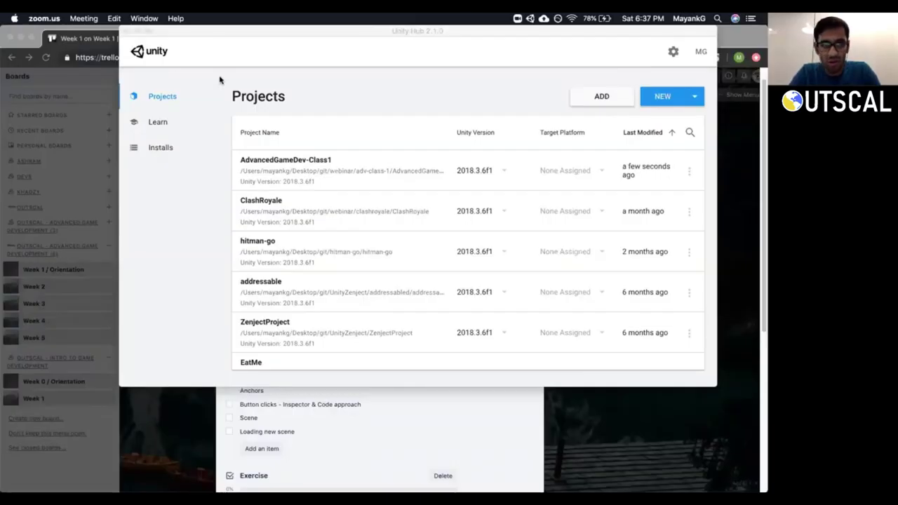
# Reposition the Unity Hub window and list the installed editor versions, 2018.3.6f1 through 5.6.4f1.
pyautogui.click(345, 29)
pyautogui.moveTo(348, 30); pyautogui.dragTo(361, 54)
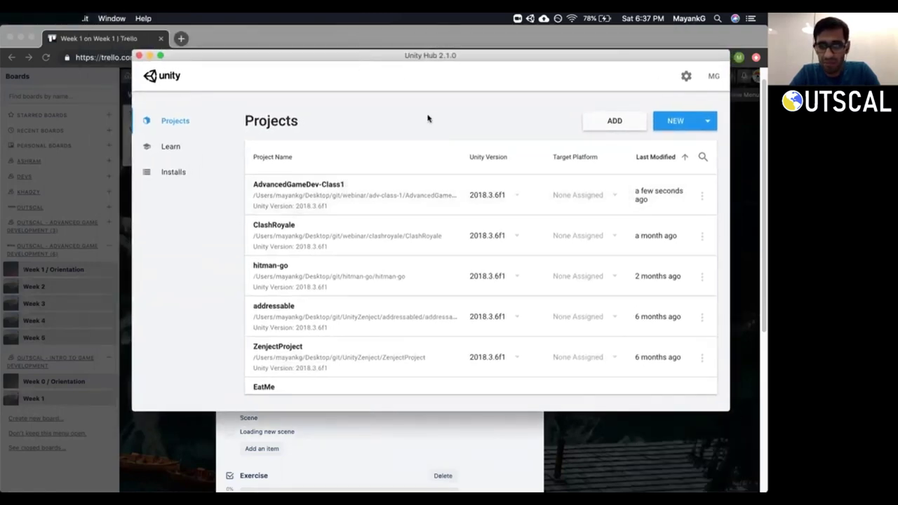
pyautogui.moveTo(397, 56); pyautogui.dragTo(379, 58)
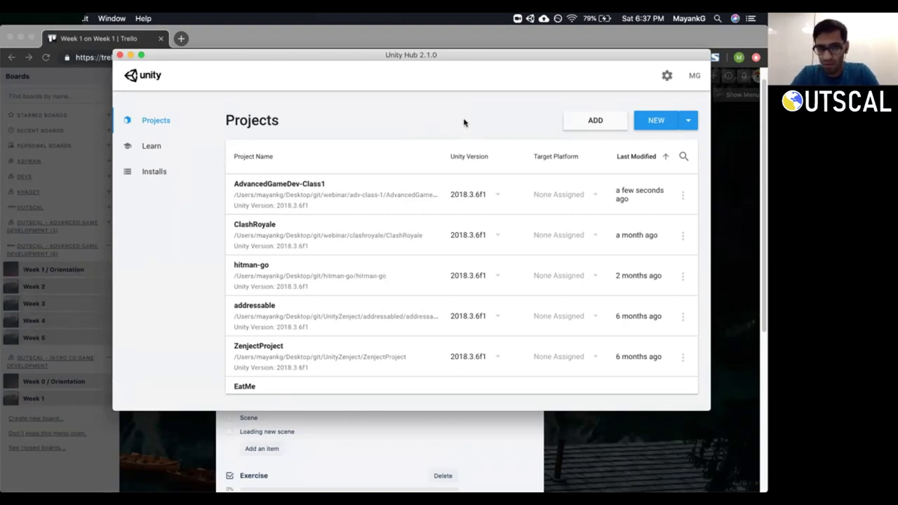
pyautogui.moveTo(517, 55); pyautogui.dragTo(513, 28)
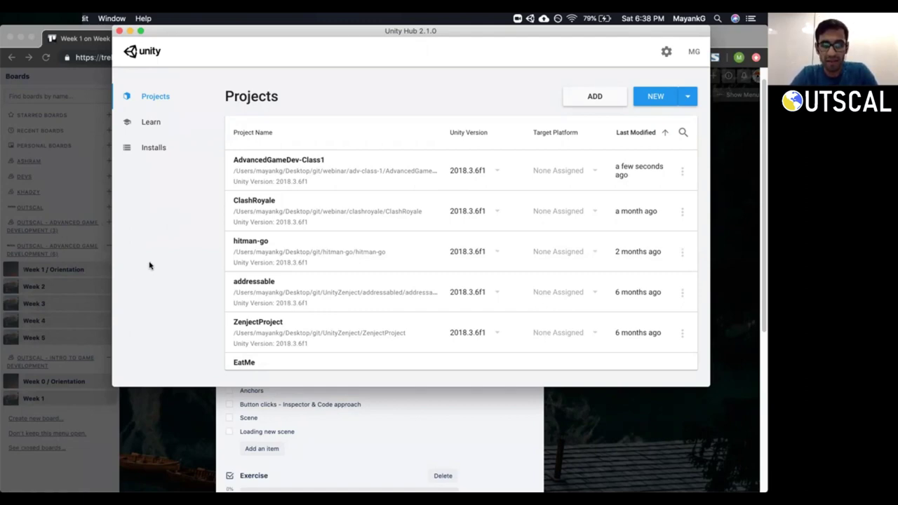
pyautogui.click(149, 149)
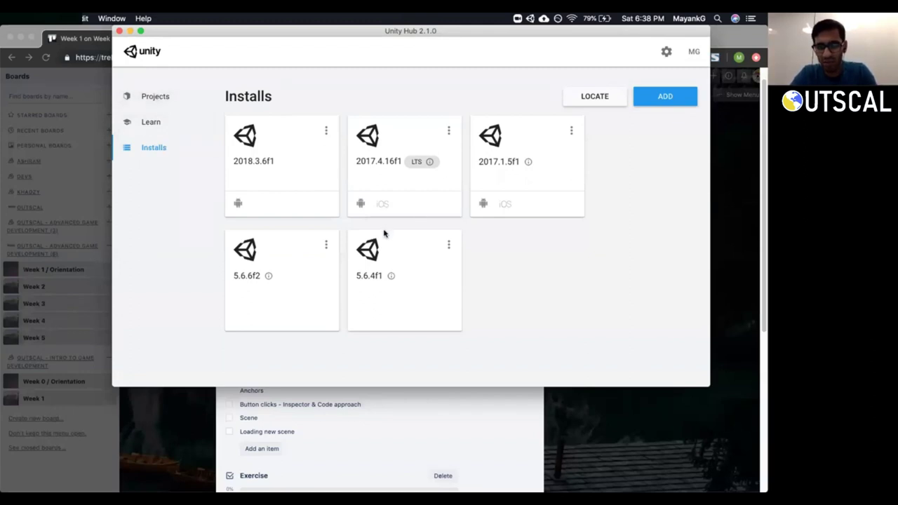
pyautogui.moveTo(372, 278)
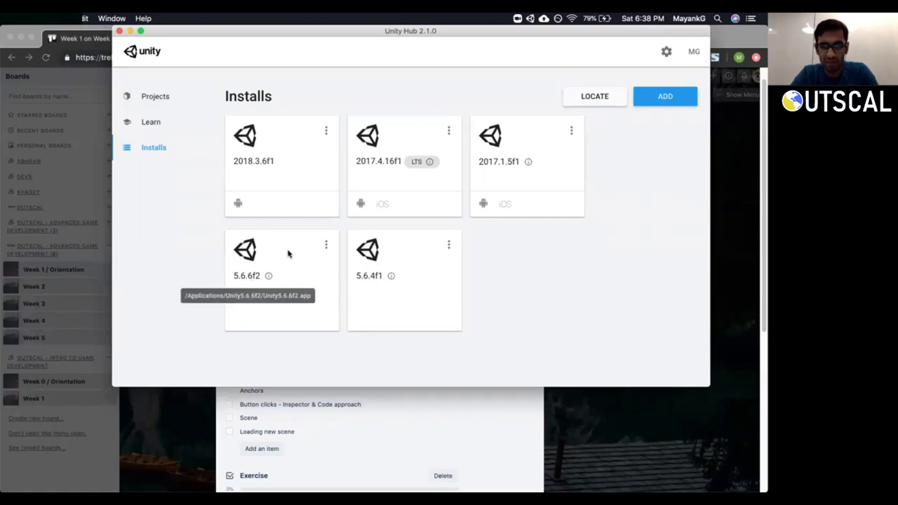
pyautogui.moveTo(252, 161)
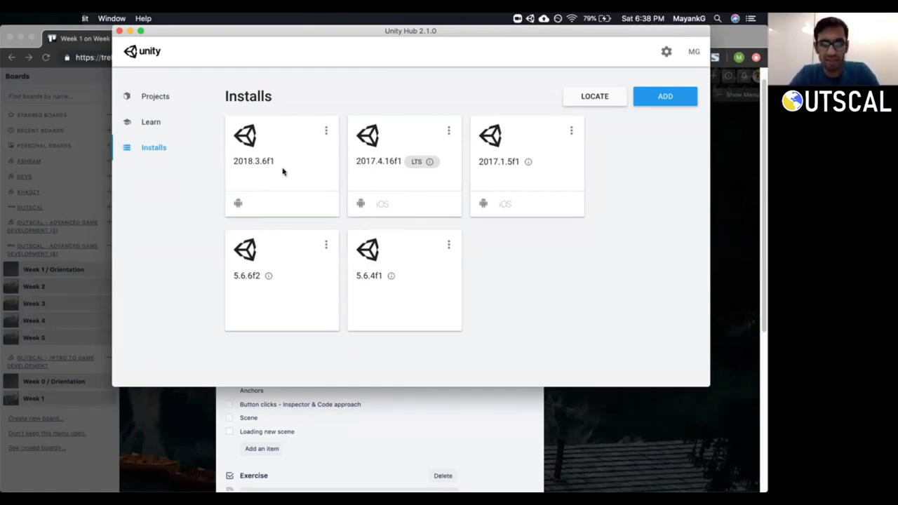
pyautogui.click(674, 98)
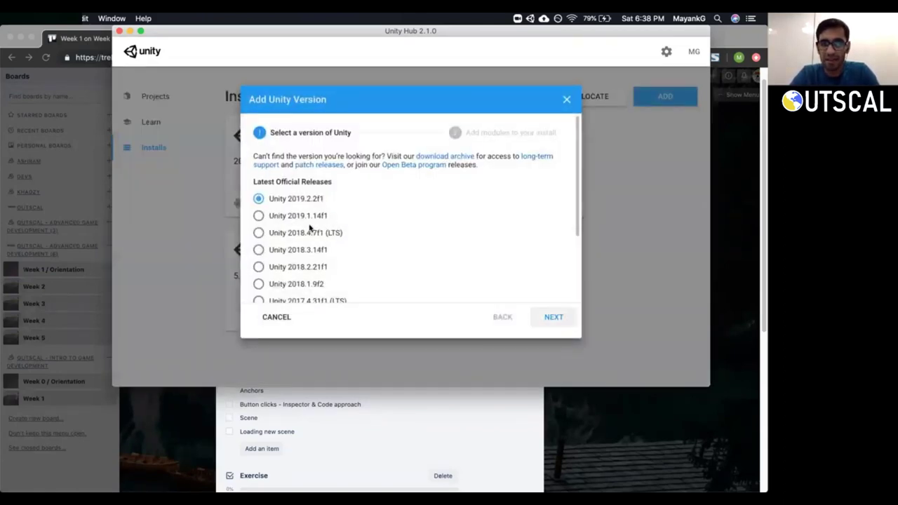
pyautogui.scroll(-5, 577, 162)
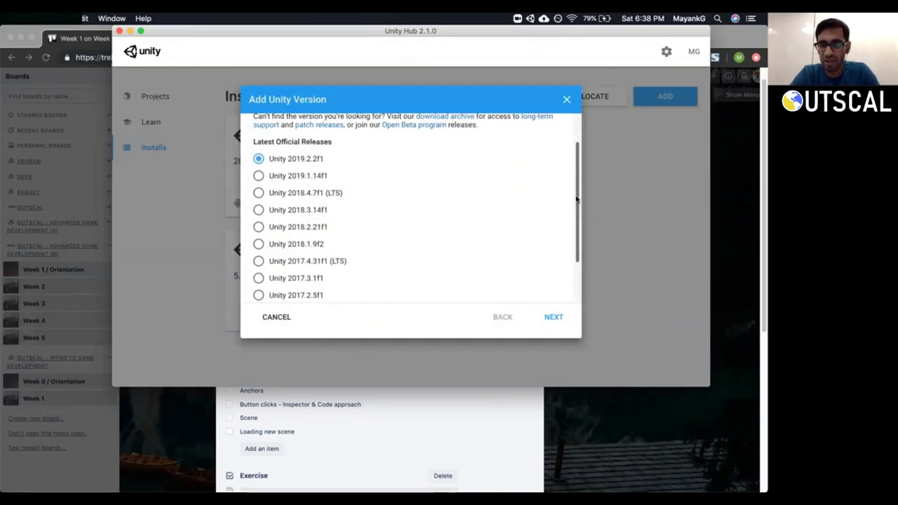
pyautogui.scroll(5, 567, 171)
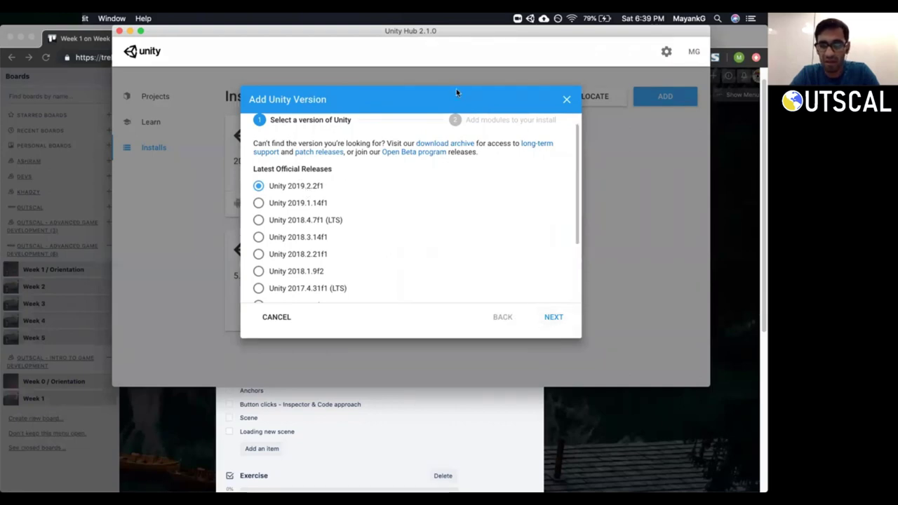
pyautogui.click(566, 100)
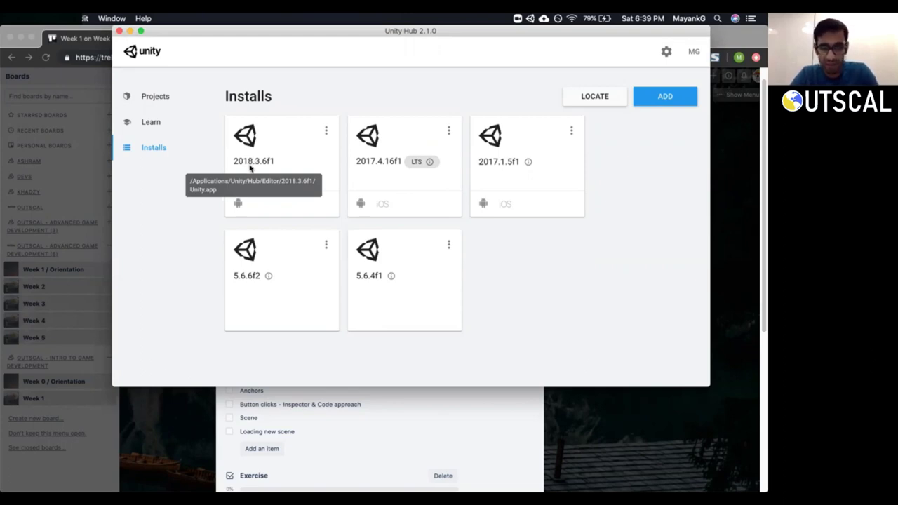
# Return to the Hub's Projects list, shift the window right, and start a new project.
pyautogui.click(163, 102)
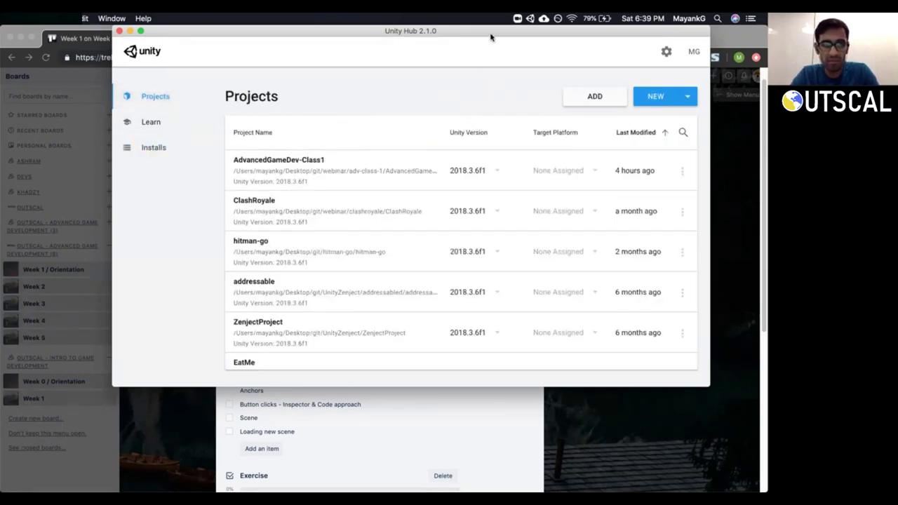
pyautogui.moveTo(490, 34); pyautogui.dragTo(508, 26)
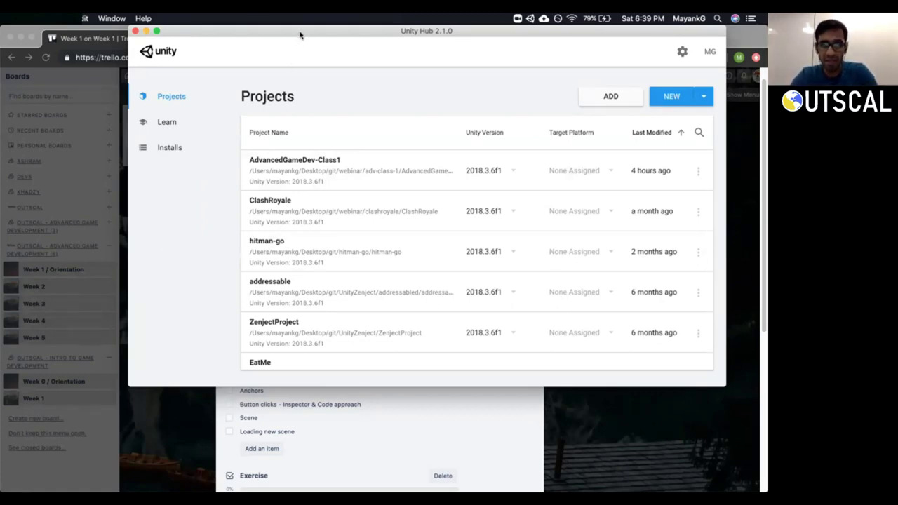
pyautogui.moveTo(300, 35); pyautogui.dragTo(304, 35)
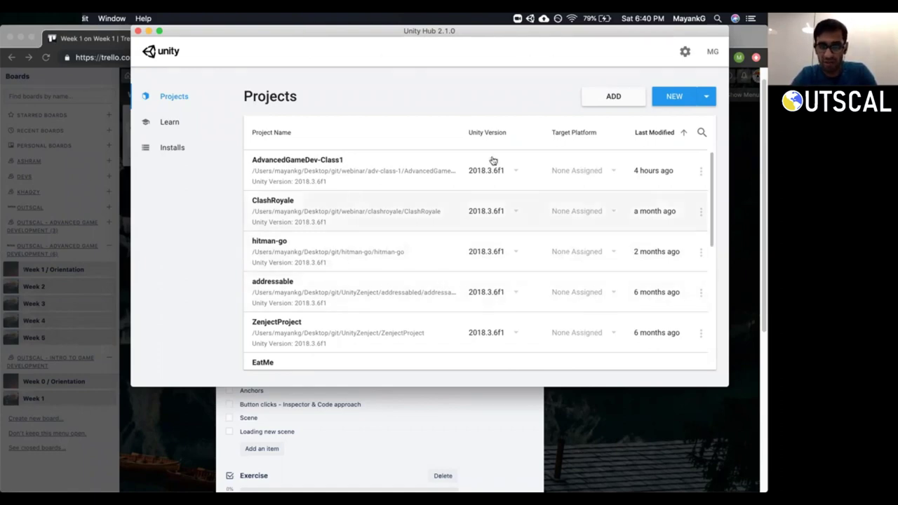
pyautogui.click(685, 97)
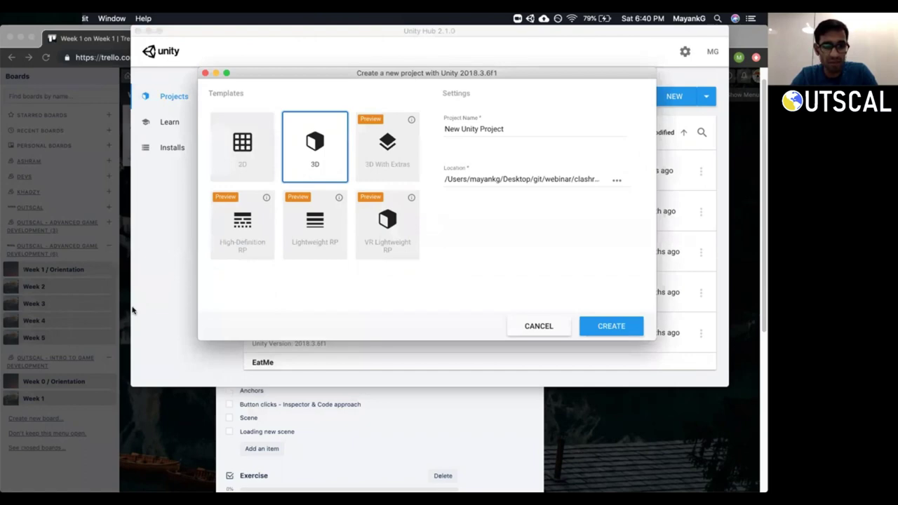
# Choose the 2D template and name the project 'Intro to Game Dev'.
pyautogui.click(247, 149)
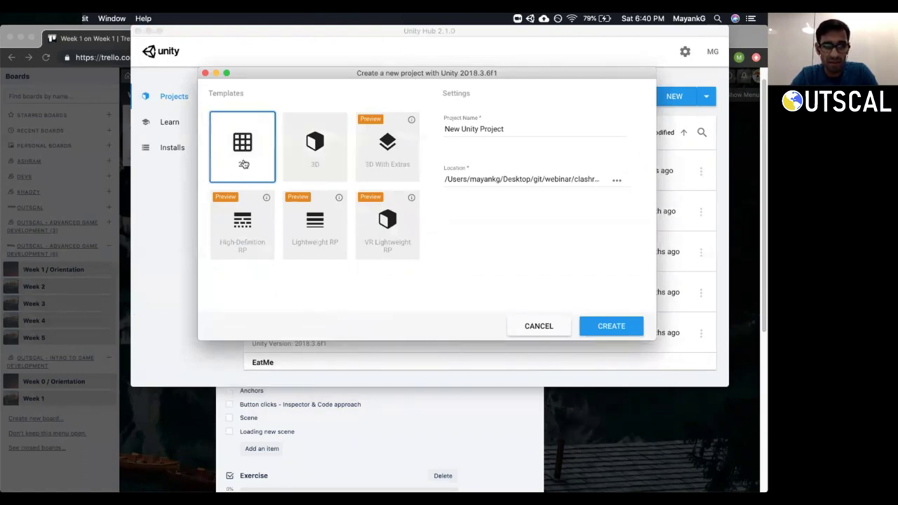
pyautogui.moveTo(515, 128); pyautogui.dragTo(442, 129)
pyautogui.press('BackSpace')
pyautogui.write('Intro ')
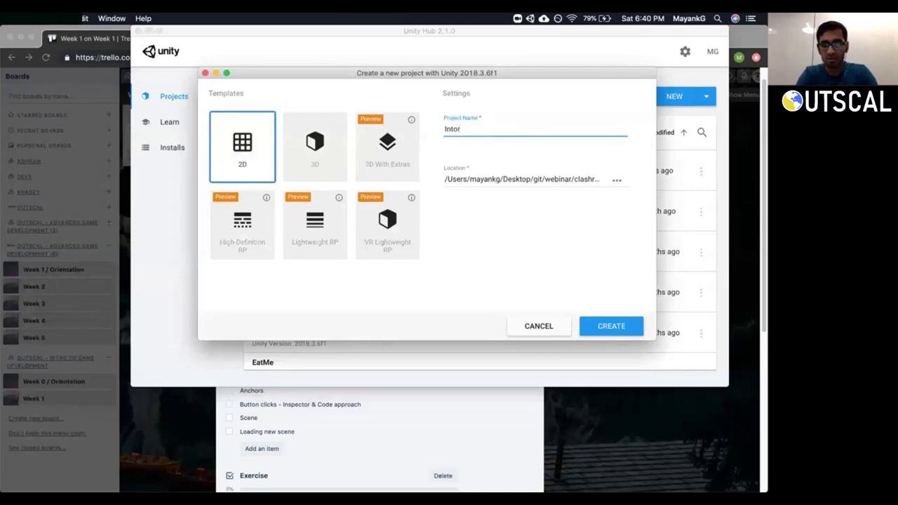
pyautogui.write('to Game Dev')
# Save it in a new intro-to-game-dev folder and create the project.
pyautogui.click(617, 181)
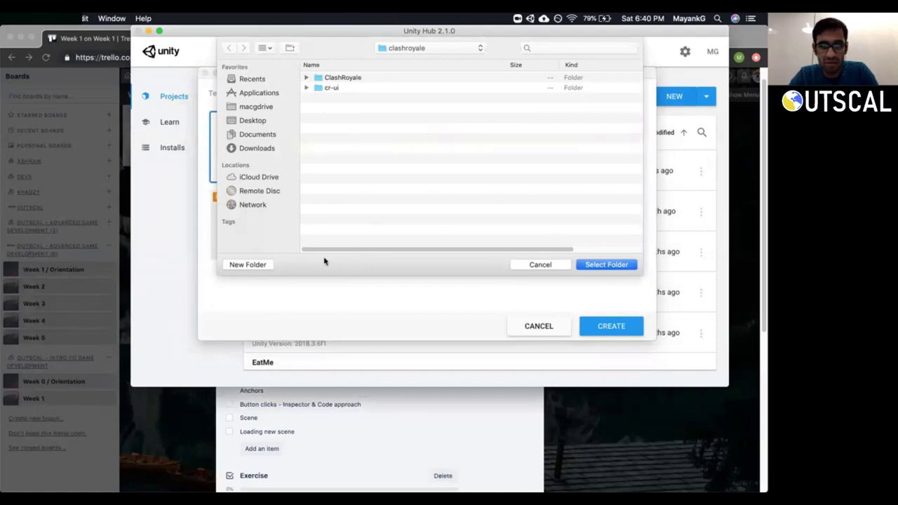
pyautogui.click(270, 270)
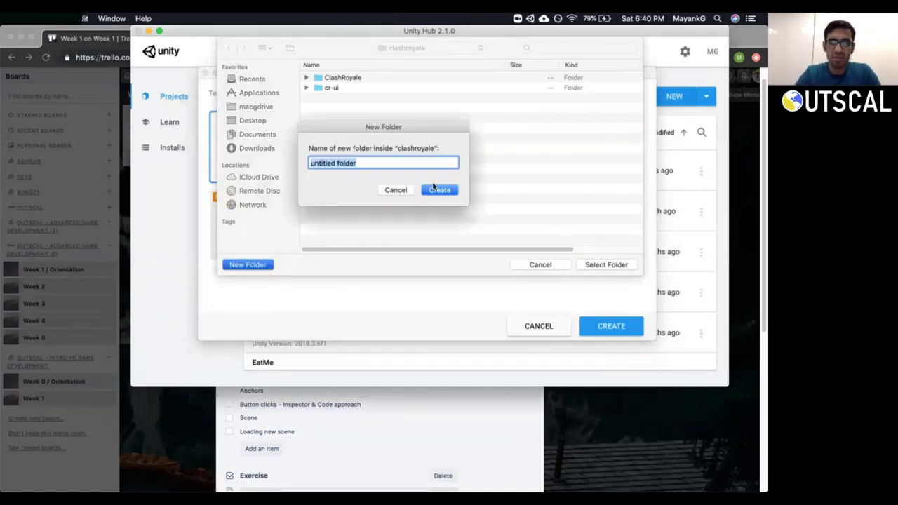
pyautogui.write('intro-to-game-dev')
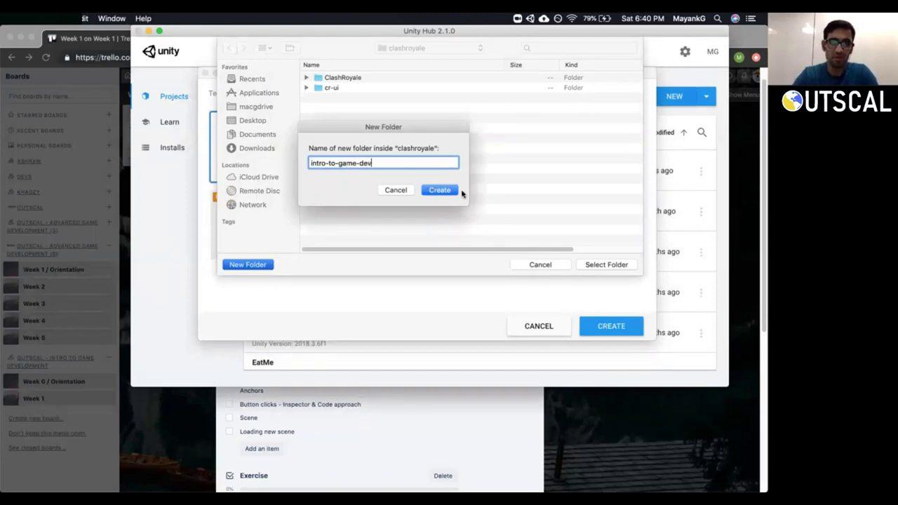
pyautogui.click(452, 190)
pyautogui.click(628, 267)
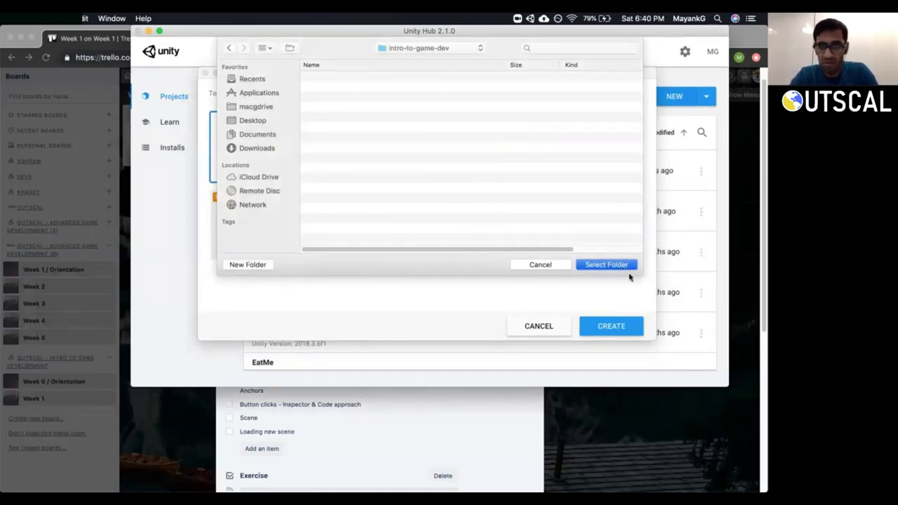
pyautogui.click(614, 330)
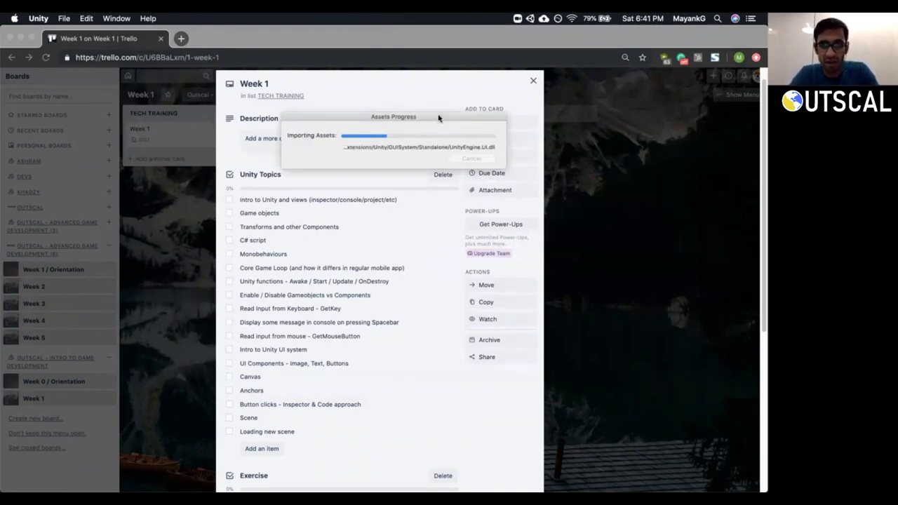
# Move the import progress window down while the new project's assets import.
pyautogui.moveTo(438, 118); pyautogui.dragTo(440, 121)
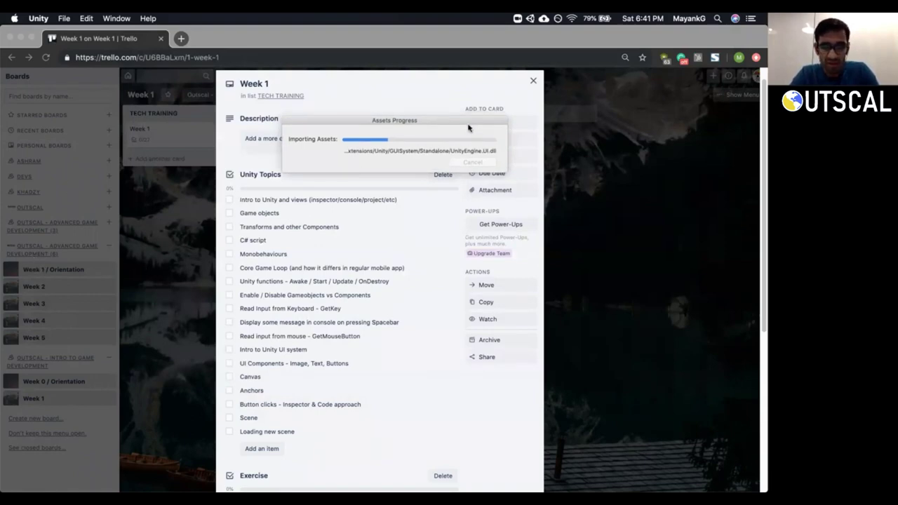
pyautogui.moveTo(467, 125); pyautogui.dragTo(480, 174)
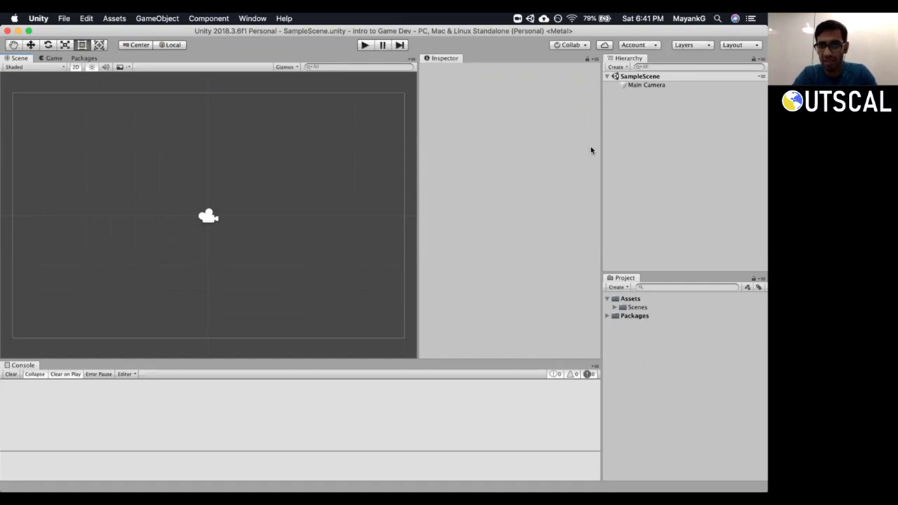
# Resize the Project and Console panels, switch to the Game view, and enlarge the project files area.
pyautogui.moveTo(700, 269); pyautogui.dragTo(699, 226)
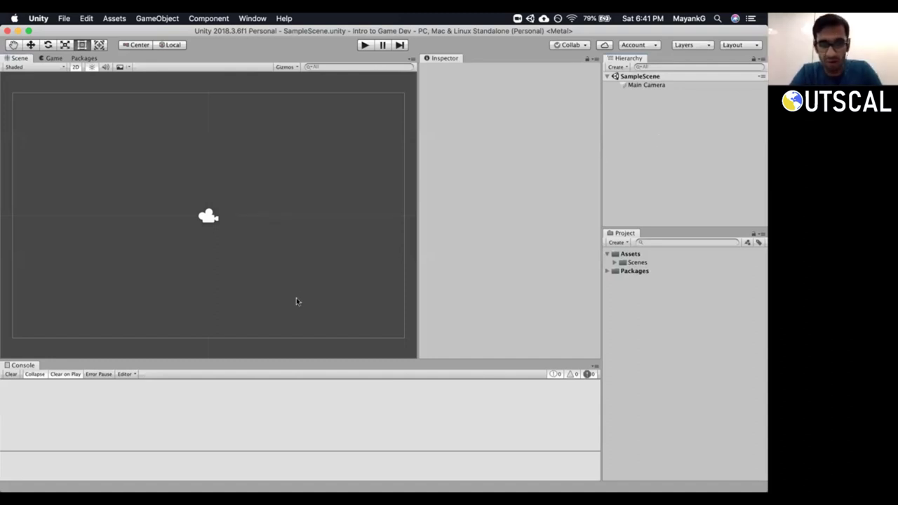
pyautogui.moveTo(300, 360); pyautogui.dragTo(301, 351)
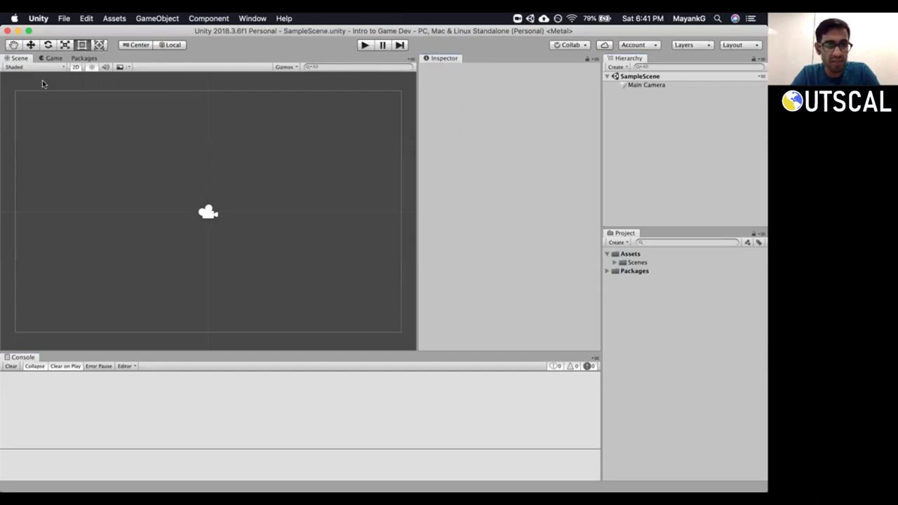
pyautogui.click(16, 59)
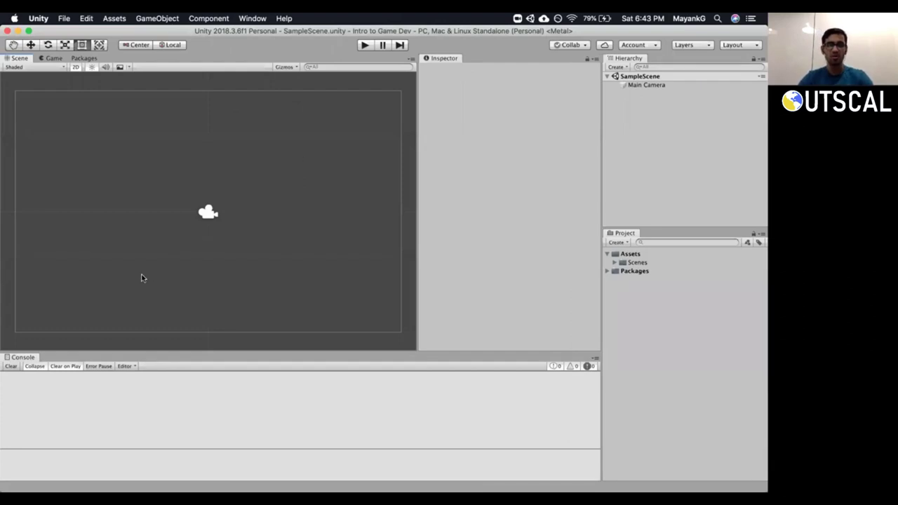
pyautogui.click(53, 58)
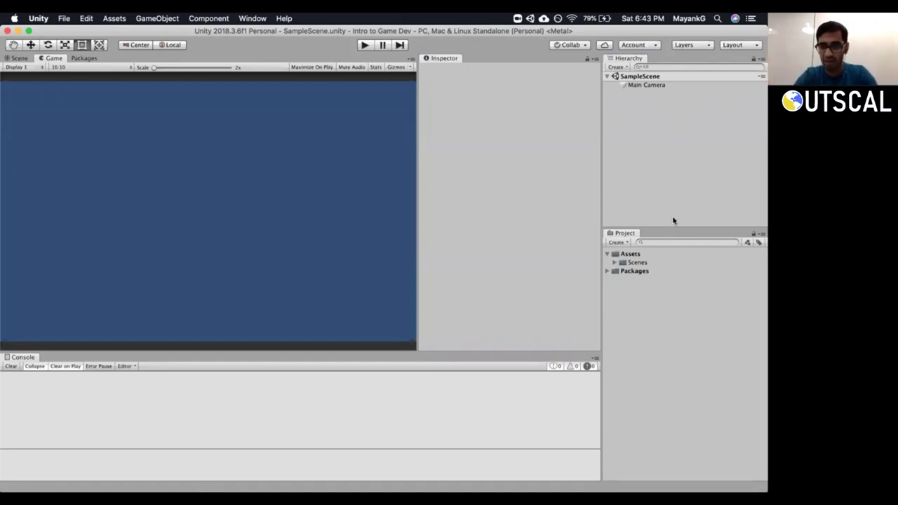
pyautogui.moveTo(672, 227); pyautogui.dragTo(677, 188)
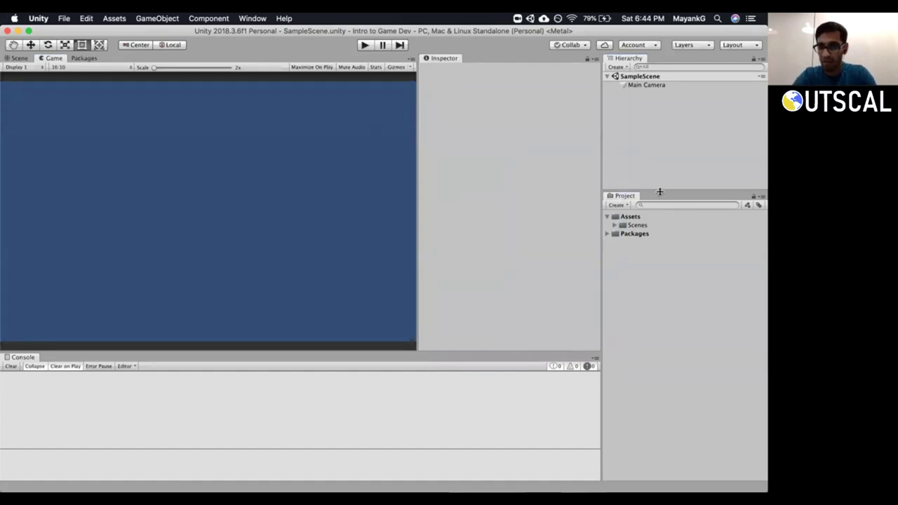
pyautogui.moveTo(661, 188); pyautogui.dragTo(660, 171)
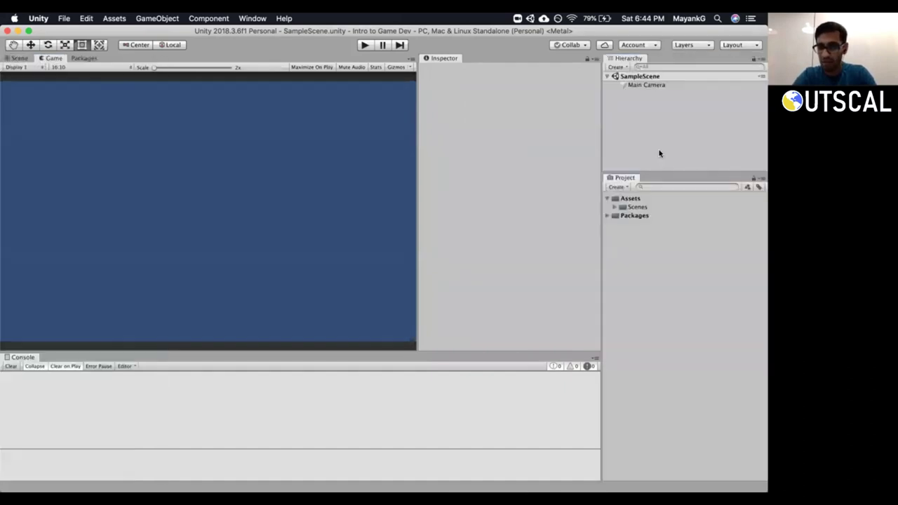
# Expand and collapse the Scenes and Packages folders to inspect SampleScene and the included packages.
pyautogui.click(614, 207)
pyautogui.click(608, 224)
pyautogui.click(608, 224)
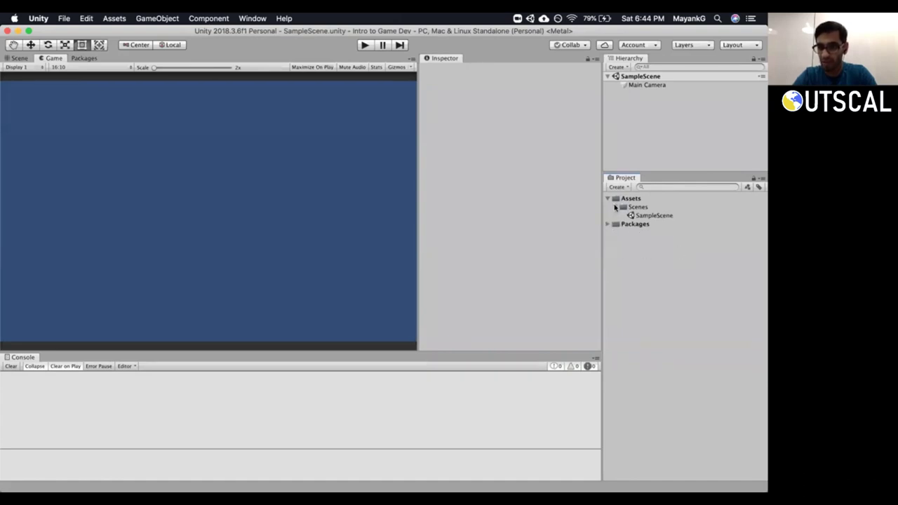
pyautogui.click(615, 207)
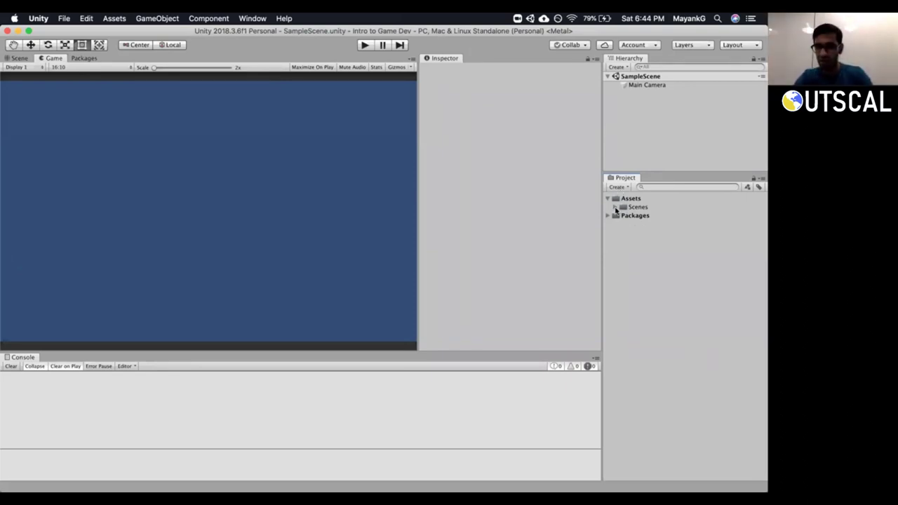
pyautogui.click(615, 207)
# Collapse Scenes and create a Scripts folder in Assets.
pyautogui.click(615, 207)
pyautogui.click(616, 186)
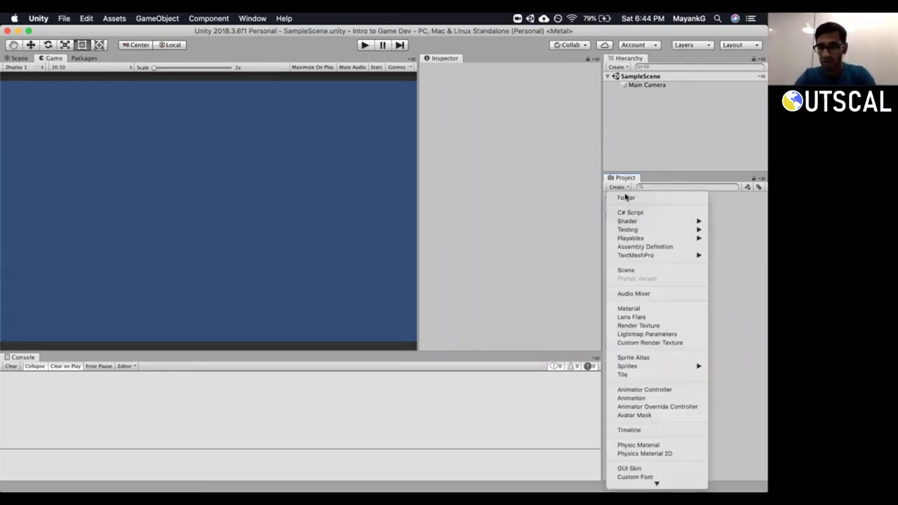
pyautogui.click(634, 197)
pyautogui.write('Scripts')
pyautogui.press('Return')
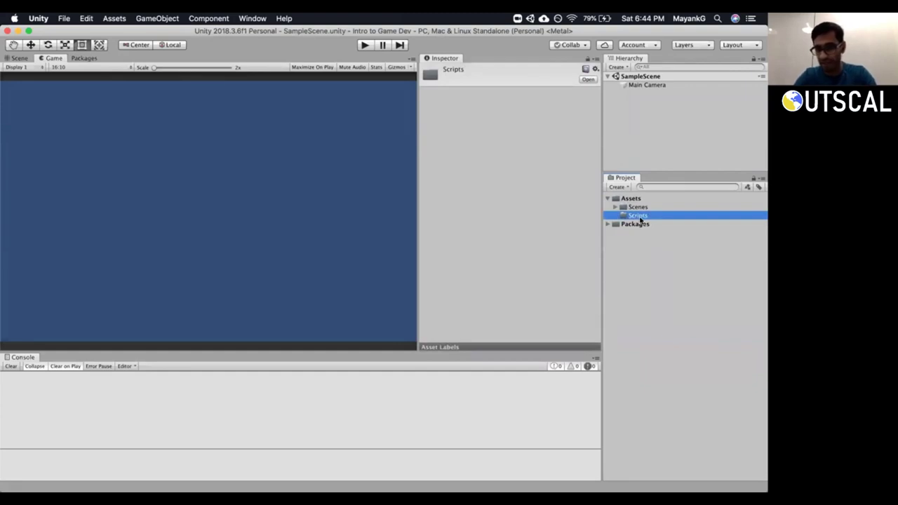
# Create a Models folder and move it out of Scripts into Assets.
pyautogui.click(616, 187)
pyautogui.click(624, 200)
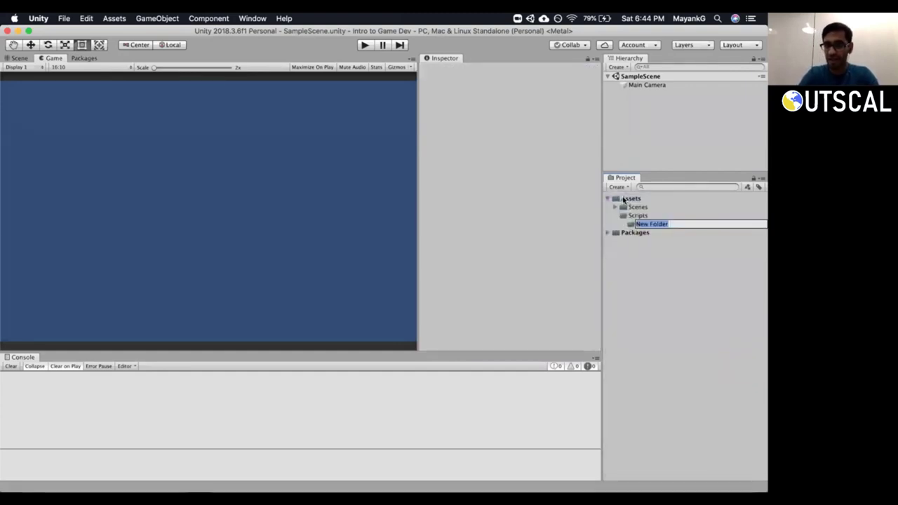
pyautogui.write('Models')
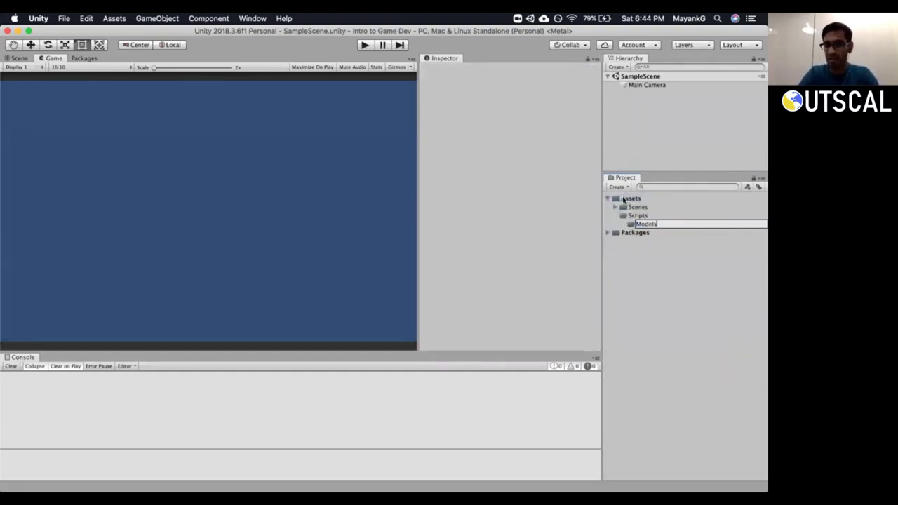
pyautogui.press('Return')
pyautogui.moveTo(643, 226); pyautogui.dragTo(630, 200)
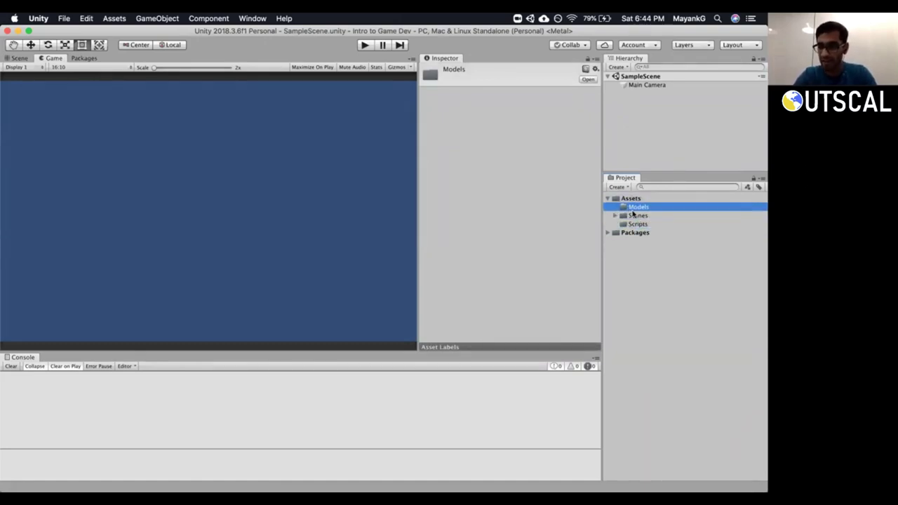
# Create an Images folder and move it out of Models into Assets.
pyautogui.click(621, 186)
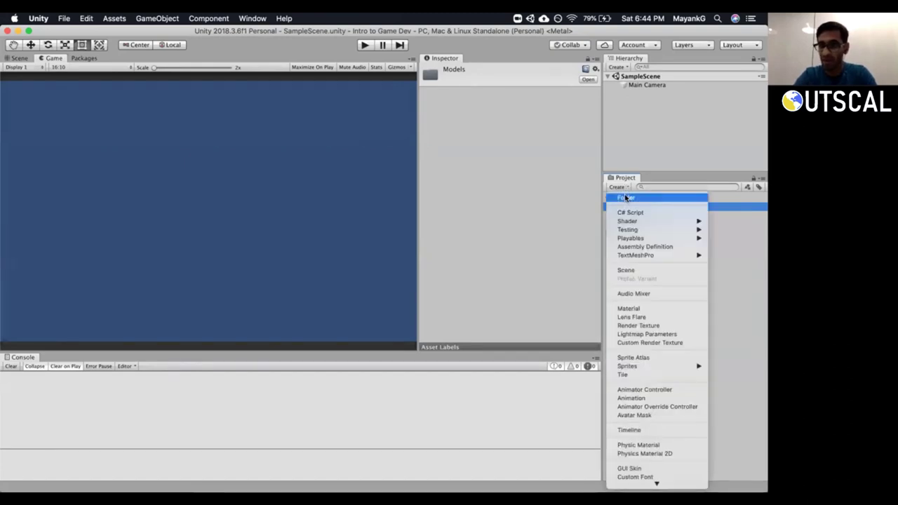
pyautogui.click(624, 198)
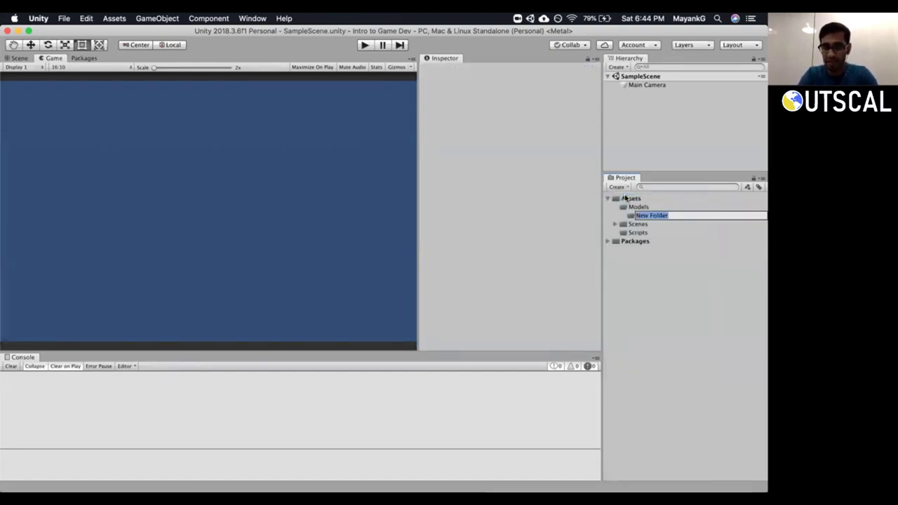
pyautogui.write('Images')
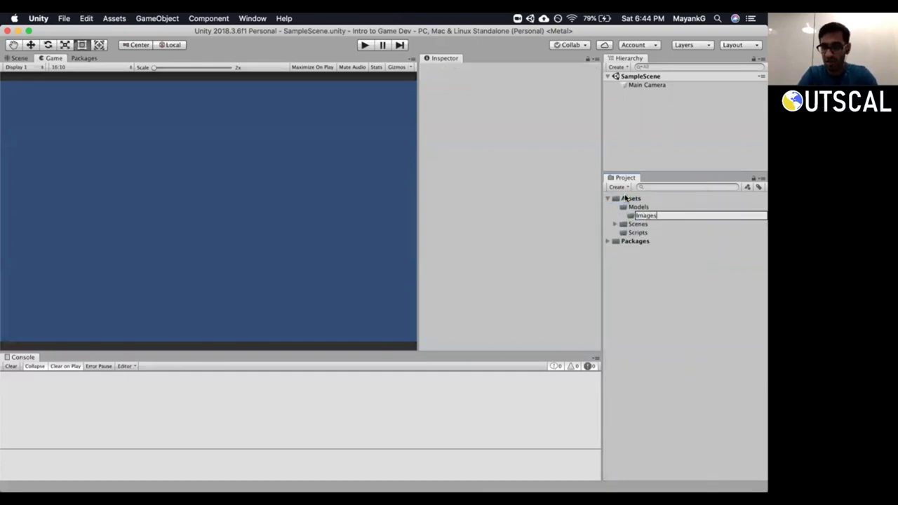
pyautogui.press('Return')
pyautogui.moveTo(642, 216)
pyautogui.mouseDown()
pyautogui.moveTo(634, 199)
pyautogui.moveTo(631, 211)
pyautogui.mouseUp()
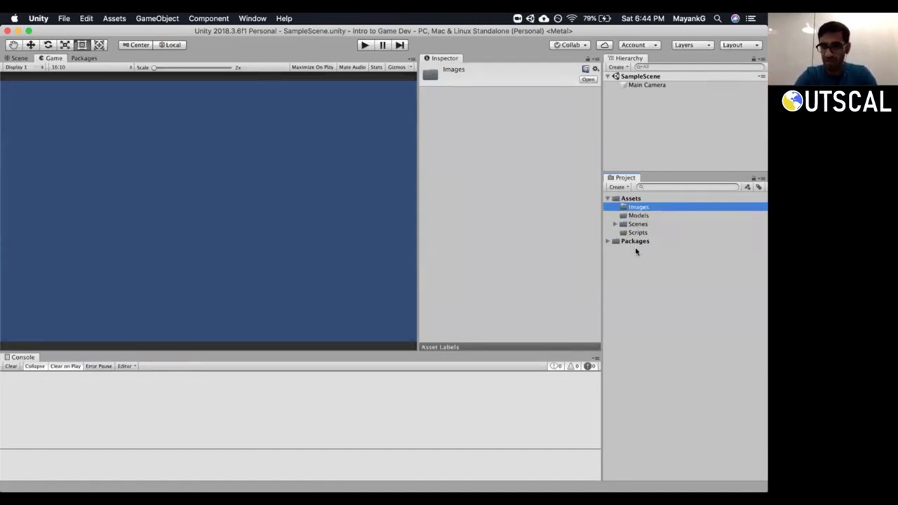
# Select the SampleScene asset inside Scenes, then lower the Hierarchy/Project splitter to enlarge the hierarchy.
pyautogui.click(614, 224)
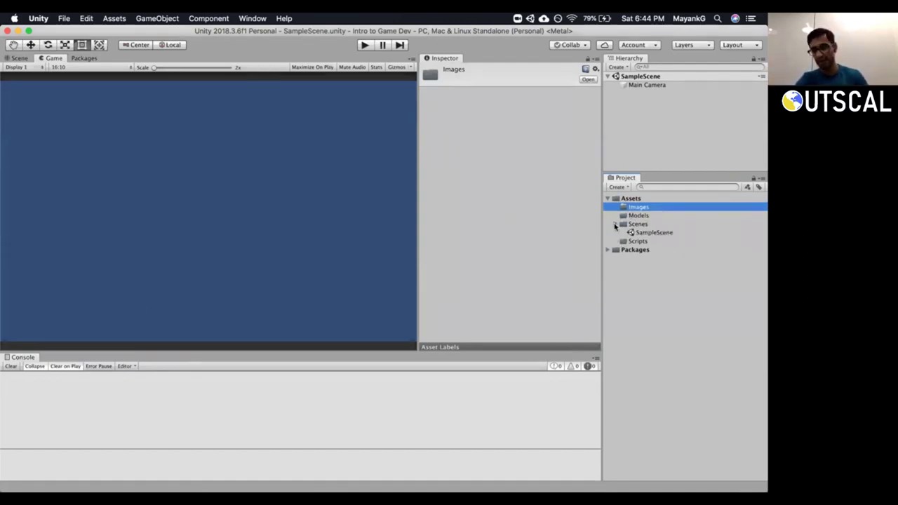
pyautogui.click(614, 224)
pyautogui.click(615, 225)
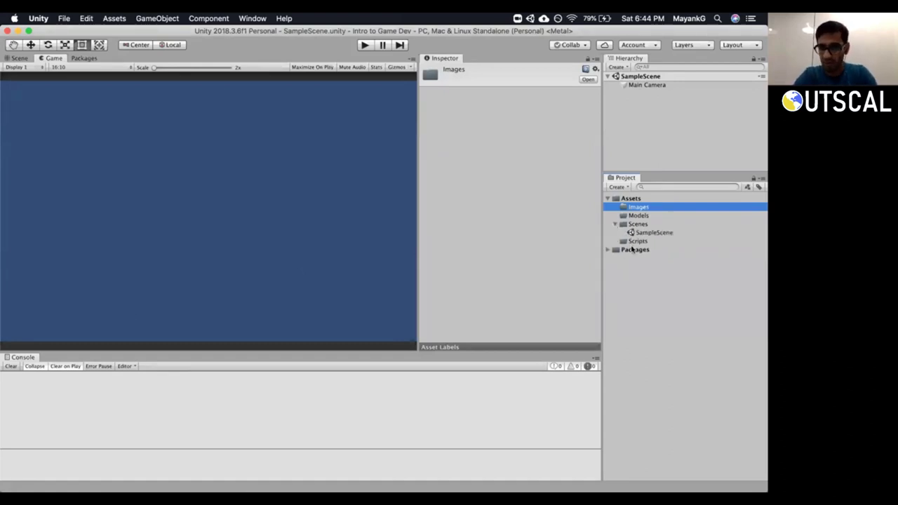
pyautogui.click(630, 233)
pyautogui.click(614, 224)
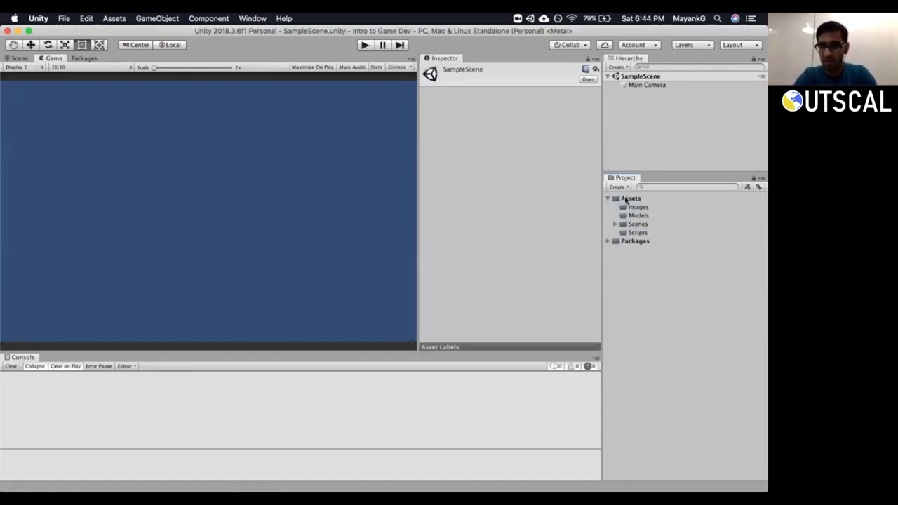
pyautogui.moveTo(661, 172); pyautogui.dragTo(659, 204)
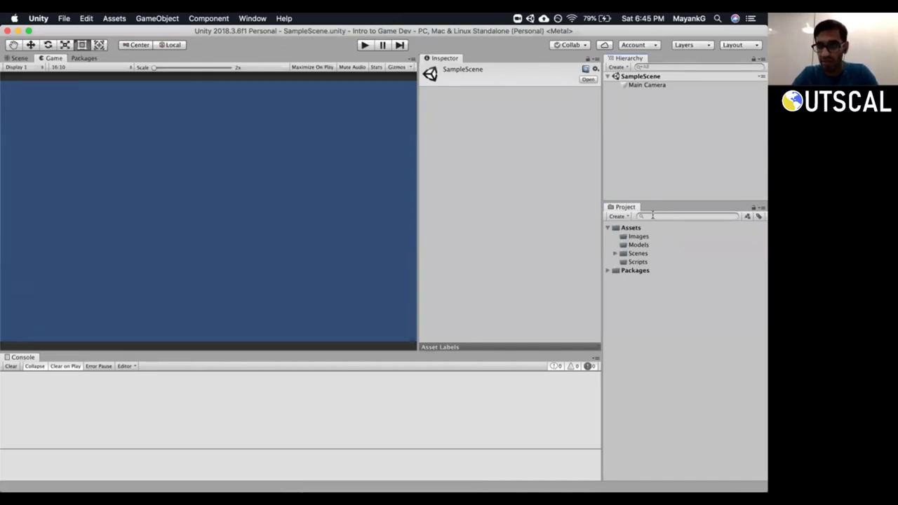
pyautogui.moveTo(653, 202); pyautogui.dragTo(655, 218)
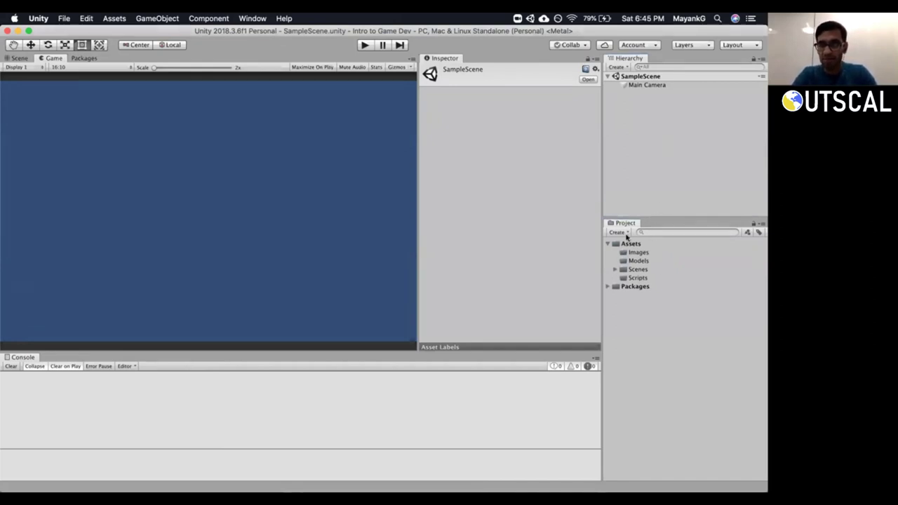
pyautogui.click(615, 269)
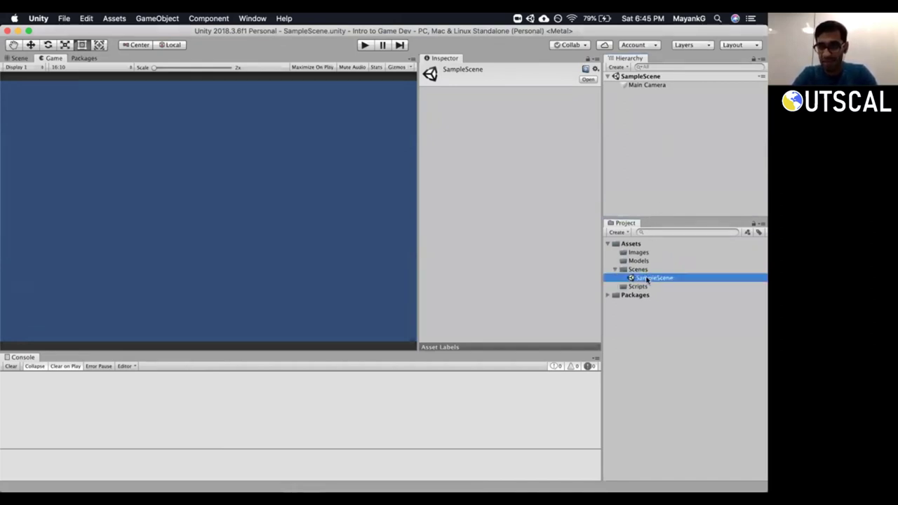
# Select the Scenes folder and SampleScene asset, then switch from the Game view to the Scene view.
pyautogui.click(637, 270)
pyautogui.click(643, 279)
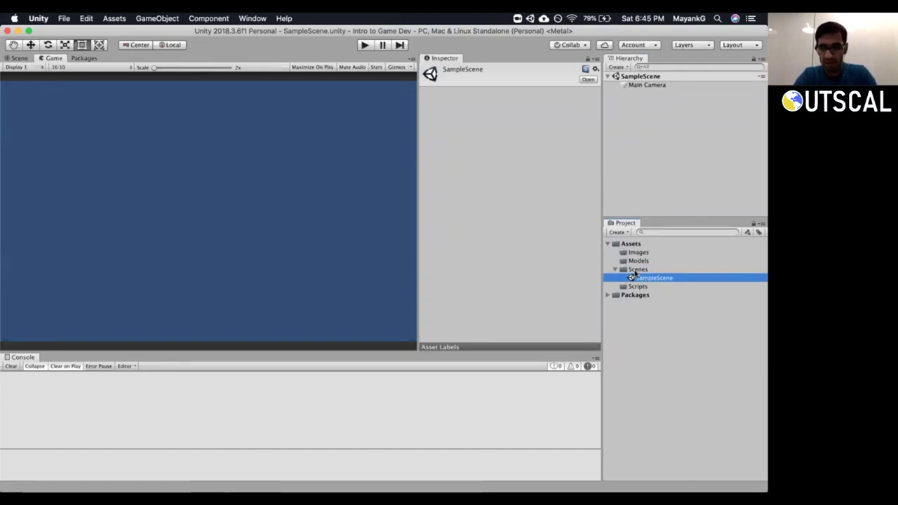
pyautogui.click(637, 270)
pyautogui.click(643, 279)
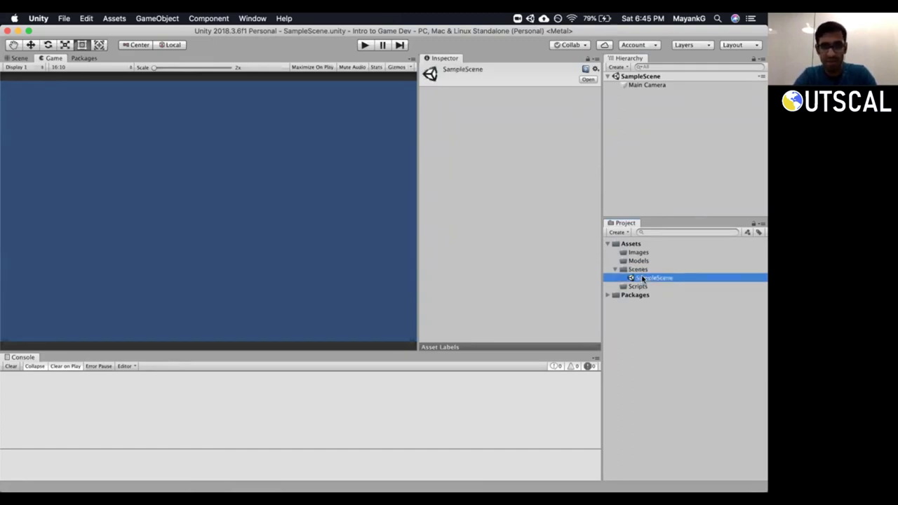
pyautogui.click(18, 59)
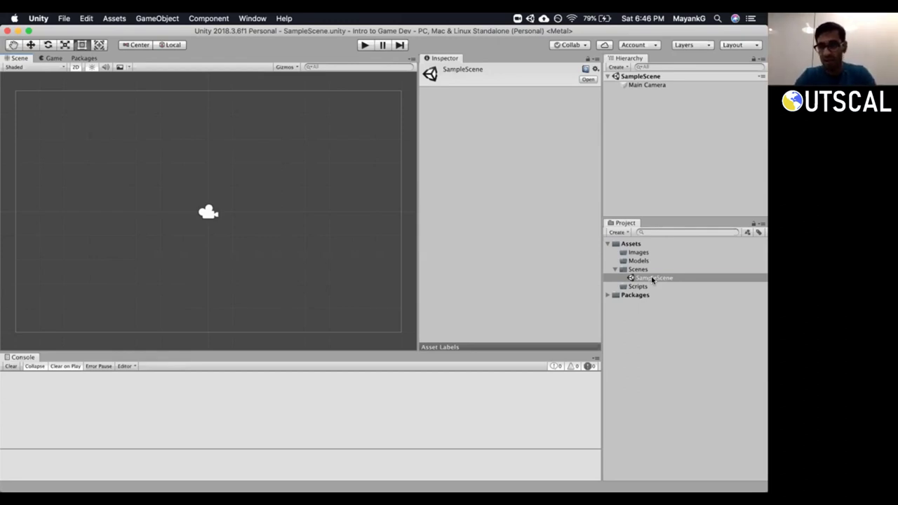
# Make the Hierarchy taller and inspect the Main Camera's Transform, Camera and Audio Listener properties.
pyautogui.click(652, 278)
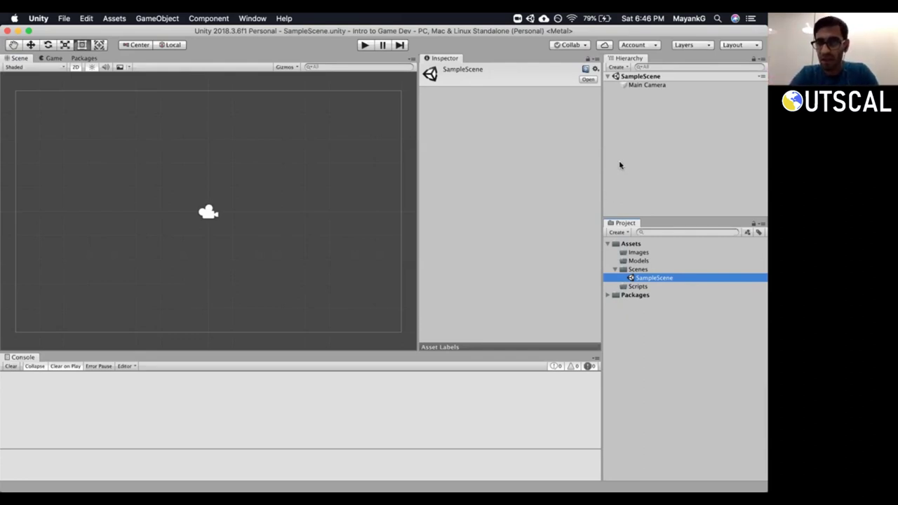
pyautogui.click(623, 61)
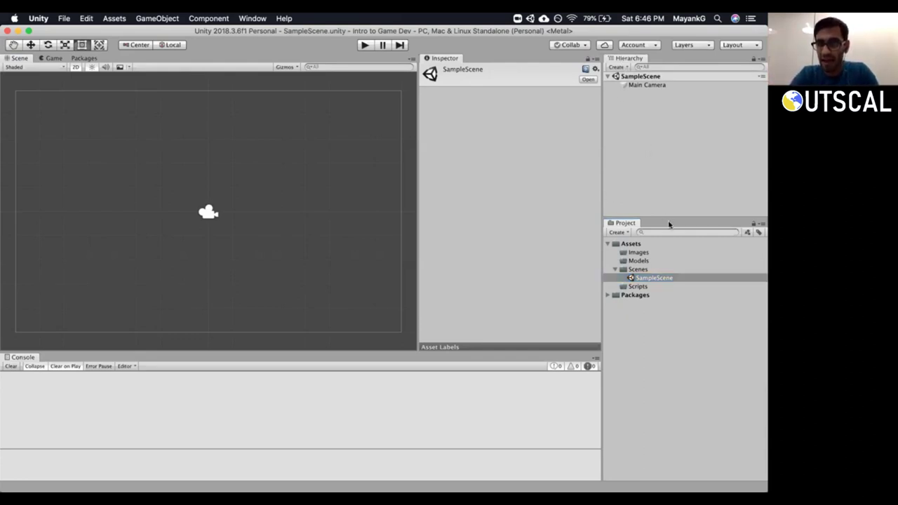
pyautogui.moveTo(667, 216); pyautogui.dragTo(672, 239)
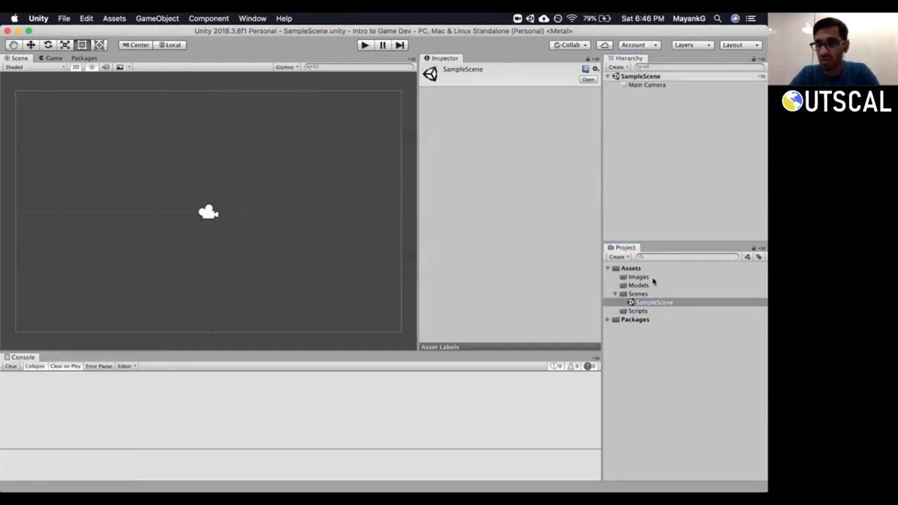
pyautogui.click(655, 303)
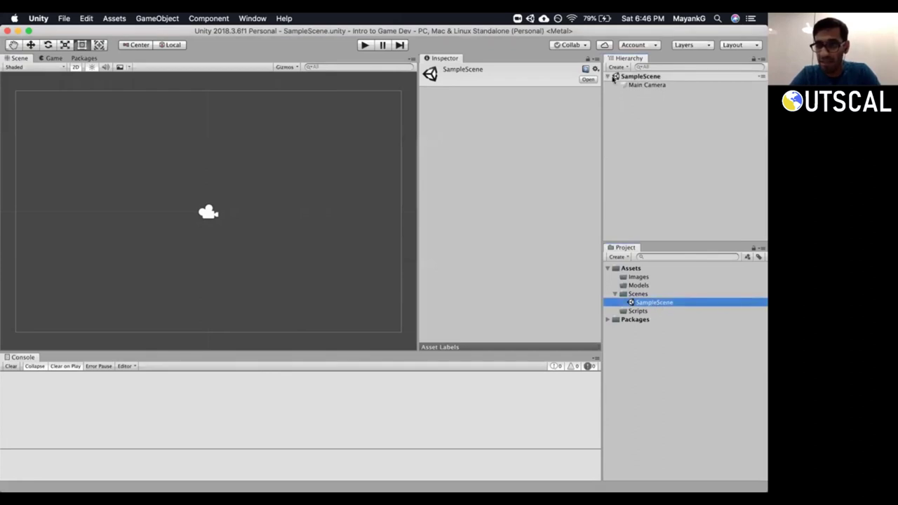
pyautogui.click(643, 85)
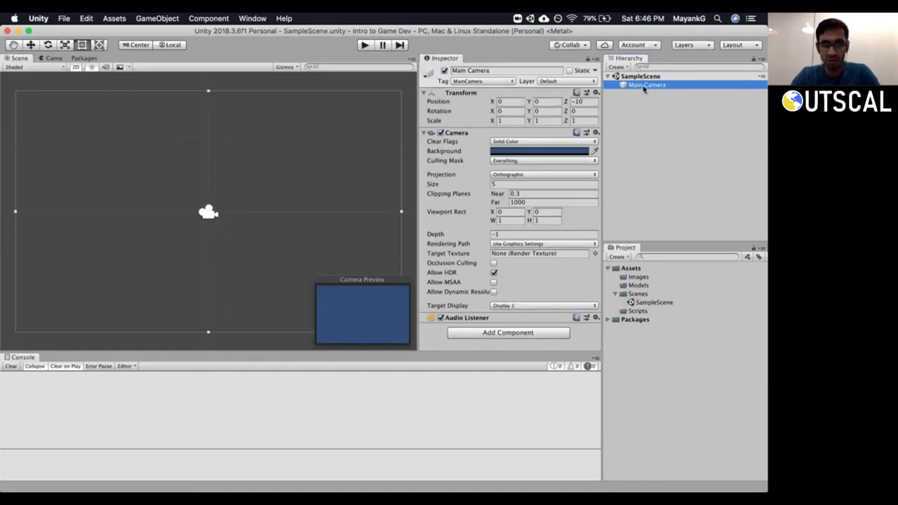
pyautogui.click(635, 123)
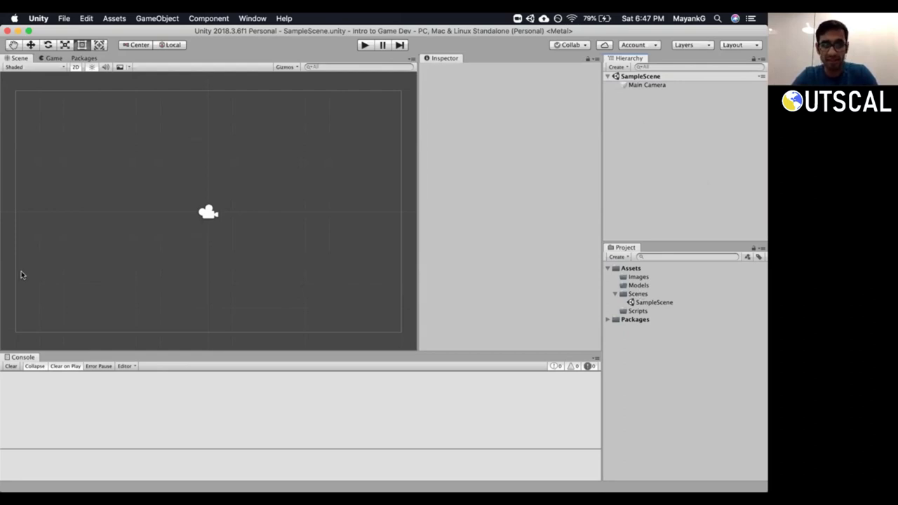
# Drag the Scene/Console divider so the Console is taller and the Scene viewport shorter.
pyautogui.moveTo(601, 159); pyautogui.dragTo(603, 165)
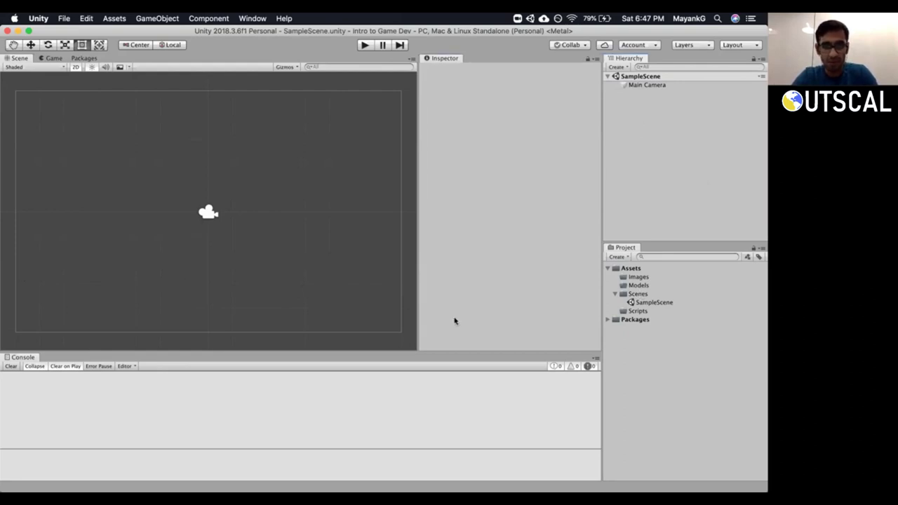
pyautogui.moveTo(446, 354); pyautogui.dragTo(449, 284)
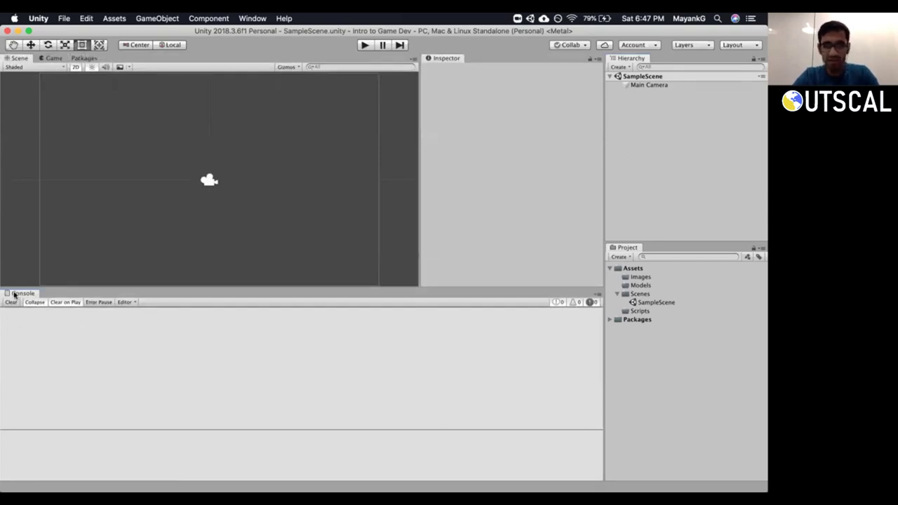
pyautogui.moveTo(61, 288); pyautogui.dragTo(64, 311)
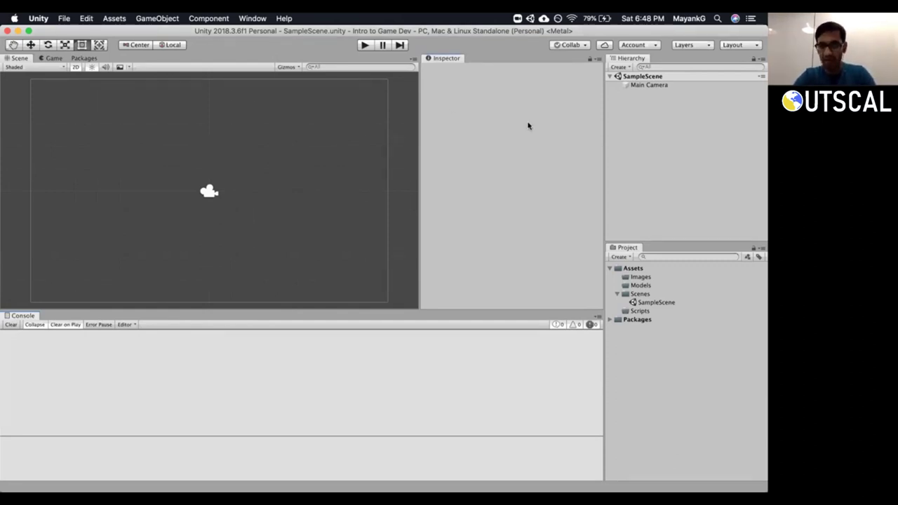
pyautogui.click(745, 47)
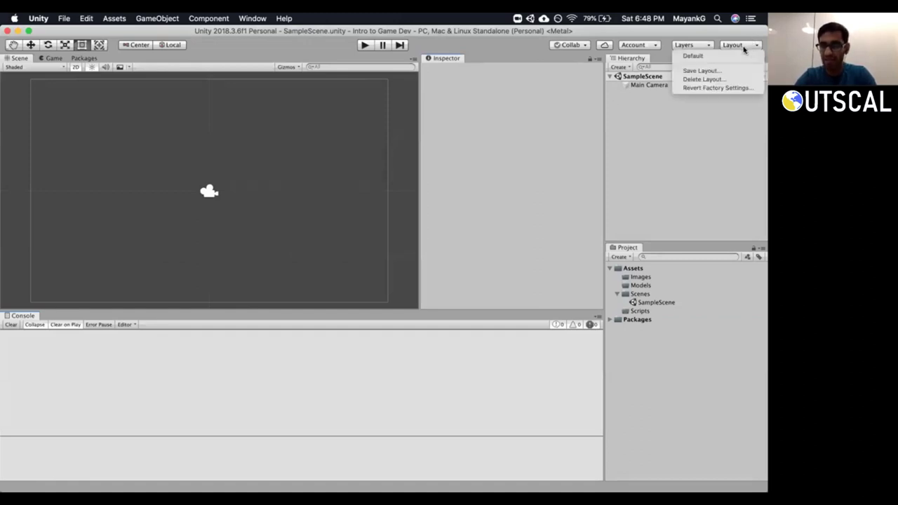
# Dock the Inspector beside the Scene view and tab the Project panel with the Hierarchy.
pyautogui.click(542, 219)
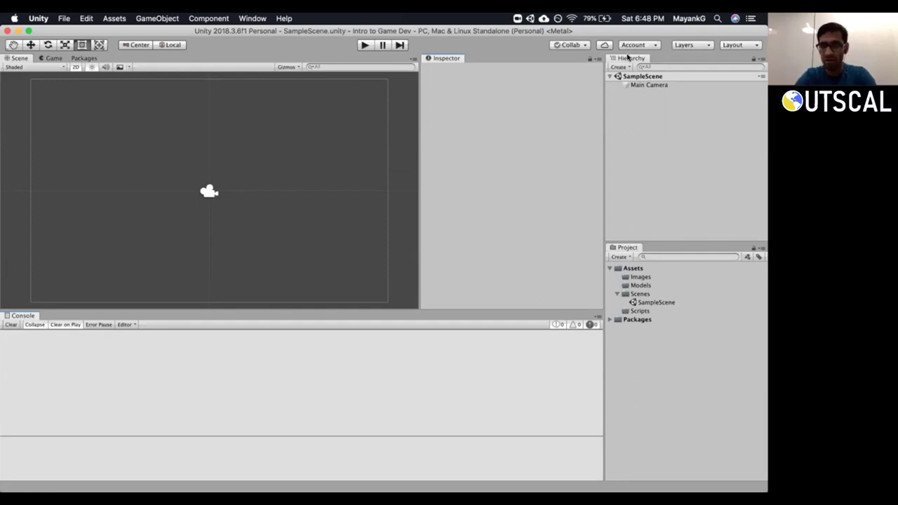
pyautogui.moveTo(440, 59); pyautogui.dragTo(713, 335)
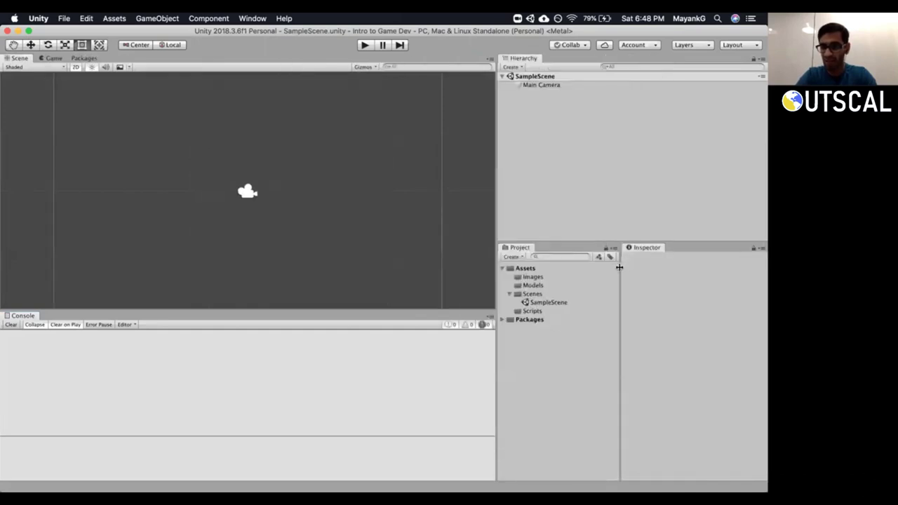
pyautogui.moveTo(651, 250); pyautogui.dragTo(446, 175)
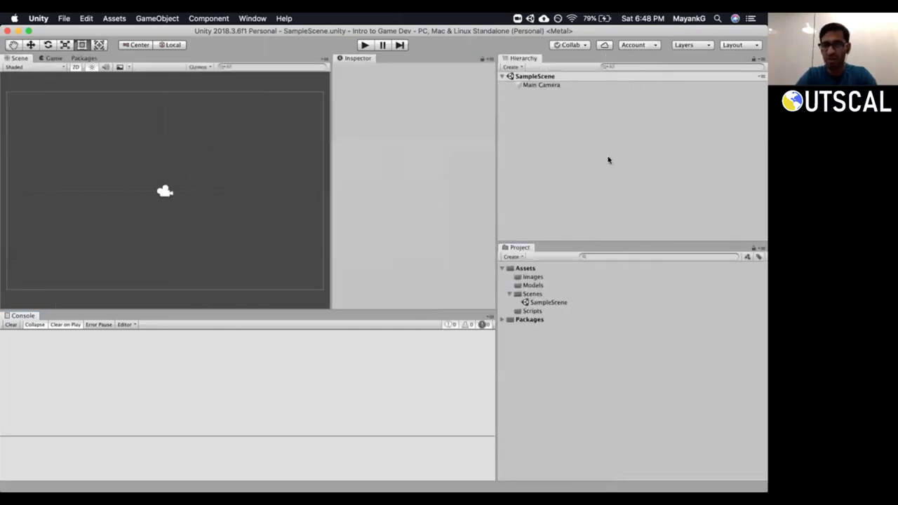
pyautogui.moveTo(556, 242); pyautogui.dragTo(635, 123)
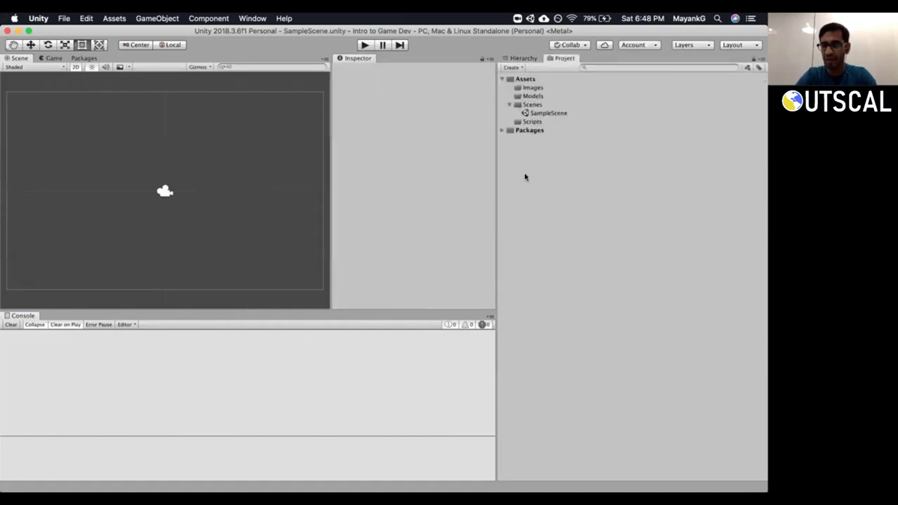
pyautogui.moveTo(497, 180); pyautogui.dragTo(560, 176)
# Move the Inspector below the Project panel and place the Game view beside Scene.
pyautogui.moveTo(583, 59); pyautogui.dragTo(631, 420)
pyautogui.moveTo(622, 352); pyautogui.dragTo(655, 237)
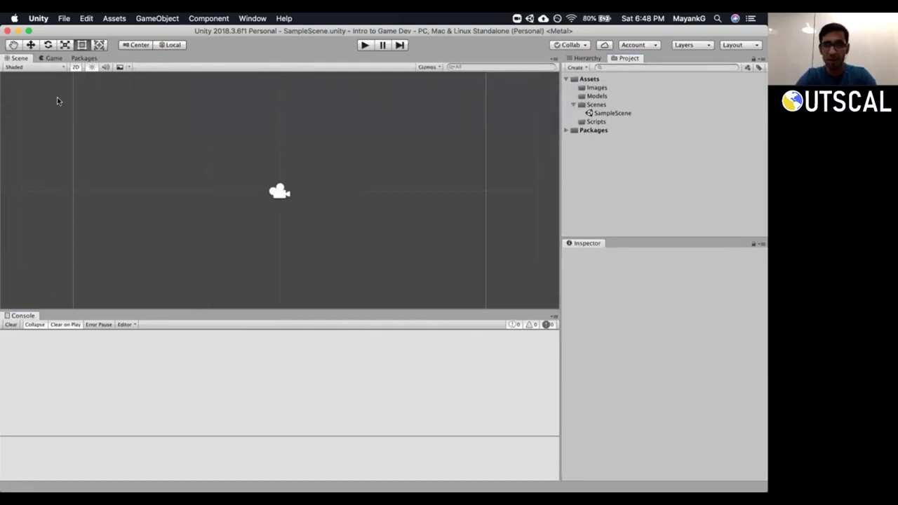
pyautogui.scroll(-3, 147, 160)
pyautogui.moveTo(55, 59); pyautogui.dragTo(485, 176)
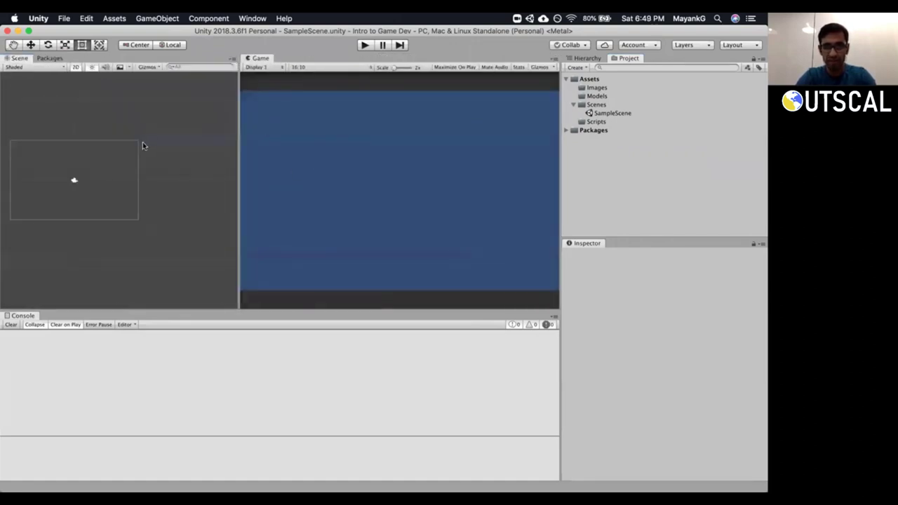
# Pan the Scene view, select the Main Camera, and widen the Game view slightly.
pyautogui.moveTo(180, 169); pyautogui.dragTo(200, 178, button='middle')
pyautogui.moveTo(131, 200); pyautogui.dragTo(188, 220, button='middle')
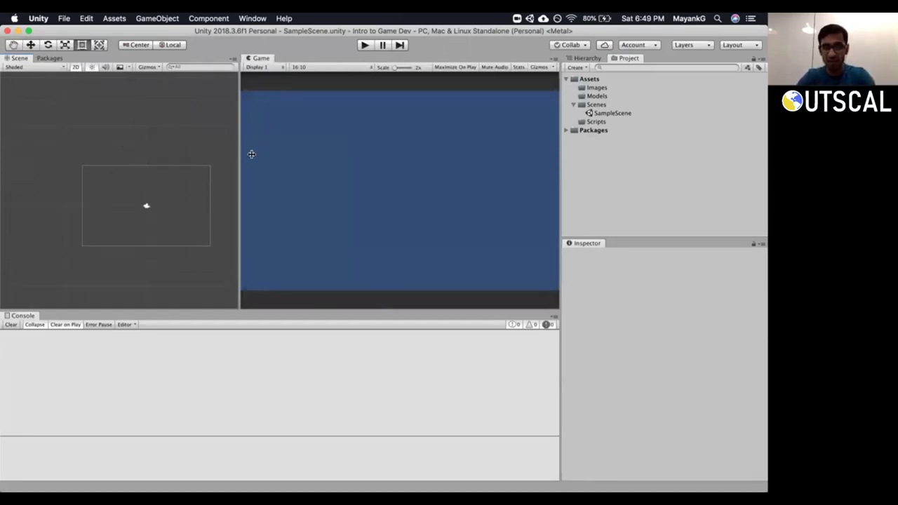
pyautogui.moveTo(251, 154); pyautogui.dragTo(251, 155)
pyautogui.scroll(-2, 155, 189)
pyautogui.scroll(4, 155, 189)
pyautogui.moveTo(177, 197); pyautogui.dragTo(99, 164, button='middle')
pyautogui.click(141, 178)
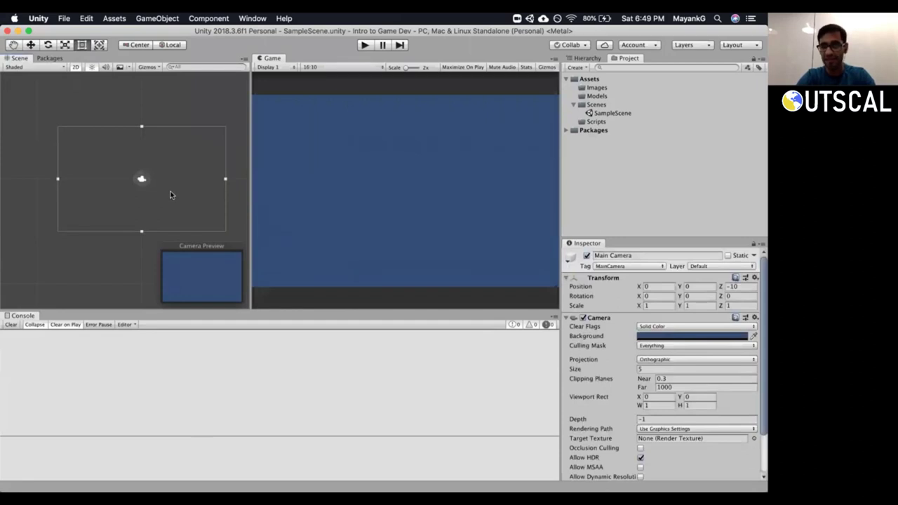
pyautogui.moveTo(559, 201); pyautogui.dragTo(576, 203)
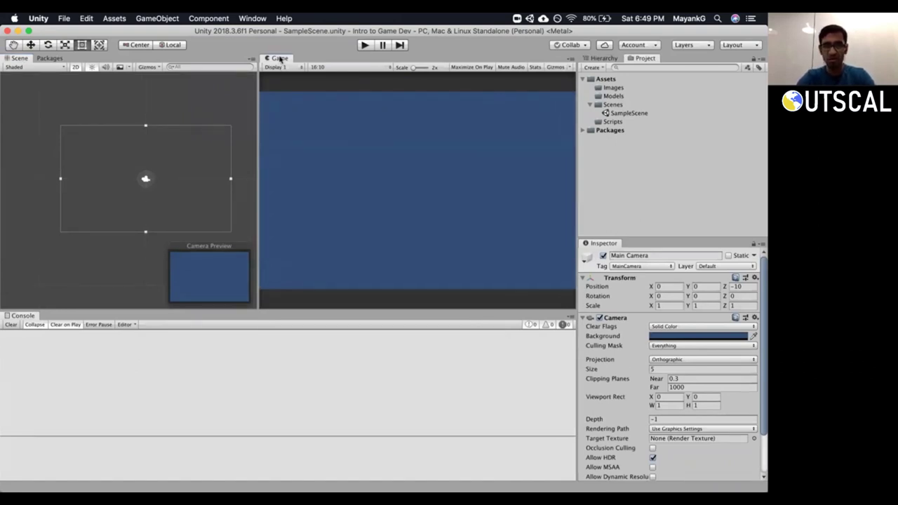
# Tab the Game view into the Scene group and dock the Inspector beside Scene.
pyautogui.moveTo(279, 59); pyautogui.dragTo(166, 66)
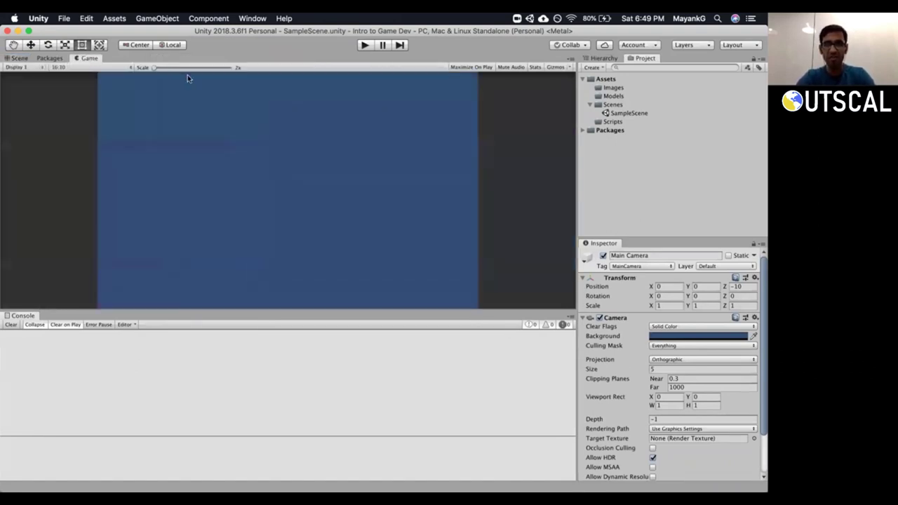
pyautogui.click(19, 58)
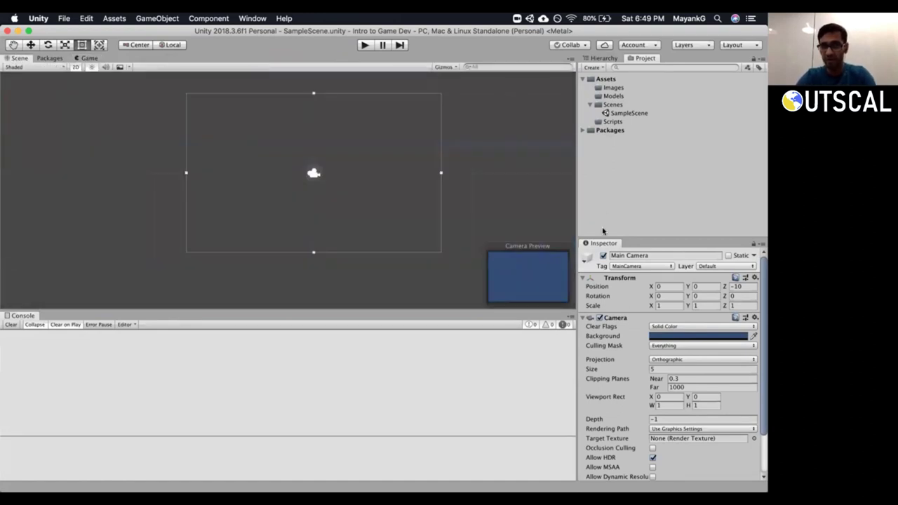
pyautogui.moveTo(602, 243); pyautogui.dragTo(460, 205)
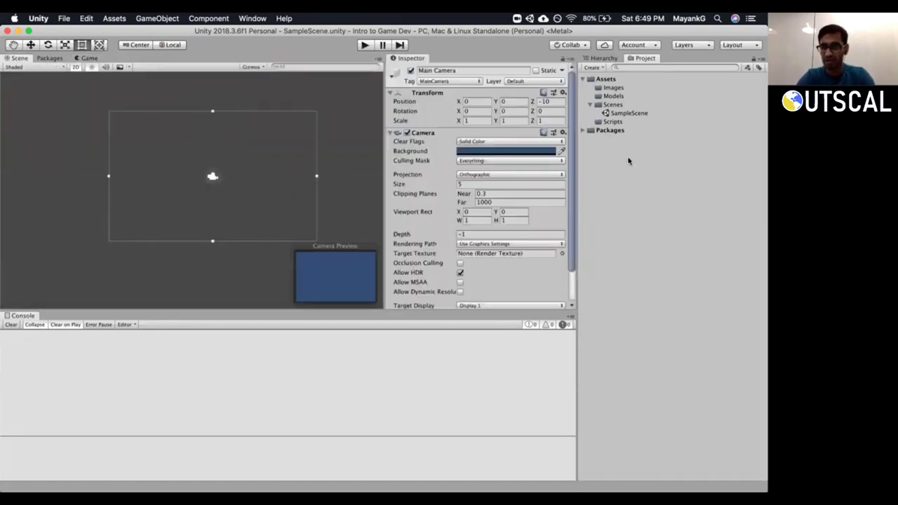
# Stack the Project panel below the Hierarchy and resize the two panels.
pyautogui.click(607, 58)
pyautogui.click(641, 58)
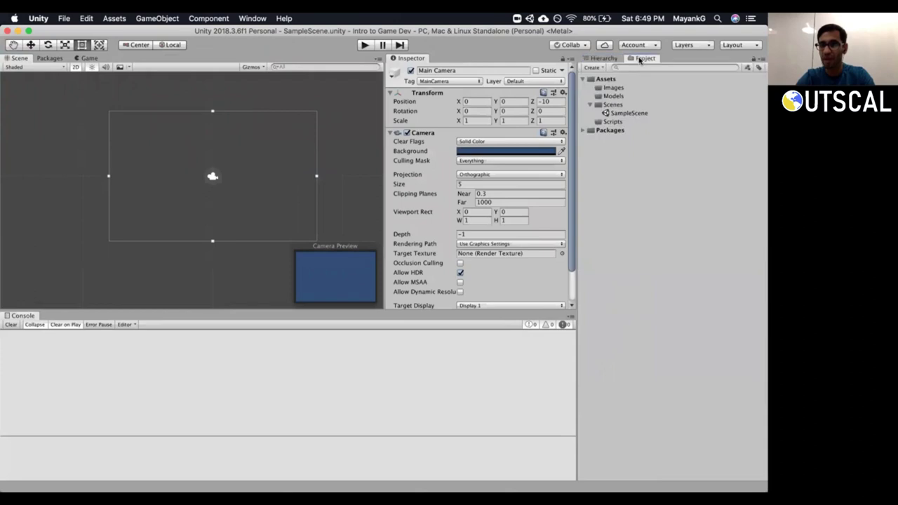
pyautogui.moveTo(642, 59); pyautogui.dragTo(655, 335)
pyautogui.moveTo(657, 261); pyautogui.dragTo(652, 252)
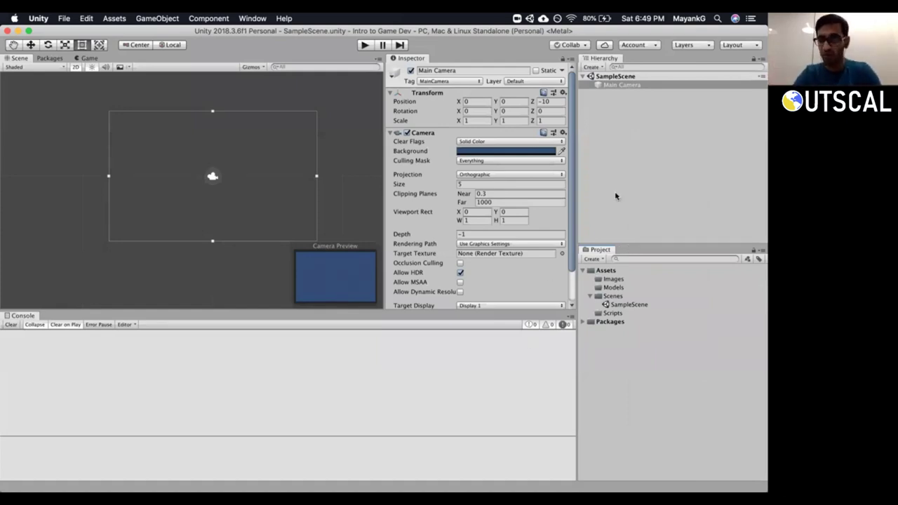
pyautogui.click(732, 45)
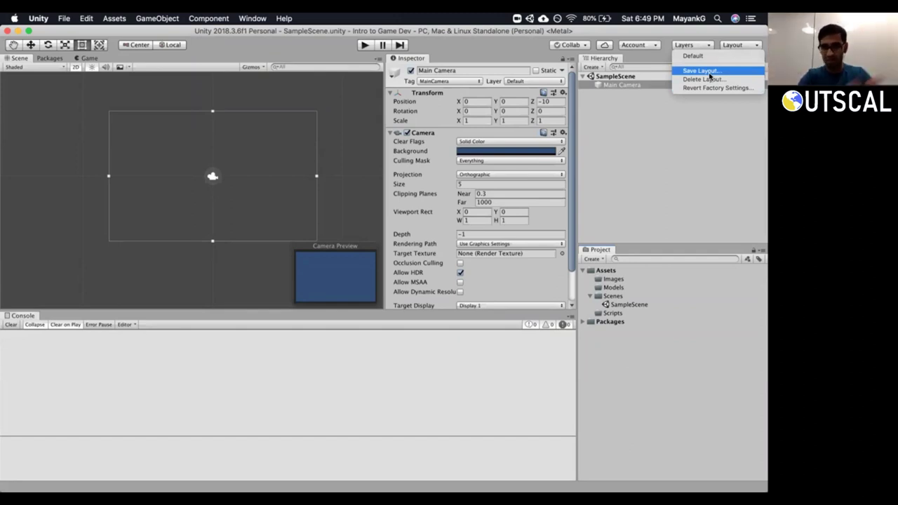
# Save the current window arrangement as a layout named 'custom'.
pyautogui.click(702, 71)
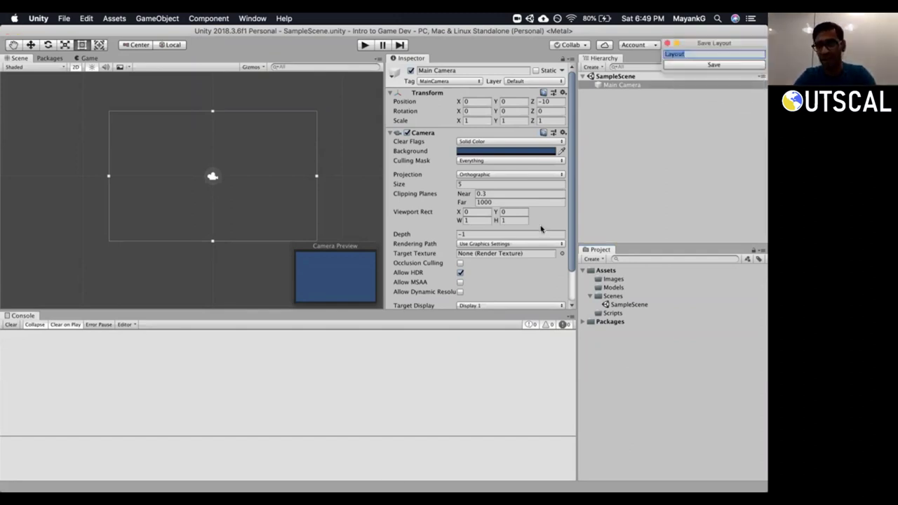
pyautogui.write('custom')
pyautogui.click(708, 65)
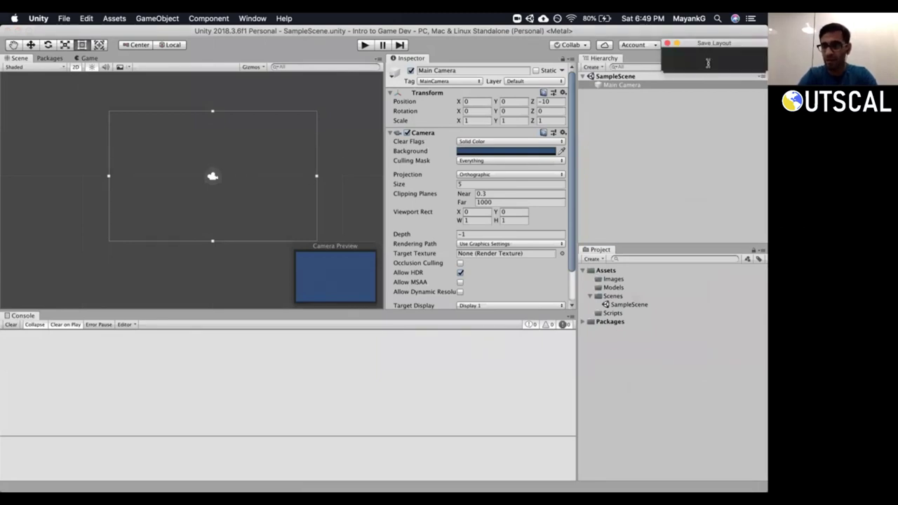
# Switch to the Default layout, then back to the custom layout.
pyautogui.click(726, 44)
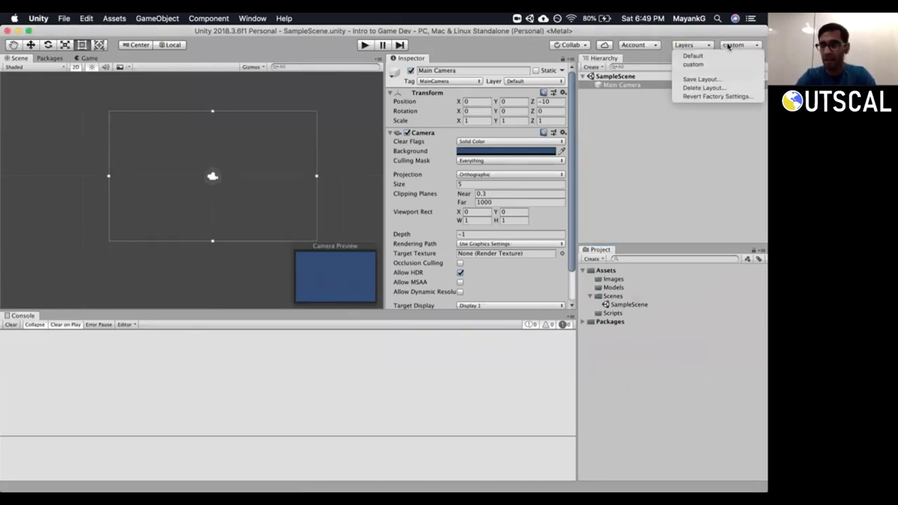
pyautogui.click(693, 56)
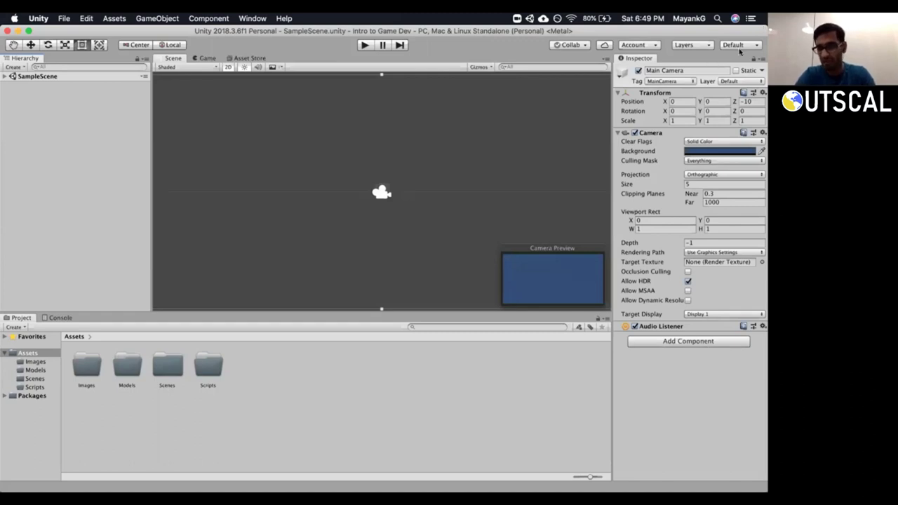
pyautogui.click(738, 46)
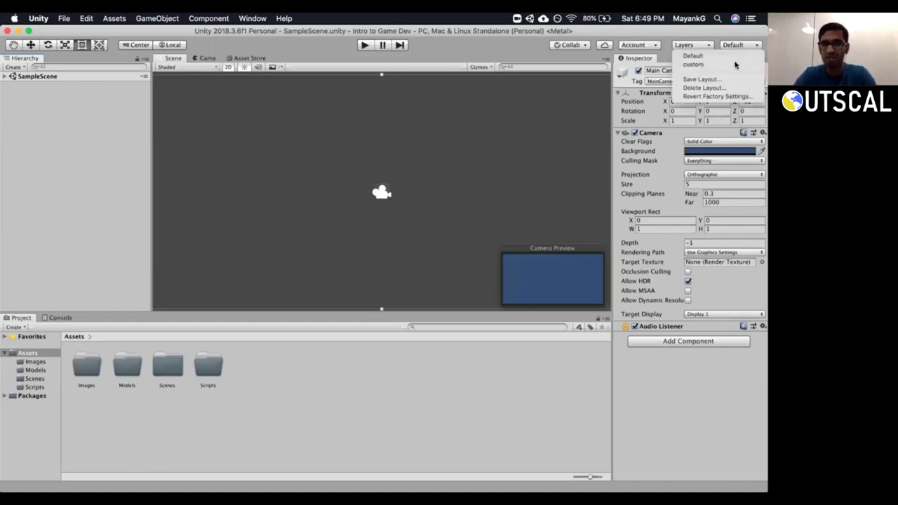
pyautogui.click(735, 65)
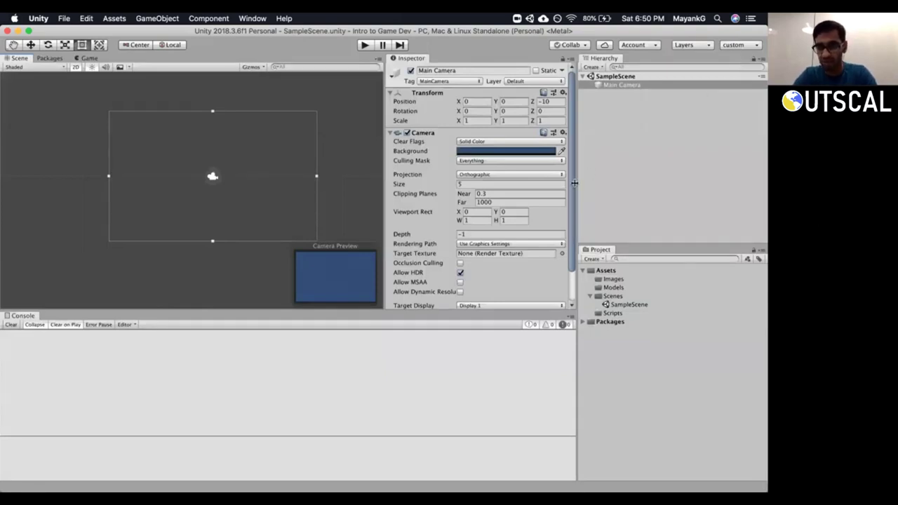
# Widen the Inspector panel and frame the Main Camera in the Scene view with F.
pyautogui.moveTo(579, 184); pyautogui.dragTo(590, 193)
pyautogui.scroll(-3, 231, 243)
pyautogui.scroll(4, 234, 238)
pyautogui.press('f')
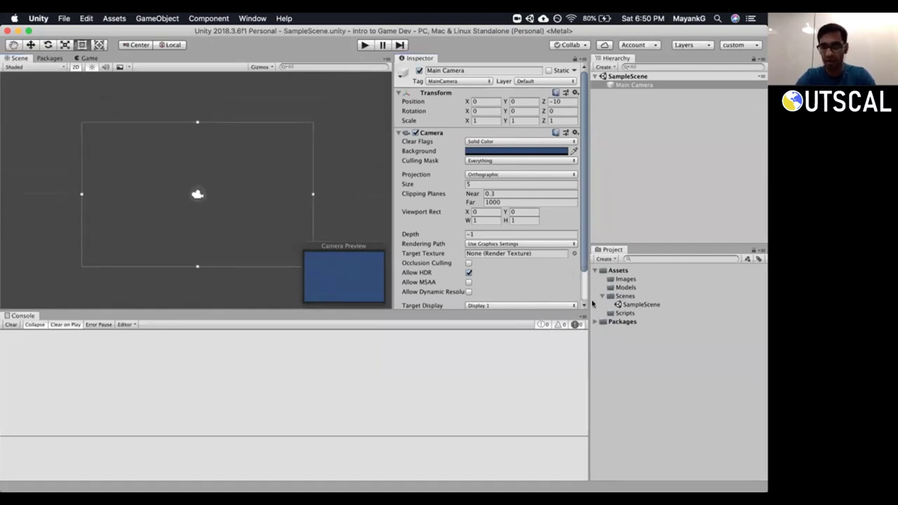
# Check the Layout list and dismiss it without changing the layout.
pyautogui.click(735, 45)
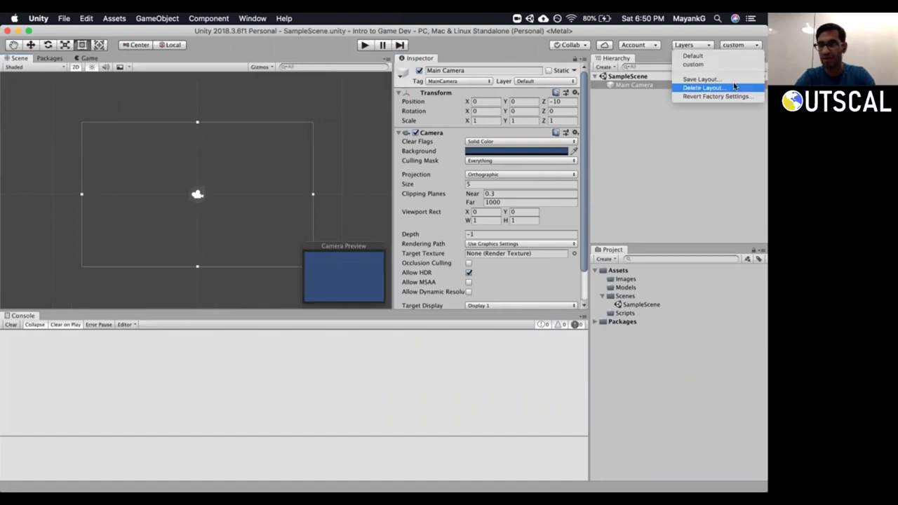
pyautogui.click(697, 150)
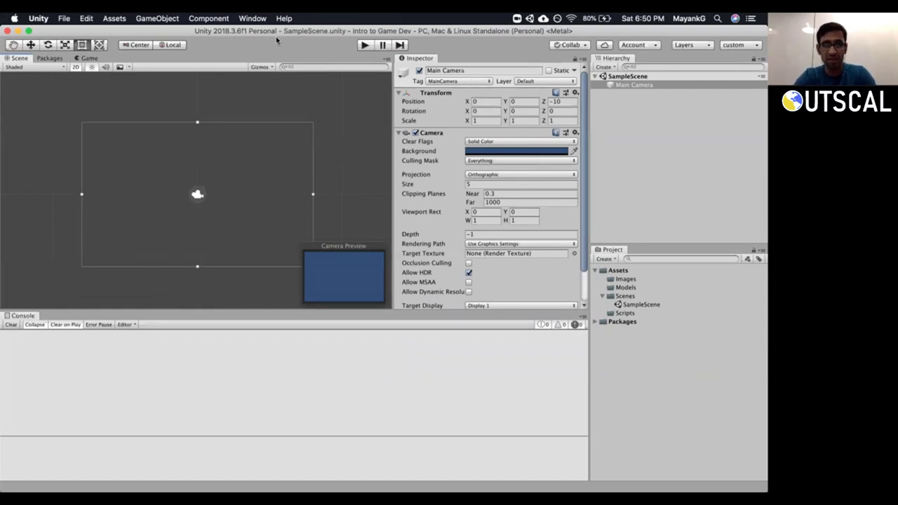
pyautogui.click(256, 18)
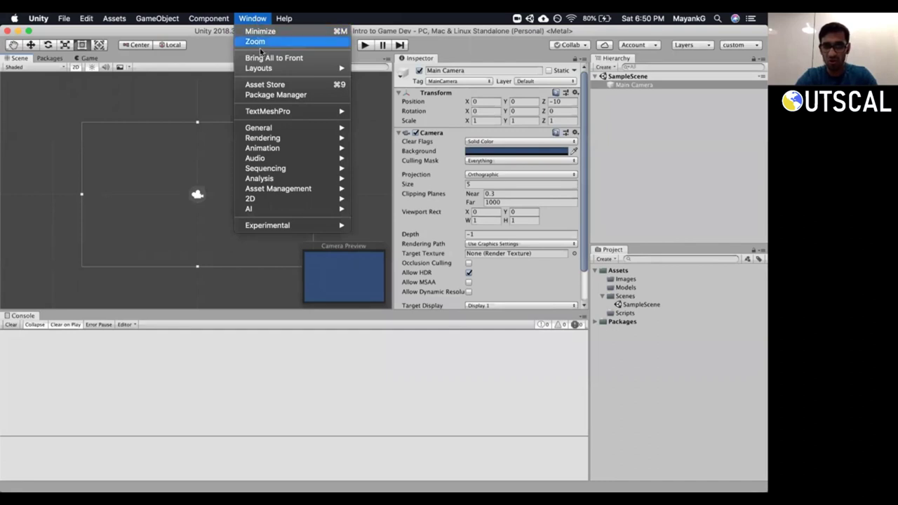
# Browse the Assets, Window and GameObject menus without choosing anything.
pyautogui.moveTo(330, 214)
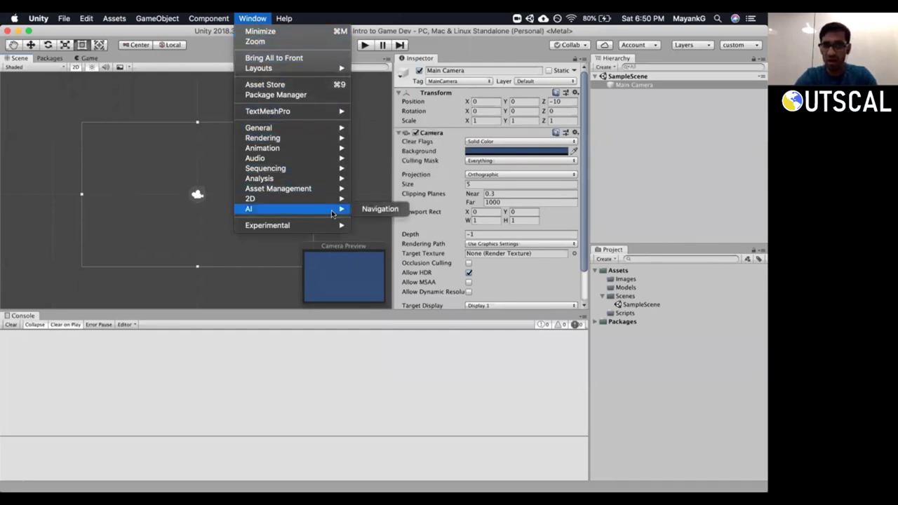
pyautogui.moveTo(324, 122)
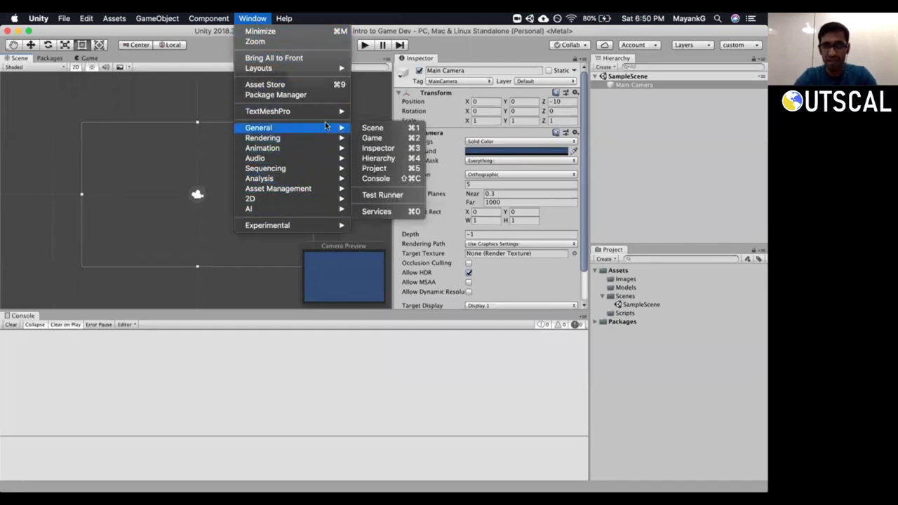
pyautogui.moveTo(290, 72)
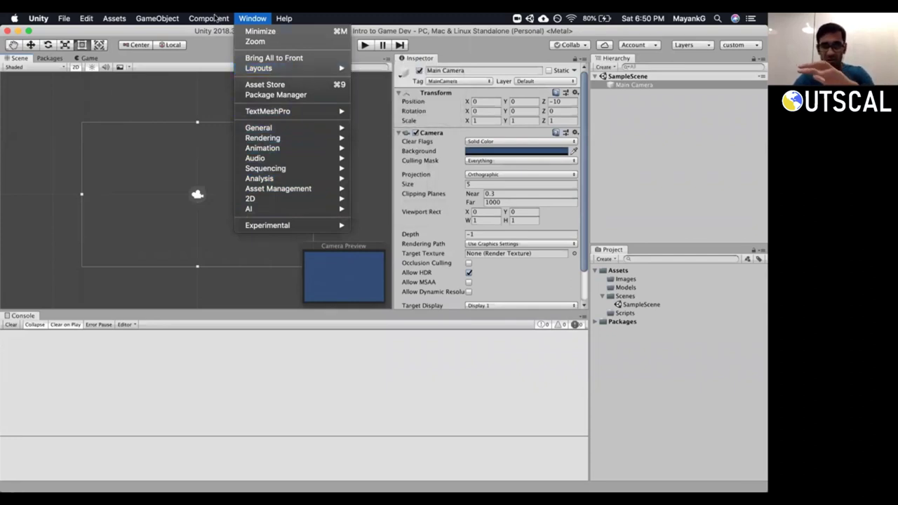
pyautogui.moveTo(208, 19)
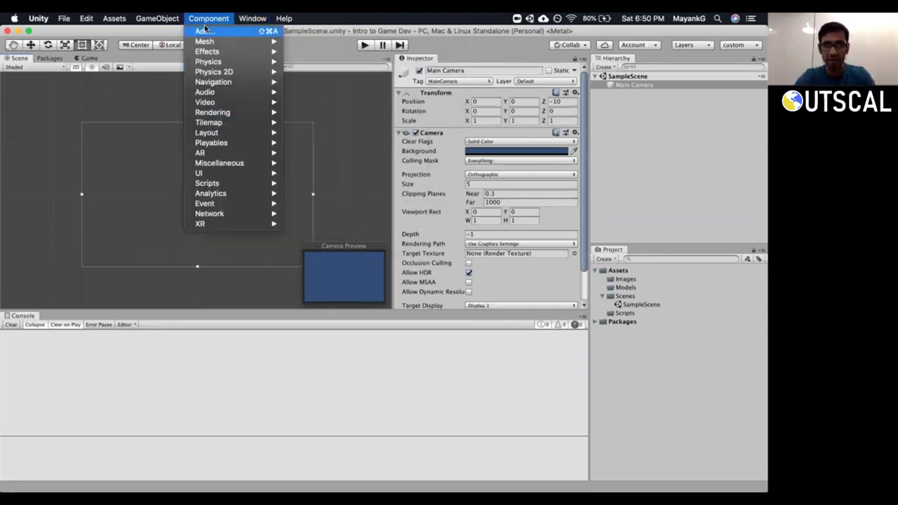
pyautogui.moveTo(82, 21)
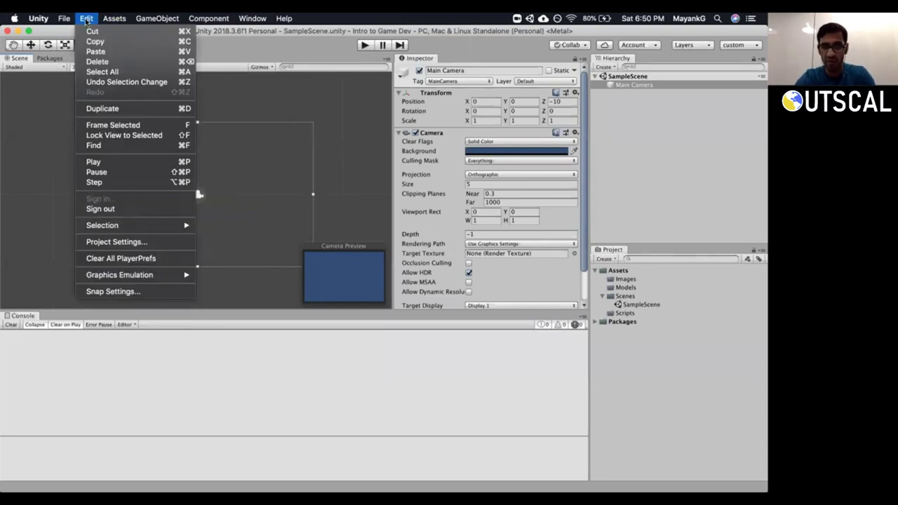
pyautogui.moveTo(148, 17)
pyautogui.moveTo(118, 19)
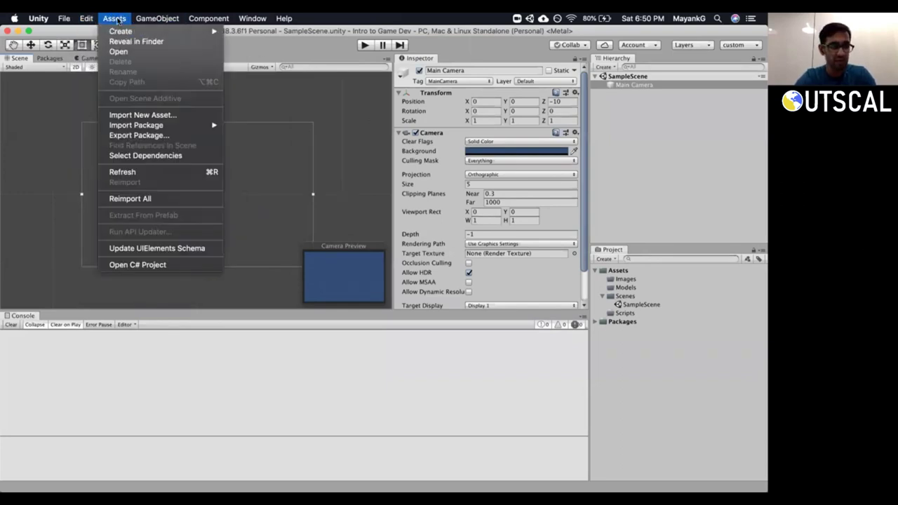
pyautogui.moveTo(251, 19)
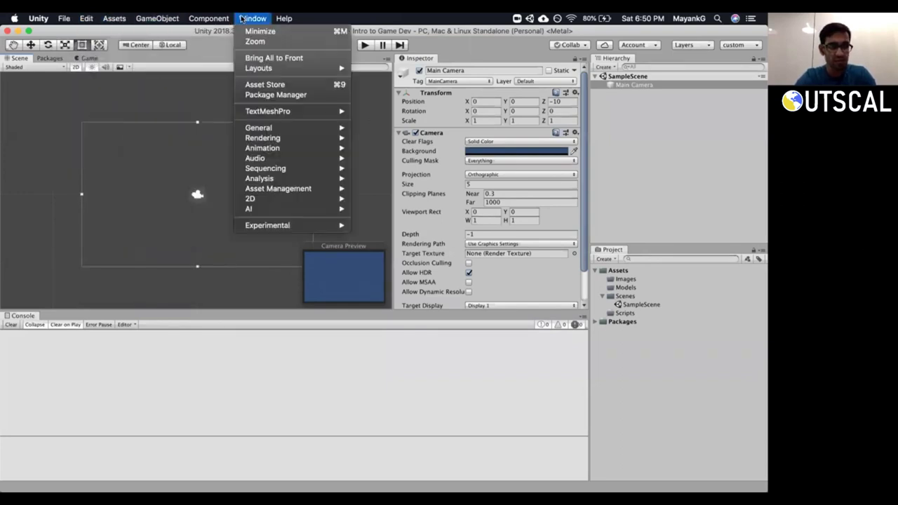
pyautogui.moveTo(325, 70)
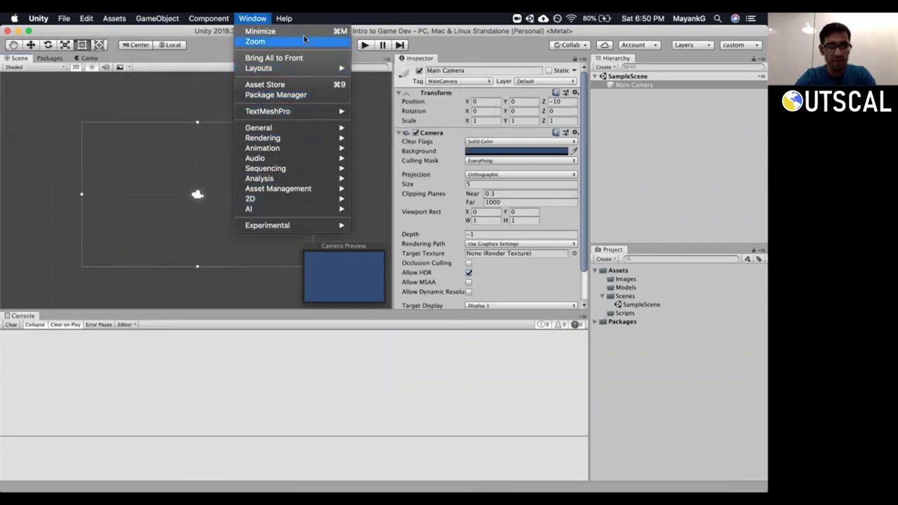
pyautogui.moveTo(54, 21)
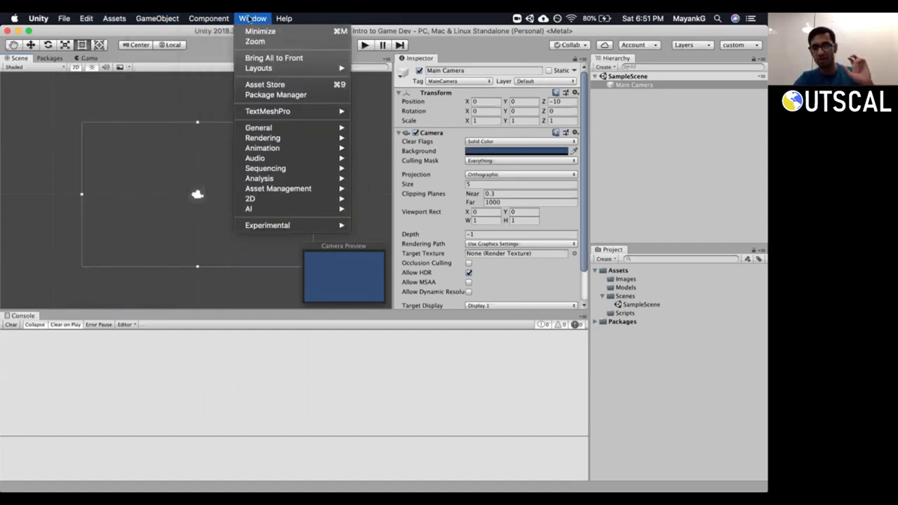
pyautogui.moveTo(157, 19)
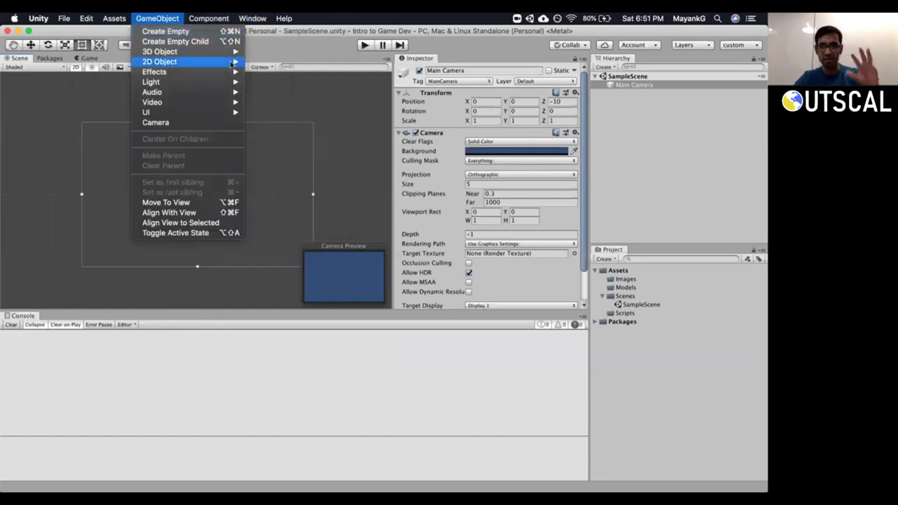
pyautogui.click(291, 45)
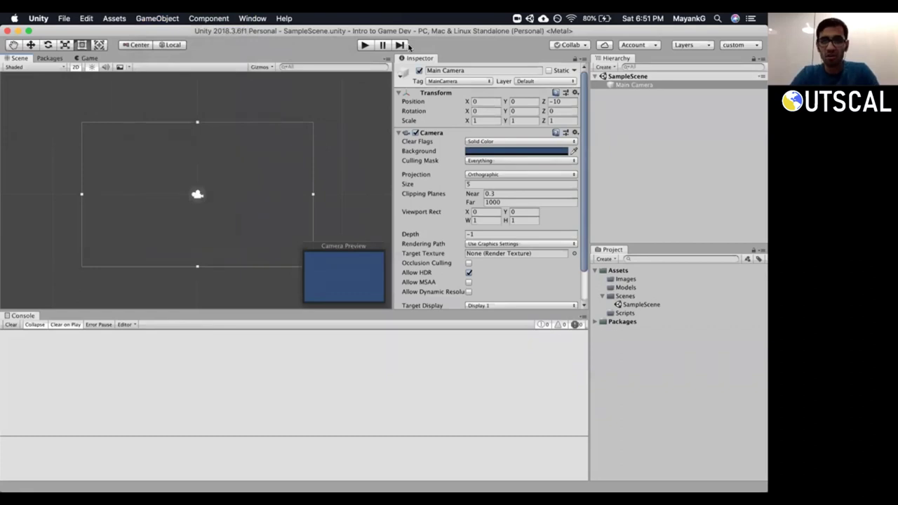
# Widen the Scene view slightly, then switch to the Trello Week 1 card in Chrome and close it.
pyautogui.moveTo(395, 92); pyautogui.dragTo(401, 94)
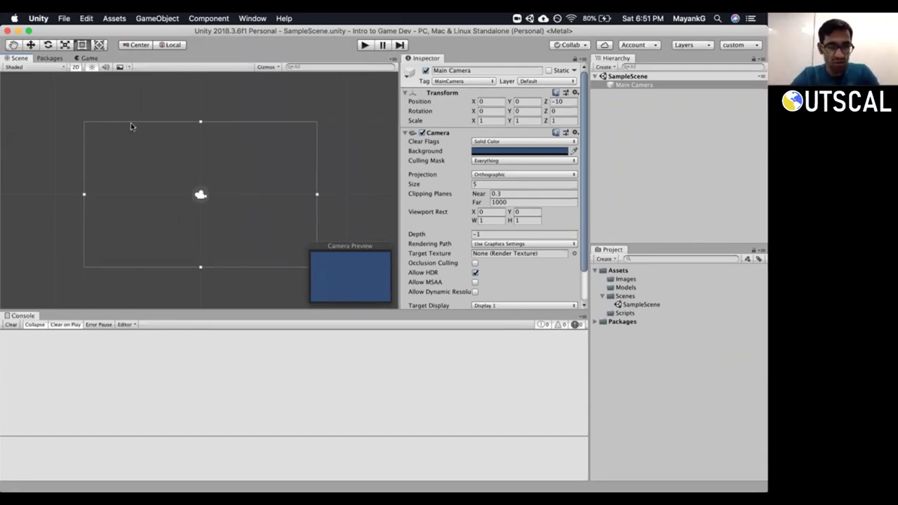
pyautogui.press('super+Tab')
pyautogui.press('super+Tab')
pyautogui.press('super+Tab')
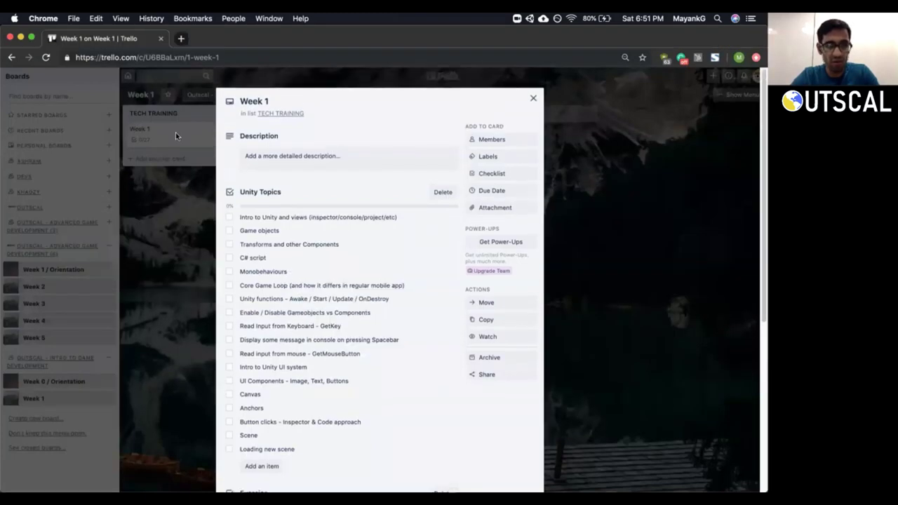
pyautogui.click(534, 86)
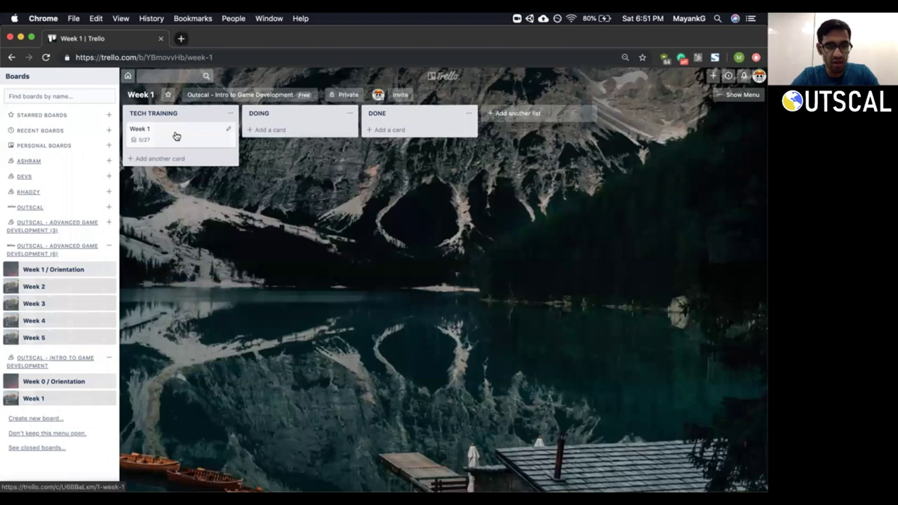
# Reopen the Week 1 card, tick 'Intro to Unity and views (inspector/console/project/etc)', and return to Unity.
pyautogui.click(175, 133)
pyautogui.scroll(-2, 334, 272)
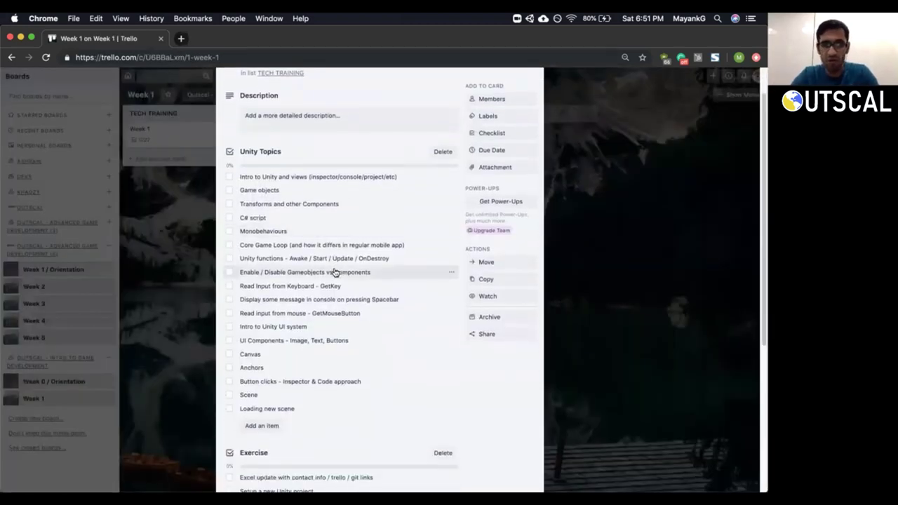
pyautogui.scroll(-1, 335, 272)
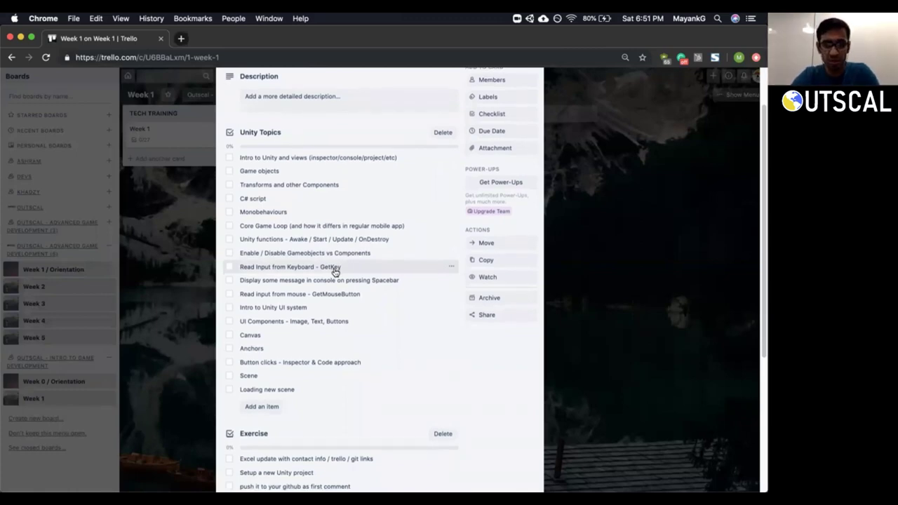
pyautogui.scroll(1, 335, 272)
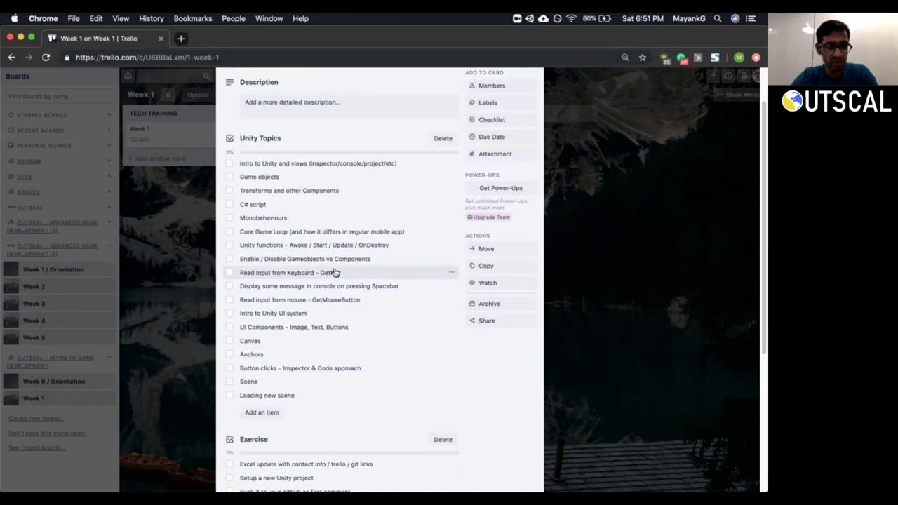
pyautogui.scroll(-2, 335, 272)
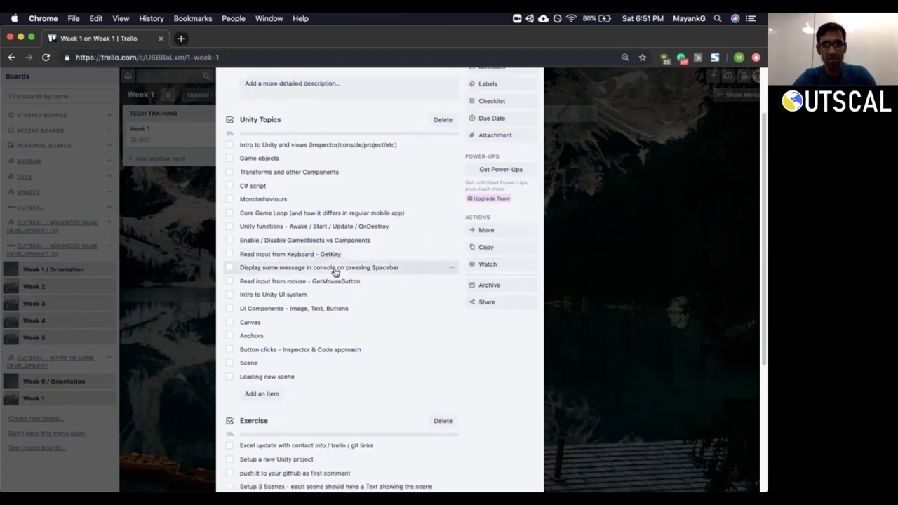
pyautogui.scroll(1, 334, 272)
pyautogui.scroll(-1, 334, 272)
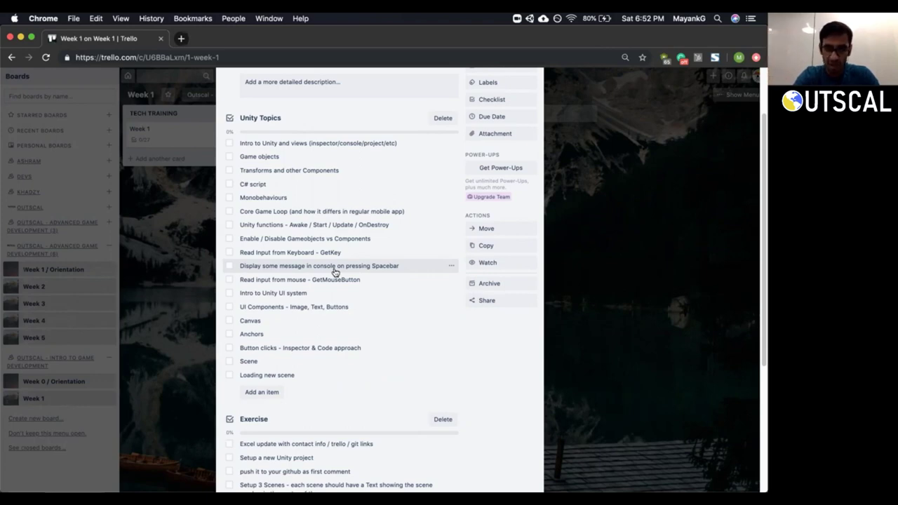
pyautogui.scroll(-5, 342, 263)
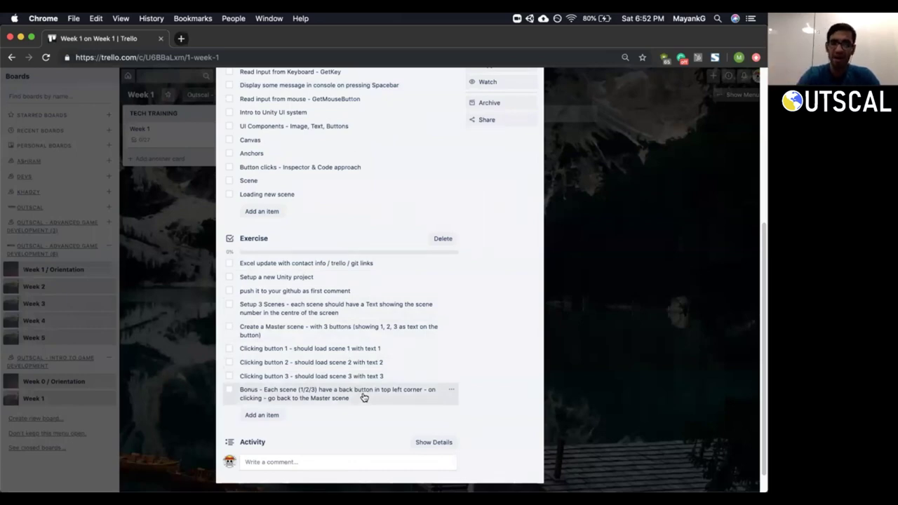
pyautogui.scroll(1, 364, 397)
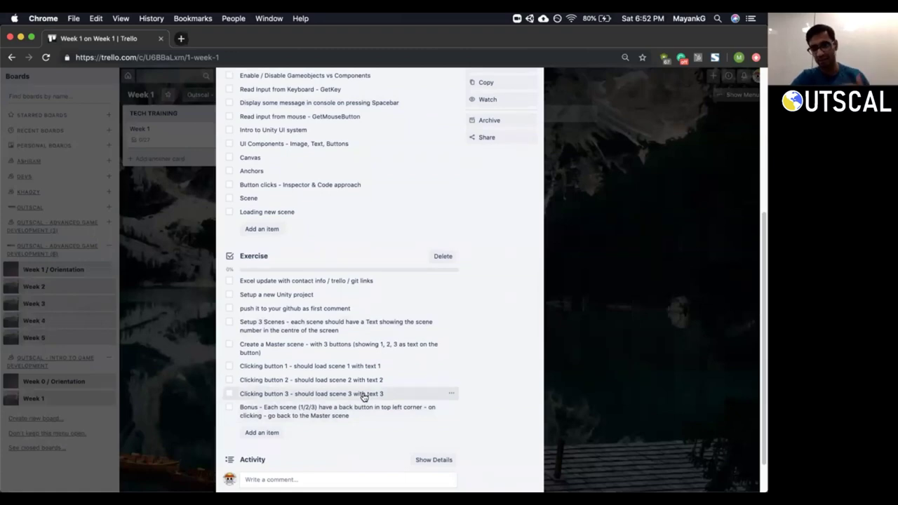
pyautogui.scroll(5, 363, 396)
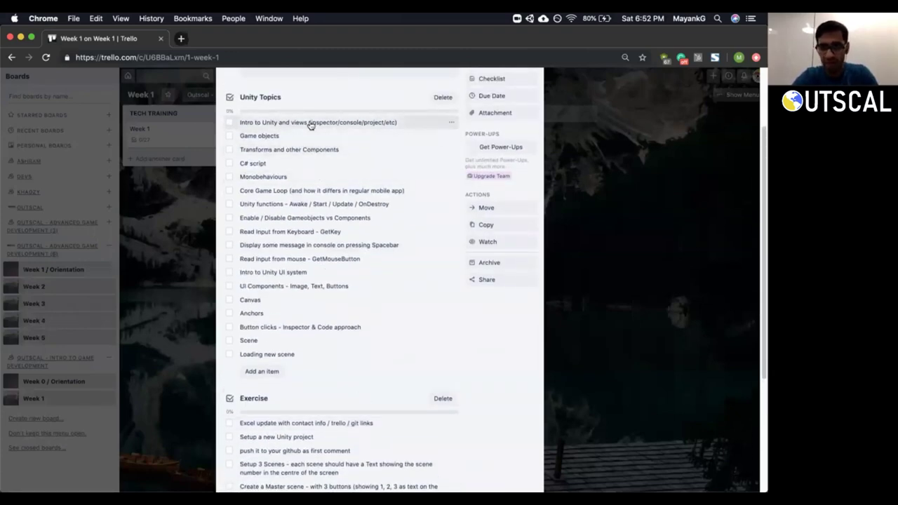
pyautogui.click(230, 123)
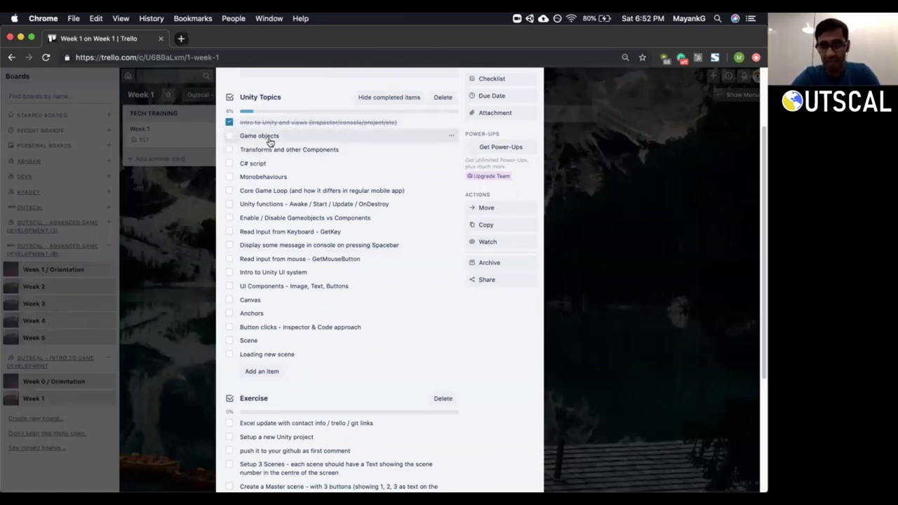
pyautogui.press('super+Tab')
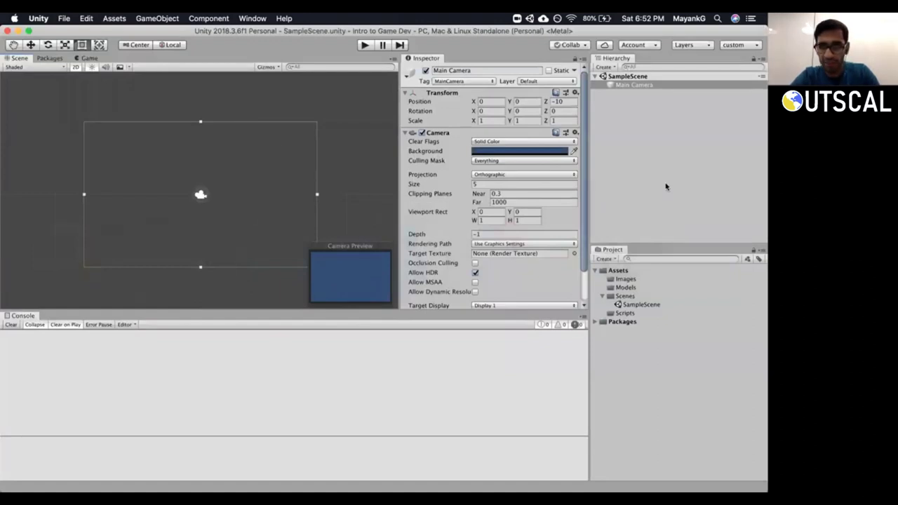
pyautogui.click(666, 186)
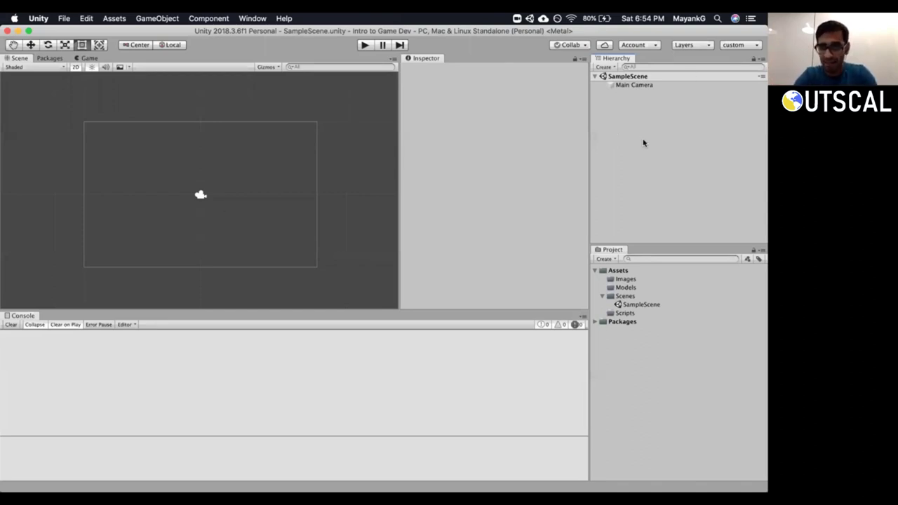
# Select the SampleScene asset and bring up the Hierarchy's add-object context menu.
pyautogui.click(633, 305)
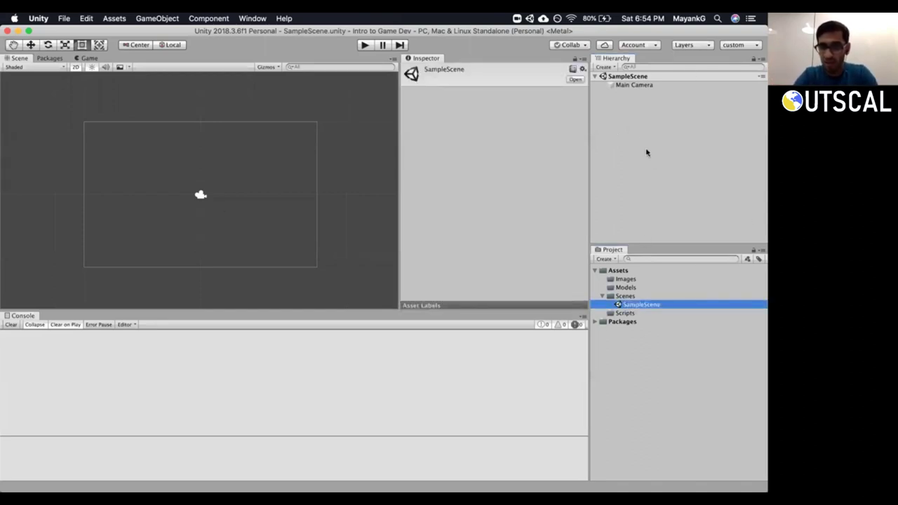
pyautogui.rightClick(624, 120)
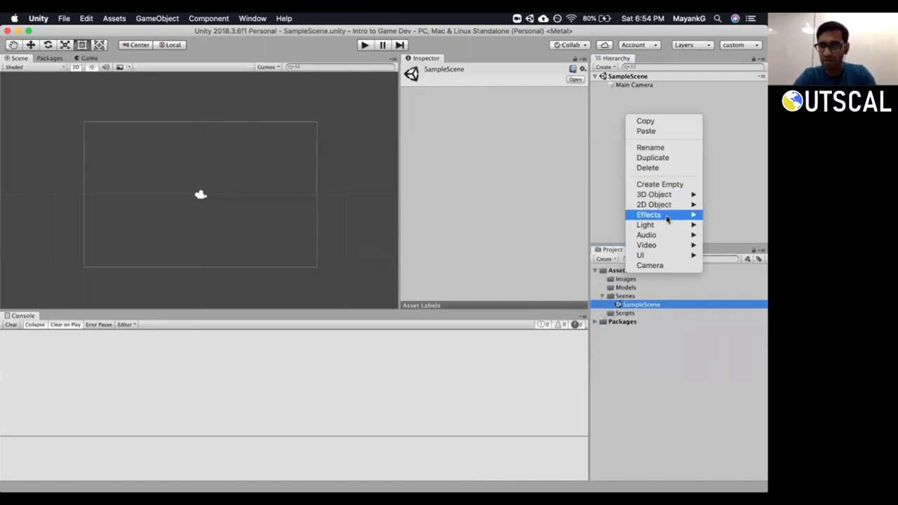
pyautogui.moveTo(667, 239)
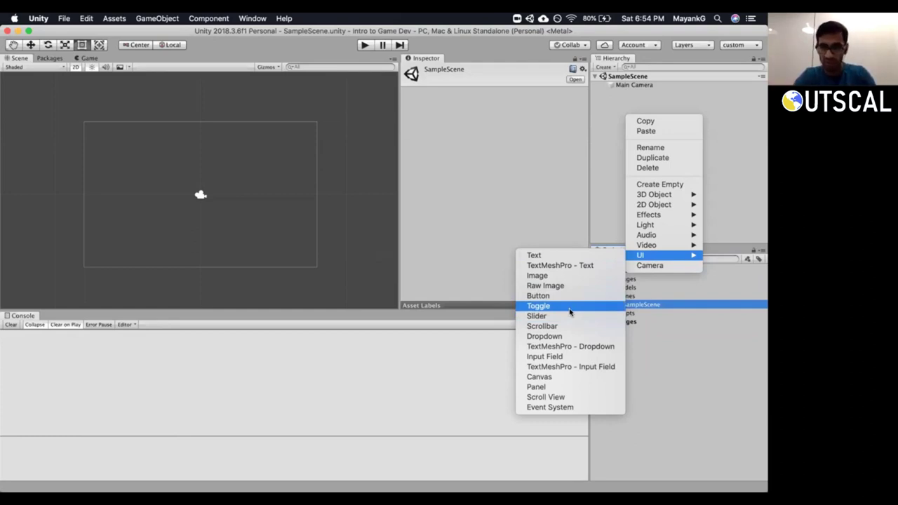
# Create an empty GameObject and compare its Transform with the Main Camera's in the Inspector.
pyautogui.click(671, 185)
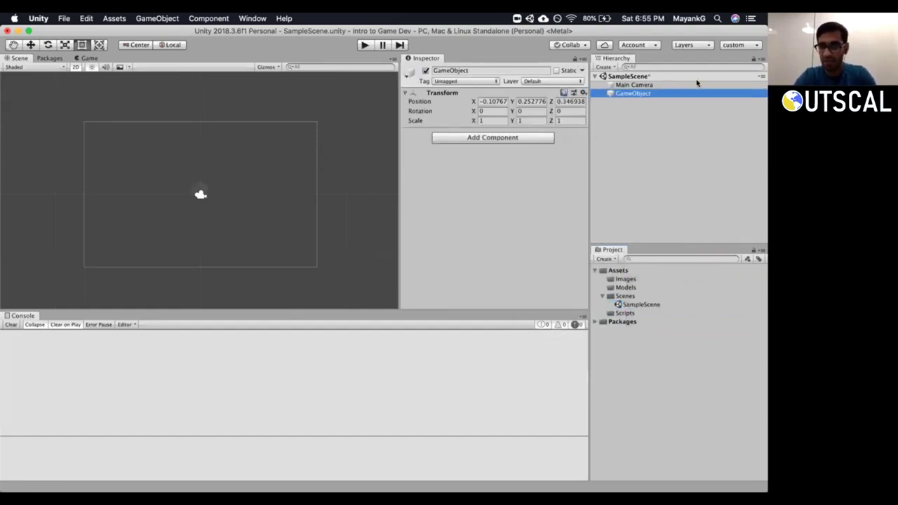
pyautogui.click(648, 85)
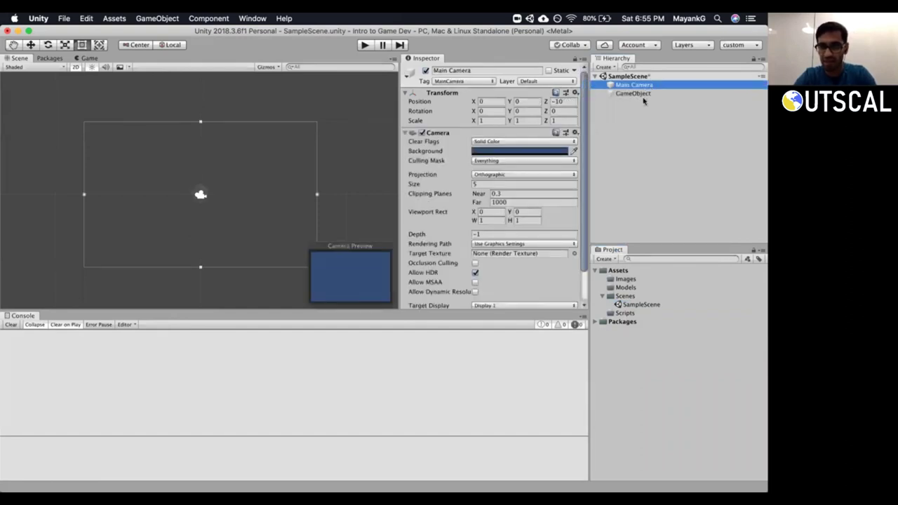
pyautogui.click(639, 93)
pyautogui.press('w')
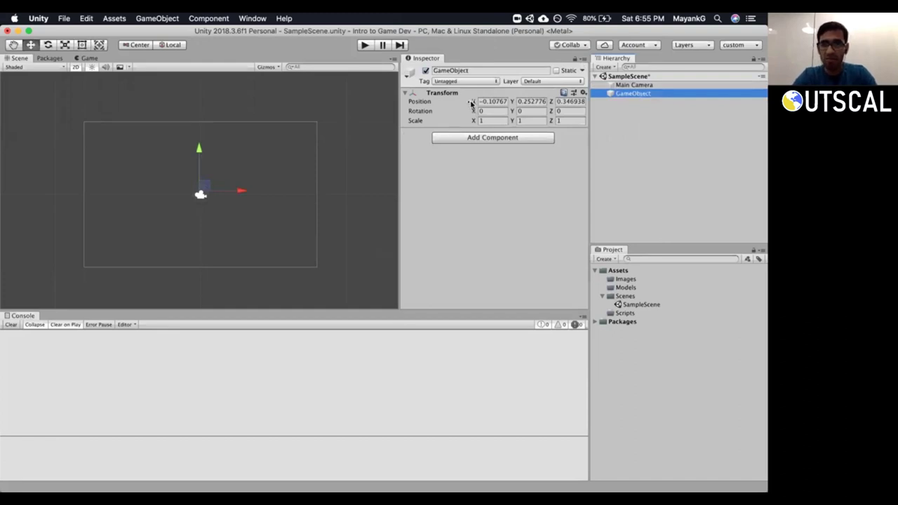
pyautogui.click(405, 93)
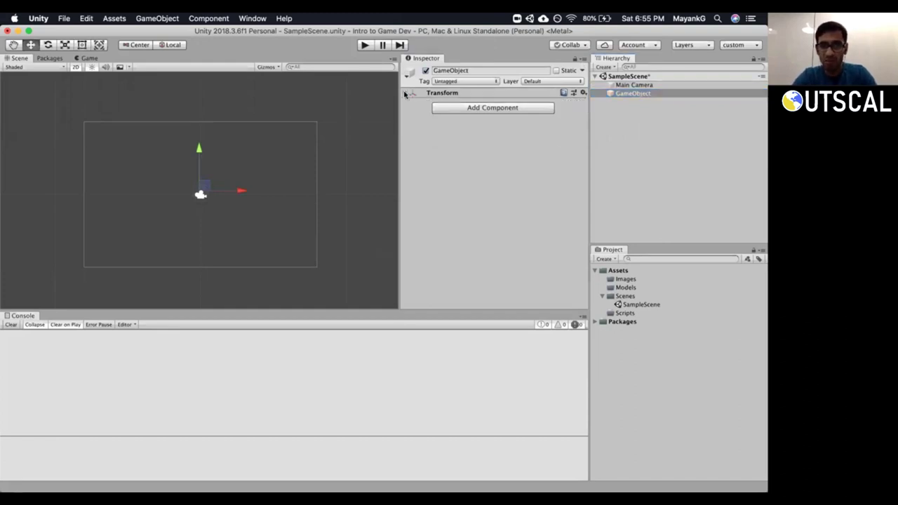
pyautogui.click(484, 92)
pyautogui.click(633, 85)
pyautogui.click(634, 94)
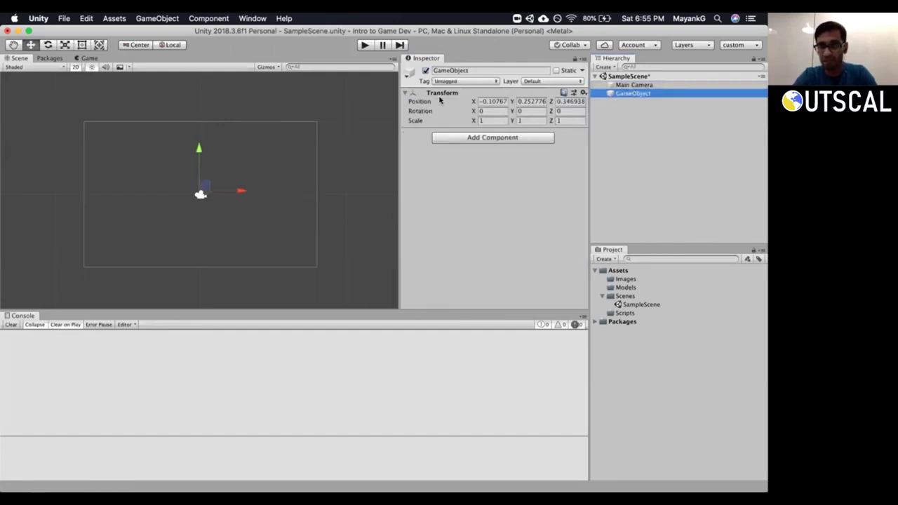
pyautogui.moveTo(403, 118); pyautogui.dragTo(368, 120)
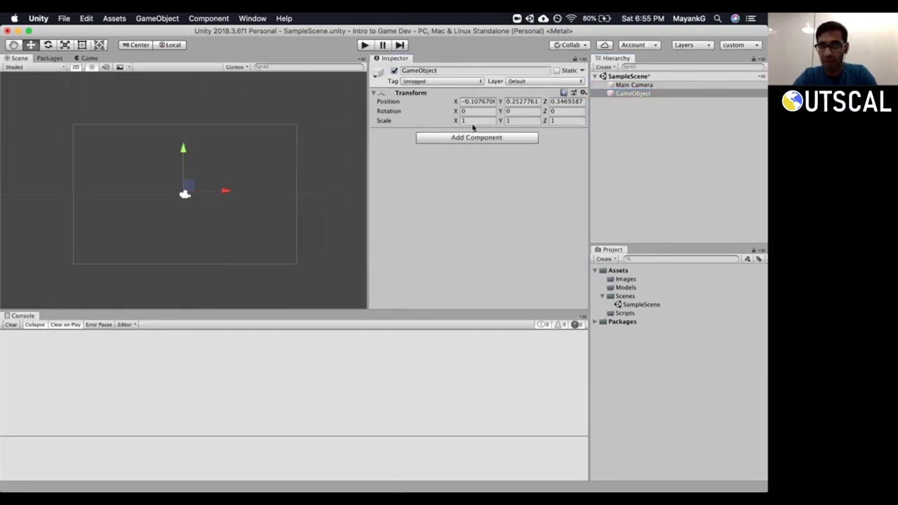
pyautogui.click(628, 94)
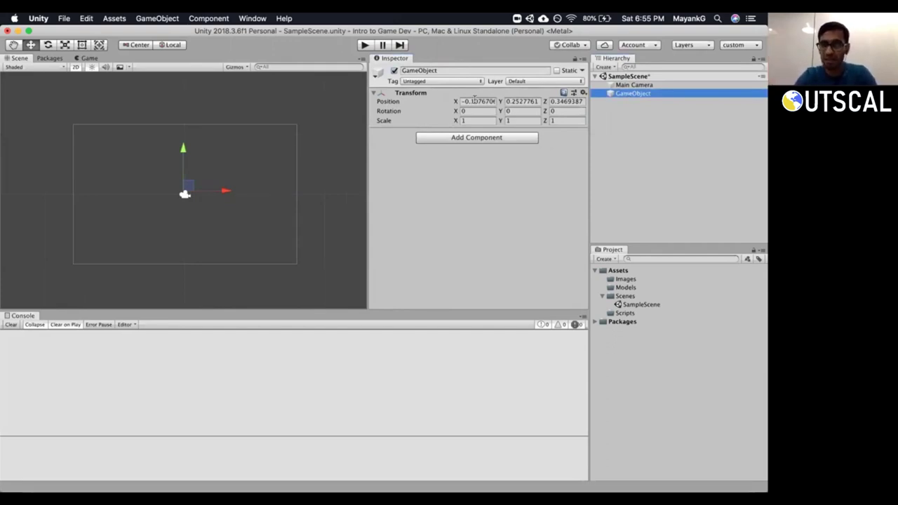
# Set the GameObject's Position X, Y and Z to 0.
pyautogui.click(474, 101)
pyautogui.write('0')
pyautogui.press('Tab')
pyautogui.write('0')
pyautogui.press('Tab')
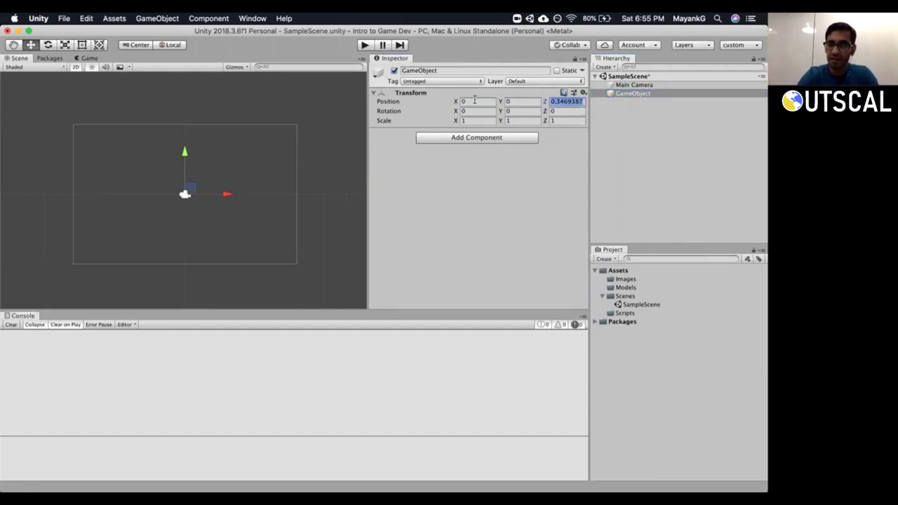
pyautogui.write('0')
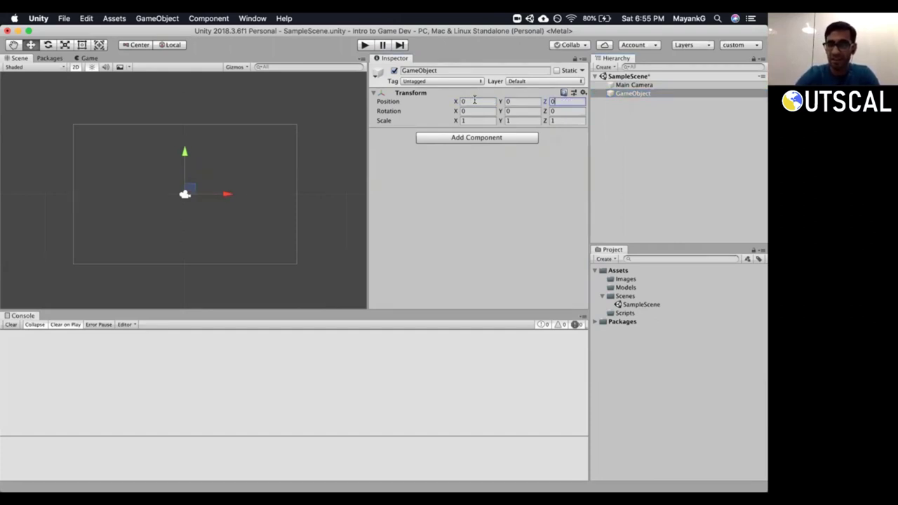
pyautogui.press('Return')
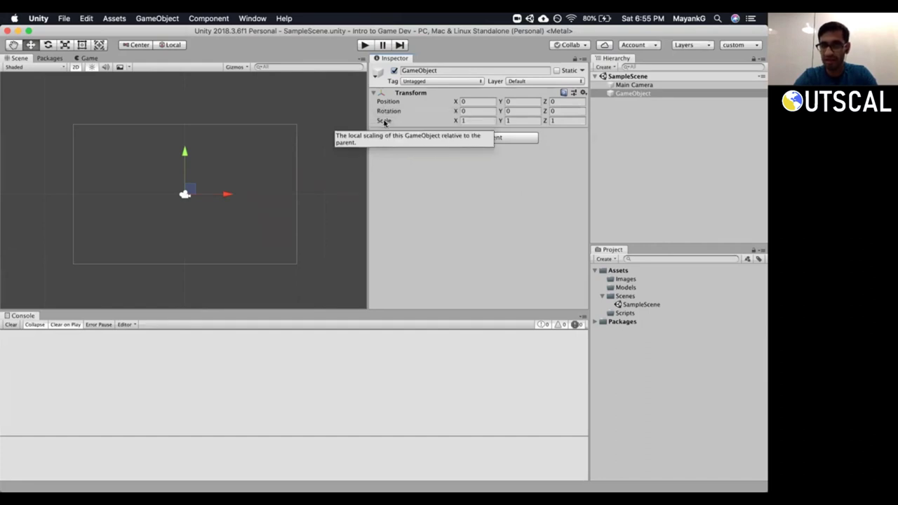
# Frame the GameObject in the Scene view and zoom in and out around it.
pyautogui.click(635, 95)
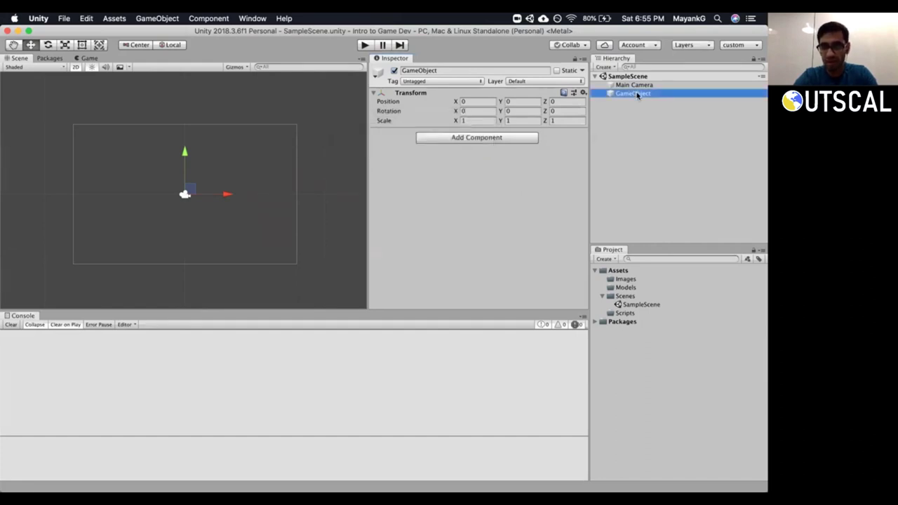
pyautogui.doubleClick(635, 94)
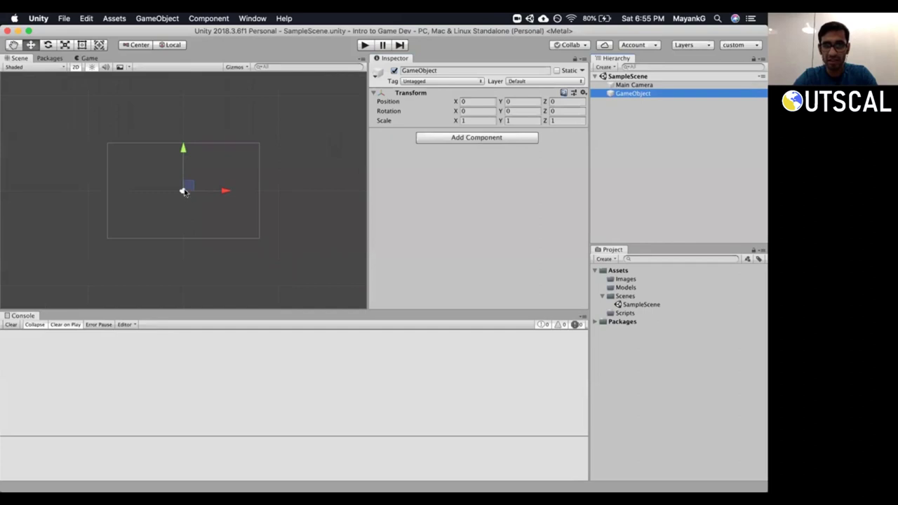
pyautogui.moveTo(224, 190)
pyautogui.mouseDown()
pyautogui.moveTo(260, 191)
pyautogui.moveTo(226, 192)
pyautogui.mouseUp()
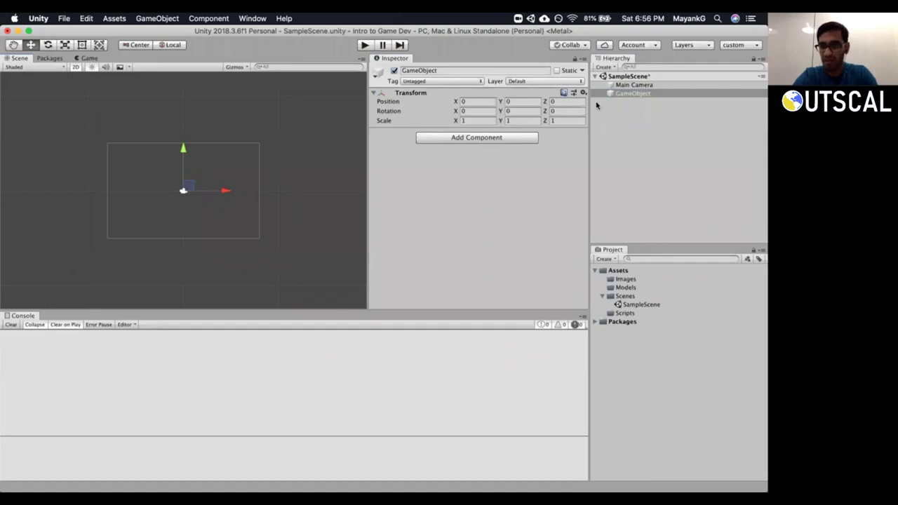
pyautogui.click(630, 94)
pyautogui.scroll(-2, 199, 185)
pyautogui.scroll(5, 188, 191)
pyautogui.scroll(2, 188, 193)
pyautogui.scroll(1, 173, 185)
pyautogui.scroll(-4, 172, 185)
pyautogui.scroll(-2, 173, 185)
pyautogui.scroll(5, 167, 182)
pyautogui.scroll(5, 164, 182)
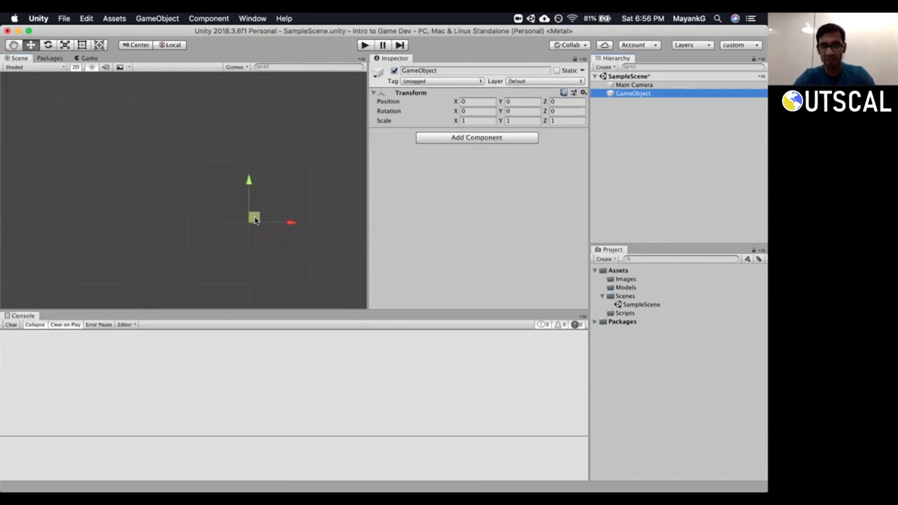
# Pan to the GameObject, reselect it, and switch the Scene view from 2D to 3D.
pyautogui.moveTo(304, 212); pyautogui.dragTo(255, 150, button='middle')
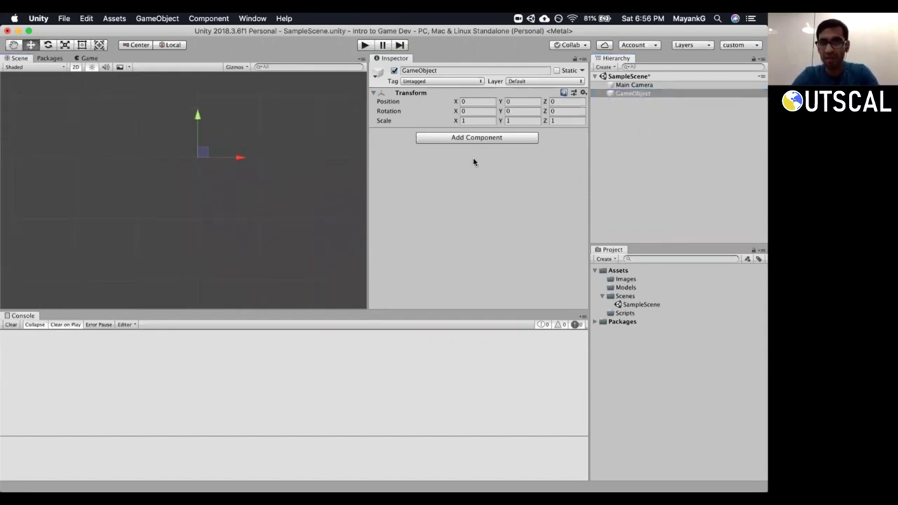
pyautogui.click(642, 170)
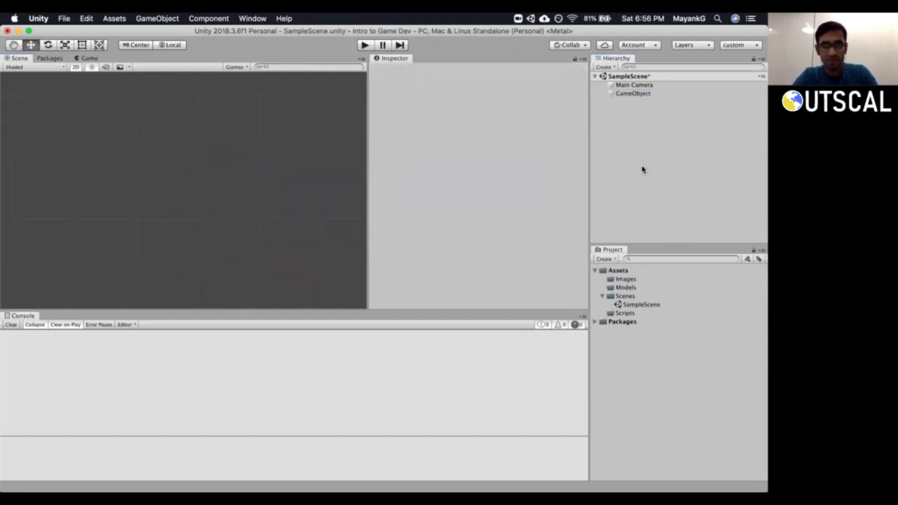
pyautogui.click(630, 93)
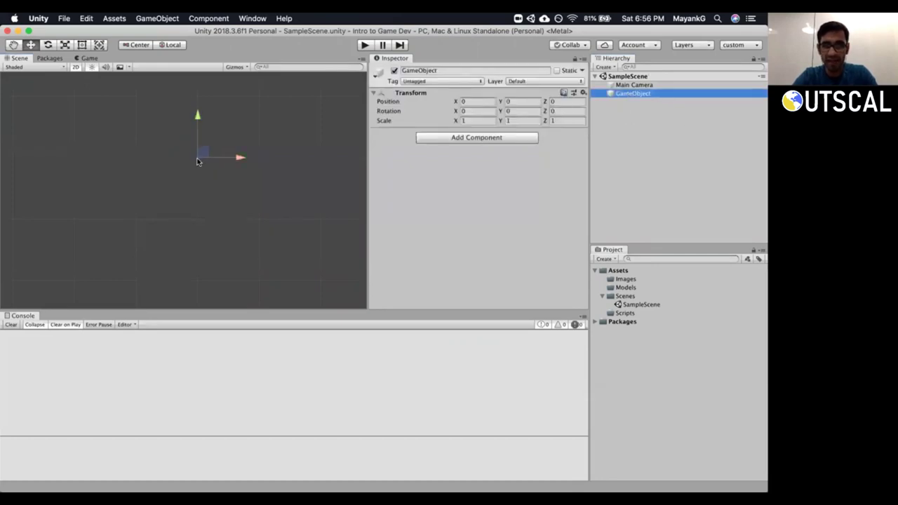
pyautogui.click(198, 160)
pyautogui.scroll(6, 210, 151)
pyautogui.scroll(4, 181, 162)
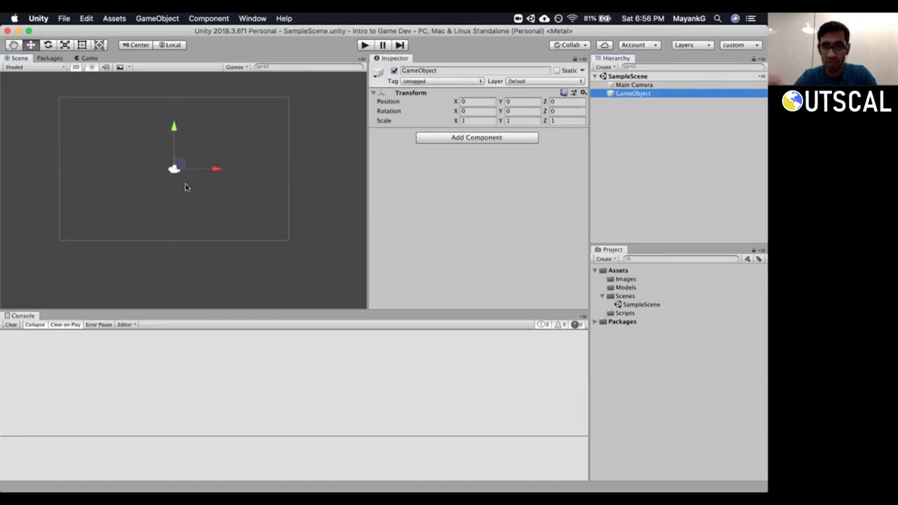
pyautogui.click(75, 67)
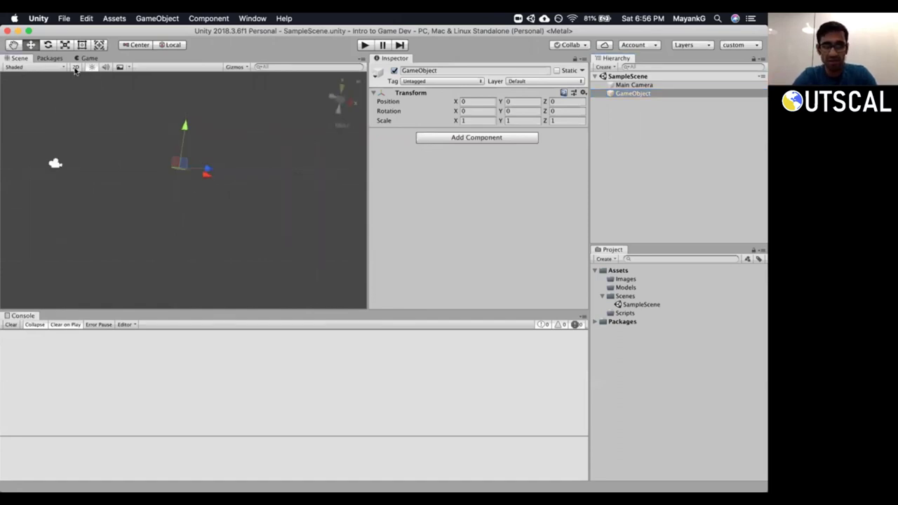
pyautogui.click(75, 67)
pyautogui.click(75, 68)
pyautogui.click(75, 68)
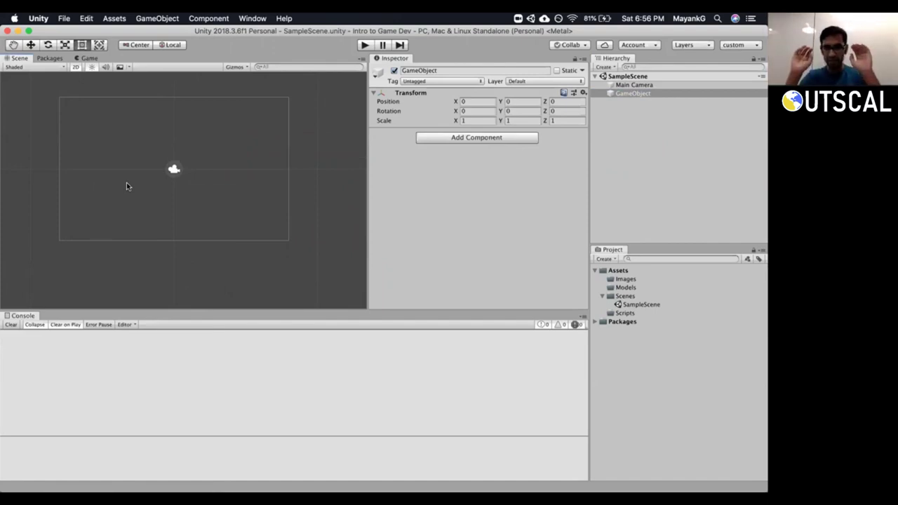
pyautogui.click(76, 67)
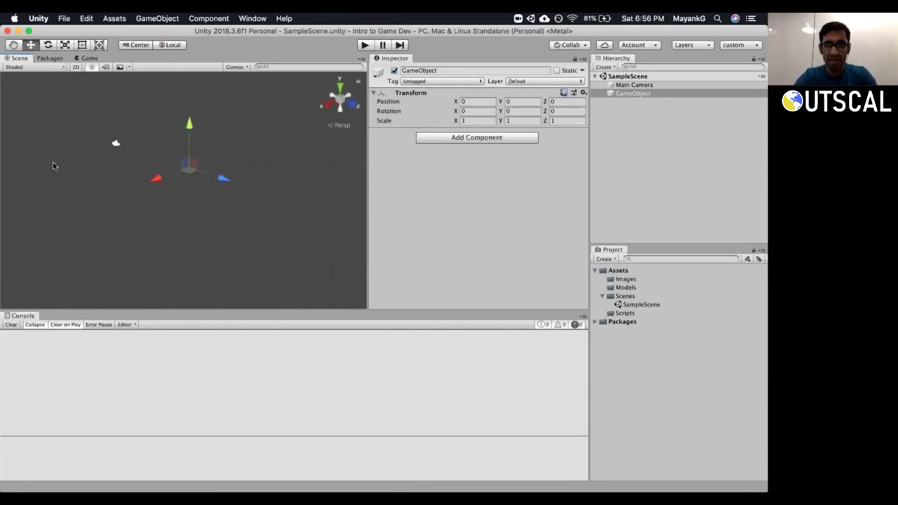
pyautogui.keyDown('alt'); pyautogui.moveTo(248, 176); pyautogui.dragTo(196, 235); pyautogui.keyUp('alt')
pyautogui.moveTo(262, 197)
pyautogui.keyDown('alt'); pyautogui.mouseDown()
pyautogui.moveTo(253, 202)
pyautogui.moveTo(281, 196)
pyautogui.moveTo(199, 227)
pyautogui.moveTo(219, 196)
pyautogui.mouseUp(); pyautogui.keyUp('alt')
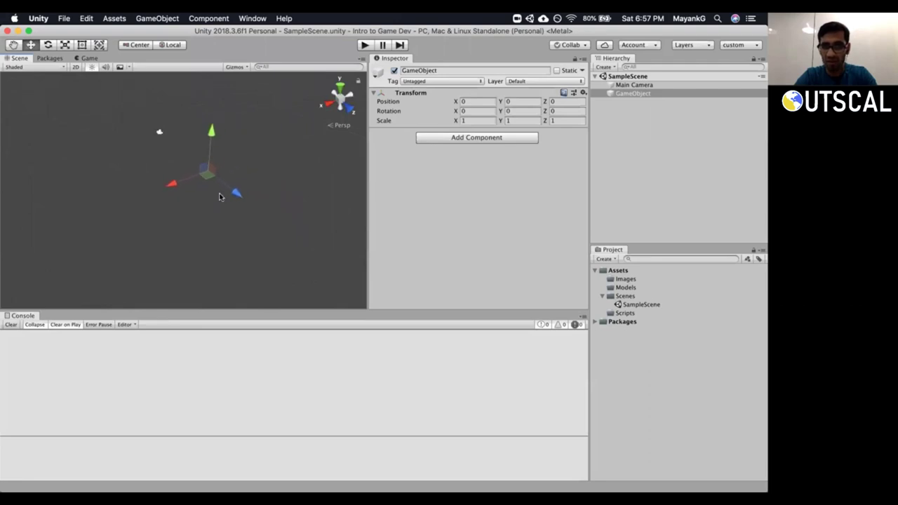
pyautogui.click(635, 94)
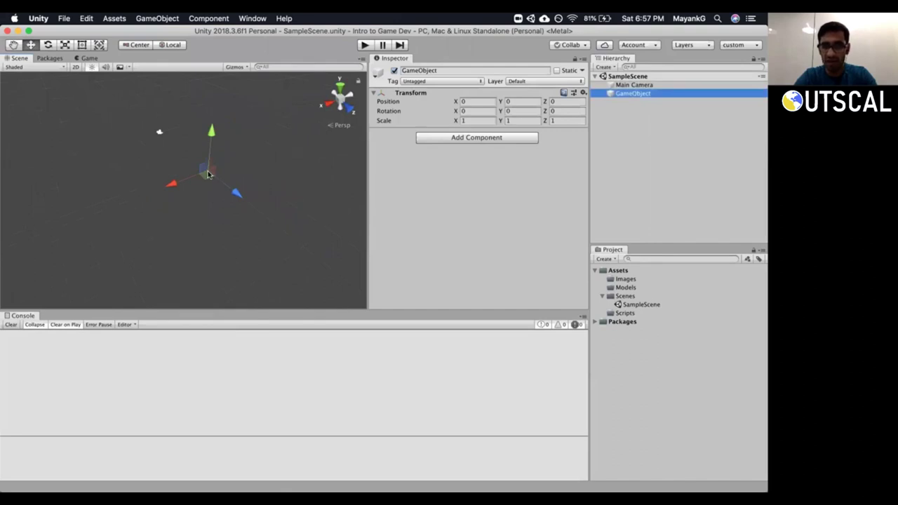
# Check the Main Camera's Position Z value of -10.
pyautogui.click(629, 85)
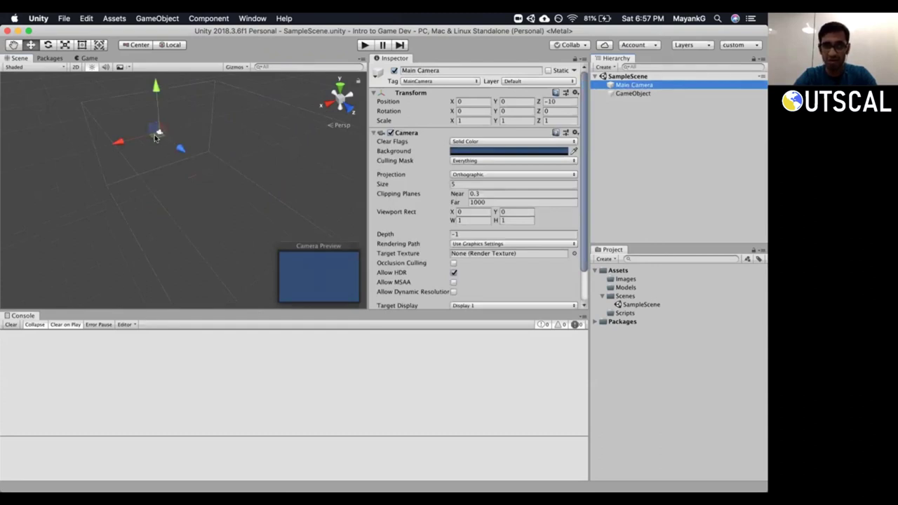
pyautogui.moveTo(237, 241); pyautogui.dragTo(257, 209, button='middle')
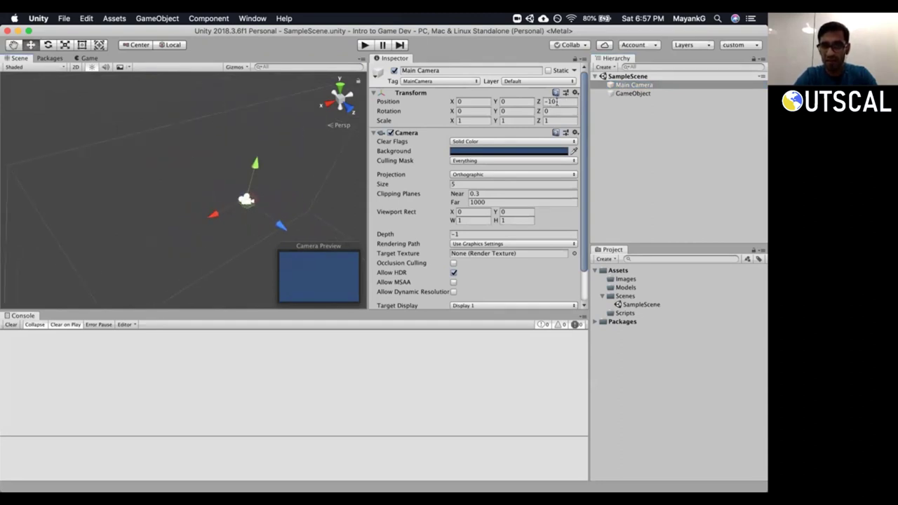
pyautogui.click(561, 102)
# Move the GameObject back along Z and set its Position Z to -10.
pyautogui.click(641, 96)
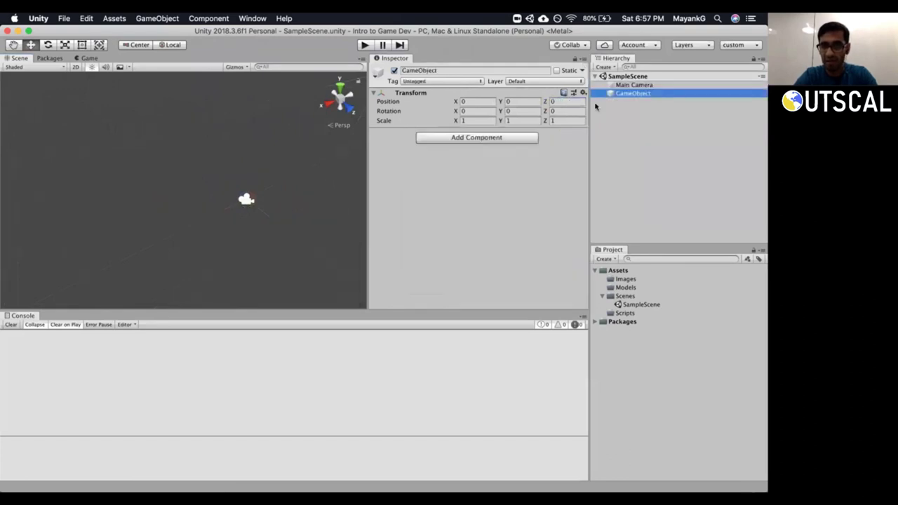
pyautogui.press('f')
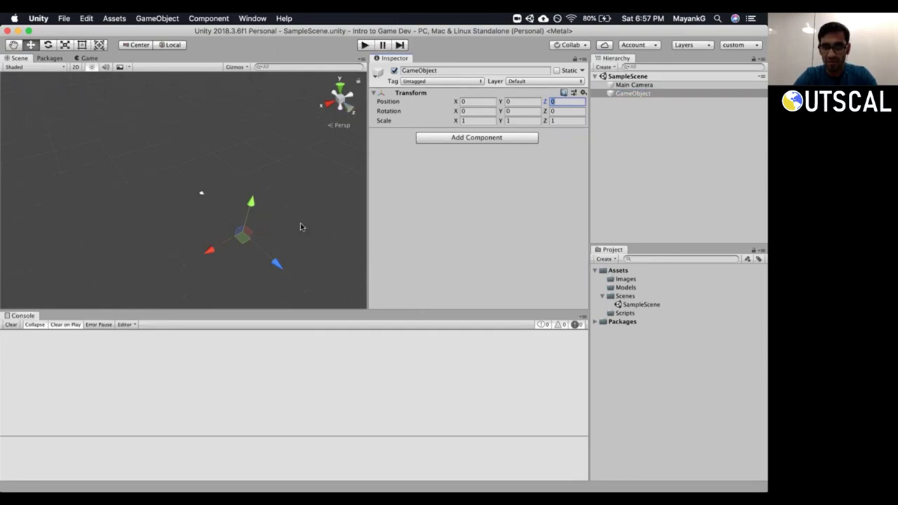
pyautogui.moveTo(282, 269); pyautogui.dragTo(273, 250)
pyautogui.click(567, 101)
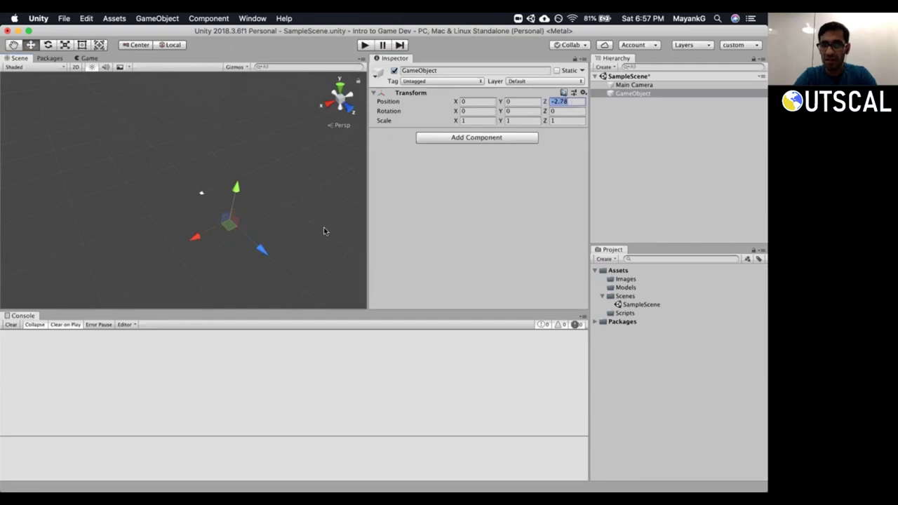
pyautogui.moveTo(259, 249); pyautogui.dragTo(234, 221)
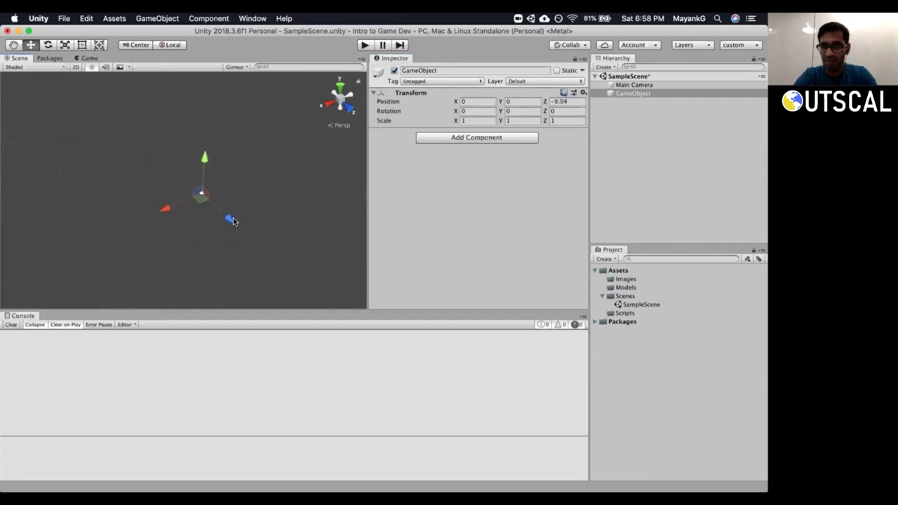
pyautogui.click(568, 102)
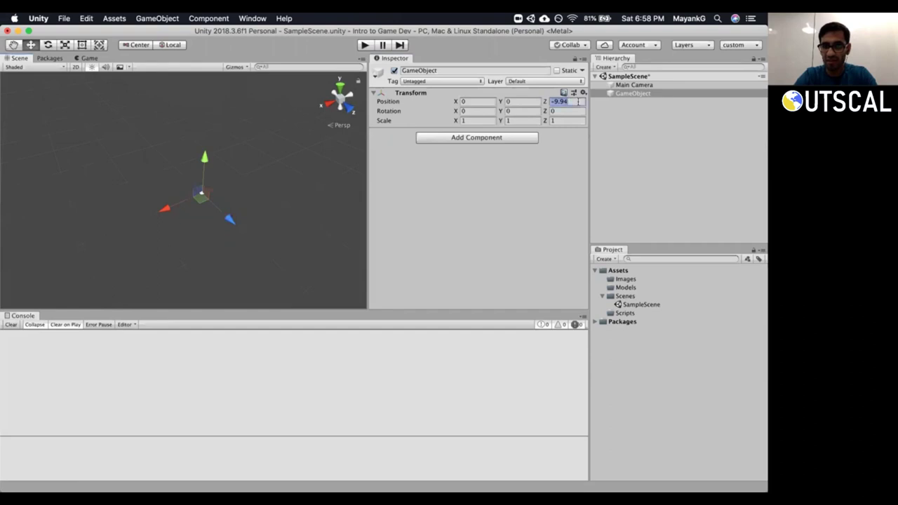
pyautogui.write('-10')
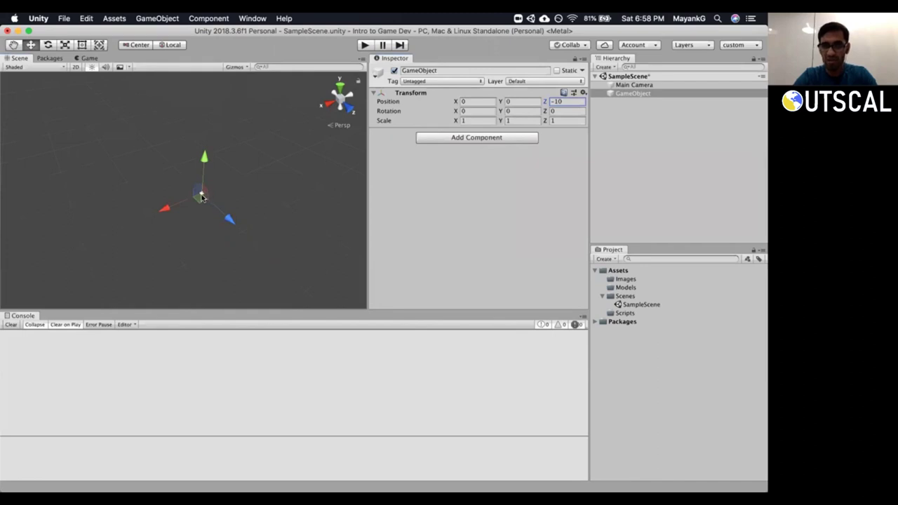
# Switch the selection back and forth between Main Camera and GameObject to compare them.
pyautogui.click(632, 93)
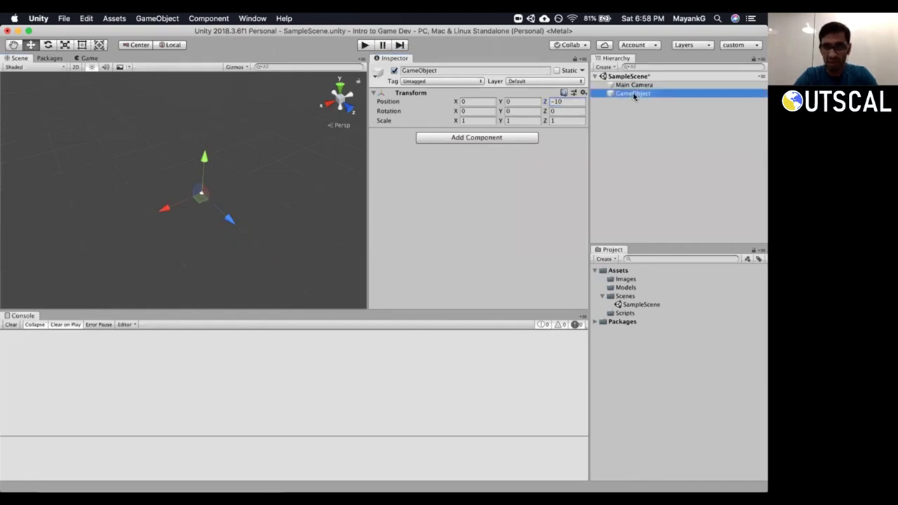
pyautogui.click(633, 85)
pyautogui.click(634, 93)
pyautogui.press('Up')
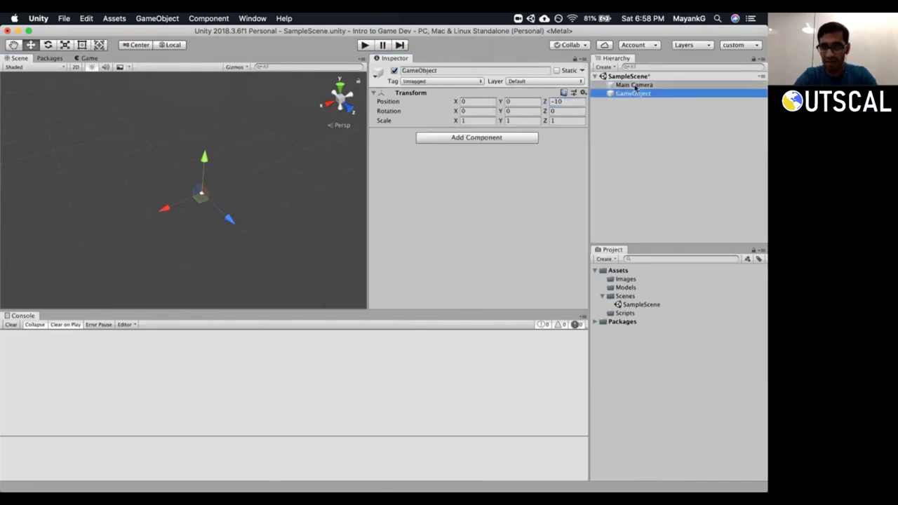
pyautogui.click(635, 93)
pyautogui.press('Up')
pyautogui.press('Down')
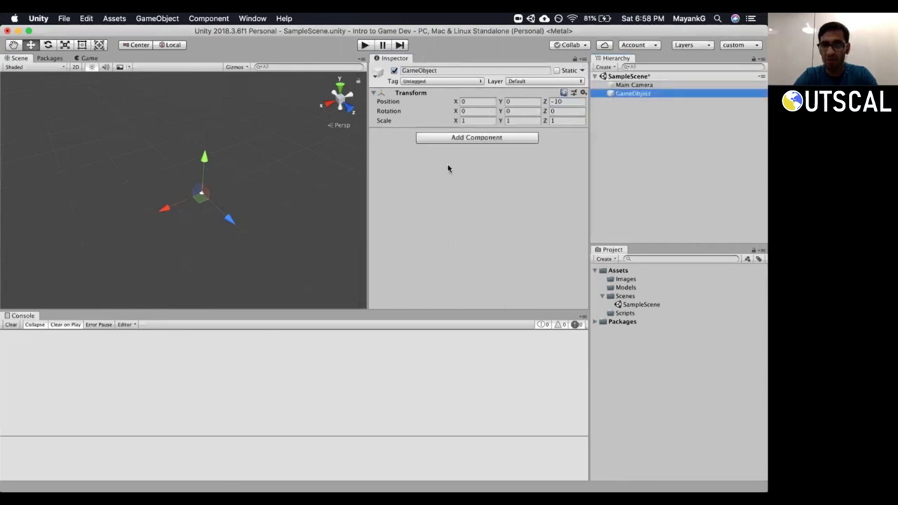
# Drag the GameObject to -11.29, 2.34, 0.04 and return the Scene view to 2D.
pyautogui.moveTo(165, 216); pyautogui.dragTo(297, 192)
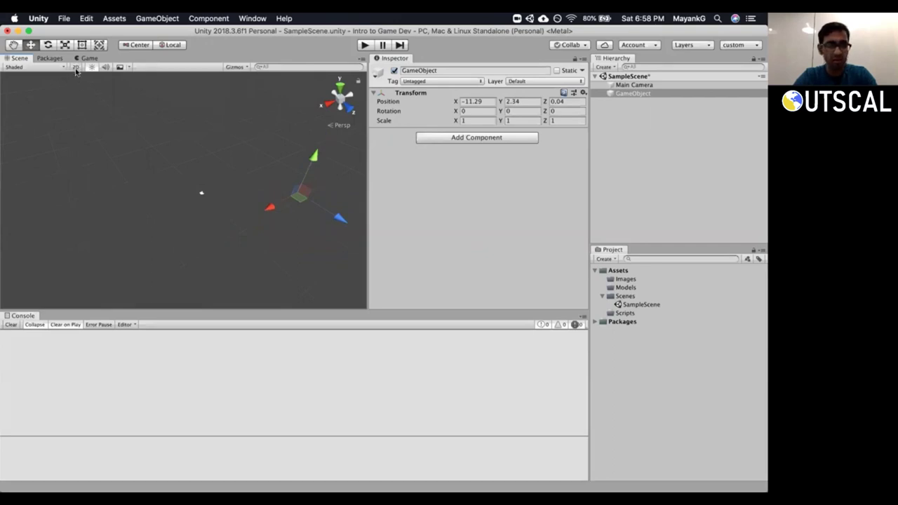
pyautogui.click(76, 68)
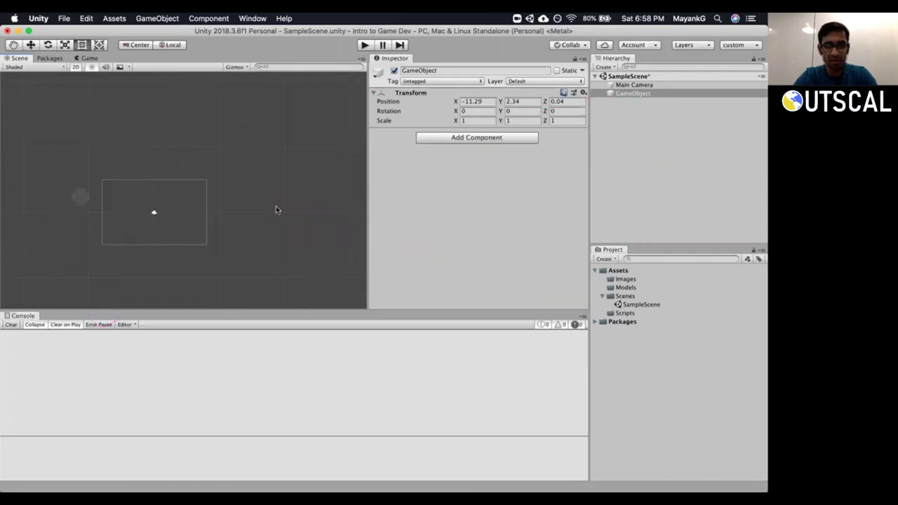
pyautogui.moveTo(208, 200); pyautogui.dragTo(241, 188, button='middle')
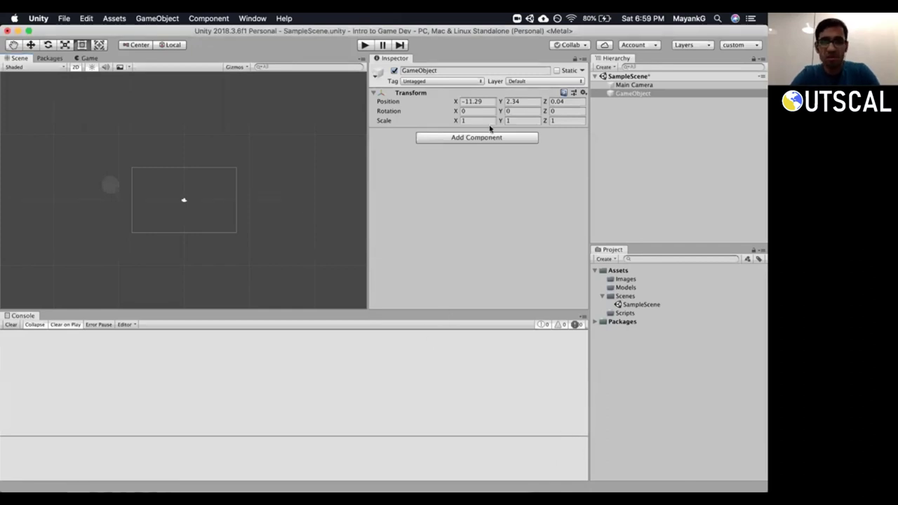
pyautogui.click(633, 85)
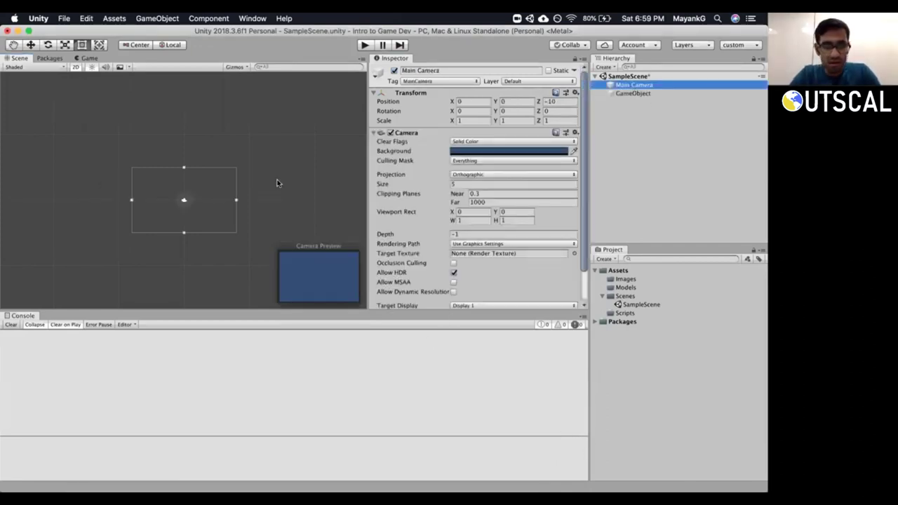
# Drag the GameObject back into the camera's frame.
pyautogui.click(633, 93)
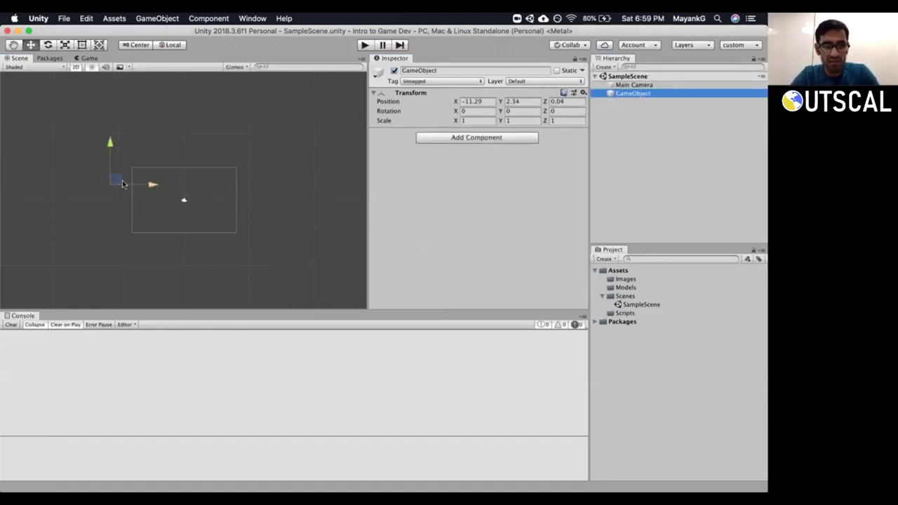
pyautogui.moveTo(122, 184); pyautogui.dragTo(202, 196)
pyautogui.scroll(5, 214, 194)
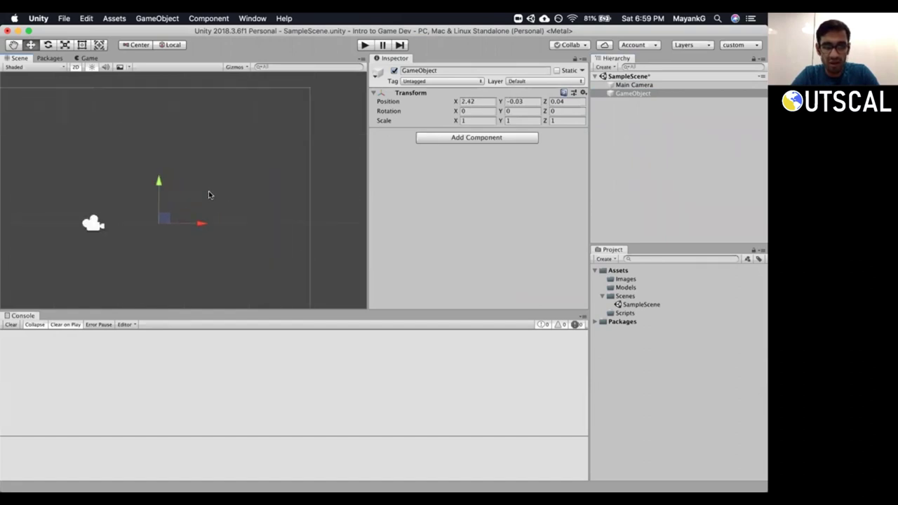
pyautogui.scroll(-5, 233, 192)
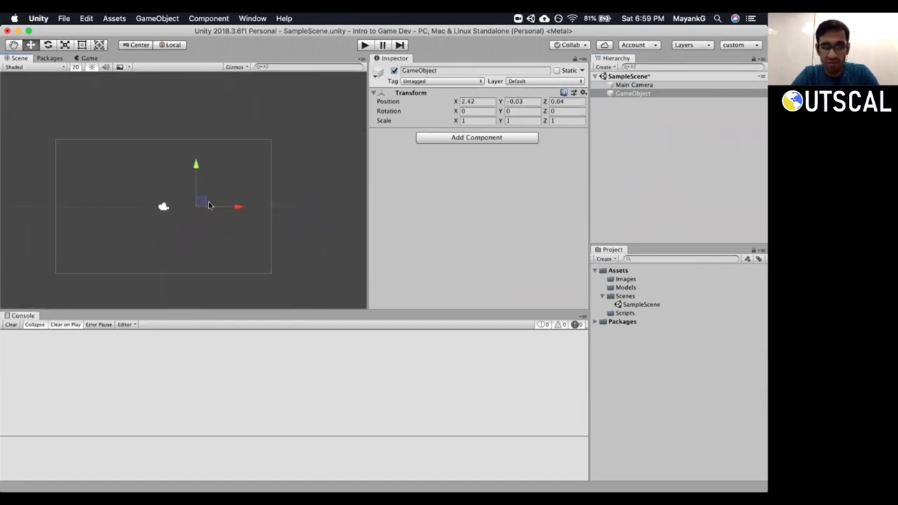
# Set the GameObject's Position X, Y and Z to 0, then switch to the Trello checklist.
pyautogui.click(476, 101)
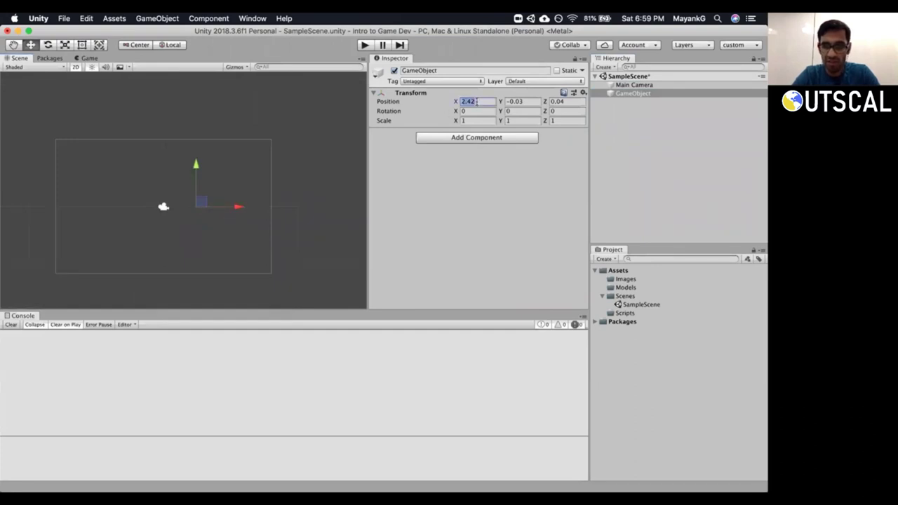
pyautogui.write('0')
pyautogui.press('Tab')
pyautogui.write('0')
pyautogui.press('Tab')
pyautogui.write('0')
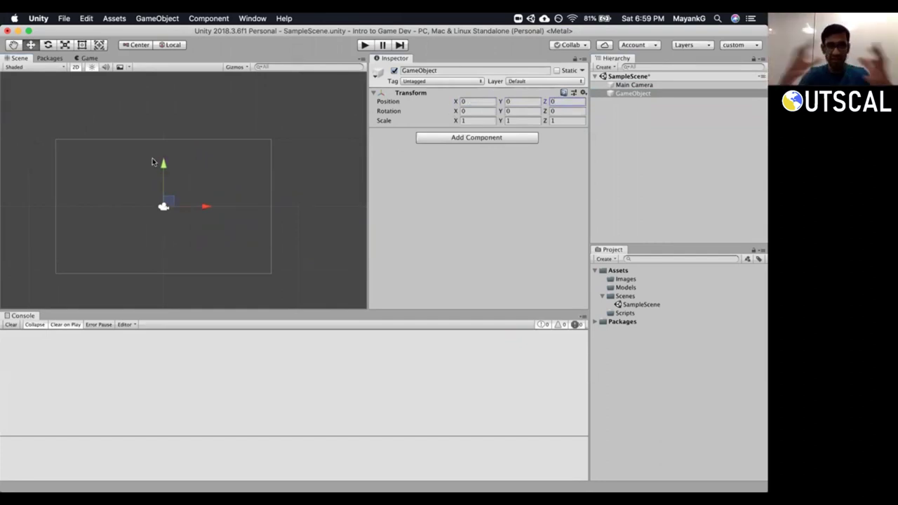
pyautogui.click(475, 101)
pyautogui.click(526, 101)
pyautogui.click(561, 102)
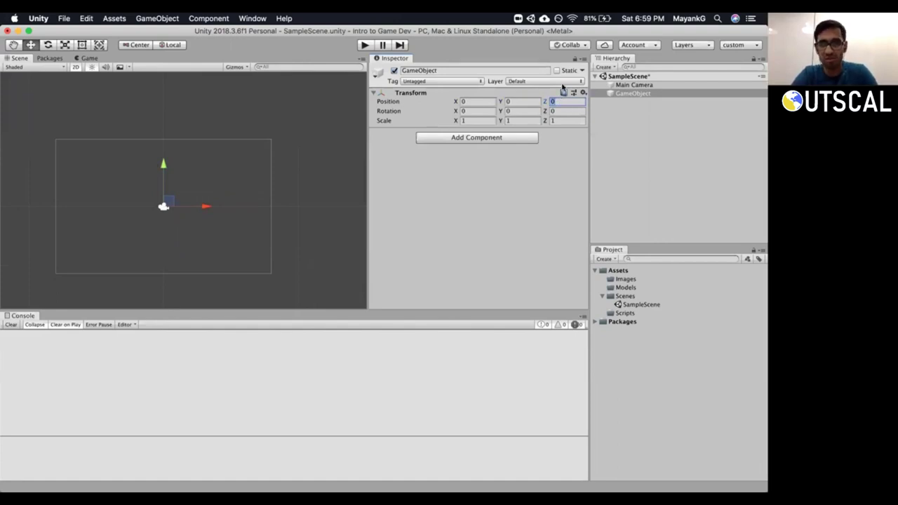
pyautogui.click(639, 94)
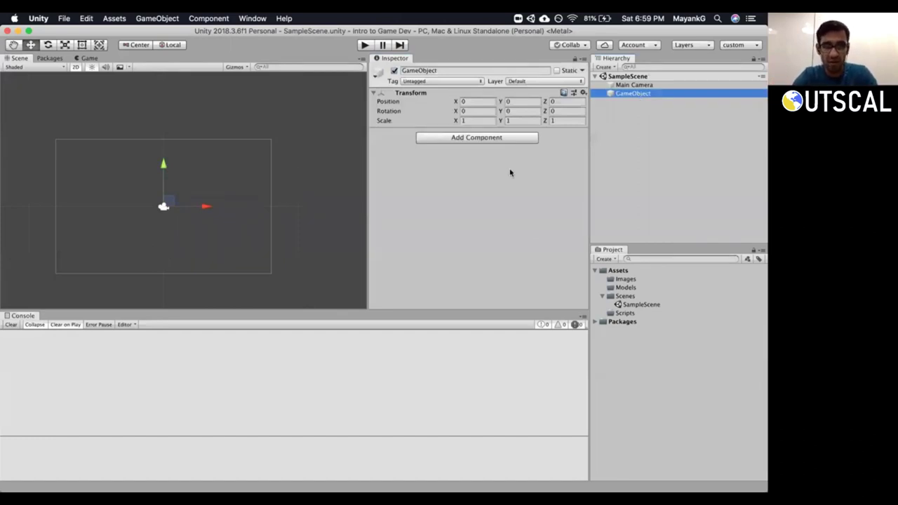
pyautogui.press('super+Tab')
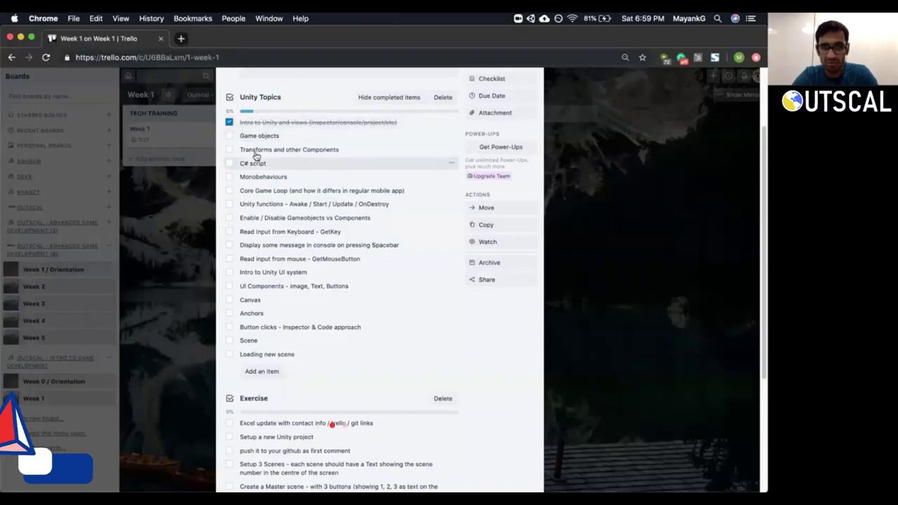
# Tick 'Game objects' and 'Transforms and other Components' on the Trello card, then return to Unity.
pyautogui.click(228, 135)
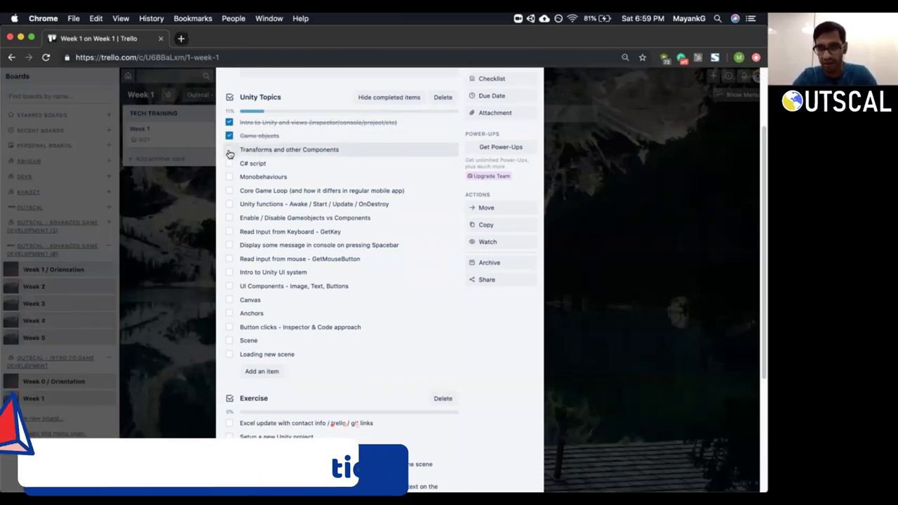
pyautogui.click(230, 151)
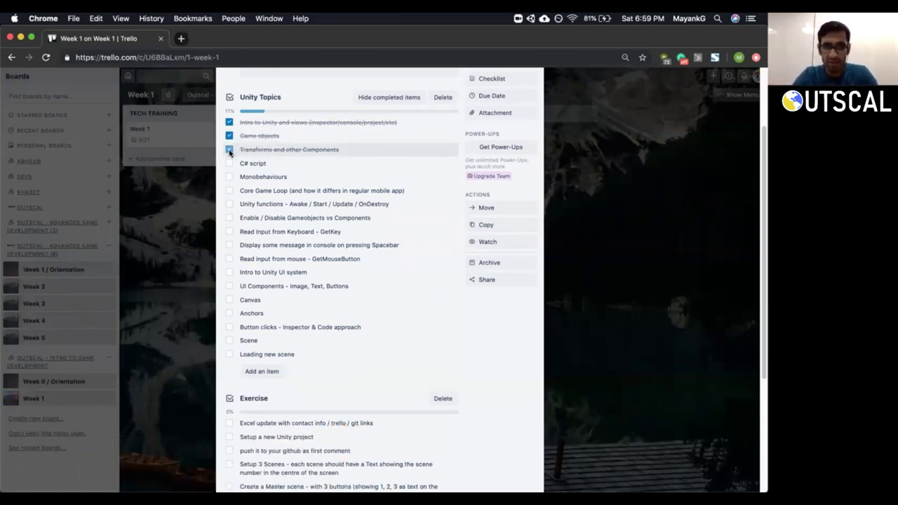
pyautogui.press('super+Tab')
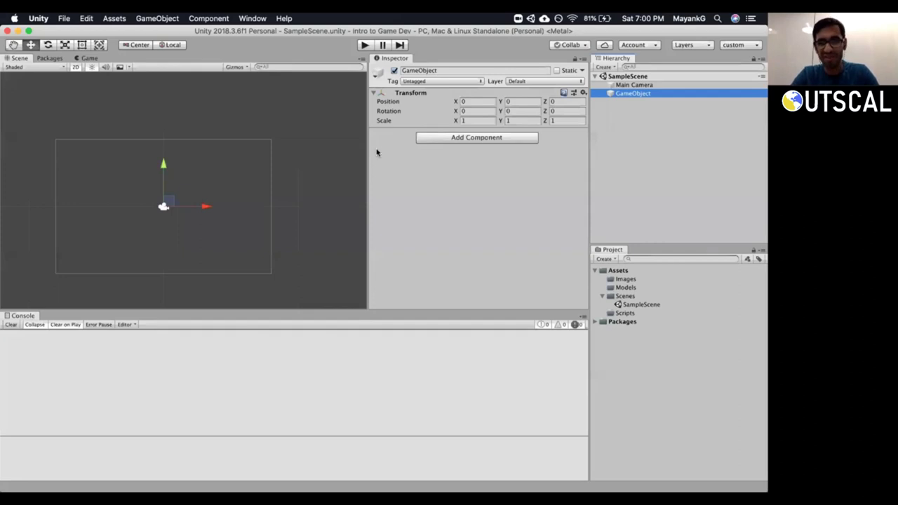
# Set the GameObject's Scale X and Y to 2, giving a scale of 2, 2, 1.
pyautogui.click(471, 121)
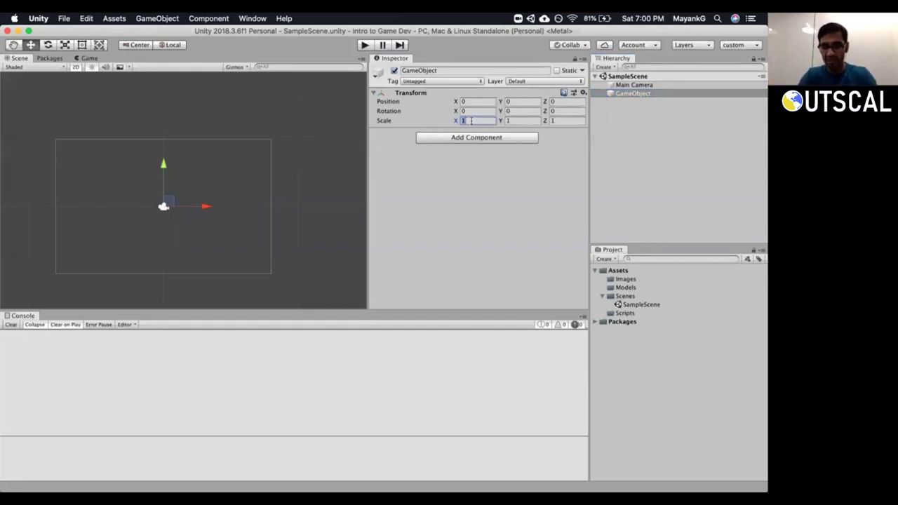
pyautogui.write('2')
pyautogui.press('Tab')
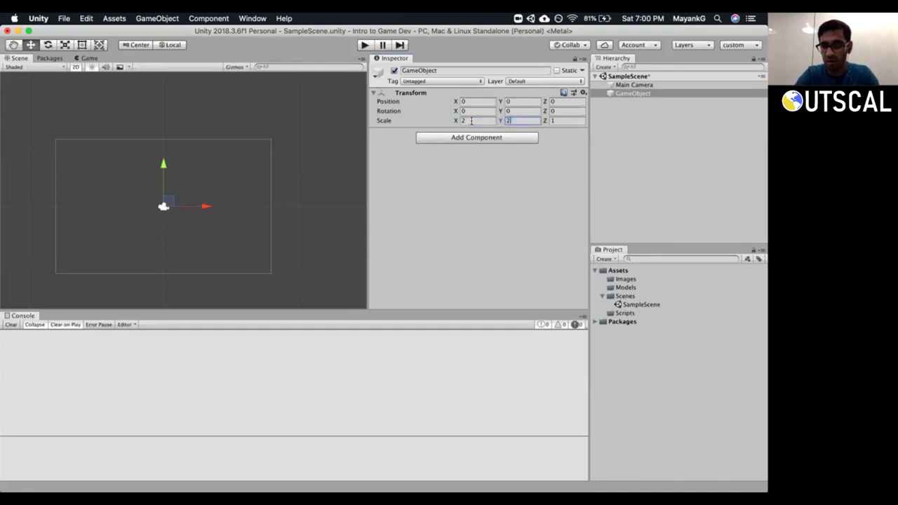
pyautogui.press('Return')
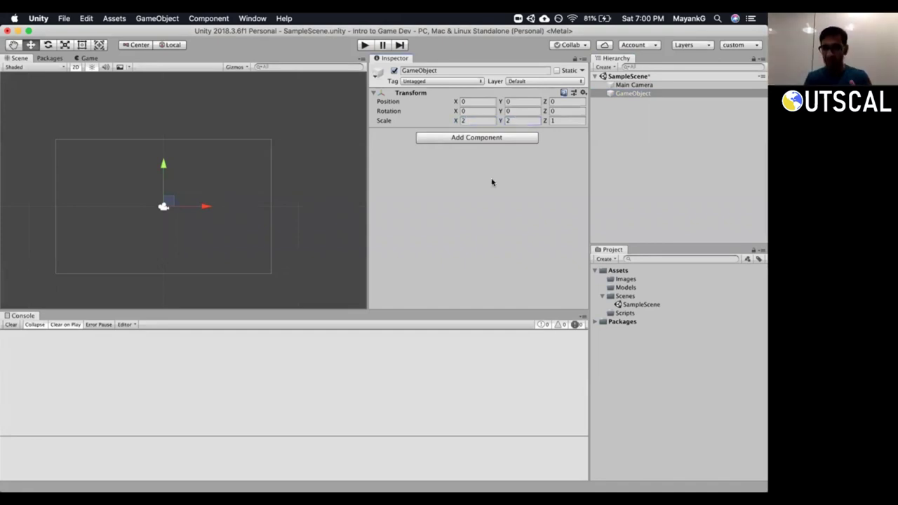
pyautogui.click(624, 150)
pyautogui.click(633, 94)
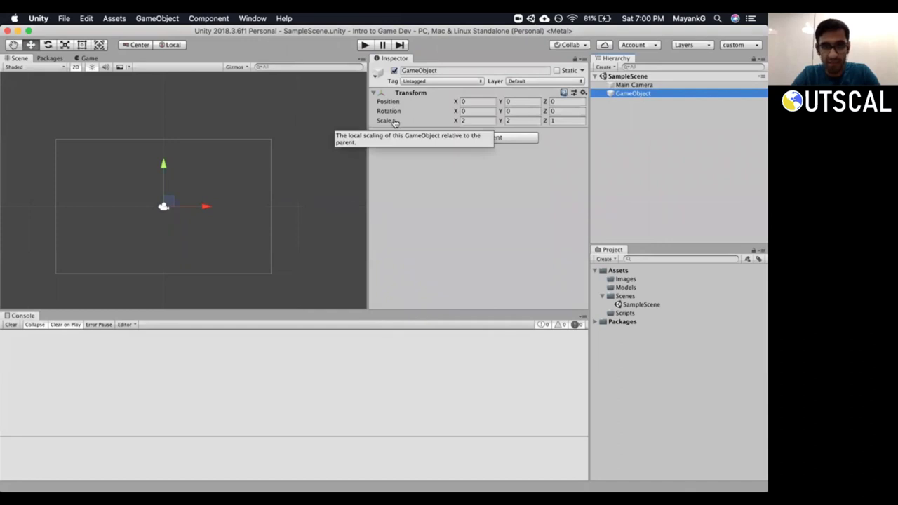
pyautogui.press('super+Tab')
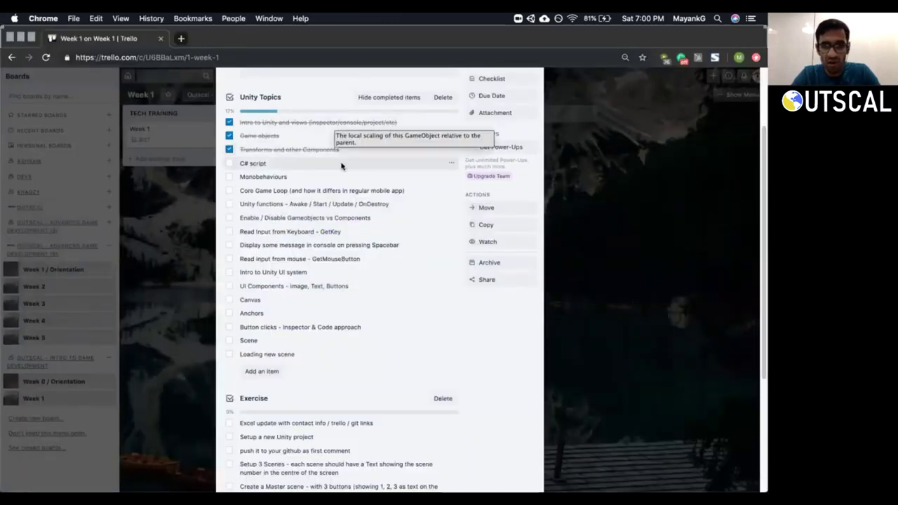
pyautogui.press('super+Tab')
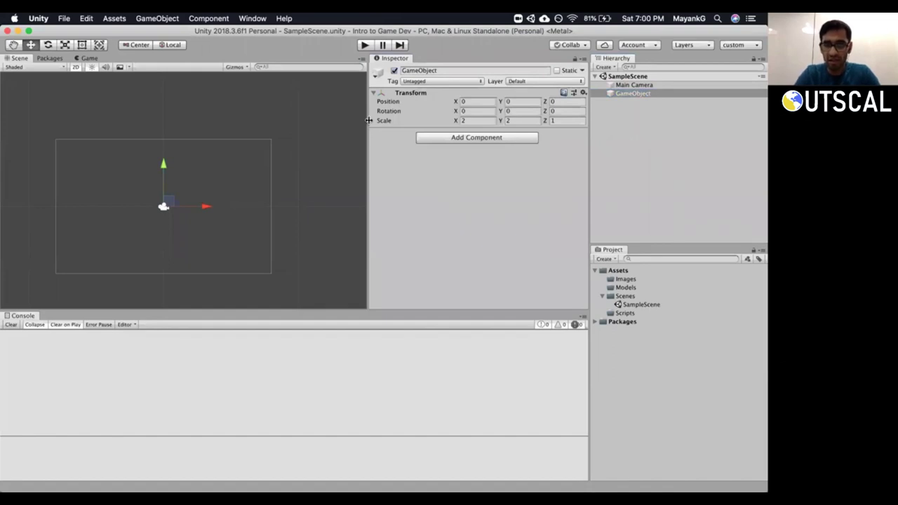
pyautogui.click(647, 85)
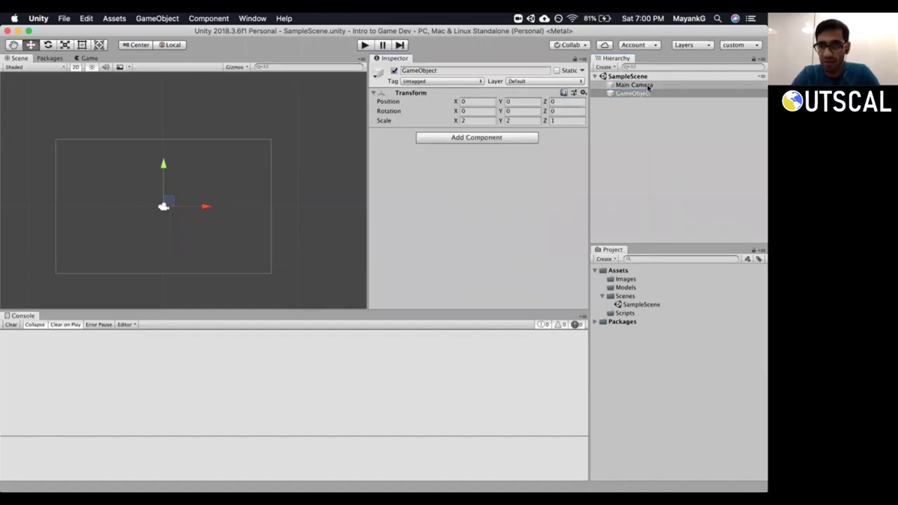
# Collapse Main Camera's Transform component and expand its Camera component settings.
pyautogui.click(373, 133)
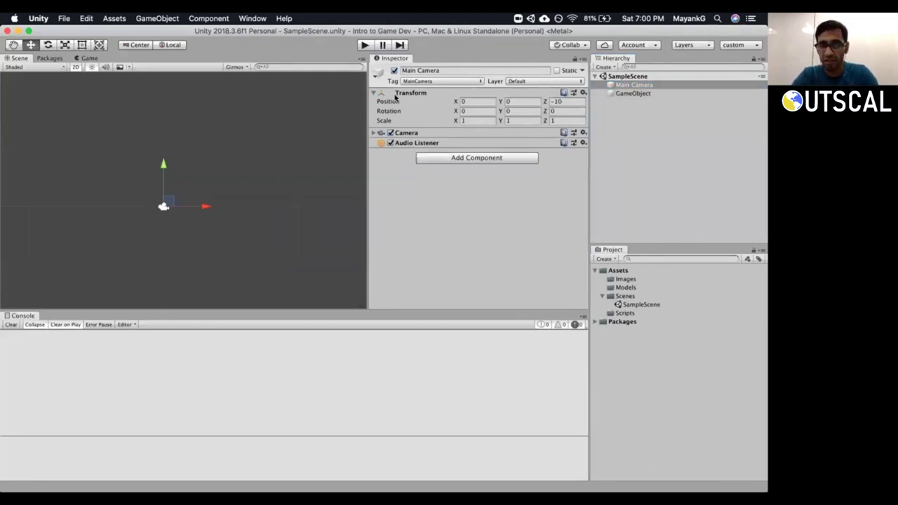
pyautogui.click(373, 94)
pyautogui.click(413, 94)
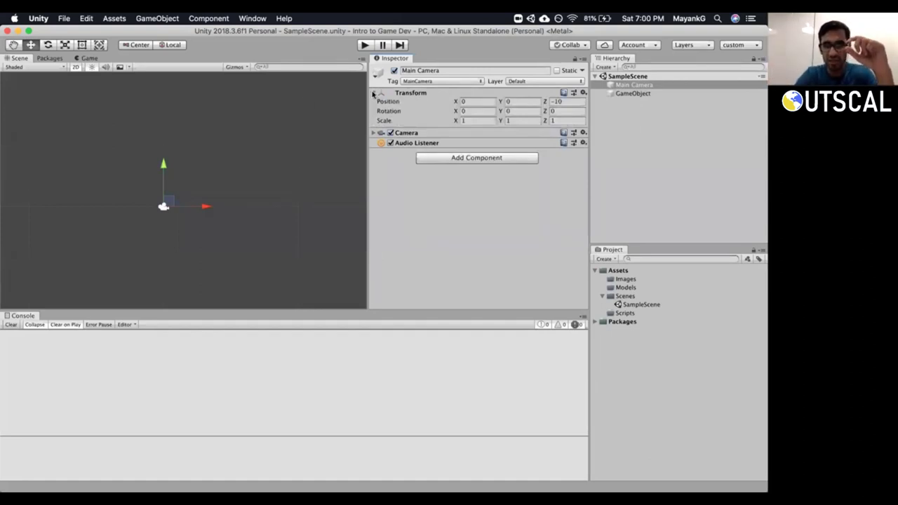
pyautogui.click(406, 94)
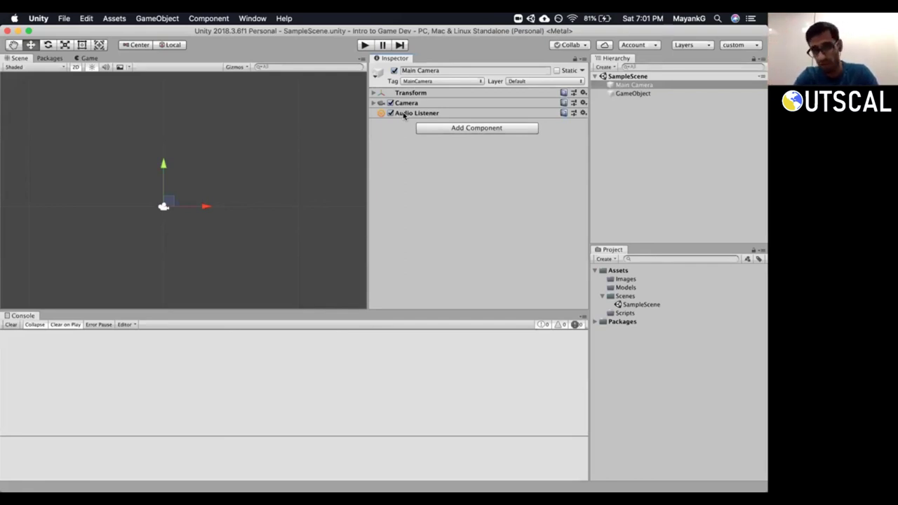
pyautogui.click(373, 103)
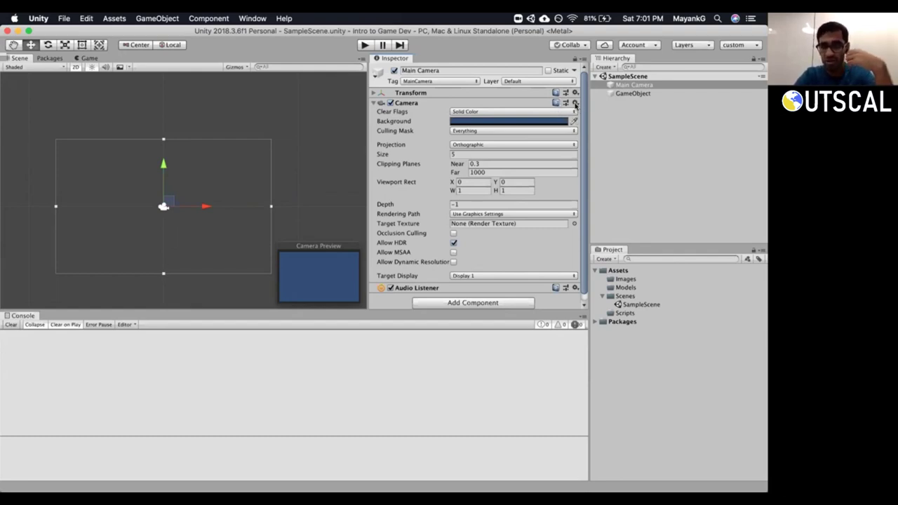
# Remove the Camera component from Main Camera via its gear menu's Remove Component.
pyautogui.click(575, 104)
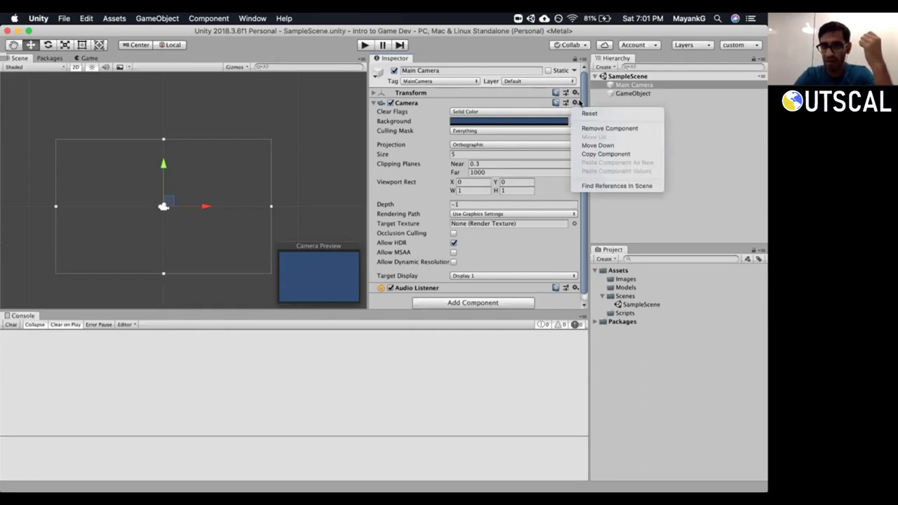
pyautogui.click(575, 104)
pyautogui.click(575, 103)
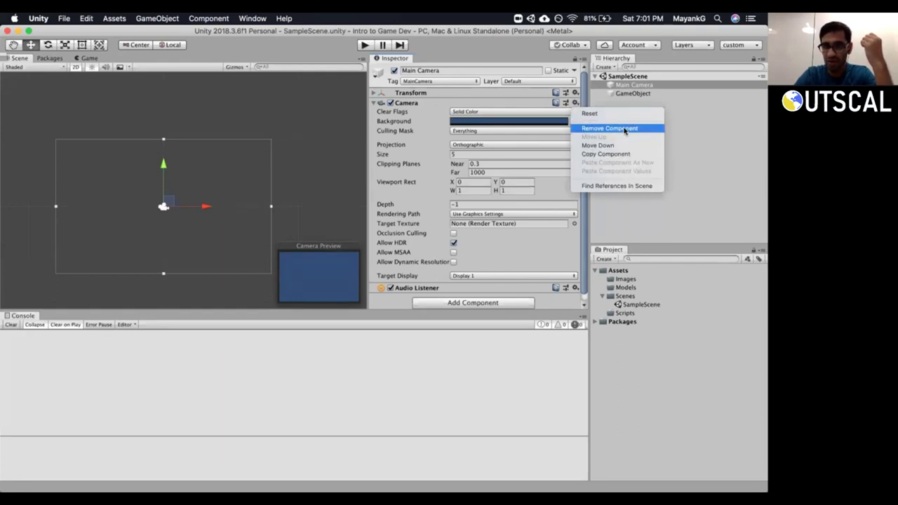
pyautogui.click(624, 129)
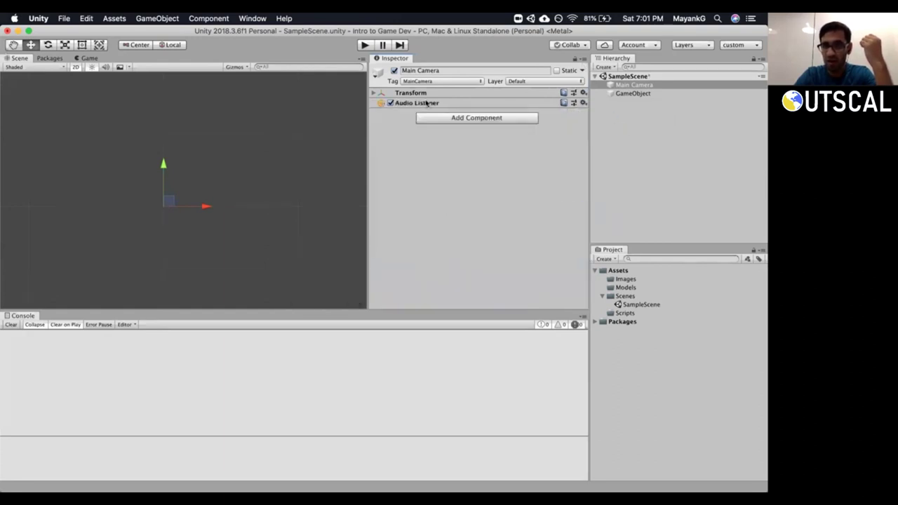
pyautogui.click(631, 85)
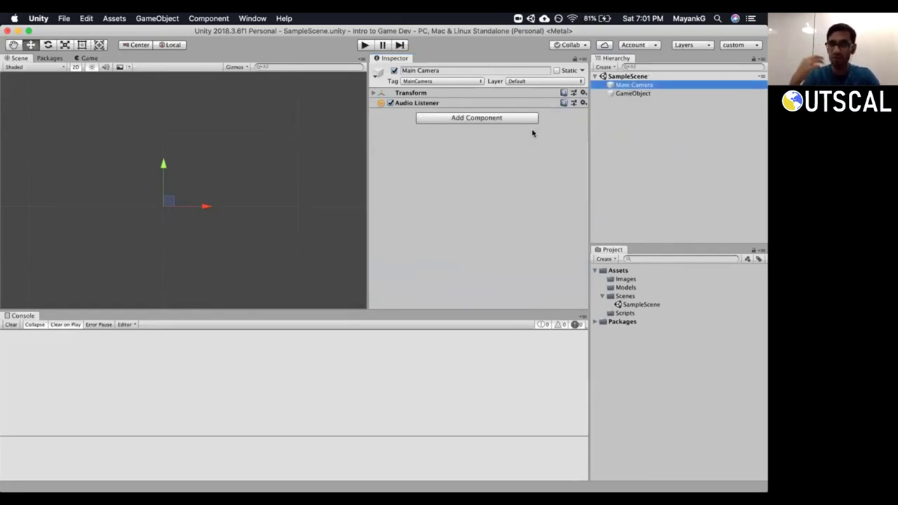
pyautogui.click(634, 97)
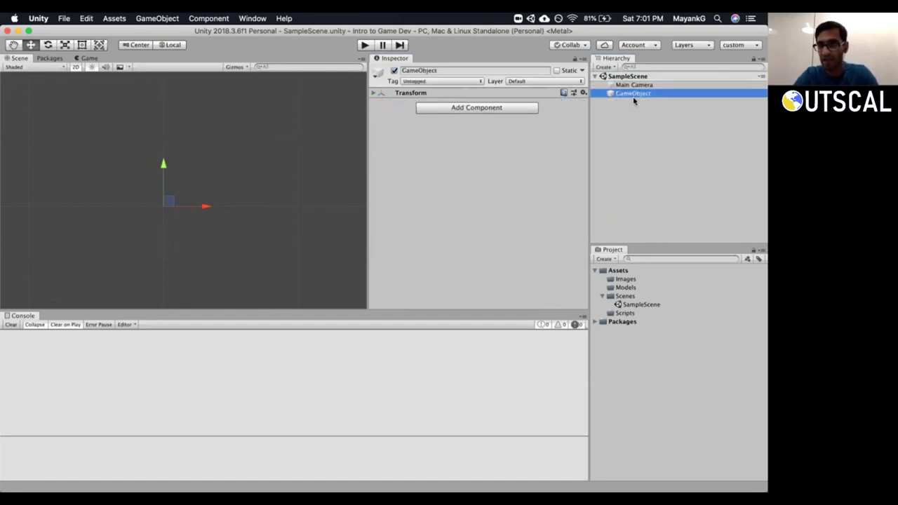
# Add a Camera component to the GameObject by searching 'cam' in Add Component.
pyautogui.click(582, 93)
pyautogui.click(483, 126)
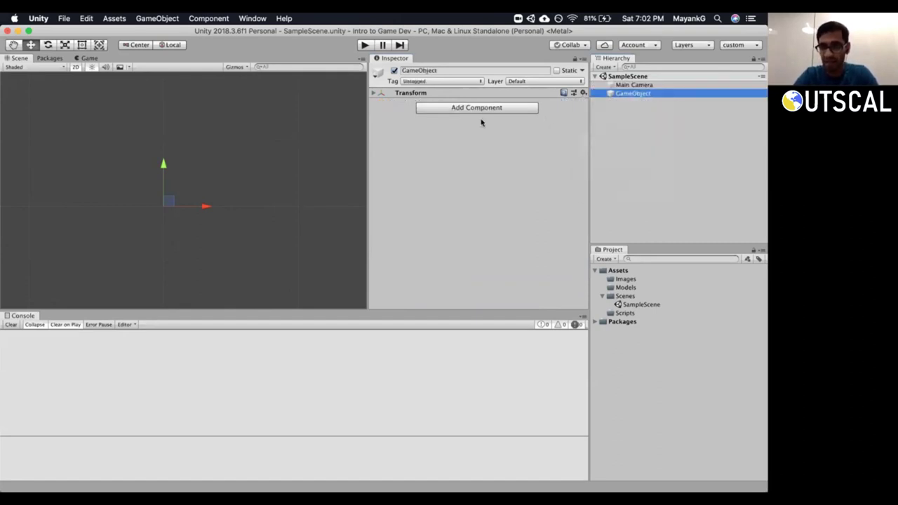
pyautogui.click(477, 109)
pyautogui.press('BackSpace')
pyautogui.write('camer')
pyautogui.press('Return')
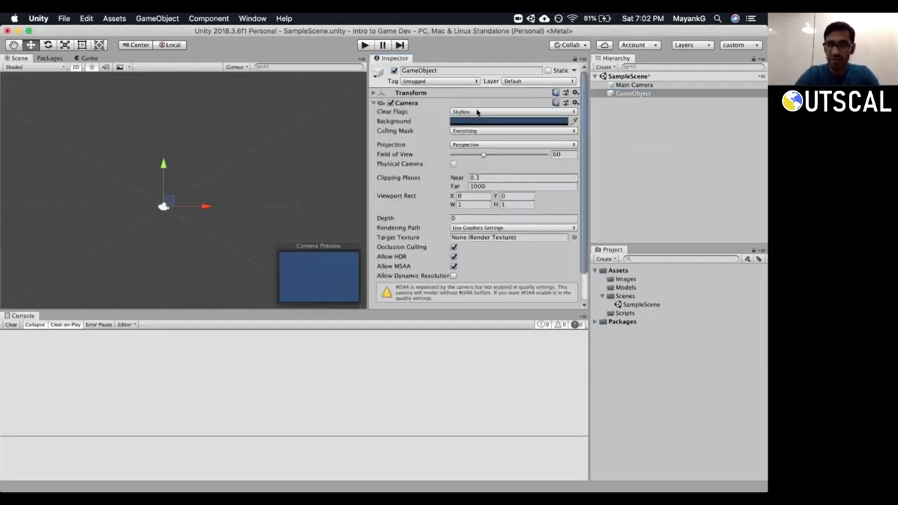
pyautogui.click(621, 95)
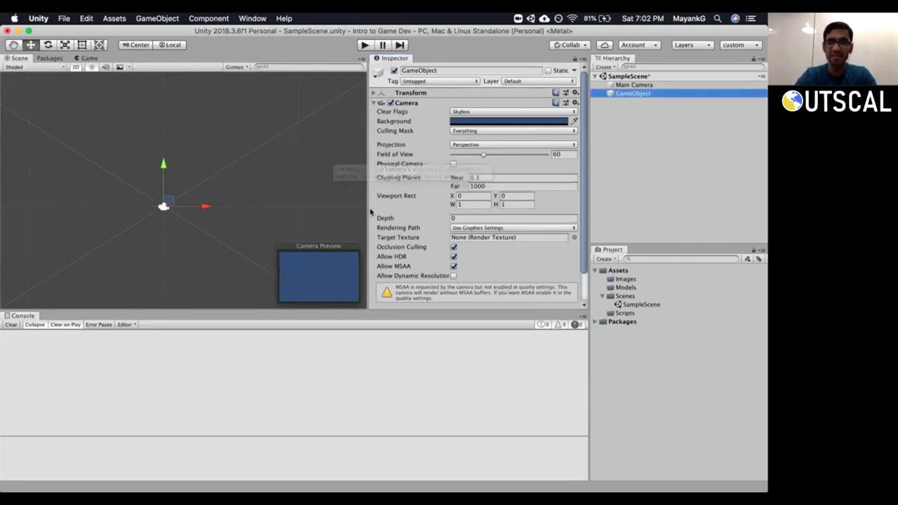
# Collapse the GameObject's Camera component so only its header shows.
pyautogui.hscroll(5, 302, 209)
pyautogui.hscroll(-6, 298, 210)
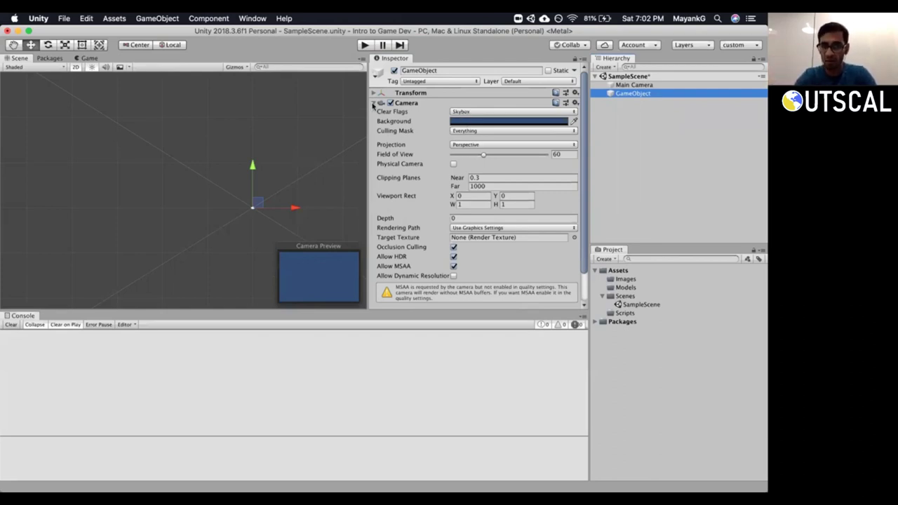
pyautogui.click(373, 104)
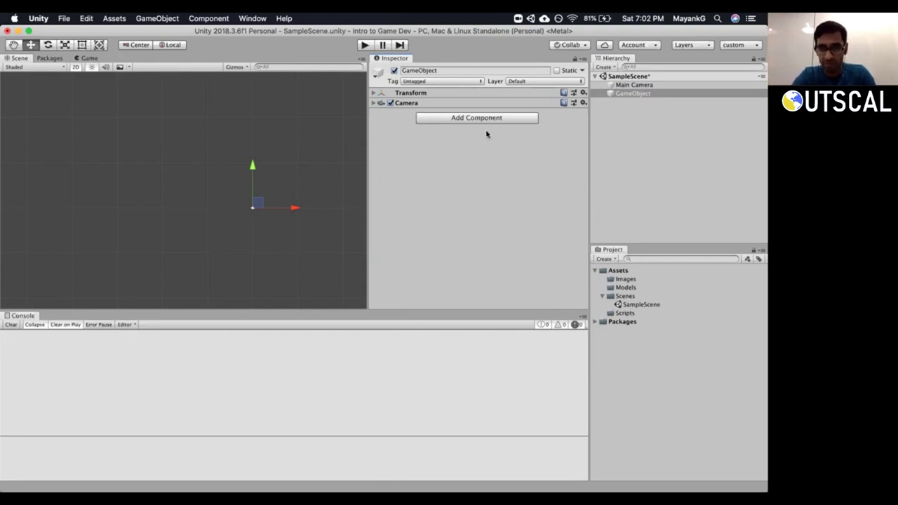
pyautogui.click(620, 94)
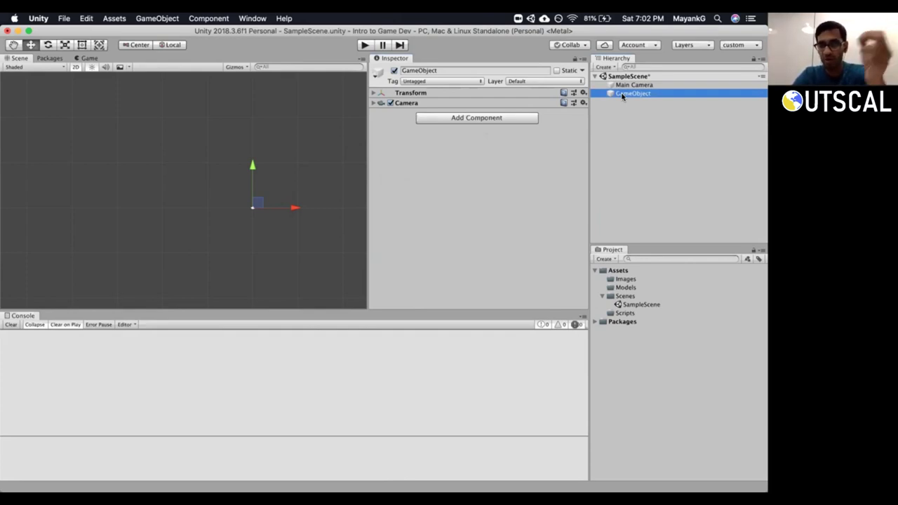
pyautogui.click(583, 104)
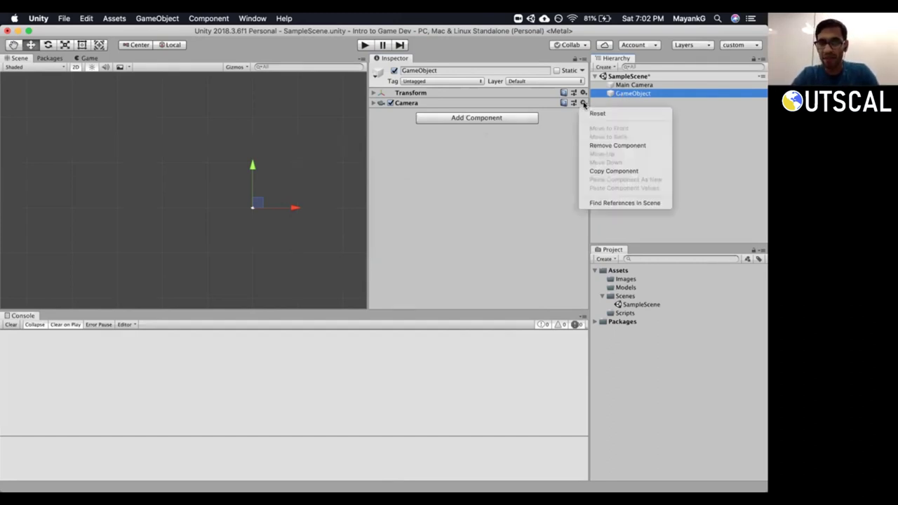
pyautogui.click(526, 153)
pyautogui.click(475, 118)
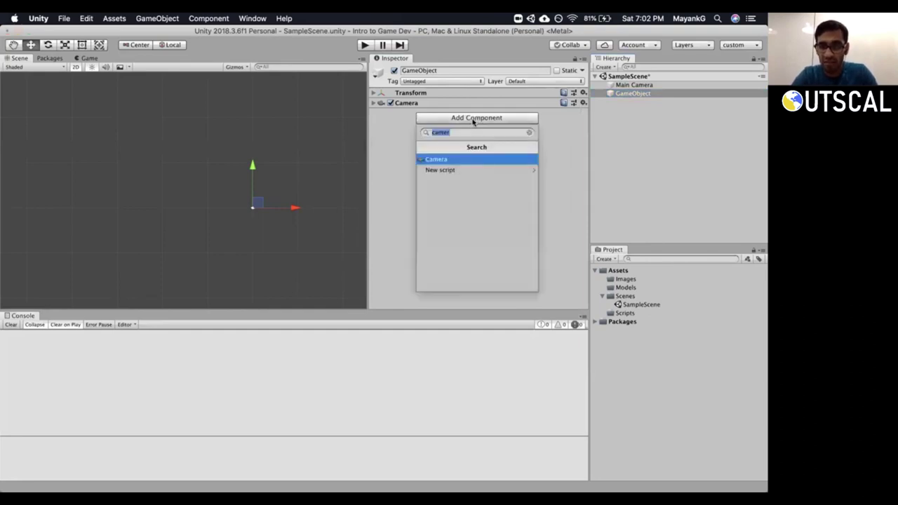
pyautogui.click(529, 134)
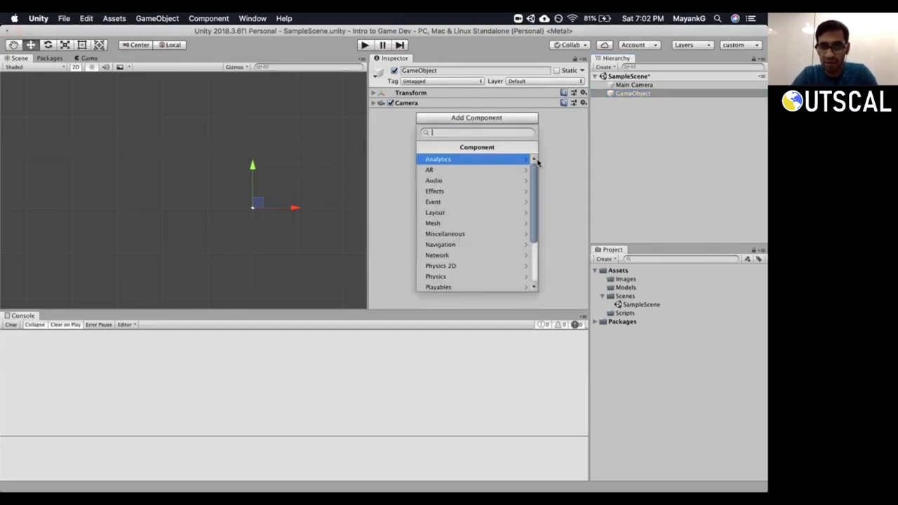
pyautogui.moveTo(535, 161); pyautogui.dragTo(531, 214)
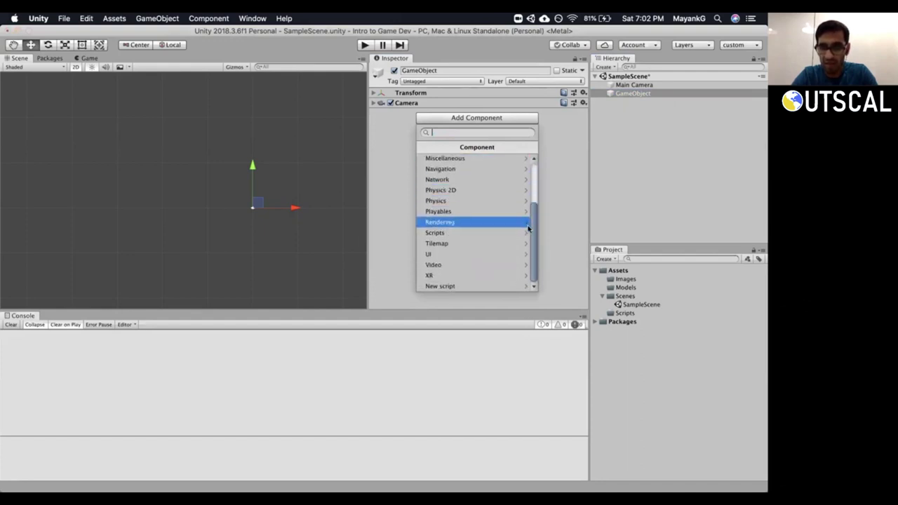
pyautogui.click(468, 253)
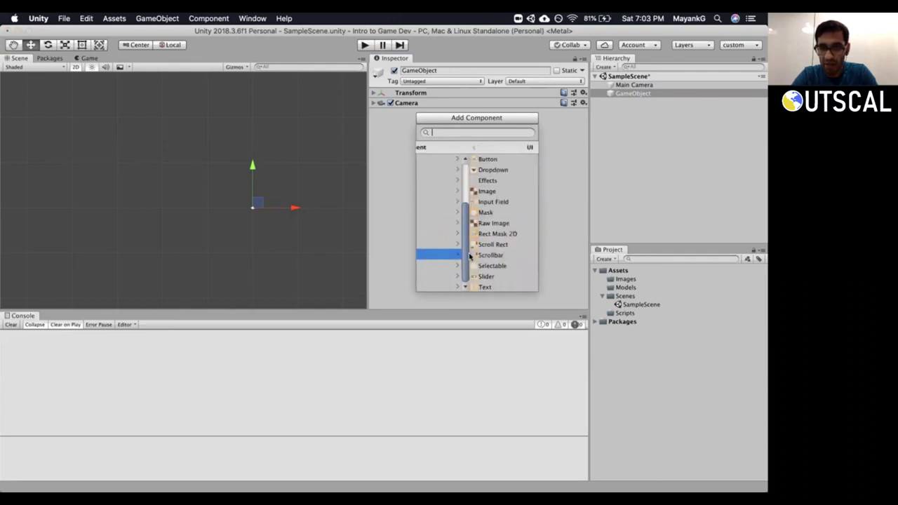
pyautogui.moveTo(531, 168)
pyautogui.mouseDown()
pyautogui.moveTo(528, 226)
pyautogui.moveTo(528, 166)
pyautogui.mouseUp()
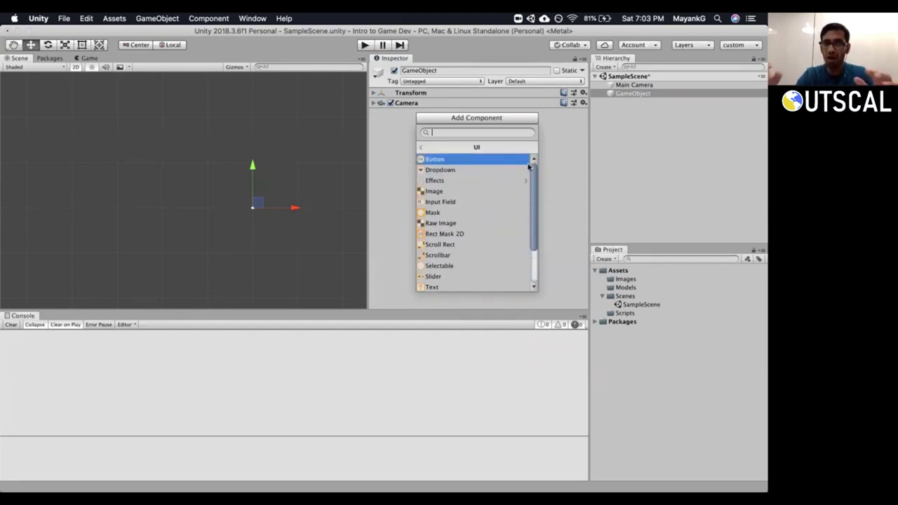
pyautogui.click(648, 156)
pyautogui.click(624, 112)
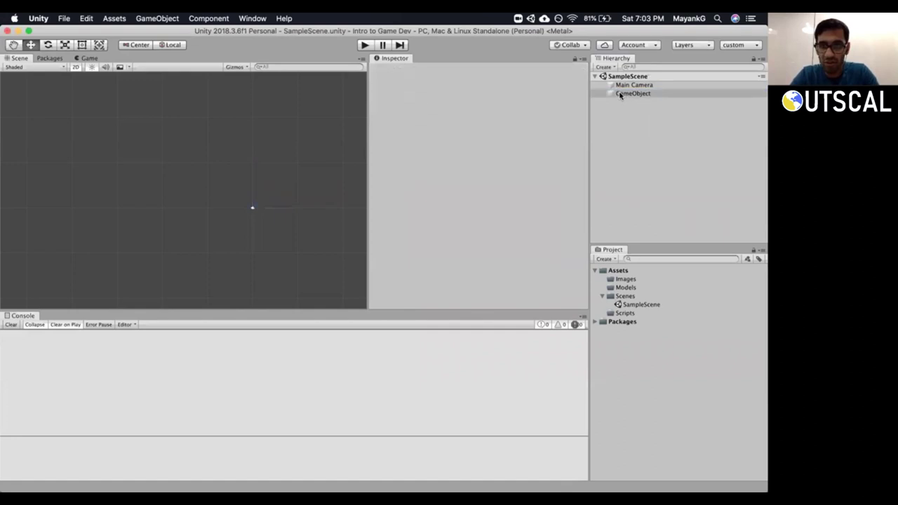
# Create a new empty GameObject (1) from the Hierarchy's Create Empty.
pyautogui.rightClick(619, 111)
pyautogui.click(635, 180)
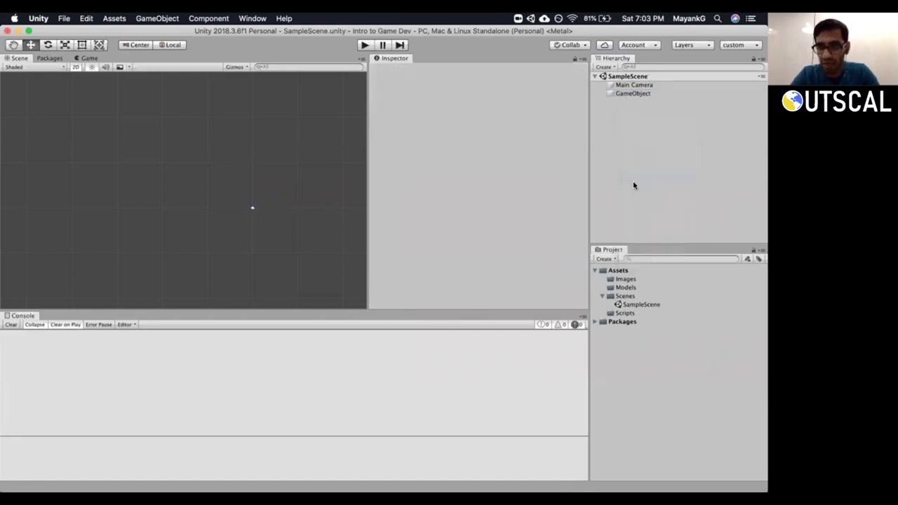
pyautogui.click(375, 94)
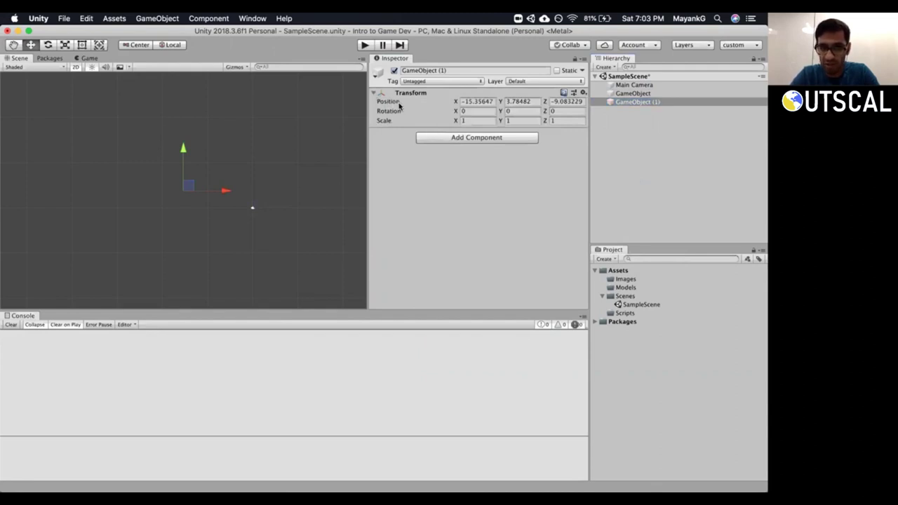
# Add a UI > Button component to GameObject (1).
pyautogui.click(425, 138)
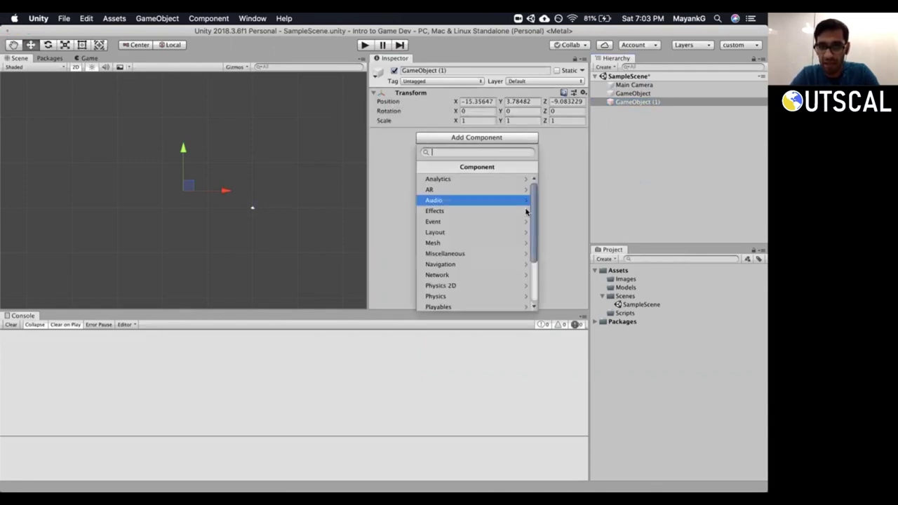
pyautogui.scroll(-5, 523, 218)
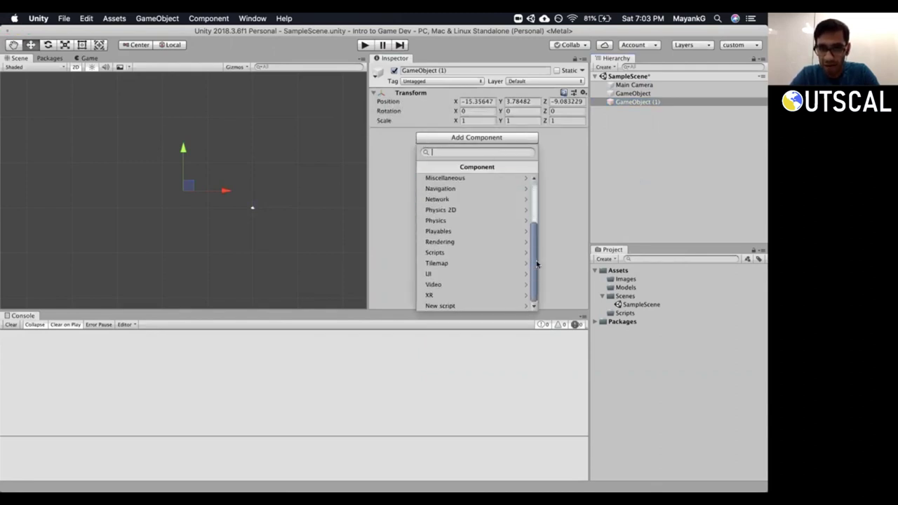
pyautogui.click(435, 274)
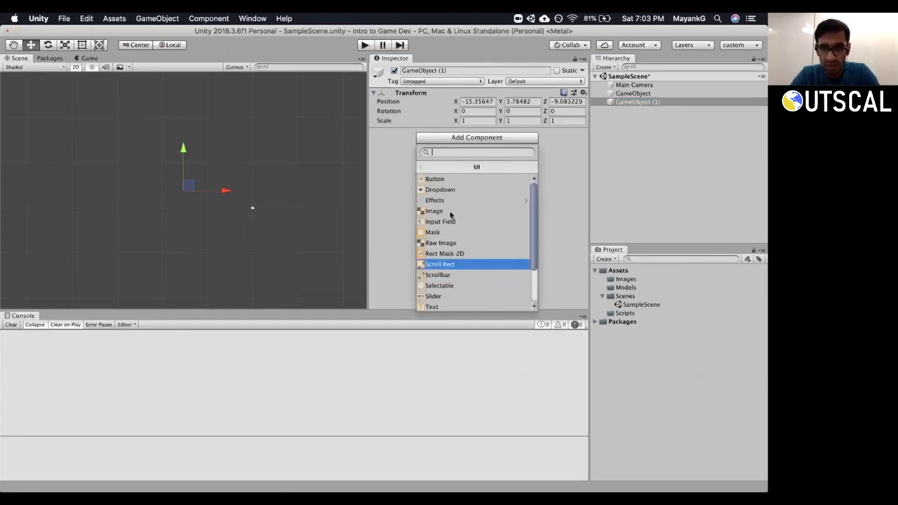
pyautogui.click(514, 180)
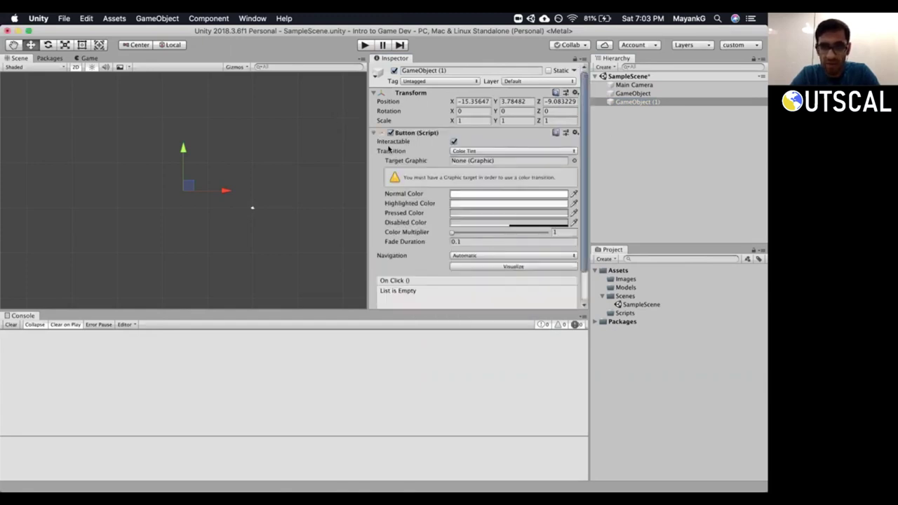
pyautogui.click(374, 133)
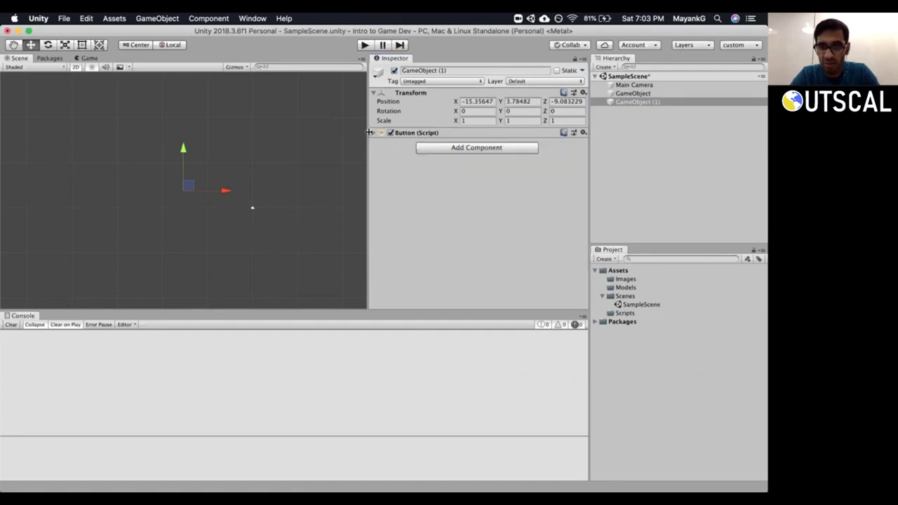
pyautogui.click(373, 133)
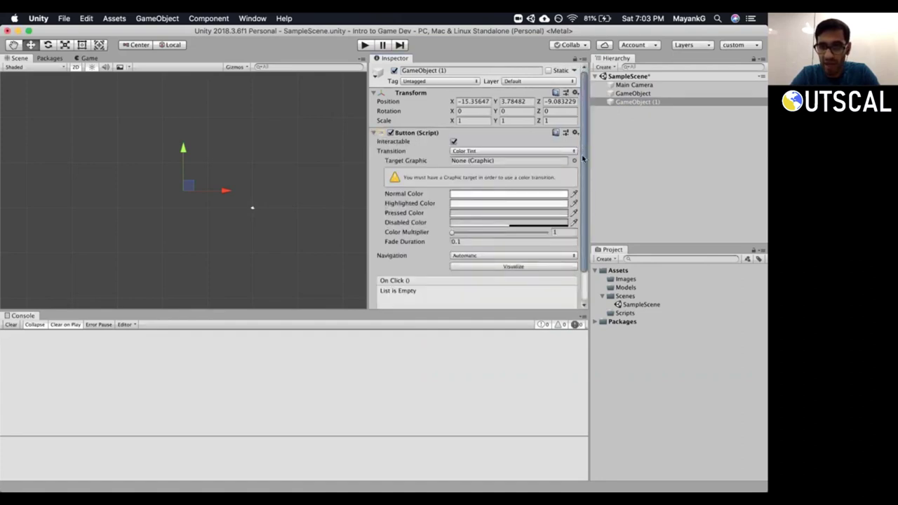
pyautogui.moveTo(585, 156); pyautogui.dragTo(584, 192)
pyautogui.scroll(2, 585, 159)
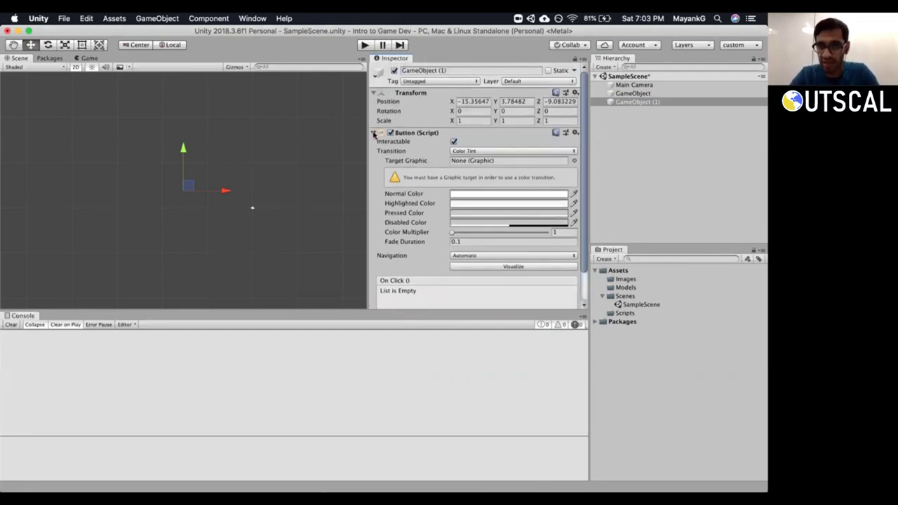
pyautogui.click(452, 132)
pyautogui.rightClick(605, 118)
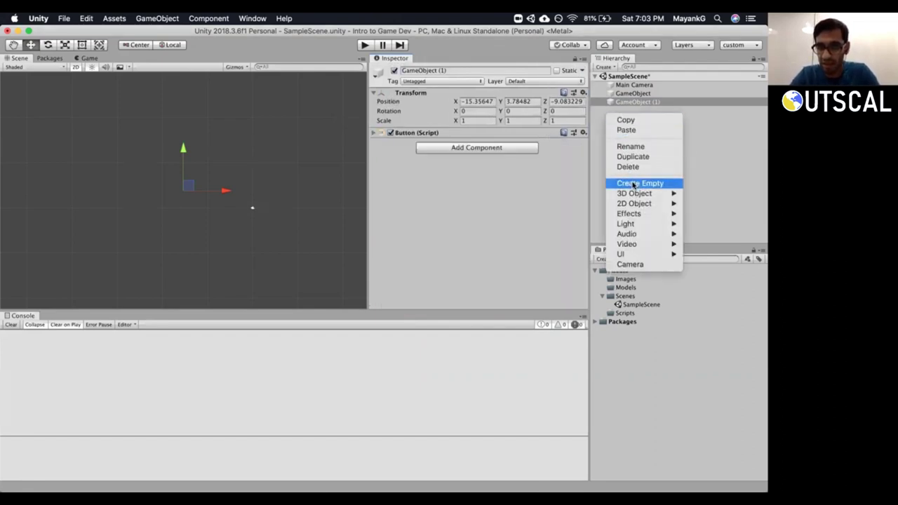
# Create another empty object, GameObject (2).
pyautogui.click(635, 183)
pyautogui.click(637, 101)
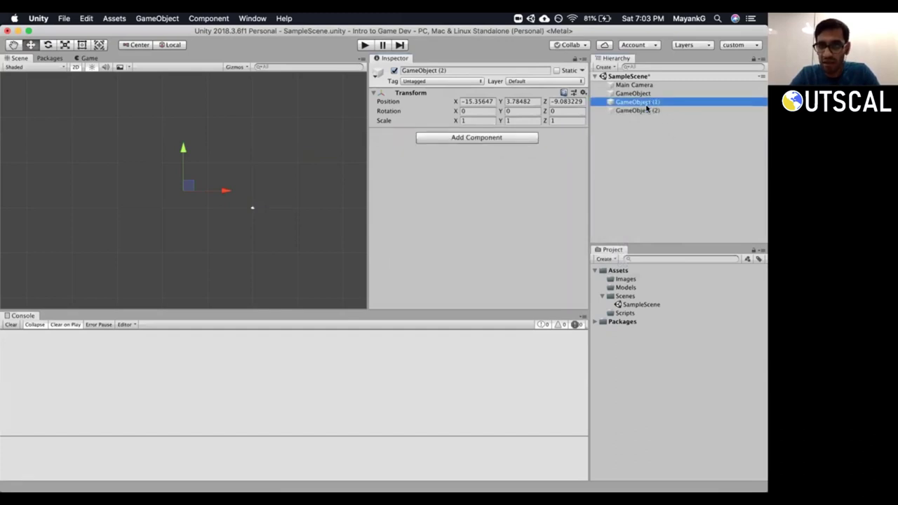
pyautogui.click(636, 110)
# Add a UI > Dropdown component to GameObject (2), then reselect GameObject (1).
pyautogui.click(482, 138)
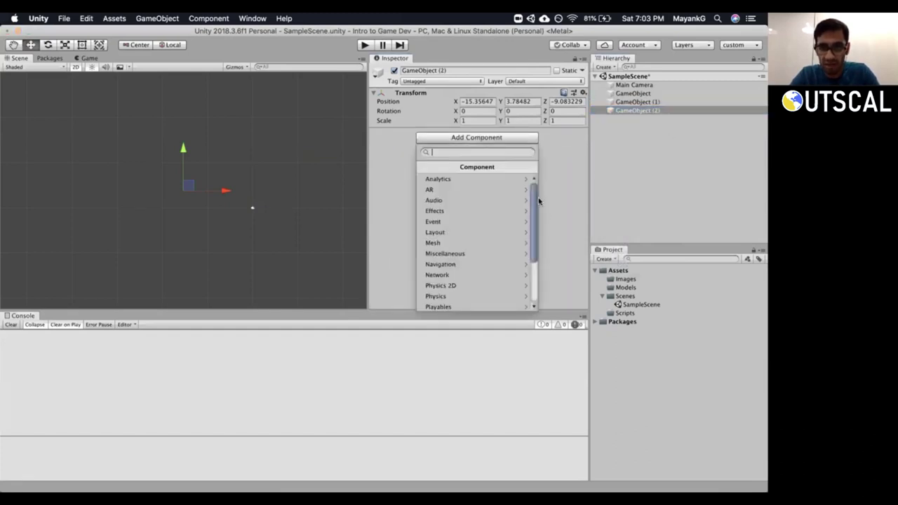
pyautogui.scroll(-2, 538, 224)
pyautogui.scroll(2, 486, 209)
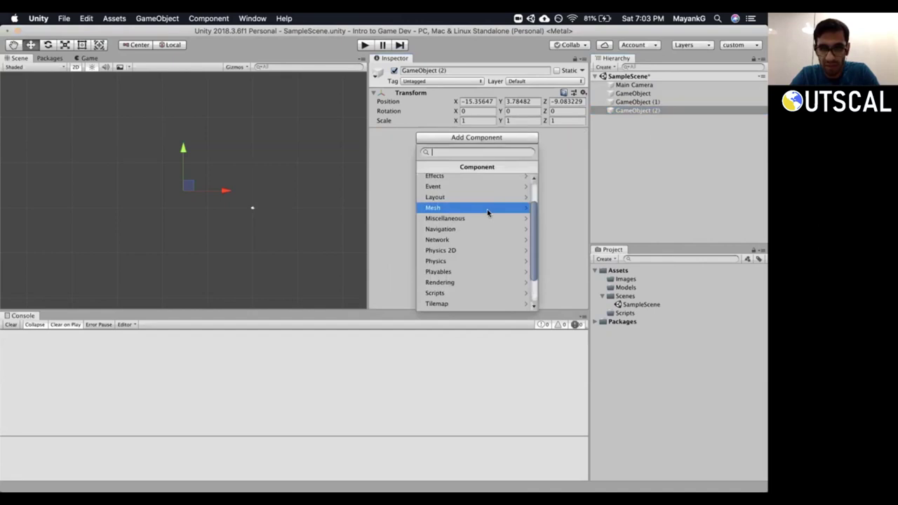
pyautogui.scroll(-3, 535, 212)
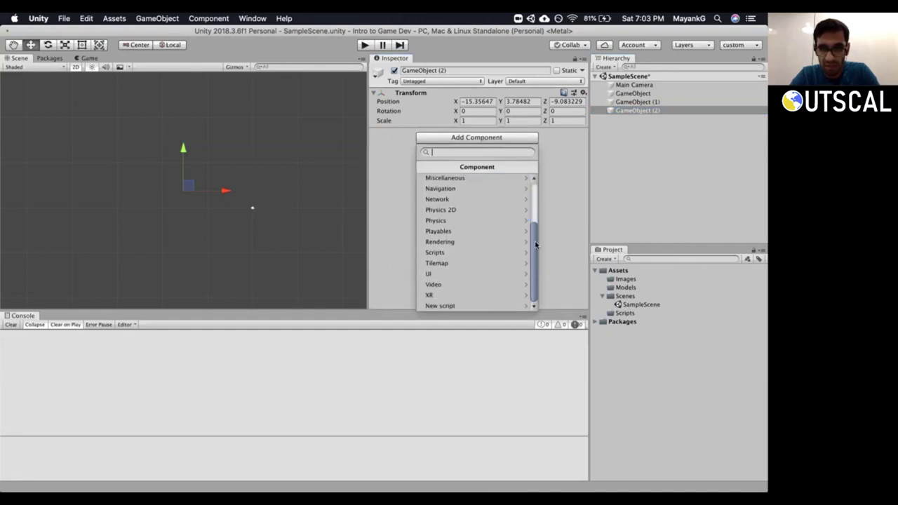
pyautogui.click(503, 275)
pyautogui.moveTo(534, 210)
pyautogui.mouseDown()
pyautogui.moveTo(541, 270)
pyautogui.moveTo(537, 208)
pyautogui.mouseUp()
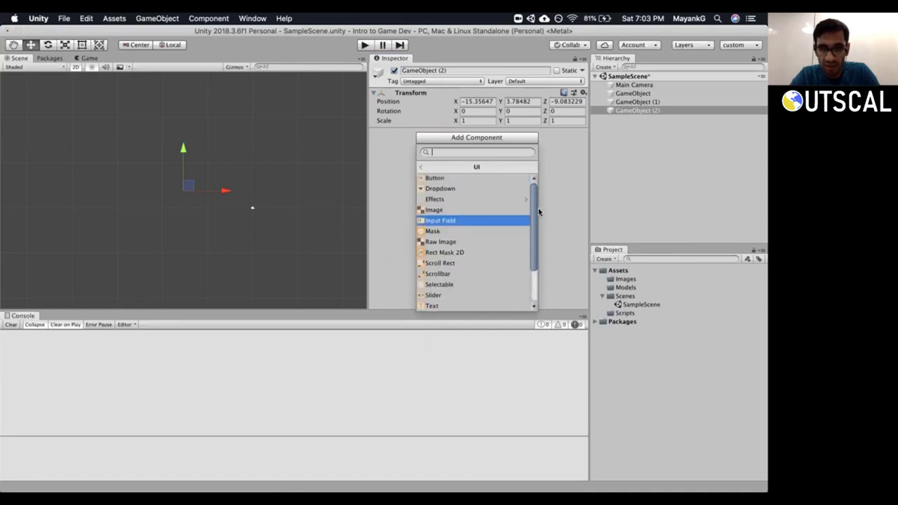
pyautogui.click(463, 193)
pyautogui.moveTo(583, 116); pyautogui.dragTo(587, 138)
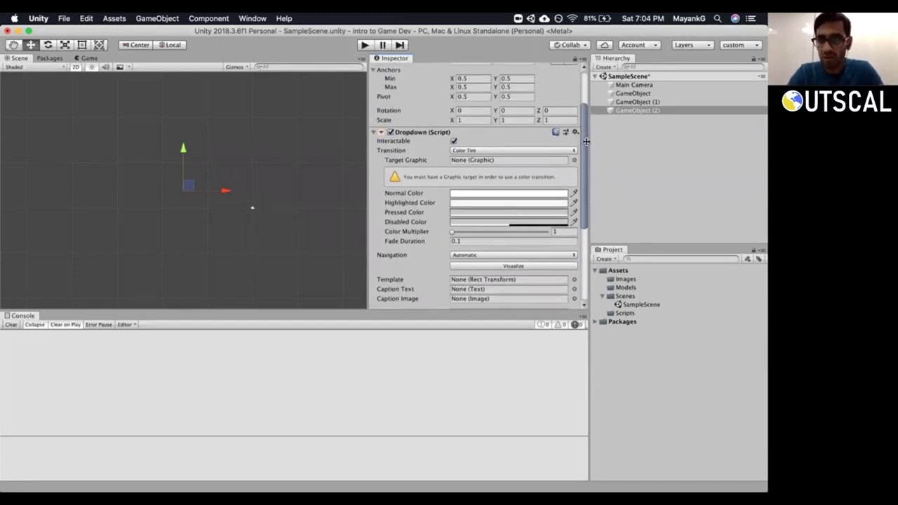
pyautogui.moveTo(585, 141); pyautogui.dragTo(586, 172)
pyautogui.click(626, 102)
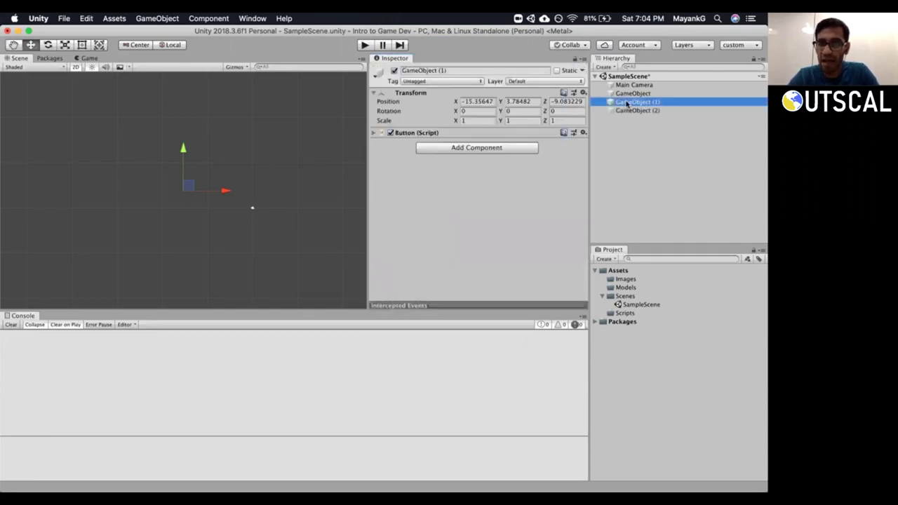
# Delete Main Camera from the Hierarchy, then select GameObject, now the scene's camera object.
pyautogui.click(372, 134)
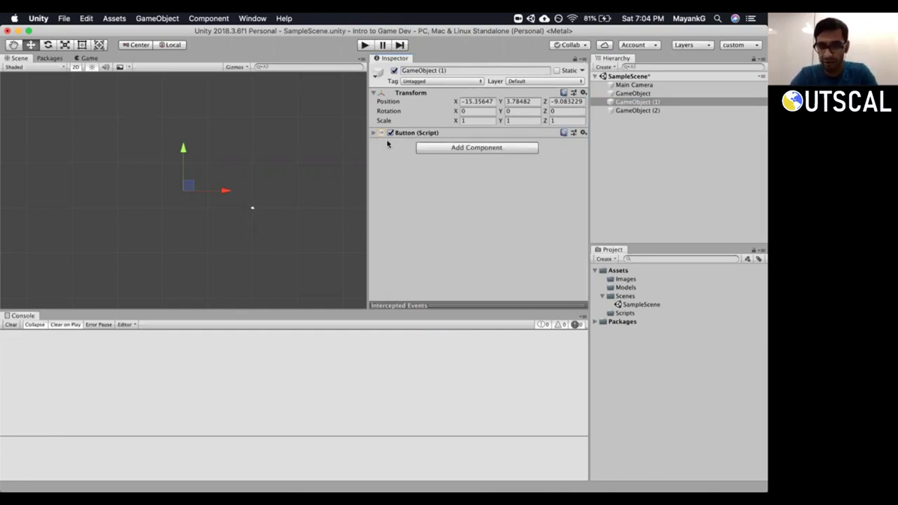
pyautogui.click(631, 86)
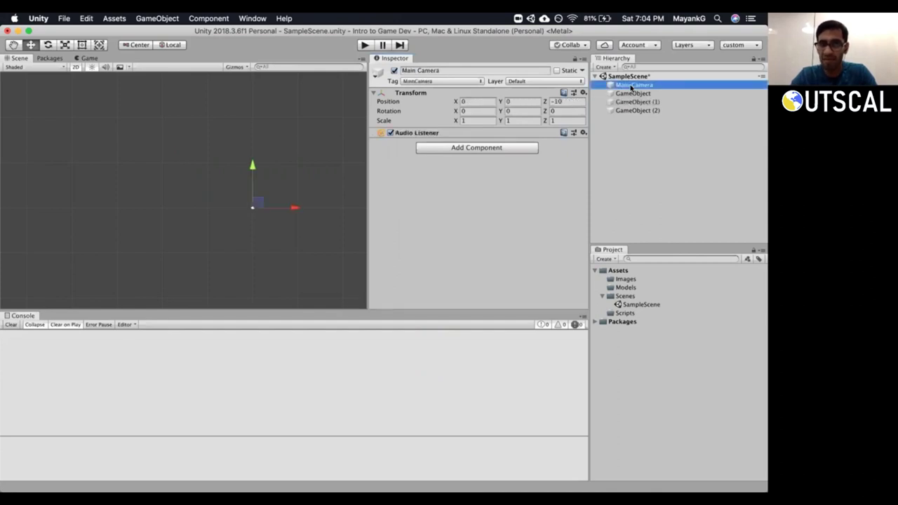
pyautogui.rightClick(634, 85)
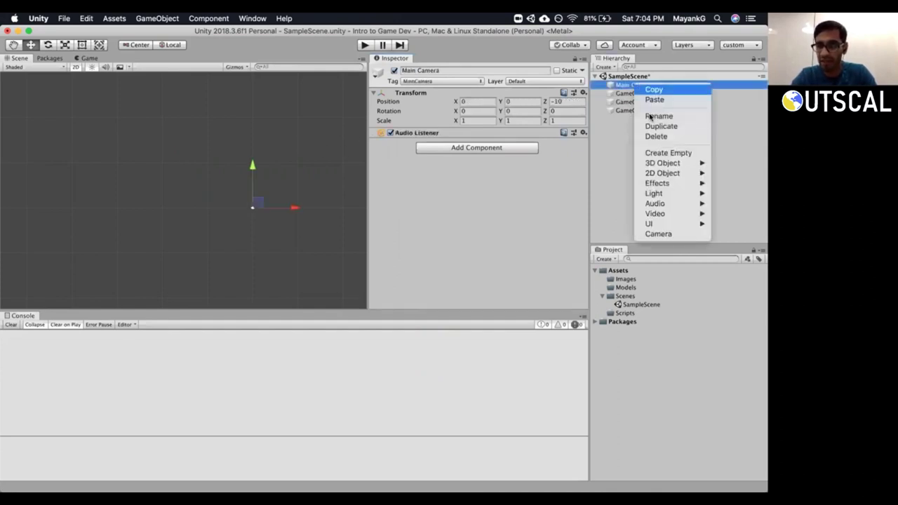
pyautogui.click(656, 136)
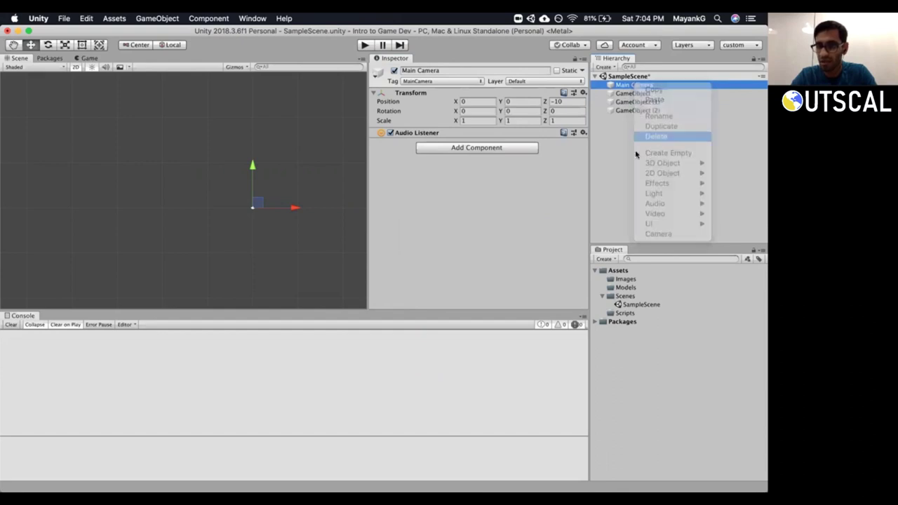
pyautogui.click(624, 85)
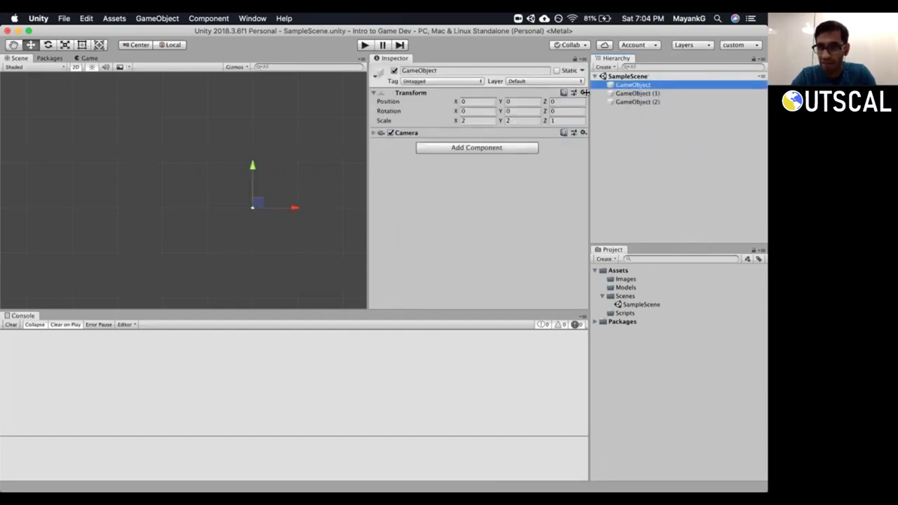
pyautogui.click(373, 137)
# Rename GameObject to 'camera', set its scale to 1, 1, 1, and collapse the Camera component.
pyautogui.click(372, 134)
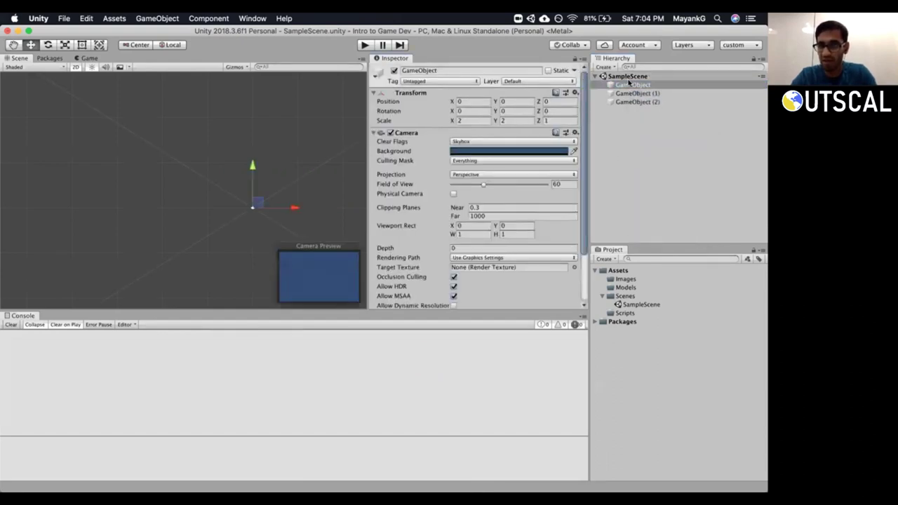
pyautogui.click(456, 70)
pyautogui.write('Camera')
pyautogui.press('Return')
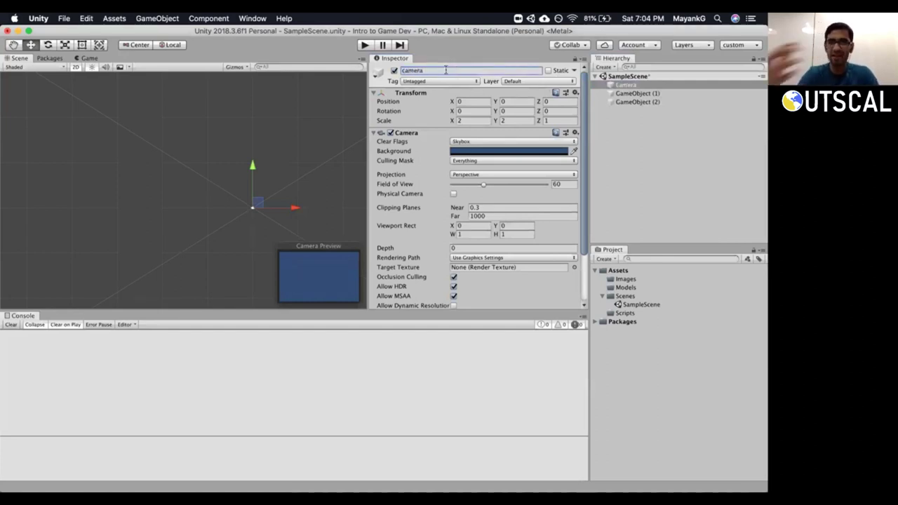
pyautogui.click(464, 120)
pyautogui.press('Tab')
pyautogui.write('1')
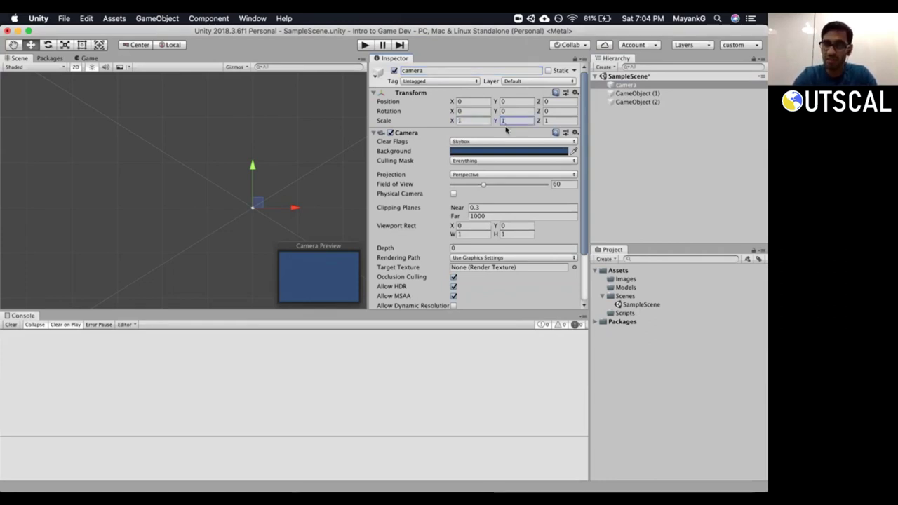
pyautogui.click(373, 134)
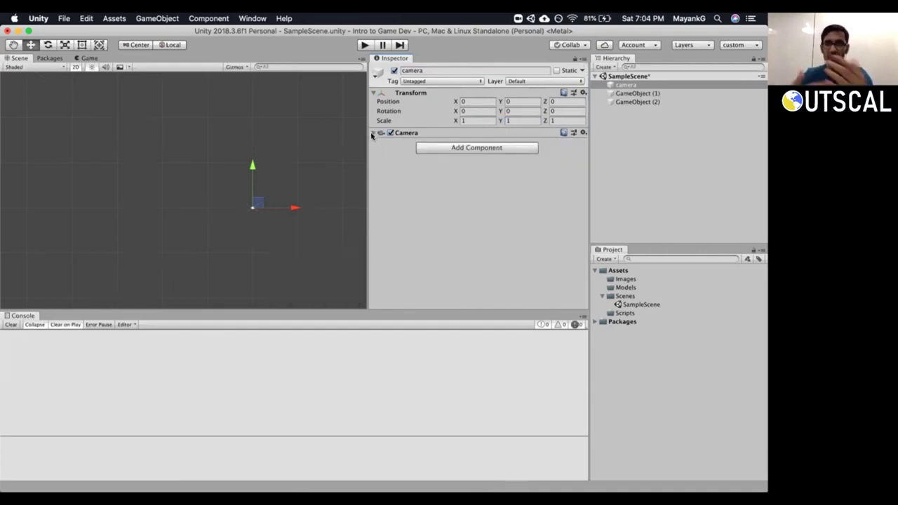
# Inspect the Button script on GameObject (1) and GameObject (2), then clear the Hierarchy selection.
pyautogui.click(637, 102)
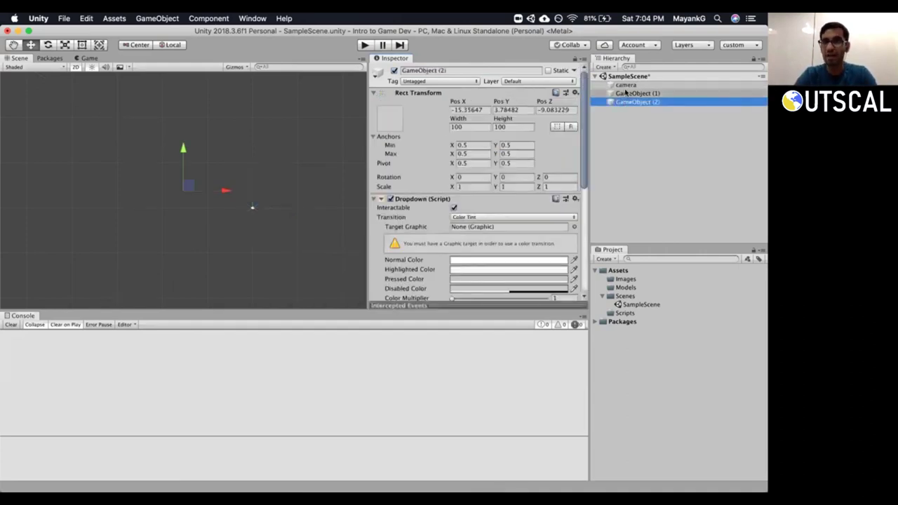
pyautogui.click(635, 94)
pyautogui.click(373, 133)
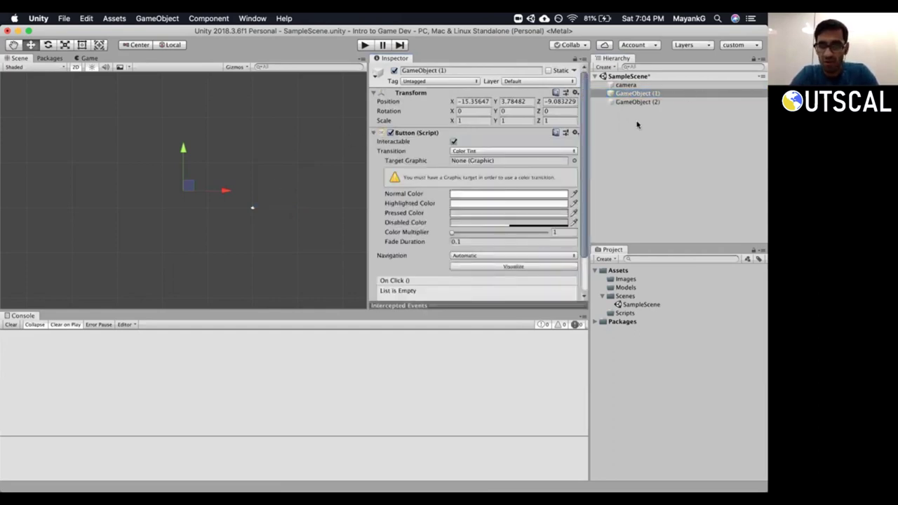
pyautogui.moveTo(585, 126); pyautogui.dragTo(582, 177)
pyautogui.click(379, 87)
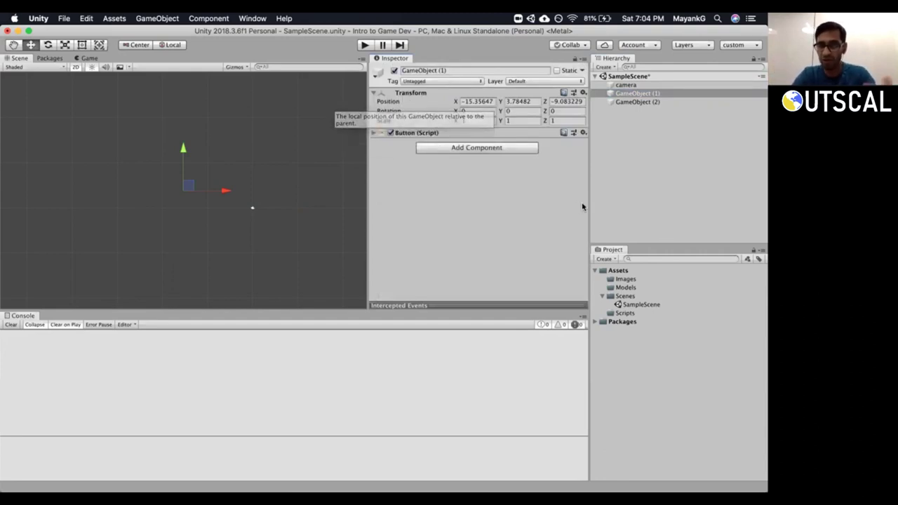
pyautogui.click(634, 243)
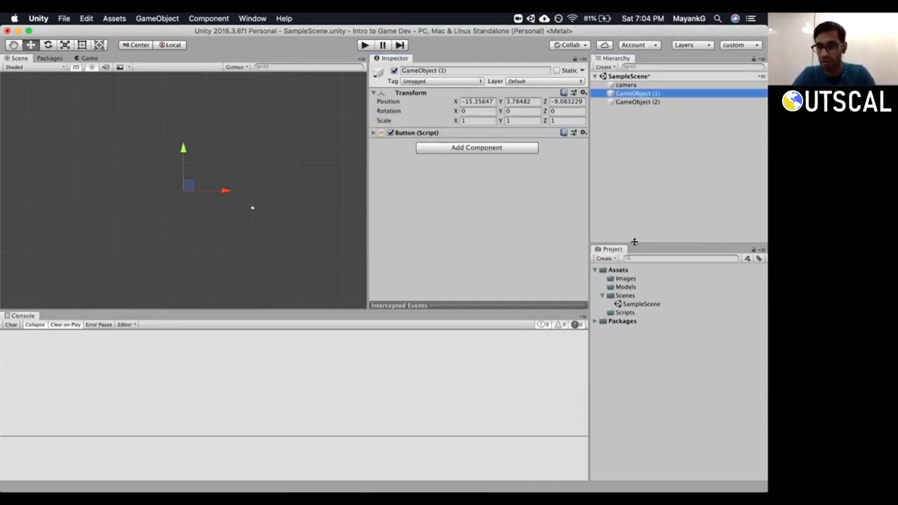
pyautogui.keyDown('shift'); pyautogui.click(631, 102); pyautogui.keyUp('shift')
pyautogui.click(648, 188)
pyautogui.press('super+Tab')
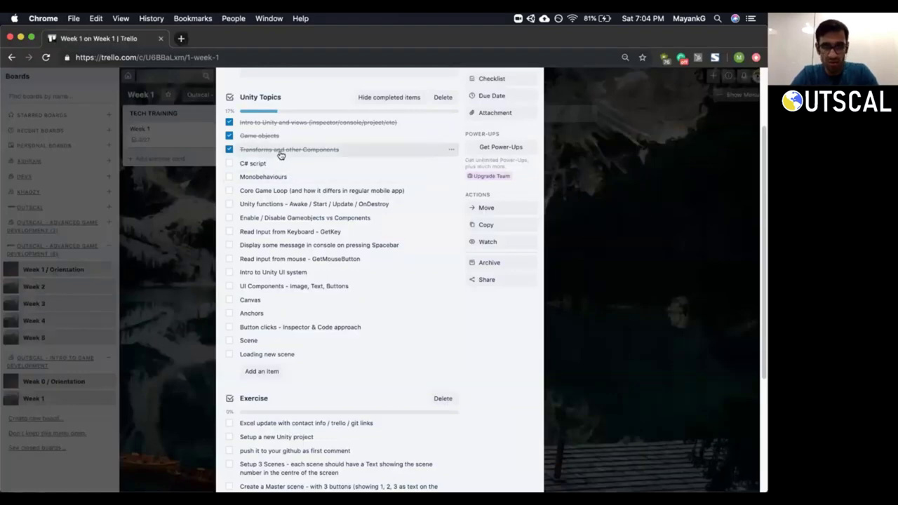
# After checking the Trello checklist, return to Unity and make the Inspector slightly narrower.
pyautogui.press('super+Tab')
pyautogui.moveTo(588, 131); pyautogui.dragTo(576, 132)
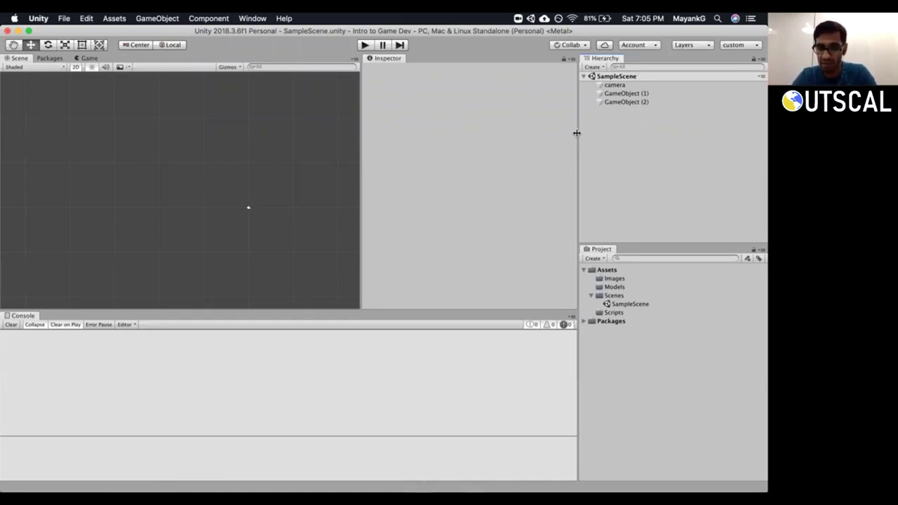
# Select GameObject (1) and GameObject (2) together and delete them from the Hierarchy.
pyautogui.click(626, 93)
pyautogui.click(625, 102)
pyautogui.keyDown('shift'); pyautogui.click(624, 93); pyautogui.keyUp('shift')
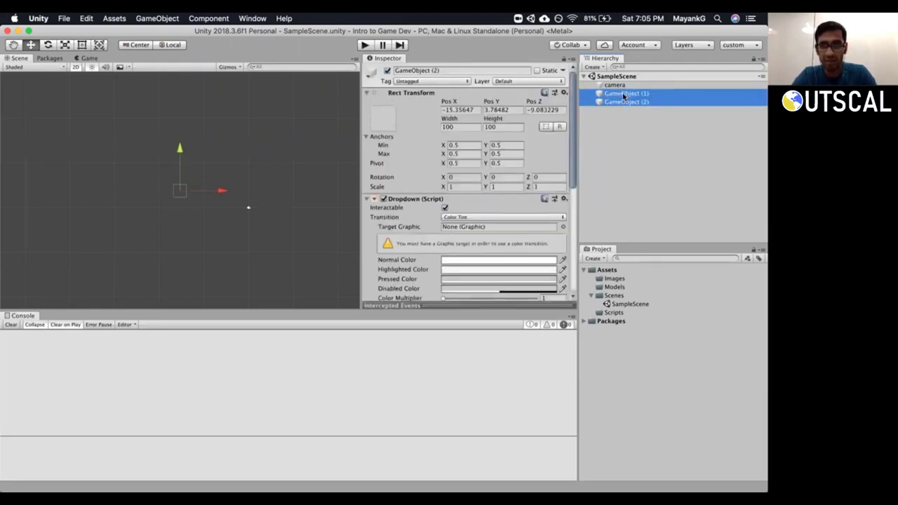
pyautogui.rightClick(623, 94)
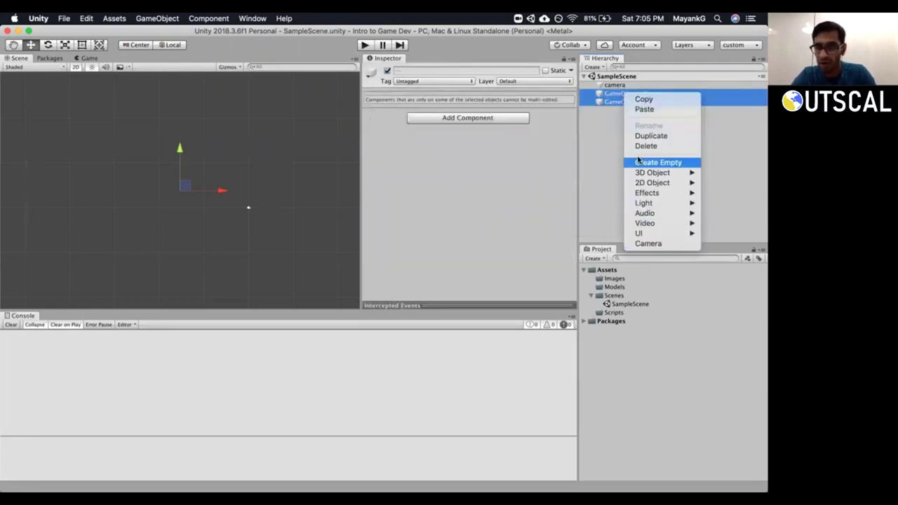
pyautogui.click(636, 145)
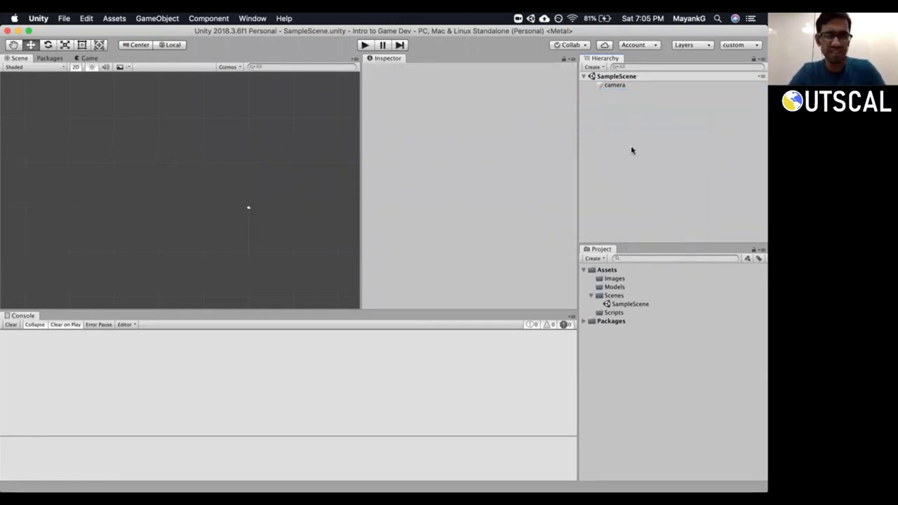
# Enlarge the Project assets panel and collapse the Scenes folder.
pyautogui.moveTo(633, 239); pyautogui.dragTo(632, 190)
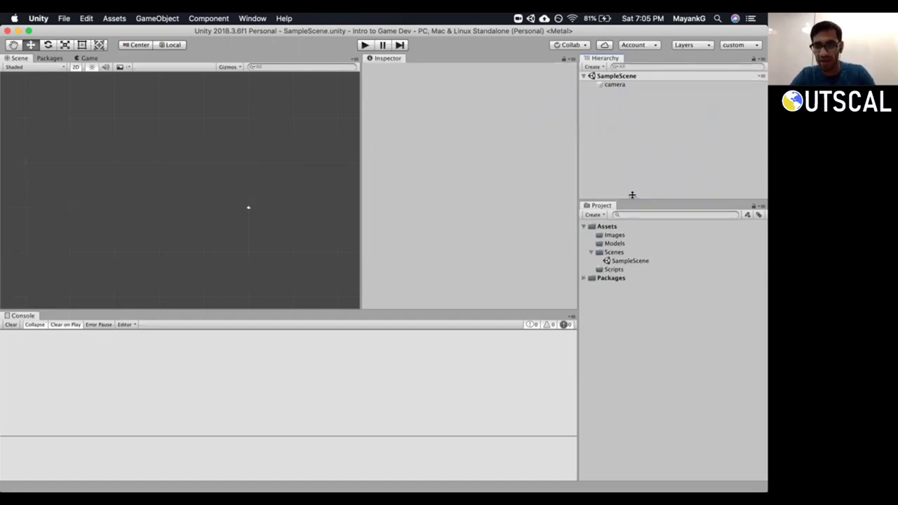
pyautogui.click(591, 254)
pyautogui.click(590, 249)
# In Assets/Scripts, add a new C# script named MyFirstScript via Create > C# Script.
pyautogui.click(601, 255)
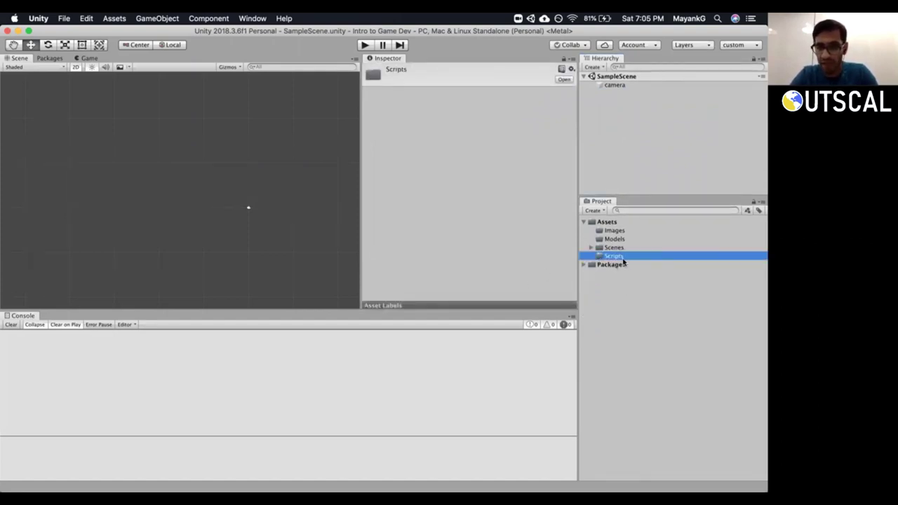
pyautogui.rightClick(620, 257)
pyautogui.moveTo(633, 250)
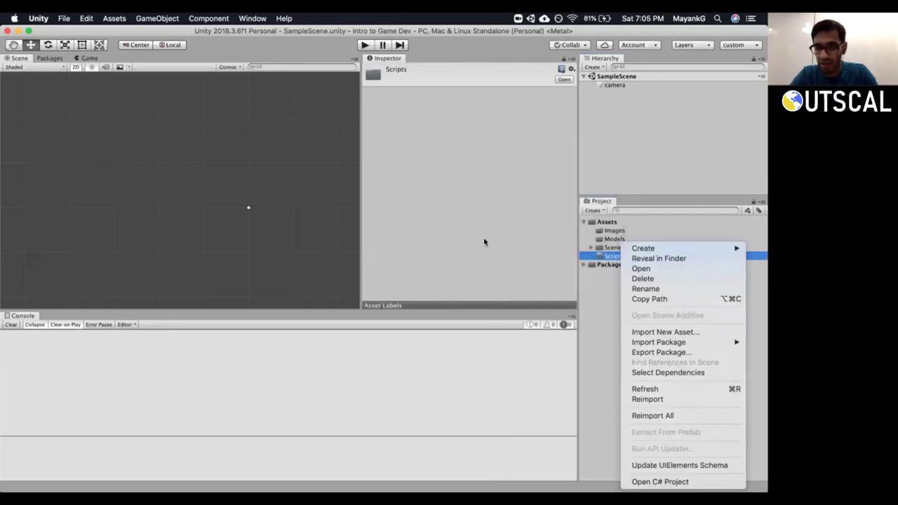
pyautogui.rightClick(607, 261)
pyautogui.rightClick(612, 255)
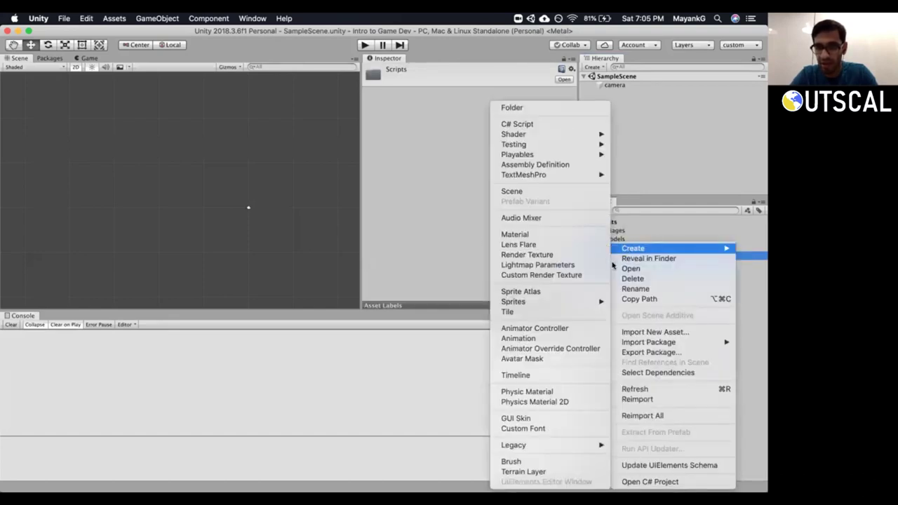
pyautogui.click(514, 126)
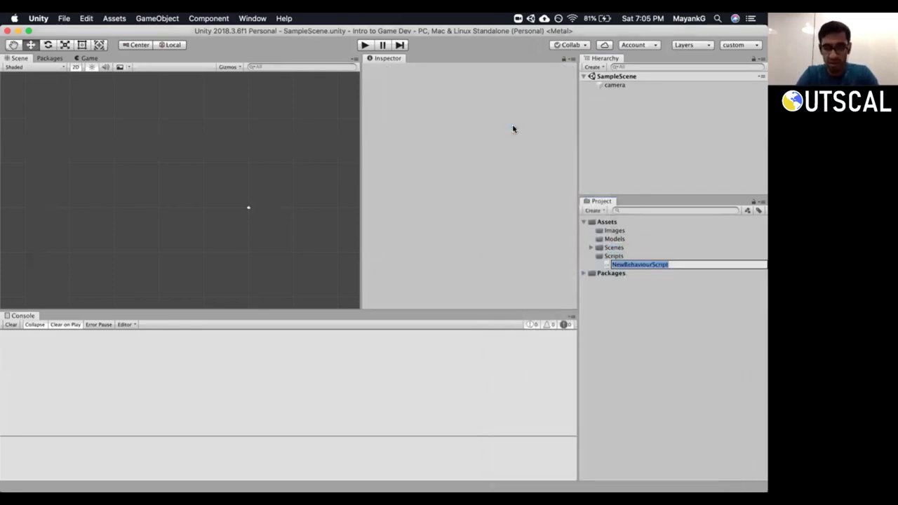
pyautogui.write('My')
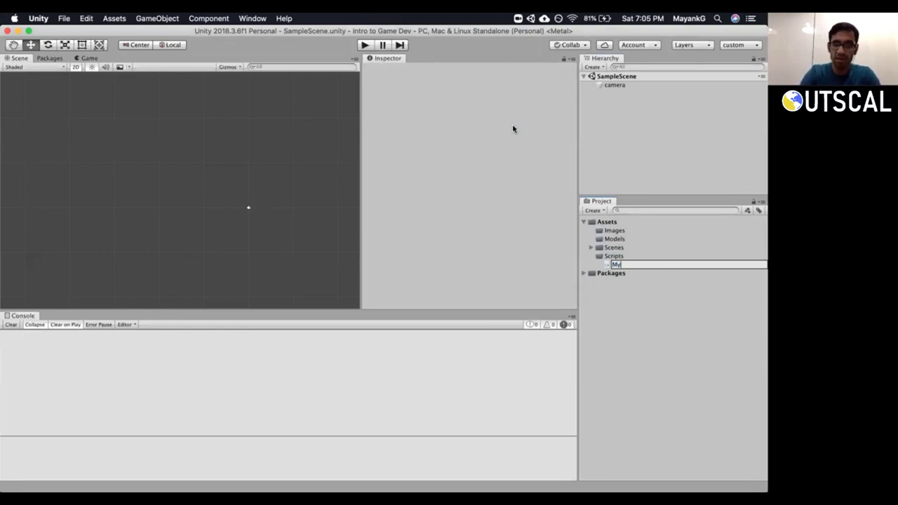
pyautogui.write('FirstScri')
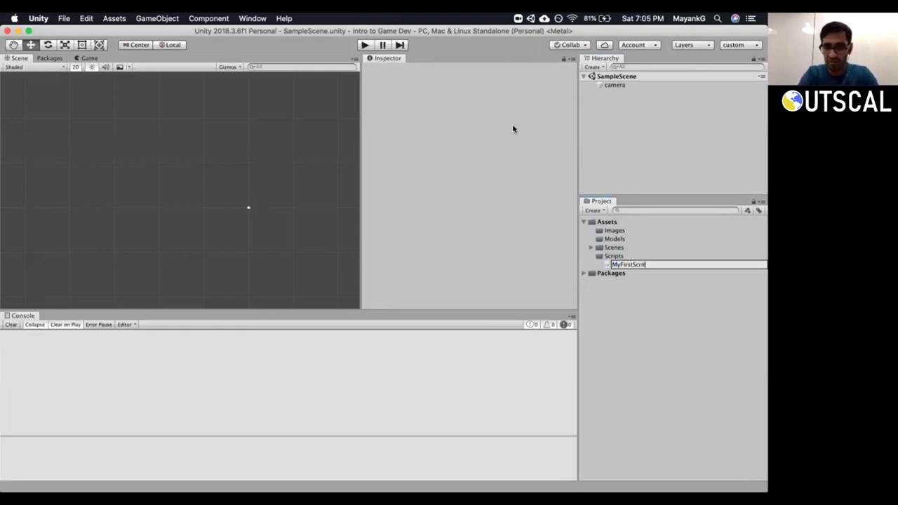
pyautogui.write('pt')
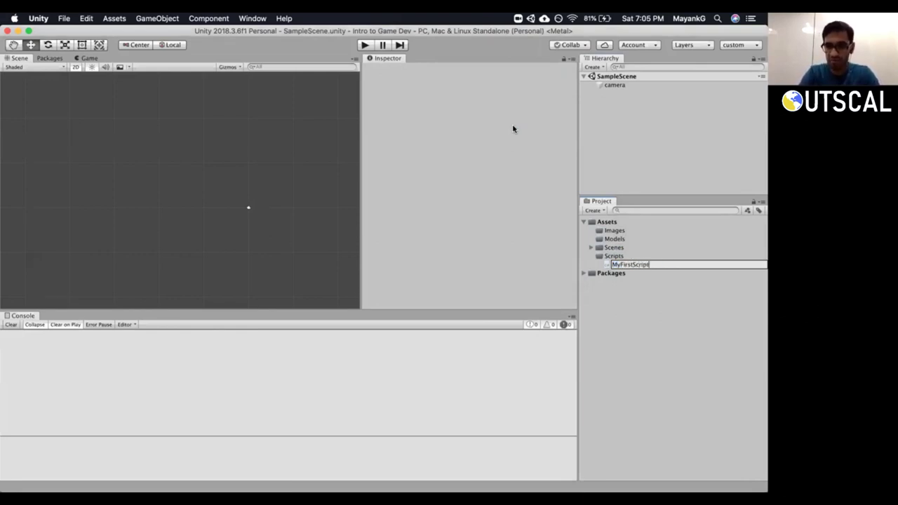
pyautogui.press('Return')
# Open MyFirstScript.cs in Visual Studio, then return to the Unity editor.
pyautogui.doubleClick(622, 264)
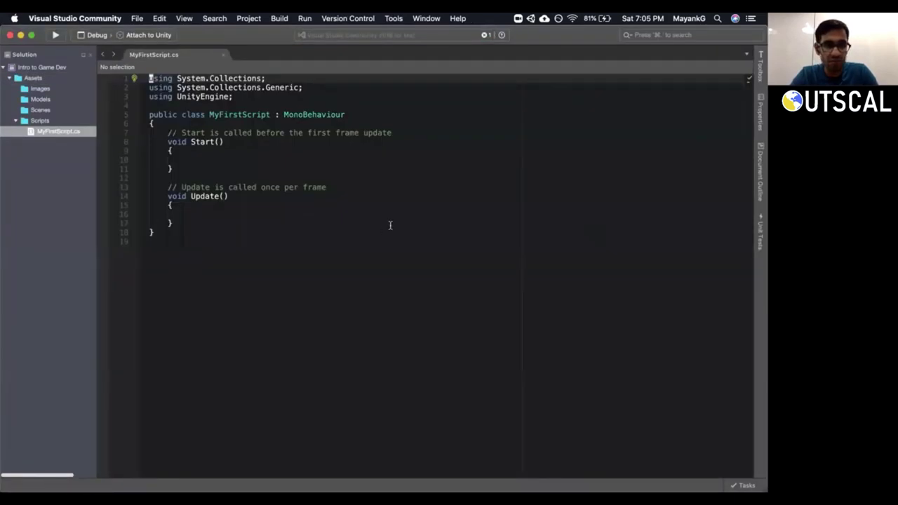
pyautogui.press('super+Tab')
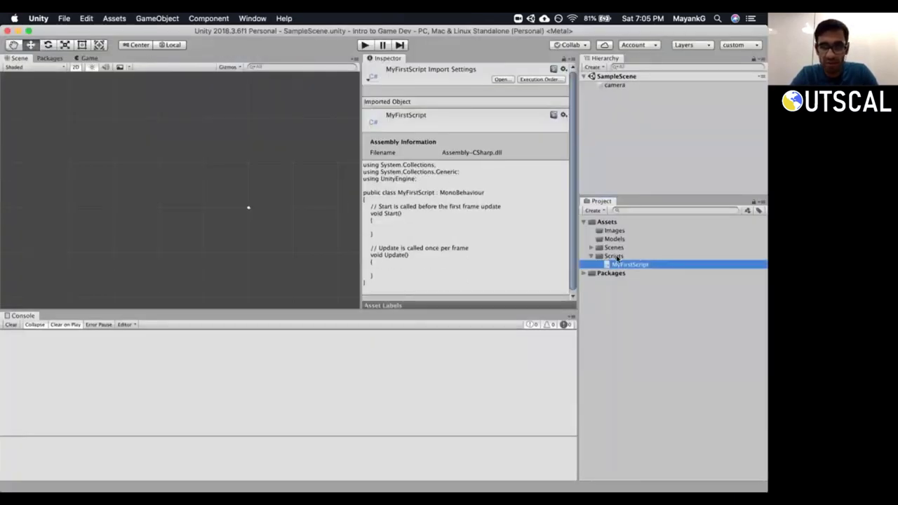
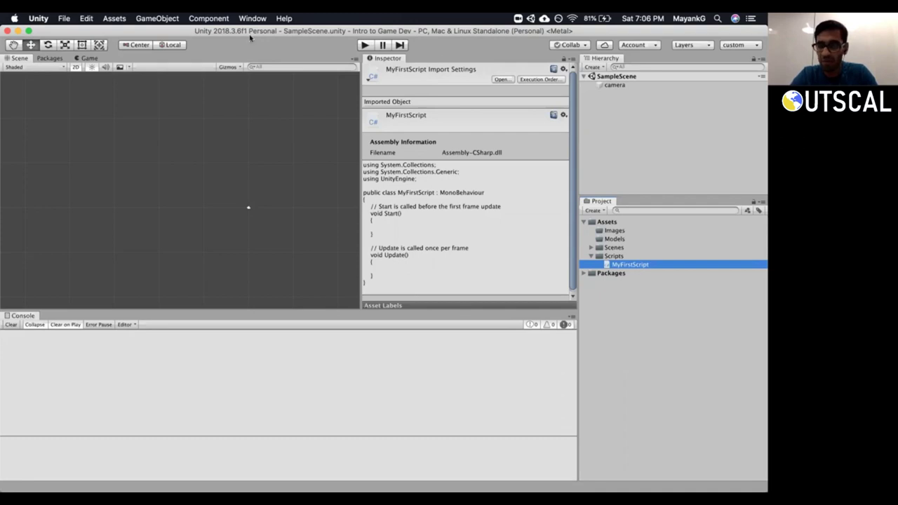
# Open MyFirstScript from the Project panel's Scripts folder in Visual Studio.
pyautogui.doubleClick(622, 265)
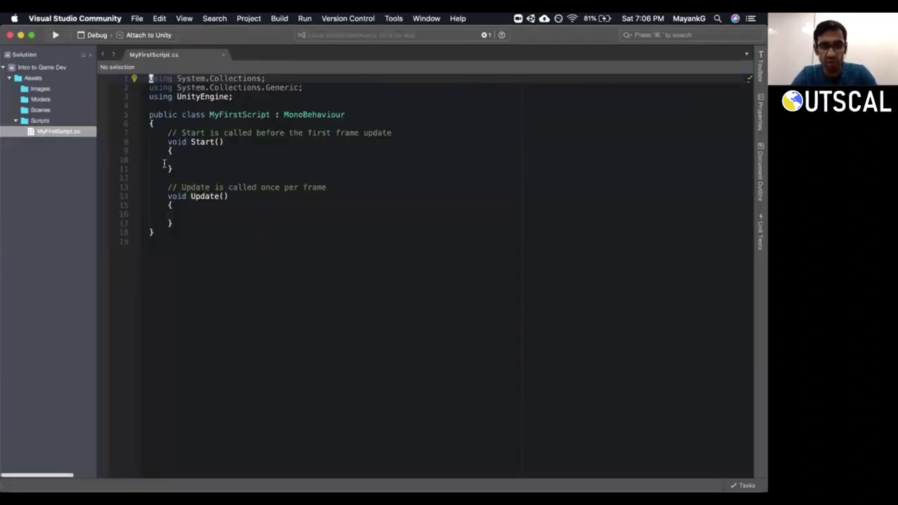
pyautogui.moveTo(184, 250); pyautogui.dragTo(149, 76)
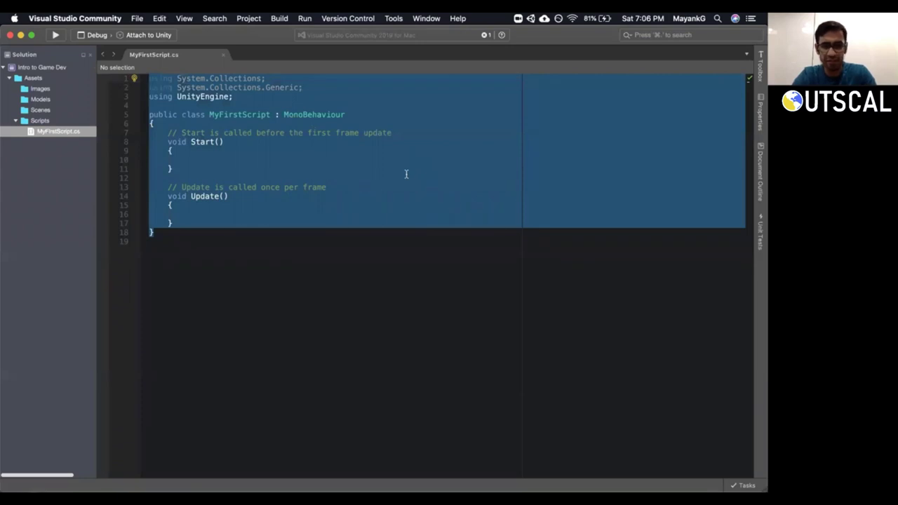
pyautogui.click(355, 227)
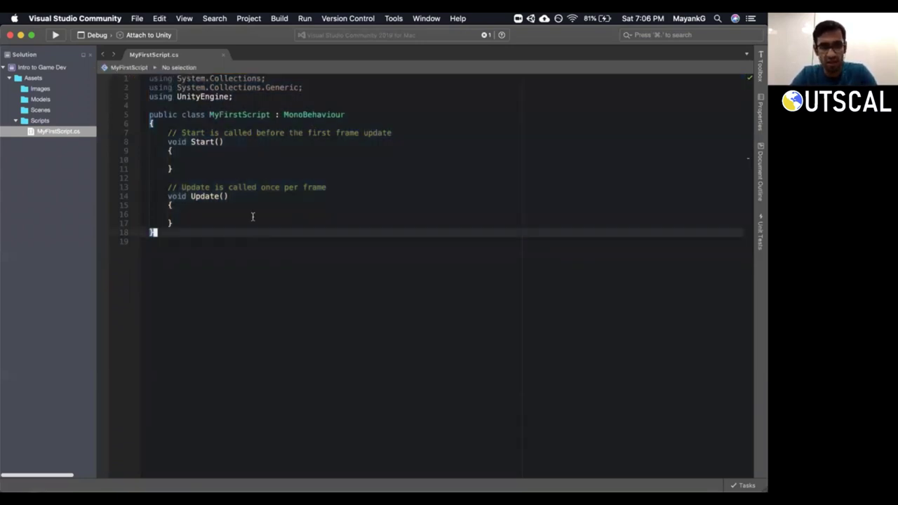
pyautogui.moveTo(151, 239); pyautogui.dragTo(149, 78)
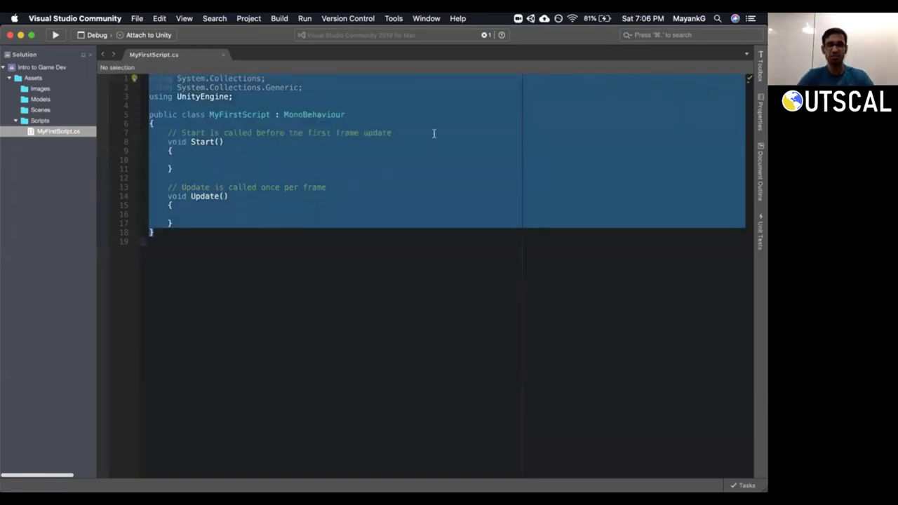
pyautogui.click(381, 114)
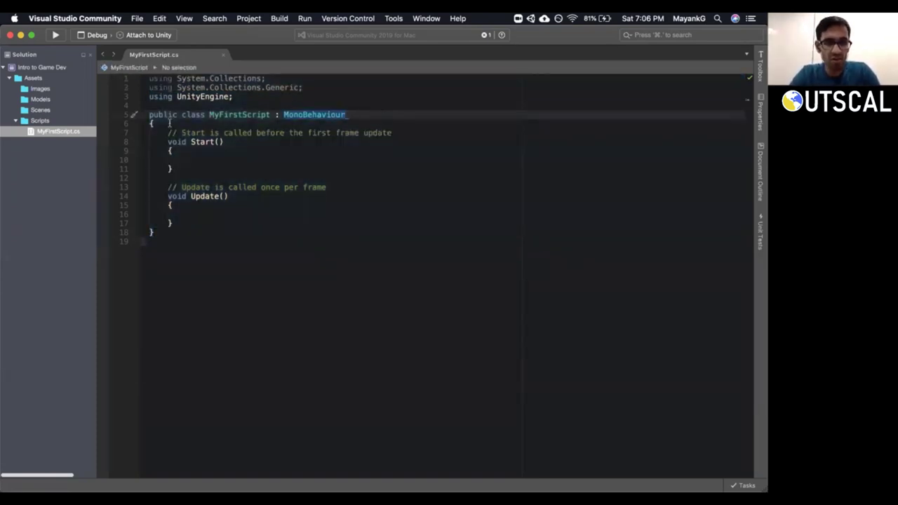
pyautogui.moveTo(149, 114); pyautogui.dragTo(274, 114)
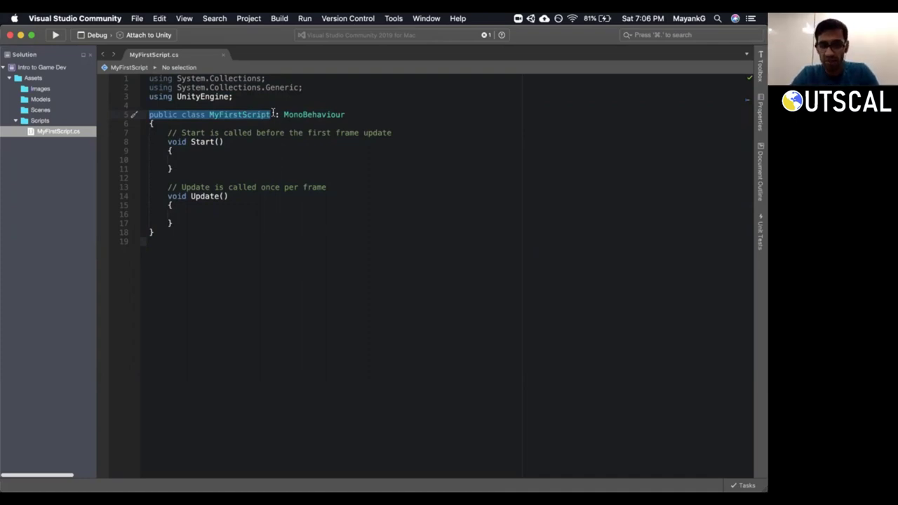
pyautogui.doubleClick(190, 114)
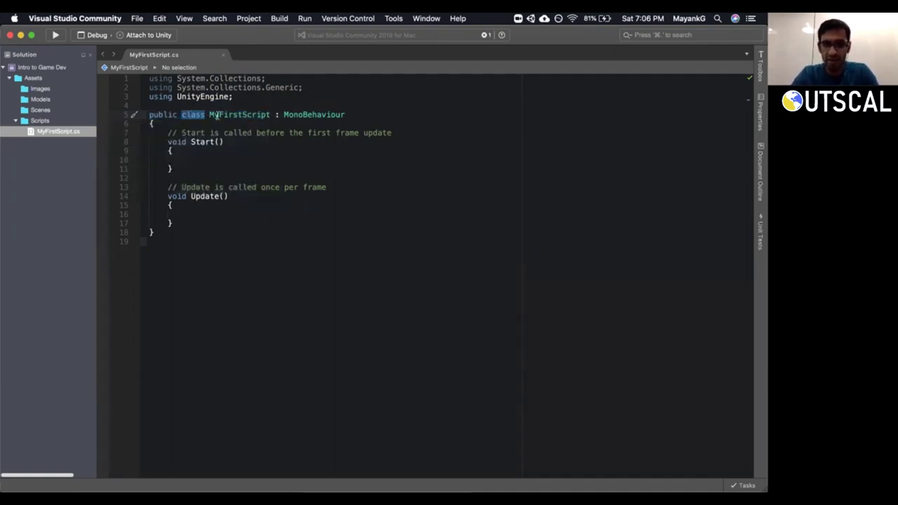
pyautogui.doubleClick(228, 114)
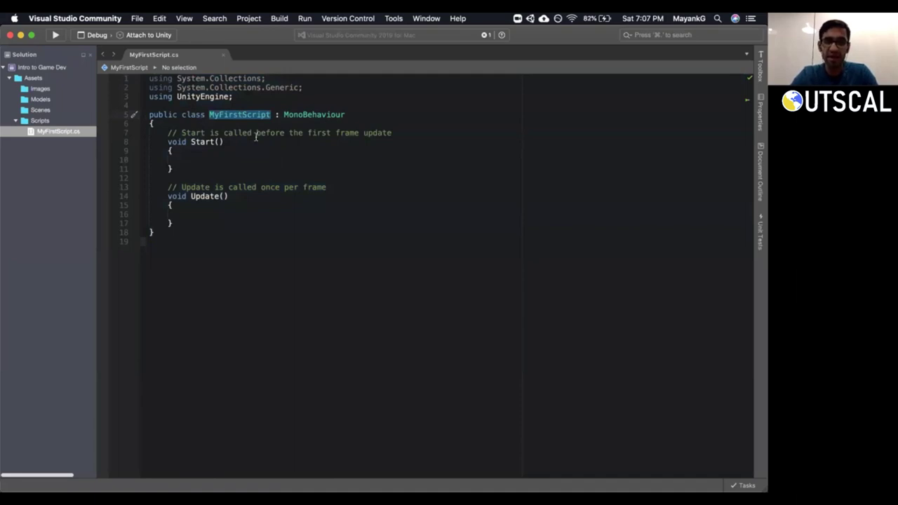
pyautogui.doubleClick(304, 114)
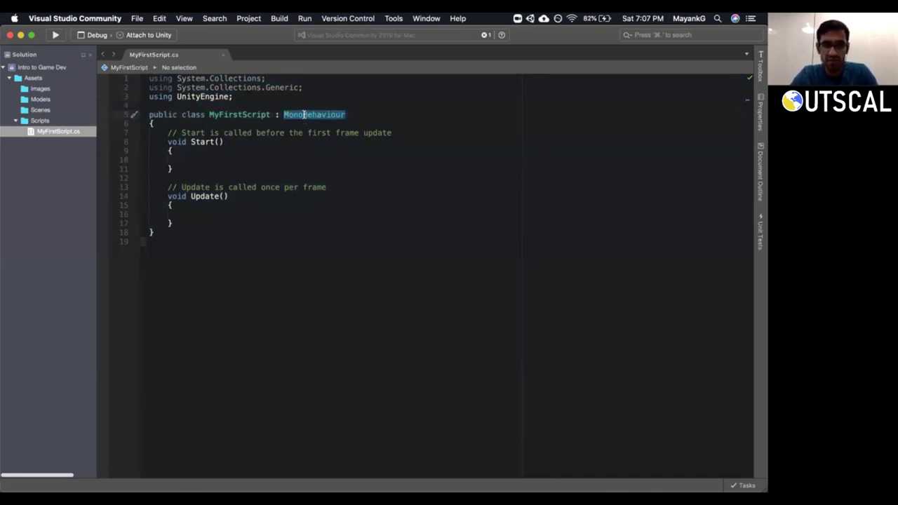
pyautogui.moveTo(285, 115)
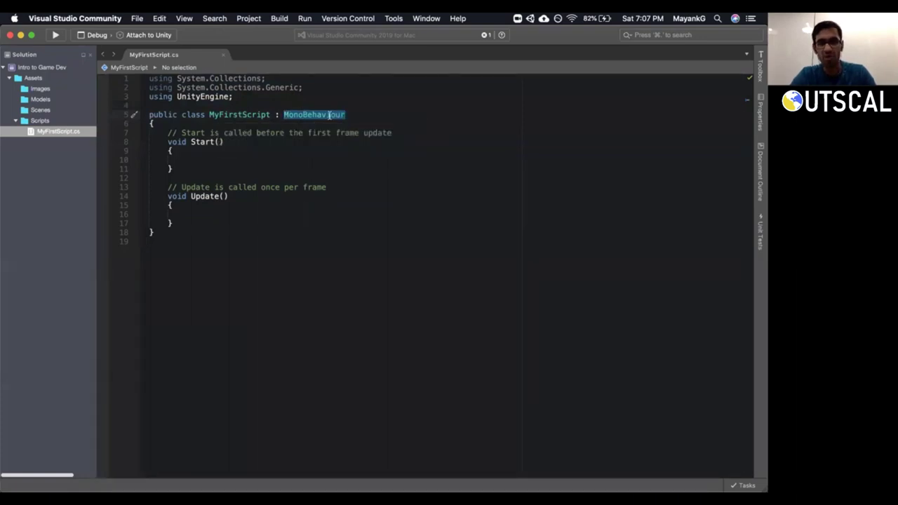
pyautogui.moveTo(316, 115)
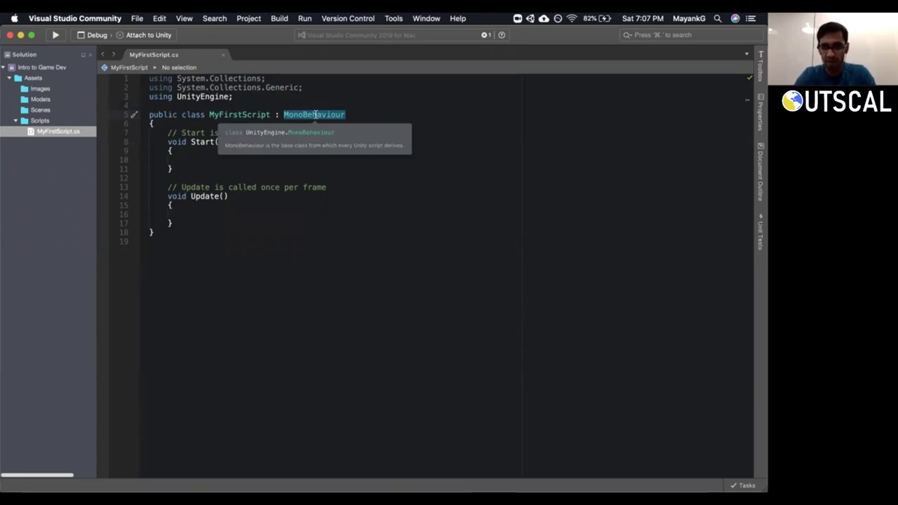
pyautogui.rightClick(316, 114)
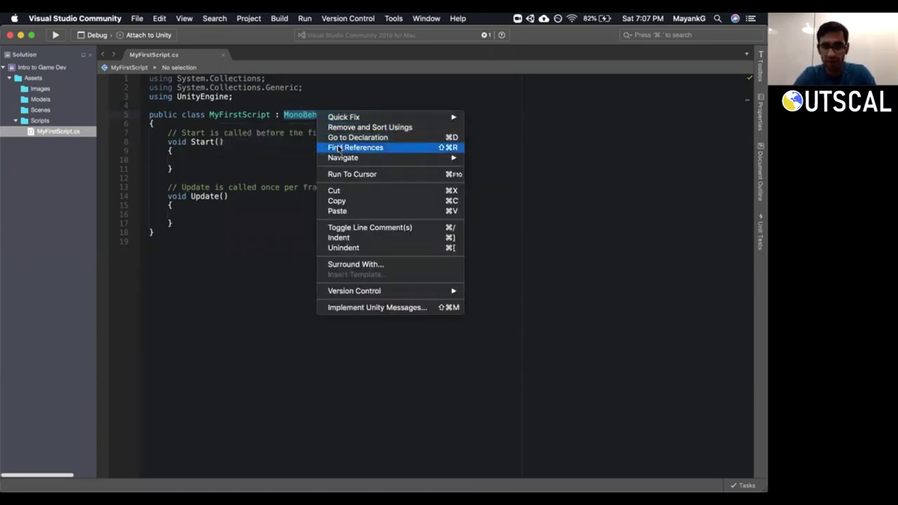
# Jump to the MonoBehaviour declaration in the Assembly Browser.
pyautogui.click(340, 139)
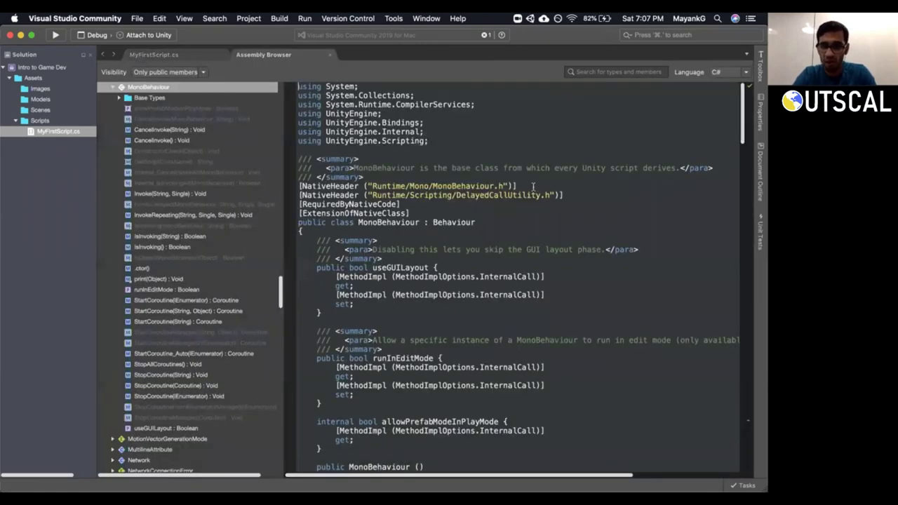
pyautogui.moveTo(742, 114); pyautogui.dragTo(745, 124)
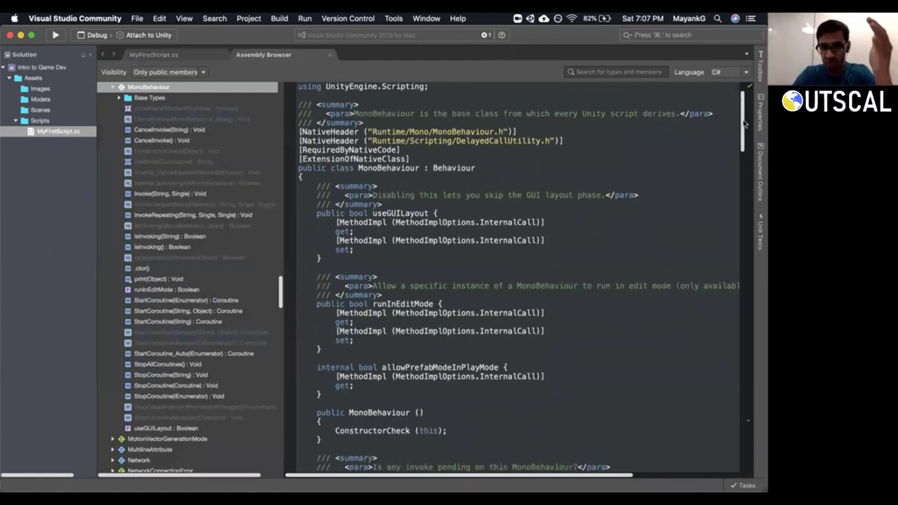
pyautogui.moveTo(744, 123); pyautogui.dragTo(761, 90)
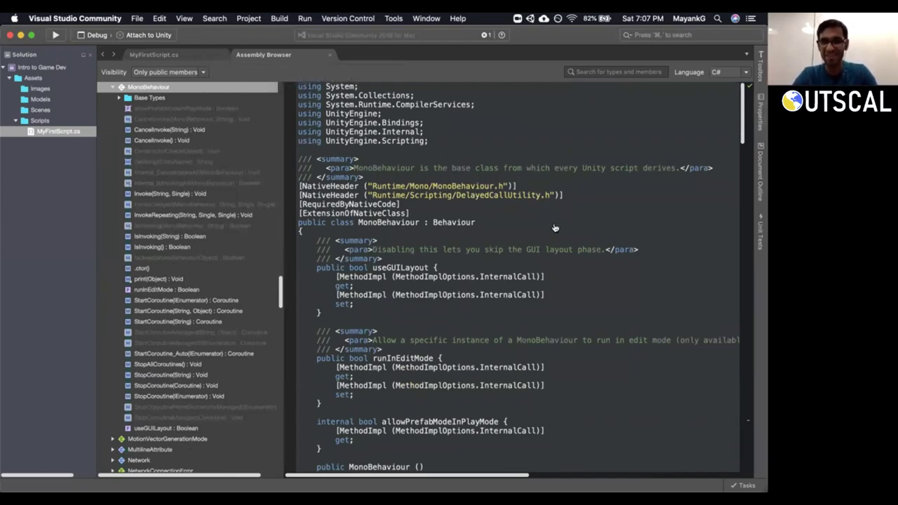
# From the MyFirstScript class line, reopen MonoBehaviour's declaration with Cmd+D and scroll its code.
pyautogui.click(167, 55)
pyautogui.moveTo(206, 114); pyautogui.dragTo(356, 114)
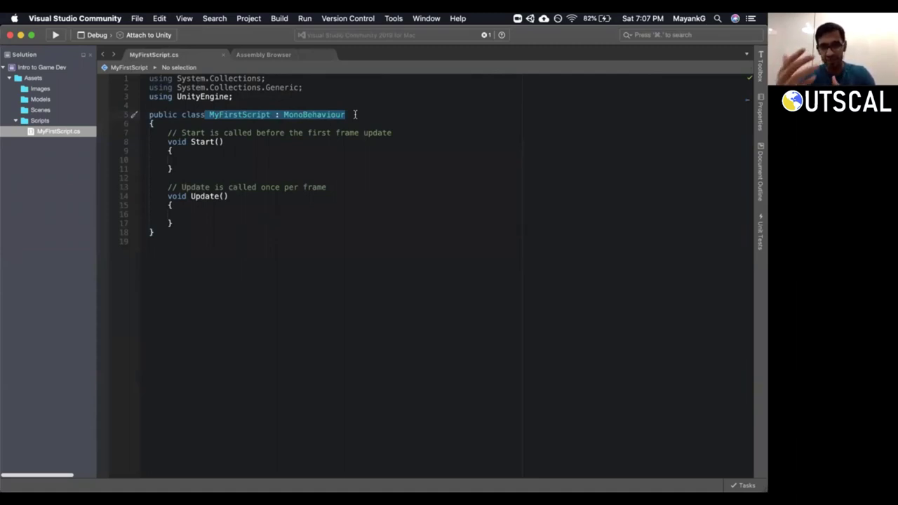
pyautogui.press('super+d')
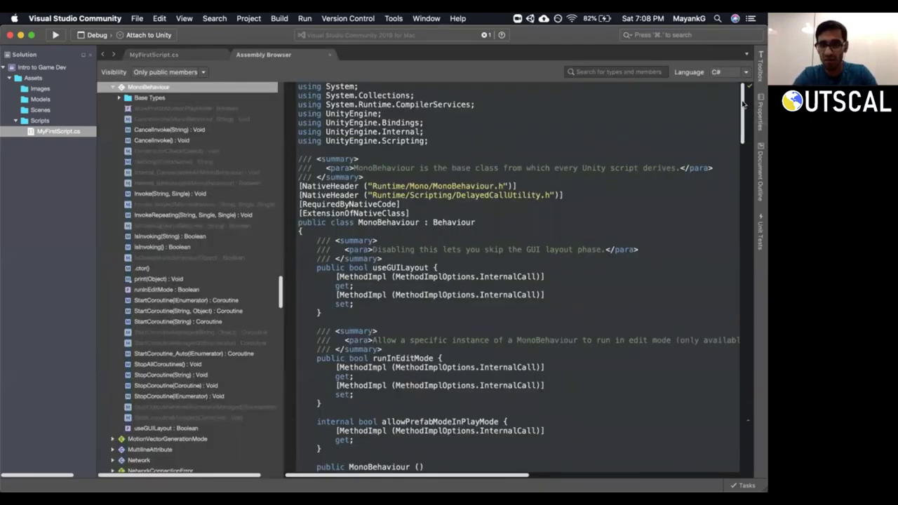
pyautogui.scroll(-5, 734, 190)
pyautogui.scroll(-5, 734, 186)
pyautogui.scroll(15, 730, 258)
pyautogui.scroll(-1, 740, 119)
pyautogui.scroll(-5, 740, 134)
pyautogui.scroll(-3, 738, 147)
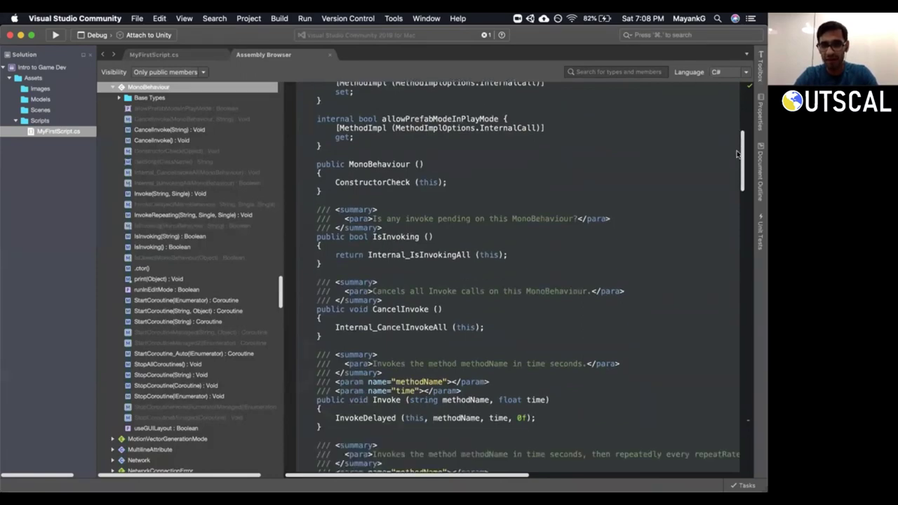
pyautogui.scroll(-1, 740, 155)
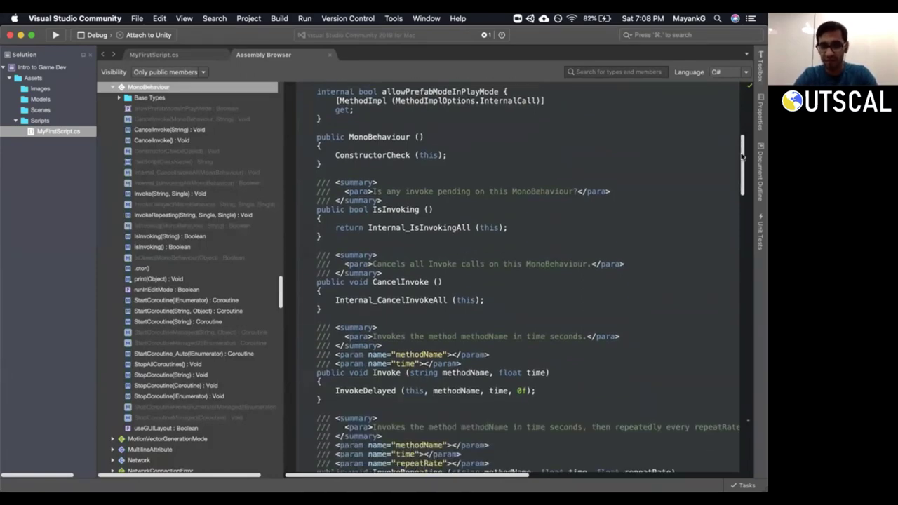
pyautogui.moveTo(741, 155); pyautogui.dragTo(755, 311)
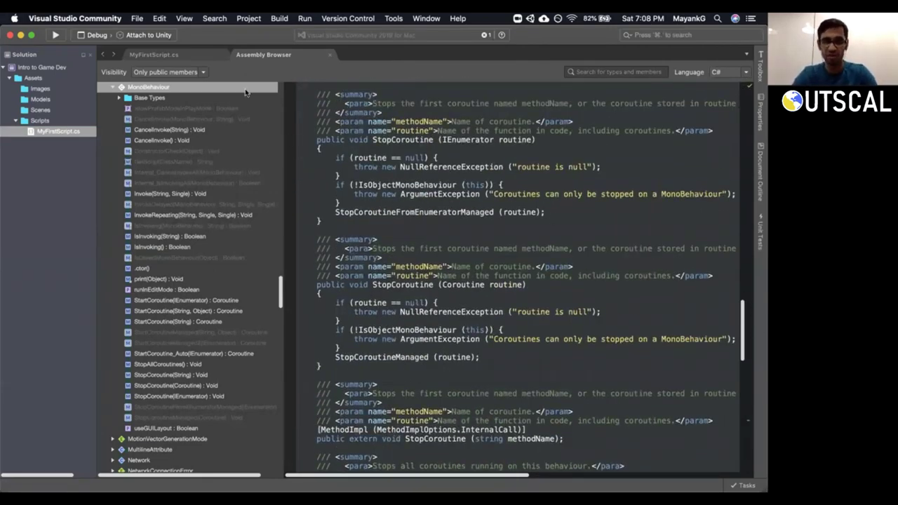
# Compare MyFirstScript.cs with MonoBehaviour's declaration, scrolling back up to its class header.
pyautogui.click(190, 51)
pyautogui.click(308, 55)
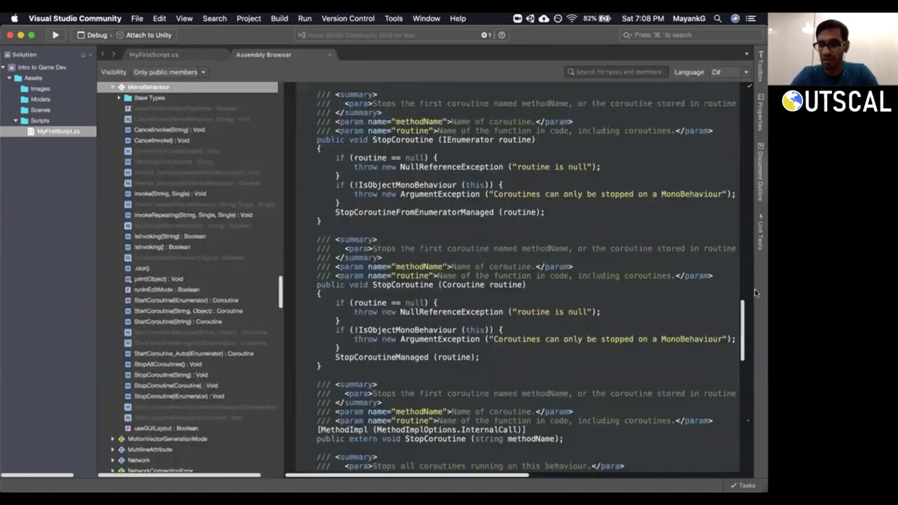
pyautogui.scroll(5, 737, 155)
pyautogui.scroll(10, 737, 152)
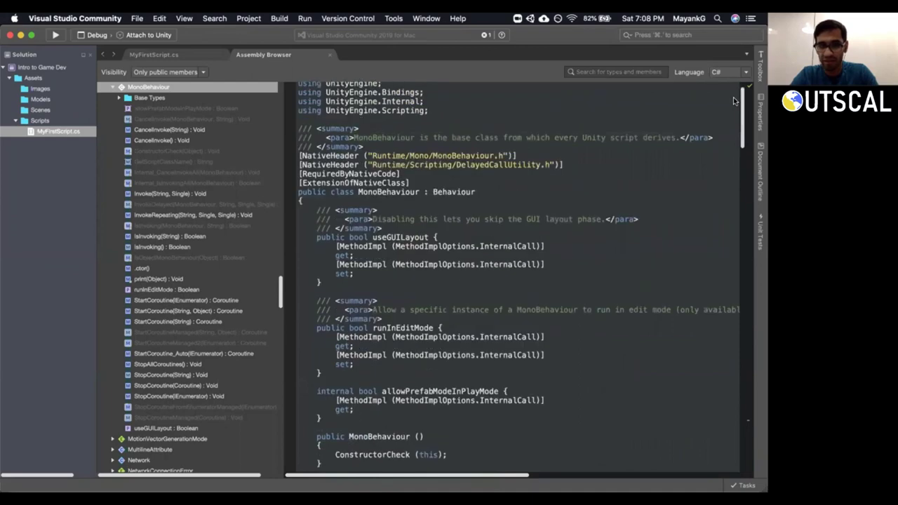
# Browse the Behaviour and Component base class declarations, then return to MyFirstScript.cs.
pyautogui.click(441, 194)
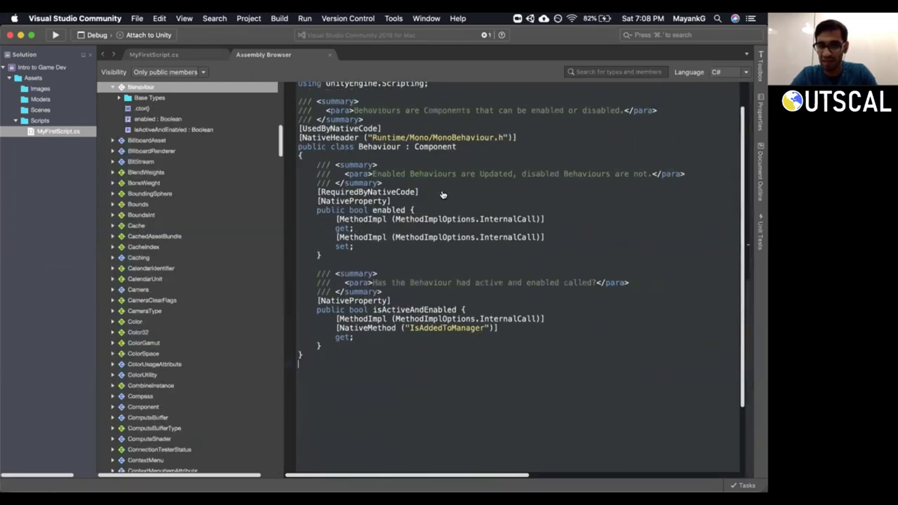
pyautogui.click(433, 147)
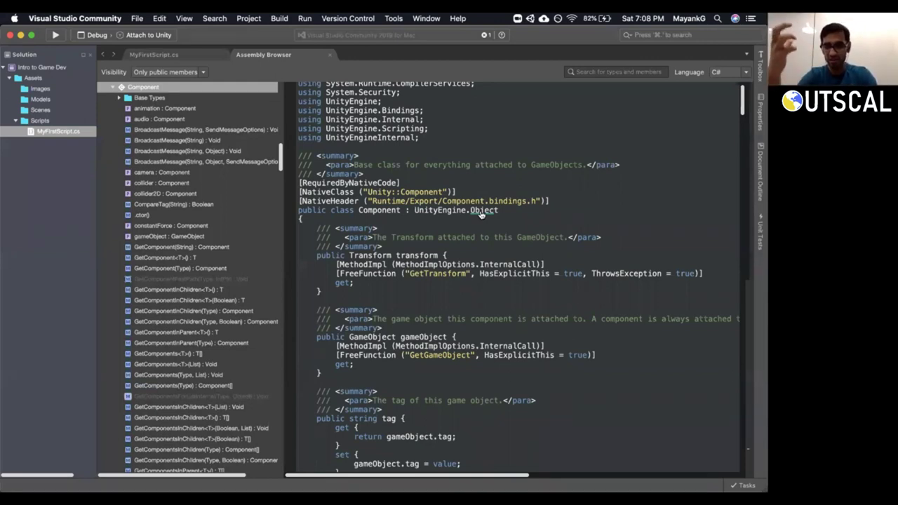
pyautogui.click(187, 52)
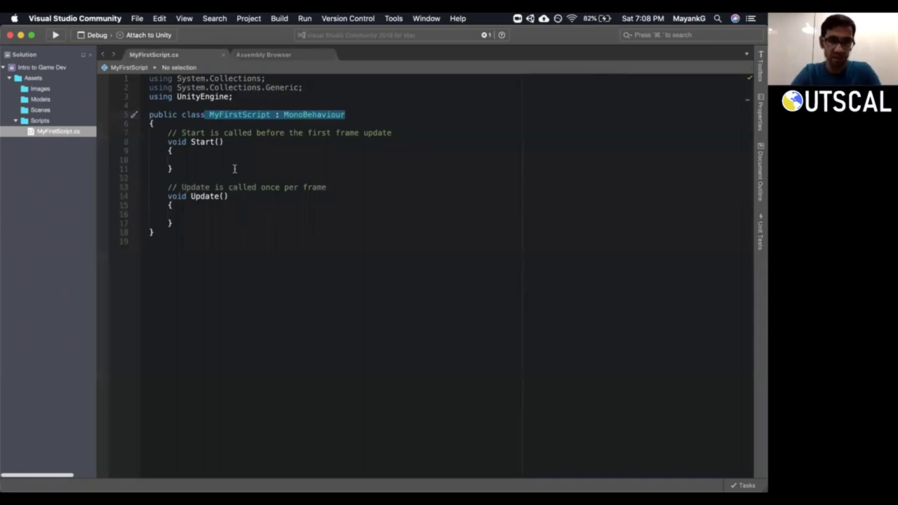
# Comment out the using UnityEngine line so MonoBehaviour shows an error.
pyautogui.click(295, 133)
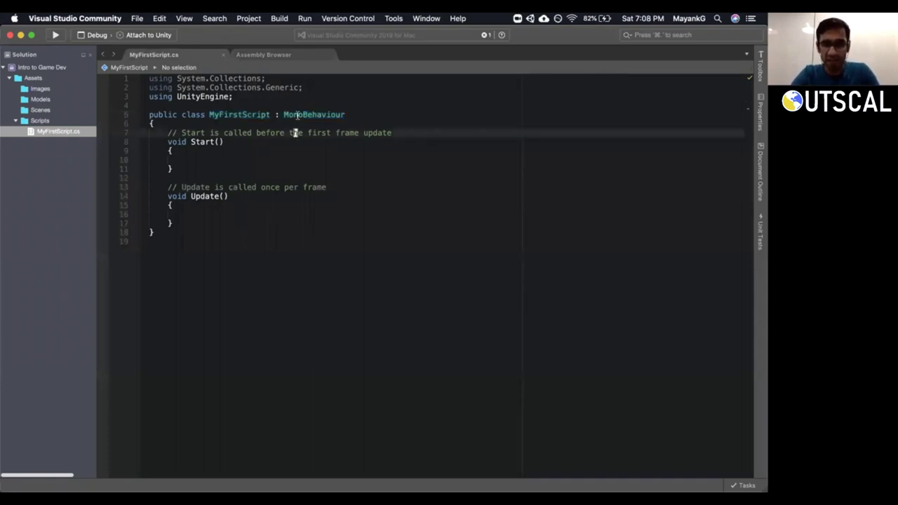
pyautogui.doubleClick(298, 115)
pyautogui.moveTo(298, 116)
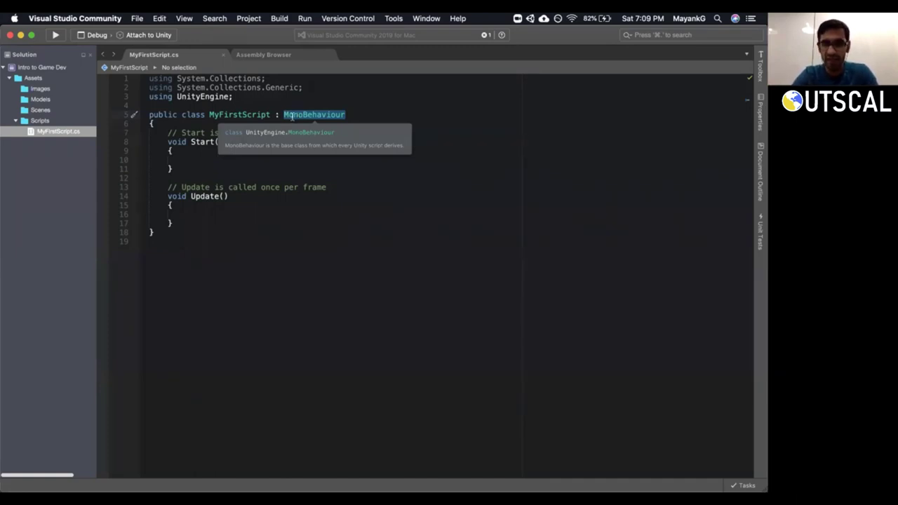
pyautogui.click(265, 98)
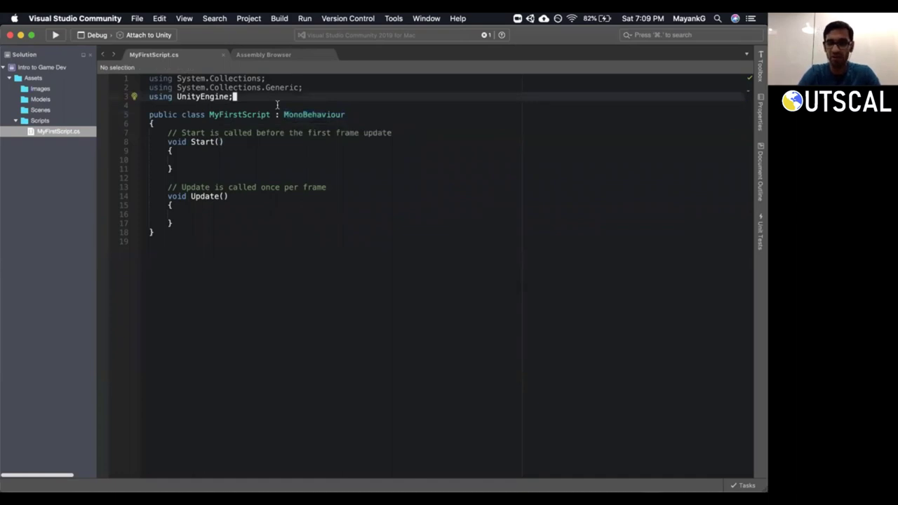
pyautogui.press('super+slash')
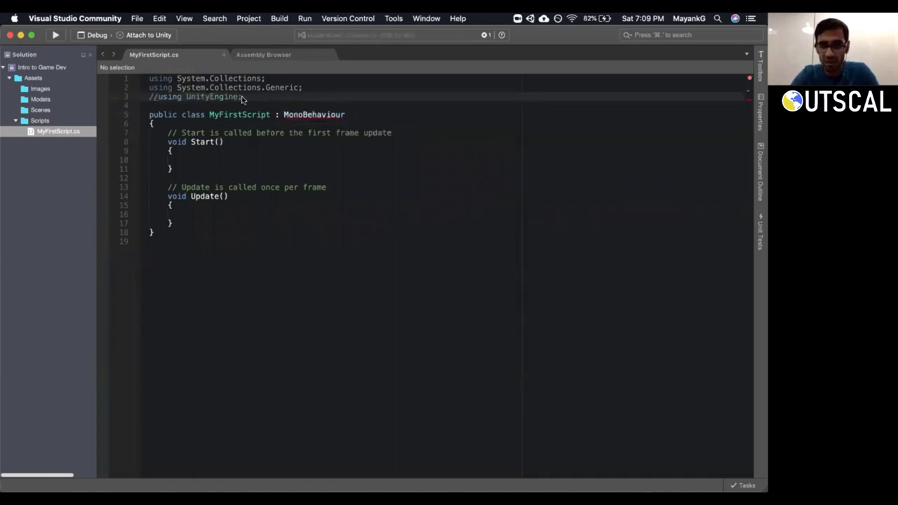
# Restore the UnityEngine import with the MonoBehaviour quick fix.
pyautogui.tripleClick(283, 94)
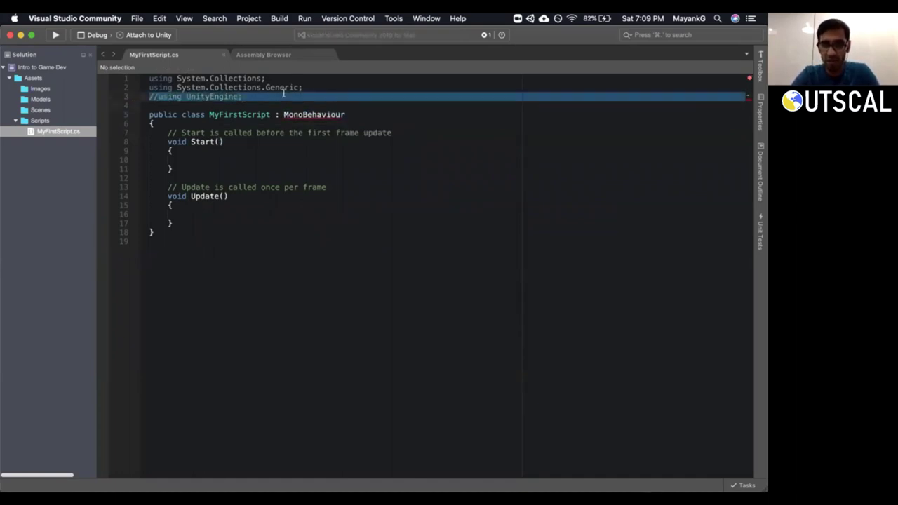
pyautogui.click(326, 115)
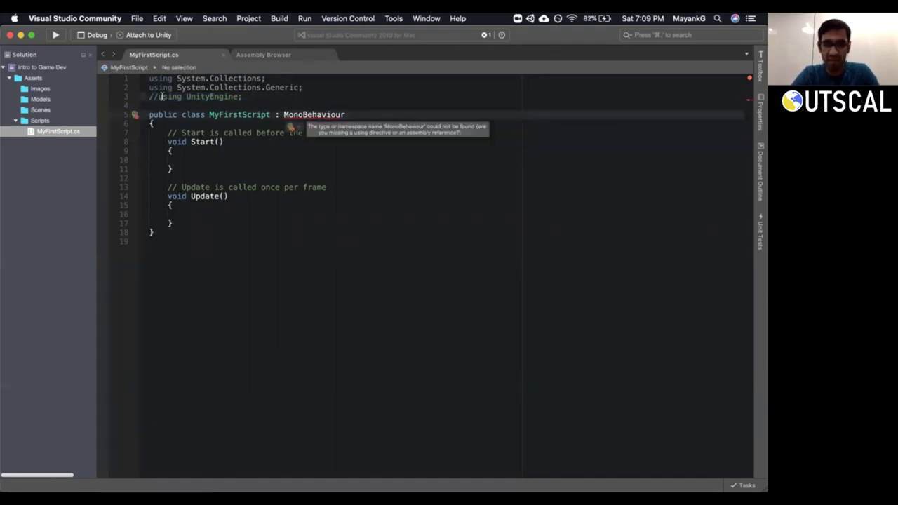
pyautogui.click(135, 115)
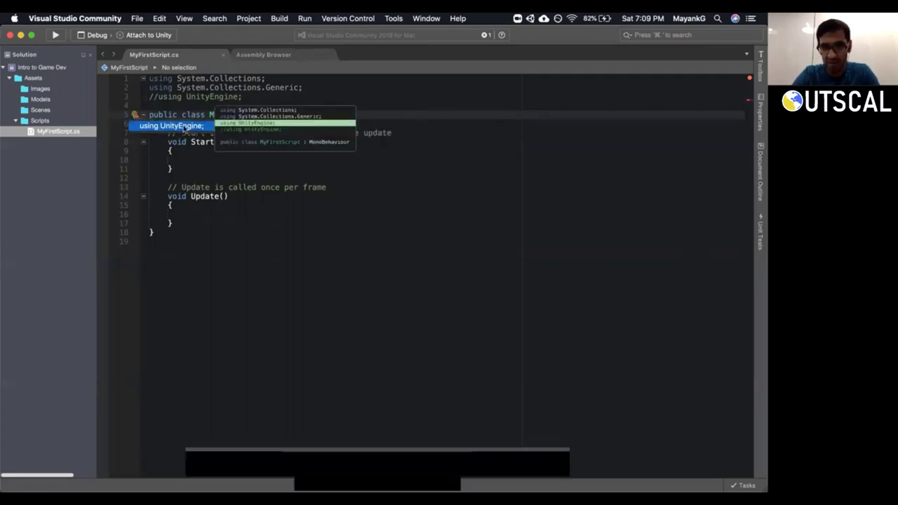
pyautogui.click(184, 128)
# Delete the commented-out UnityEngine line and save the script.
pyautogui.moveTo(233, 97); pyautogui.dragTo(148, 96)
pyautogui.click(248, 105)
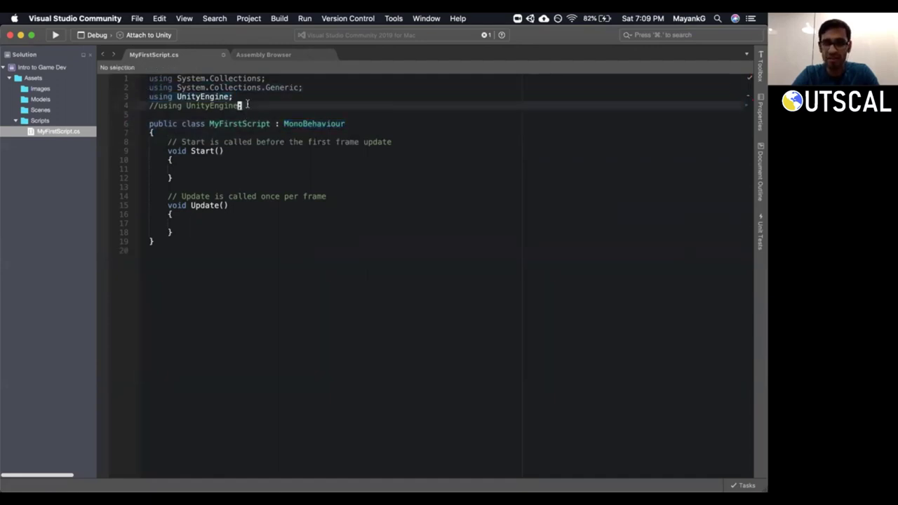
pyautogui.press('super+d')
pyautogui.press('super+s')
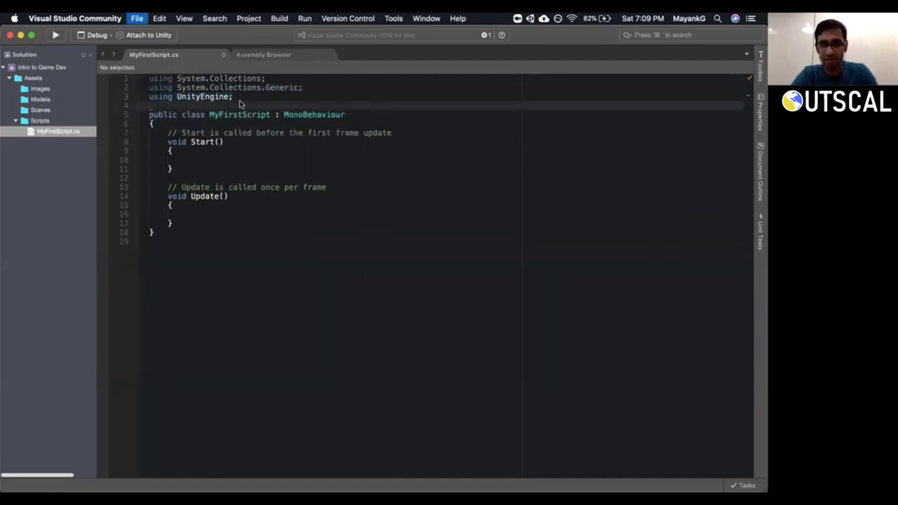
pyautogui.click(291, 114)
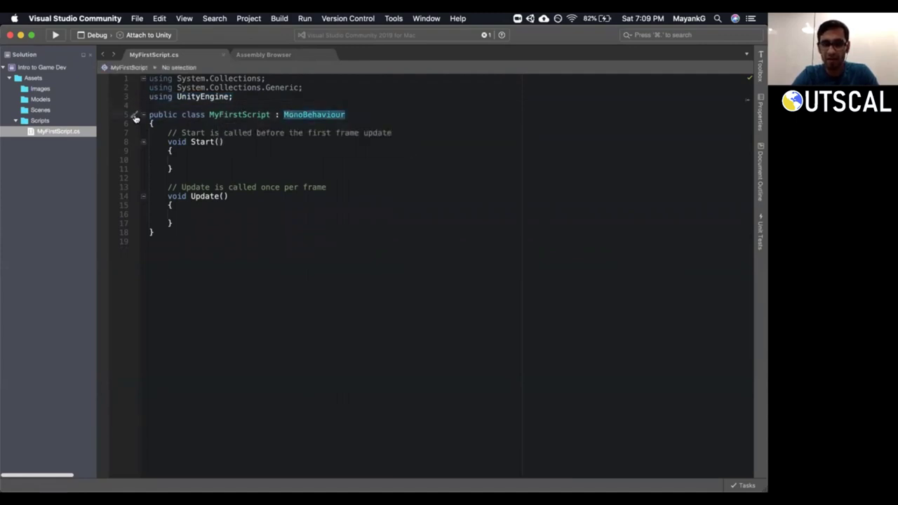
# Inspect MonoBehaviour's class info tooltip, then switch to the Unity editor.
pyautogui.click(213, 96)
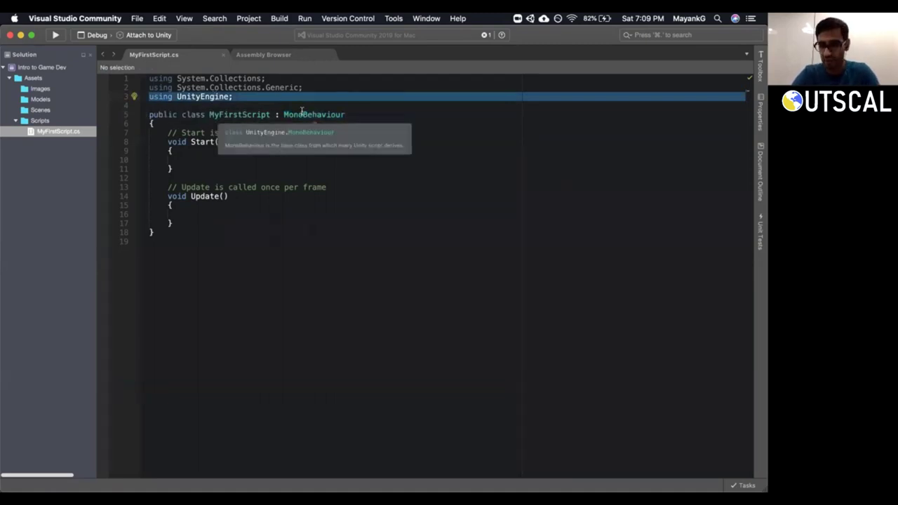
pyautogui.click(303, 115)
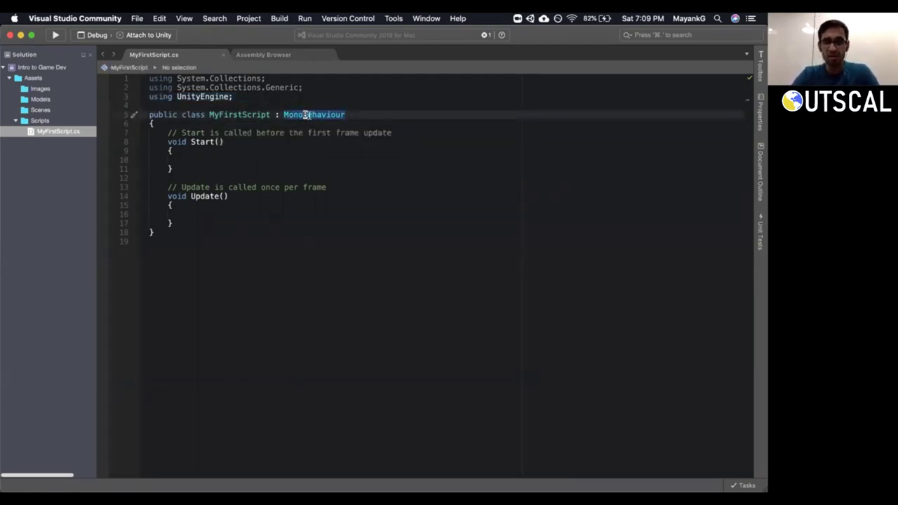
pyautogui.moveTo(305, 116)
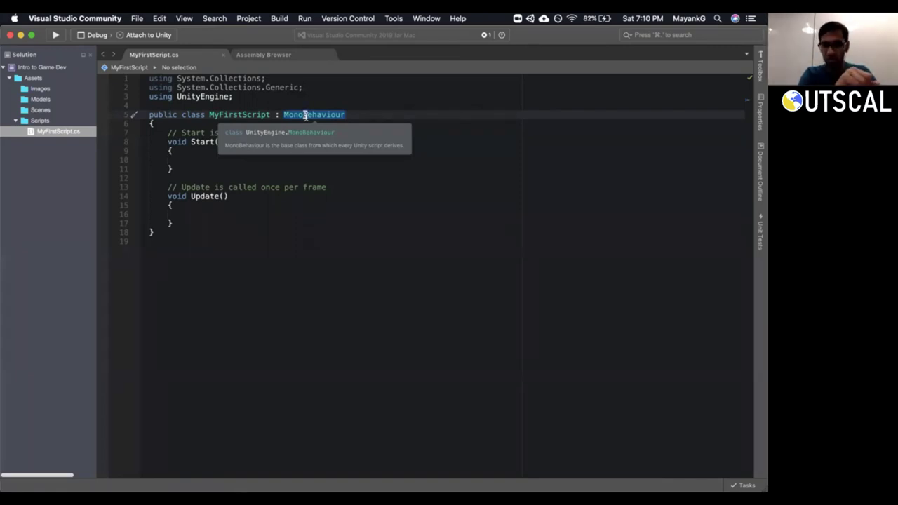
pyautogui.click(232, 114)
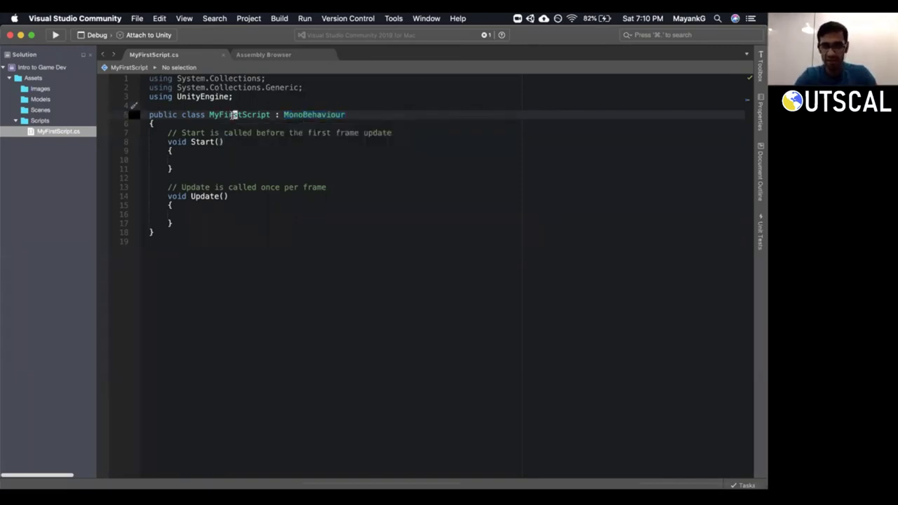
pyautogui.doubleClick(313, 115)
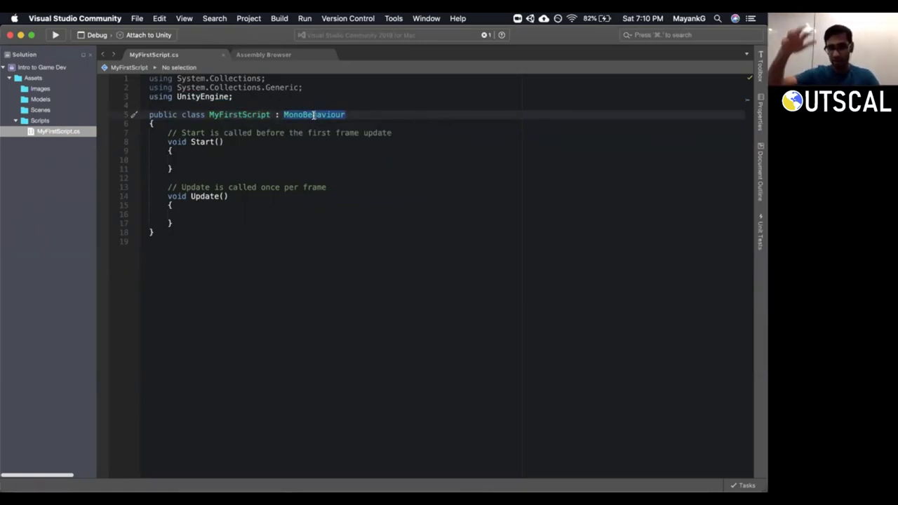
pyautogui.press('super+Tab')
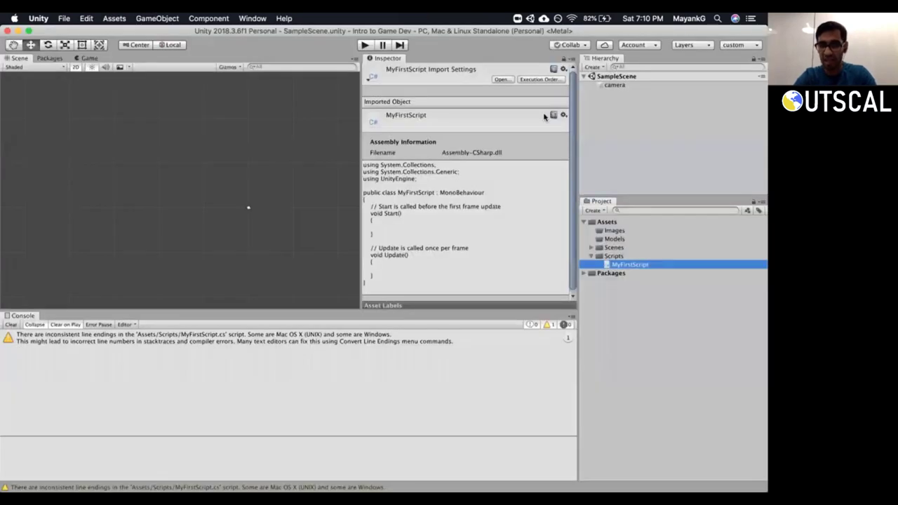
pyautogui.click(602, 110)
# Create an empty GameObject, attach My First Script, and clear the line-ending warning.
pyautogui.rightClick(601, 109)
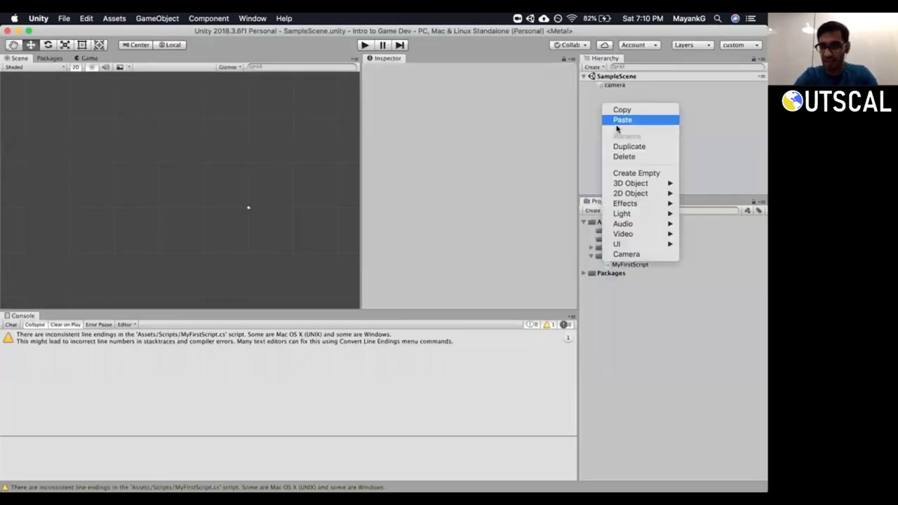
pyautogui.click(619, 173)
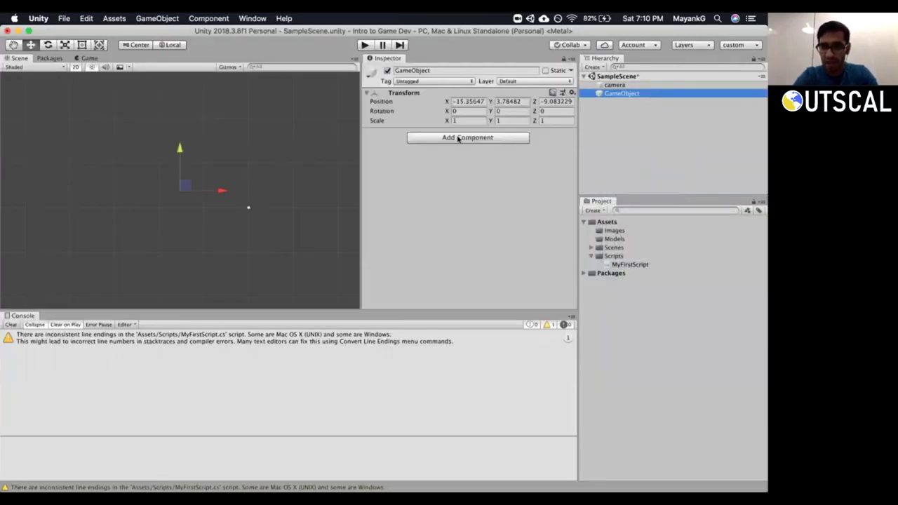
pyautogui.click(457, 139)
pyautogui.moveTo(524, 213); pyautogui.dragTo(521, 254)
pyautogui.click(484, 255)
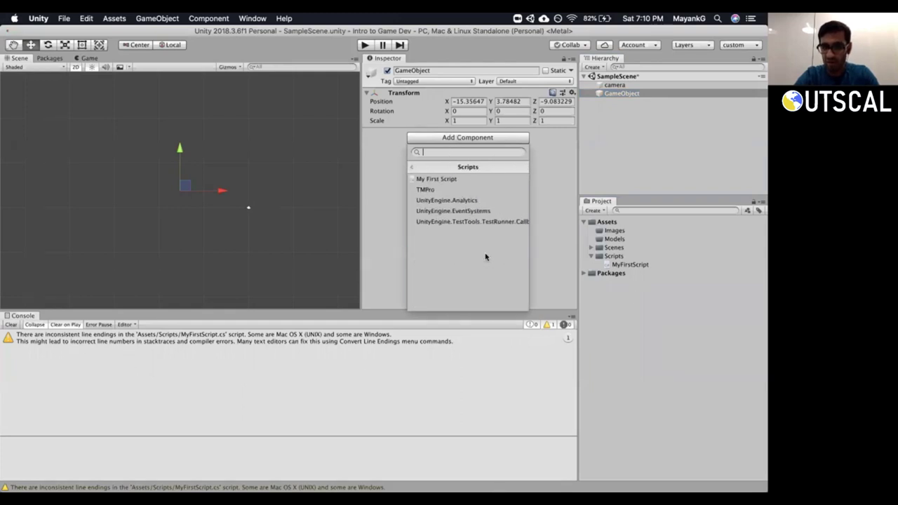
pyautogui.click(443, 181)
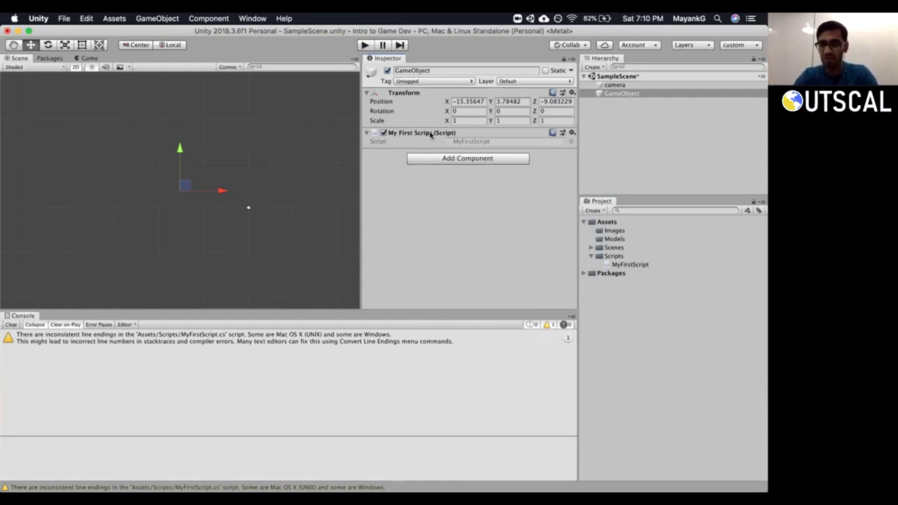
pyautogui.click(9, 324)
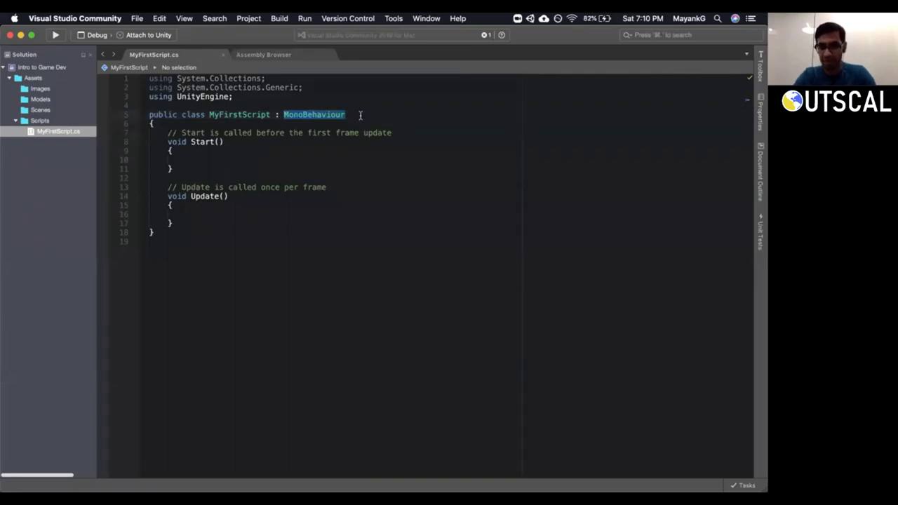
# Comment out the original class line and remove ': MonoBehaviour' from its duplicate.
pyautogui.moveTo(276, 115); pyautogui.dragTo(160, 116)
pyautogui.click(239, 113)
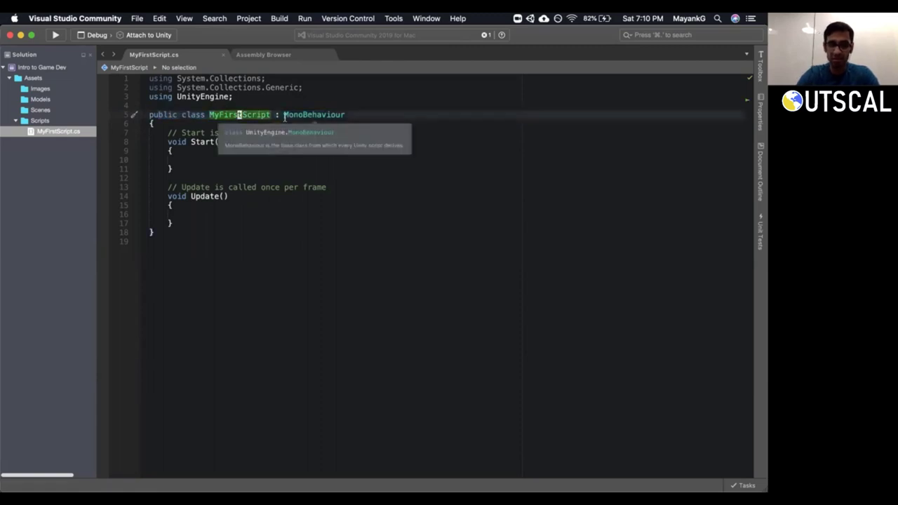
pyautogui.write('public class MyFirstScript : MonoBehaviour')
pyautogui.click(150, 114)
pyautogui.write('//')
pyautogui.click(209, 124)
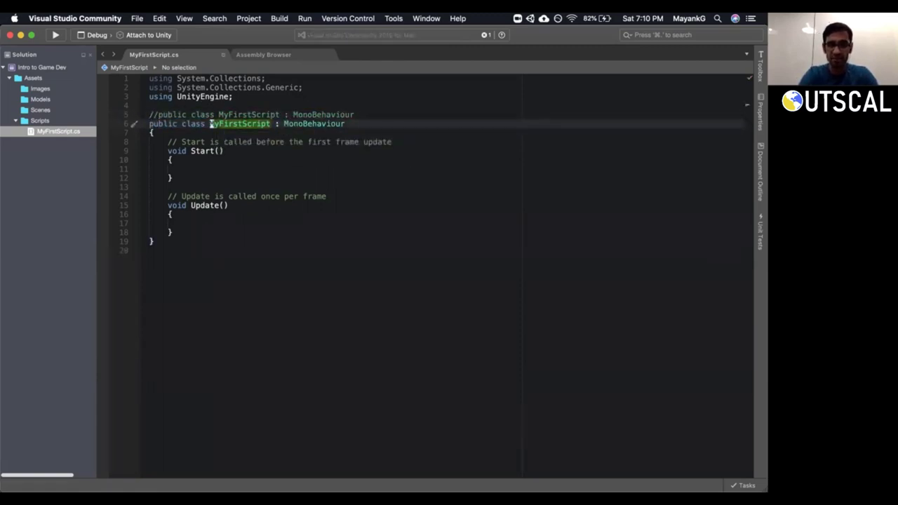
pyautogui.moveTo(276, 123); pyautogui.dragTo(345, 123)
pyautogui.press('BackSpace')
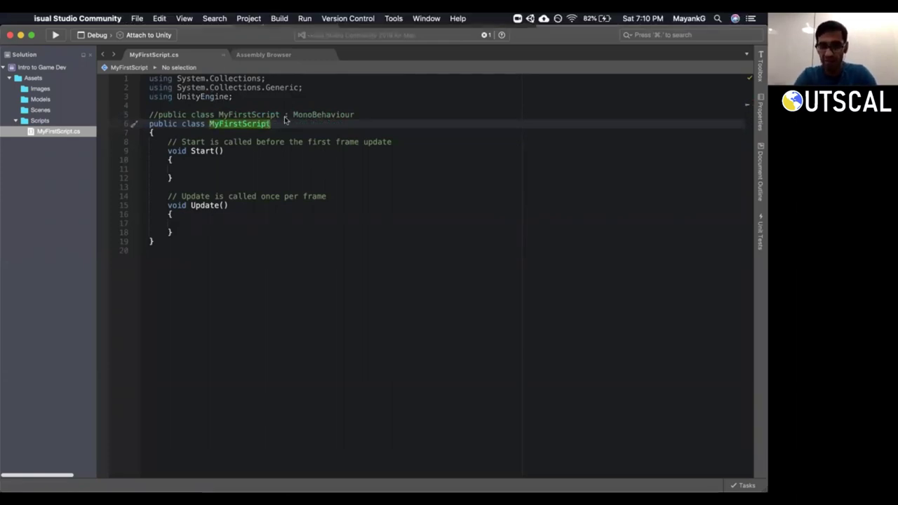
pyautogui.press('super+Tab')
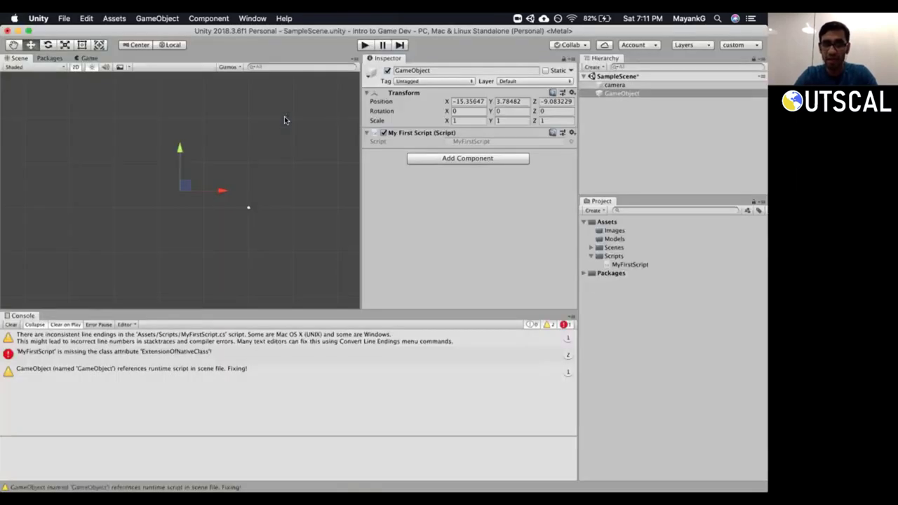
# Read the missing ExtensionOfNativeClass error, clear the console, and remove the broken script component.
pyautogui.click(127, 352)
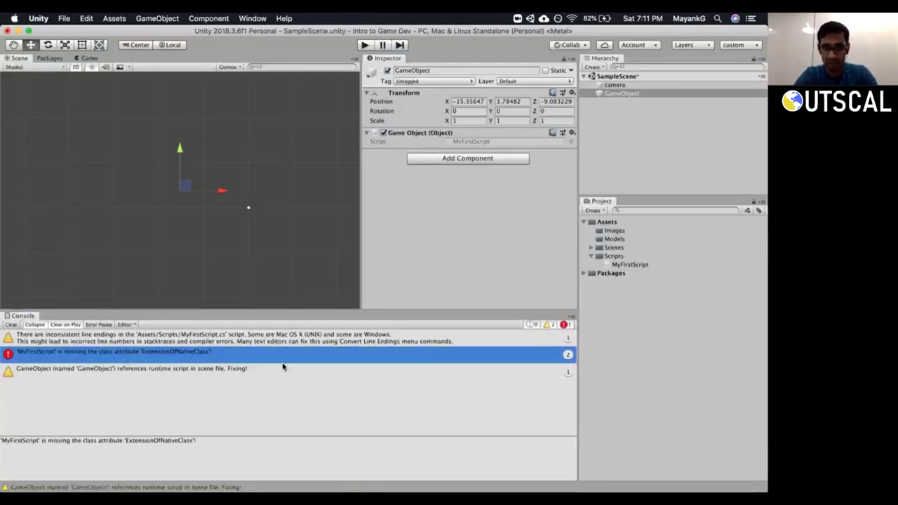
pyautogui.click(9, 325)
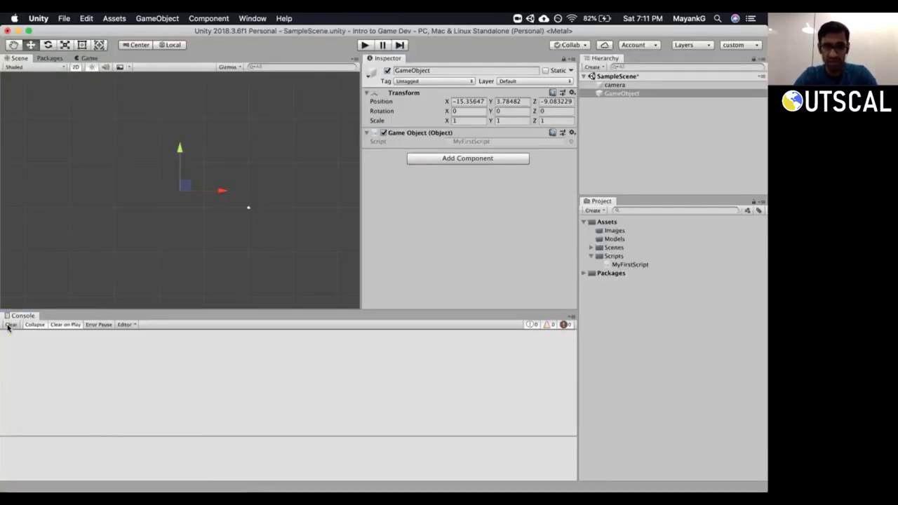
pyautogui.click(402, 133)
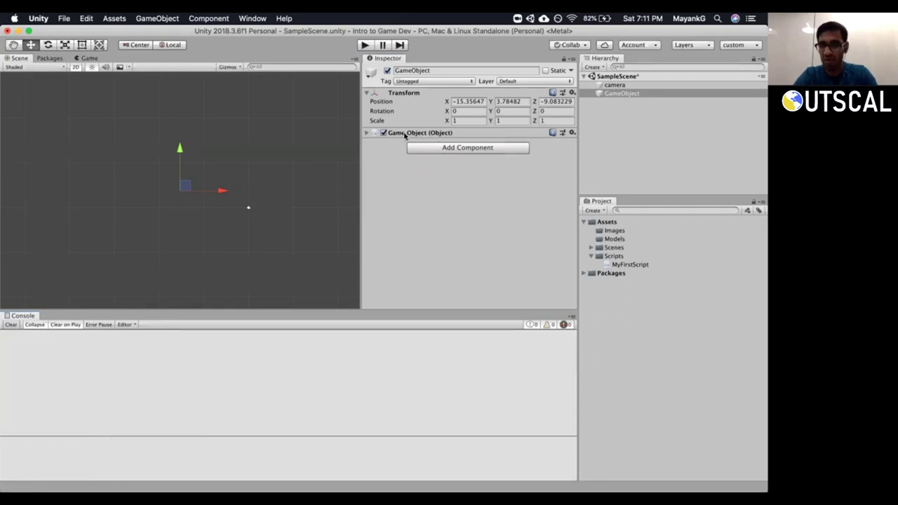
pyautogui.click(401, 134)
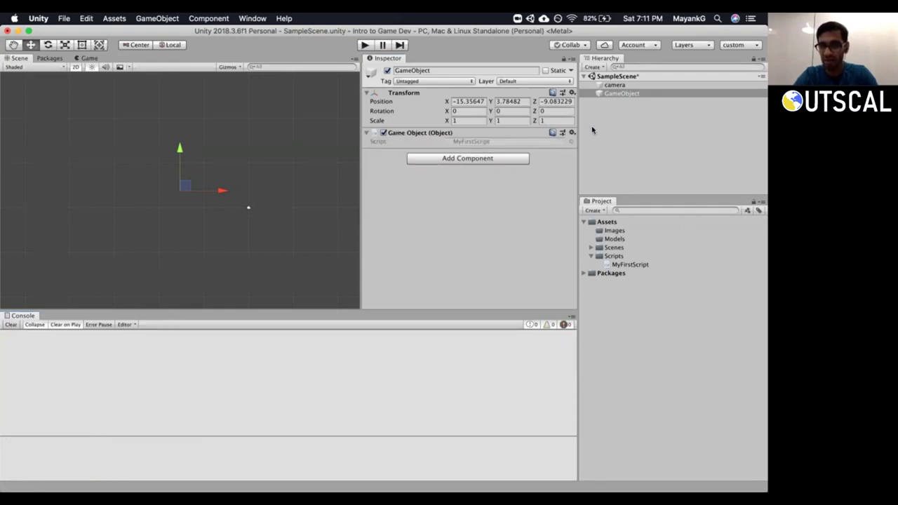
pyautogui.click(572, 132)
pyautogui.click(577, 161)
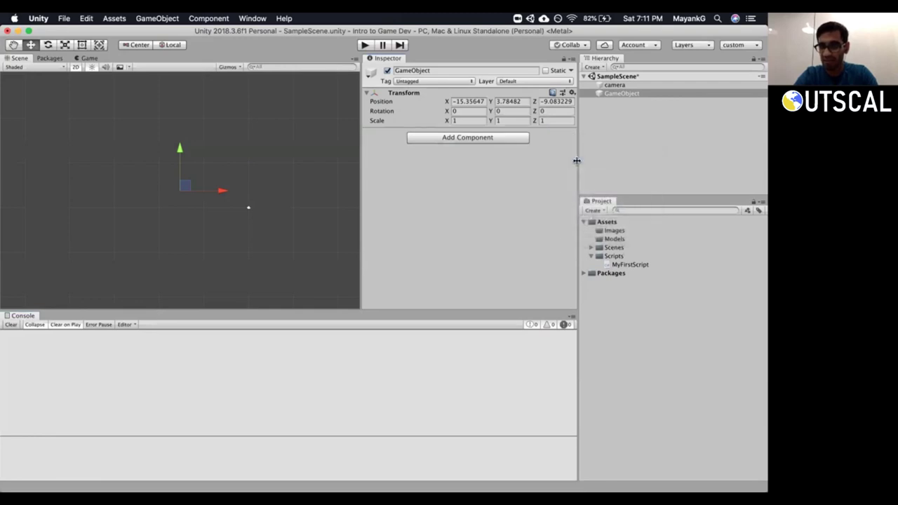
# Try re-adding My First Script, dismiss the must-derive-from-MonoBehaviour error, and return to Visual Studio.
pyautogui.click(437, 137)
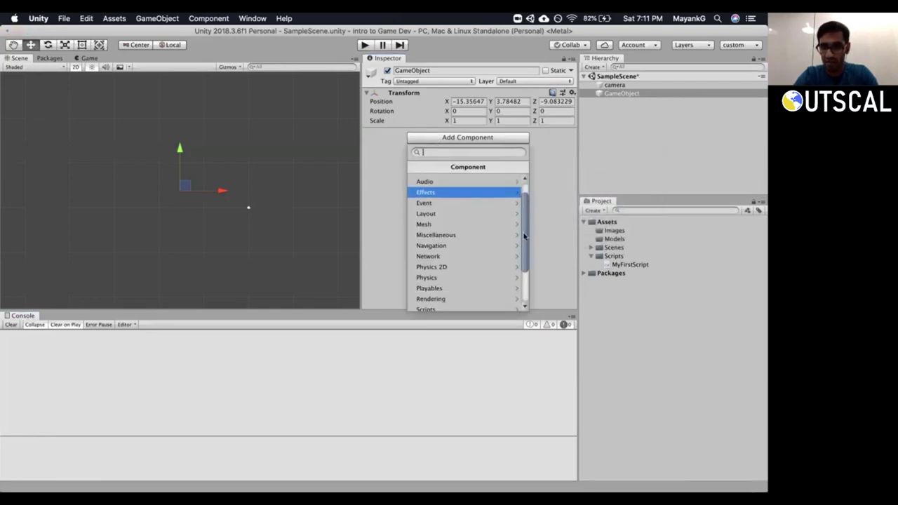
pyautogui.scroll(-3, 445, 236)
pyautogui.click(445, 252)
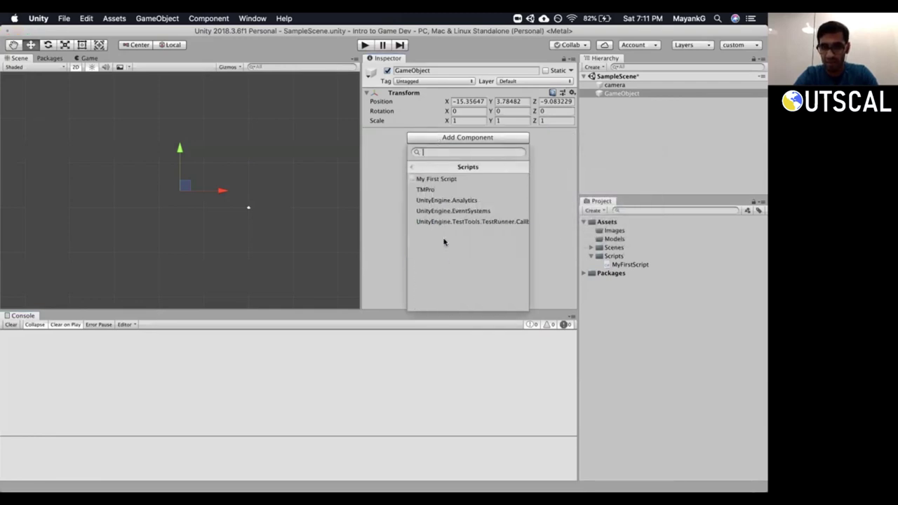
pyautogui.click(433, 180)
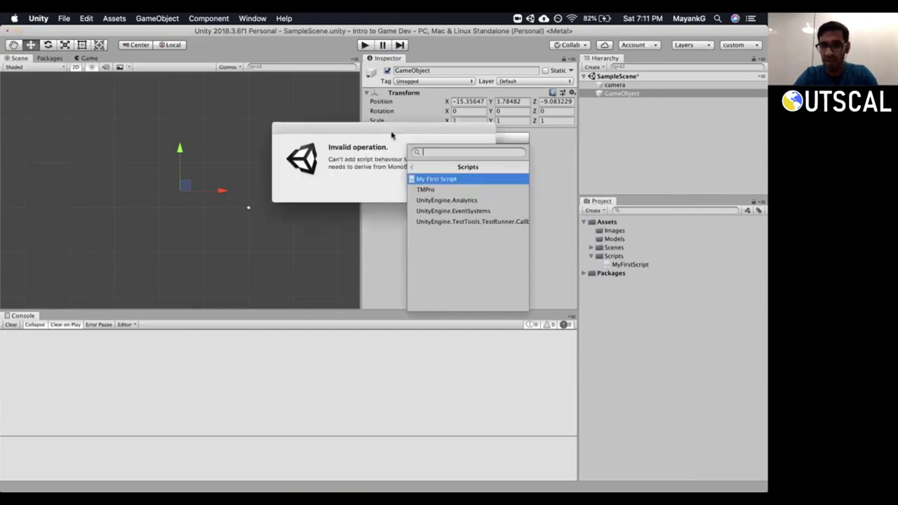
pyautogui.moveTo(305, 116); pyautogui.dragTo(405, 118)
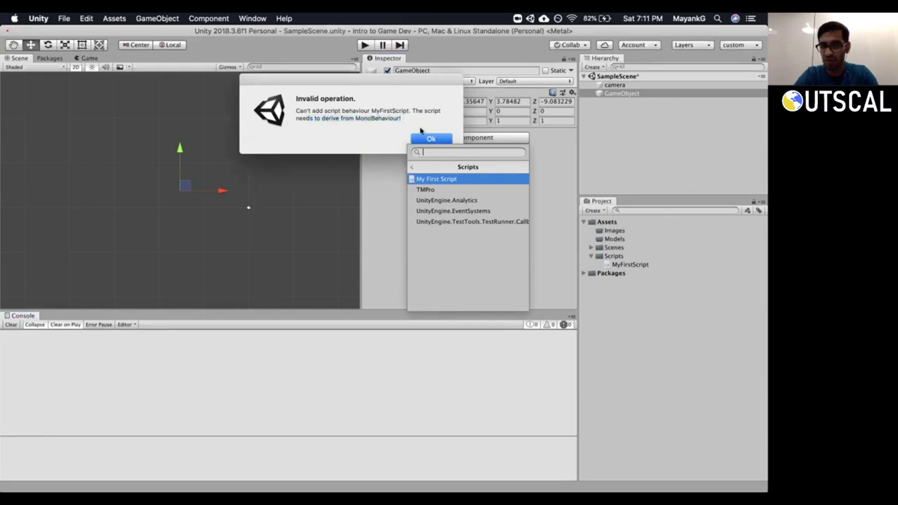
pyautogui.click(427, 140)
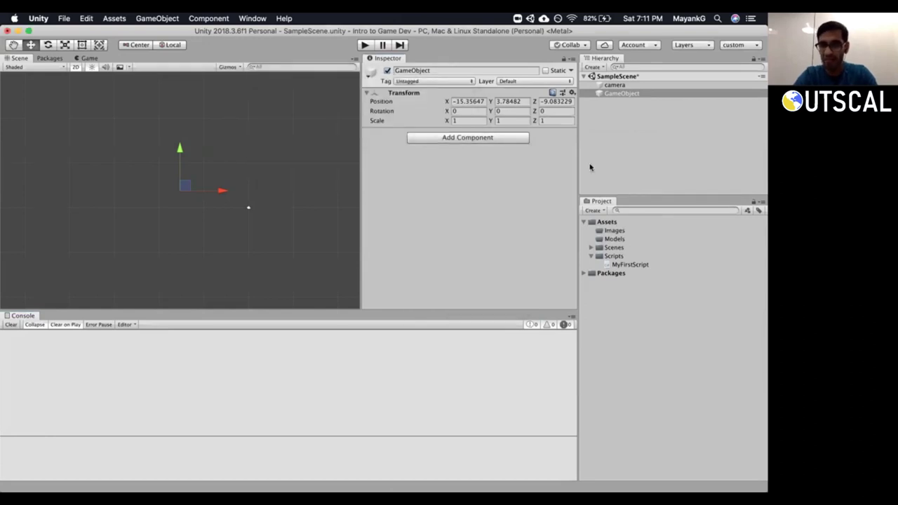
pyautogui.click(610, 162)
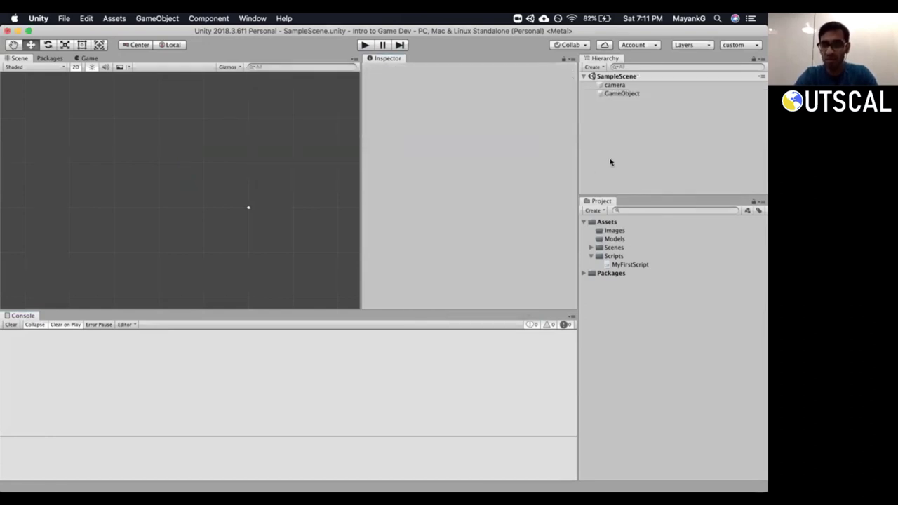
pyautogui.press('super+Tab')
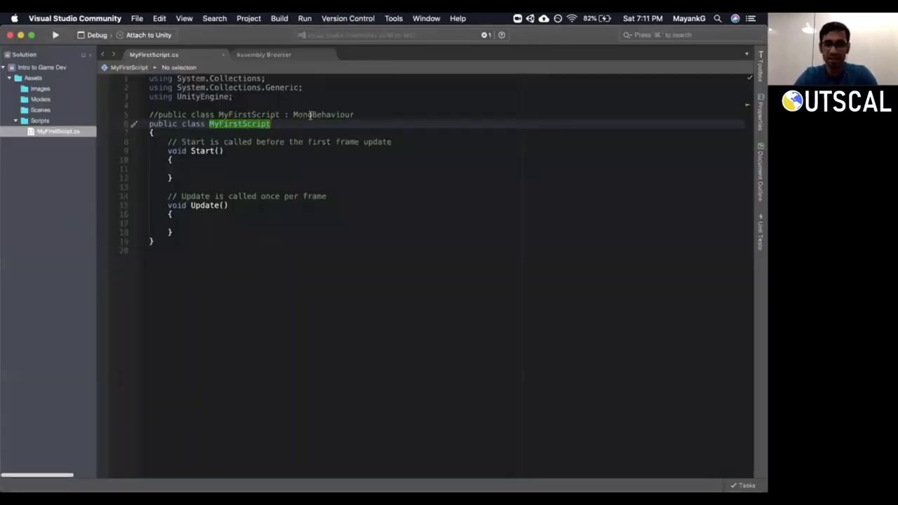
# Delete the plain class line and uncomment 'public class MyFirstScript : MonoBehaviour'.
pyautogui.click(359, 125)
pyautogui.press('super+d')
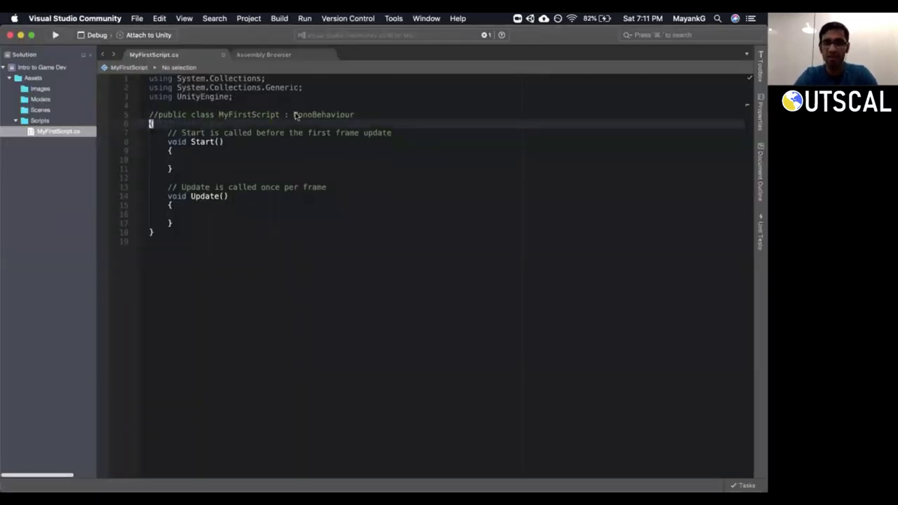
pyautogui.click(277, 115)
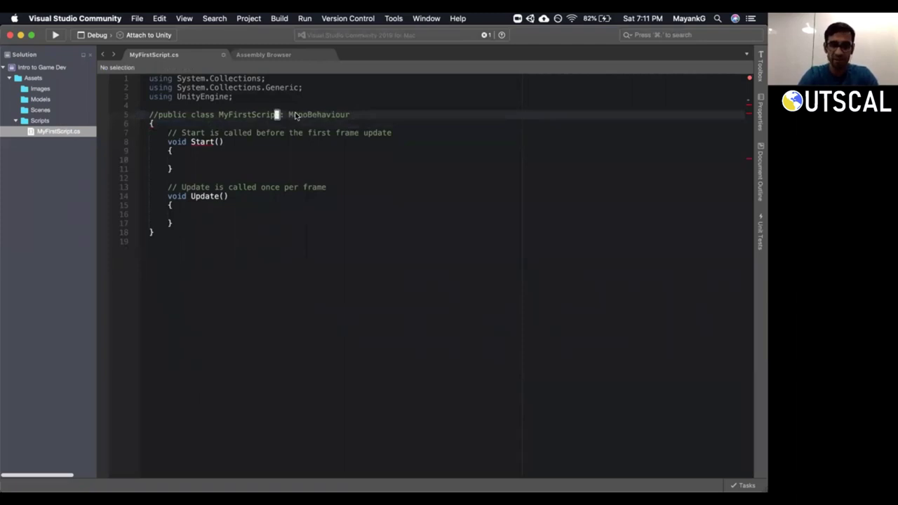
pyautogui.press('super+Left')
pyautogui.press('Delete')
pyautogui.press('Delete')
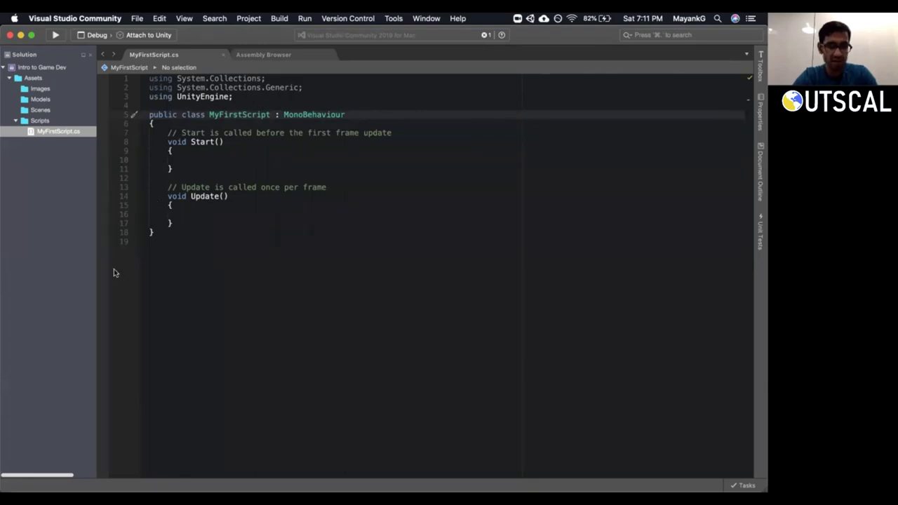
pyautogui.click(151, 232)
pyautogui.doubleClick(312, 114)
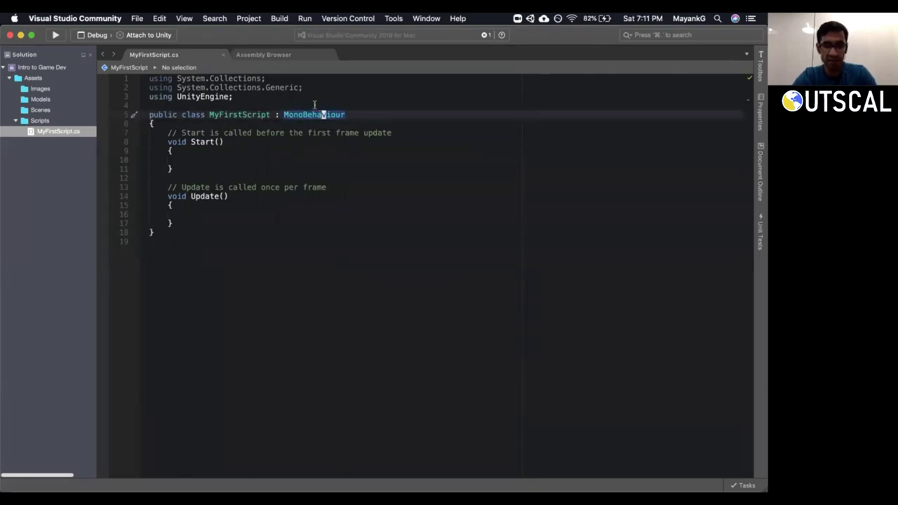
pyautogui.rightClick(313, 114)
pyautogui.click(398, 136)
pyautogui.moveTo(742, 393); pyautogui.dragTo(742, 87)
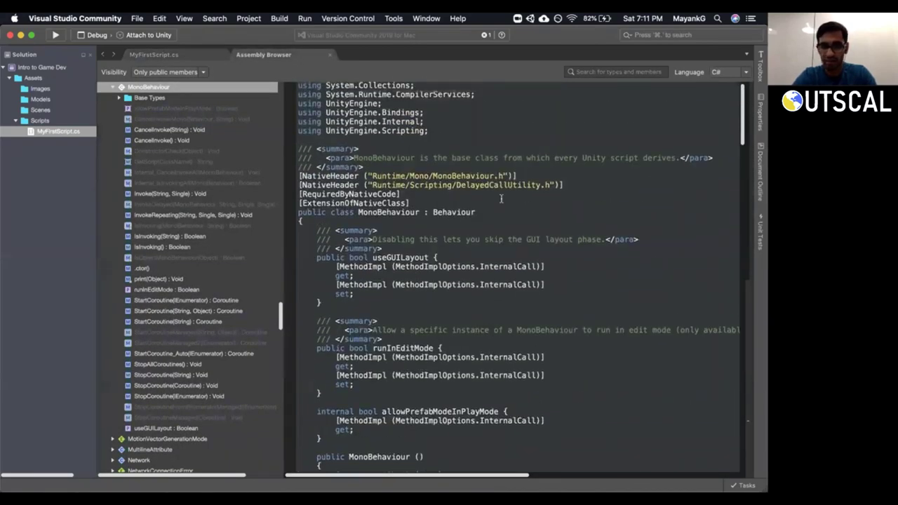
pyautogui.click(455, 213)
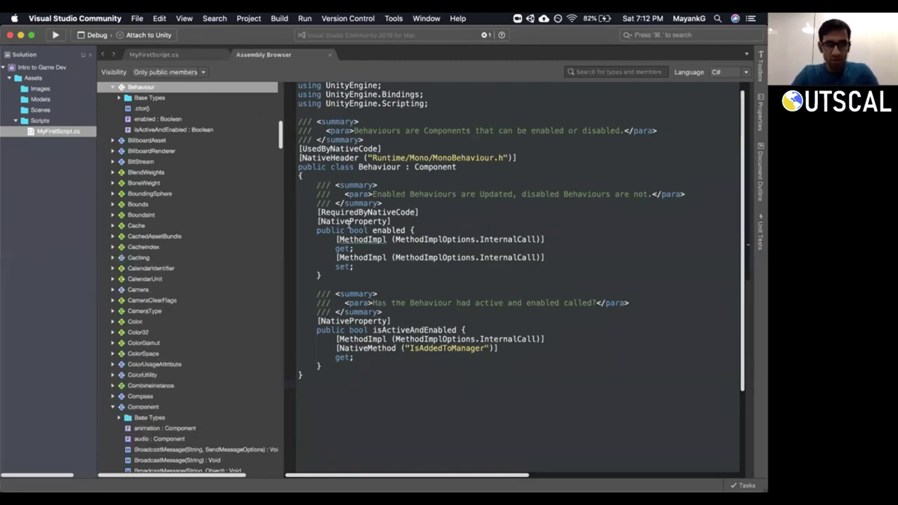
pyautogui.click(188, 52)
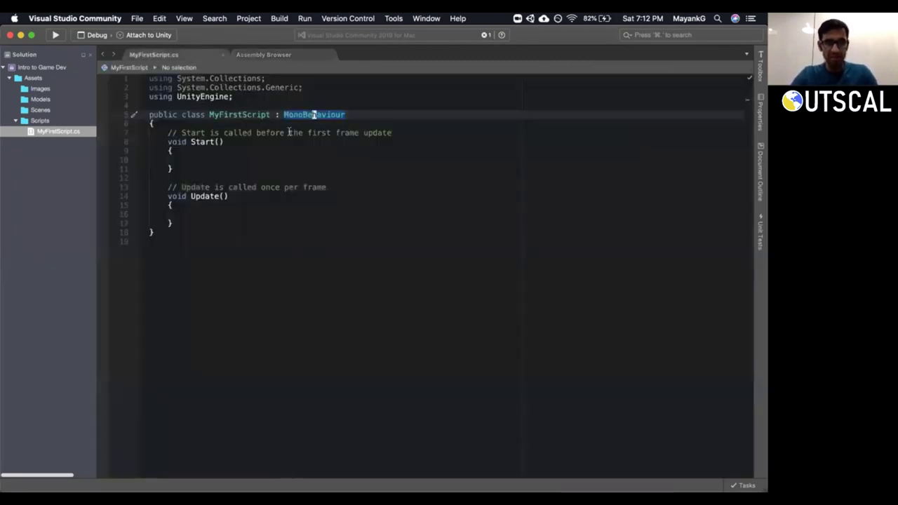
# Leave the code editor for the Trello Week 1 card checklist in Chrome.
pyautogui.click(237, 248)
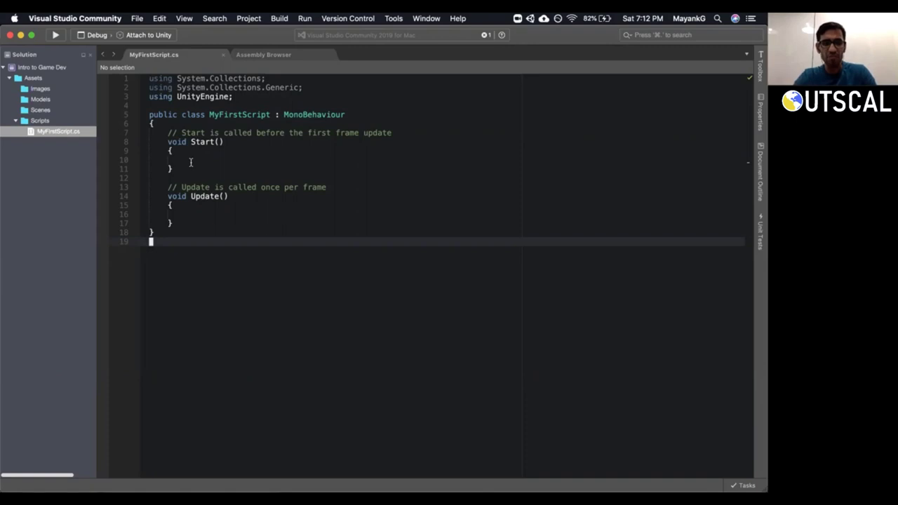
pyautogui.press('super+Tab')
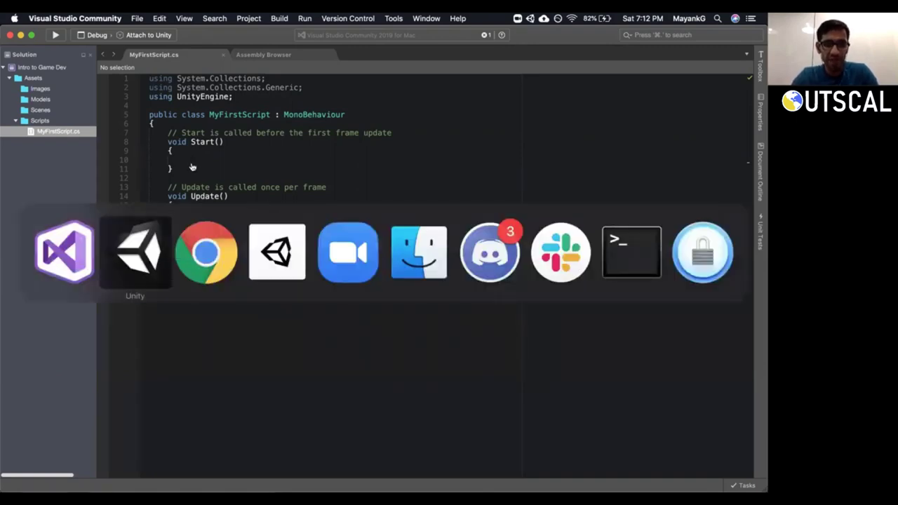
pyautogui.press('super+Tab')
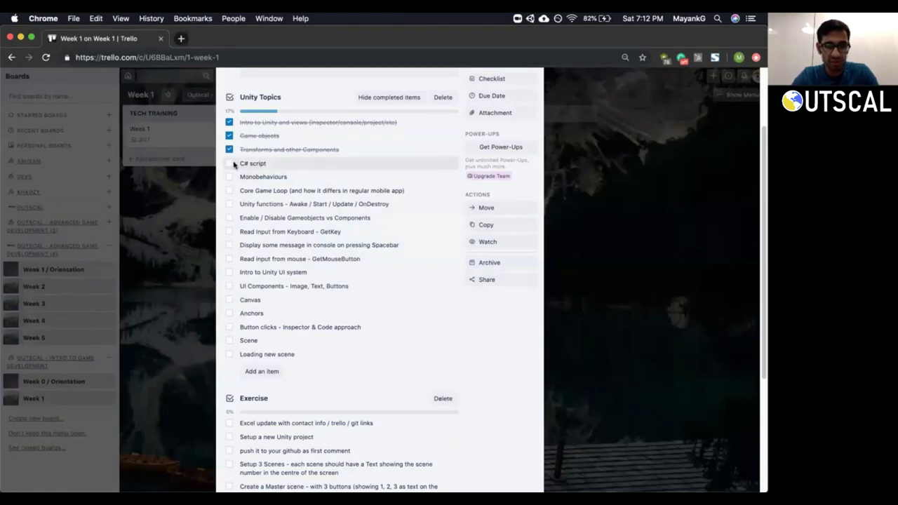
# Tick off C# script and Monobehaviours in Trello and move Core Game Loop below Read Input from Keyboard.
pyautogui.click(229, 164)
pyautogui.click(230, 178)
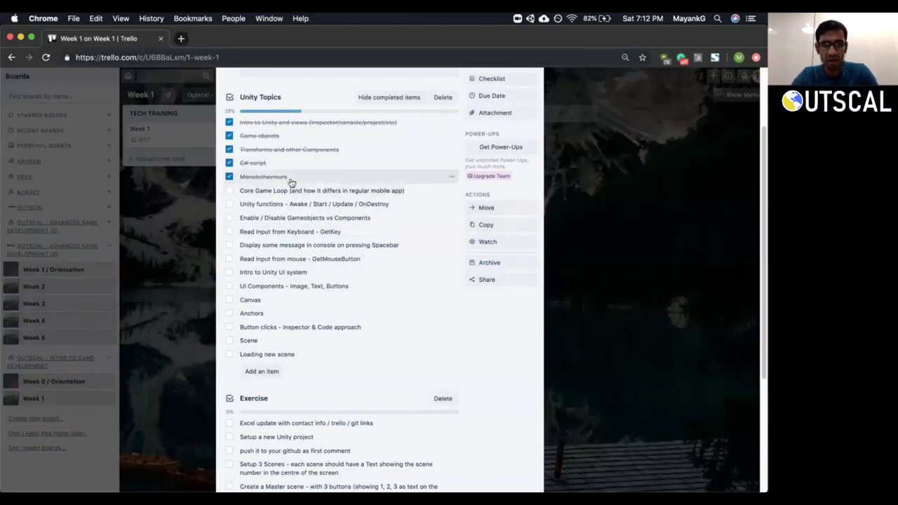
pyautogui.moveTo(263, 194); pyautogui.dragTo(263, 230)
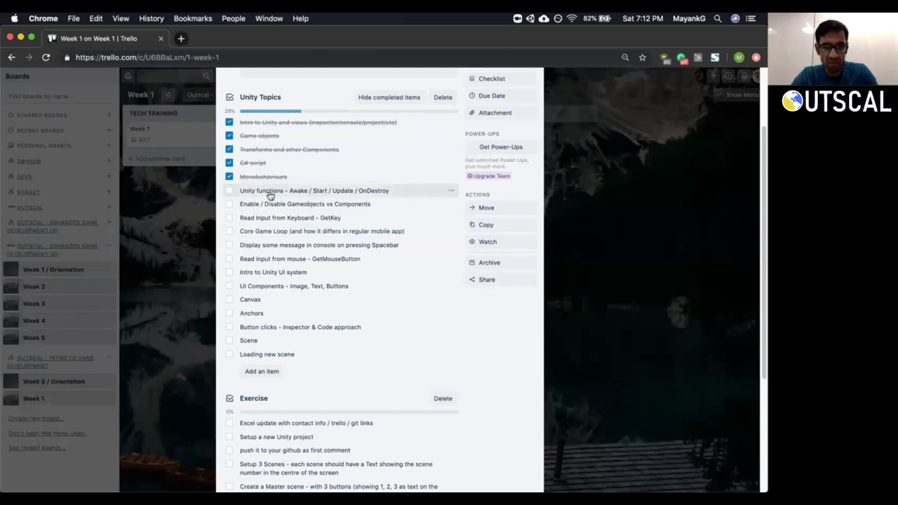
pyautogui.press('super+Tab')
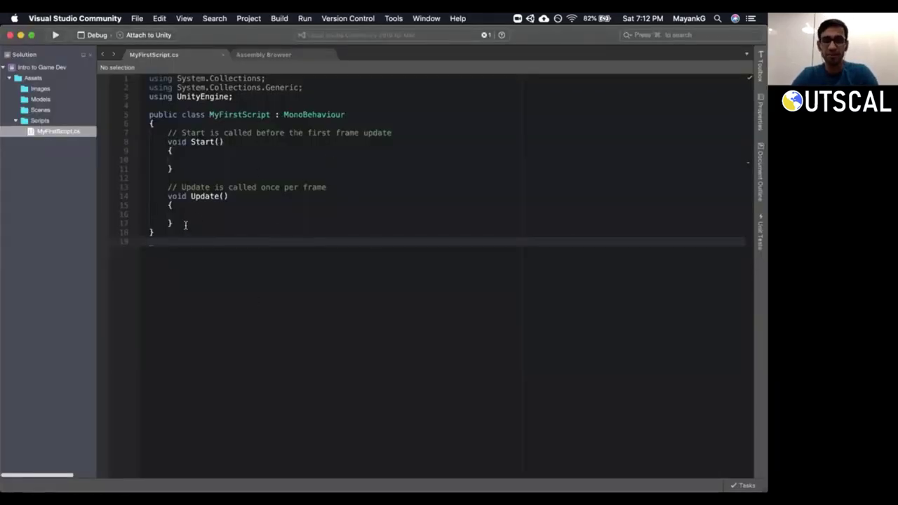
# Highlight the Start and Update methods and the Start comment in MyFirstScript.cs to explain them.
pyautogui.moveTo(185, 223); pyautogui.dragTo(134, 133)
pyautogui.click(257, 169)
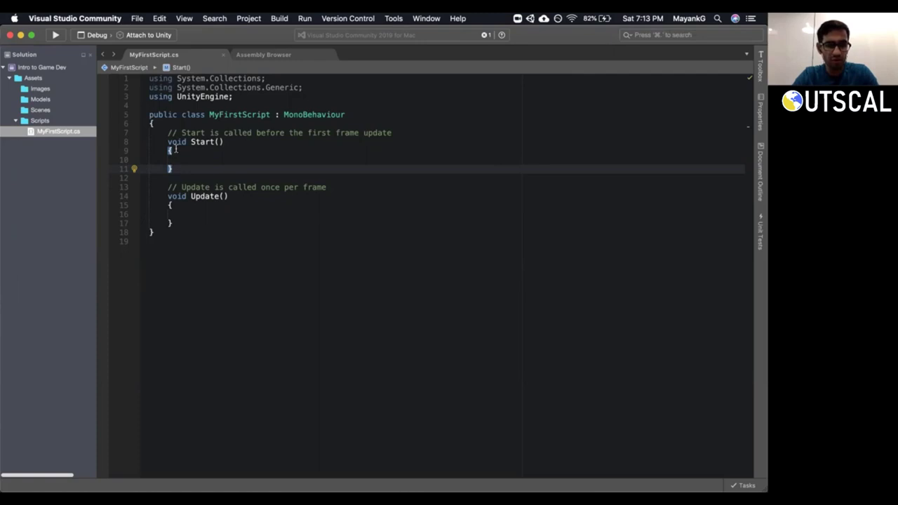
pyautogui.moveTo(166, 142); pyautogui.dragTo(173, 169)
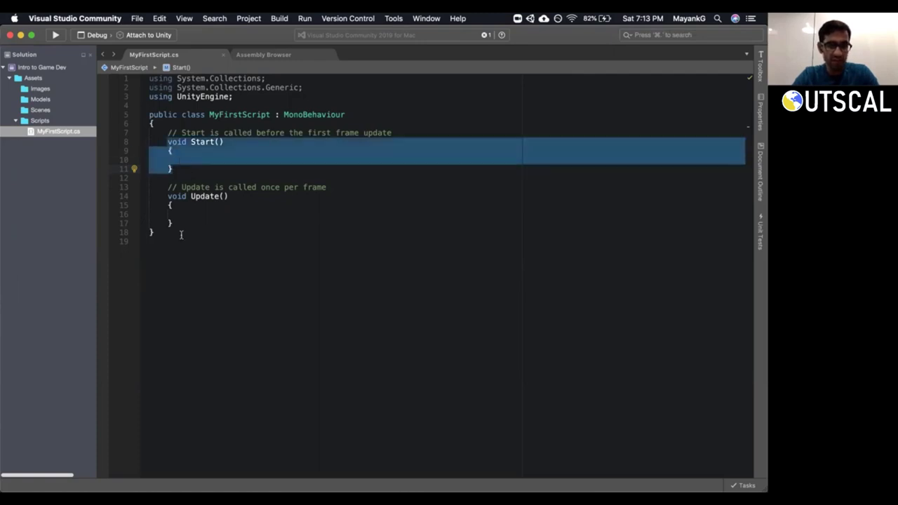
pyautogui.moveTo(184, 223); pyautogui.dragTo(148, 186)
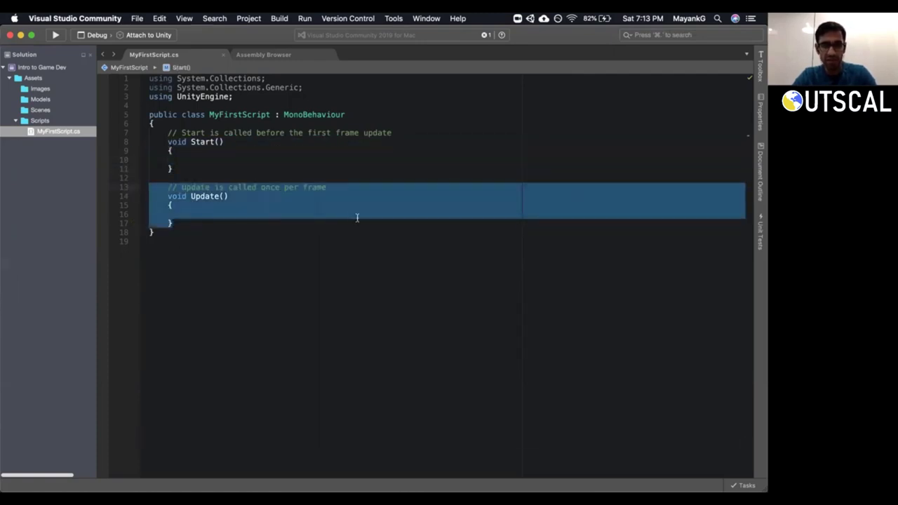
pyautogui.click(230, 224)
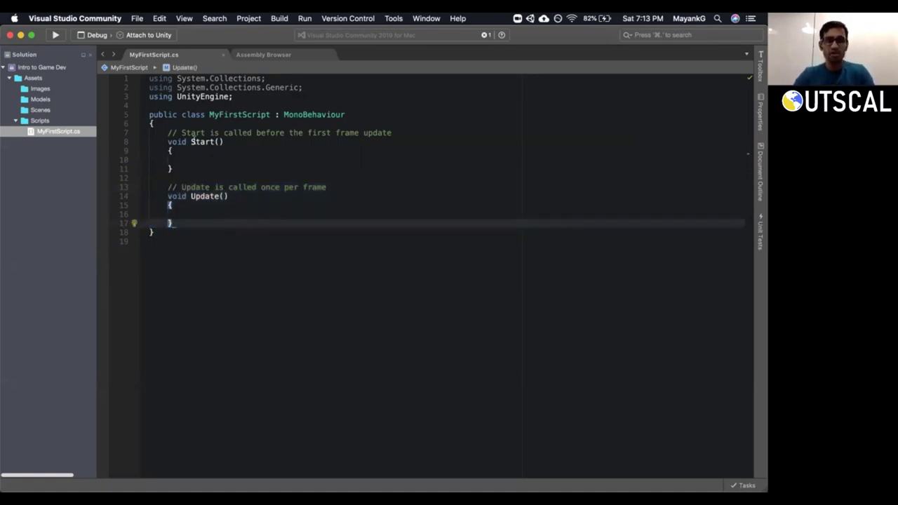
pyautogui.click(168, 132)
pyautogui.moveTo(191, 137); pyautogui.dragTo(396, 133)
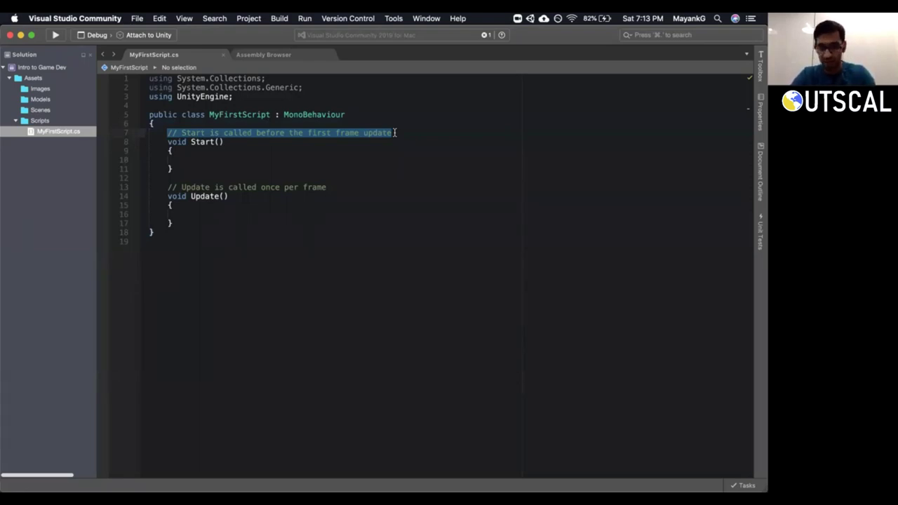
pyautogui.tripleClick(396, 132)
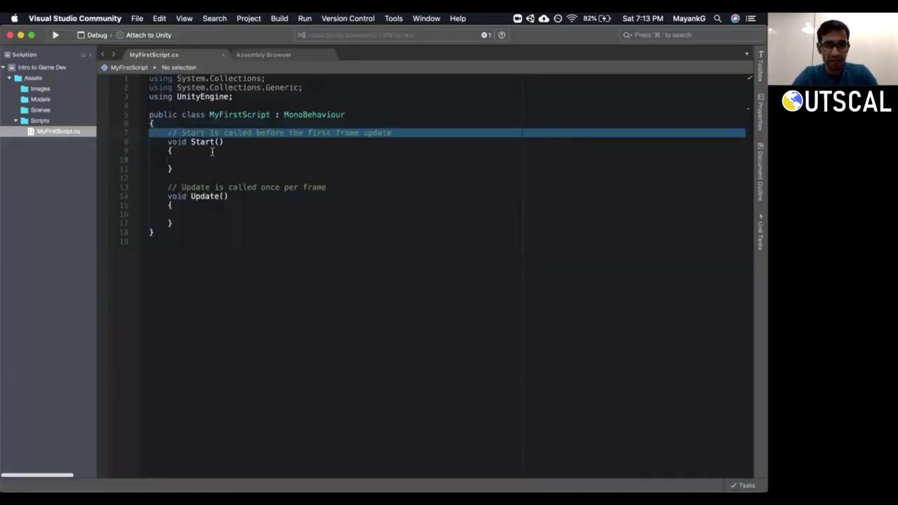
pyautogui.click(200, 159)
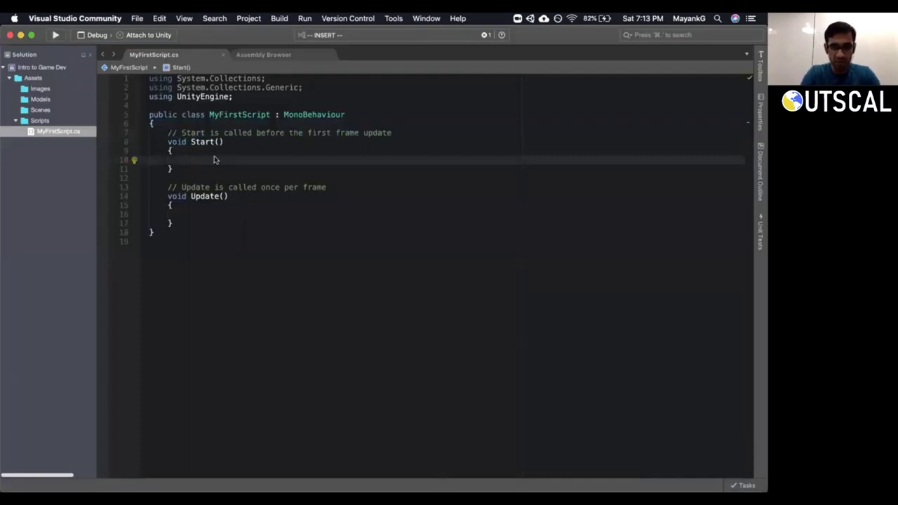
# Add Debug.Log("MyFirstScript Start function"); inside Start() using Log autocompletion.
pyautogui.write('Debug.')
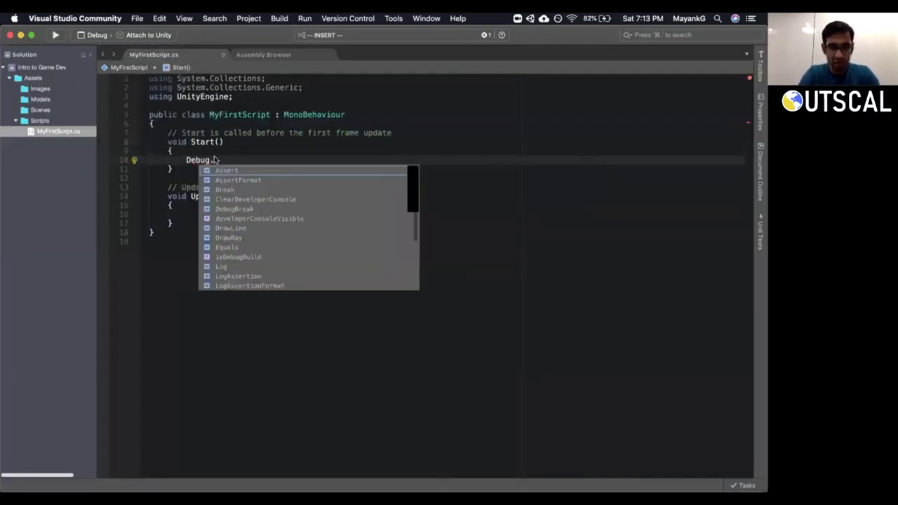
pyautogui.write('L')
pyautogui.press('Return')
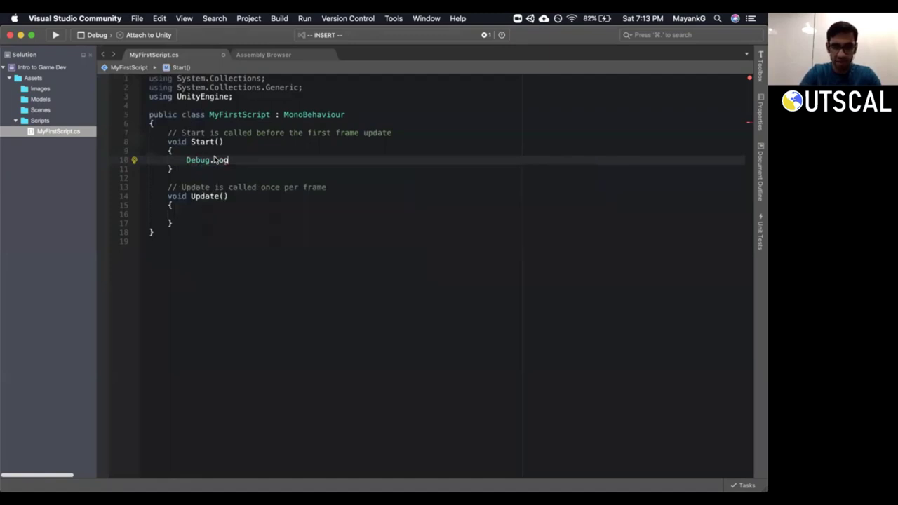
pyautogui.write('("')
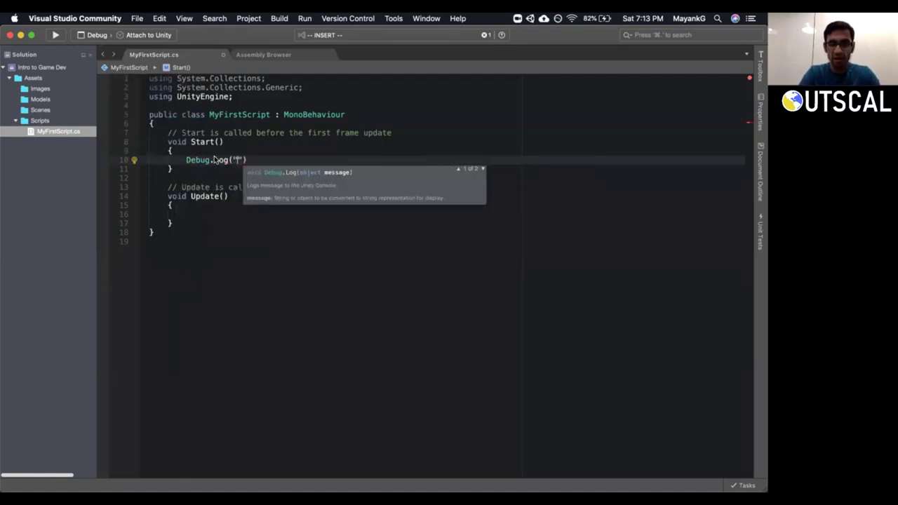
pyautogui.write('My')
pyautogui.write('FirstSc')
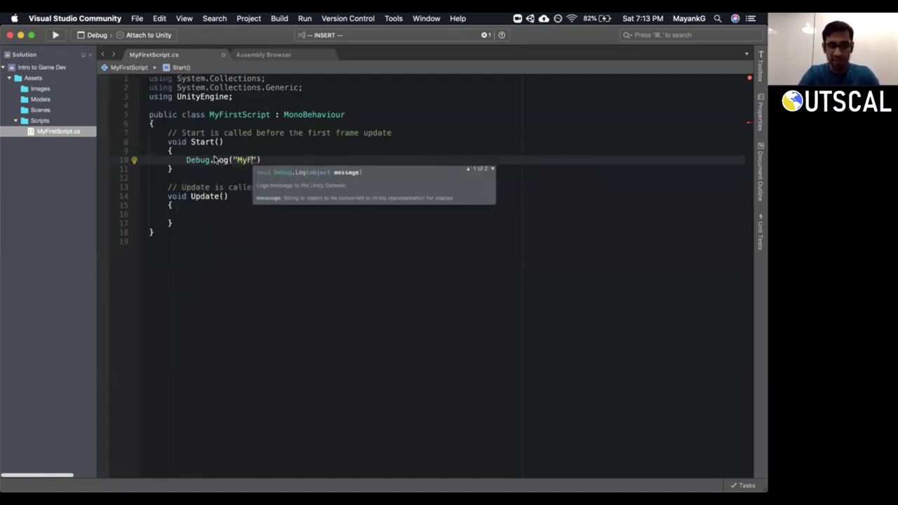
pyautogui.write('ript')
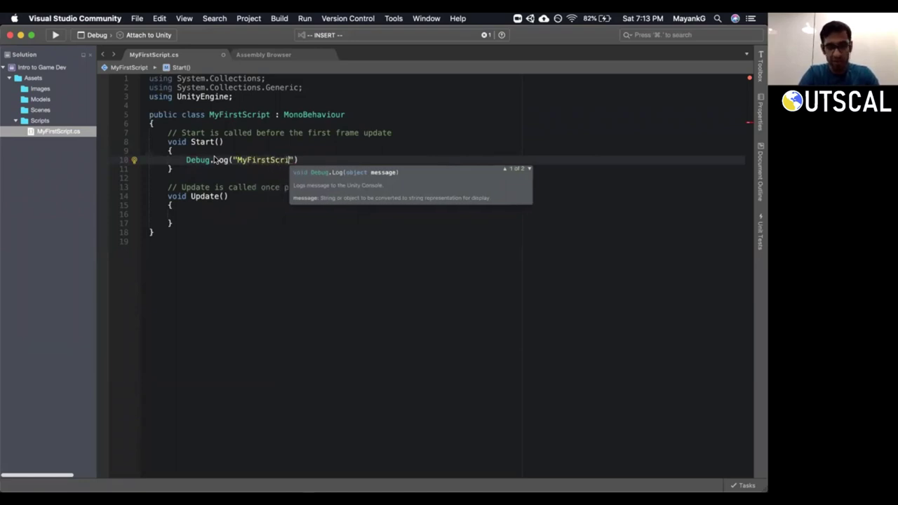
pyautogui.write(' Start')
pyautogui.write(' function')
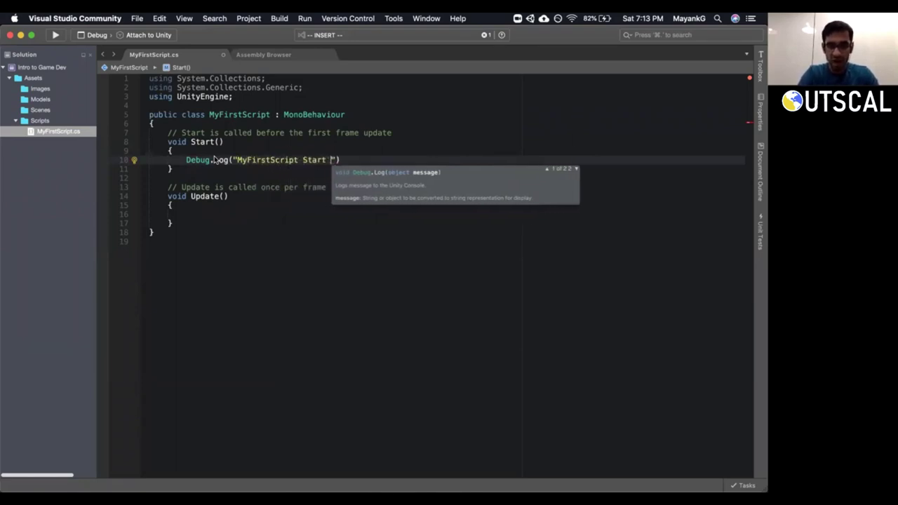
pyautogui.press('End')
pyautogui.write(';')
# Select the new log line and review its quick-info tooltip, ending on Update()'s empty line.
pyautogui.press('Down')
pyautogui.press('Down')
pyautogui.press('Down')
pyautogui.press('Down')
pyautogui.press('Up')
pyautogui.press('Up')
pyautogui.press('Up')
pyautogui.press('Up')
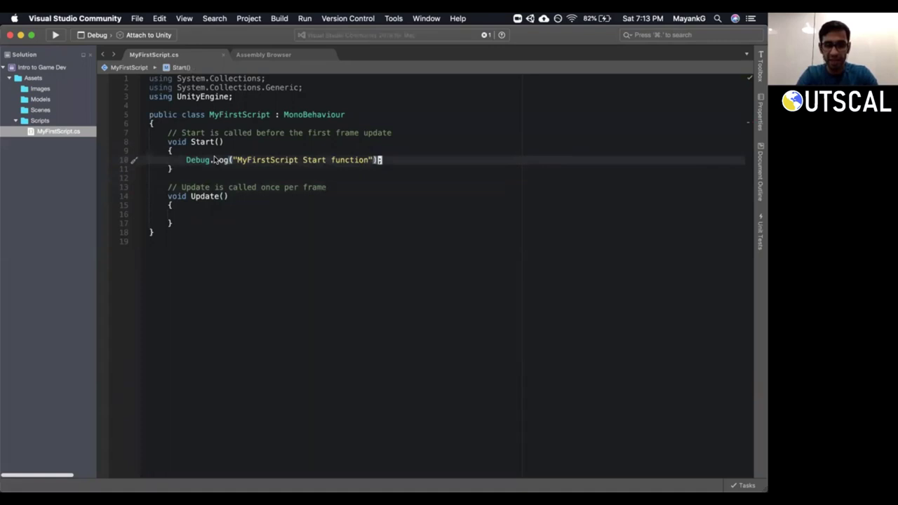
pyautogui.hotkey('shift', 'v')
pyautogui.press('super+c')
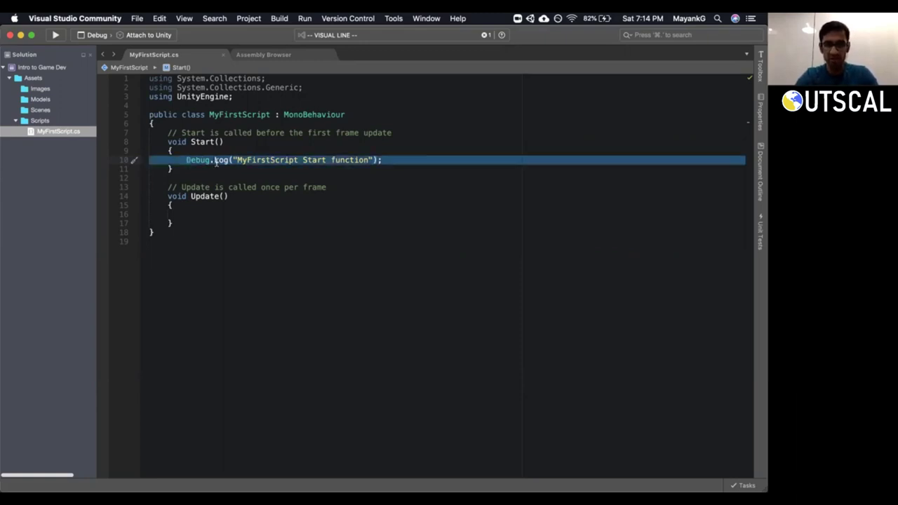
pyautogui.moveTo(216, 162)
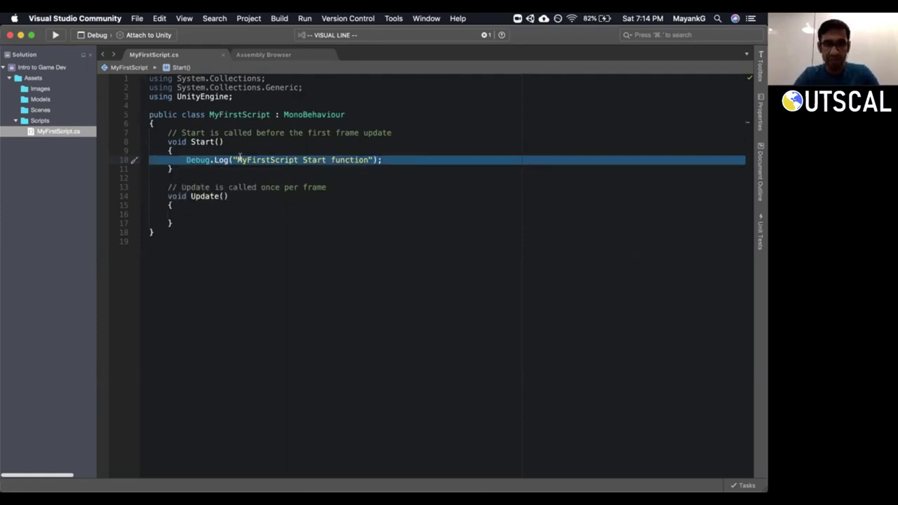
pyautogui.click(241, 160)
pyautogui.press('End')
pyautogui.press('Down')
pyautogui.press('Down')
pyautogui.press('Down')
pyautogui.press('Down')
pyautogui.press('Down')
pyautogui.press('Down')
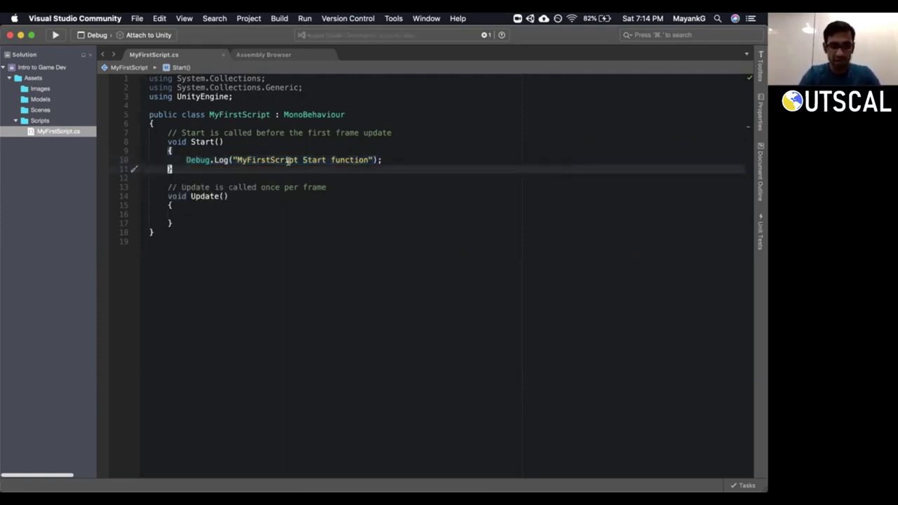
# Copy the Start Debug.Log line into Update(), removing the stray semicolon and blank lines.
pyautogui.press('Return')
pyautogui.write(';')
pyautogui.press('Down')
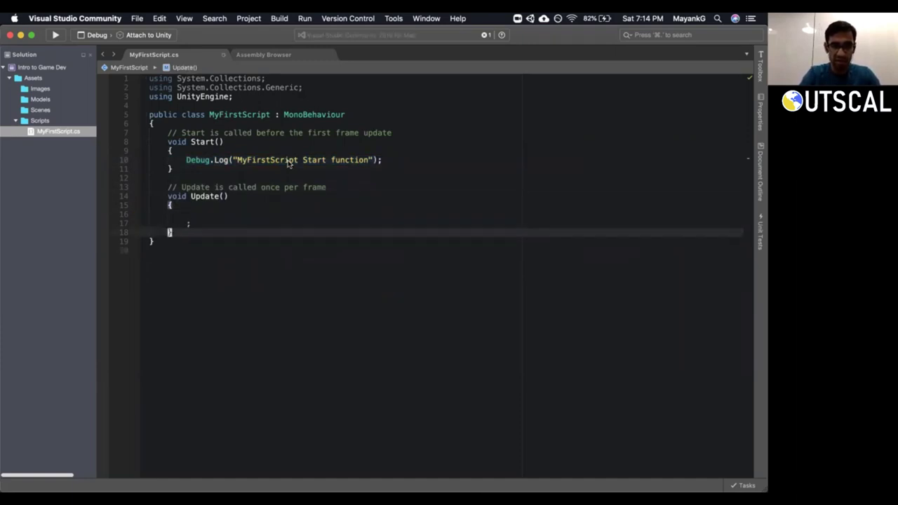
pyautogui.press('Up')
pyautogui.press('super+d')
pyautogui.press('Up')
pyautogui.press('Up')
pyautogui.press('Up')
pyautogui.press('Up')
pyautogui.press('Up')
pyautogui.press('Up')
pyautogui.press('Up')
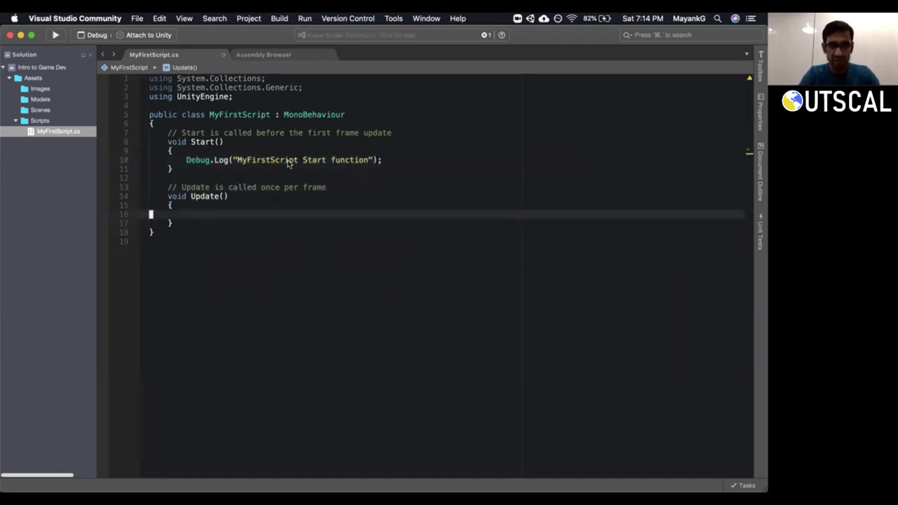
pyautogui.press('Down')
pyautogui.press('Down')
pyautogui.press('Down')
pyautogui.press('Down')
pyautogui.press('Down')
pyautogui.press('Down')
pyautogui.press('super+v')
pyautogui.press('Up')
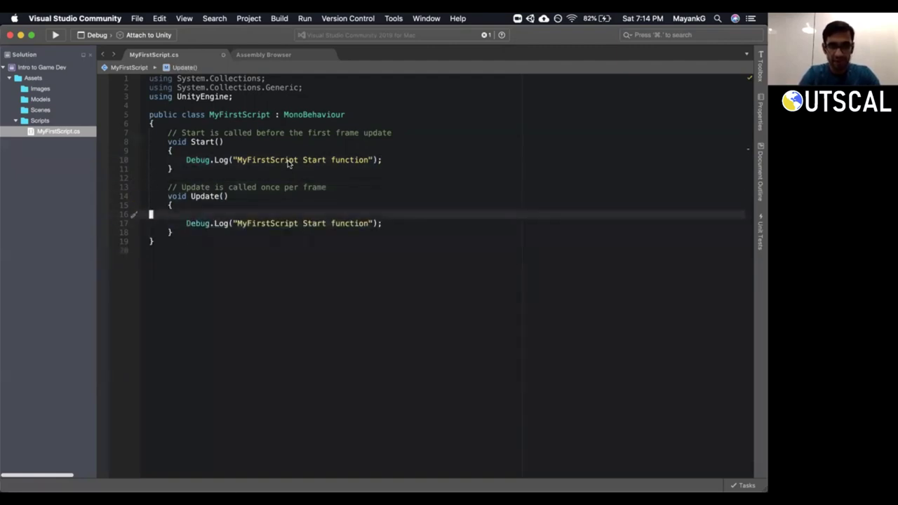
pyautogui.press('super+d')
# Change the copied message to "MyFirstScript Update function" and point out the every-frame comment.
pyautogui.hotkey('alt', 'Right')
pyautogui.hotkey('alt', 'Right')
pyautogui.hotkey('alt', 'Right')
pyautogui.hotkey('alt', 'Right')
pyautogui.hotkey('alt', 'Right')
pyautogui.hotkey('alt', 'Right')
pyautogui.hotkey('alt', 'Left')
pyautogui.hotkey('alt', 'Delete')
pyautogui.write('Update')
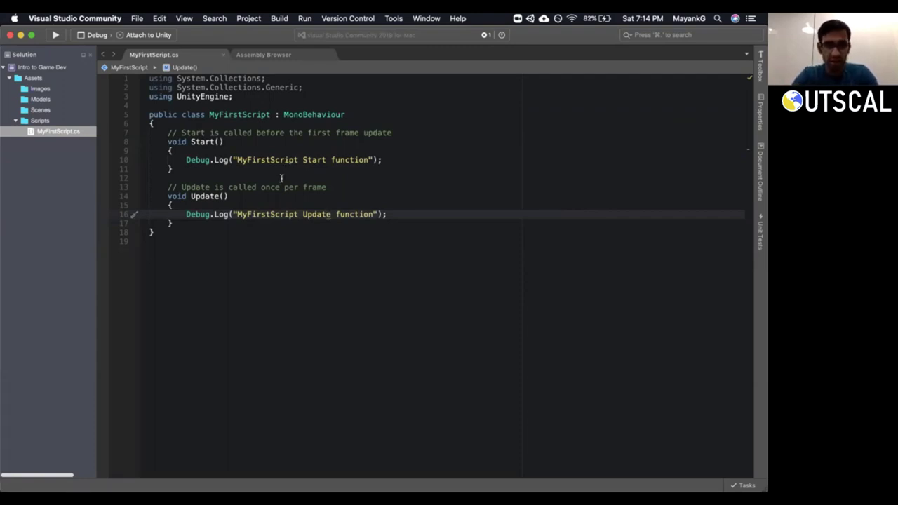
pyautogui.tripleClick(263, 188)
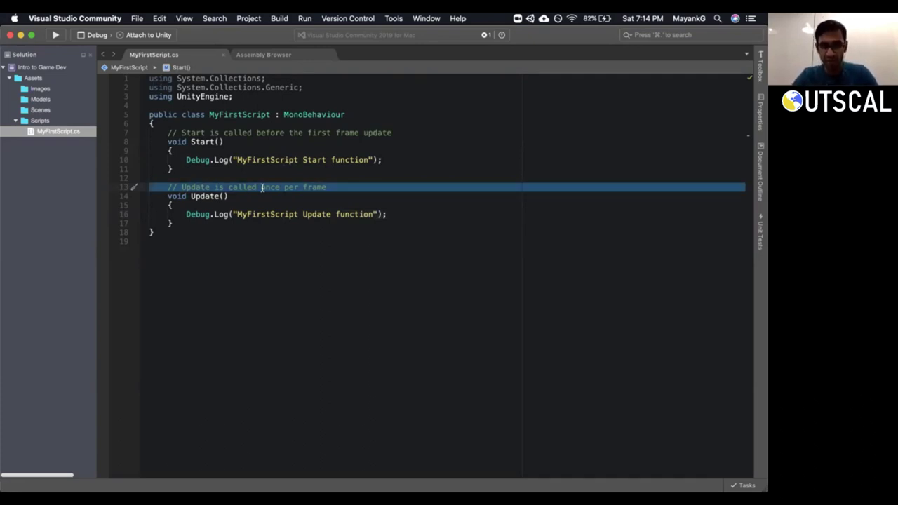
pyautogui.click(262, 188)
pyautogui.press('super+Tab')
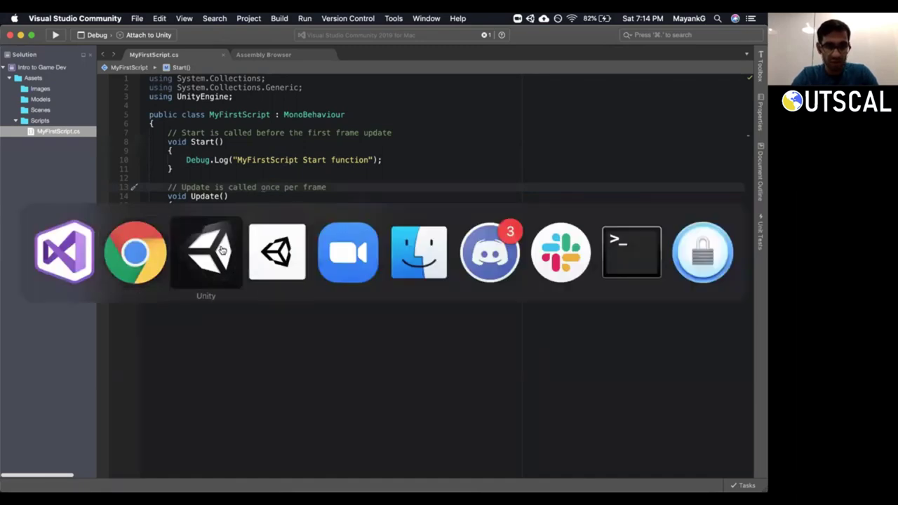
# In Unity, clear the Console warning and attach My First Script to GameObject by searching 'my'.
pyautogui.click(222, 250)
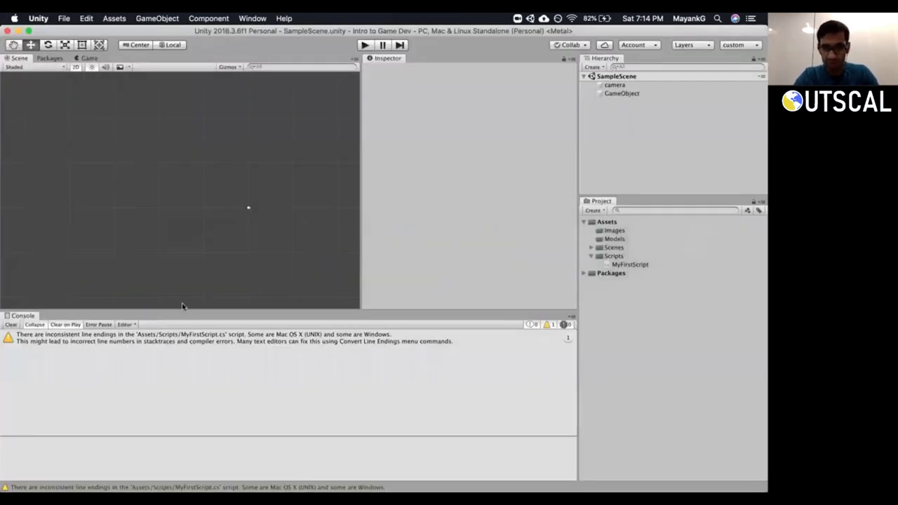
pyautogui.click(11, 324)
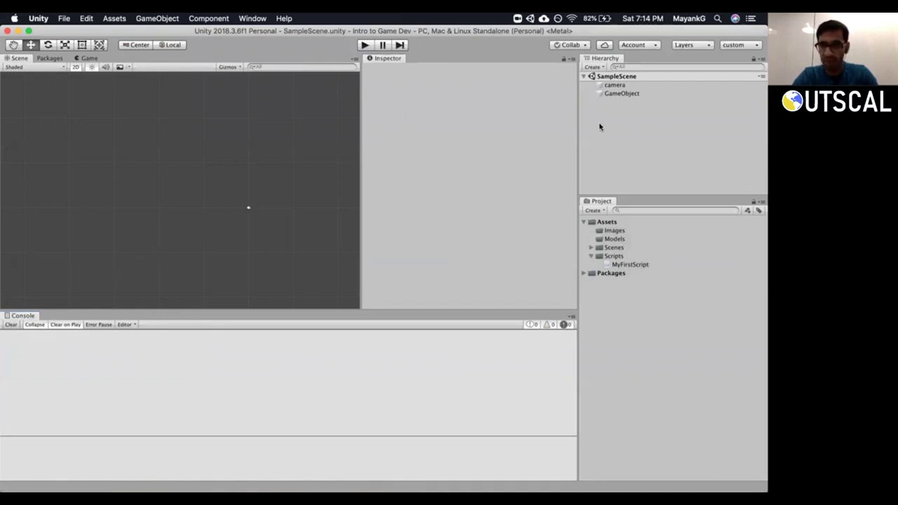
pyautogui.click(608, 94)
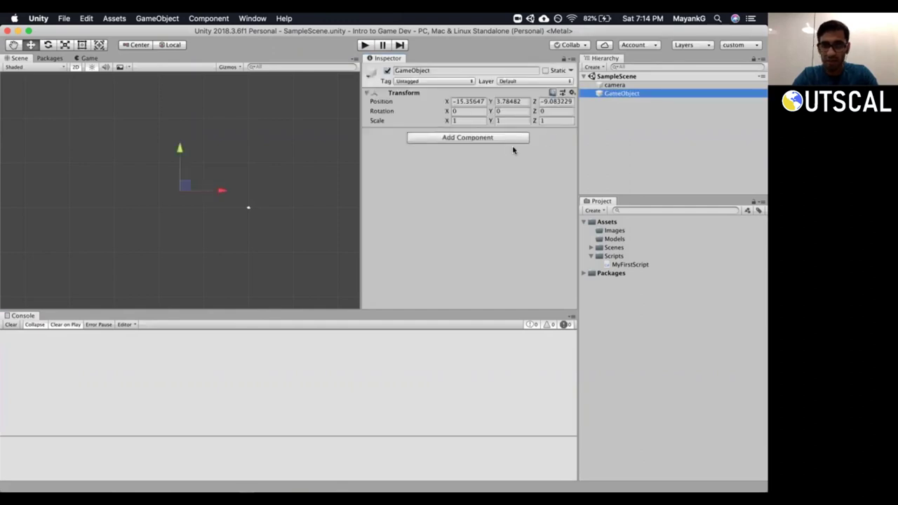
pyautogui.click(497, 140)
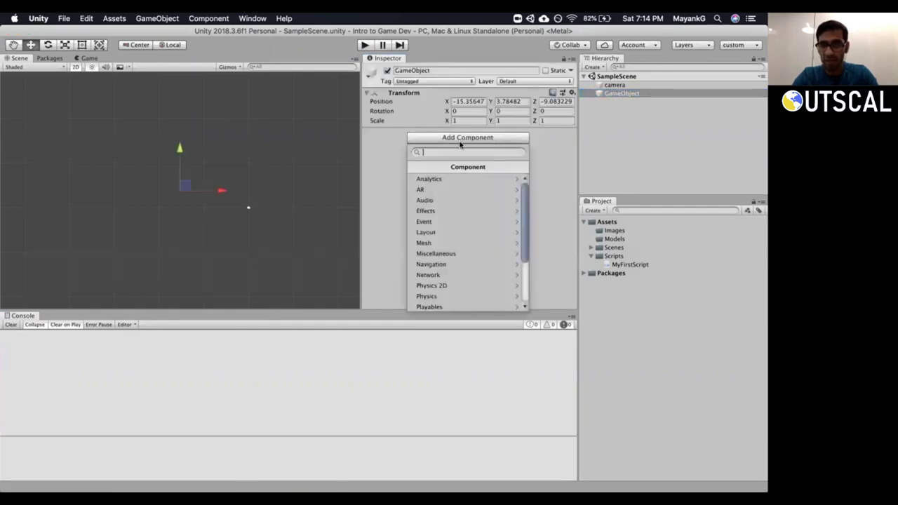
pyautogui.moveTo(526, 189); pyautogui.dragTo(528, 236)
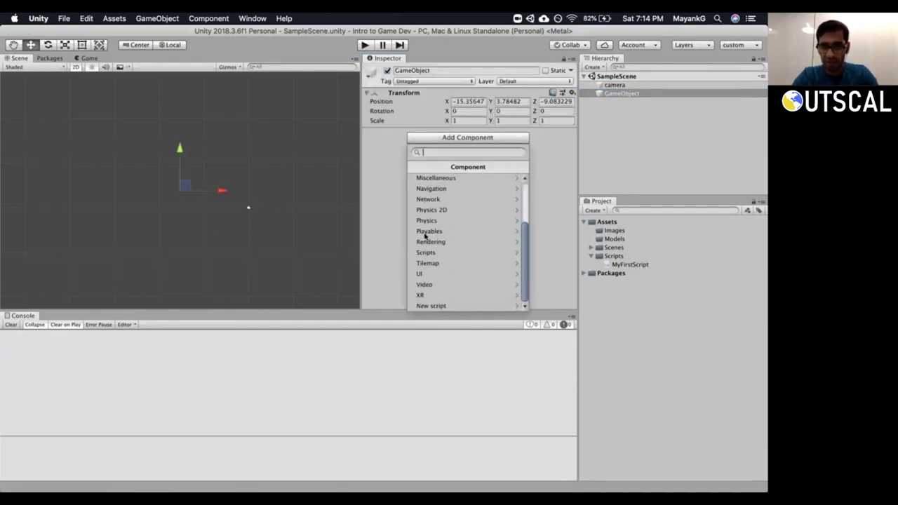
pyautogui.click(412, 251)
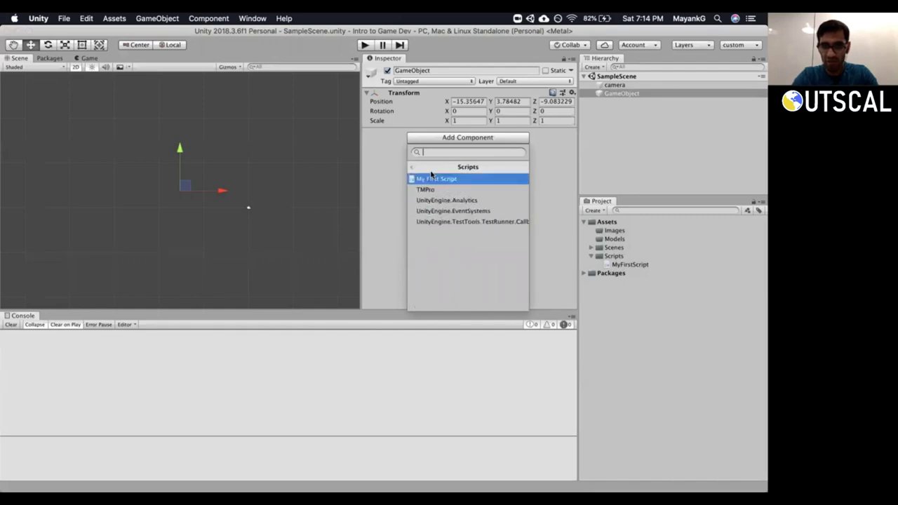
pyautogui.click(412, 168)
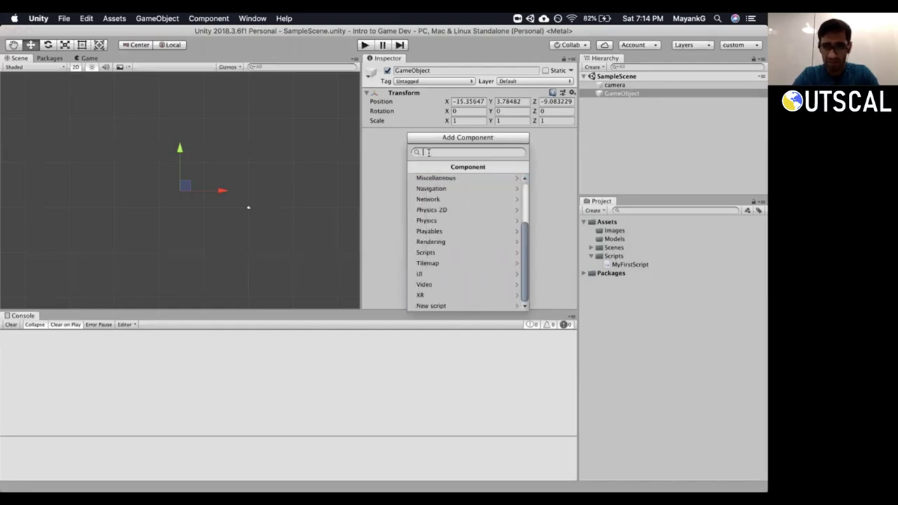
pyautogui.write('myf')
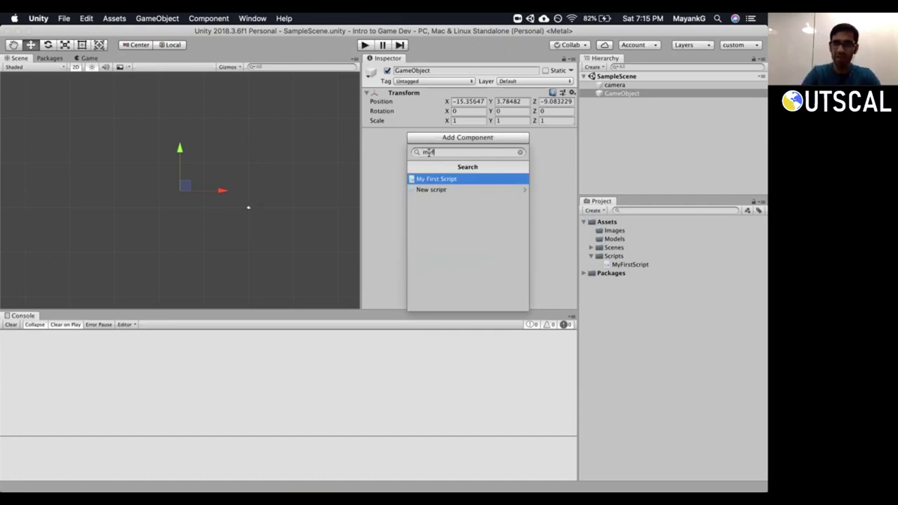
pyautogui.press('Return')
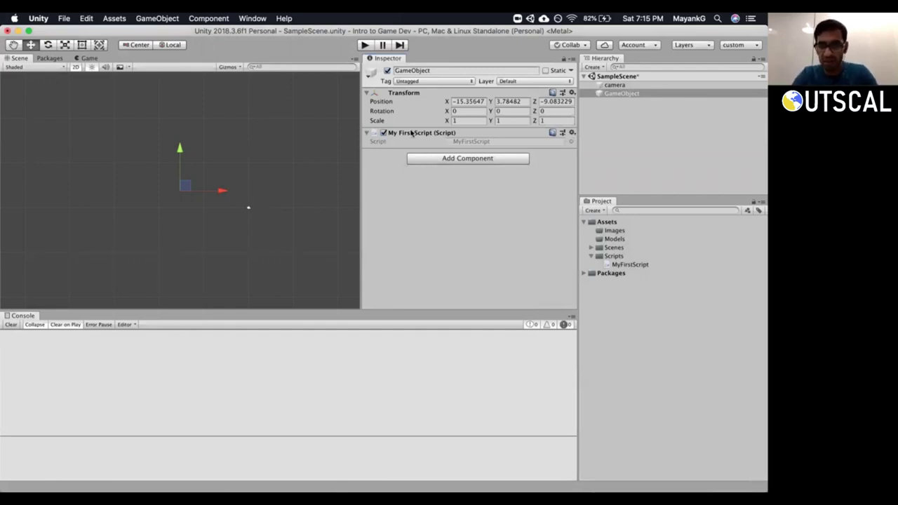
# Widen the Scene view slightly and start a play test of the scene.
pyautogui.moveTo(400, 135); pyautogui.dragTo(411, 135)
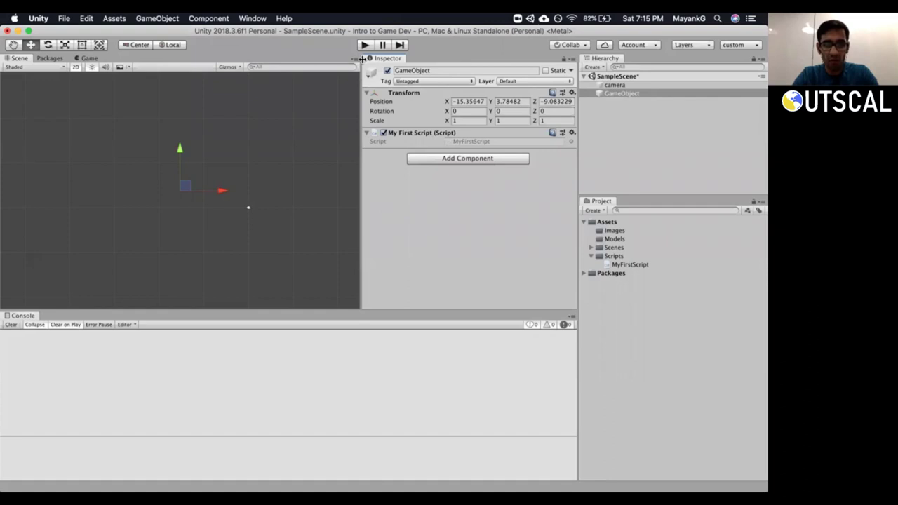
pyautogui.moveTo(358, 71); pyautogui.dragTo(369, 71)
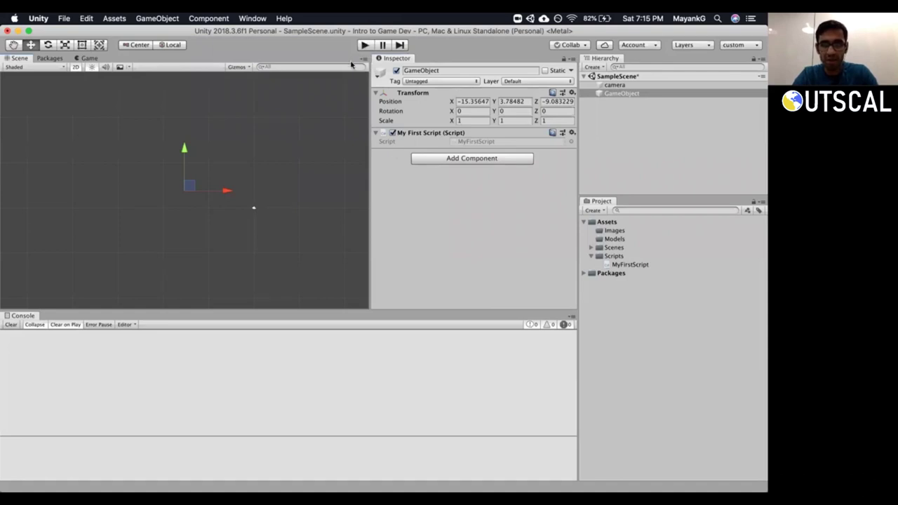
pyautogui.click(363, 45)
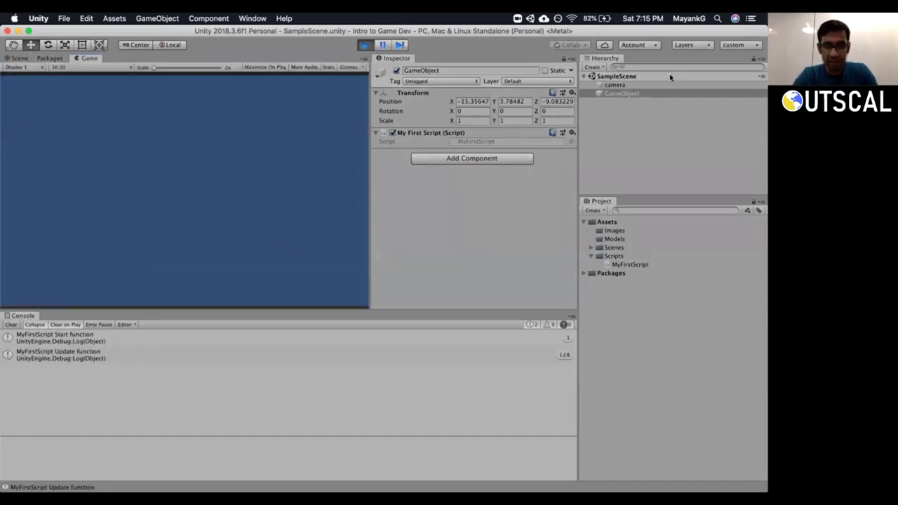
# Inspect the Start and Update log entries' details and enlarge the Console panel.
pyautogui.click(38, 341)
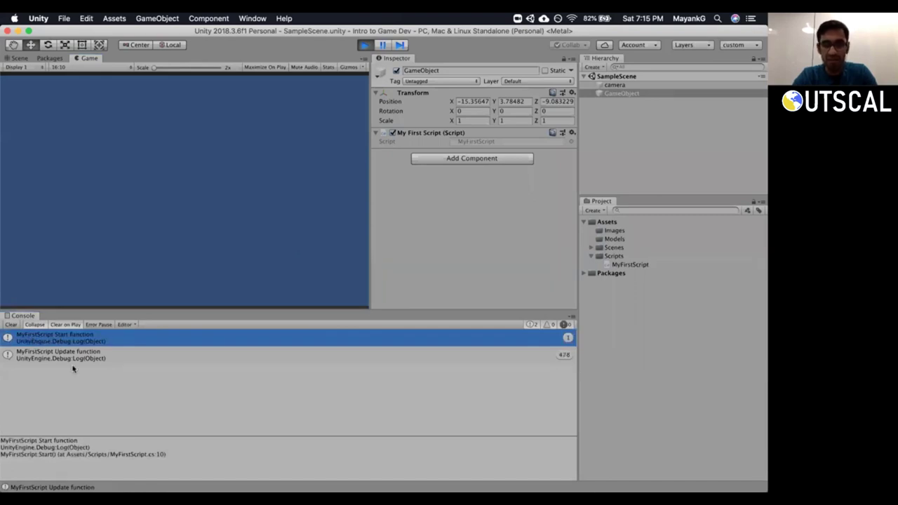
pyautogui.moveTo(98, 436); pyautogui.dragTo(105, 377)
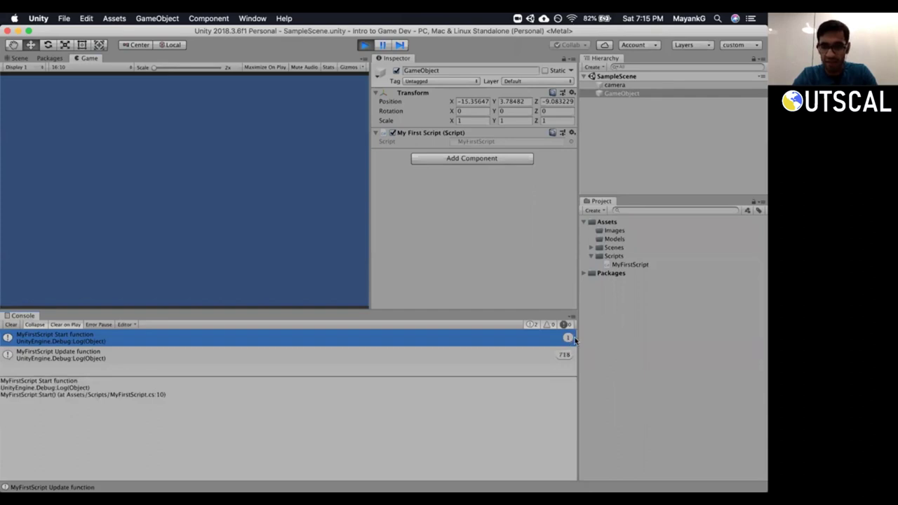
pyautogui.moveTo(579, 339); pyautogui.dragTo(545, 341)
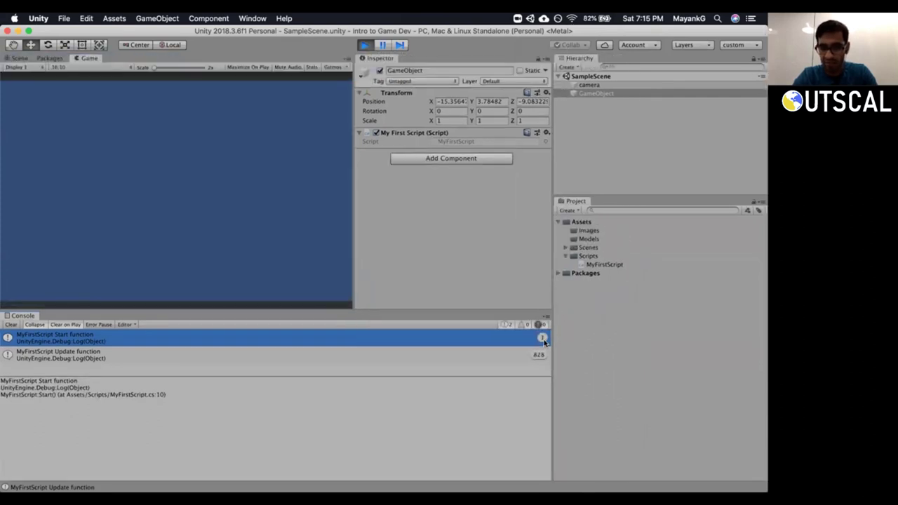
pyautogui.click(77, 357)
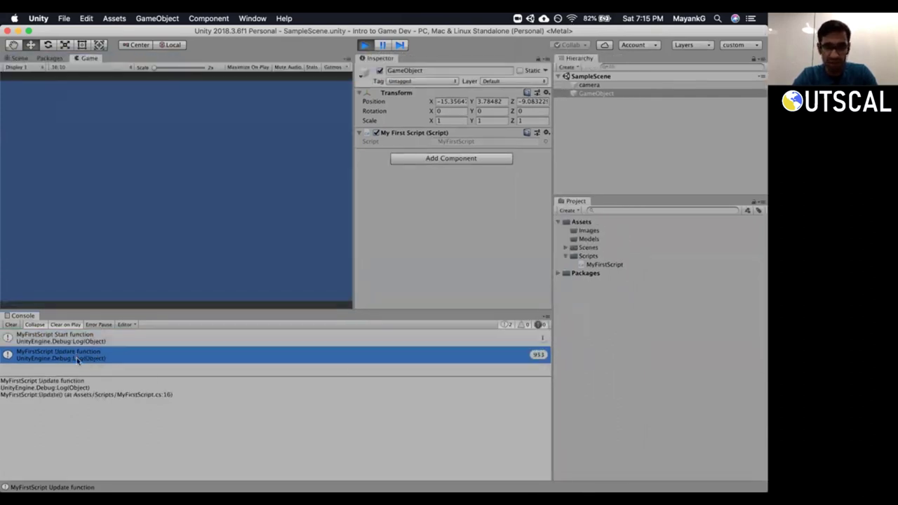
pyautogui.moveTo(5, 380); pyautogui.dragTo(94, 383)
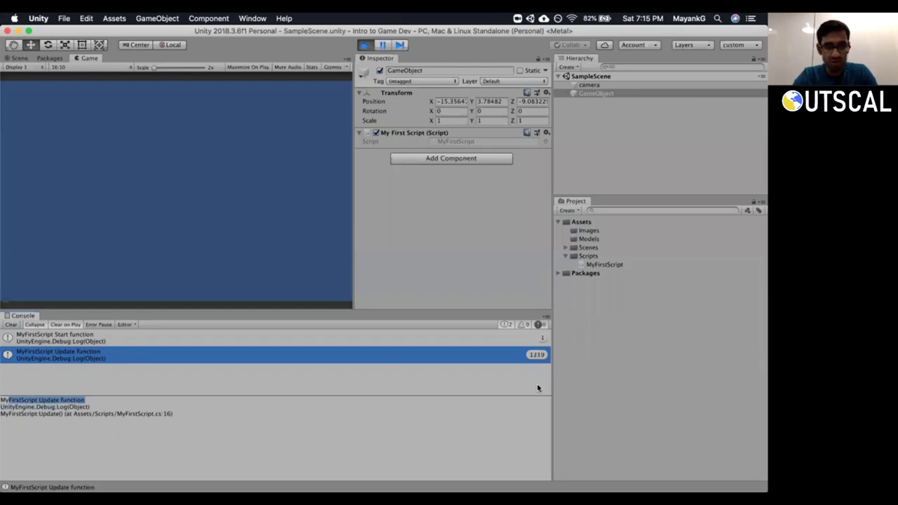
pyautogui.moveTo(430, 310); pyautogui.dragTo(429, 288)
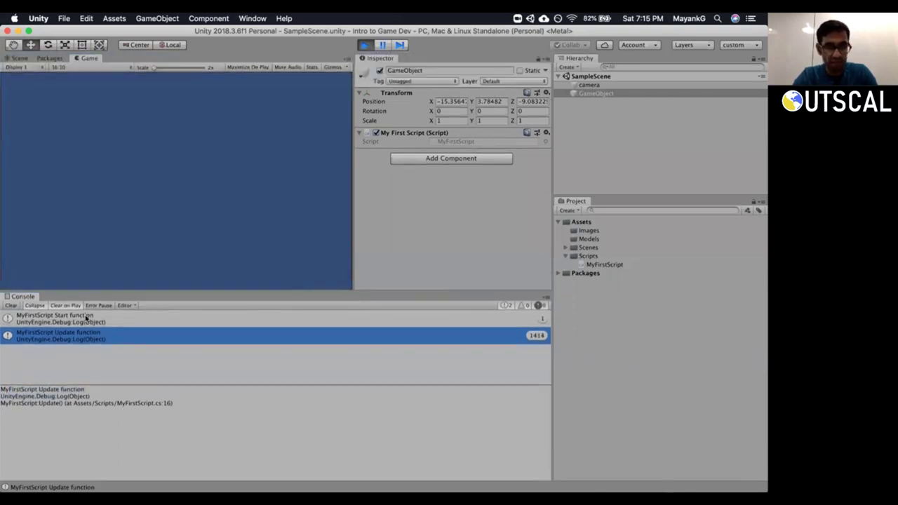
pyautogui.click(36, 306)
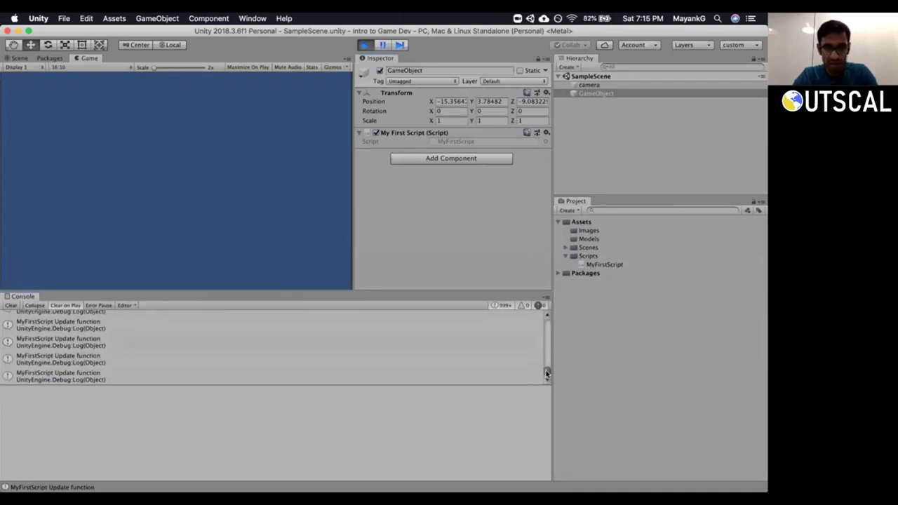
pyautogui.click(33, 377)
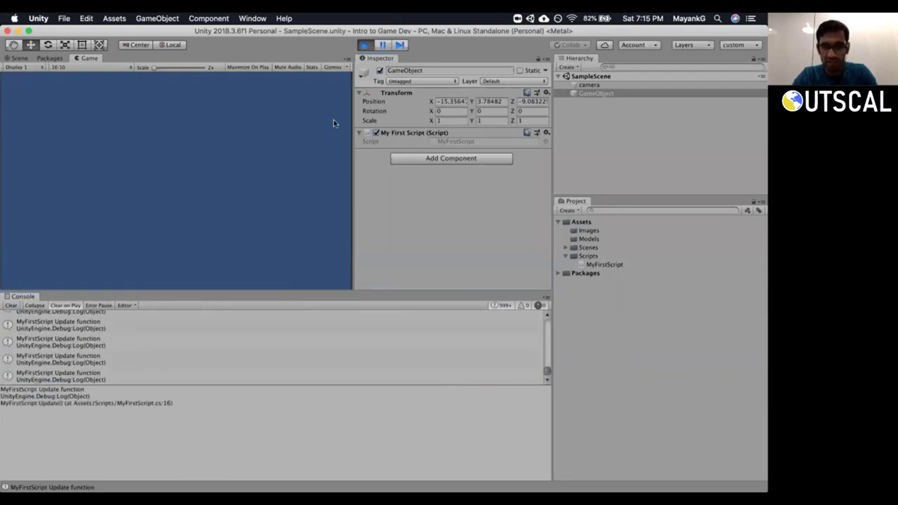
pyautogui.moveTo(354, 291); pyautogui.dragTo(351, 202)
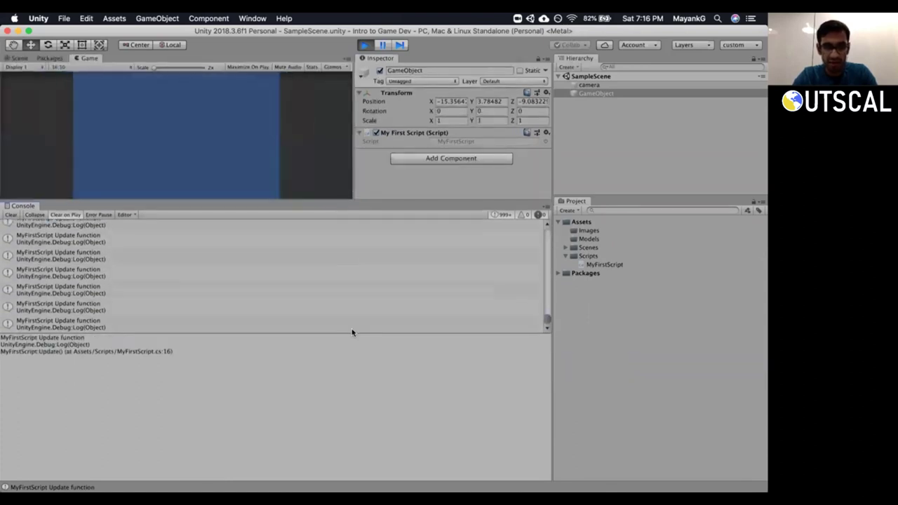
pyautogui.moveTo(351, 332); pyautogui.dragTo(370, 409)
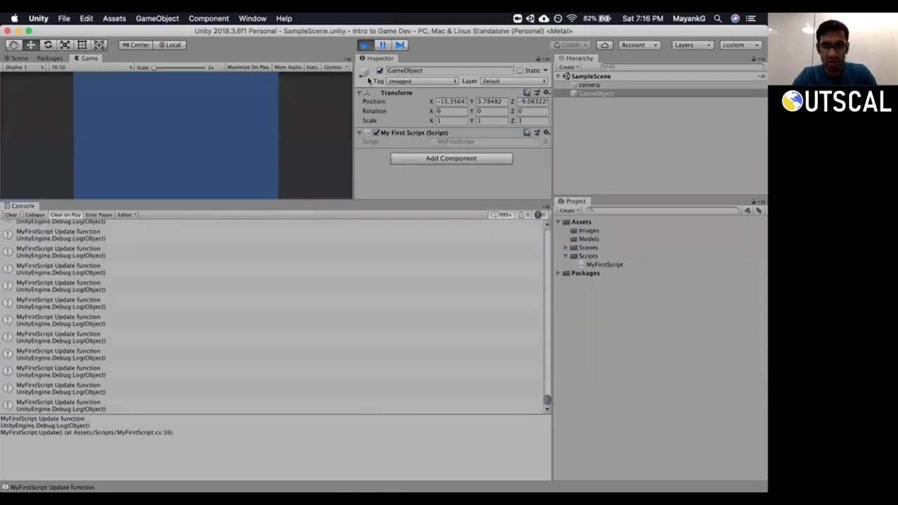
# Switch to the Scene view, inspect individual Update logs, select the Start log, and enable Collapse.
pyautogui.click(383, 46)
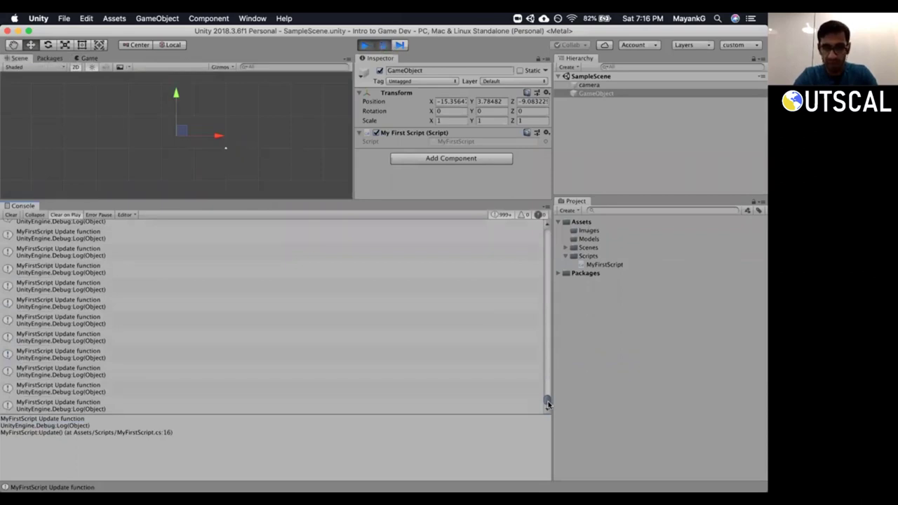
pyautogui.moveTo(548, 403); pyautogui.dragTo(538, 248)
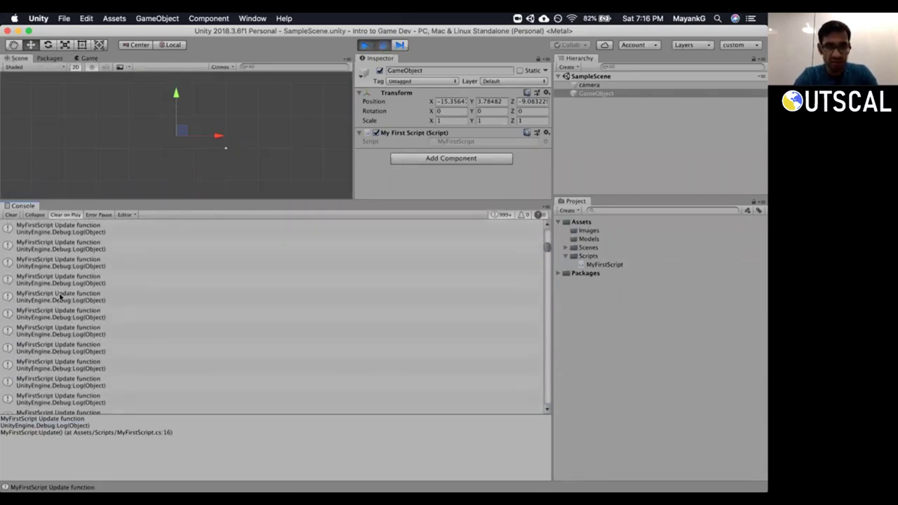
pyautogui.click(42, 335)
pyautogui.click(73, 370)
pyautogui.click(86, 401)
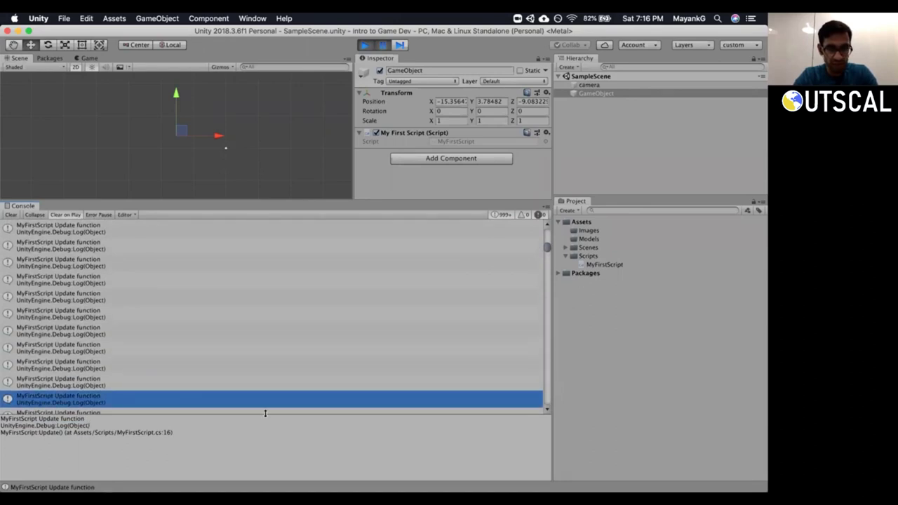
pyautogui.moveTo(545, 252); pyautogui.dragTo(545, 265)
pyautogui.click(324, 325)
pyautogui.scroll(-10, 547, 263)
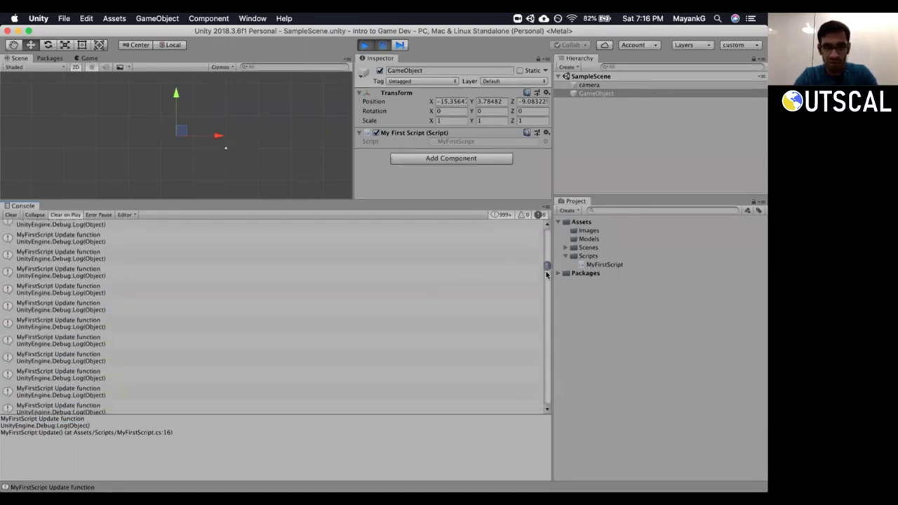
pyautogui.scroll(15, 550, 270)
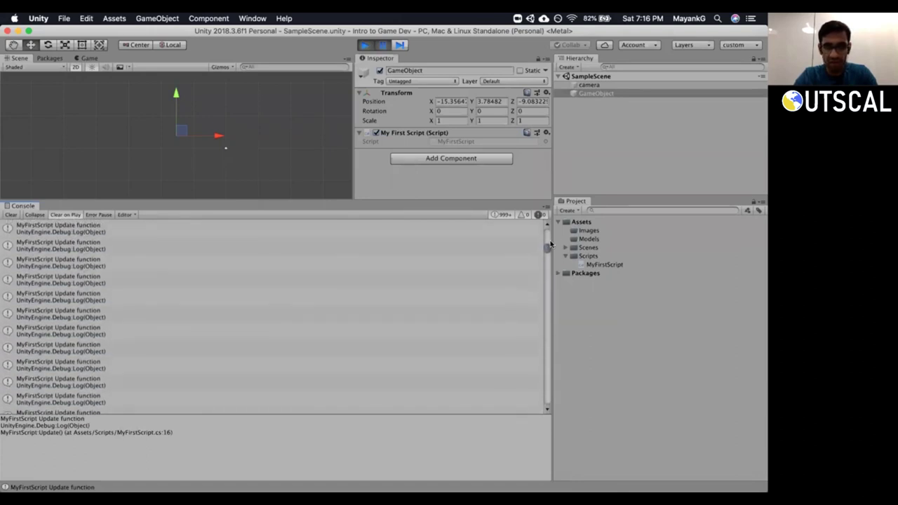
pyautogui.click(40, 232)
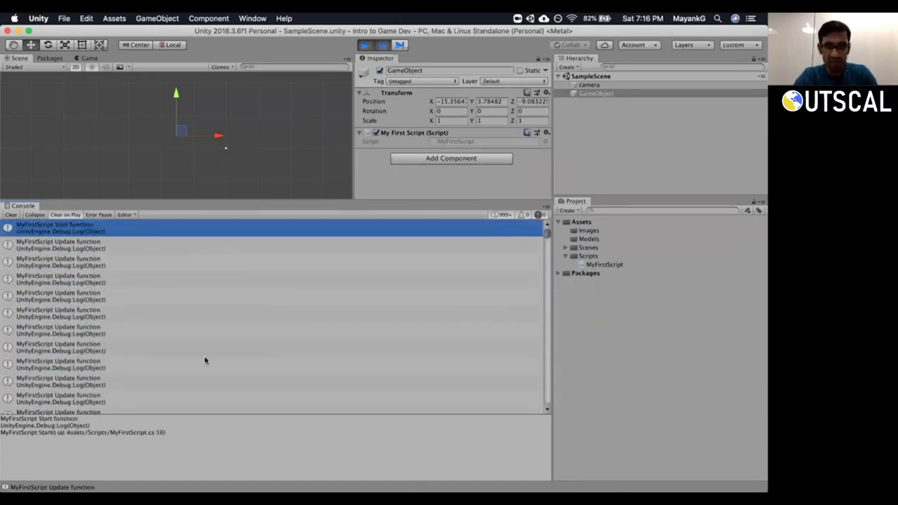
pyautogui.click(31, 216)
# Review the grouped Start and Update log rows and drag the splitter to enlarge the Scene view.
pyautogui.click(62, 251)
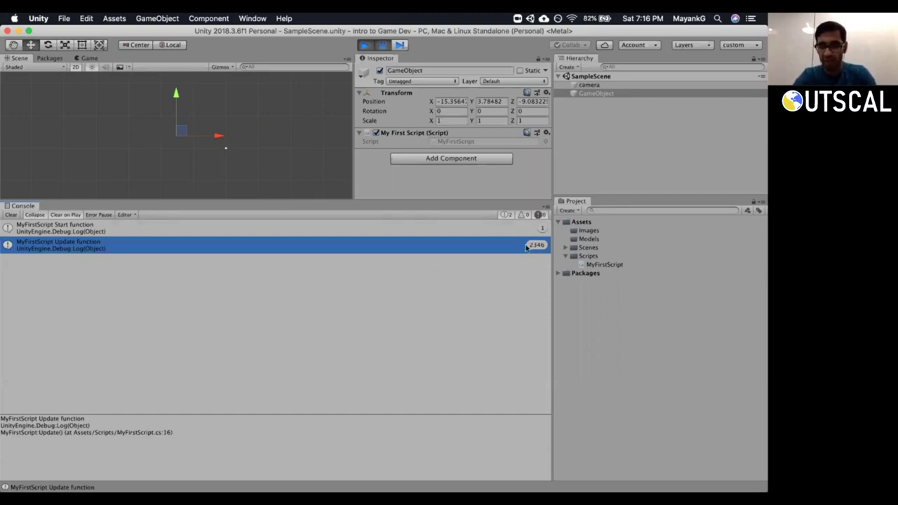
pyautogui.moveTo(204, 199); pyautogui.dragTo(212, 242)
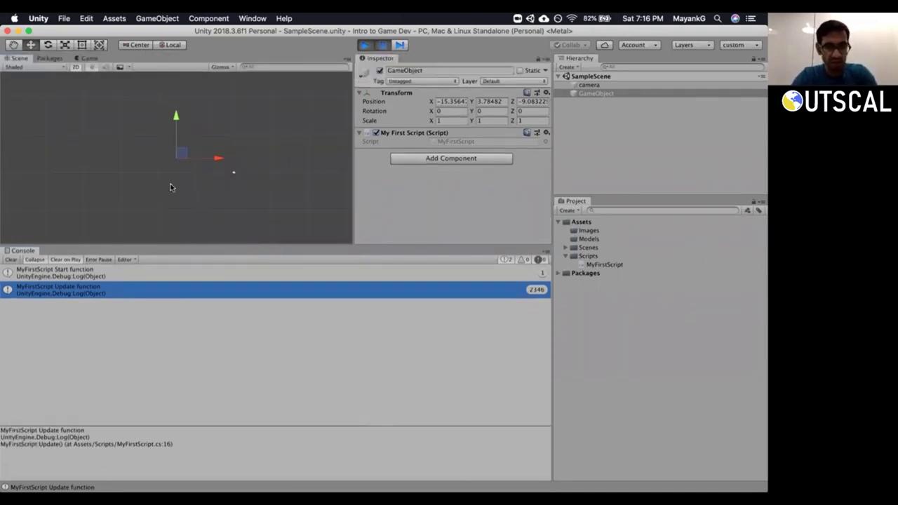
pyautogui.click(60, 275)
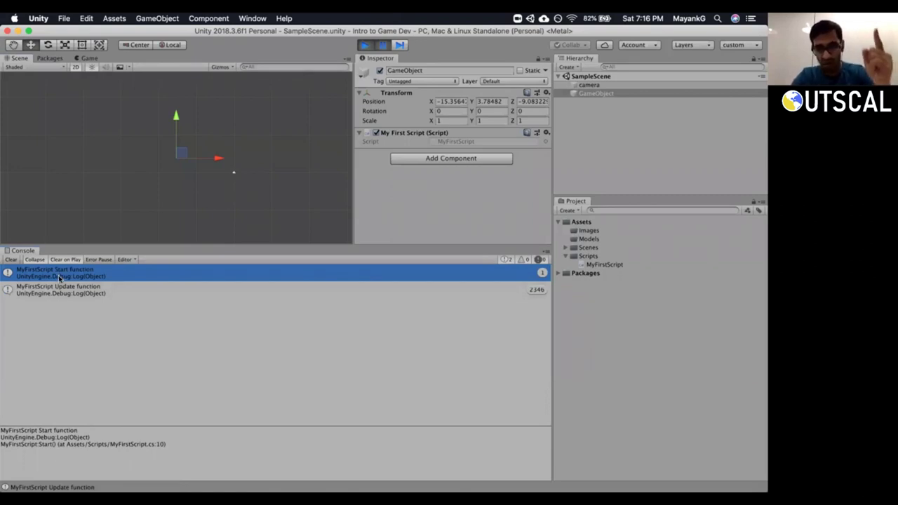
pyautogui.click(70, 296)
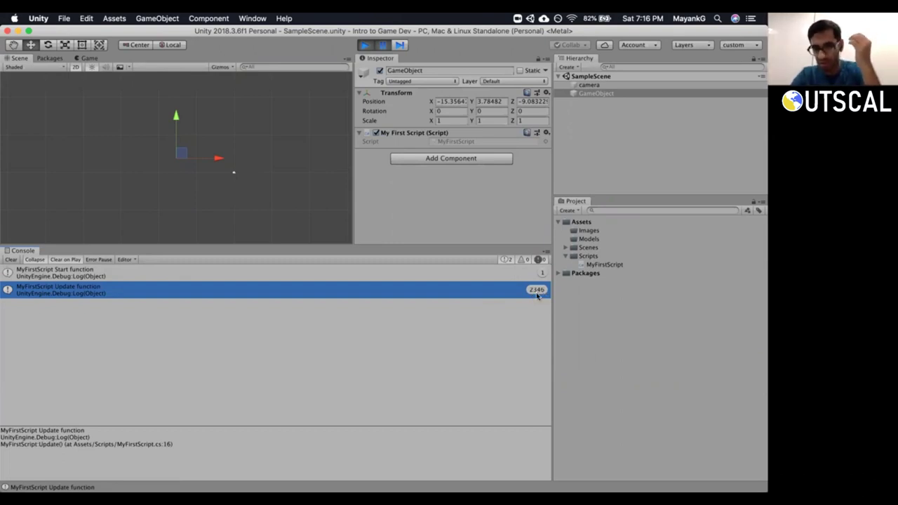
pyautogui.moveTo(298, 243); pyautogui.dragTo(300, 267)
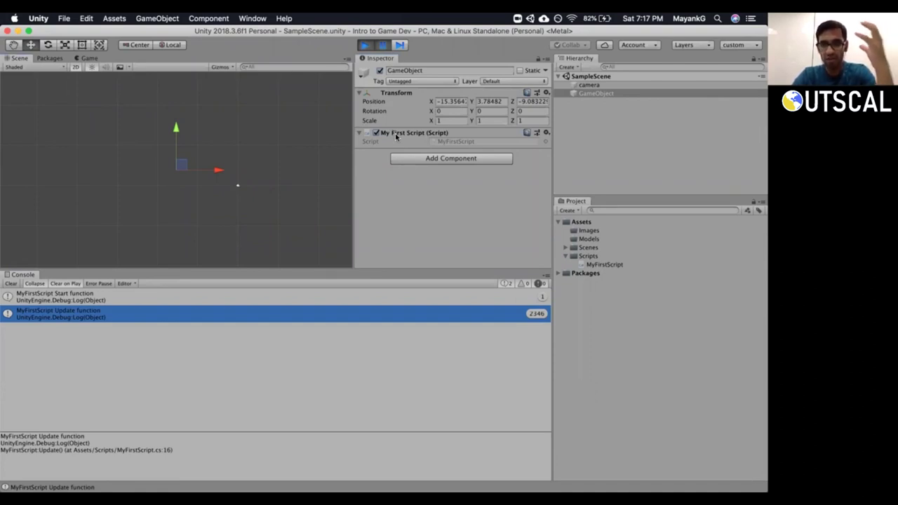
pyautogui.press('super+Tab')
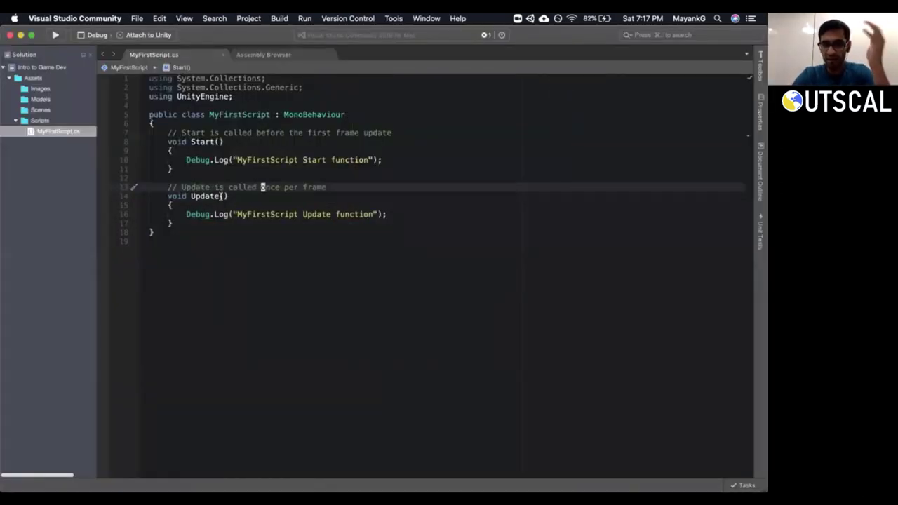
# Highlight the Start() method, its Debug.Log line and declaration to explain them, then return to Unity.
pyautogui.moveTo(170, 168); pyautogui.dragTo(168, 142)
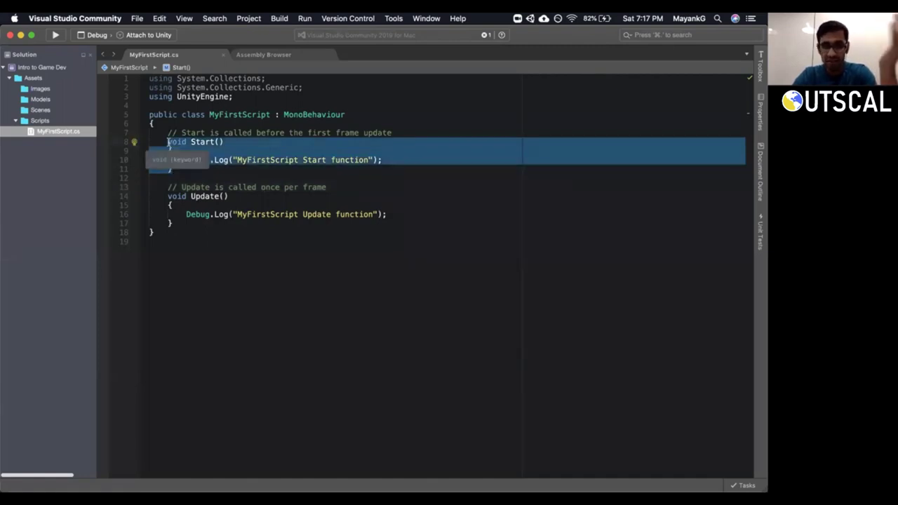
pyautogui.tripleClick(262, 160)
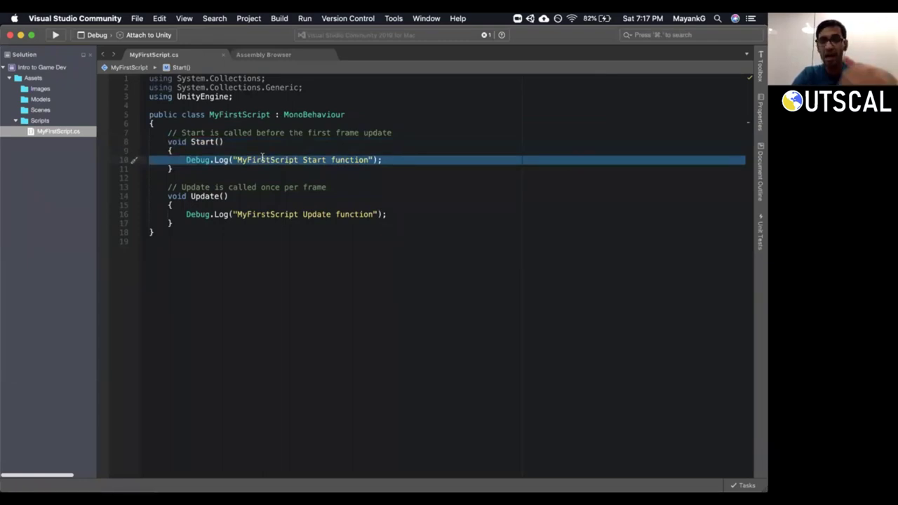
pyautogui.click(173, 169)
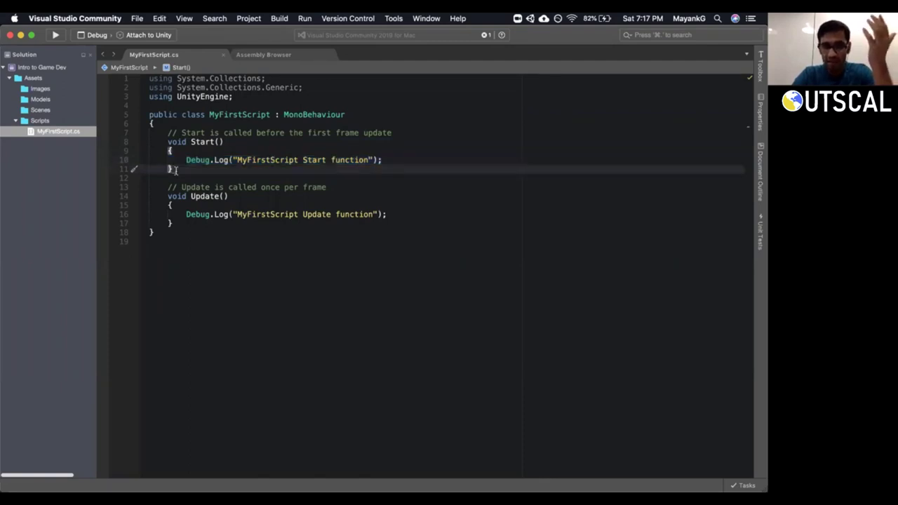
pyautogui.moveTo(173, 169); pyautogui.dragTo(167, 142)
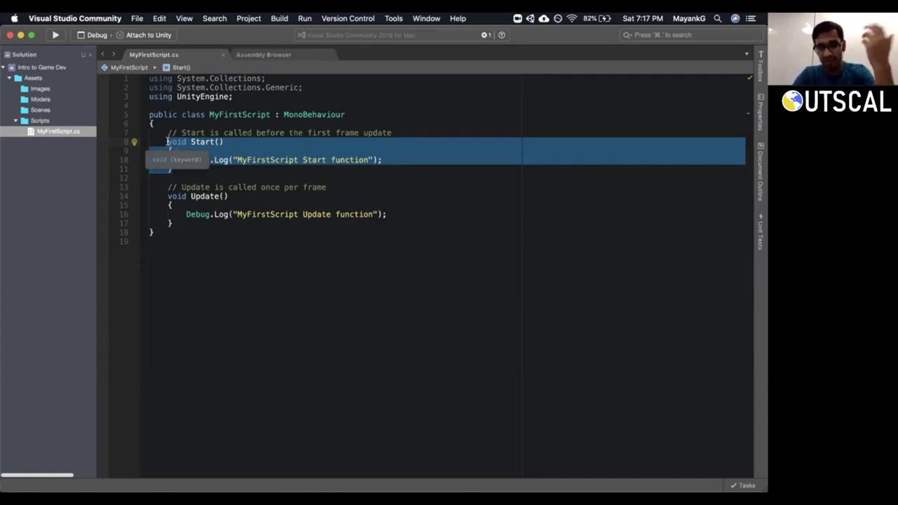
pyautogui.moveTo(167, 142); pyautogui.dragTo(236, 142)
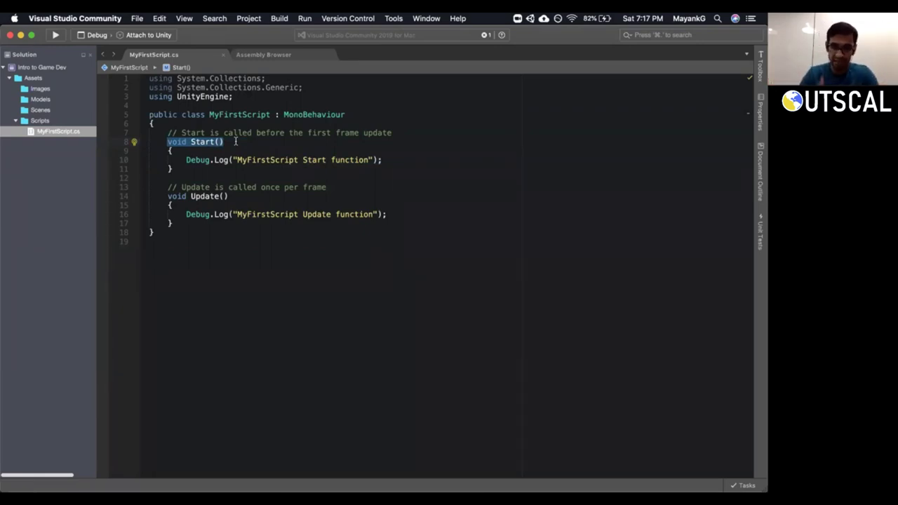
pyautogui.press('super+Tab')
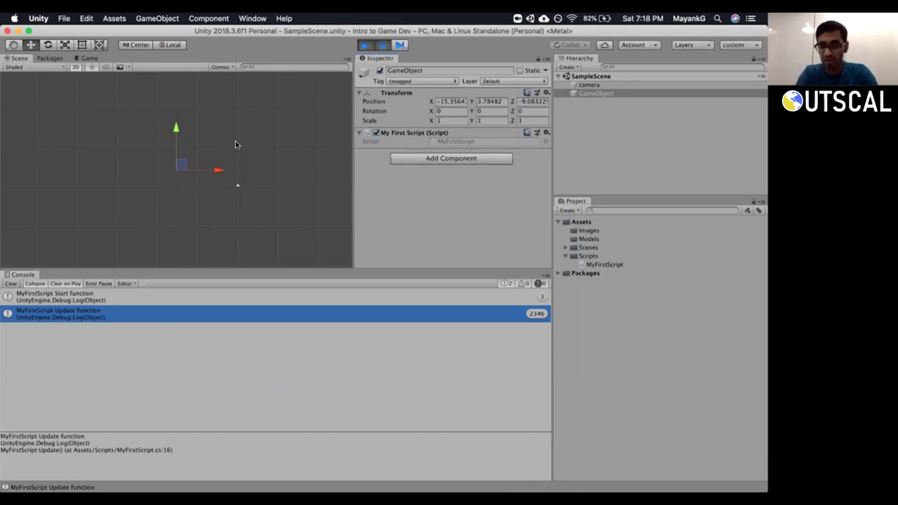
# Back in Visual Studio, highlight the Start and Update methods to explain them.
pyautogui.press('super+Tab')
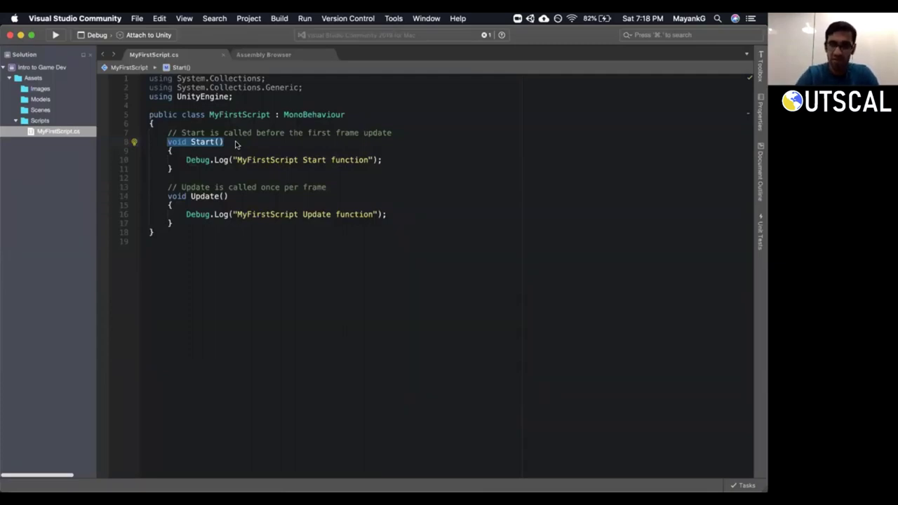
pyautogui.moveTo(172, 169)
pyautogui.mouseDown()
pyautogui.moveTo(151, 151)
pyautogui.moveTo(165, 141)
pyautogui.moveTo(189, 172)
pyautogui.mouseUp()
pyautogui.click(167, 142)
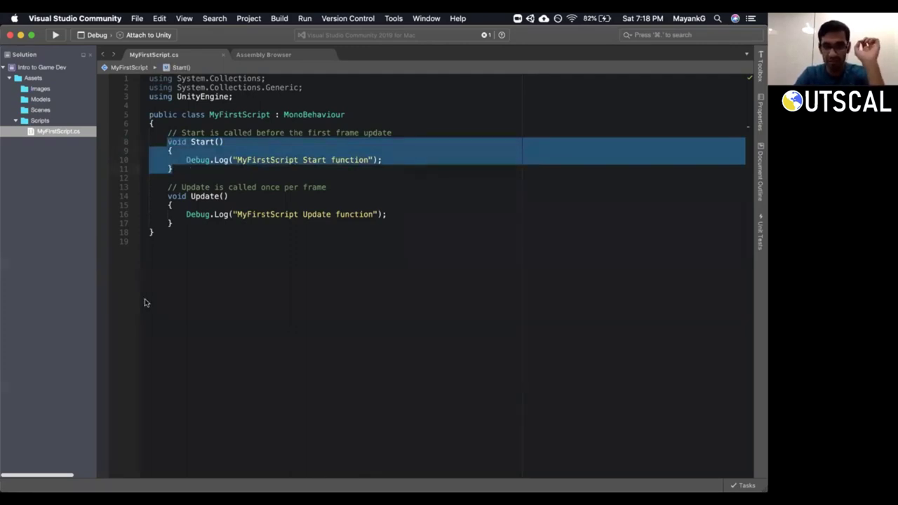
pyautogui.click(181, 169)
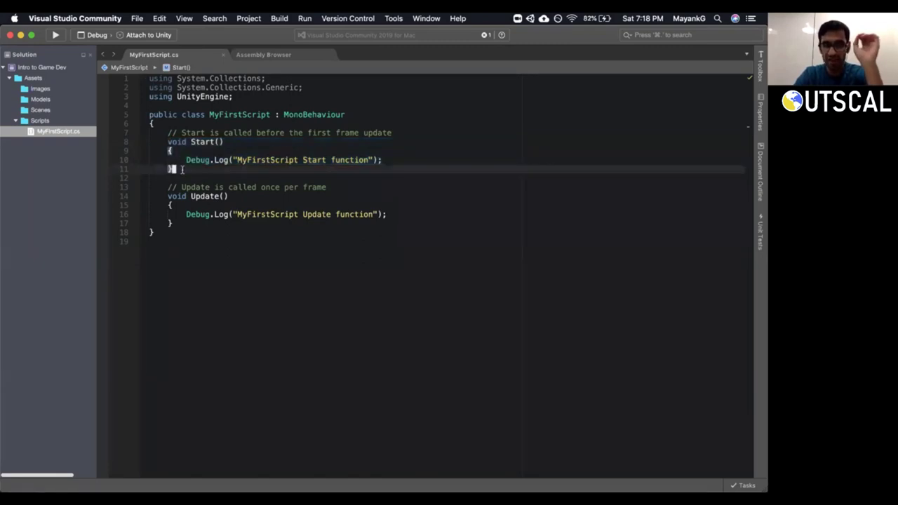
pyautogui.moveTo(171, 169); pyautogui.dragTo(168, 141)
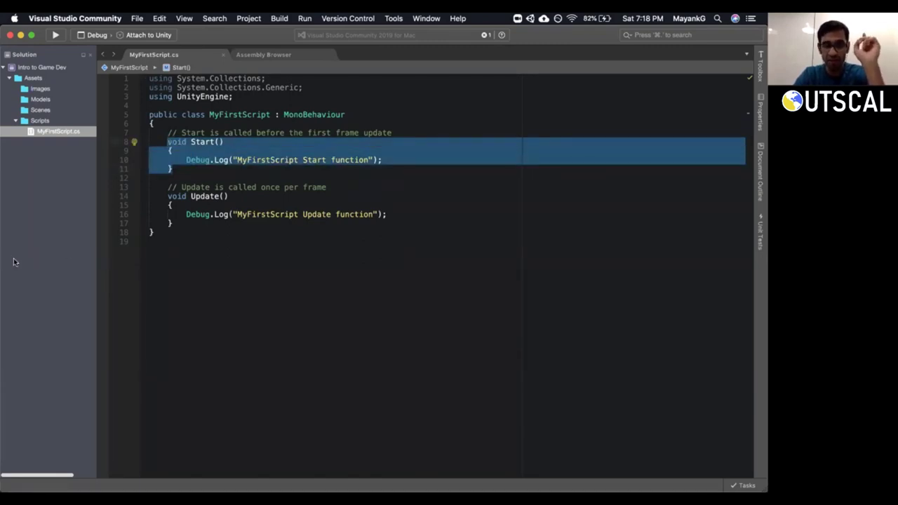
pyautogui.moveTo(167, 196); pyautogui.dragTo(195, 226)
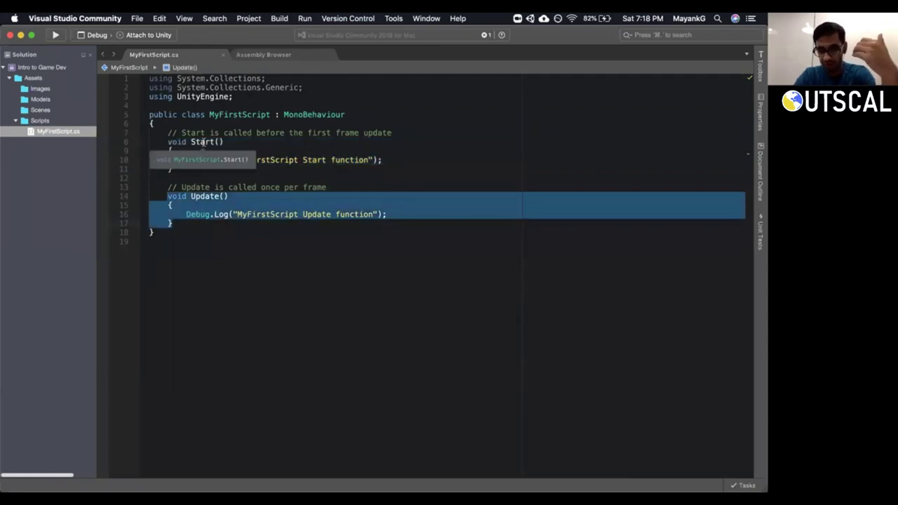
pyautogui.click(203, 141)
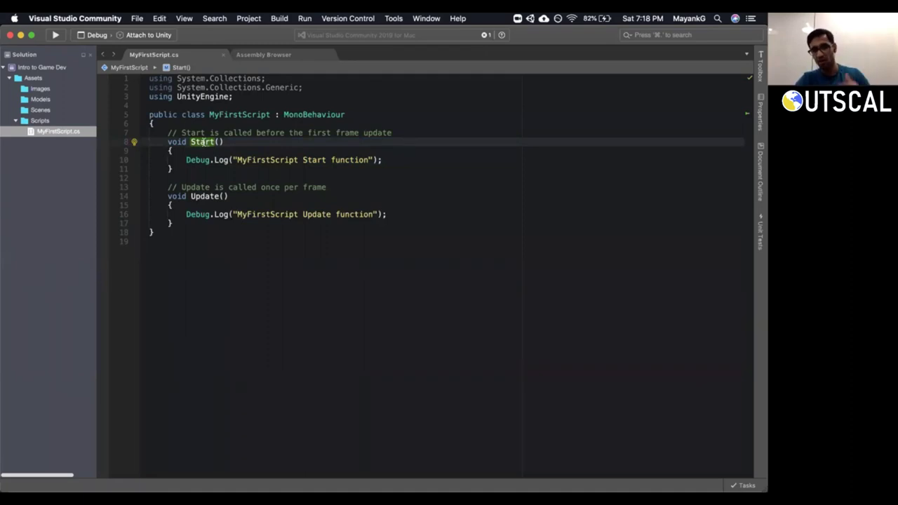
pyautogui.moveTo(166, 196); pyautogui.dragTo(191, 224)
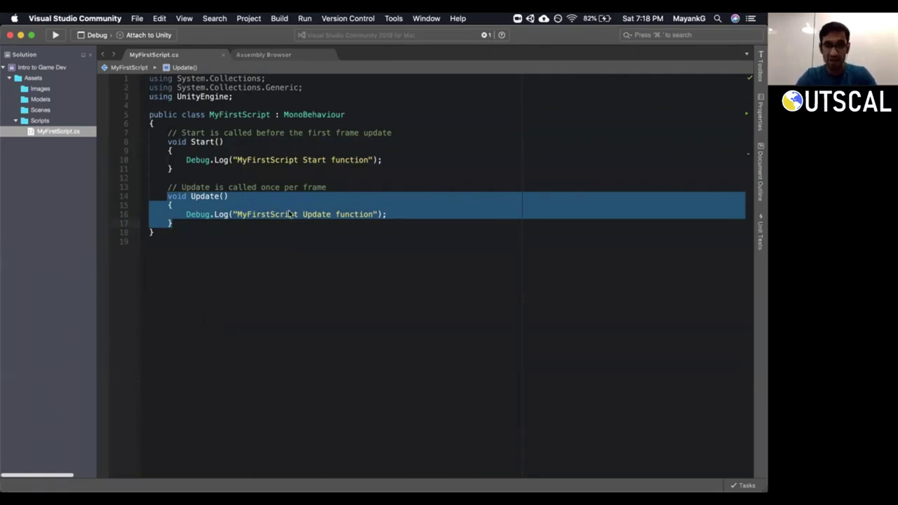
# Open a new blank line just below the class's opening brace.
pyautogui.press('super+Tab')
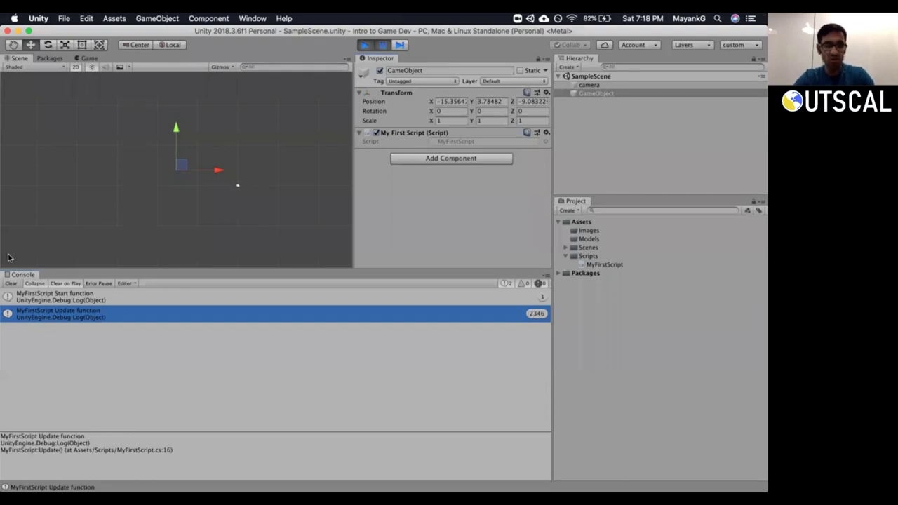
pyautogui.press('super+Tab')
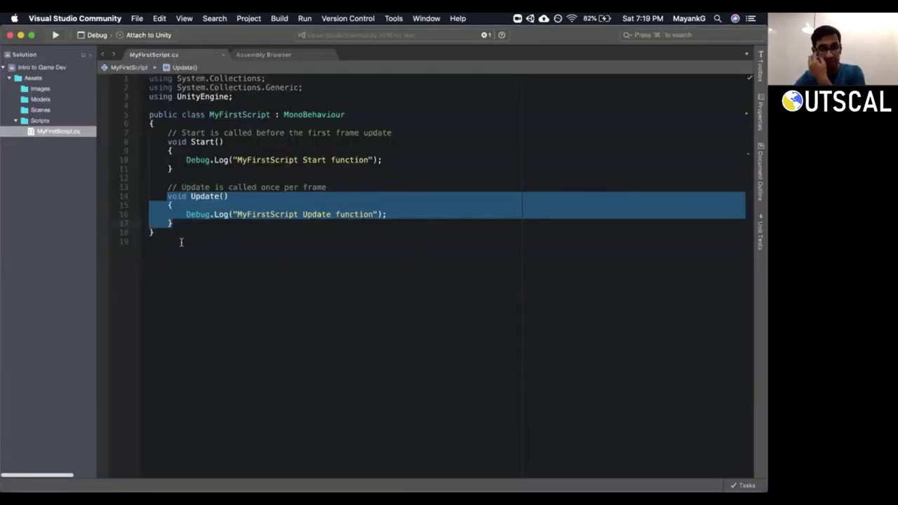
pyautogui.click(210, 124)
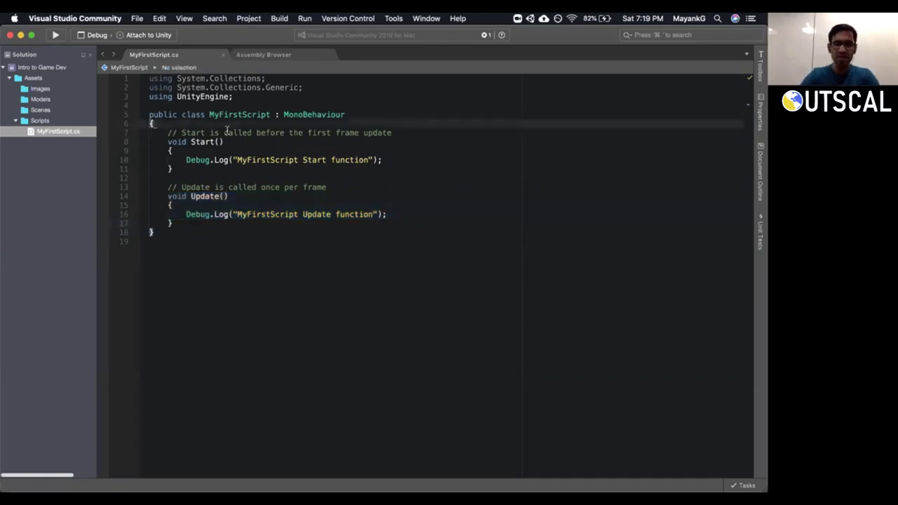
pyautogui.press('o')
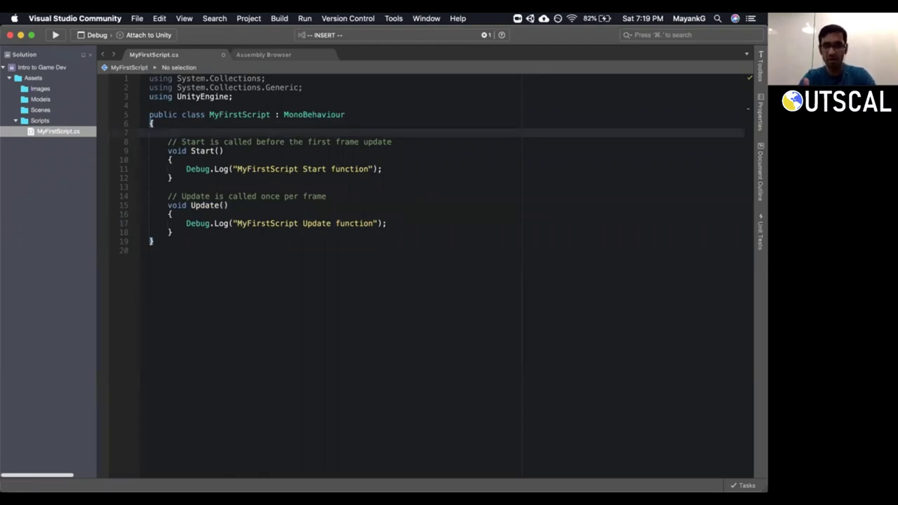
# Insert an empty Awake() method using autocomplete.
pyautogui.write('void')
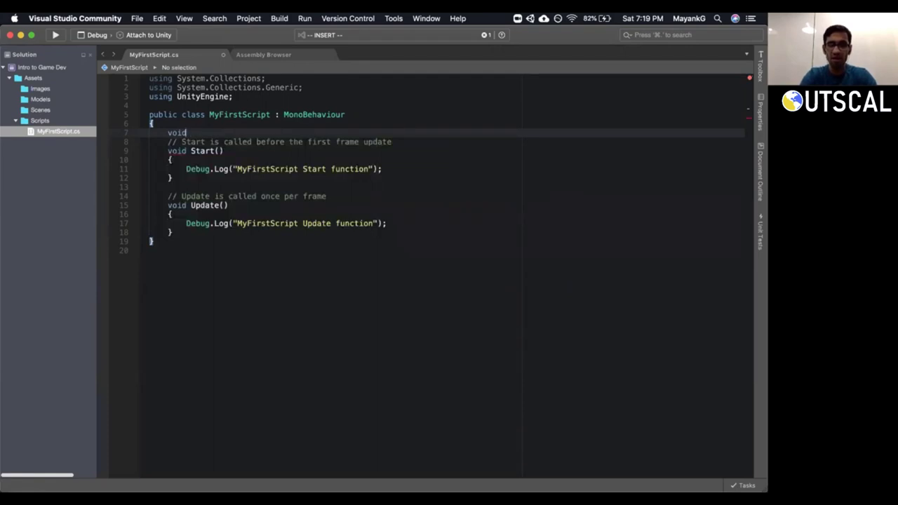
pyautogui.press('BackSpace')
pyautogui.press('BackSpace')
pyautogui.press('BackSpace')
pyautogui.press('BackSpace')
pyautogui.press('BackSpace')
pyautogui.write('void Awake')
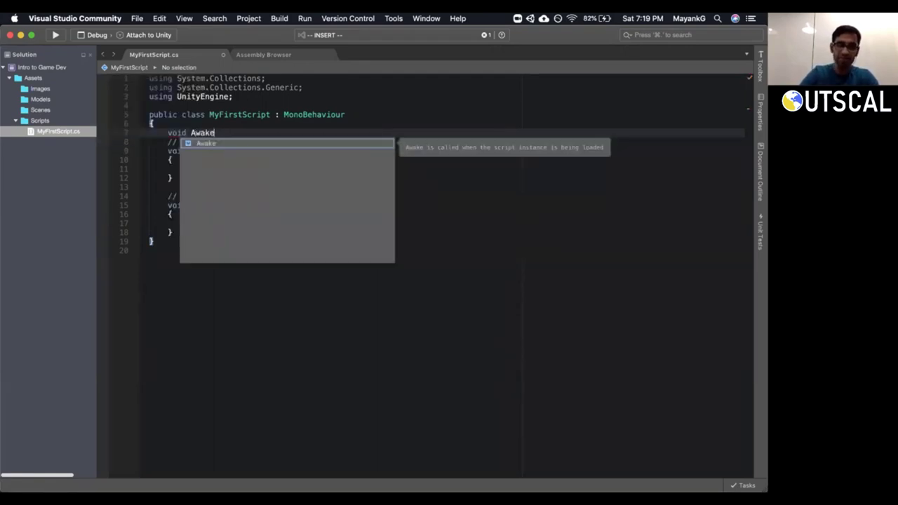
pyautogui.press('Return')
# Add an empty LateUpdate() method below Update() via autocomplete.
pyautogui.click(170, 160)
pyautogui.press('Return')
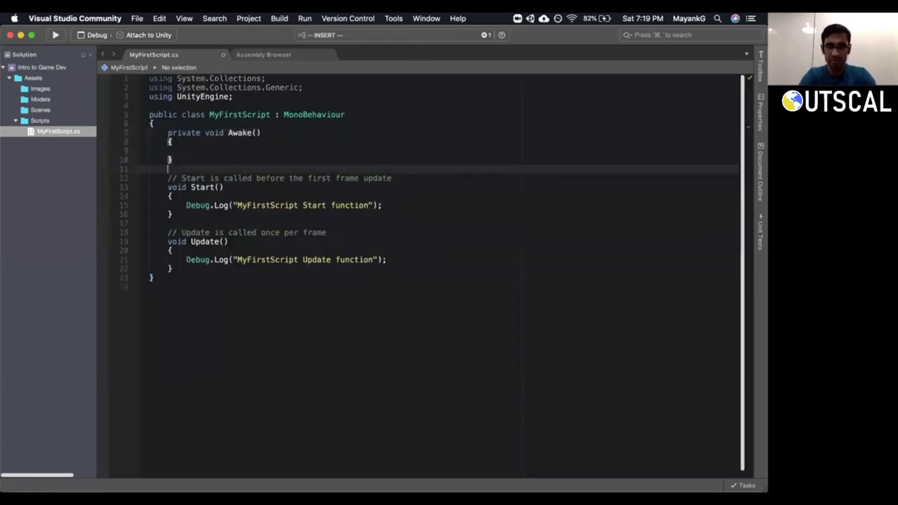
pyautogui.press('Down')
pyautogui.press('Down')
pyautogui.press('Down')
pyautogui.press('Down')
pyautogui.press('Down')
pyautogui.press('Down')
pyautogui.press('Down')
pyautogui.press('Down')
pyautogui.press('Down')
pyautogui.press('Down')
pyautogui.press('Down')
pyautogui.press('o')
pyautogui.press('Return')
pyautogui.write('void ')
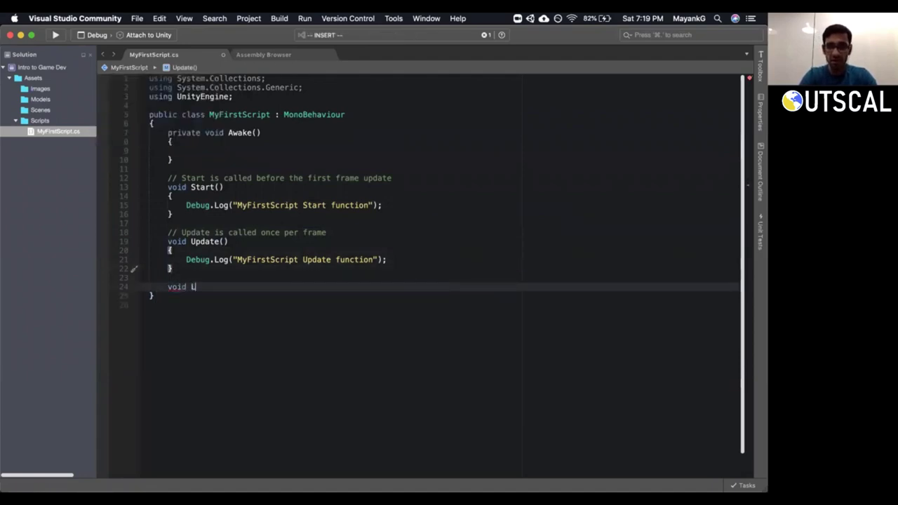
pyautogui.write('LateU')
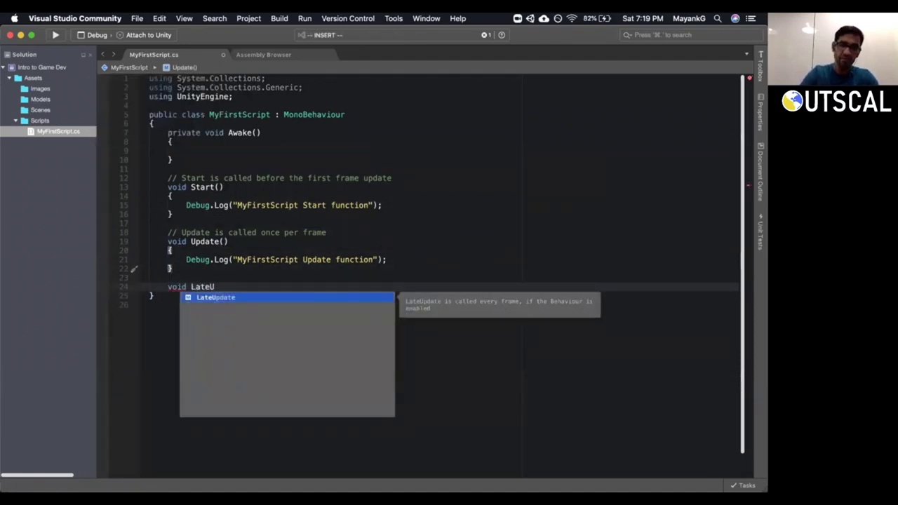
pyautogui.press('Return')
pyautogui.press('Escape')
pyautogui.press('Down')
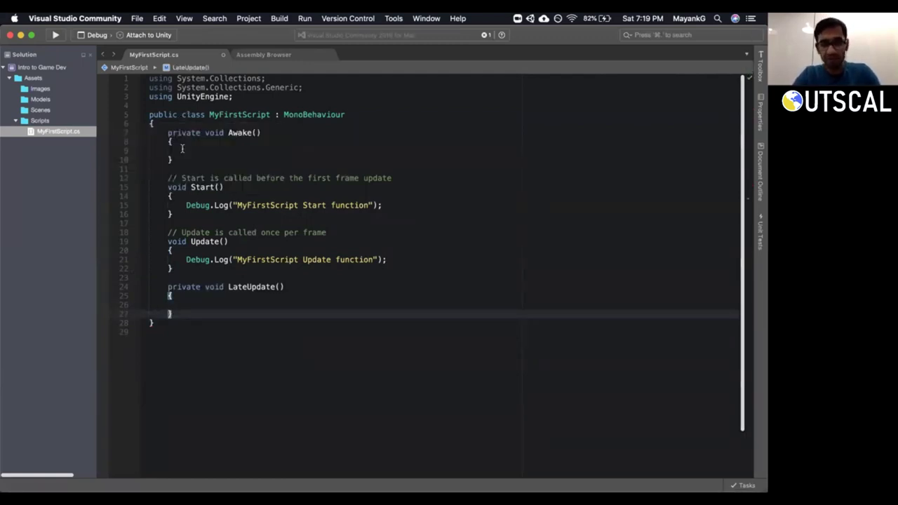
# Fill Awake() with Debug.Log("MyFirstScript Awake function"); by pasting and editing the Start log line.
pyautogui.moveTo(177, 160); pyautogui.dragTo(147, 132)
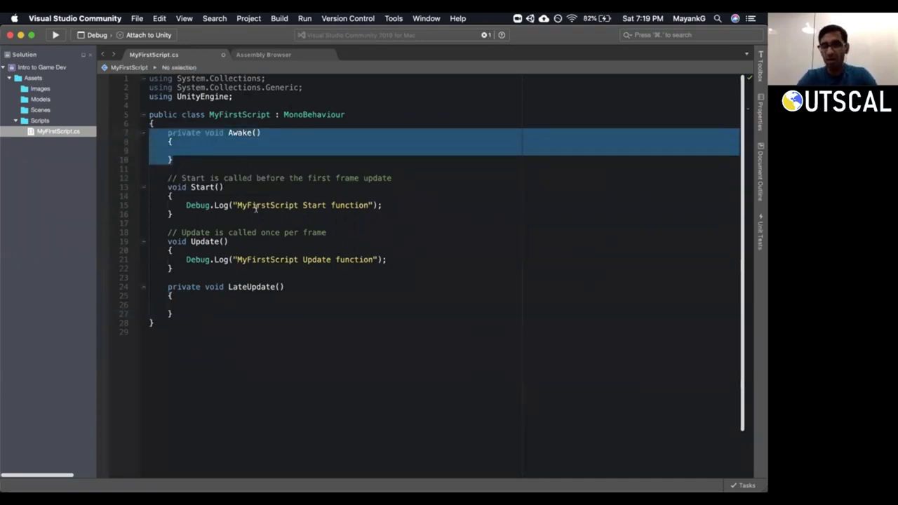
pyautogui.moveTo(180, 214); pyautogui.dragTo(161, 186)
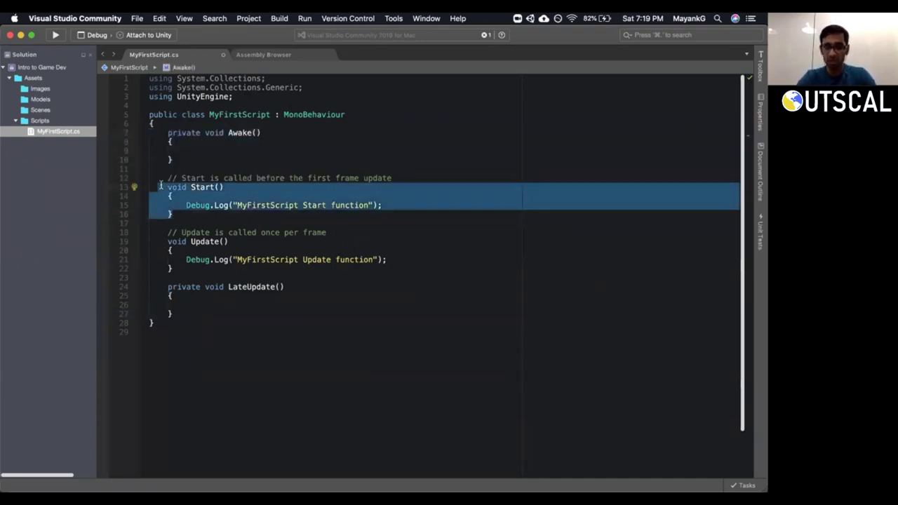
pyautogui.click(245, 205)
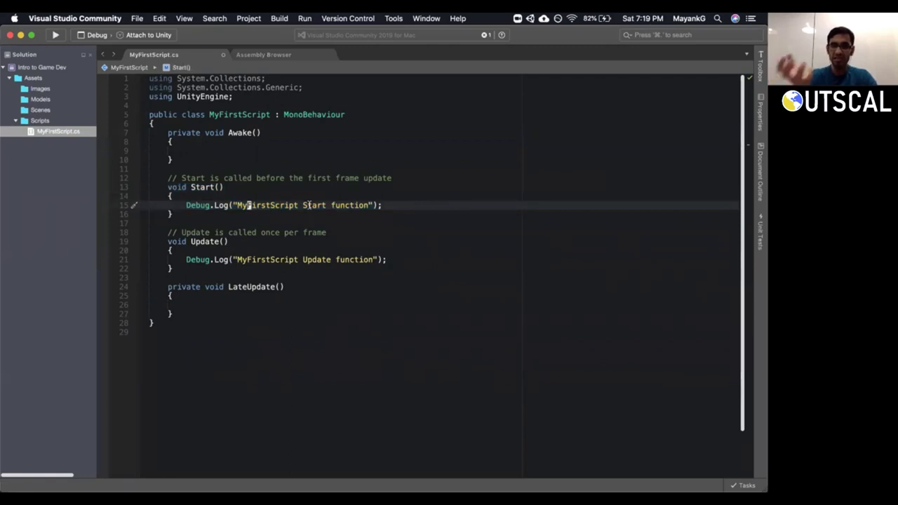
pyautogui.press('Up')
pyautogui.press('Up')
pyautogui.press('Up')
pyautogui.press('Up')
pyautogui.press('Up')
pyautogui.press('Up')
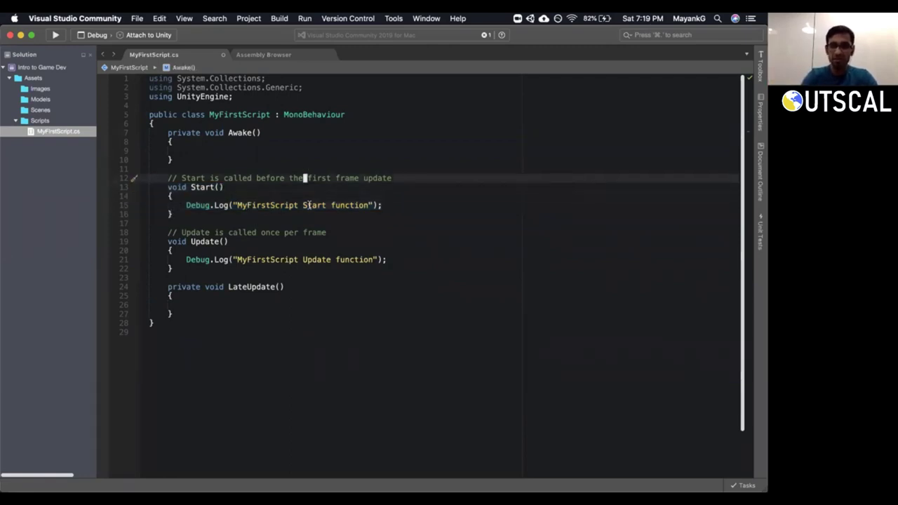
pyautogui.write('Debug.Log("MyFirstScript Start function");')
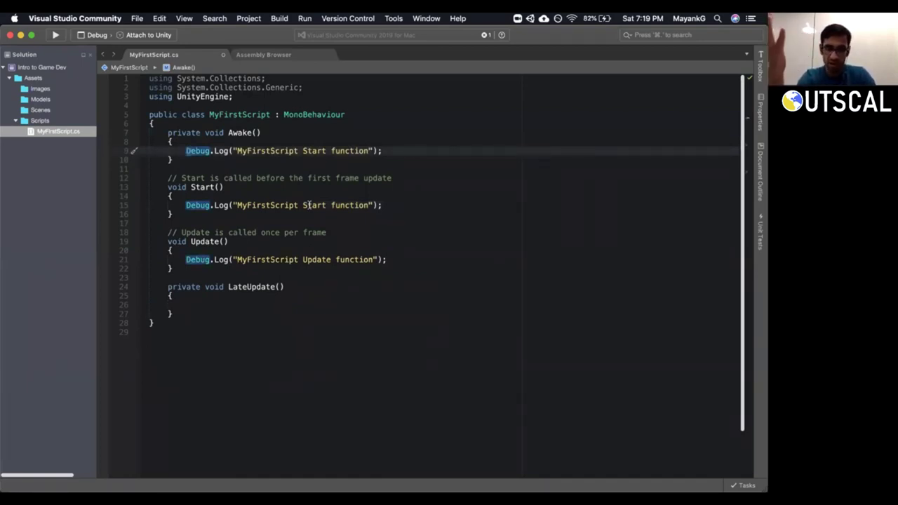
pyautogui.click(303, 150)
pyautogui.write('cwAwak')
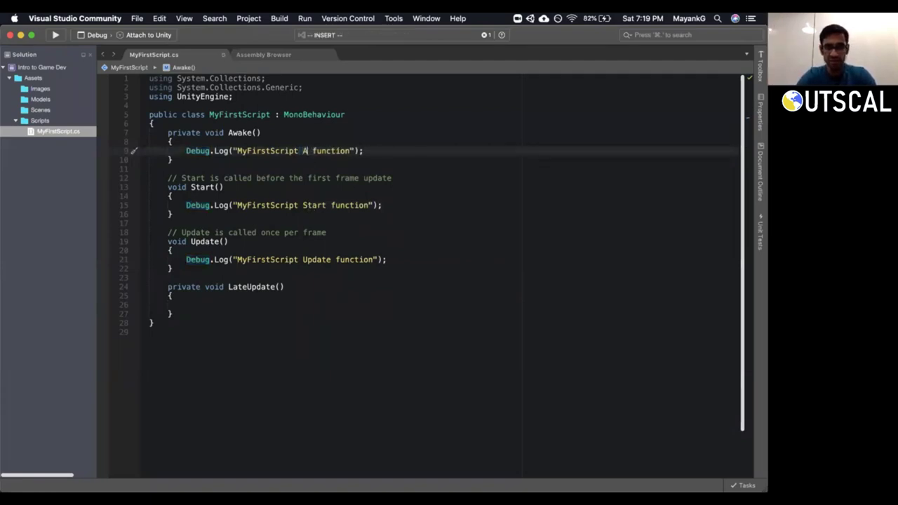
pyautogui.write('e')
pyautogui.press('Escape')
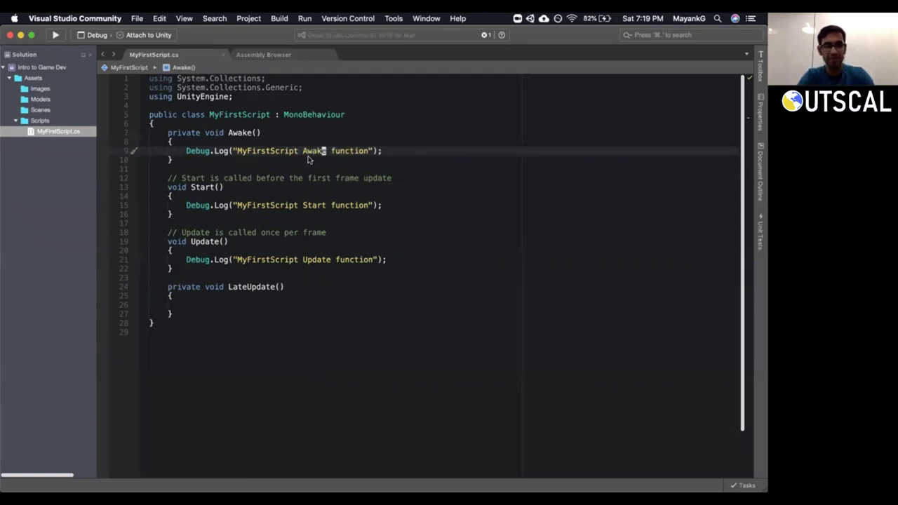
pyautogui.press('super+Tab')
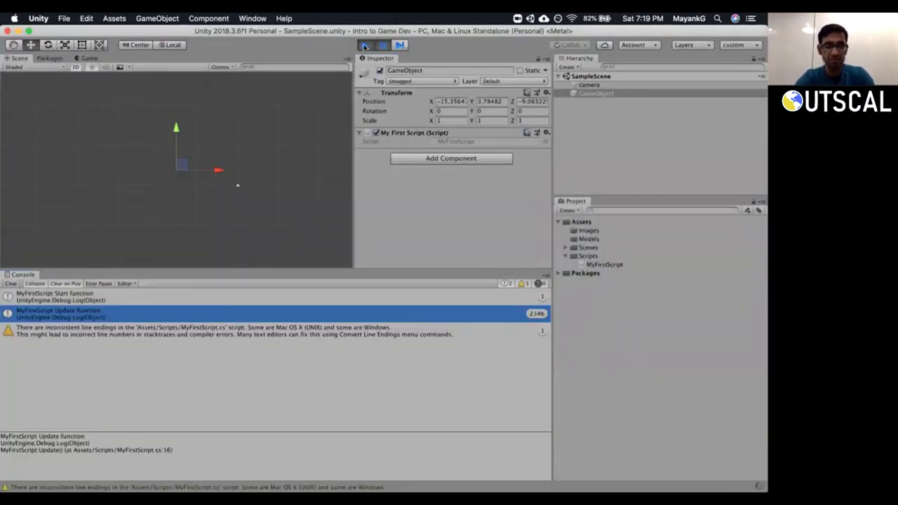
# Stop Play, clear the Console, and replay the scene with My First Script unticked.
pyautogui.click(364, 45)
pyautogui.click(11, 284)
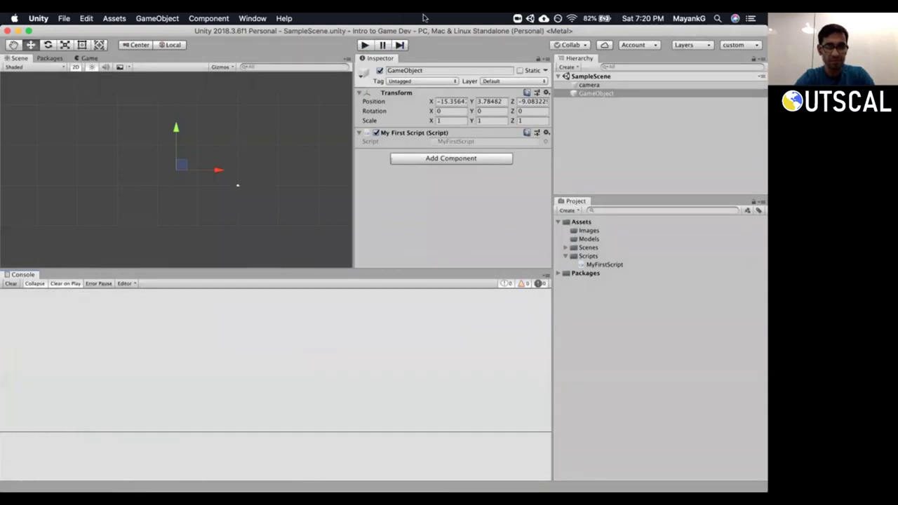
pyautogui.click(376, 133)
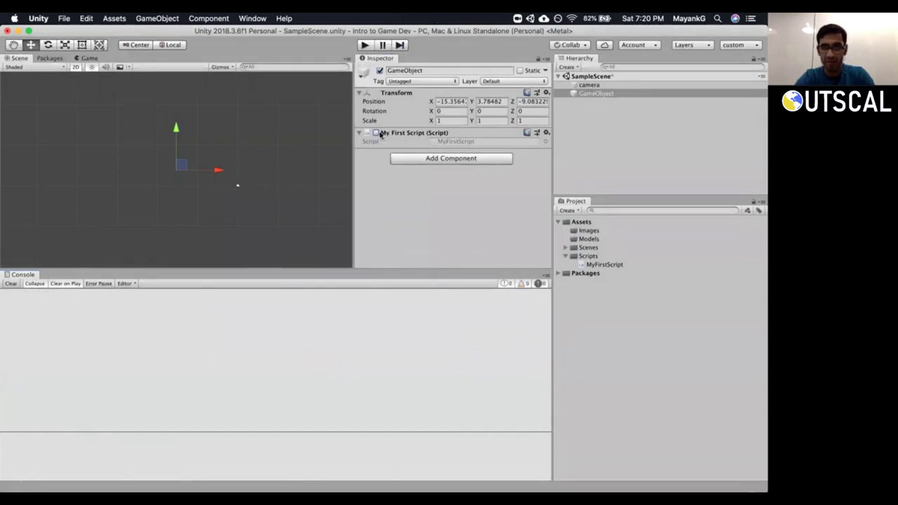
pyautogui.click(377, 133)
pyautogui.click(376, 133)
pyautogui.click(376, 133)
pyautogui.click(376, 133)
pyautogui.click(376, 133)
pyautogui.click(376, 133)
pyautogui.click(376, 134)
pyautogui.click(376, 134)
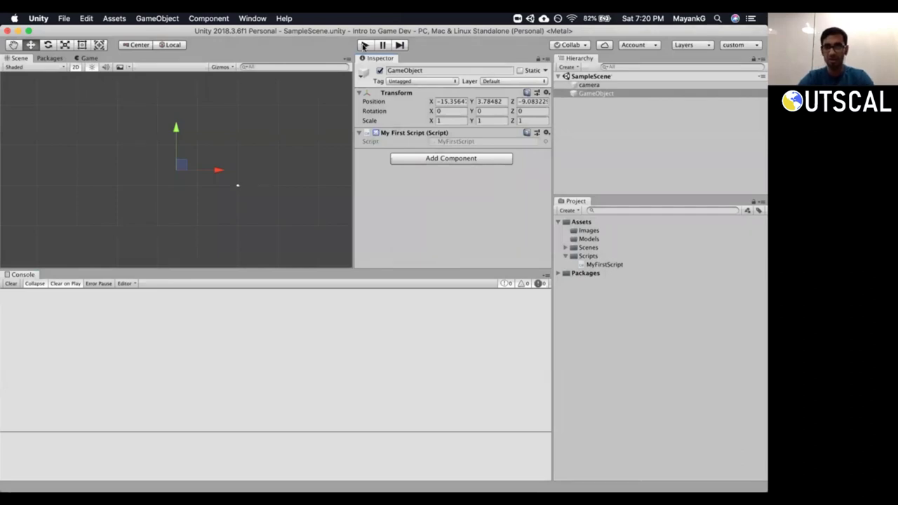
pyautogui.click(364, 45)
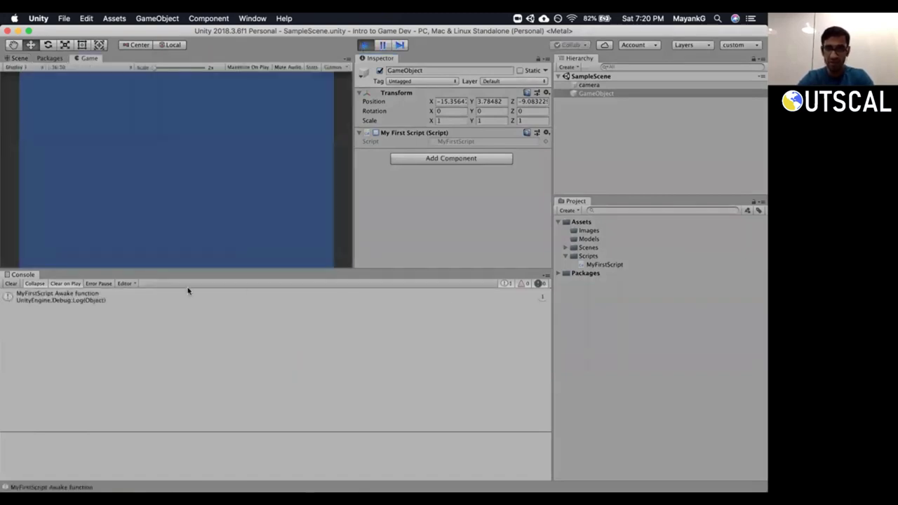
# Re-enable My First Script during play and inspect the Awake, Start and Update log entries.
pyautogui.click(97, 295)
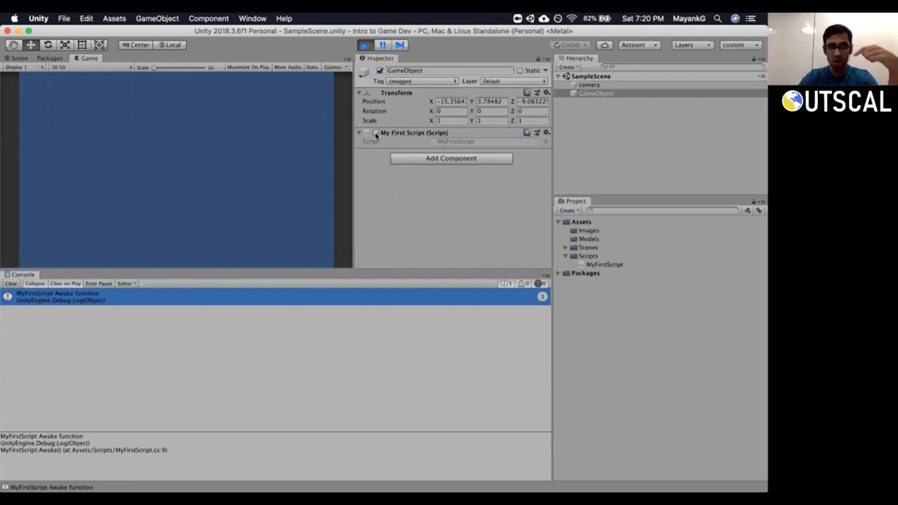
pyautogui.click(376, 133)
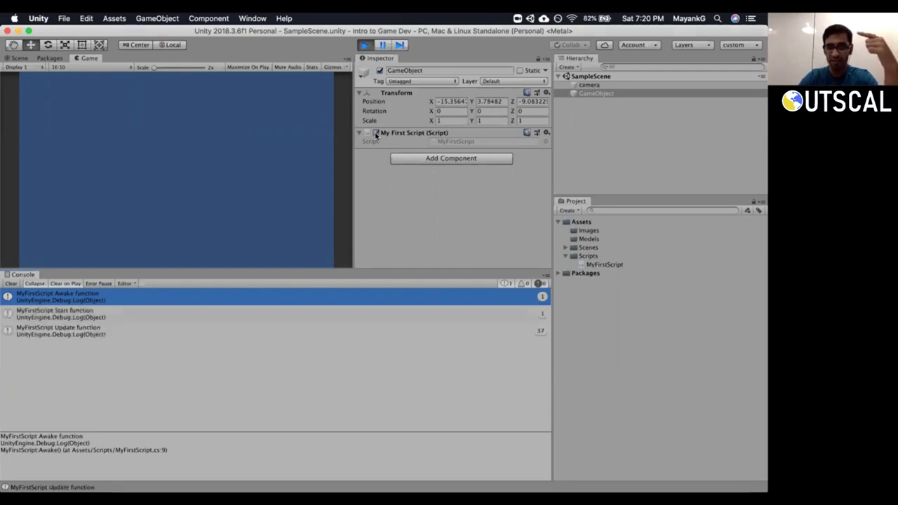
pyautogui.click(81, 316)
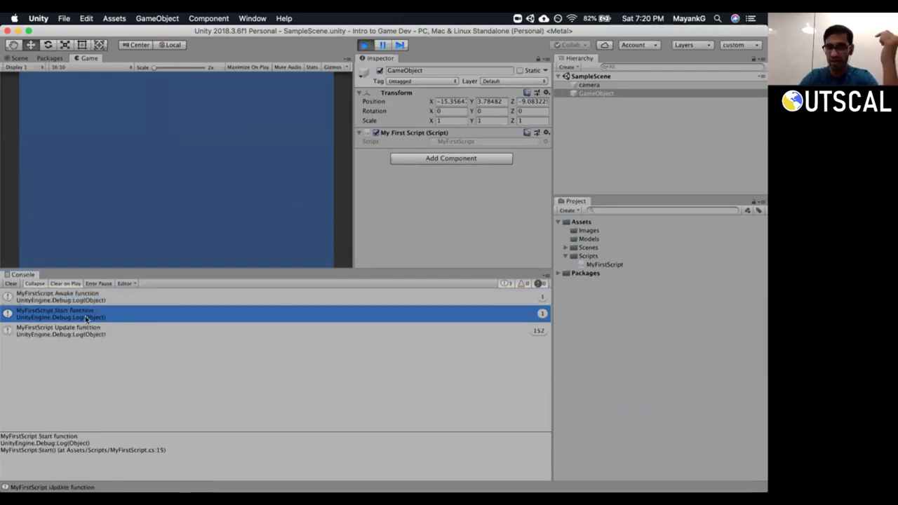
pyautogui.click(84, 335)
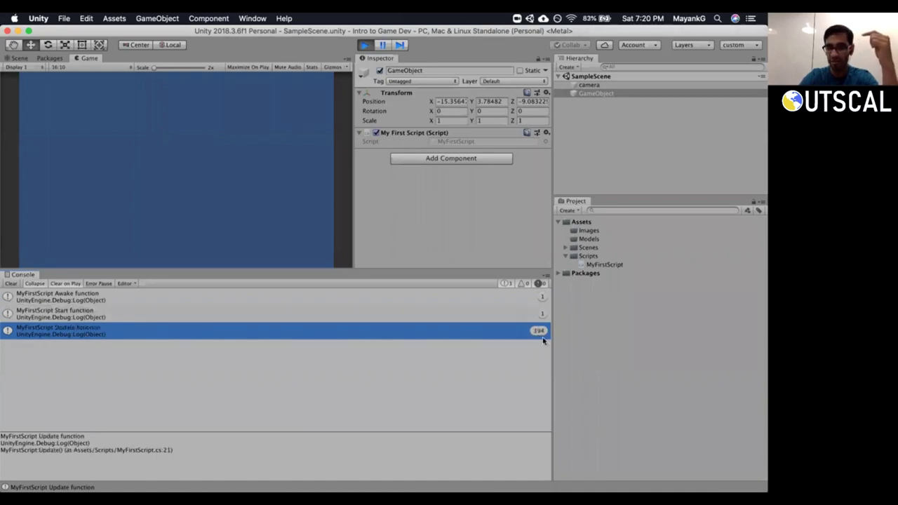
# Disable My First Script to halt Update logging and inspect the Start and Update entries.
pyautogui.click(377, 133)
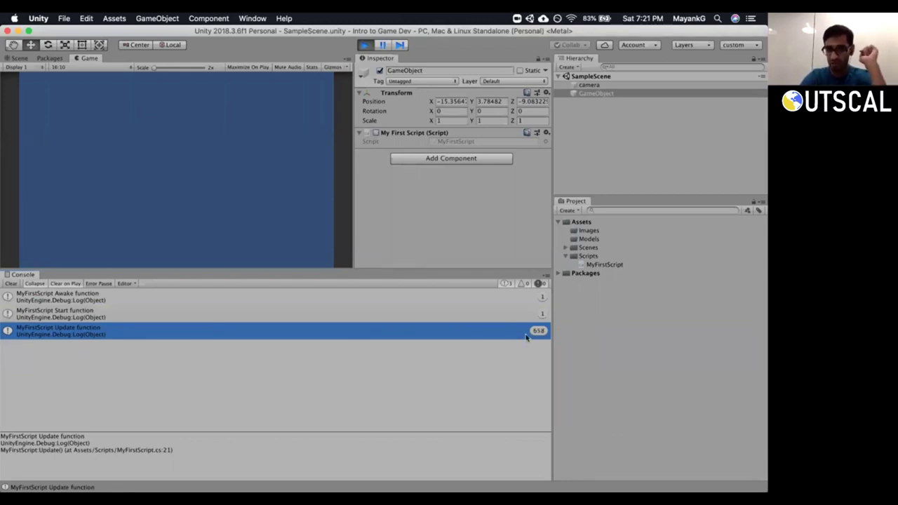
pyautogui.click(507, 317)
pyautogui.click(503, 329)
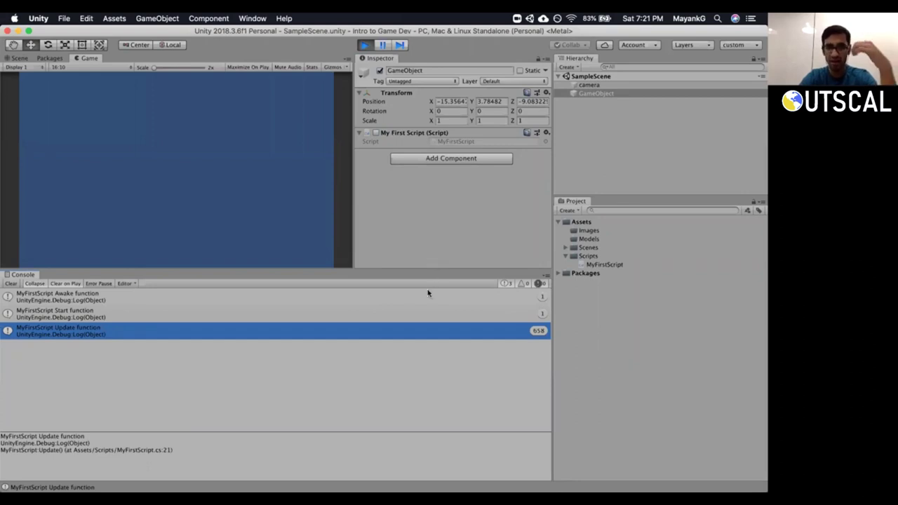
# Re-enable My First Script, recheck the Awake and Start logs, then stop Play and open the script.
pyautogui.click(376, 134)
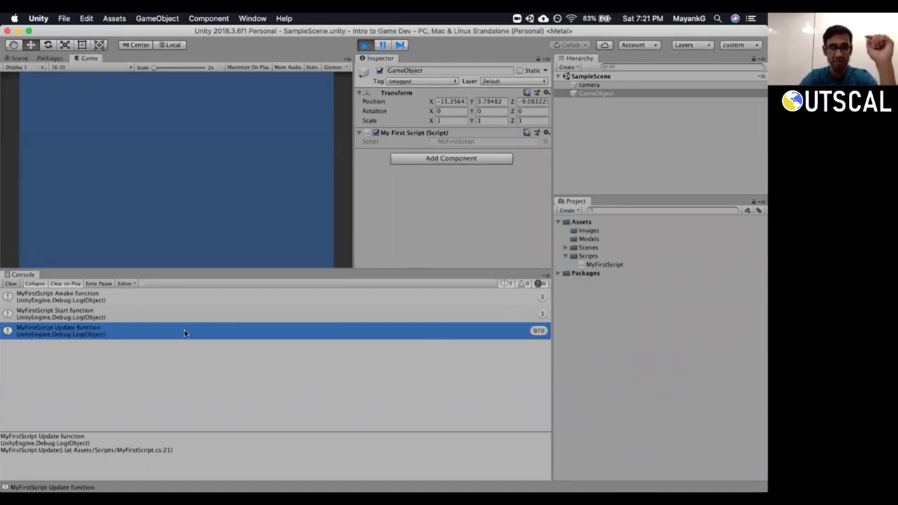
pyautogui.click(141, 320)
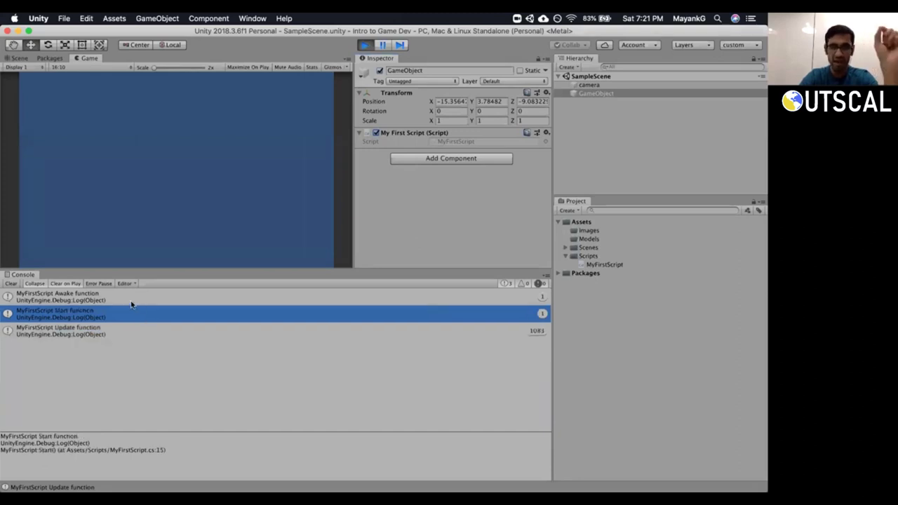
pyautogui.click(132, 301)
pyautogui.click(131, 316)
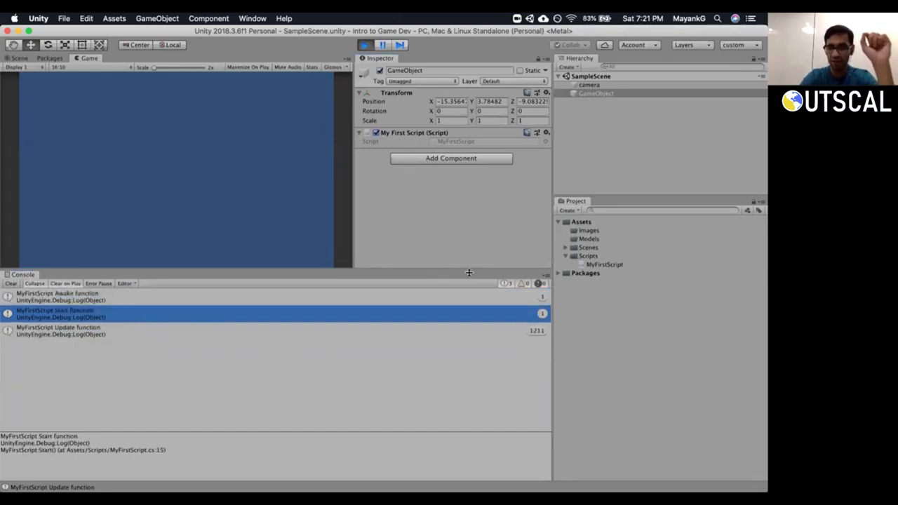
pyautogui.click(429, 299)
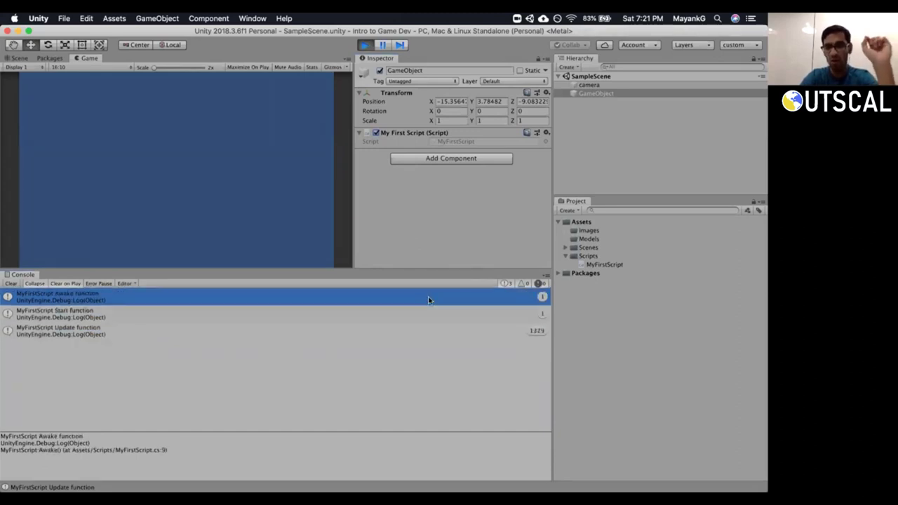
pyautogui.click(422, 315)
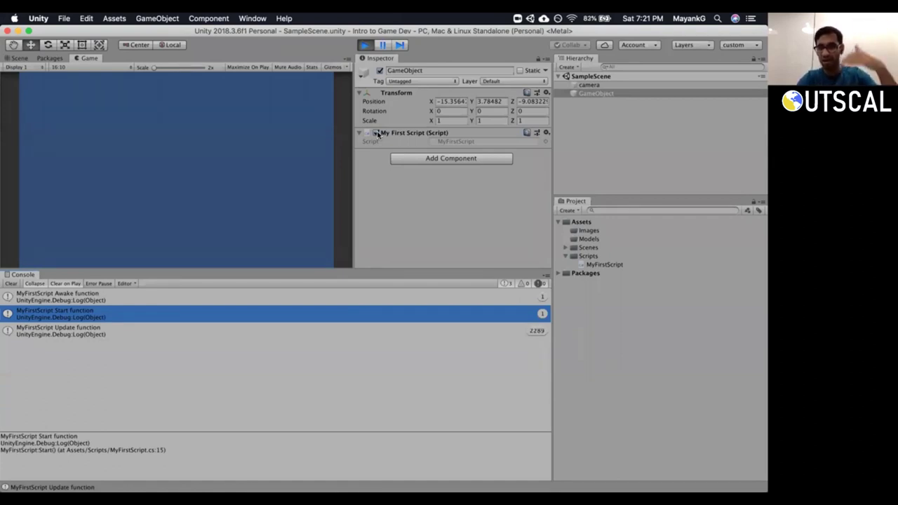
pyautogui.click(363, 46)
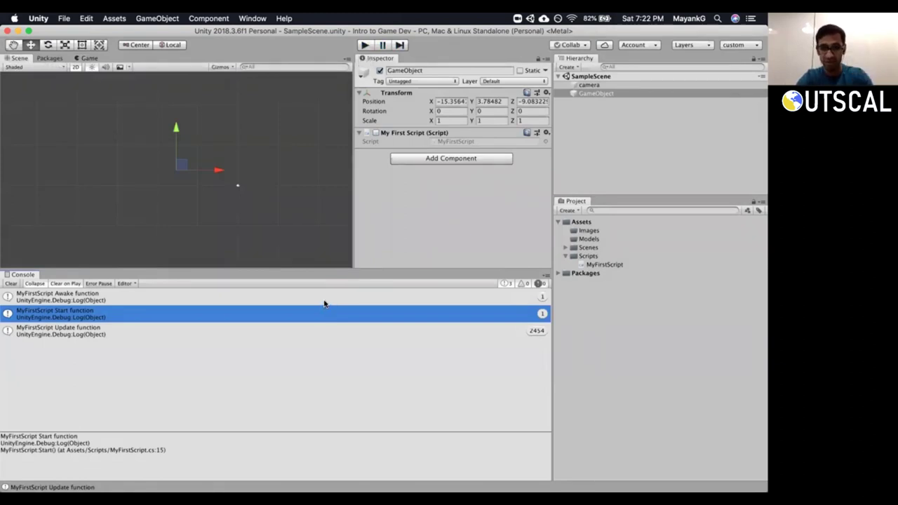
pyautogui.doubleClick(12, 295)
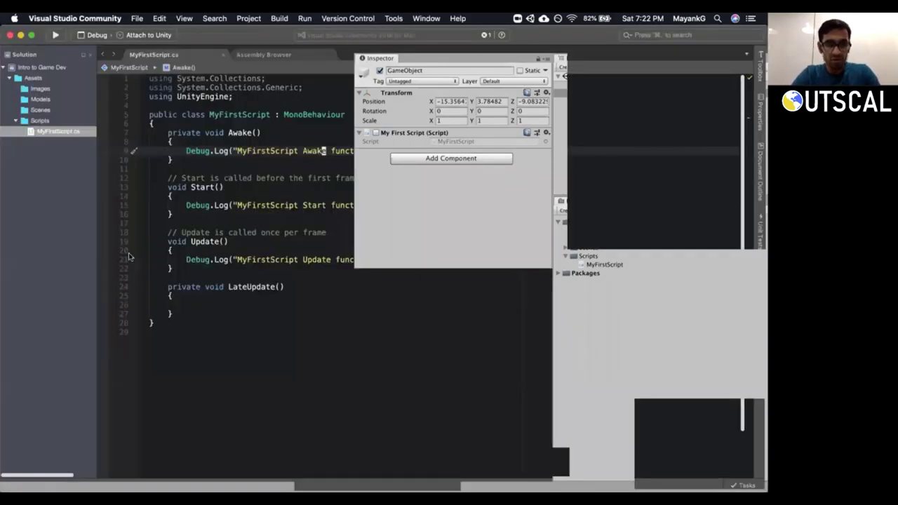
# Review the script by highlighting LateUpdate, Update, then every method from Awake to LateUpdate.
pyautogui.moveTo(181, 314); pyautogui.dragTo(134, 284)
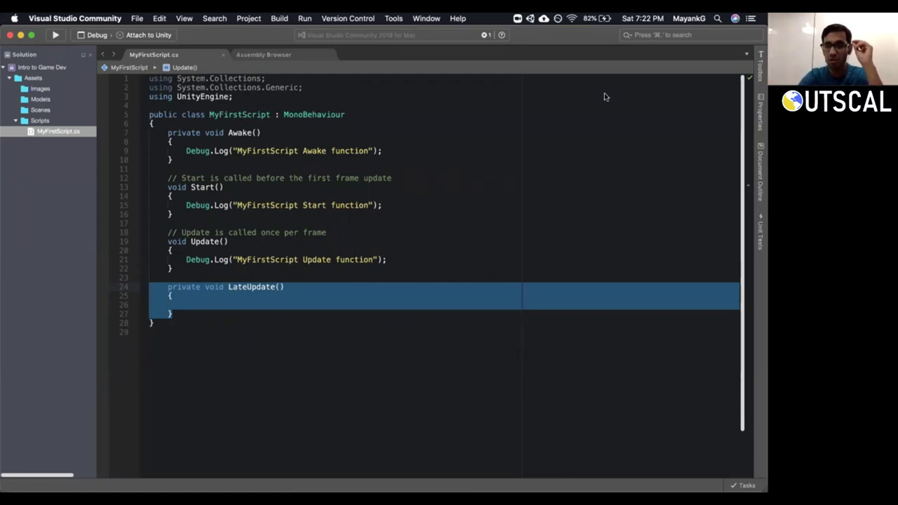
pyautogui.click(178, 313)
pyautogui.moveTo(179, 314); pyautogui.dragTo(168, 287)
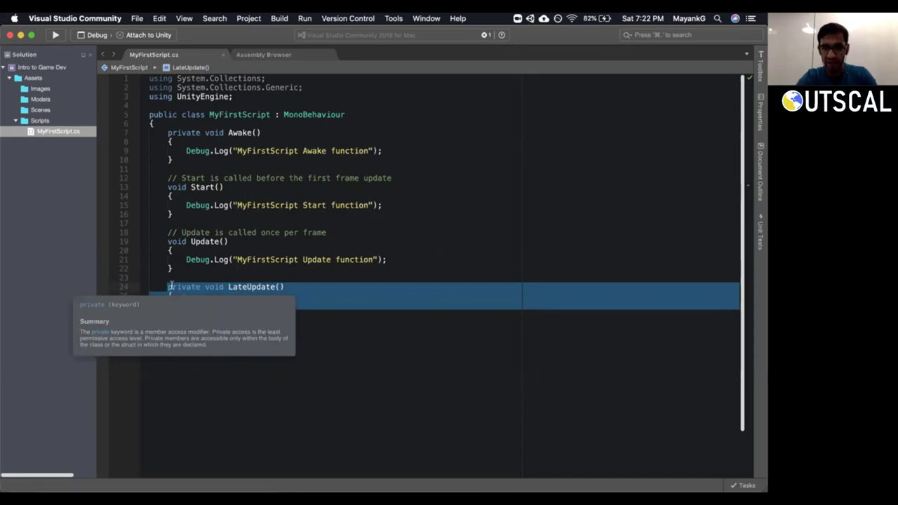
pyautogui.click(173, 287)
pyautogui.moveTo(169, 242); pyautogui.dragTo(180, 268)
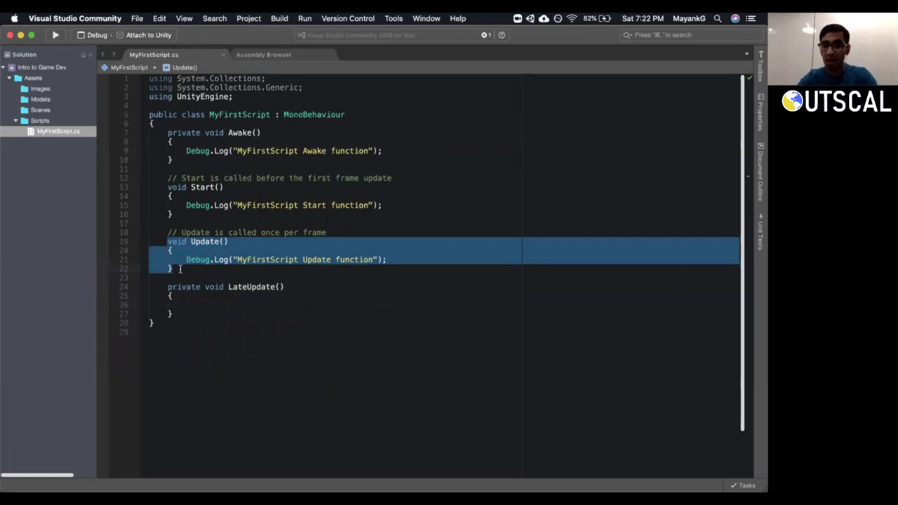
pyautogui.click(180, 268)
pyautogui.moveTo(180, 269); pyautogui.dragTo(167, 242)
pyautogui.moveTo(167, 286); pyautogui.dragTo(177, 313)
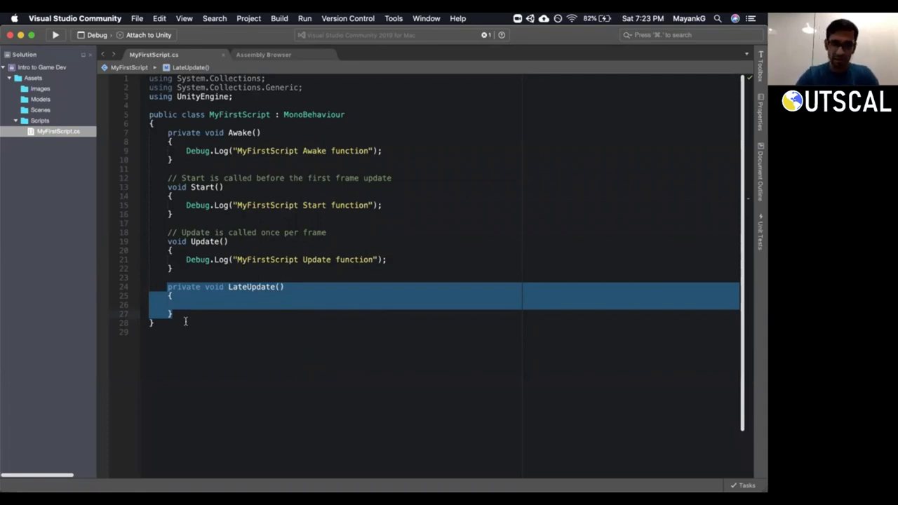
pyautogui.click(184, 316)
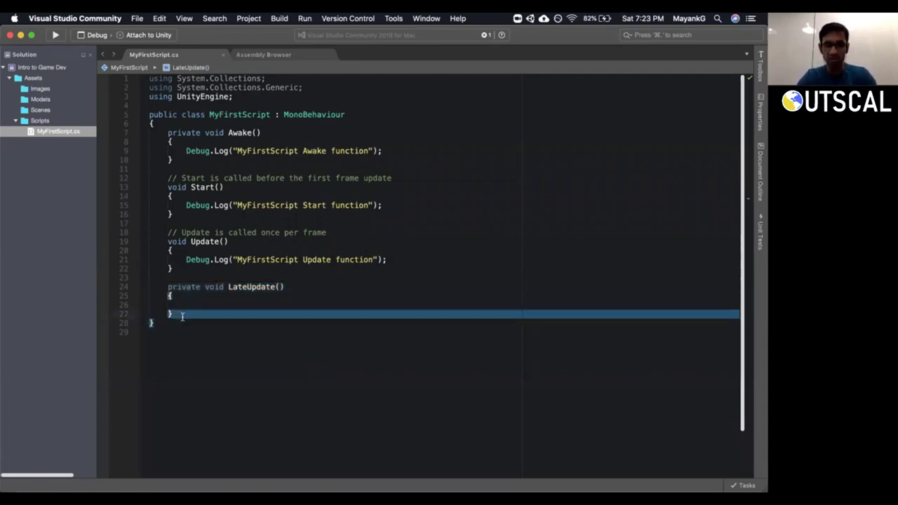
pyautogui.moveTo(186, 315); pyautogui.dragTo(149, 131)
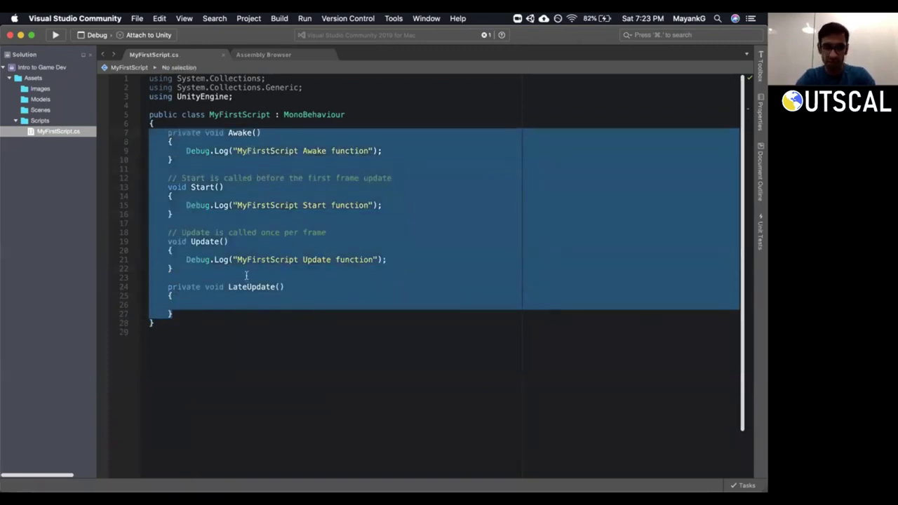
pyautogui.click(208, 313)
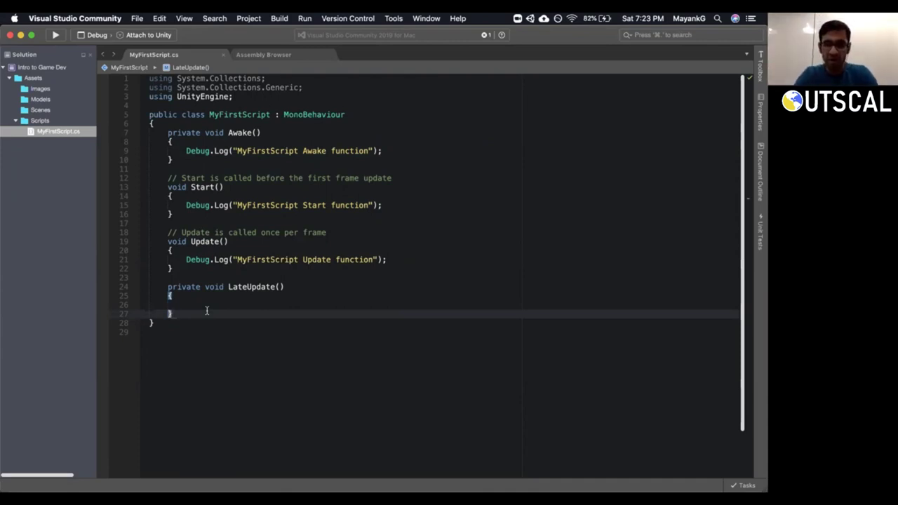
pyautogui.press('Return')
pyautogui.press('Return')
pyautogui.hotkey('ctrl', 'space')
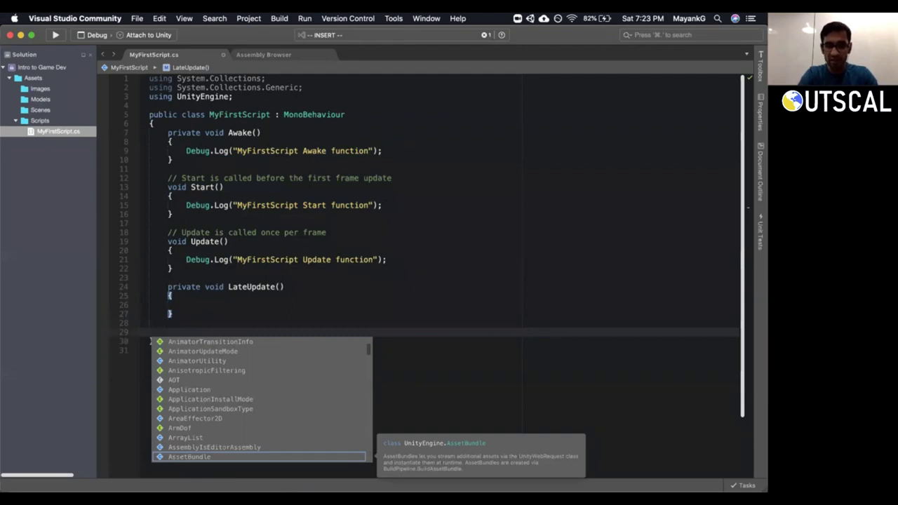
pyautogui.write('mo')
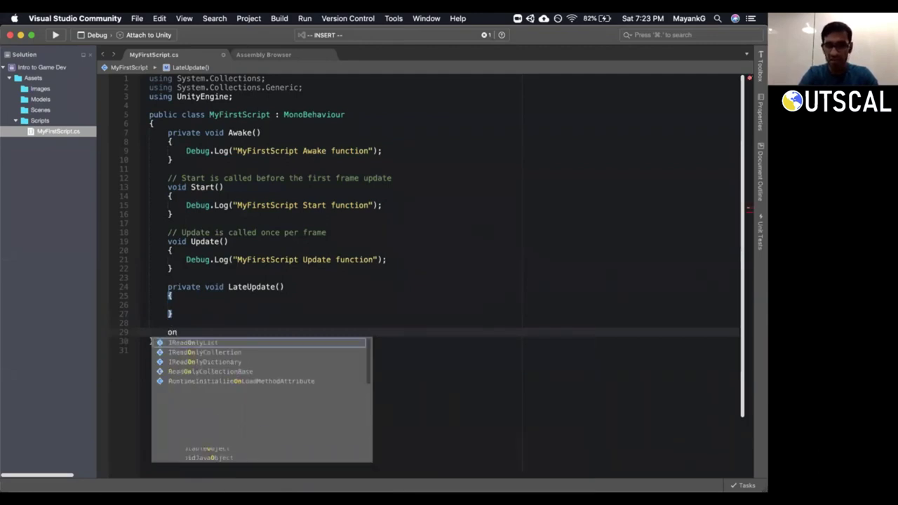
pyautogui.press('BackSpace')
pyautogui.press('BackSpace')
pyautogui.write('Aw')
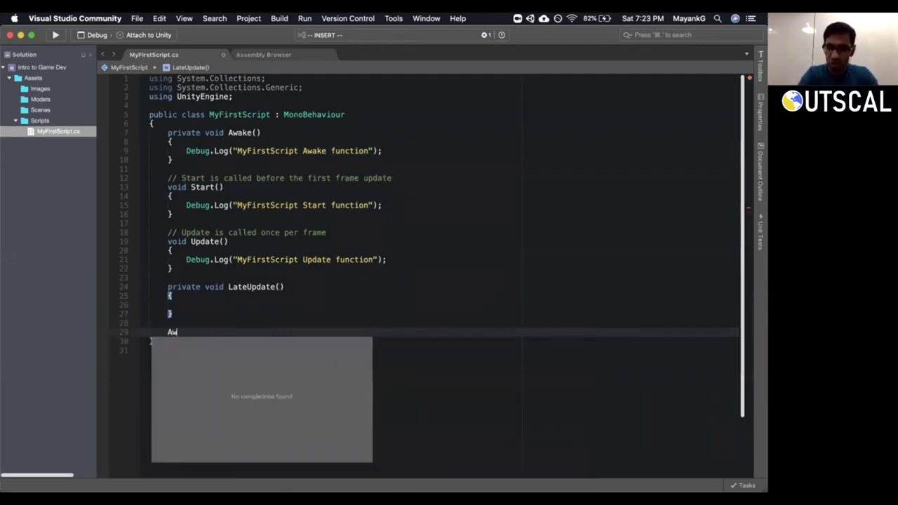
pyautogui.press('BackSpace')
pyautogui.press('BackSpace')
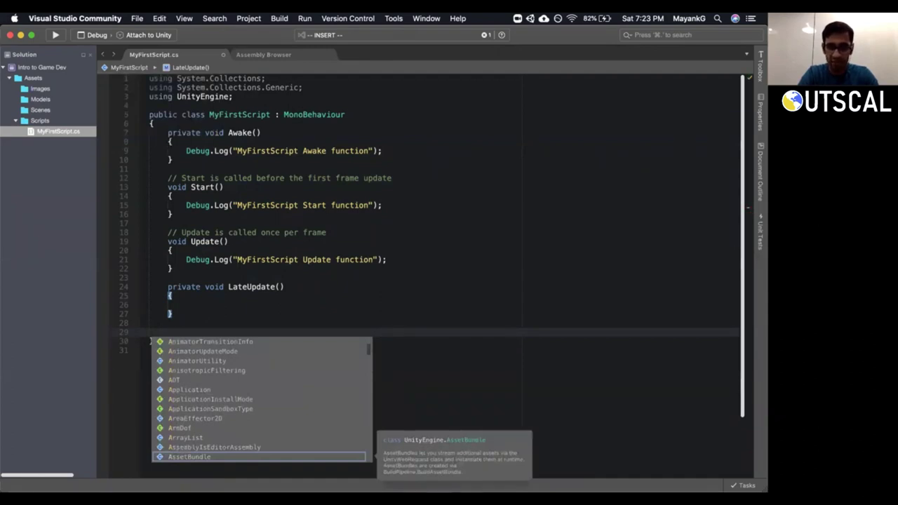
pyautogui.write('Fix')
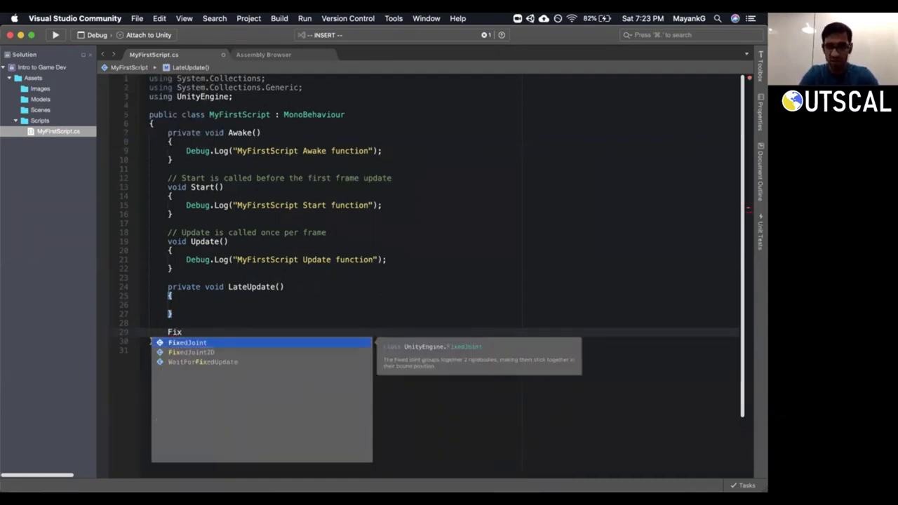
pyautogui.press('BackSpace')
pyautogui.press('BackSpace')
pyautogui.press('BackSpace')
pyautogui.write('FixedUpda')
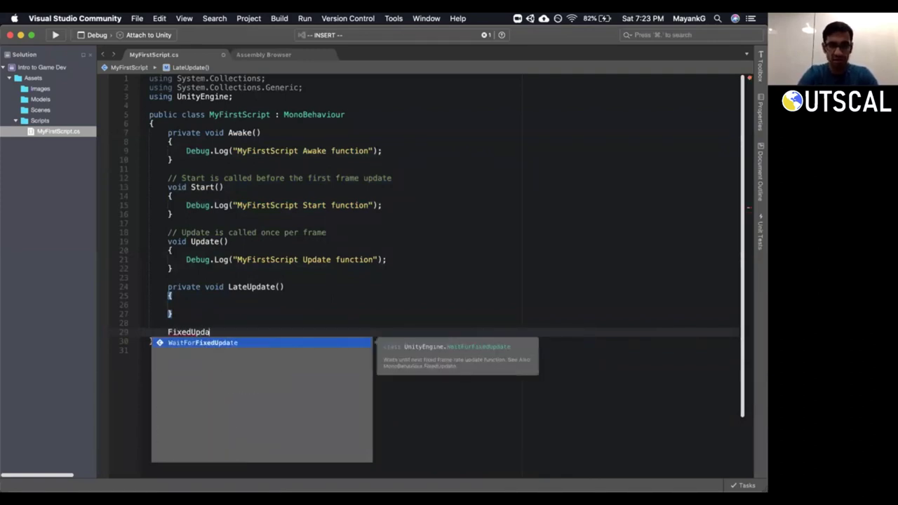
pyautogui.write('te')
pyautogui.press('Return')
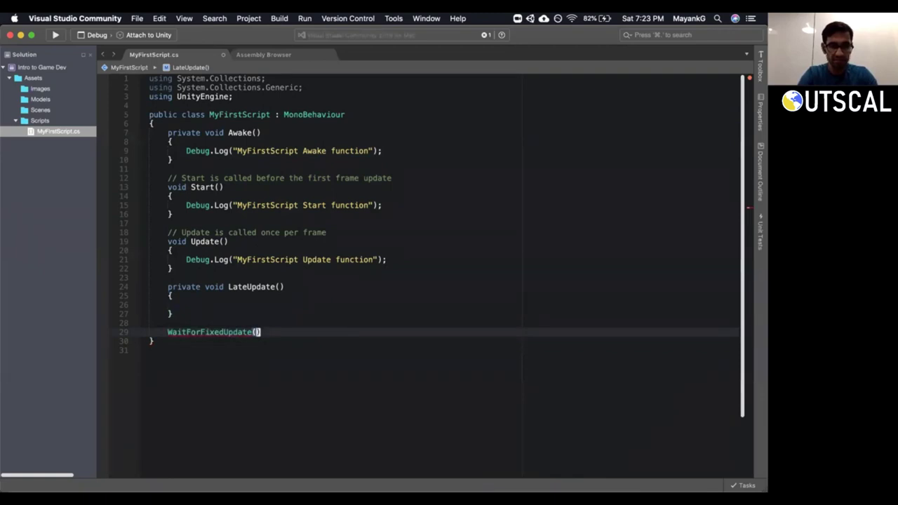
pyautogui.press('BackSpace')
pyautogui.press('BackSpace')
pyautogui.press('BackSpace')
pyautogui.press('BackSpace')
pyautogui.press('BackSpace')
pyautogui.press('BackSpace')
pyautogui.press('BackSpace')
pyautogui.press('BackSpace')
pyautogui.press('BackSpace')
pyautogui.press('BackSpace')
pyautogui.press('BackSpace')
pyautogui.press('BackSpace')
pyautogui.press('BackSpace')
pyautogui.press('BackSpace')
pyautogui.press('BackSpace')
pyautogui.press('BackSpace')
pyautogui.press('BackSpace')
pyautogui.press('BackSpace')
pyautogui.press('BackSpace')
pyautogui.press('BackSpace')
pyautogui.press('Up')
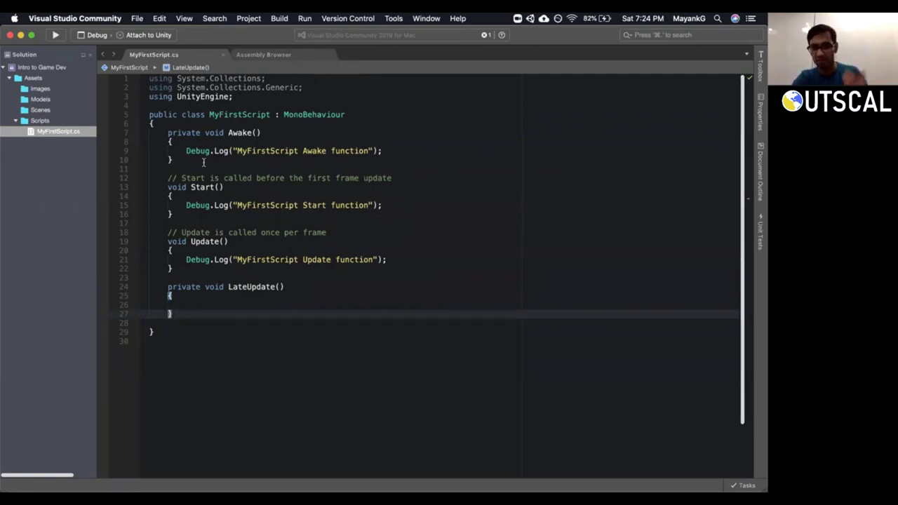
# Select the Awake method in MyFirstScript.cs to review it.
pyautogui.moveTo(203, 163); pyautogui.dragTo(167, 132)
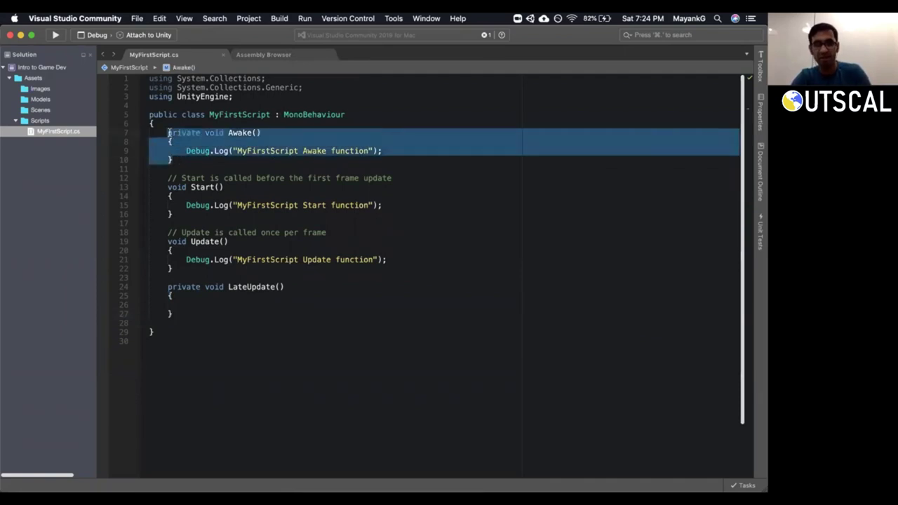
pyautogui.click(275, 192)
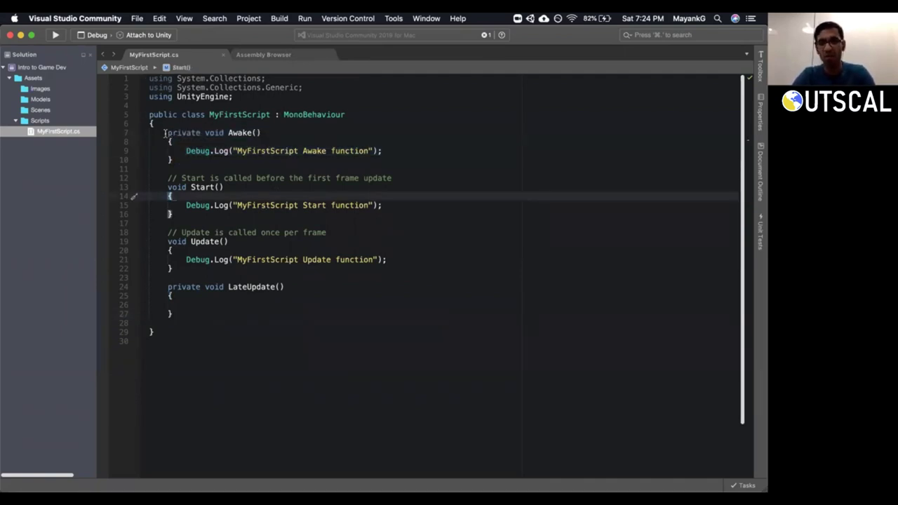
pyautogui.moveTo(167, 133); pyautogui.dragTo(193, 176)
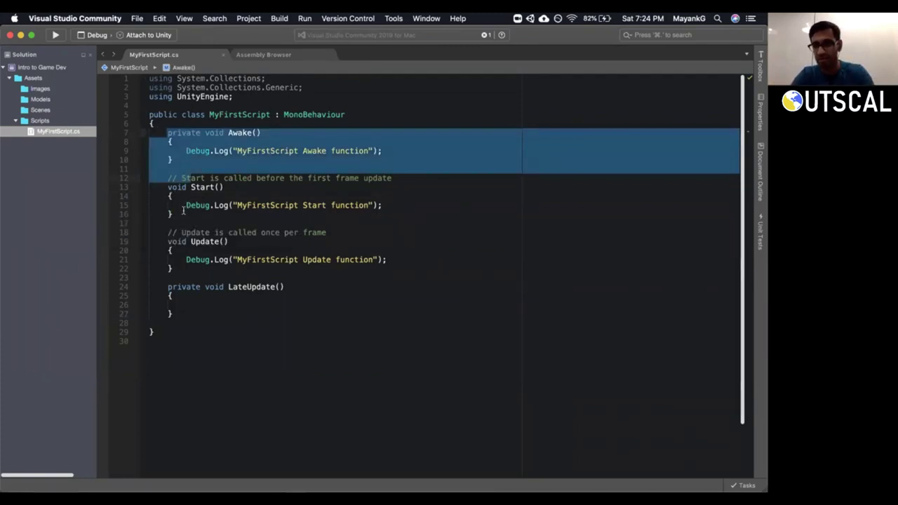
pyautogui.click(263, 360)
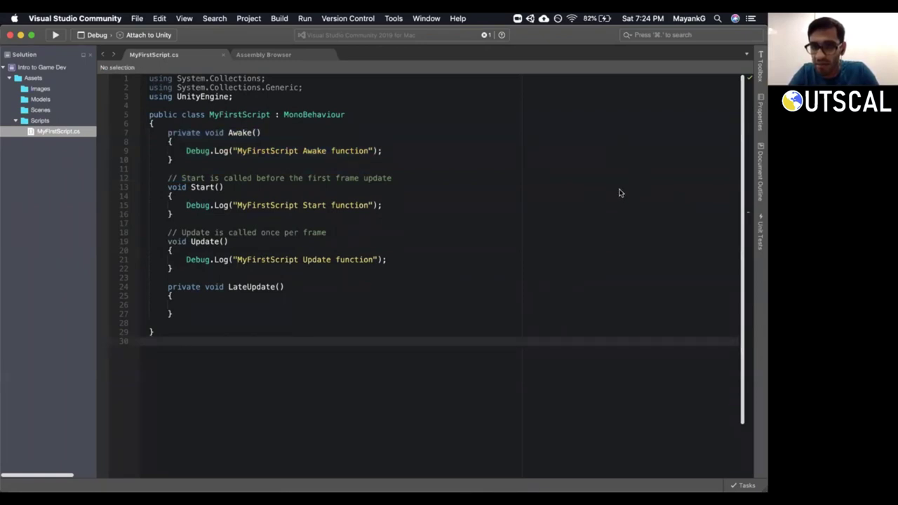
# Step through the Start method's log line without editing, then return to Unity.
pyautogui.click(364, 198)
pyautogui.click(318, 204)
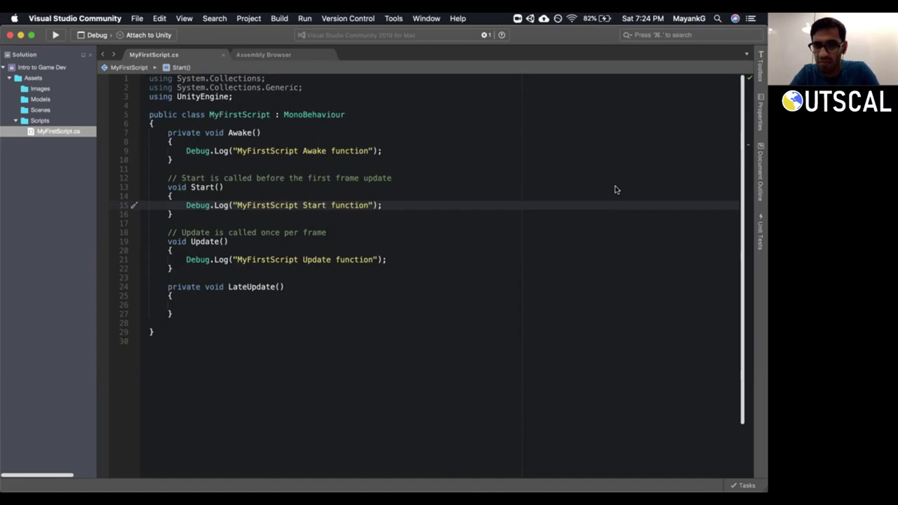
pyautogui.click(344, 213)
pyautogui.press('super+Tab')
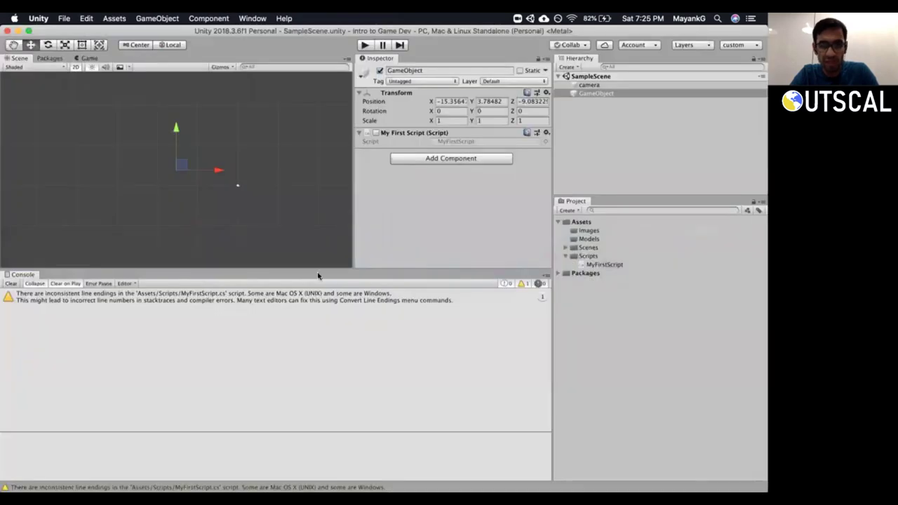
# Clear the line-endings warning from the Console and drag the divider down to enlarge the Scene view.
pyautogui.click(10, 283)
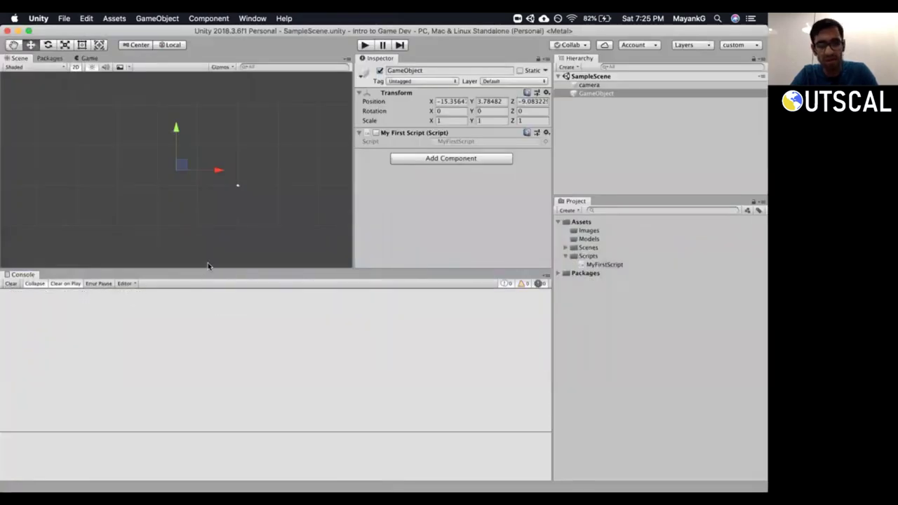
pyautogui.moveTo(208, 271); pyautogui.dragTo(227, 288)
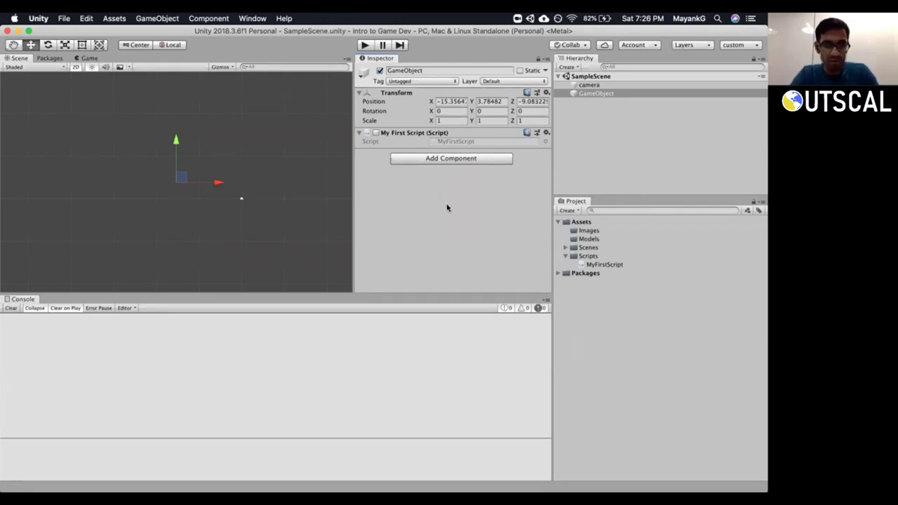
# Glance at the Trello card in Chrome and return to Visual Studio.
pyautogui.press('super+Tab')
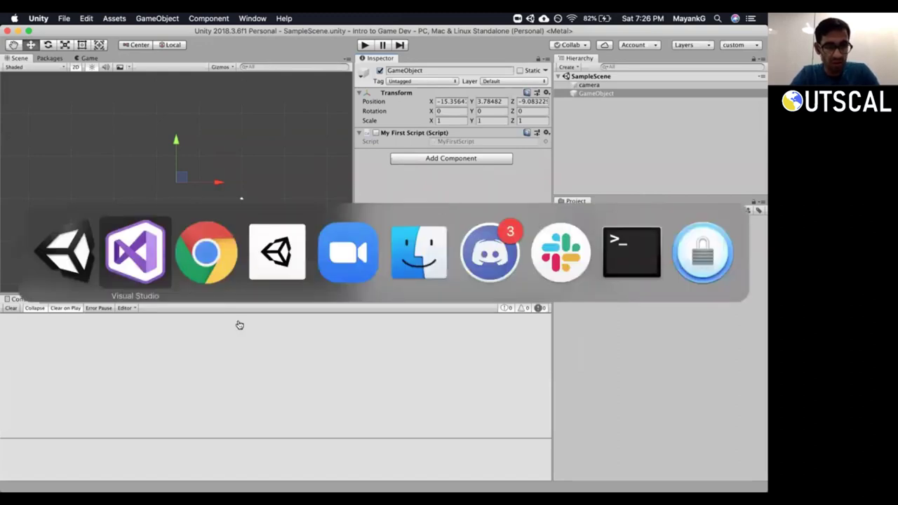
pyautogui.press('super+Tab')
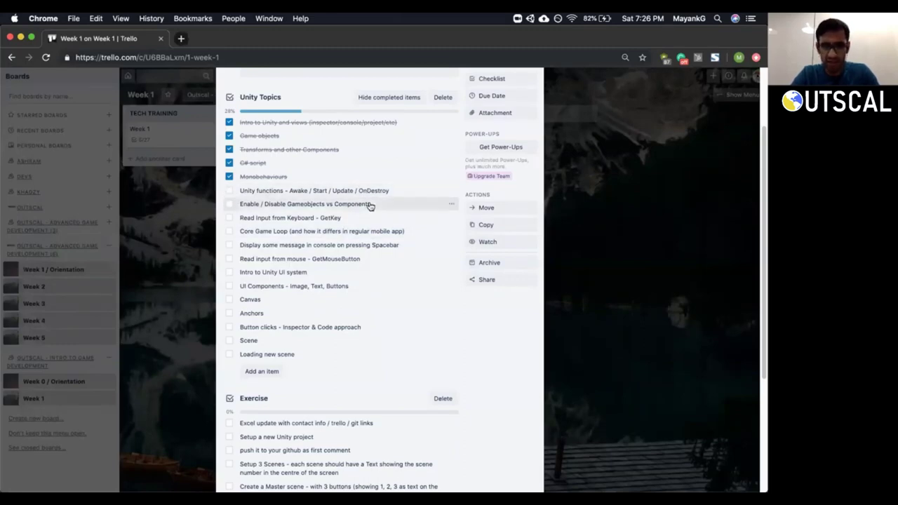
pyautogui.press('super+Tab')
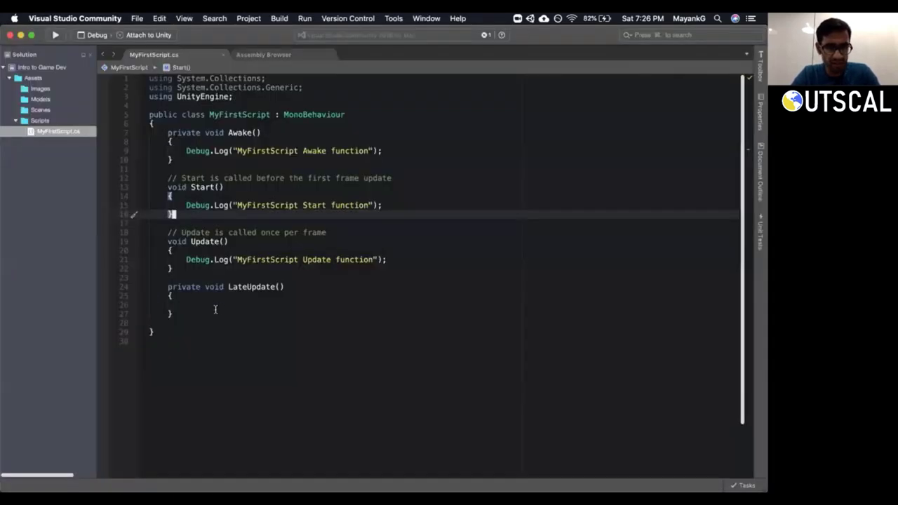
# Add an empty private OnDestroy() method below LateUpdate and remove the trailing blank line.
pyautogui.click(216, 312)
pyautogui.press('Return')
pyautogui.press('Return')
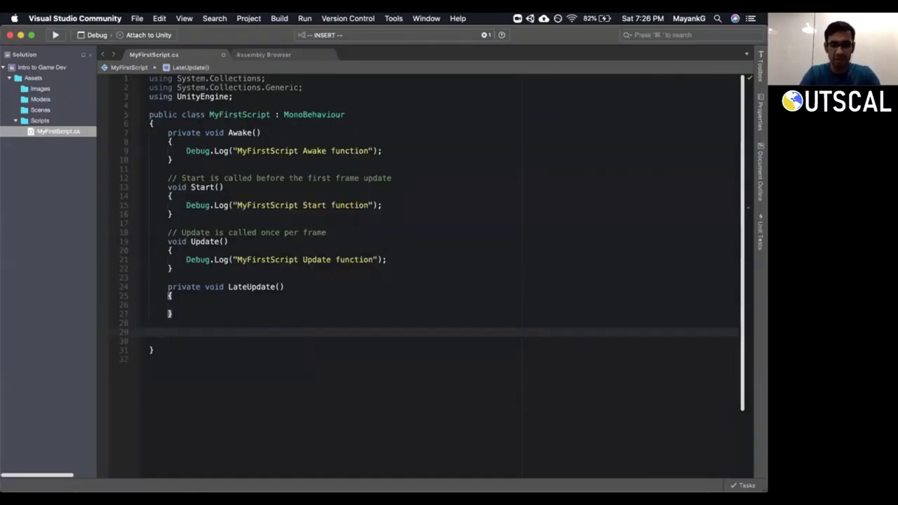
pyautogui.write('OnDes')
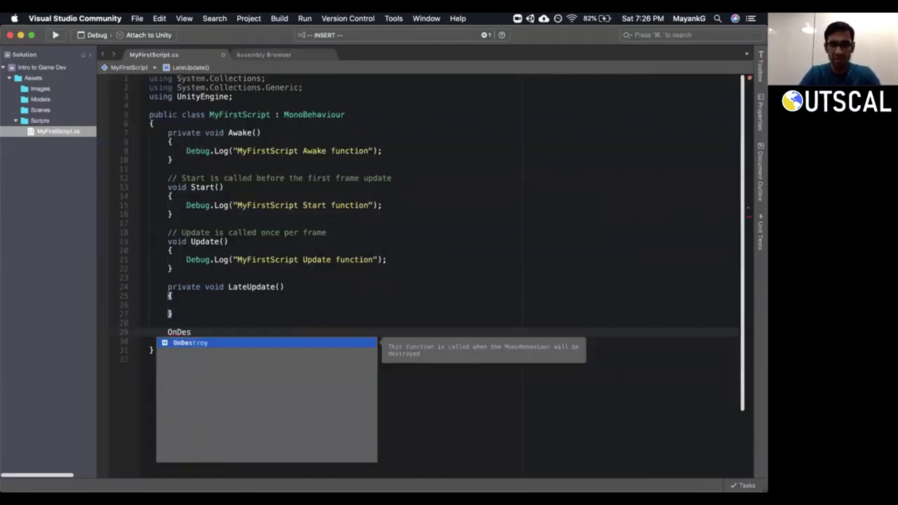
pyautogui.press('Return')
pyautogui.press('Escape')
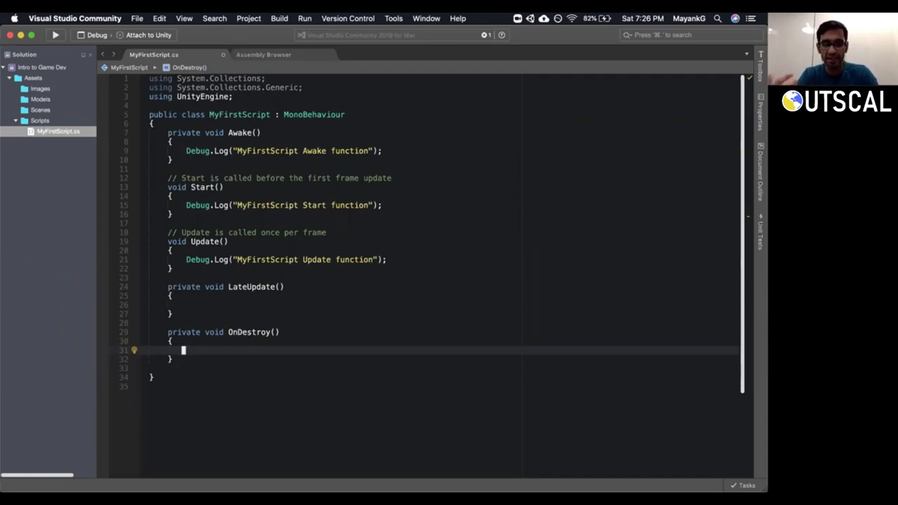
pyautogui.press('Down')
pyautogui.press('Down')
pyautogui.press('Down')
pyautogui.press('BackSpace')
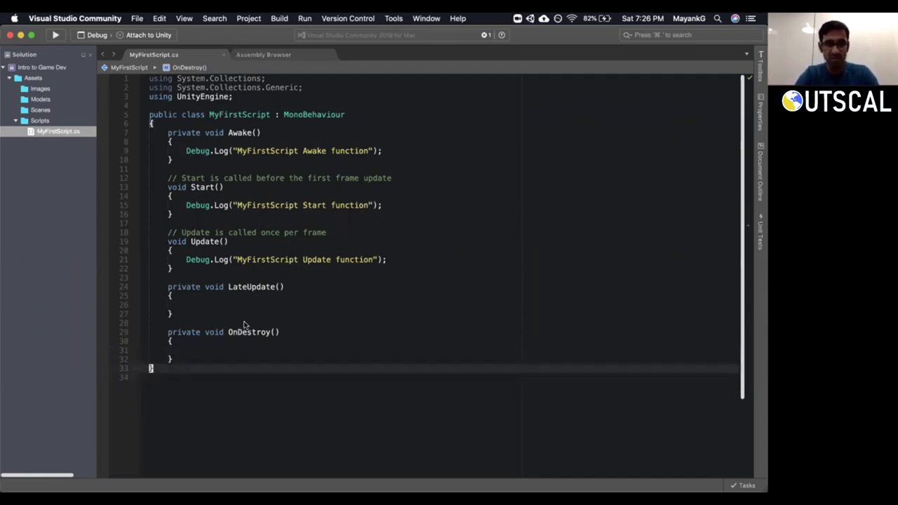
pyautogui.click(268, 129)
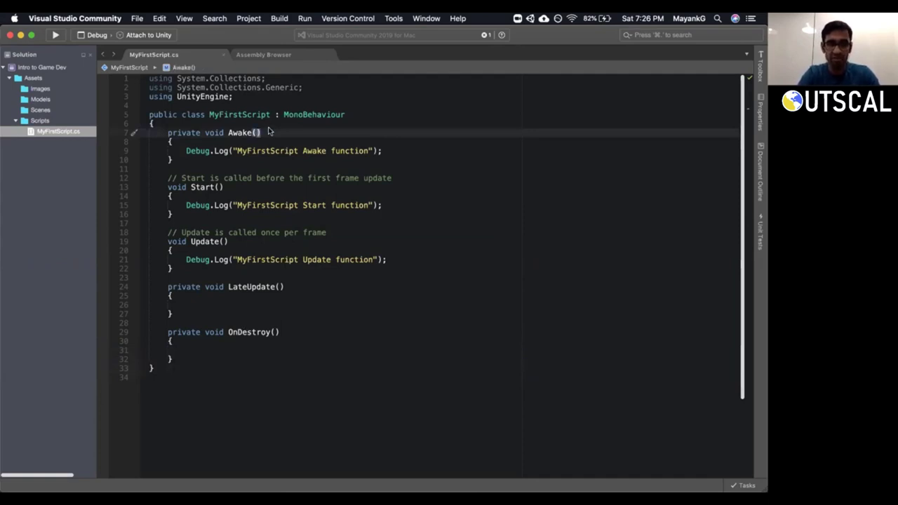
# Declare a 'private int[] ids;' field above Awake().
pyautogui.press('Up')
pyautogui.press('Return')
pyautogui.write('p')
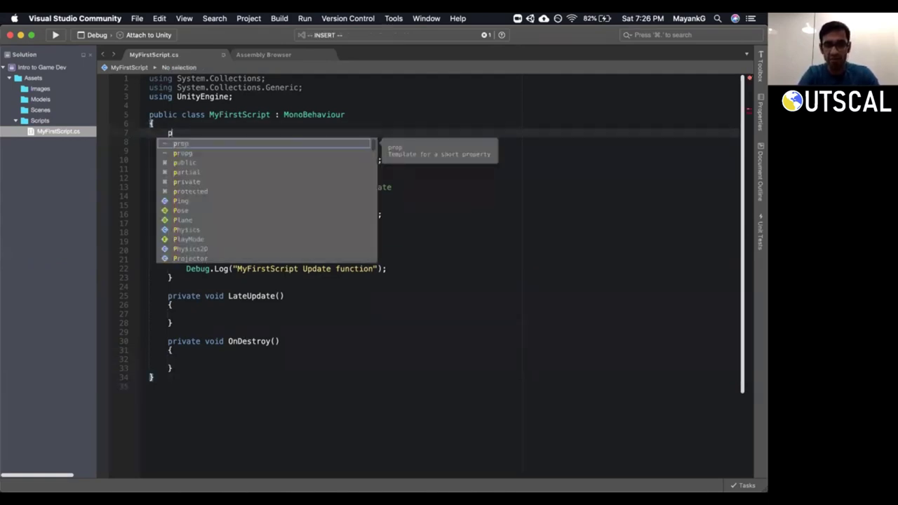
pyautogui.write('riva')
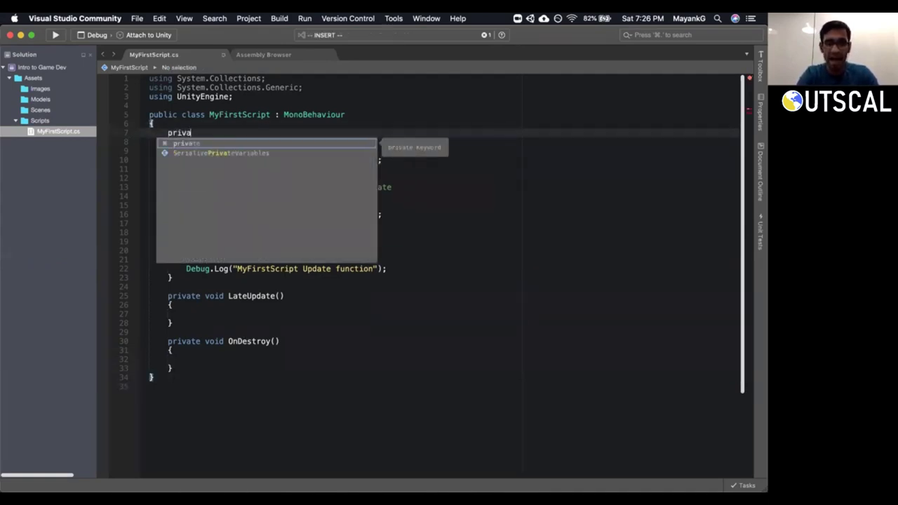
pyautogui.write('te int[]')
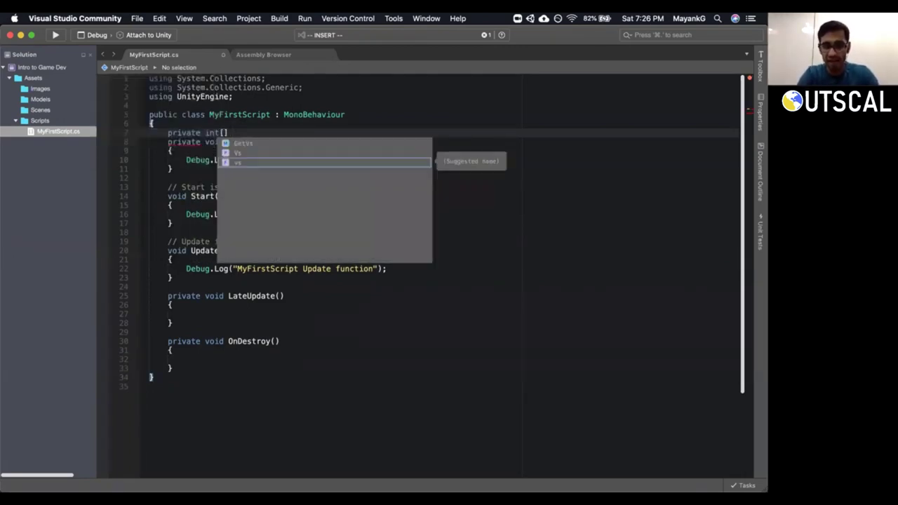
pyautogui.write(' ids;')
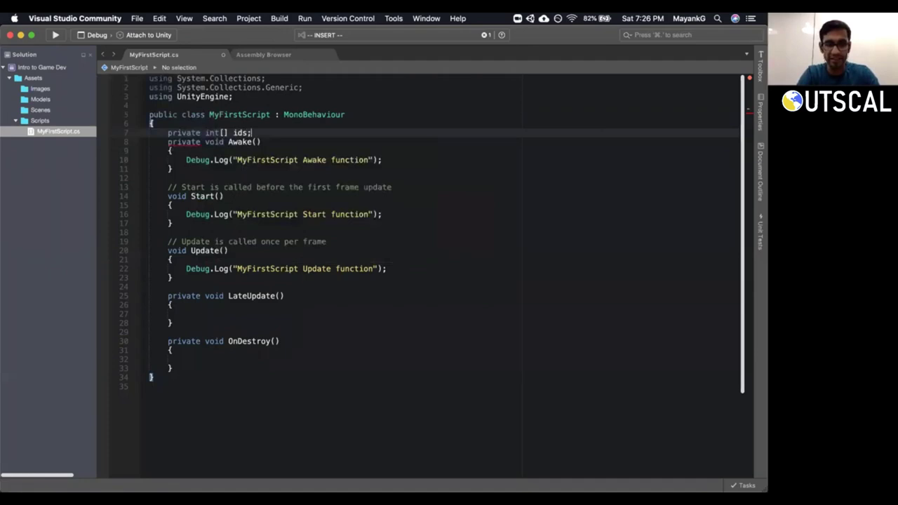
pyautogui.press('Return')
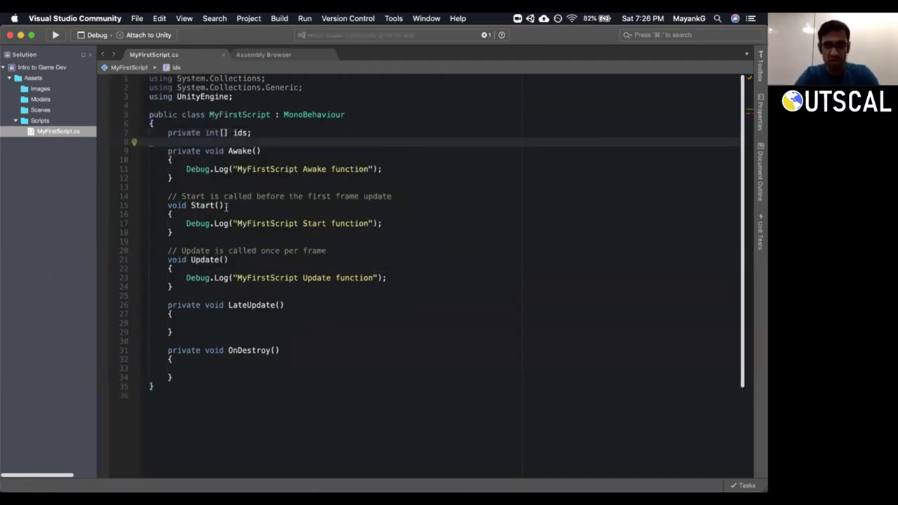
# Set 'ids = null;' inside the OnDestroy() method.
pyautogui.click(207, 366)
pyautogui.press('i')
pyautogui.write('ids = null;')
pyautogui.press('Escape')
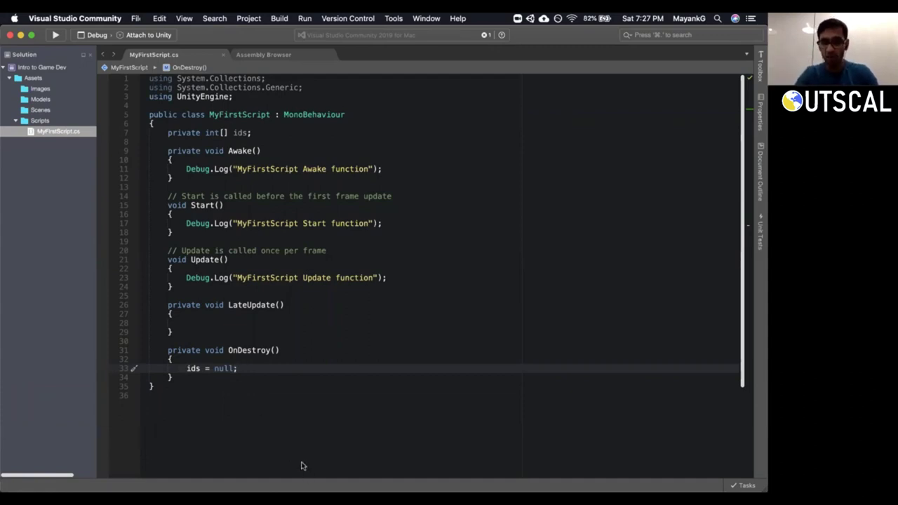
pyautogui.click(345, 338)
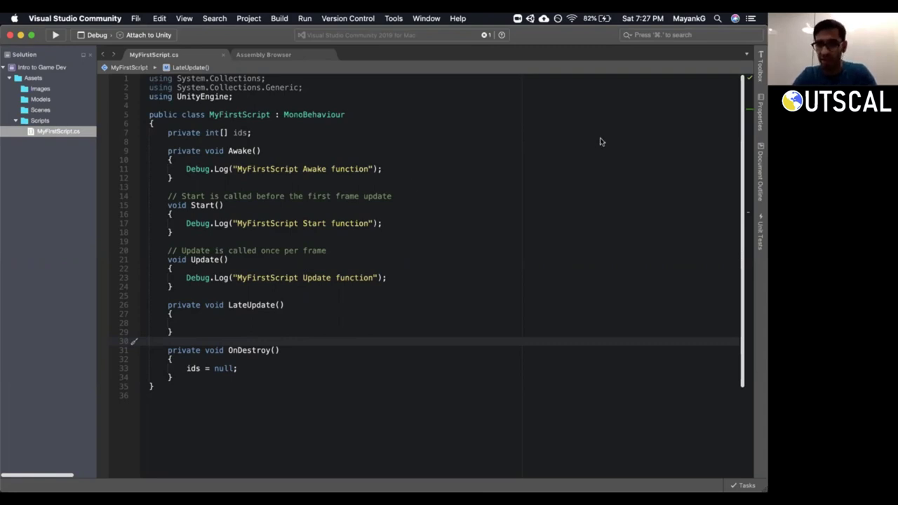
pyautogui.click(316, 205)
# Check off 'Unity functions' and 'Enable / Disable Gameobjects vs Components' in Trello's Unity Topics checklist.
pyautogui.press('super+Tab')
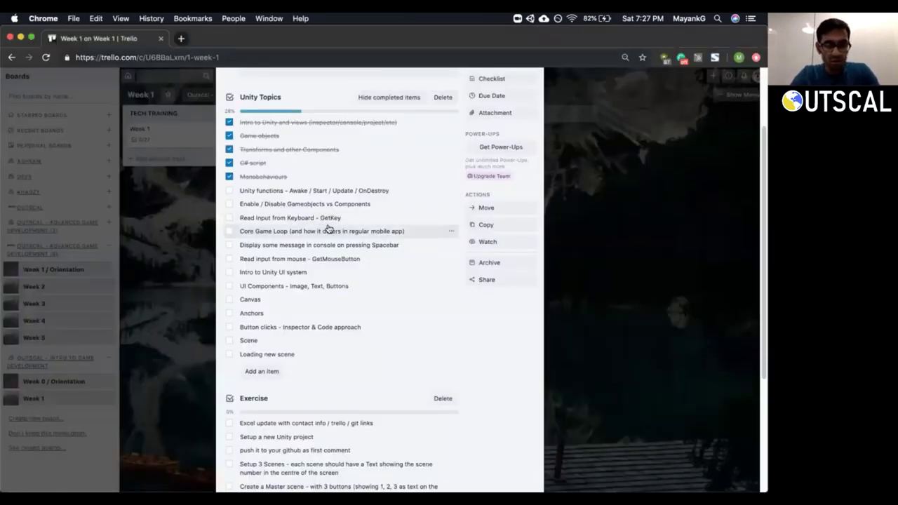
pyautogui.click(228, 194)
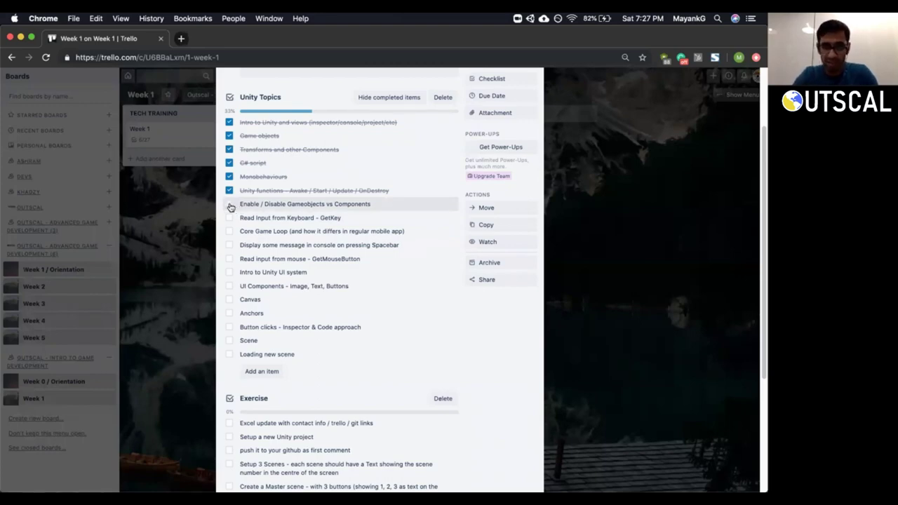
pyautogui.click(229, 205)
pyautogui.press('super+Tab')
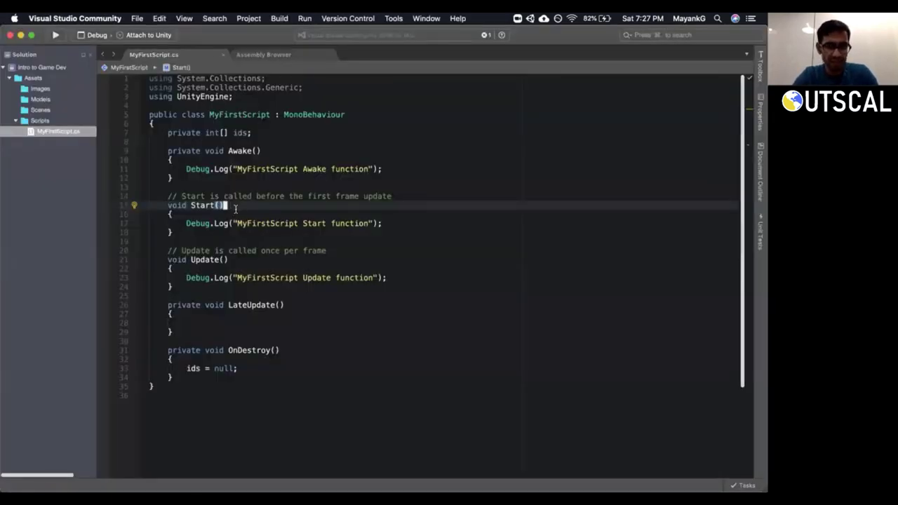
pyautogui.press('super+Tab')
pyautogui.press('super+Tab')
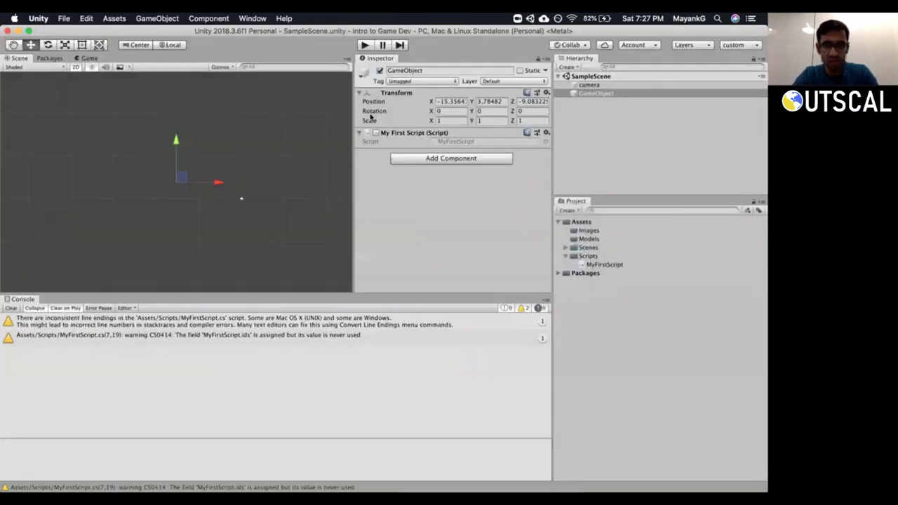
# Enable My First Script, clear the Console, deactivate the GameObject, and enter Play mode.
pyautogui.click(375, 133)
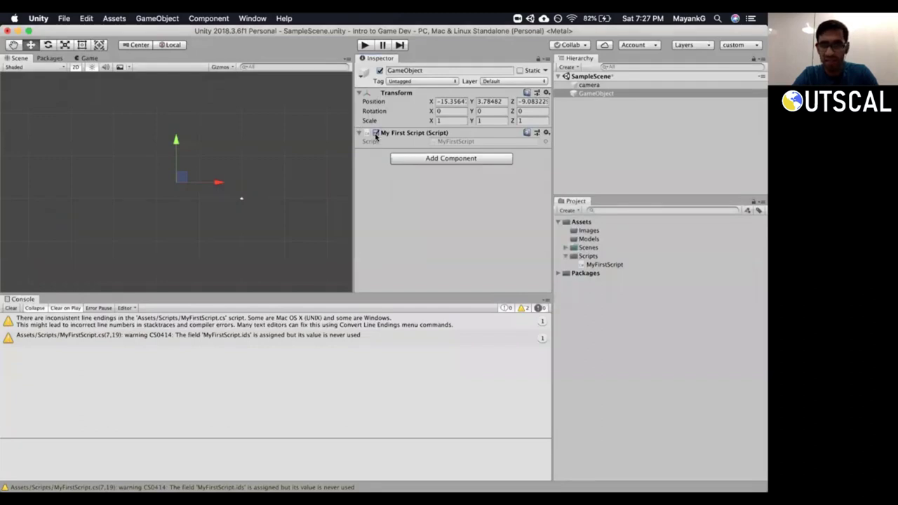
pyautogui.click(10, 308)
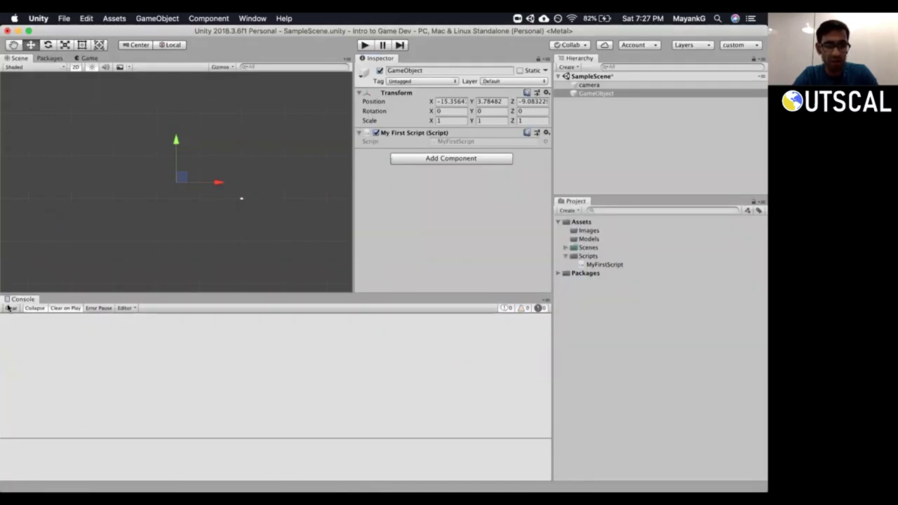
pyautogui.click(379, 71)
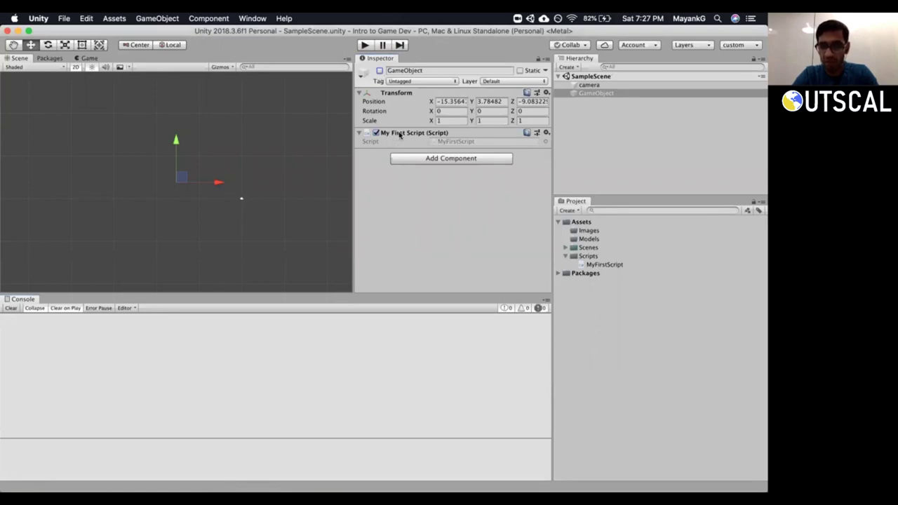
pyautogui.click(364, 44)
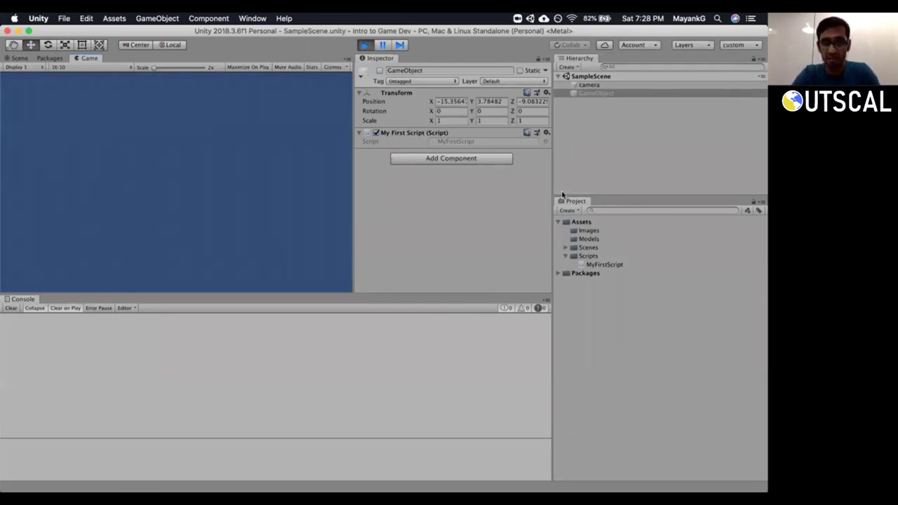
# With My First Script disabled, activate the GameObject during Play and read the Awake log.
pyautogui.click(376, 133)
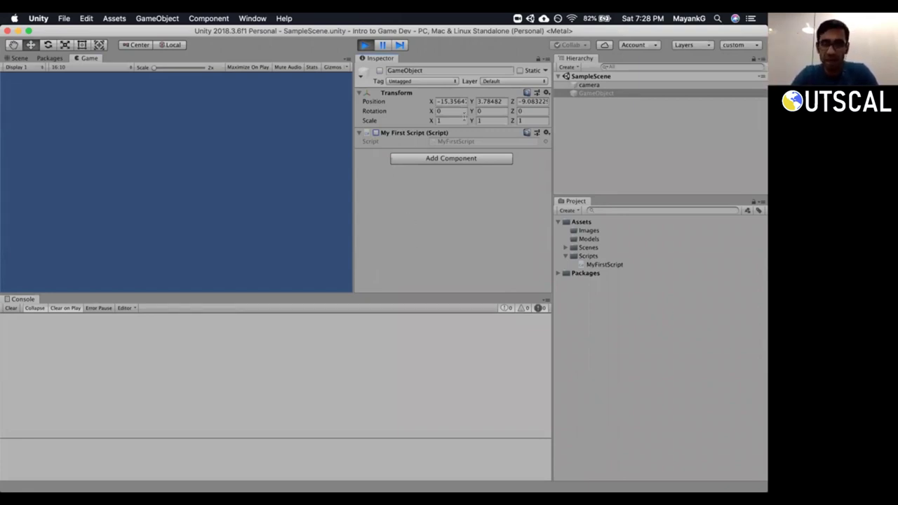
pyautogui.click(380, 70)
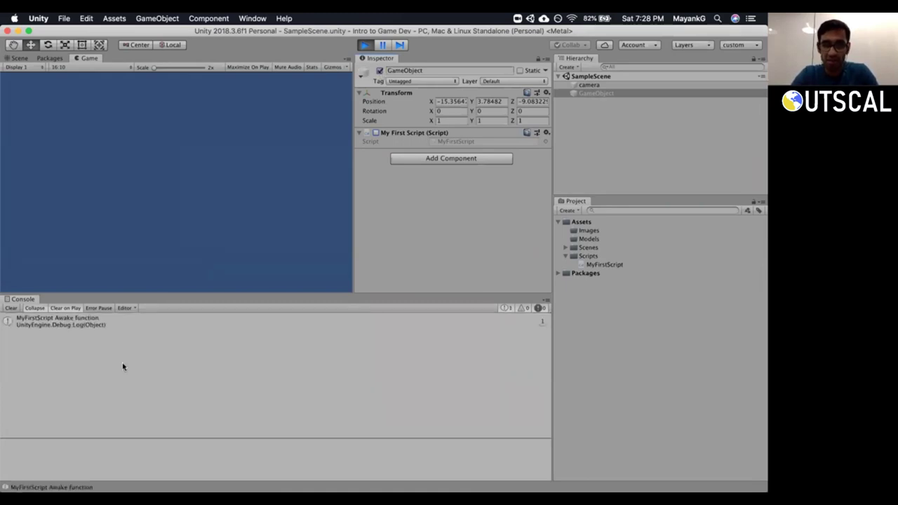
pyautogui.click(48, 319)
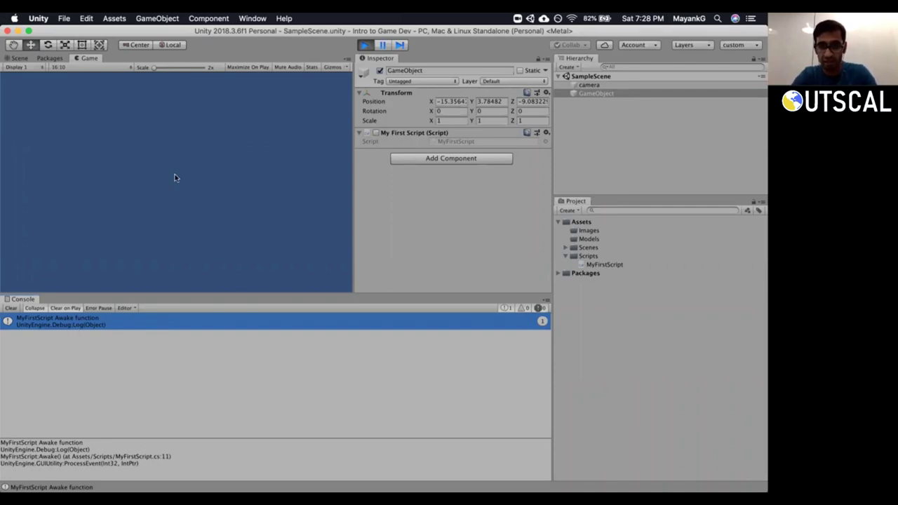
# Re-enable My First Script and inspect the logged Update and Start messages.
pyautogui.click(375, 133)
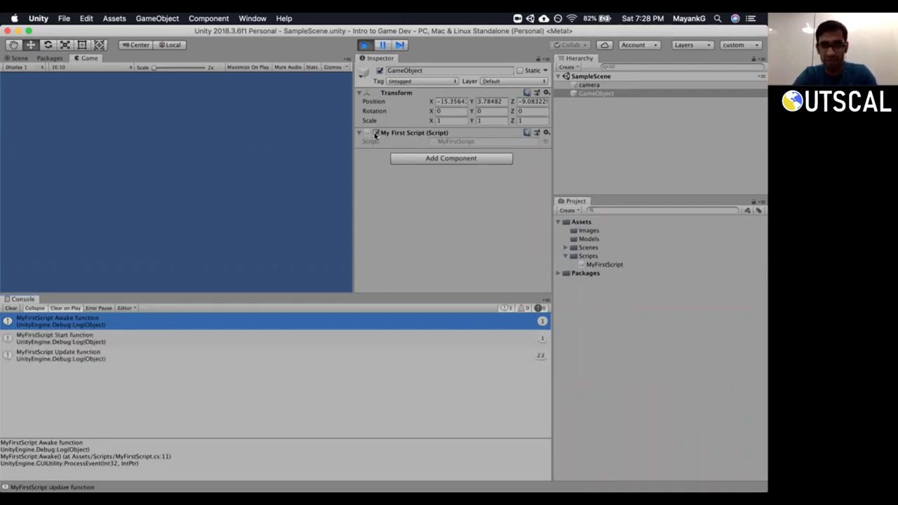
pyautogui.click(133, 355)
pyautogui.click(137, 339)
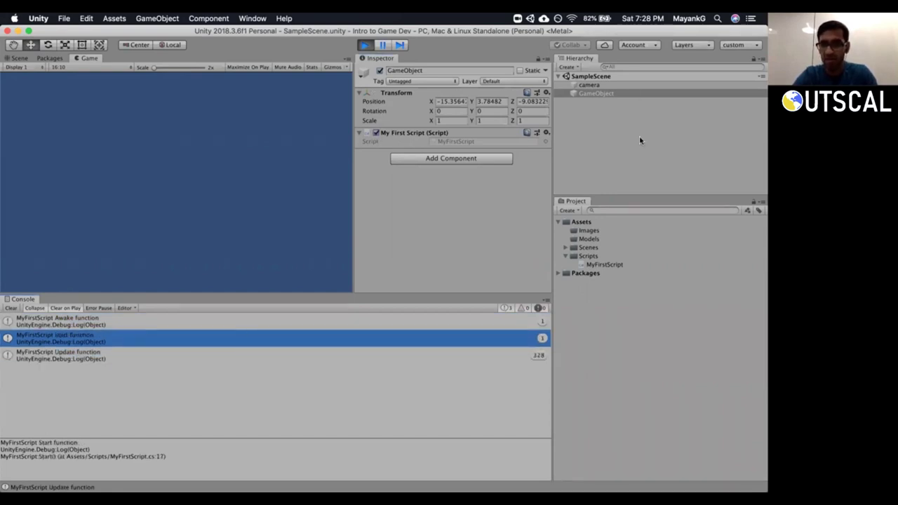
# Select the GameObject in the Hierarchy and dismiss its context menu without deleting it.
pyautogui.click(589, 96)
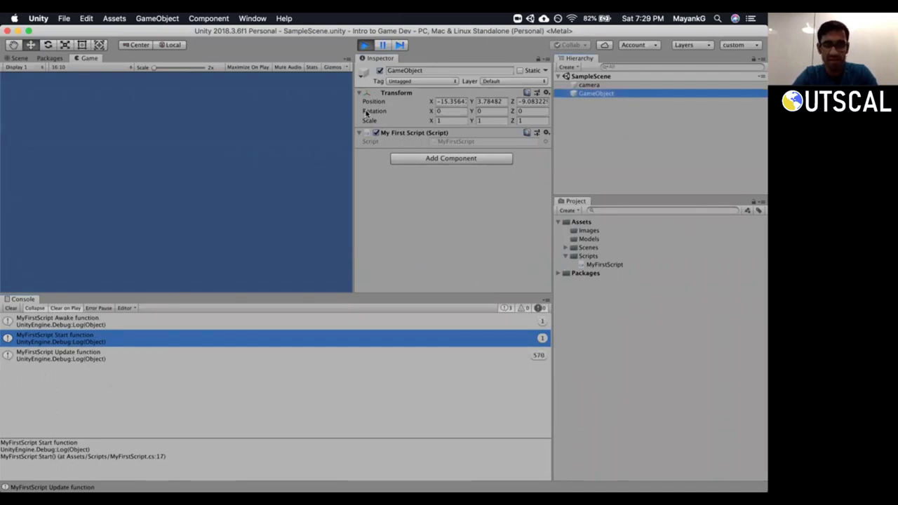
pyautogui.rightClick(598, 96)
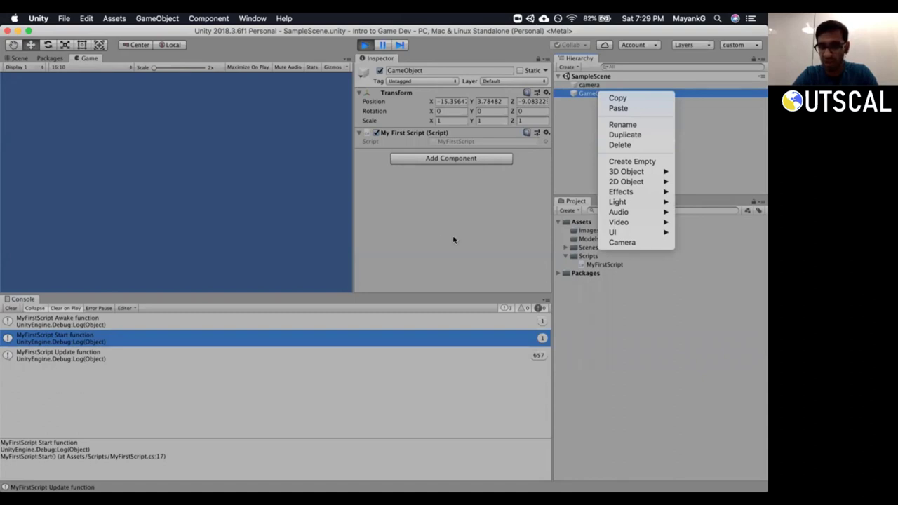
pyautogui.click(479, 225)
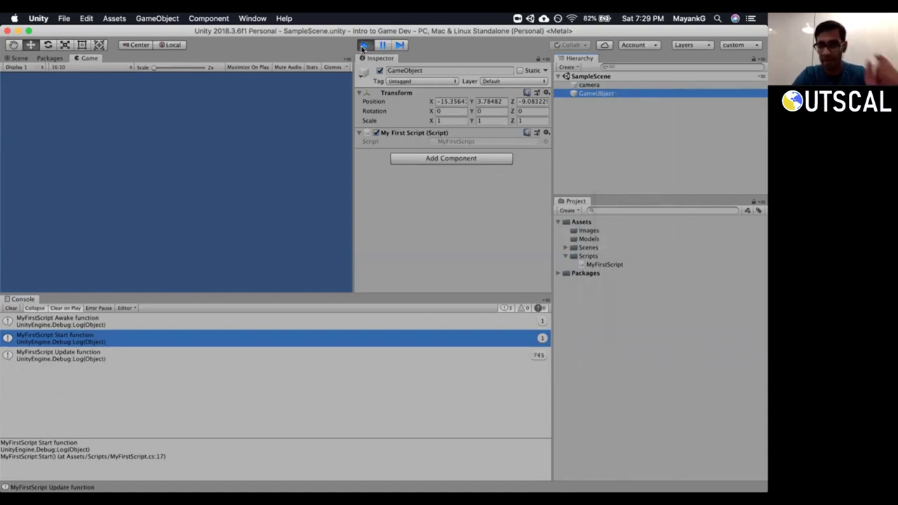
# Stop Play mode and clear all messages from the Console.
pyautogui.click(364, 45)
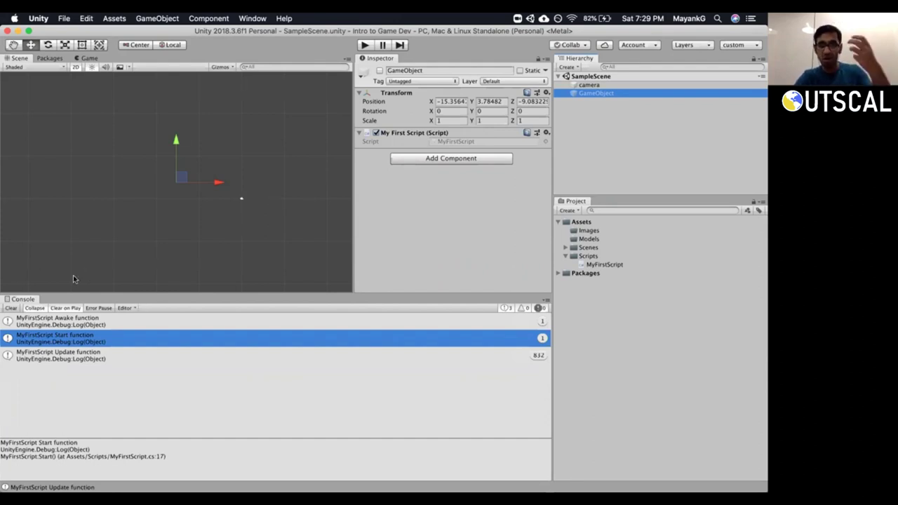
pyautogui.click(388, 209)
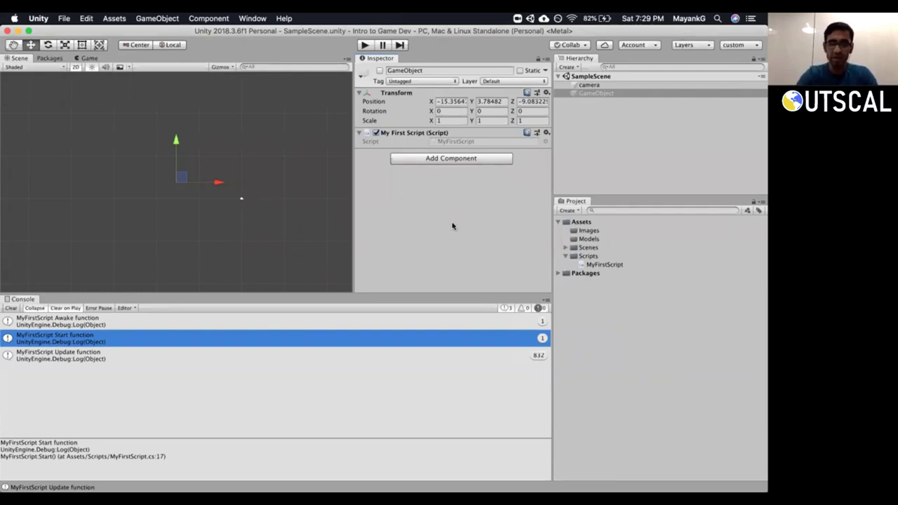
pyautogui.click(10, 308)
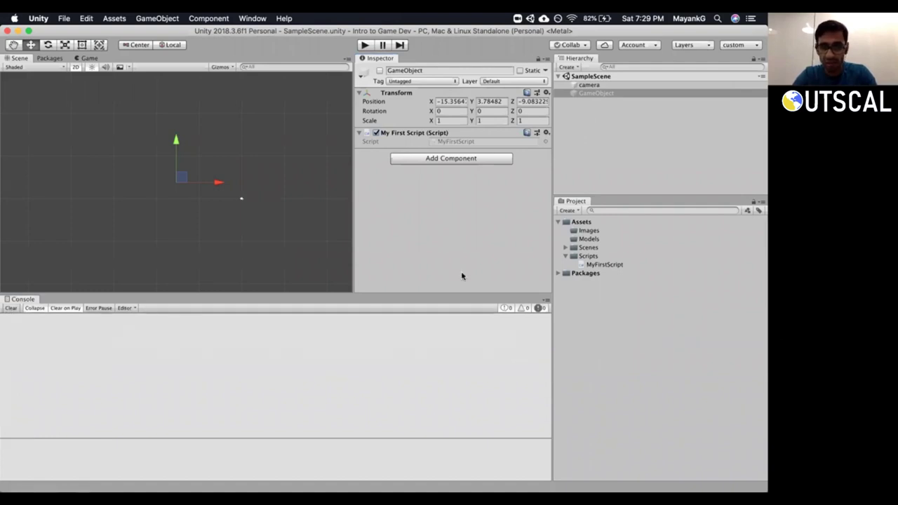
pyautogui.press('super+Tab')
pyautogui.press('super+Tab')
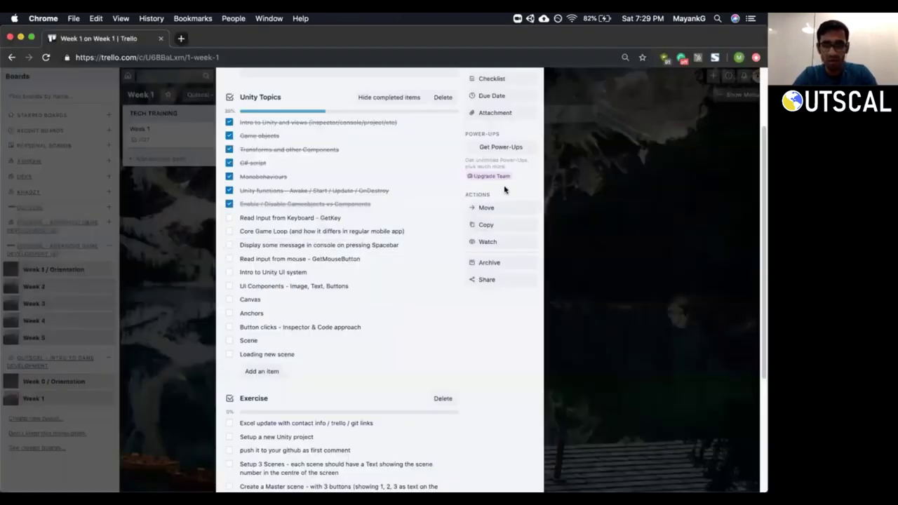
# Move 'Read Input from Keyboard - GetKey' below 'Core Game Loop' in the Unity Topics checklist.
pyautogui.moveTo(373, 221)
pyautogui.mouseDown()
pyautogui.moveTo(366, 232)
pyautogui.moveTo(364, 223)
pyautogui.mouseUp()
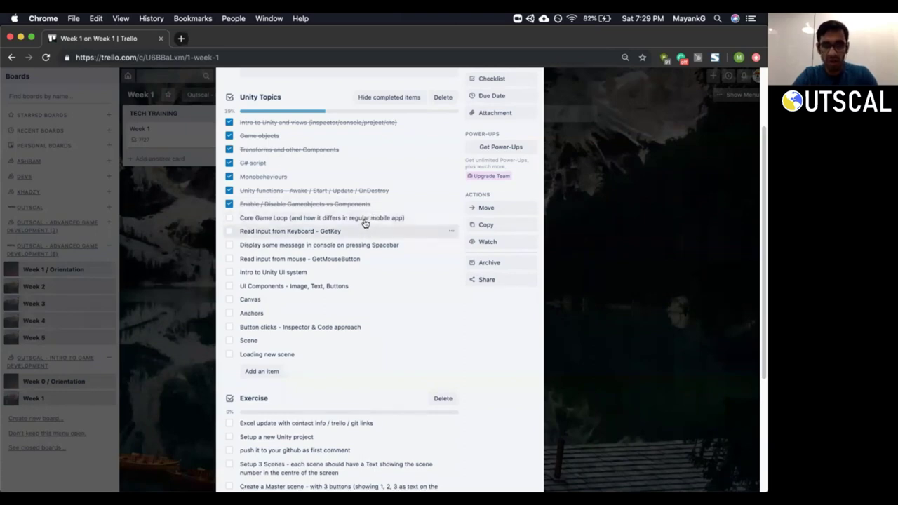
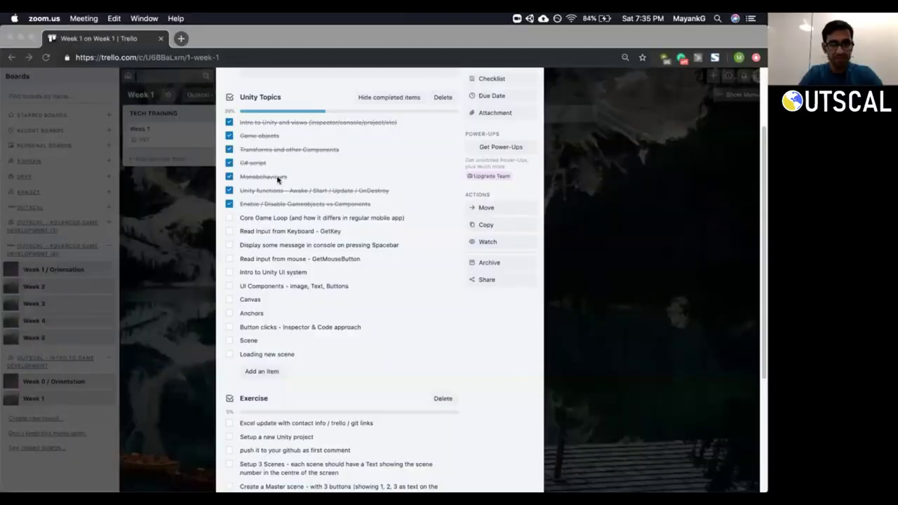
# Check off Core Game Loop in Trello's Unity Topics checklist, bringing progress to 44%.
pyautogui.click(227, 220)
pyautogui.click(228, 218)
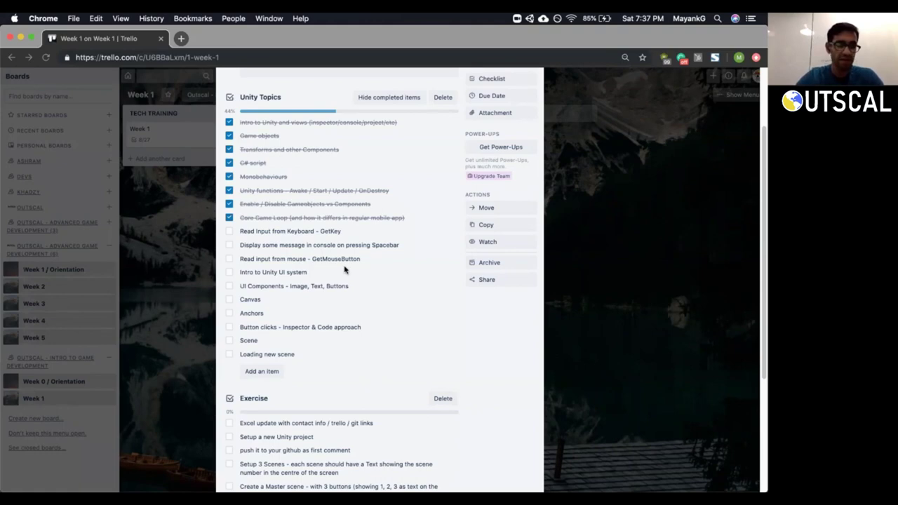
pyautogui.press('super+Tab')
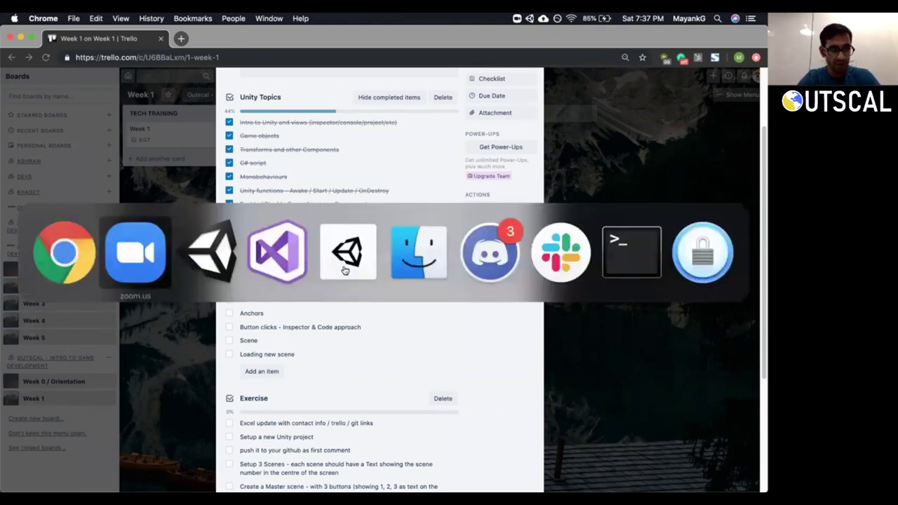
# Switch from Trello to Visual Studio Community showing MyFirstScript.cs.
pyautogui.press('super+shift+Tab')
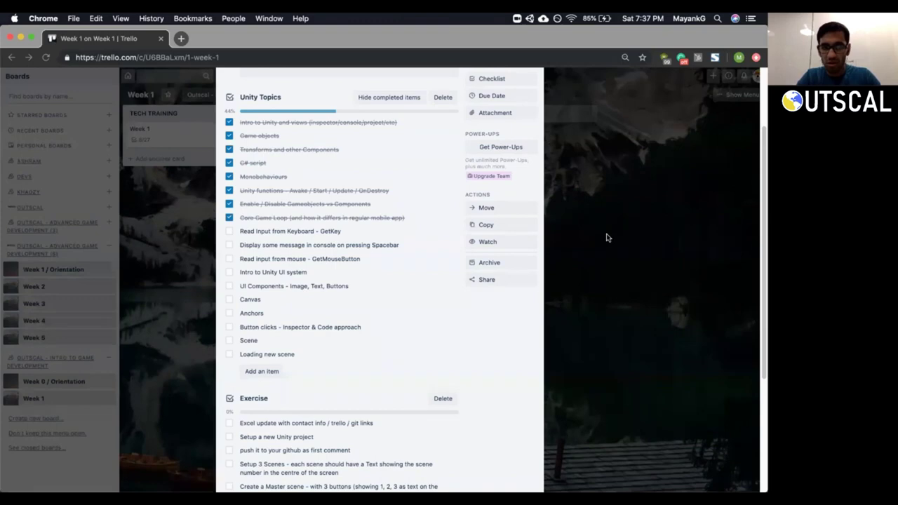
pyautogui.press('super+Tab')
pyautogui.press('super+Tab')
pyautogui.press('super+Tab')
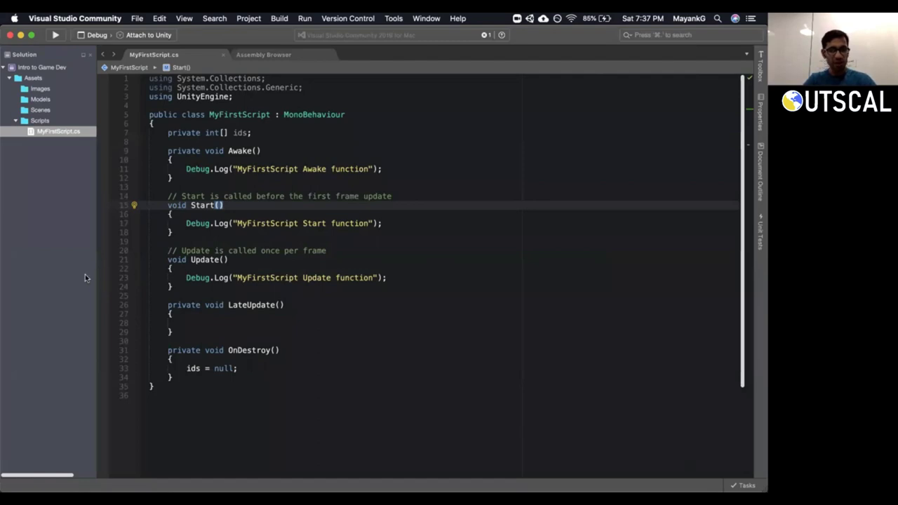
# Delete the ids = null; line from OnDestroy and the private int[] ids; field.
pyautogui.click(261, 278)
pyautogui.scroll(-3, 260, 278)
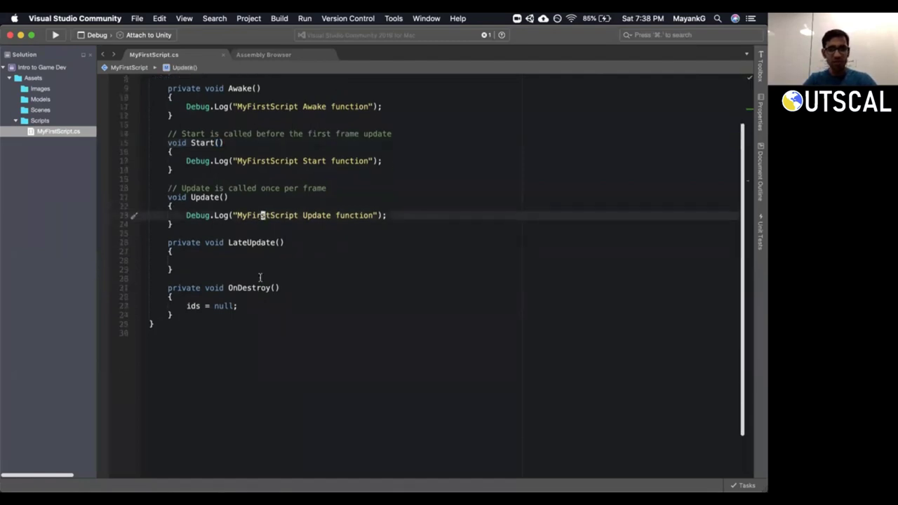
pyautogui.click(254, 308)
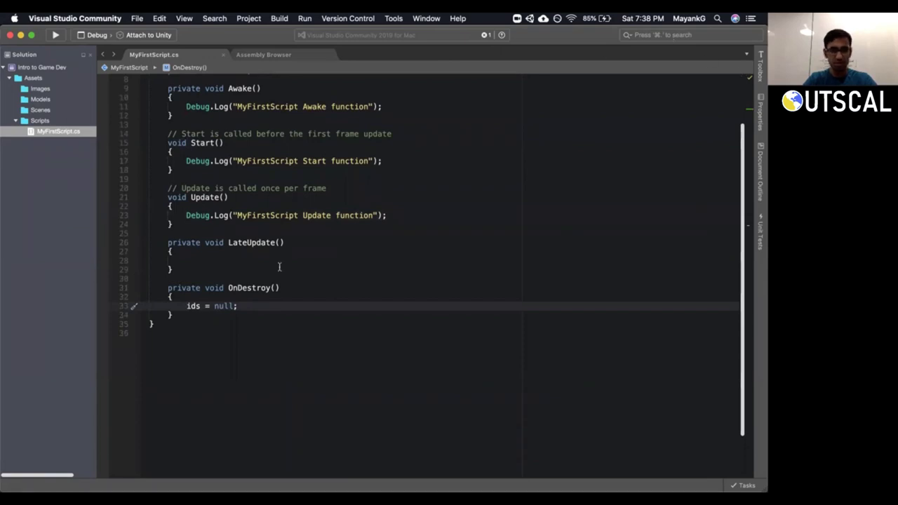
pyautogui.click(215, 320)
pyautogui.press('Up')
pyautogui.press('Up')
pyautogui.press('Home')
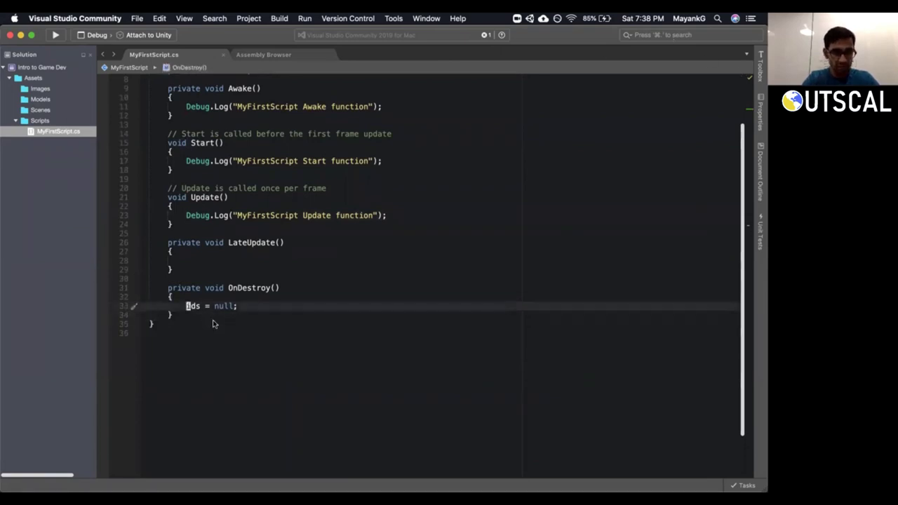
pyautogui.press('super+d')
pyautogui.scroll(3, 215, 323)
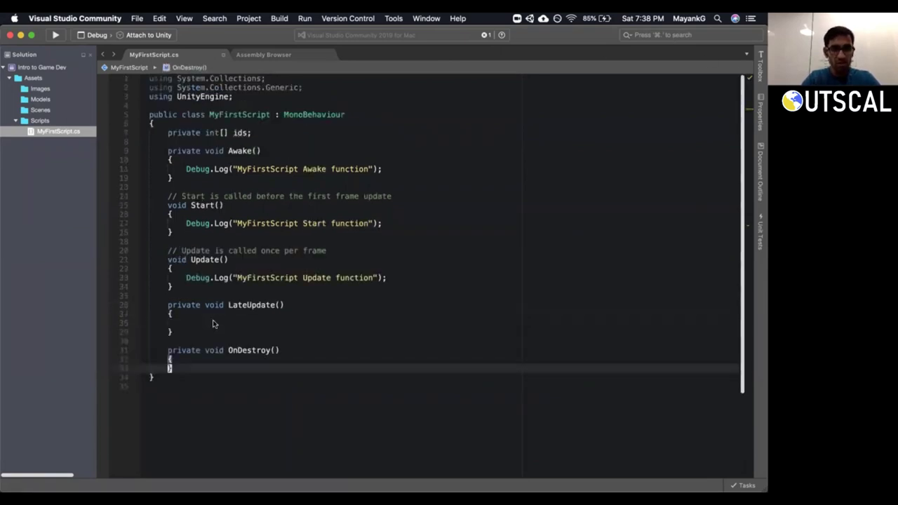
pyautogui.click(261, 133)
pyautogui.press('super+d')
pyautogui.press('super+d')
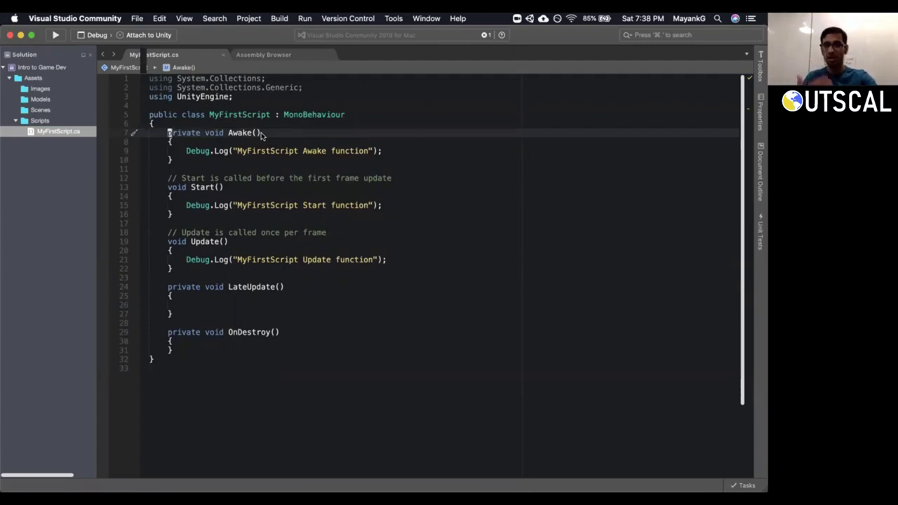
# Cut Update's Debug.Log line, leaving a single empty line inside Update().
pyautogui.click(272, 260)
pyautogui.press('super+x')
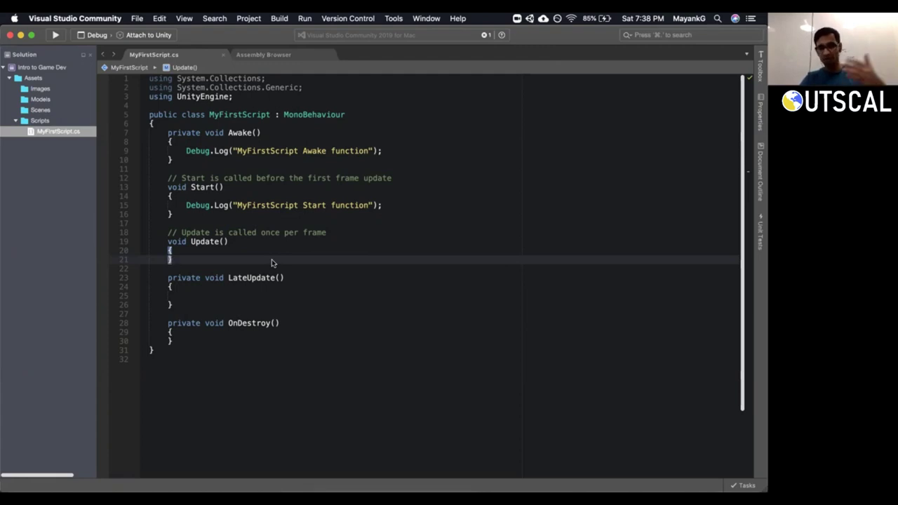
pyautogui.press('Up')
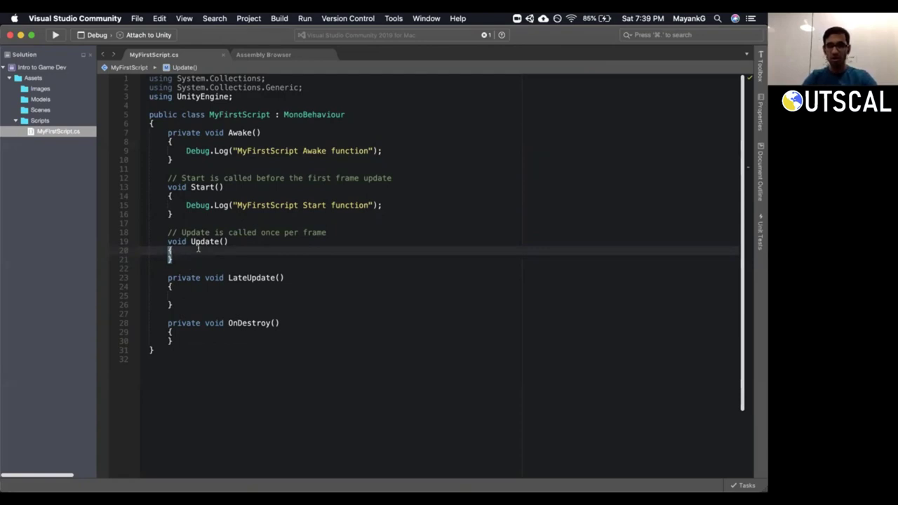
pyautogui.press('Return')
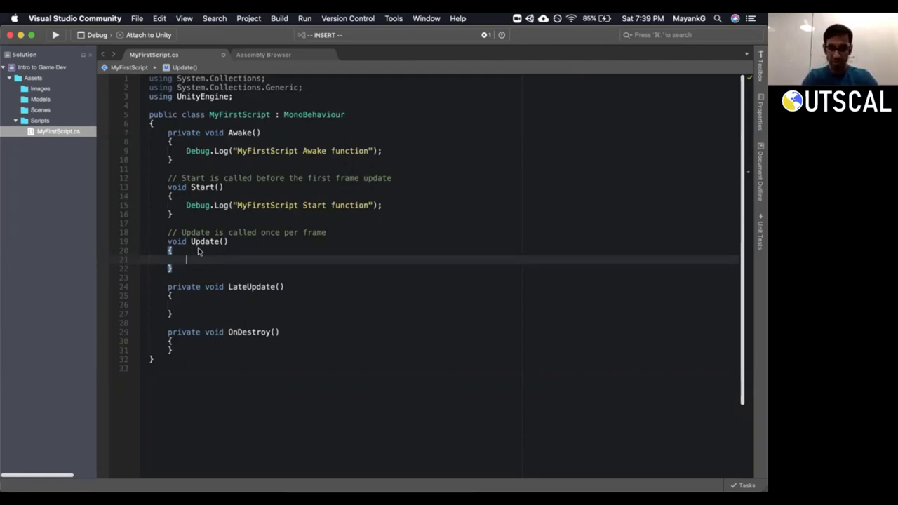
# Type Input.GetKey in Update(), browsing the Input Get methods in IntelliSense along the way.
pyautogui.write('Inp')
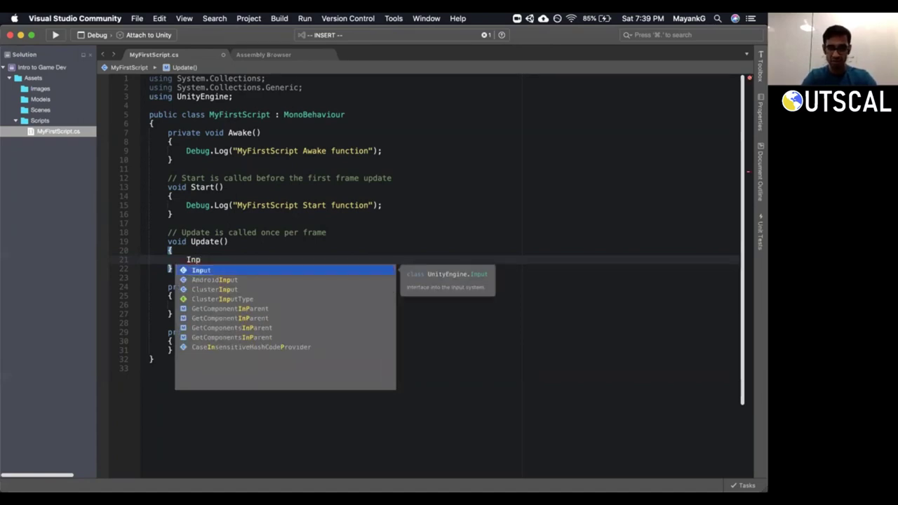
pyautogui.press('Return')
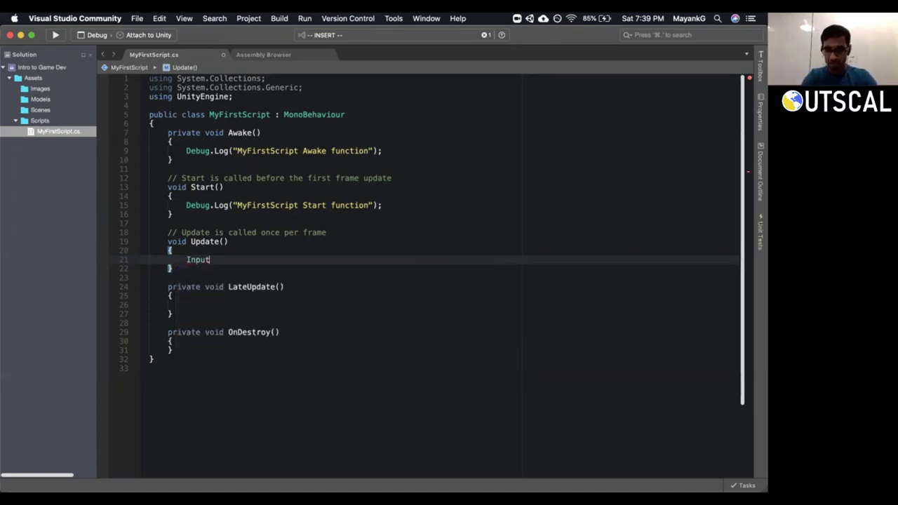
pyautogui.write('.Get')
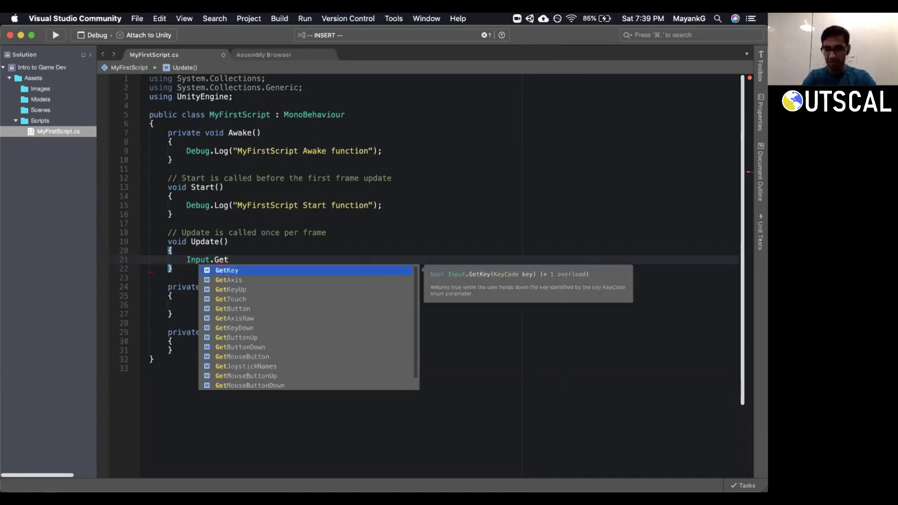
pyautogui.press('Down')
pyautogui.press('Down')
pyautogui.press('Down')
pyautogui.press('Down')
pyautogui.press('Down')
pyautogui.press('Down')
pyautogui.press('Down')
pyautogui.press('Down')
pyautogui.press('Down')
pyautogui.press('Down')
pyautogui.press('Down')
pyautogui.press('Down')
pyautogui.press('Down')
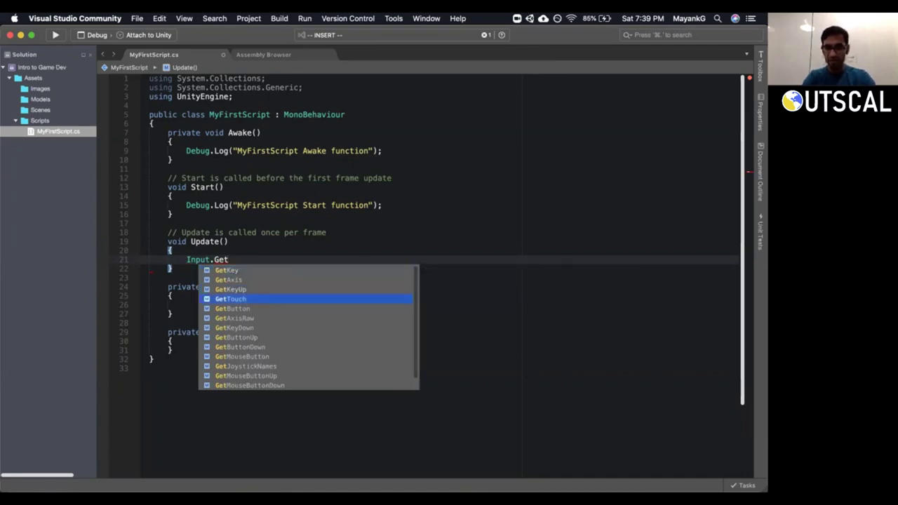
pyautogui.press('Down')
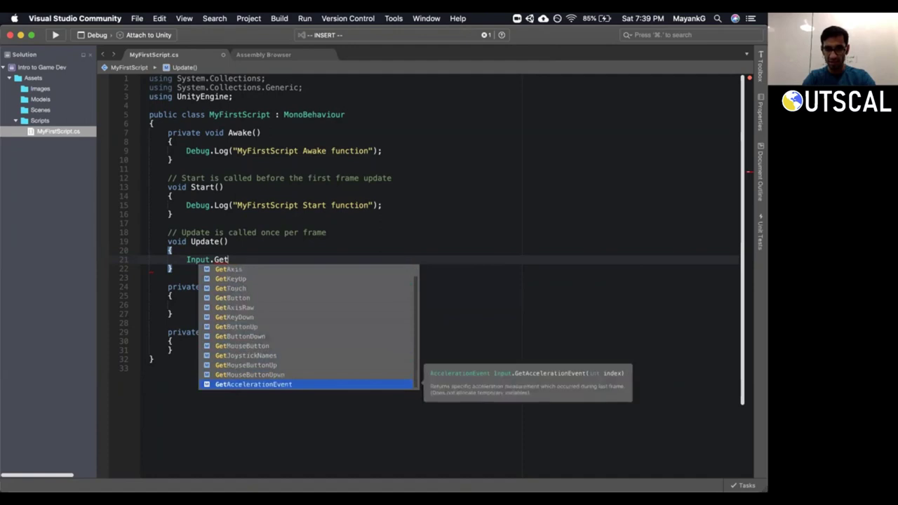
pyautogui.press('Up')
pyautogui.press('Up')
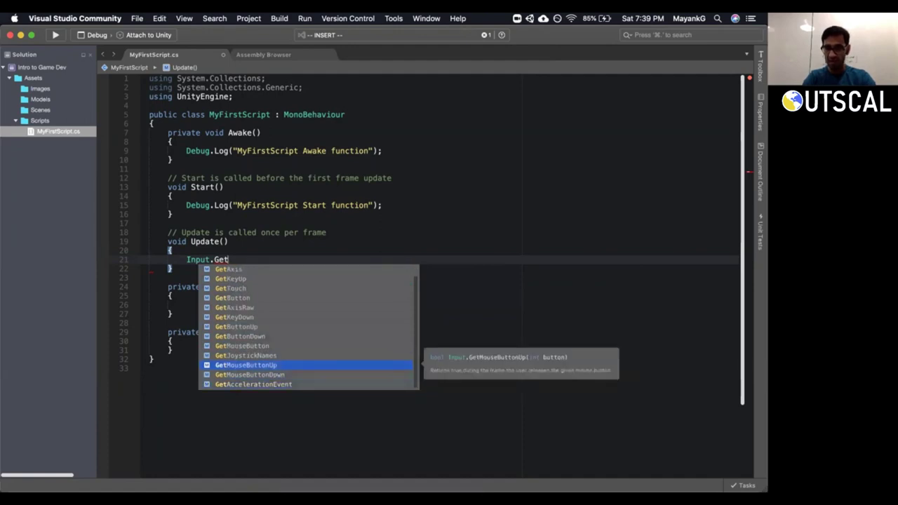
pyautogui.press('Down')
pyautogui.press('Up')
pyautogui.press('Up')
pyautogui.press('Up')
pyautogui.press('Up')
pyautogui.press('Up')
pyautogui.press('Up')
pyautogui.press('Up')
pyautogui.press('Up')
pyautogui.press('Up')
pyautogui.press('Up')
pyautogui.press('Up')
pyautogui.press('Up')
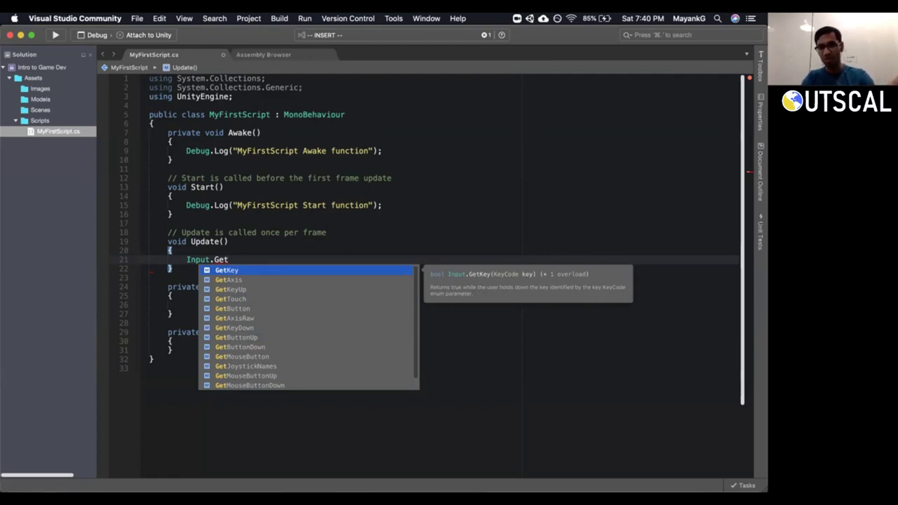
pyautogui.press('Down')
pyautogui.press('Down')
pyautogui.press('Down')
pyautogui.press('Down')
pyautogui.press('Down')
pyautogui.press('Down')
pyautogui.press('Down')
pyautogui.press('Down')
pyautogui.press('Down')
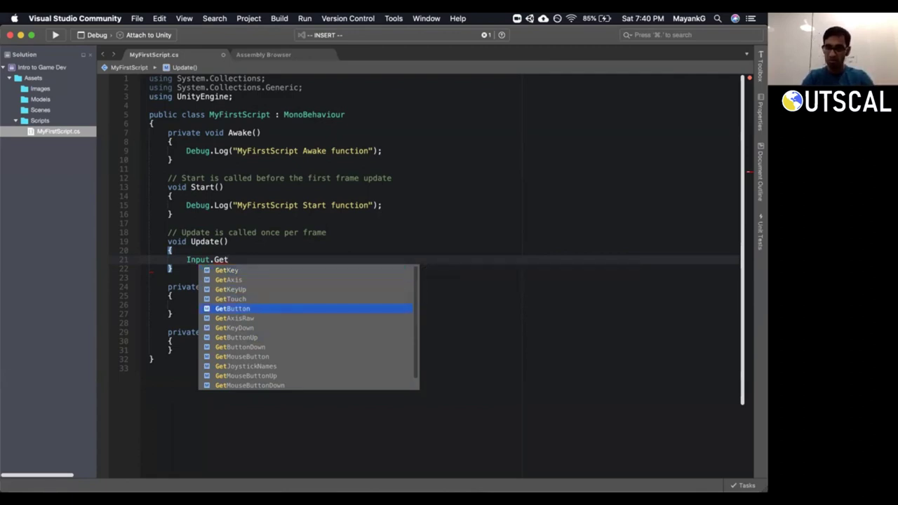
pyautogui.press('Up')
pyautogui.press('Up')
pyautogui.press('Up')
pyautogui.press('Up')
pyautogui.press('Up')
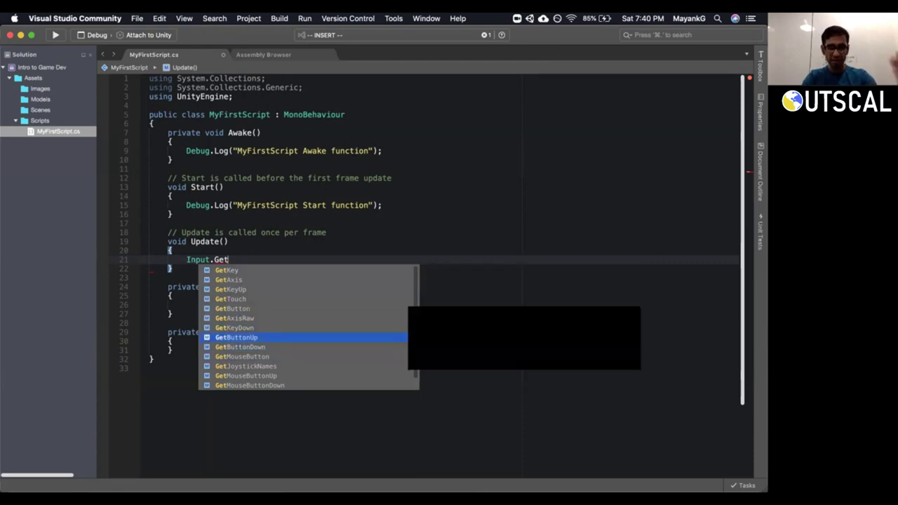
pyautogui.press('Up')
pyautogui.press('Up')
pyautogui.press('Up')
pyautogui.press('Up')
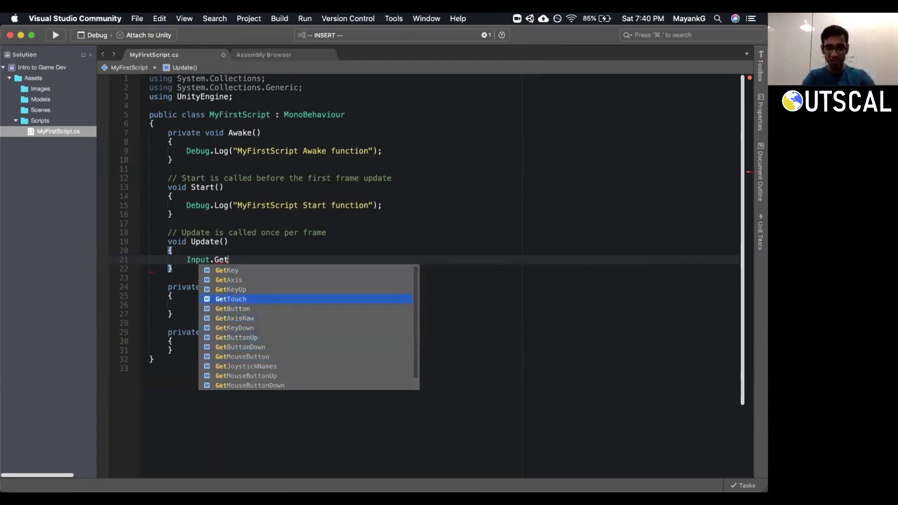
pyautogui.write('Key')
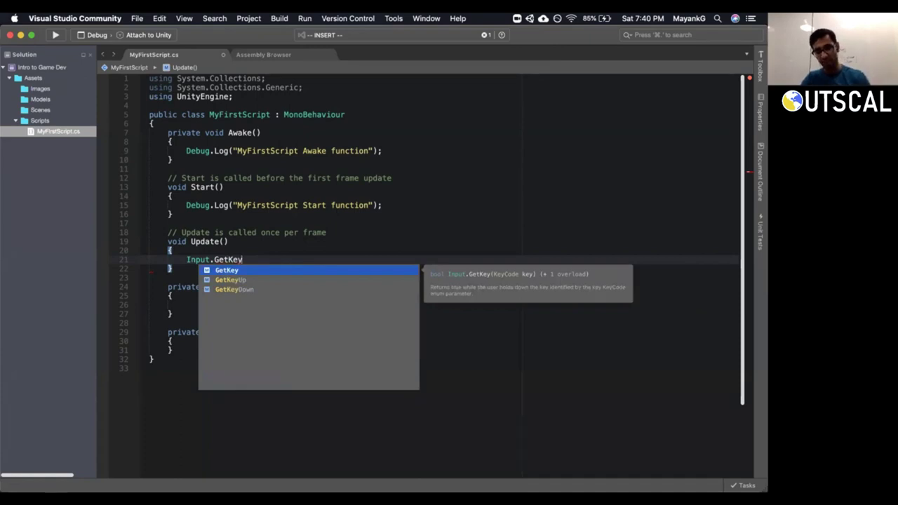
# Compare the GetKey, GetKeyUp and GetKeyDown descriptions in the completion list.
pyautogui.press('Down')
pyautogui.press('Down')
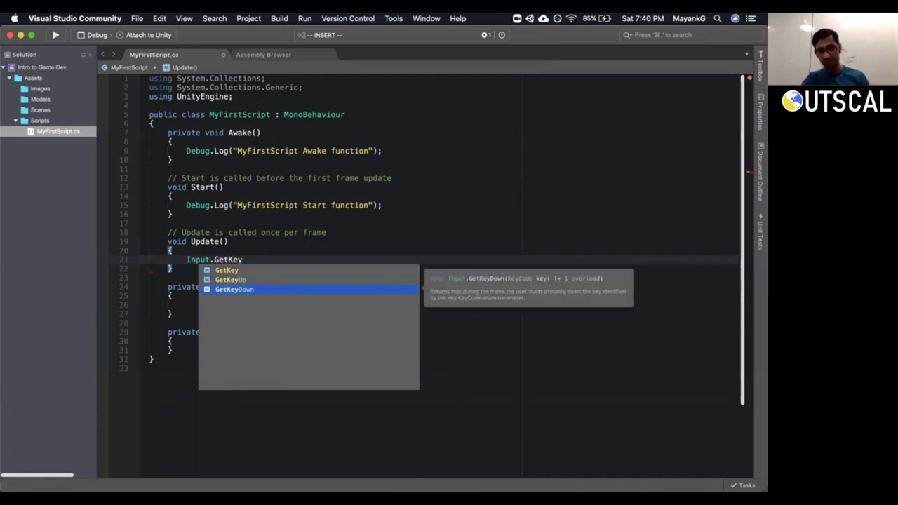
pyautogui.press('Up')
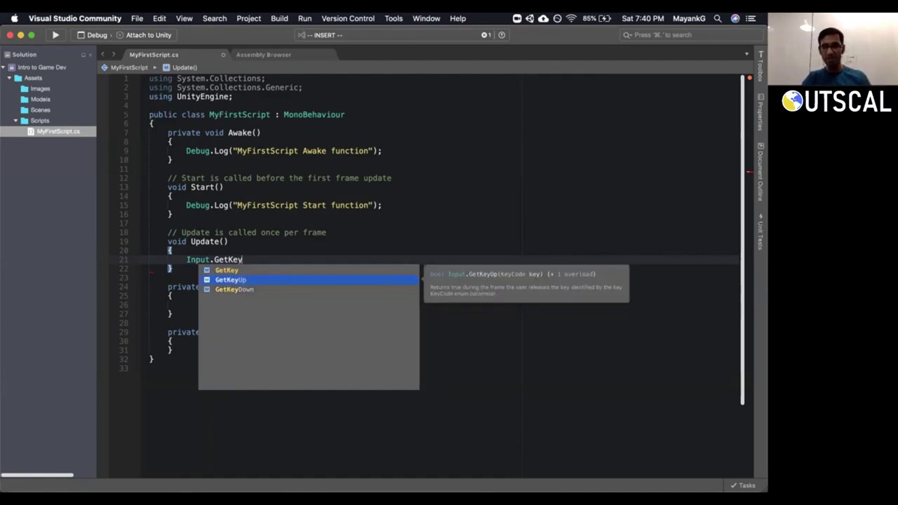
pyautogui.press('Up')
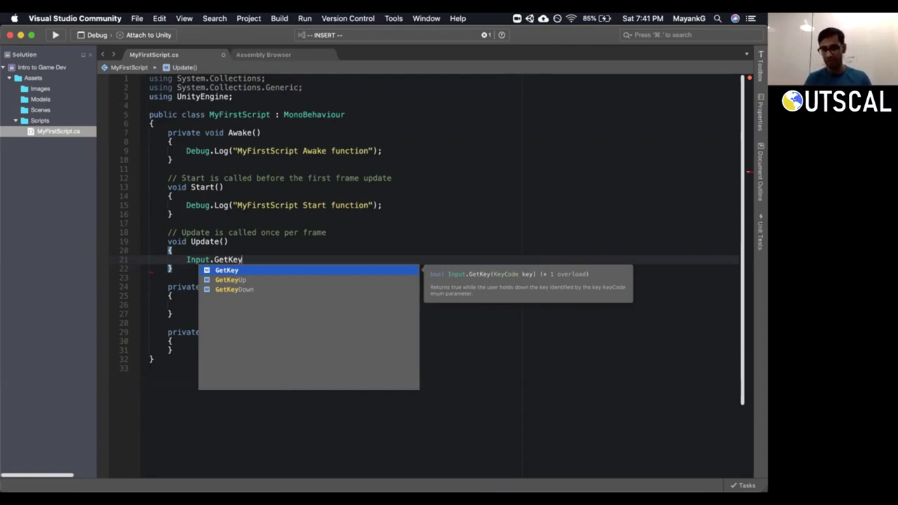
pyautogui.press('Down')
pyautogui.press('Down')
pyautogui.press('Up')
pyautogui.press('Down')
pyautogui.press('Up')
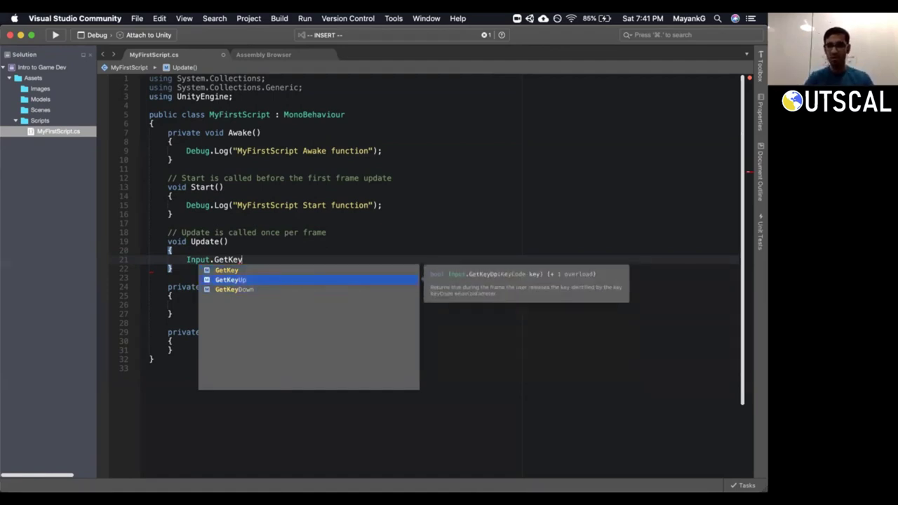
pyautogui.press('Down')
pyautogui.press('Up')
pyautogui.press('Up')
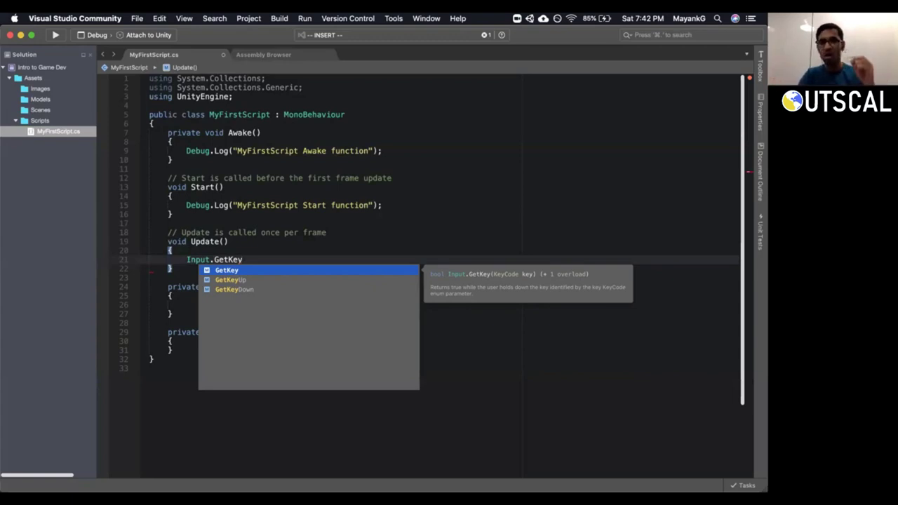
# Insert Input.GetKeyDown() on line 21 with empty parentheses.
pyautogui.press('Down')
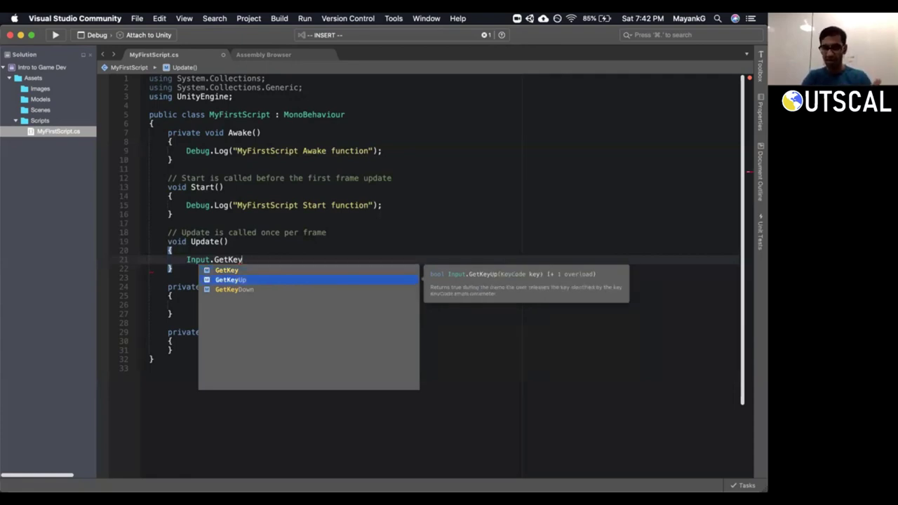
pyautogui.press('Up')
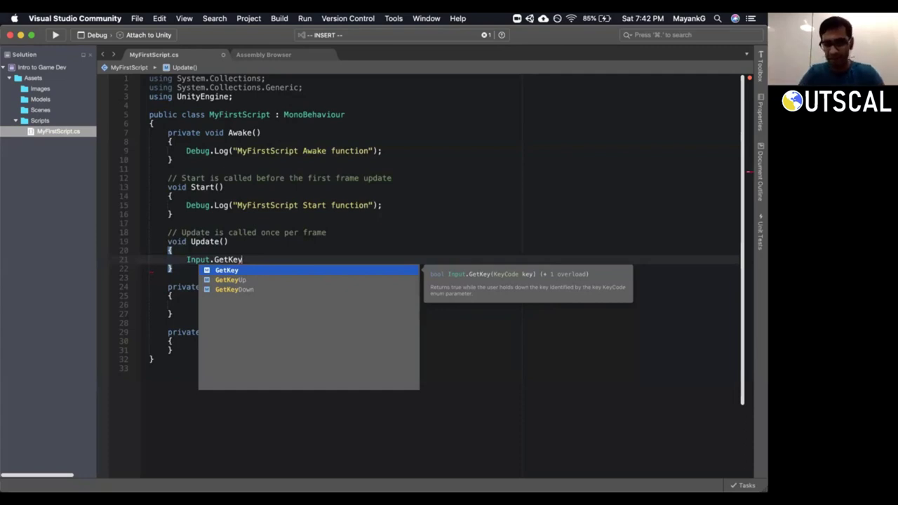
pyautogui.press('Down')
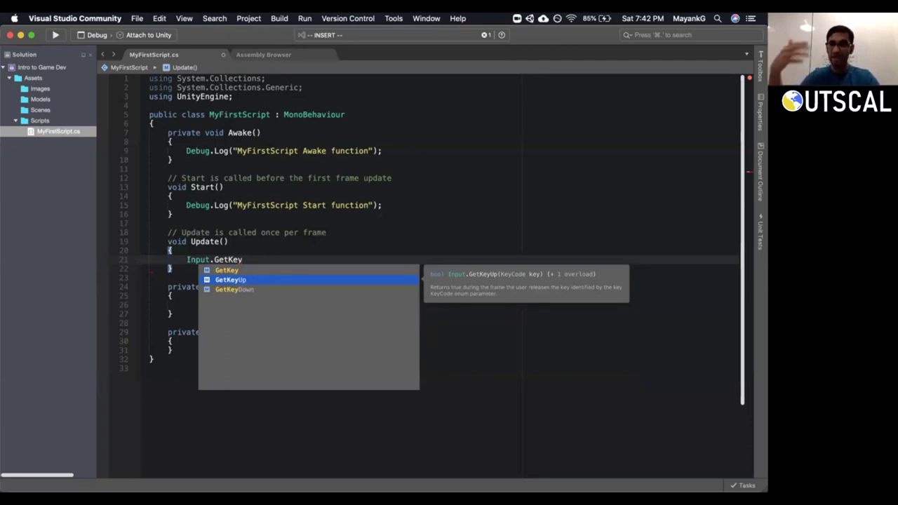
pyautogui.press('Down')
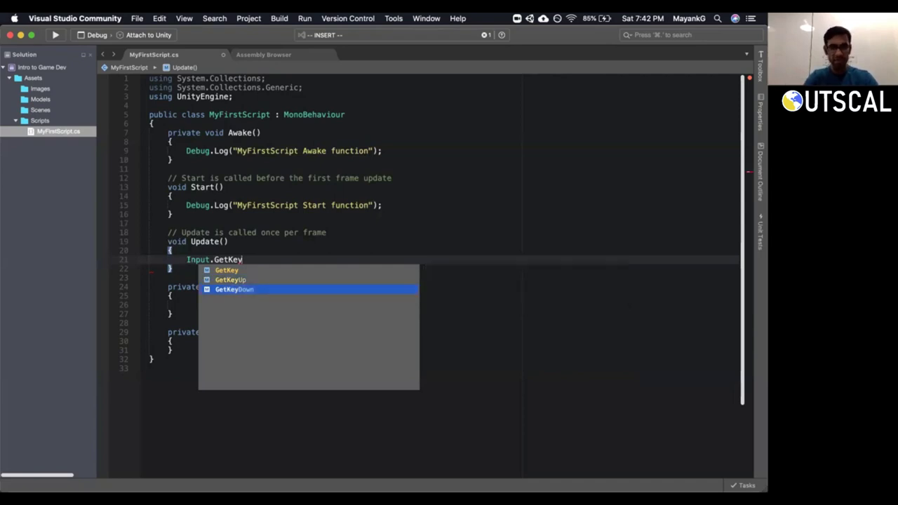
pyautogui.press('Return')
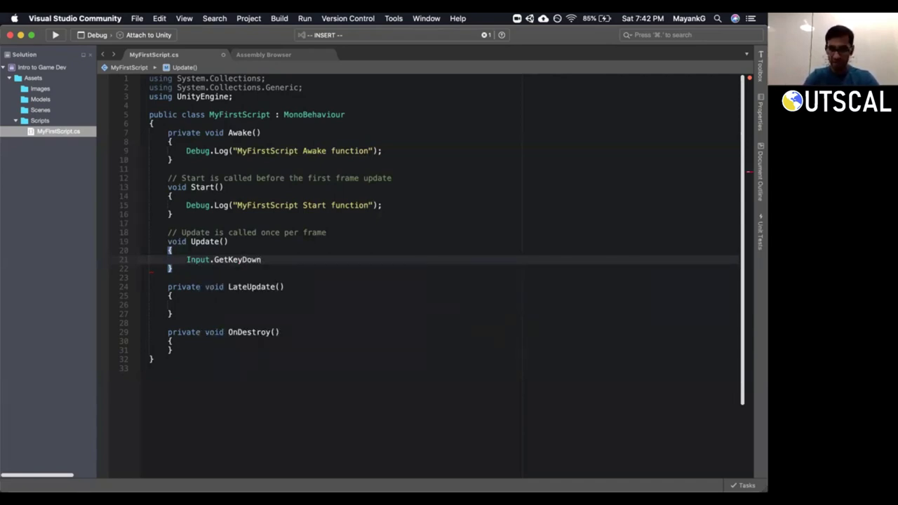
pyautogui.write('(')
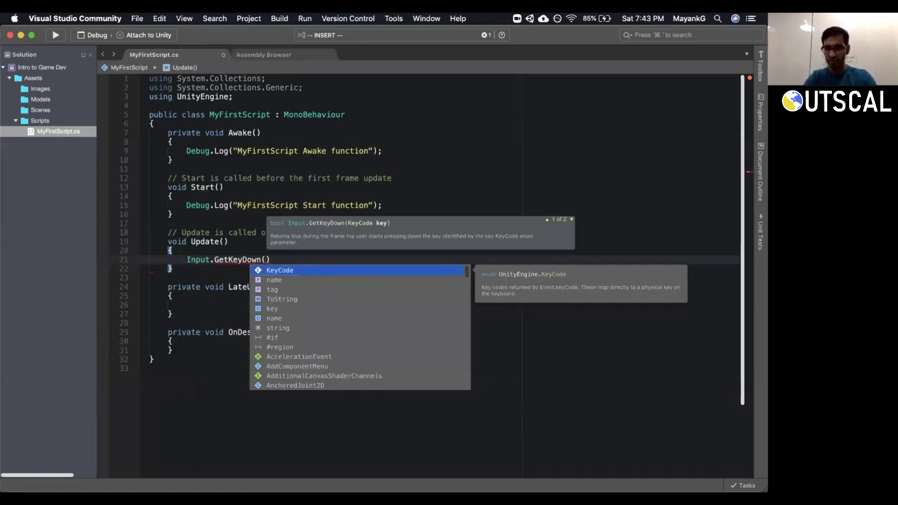
# Pass KeyCode.F as the GetKeyDown argument and remove the stray semicolon.
pyautogui.press('Return')
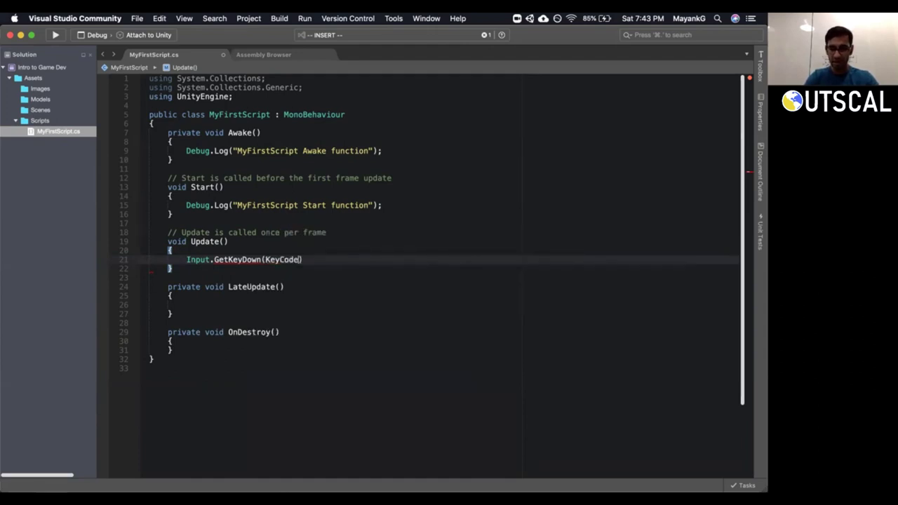
pyautogui.write('.')
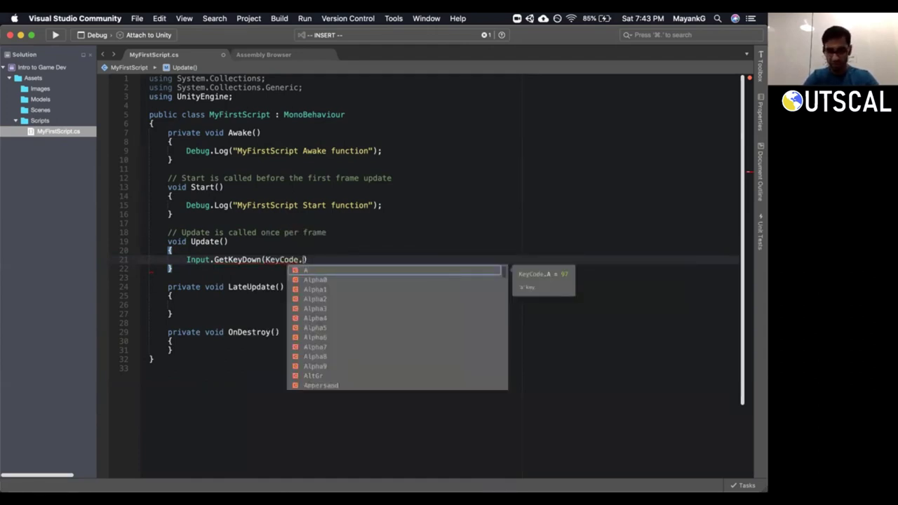
pyautogui.press('Down')
pyautogui.press('Down')
pyautogui.press('Down')
pyautogui.press('Down')
pyautogui.press('Down')
pyautogui.press('Down')
pyautogui.press('Down')
pyautogui.press('Down')
pyautogui.press('Down')
pyautogui.press('Down')
pyautogui.press('Down')
pyautogui.press('Down')
pyautogui.press('Down')
pyautogui.press('Down')
pyautogui.press('Down')
pyautogui.press('Down')
pyautogui.press('Down')
pyautogui.press('Down')
pyautogui.press('Down')
pyautogui.press('Down')
pyautogui.press('Down')
pyautogui.press('Down')
pyautogui.press('Down')
pyautogui.press('Down')
pyautogui.press('Down')
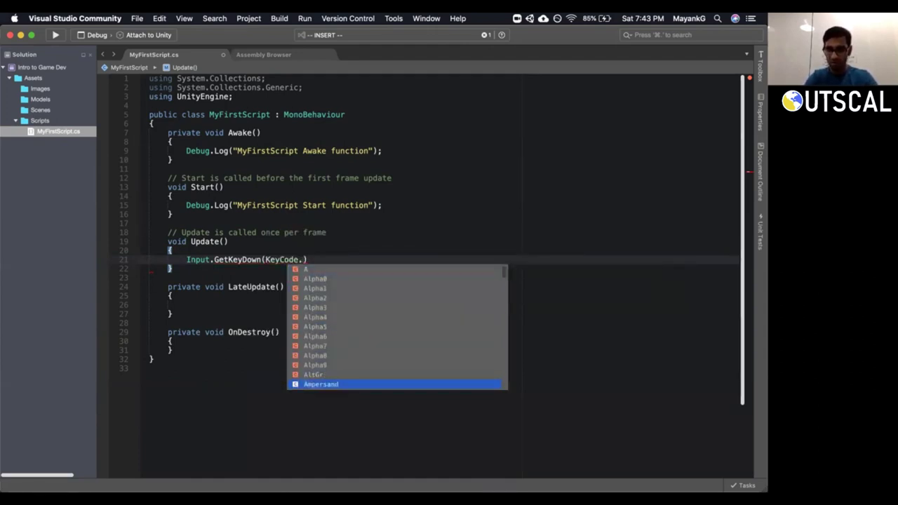
pyautogui.press('Down')
pyautogui.press('Down')
pyautogui.press('Down')
pyautogui.press('Down')
pyautogui.press('Down')
pyautogui.press('Down')
pyautogui.press('Down')
pyautogui.press('Down')
pyautogui.press('Down')
pyautogui.press('Down')
pyautogui.press('Down')
pyautogui.press('Down')
pyautogui.press('Down')
pyautogui.press('Down')
pyautogui.press('Down')
pyautogui.press('Down')
pyautogui.press('Down')
pyautogui.press('Down')
pyautogui.press('Down')
pyautogui.press('Down')
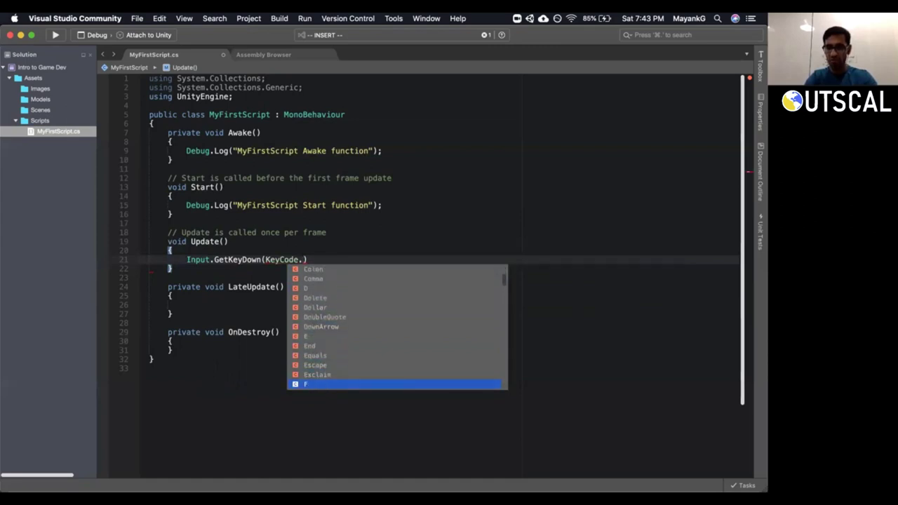
pyautogui.press('Down')
pyautogui.press('Down')
pyautogui.press('Down')
pyautogui.press('Down')
pyautogui.press('Down')
pyautogui.press('Down')
pyautogui.press('Down')
pyautogui.press('Down')
pyautogui.press('Down')
pyautogui.press('Down')
pyautogui.press('Down')
pyautogui.press('Down')
pyautogui.press('Down')
pyautogui.press('Down')
pyautogui.press('Down')
pyautogui.press('Down')
pyautogui.press('Down')
pyautogui.press('Down')
pyautogui.press('Down')
pyautogui.press('Down')
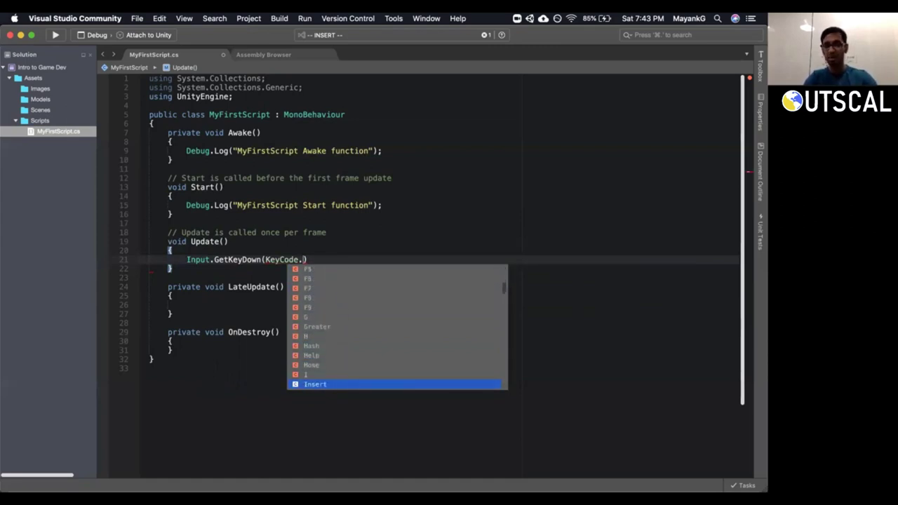
pyautogui.press('Down')
pyautogui.press('Down')
pyautogui.press('Down')
pyautogui.press('Down')
pyautogui.press('Down')
pyautogui.press('Down')
pyautogui.press('Down')
pyautogui.press('Down')
pyautogui.press('Down')
pyautogui.press('Down')
pyautogui.press('Down')
pyautogui.press('Down')
pyautogui.press('Down')
pyautogui.press('Down')
pyautogui.press('Down')
pyautogui.press('Down')
pyautogui.press('Down')
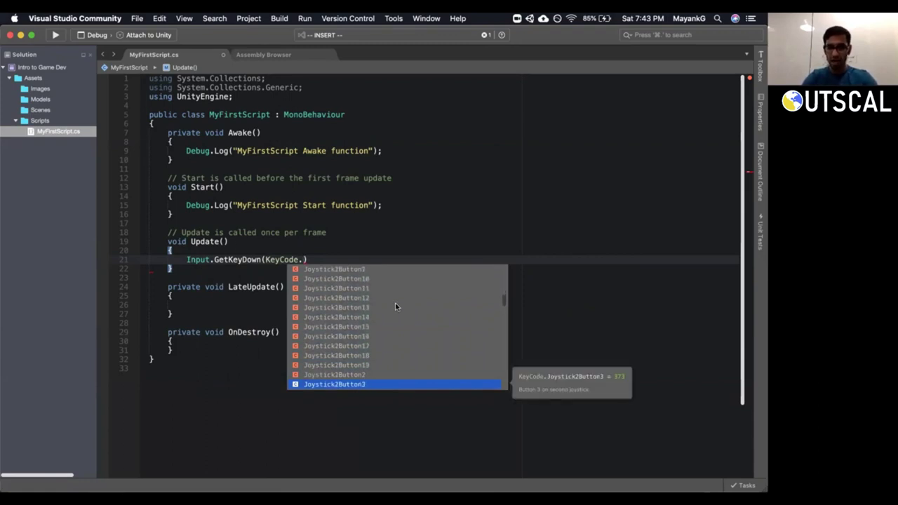
pyautogui.write('F')
pyautogui.press('Escape')
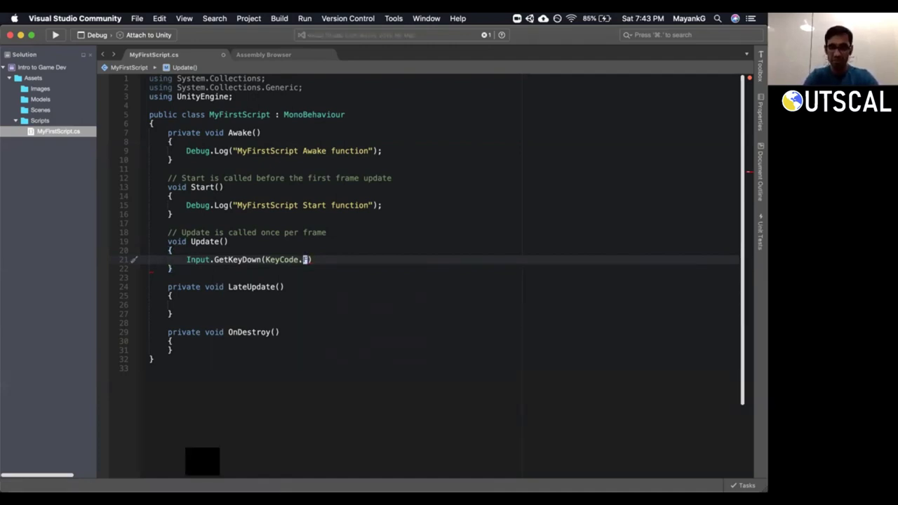
pyautogui.write(';')
pyautogui.press('BackSpace')
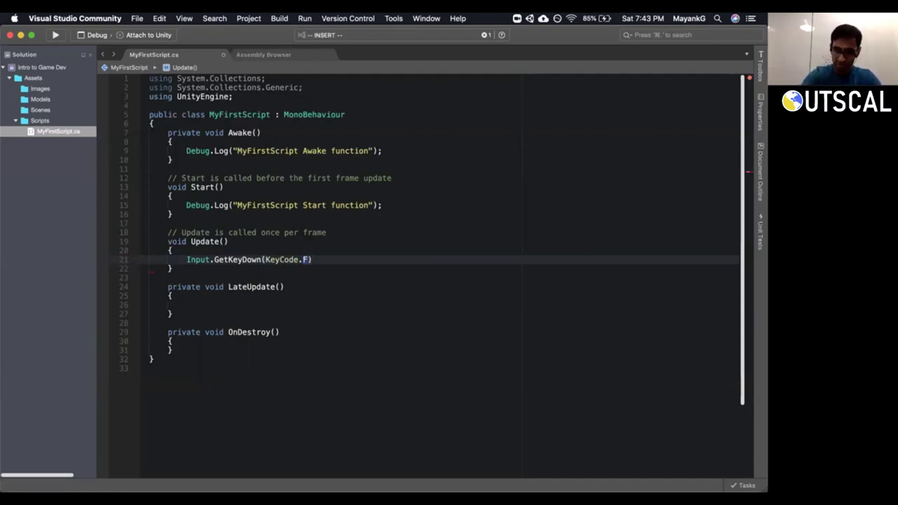
# Wrap the GetKeyDown(KeyCode.F) check in an if statement with an opened braced body.
pyautogui.write('if(')
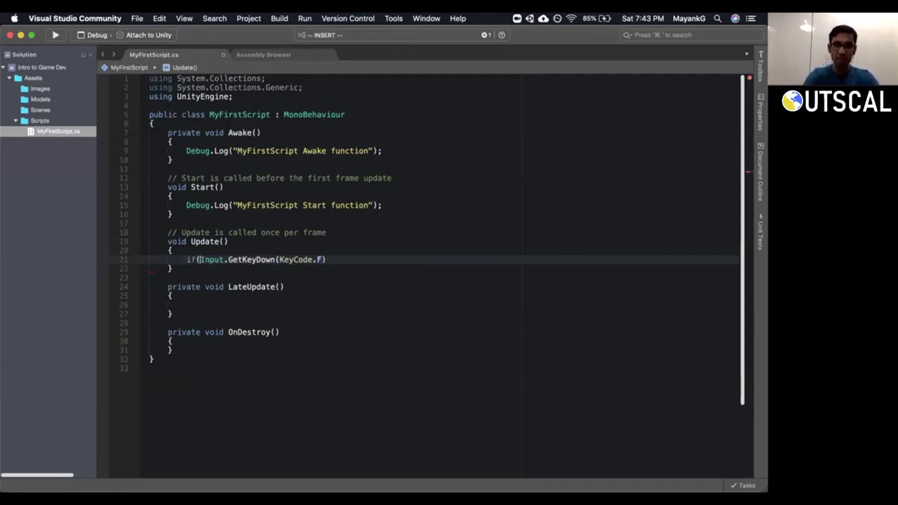
pyautogui.click(327, 260)
pyautogui.write(') ')
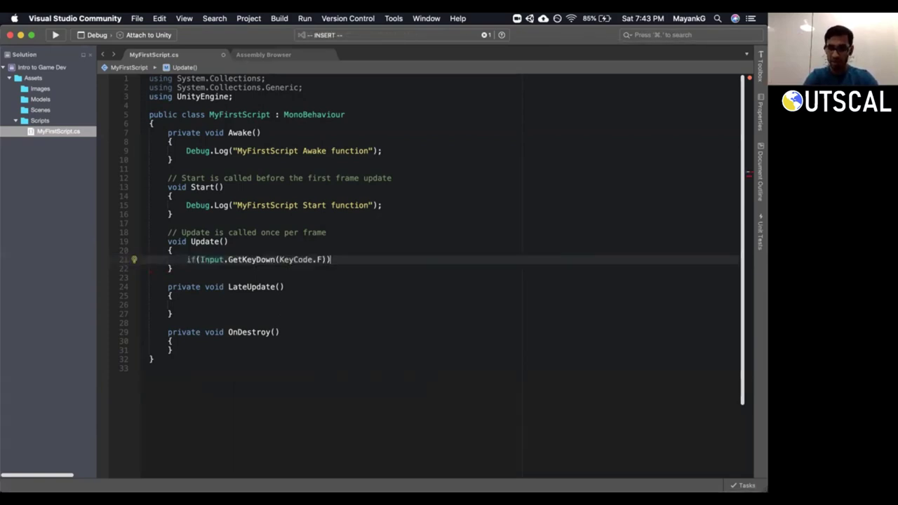
pyautogui.write('{')
pyautogui.press('Return')
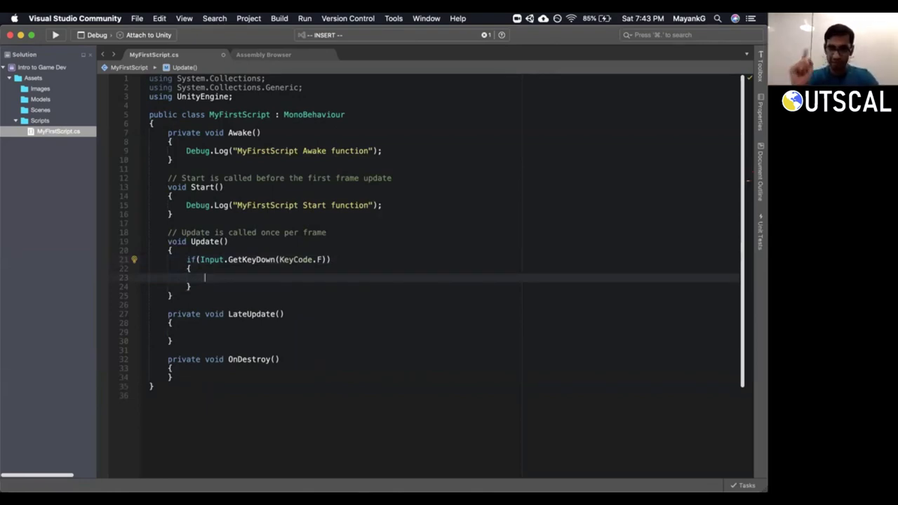
# Log "Update Input F pressed" inside the if block and open a new line below it.
pyautogui.write('Deb')
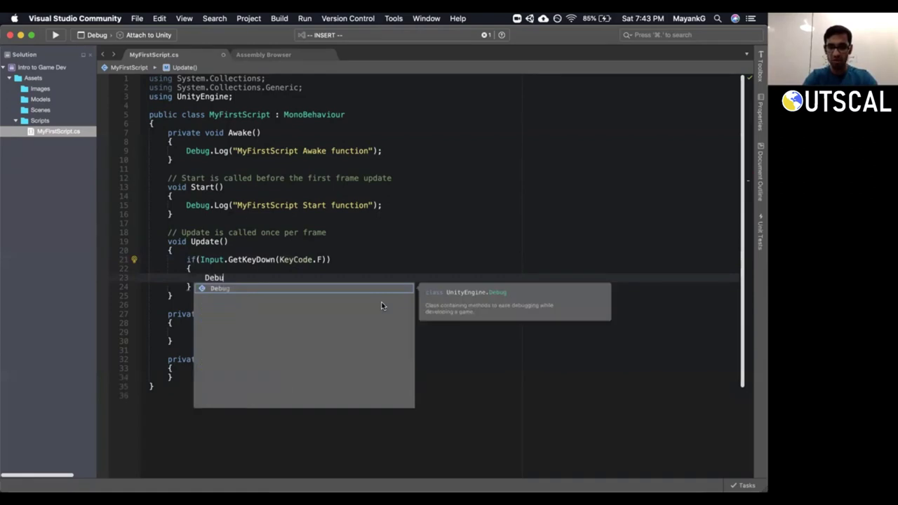
pyautogui.press('Tab')
pyautogui.write('.')
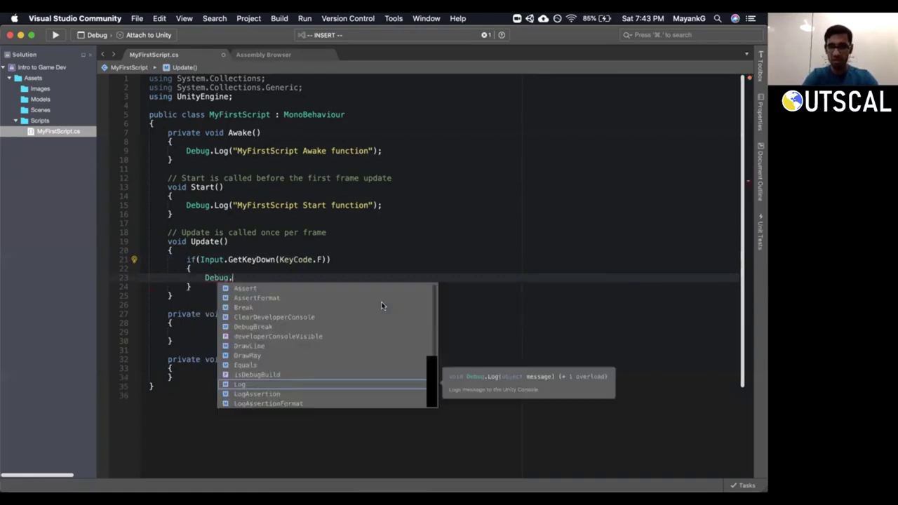
pyautogui.write('Log("')
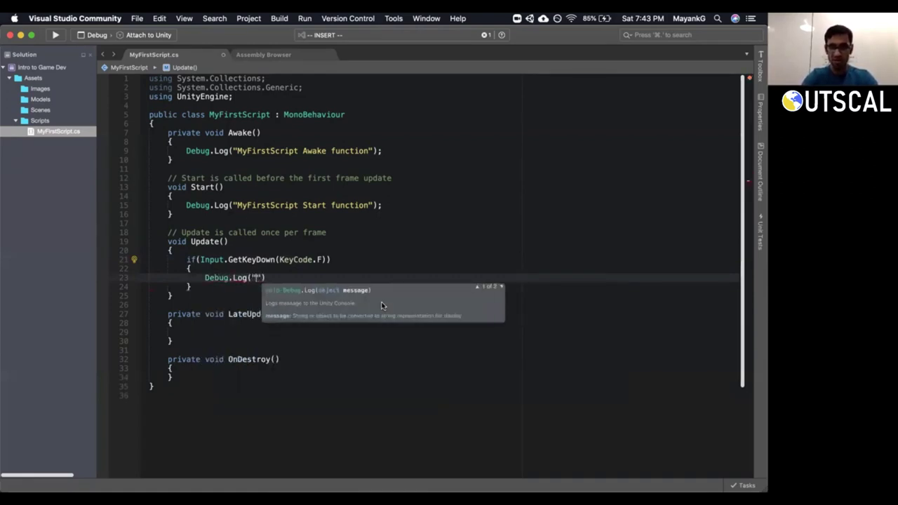
pyautogui.write('Update Inpu')
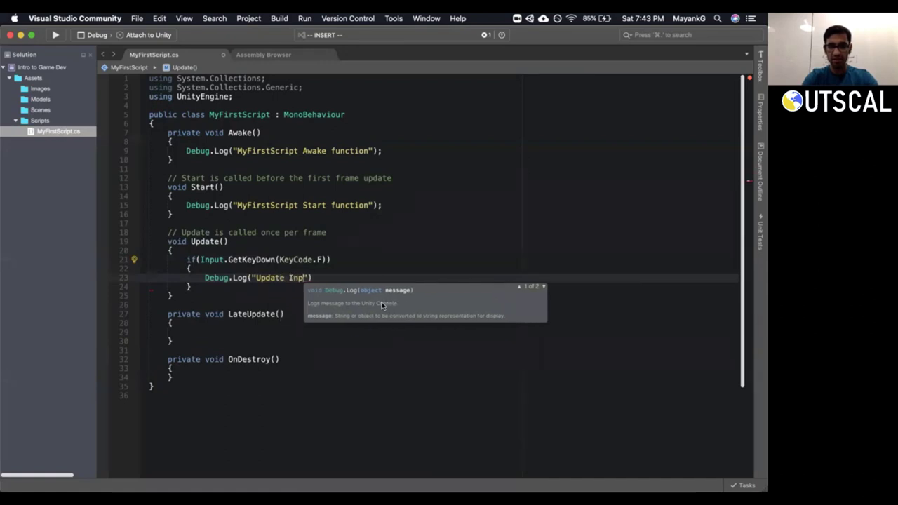
pyautogui.write('t F ')
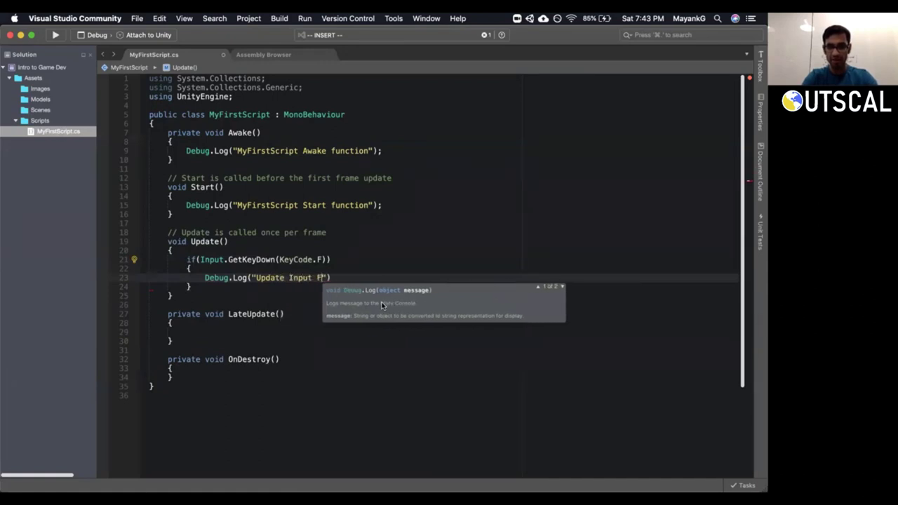
pyautogui.write('pressed')
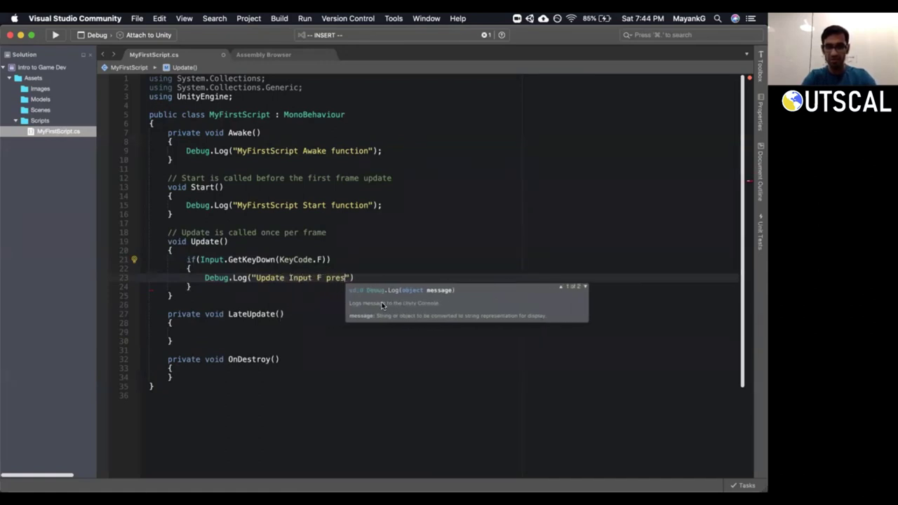
pyautogui.press('End')
pyautogui.write(';')
pyautogui.press('Up')
pyautogui.press('Up')
pyautogui.press('Up')
pyautogui.press('Down')
pyautogui.press('Down')
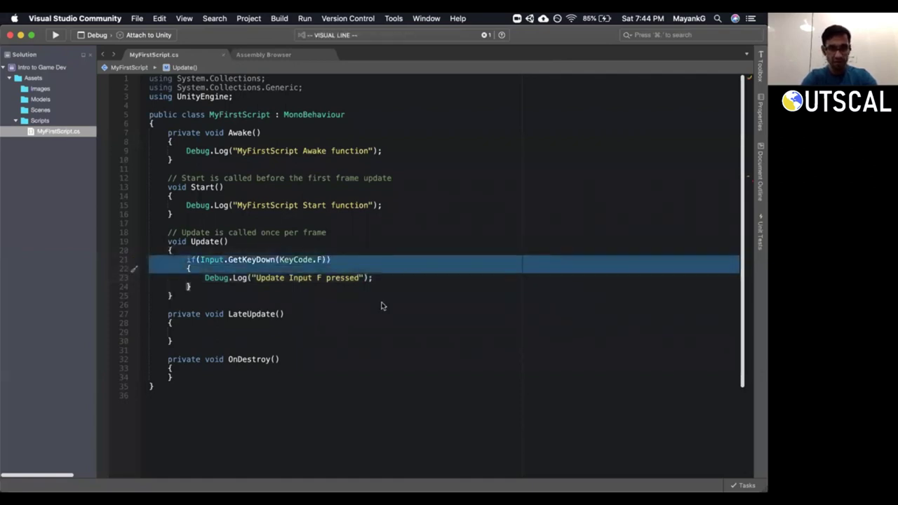
pyautogui.press('Down')
pyautogui.press('Down')
pyautogui.press('End')
pyautogui.press('Return')
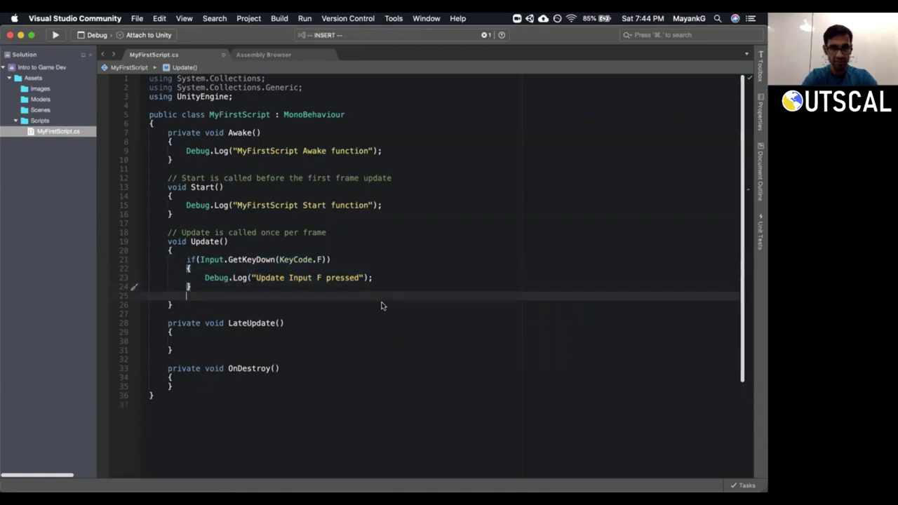
# Paste a copy of the F-key block, change it to GetKeyUp, and save.
pyautogui.write('if (Input.GetKeyDown(KeyCode.F)) {     Debug.Log("Update Input F pressed"); }')
pyautogui.hotkey('alt', 'Right')
pyautogui.hotkey('alt', 'Right')
pyautogui.hotkey('alt', 'Right')
pyautogui.hotkey('alt', 'Right')
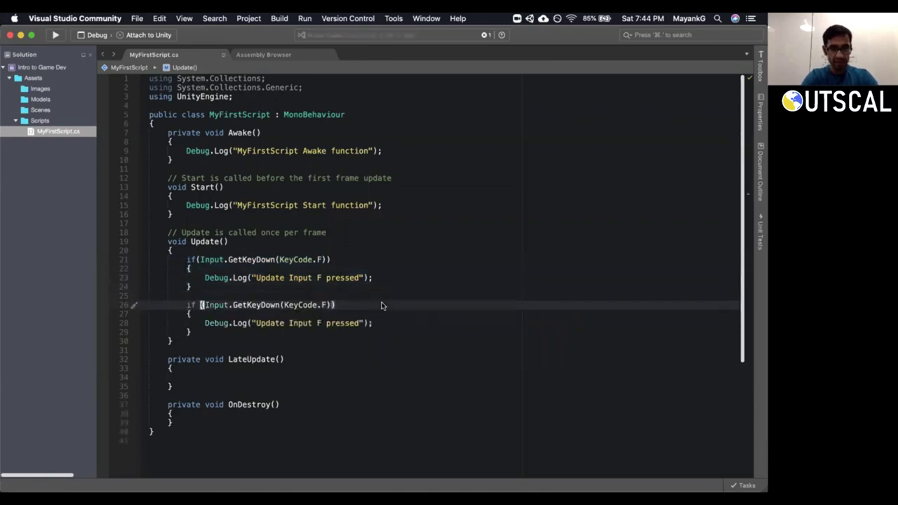
pyautogui.hotkey('alt', 'Delete')
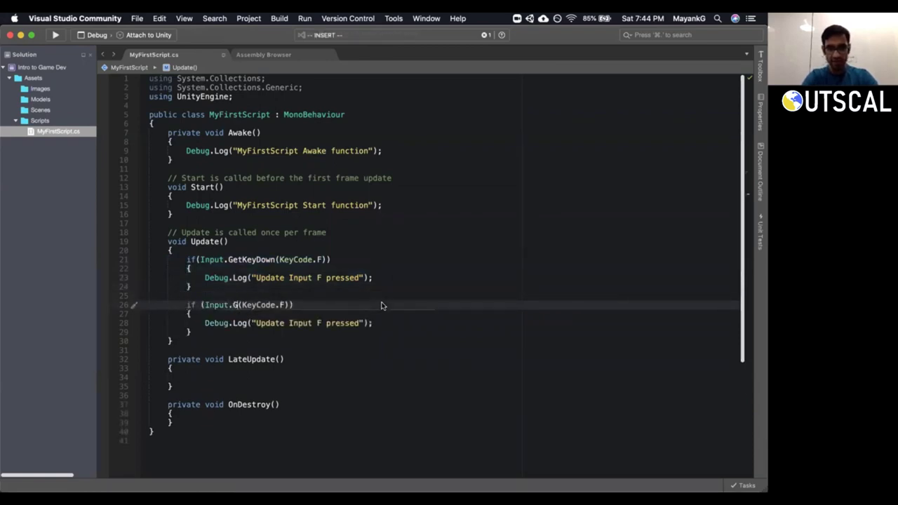
pyautogui.write('Get(K')
pyautogui.press('BackSpace')
pyautogui.write('Key')
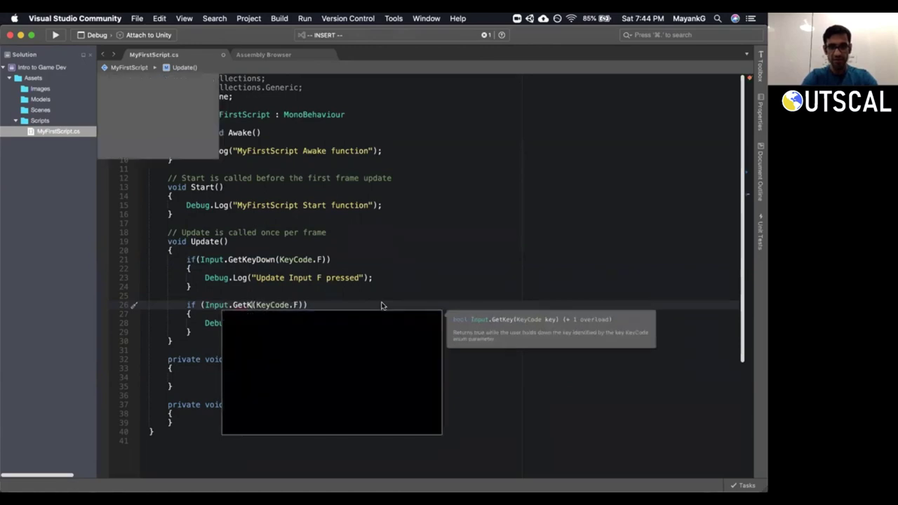
pyautogui.press('Down')
pyautogui.press('Return')
pyautogui.press('Escape')
pyautogui.press('super+s')
# Change the copied message to "Update Input F released" and save the script.
pyautogui.press('j')
pyautogui.press('j')
pyautogui.press('w')
pyautogui.press('w')
pyautogui.press('w')
pyautogui.press('w')
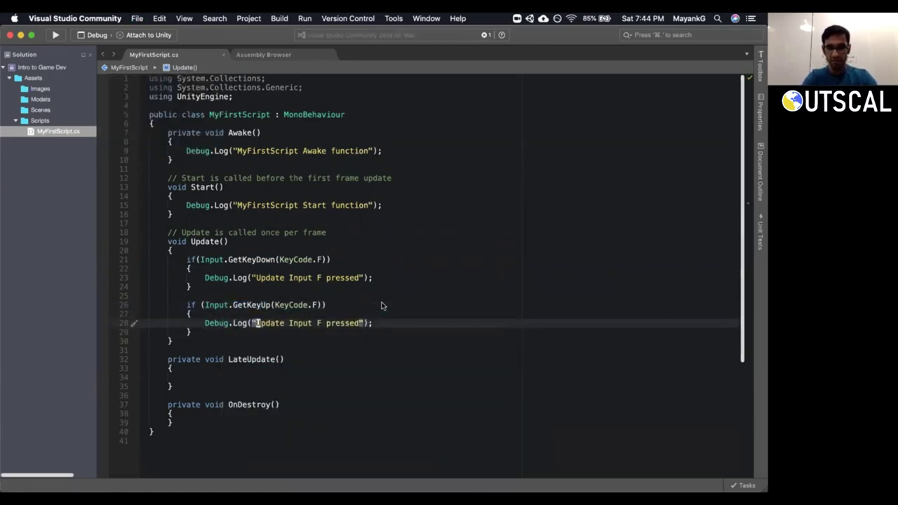
pyautogui.write('wcwrelease')
pyautogui.write('d')
pyautogui.press('Escape')
pyautogui.press('super+s')
pyautogui.press('k')
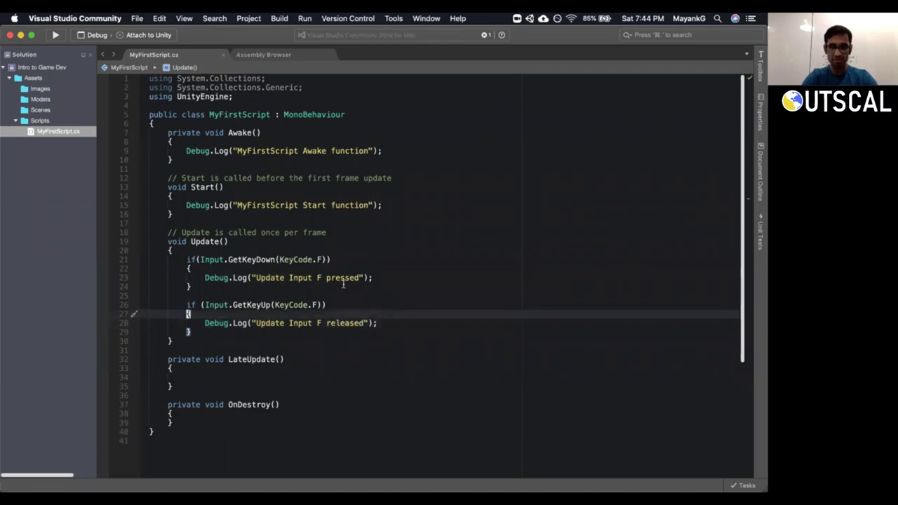
# Compare the 'pressed' and 'released' messages, then add a blank line after the key-down block.
pyautogui.doubleClick(341, 278)
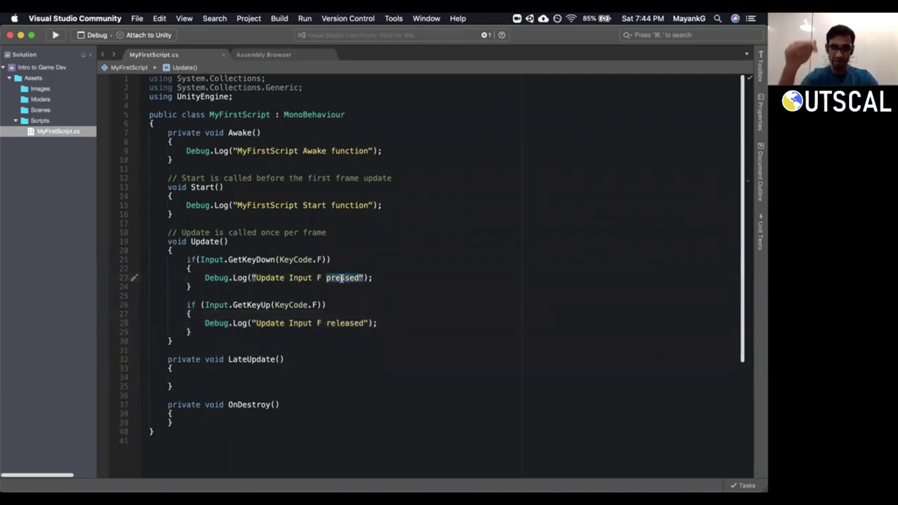
pyautogui.doubleClick(346, 324)
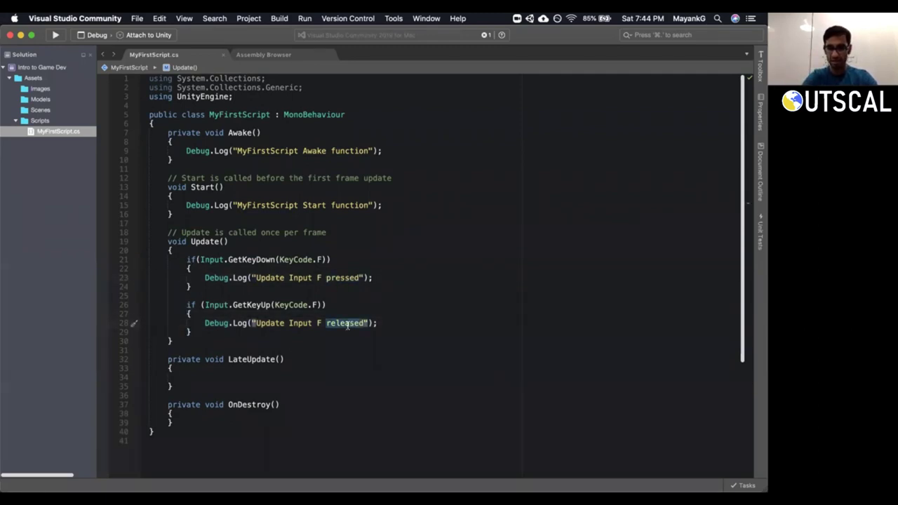
pyautogui.press('Left')
pyautogui.press('Up')
pyautogui.press('Up')
pyautogui.press('Up')
pyautogui.press('Up')
pyautogui.press('Up')
pyautogui.press('Up')
pyautogui.press('Up')
pyautogui.press('Down')
pyautogui.press('Down')
pyautogui.press('Down')
pyautogui.press('Return')
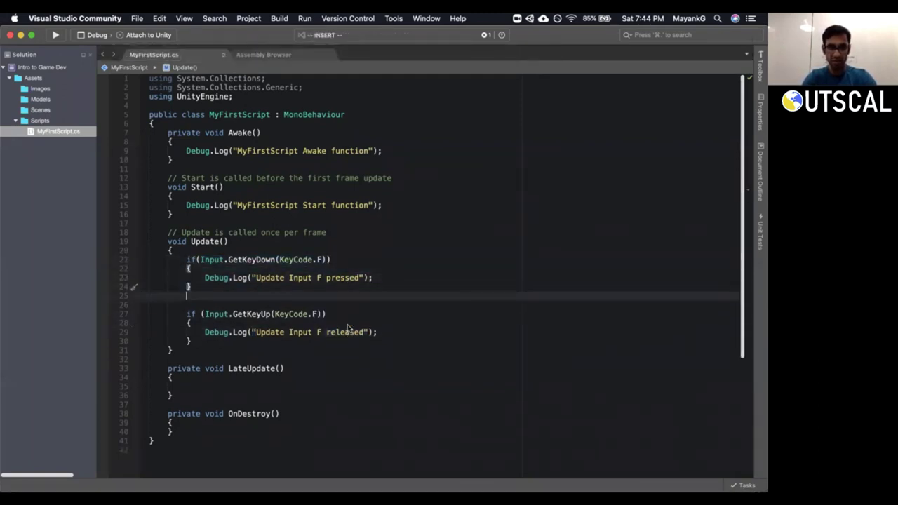
# Paste another copy of the key-down block and change it to Input.GetKey.
pyautogui.write('if (Input.GetKeyDown(KeyCode.F)) {     Debug.Log("Update Input F pressed"); }')
pyautogui.hotkey('alt', 'Right')
pyautogui.hotkey('alt', 'Right')
pyautogui.hotkey('alt', 'Right')
pyautogui.hotkey('shift', 'alt', 'Right')
pyautogui.press('BackSpace')
pyautogui.write('GetKey')
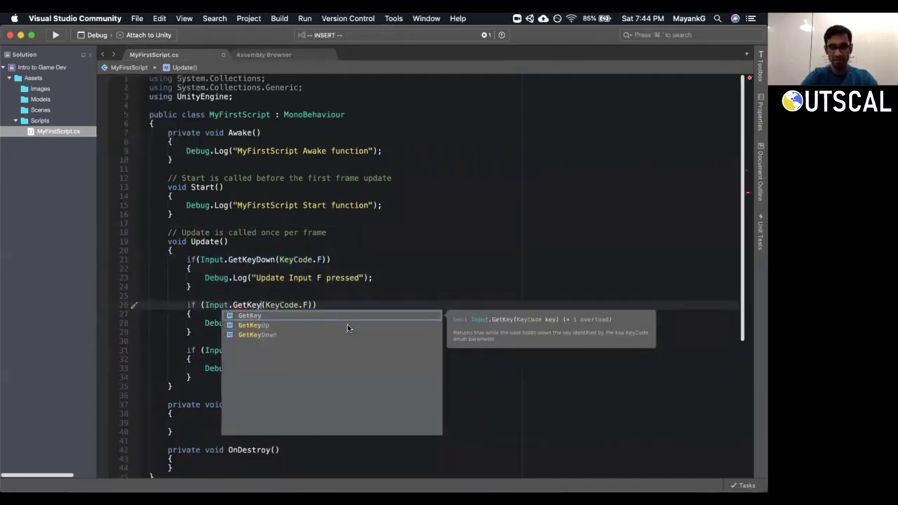
pyautogui.press('Return')
# Delete 'pressed' so the middle block logs "Update Input F".
pyautogui.press('Down')
pyautogui.press('Down')
pyautogui.hotkey('alt', 'Right')
pyautogui.hotkey('alt', 'Right')
pyautogui.hotkey('alt', 'Right')
pyautogui.hotkey('alt', 'Right')
pyautogui.press('Right')
pyautogui.hotkey('shift', 'alt', 'Right')
pyautogui.press('BackSpace')
pyautogui.press('BackSpace')
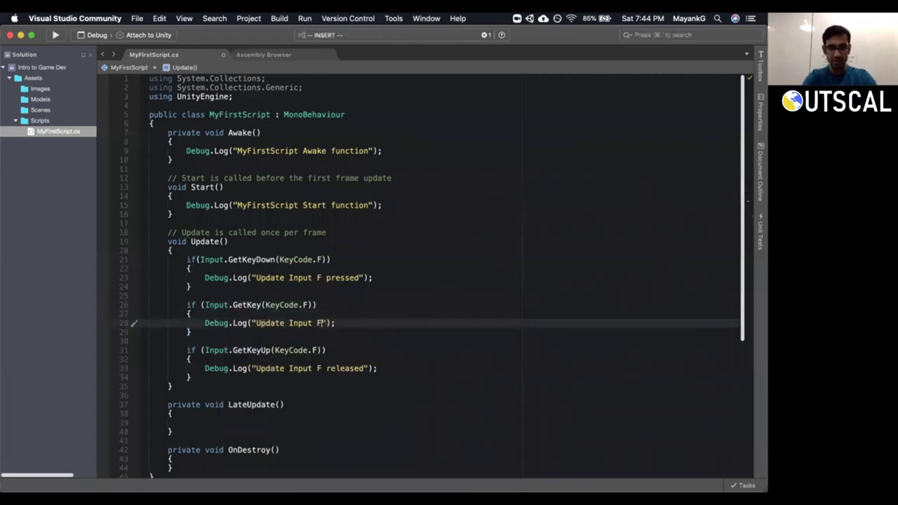
# Review Update()'s pressed, held and released checks, then switch to Unity.
pyautogui.click(352, 326)
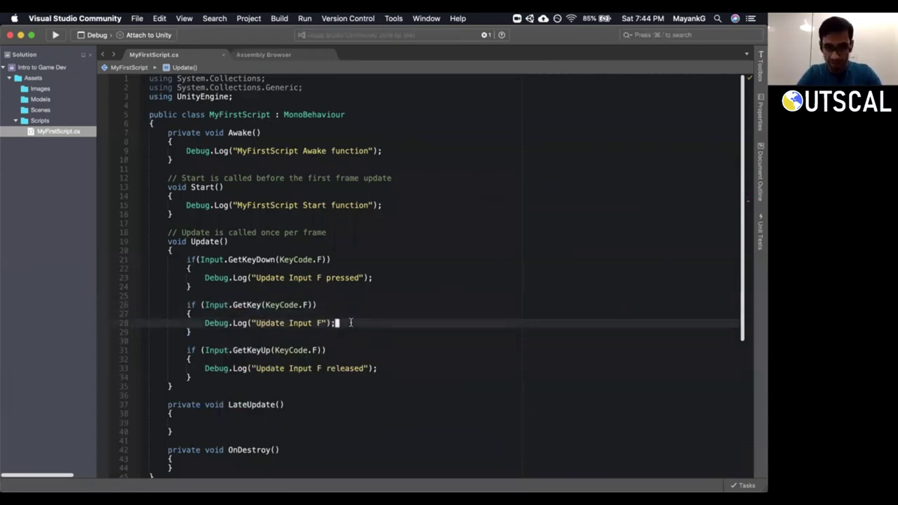
pyautogui.press('Down')
pyautogui.press('Down')
pyautogui.press('Down')
pyautogui.press('Down')
pyautogui.press('Down')
pyautogui.press('Down')
pyautogui.press('Down')
pyautogui.keyDown('shift'); pyautogui.click(160, 306); pyautogui.keyUp('shift')
pyautogui.moveTo(160, 306); pyautogui.dragTo(136, 240)
pyautogui.click(141, 242)
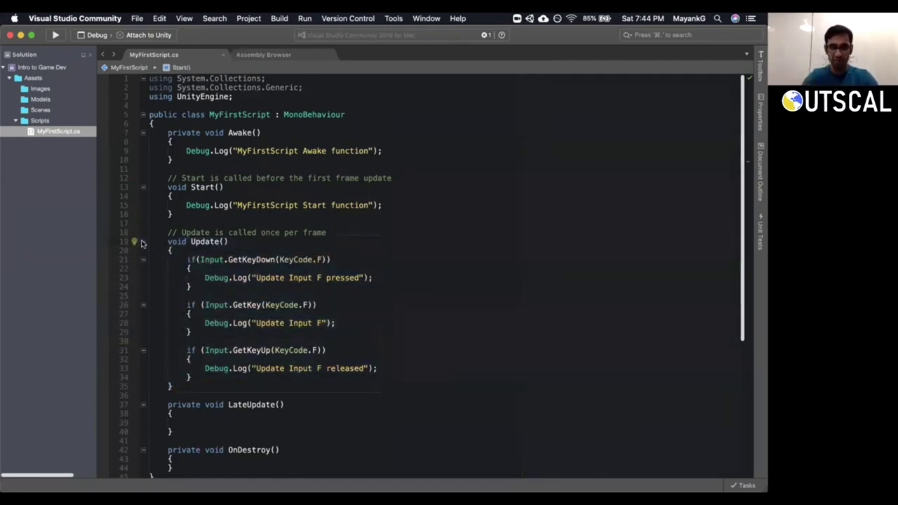
pyautogui.click(444, 296)
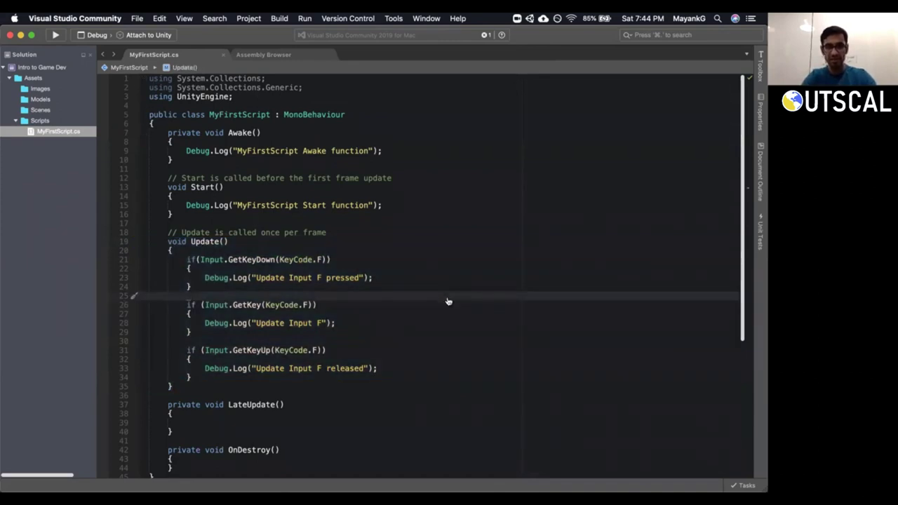
pyautogui.press('super+Tab')
pyautogui.press('super+Tab')
pyautogui.press('super+Tab')
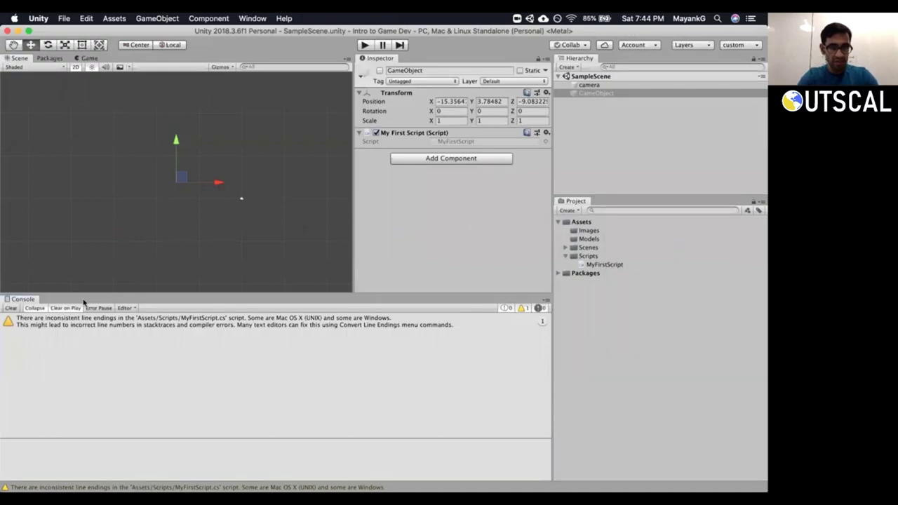
# Clear the Console's line-endings warning, enter Play mode, and reopen MyFirstScript in Visual Studio.
pyautogui.click(11, 308)
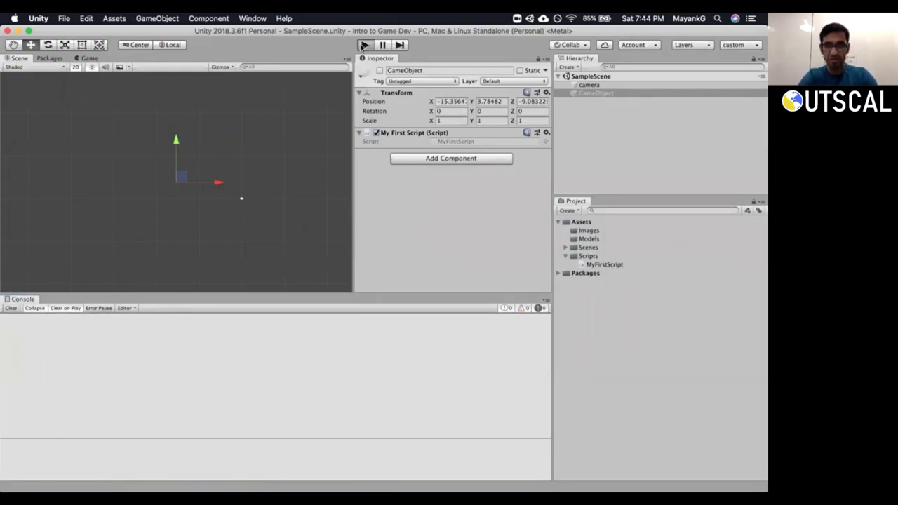
pyautogui.click(364, 44)
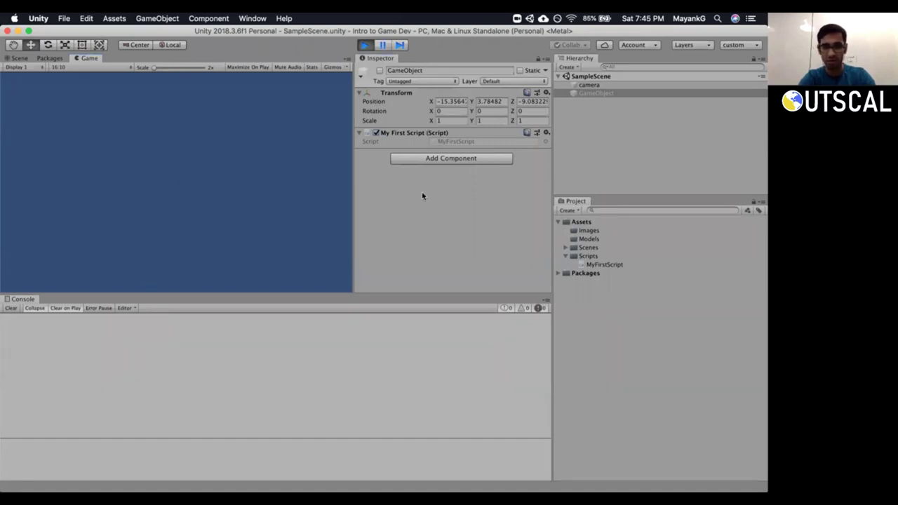
pyautogui.doubleClick(462, 143)
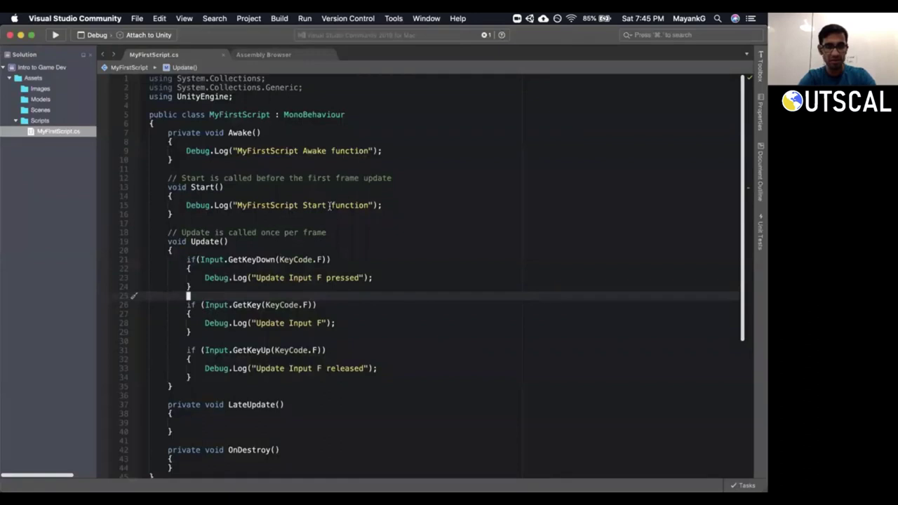
# Review the GetKeyDown, GetKey and Update() body in the script unchanged, then return to Unity.
pyautogui.click(268, 260)
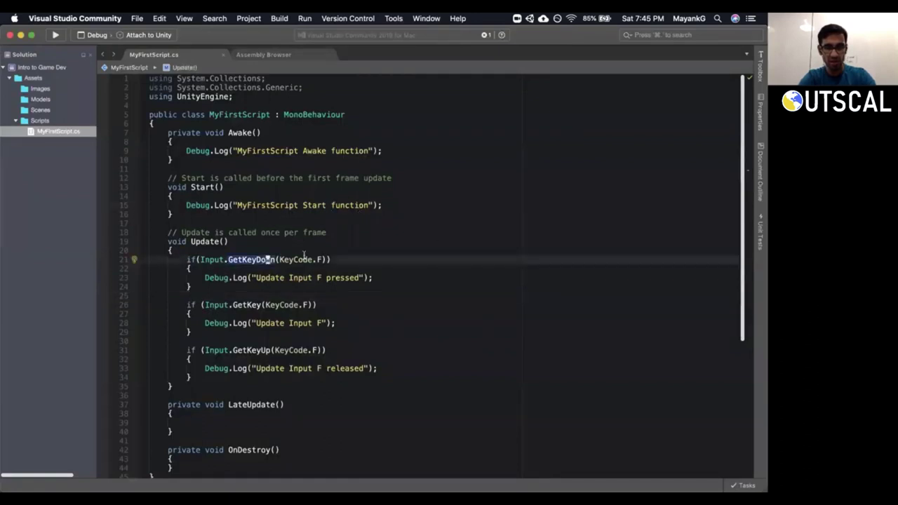
pyautogui.click(242, 305)
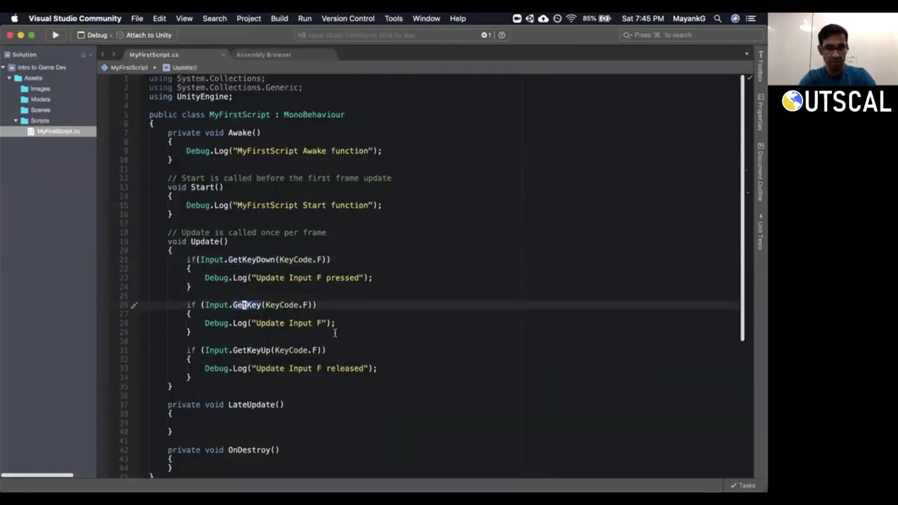
pyautogui.moveTo(175, 387); pyautogui.dragTo(157, 249)
pyautogui.click(337, 331)
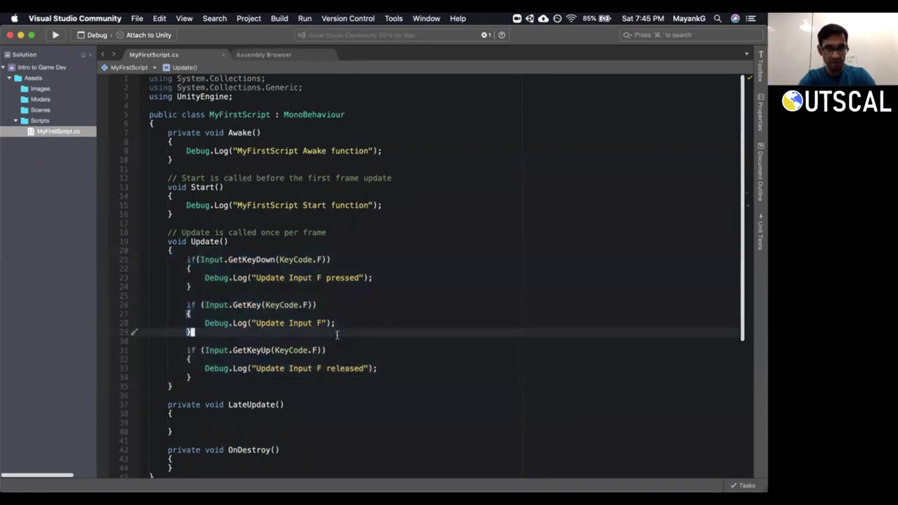
pyautogui.press('super+Tab')
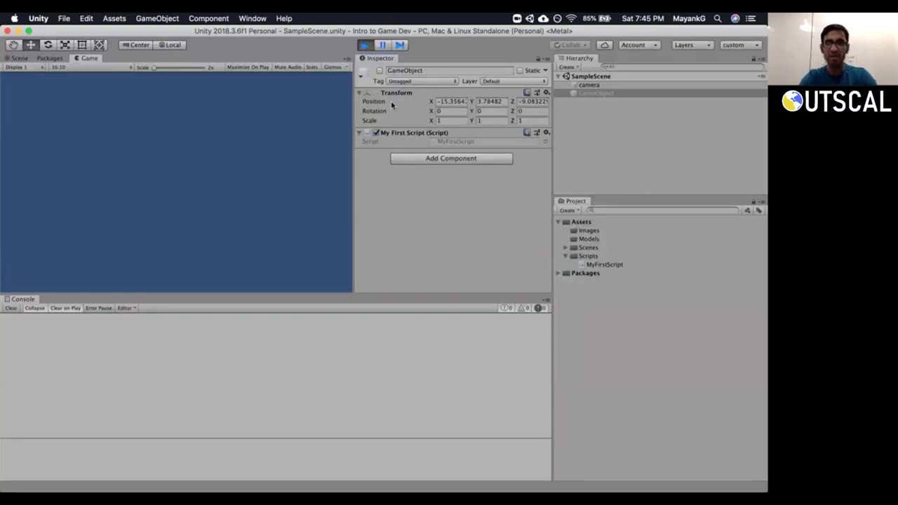
# Activate the GameObject, clear the Console, and press F once in the running game.
pyautogui.click(380, 71)
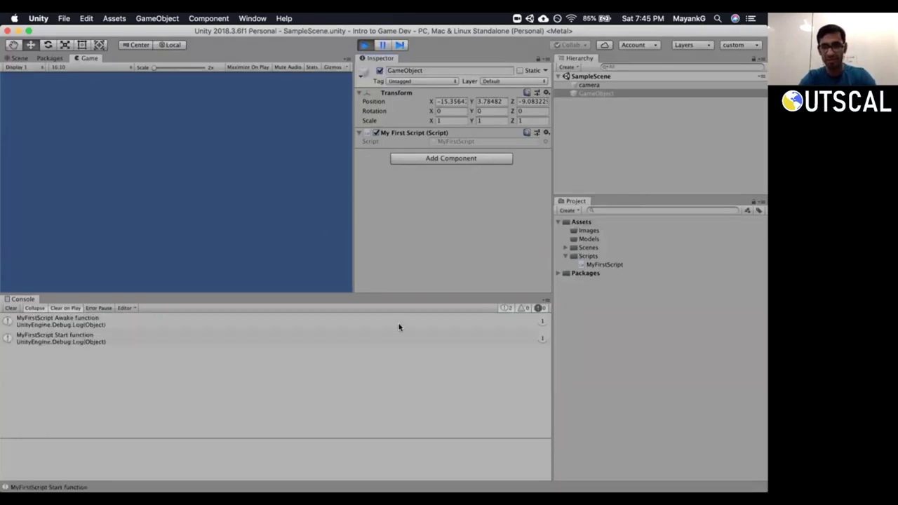
pyautogui.click(11, 308)
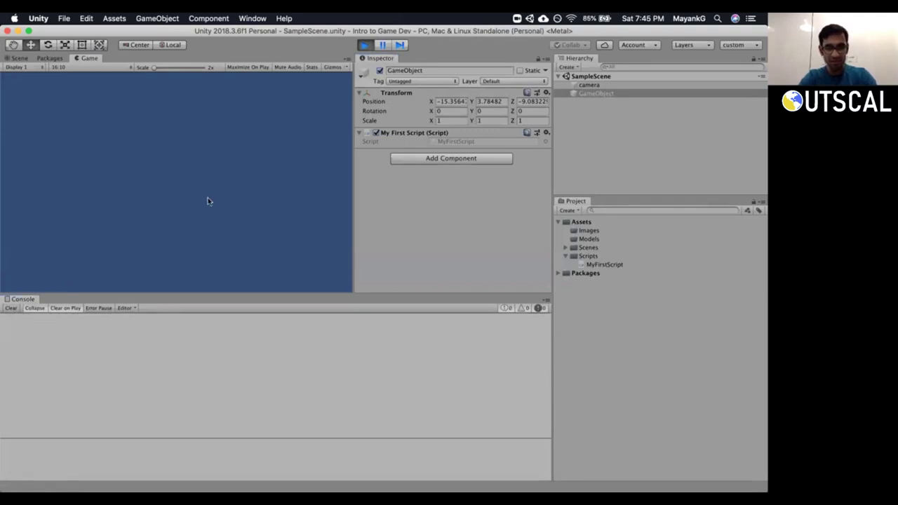
pyautogui.press('f')
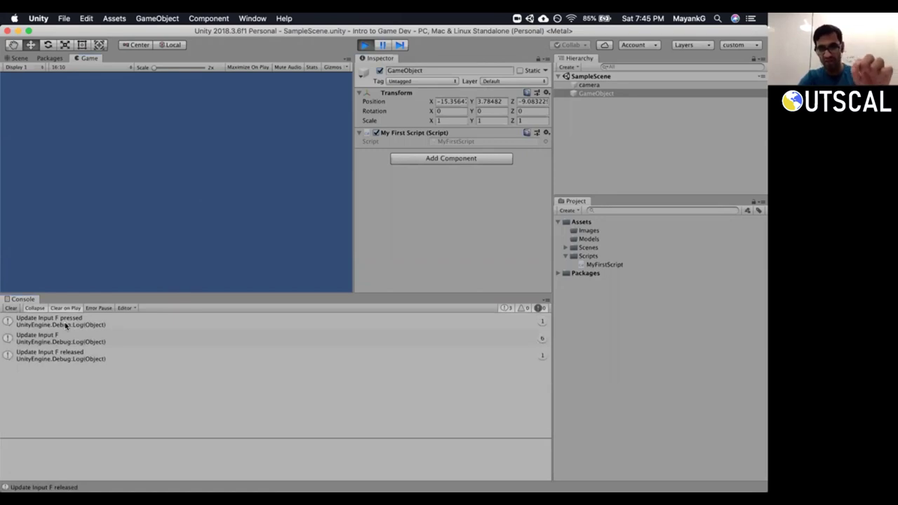
# Inspect the 'Update Input F pressed', 'released' and repeated 'Update Input F' Console entries.
pyautogui.click(66, 326)
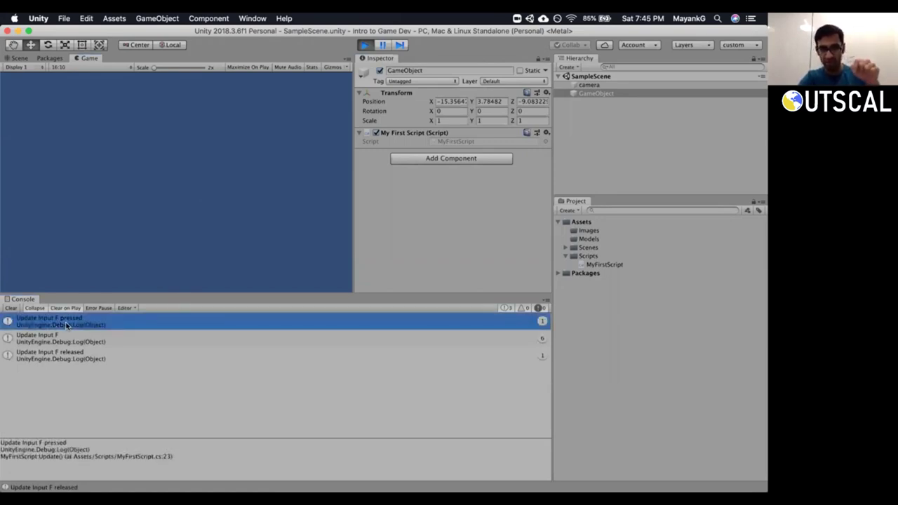
pyautogui.click(76, 353)
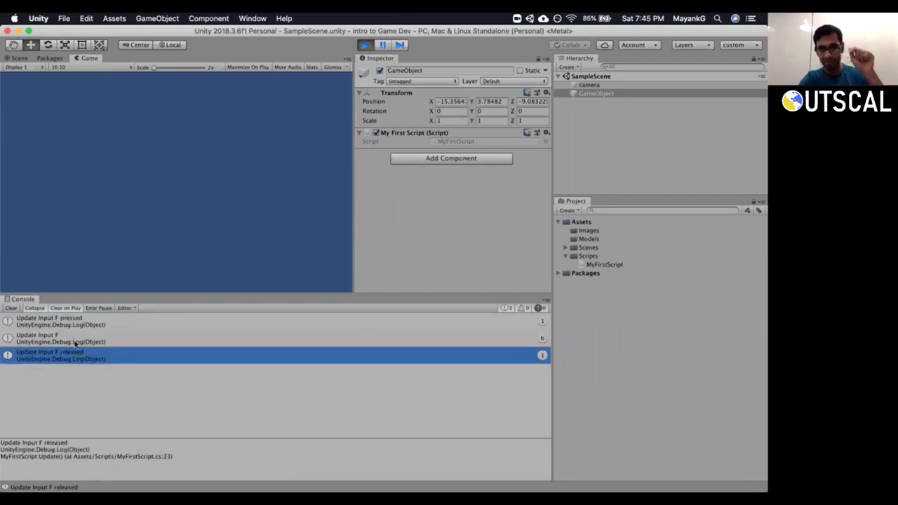
pyautogui.click(78, 339)
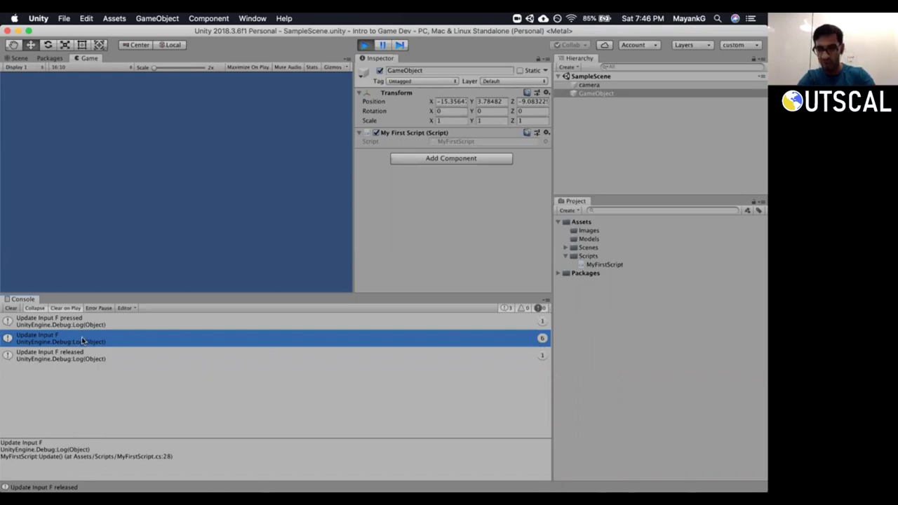
# Hold F to log 'Update Input F' 366 times, then stop play mode and clear the Console.
pyautogui.click(10, 308)
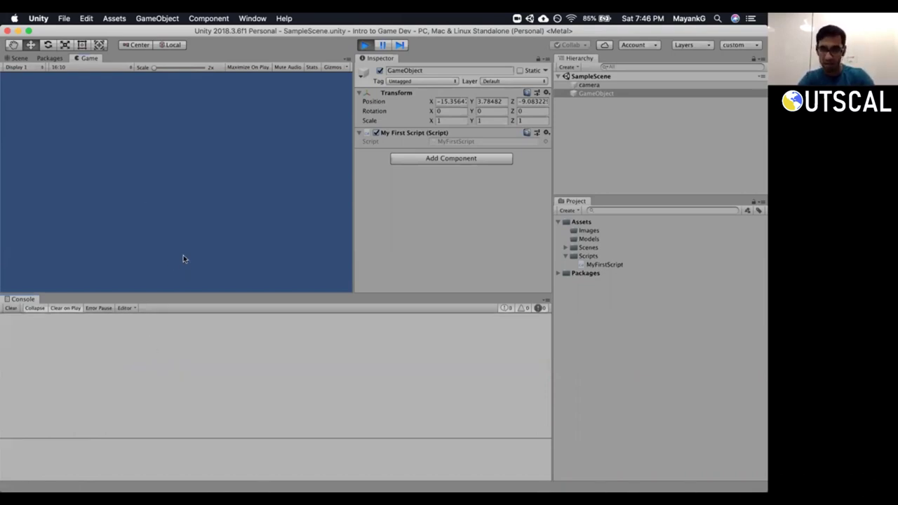
pyautogui.press('f')
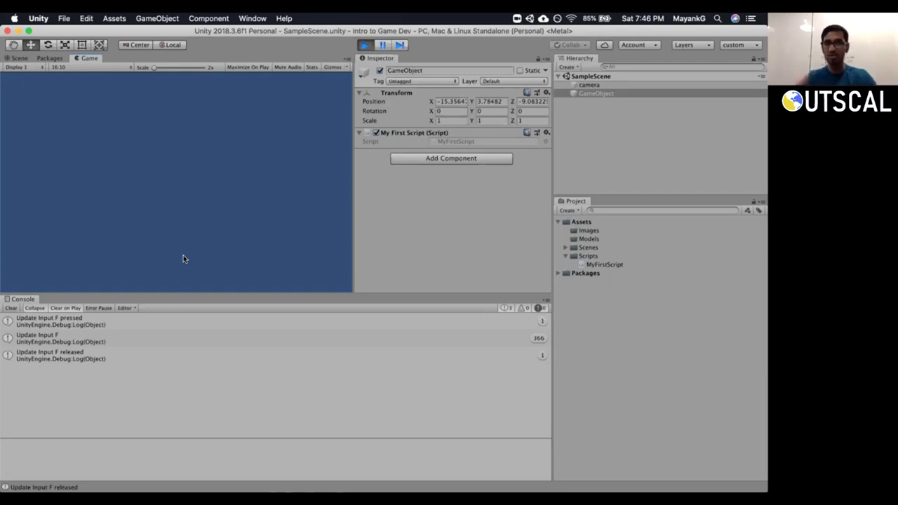
pyautogui.click(364, 45)
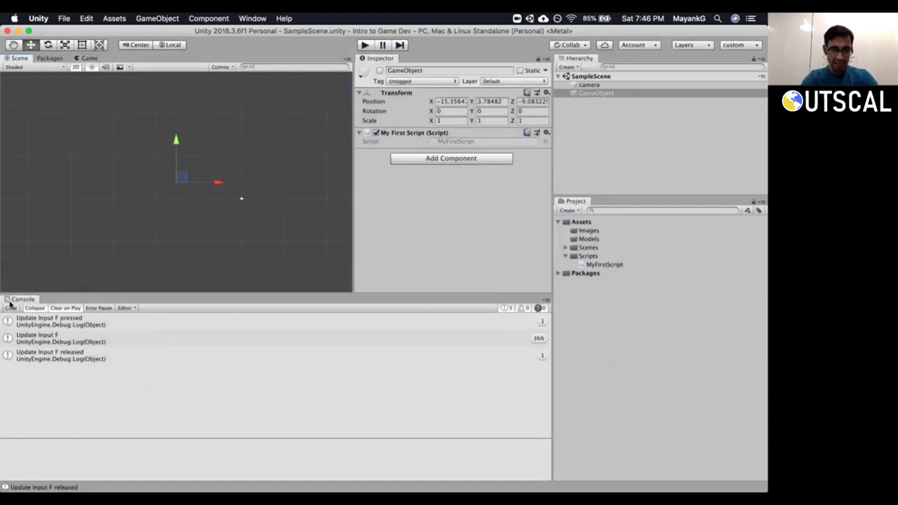
pyautogui.click(10, 307)
# In Visual Studio, open a new blank line at the top of Update().
pyautogui.press('super+Tab')
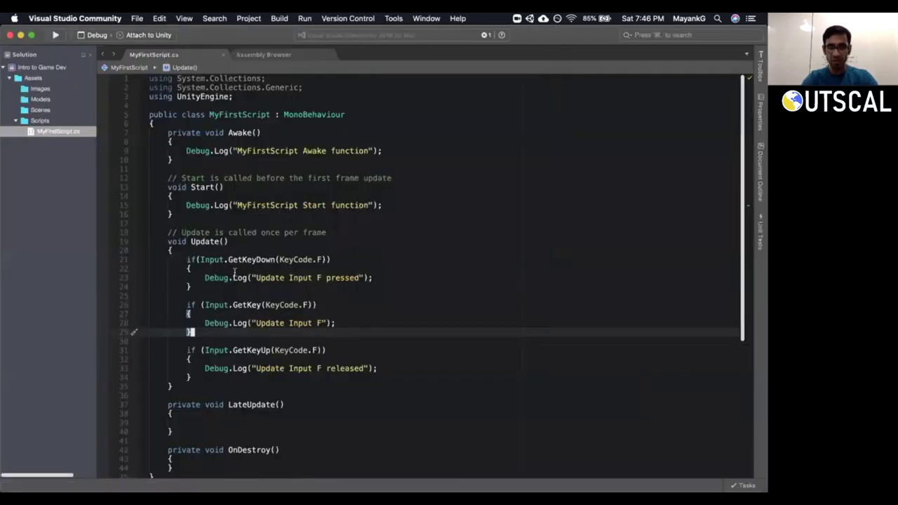
pyautogui.doubleClick(238, 260)
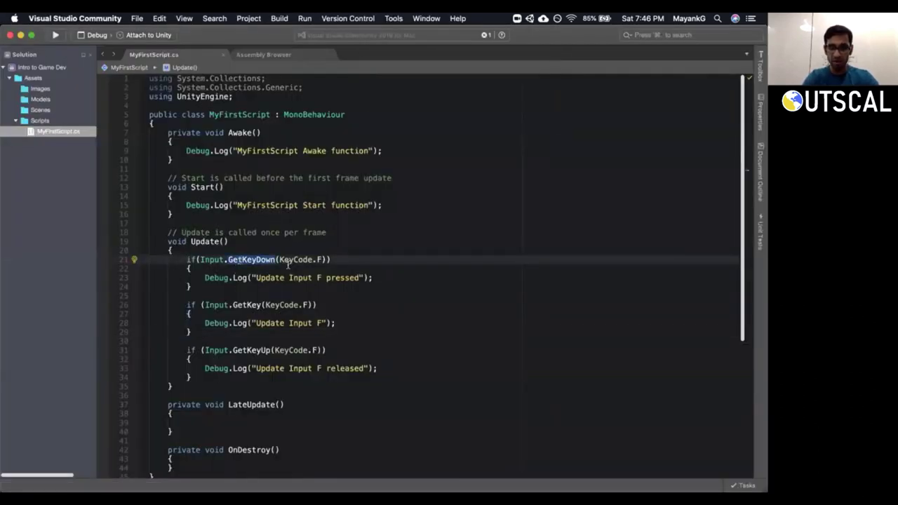
pyautogui.press('k')
pyautogui.press('o')
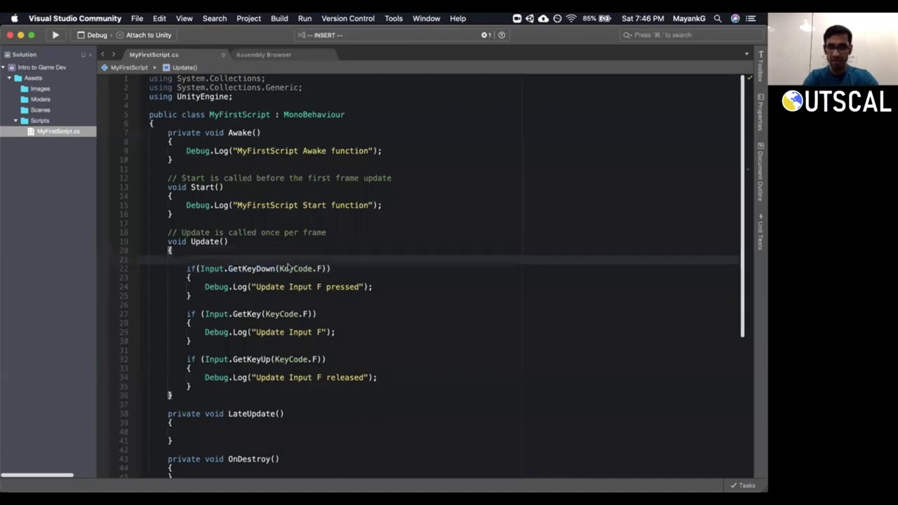
# Write Input.GetMouseButtonDown(0) on the new line using autocomplete.
pyautogui.write('Input')
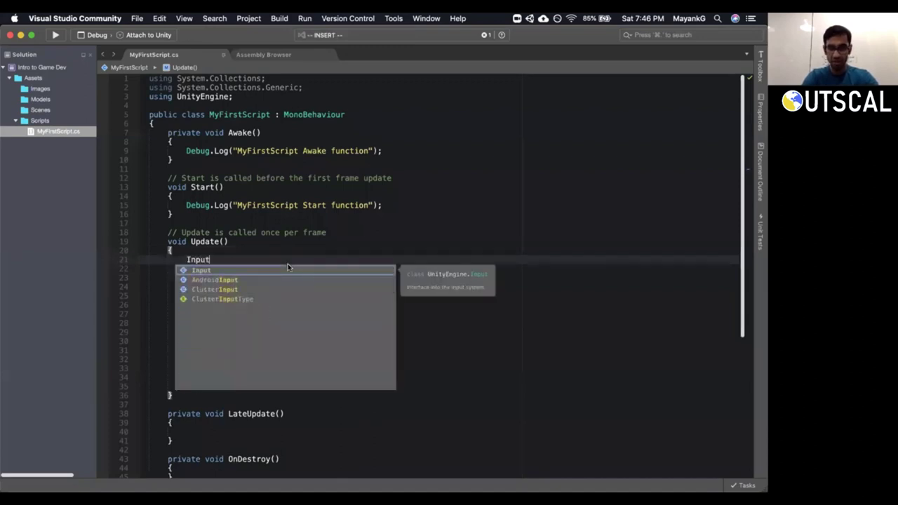
pyautogui.write('.GetM')
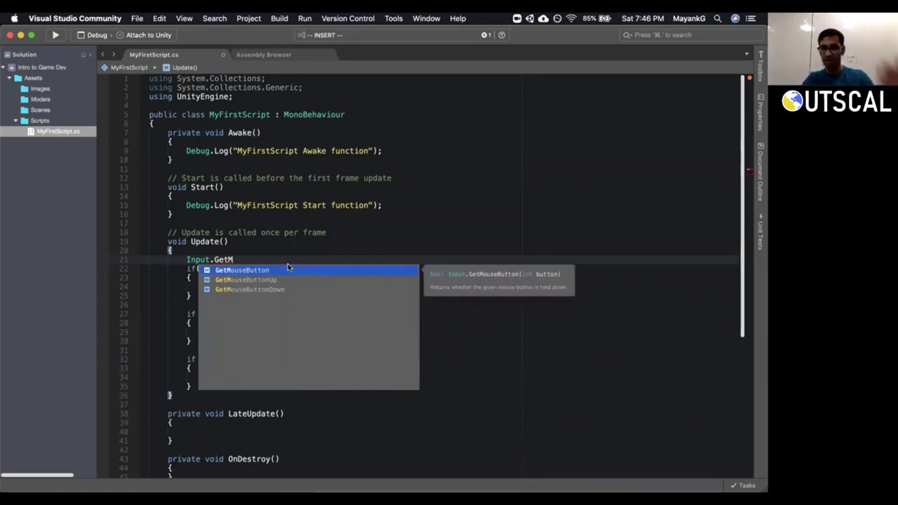
pyautogui.press('Down')
pyautogui.press('Down')
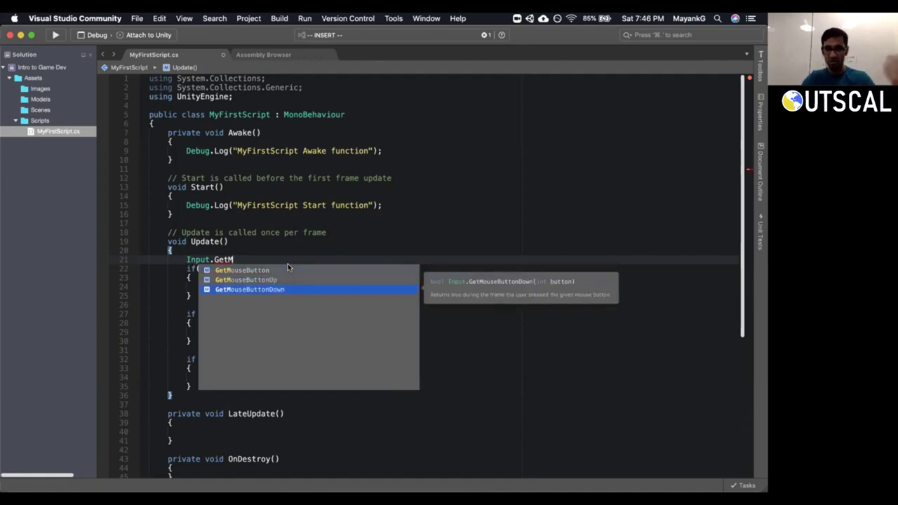
pyautogui.press('Return')
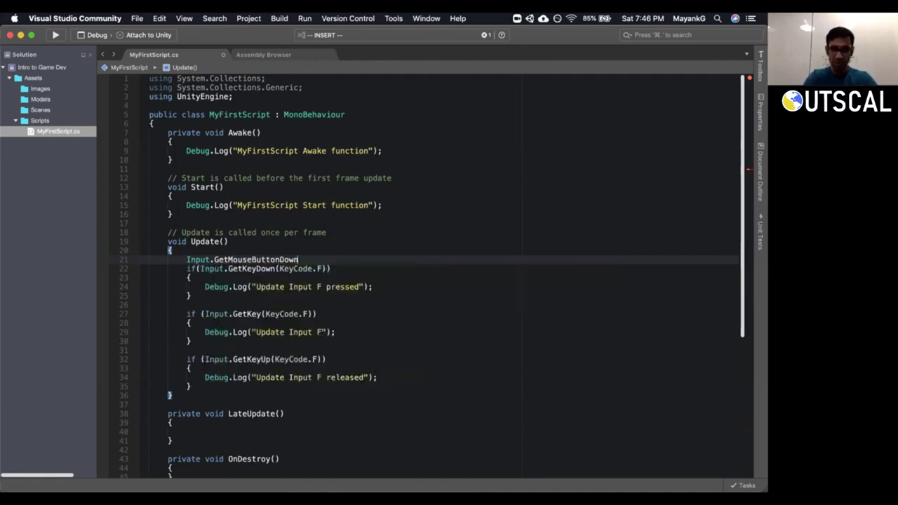
pyautogui.write('(')
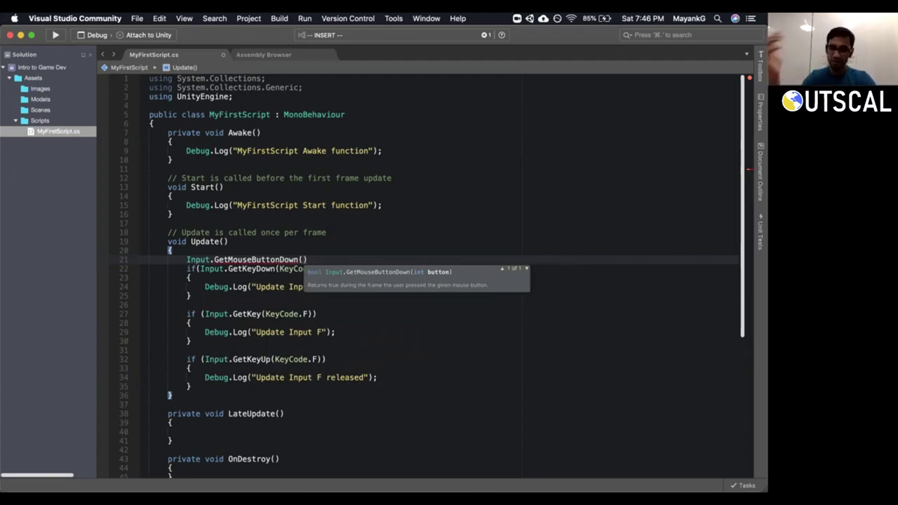
pyautogui.write('0')
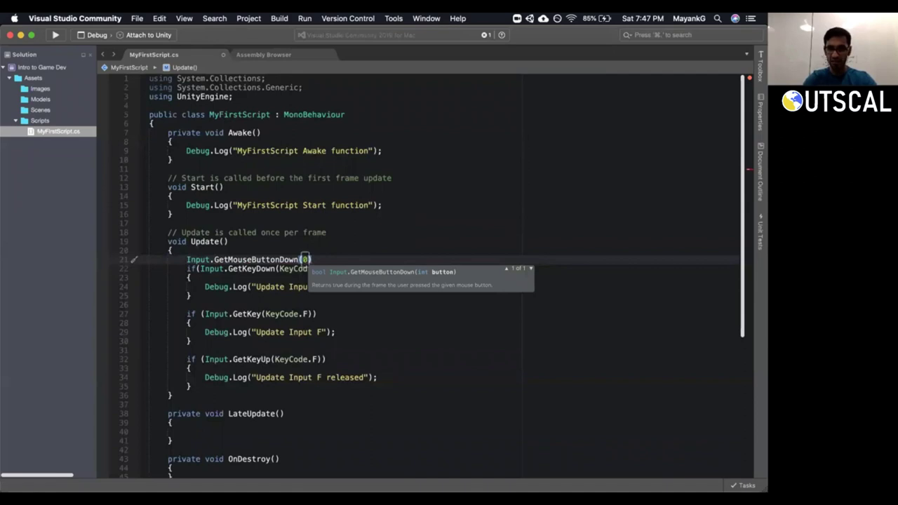
pyautogui.press('Right')
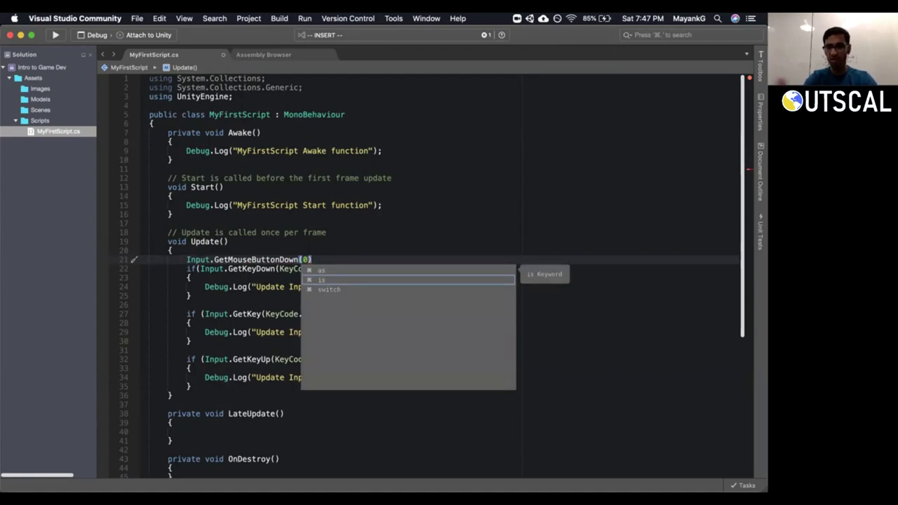
# Cut the GetMouseButtonDown(0) line with vim commands and start appending ' ||' to the GetKeyDown condition.
pyautogui.press('Escape')
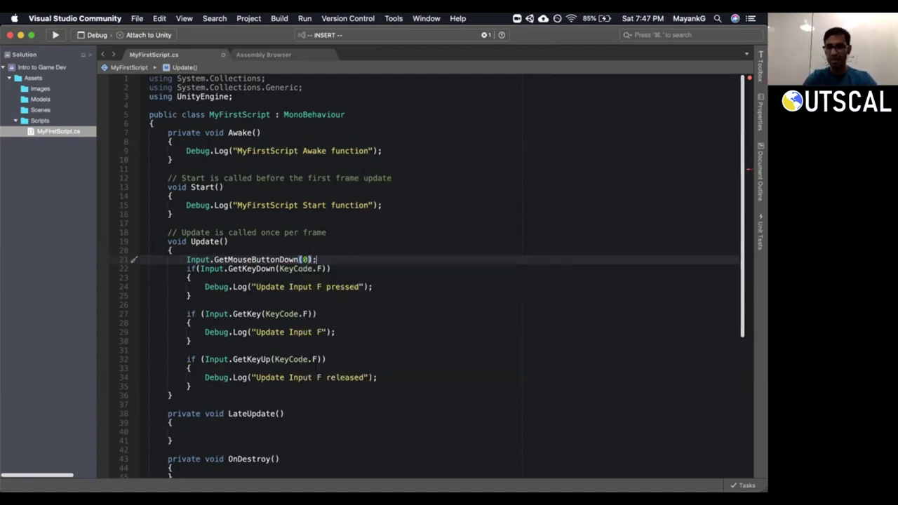
pyautogui.press('Escape')
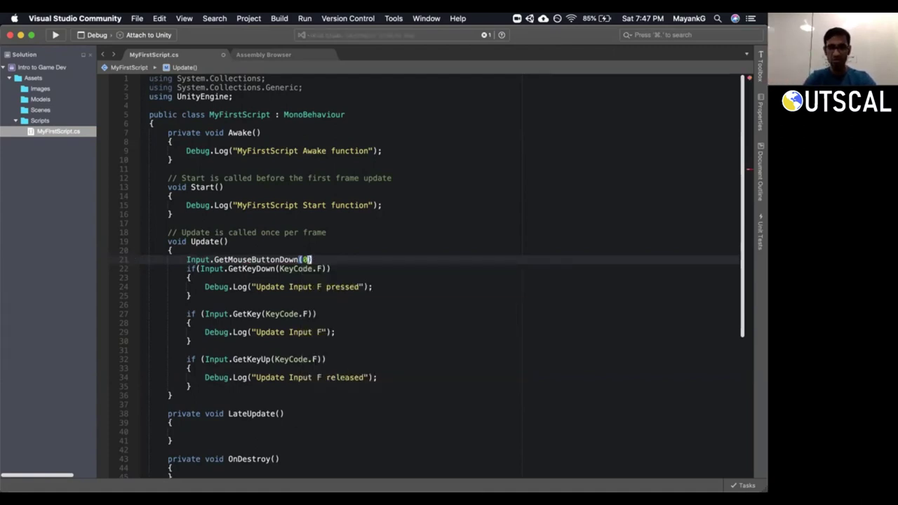
pyautogui.press('o')
pyautogui.press('Escape')
pyautogui.press('k')
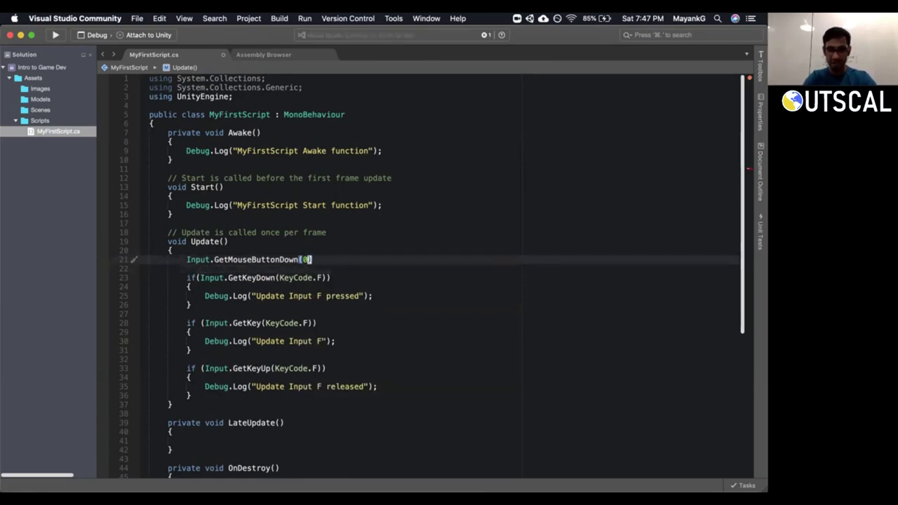
pyautogui.hotkey('shift', 'v')
pyautogui.press('super+c')
pyautogui.press('Escape')
pyautogui.press('j')
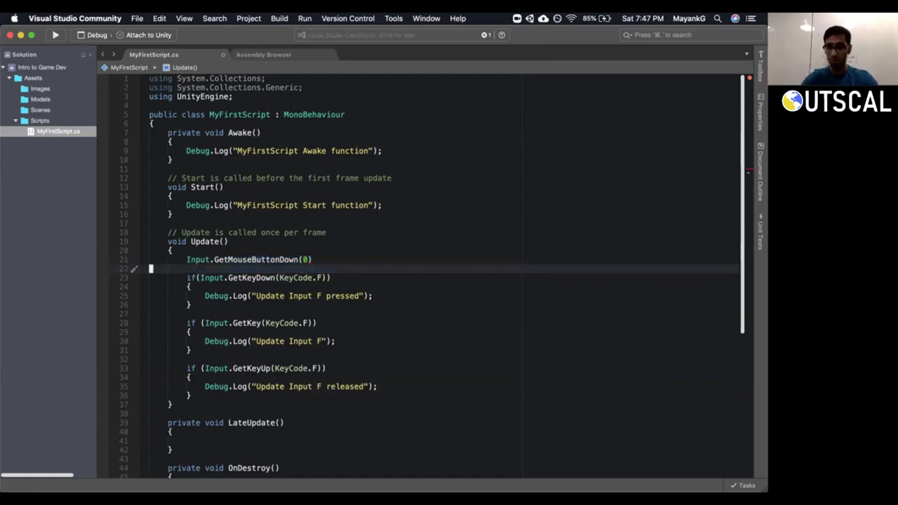
pyautogui.press('k')
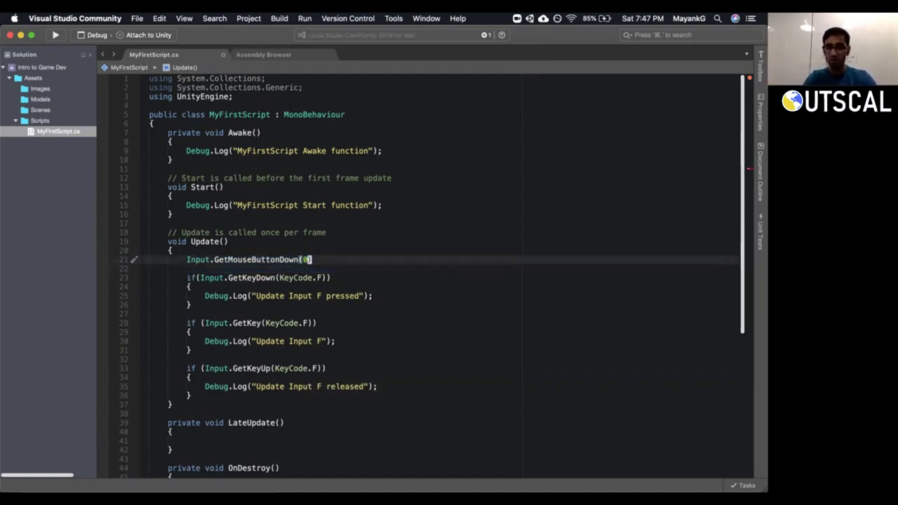
pyautogui.press('d')
pyautogui.press('d')
pyautogui.write('j$')
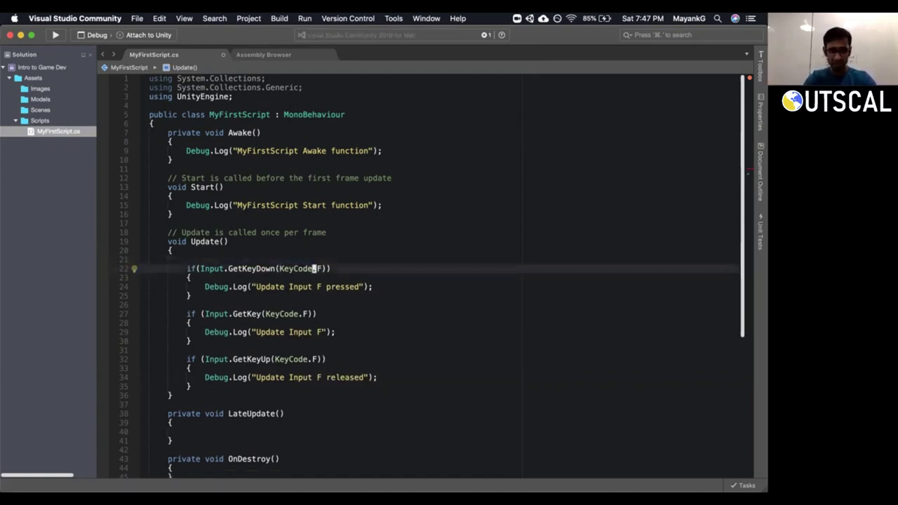
pyautogui.write('i ')
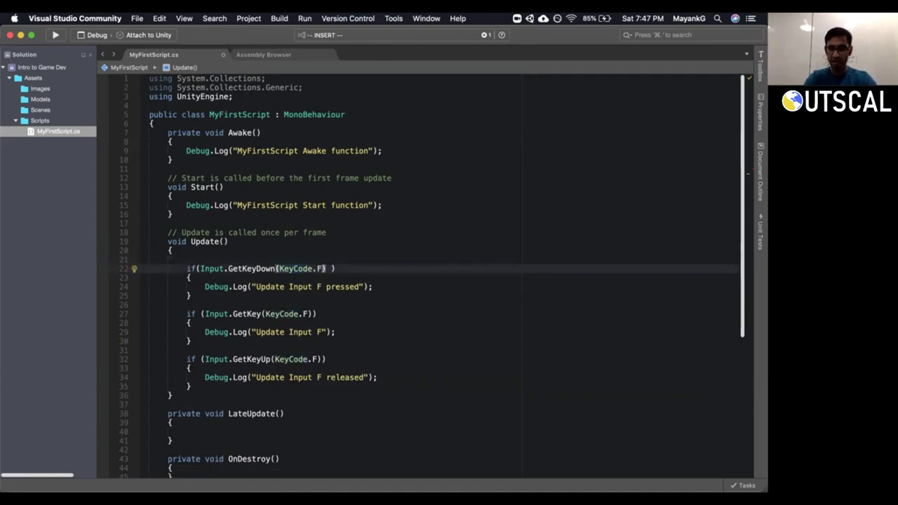
pyautogui.write('||')
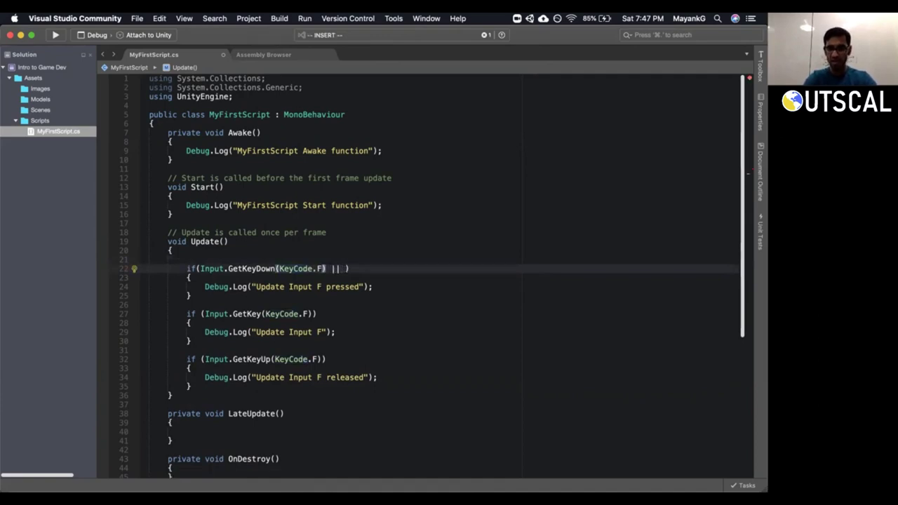
# Paste Input.GetMouseButtonDown(0) after '||' in the GetKeyDown if condition and remove the stray space.
pyautogui.press('super+v')
pyautogui.press('Escape')
pyautogui.press('x')
pyautogui.press('h')
# Review the first if block on lines 22–25, then switch through Unity to the Trello checklist.
pyautogui.press('j')
pyautogui.press('j')
pyautogui.press('j')
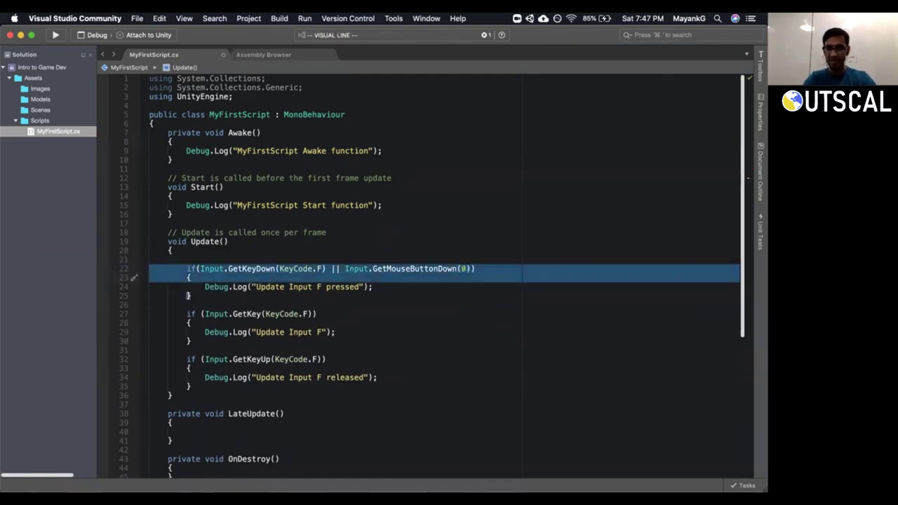
pyautogui.press('y')
pyautogui.press('k')
pyautogui.press('k')
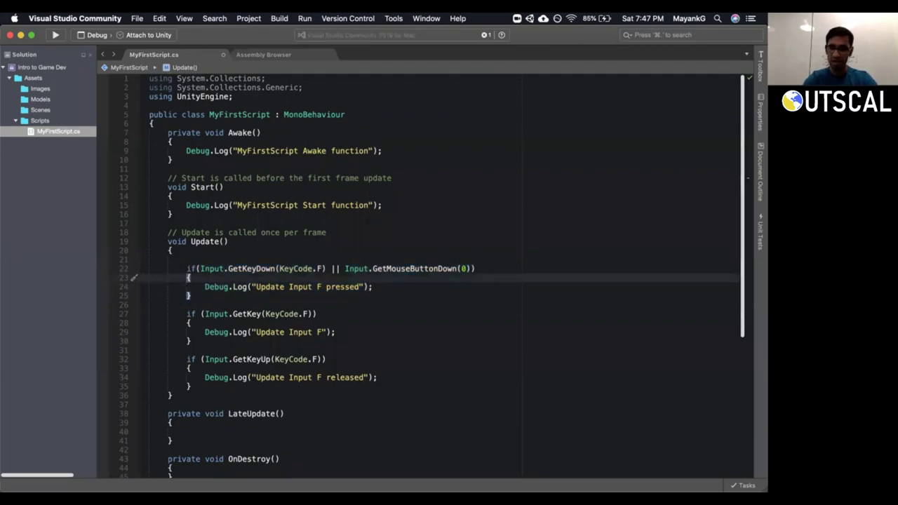
pyautogui.press('k')
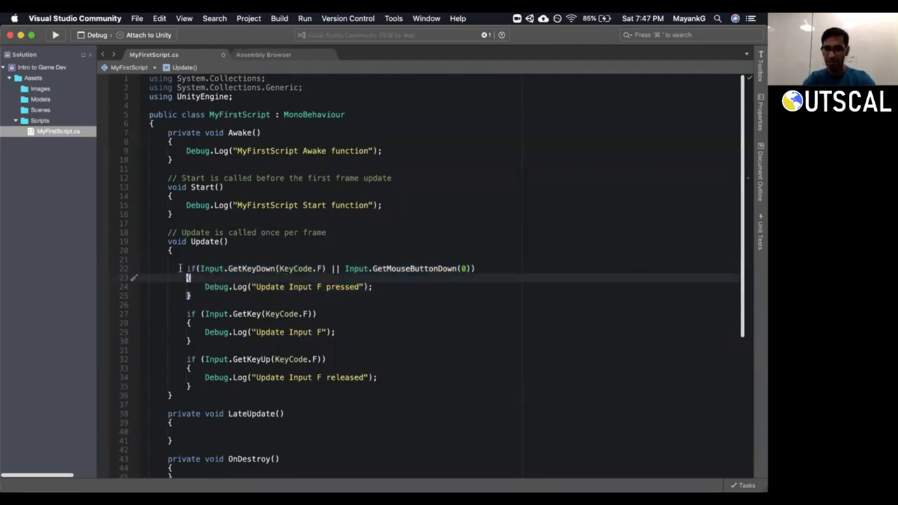
pyautogui.hotkey('shift', 'v')
pyautogui.press('j')
pyautogui.press('j')
pyautogui.press('j')
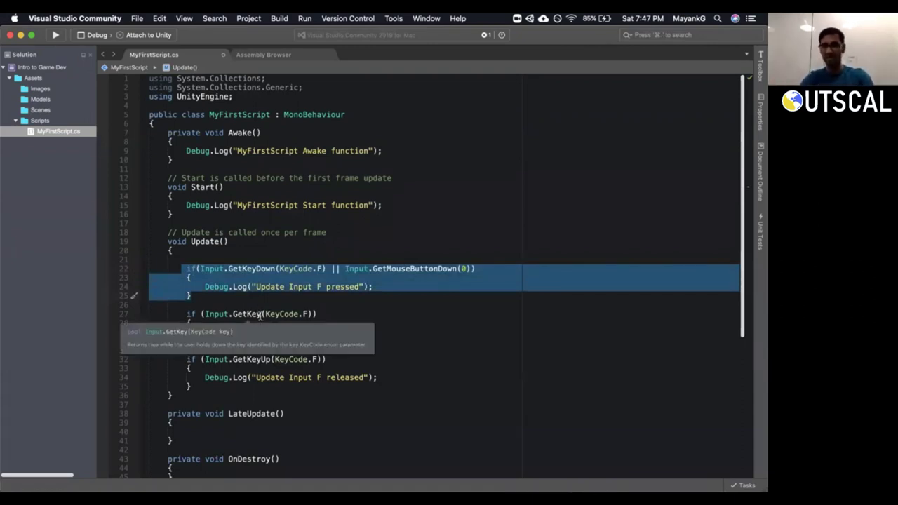
pyautogui.press('Right')
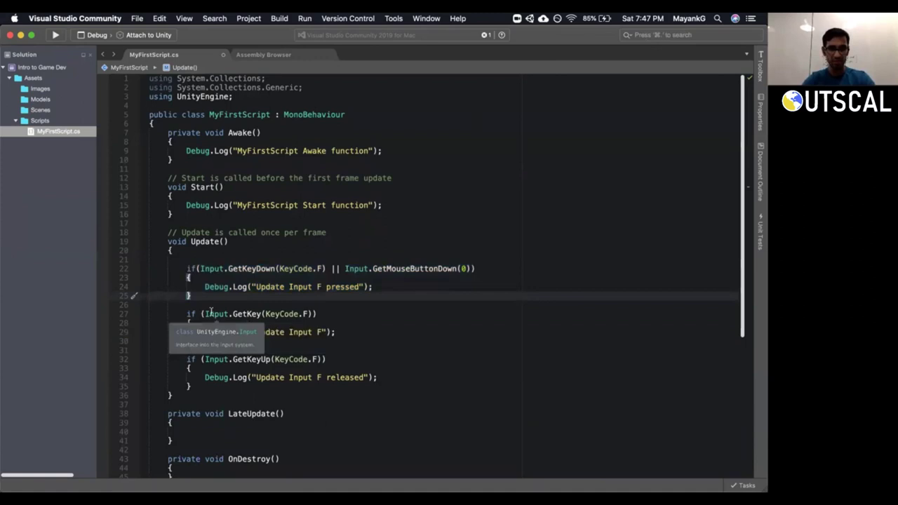
pyautogui.press('super+Tab')
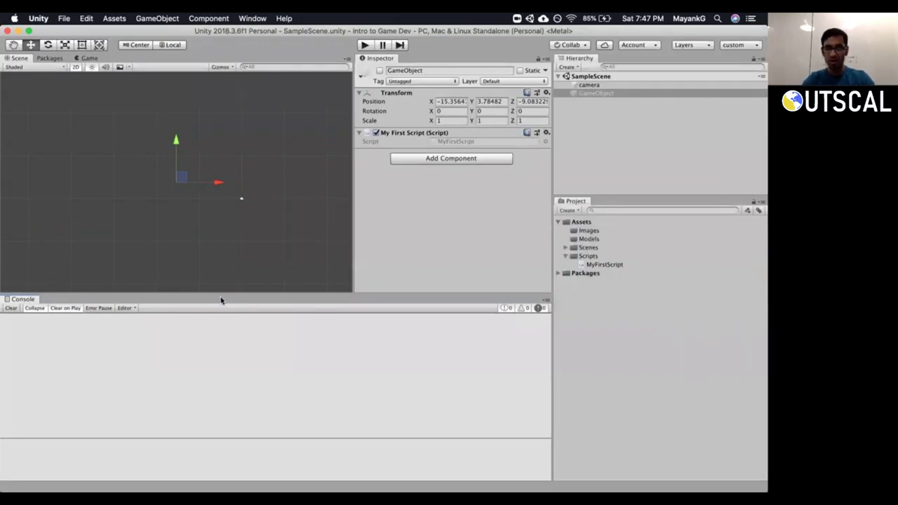
pyautogui.press('super+Tab')
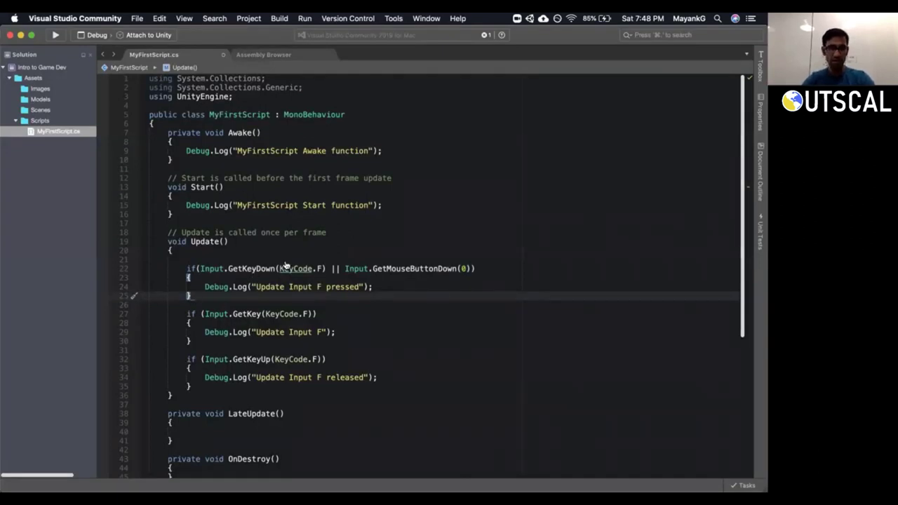
pyautogui.press('super+Tab')
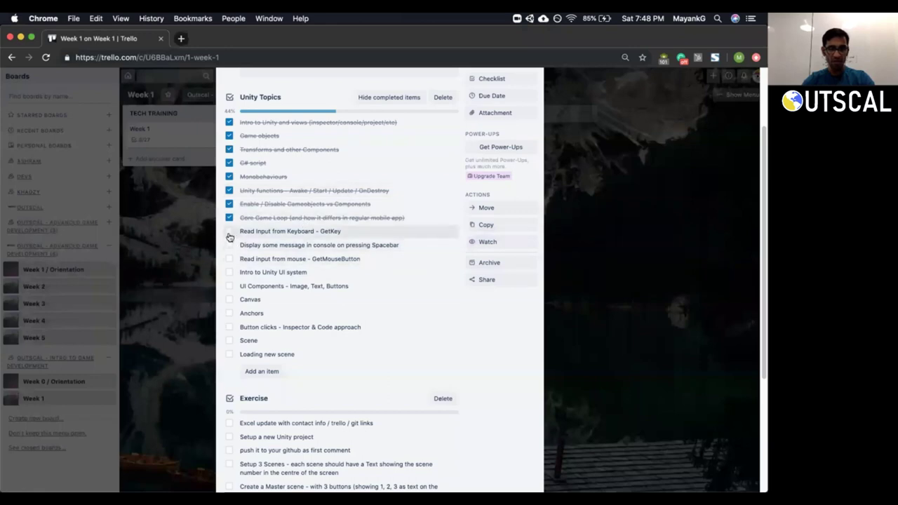
# Check off the GetKey, Spacebar console message and GetMouseButton topics, then return to Unity.
pyautogui.click(230, 232)
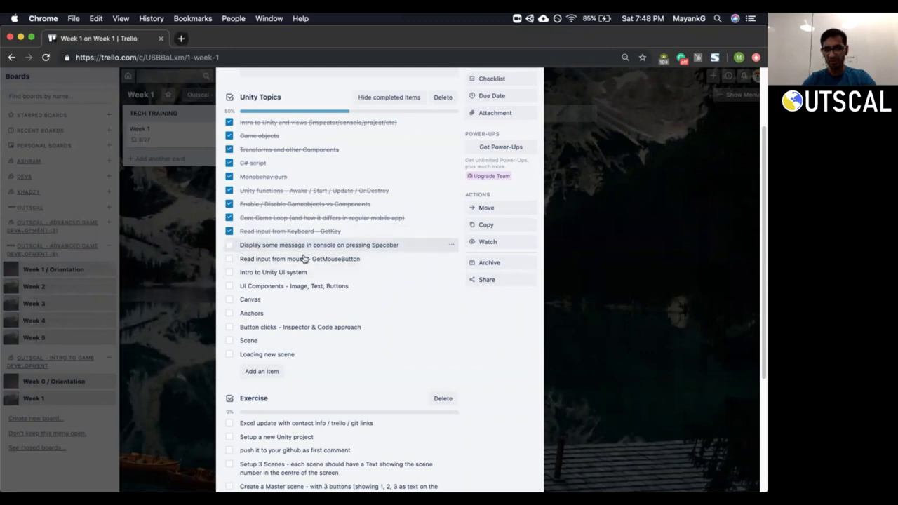
pyautogui.click(228, 248)
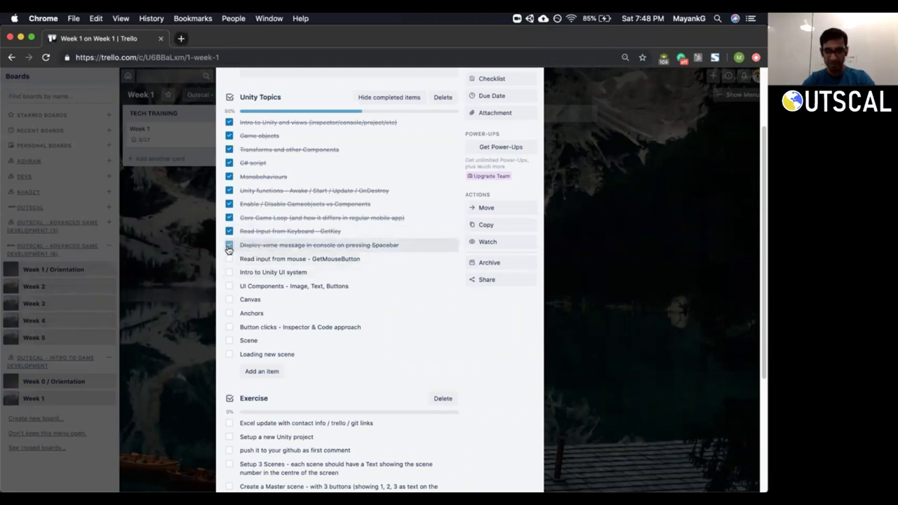
pyautogui.click(230, 259)
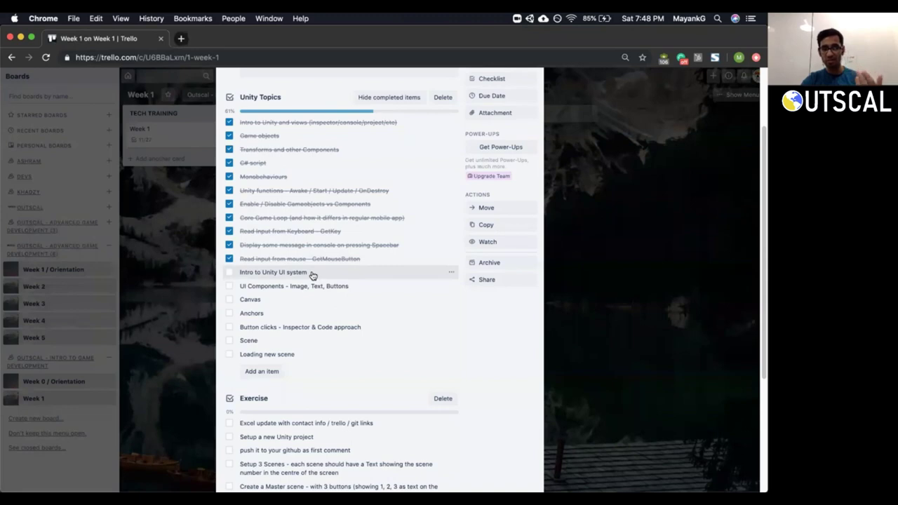
pyautogui.press('super+Tab')
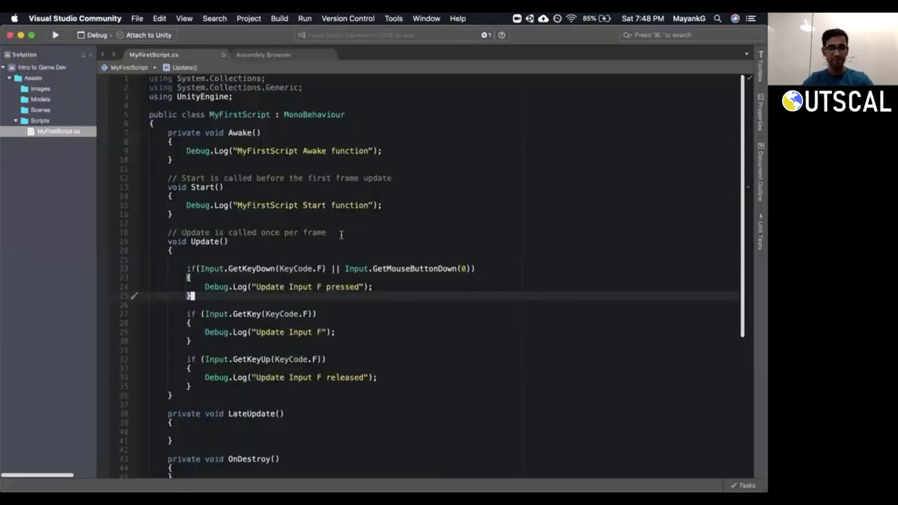
pyautogui.press('super+Tab')
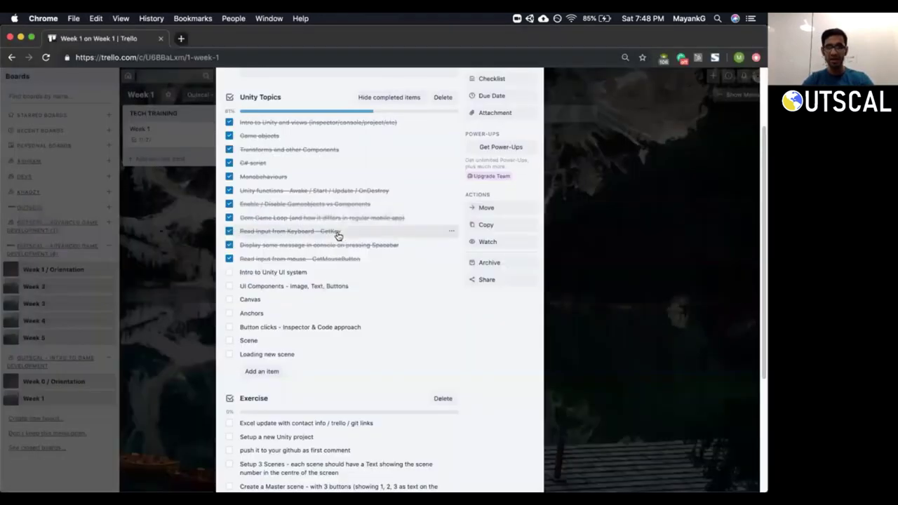
pyautogui.press('super+Tab')
pyautogui.press('super+Tab')
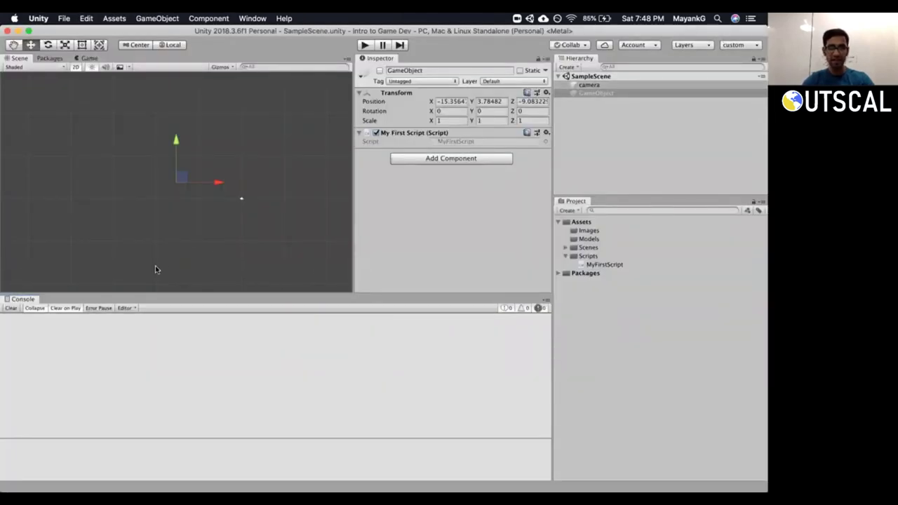
# Delete the empty GameObject and the Main Camera from the Hierarchy.
pyautogui.click(643, 125)
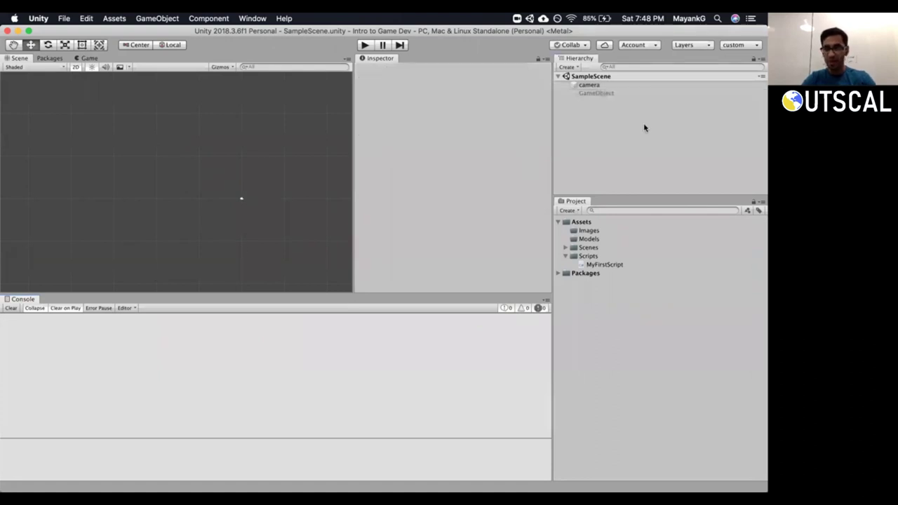
pyautogui.moveTo(634, 193); pyautogui.dragTo(634, 217)
pyautogui.click(593, 93)
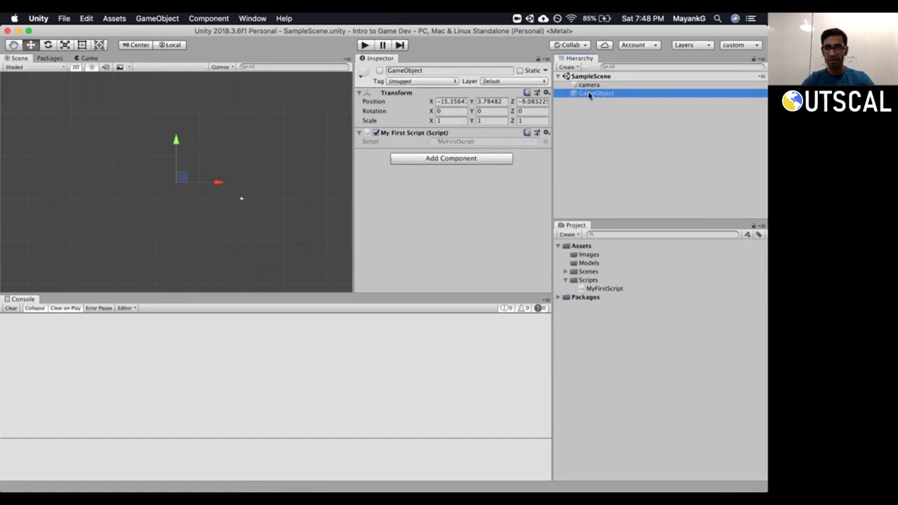
pyautogui.rightClick(589, 96)
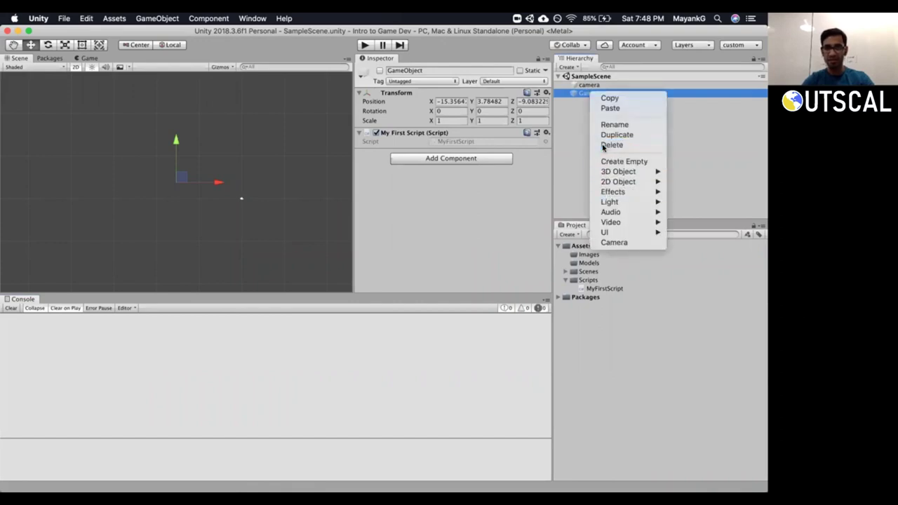
pyautogui.click(604, 146)
pyautogui.rightClick(581, 86)
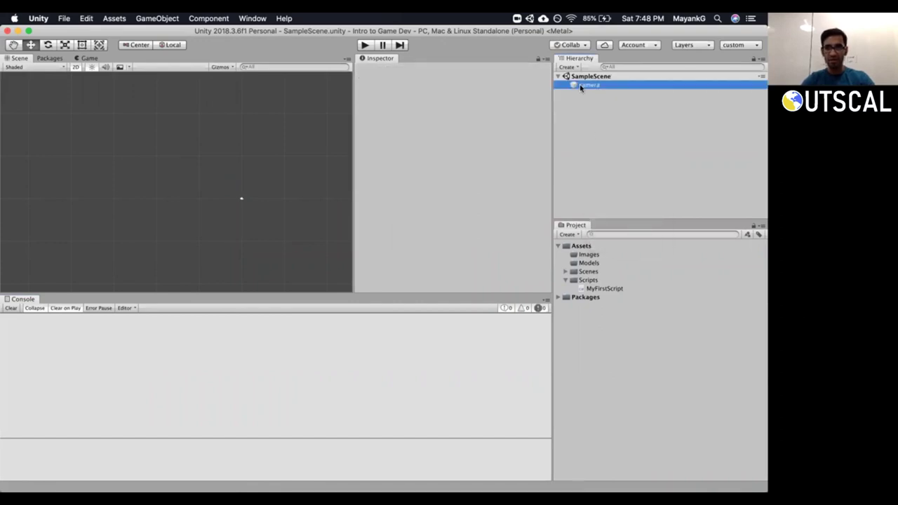
pyautogui.click(604, 138)
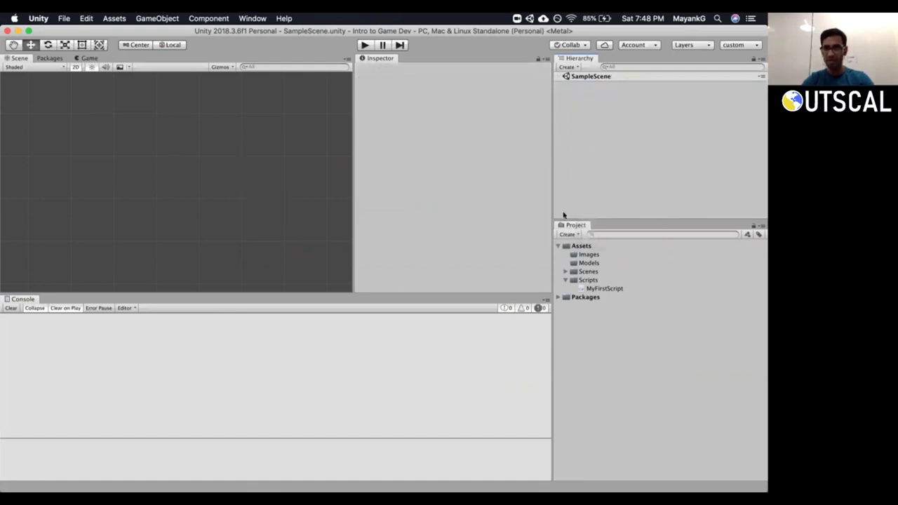
# Add a UI Canvas to the empty scene from the Hierarchy context menu.
pyautogui.rightClick(594, 94)
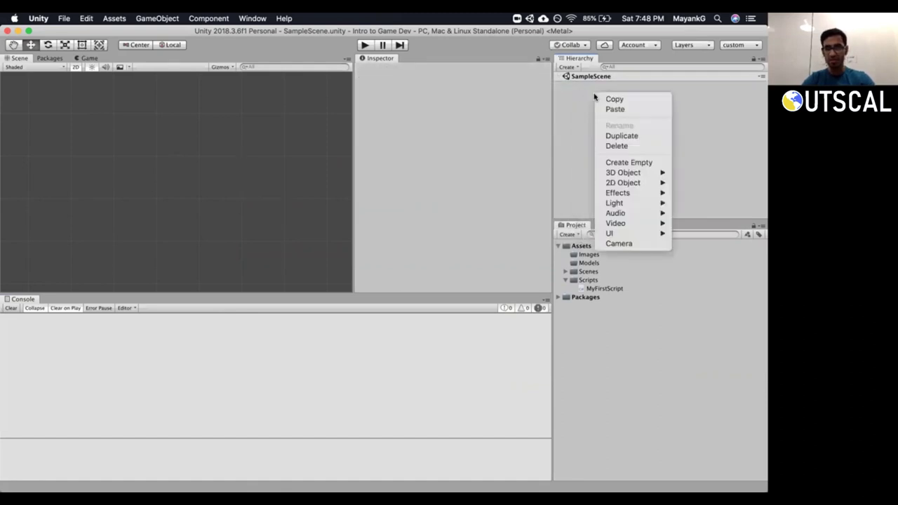
pyautogui.moveTo(616, 234)
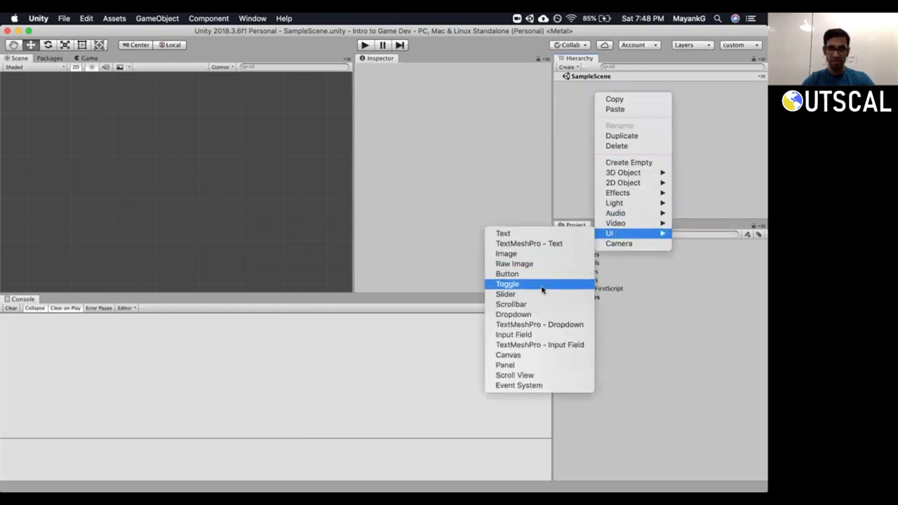
pyautogui.click(535, 359)
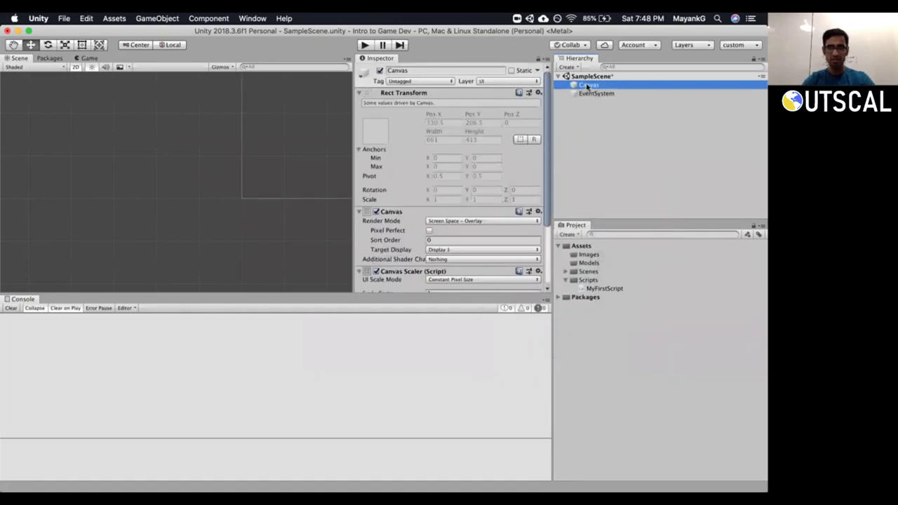
# Inspect the new Canvas and EventSystem, zooming out to see the Canvas bounds.
pyautogui.click(593, 94)
pyautogui.click(587, 85)
pyautogui.click(593, 93)
pyautogui.click(588, 85)
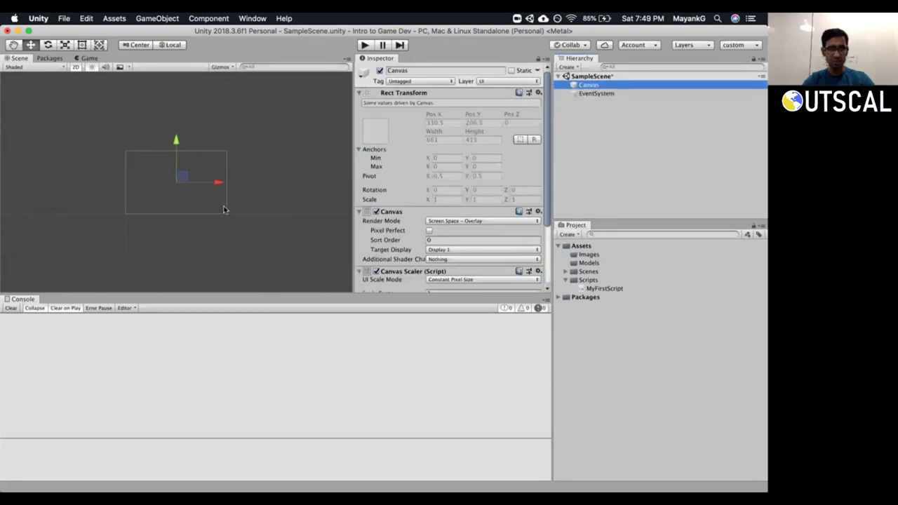
pyautogui.scroll(1, 200, 146)
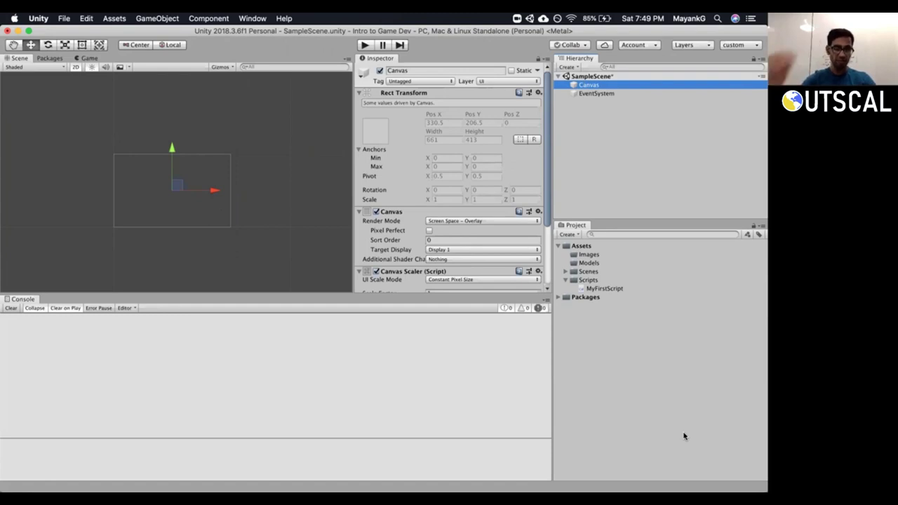
pyautogui.click(616, 164)
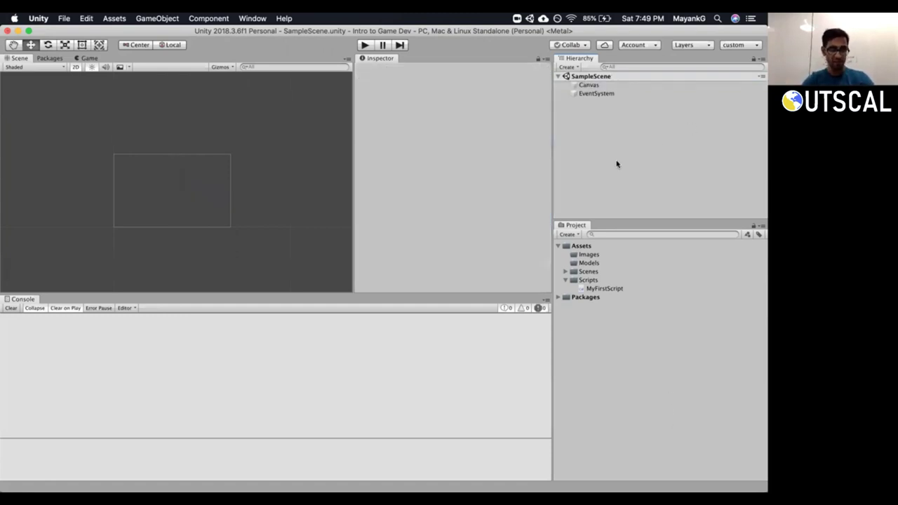
# Select both the Canvas and EventSystem and delete them from the Hierarchy.
pyautogui.click(582, 86)
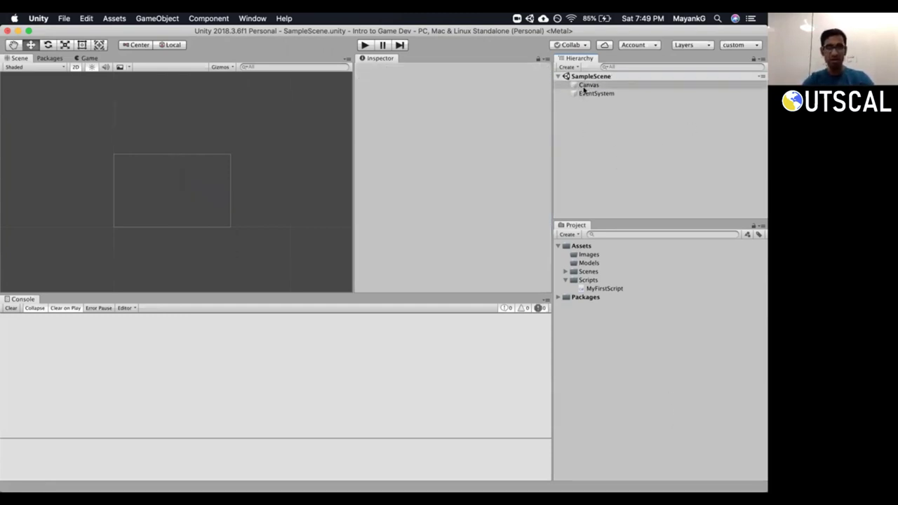
pyautogui.keyDown('shift'); pyautogui.click(586, 94); pyautogui.keyUp('shift')
pyautogui.rightClick(592, 93)
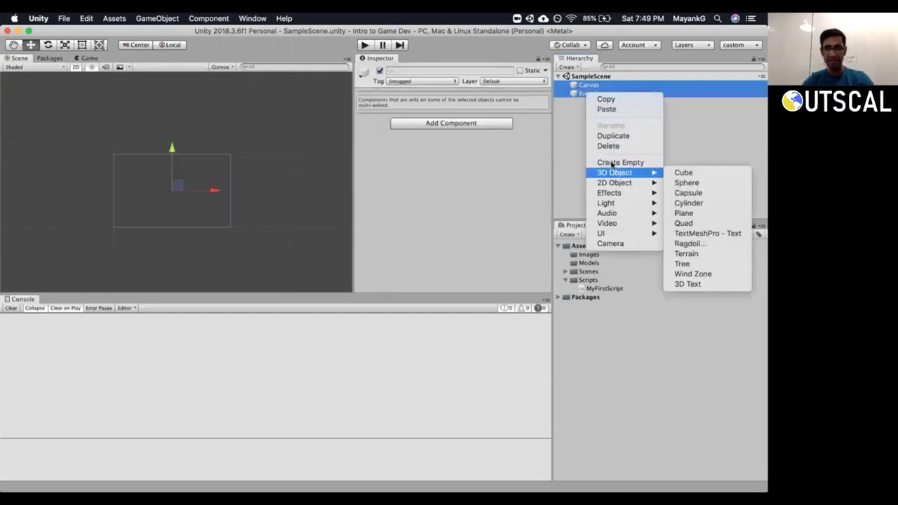
pyautogui.click(608, 146)
pyautogui.rightClick(581, 103)
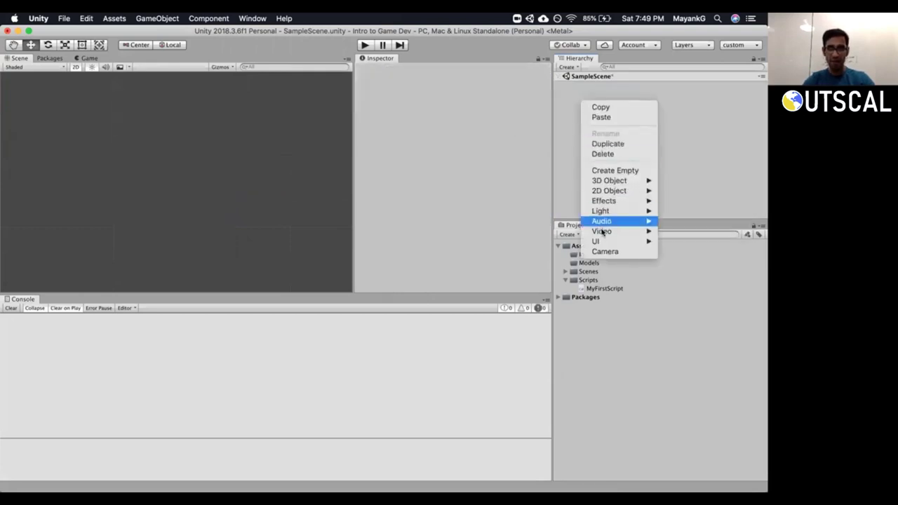
# Add a UI Text element and frame it in the Scene view.
pyautogui.moveTo(600, 243)
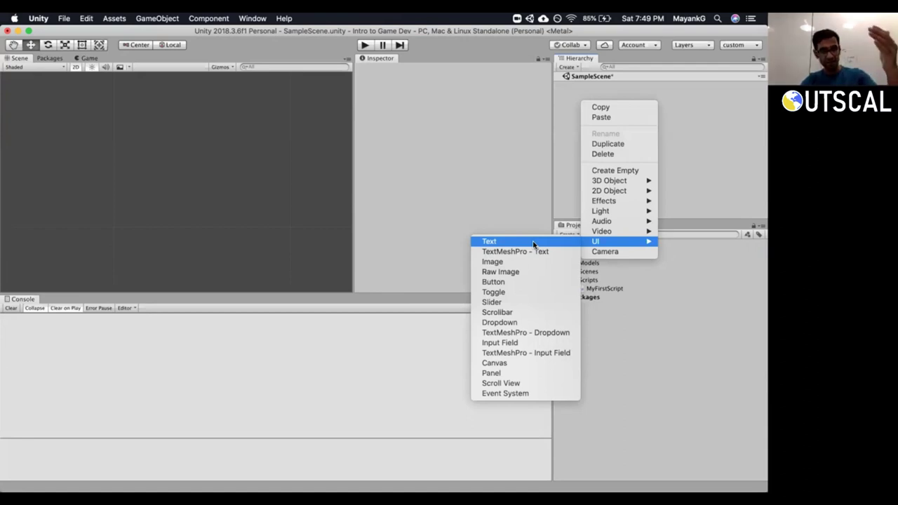
pyautogui.click(533, 242)
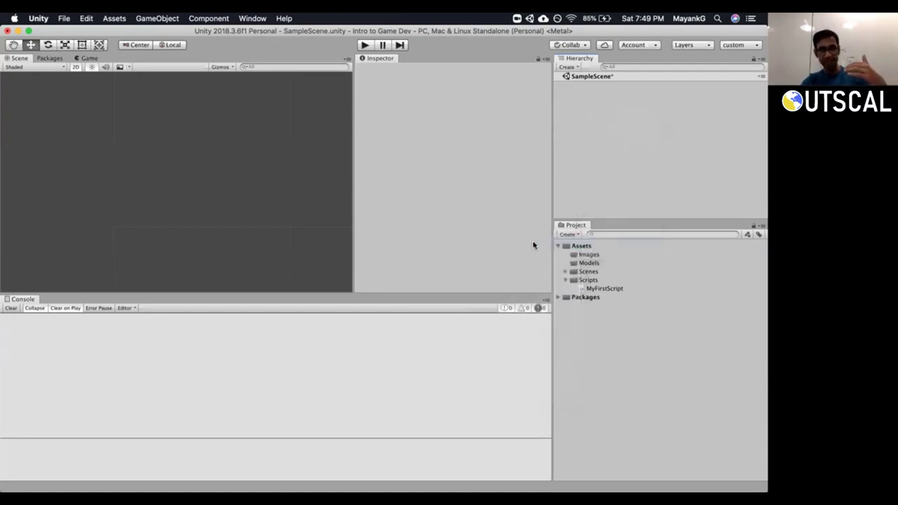
pyautogui.click(591, 85)
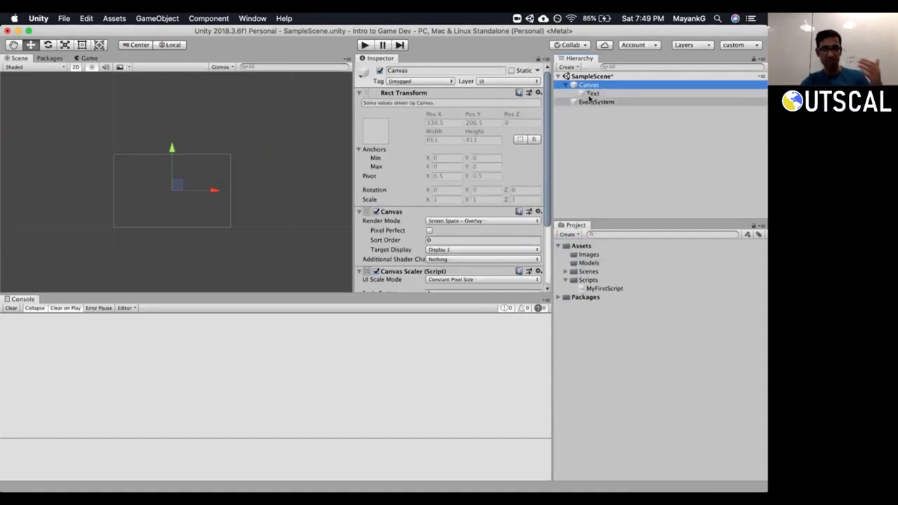
pyautogui.click(591, 93)
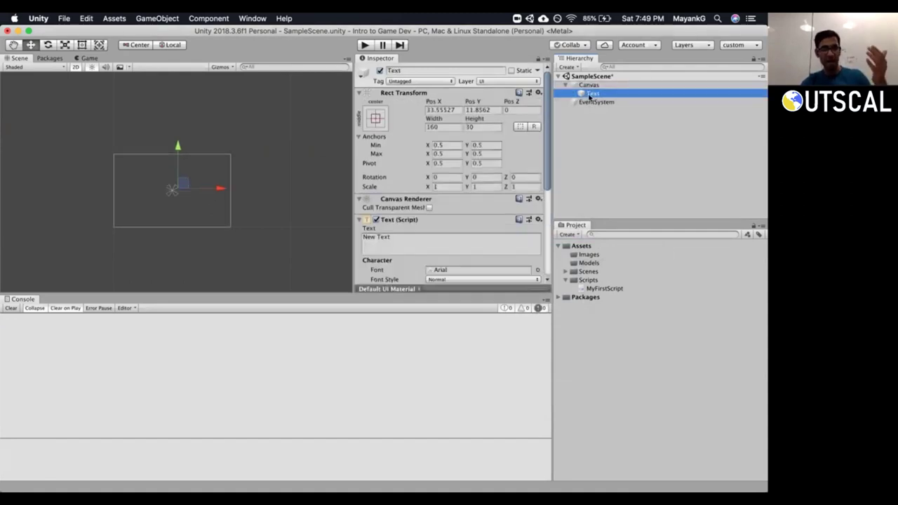
pyautogui.doubleClick(591, 94)
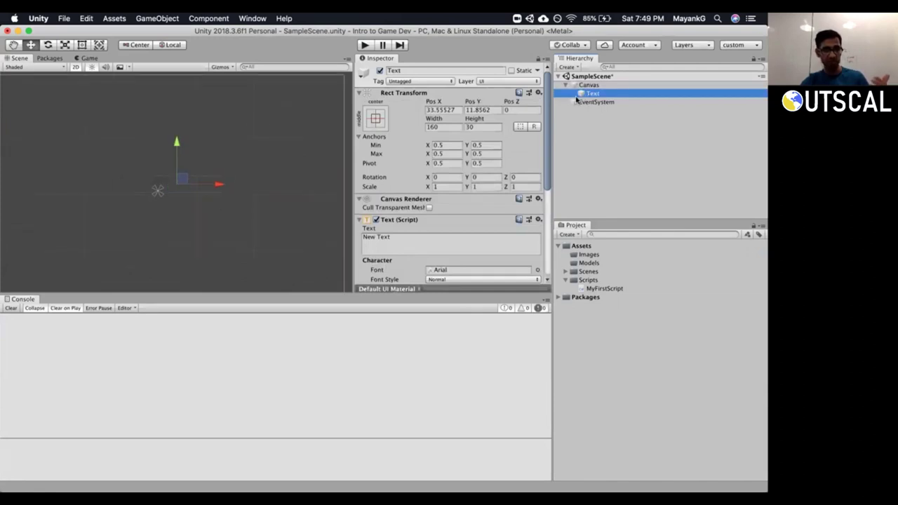
# Replace the Text object's 'New Text' content with 'Hello World' in the Inspector.
pyautogui.doubleClick(400, 238)
pyautogui.scroll(5, 171, 188)
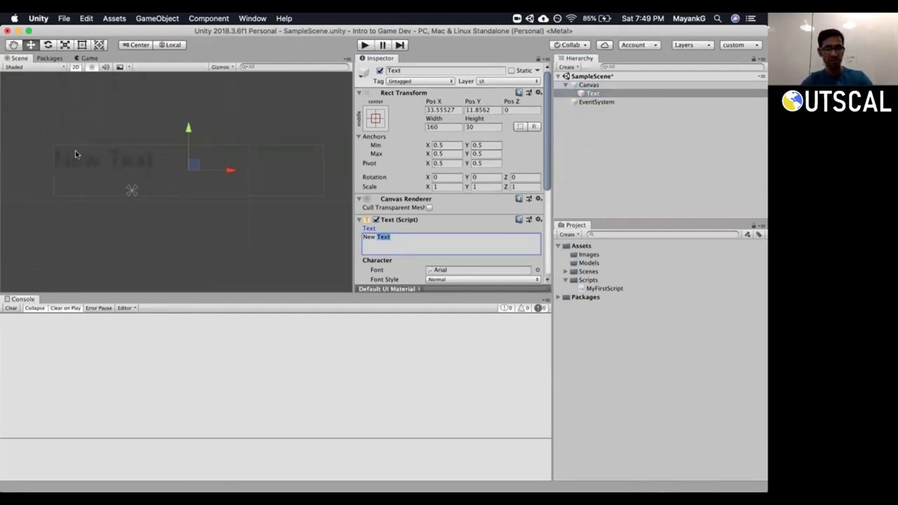
pyautogui.click(588, 85)
pyautogui.click(592, 94)
pyautogui.click(399, 239)
pyautogui.press('BackSpace')
pyautogui.press('BackSpace')
pyautogui.press('BackSpace')
pyautogui.press('BackSpace')
pyautogui.press('BackSpace')
pyautogui.press('BackSpace')
pyautogui.press('BackSpace')
pyautogui.press('BackSpace')
pyautogui.write('Hello')
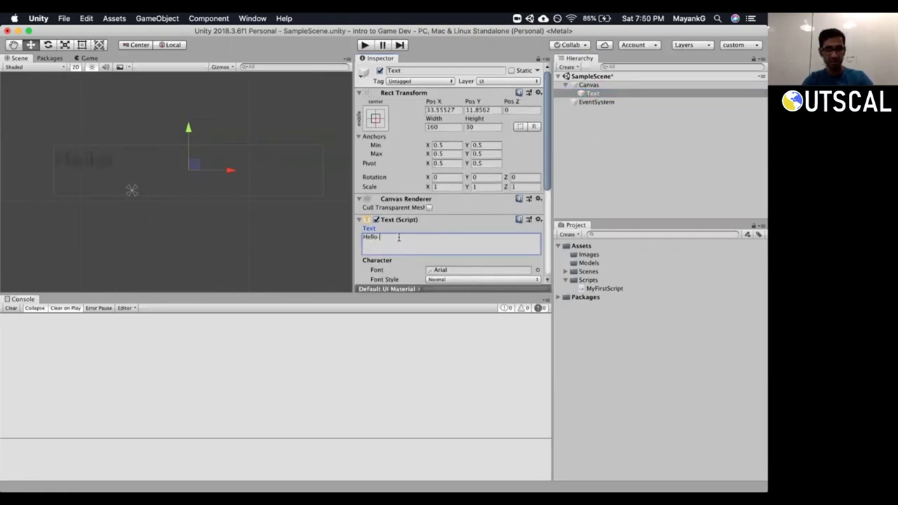
pyautogui.write(' World')
pyautogui.click(596, 85)
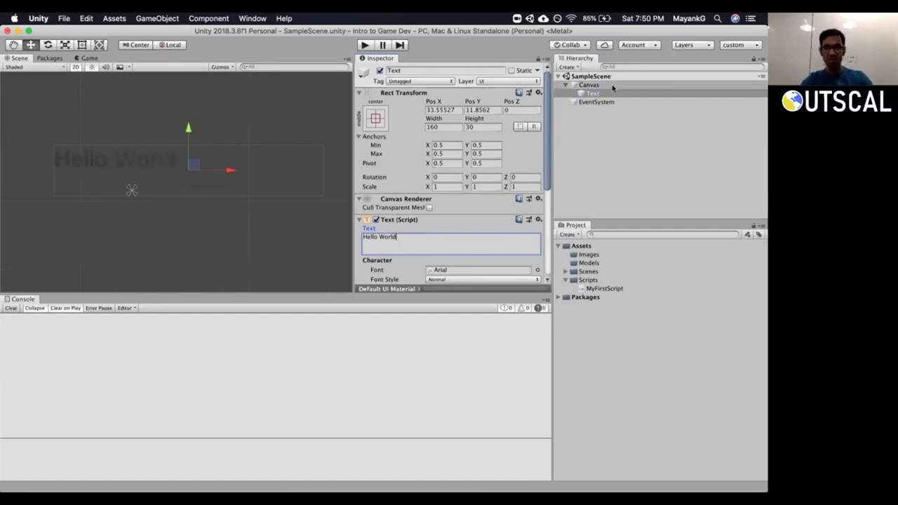
pyautogui.rightClick(611, 92)
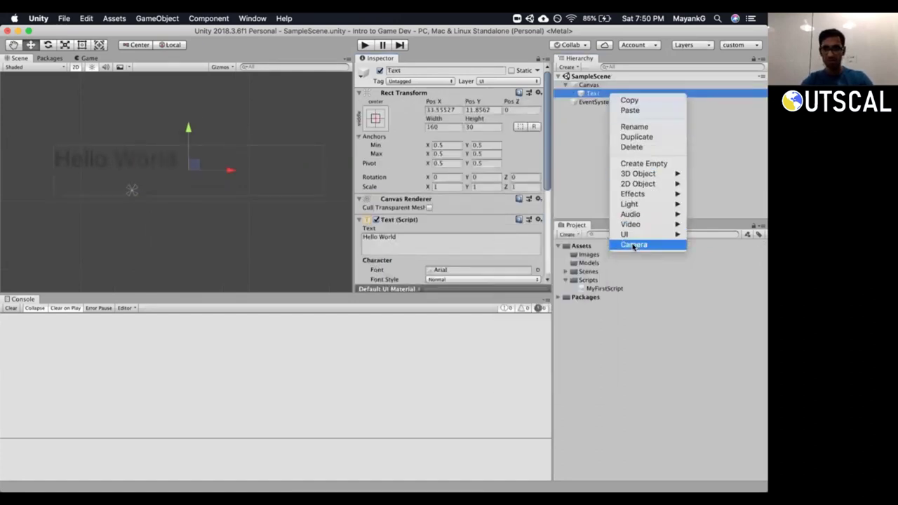
# Delete the Hello World Text object and compare the Canvas and EventSystem Inspectors.
pyautogui.click(630, 147)
pyautogui.click(588, 85)
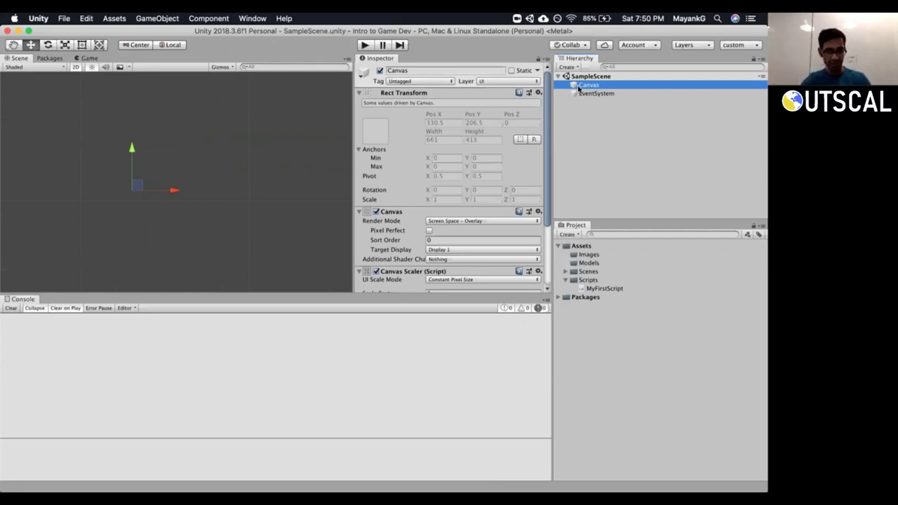
pyautogui.click(584, 93)
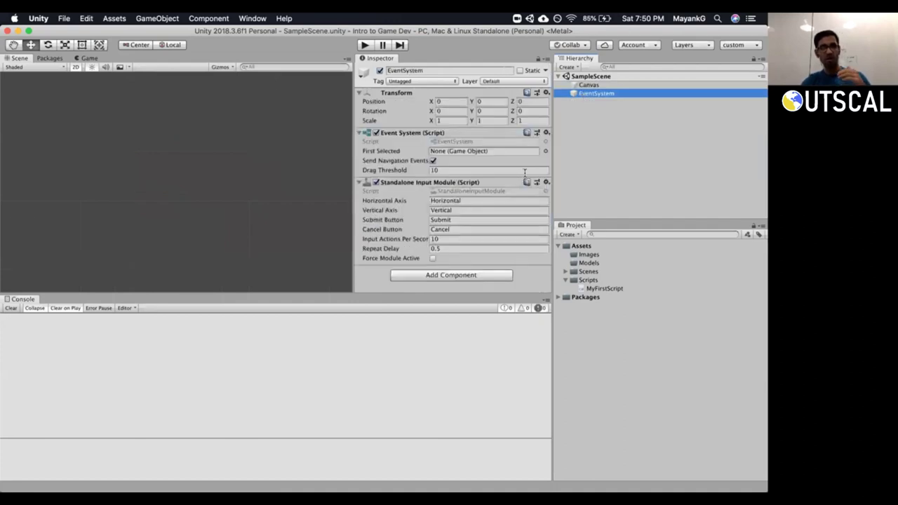
pyautogui.click(589, 85)
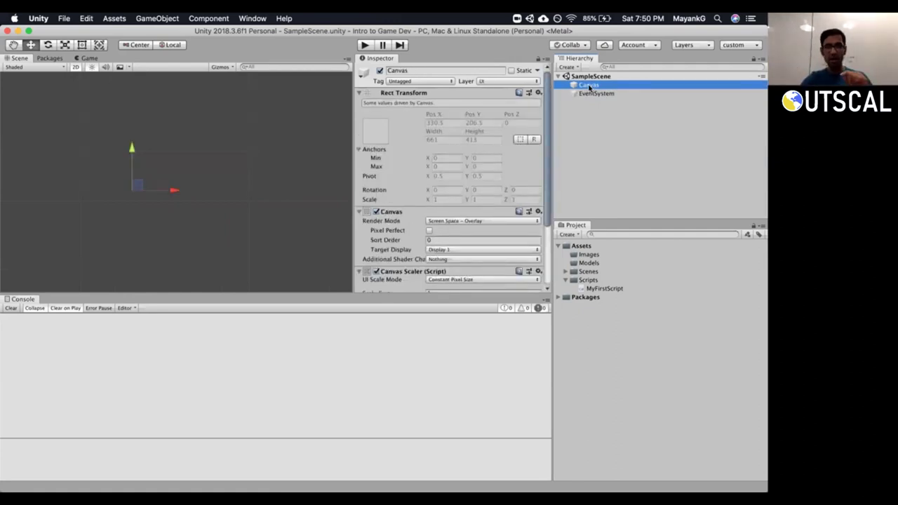
pyautogui.click(602, 97)
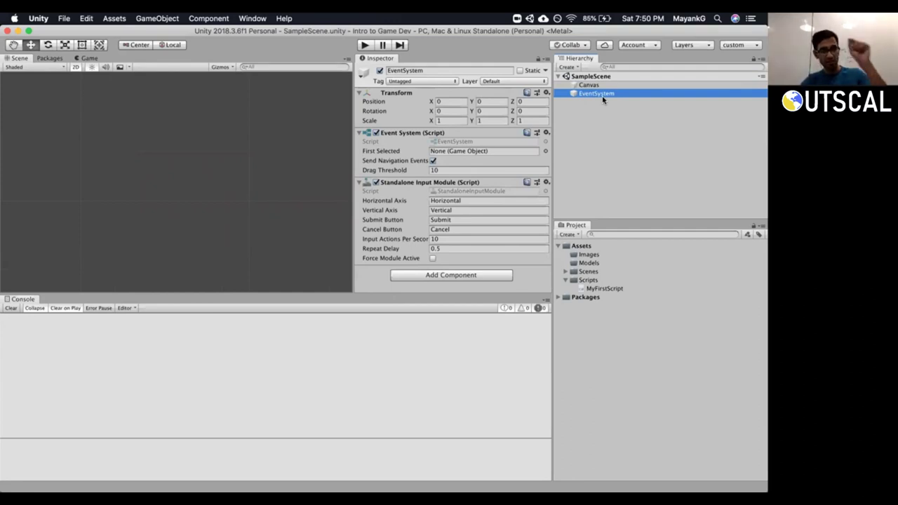
# Select the EventSystem and collapse its Standalone Input Module section in the Inspector.
pyautogui.click(600, 85)
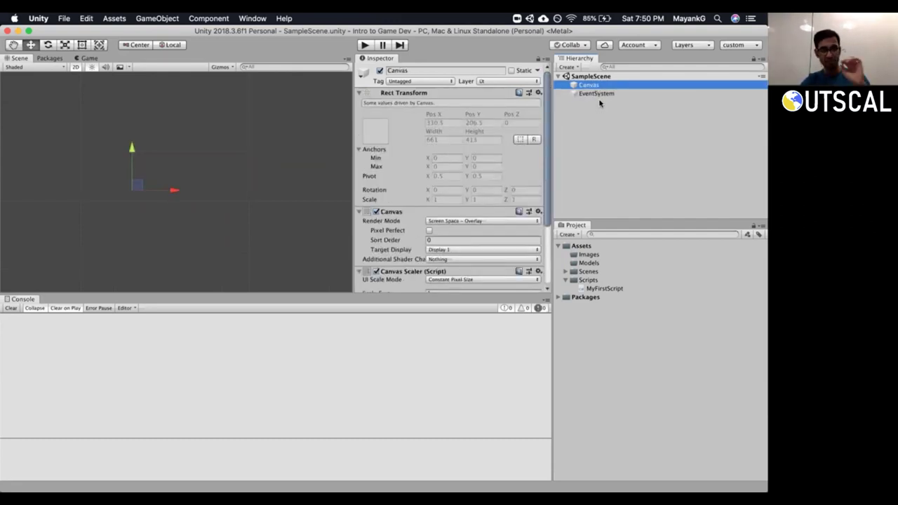
pyautogui.click(595, 94)
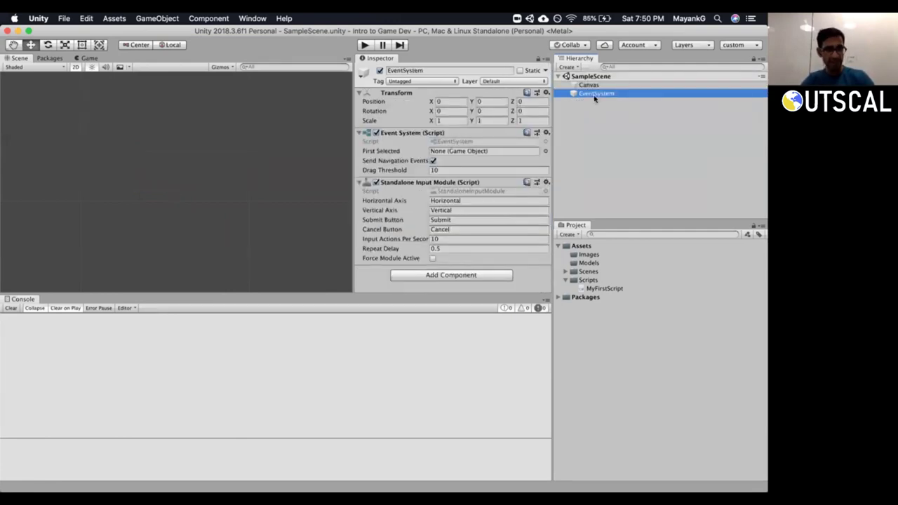
pyautogui.click(522, 287)
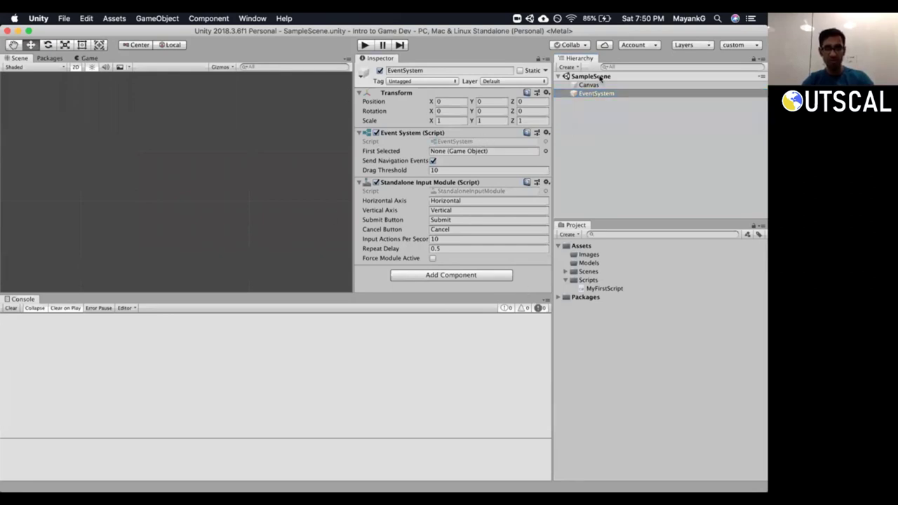
pyautogui.click(359, 182)
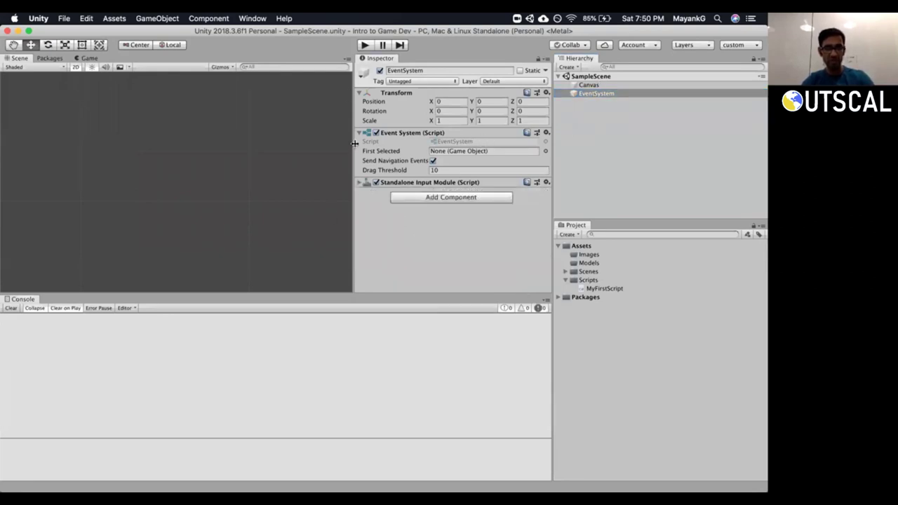
# Collapse the EventSystem components, lower the Console splitter for a taller Scene view, and select Canvas.
pyautogui.click(359, 132)
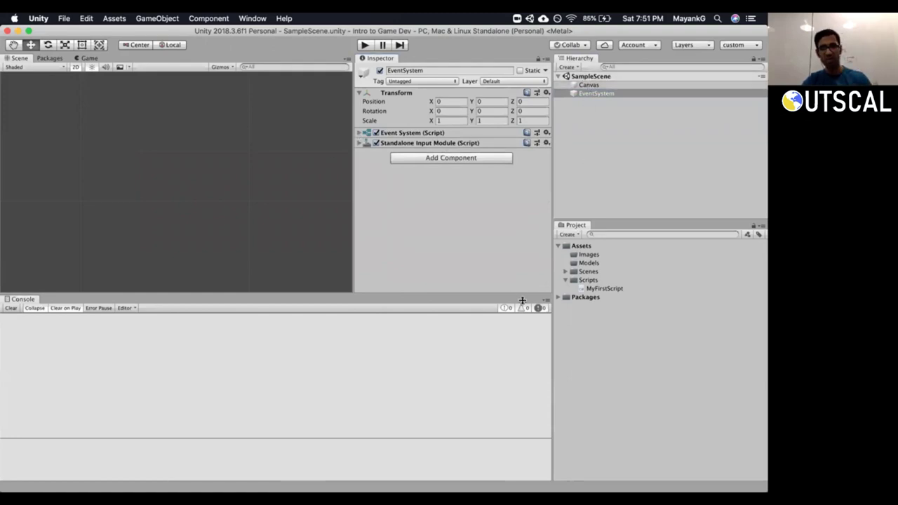
pyautogui.moveTo(522, 295); pyautogui.dragTo(521, 330)
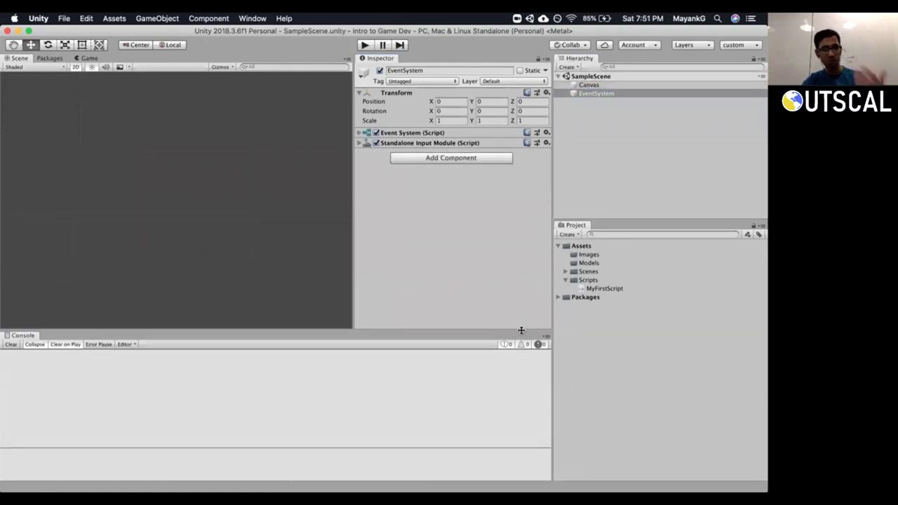
pyautogui.click(592, 85)
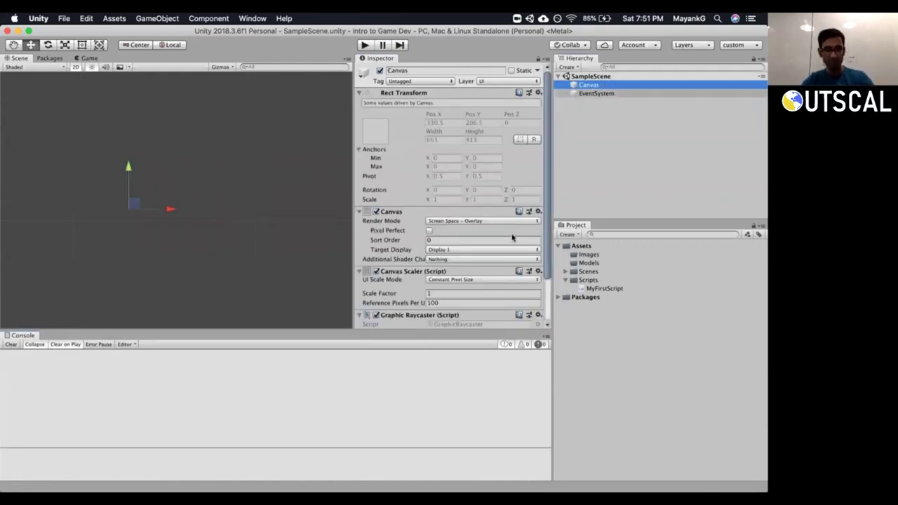
# Collapse all Canvas components except Rect Transform and frame the Canvas in the Scene view.
pyautogui.click(358, 93)
pyautogui.click(358, 103)
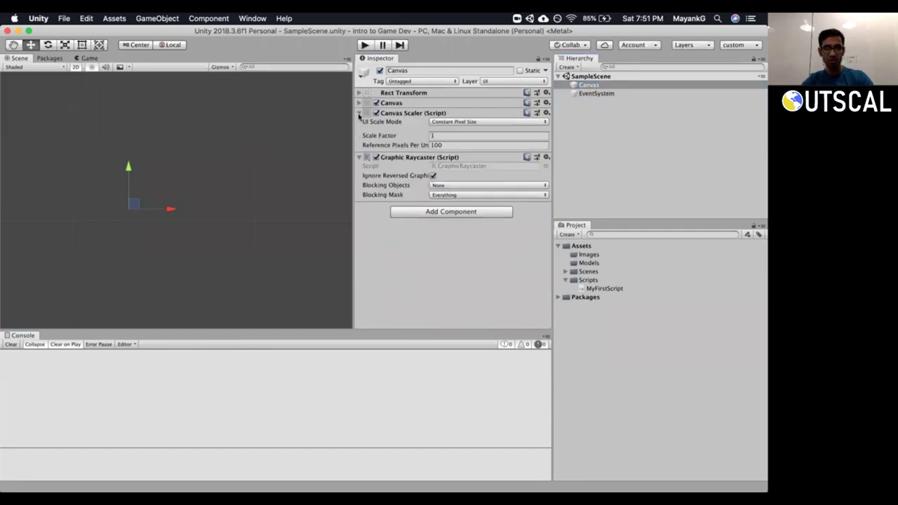
pyautogui.click(358, 113)
pyautogui.click(359, 124)
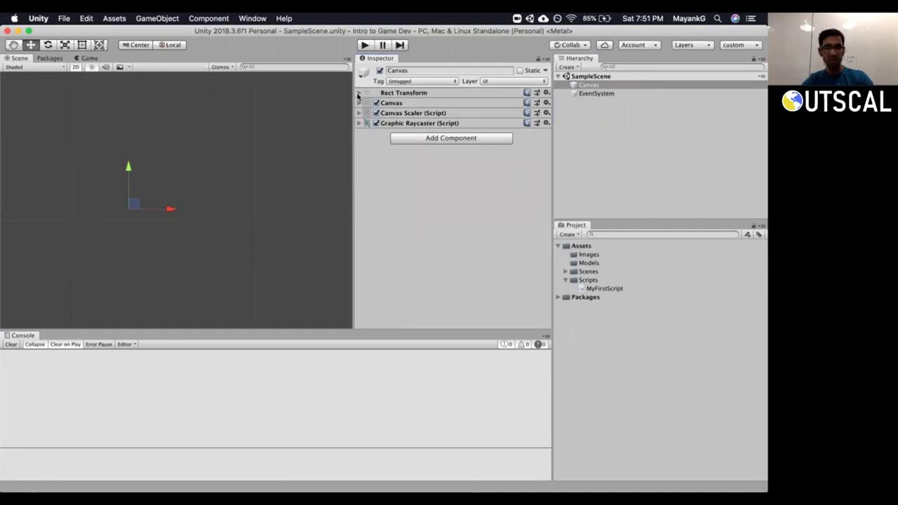
pyautogui.click(358, 94)
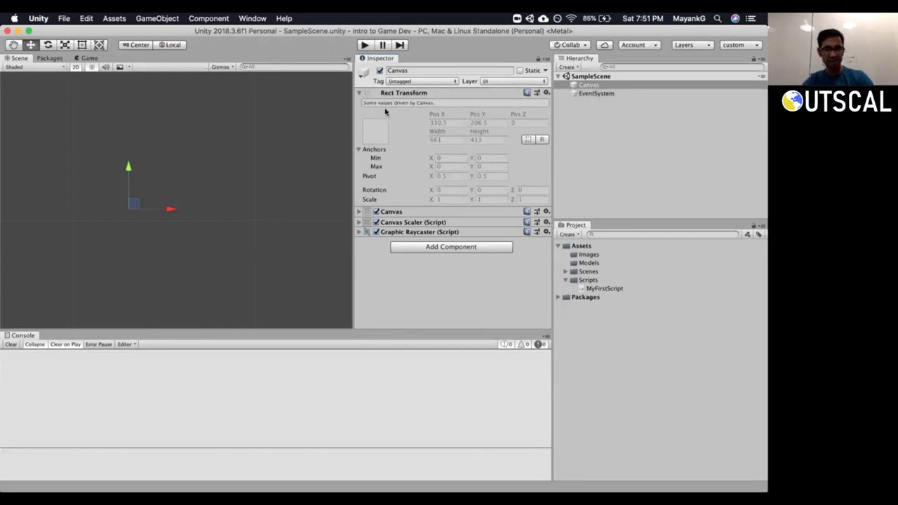
pyautogui.doubleClick(585, 86)
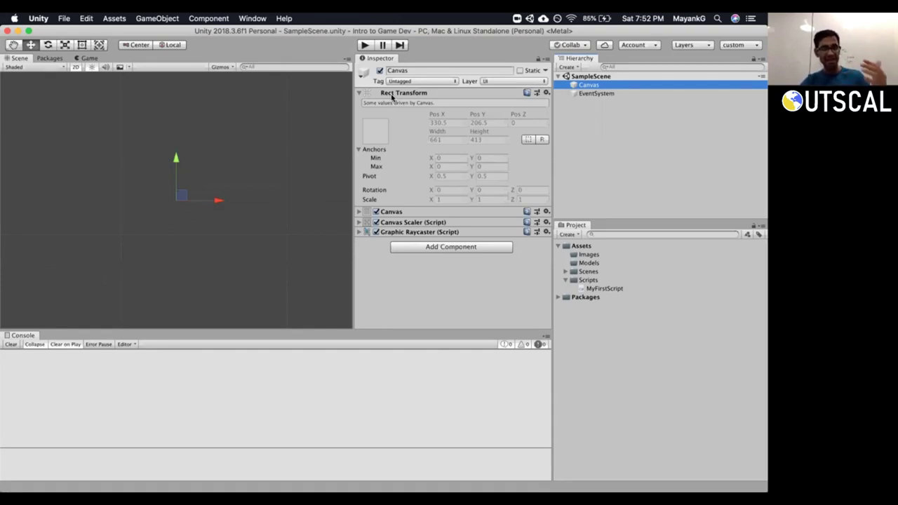
# Fold away the Rect Transform Anchors values and expand the Canvas component's rendering settings.
pyautogui.click(361, 149)
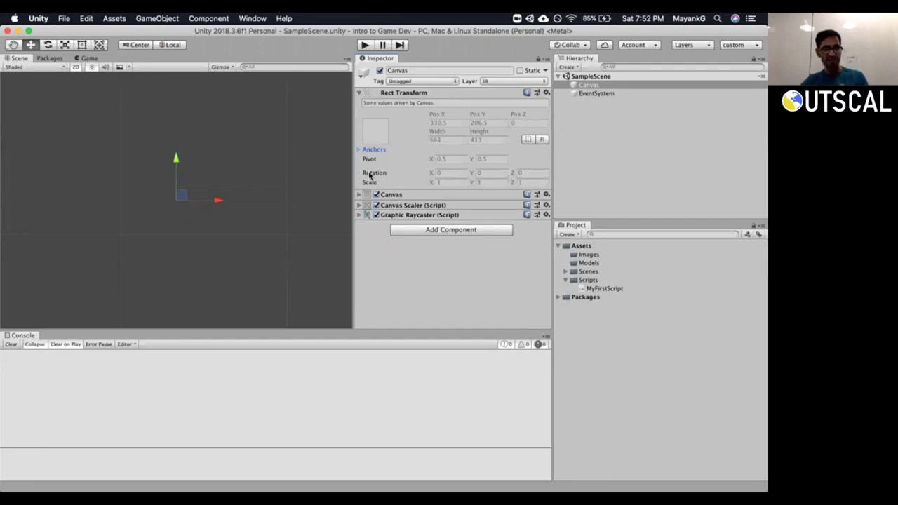
pyautogui.click(369, 174)
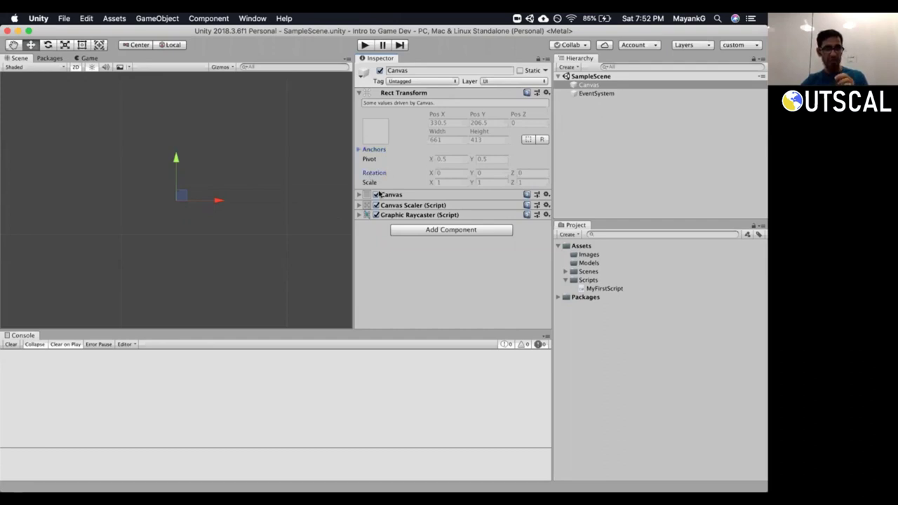
pyautogui.click(370, 182)
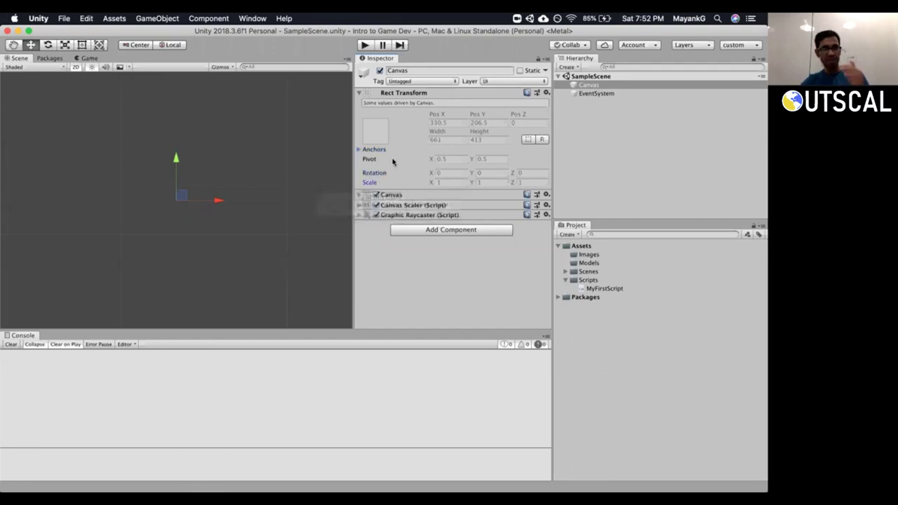
pyautogui.moveTo(372, 161)
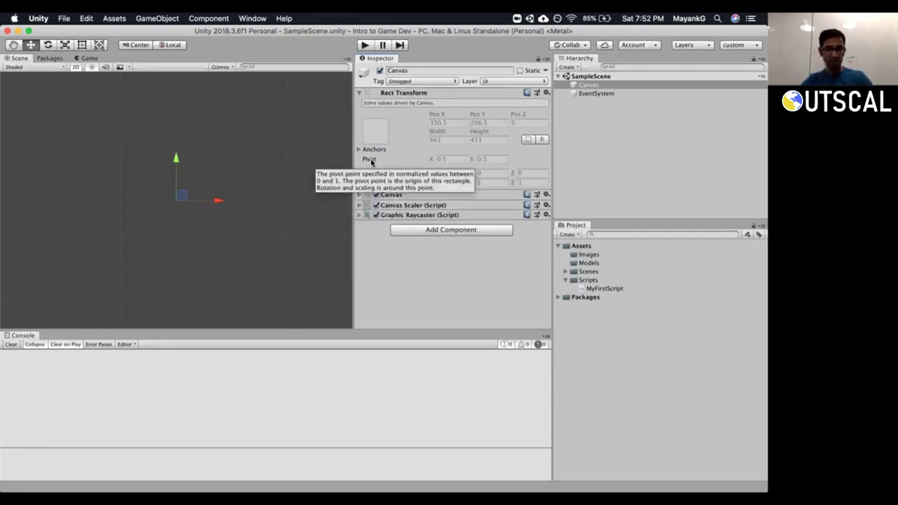
pyautogui.click(357, 149)
pyautogui.click(357, 150)
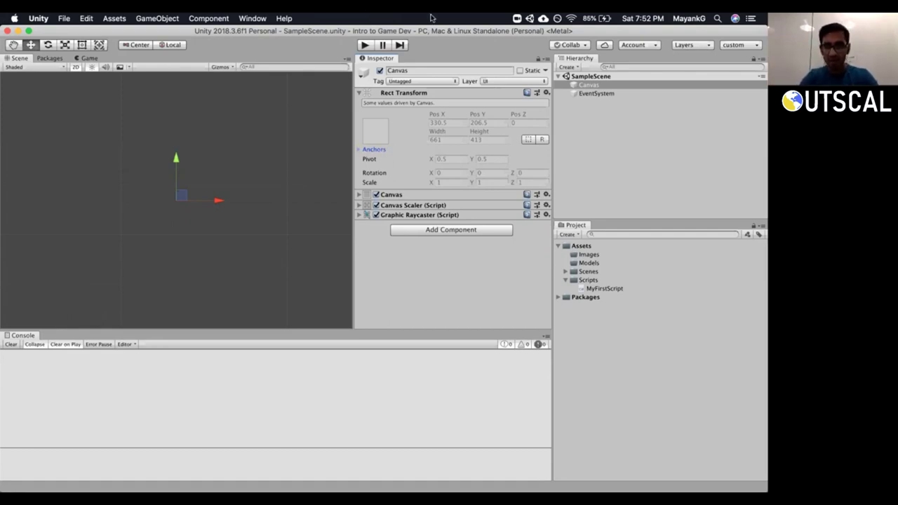
pyautogui.click(597, 86)
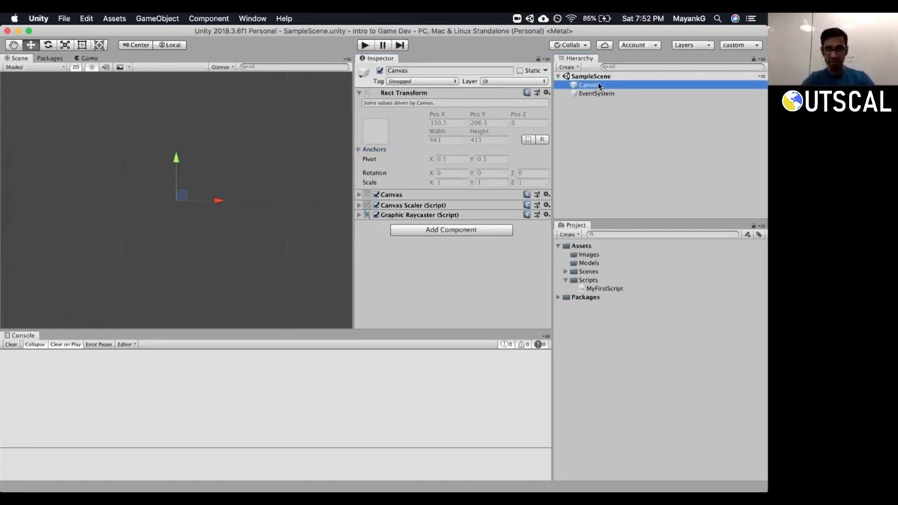
pyautogui.click(358, 195)
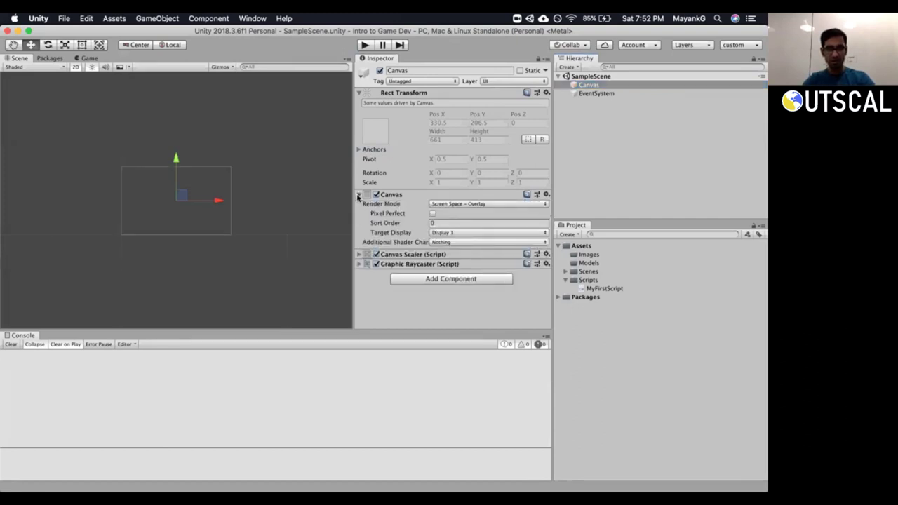
pyautogui.click(479, 203)
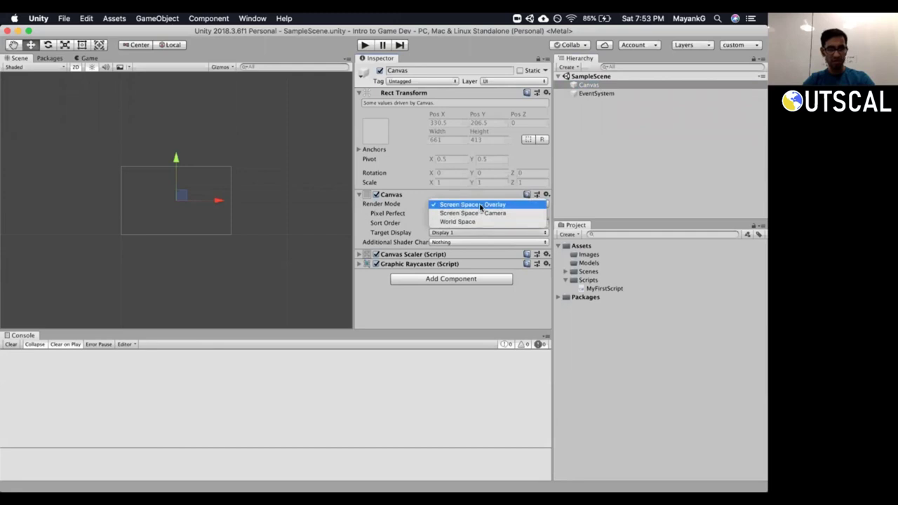
pyautogui.click(481, 205)
pyautogui.click(479, 204)
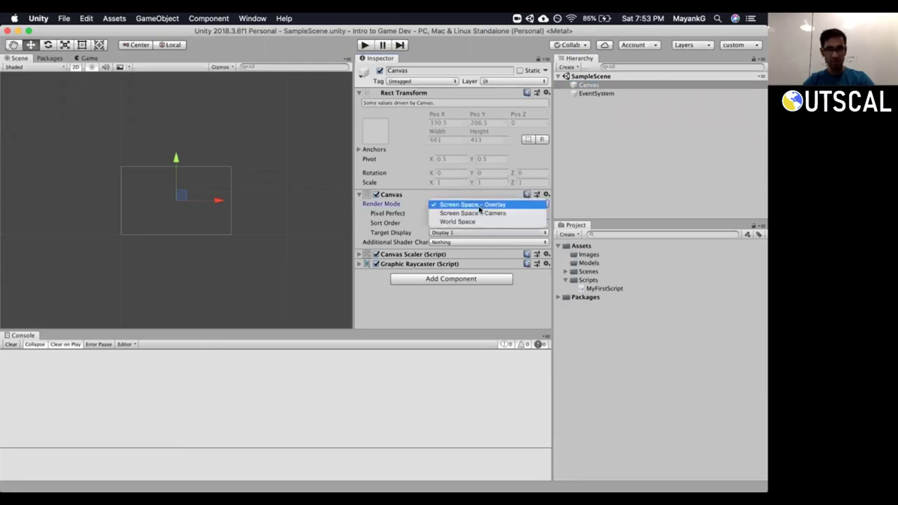
pyautogui.click(481, 204)
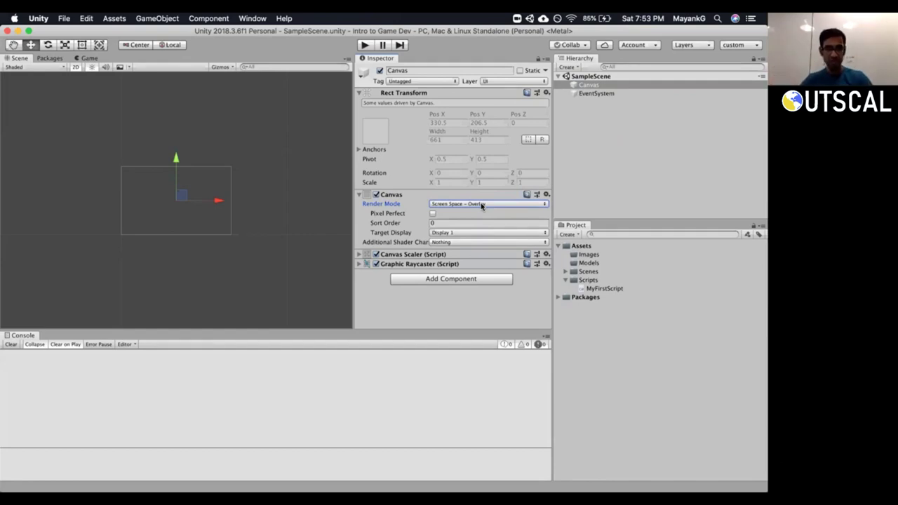
pyautogui.click(481, 204)
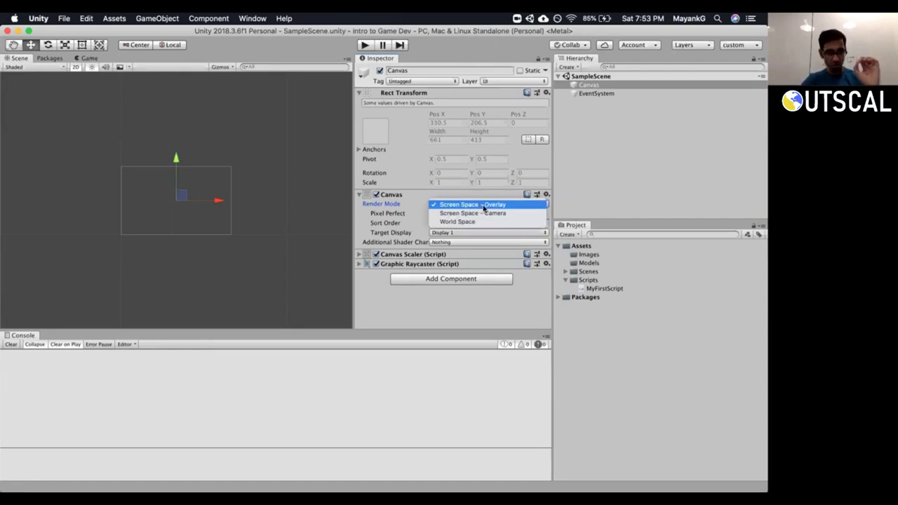
pyautogui.click(483, 206)
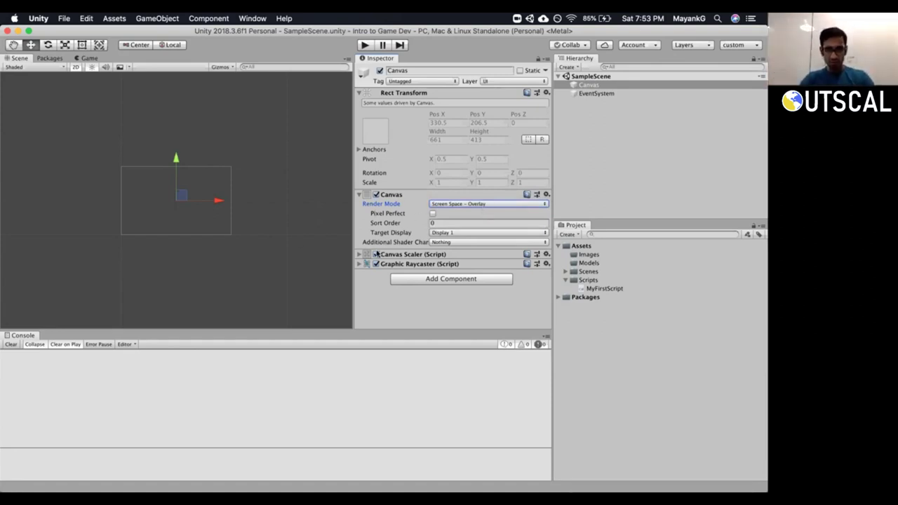
pyautogui.click(360, 255)
pyautogui.click(360, 255)
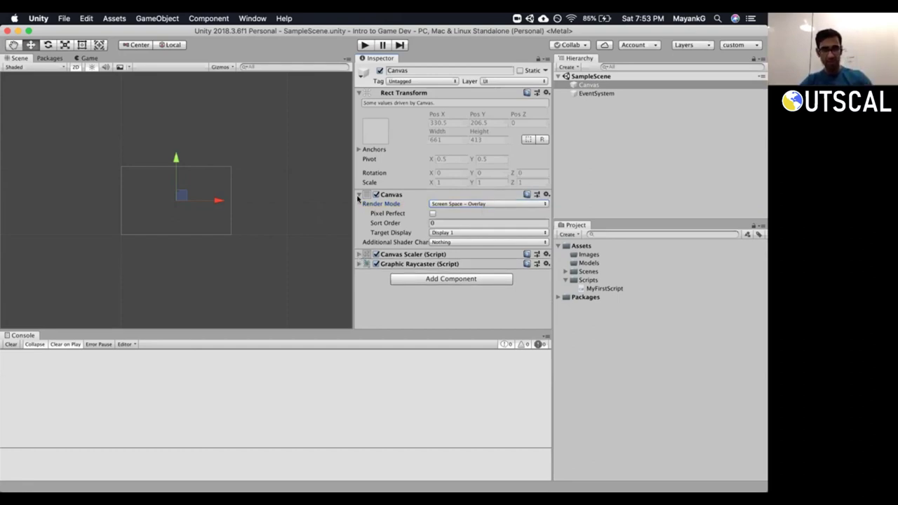
pyautogui.click(455, 204)
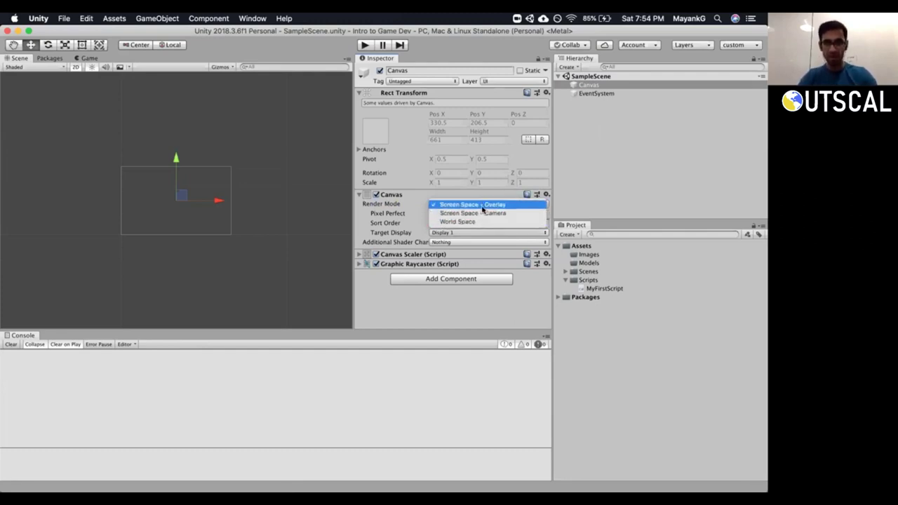
pyautogui.click(482, 205)
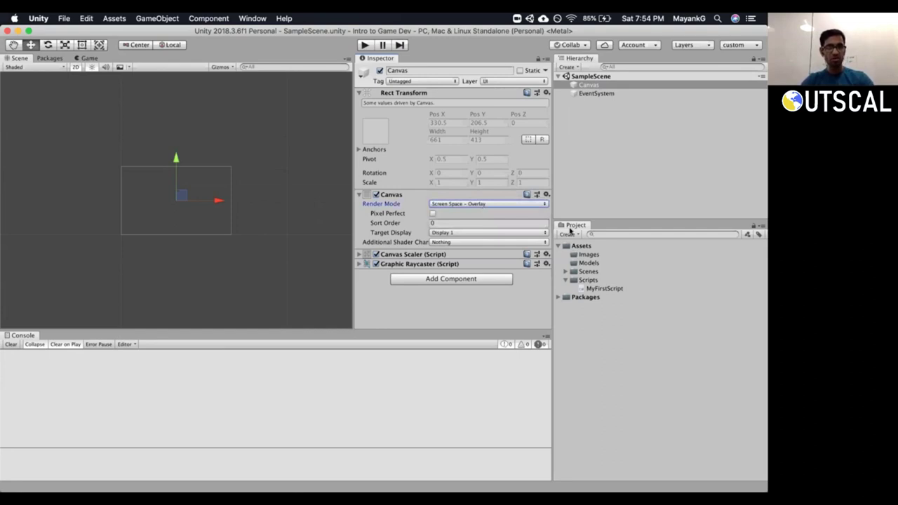
pyautogui.click(596, 85)
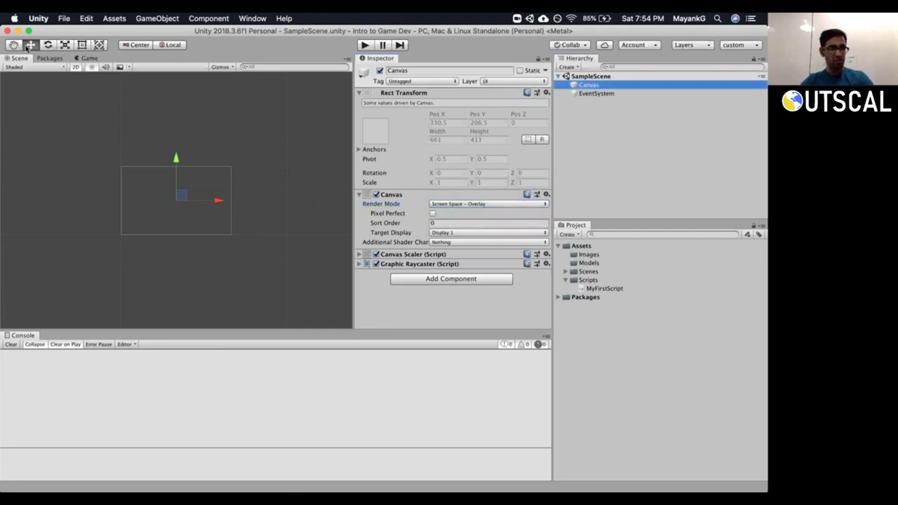
# Try the Move, Rotate, Scale and Rect tools on the Canvas, including a rotation drag.
pyautogui.click(47, 45)
pyautogui.click(65, 45)
pyautogui.click(82, 44)
pyautogui.click(99, 44)
pyautogui.click(82, 44)
pyautogui.click(64, 44)
pyautogui.click(48, 44)
pyautogui.click(31, 44)
pyautogui.click(47, 44)
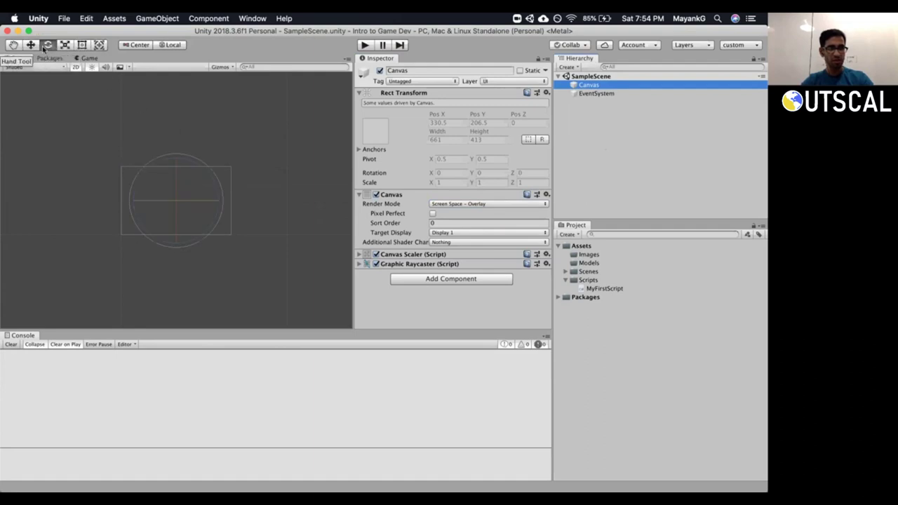
pyautogui.moveTo(207, 172); pyautogui.dragTo(184, 155)
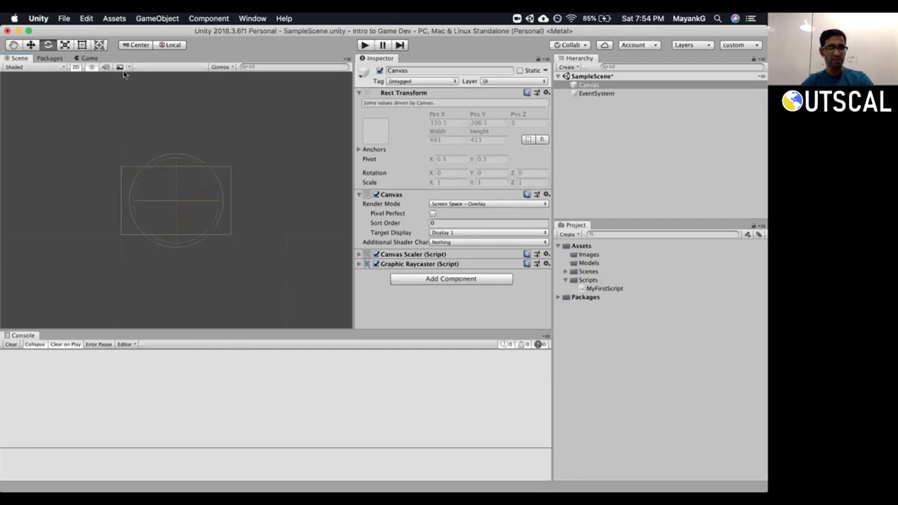
pyautogui.press('r')
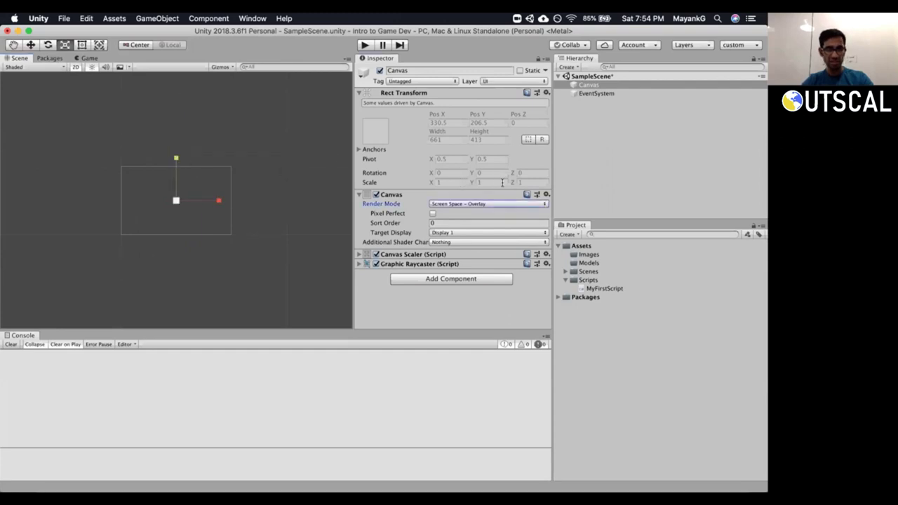
pyautogui.click(82, 44)
pyautogui.click(30, 45)
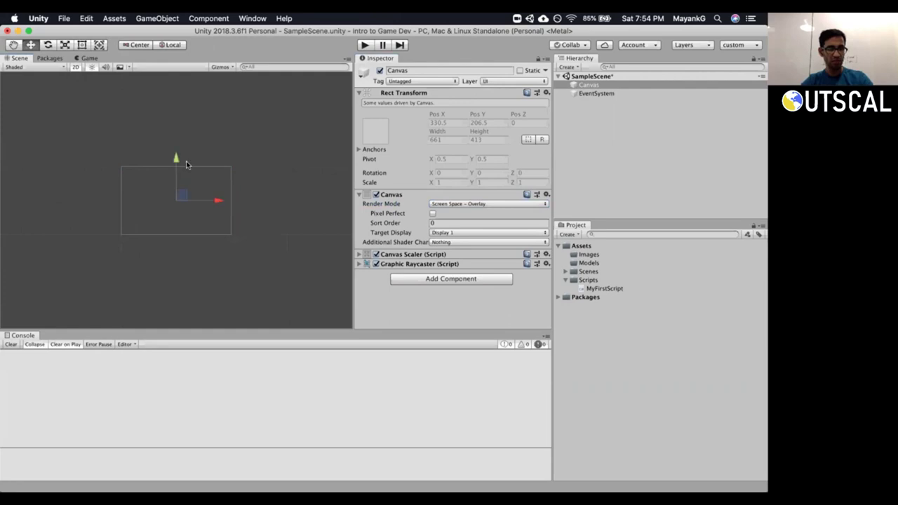
# Select the Canvas and save SampleScene with Cmd+S.
pyautogui.click(591, 85)
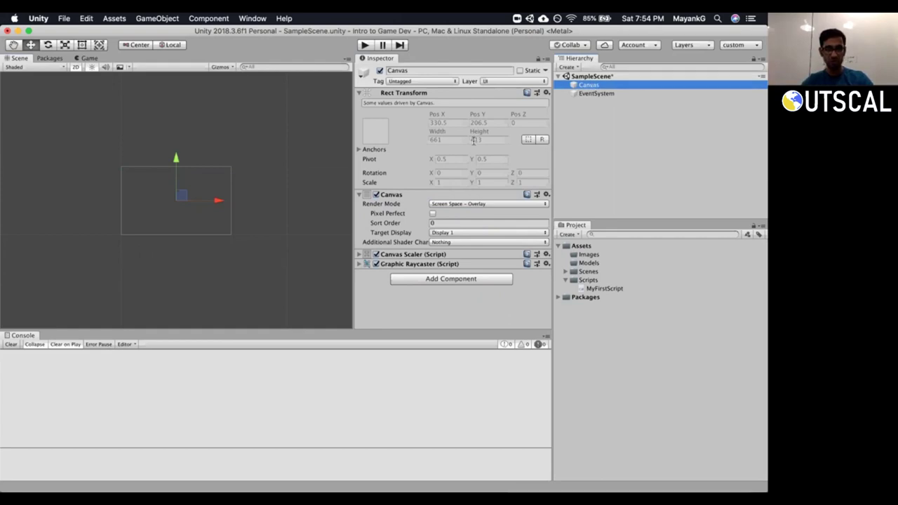
pyautogui.click(440, 121)
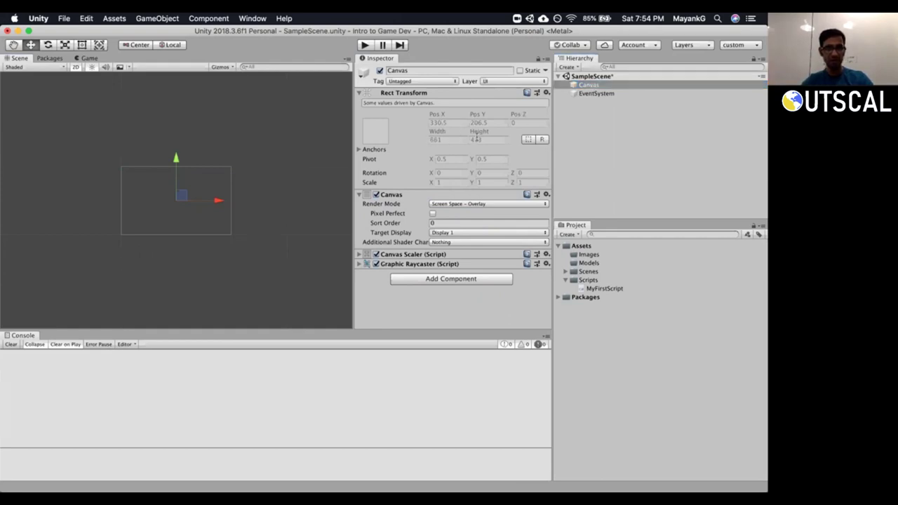
pyautogui.press('Tab')
pyautogui.press('super+s')
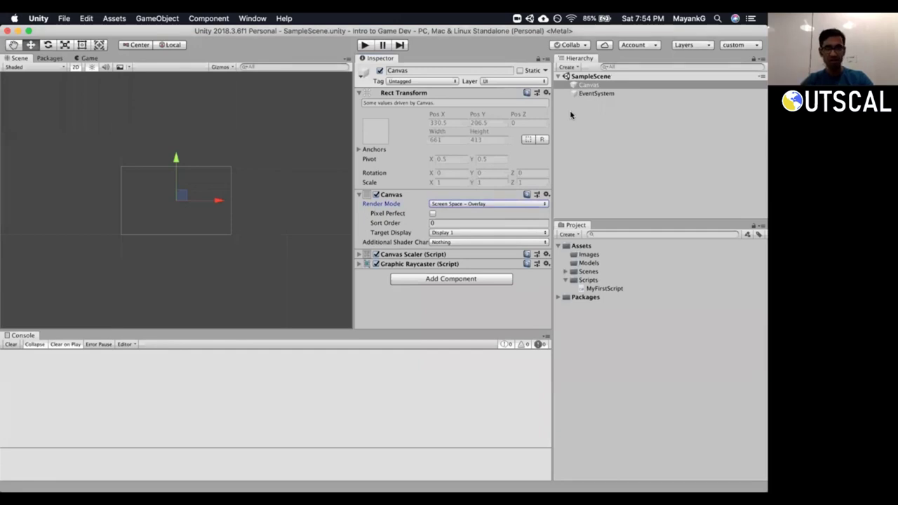
# Cycle the transform tools, pan the Scene view with the Hand tool, and open the Canvas context menu.
pyautogui.click(590, 86)
pyautogui.click(64, 45)
pyautogui.click(47, 45)
pyautogui.click(30, 46)
pyautogui.click(58, 45)
pyautogui.click(12, 45)
pyautogui.moveTo(184, 199); pyautogui.dragTo(165, 204)
pyautogui.click(31, 45)
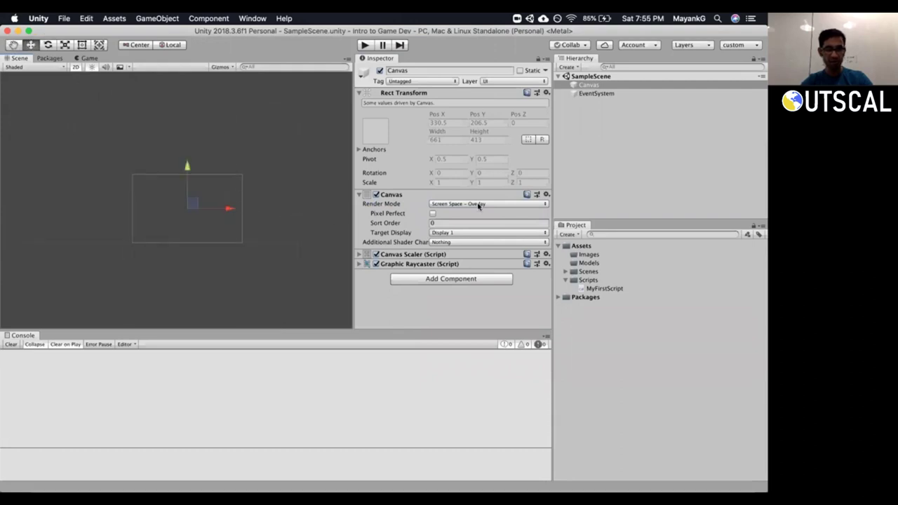
pyautogui.click(584, 85)
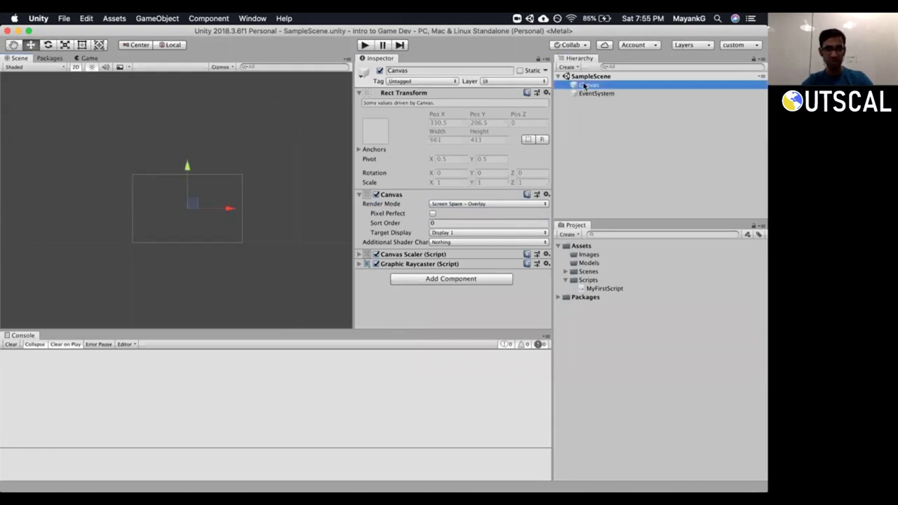
pyautogui.rightClick(584, 85)
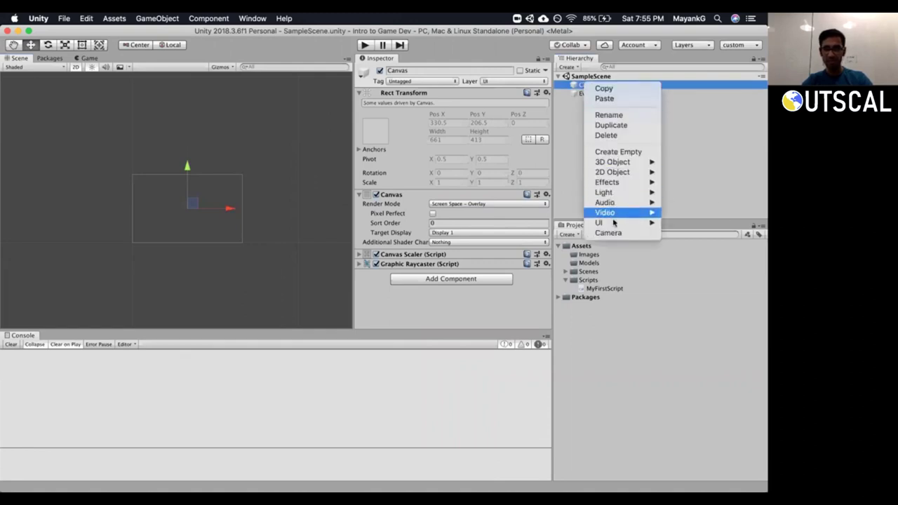
# Add a UI > Image child to the Canvas and recentre the Scene view on it.
pyautogui.moveTo(614, 224)
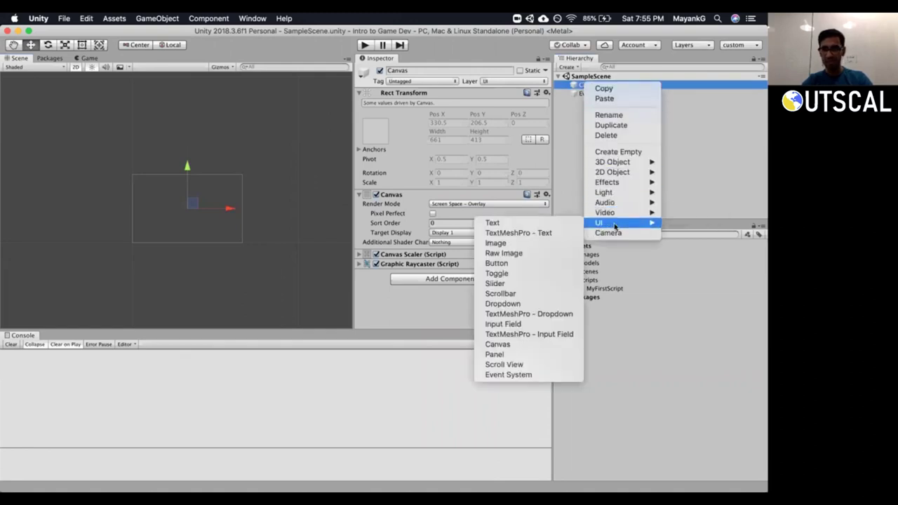
pyautogui.click(526, 244)
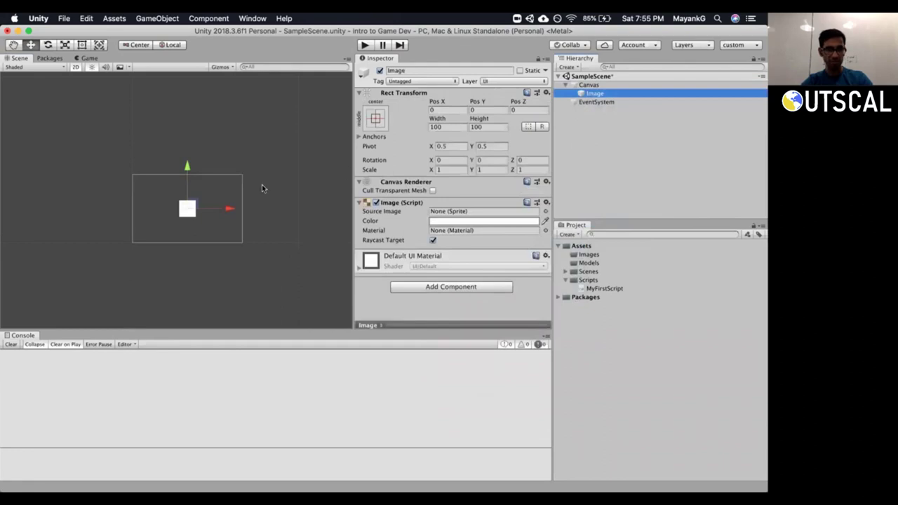
pyautogui.scroll(-1, 175, 216)
pyautogui.scroll(4, 175, 224)
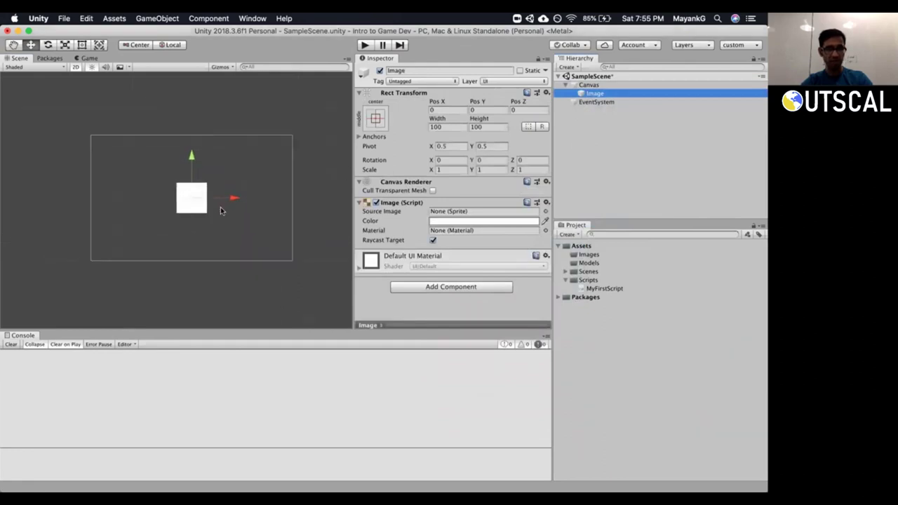
pyautogui.scroll(2, 221, 206)
pyautogui.moveTo(236, 177); pyautogui.dragTo(256, 133, button='middle')
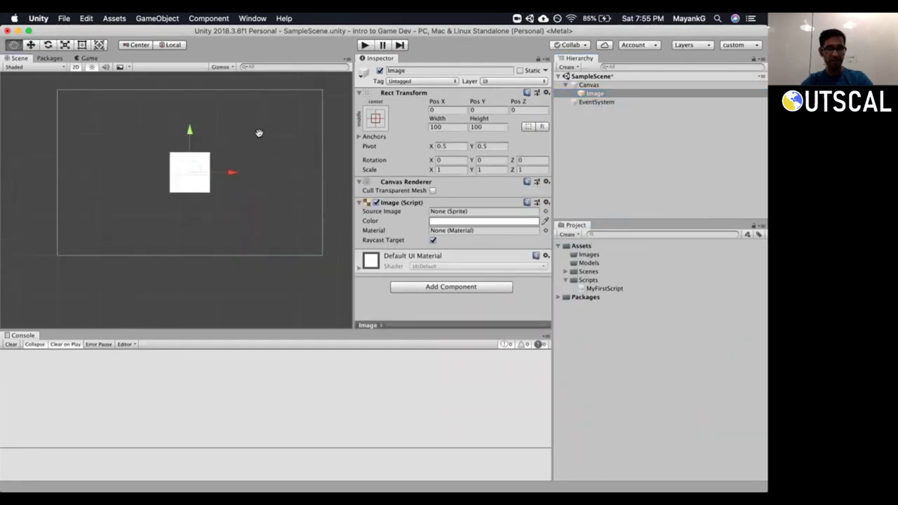
# Collapse the Image's Canvas Renderer and Image components, leaving only Rect Transform expanded.
pyautogui.click(359, 92)
pyautogui.click(591, 93)
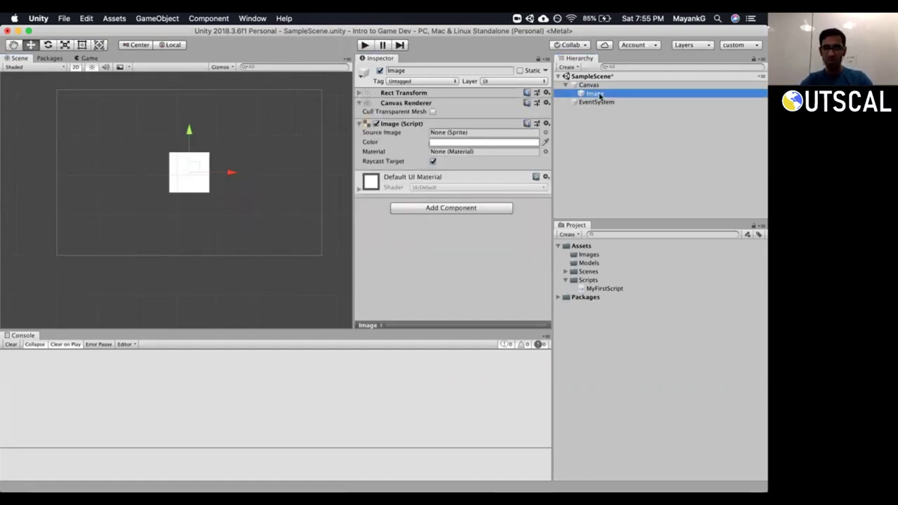
pyautogui.click(359, 103)
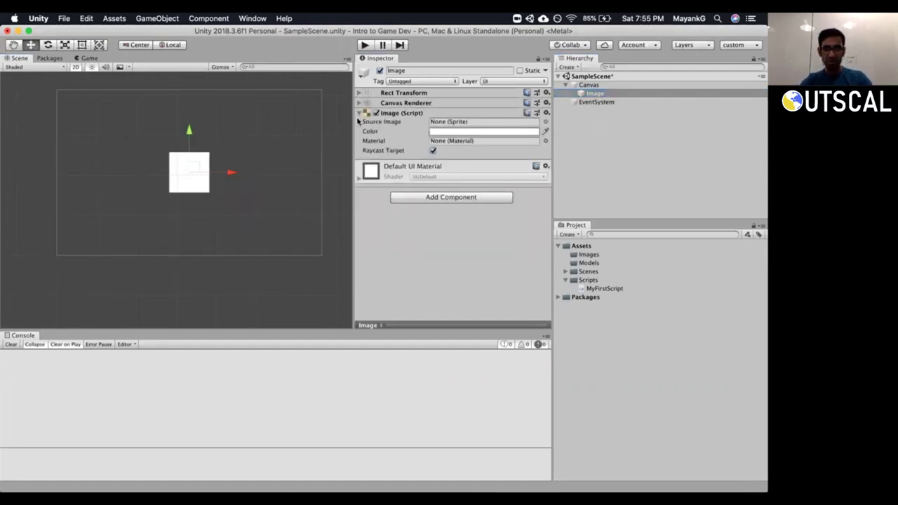
pyautogui.click(358, 112)
pyautogui.click(360, 93)
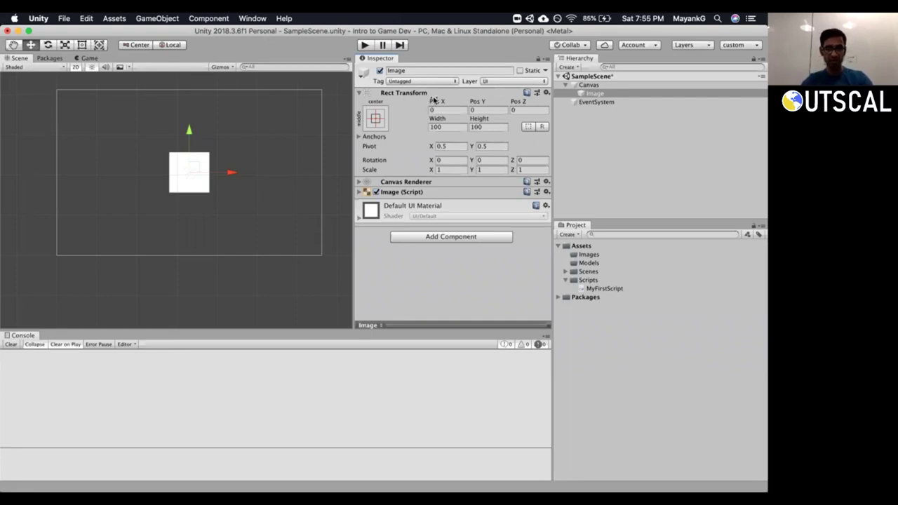
pyautogui.click(437, 127)
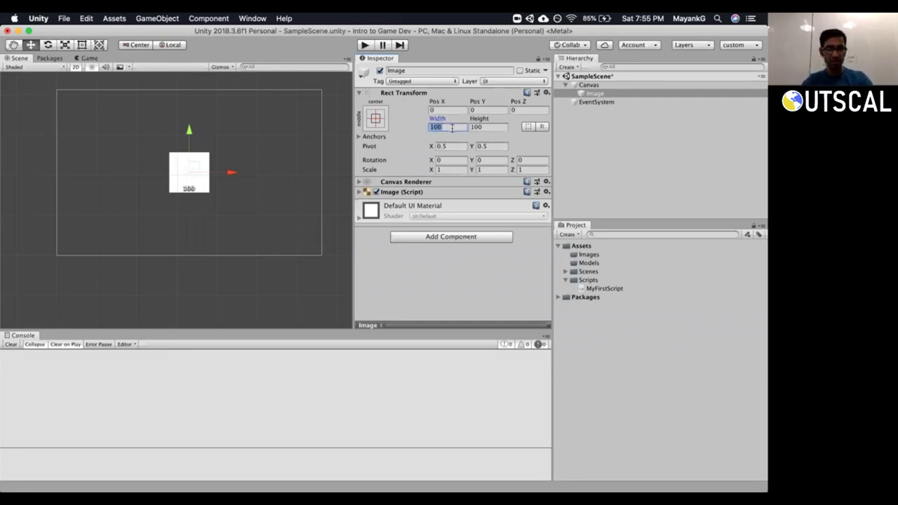
# Set the Image's Width and Height to 200.
pyautogui.write('200')
pyautogui.press('Tab')
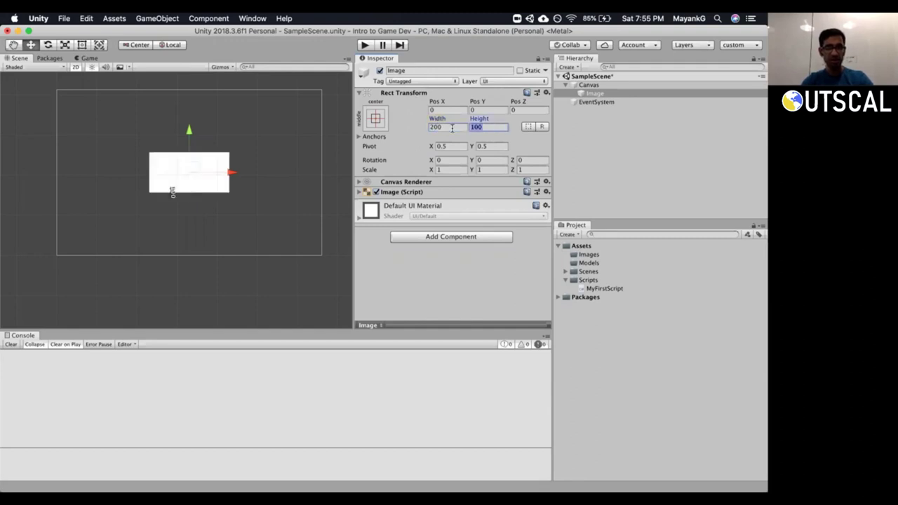
pyautogui.write('200')
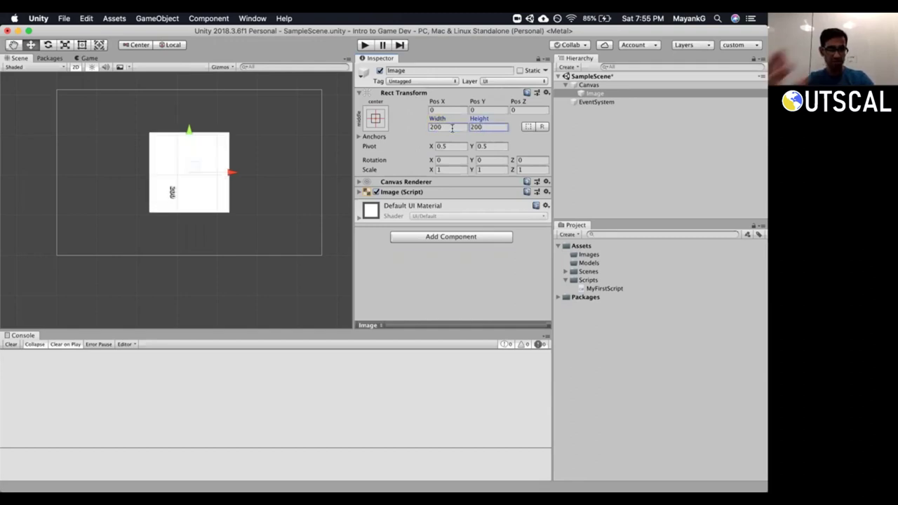
pyautogui.click(452, 128)
pyautogui.click(498, 127)
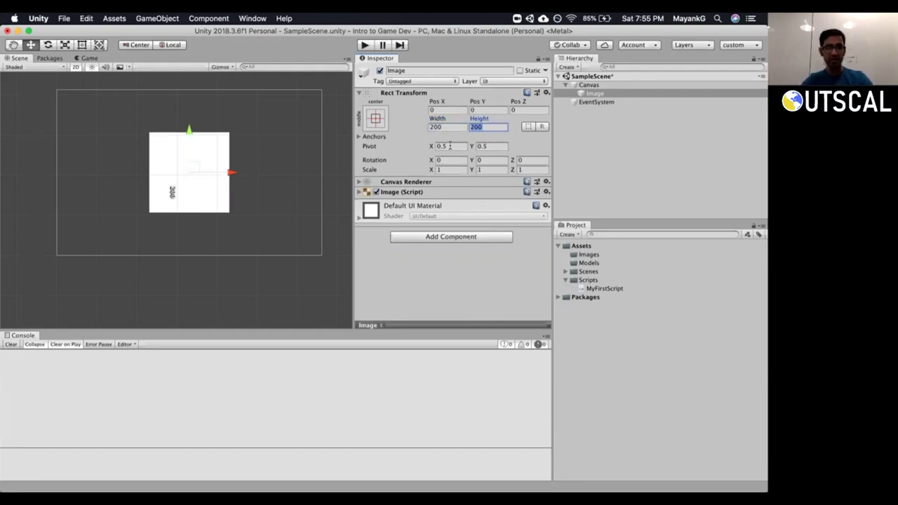
# Set the Image's Scale X to 2 and save the scene.
pyautogui.click(450, 169)
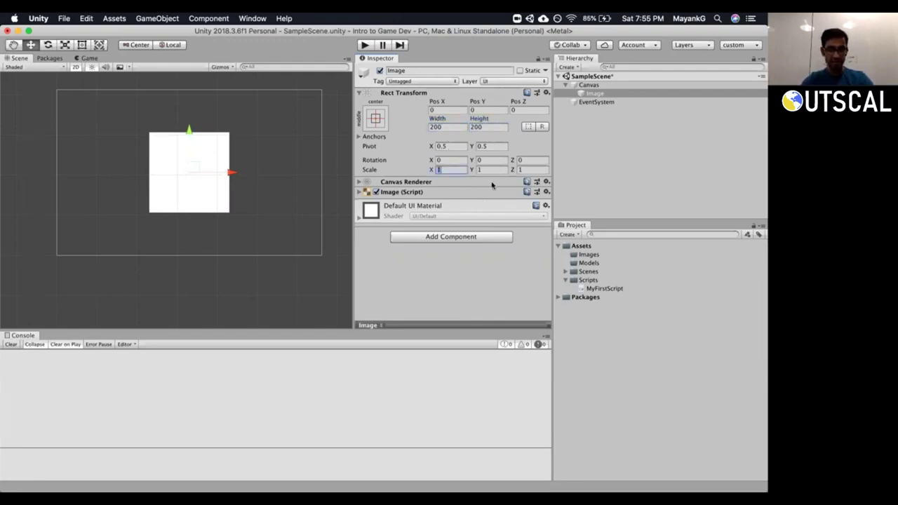
pyautogui.write('2')
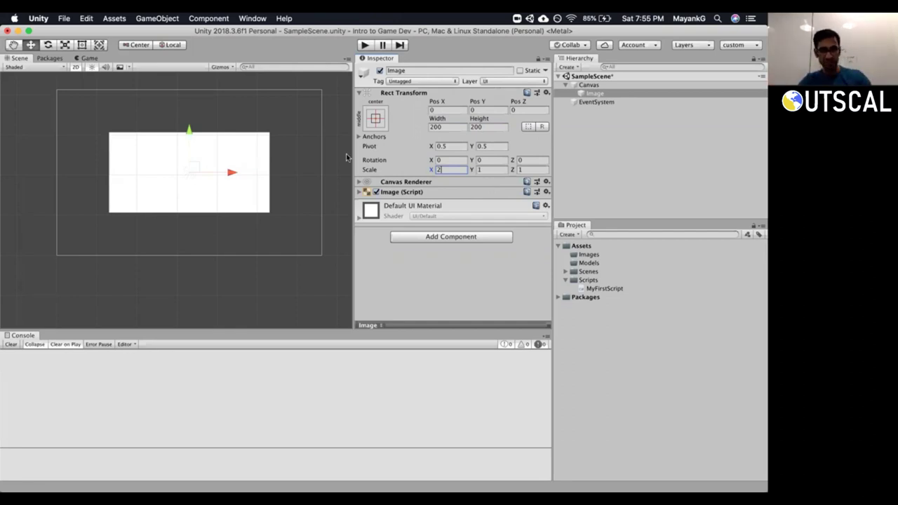
pyautogui.click(360, 192)
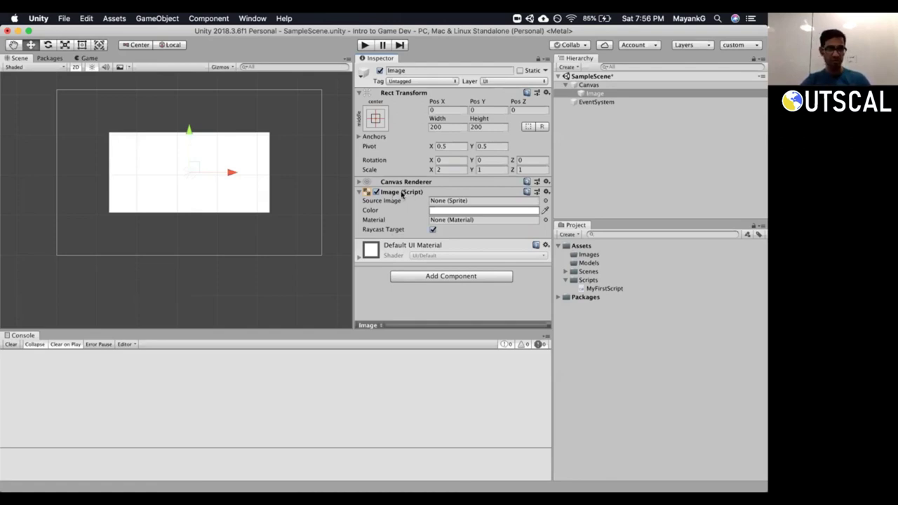
pyautogui.press('super+s')
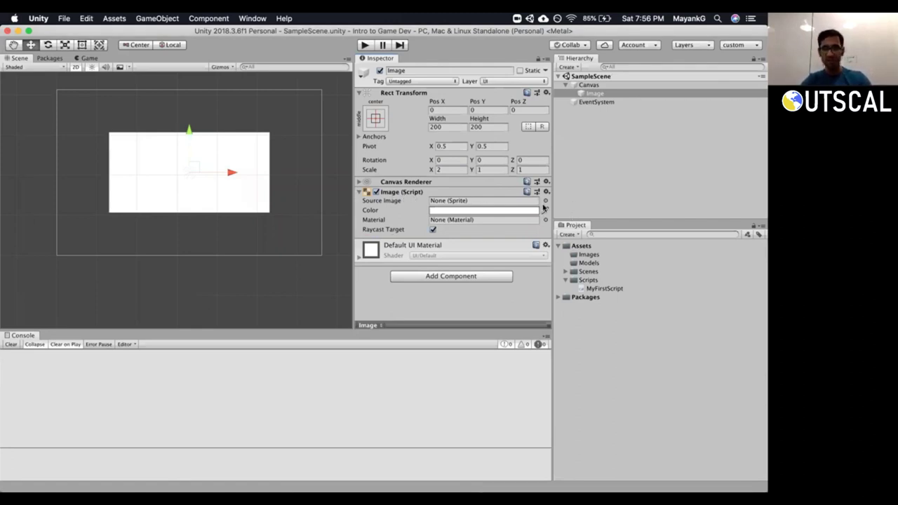
pyautogui.click(545, 201)
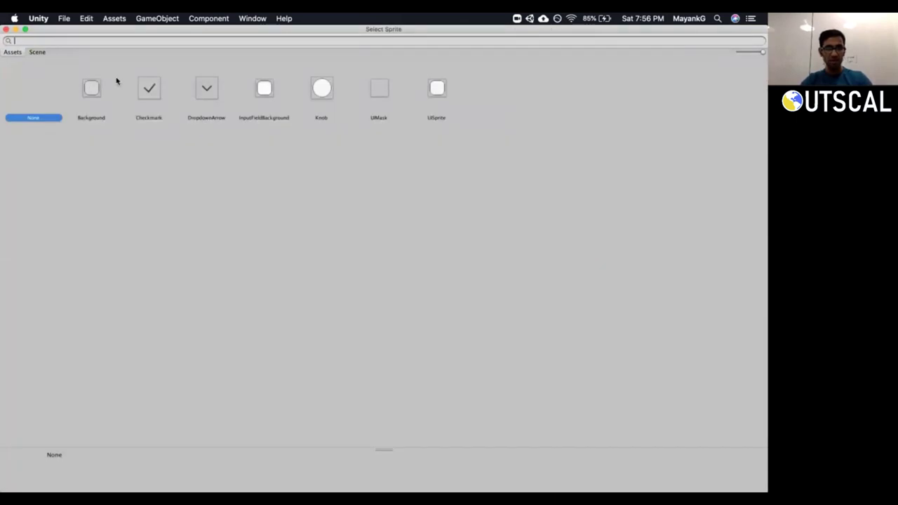
# Close the sprite picker and colour the Image bright red.
pyautogui.press('Escape')
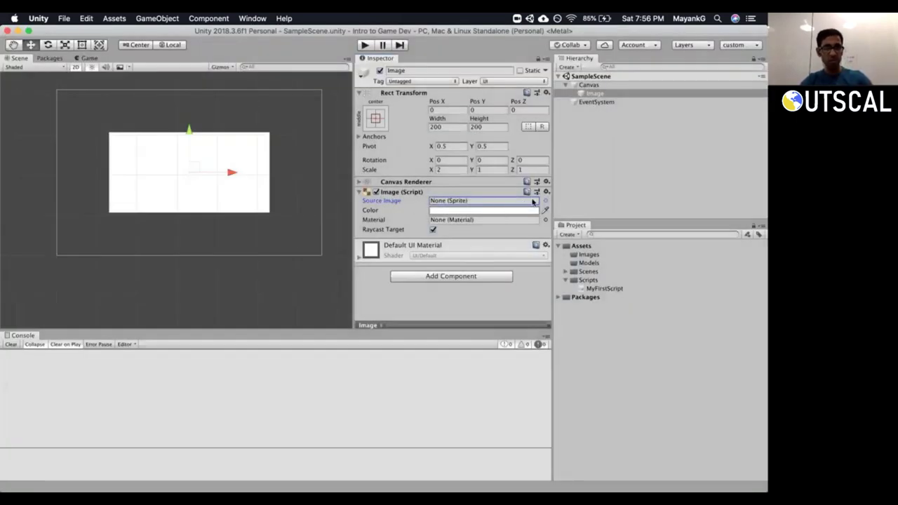
pyautogui.click(512, 212)
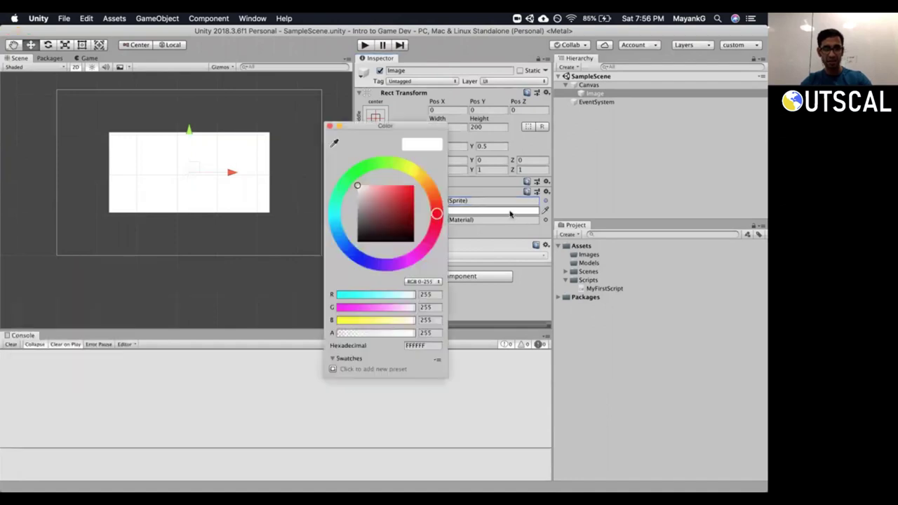
pyautogui.click(404, 190)
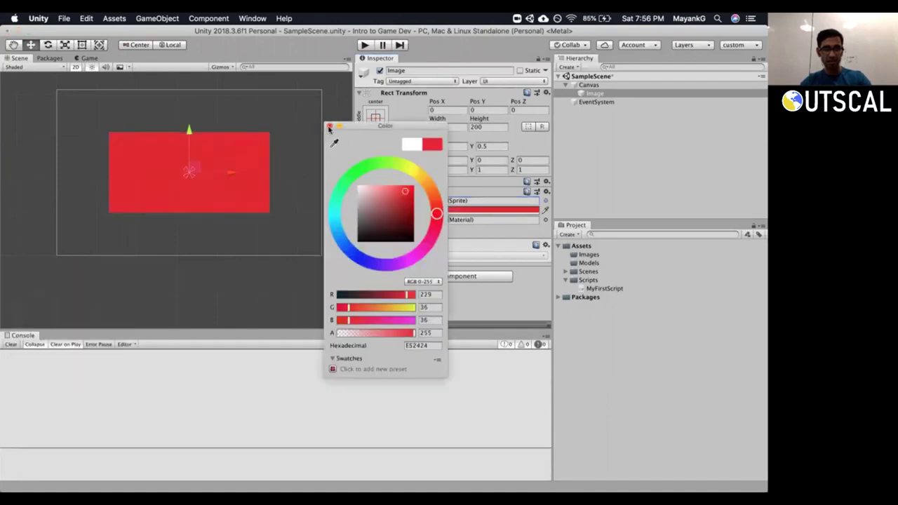
pyautogui.click(329, 127)
# Darken the red, then change the Image colour to green and select the Rect Tool.
pyautogui.click(440, 211)
pyautogui.moveTo(404, 193)
pyautogui.mouseDown()
pyautogui.moveTo(397, 211)
pyautogui.moveTo(405, 232)
pyautogui.moveTo(375, 210)
pyautogui.moveTo(387, 206)
pyautogui.moveTo(386, 191)
pyautogui.moveTo(402, 203)
pyautogui.moveTo(388, 194)
pyautogui.moveTo(397, 210)
pyautogui.moveTo(403, 201)
pyautogui.mouseUp()
pyautogui.click(359, 169)
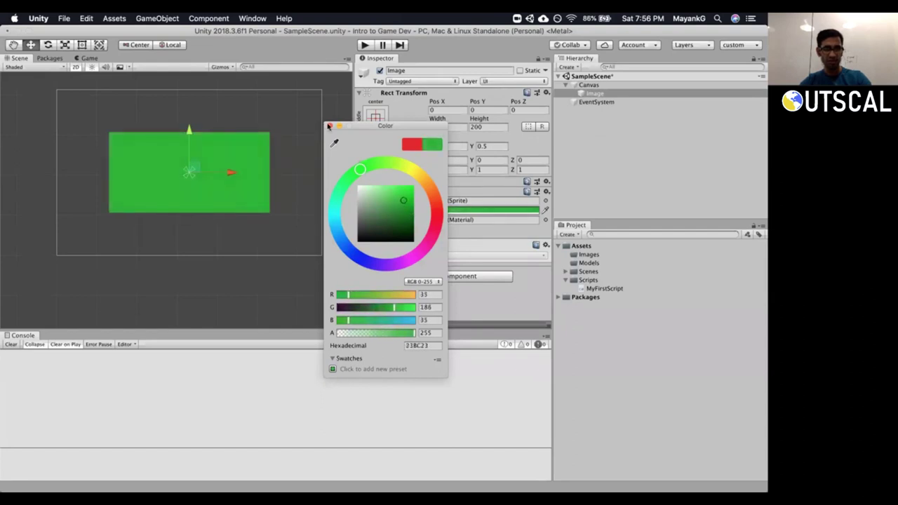
pyautogui.click(329, 126)
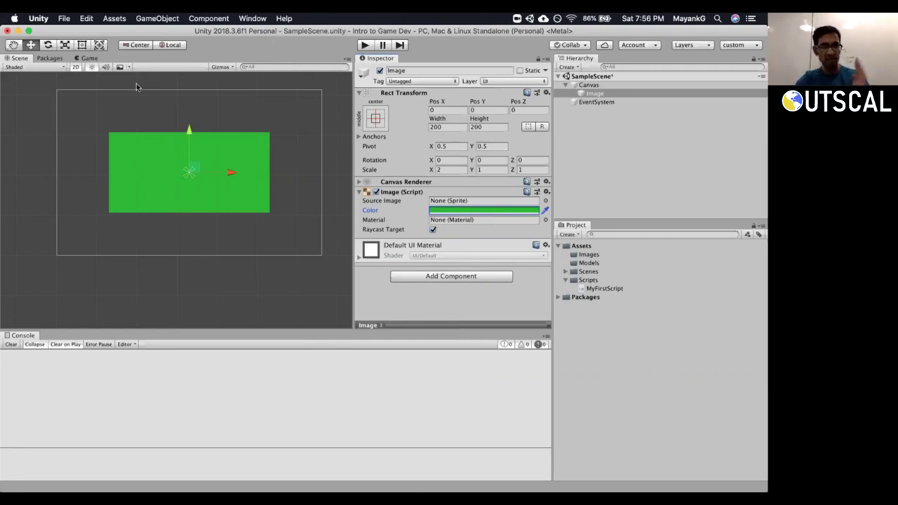
pyautogui.click(83, 45)
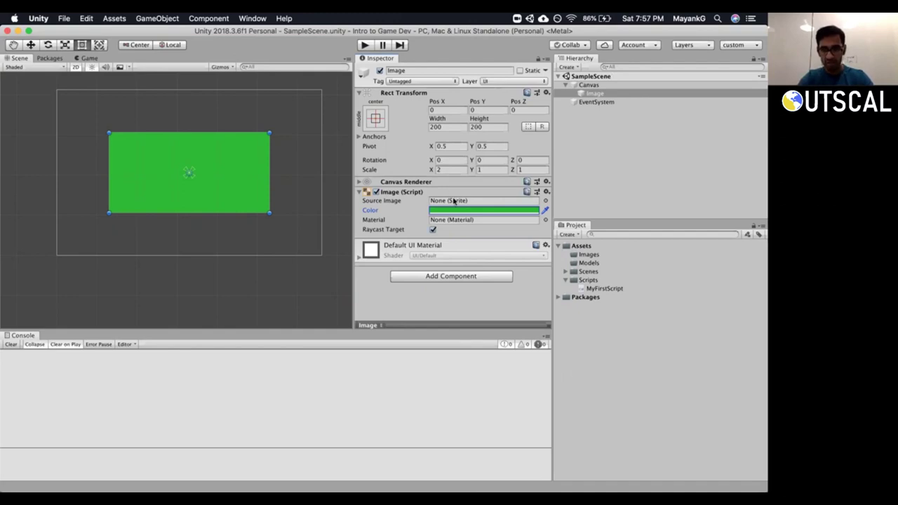
pyautogui.click(545, 200)
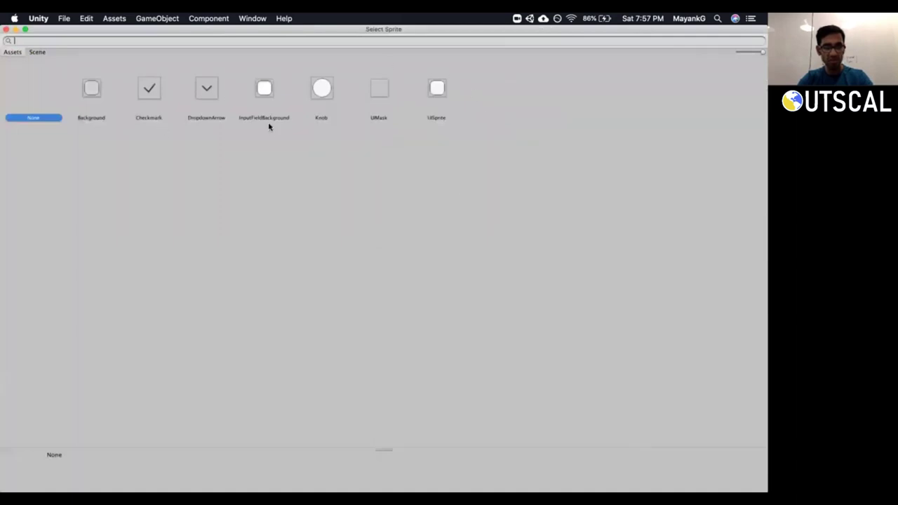
# Assign the Knob sprite as the Source Image and set the colour to white (FFFFFF).
pyautogui.click(322, 90)
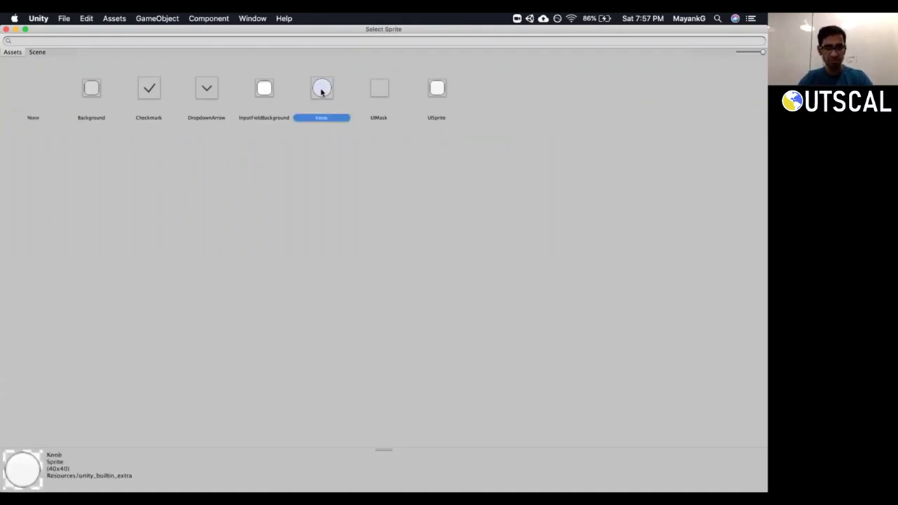
pyautogui.doubleClick(322, 90)
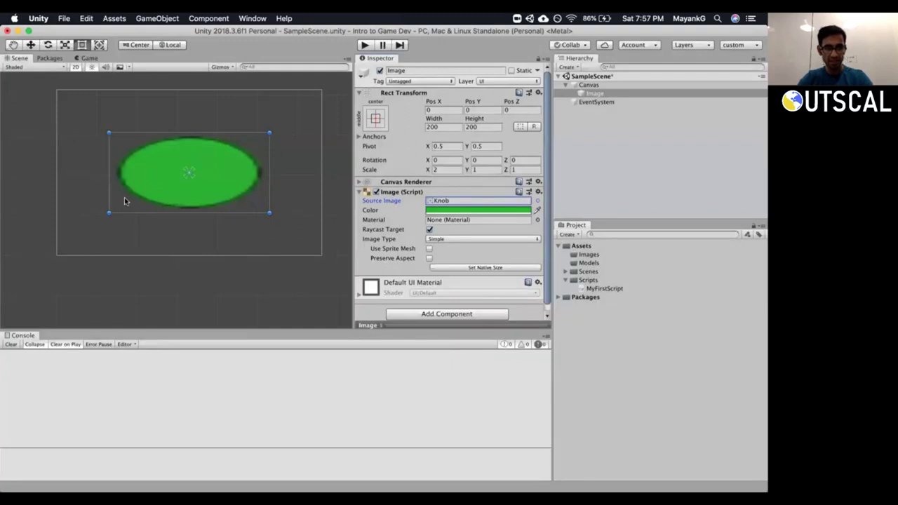
pyautogui.click(459, 210)
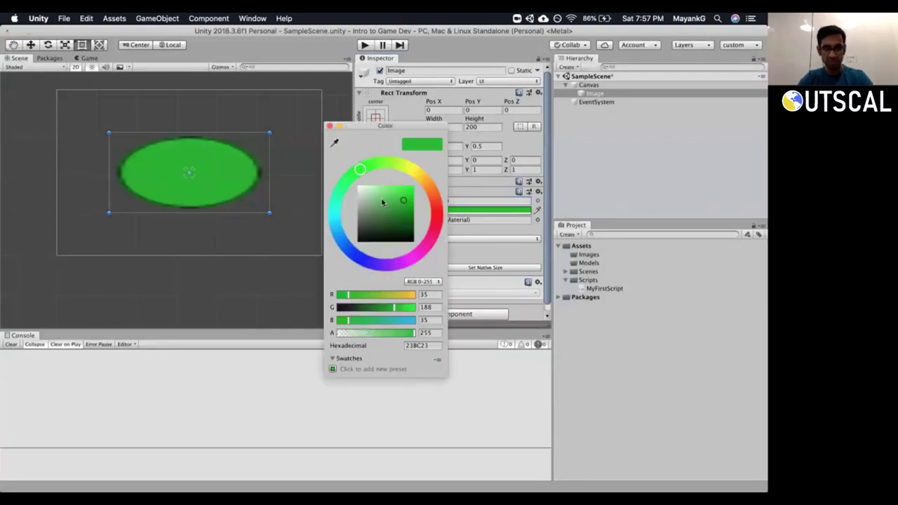
pyautogui.click(357, 186)
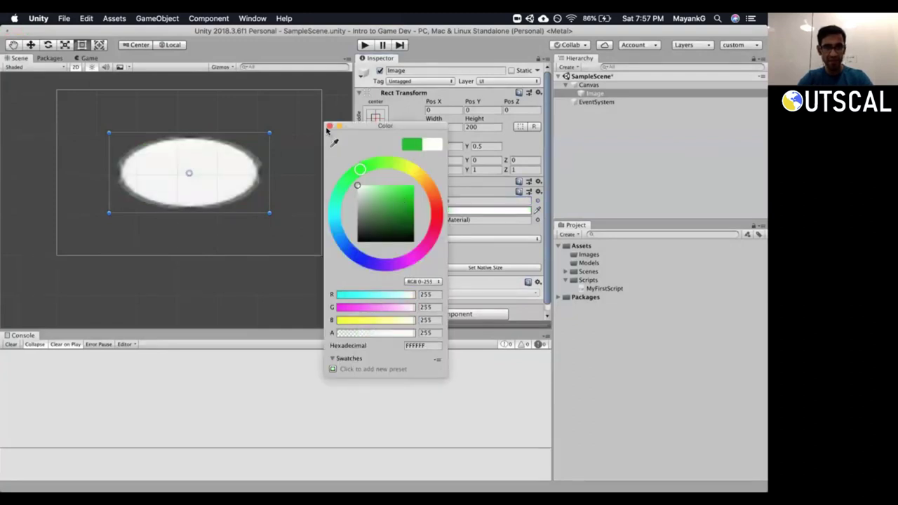
pyautogui.click(329, 126)
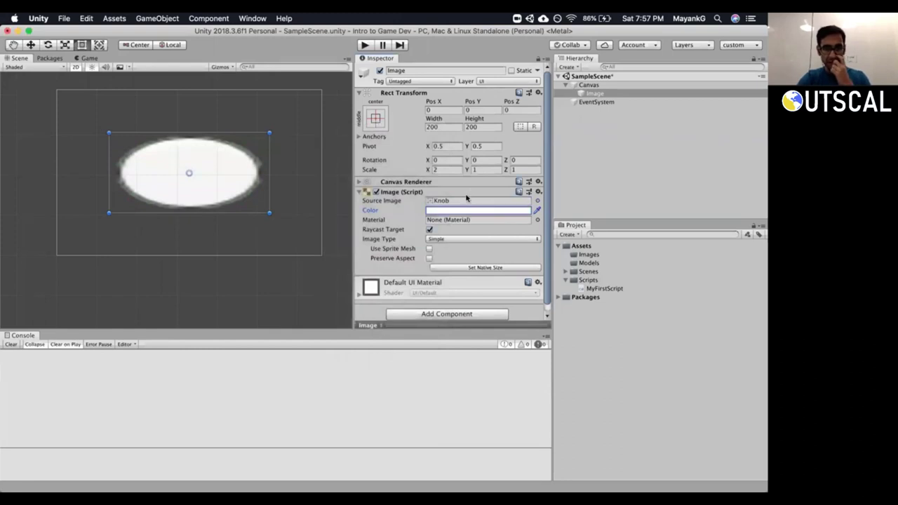
pyautogui.click(442, 170)
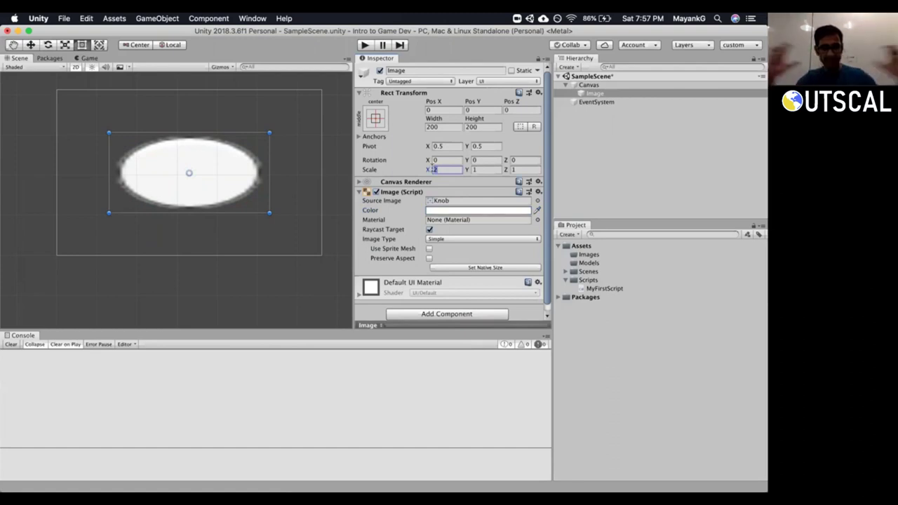
# Set the Knob image's Scale X to 1 and its Width and Height to 100.
pyautogui.write('1')
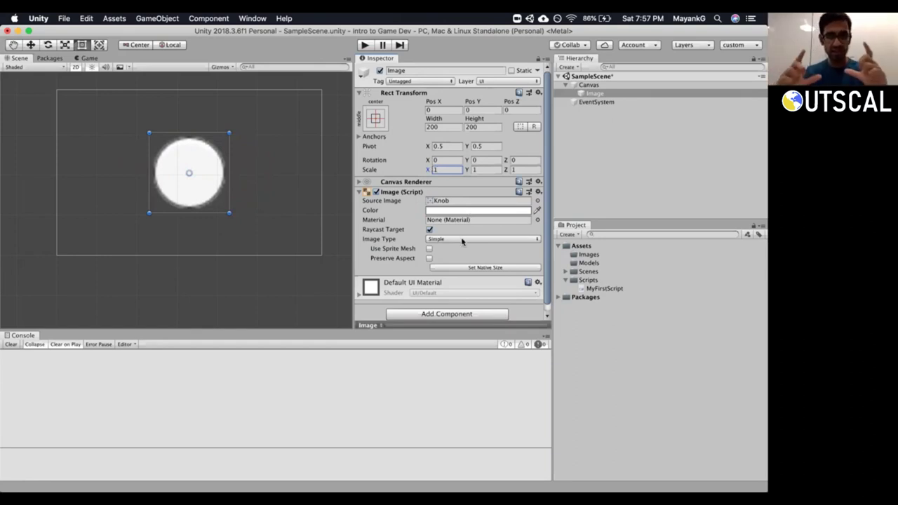
pyautogui.moveTo(427, 169); pyautogui.dragTo(449, 165)
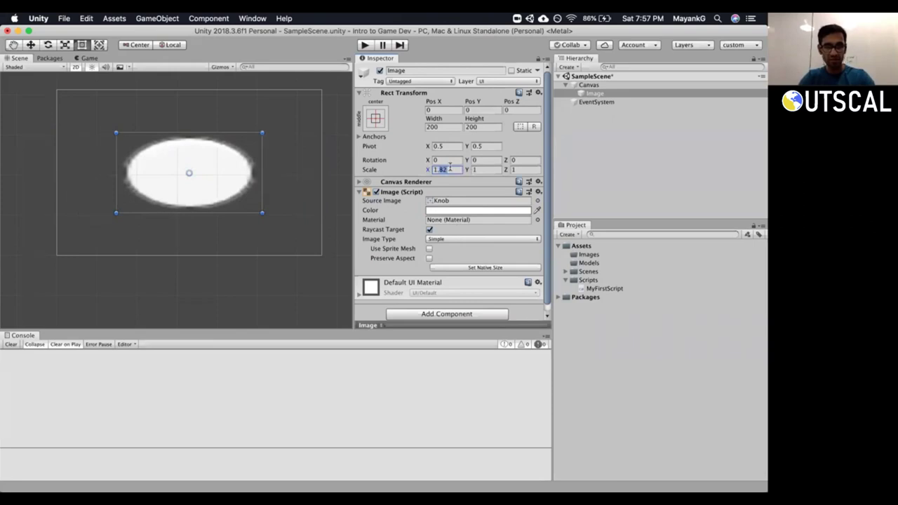
pyautogui.press('super+z')
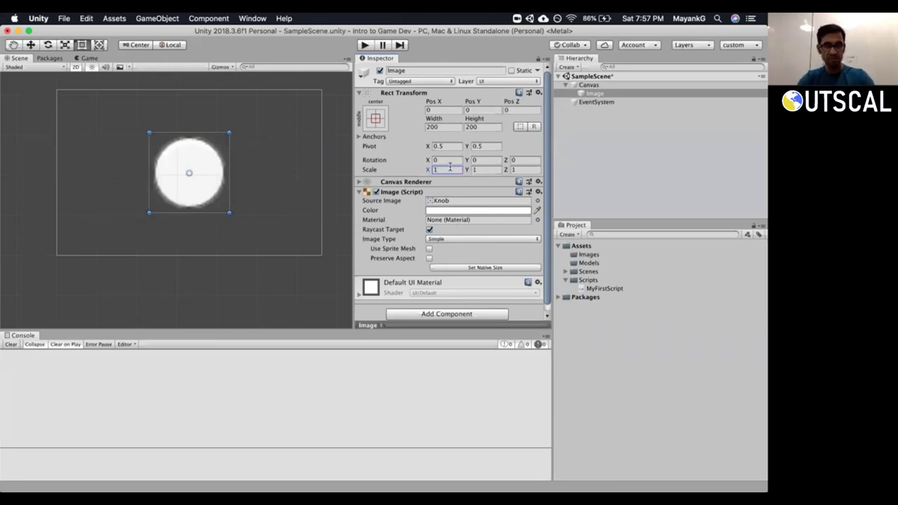
pyautogui.click(443, 127)
pyautogui.write('100')
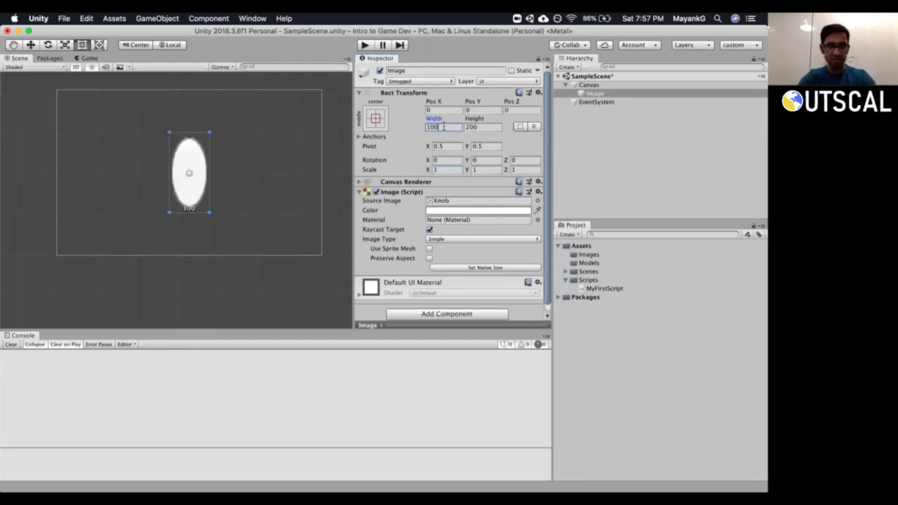
pyautogui.doubleClick(443, 127)
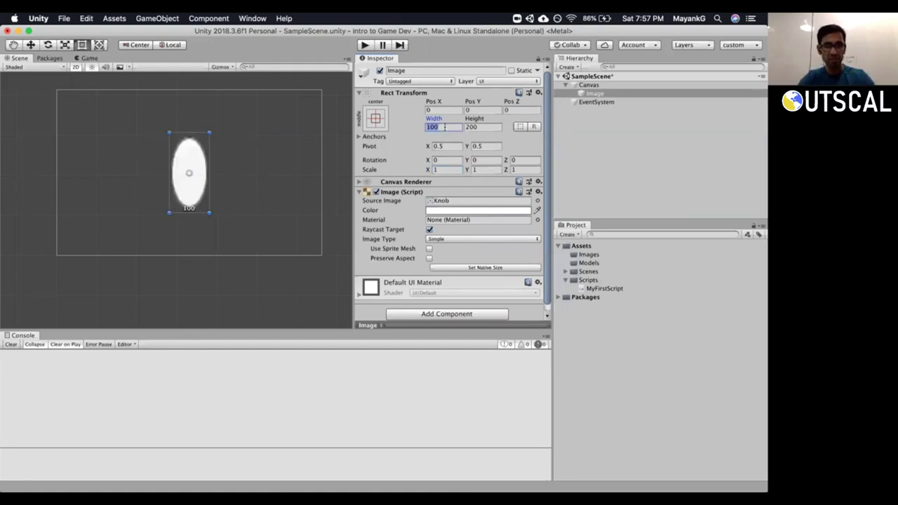
pyautogui.click(484, 127)
pyautogui.write('100')
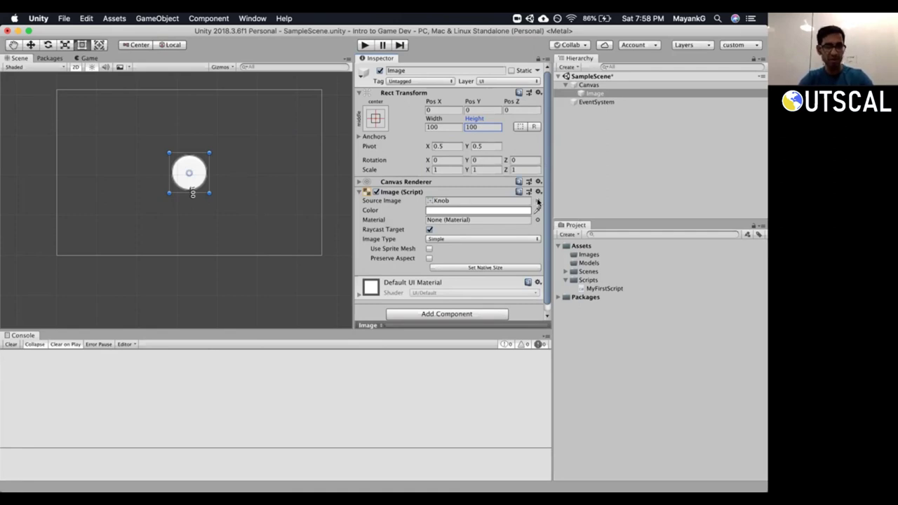
pyautogui.click(565, 279)
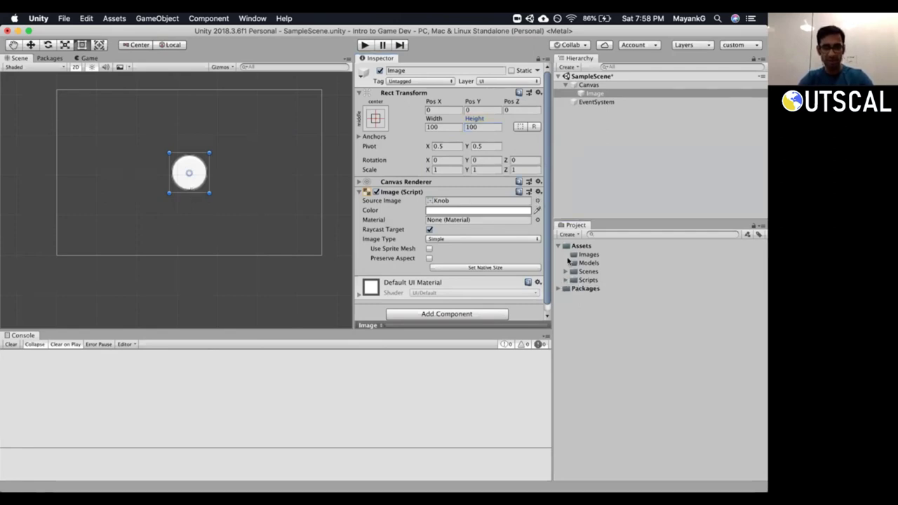
# Reselect the Image, confirm its Knob source sprite, and switch to the Move tool.
pyautogui.click(593, 255)
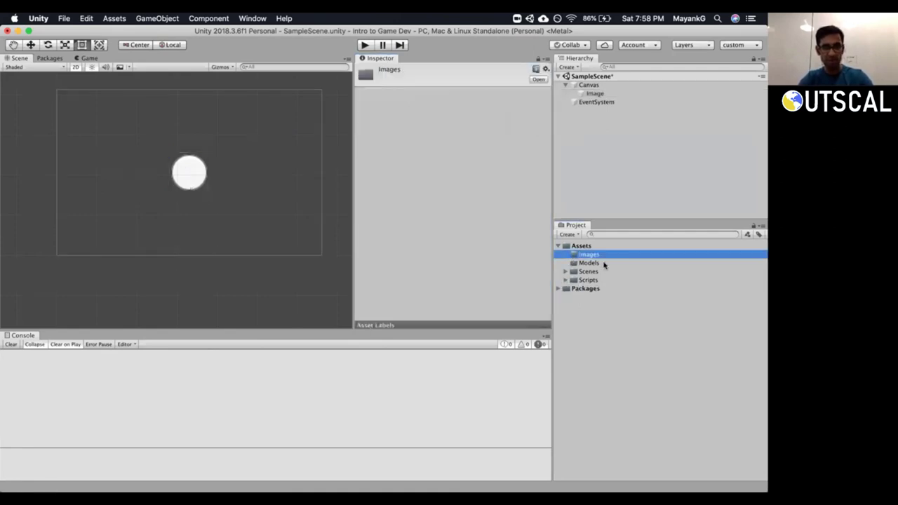
pyautogui.click(593, 93)
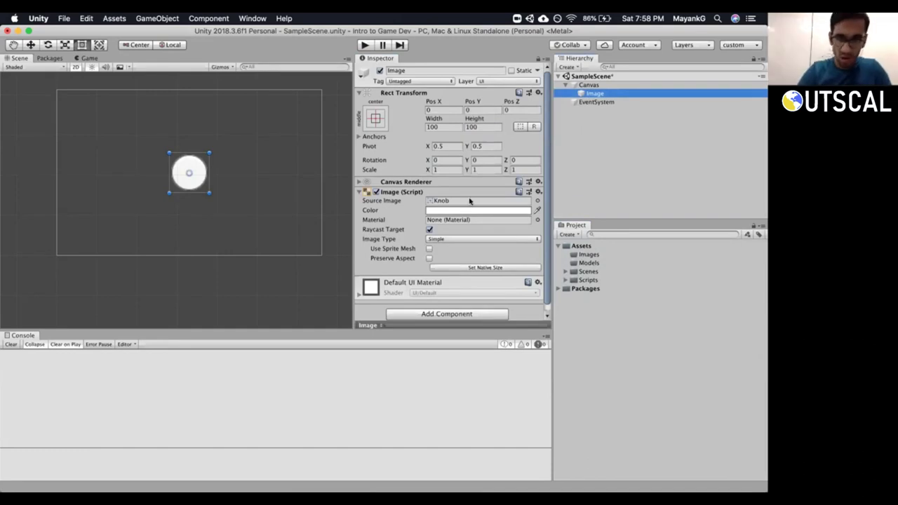
pyautogui.click(537, 201)
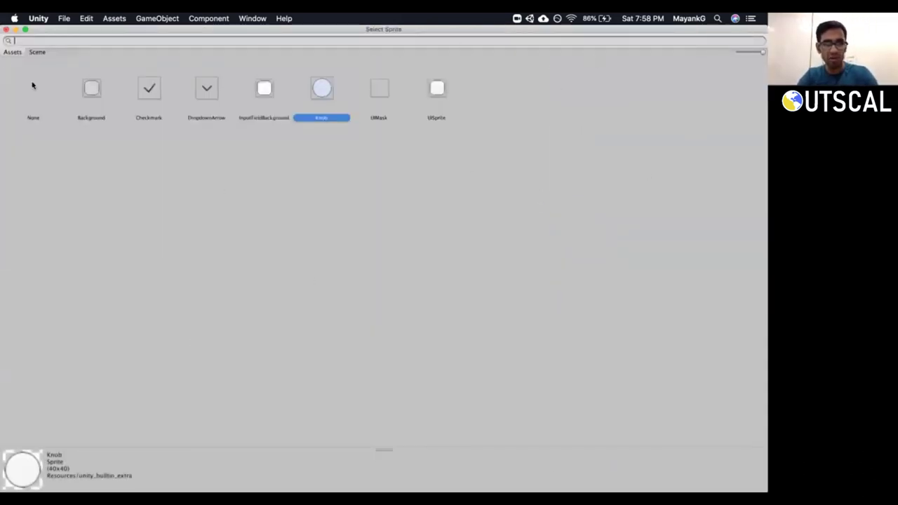
pyautogui.click(6, 30)
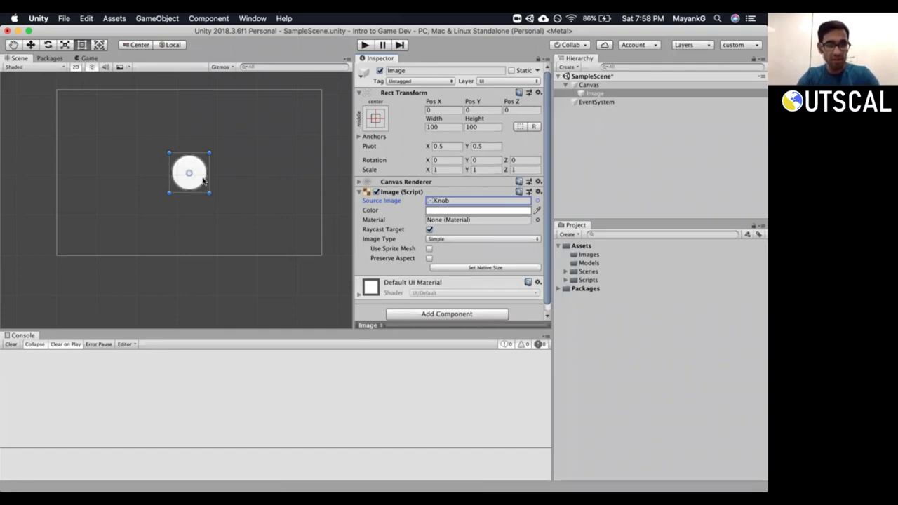
pyautogui.click(30, 45)
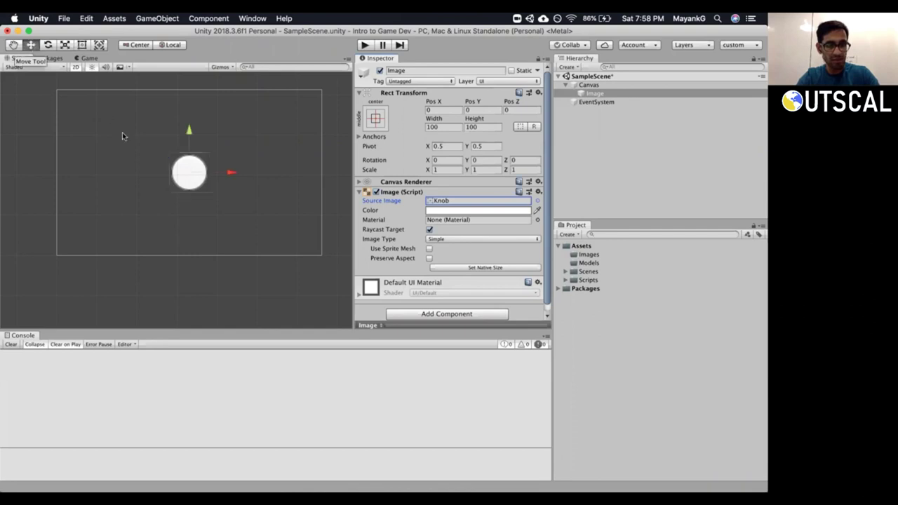
# After a trial drag, reset the Image's Pos X and Pos Y to 0.
pyautogui.moveTo(188, 171)
pyautogui.mouseDown()
pyautogui.moveTo(197, 163)
pyautogui.moveTo(174, 152)
pyautogui.moveTo(173, 164)
pyautogui.mouseUp()
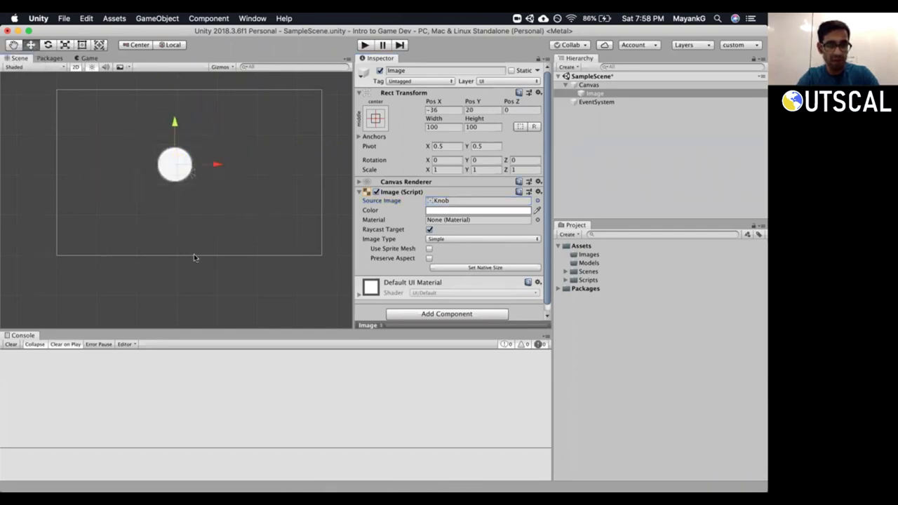
pyautogui.click(588, 85)
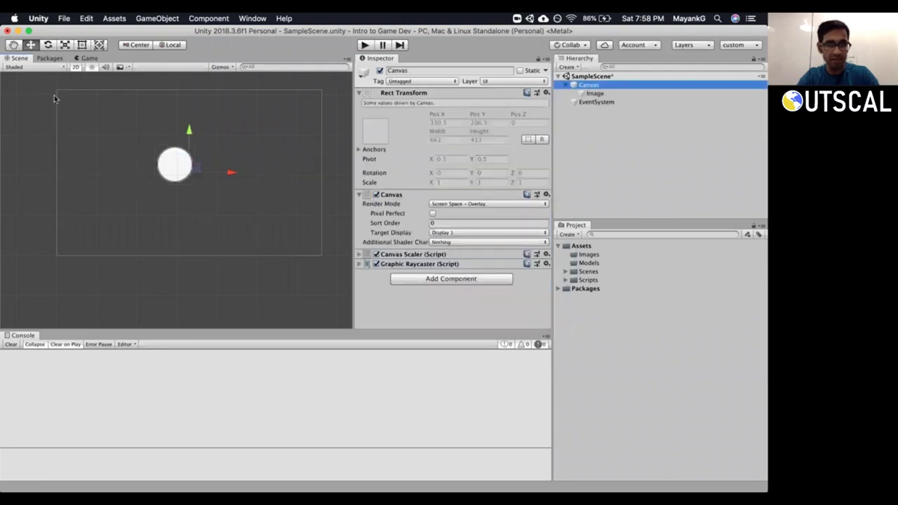
pyautogui.click(81, 45)
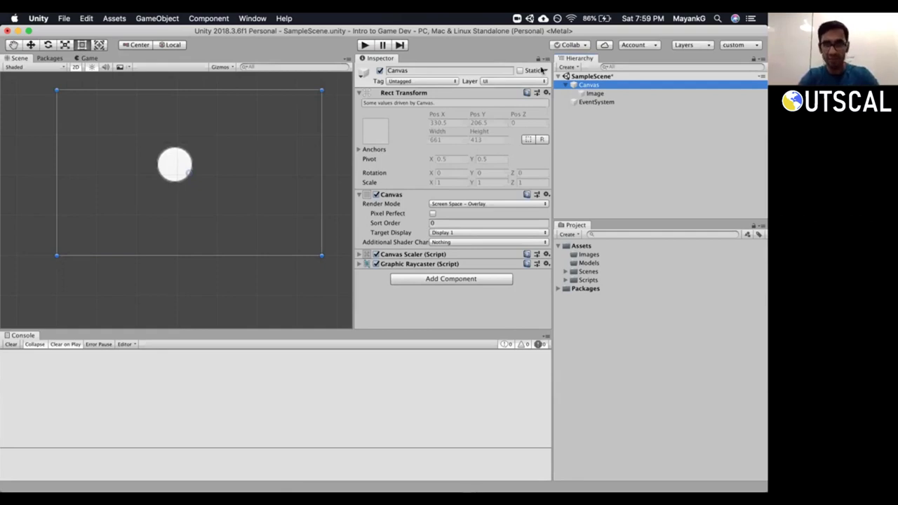
pyautogui.click(594, 93)
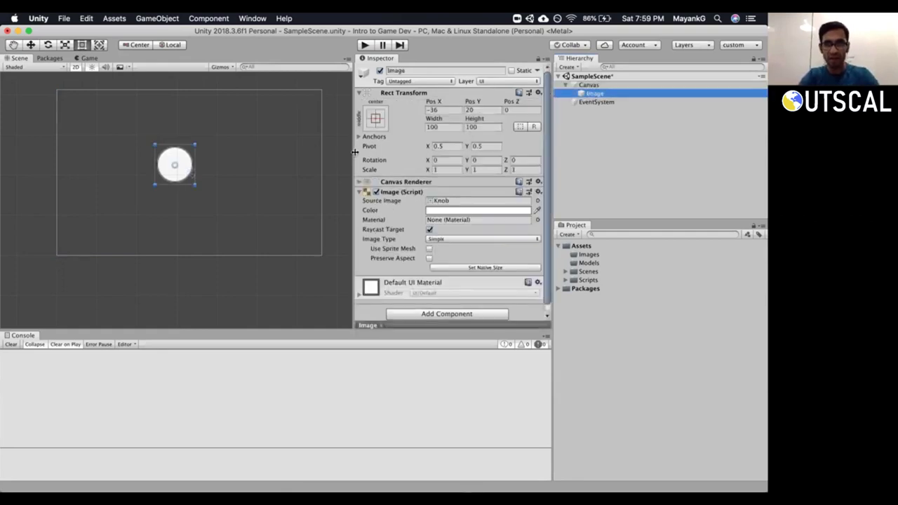
pyautogui.click(447, 110)
pyautogui.write('0')
pyautogui.press('Tab')
pyautogui.write('0')
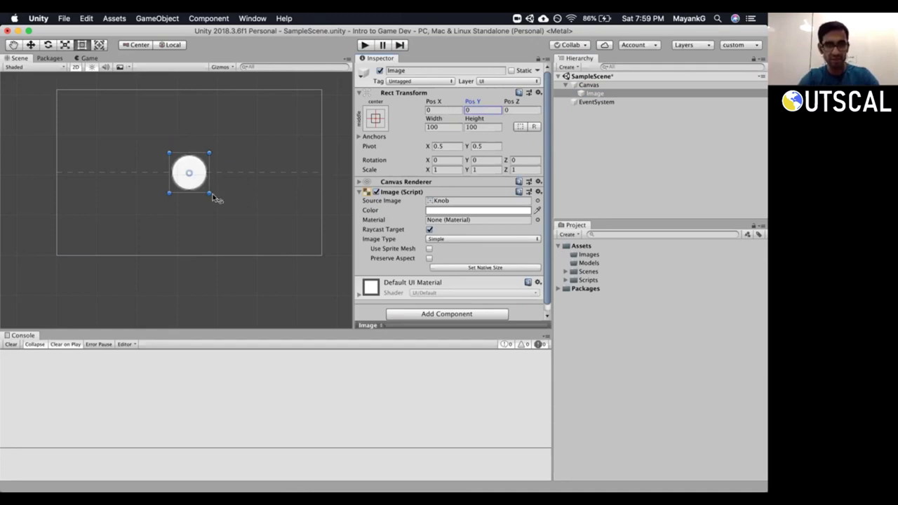
# Drag the Knob to the canvas top-left (-281, 154) and view it in the Game tab.
pyautogui.press('w')
pyautogui.moveTo(194, 167); pyautogui.dragTo(81, 110)
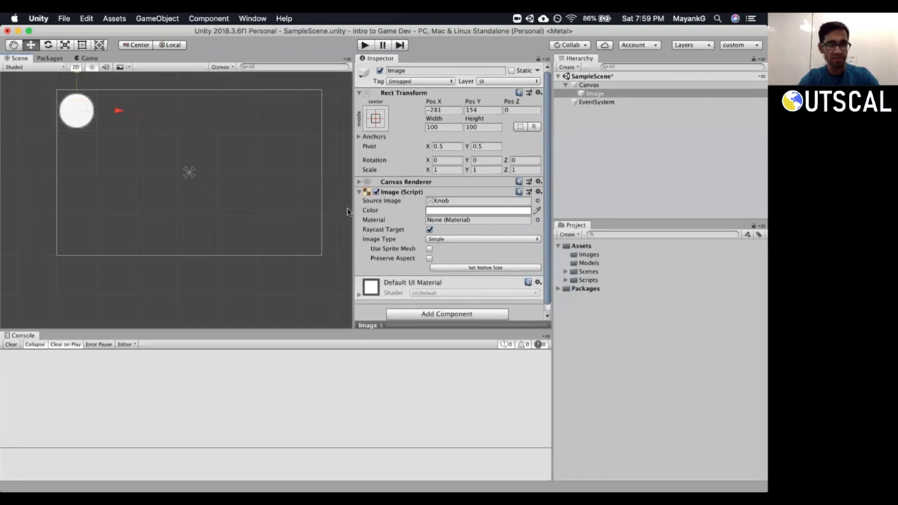
pyautogui.click(87, 58)
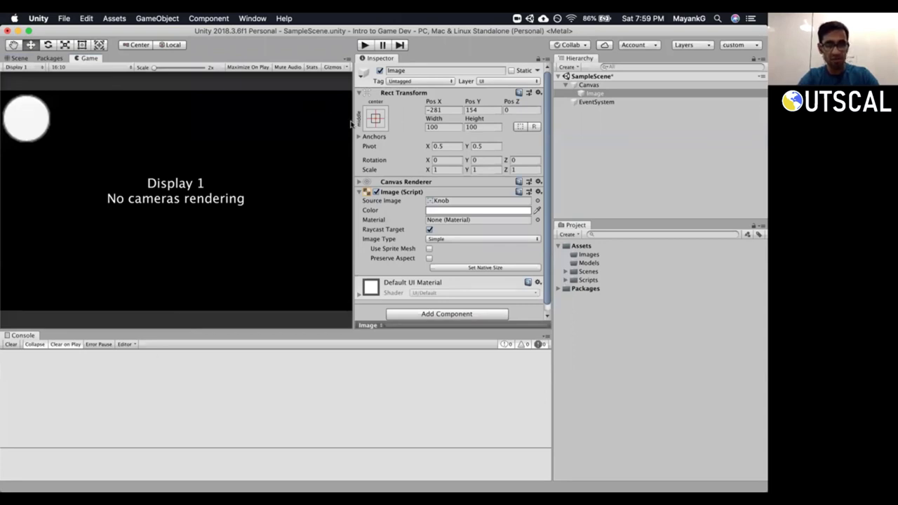
# Dock the Game view beside the Scene view and resize the Scene, Game and Inspector panes.
pyautogui.moveTo(352, 124); pyautogui.dragTo(415, 124)
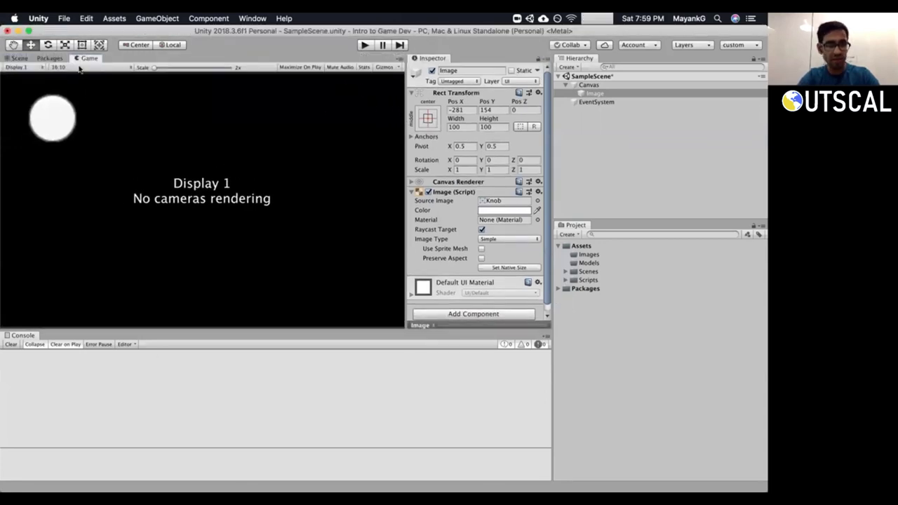
pyautogui.moveTo(77, 60); pyautogui.dragTo(284, 190)
pyautogui.moveTo(231, 204); pyautogui.dragTo(235, 203)
pyautogui.moveTo(271, 177); pyautogui.dragTo(169, 195)
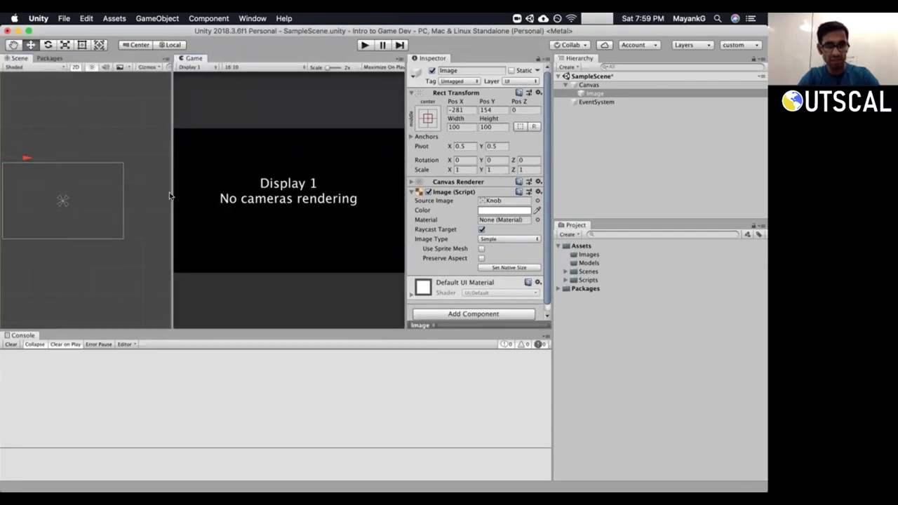
pyautogui.scroll(3, 112, 198)
pyautogui.moveTo(104, 199); pyautogui.dragTo(146, 169, button='middle')
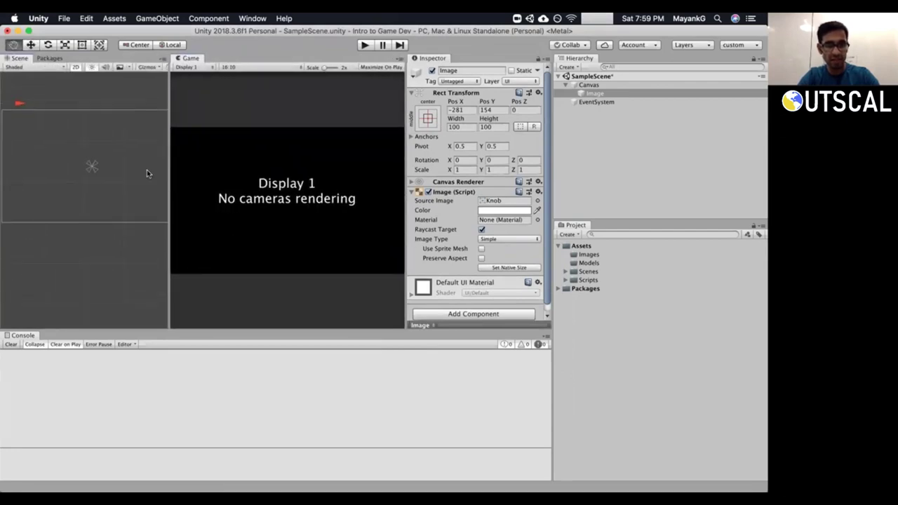
pyautogui.scroll(-5, 122, 180)
pyautogui.moveTo(112, 181); pyautogui.dragTo(107, 195, button='middle')
pyautogui.scroll(3, 107, 195)
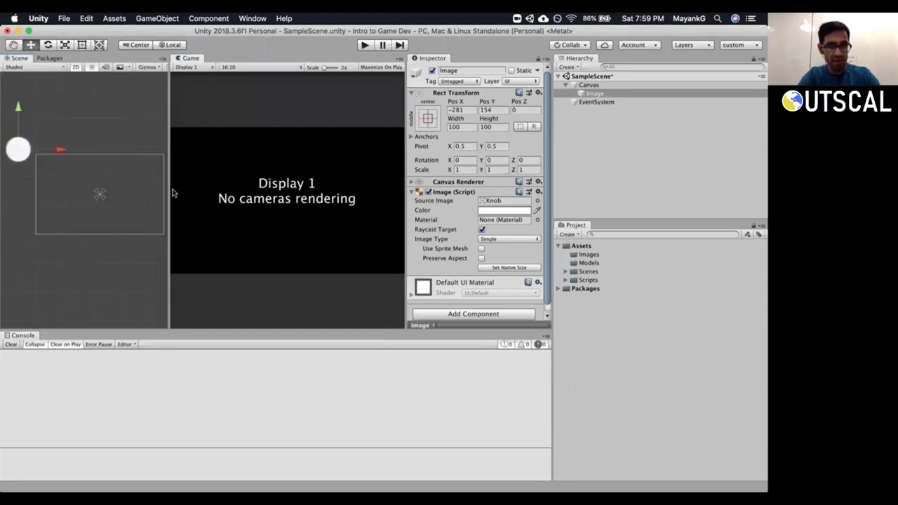
pyautogui.moveTo(169, 190); pyautogui.dragTo(187, 189)
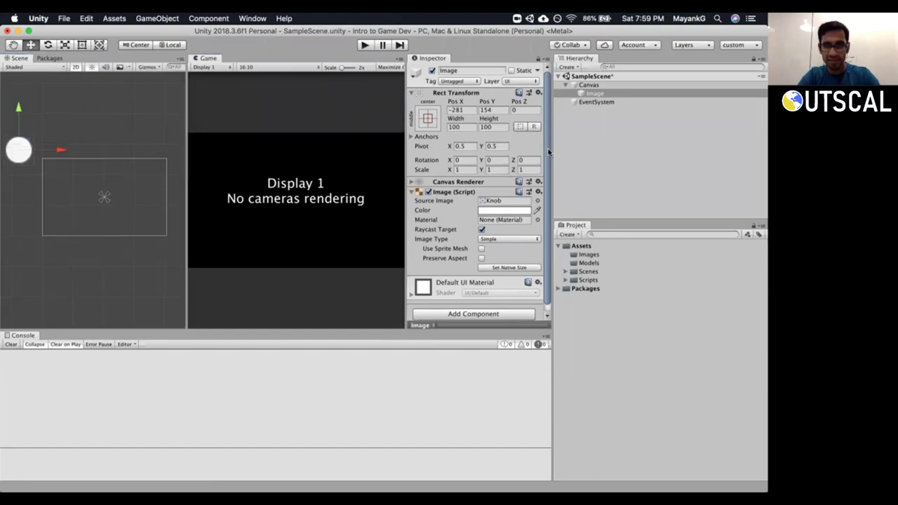
pyautogui.moveTo(551, 149); pyautogui.dragTo(666, 140)
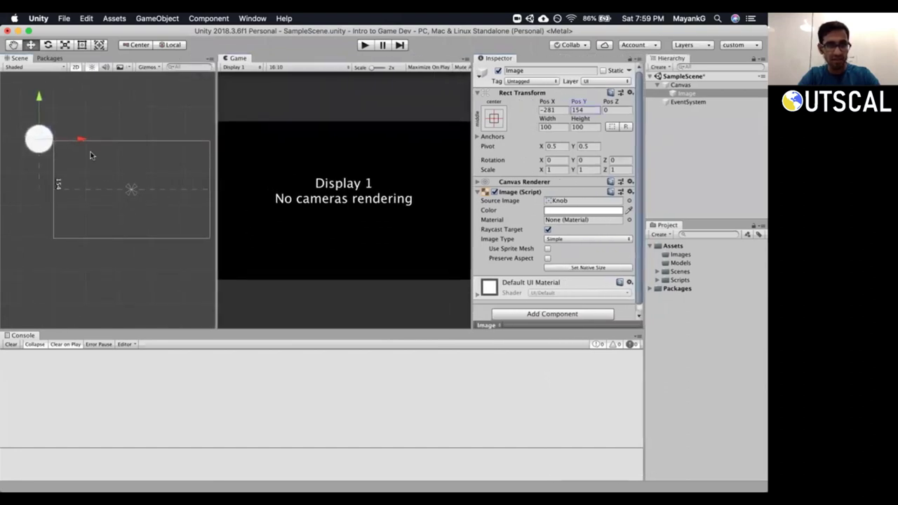
# Move the Knob image into the canvas's top-left, to Pos X -171, Pos Y 81.
pyautogui.moveTo(42, 138); pyautogui.dragTo(75, 155)
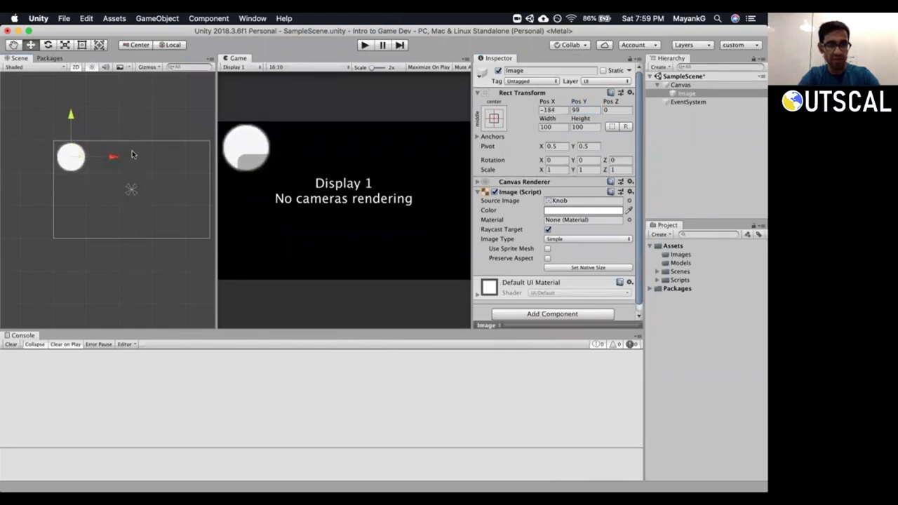
pyautogui.moveTo(136, 154); pyautogui.dragTo(122, 158, button='middle')
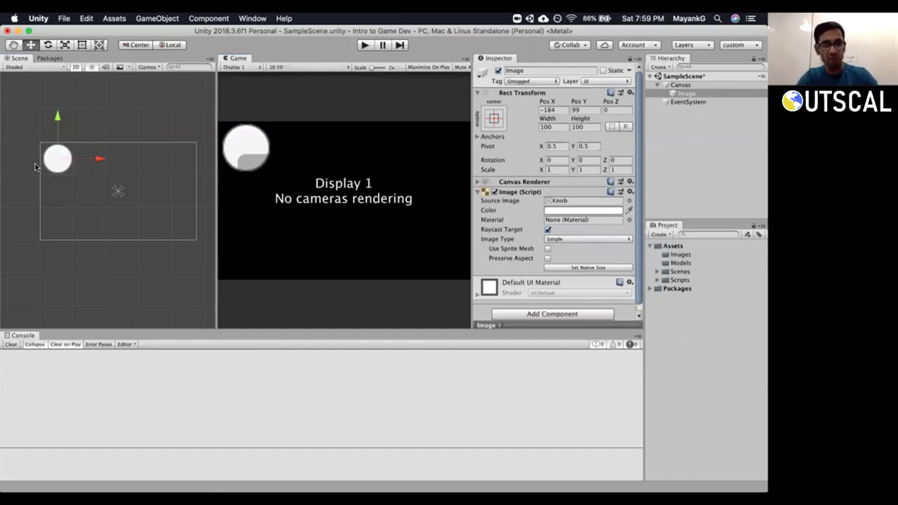
pyautogui.moveTo(216, 183); pyautogui.dragTo(218, 205)
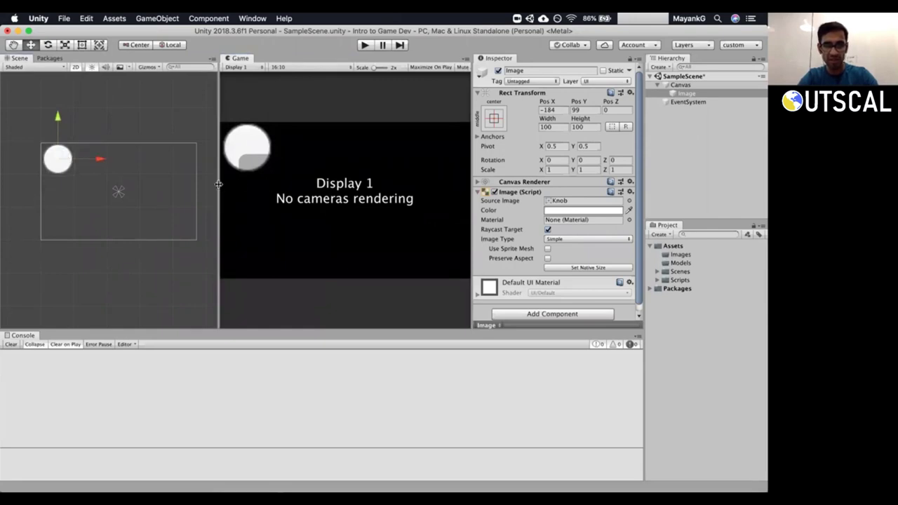
pyautogui.click(557, 111)
pyautogui.press('Tab')
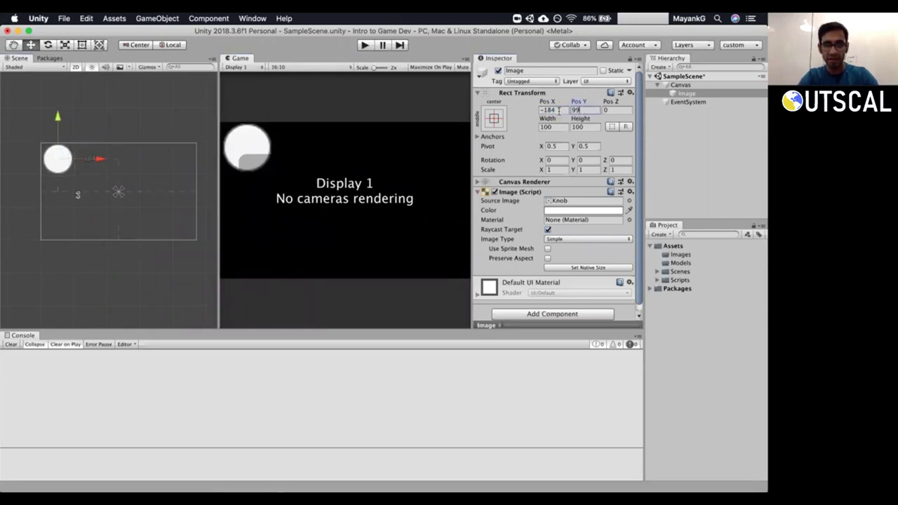
pyautogui.moveTo(75, 160)
pyautogui.mouseDown()
pyautogui.moveTo(91, 197)
pyautogui.moveTo(85, 156)
pyautogui.moveTo(72, 174)
pyautogui.mouseUp()
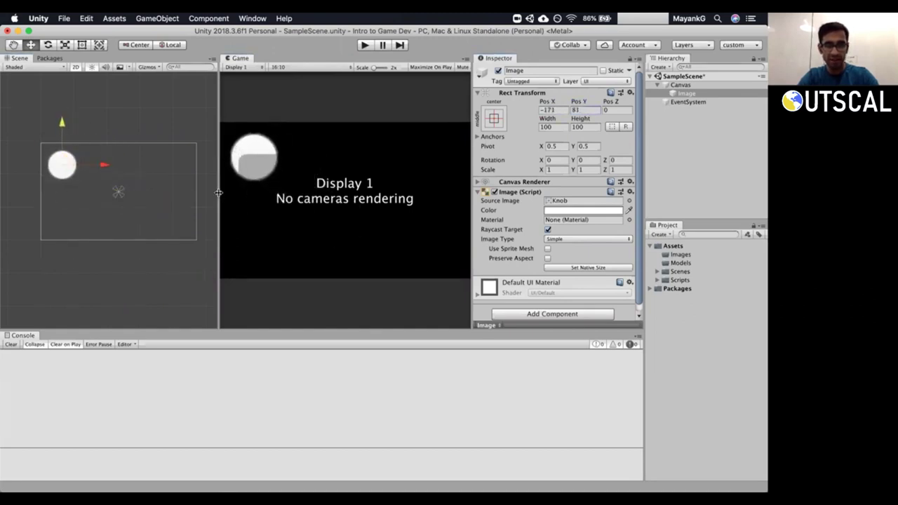
pyautogui.moveTo(218, 192)
pyautogui.mouseDown()
pyautogui.moveTo(300, 212)
pyautogui.moveTo(344, 211)
pyautogui.moveTo(260, 212)
pyautogui.moveTo(333, 212)
pyautogui.moveTo(240, 203)
pyautogui.moveTo(235, 210)
pyautogui.moveTo(360, 224)
pyautogui.moveTo(216, 204)
pyautogui.mouseUp()
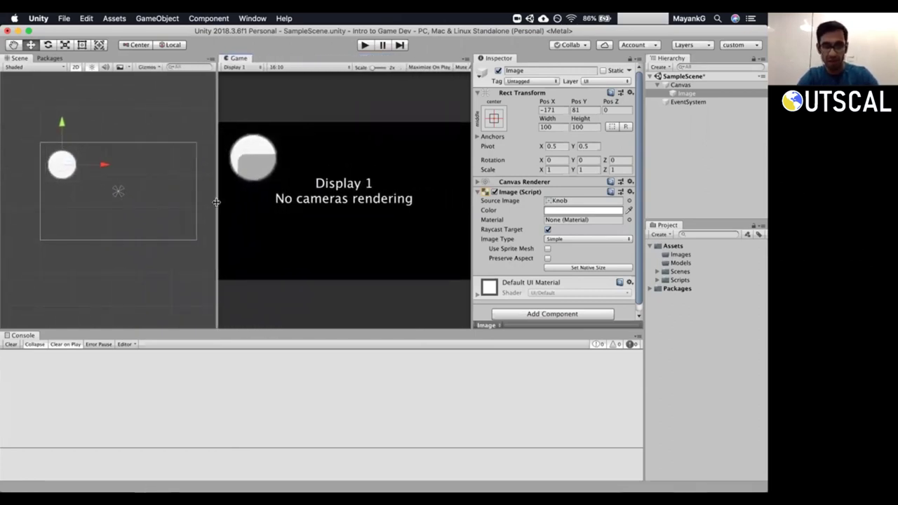
# Show the Image's anchor Min and Max values (both 0.5) and open the anchor presets grid.
pyautogui.click(477, 137)
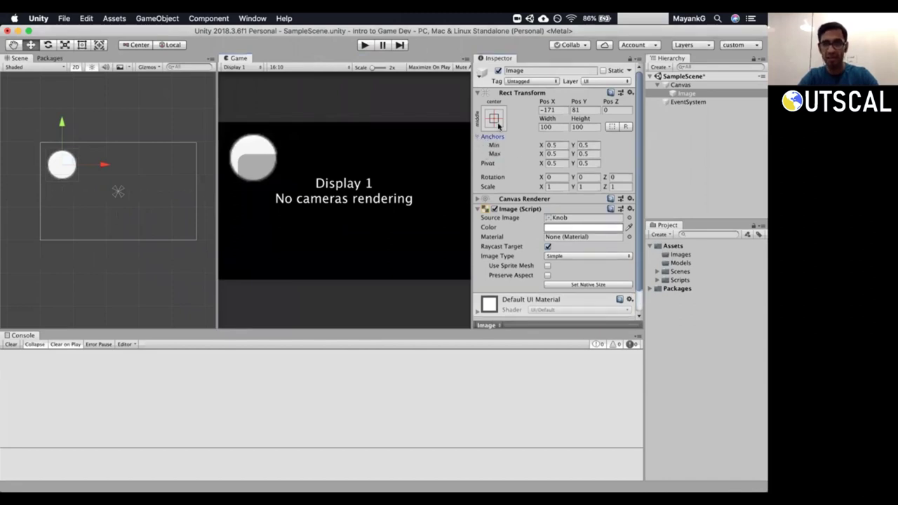
pyautogui.moveTo(471, 144); pyautogui.dragTo(460, 143)
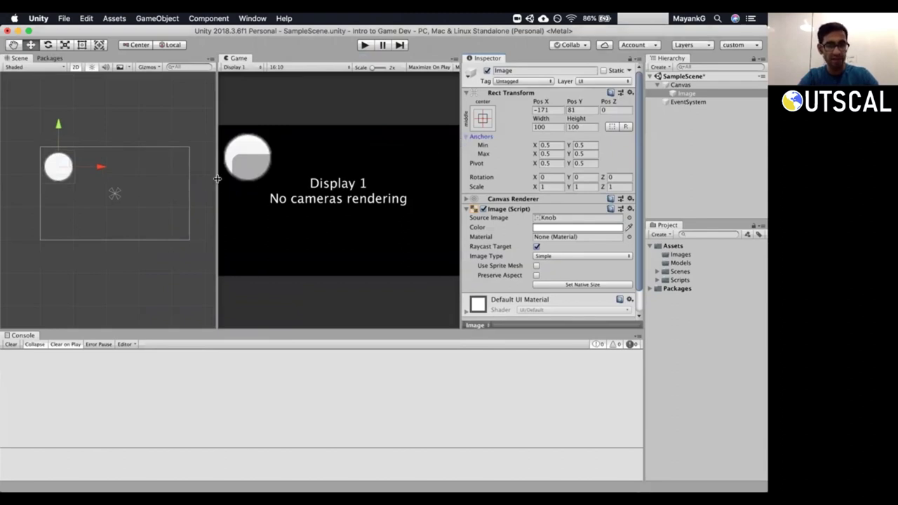
pyautogui.moveTo(216, 179); pyautogui.dragTo(201, 179)
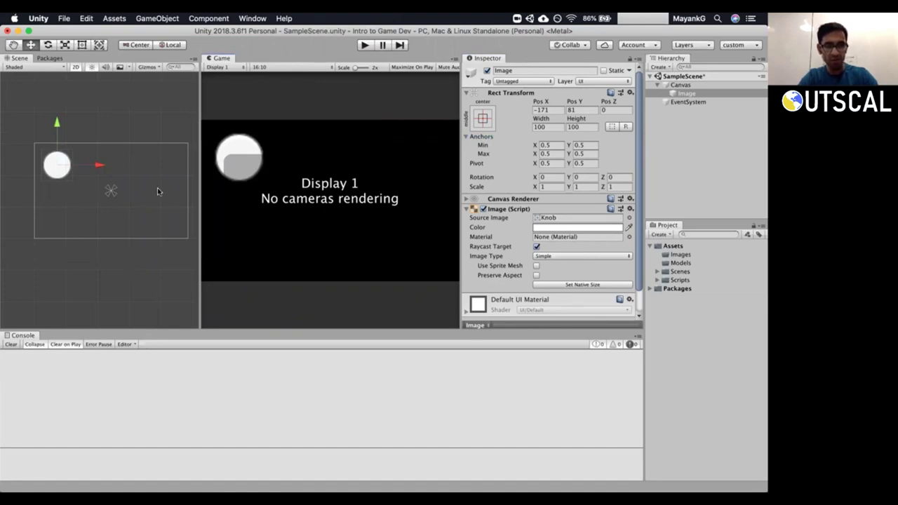
pyautogui.click(681, 94)
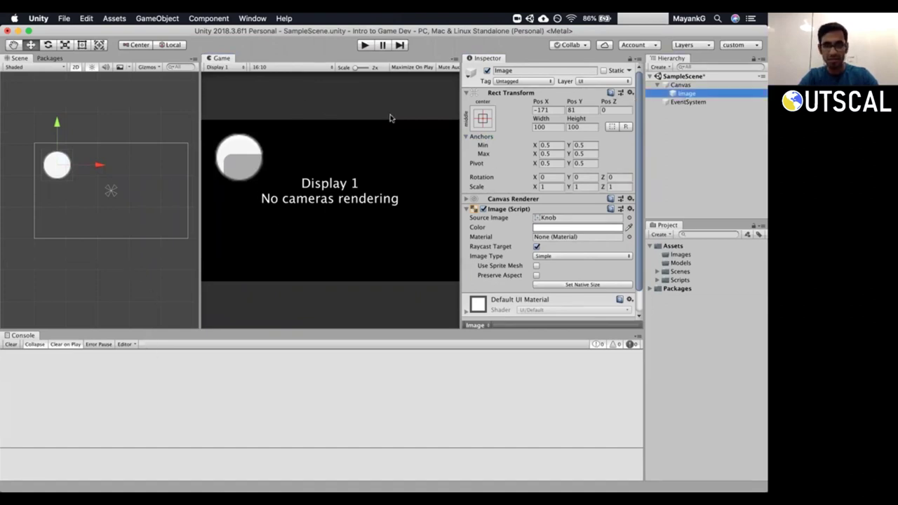
pyautogui.click(482, 121)
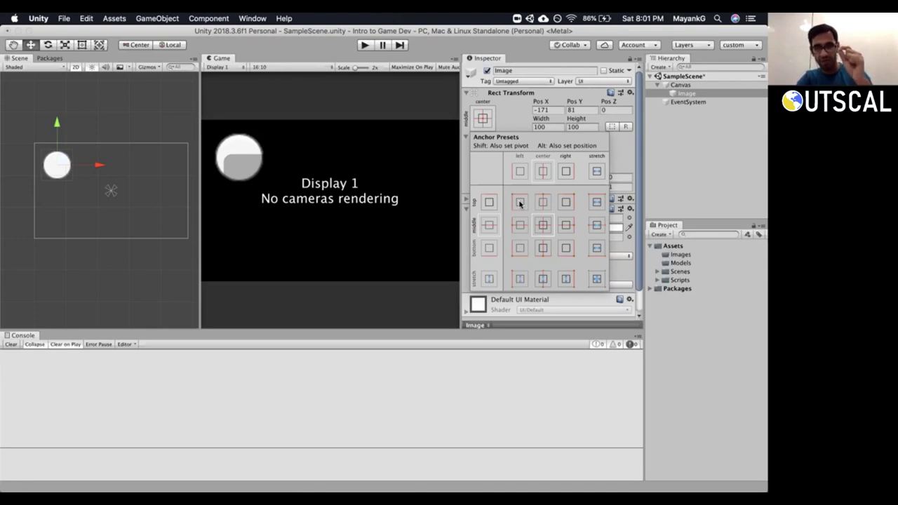
# Close the anchor presets and frame the Knob image in the Scene view.
pyautogui.click(732, 177)
pyautogui.doubleClick(679, 93)
pyautogui.click(64, 44)
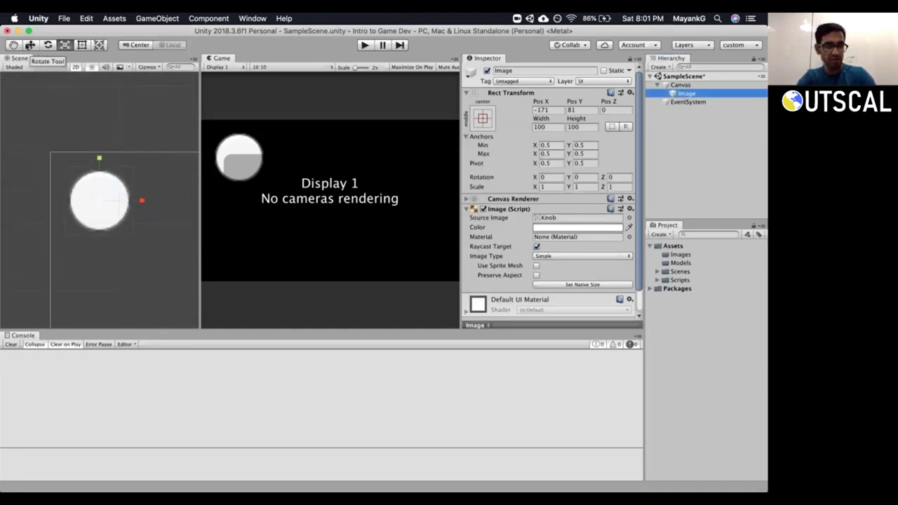
# Switch to the Rect tool and zoom in on the Knob's corner handles.
pyautogui.click(30, 44)
pyautogui.click(48, 44)
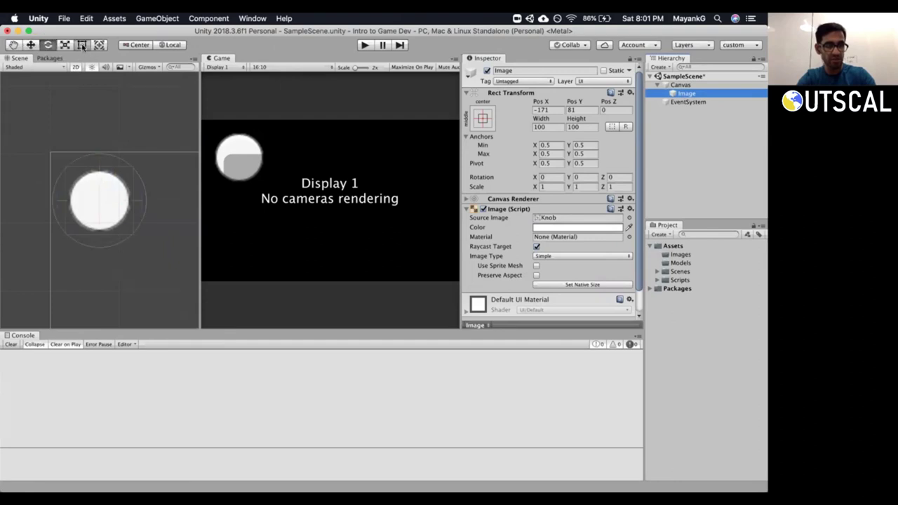
pyautogui.click(81, 44)
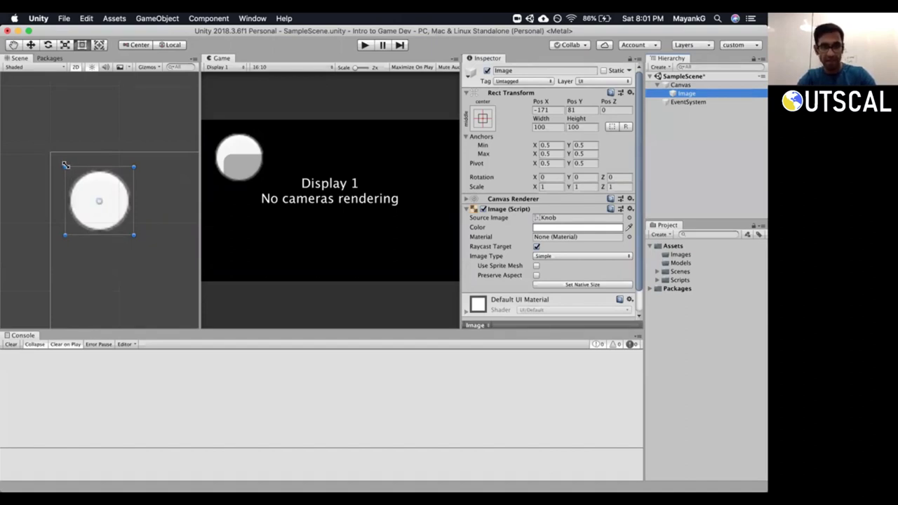
pyautogui.scroll(5, 84, 196)
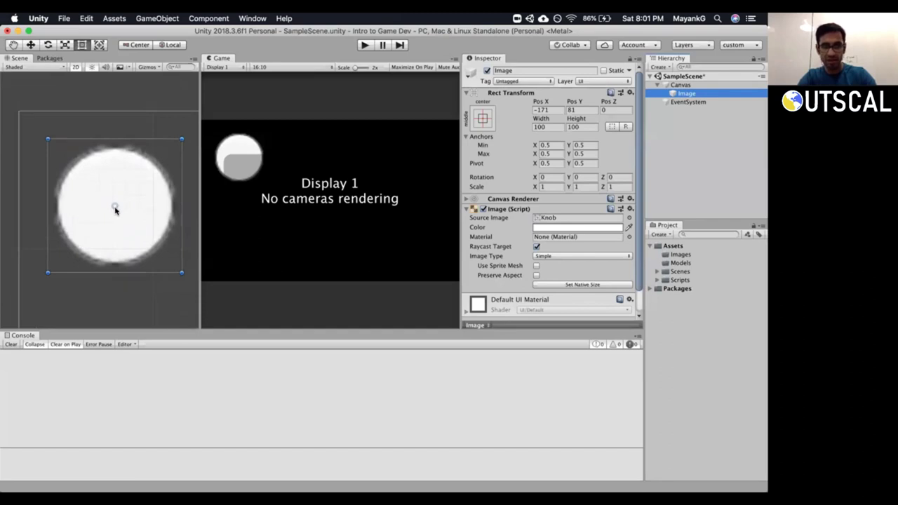
pyautogui.click(543, 163)
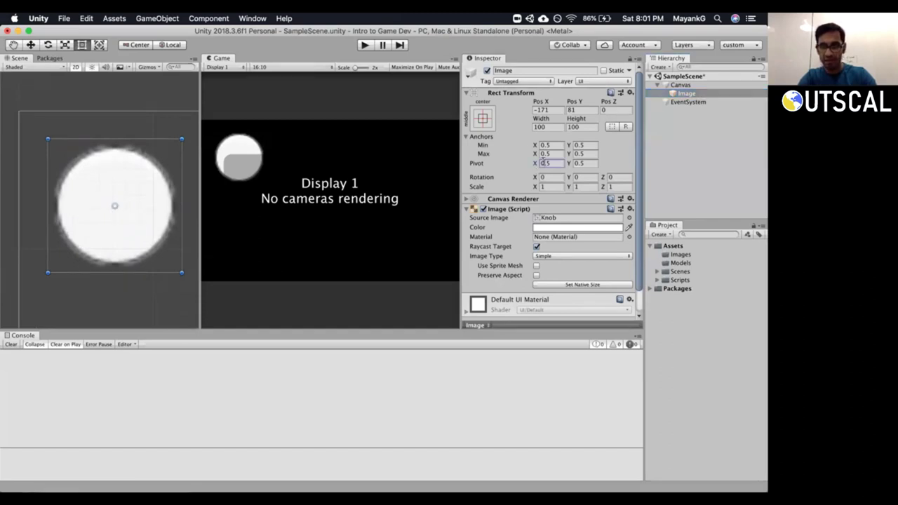
# Set the Knob image's pivot to 0, 0, shifting its position to -221, 31.
pyautogui.click(582, 163)
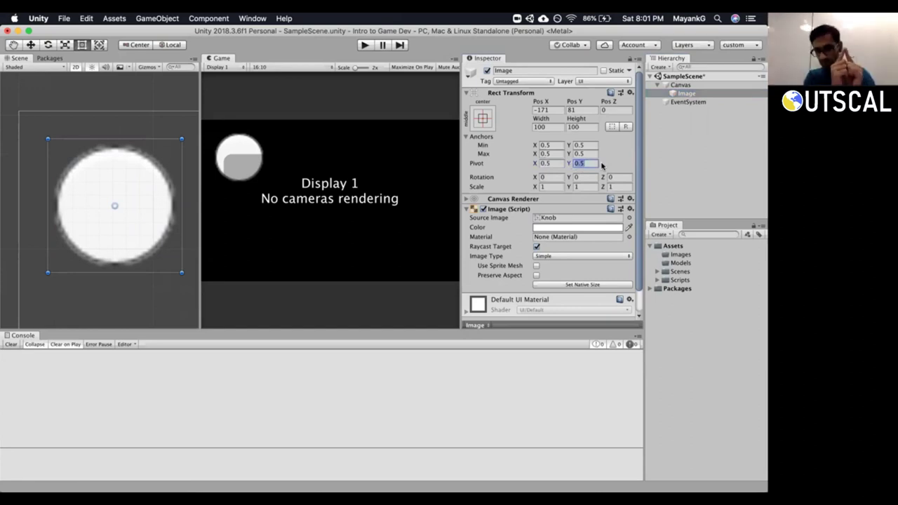
pyautogui.click(593, 127)
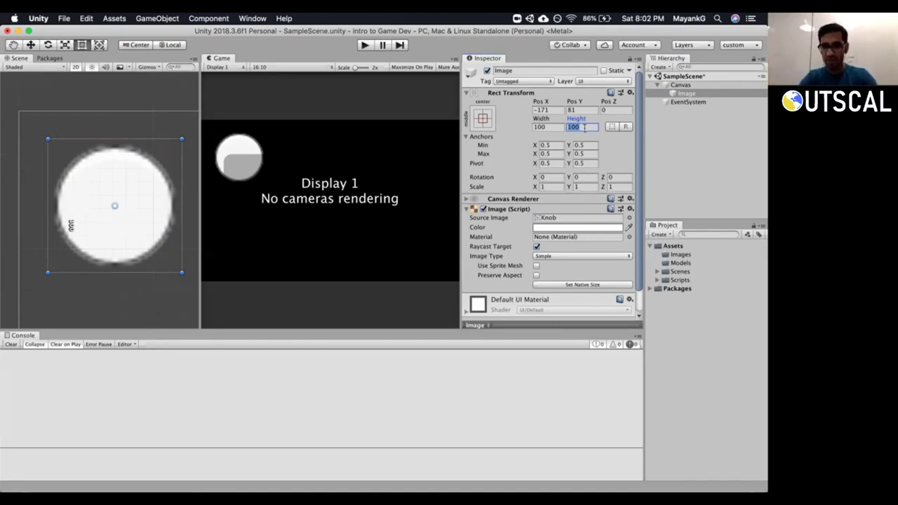
pyautogui.click(548, 164)
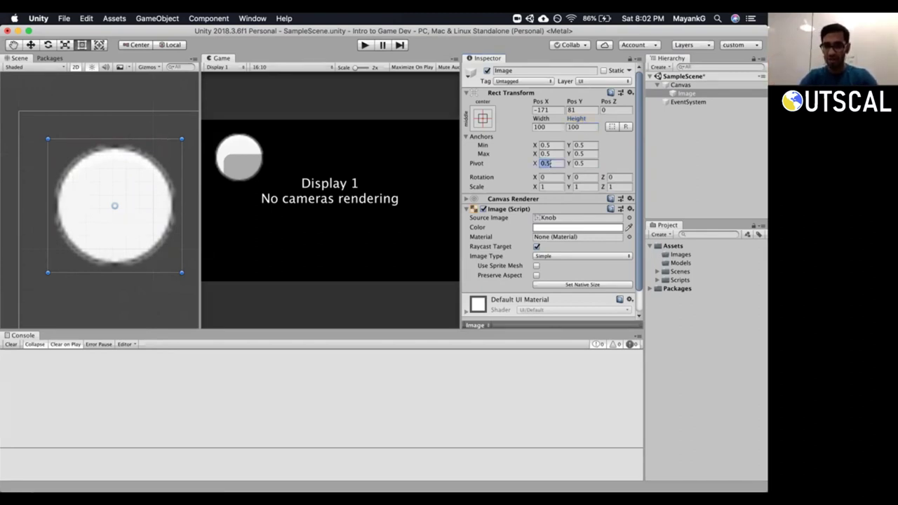
pyautogui.write('0')
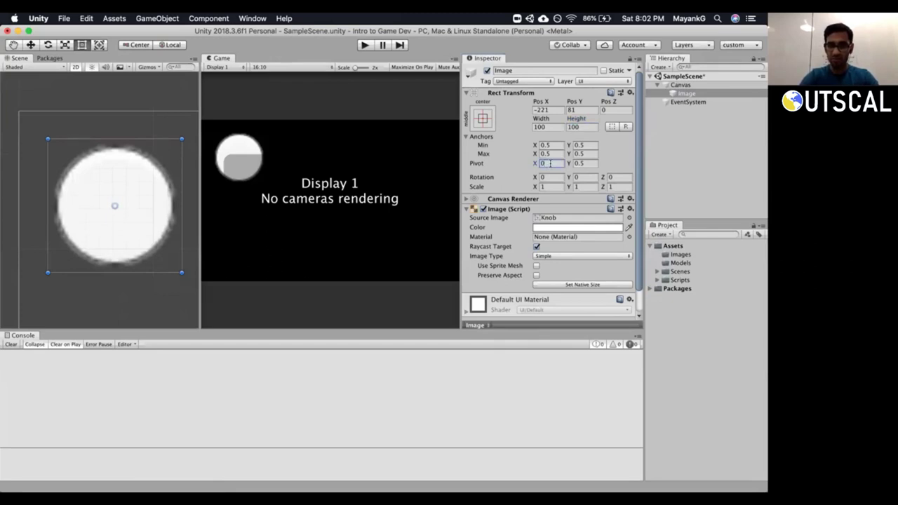
pyautogui.click(588, 163)
pyautogui.write('0')
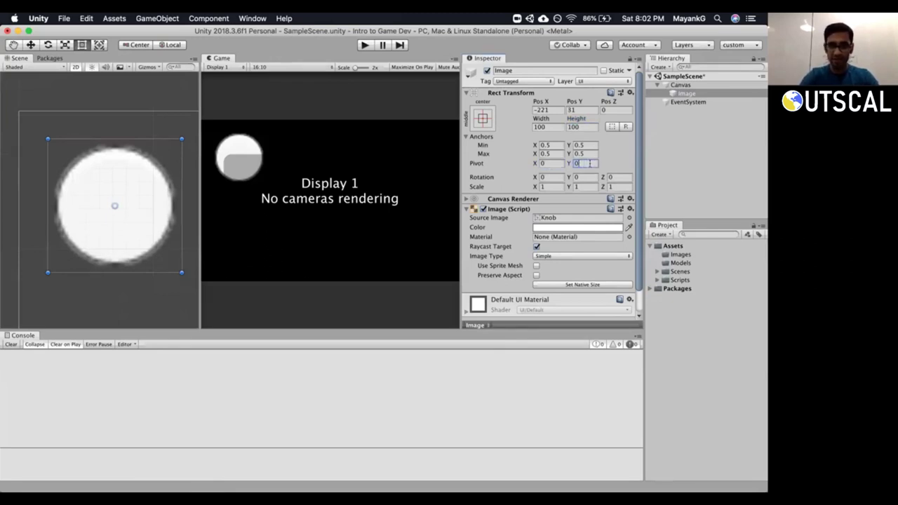
pyautogui.click(550, 164)
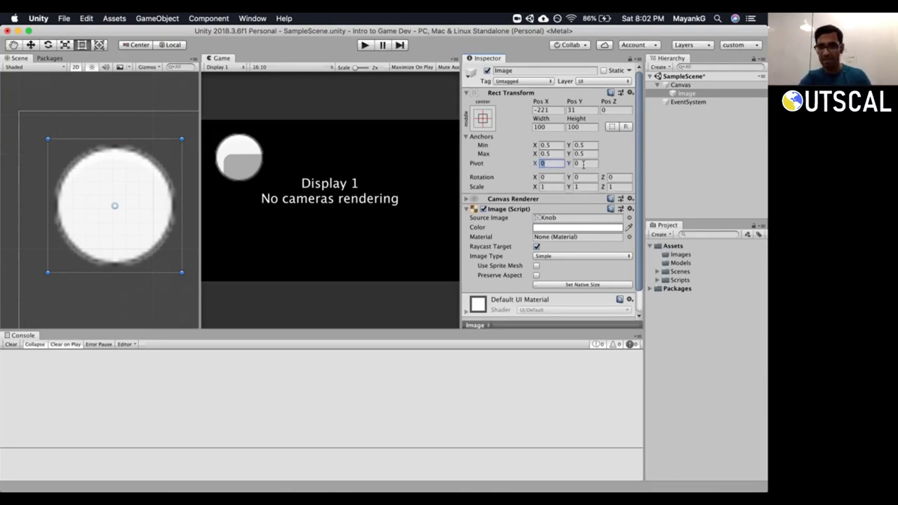
pyautogui.click(482, 119)
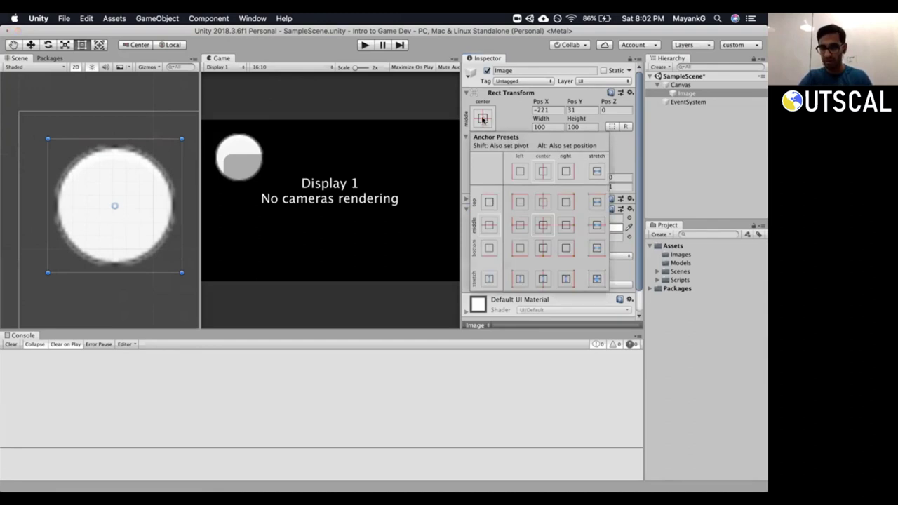
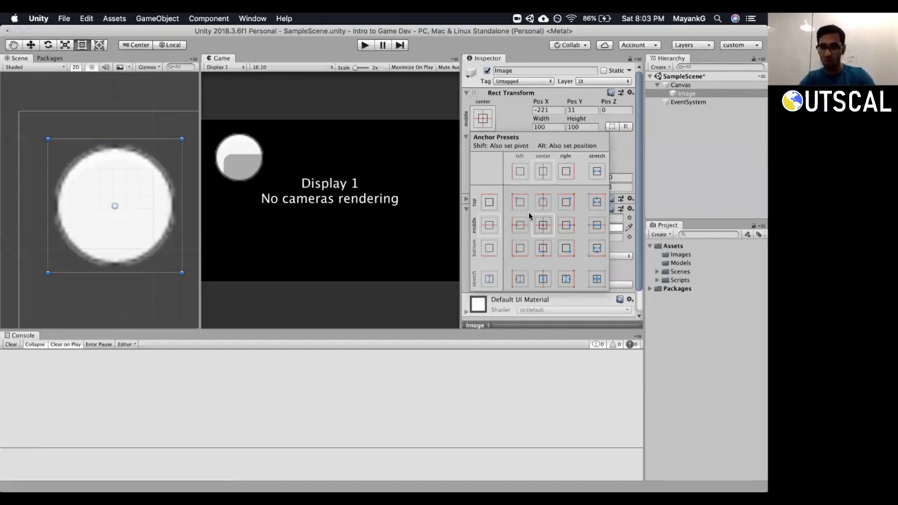
# Anchor the Knob image to the canvas's top-left corner at position 21, −21.
pyautogui.click(519, 203)
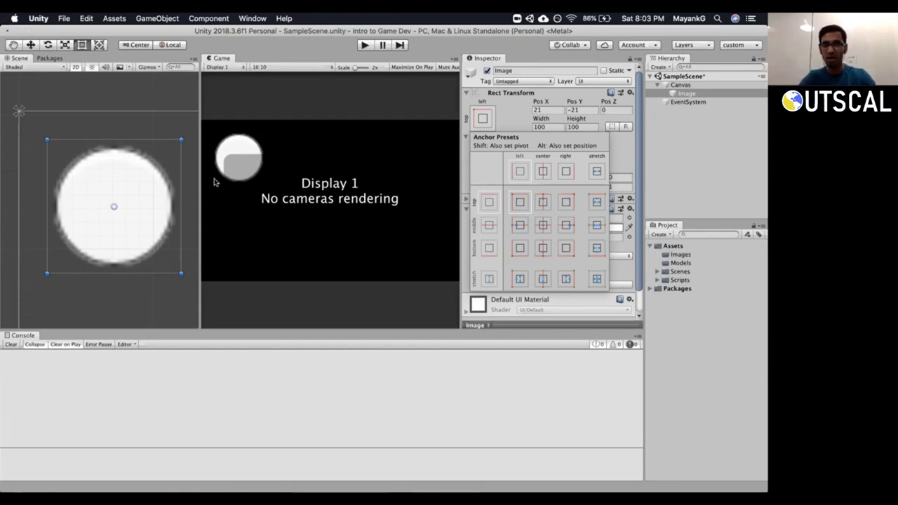
pyautogui.click(485, 119)
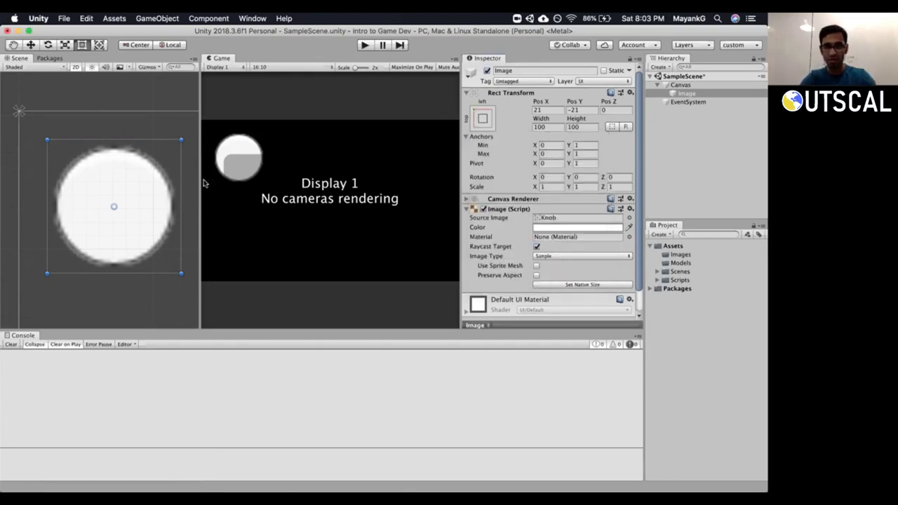
pyautogui.moveTo(201, 180); pyautogui.dragTo(230, 196)
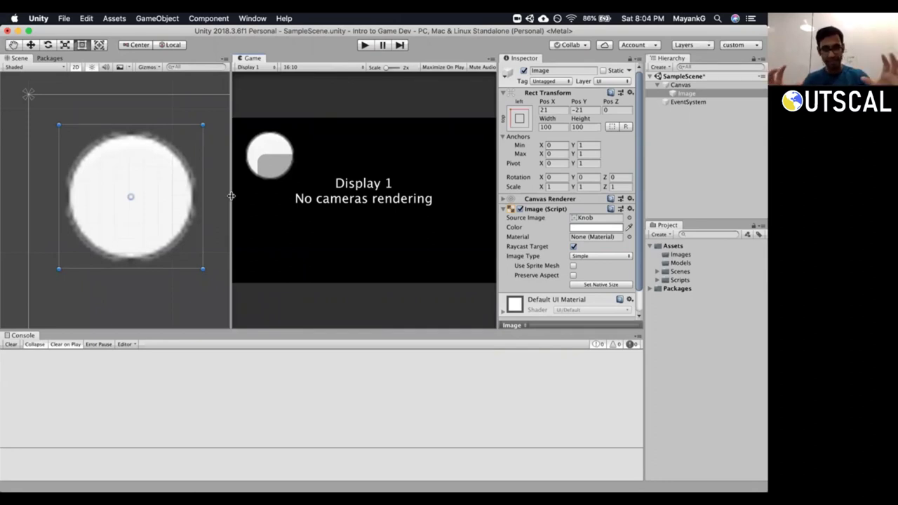
pyautogui.moveTo(231, 197); pyautogui.dragTo(245, 208)
pyautogui.moveTo(224, 205); pyautogui.dragTo(210, 255)
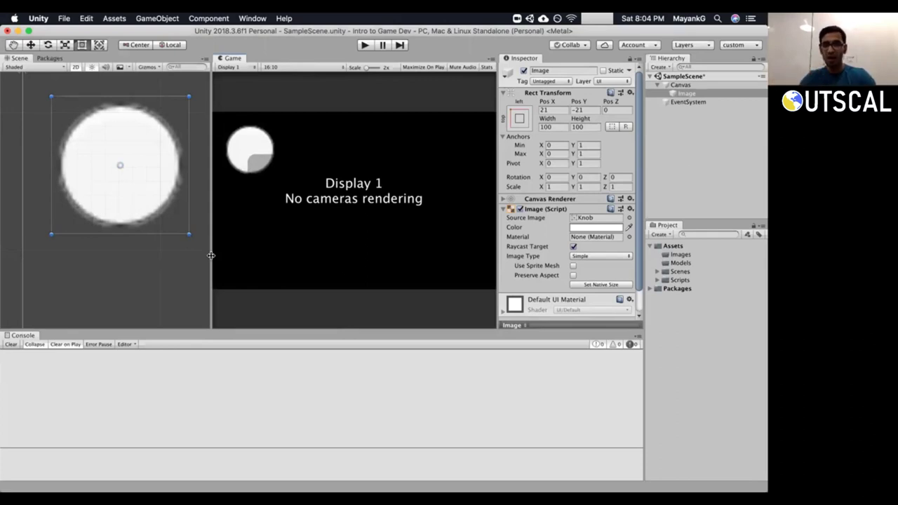
pyautogui.click(520, 118)
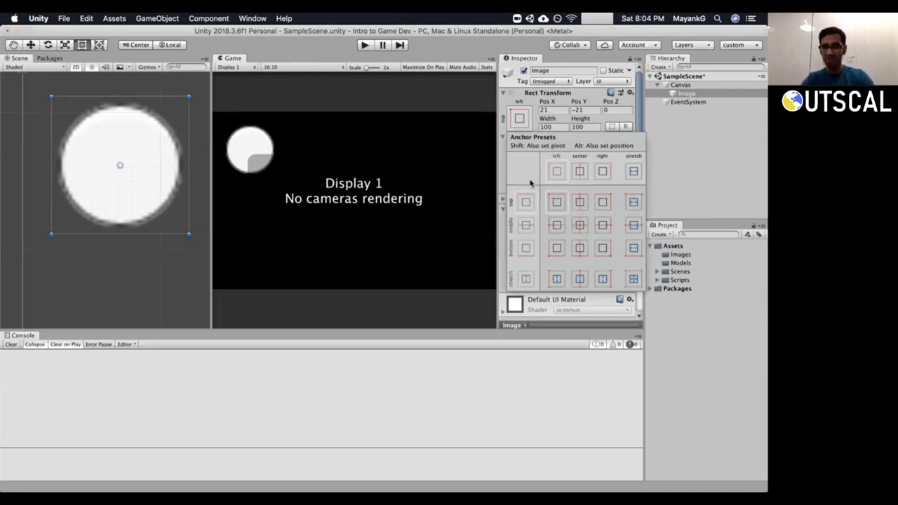
# Re-anchor the Knob image to the canvas's bottom-right corner using the anchor presets.
pyautogui.click(501, 179)
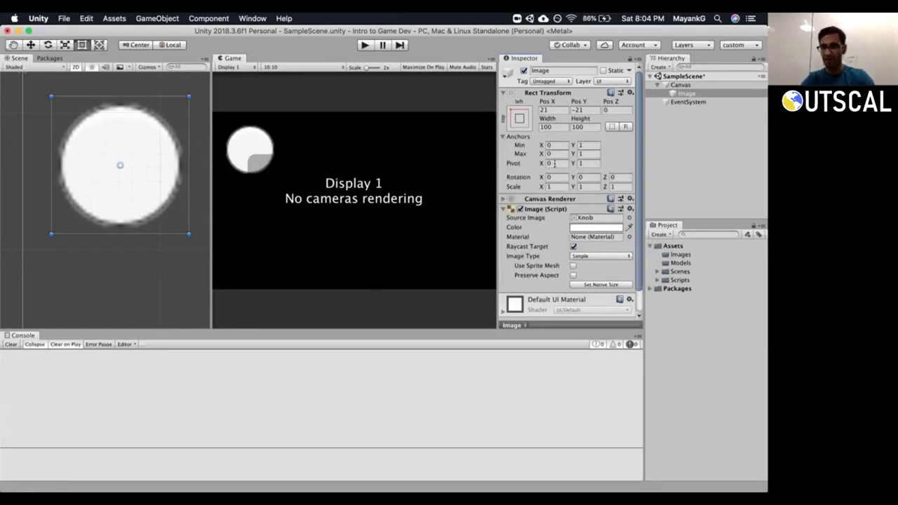
pyautogui.click(593, 164)
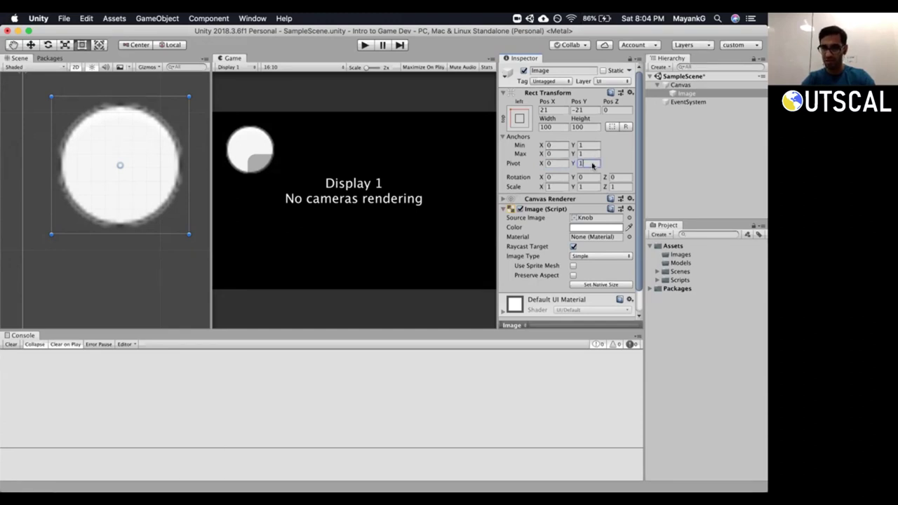
pyautogui.click(519, 120)
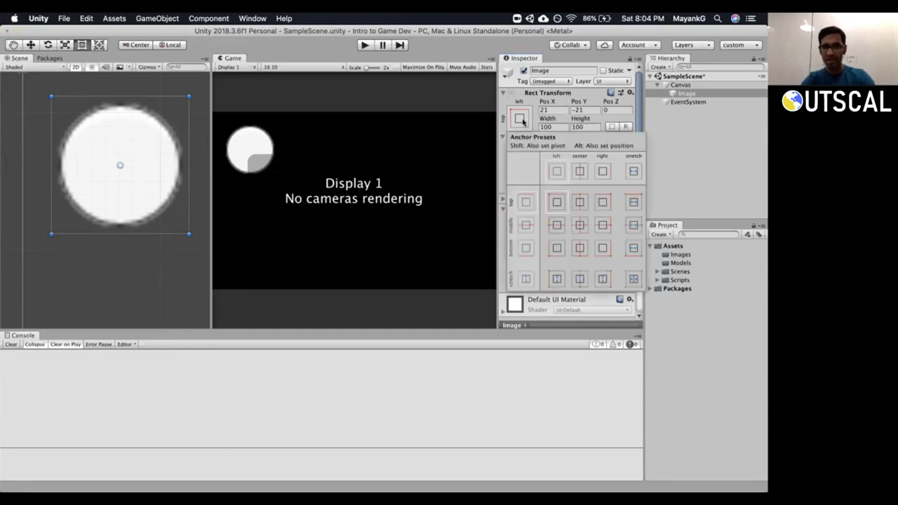
pyautogui.click(603, 248)
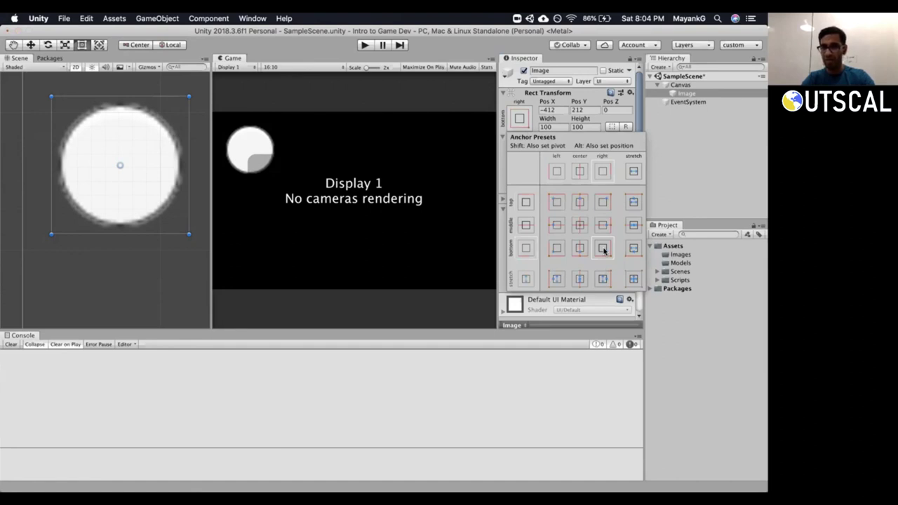
pyautogui.scroll(-5, 136, 210)
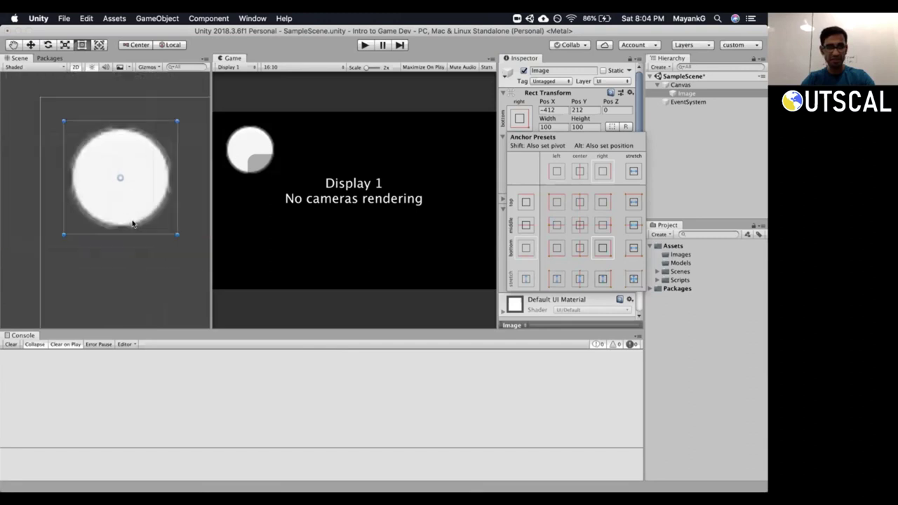
pyautogui.scroll(-2, 139, 216)
pyautogui.click(110, 162)
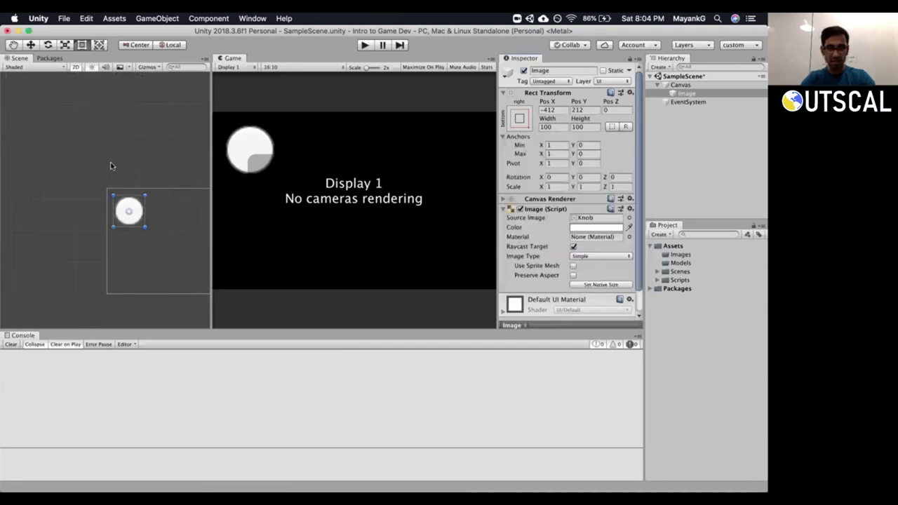
# Pan the Scene view and drag the knob toward the bottom-right corner with the Move tool.
pyautogui.moveTo(142, 162); pyautogui.dragTo(34, 106, button='middle')
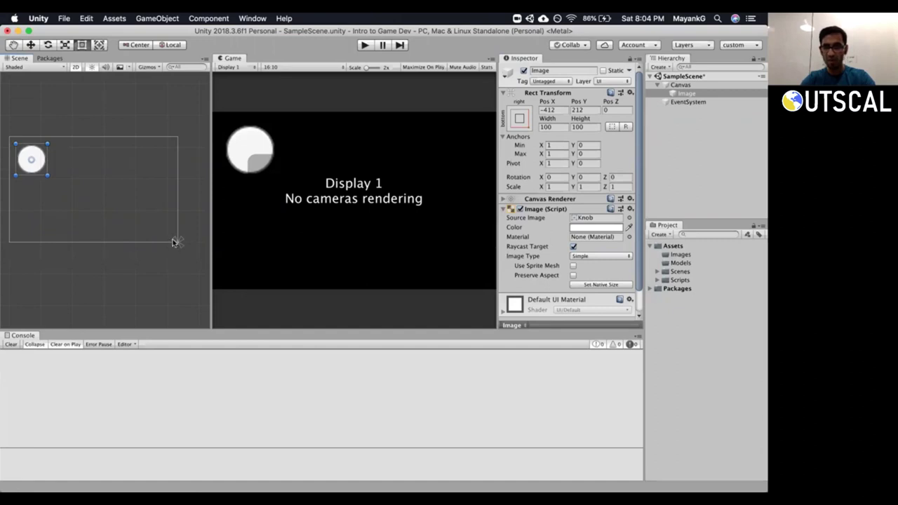
pyautogui.moveTo(239, 242); pyautogui.dragTo(205, 219)
pyautogui.press('w')
pyautogui.moveTo(46, 160); pyautogui.dragTo(167, 219)
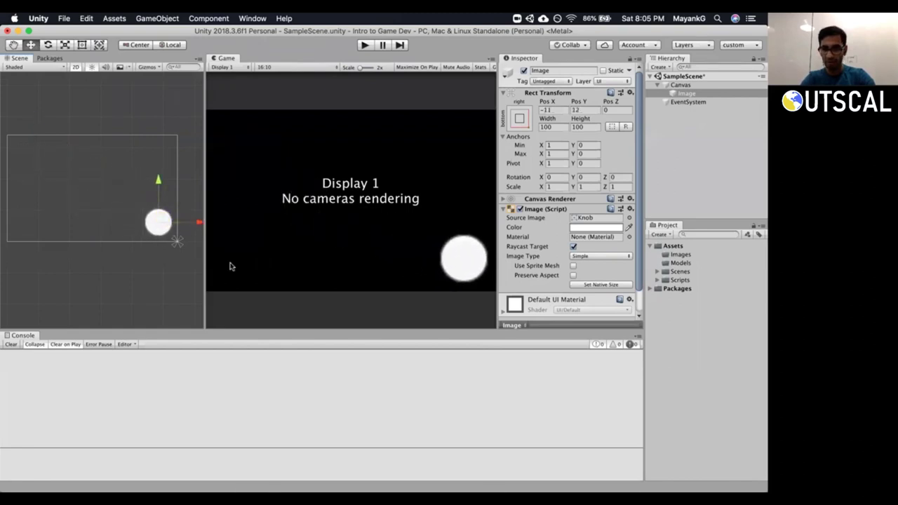
# Settle the knob in the bottom-right corner at −11, 12 and bring up the anchor presets.
pyautogui.moveTo(204, 266); pyautogui.dragTo(232, 260)
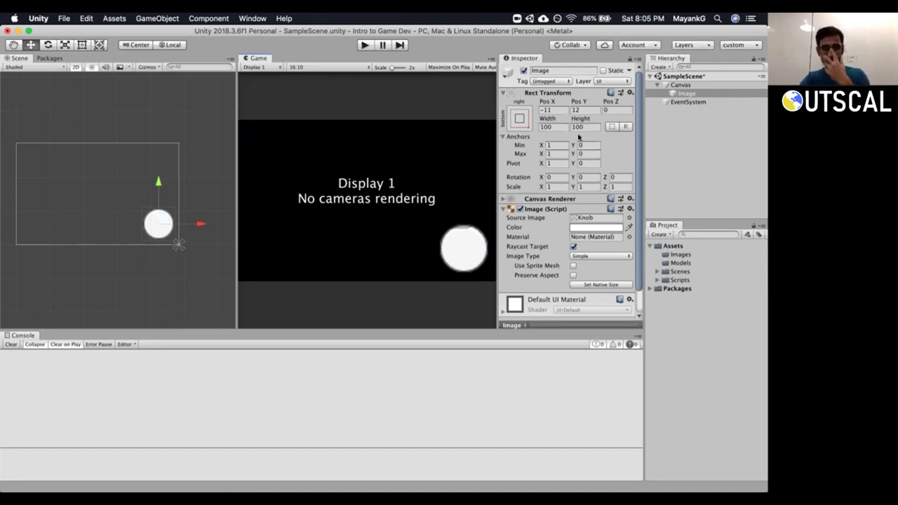
pyautogui.click(519, 119)
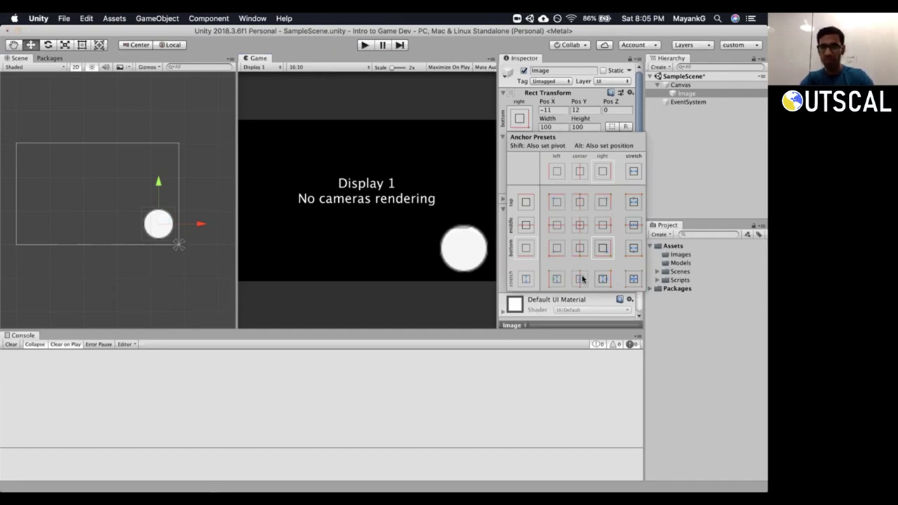
# Try the right-stretch anchor, restore the bottom-right anchor, and set the knob's height to 100.
pyautogui.click(602, 279)
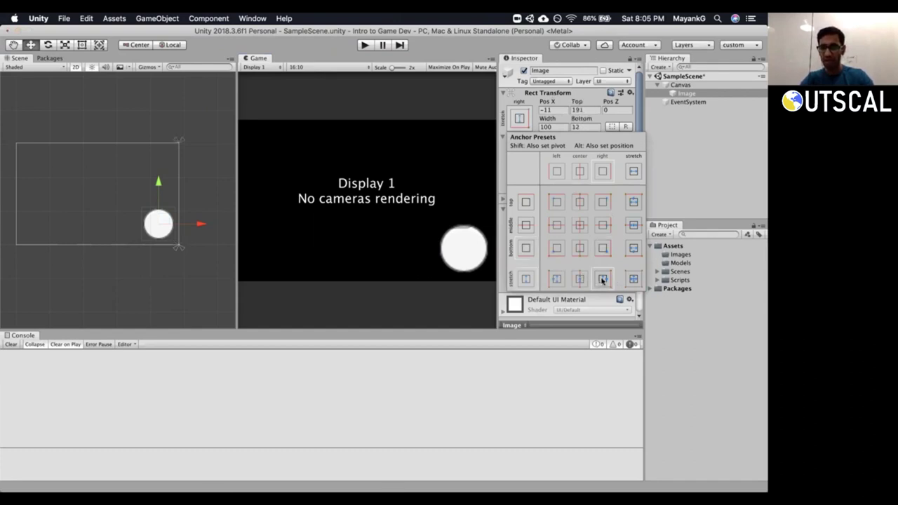
pyautogui.click(693, 137)
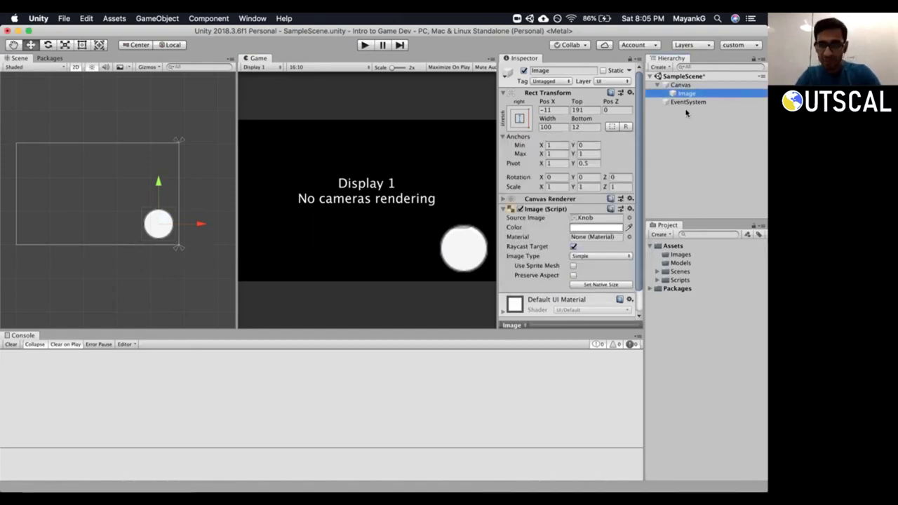
pyautogui.press('Return')
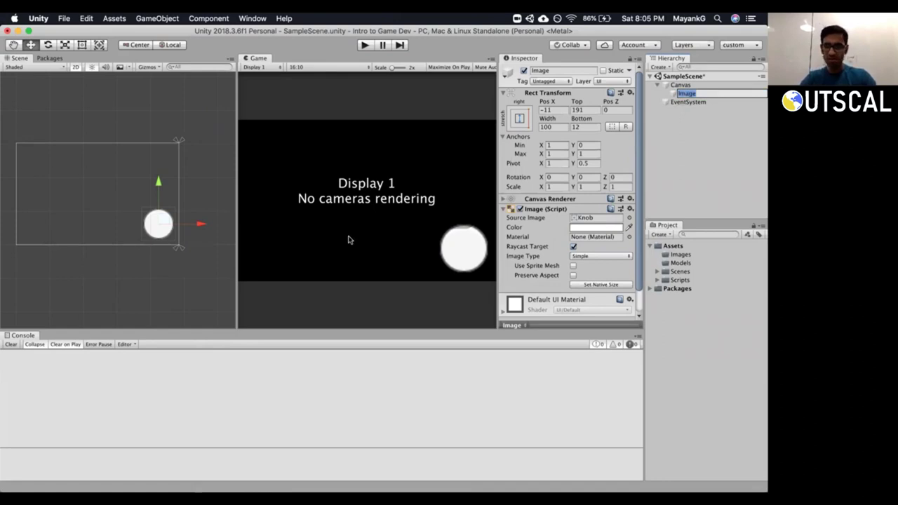
pyautogui.moveTo(235, 212); pyautogui.dragTo(210, 209)
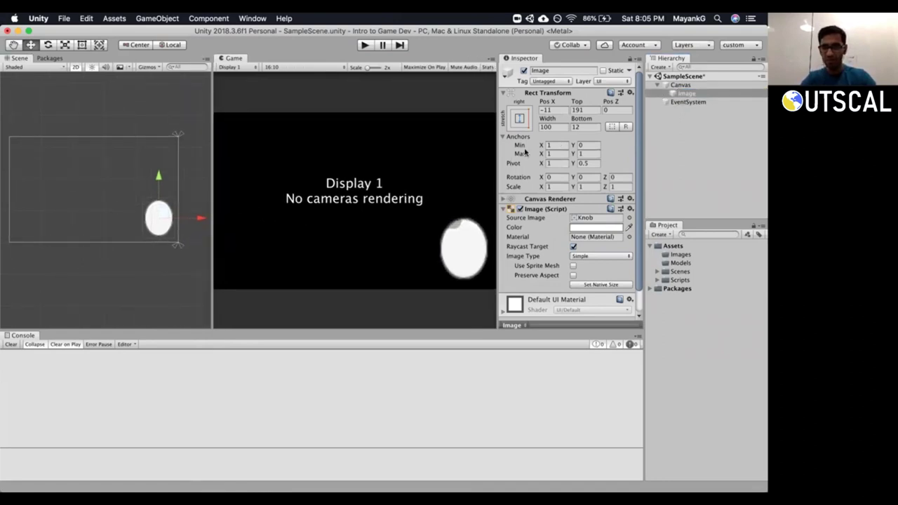
pyautogui.click(520, 121)
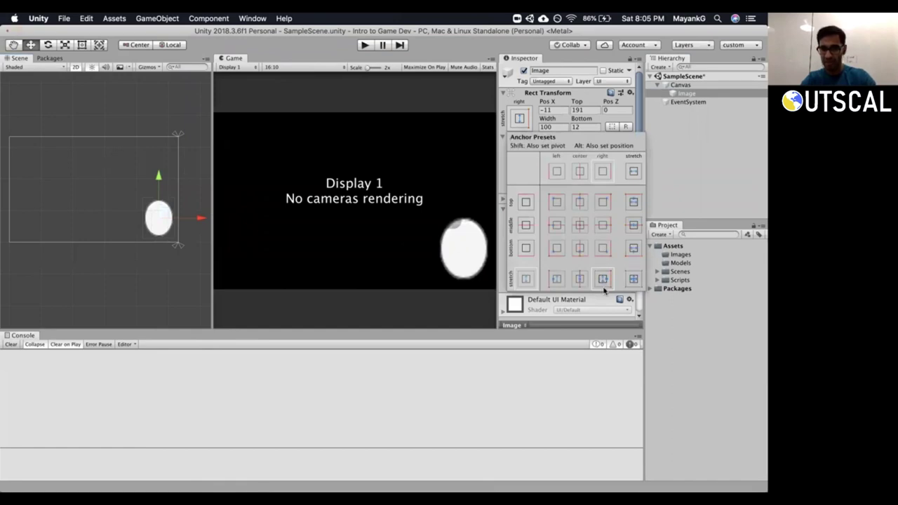
pyautogui.click(603, 249)
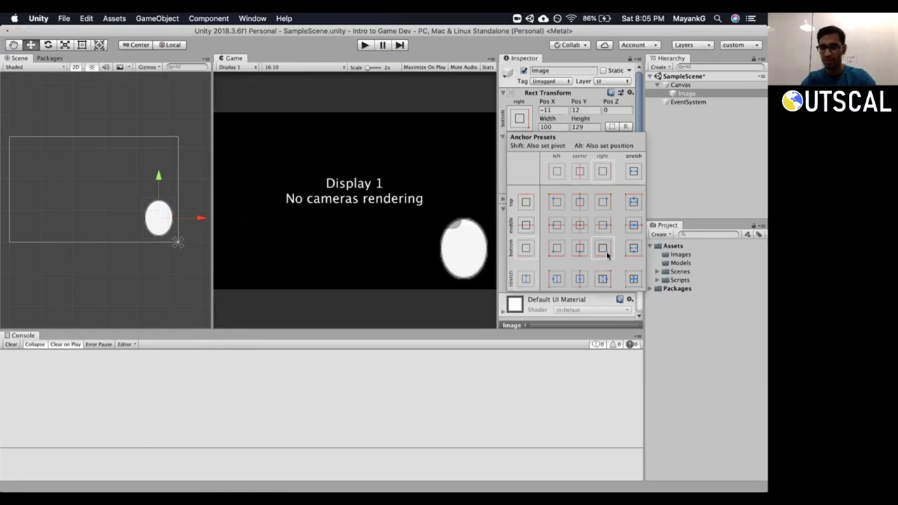
pyautogui.click(689, 166)
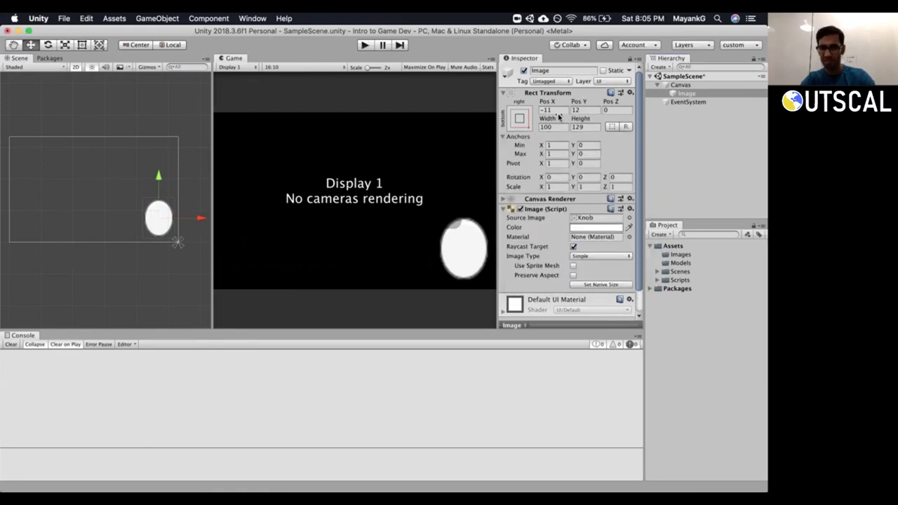
pyautogui.click(587, 126)
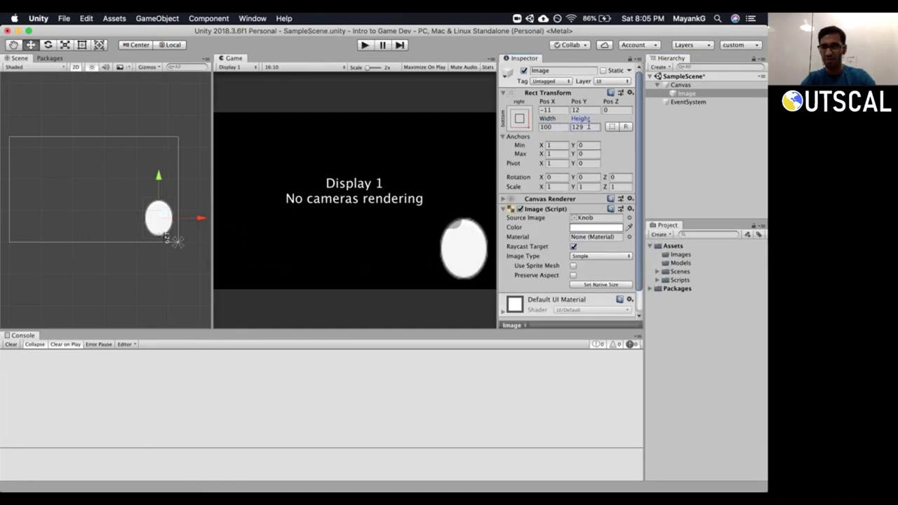
pyautogui.write('100')
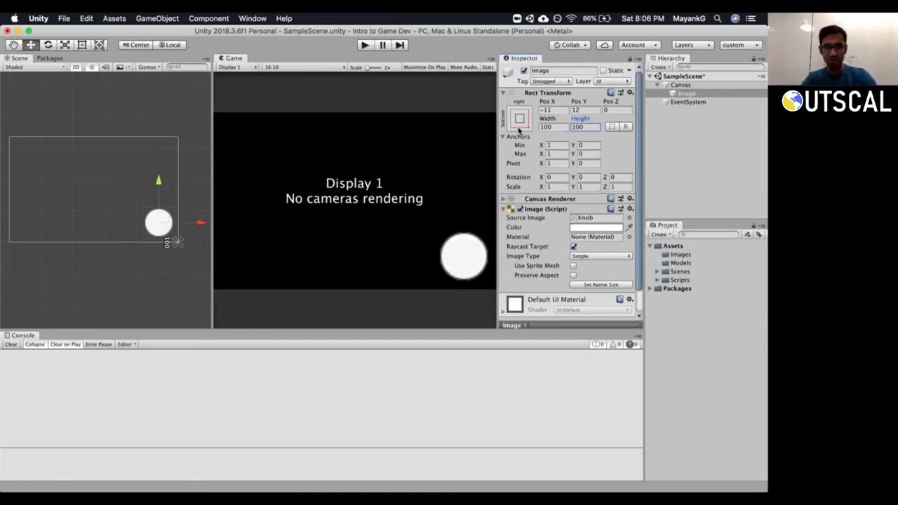
pyautogui.moveTo(208, 217); pyautogui.dragTo(232, 210)
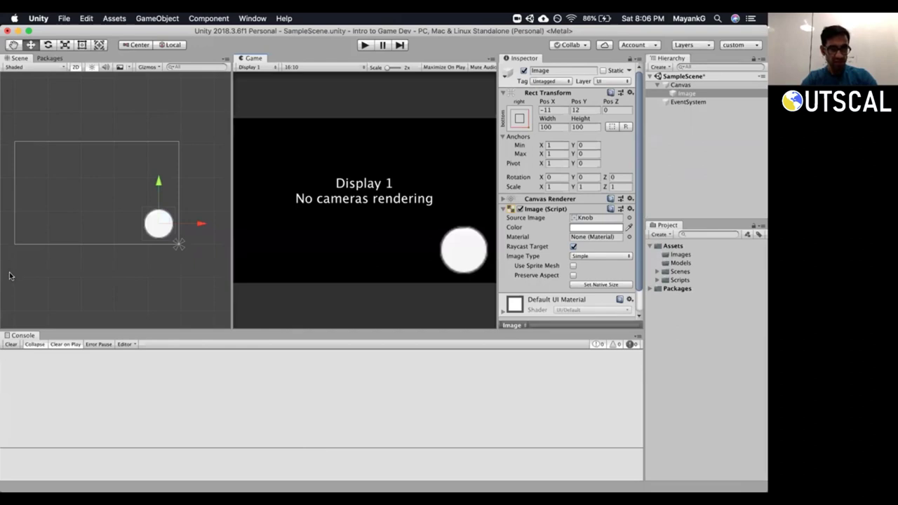
# Tick the 'Intro to Unity UI system' item on the Trello checklist.
pyautogui.click(688, 85)
pyautogui.click(687, 94)
pyautogui.press('super+Tab')
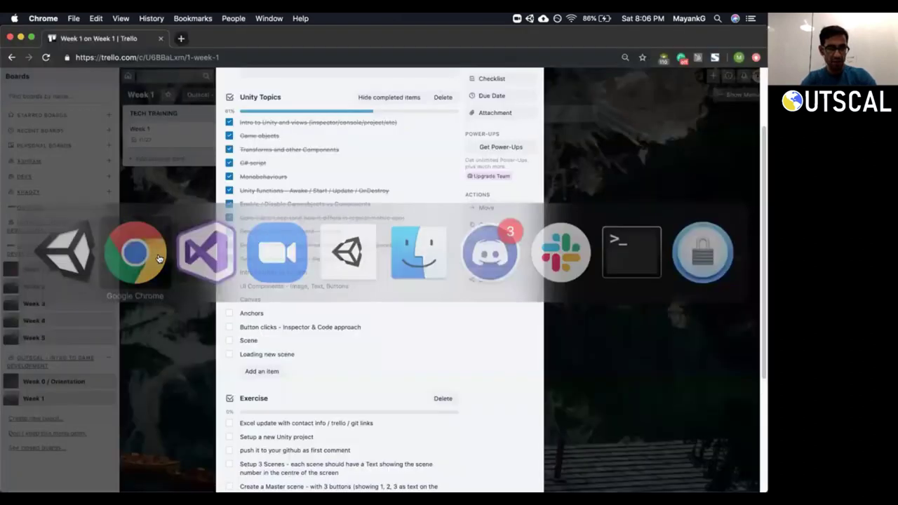
pyautogui.click(228, 273)
pyautogui.press('super+Tab')
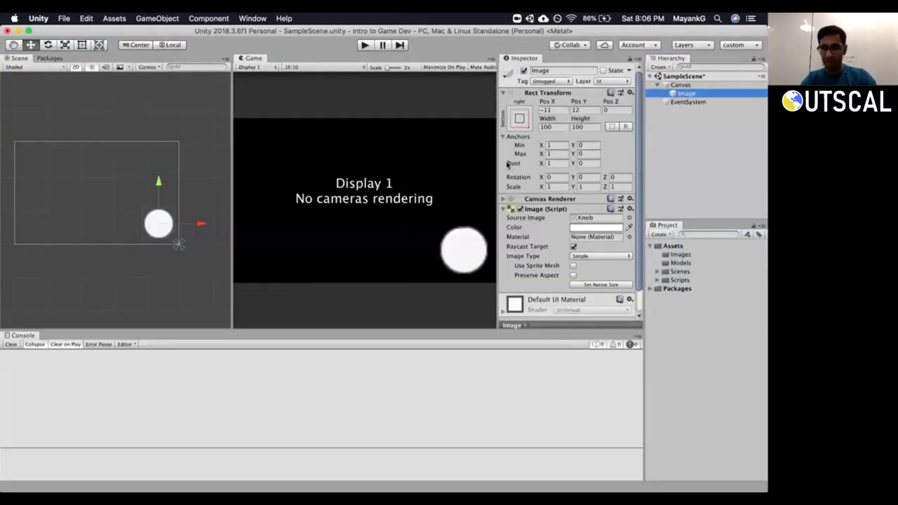
# Save the scene and add a UI Text object under the Canvas.
pyautogui.press('super+s')
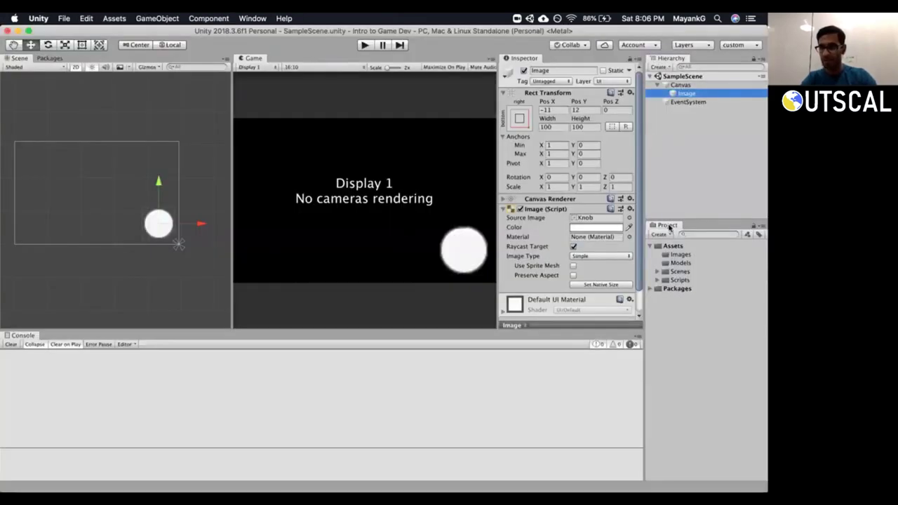
pyautogui.moveTo(669, 217); pyautogui.dragTo(669, 239)
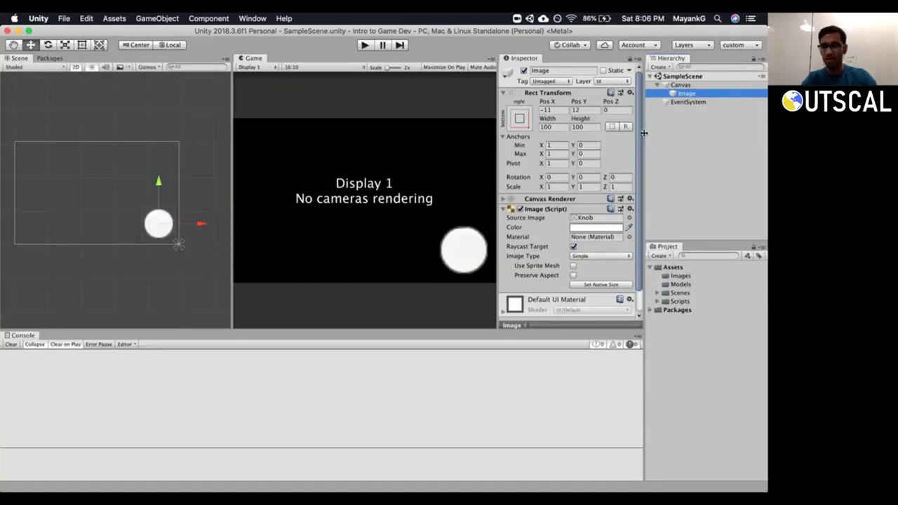
pyautogui.click(678, 85)
pyautogui.rightClick(674, 85)
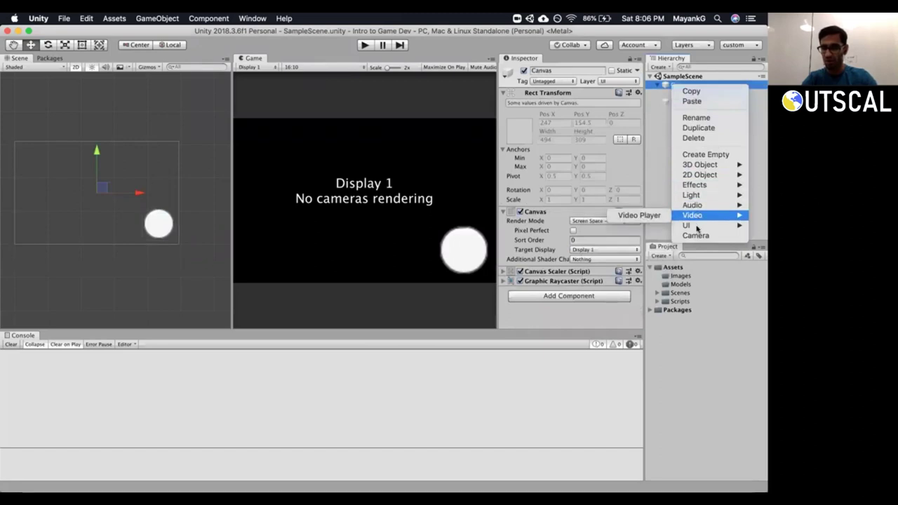
pyautogui.moveTo(697, 228)
pyautogui.click(625, 227)
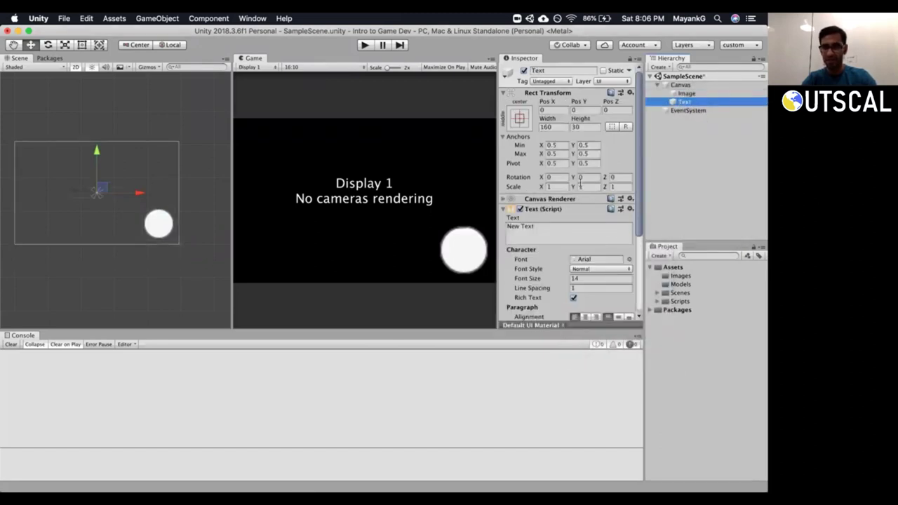
# Replace the text's 'New Text' content with 'Hello World'.
pyautogui.click(552, 223)
pyautogui.press('BackSpace')
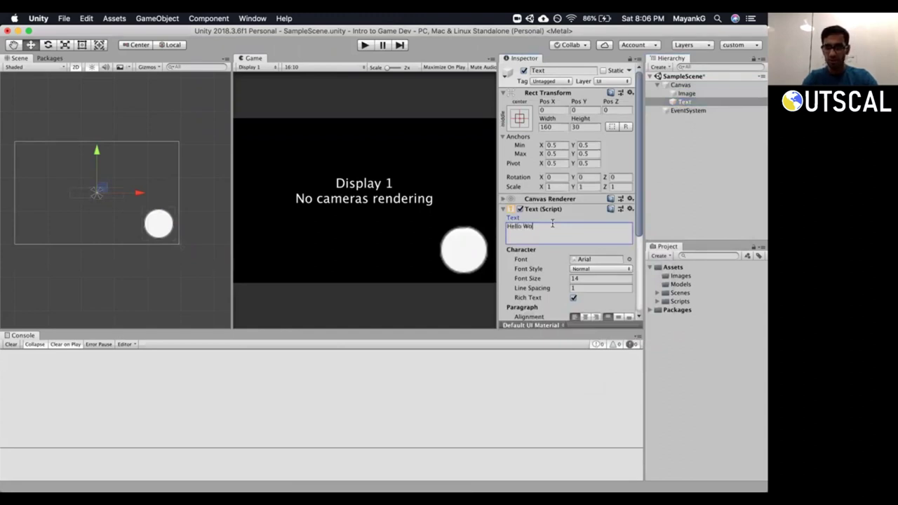
pyautogui.write('Hello World')
pyautogui.press('Return')
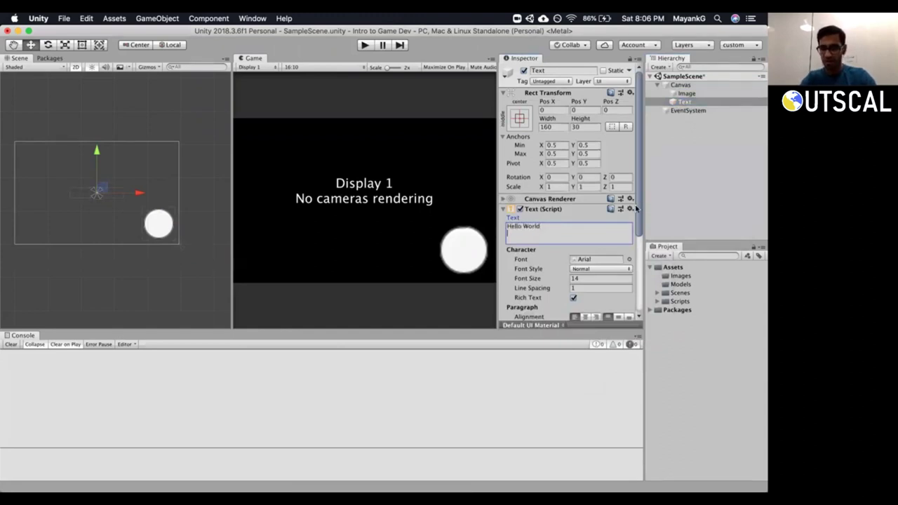
pyautogui.scroll(-3, 616, 287)
pyautogui.click(605, 304)
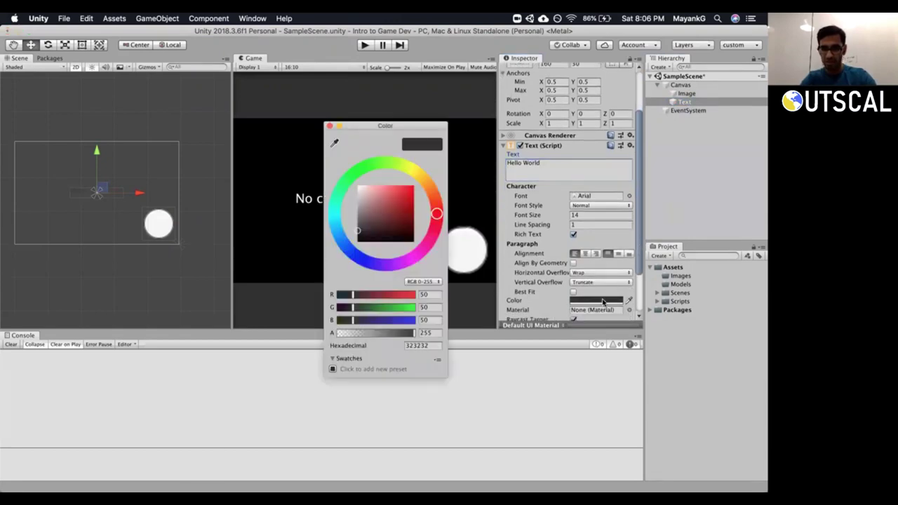
# Make the Hello World text pure red (FF0000) and widen the Game view.
pyautogui.moveTo(387, 206); pyautogui.dragTo(414, 186)
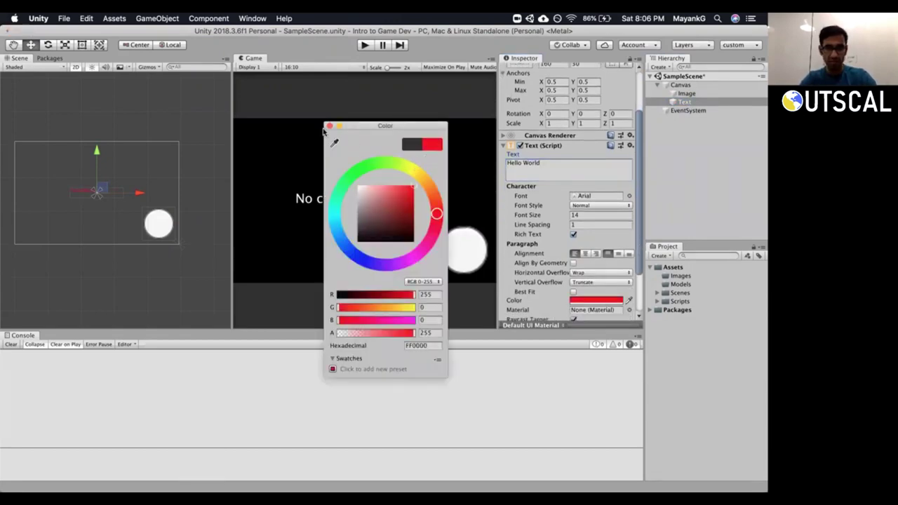
pyautogui.click(330, 127)
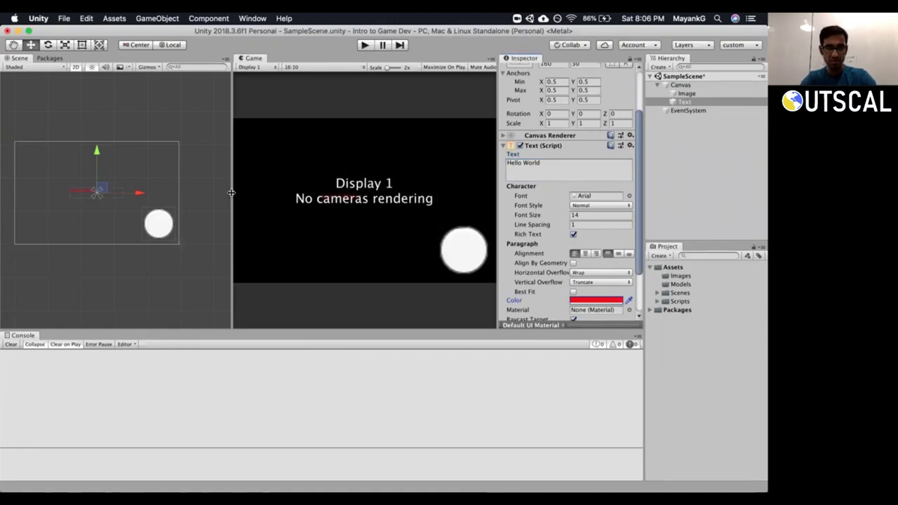
pyautogui.moveTo(233, 195); pyautogui.dragTo(206, 195)
pyautogui.click(481, 67)
pyautogui.click(482, 67)
pyautogui.moveTo(205, 128); pyautogui.dragTo(149, 127)
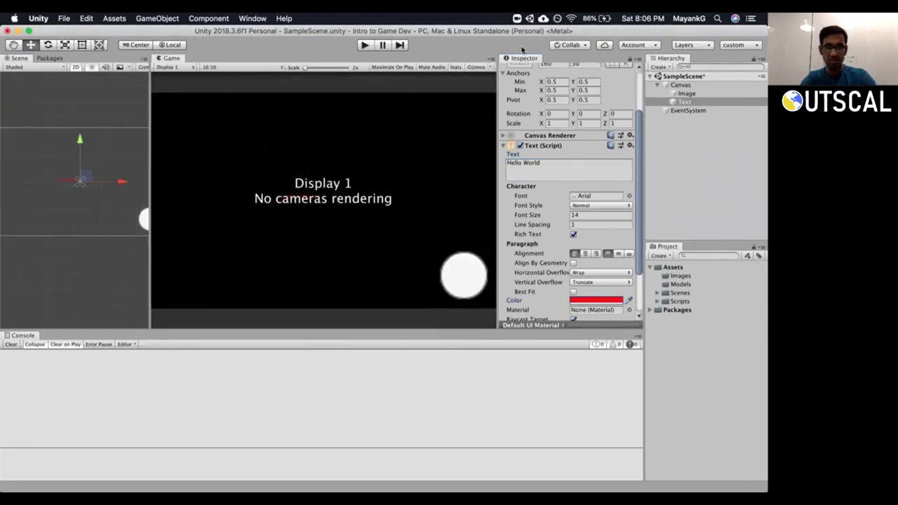
# Turn off 'Warn if No Cameras Rendering' so the Game view shows the red Hello World text.
pyautogui.click(488, 68)
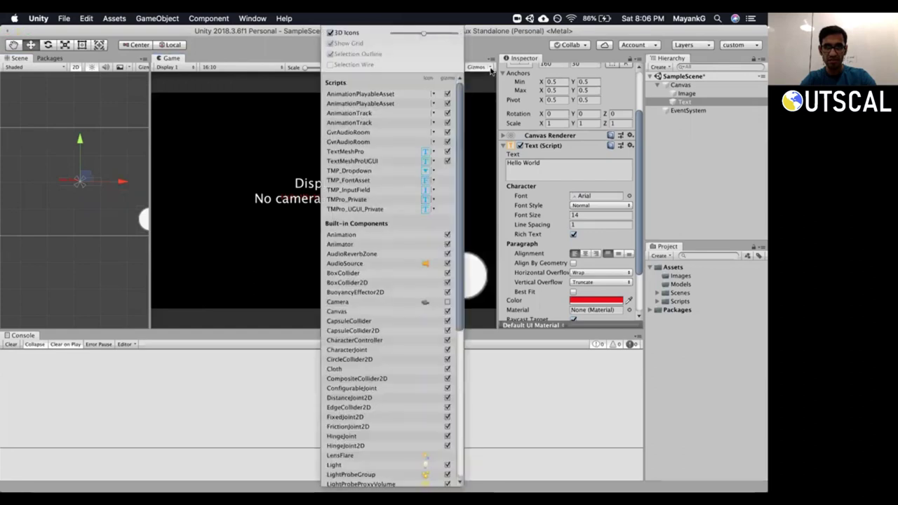
pyautogui.click(295, 50)
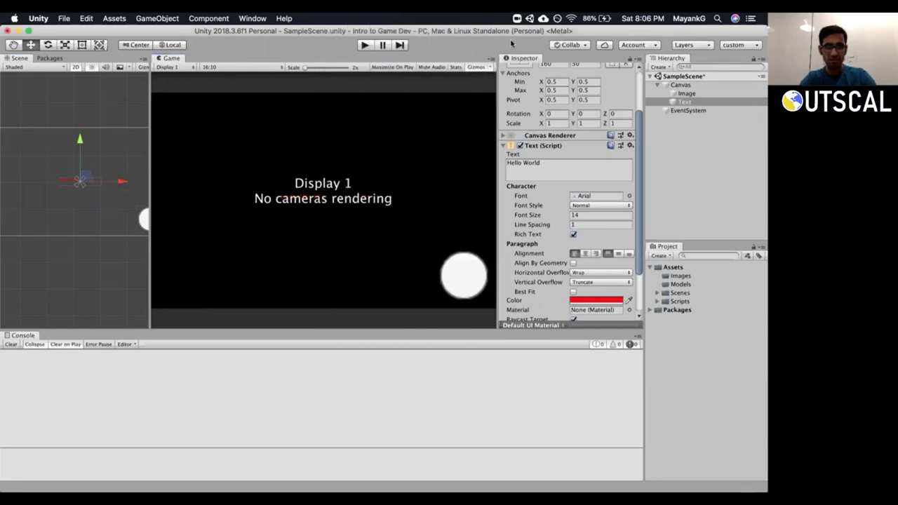
pyautogui.click(493, 61)
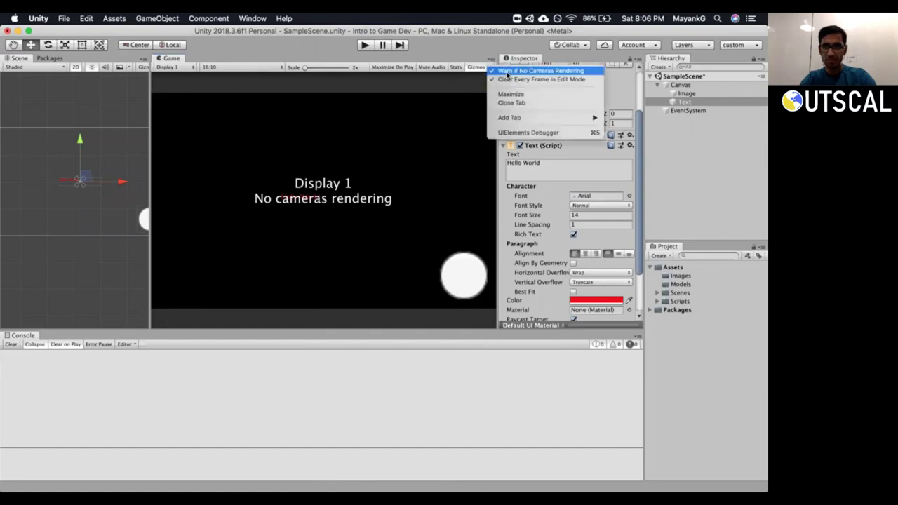
pyautogui.click(511, 69)
pyautogui.moveTo(148, 188); pyautogui.dragTo(212, 186)
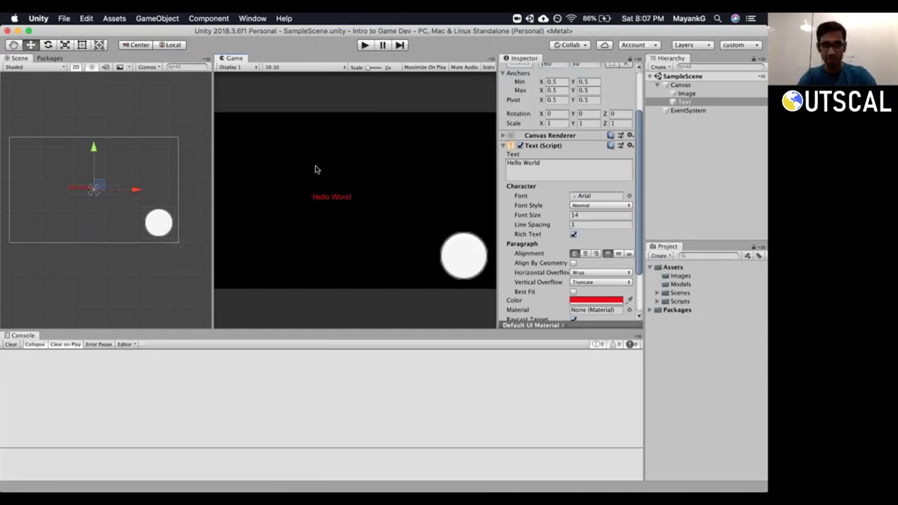
pyautogui.click(492, 60)
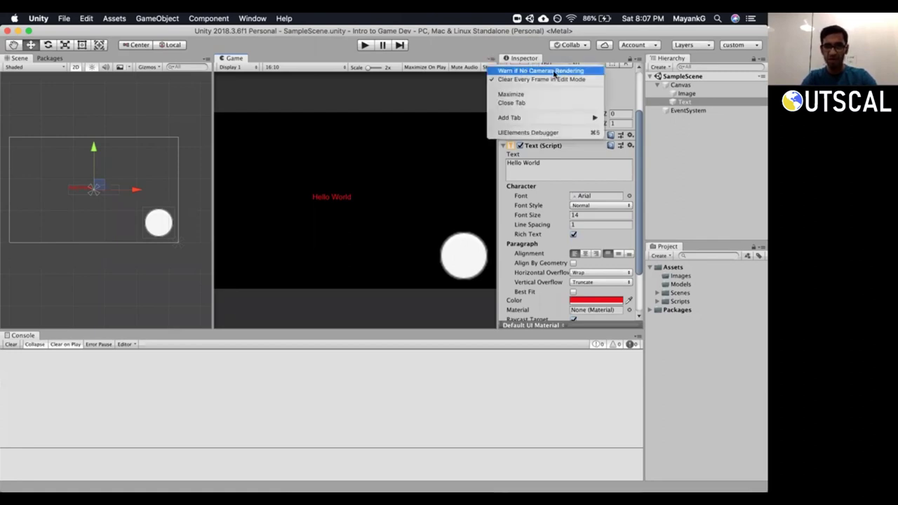
pyautogui.click(558, 73)
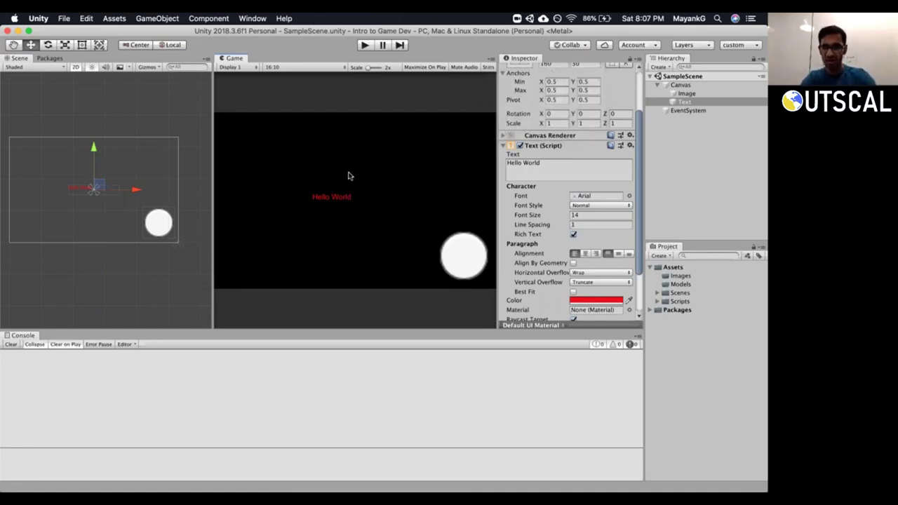
pyautogui.click(503, 146)
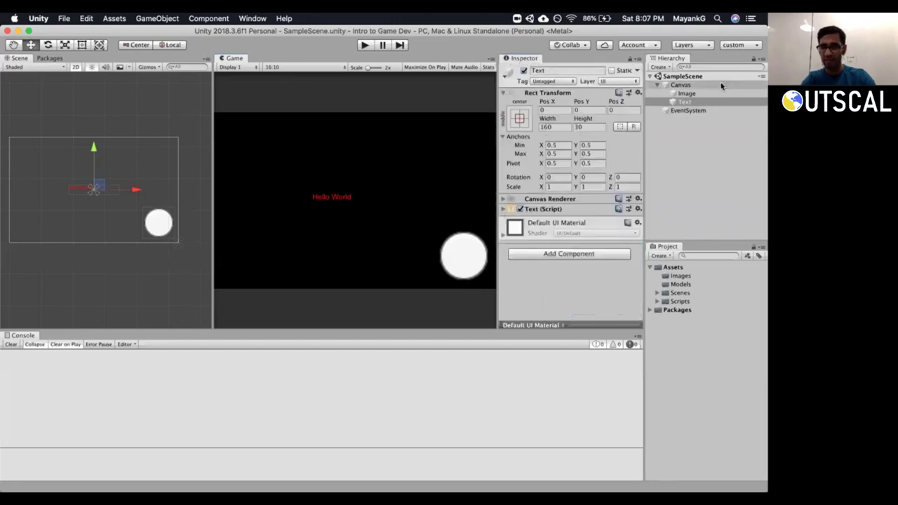
# Collapse the Image's Rect Transform and Image component sections in the Inspector.
pyautogui.click(691, 93)
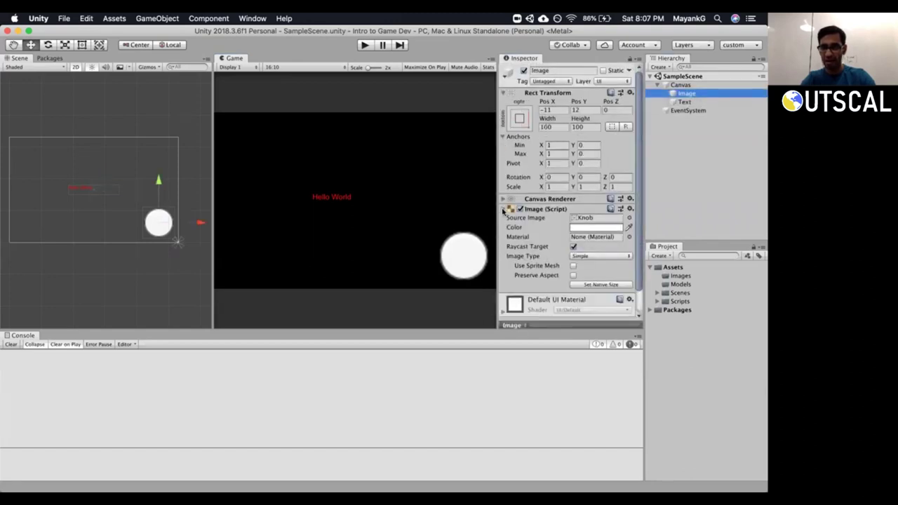
pyautogui.click(504, 209)
pyautogui.click(502, 92)
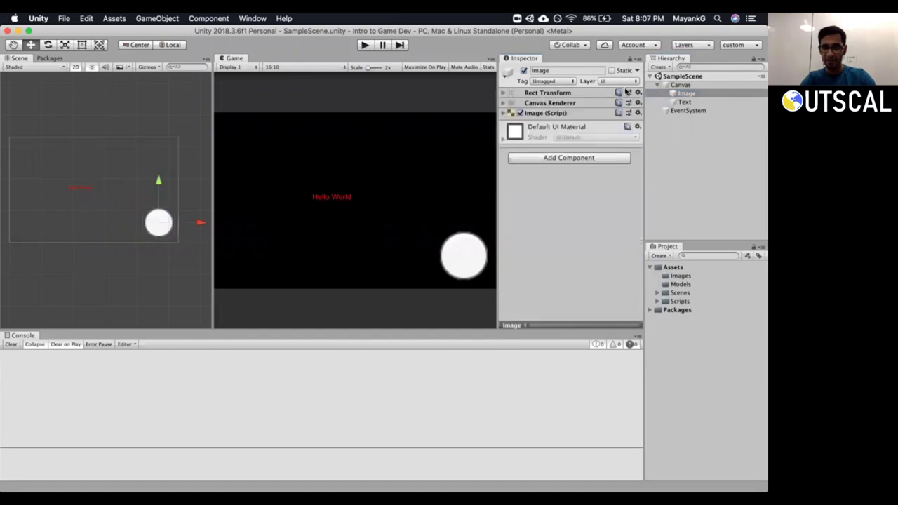
pyautogui.click(684, 102)
pyautogui.moveTo(497, 111); pyautogui.dragTo(467, 114)
# Compare the Image and Text objects, then bring up the Canvas's add-object actions.
pyautogui.click(685, 94)
pyautogui.click(684, 102)
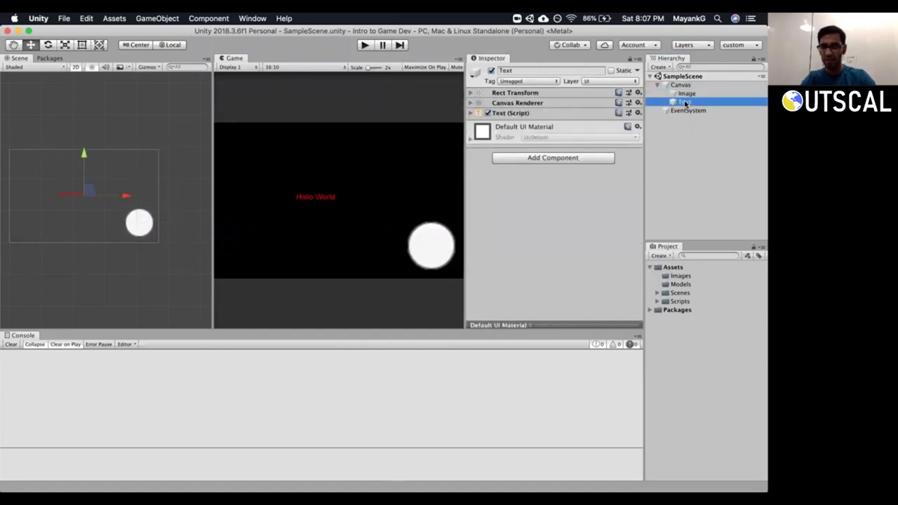
pyautogui.click(682, 94)
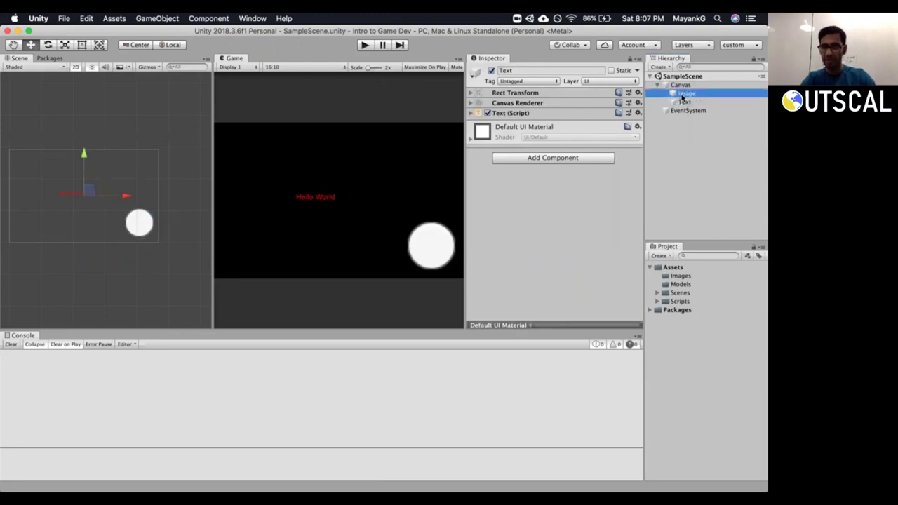
pyautogui.click(684, 103)
pyautogui.click(682, 93)
pyautogui.click(684, 103)
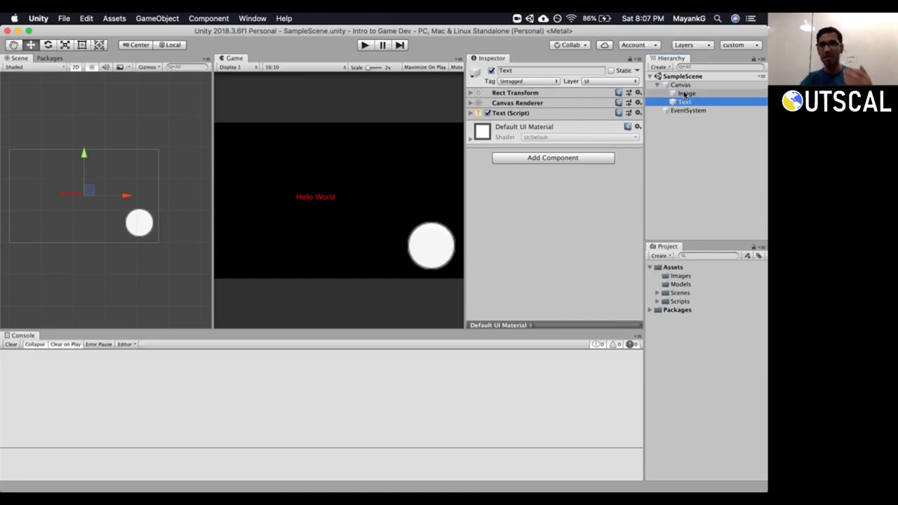
pyautogui.click(685, 94)
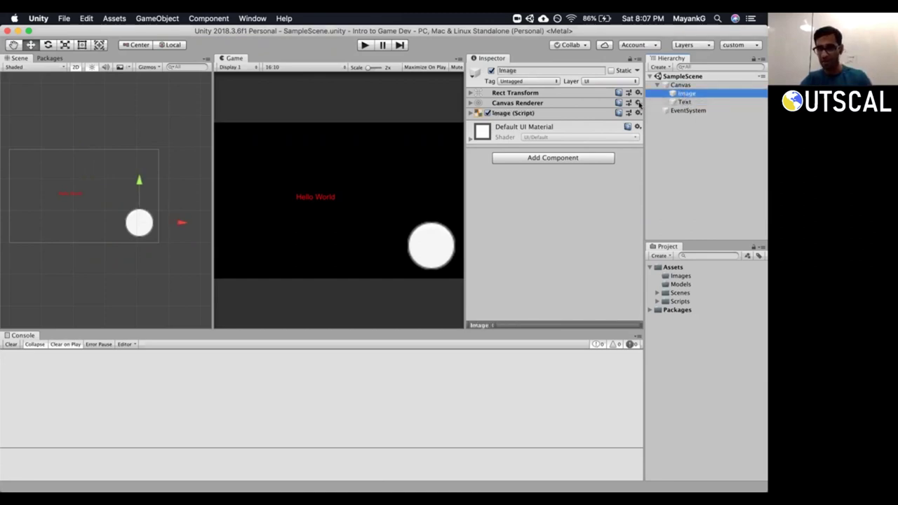
pyautogui.click(683, 103)
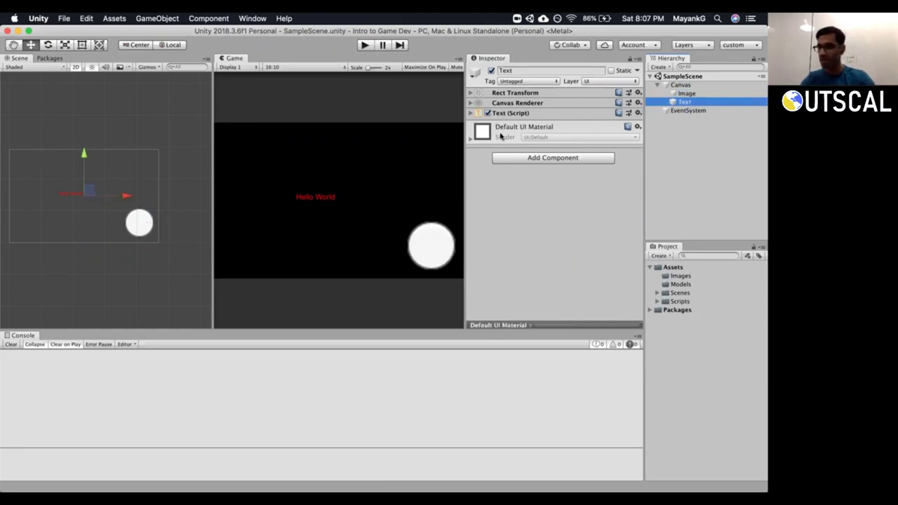
pyautogui.click(686, 94)
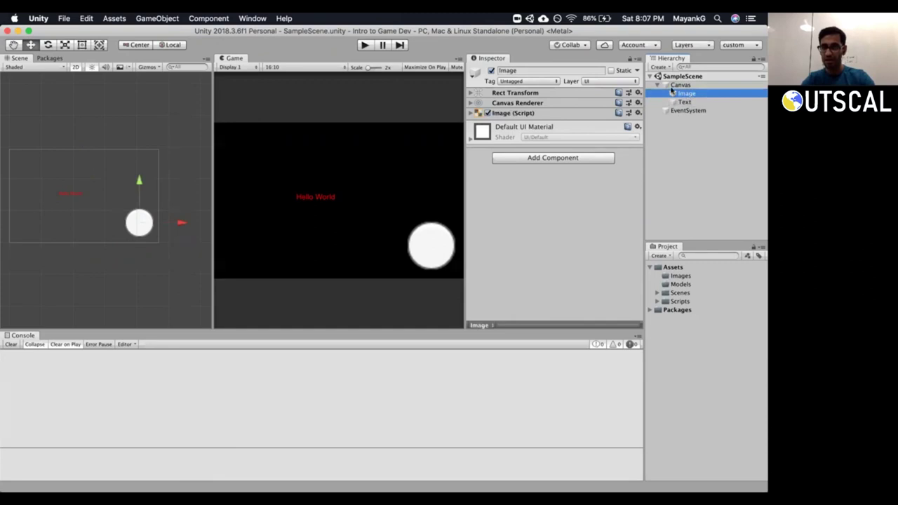
pyautogui.click(646, 161)
pyautogui.rightClick(677, 88)
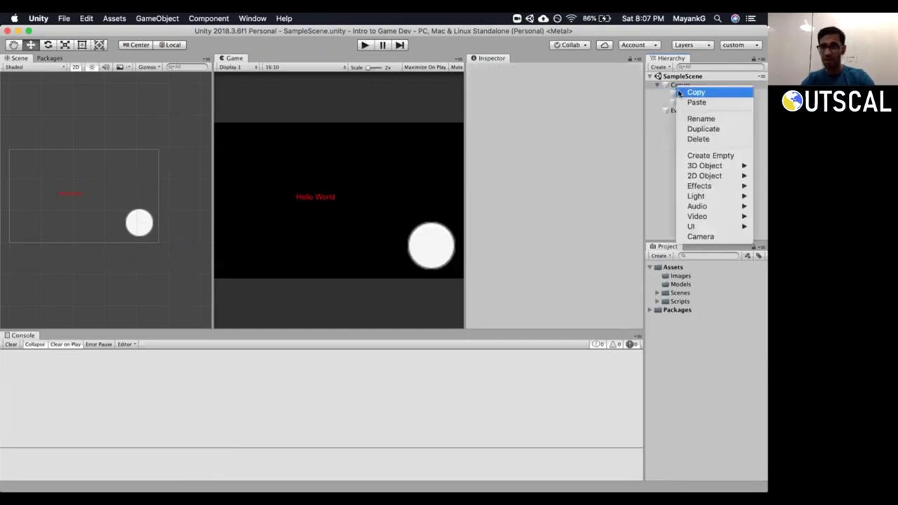
# Add a UI Button under the Canvas and select its child Text.
pyautogui.moveTo(692, 226)
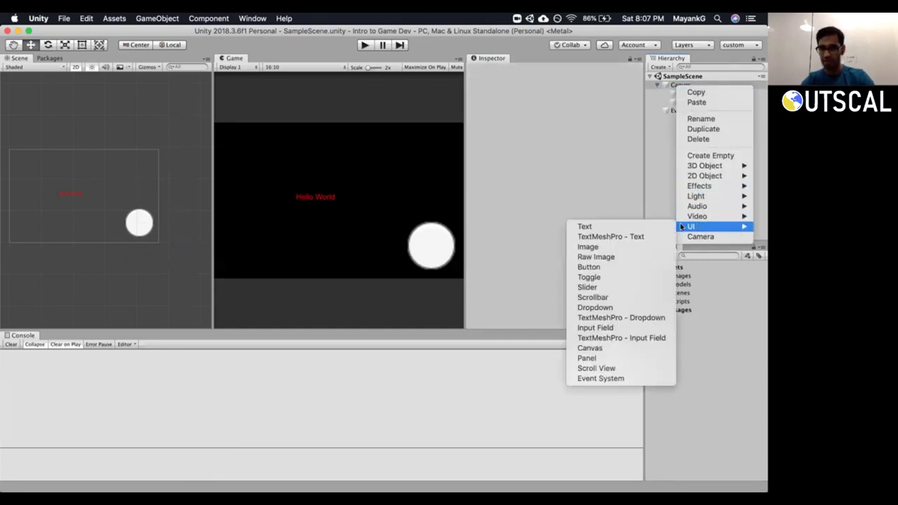
pyautogui.click(607, 267)
pyautogui.click(665, 111)
pyautogui.click(665, 110)
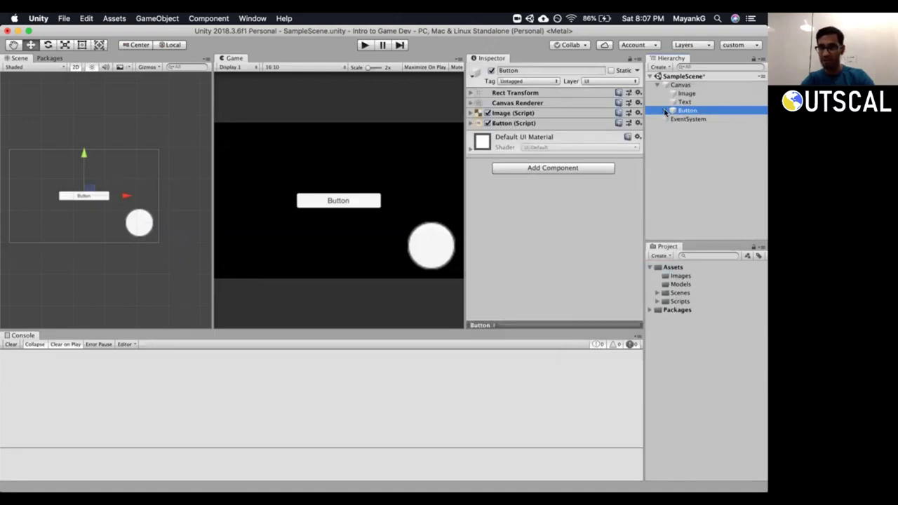
pyautogui.keyDown('super'); pyautogui.click(687, 111); pyautogui.keyUp('super')
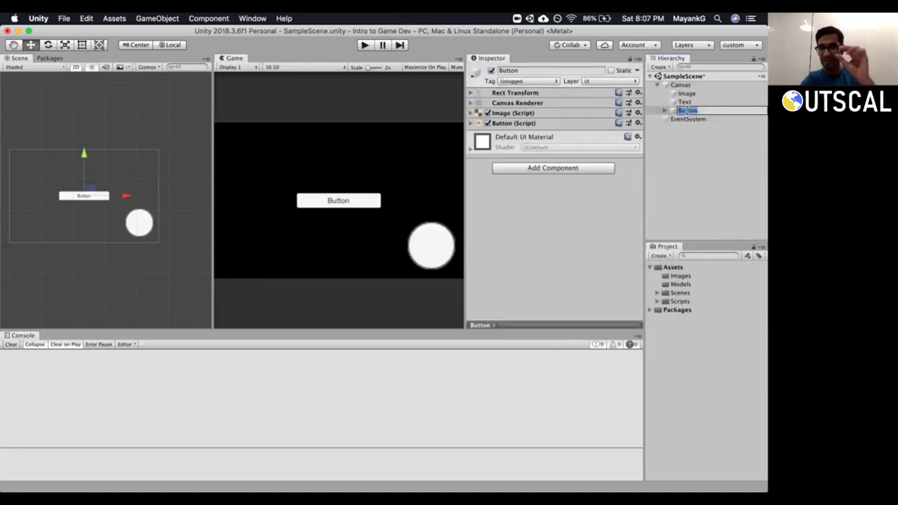
pyautogui.click(684, 111)
pyautogui.click(665, 111)
pyautogui.click(691, 120)
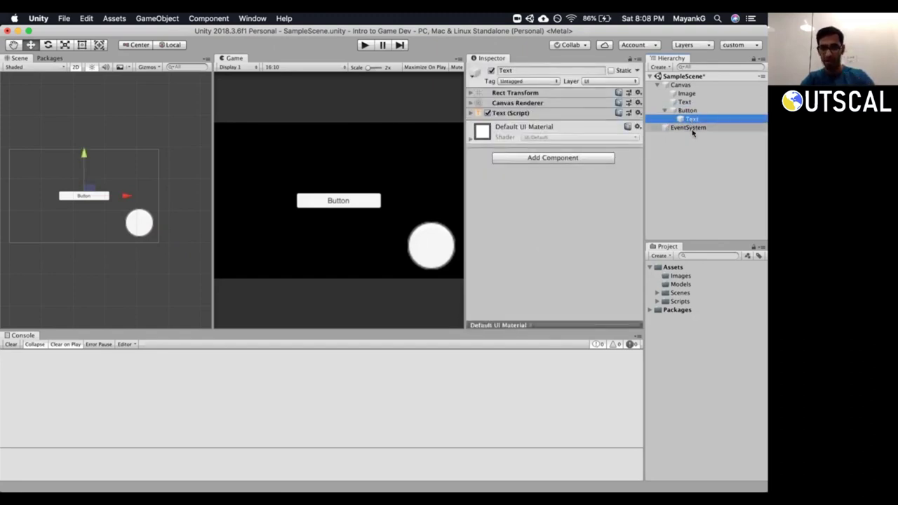
# Change the button label to 'Play' and move the button above Hello World.
pyautogui.moveTo(87, 153); pyautogui.dragTo(84, 148)
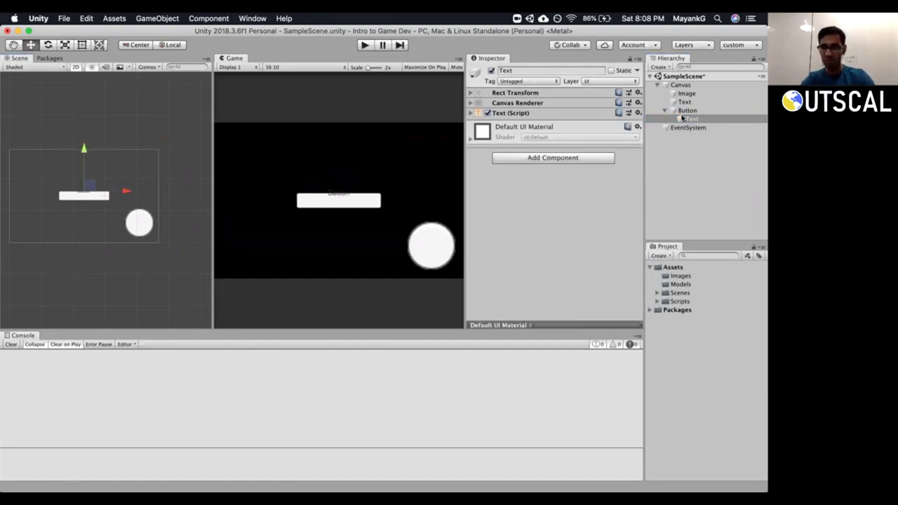
pyautogui.press('super+z')
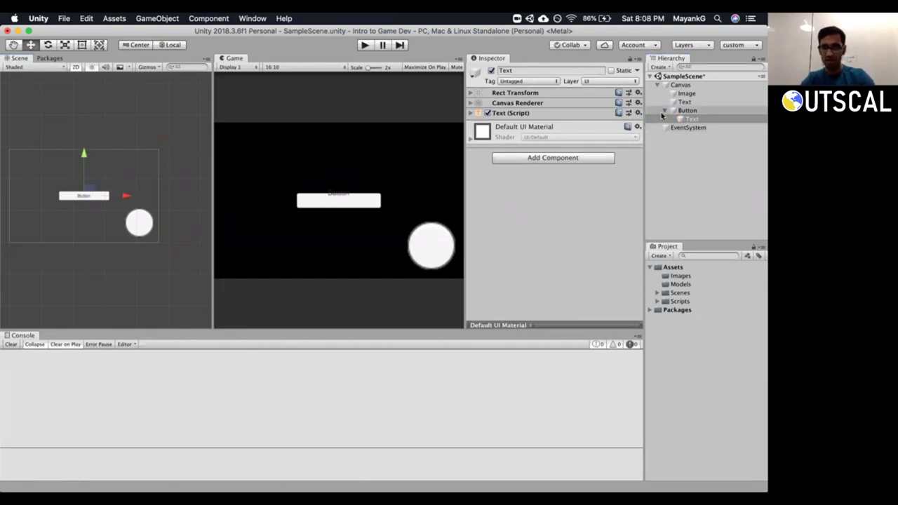
pyautogui.click(471, 113)
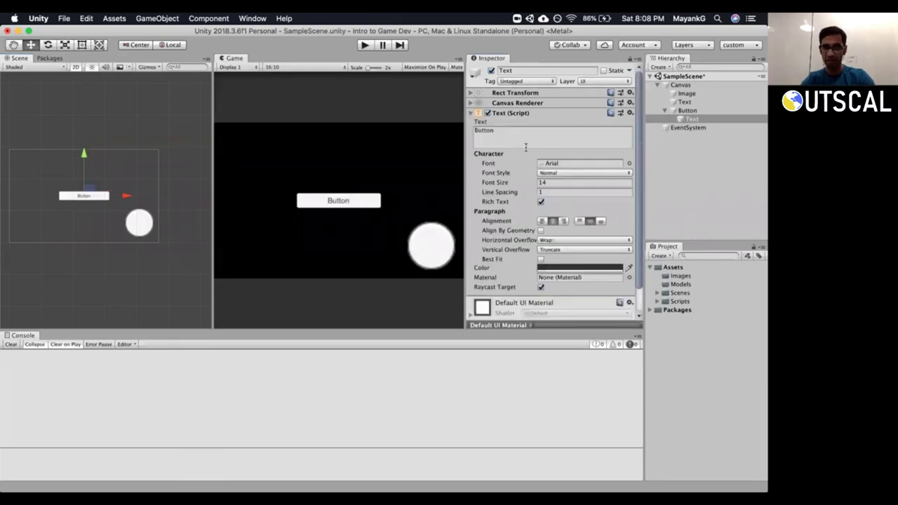
pyautogui.click(524, 133)
pyautogui.write('Play')
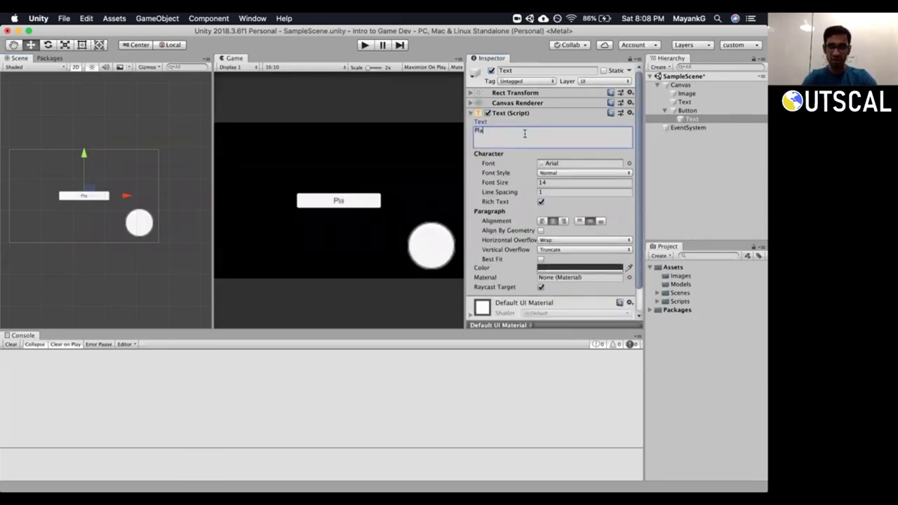
pyautogui.click(665, 111)
pyautogui.click(686, 111)
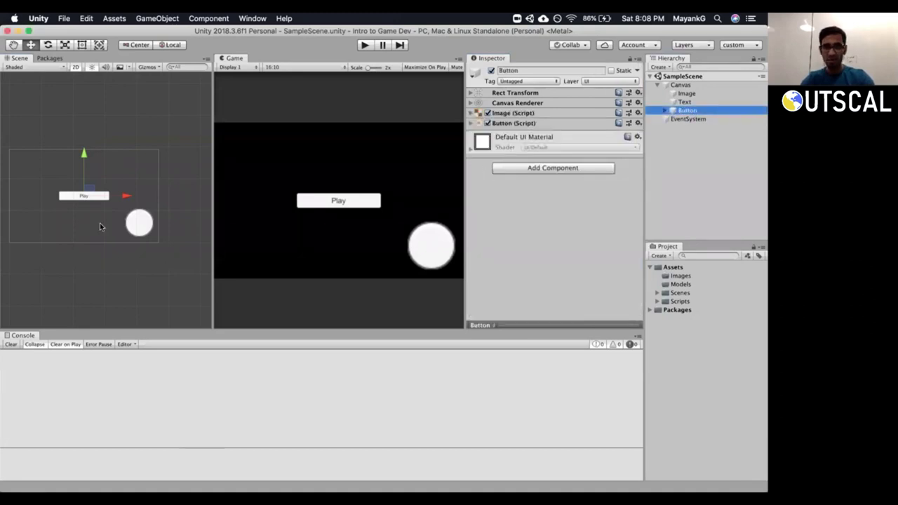
pyautogui.moveTo(83, 154); pyautogui.dragTo(83, 136)
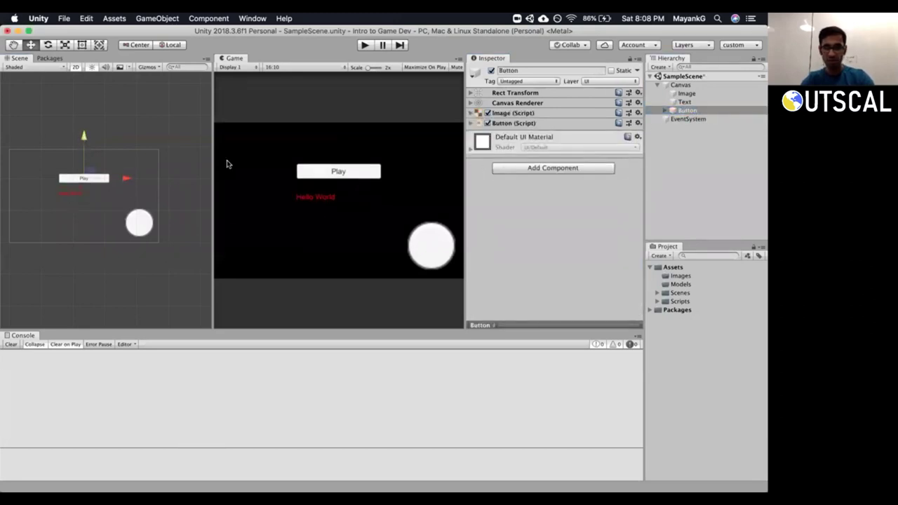
# Disable the Play button's Image component so its white background disappears.
pyautogui.click(664, 111)
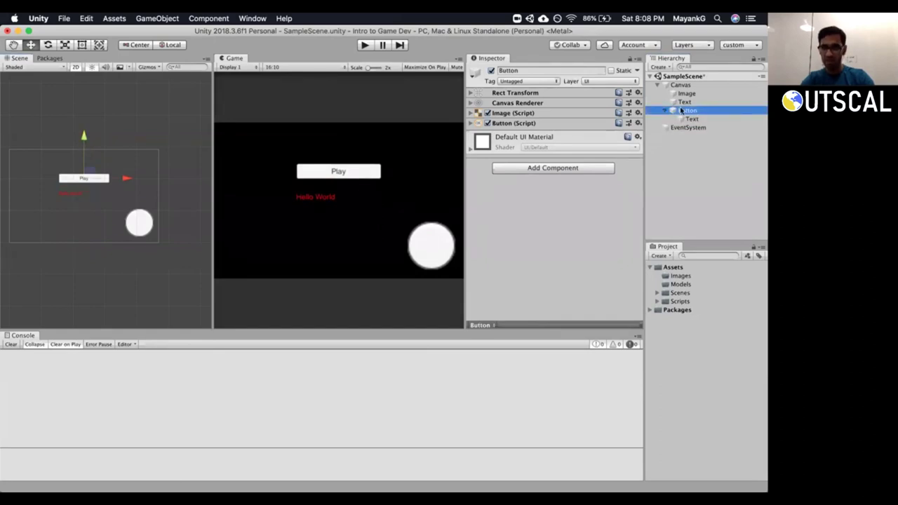
pyautogui.click(470, 113)
pyautogui.click(470, 113)
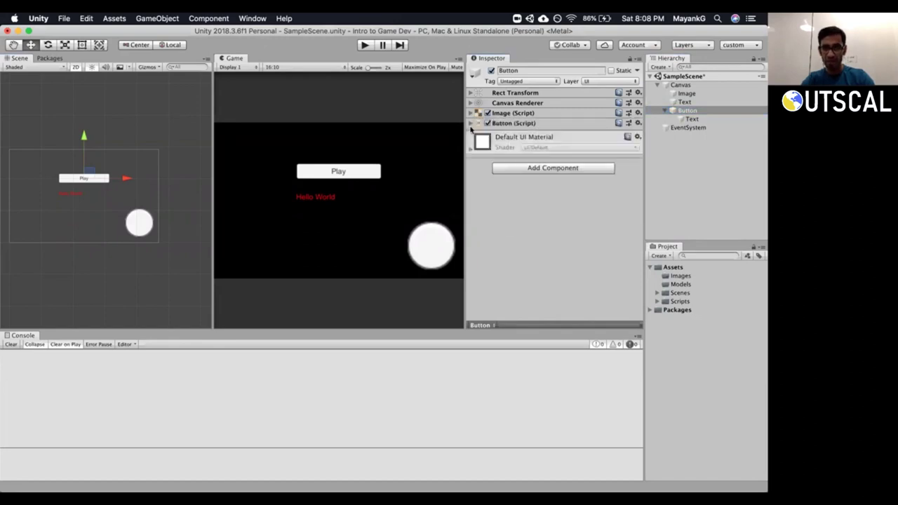
pyautogui.click(471, 123)
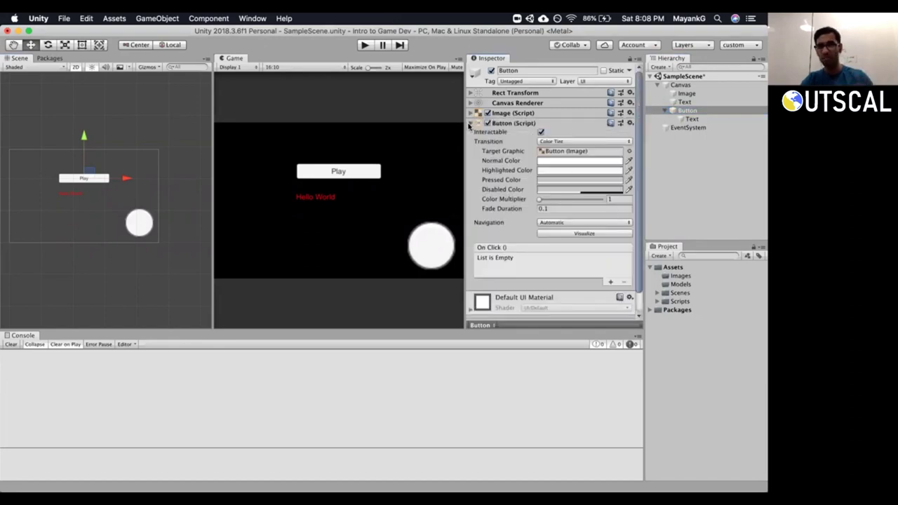
pyautogui.click(471, 123)
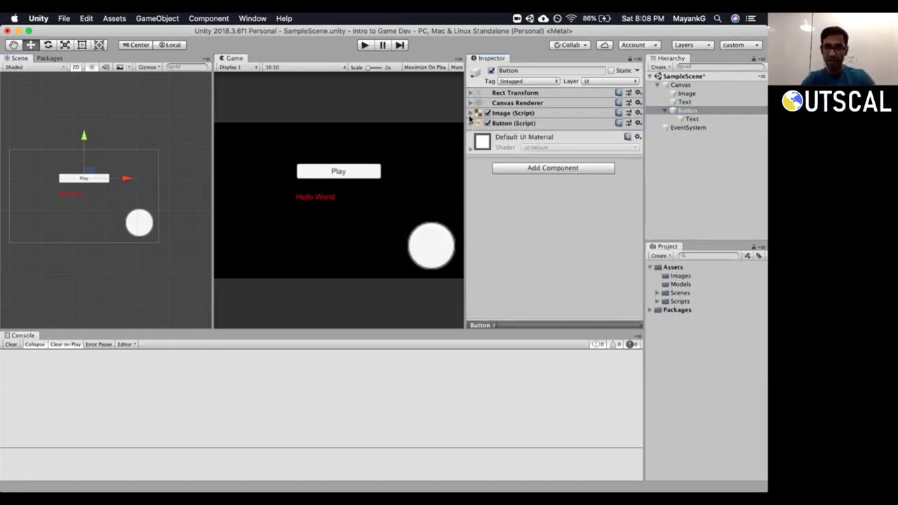
pyautogui.click(487, 114)
pyautogui.click(487, 114)
pyautogui.click(487, 114)
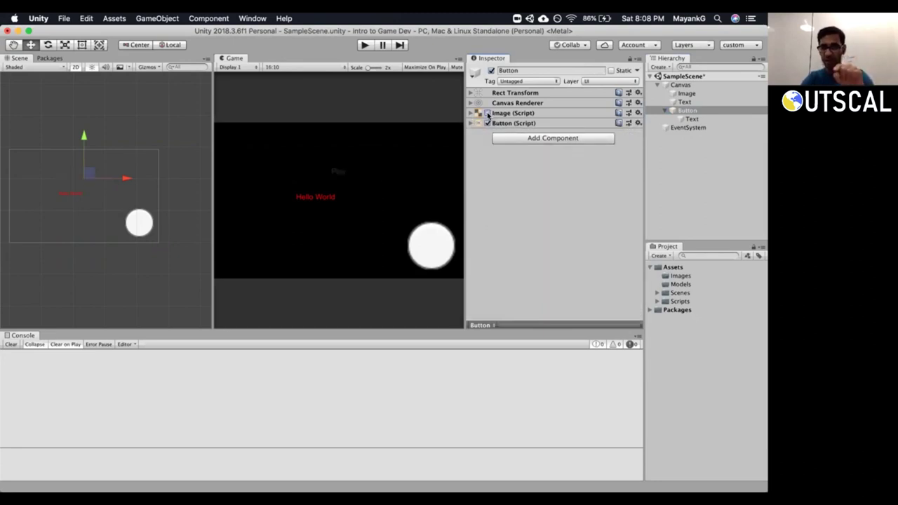
pyautogui.click(487, 113)
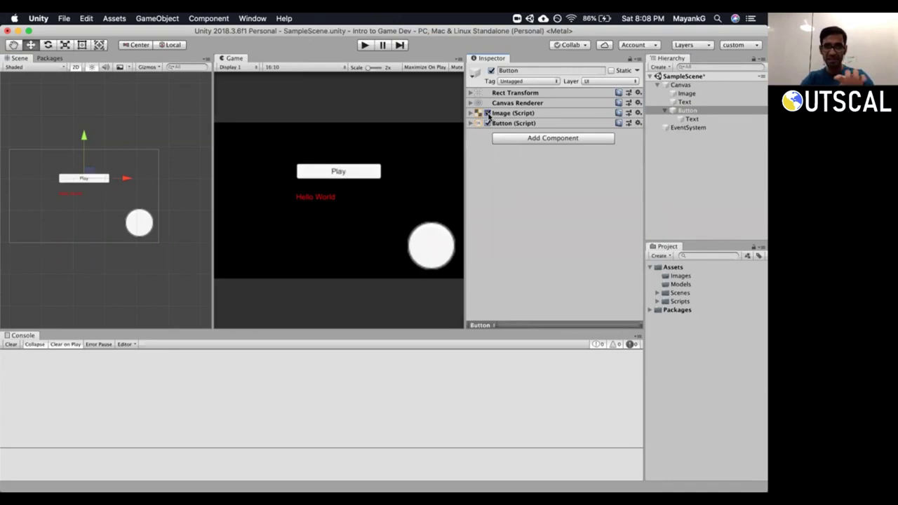
pyautogui.click(487, 114)
pyautogui.click(691, 119)
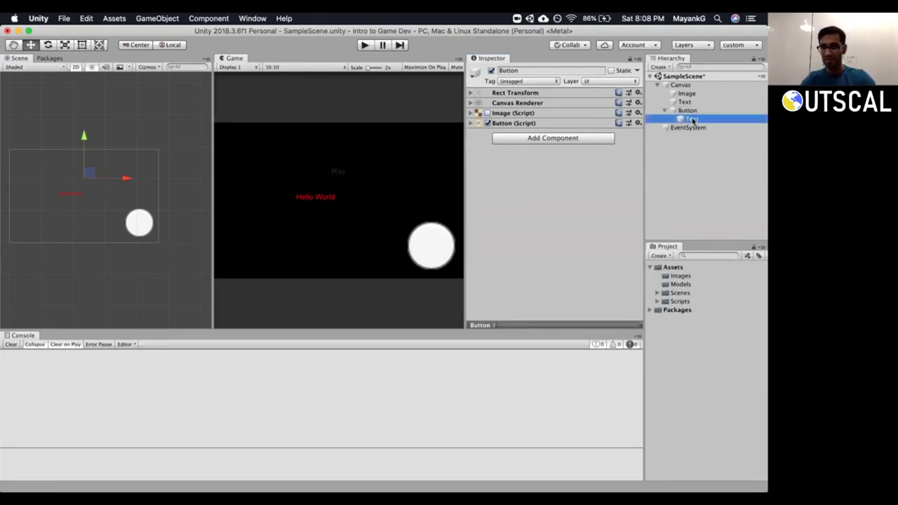
# Try a bright yellow Play label colour, then re-enable the button's background Image.
pyautogui.click(586, 267)
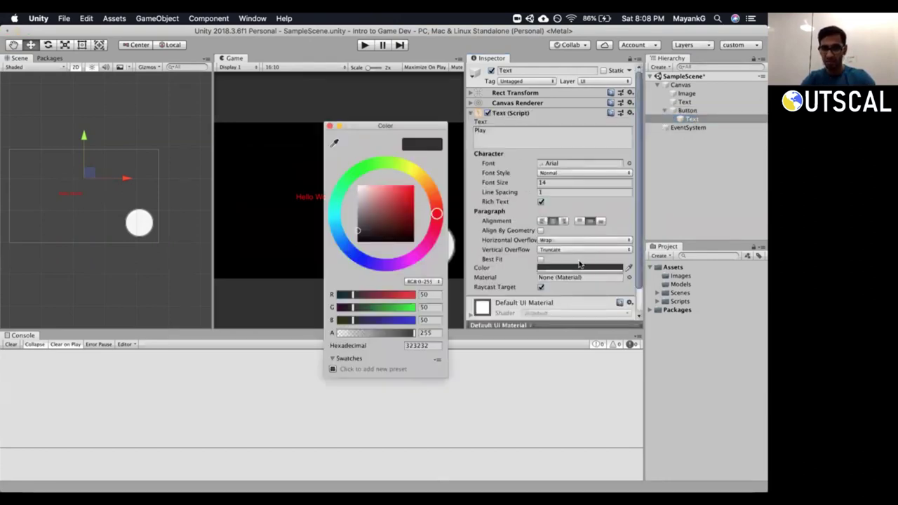
pyautogui.click(419, 178)
pyautogui.click(414, 186)
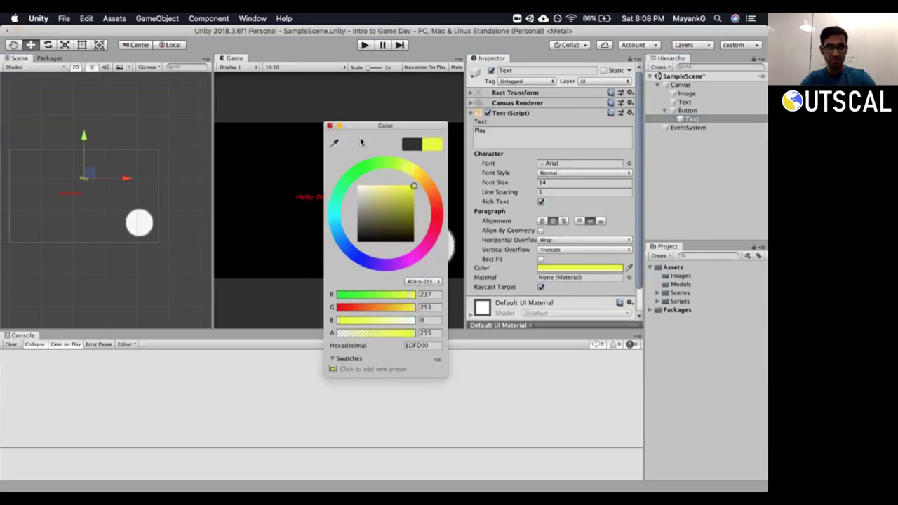
pyautogui.click(330, 126)
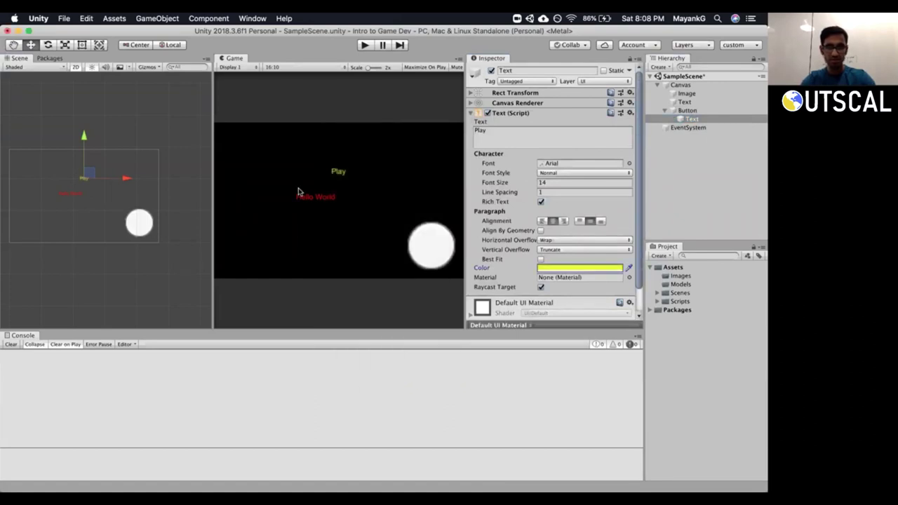
pyautogui.click(686, 110)
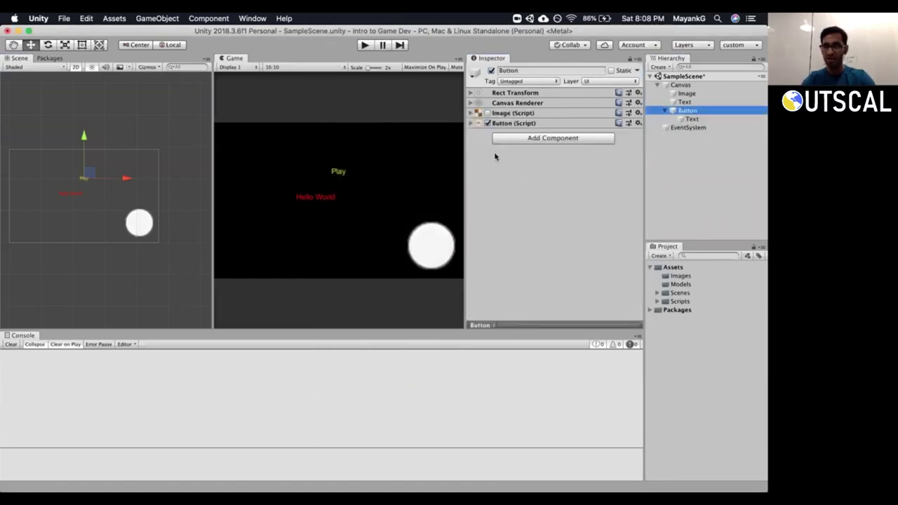
pyautogui.click(487, 113)
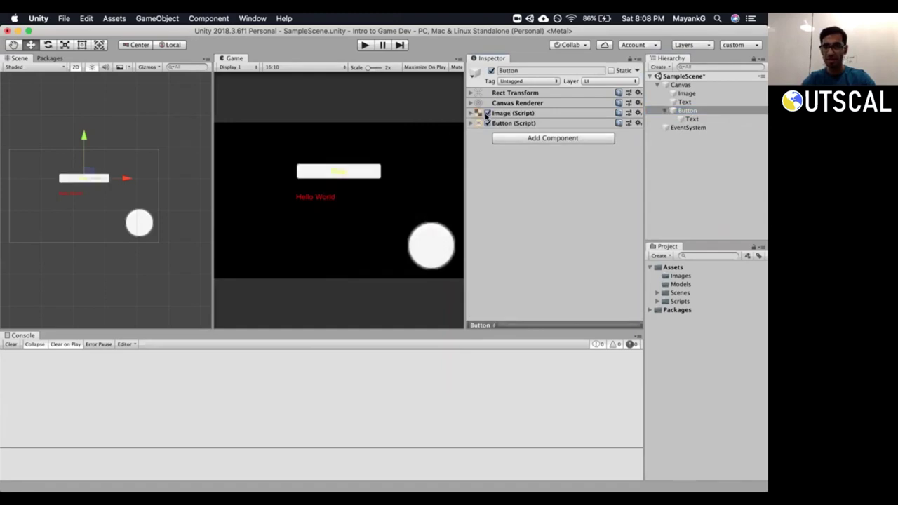
# Change the Play label's colour to dark red A9000B.
pyautogui.click(692, 118)
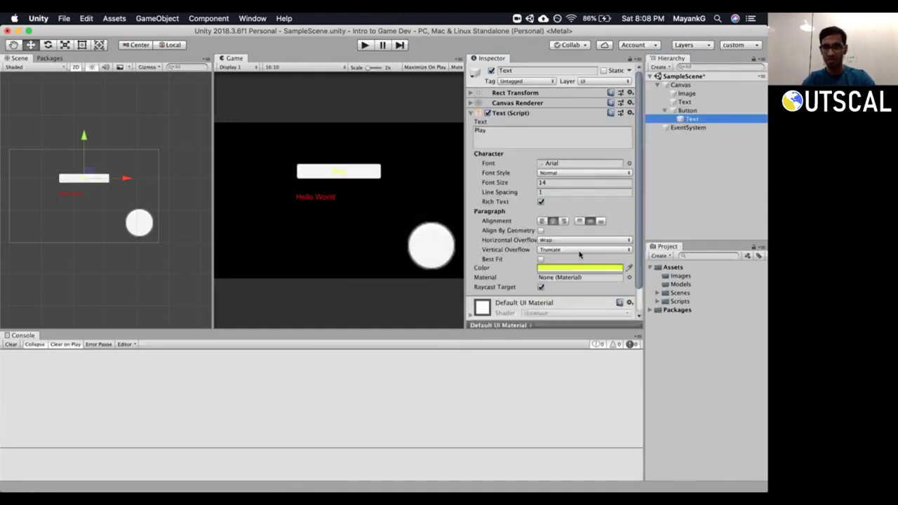
pyautogui.click(577, 269)
pyautogui.moveTo(438, 209); pyautogui.dragTo(436, 216)
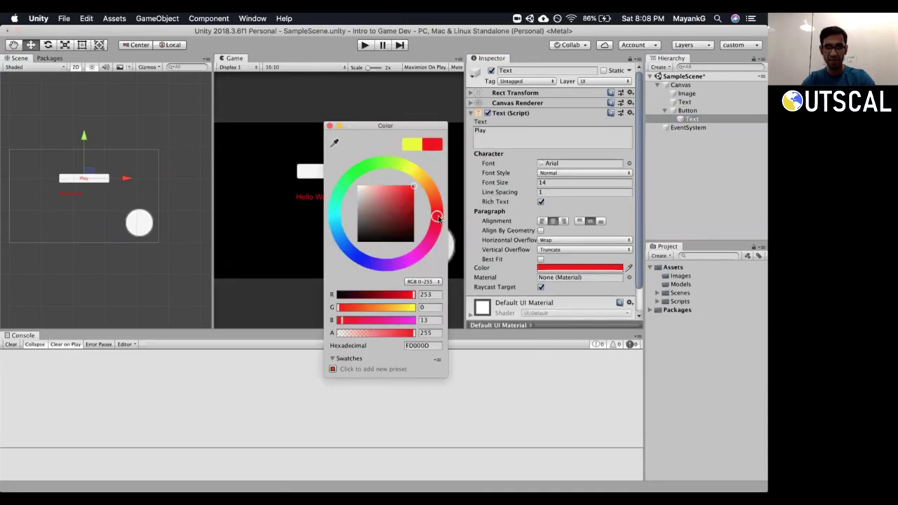
pyautogui.click(414, 204)
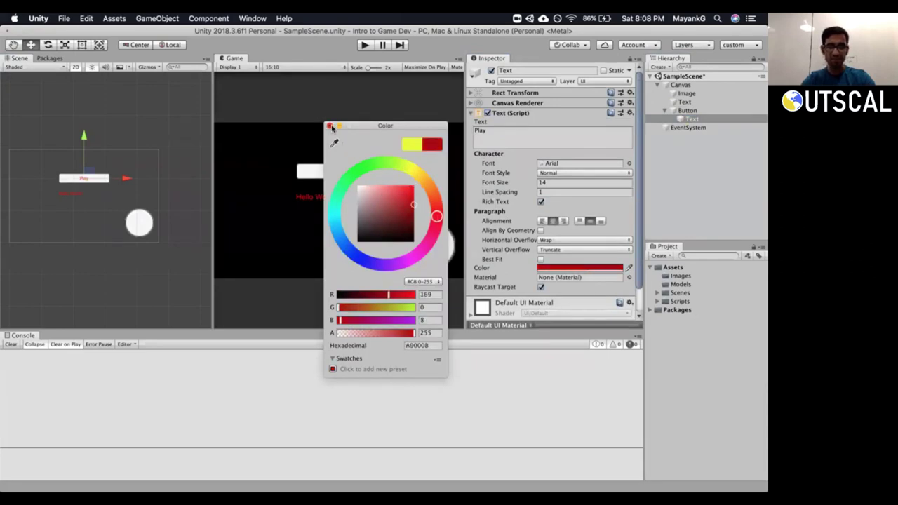
pyautogui.click(330, 125)
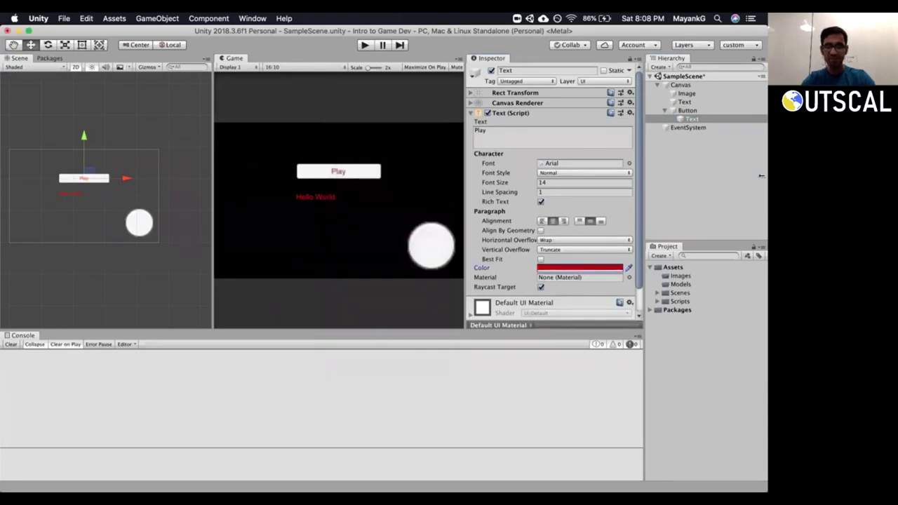
pyautogui.click(686, 111)
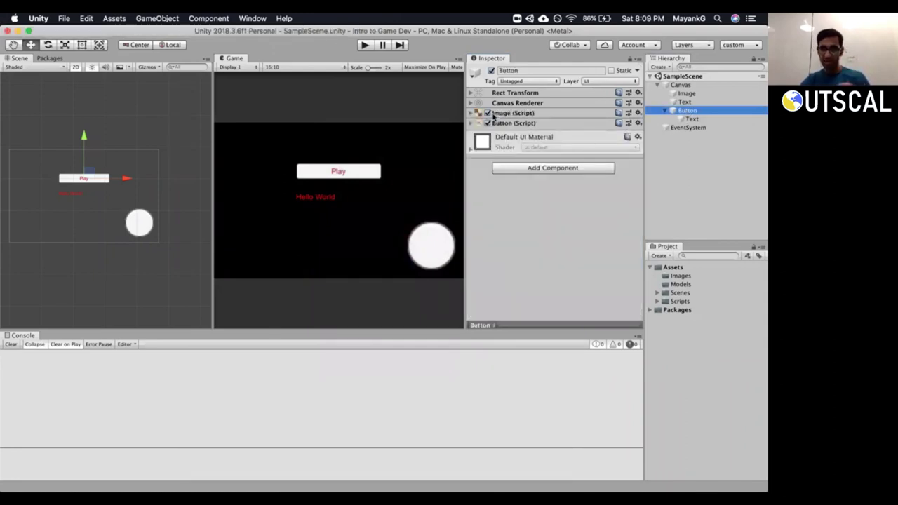
pyautogui.click(486, 113)
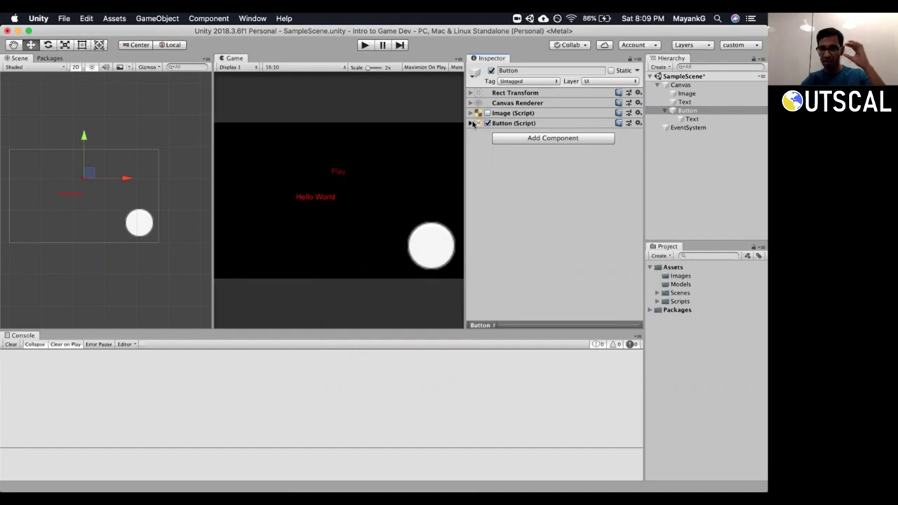
pyautogui.click(471, 123)
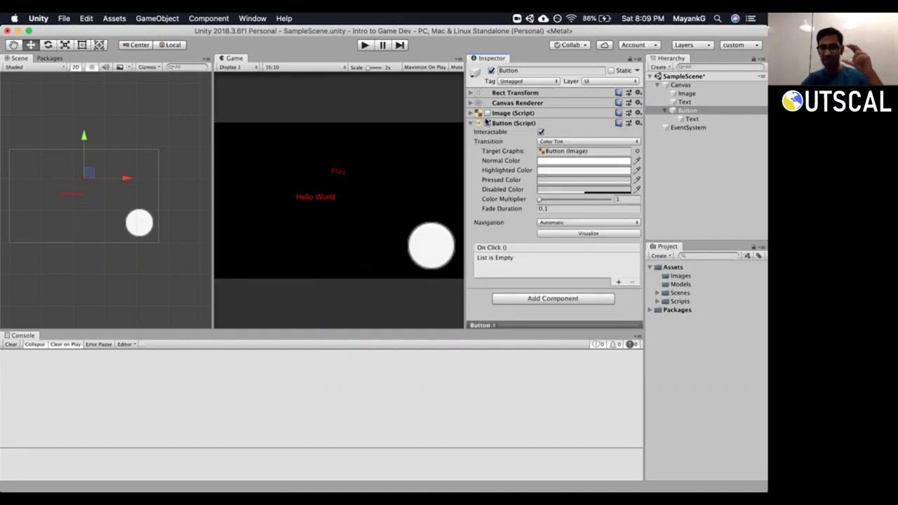
pyautogui.click(487, 113)
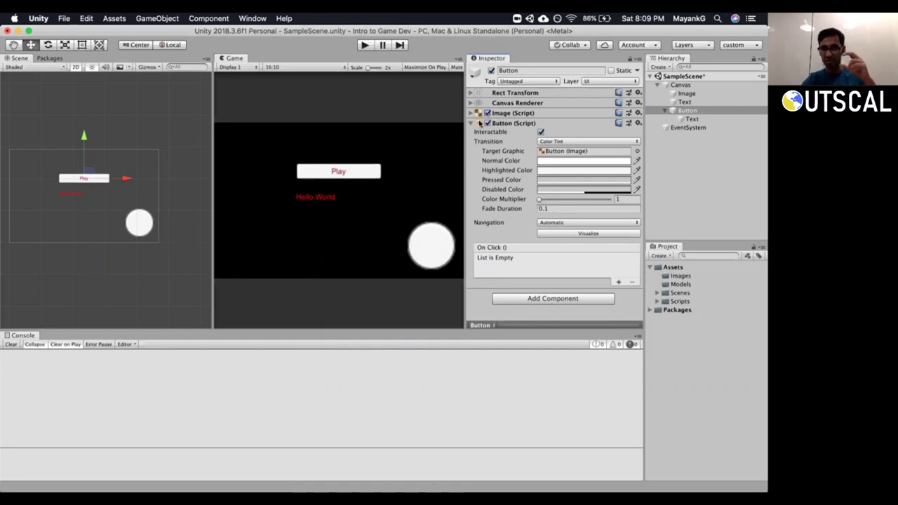
pyautogui.click(471, 123)
pyautogui.click(692, 119)
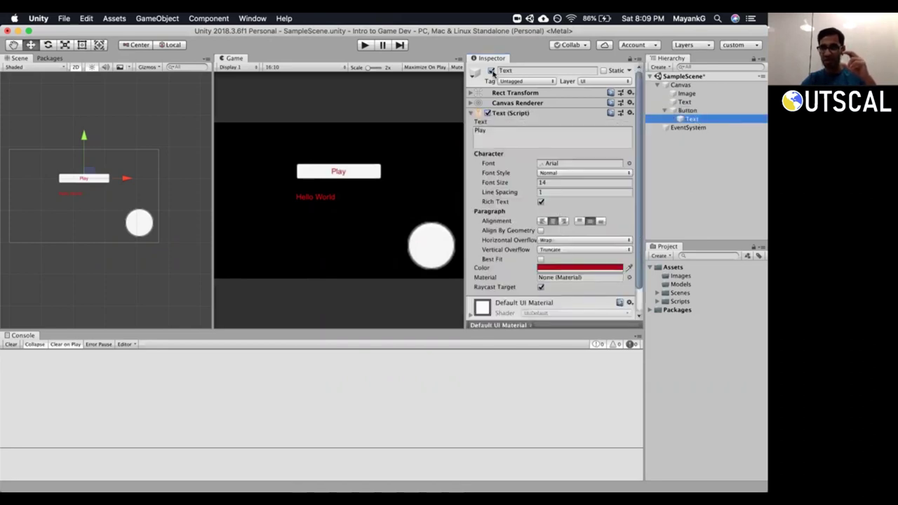
pyautogui.click(490, 70)
pyautogui.click(491, 71)
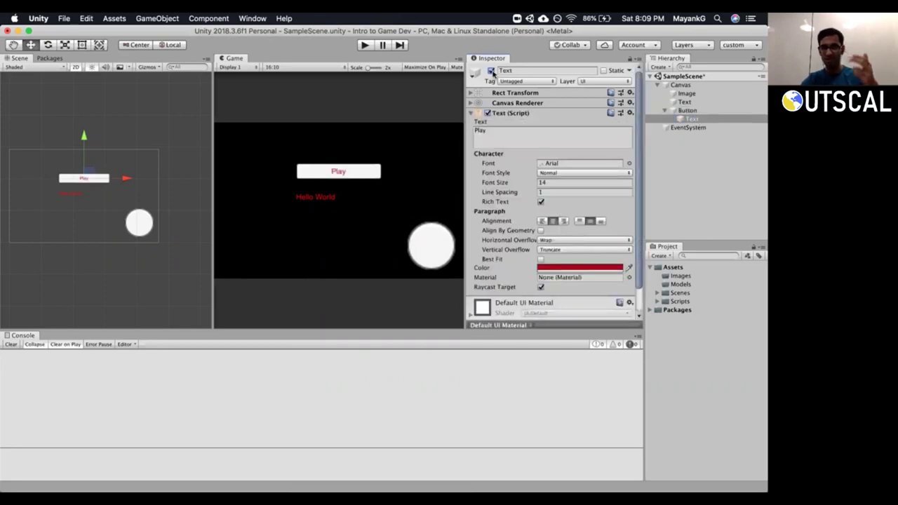
pyautogui.click(470, 113)
pyautogui.click(490, 71)
pyautogui.click(491, 71)
pyautogui.click(686, 111)
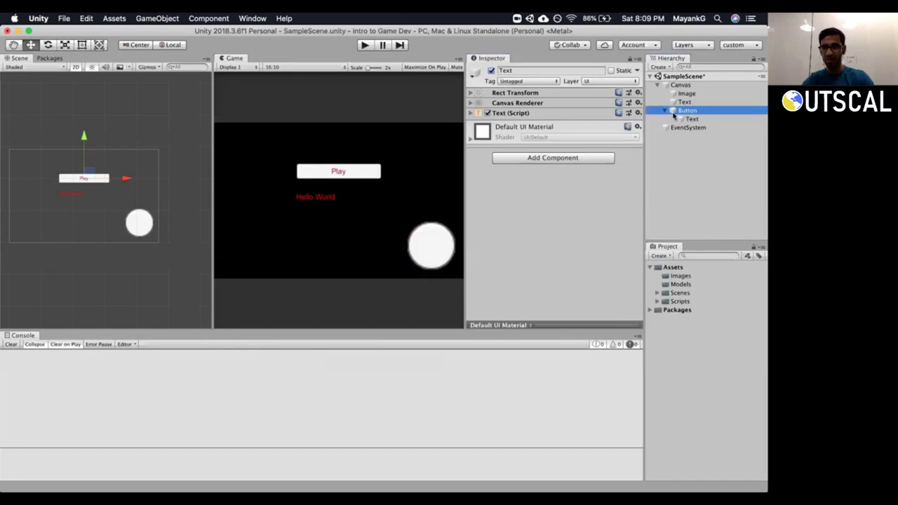
pyautogui.click(664, 110)
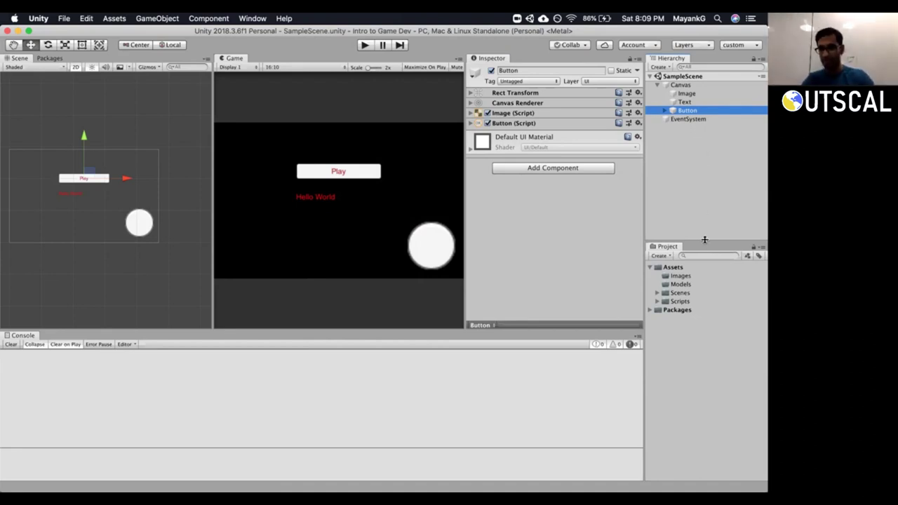
pyautogui.moveTo(705, 242); pyautogui.dragTo(703, 257)
pyautogui.click(682, 103)
pyautogui.click(677, 111)
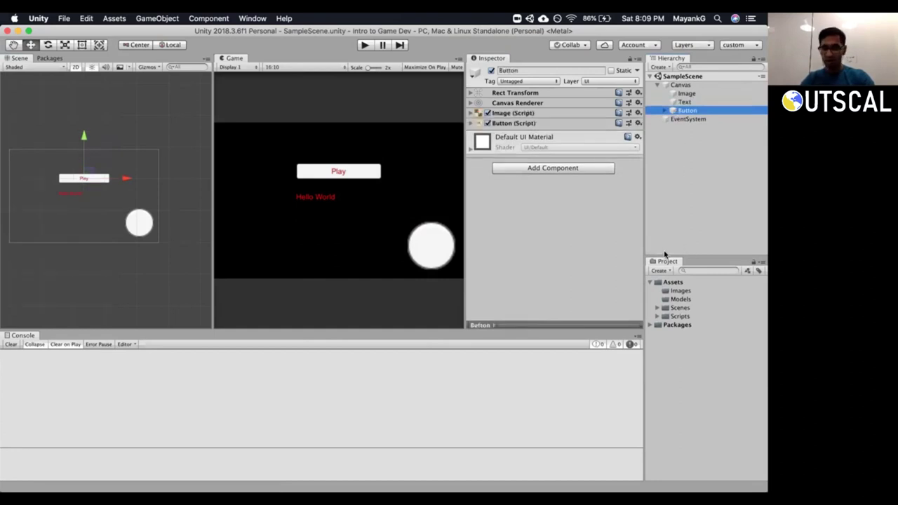
# Enlarge the Project panel, expand the Scenes folder and select SampleScene.
pyautogui.moveTo(643, 240); pyautogui.dragTo(620, 240)
pyautogui.moveTo(681, 256); pyautogui.dragTo(678, 232)
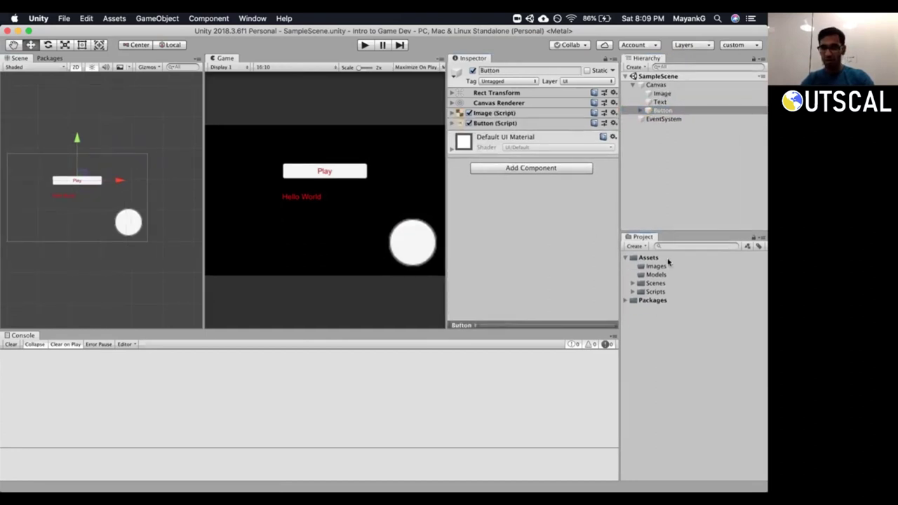
pyautogui.click(633, 284)
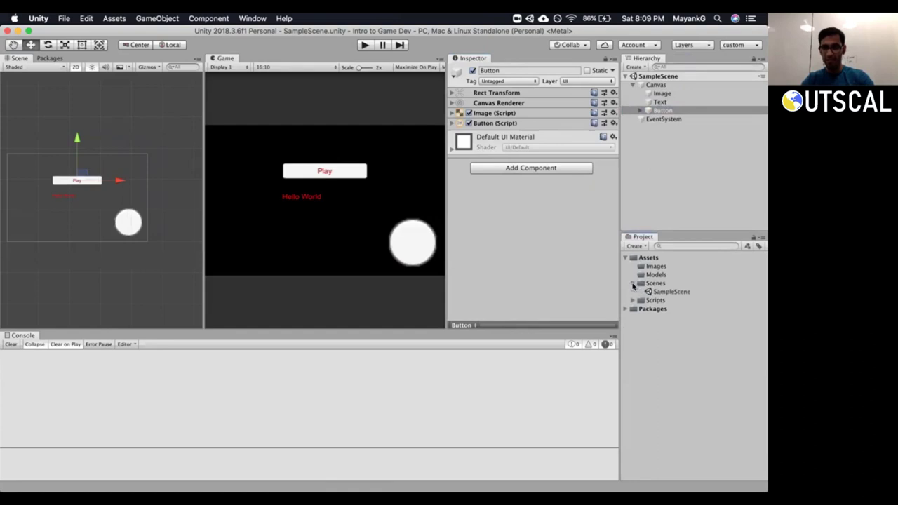
pyautogui.click(671, 291)
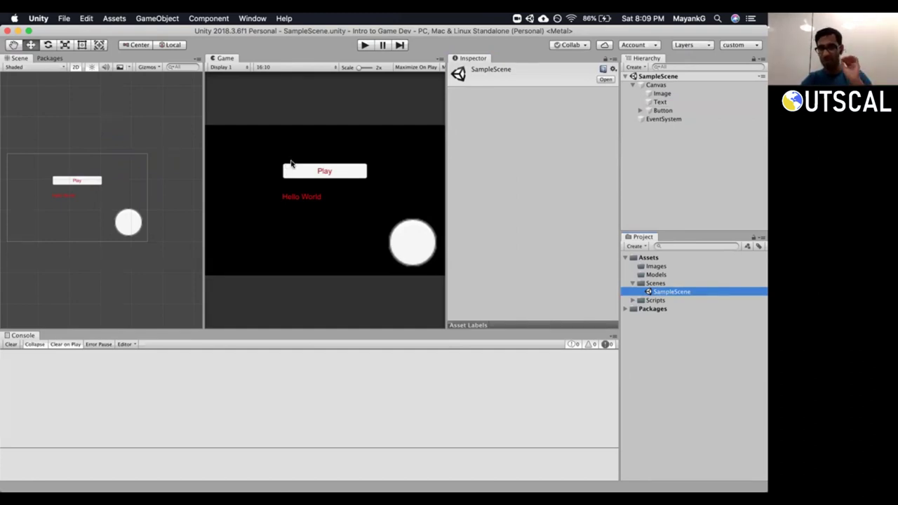
# Rename the SampleScene asset to FirstScene.
pyautogui.rightClick(669, 293)
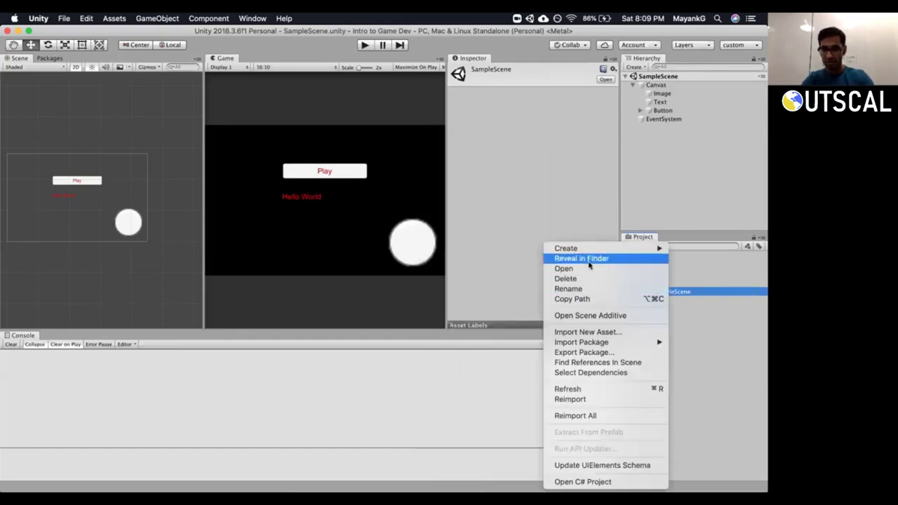
pyautogui.click(588, 258)
pyautogui.click(665, 293)
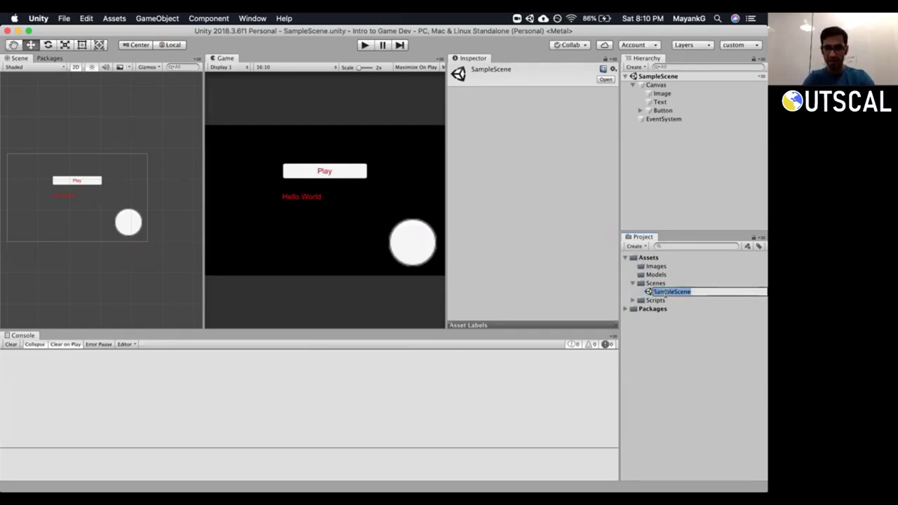
pyautogui.press('BackSpace')
pyautogui.write('FirstS')
pyautogui.press('Return')
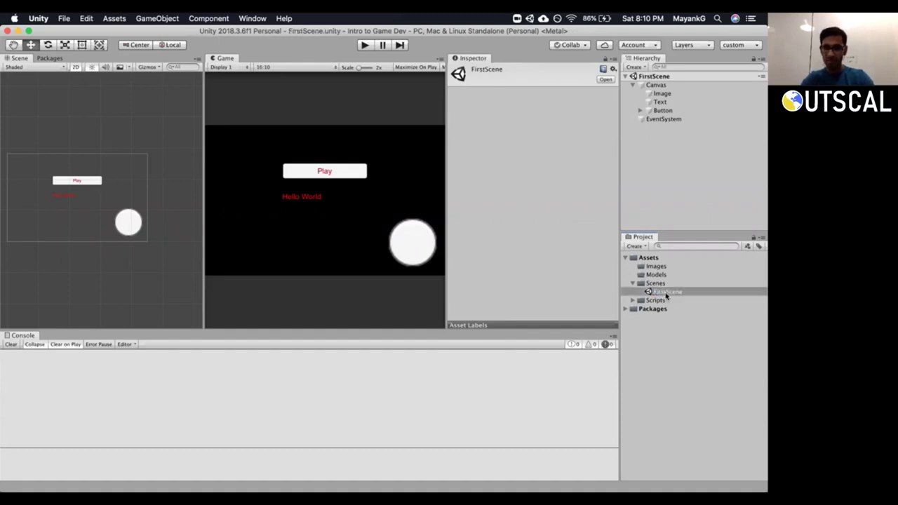
pyautogui.click(633, 246)
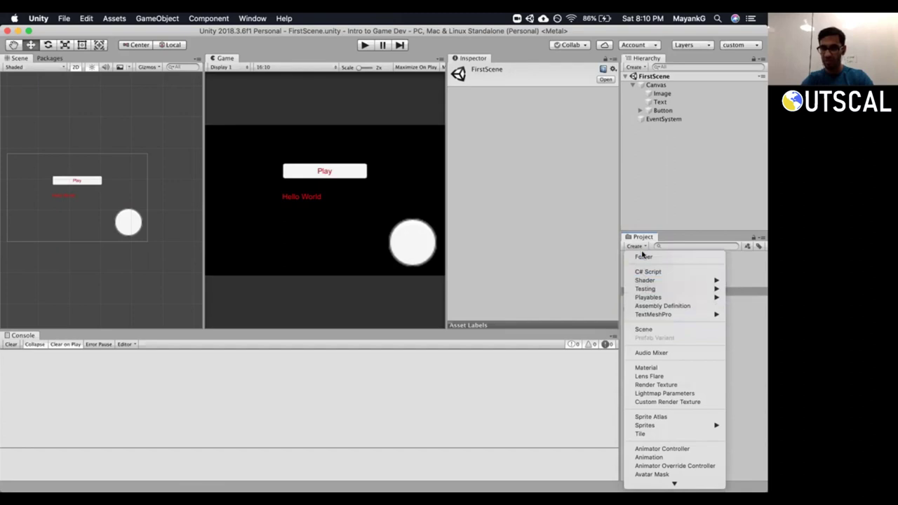
# Create a scene named SecondScene in the Scenes folder and open it.
pyautogui.click(650, 329)
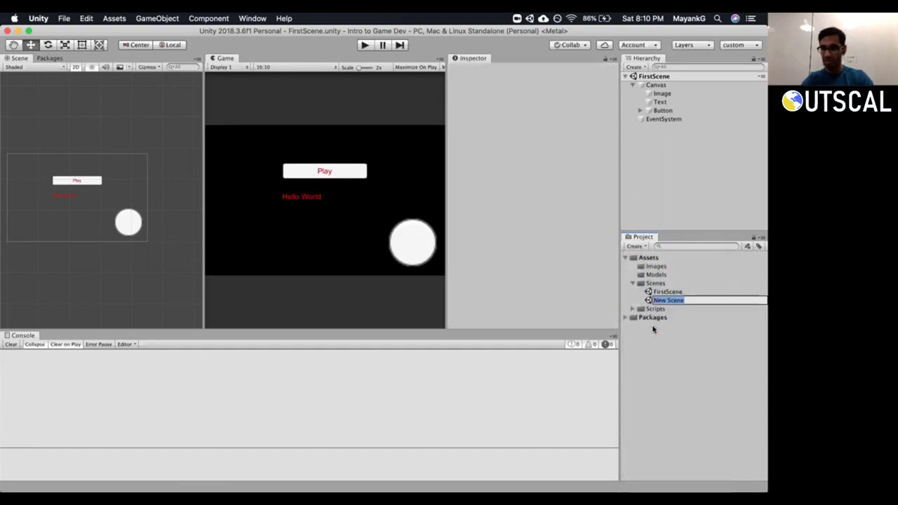
pyautogui.write('SecondScene')
pyautogui.press('Return')
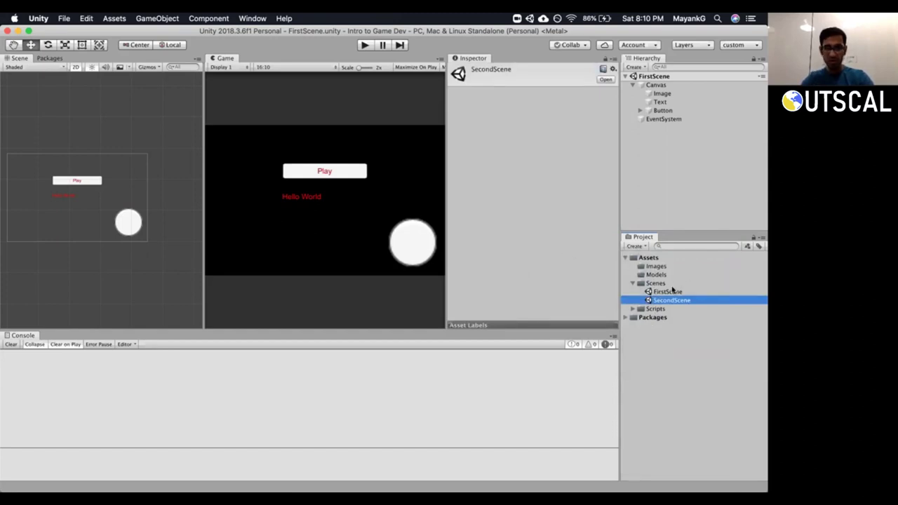
pyautogui.click(667, 293)
pyautogui.click(667, 291)
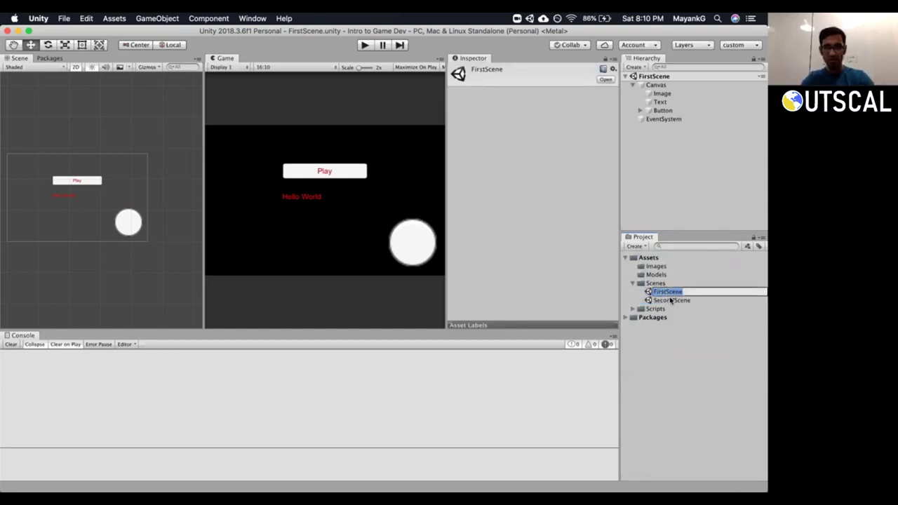
pyautogui.doubleClick(671, 301)
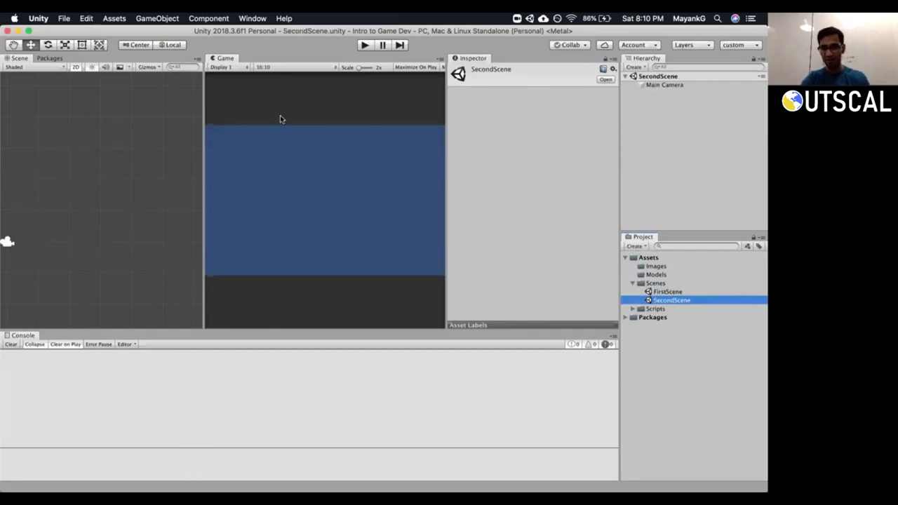
# Delete SecondScene's Main Camera and add a UI Text element.
pyautogui.click(643, 85)
pyautogui.rightClick(643, 84)
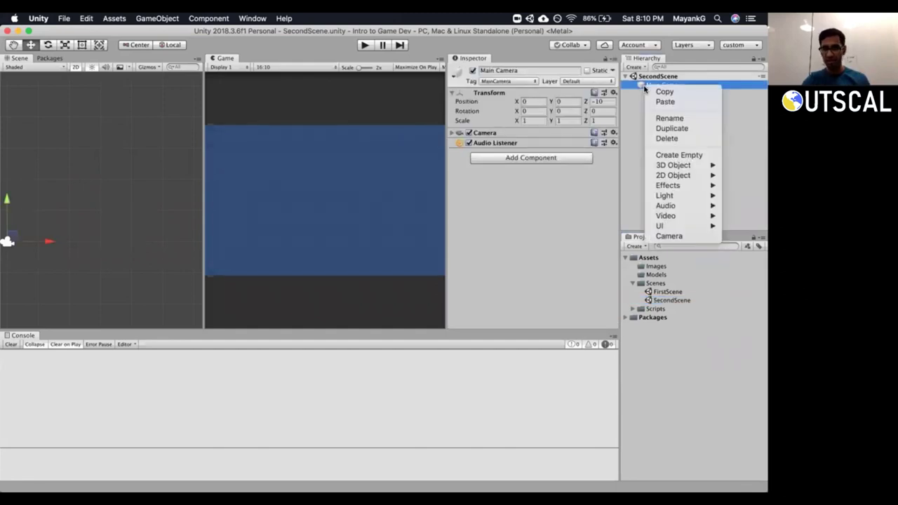
pyautogui.click(666, 138)
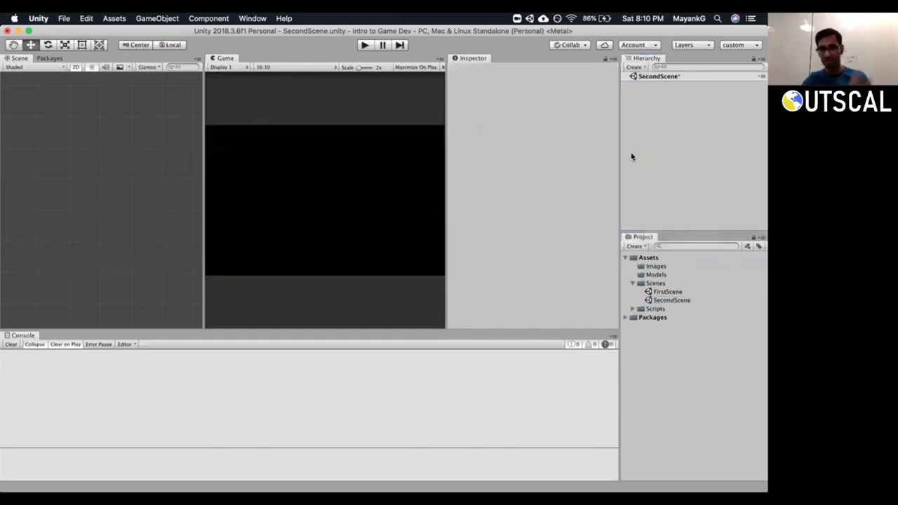
pyautogui.rightClick(649, 113)
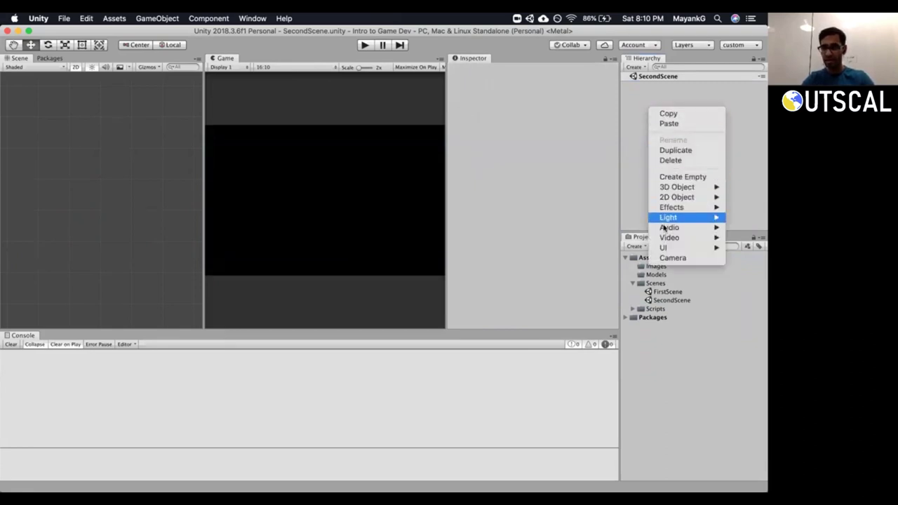
pyautogui.moveTo(666, 248)
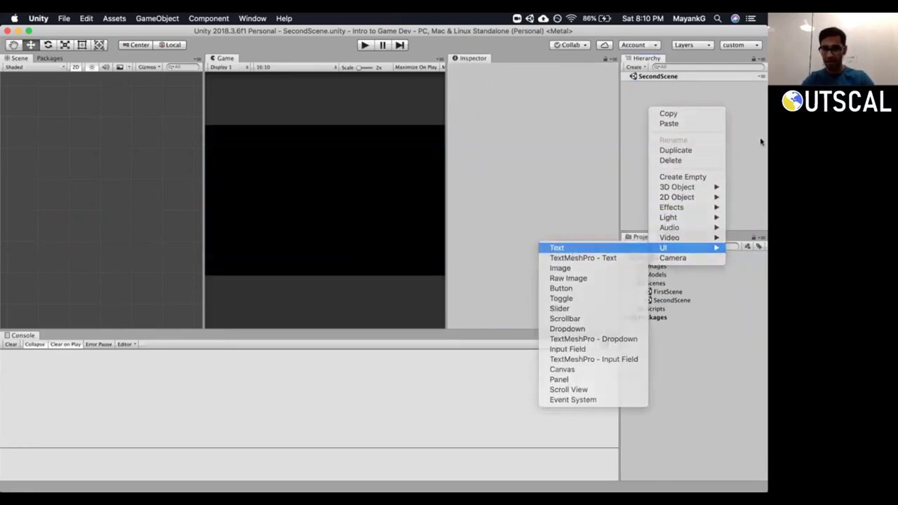
pyautogui.click(570, 248)
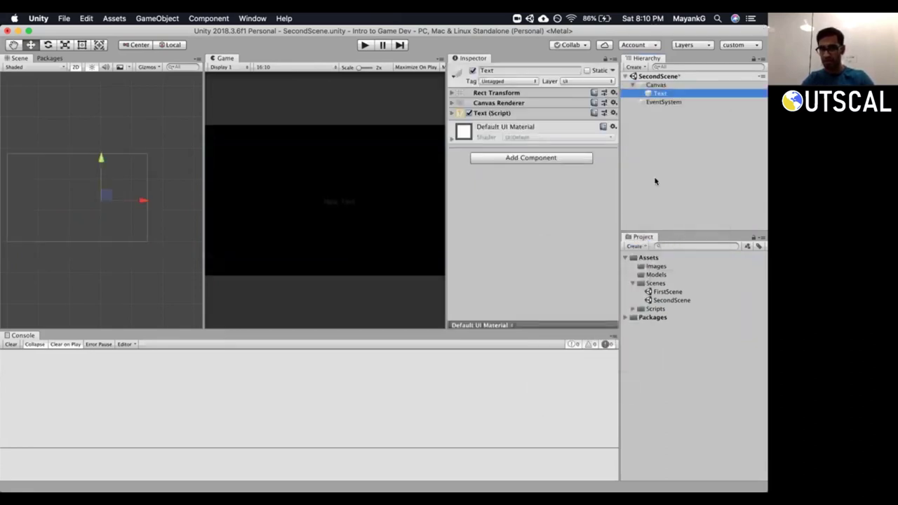
# Set the text to 'Second Scene' and colour it red.
pyautogui.click(453, 114)
pyautogui.click(514, 137)
pyautogui.press('BackSpace')
pyautogui.write('Second S')
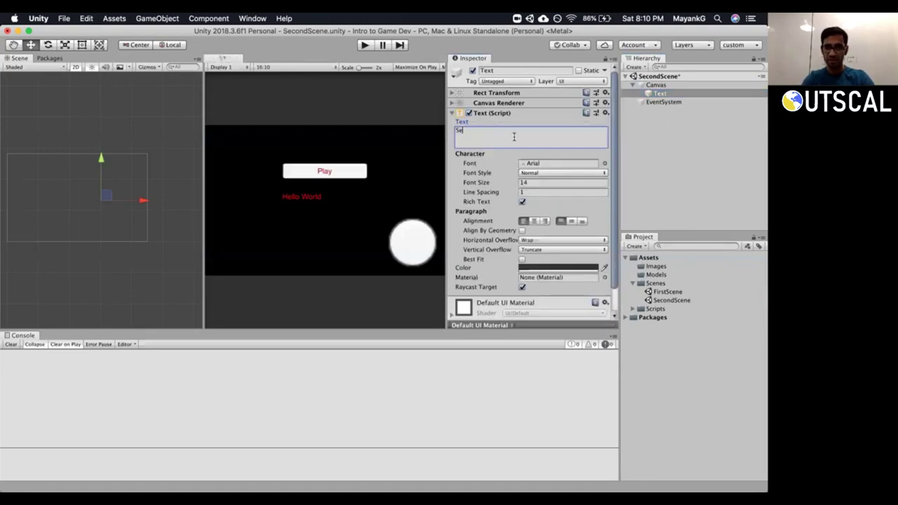
pyautogui.write('cene')
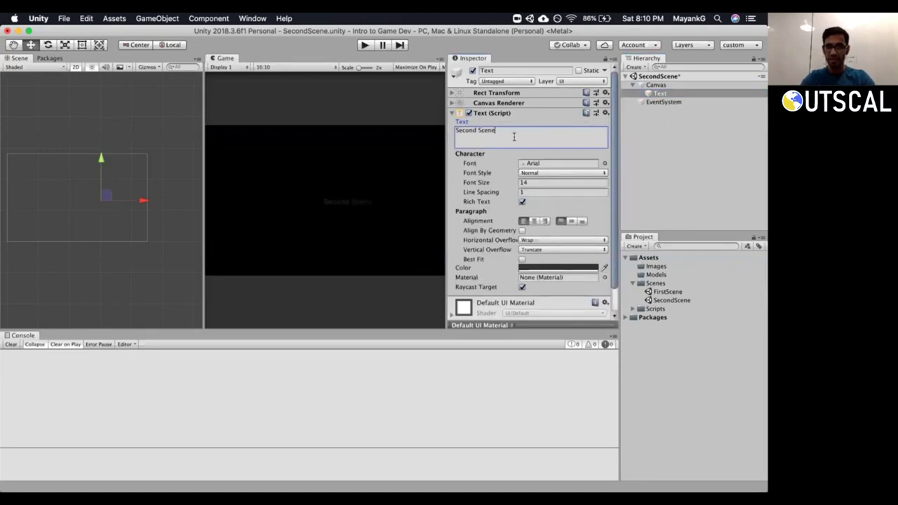
pyautogui.click(561, 268)
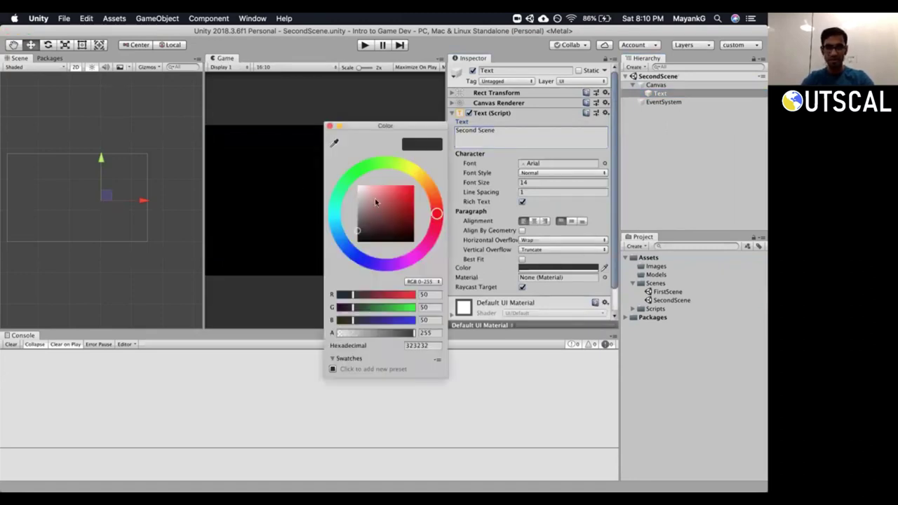
pyautogui.click(401, 190)
pyautogui.click(329, 126)
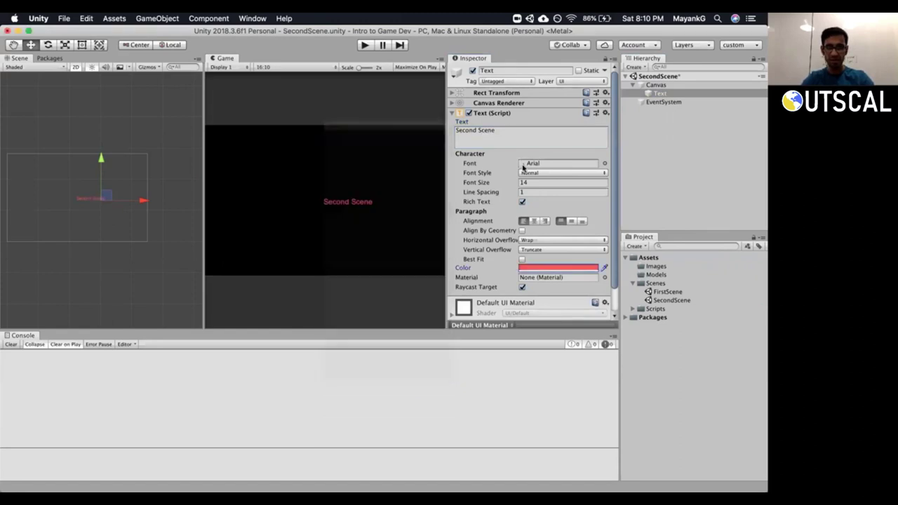
pyautogui.click(686, 149)
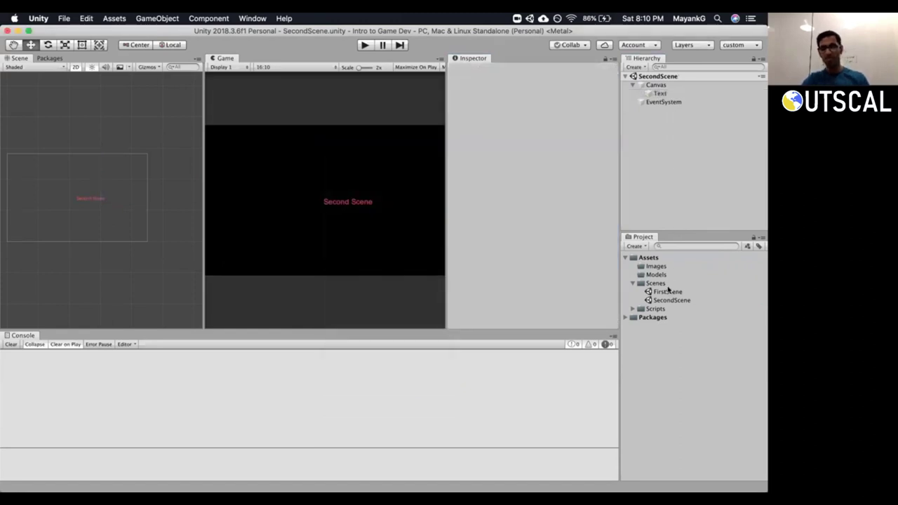
# Reopen FirstScene, expand its Canvas and select the Play Button object.
pyautogui.doubleClick(666, 292)
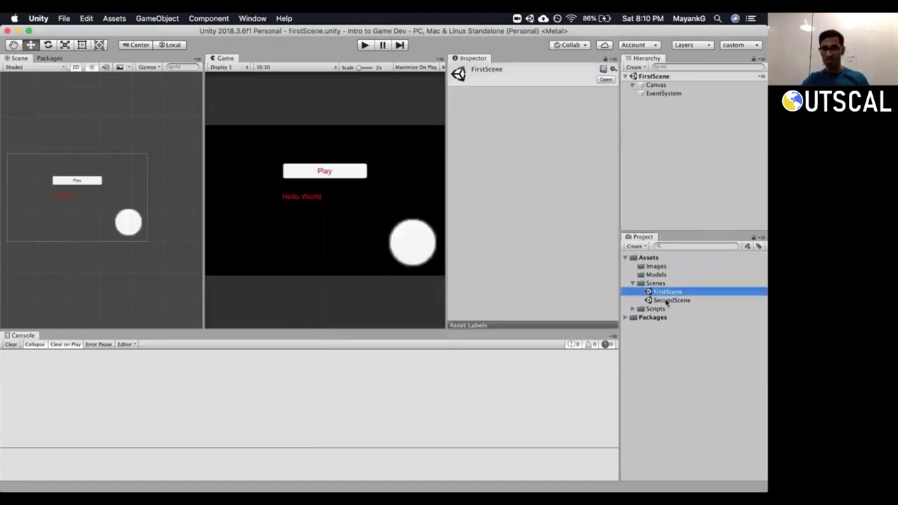
pyautogui.doubleClick(666, 300)
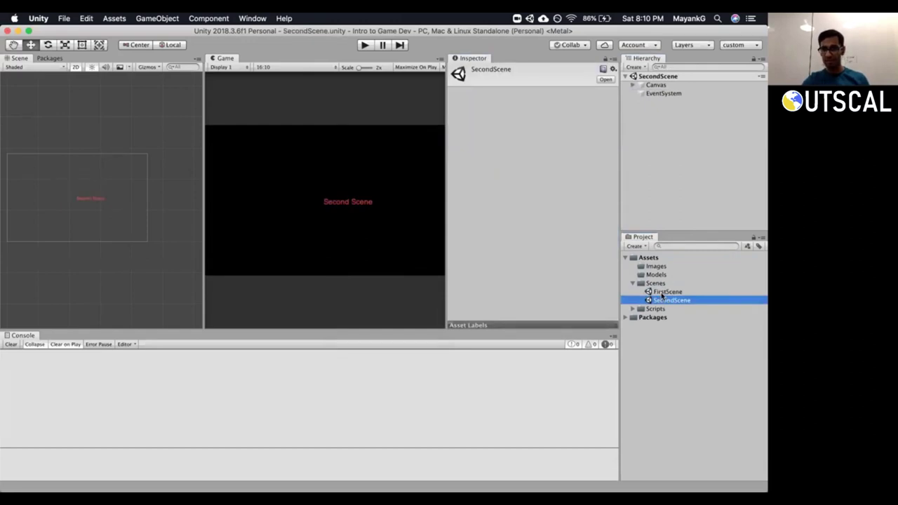
pyautogui.doubleClick(663, 291)
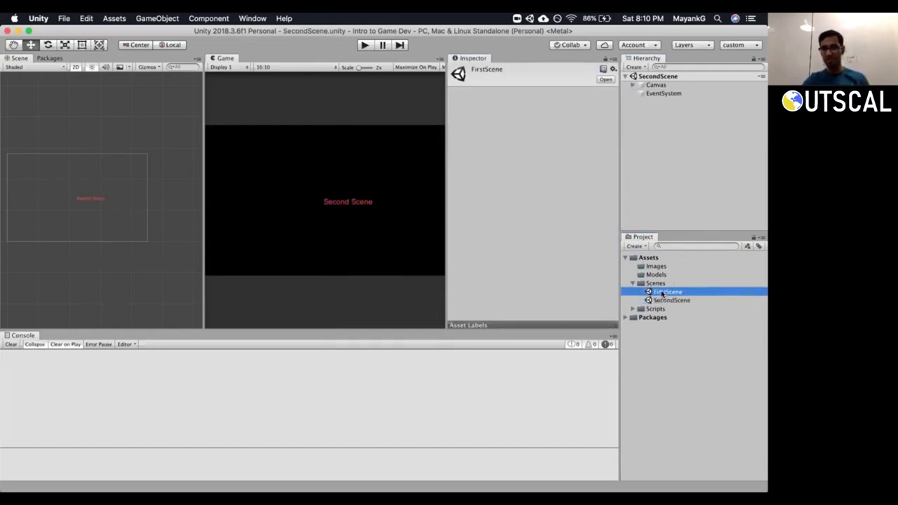
pyautogui.click(631, 85)
pyautogui.click(639, 110)
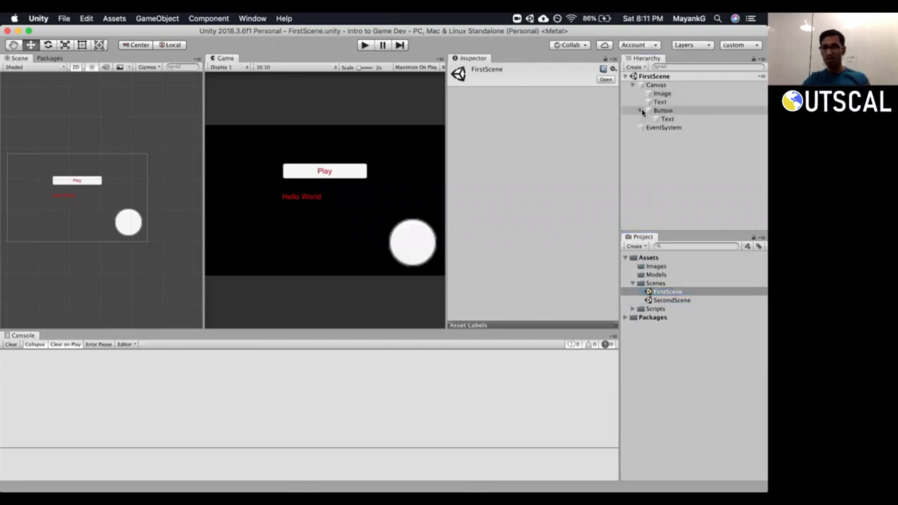
pyautogui.click(639, 110)
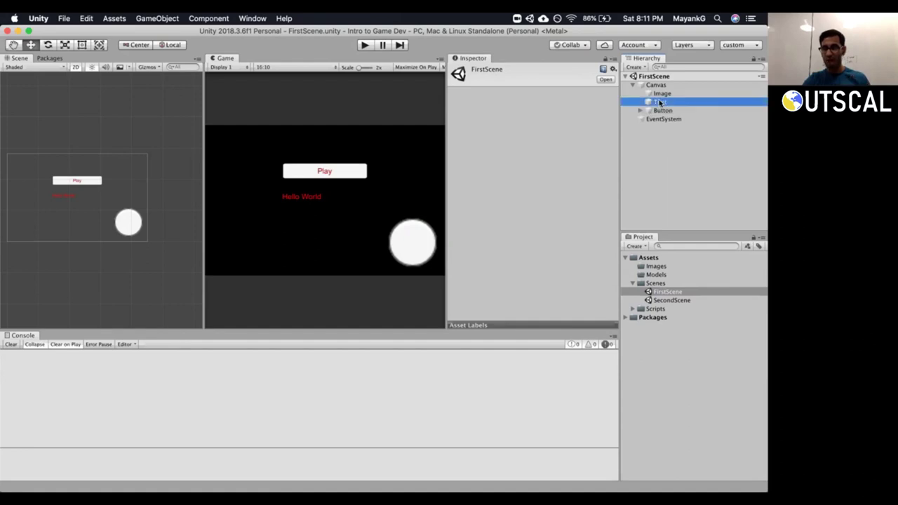
pyautogui.click(660, 103)
pyautogui.click(660, 110)
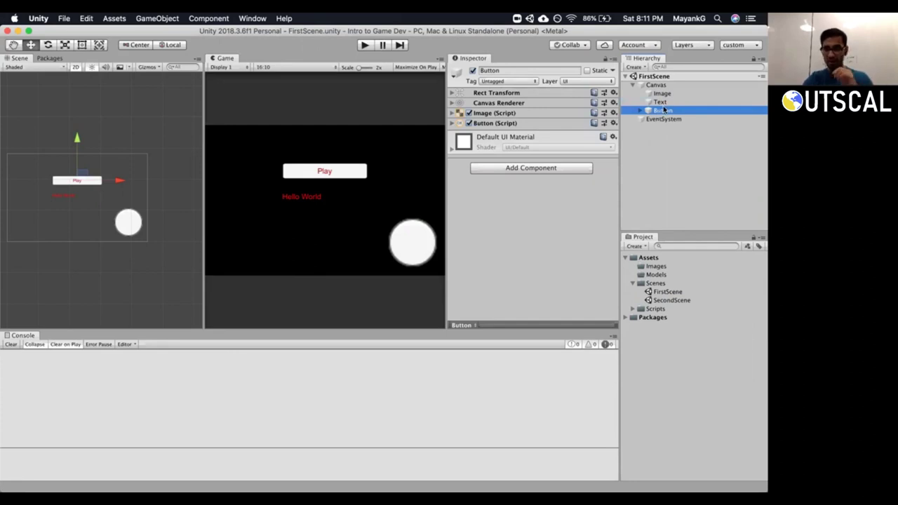
pyautogui.press('super+Tab')
pyautogui.press('super+Tab')
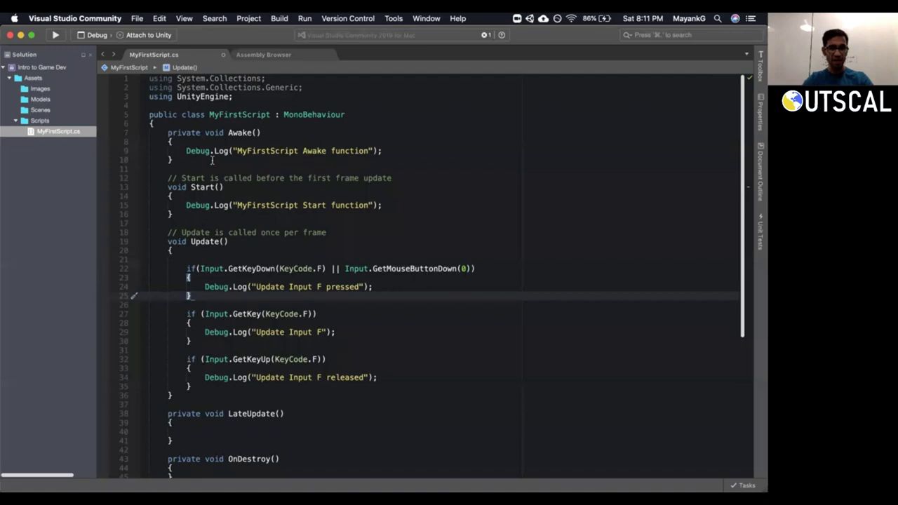
# Delete Awake, Start, Update, LateUpdate and OnDestroy from MyFirstScript, leaving an empty class.
pyautogui.click(240, 332)
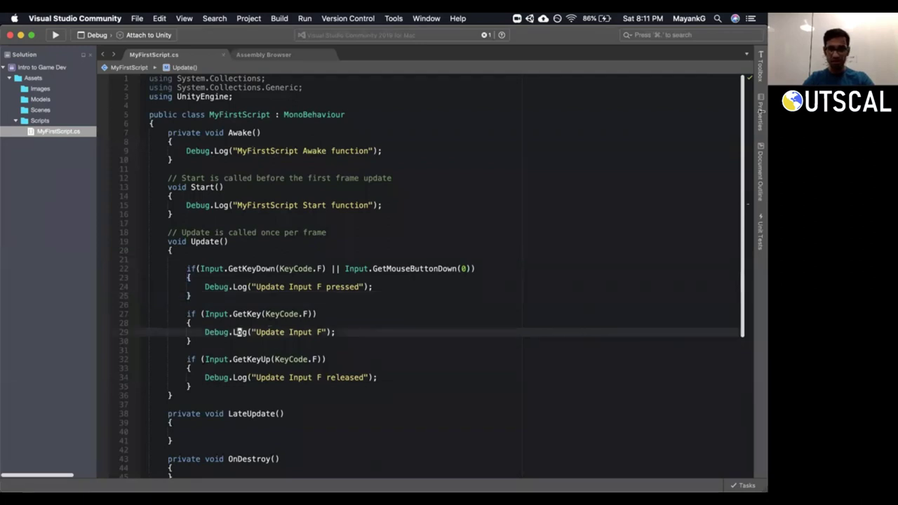
pyautogui.scroll(-2, 742, 96)
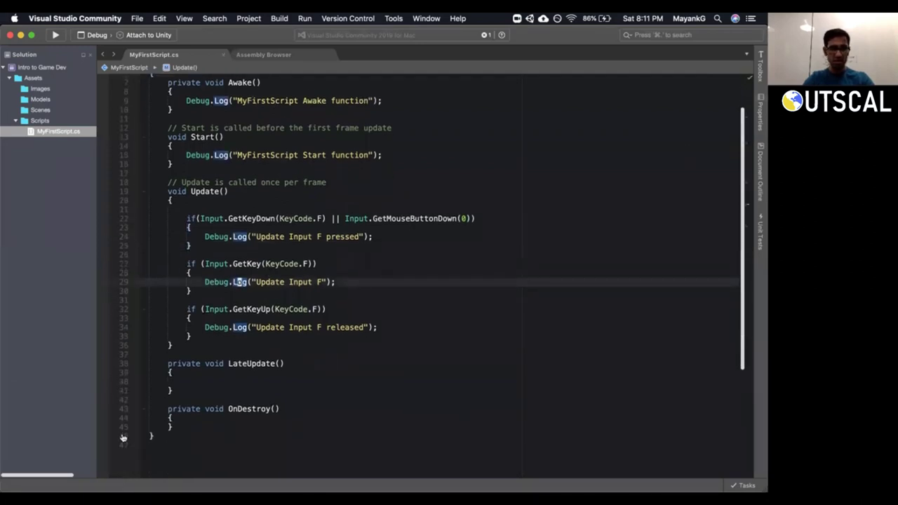
pyautogui.moveTo(176, 427); pyautogui.dragTo(254, 82)
pyautogui.click(254, 82)
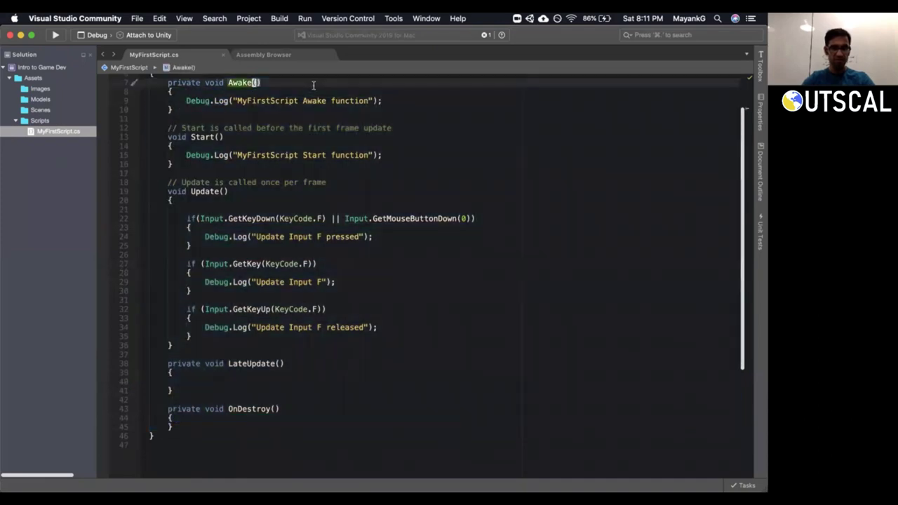
pyautogui.press('Down')
pyautogui.press('Down')
pyautogui.press('Down')
pyautogui.press('Up')
pyautogui.press('Up')
pyautogui.press('Up')
pyautogui.hotkey('shift', 'v')
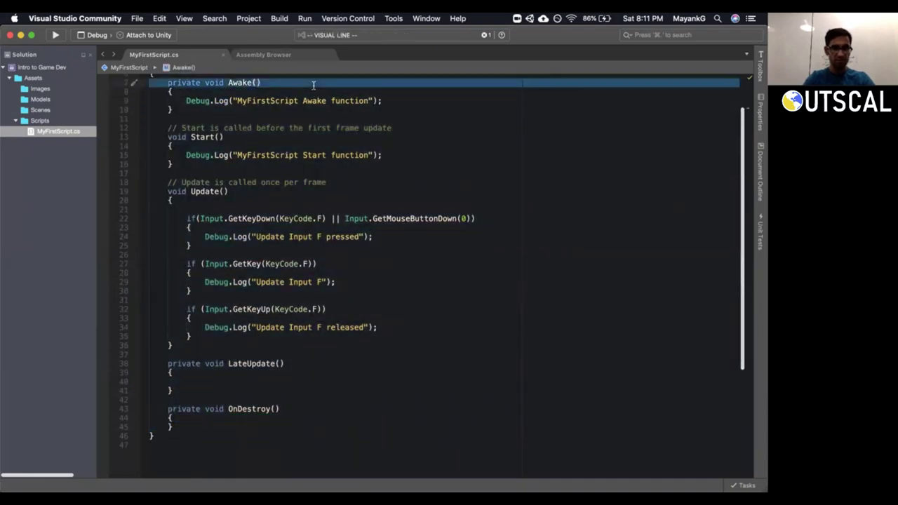
pyautogui.press('Down')
pyautogui.press('Down')
pyautogui.press('Down')
pyautogui.press('Down')
pyautogui.press('Down')
pyautogui.press('Down')
pyautogui.press('Down')
pyautogui.press('Down')
pyautogui.press('Down')
pyautogui.press('Down')
pyautogui.press('Down')
pyautogui.press('Down')
pyautogui.press('Down')
pyautogui.press('Down')
pyautogui.press('Down')
pyautogui.press('Down')
pyautogui.press('Down')
pyautogui.press('Down')
pyautogui.press('Down')
pyautogui.press('Down')
pyautogui.press('Down')
pyautogui.press('Down')
pyautogui.press('Down')
pyautogui.press('Down')
pyautogui.press('Down')
pyautogui.press('Down')
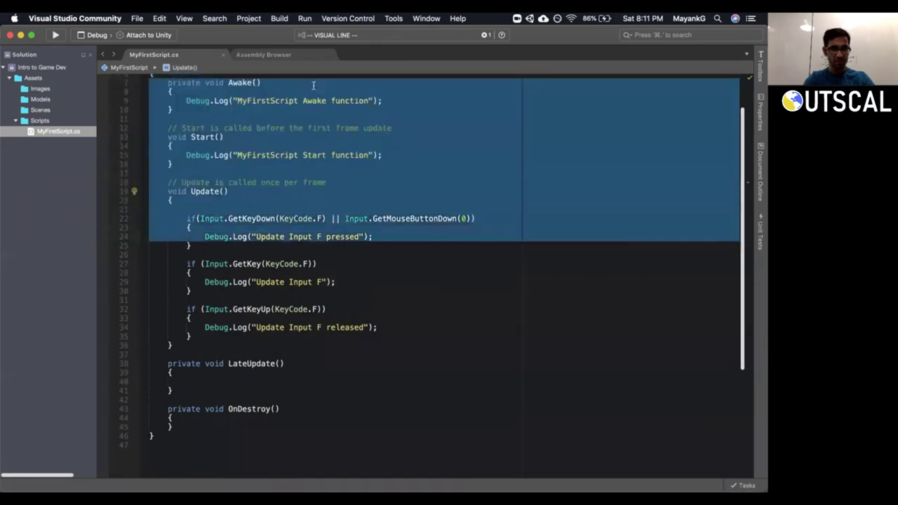
pyautogui.press('Down')
pyautogui.press('Down')
pyautogui.press('Down')
pyautogui.press('Down')
pyautogui.press('Down')
pyautogui.press('Down')
pyautogui.press('Down')
pyautogui.press('Down')
pyautogui.press('Down')
pyautogui.press('Down')
pyautogui.press('Down')
pyautogui.press('Down')
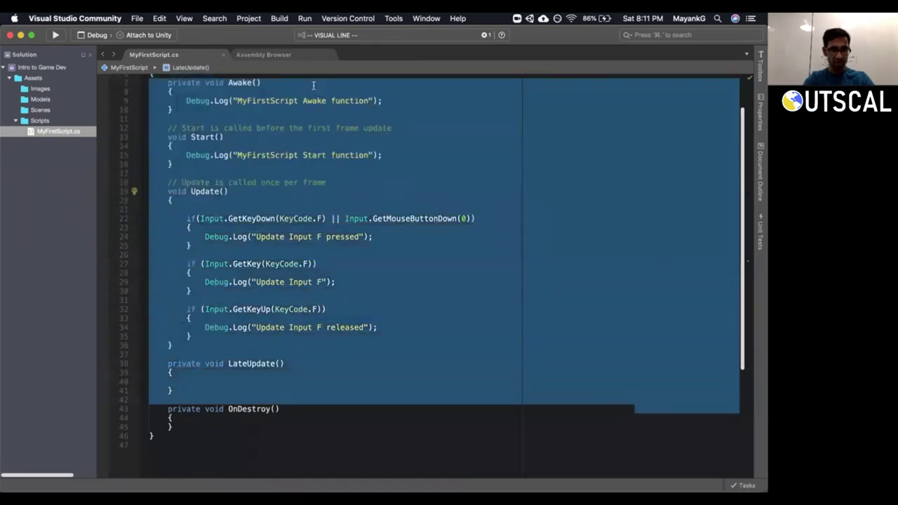
pyautogui.press('d')
pyautogui.press('a')
pyautogui.press('Return')
pyautogui.press('Return')
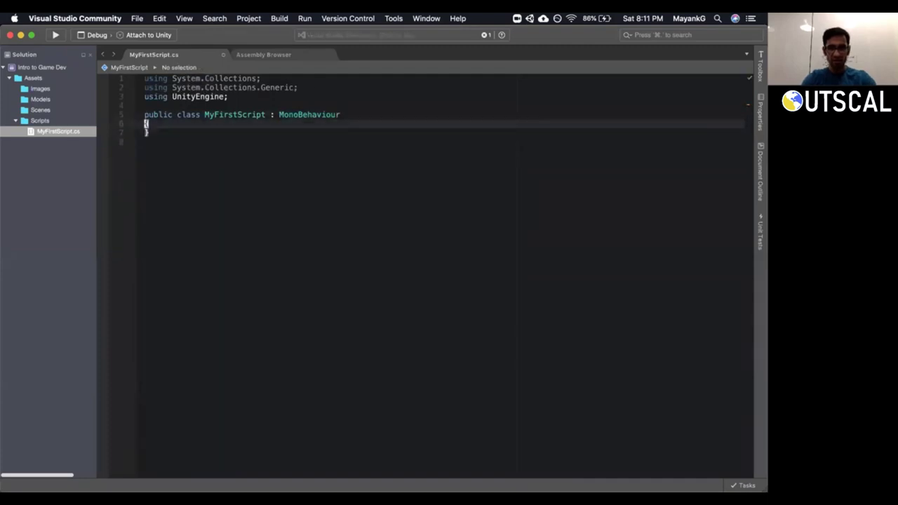
# Restore the class brace, declare 'public Button button;' and add using UnityEngine.UI.
pyautogui.write('}')
pyautogui.press('Up')
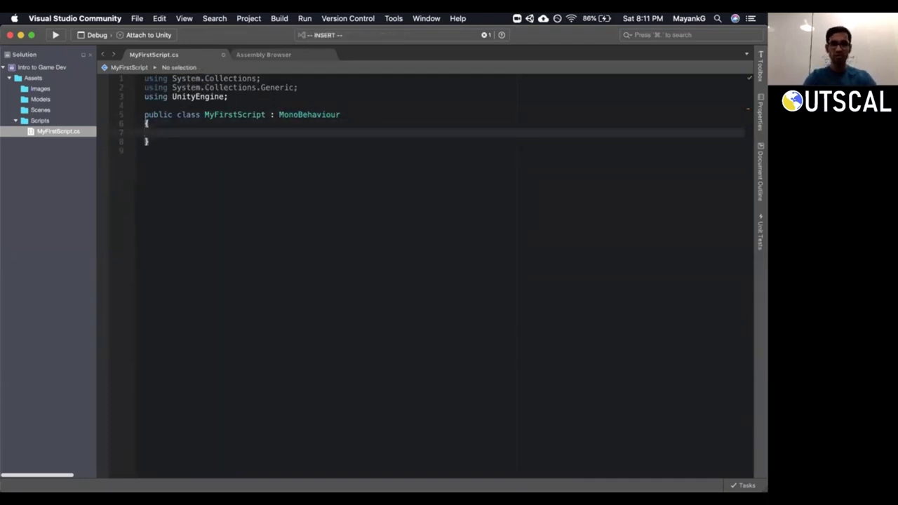
pyautogui.write('p')
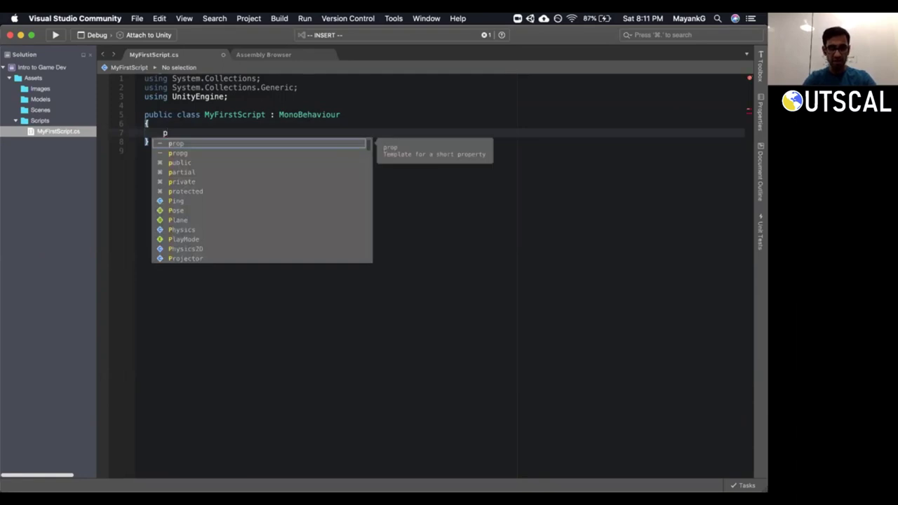
pyautogui.write('ublic Button button')
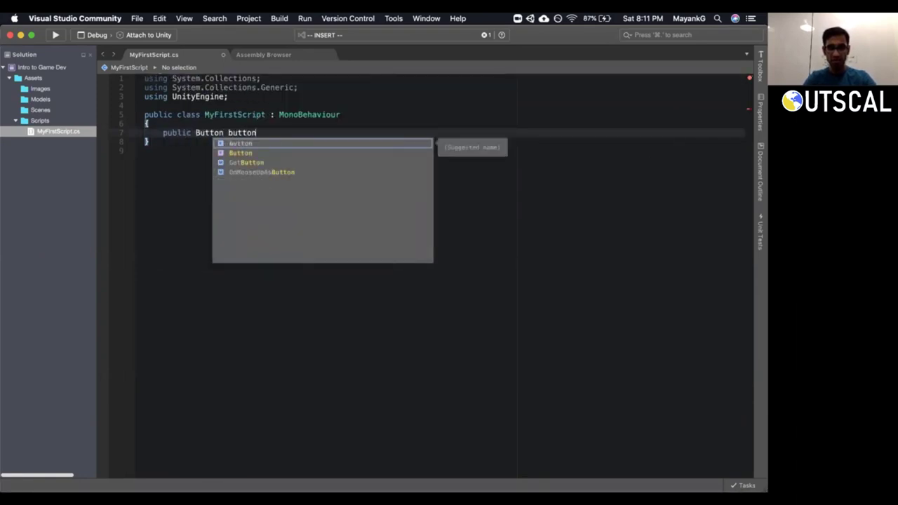
pyautogui.press('Escape')
pyautogui.write(';')
pyautogui.click(130, 135)
pyautogui.click(211, 153)
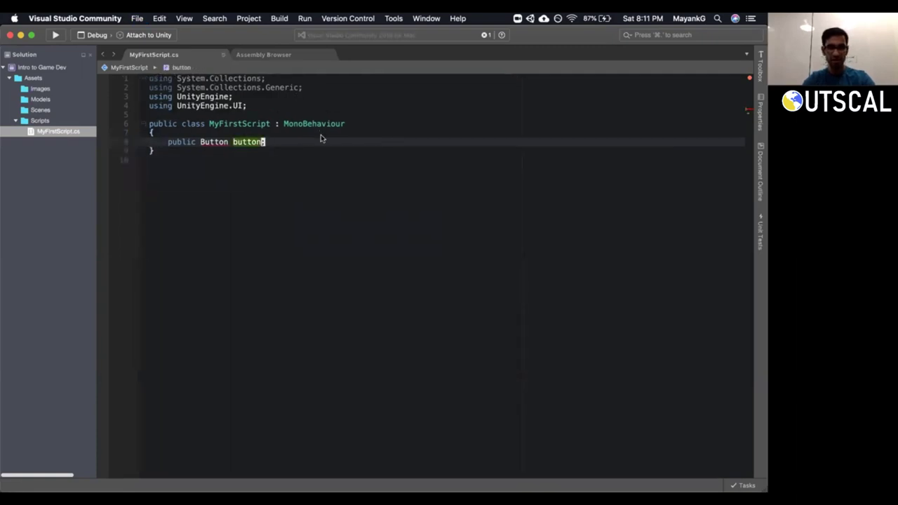
pyautogui.click(205, 142)
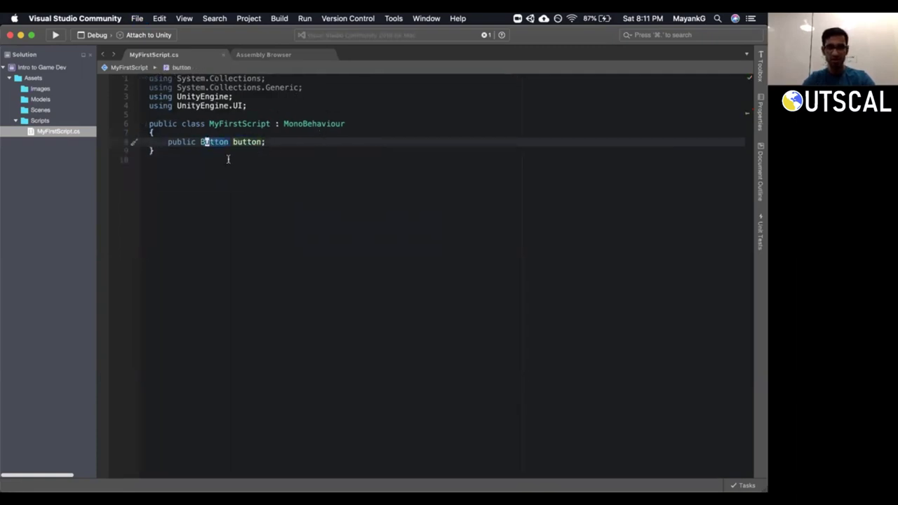
pyautogui.click(285, 142)
# Insert an empty private Start method below the button field.
pyautogui.press('Return')
pyautogui.press('Return')
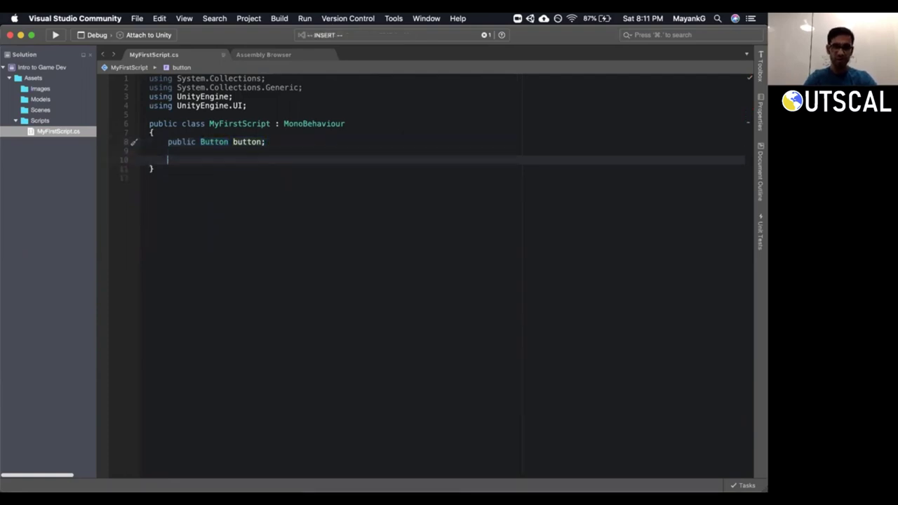
pyautogui.write('Sta')
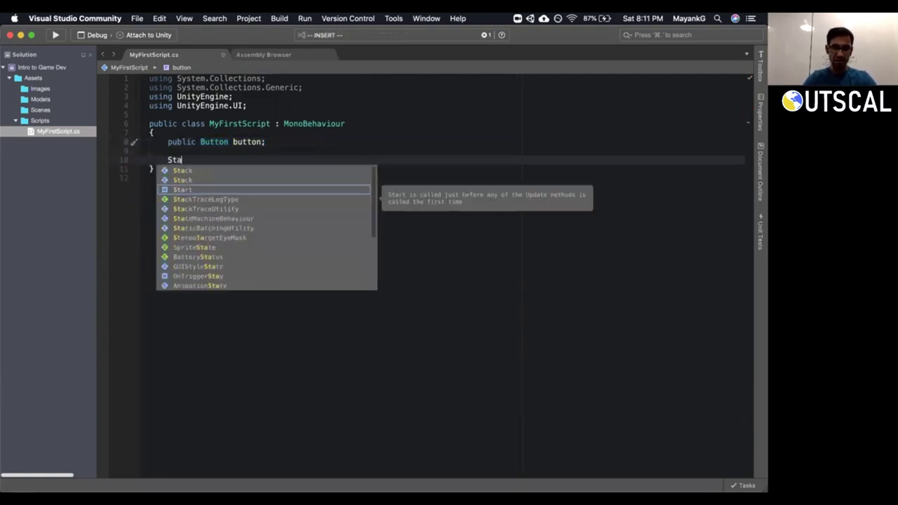
pyautogui.press('Return')
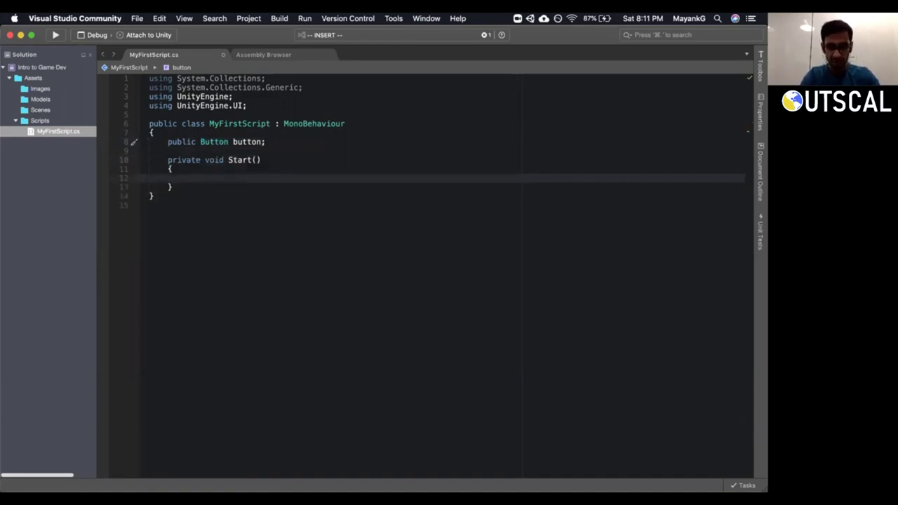
pyautogui.write('but')
pyautogui.press('BackSpace')
pyautogui.press('BackSpace')
pyautogui.press('BackSpace')
pyautogui.press('BackSpace')
pyautogui.press('BackSpace')
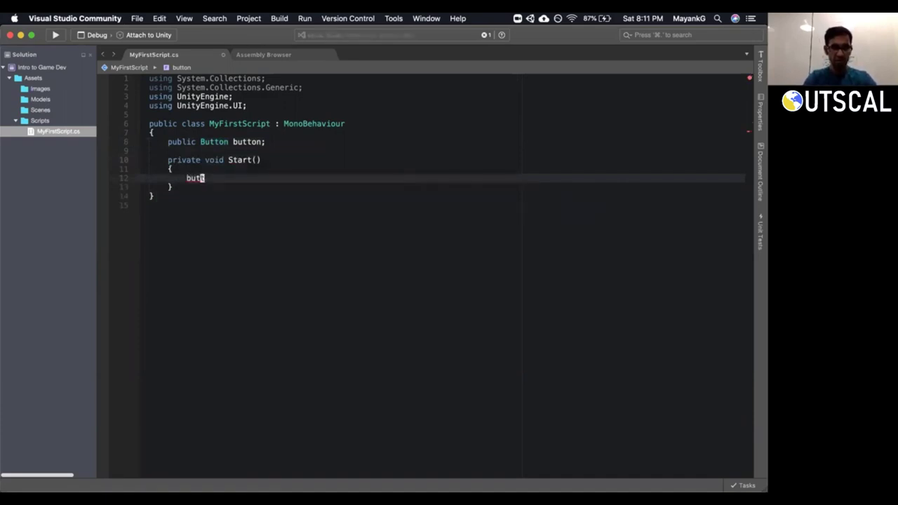
pyautogui.press('Up')
pyautogui.press('Up')
pyautogui.press('Down')
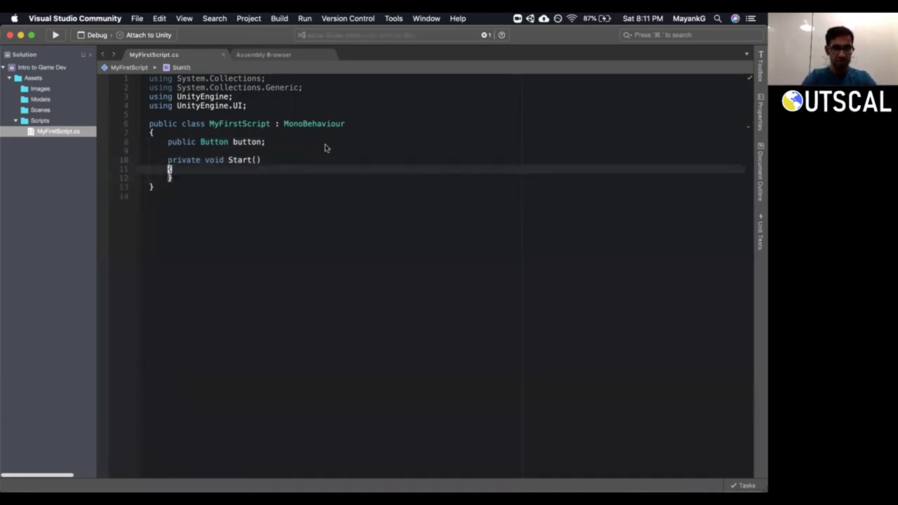
pyautogui.write('obuton.')
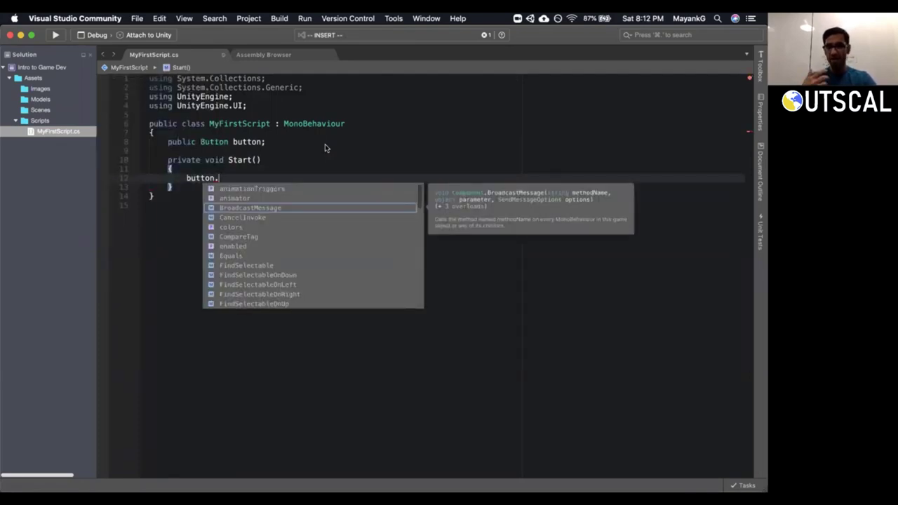
pyautogui.press('Escape')
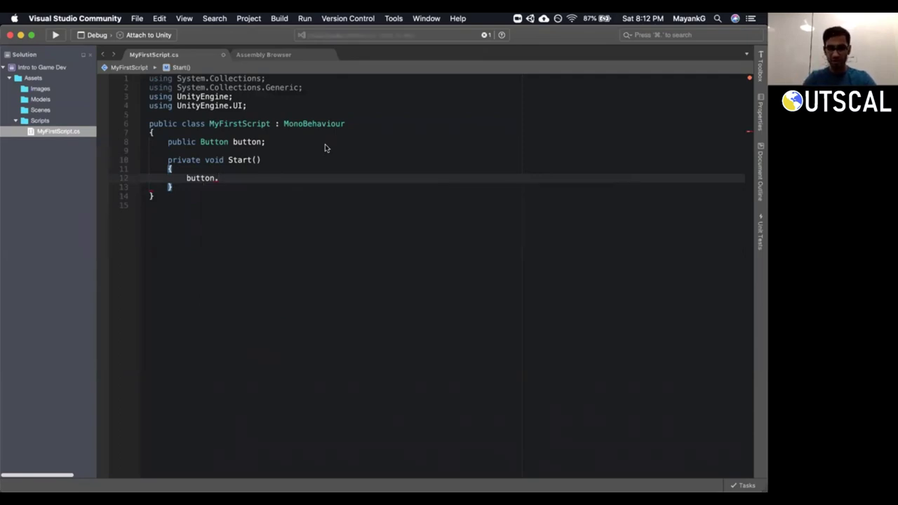
pyautogui.press('BackSpace')
pyautogui.press('BackSpace')
pyautogui.press('BackSpace')
pyautogui.press('BackSpace')
pyautogui.press('BackSpace')
pyautogui.press('BackSpace')
pyautogui.press('BackSpace')
pyautogui.press('BackSpace')
pyautogui.press('BackSpace')
pyautogui.press('o')
pyautogui.press('Return')
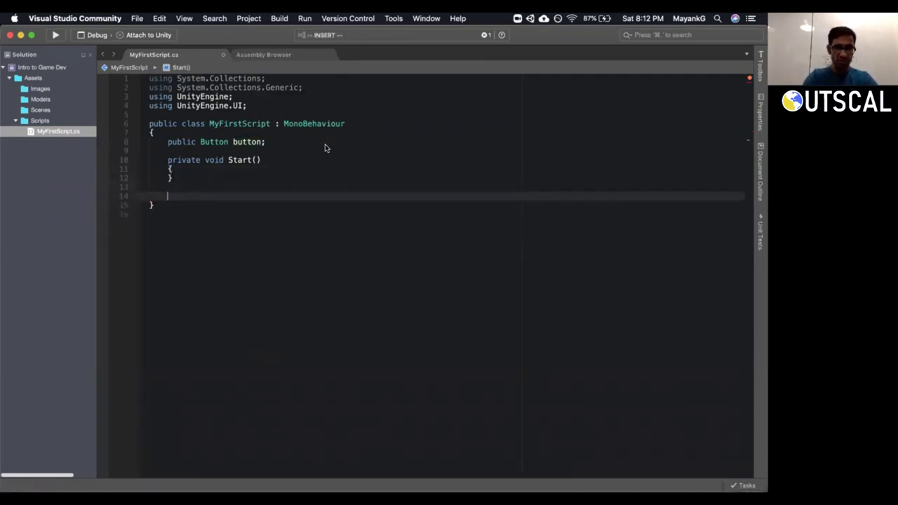
# Add an empty private OnButtonClick method containing a placeholder // comment.
pyautogui.write('private ')
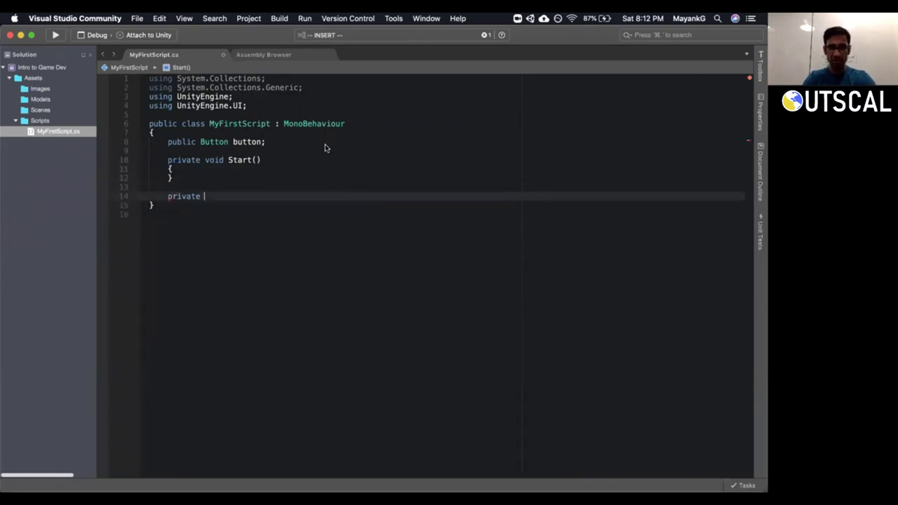
pyautogui.write('void OnBu')
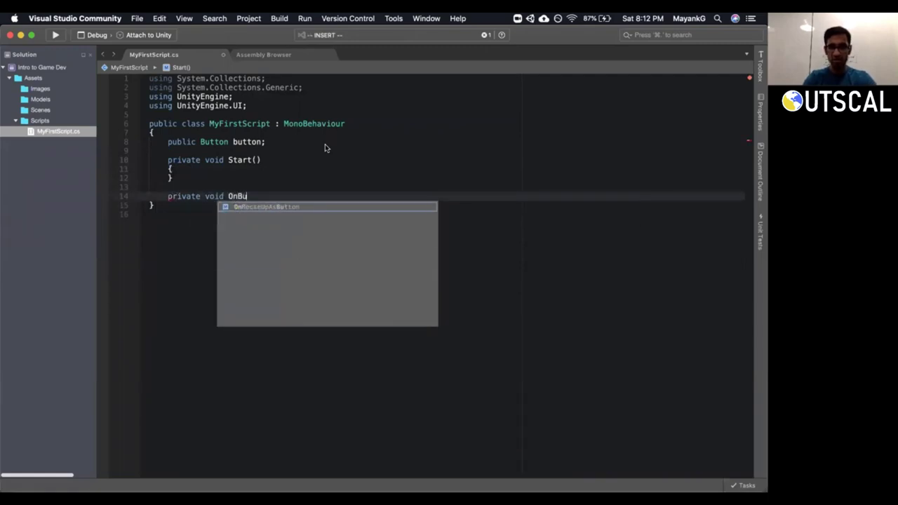
pyautogui.write('ttonClick() {')
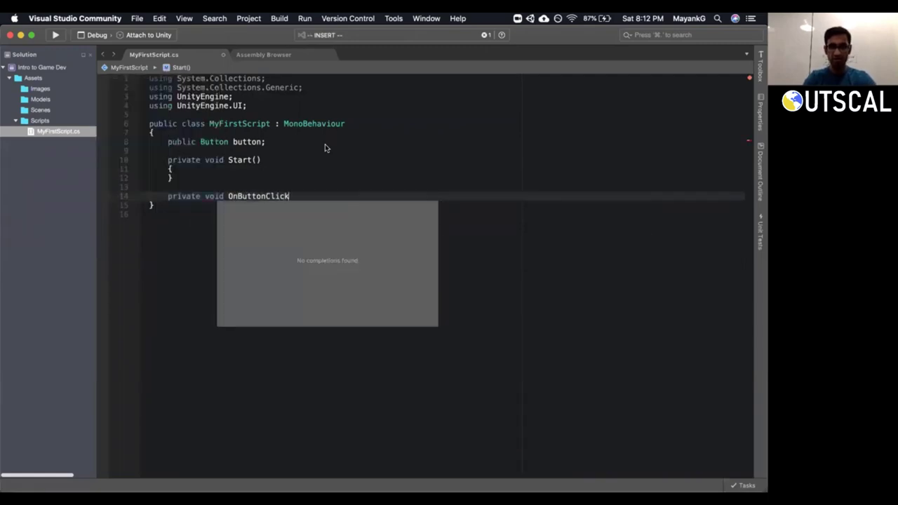
pyautogui.press('Return')
pyautogui.press('Escape')
pyautogui.press('Up')
pyautogui.press('Up')
pyautogui.press('Up')
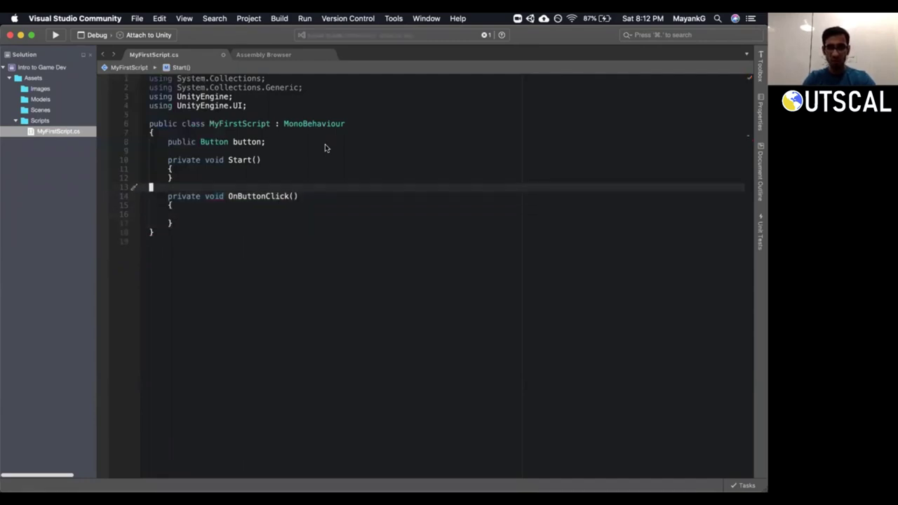
pyautogui.press('Down')
pyautogui.press('Down')
pyautogui.press('Down')
pyautogui.press('Down')
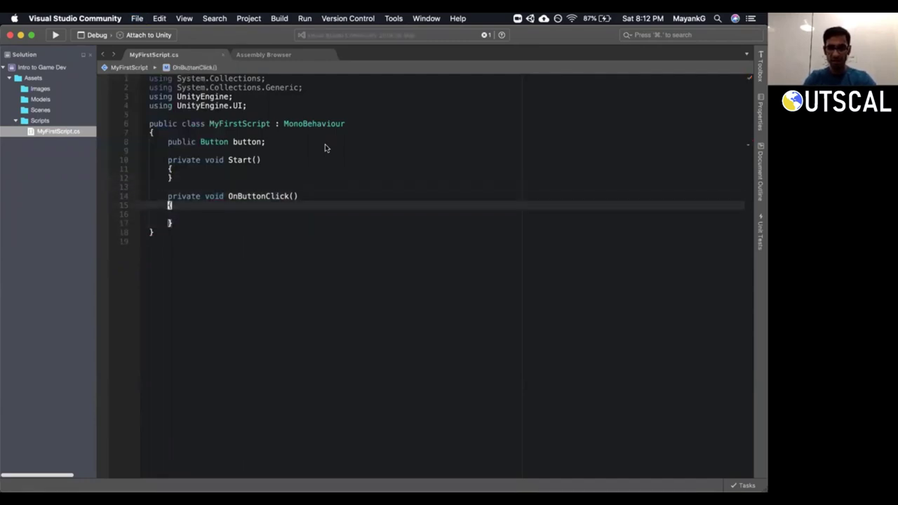
pyautogui.write('i//')
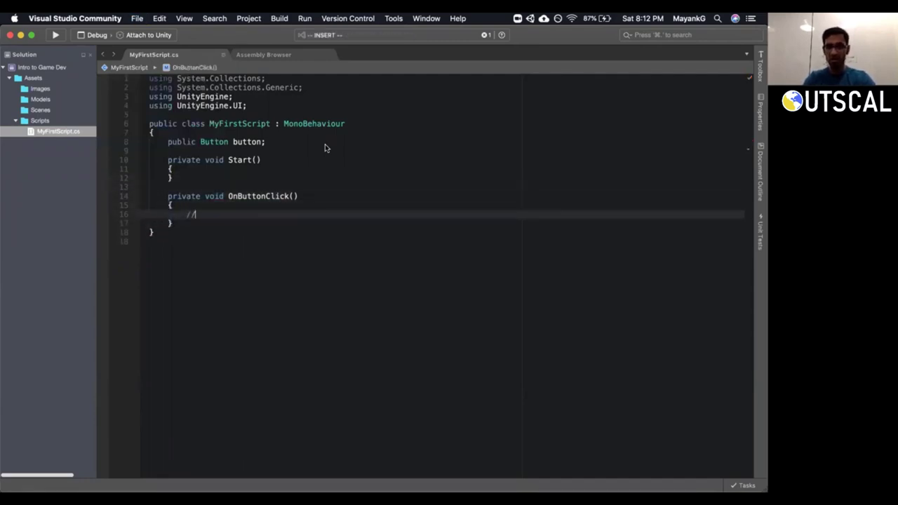
pyautogui.press('Escape')
pyautogui.press('Up')
pyautogui.press('Up')
pyautogui.press('Up')
pyautogui.press('Up')
pyautogui.press('Up')
# In Start, add button.onClick.AddListener(OnButtonClick);.
pyautogui.write('o')
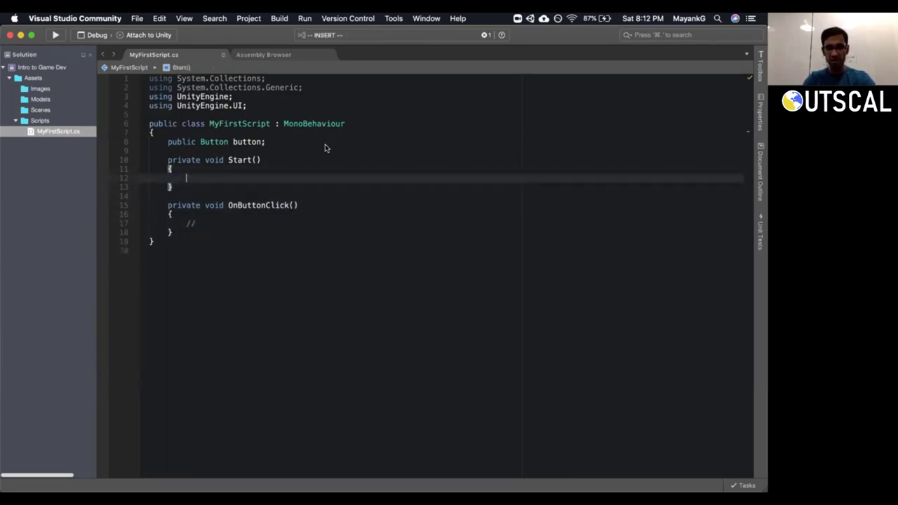
pyautogui.write('button')
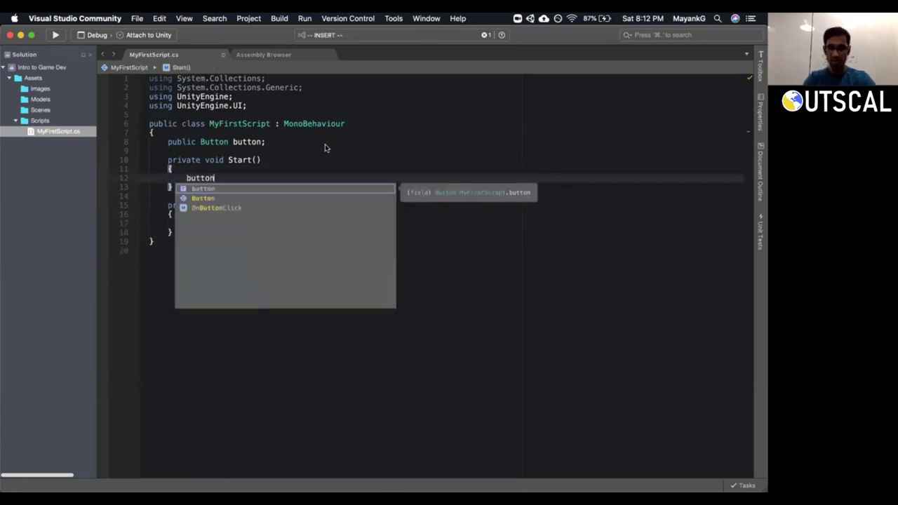
pyautogui.write('.on')
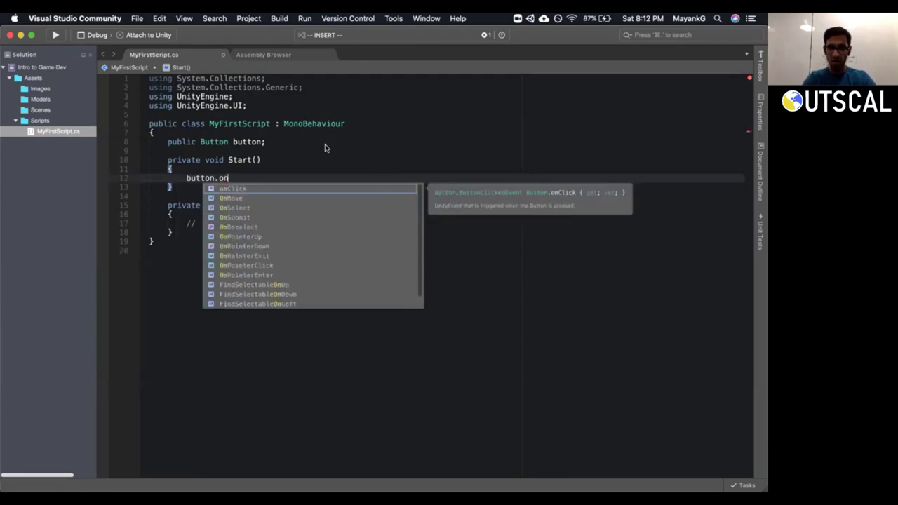
pyautogui.write('cli')
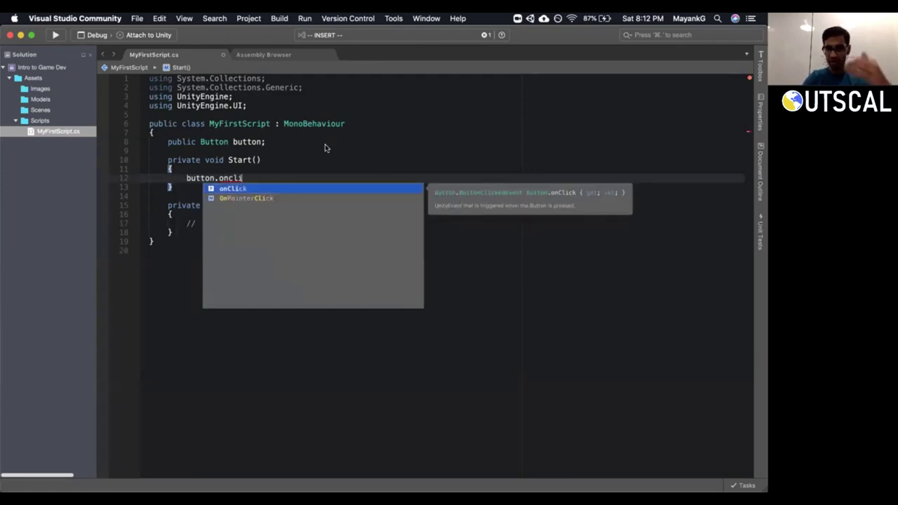
pyautogui.press('Return')
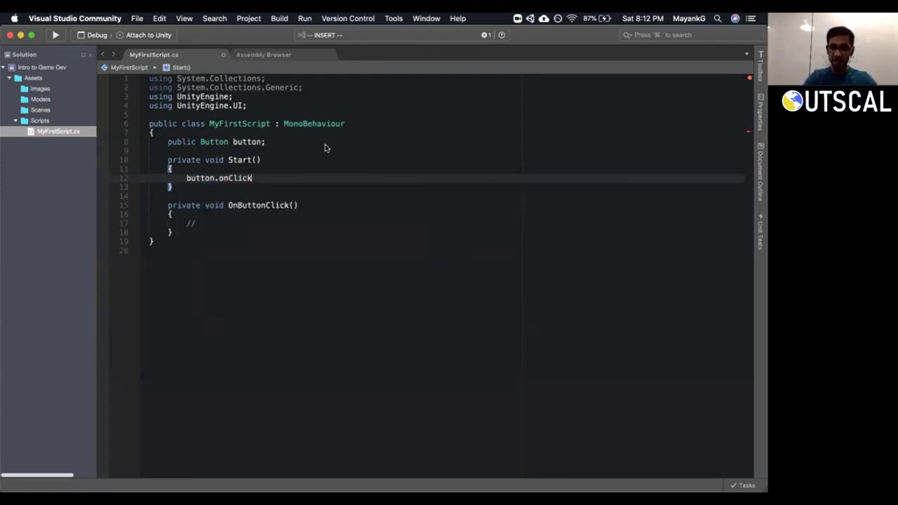
pyautogui.write('.a')
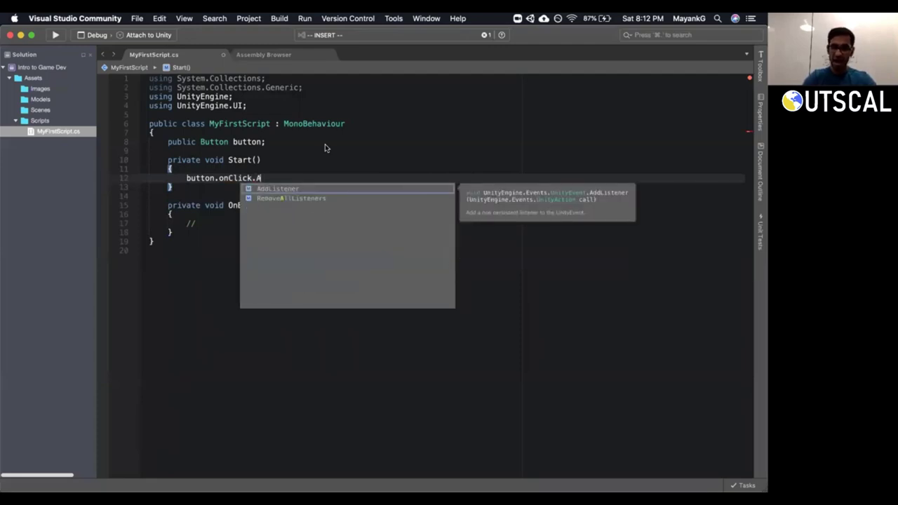
pyautogui.press('Return')
pyautogui.write('(')
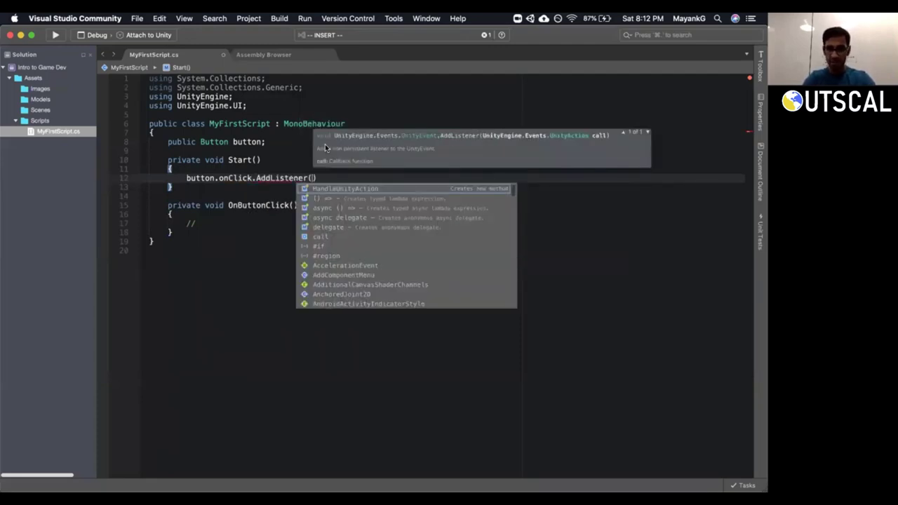
pyautogui.write('onbu')
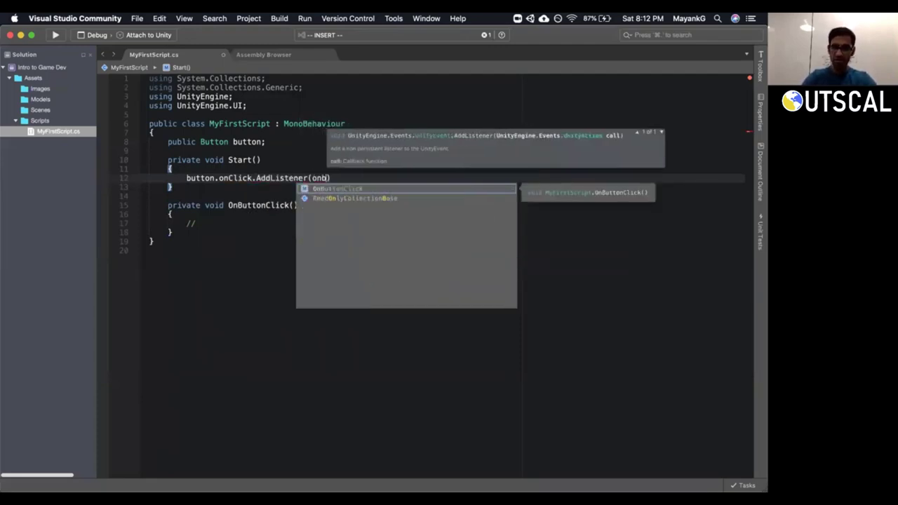
pyautogui.press('Return')
pyautogui.write(';')
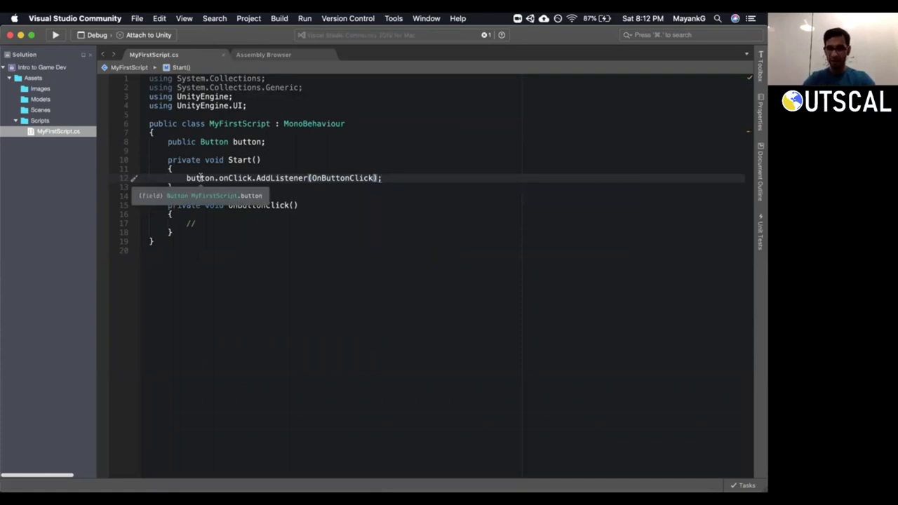
# Highlight button, onClick and OnButtonClick on line 12 to explain the AddListener call.
pyautogui.doubleClick(200, 178)
pyautogui.click(245, 177)
pyautogui.doubleClick(243, 177)
pyautogui.moveTo(309, 178); pyautogui.dragTo(379, 177)
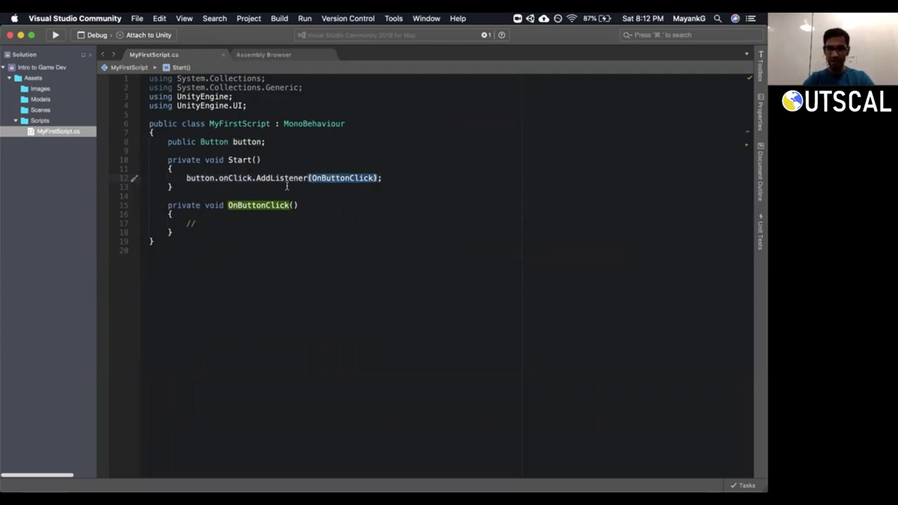
pyautogui.tripleClick(284, 178)
pyautogui.click(240, 179)
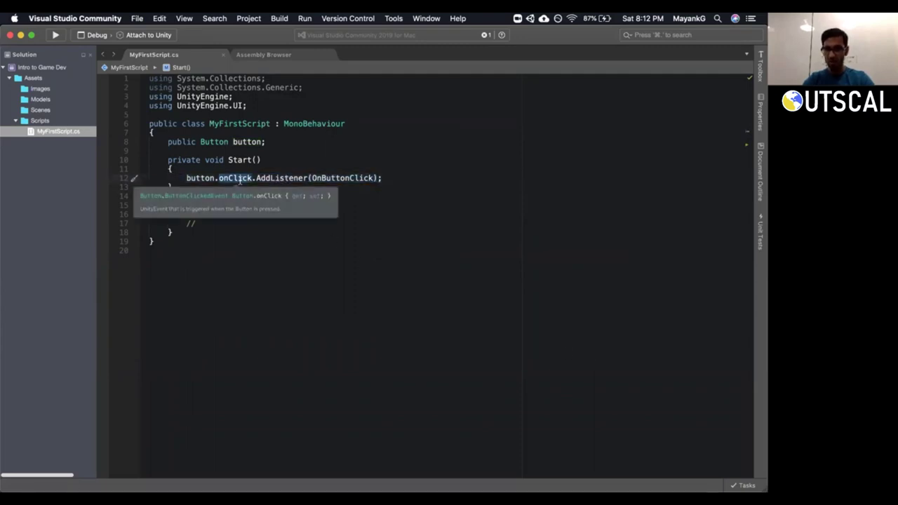
pyautogui.doubleClick(349, 177)
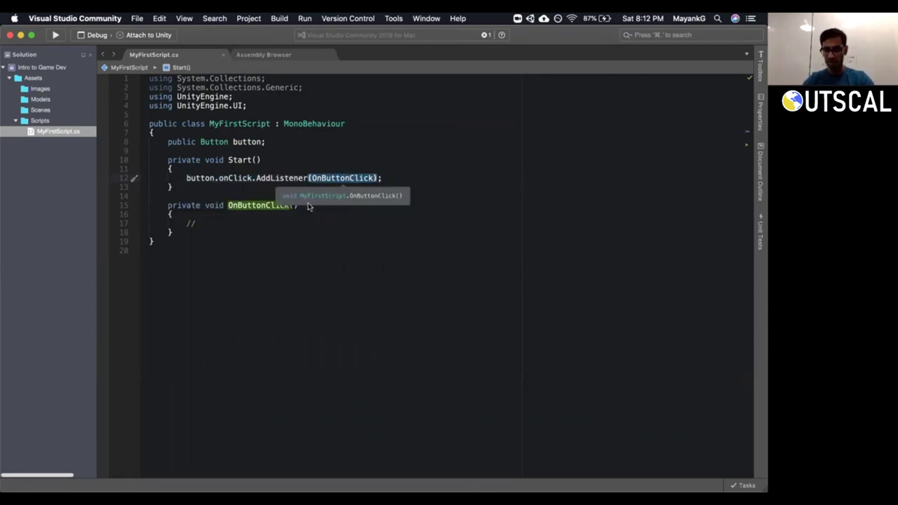
pyautogui.click(276, 225)
# Replace OnButtonClick's placeholder comment with Debug.Log("Button clicked");.
pyautogui.press('super+d')
pyautogui.press('Return')
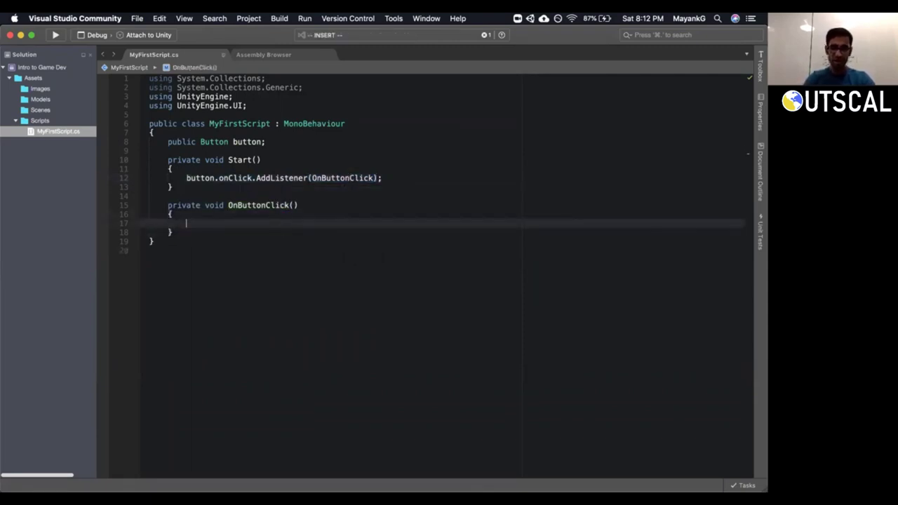
pyautogui.write('Debug.Log(')
pyautogui.press('Escape')
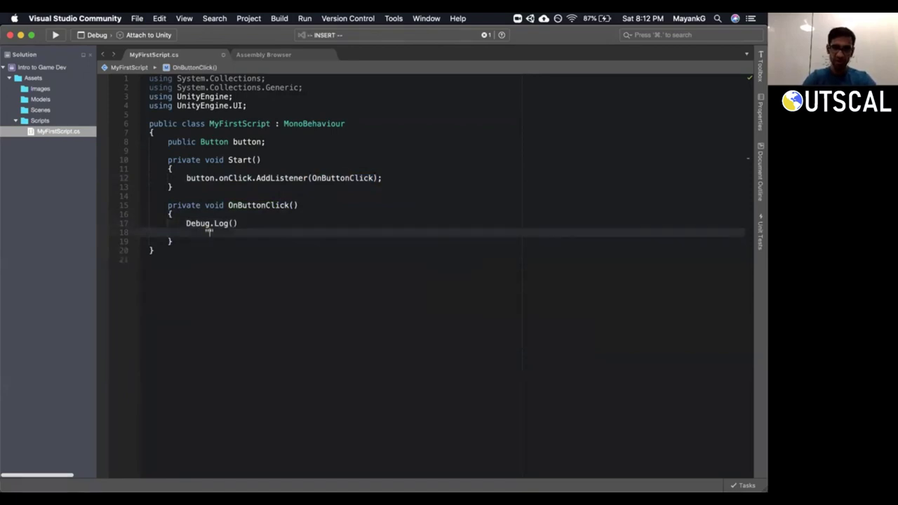
pyautogui.press('Right')
pyautogui.write('"')
pyautogui.write('Button clicked')
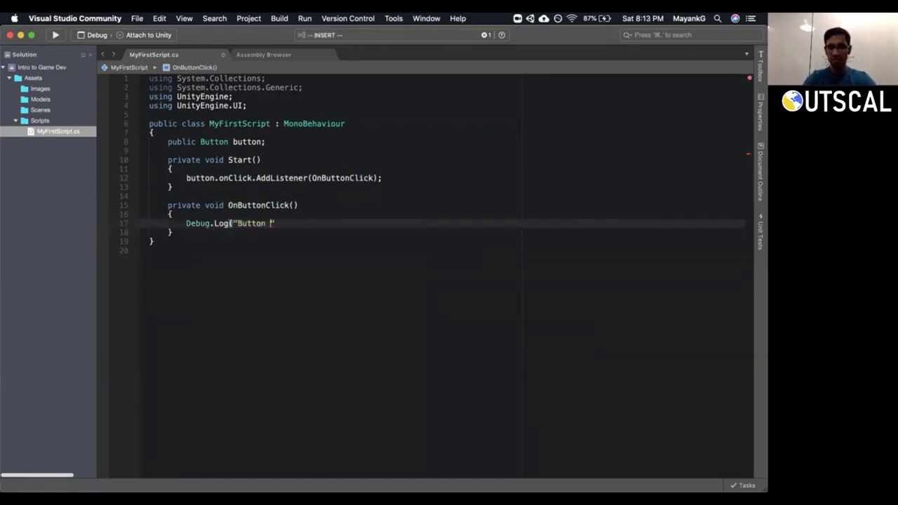
pyautogui.write('");')
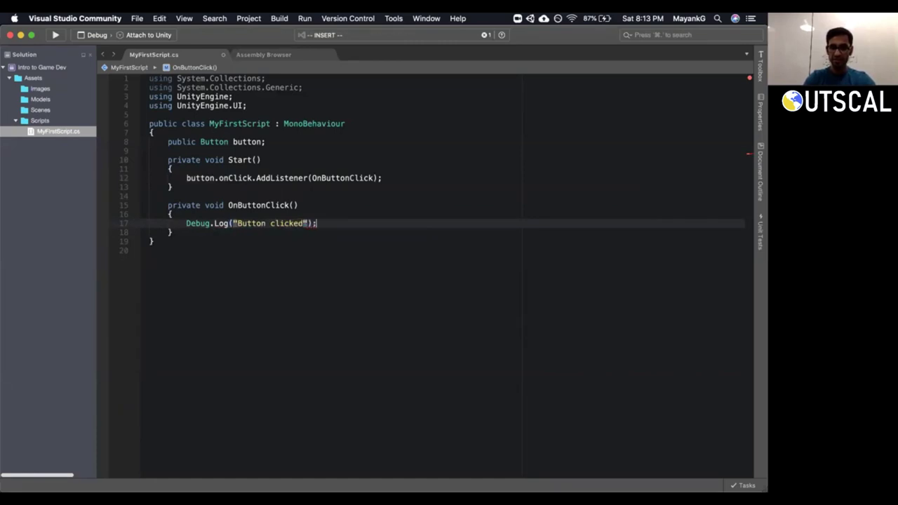
pyautogui.press('Up')
pyautogui.press('Up')
pyautogui.press('Up')
pyautogui.press('Up')
pyautogui.press('Up')
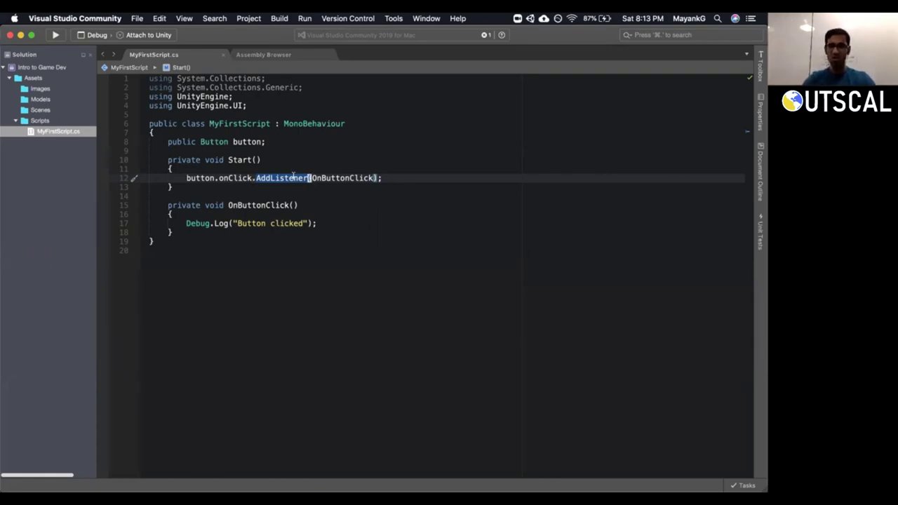
# Highlight the button field, OnButtonClick and the AddListener statement, then return to Unity.
pyautogui.moveTo(293, 176)
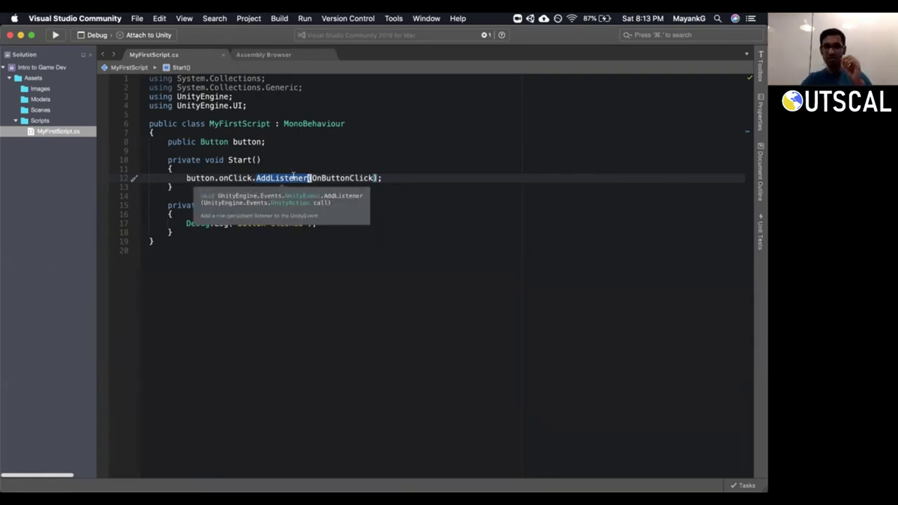
pyautogui.click(202, 178)
pyautogui.moveTo(231, 180)
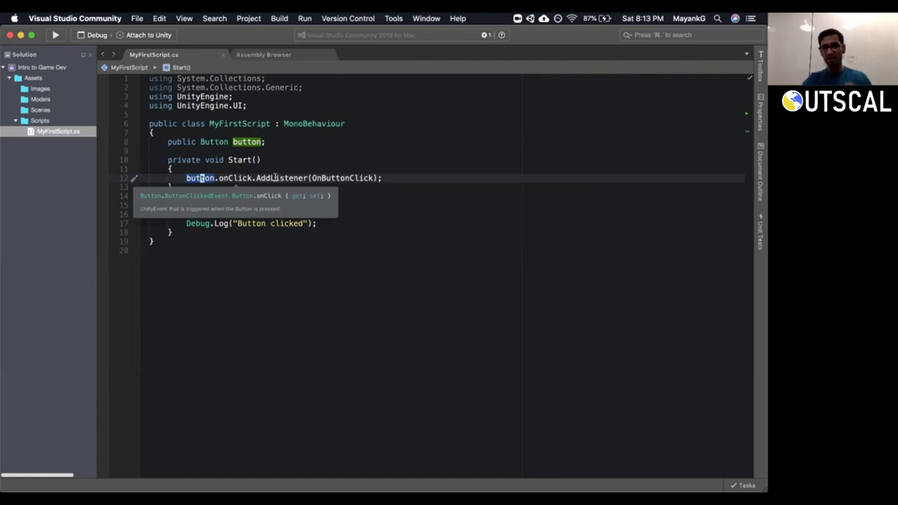
pyautogui.click(341, 177)
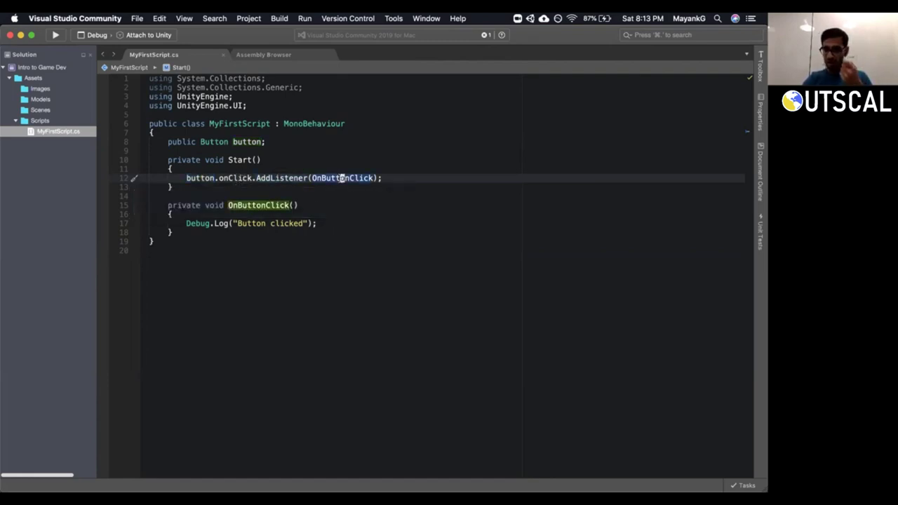
pyautogui.moveTo(186, 177); pyautogui.dragTo(390, 178)
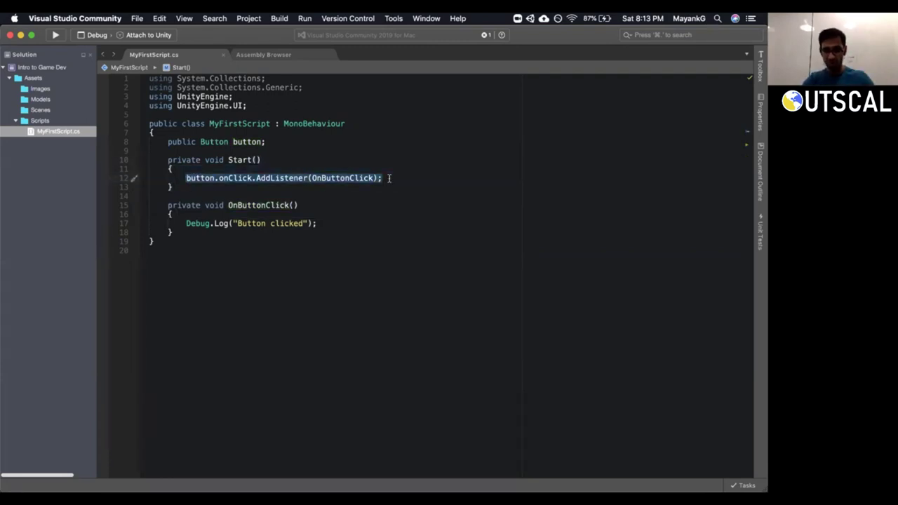
pyautogui.click(390, 178)
pyautogui.press('super+Tab')
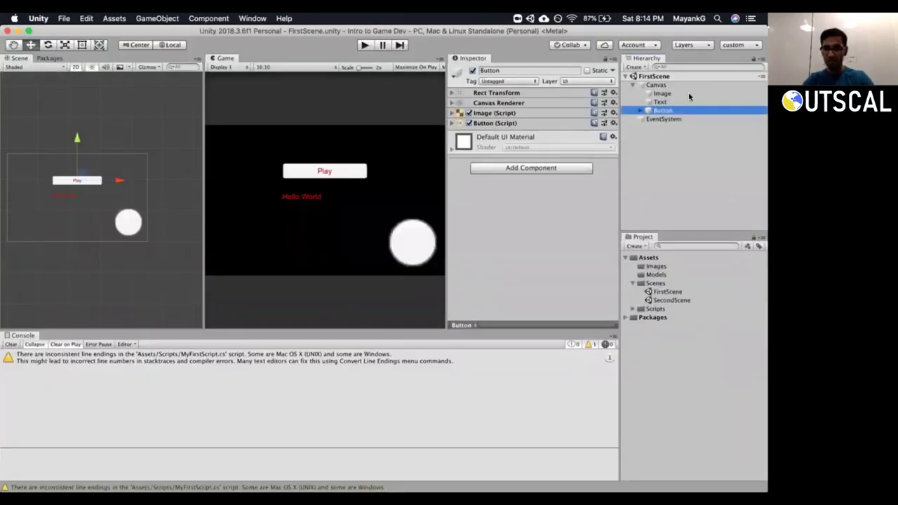
# Create an empty GameObject in FirstScene and attach the My First Script component.
pyautogui.click(688, 93)
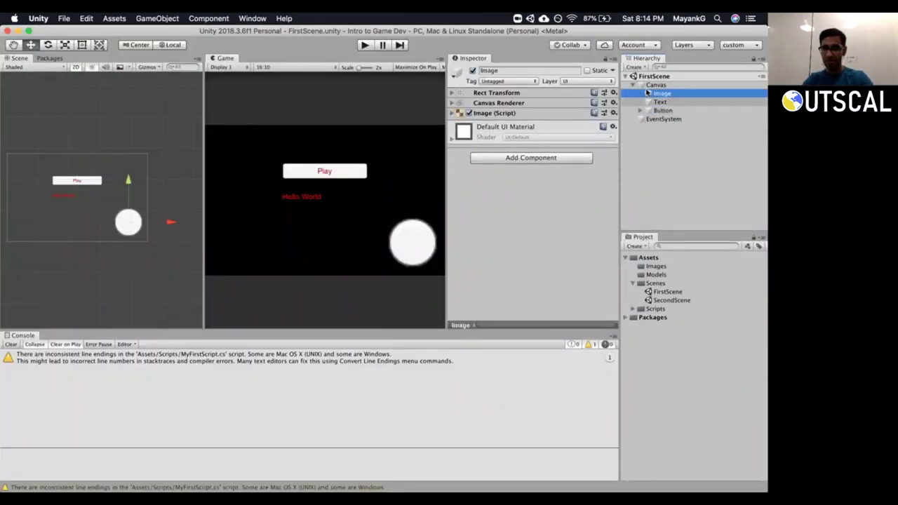
pyautogui.click(648, 138)
pyautogui.rightClick(648, 138)
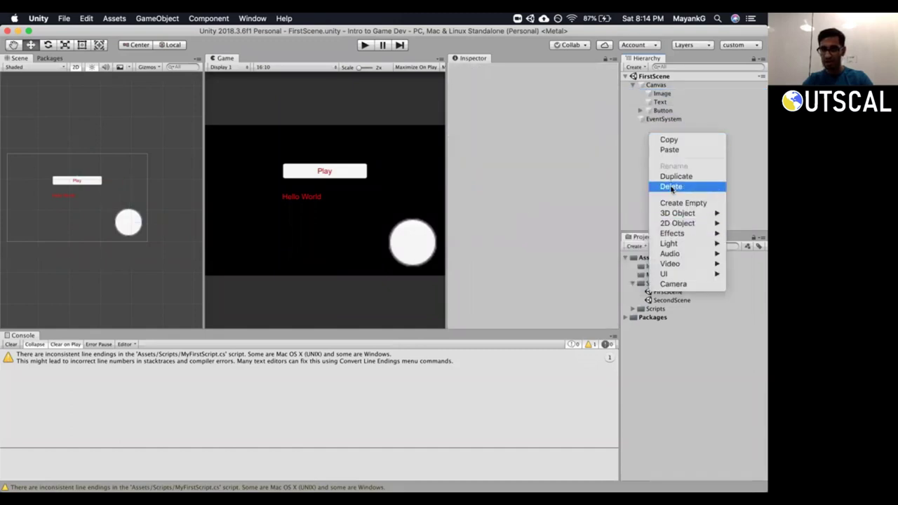
pyautogui.click(671, 203)
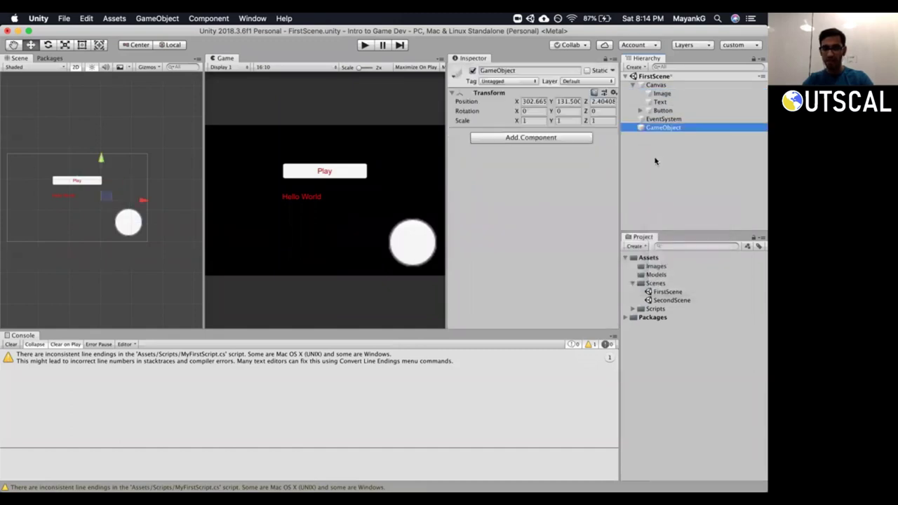
pyautogui.click(573, 140)
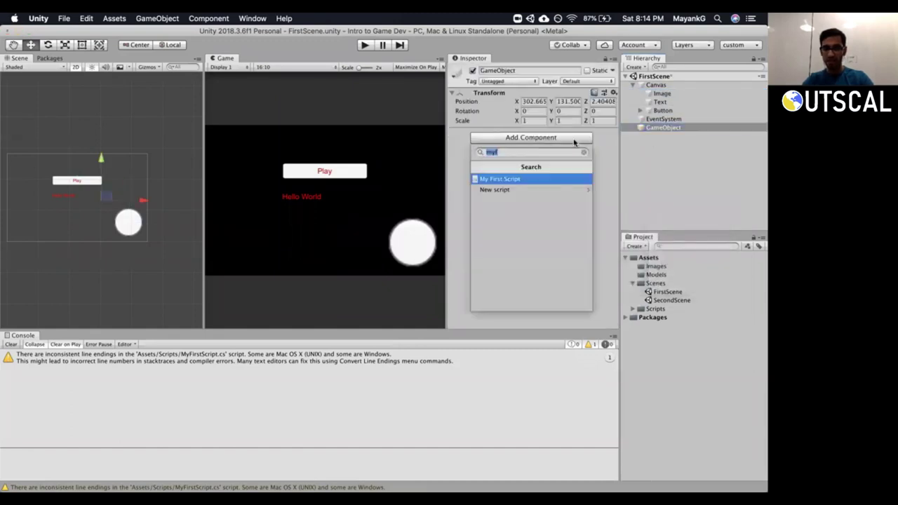
pyautogui.click(526, 179)
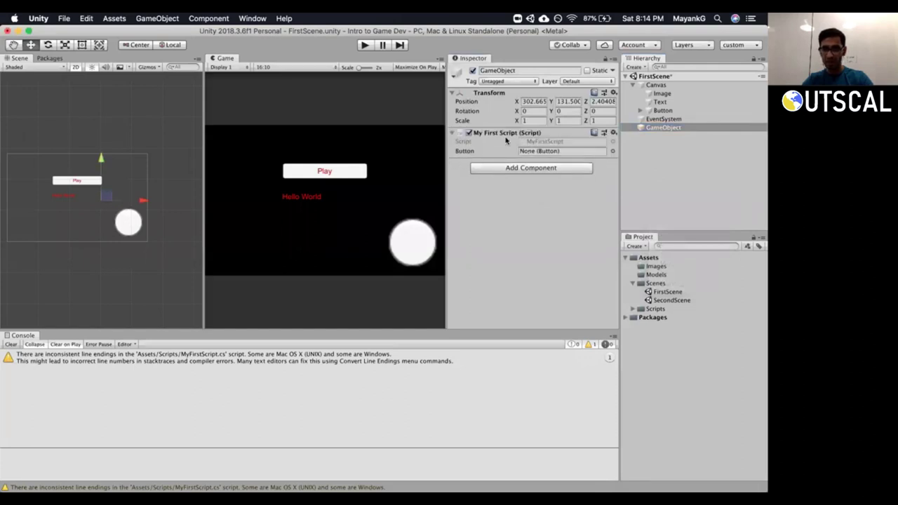
# Review the public Button field declaration on line 8 of the script.
pyautogui.press('super+Tab')
pyautogui.moveTo(168, 141); pyautogui.dragTo(273, 142)
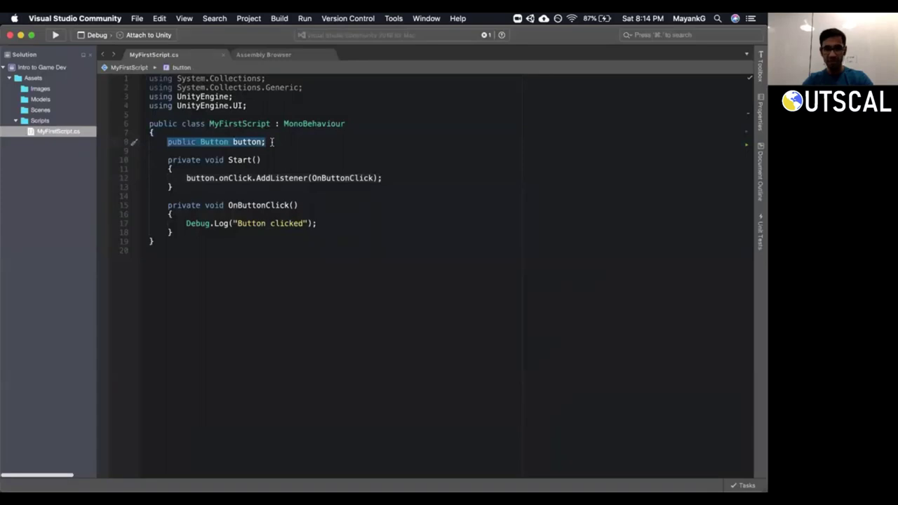
pyautogui.tripleClick(272, 142)
pyautogui.press('super+Tab')
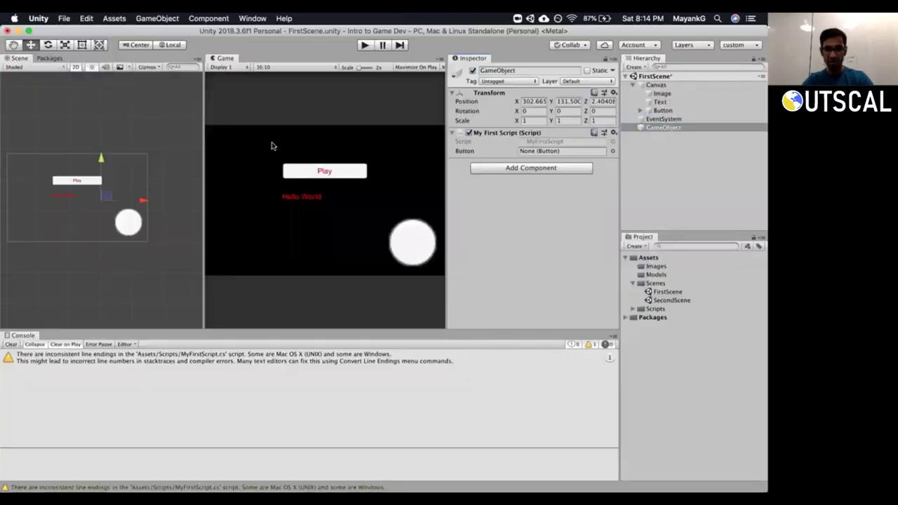
# Drag the scene's Button object into My First Script's Button slot and clear the line-endings warning in the Console.
pyautogui.click(538, 153)
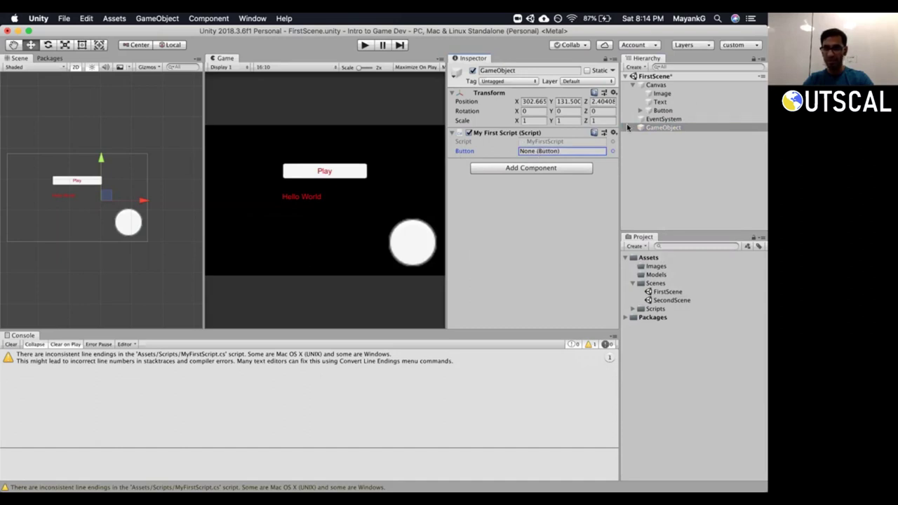
pyautogui.click(662, 111)
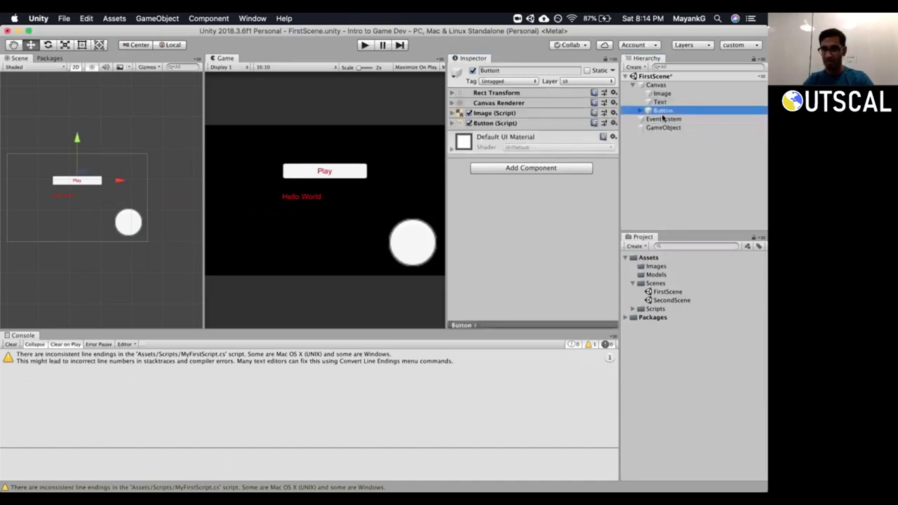
pyautogui.click(662, 128)
pyautogui.moveTo(662, 111); pyautogui.dragTo(534, 154)
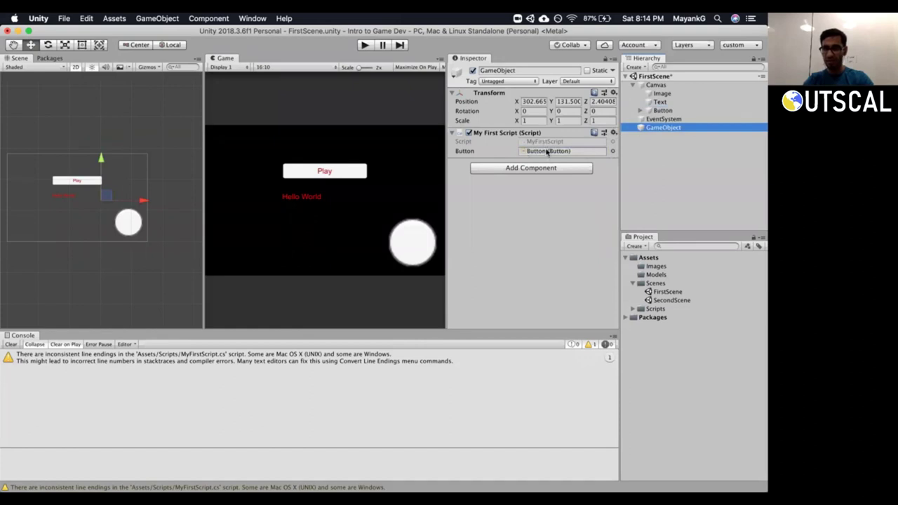
pyautogui.click(9, 344)
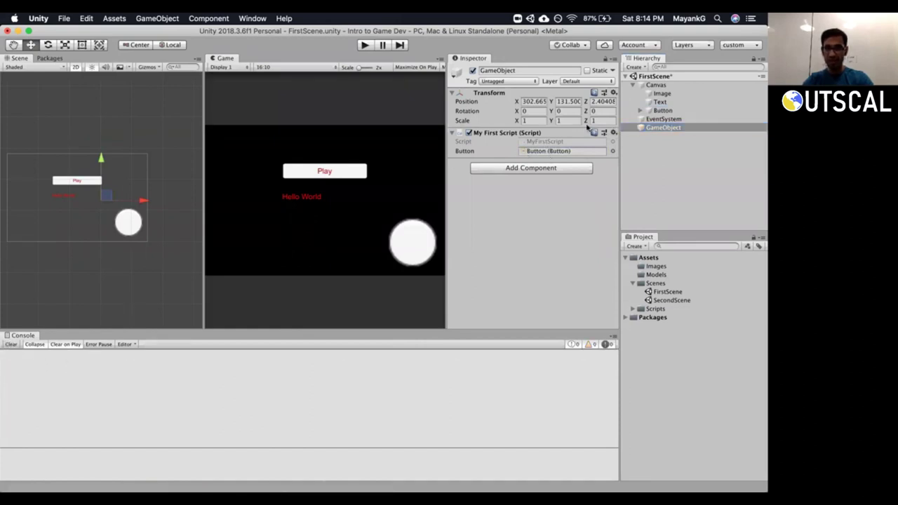
pyautogui.click(661, 110)
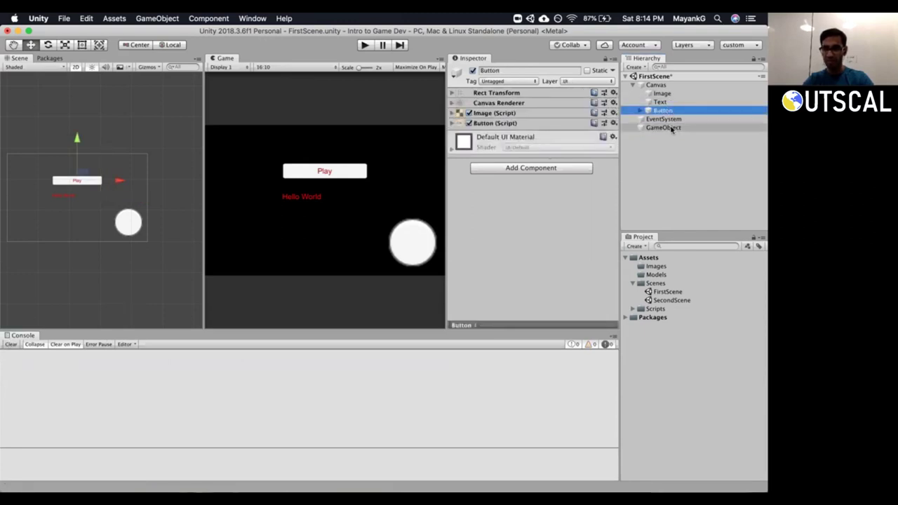
# Deactivate the Image and Text objects so only the Play button remains, then enter Play mode.
pyautogui.click(666, 128)
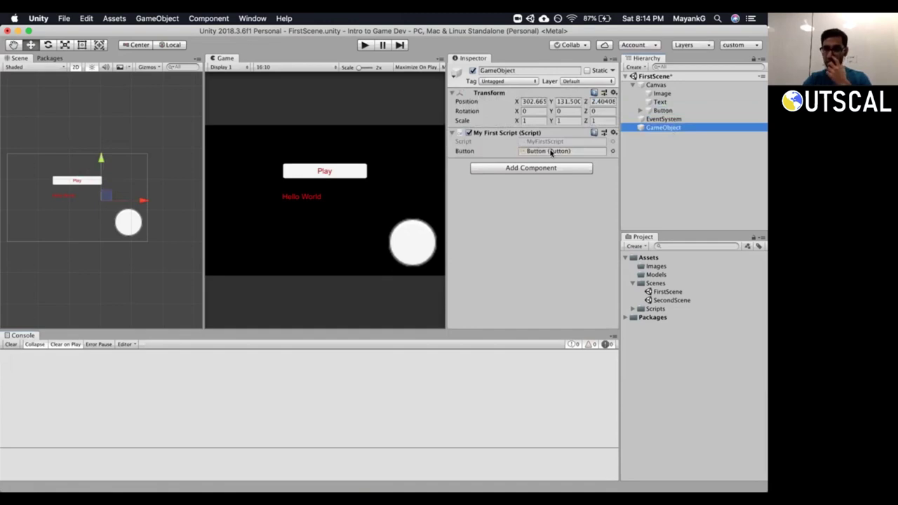
pyautogui.moveTo(660, 101); pyautogui.dragTo(657, 96)
pyautogui.click(472, 70)
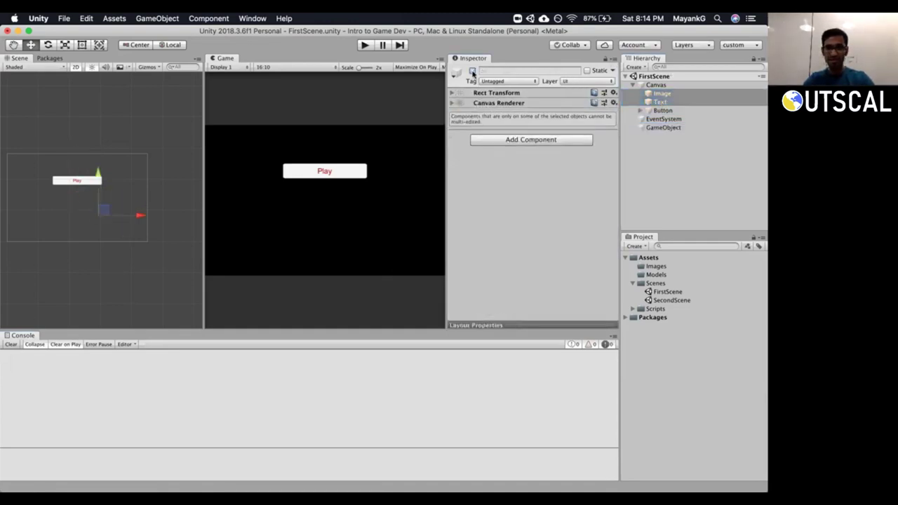
pyautogui.click(665, 112)
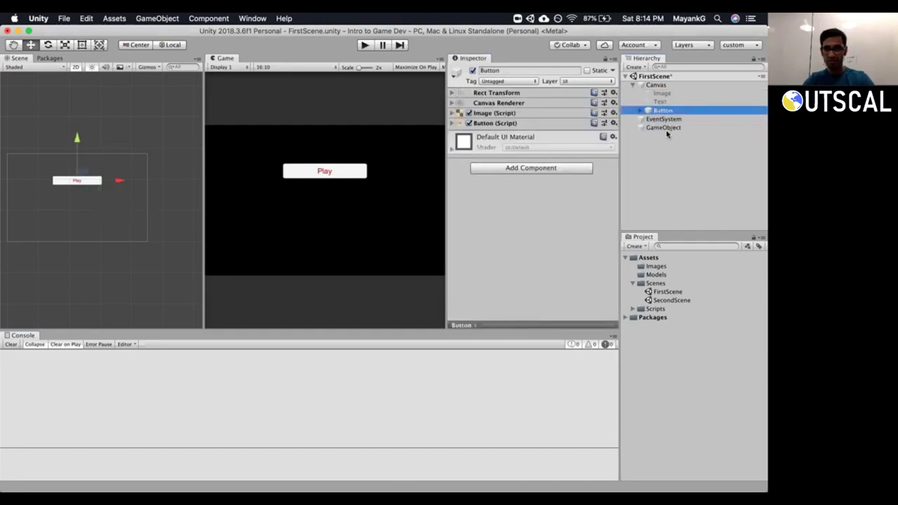
pyautogui.click(363, 45)
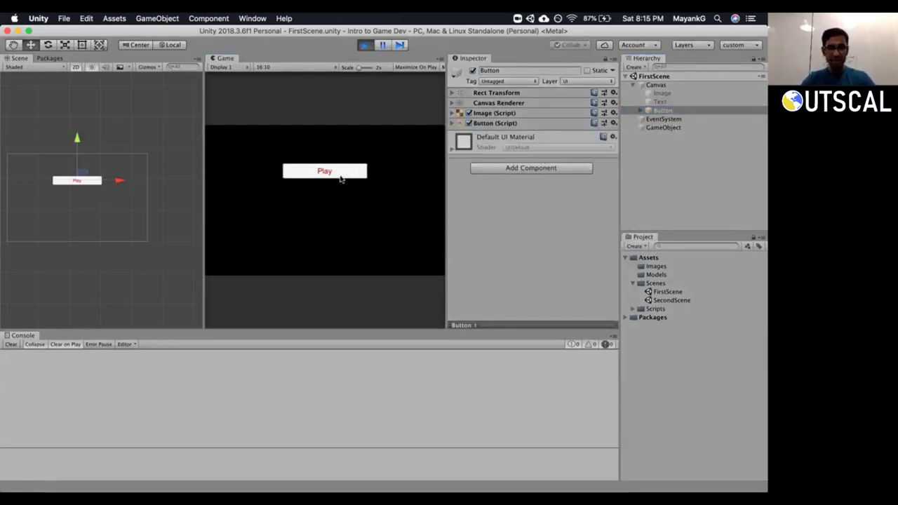
# Click the in-game Play button and trace the 'Button clicked' log back to its Debug.Log line.
pyautogui.click(338, 174)
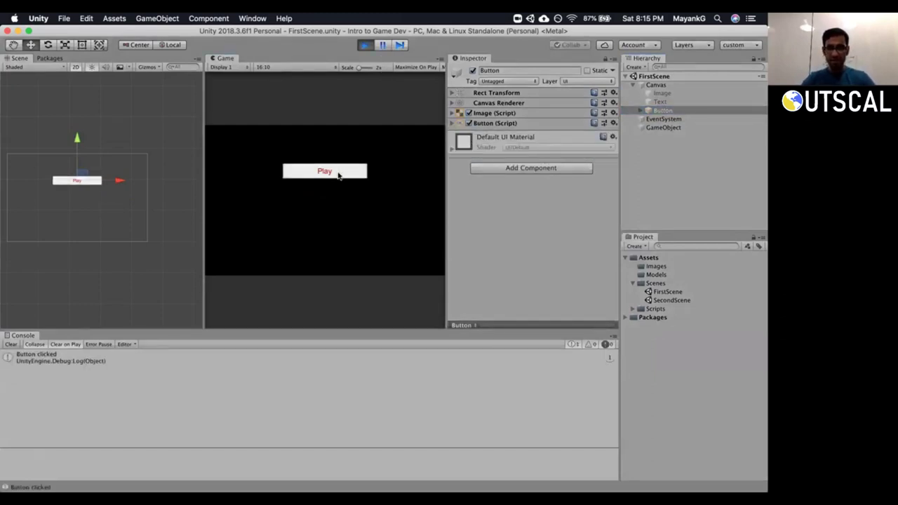
pyautogui.click(123, 354)
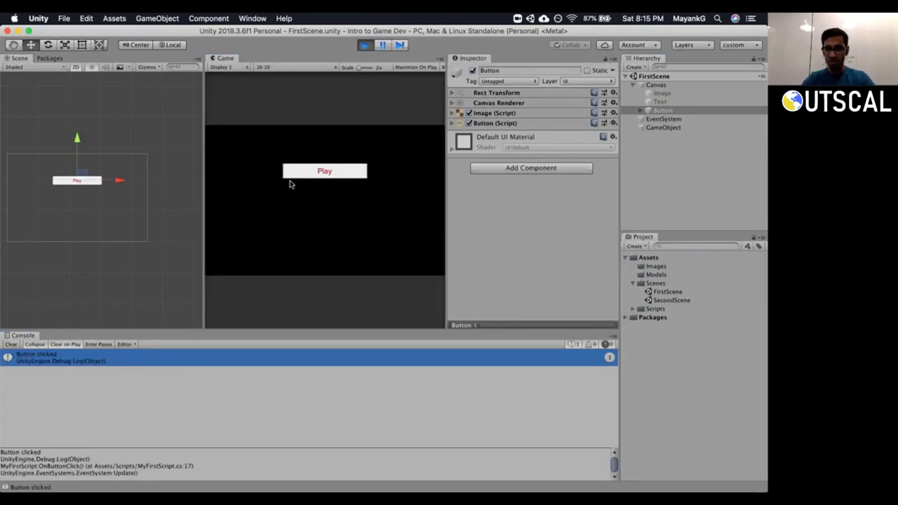
pyautogui.click(326, 169)
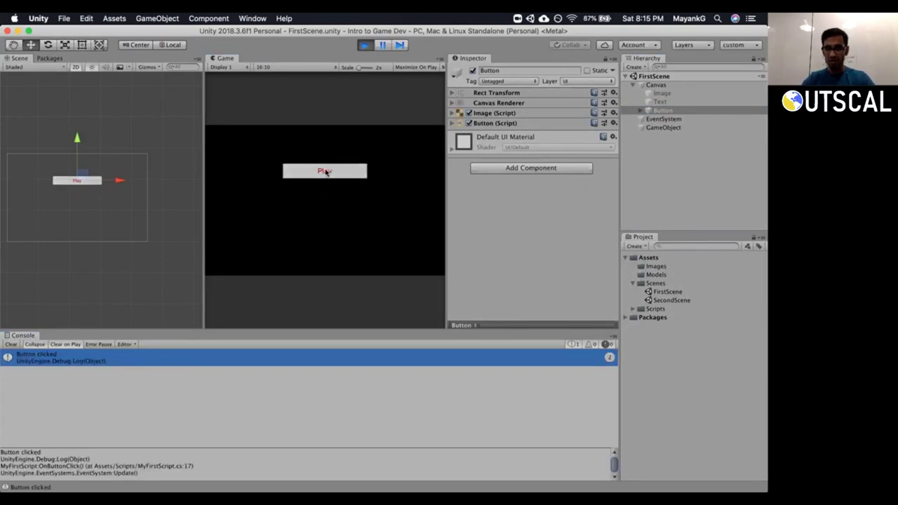
pyautogui.doubleClick(83, 362)
pyautogui.press('super+Tab')
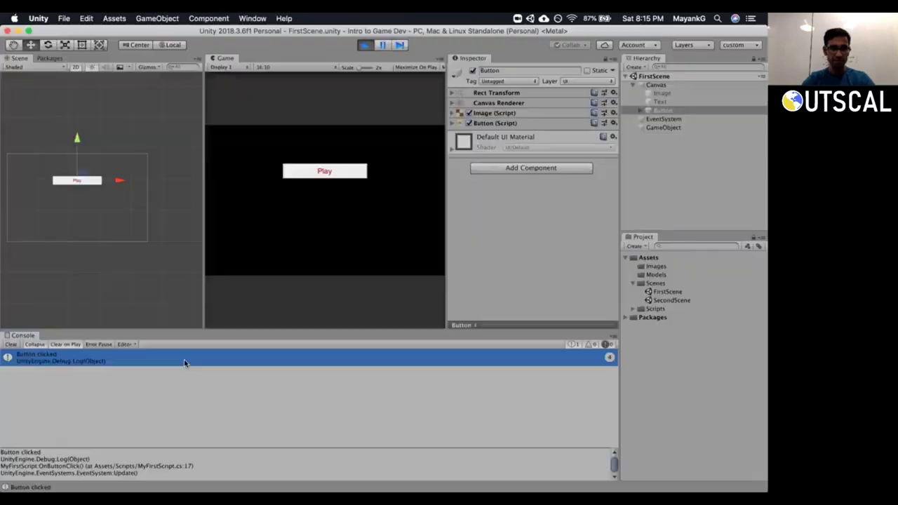
pyautogui.doubleClick(125, 361)
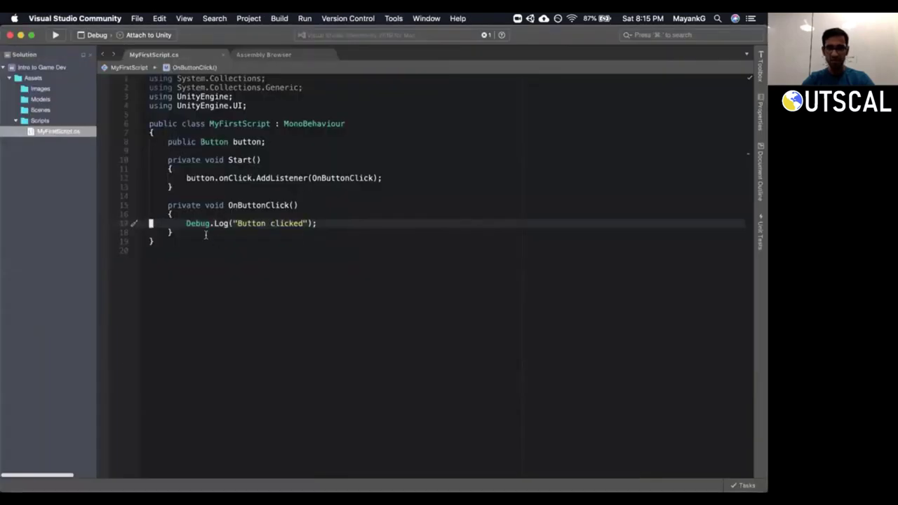
pyautogui.moveTo(186, 223); pyautogui.dragTo(345, 223)
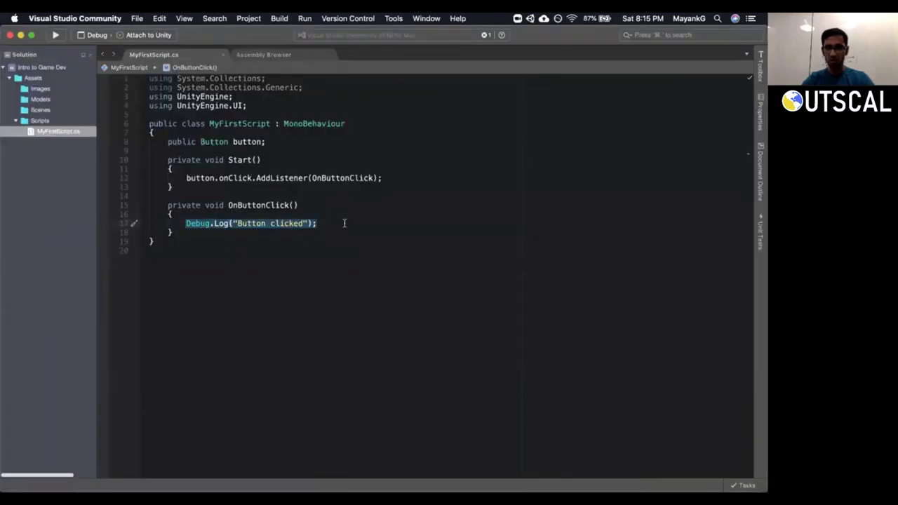
pyautogui.tripleClick(344, 223)
pyautogui.press('super+Tab')
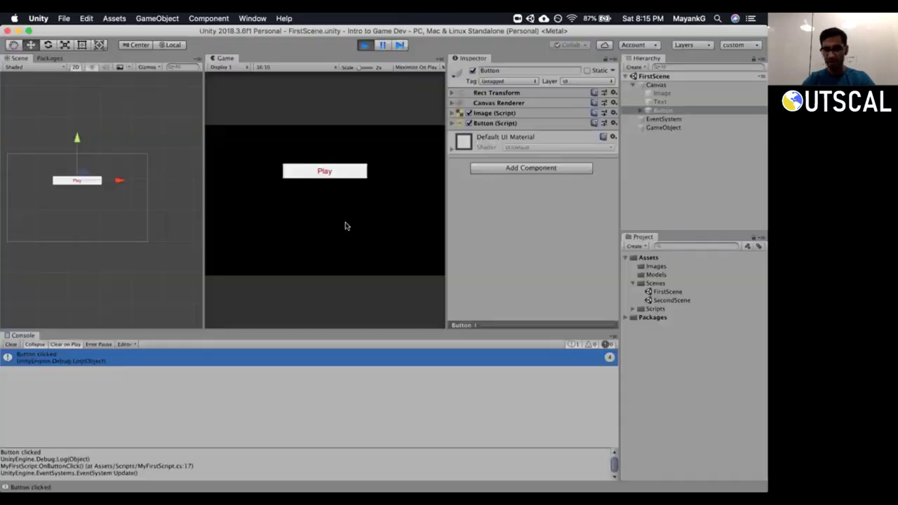
# Widen the Game view, stop Play mode, and look at the script's Start method.
pyautogui.moveTo(205, 274); pyautogui.dragTo(163, 275)
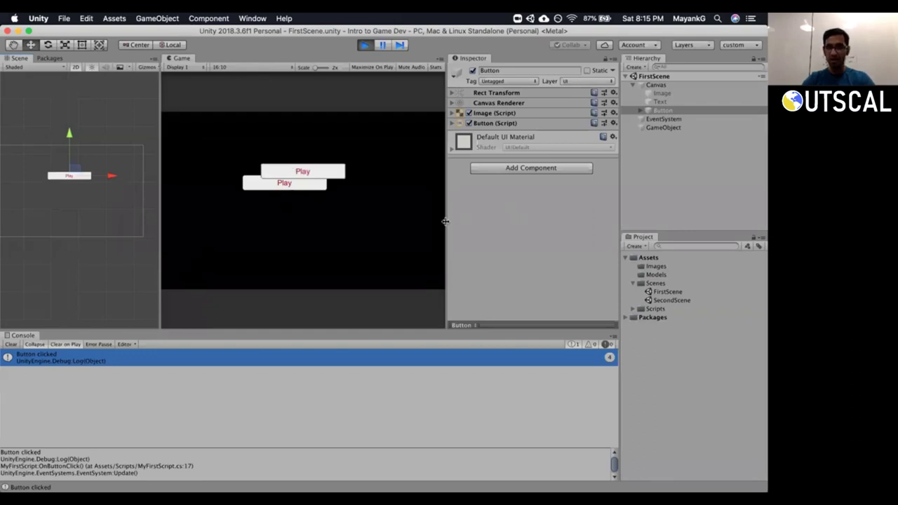
pyautogui.moveTo(445, 220); pyautogui.dragTo(473, 212)
pyautogui.scroll(-5, 144, 261)
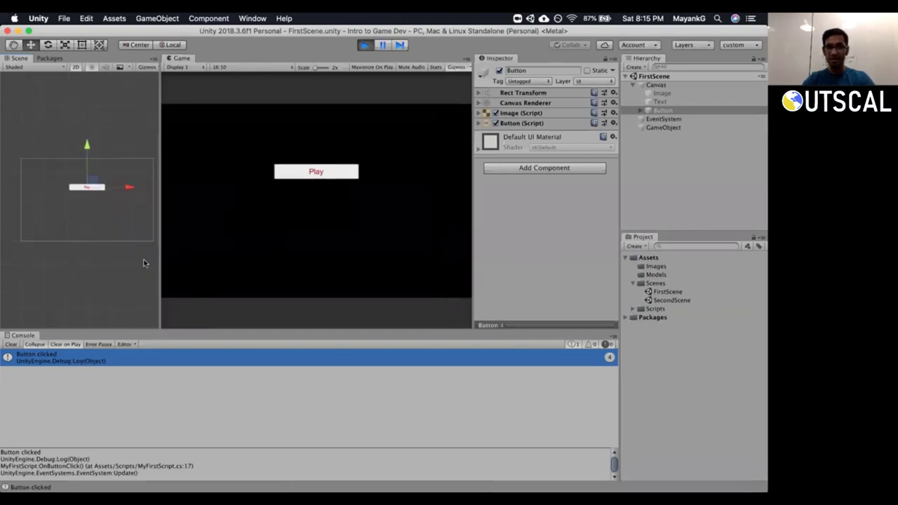
pyautogui.click(362, 43)
pyautogui.press('super+Tab')
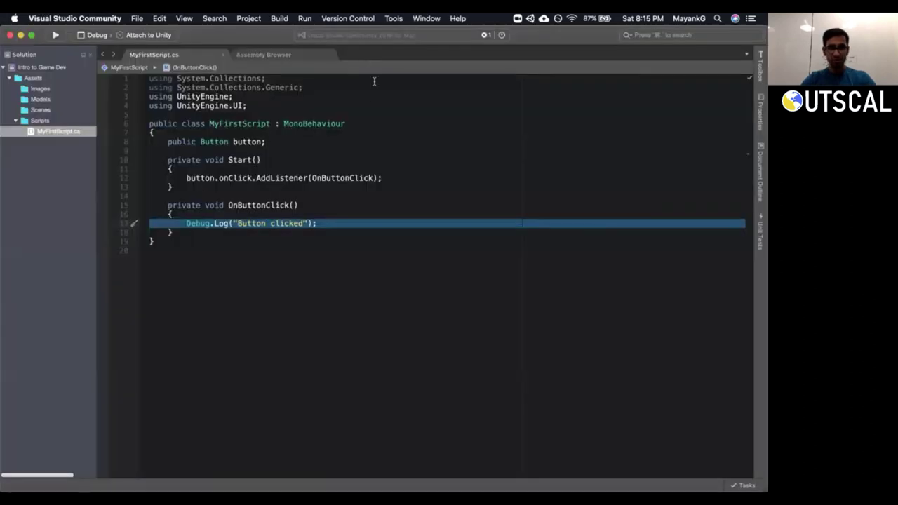
pyautogui.click(344, 167)
pyautogui.press('super+Tab')
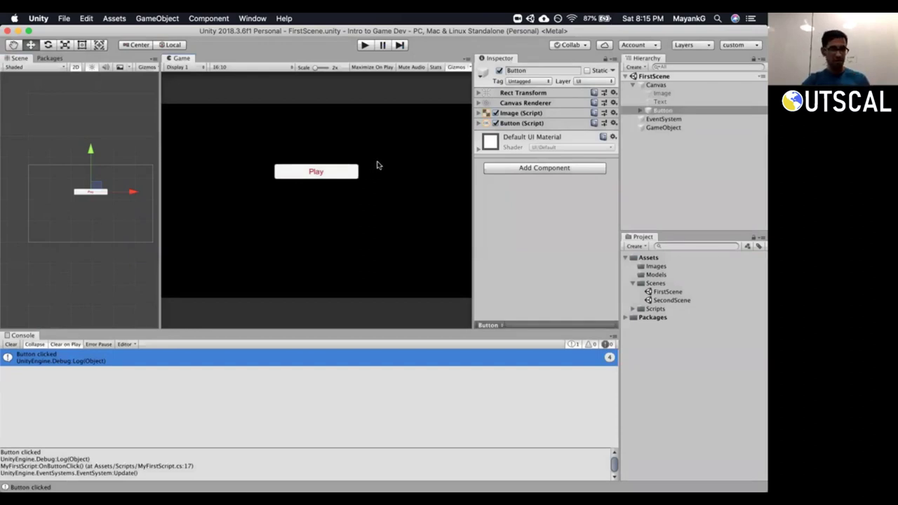
# Locate the FirstScene and SecondScene assets and open File > Build Settings.
pyautogui.click(668, 292)
pyautogui.click(672, 300)
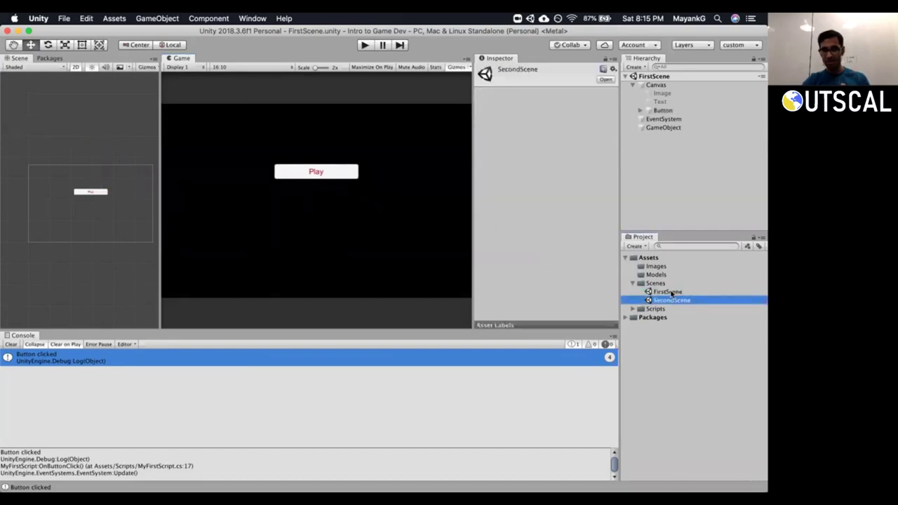
pyautogui.click(649, 291)
pyautogui.click(672, 300)
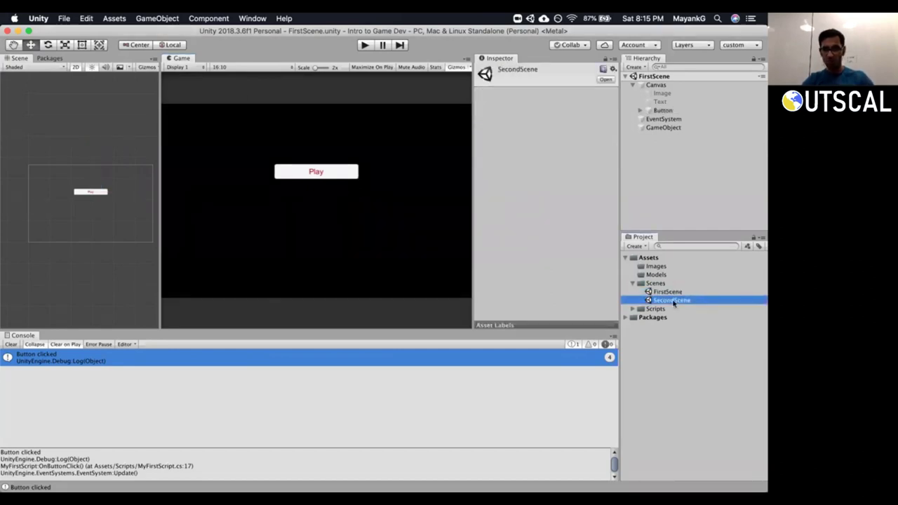
pyautogui.click(666, 292)
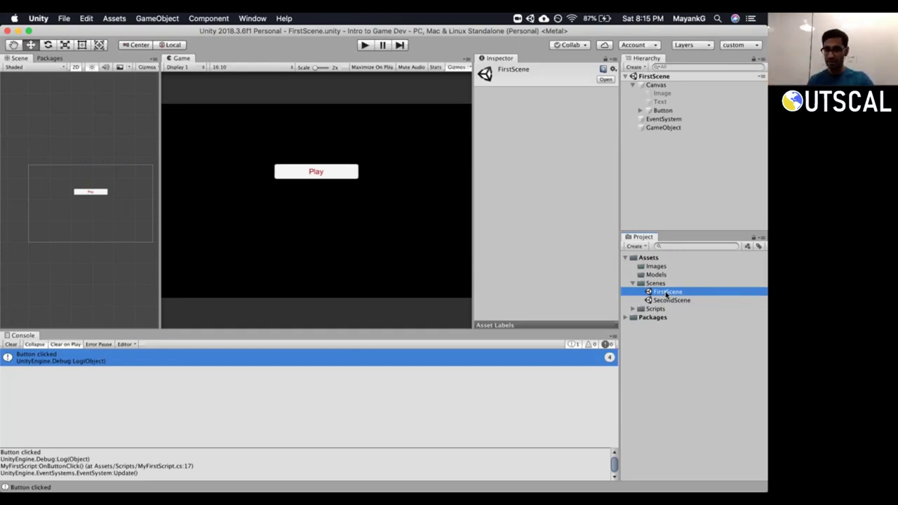
pyautogui.click(35, 18)
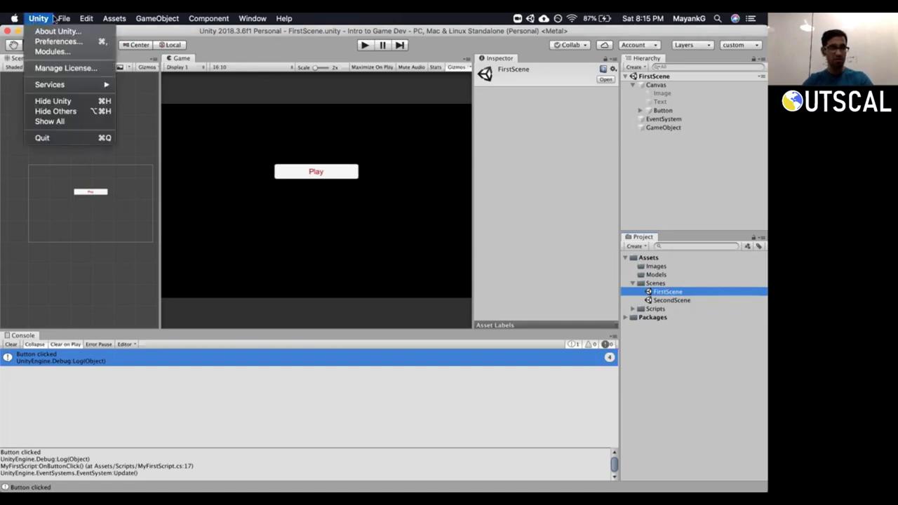
pyautogui.moveTo(63, 18)
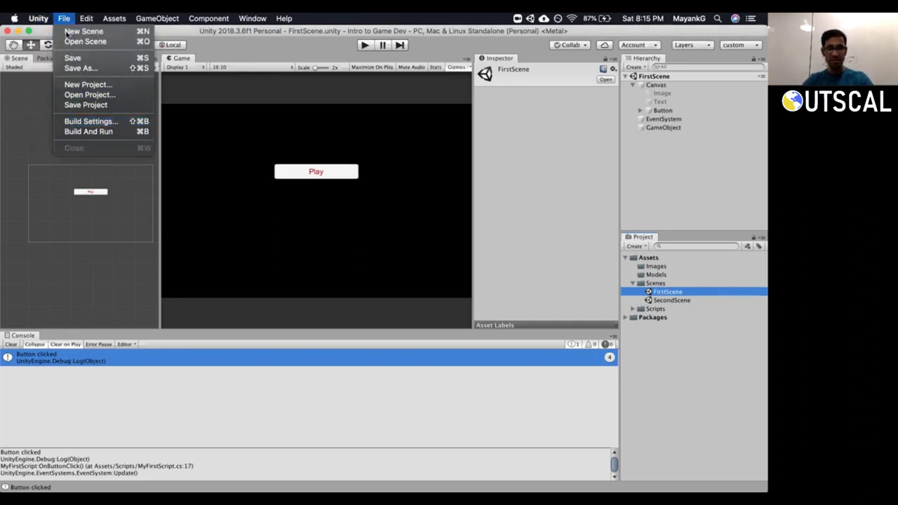
pyautogui.click(96, 123)
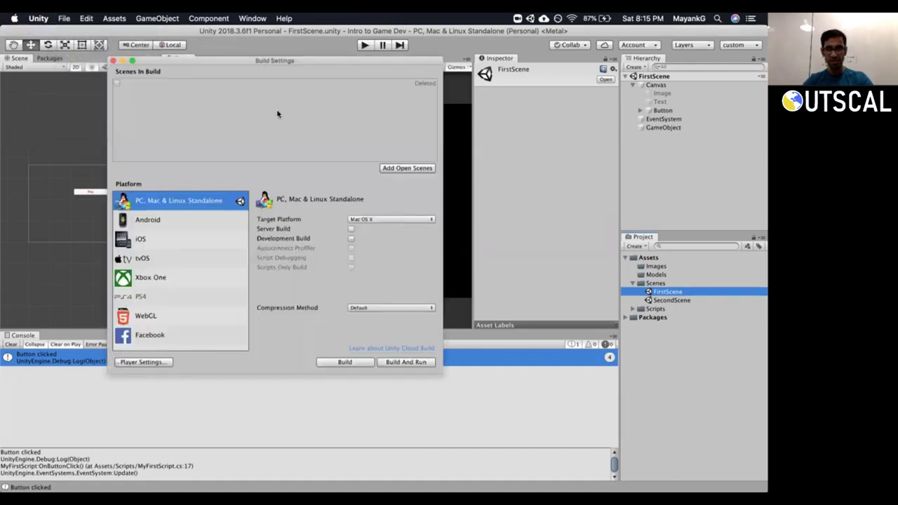
pyautogui.moveTo(279, 60); pyautogui.dragTo(319, 99)
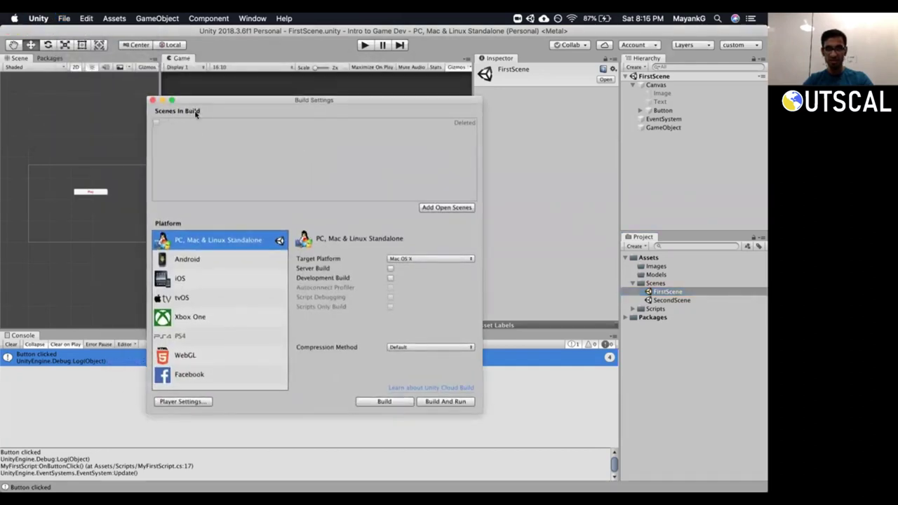
# Add Scenes/FirstScene (0) and Scenes/SecondScene (1) to Scenes In Build and close the window.
pyautogui.click(664, 293)
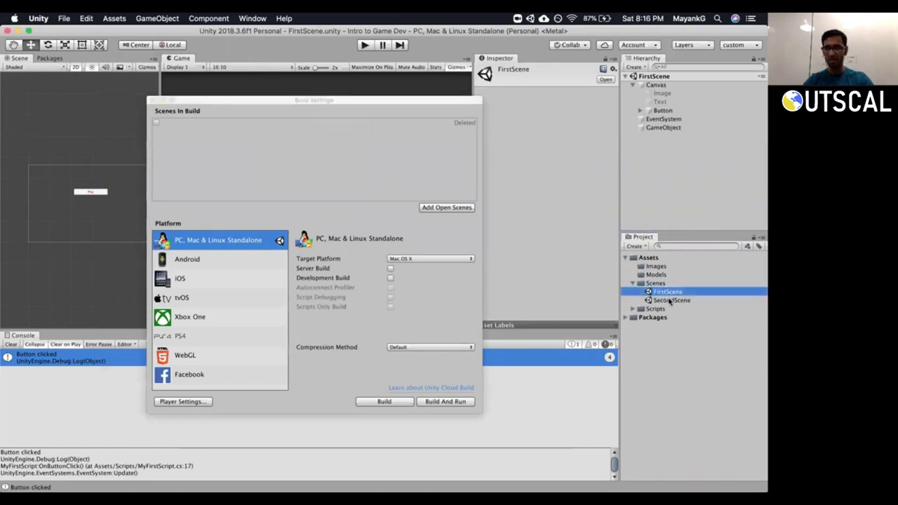
pyautogui.keyDown('shift'); pyautogui.click(670, 300); pyautogui.keyUp('shift')
pyautogui.moveTo(670, 300); pyautogui.dragTo(284, 183)
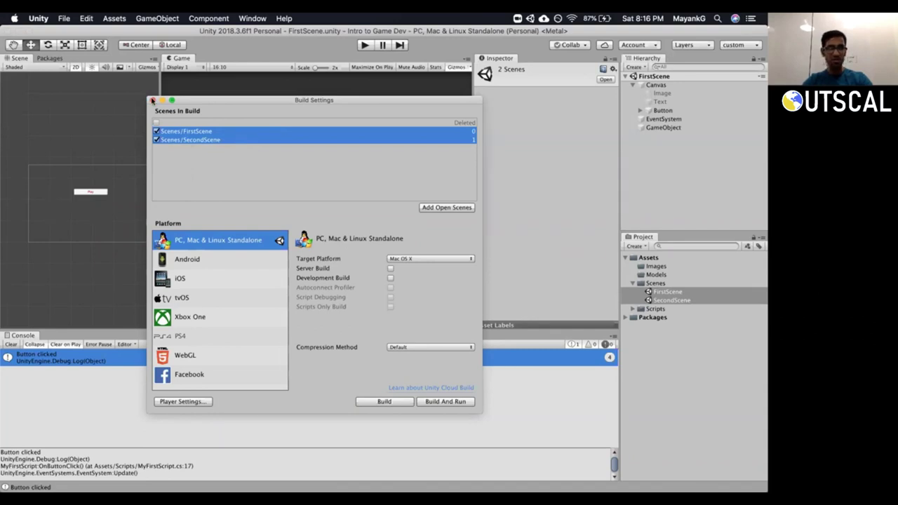
pyautogui.click(152, 100)
pyautogui.press('super+Tab')
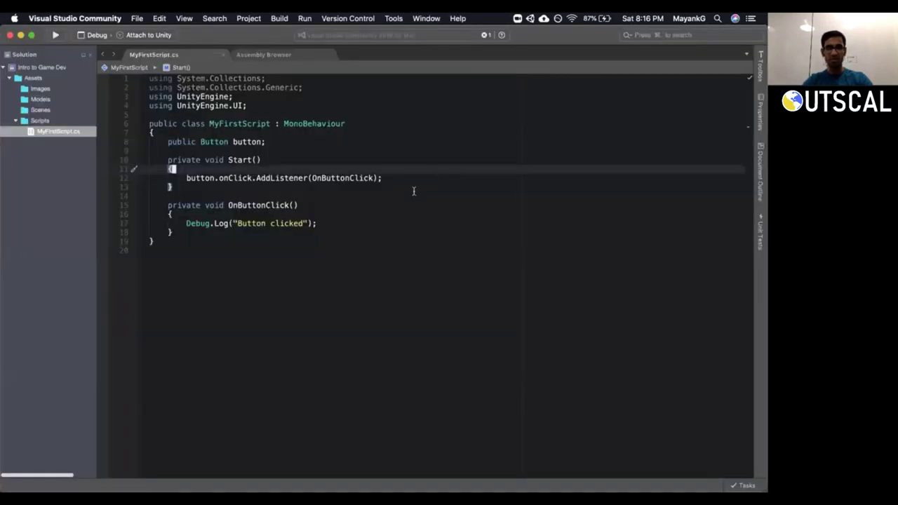
# Declare 'public string newScene;' below the Button field and save the script.
pyautogui.click(297, 142)
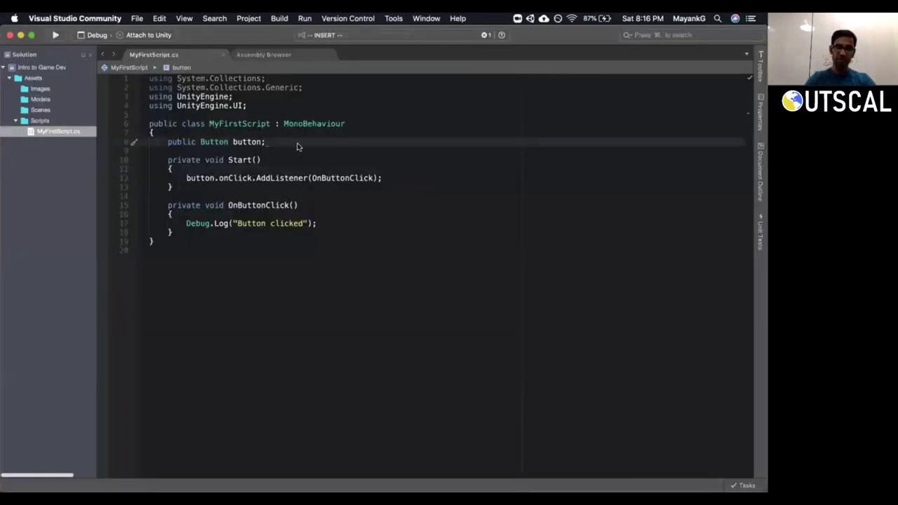
pyautogui.press('Return')
pyautogui.write('public string second')
pyautogui.press('BackSpace')
pyautogui.press('BackSpace')
pyautogui.press('BackSpace')
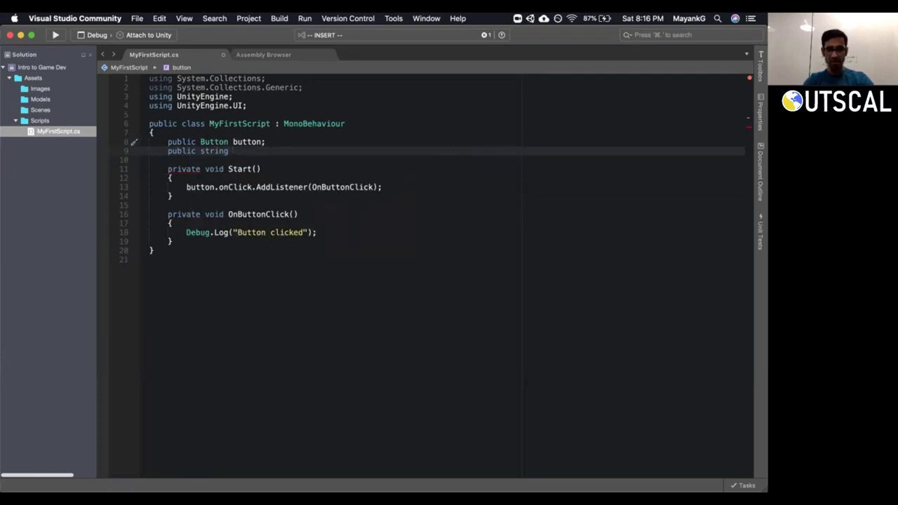
pyautogui.write('newScene;')
pyautogui.press('Escape')
pyautogui.press('super+s')
# Start a SceneManagement call below Debug.Log, accepting the UnityEditor.SceneManagement quick fix.
pyautogui.press('Down')
pyautogui.press('Down')
pyautogui.press('Down')
pyautogui.press('Down')
pyautogui.press('Down')
pyautogui.press('Down')
pyautogui.press('Down')
pyautogui.press('Down')
pyautogui.press('Down')
pyautogui.press('A')
pyautogui.press('Return')
pyautogui.write('Scene')
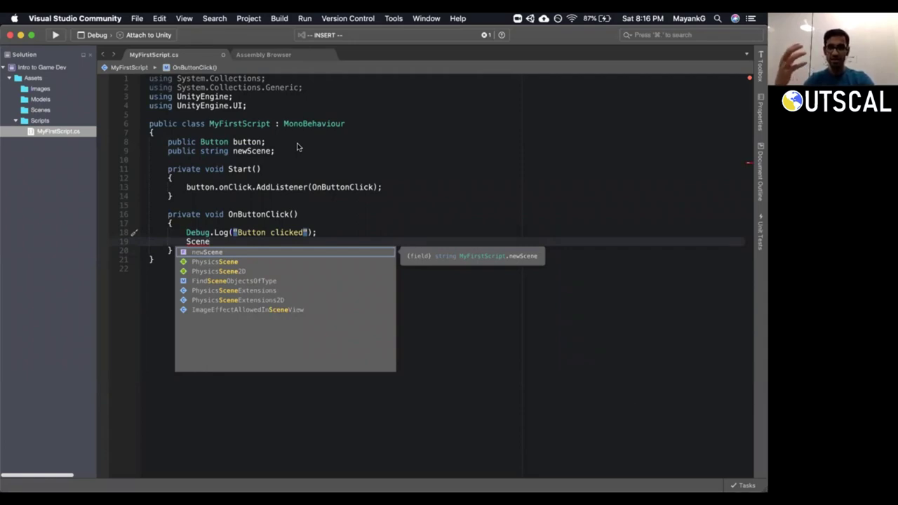
pyautogui.press('Escape')
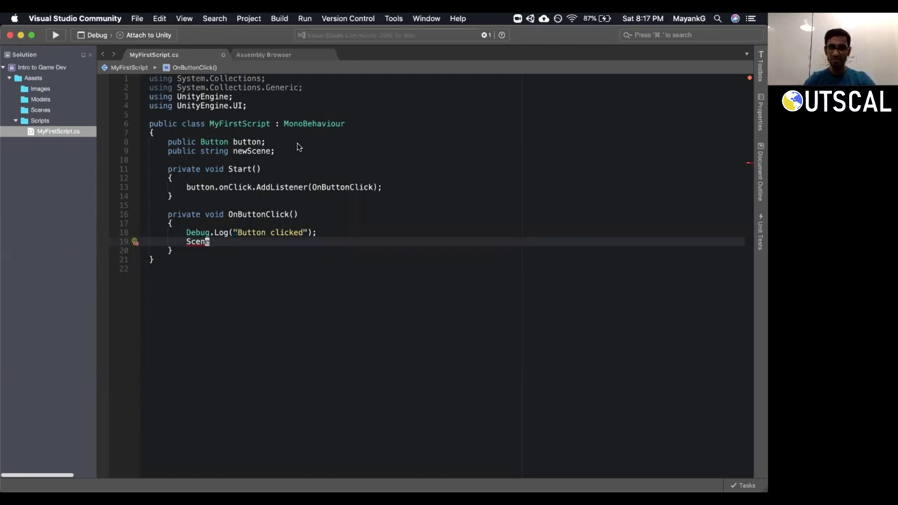
pyautogui.write('aManagement.')
pyautogui.press('Escape')
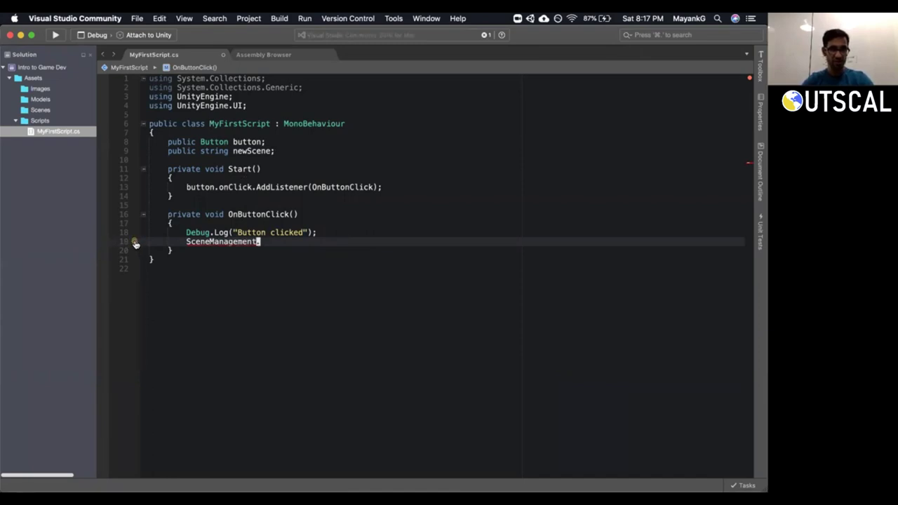
pyautogui.click(136, 243)
pyautogui.click(210, 250)
# Try completing UnityEditor.SceneManagement members, ending up with NewSceneSetup.
pyautogui.press('a')
pyautogui.write('s')
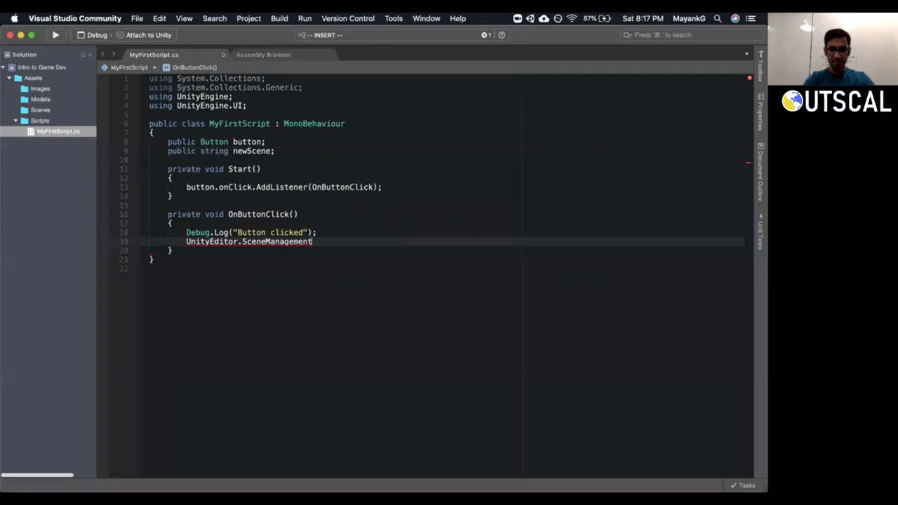
pyautogui.write('.Se')
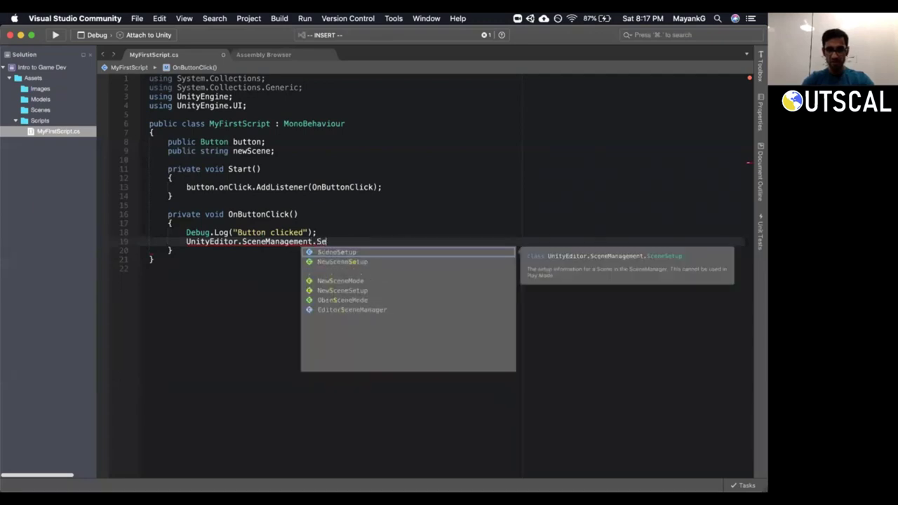
pyautogui.press('BackSpace')
pyautogui.press('BackSpace')
pyautogui.write('Lo')
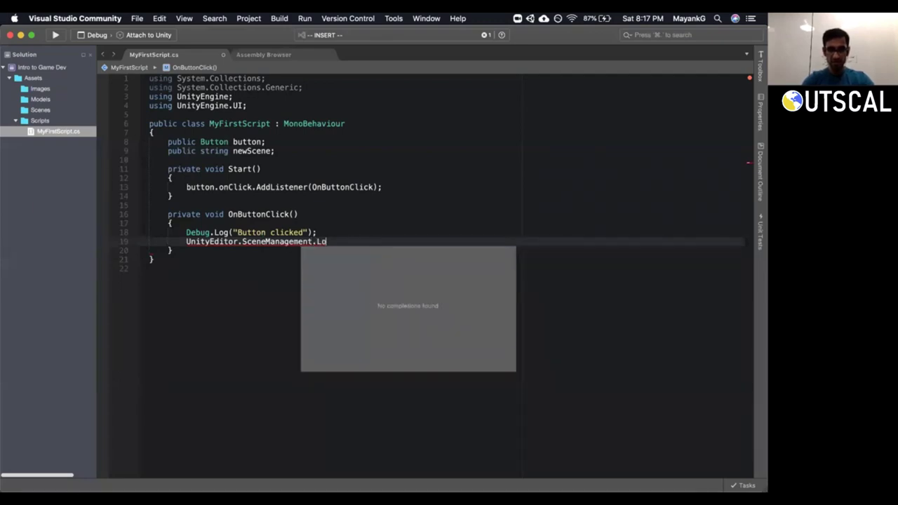
pyautogui.press('BackSpace')
pyautogui.press('BackSpace')
pyautogui.write('S')
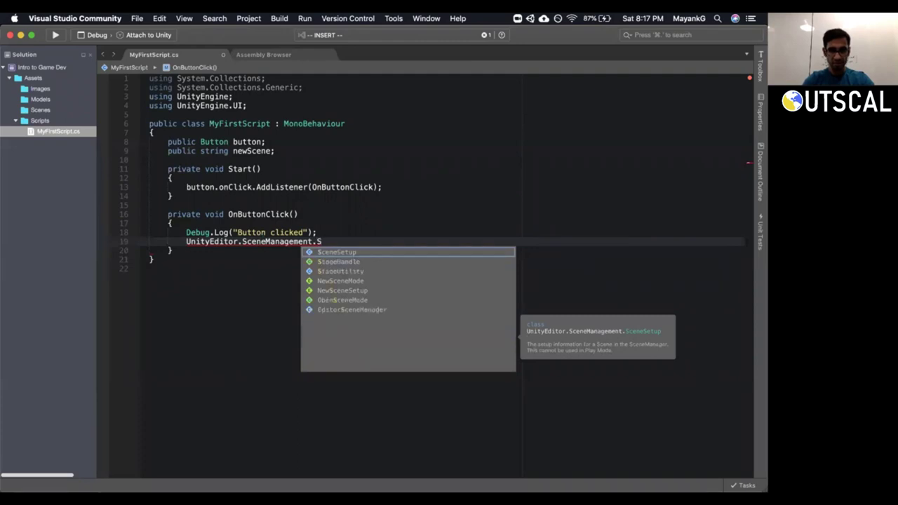
pyautogui.press('BackSpace')
pyautogui.press('Down')
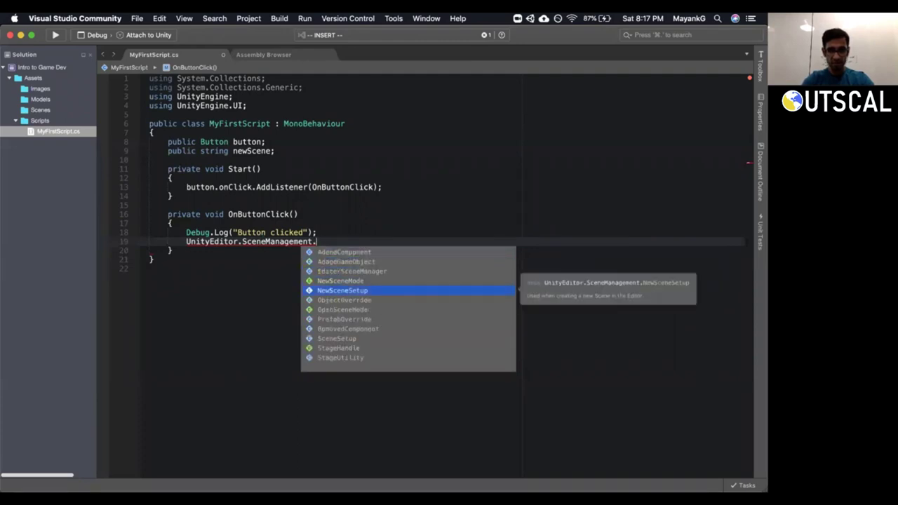
pyautogui.press('Return')
pyautogui.write('.')
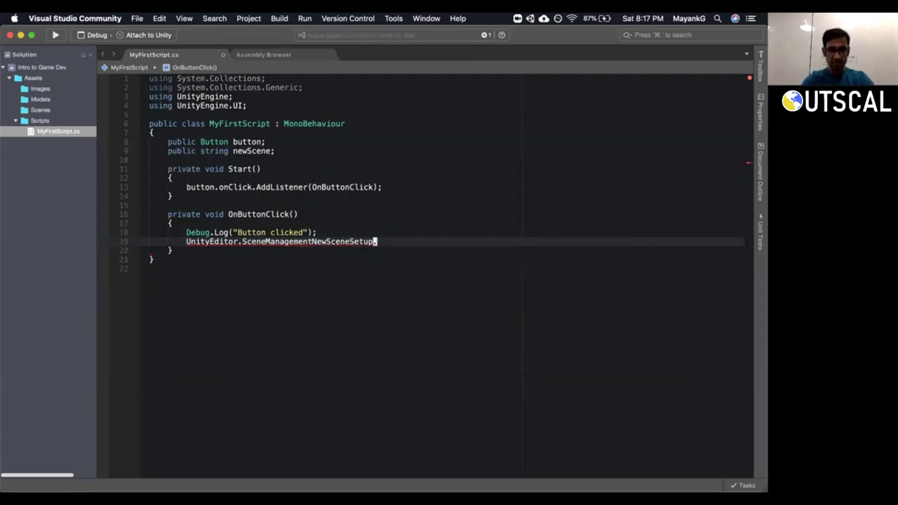
# Delete the mistaken UnityEditor line and begin a new using directive below the existing ones.
pyautogui.press('super+BackSpace')
pyautogui.press('BackSpace')
pyautogui.click(264, 141)
pyautogui.click(246, 105)
pyautogui.press('Return')
pyautogui.write('u')
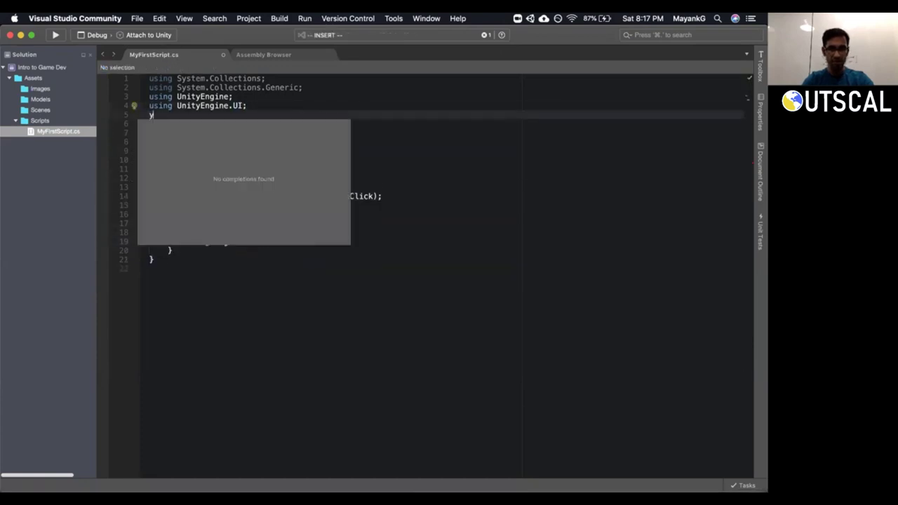
pyautogui.write('sing Unity')
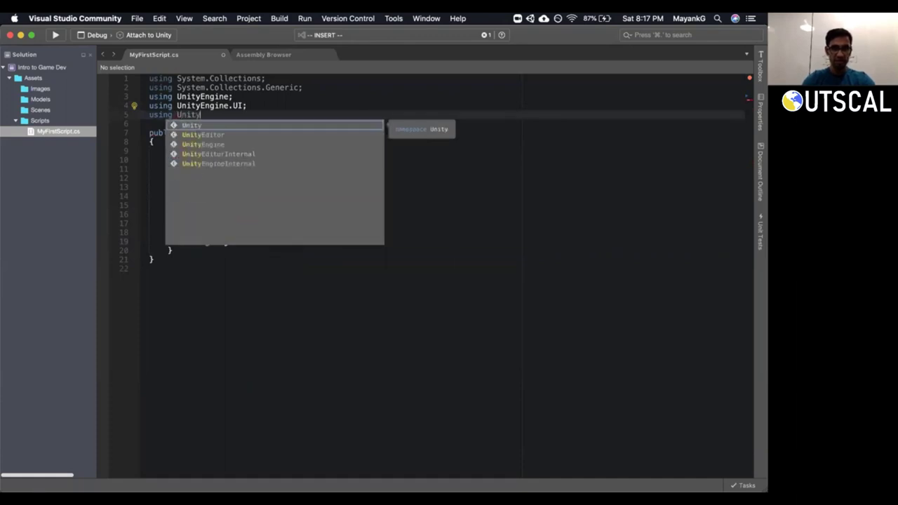
pyautogui.write('Engine.SceneManagement')
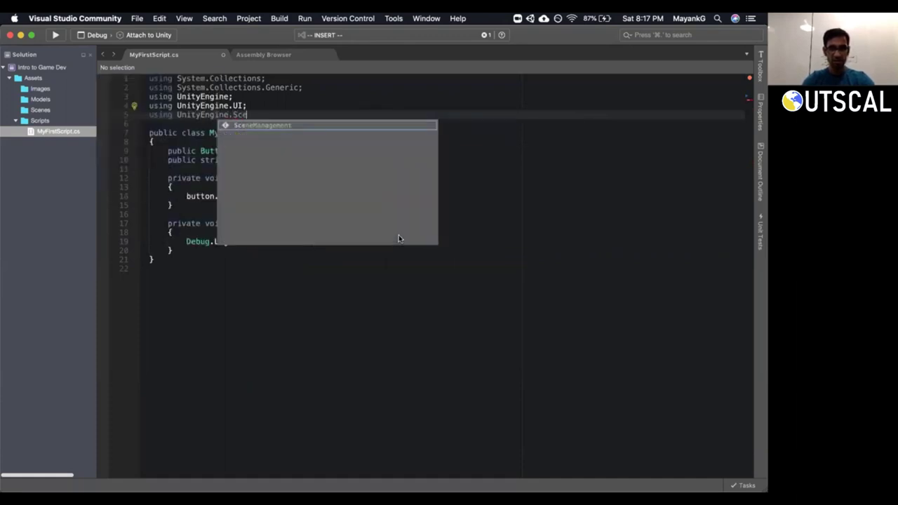
pyautogui.press('Return')
pyautogui.write(';')
pyautogui.press('super+s')
# Add 'SceneManager.LoadScene(newScene);' below the Debug.Log call in OnButtonClick.
pyautogui.click(341, 242)
pyautogui.press('Return')
pyautogui.write('Scen')
pyautogui.press('Down')
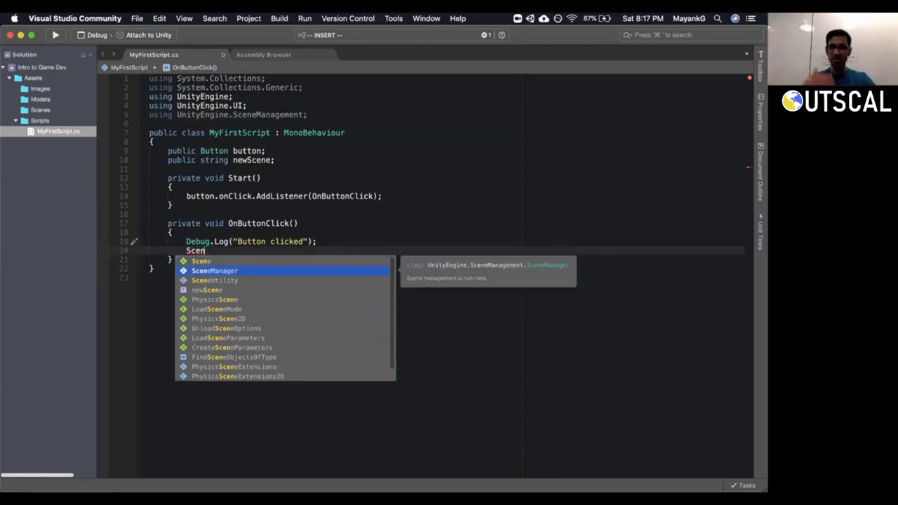
pyautogui.press('Return')
pyautogui.write('.')
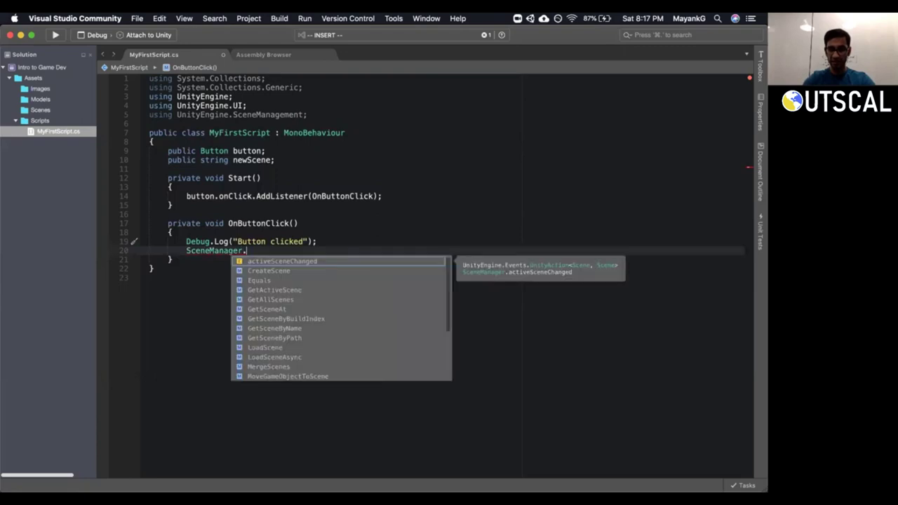
pyautogui.write('Loa')
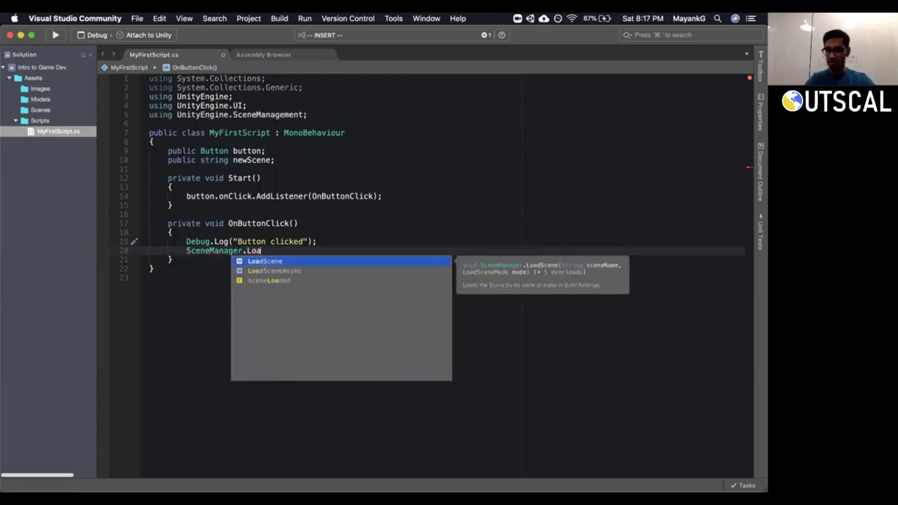
pyautogui.press('Return')
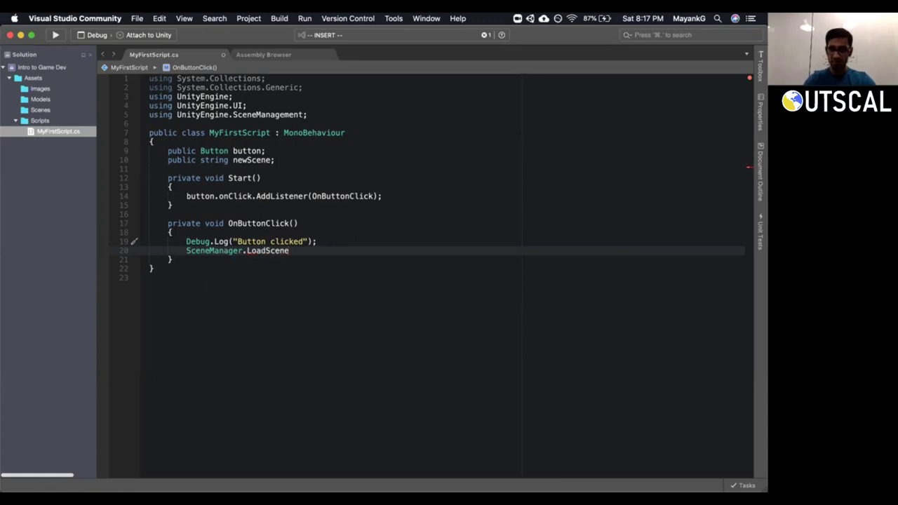
pyautogui.write('(')
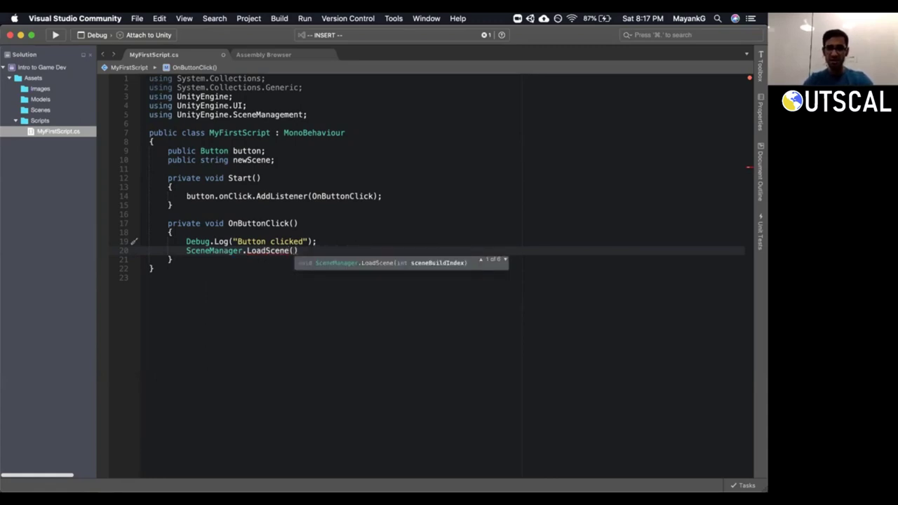
pyautogui.write('newScn')
pyautogui.press('BackSpace')
pyautogui.write('e')
pyautogui.press('Return')
pyautogui.press('Right')
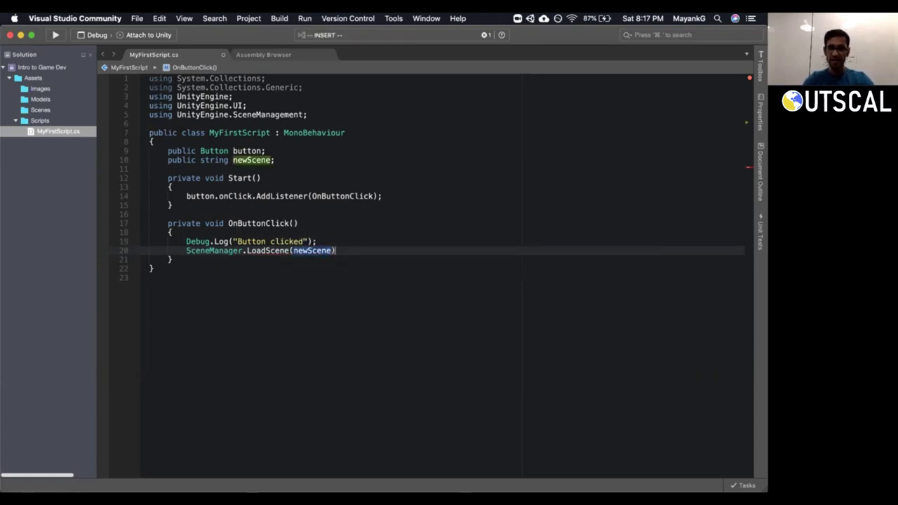
pyautogui.write(';')
# Highlight the newScene field declaration and its use in the LoadScene call.
pyautogui.click(247, 159)
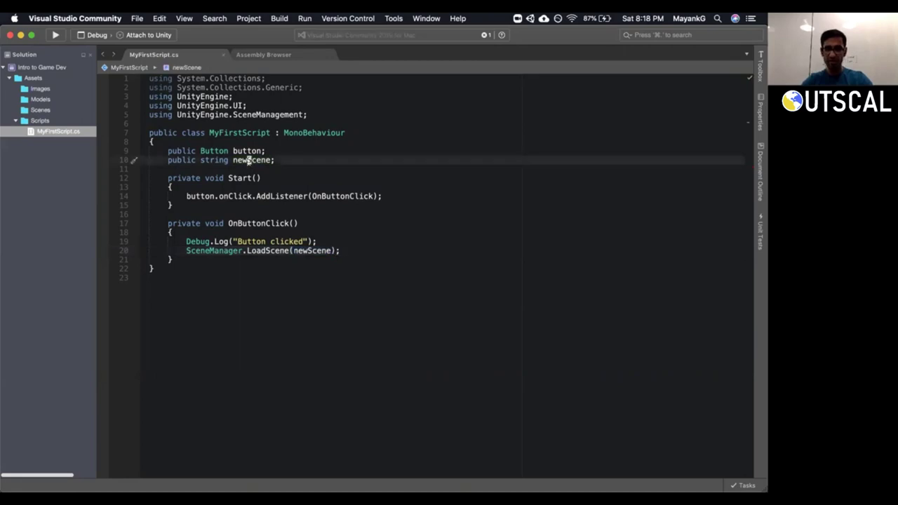
pyautogui.doubleClick(248, 160)
pyautogui.click(312, 256)
pyautogui.click(311, 250)
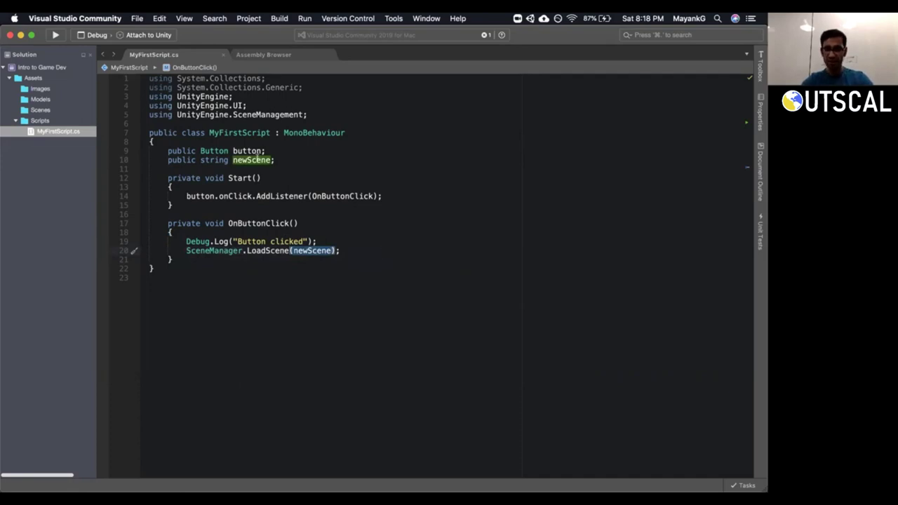
pyautogui.tripleClick(256, 160)
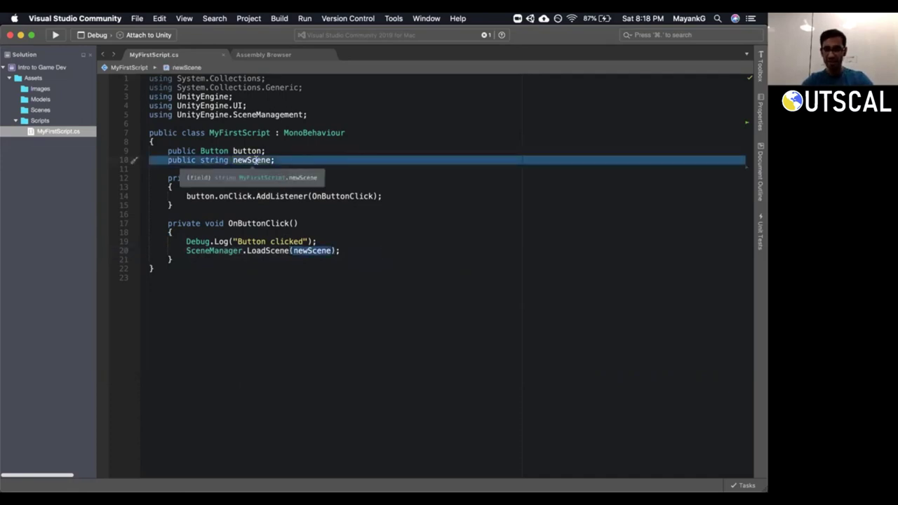
pyautogui.click(311, 250)
pyautogui.moveTo(187, 252); pyautogui.dragTo(343, 251)
pyautogui.click(344, 250)
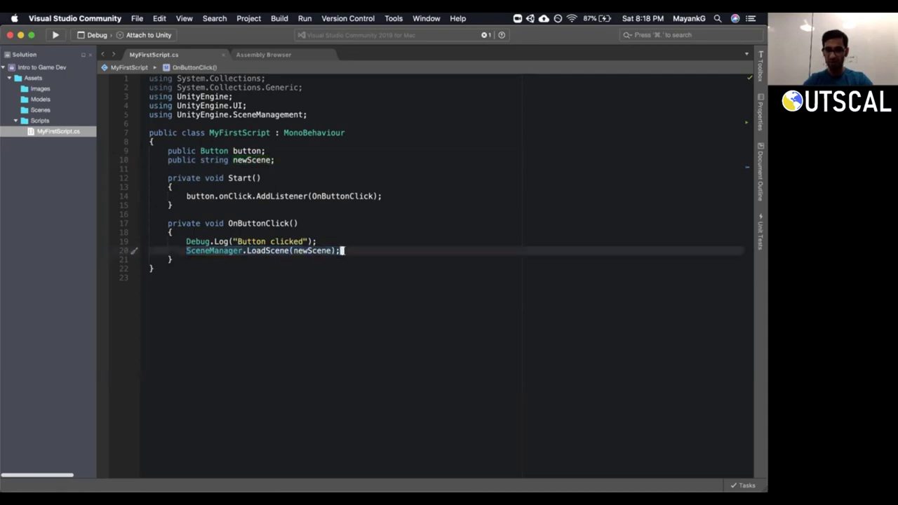
pyautogui.press('super+Tab')
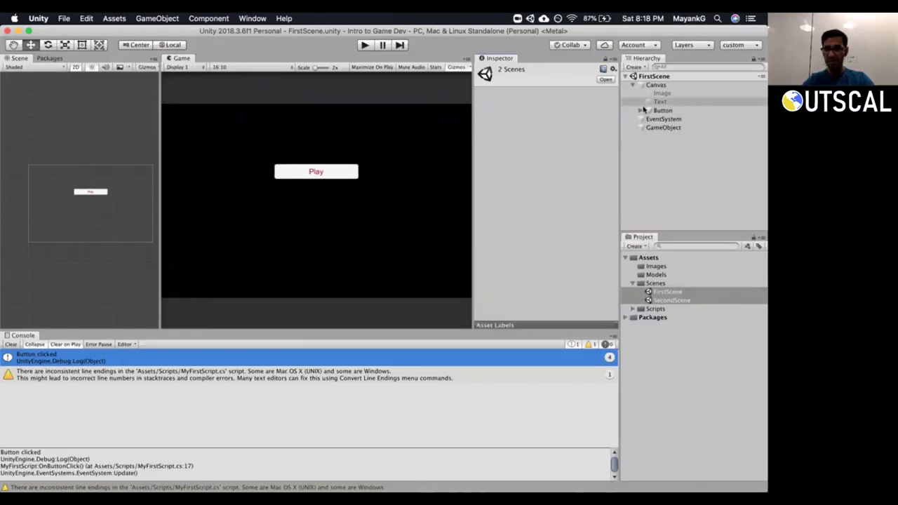
# Enter SecondScene in the GameObject's My First Script New Scene field and clear the Console.
pyautogui.click(661, 111)
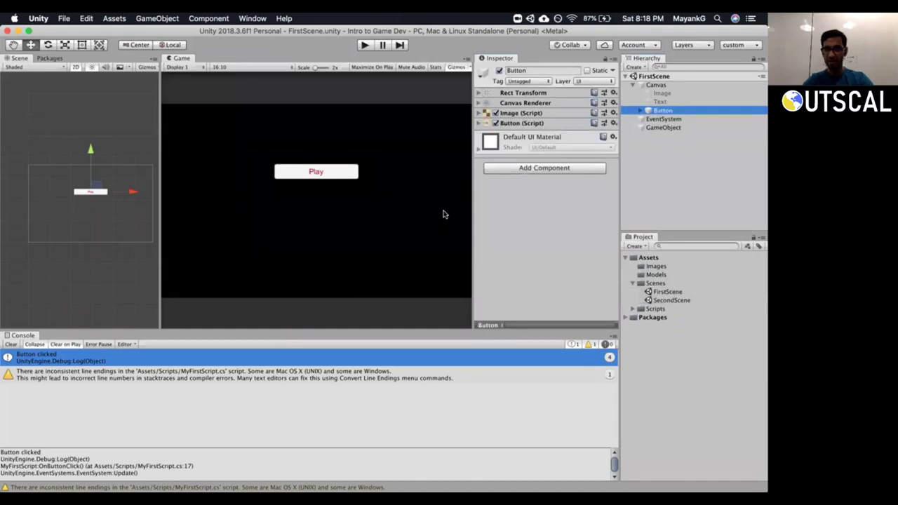
pyautogui.click(665, 128)
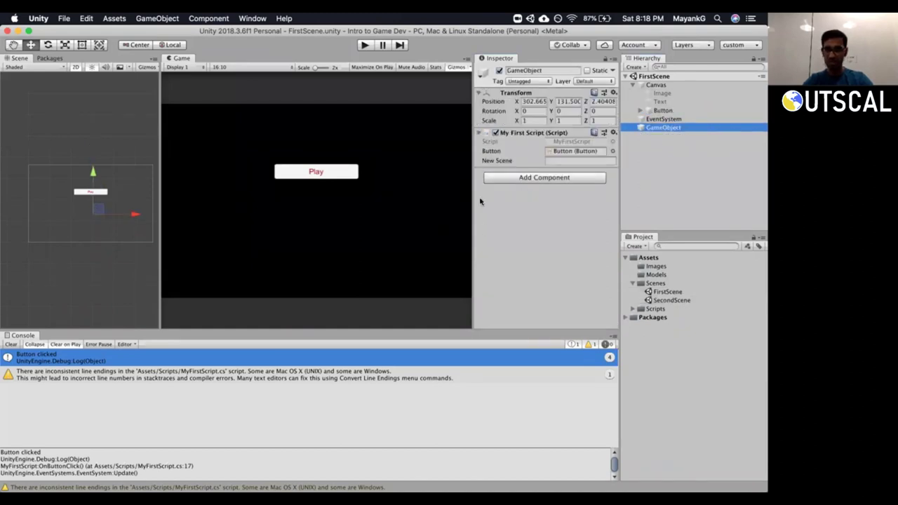
pyautogui.click(456, 202)
pyautogui.moveTo(471, 202); pyautogui.dragTo(454, 202)
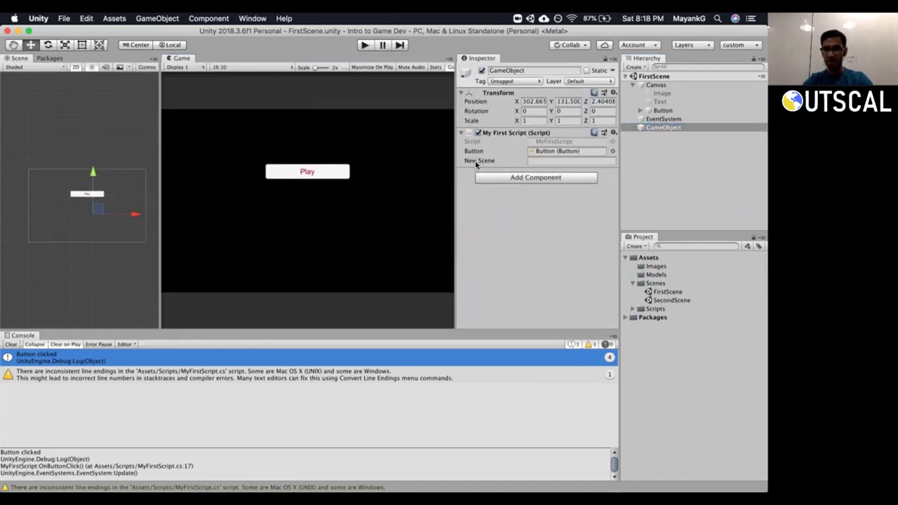
pyautogui.click(543, 161)
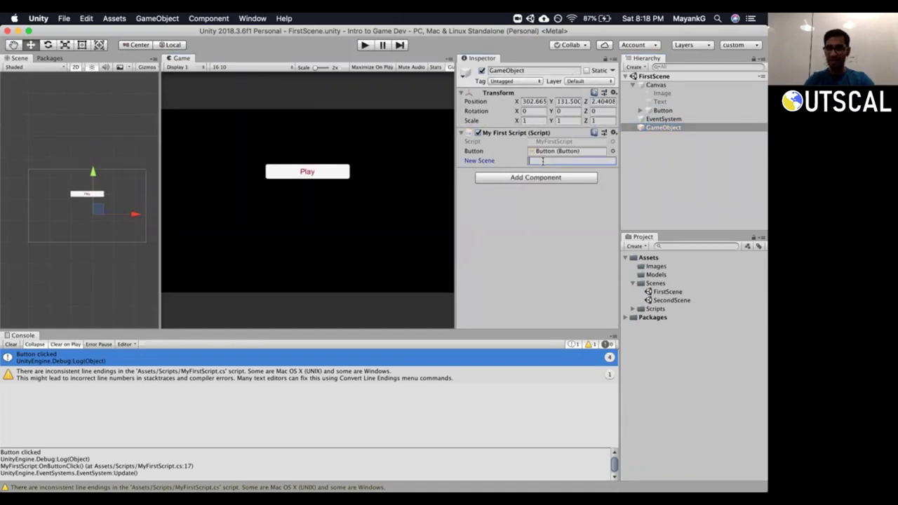
pyautogui.write('SecondScene')
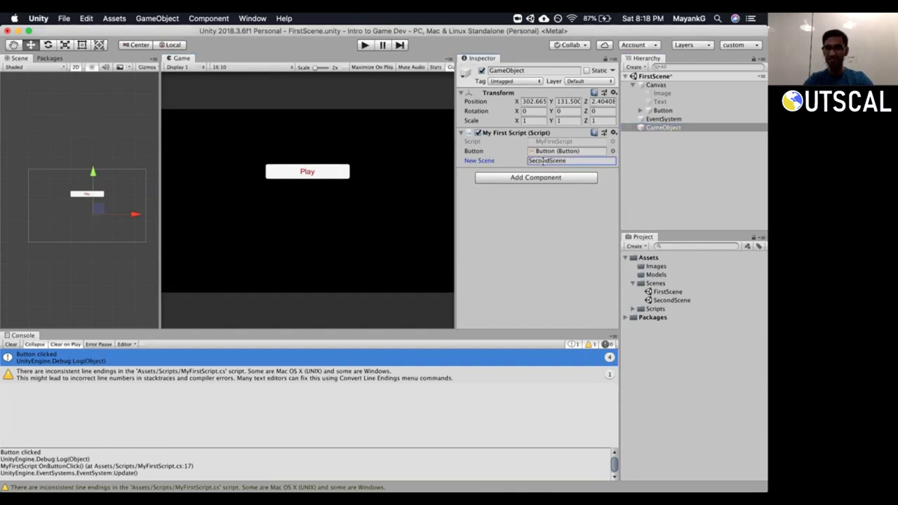
pyautogui.click(11, 344)
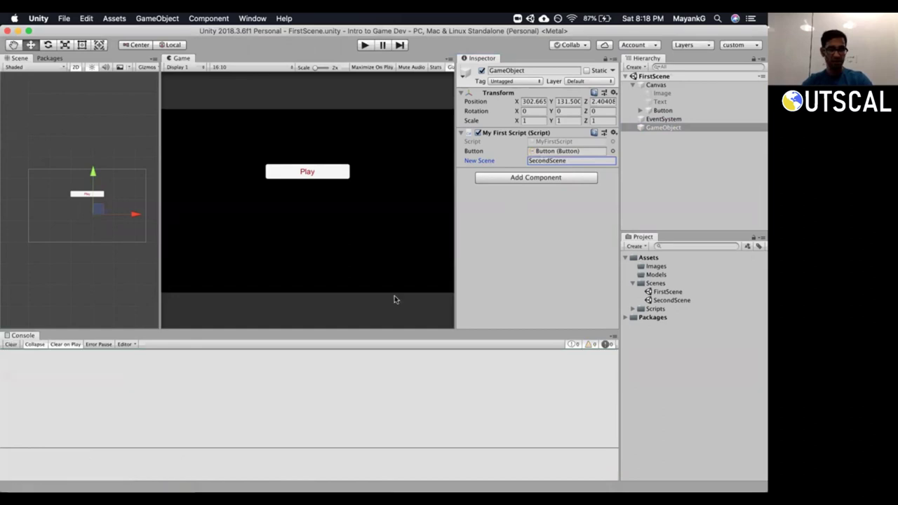
pyautogui.click(672, 300)
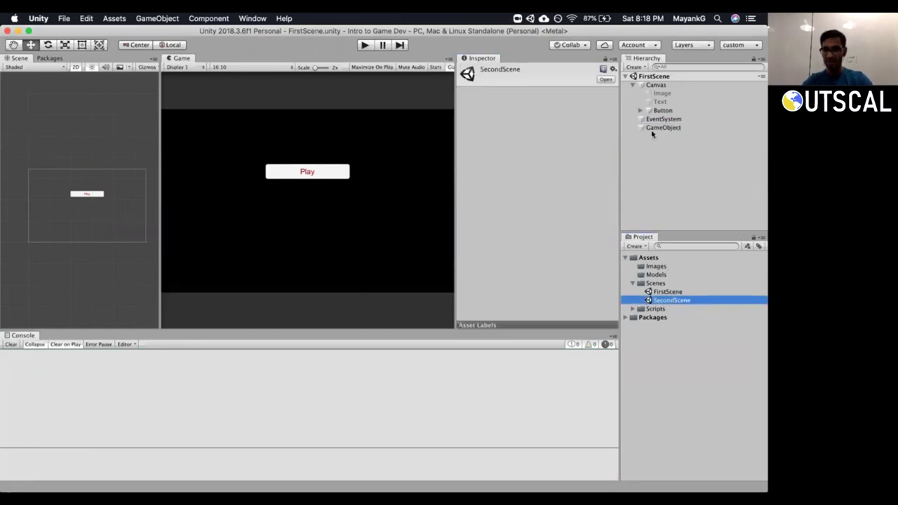
# Run FirstScene and click the in-game Play button to load SecondScene.
pyautogui.click(652, 128)
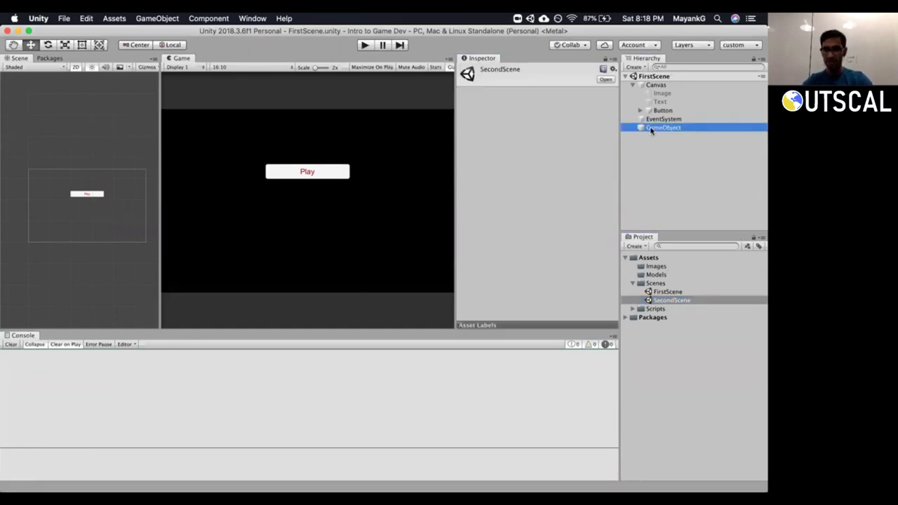
pyautogui.click(365, 45)
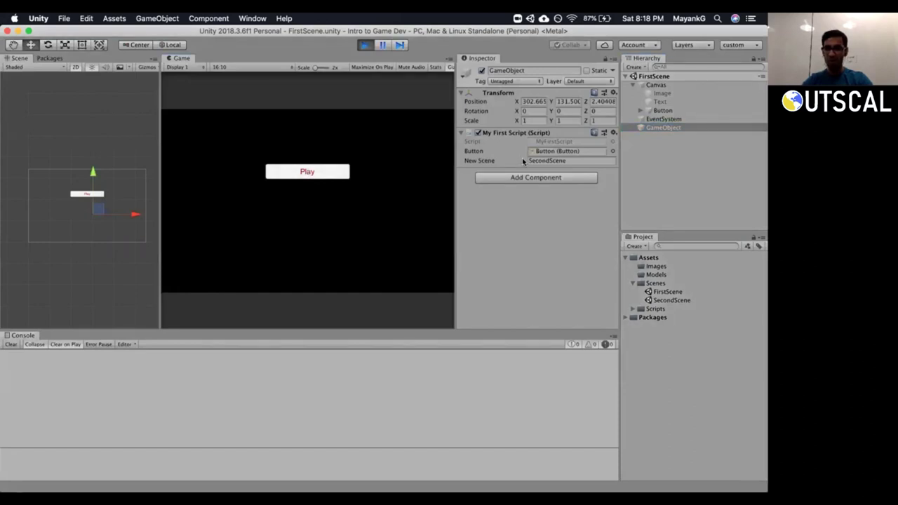
pyautogui.click(576, 160)
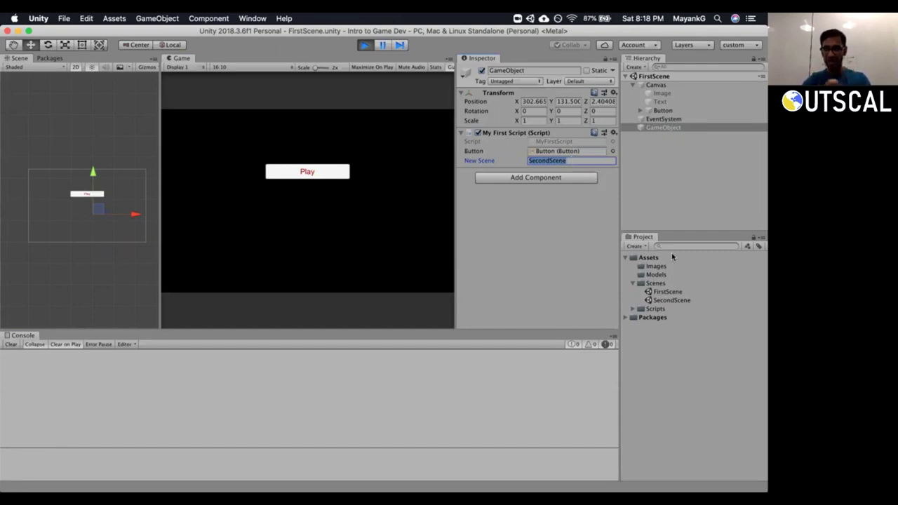
pyautogui.click(308, 188)
pyautogui.click(308, 174)
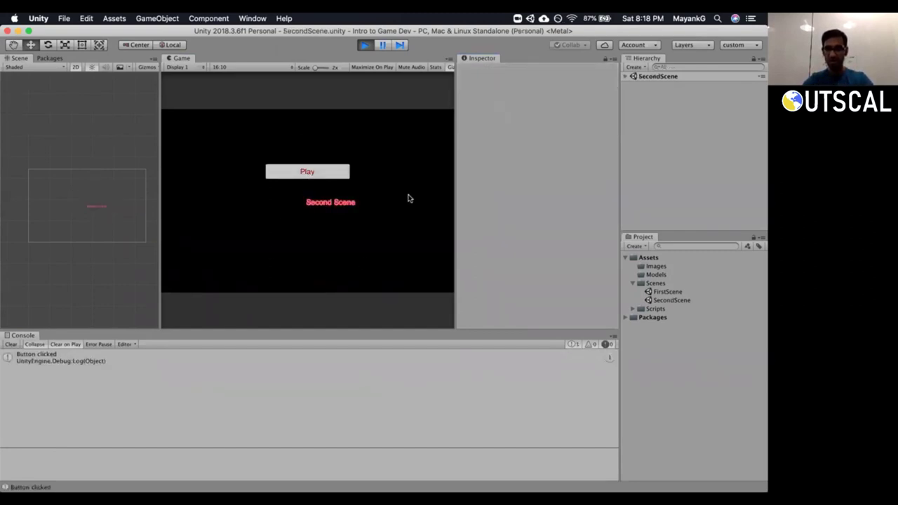
# Expand SecondScene's Canvas to inspect its Text, then stop the test run and clear the Console.
pyautogui.click(654, 77)
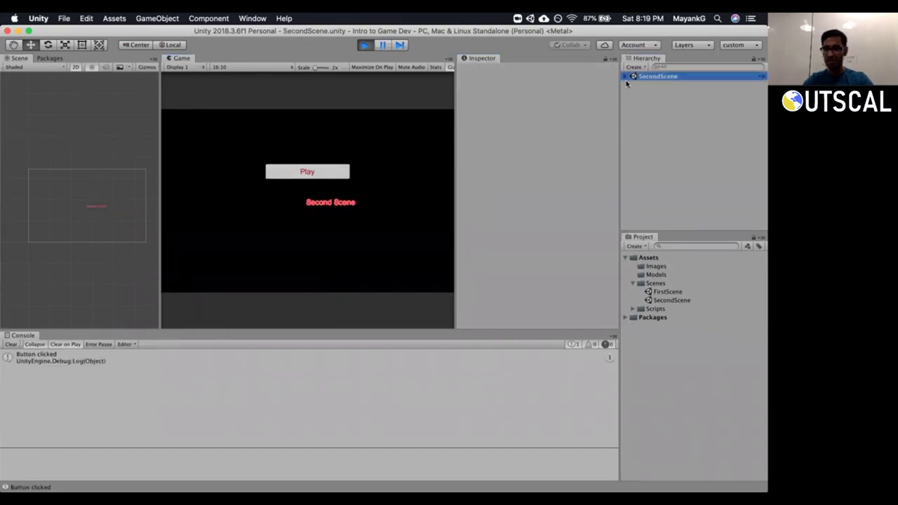
pyautogui.click(625, 76)
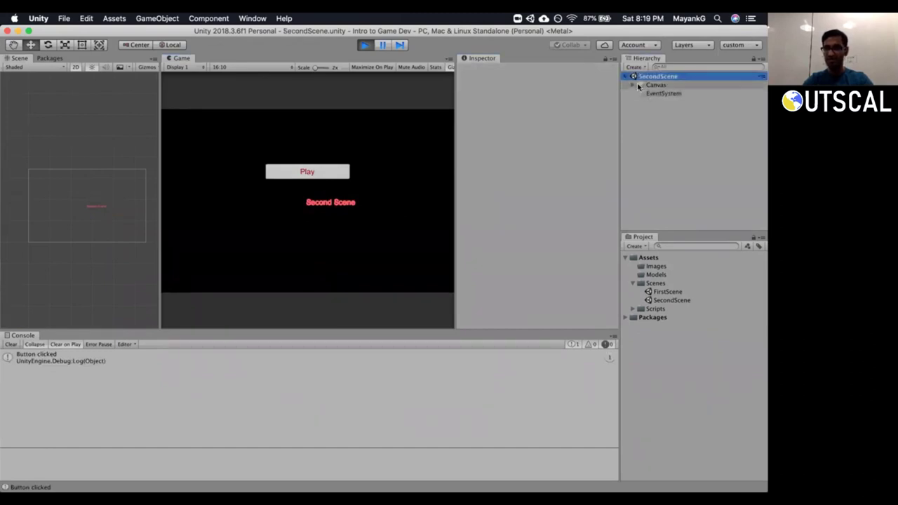
pyautogui.click(632, 85)
pyautogui.click(659, 93)
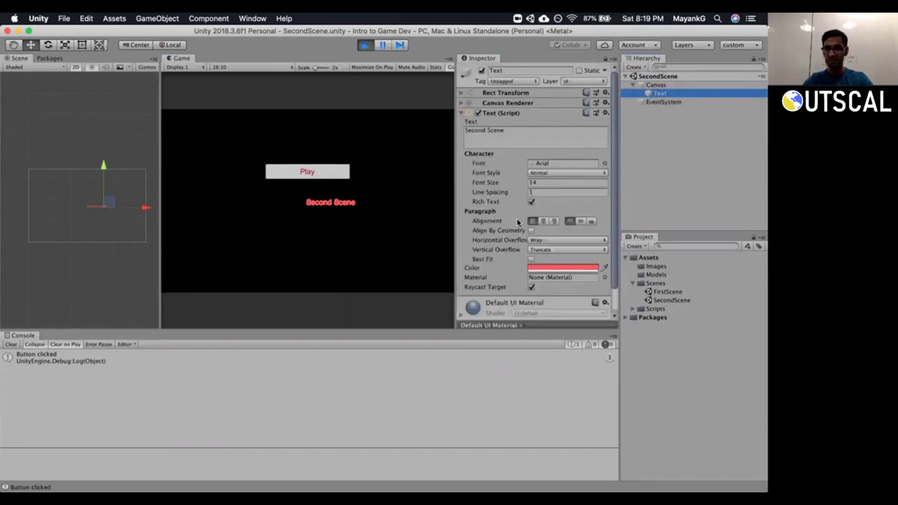
pyautogui.click(515, 131)
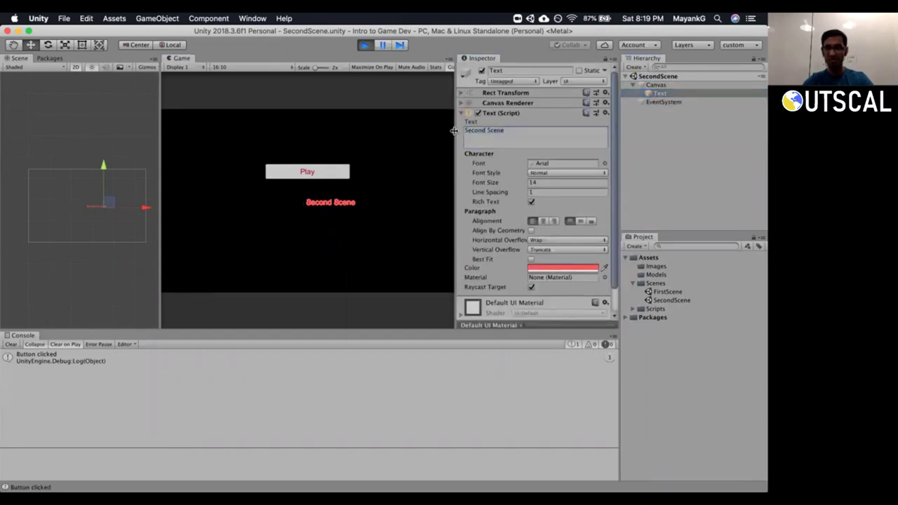
pyautogui.moveTo(455, 131); pyautogui.dragTo(459, 127)
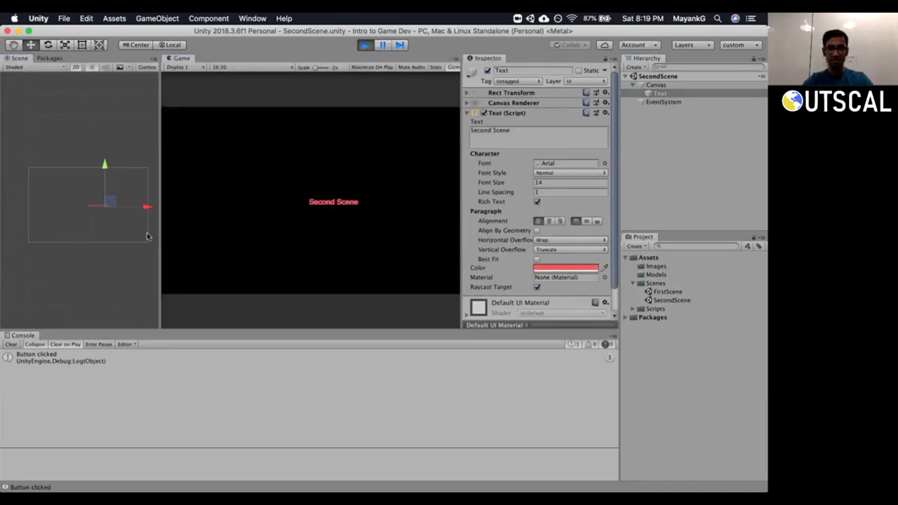
pyautogui.moveTo(160, 224); pyautogui.dragTo(146, 224)
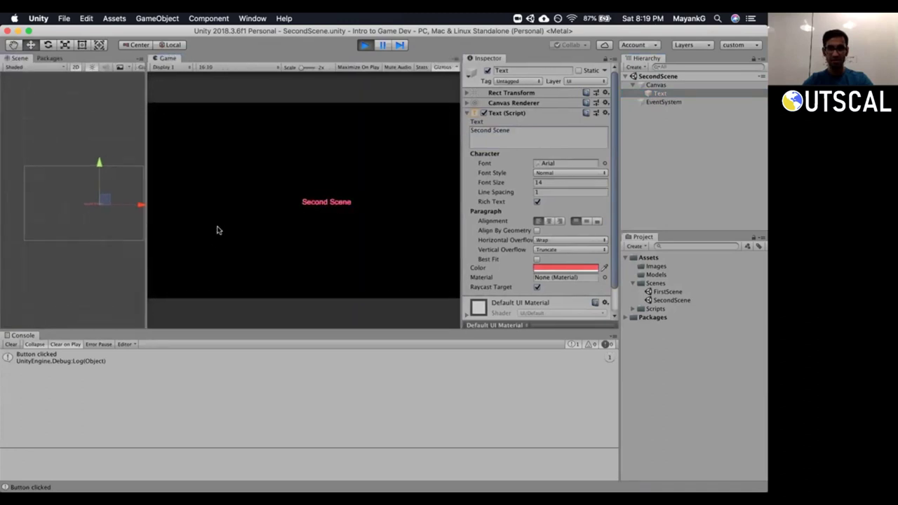
pyautogui.click(364, 45)
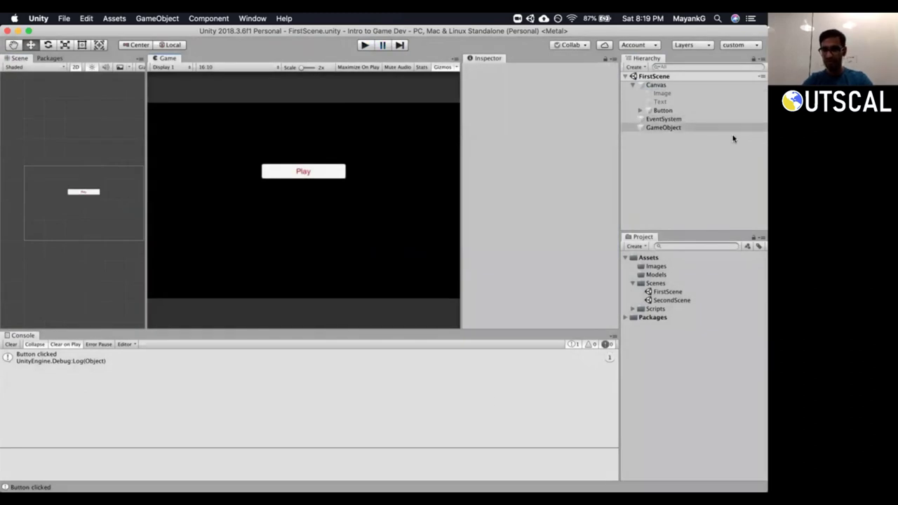
pyautogui.click(12, 345)
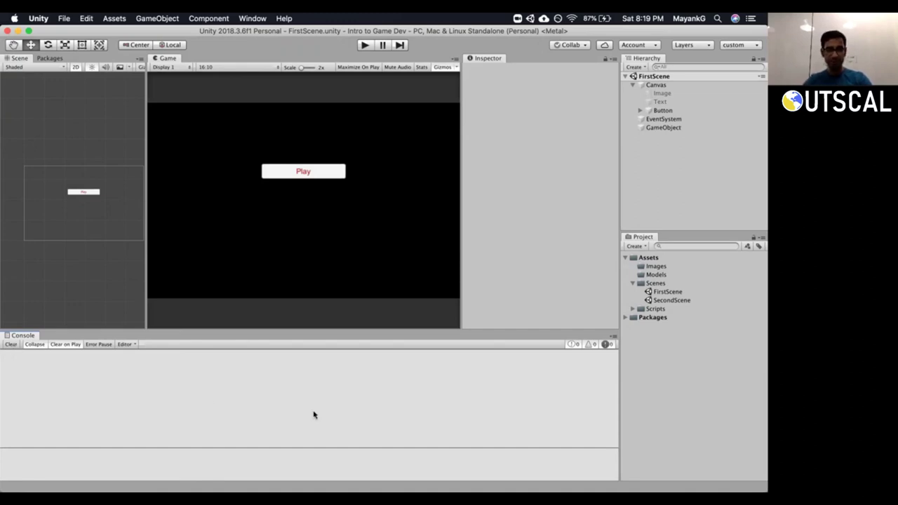
# Bring Visual Studio Community back to the front with MyFirstScript.cs.
pyautogui.press('super+Tab')
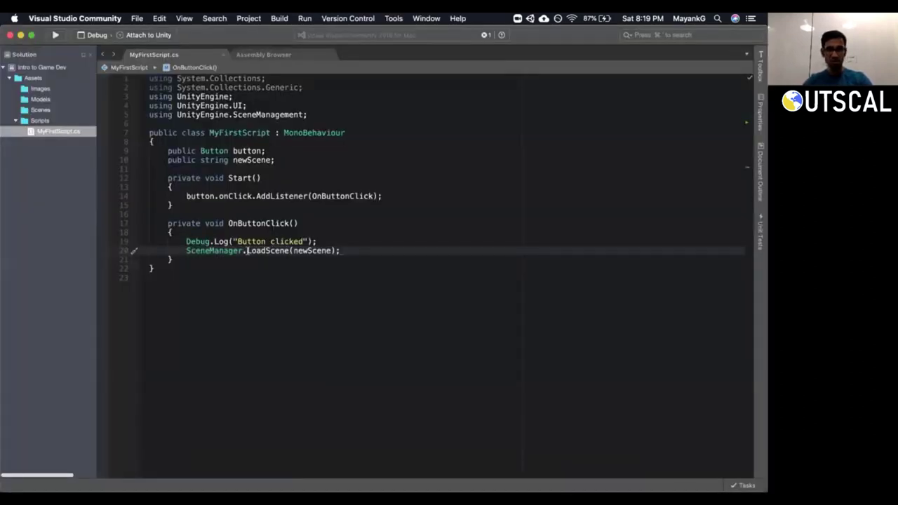
# Duplicate the SceneManager.LoadScene(newScene) line in OnButtonClick.
pyautogui.keyDown('super'); pyautogui.click(298, 251); pyautogui.keyUp('super')
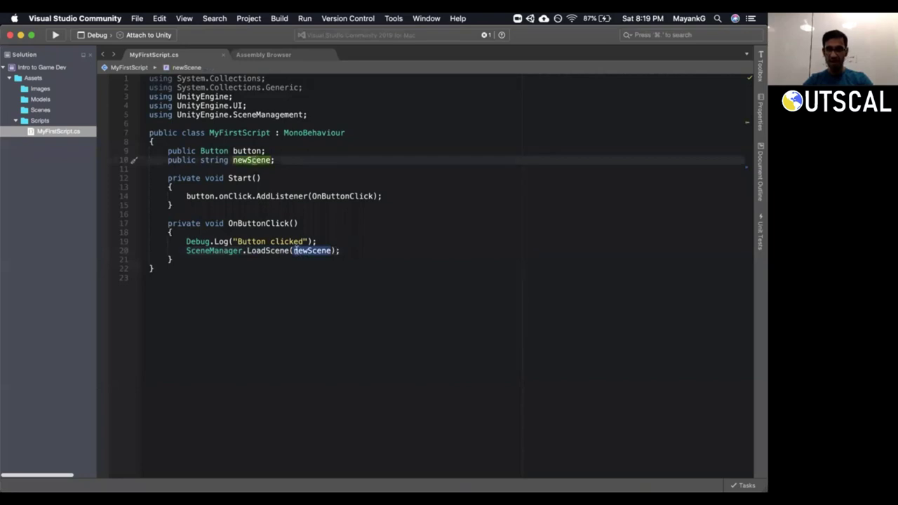
pyautogui.click(319, 253)
pyautogui.press('Down')
pyautogui.press('Up')
pyautogui.press('End')
pyautogui.press('super+c')
pyautogui.press('super+v')
# Comment out the original line and change the copy to LoadScene("SecondScene").
pyautogui.press('Up')
pyautogui.press('super+slash')
pyautogui.press('Down')
pyautogui.click(293, 259)
pyautogui.hotkey('alt', 'shift', 'Right')
pyautogui.write('"Se')
pyautogui.write('condScene')
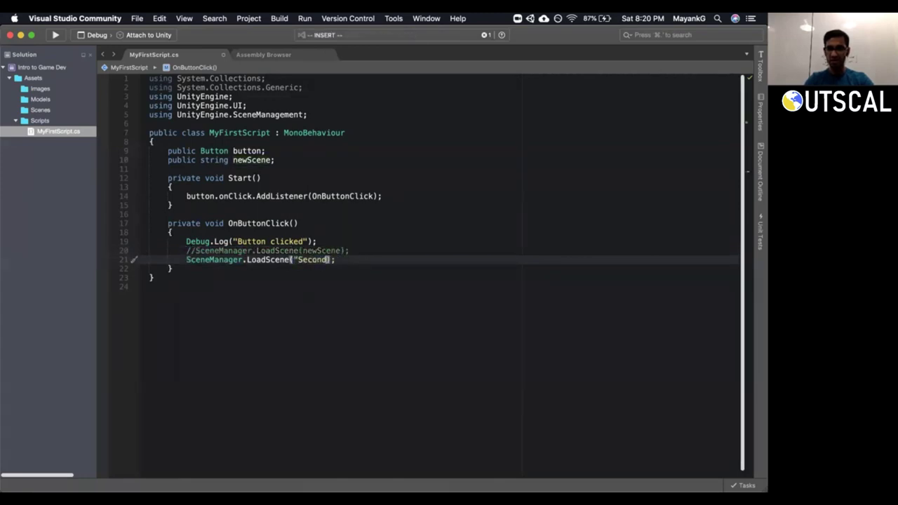
pyautogui.write('"')
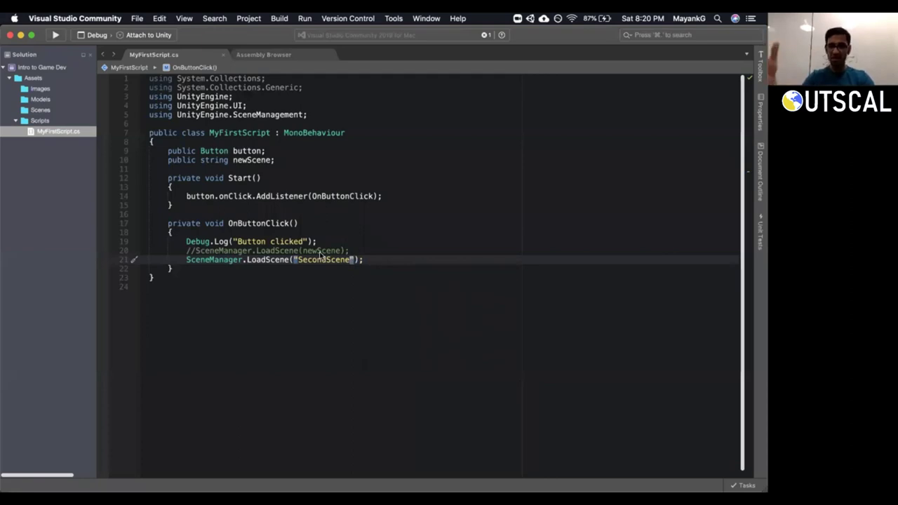
# Restore LoadScene(newScene) and comment out the hard-coded LoadScene("SecondScene") line beneath it.
pyautogui.tripleClick(246, 160)
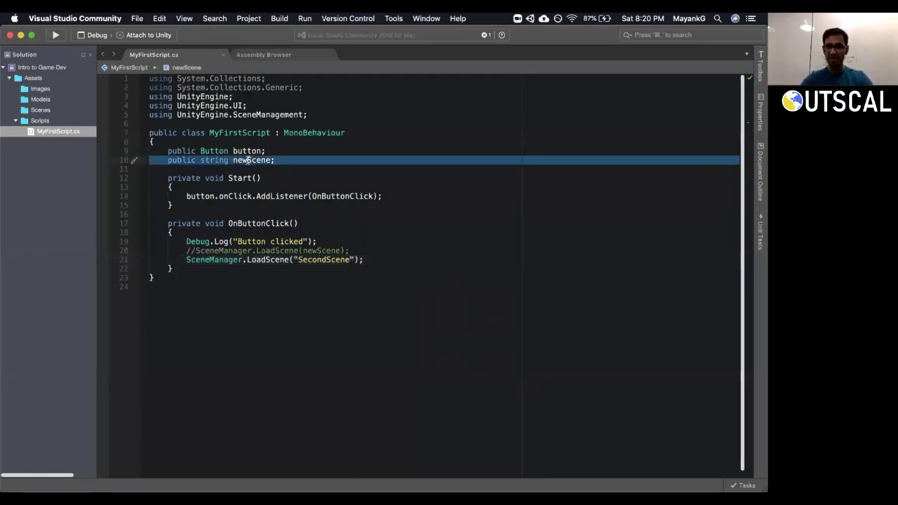
pyautogui.click(324, 249)
pyautogui.click(391, 249)
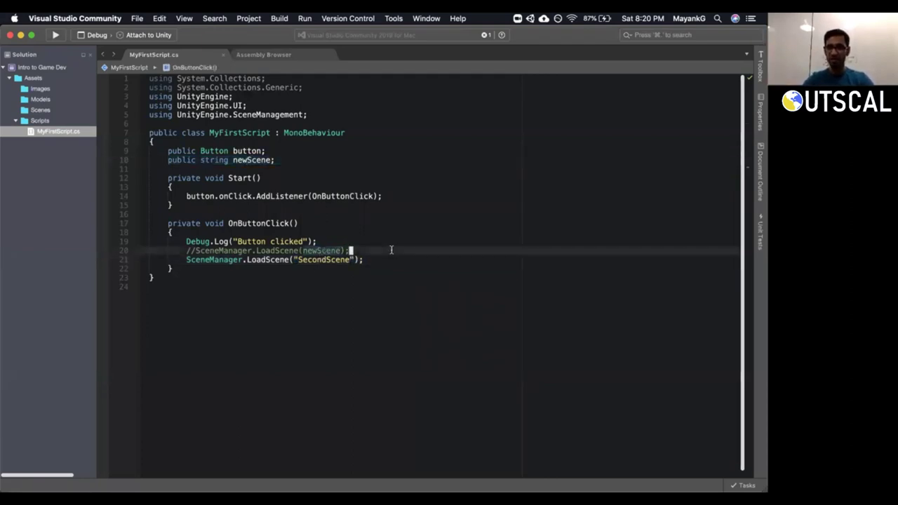
pyautogui.press('super+Left')
pyautogui.press('super+slash')
pyautogui.press('Down')
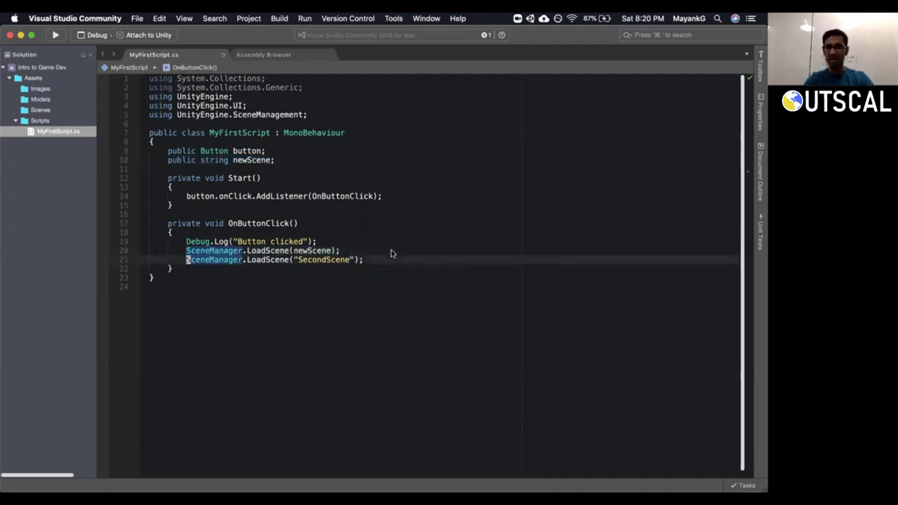
pyautogui.press('super+slash')
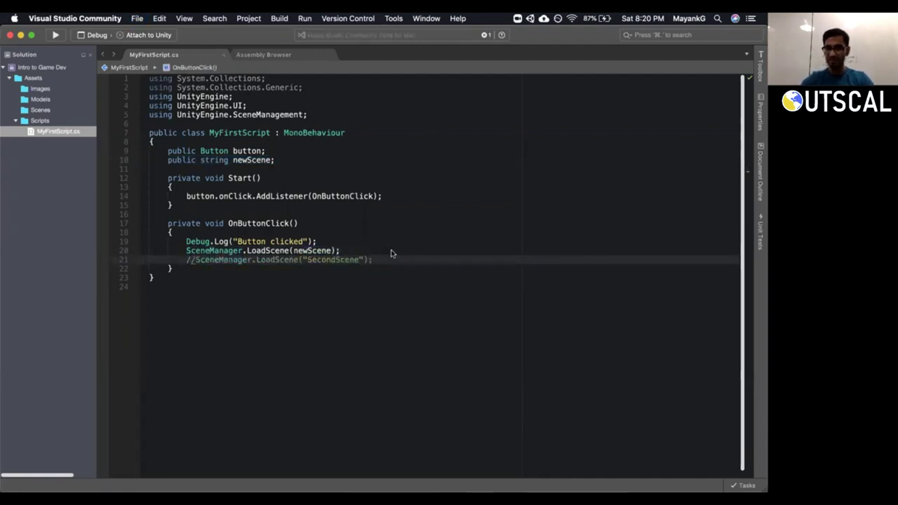
pyautogui.click(502, 161)
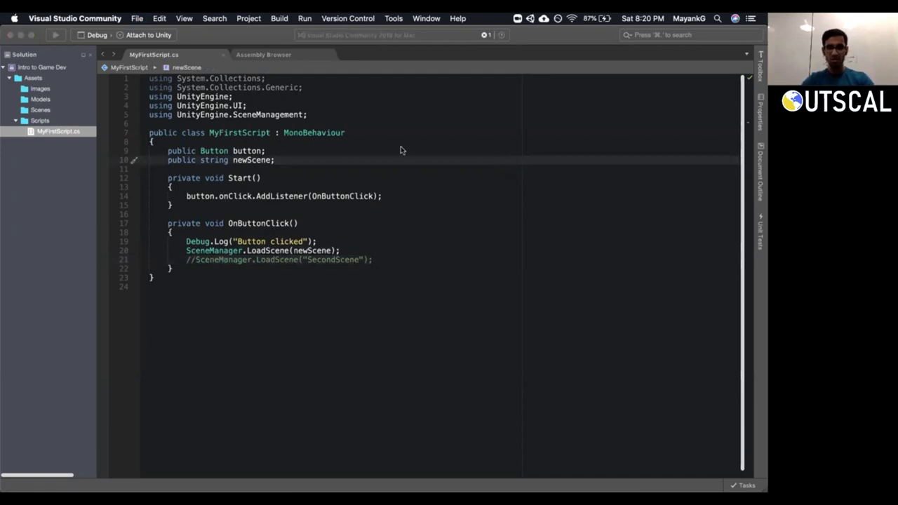
pyautogui.press('super+Tab')
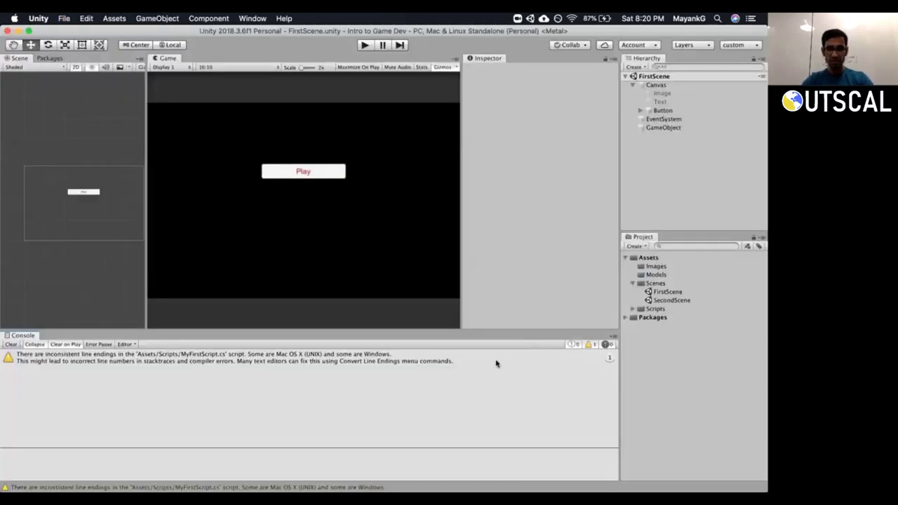
# Clear the Console's line-endings warning and bring the Trello Week 1 card in Chrome forward.
pyautogui.click(11, 344)
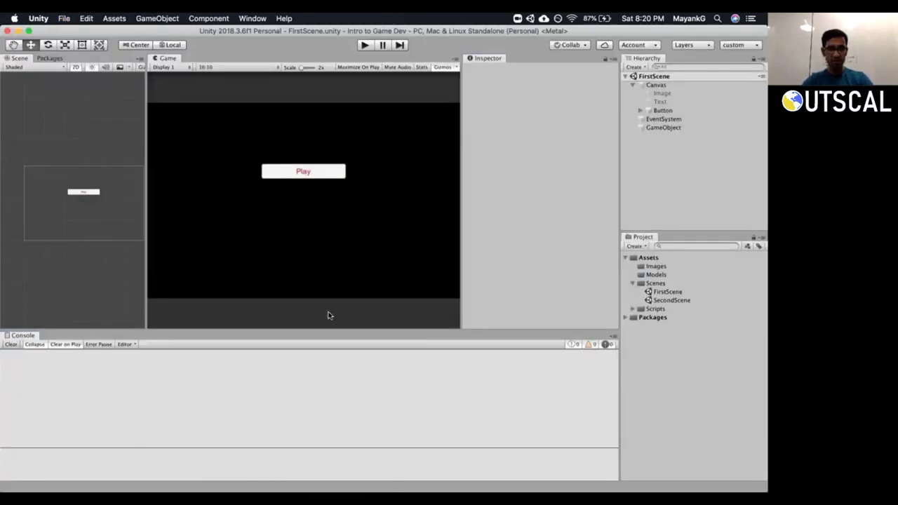
pyautogui.press('super+Tab')
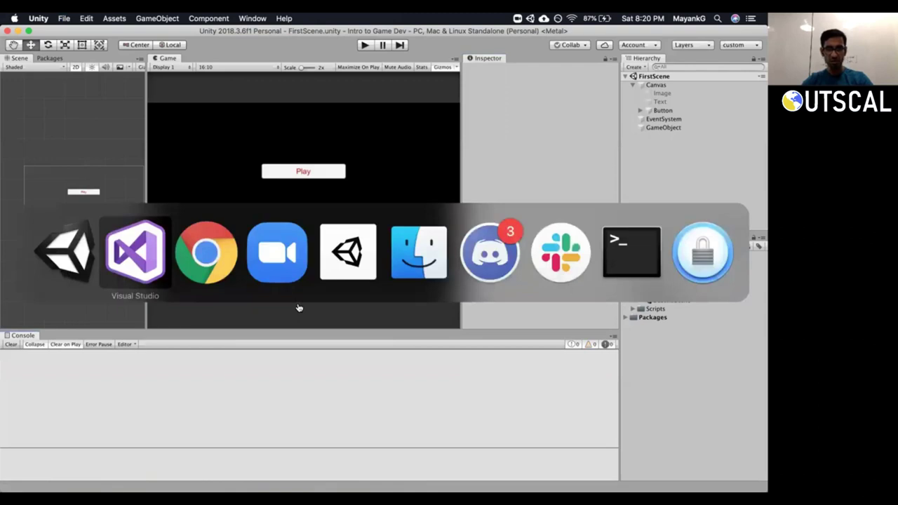
pyautogui.press('super+shift+Tab')
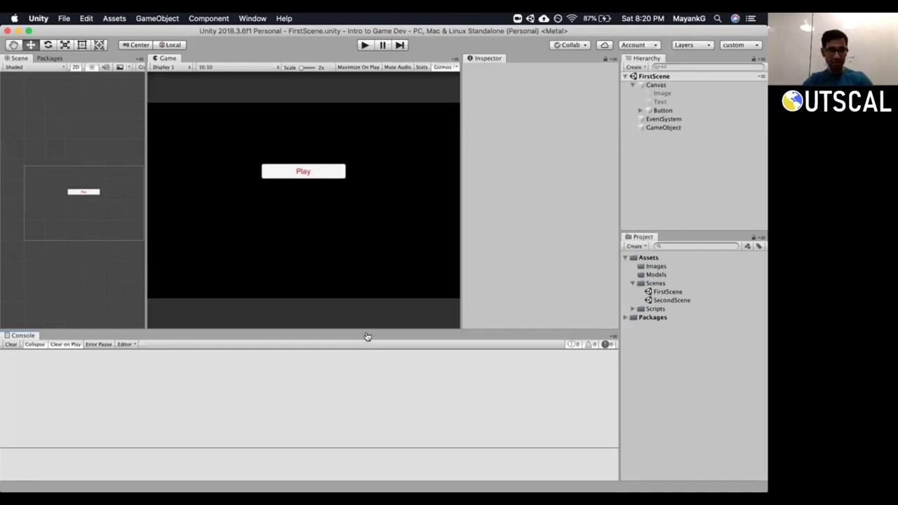
pyautogui.press('super+Tab')
pyautogui.click(205, 253)
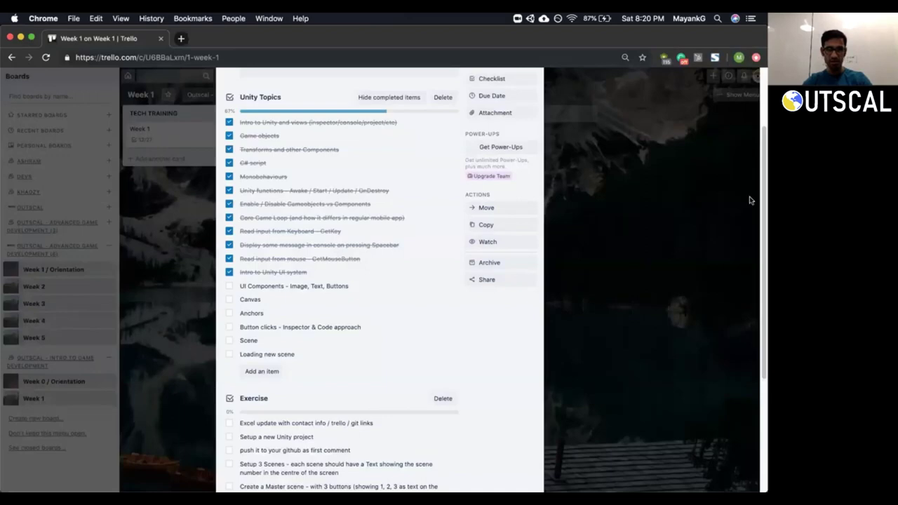
# Tick UI Components, Canvas, Anchors, Button clicks, Scene and Loading new scene in Unity Topics.
pyautogui.scroll(-2, 154, 263)
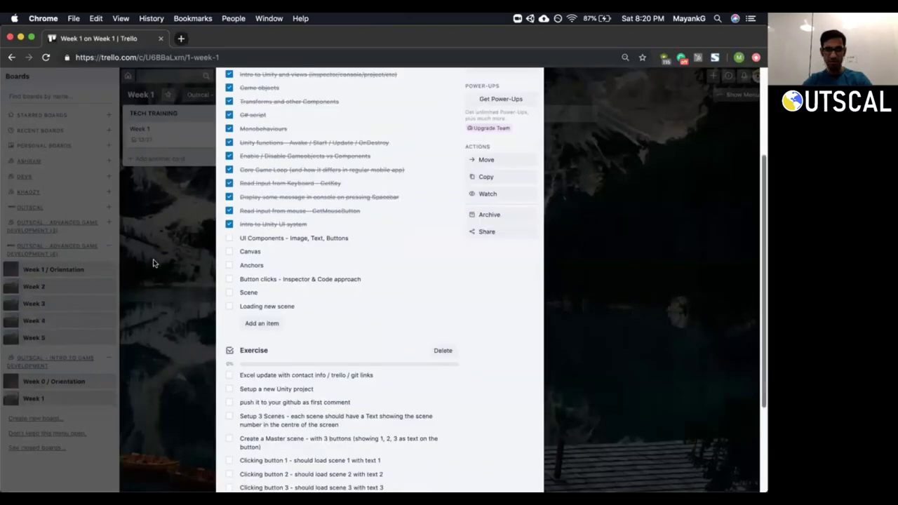
pyautogui.click(229, 238)
pyautogui.click(229, 251)
pyautogui.click(228, 266)
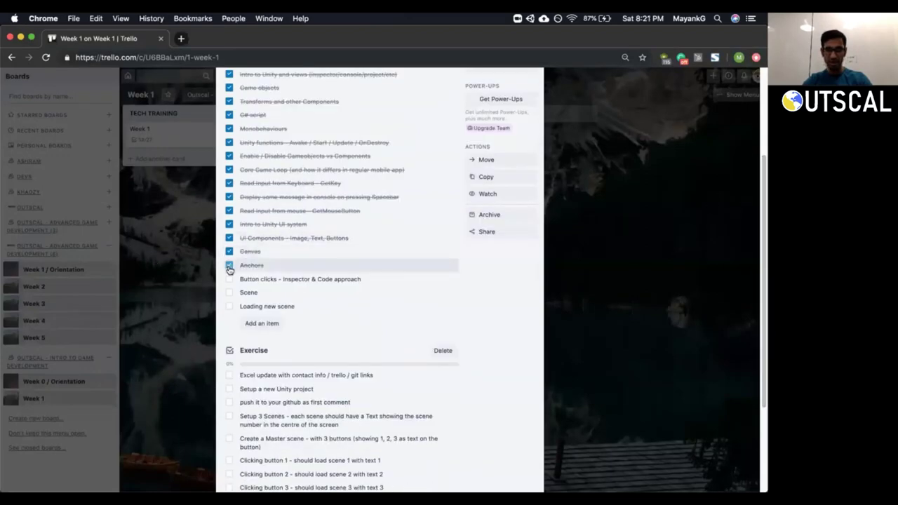
pyautogui.click(229, 279)
pyautogui.click(230, 293)
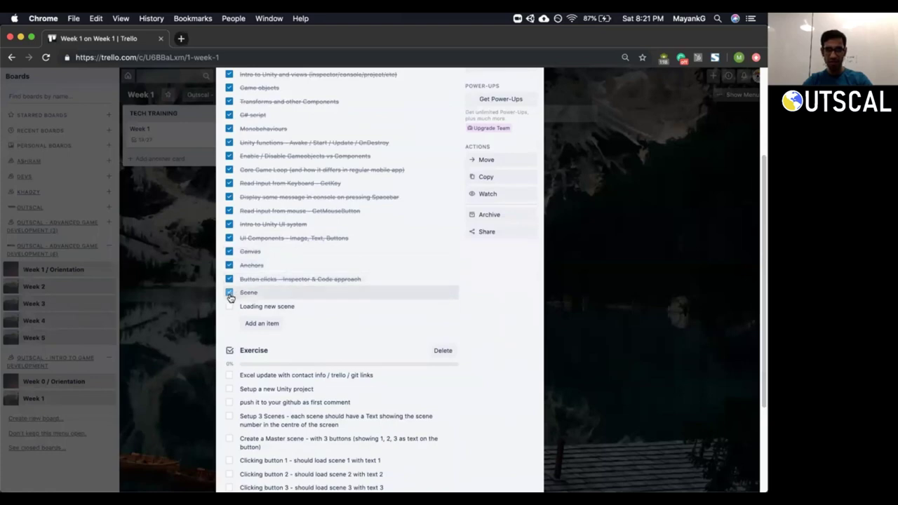
pyautogui.click(230, 306)
pyautogui.scroll(-5, 761, 159)
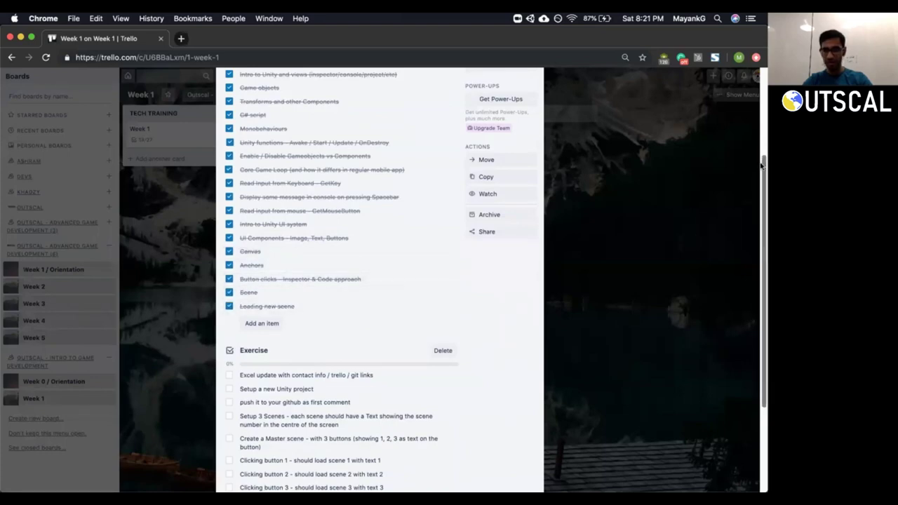
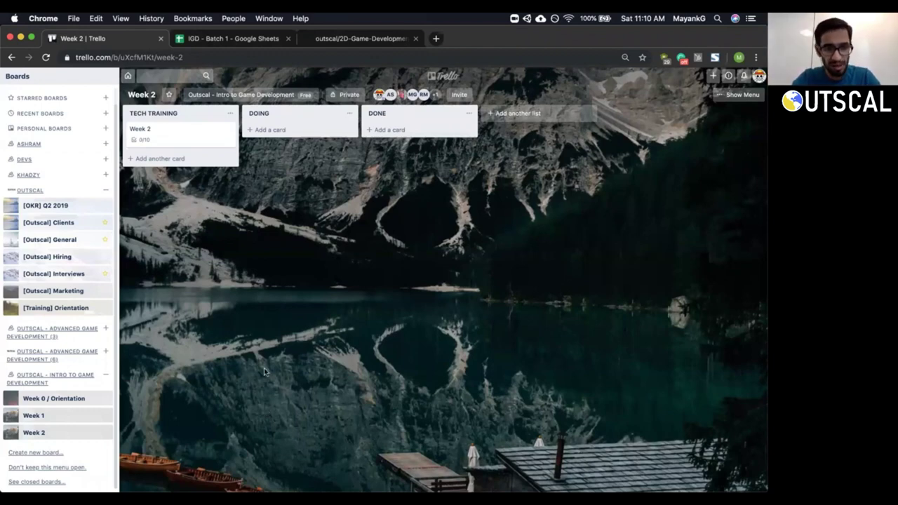
# In the IGD - Batch 1 spreadsheet, compare the Week 0 and Week1 sheets, then duplicate Week1.
pyautogui.click(232, 38)
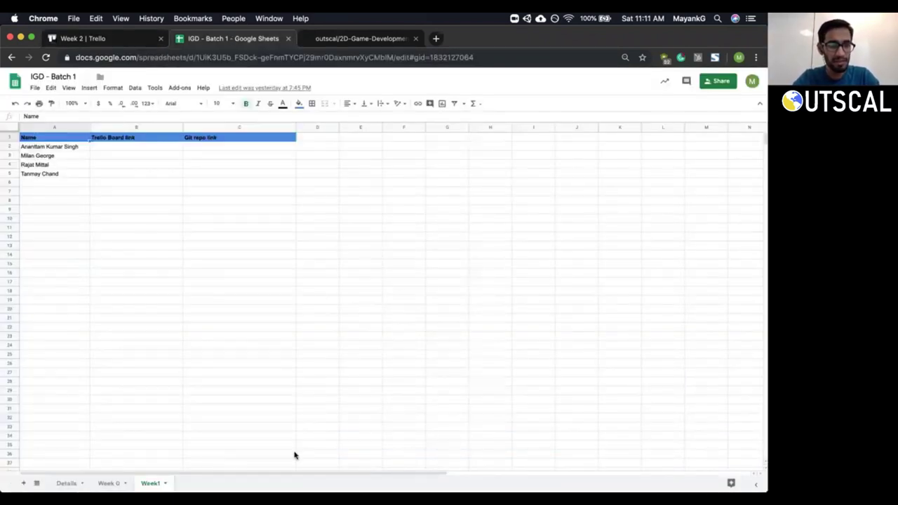
pyautogui.click(112, 483)
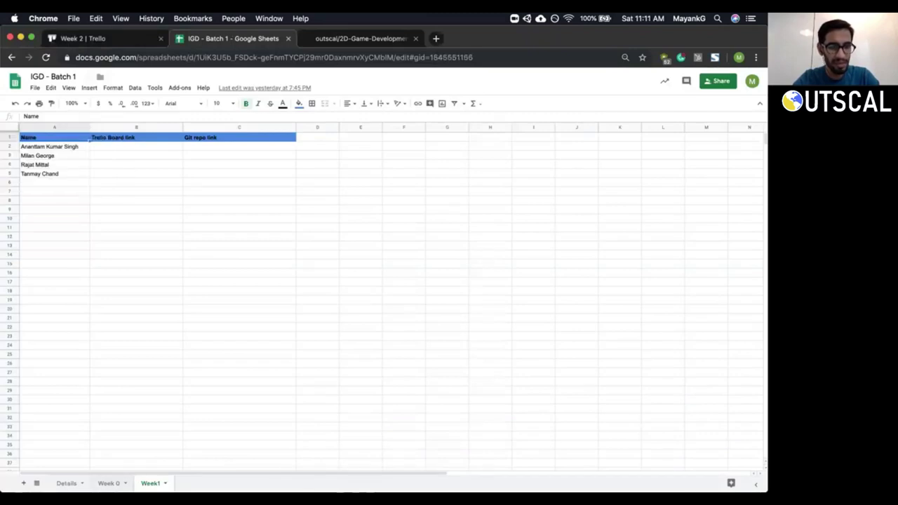
pyautogui.click(150, 483)
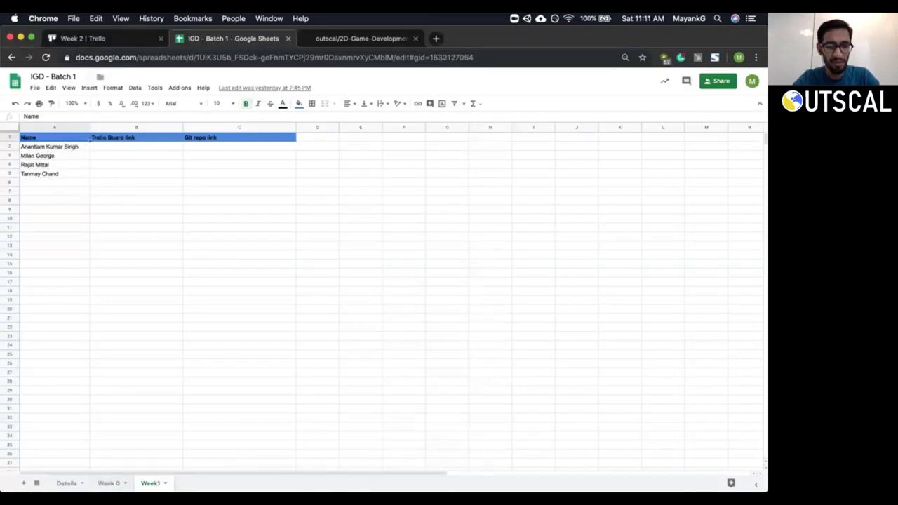
pyautogui.click(109, 482)
pyautogui.click(150, 482)
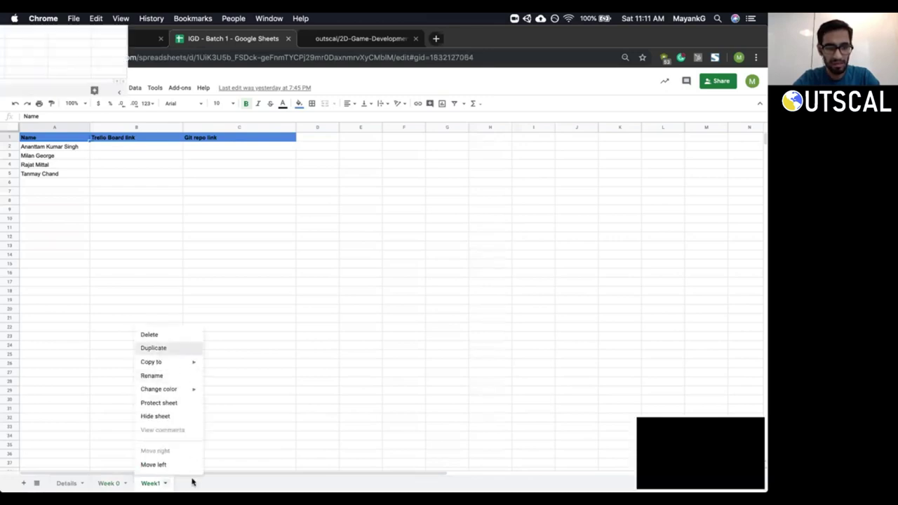
pyautogui.click(153, 347)
# Rename the copied sheet to 'Week 2'.
pyautogui.rightClick(203, 482)
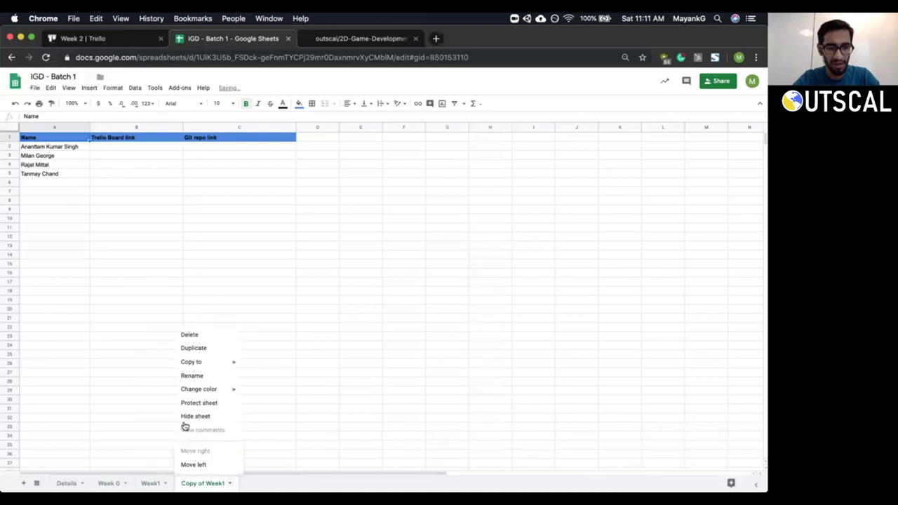
pyautogui.click(191, 376)
pyautogui.write('Week')
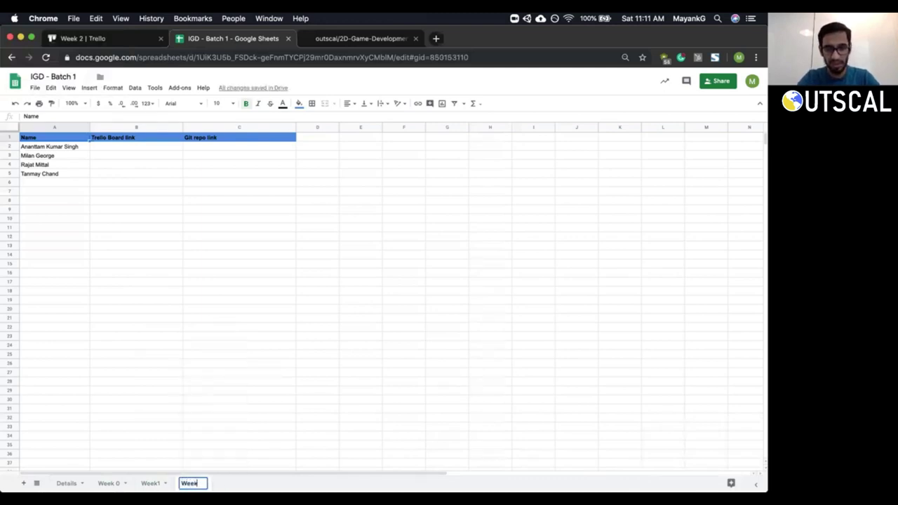
pyautogui.write(' 2')
pyautogui.press('Return')
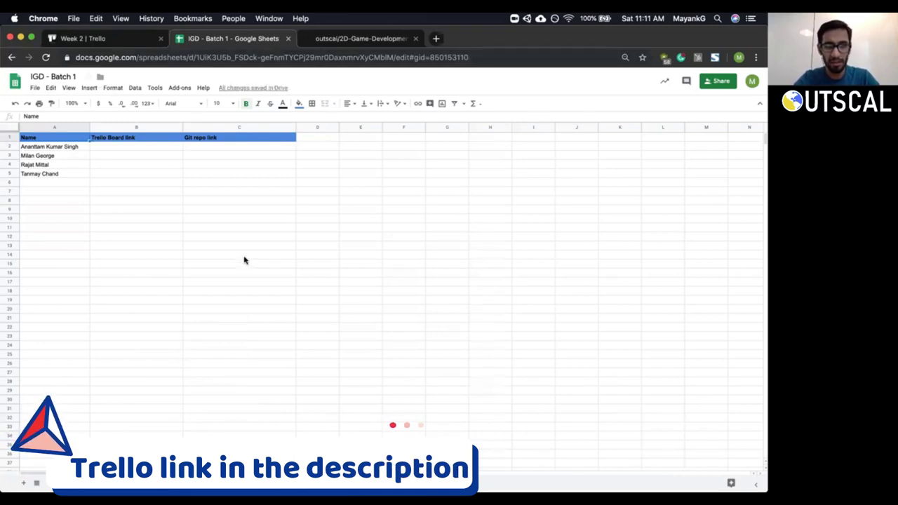
# Check the Details sheet and the student names on the Week 0 sheet.
pyautogui.moveTo(124, 148); pyautogui.dragTo(123, 183)
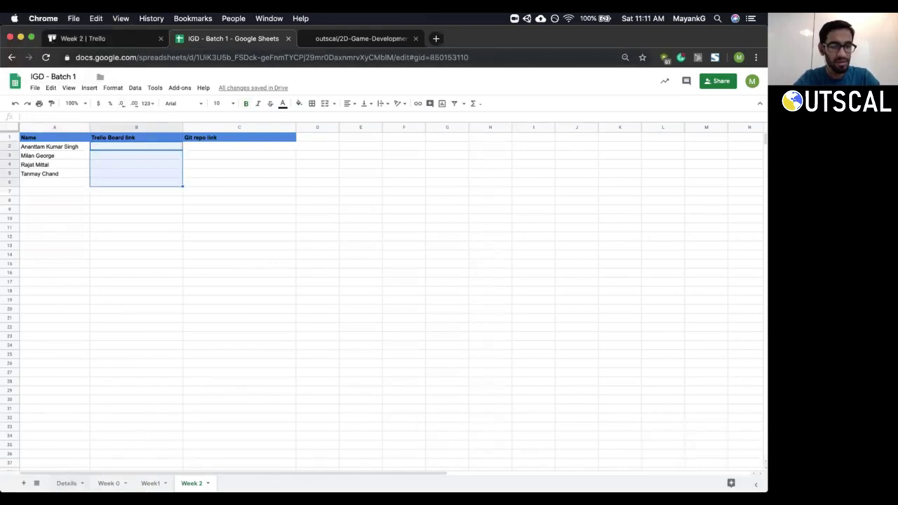
pyautogui.click(66, 483)
pyautogui.click(173, 278)
pyautogui.press('Escape')
pyautogui.hotkey('alt', 'Down')
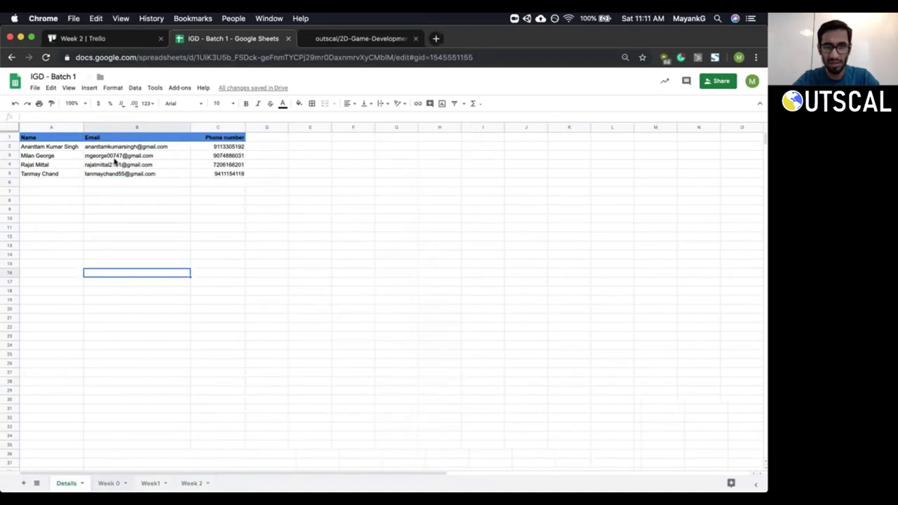
pyautogui.click(32, 175)
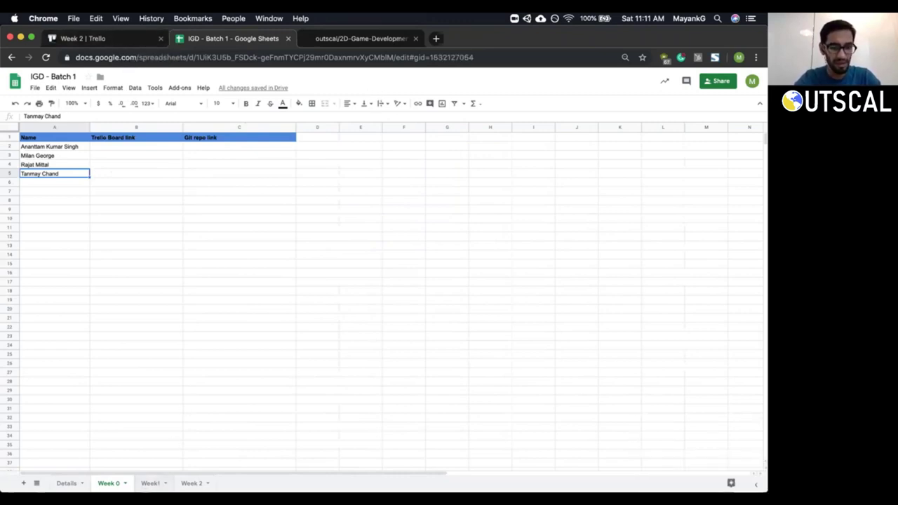
# Review the Trello Board and Git repo link cells B2:C5 on Week 2, then return to Trello.
pyautogui.click(189, 484)
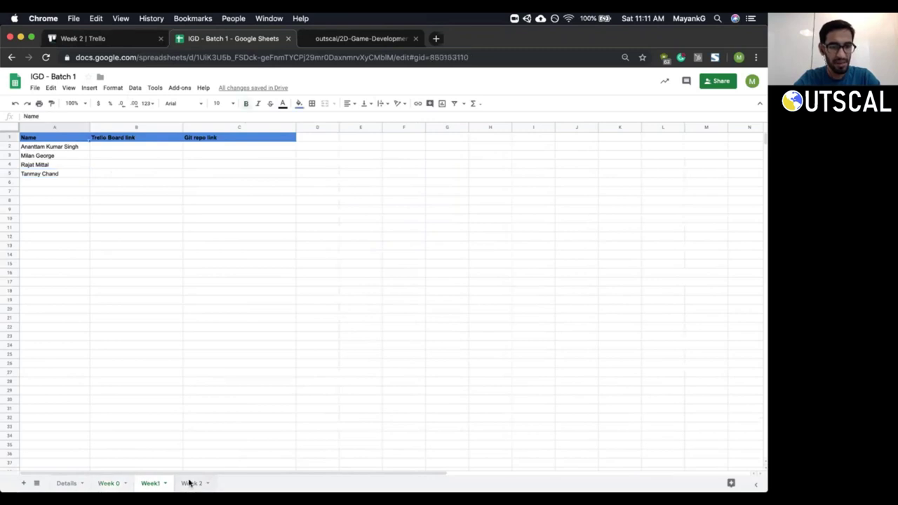
pyautogui.click(129, 328)
pyautogui.moveTo(136, 148); pyautogui.dragTo(218, 178)
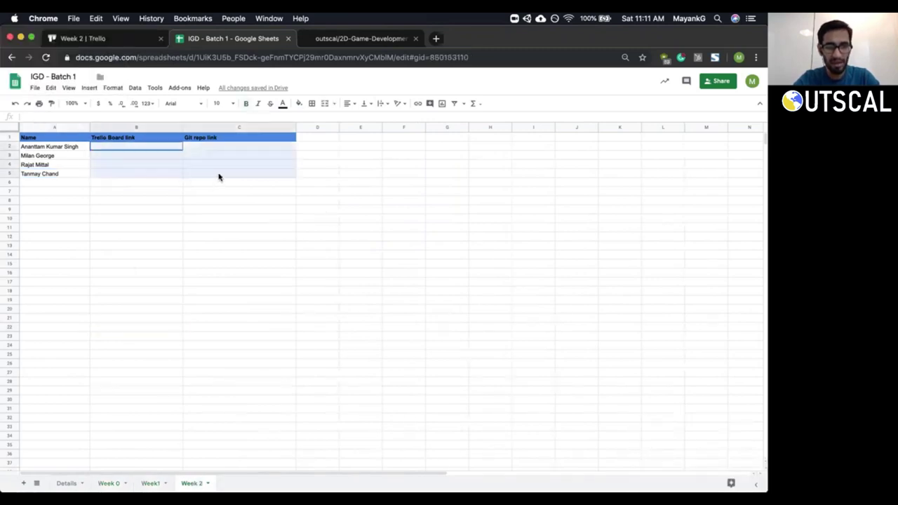
pyautogui.click(214, 148)
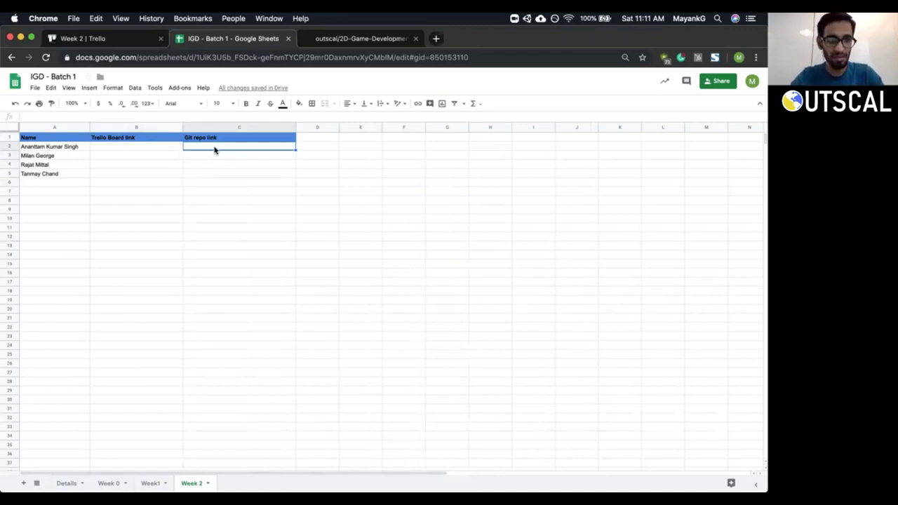
pyautogui.moveTo(214, 149); pyautogui.dragTo(220, 175)
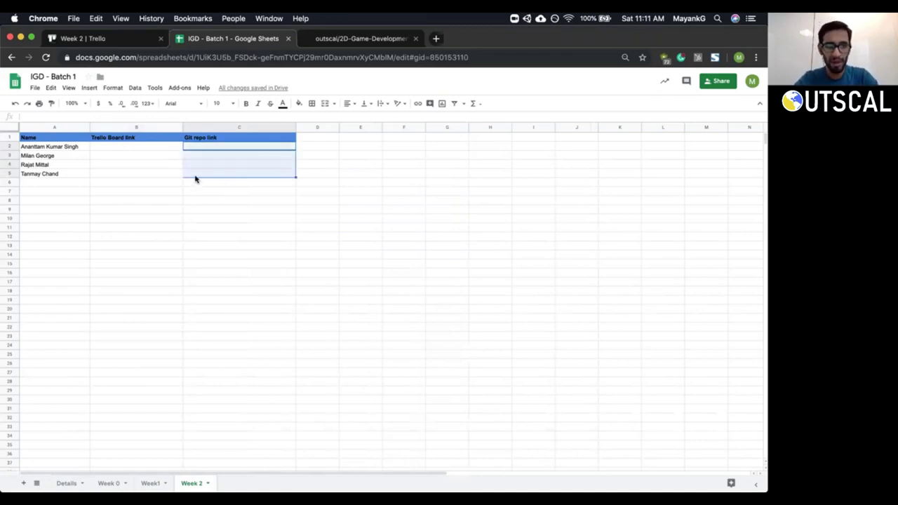
pyautogui.click(195, 176)
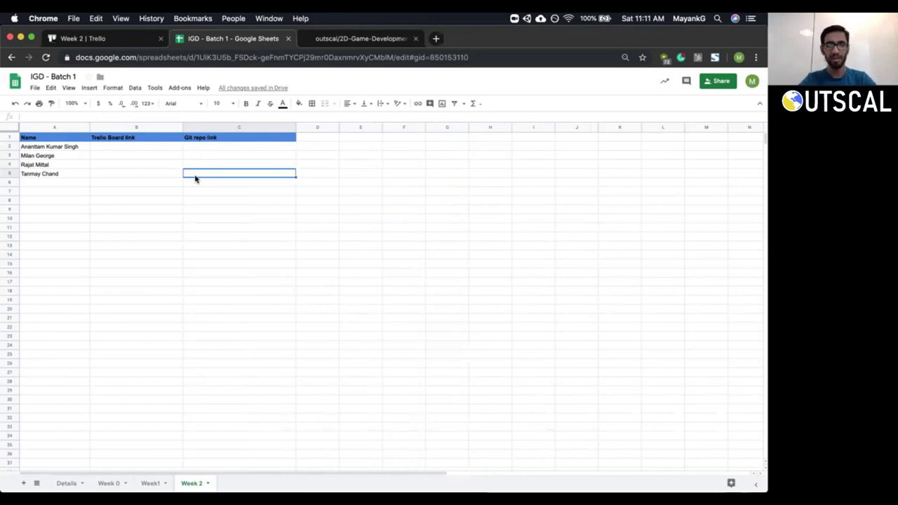
pyautogui.moveTo(145, 148); pyautogui.dragTo(147, 180)
pyautogui.click(146, 174)
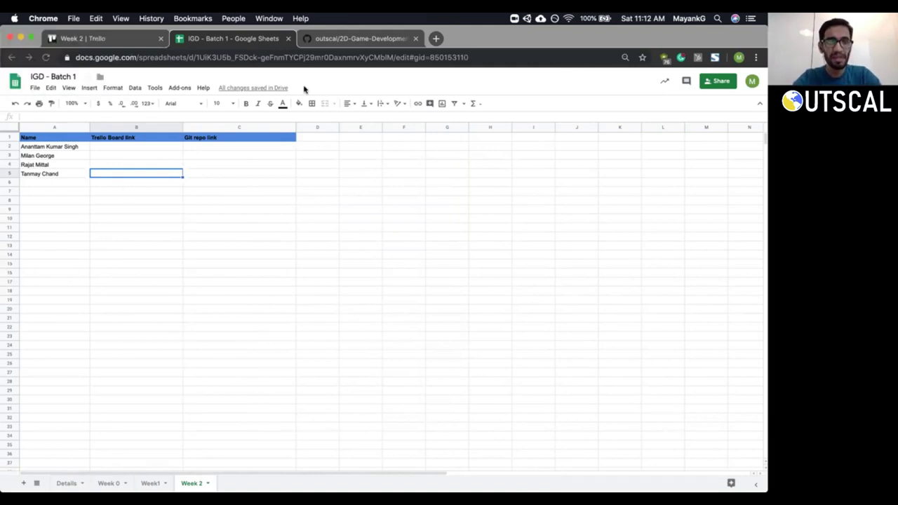
pyautogui.click(100, 39)
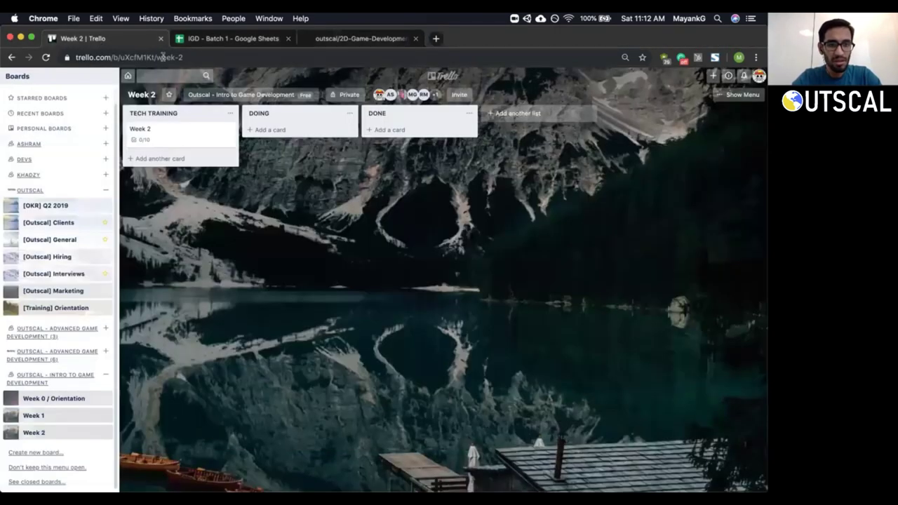
# Open the Week 2 card, then show the outscal/2D-Game-Development GitHub repository page.
pyautogui.click(215, 134)
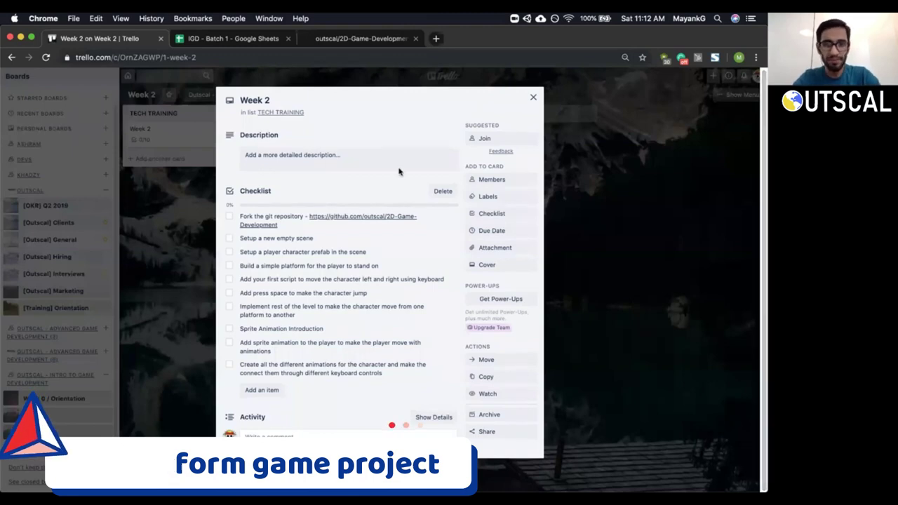
pyautogui.moveTo(344, 39); pyautogui.dragTo(345, 214)
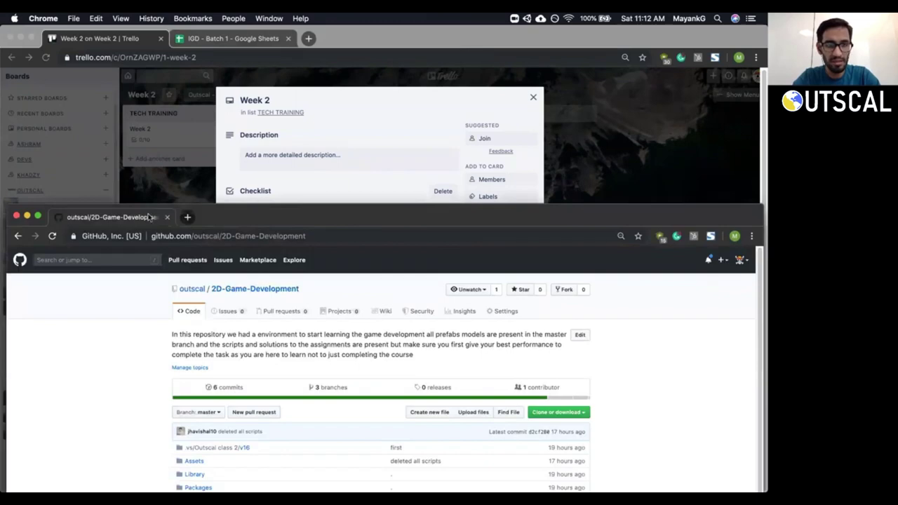
pyautogui.moveTo(259, 217); pyautogui.dragTo(403, 80)
pyautogui.click(332, 39)
pyautogui.moveTo(332, 39); pyautogui.dragTo(333, 39)
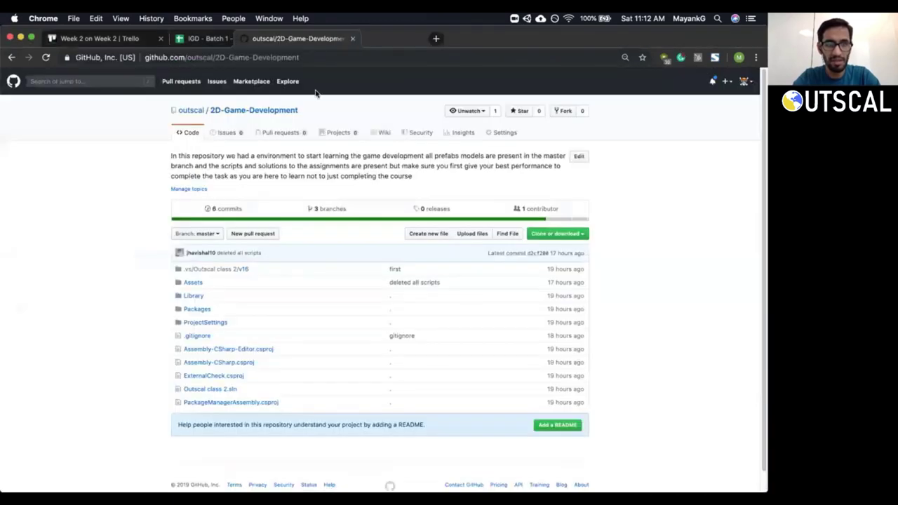
pyautogui.click(100, 40)
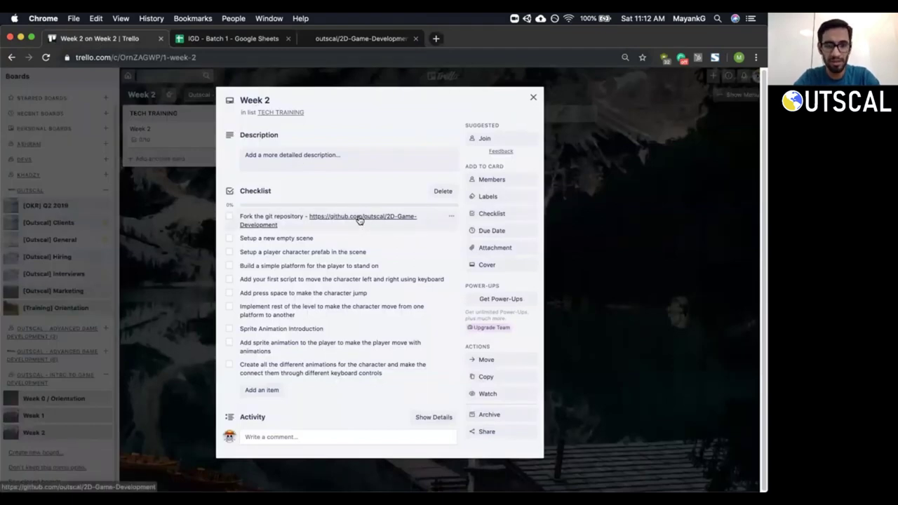
pyautogui.click(359, 39)
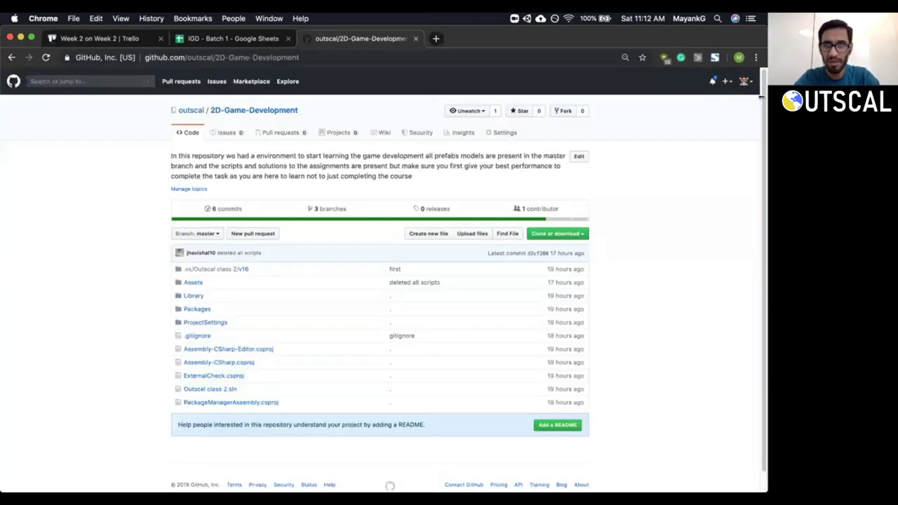
pyautogui.moveTo(760, 94); pyautogui.dragTo(761, 112)
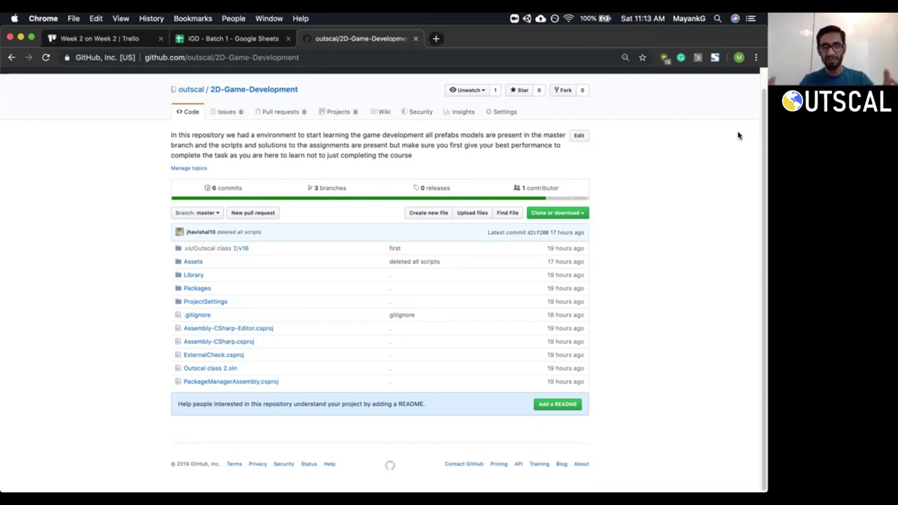
pyautogui.click(177, 168)
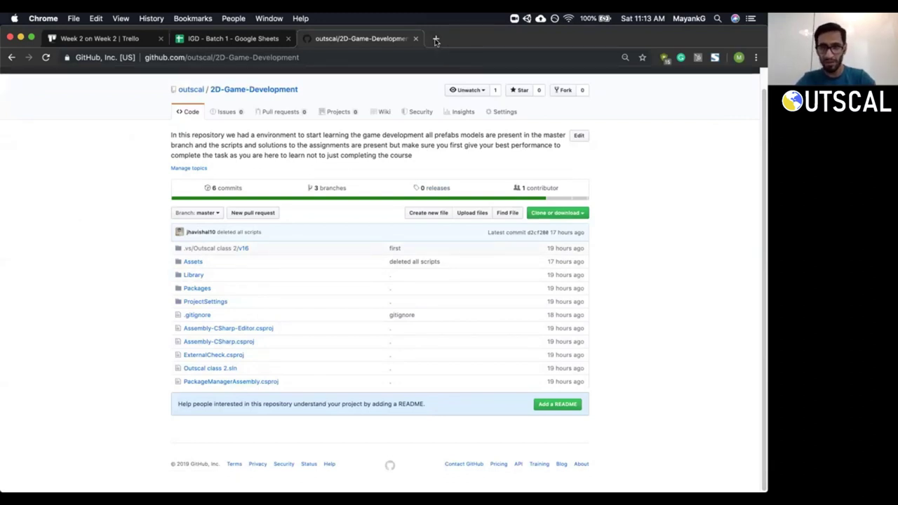
# Search Google for 'unity 2d game kit' in a new tab and open the 2D Game Kit - Unity result.
pyautogui.click(435, 40)
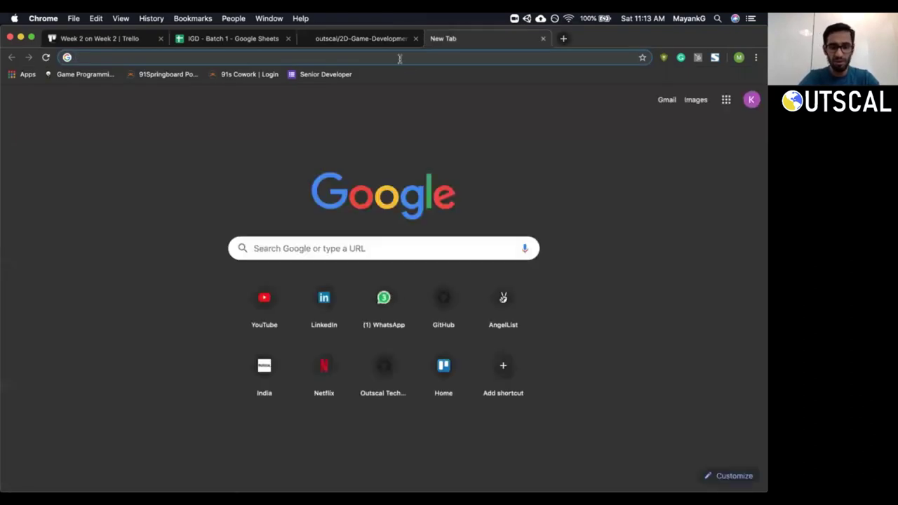
pyautogui.write('unity 2d')
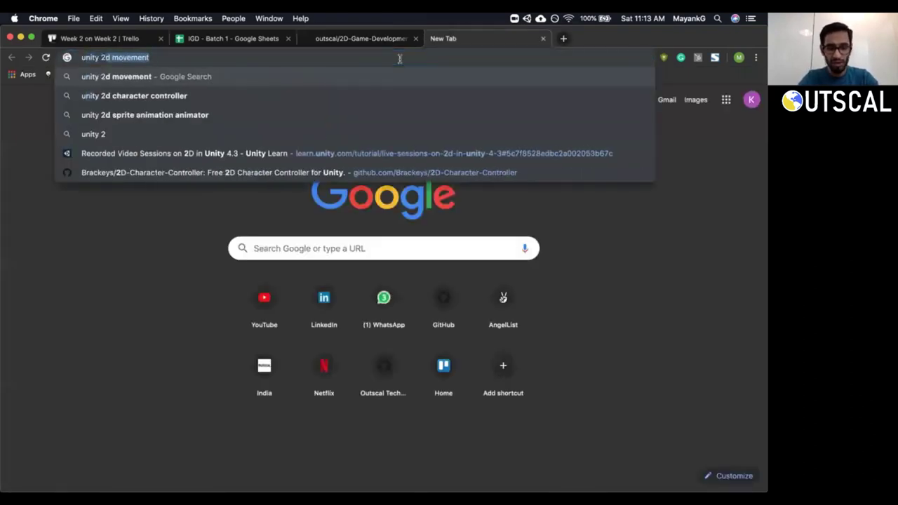
pyautogui.write(' game kit')
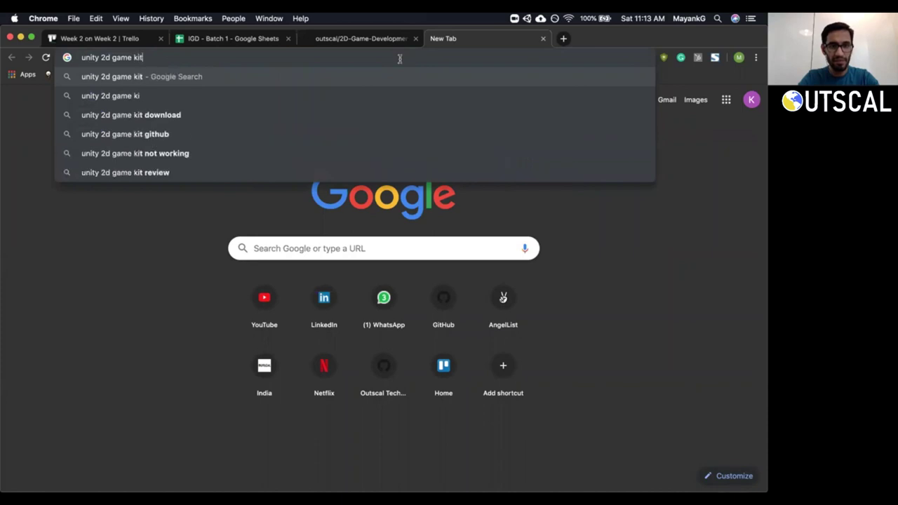
pyautogui.press('Return')
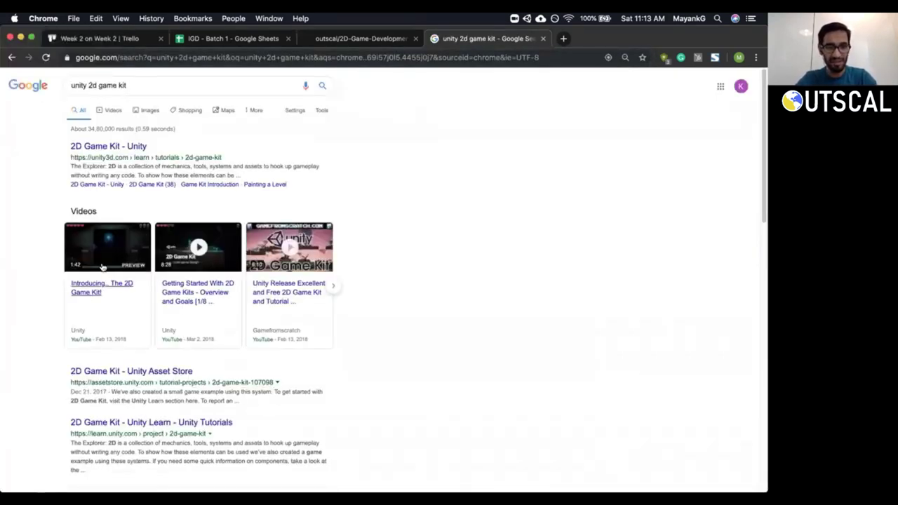
pyautogui.click(117, 147)
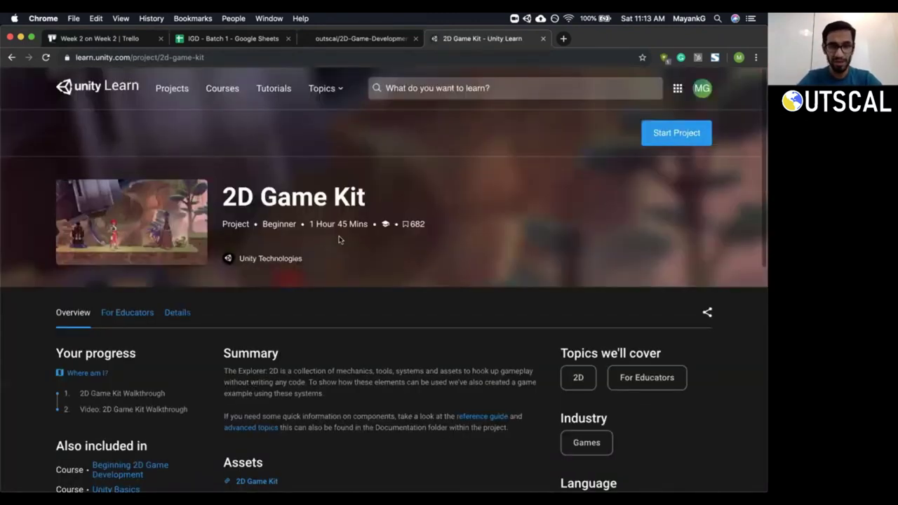
# Scroll through the 2D Game Kit page, then return to the outscal/2D-Game-Development repository tab.
pyautogui.scroll(-3, 256, 319)
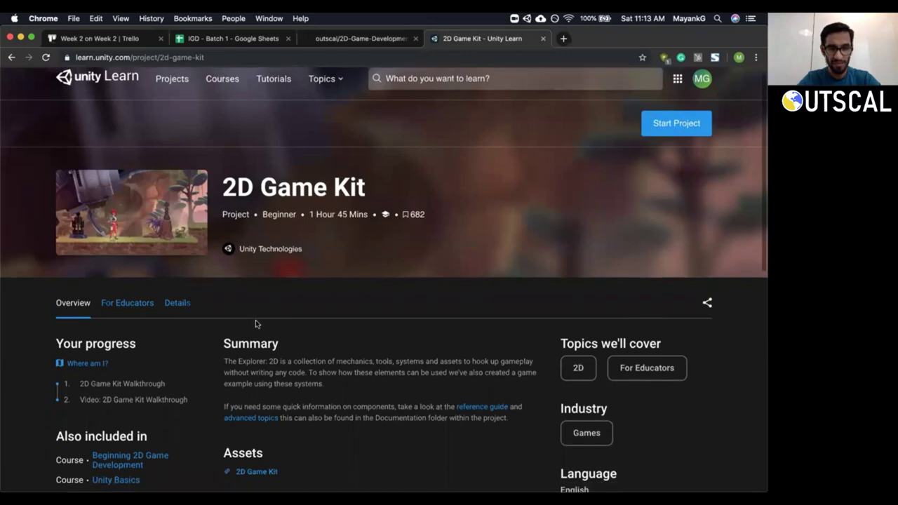
pyautogui.scroll(2, 334, 256)
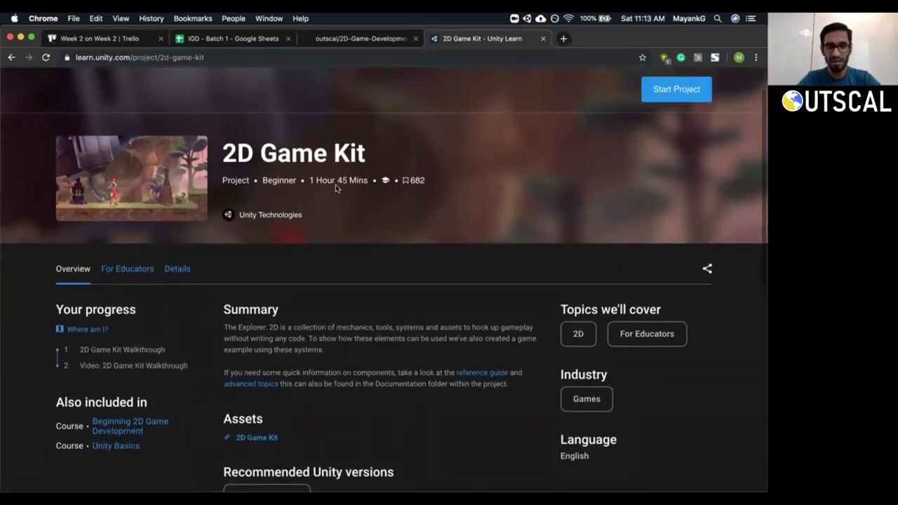
pyautogui.scroll(-4, 335, 184)
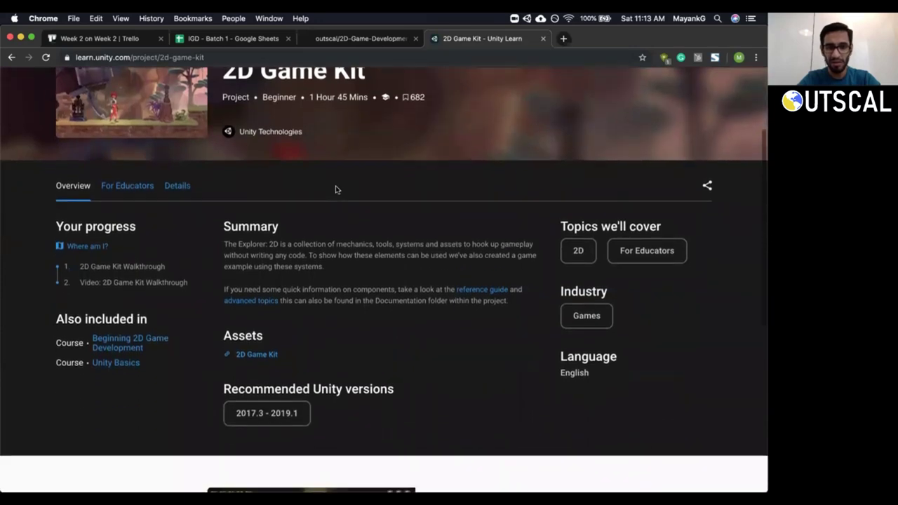
pyautogui.scroll(-3, 335, 185)
pyautogui.scroll(5, 335, 186)
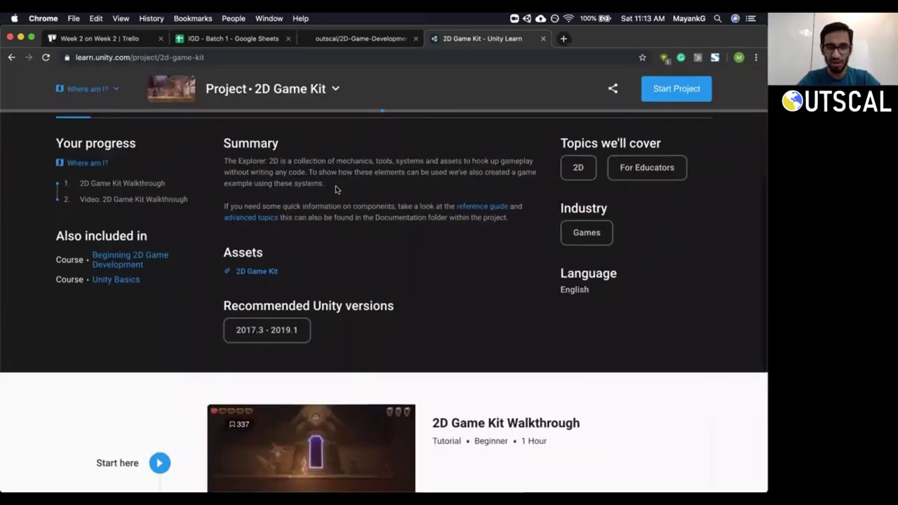
pyautogui.scroll(3, 336, 185)
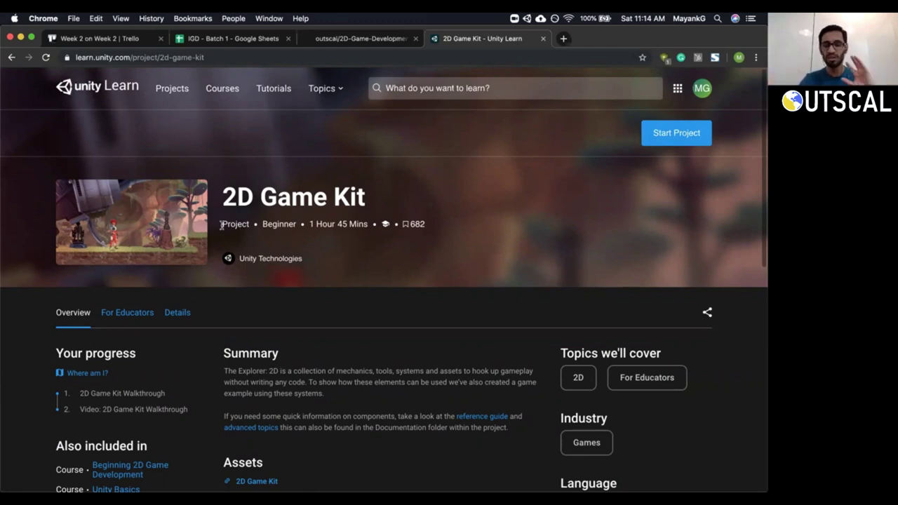
pyautogui.click(342, 40)
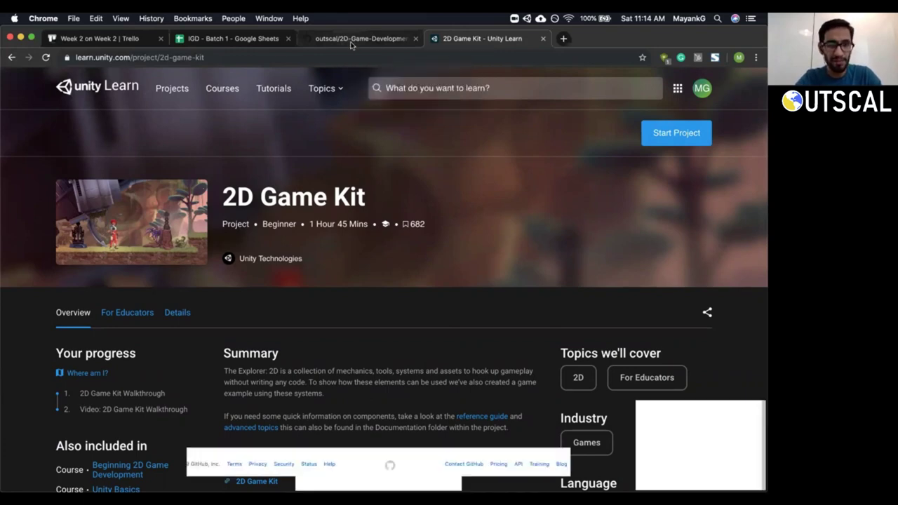
pyautogui.scroll(2, 761, 101)
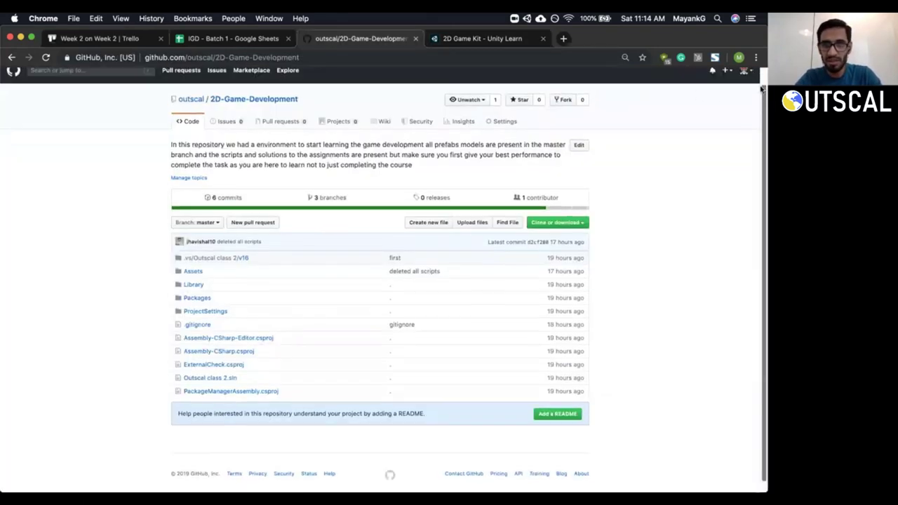
pyautogui.click(563, 104)
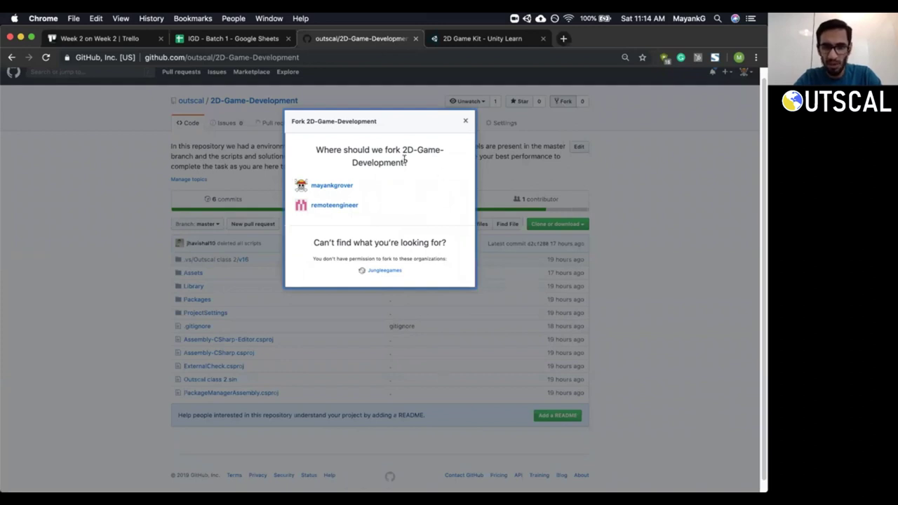
pyautogui.click(336, 186)
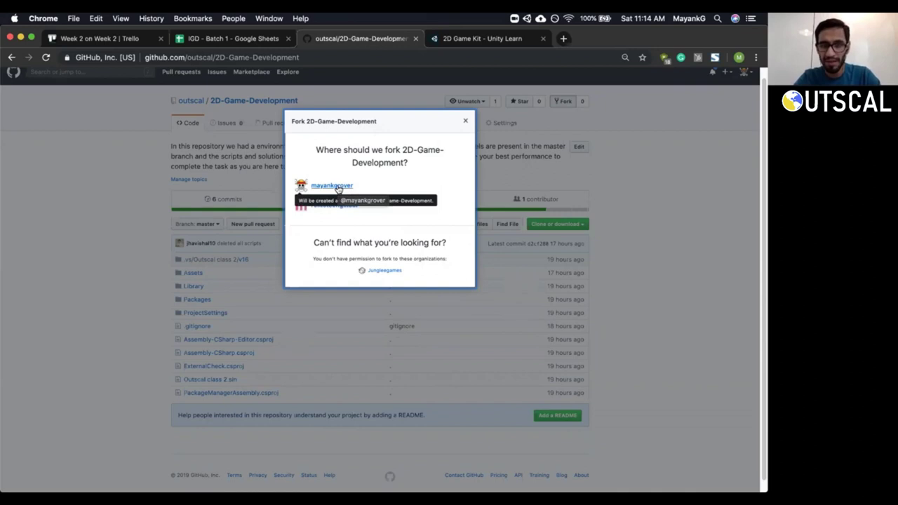
pyautogui.click(489, 133)
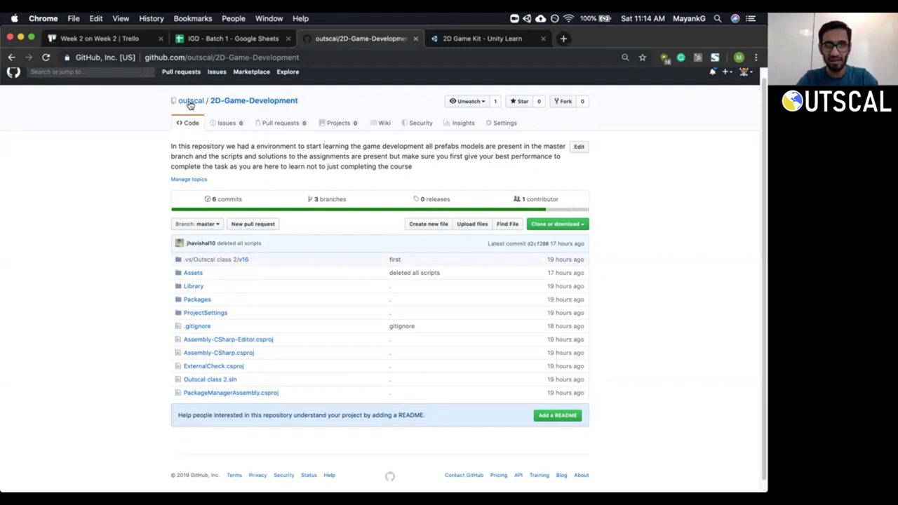
pyautogui.moveTo(188, 104)
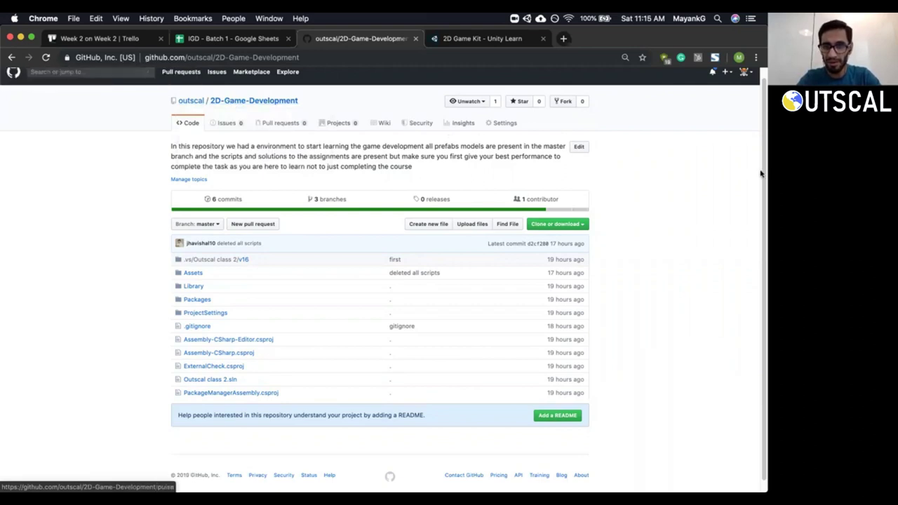
pyautogui.scroll(-1, 761, 203)
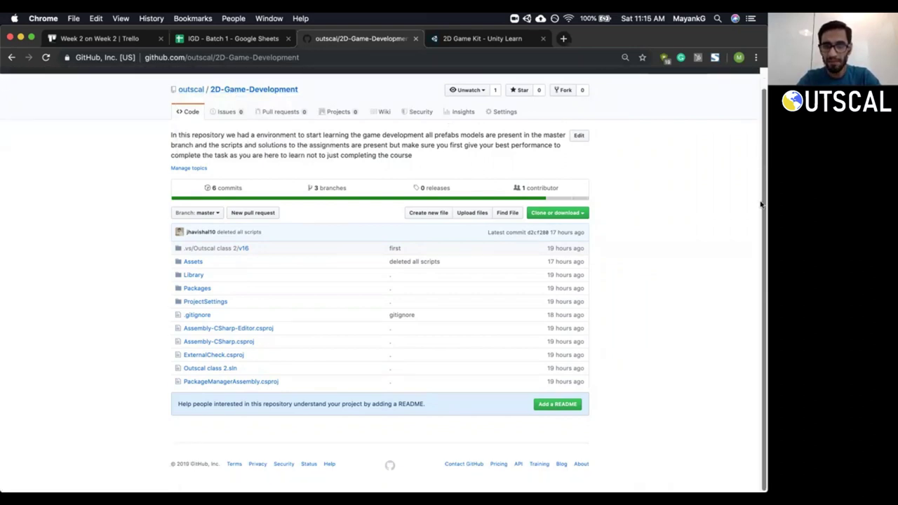
pyautogui.click(570, 216)
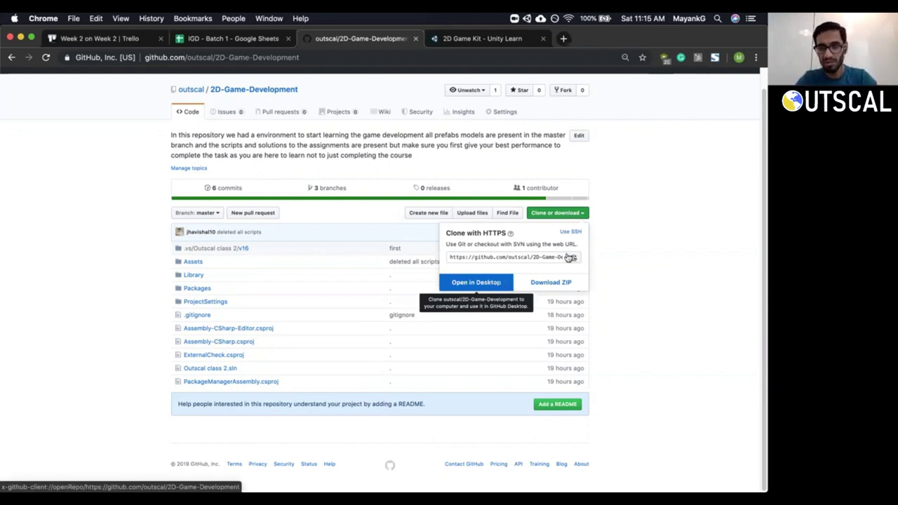
pyautogui.click(625, 242)
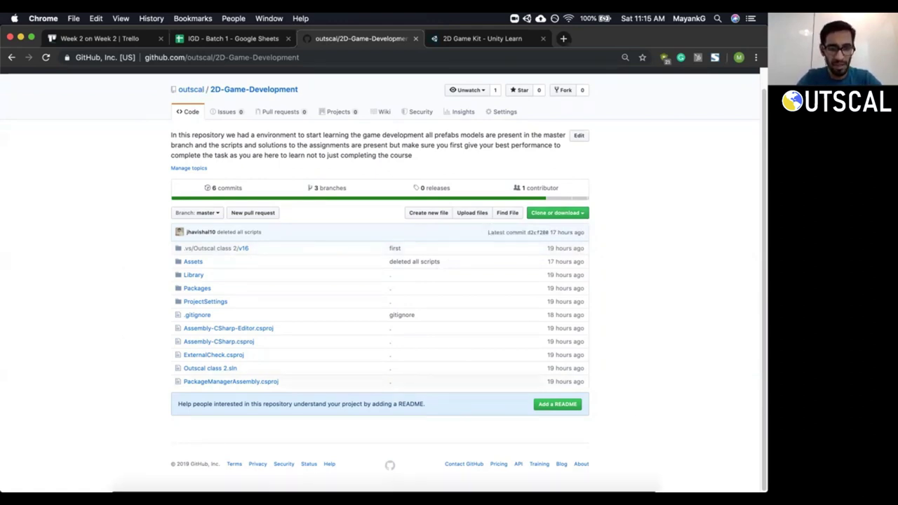
pyautogui.click(128, 468)
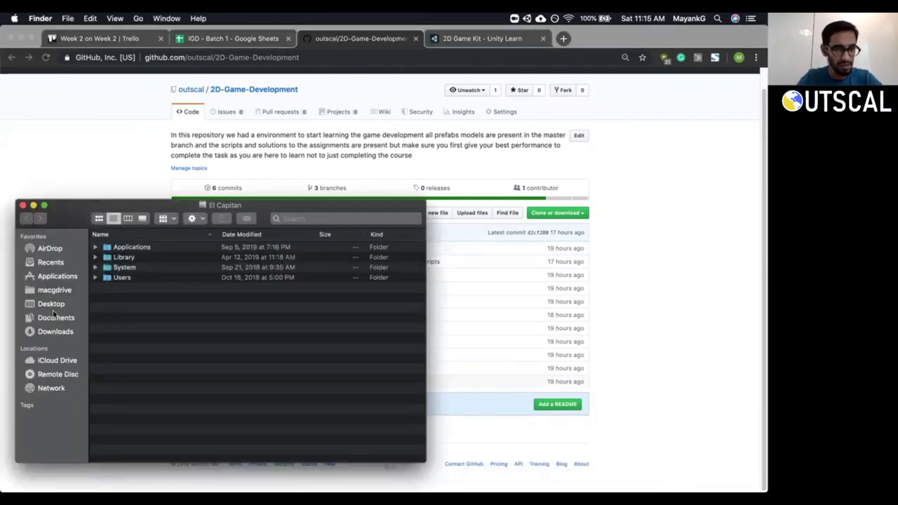
# Browse to Desktop > git in Finder and show it as a list.
pyautogui.click(52, 303)
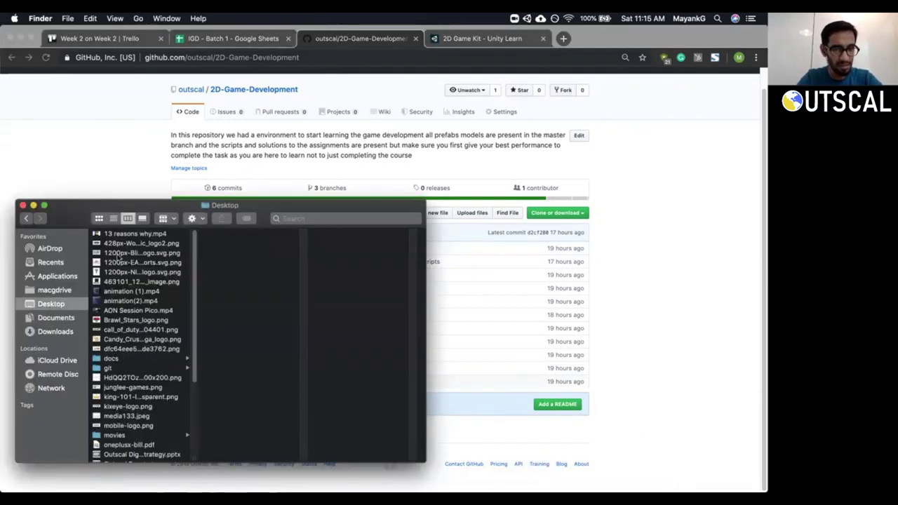
pyautogui.click(108, 368)
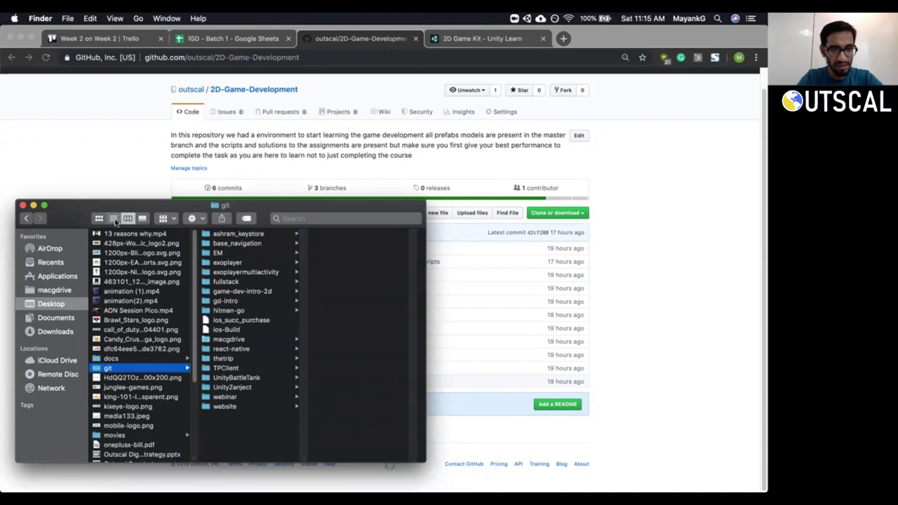
pyautogui.click(113, 218)
pyautogui.click(129, 391)
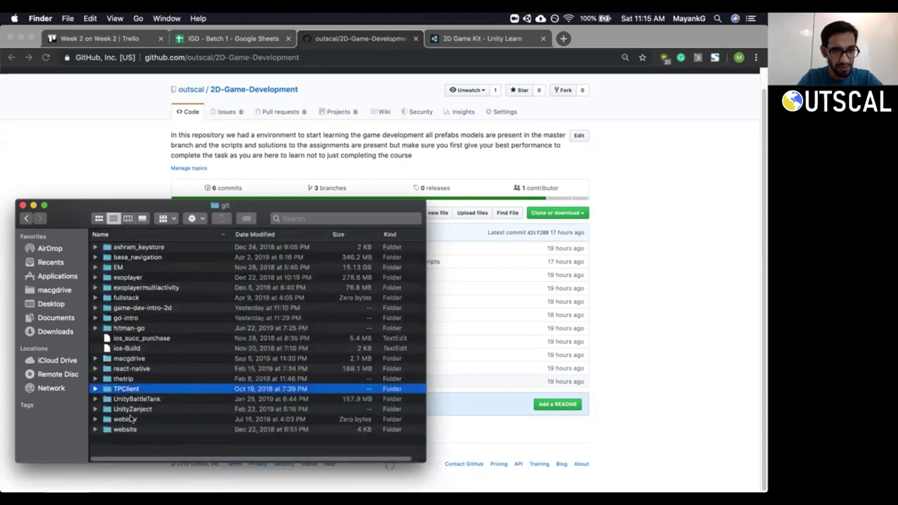
pyautogui.click(132, 418)
# Open the gd-intro project folder and select all its items.
pyautogui.click(125, 319)
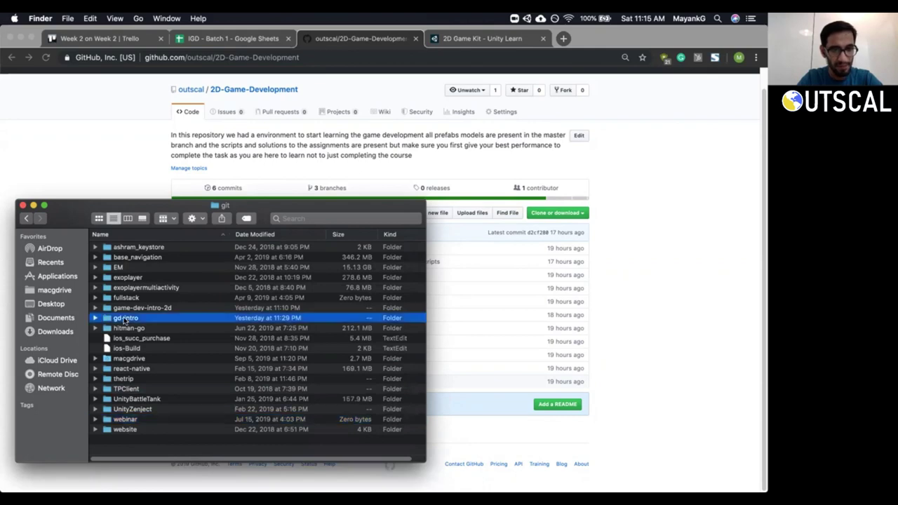
pyautogui.doubleClick(125, 319)
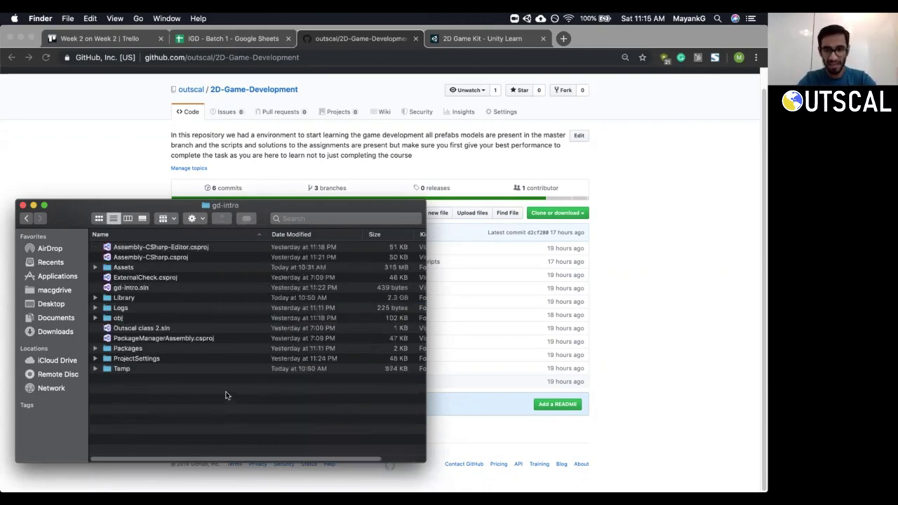
pyautogui.press('super+a')
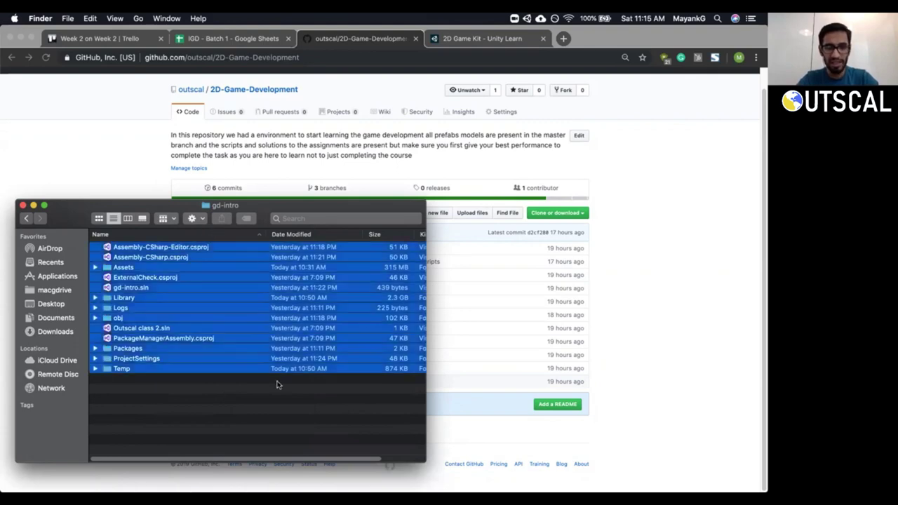
pyautogui.click(348, 417)
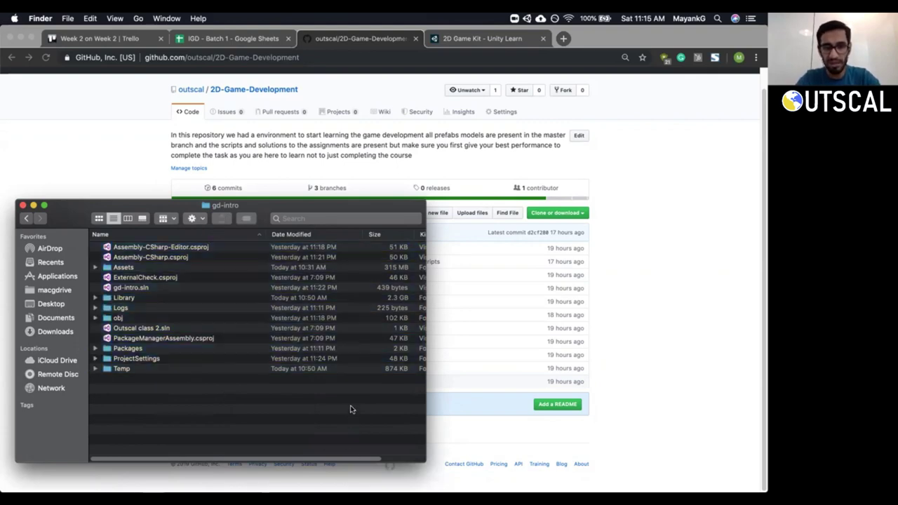
pyautogui.click(123, 369)
pyautogui.press('super+a')
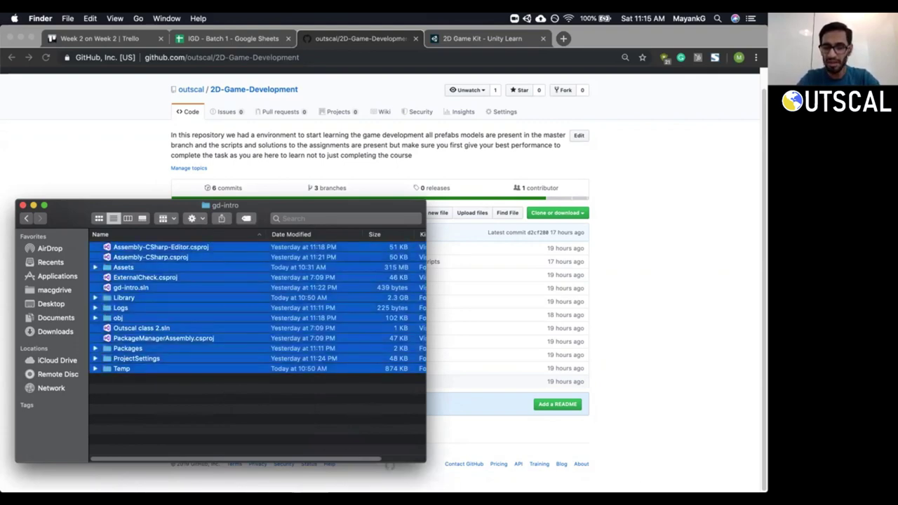
pyautogui.moveTo(570, 476)
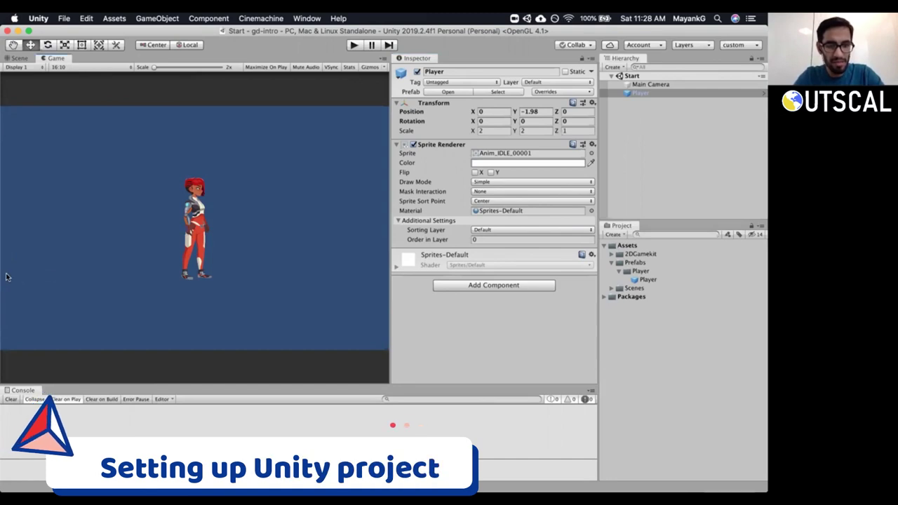
# Make the Player a prefab in Prefabs and add three prefab instances to the scene.
pyautogui.click(644, 86)
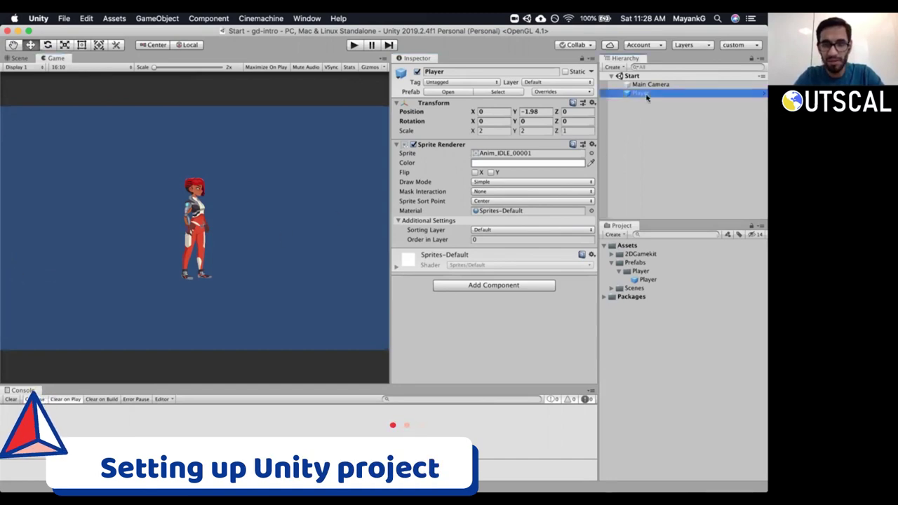
pyautogui.moveTo(643, 94); pyautogui.dragTo(643, 276)
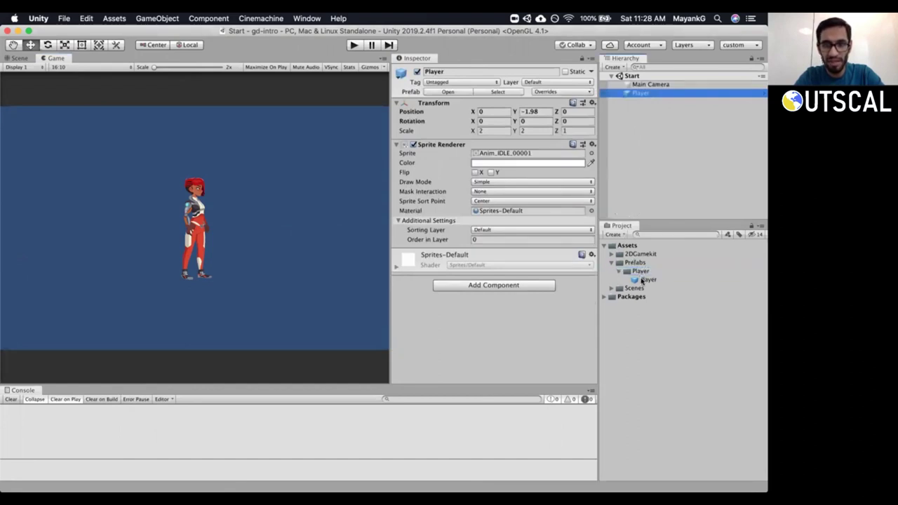
pyautogui.click(645, 280)
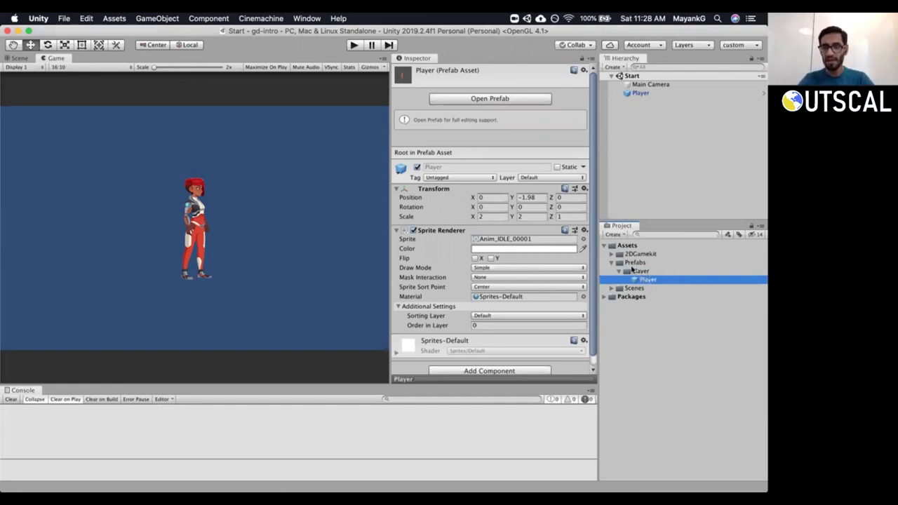
pyautogui.moveTo(646, 280); pyautogui.dragTo(635, 100)
pyautogui.moveTo(646, 282); pyautogui.dragTo(681, 133)
pyautogui.click(647, 281)
pyautogui.moveTo(648, 280); pyautogui.dragTo(659, 155)
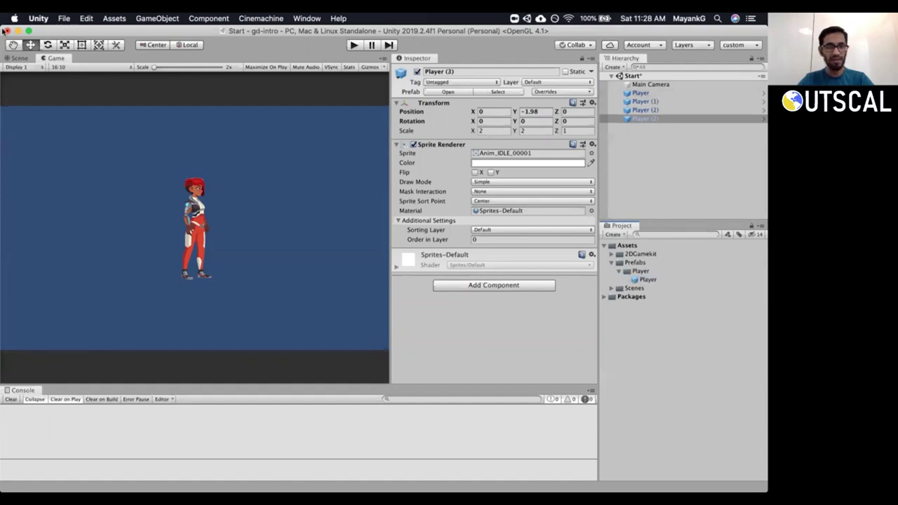
# Move Player (1) to X 4.38, Player (2) to X -3.62, and Player (3) up-right.
pyautogui.click(14, 59)
pyautogui.click(644, 101)
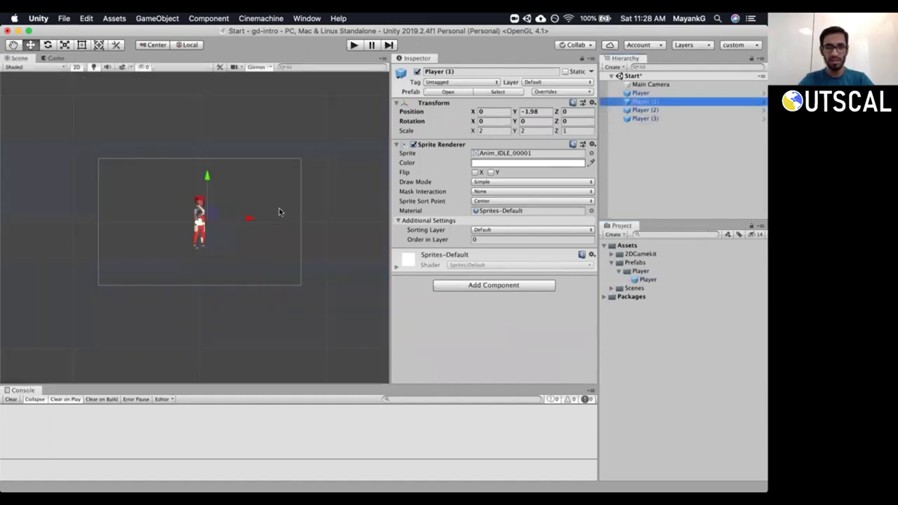
pyautogui.moveTo(256, 220); pyautogui.dragTo(311, 219)
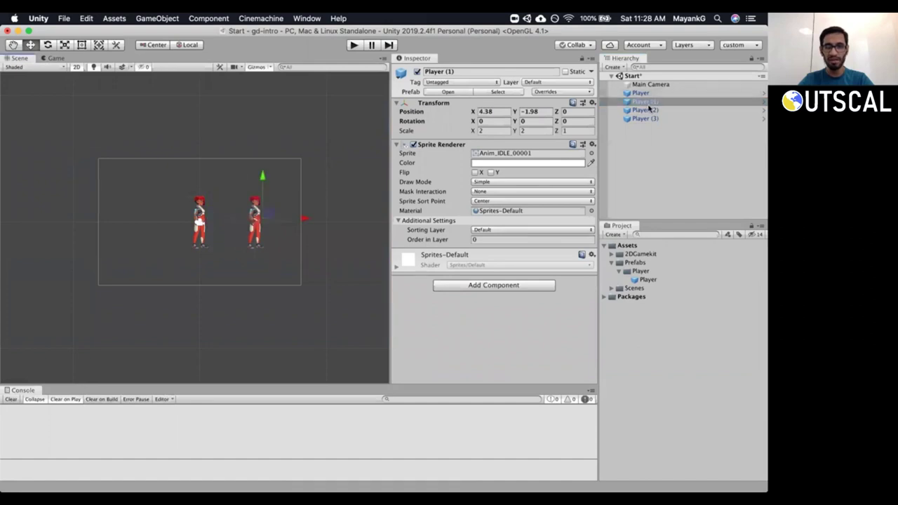
pyautogui.click(645, 110)
pyautogui.moveTo(208, 220); pyautogui.dragTo(160, 220)
pyautogui.click(641, 118)
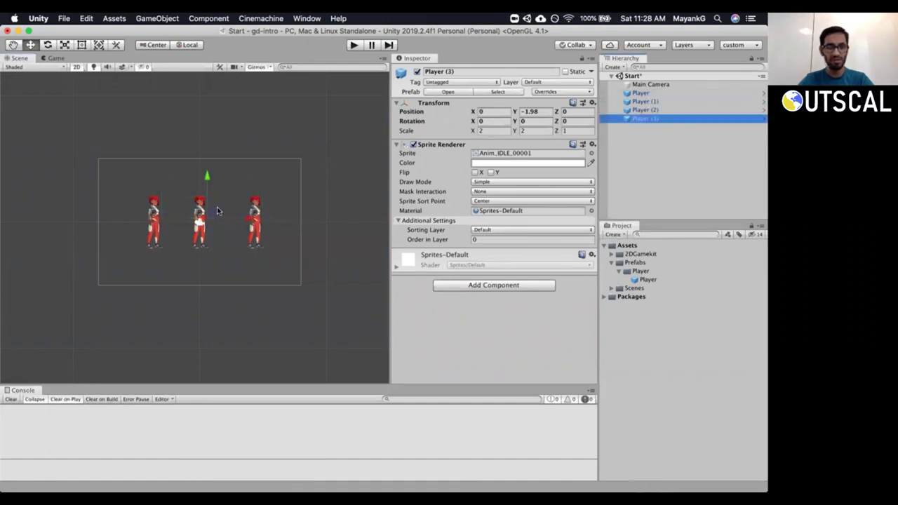
pyautogui.moveTo(212, 213); pyautogui.dragTo(254, 170)
# Preview in the Game view, then delete Player (1)–(3) and select the remaining Player.
pyautogui.click(53, 59)
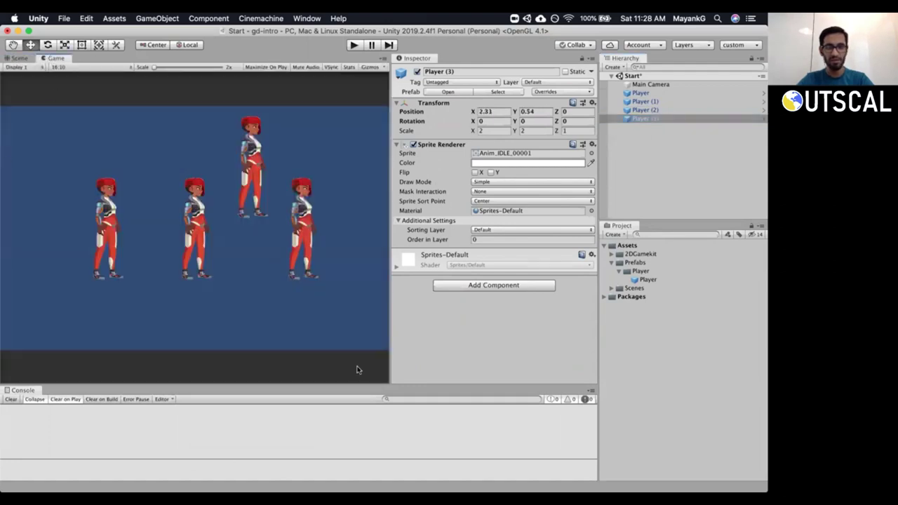
pyautogui.keyDown('shift'); pyautogui.click(648, 102); pyautogui.keyUp('shift')
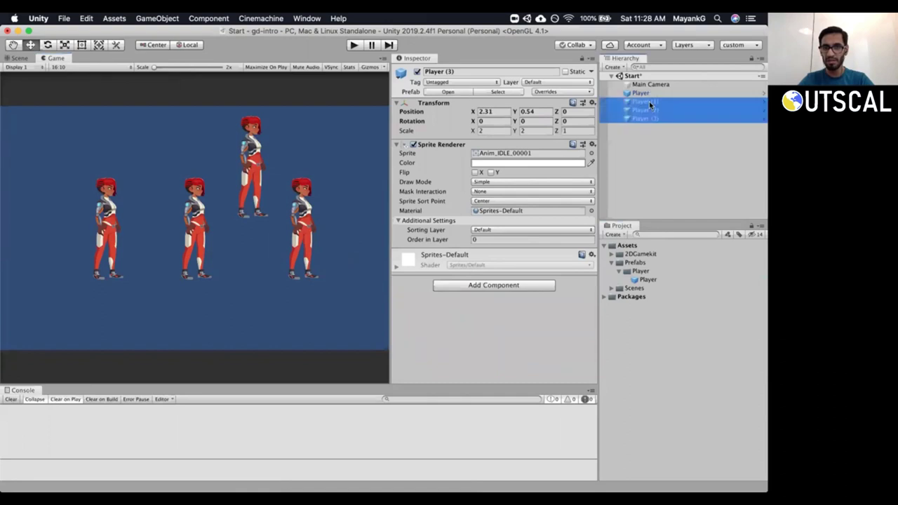
pyautogui.rightClick(648, 101)
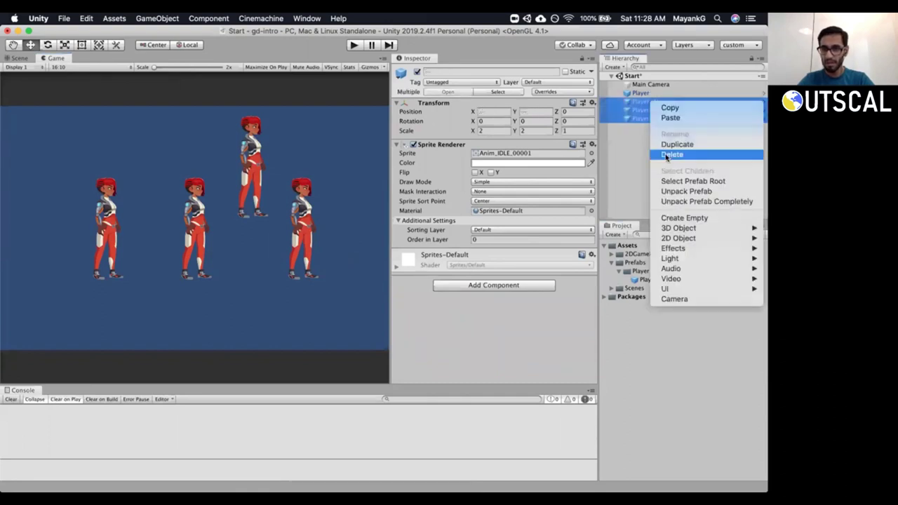
pyautogui.click(666, 153)
pyautogui.click(643, 96)
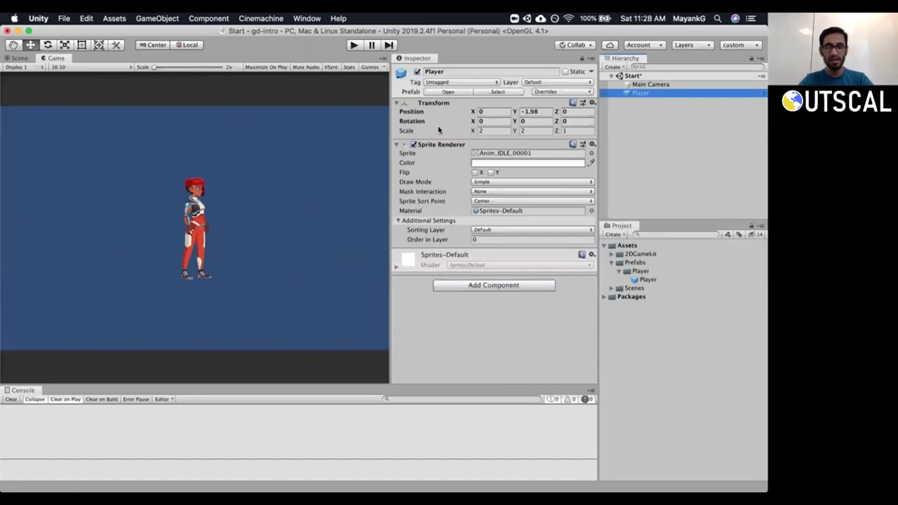
# Set the Player's Position Y to -2 and enlarge the console area in the Scene view.
pyautogui.click(542, 110)
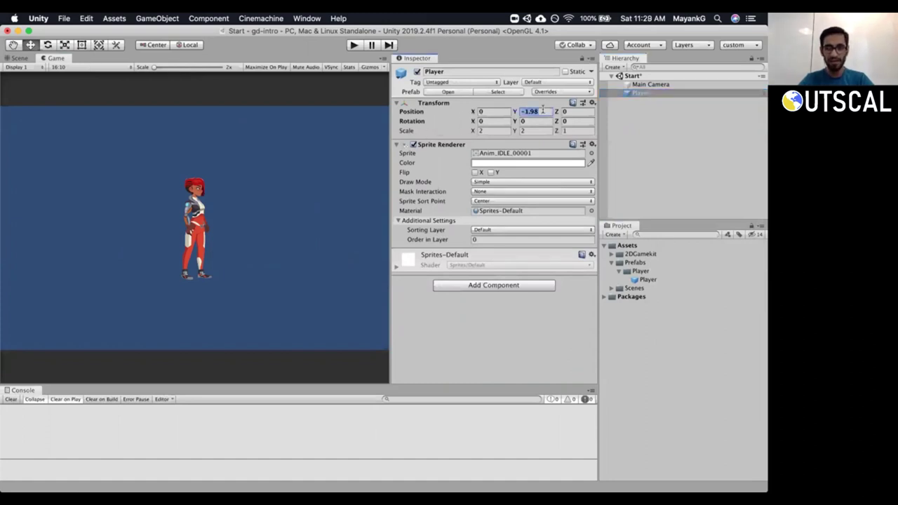
pyautogui.write('0')
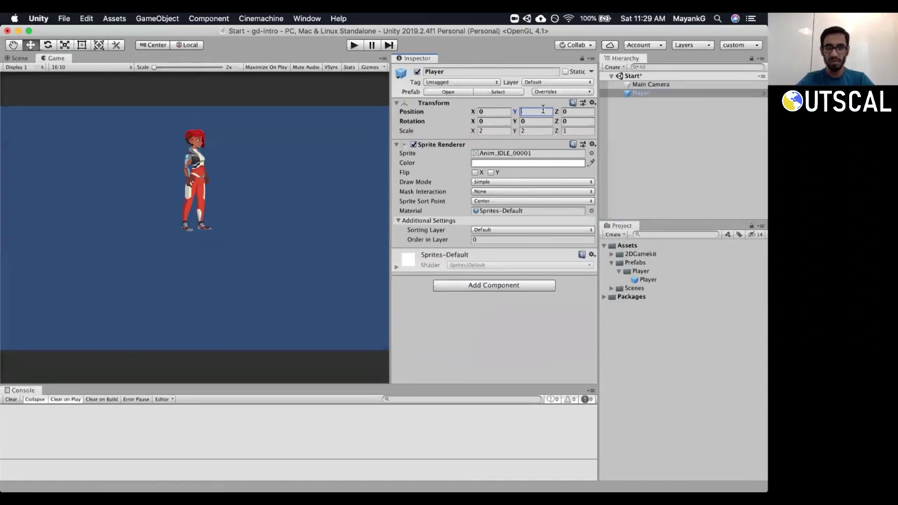
pyautogui.write('-2')
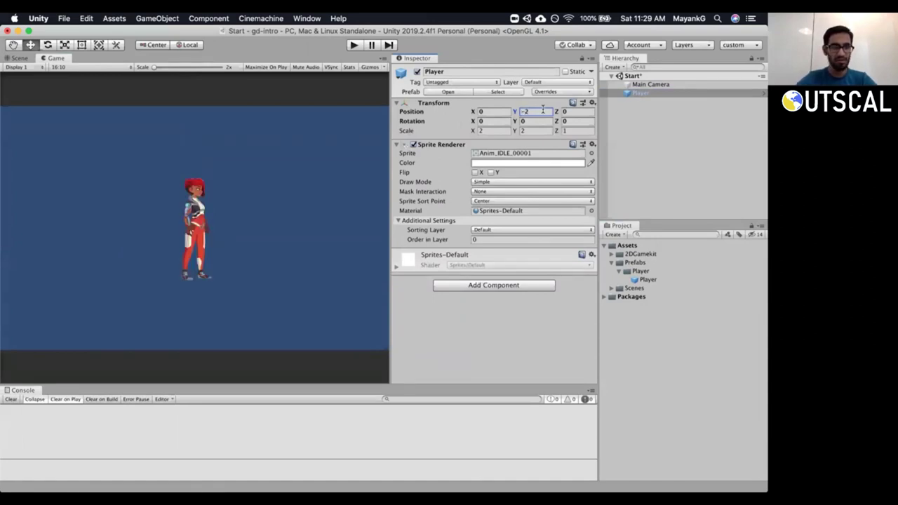
pyautogui.click(21, 59)
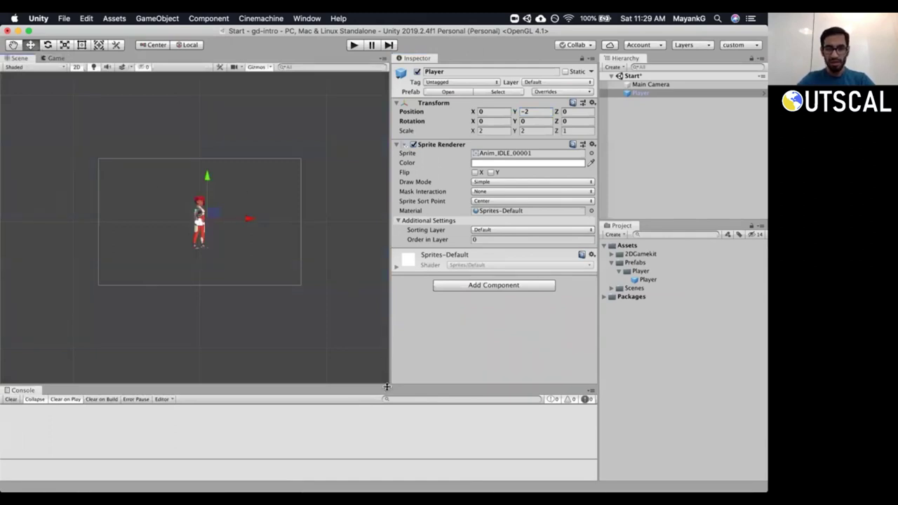
pyautogui.moveTo(384, 382); pyautogui.dragTo(384, 346)
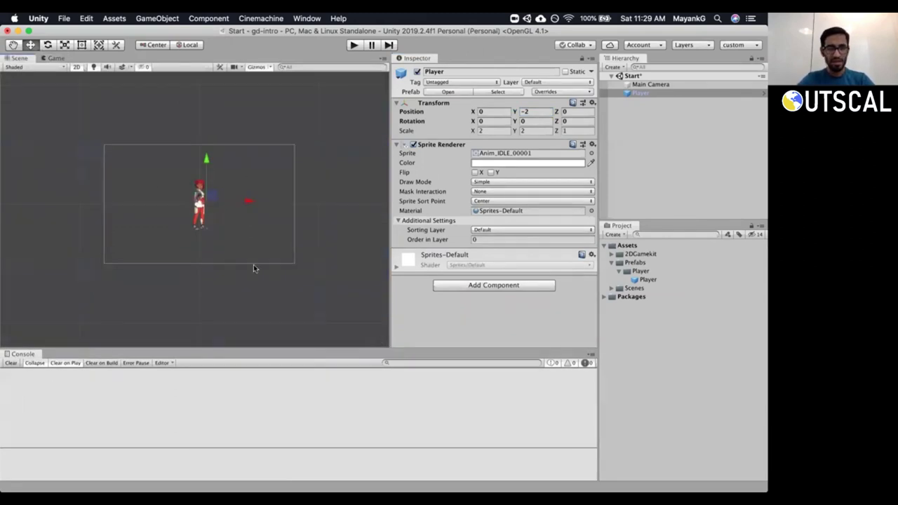
pyautogui.scroll(5, 218, 242)
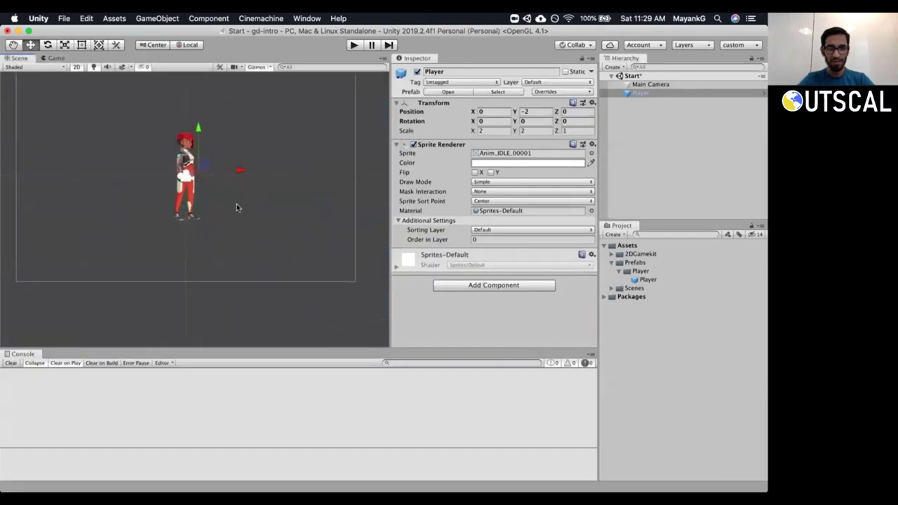
pyautogui.moveTo(247, 205); pyautogui.dragTo(250, 231, button='middle')
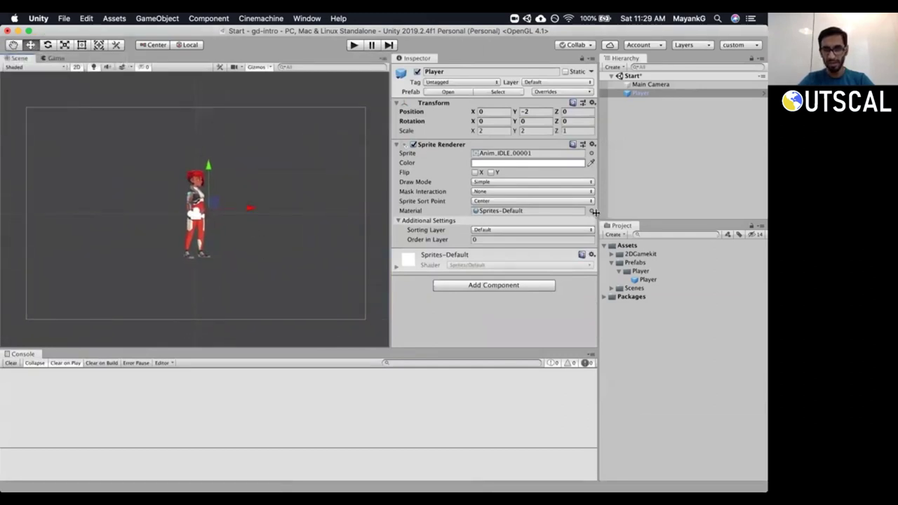
# Collapse the Sprite Renderer's Additional Settings, widen the panels, and switch to the Game view.
pyautogui.click(398, 220)
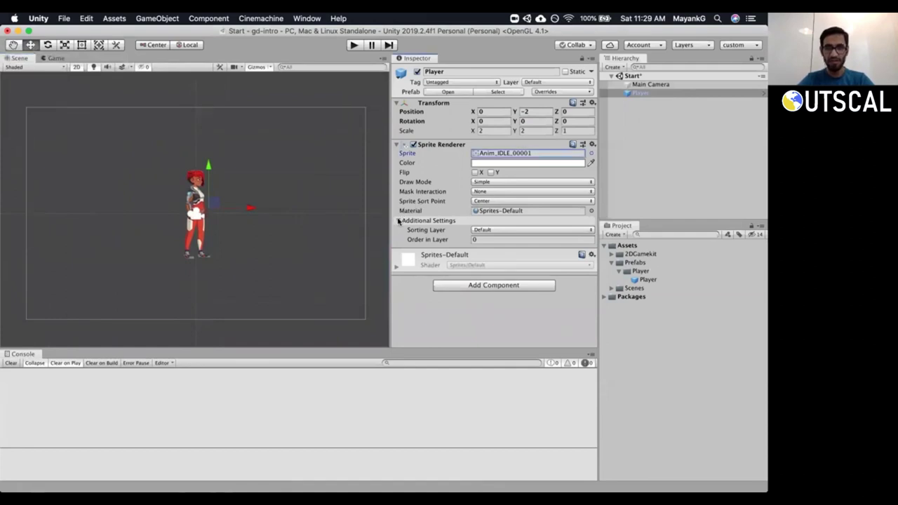
pyautogui.click(651, 94)
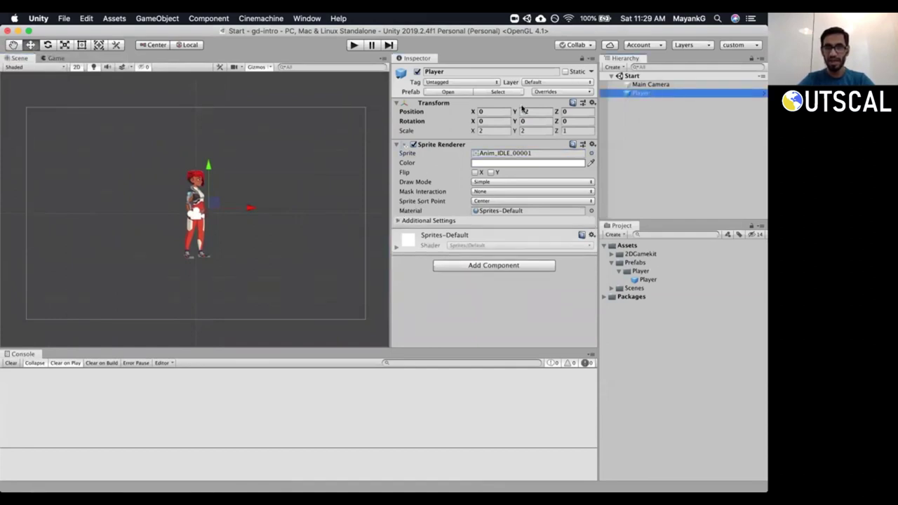
pyautogui.moveTo(601, 225); pyautogui.dragTo(613, 221)
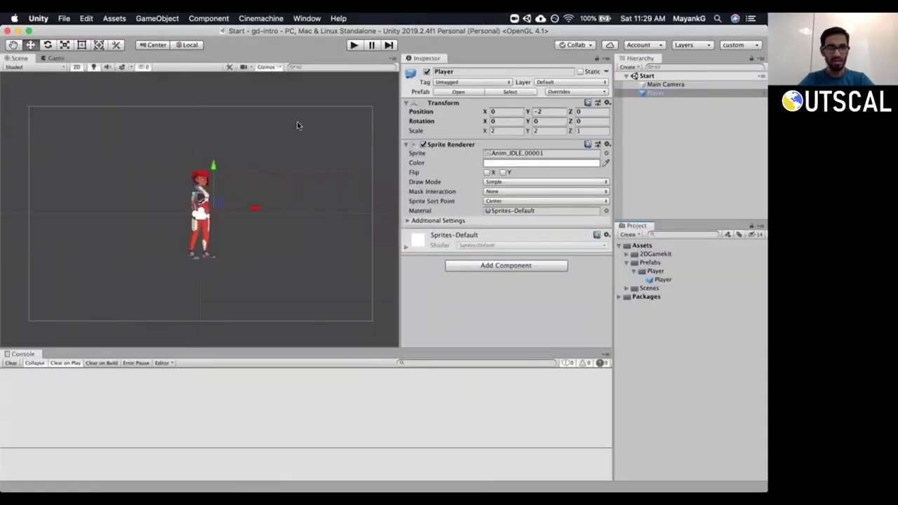
pyautogui.click(57, 58)
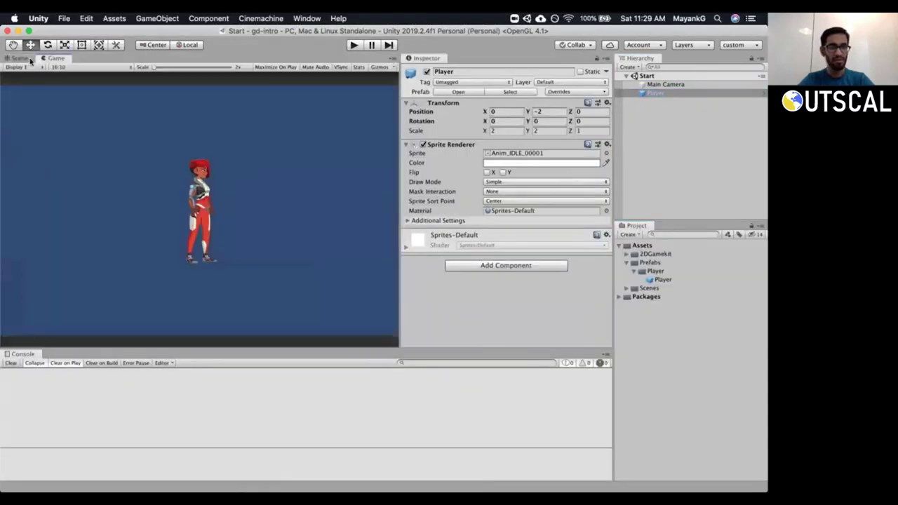
pyautogui.click(290, 226)
# Move 'Build a simple platform for the player to stand on' to the checklist's end, then return to Unity.
pyautogui.press('super+Tab')
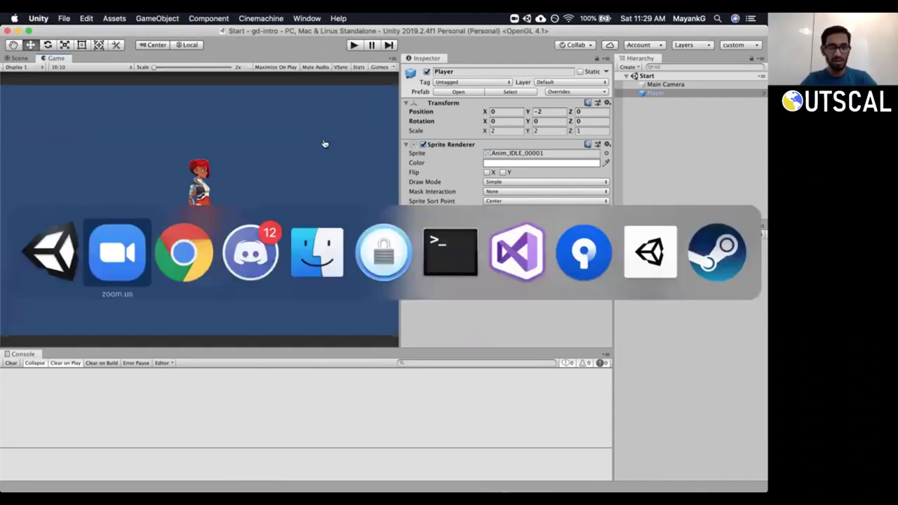
pyautogui.press('super+Tab')
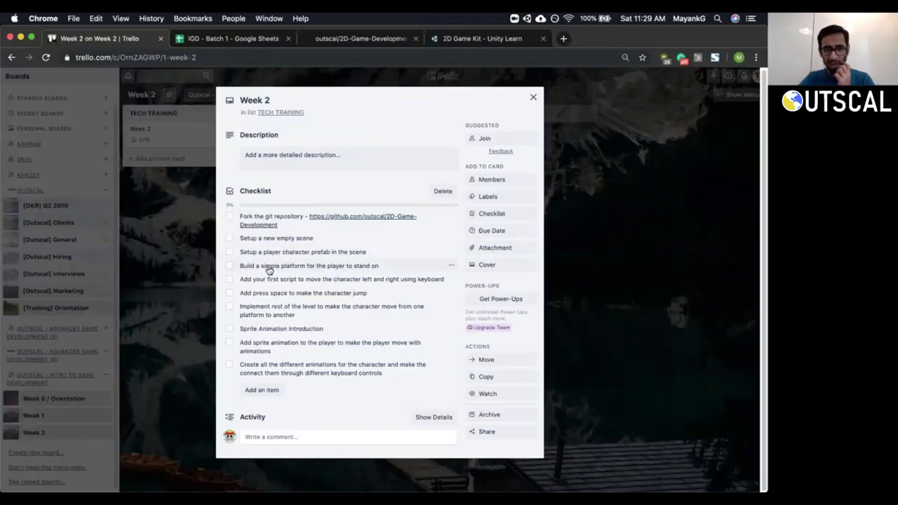
pyautogui.moveTo(246, 265); pyautogui.dragTo(250, 368)
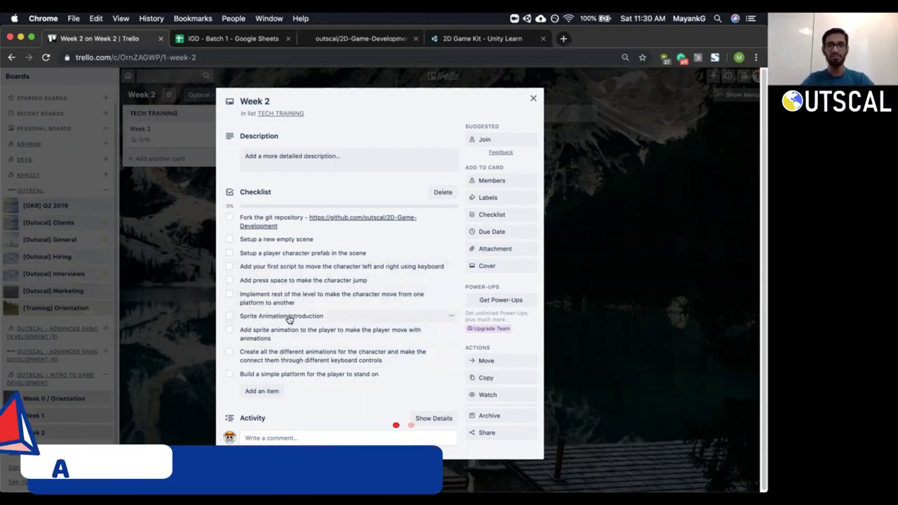
pyautogui.press('super+Tab')
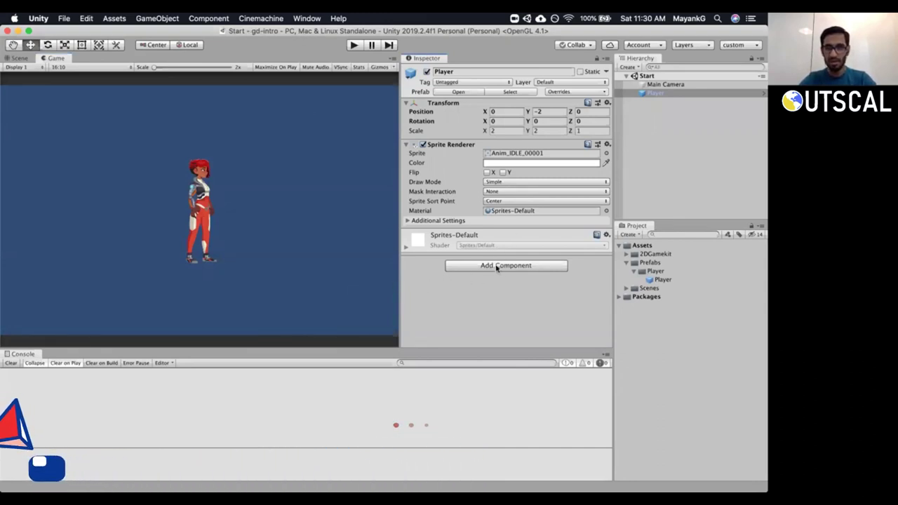
# Select the Player and dismiss the Add Component list without adding anything.
pyautogui.click(657, 93)
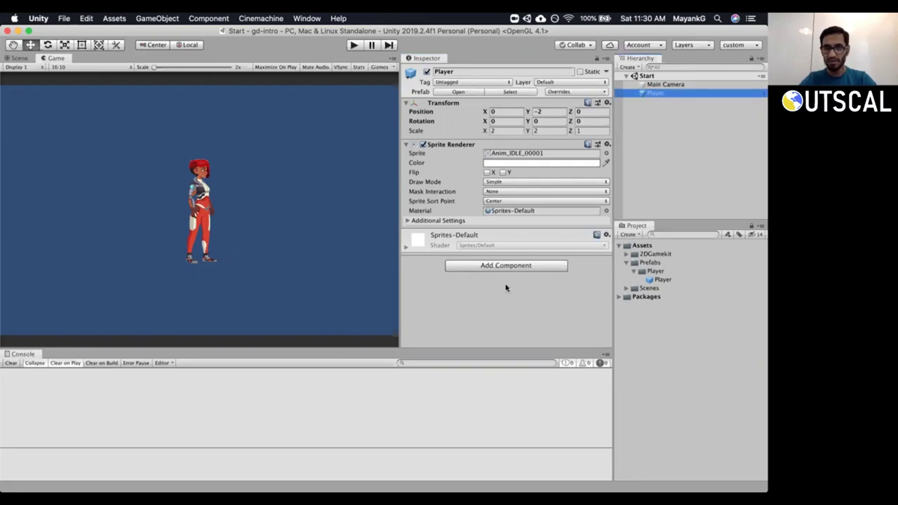
pyautogui.click(486, 266)
pyautogui.press('BackSpace')
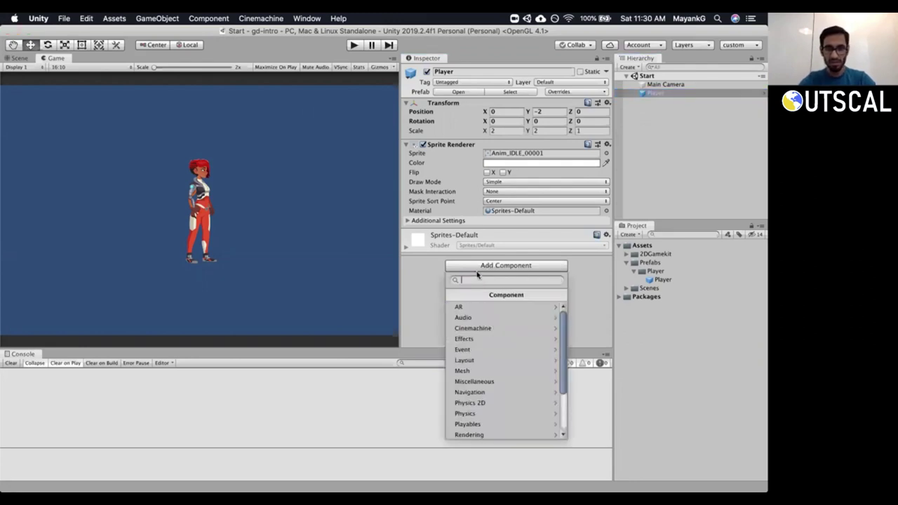
pyautogui.click(420, 285)
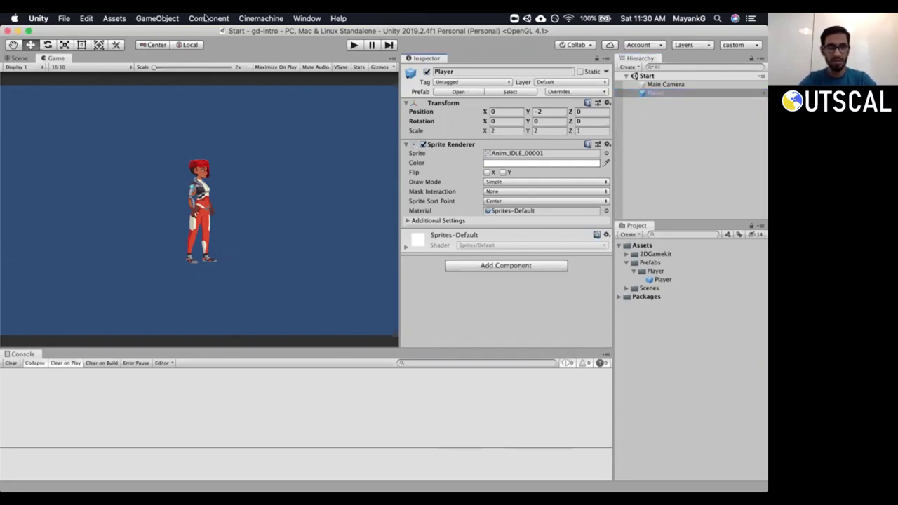
# Open Window > Animation > Animation and dock the panel beside the Console.
pyautogui.click(303, 19)
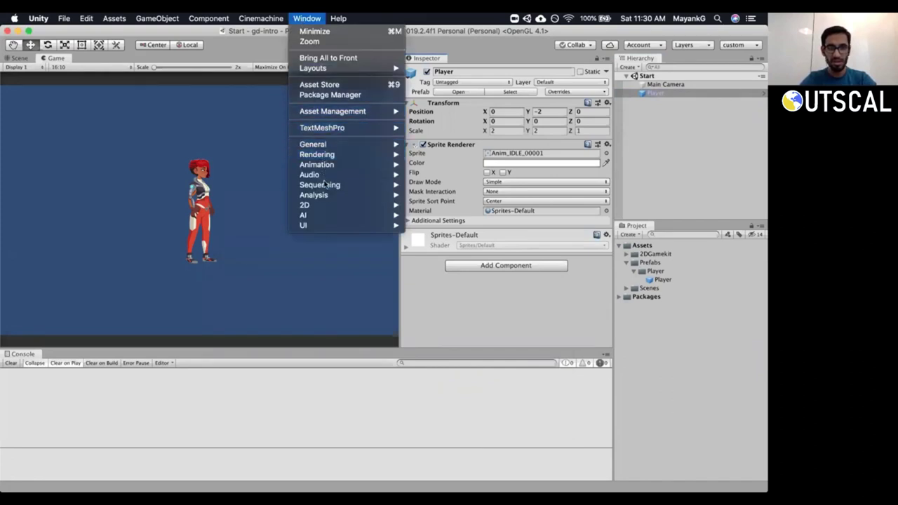
pyautogui.moveTo(324, 196)
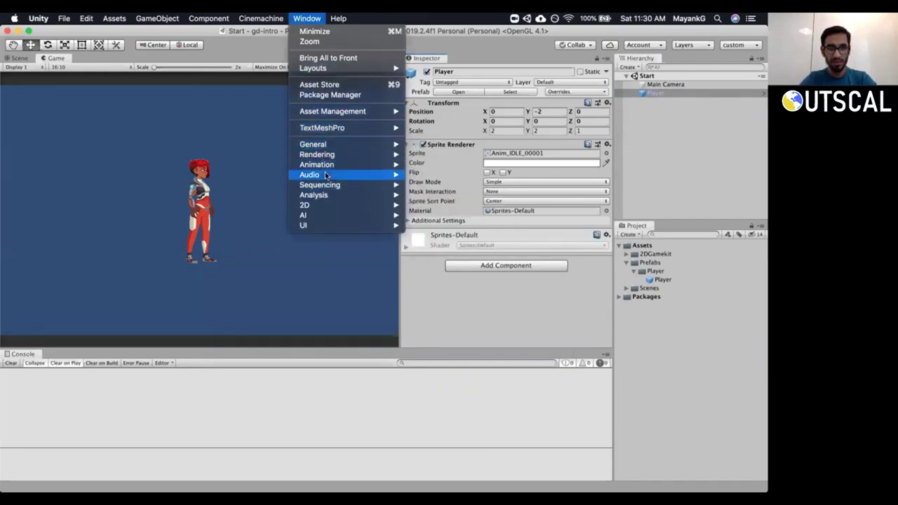
pyautogui.moveTo(329, 165)
pyautogui.click(433, 165)
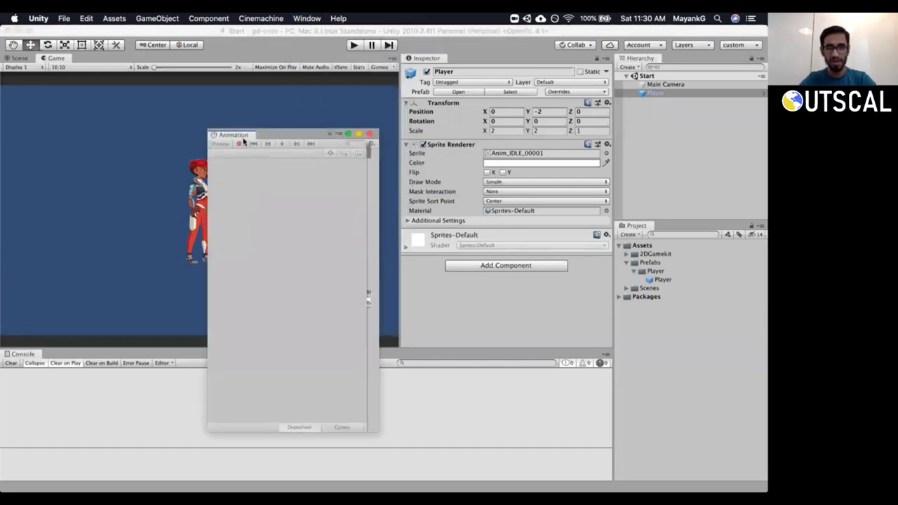
pyautogui.moveTo(240, 136); pyautogui.dragTo(143, 292)
pyautogui.moveTo(352, 296); pyautogui.dragTo(351, 283)
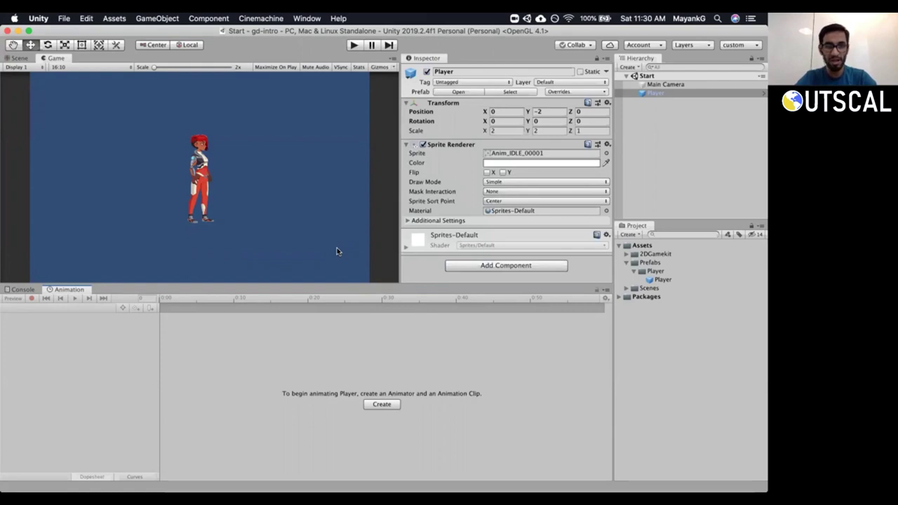
# In the Scene view, compare the Player and Main Camera settings in the Inspector.
pyautogui.click(18, 57)
pyautogui.scroll(3, 223, 161)
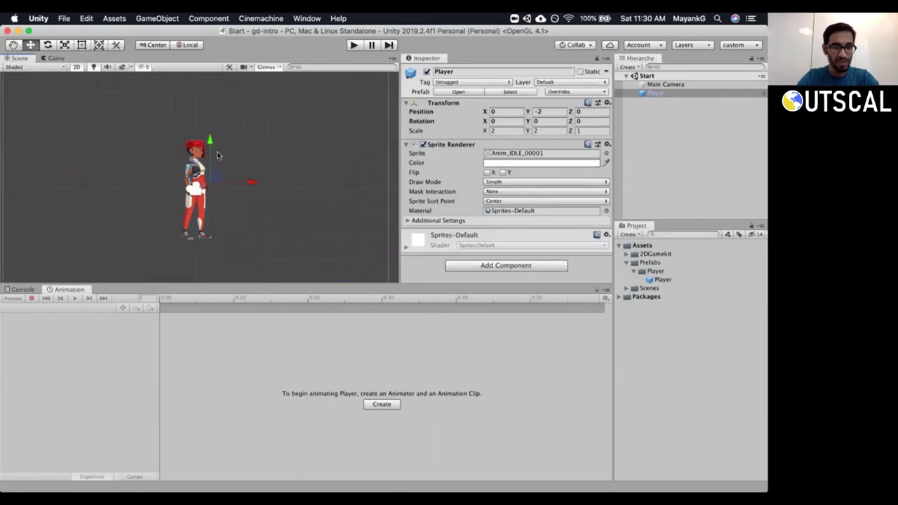
pyautogui.click(657, 94)
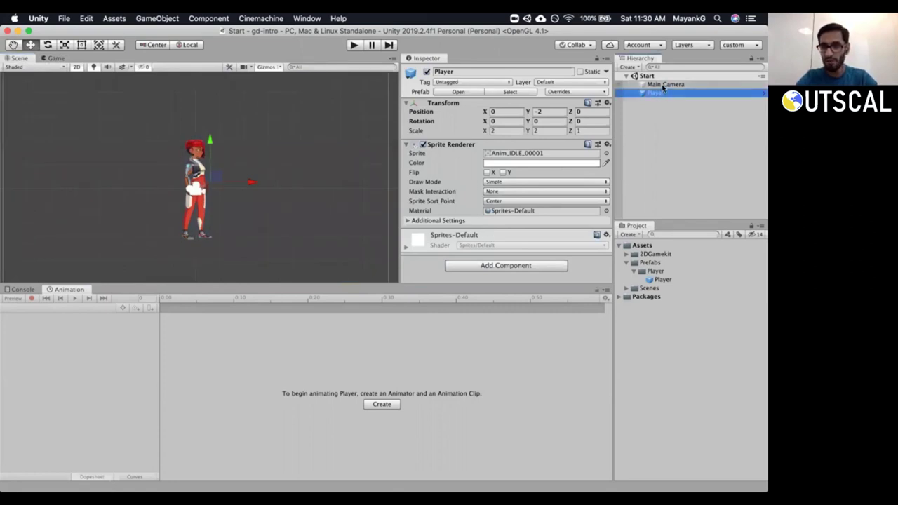
pyautogui.click(663, 85)
pyautogui.click(660, 93)
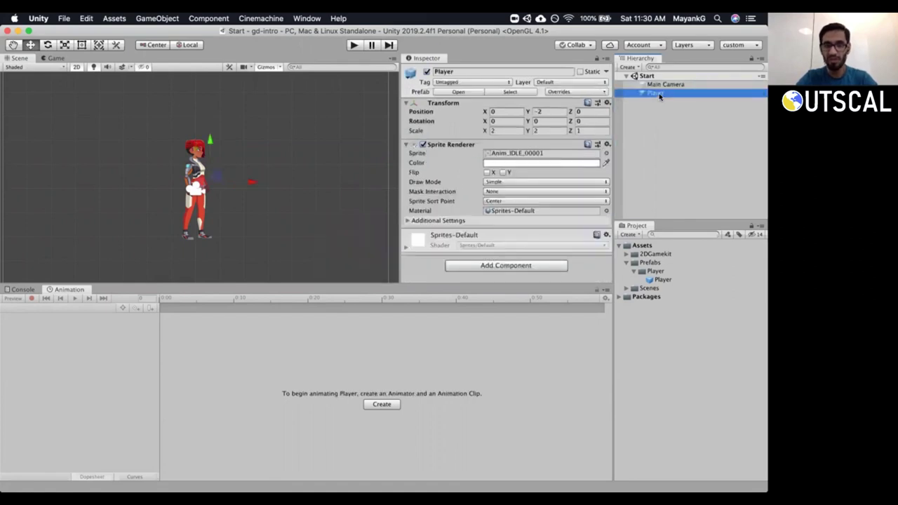
pyautogui.click(659, 85)
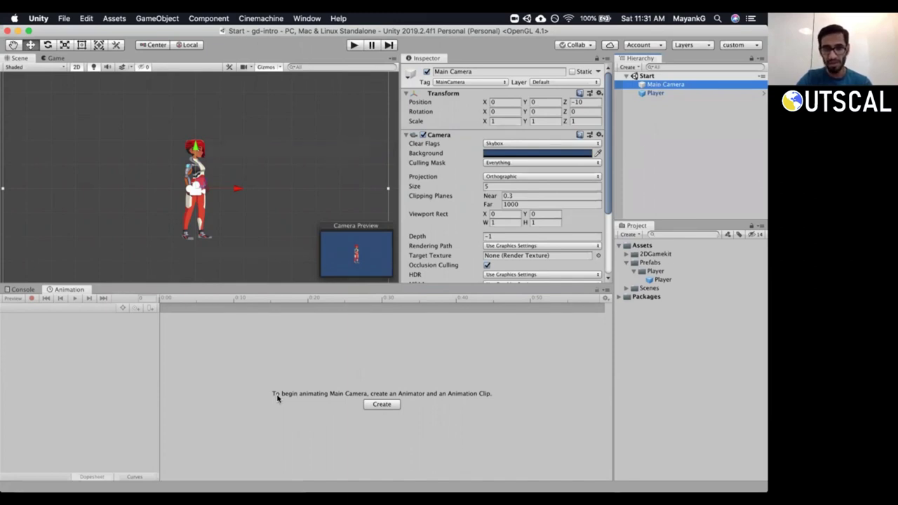
pyautogui.click(655, 94)
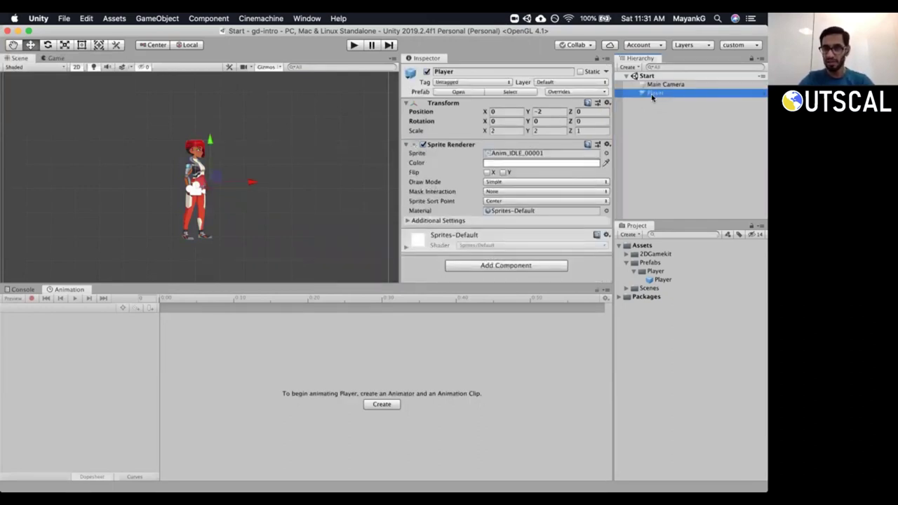
pyautogui.click(646, 145)
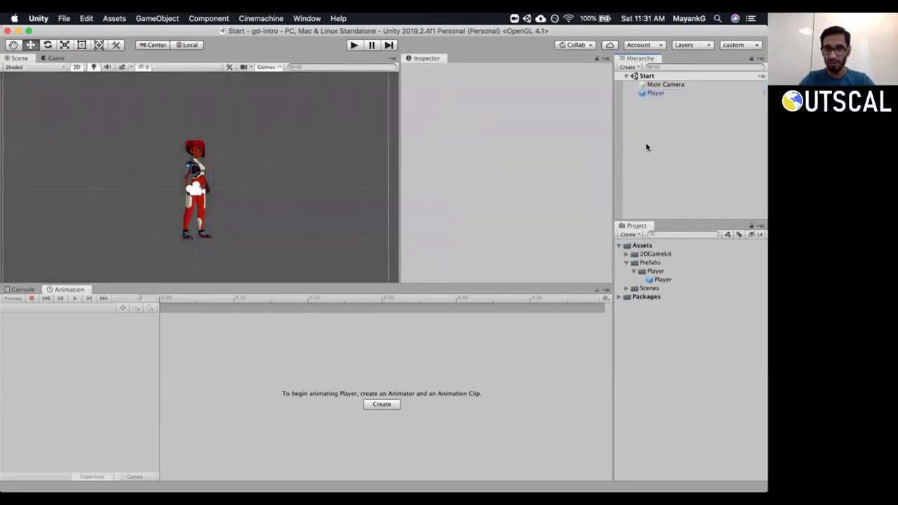
pyautogui.click(652, 94)
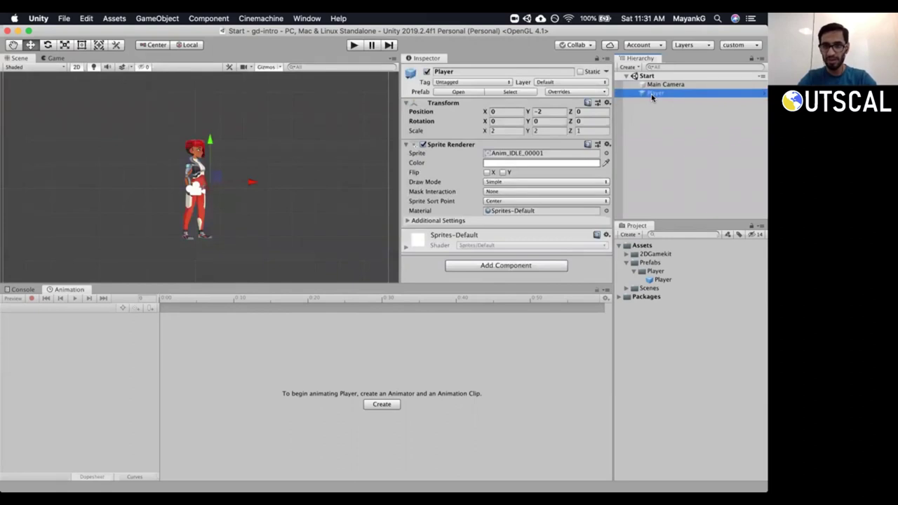
# Enter Prefab Mode for the Player prefab and select Player inside it.
pyautogui.click(761, 95)
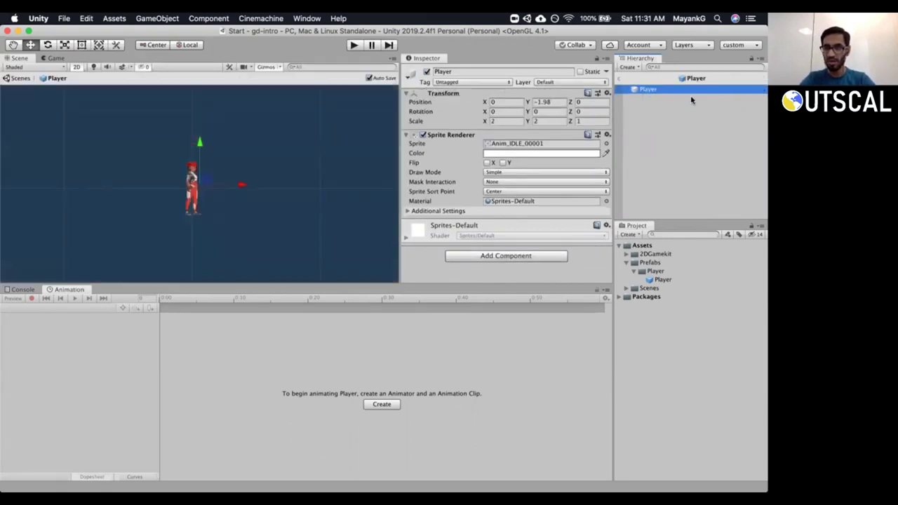
pyautogui.click(618, 78)
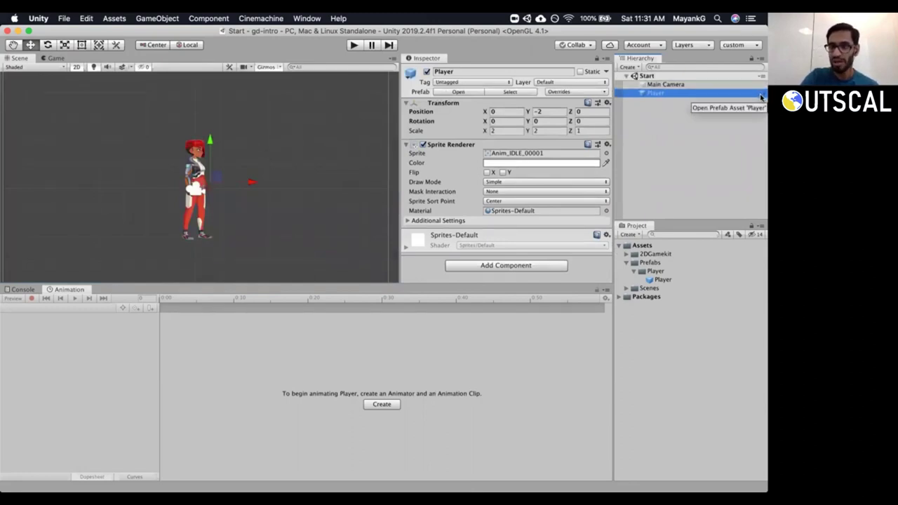
pyautogui.click(761, 97)
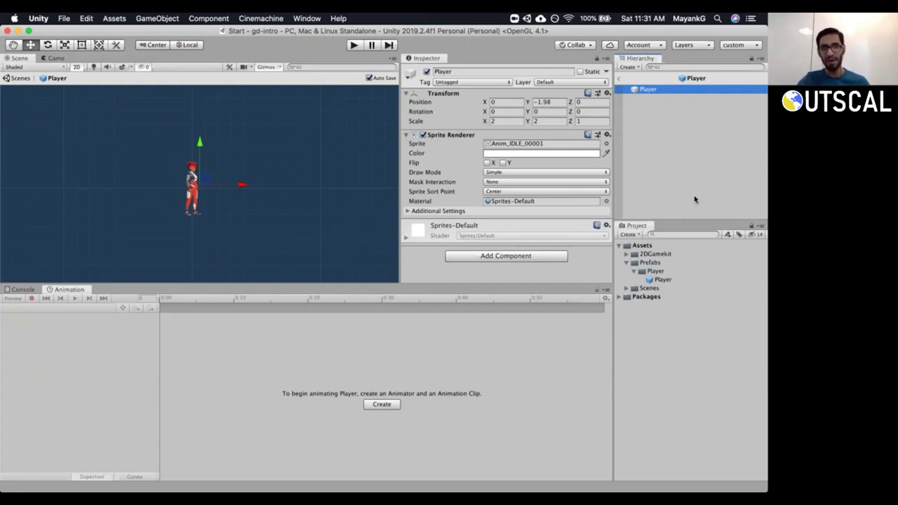
pyautogui.click(639, 90)
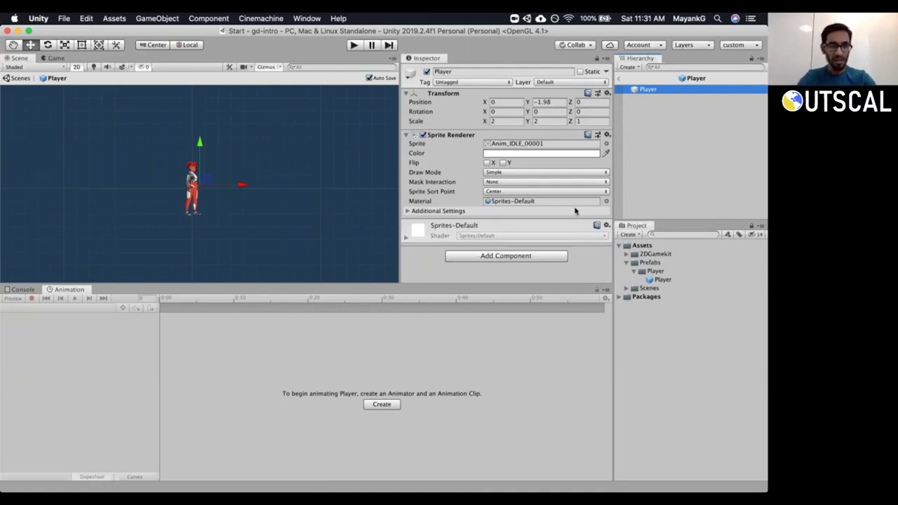
# Start creating Player's animation and browse the save dialog back to the Assets folder.
pyautogui.click(382, 405)
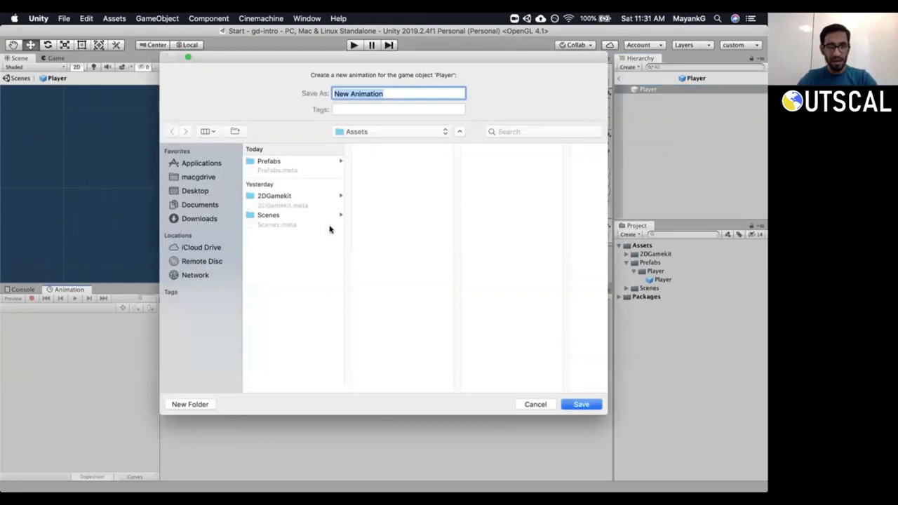
pyautogui.click(264, 197)
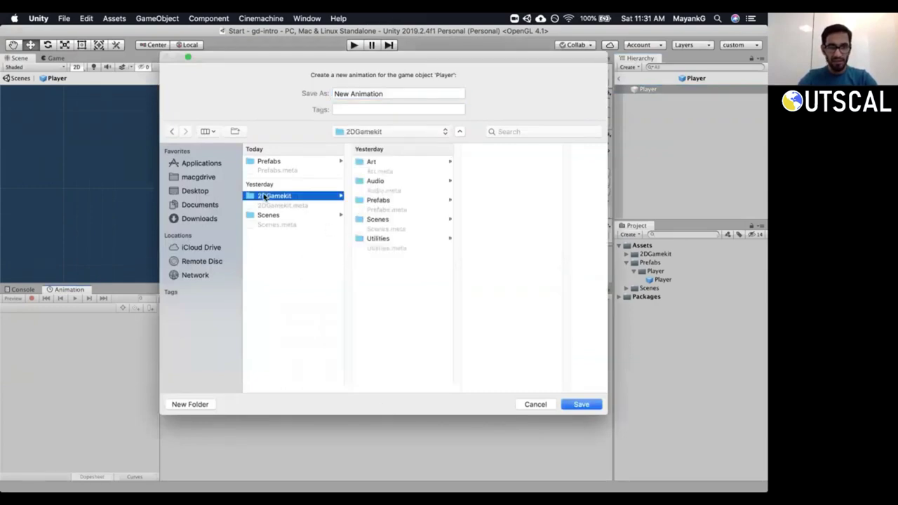
pyautogui.click(263, 215)
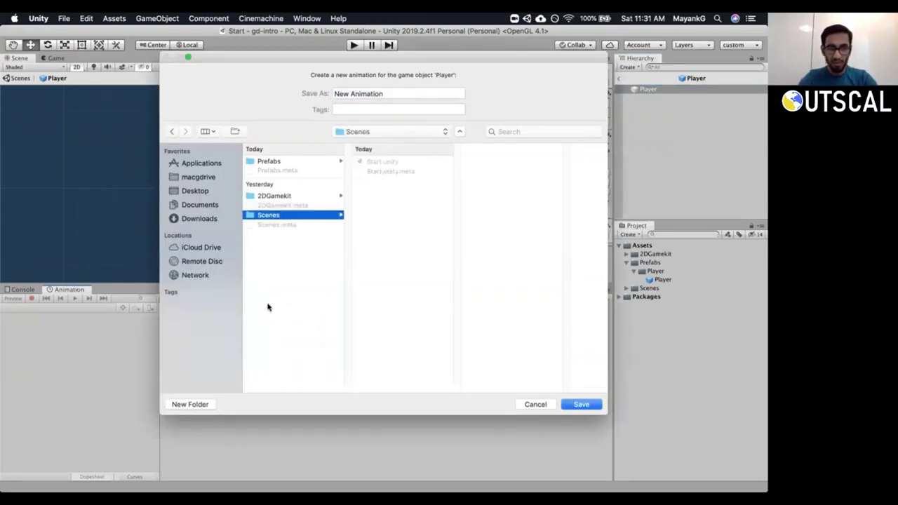
pyautogui.click(267, 306)
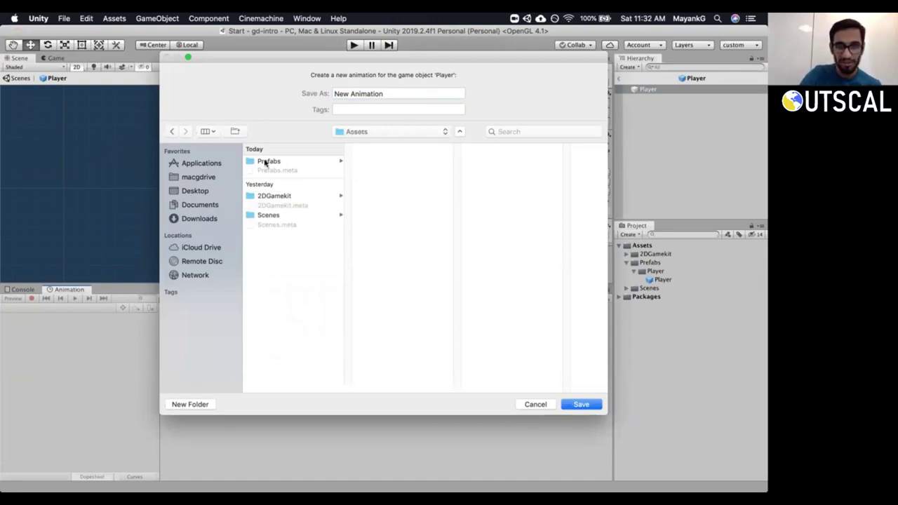
# Make an Animations folder with a Player subfolder and save New Animation there.
pyautogui.click(190, 404)
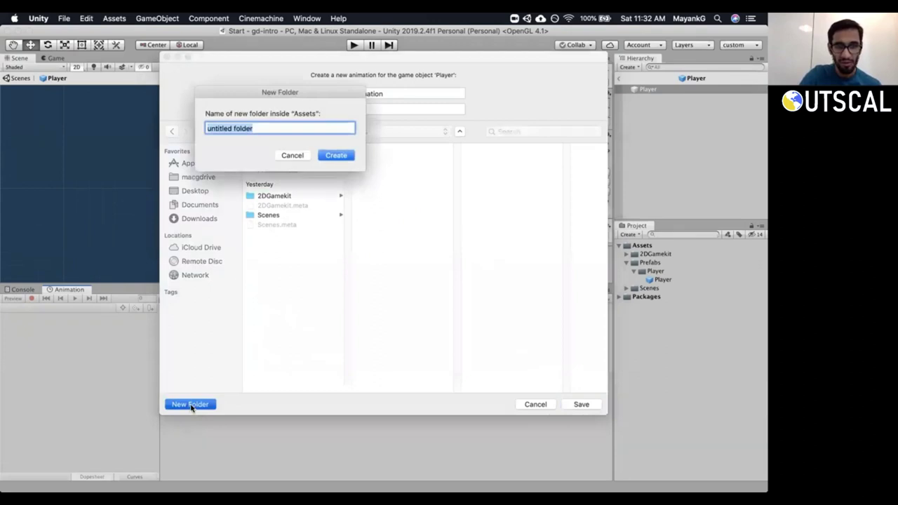
pyautogui.write('Animations')
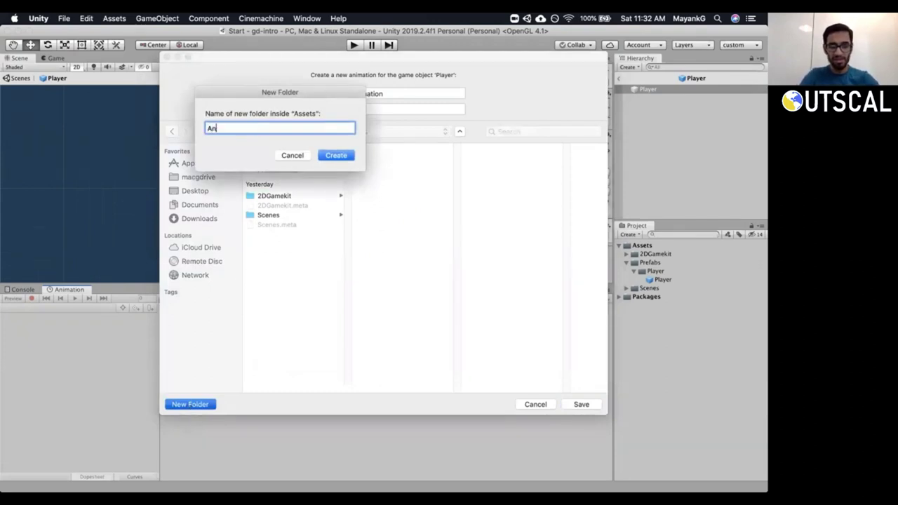
pyautogui.click(336, 155)
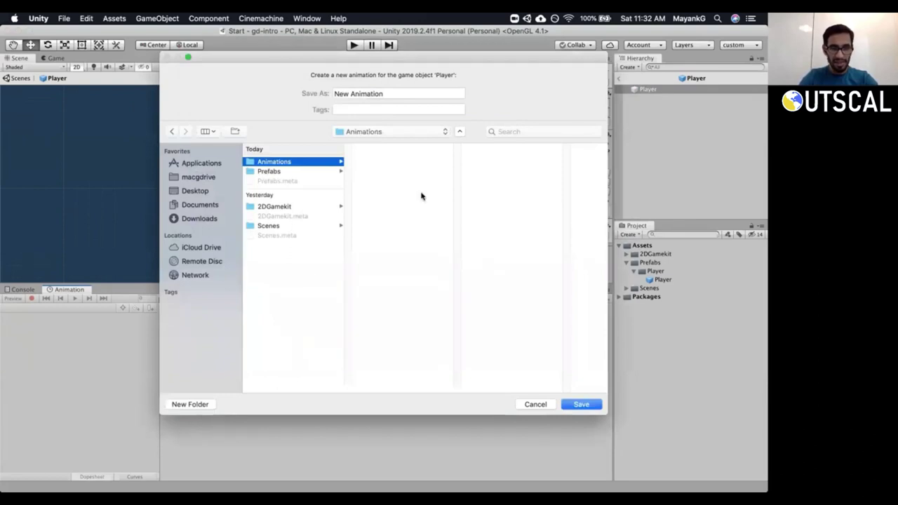
pyautogui.click(204, 404)
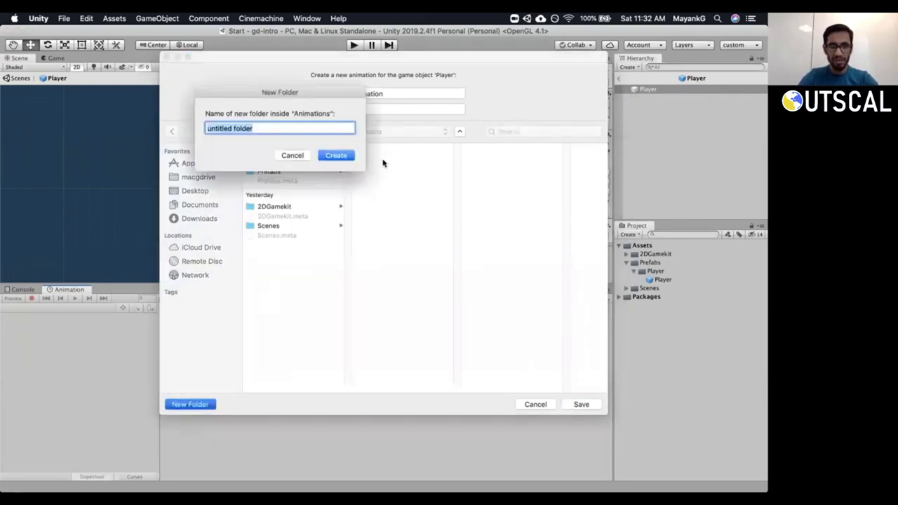
pyautogui.write('Player')
pyautogui.click(322, 156)
pyautogui.click(581, 404)
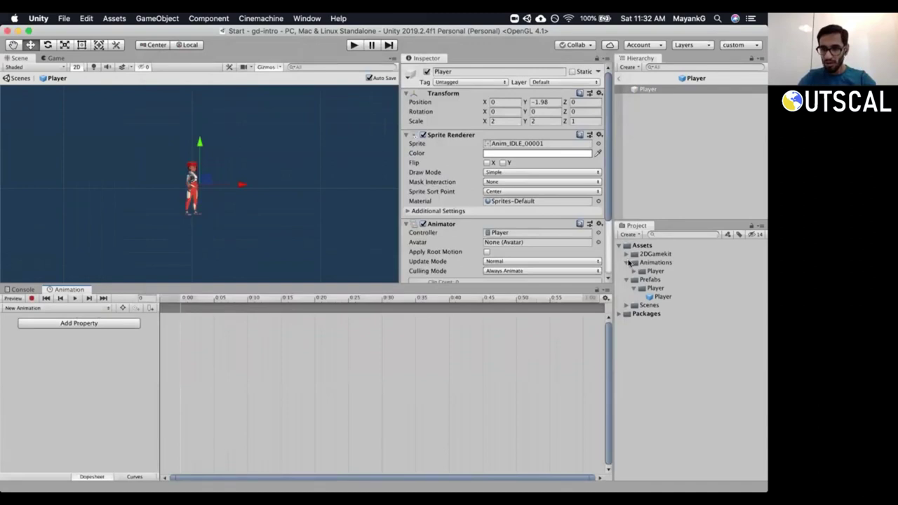
# Rename the New Animation clip in Assets/Animations/Player to Player_Idle.
pyautogui.click(647, 264)
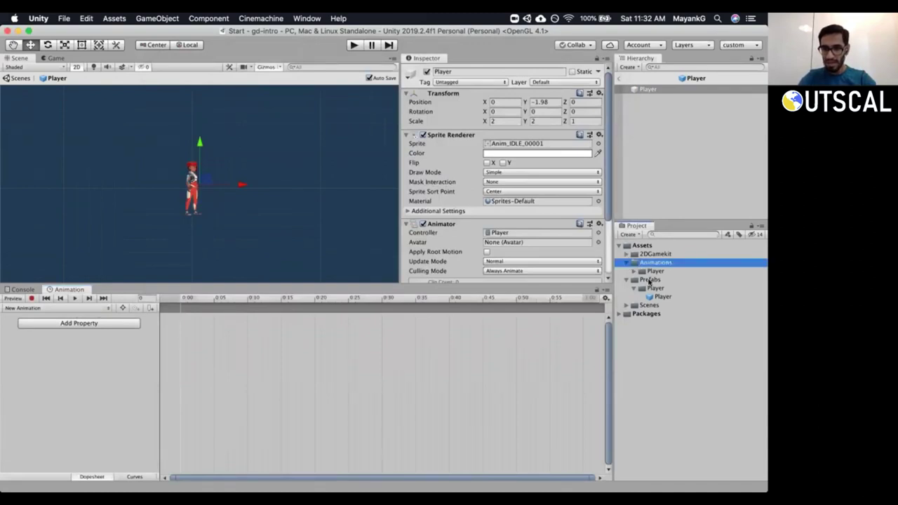
pyautogui.click(652, 271)
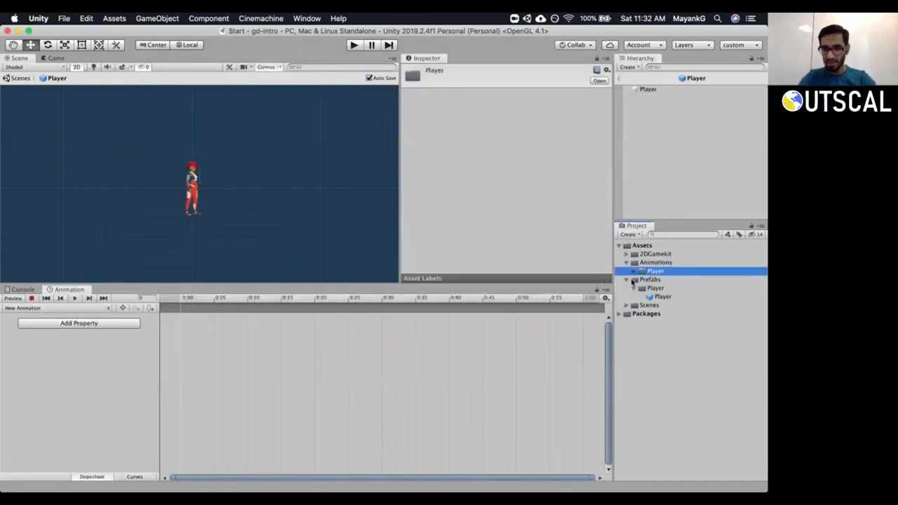
pyautogui.click(633, 272)
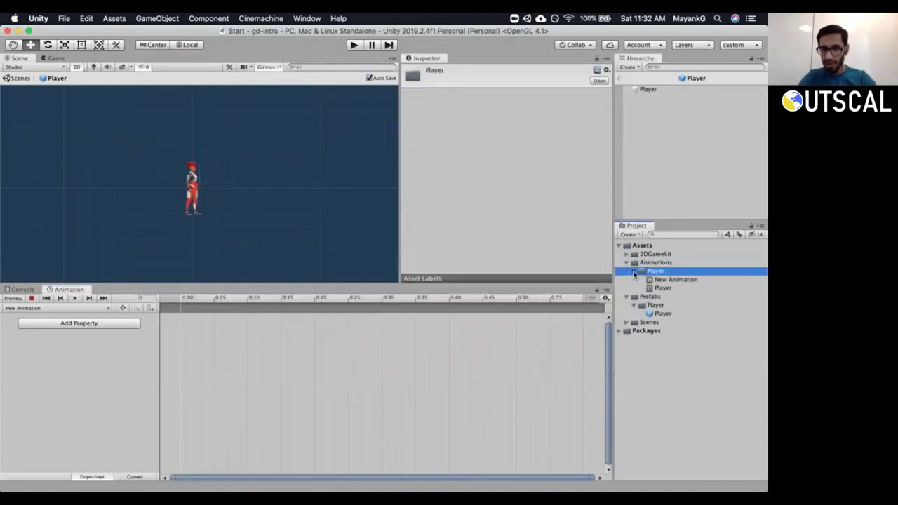
pyautogui.click(668, 280)
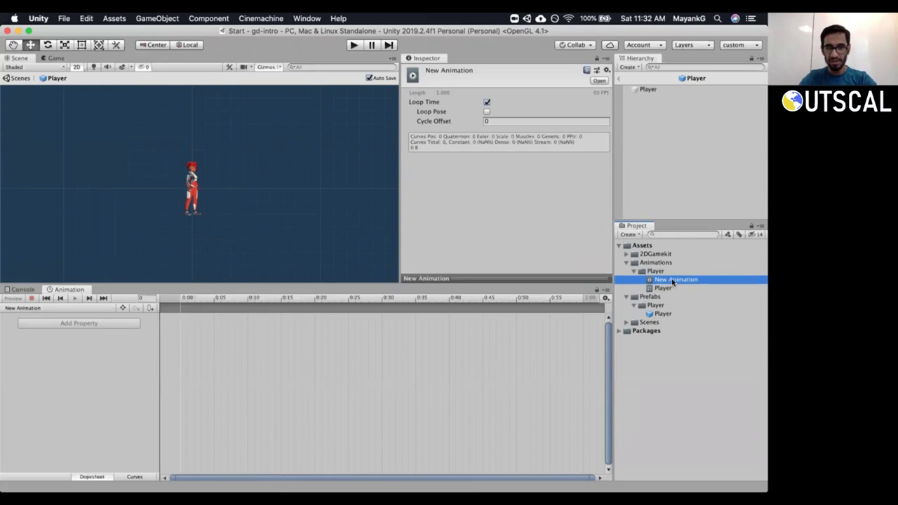
pyautogui.rightClick(674, 283)
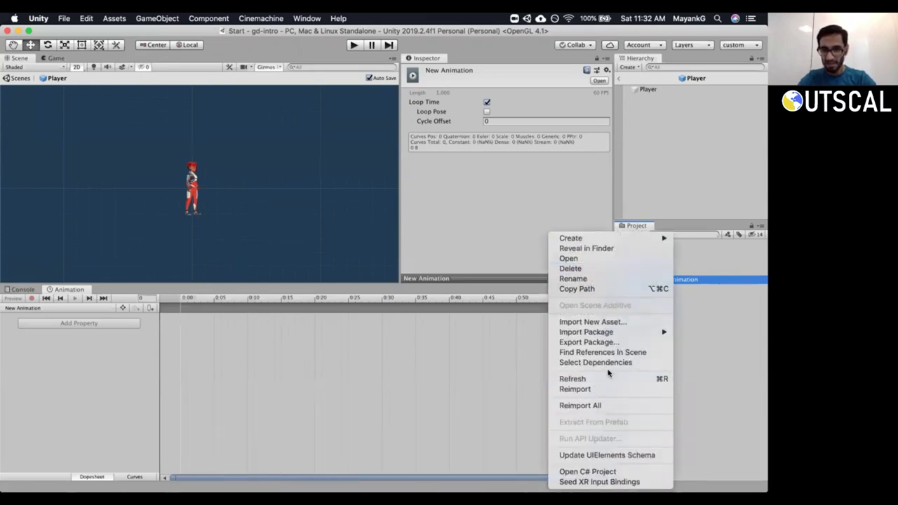
pyautogui.click(592, 279)
pyautogui.write('Player_I')
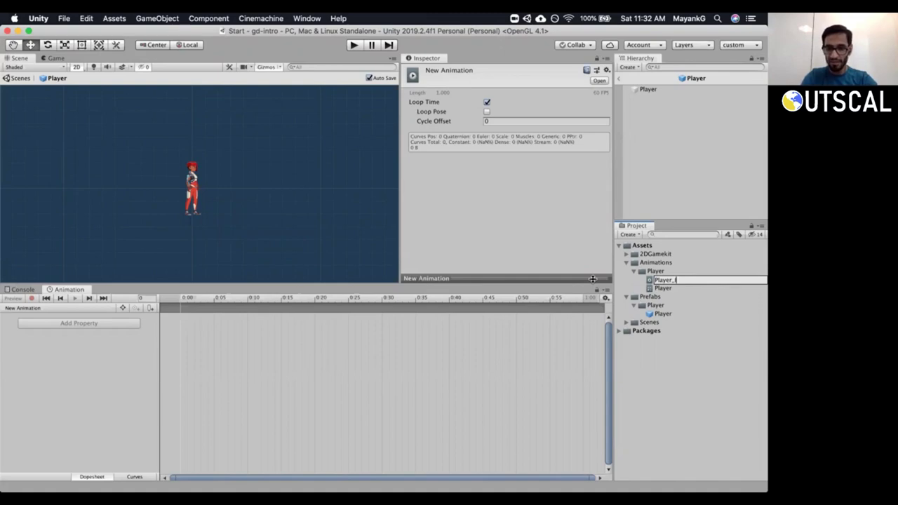
pyautogui.press('Return')
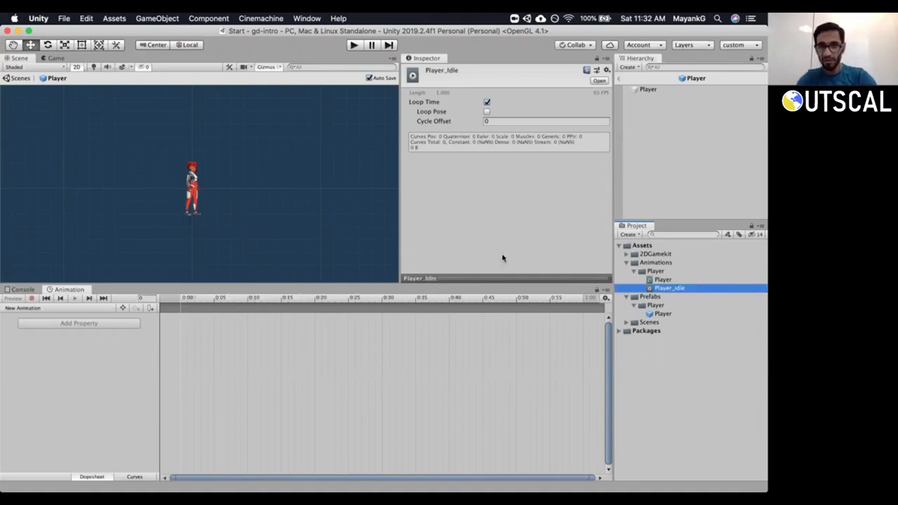
pyautogui.click(95, 310)
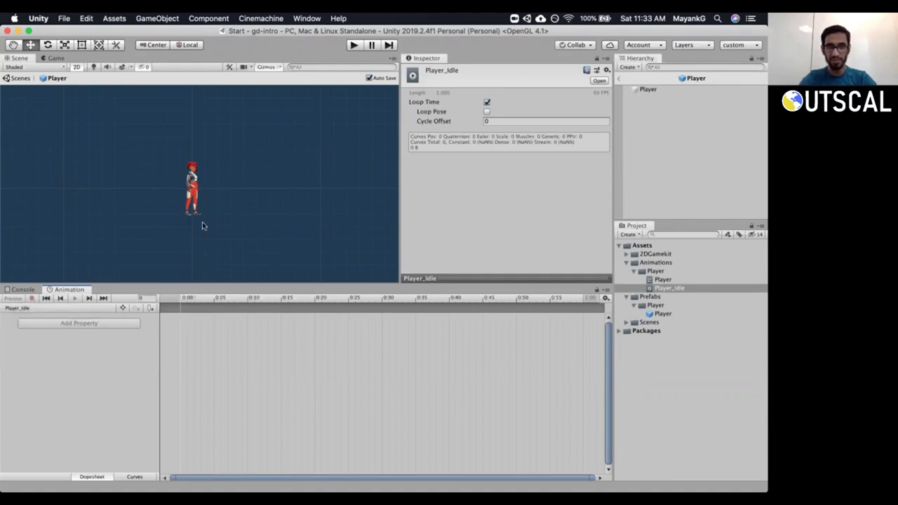
# Select Player and scroll the Inspector to its Animator using the Player controller.
pyautogui.click(647, 90)
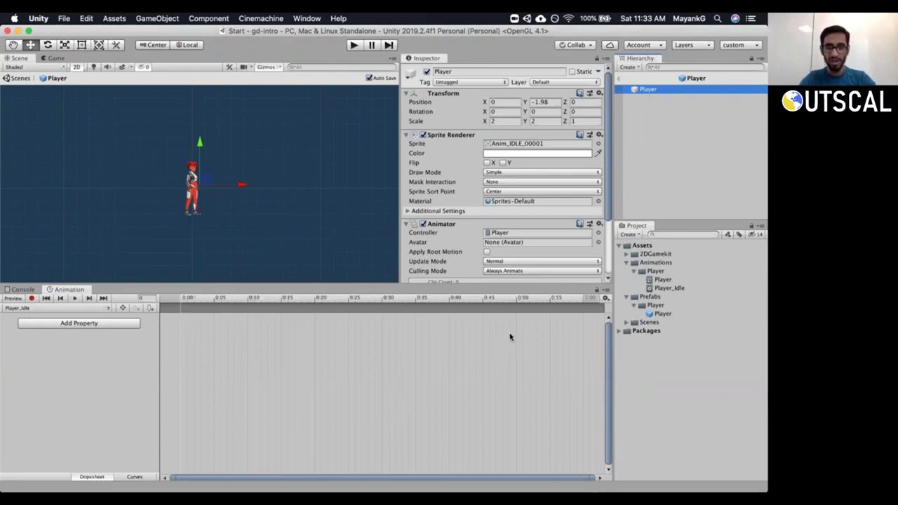
pyautogui.moveTo(605, 94); pyautogui.dragTo(588, 111)
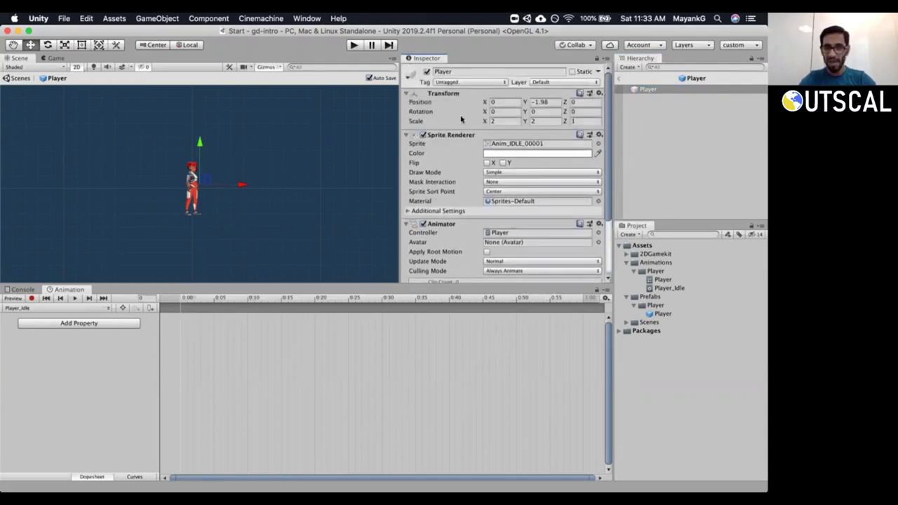
pyautogui.scroll(-5, 575, 128)
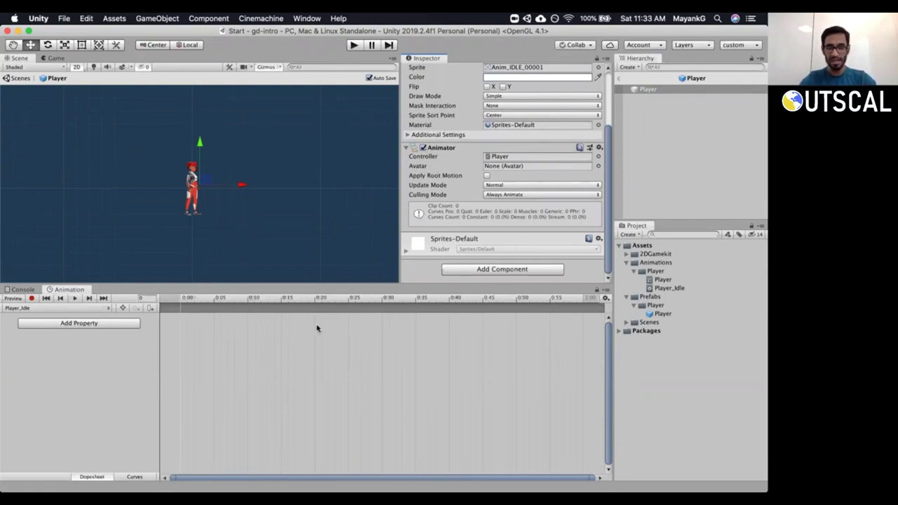
pyautogui.moveTo(615, 206); pyautogui.dragTo(618, 207)
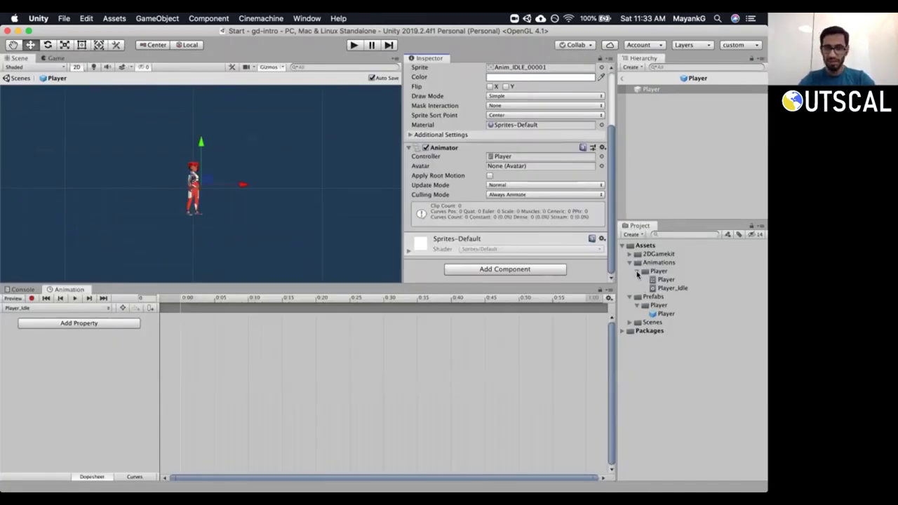
pyautogui.click(636, 271)
# Browse 2DGamekit/Art in the Project panel, checking Ellen's animation clips, then expand Sprites.
pyautogui.click(629, 262)
pyautogui.click(629, 254)
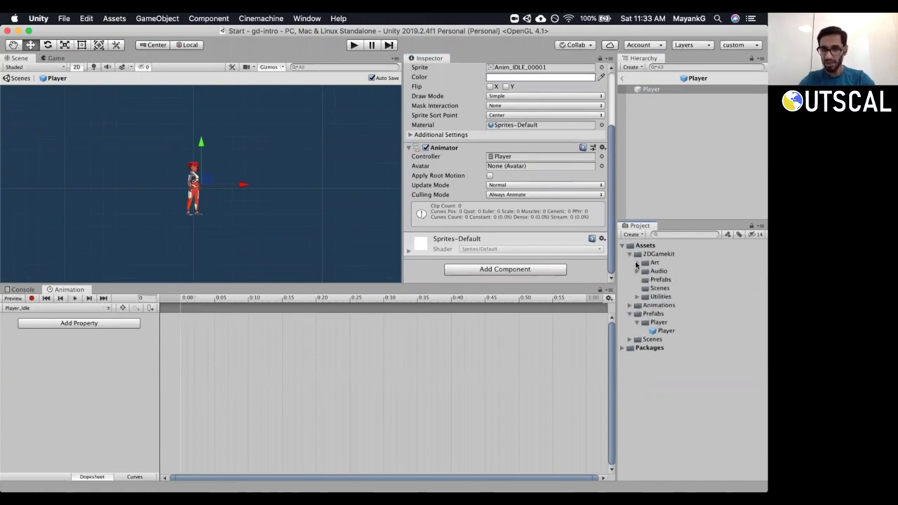
pyautogui.click(636, 263)
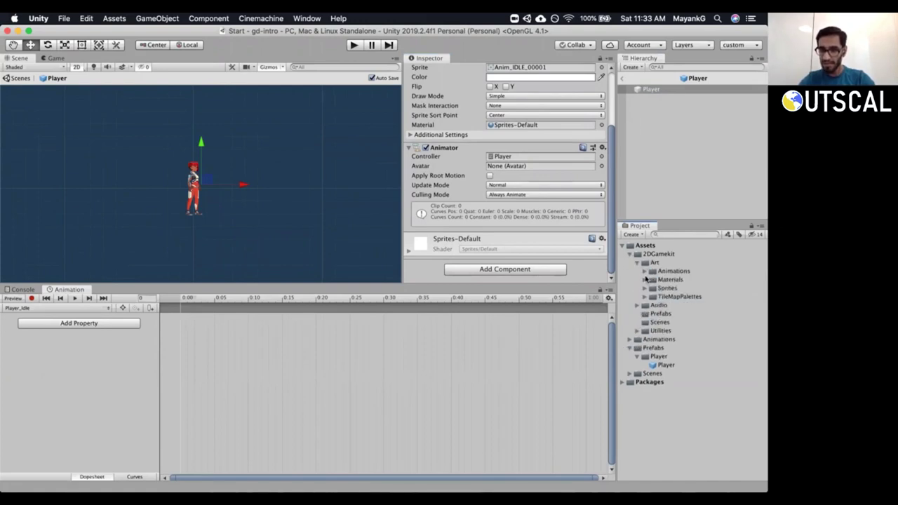
pyautogui.click(644, 271)
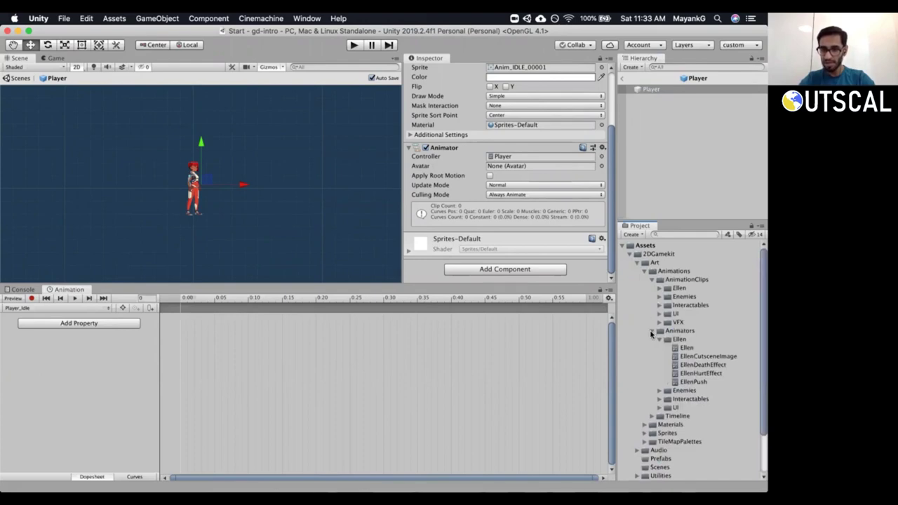
pyautogui.click(652, 330)
pyautogui.click(652, 279)
pyautogui.click(651, 279)
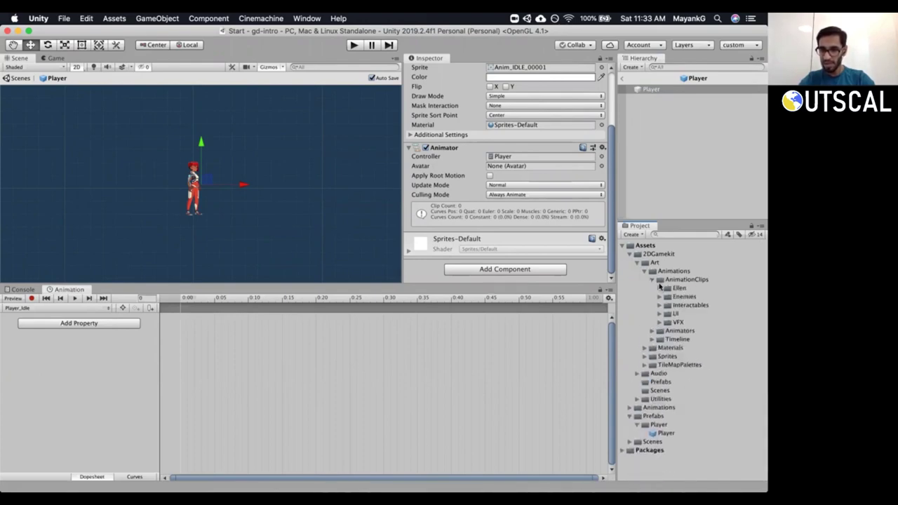
pyautogui.click(660, 289)
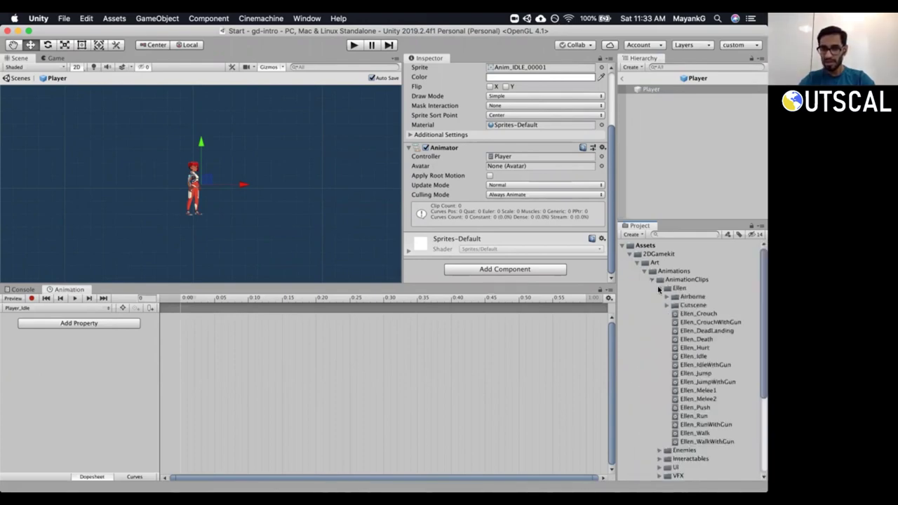
pyautogui.click(659, 288)
pyautogui.click(659, 288)
pyautogui.click(666, 296)
pyautogui.click(666, 296)
pyautogui.click(659, 288)
pyautogui.click(652, 280)
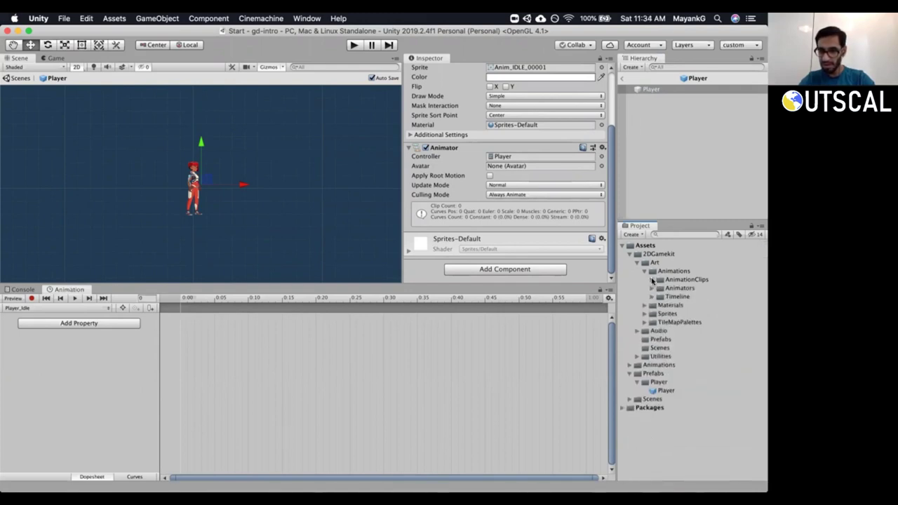
pyautogui.click(644, 271)
pyautogui.click(644, 289)
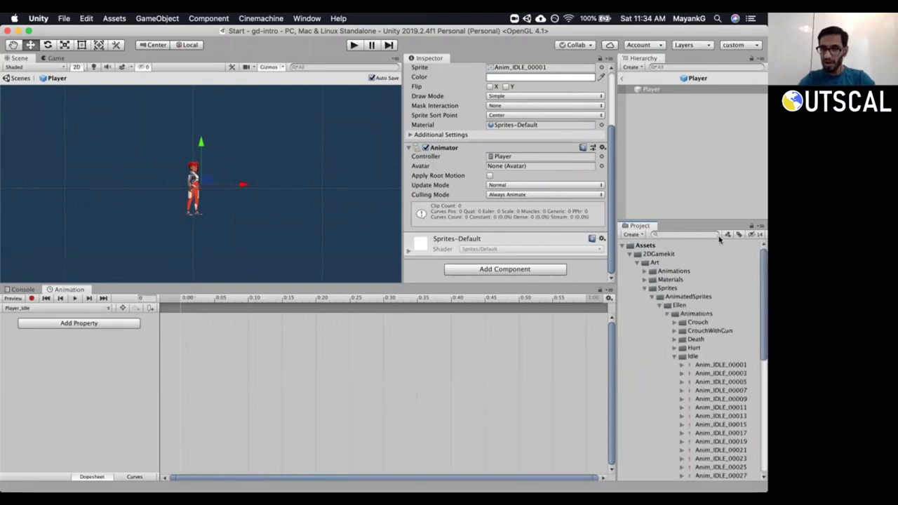
# Enlarge the Project panel and select the first Idle sprite, Anim_IDLE_00001.
pyautogui.moveTo(713, 214); pyautogui.dragTo(713, 193)
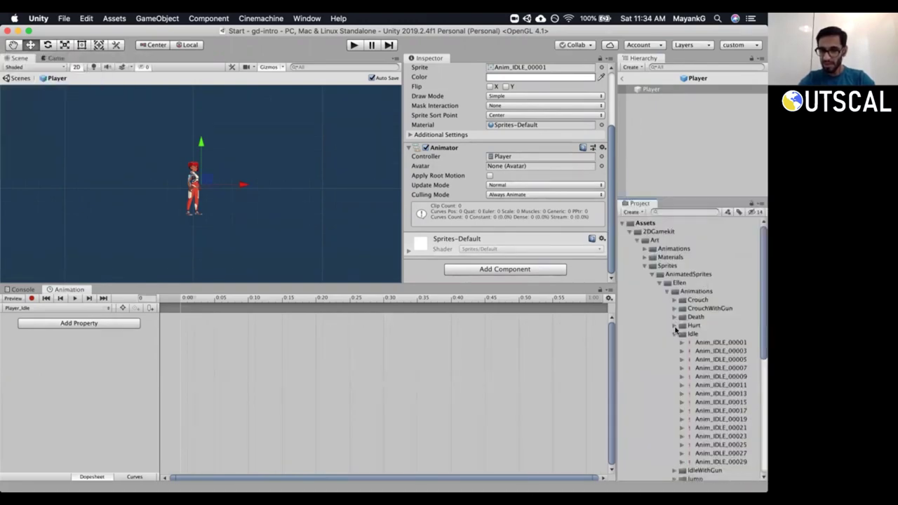
pyautogui.moveTo(762, 339); pyautogui.dragTo(761, 386)
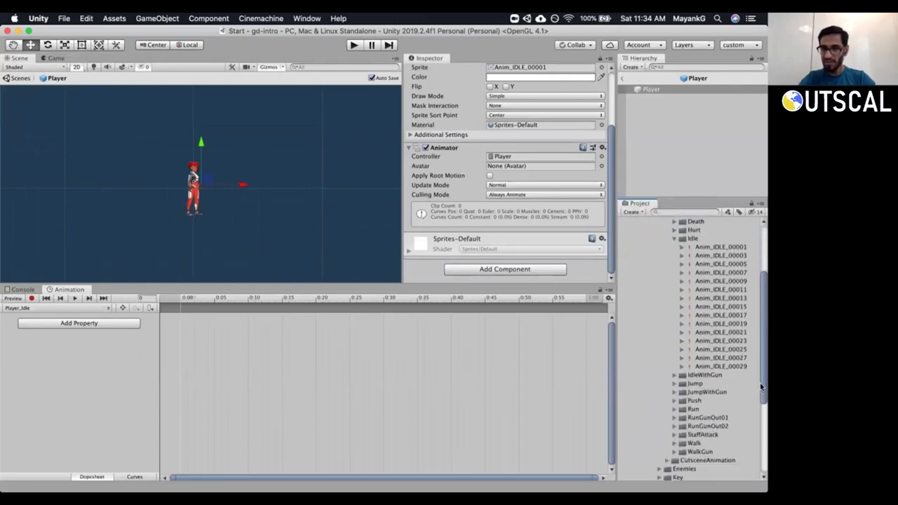
pyautogui.click(645, 92)
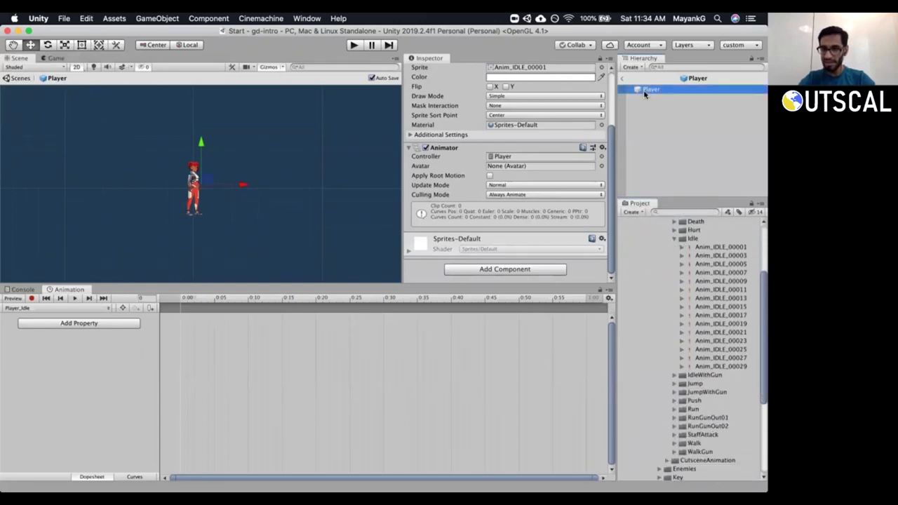
pyautogui.click(702, 249)
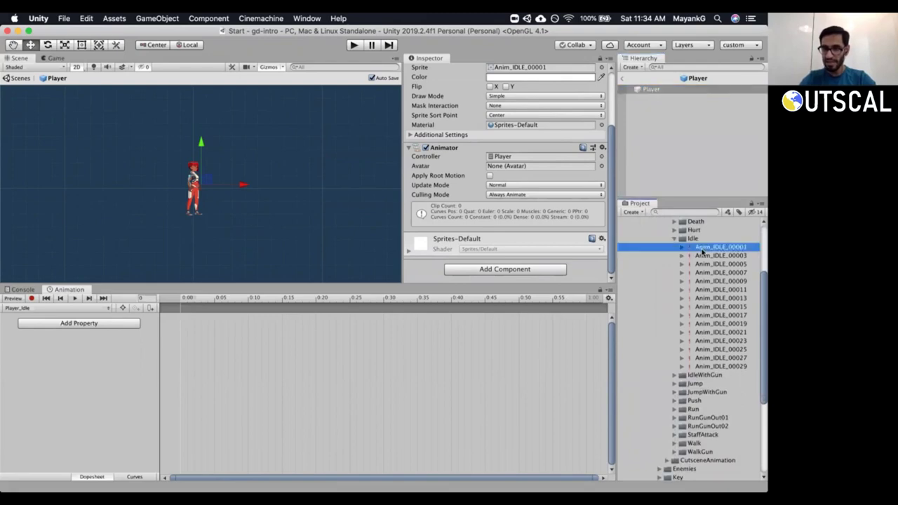
# Preview the Idle sprites one by one, from Anim_IDLE_00001 through Anim_IDLE_00029.
pyautogui.keyDown('shift'); pyautogui.click(705, 367); pyautogui.keyUp('shift')
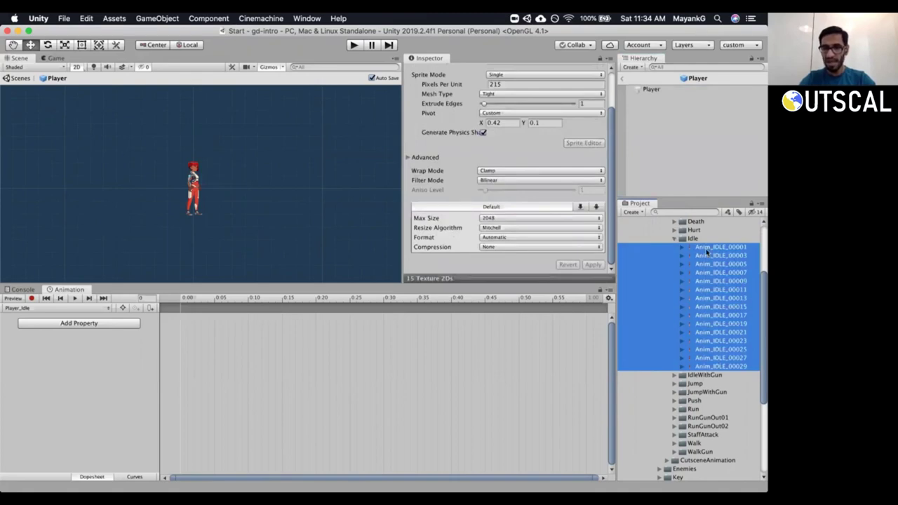
pyautogui.click(708, 248)
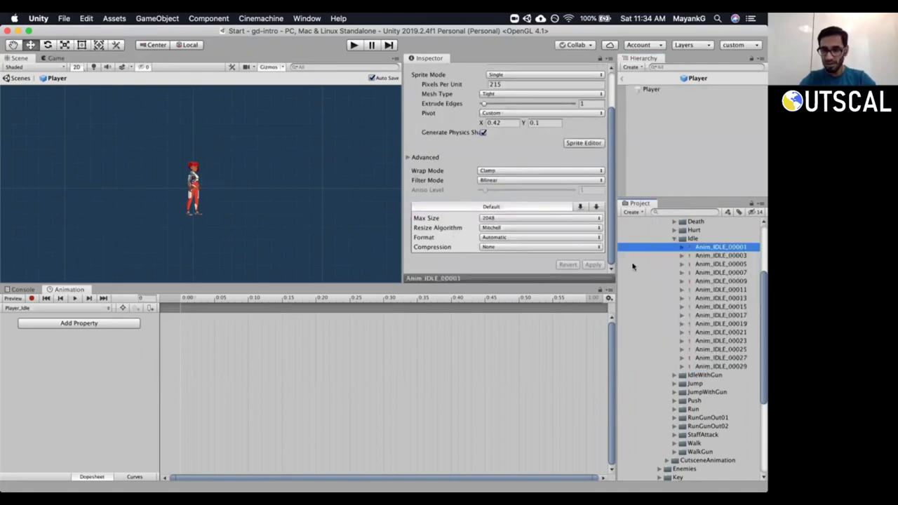
pyautogui.moveTo(545, 277); pyautogui.dragTo(541, 107)
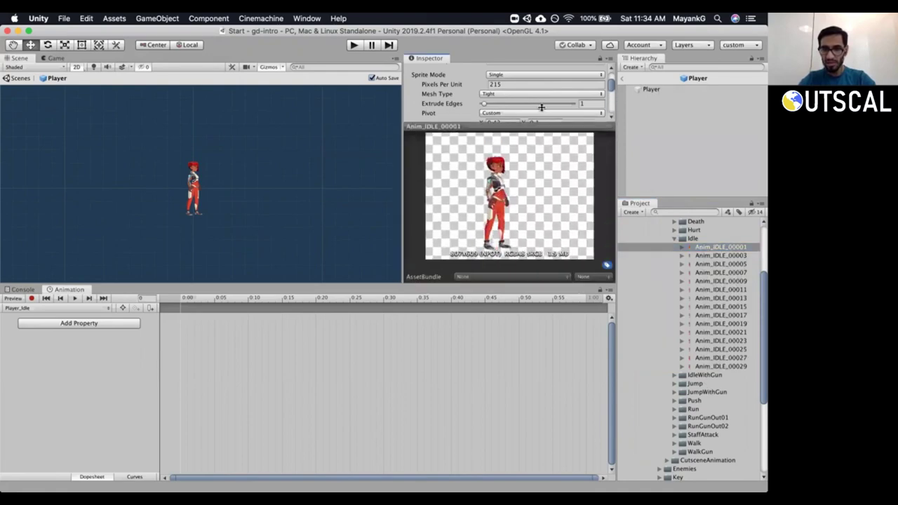
pyautogui.click(718, 255)
pyautogui.click(718, 264)
pyautogui.click(718, 272)
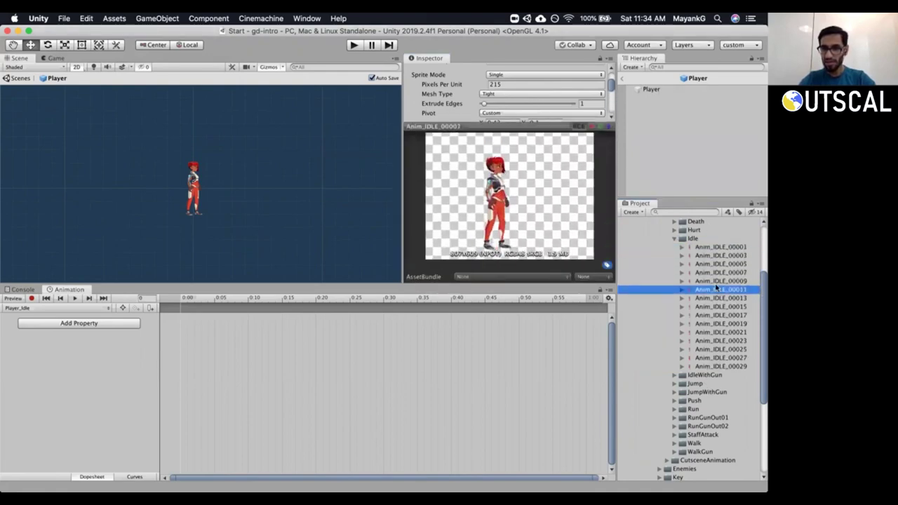
pyautogui.click(716, 298)
pyautogui.click(717, 315)
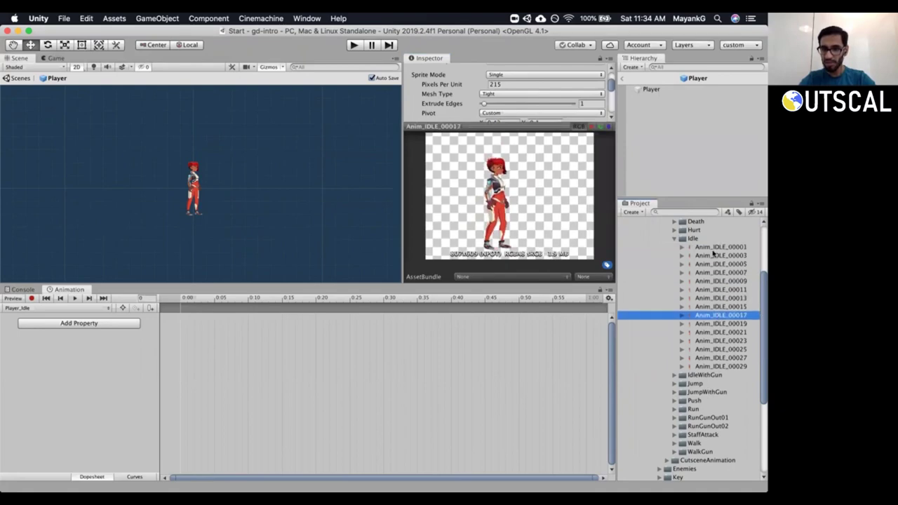
pyautogui.click(713, 249)
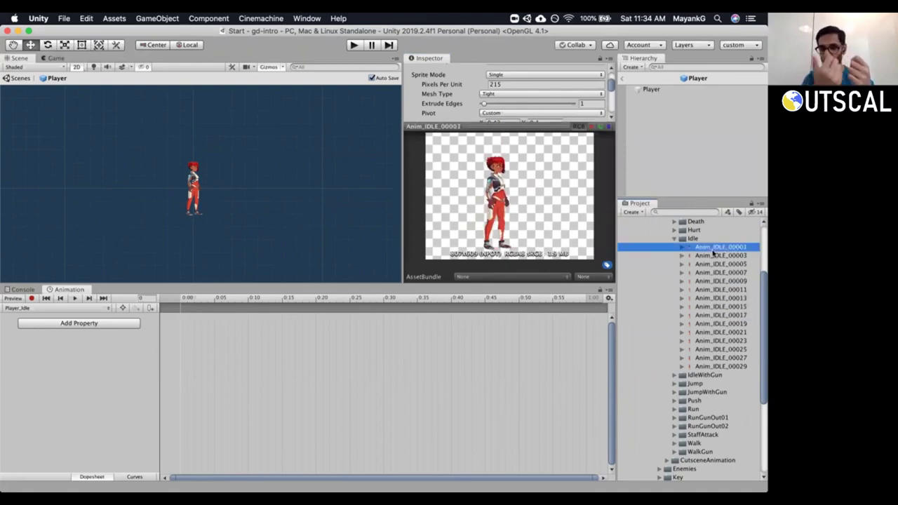
pyautogui.press('Down')
pyautogui.press('Down')
pyautogui.press('Down')
pyautogui.press('Down')
pyautogui.press('Down')
pyautogui.press('Down')
pyautogui.press('Down')
pyautogui.press('Down')
pyautogui.press('Down')
pyautogui.press('Down')
pyautogui.press('Down')
pyautogui.press('Down')
pyautogui.press('Down')
pyautogui.press('Down')
pyautogui.press('Down')
pyautogui.press('Down')
pyautogui.press('Down')
pyautogui.press('Up')
pyautogui.press('Up')
pyautogui.press('Up')
pyautogui.press('Up')
pyautogui.press('Up')
pyautogui.press('Up')
pyautogui.press('Up')
pyautogui.press('Up')
pyautogui.press('Up')
pyautogui.press('Up')
pyautogui.press('Up')
pyautogui.press('Up')
pyautogui.press('Up')
pyautogui.press('Up')
pyautogui.press('Up')
pyautogui.press('Up')
pyautogui.press('Up')
pyautogui.press('Up')
pyautogui.press('Up')
pyautogui.press('Down')
pyautogui.press('Down')
pyautogui.press('Down')
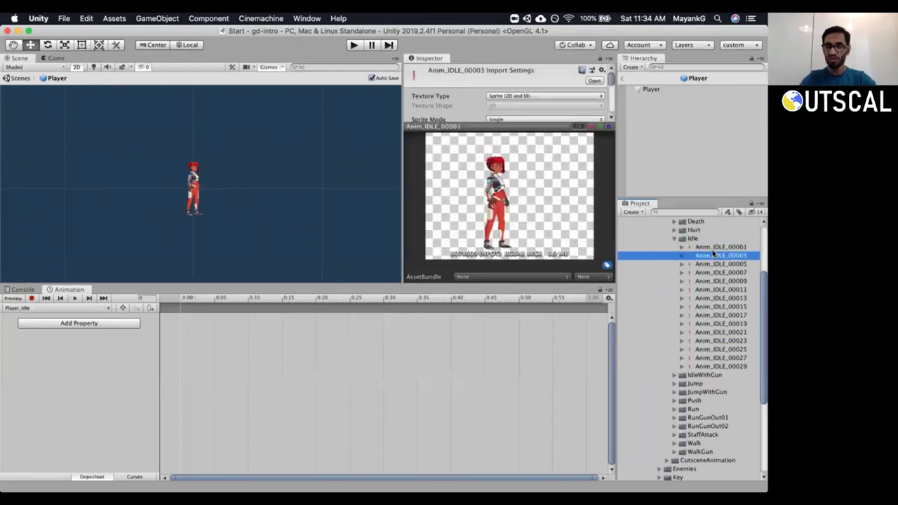
pyautogui.press('Up')
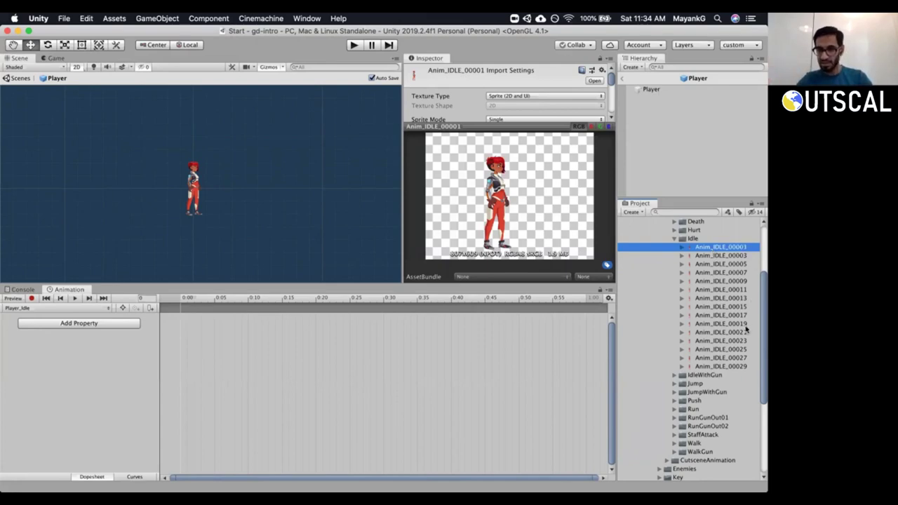
# Select all 15 Idle sprites and drag them into the Player_Idle clip.
pyautogui.keyDown('shift'); pyautogui.click(735, 367); pyautogui.keyUp('shift')
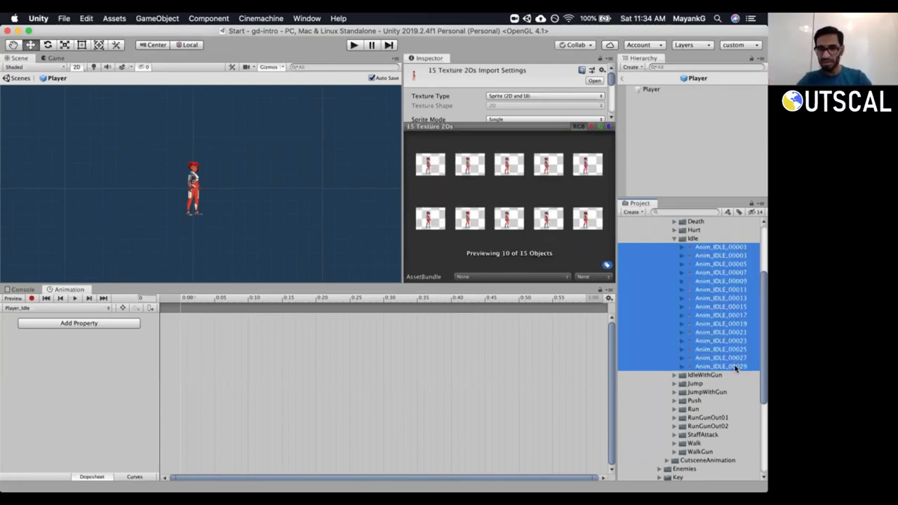
pyautogui.click(702, 250)
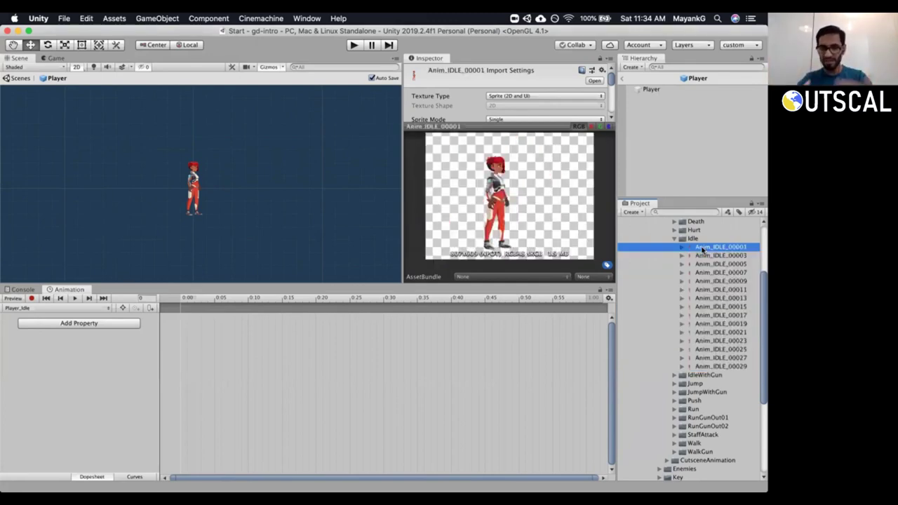
pyautogui.keyDown('shift'); pyautogui.click(713, 367); pyautogui.keyUp('shift')
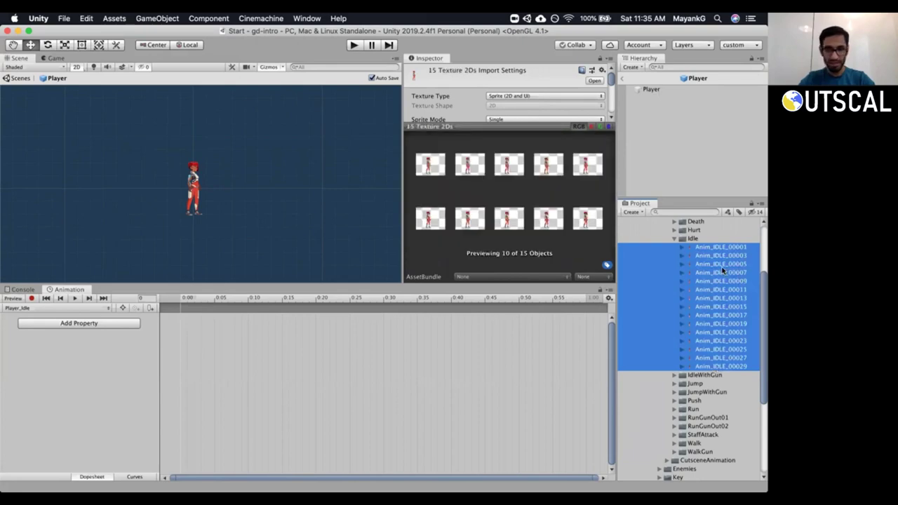
pyautogui.moveTo(722, 258); pyautogui.dragTo(288, 352)
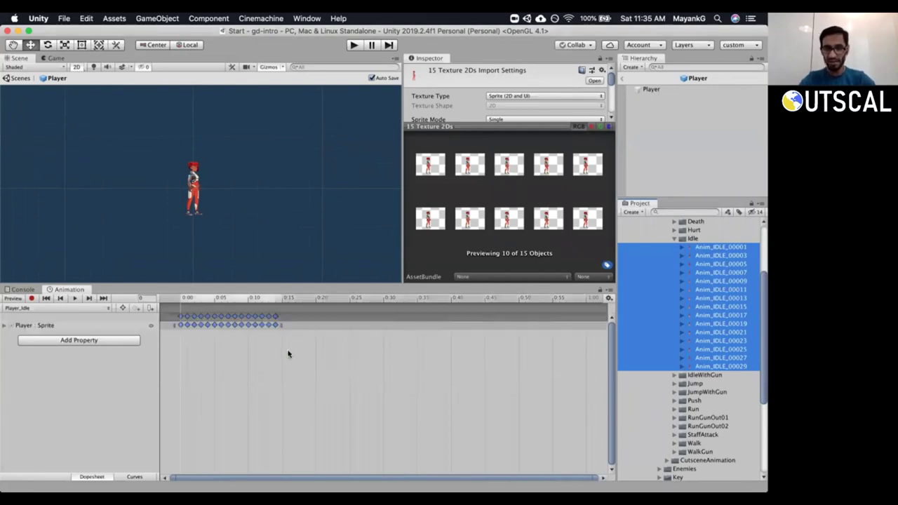
# Check the new Player : Sprite track and play back the idle animation.
pyautogui.click(195, 321)
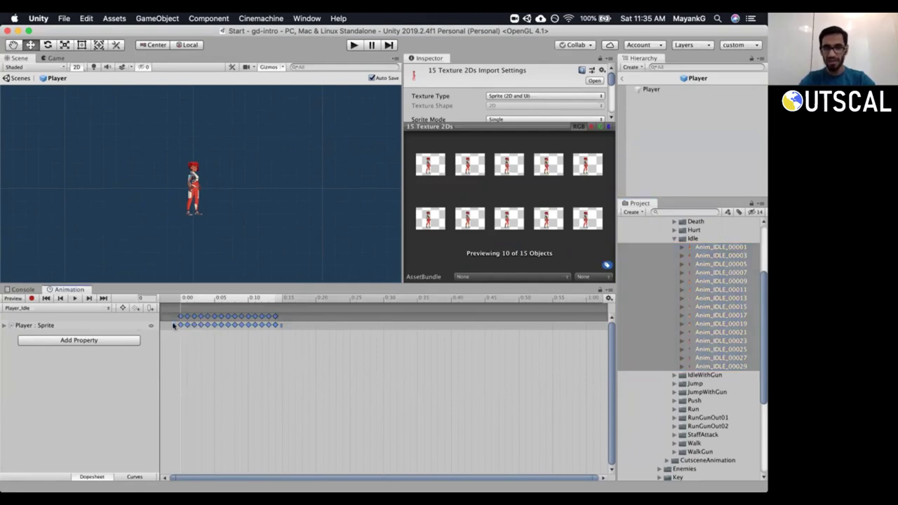
pyautogui.click(4, 328)
pyautogui.click(9, 327)
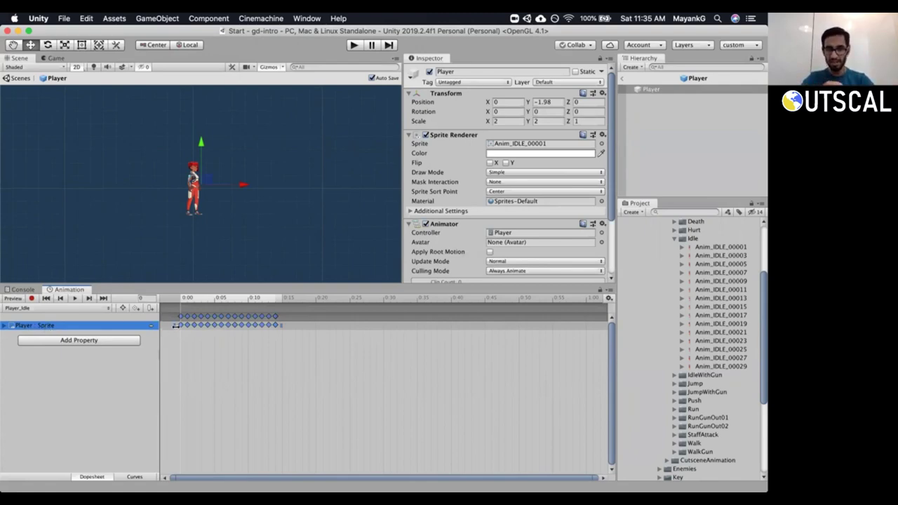
pyautogui.click(73, 300)
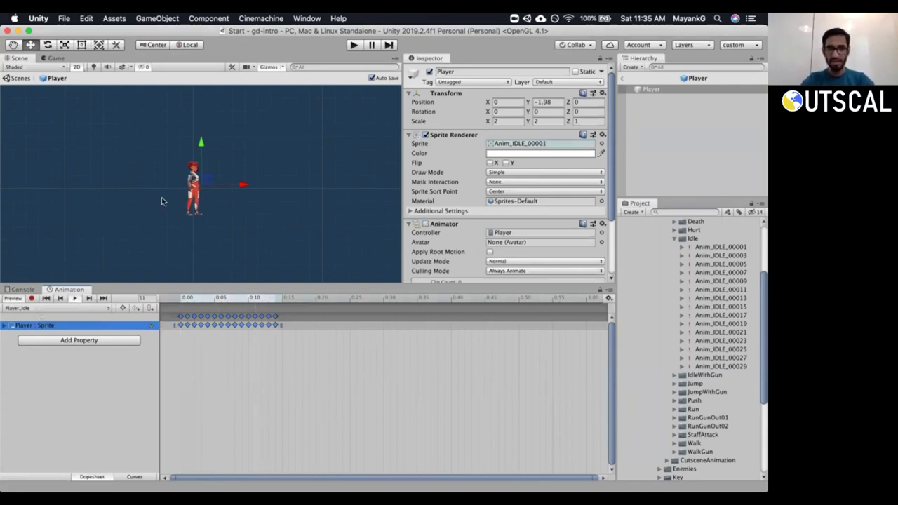
pyautogui.scroll(1, 200, 186)
pyautogui.scroll(3, 200, 186)
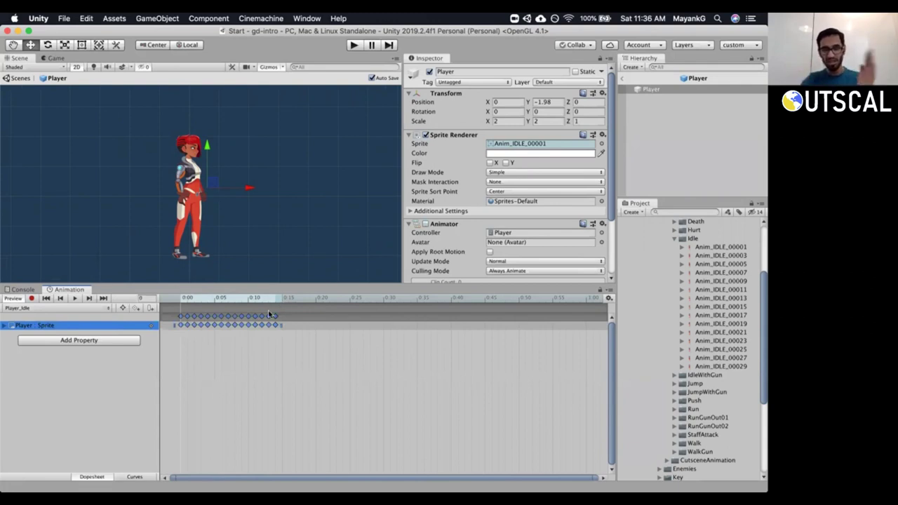
# Box-select all idle keyframes and stretch them to end near 0:49.
pyautogui.moveTo(288, 338); pyautogui.dragTo(168, 315)
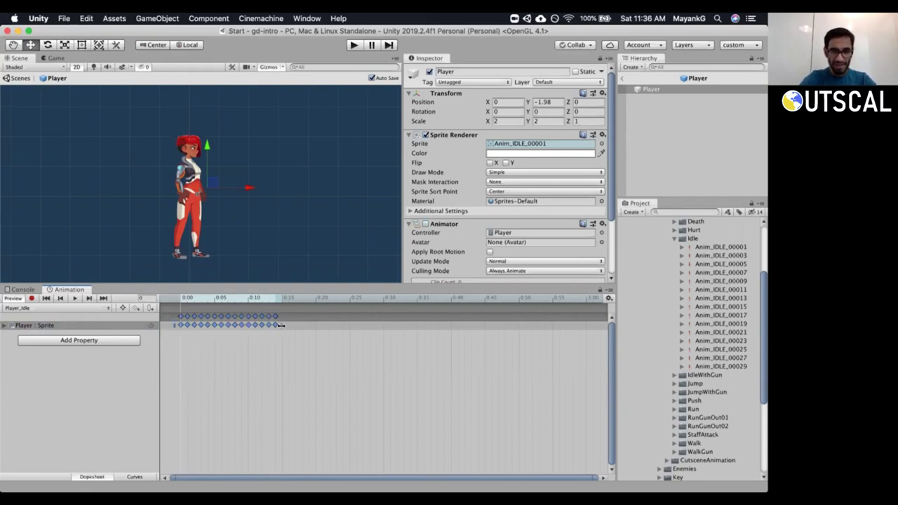
pyautogui.click(280, 324)
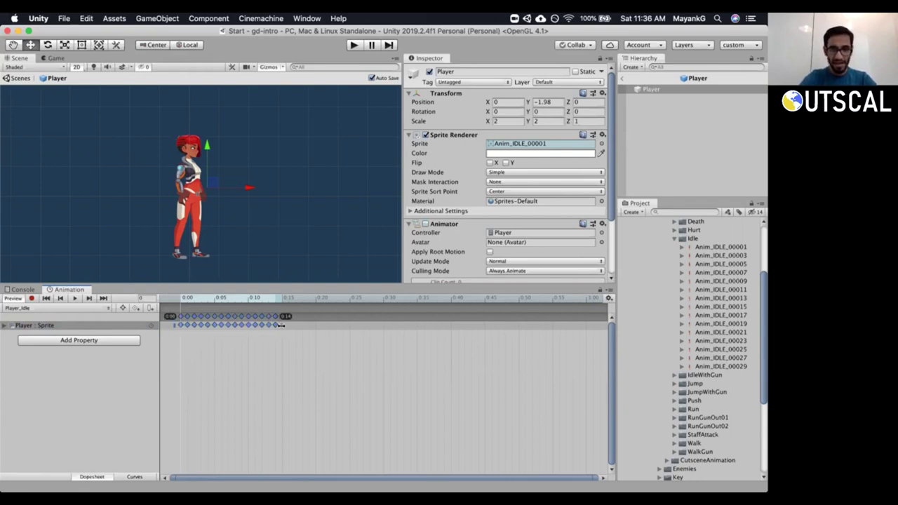
pyautogui.moveTo(282, 324); pyautogui.dragTo(519, 319)
# Finish stretching the idle keys to about 0:49 and preview the slower loop.
pyautogui.click(184, 308)
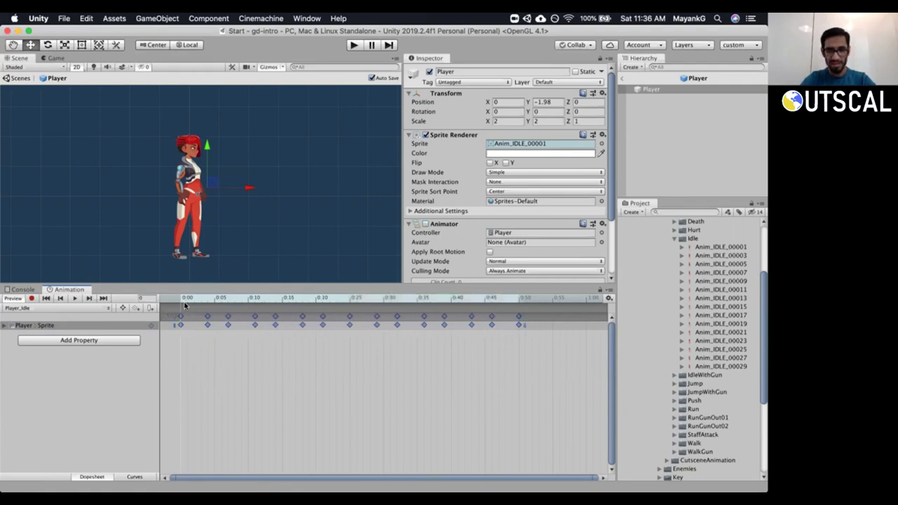
pyautogui.scroll(1, 354, 297)
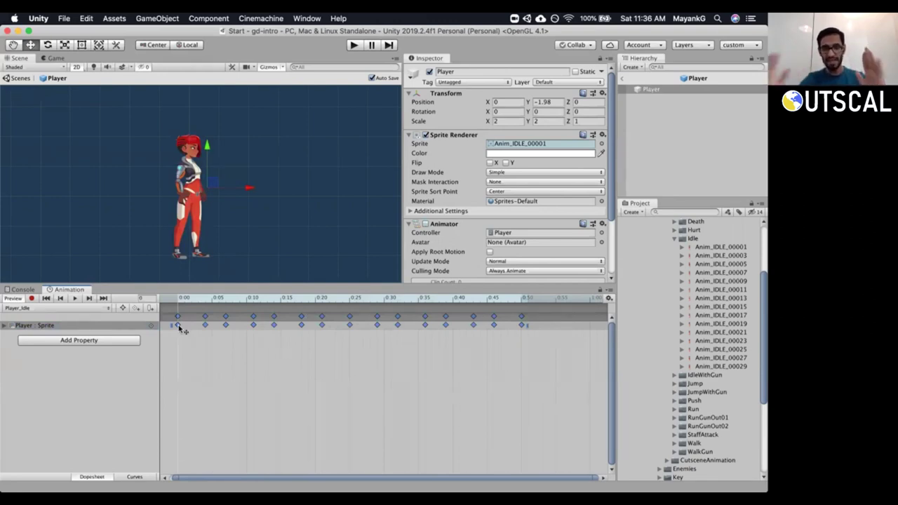
pyautogui.click(75, 299)
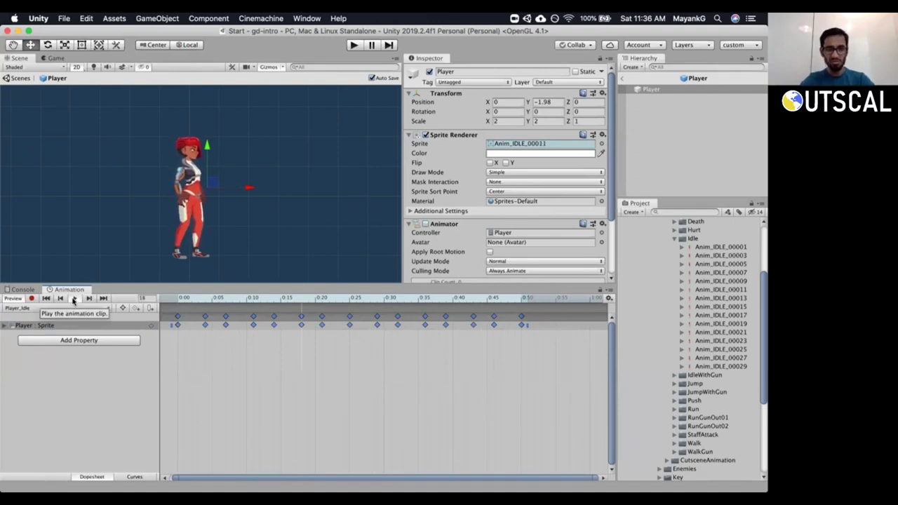
pyautogui.click(73, 300)
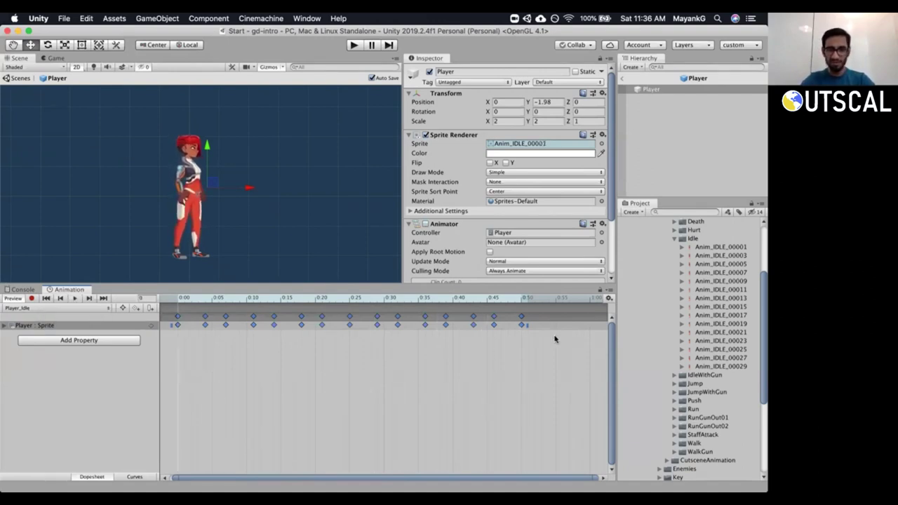
# Compress the idle keyframes to end at 0:40, then 0:30, previewing each speed.
pyautogui.moveTo(526, 325); pyautogui.dragTo(455, 325)
pyautogui.click(76, 298)
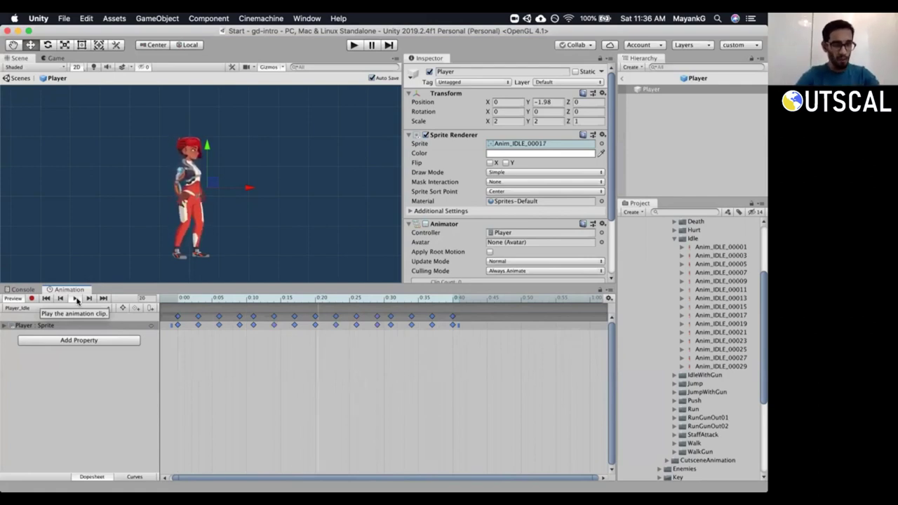
pyautogui.click(75, 299)
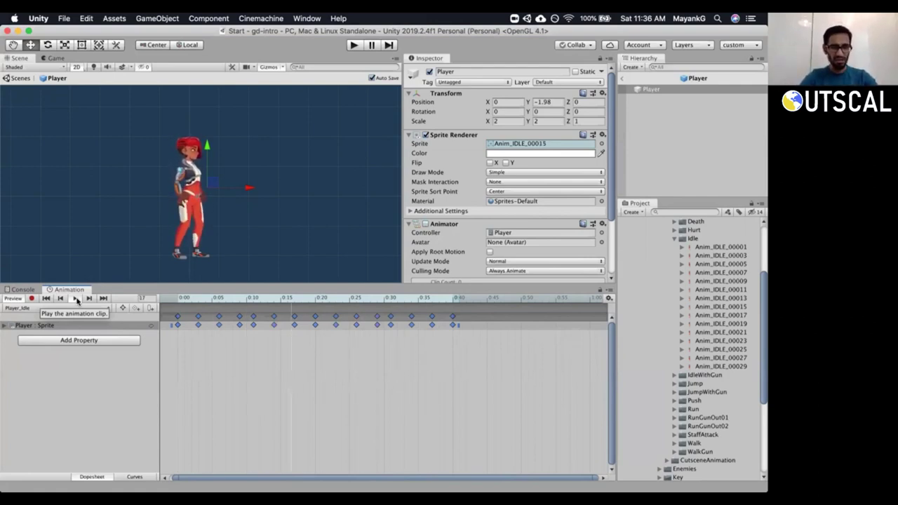
pyautogui.moveTo(454, 324); pyautogui.dragTo(394, 324)
pyautogui.click(75, 298)
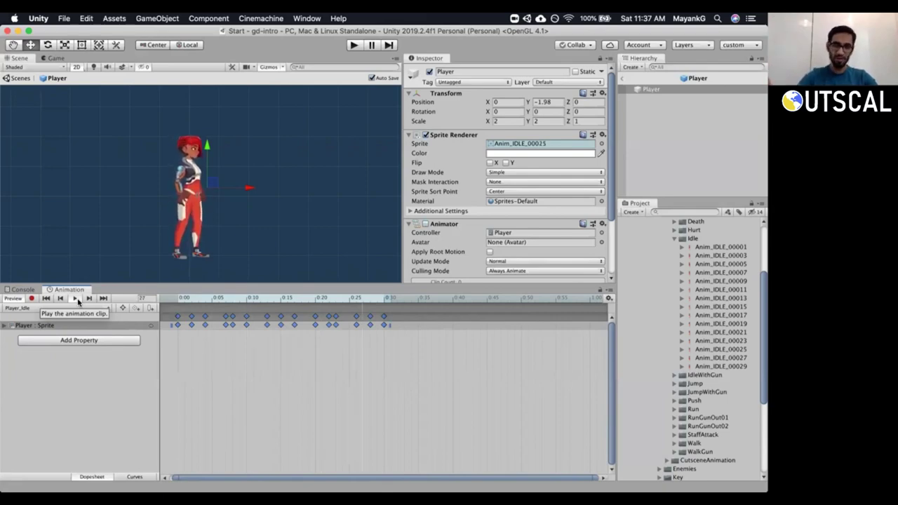
pyautogui.click(75, 298)
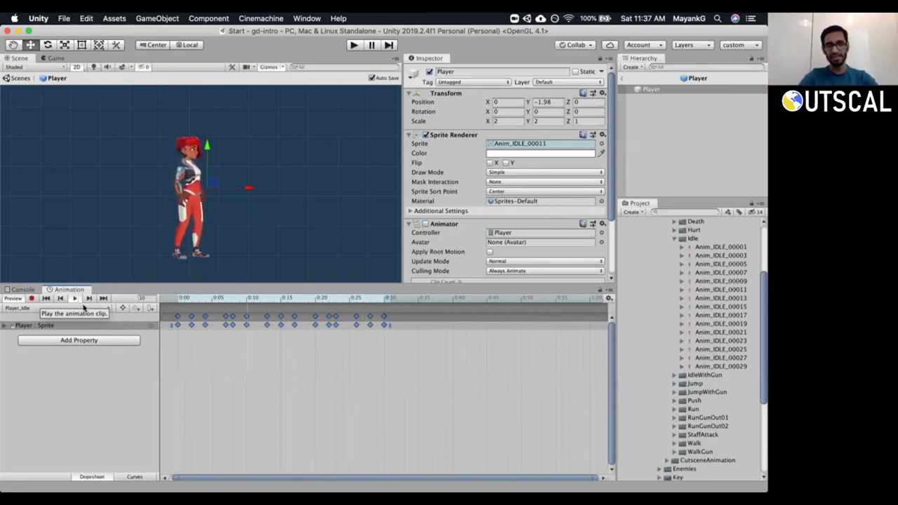
pyautogui.click(75, 299)
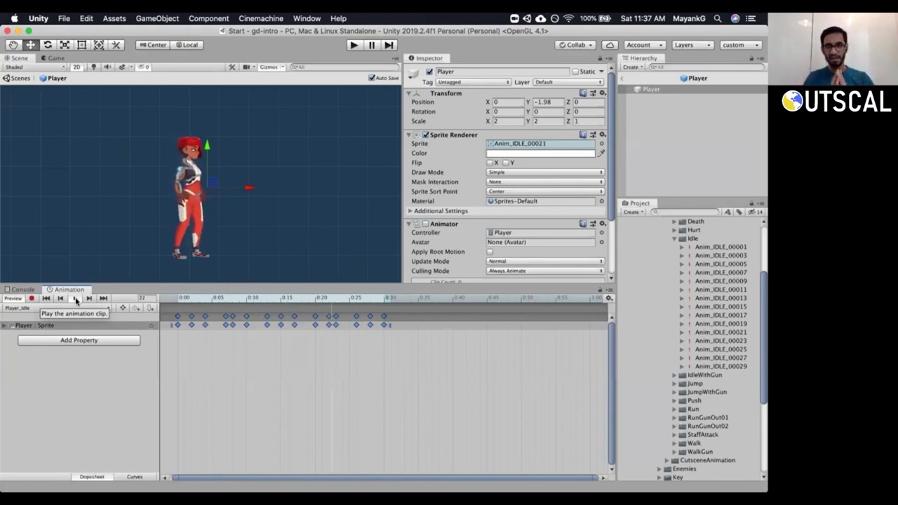
pyautogui.click(76, 298)
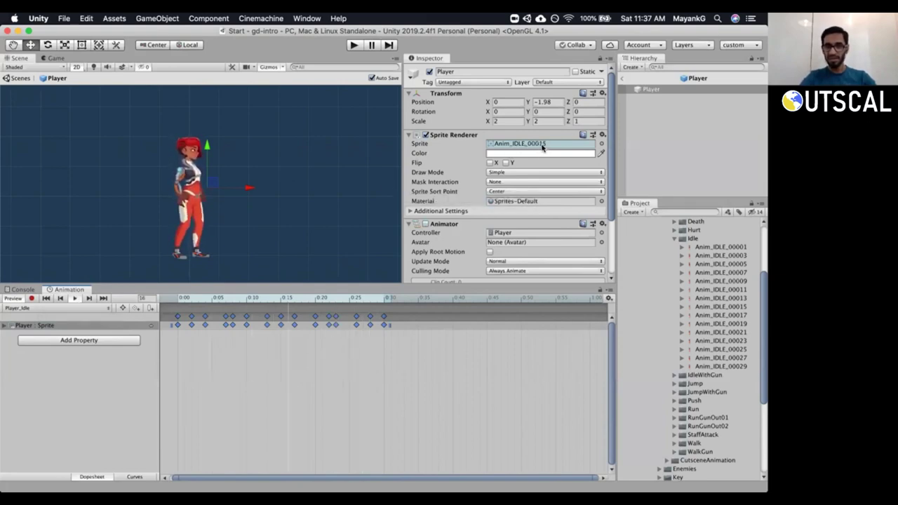
pyautogui.click(711, 247)
pyautogui.click(719, 368)
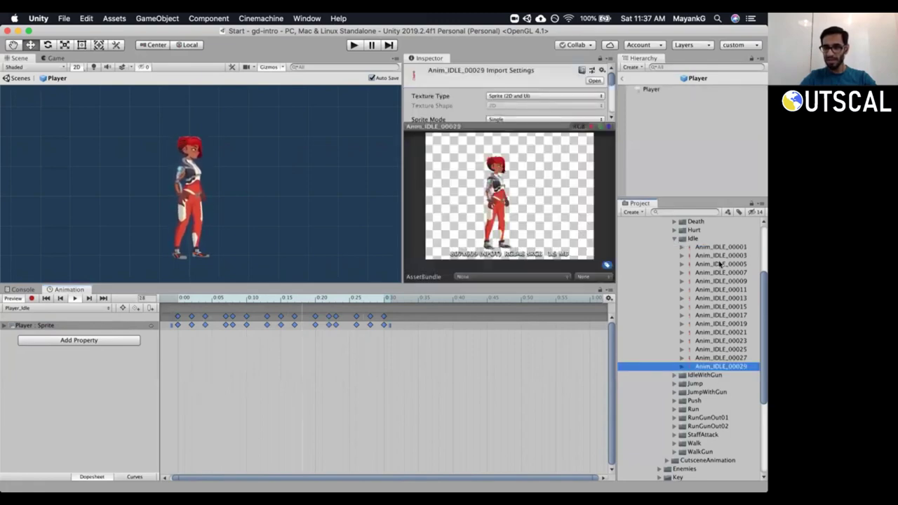
pyautogui.click(721, 248)
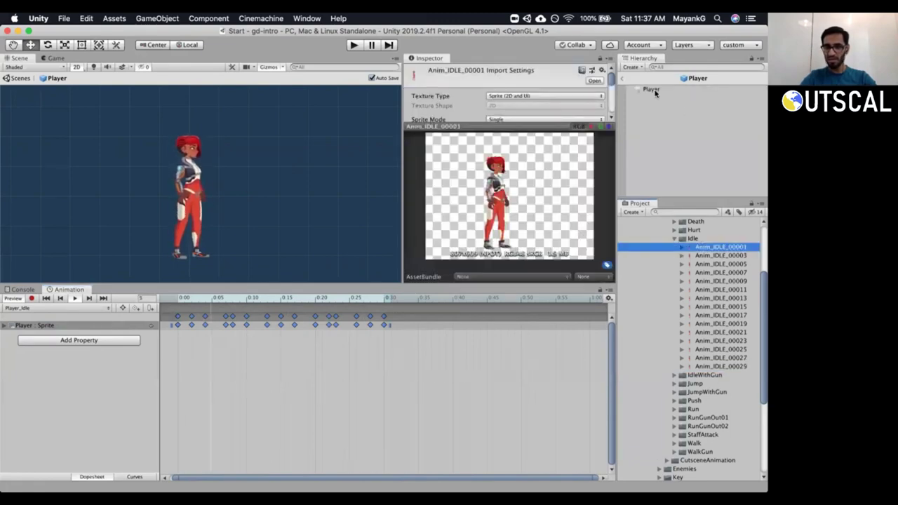
pyautogui.click(652, 90)
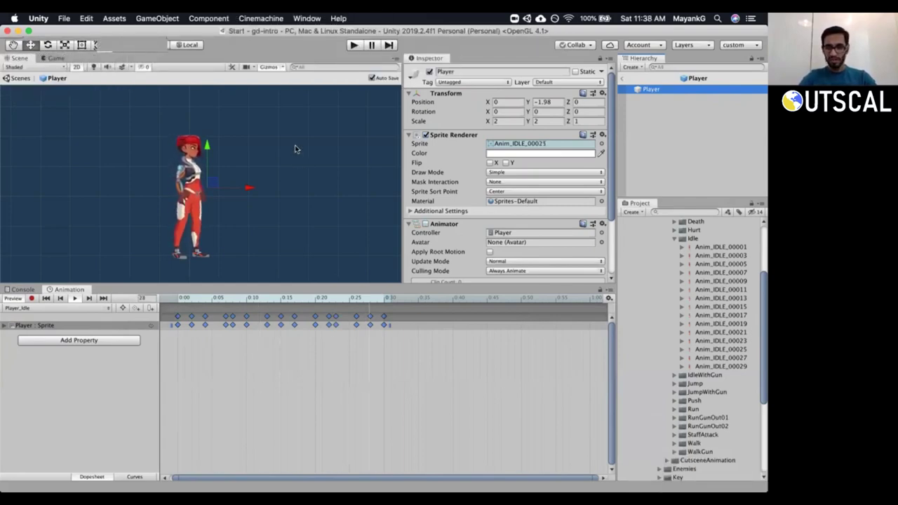
pyautogui.moveTo(435, 474)
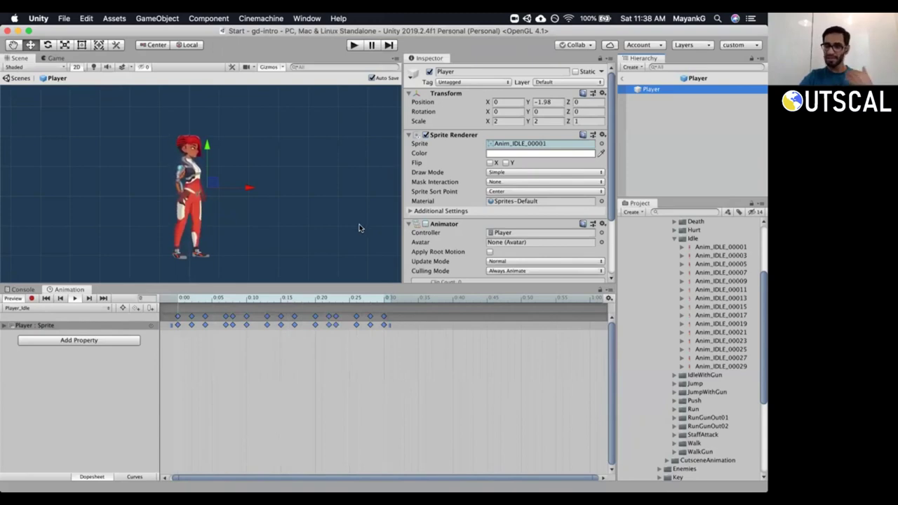
# Collapse the Idle folder and click through Ellen's animation folders from Crouch to WalkGun.
pyautogui.click(674, 238)
pyautogui.moveTo(761, 313); pyautogui.dragTo(762, 278)
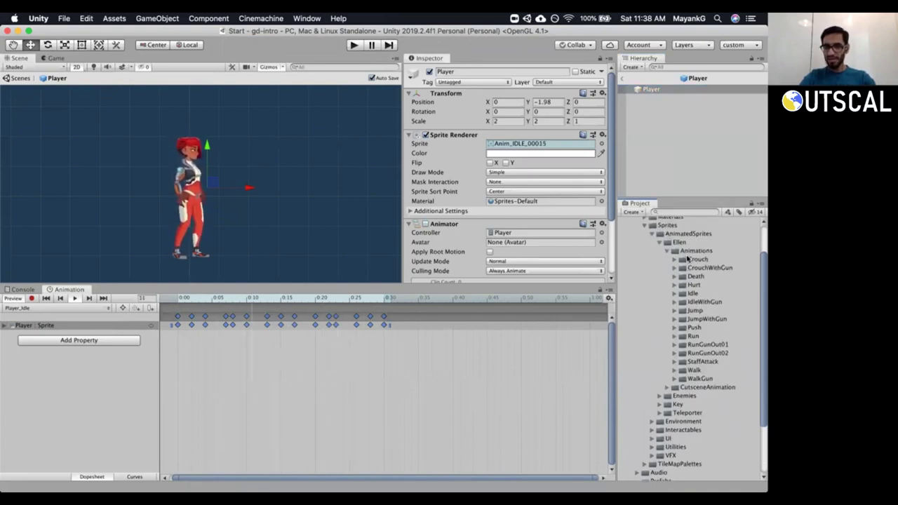
pyautogui.click(689, 259)
pyautogui.keyDown('shift'); pyautogui.click(696, 378); pyautogui.keyUp('shift')
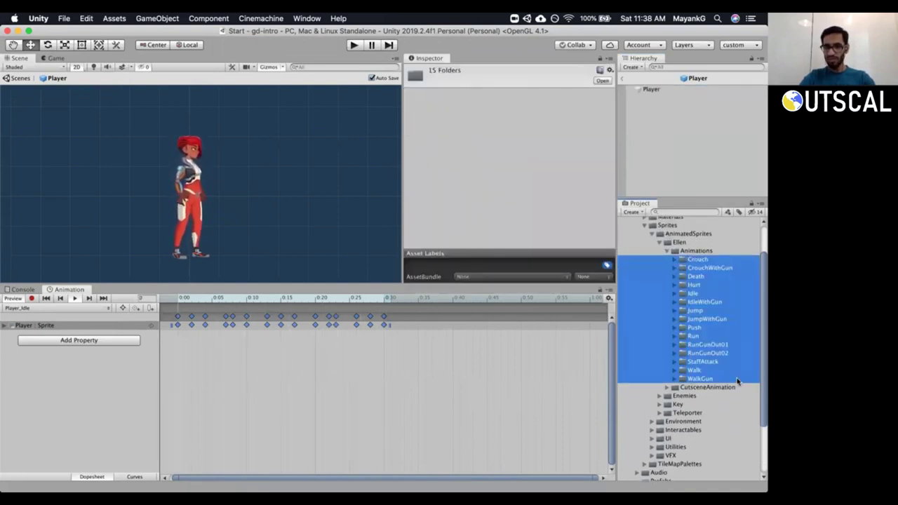
pyautogui.click(708, 369)
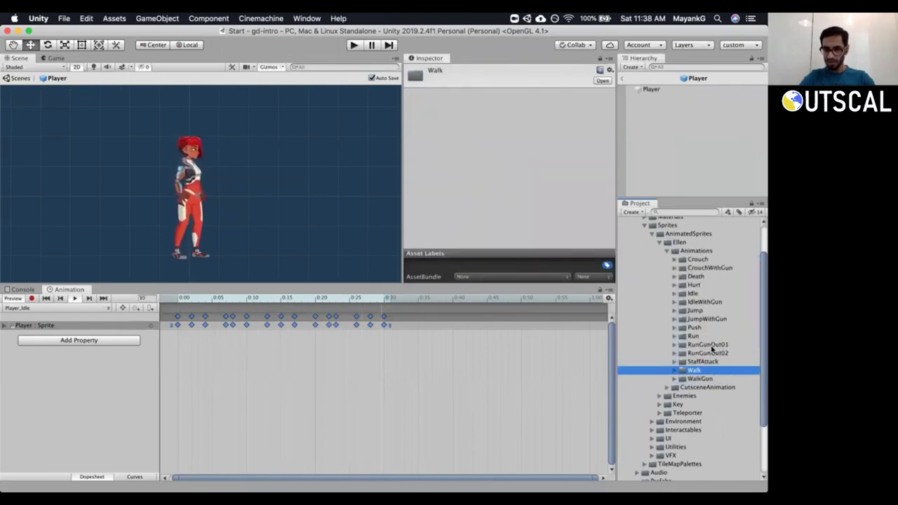
pyautogui.click(709, 345)
pyautogui.click(698, 335)
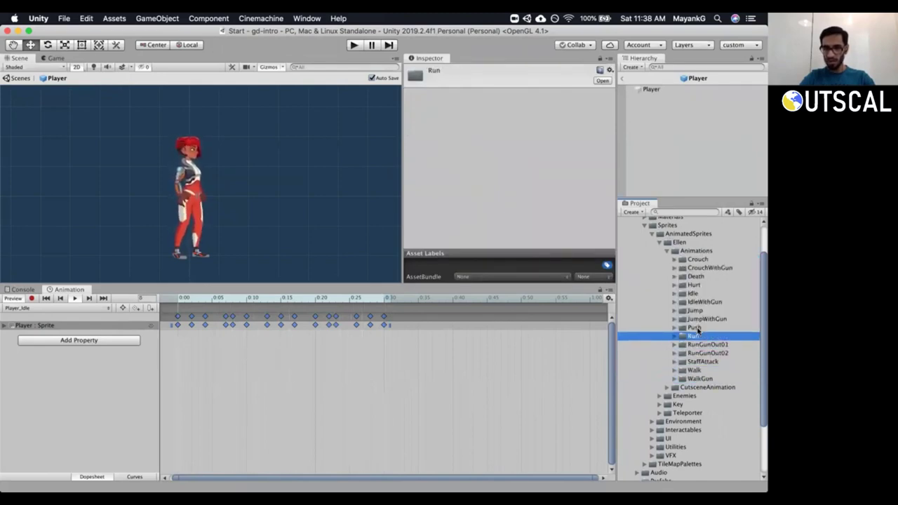
pyautogui.click(696, 327)
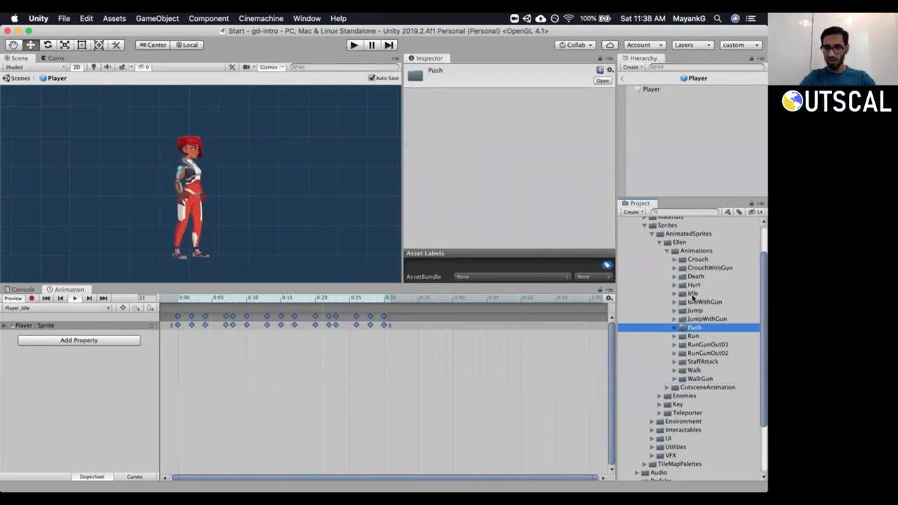
pyautogui.click(693, 292)
pyautogui.click(692, 285)
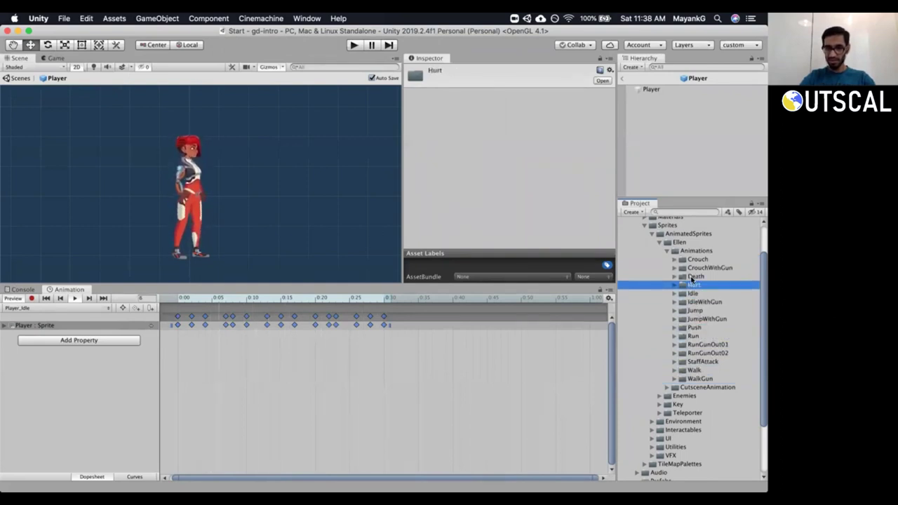
pyautogui.click(692, 277)
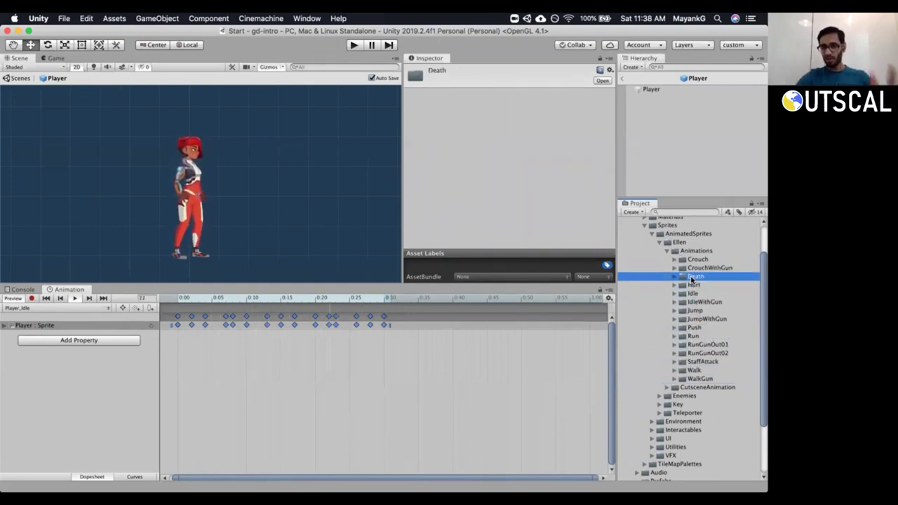
# Preview the Death frames Anim_DEATH_00003 to Anim_DEATH_00025, then collapse the Death folder.
pyautogui.click(674, 276)
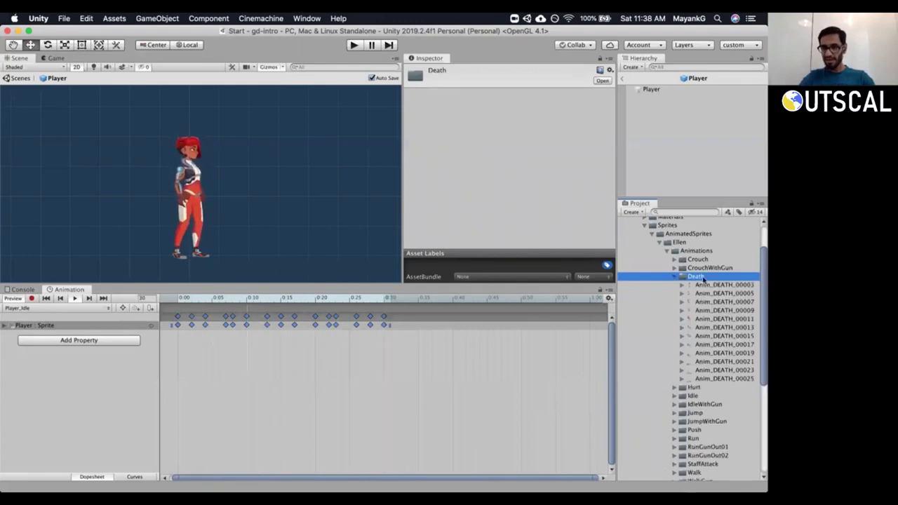
pyautogui.click(704, 285)
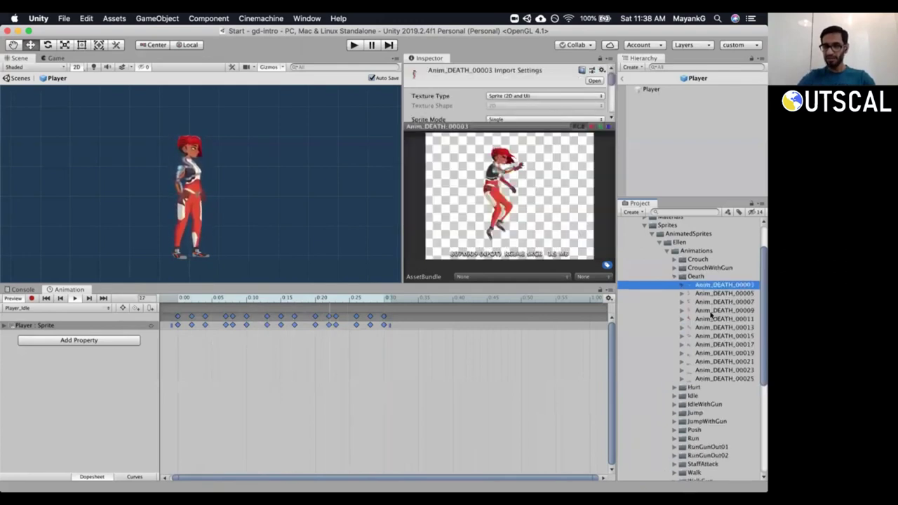
pyautogui.press('Down')
pyautogui.press('Down')
pyautogui.press('Down')
pyautogui.press('Down')
pyautogui.press('Down')
pyautogui.press('Down')
pyautogui.press('Down')
pyautogui.press('Down')
pyautogui.press('Down')
pyautogui.press('Down')
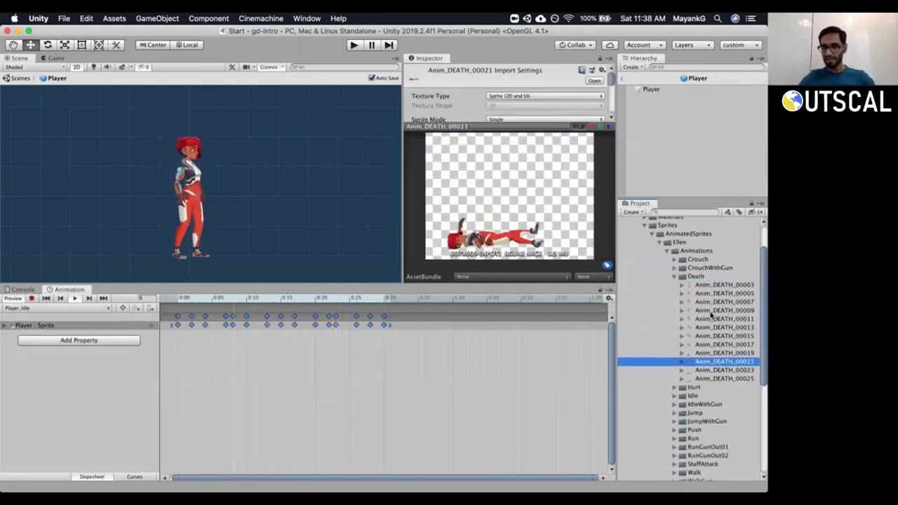
pyautogui.press('Down')
pyautogui.press('Up')
pyautogui.press('Up')
pyautogui.press('Up')
pyautogui.press('Up')
pyautogui.press('Up')
pyautogui.press('Up')
pyautogui.press('Up')
pyautogui.press('Up')
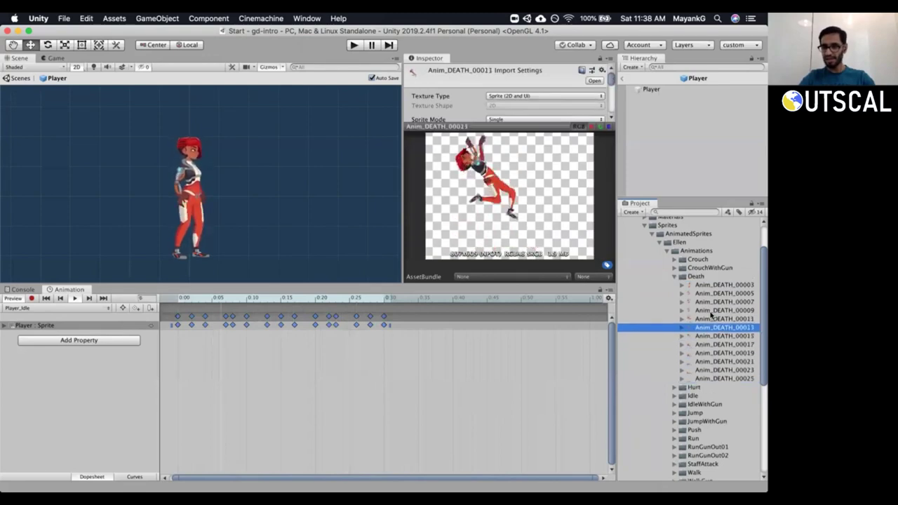
pyautogui.press('Up')
pyautogui.press('Up')
pyautogui.press('Up')
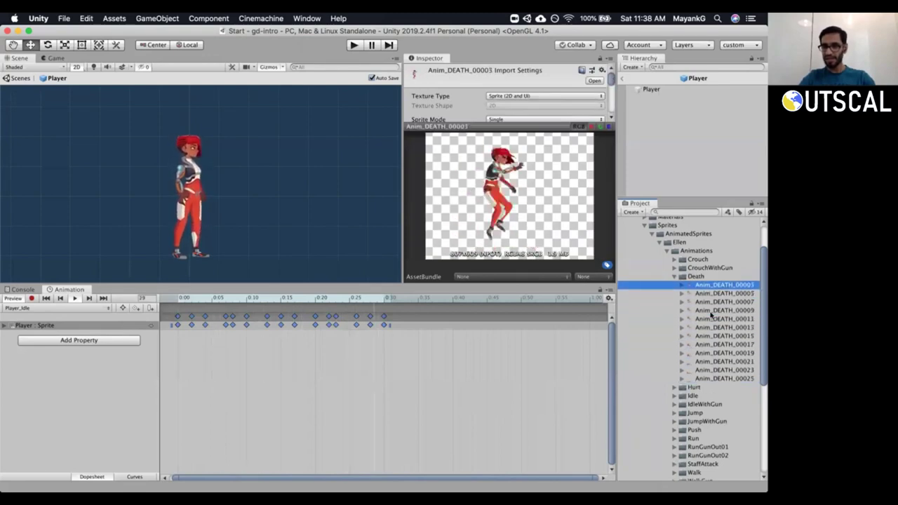
pyautogui.press('Down')
pyautogui.press('Down')
pyautogui.press('Down')
pyautogui.press('Down')
pyautogui.press('Down')
pyautogui.press('Down')
pyautogui.press('Down')
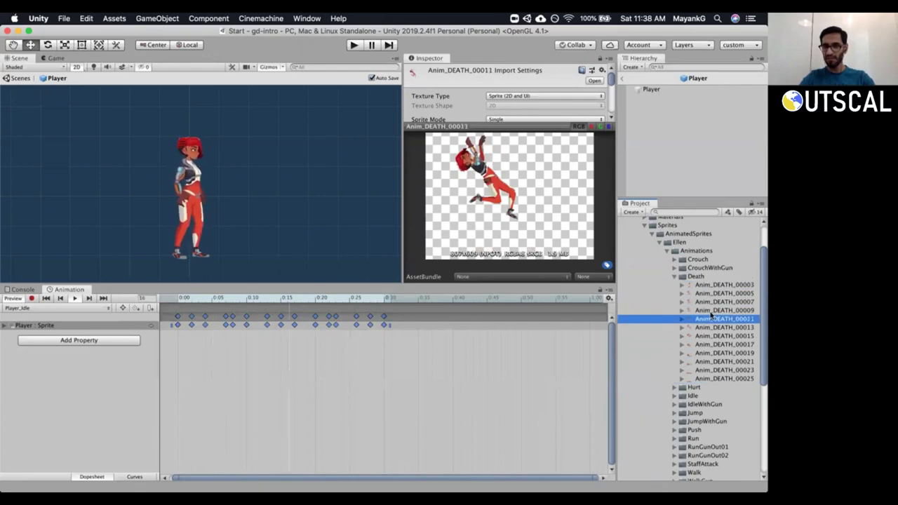
pyautogui.press('Down')
pyautogui.press('Down')
pyautogui.press('Down')
pyautogui.press('Down')
pyautogui.press('Down')
pyautogui.press('Up')
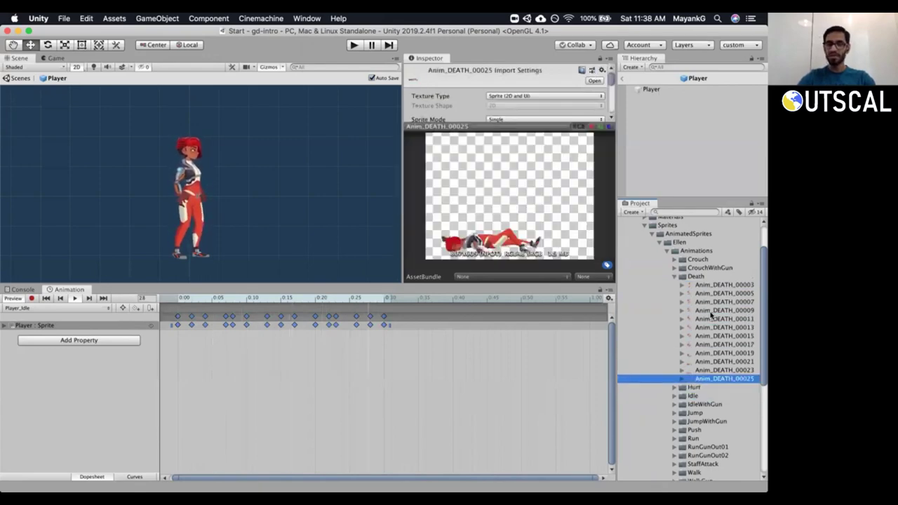
pyautogui.press('Up')
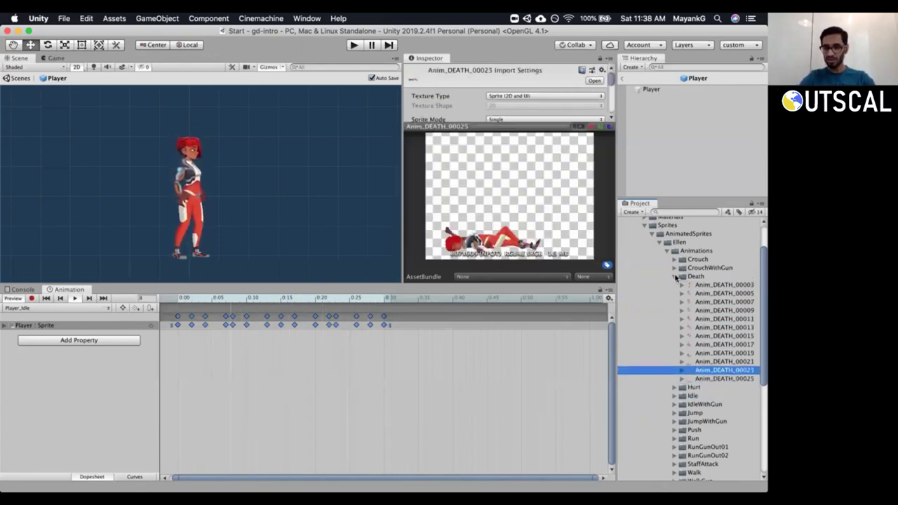
pyautogui.click(675, 276)
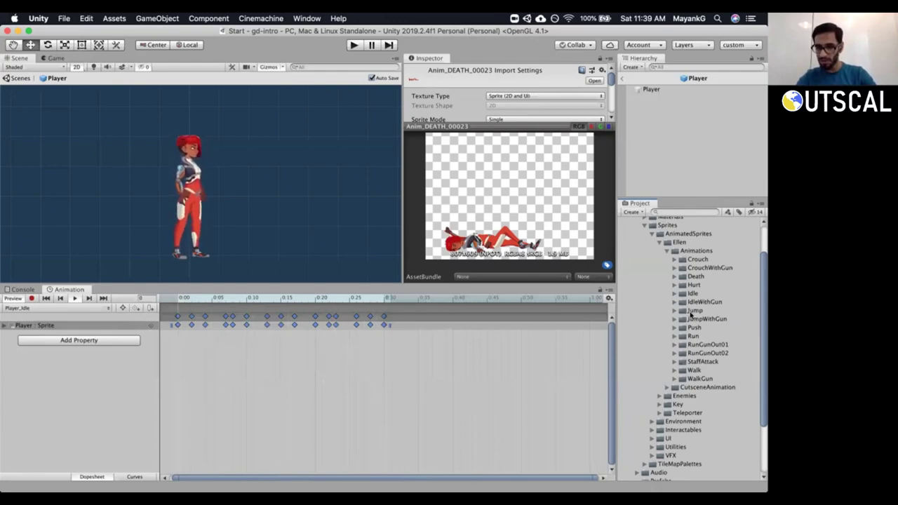
# Create a new empty Player_Run clip from the Animation window's clip list.
pyautogui.click(692, 337)
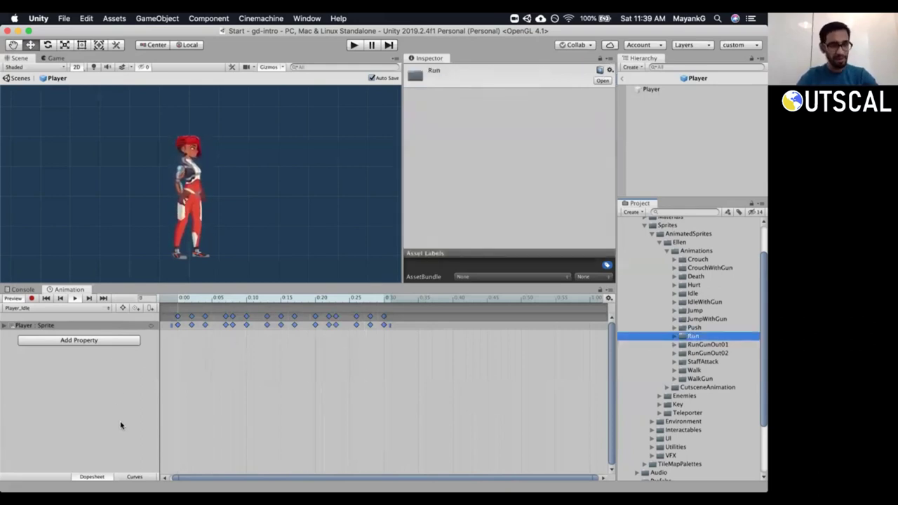
pyautogui.click(76, 298)
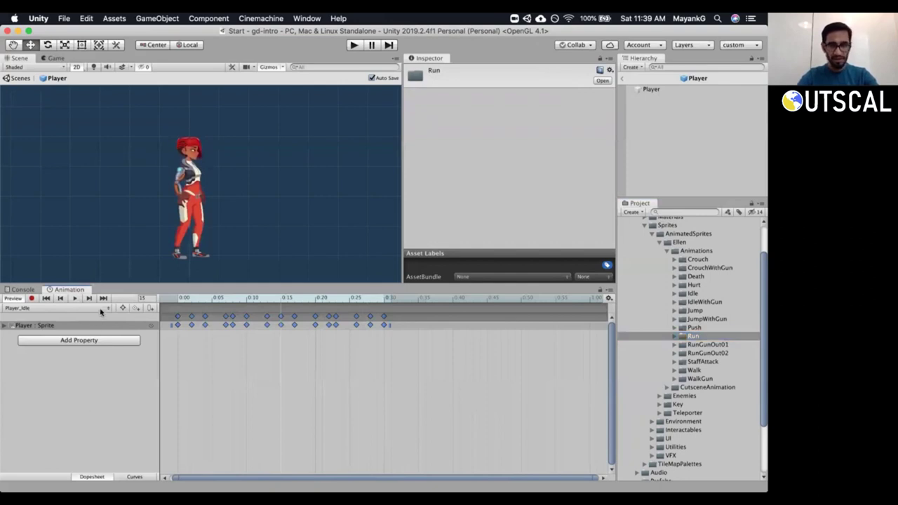
pyautogui.click(100, 311)
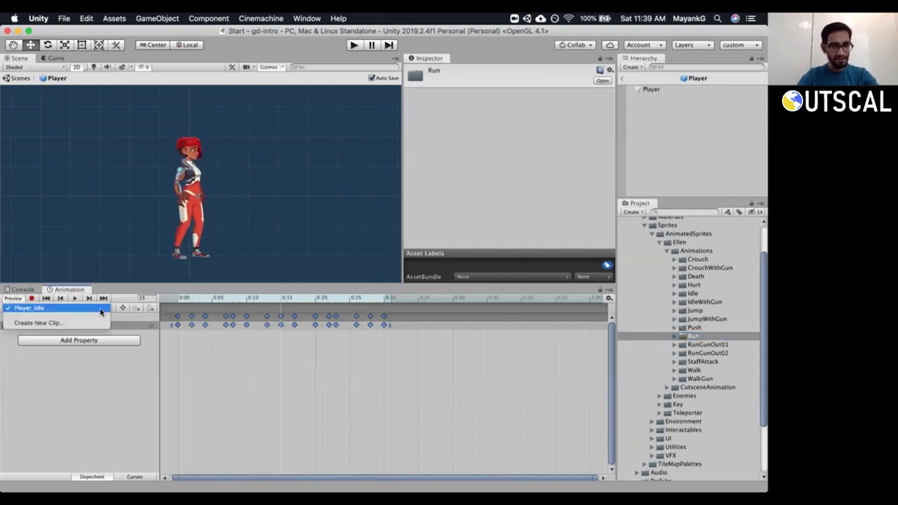
pyautogui.click(36, 322)
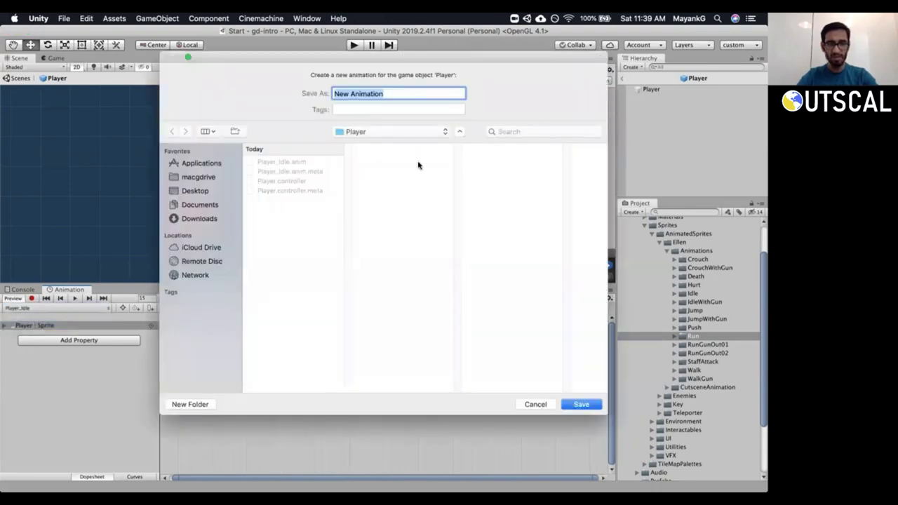
pyautogui.write('P')
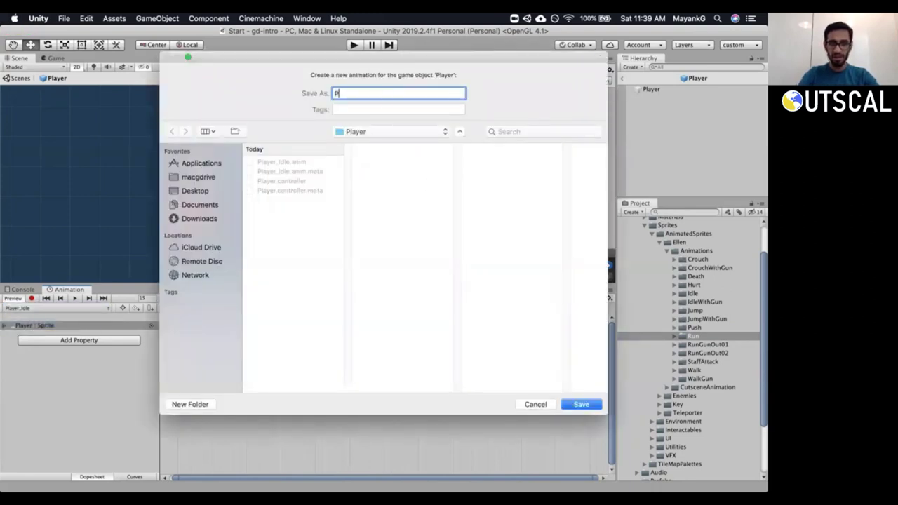
pyautogui.write('layer_Run')
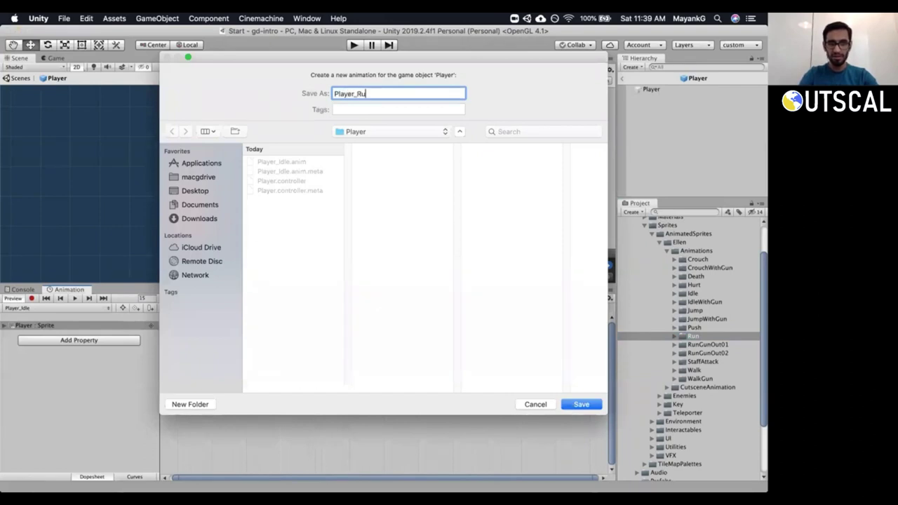
pyautogui.click(581, 404)
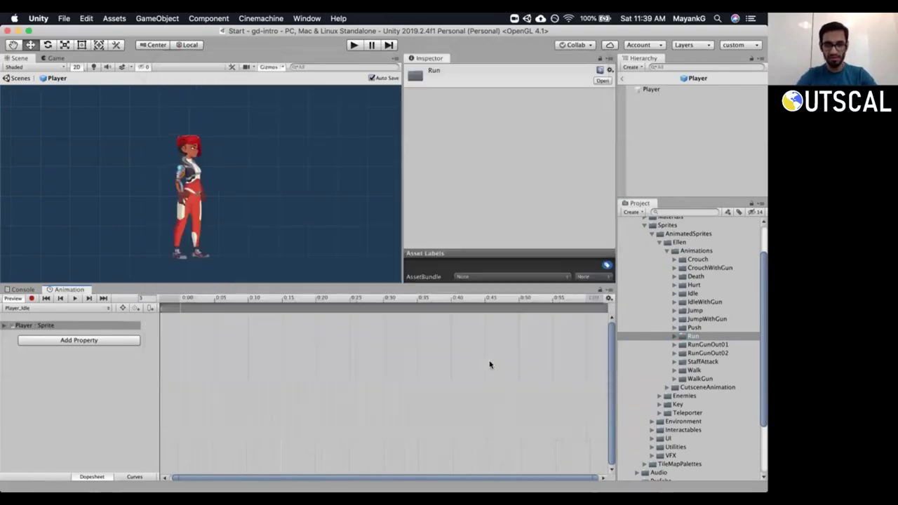
pyautogui.click(26, 310)
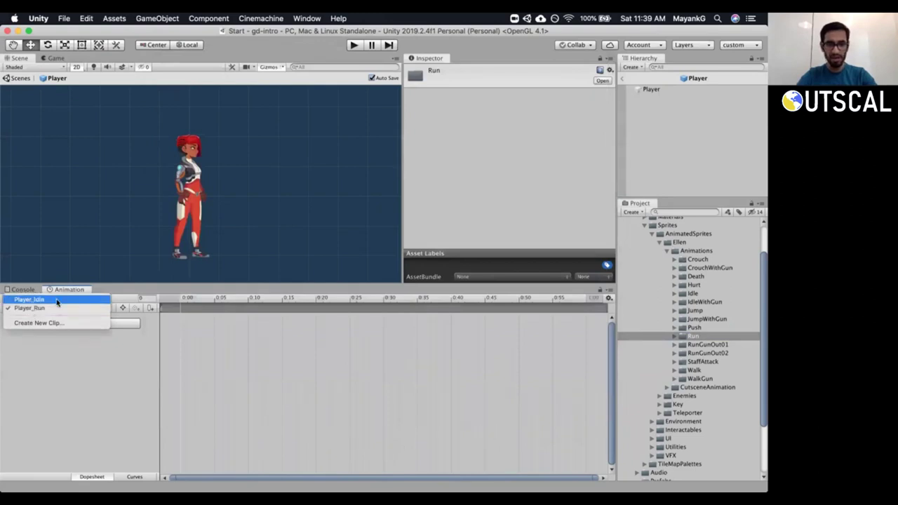
# Switch the Animation clip to Player_Idle and then back to the empty Player_Run clip.
pyautogui.click(57, 300)
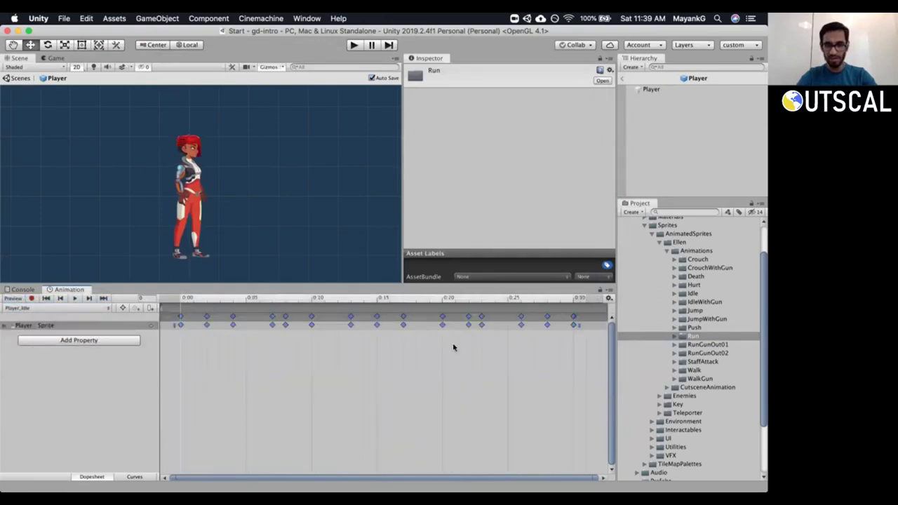
pyautogui.click(26, 309)
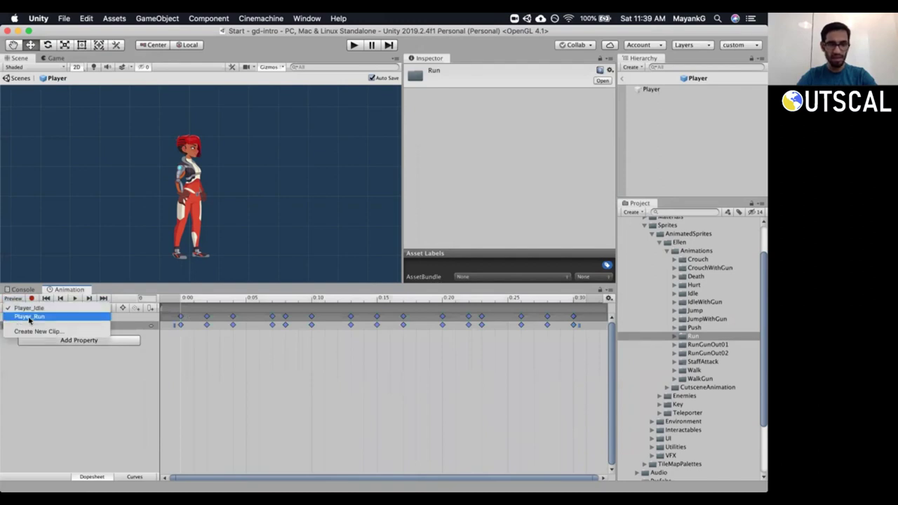
pyautogui.click(29, 317)
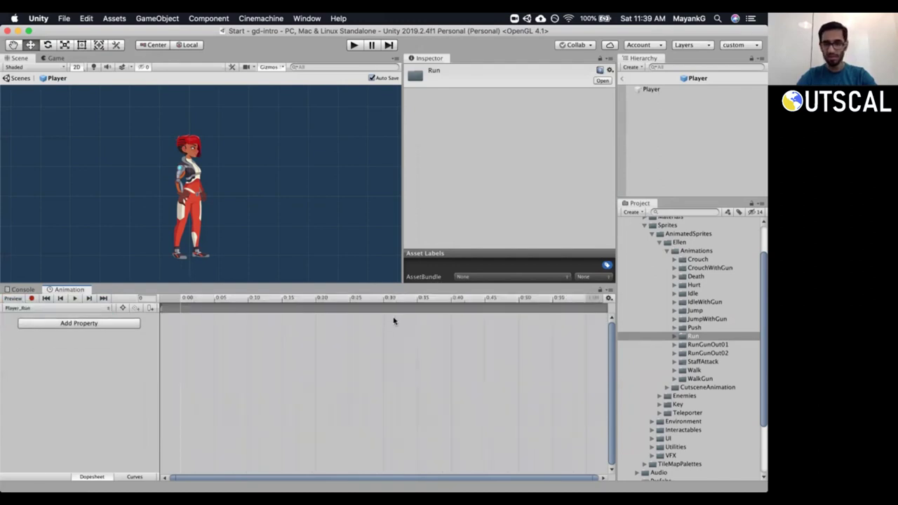
# Expand the Run sprite folder and select the first frame, ELLEN_RUN_NoGun_01.
pyautogui.moveTo(689, 331); pyautogui.dragTo(680, 93)
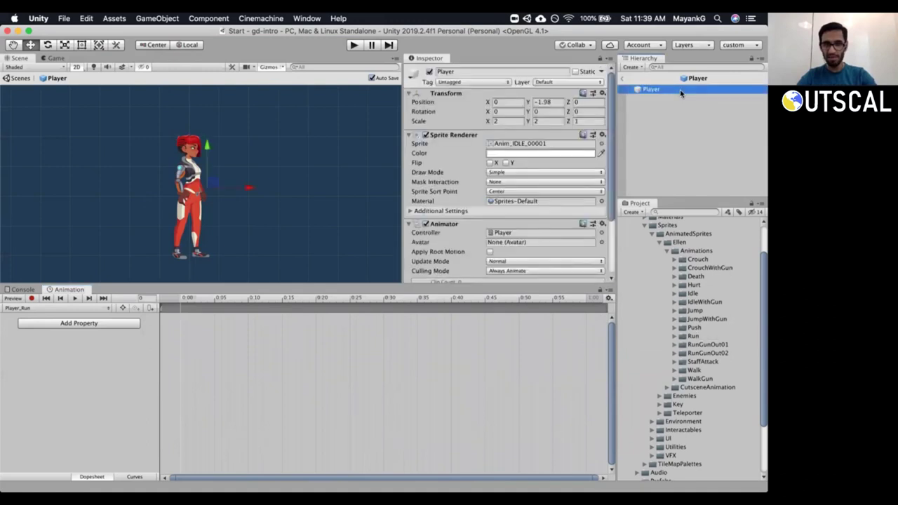
pyautogui.click(673, 338)
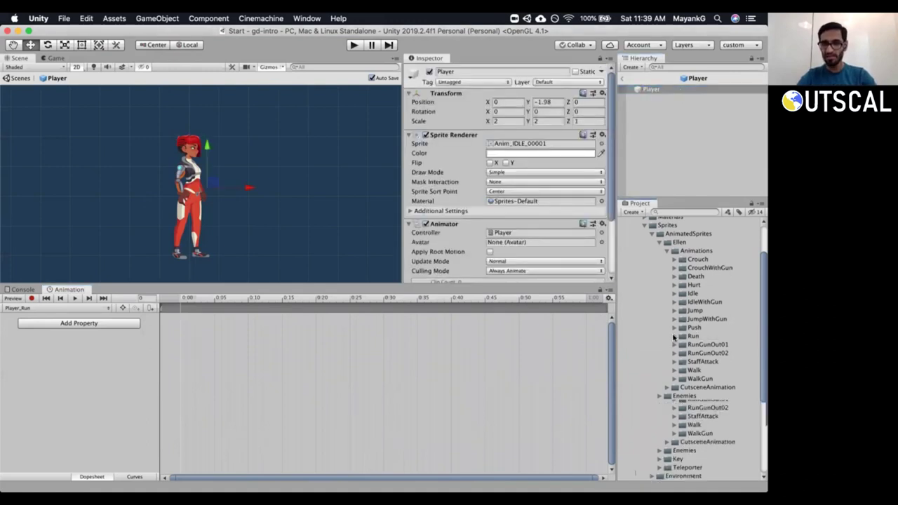
pyautogui.moveTo(761, 311); pyautogui.dragTo(760, 356)
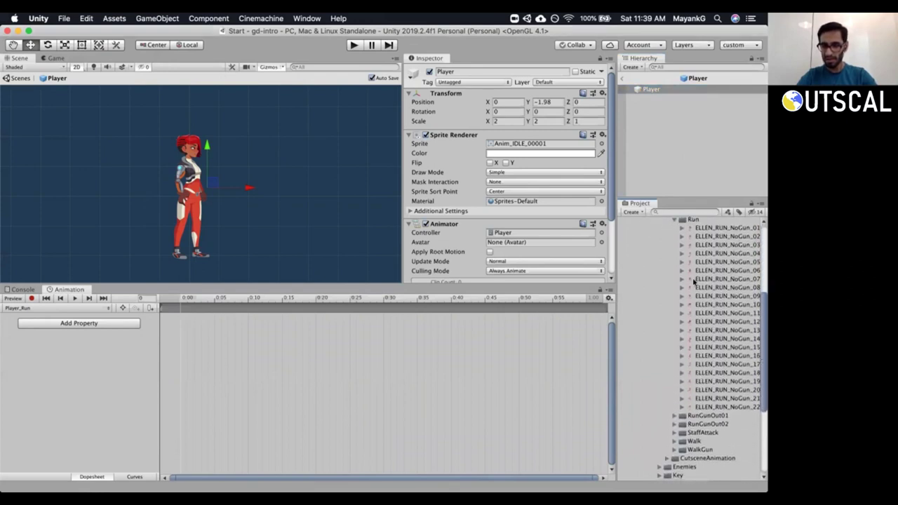
pyautogui.click(703, 229)
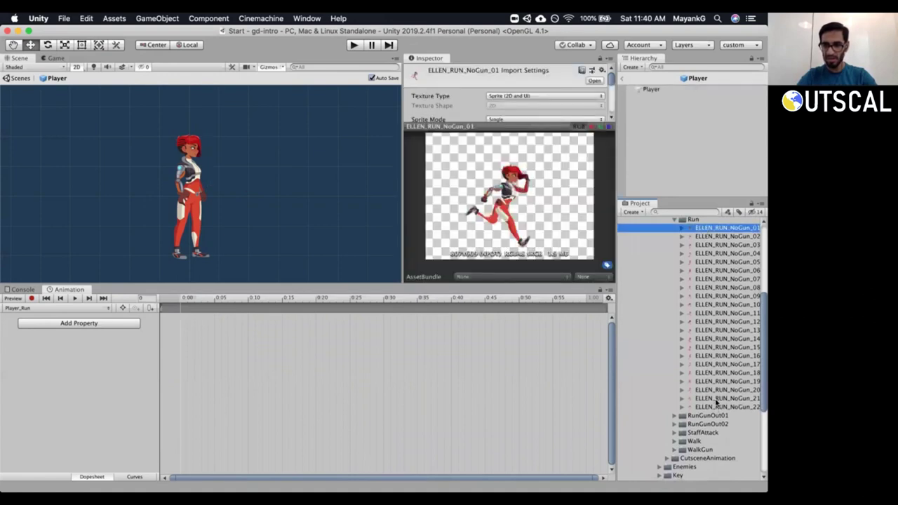
# Drag all 22 ELLEN_RUN_NoGun sprites into Player_Run as Sprite keyframes, then reselect Player.
pyautogui.click(707, 45)
pyautogui.click(706, 45)
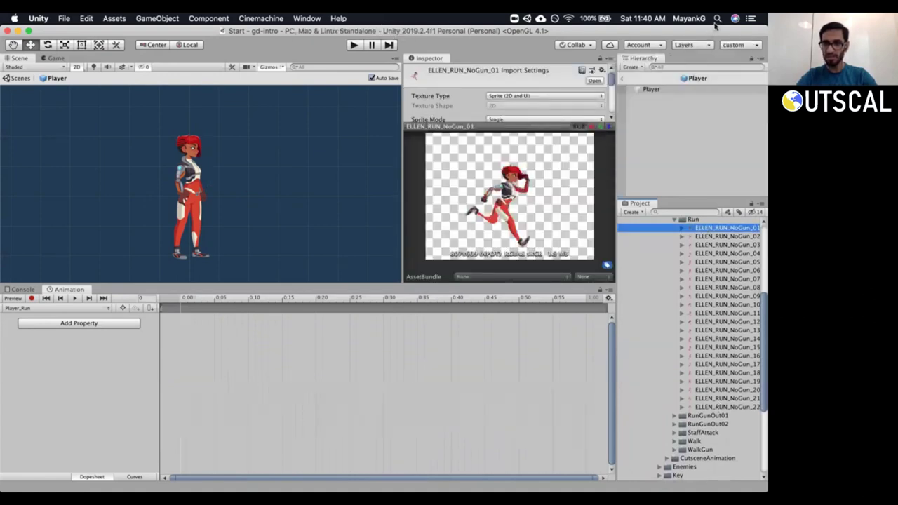
pyautogui.keyDown('shift'); pyautogui.click(713, 407); pyautogui.keyUp('shift')
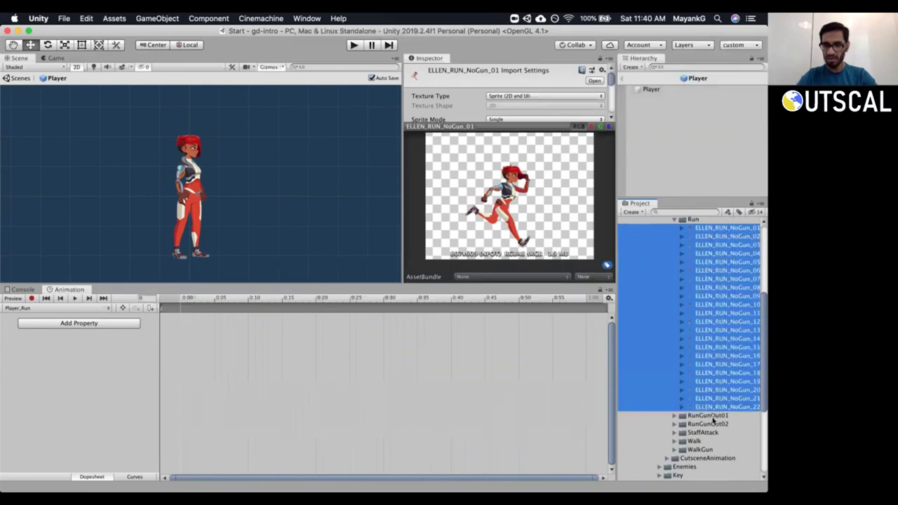
pyautogui.moveTo(702, 231); pyautogui.dragTo(333, 372)
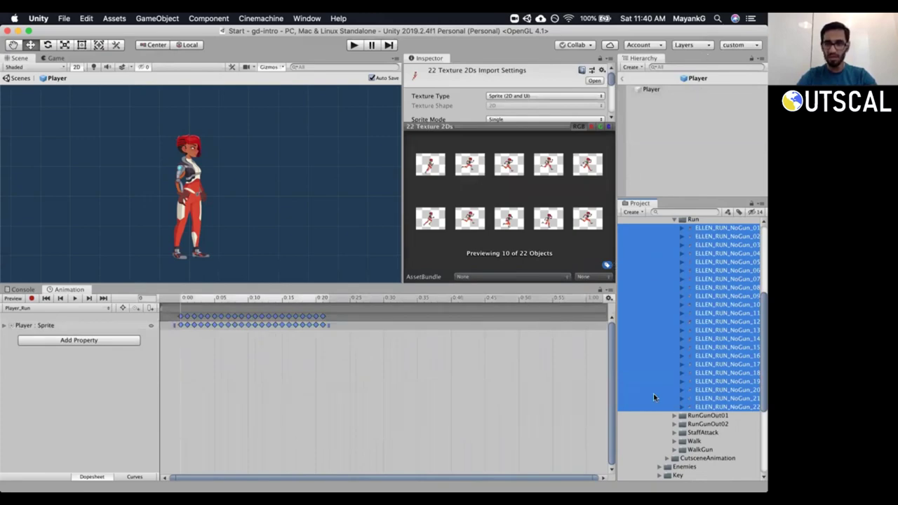
pyautogui.click(650, 90)
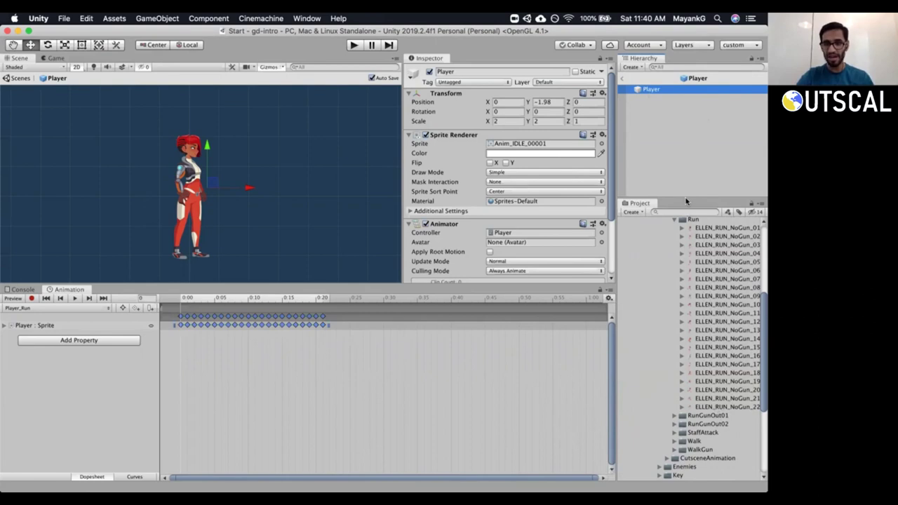
# Stretch the 22 Player_Run keyframes so the clip ends near 0:50, previewing before and after.
pyautogui.moveTo(685, 195); pyautogui.dragTo(685, 172)
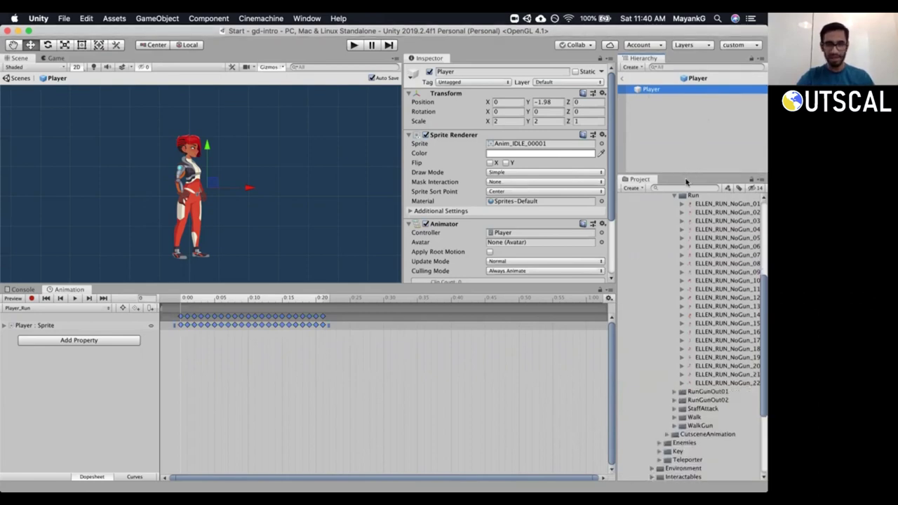
pyautogui.click(74, 300)
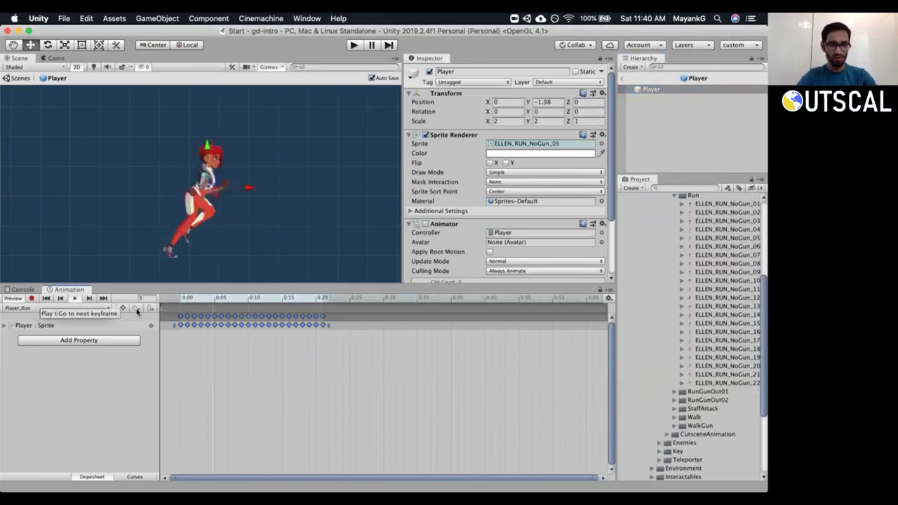
pyautogui.moveTo(326, 325)
pyautogui.mouseDown()
pyautogui.moveTo(398, 326)
pyautogui.moveTo(341, 331)
pyautogui.mouseUp()
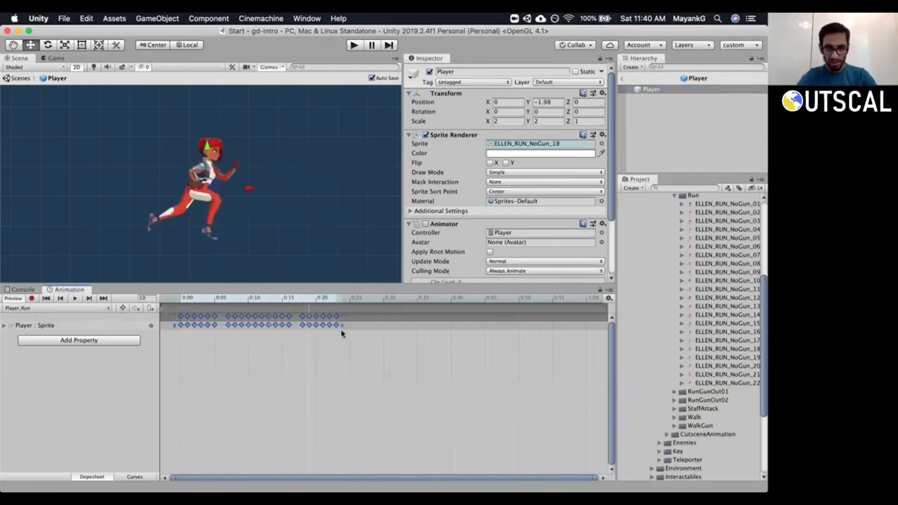
pyautogui.moveTo(338, 326); pyautogui.dragTo(350, 326)
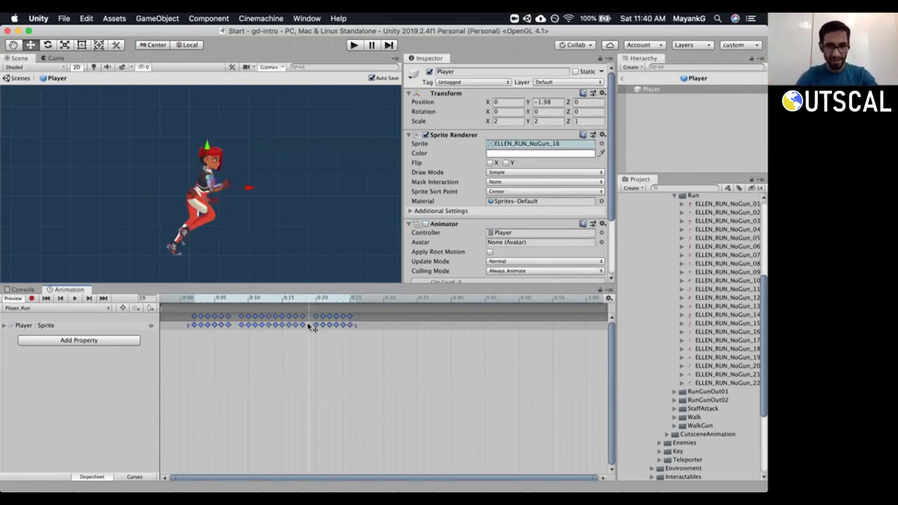
pyautogui.moveTo(279, 324); pyautogui.dragTo(259, 338)
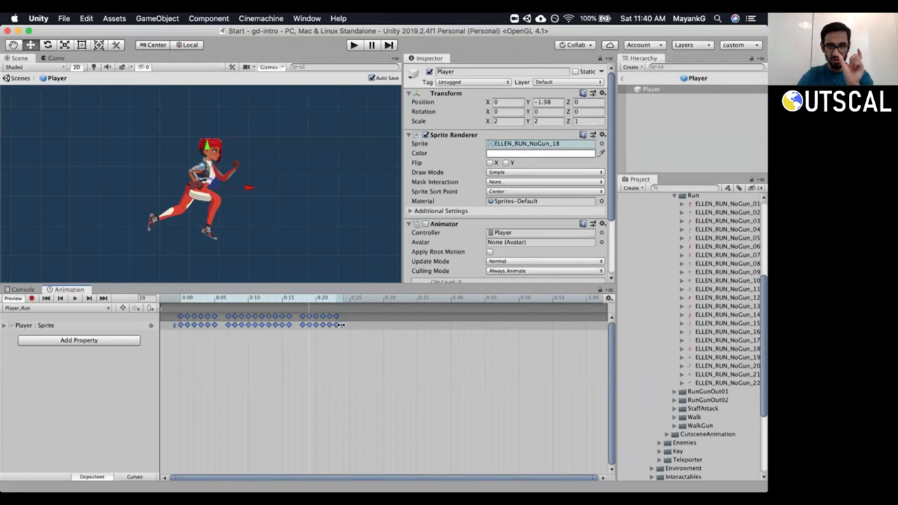
pyautogui.moveTo(341, 324); pyautogui.dragTo(519, 311)
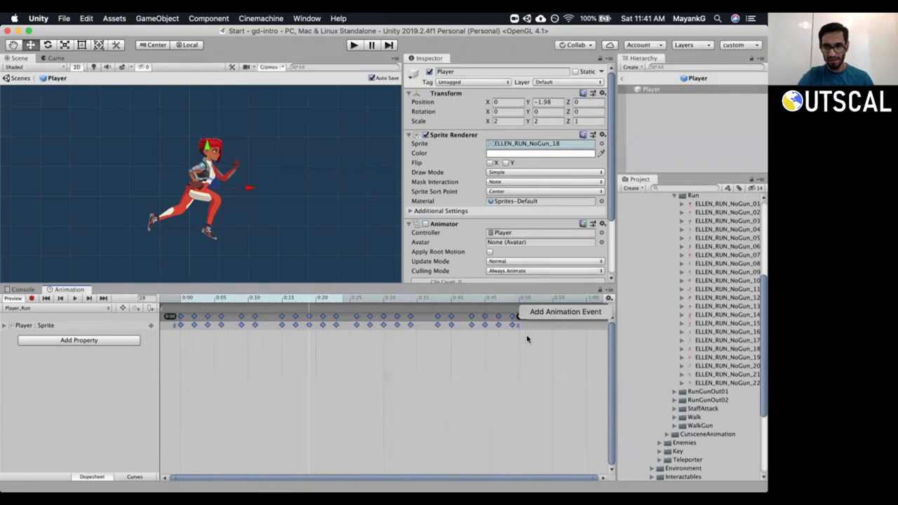
pyautogui.moveTo(521, 324); pyautogui.dragTo(528, 324)
pyautogui.click(74, 298)
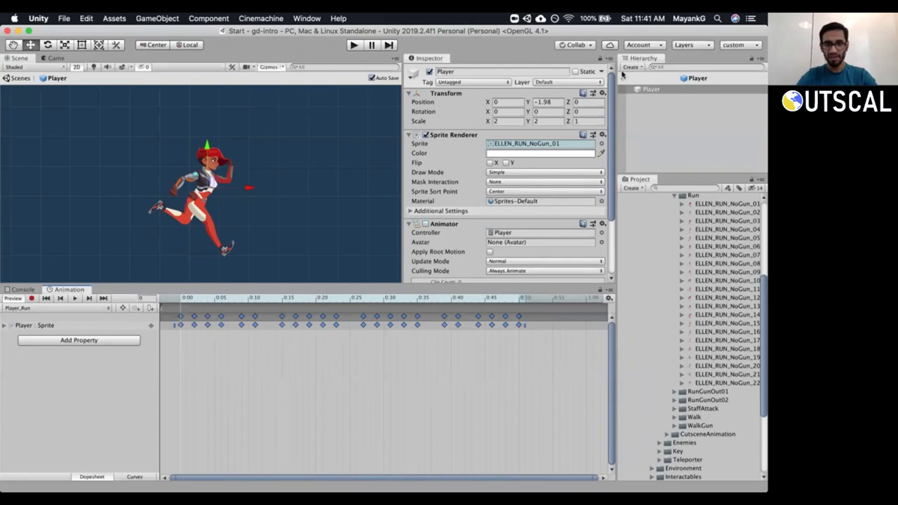
pyautogui.click(303, 19)
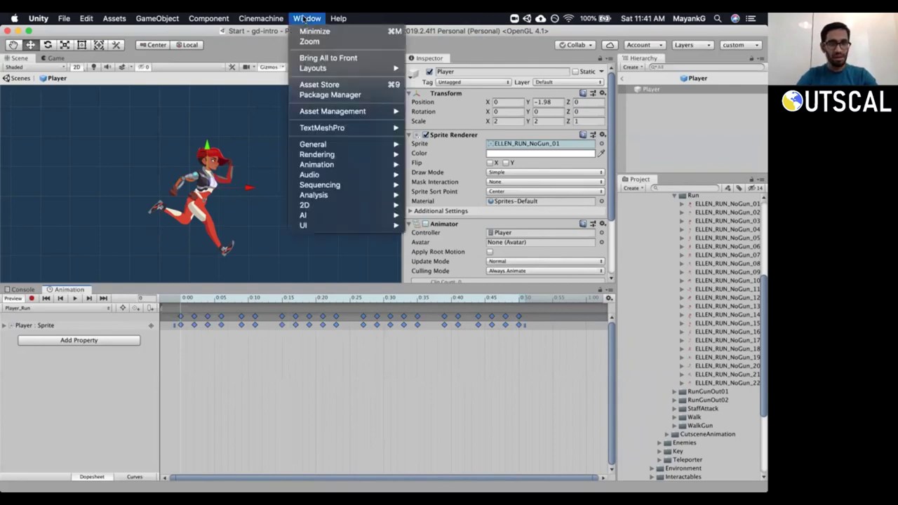
# In the Animator graph, place New Animation below Entry and resize the graph and timeline panes.
pyautogui.moveTo(364, 156)
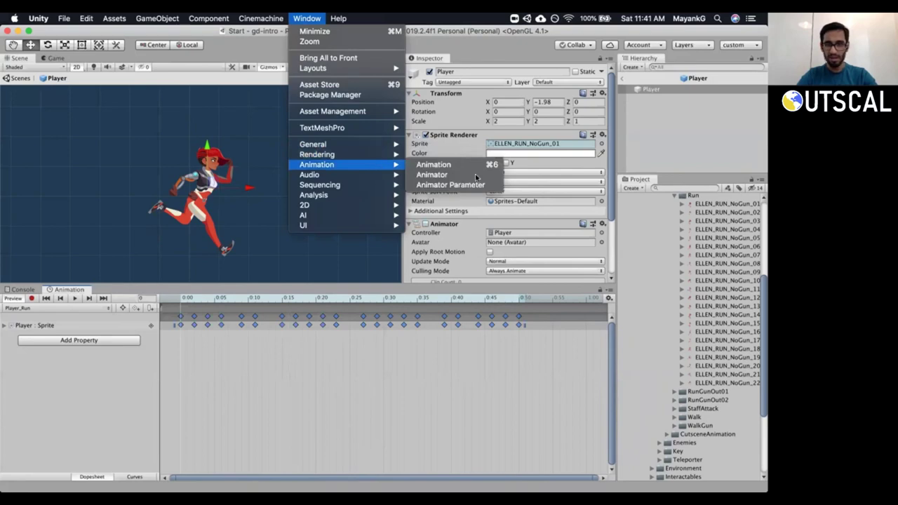
pyautogui.click(474, 175)
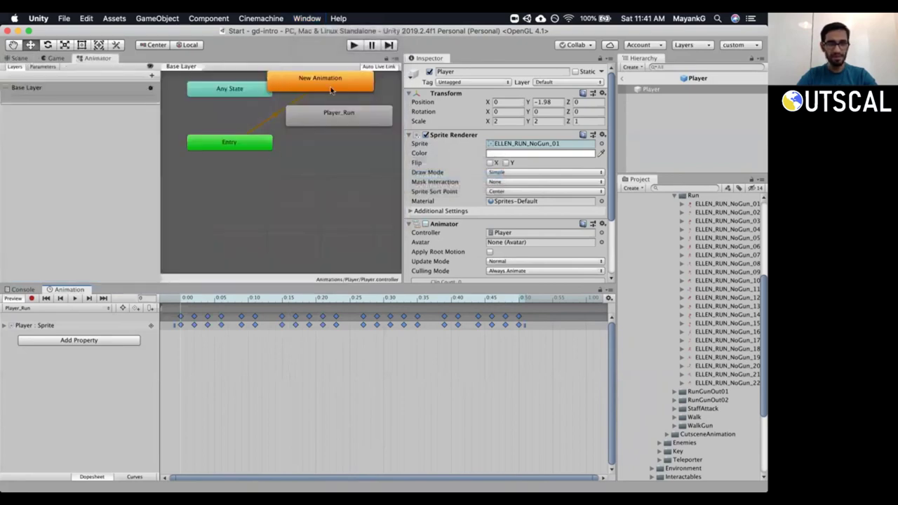
pyautogui.moveTo(319, 91); pyautogui.dragTo(239, 191)
pyautogui.moveTo(317, 125); pyautogui.dragTo(318, 156)
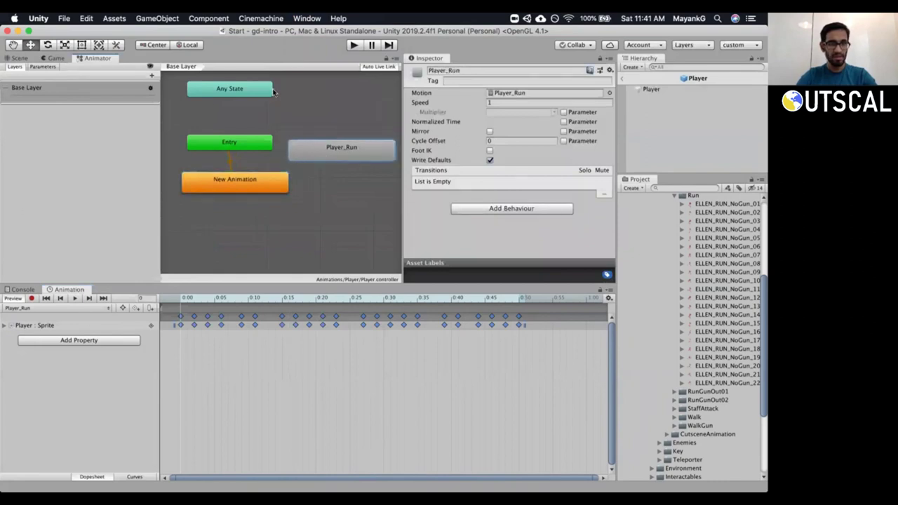
pyautogui.moveTo(404, 251); pyautogui.dragTo(442, 251)
pyautogui.moveTo(425, 290); pyautogui.dragTo(426, 325)
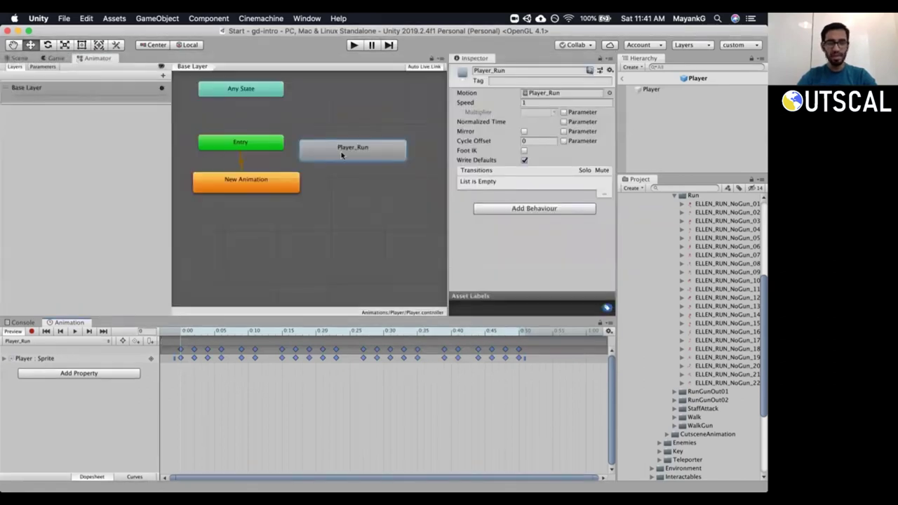
pyautogui.moveTo(356, 151); pyautogui.dragTo(356, 149)
pyautogui.moveTo(258, 146); pyautogui.dragTo(263, 146)
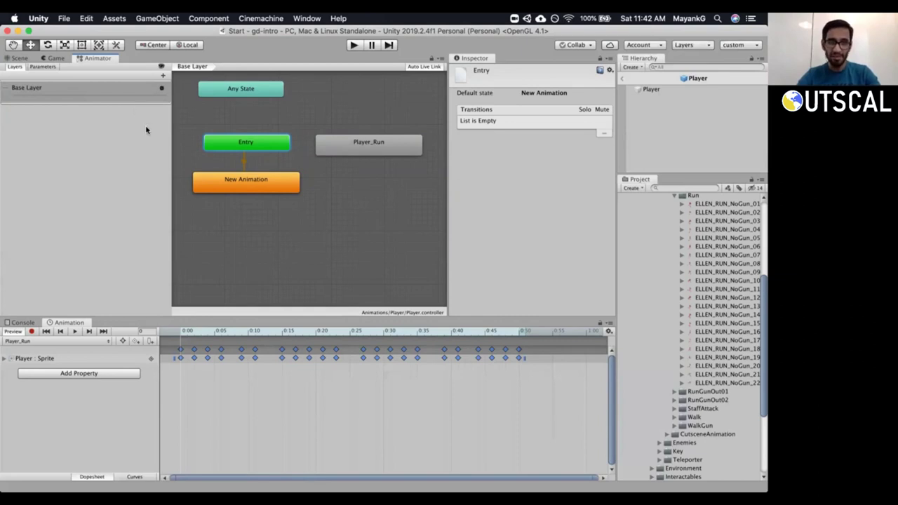
# Spread the Entry, New Animation and Player_Run nodes apart across a wider graph.
pyautogui.moveTo(172, 137); pyautogui.dragTo(128, 138)
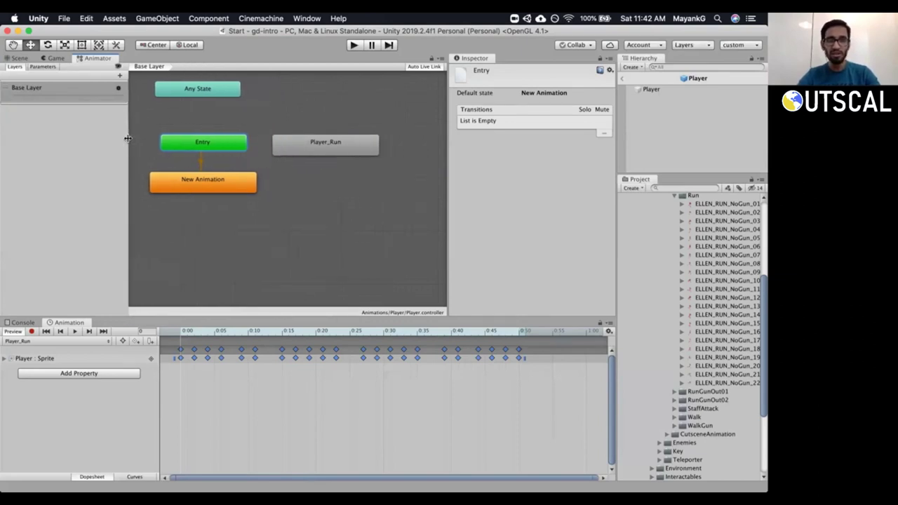
pyautogui.moveTo(320, 148); pyautogui.dragTo(353, 140)
pyautogui.moveTo(244, 189); pyautogui.dragTo(309, 215)
pyautogui.moveTo(211, 148); pyautogui.dragTo(226, 143)
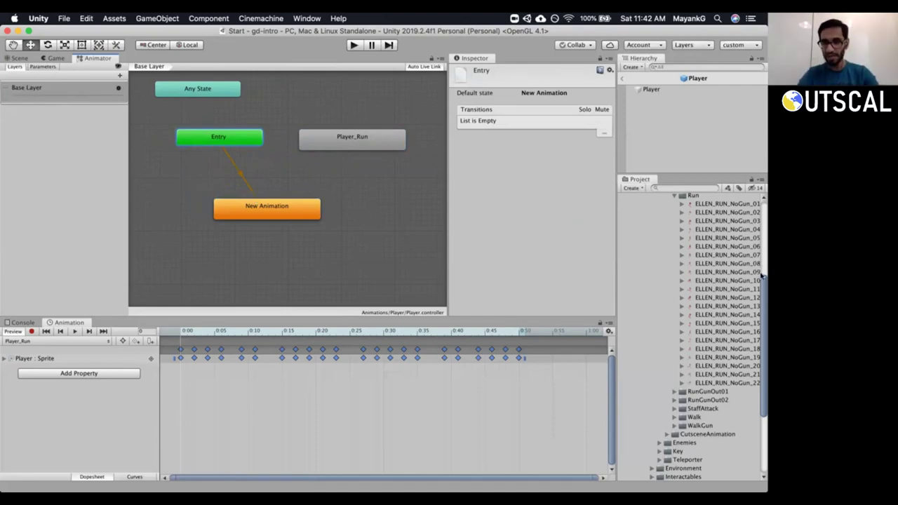
# Collapse the Run sprite folder and shrink the Project file list.
pyautogui.scroll(3, 761, 279)
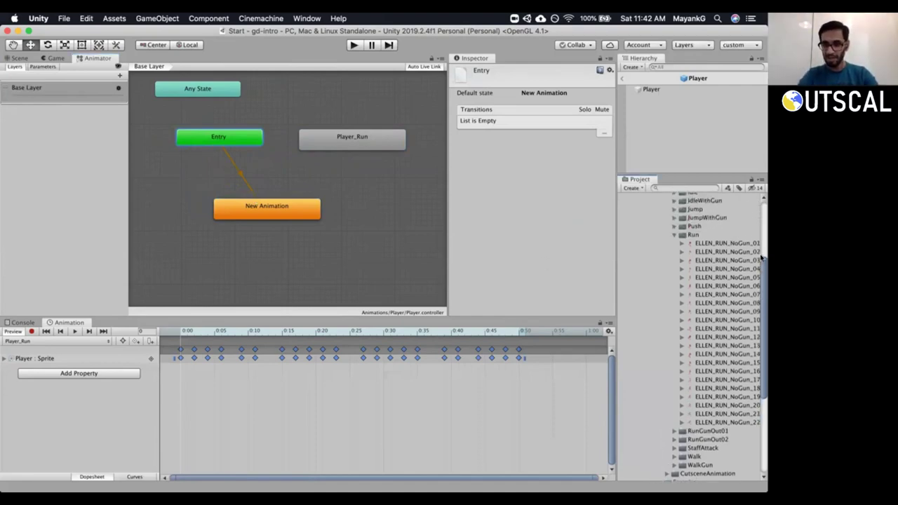
pyautogui.click(675, 246)
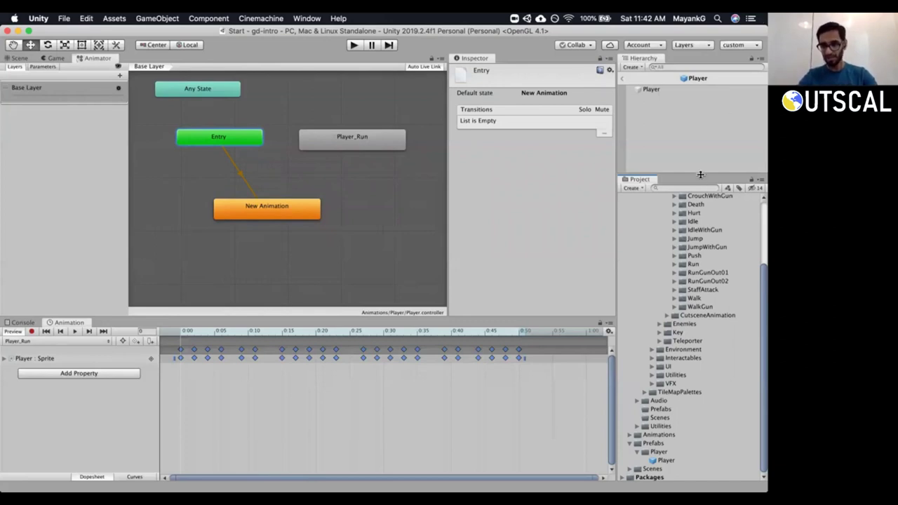
pyautogui.moveTo(699, 174); pyautogui.dragTo(700, 224)
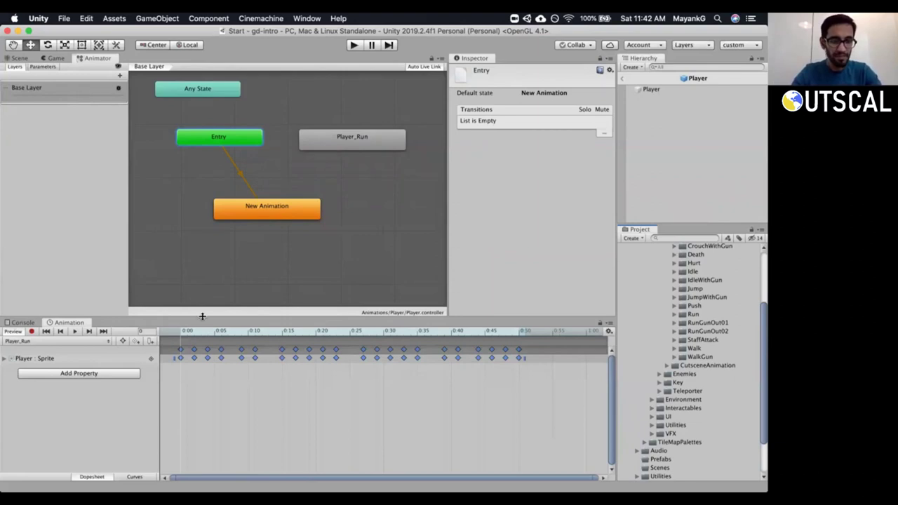
# Rename the New Animation state to Player_Idle.
pyautogui.click(26, 325)
pyautogui.click(73, 324)
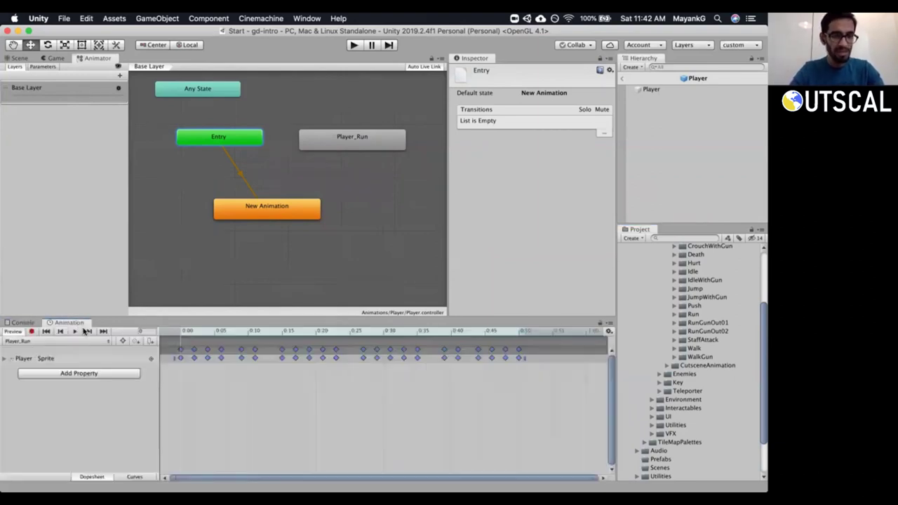
pyautogui.click(260, 213)
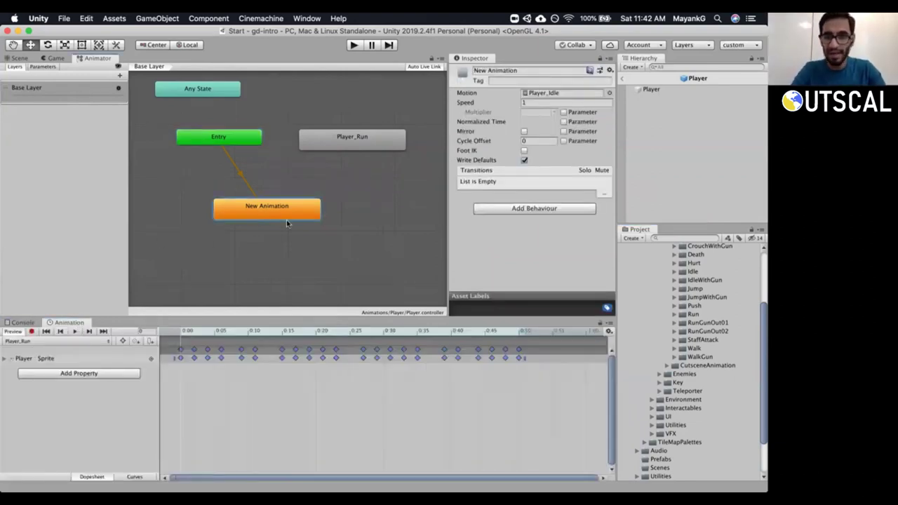
pyautogui.click(534, 71)
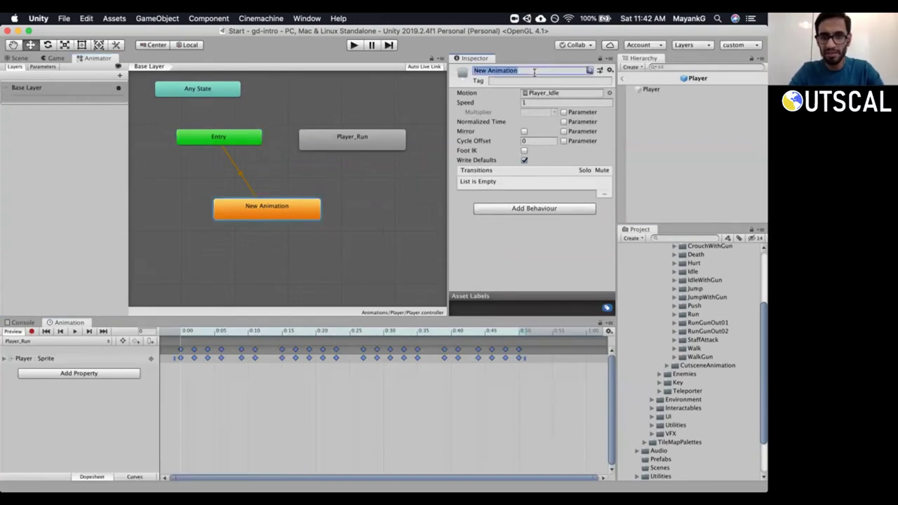
pyautogui.write('Player_Idle')
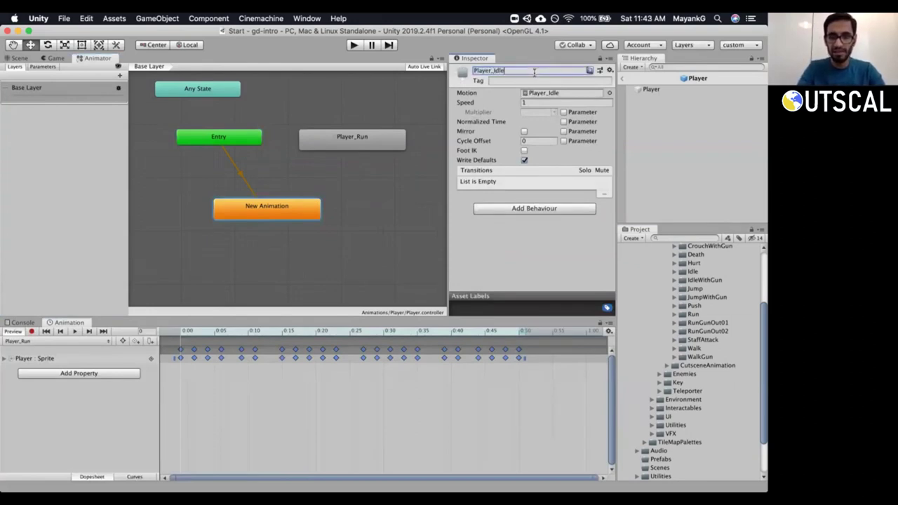
pyautogui.press('Return')
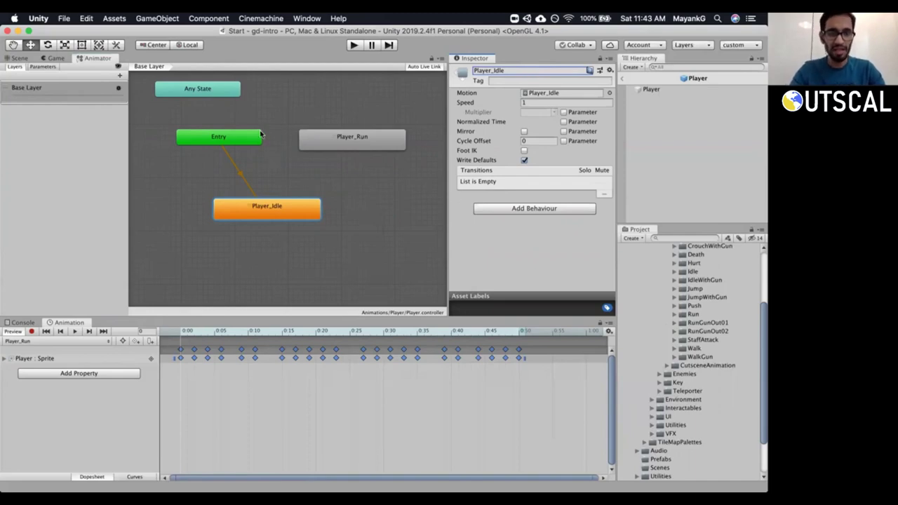
# Place Player_Idle directly below Entry with Player_Run level beside it.
pyautogui.moveTo(263, 213); pyautogui.dragTo(216, 213)
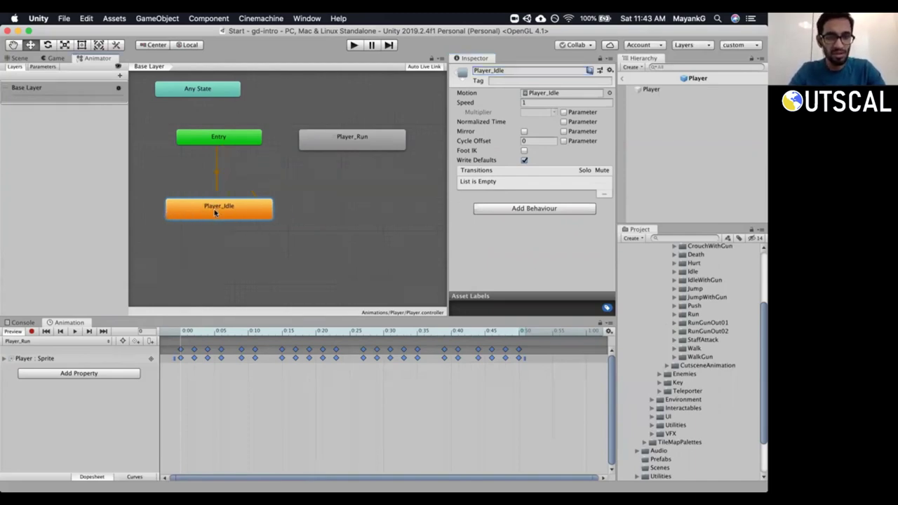
pyautogui.moveTo(333, 145); pyautogui.dragTo(344, 215)
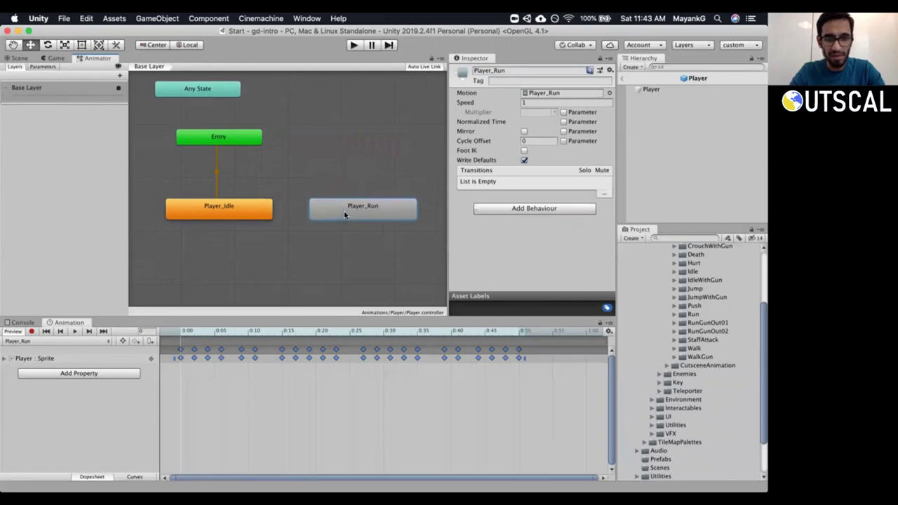
pyautogui.click(253, 143)
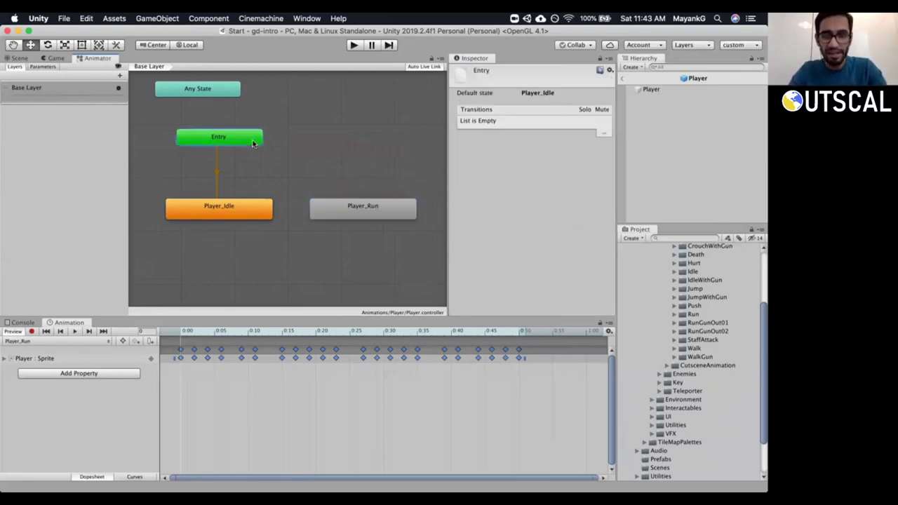
pyautogui.moveTo(228, 102); pyautogui.dragTo(232, 104)
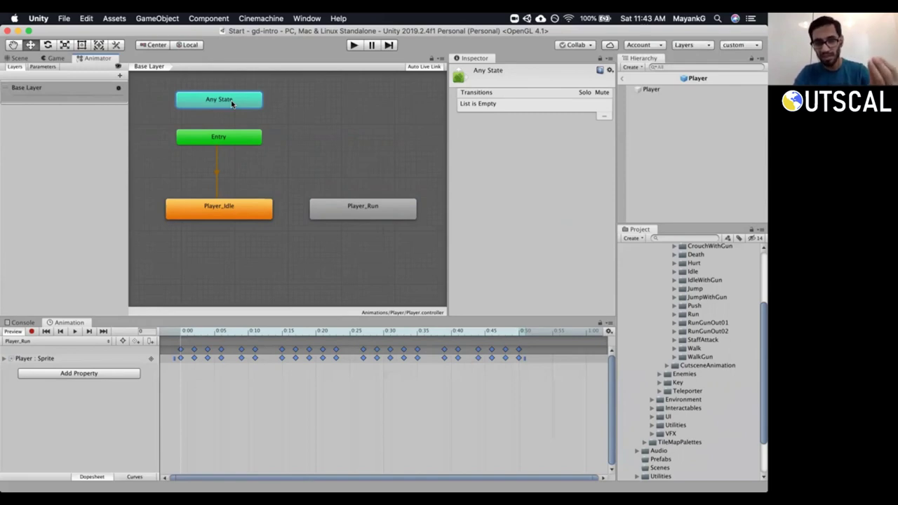
# Confirm Entry defaults to Player_Idle by inspecting its transition and both states.
pyautogui.click(232, 138)
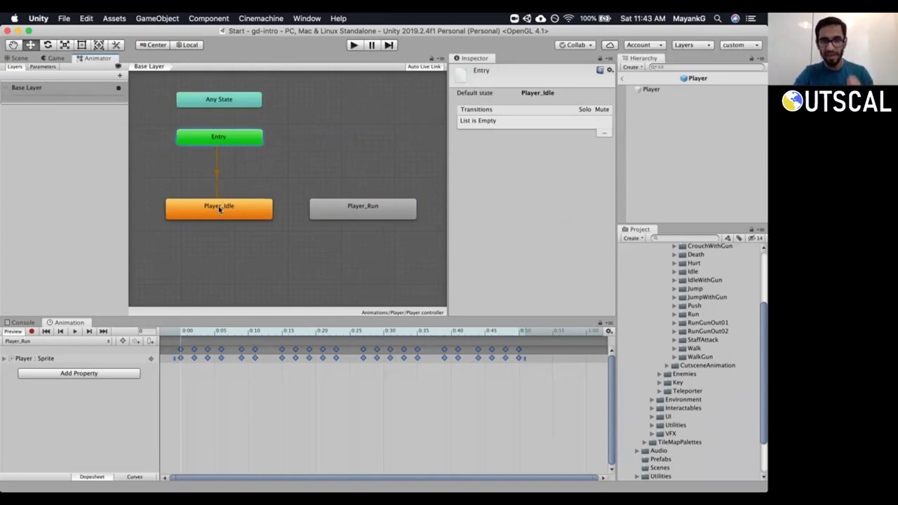
pyautogui.click(218, 171)
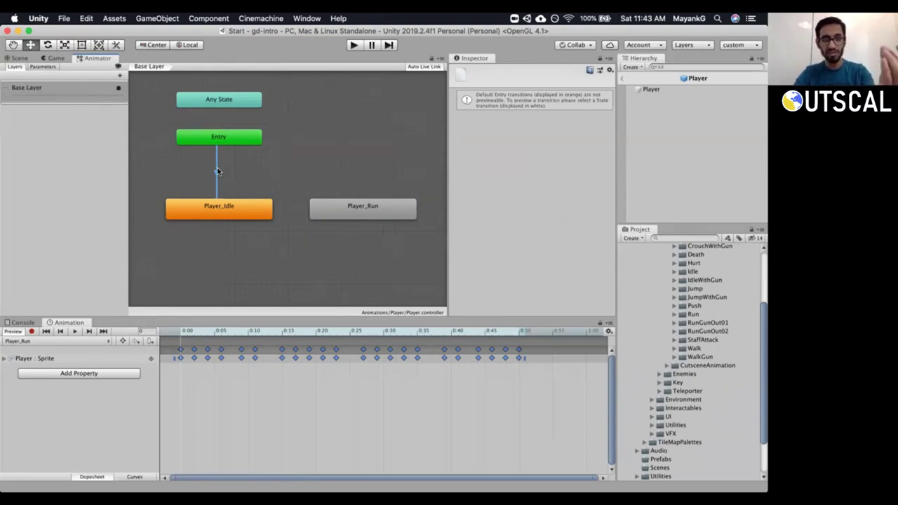
pyautogui.click(230, 213)
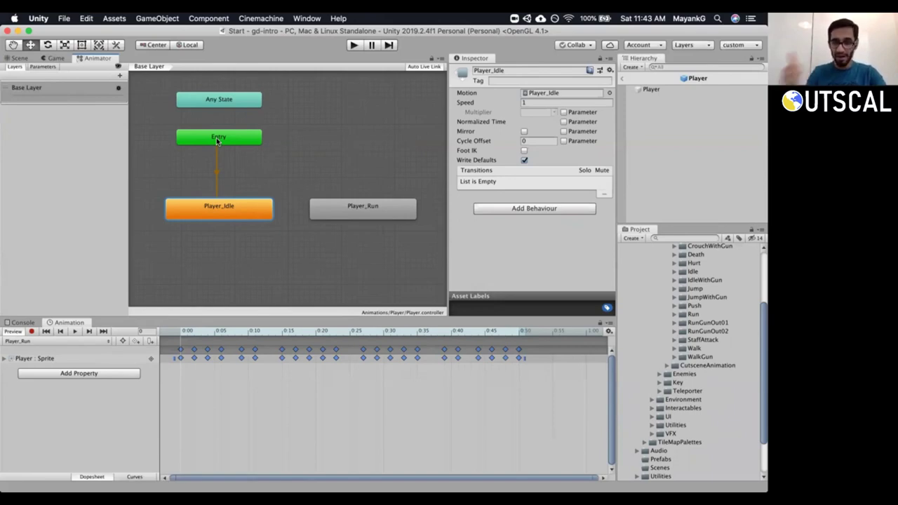
pyautogui.click(361, 212)
pyautogui.click(250, 212)
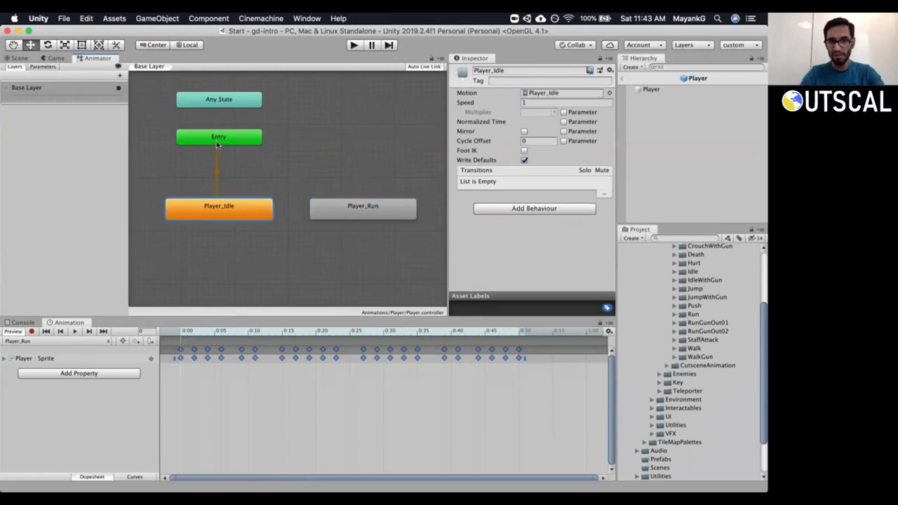
pyautogui.click(219, 143)
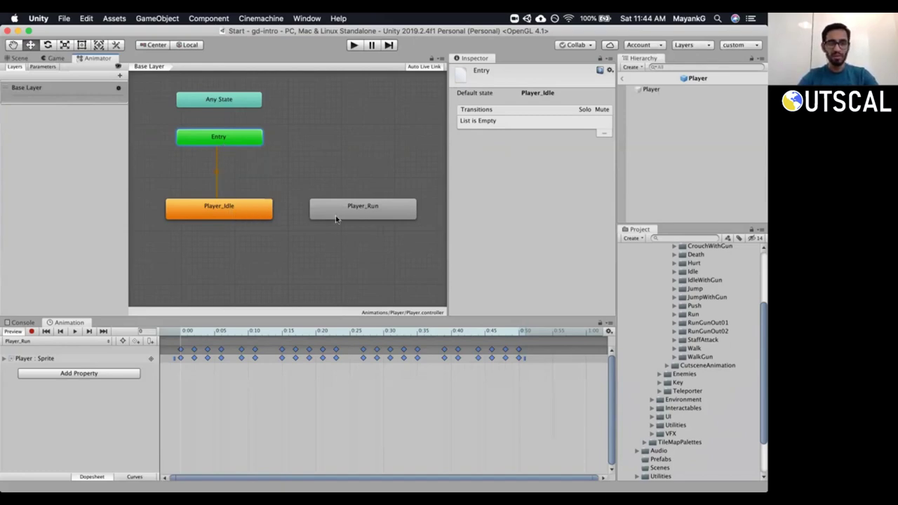
pyautogui.moveTo(342, 215); pyautogui.dragTo(352, 213)
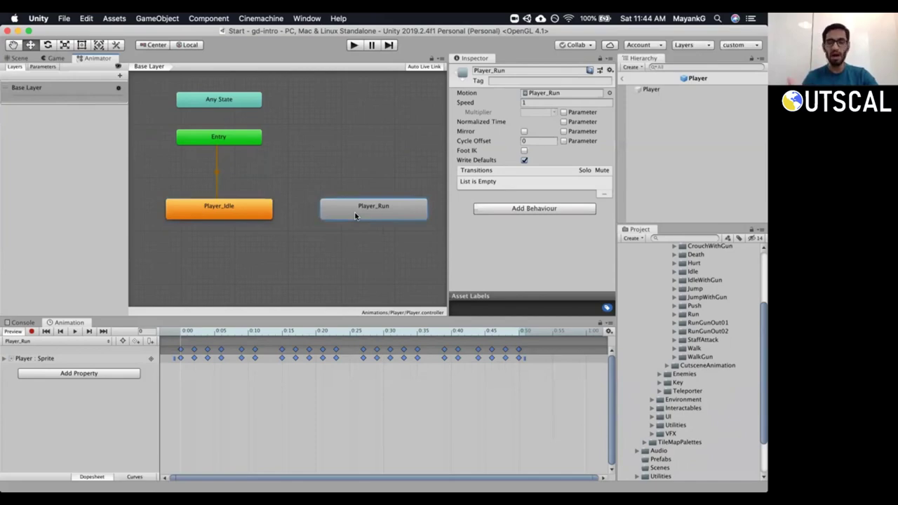
# Make a transition from Player_Idle to Player_Run.
pyautogui.rightClick(248, 212)
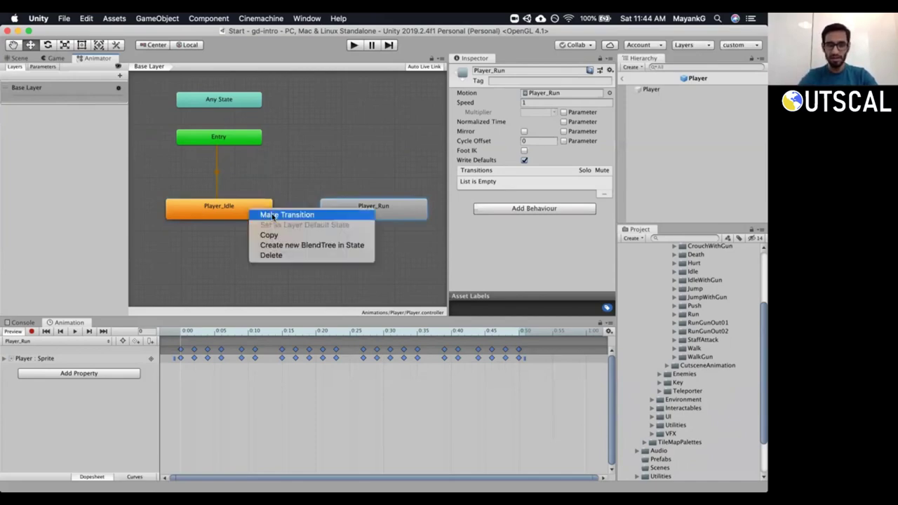
pyautogui.click(273, 215)
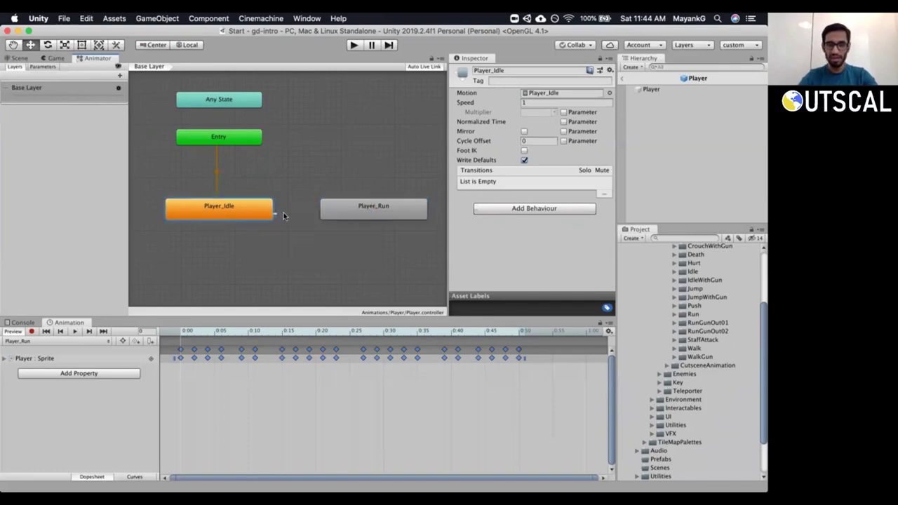
pyautogui.click(342, 215)
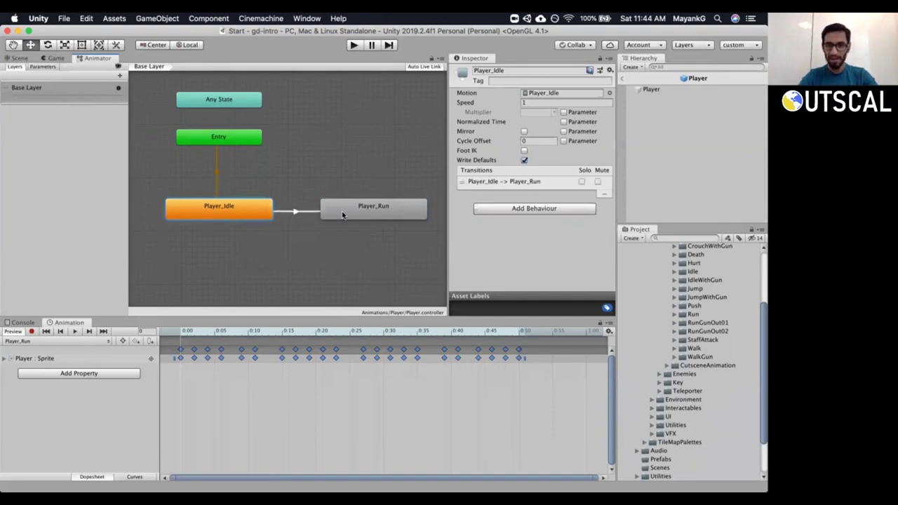
# Select the Player_Idle to Player_Run transition and expand its exit-time and Conditions settings.
pyautogui.click(295, 212)
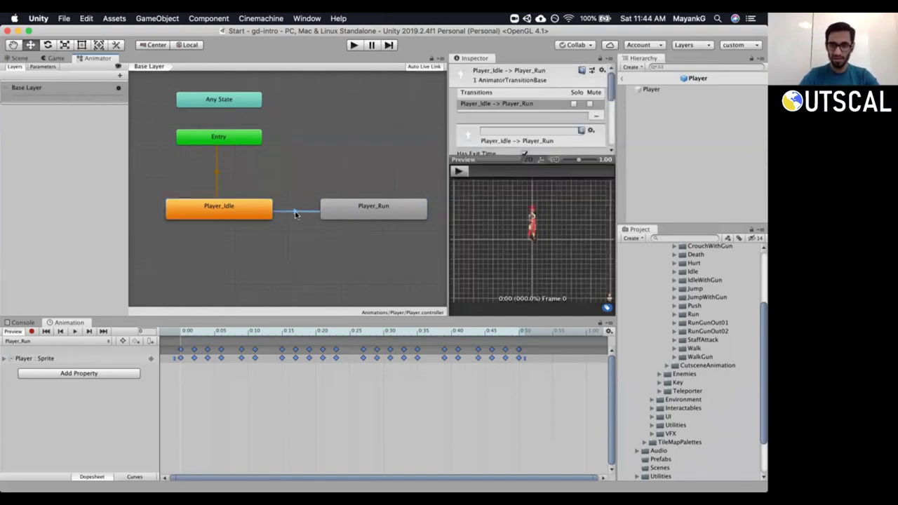
pyautogui.moveTo(509, 160); pyautogui.dragTo(512, 299)
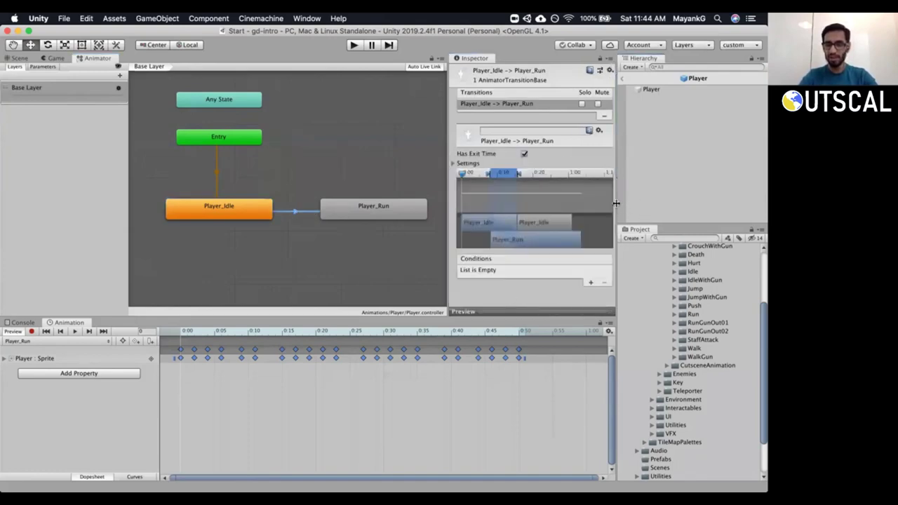
pyautogui.moveTo(615, 203); pyautogui.dragTo(647, 197)
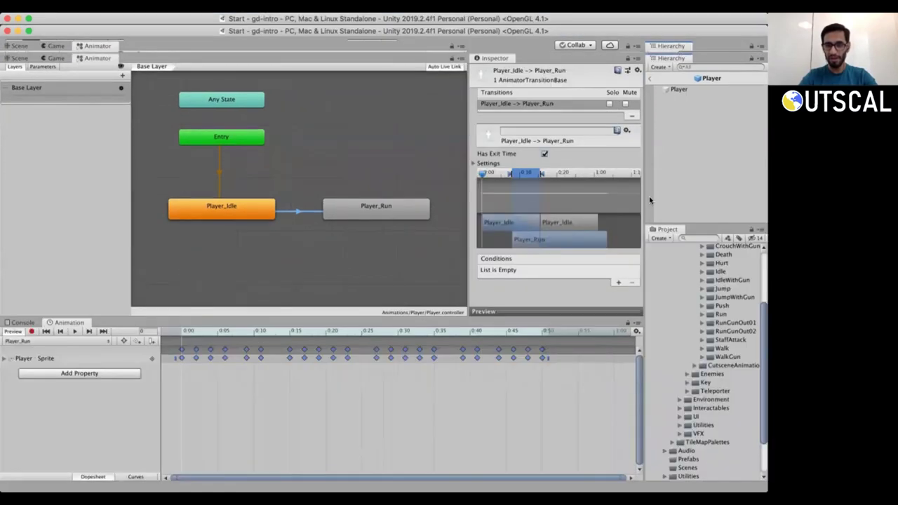
pyautogui.click(467, 180)
pyautogui.moveTo(467, 180); pyautogui.dragTo(444, 183)
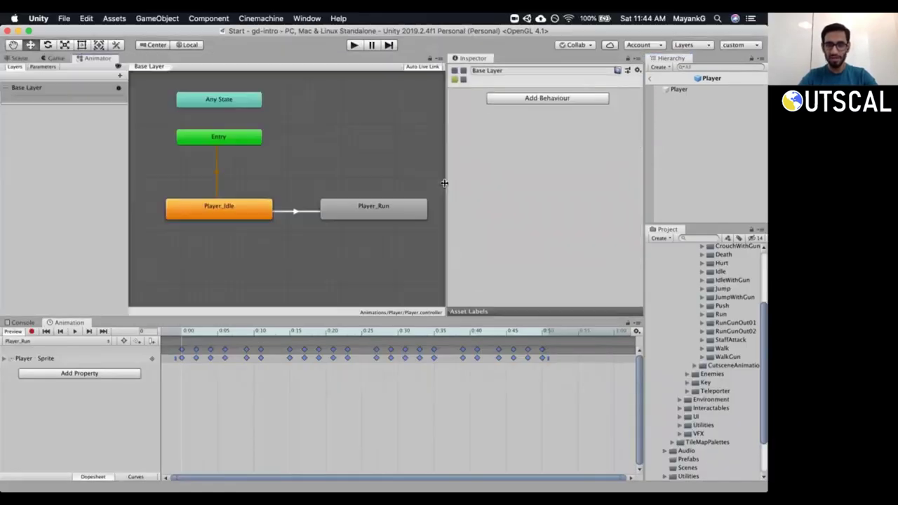
pyautogui.click(294, 211)
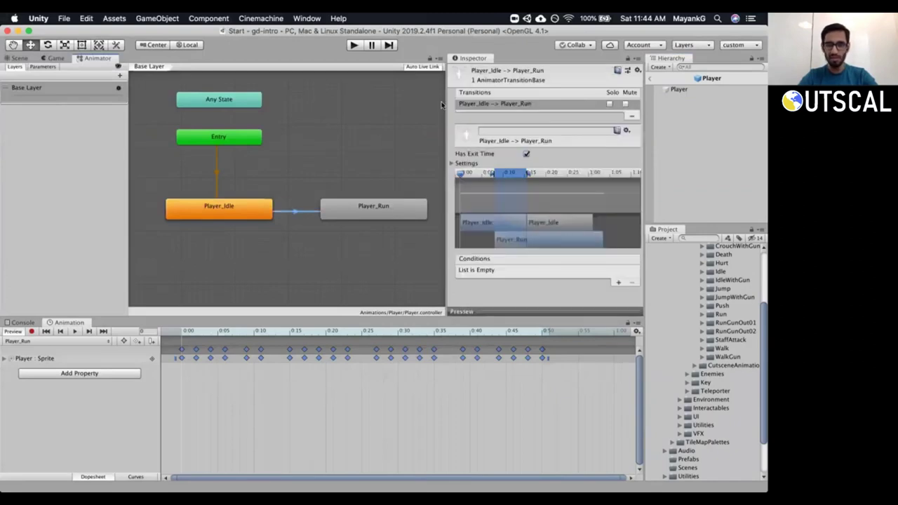
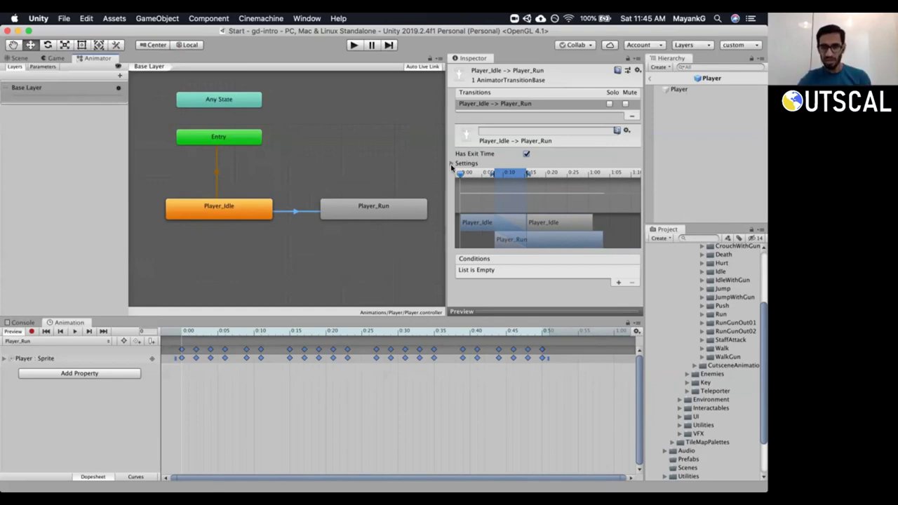
# Turn off Has Exit Time on the Player_Idle to Player_Run transition and set Transition Duration to 0.
pyautogui.click(452, 164)
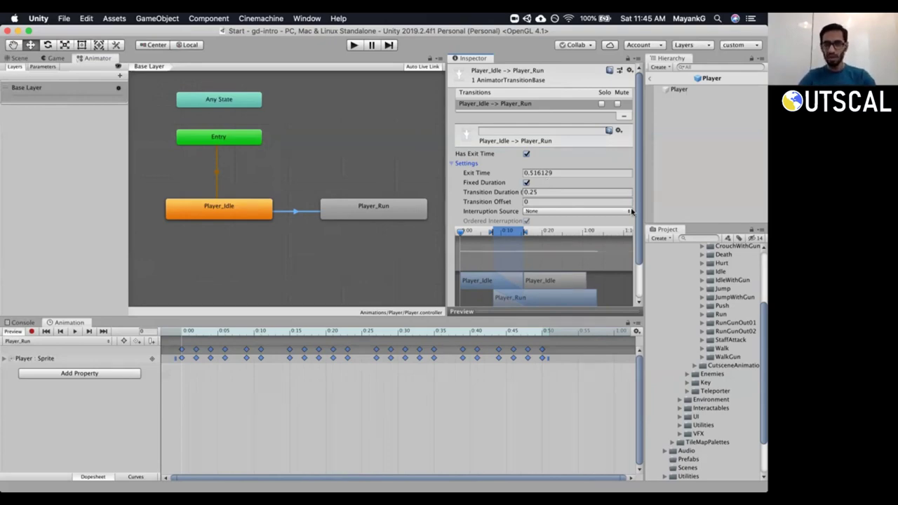
pyautogui.moveTo(639, 228)
pyautogui.mouseDown()
pyautogui.moveTo(640, 249)
pyautogui.moveTo(640, 228)
pyautogui.mouseUp()
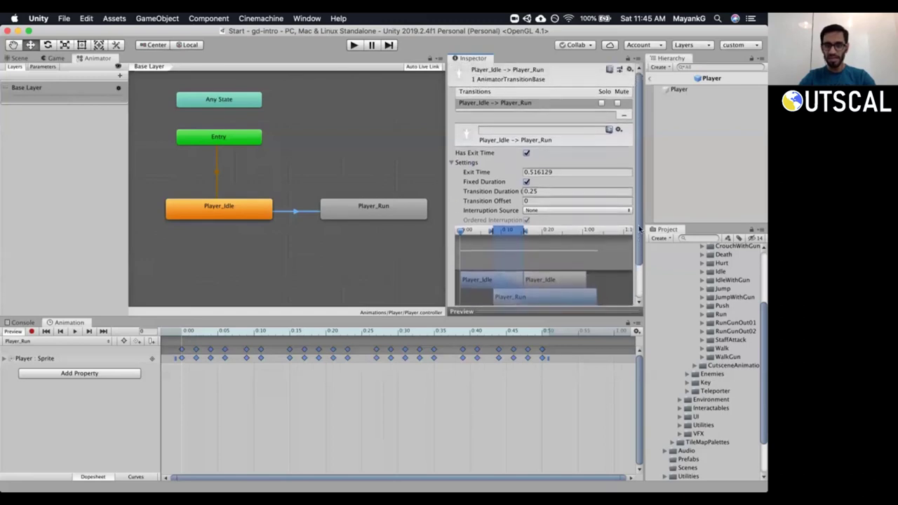
pyautogui.click(527, 153)
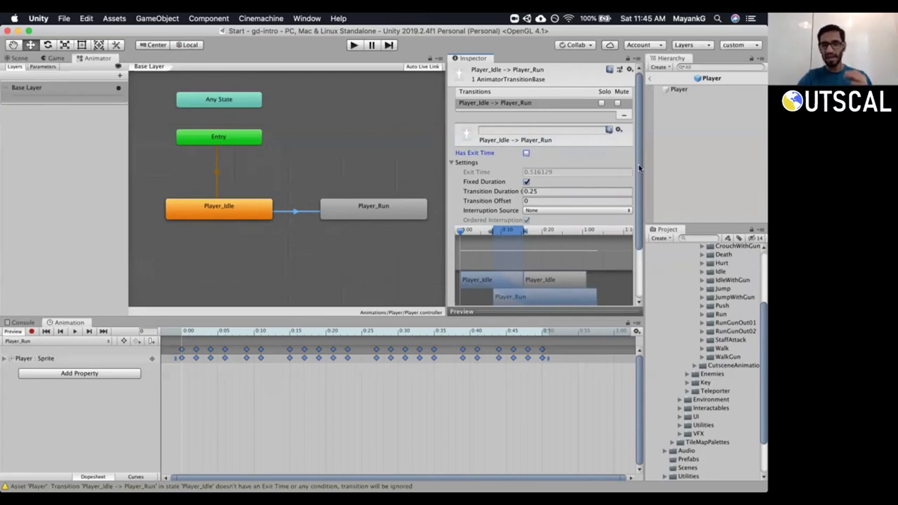
pyautogui.scroll(-1, 638, 168)
pyautogui.click(551, 186)
pyautogui.write('0')
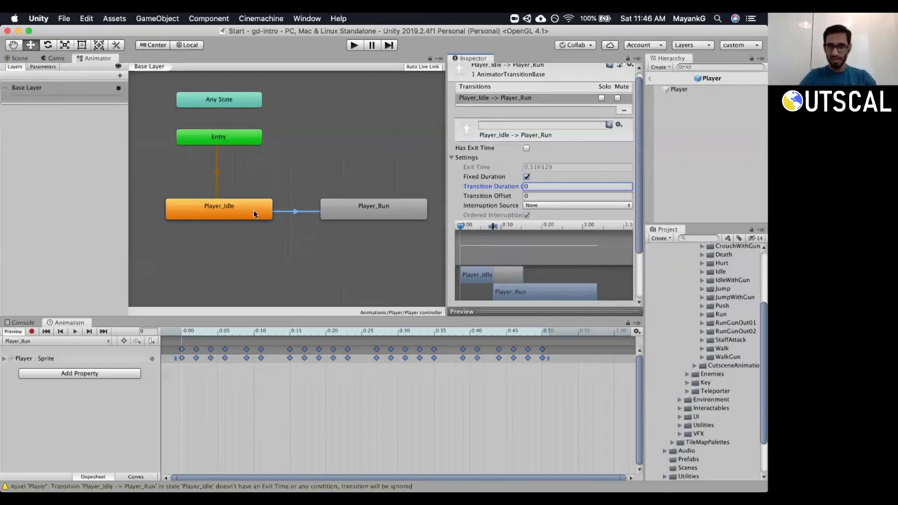
# Review the Player_Idle and Player_Run states and the transition's empty conditions, then show the Parameters list.
pyautogui.click(256, 213)
pyautogui.click(359, 209)
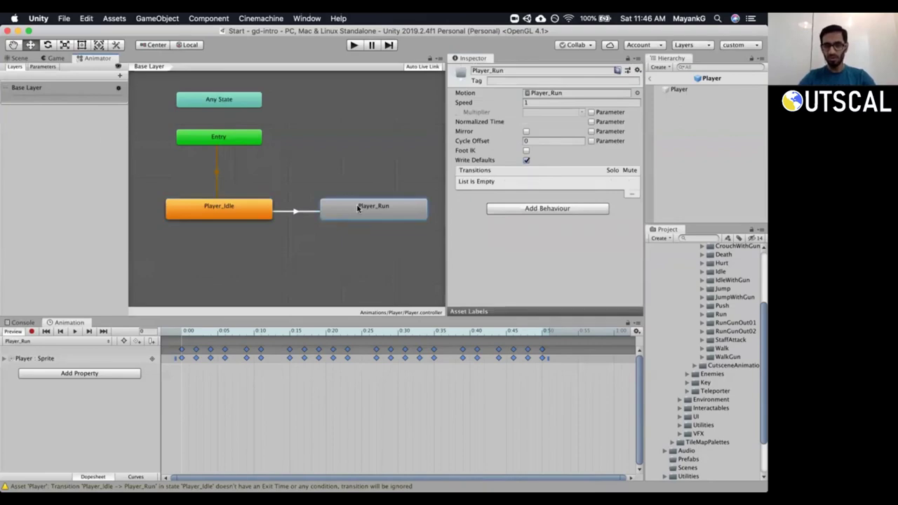
pyautogui.click(295, 212)
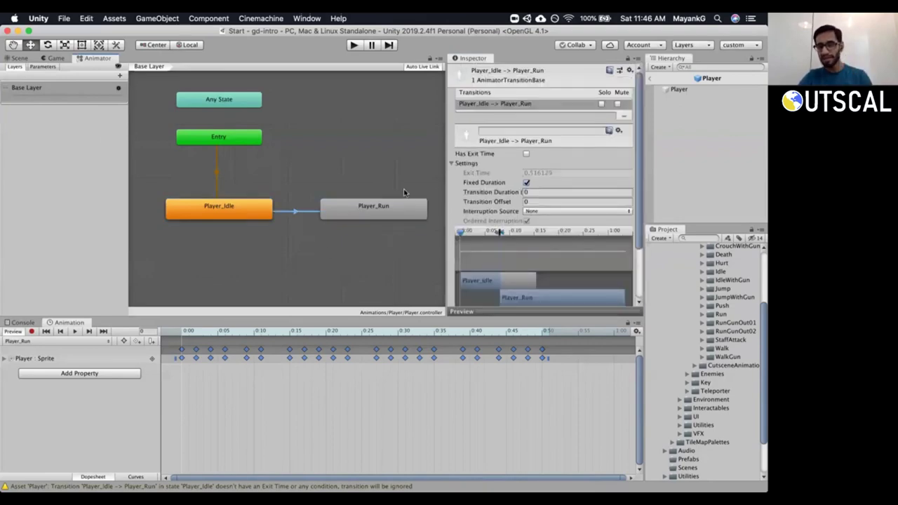
pyautogui.click(451, 163)
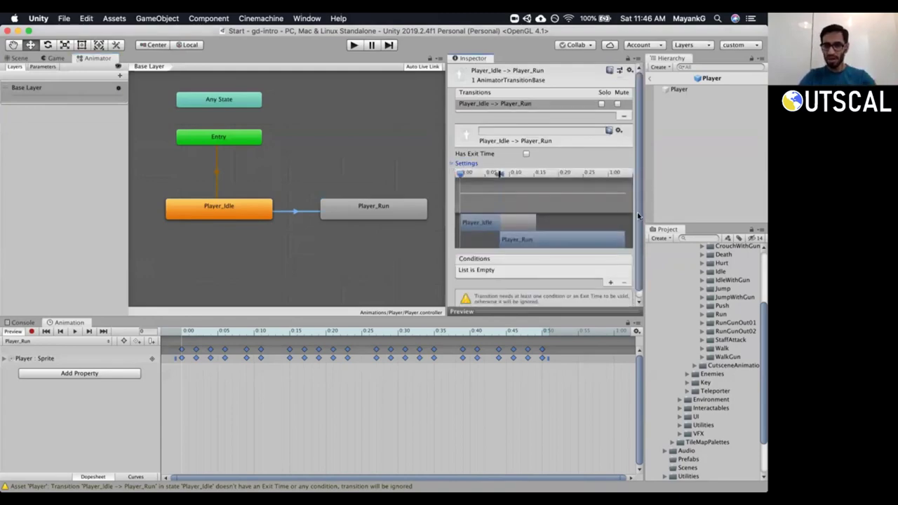
pyautogui.scroll(-1, 639, 233)
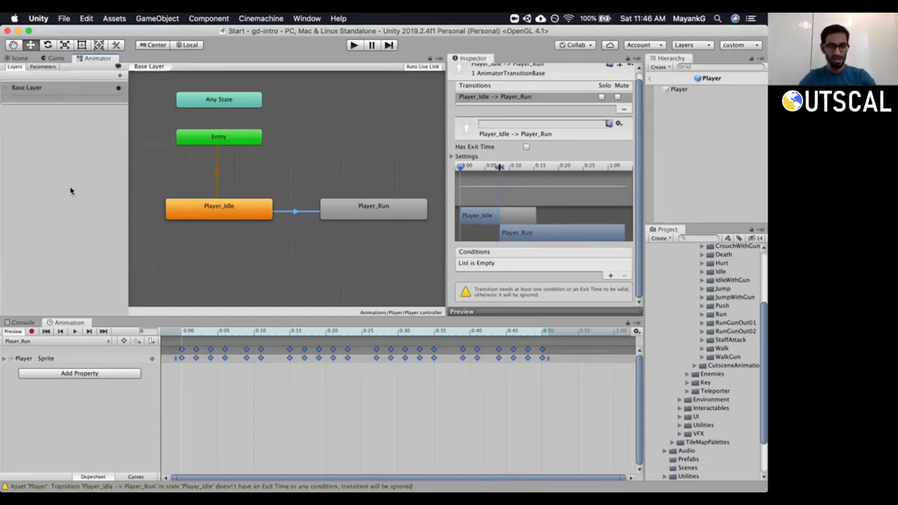
pyautogui.click(40, 68)
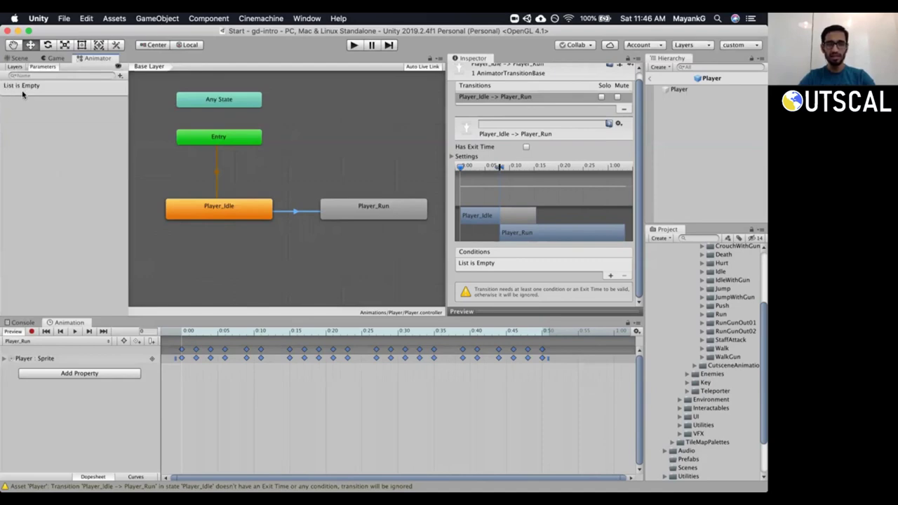
# Add a Float parameter named Speed with the value 0.3.
pyautogui.click(119, 76)
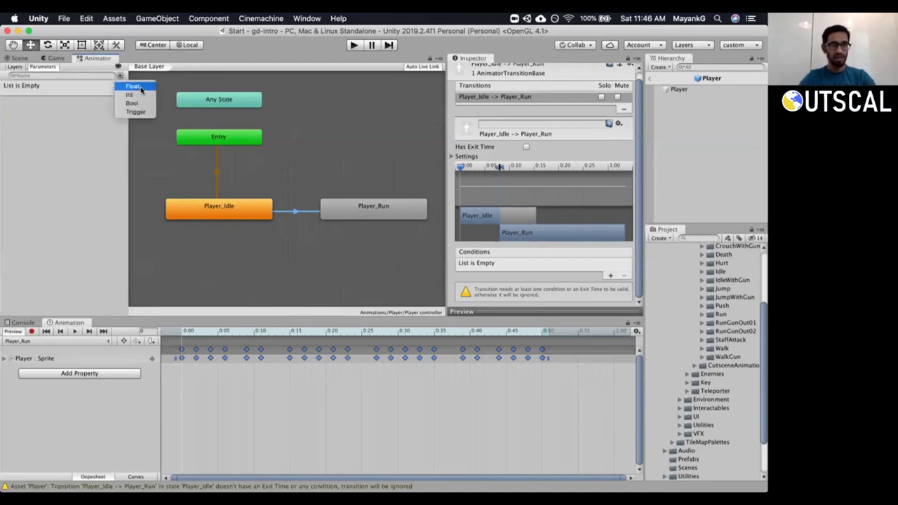
pyautogui.click(141, 87)
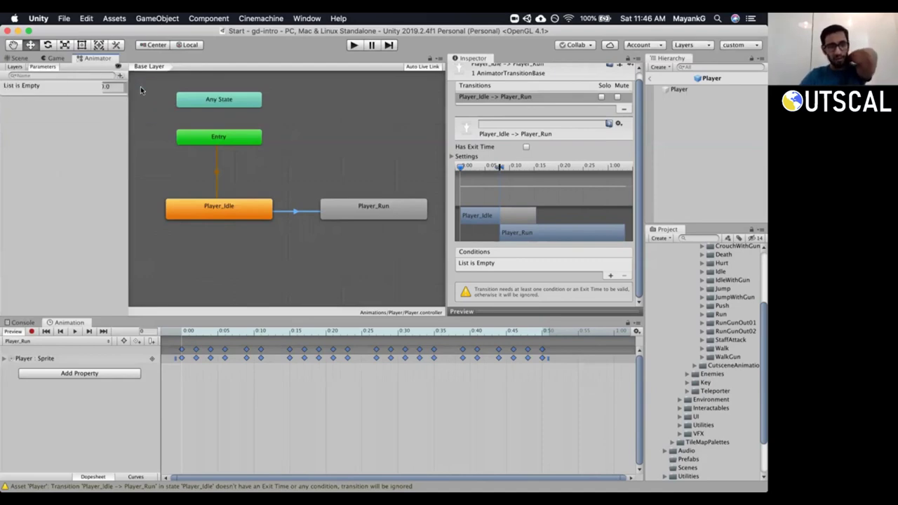
pyautogui.write('Speed')
pyautogui.press('Return')
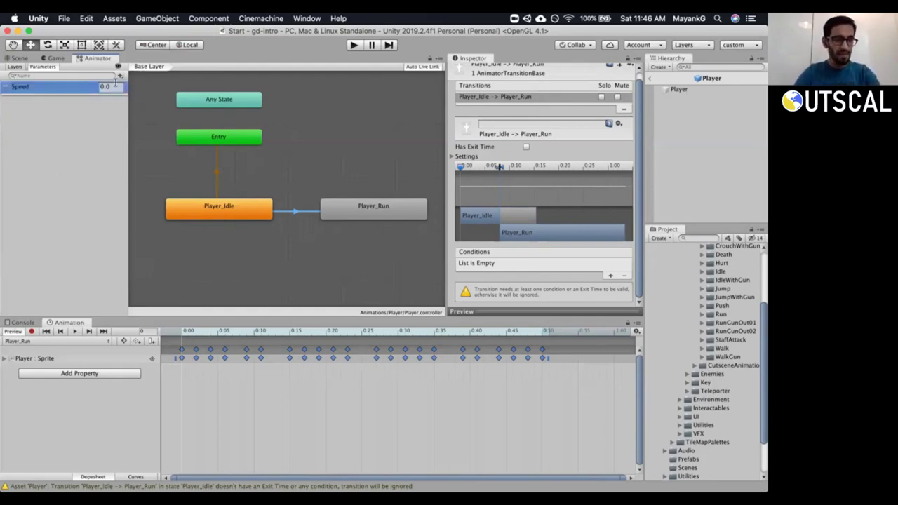
pyautogui.click(124, 88)
pyautogui.write('0.')
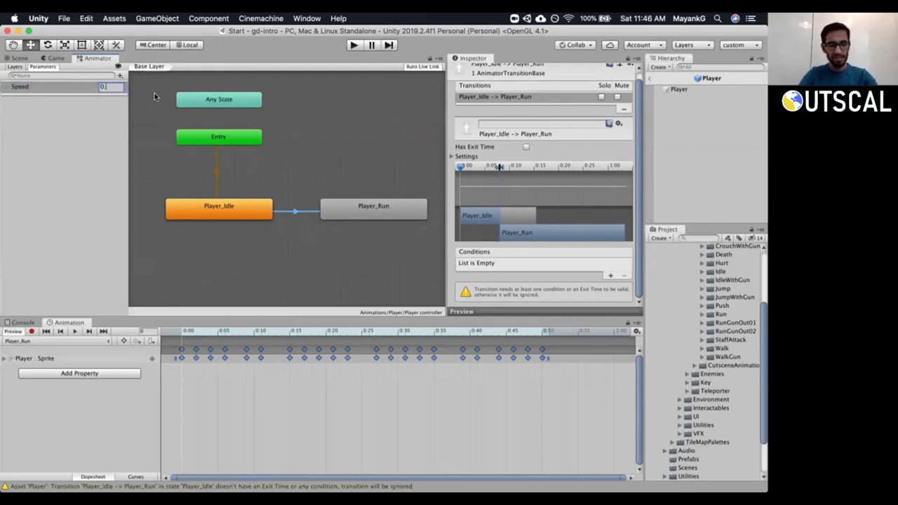
pyautogui.write('3')
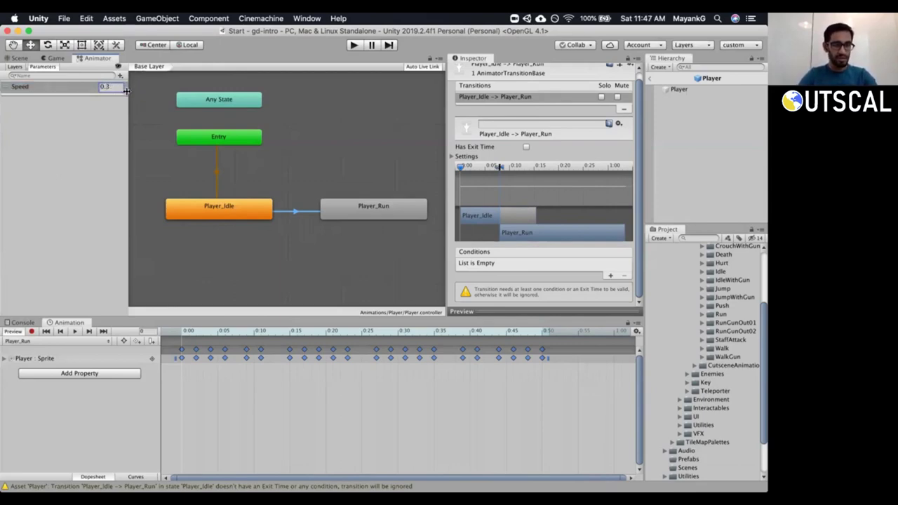
# Widen the Parameters panel, recheck the Speed value, and reselect the idle-to-run transition.
pyautogui.moveTo(129, 92); pyautogui.dragTo(142, 93)
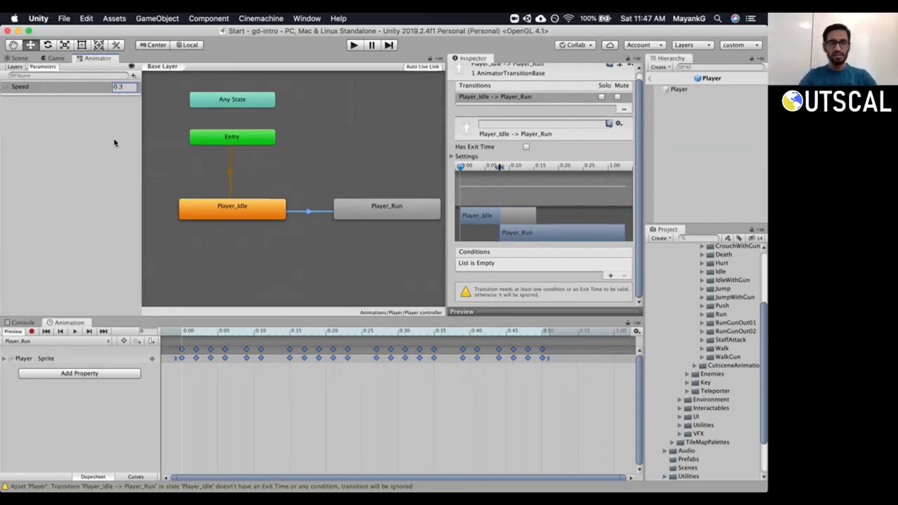
pyautogui.click(114, 140)
pyautogui.click(73, 87)
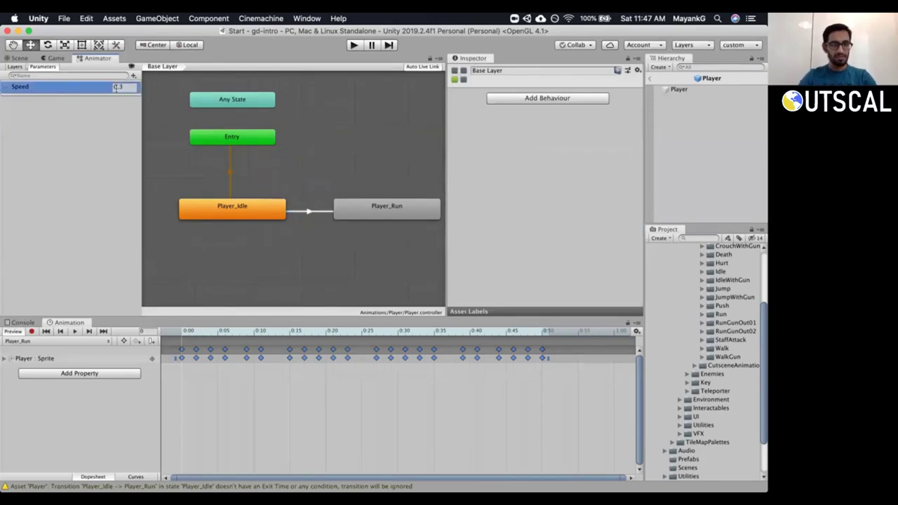
pyautogui.click(123, 87)
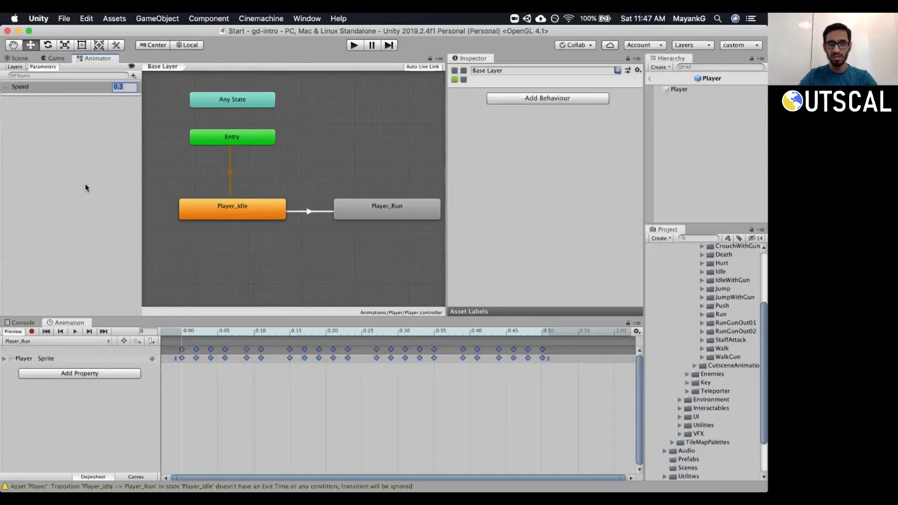
pyautogui.click(309, 212)
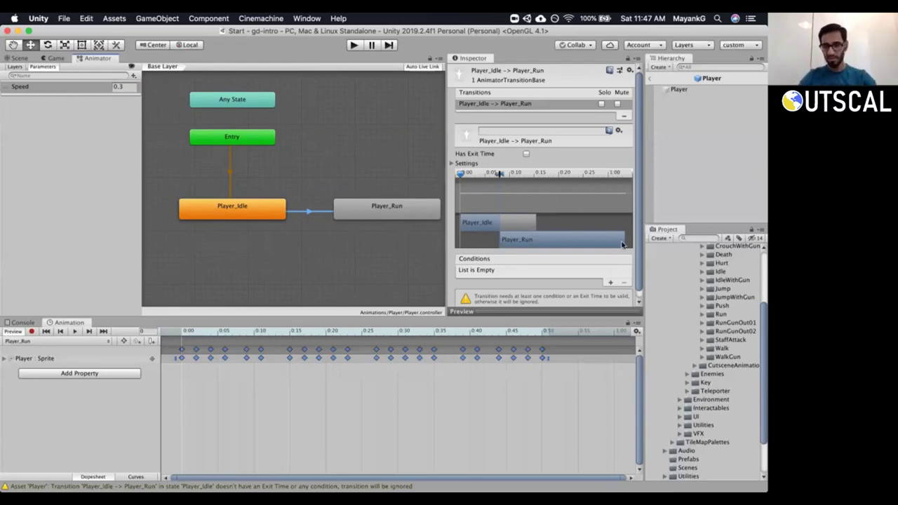
# Add a Speed Greater 0.25 condition to the idle-to-run transition and enlarge the graph area.
pyautogui.scroll(-1, 638, 284)
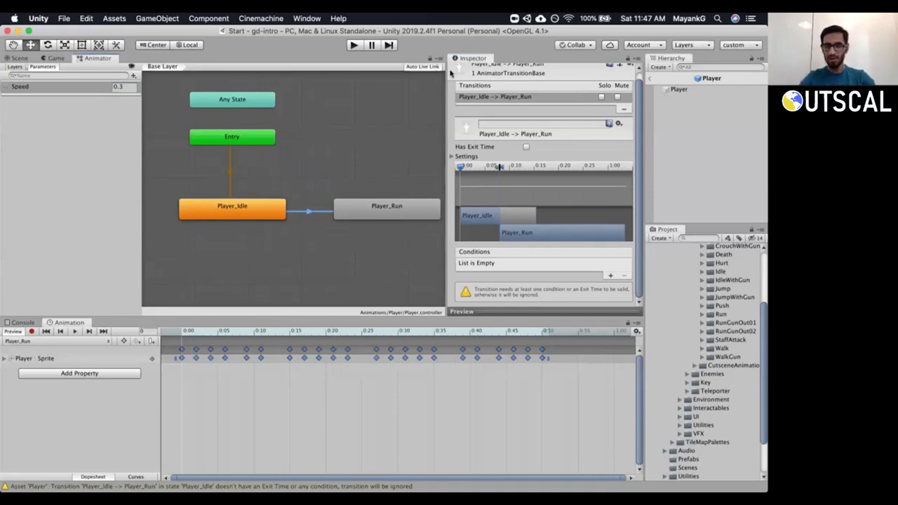
pyautogui.click(611, 275)
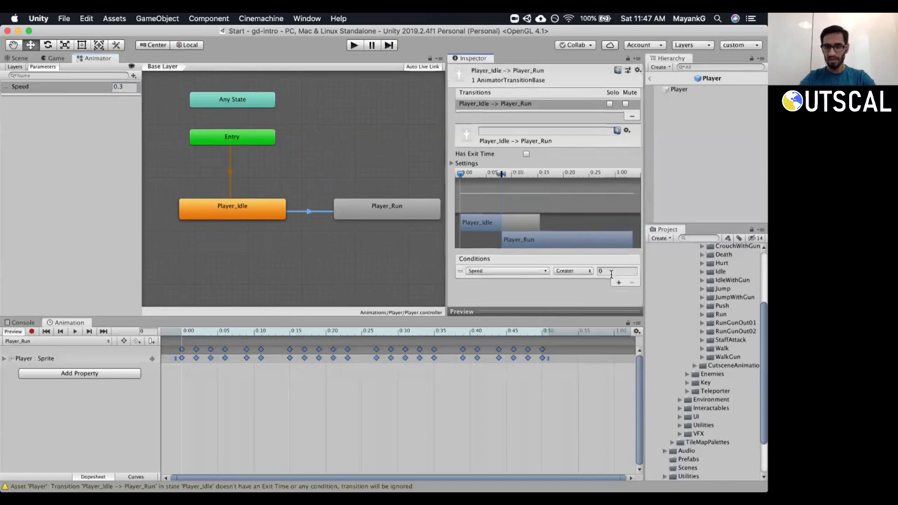
pyautogui.click(477, 272)
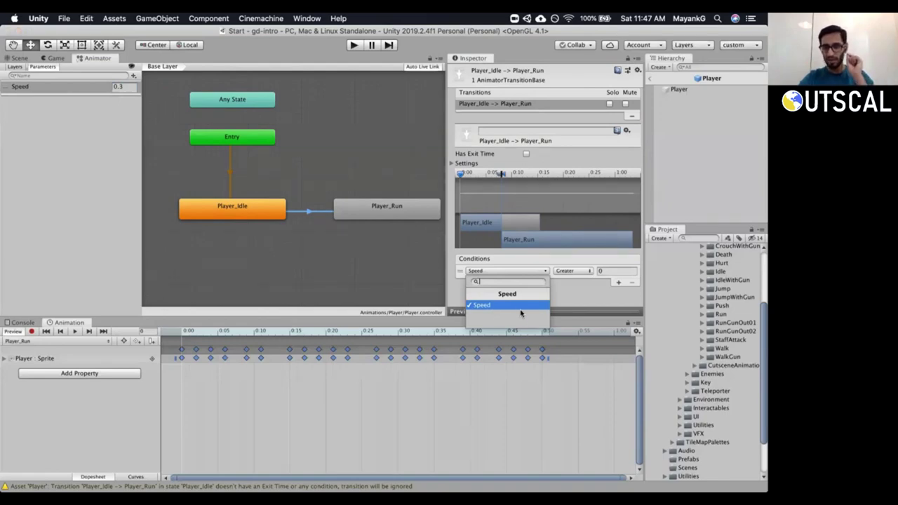
pyautogui.click(520, 307)
pyautogui.click(577, 276)
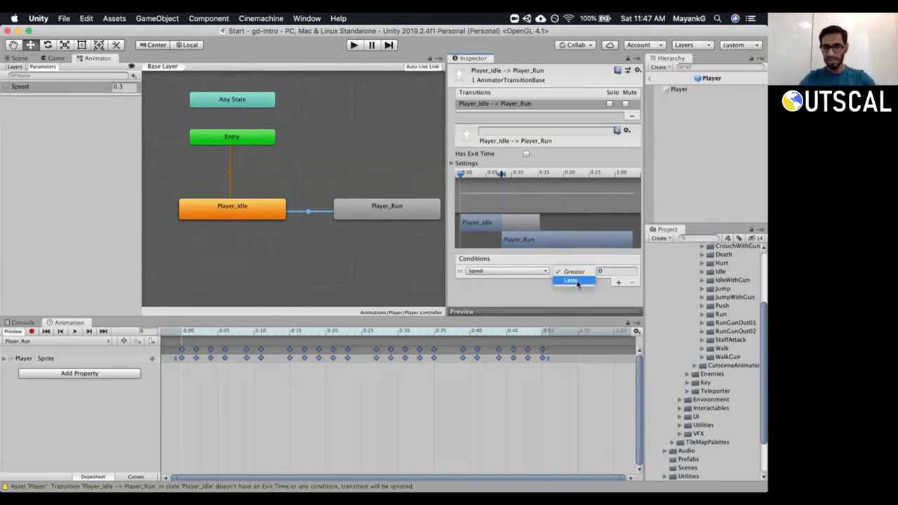
pyautogui.click(574, 271)
pyautogui.click(608, 271)
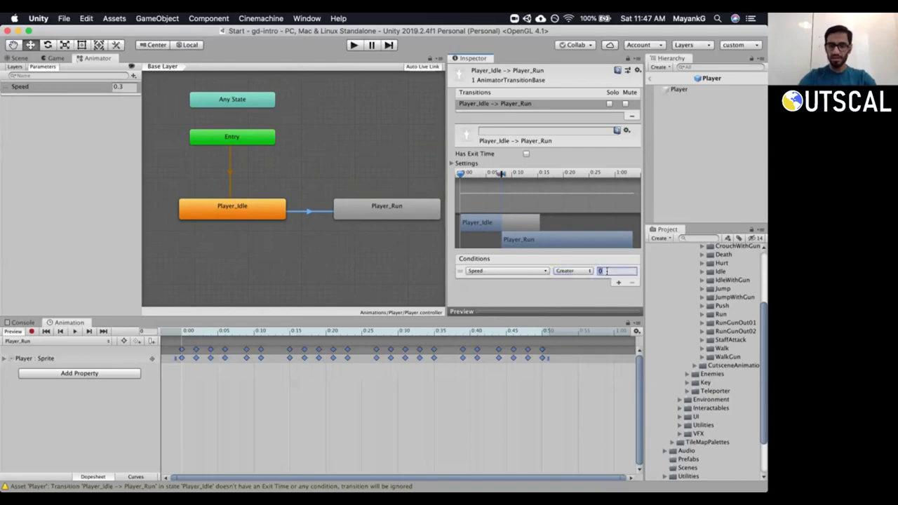
pyautogui.write('0.25')
pyautogui.click(598, 302)
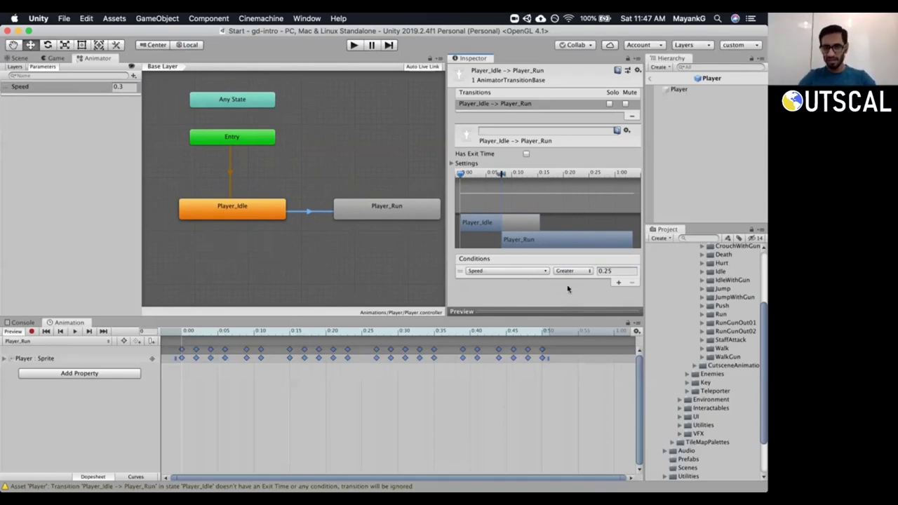
pyautogui.click(612, 271)
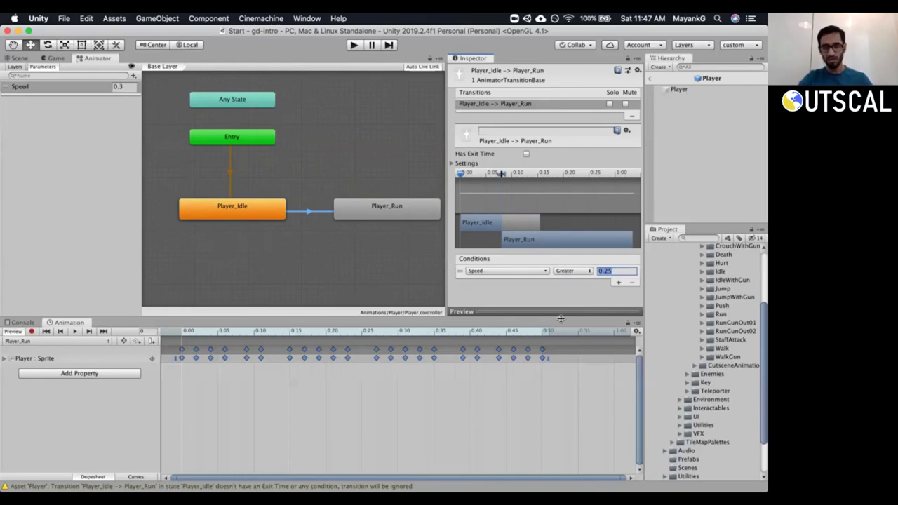
pyautogui.moveTo(561, 315); pyautogui.dragTo(559, 340)
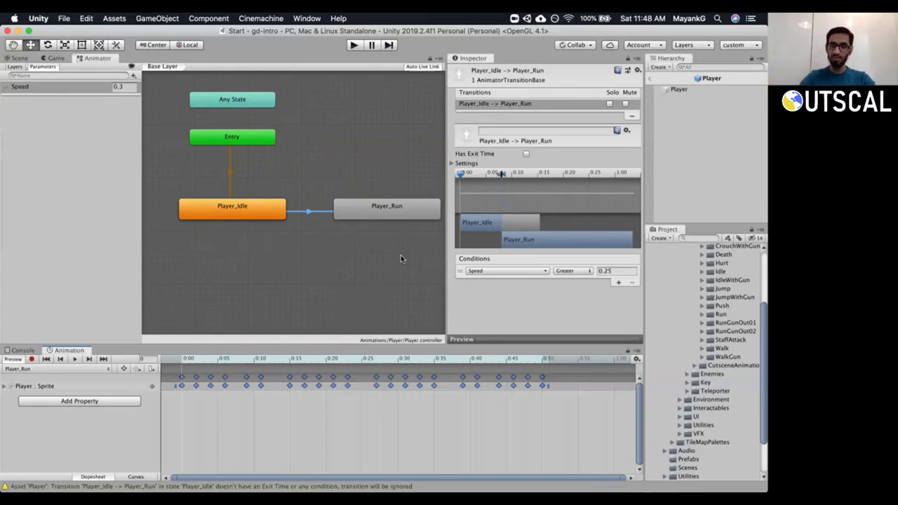
# Create a transition from Player_Run back to Player_Idle and select it.
pyautogui.rightClick(352, 206)
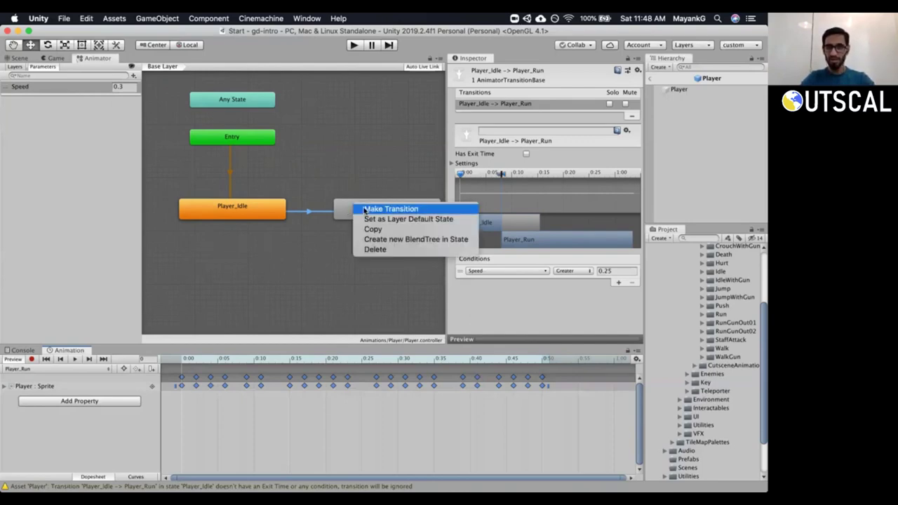
pyautogui.click(365, 209)
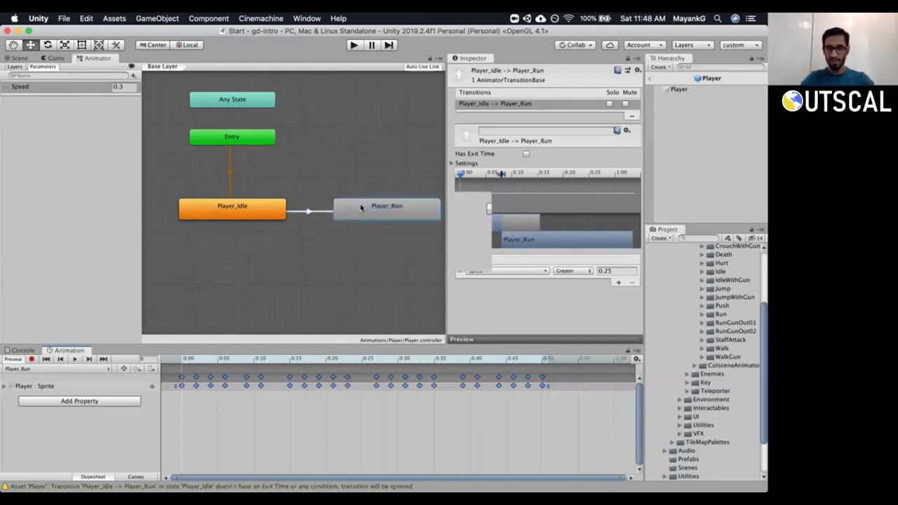
pyautogui.click(275, 208)
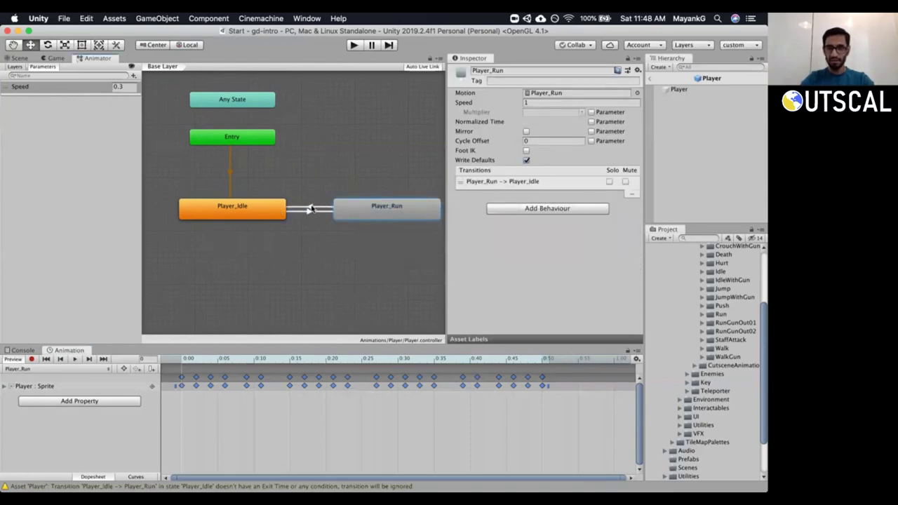
pyautogui.click(312, 209)
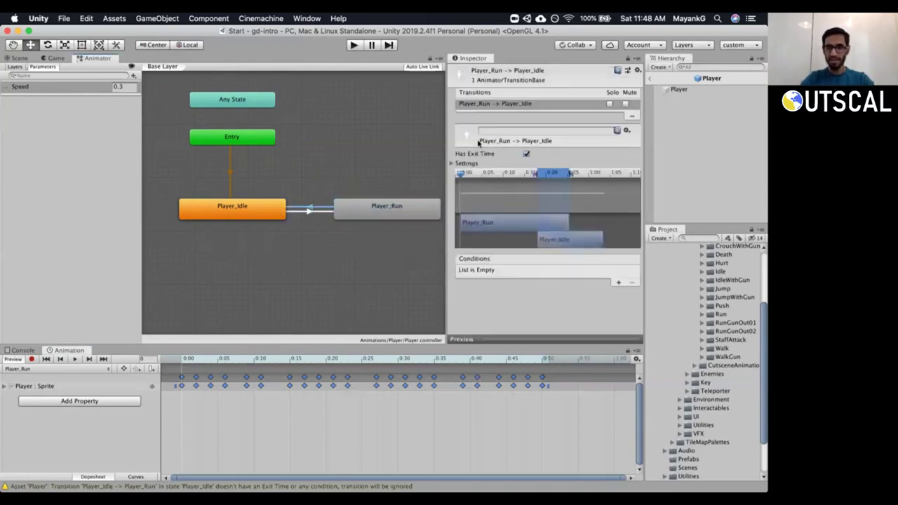
# Turn off exit time on the run-to-idle transition, set its duration to 0, and add a condition.
pyautogui.click(526, 154)
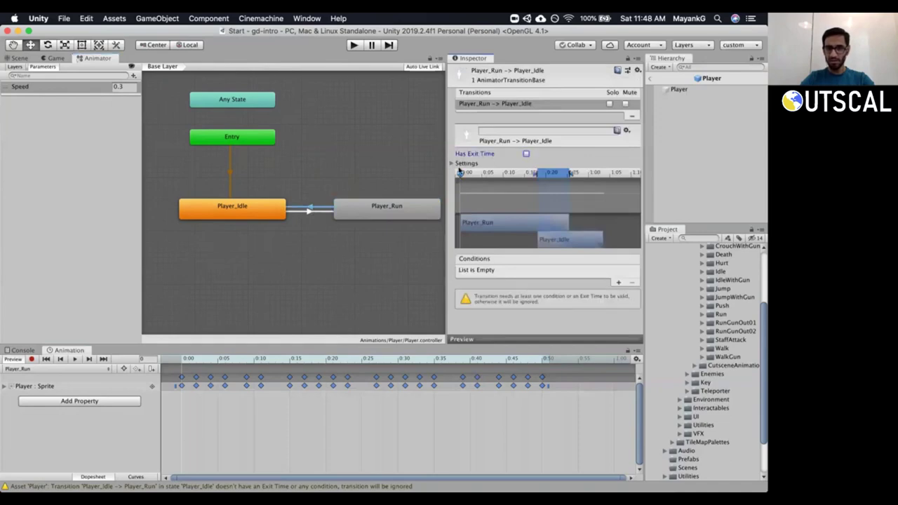
pyautogui.click(464, 163)
pyautogui.click(545, 191)
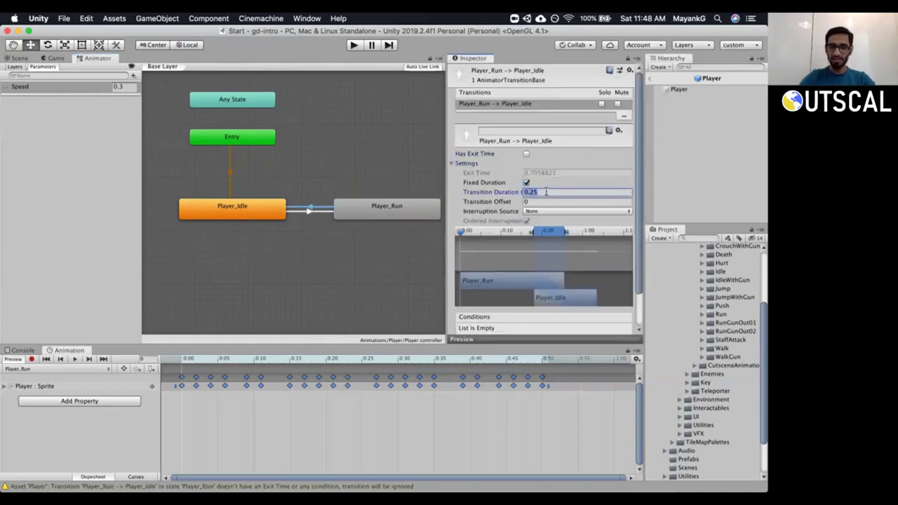
pyautogui.write('0')
pyautogui.click(452, 163)
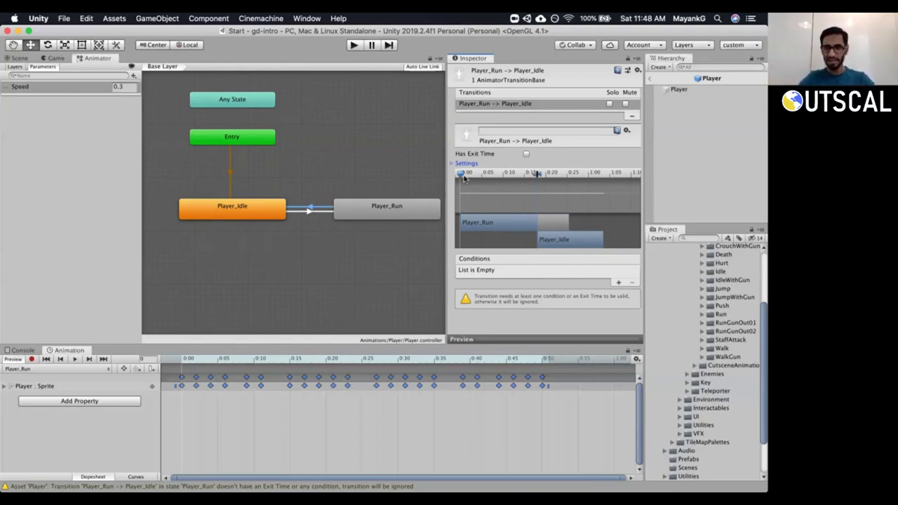
pyautogui.click(618, 283)
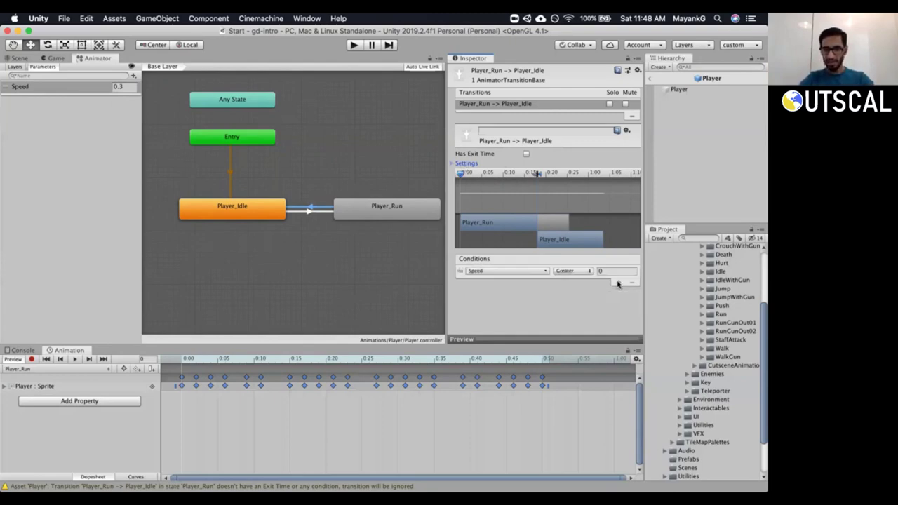
# Make the run-to-idle condition Speed Less 0.25, then show the Game view.
pyautogui.click(484, 272)
pyautogui.click(484, 305)
pyautogui.click(574, 271)
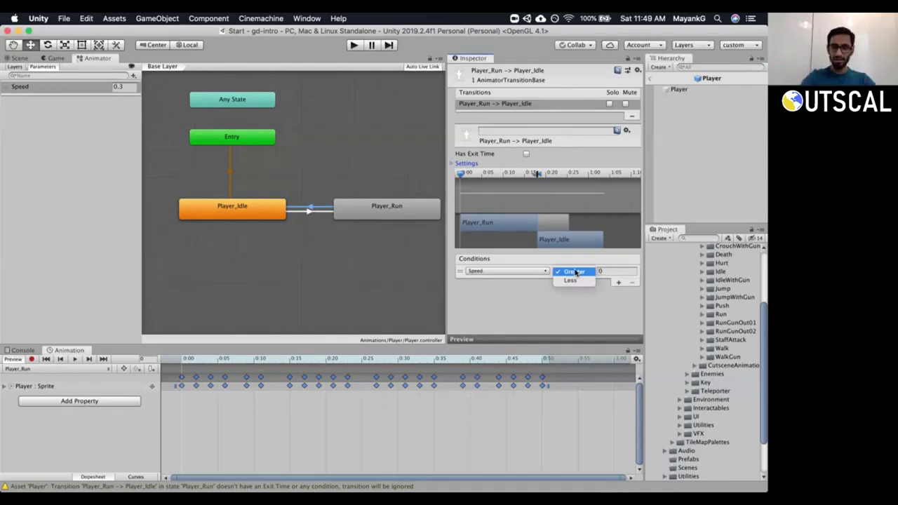
pyautogui.click(570, 282)
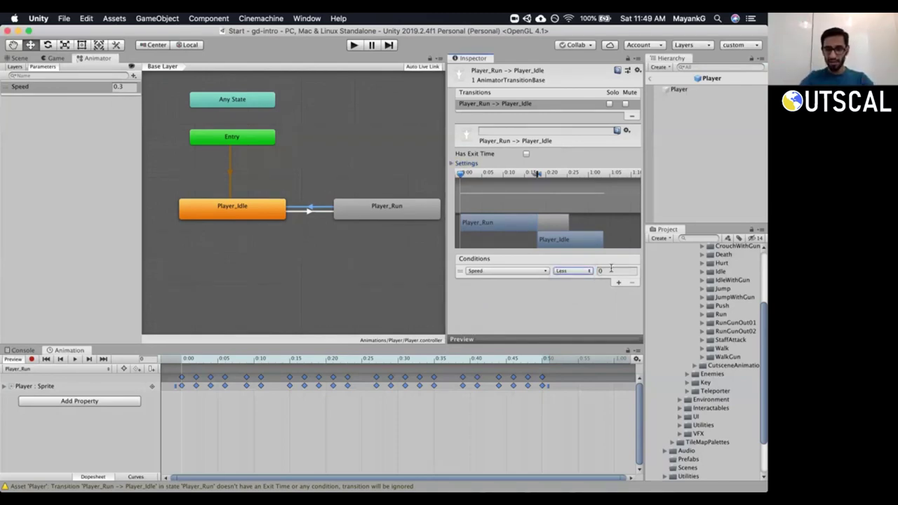
pyautogui.click(612, 272)
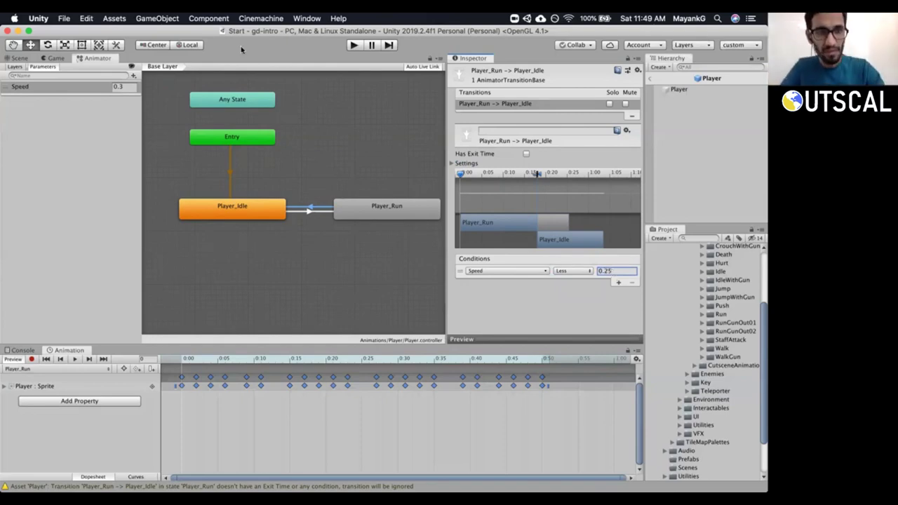
pyautogui.click(48, 60)
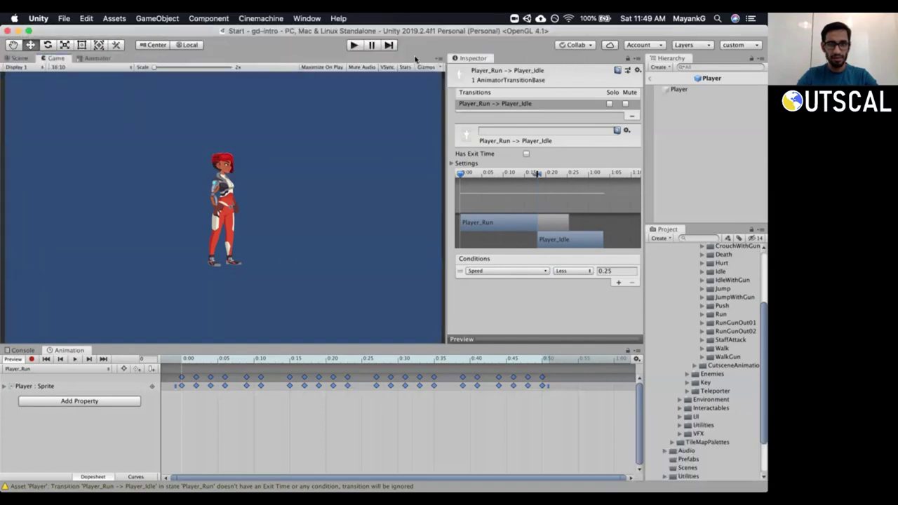
# Enter Play mode and dock a widened Animator graph beside the Game view.
pyautogui.click(354, 45)
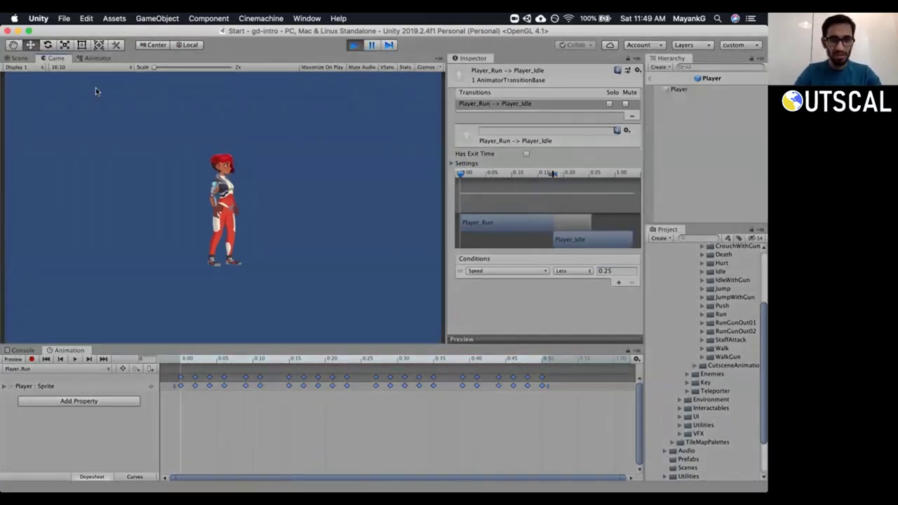
pyautogui.click(96, 58)
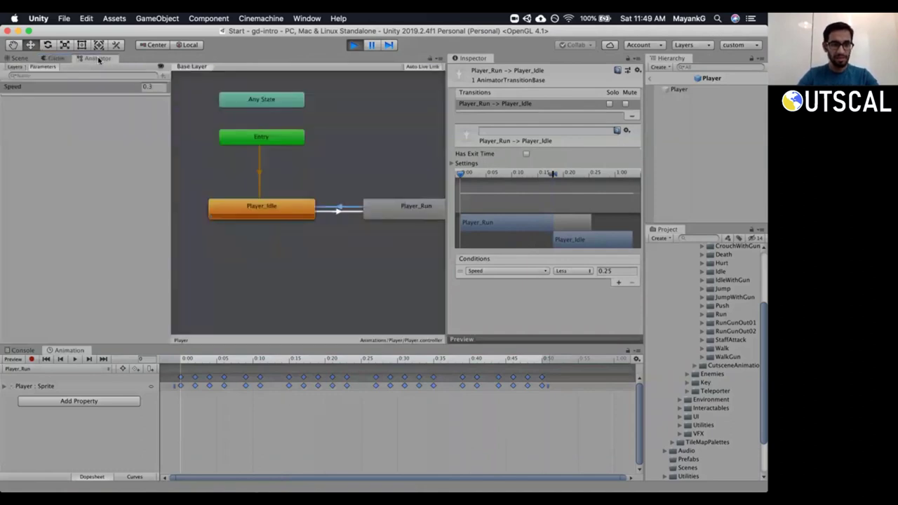
pyautogui.moveTo(98, 58); pyautogui.dragTo(350, 200)
pyautogui.moveTo(446, 199); pyautogui.dragTo(495, 199)
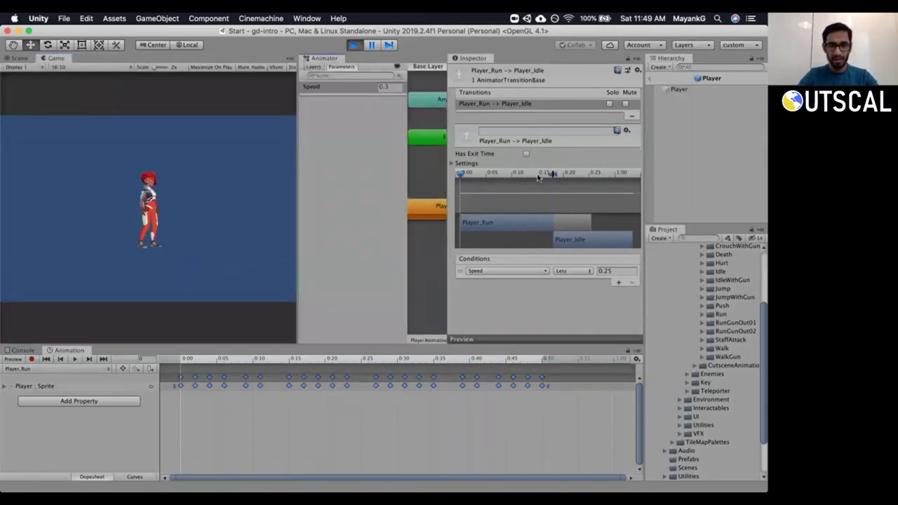
pyautogui.moveTo(407, 199); pyautogui.dragTo(379, 198)
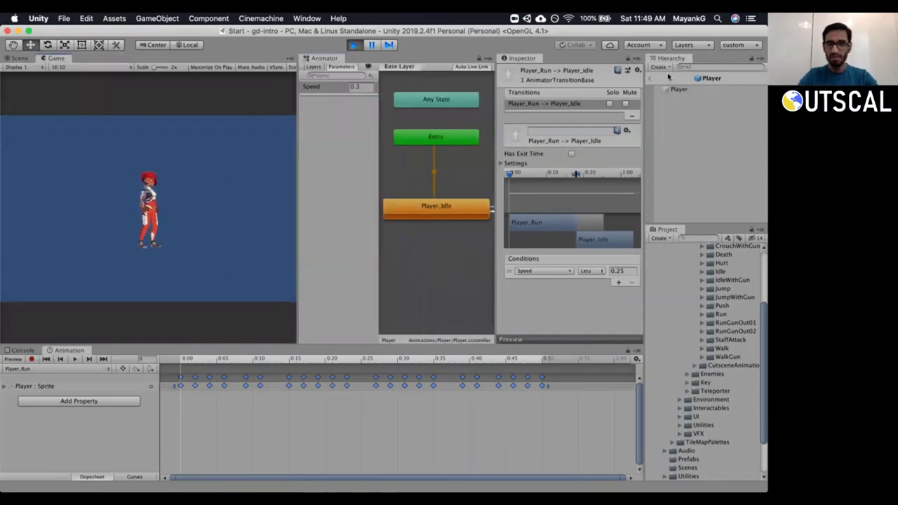
# Select the Player to watch its animation during play, then stop Play mode.
pyautogui.click(679, 89)
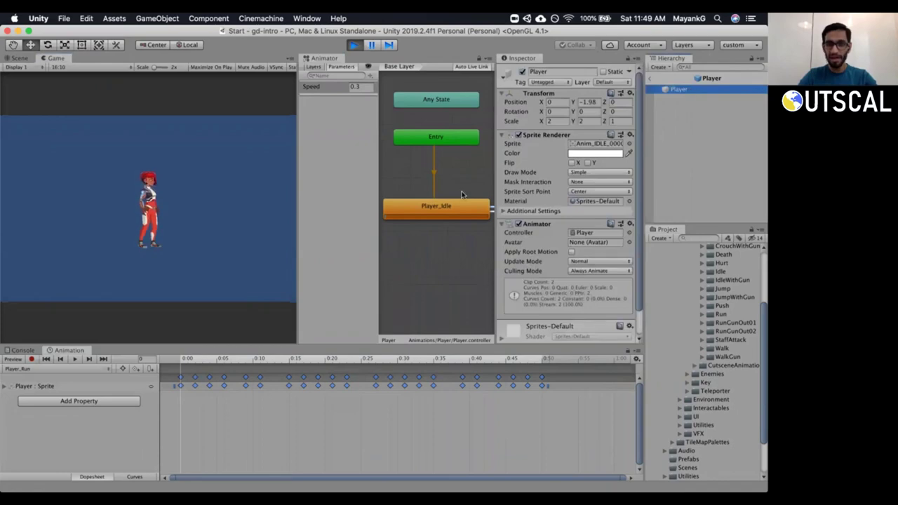
pyautogui.scroll(3, 461, 194)
pyautogui.scroll(-10, 460, 194)
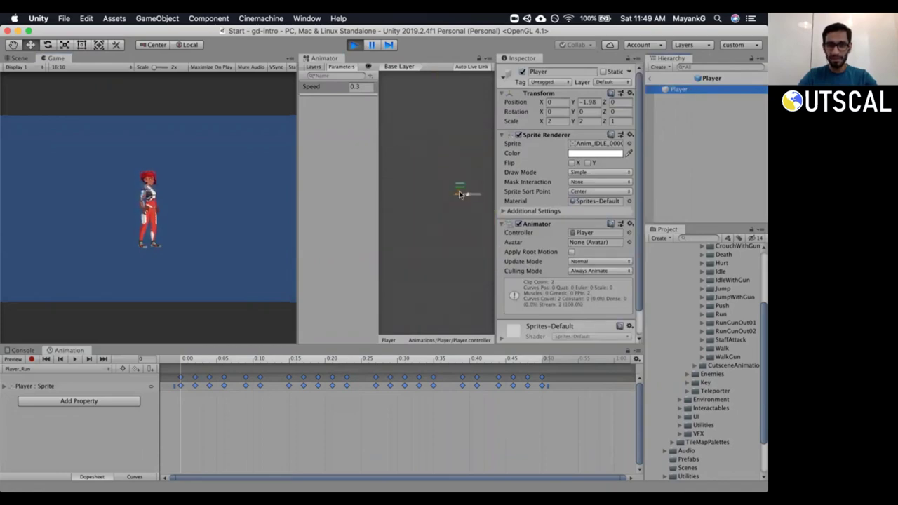
pyautogui.scroll(3, 460, 194)
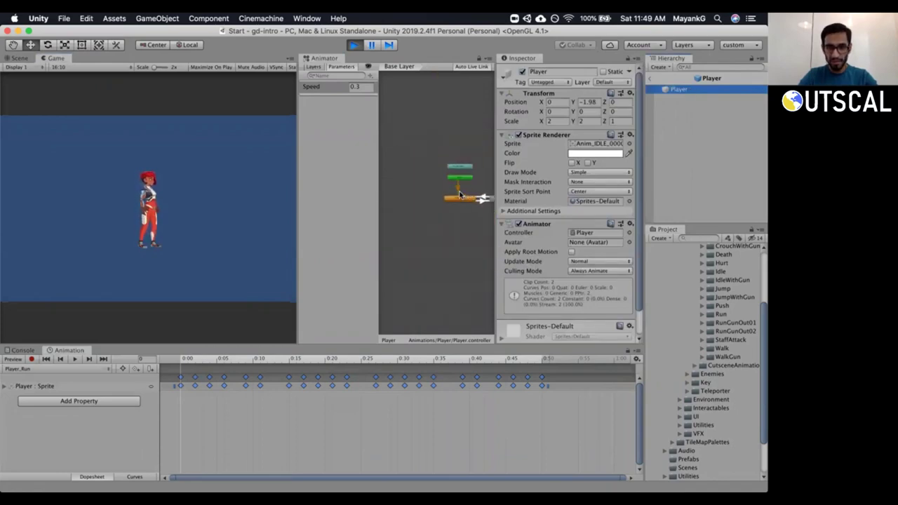
pyautogui.scroll(5, 460, 192)
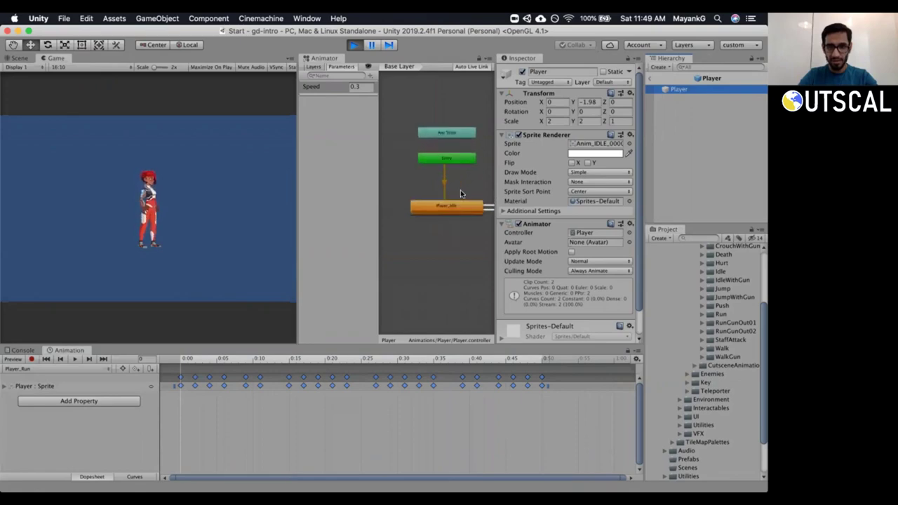
pyautogui.scroll(-2, 438, 170)
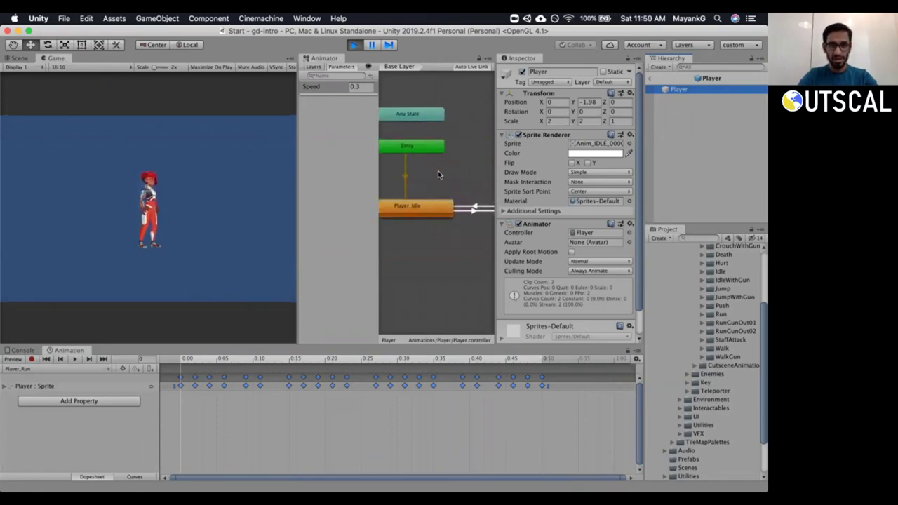
pyautogui.scroll(2, 444, 165)
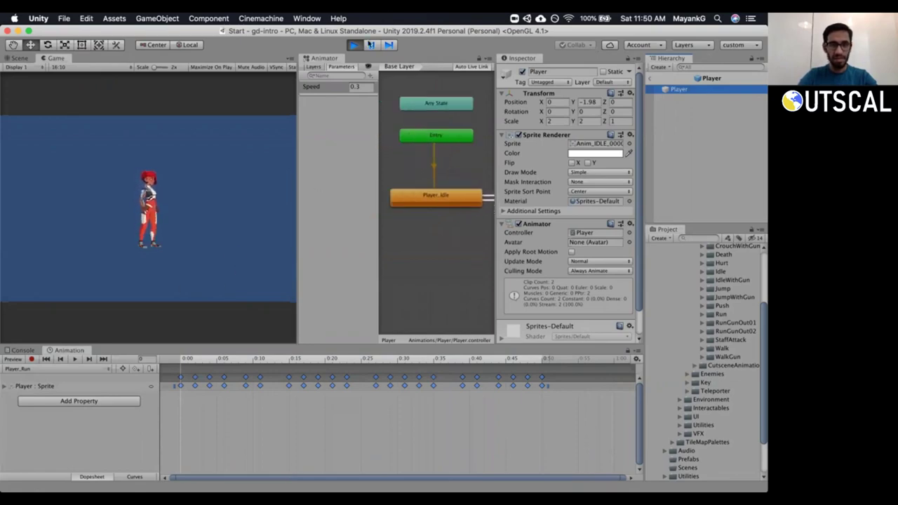
pyautogui.click(354, 45)
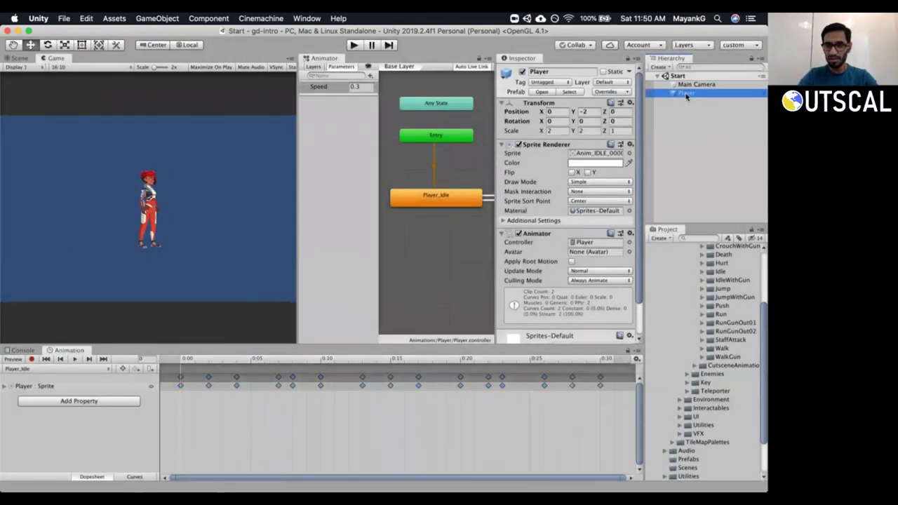
# Show the Console, restart Play mode, display the Base Layer, and edit the Speed value.
pyautogui.click(26, 350)
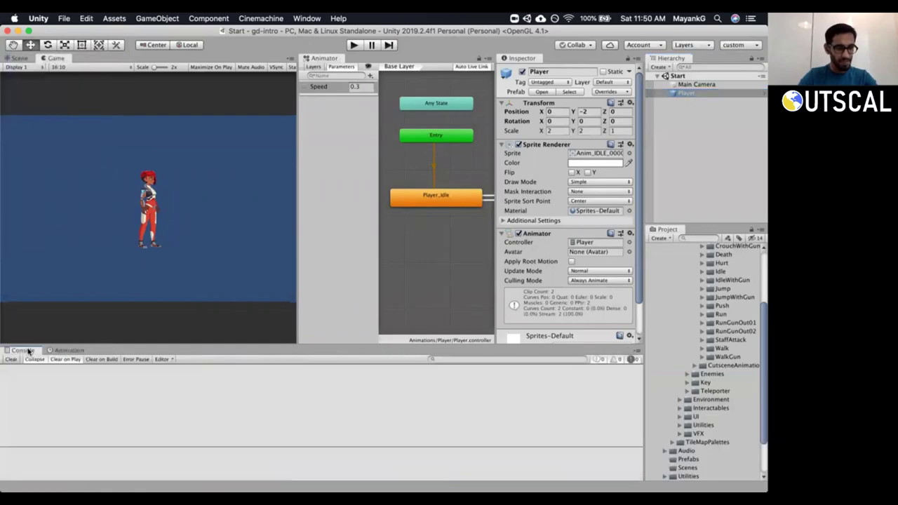
pyautogui.click(354, 45)
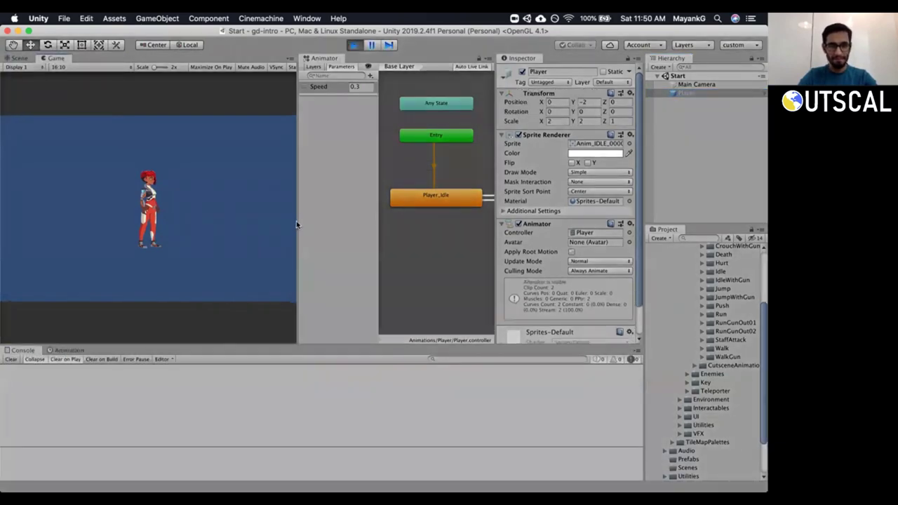
pyautogui.scroll(3, 424, 206)
pyautogui.scroll(-8, 423, 209)
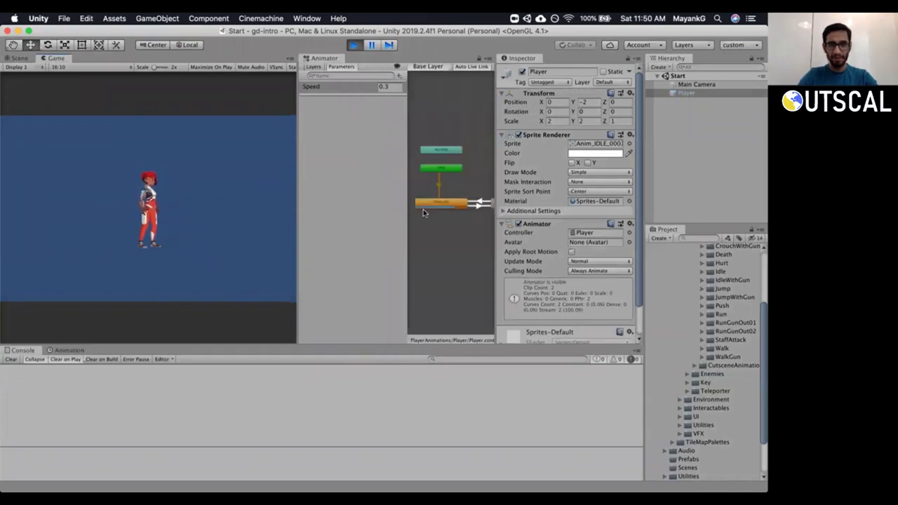
pyautogui.click(300, 222)
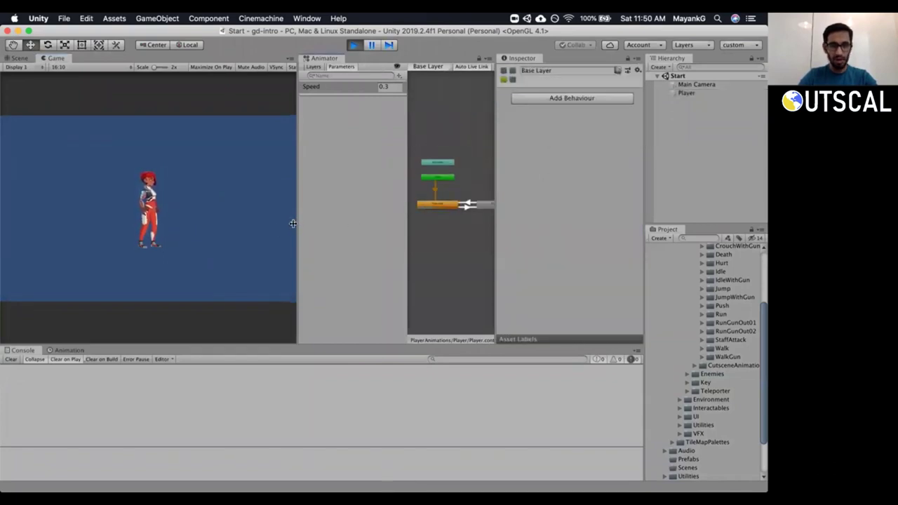
pyautogui.moveTo(293, 223); pyautogui.dragTo(272, 225)
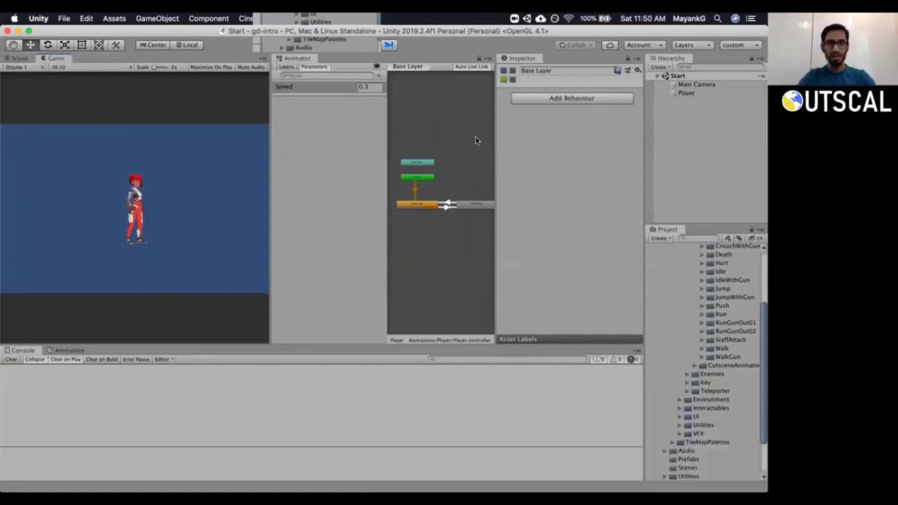
pyautogui.click(372, 87)
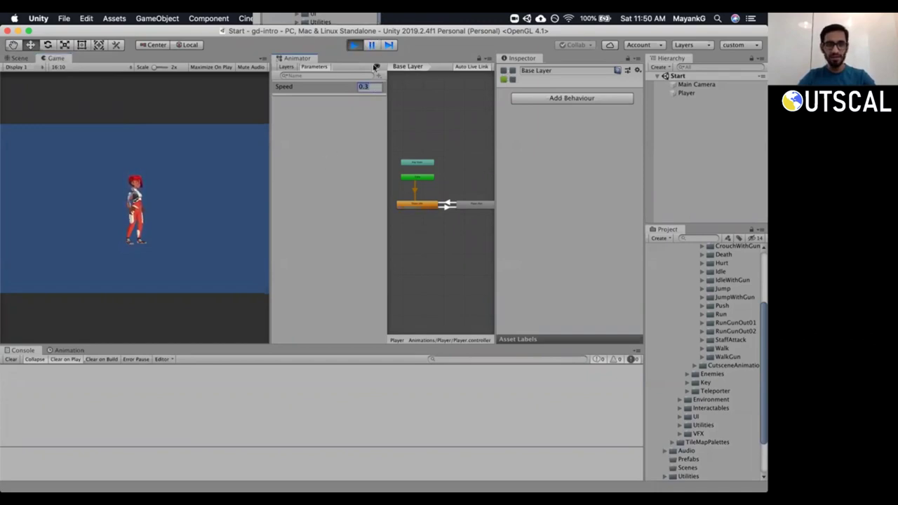
# Show the timeline, check the idle-to-run threshold, and set Speed to 1.0.
pyautogui.click(67, 351)
pyautogui.click(357, 87)
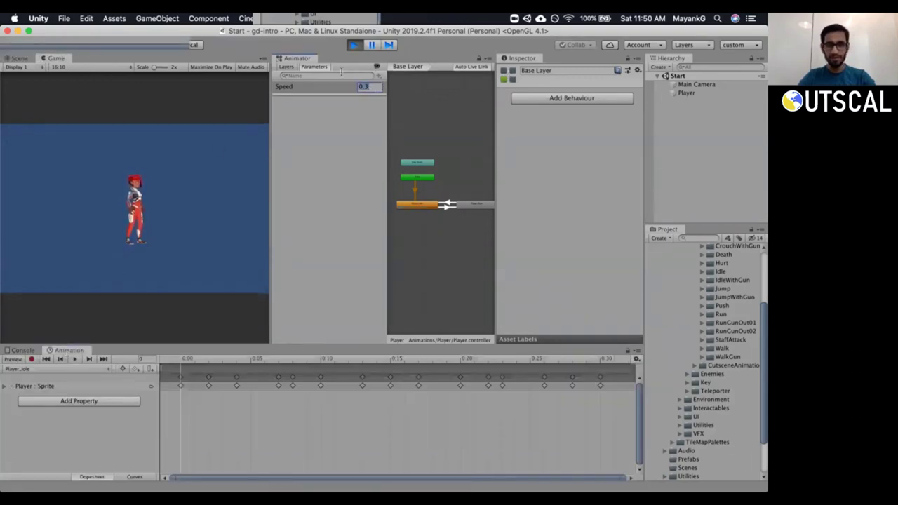
pyautogui.click(447, 207)
pyautogui.click(629, 270)
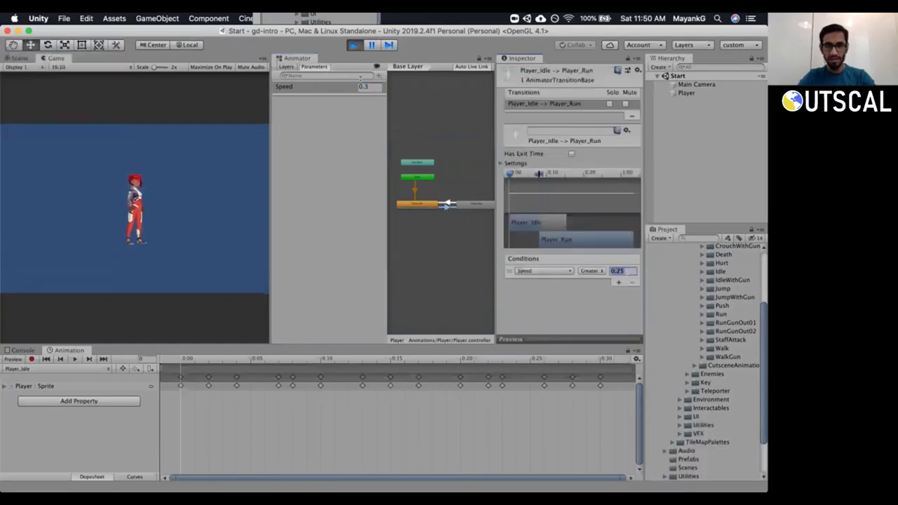
pyautogui.click(365, 86)
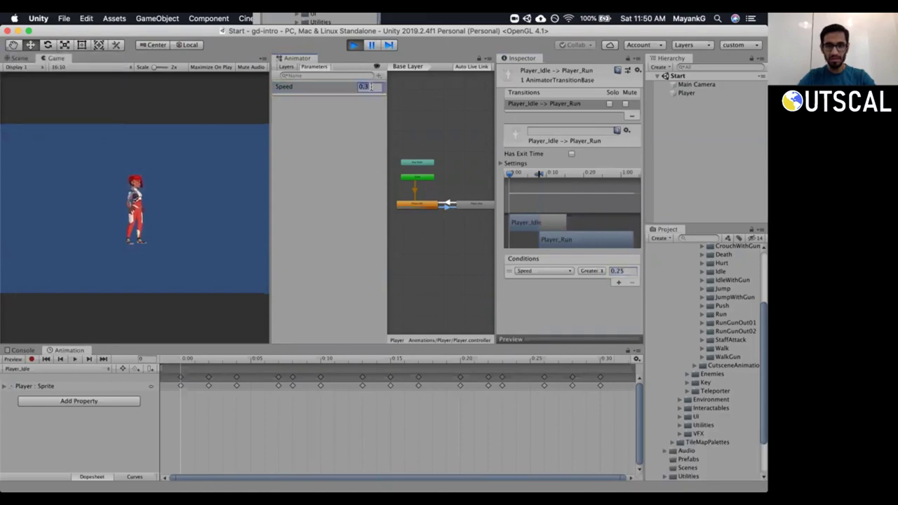
pyautogui.write('1.0')
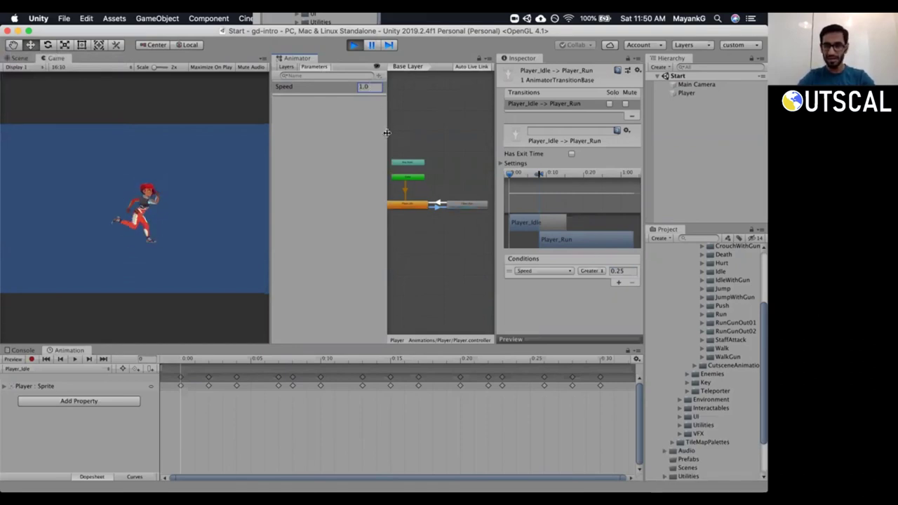
pyautogui.scroll(5, 445, 216)
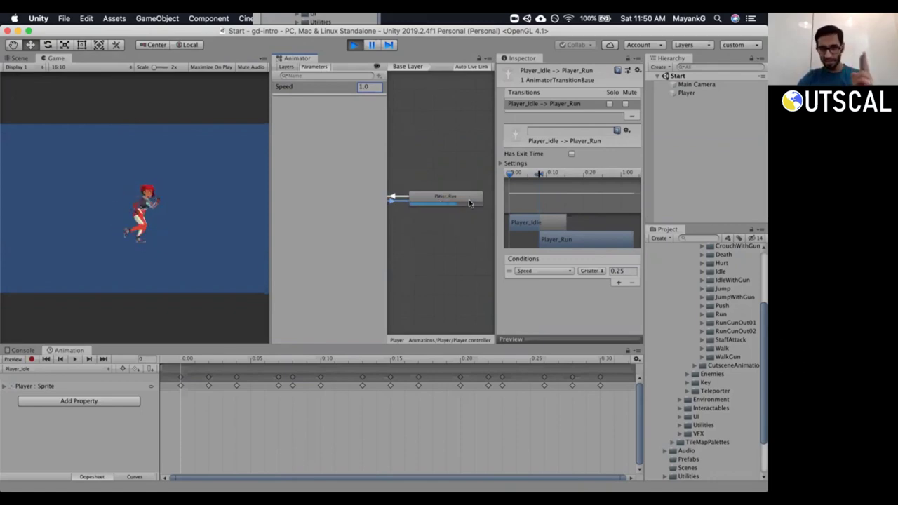
# Set Speed to 0 and recheck the transition's 0.25 threshold.
pyautogui.write('0')
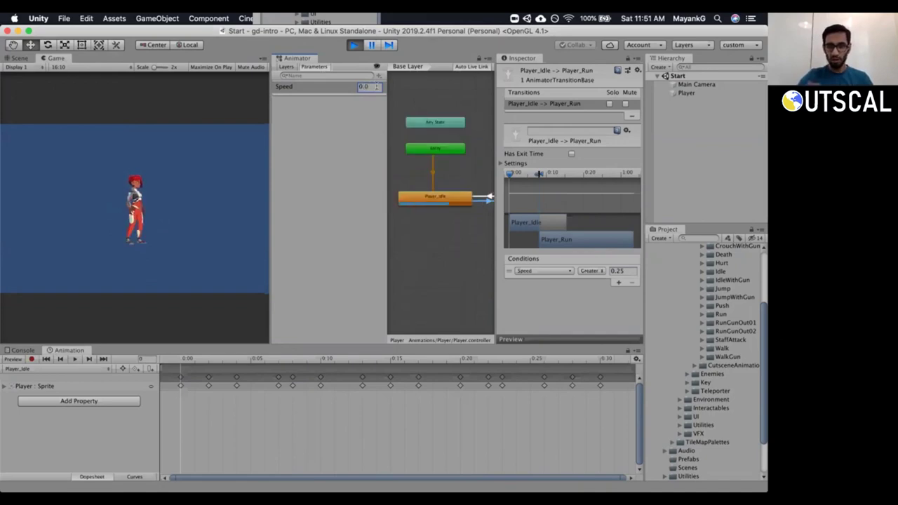
pyautogui.scroll(1, 457, 169)
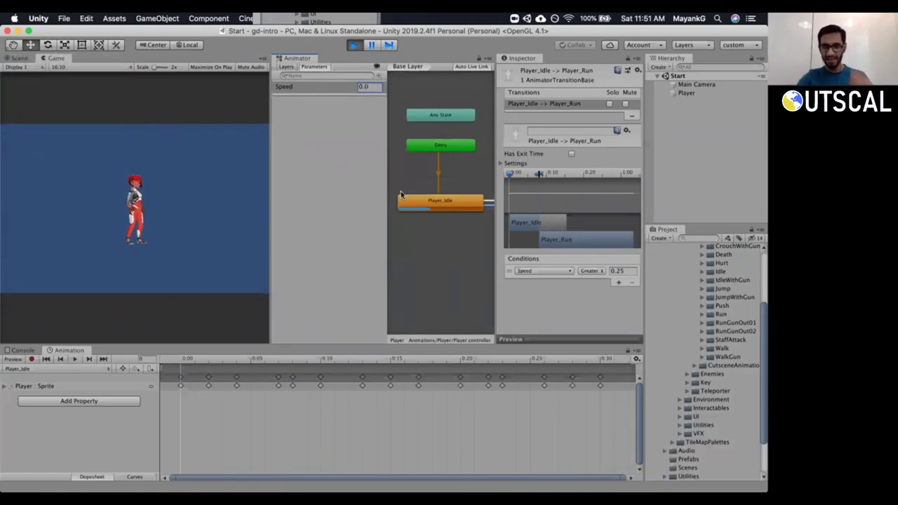
pyautogui.click(372, 87)
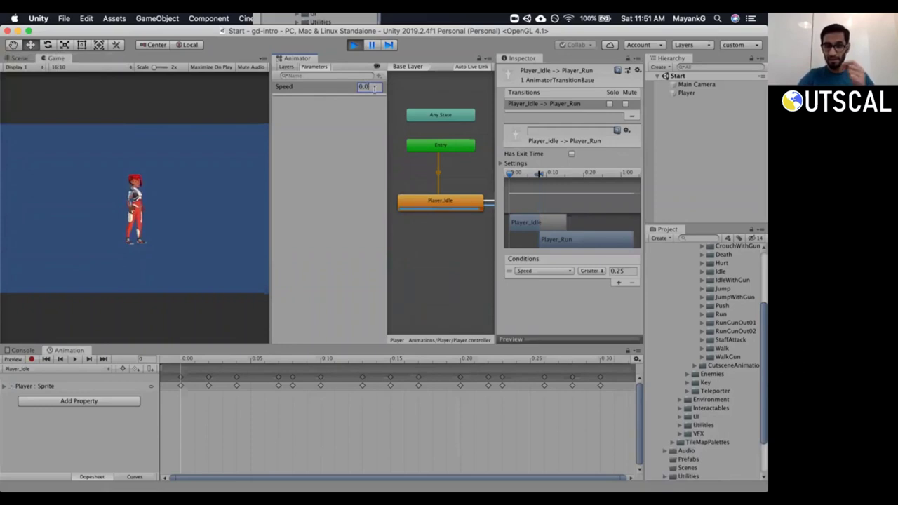
pyautogui.click(617, 271)
# Test Speed values 0.24, 0.25, 0.26 and finally 0.25 against the threshold.
pyautogui.click(377, 87)
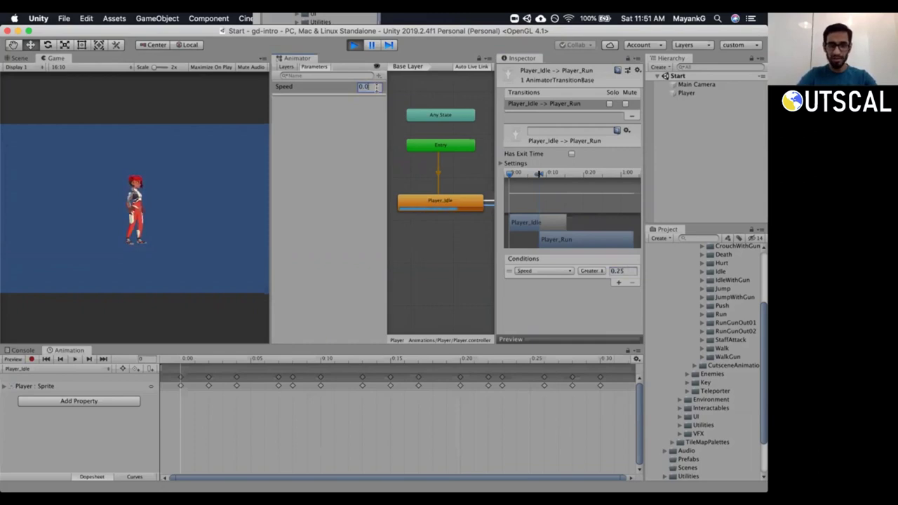
pyautogui.write('0.2')
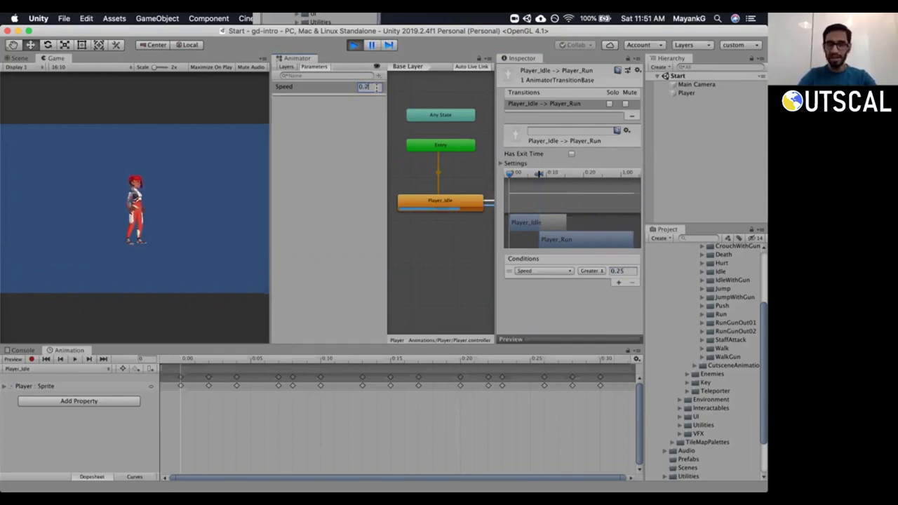
pyautogui.write('4')
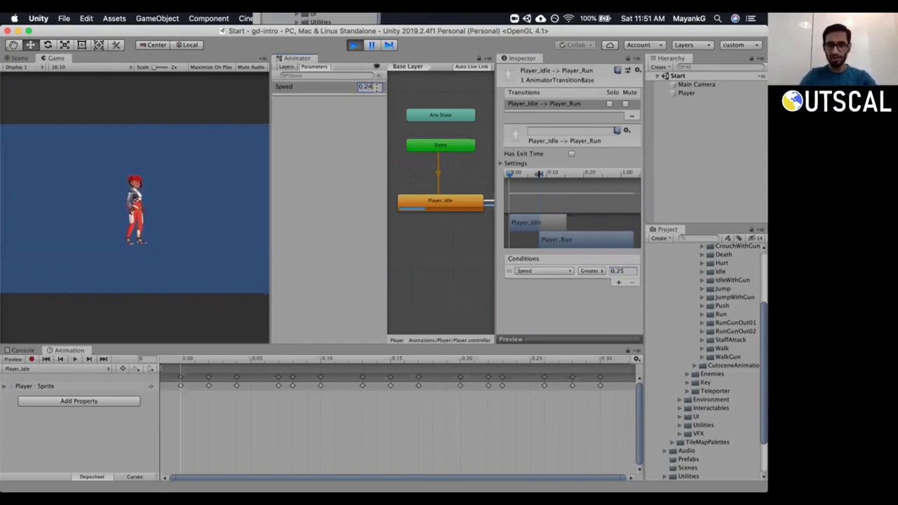
pyautogui.press('BackSpace')
pyautogui.write('5')
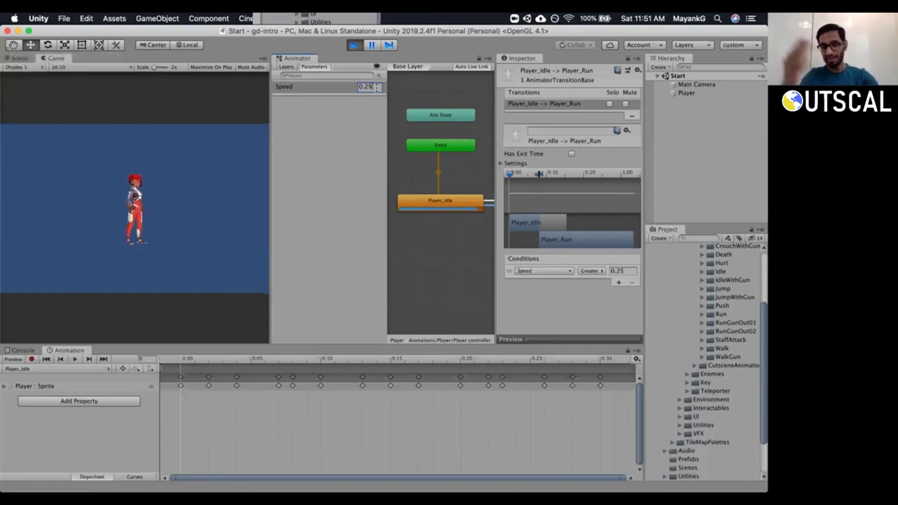
pyautogui.press('BackSpace')
pyautogui.write('6')
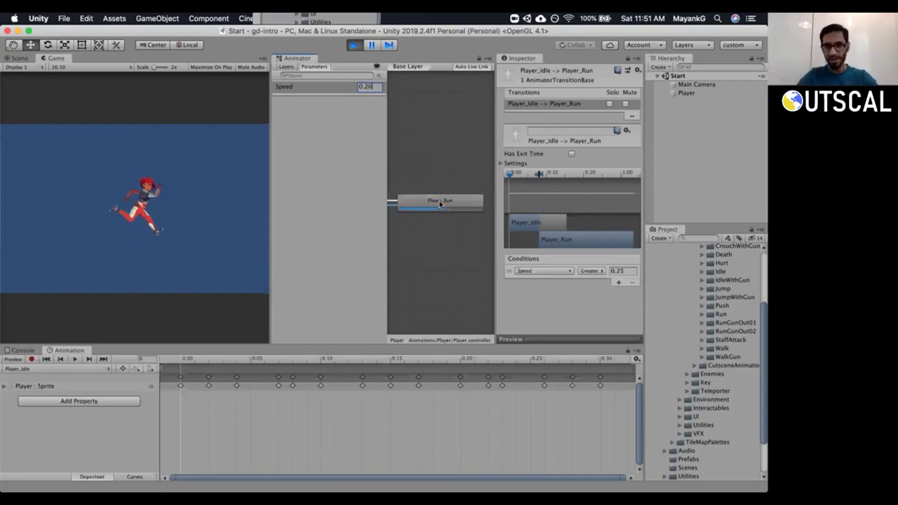
pyautogui.press('BackSpace')
pyautogui.write('5')
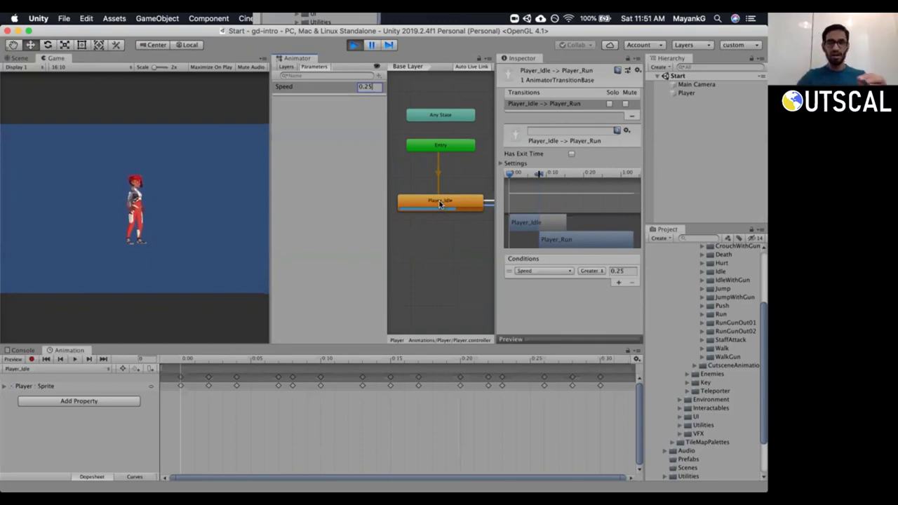
pyautogui.click(363, 87)
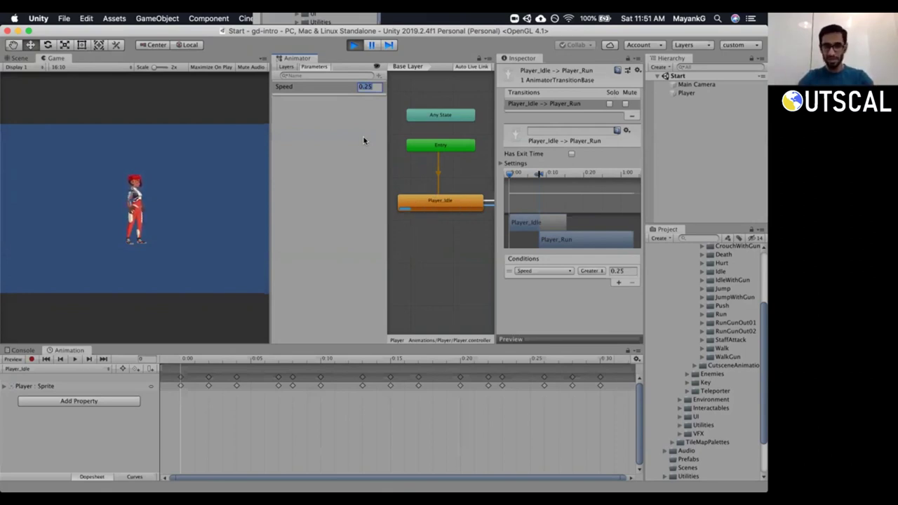
# Deselect the idle-to-run transition so the Inspector shows the Base Layer settings.
pyautogui.click(358, 183)
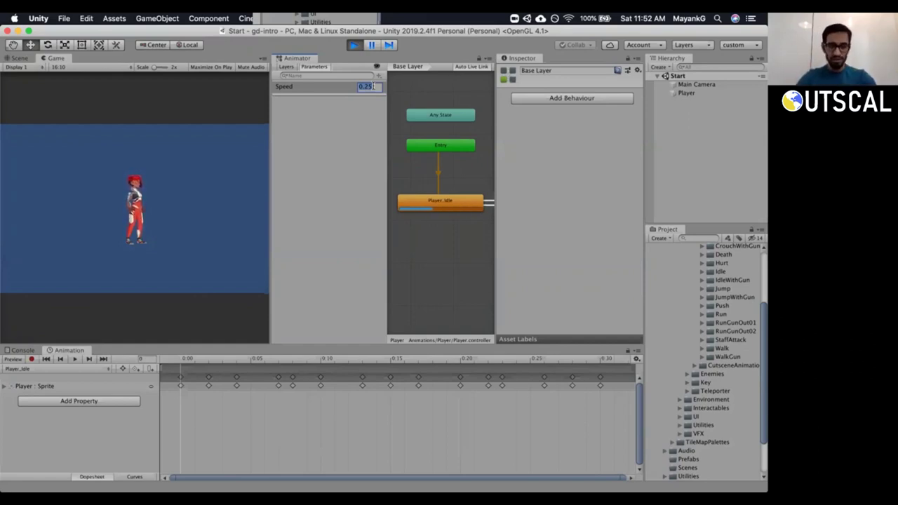
# Stop Play mode and make the Animator graph the wide main view.
pyautogui.click(353, 46)
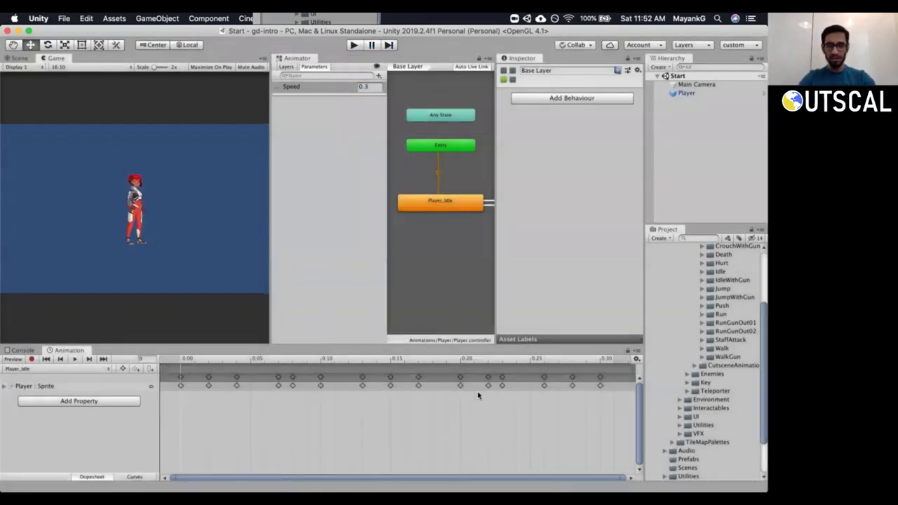
pyautogui.moveTo(305, 58); pyautogui.dragTo(211, 61)
pyautogui.moveTo(383, 128); pyautogui.dragTo(494, 128)
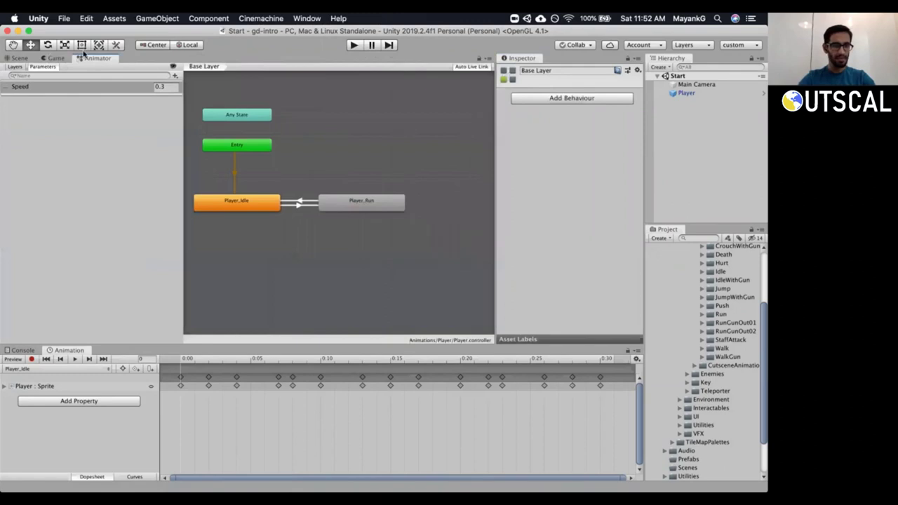
pyautogui.click(56, 59)
pyautogui.click(85, 59)
pyautogui.click(164, 87)
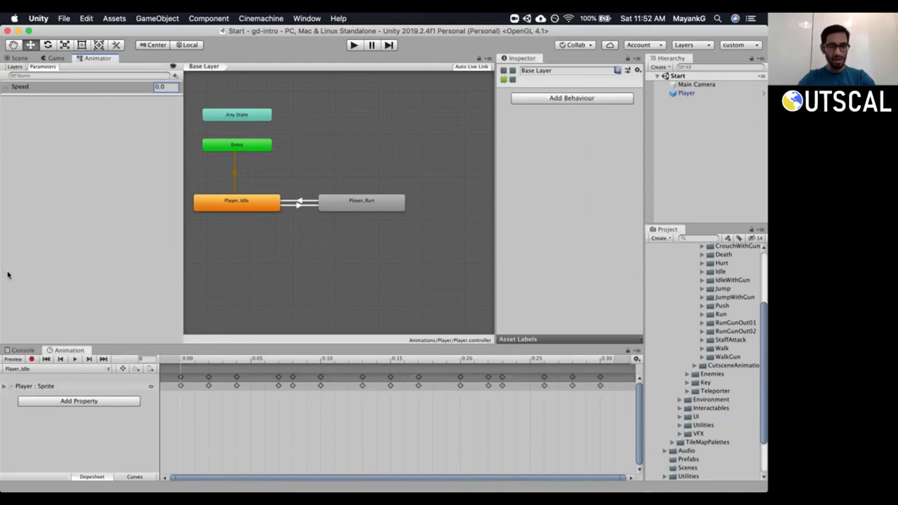
# Zoom and pan the graph to centre the states, and resize the Hierarchy and Project panels.
pyautogui.scroll(-5, 350, 221)
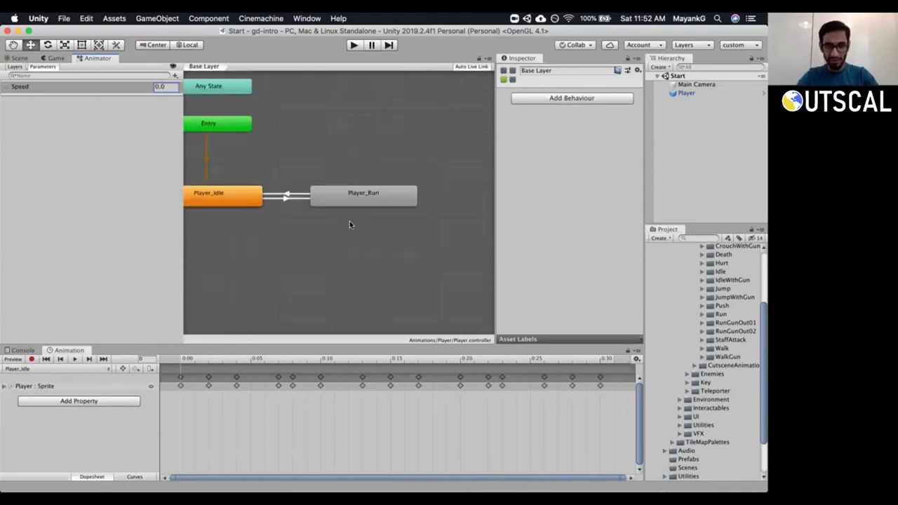
pyautogui.scroll(4, 362, 199)
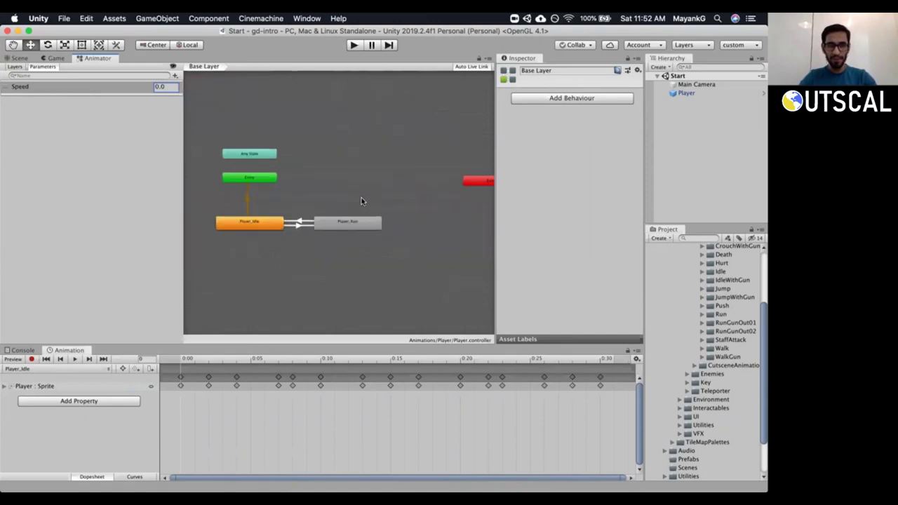
pyautogui.scroll(5, 364, 185)
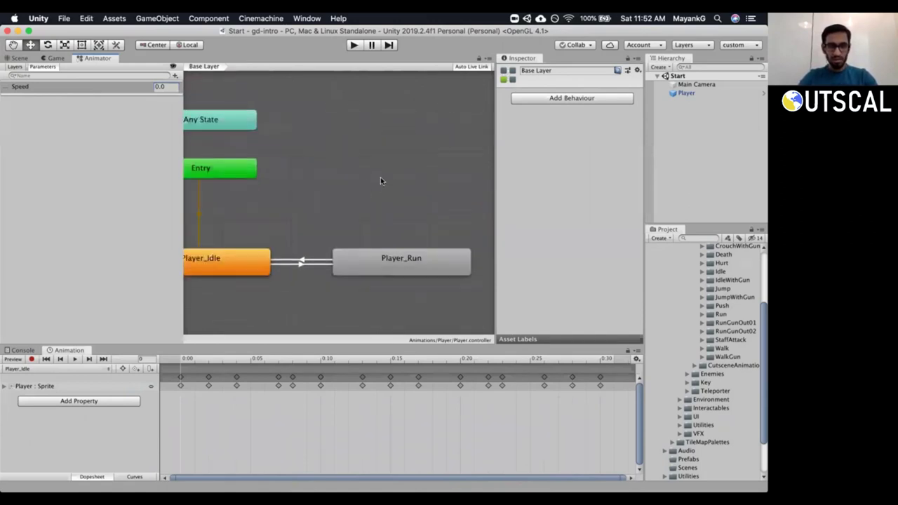
pyautogui.scroll(-2, 367, 181)
pyautogui.moveTo(341, 180); pyautogui.dragTo(369, 180, button='middle')
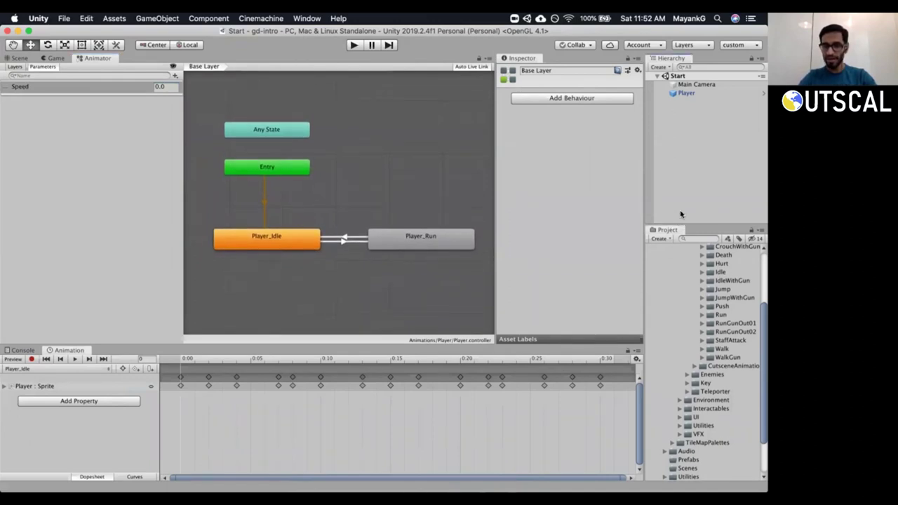
pyautogui.moveTo(683, 225); pyautogui.dragTo(682, 166)
pyautogui.moveTo(641, 190); pyautogui.dragTo(617, 198)
pyautogui.moveTo(760, 277); pyautogui.dragTo(761, 241)
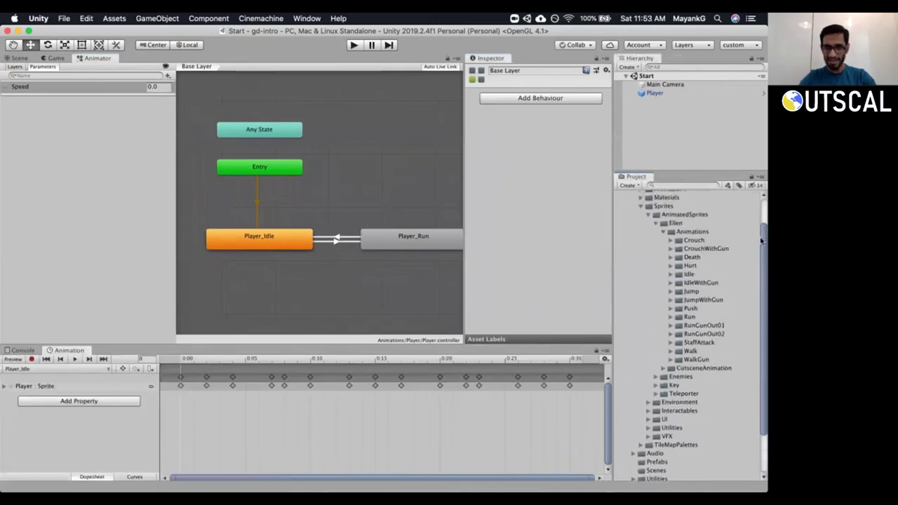
# Browse the Player's animation clip list and expand the Jump sprite folder in Project.
pyautogui.click(40, 369)
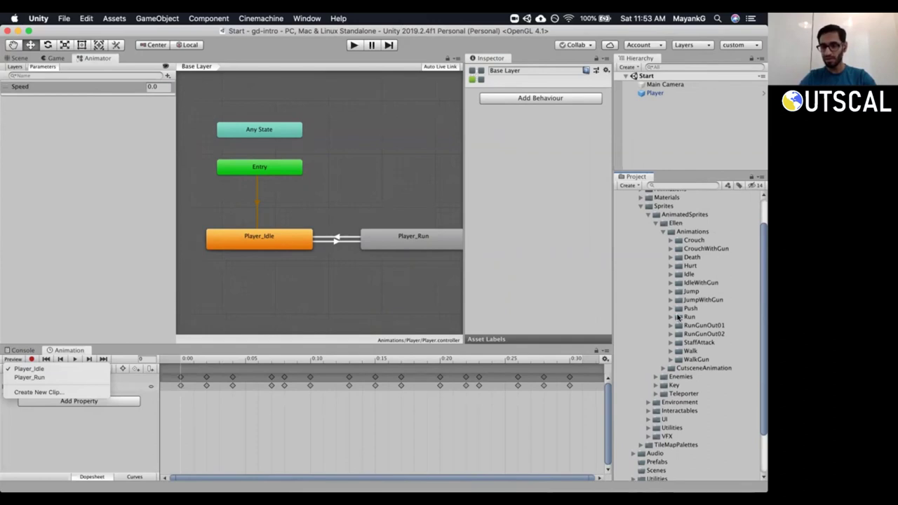
pyautogui.click(669, 293)
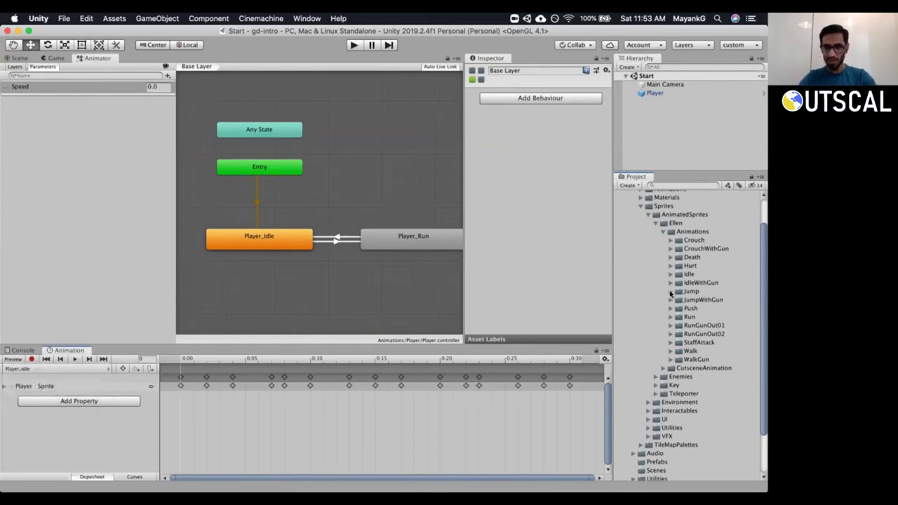
pyautogui.click(669, 291)
pyautogui.moveTo(761, 242); pyautogui.dragTo(761, 288)
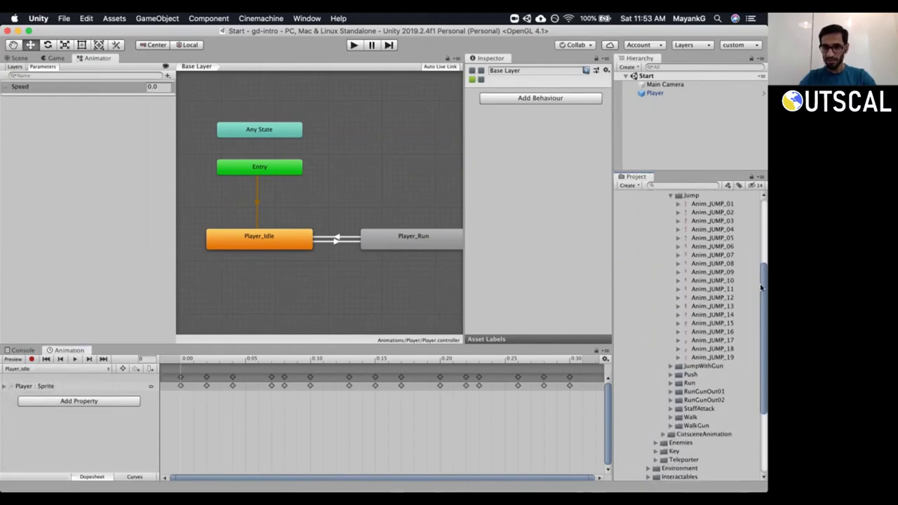
# Create a new Player_Jump clip and place its state below Player_Idle.
pyautogui.click(28, 368)
pyautogui.click(33, 394)
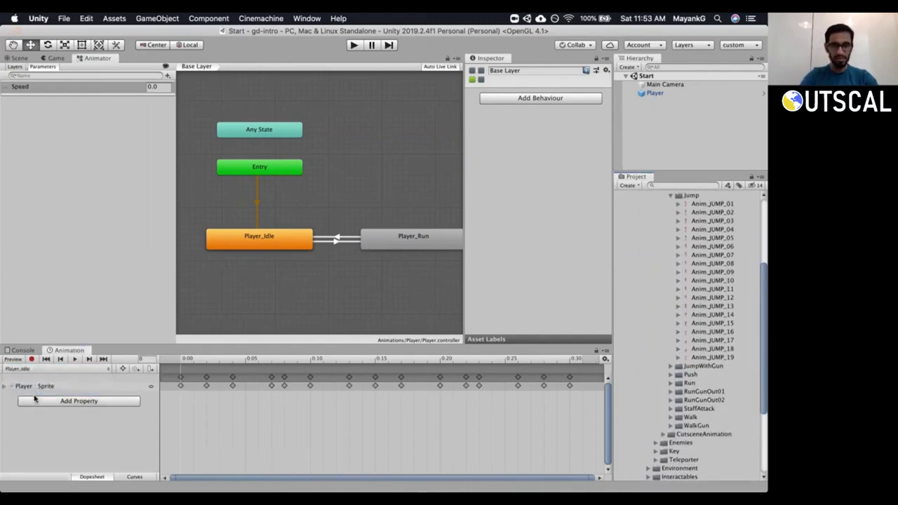
pyautogui.write('Player')
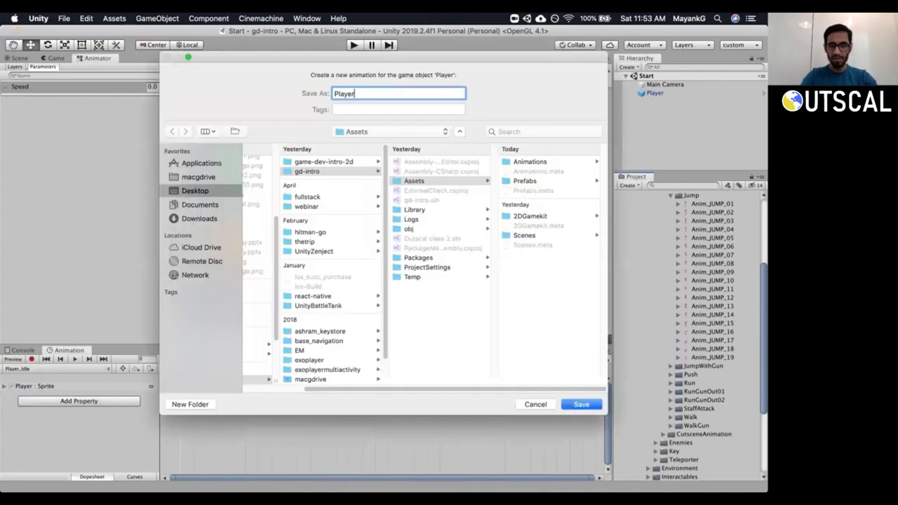
pyautogui.write('_Jump')
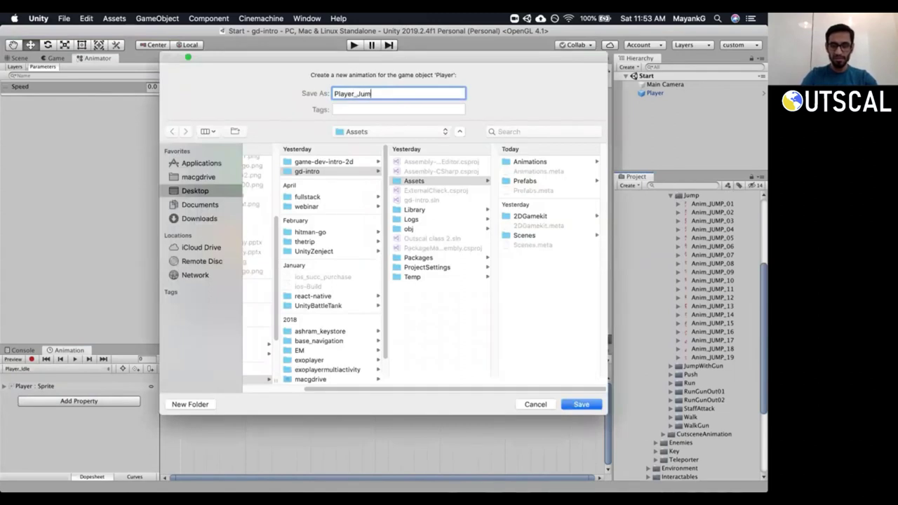
pyautogui.press('Return')
pyautogui.moveTo(412, 268); pyautogui.dragTo(324, 284)
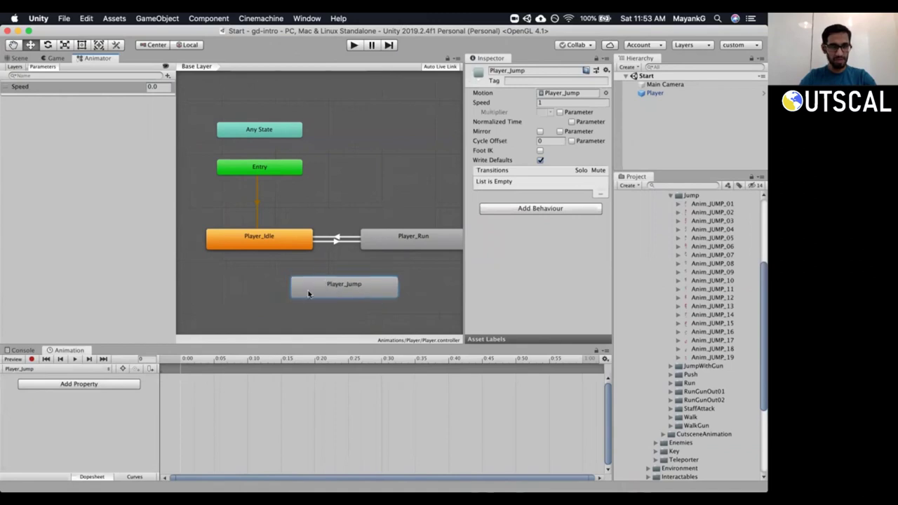
# Select the Player and drop the 19 Anim_JUMP frames into the empty Player_Jump clip.
pyautogui.click(656, 95)
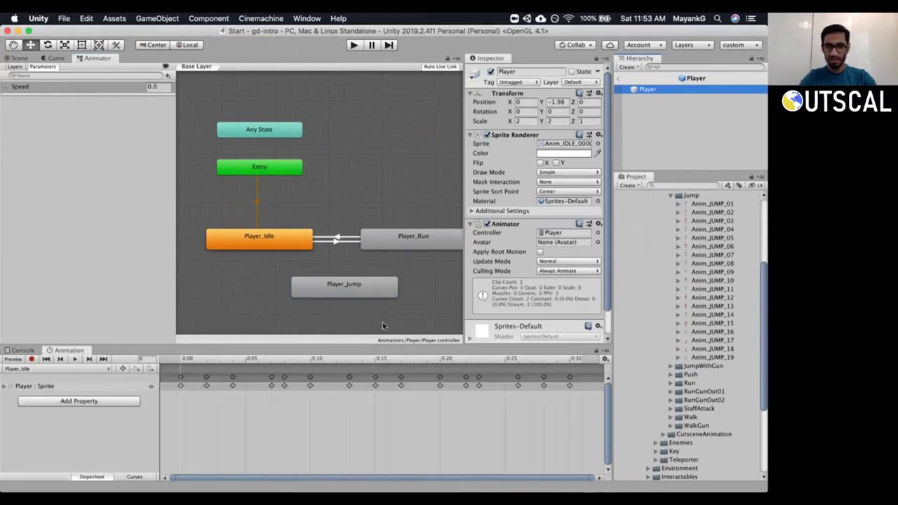
pyautogui.click(23, 369)
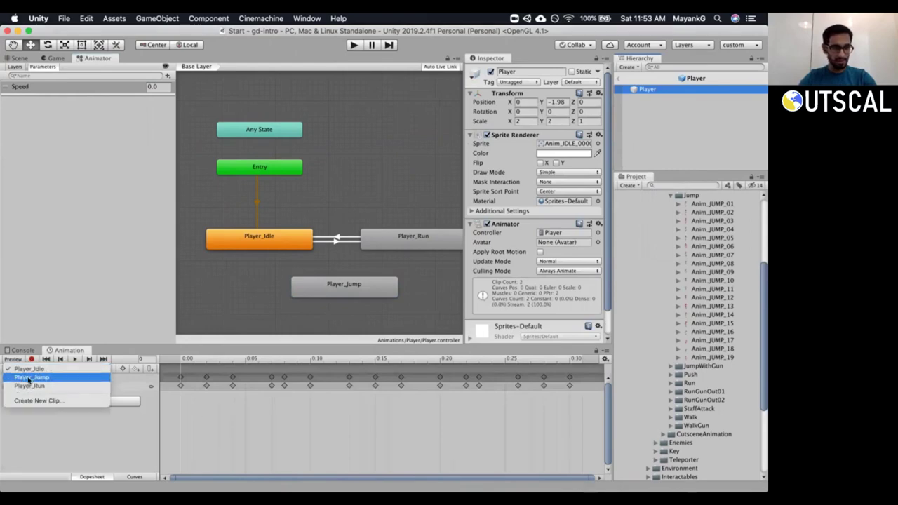
pyautogui.click(31, 378)
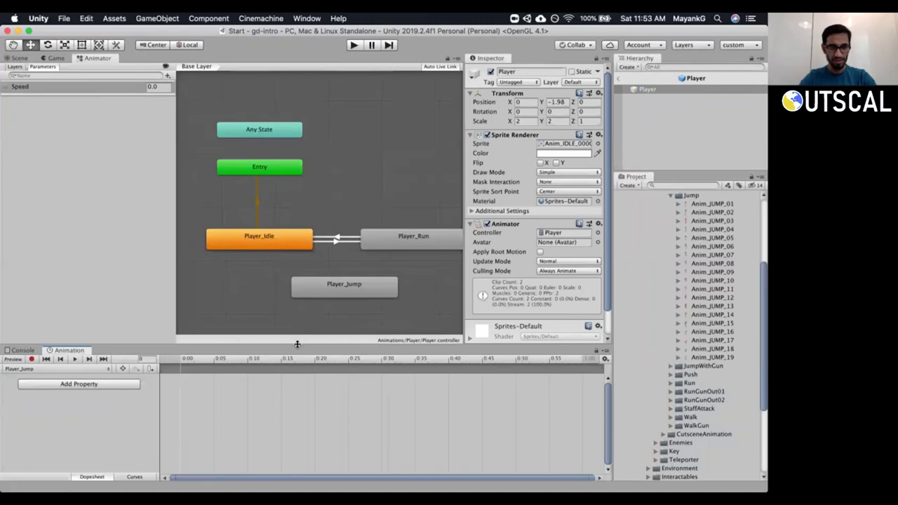
pyautogui.moveTo(297, 344); pyautogui.dragTo(298, 327)
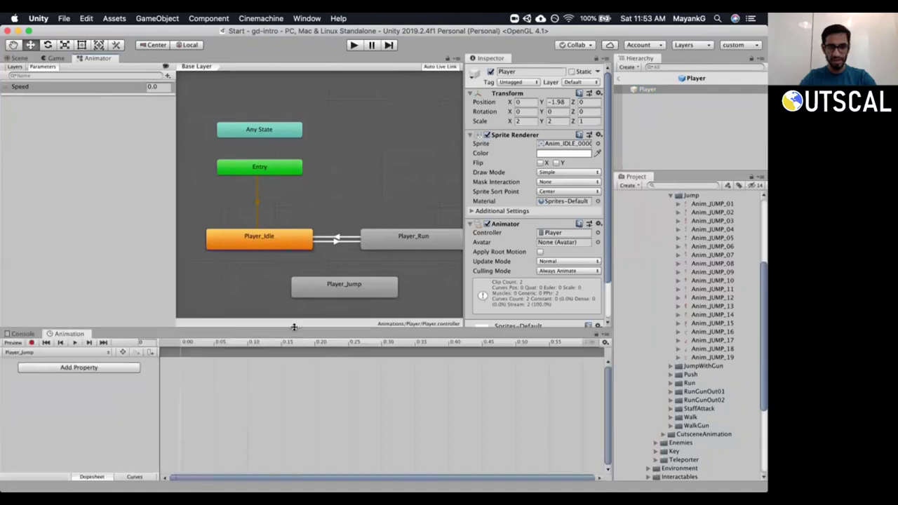
pyautogui.click(710, 204)
pyautogui.keyDown('shift'); pyautogui.click(701, 357); pyautogui.keyUp('shift')
pyautogui.moveTo(436, 362); pyautogui.dragTo(341, 384)
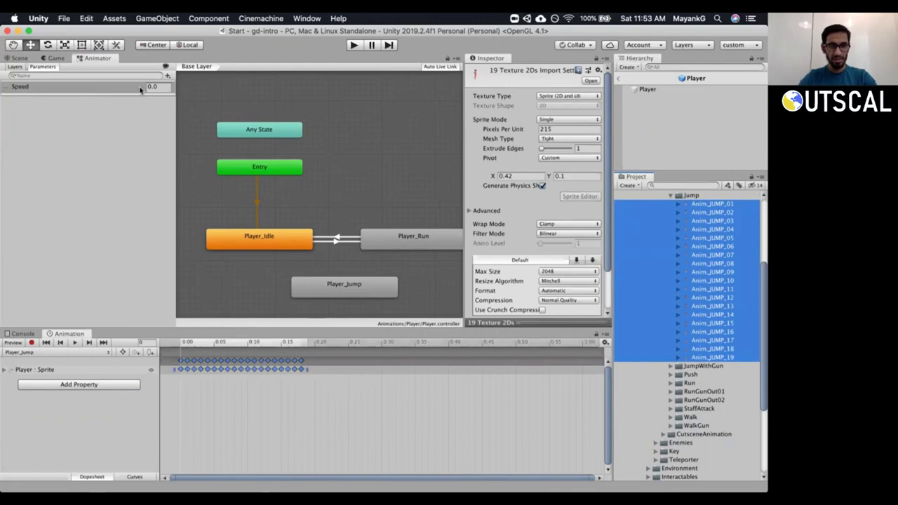
# Preview the jump animation in the Game view, then play it in the Scene view.
pyautogui.click(54, 58)
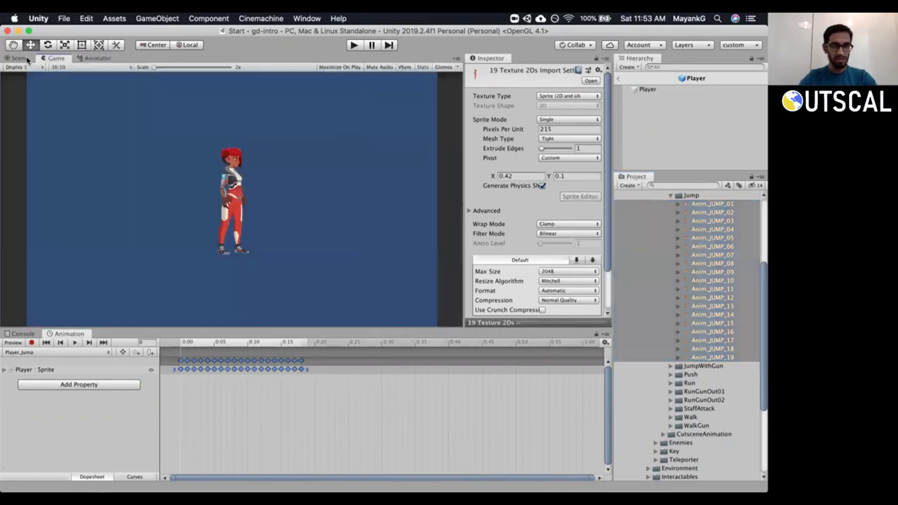
pyautogui.click(74, 343)
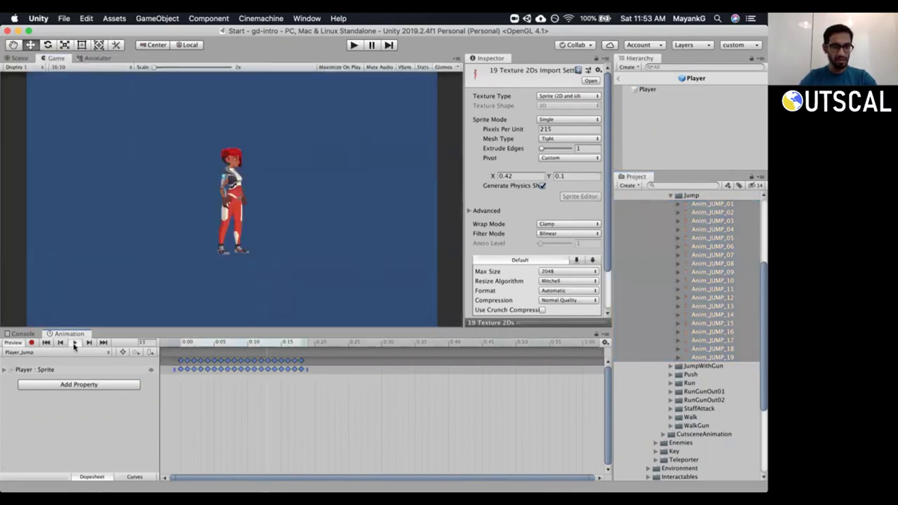
pyautogui.click(74, 342)
pyautogui.click(21, 58)
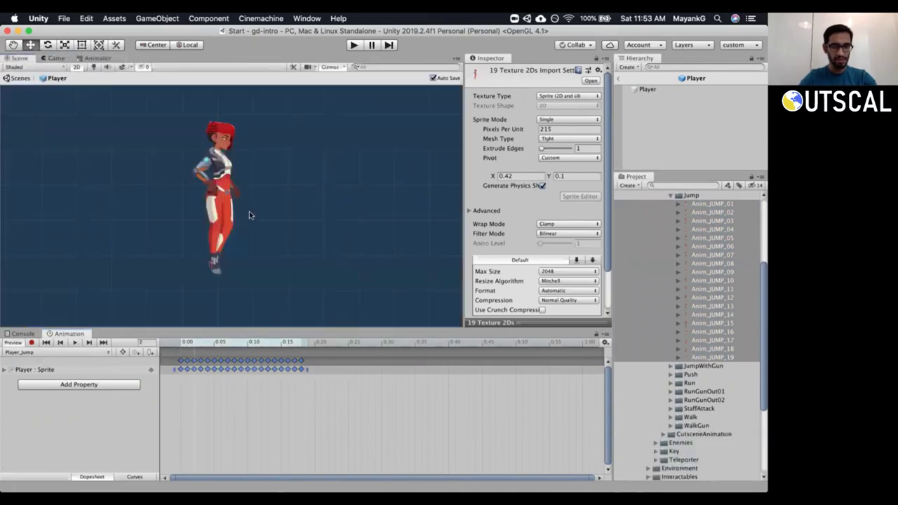
pyautogui.scroll(3, 248, 214)
pyautogui.scroll(-5, 248, 216)
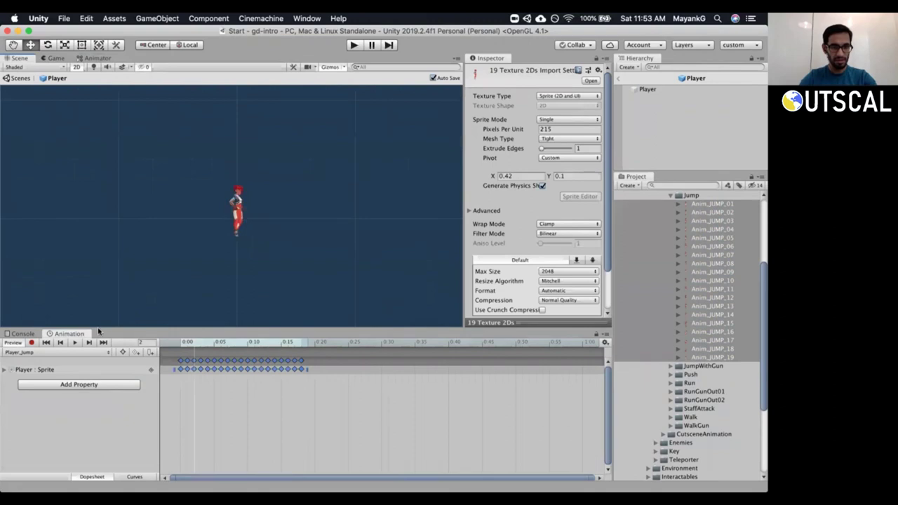
pyautogui.click(76, 343)
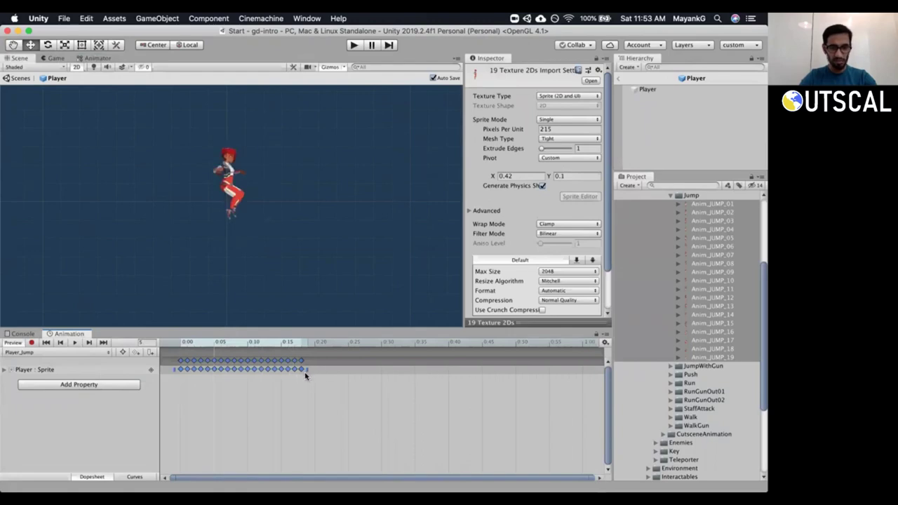
# Stretch the Player_Jump keyframes to about 0:45, then 0:55, replaying to check the speed.
pyautogui.moveTo(307, 369); pyautogui.dragTo(485, 359)
pyautogui.click(75, 342)
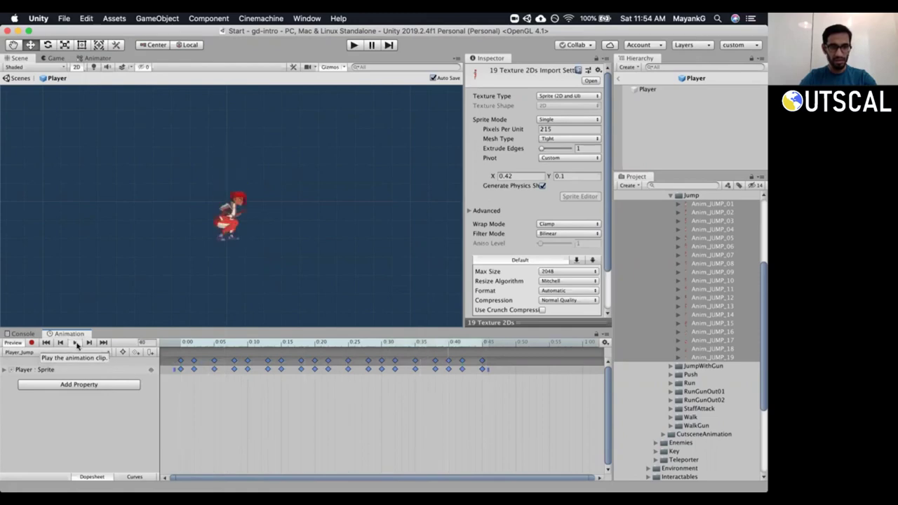
pyautogui.moveTo(487, 368); pyautogui.dragTo(554, 362)
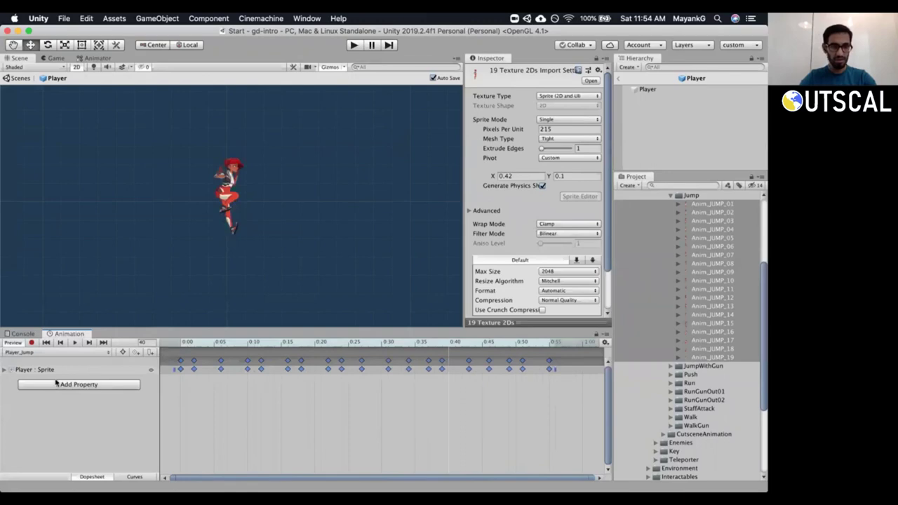
pyautogui.click(79, 343)
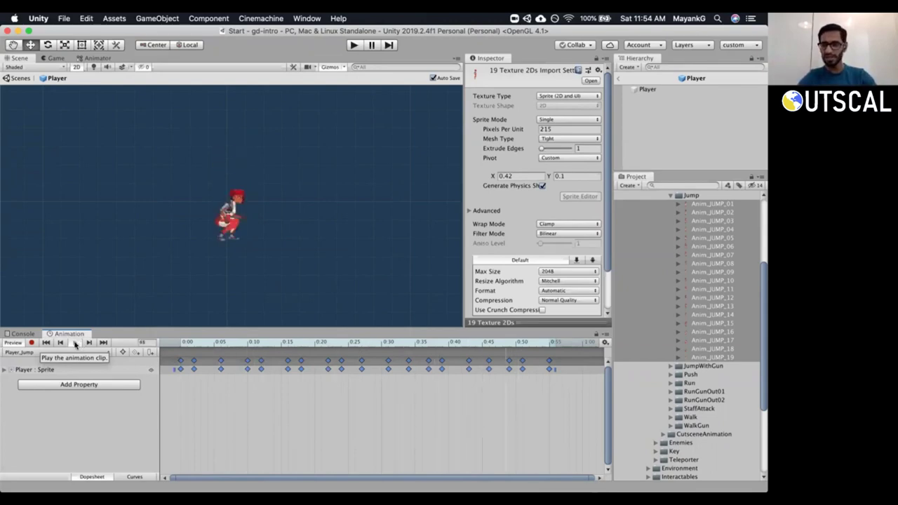
pyautogui.press('space')
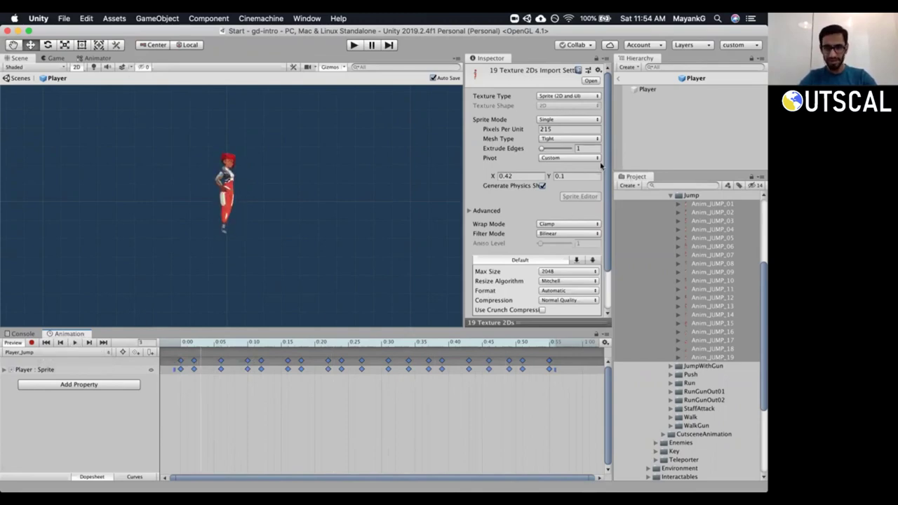
pyautogui.click(98, 59)
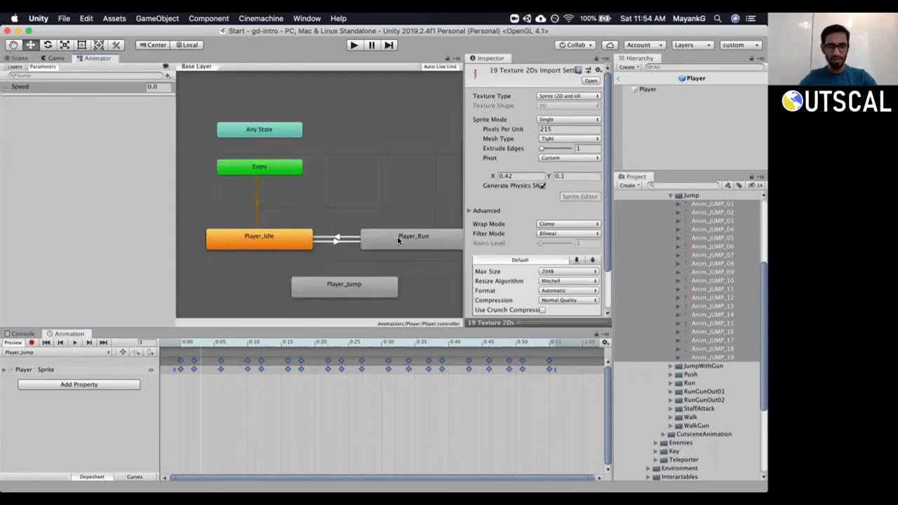
# Move Player_Run higher and Player_Jump to the right in the Animator graph.
pyautogui.moveTo(403, 237); pyautogui.dragTo(388, 178)
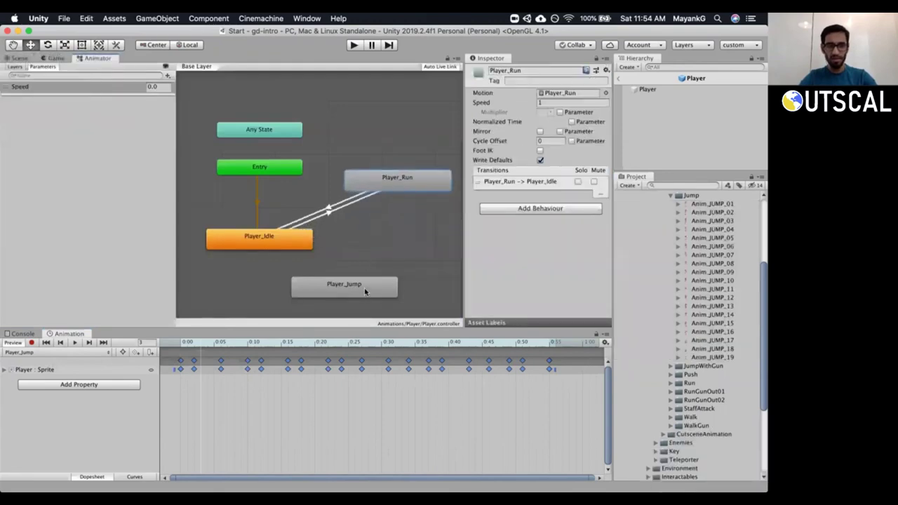
pyautogui.moveTo(368, 289); pyautogui.dragTo(411, 279)
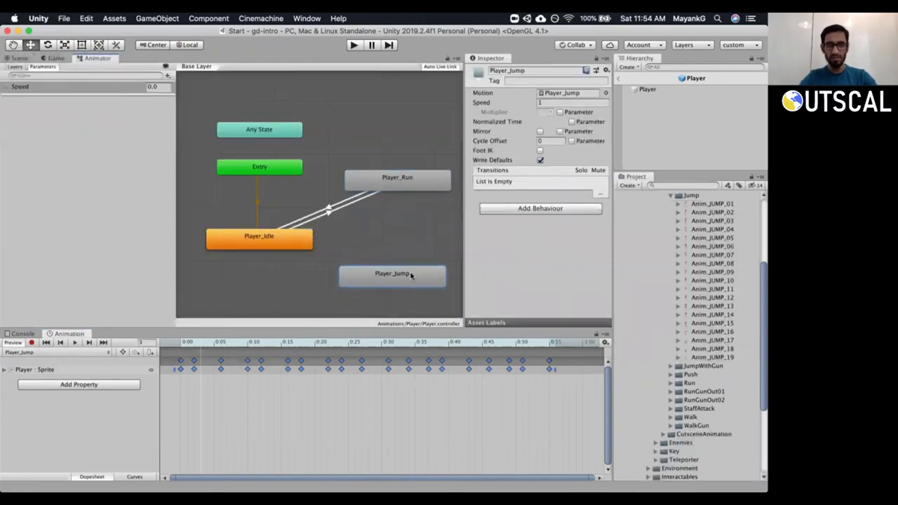
pyautogui.scroll(2, 408, 244)
pyautogui.scroll(-5, 409, 244)
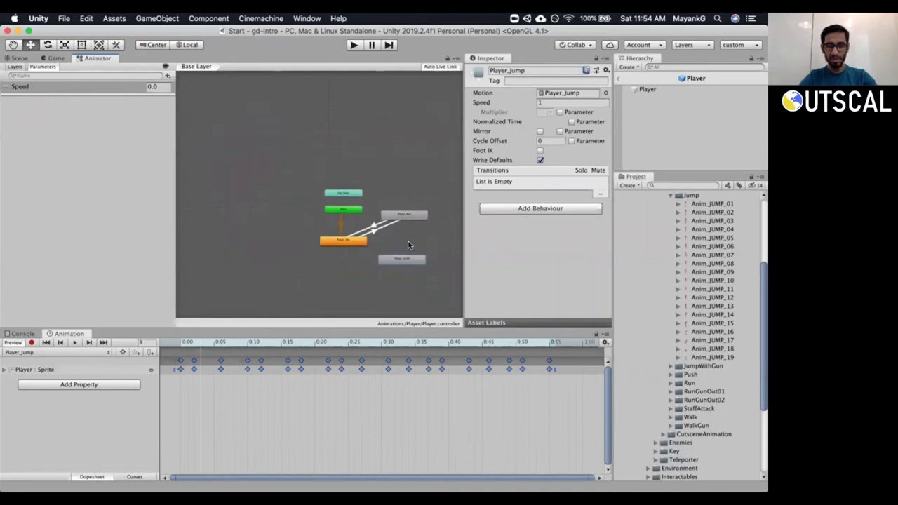
pyautogui.scroll(3, 409, 242)
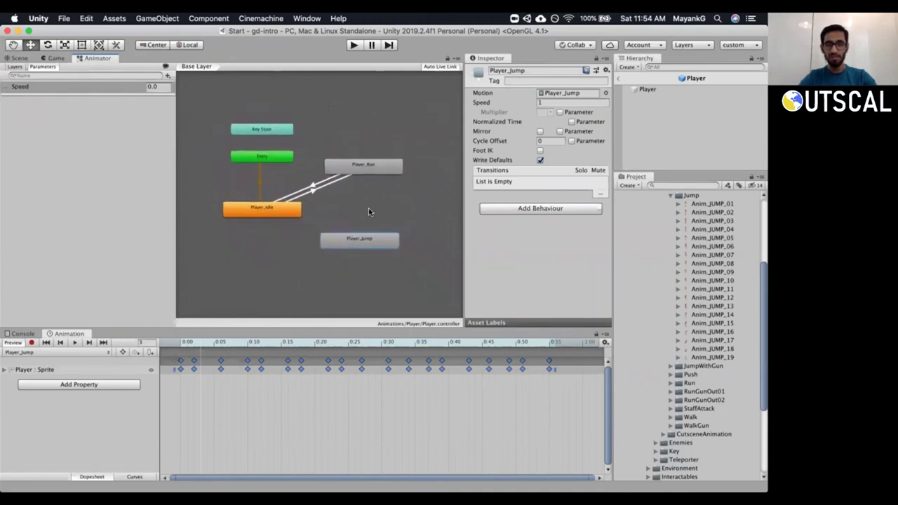
pyautogui.scroll(2, 368, 210)
pyautogui.scroll(-2, 366, 214)
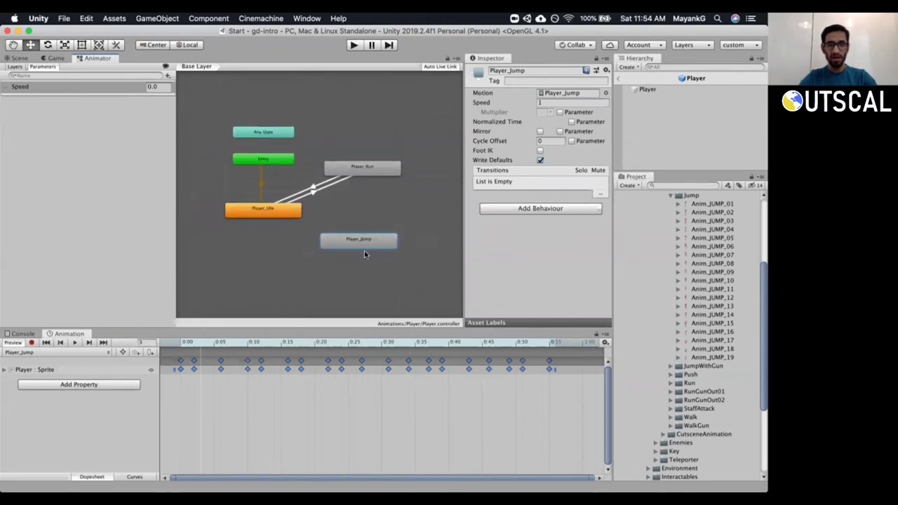
pyautogui.moveTo(369, 241); pyautogui.dragTo(371, 238)
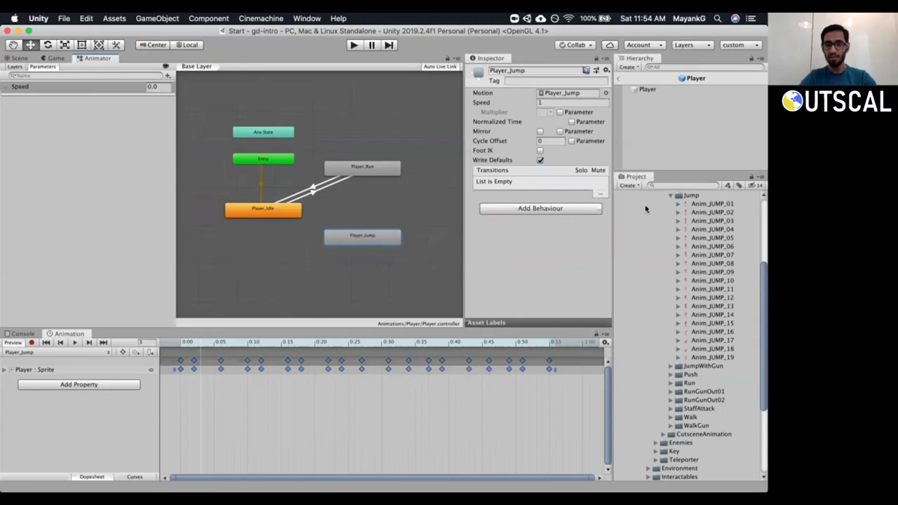
# Collapse the Jump sprites folder and move Any State below Player_Idle.
pyautogui.click(671, 196)
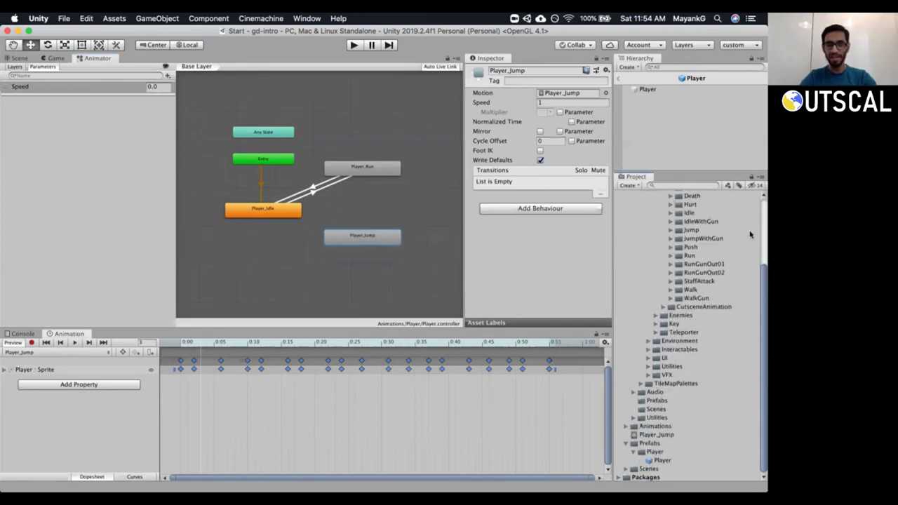
pyautogui.moveTo(762, 273); pyautogui.dragTo(761, 224)
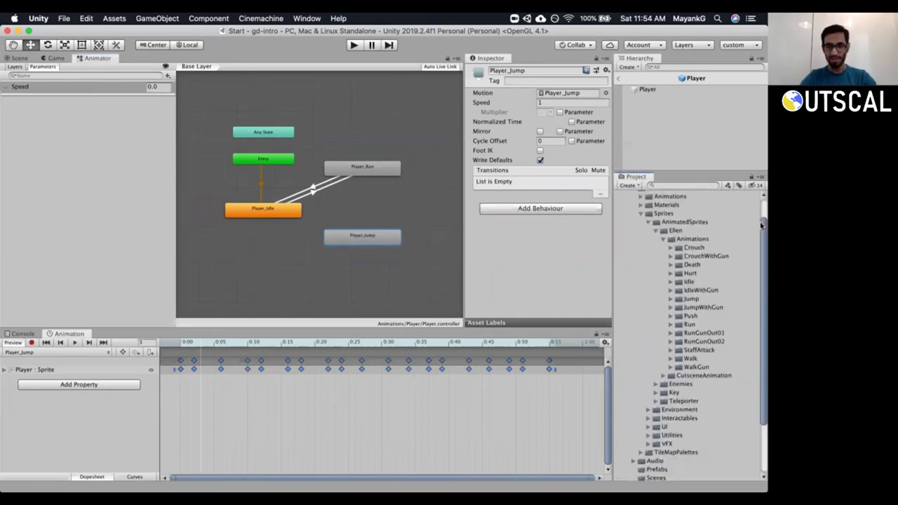
pyautogui.click(354, 172)
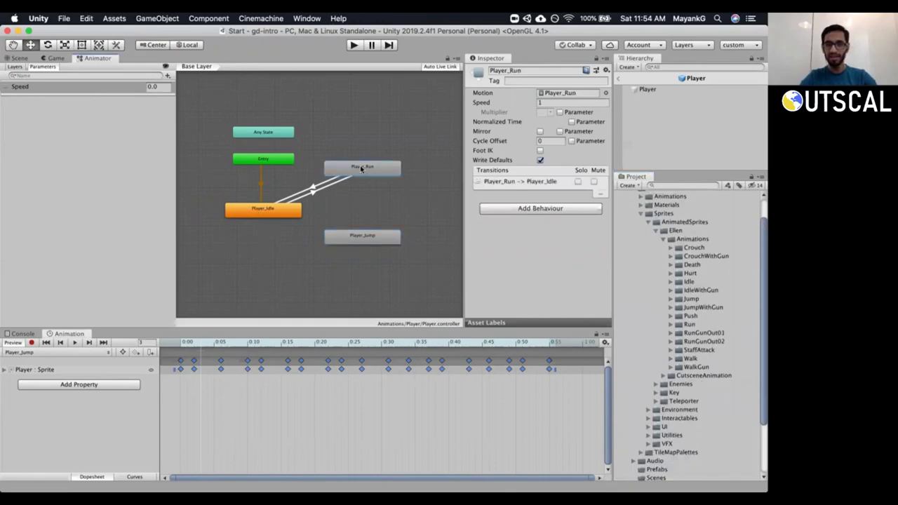
pyautogui.click(255, 216)
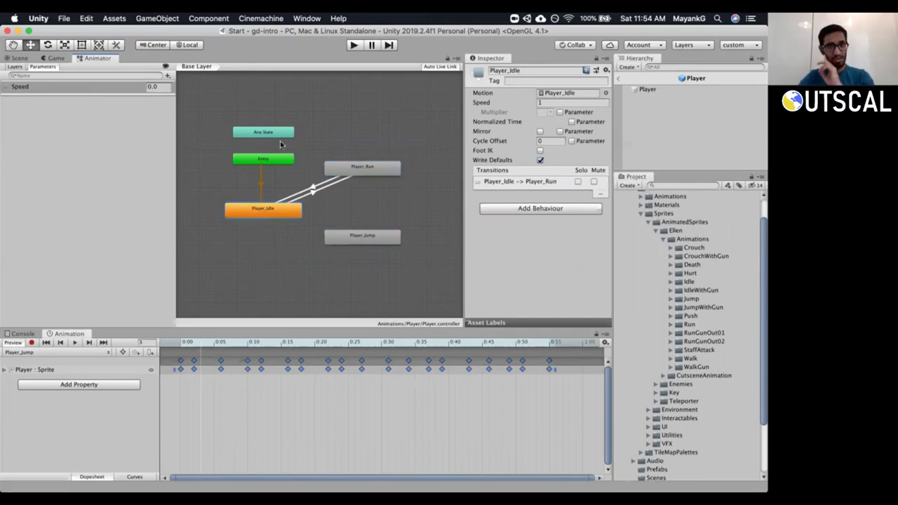
pyautogui.moveTo(274, 135); pyautogui.dragTo(279, 242)
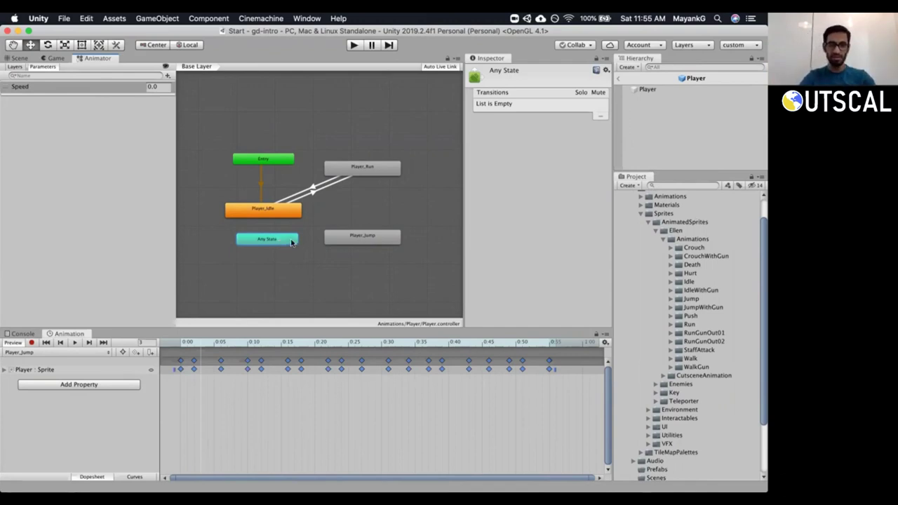
# Make a transition from Any State to Player_Jump.
pyautogui.scroll(3, 286, 243)
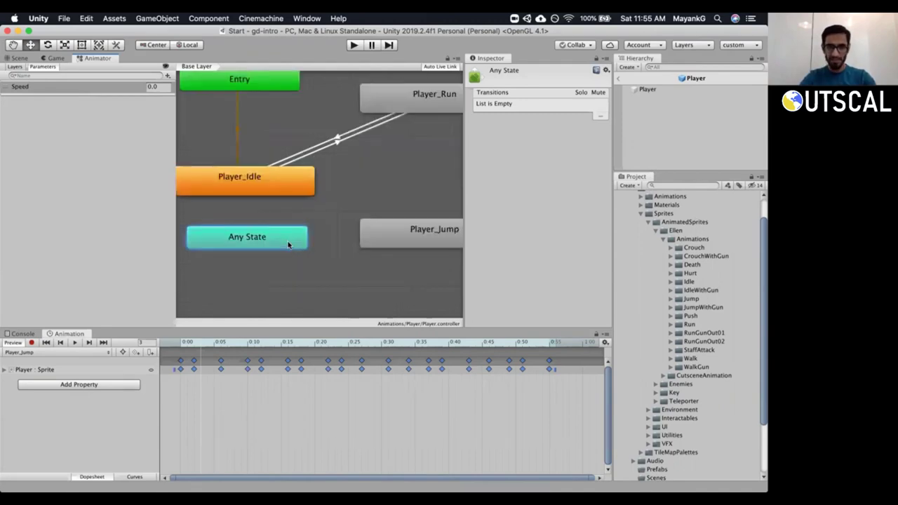
pyautogui.scroll(-2, 286, 243)
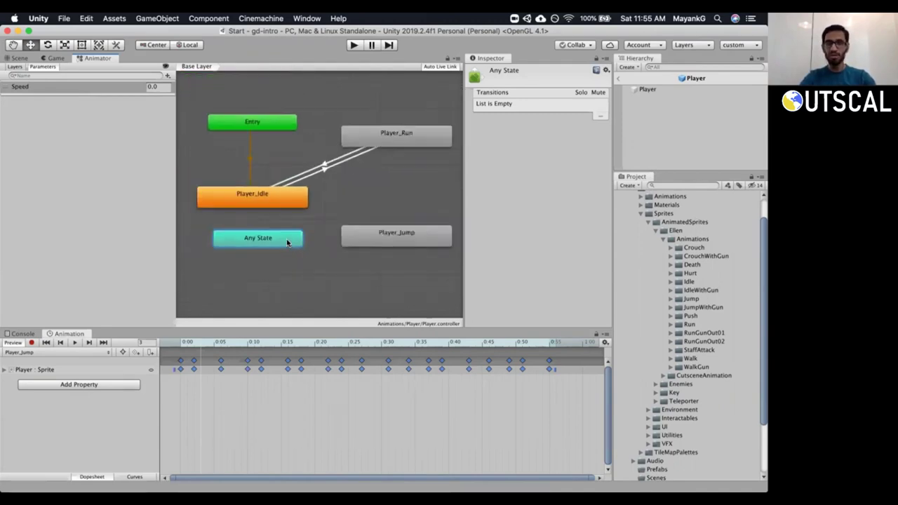
pyautogui.rightClick(287, 243)
pyautogui.click(324, 244)
pyautogui.click(376, 237)
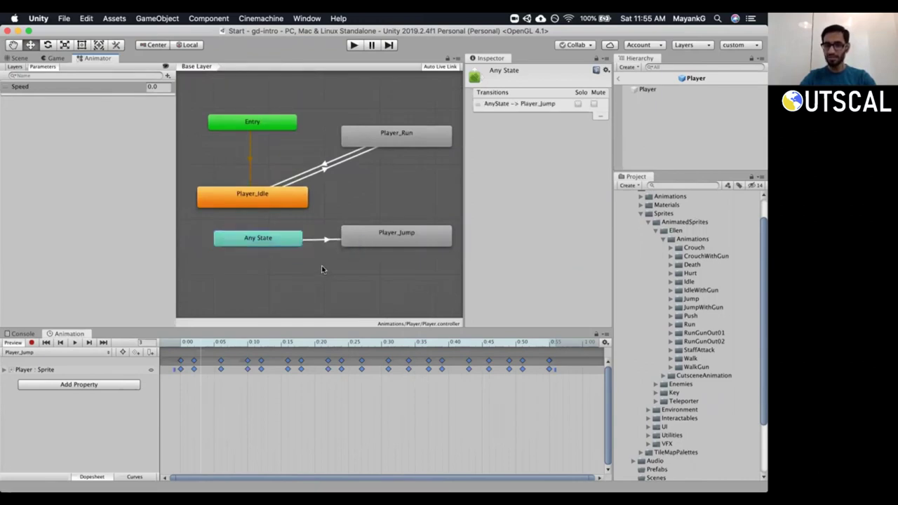
# Add a Bool animator parameter named Jump.
pyautogui.click(167, 75)
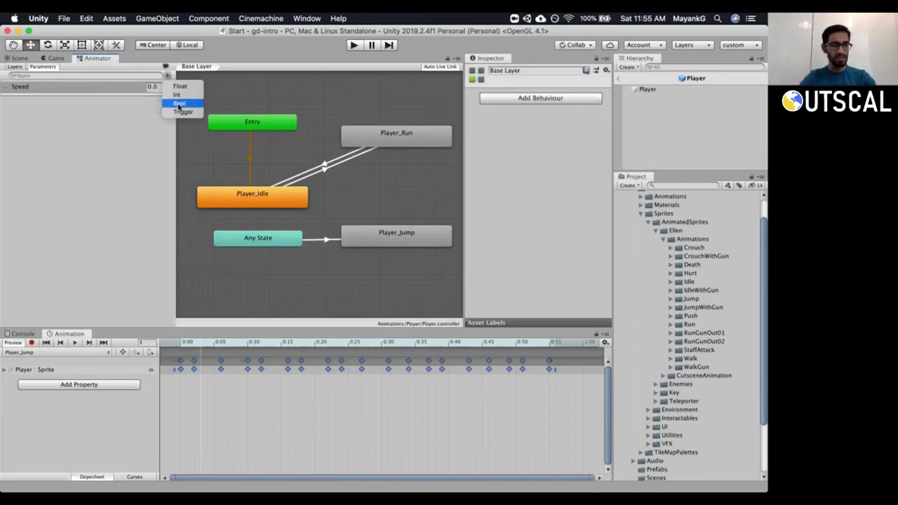
pyautogui.click(179, 103)
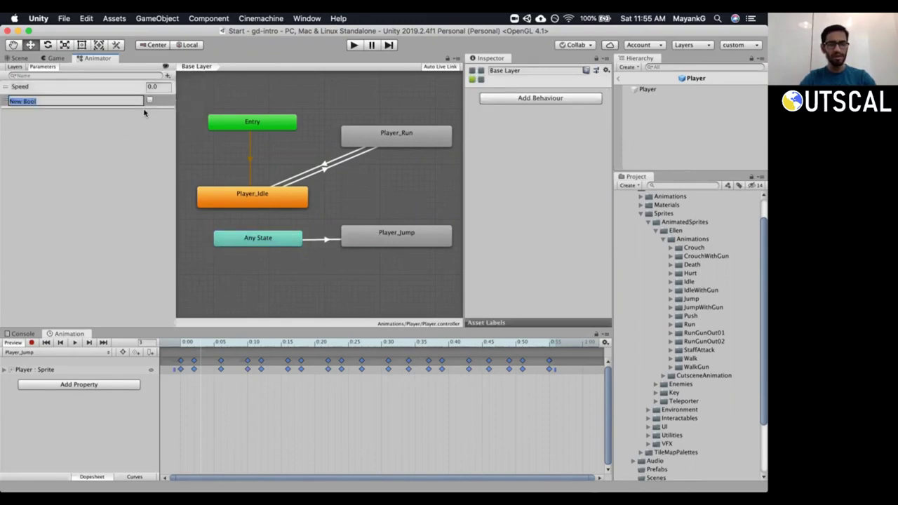
pyautogui.press('BackSpace')
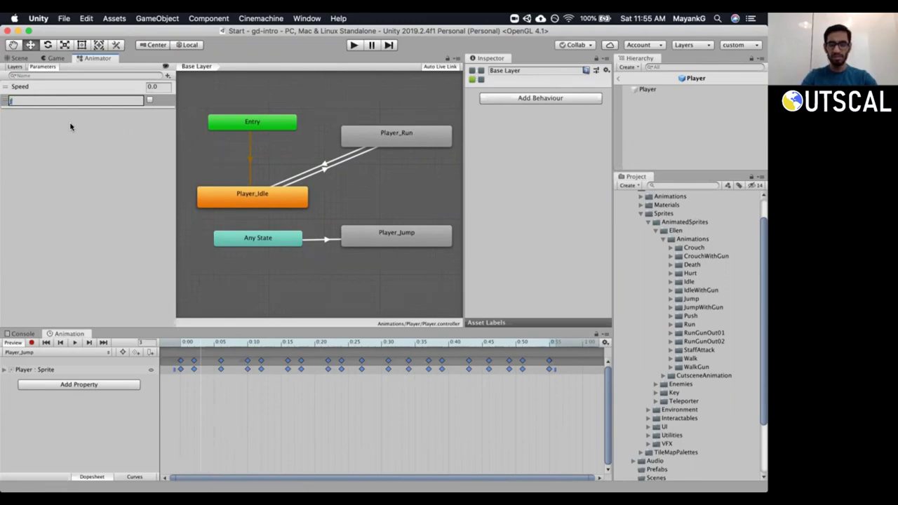
pyautogui.write('Jump')
pyautogui.press('Return')
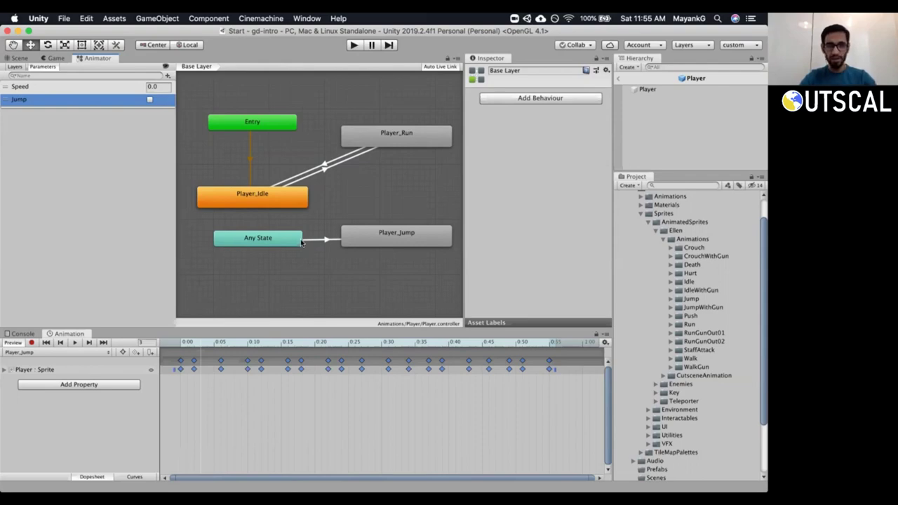
pyautogui.click(167, 75)
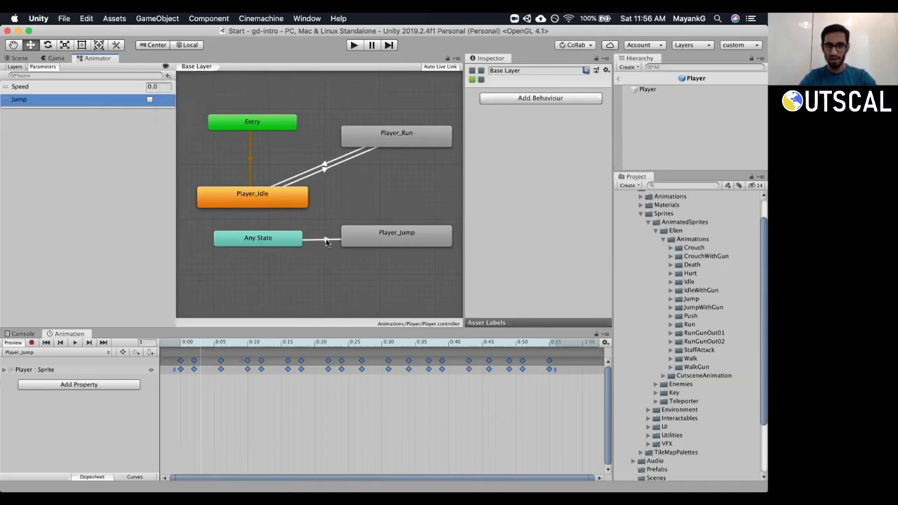
# Set the Any State to Player_Jump transition duration to 0.
pyautogui.click(326, 240)
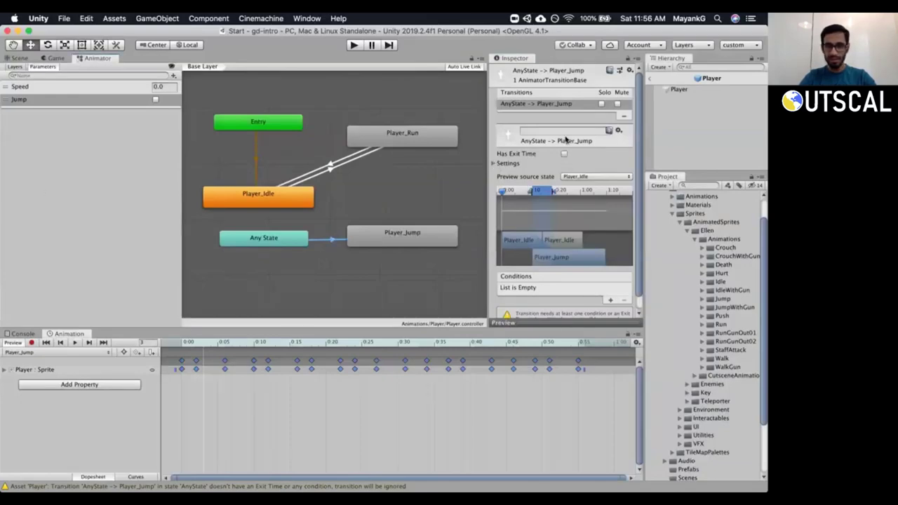
pyautogui.click(493, 163)
pyautogui.click(575, 192)
pyautogui.write('0')
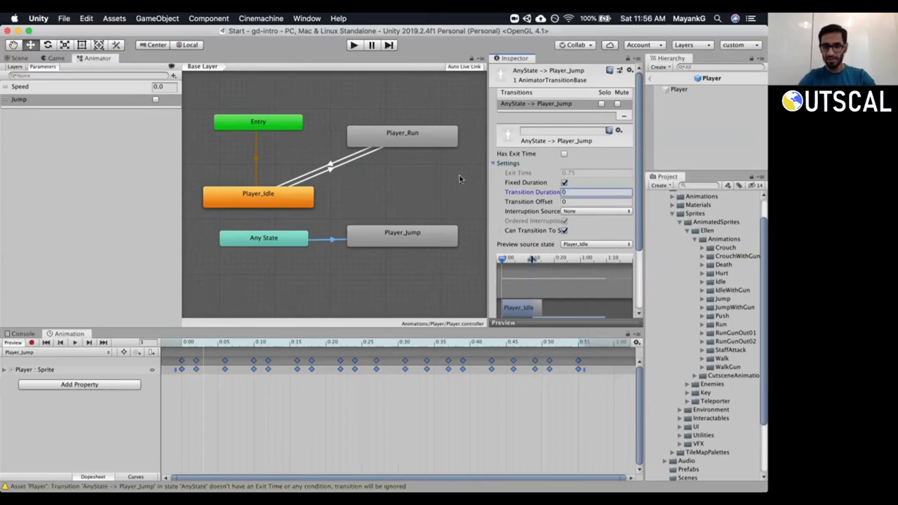
pyautogui.click(494, 163)
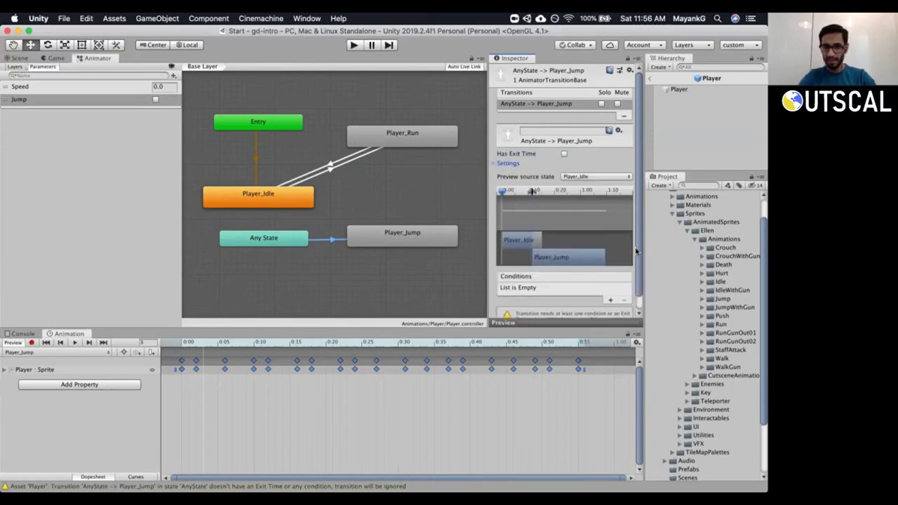
# Add a Jump true condition to that transition and move Any State lower.
pyautogui.scroll(-1, 618, 293)
pyautogui.click(609, 288)
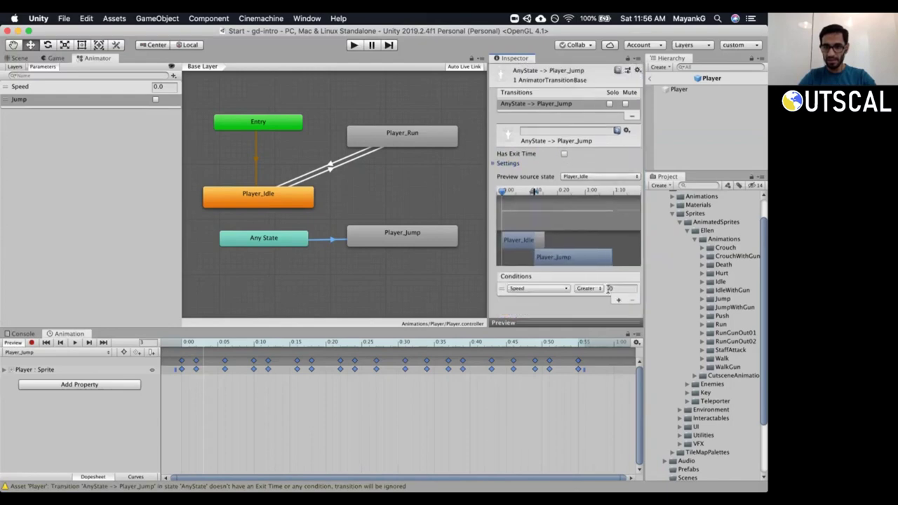
pyautogui.click(533, 288)
pyautogui.click(527, 331)
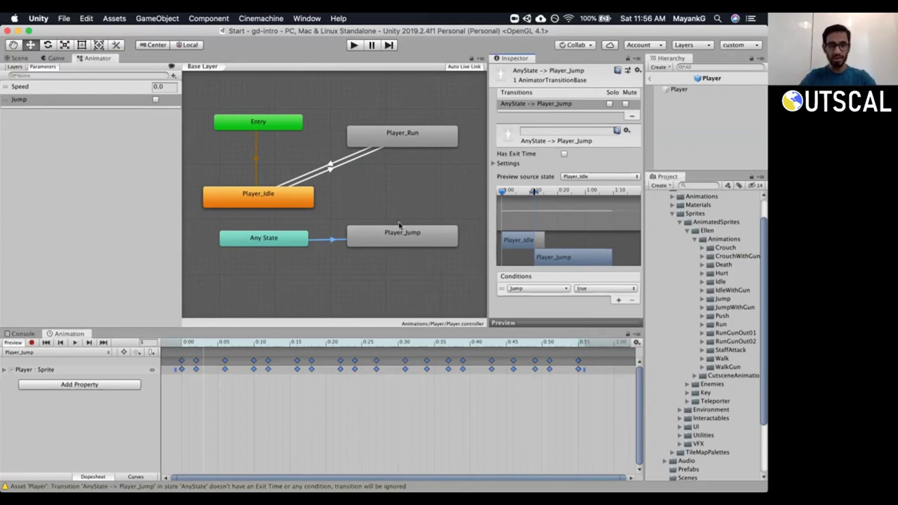
pyautogui.moveTo(289, 244); pyautogui.dragTo(284, 263)
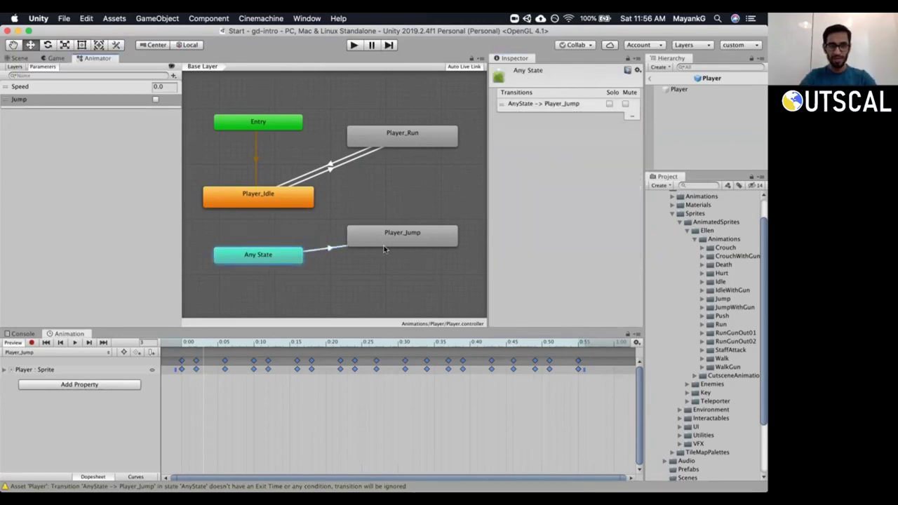
# Make a transition from Player_Jump to Player_Idle.
pyautogui.moveTo(379, 240); pyautogui.dragTo(383, 256)
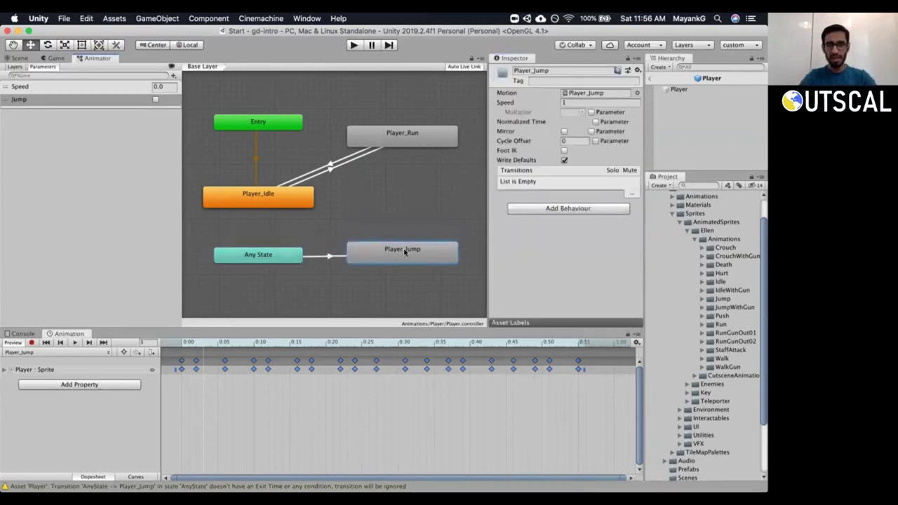
pyautogui.rightClick(407, 249)
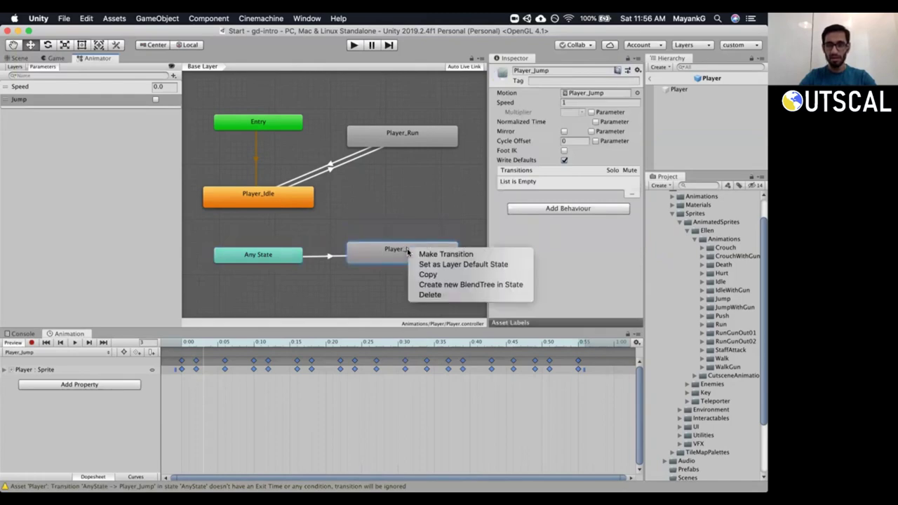
pyautogui.click(431, 255)
pyautogui.click(309, 206)
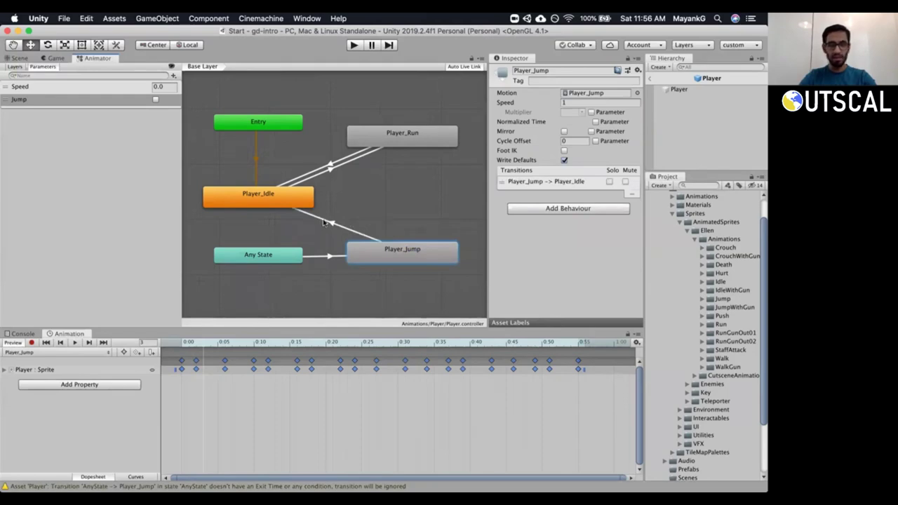
pyautogui.click(329, 224)
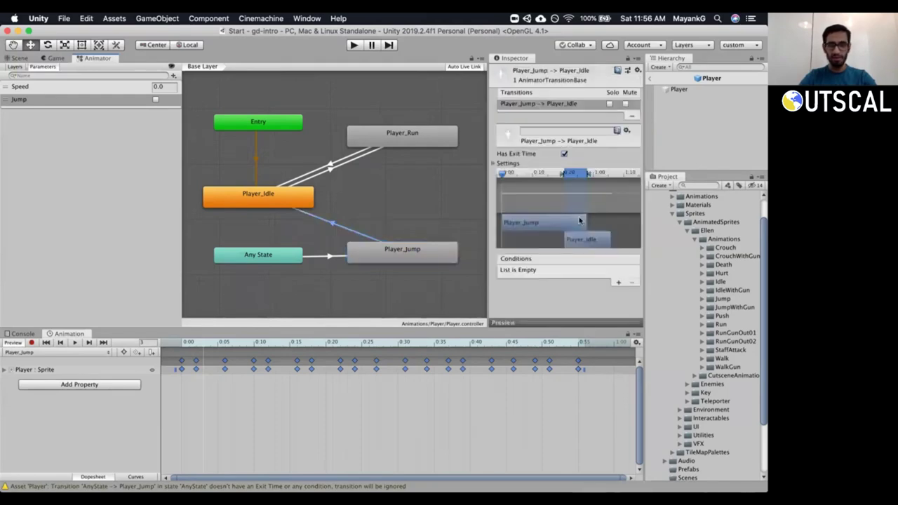
# Add a Jump false condition to the Player_Jump to Player_Idle transition.
pyautogui.click(617, 282)
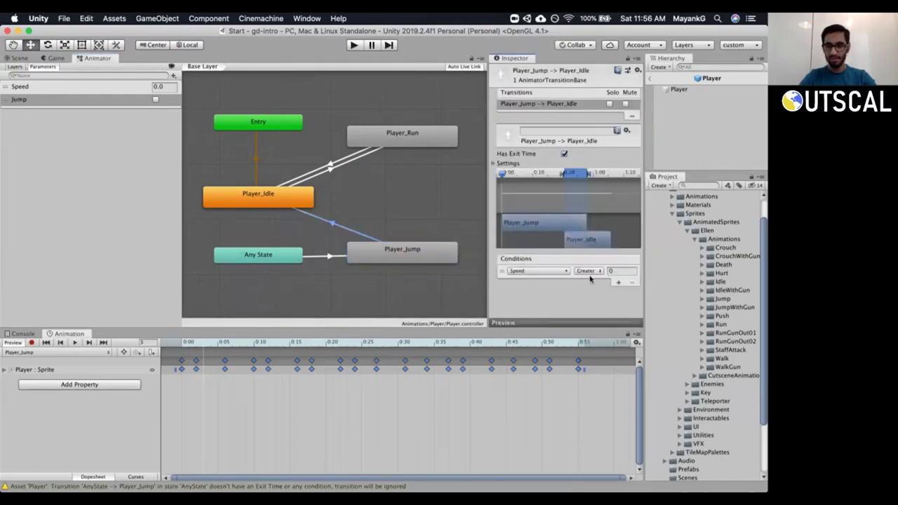
pyautogui.click(523, 273)
pyautogui.click(526, 307)
pyautogui.click(525, 272)
pyautogui.click(533, 316)
pyautogui.click(610, 272)
pyautogui.click(602, 281)
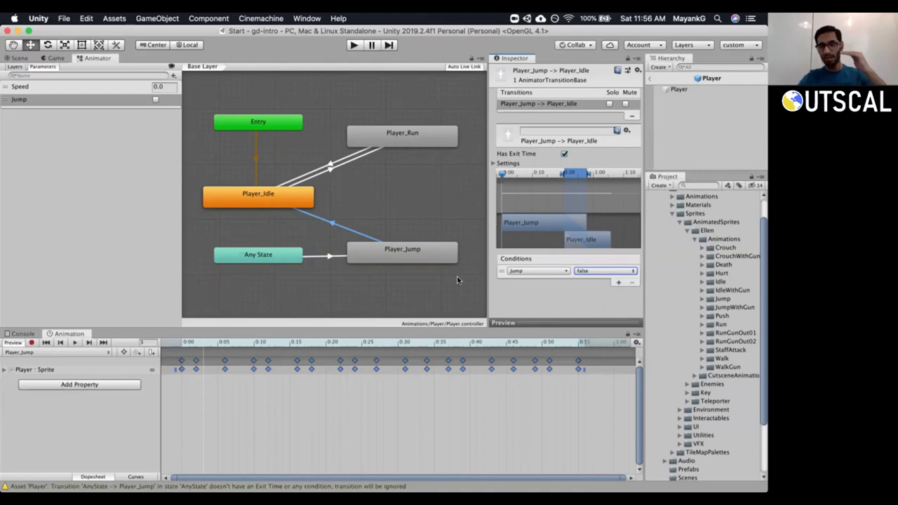
# Add a second condition requiring Speed Less than 0.25.
pyautogui.click(429, 258)
pyautogui.click(267, 205)
pyautogui.click(63, 99)
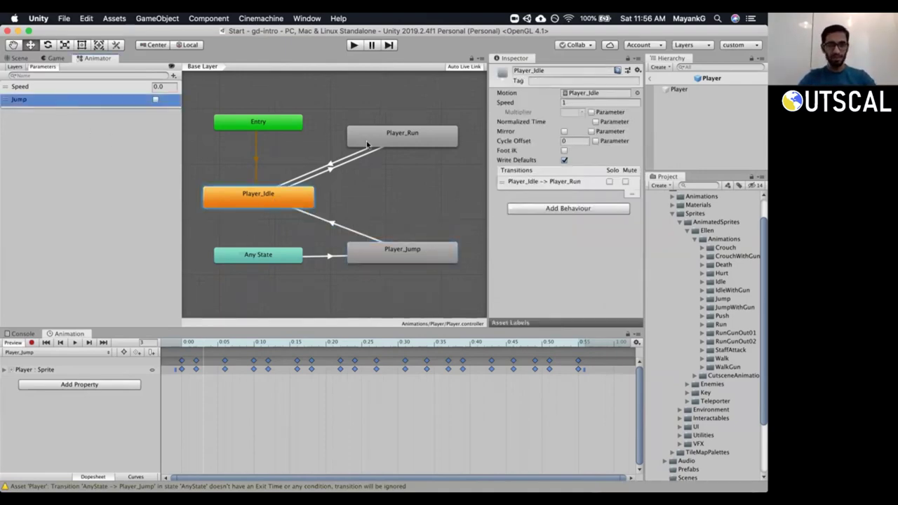
pyautogui.click(330, 223)
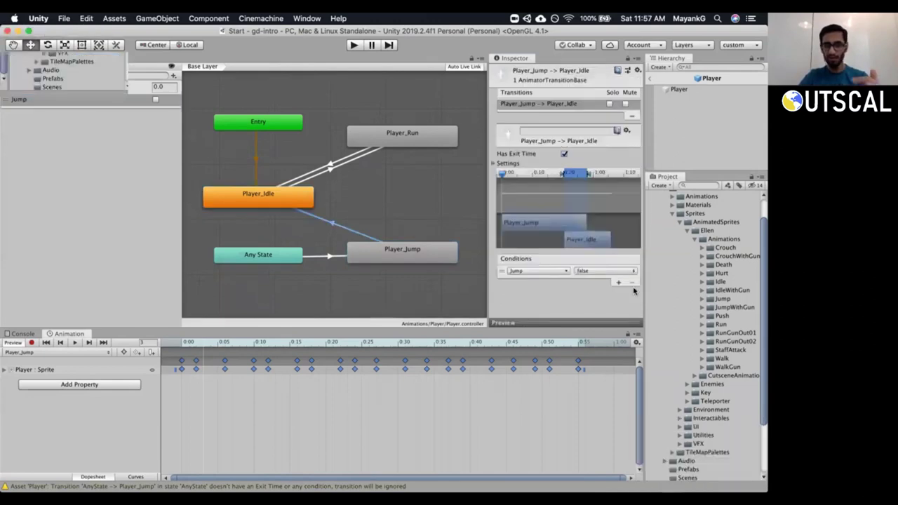
pyautogui.click(618, 283)
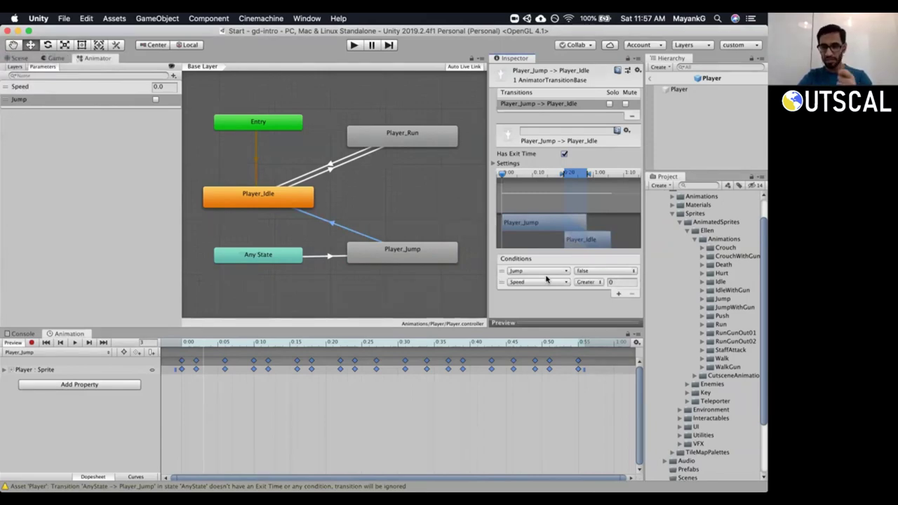
pyautogui.click(586, 283)
pyautogui.click(589, 291)
pyautogui.click(619, 281)
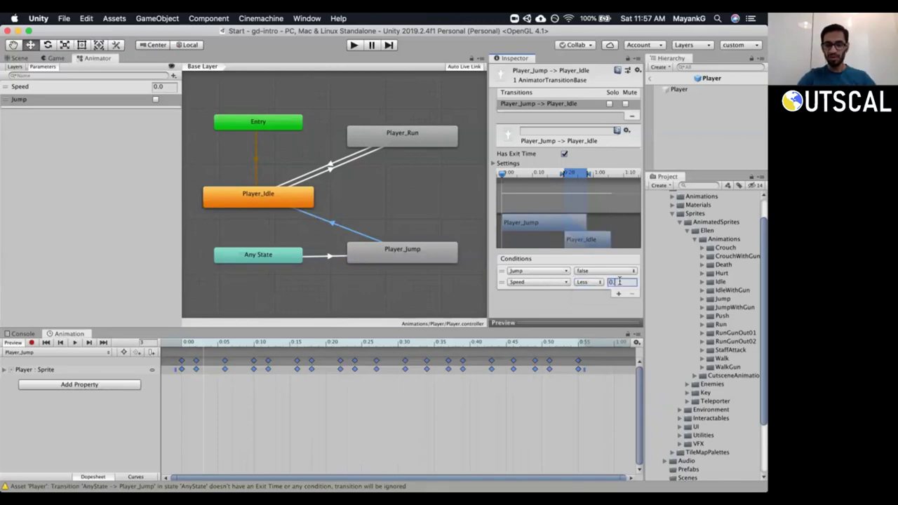
pyautogui.click(263, 200)
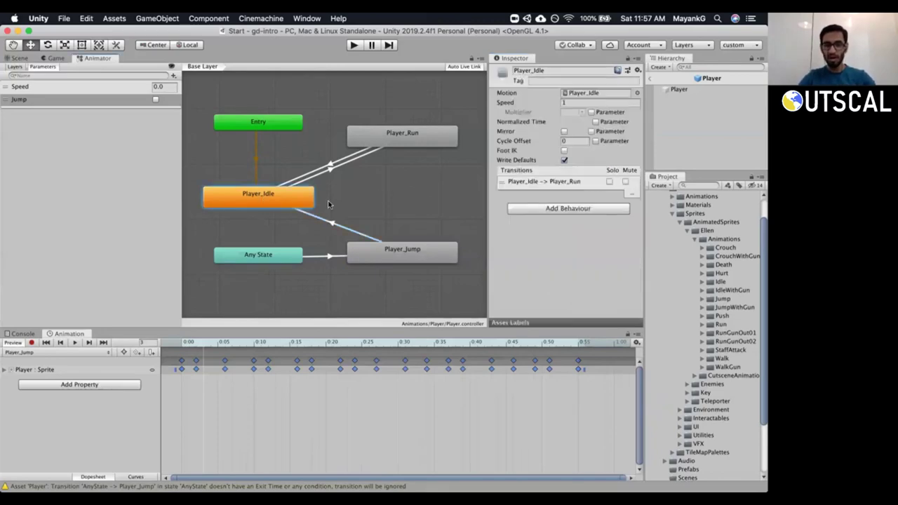
# Make a transition from Player_Jump to Player_Run.
pyautogui.rightClick(408, 251)
pyautogui.click(417, 279)
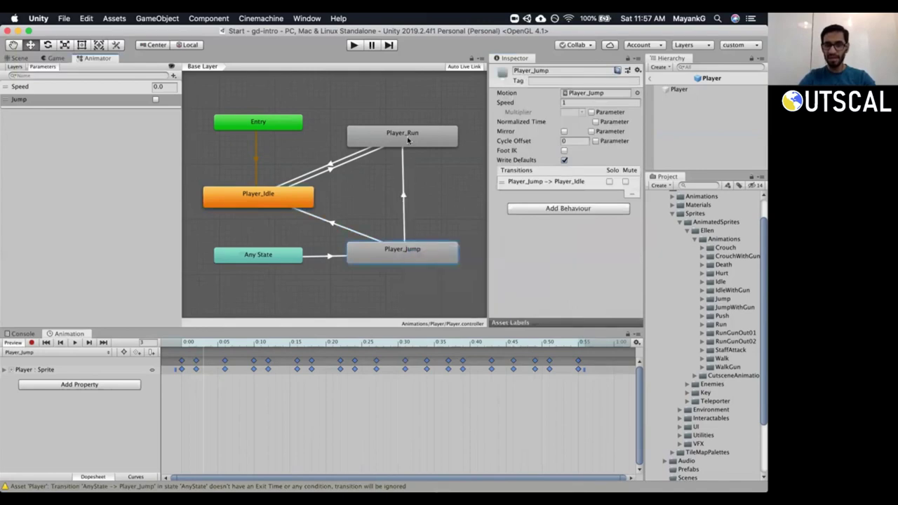
pyautogui.click(408, 140)
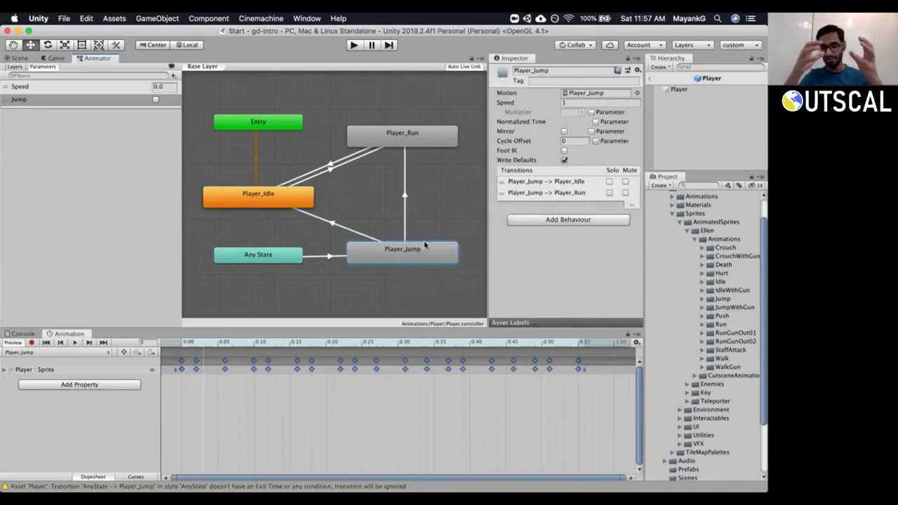
pyautogui.click(404, 197)
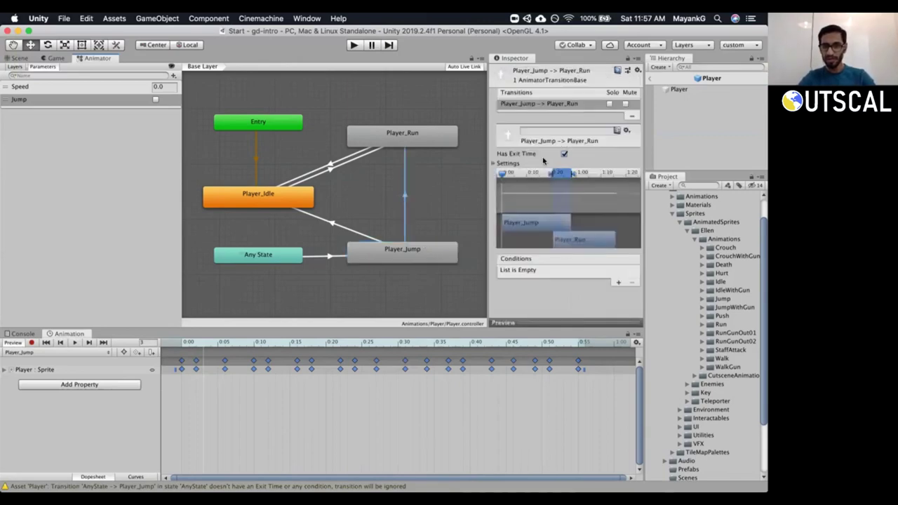
# Turn off Has Exit Time and set the transition duration to 0.
pyautogui.click(564, 153)
pyautogui.click(493, 162)
pyautogui.click(578, 190)
pyautogui.write('0')
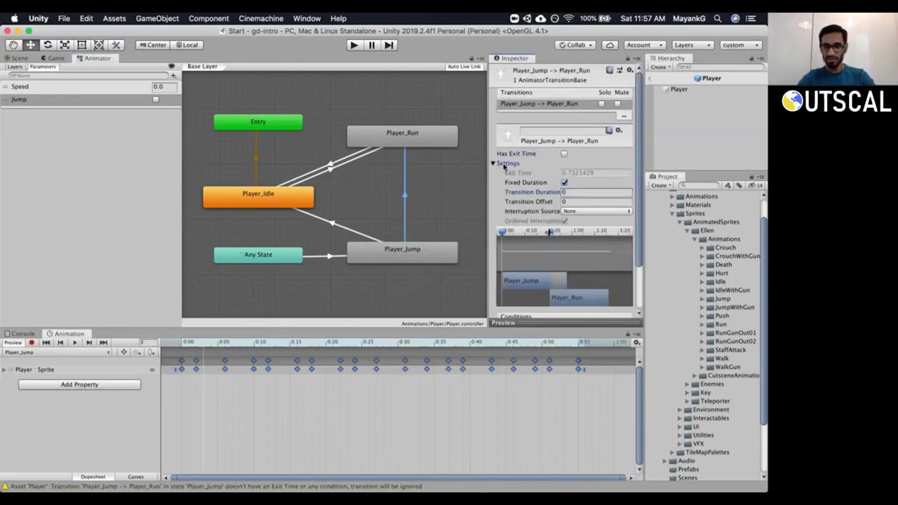
pyautogui.click(494, 166)
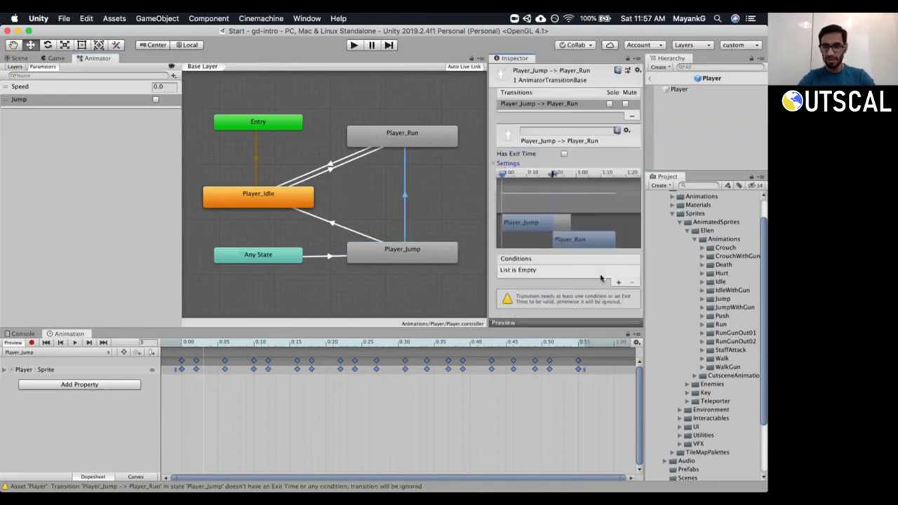
# Add conditions Speed Greater 0.25 and Jump false to the transition.
pyautogui.click(617, 282)
pyautogui.click(536, 271)
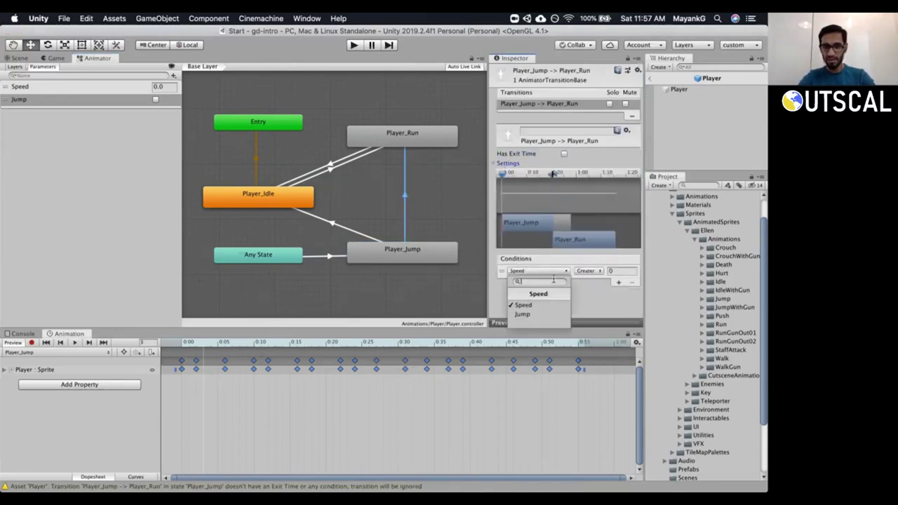
pyautogui.click(533, 306)
pyautogui.click(617, 271)
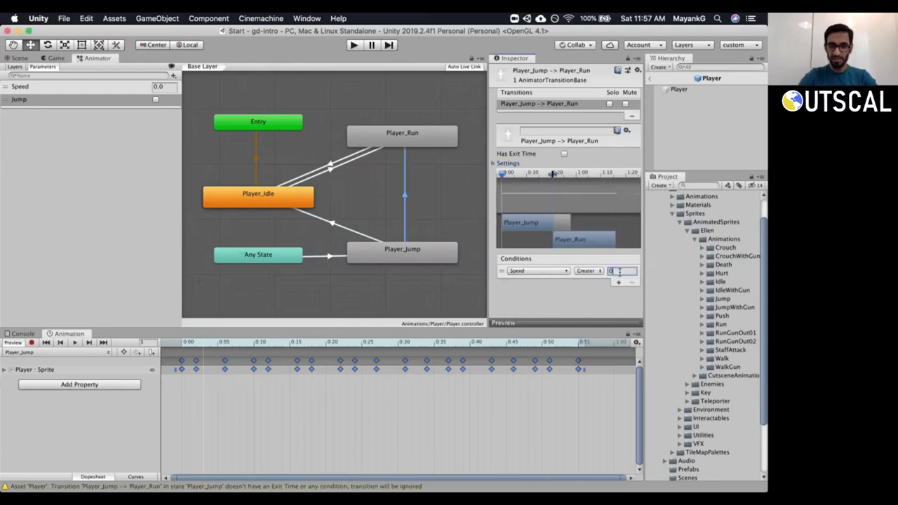
pyautogui.write('0.25')
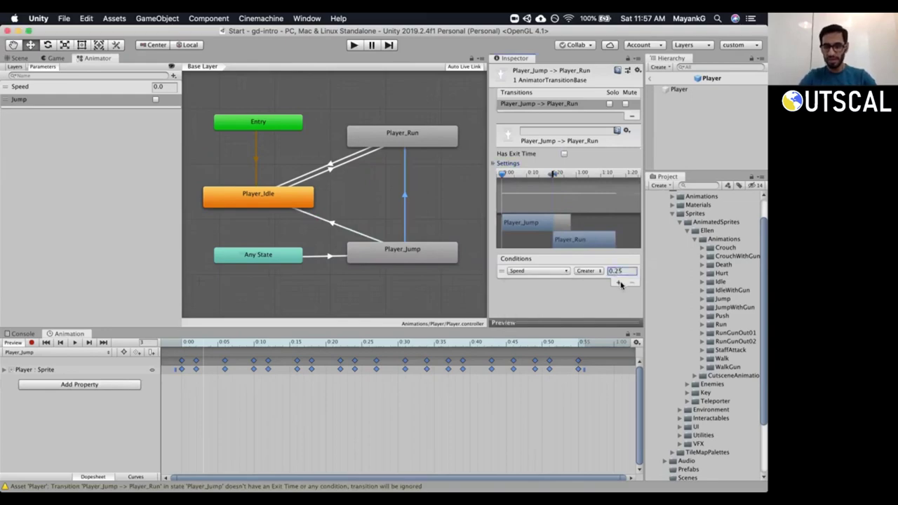
pyautogui.click(617, 283)
pyautogui.click(548, 282)
pyautogui.click(545, 326)
pyautogui.click(604, 282)
pyautogui.click(605, 293)
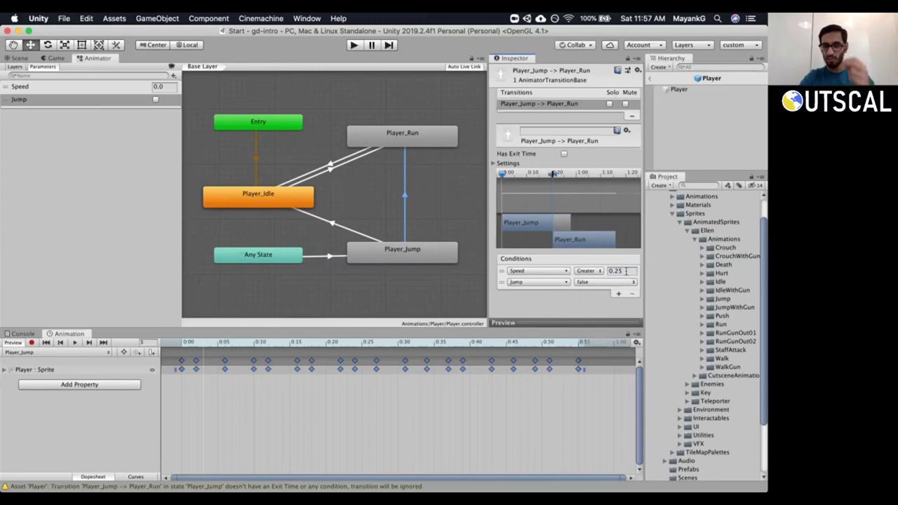
pyautogui.click(413, 143)
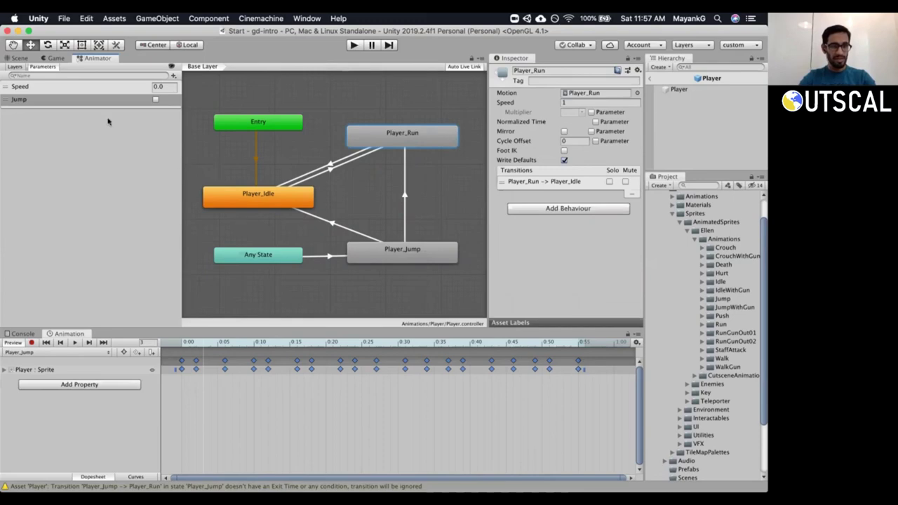
pyautogui.click(391, 253)
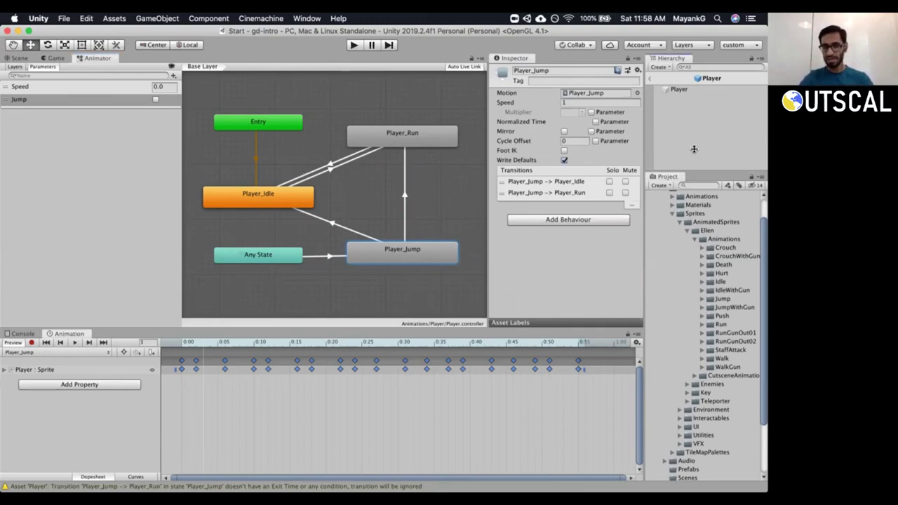
pyautogui.click(712, 246)
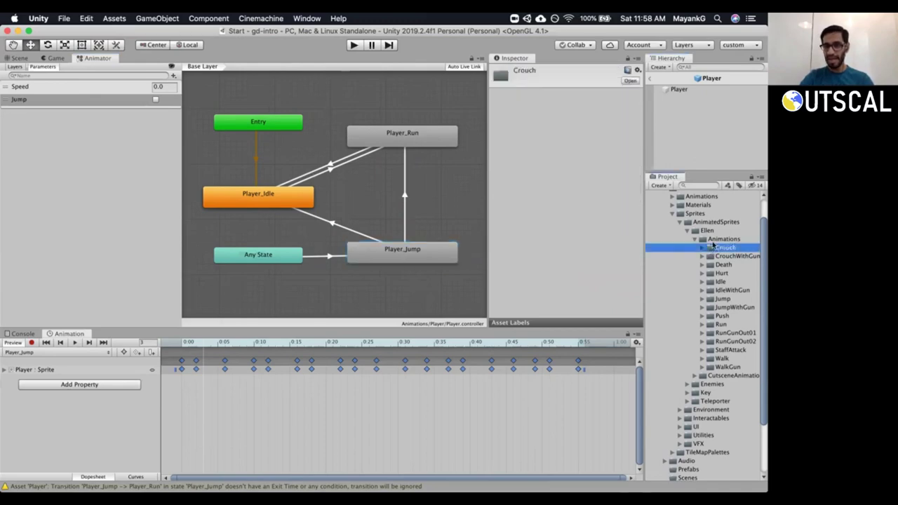
pyautogui.click(722, 367)
pyautogui.keyDown('shift'); pyautogui.click(713, 248); pyautogui.keyUp('shift')
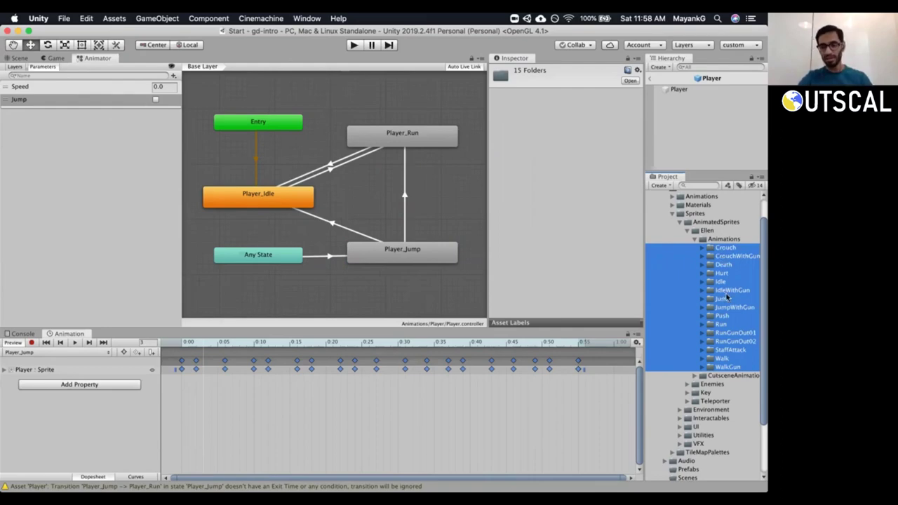
pyautogui.scroll(5, 303, 169)
pyautogui.scroll(-10, 302, 169)
pyautogui.scroll(1, 302, 169)
pyautogui.scroll(4, 306, 176)
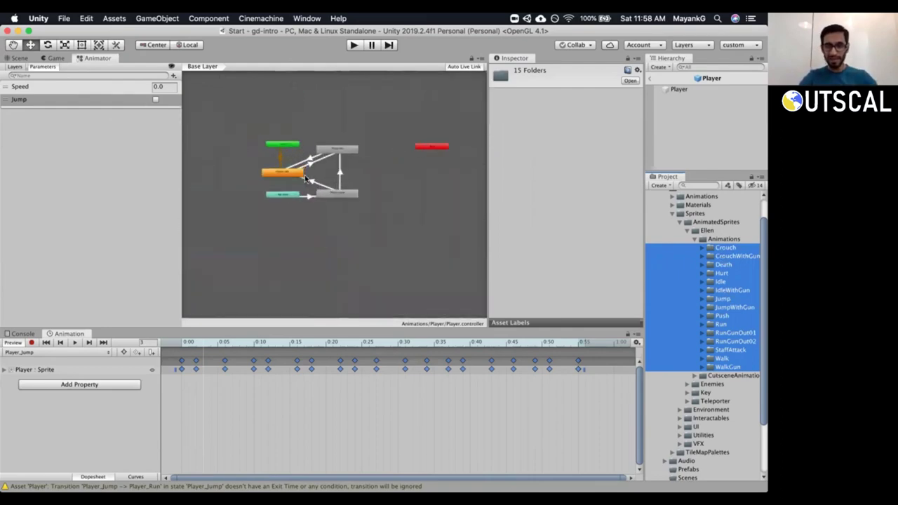
pyautogui.scroll(3, 312, 172)
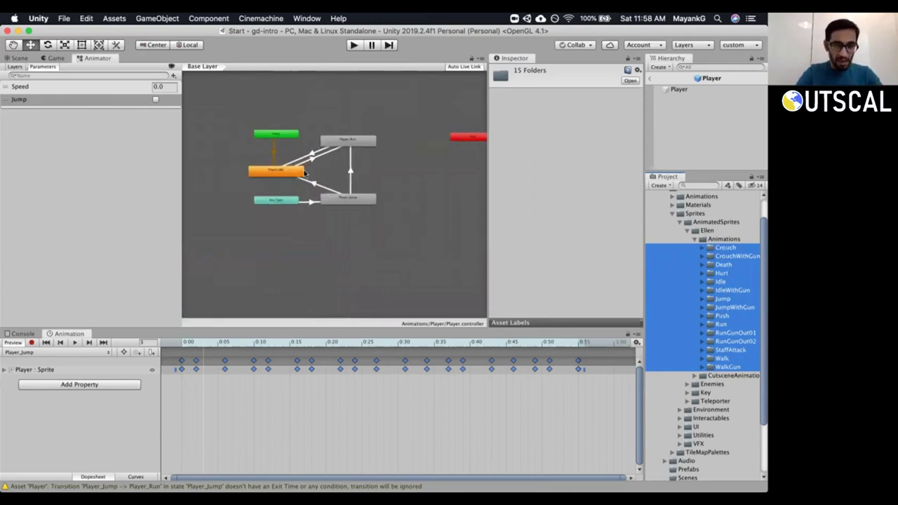
pyautogui.scroll(3, 343, 195)
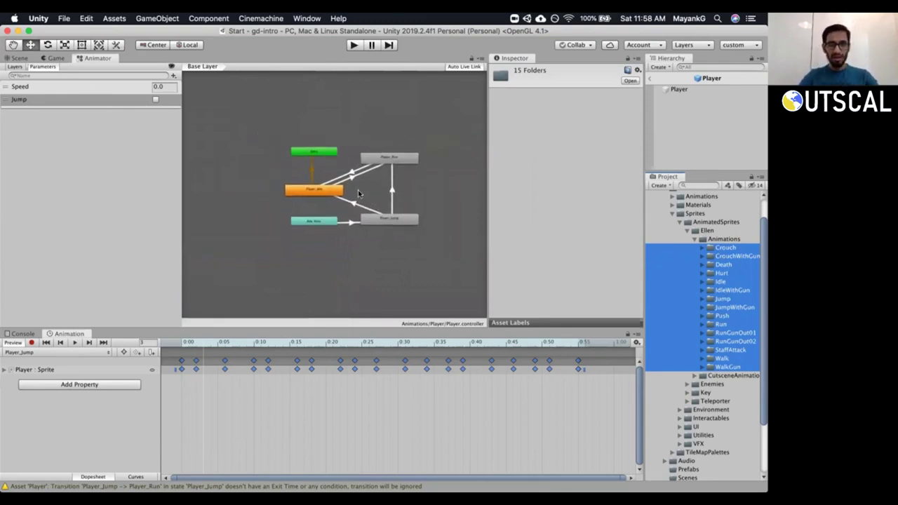
pyautogui.press('super+Tab')
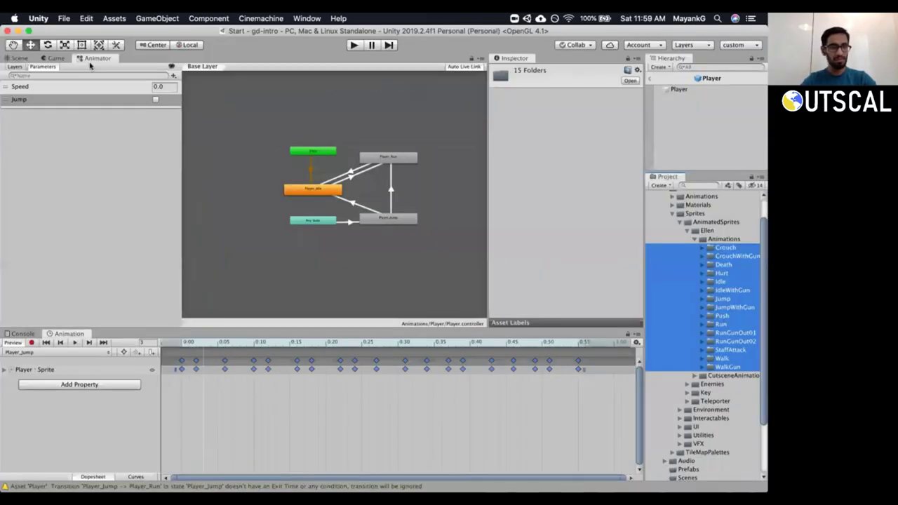
pyautogui.click(52, 58)
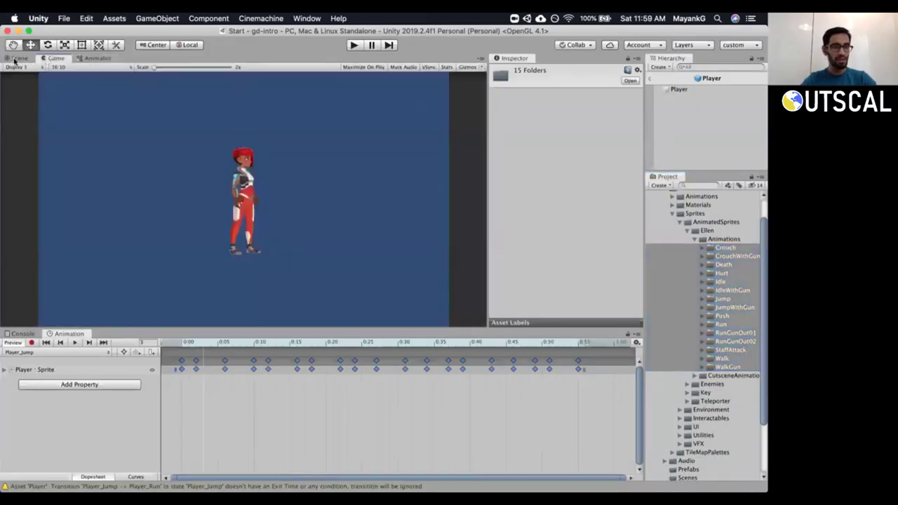
# Exit prefab editing back to the Start scene, collapse components, and clear the console warnings.
pyautogui.click(19, 59)
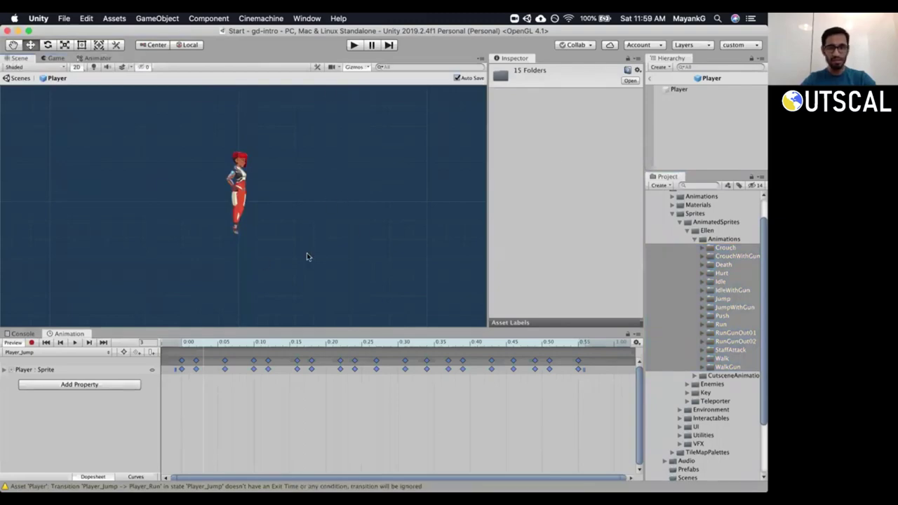
pyautogui.click(678, 89)
pyautogui.click(651, 79)
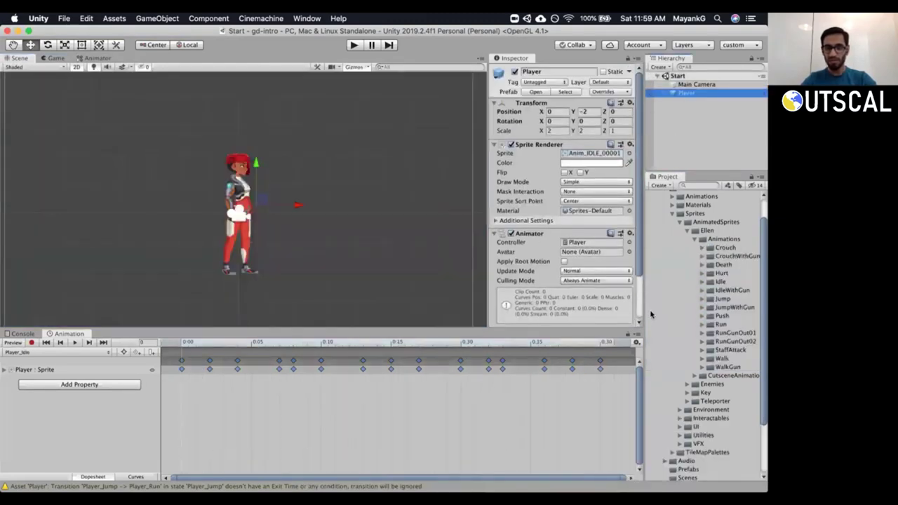
pyautogui.click(494, 233)
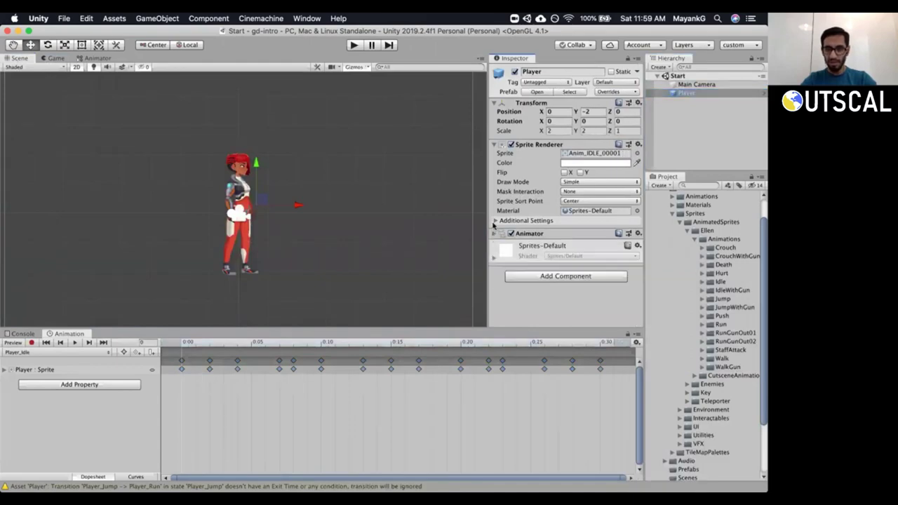
pyautogui.click(495, 144)
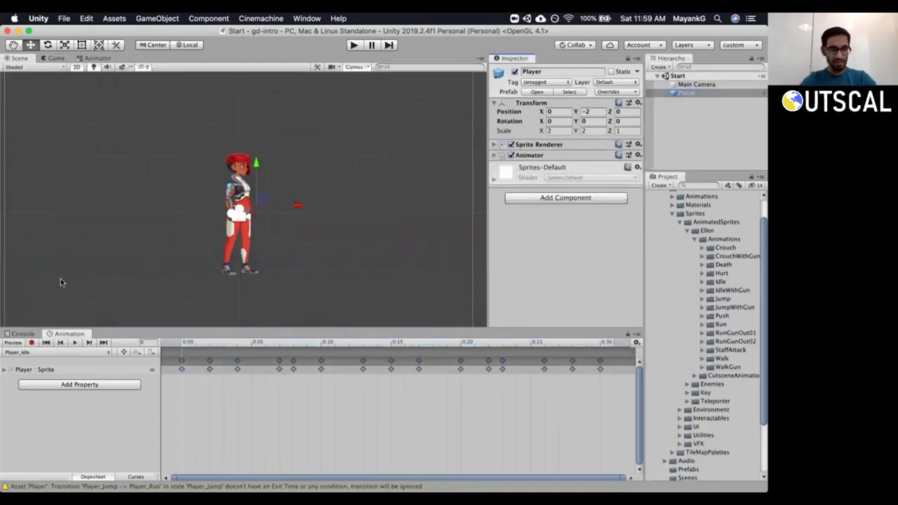
pyautogui.click(24, 333)
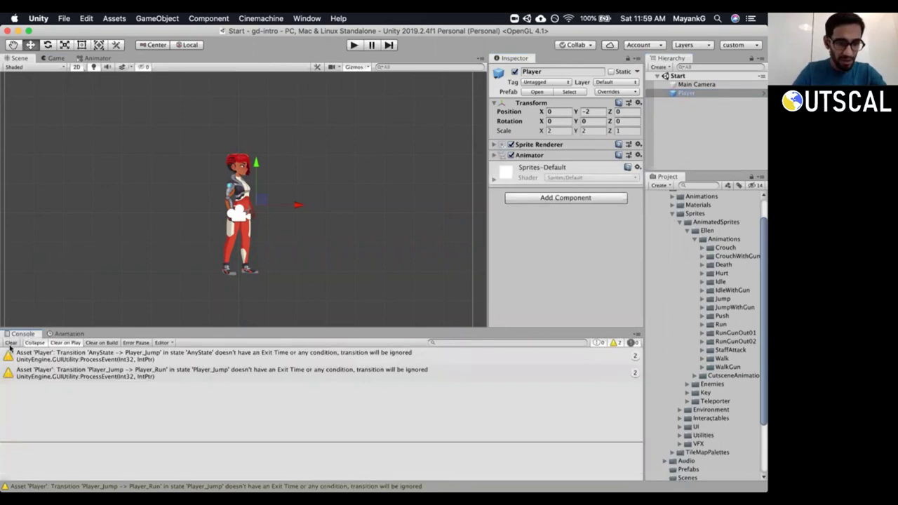
pyautogui.click(10, 343)
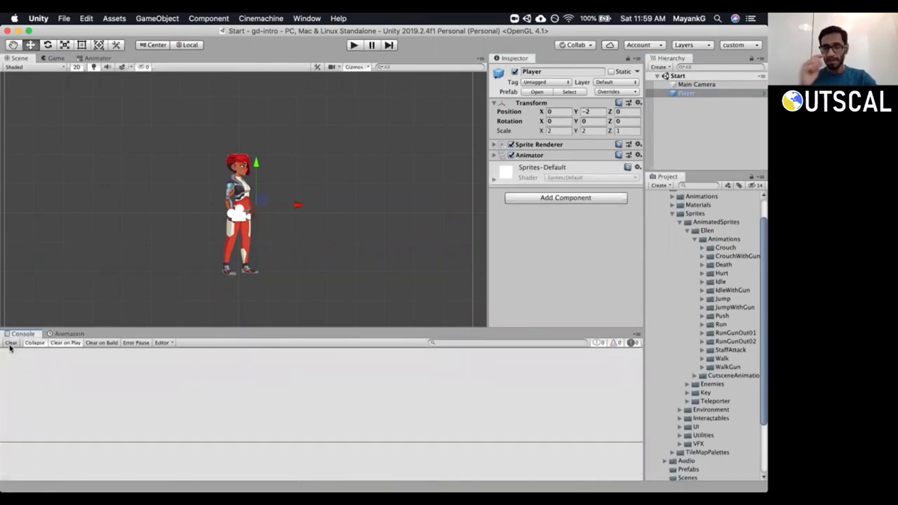
# Collapse the Sprites and Art folders, then test-play the game in the Game view.
pyautogui.click(672, 213)
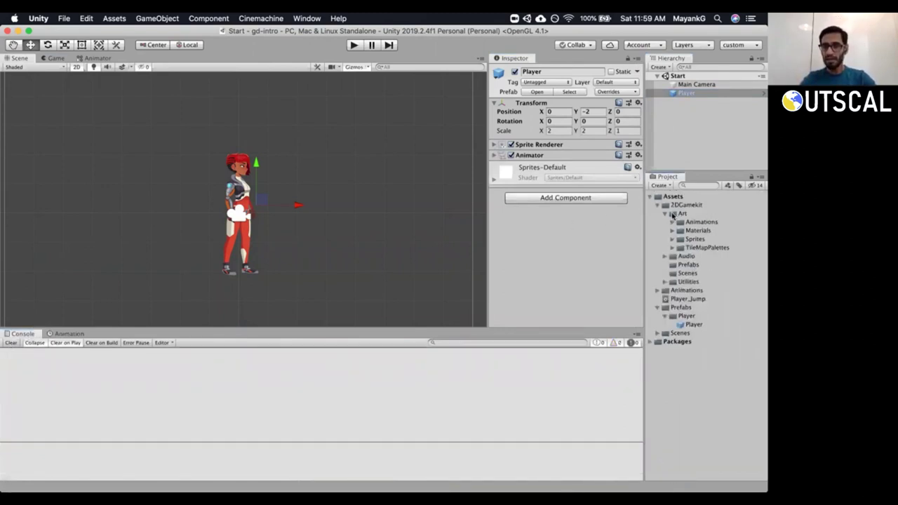
pyautogui.click(669, 214)
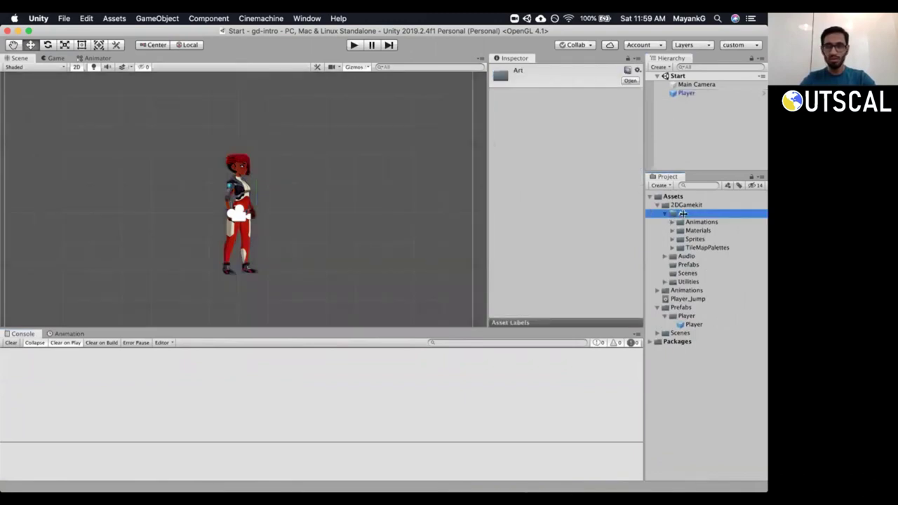
pyautogui.click(664, 213)
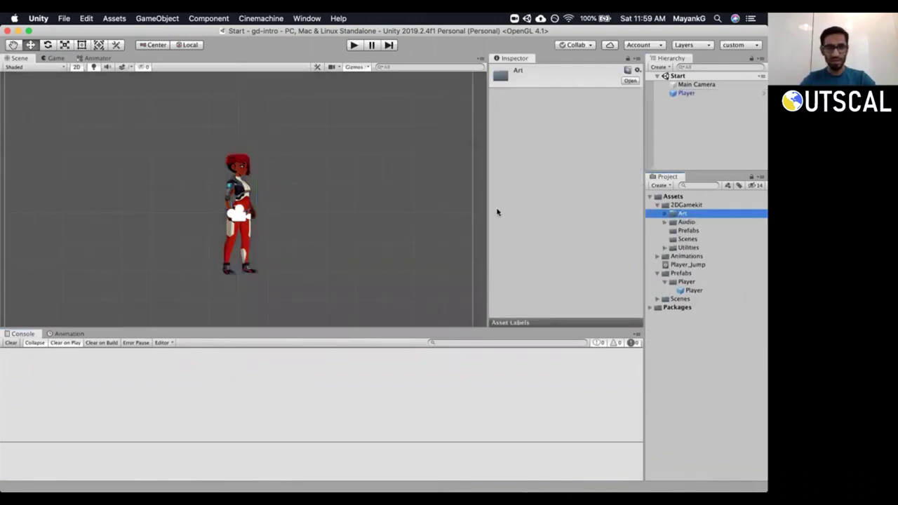
pyautogui.click(51, 65)
pyautogui.click(54, 58)
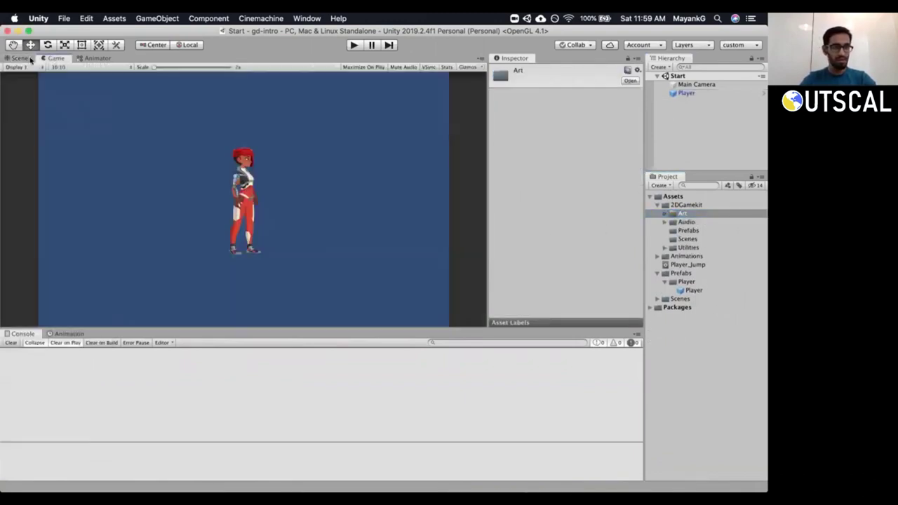
pyautogui.click(353, 45)
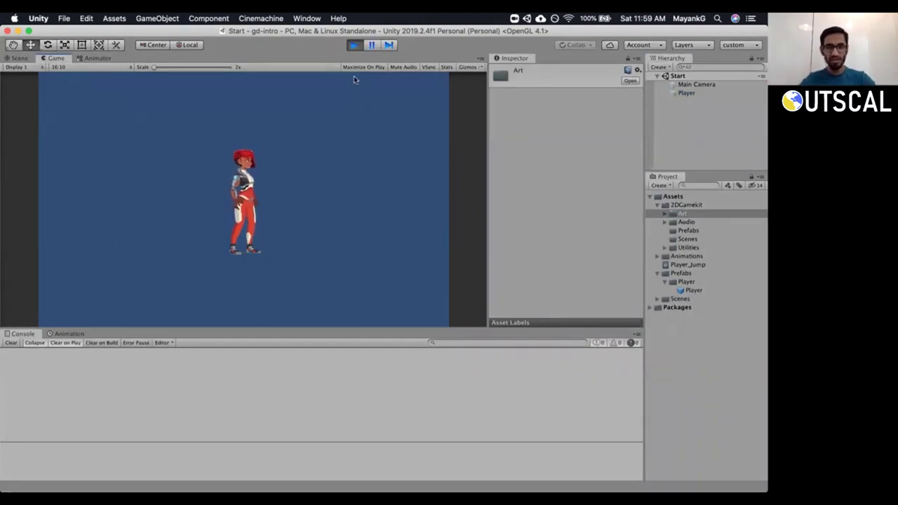
pyautogui.click(353, 45)
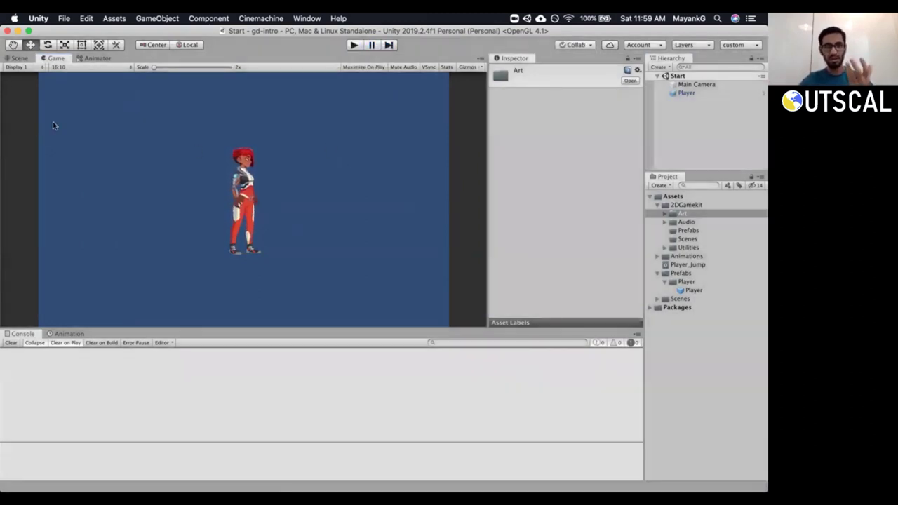
# Select the Player in the Scene view and widen the Inspector panel.
pyautogui.click(17, 57)
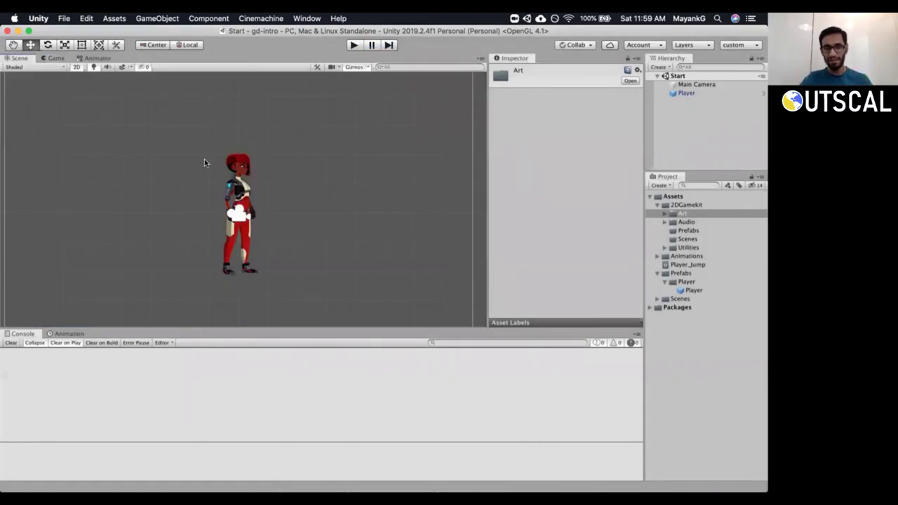
pyautogui.scroll(-5, 205, 163)
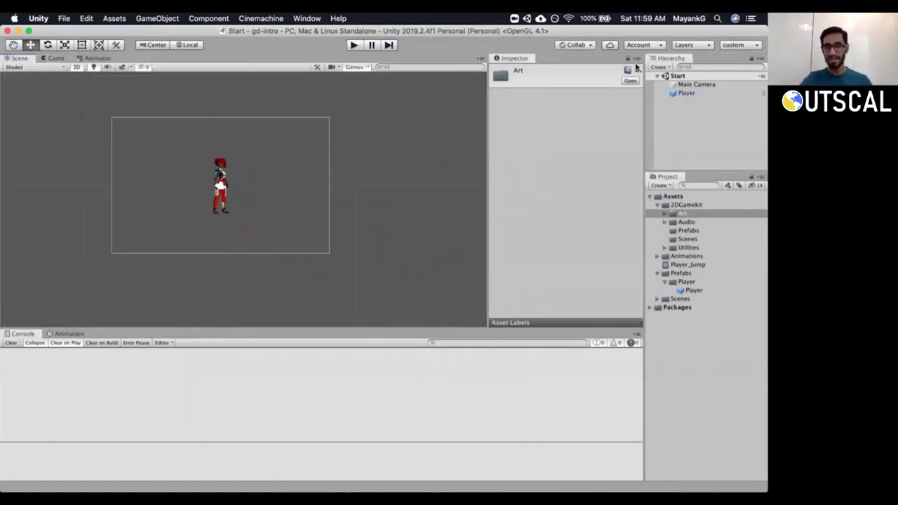
pyautogui.click(684, 93)
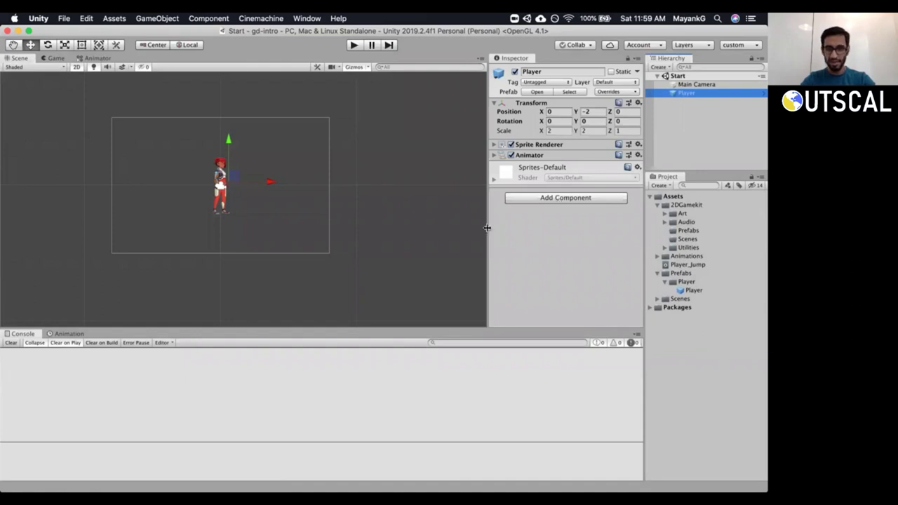
pyautogui.moveTo(485, 227); pyautogui.dragTo(452, 230)
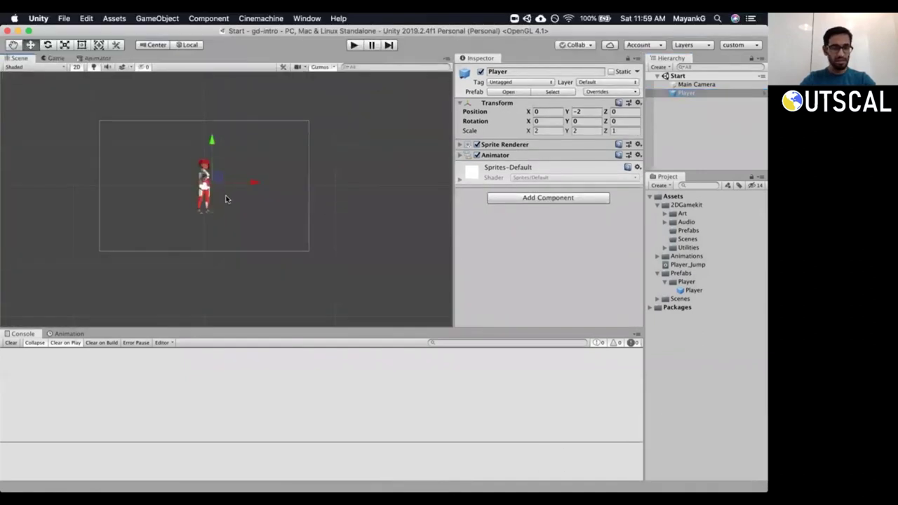
pyautogui.scroll(2, 225, 202)
pyautogui.scroll(-1, 223, 206)
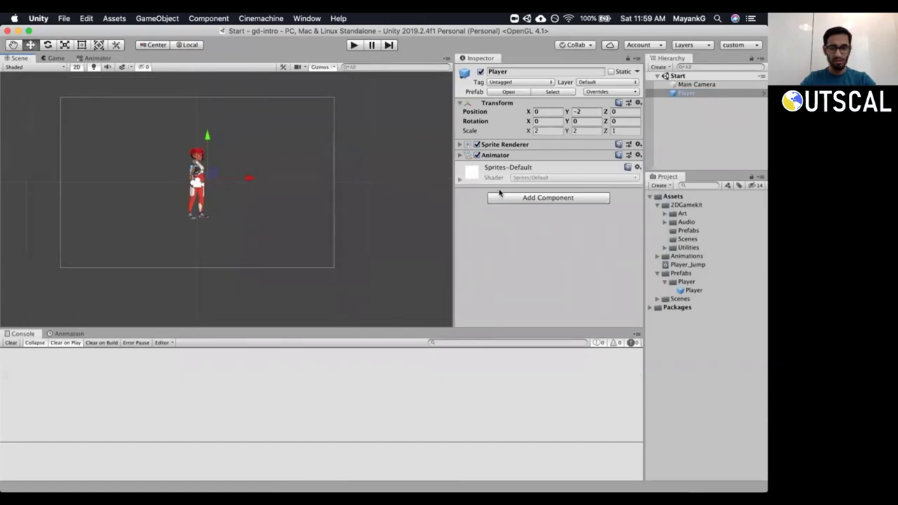
pyautogui.click(514, 199)
# Add a Rigidbody 2D to the Player via a 'rigid' search, then play to test gravity.
pyautogui.write('rigid')
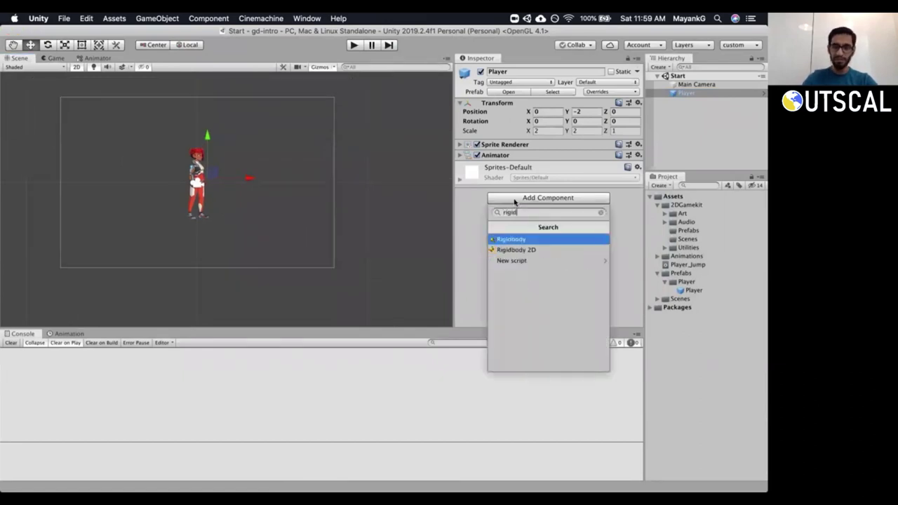
pyautogui.press('Down')
pyautogui.press('Up')
pyautogui.press('Down')
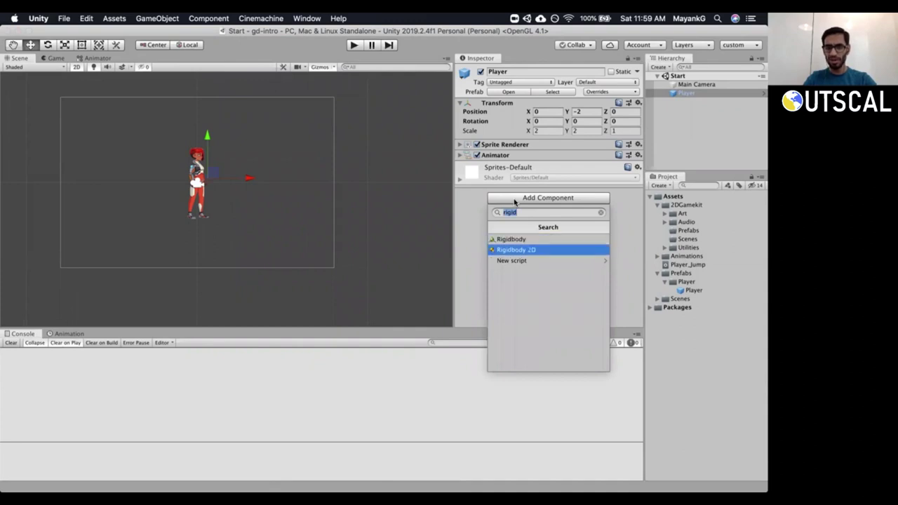
pyautogui.press('Up')
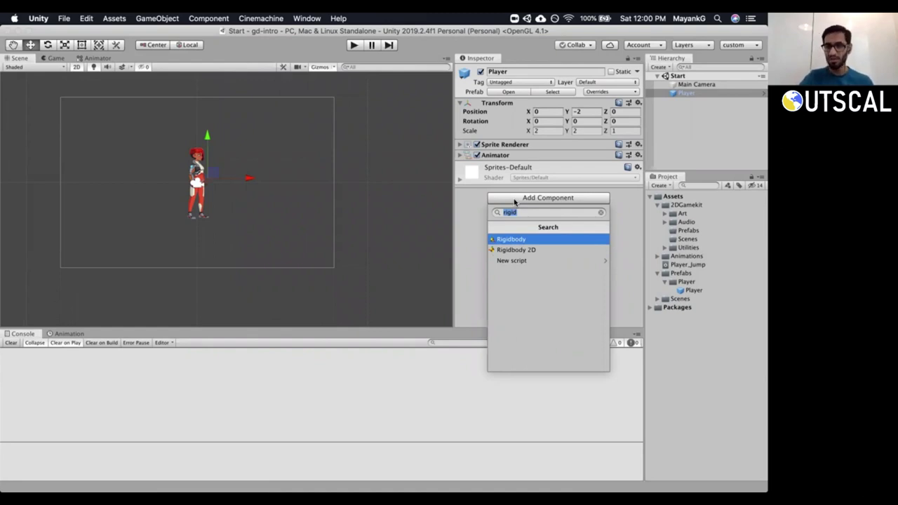
pyautogui.press('Down')
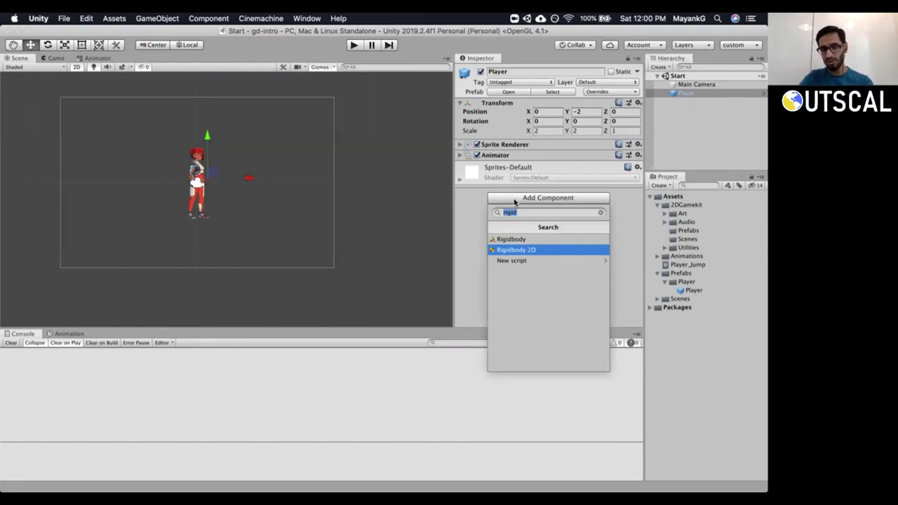
pyautogui.press('Return')
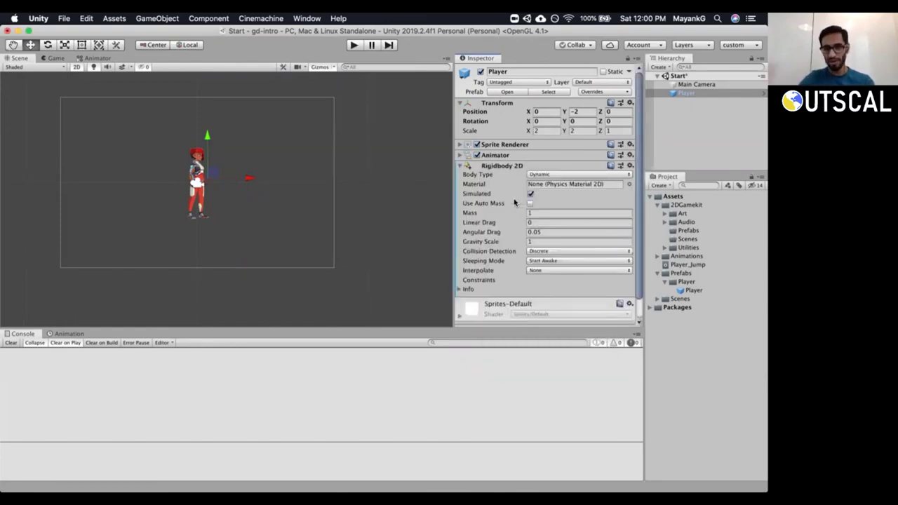
pyautogui.click(354, 45)
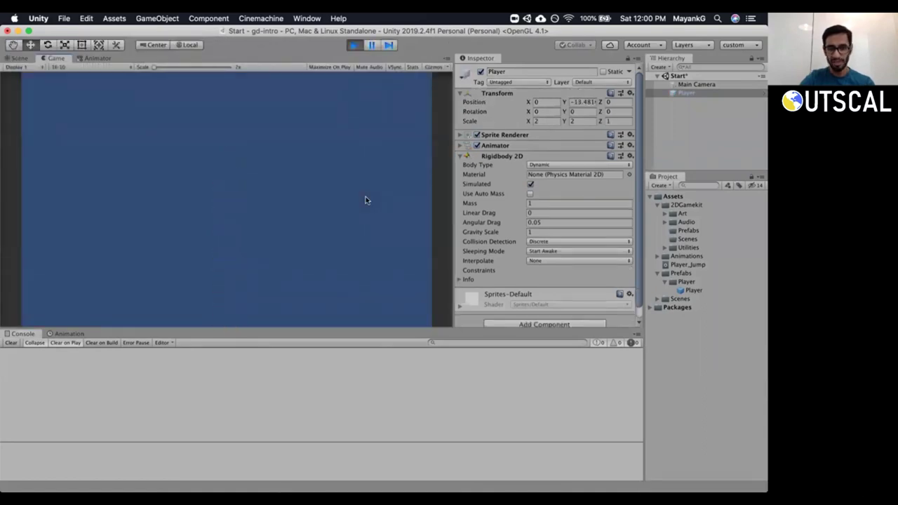
# Watch the Player fall in the Scene view, then stop Play mode and show the Game view.
pyautogui.click(15, 57)
pyautogui.scroll(-3, 265, 175)
pyautogui.scroll(-5, 264, 179)
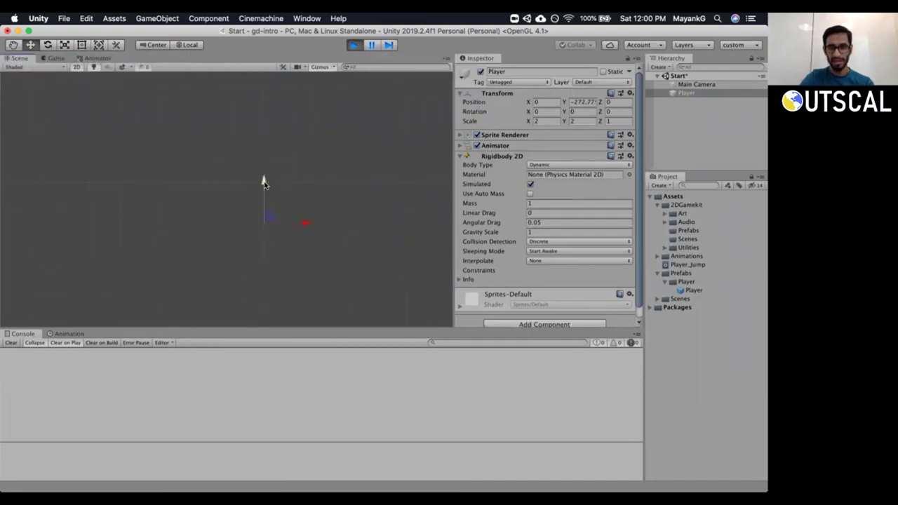
pyautogui.scroll(-2, 316, 222)
pyautogui.scroll(-1, 317, 221)
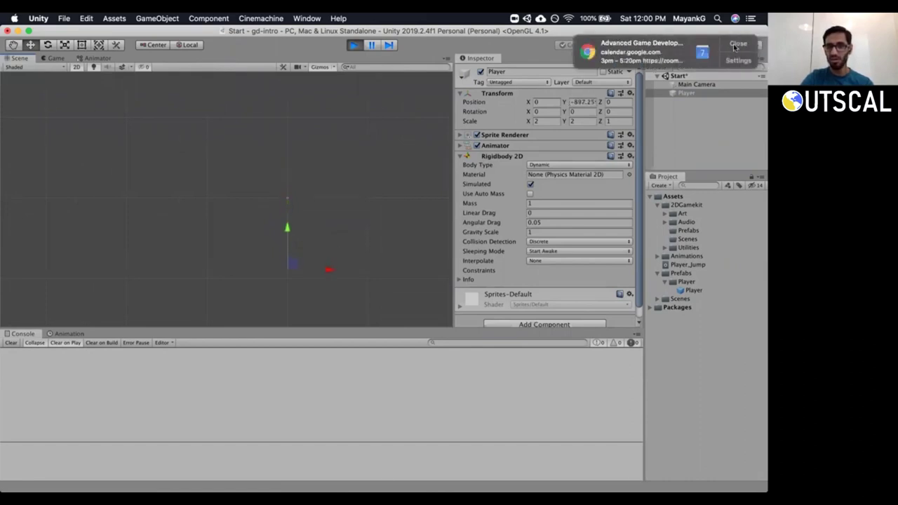
pyautogui.click(736, 47)
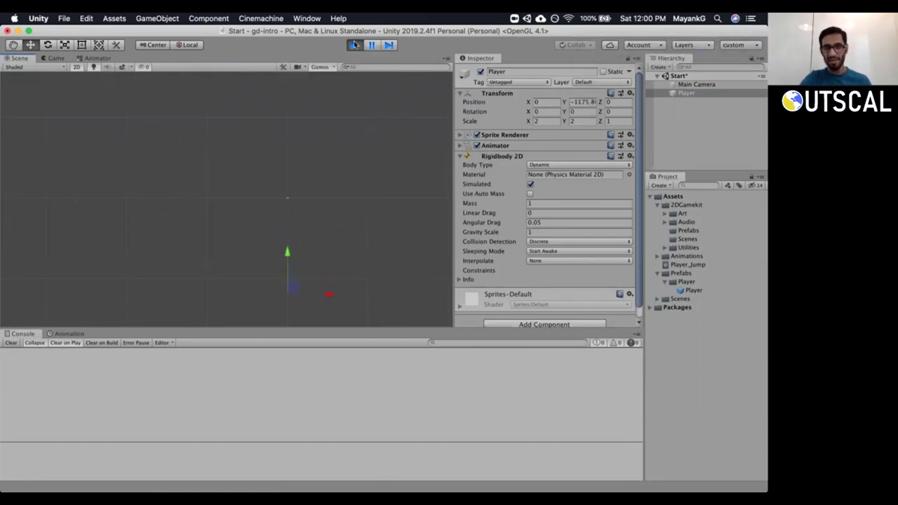
pyautogui.click(354, 45)
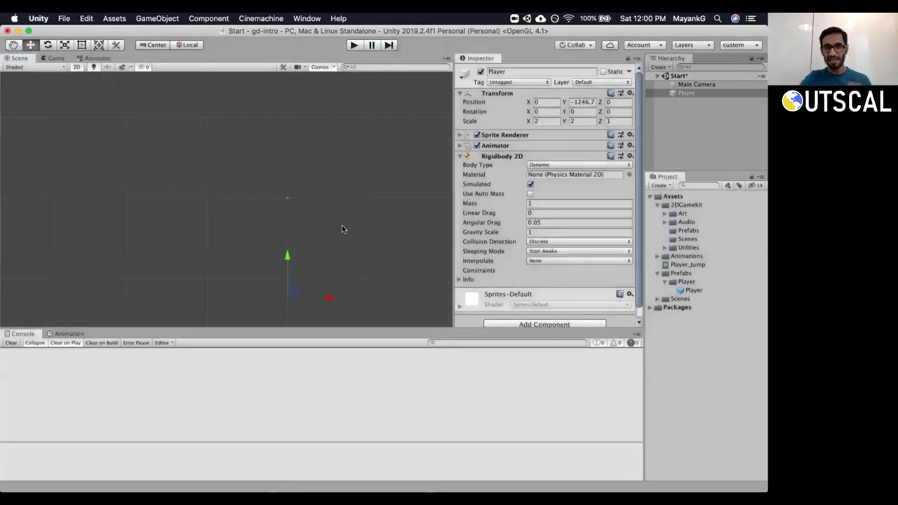
pyautogui.click(52, 58)
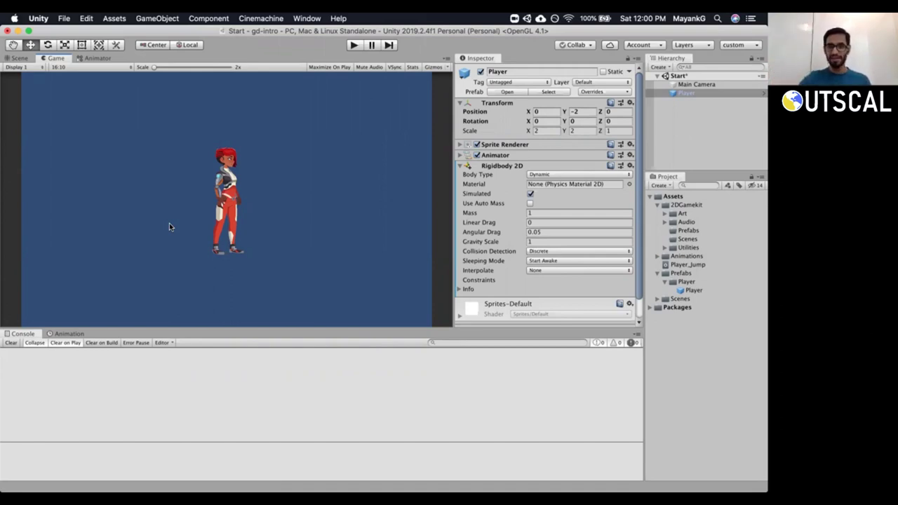
pyautogui.click(533, 241)
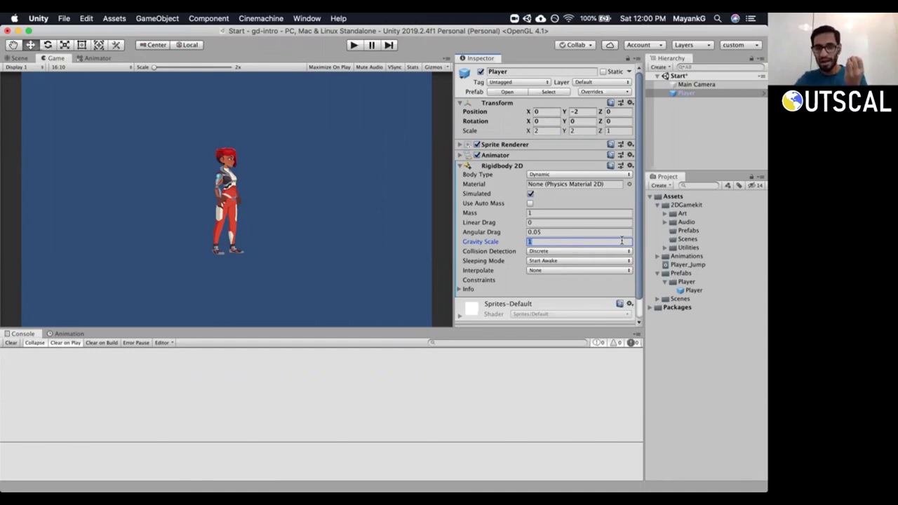
# Set the Player's Mass to 0.0001 and test it in play mode.
pyautogui.click(540, 213)
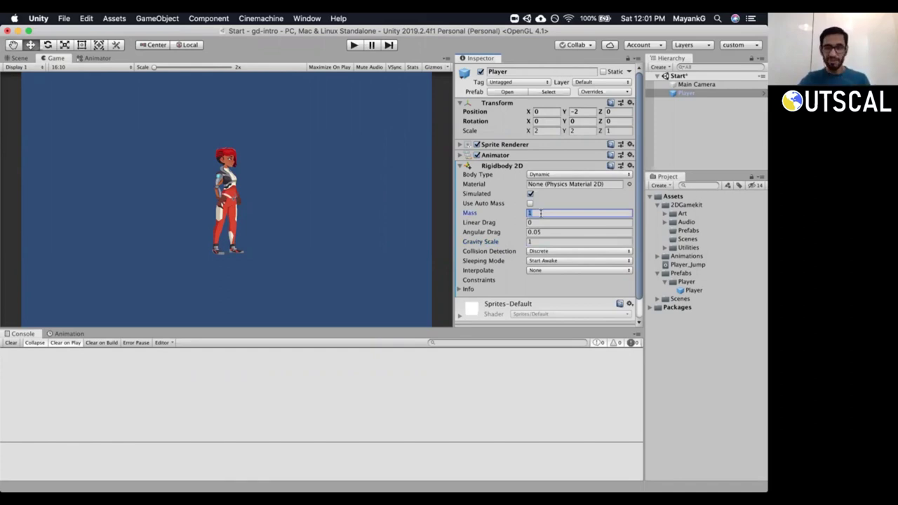
pyautogui.write('0.0001')
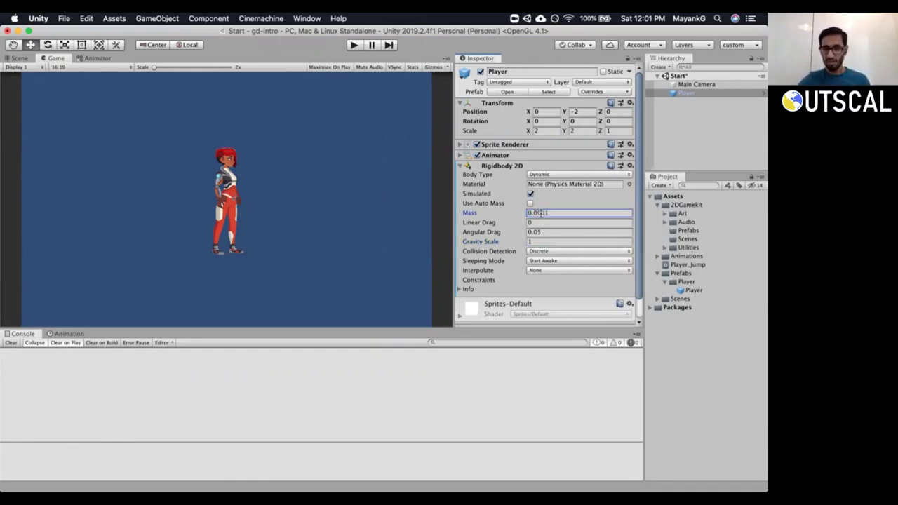
pyautogui.click(355, 45)
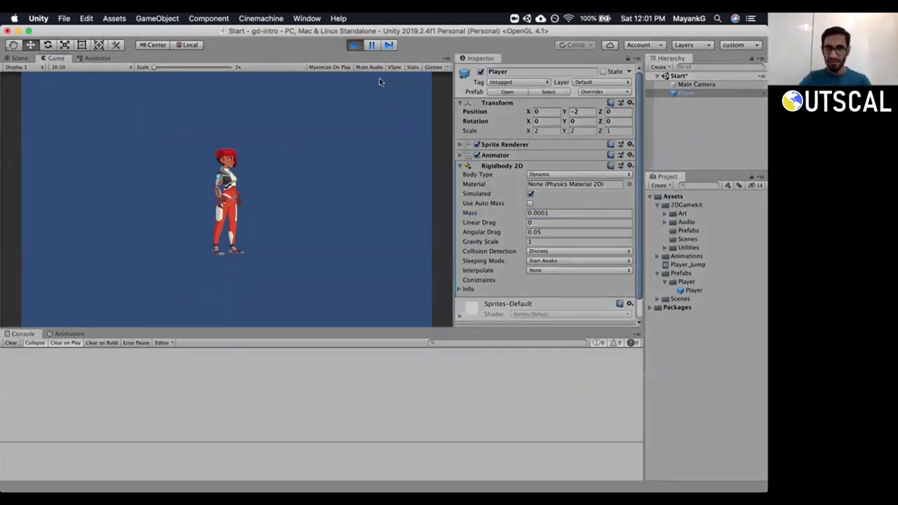
pyautogui.click(355, 46)
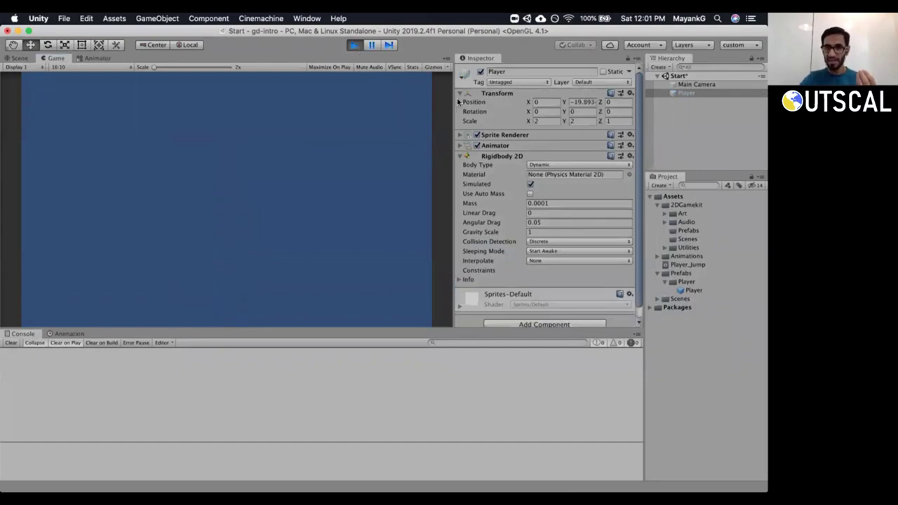
# Restore Mass to 1, set Gravity Scale to 0, and test in play mode.
pyautogui.click(560, 214)
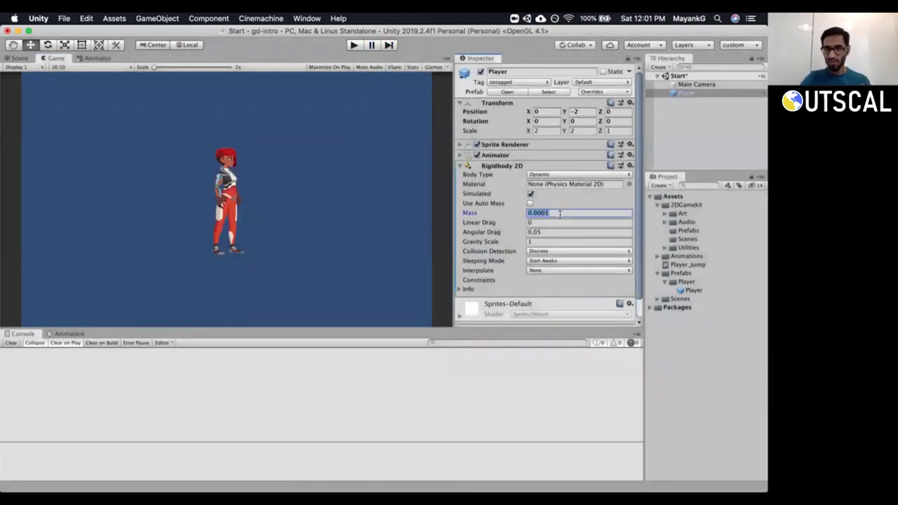
pyautogui.write('1')
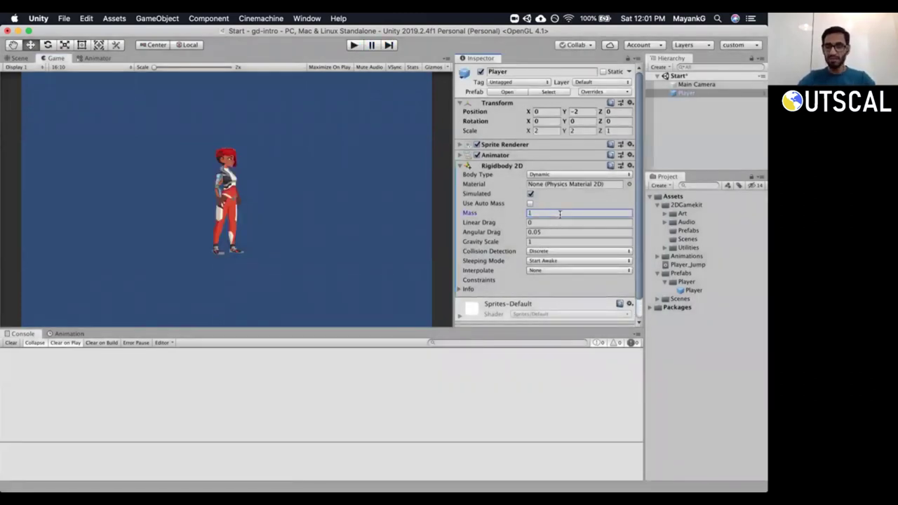
pyautogui.click(543, 242)
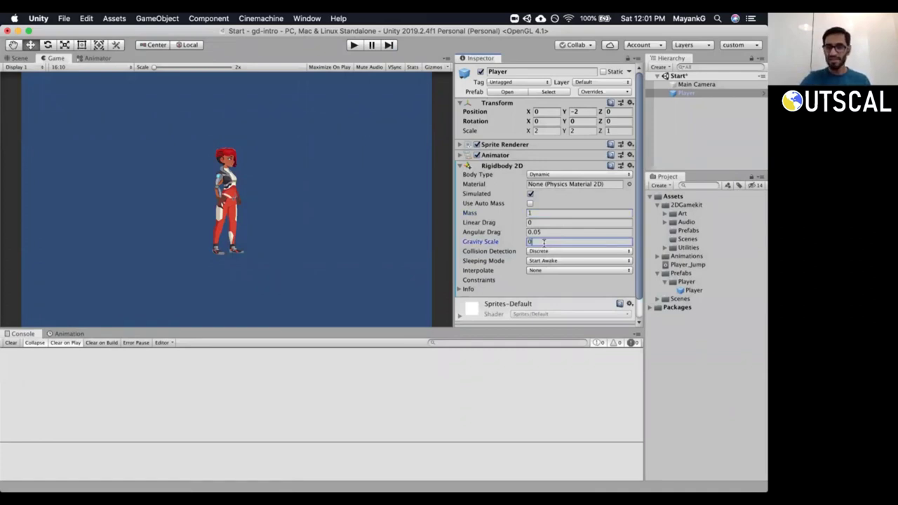
pyautogui.write('0')
pyautogui.click(355, 45)
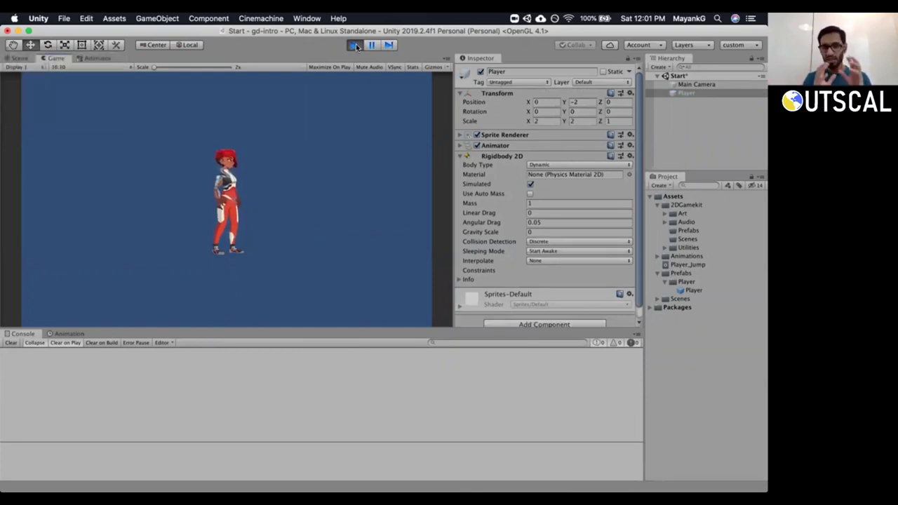
pyautogui.click(354, 45)
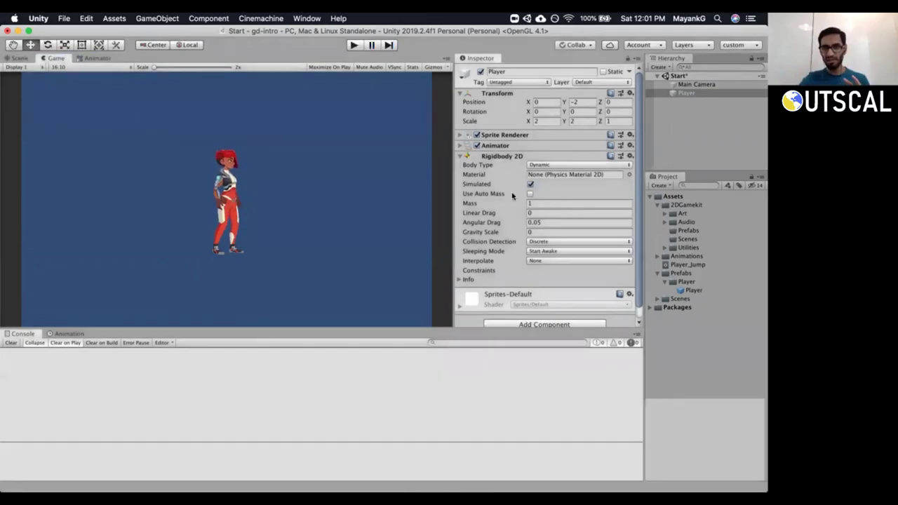
# Restore Gravity Scale to 1, collapse Rigidbody 2D, and return to the Scene view.
pyautogui.click(536, 241)
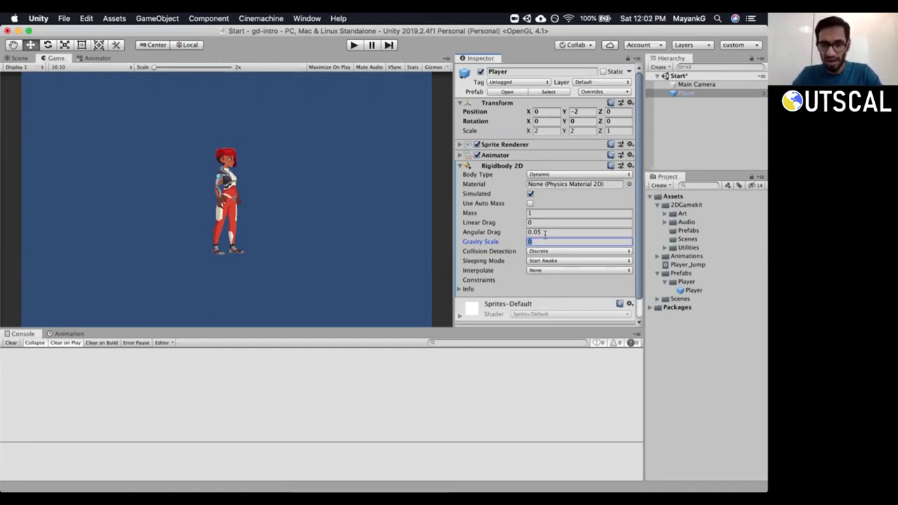
pyautogui.write('1')
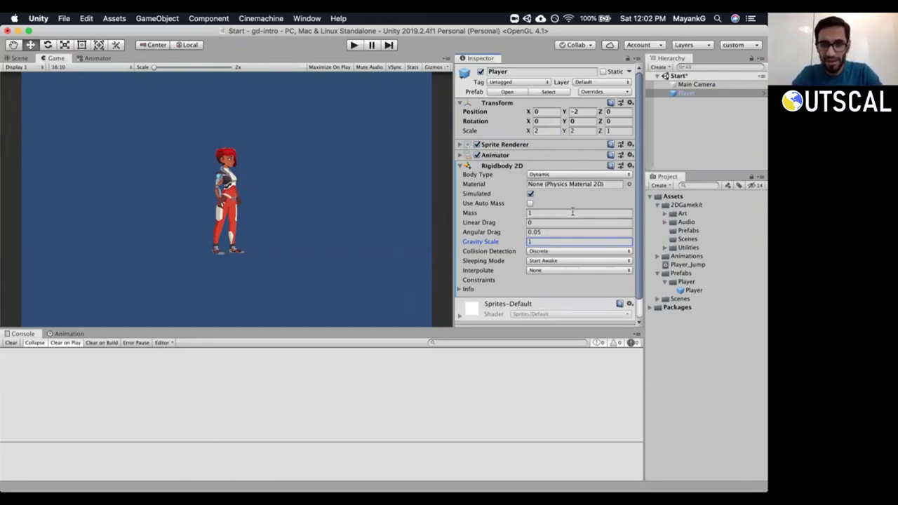
pyautogui.moveTo(636, 188)
pyautogui.mouseDown()
pyautogui.moveTo(639, 213)
pyautogui.moveTo(640, 204)
pyautogui.mouseUp()
pyautogui.moveTo(662, 173); pyautogui.dragTo(659, 196)
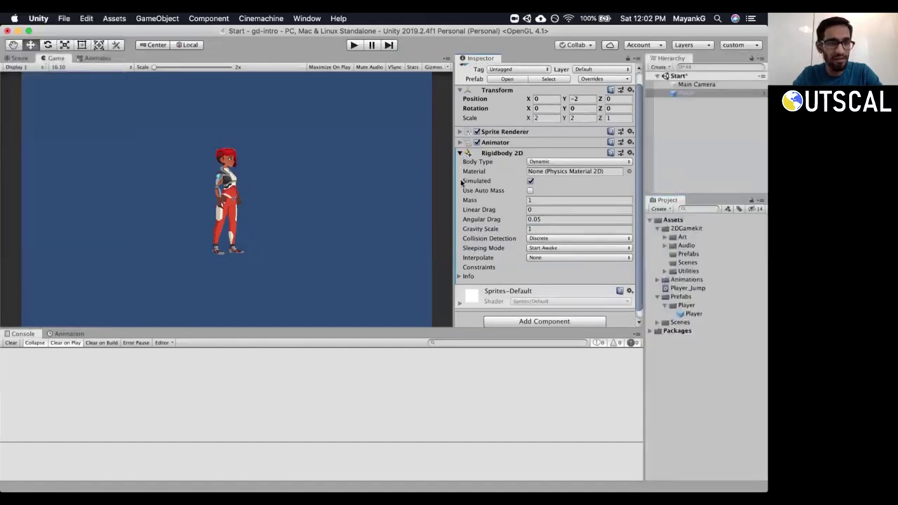
pyautogui.click(460, 152)
pyautogui.click(16, 57)
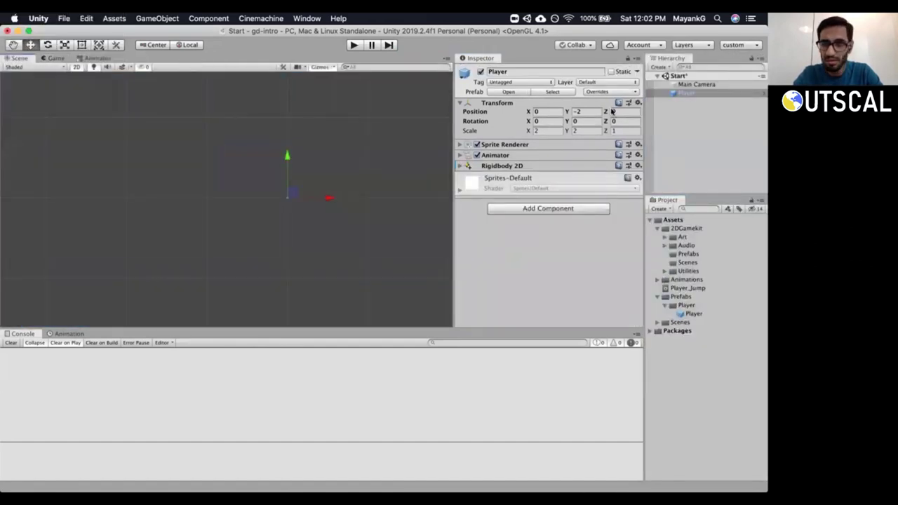
# Select the Player and frame it in the Scene view.
pyautogui.click(674, 93)
pyautogui.press('f')
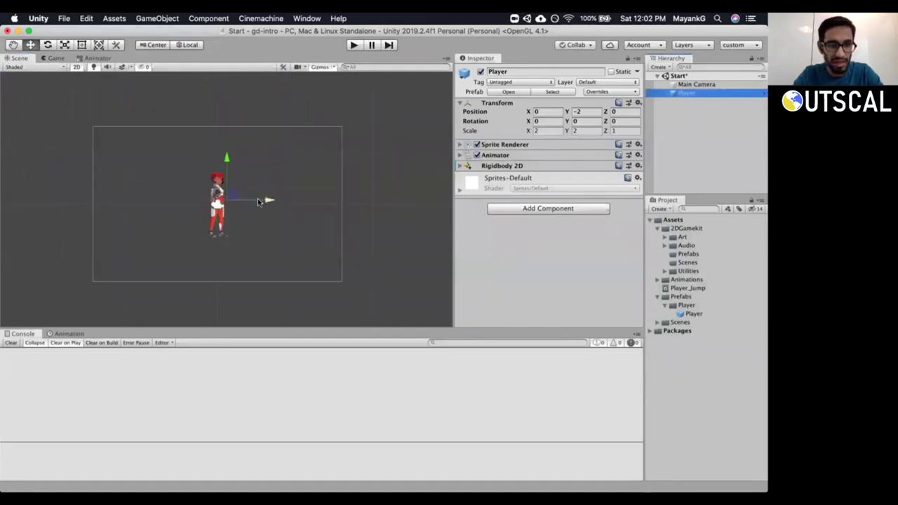
pyautogui.scroll(2, 255, 199)
pyautogui.doubleClick(701, 95)
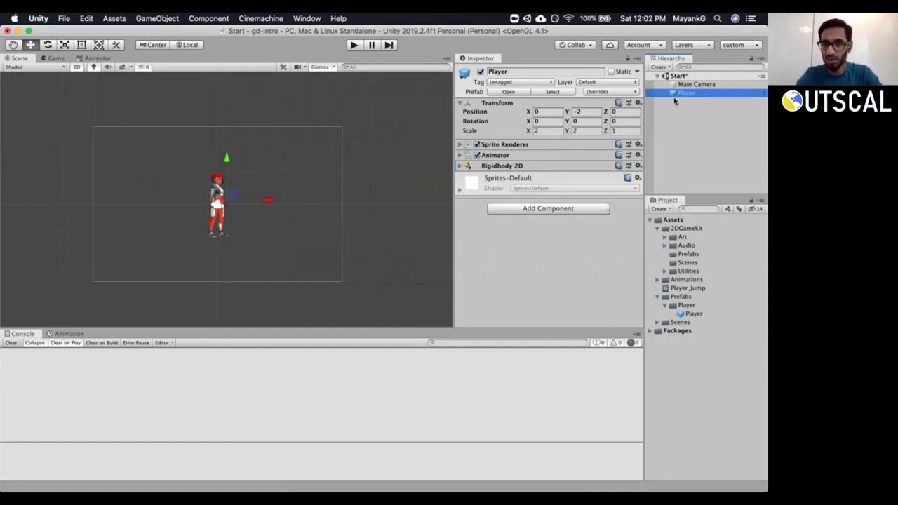
pyautogui.scroll(5, 317, 186)
pyautogui.scroll(-4, 317, 186)
pyautogui.scroll(6, 314, 189)
pyautogui.scroll(2, 311, 191)
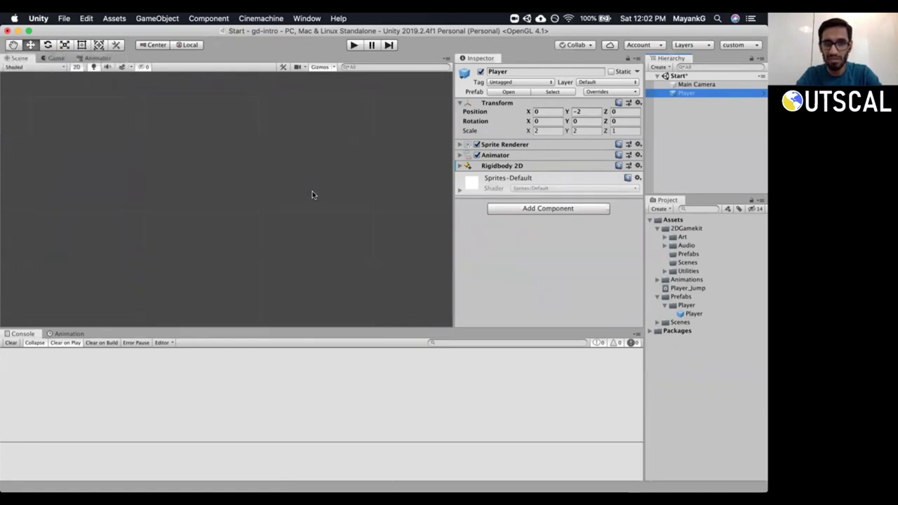
pyautogui.scroll(-6, 312, 191)
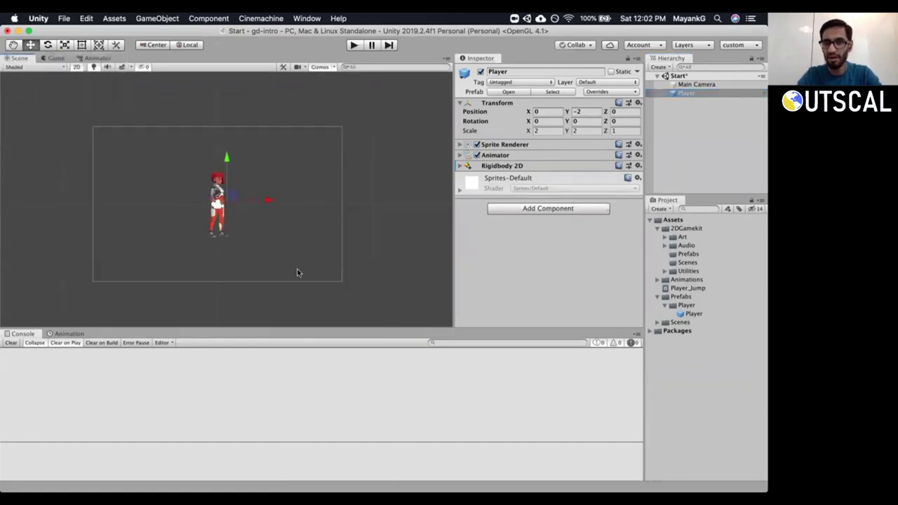
# Centre the Player inside the camera rectangle and expand its Rigidbody 2D settings.
pyautogui.click(691, 95)
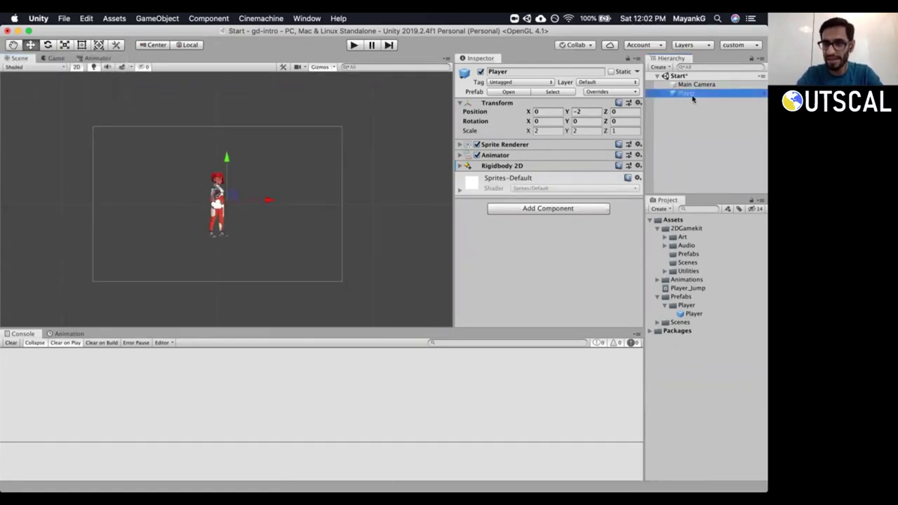
pyautogui.scroll(1, 95, 192)
pyautogui.scroll(-2, 95, 193)
pyautogui.scroll(2, 98, 195)
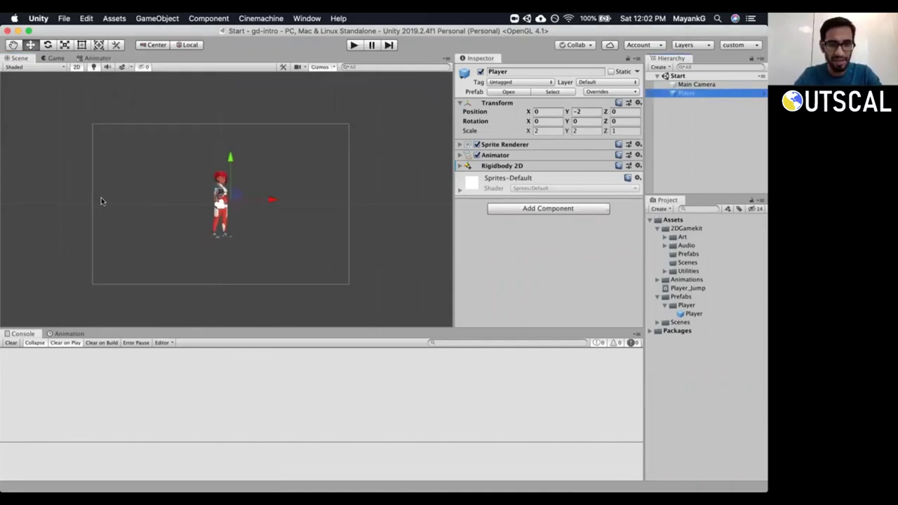
pyautogui.scroll(1, 101, 203)
pyautogui.scroll(1, 101, 207)
pyautogui.moveTo(208, 183)
pyautogui.mouseDown(button='middle')
pyautogui.moveTo(192, 162)
pyautogui.moveTo(181, 164)
pyautogui.moveTo(198, 173)
pyautogui.mouseUp(button='middle')
pyautogui.scroll(2, 182, 164)
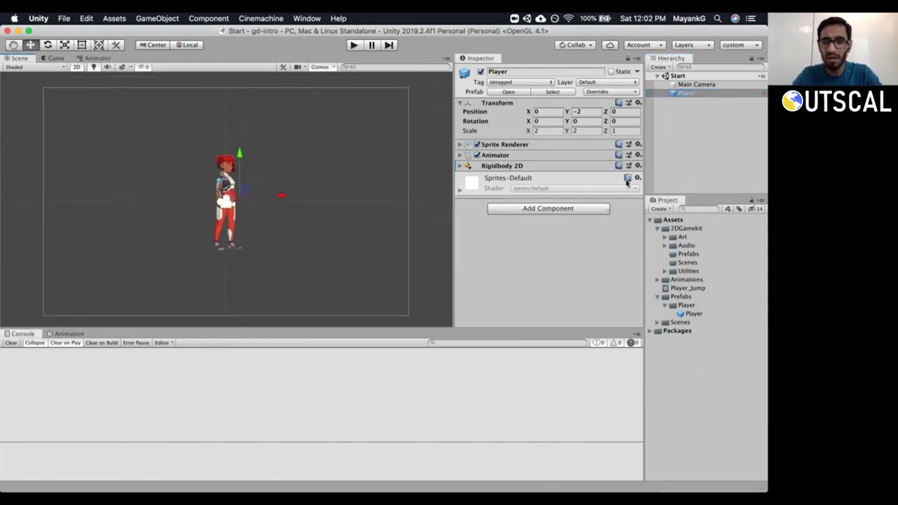
pyautogui.click(460, 167)
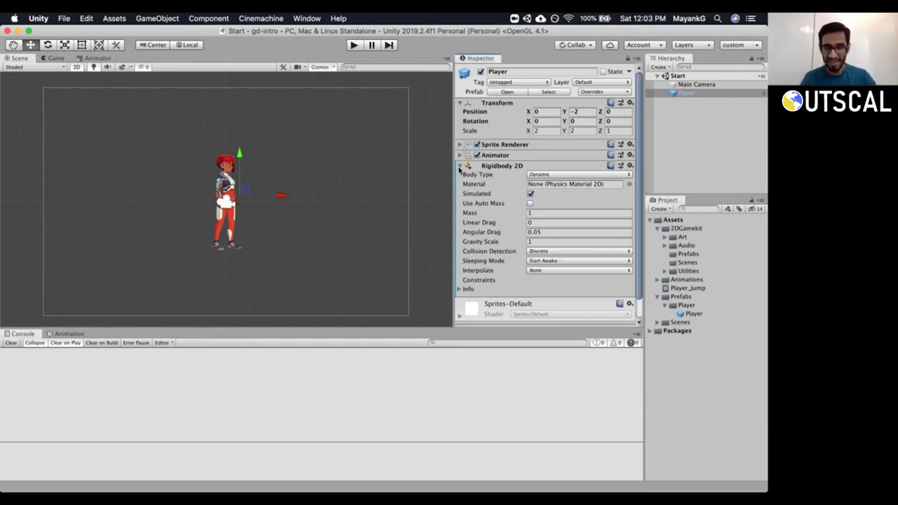
# Create an empty object below the Player and name it Platform.
pyautogui.rightClick(674, 126)
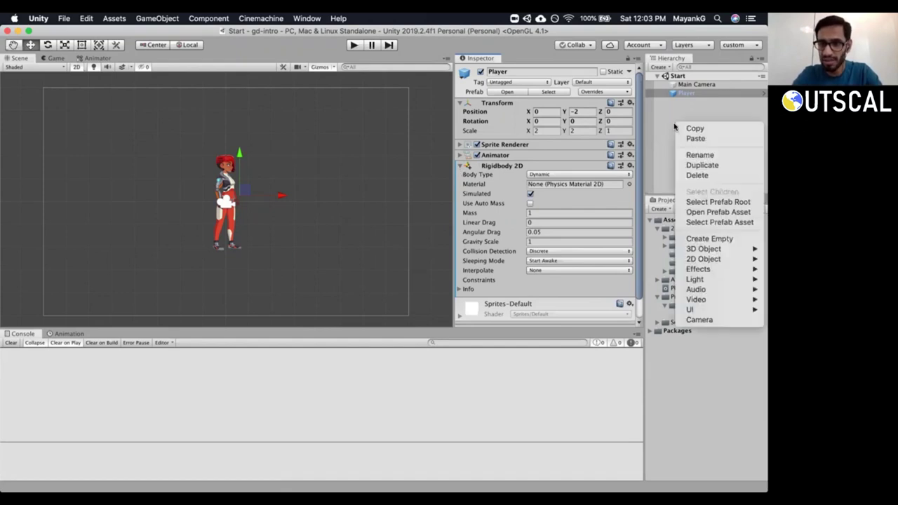
pyautogui.click(714, 238)
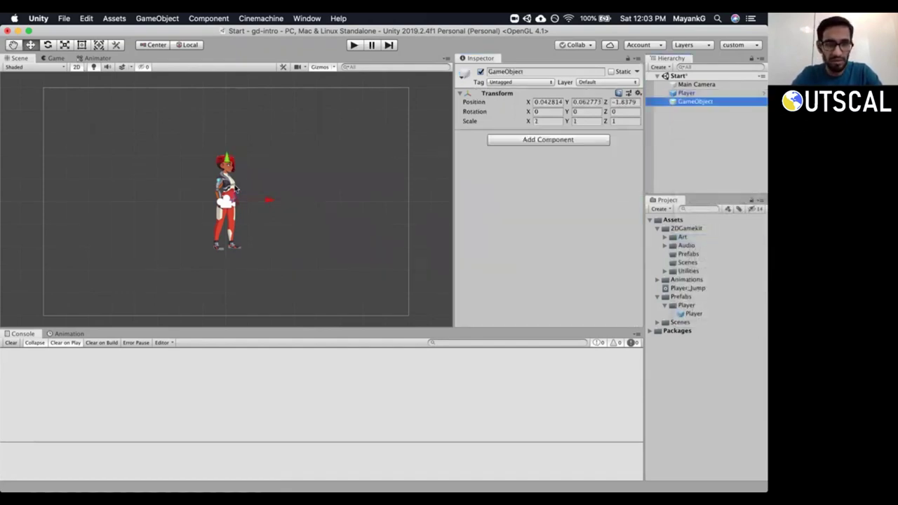
pyautogui.moveTo(226, 161); pyautogui.dragTo(265, 232)
pyautogui.click(529, 72)
pyautogui.write('Pla')
pyautogui.write('orm')
pyautogui.press('Return')
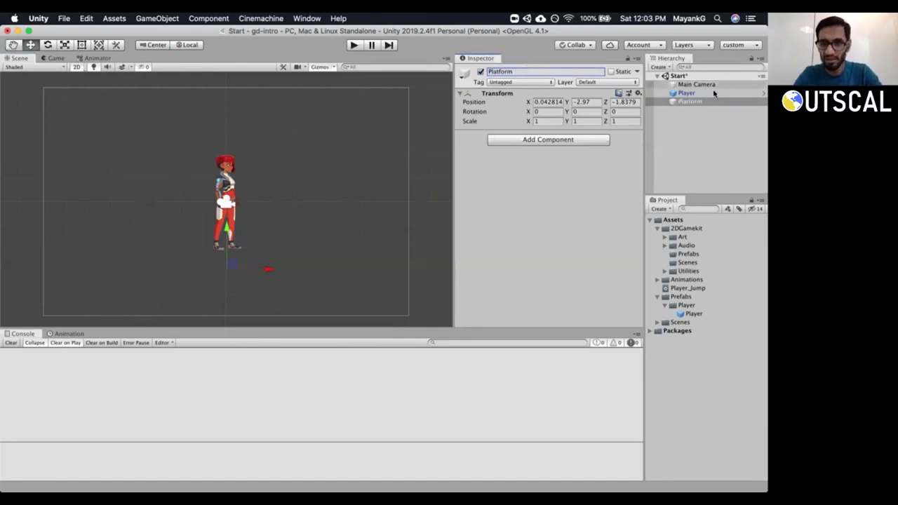
# Add a Sprite Renderer component to the Platform.
pyautogui.click(705, 93)
pyautogui.click(710, 102)
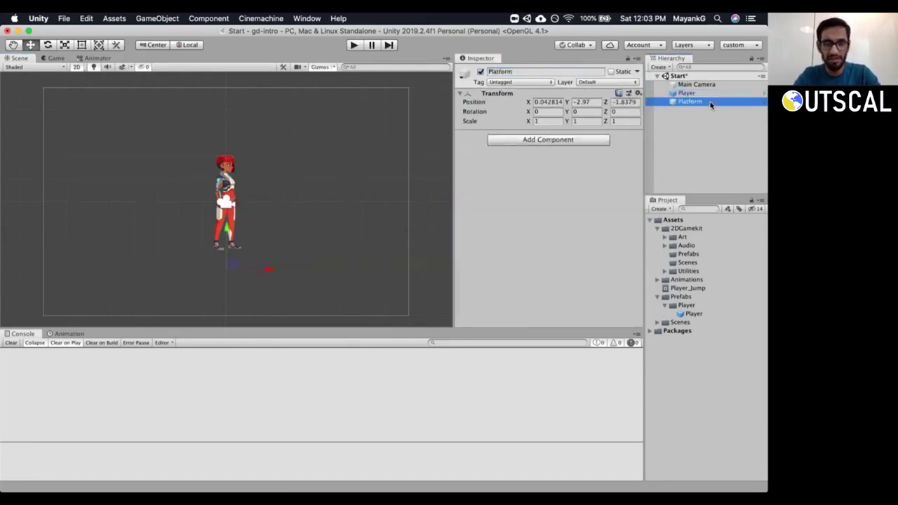
pyautogui.click(566, 140)
pyautogui.write('sprite')
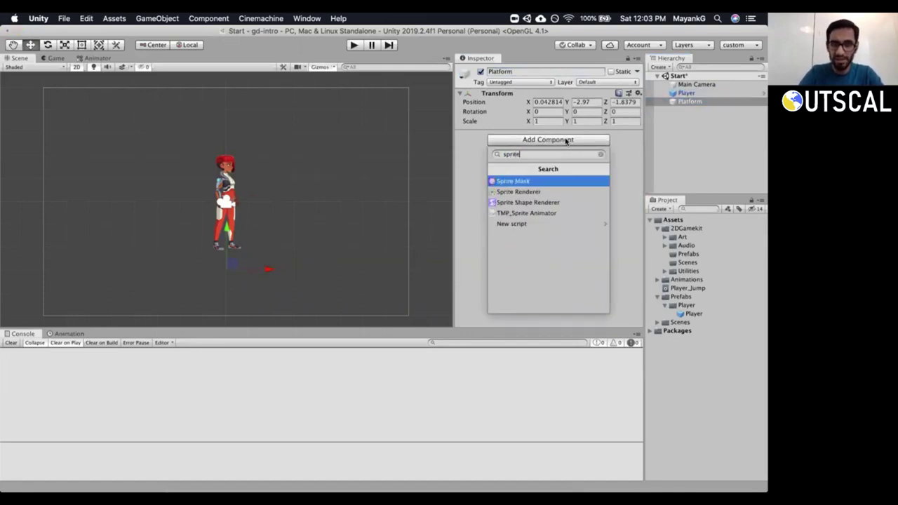
pyautogui.press('Down')
pyautogui.press('Return')
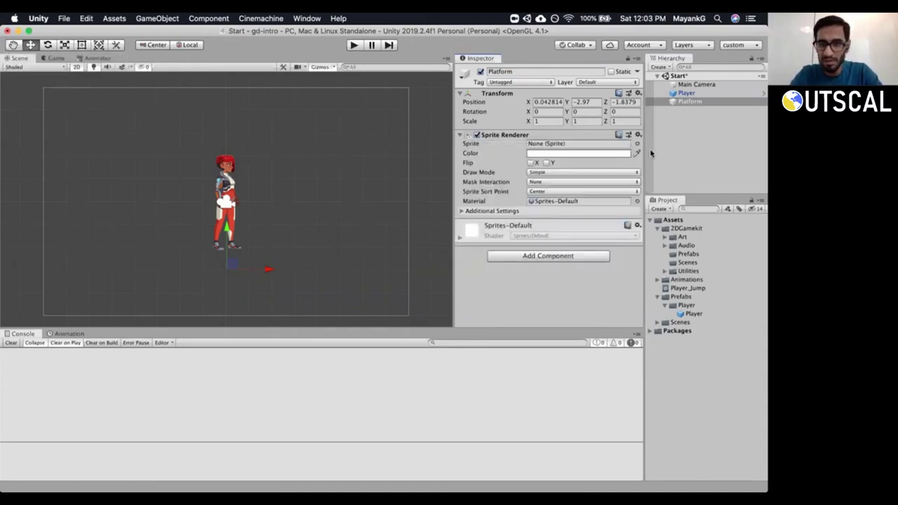
pyautogui.click(638, 144)
# Browse the sprite picker and the Art folder for a suitable platform sprite.
pyautogui.moveTo(105, 244); pyautogui.dragTo(194, 302)
pyautogui.moveTo(483, 345); pyautogui.dragTo(584, 371)
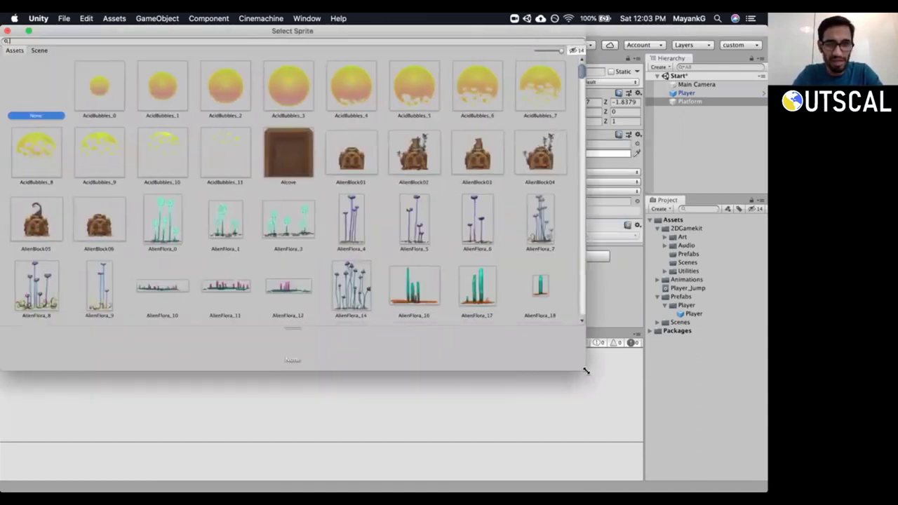
pyautogui.scroll(-10, 356, 253)
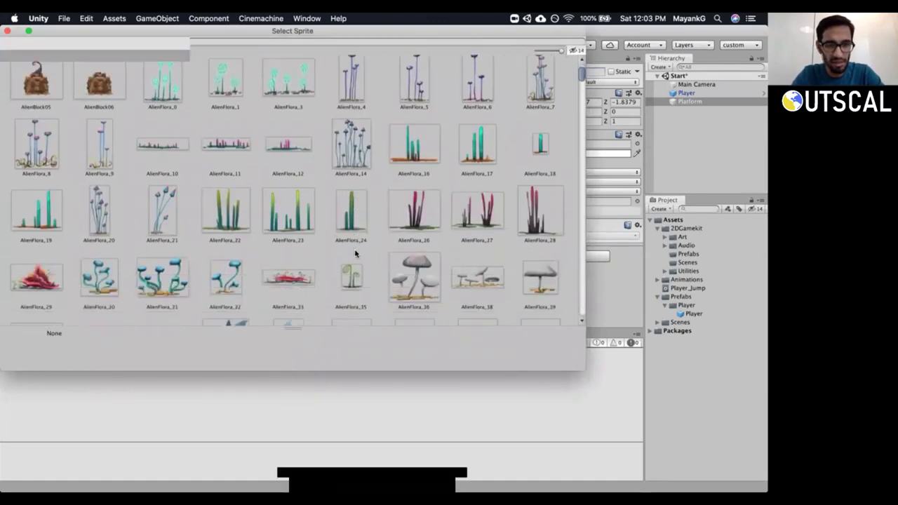
pyautogui.scroll(-5, 356, 253)
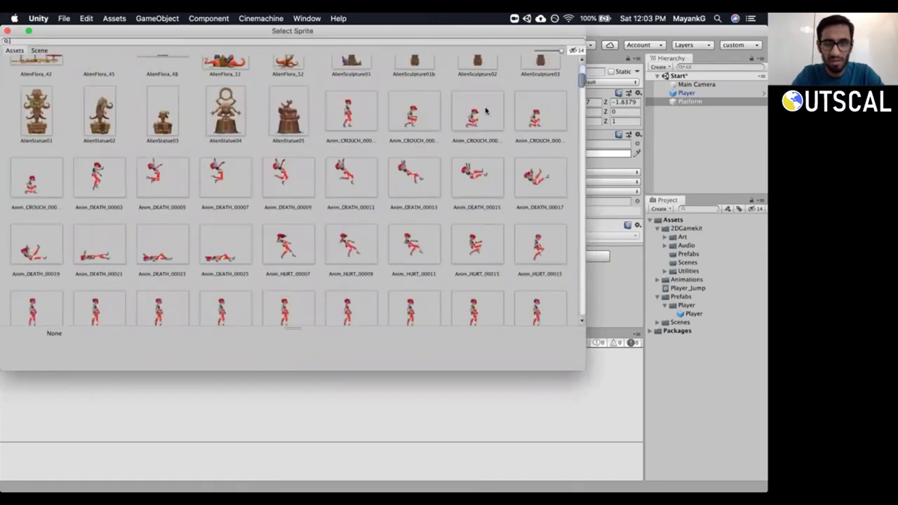
pyautogui.scroll(2, 357, 253)
pyautogui.click(7, 31)
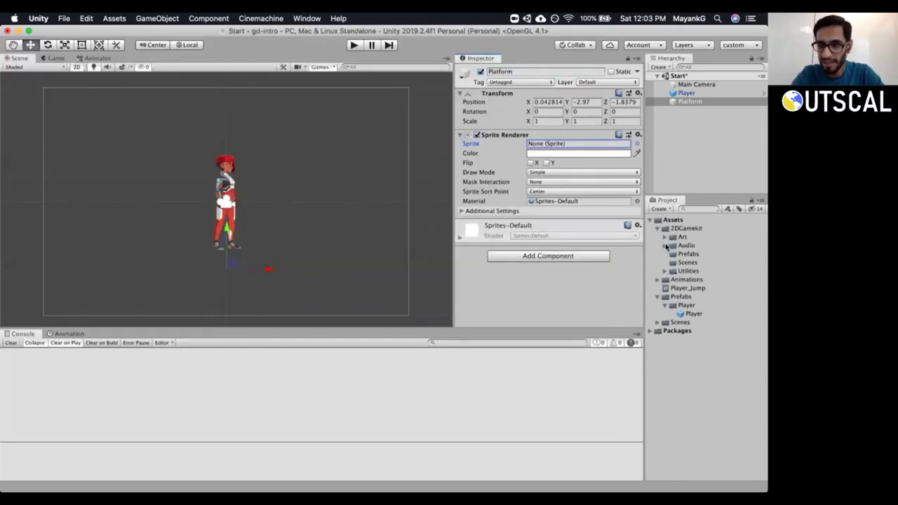
pyautogui.click(664, 237)
pyautogui.click(671, 246)
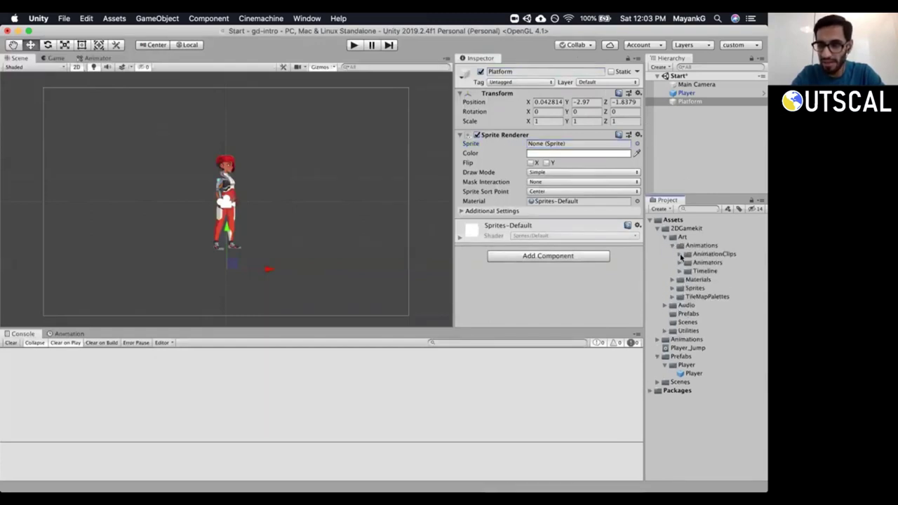
pyautogui.click(664, 237)
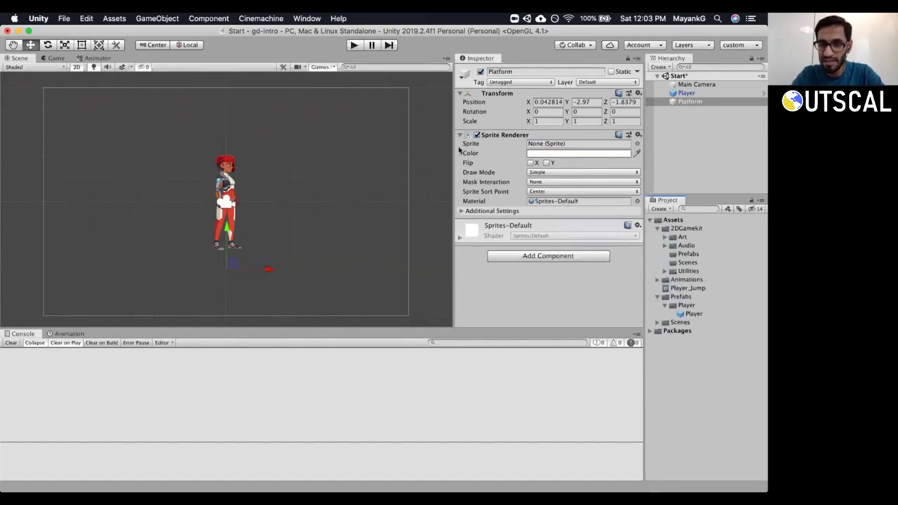
# Search sprites for 'Floo' and assign Tileset_Rock_Floor1 to the Platform.
pyautogui.click(482, 145)
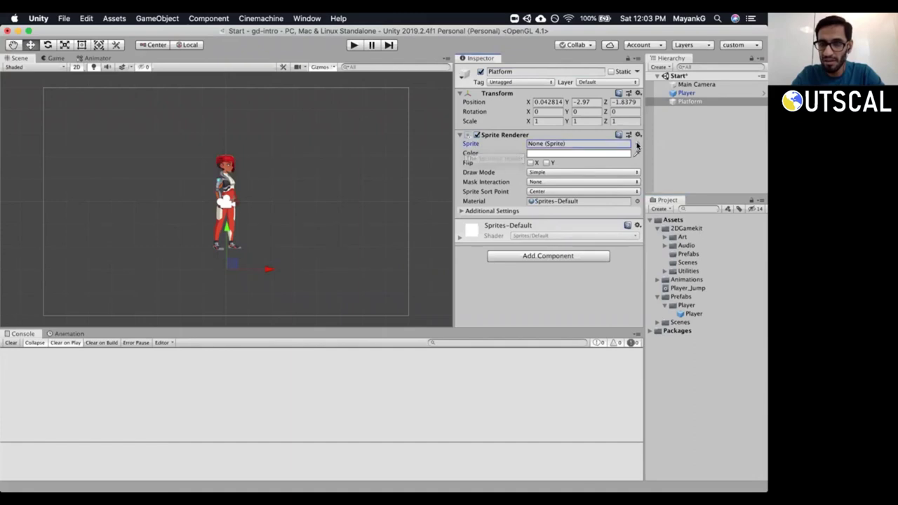
pyautogui.click(637, 144)
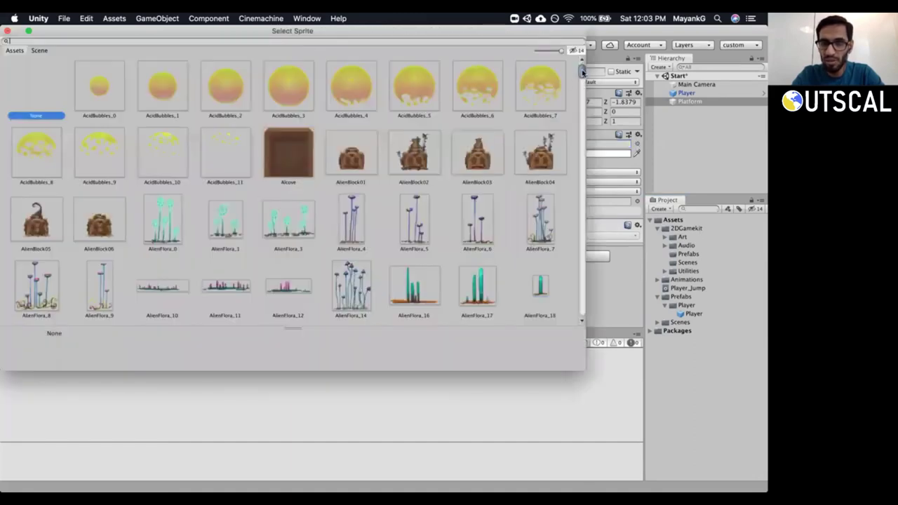
pyautogui.moveTo(581, 72); pyautogui.dragTo(587, 122)
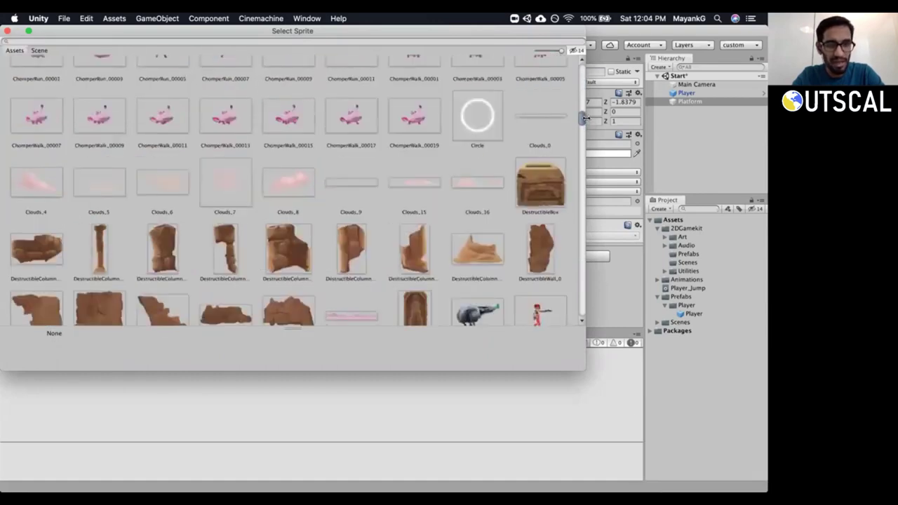
pyautogui.moveTo(585, 118); pyautogui.dragTo(585, 147)
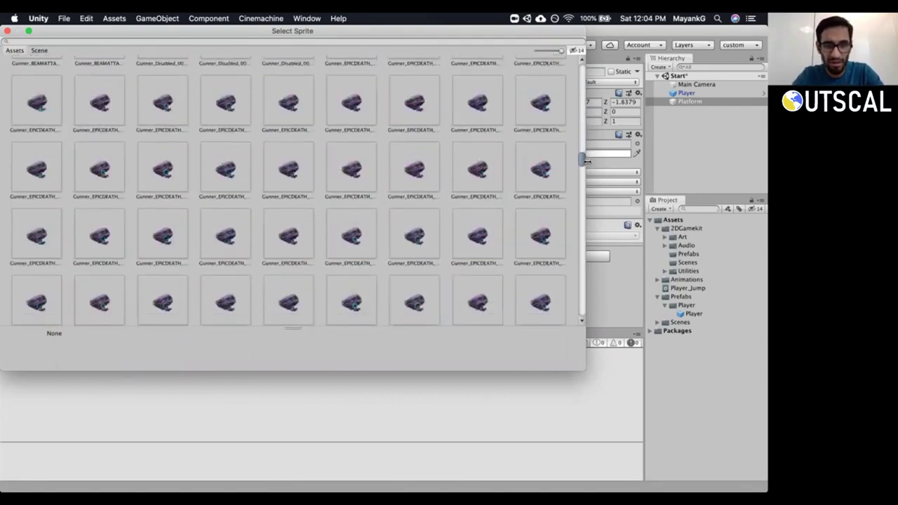
pyautogui.moveTo(586, 169); pyautogui.dragTo(591, 214)
pyautogui.click(140, 40)
pyautogui.write('ground')
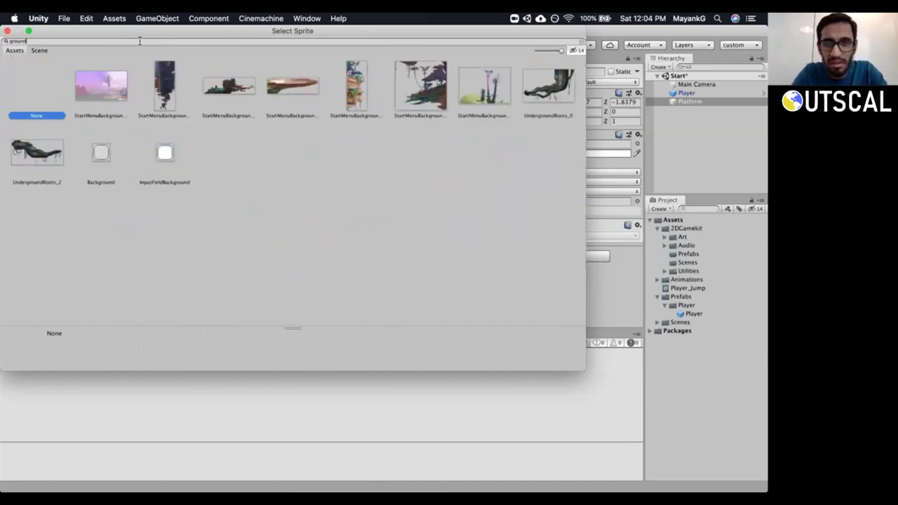
pyautogui.press('BackSpace')
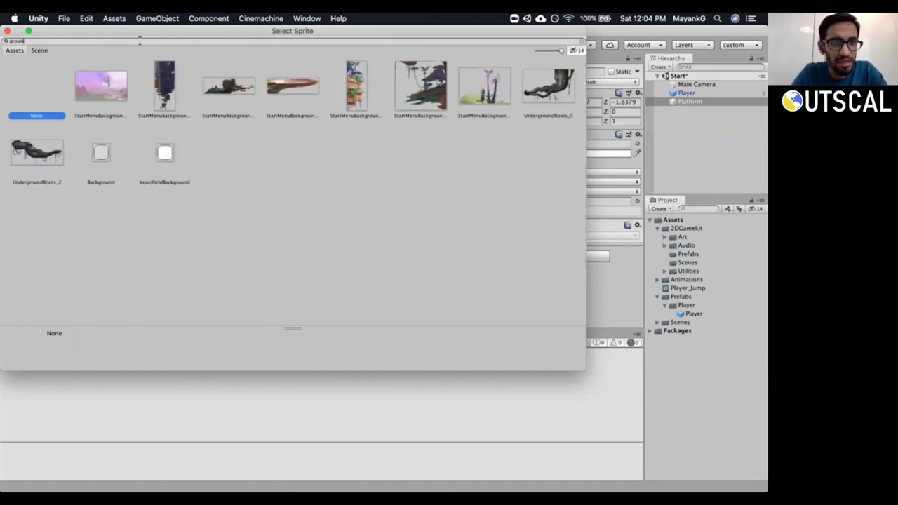
pyautogui.press('BackSpace')
pyautogui.press('BackSpace')
pyautogui.press('BackSpace')
pyautogui.press('BackSpace')
pyautogui.press('BackSpace')
pyautogui.write('Floo')
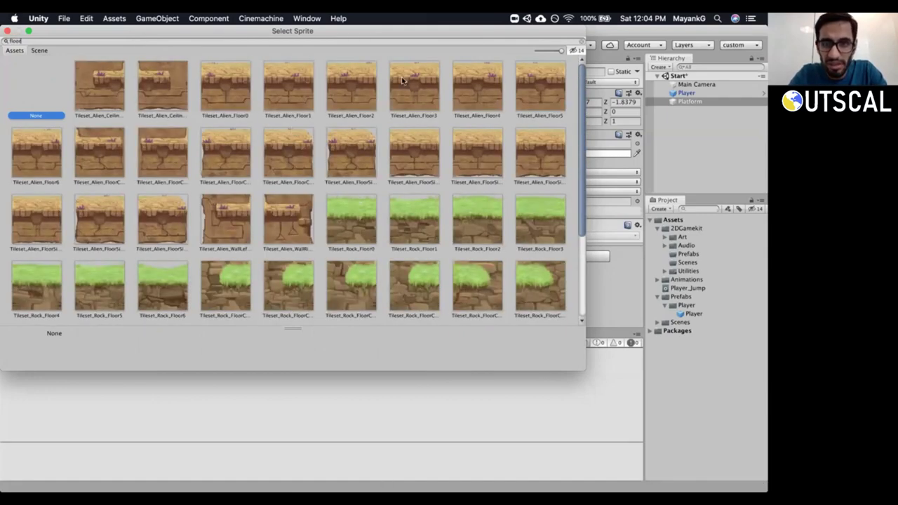
pyautogui.click(413, 217)
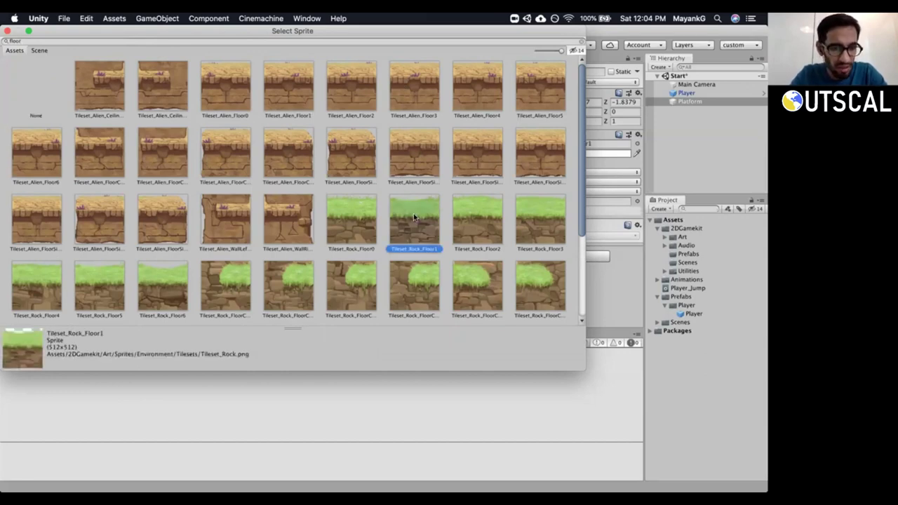
pyautogui.doubleClick(421, 215)
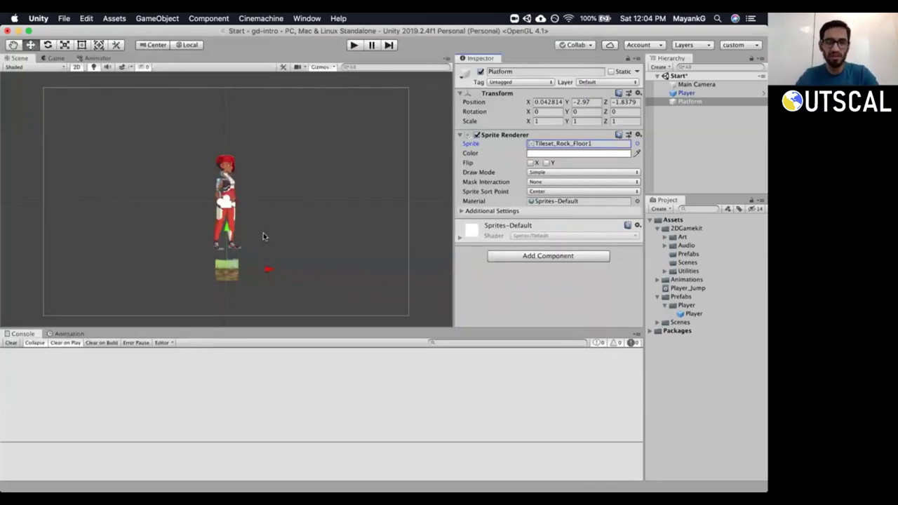
pyautogui.press('t')
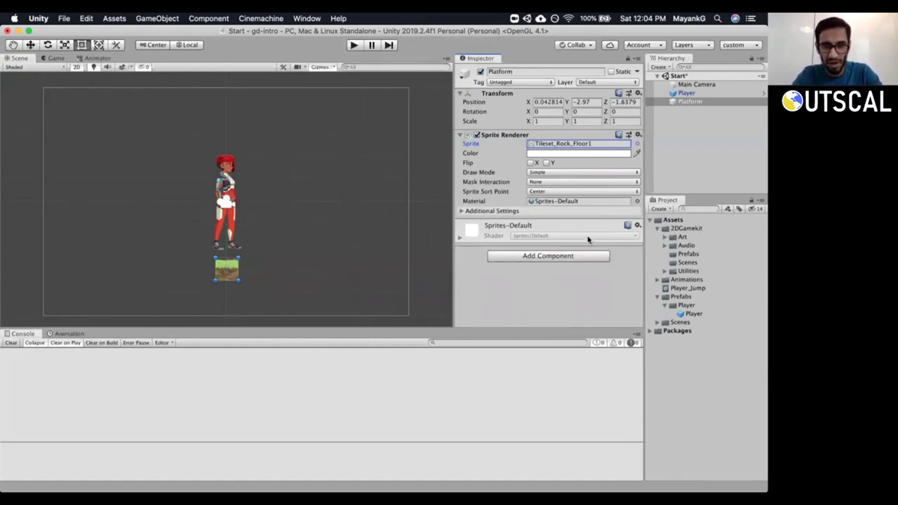
pyautogui.moveTo(537, 328); pyautogui.dragTo(537, 342)
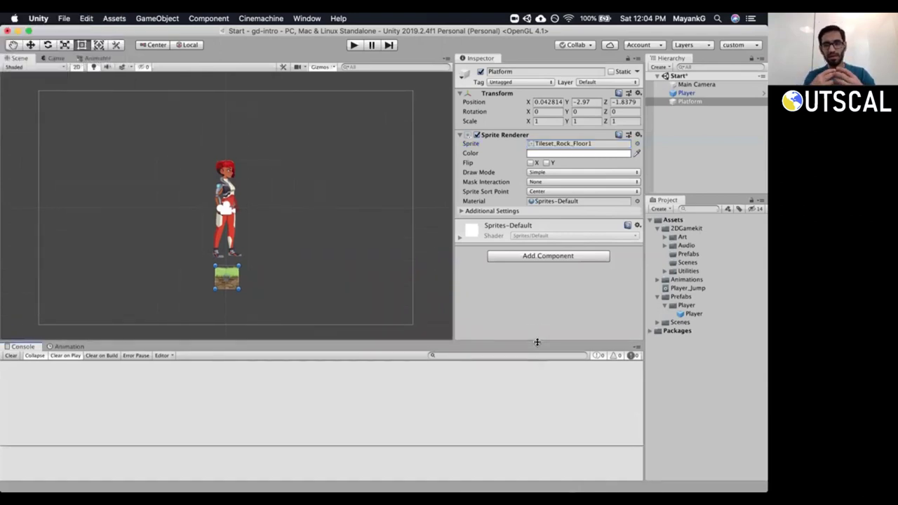
pyautogui.click(355, 45)
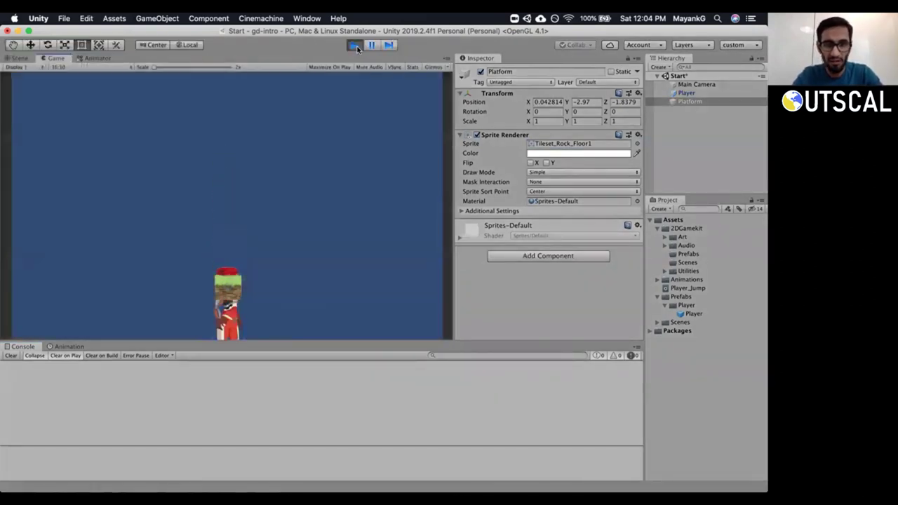
pyautogui.click(355, 46)
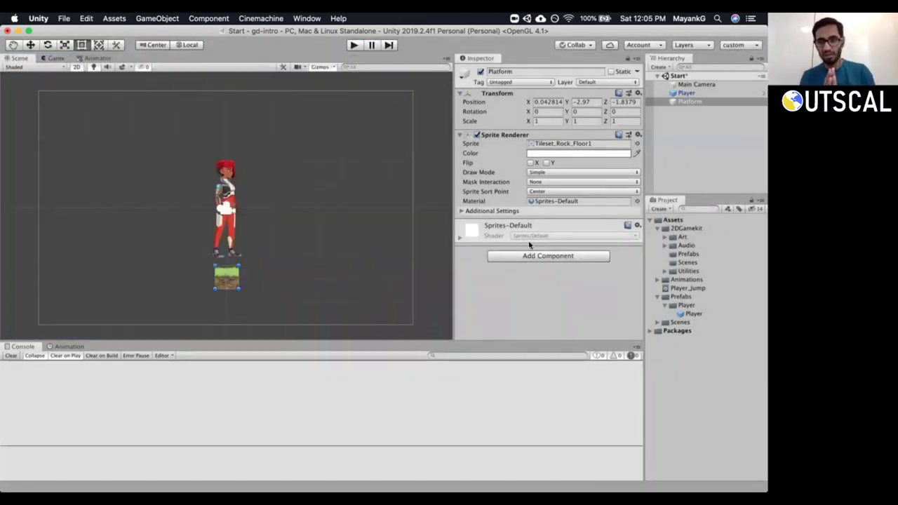
# Select the Player and collapse Transform, Sprite Renderer and Animator, leaving Rigidbody 2D expanded.
pyautogui.click(686, 93)
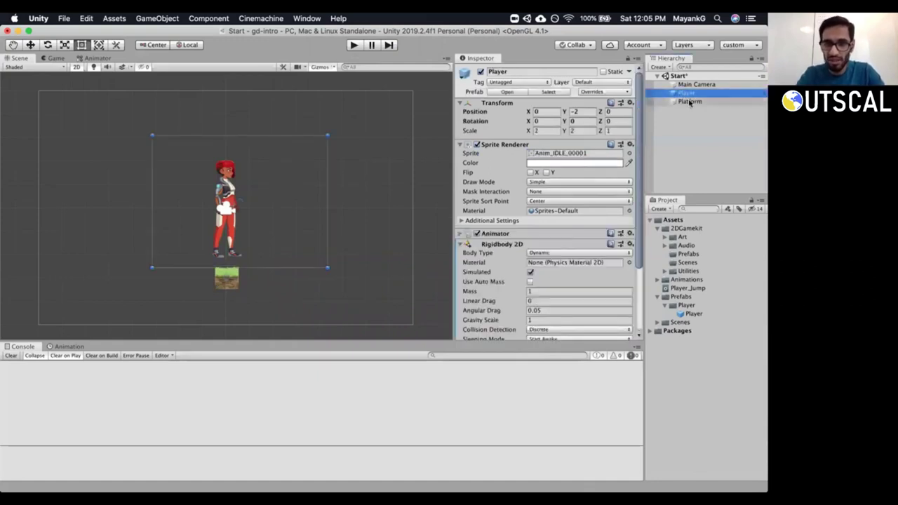
pyautogui.click(460, 244)
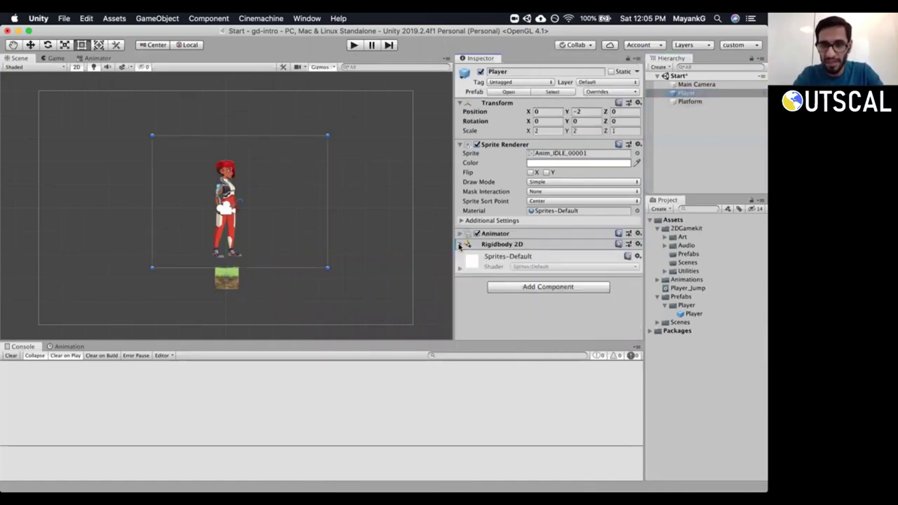
pyautogui.click(460, 144)
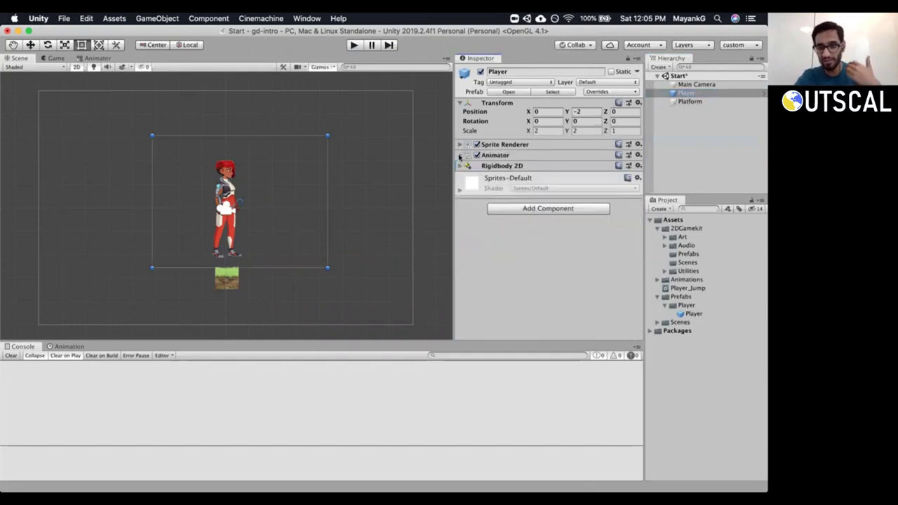
pyautogui.click(459, 104)
pyautogui.click(474, 135)
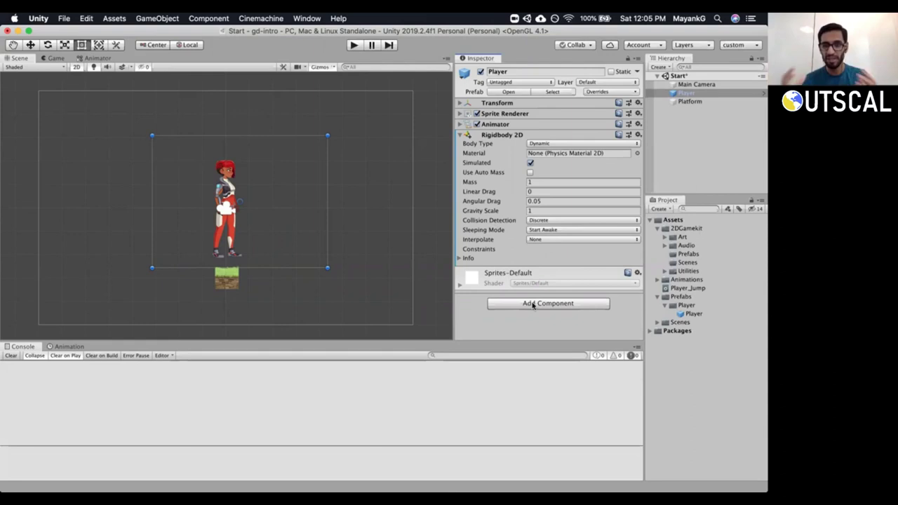
# Search Add Component for 'collider' to list the available collider types.
pyautogui.click(532, 305)
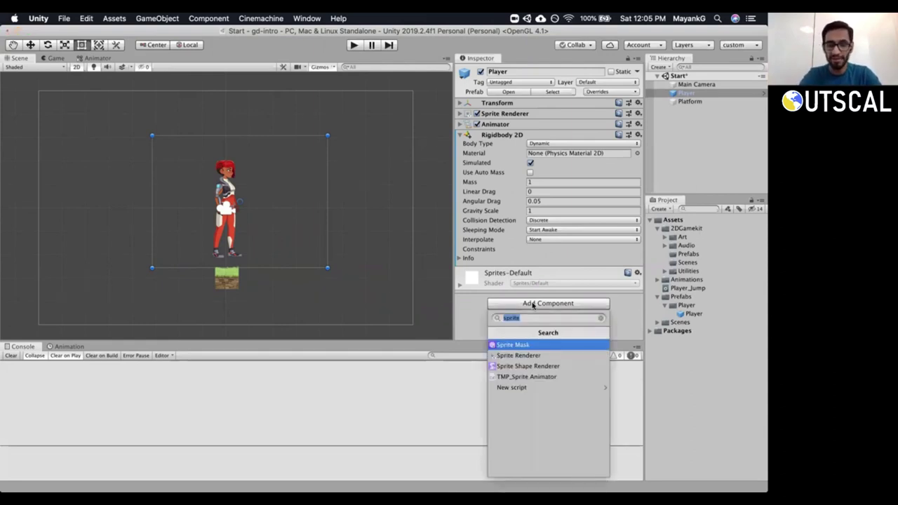
pyautogui.write('collider')
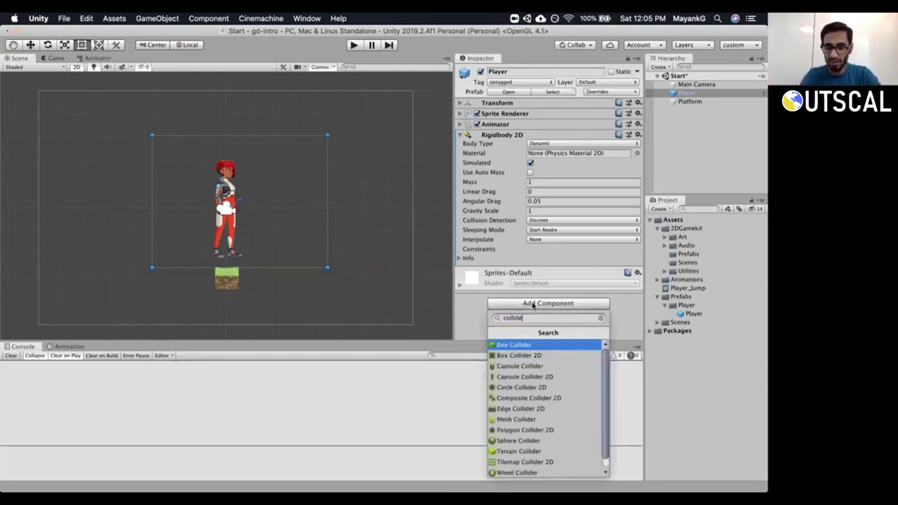
pyautogui.scroll(-1, 527, 420)
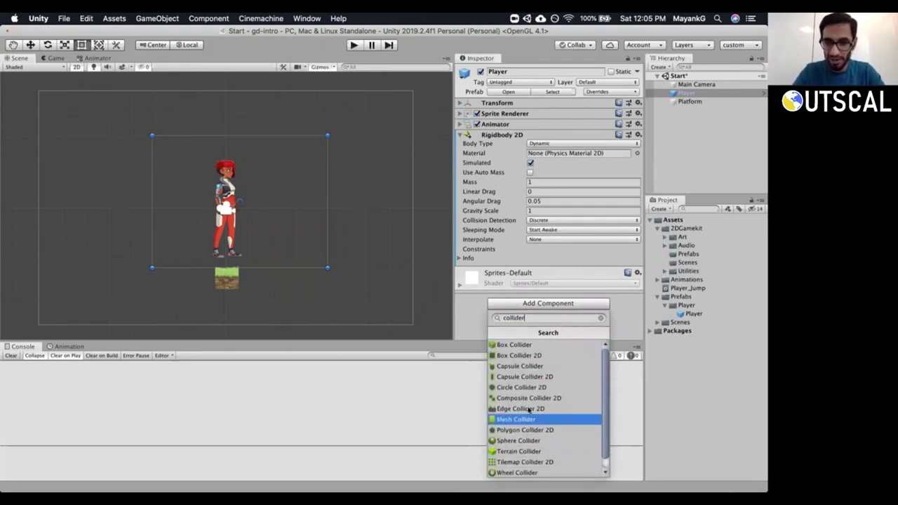
pyautogui.scroll(1, 531, 379)
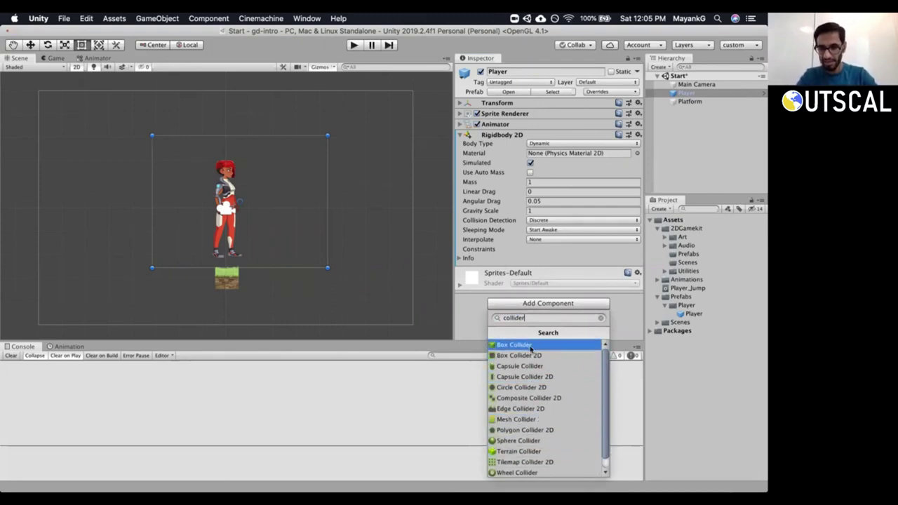
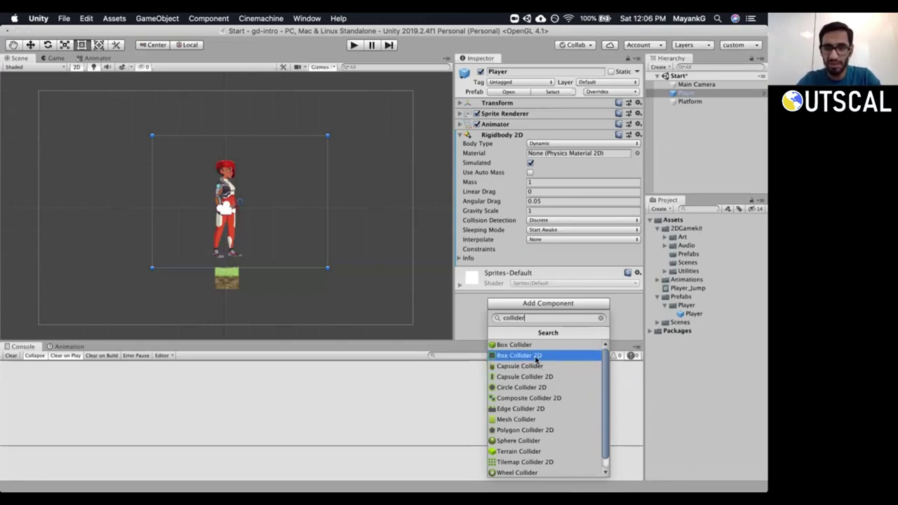
# Add a Box Collider 2D to the Player at its default size of about 3.75 by 2.83, and enter Edit Collider.
pyautogui.click(536, 356)
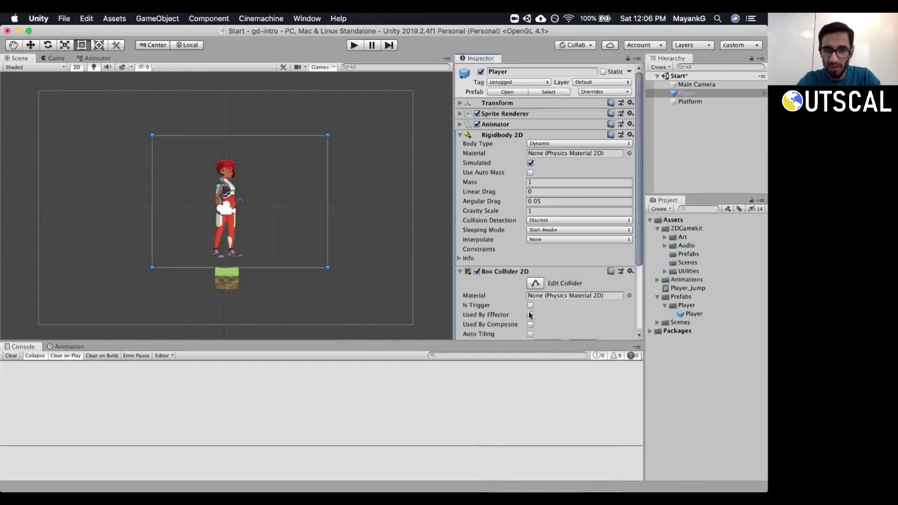
pyautogui.scroll(-3, 527, 301)
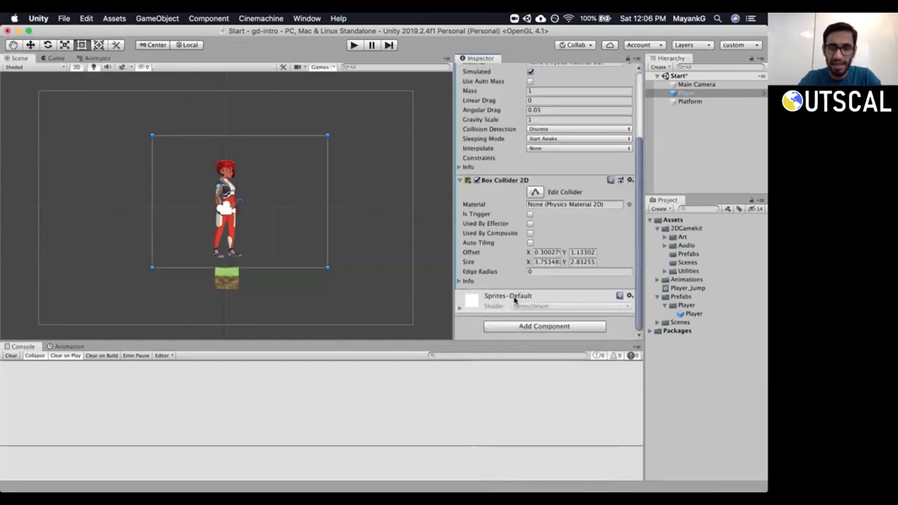
pyautogui.click(533, 193)
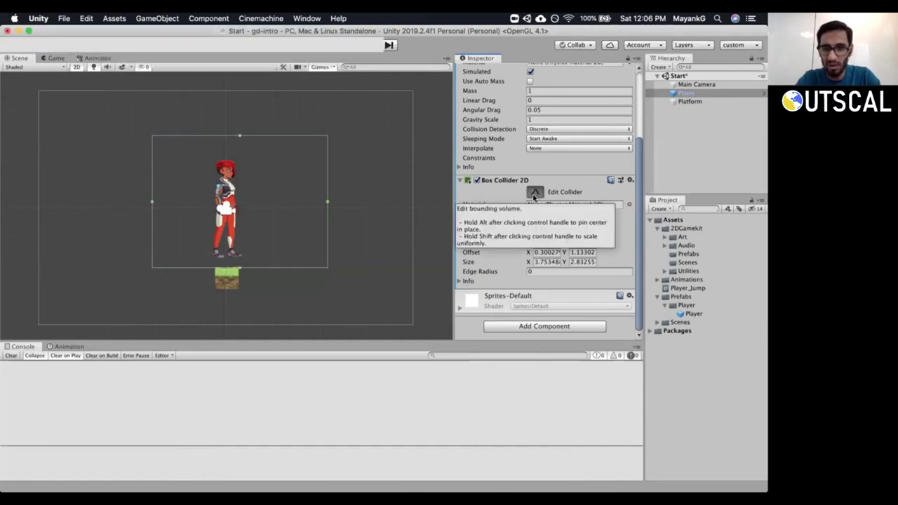
pyautogui.click(534, 193)
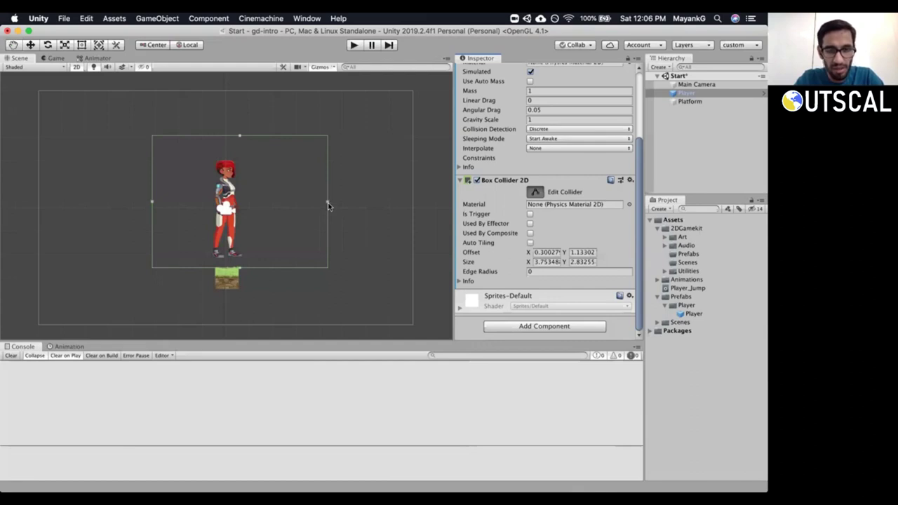
# Try narrowing the Player's collider from the right edge, then undo the change.
pyautogui.moveTo(326, 204); pyautogui.dragTo(309, 204)
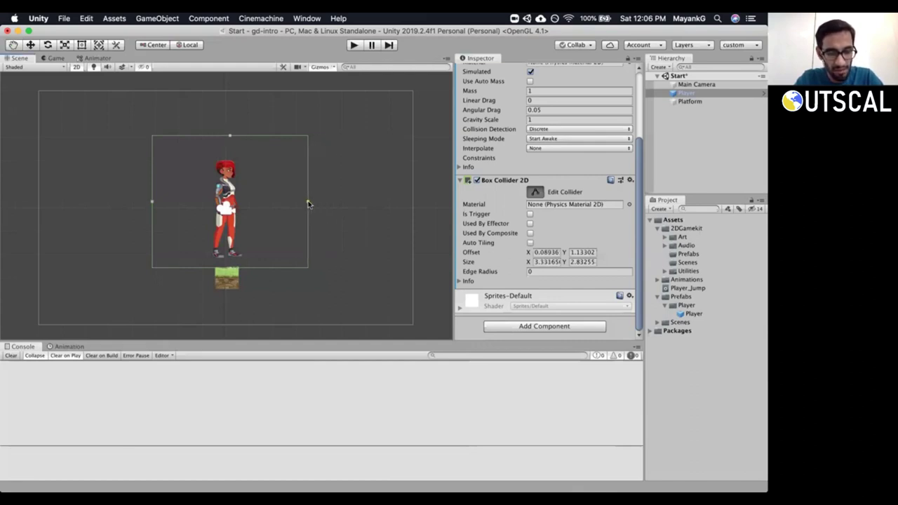
pyautogui.moveTo(309, 204); pyautogui.dragTo(299, 205)
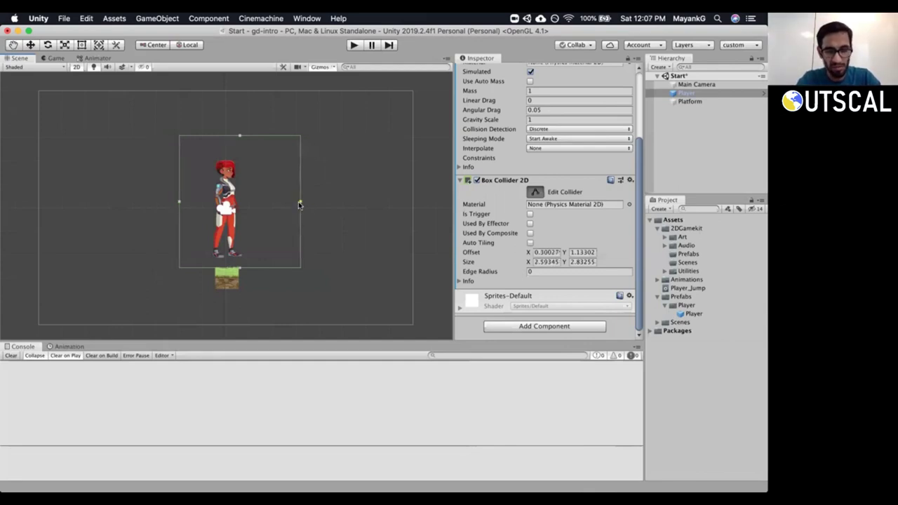
pyautogui.hotkey('ctrl', 'z')
pyautogui.press('t')
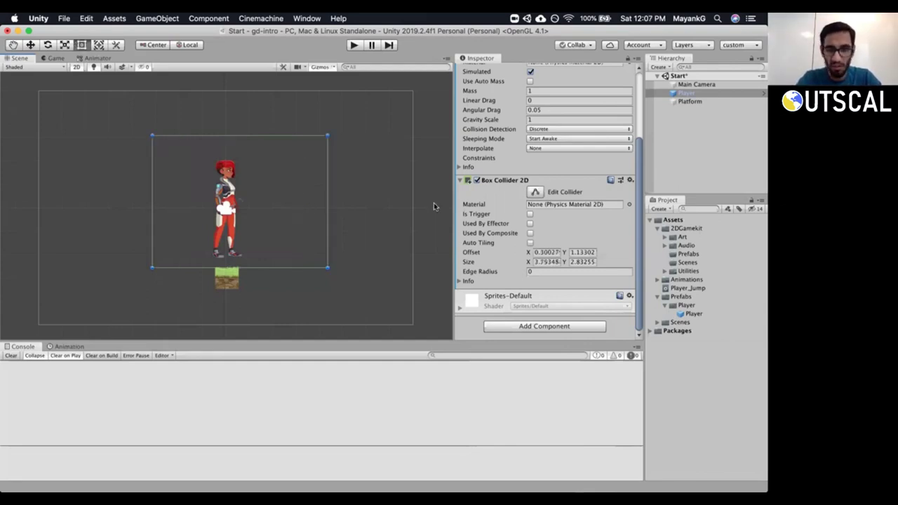
# Trim the collider with Alt held to about 0.48 by 1.99, fitting the character's body.
pyautogui.click(534, 193)
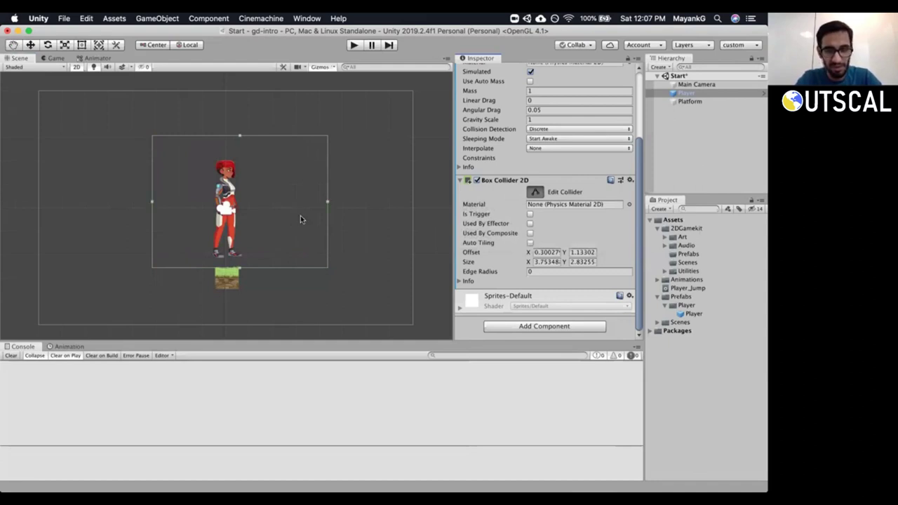
pyautogui.press('alt')
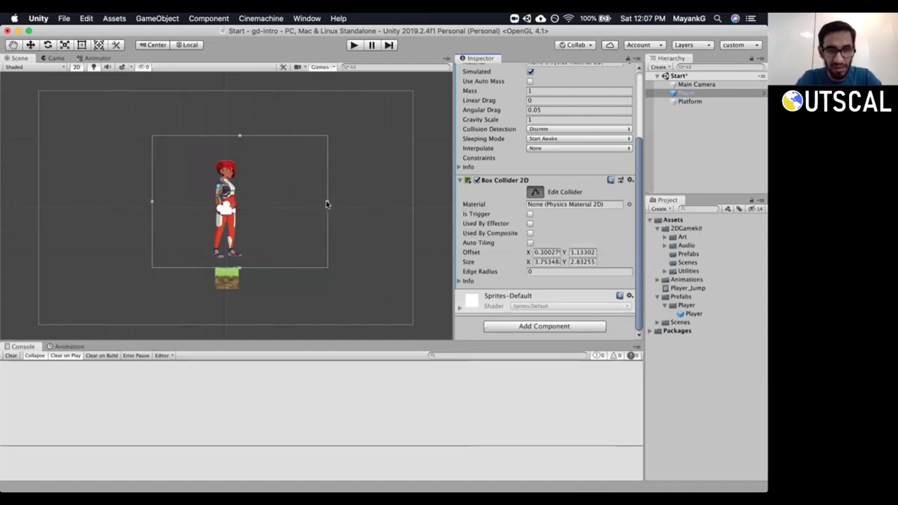
pyautogui.moveTo(326, 201); pyautogui.dragTo(238, 209)
pyautogui.moveTo(153, 204); pyautogui.dragTo(218, 214)
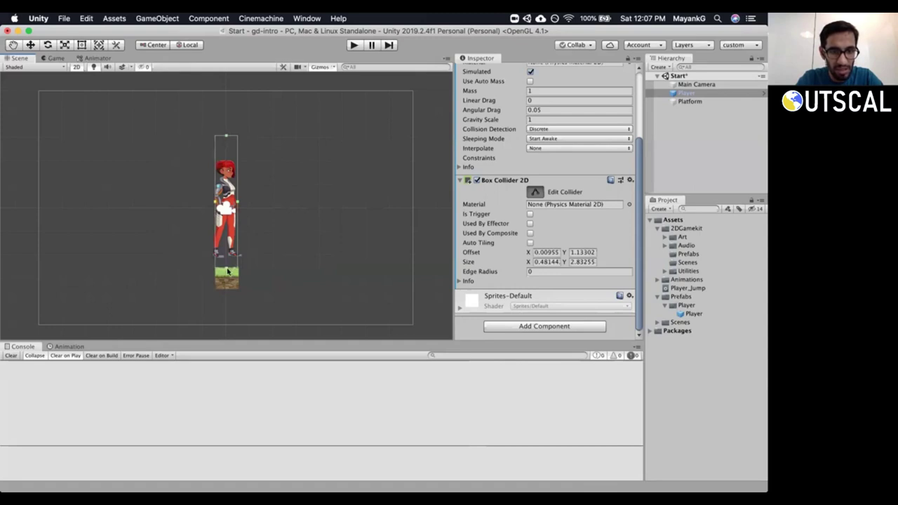
pyautogui.scroll(2, 226, 240)
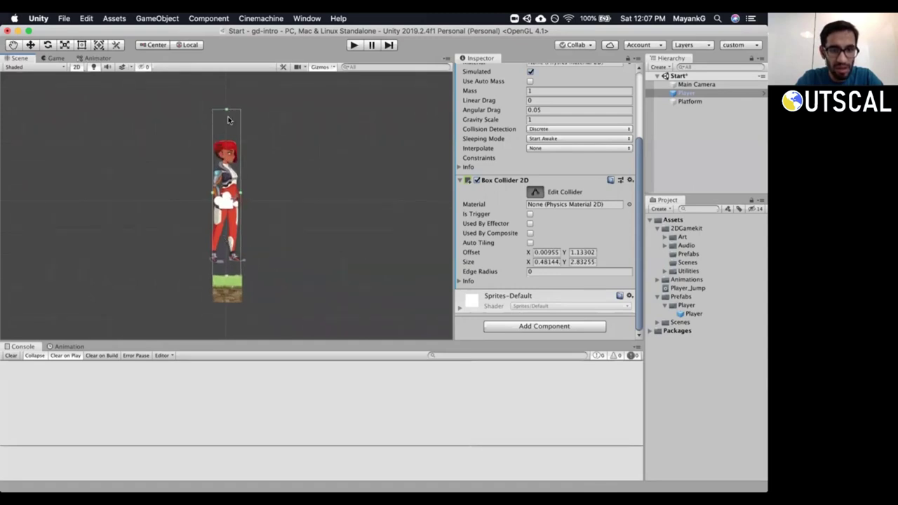
pyautogui.moveTo(226, 122); pyautogui.dragTo(226, 148)
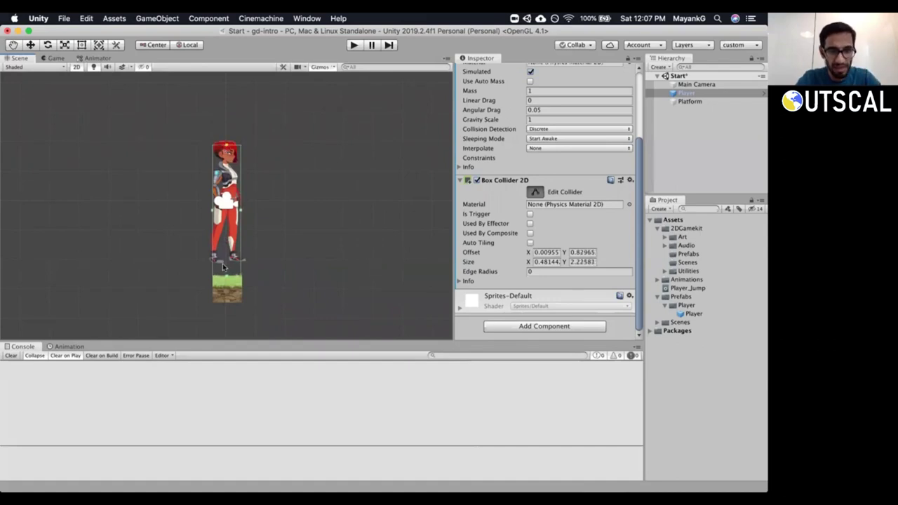
pyautogui.moveTo(226, 279); pyautogui.dragTo(226, 264)
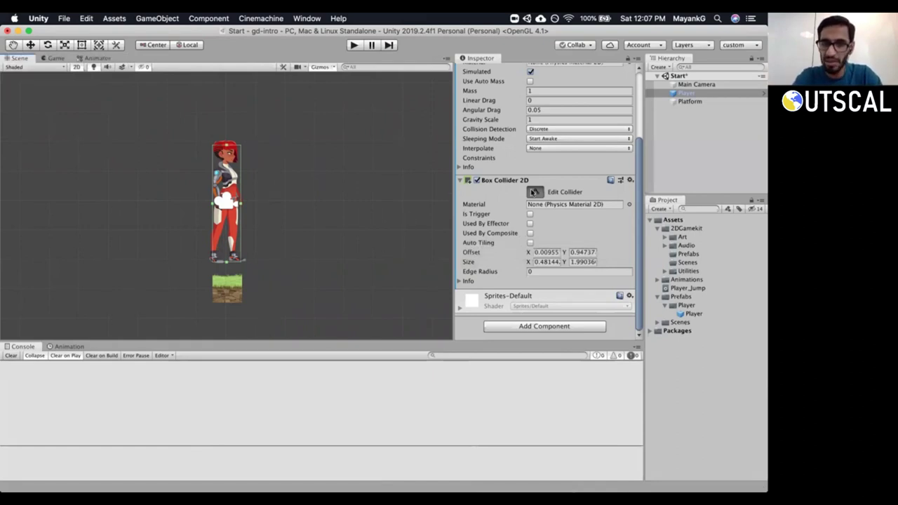
pyautogui.click(536, 192)
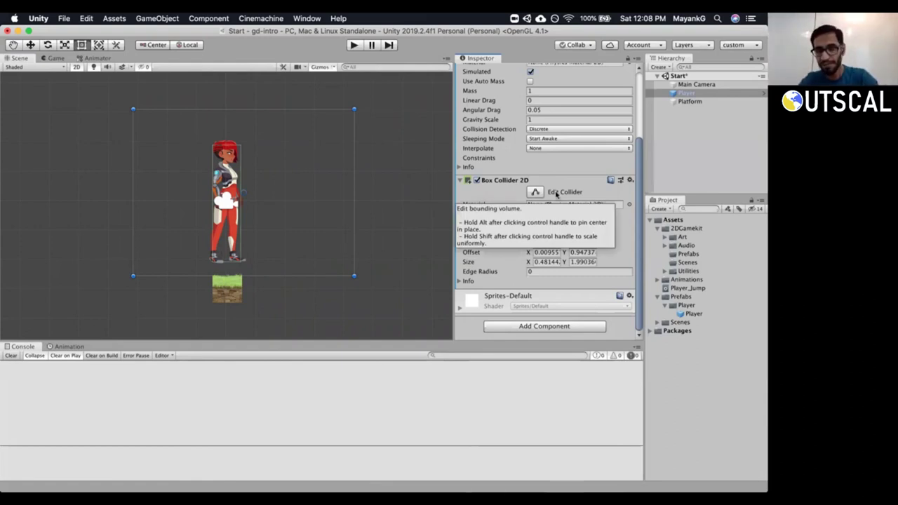
# Scroll the Inspector and select the Platform, which has only a Transform and a Sprite Renderer.
pyautogui.moveTo(635, 209); pyautogui.dragTo(639, 180)
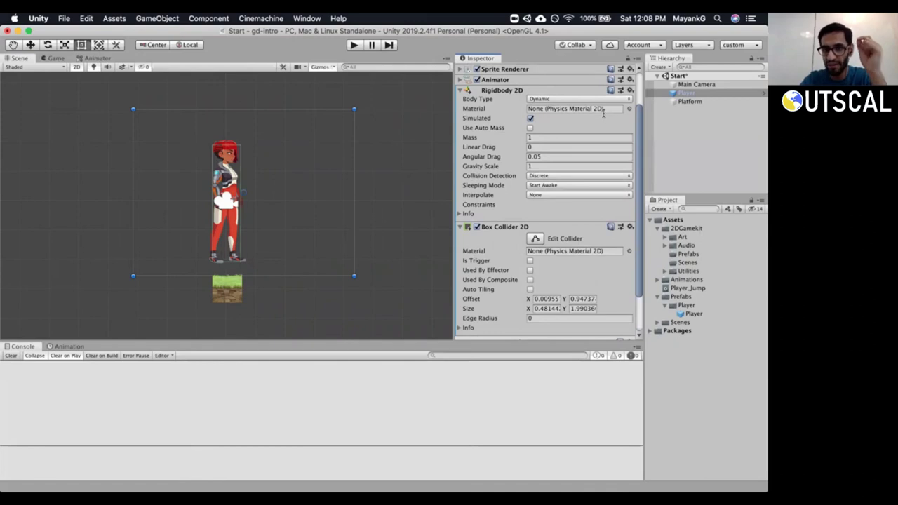
pyautogui.moveTo(637, 154); pyautogui.dragTo(636, 184)
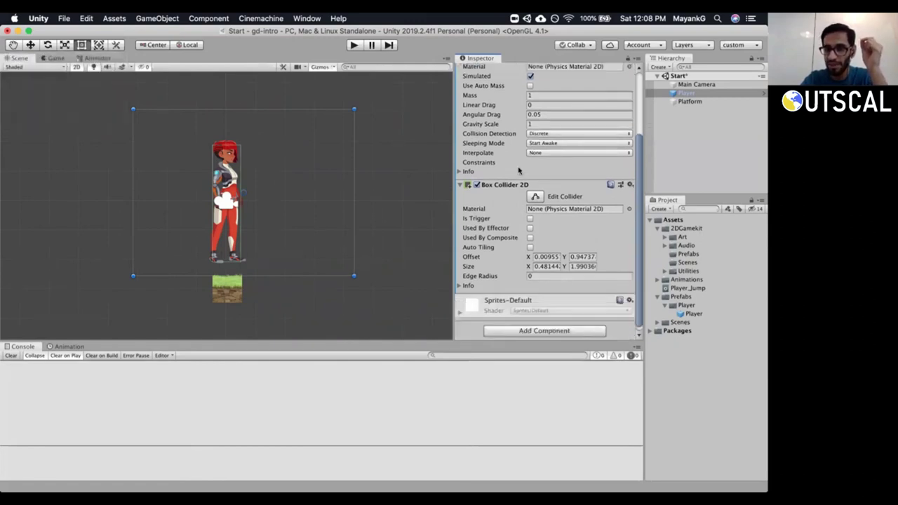
pyautogui.click(688, 101)
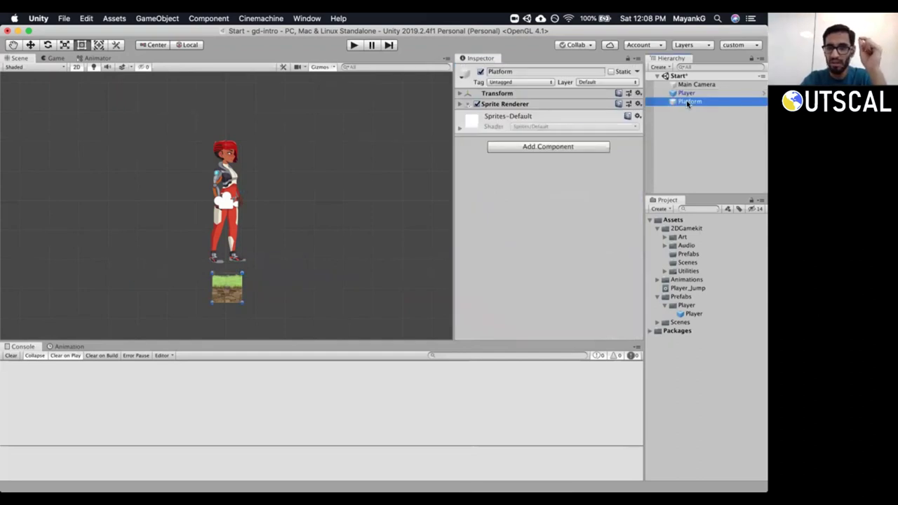
# Add a Box Collider 2D to the Platform with offset 0, 0 and size 1 by 1.
pyautogui.click(458, 105)
pyautogui.click(459, 105)
pyautogui.click(459, 104)
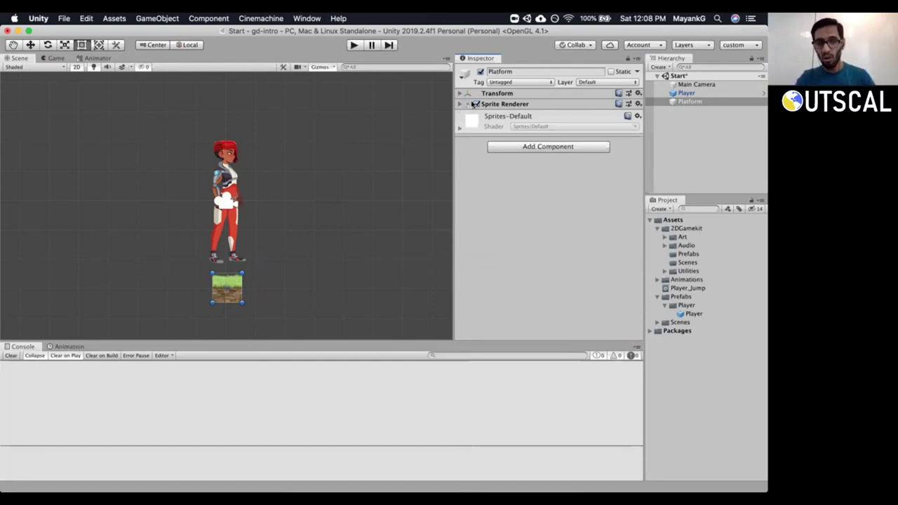
pyautogui.click(505, 147)
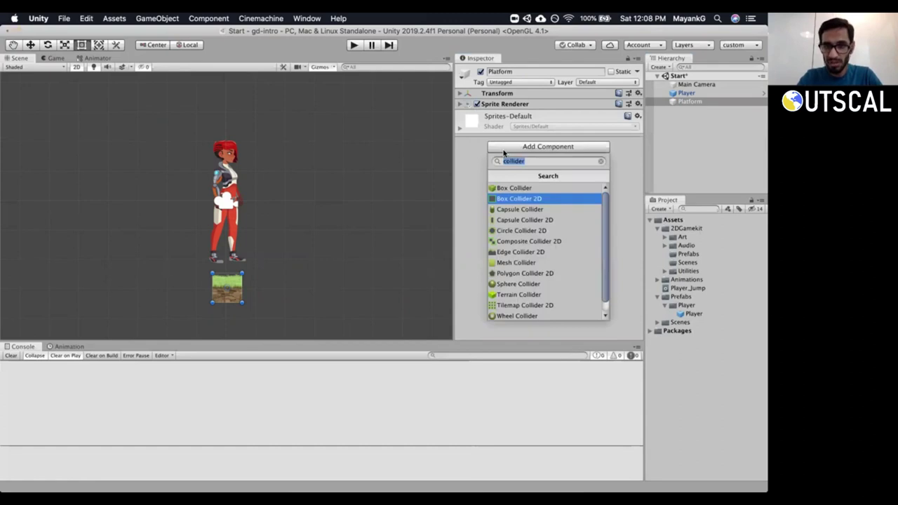
pyautogui.click(518, 199)
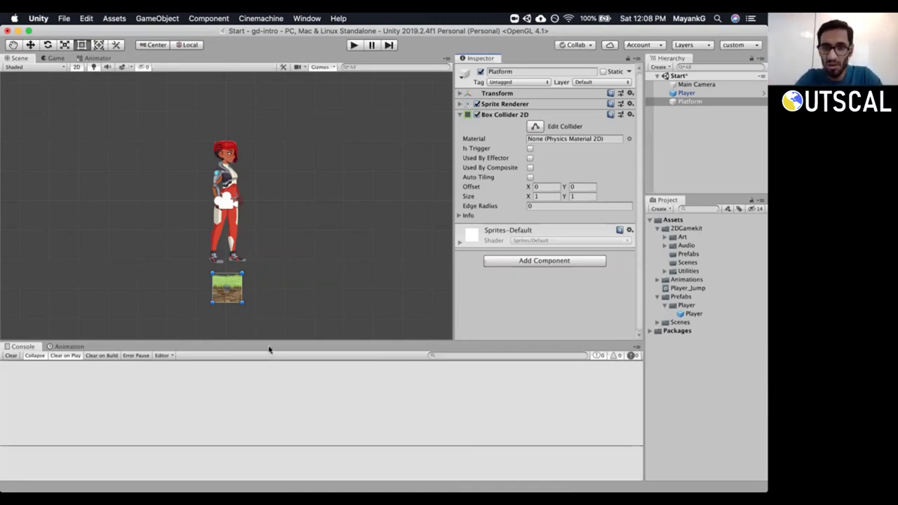
# Toggle Edit Collider and zoom the Scene view to inspect the Platform's collider bounds.
pyautogui.click(535, 126)
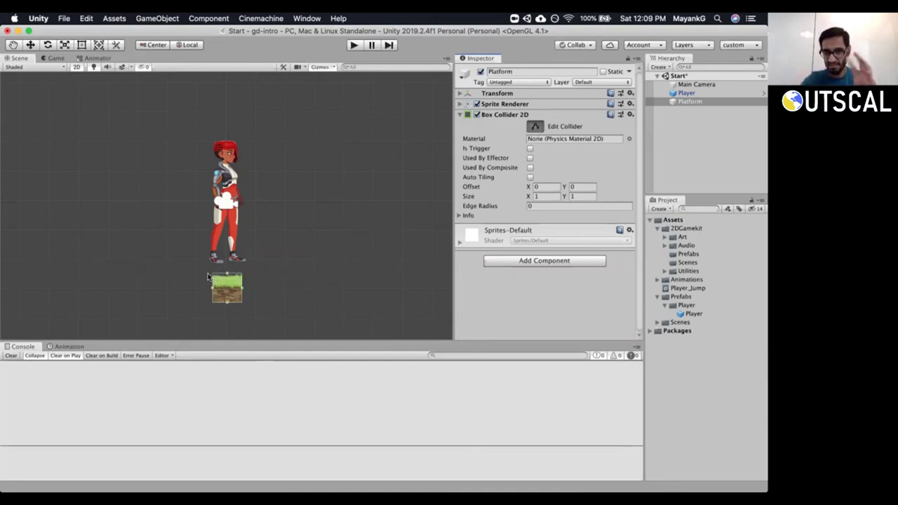
pyautogui.scroll(3, 206, 282)
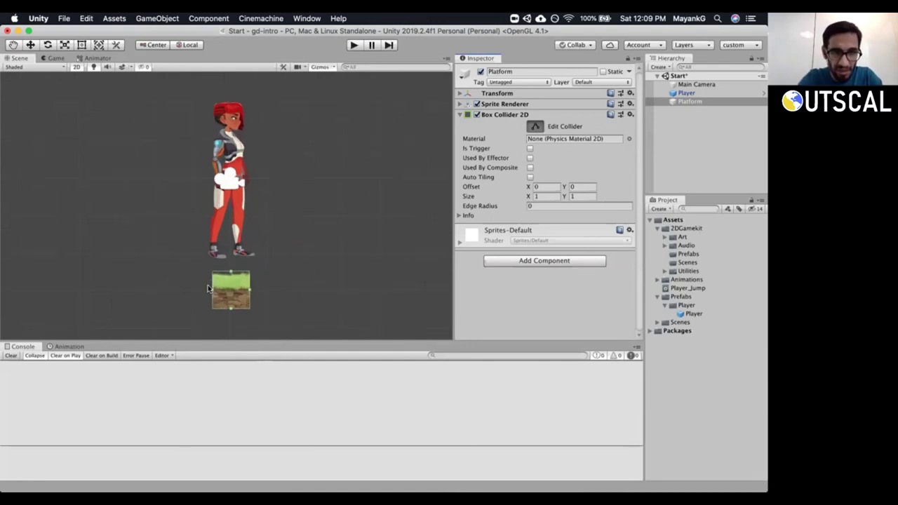
pyautogui.scroll(5, 204, 288)
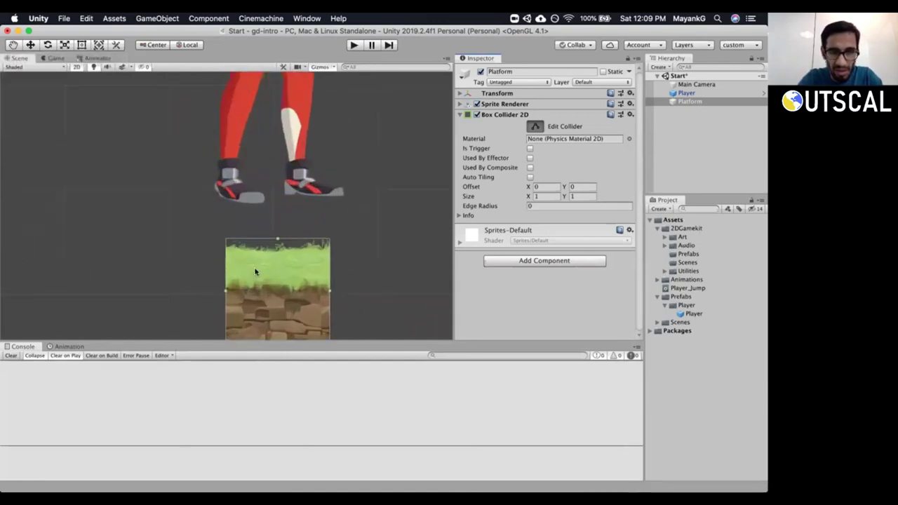
pyautogui.scroll(-8, 288, 235)
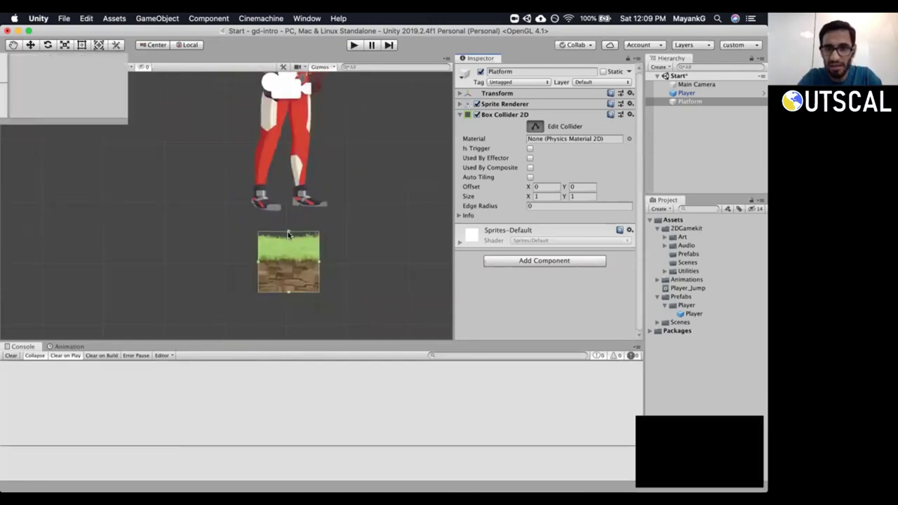
pyautogui.click(534, 127)
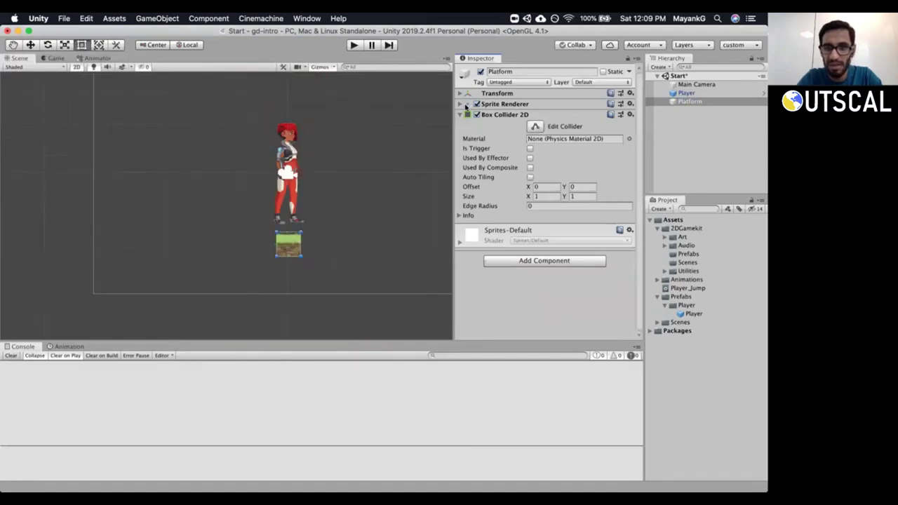
# Stretch the Platform to Scale X about 6.71 at X 0.064, check its collider, and enter play mode.
pyautogui.click(461, 93)
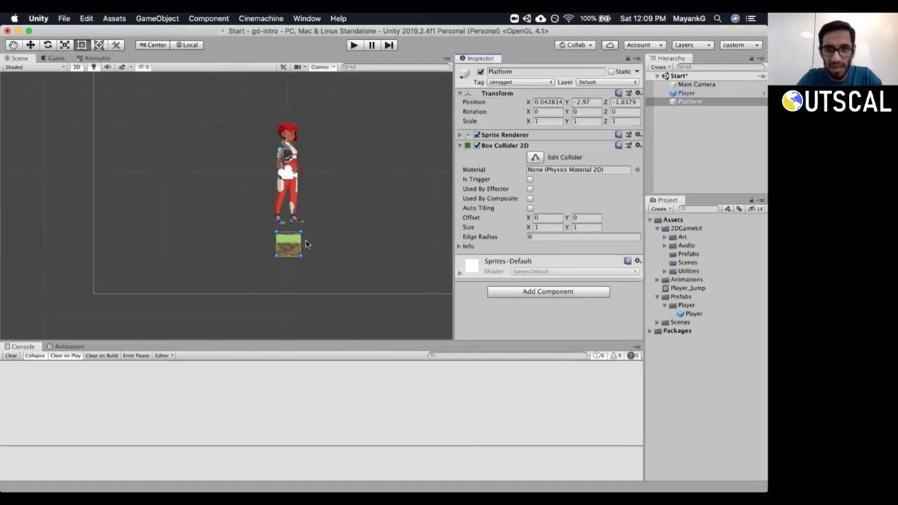
pyautogui.moveTo(302, 243); pyautogui.dragTo(385, 243)
pyautogui.moveTo(274, 244); pyautogui.dragTo(216, 250)
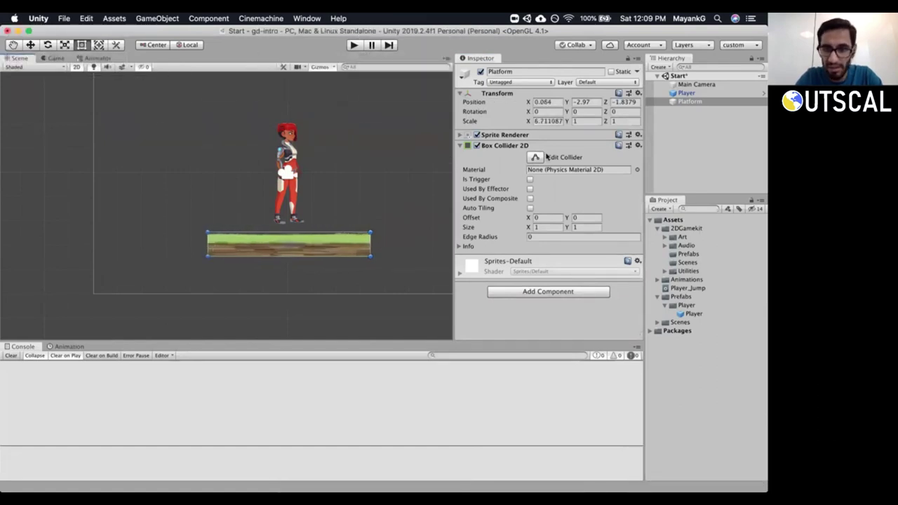
pyautogui.click(536, 158)
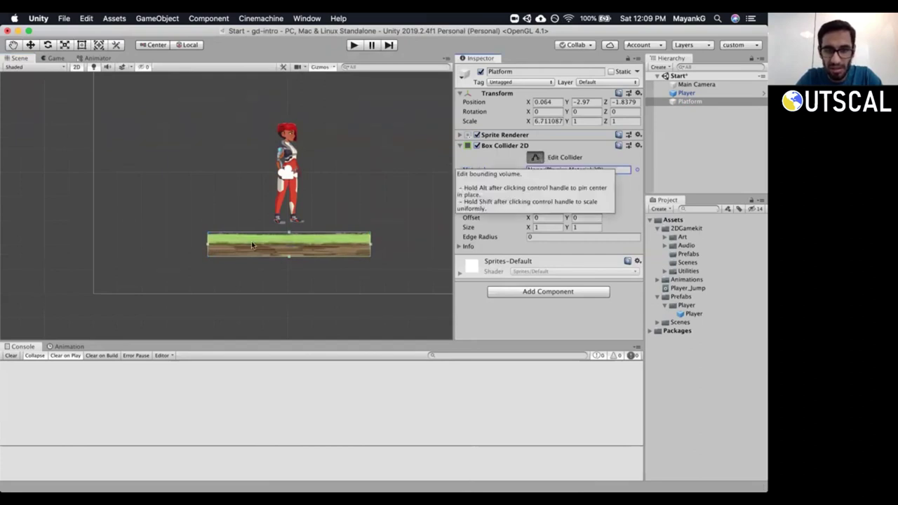
pyautogui.click(535, 158)
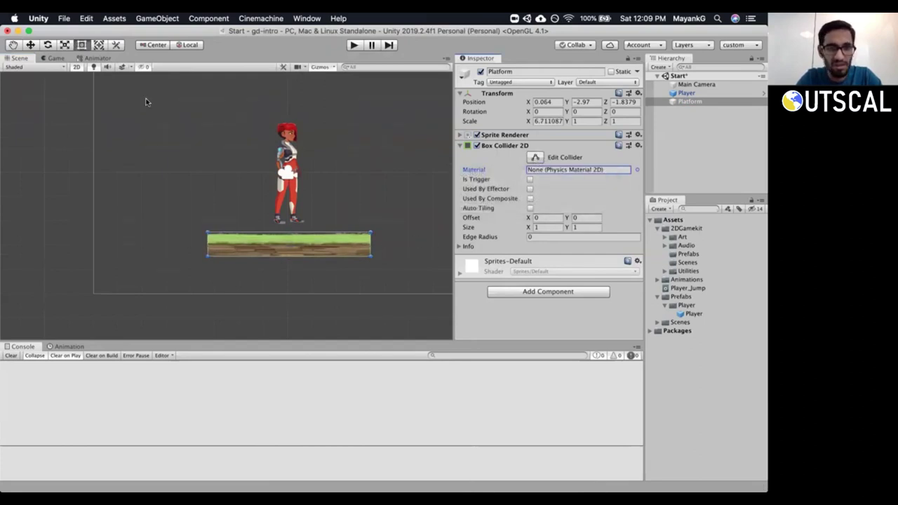
pyautogui.click(354, 45)
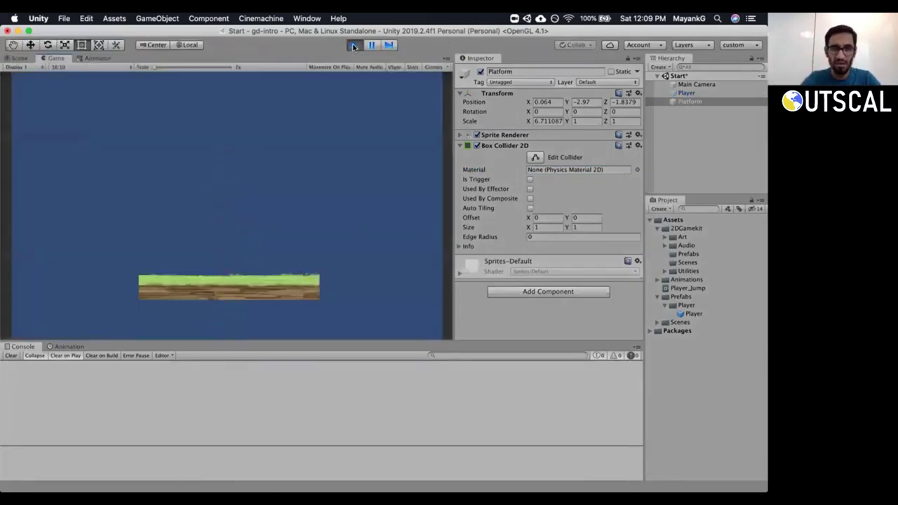
# Stop play mode and compare the Player's and Platform's components in the Inspector.
pyautogui.click(353, 45)
pyautogui.click(686, 92)
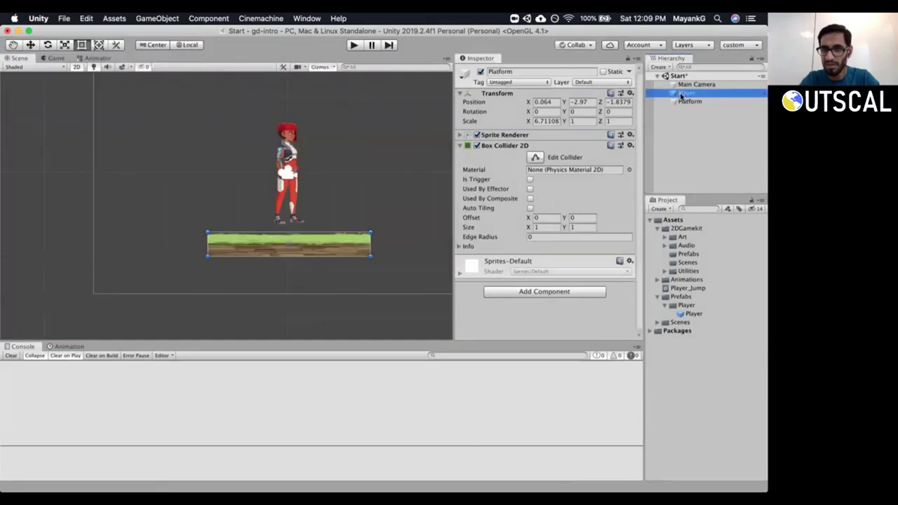
pyautogui.moveTo(640, 175); pyautogui.dragTo(643, 265)
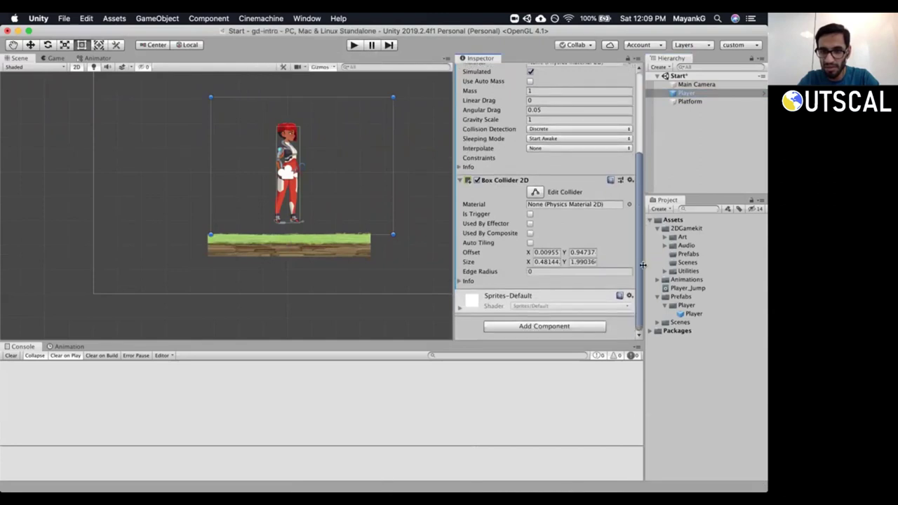
pyautogui.click(701, 102)
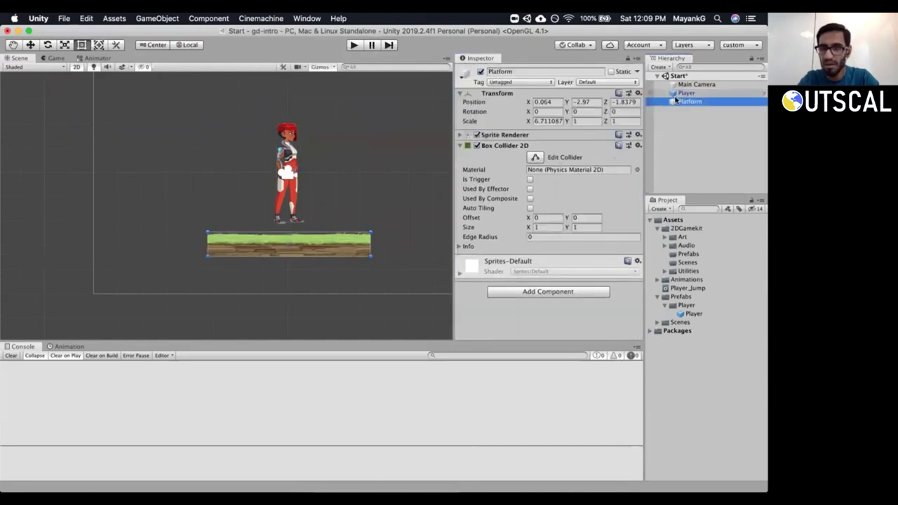
pyautogui.click(679, 94)
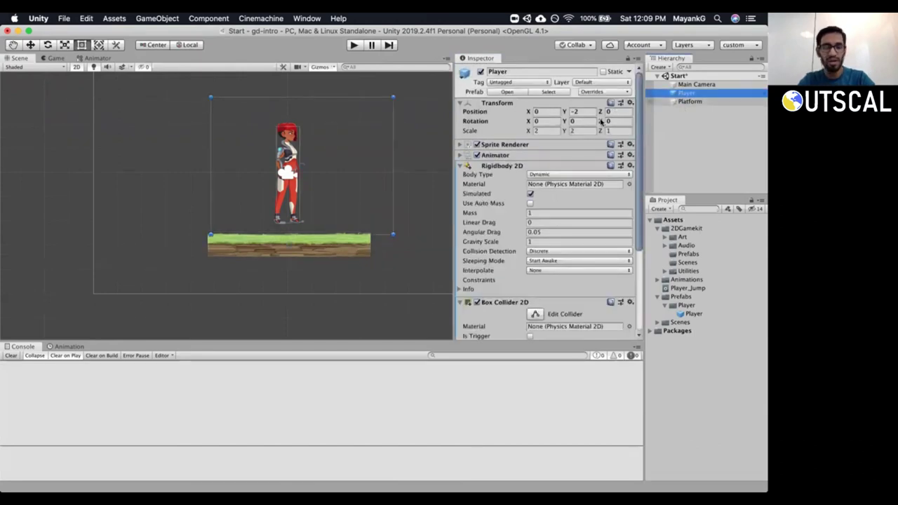
pyautogui.scroll(1, 247, 141)
pyautogui.scroll(-4, 247, 141)
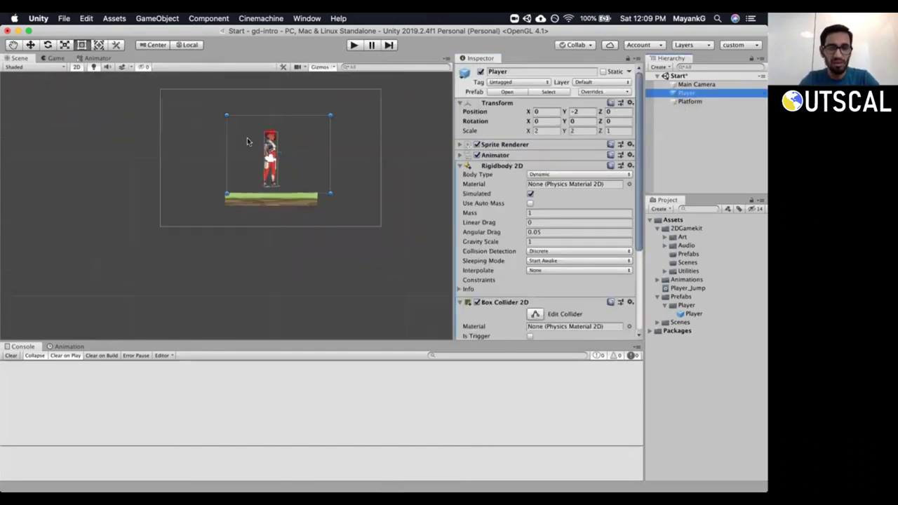
# Switch the Scene view to 3D and orbit it to see the Platform's depth offset from the Player.
pyautogui.click(75, 67)
pyautogui.press('w')
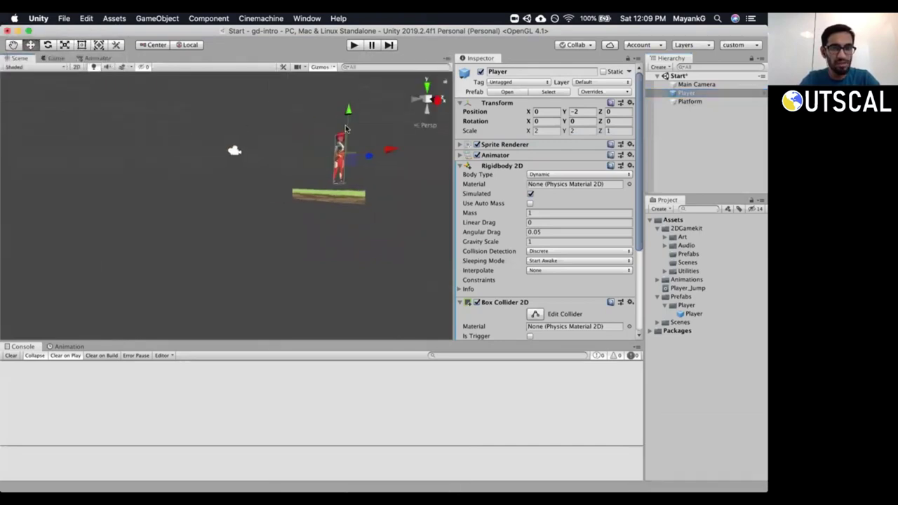
pyautogui.keyDown('alt'); pyautogui.moveTo(347, 131); pyautogui.dragTo(317, 162); pyautogui.keyUp('alt')
pyautogui.keyDown('alt'); pyautogui.moveTo(326, 125); pyautogui.dragTo(210, 221); pyautogui.keyUp('alt')
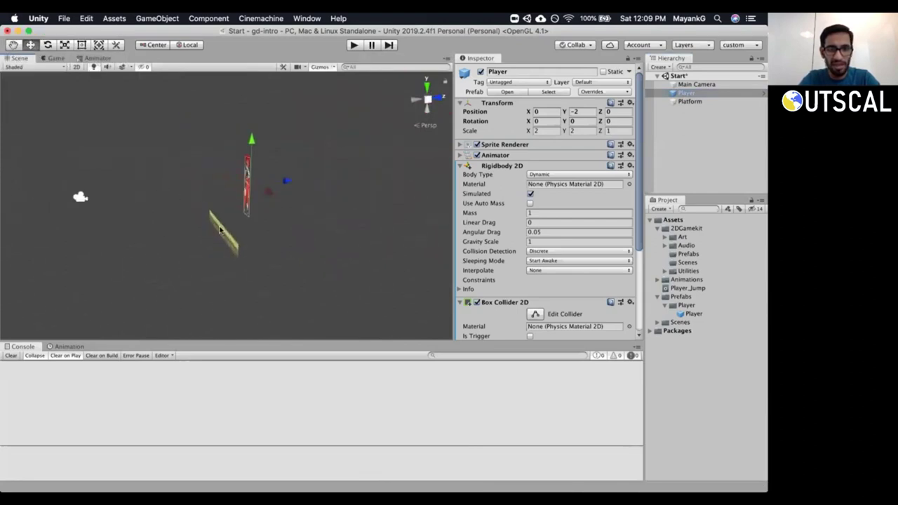
pyautogui.click(222, 233)
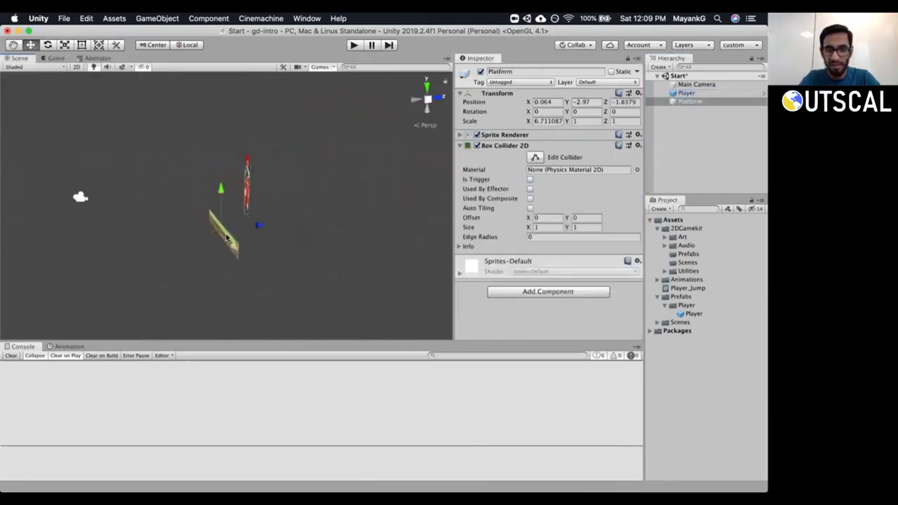
pyautogui.click(246, 204)
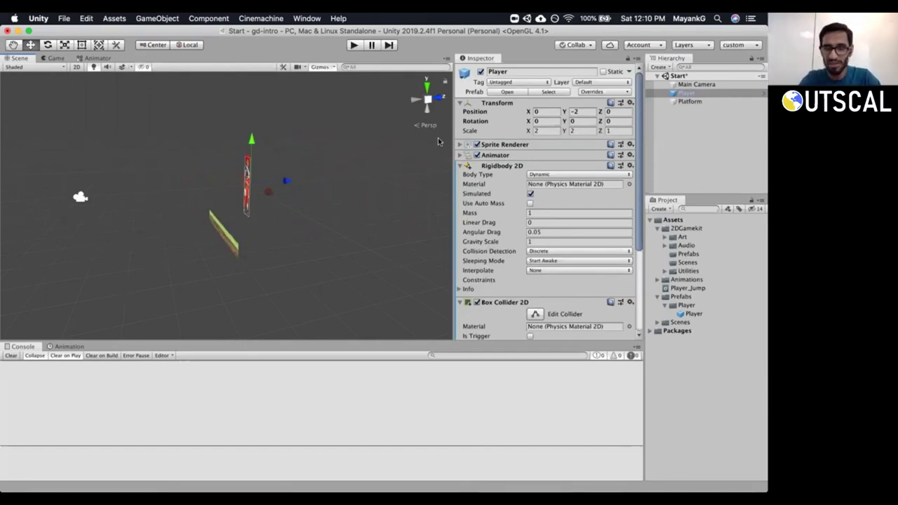
pyautogui.click(688, 96)
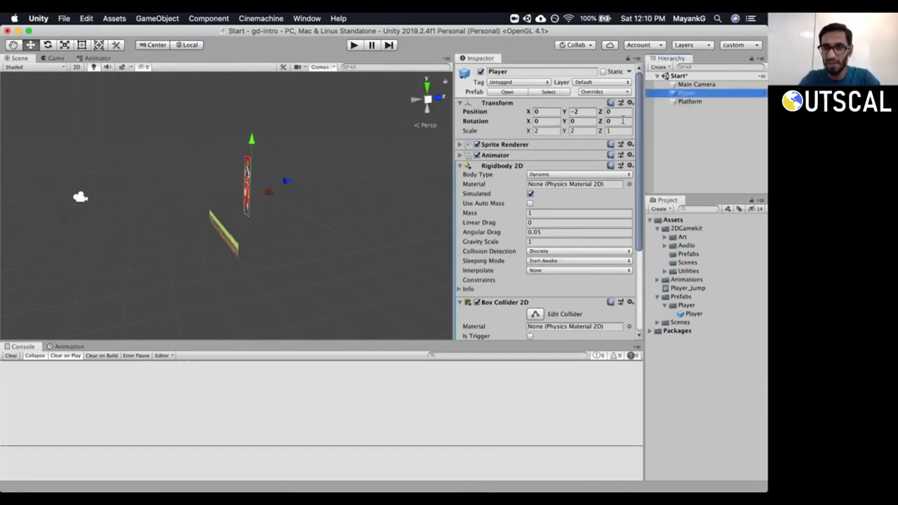
# Use front, right and orthographic views and compare the Player's and Platform's Z positions.
pyautogui.click(440, 103)
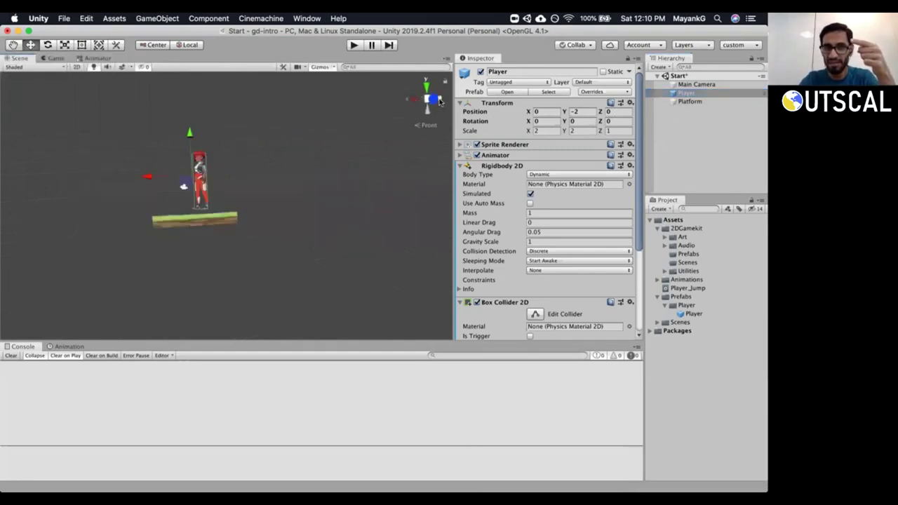
pyautogui.click(416, 98)
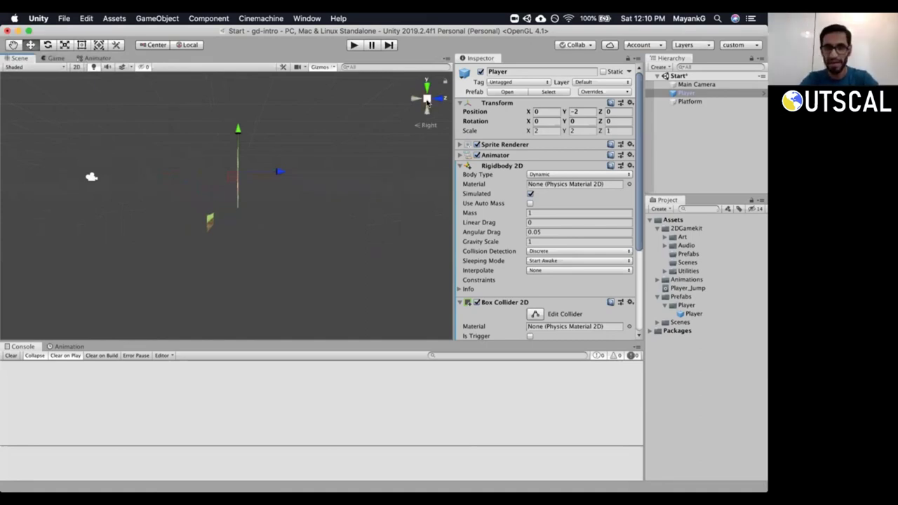
pyautogui.click(427, 99)
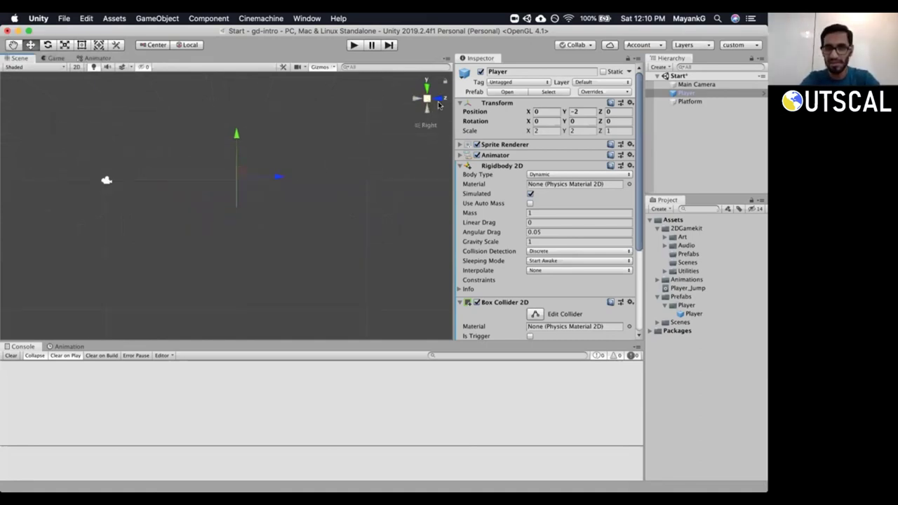
pyautogui.click(628, 113)
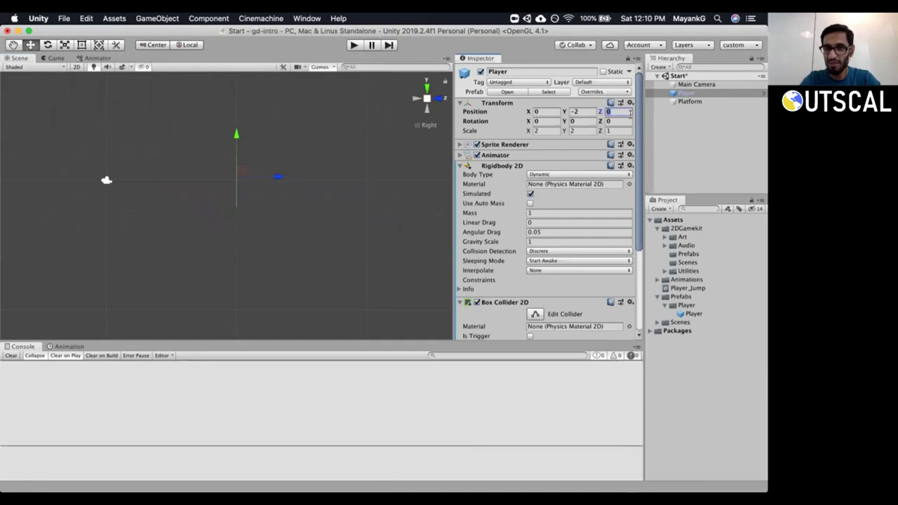
pyautogui.click(679, 101)
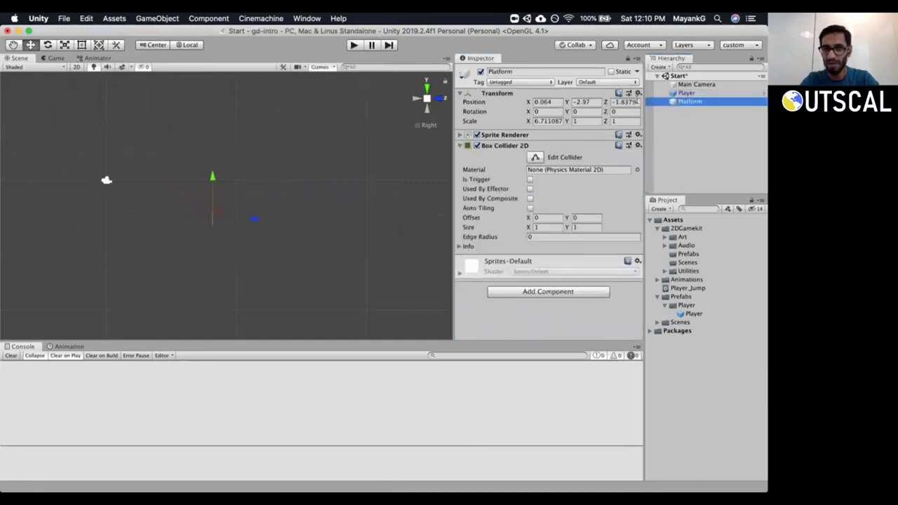
pyautogui.click(625, 102)
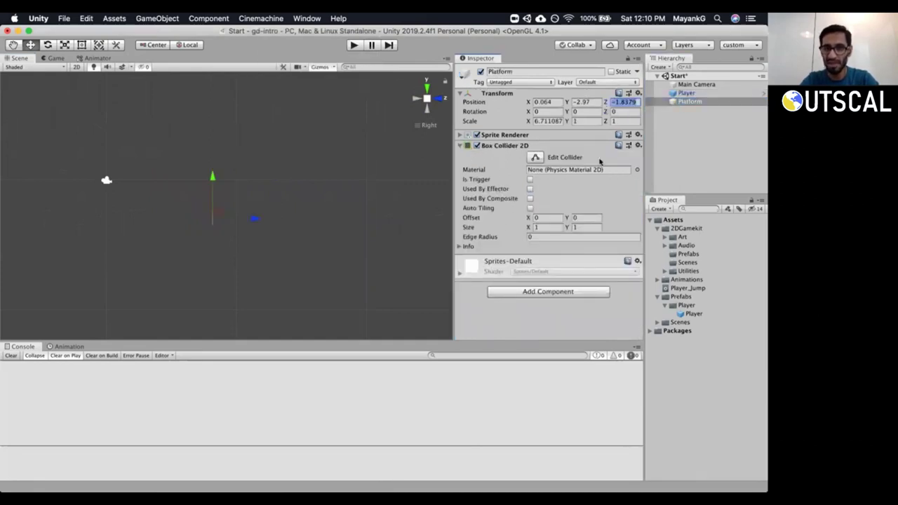
pyautogui.click(683, 94)
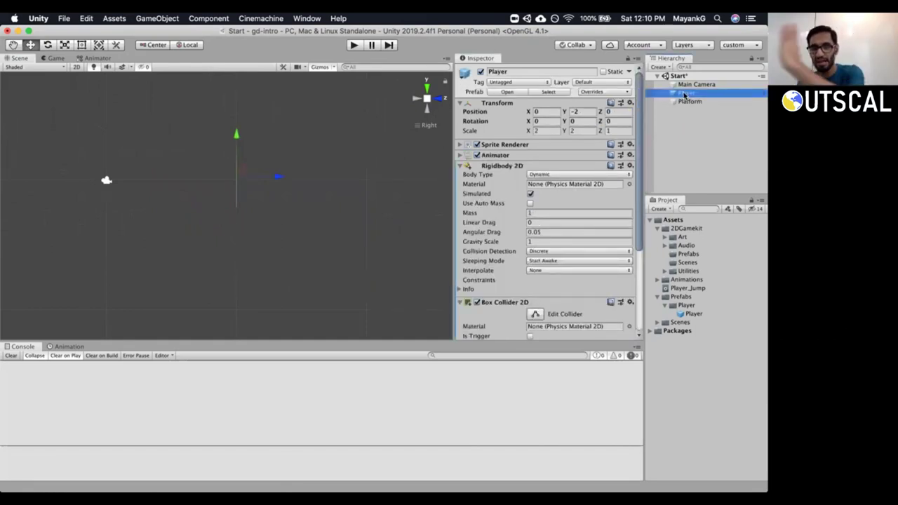
pyautogui.click(684, 102)
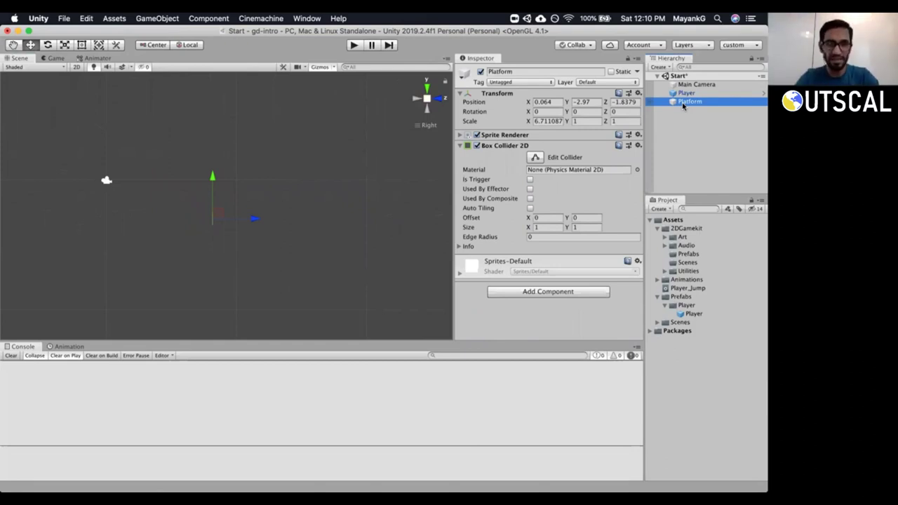
# Set the Platform's Position Z from -1.8379 to 0 to match the Player's depth.
pyautogui.click(686, 93)
pyautogui.click(689, 102)
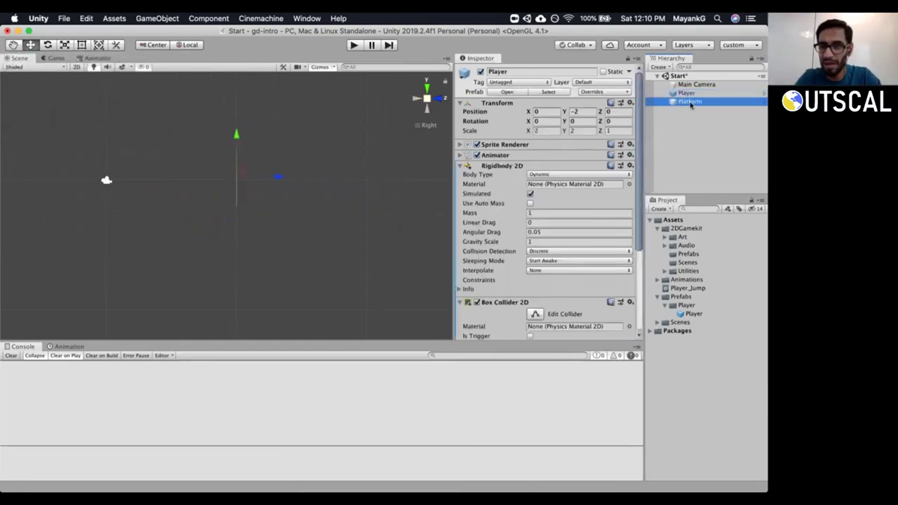
pyautogui.click(624, 102)
pyautogui.write('0')
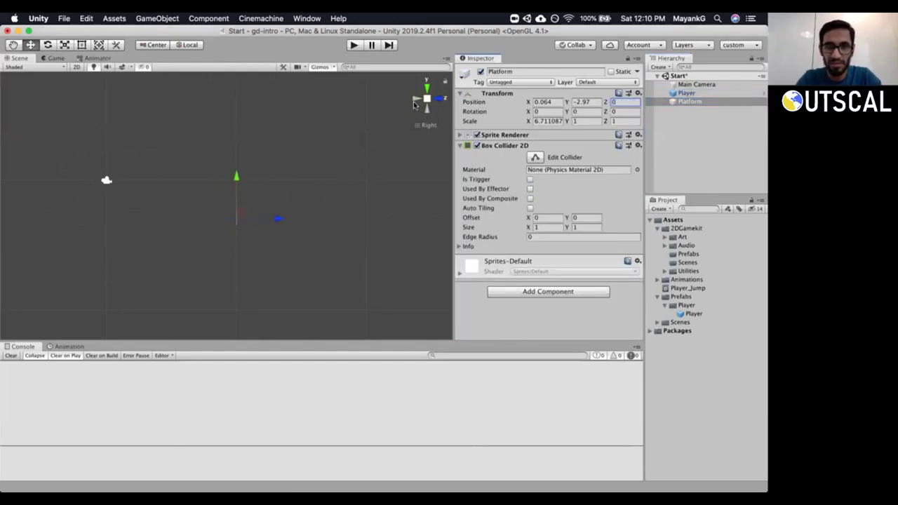
pyautogui.click(415, 100)
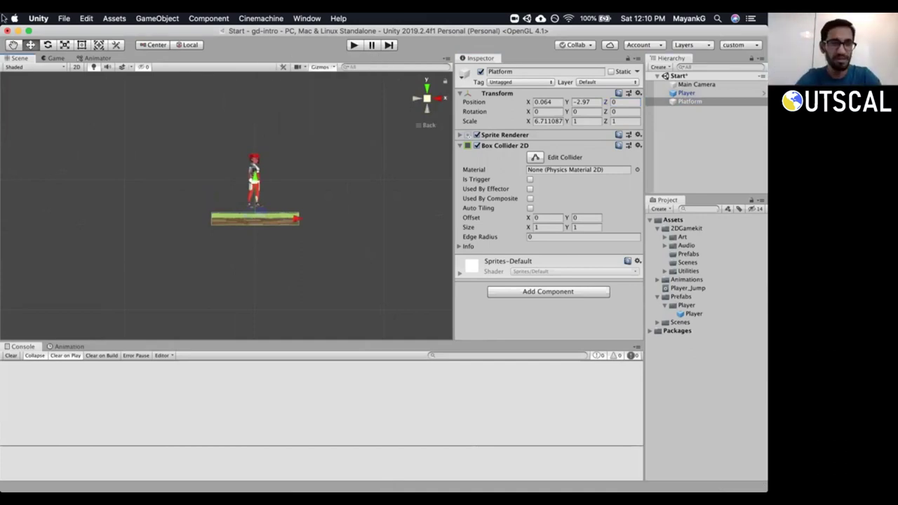
# Test-run the scene in the Game view and stop it after the Player falls past the Platform.
pyautogui.click(52, 57)
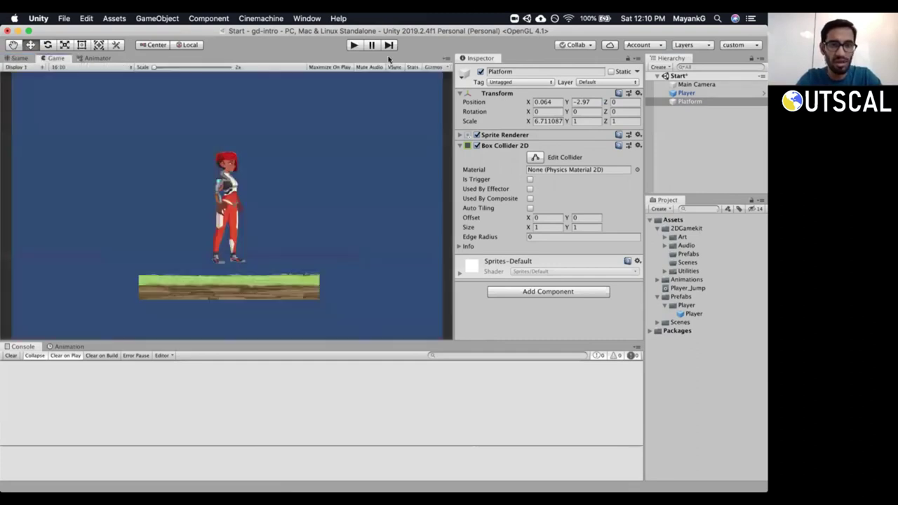
pyautogui.click(353, 46)
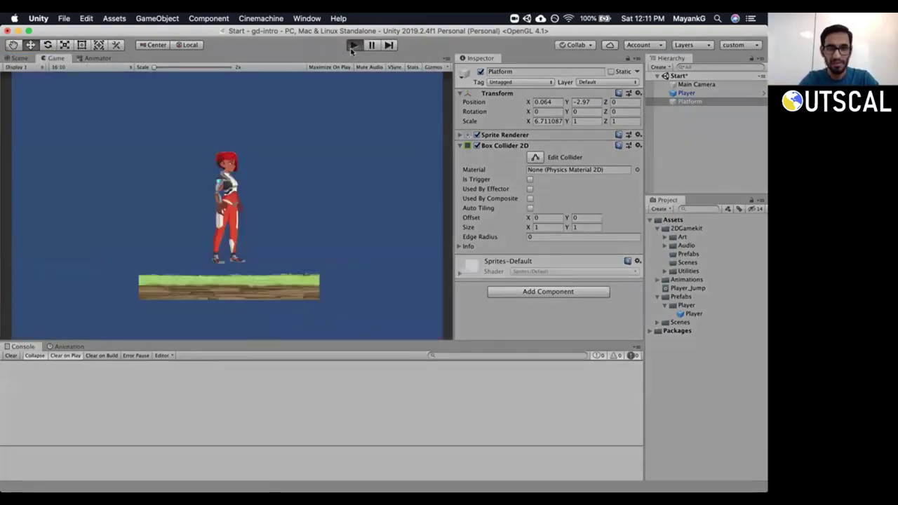
pyautogui.click(352, 46)
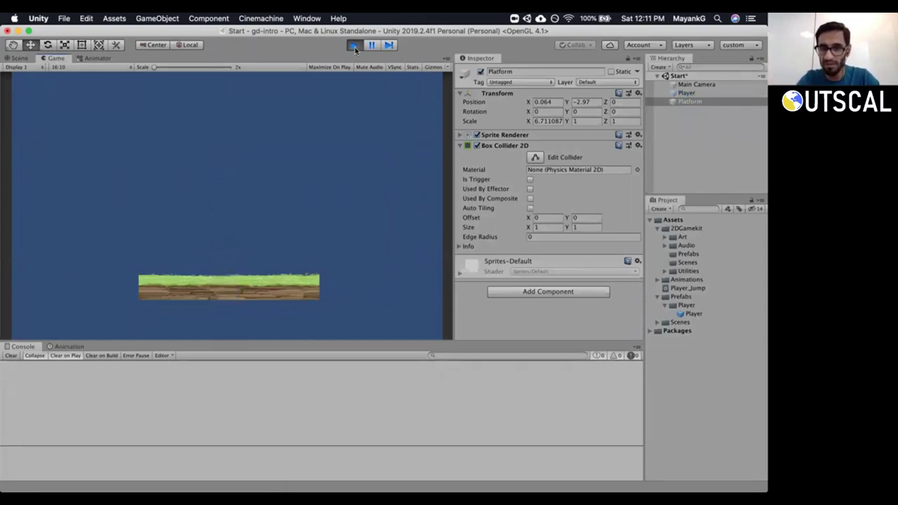
pyautogui.click(353, 45)
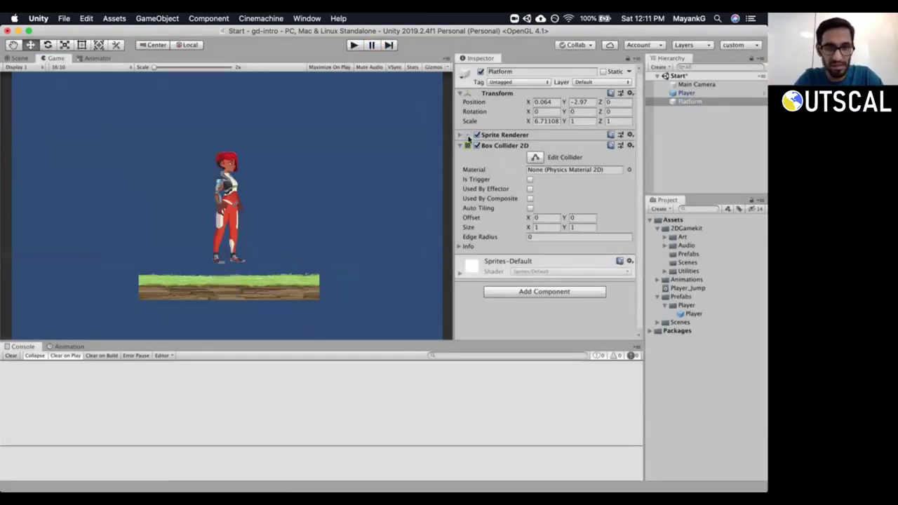
pyautogui.click(19, 57)
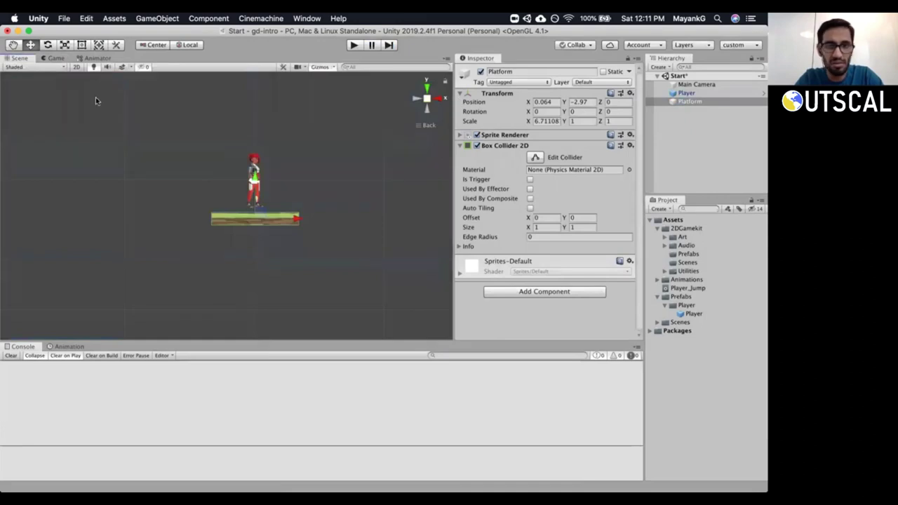
pyautogui.click(50, 59)
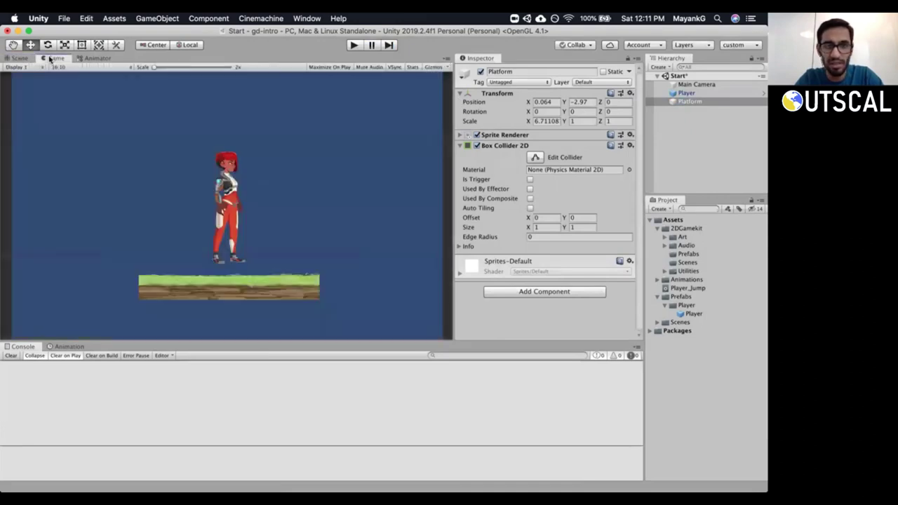
# Select the Player, then the Platform, and enable Edit Collider on the Platform's box collider.
pyautogui.click(686, 92)
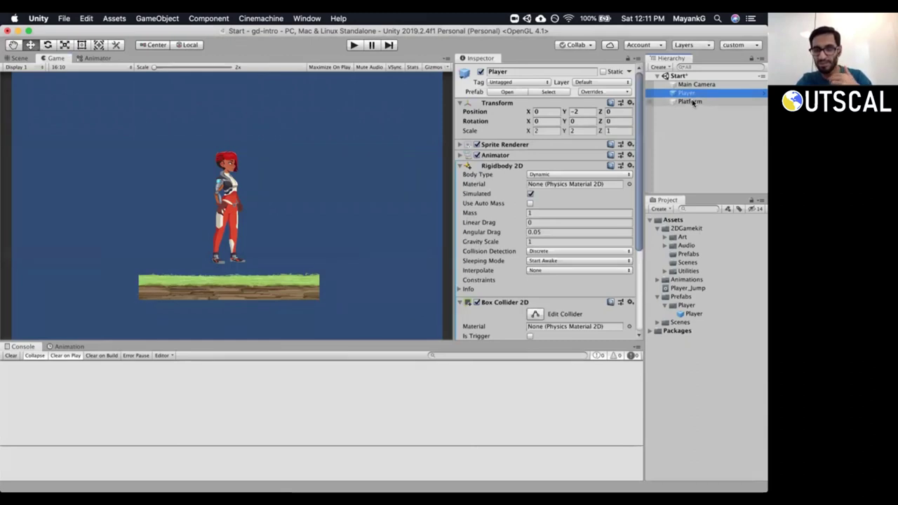
pyautogui.click(691, 101)
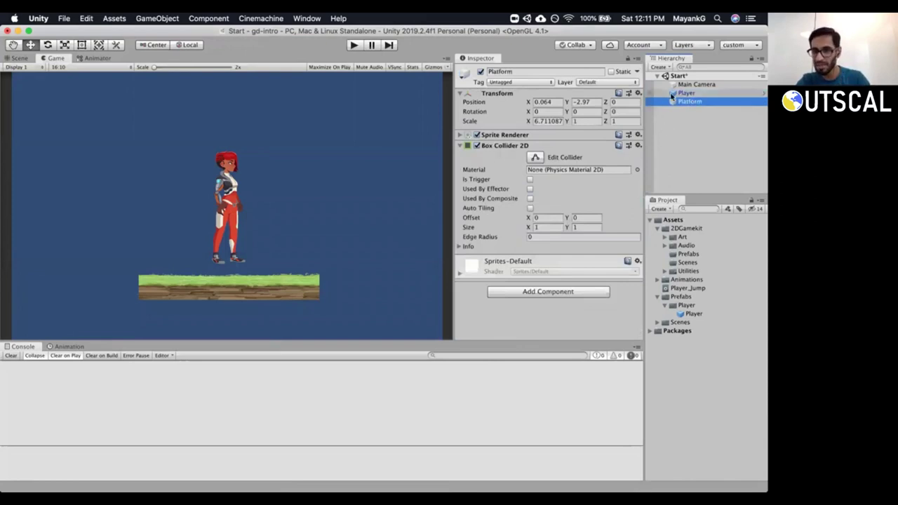
pyautogui.click(536, 157)
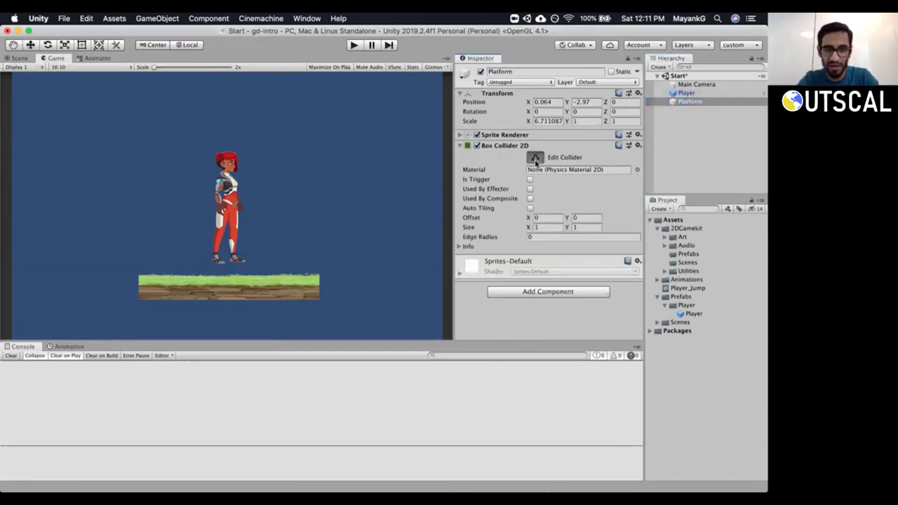
pyautogui.click(21, 58)
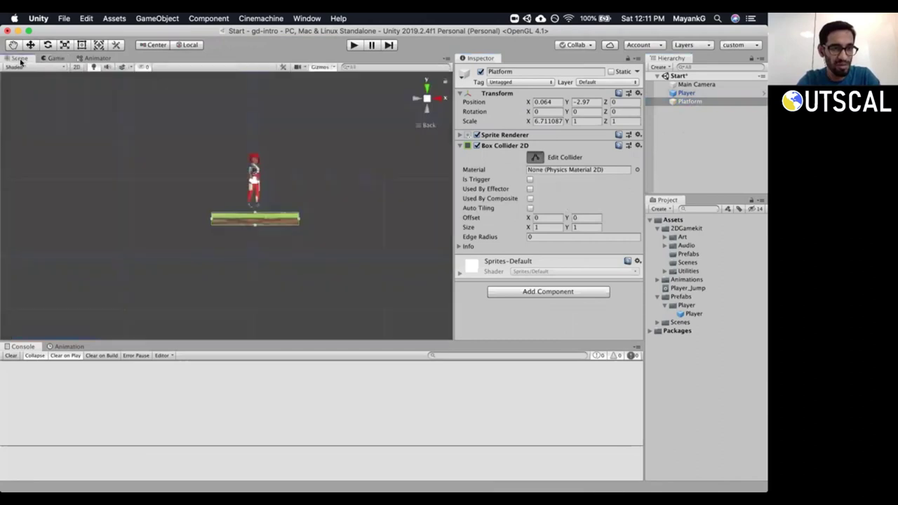
pyautogui.scroll(4, 334, 184)
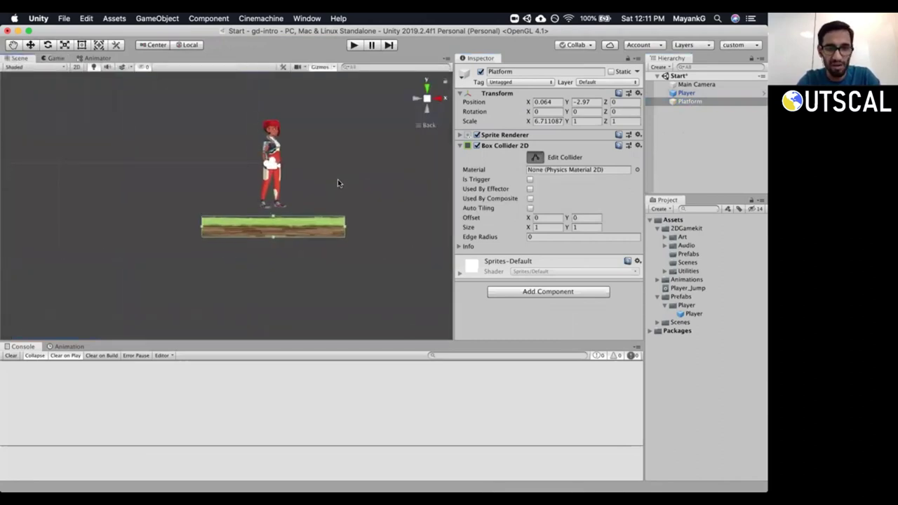
pyautogui.moveTo(324, 176); pyautogui.dragTo(303, 207)
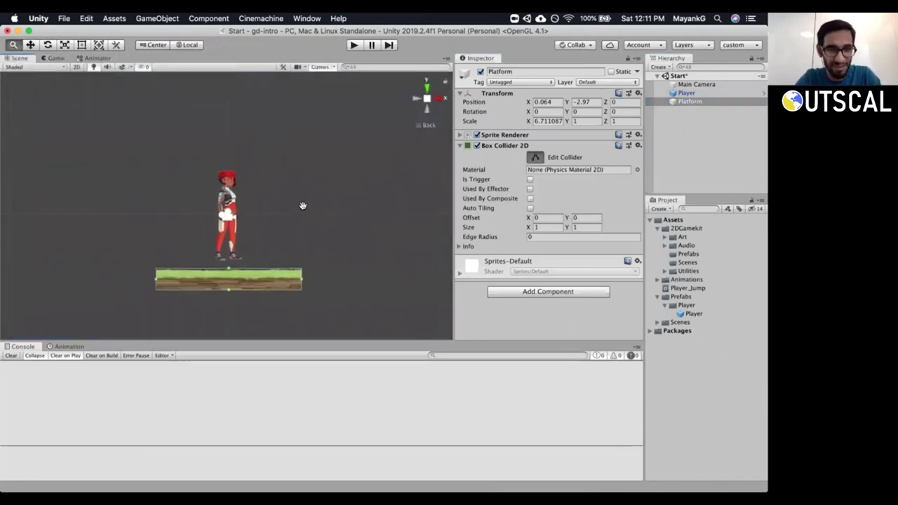
pyautogui.scroll(2, 346, 197)
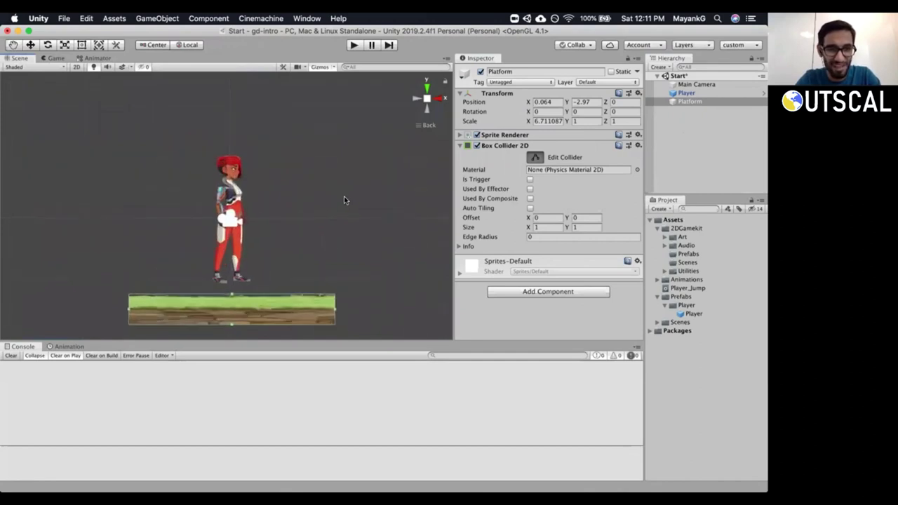
pyautogui.scroll(-2, 343, 200)
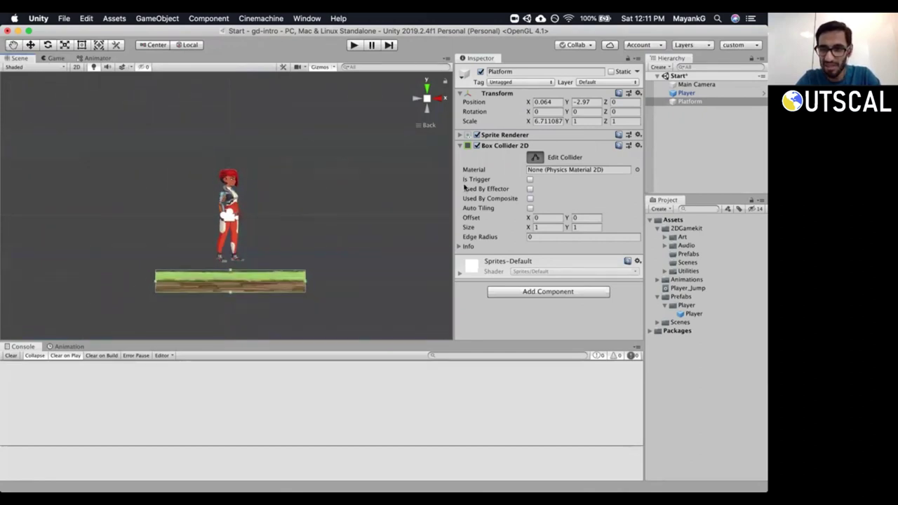
pyautogui.click(686, 93)
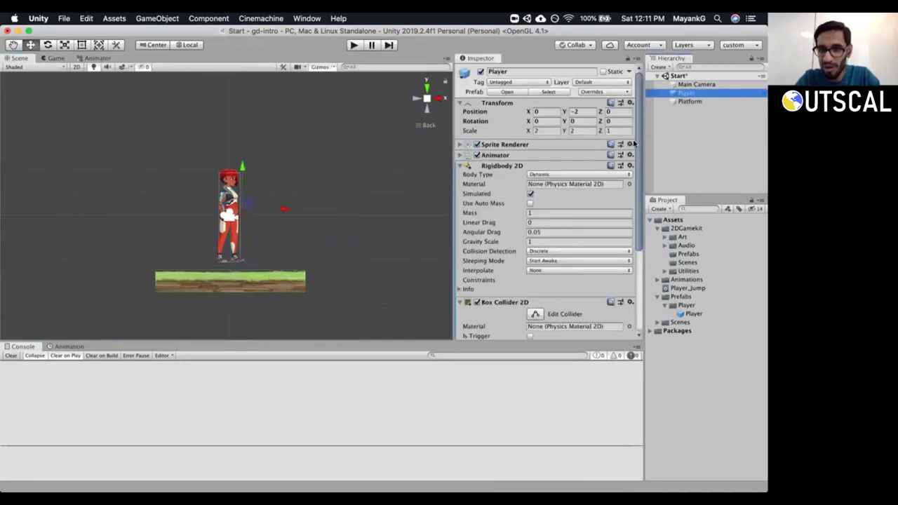
pyautogui.moveTo(639, 147); pyautogui.dragTo(638, 156)
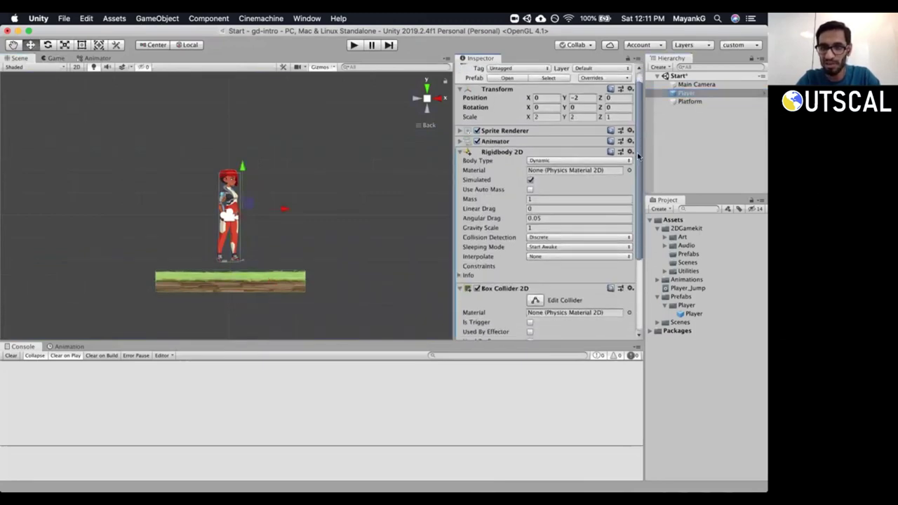
pyautogui.click(689, 101)
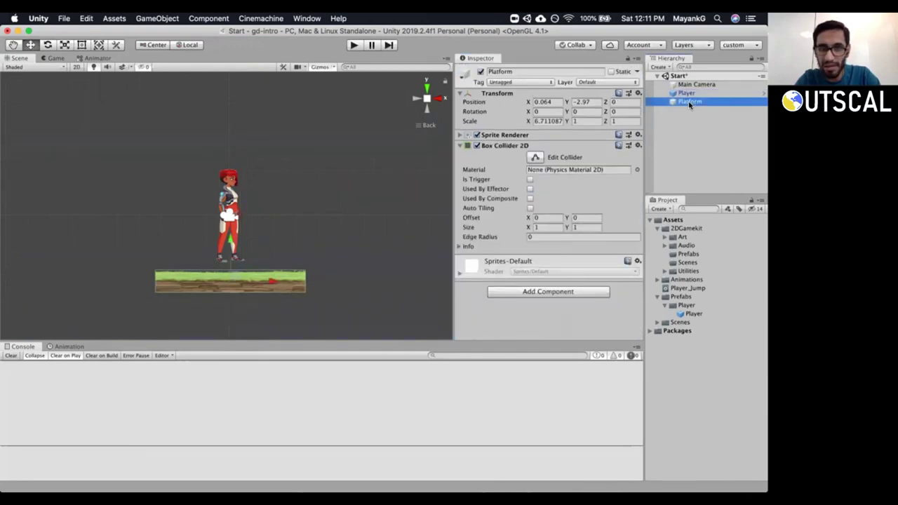
pyautogui.click(684, 93)
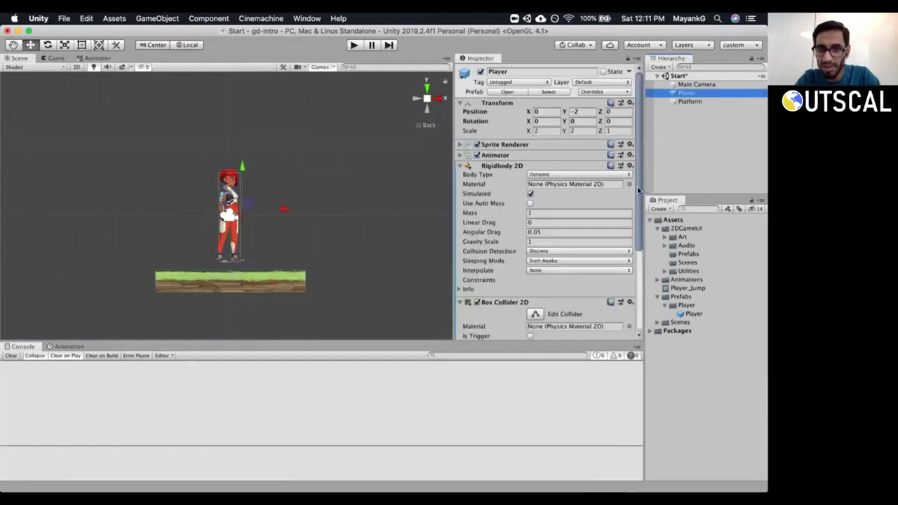
pyautogui.moveTo(638, 179); pyautogui.dragTo(643, 152)
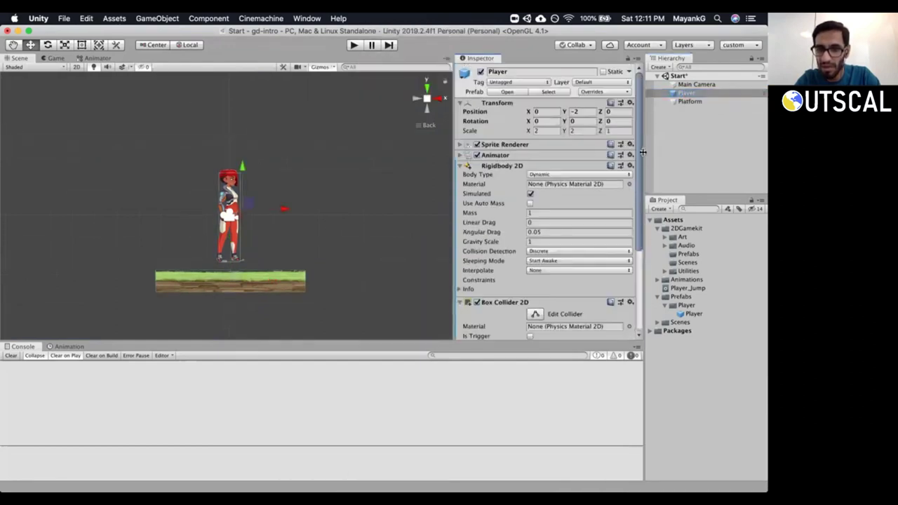
pyautogui.click(689, 102)
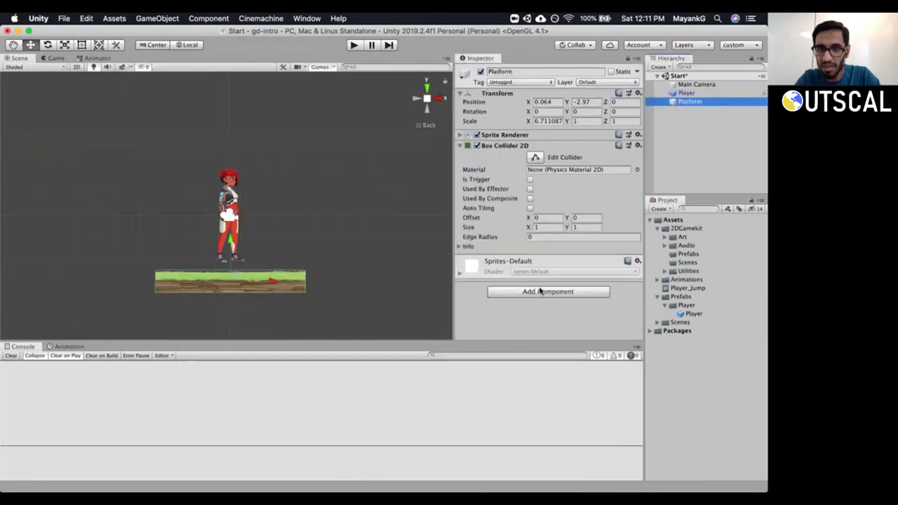
pyautogui.click(541, 290)
# Add a Rigidbody 2D to the Platform and set its Gravity Scale to 0.
pyautogui.write('grid')
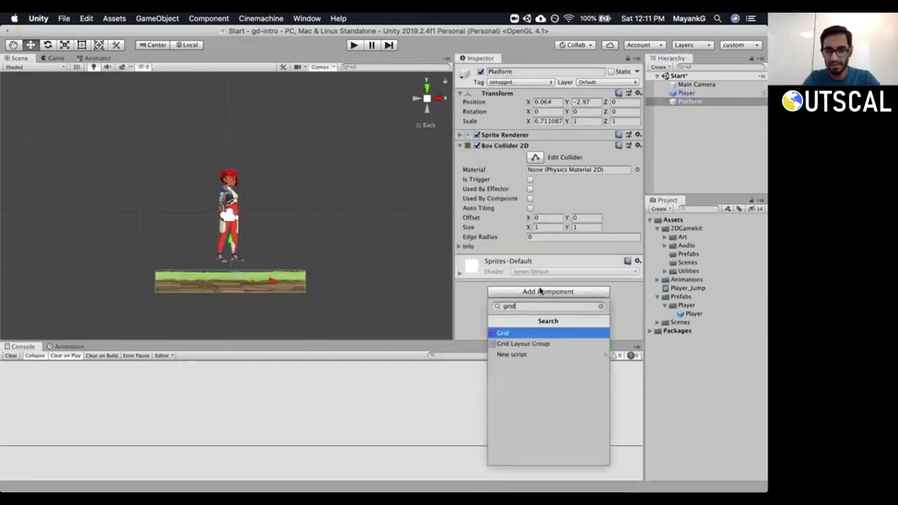
pyautogui.press('BackSpace')
pyautogui.press('BackSpace')
pyautogui.press('BackSpace')
pyautogui.press('BackSpace')
pyautogui.write('ri')
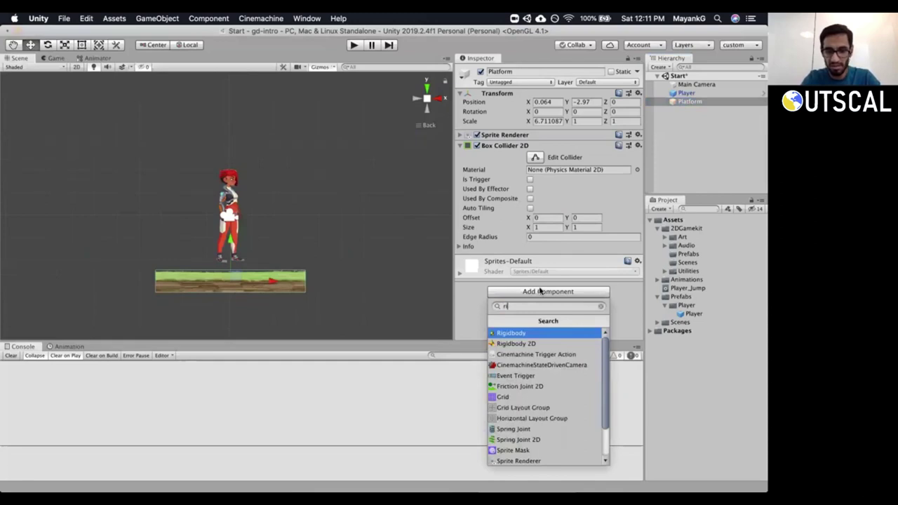
pyautogui.write('gid')
pyautogui.press('Down')
pyautogui.press('Return')
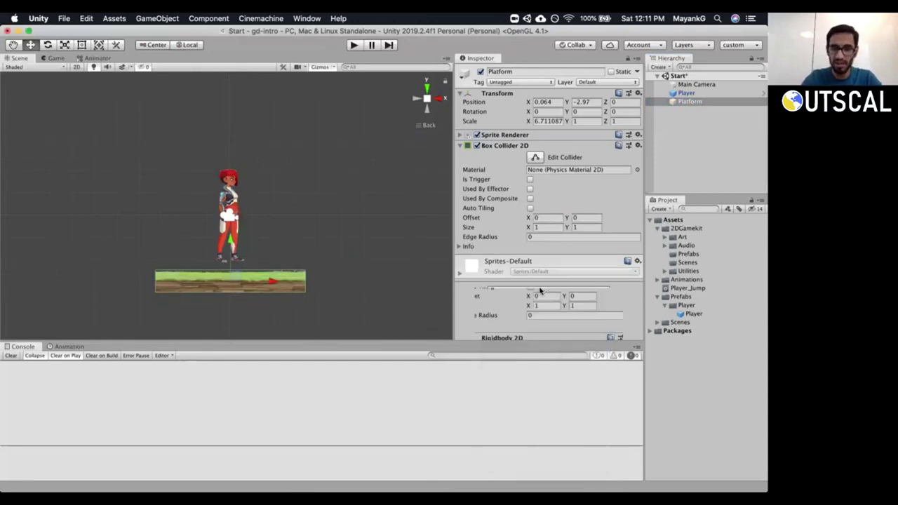
pyautogui.scroll(-3, 551, 284)
pyautogui.click(597, 236)
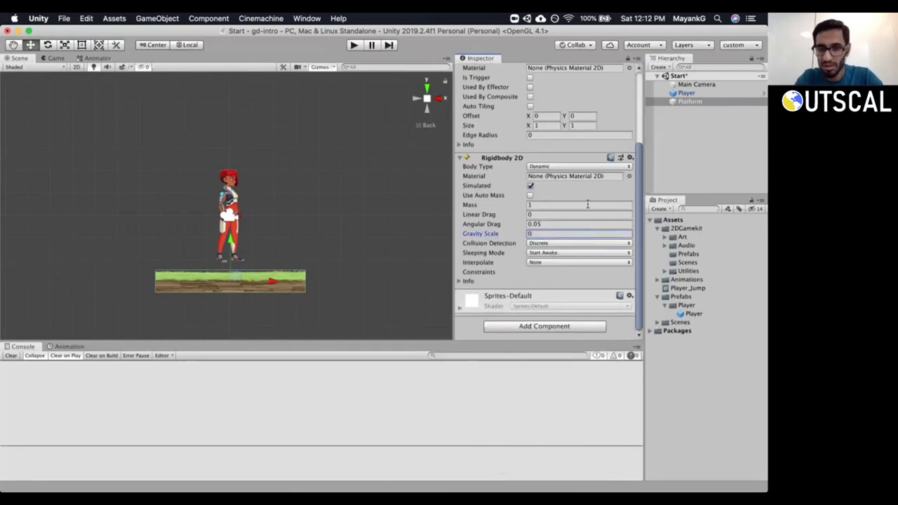
# Select the Player and start a test run to watch the physics.
pyautogui.click(687, 93)
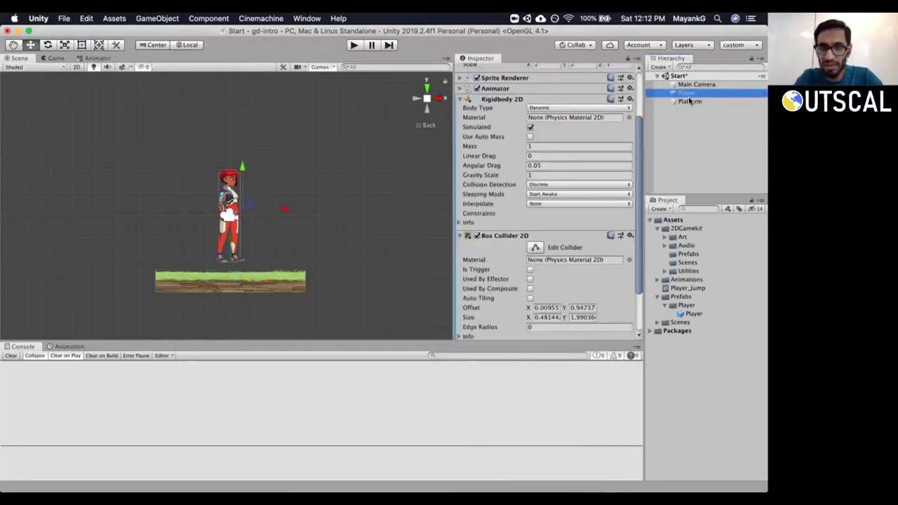
pyautogui.click(354, 45)
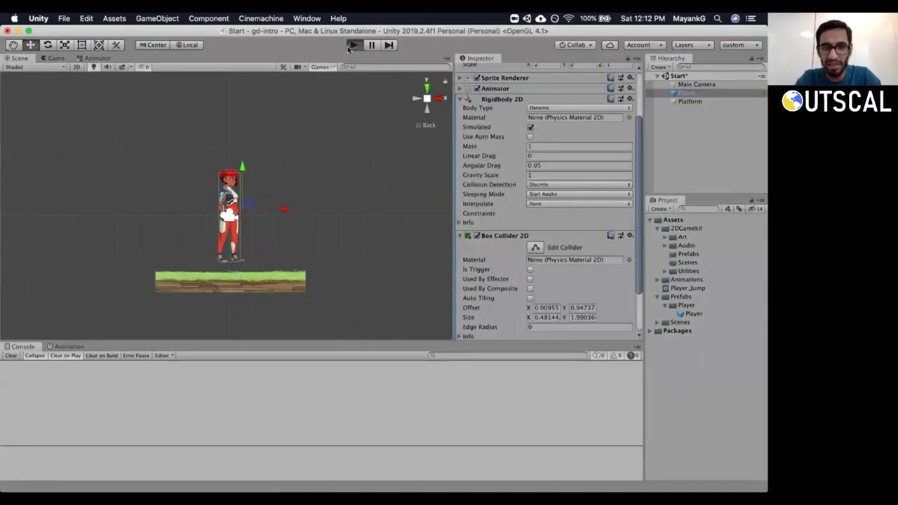
pyautogui.click(353, 45)
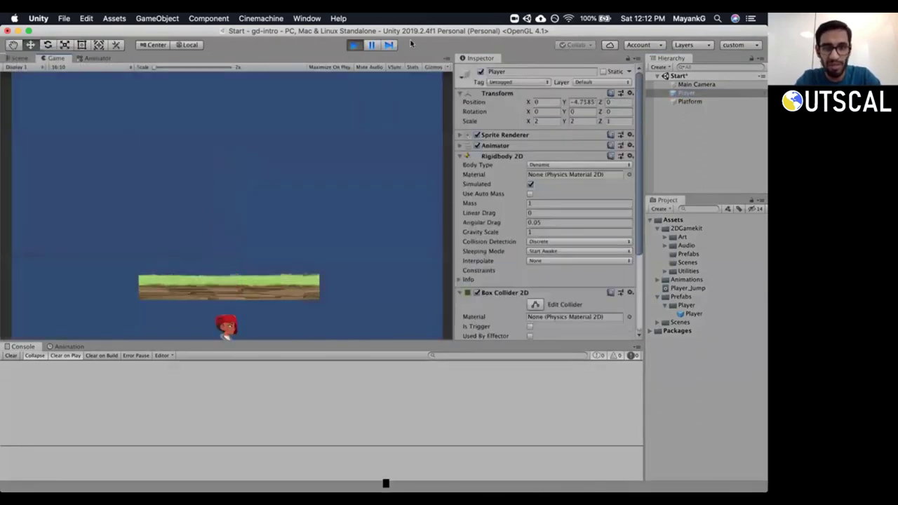
# Stop the test run and inspect Main Camera, Player and Platform, whose Gravity Scale remains 0.
pyautogui.click(353, 45)
pyautogui.click(696, 84)
pyautogui.click(687, 93)
pyautogui.press('Up')
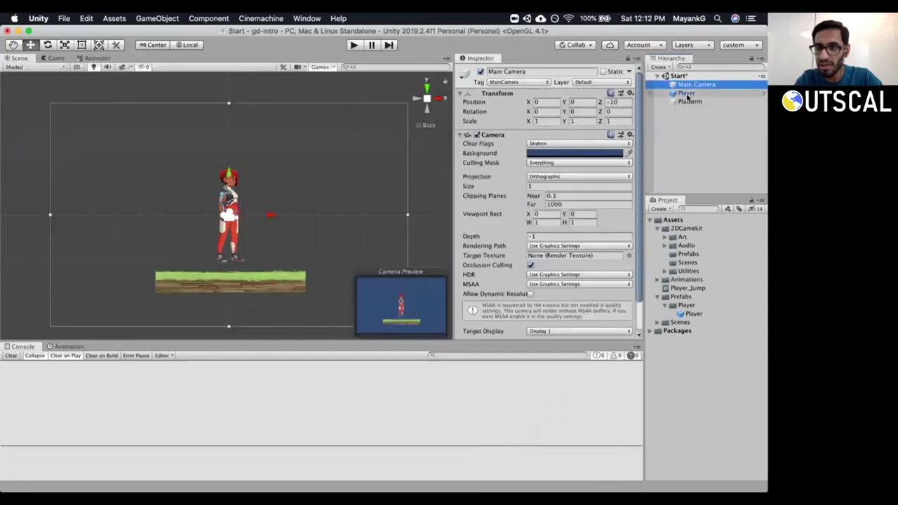
pyautogui.click(687, 94)
pyautogui.click(687, 102)
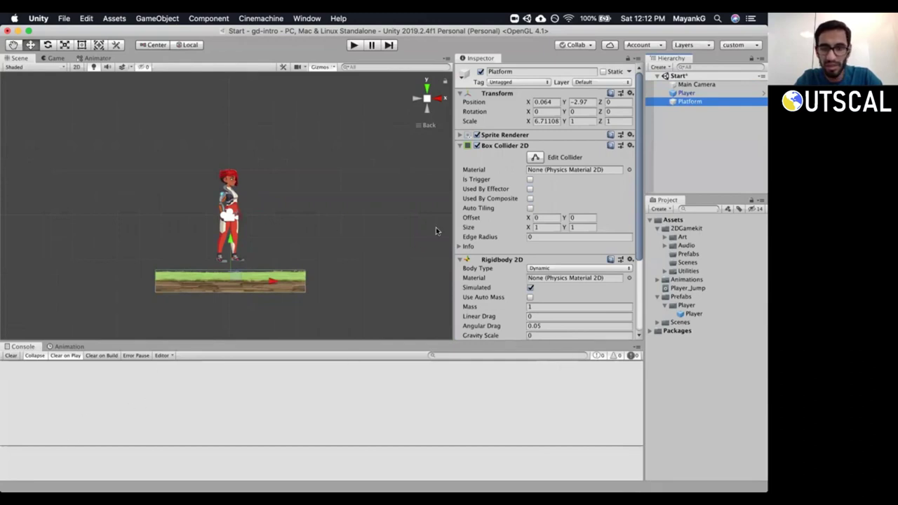
pyautogui.moveTo(641, 110); pyautogui.dragTo(631, 184)
pyautogui.scroll(2, 631, 183)
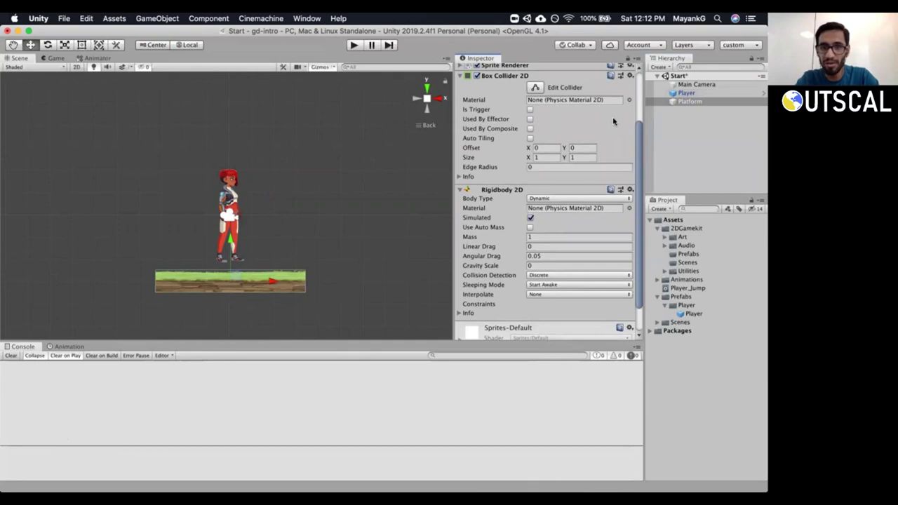
pyautogui.click(686, 92)
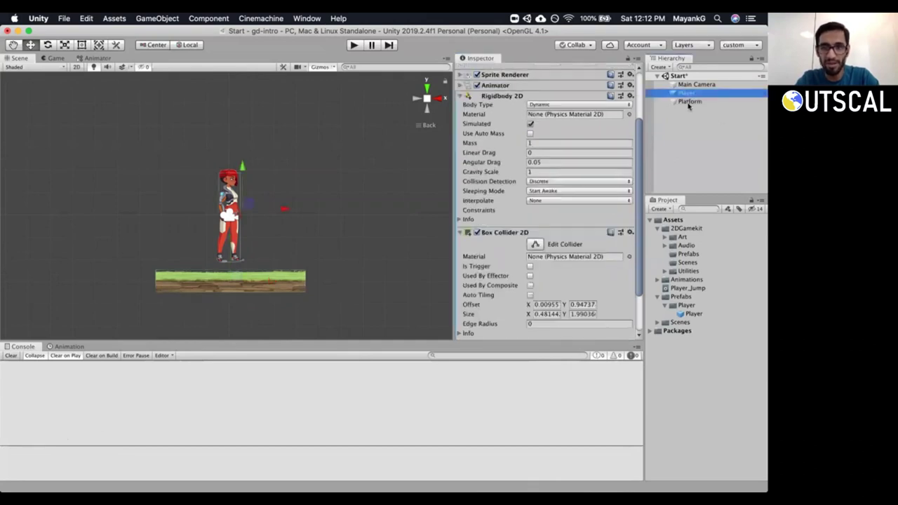
pyautogui.click(688, 103)
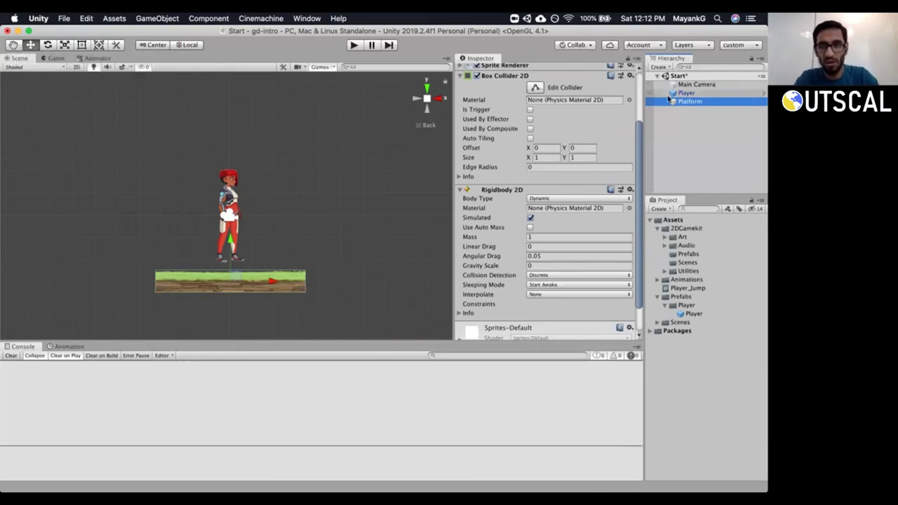
pyautogui.click(684, 94)
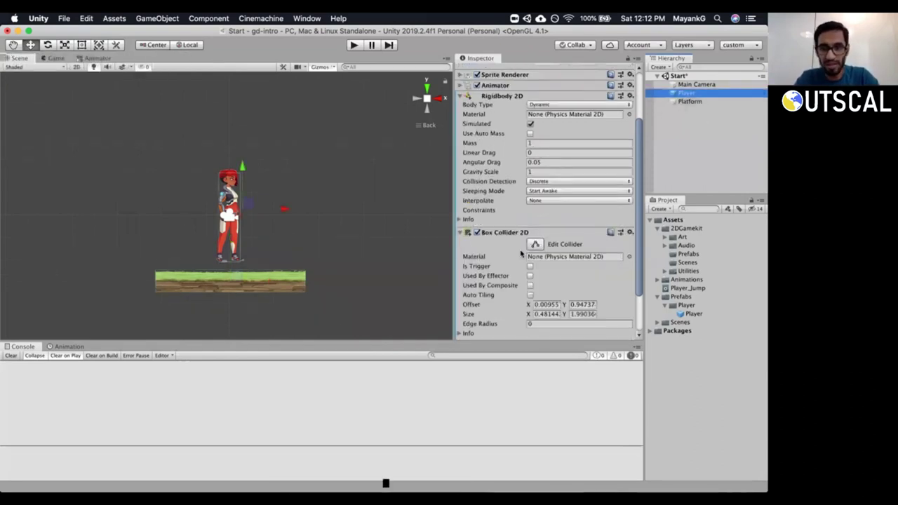
pyautogui.click(530, 268)
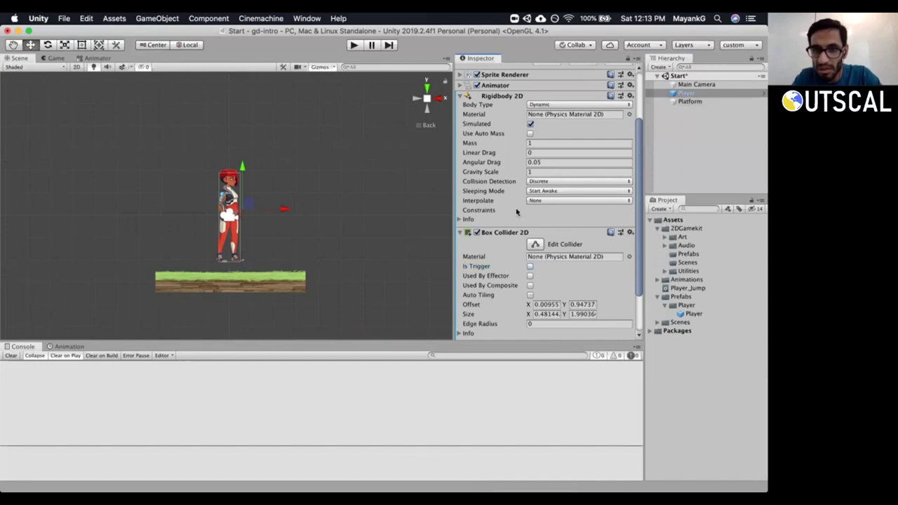
pyautogui.click(532, 192)
pyautogui.click(533, 191)
pyautogui.click(532, 181)
pyautogui.click(501, 182)
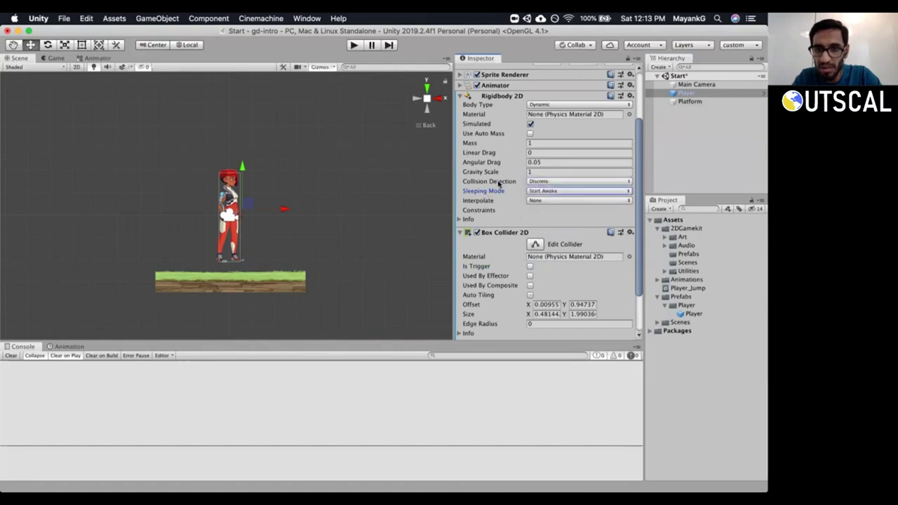
pyautogui.click(690, 101)
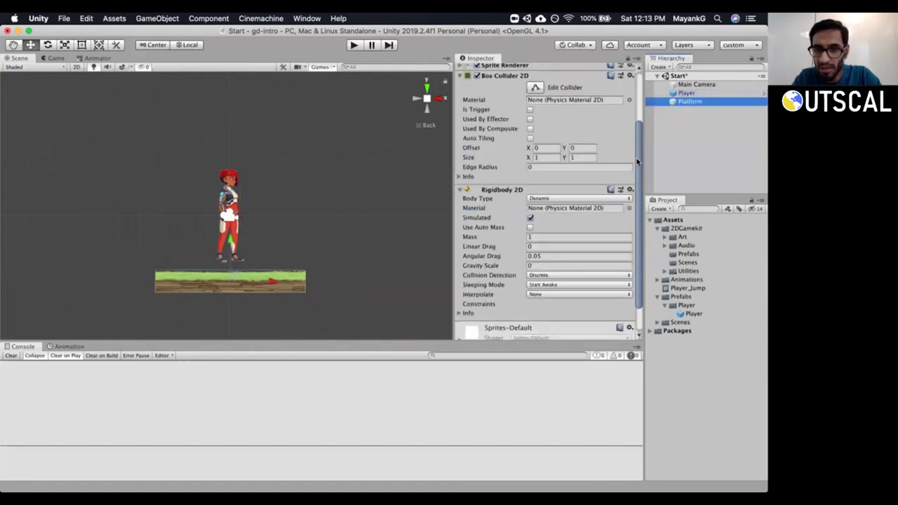
pyautogui.moveTo(636, 159); pyautogui.dragTo(636, 142)
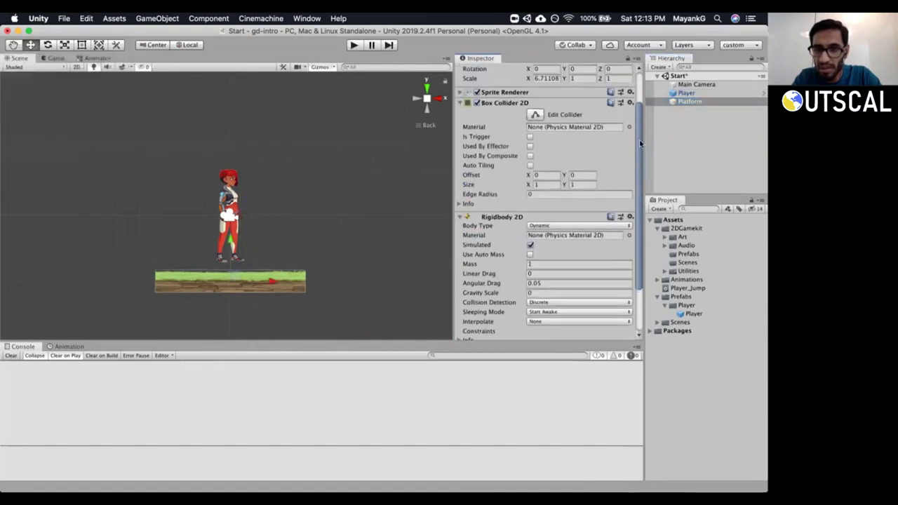
pyautogui.doubleClick(671, 102)
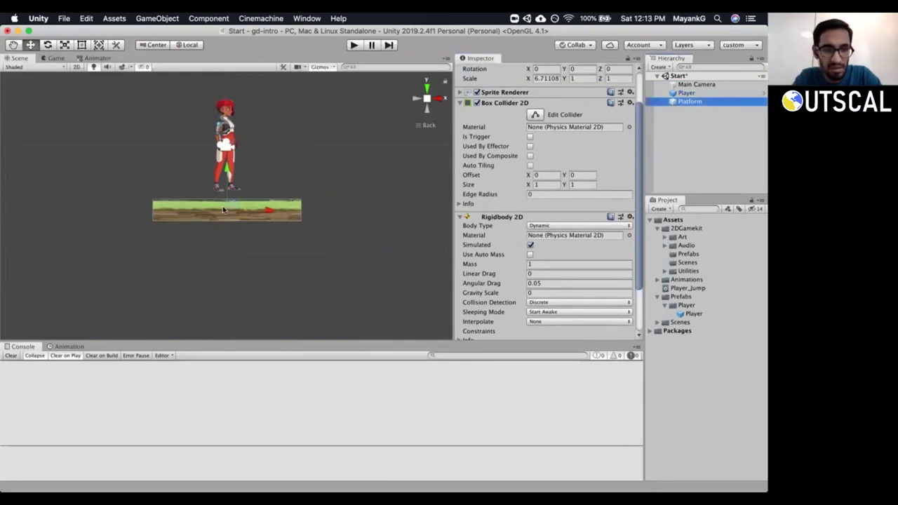
pyautogui.click(535, 116)
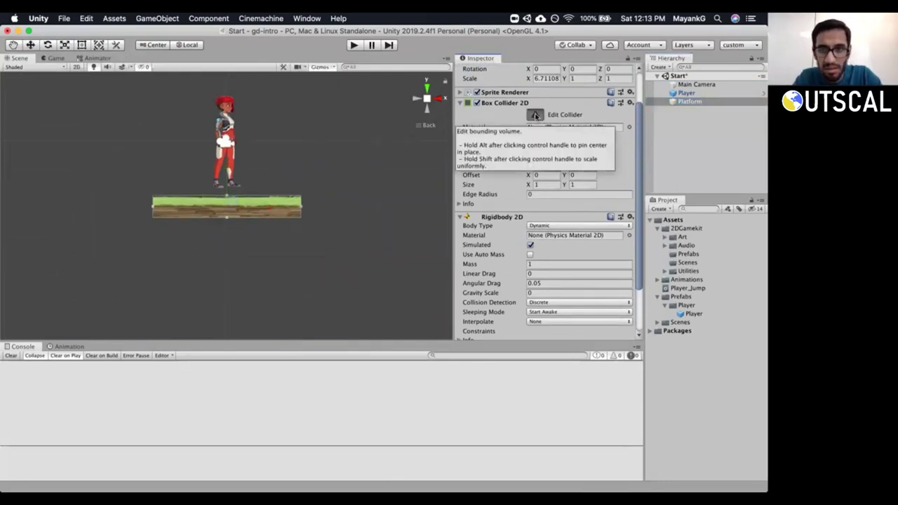
pyautogui.click(534, 116)
pyautogui.scroll(3, 644, 68)
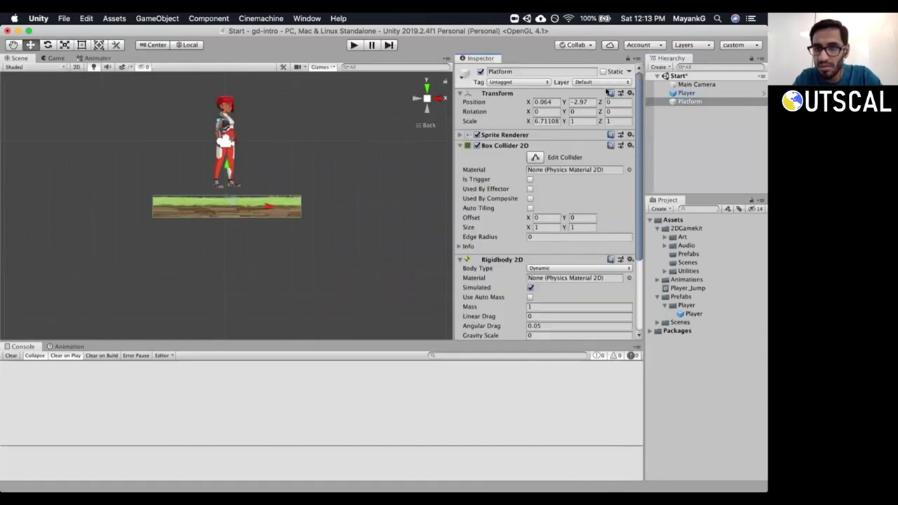
pyautogui.click(680, 94)
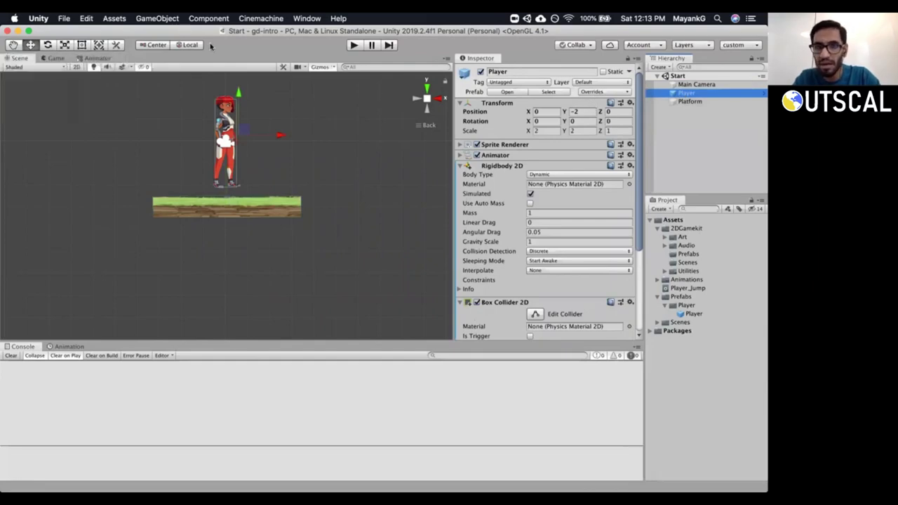
# Play-test the scene, confirm the Player fell through the Platform to Y -6.24, and expand its Box Collider 2D Info.
pyautogui.click(354, 45)
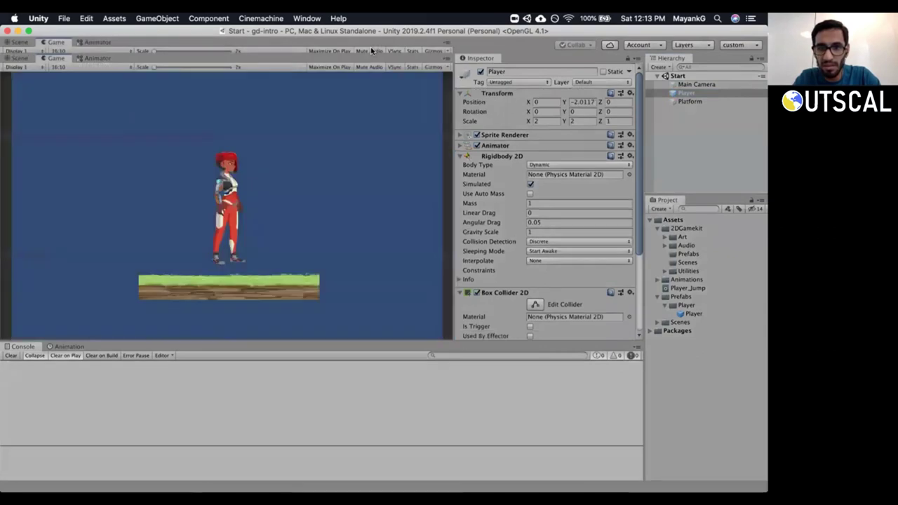
pyautogui.press('super+1')
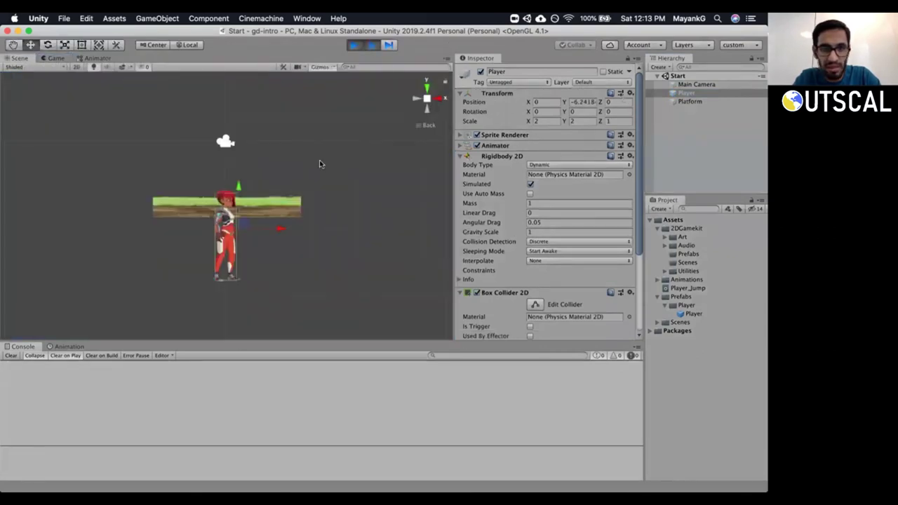
pyautogui.click(441, 100)
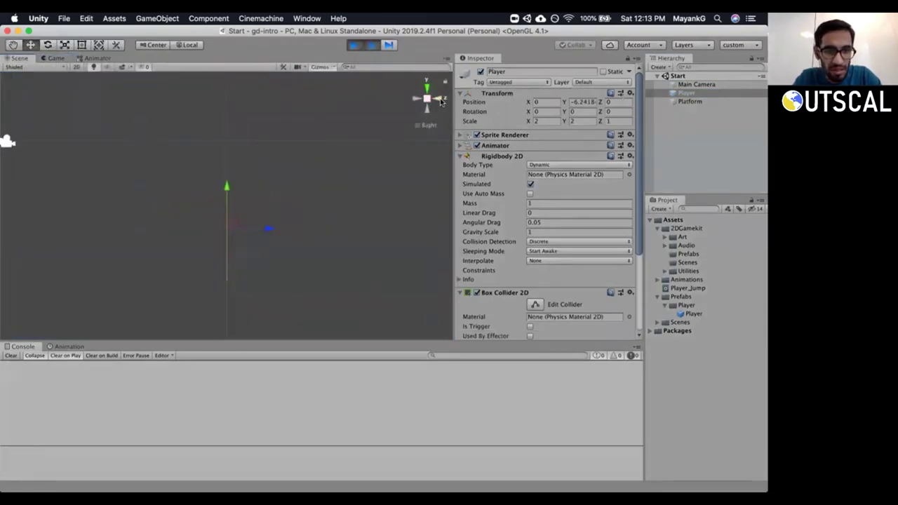
pyautogui.click(413, 99)
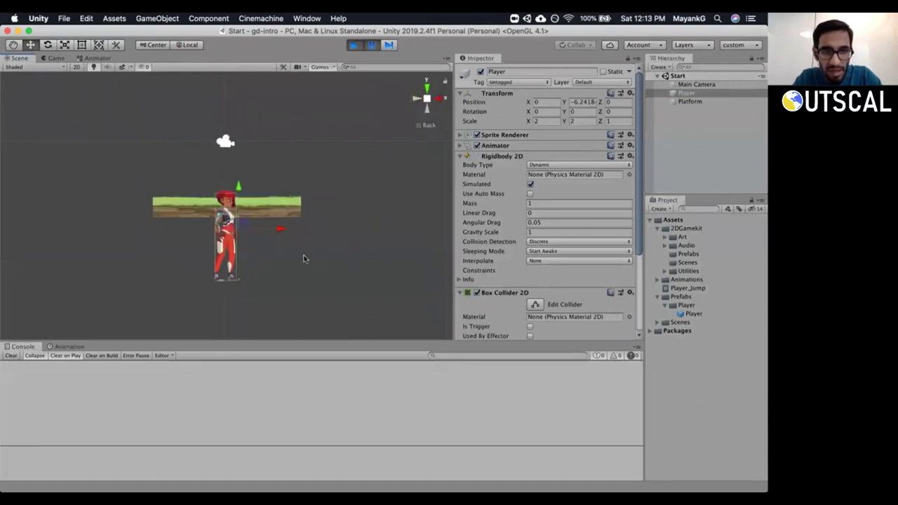
pyautogui.moveTo(637, 147); pyautogui.dragTo(558, 250)
pyautogui.click(458, 281)
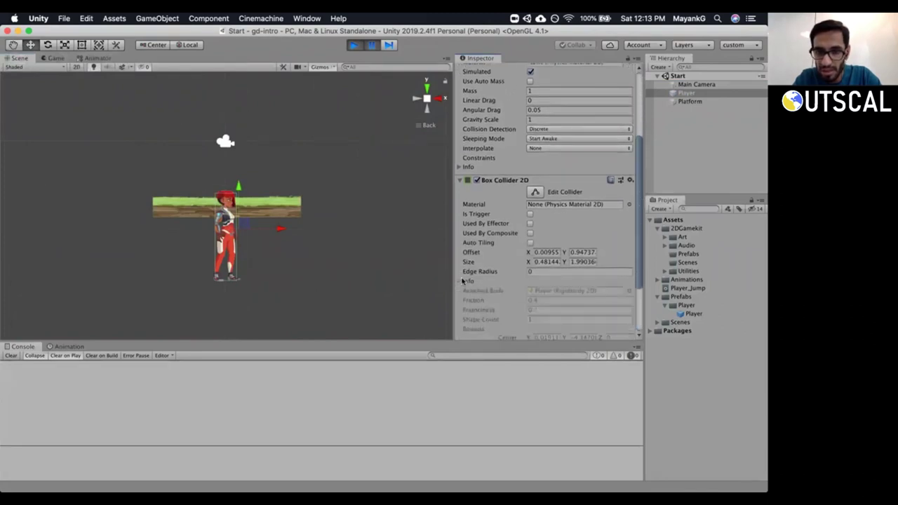
# Collapse the Box Collider 2D Info and switch the Scene view to 2D.
pyautogui.moveTo(639, 212); pyautogui.dragTo(634, 288)
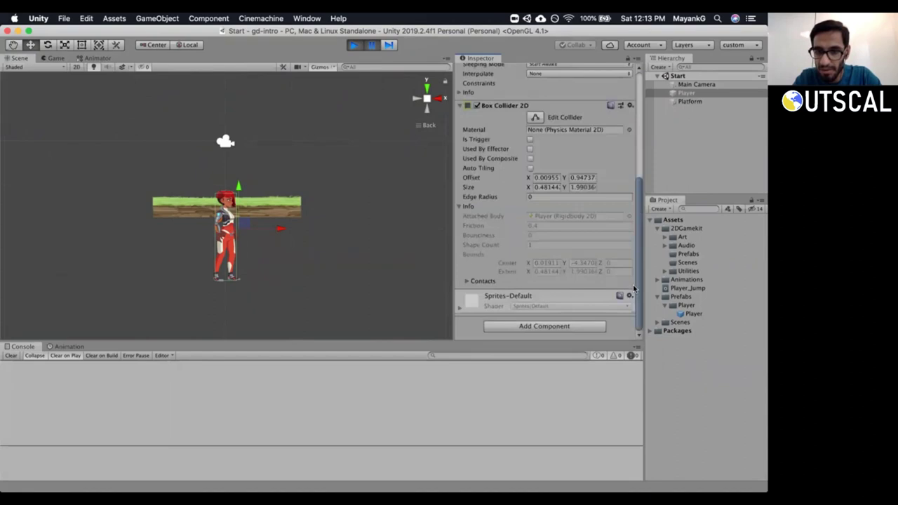
pyautogui.scroll(3, 476, 285)
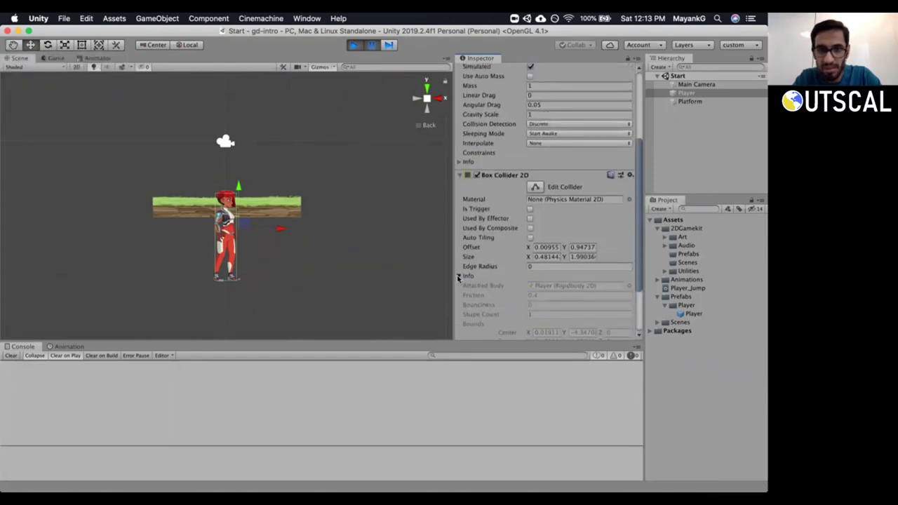
pyautogui.click(458, 277)
pyautogui.click(77, 67)
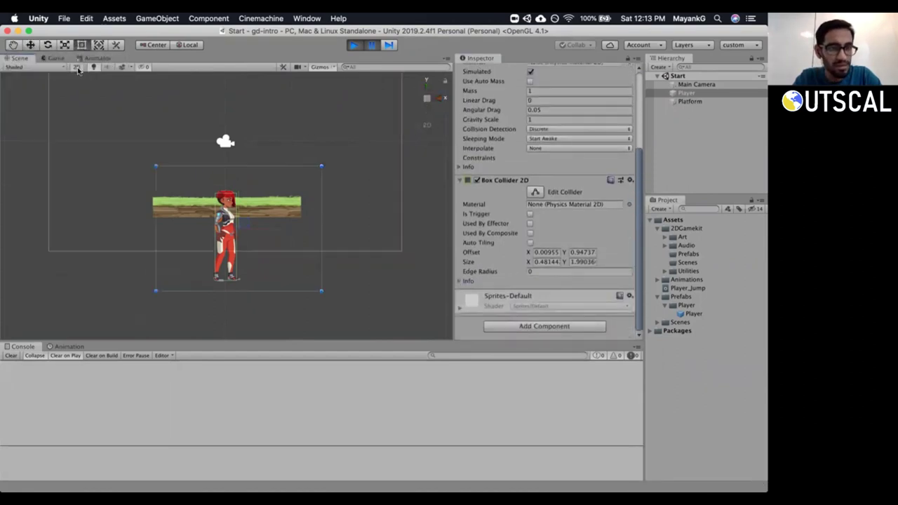
# Inspect the Player and the Platform, reselect the Player, and stop Play mode.
pyautogui.click(686, 93)
pyautogui.moveTo(639, 165); pyautogui.dragTo(636, 96)
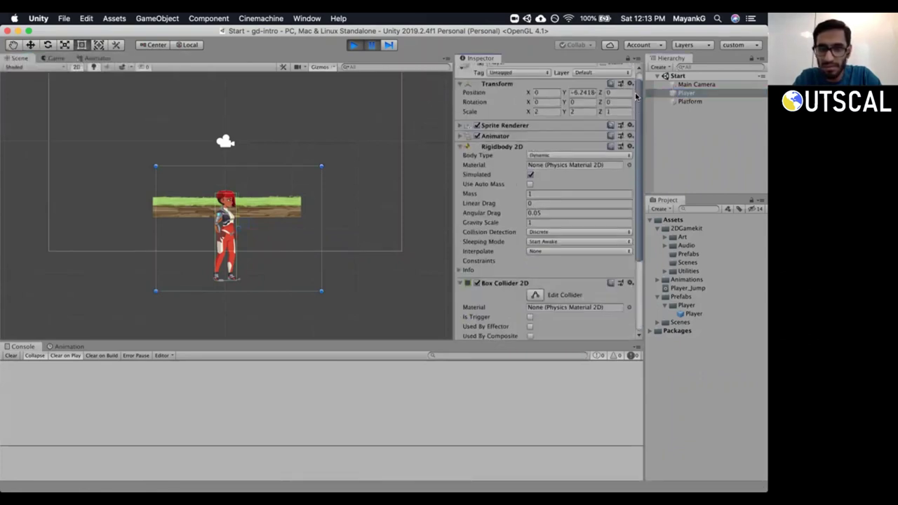
pyautogui.click(698, 103)
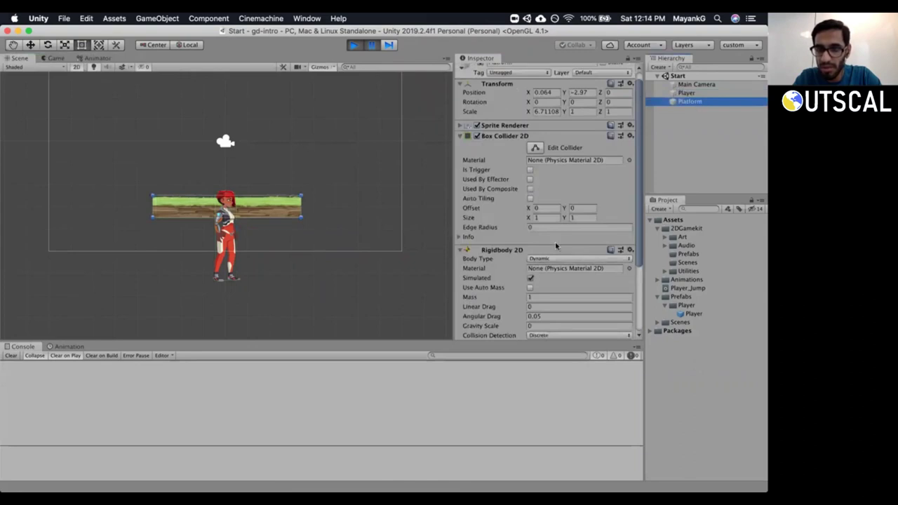
pyautogui.moveTo(640, 244); pyautogui.dragTo(640, 254)
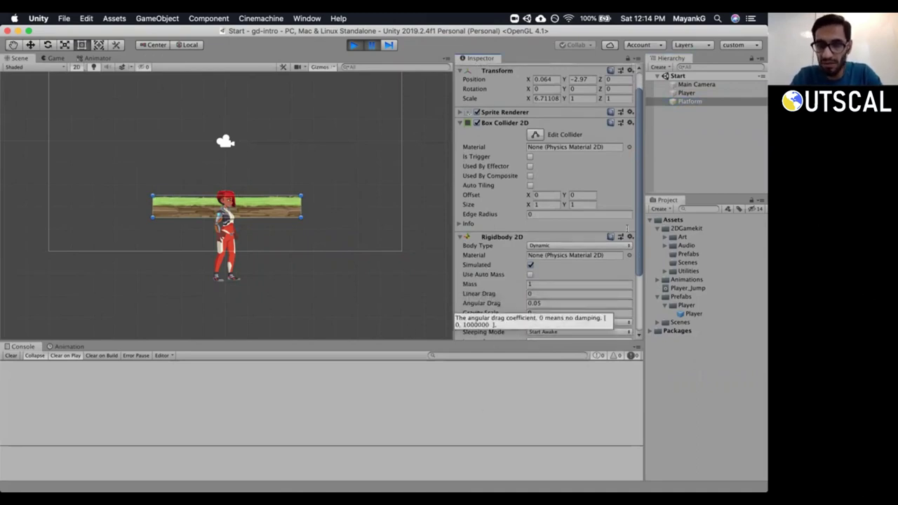
pyautogui.click(680, 93)
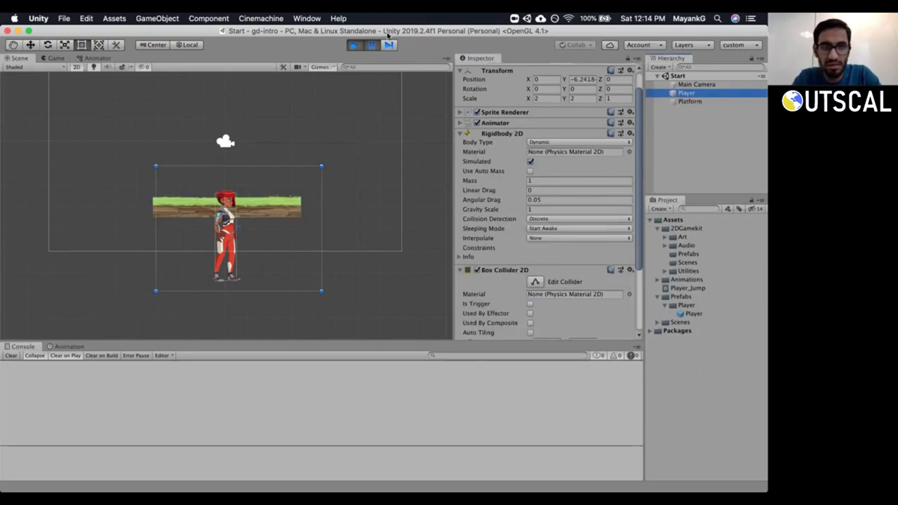
pyautogui.click(353, 45)
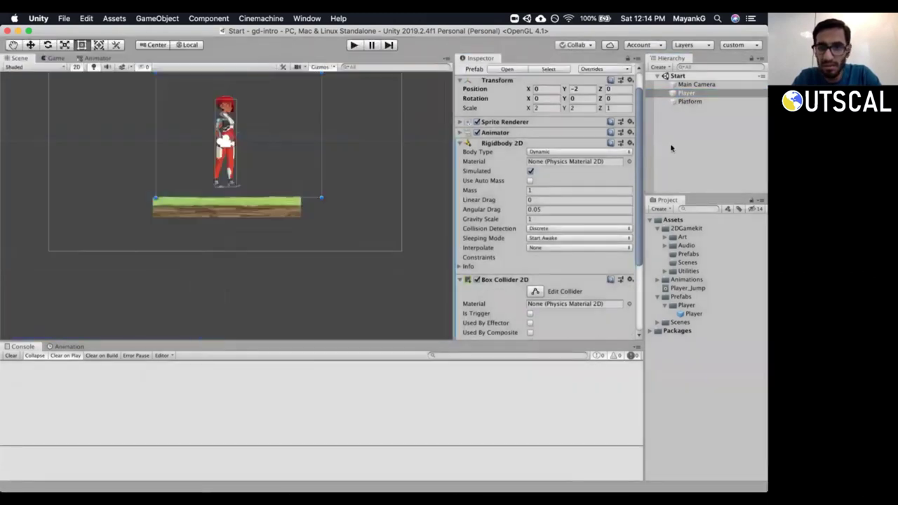
# Apply all of the Player's Rigidbody 2D and Box Collider 2D overrides to its prefab, then run a quick play test.
pyautogui.scroll(-2, 637, 140)
pyautogui.scroll(2, 639, 149)
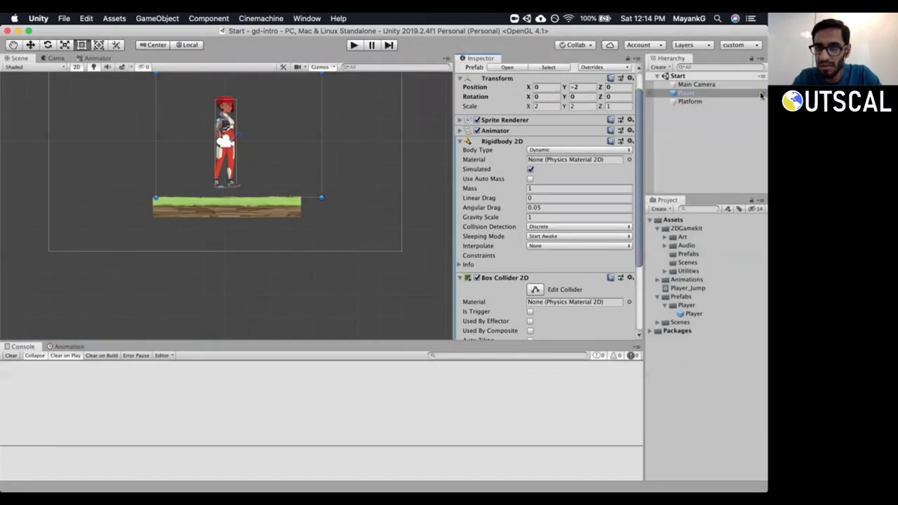
pyautogui.click(761, 94)
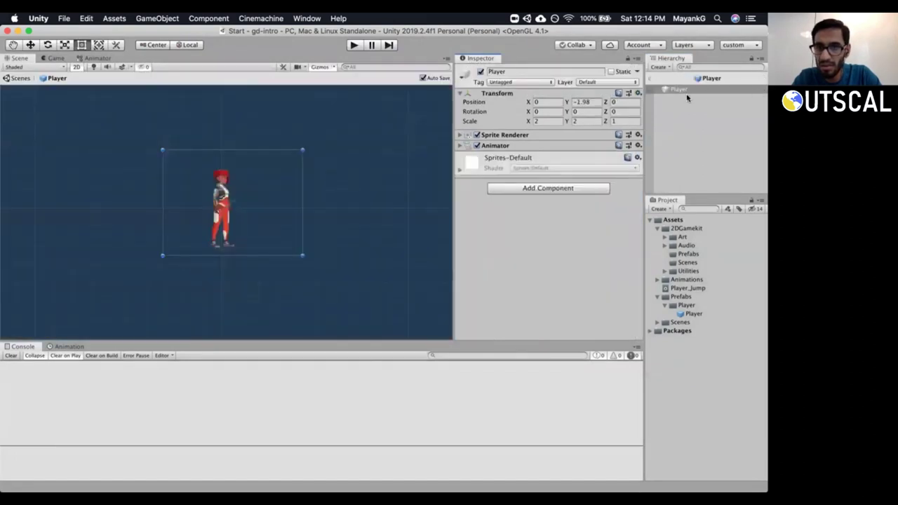
pyautogui.click(648, 79)
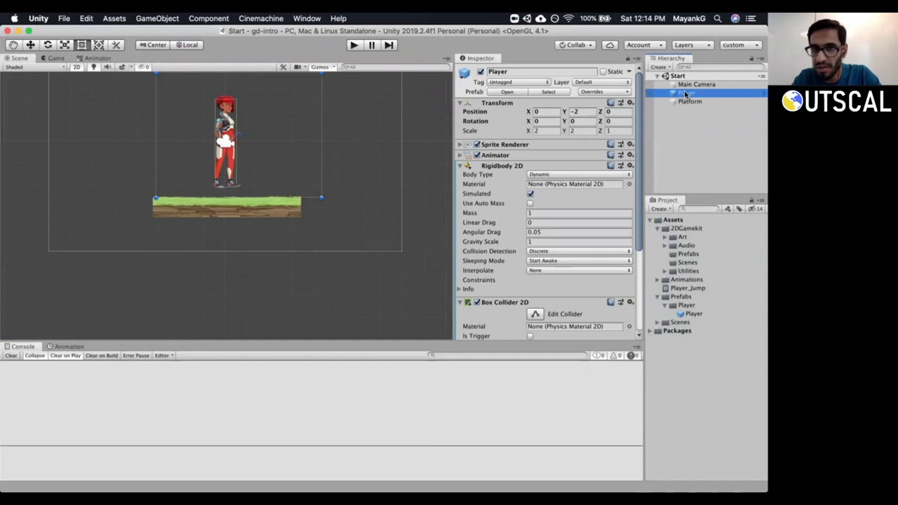
pyautogui.click(610, 92)
pyautogui.click(688, 178)
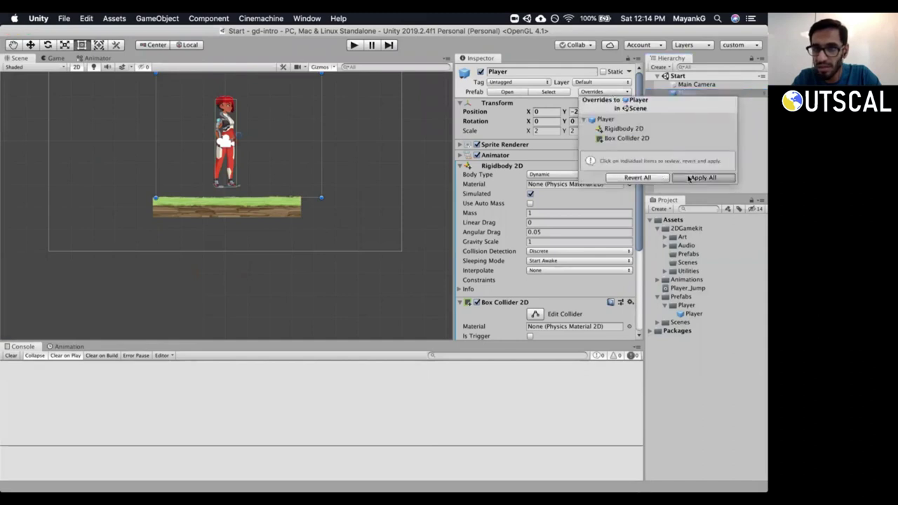
pyautogui.click(353, 45)
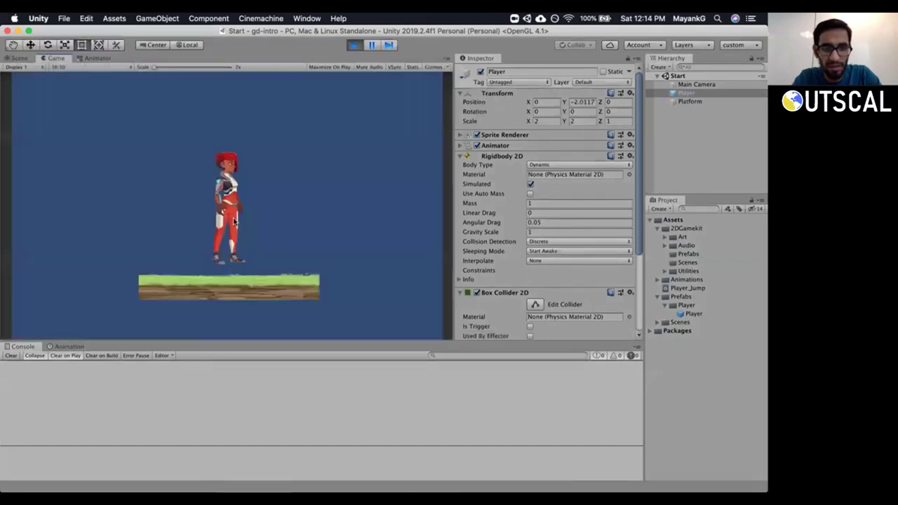
pyautogui.click(355, 45)
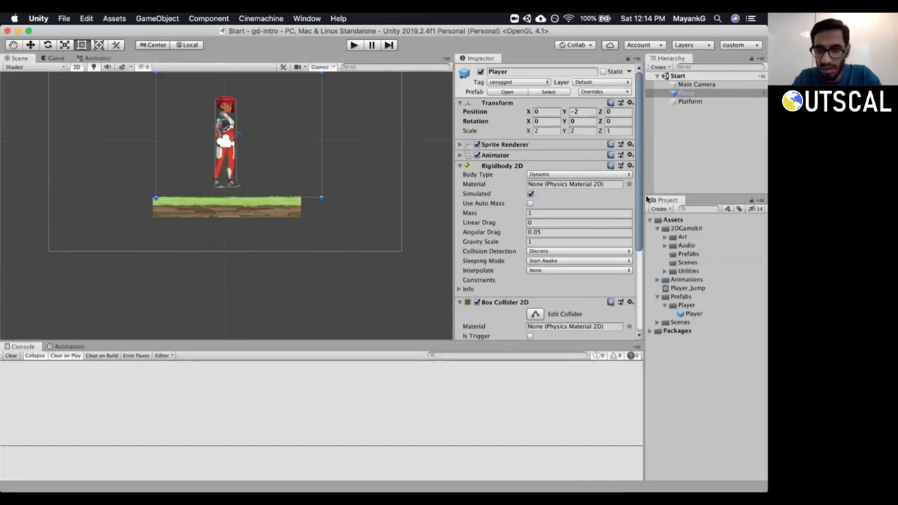
# Set the Player's Rigidbody 2D to Continuous collision detection, keeping Interpolation None and Body Type Dynamic.
pyautogui.click(536, 271)
pyautogui.click(544, 271)
pyautogui.click(578, 252)
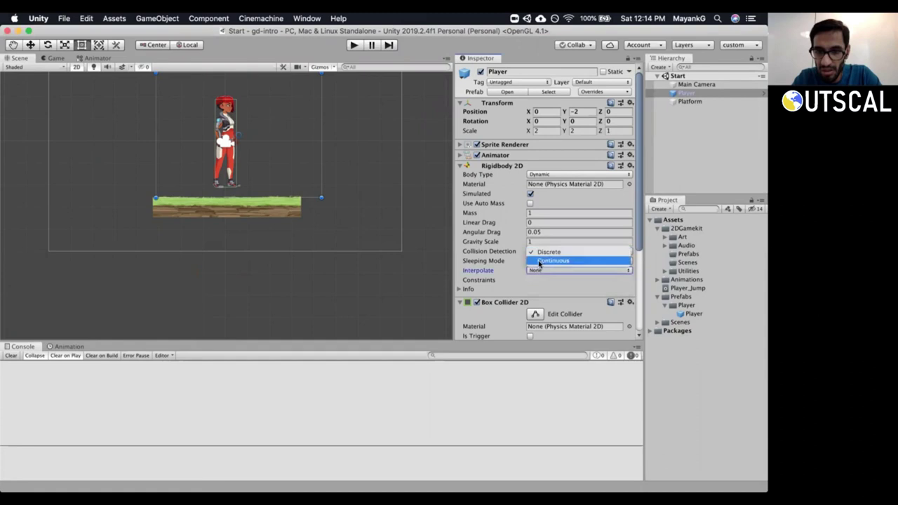
pyautogui.click(554, 260)
pyautogui.click(533, 173)
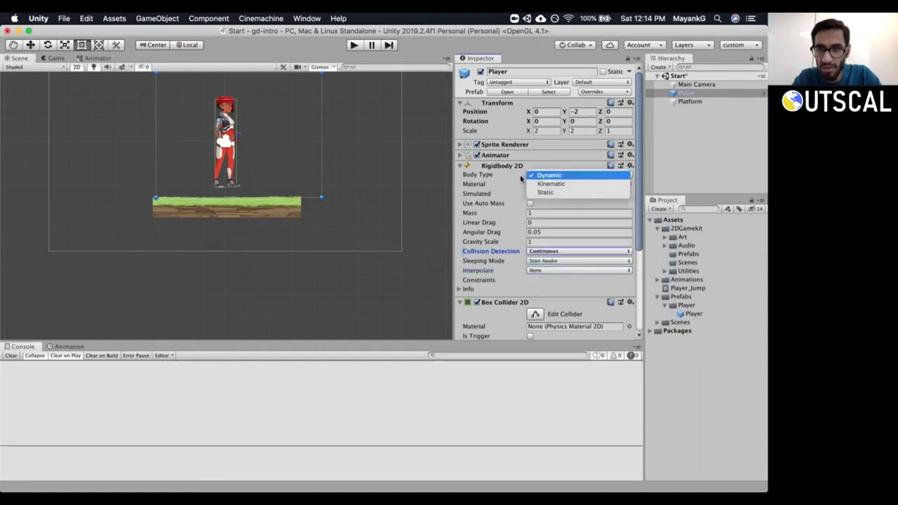
pyautogui.click(481, 177)
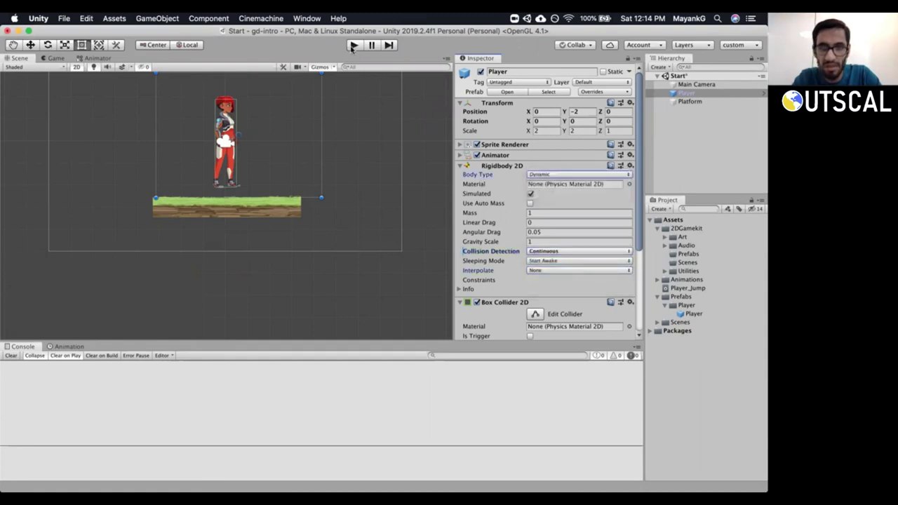
# Run and stop a play test, then select the Platform.
pyautogui.click(353, 46)
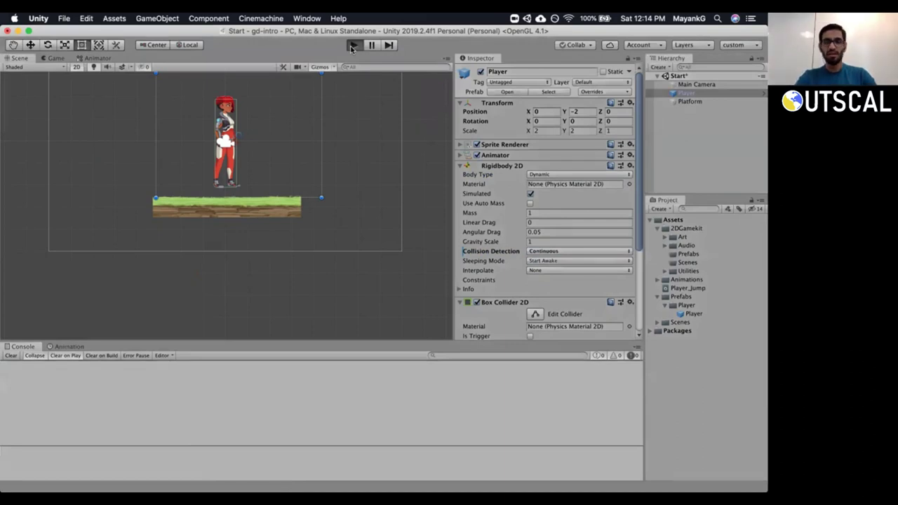
pyautogui.click(353, 45)
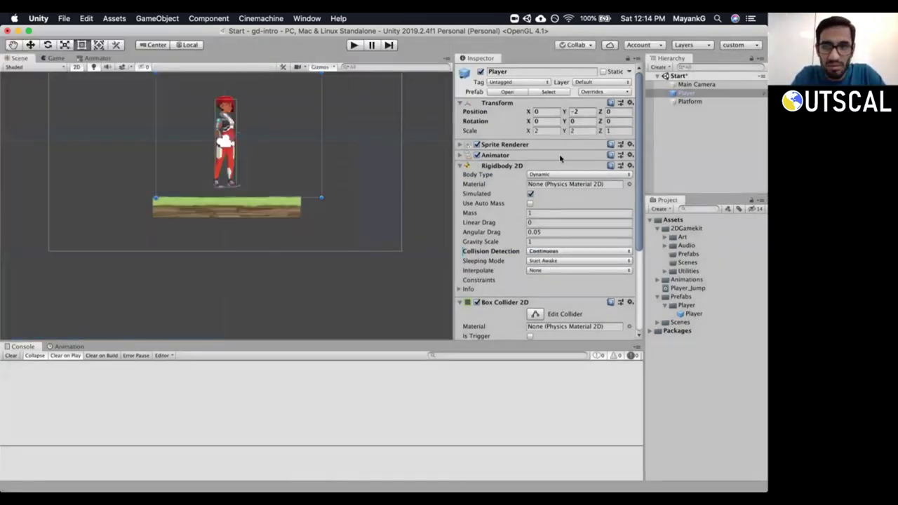
pyautogui.click(680, 102)
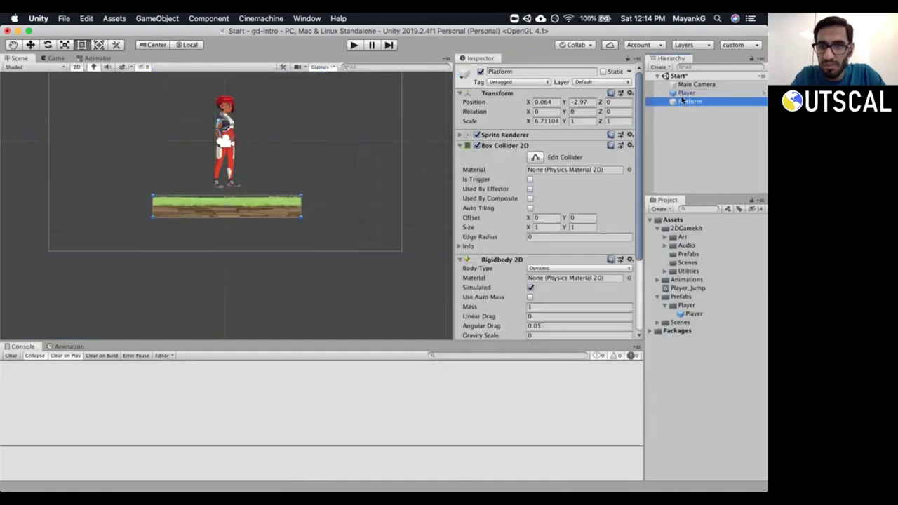
# Reselect the Player, start editing its collider bounds, and recentre the Player and Platform in the Scene view.
pyautogui.click(680, 94)
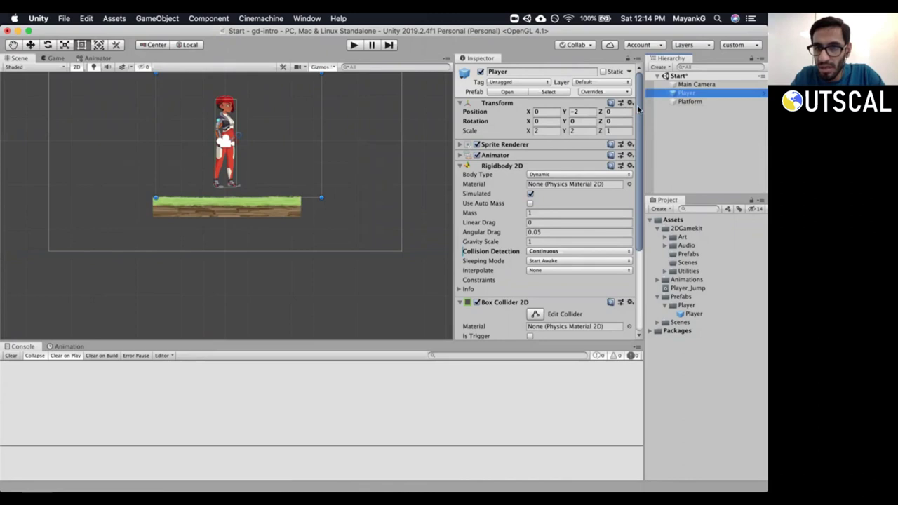
pyautogui.moveTo(639, 109); pyautogui.dragTo(639, 118)
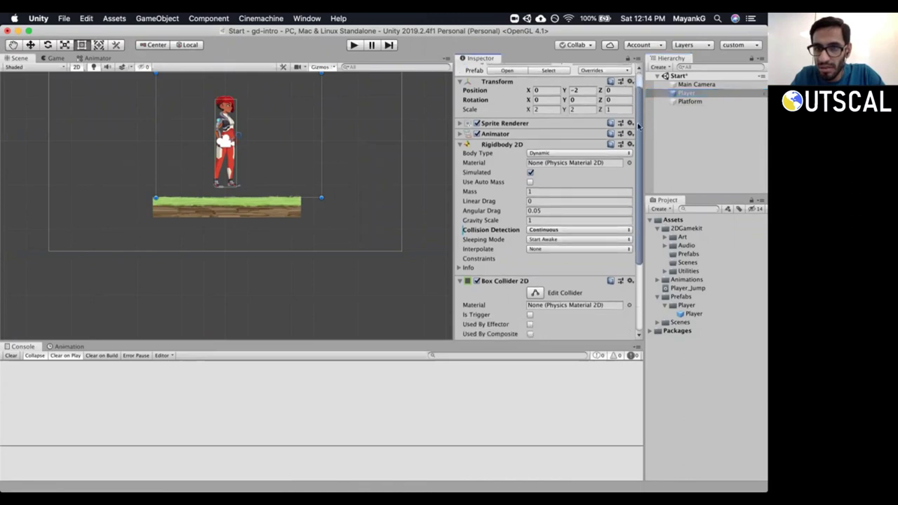
pyautogui.moveTo(638, 140); pyautogui.dragTo(636, 213)
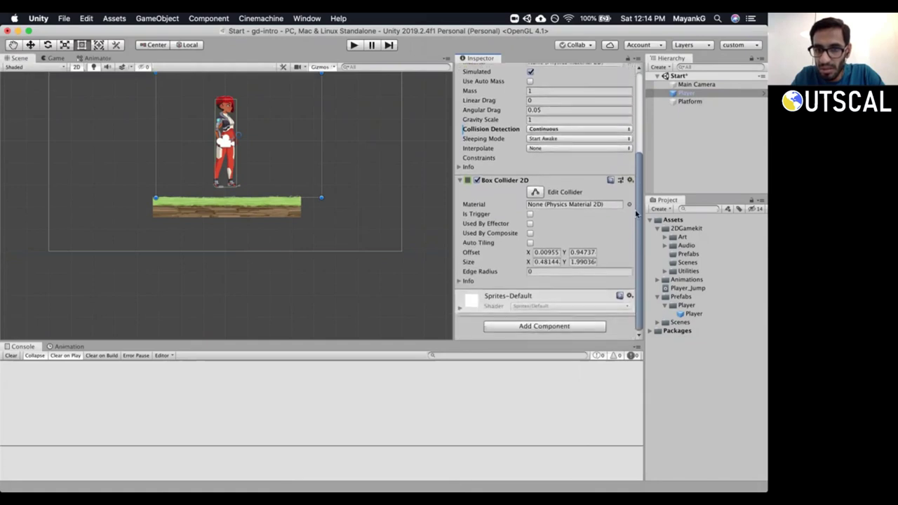
pyautogui.click(535, 192)
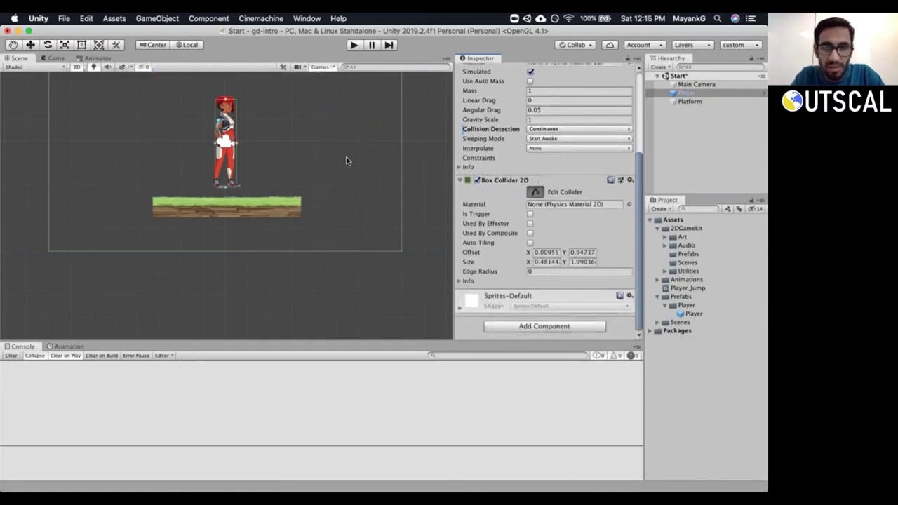
pyautogui.scroll(3, 343, 158)
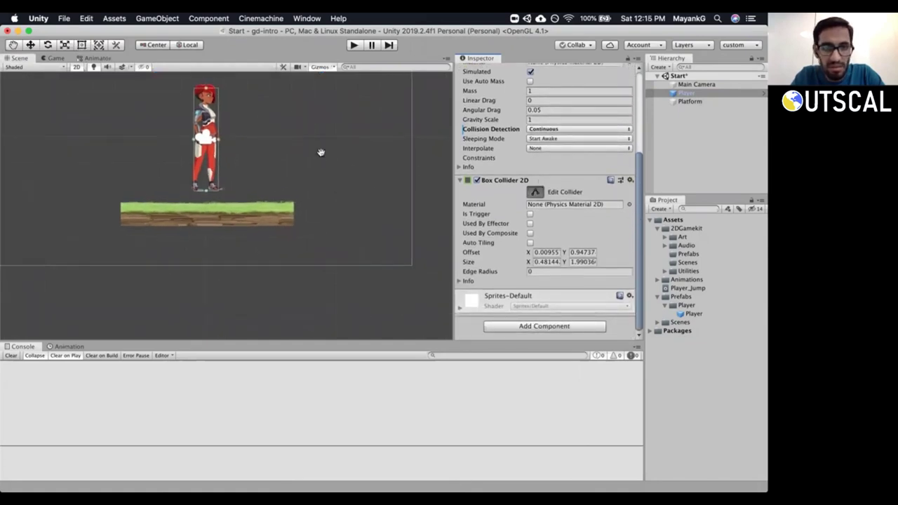
pyautogui.moveTo(320, 153); pyautogui.dragTo(357, 215)
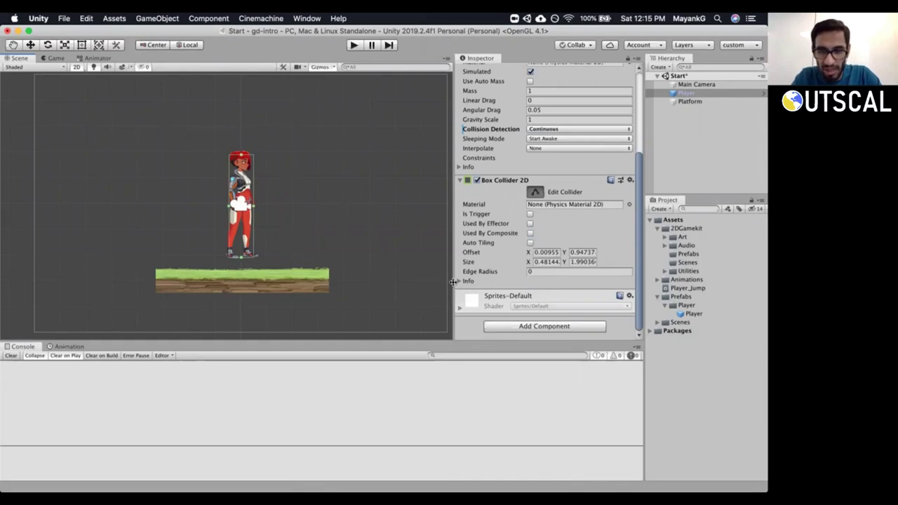
# Collapse the Box Collider 2D Info and show the Platform's properties in the Inspector.
pyautogui.click(459, 281)
pyautogui.click(459, 281)
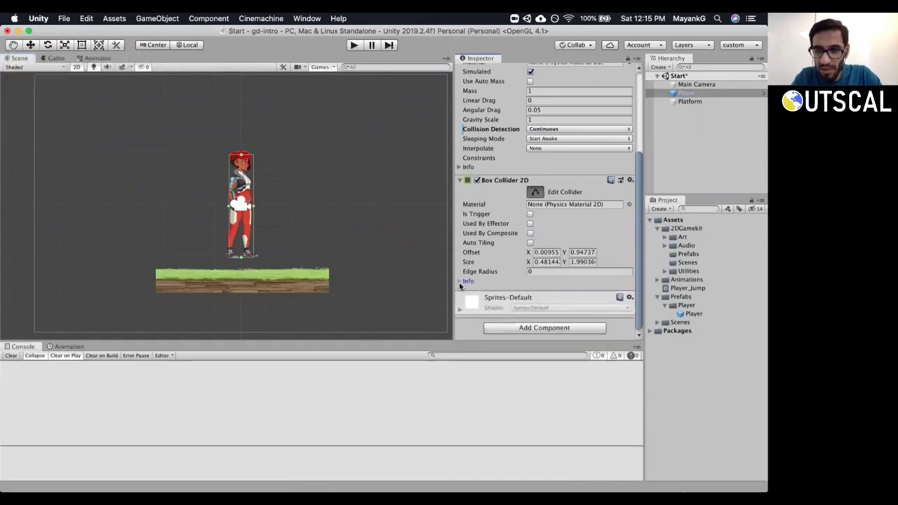
pyautogui.scroll(5, 575, 146)
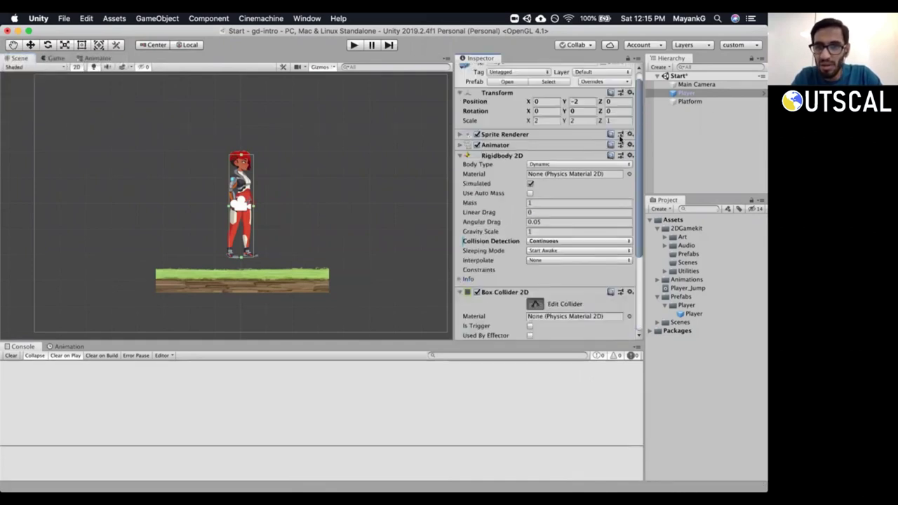
pyautogui.click(690, 101)
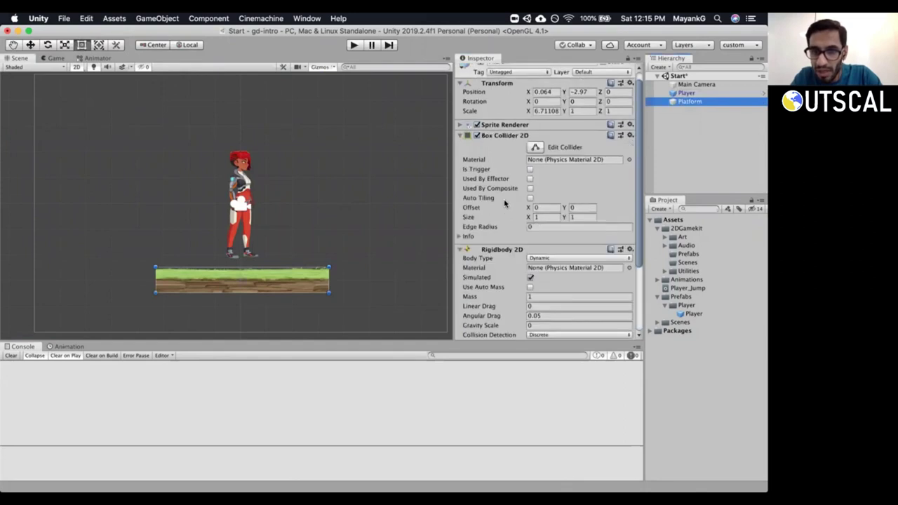
# Toggle Simulated off and back on for the Platform's Rigidbody 2D, then select the Player.
pyautogui.scroll(-3, 503, 210)
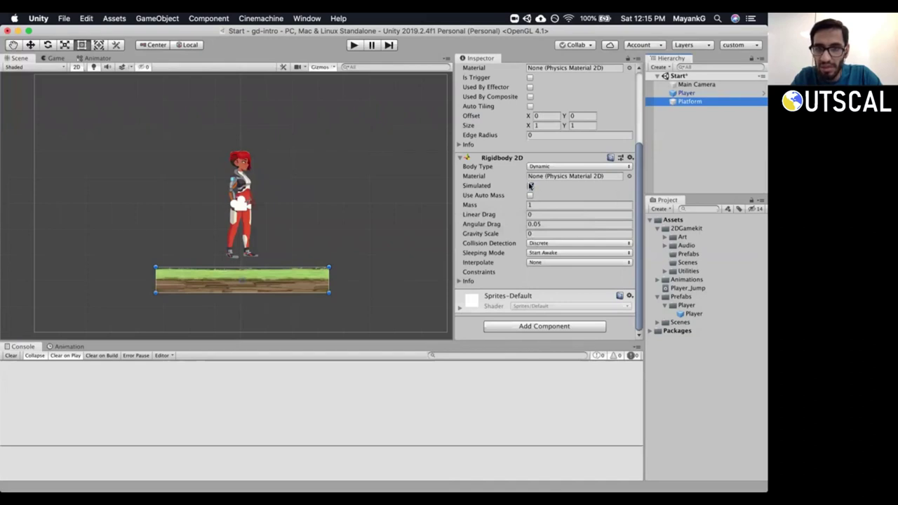
pyautogui.click(530, 185)
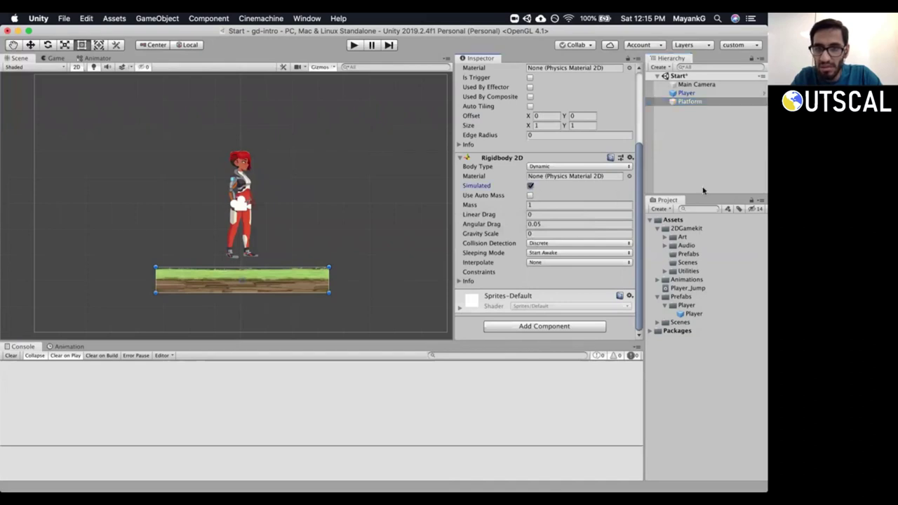
pyautogui.click(530, 185)
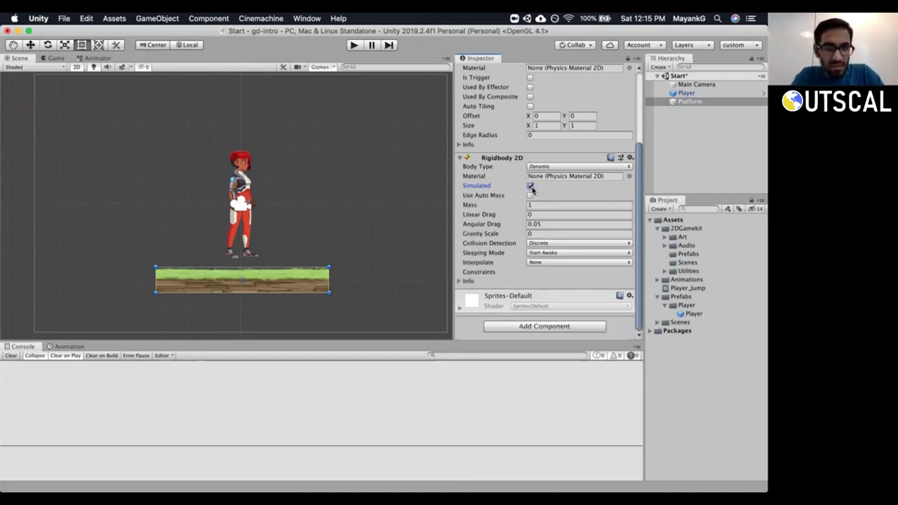
pyautogui.click(682, 93)
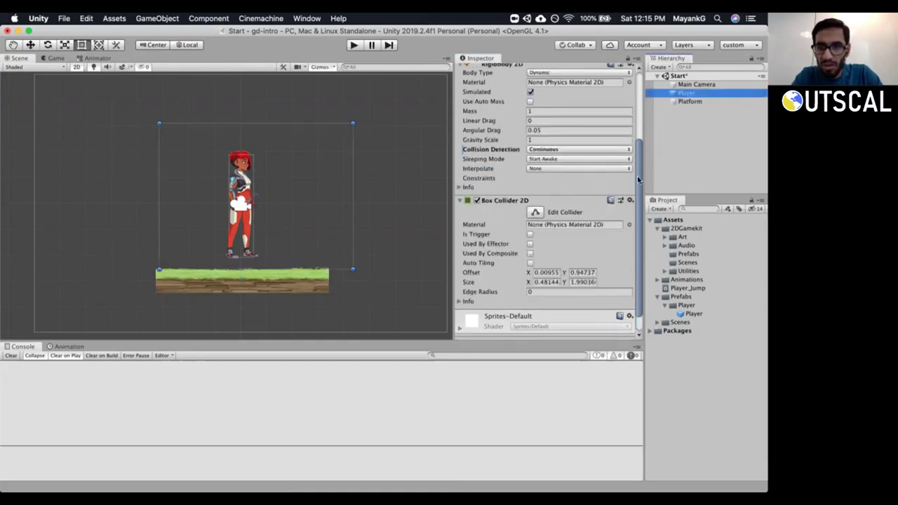
pyautogui.moveTo(638, 180); pyautogui.dragTo(562, 139)
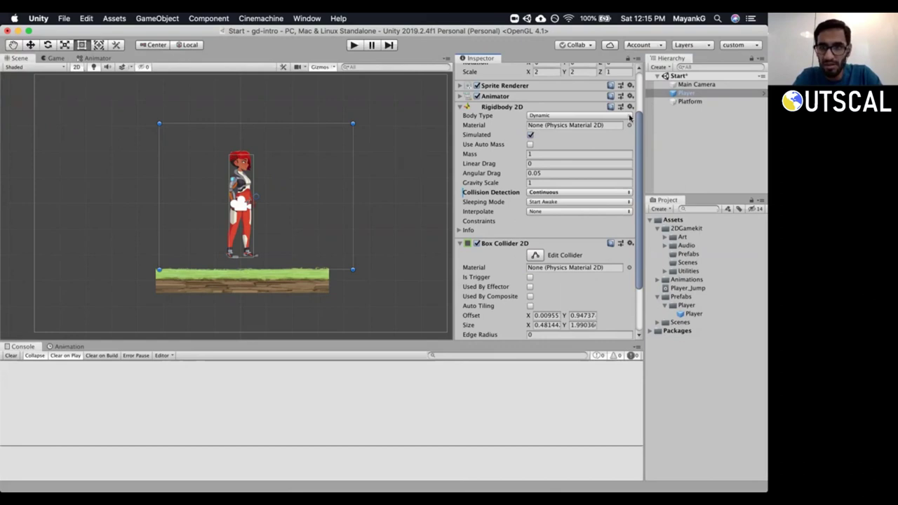
pyautogui.moveTo(637, 125); pyautogui.dragTo(641, 96)
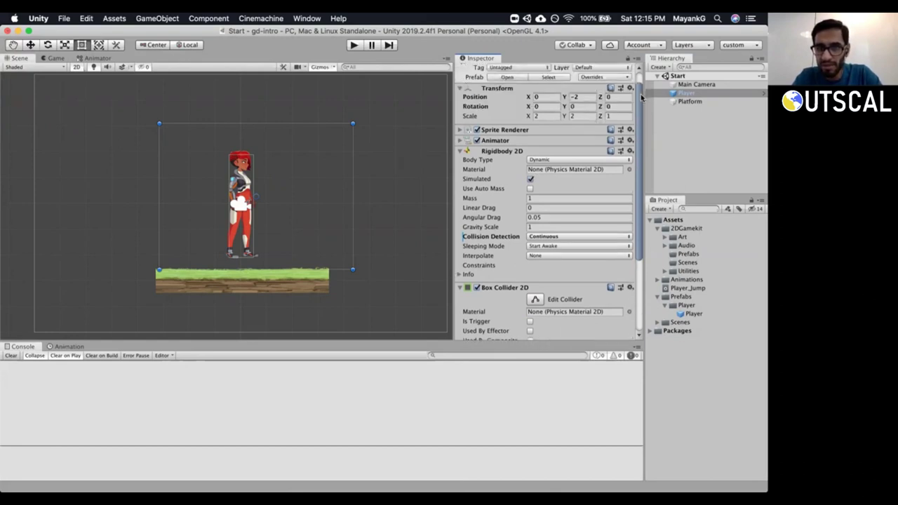
pyautogui.click(694, 102)
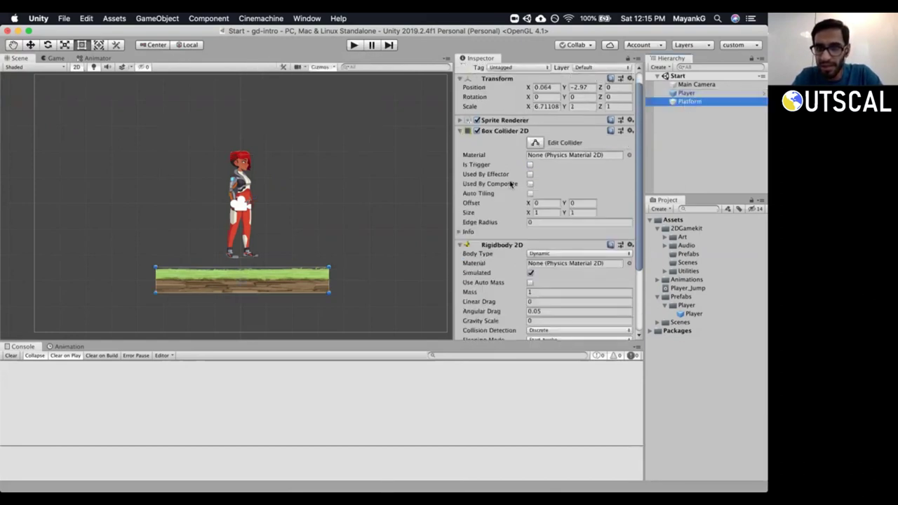
pyautogui.click(535, 144)
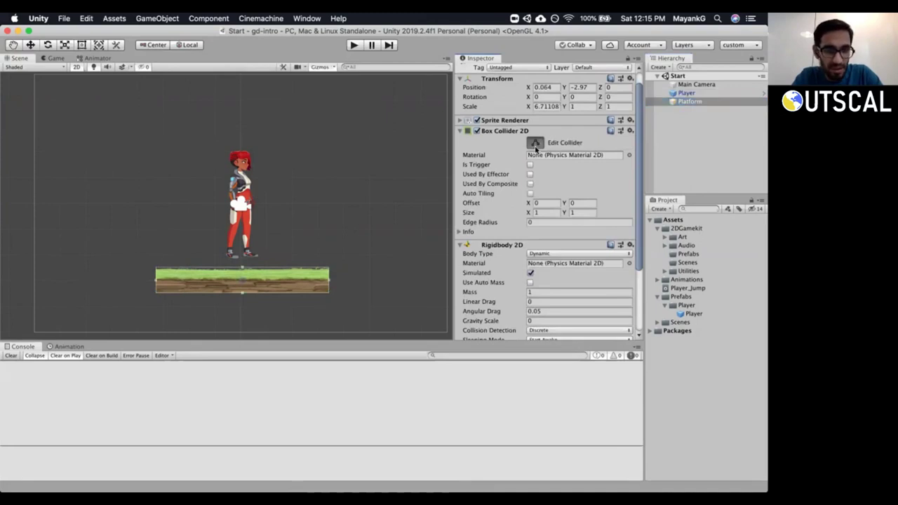
pyautogui.click(460, 121)
pyautogui.click(460, 121)
pyautogui.click(460, 120)
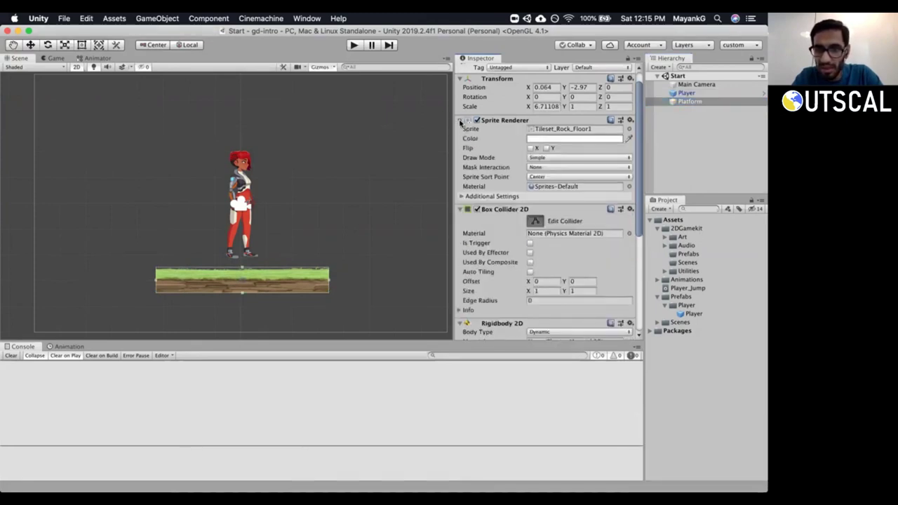
pyautogui.click(460, 121)
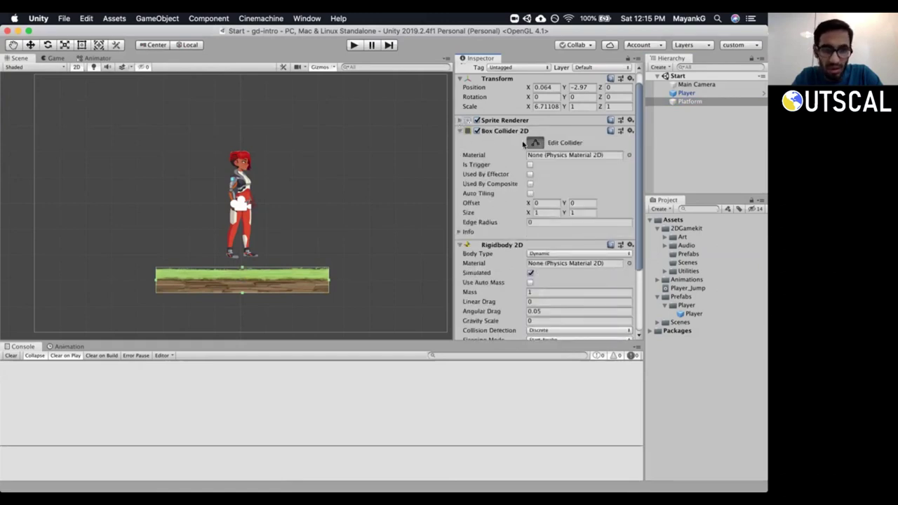
pyautogui.click(686, 92)
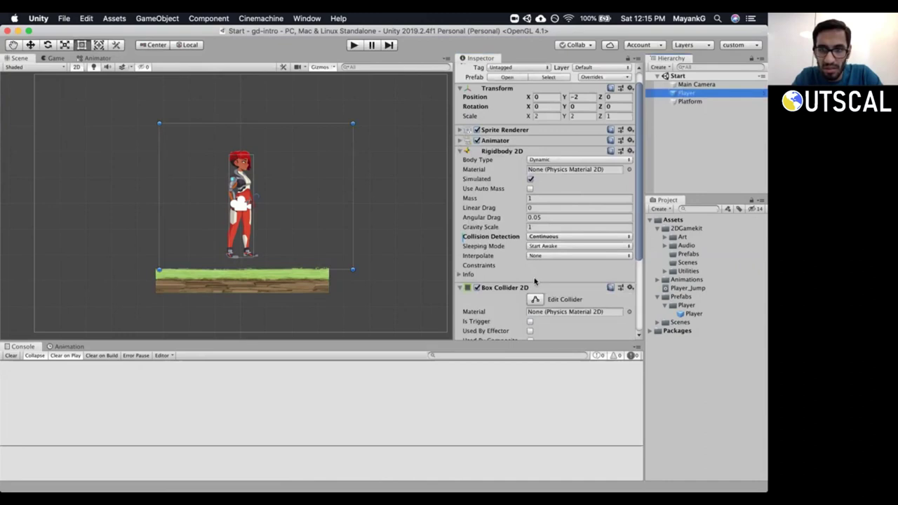
pyautogui.click(536, 299)
# Finish editing the Player's collider and keep its Rigidbody 2D Body Type Dynamic.
pyautogui.click(536, 299)
pyautogui.scroll(2, 640, 137)
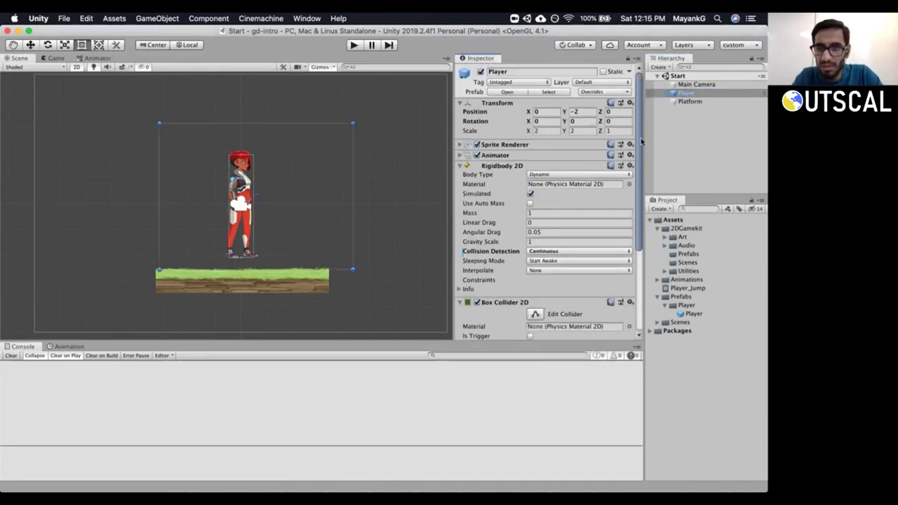
pyautogui.scroll(-3, 640, 153)
pyautogui.click(602, 153)
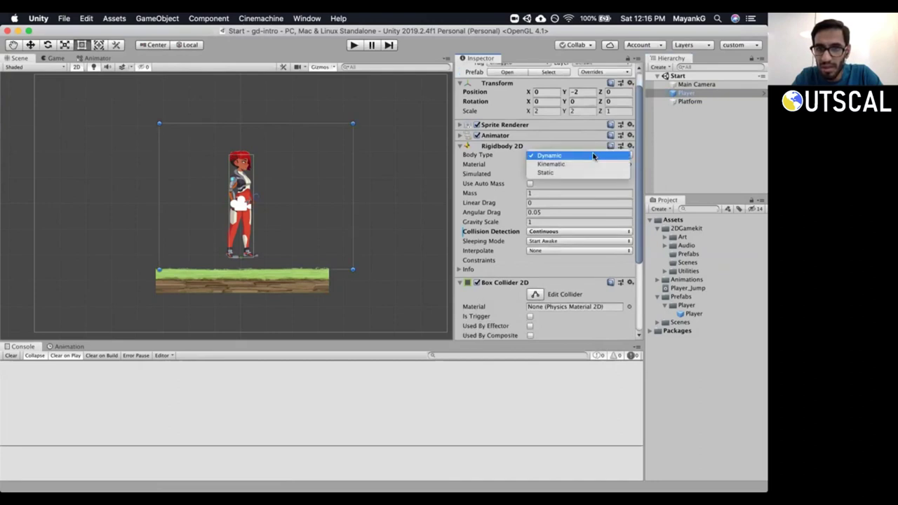
pyautogui.click(554, 155)
# Play-test the scene, compare the Game and Scene views as the Player falls, then stop.
pyautogui.click(353, 44)
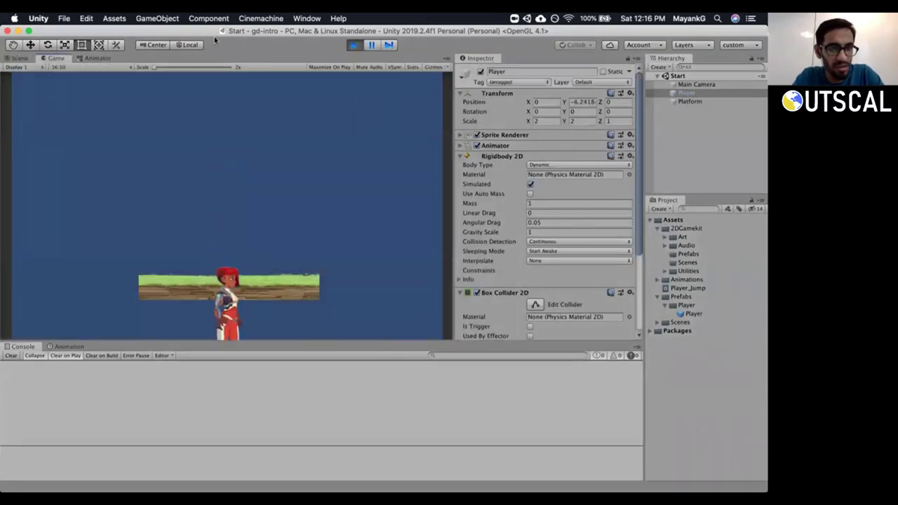
pyautogui.press('super+1')
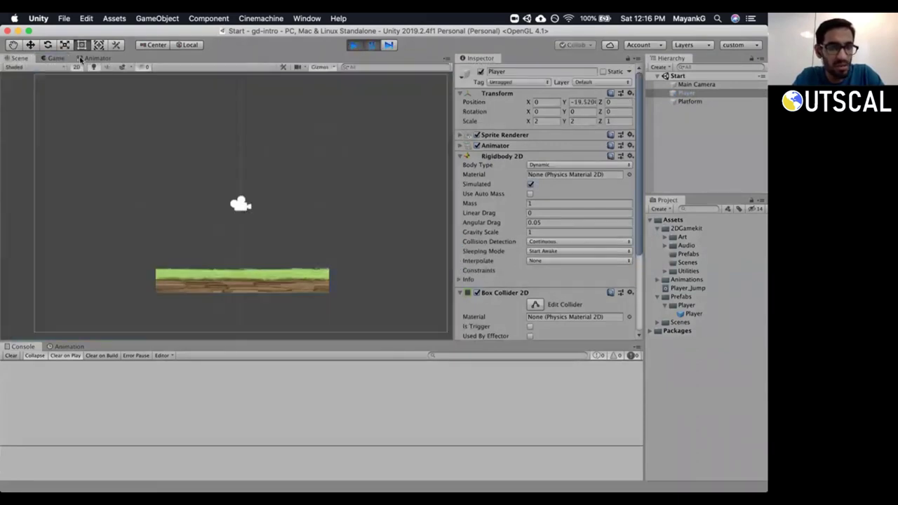
pyautogui.click(58, 59)
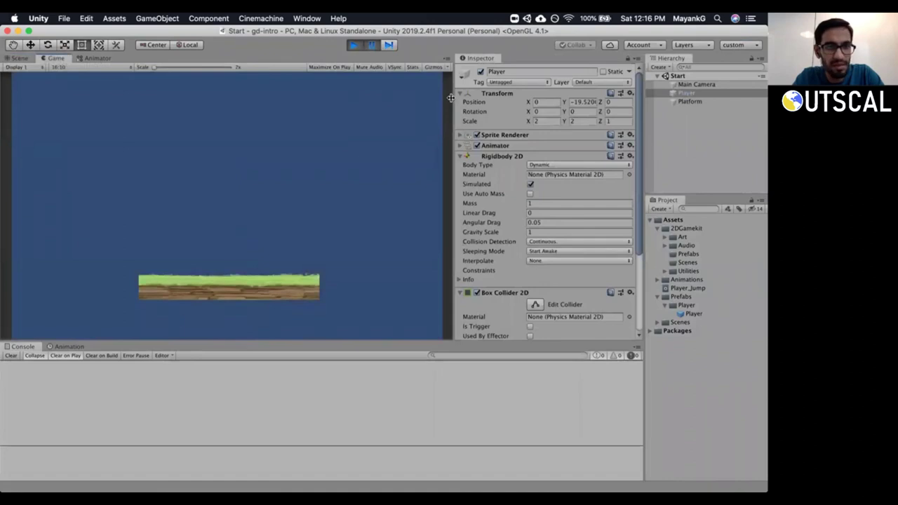
pyautogui.click(15, 60)
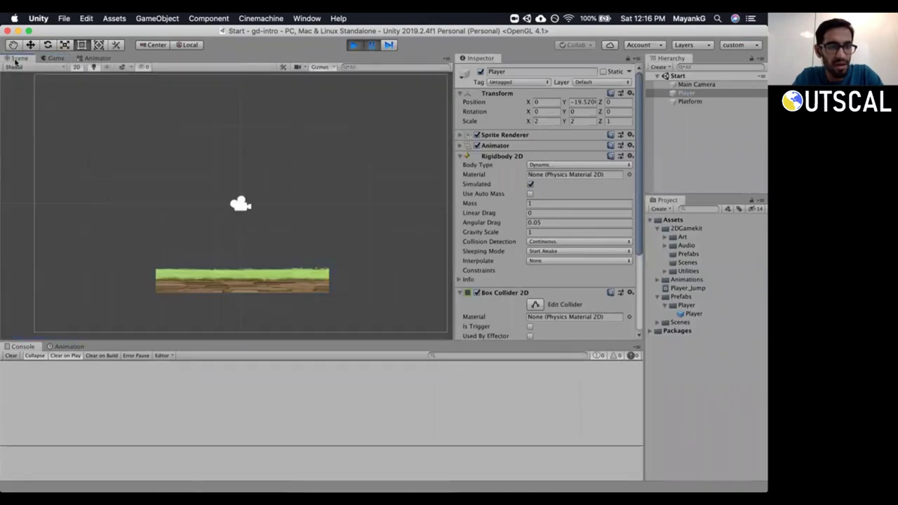
pyautogui.click(354, 45)
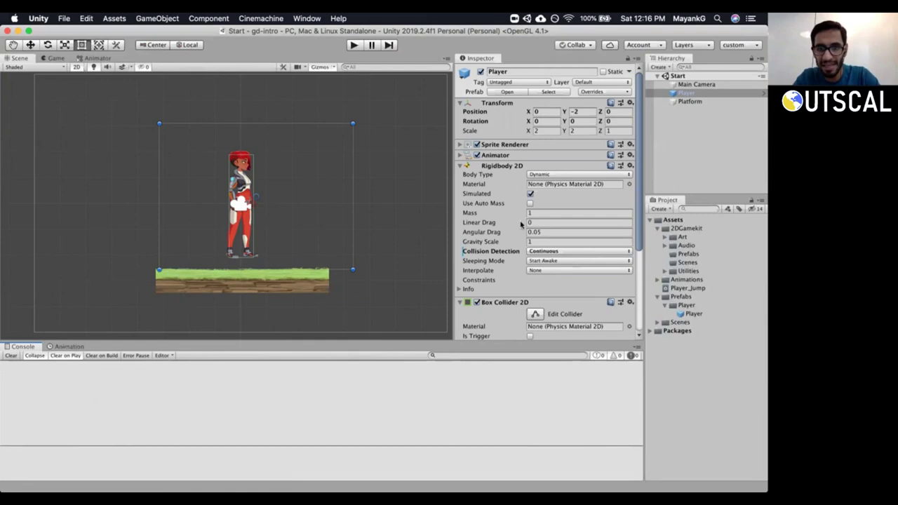
pyautogui.scroll(-2, 640, 239)
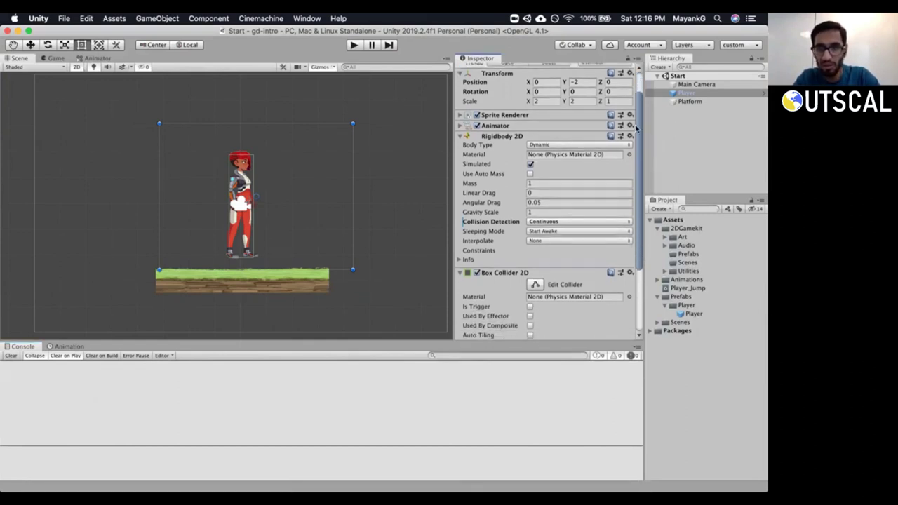
pyautogui.scroll(2, 636, 107)
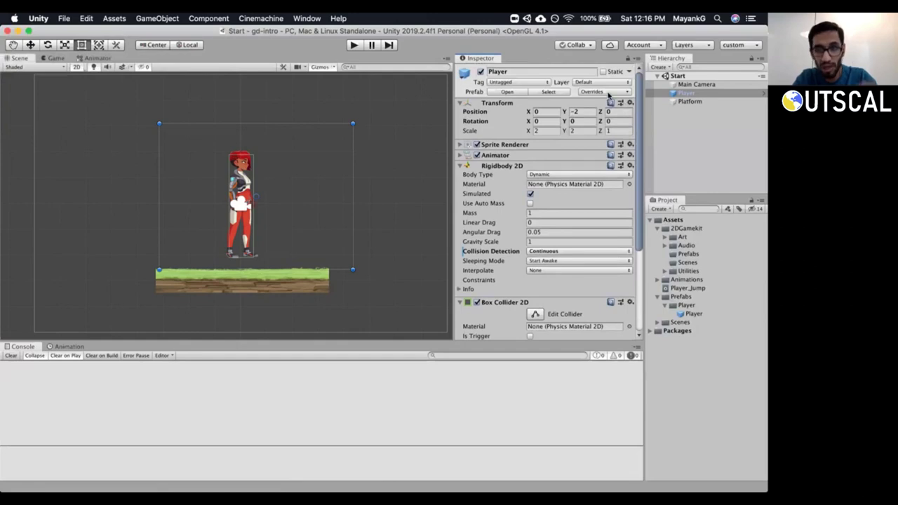
pyautogui.click(673, 101)
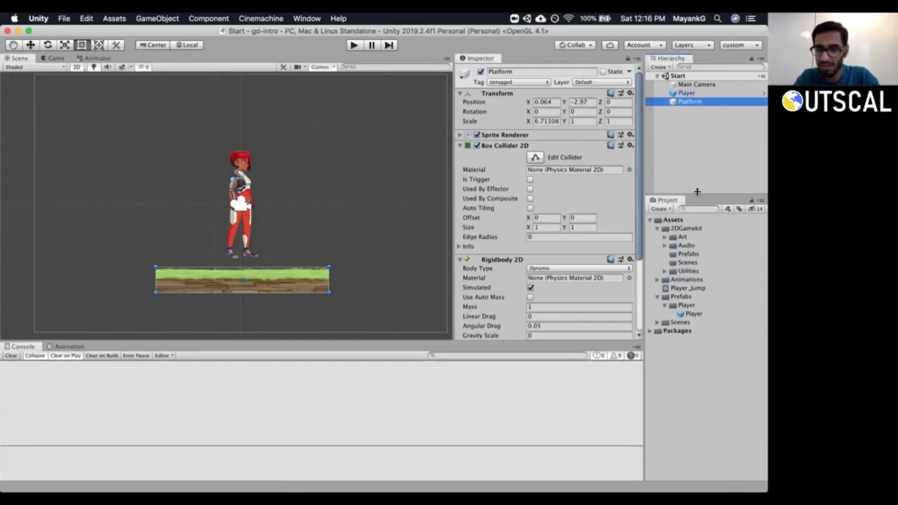
# Resize the Hierarchy/Project split, collapse Prefabs, open Animations › Player, and select Player_Jump.
pyautogui.moveTo(697, 196); pyautogui.dragTo(698, 190)
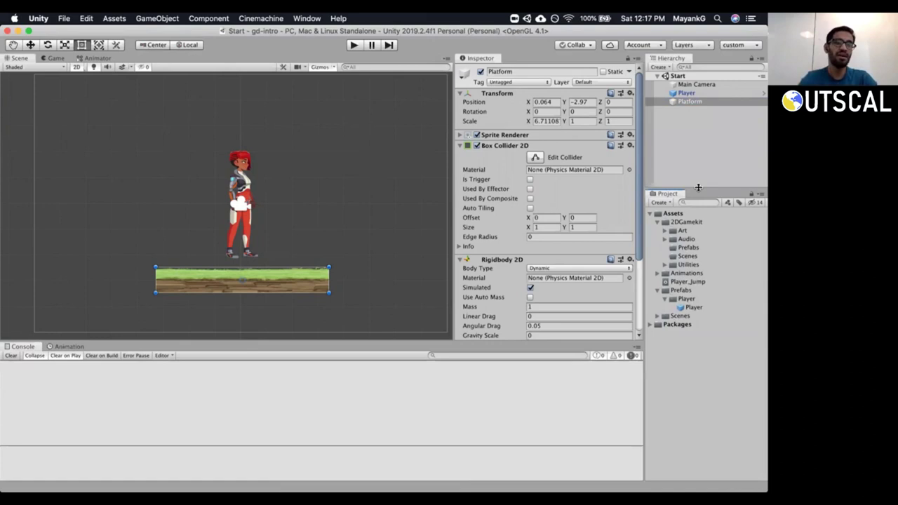
pyautogui.moveTo(698, 187); pyautogui.dragTo(697, 186)
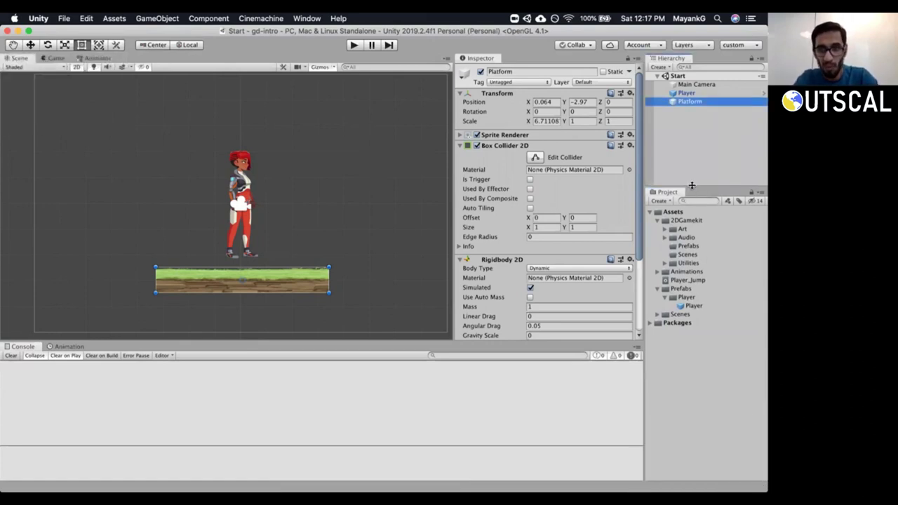
pyautogui.moveTo(691, 186); pyautogui.dragTo(690, 198)
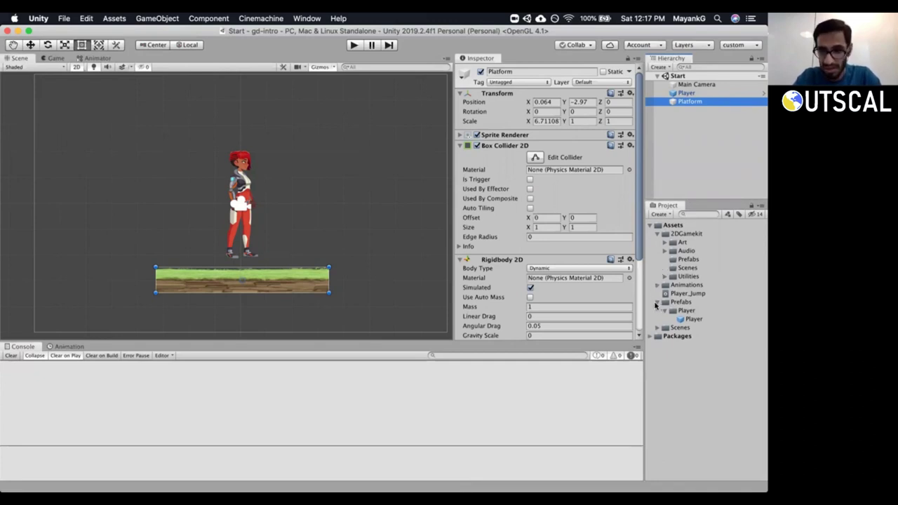
pyautogui.click(656, 302)
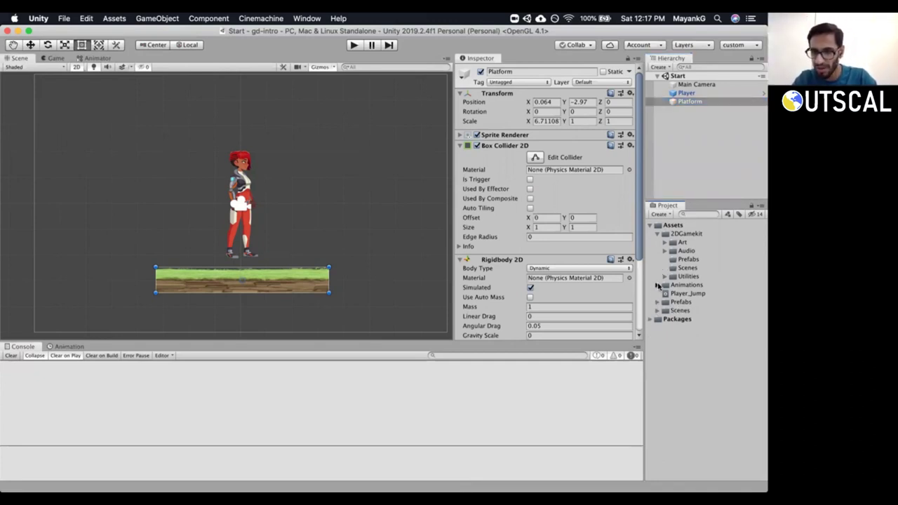
pyautogui.click(657, 285)
pyautogui.click(664, 293)
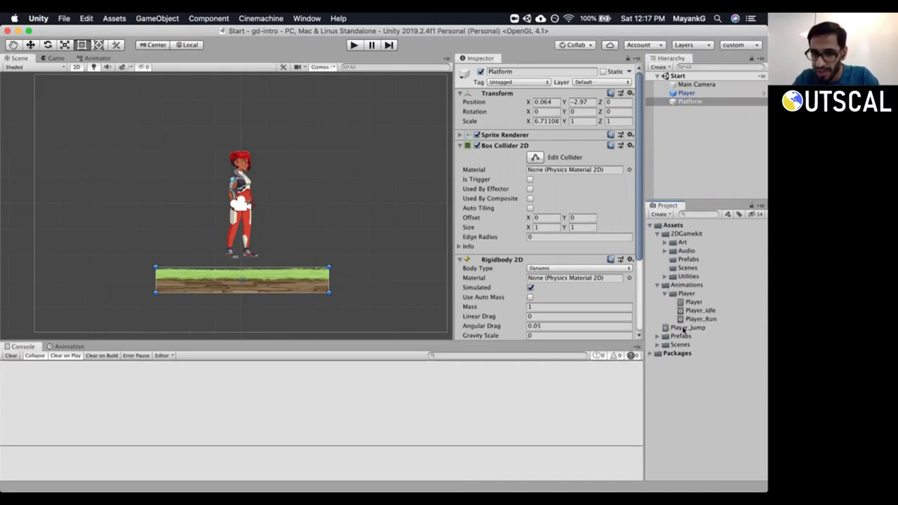
pyautogui.click(684, 327)
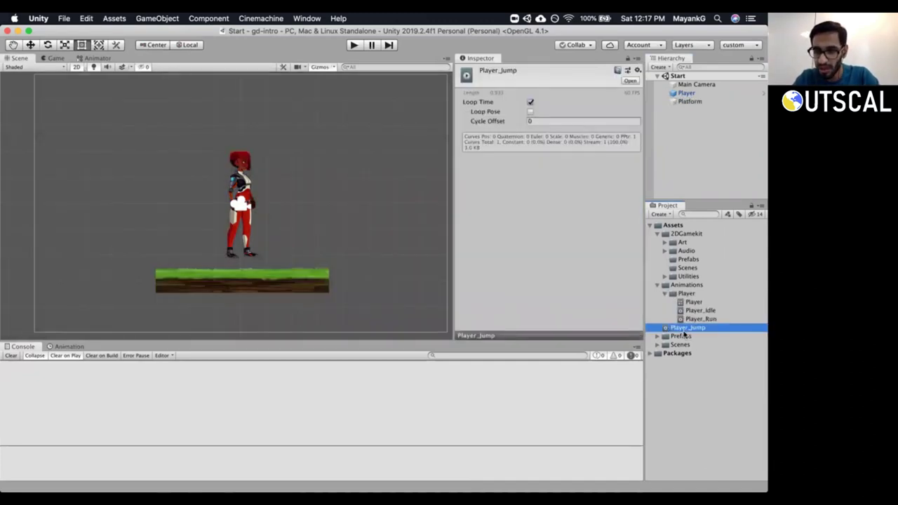
# Move Player_Jump into the Player animations folder and collapse the Player, Animations and 2DGamekit folders.
pyautogui.moveTo(684, 334); pyautogui.dragTo(694, 300)
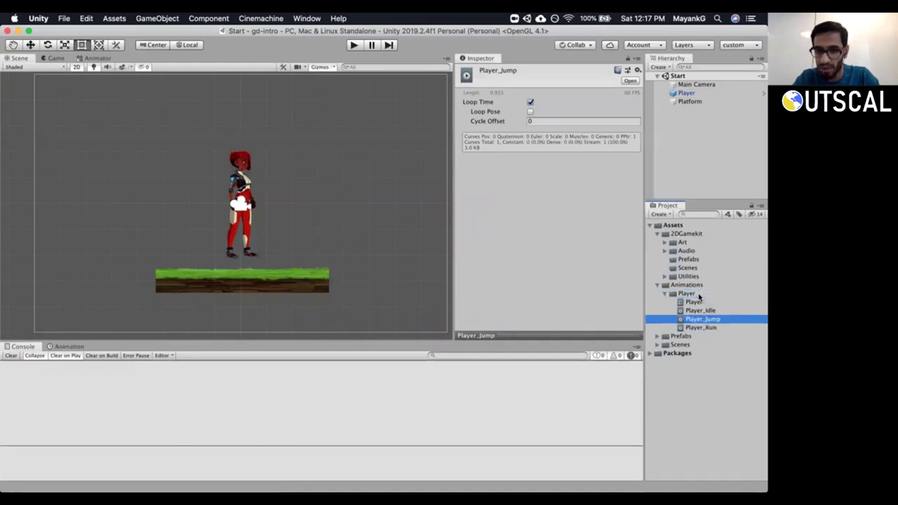
pyautogui.click(664, 293)
pyautogui.click(658, 285)
pyautogui.click(657, 234)
# Create a folder named 'Scripts' and move it to the Assets root.
pyautogui.click(660, 213)
pyautogui.click(664, 225)
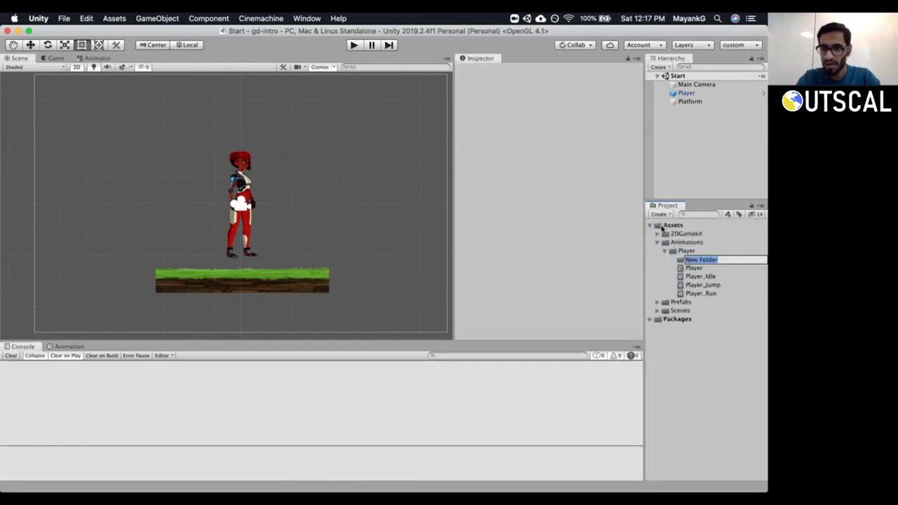
pyautogui.write('Scripts')
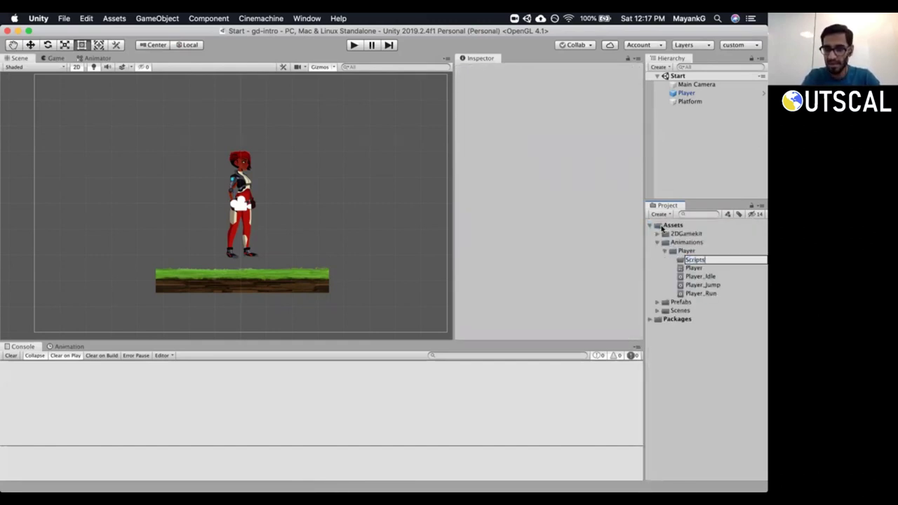
pyautogui.press('Return')
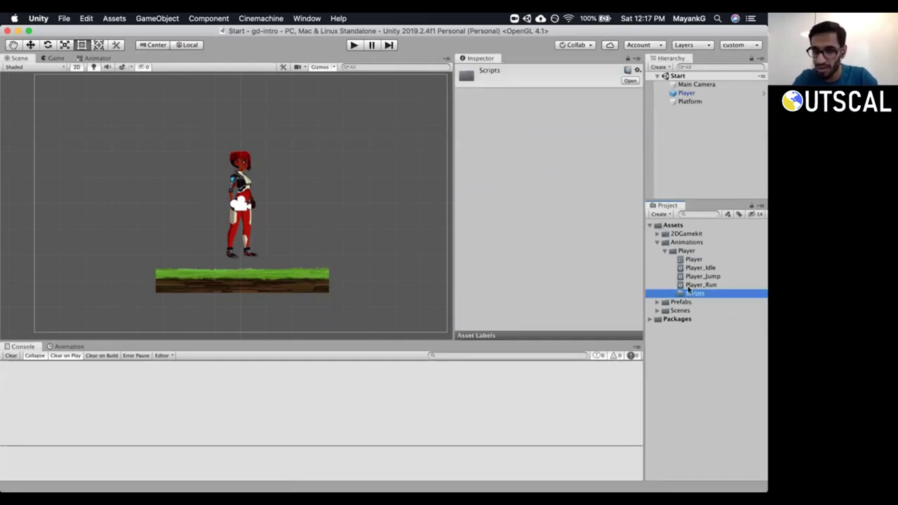
pyautogui.moveTo(675, 233); pyautogui.dragTo(674, 237)
pyautogui.click(657, 242)
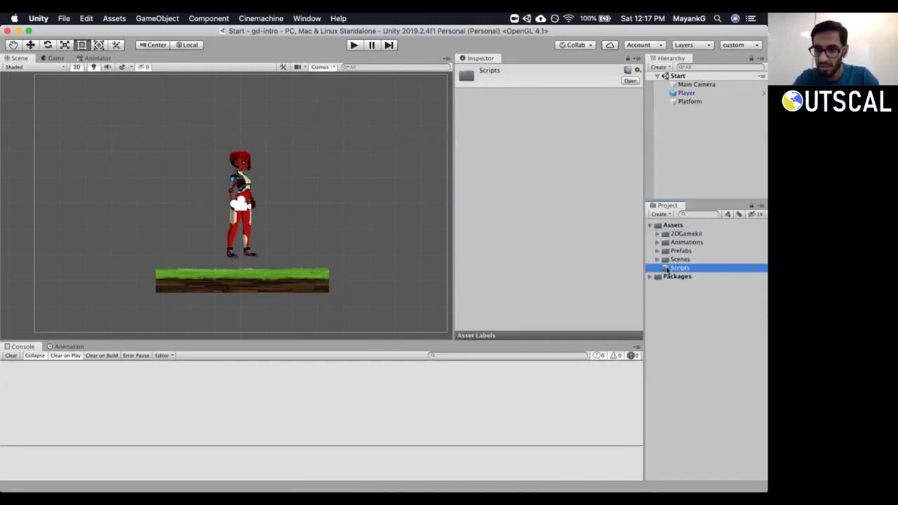
# Create a C# script named 'PlayerController' in Scripts and open it in Visual Studio Community.
pyautogui.rightClick(667, 268)
pyautogui.moveTo(568, 239)
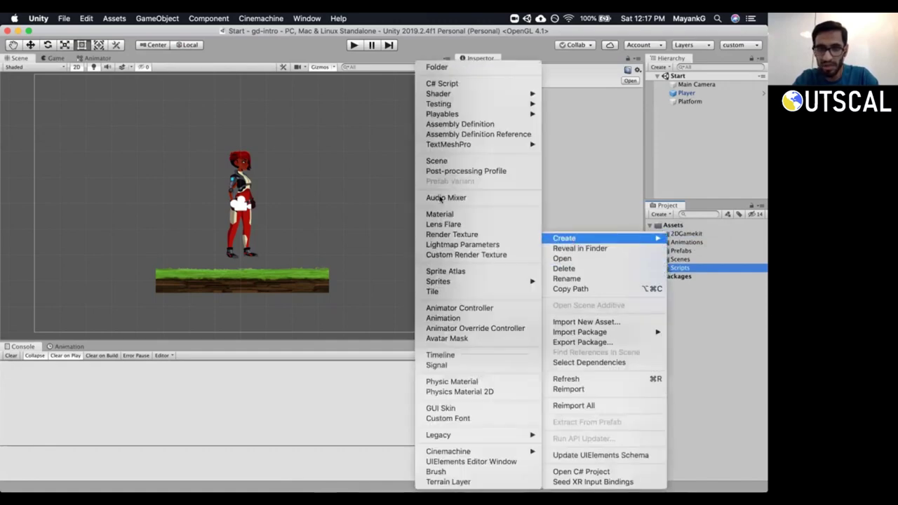
pyautogui.click(450, 85)
pyautogui.write('Playe')
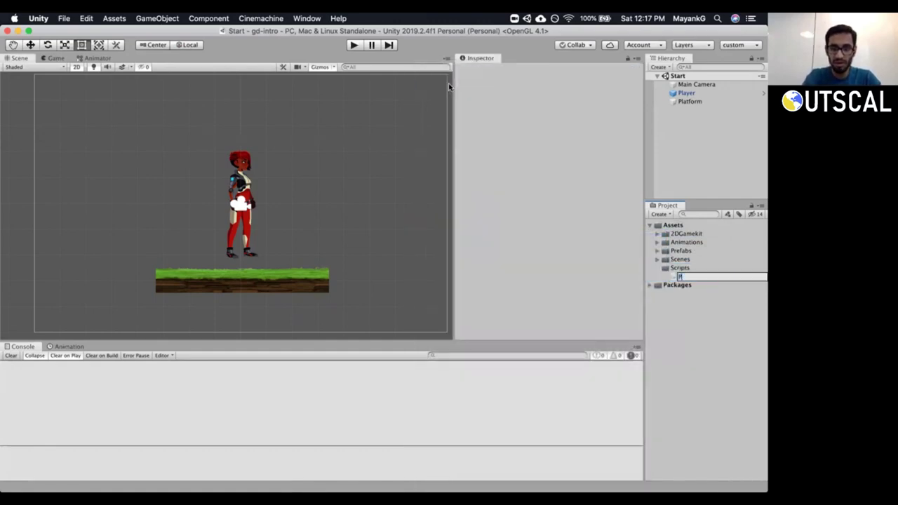
pyautogui.write('rController')
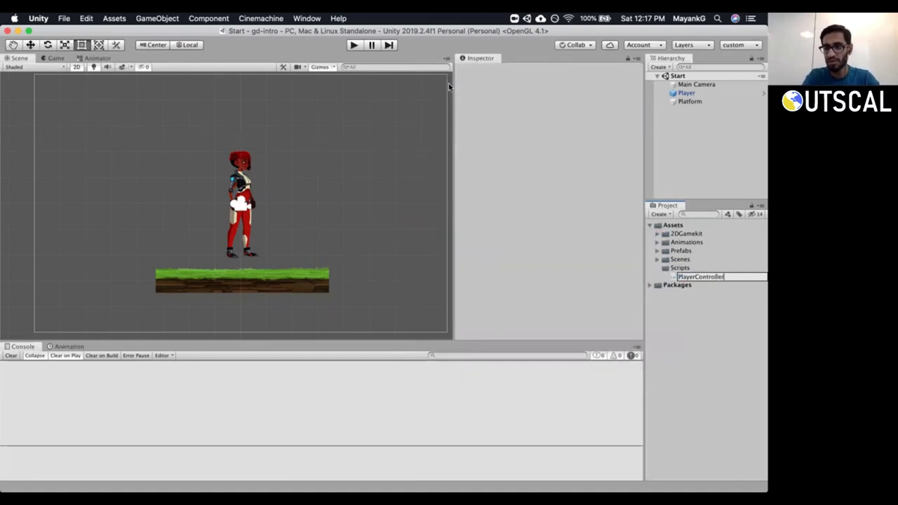
pyautogui.press('Return')
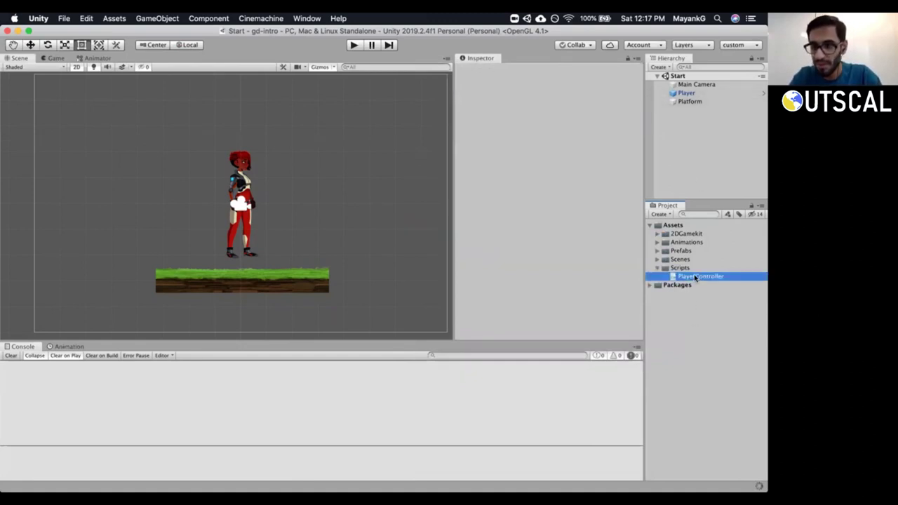
pyautogui.doubleClick(694, 278)
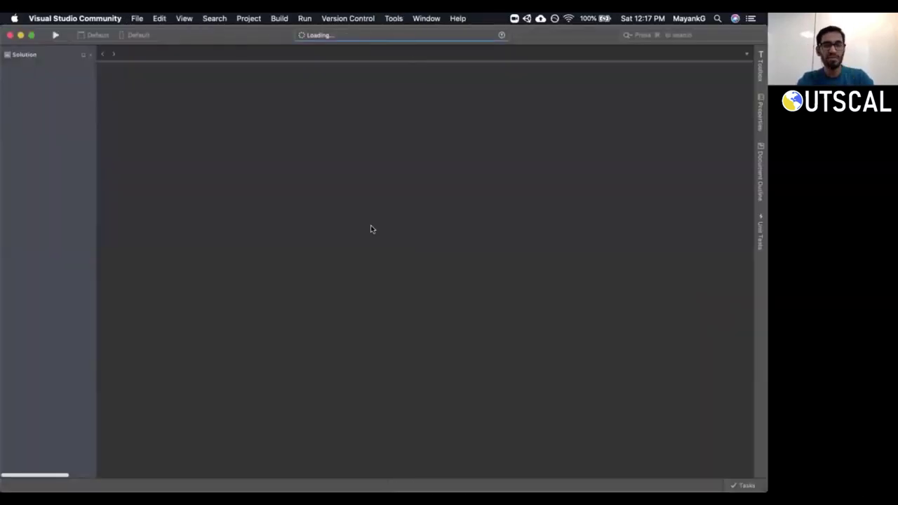
# Move the Visual Studio window to Desktop 2 through Mission Control and switch to it.
pyautogui.hotkey('ctrl', 'Up')
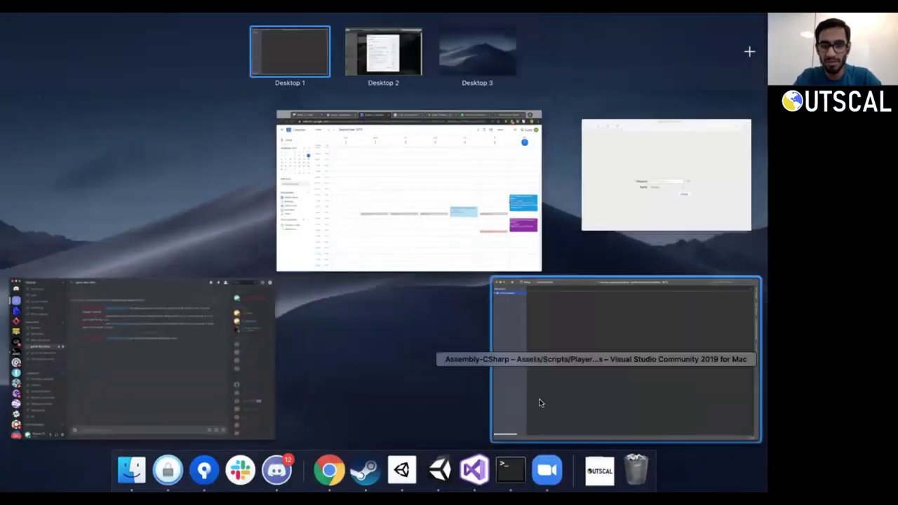
pyautogui.moveTo(537, 401); pyautogui.dragTo(377, 60)
pyautogui.click(394, 52)
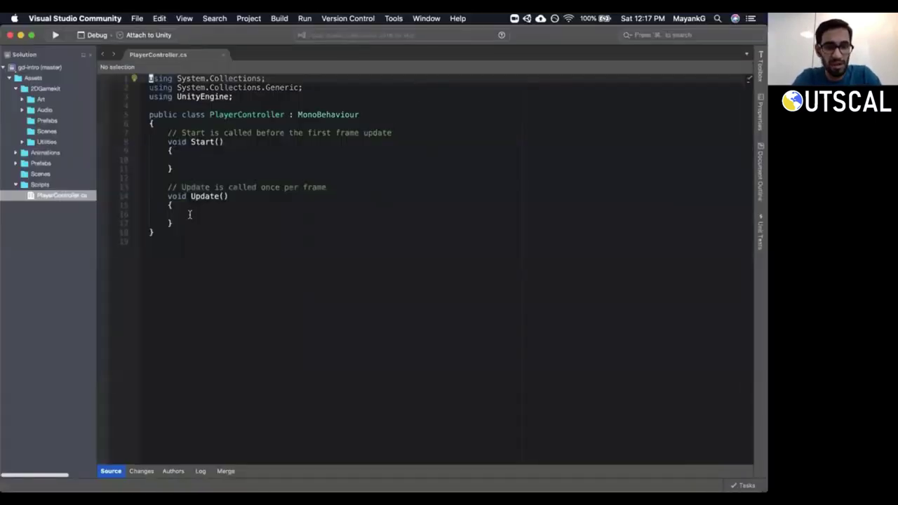
# Delete the Start and Update methods on lines 7–17 with a Vim visual-line selection.
pyautogui.moveTo(183, 223); pyautogui.dragTo(131, 136)
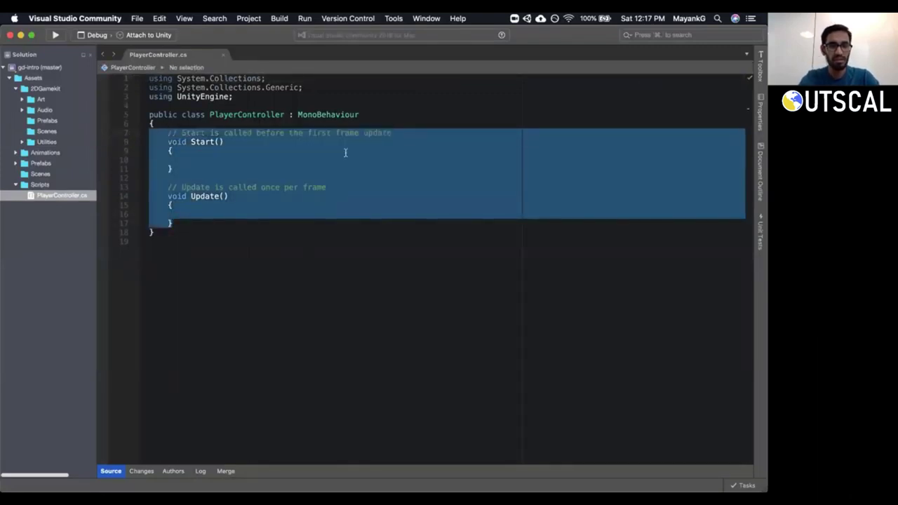
pyautogui.press('Escape')
pyautogui.press('k')
pyautogui.hotkey('shift', 'v')
pyautogui.press('j')
pyautogui.press('j')
pyautogui.press('j')
pyautogui.press('j')
pyautogui.press('j')
pyautogui.press('j')
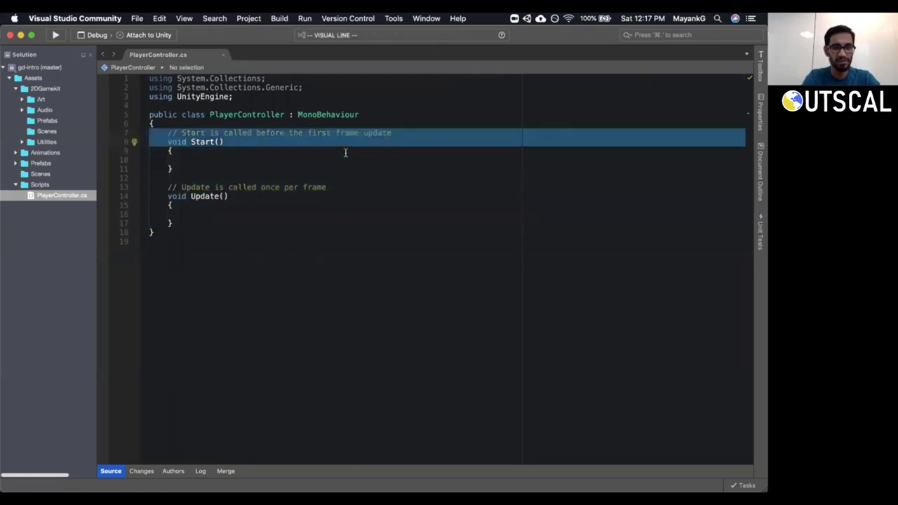
pyautogui.press('j')
pyautogui.press('j')
pyautogui.press('j')
pyautogui.press('j')
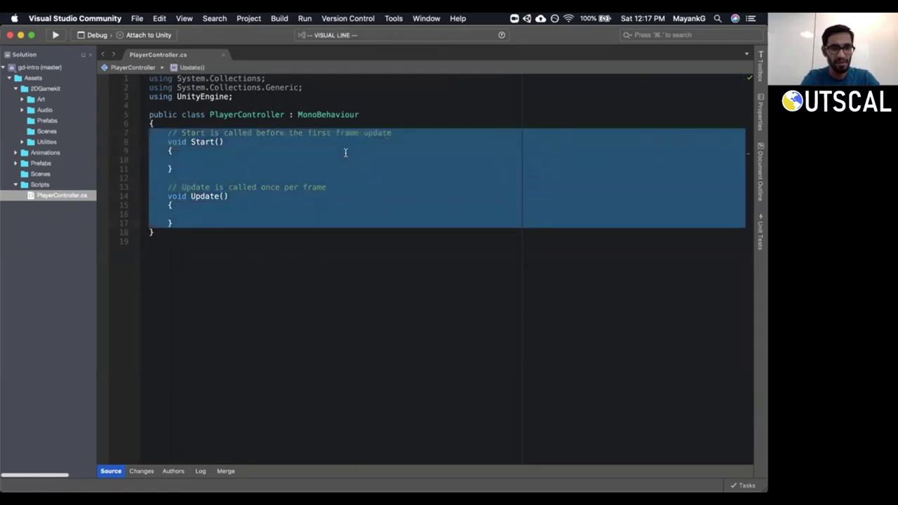
pyautogui.press('d')
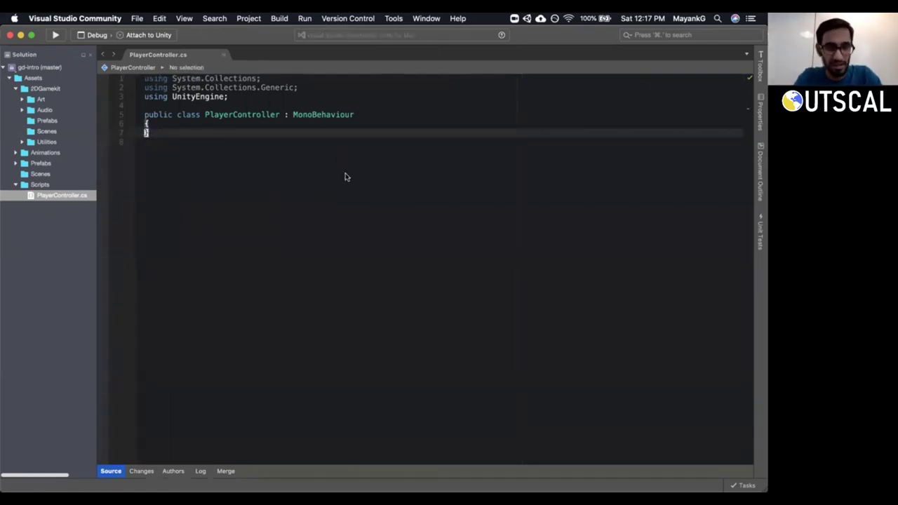
# Open a new indented line inside the PlayerController class braces in insert mode.
pyautogui.click(315, 114)
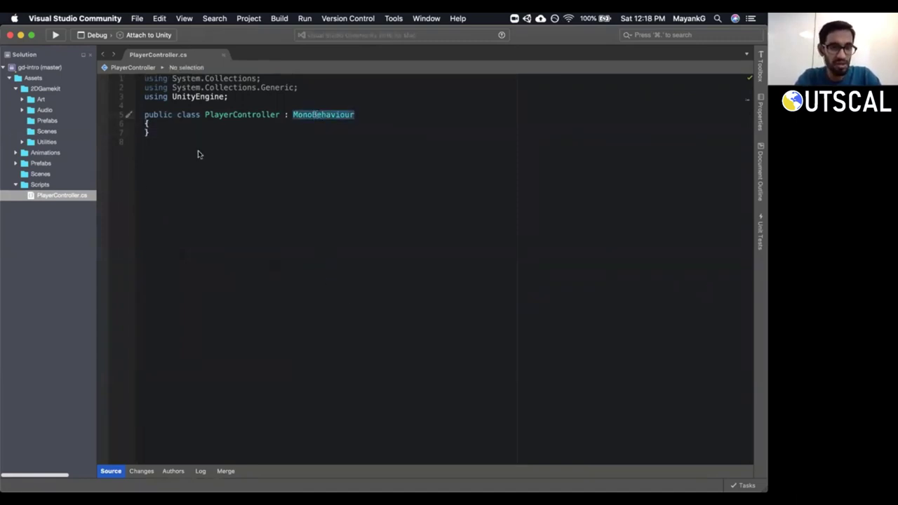
pyautogui.click(213, 125)
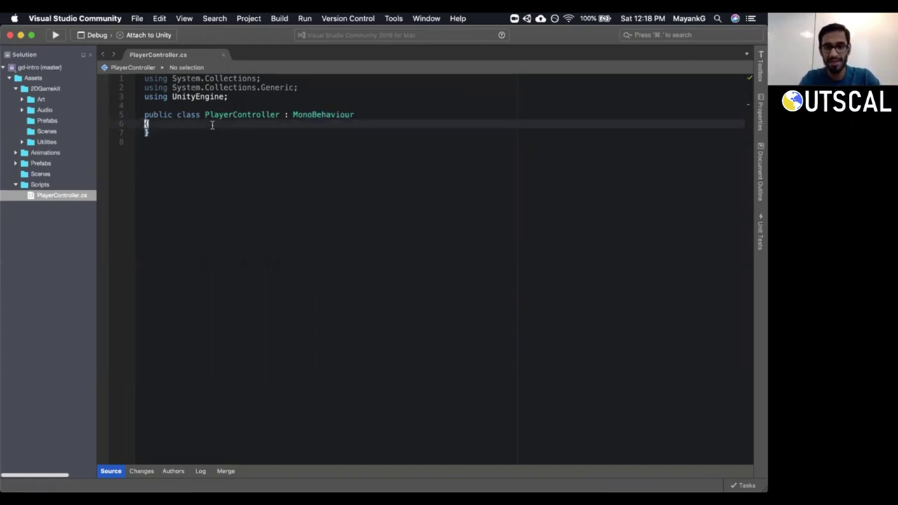
pyautogui.press('a')
pyautogui.press('Return')
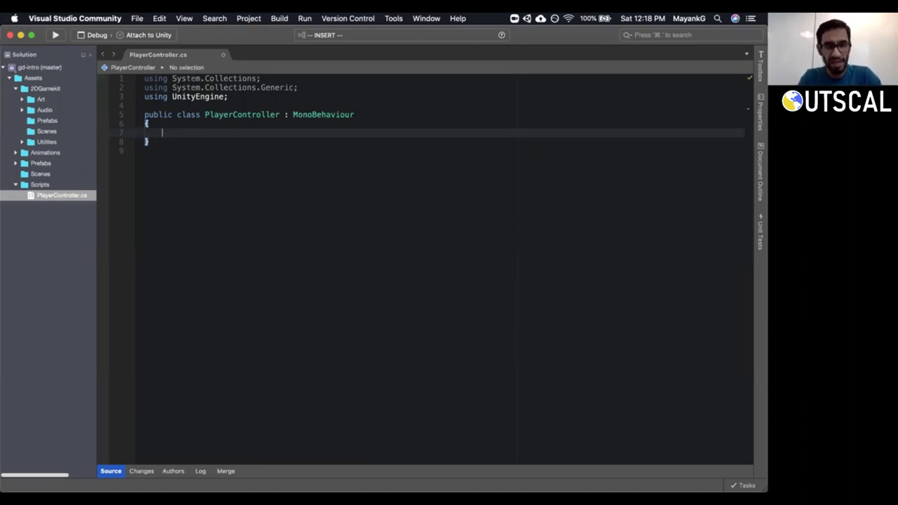
# Insert the OnCollisionEnter2D(Collision2D collision) stub from IntelliSense and start typing Debug.Log in it.
pyautogui.write('OnCol')
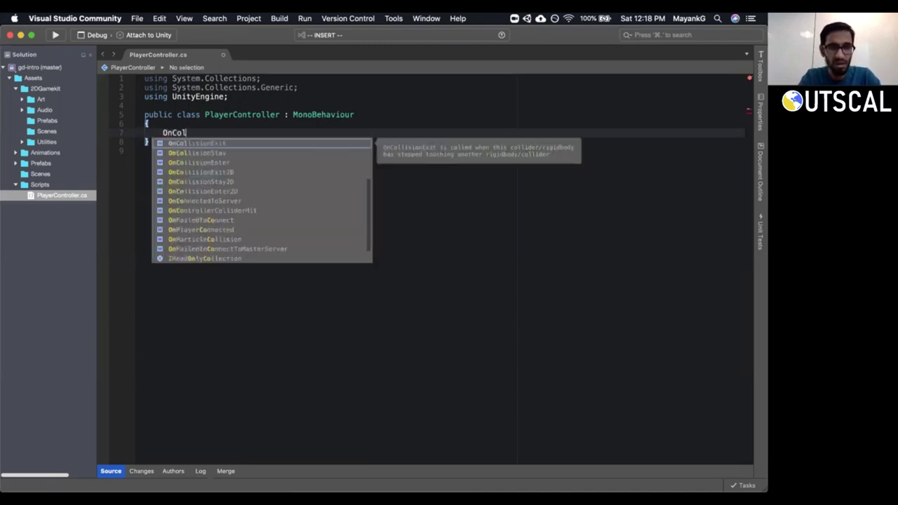
pyautogui.write('lo')
pyautogui.press('BackSpace')
pyautogui.write('isionEn')
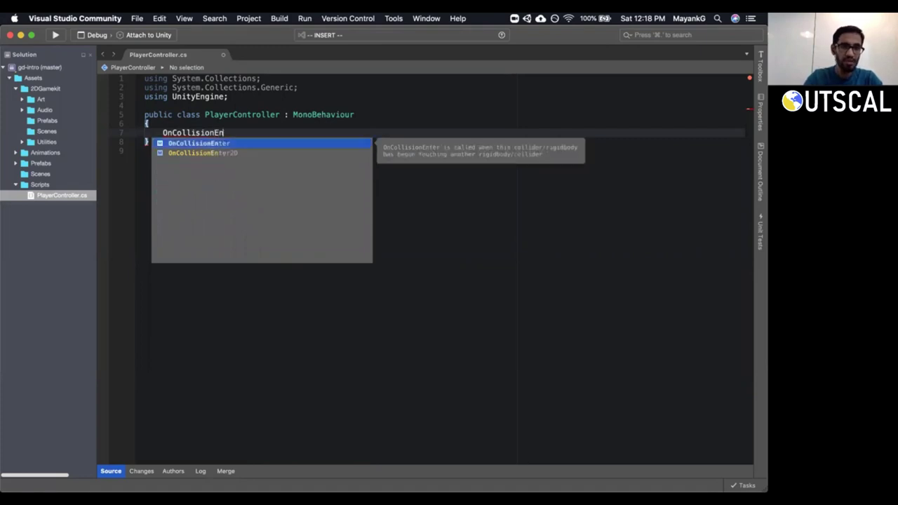
pyautogui.press('Down')
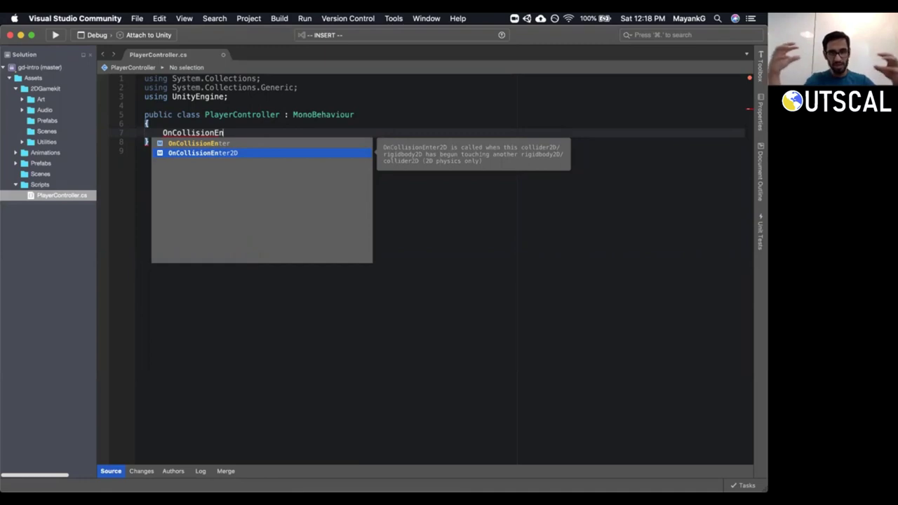
pyautogui.press('Return')
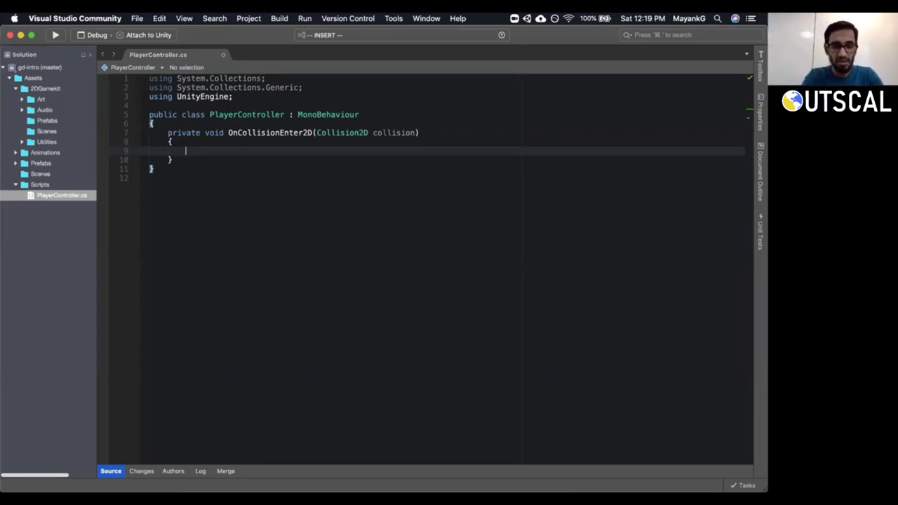
pyautogui.write('D')
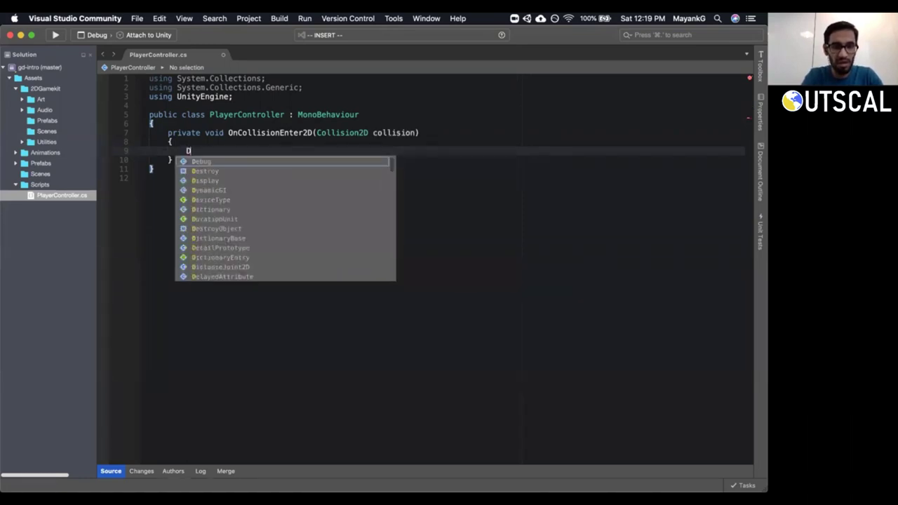
pyautogui.write('ebug.Log')
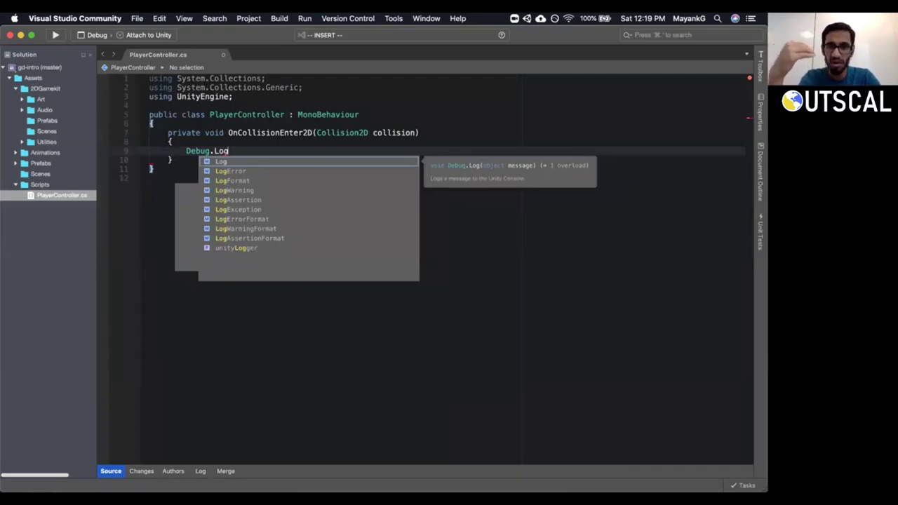
# Complete the log call as Debug.Log("Collision: " + collision.gameObject.name);.
pyautogui.write('(')
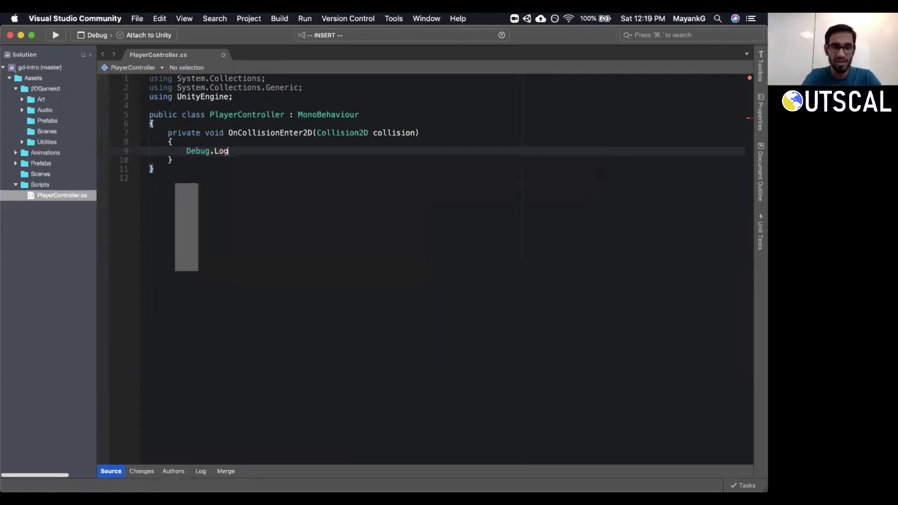
pyautogui.write('"')
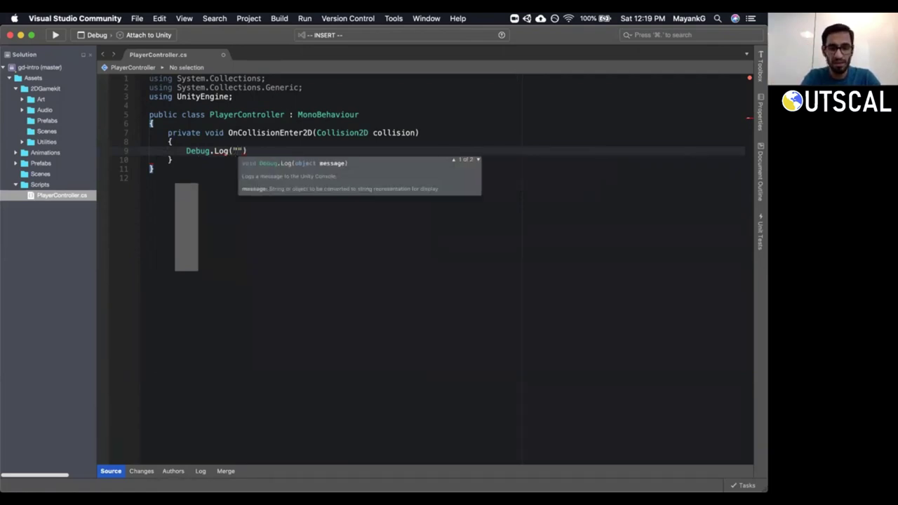
pyautogui.write('Collision: " +')
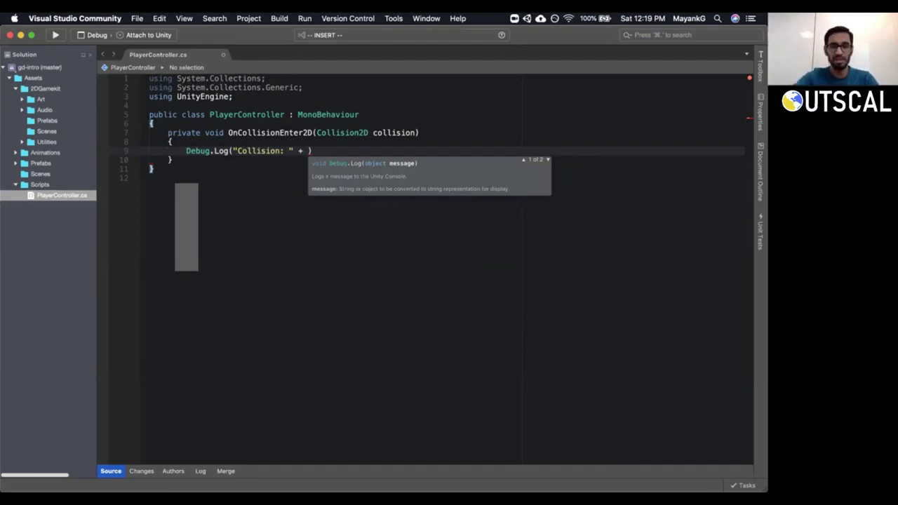
pyautogui.write('collisio')
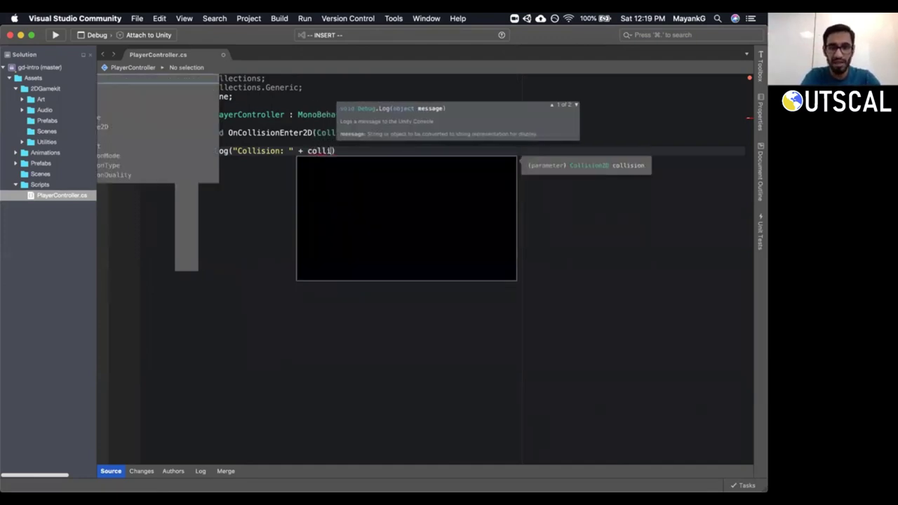
pyautogui.write('n')
pyautogui.press('Escape')
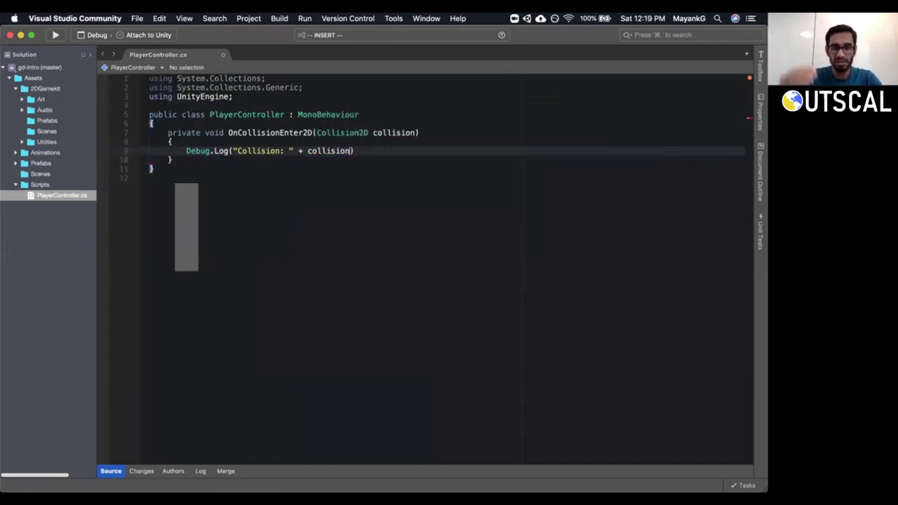
pyautogui.write('.game')
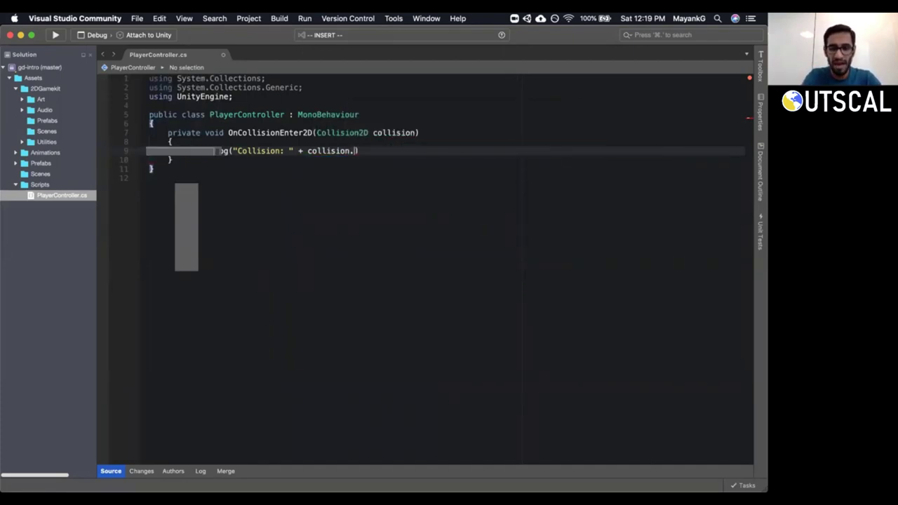
pyautogui.press('Escape')
pyautogui.write('Object,')
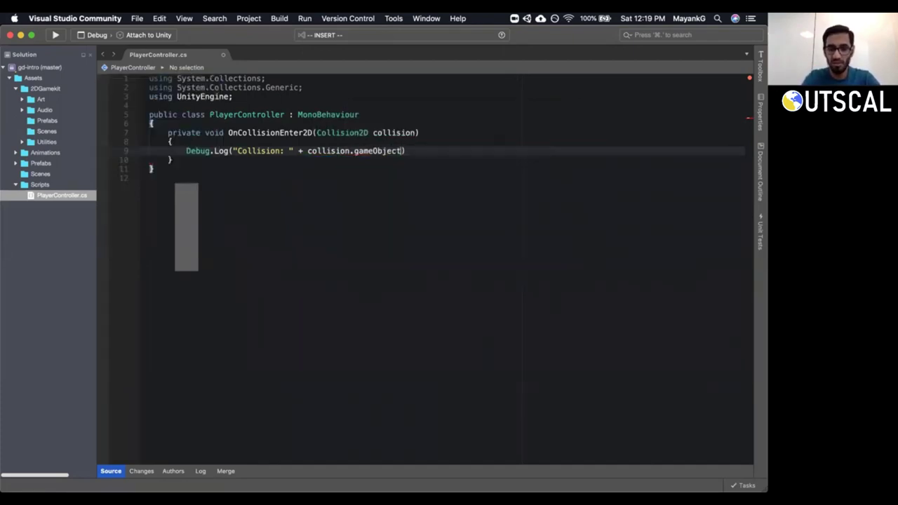
pyautogui.press('BackSpace')
pyautogui.write('.name)')
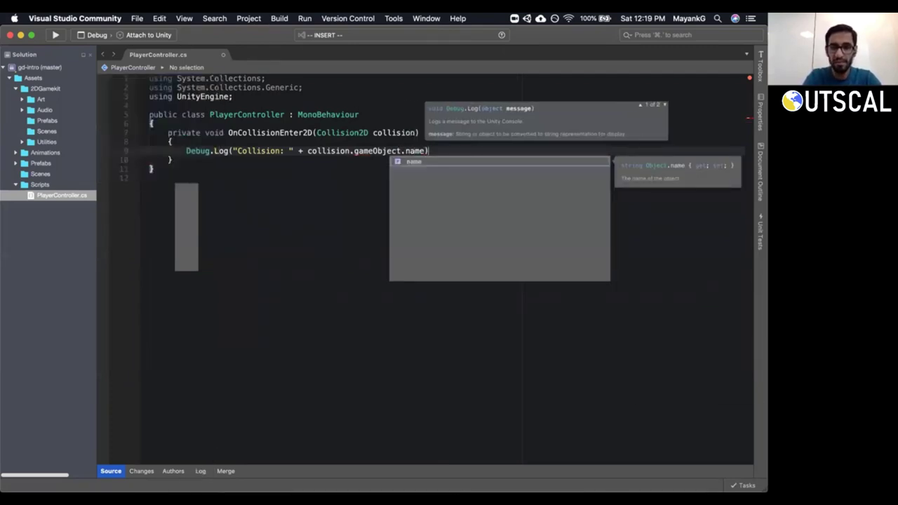
pyautogui.write(';')
# Save PlayerController.cs, highlight the Debug.Log line, and return to Unity.
pyautogui.press('super+s')
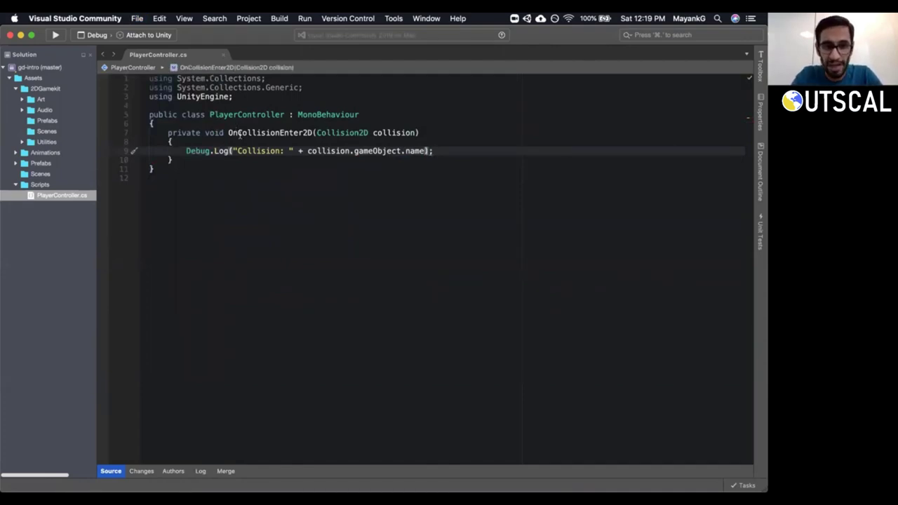
pyautogui.tripleClick(323, 150)
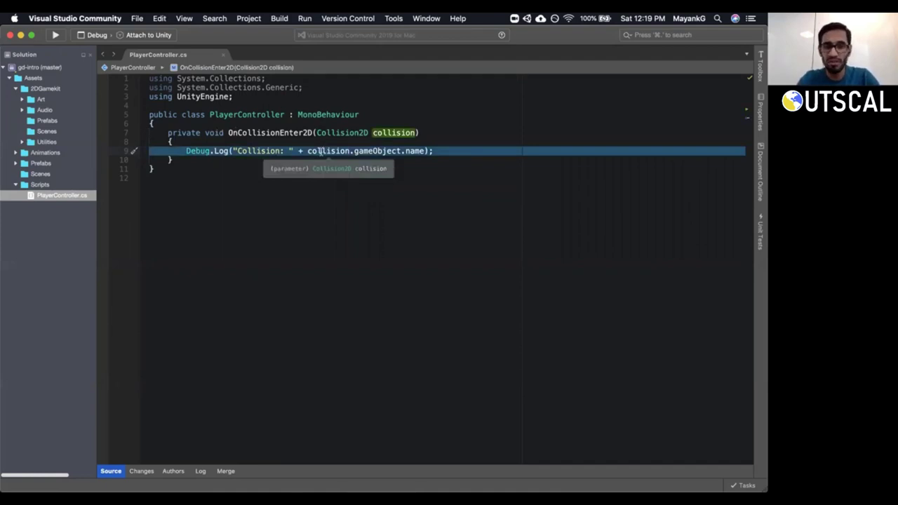
pyautogui.press('super+Tab')
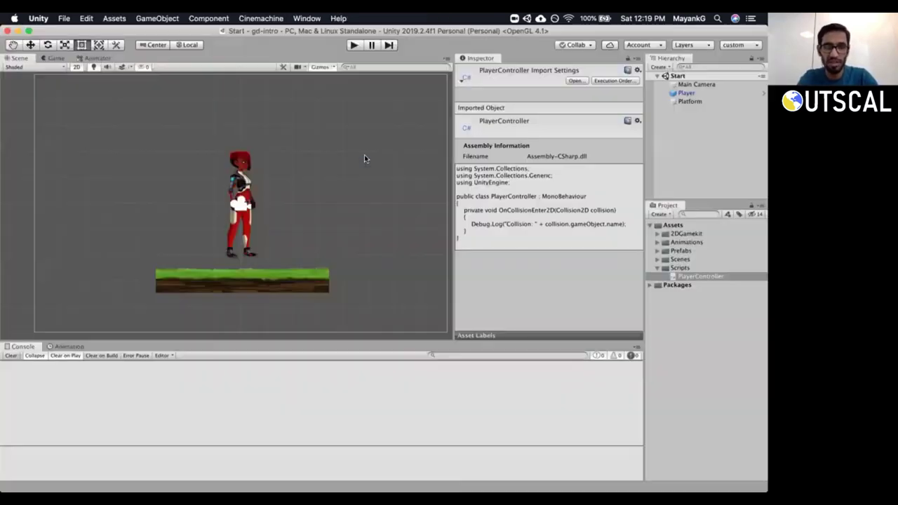
# Select Player, glance at Platform, and collapse Player's Rigidbody 2D and Box Collider 2D.
pyautogui.click(686, 94)
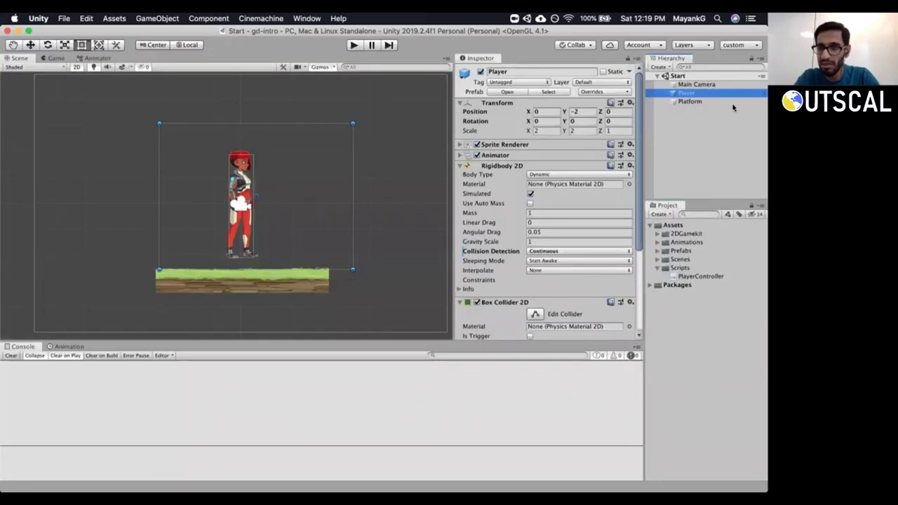
pyautogui.click(709, 101)
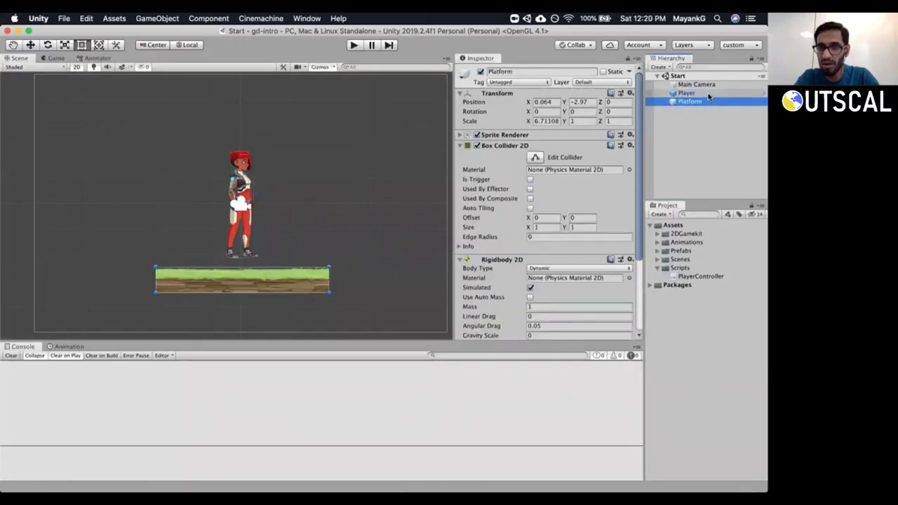
pyautogui.click(687, 93)
pyautogui.click(459, 165)
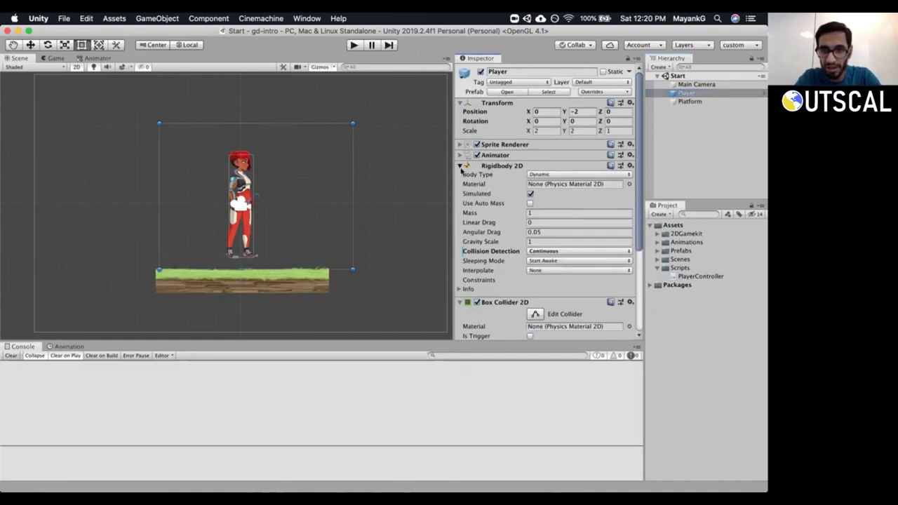
pyautogui.click(515, 178)
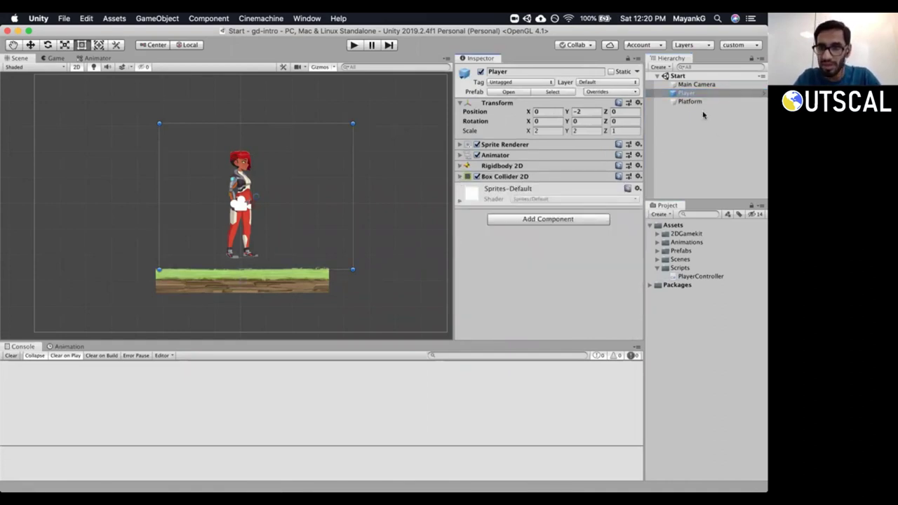
# Add the Player Controller script to Player by searching 'playercon' in Add Component.
pyautogui.click(541, 219)
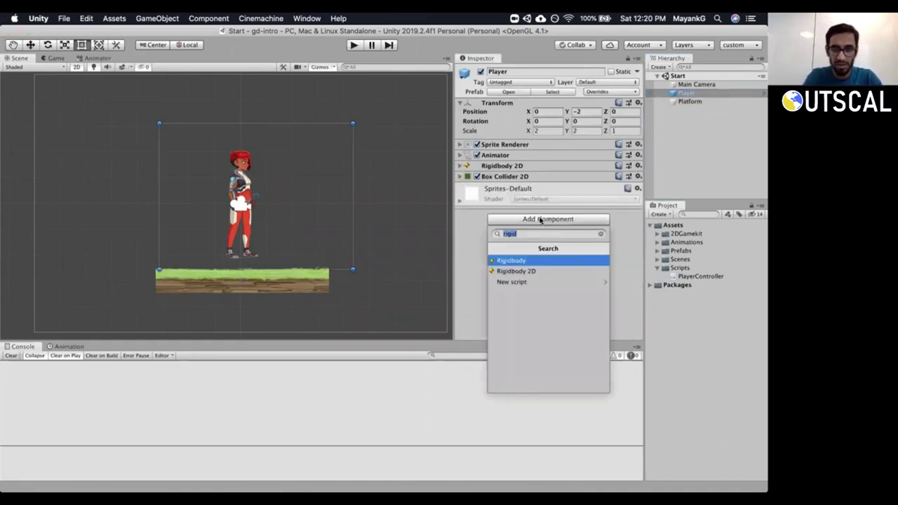
pyautogui.write('playercon')
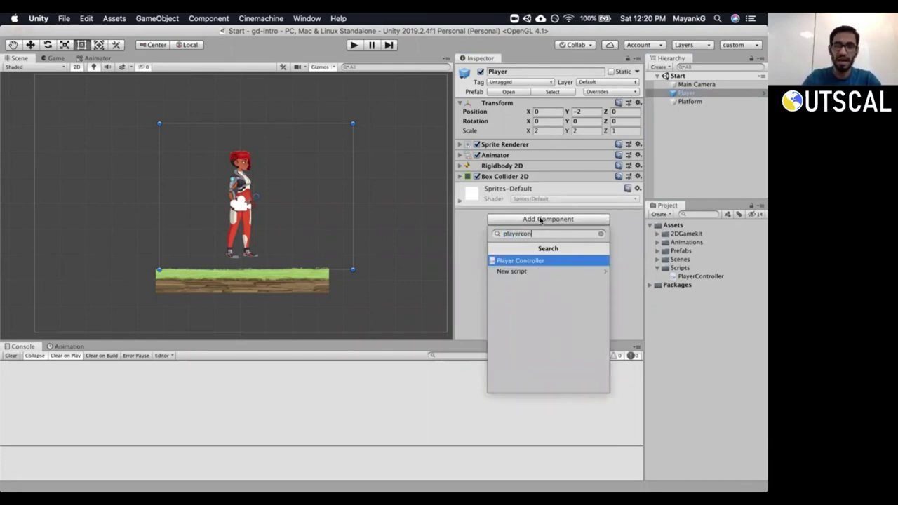
pyautogui.press('Return')
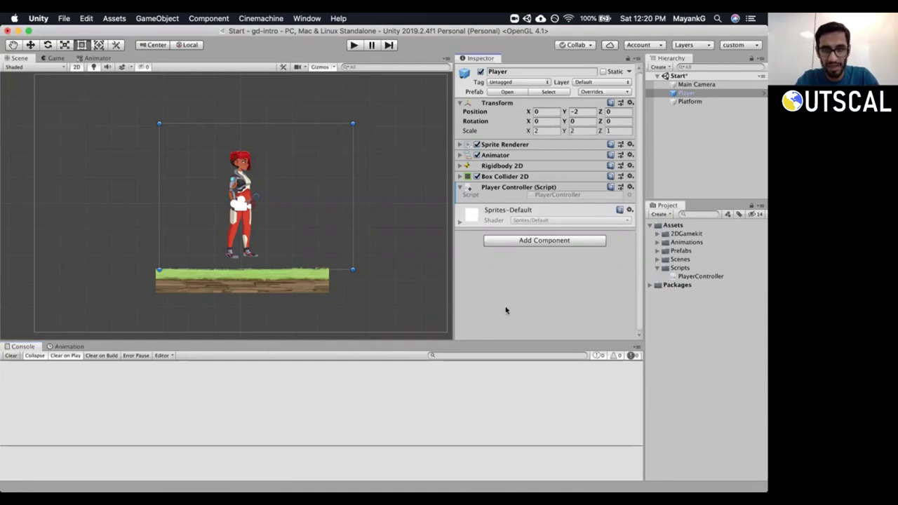
pyautogui.press('super+Tab')
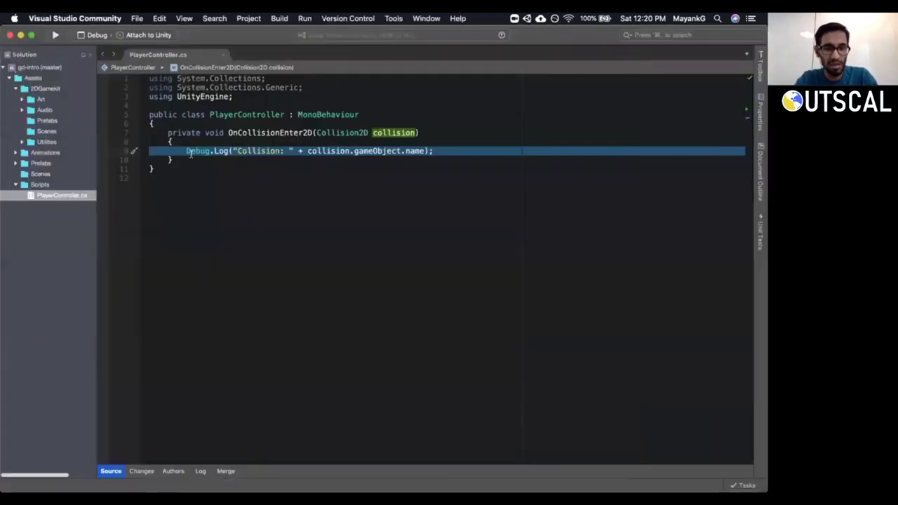
# Highlight Debug.Log, Log, then the message argument in turn to explain the logging line.
pyautogui.click(187, 150)
pyautogui.moveTo(187, 151); pyautogui.dragTo(229, 147)
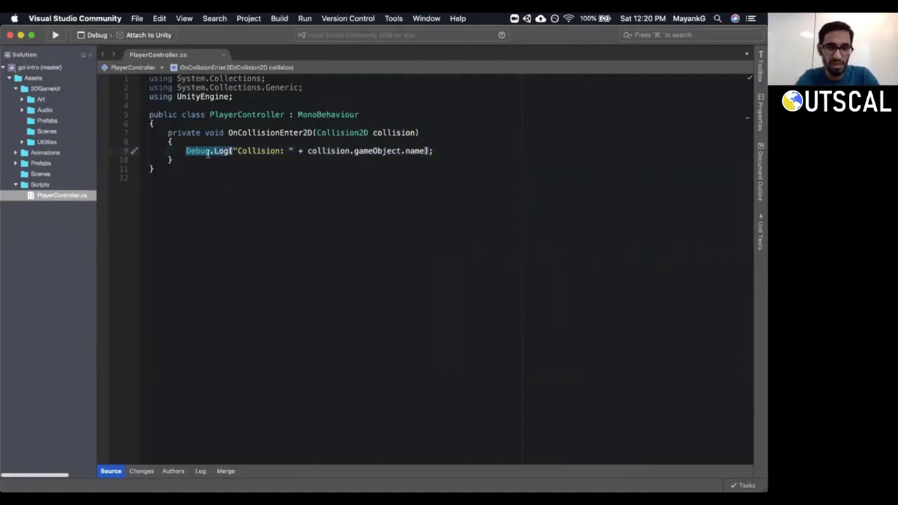
pyautogui.click(191, 151)
pyautogui.doubleClick(220, 151)
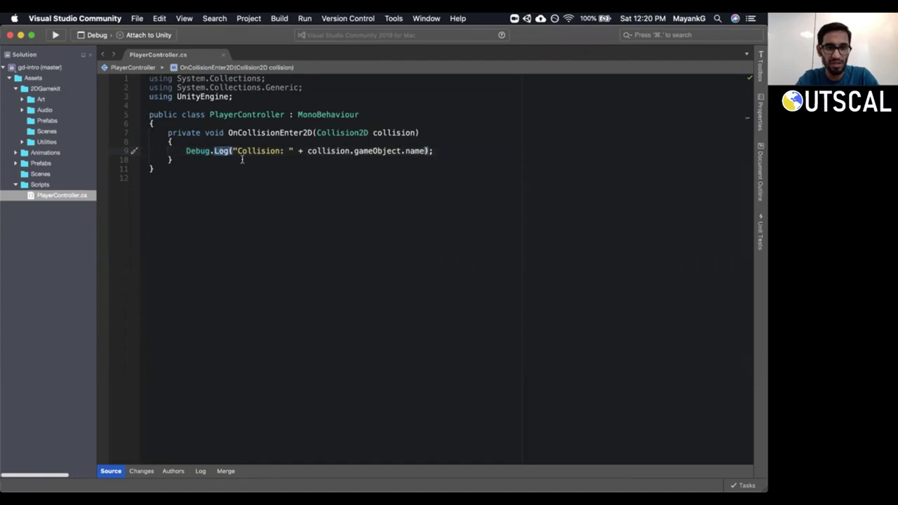
pyautogui.click(235, 151)
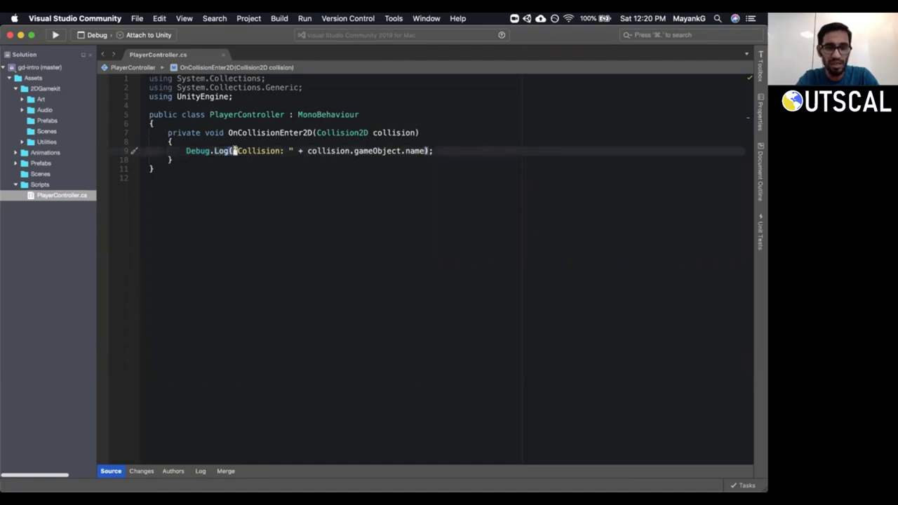
pyautogui.moveTo(234, 151); pyautogui.dragTo(426, 150)
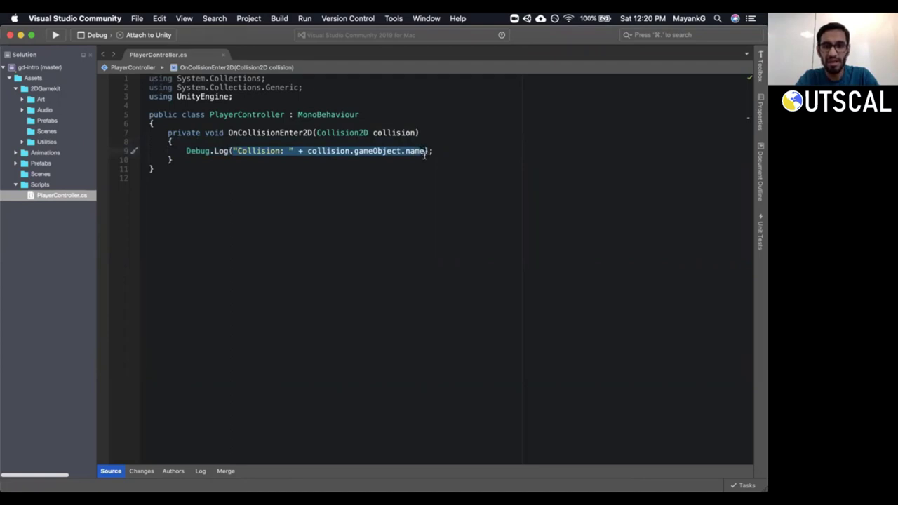
pyautogui.press('super+Tab')
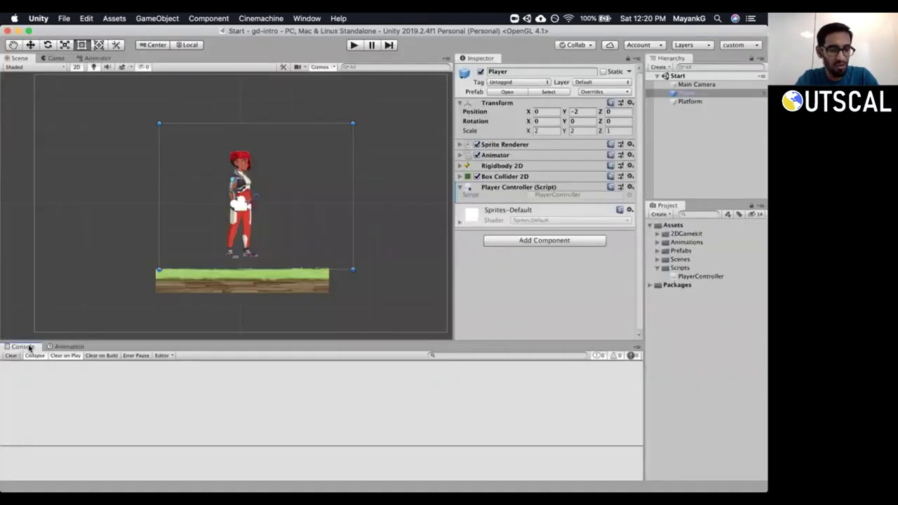
# Enlarge the Console panel and bring it up via Window > General > Console.
pyautogui.moveTo(59, 341); pyautogui.dragTo(59, 327)
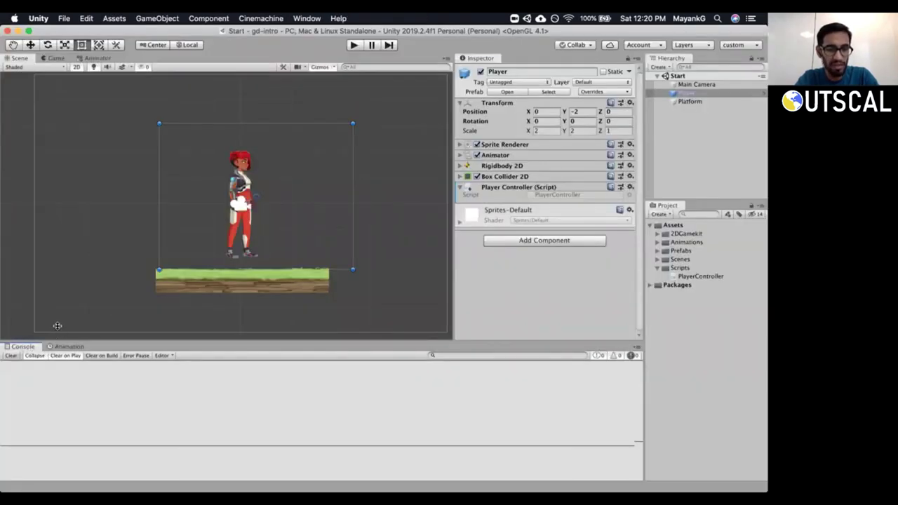
pyautogui.click(315, 20)
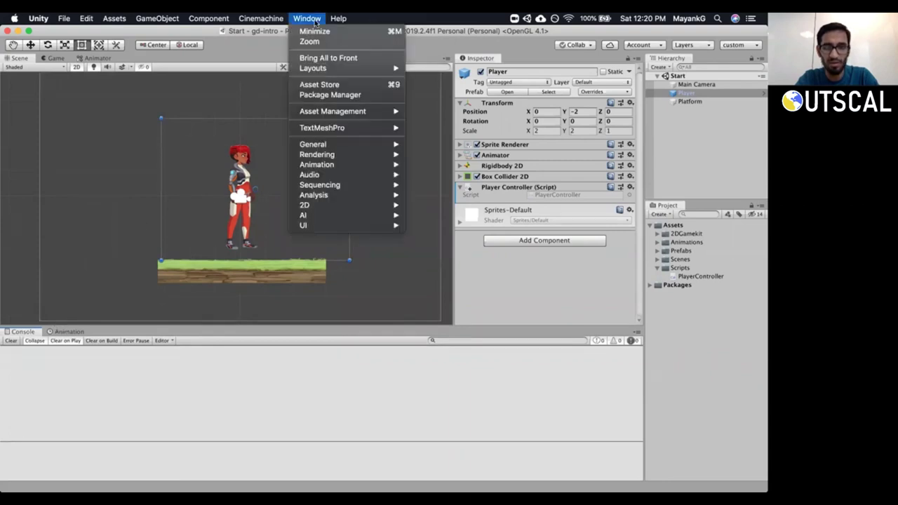
pyautogui.moveTo(353, 146)
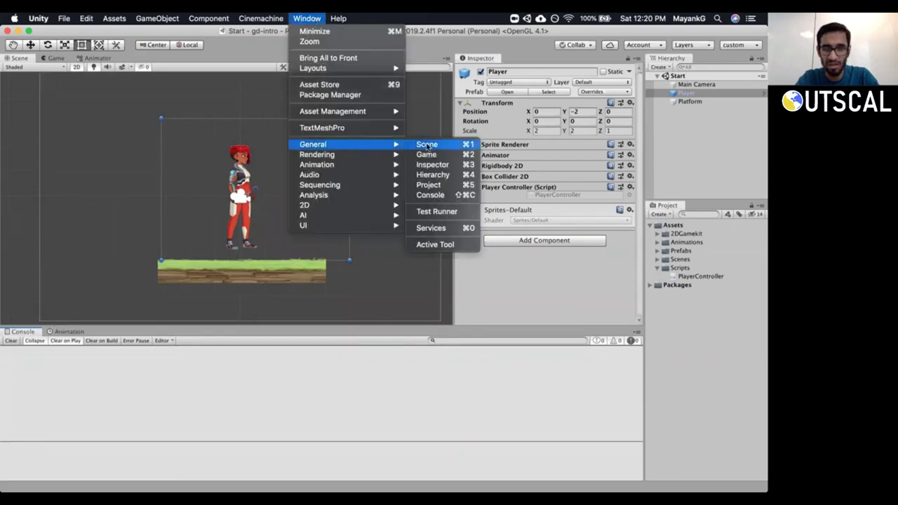
pyautogui.click(435, 196)
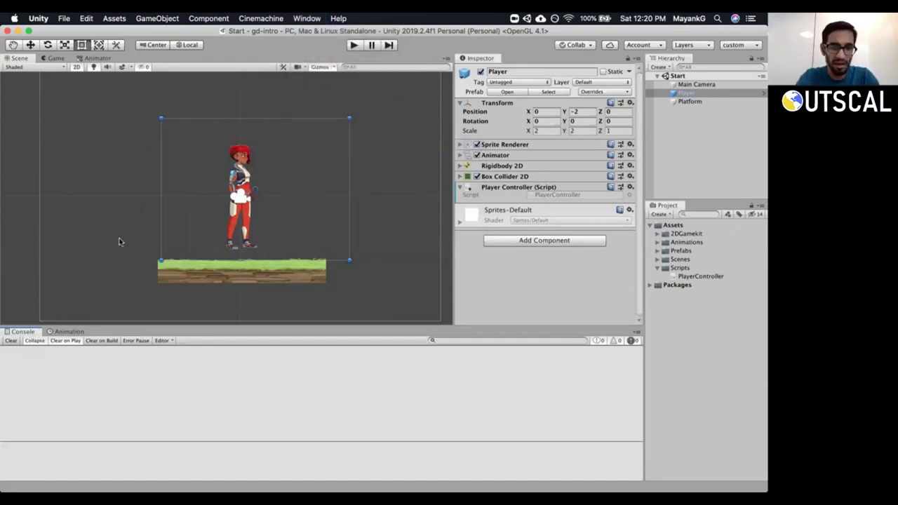
pyautogui.scroll(-2, 116, 243)
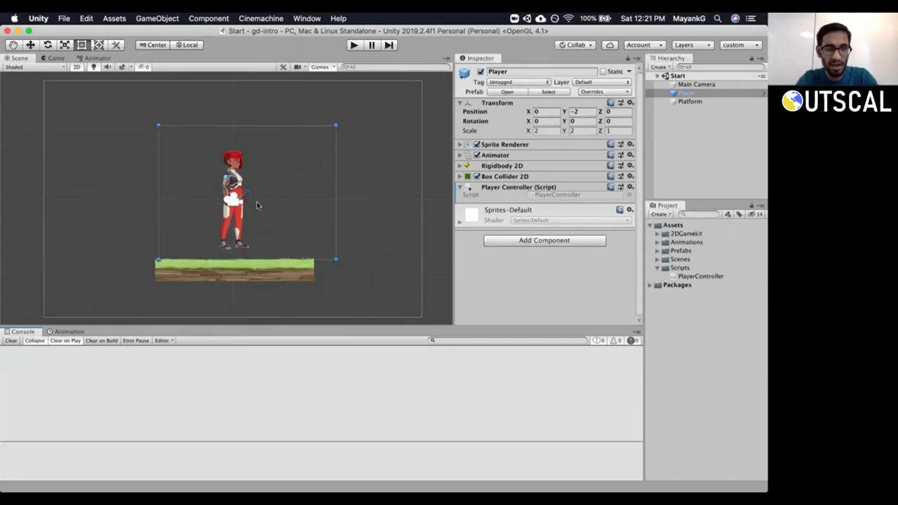
# Review the Debug.Log line in Visual Studio, then collapse Player Controller in Unity.
pyautogui.press('super+Tab')
pyautogui.click(234, 151)
pyautogui.moveTo(234, 151); pyautogui.dragTo(425, 150)
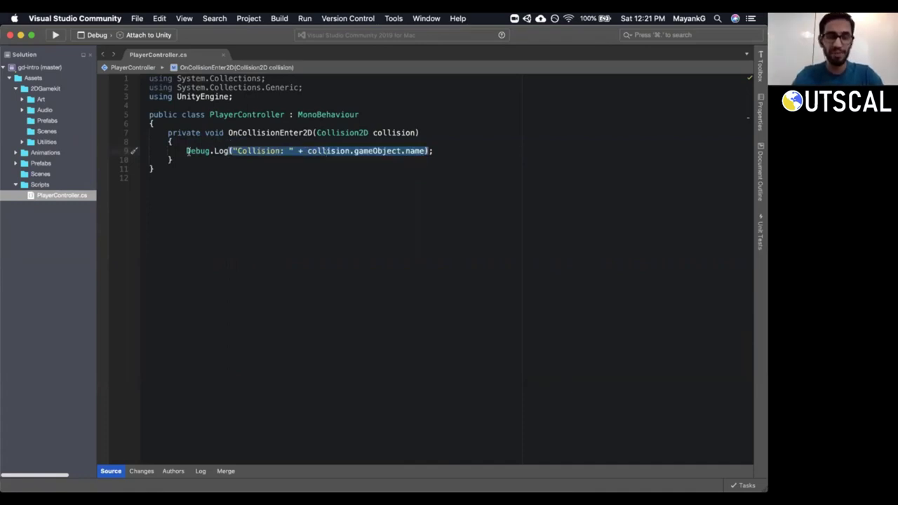
pyautogui.moveTo(188, 152); pyautogui.dragTo(436, 150)
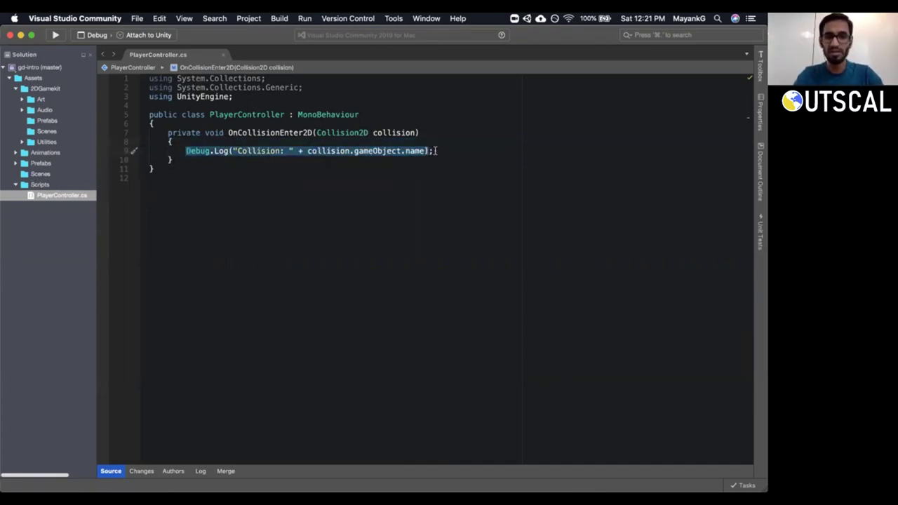
pyautogui.press('super+Tab')
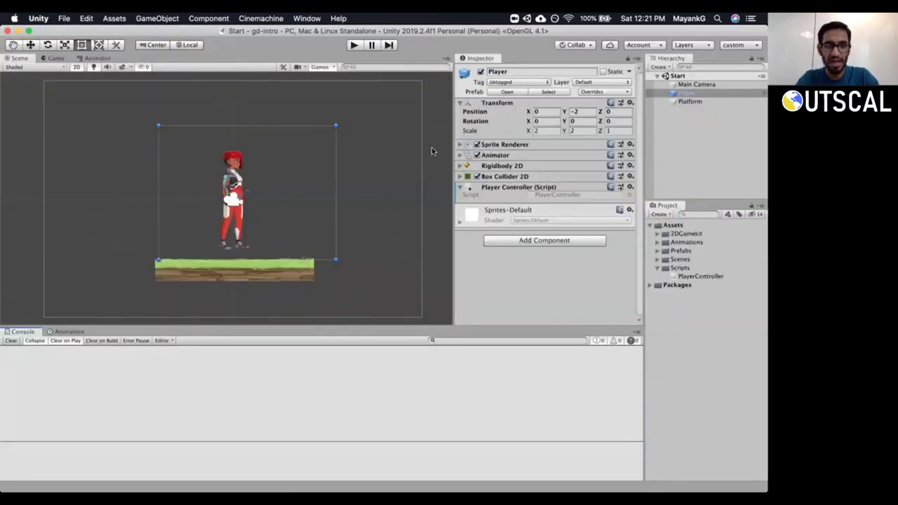
pyautogui.click(504, 187)
# Play and pause the scene as the Player falls through the Platform, then open a new class-body line.
pyautogui.click(503, 188)
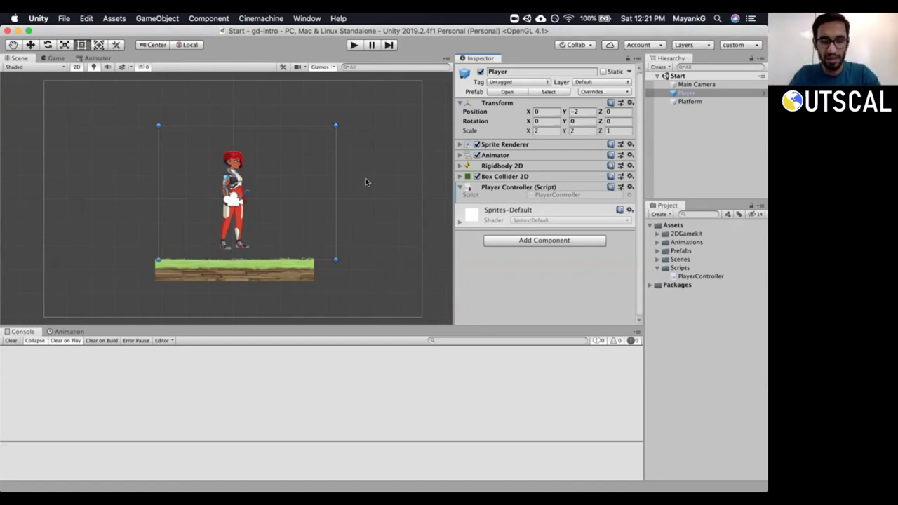
pyautogui.click(353, 45)
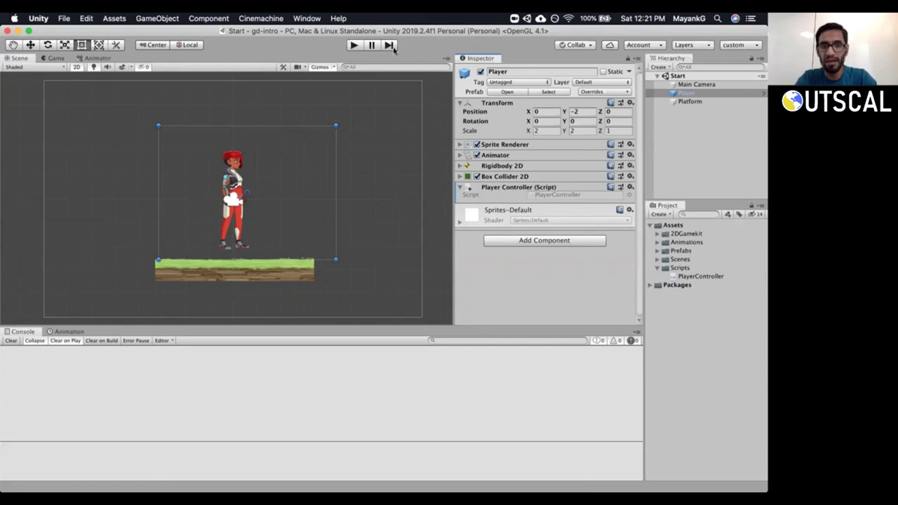
pyautogui.click(352, 45)
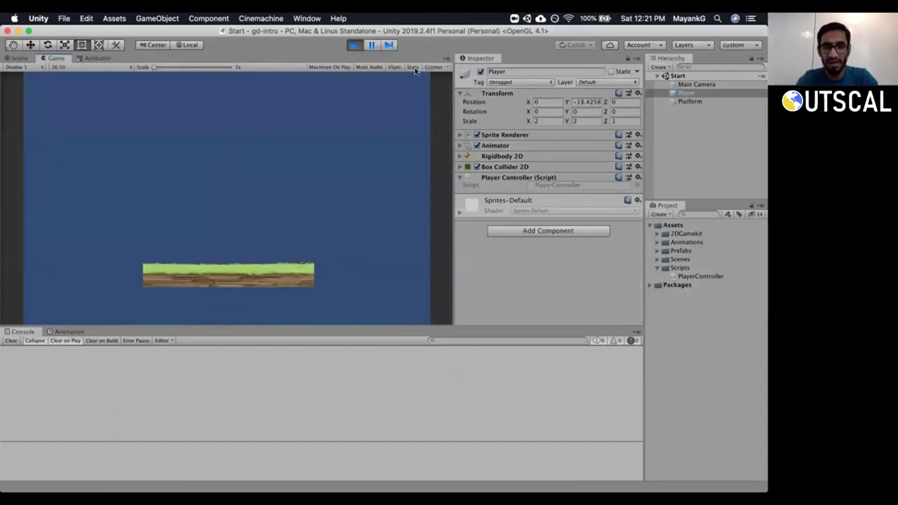
pyautogui.click(371, 47)
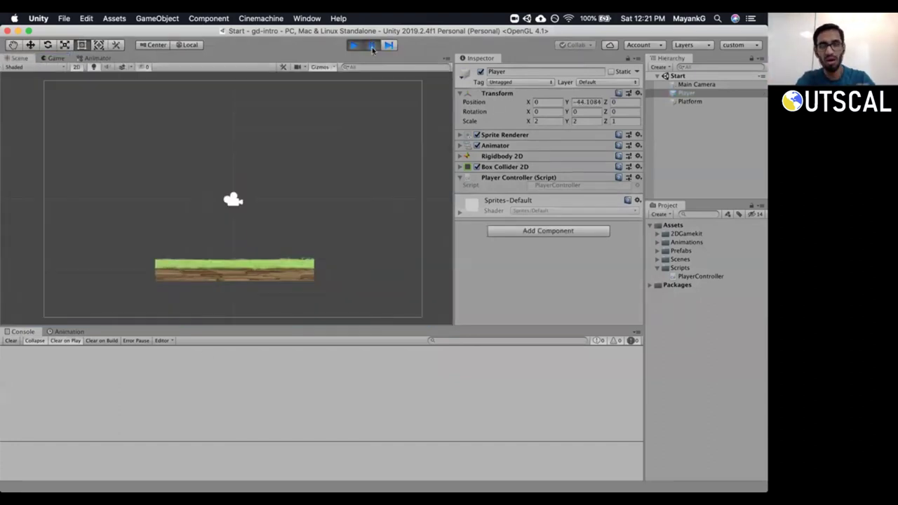
pyautogui.click(372, 47)
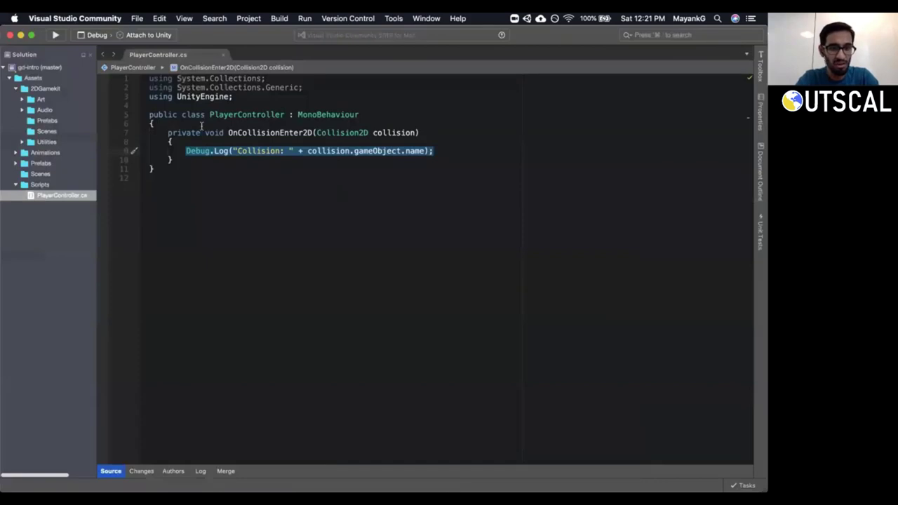
pyautogui.click(201, 125)
pyautogui.press('o')
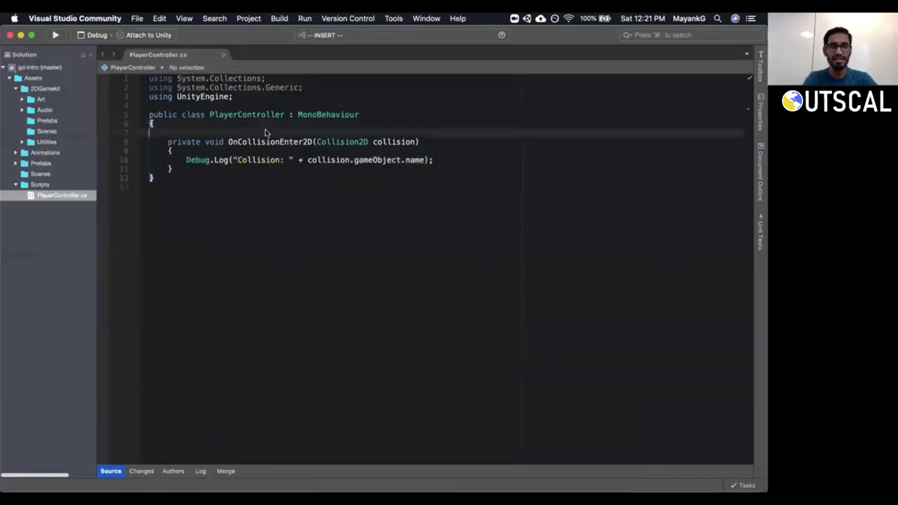
# Add an Awake method containing Debug.Log("Player controller awake");.
pyautogui.write('Awake(')
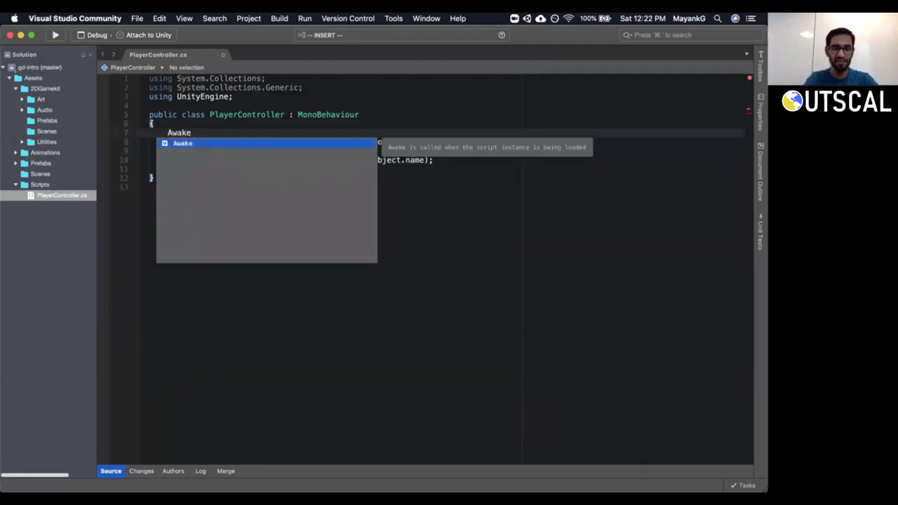
pyautogui.press('Return')
pyautogui.press('Escape')
pyautogui.press('j')
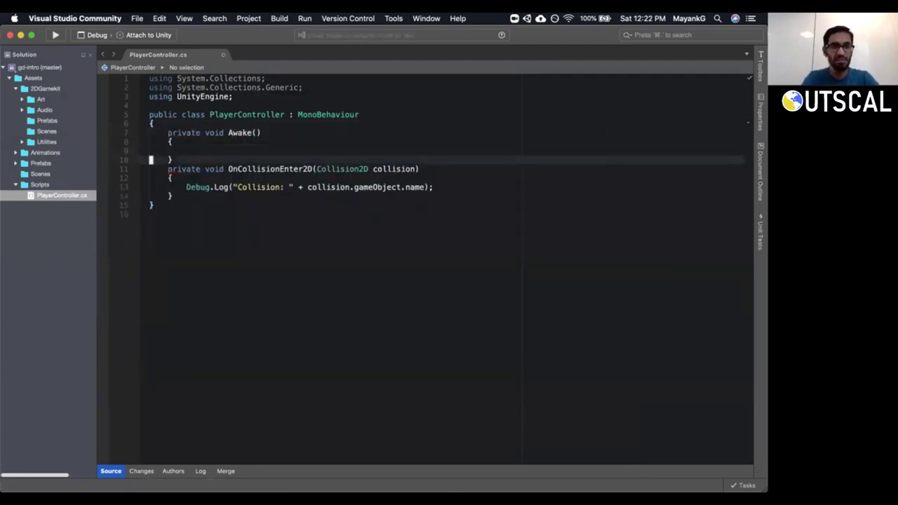
pyautogui.press('o')
pyautogui.press('Escape')
pyautogui.press('k')
pyautogui.press('k')
pyautogui.press('d')
pyautogui.press('d')
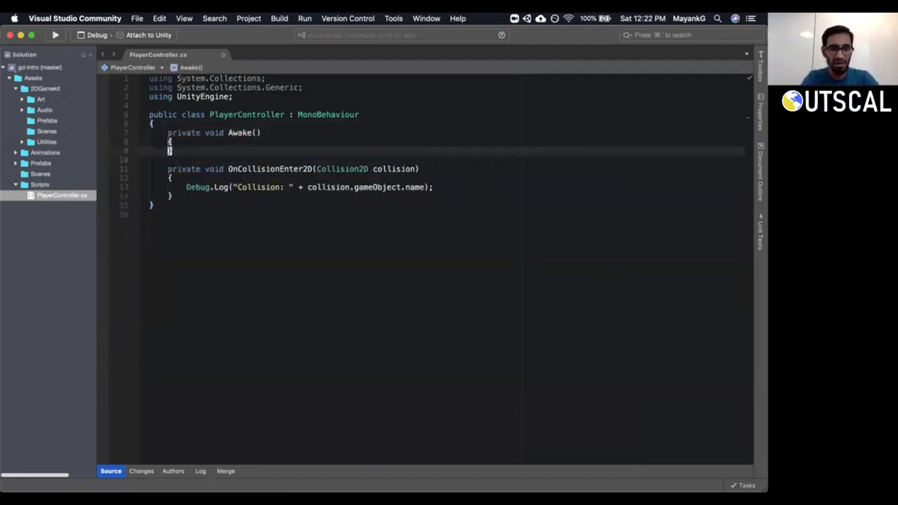
pyautogui.hotkey('shift', 'o')
pyautogui.write('Debu')
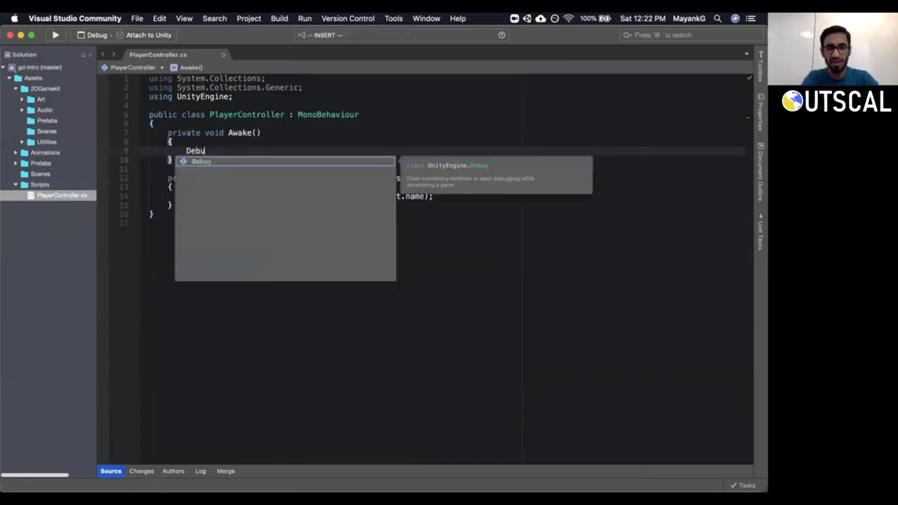
pyautogui.write('g.Lo')
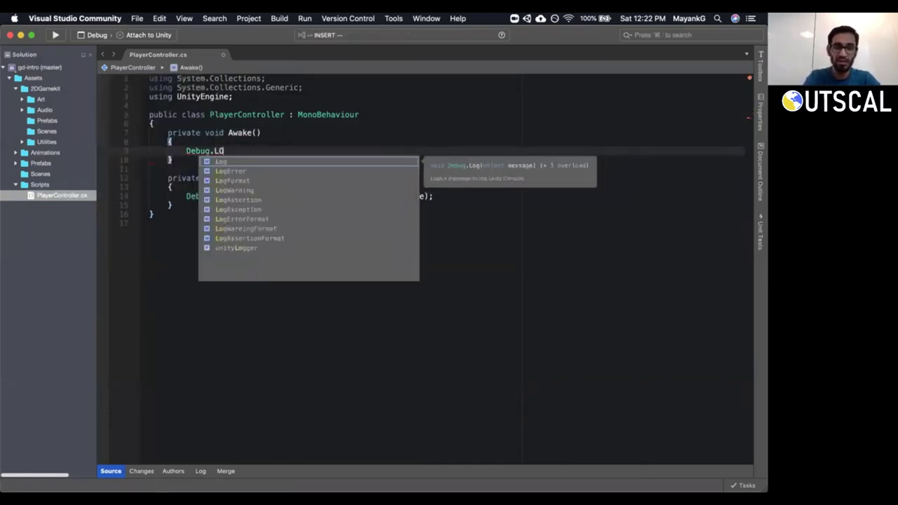
pyautogui.write('g(')
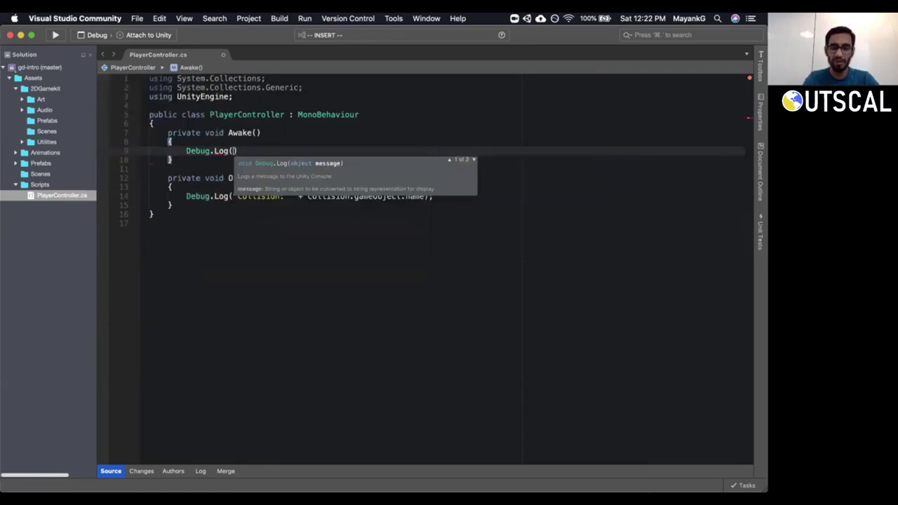
pyautogui.write('"')
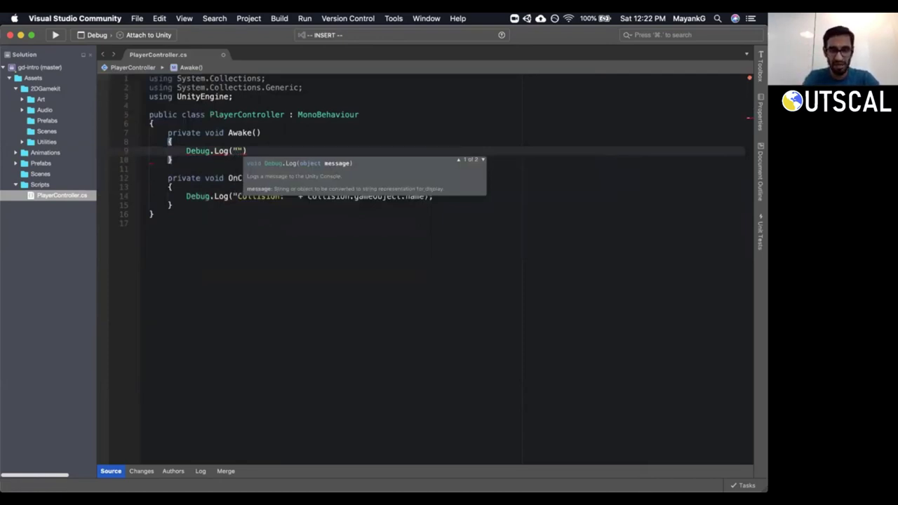
pyautogui.write('Player control')
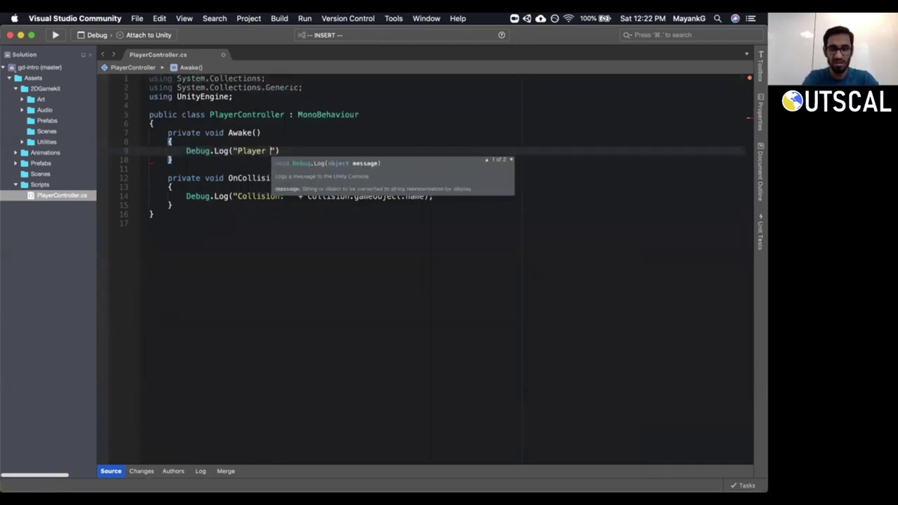
pyautogui.write('ler awake")')
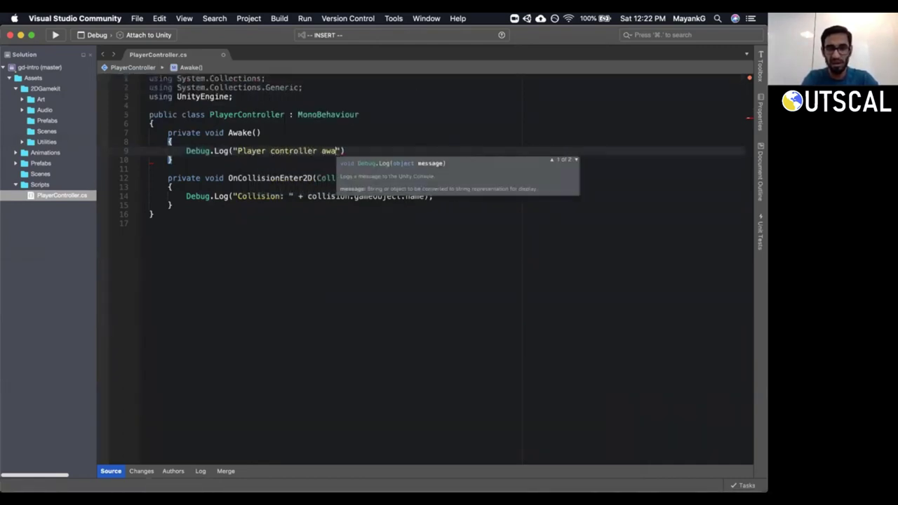
pyautogui.write(';')
# Save the script, point out the Awake method, and return to Unity.
pyautogui.press('super+s')
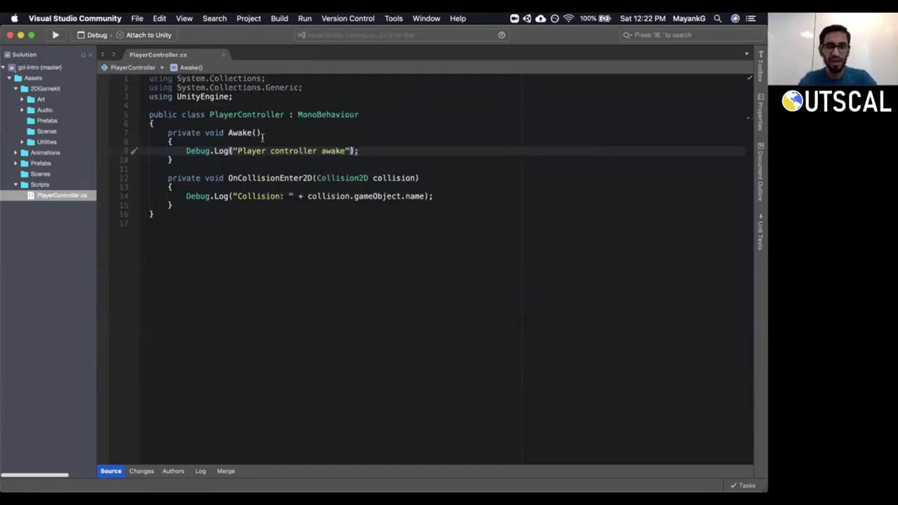
pyautogui.moveTo(172, 160); pyautogui.dragTo(168, 133)
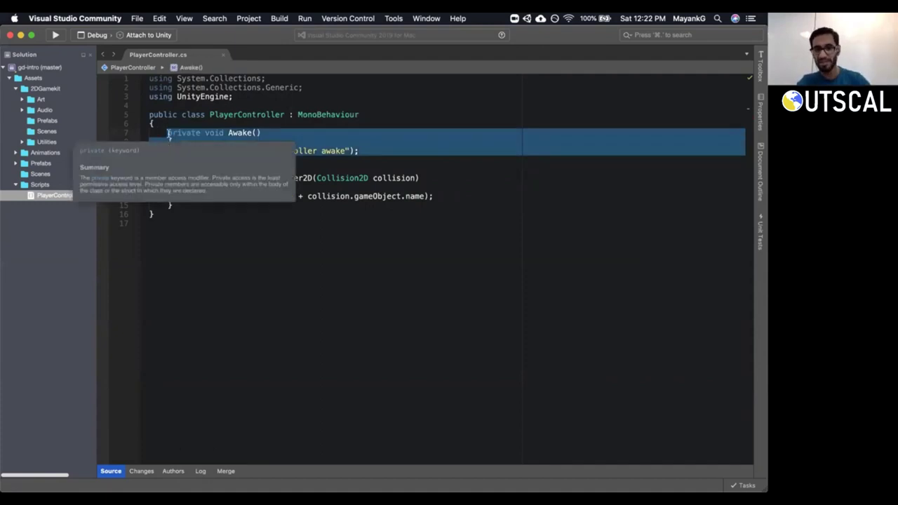
pyautogui.click(174, 142)
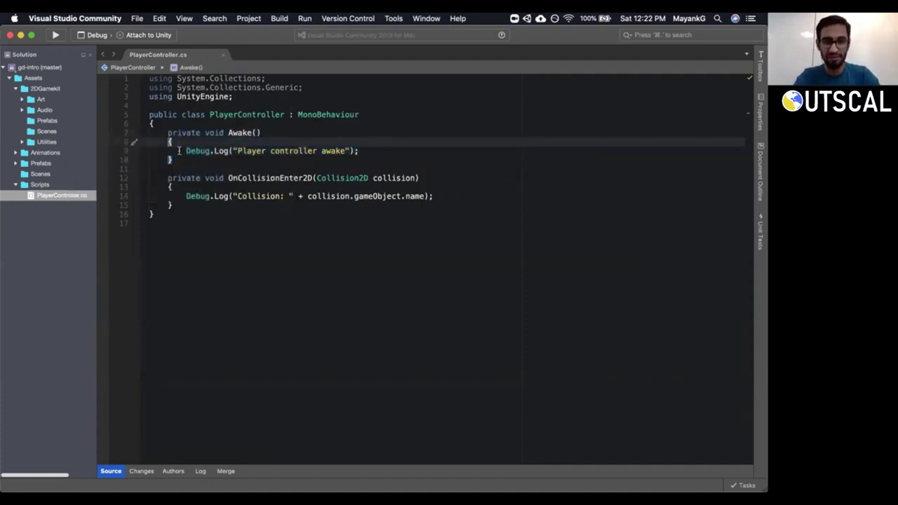
pyautogui.press('super+Tab')
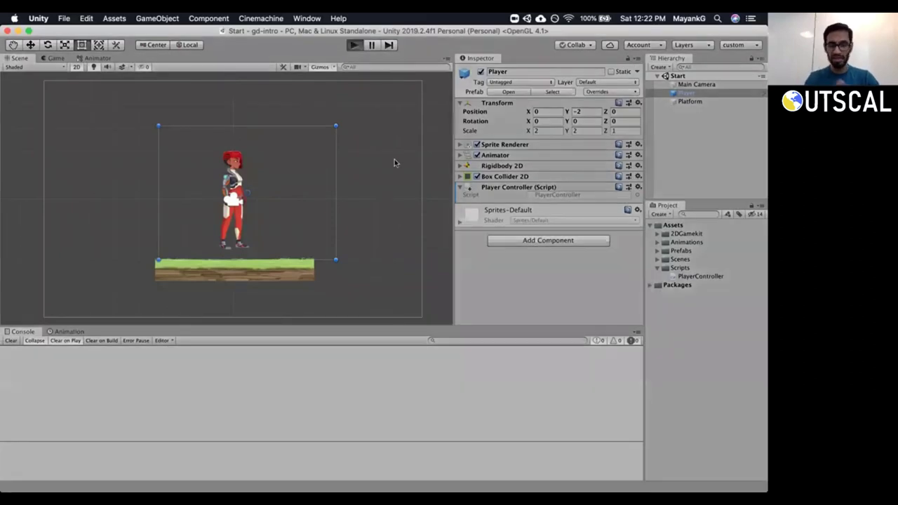
# Play the scene, inspect the 'Player controller awake' stack trace in a larger pane, then stop.
pyautogui.press('super+p')
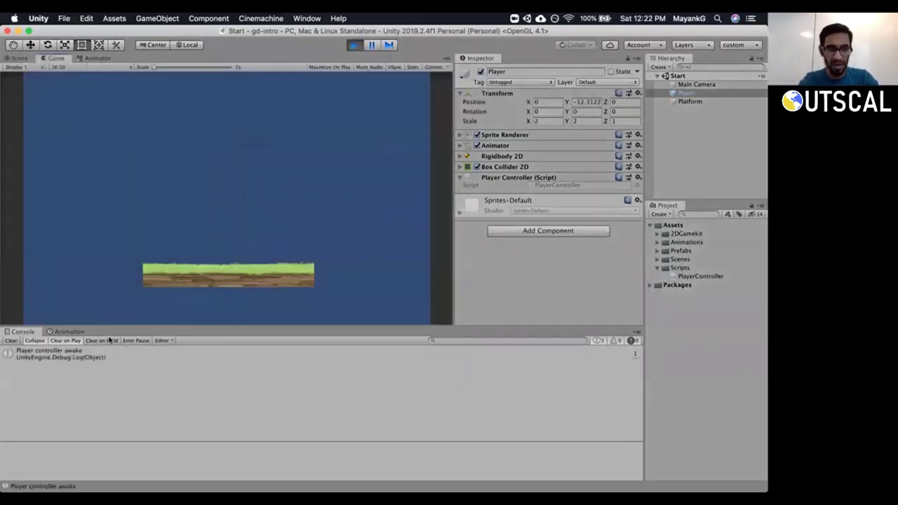
pyautogui.click(66, 355)
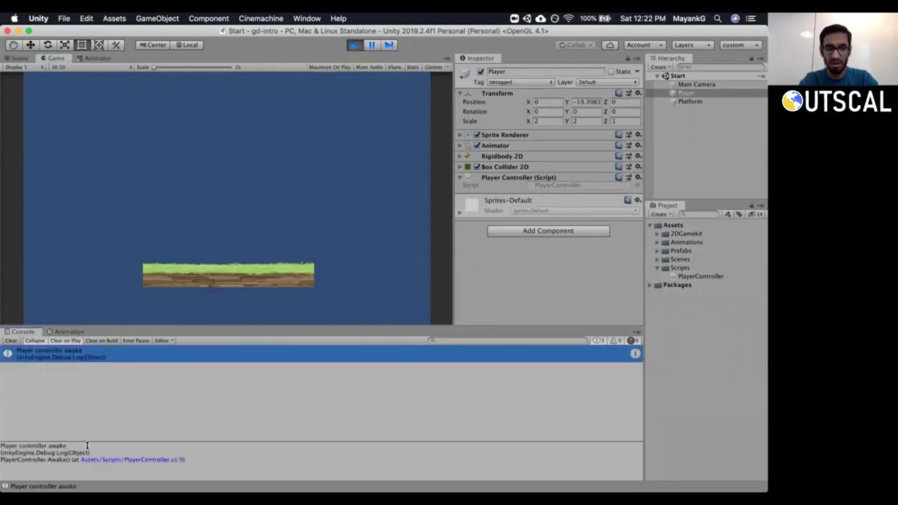
pyautogui.moveTo(87, 441)
pyautogui.mouseDown()
pyautogui.moveTo(91, 408)
pyautogui.moveTo(183, 429)
pyautogui.mouseUp()
pyautogui.click(353, 45)
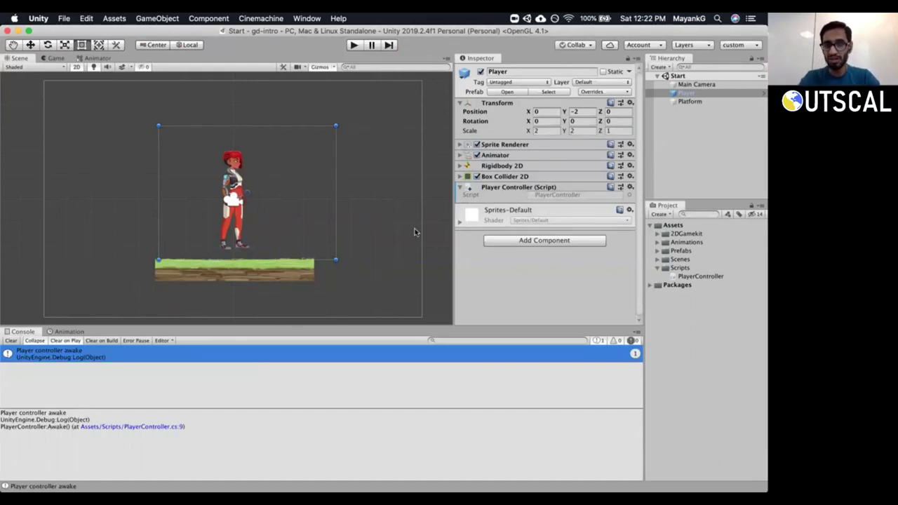
pyautogui.click(682, 102)
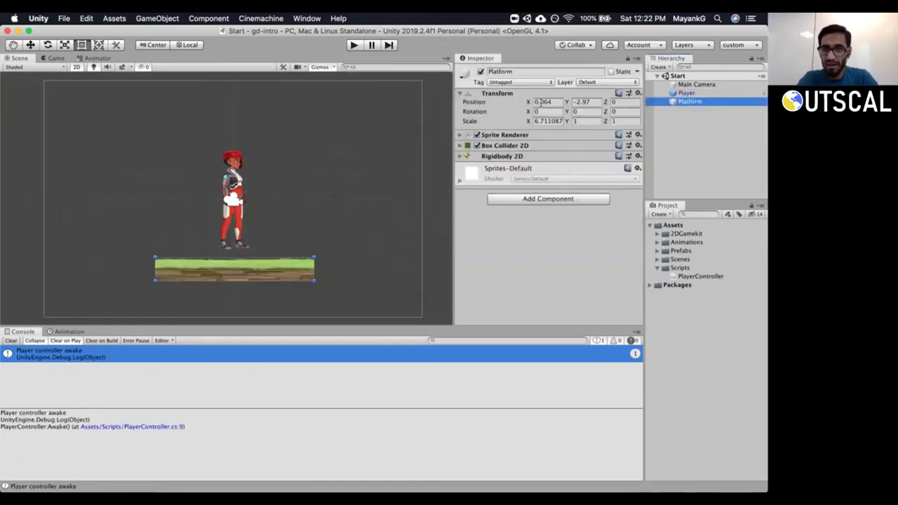
pyautogui.click(593, 82)
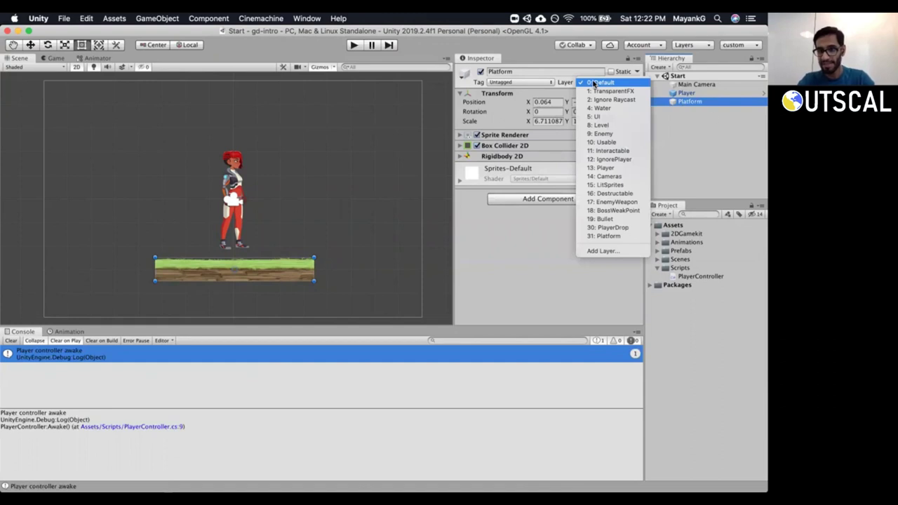
pyautogui.click(722, 123)
pyautogui.click(686, 93)
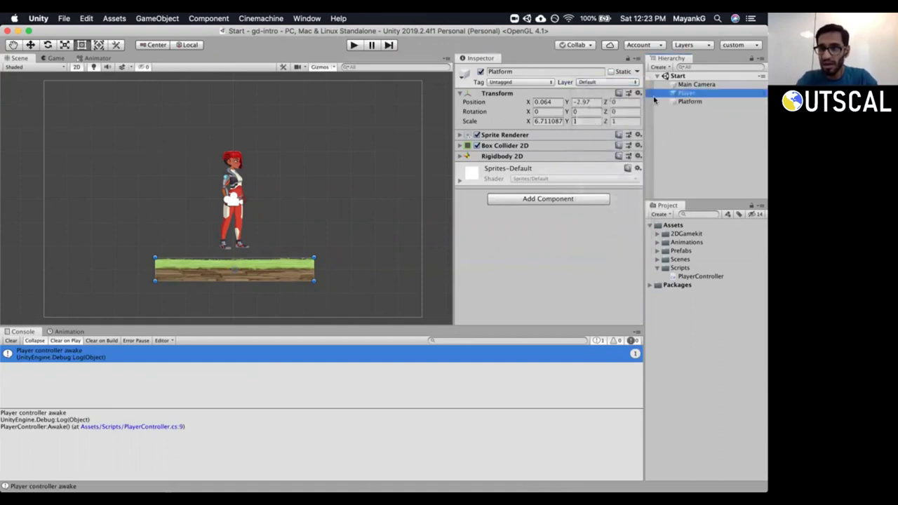
pyautogui.click(608, 83)
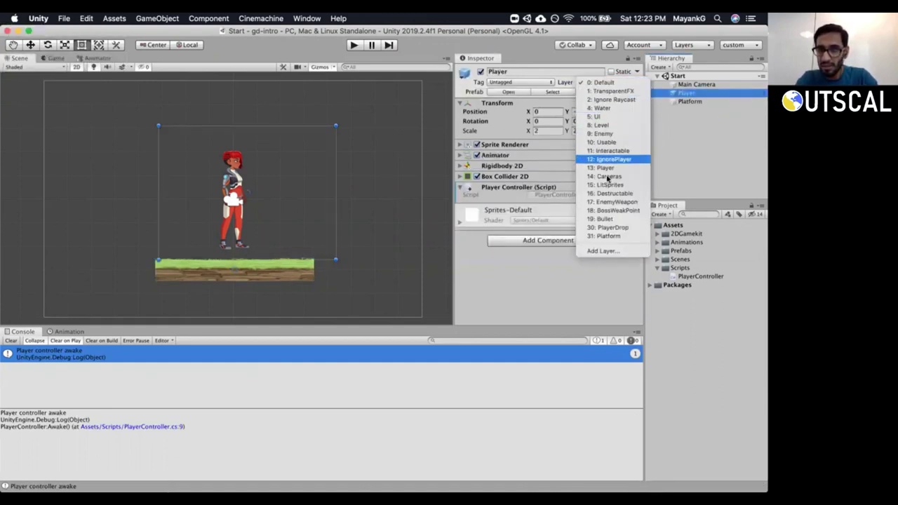
pyautogui.click(671, 159)
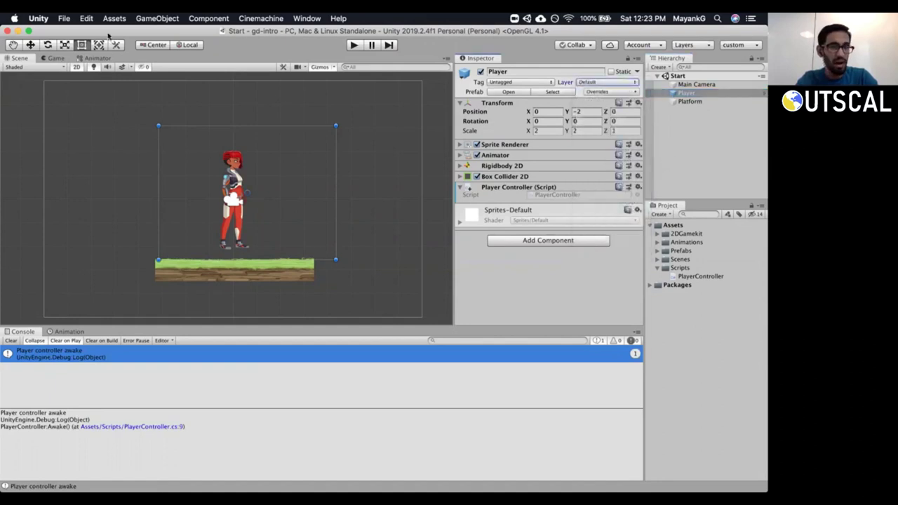
# Open Project Settings from the Edit menu, enlarge it and show the Physics 2D page.
pyautogui.click(64, 18)
pyautogui.moveTo(87, 21)
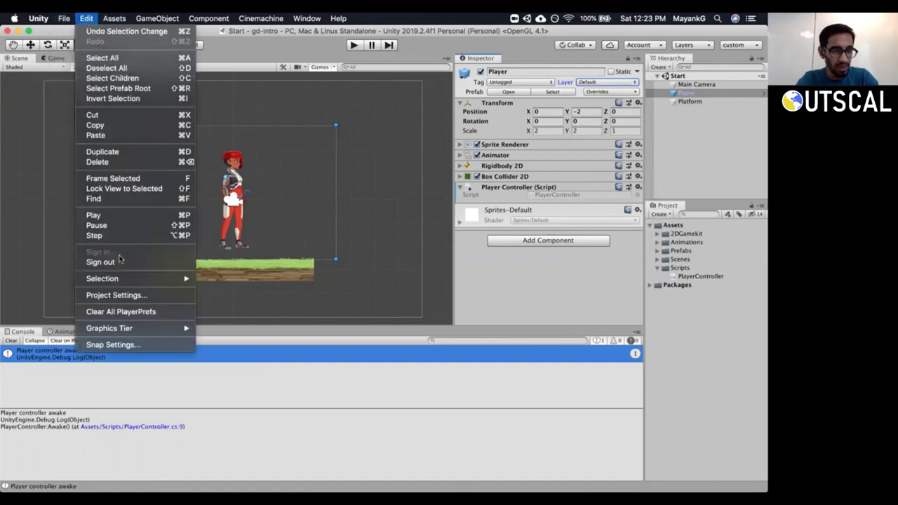
pyautogui.moveTo(126, 281)
pyautogui.click(131, 300)
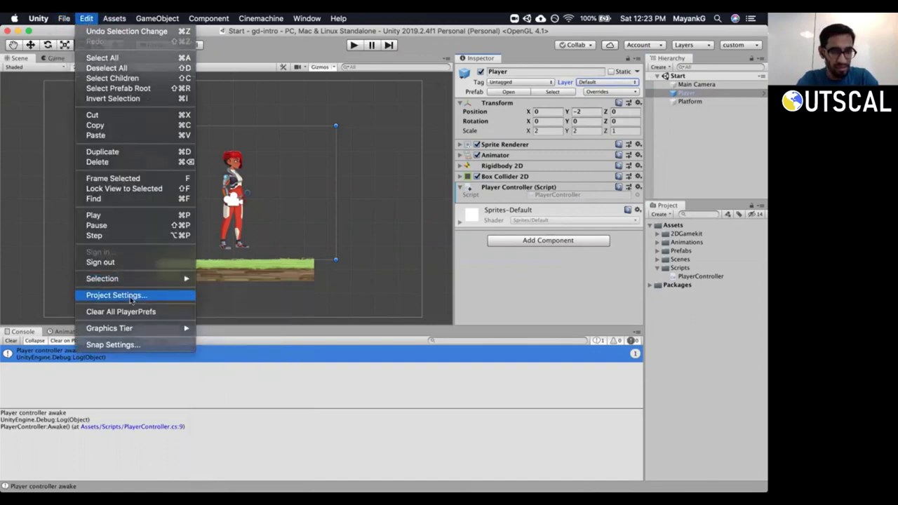
pyautogui.moveTo(168, 327); pyautogui.dragTo(542, 418)
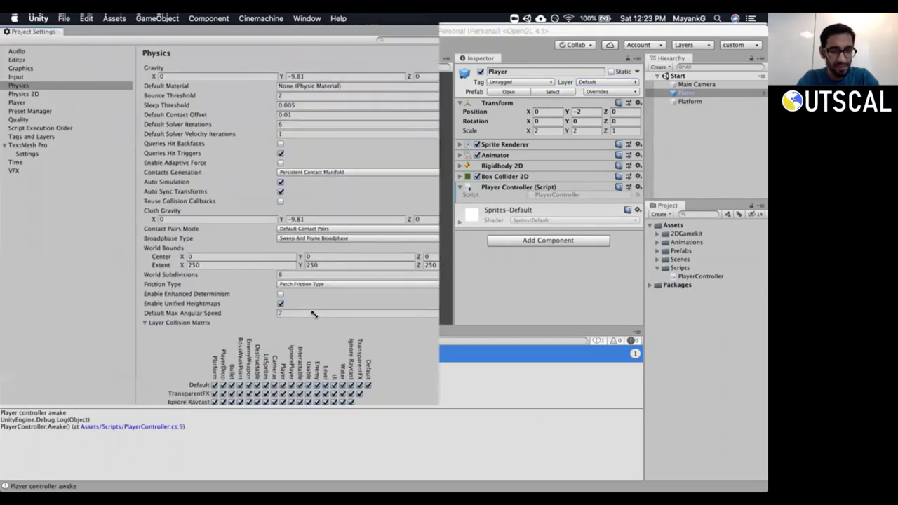
pyautogui.click(28, 94)
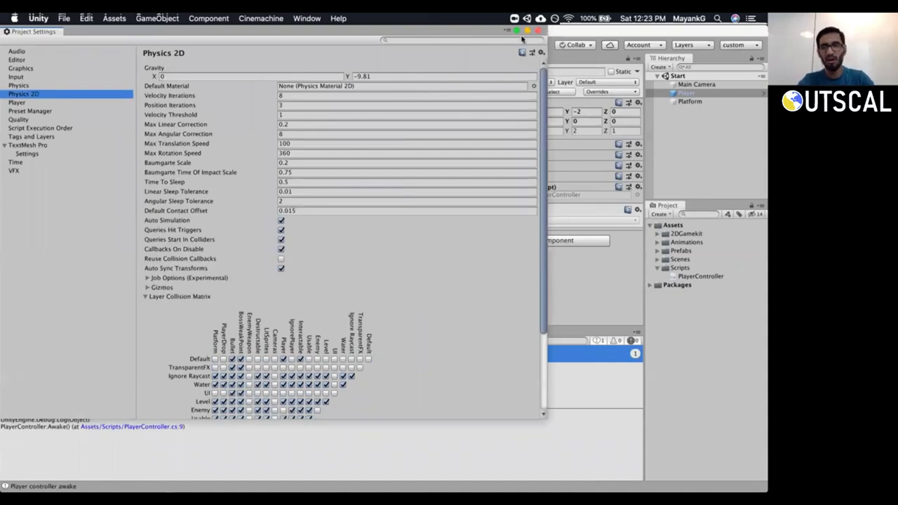
# Dock the Project Settings window as a tab beside Scene, then return to the Scene view.
pyautogui.doubleClick(438, 35)
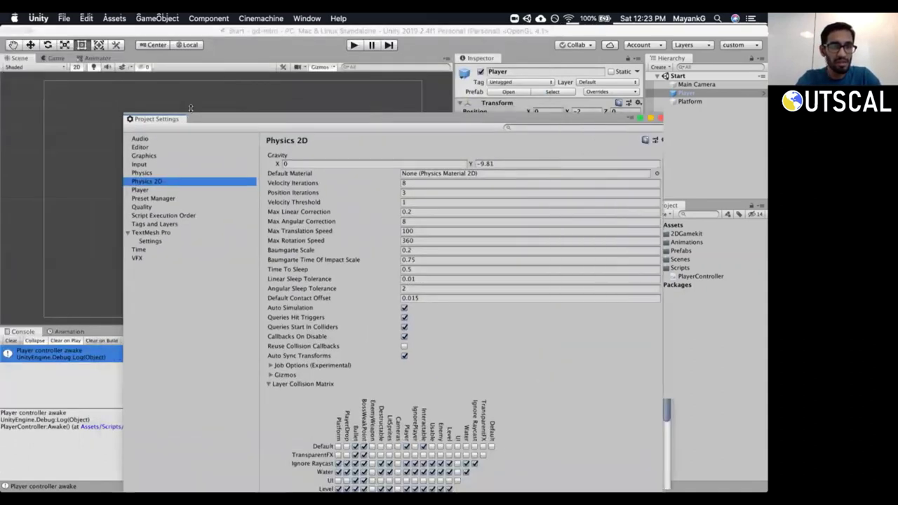
pyautogui.moveTo(154, 115); pyautogui.dragTo(167, 69)
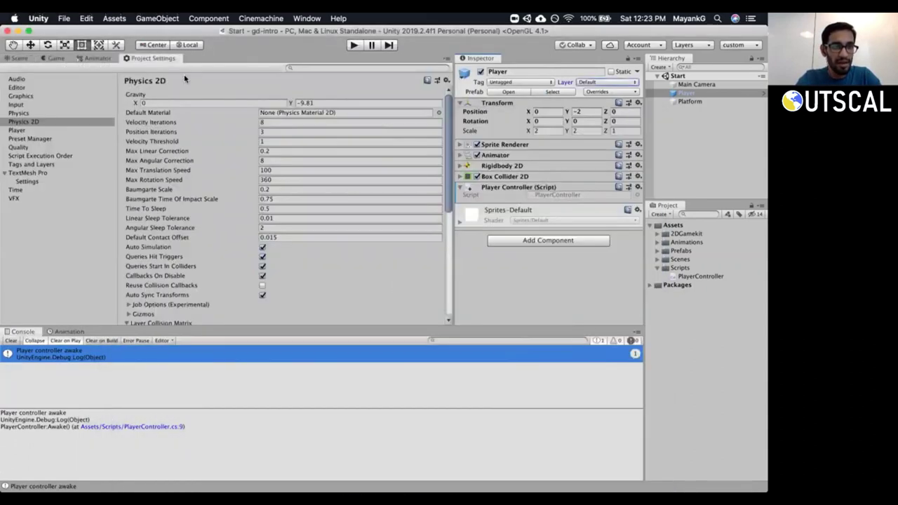
pyautogui.click(21, 58)
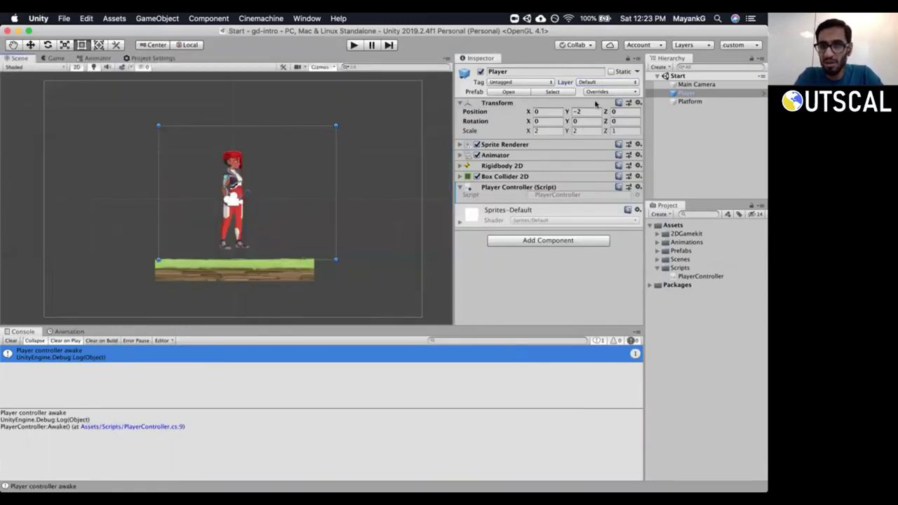
# Check the Player's tag and layer options in a widened Inspector without changing them.
pyautogui.click(687, 94)
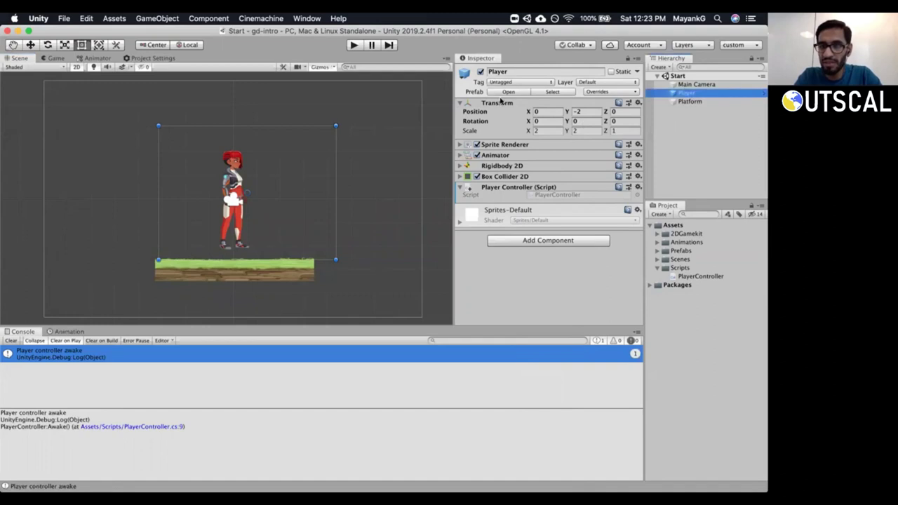
pyautogui.click(481, 83)
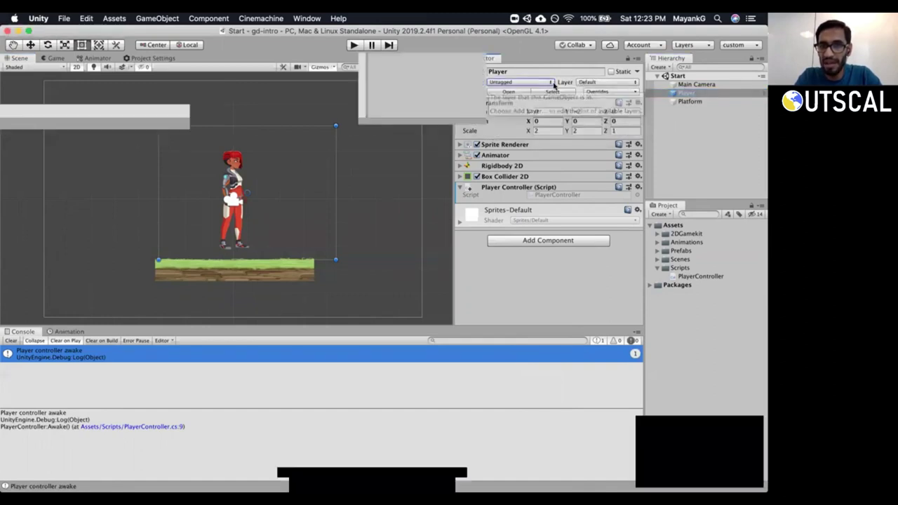
pyautogui.moveTo(454, 96); pyautogui.dragTo(430, 96)
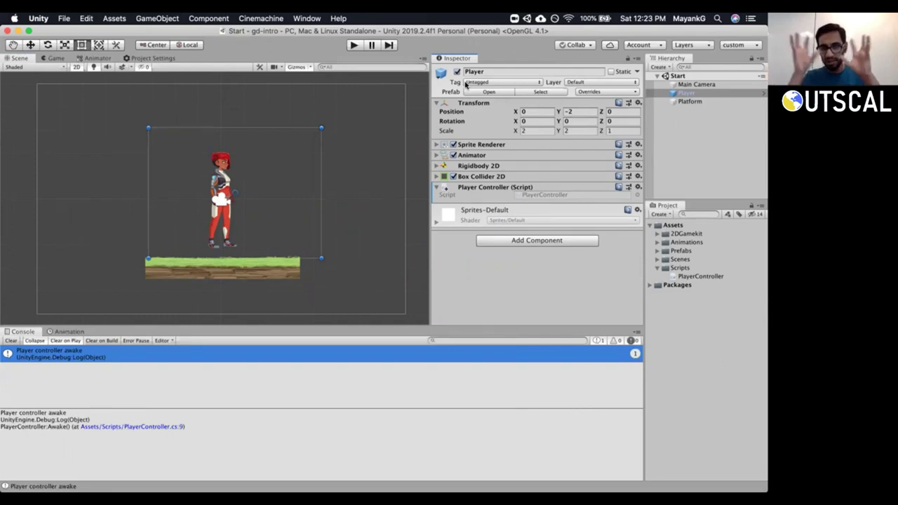
pyautogui.click(587, 83)
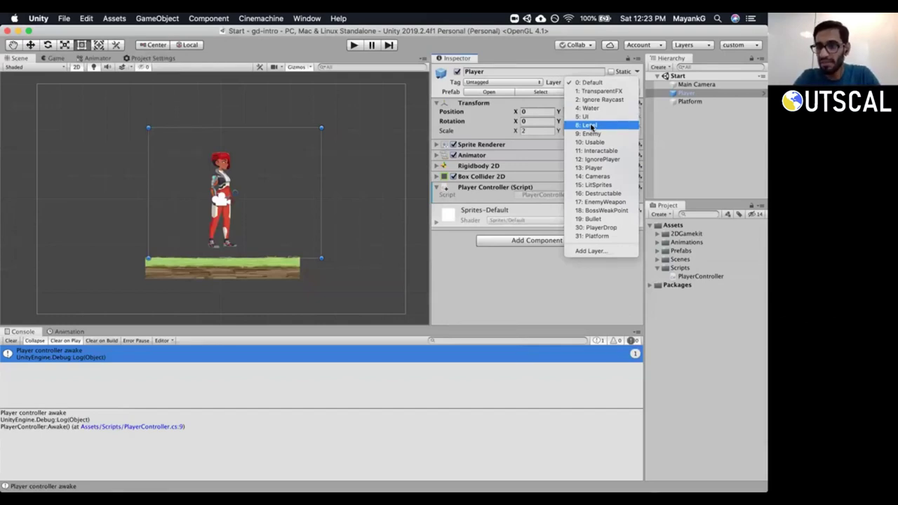
pyautogui.click(683, 102)
# Select Platform and review its layer list twice, leaving it on Default.
pyautogui.click(687, 101)
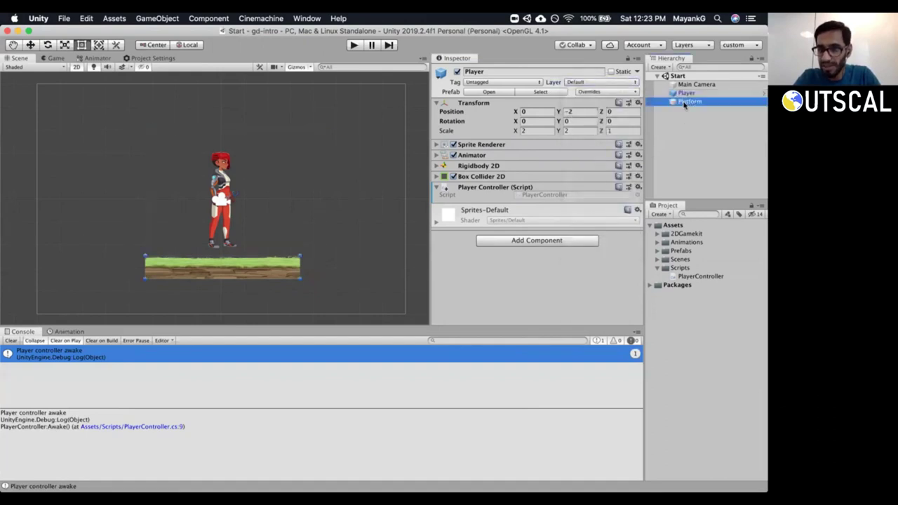
pyautogui.click(600, 82)
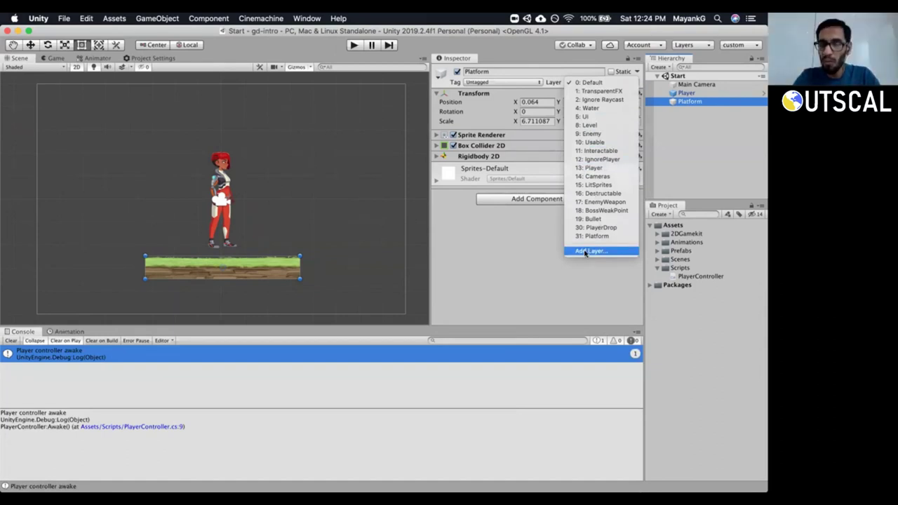
pyautogui.click(512, 254)
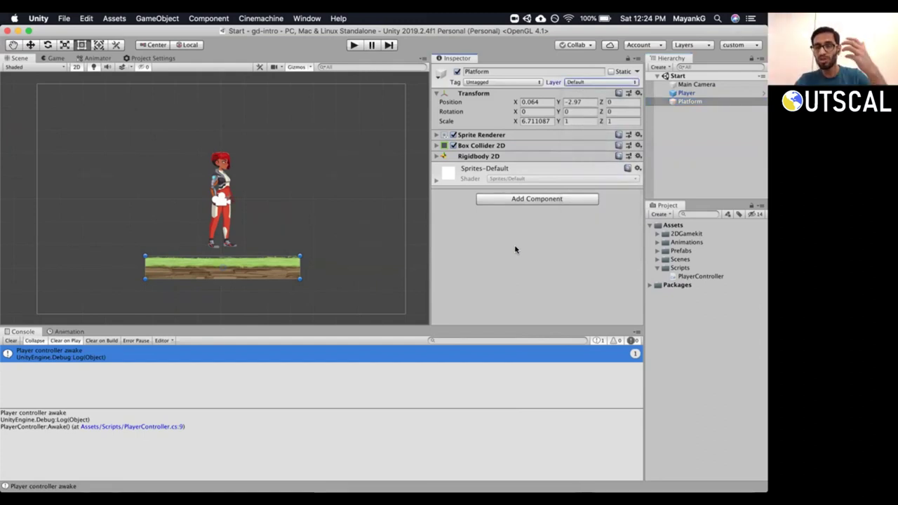
pyautogui.click(597, 83)
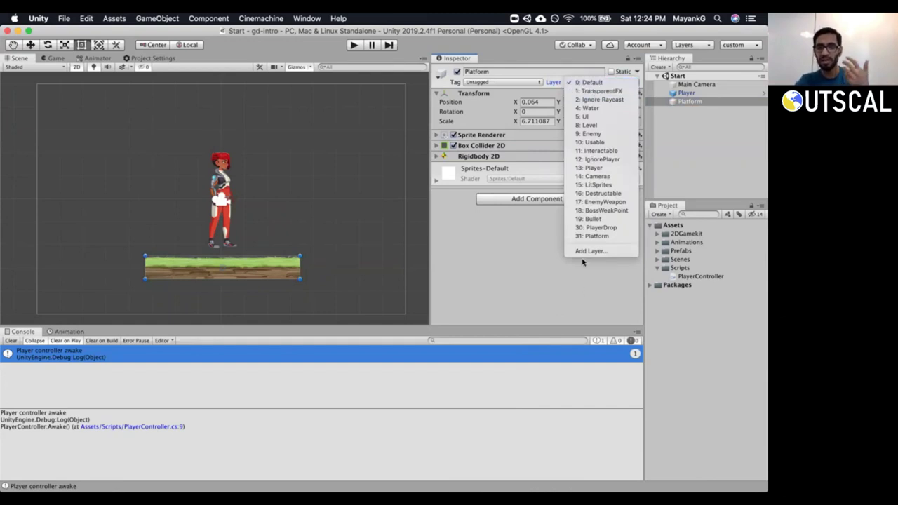
pyautogui.click(536, 251)
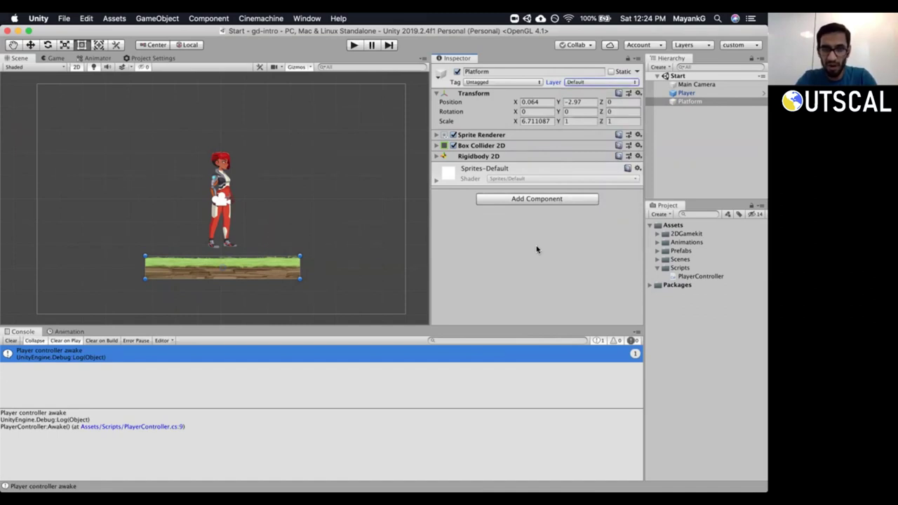
pyautogui.click(63, 19)
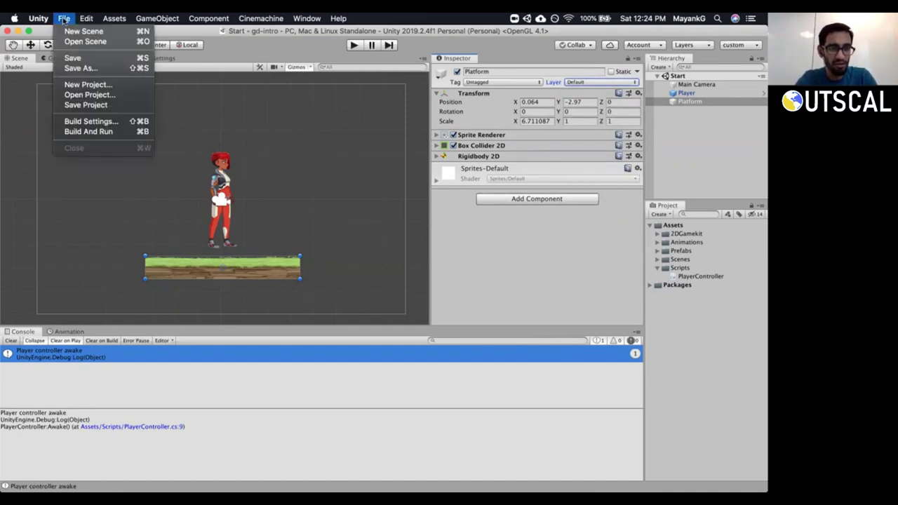
# Open Project Settings and browse the Audio, Input, Physics 2D, Preset Manager, TextMesh Pro and VFX pages.
pyautogui.moveTo(41, 19)
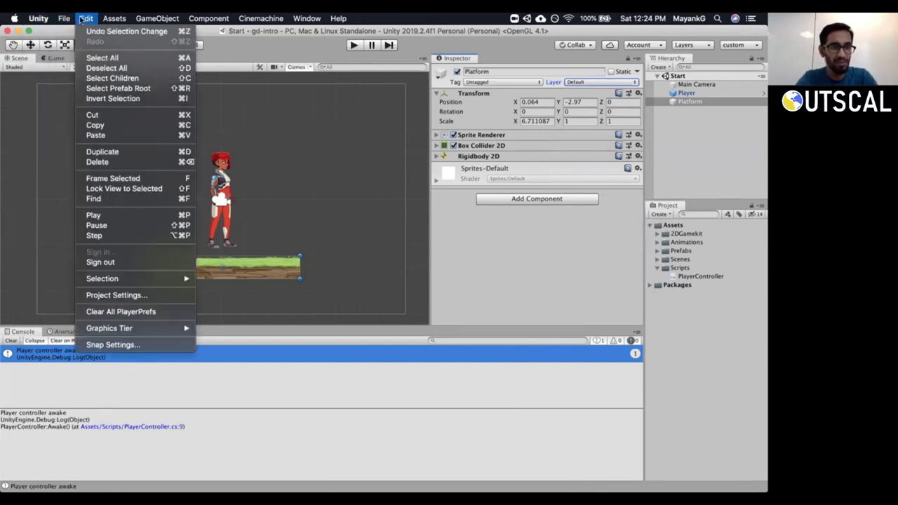
pyautogui.click(119, 294)
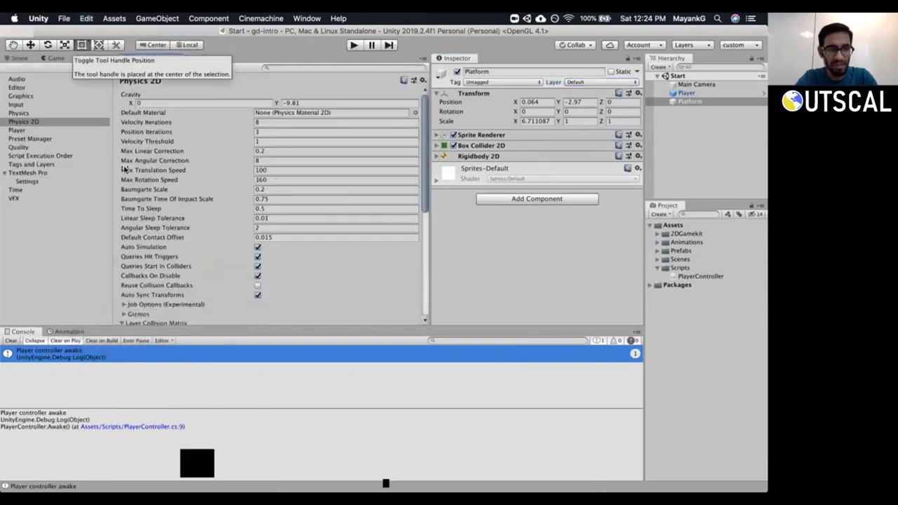
pyautogui.click(17, 79)
pyautogui.click(42, 105)
pyautogui.click(42, 121)
pyautogui.click(42, 139)
pyautogui.click(43, 156)
pyautogui.click(43, 181)
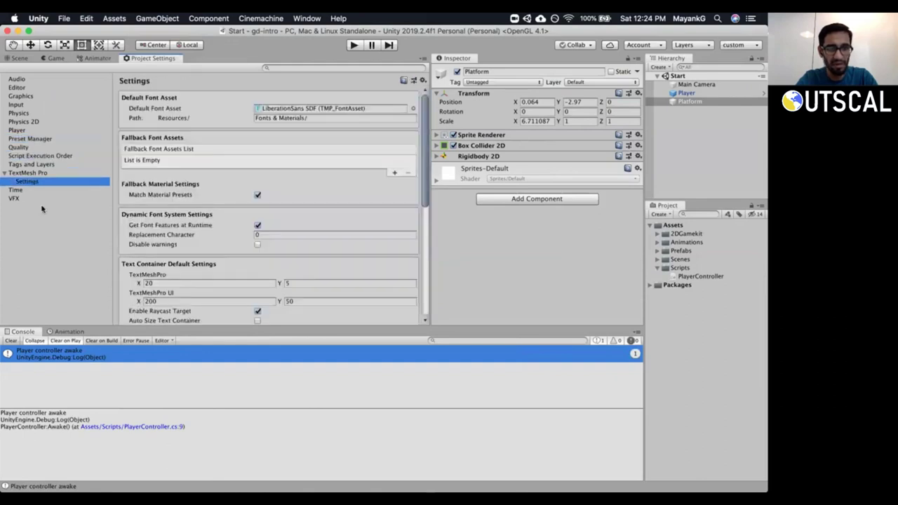
pyautogui.click(36, 199)
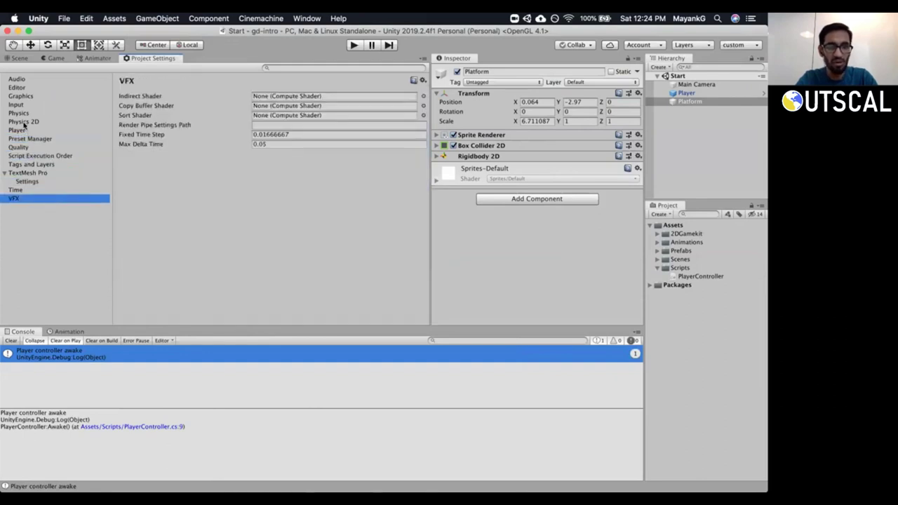
# Show Physics 2D and expand its Layer Collision Matrix so the full grid is visible.
pyautogui.click(24, 124)
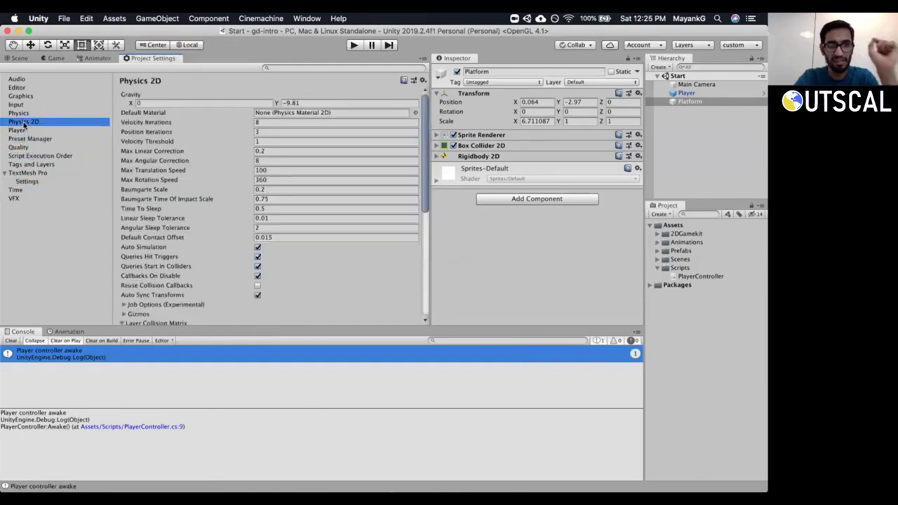
pyautogui.moveTo(425, 125); pyautogui.dragTo(433, 257)
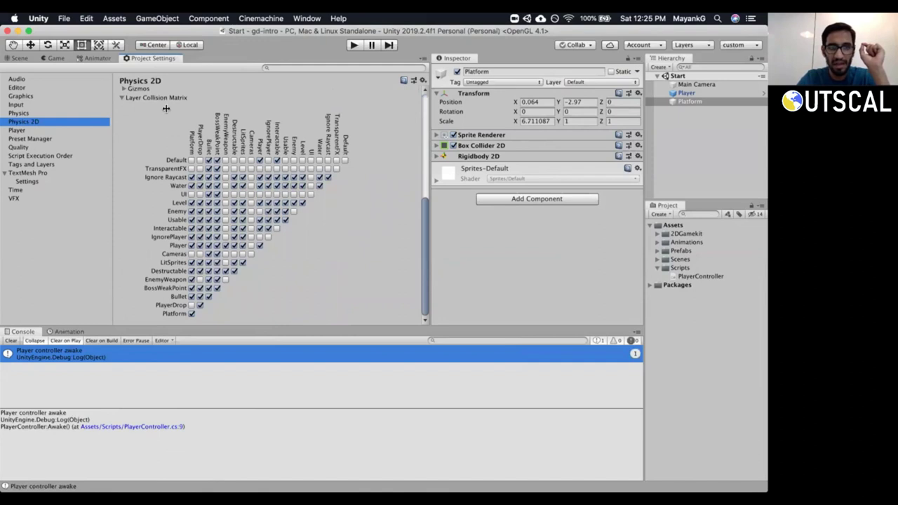
pyautogui.click(135, 98)
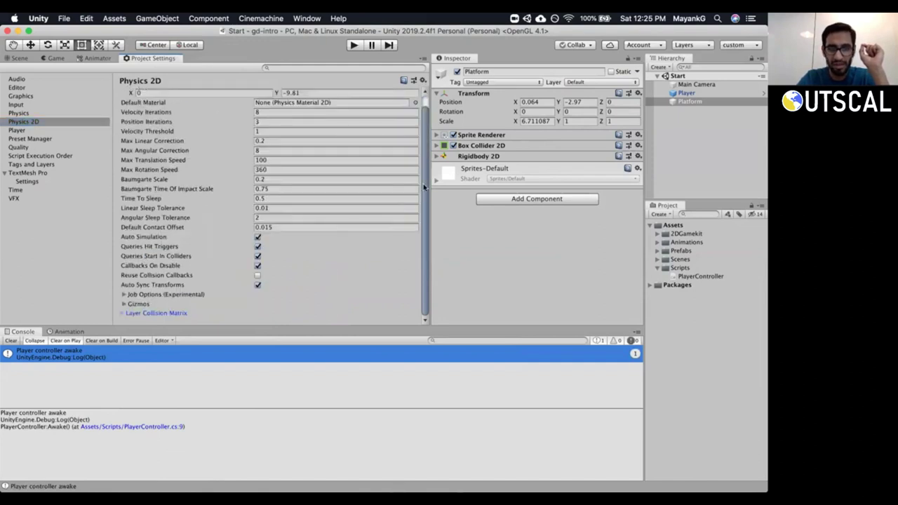
pyautogui.scroll(-1, 147, 316)
pyautogui.click(146, 317)
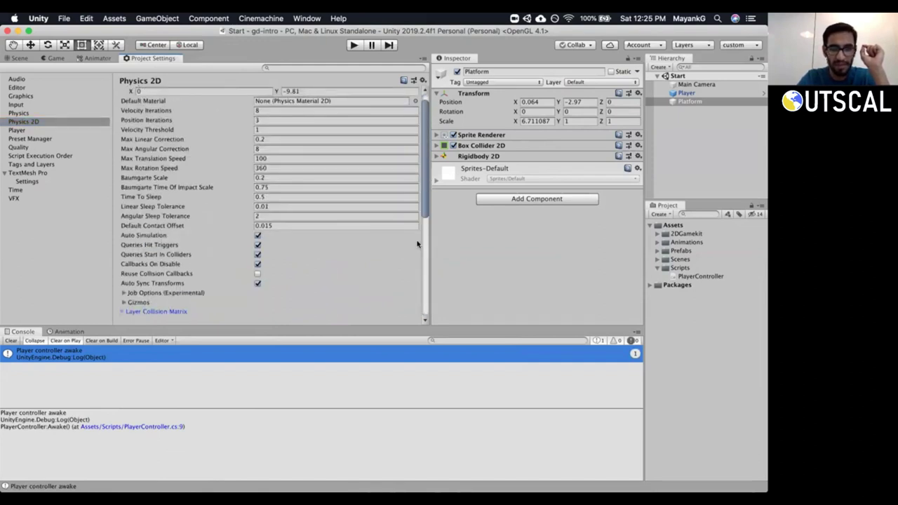
pyautogui.moveTo(424, 215); pyautogui.dragTo(424, 315)
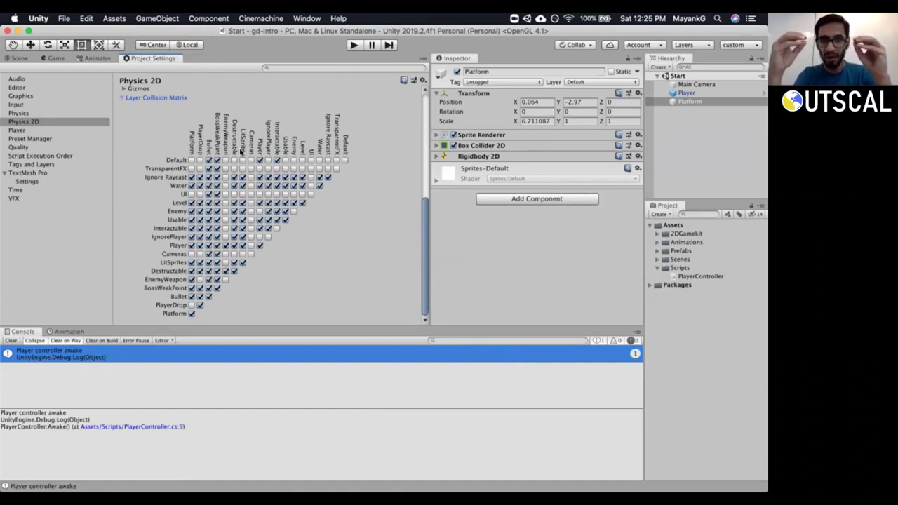
pyautogui.click(686, 93)
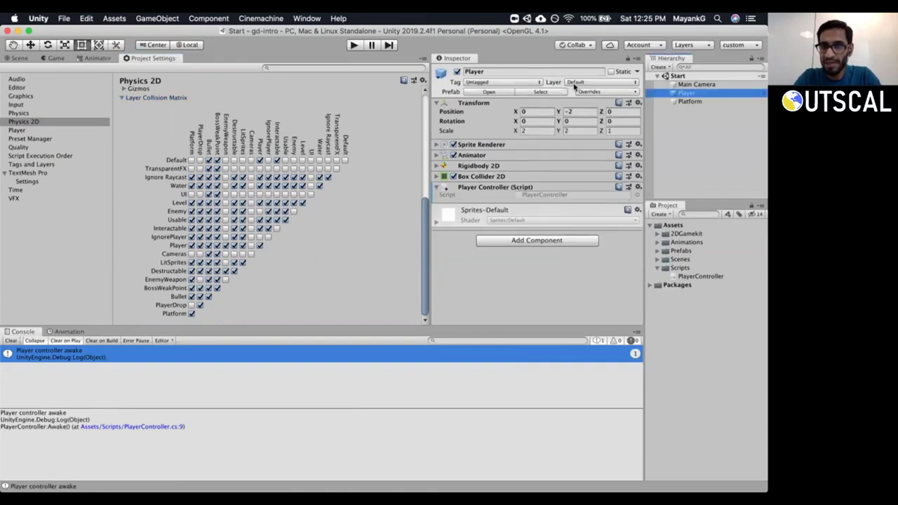
# Create an empty GameObject, confirming both it and Player stay on the Default layer.
pyautogui.click(575, 83)
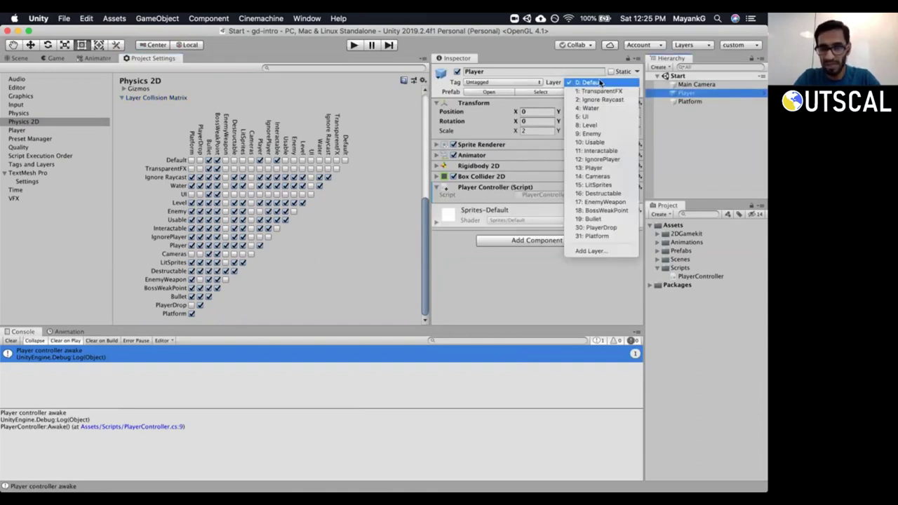
pyautogui.click(601, 82)
pyautogui.rightClick(675, 136)
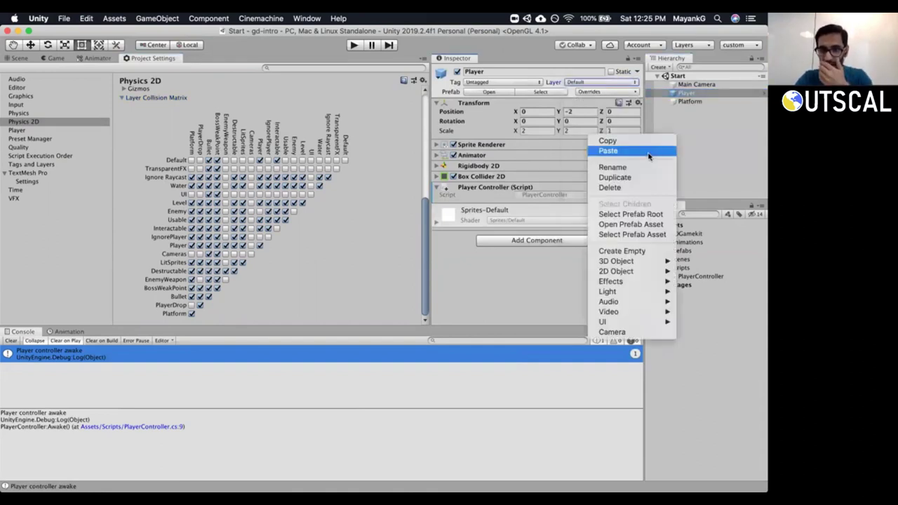
pyautogui.click(635, 251)
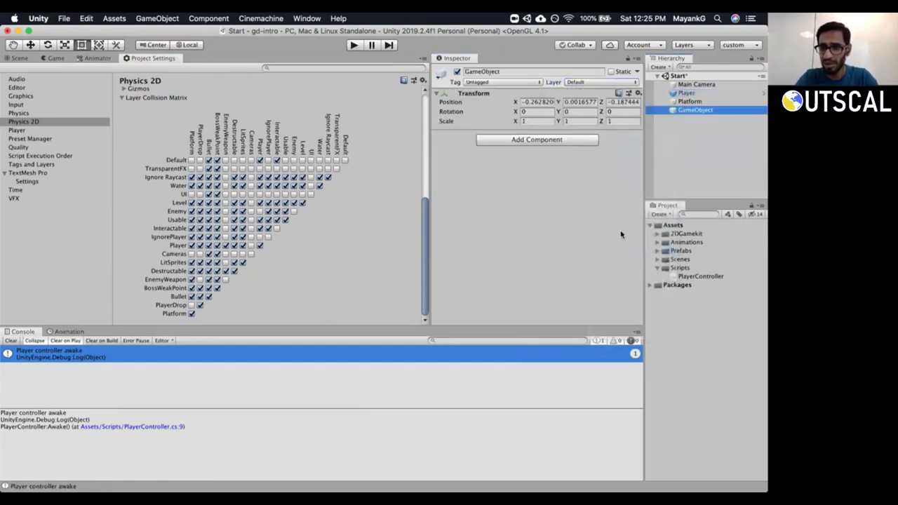
pyautogui.click(574, 83)
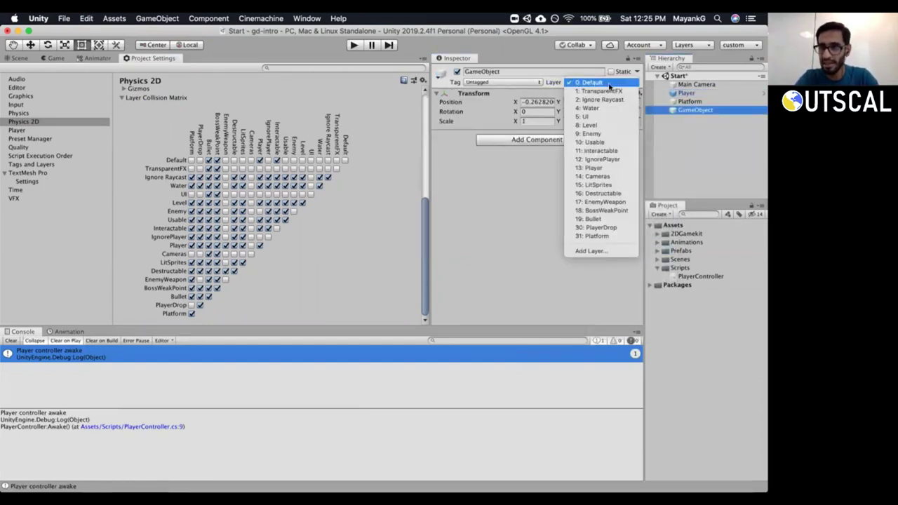
pyautogui.click(589, 85)
# Delete the empty GameObject and reselect Player, returning to the Layer Collision Matrix.
pyautogui.rightClick(685, 114)
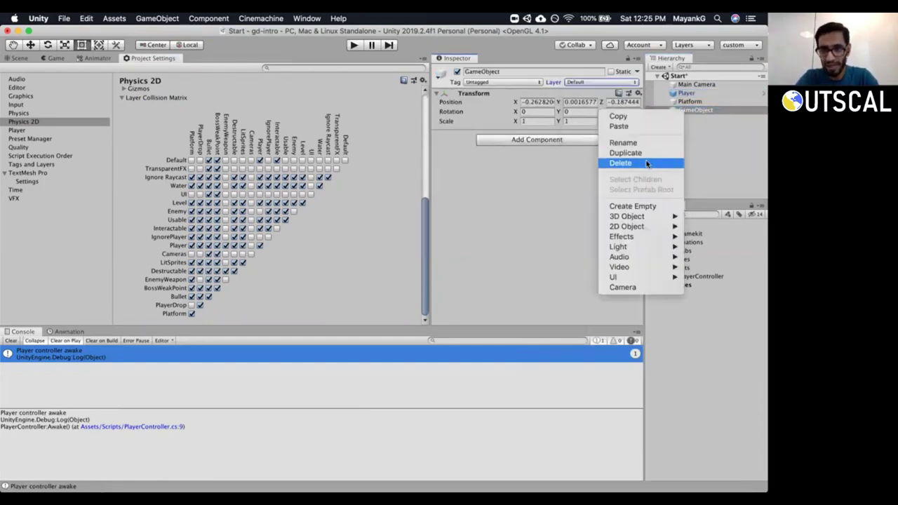
pyautogui.click(673, 163)
pyautogui.click(695, 94)
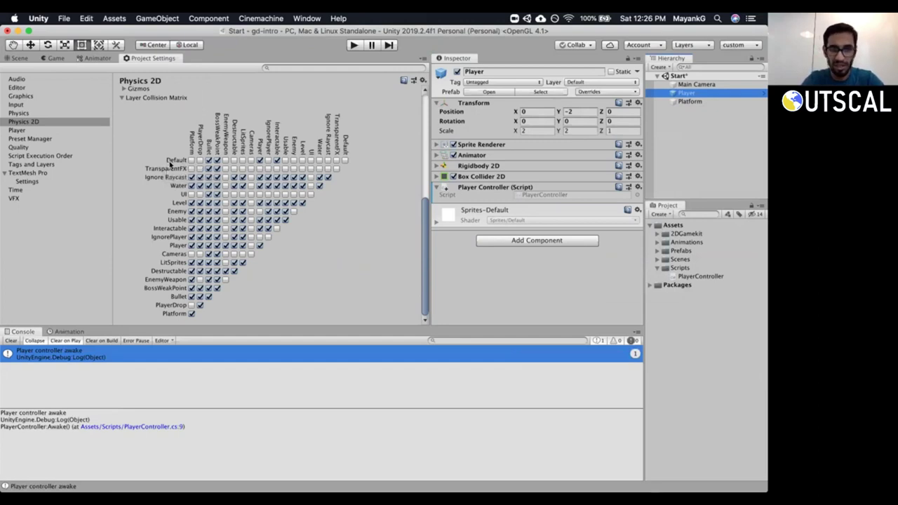
pyautogui.click(182, 163)
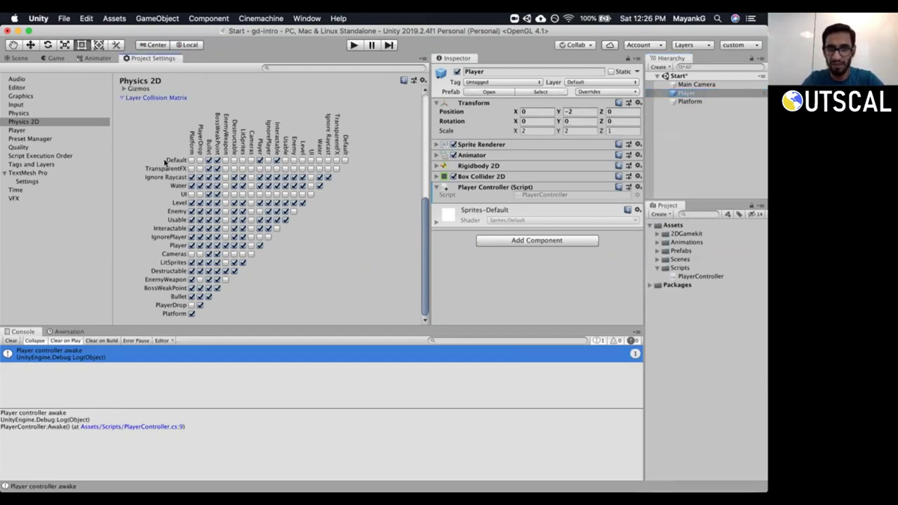
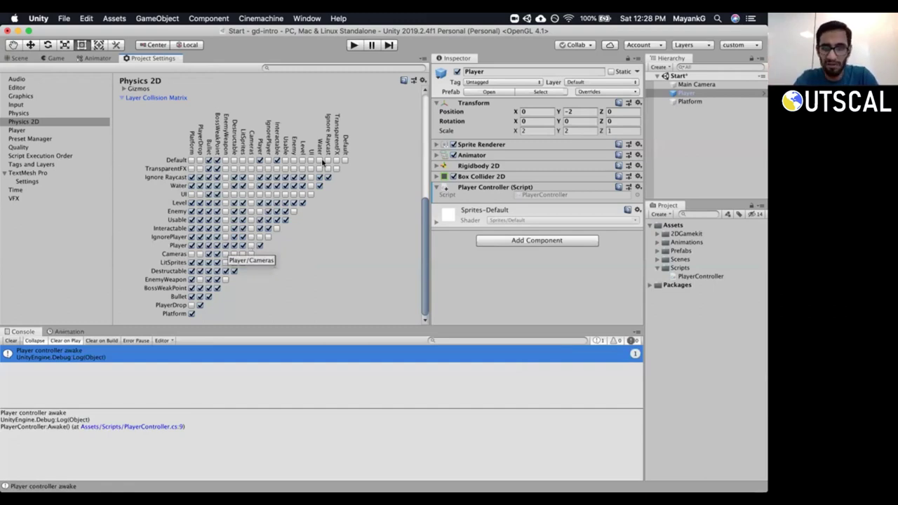
# Put the Player object on layer 13: Player.
pyautogui.click(600, 82)
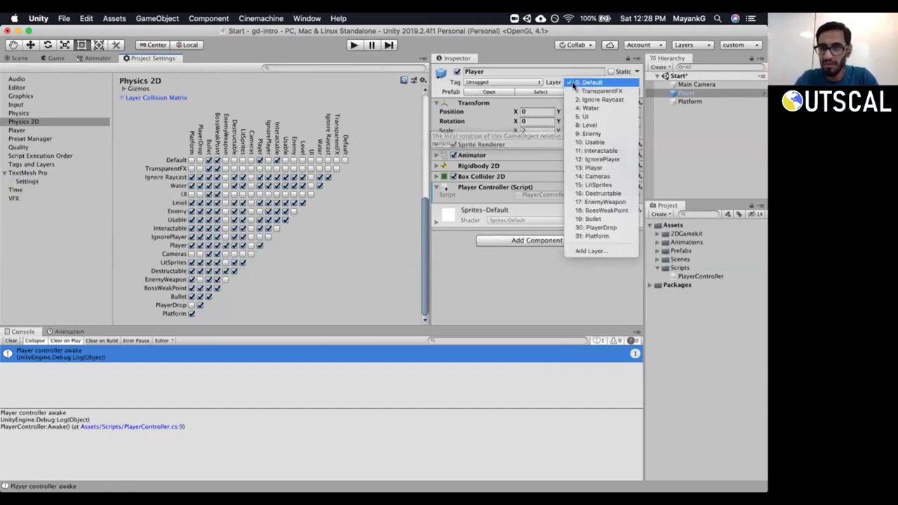
pyautogui.click(694, 92)
pyautogui.click(596, 83)
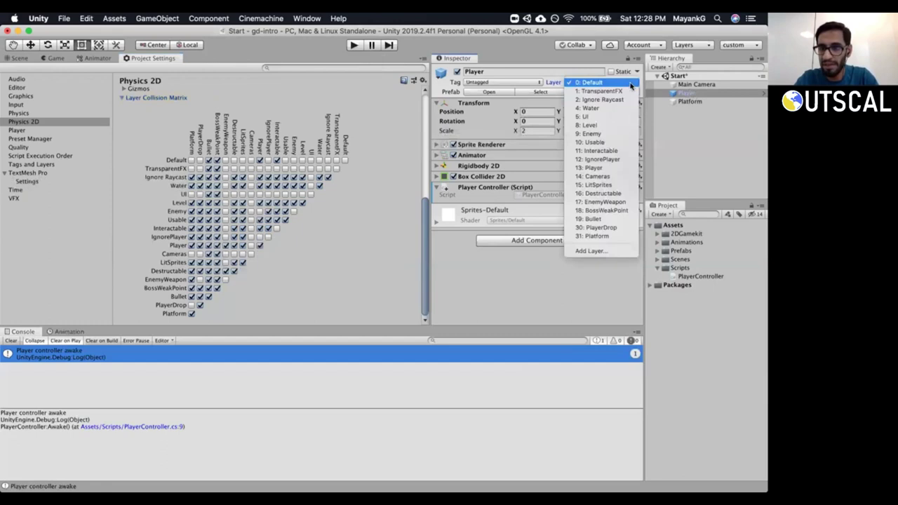
pyautogui.click(604, 169)
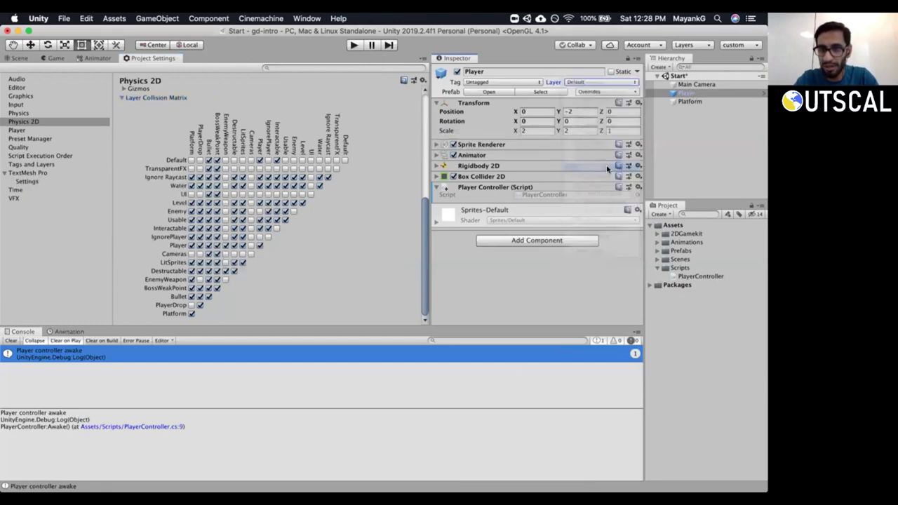
# Put the Platform object on layer 31: Platform and show the Game view.
pyautogui.click(687, 101)
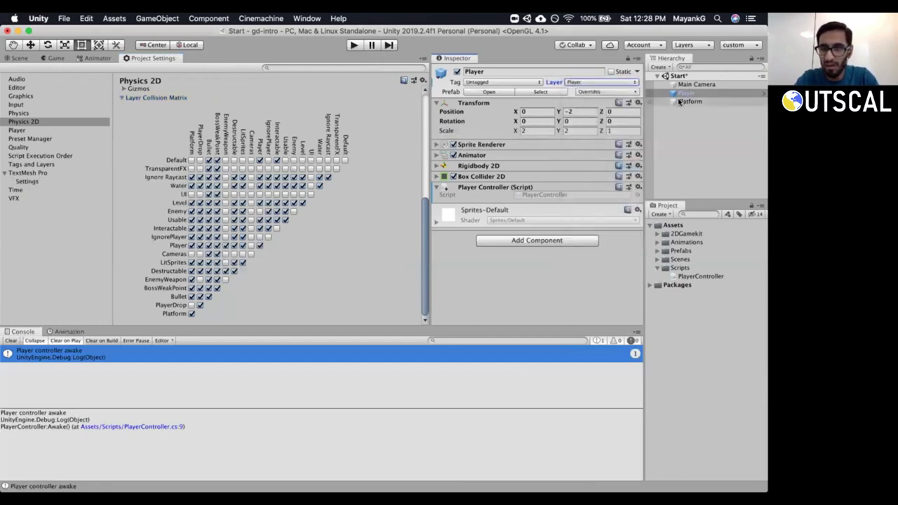
pyautogui.click(596, 82)
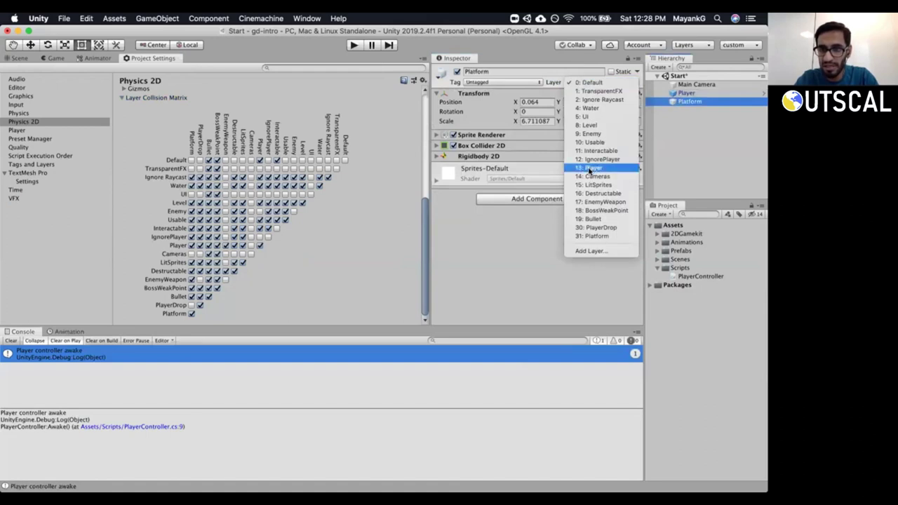
pyautogui.click(589, 236)
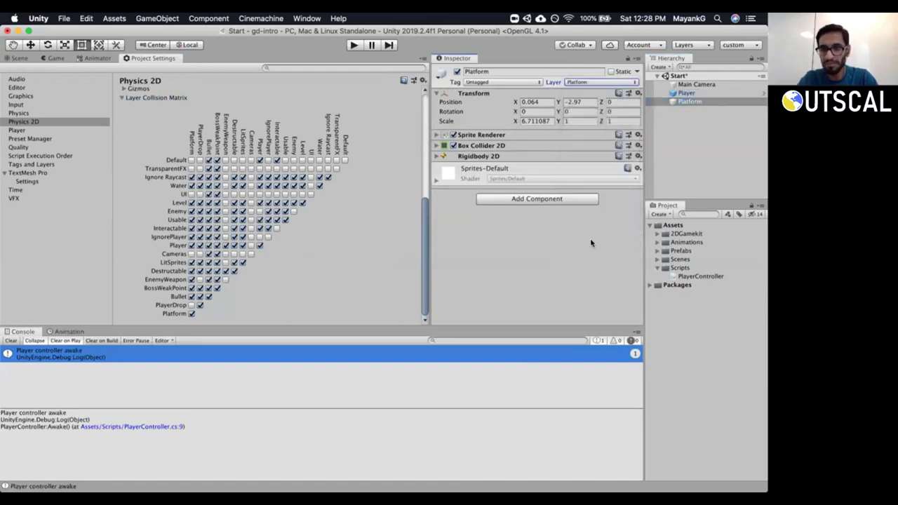
pyautogui.click(192, 246)
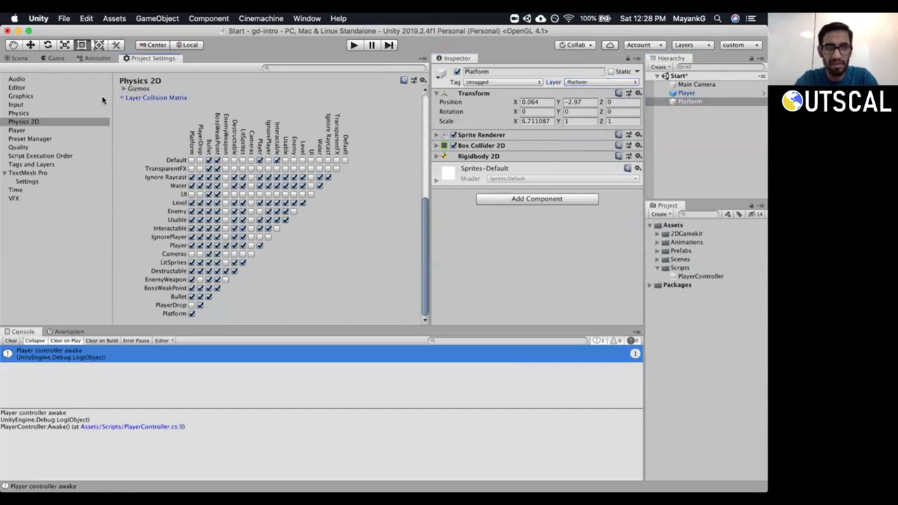
pyautogui.click(94, 58)
pyautogui.click(47, 60)
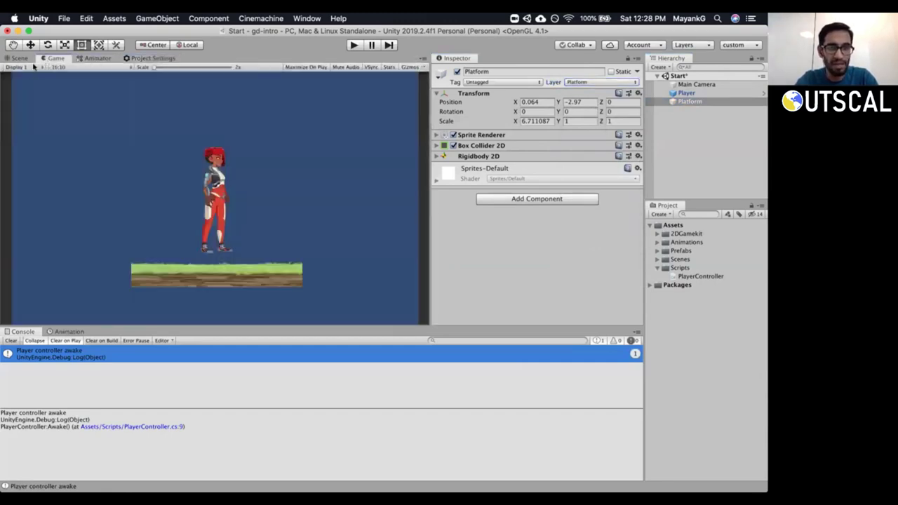
# Run and pause the game, then open PlayerController.cs at the Collision: Platform log line.
pyautogui.click(352, 45)
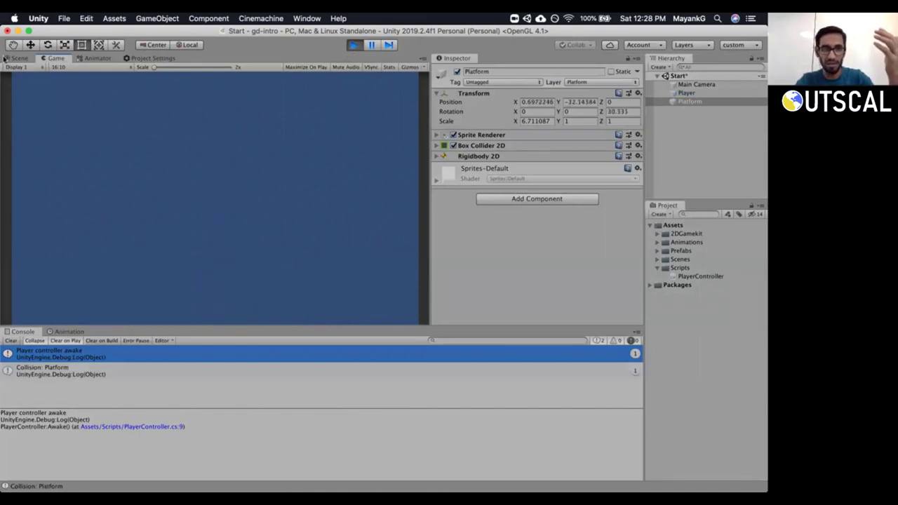
pyautogui.click(373, 45)
pyautogui.click(62, 374)
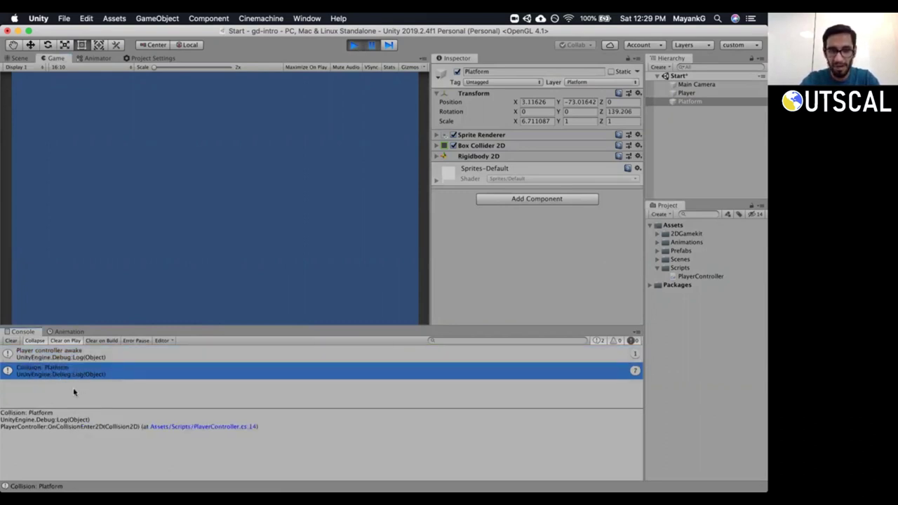
pyautogui.doubleClick(70, 374)
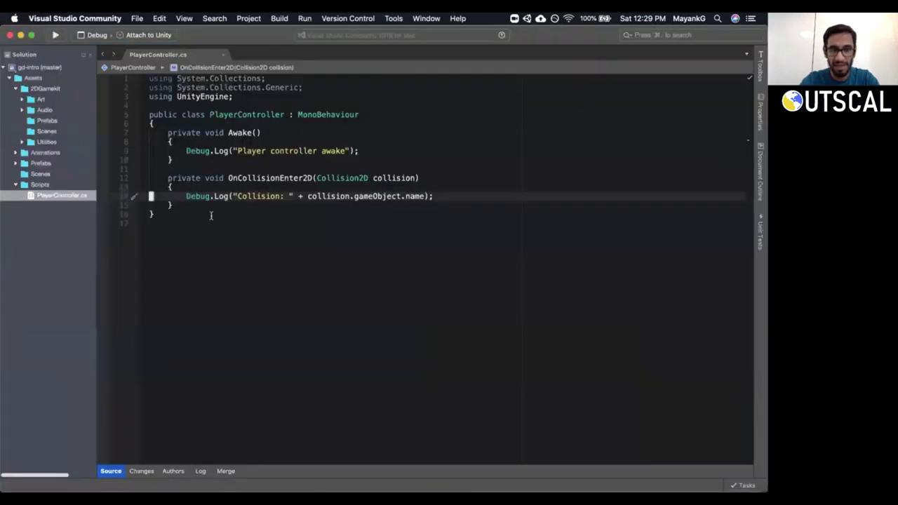
# Select the collision Debug.Log line 14 without changing it, then return to Unity.
pyautogui.moveTo(186, 197); pyautogui.dragTo(432, 197)
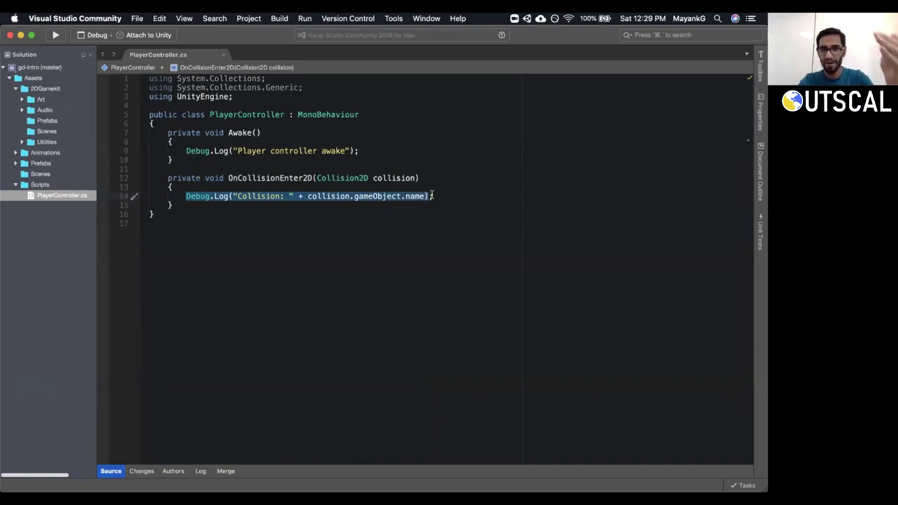
pyautogui.click(432, 196)
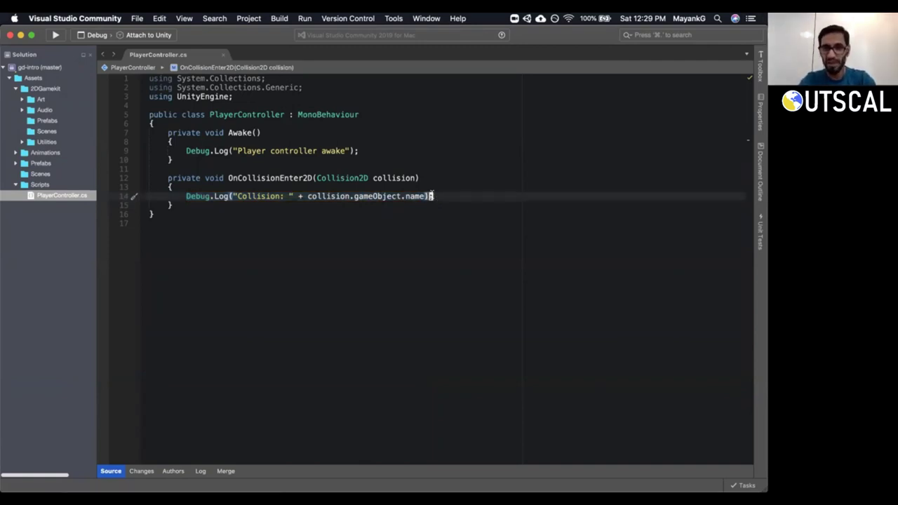
pyautogui.tripleClick(442, 195)
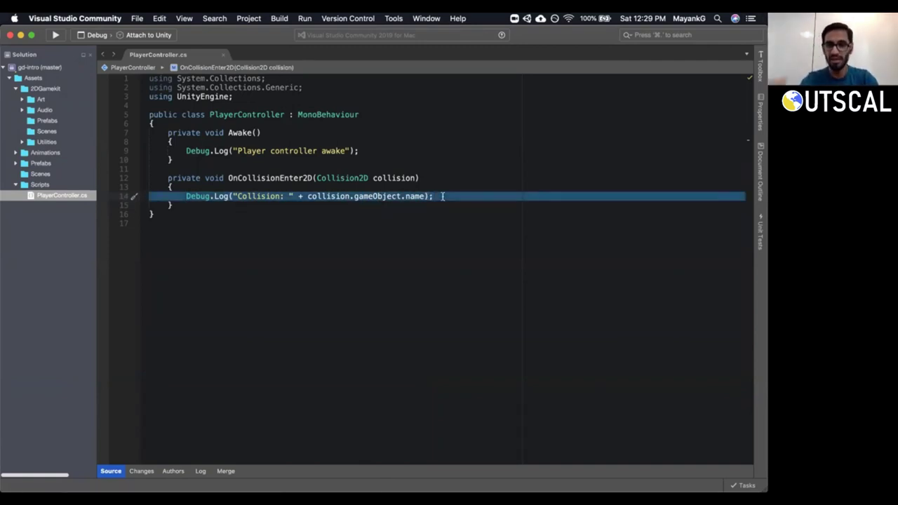
pyautogui.press('super+Tab')
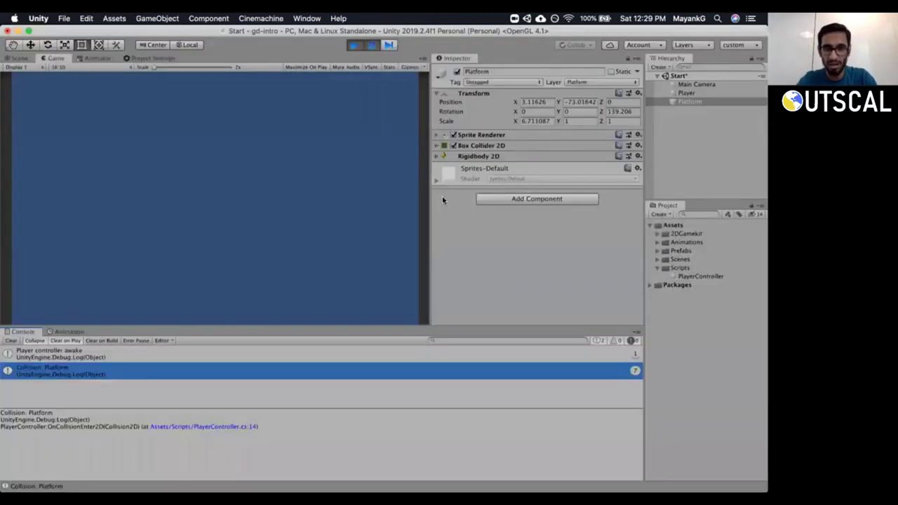
# Stop play mode and check the Player's Box Collider 2D settings.
pyautogui.click(353, 45)
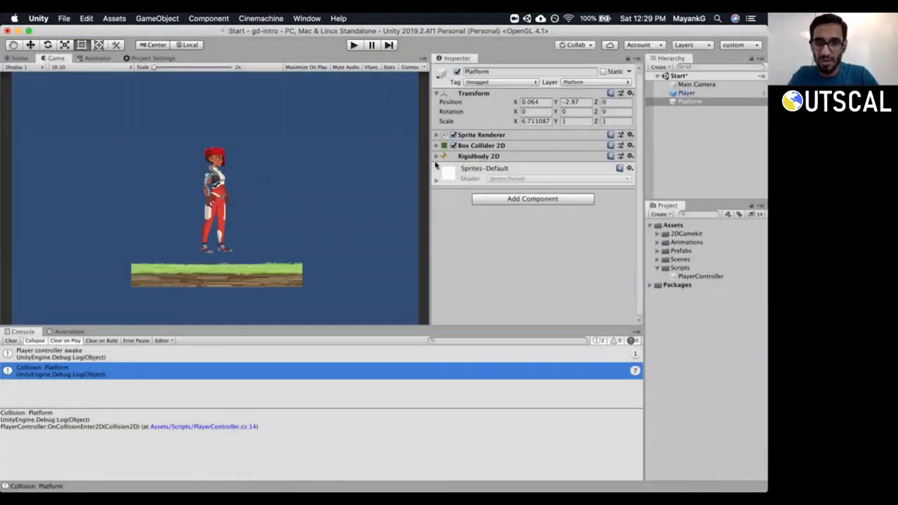
pyautogui.click(687, 93)
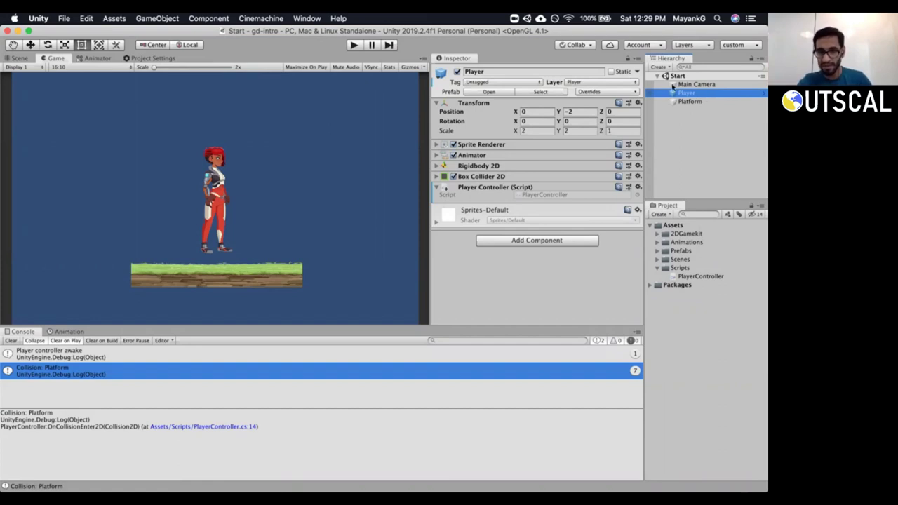
pyautogui.click(435, 176)
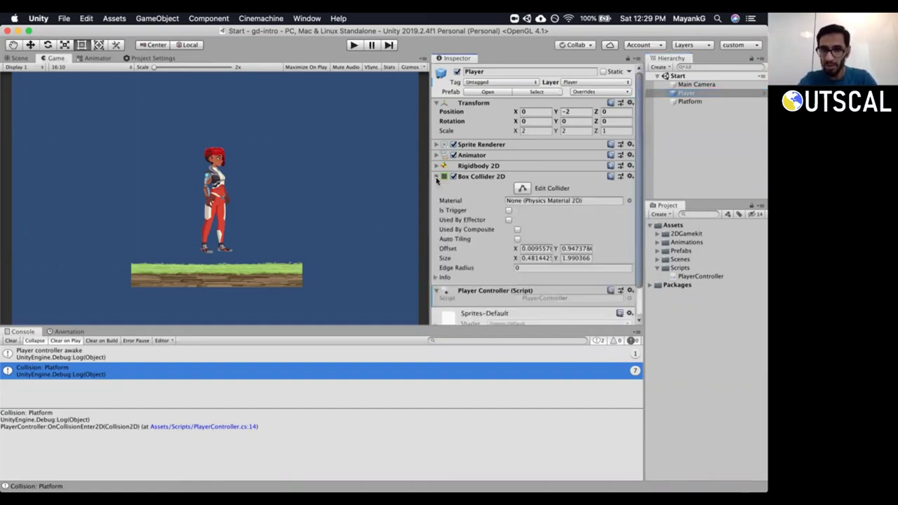
pyautogui.click(435, 176)
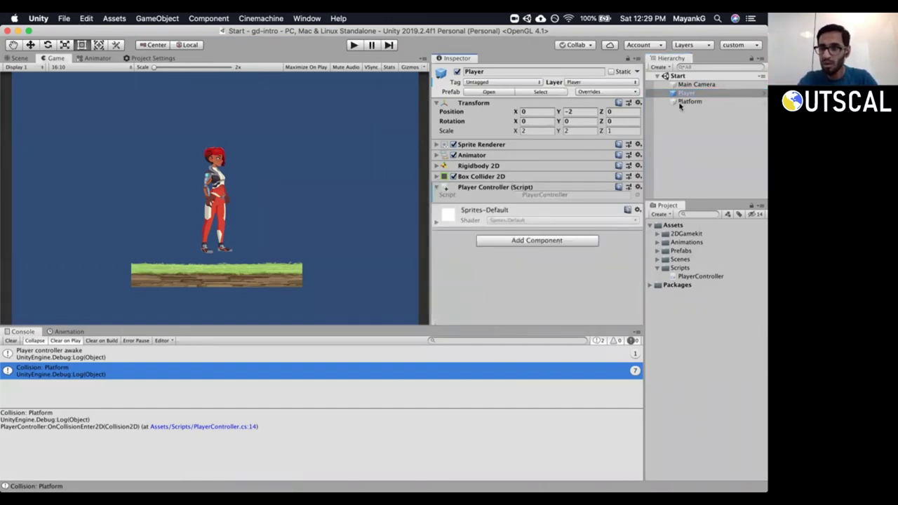
# Remove the Rigidbody 2D component from the Platform object.
pyautogui.click(684, 102)
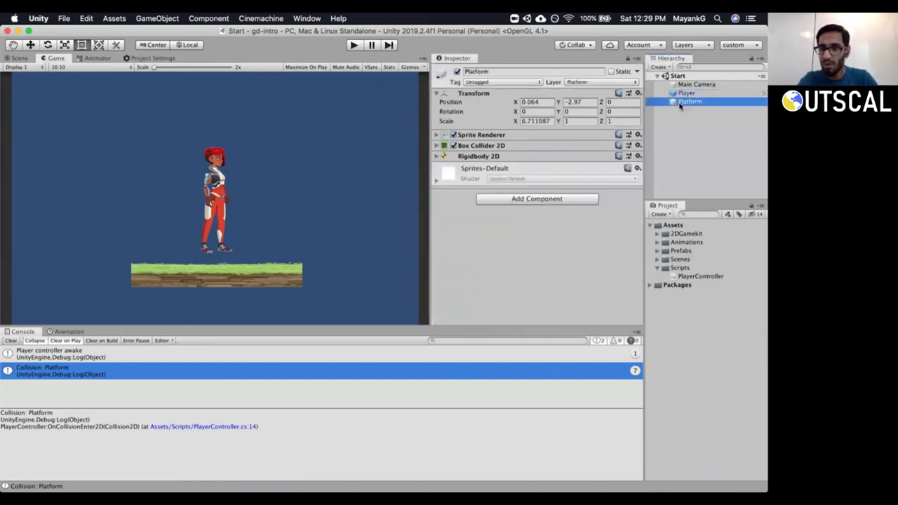
pyautogui.click(436, 157)
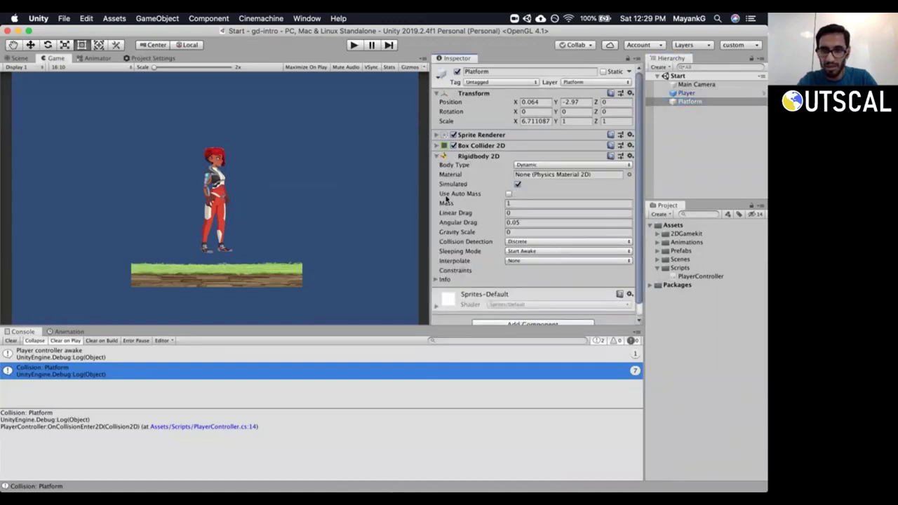
pyautogui.click(629, 157)
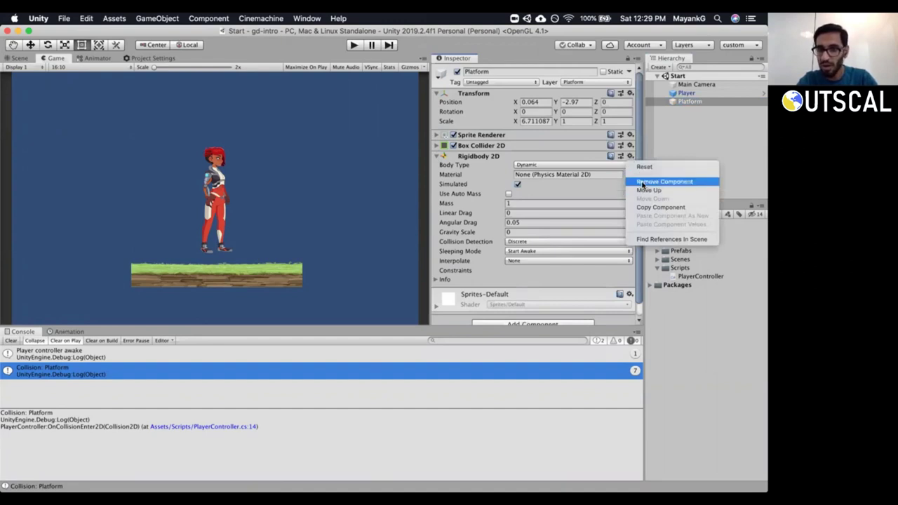
pyautogui.click(427, 177)
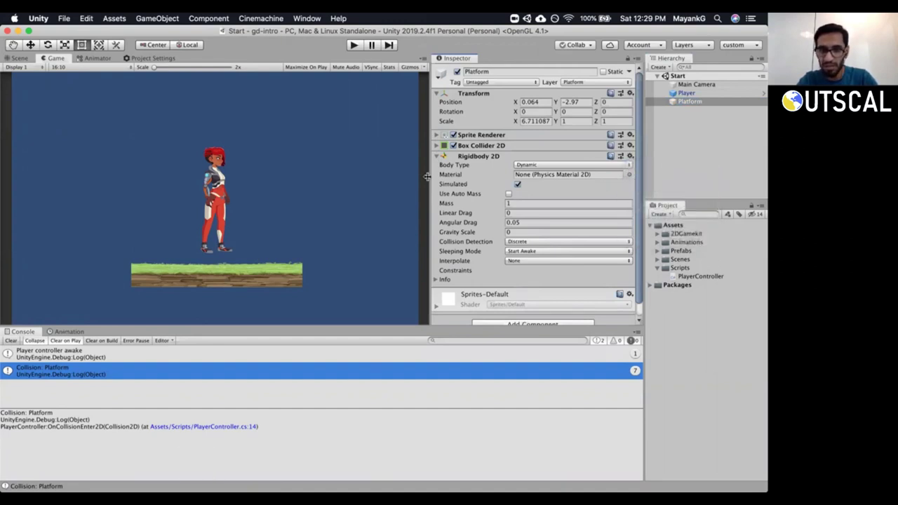
pyautogui.click(436, 146)
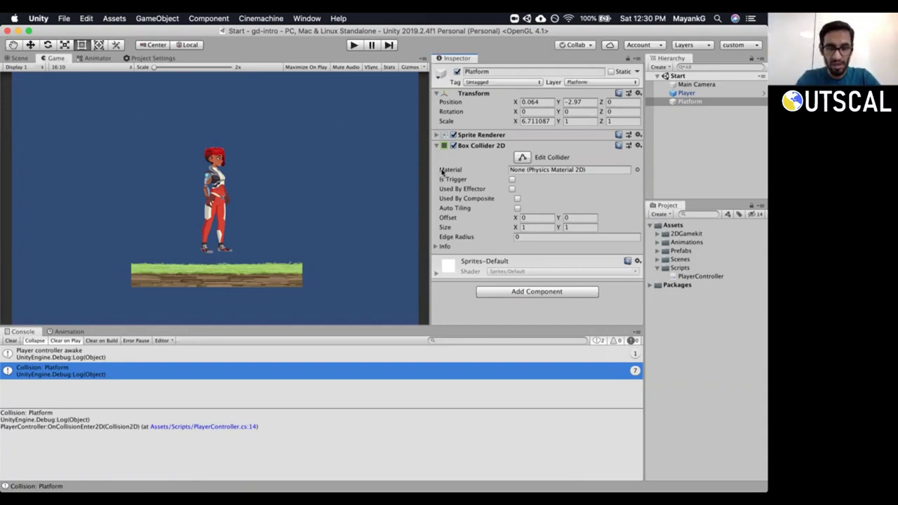
# Play the game and check the Player controller awake and single Collision: Platform logs.
pyautogui.click(352, 44)
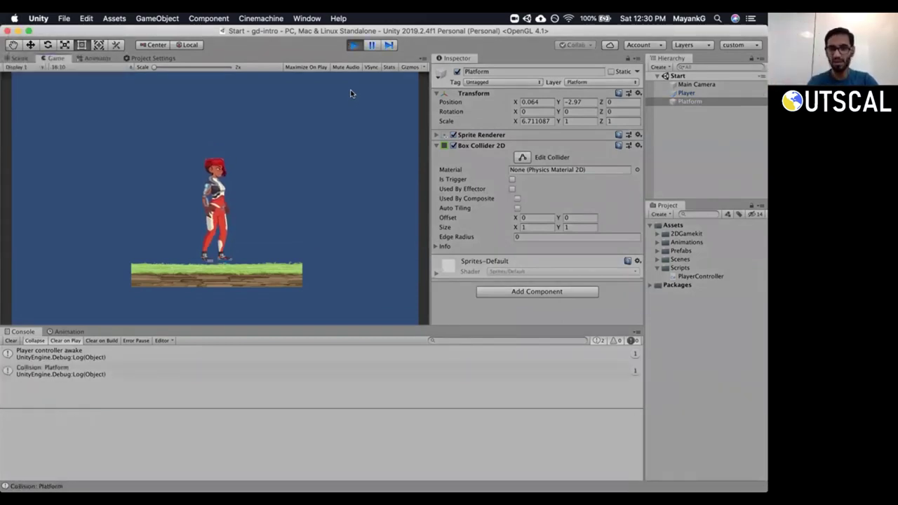
pyautogui.click(79, 356)
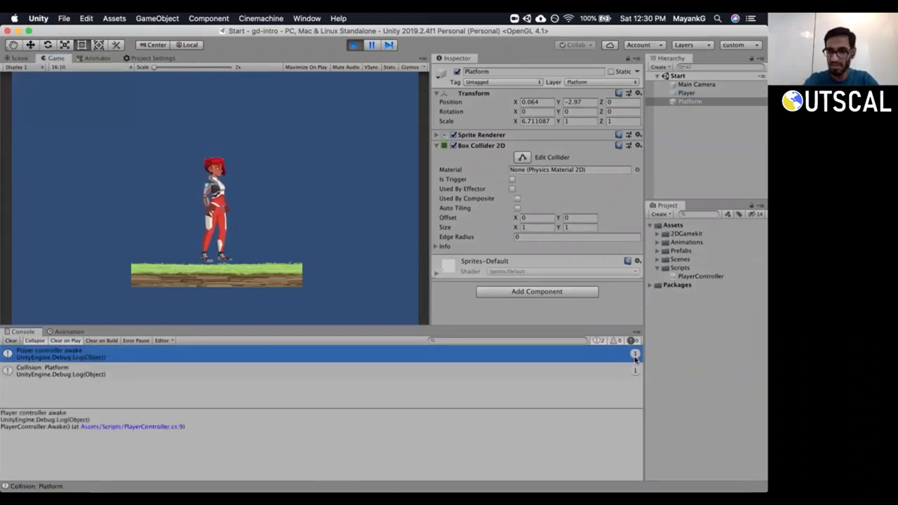
pyautogui.click(59, 373)
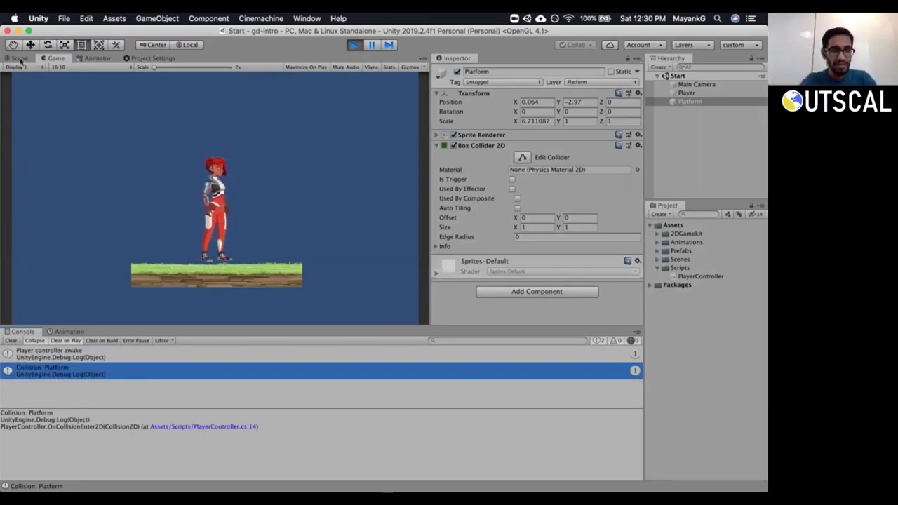
# Stop the running game and select the Platform object.
pyautogui.press('super+1')
pyautogui.scroll(6, 215, 245)
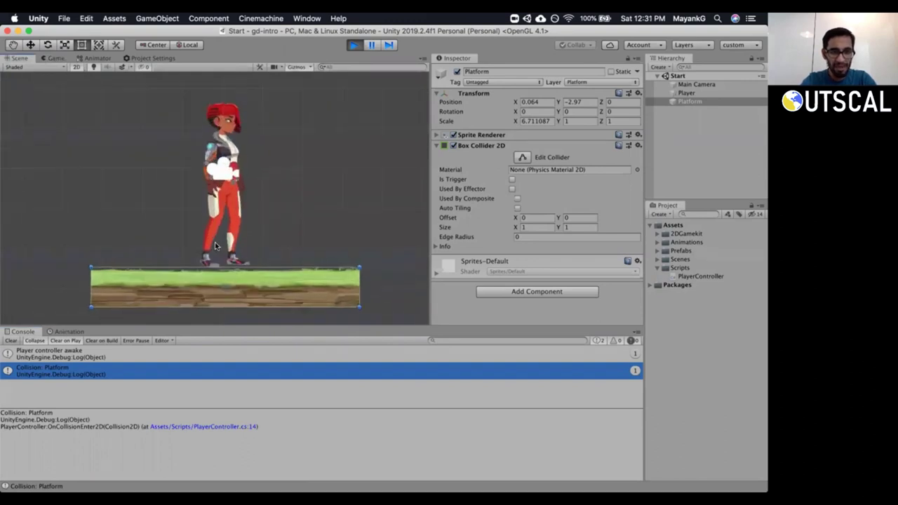
pyautogui.scroll(5, 215, 244)
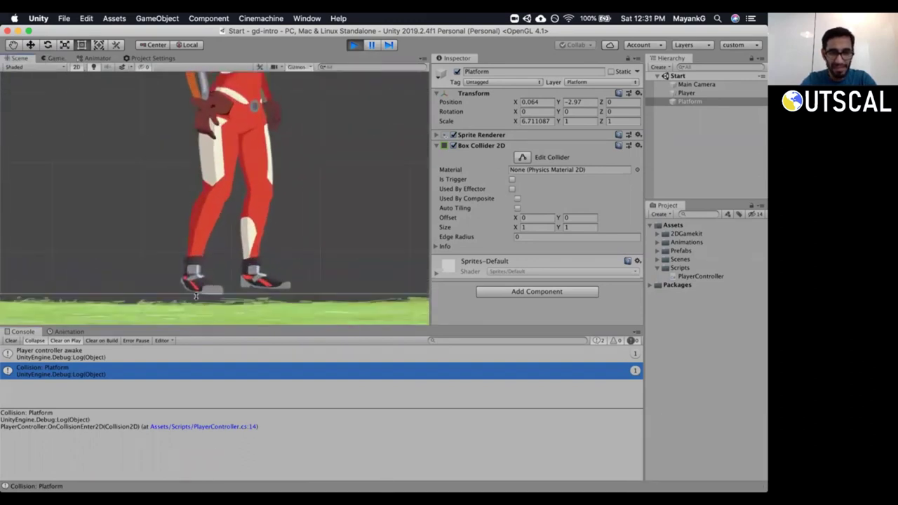
pyautogui.scroll(-5, 281, 237)
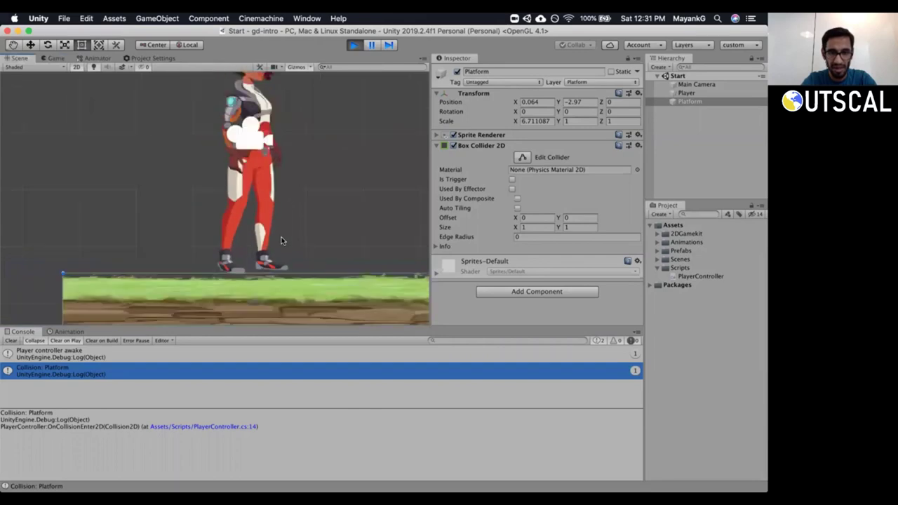
pyautogui.scroll(-2, 281, 240)
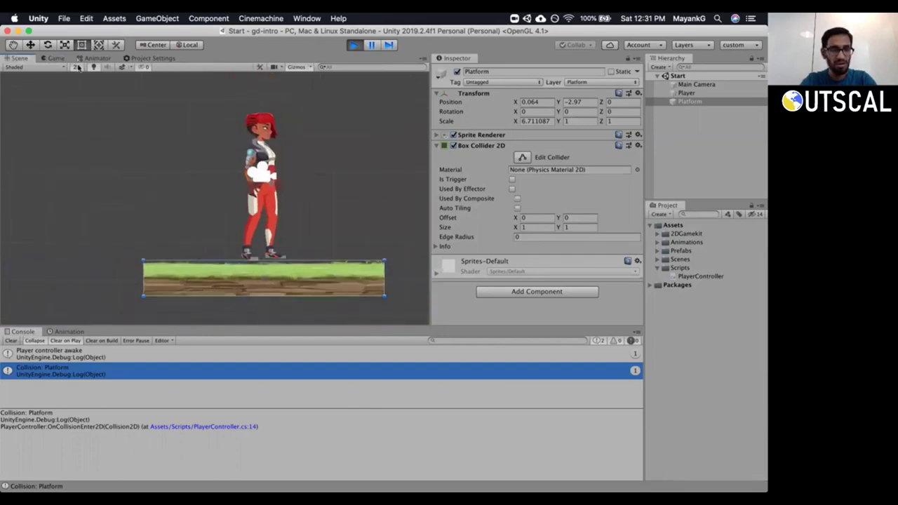
pyautogui.click(354, 45)
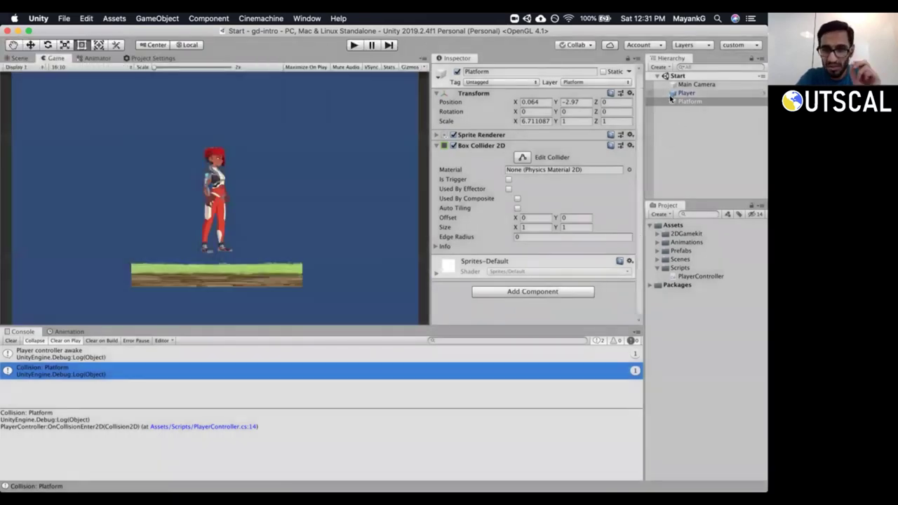
pyautogui.click(679, 103)
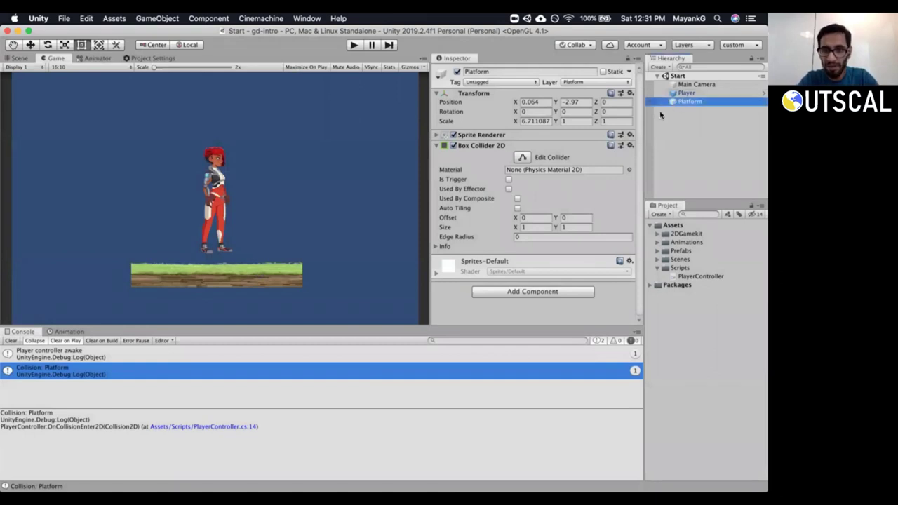
# Lower the Platform collider's top edge (Offset Y -0.123775, Size Y 0.75245) and replay.
pyautogui.click(520, 159)
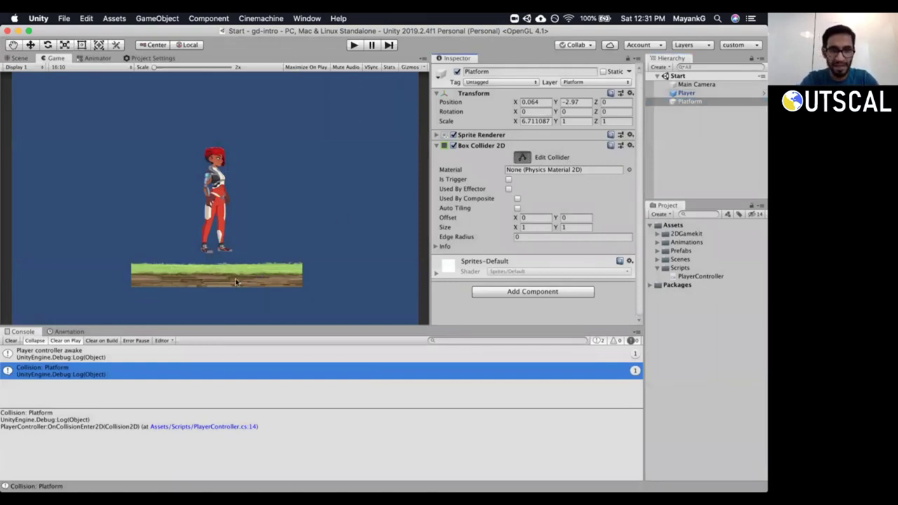
pyautogui.click(19, 58)
pyautogui.scroll(5, 284, 271)
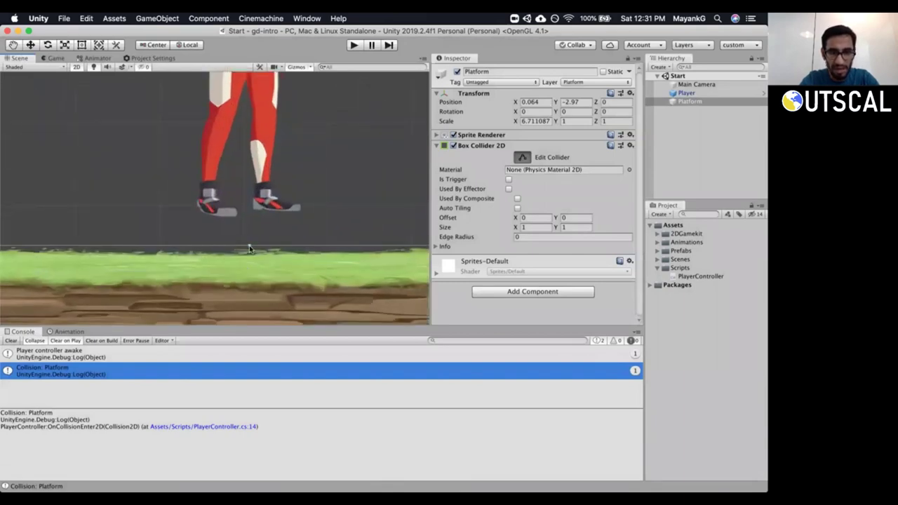
pyautogui.moveTo(249, 249); pyautogui.dragTo(252, 269)
pyautogui.scroll(-5, 264, 256)
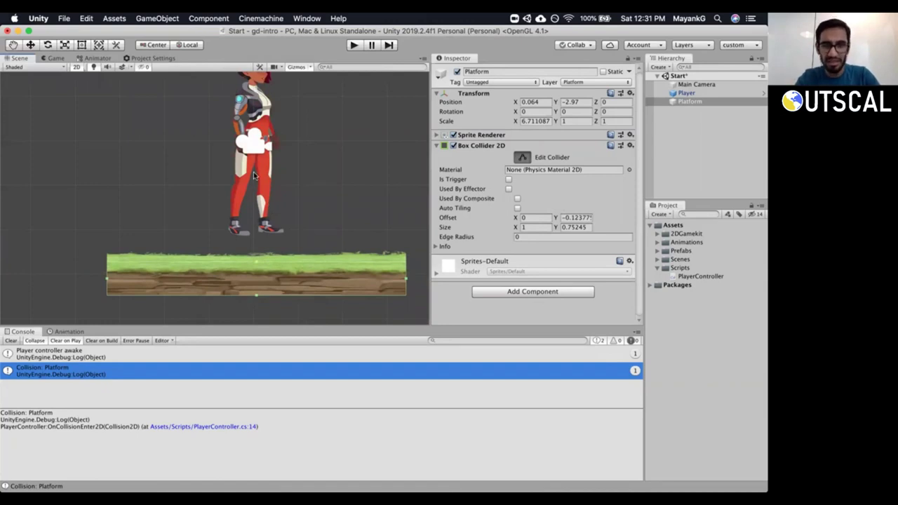
pyautogui.press('t')
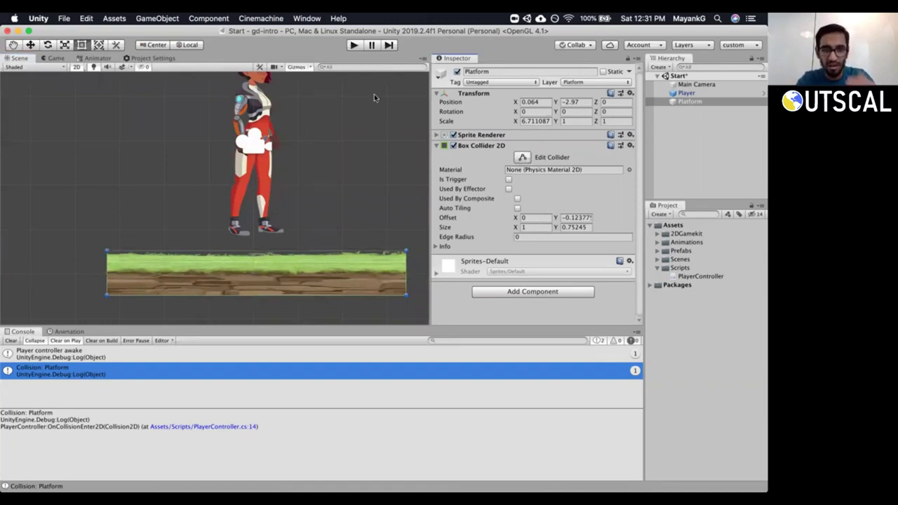
pyautogui.click(354, 46)
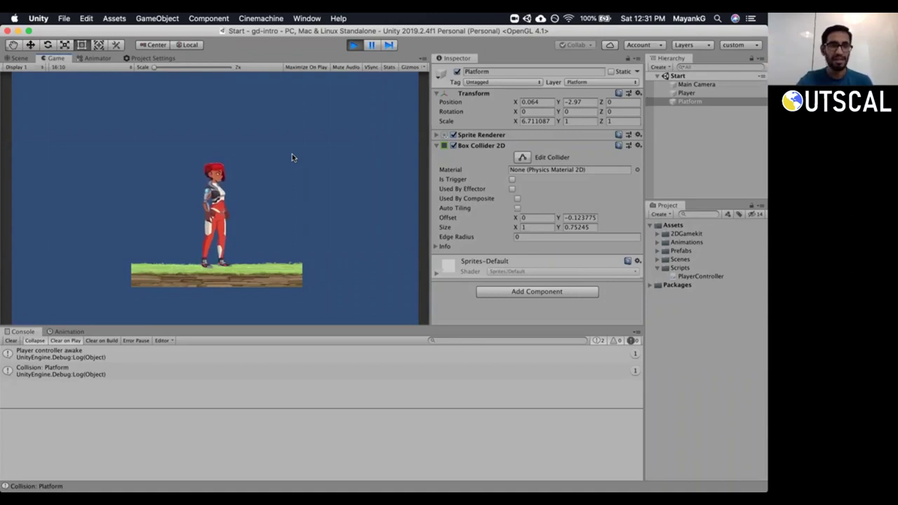
# Inspect the Entry and Player_Idle states in the Player Animator graph.
pyautogui.click(98, 58)
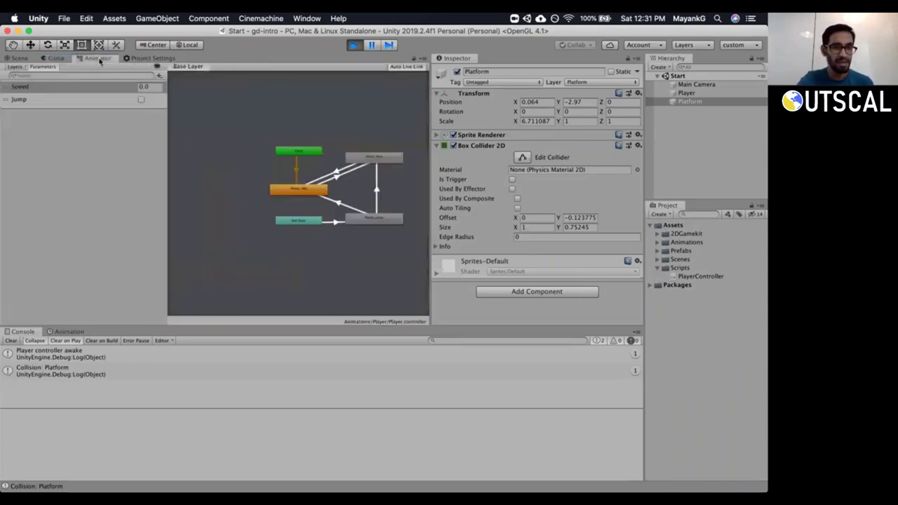
pyautogui.click(296, 155)
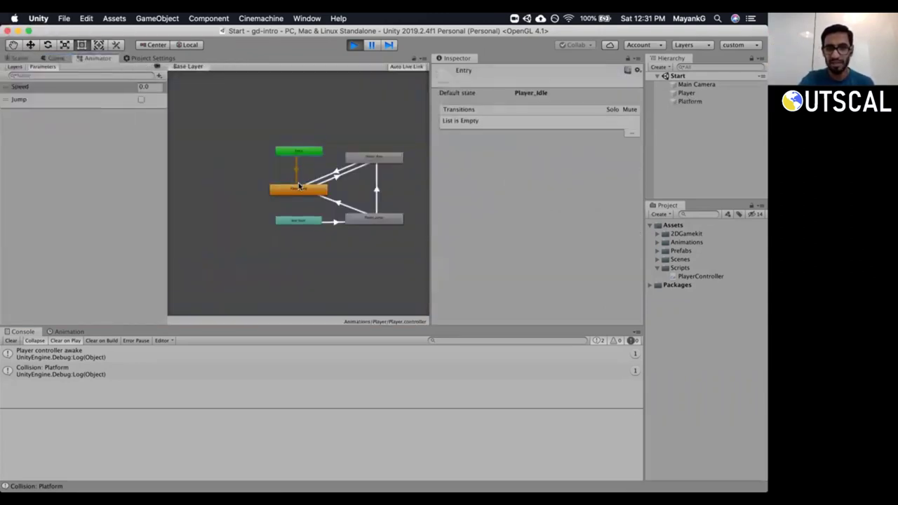
pyautogui.click(300, 190)
pyautogui.scroll(3, 300, 191)
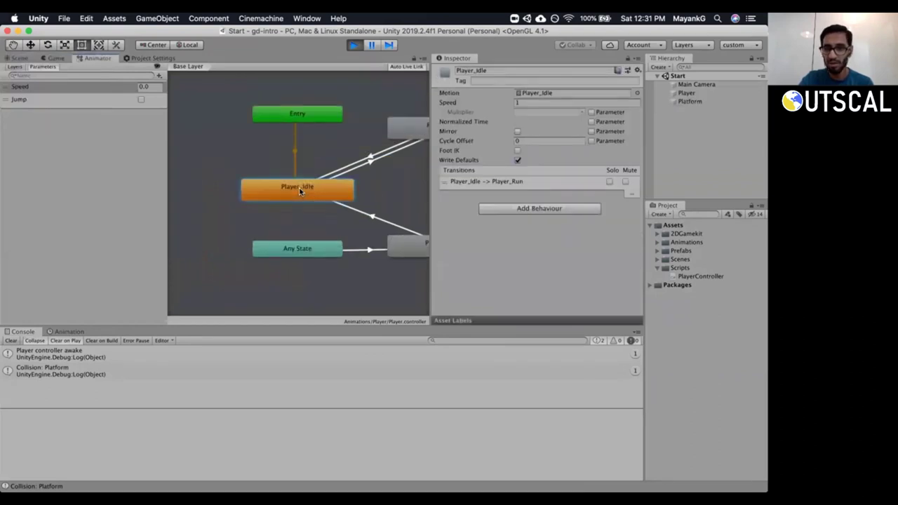
# Stop play mode and bring up PlayerController.cs in Visual Studio.
pyautogui.click(56, 58)
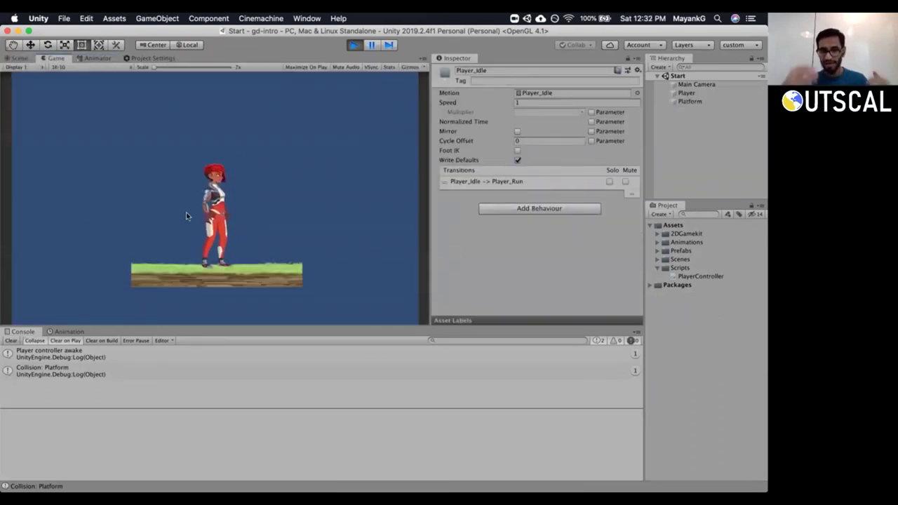
pyautogui.click(353, 44)
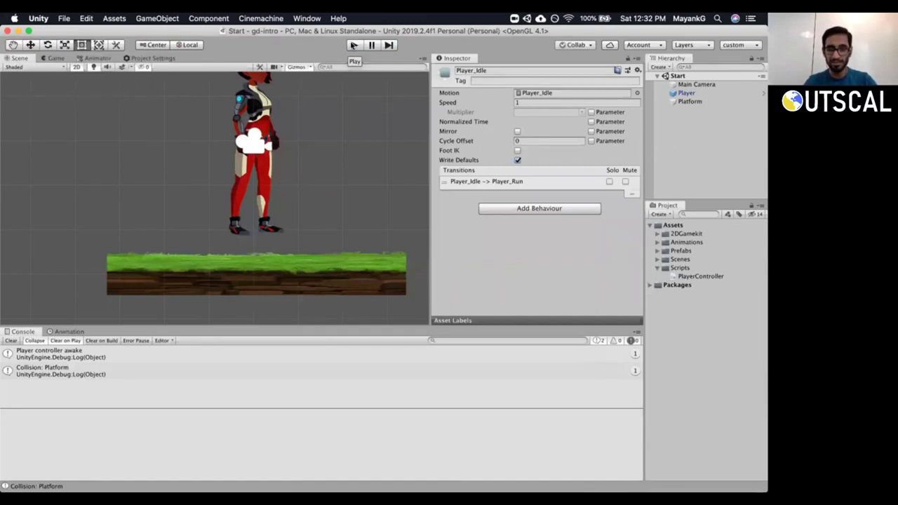
pyautogui.press('super+Tab')
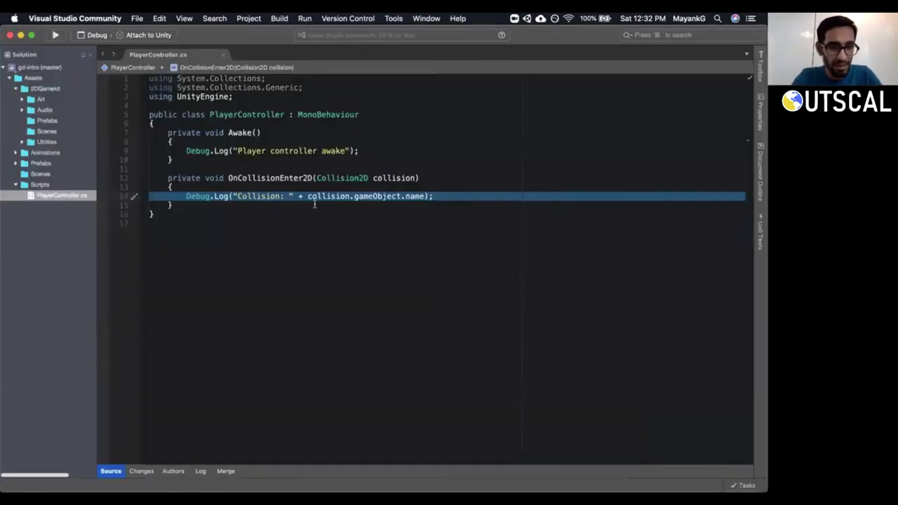
# Comment out the OnCollisionEnter2D method with Cmd+/.
pyautogui.click(314, 204)
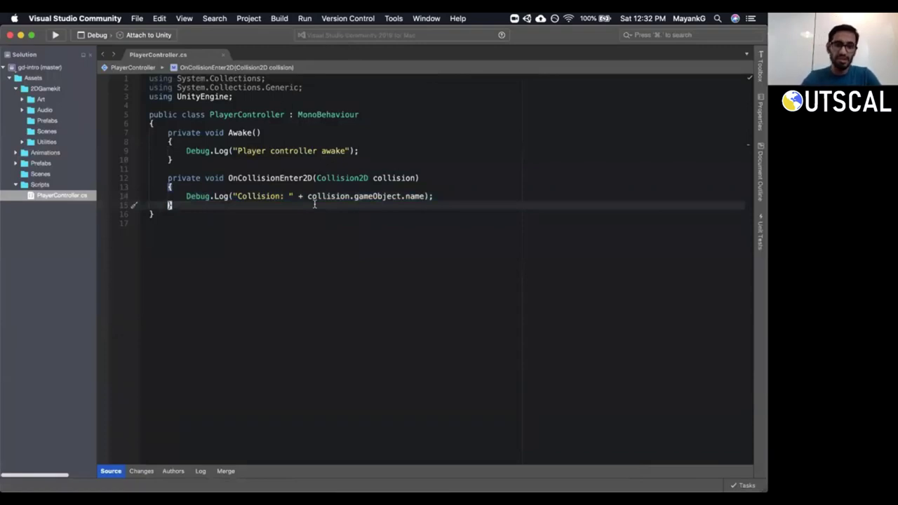
pyautogui.press('o')
pyautogui.press('Return')
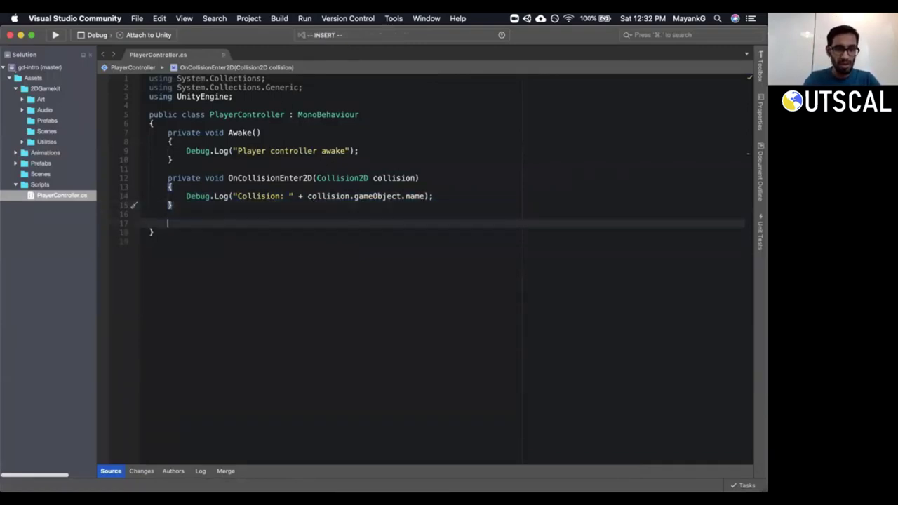
pyautogui.press('Escape')
pyautogui.press('k')
pyautogui.press('k')
pyautogui.hotkey('shift', 'v')
pyautogui.press('k')
pyautogui.press('k')
pyautogui.press('k')
pyautogui.press('super+slash')
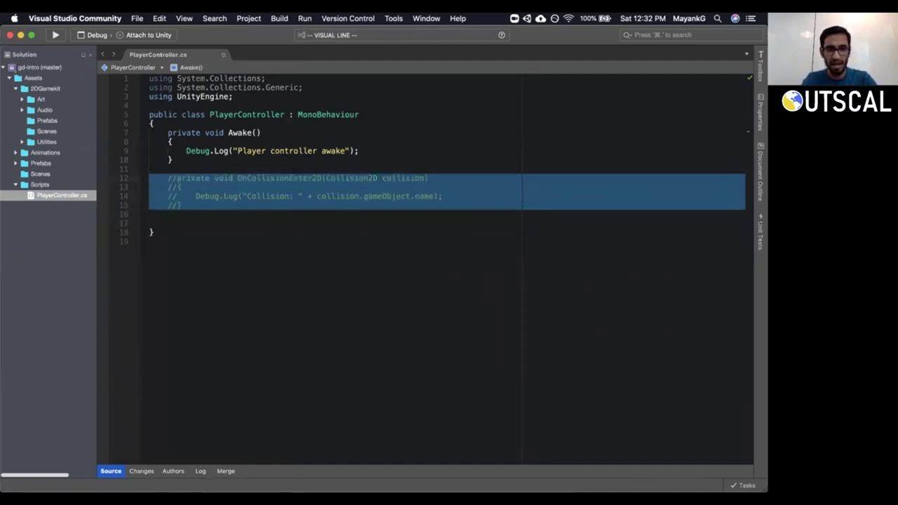
pyautogui.press('Escape')
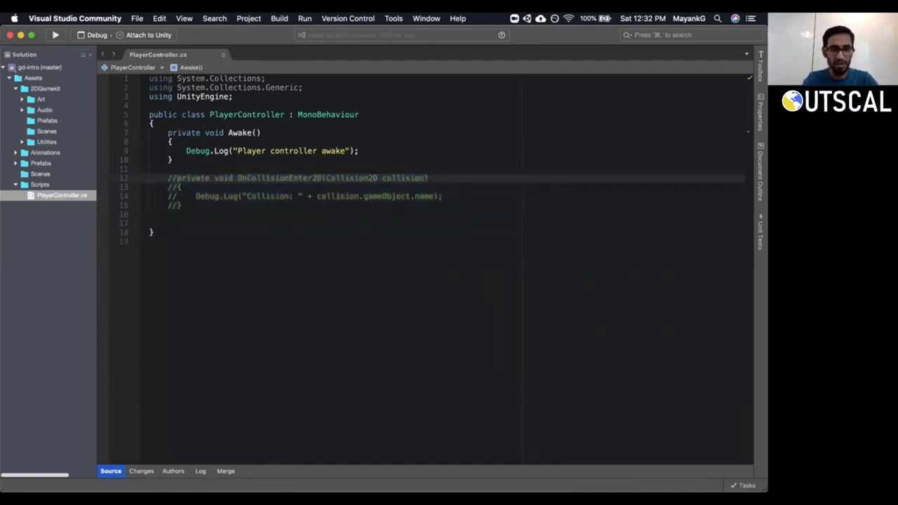
# Remove the extra blank line and add an empty Update() method below the commented block.
pyautogui.hotkey('shift', 'v')
pyautogui.press('j')
pyautogui.press('j')
pyautogui.press('j')
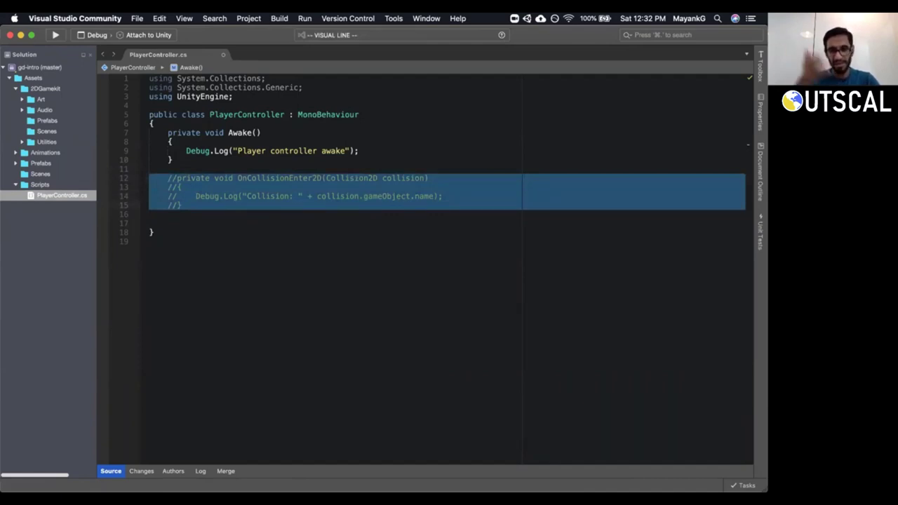
pyautogui.press('Escape')
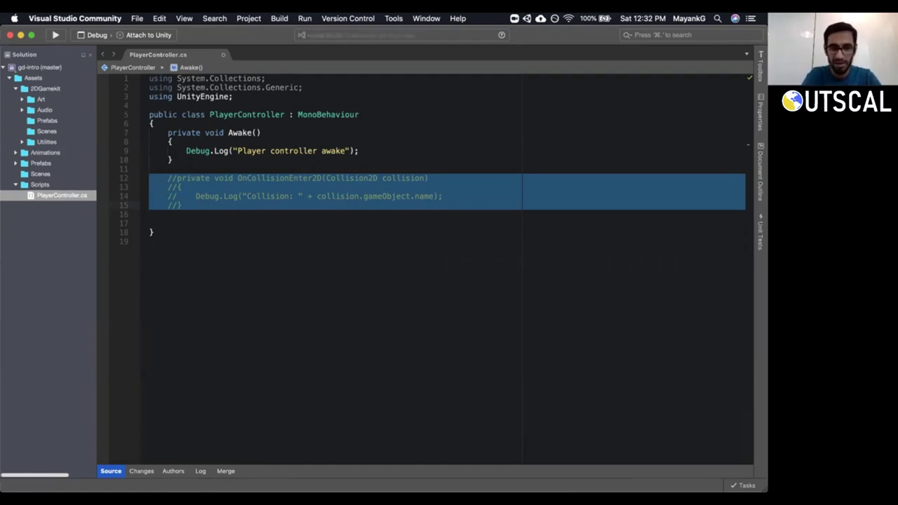
pyautogui.press('j')
pyautogui.press('d')
pyautogui.press('d')
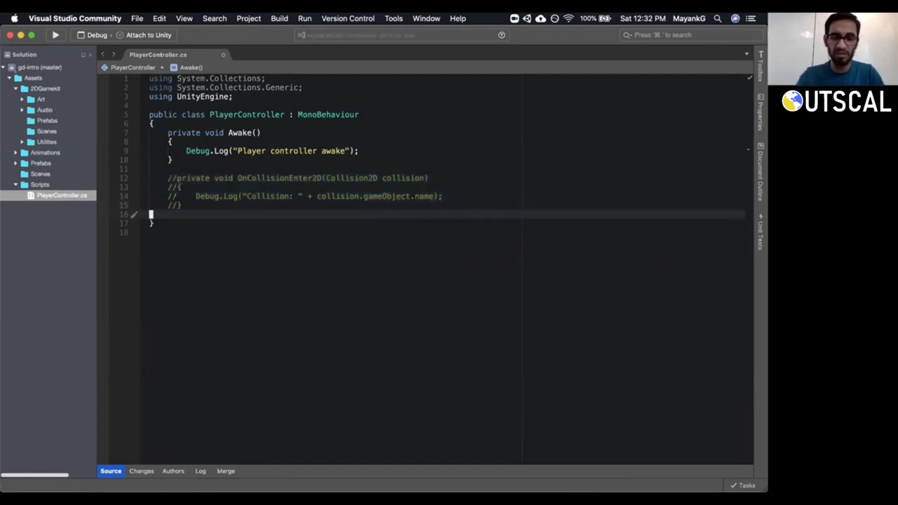
pyautogui.press('k')
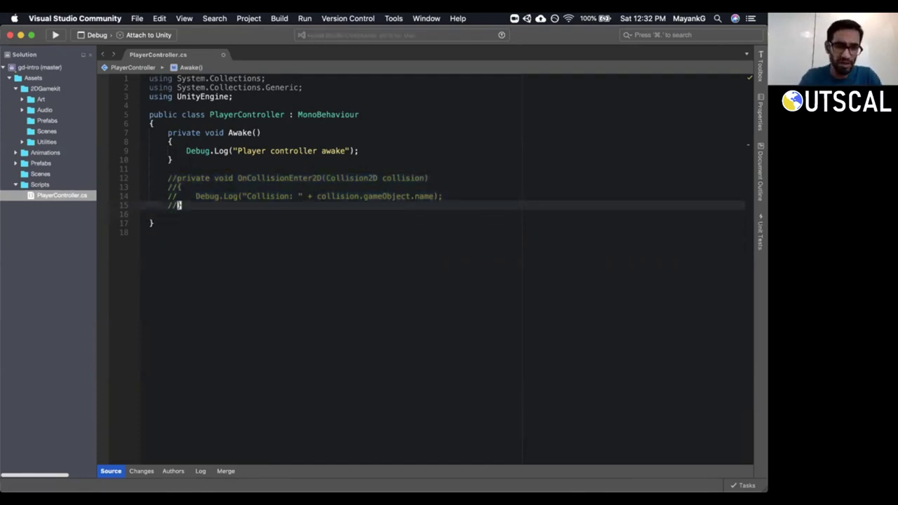
pyautogui.press('o')
pyautogui.press('Return')
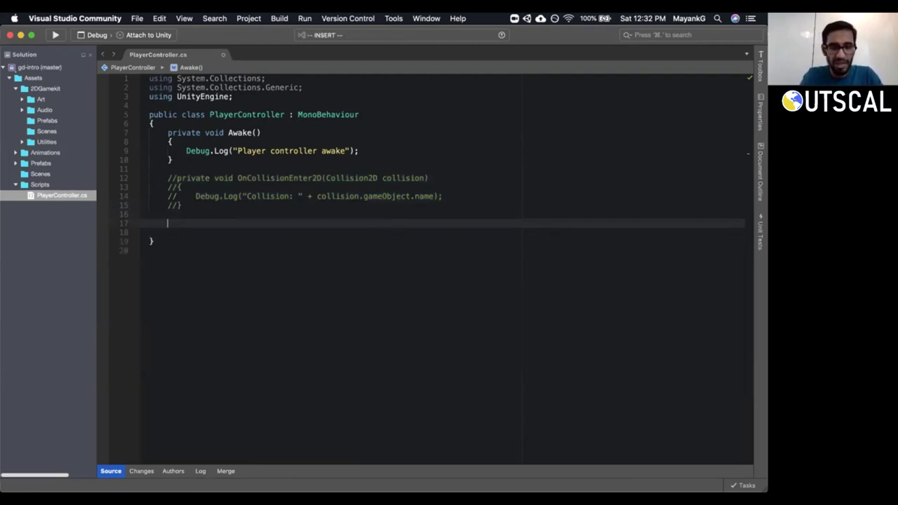
pyautogui.write('Update')
pyautogui.press('Return')
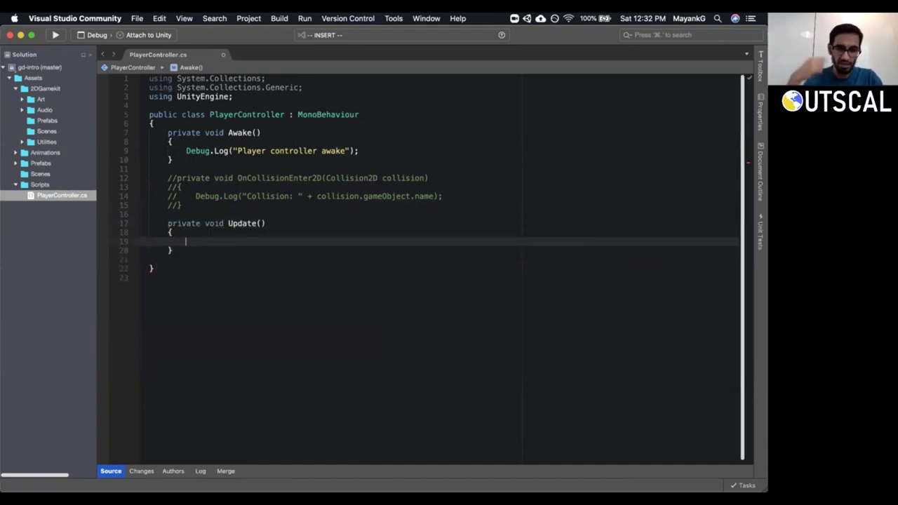
# Tidy the blank lines in Update(), discarding a partial Debug. call.
pyautogui.press('Down')
pyautogui.press('Down')
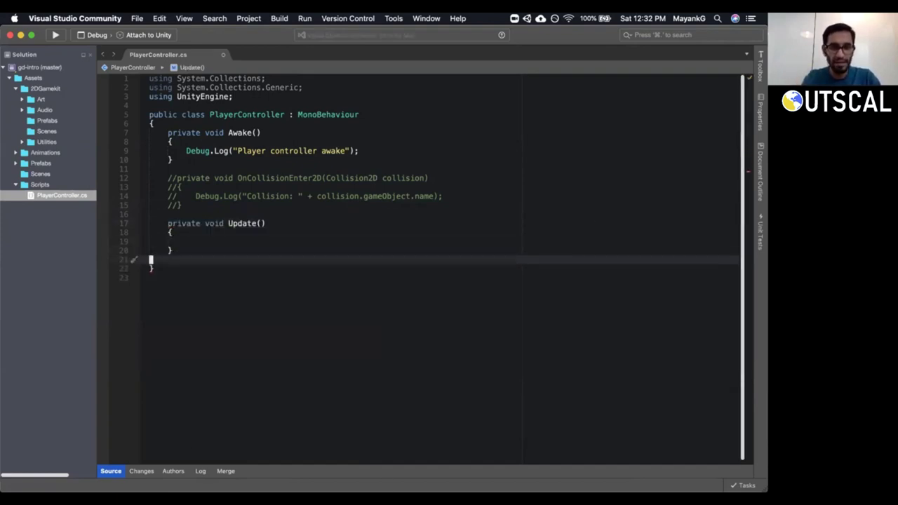
pyautogui.press('Delete')
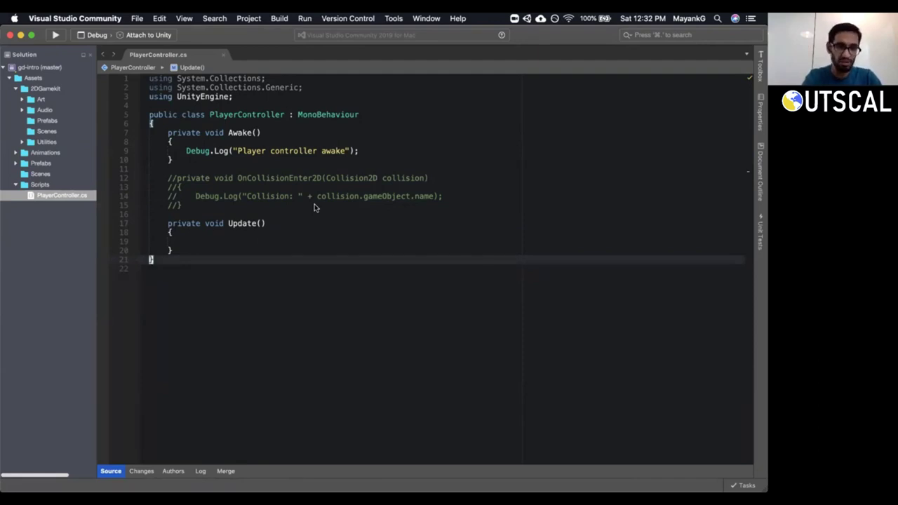
pyautogui.press('Up')
pyautogui.press('Up')
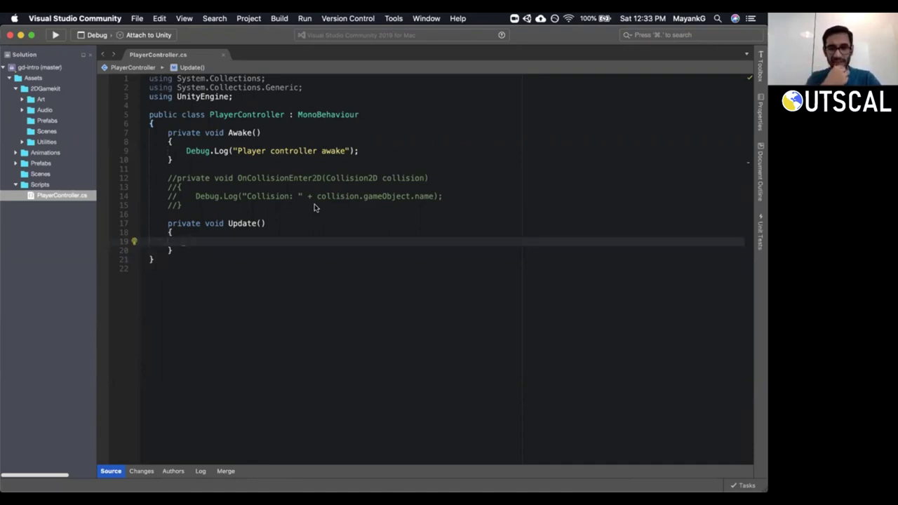
pyautogui.press('i')
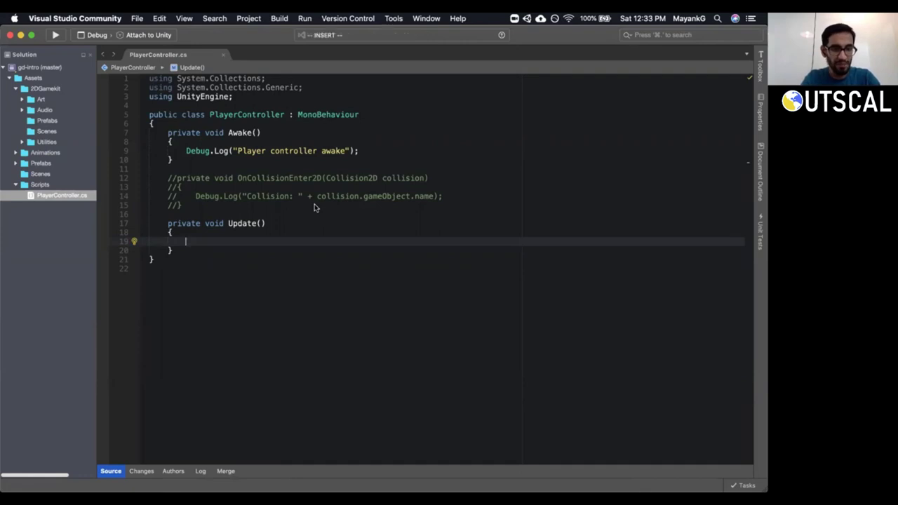
pyautogui.write('Debug.')
pyautogui.press('BackSpace')
pyautogui.press('BackSpace')
pyautogui.press('BackSpace')
pyautogui.press('BackSpace')
pyautogui.press('BackSpace')
pyautogui.press('BackSpace')
pyautogui.press('Escape')
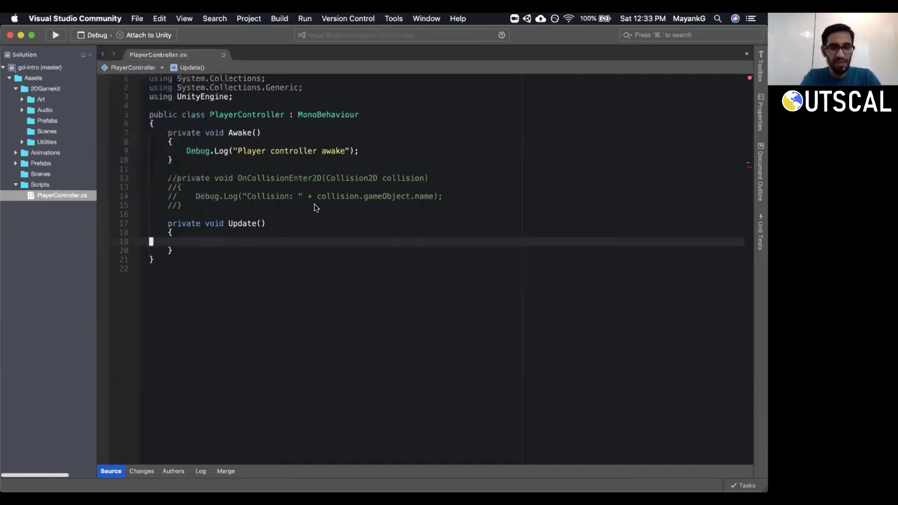
pyautogui.press('d')
pyautogui.press('d')
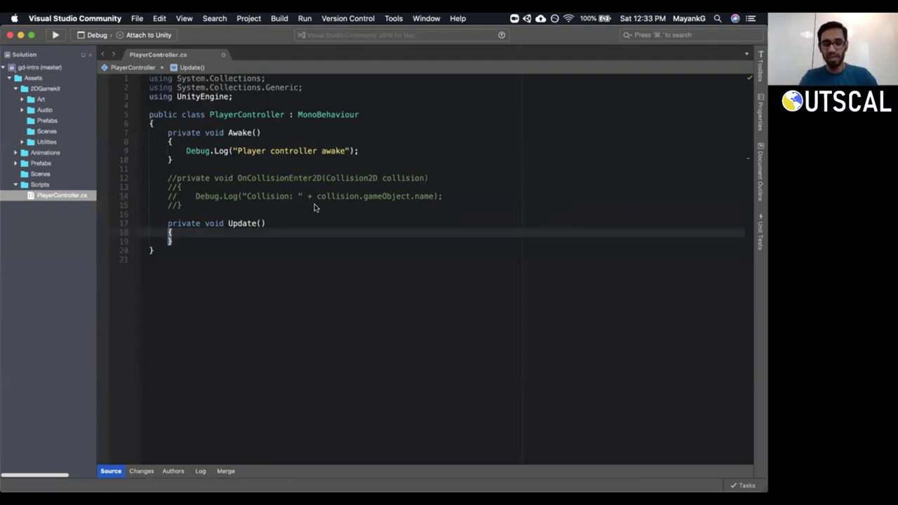
# Write float speed = Input.GetAxisRaw("Horizontal"); in Update() and save the script.
pyautogui.press('o')
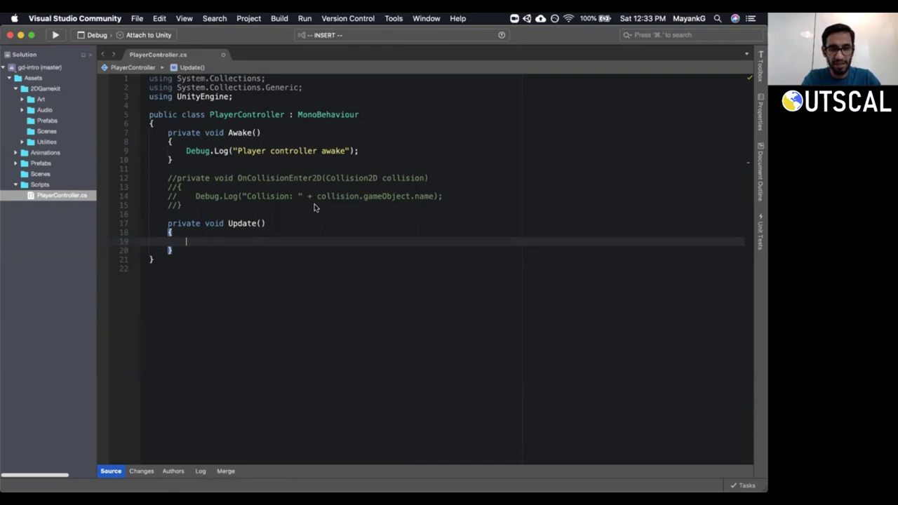
pyautogui.write('float speed =')
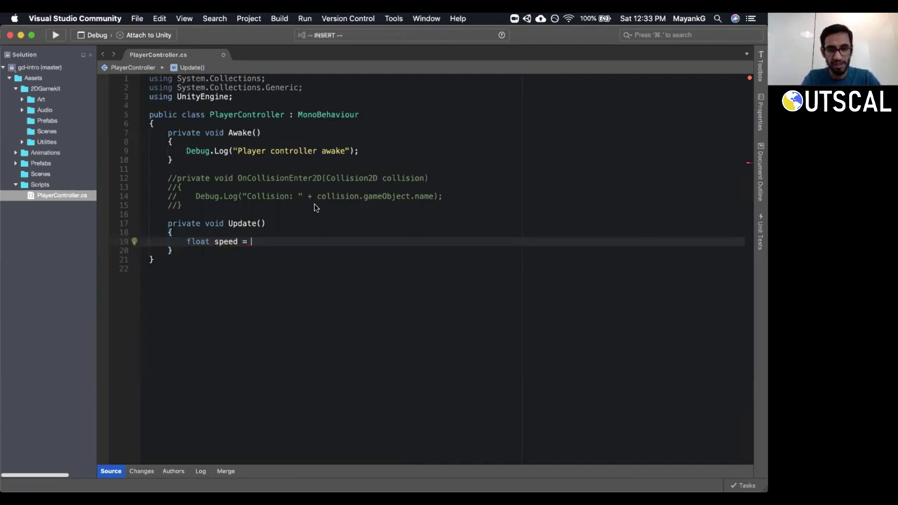
pyautogui.write('Input.')
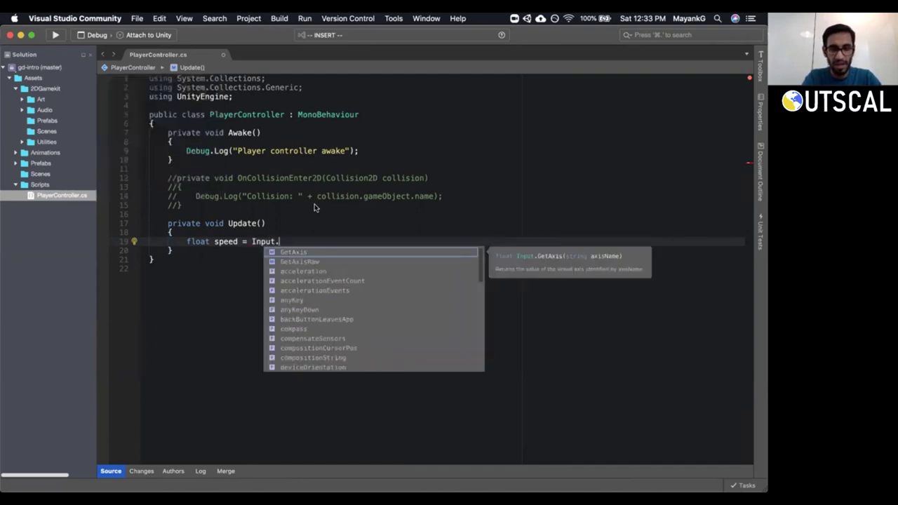
pyautogui.press('Down')
pyautogui.press('Down')
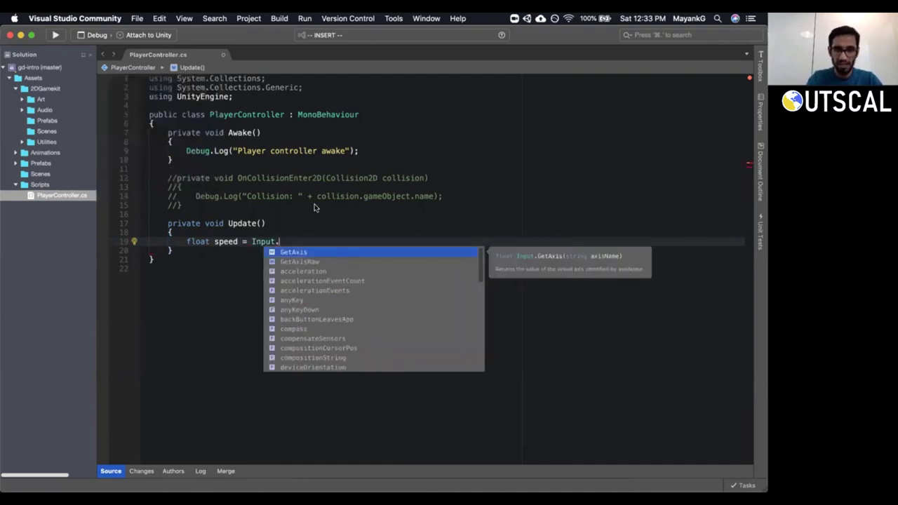
pyautogui.press('Return')
pyautogui.write('(')
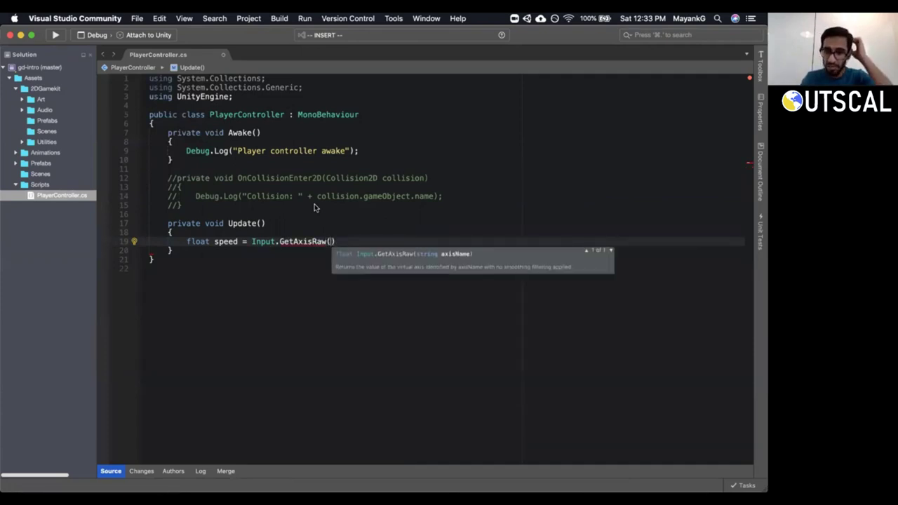
pyautogui.write('"H')
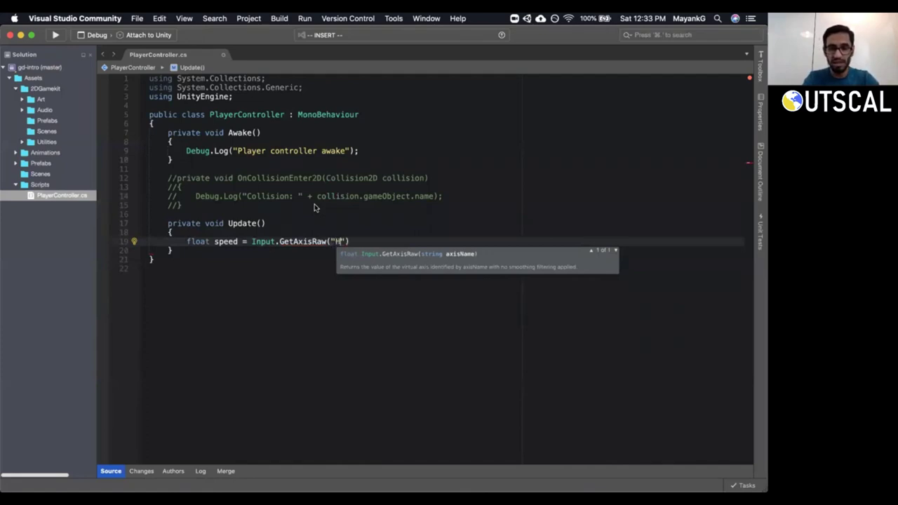
pyautogui.write('orizontal')
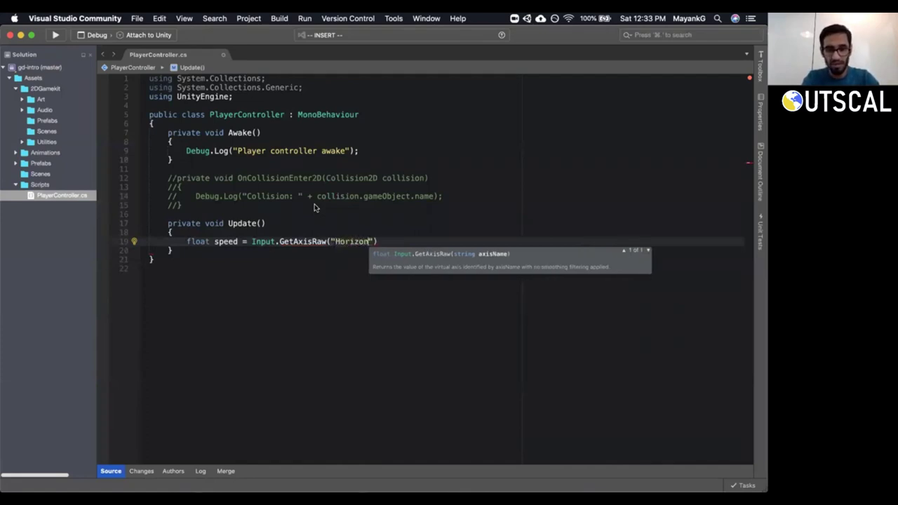
pyautogui.press('End')
pyautogui.write(';')
pyautogui.press('super+s')
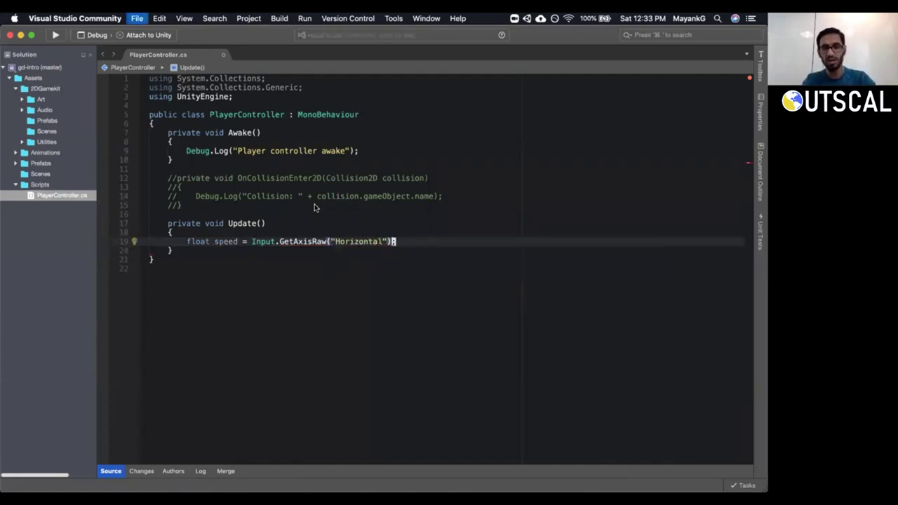
pyautogui.hotkey('shift', 'v')
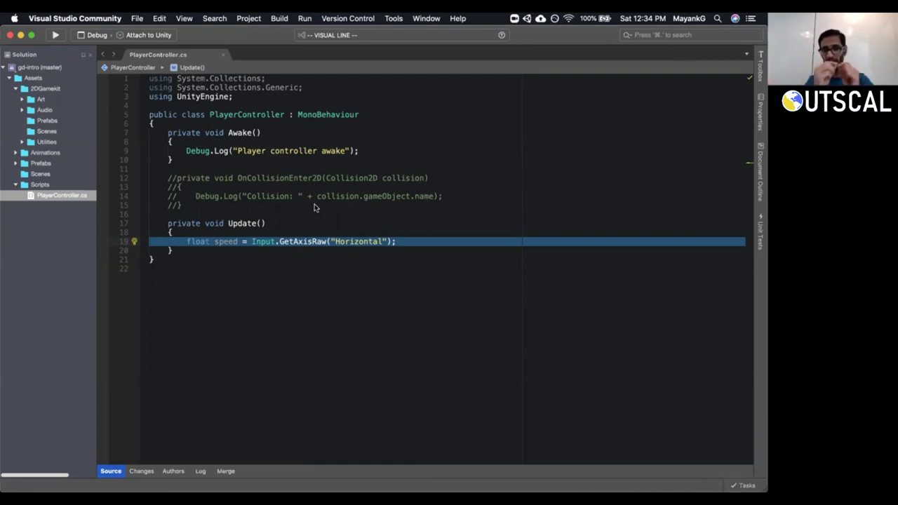
# Add two blank lines below the speed assignment in Update().
pyautogui.press('Escape')
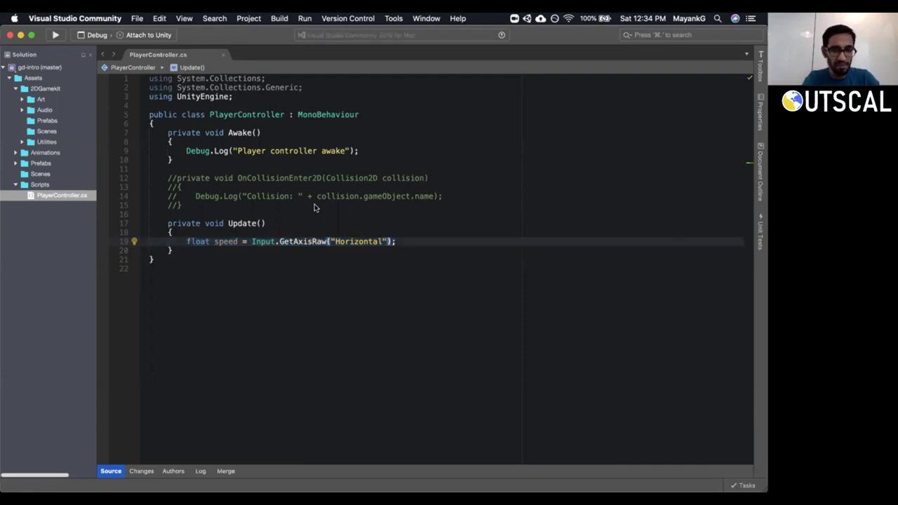
pyautogui.press('o')
pyautogui.press('Return')
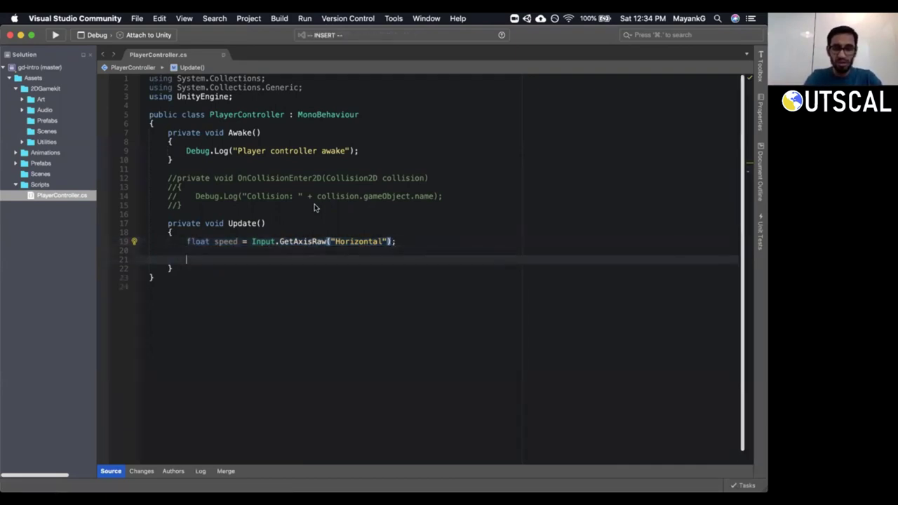
# Delete the unfinished if(speed) line in Update and save the script.
pyautogui.write('if(speed')
pyautogui.press('Escape')
pyautogui.press('d')
pyautogui.press('d')
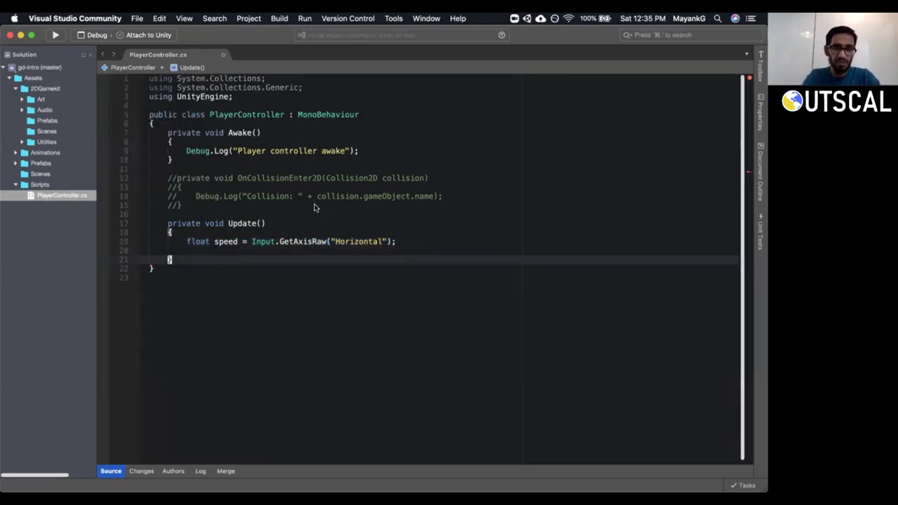
pyautogui.press('k')
pyautogui.press('super+s')
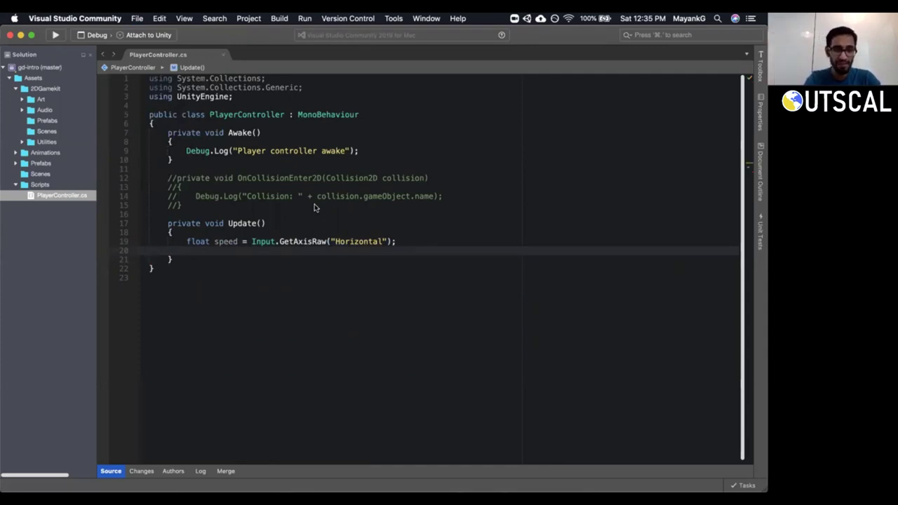
# Declare 'public Animator animator;' at the top of the class, then select the Player in Unity.
pyautogui.press('Up')
pyautogui.press('Up')
pyautogui.press('Up')
pyautogui.press('Up')
pyautogui.press('Up')
pyautogui.press('Up')
pyautogui.press('Up')
pyautogui.press('Up')
pyautogui.press('Up')
pyautogui.press('Up')
pyautogui.press('Up')
pyautogui.press('Up')
pyautogui.press('Up')
pyautogui.press('Up')
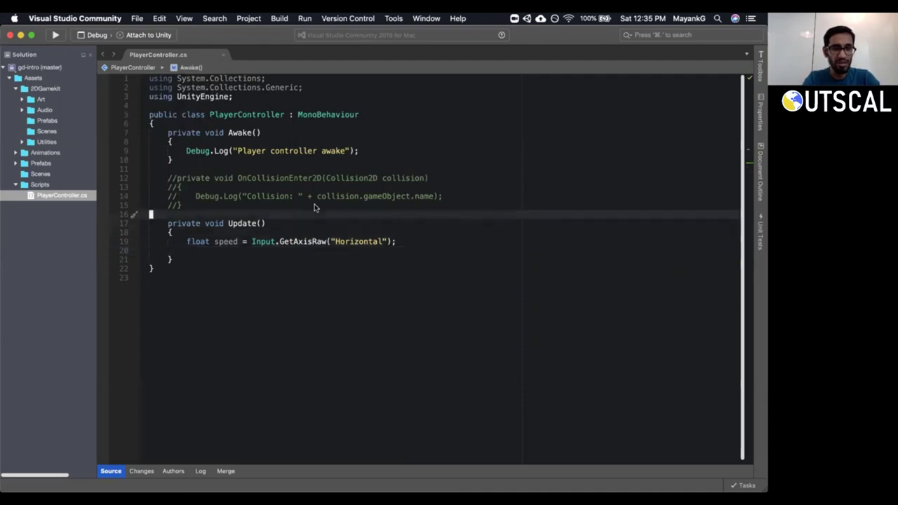
pyautogui.press('o')
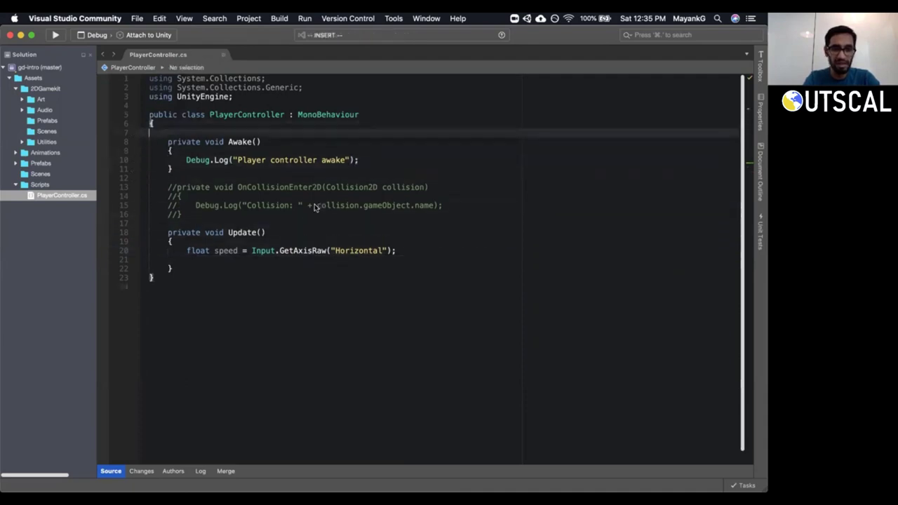
pyautogui.press('Tab')
pyautogui.write('public ')
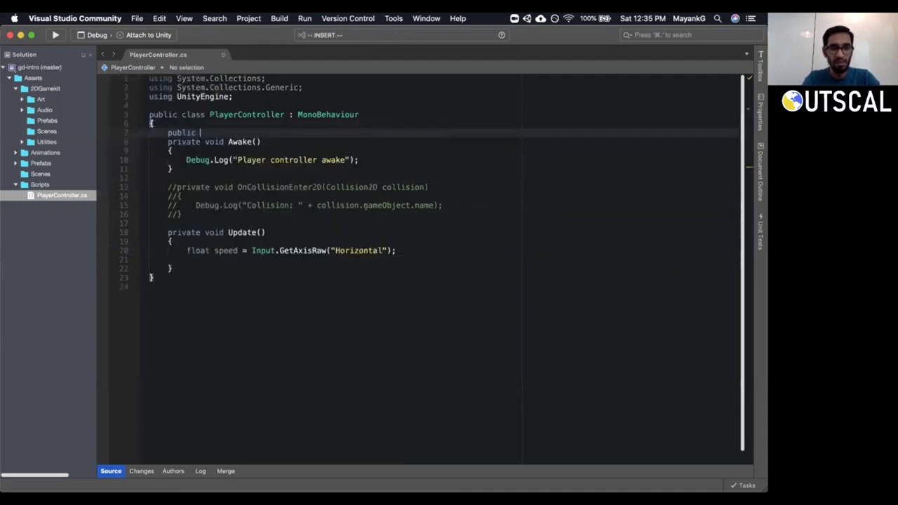
pyautogui.write('Animator ')
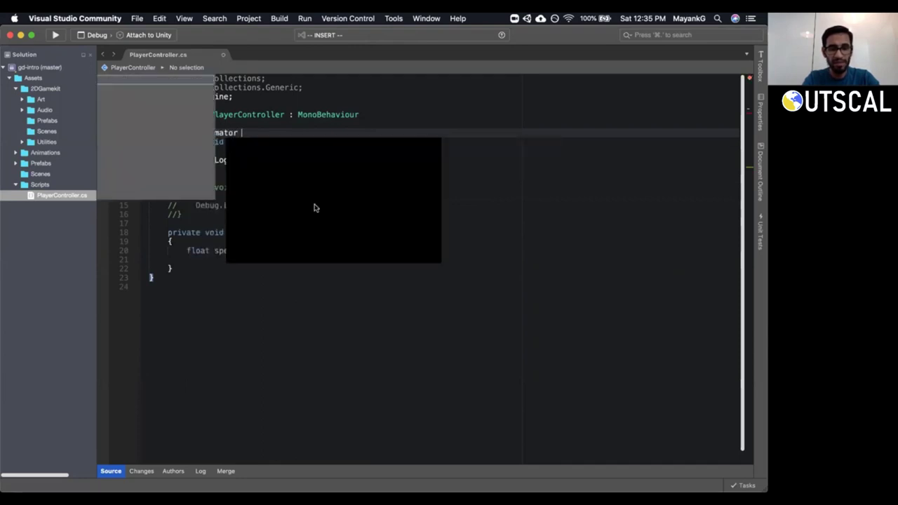
pyautogui.write('a')
pyautogui.press('Tab')
pyautogui.write(';')
pyautogui.press('Escape')
pyautogui.press('o')
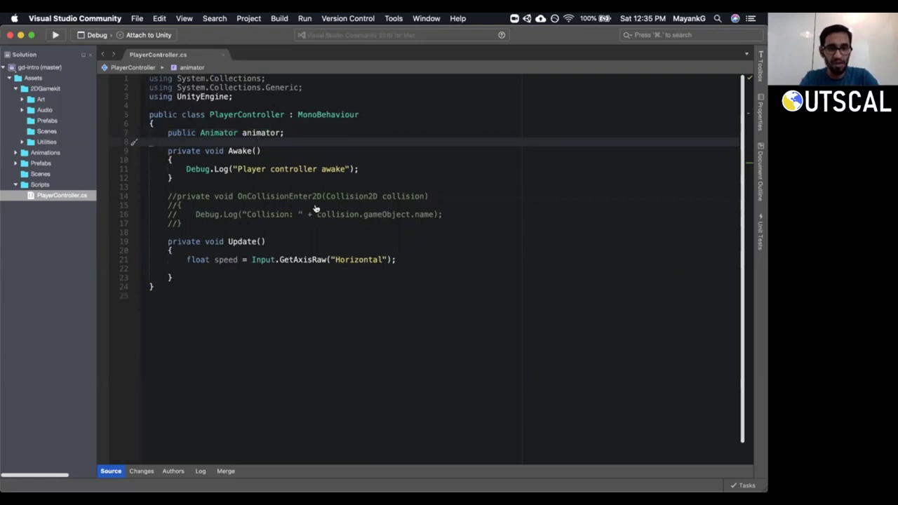
pyautogui.press('super+Tab')
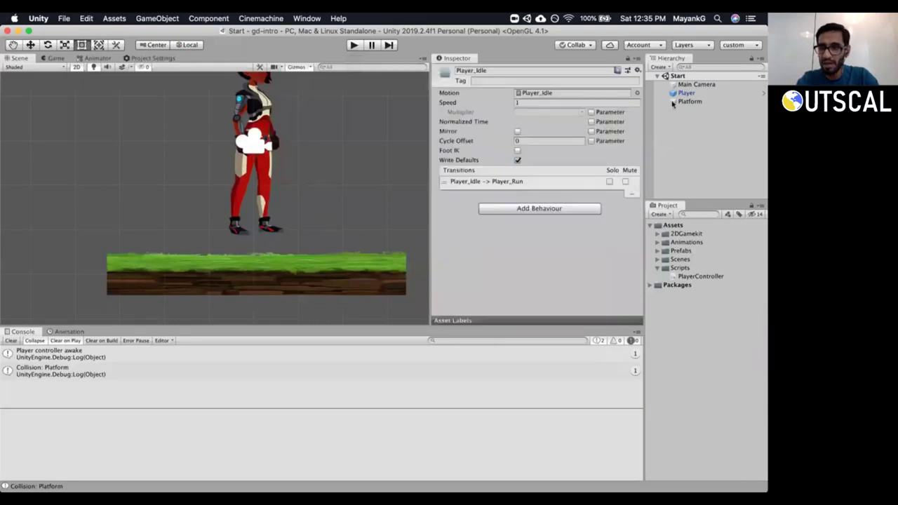
pyautogui.click(676, 93)
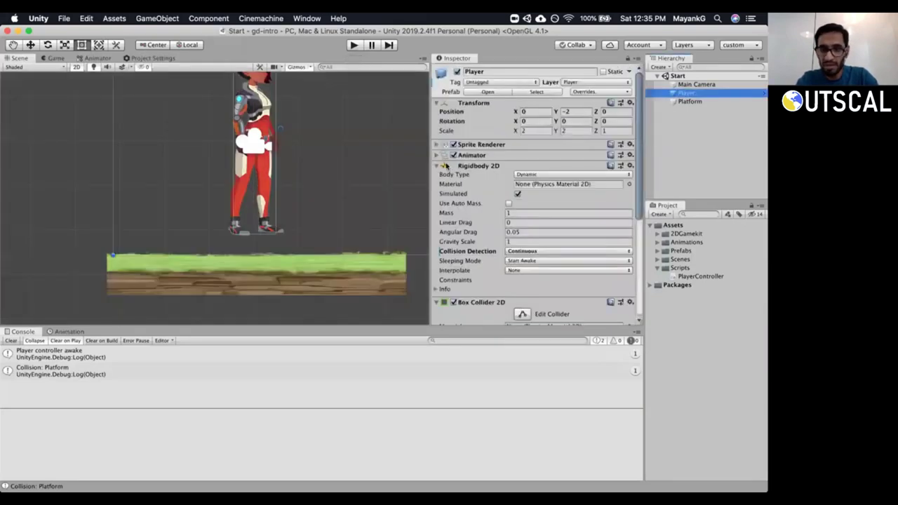
# Collapse the Rigidbody 2D and Box Collider 2D components and clear the Console.
pyautogui.click(436, 166)
pyautogui.click(436, 176)
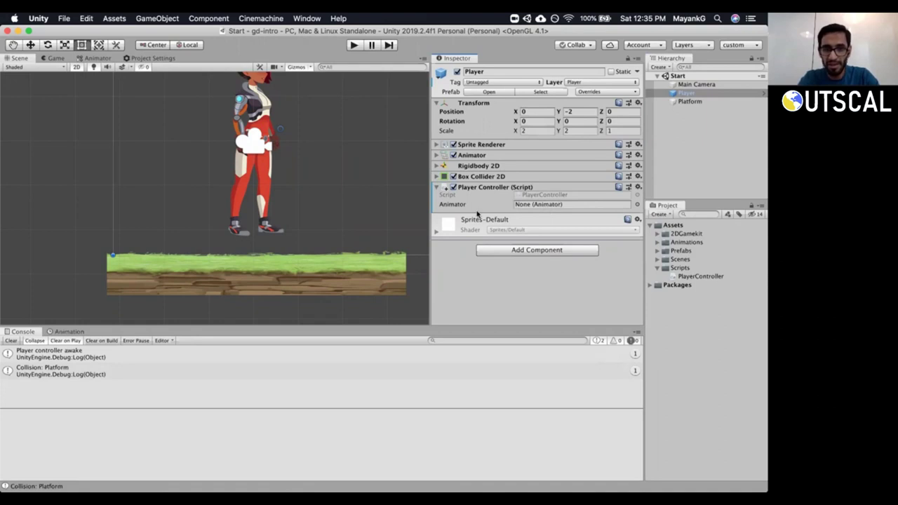
pyautogui.click(10, 340)
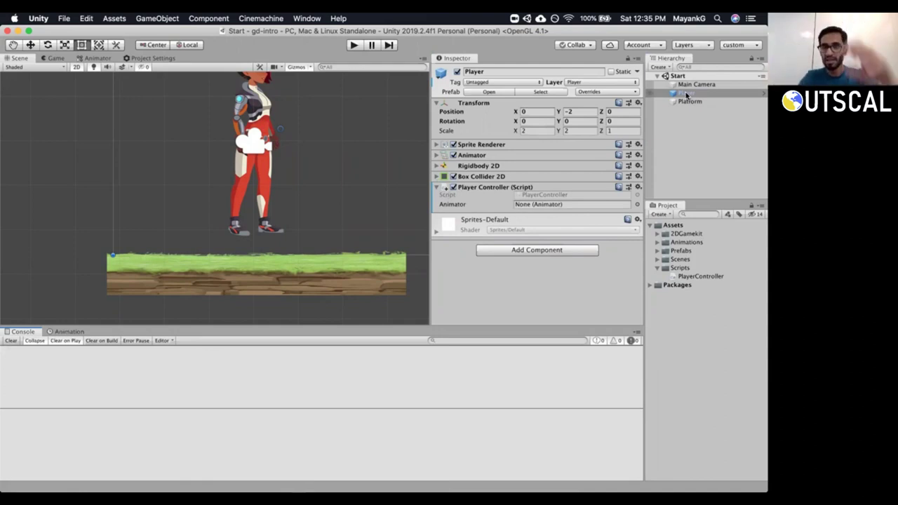
pyautogui.click(470, 155)
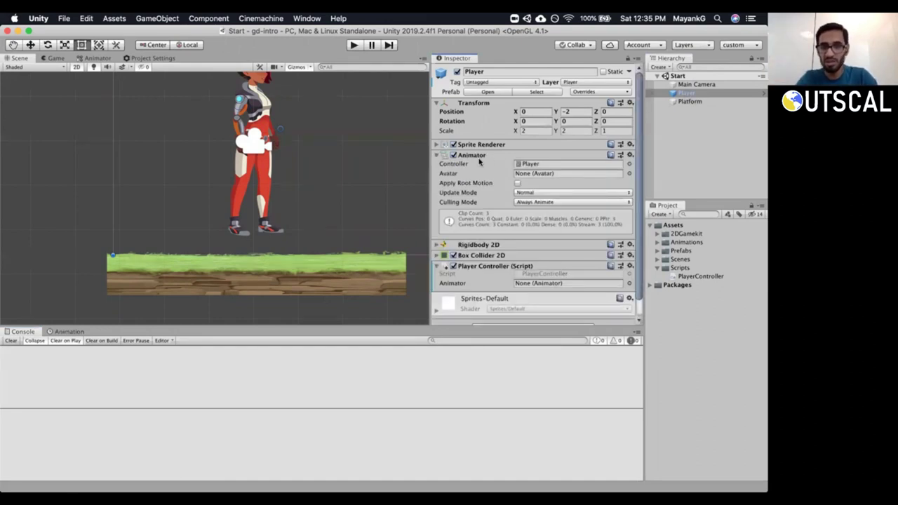
pyautogui.click(436, 155)
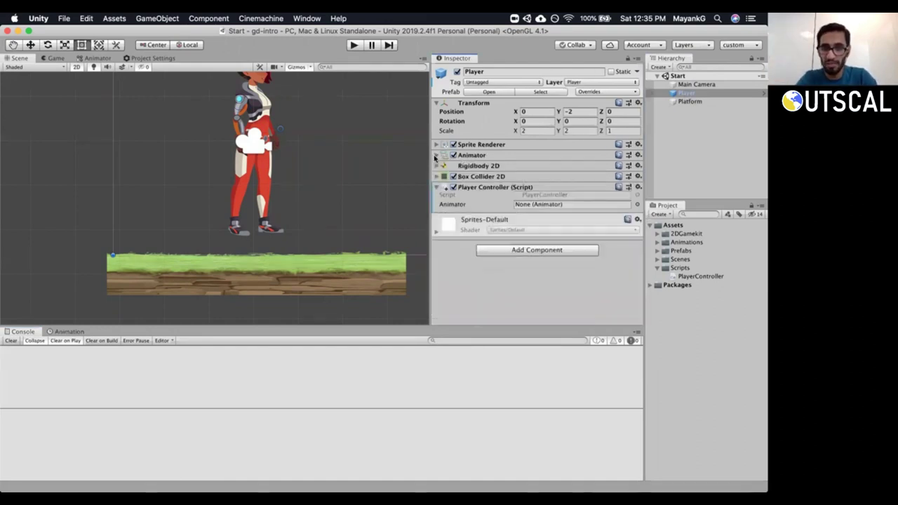
# Drag the Player into the Player Controller's Animator slot so it uses its own Animator.
pyautogui.click(691, 94)
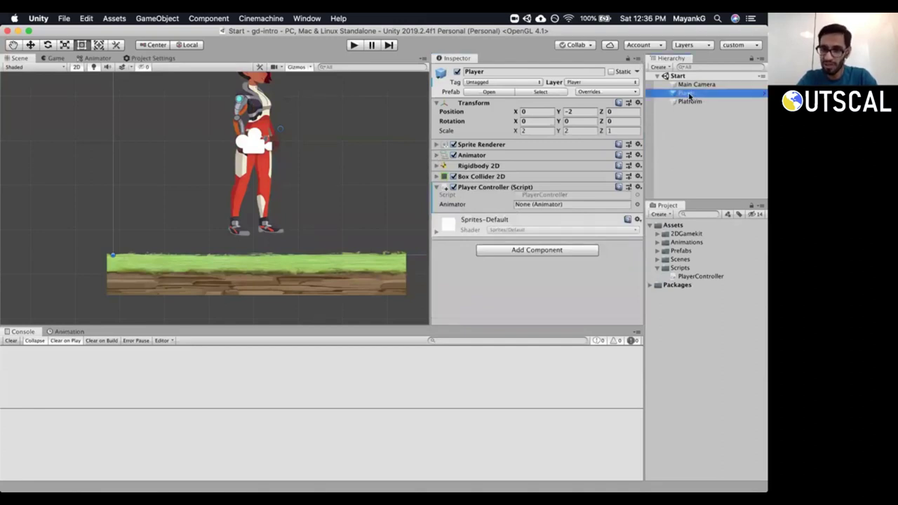
pyautogui.moveTo(691, 94); pyautogui.dragTo(534, 206)
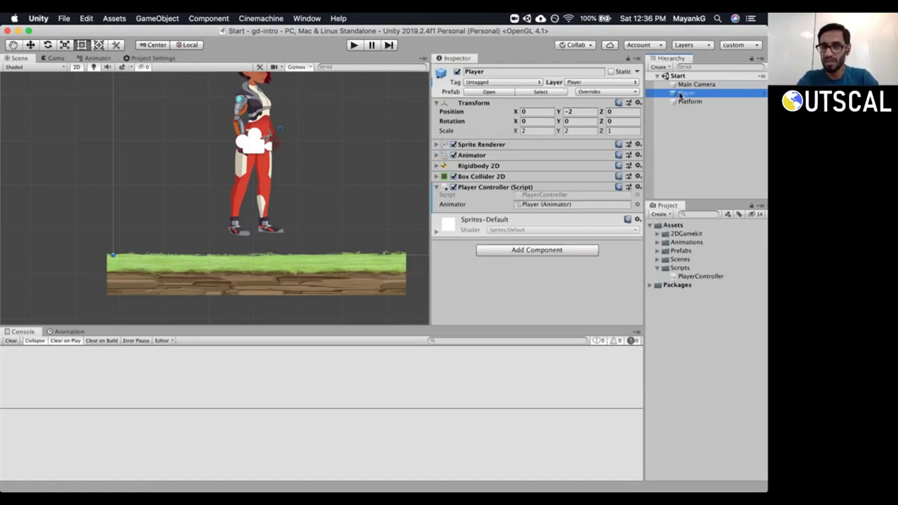
pyautogui.moveTo(683, 92); pyautogui.dragTo(567, 204)
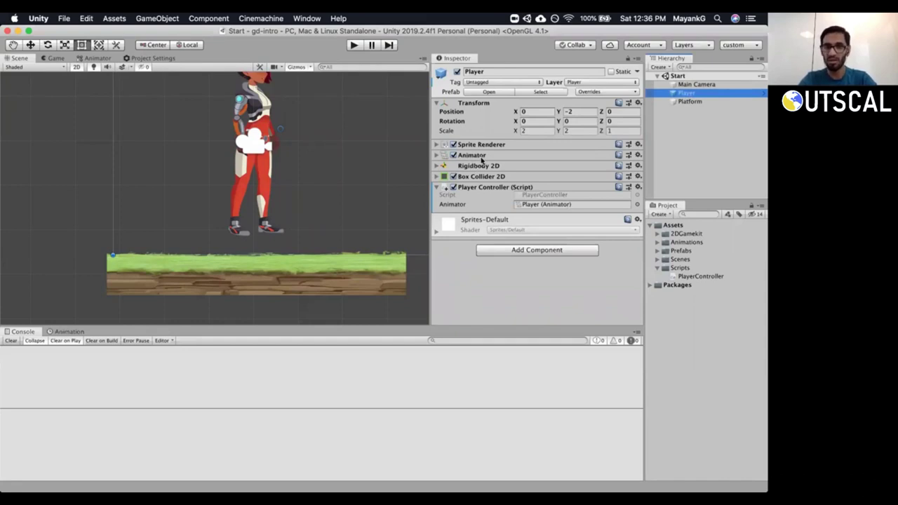
pyautogui.scroll(1, 331, 172)
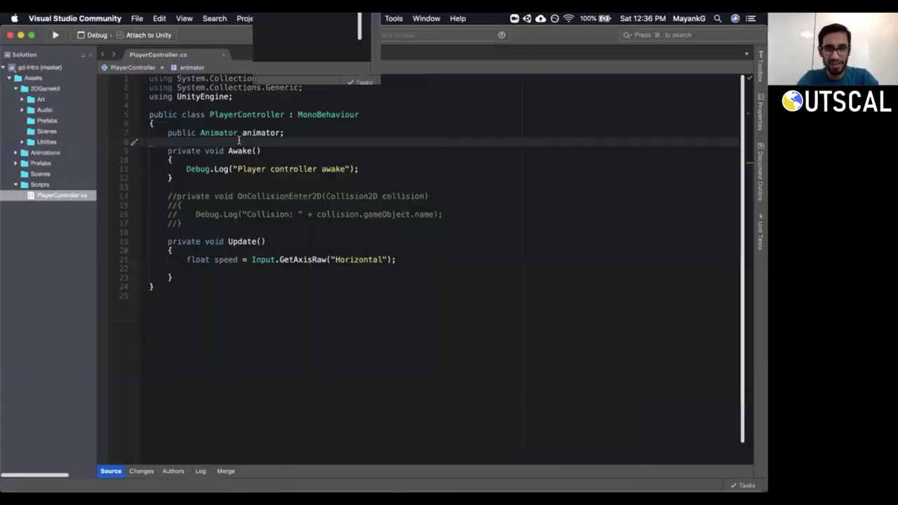
pyautogui.click(253, 132)
pyautogui.click(417, 259)
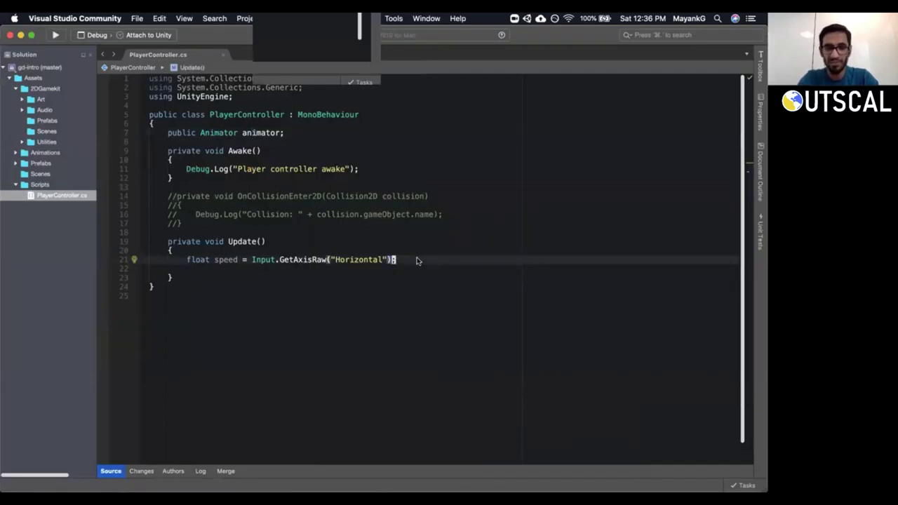
pyautogui.press('super+Tab')
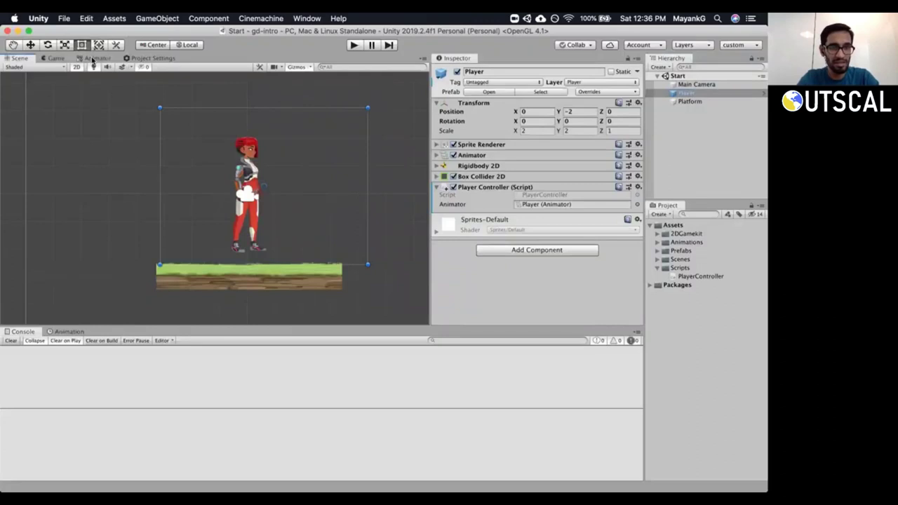
# Show the Player's Idle, Run and Jump state graph and inspect the Speed and Jump parameters.
pyautogui.click(95, 58)
pyautogui.hscroll(3, 322, 190)
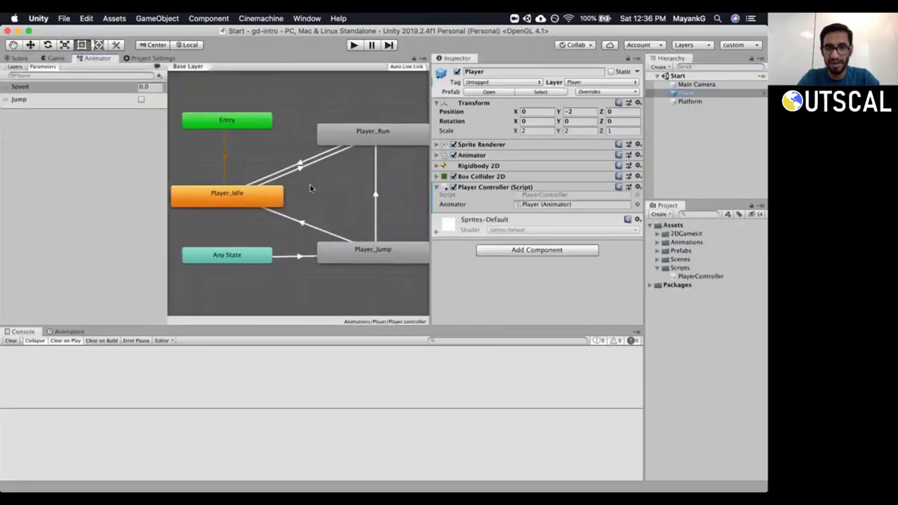
pyautogui.scroll(-5, 310, 185)
pyautogui.scroll(5, 309, 181)
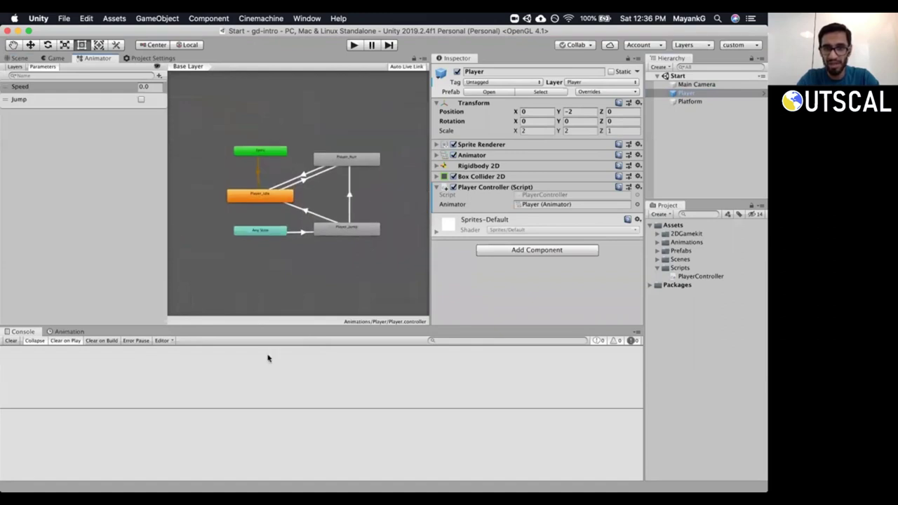
pyautogui.click(22, 89)
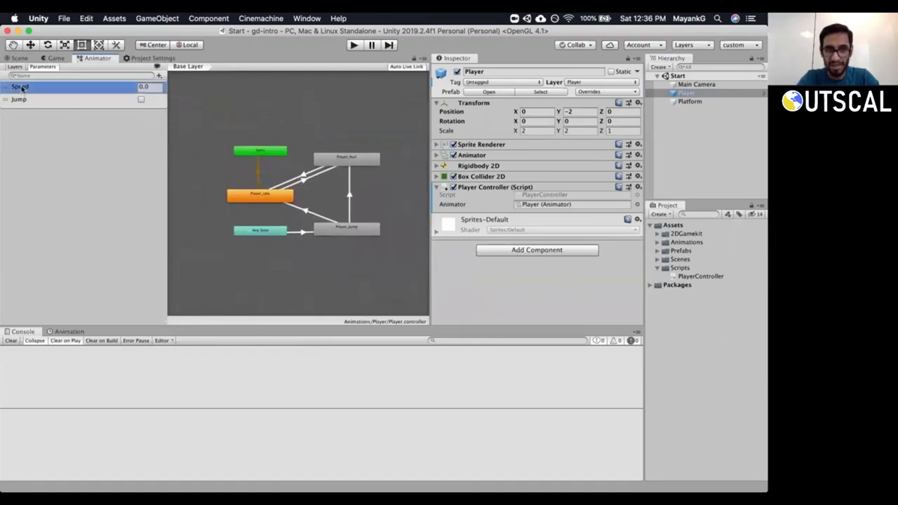
pyautogui.click(22, 101)
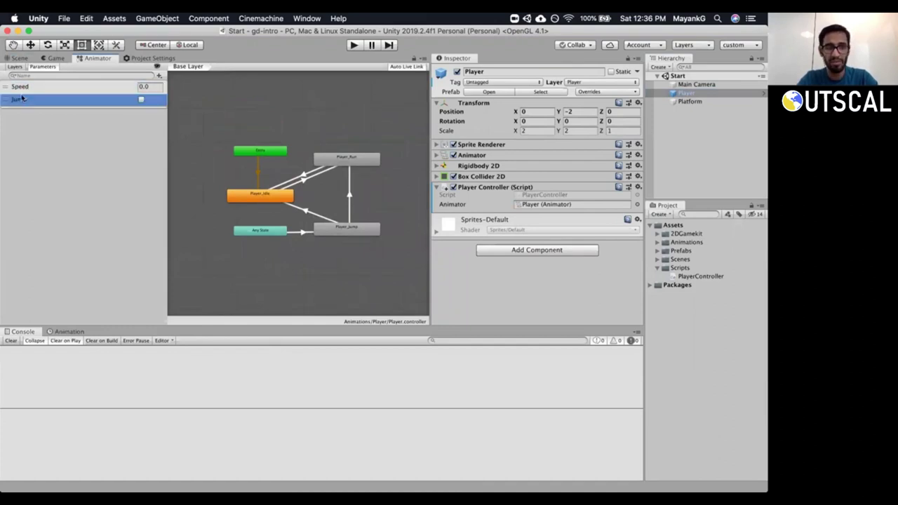
pyautogui.click(21, 90)
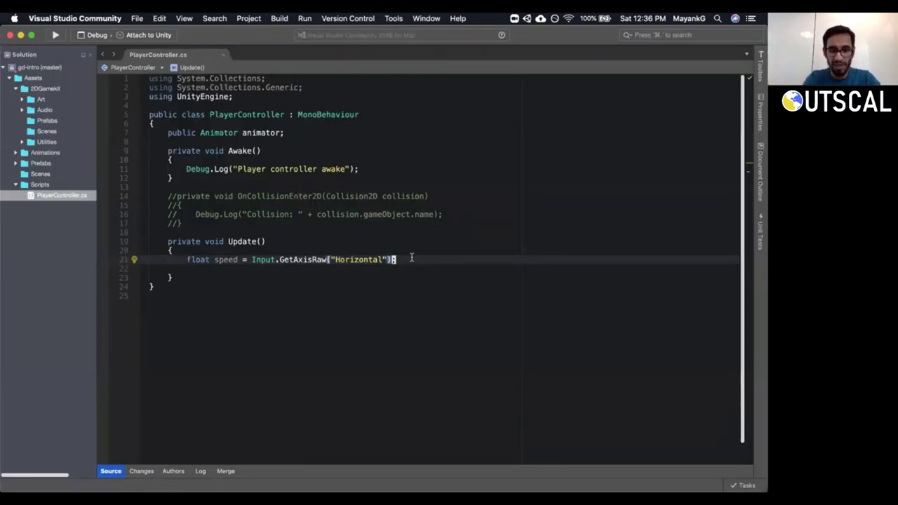
# Begin an animator.SetFloat("Speed" call on a new line below the horizontal speed input.
pyautogui.press('Return')
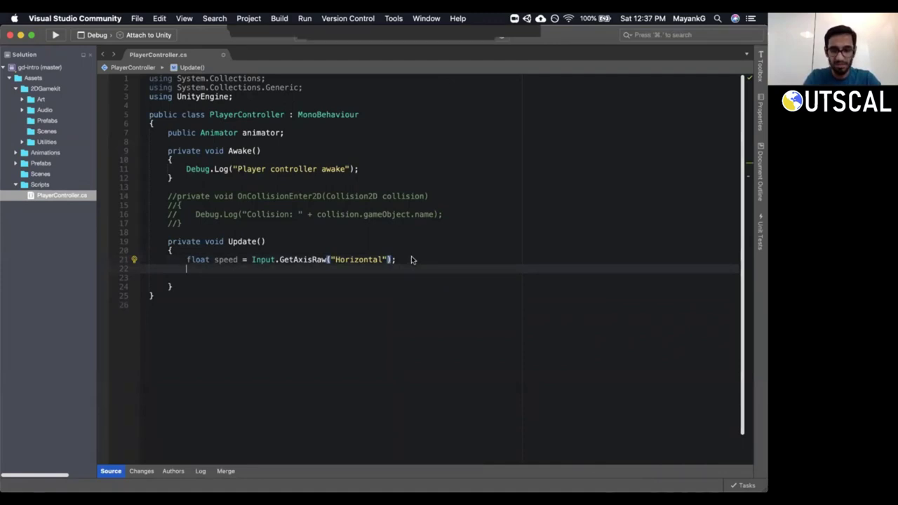
pyautogui.write('anima')
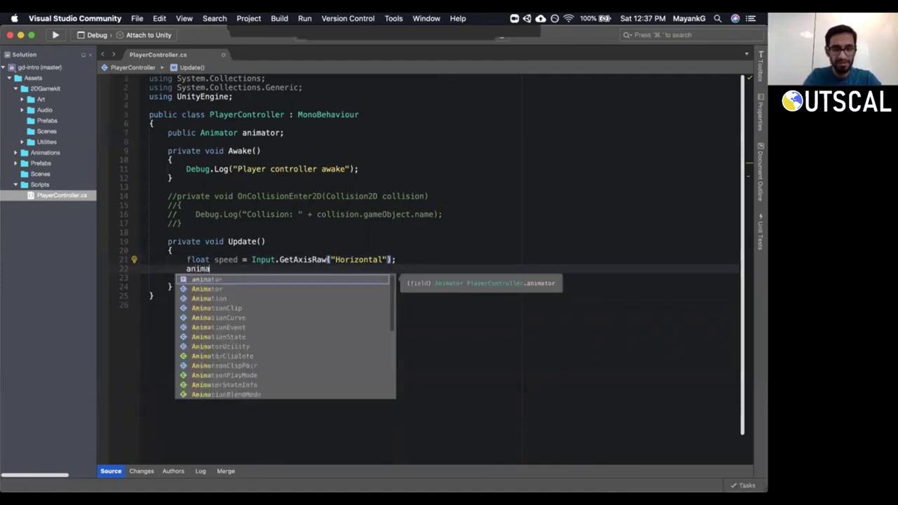
pyautogui.press('Return')
pyautogui.write('.se')
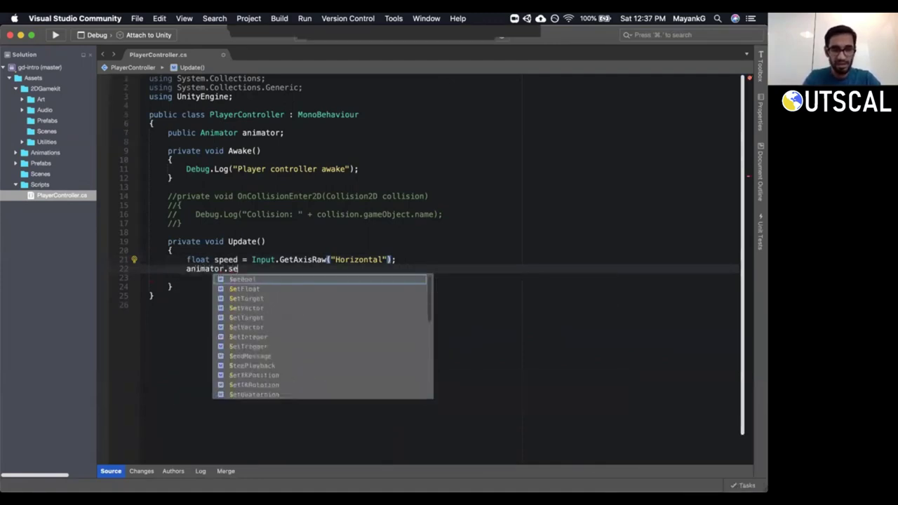
pyautogui.write('t')
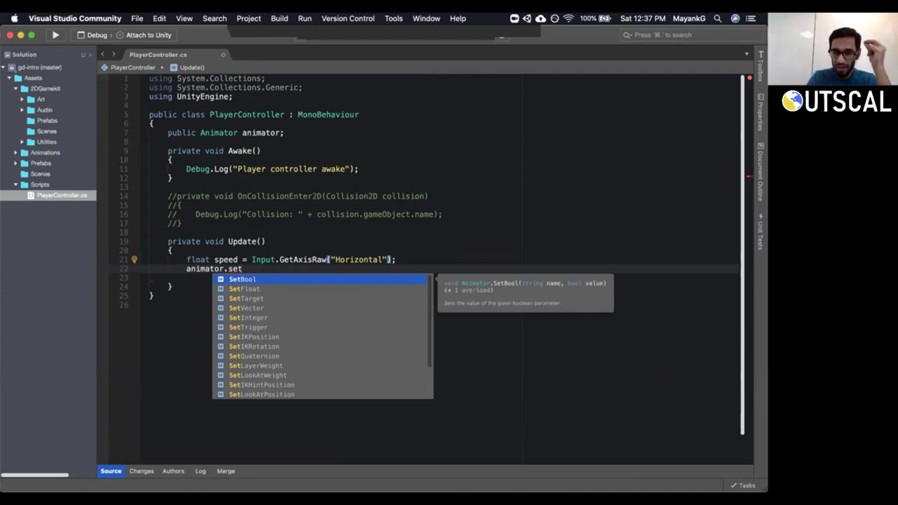
pyautogui.press('Down')
pyautogui.press('Return')
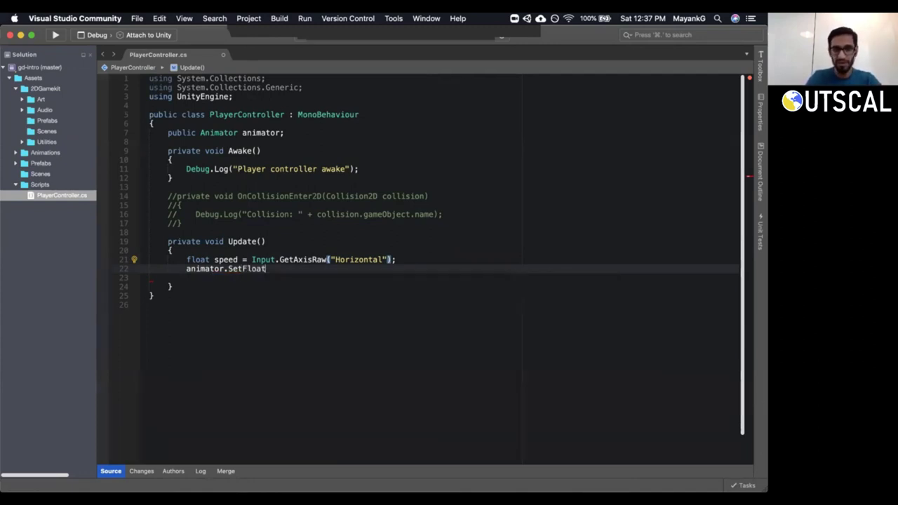
pyautogui.write('("')
pyautogui.write('Speed')
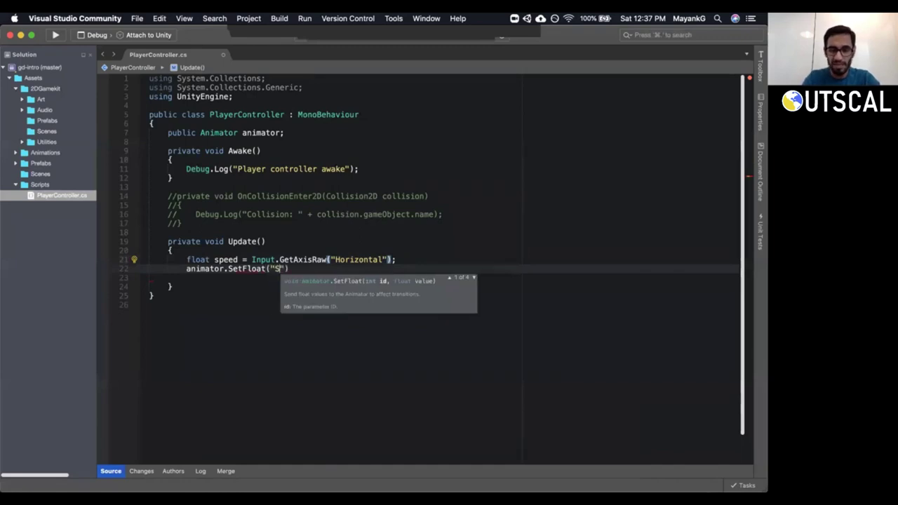
pyautogui.press('Left')
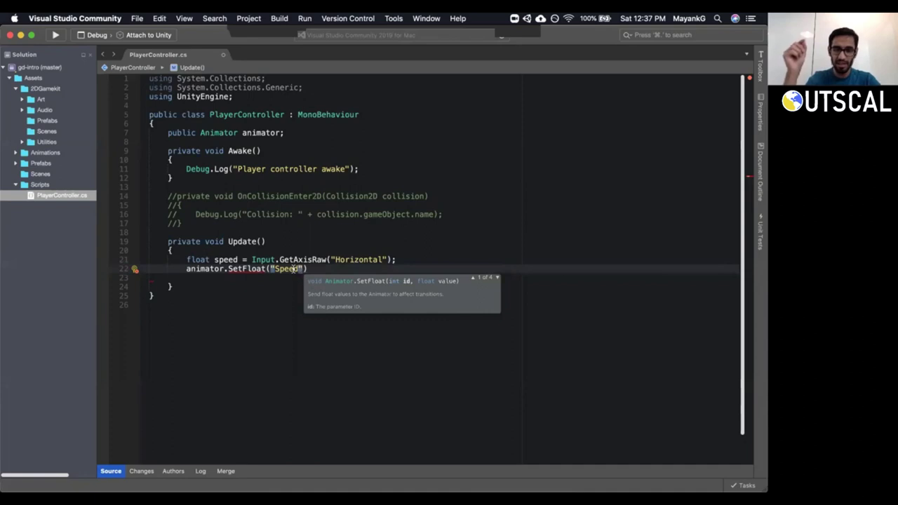
pyautogui.click(491, 466)
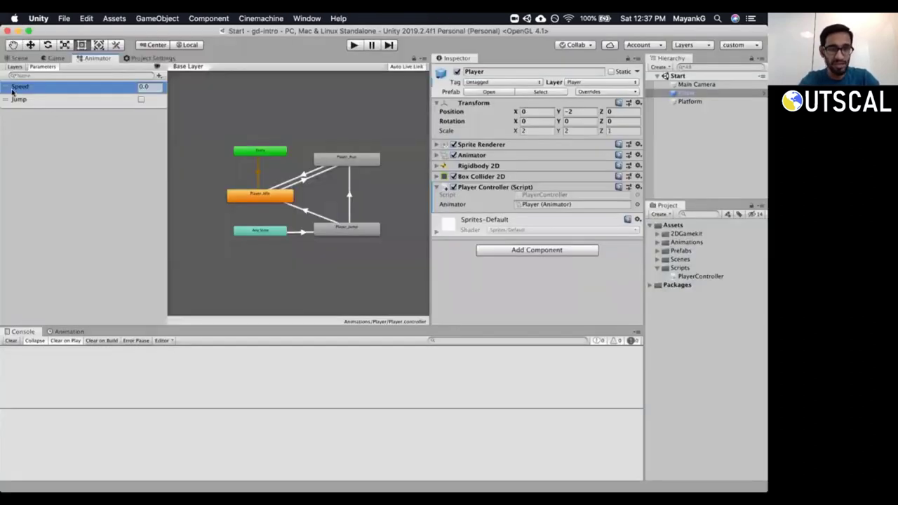
pyautogui.press('super+Tab')
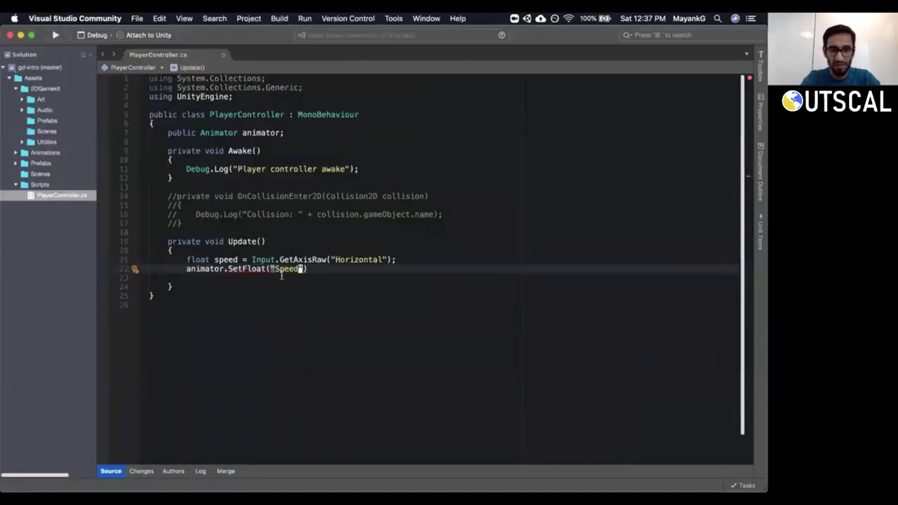
pyautogui.click(219, 260)
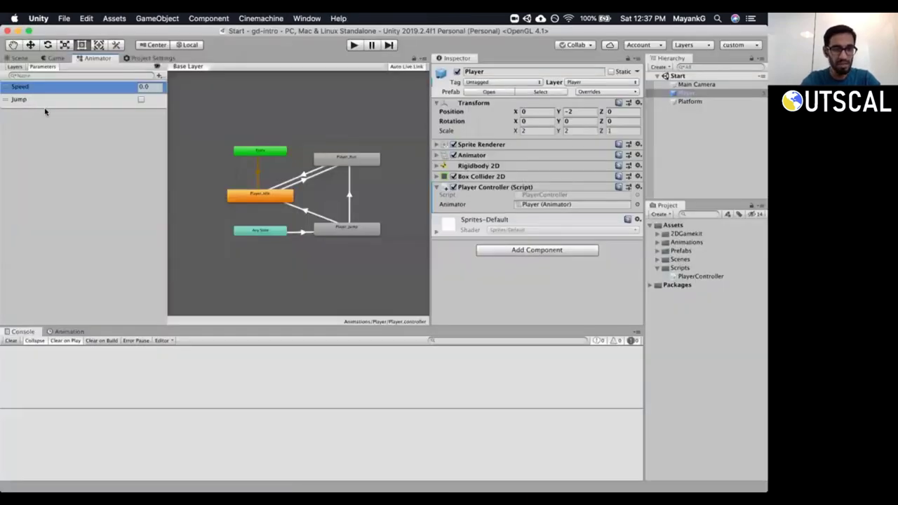
# Complete the call as animator.SetFloat("Speed", speed); and delete the blank line below it.
pyautogui.click(490, 466)
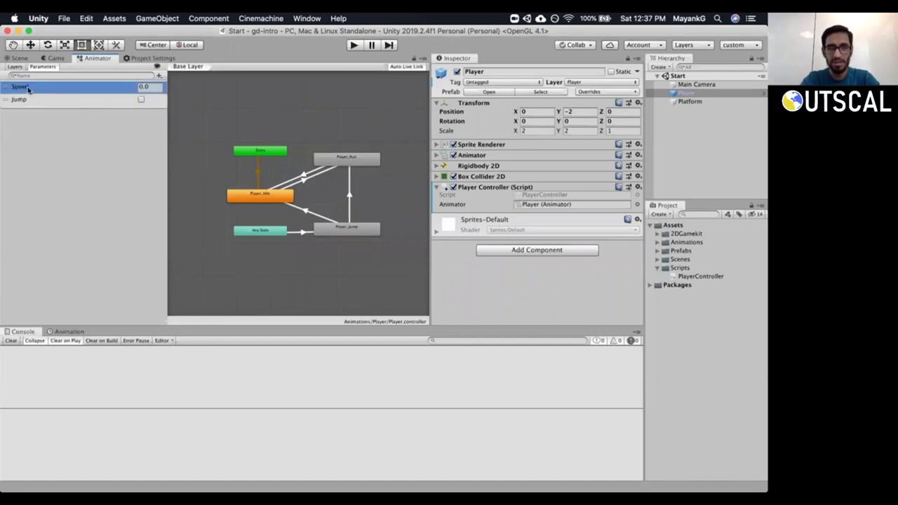
pyautogui.press('super+Tab')
pyautogui.click(300, 269)
pyautogui.write('at("Speed", ')
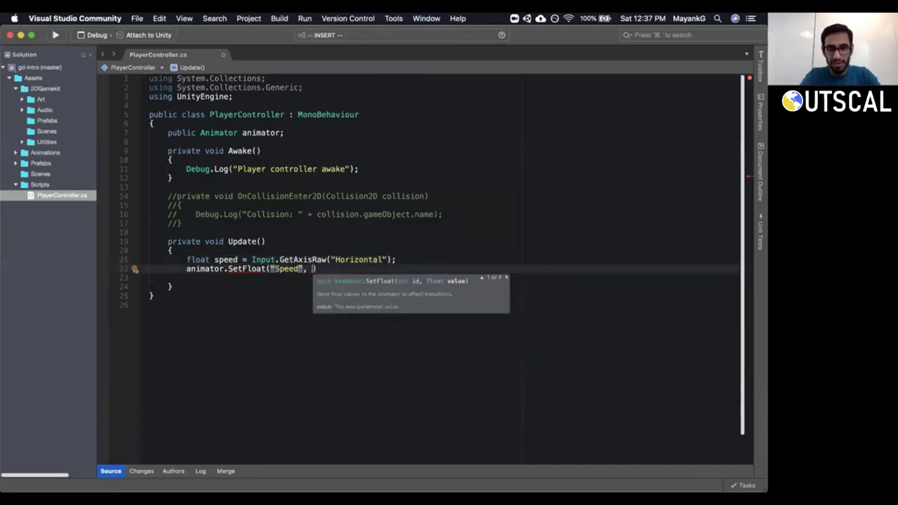
pyautogui.write('speed);')
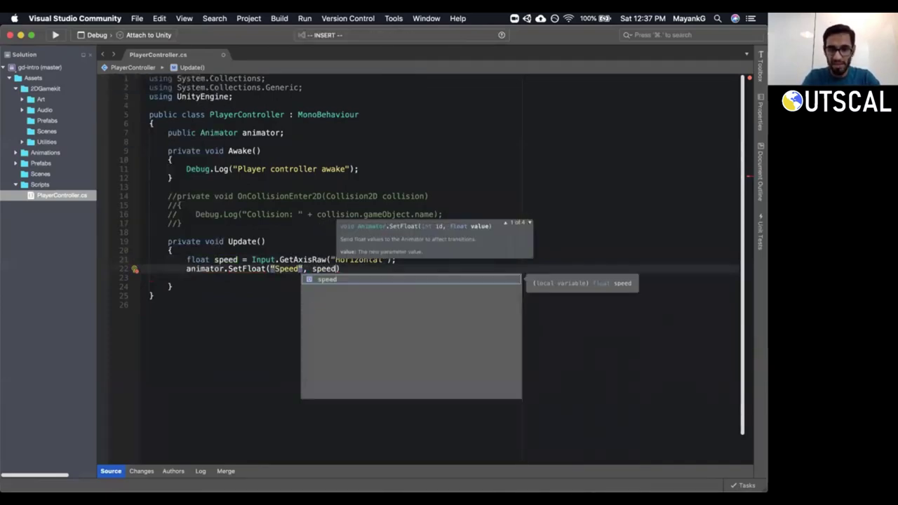
pyautogui.press('Escape')
pyautogui.press('j')
pyautogui.press('d')
pyautogui.press('d')
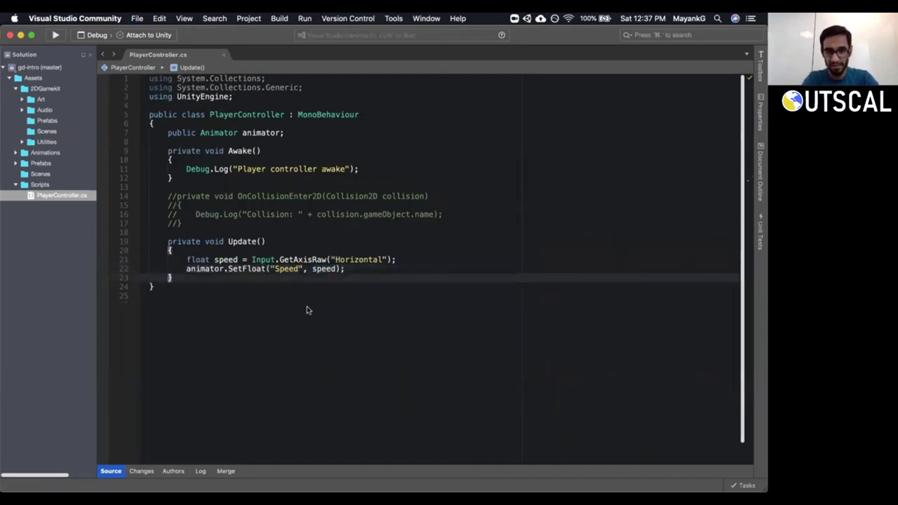
# Review the speed and SetFloat lines in Update before returning to Unity.
pyautogui.press('k')
pyautogui.hotkey('shift', 'v')
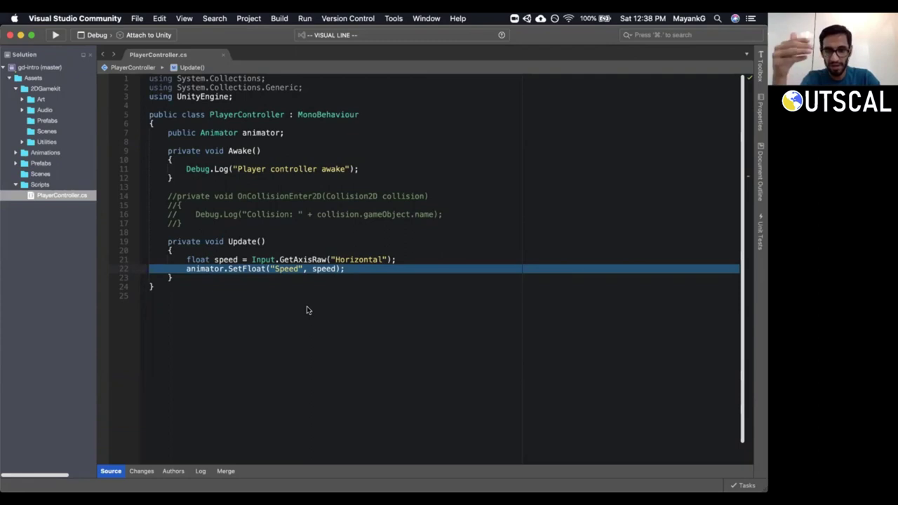
pyautogui.click(301, 260)
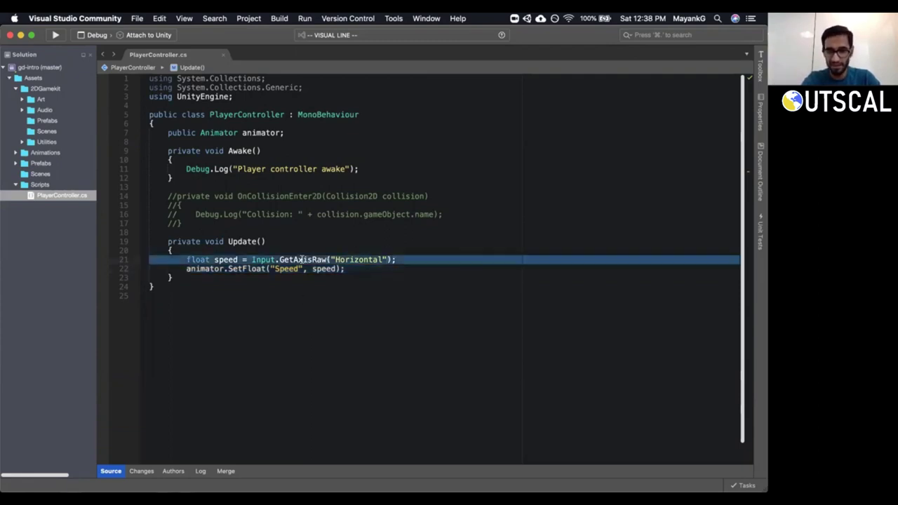
pyautogui.doubleClick(225, 259)
pyautogui.click(315, 269)
pyautogui.click(235, 269)
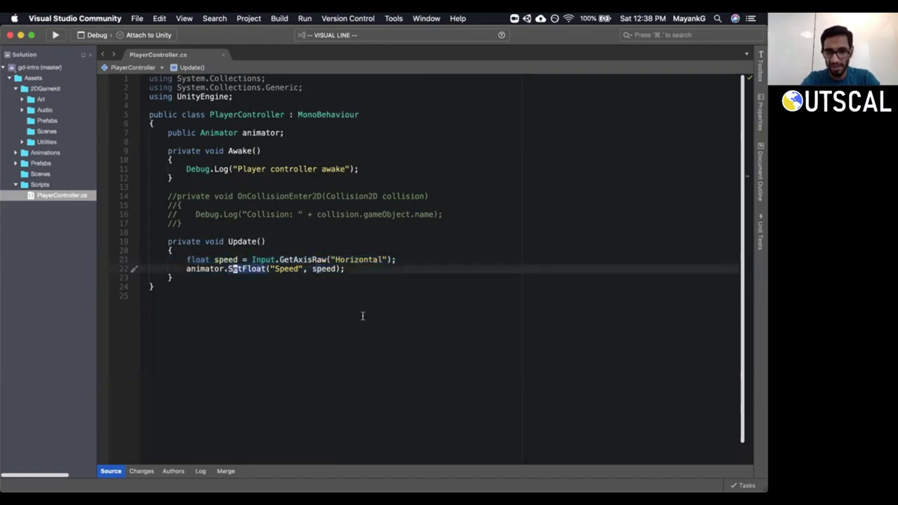
pyautogui.moveTo(231, 269)
pyautogui.press('super+Tab')
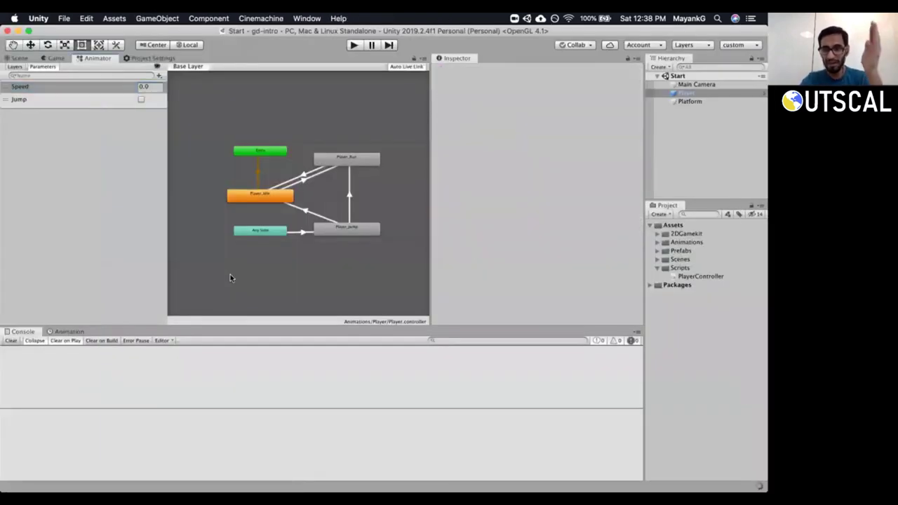
# Play-test in the Game view, running the character right with the arrow key to see the run animation.
pyautogui.click(149, 87)
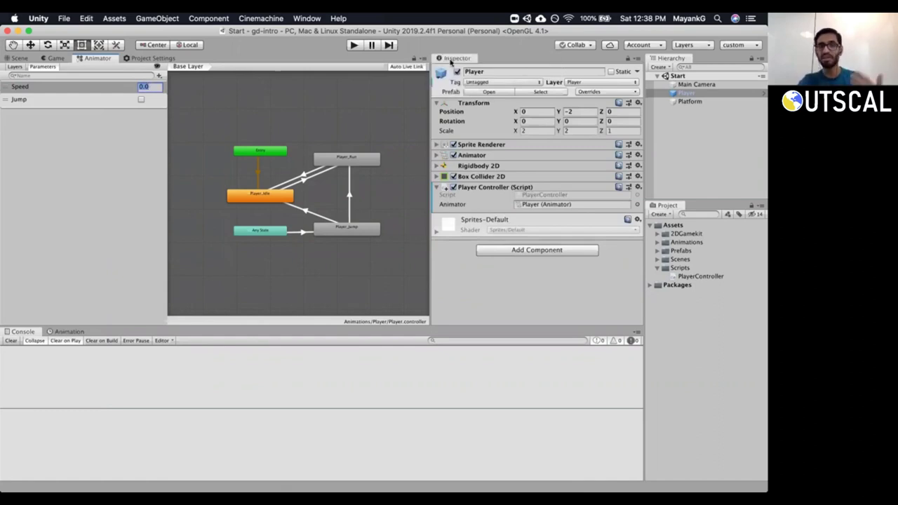
pyautogui.click(51, 58)
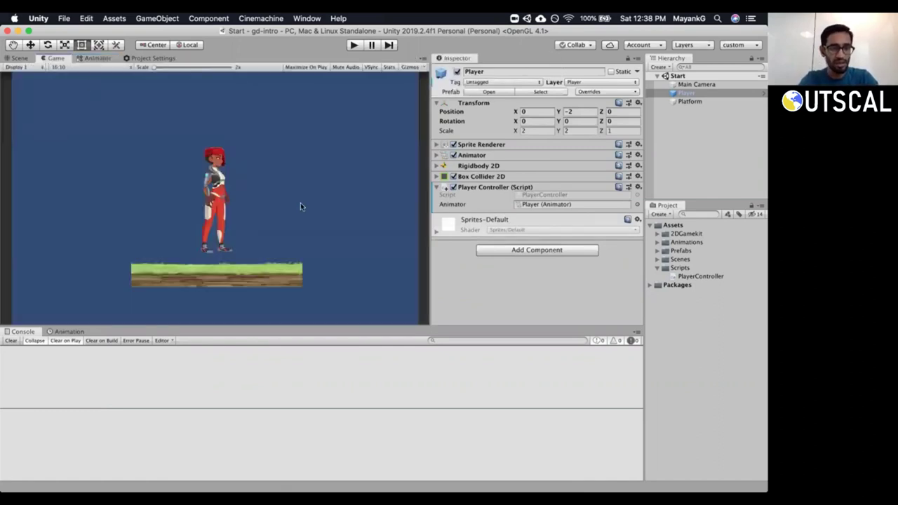
pyautogui.click(353, 46)
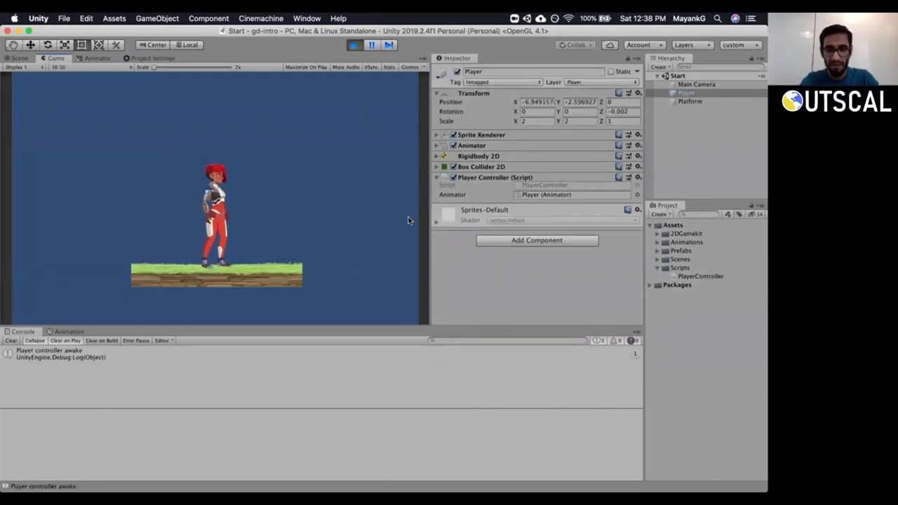
pyautogui.press('Right')
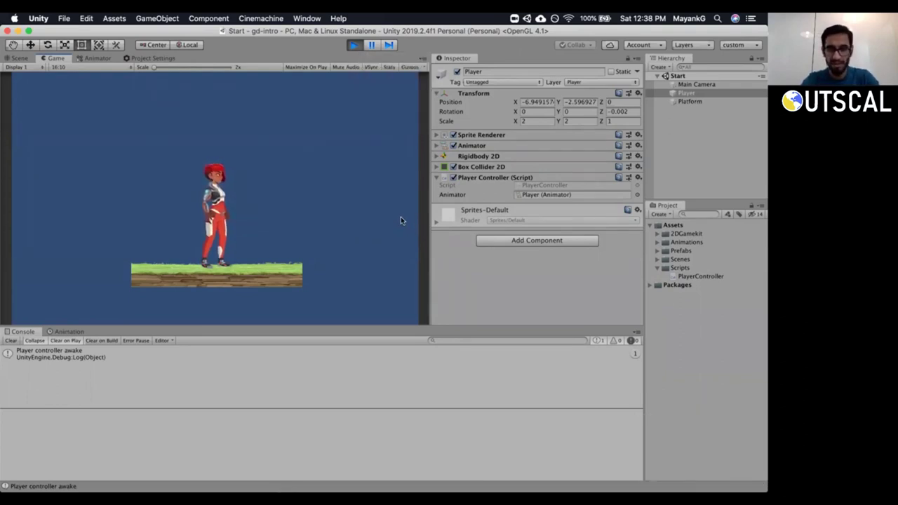
pyautogui.press('Right')
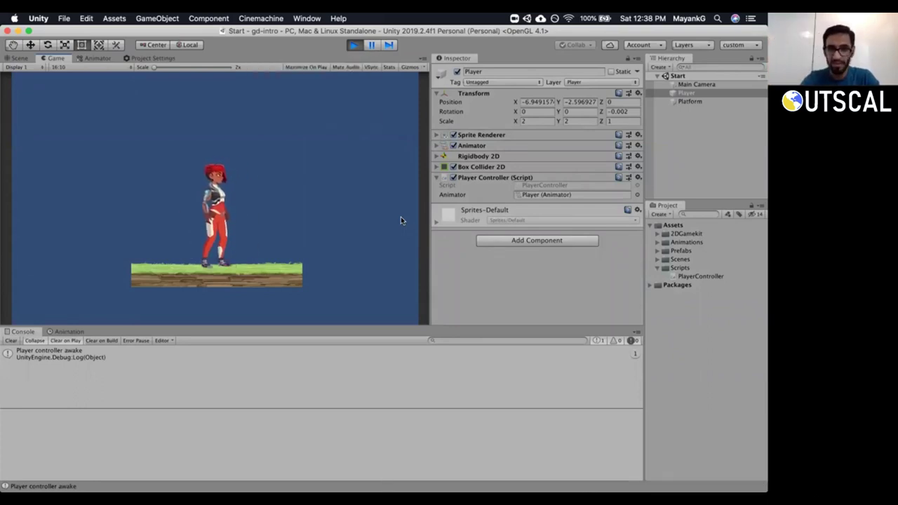
pyautogui.click(353, 44)
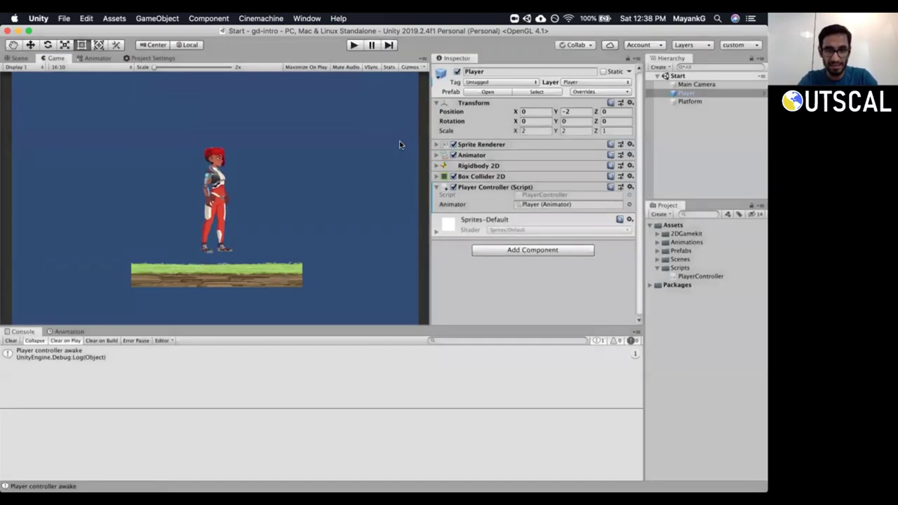
# Inspect the Jump, Run-to-Idle and Idle-to-Run transitions, confirming Idle to Run needs Speed greater than 0.25.
pyautogui.press('super+Tab')
pyautogui.press('super+Tab')
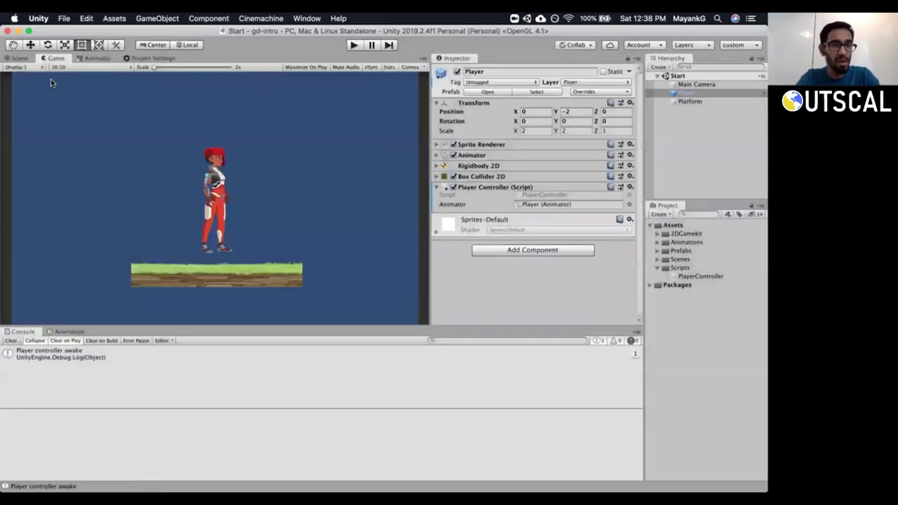
pyautogui.click(105, 57)
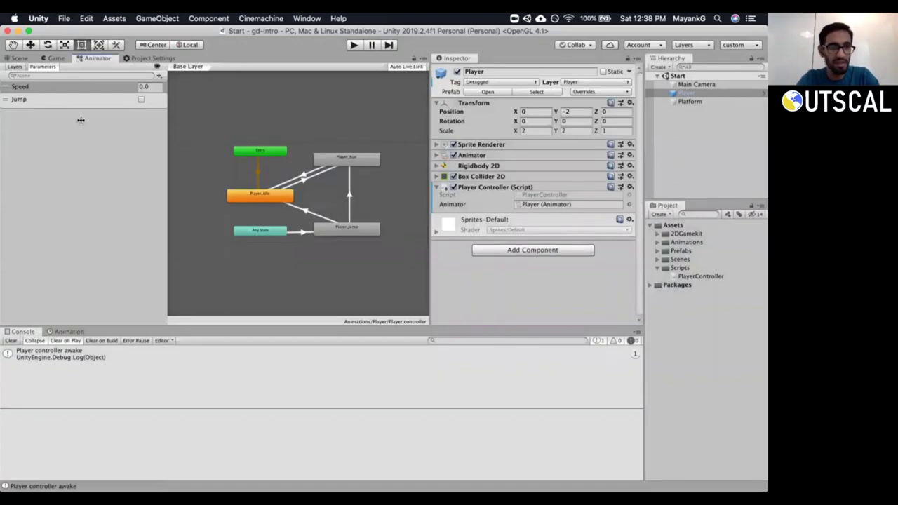
pyautogui.click(53, 87)
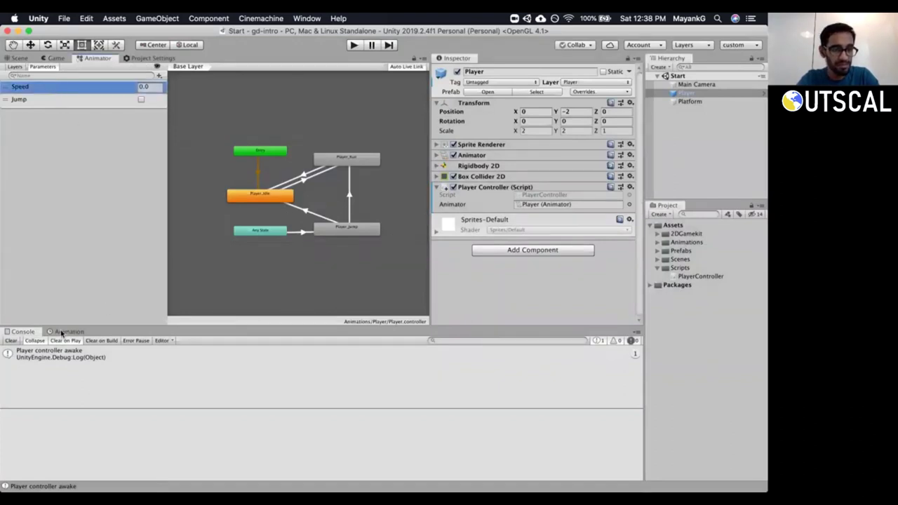
pyautogui.click(65, 331)
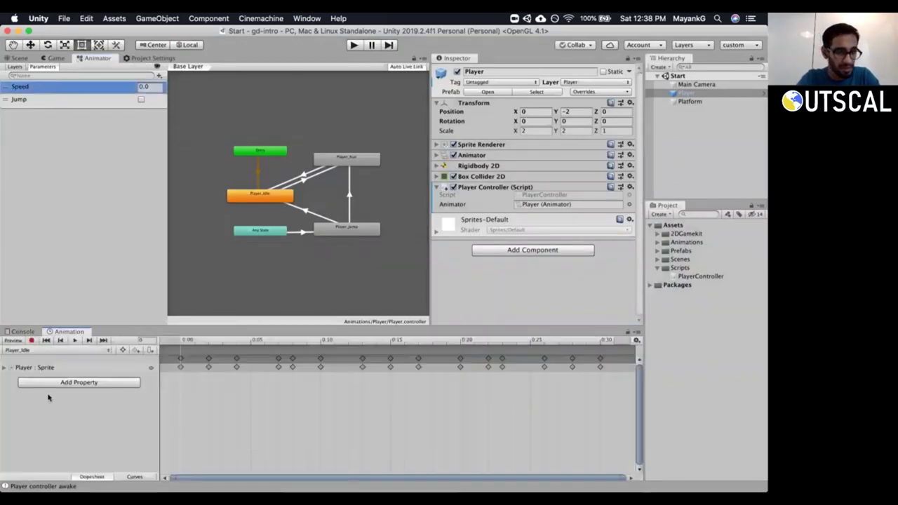
pyautogui.click(298, 233)
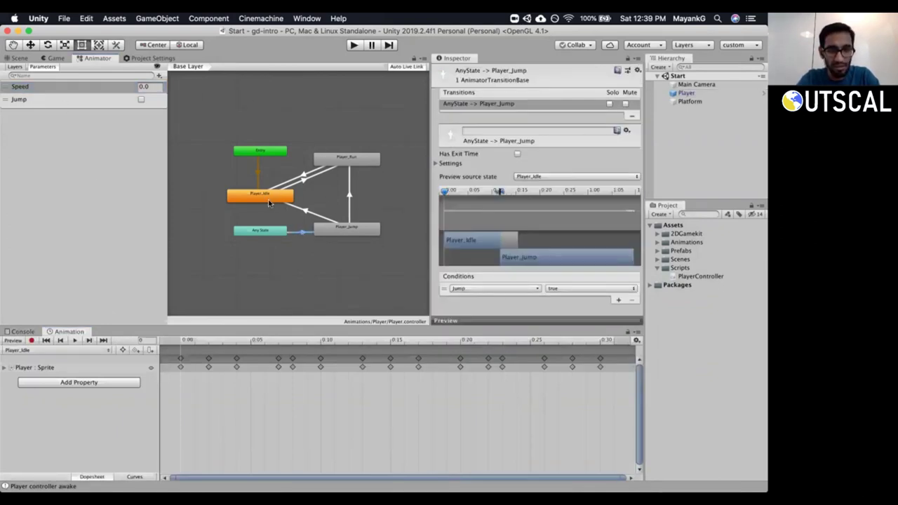
pyautogui.click(307, 175)
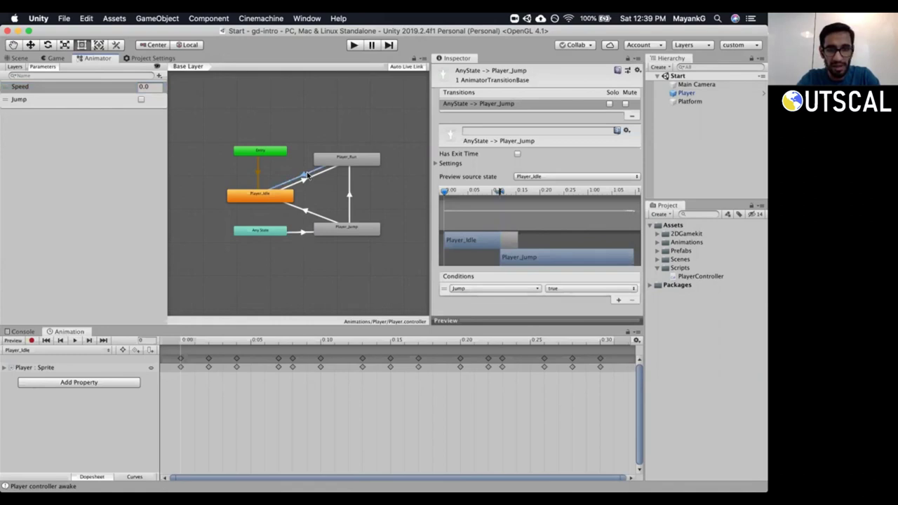
pyautogui.click(306, 179)
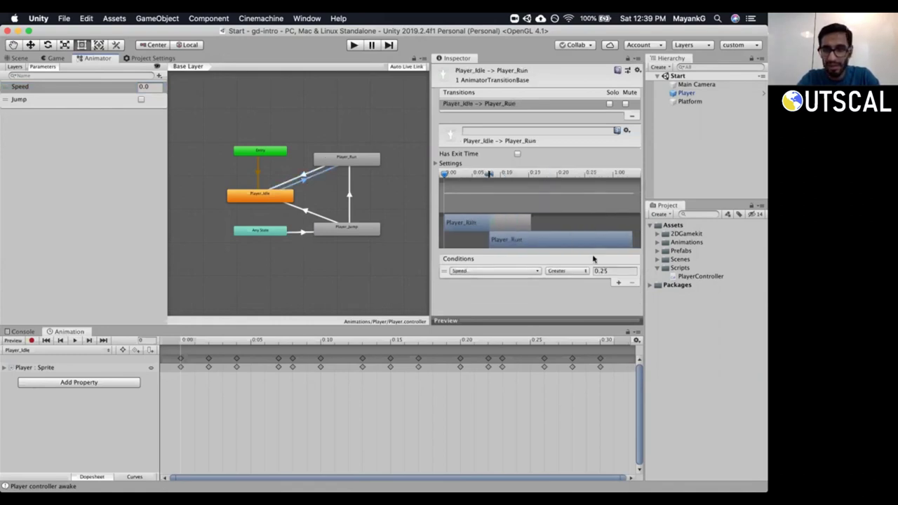
pyautogui.click(477, 273)
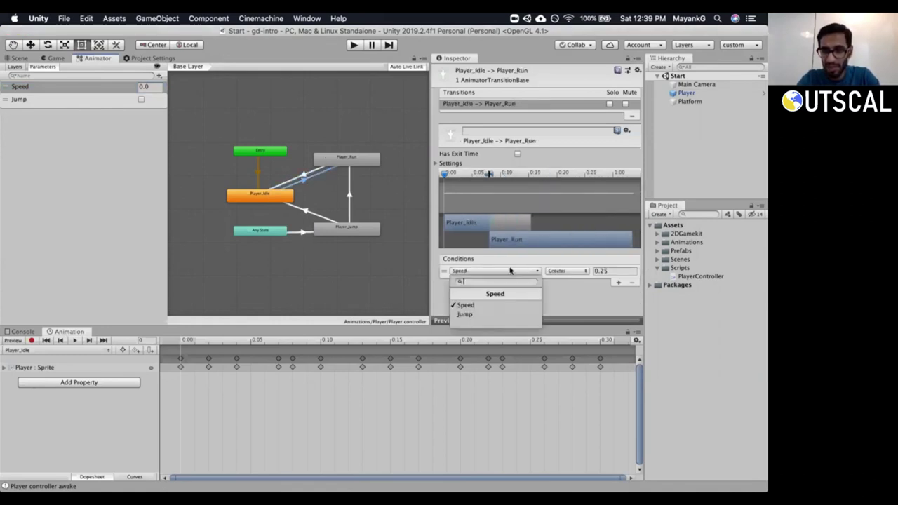
pyautogui.click(589, 295)
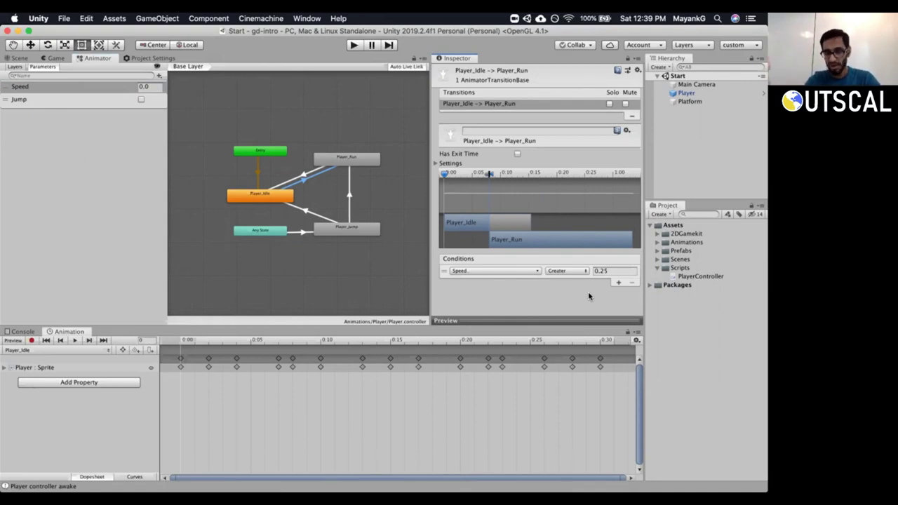
pyautogui.press('super+Tab')
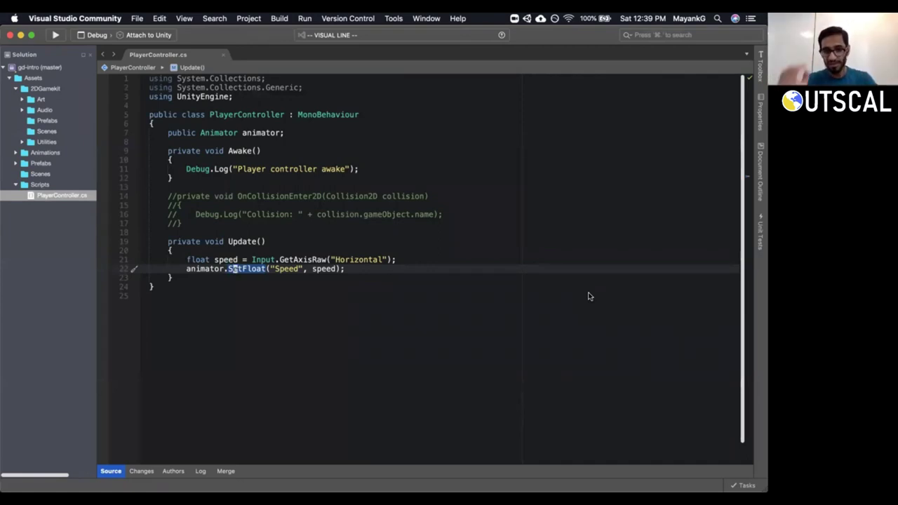
# Place the caret before the speed argument of the SetFloat call on line 22.
pyautogui.click(203, 269)
pyautogui.tripleClick(203, 269)
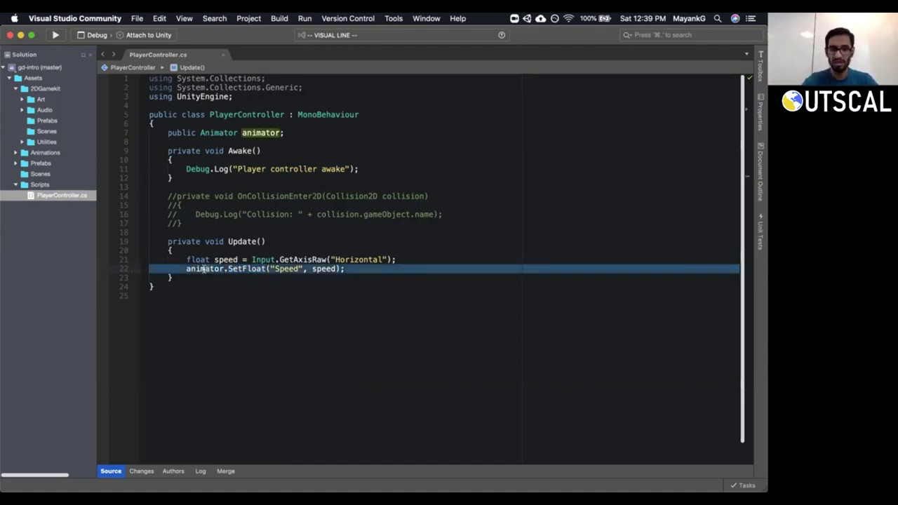
pyautogui.click(307, 269)
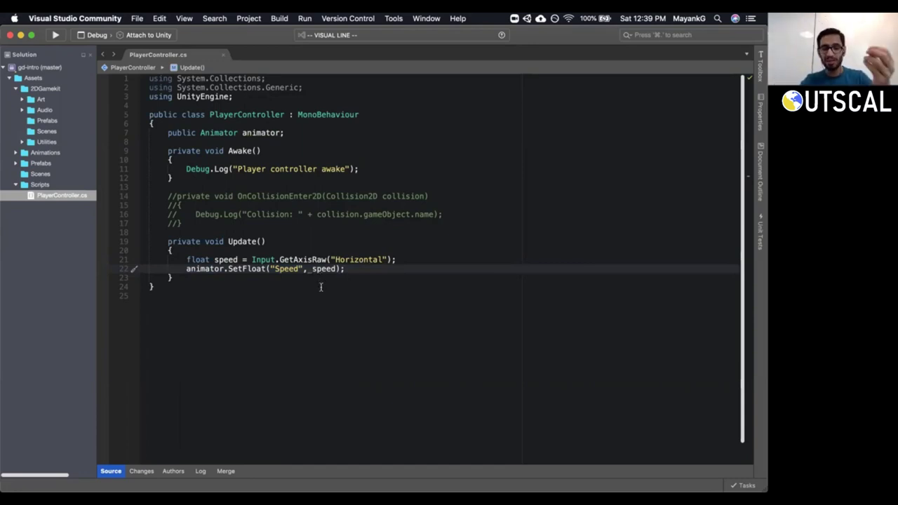
pyautogui.hotkey('shift', 'v')
pyautogui.press('Escape')
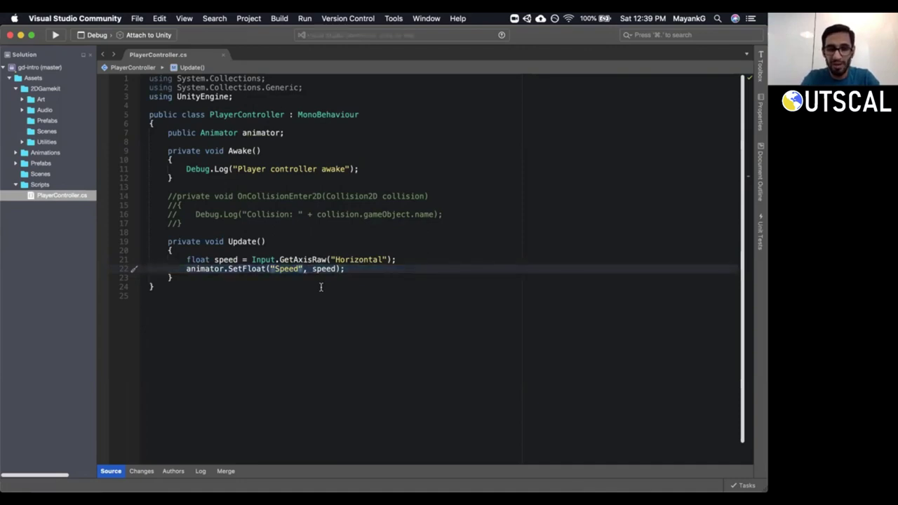
# Wrap the argument as Mathf.Abs(speed) so the Animator always gets a non-negative Speed.
pyautogui.write('i Mat')
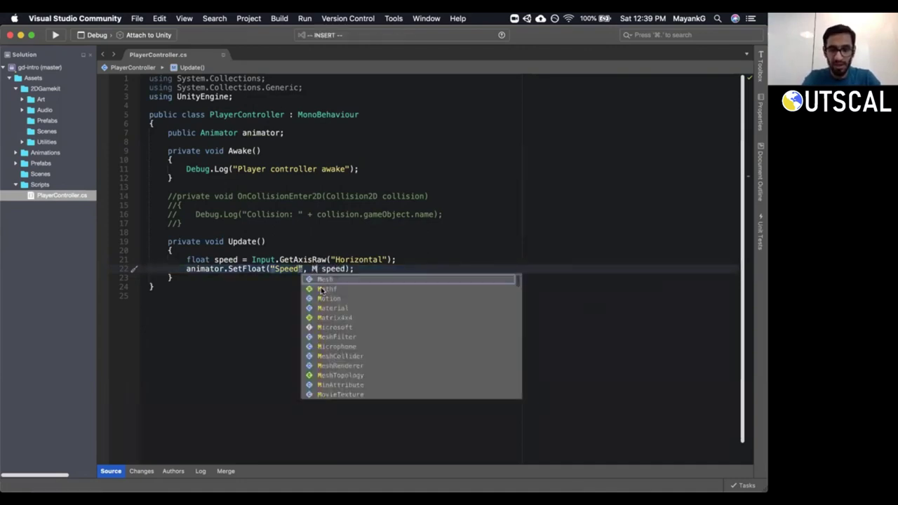
pyautogui.write('f.')
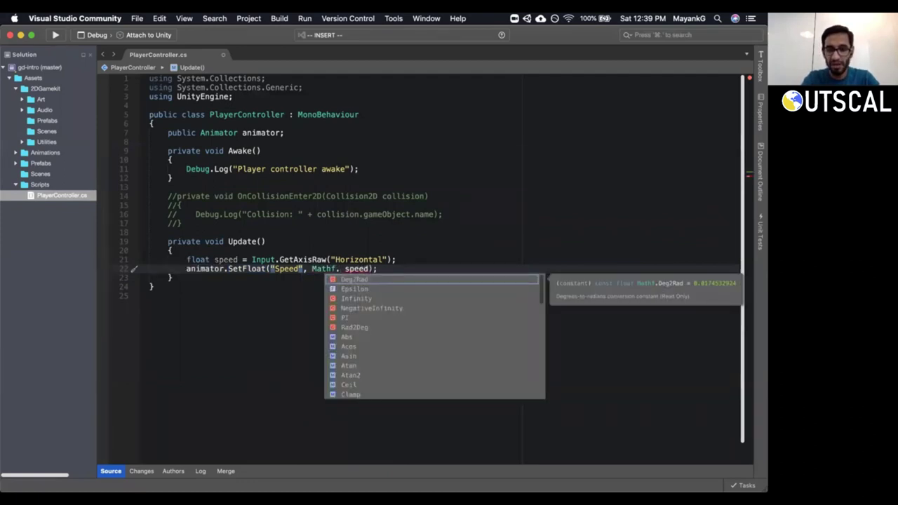
pyautogui.write('abs')
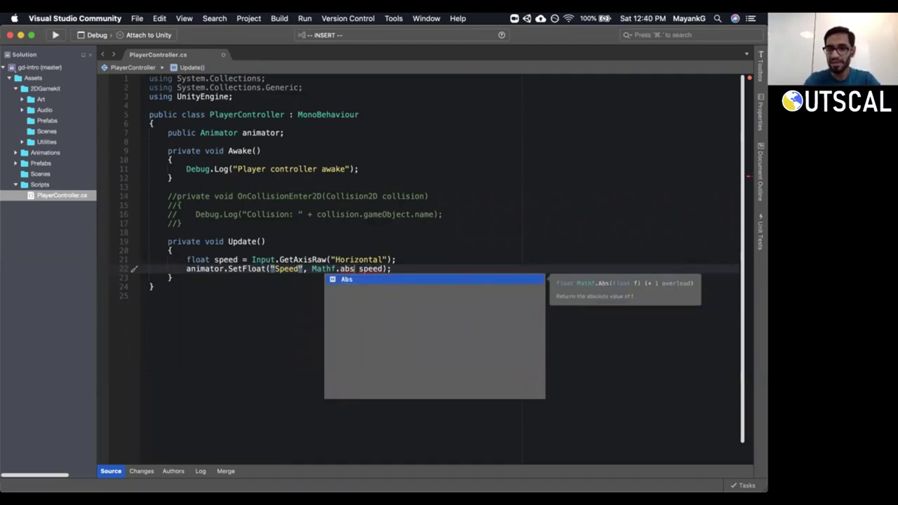
pyautogui.press('Return')
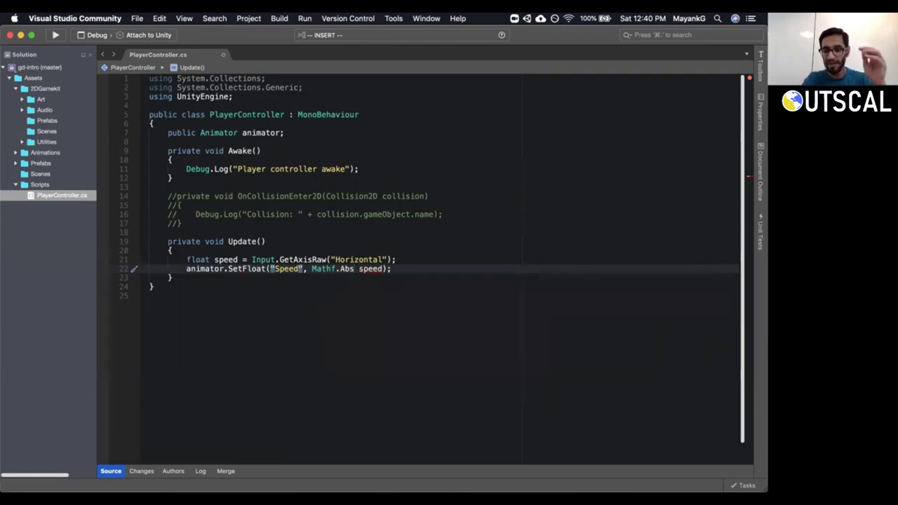
pyautogui.write('(')
pyautogui.press('Delete')
pyautogui.press('Right')
pyautogui.press('Right')
pyautogui.press('Right')
pyautogui.press('Right')
pyautogui.press('Right')
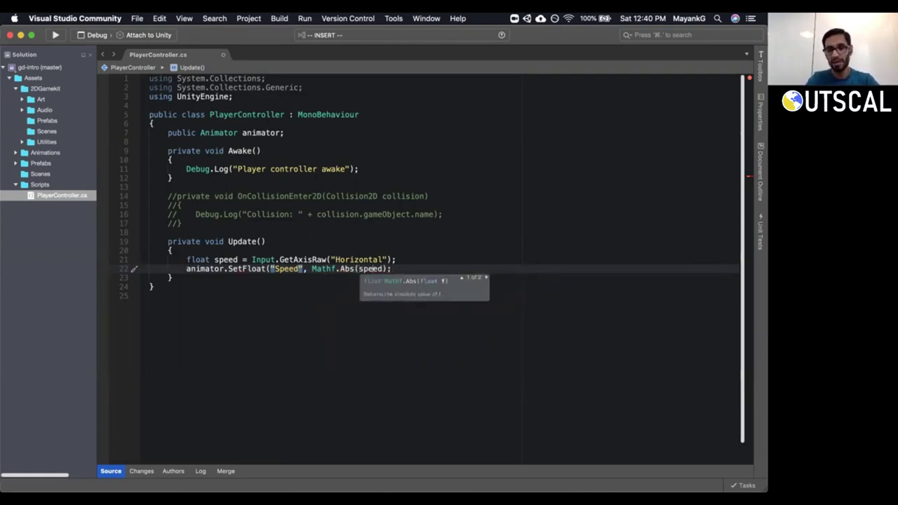
pyautogui.write(')')
pyautogui.press('Escape')
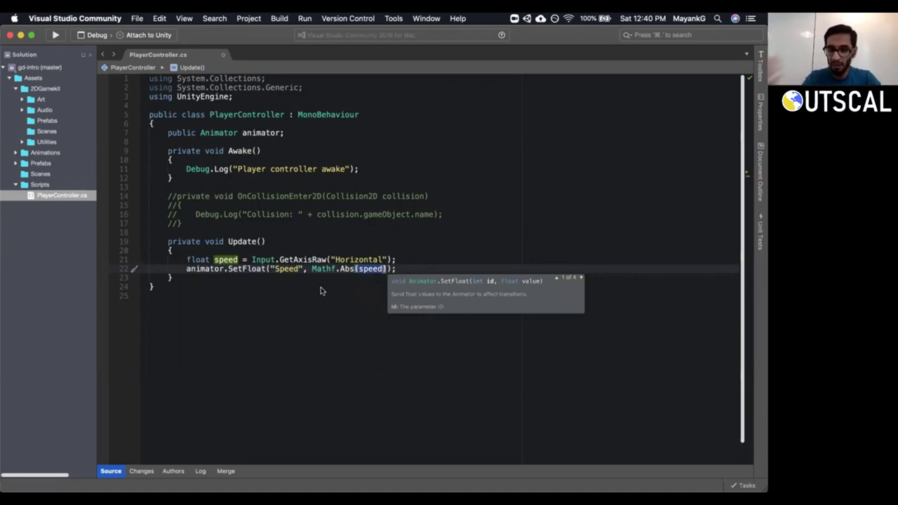
pyautogui.press('Right')
pyautogui.press('Right')
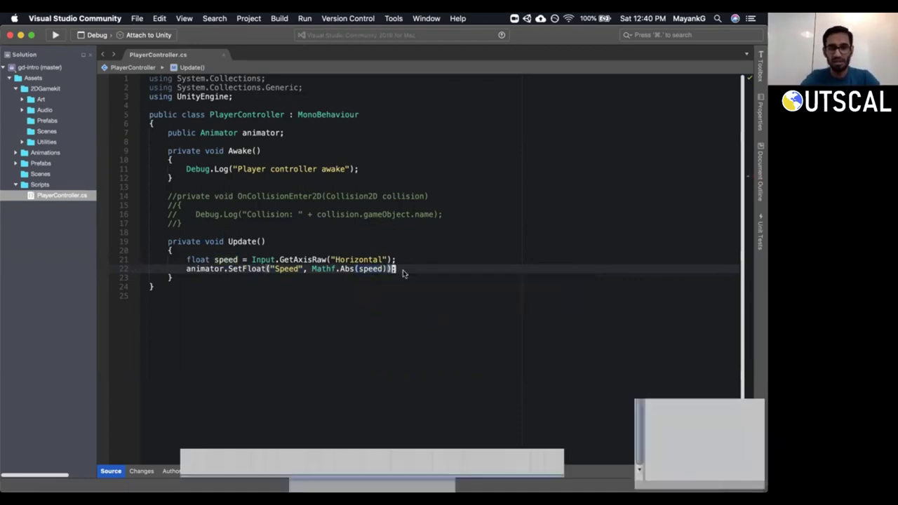
pyautogui.press('super+Tab')
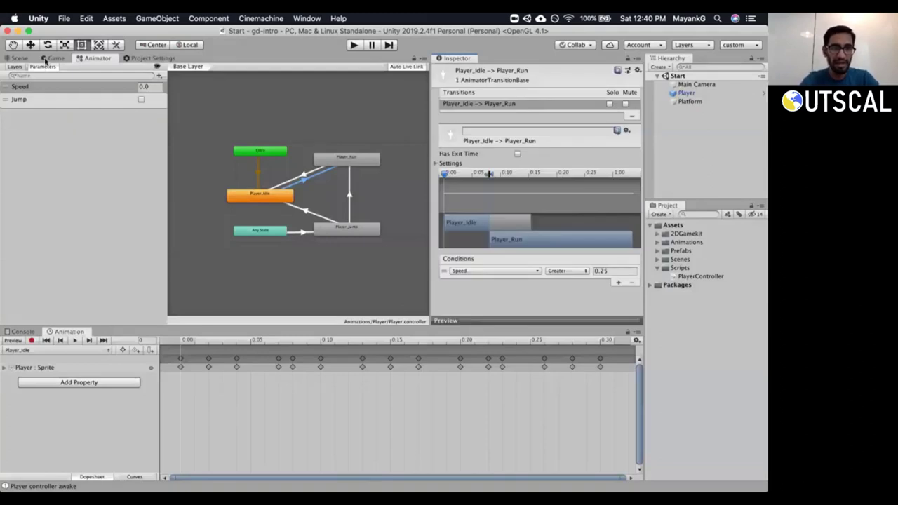
# Play-test in the Game view, running the player right and left with the arrow keys, then stop.
pyautogui.click(51, 59)
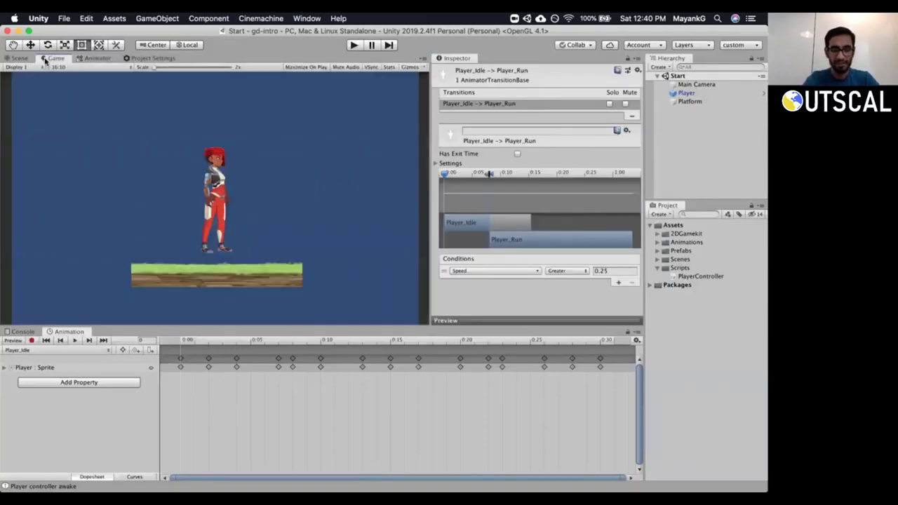
pyautogui.press('super+p')
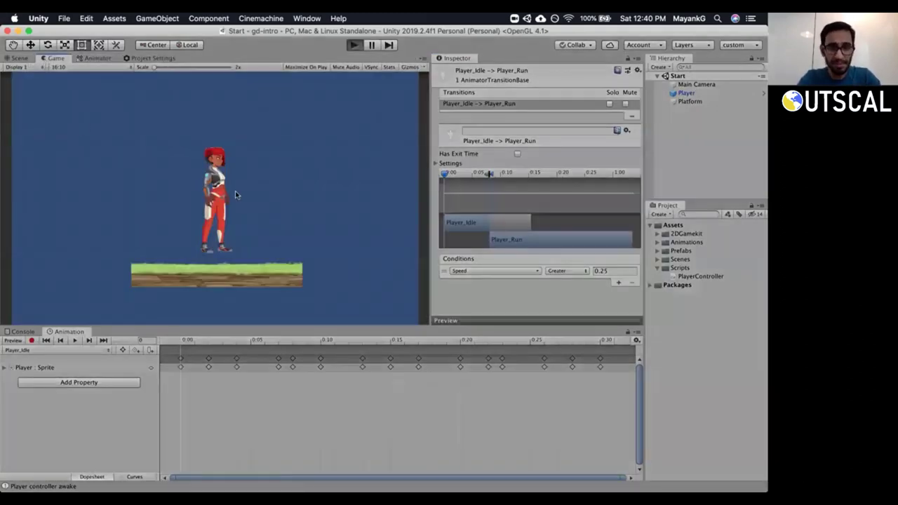
pyautogui.press('Right')
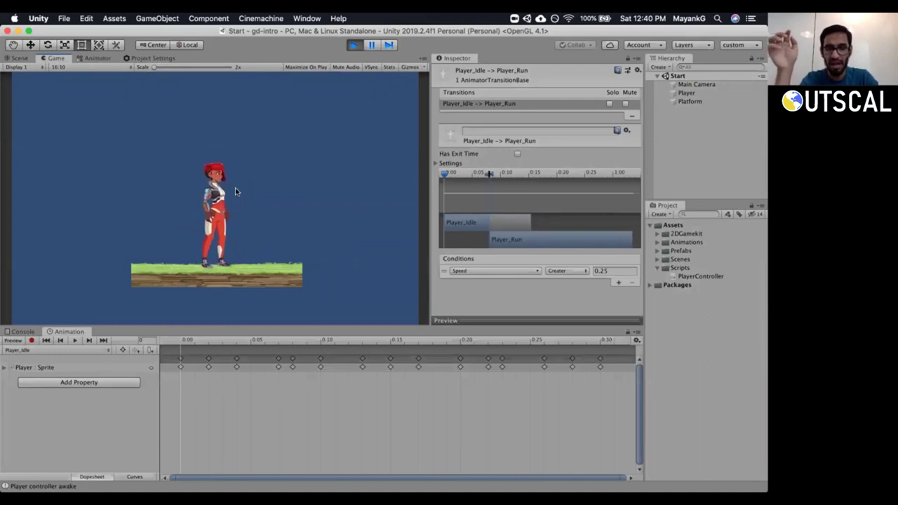
pyautogui.press('Right')
pyautogui.press('Left')
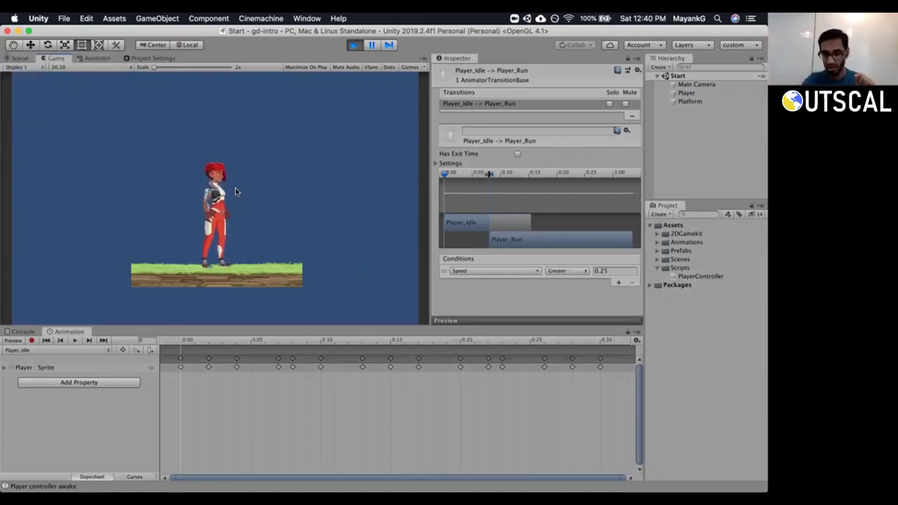
pyautogui.press('Right')
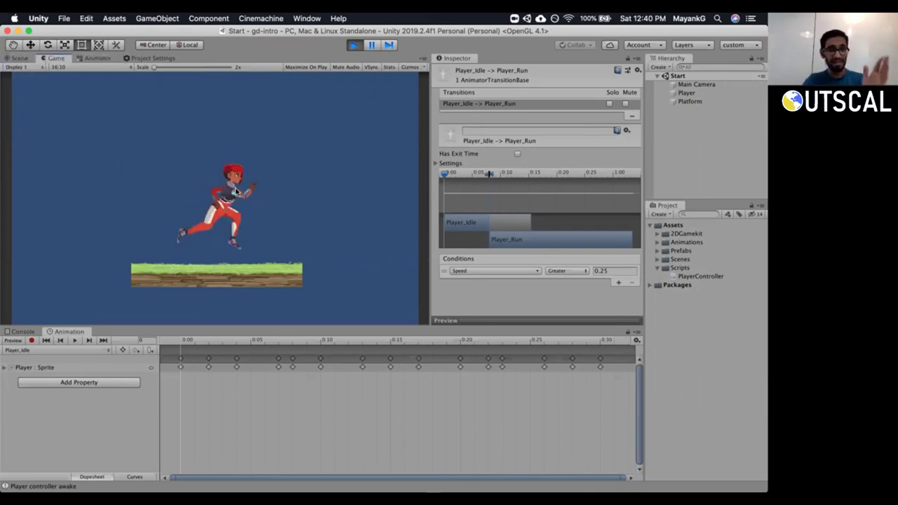
pyautogui.click(17, 66)
pyautogui.click(354, 45)
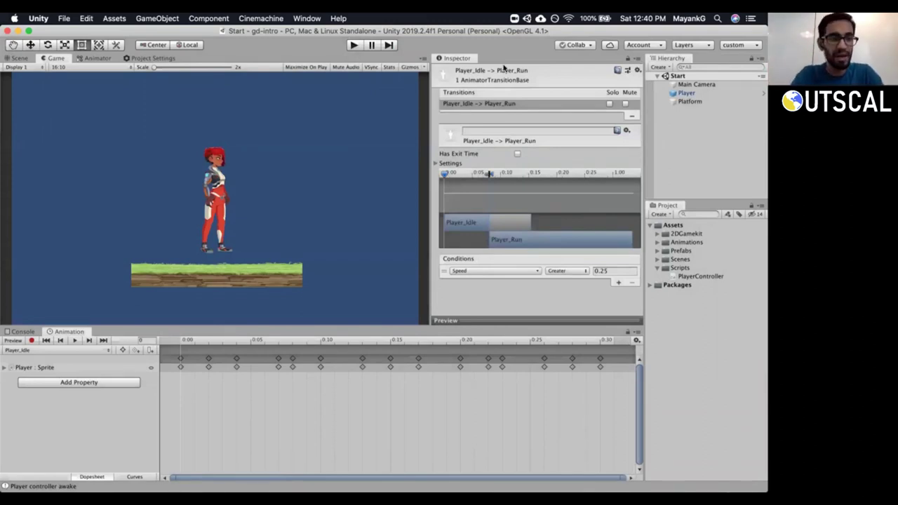
pyautogui.click(17, 60)
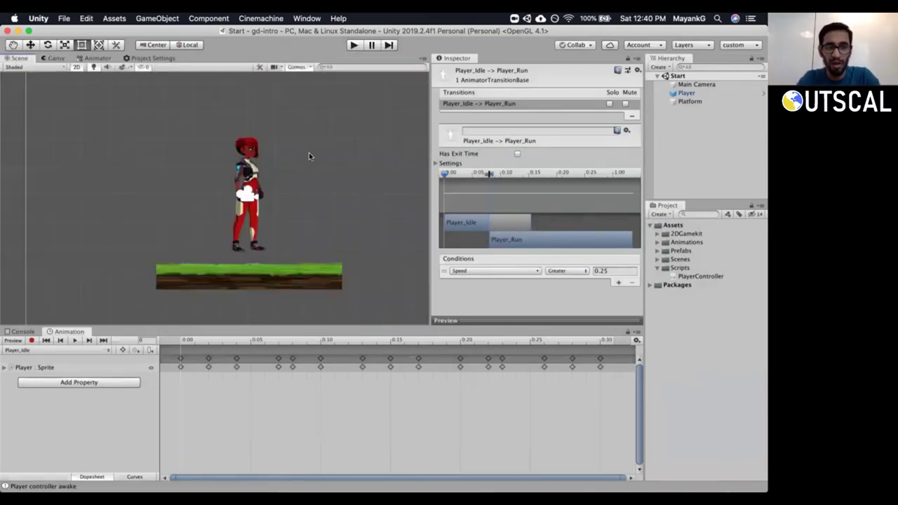
pyautogui.scroll(2, 308, 152)
pyautogui.click(684, 93)
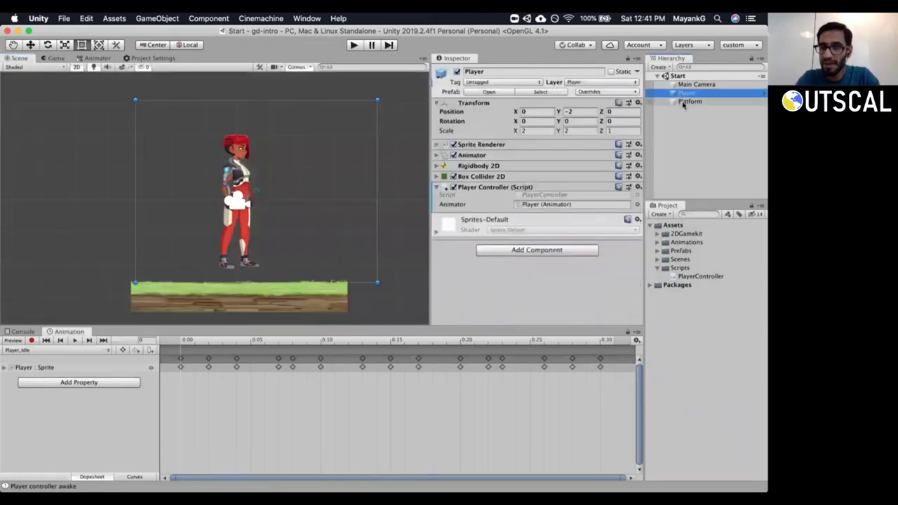
pyautogui.click(573, 120)
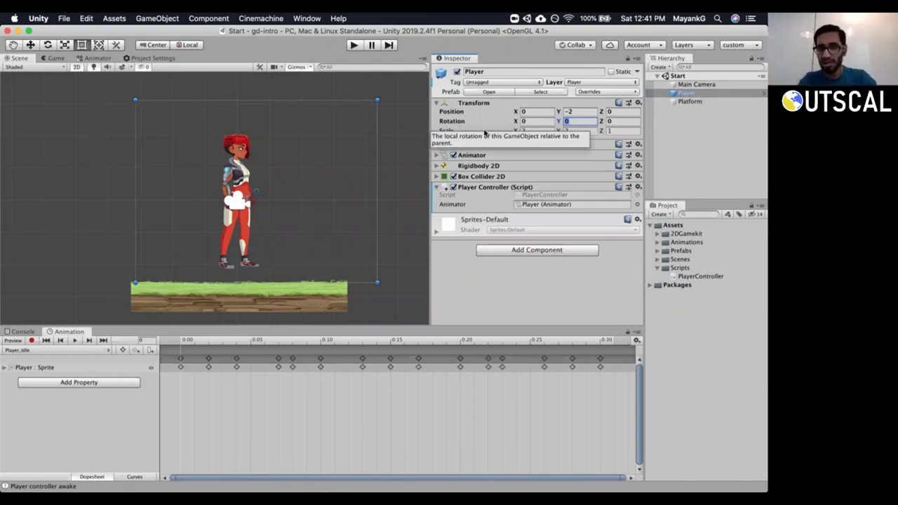
pyautogui.click(457, 132)
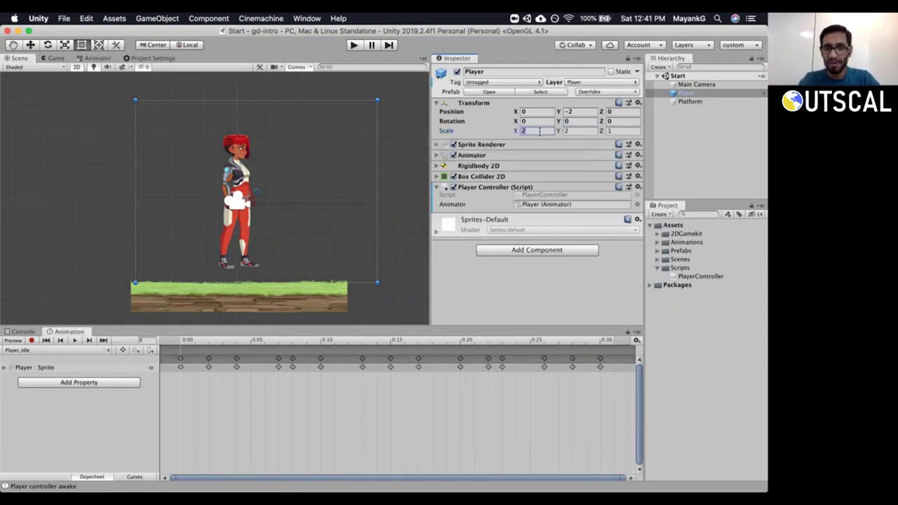
pyautogui.click(576, 131)
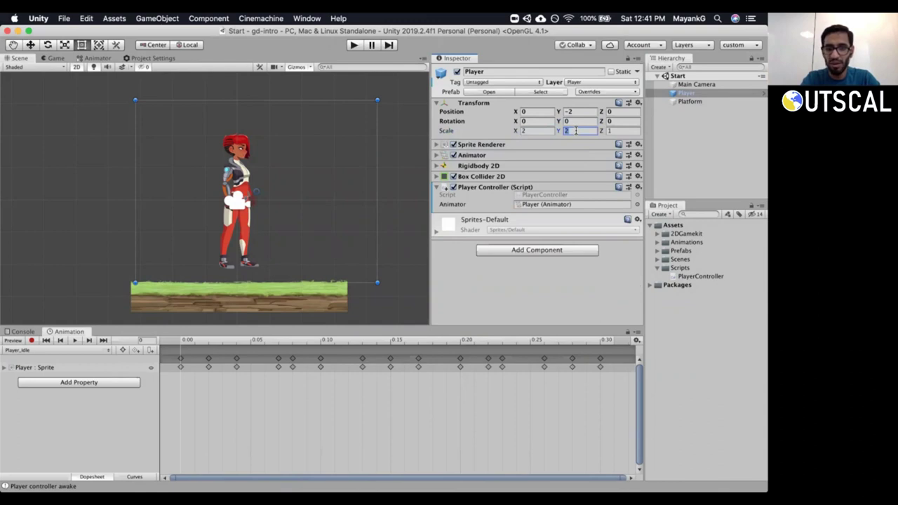
pyautogui.write('-2')
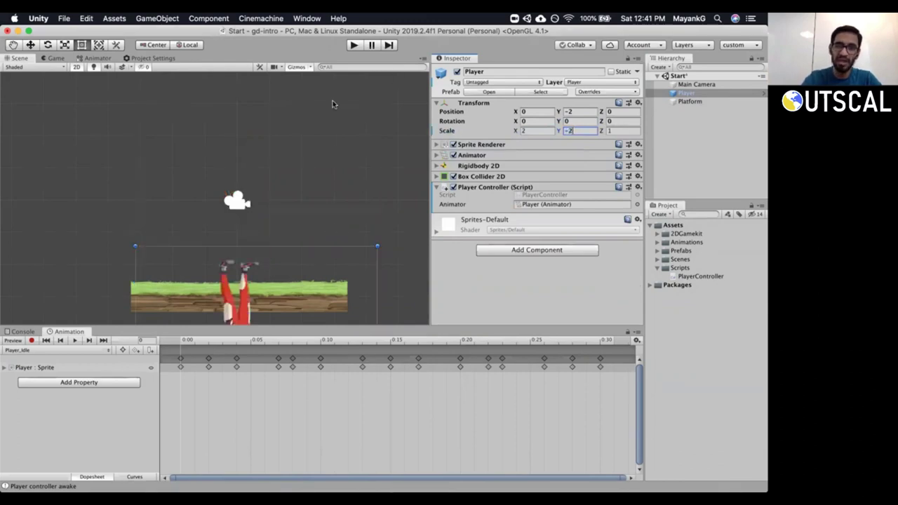
pyautogui.scroll(-8, 293, 258)
pyautogui.scroll(1, 293, 258)
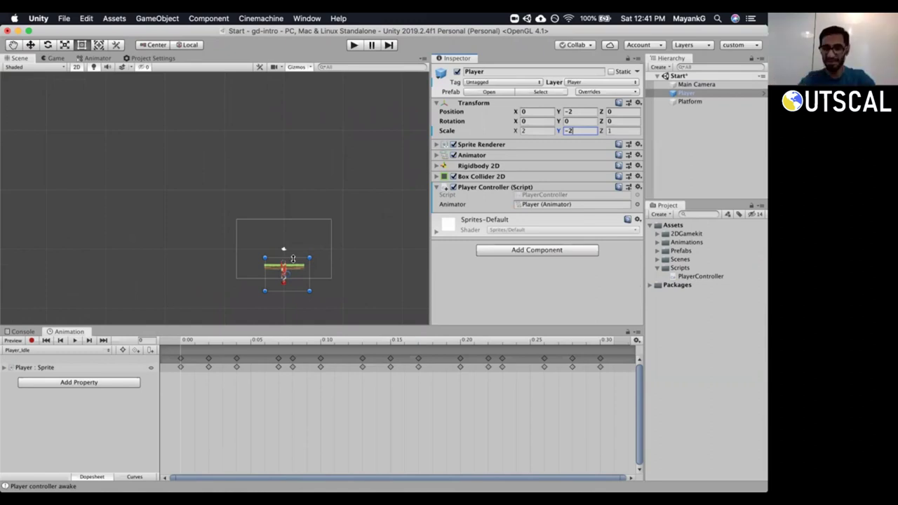
pyautogui.doubleClick(568, 131)
pyautogui.write('2')
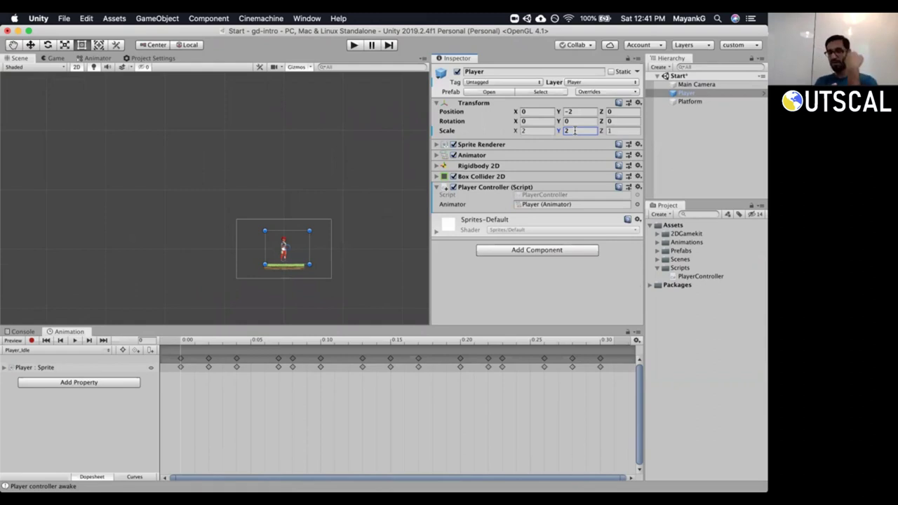
pyautogui.click(529, 131)
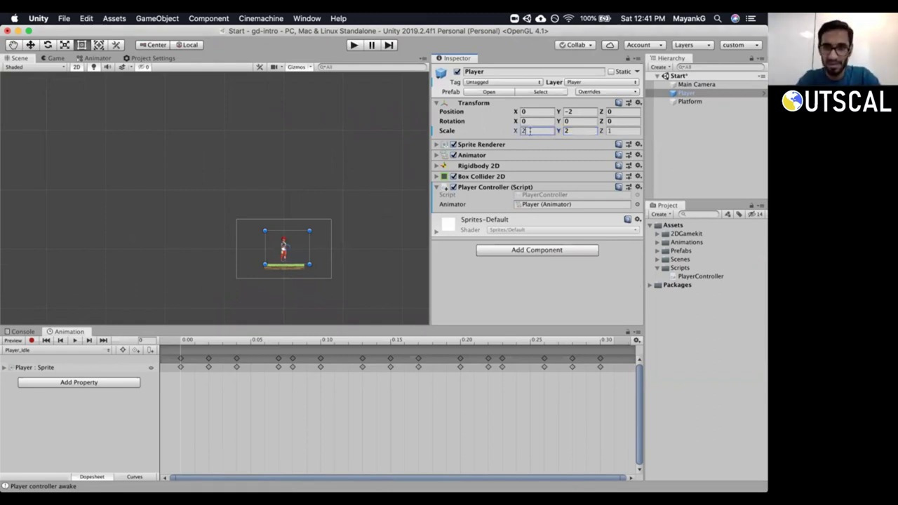
pyautogui.write('-2')
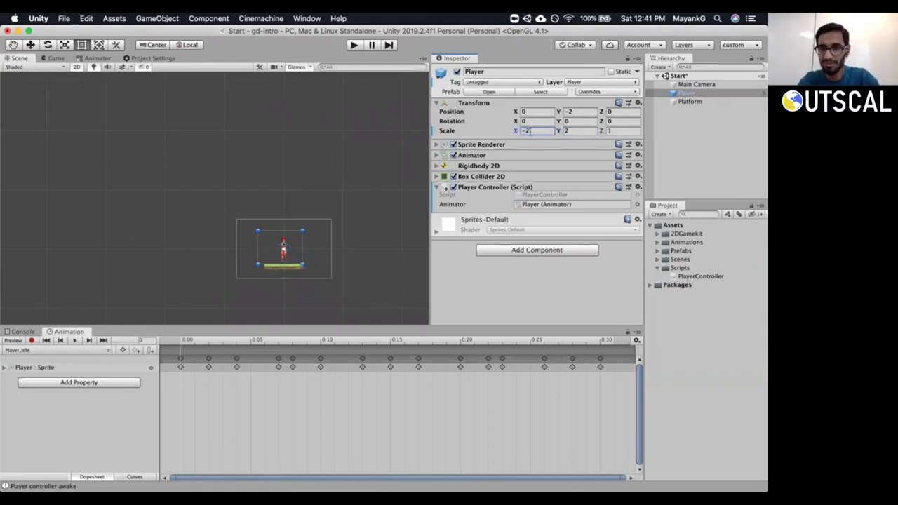
pyautogui.scroll(5, 321, 259)
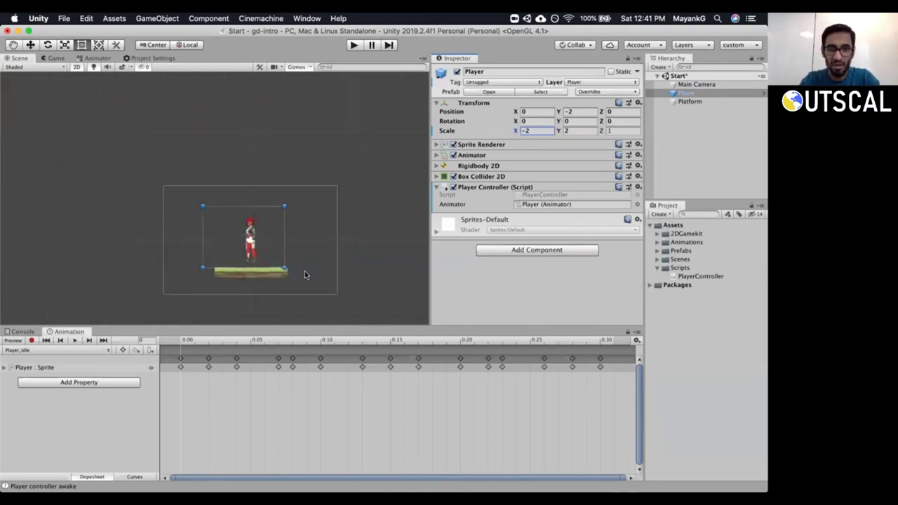
pyautogui.scroll(5, 291, 252)
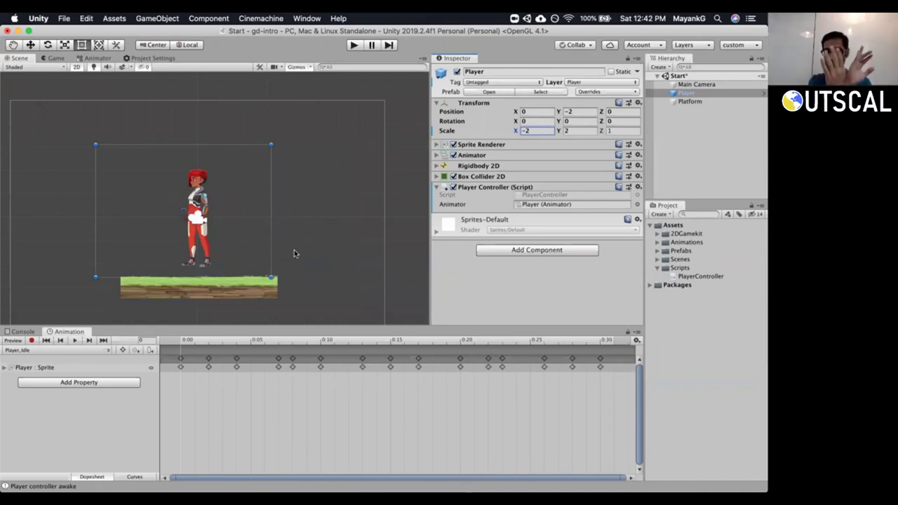
pyautogui.click(538, 130)
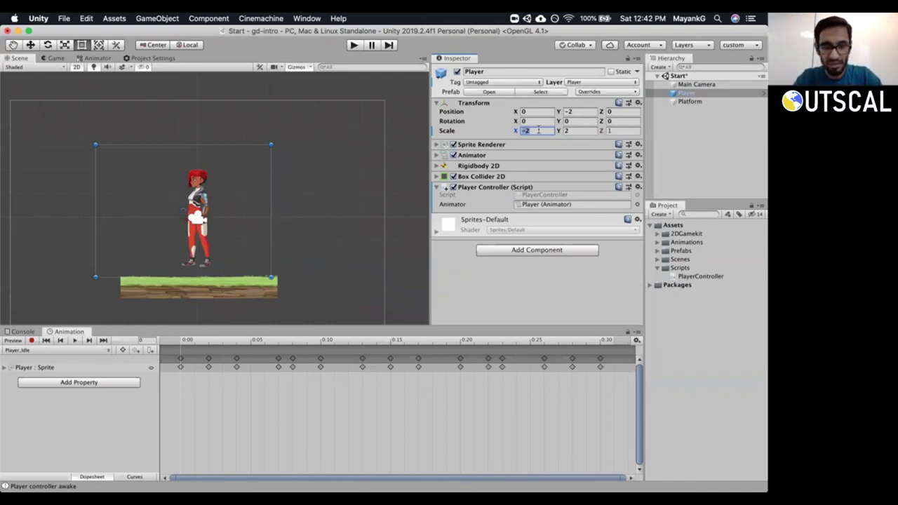
pyautogui.write('2')
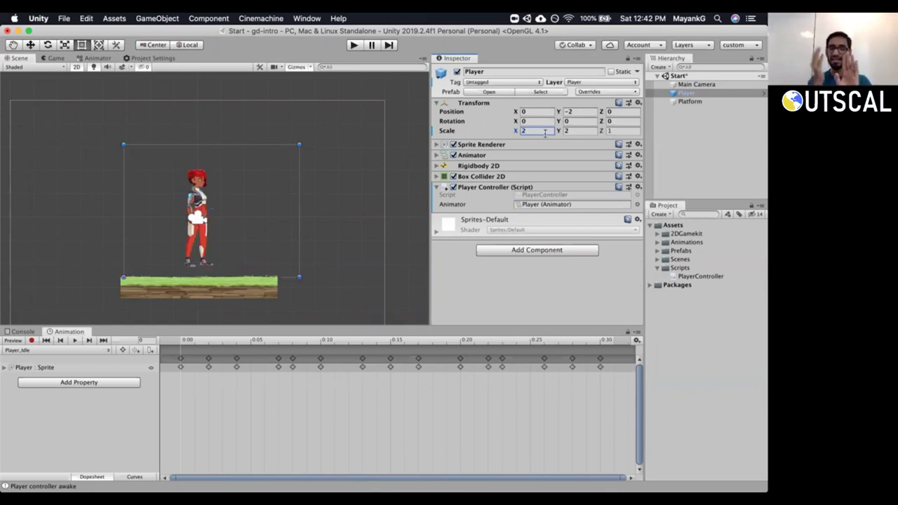
pyautogui.click(538, 121)
pyautogui.scroll(-4, 341, 185)
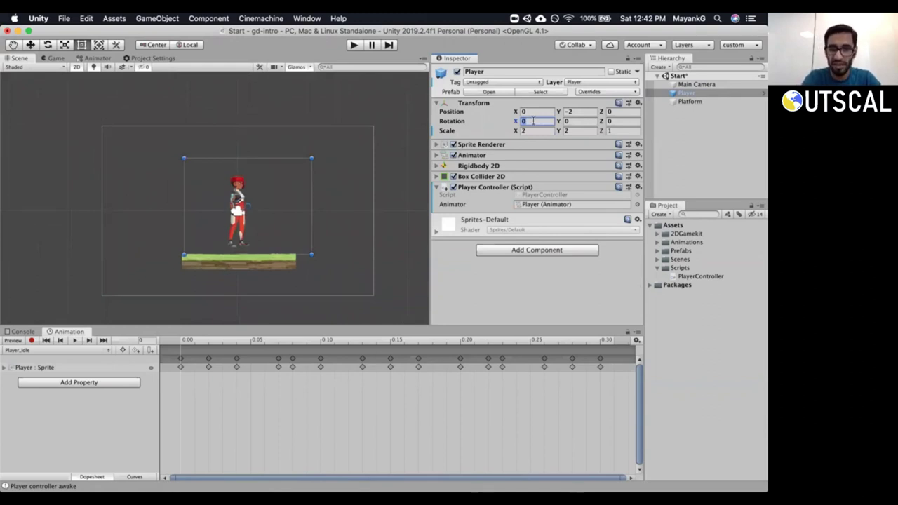
pyautogui.write('180')
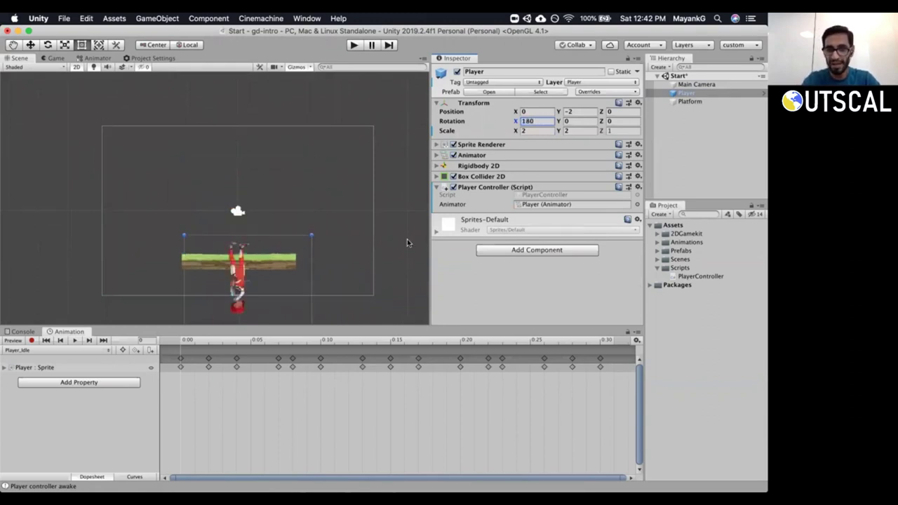
pyautogui.scroll(-2, 407, 243)
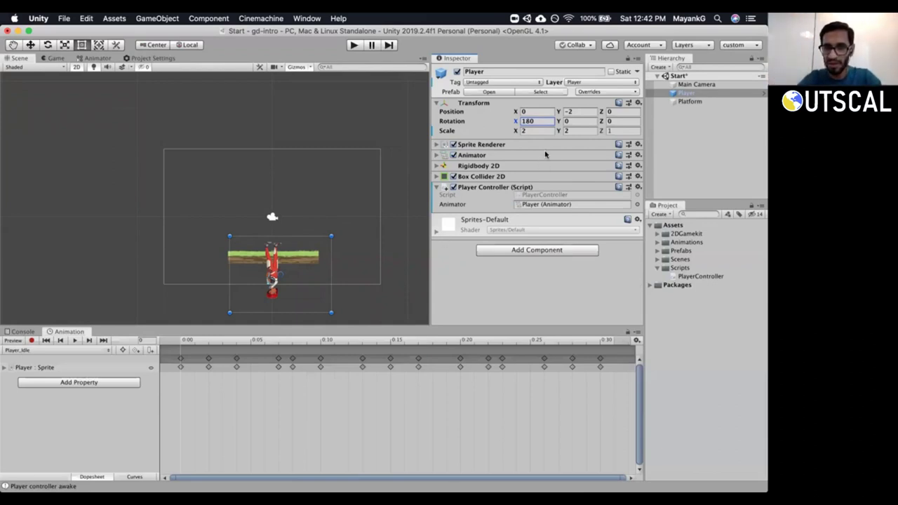
pyautogui.click(541, 121)
pyautogui.write('0')
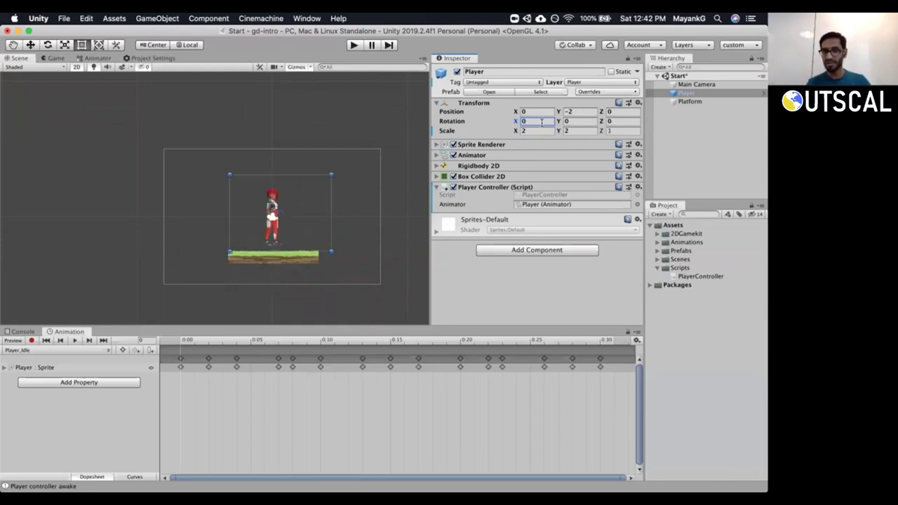
pyautogui.moveTo(517, 134)
pyautogui.mouseDown()
pyautogui.moveTo(442, 146)
pyautogui.moveTo(533, 131)
pyautogui.mouseUp()
pyautogui.click(544, 131)
pyautogui.write('2')
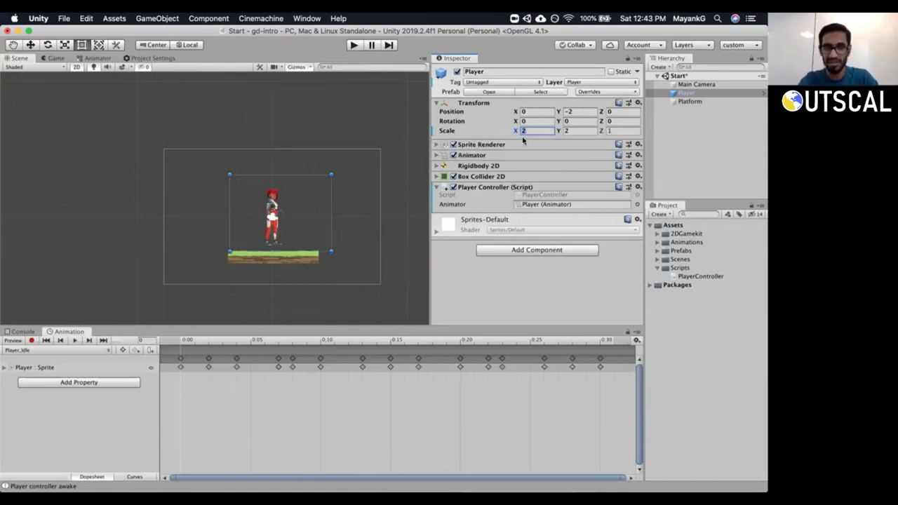
# Scrub the Player's Scale X narrower and wider, then set it back to 2.
pyautogui.scroll(1, 317, 204)
pyautogui.scroll(5, 318, 204)
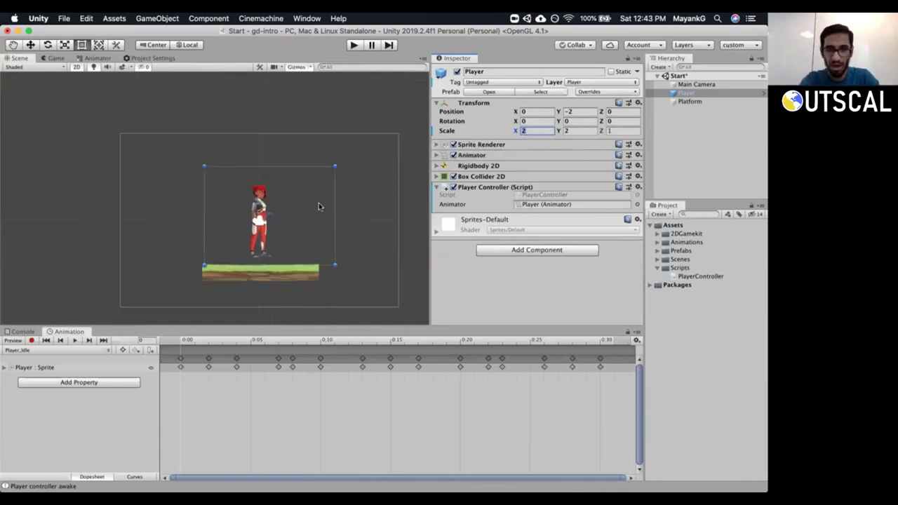
pyautogui.scroll(-2, 319, 202)
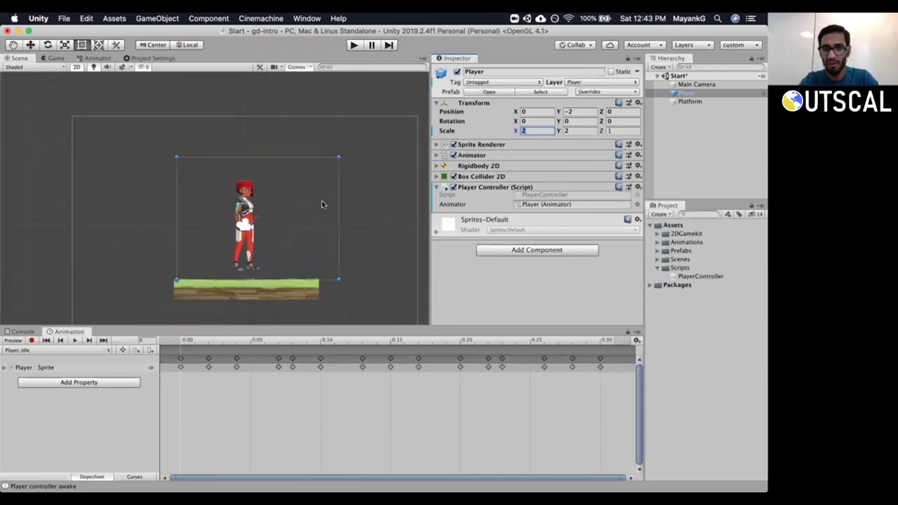
pyautogui.moveTo(516, 131); pyautogui.dragTo(497, 131)
pyautogui.moveTo(508, 136); pyautogui.dragTo(540, 135)
pyautogui.click(544, 130)
pyautogui.write('2')
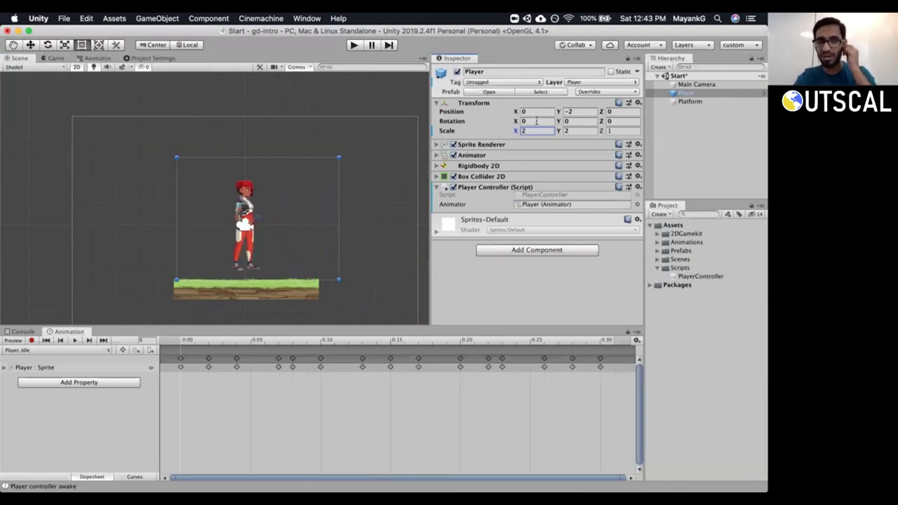
pyautogui.click(533, 121)
# Try Rotation Y 180 to flip the Player, then reset it to 0.
pyautogui.click(573, 121)
pyautogui.write('180')
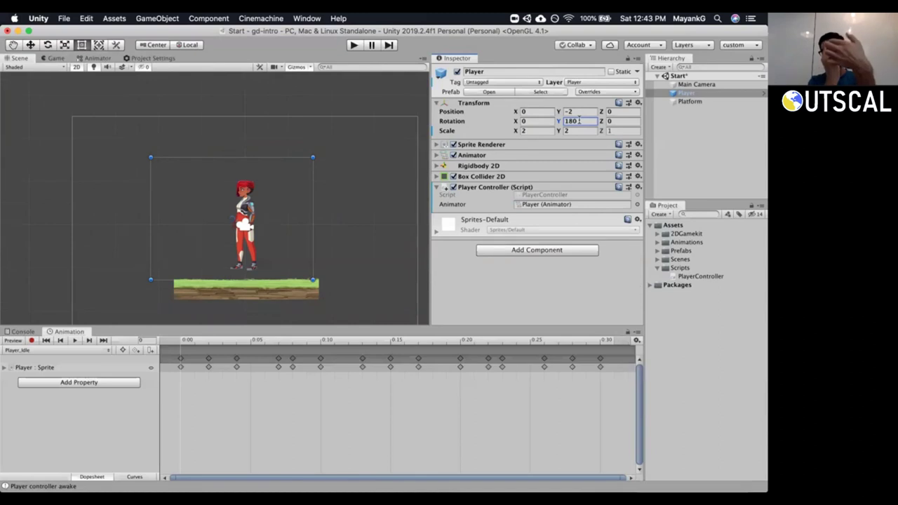
pyautogui.doubleClick(579, 120)
pyautogui.write('0')
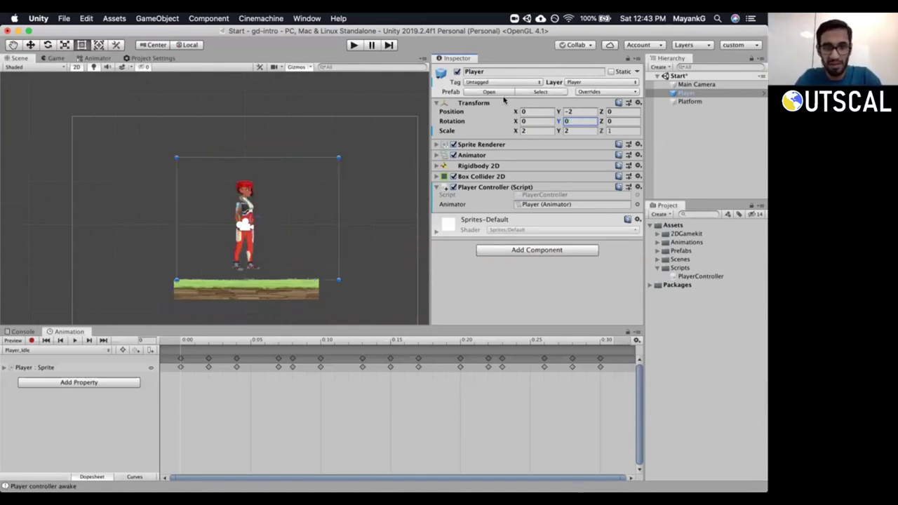
pyautogui.click(539, 130)
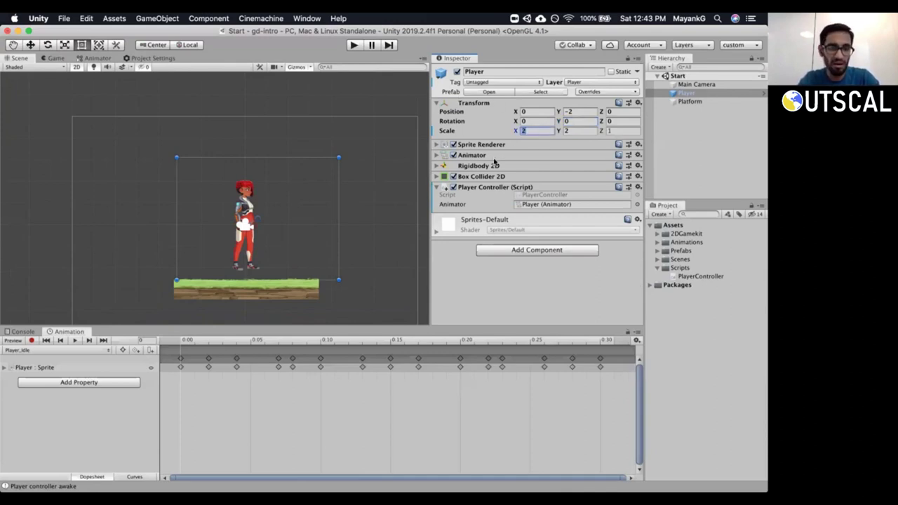
pyautogui.press('super+Tab')
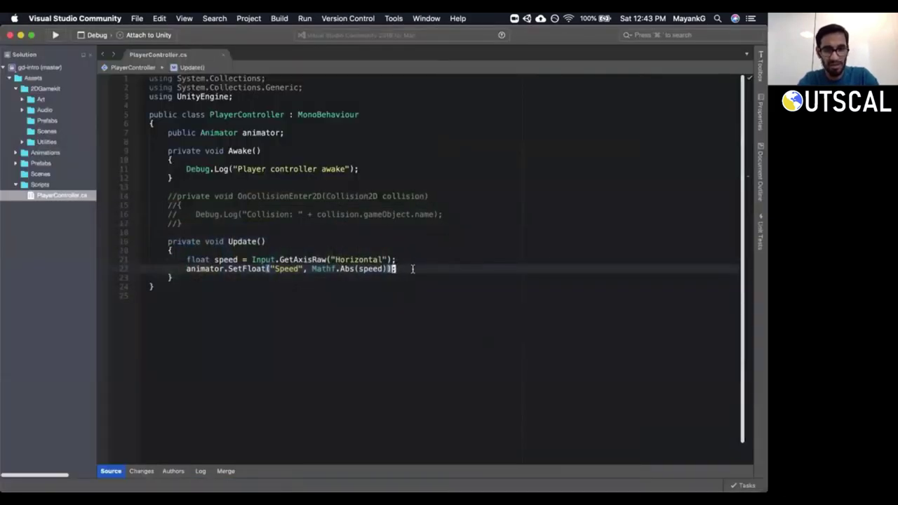
# Add an if (speed < 0) block with braces in Update, with a blank line above it.
pyautogui.write('oif(speed ')
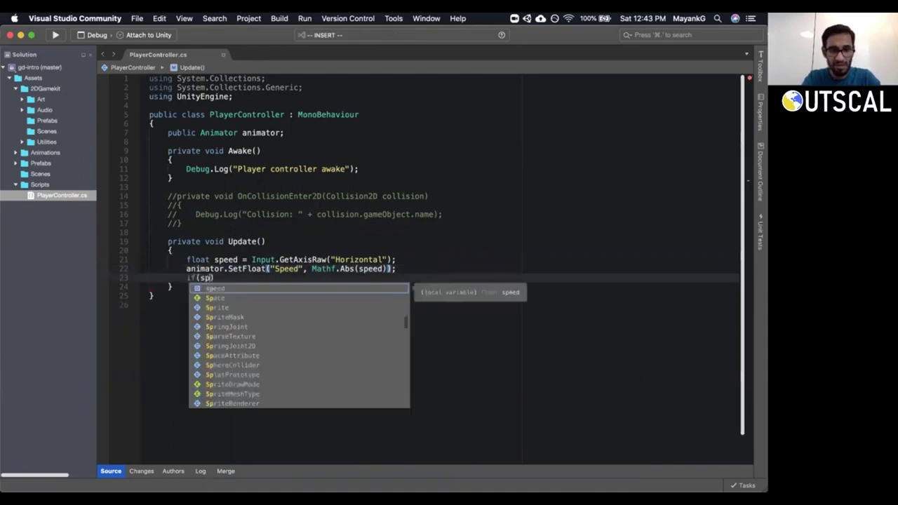
pyautogui.write('< 0')
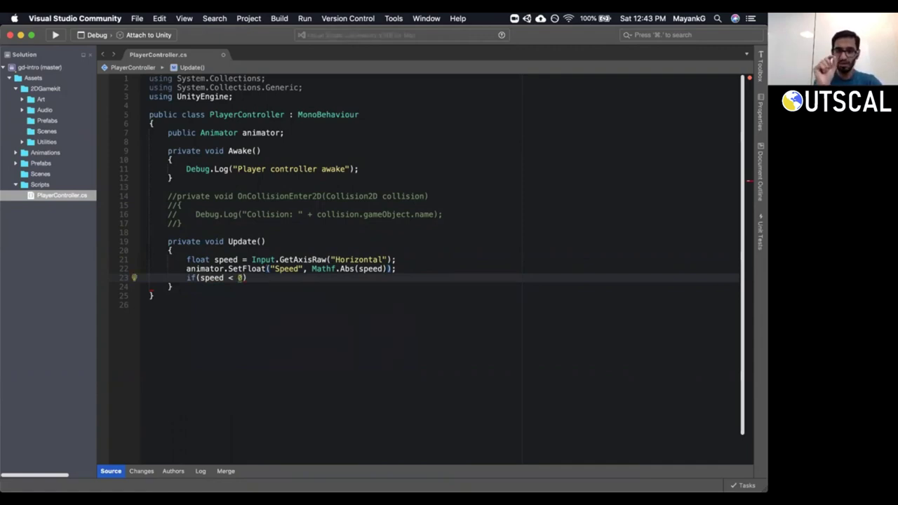
pyautogui.write('la {')
pyautogui.press('Return')
pyautogui.press('Escape')
pyautogui.press('j')
pyautogui.press('j')
pyautogui.press('k')
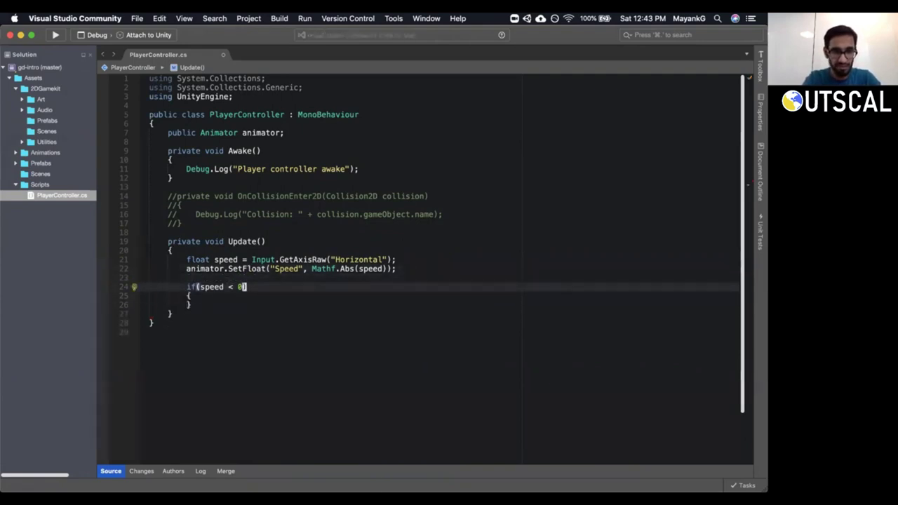
pyautogui.hotkey('shift', 'j')
# Type 'Vector3 scale = transform.' inside the block, checking the Player's Transform Scale.
pyautogui.write('oVect')
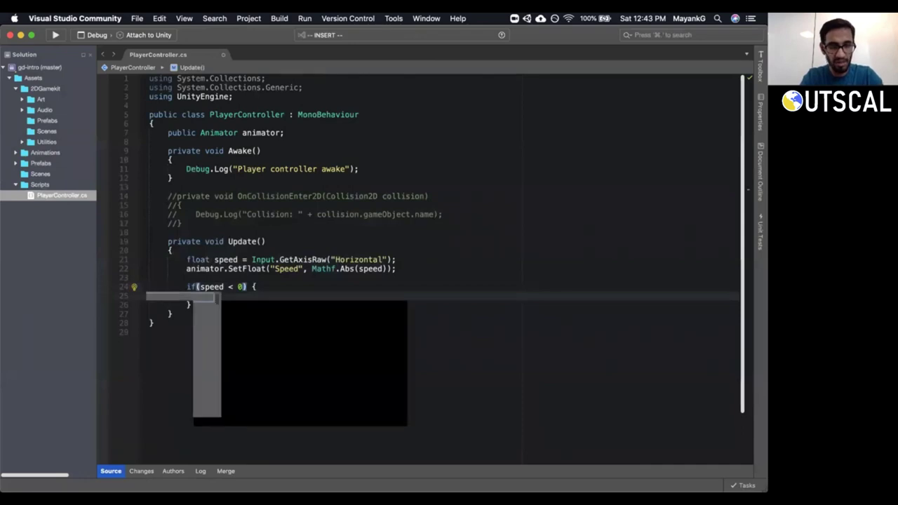
pyautogui.write('or3 ')
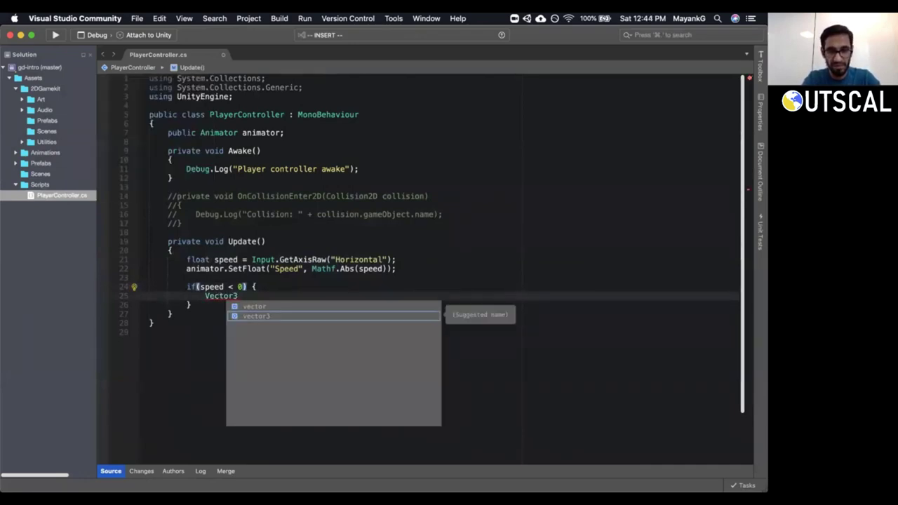
pyautogui.write('scale = ')
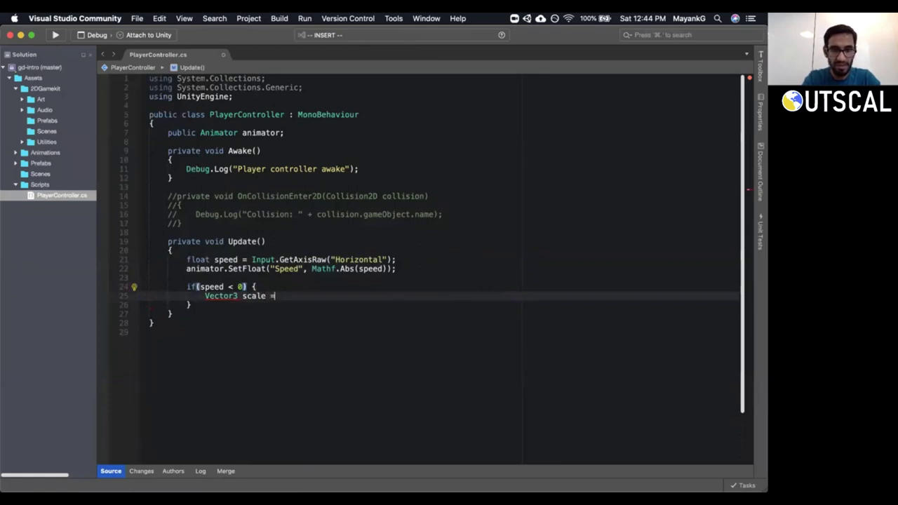
pyautogui.write('transf')
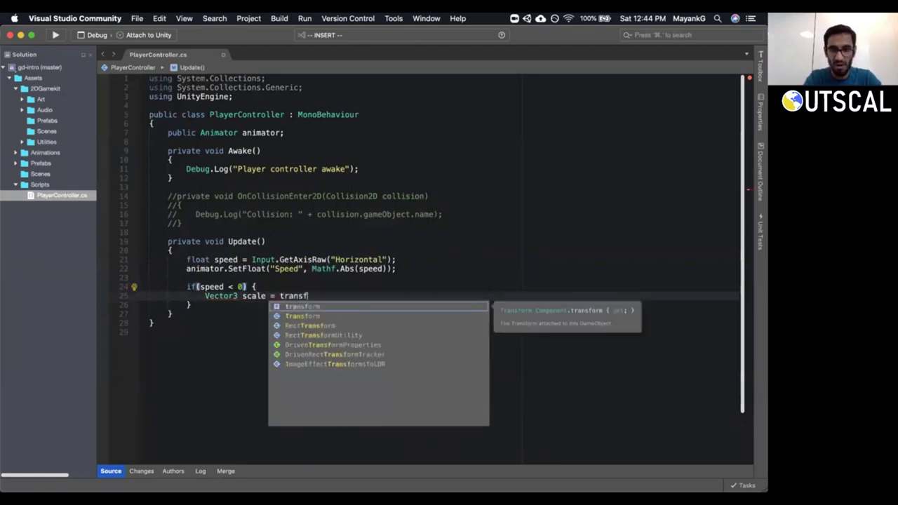
pyautogui.press('Escape')
pyautogui.write('orm.')
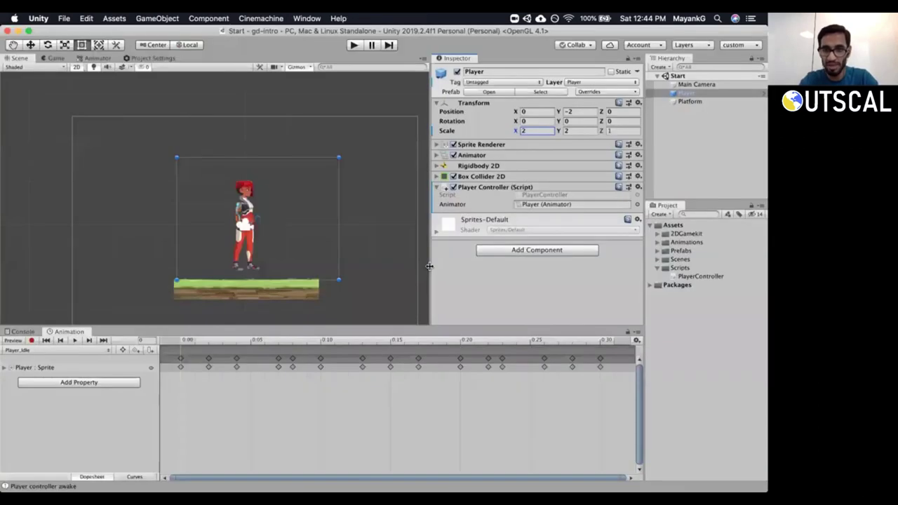
pyautogui.press('Return')
pyautogui.click(473, 104)
pyautogui.click(473, 103)
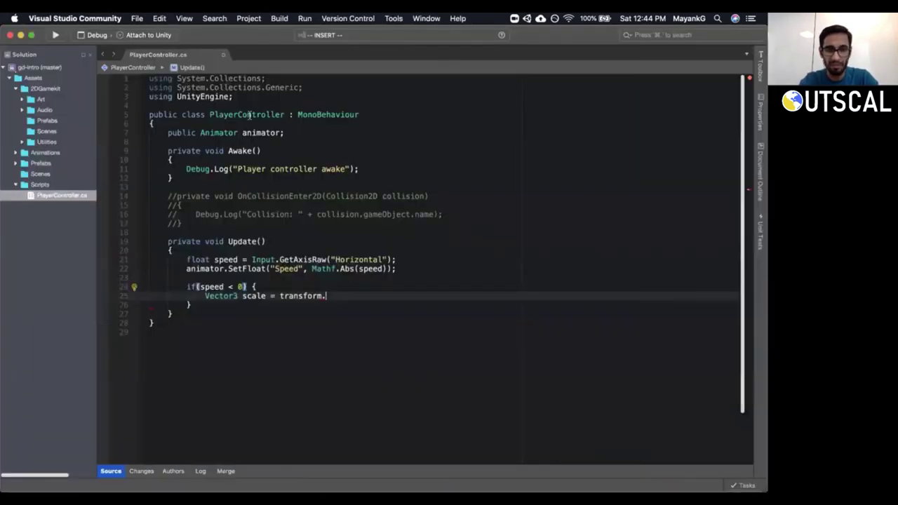
pyautogui.click(326, 117)
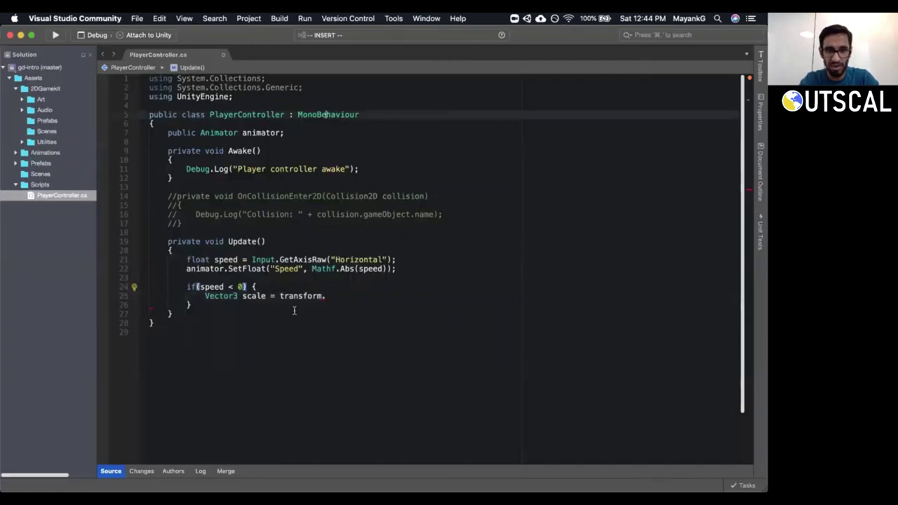
# Complete transform.localScale; and add the line scale.x = -1f * scale.x;.
pyautogui.click(362, 297)
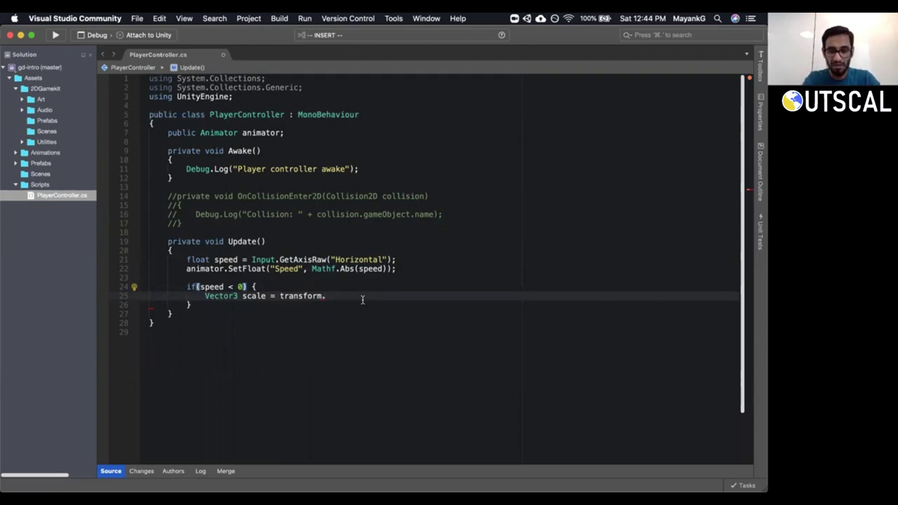
pyautogui.write('scale')
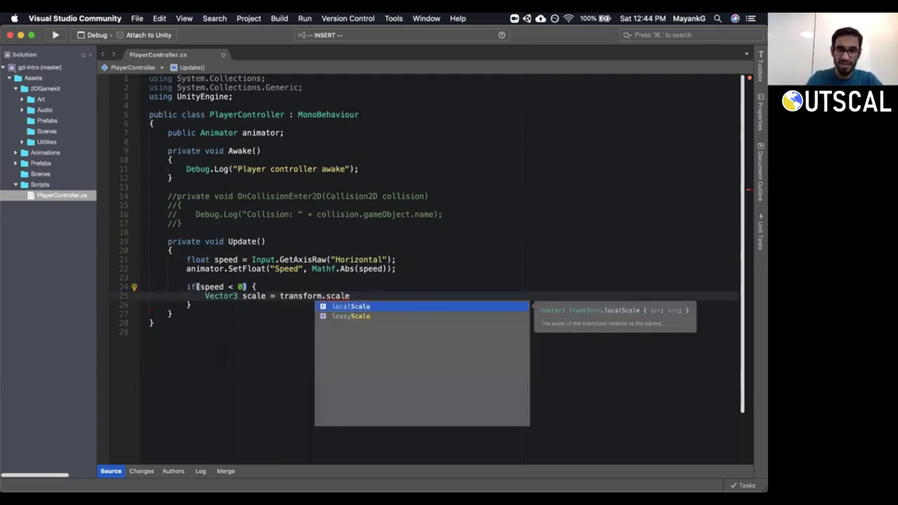
pyautogui.press('Return')
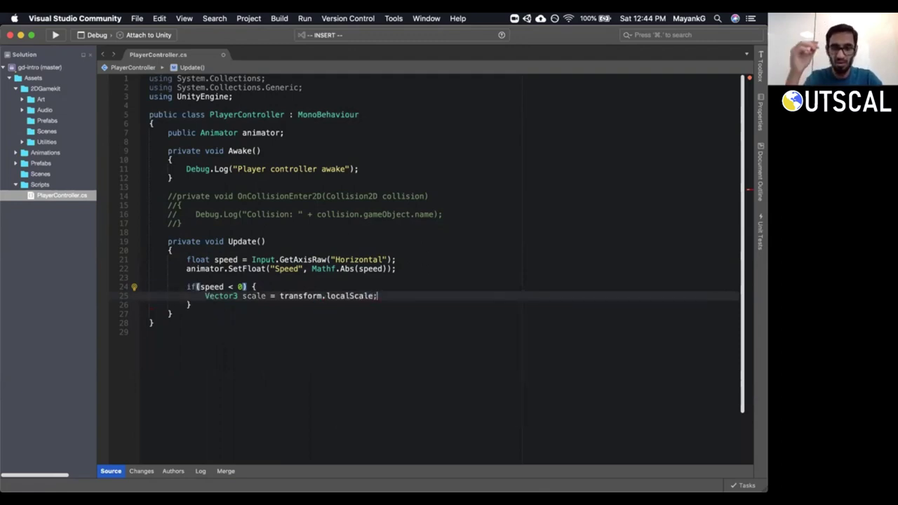
pyautogui.write(';')
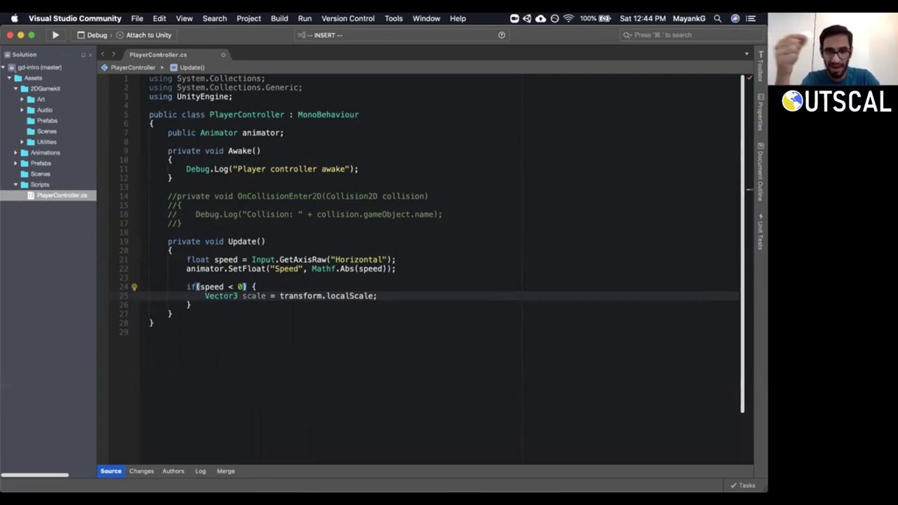
pyautogui.write('o')
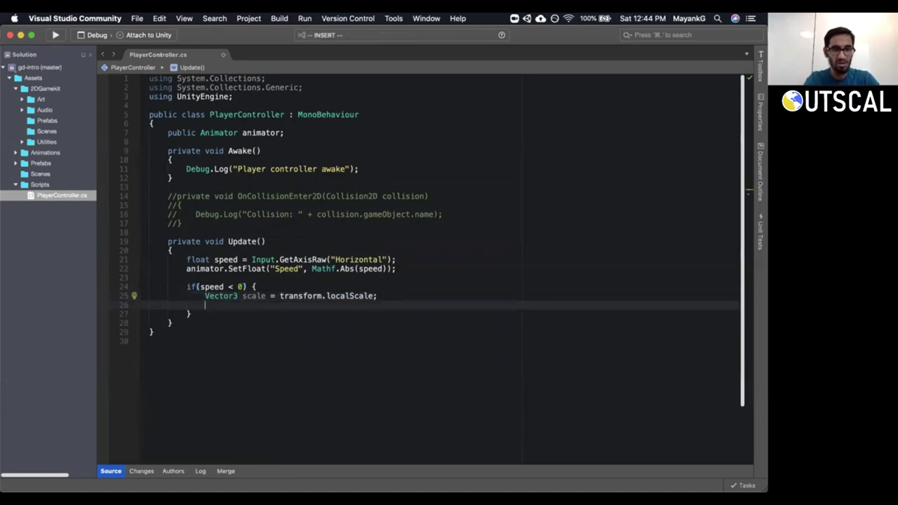
pyautogui.write('scale.x ')
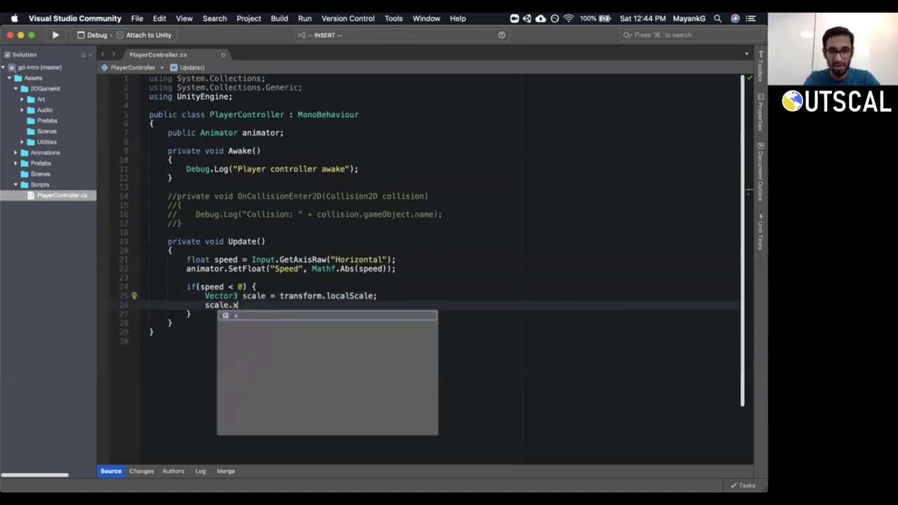
pyautogui.write('=')
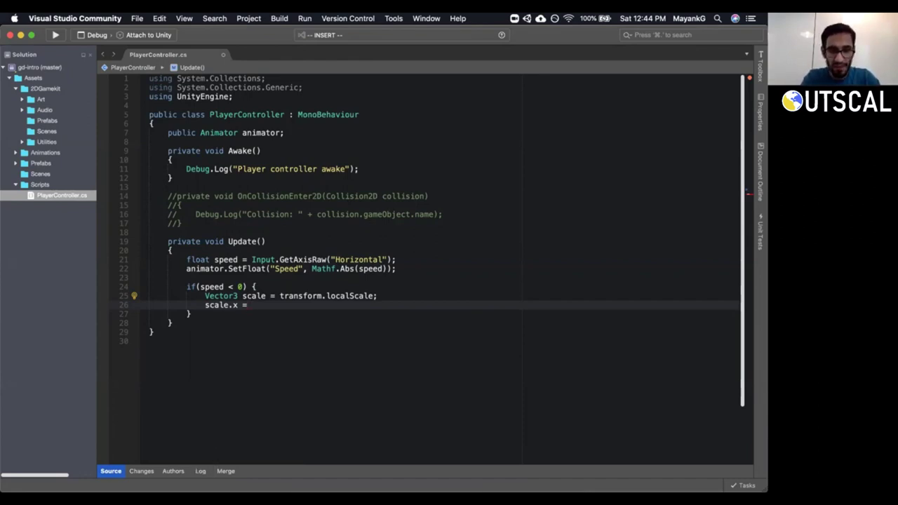
pyautogui.write('-1')
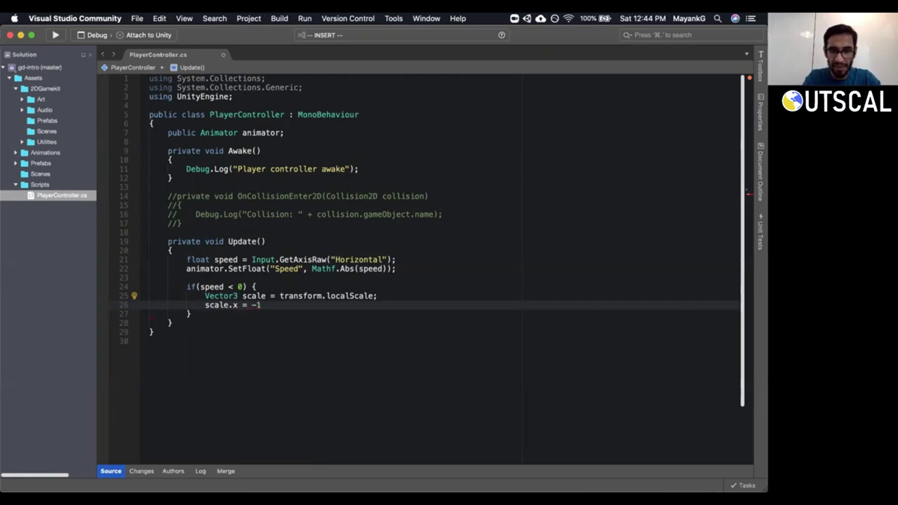
pyautogui.write('f ')
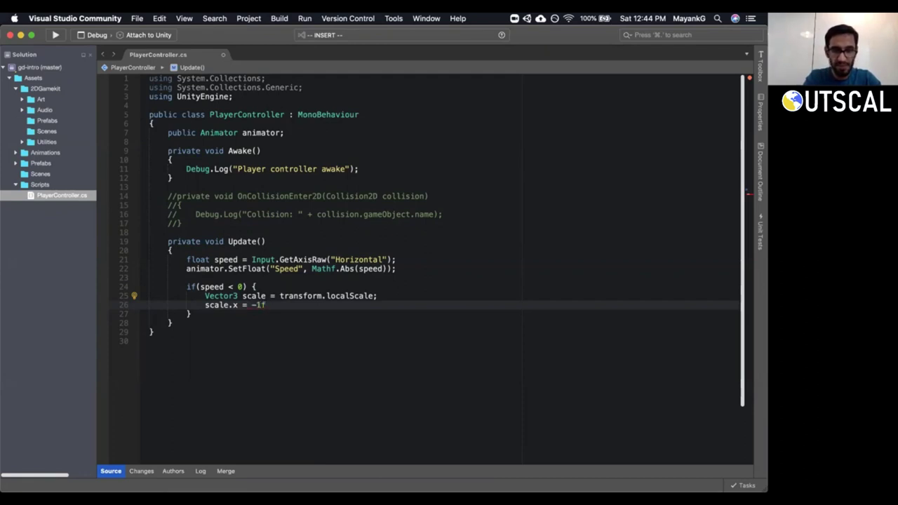
pyautogui.write('* sc')
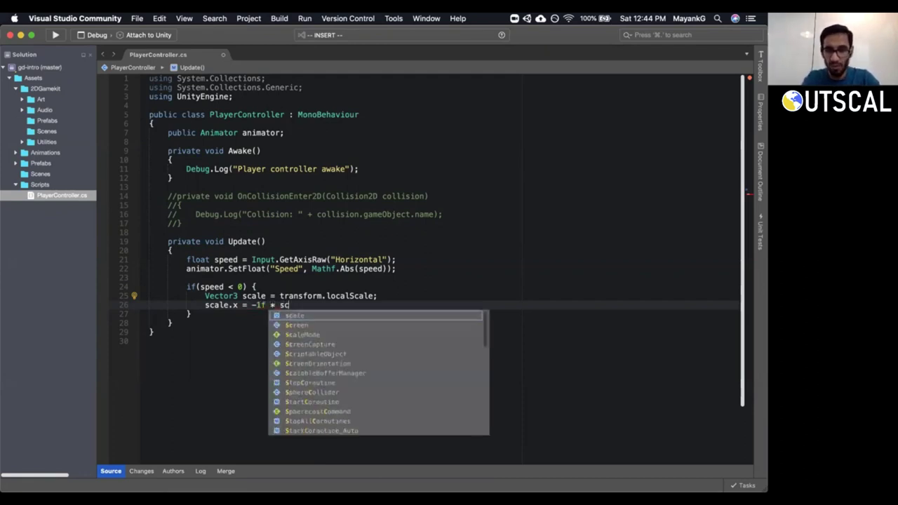
pyautogui.write('ale.x;')
pyautogui.press('Escape')
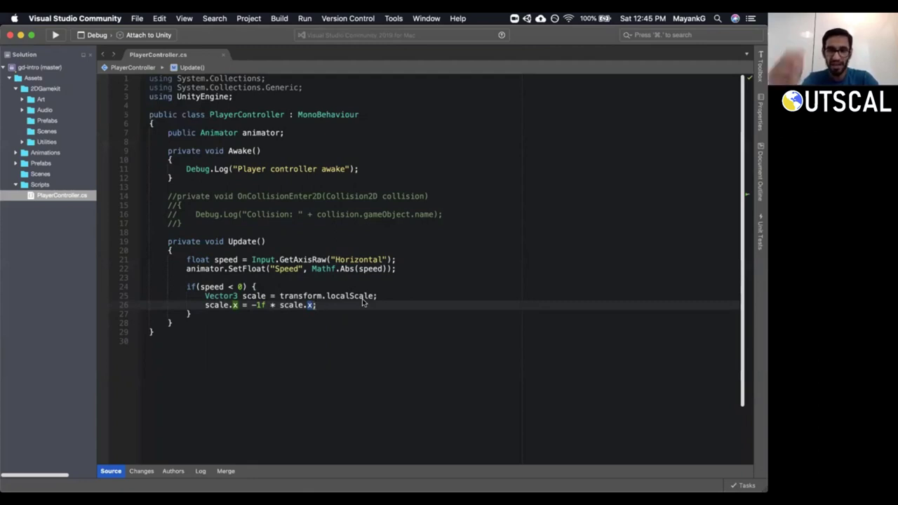
# Review the -1f * scale.x expression on line 26.
pyautogui.hotkey('alt', 'Left')
pyautogui.hotkey('alt', 'Left')
pyautogui.press('Right')
pyautogui.press('Right')
pyautogui.press('Right')
pyautogui.press('Right')
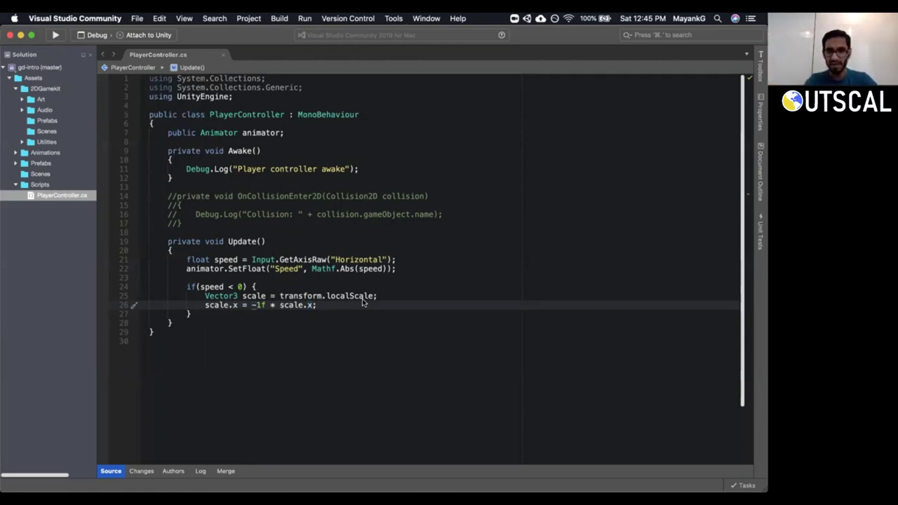
pyautogui.press('Right')
pyautogui.press('Right')
pyautogui.press('Right')
pyautogui.press('Right')
pyautogui.press('Right')
pyautogui.press('Right')
pyautogui.moveTo(279, 305); pyautogui.dragTo(320, 305)
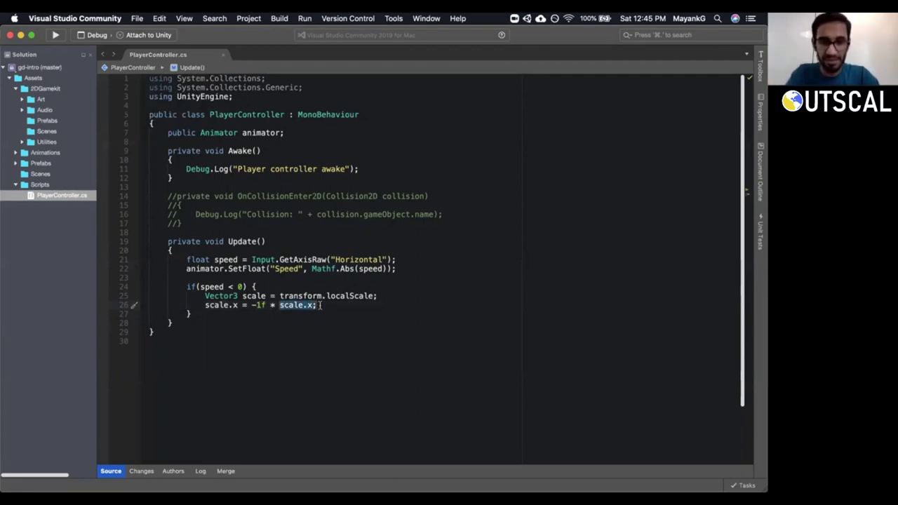
pyautogui.click(300, 313)
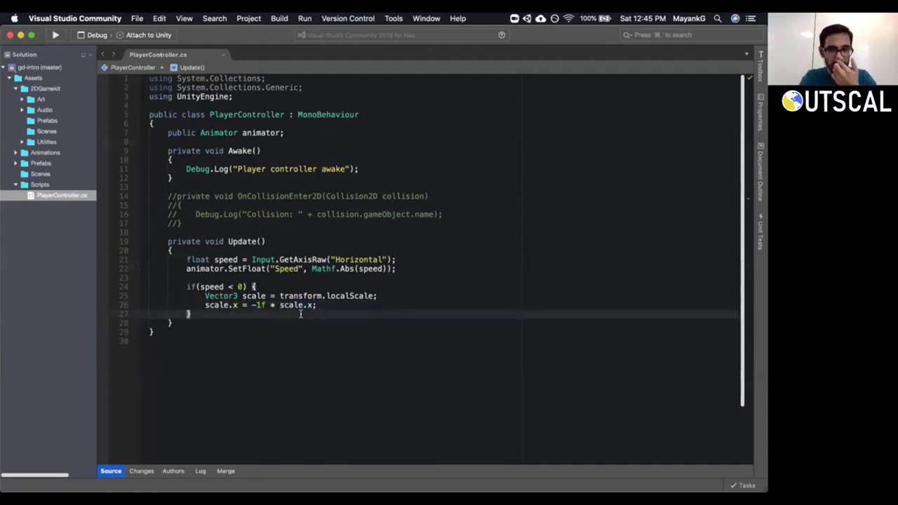
pyautogui.press('a')
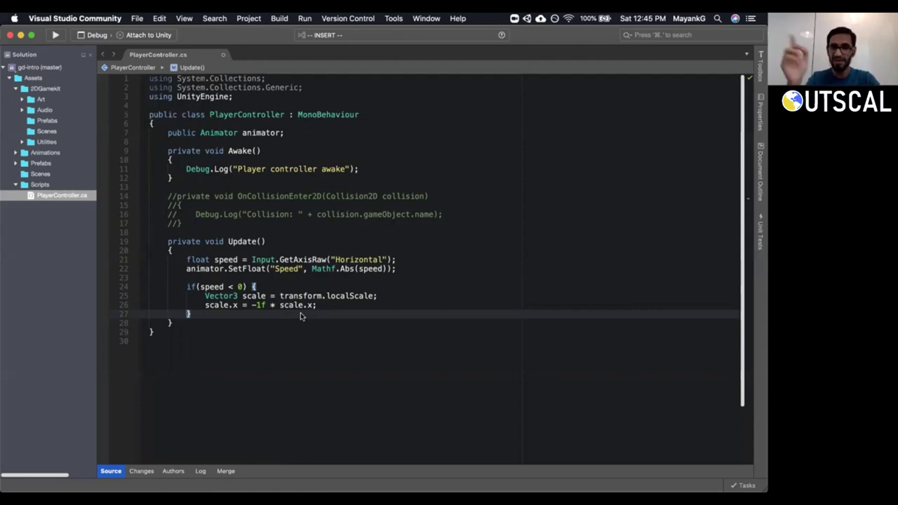
# Add an else if (speed > 0) block with its brace on the same line.
pyautogui.write('else if')
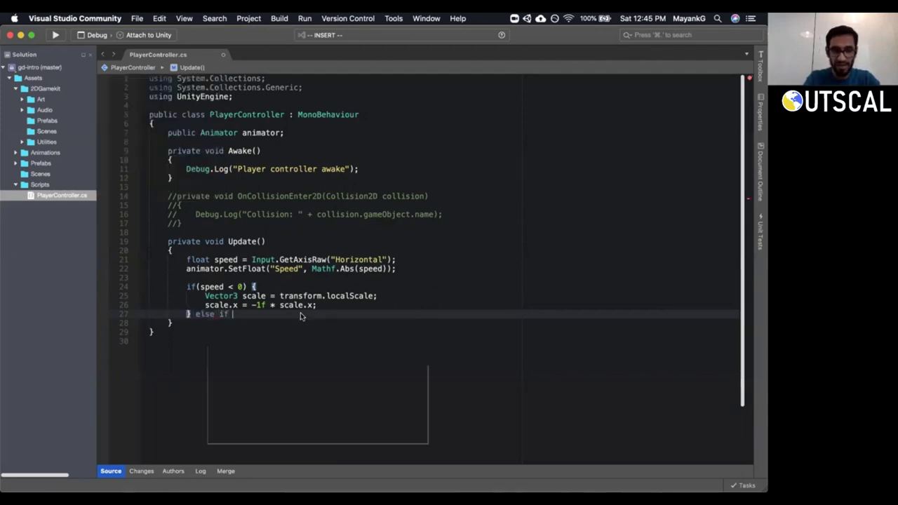
pyautogui.press('BackSpace')
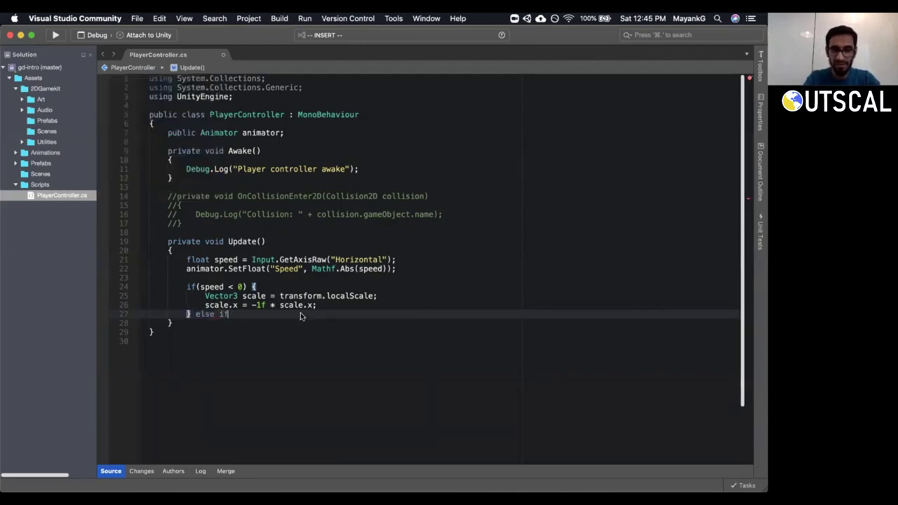
pyautogui.write('(speed ')
pyautogui.write('> 0) ')
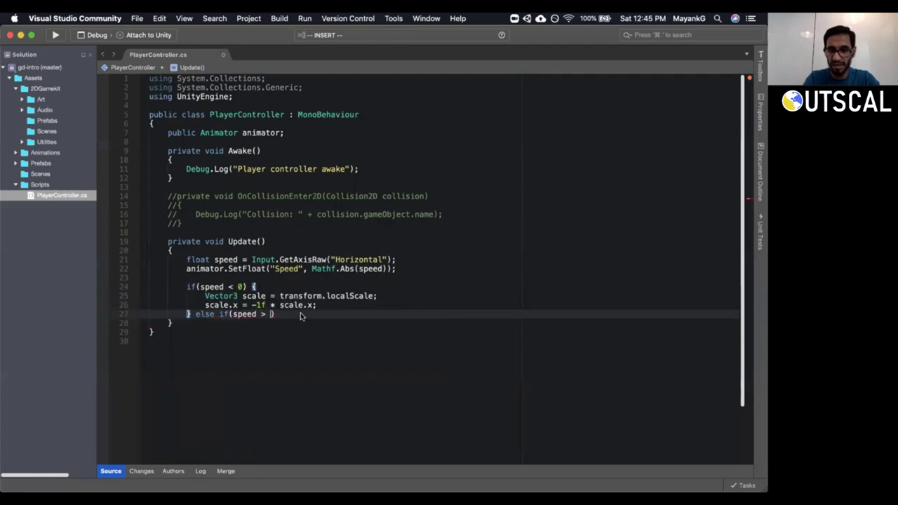
pyautogui.write('{')
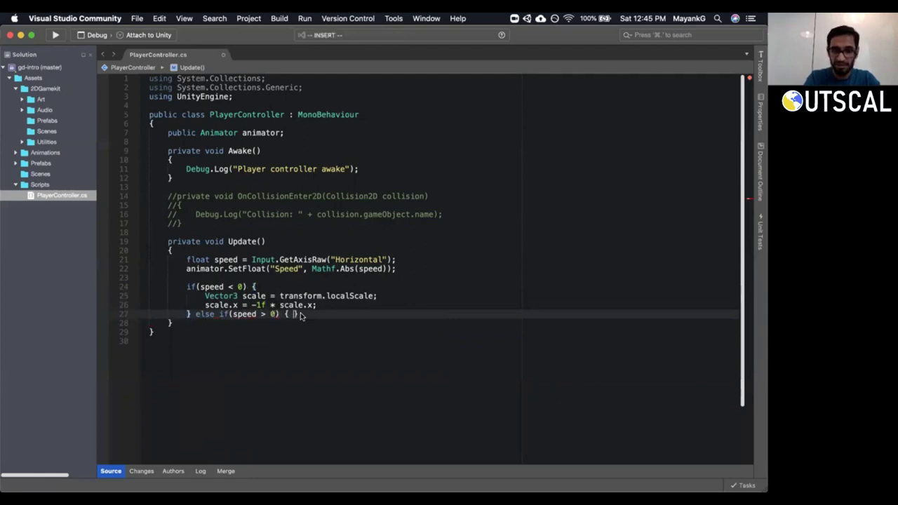
pyautogui.press('Return')
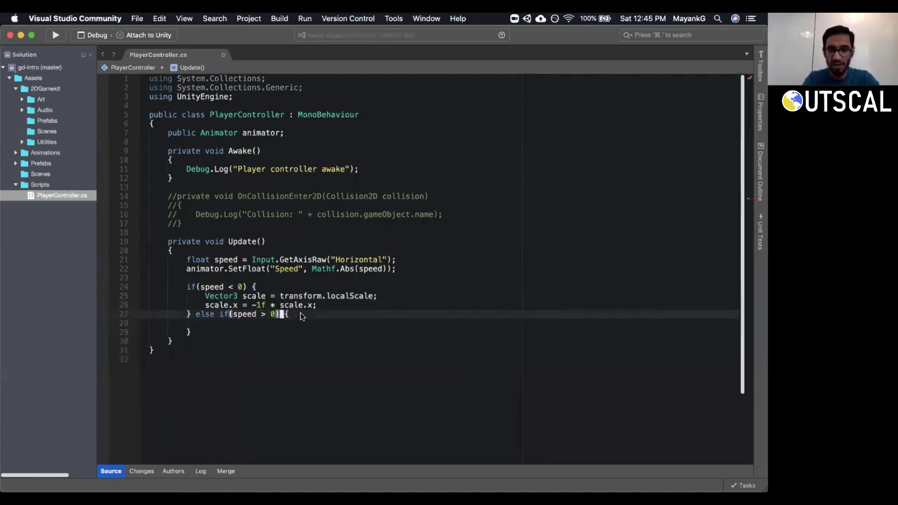
pyautogui.press('super+z')
pyautogui.press('Tab')
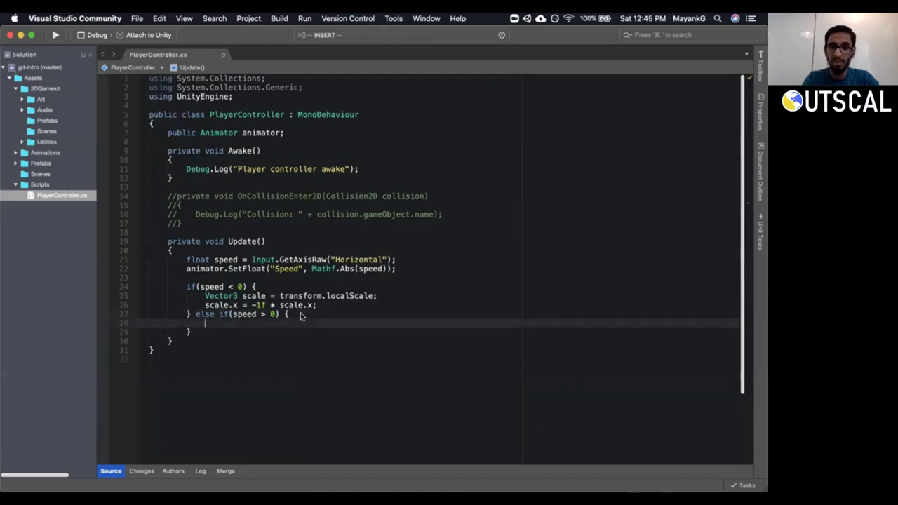
# Move the Vector3 scale declaration above the if statement.
pyautogui.write('scale')
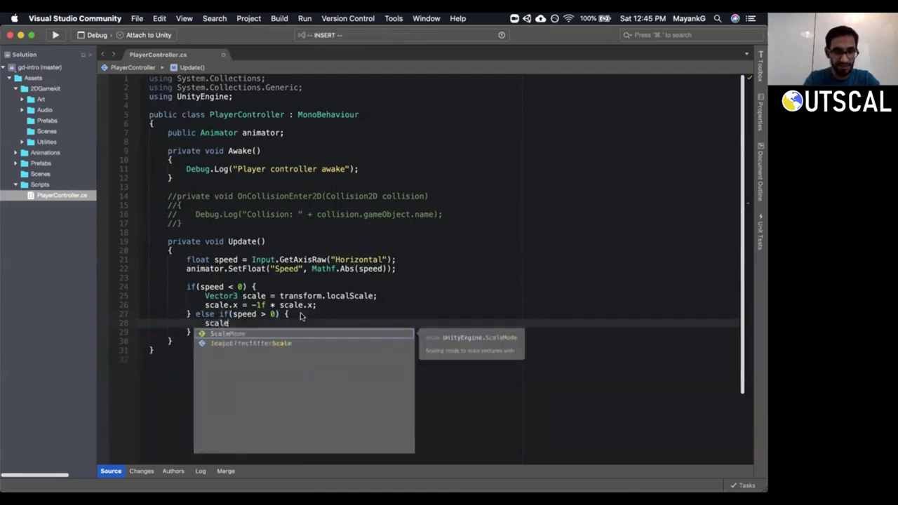
pyautogui.press('BackSpace')
pyautogui.press('BackSpace')
pyautogui.press('BackSpace')
pyautogui.press('BackSpace')
pyautogui.press('Escape')
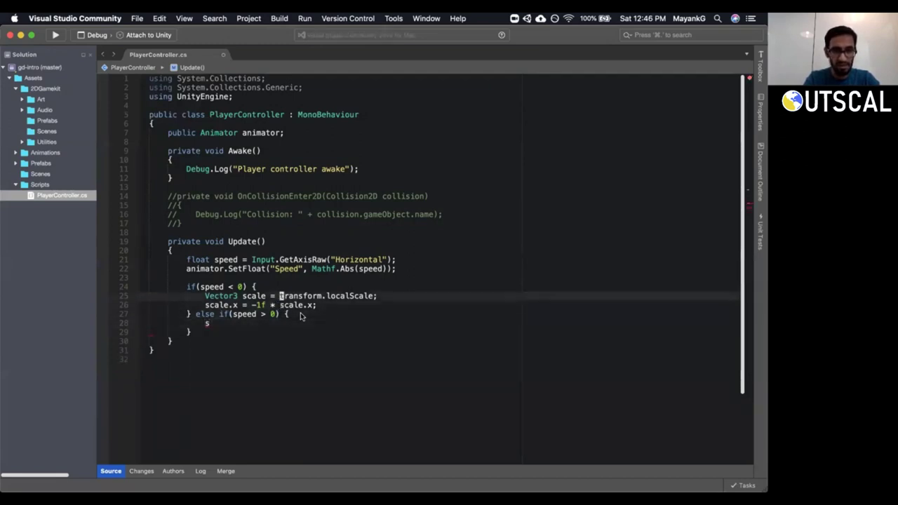
pyautogui.press('d')
pyautogui.press('d')
pyautogui.press('k')
pyautogui.hotkey('shift', 'p')
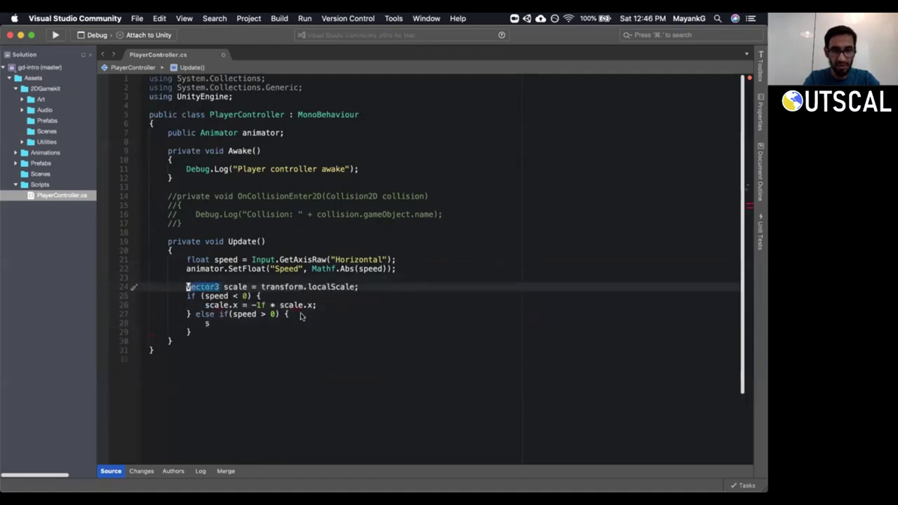
pyautogui.press('j')
pyautogui.press('j')
pyautogui.press('j')
pyautogui.press('j')
# Set scale.x = Mathf.Abs(scale.x); in the else-if branch, fixing the Matfh typo.
pyautogui.write('aca')
pyautogui.write('le')
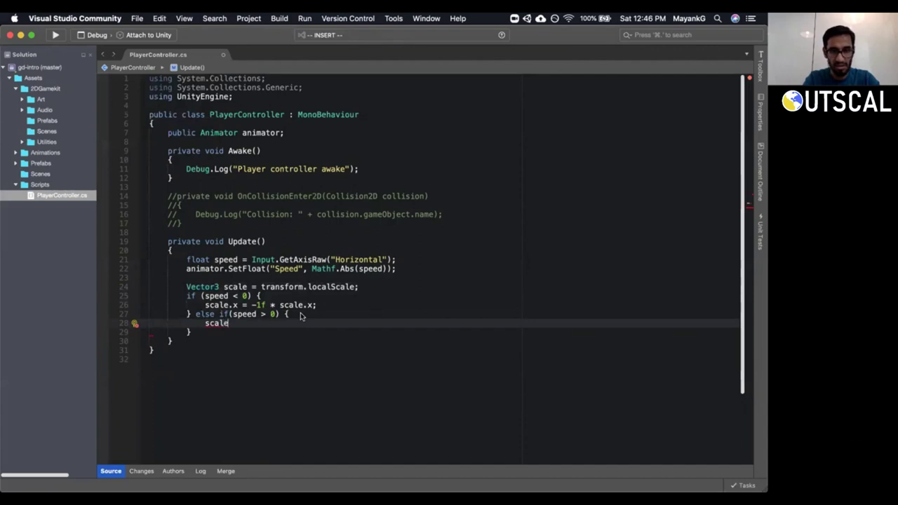
pyautogui.write('.x =')
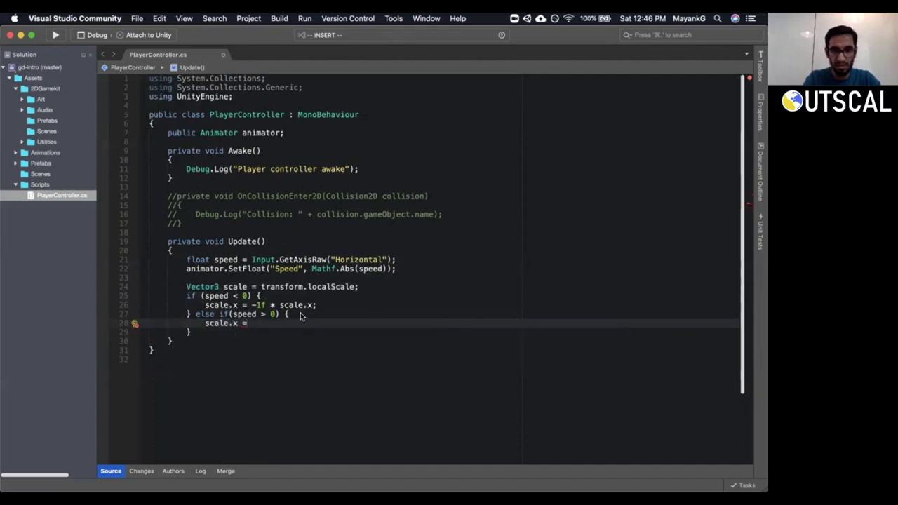
pyautogui.write(' Ma')
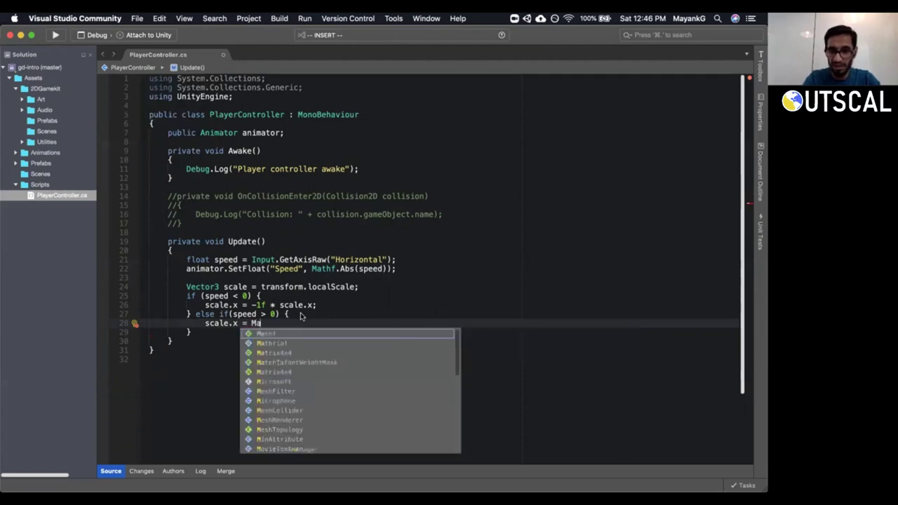
pyautogui.write('tfh.Abs(')
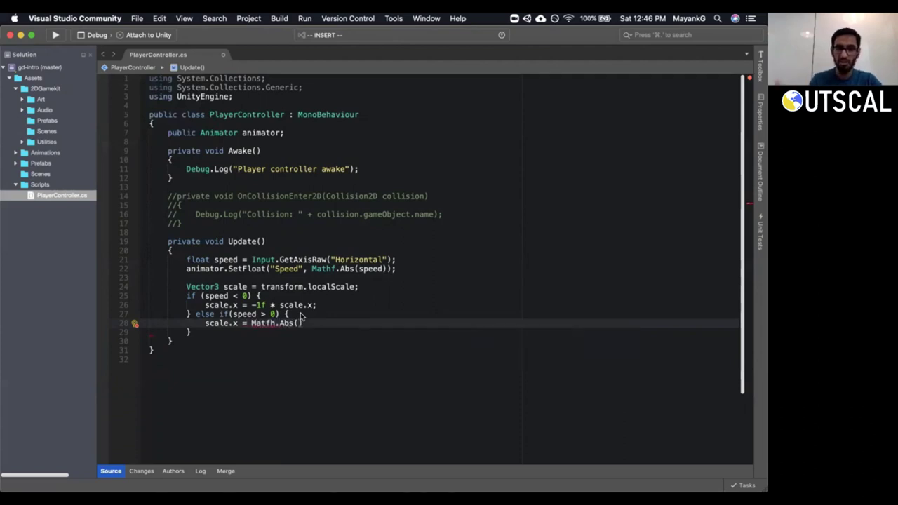
pyautogui.press('Escape')
pyautogui.press('b')
pyautogui.press('b')
pyautogui.press('b')
pyautogui.press('l')
pyautogui.press('l')
pyautogui.press('l')
pyautogui.press('x')
pyautogui.press('p')
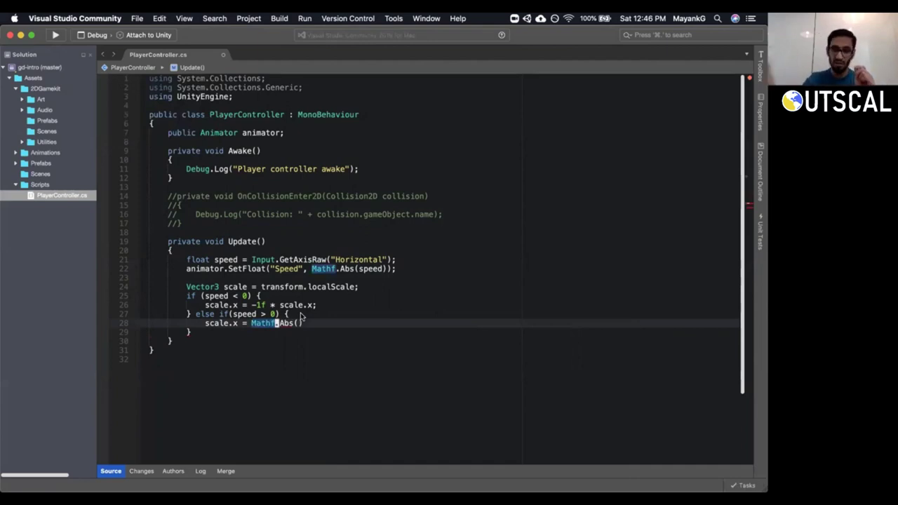
pyautogui.press('w')
pyautogui.write('wascale.x')
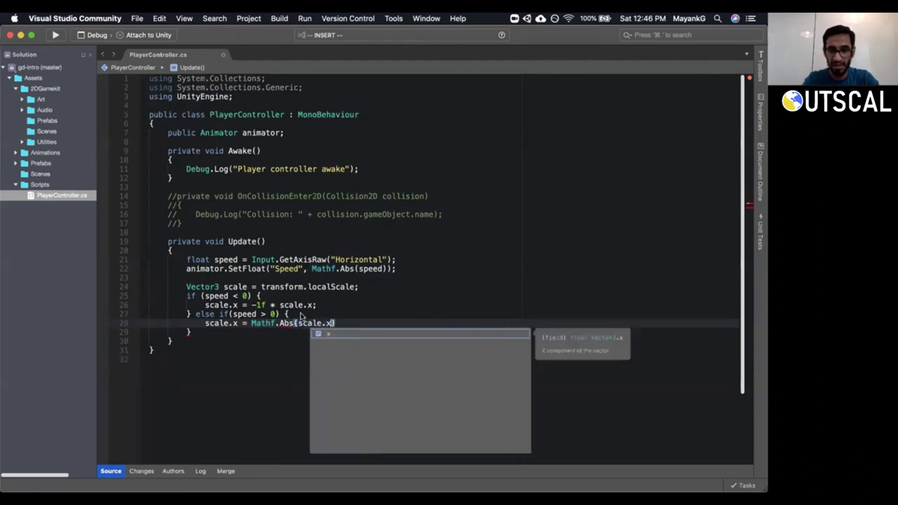
pyautogui.write(';')
pyautogui.press('Escape')
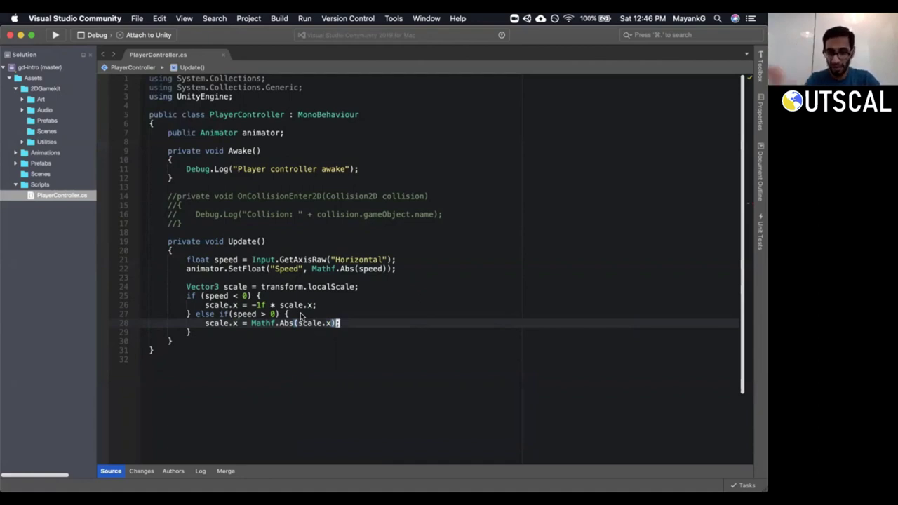
pyautogui.write(';')
pyautogui.press('Down')
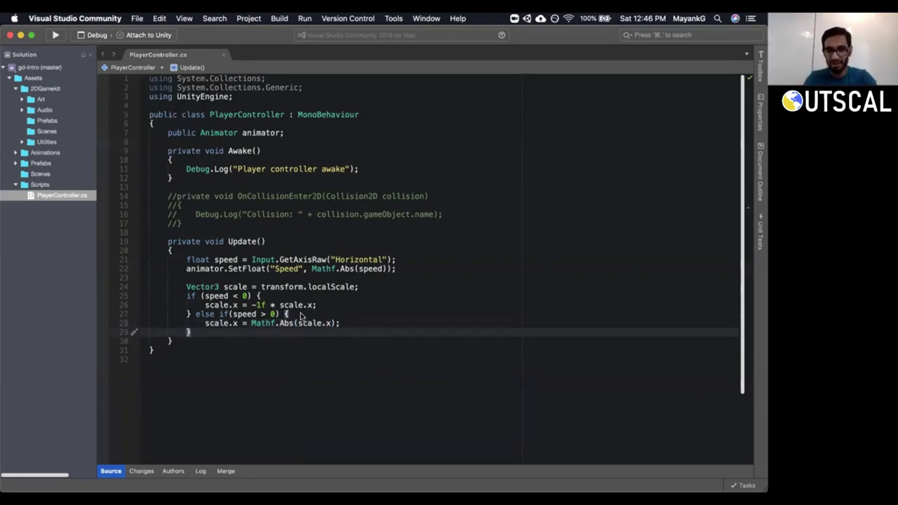
# Add transform.localScale = scale; just before Update's closing brace.
pyautogui.press('Down')
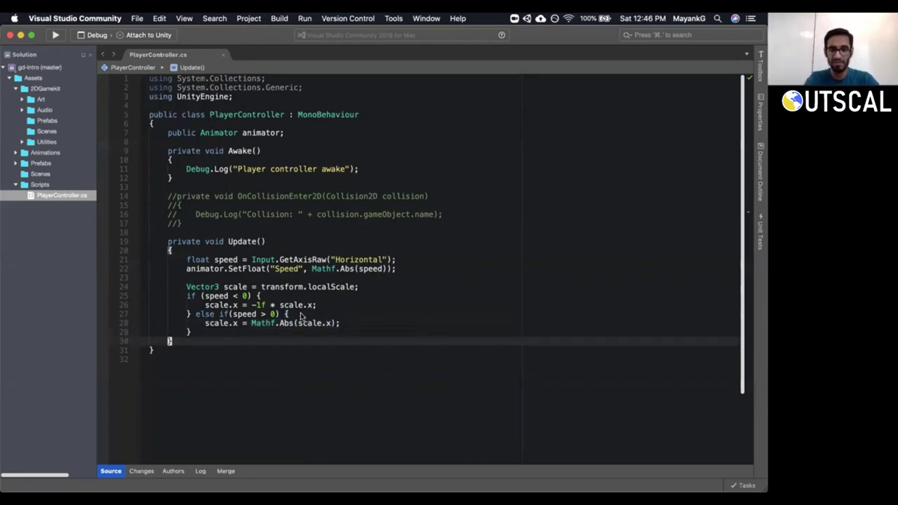
pyautogui.hotkey('shift', 'o')
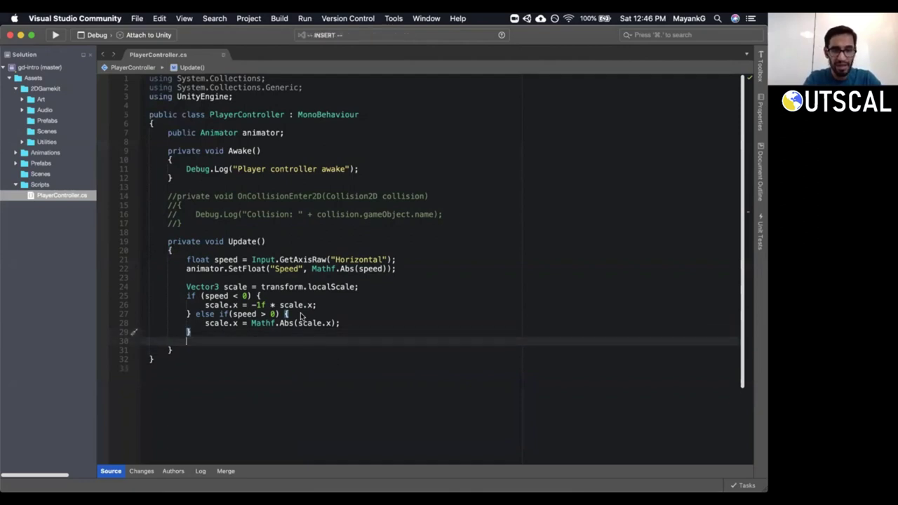
pyautogui.write('transform.s')
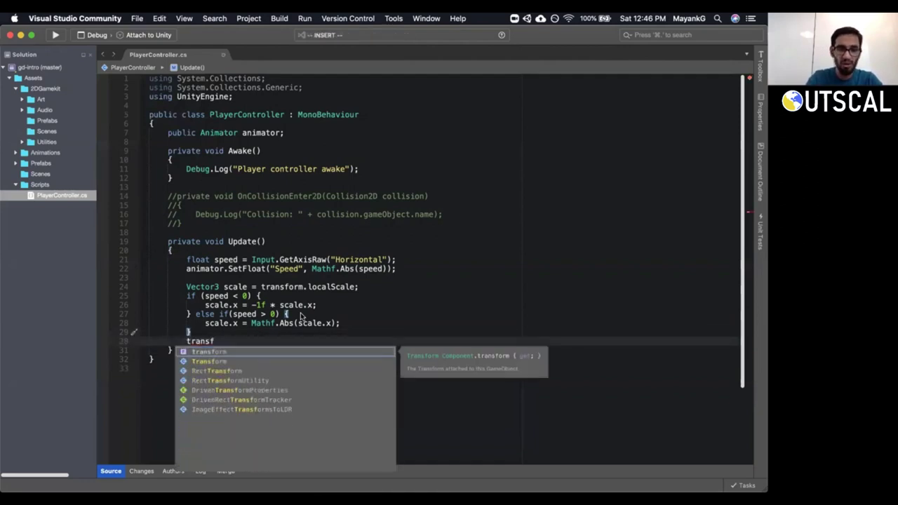
pyautogui.press('Return')
pyautogui.write('.s')
pyautogui.press('BackSpace')
pyautogui.write('loca')
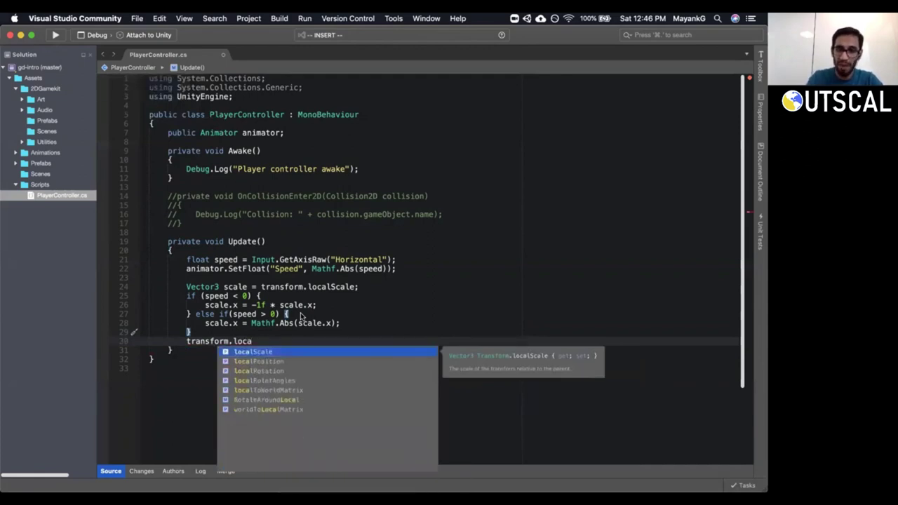
pyautogui.press('Return')
pyautogui.write('= scale;')
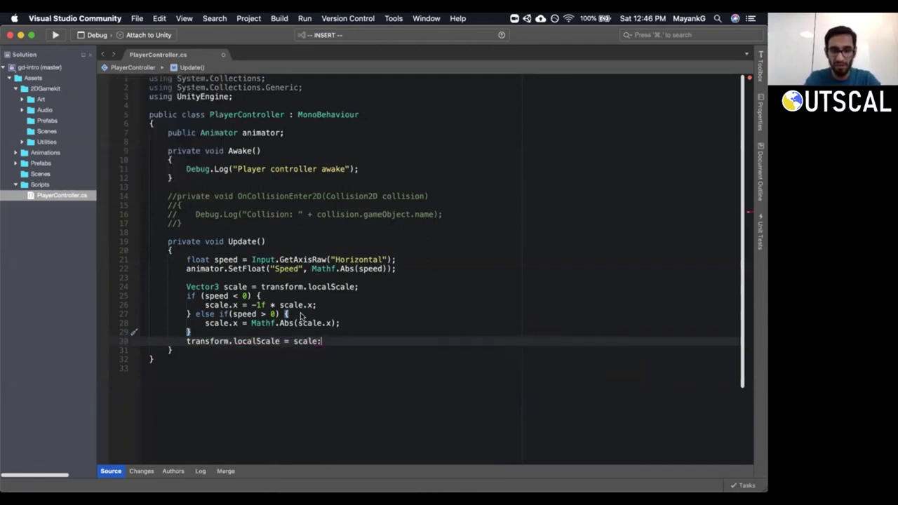
pyautogui.press('Escape')
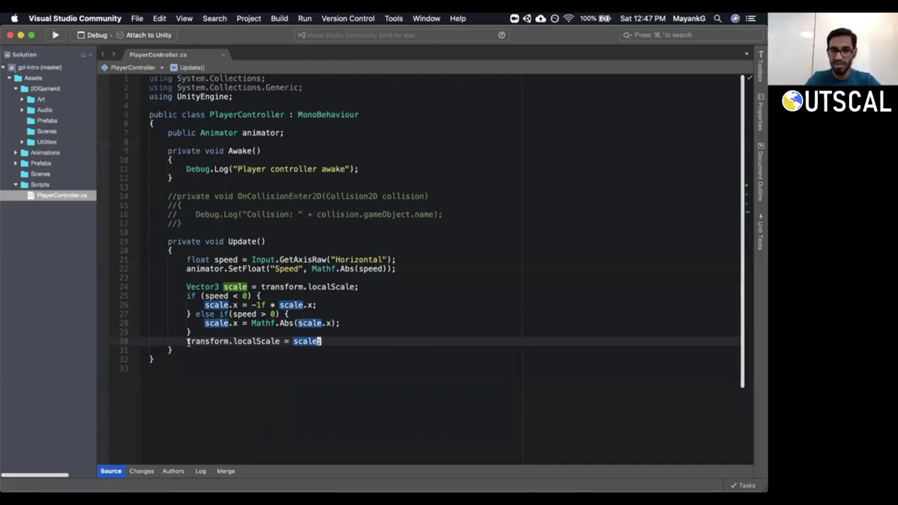
pyautogui.moveTo(187, 341); pyautogui.dragTo(286, 341)
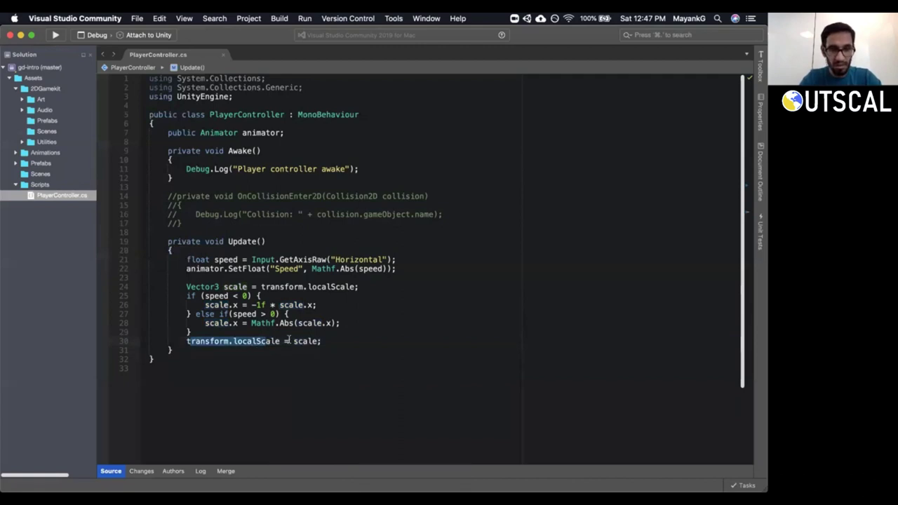
pyautogui.click(311, 349)
pyautogui.press('super+Tab')
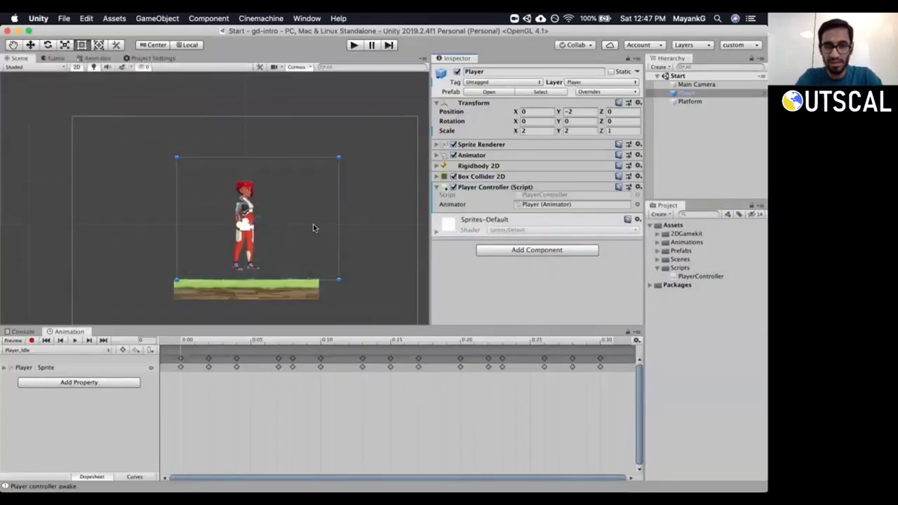
# Clear the Console and play-test running left and right to check the flip.
pyautogui.click(31, 333)
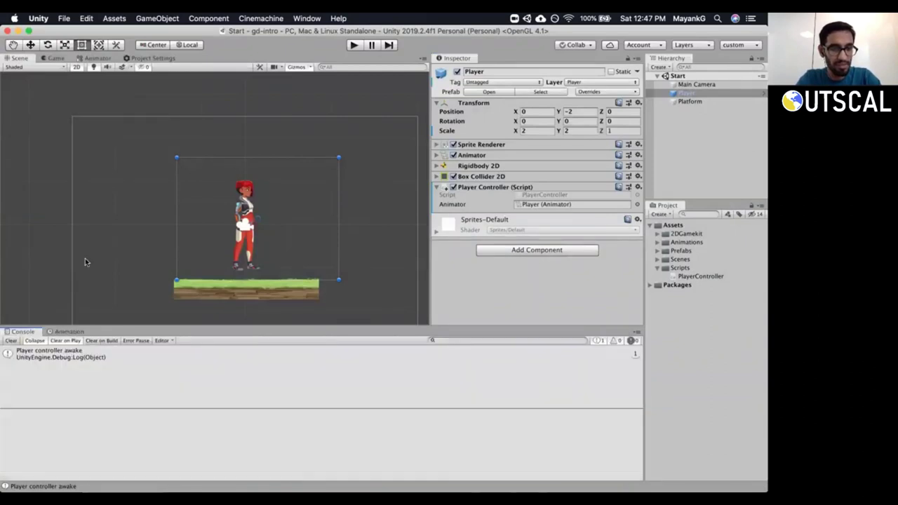
pyautogui.click(12, 340)
pyautogui.press('super+p')
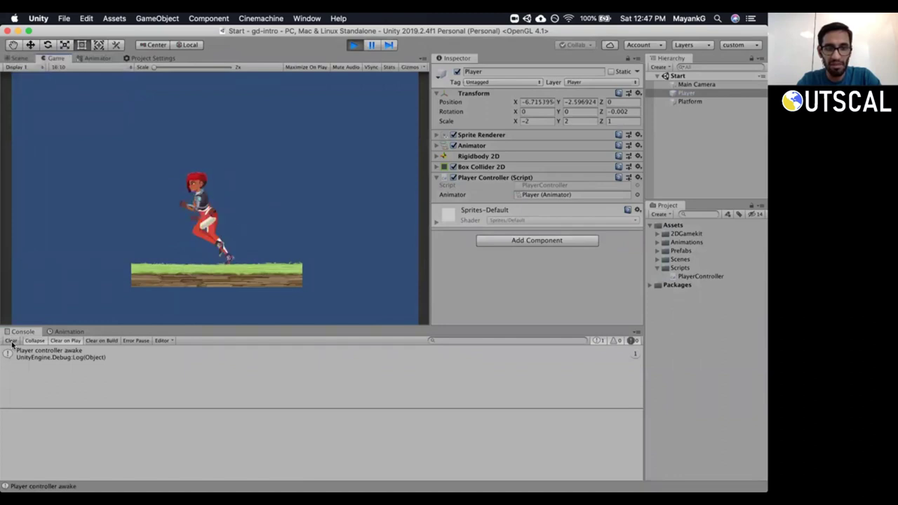
pyautogui.press('Left')
pyautogui.press('Right')
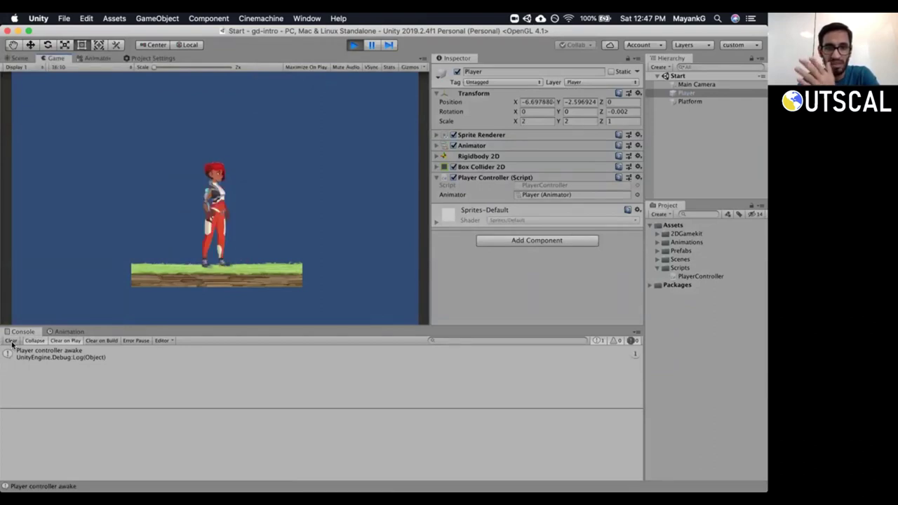
pyautogui.press('Left')
pyautogui.press('Left')
pyautogui.press('Right')
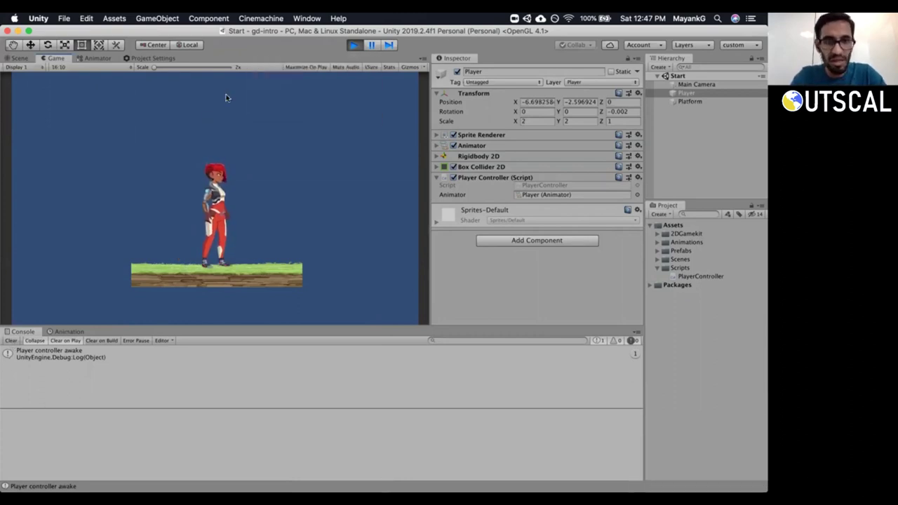
# Dock the Animator state graph beside the Game view and frame it.
pyautogui.click(94, 58)
pyautogui.moveTo(89, 59); pyautogui.dragTo(495, 209)
pyautogui.scroll(-8, 461, 185)
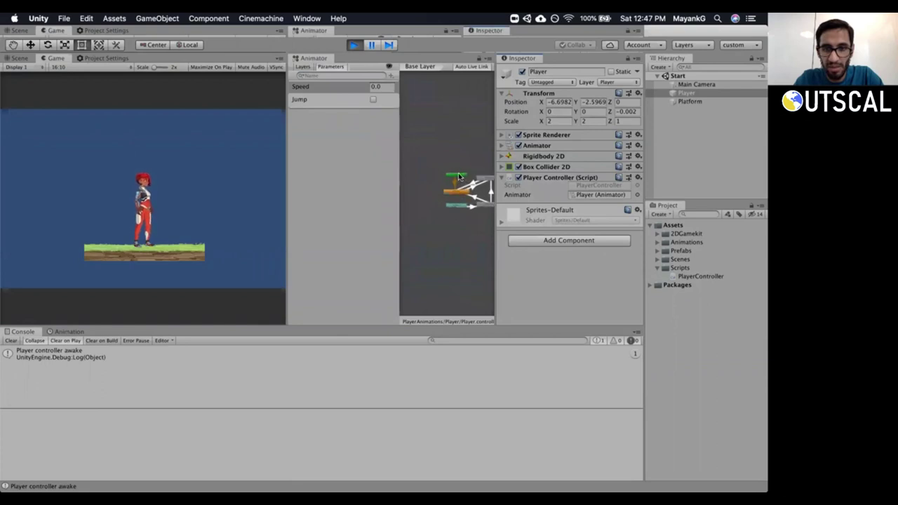
pyautogui.moveTo(285, 177); pyautogui.dragTo(232, 181)
pyautogui.scroll(3, 419, 152)
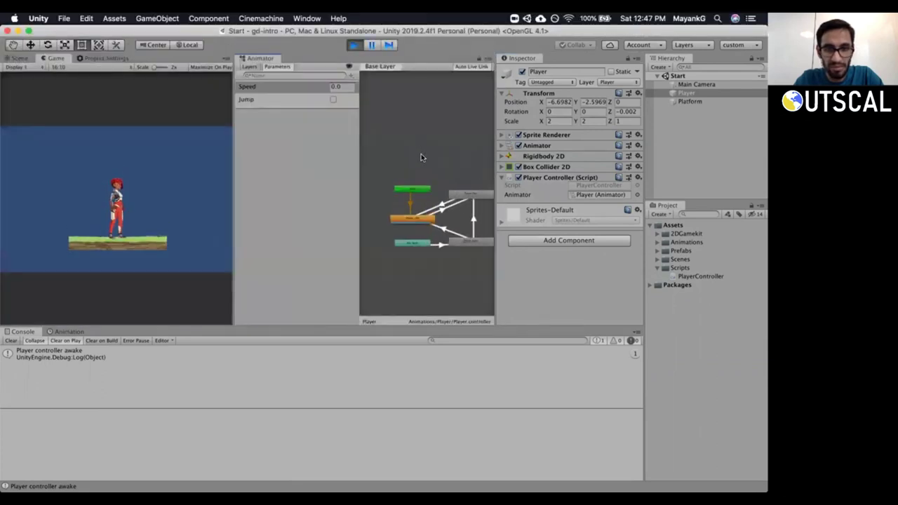
pyautogui.scroll(2, 418, 146)
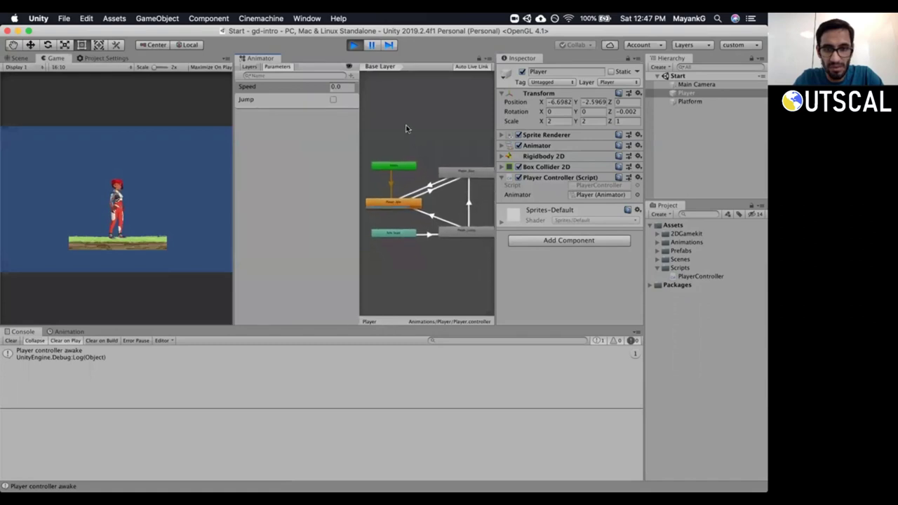
pyautogui.hscroll(-1, 442, 127)
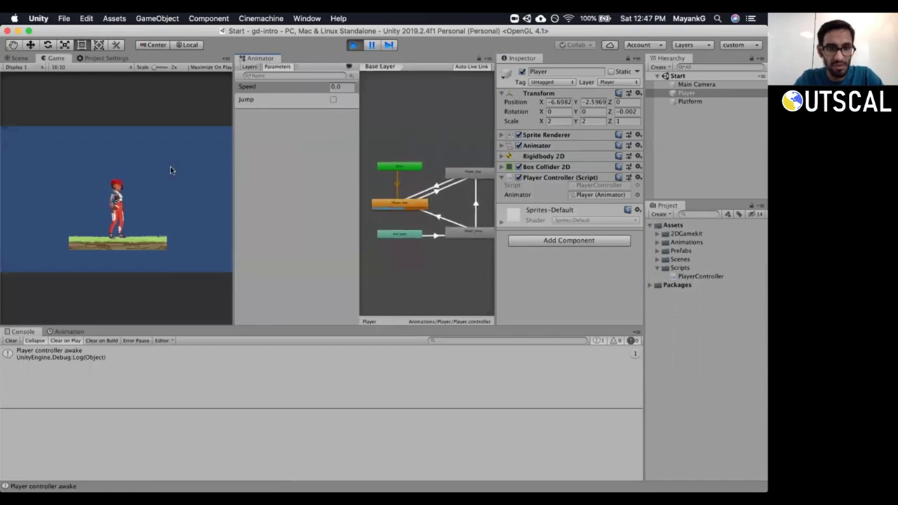
# Run left and right to watch state changes and flipping, then stop play mode.
pyautogui.press('Right')
pyautogui.press('Left')
pyautogui.press('Right')
pyautogui.press('Left')
pyautogui.press('Right')
pyautogui.press('Left')
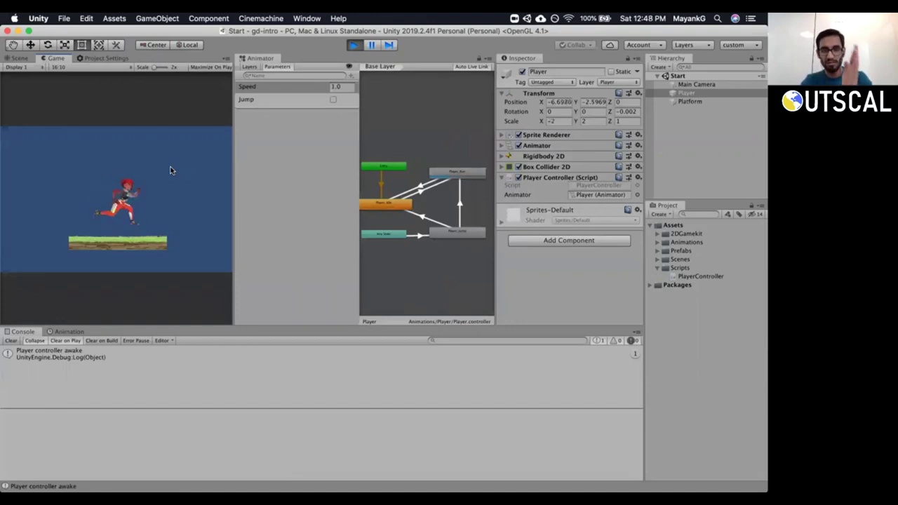
pyautogui.press('Right')
pyautogui.click(353, 45)
pyautogui.press('super+Tab')
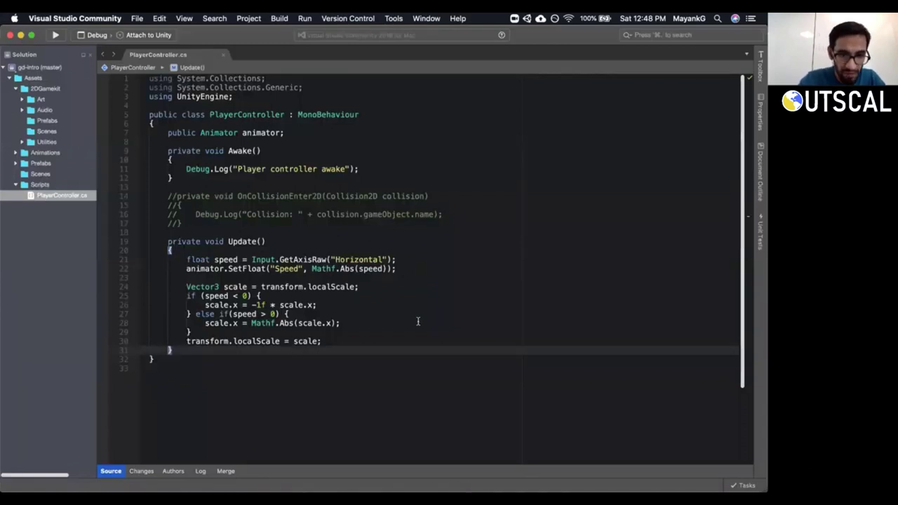
# Inspect the -1f * scale.x expression in the speed < 0 branch.
pyautogui.click(330, 288)
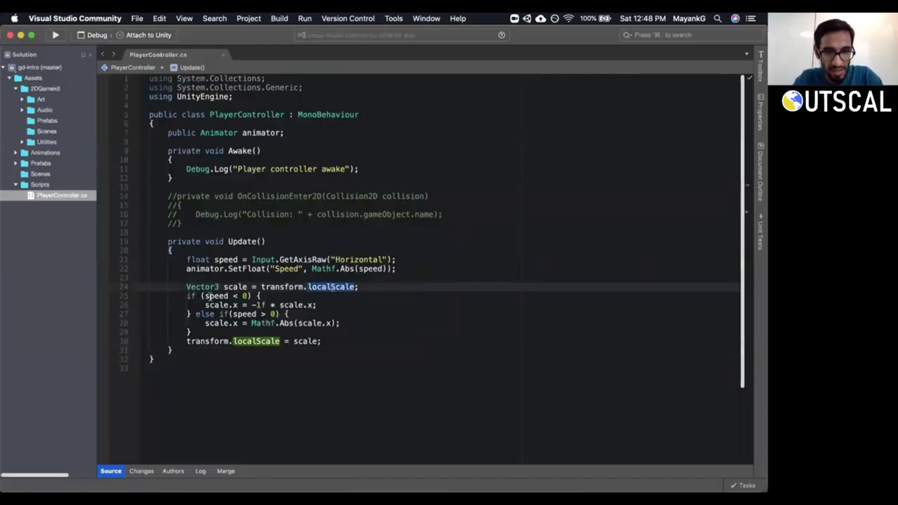
pyautogui.click(211, 295)
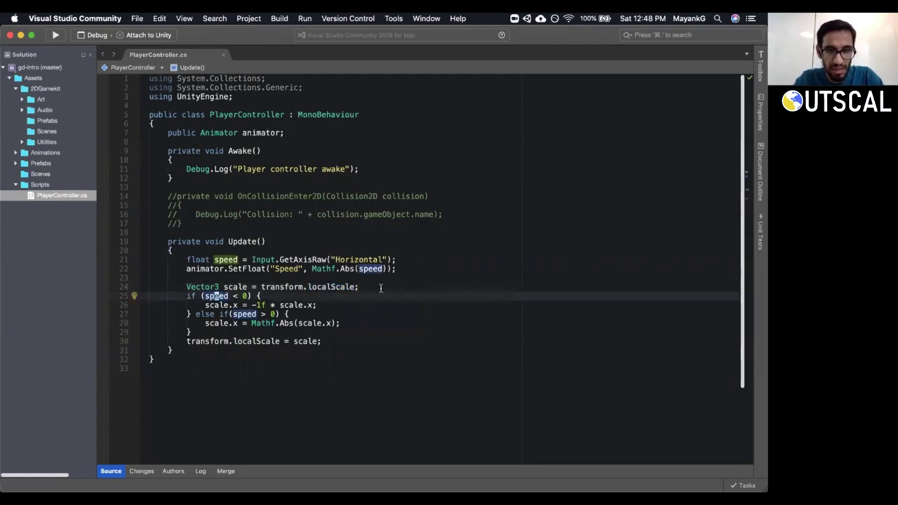
pyautogui.moveTo(251, 305); pyautogui.dragTo(315, 305)
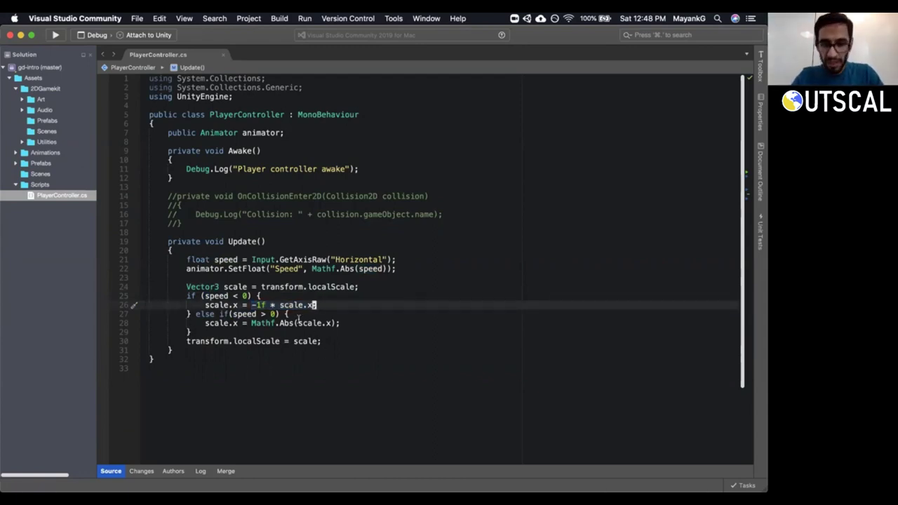
pyautogui.moveTo(280, 305); pyautogui.dragTo(312, 305)
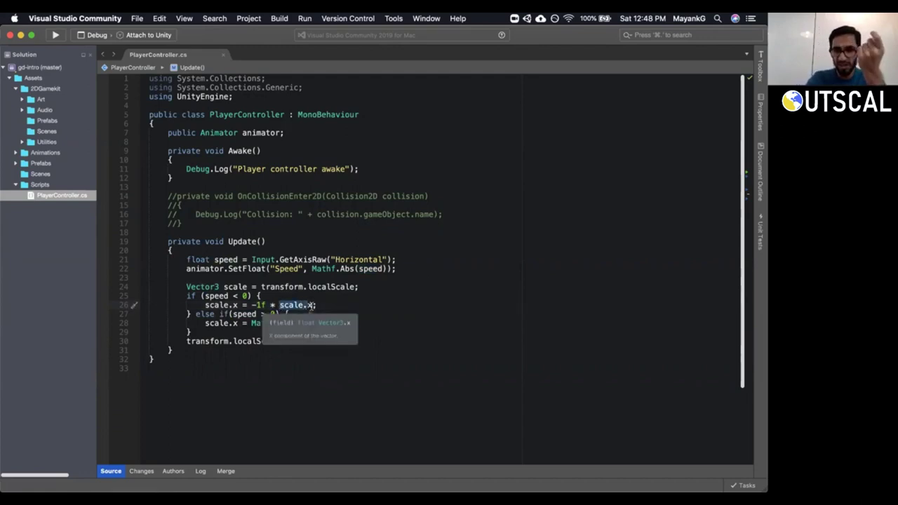
pyautogui.click(253, 305)
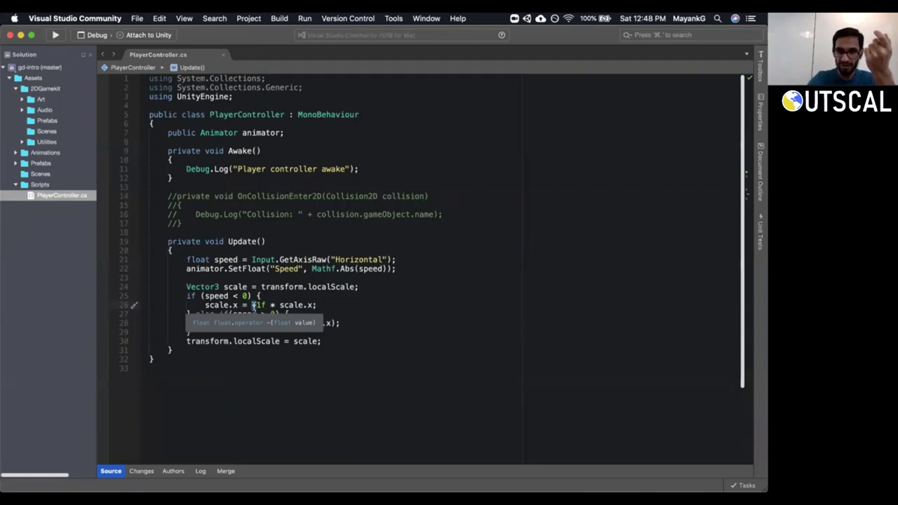
pyautogui.moveTo(279, 306); pyautogui.dragTo(316, 305)
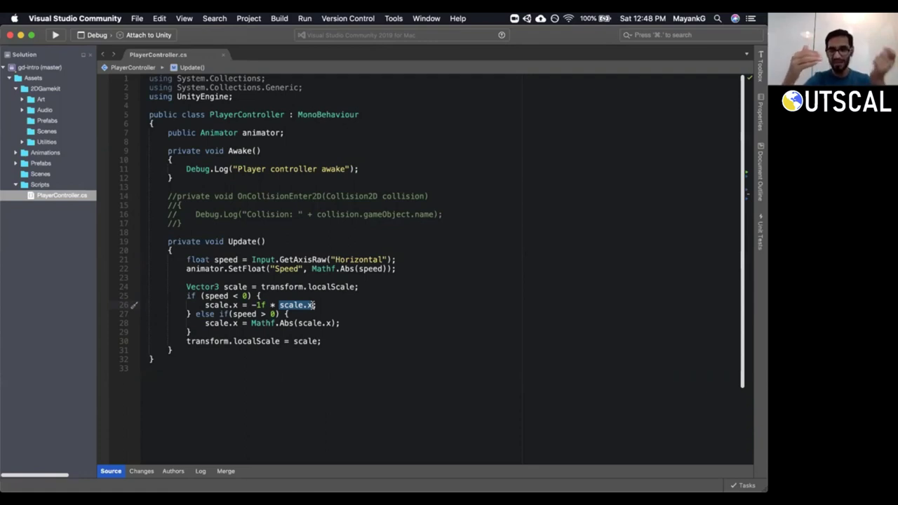
pyautogui.click(313, 304)
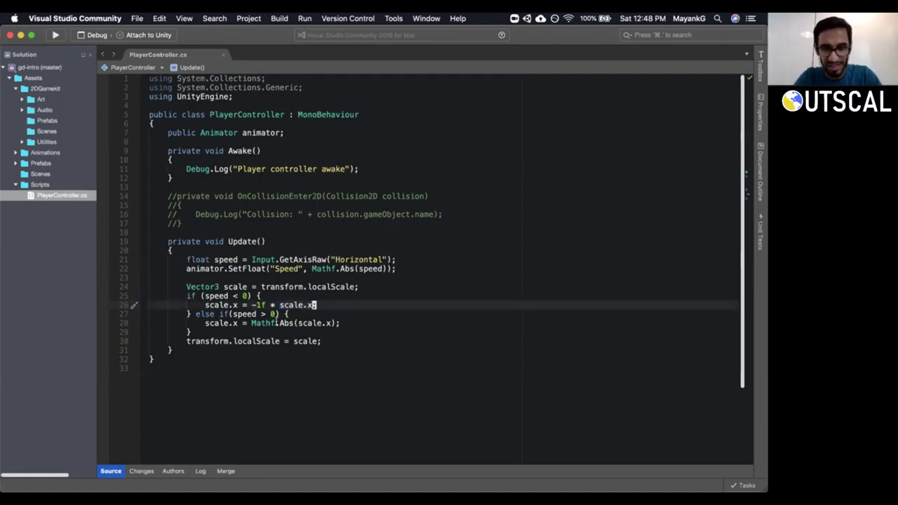
# Rewrite line 26 as scale.x = -1f * Mathf.Abs(scale.x);.
pyautogui.write('i Mat')
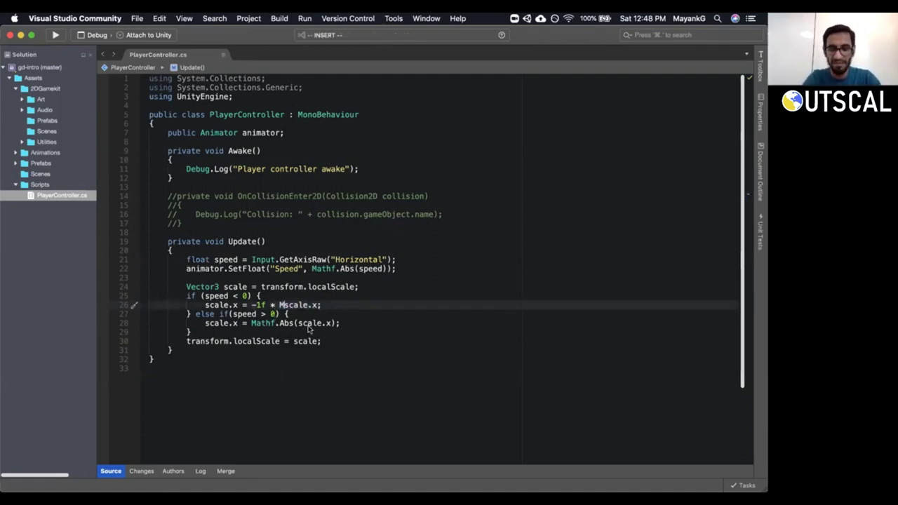
pyautogui.write('hf.Abs')
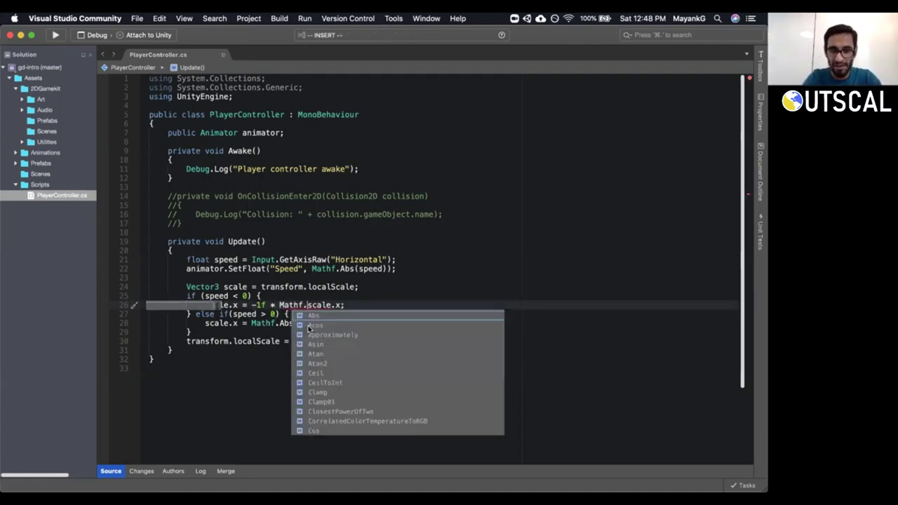
pyautogui.write('(')
pyautogui.press('Escape')
pyautogui.hotkey('shift', 'a')
pyautogui.press('BackSpace')
pyautogui.write(');')
pyautogui.press('Escape')
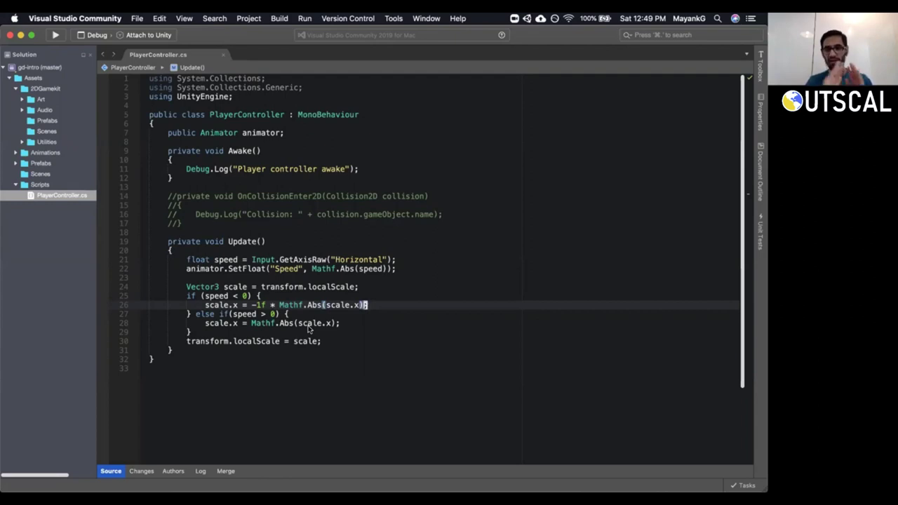
pyautogui.press('Right')
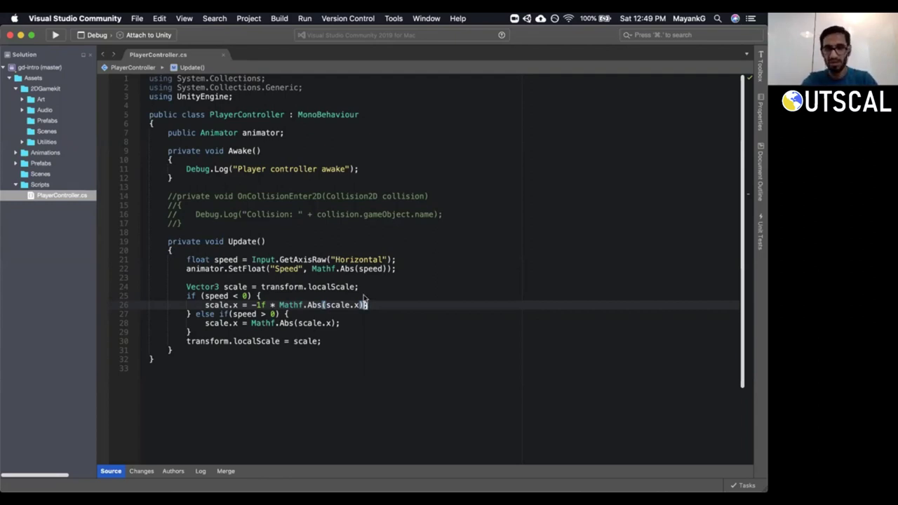
pyautogui.press('super+Tab')
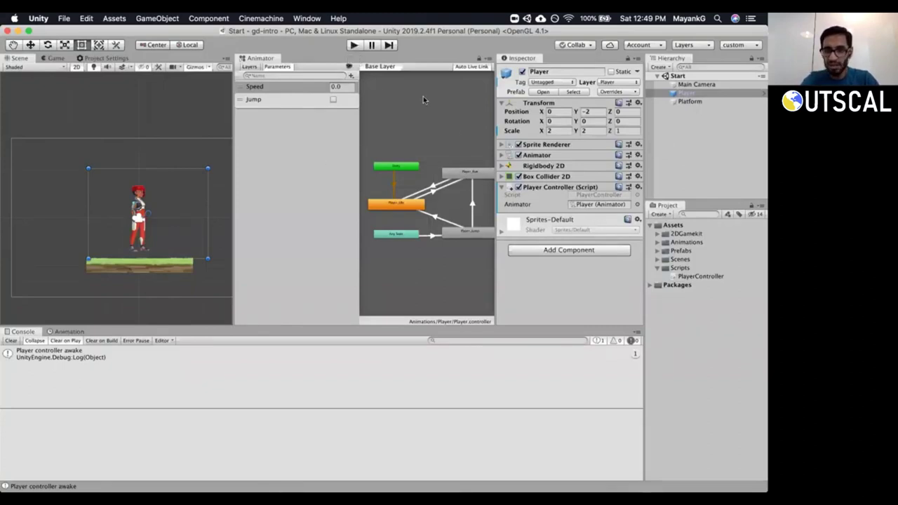
# Play-test running right and left, confirming Scale X flips between 2 and -2, then stop.
pyautogui.click(353, 45)
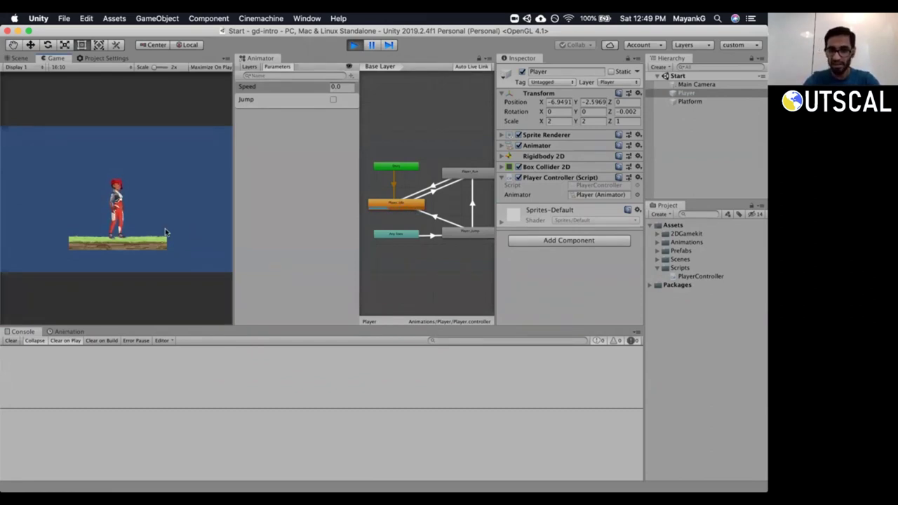
pyautogui.press('Right')
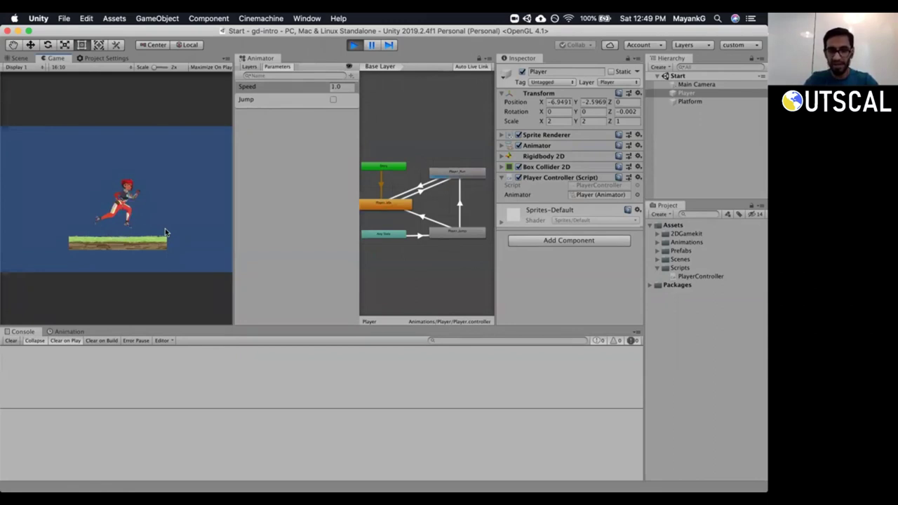
pyautogui.press('Left')
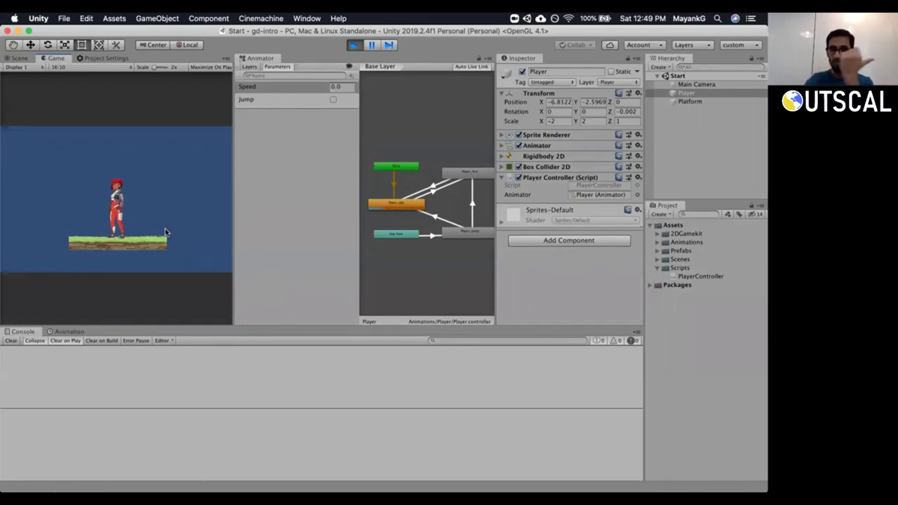
pyautogui.click(510, 120)
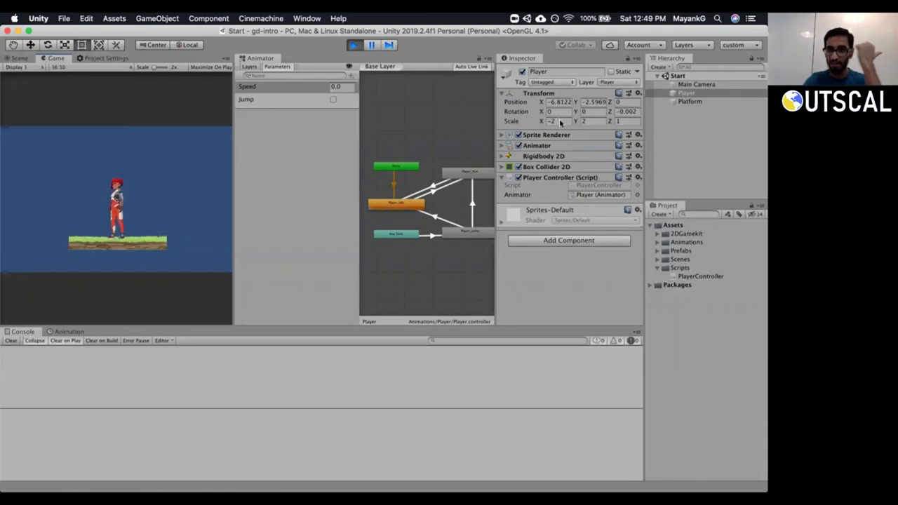
pyautogui.click(181, 262)
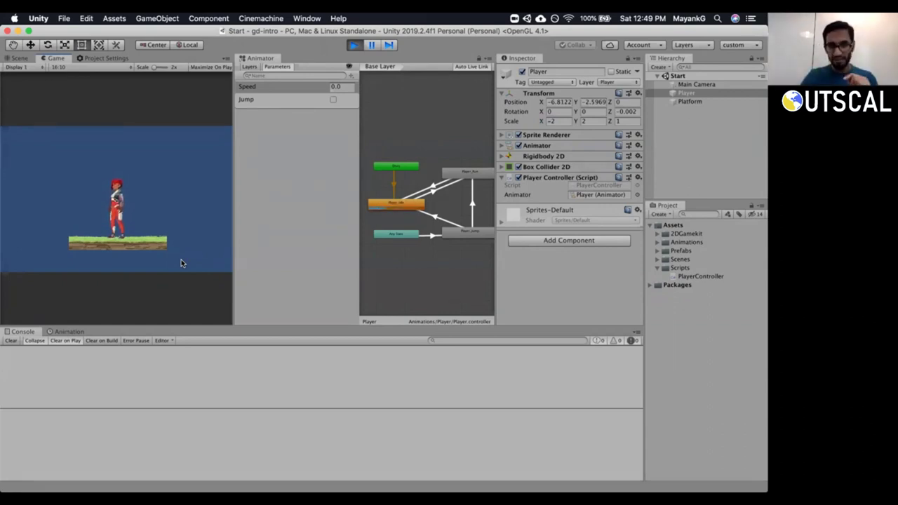
pyautogui.press('Right')
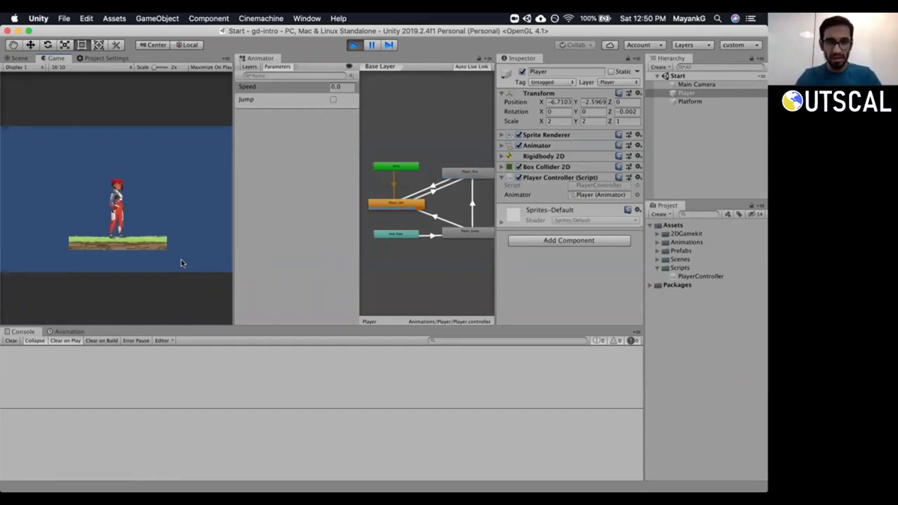
pyautogui.click(354, 45)
pyautogui.press('super+Tab')
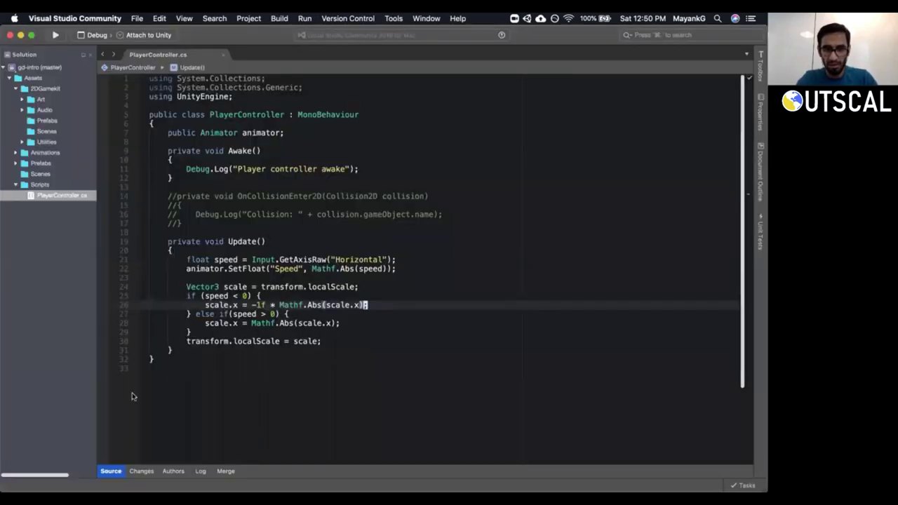
pyautogui.moveTo(330, 340); pyautogui.dragTo(185, 259)
pyautogui.click(449, 342)
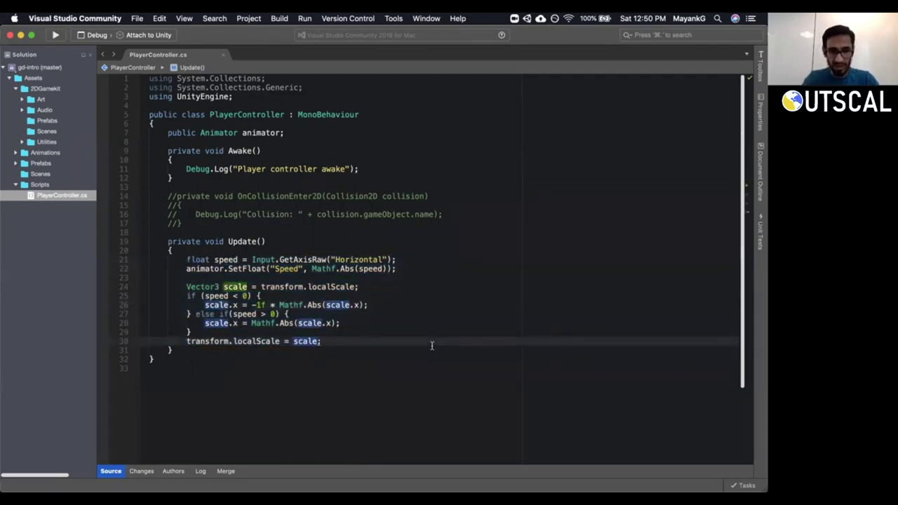
pyautogui.press('a')
pyautogui.press('Return')
pyautogui.press('Return')
pyautogui.press('Escape')
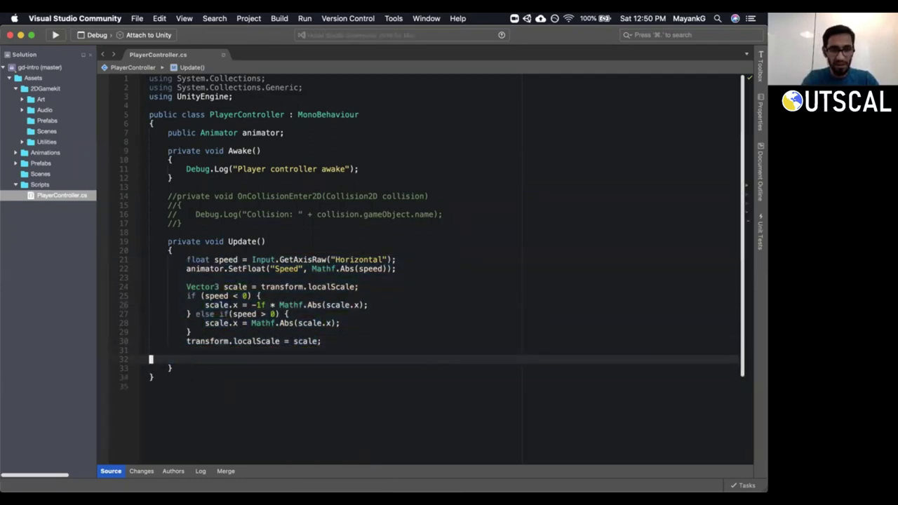
pyautogui.press('d')
pyautogui.press('d')
pyautogui.click(431, 348)
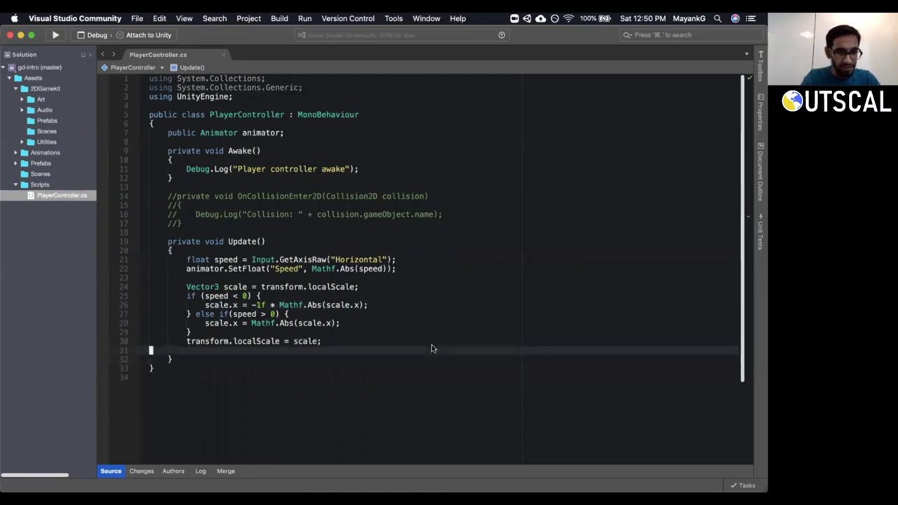
pyautogui.press('d')
pyautogui.press('d')
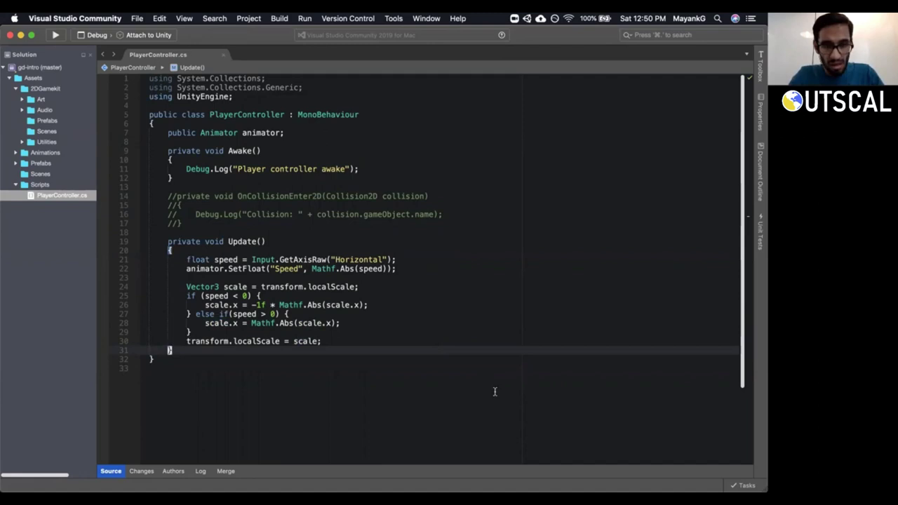
pyautogui.press('super+Tab')
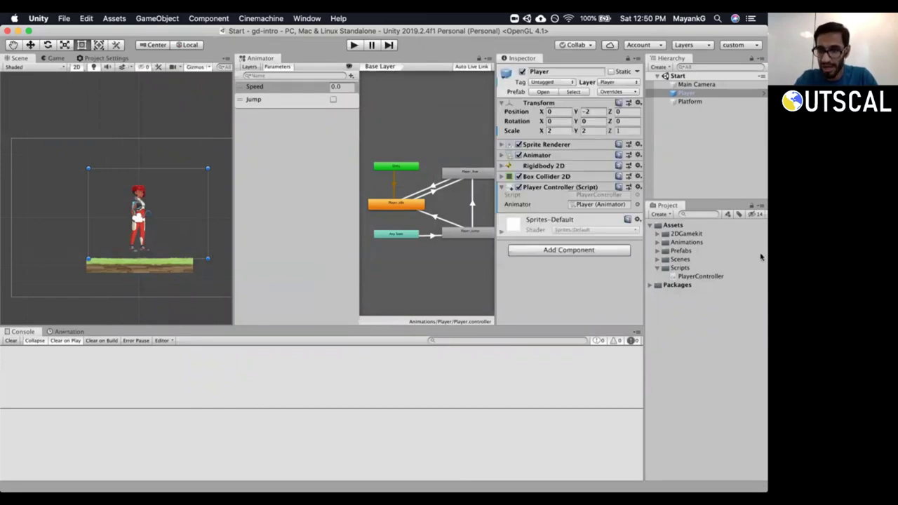
pyautogui.click(657, 268)
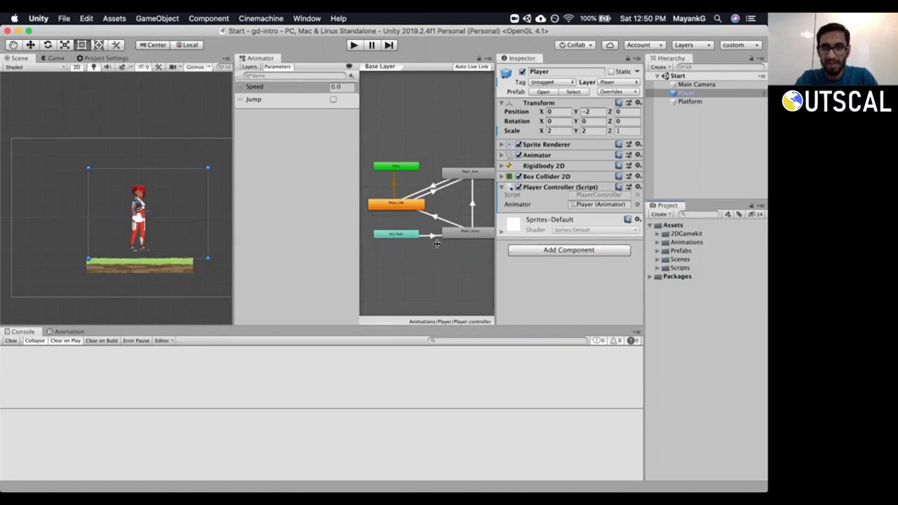
pyautogui.click(473, 176)
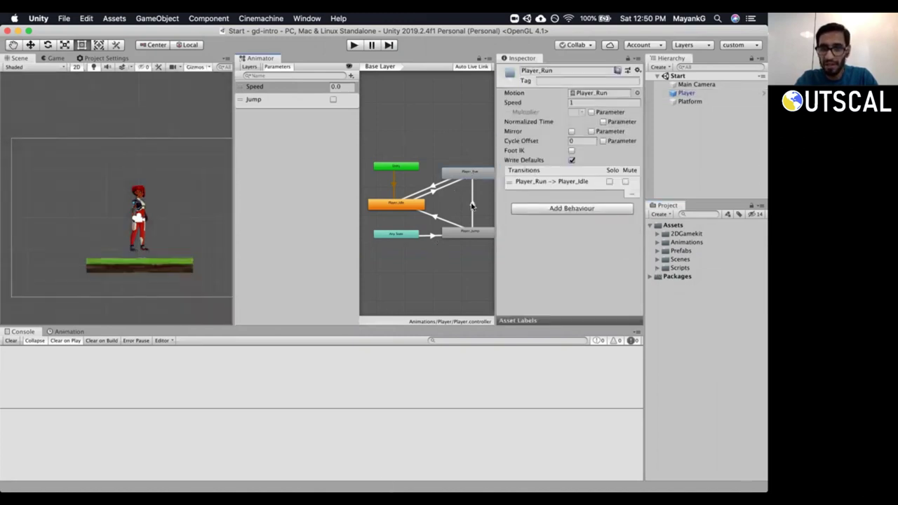
pyautogui.click(472, 204)
pyautogui.click(432, 216)
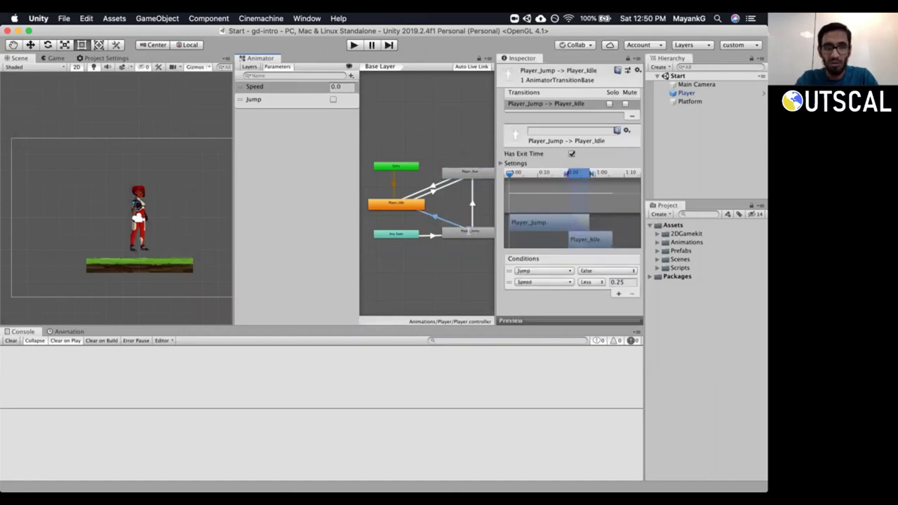
pyautogui.press('super+Tab')
pyautogui.moveTo(197, 354); pyautogui.dragTo(130, 242)
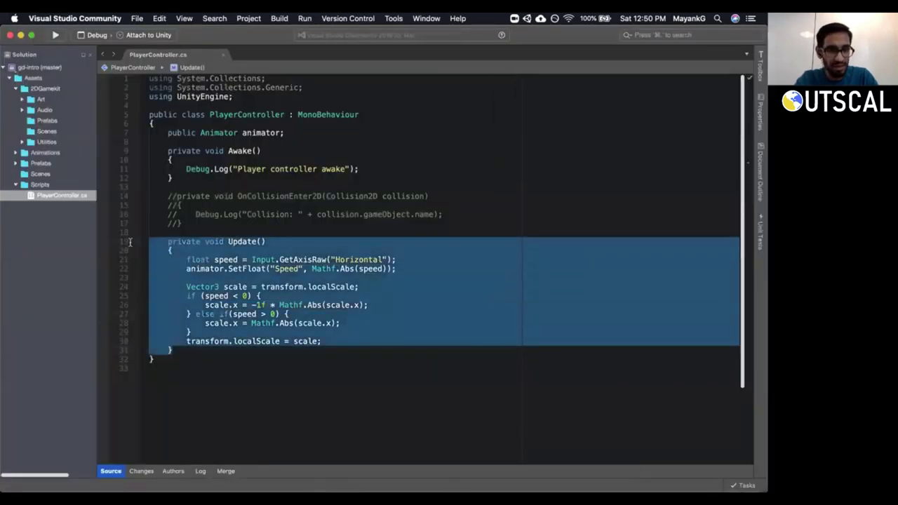
# Add Input.GetAxisRaw("Vertical"); on a new line below line 30.
pyautogui.click(354, 340)
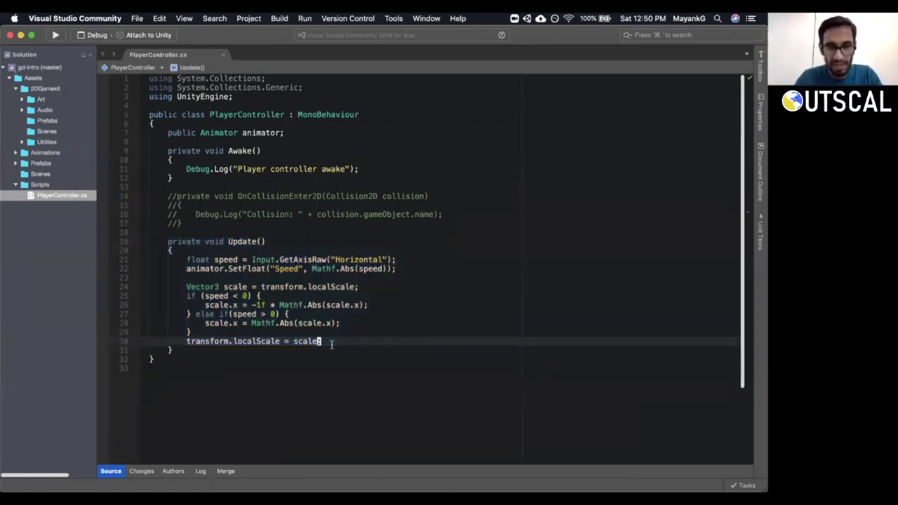
pyautogui.press('i')
pyautogui.press('Escape')
pyautogui.press('o')
pyautogui.press('Return')
pyautogui.press('Return')
pyautogui.write('Inp')
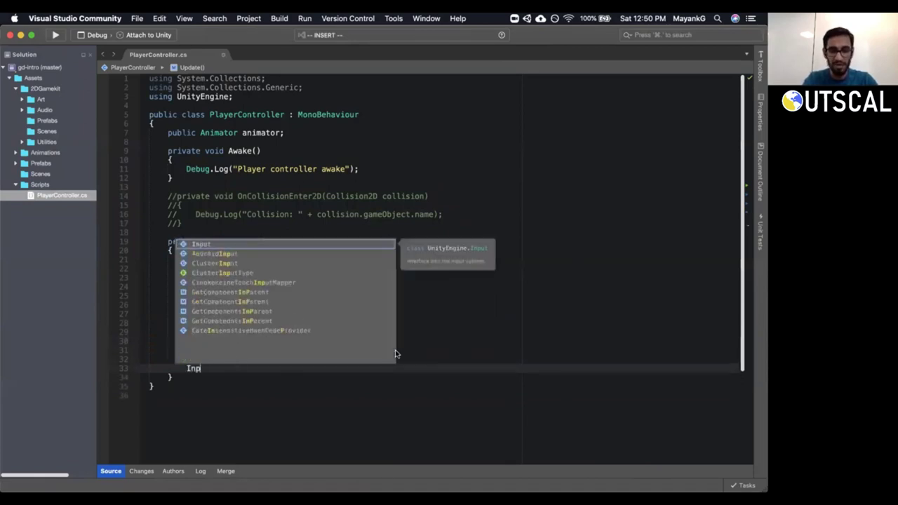
pyautogui.write('ut.GetKey')
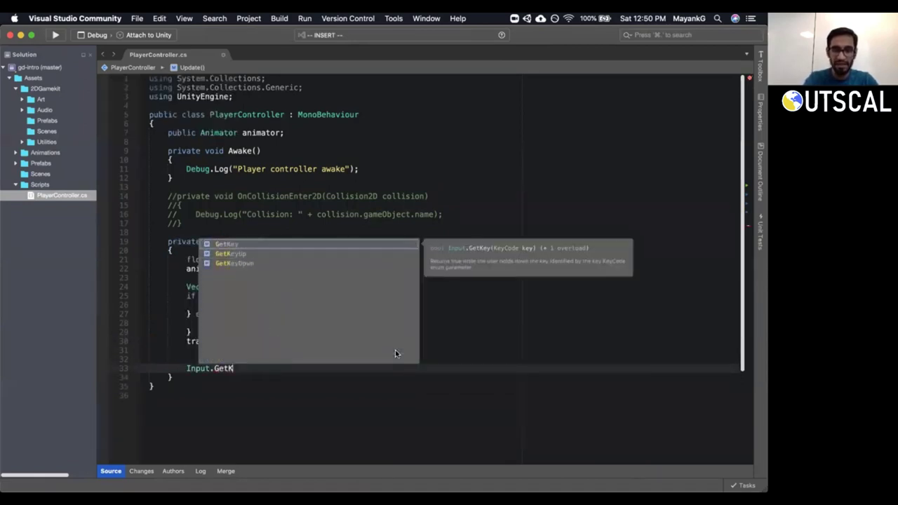
pyautogui.press('BackSpace')
pyautogui.press('BackSpace')
pyautogui.press('BackSpace')
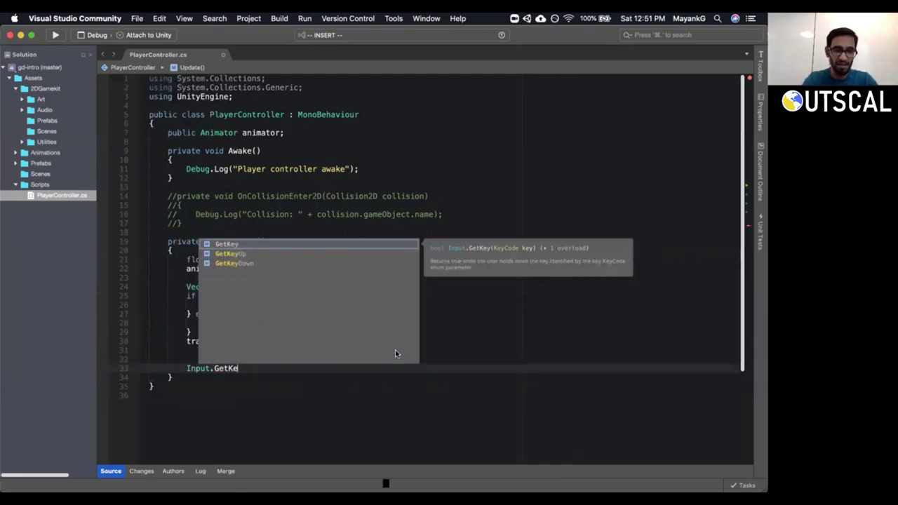
pyautogui.write('Ax')
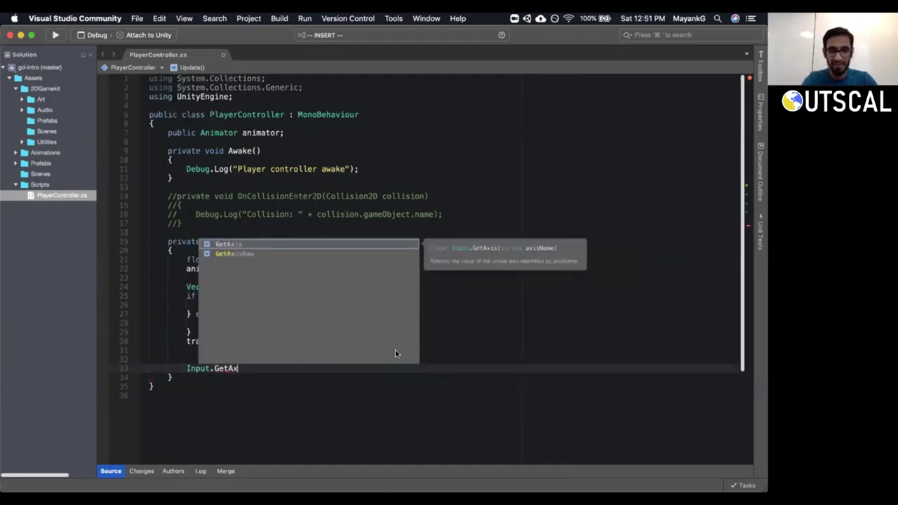
pyautogui.write('i')
pyautogui.press('Down')
pyautogui.press('Return')
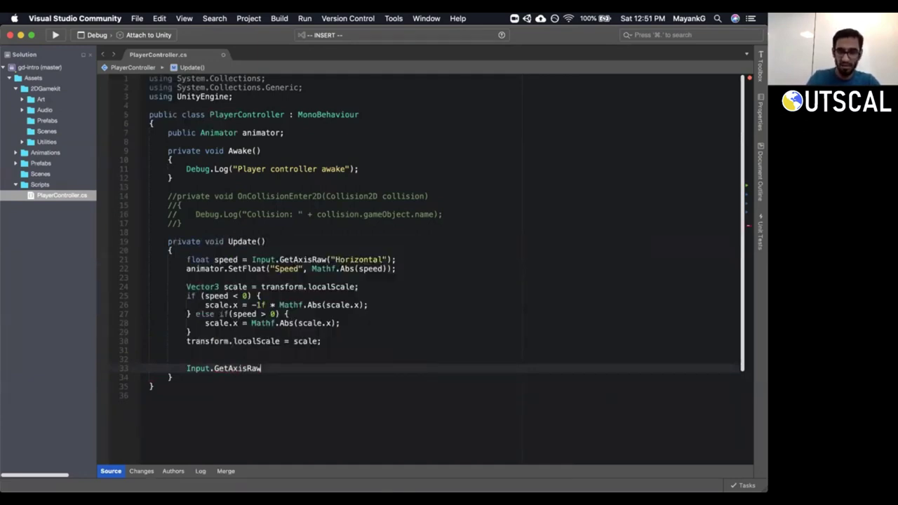
pyautogui.write('("Ver')
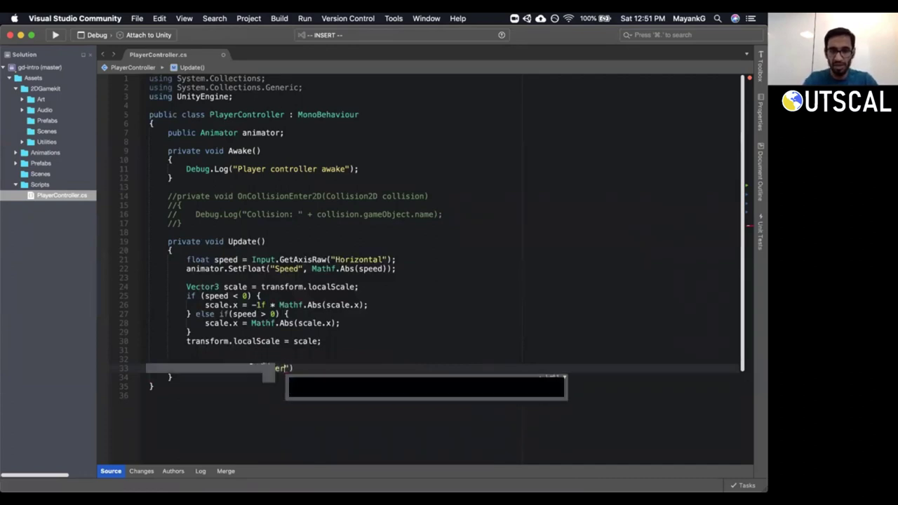
pyautogui.write('tical')
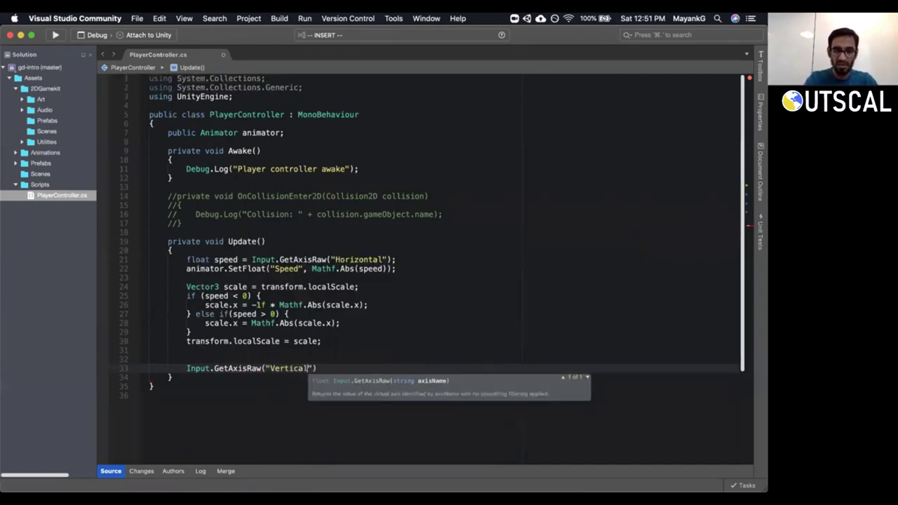
pyautogui.write('");')
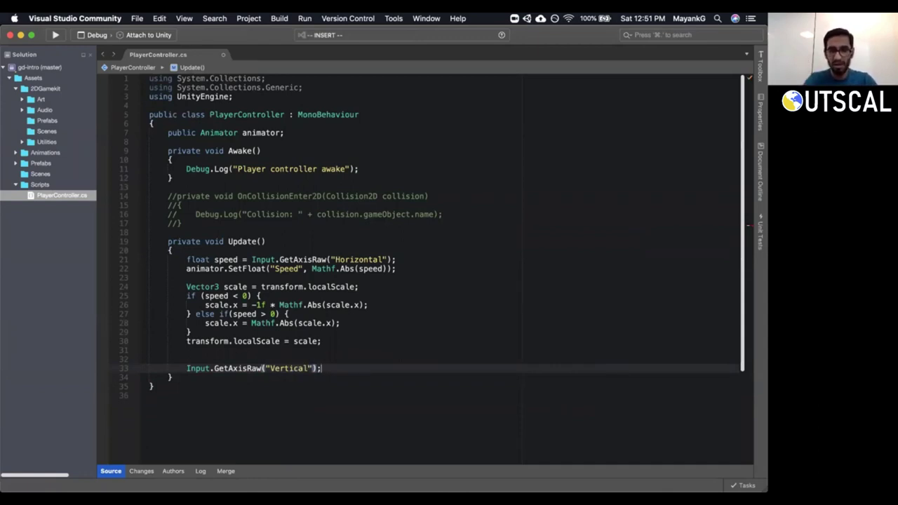
# Add Input.GetKeyDown(KeyCode.Space); below it and select both new lines.
pyautogui.press('Return')
pyautogui.write('Inp')
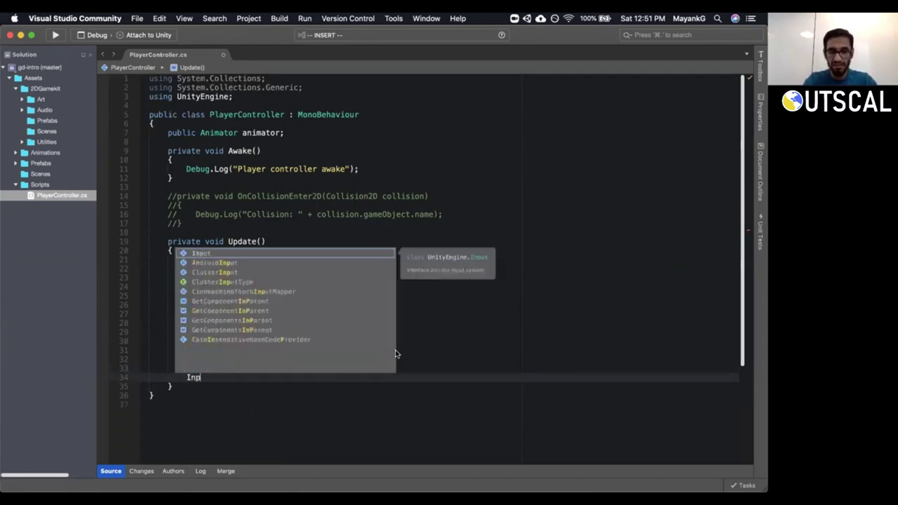
pyautogui.write('ut.Get')
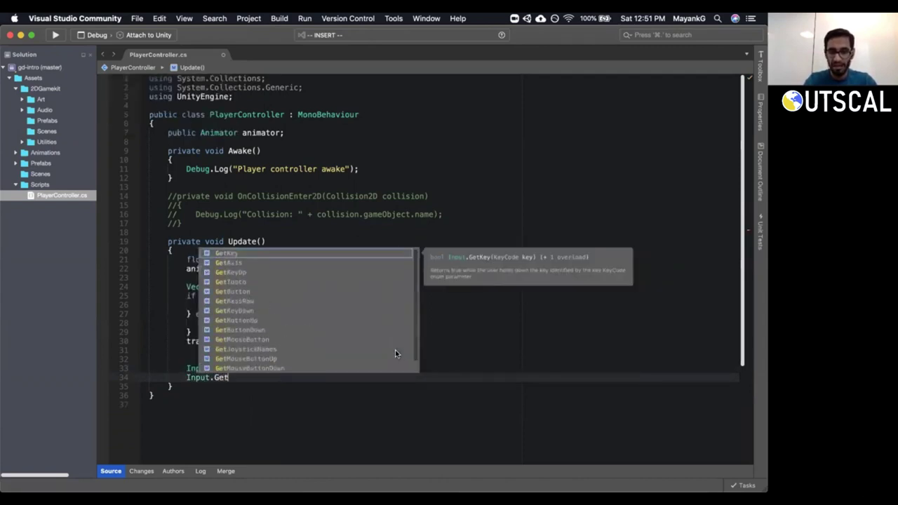
pyautogui.write('Key')
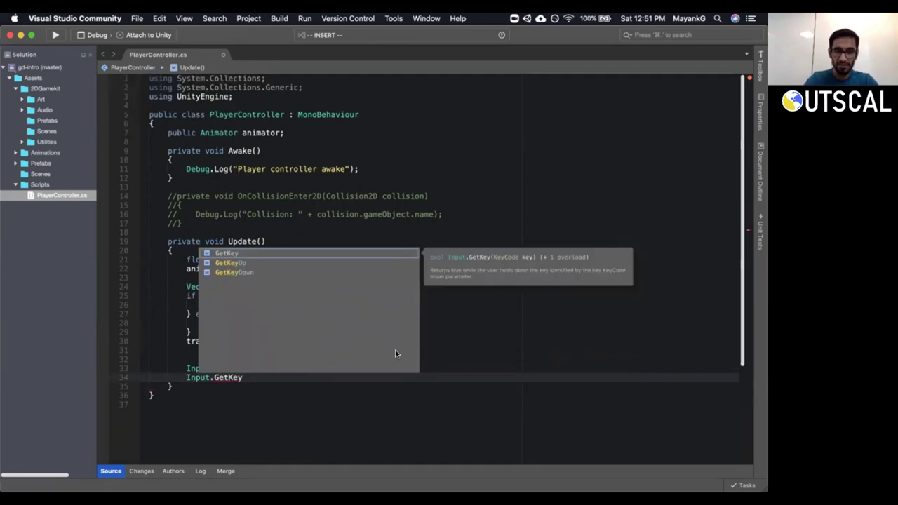
pyautogui.press('Down')
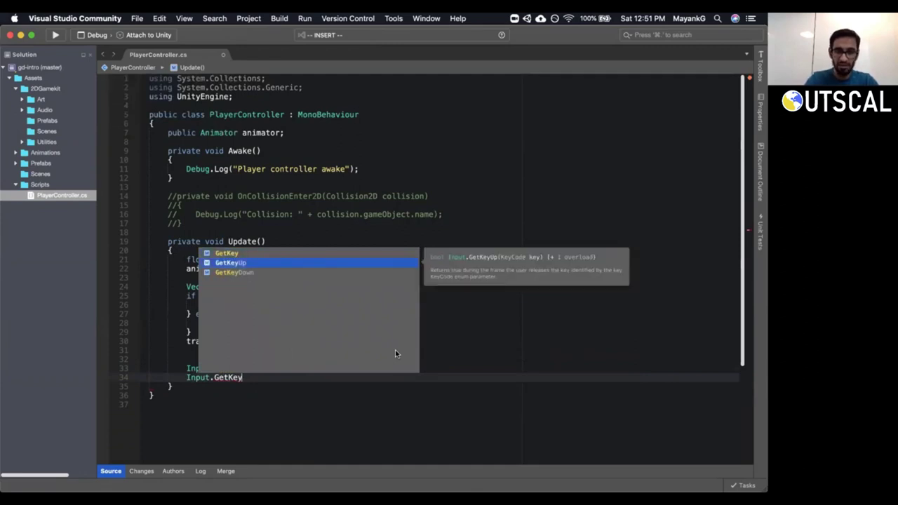
pyautogui.press('Down')
pyautogui.press('Return')
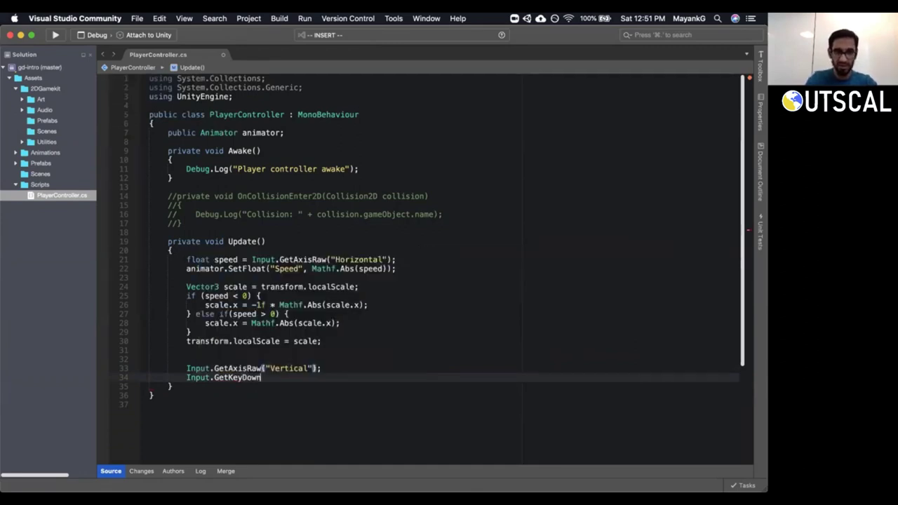
pyautogui.write('(')
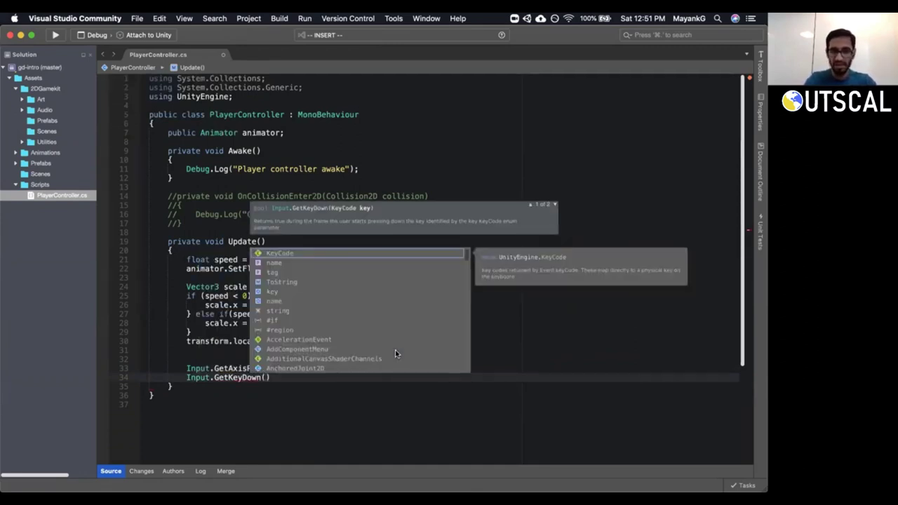
pyautogui.write('KeyCode')
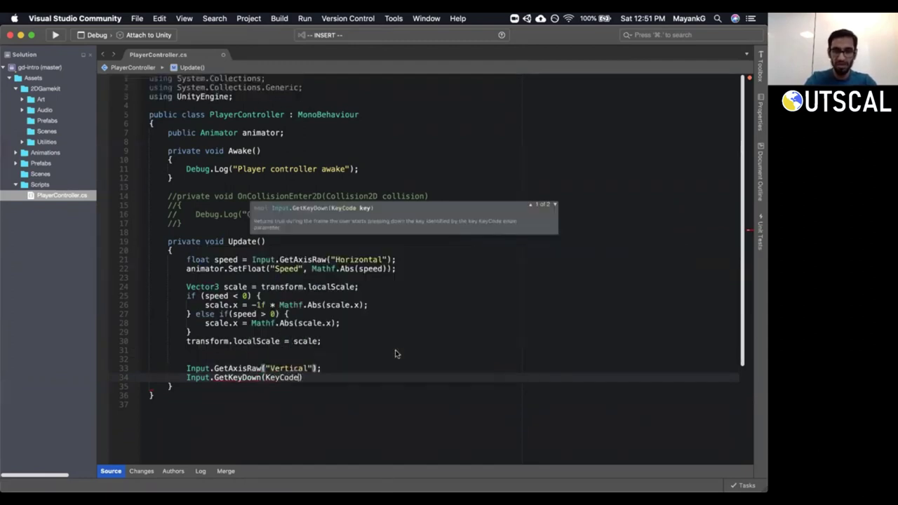
pyautogui.write('.Space')
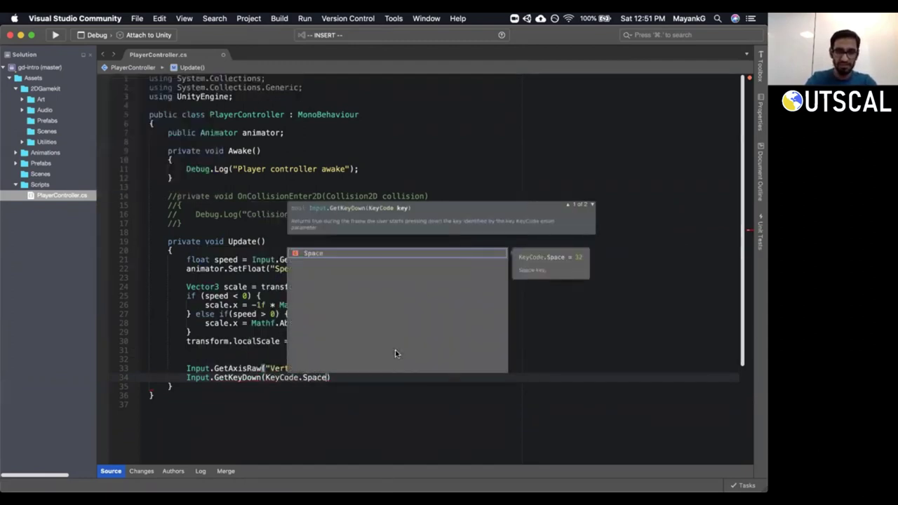
pyautogui.press('Return')
pyautogui.write(');')
pyautogui.press('Escape')
pyautogui.hotkey('shift', 'v')
pyautogui.press('k')
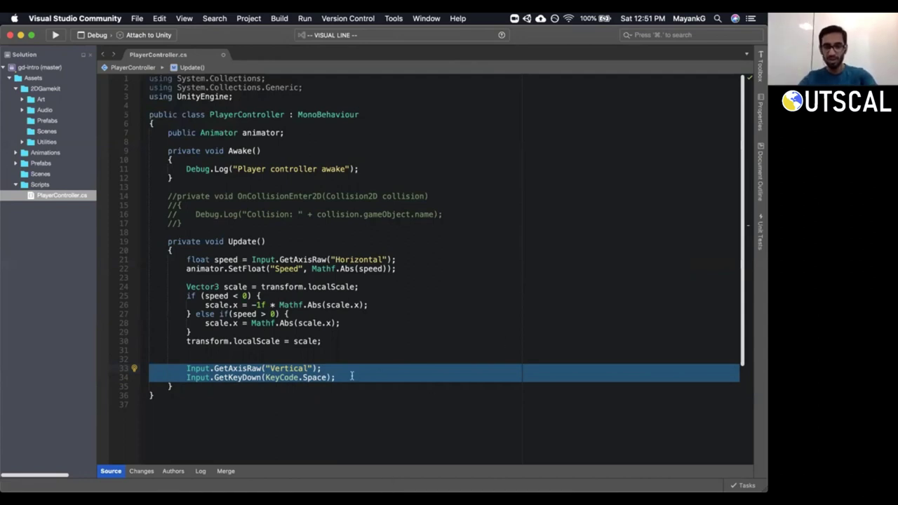
# Open a new empty line below the GetKeyDown Space line for another input check.
pyautogui.click(378, 372)
pyautogui.tripleClick(384, 372)
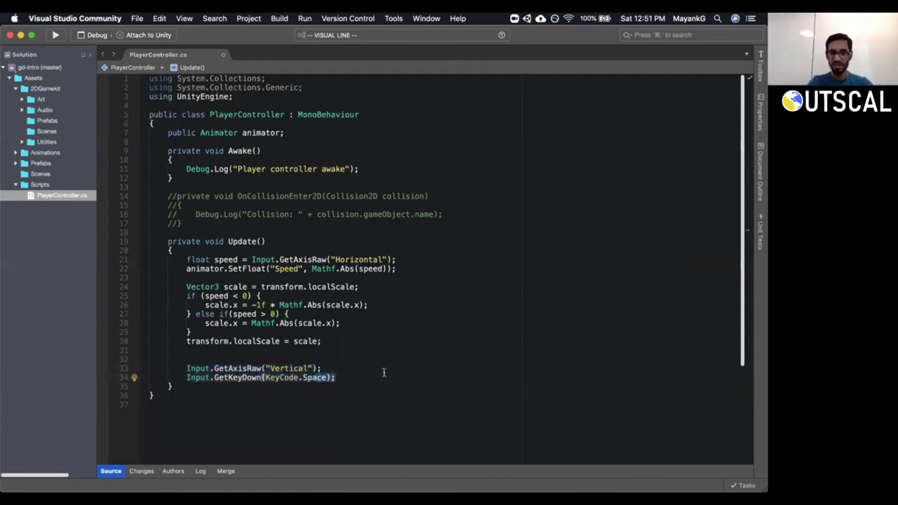
pyautogui.press('Escape')
pyautogui.press('A')
pyautogui.press('Return')
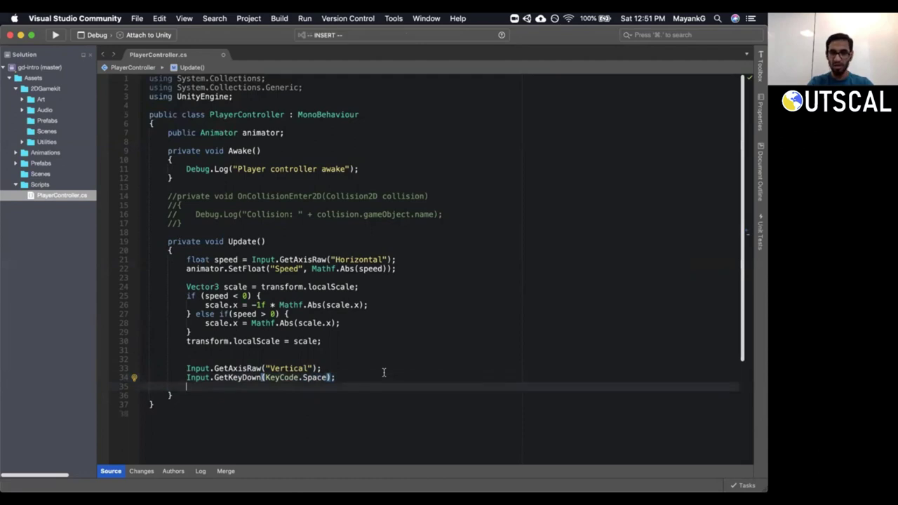
pyautogui.press('Escape')
pyautogui.click(383, 372)
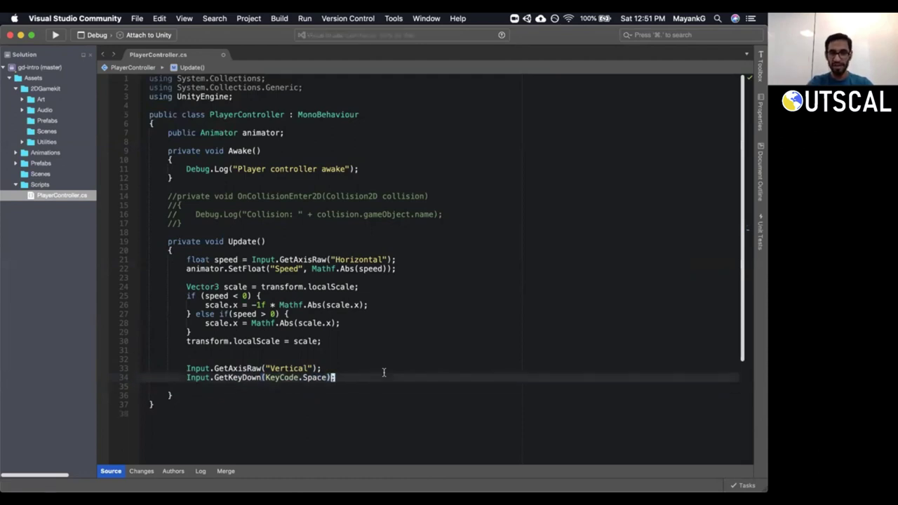
pyautogui.hotkey('shift', 'v')
pyautogui.press('Escape')
pyautogui.press('A')
pyautogui.press('Return')
# Try an Input.GetMouse line, browse the GetMouseButton suggestions, then delete it.
pyautogui.write('Input.G')
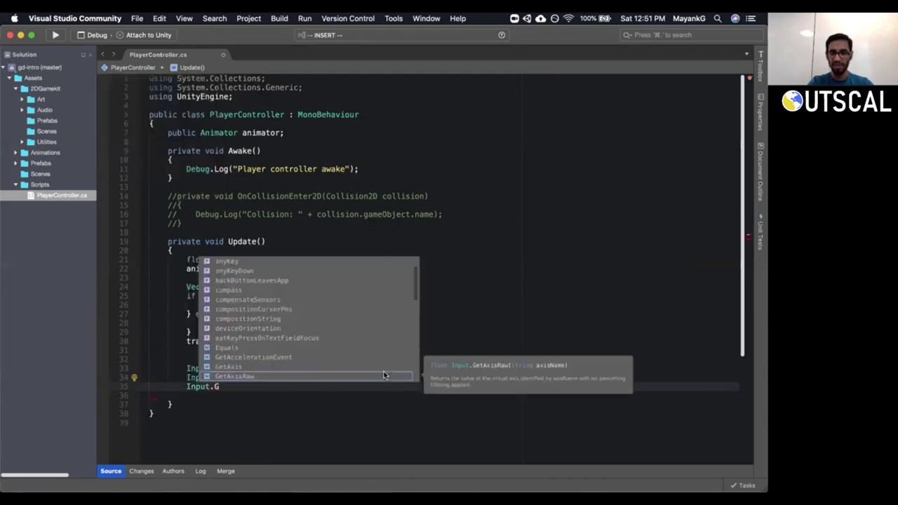
pyautogui.write('etMouse')
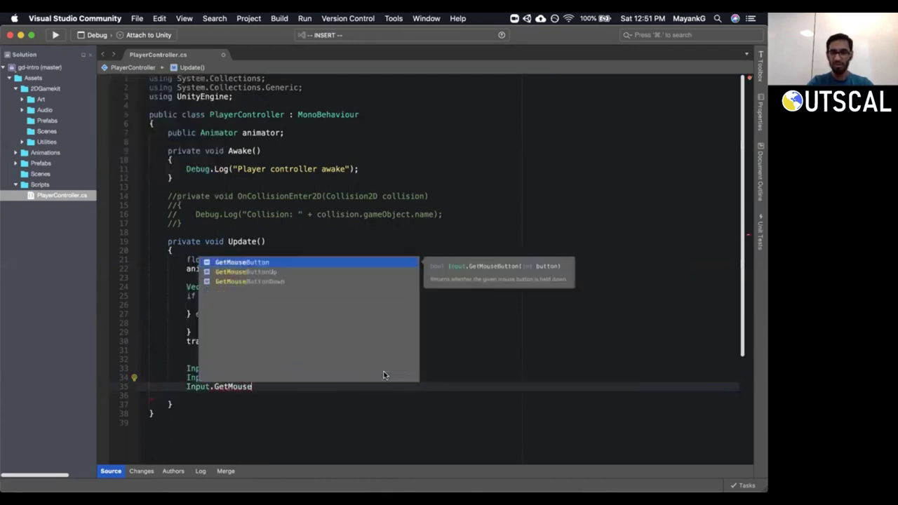
pyautogui.press('Down')
pyautogui.press('Down')
pyautogui.press('Up')
pyautogui.press('Up')
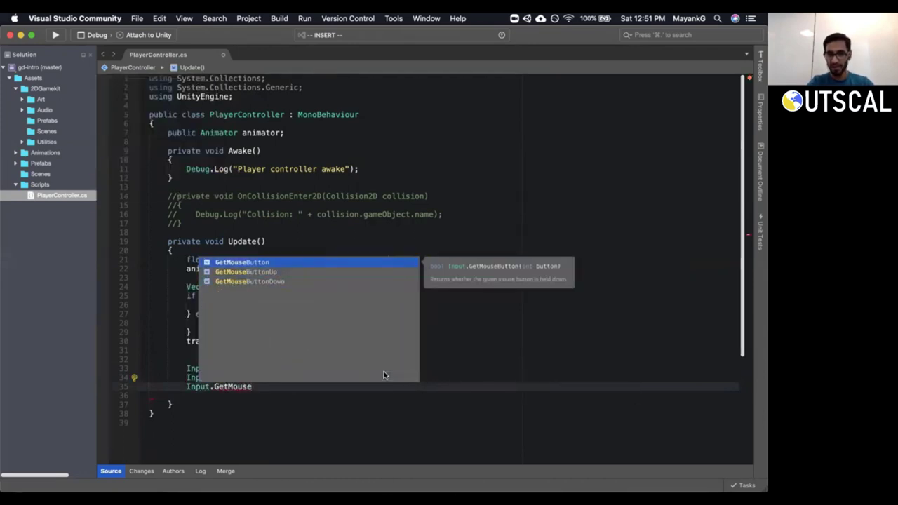
pyautogui.press('Escape')
pyautogui.press('d')
pyautogui.press('d')
pyautogui.press('d')
pyautogui.press('d')
# Remove the leftover empty line and open a fresh line above the jump input lines.
pyautogui.click(384, 375)
pyautogui.hotkey('shift', 'v')
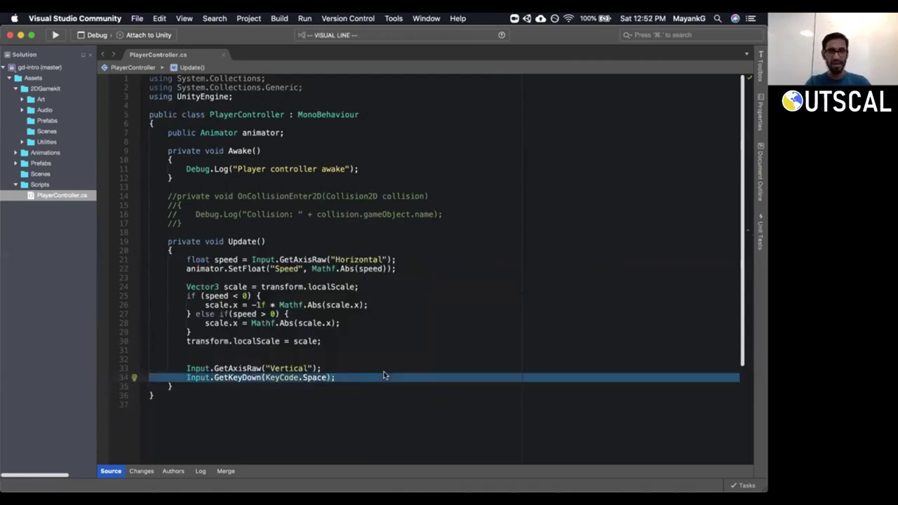
pyautogui.press('k')
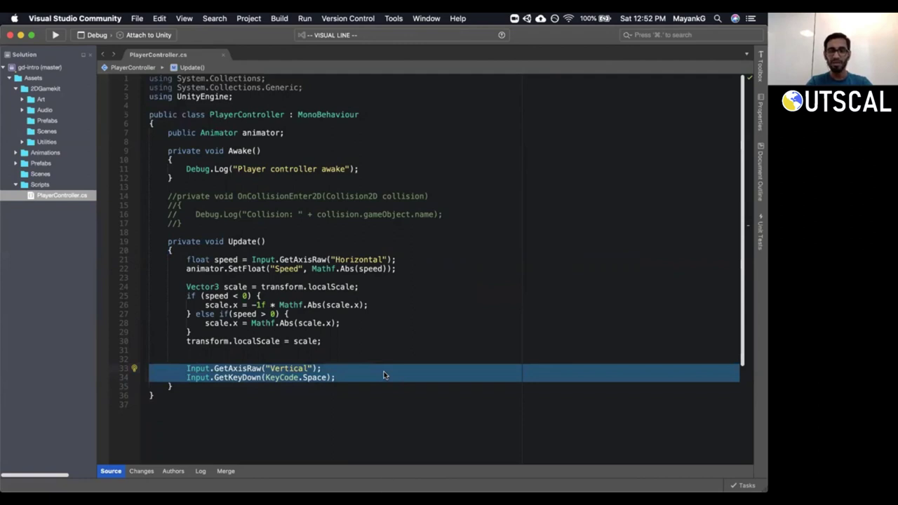
pyautogui.press('Escape')
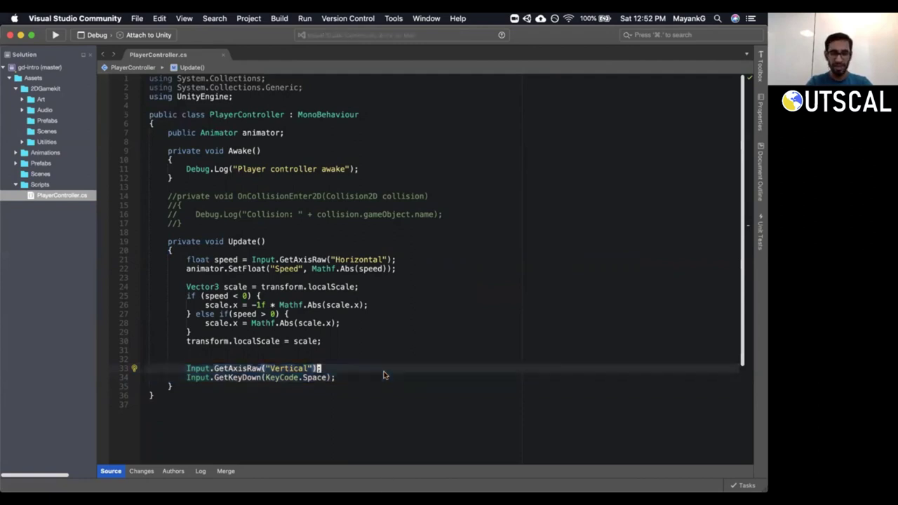
pyautogui.press('k')
pyautogui.press('k')
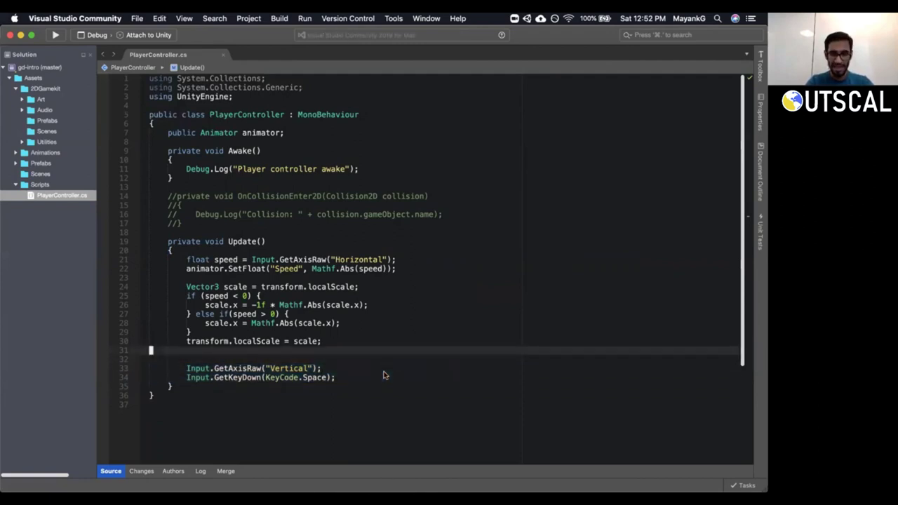
pyautogui.press('o')
pyautogui.press('Return')
# Add a '// Jump' comment above the input lines, save the script and return to Unity.
pyautogui.write('//')
pyautogui.press('BackSpace')
pyautogui.write('/ Jump')
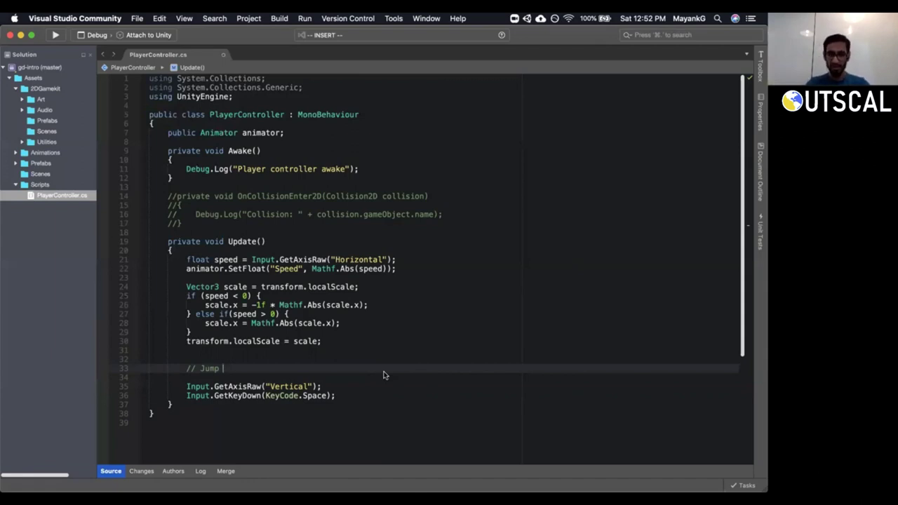
pyautogui.press('super+s')
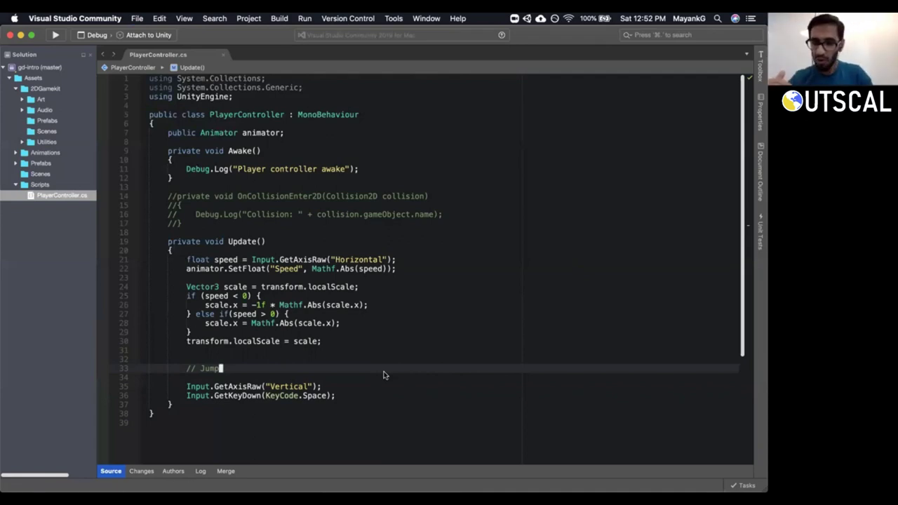
pyautogui.press('super+Tab')
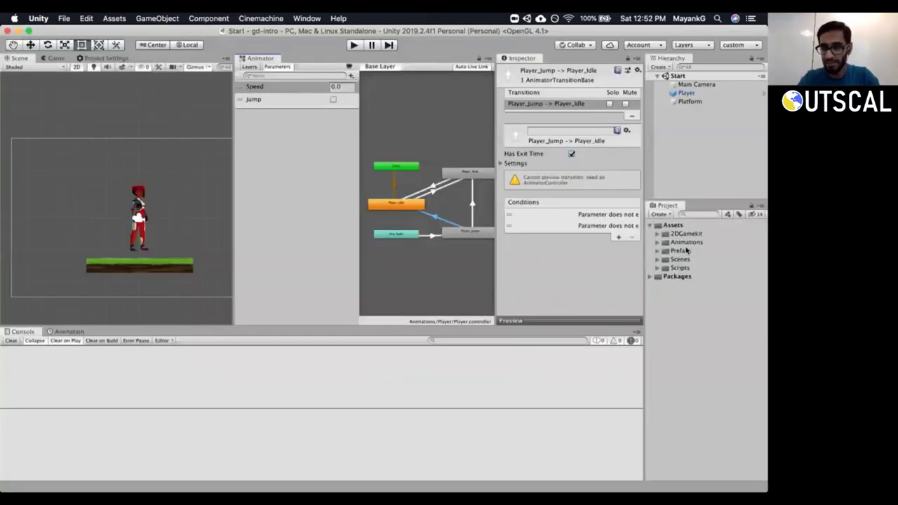
# Enlarge the Project panel and expand 2DGamekit > Art > Sprites toward Ellen's animations.
pyautogui.click(657, 242)
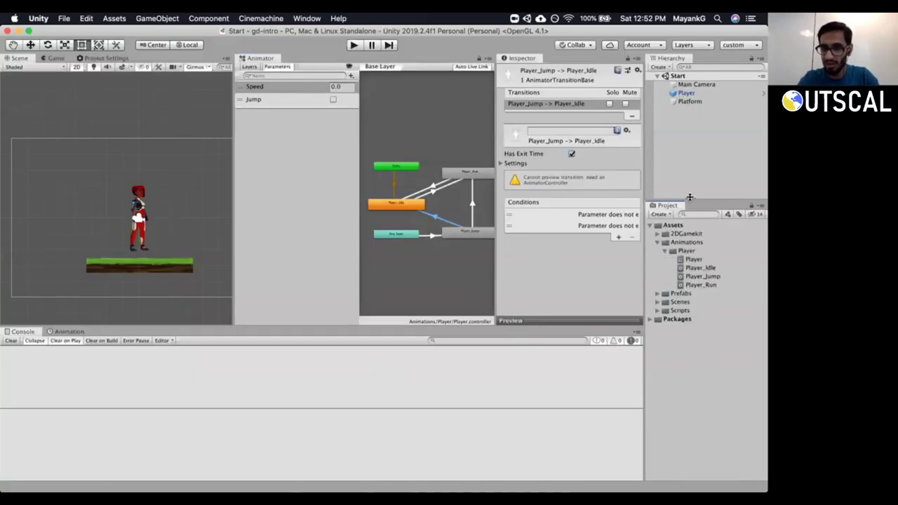
pyautogui.moveTo(689, 197); pyautogui.dragTo(689, 174)
pyautogui.click(657, 219)
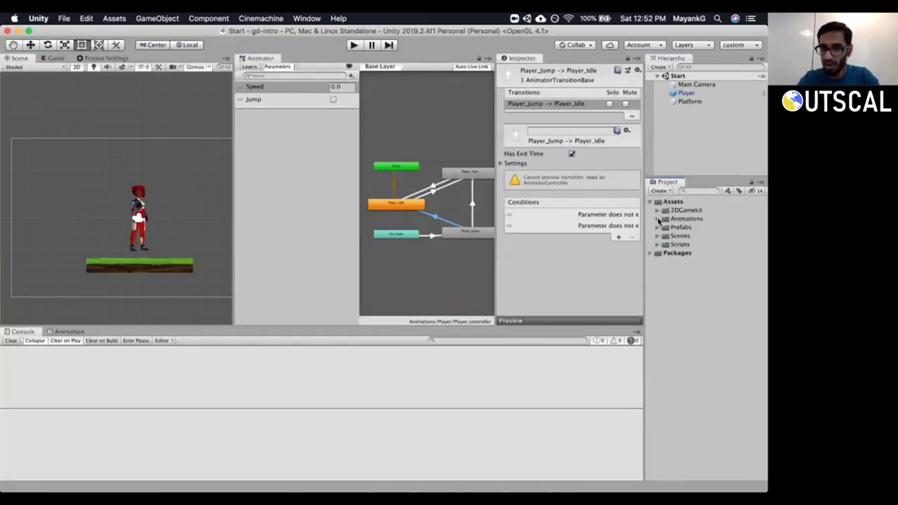
pyautogui.click(657, 210)
pyautogui.click(664, 218)
pyautogui.click(672, 227)
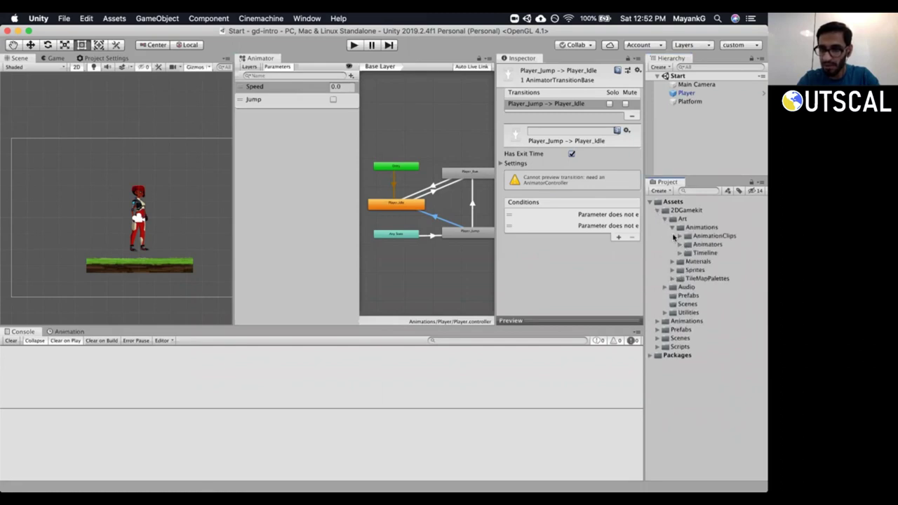
pyautogui.click(671, 227)
pyautogui.click(672, 244)
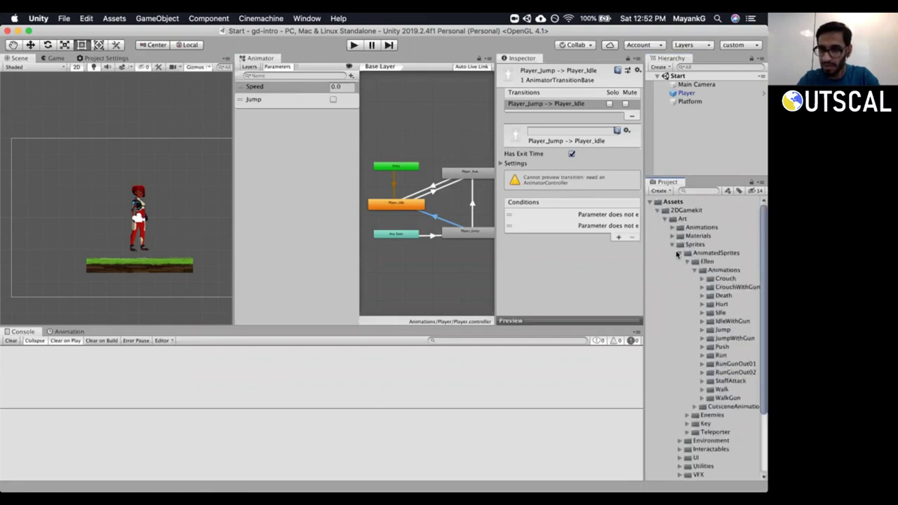
# Browse Ellen's Crouch, Death and Hurt sprite folders and widen the Animator graph.
pyautogui.moveTo(762, 257); pyautogui.dragTo(761, 305)
pyautogui.click(725, 219)
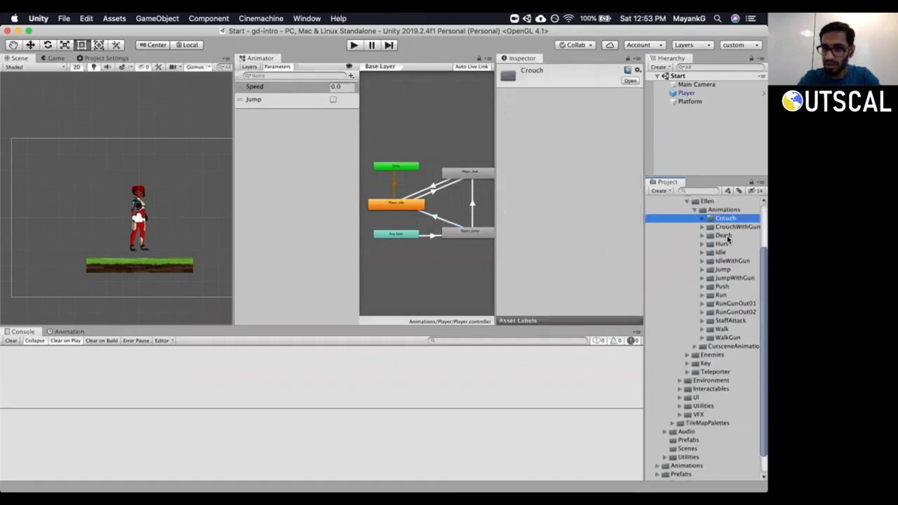
pyautogui.click(727, 236)
pyautogui.click(728, 244)
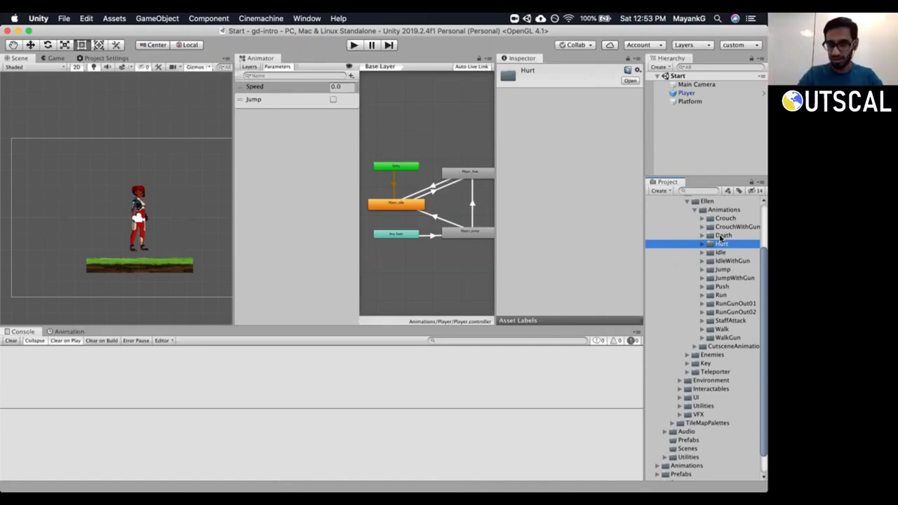
pyautogui.moveTo(358, 255); pyautogui.dragTo(309, 263)
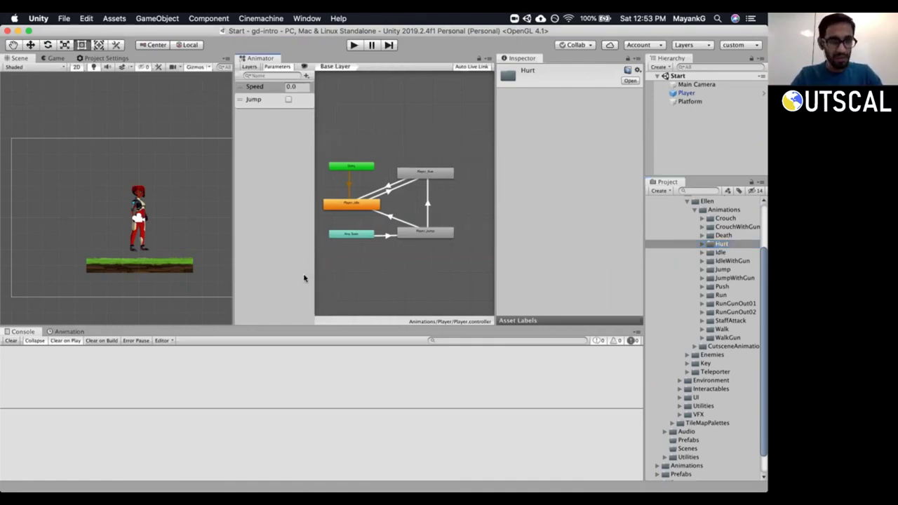
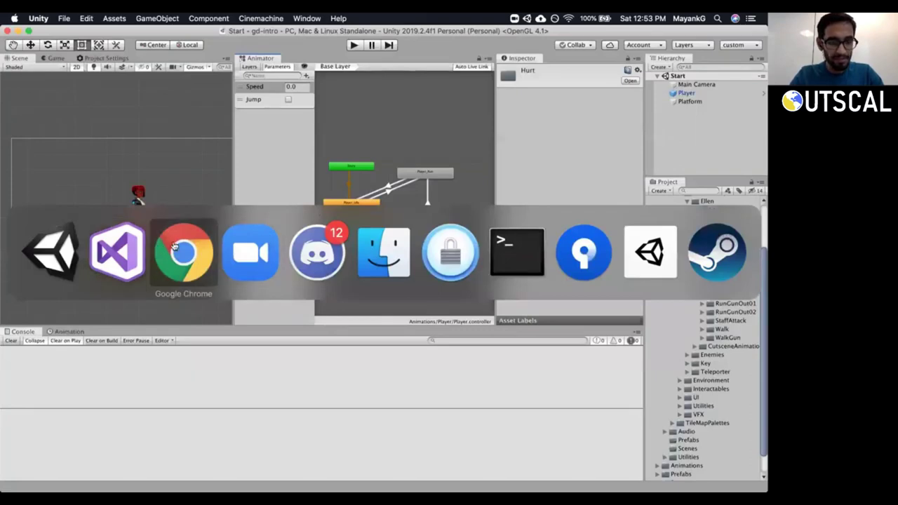
# Back in Unity, drag the Platform's edge handles outward so it spans the camera frame.
pyautogui.click(174, 245)
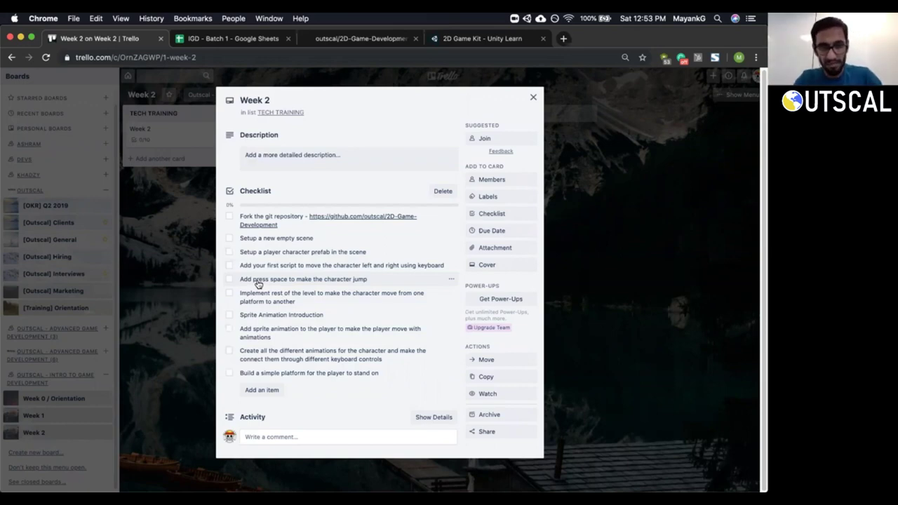
pyautogui.press('super+Tab')
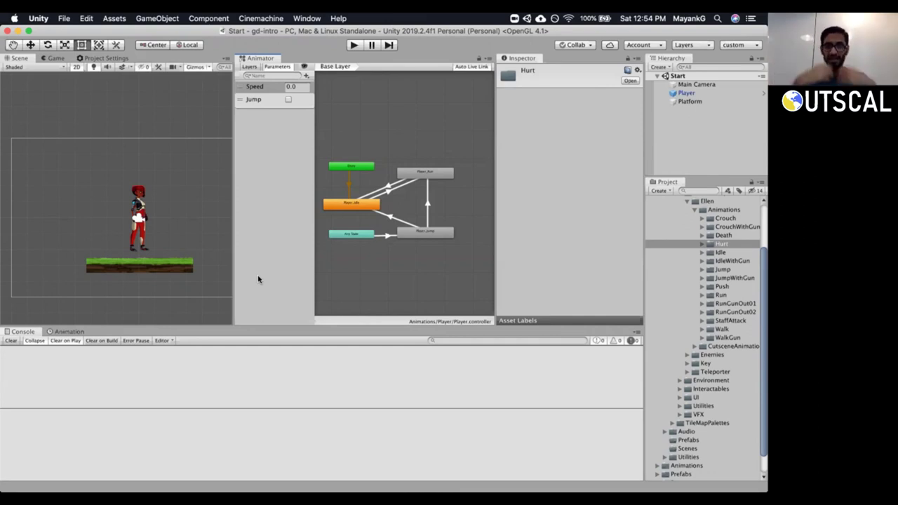
pyautogui.click(158, 267)
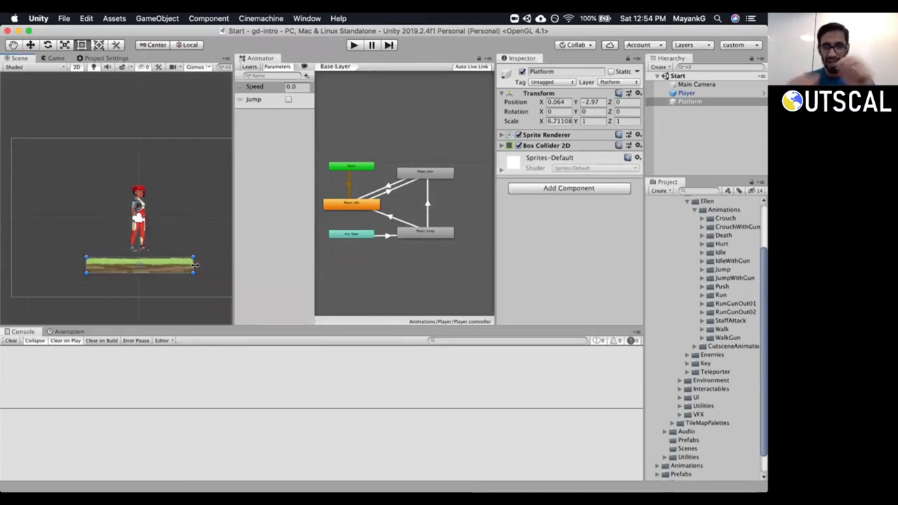
pyautogui.moveTo(195, 265); pyautogui.dragTo(310, 264)
pyautogui.moveTo(91, 267); pyautogui.dragTo(9, 265)
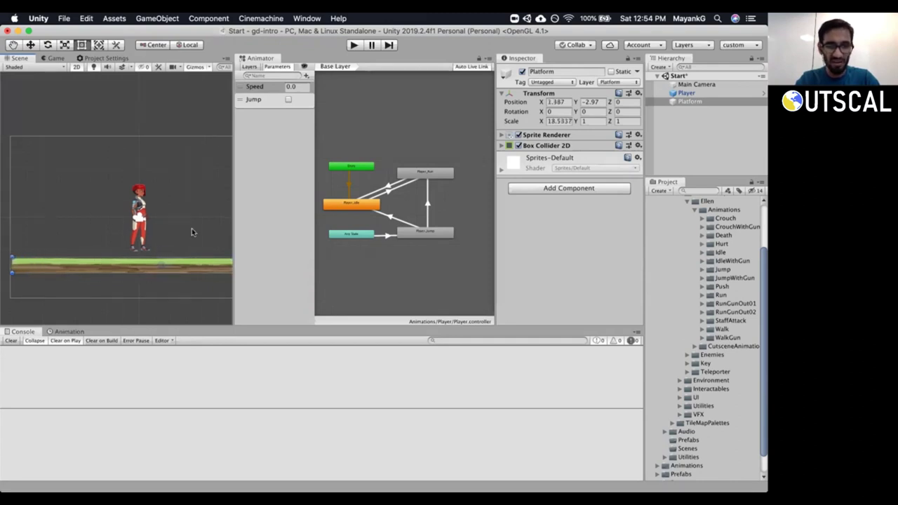
pyautogui.moveTo(231, 226); pyautogui.dragTo(404, 199)
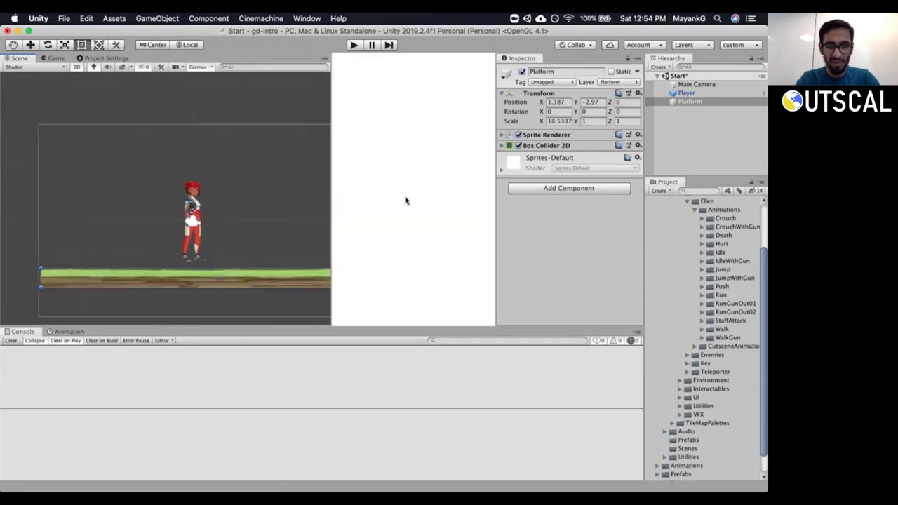
pyautogui.scroll(4, 270, 203)
pyautogui.scroll(-5, 270, 204)
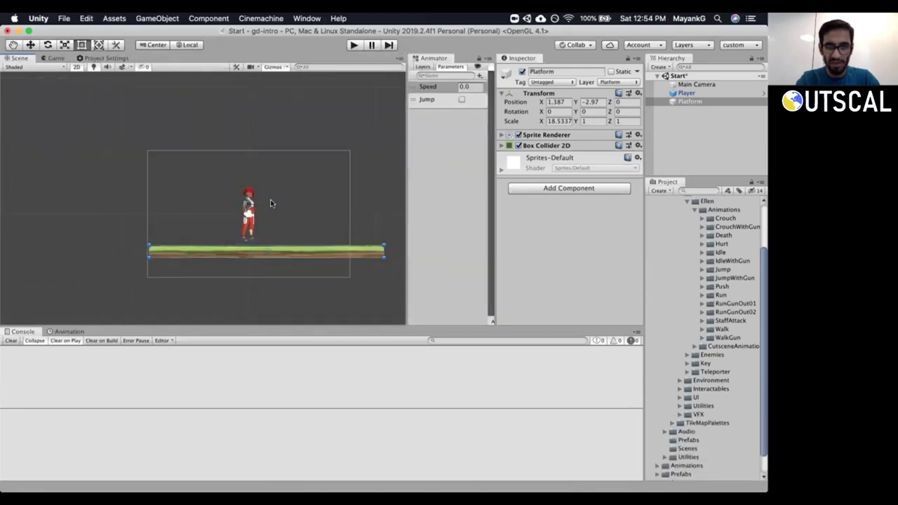
pyautogui.moveTo(384, 248); pyautogui.dragTo(352, 251)
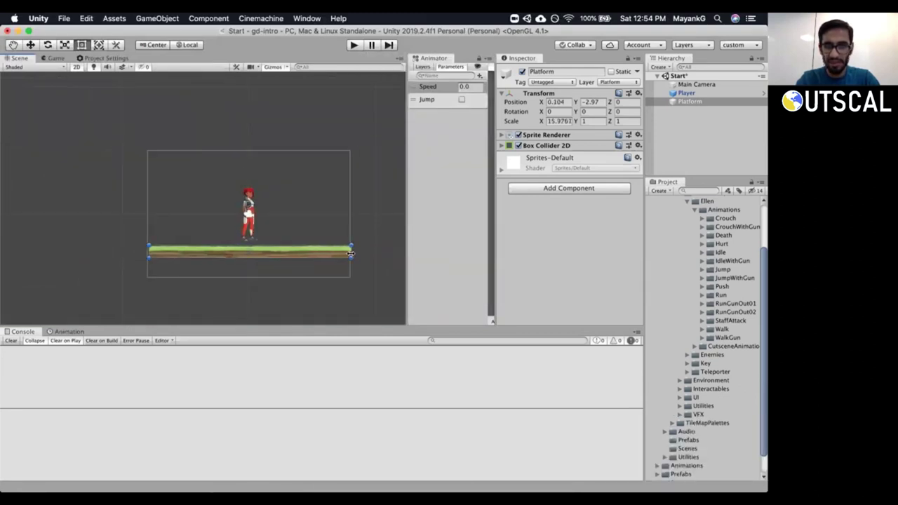
# Try the Sprite Renderer draw modes Tiled and Sliced, then set it back to Simple.
pyautogui.click(503, 135)
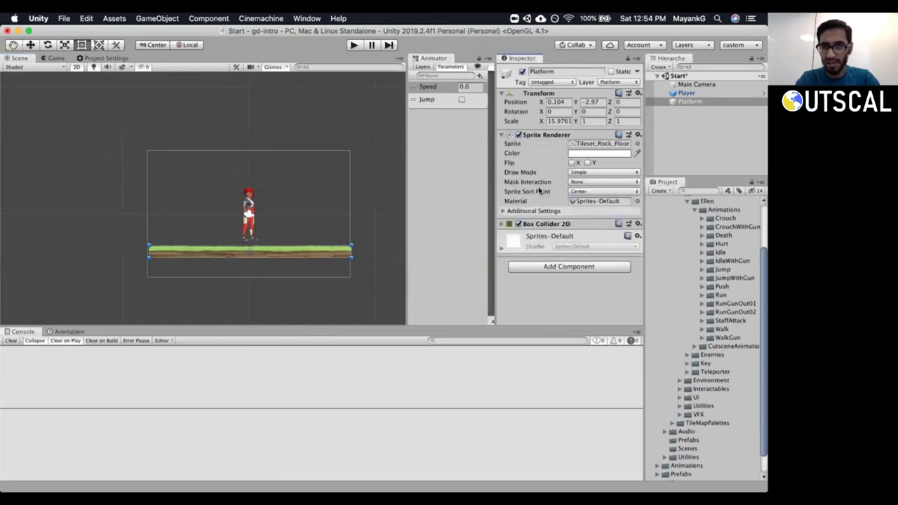
pyautogui.click(592, 172)
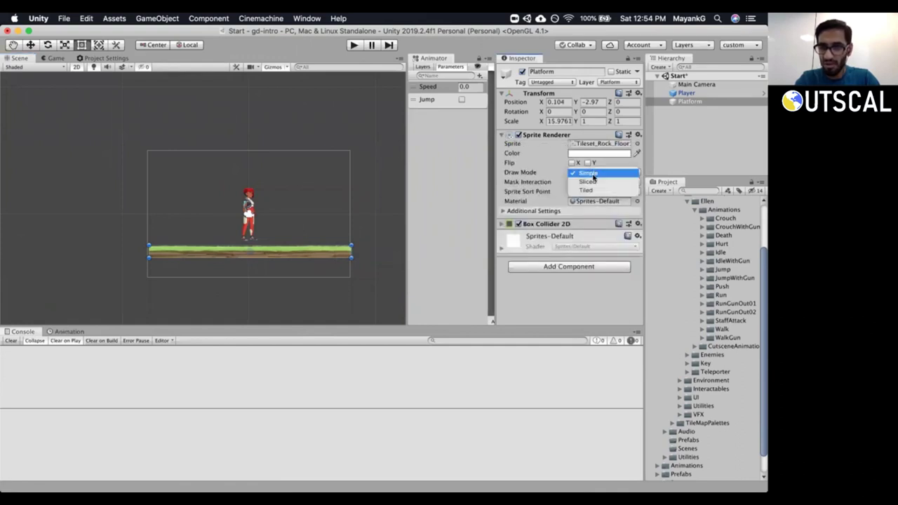
pyautogui.click(593, 190)
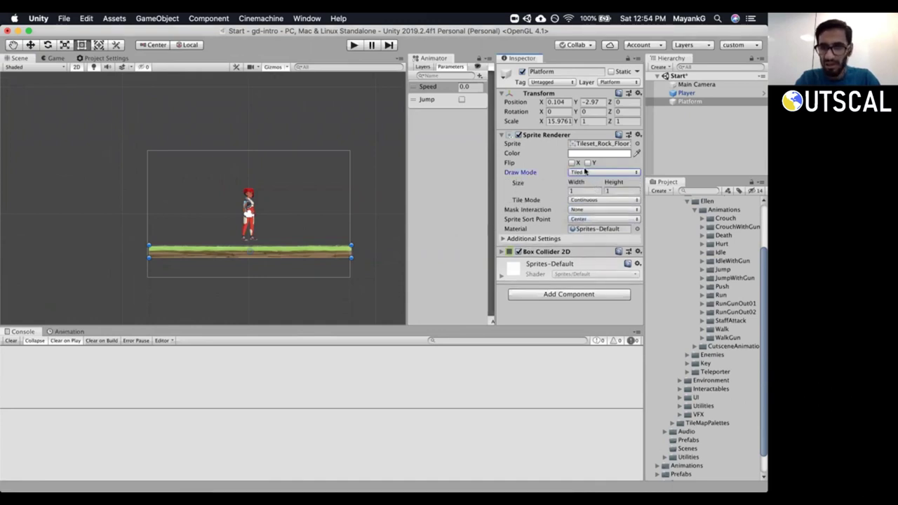
pyautogui.click(586, 172)
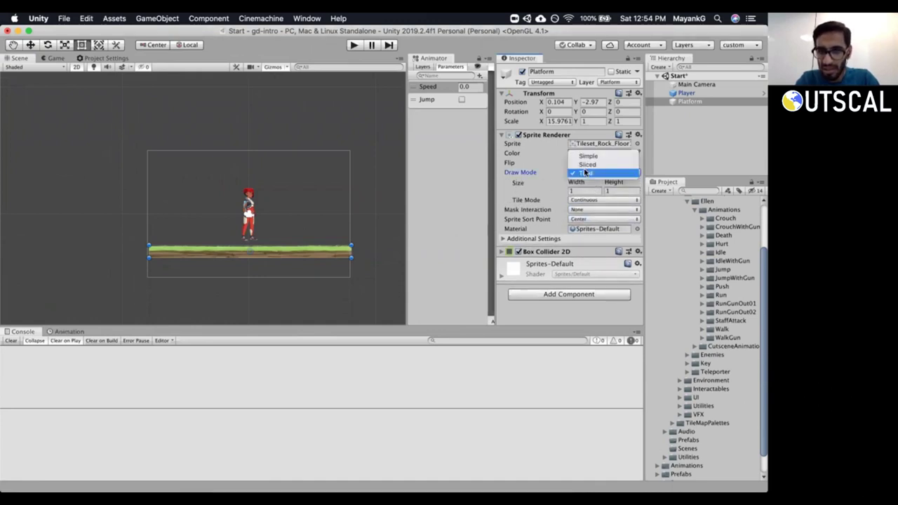
pyautogui.click(583, 164)
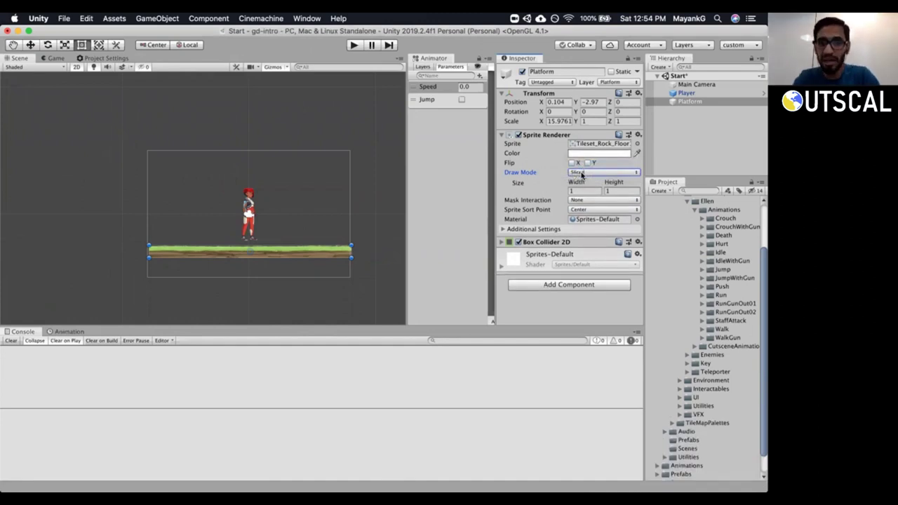
pyautogui.click(581, 173)
pyautogui.click(579, 163)
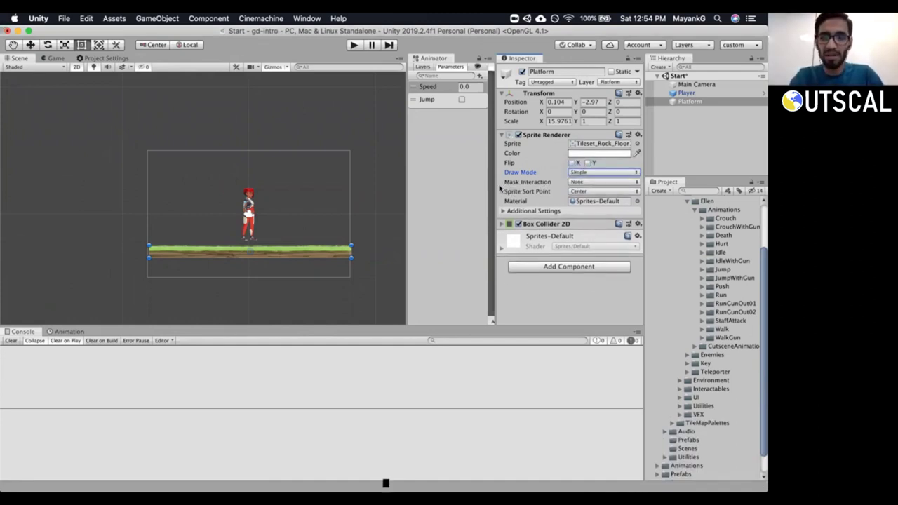
pyautogui.moveTo(407, 192); pyautogui.dragTo(321, 200)
pyautogui.scroll(2, 213, 209)
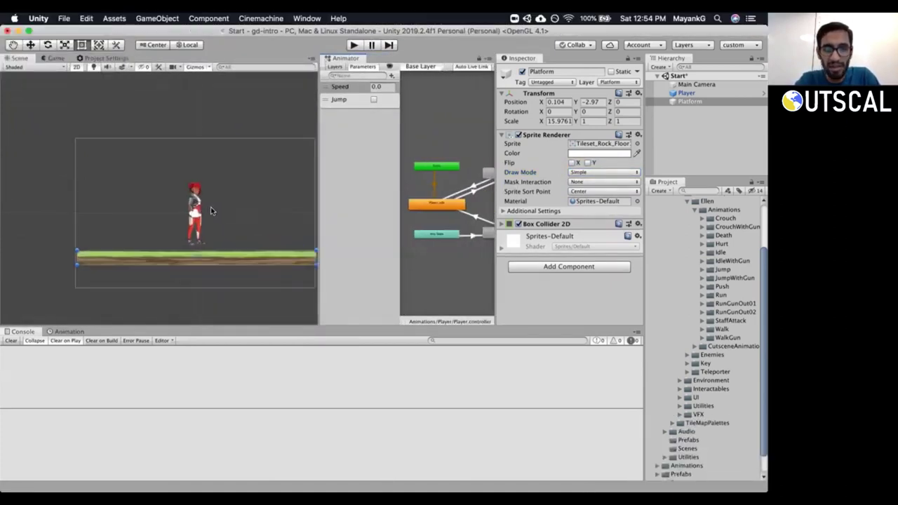
# Recentre the scene, shorten the platform from its right end, and collapse the Ellen and Art folders.
pyautogui.moveTo(214, 196); pyautogui.dragTo(202, 180, button='middle')
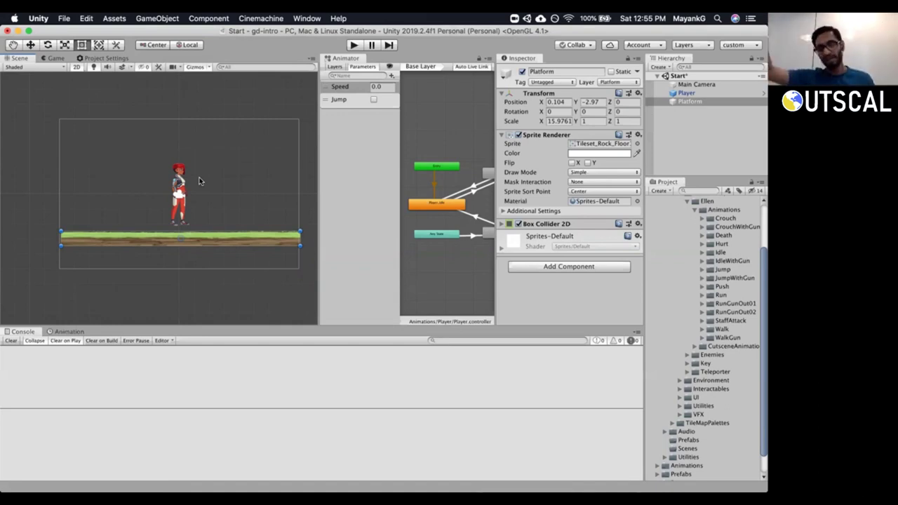
pyautogui.scroll(-3, 183, 191)
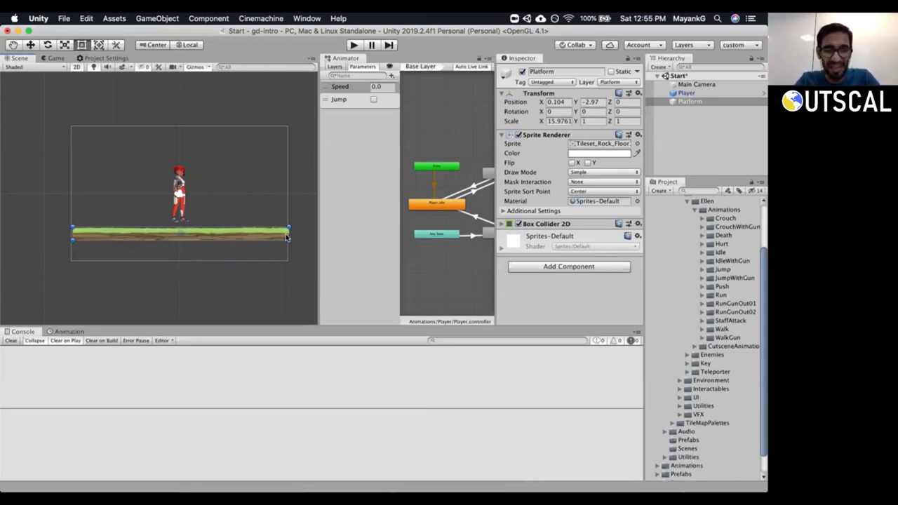
pyautogui.moveTo(288, 229); pyautogui.dragTo(239, 224)
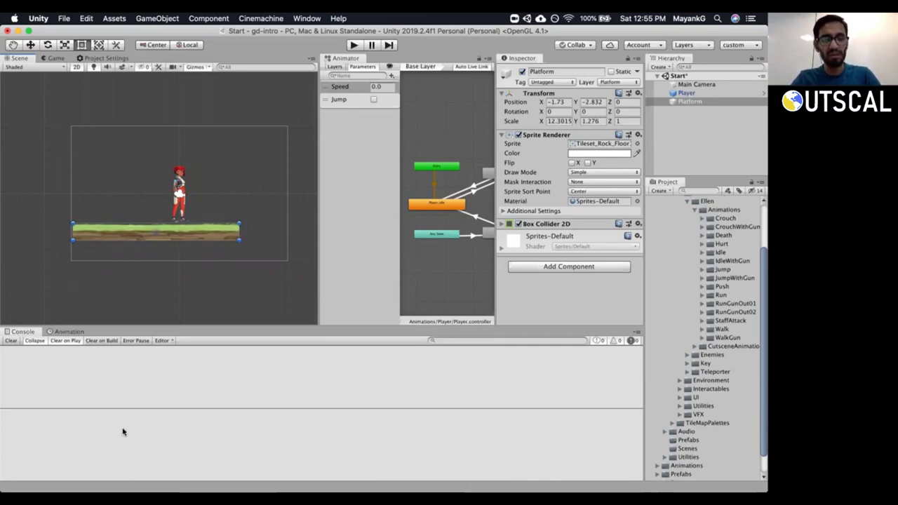
pyautogui.click(687, 201)
pyautogui.click(664, 219)
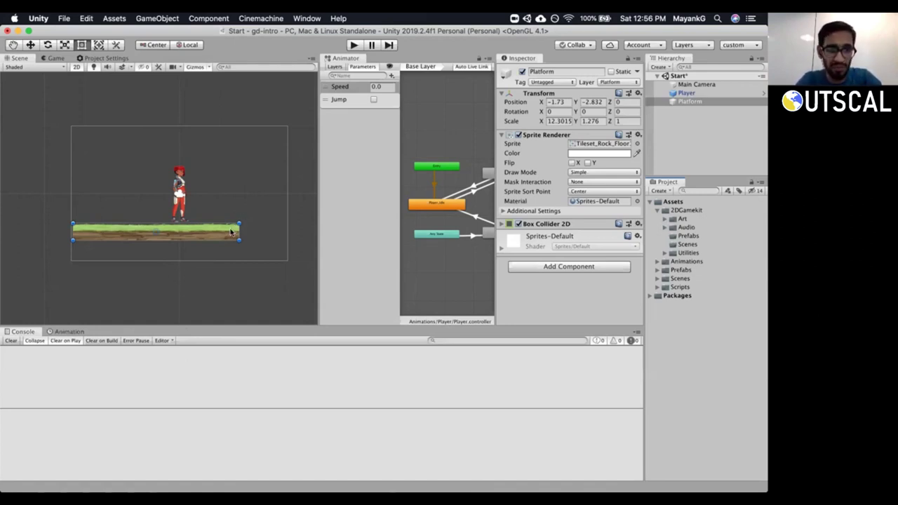
# Undo back to the platform's original 6.71 X scale, then reselect and duplicate it.
pyautogui.press('super+z')
pyautogui.press('super+z')
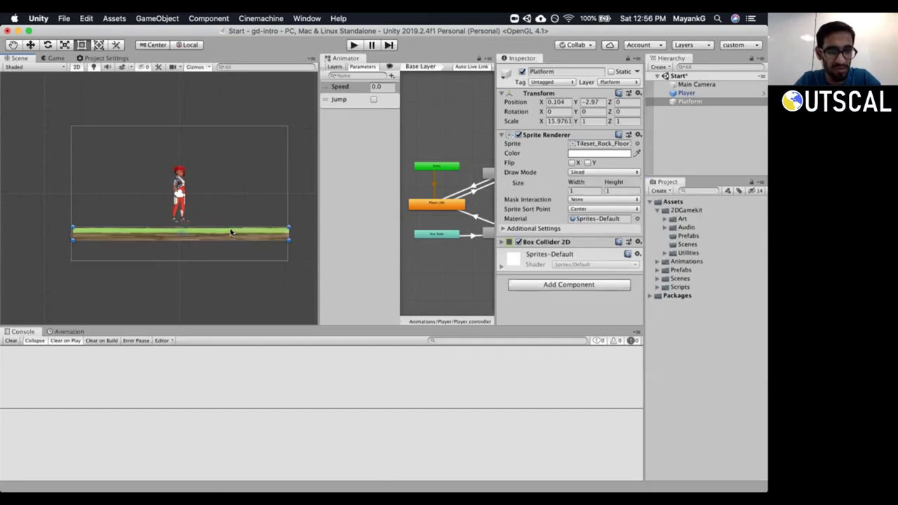
pyautogui.press('super+shift+z')
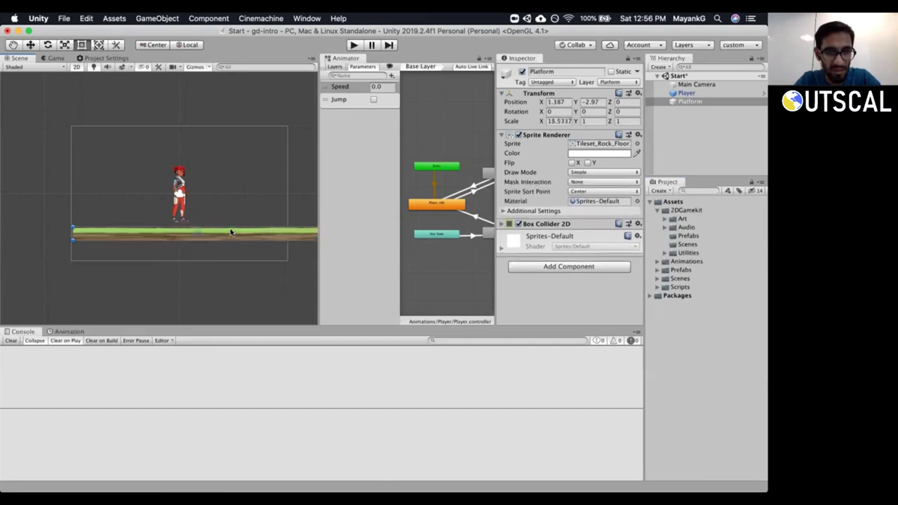
pyautogui.press('super+z')
pyautogui.press('super+z')
pyautogui.press('super+z')
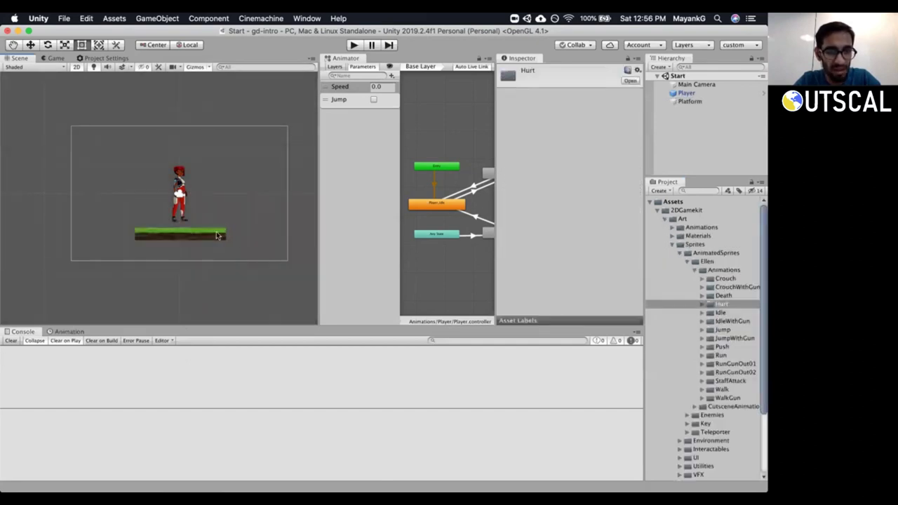
pyautogui.click(217, 236)
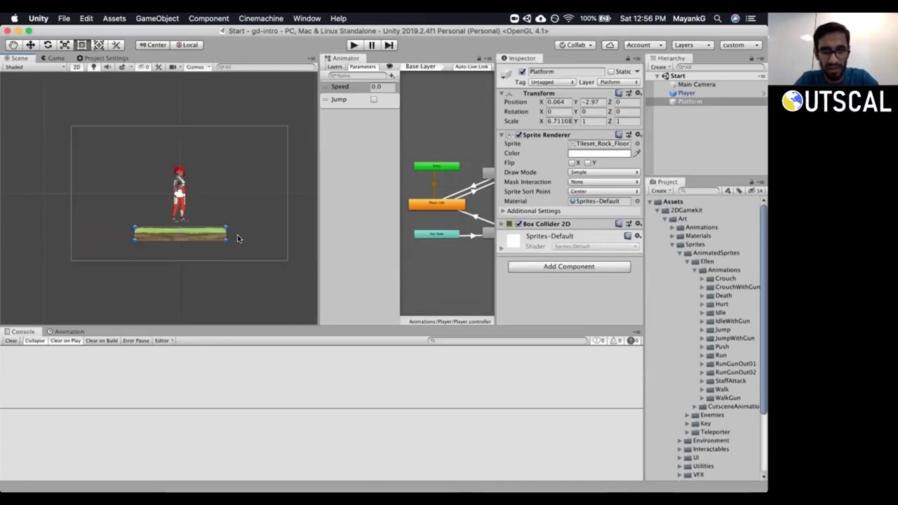
pyautogui.press('super+d')
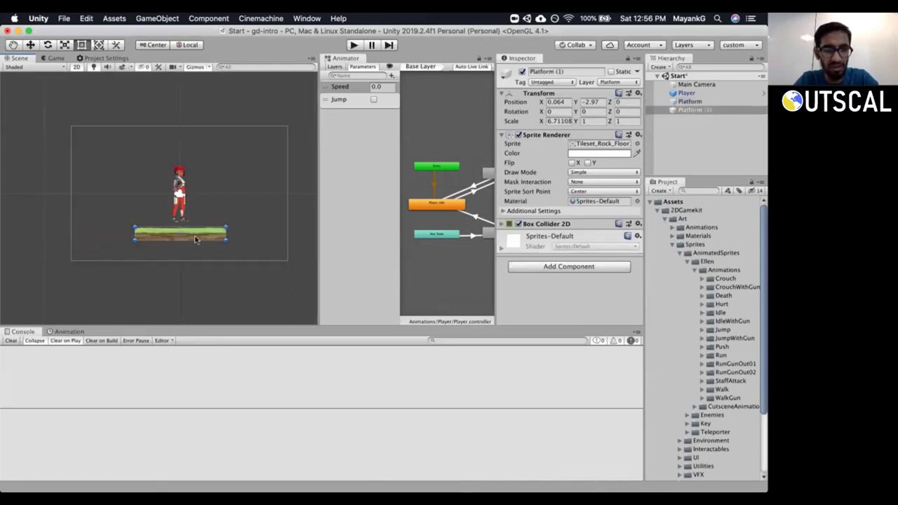
# Move the first copy right of the original, check the Game view, then place a second copy left at -6, -2.97.
pyautogui.press('w')
pyautogui.moveTo(218, 235); pyautogui.dragTo(311, 236)
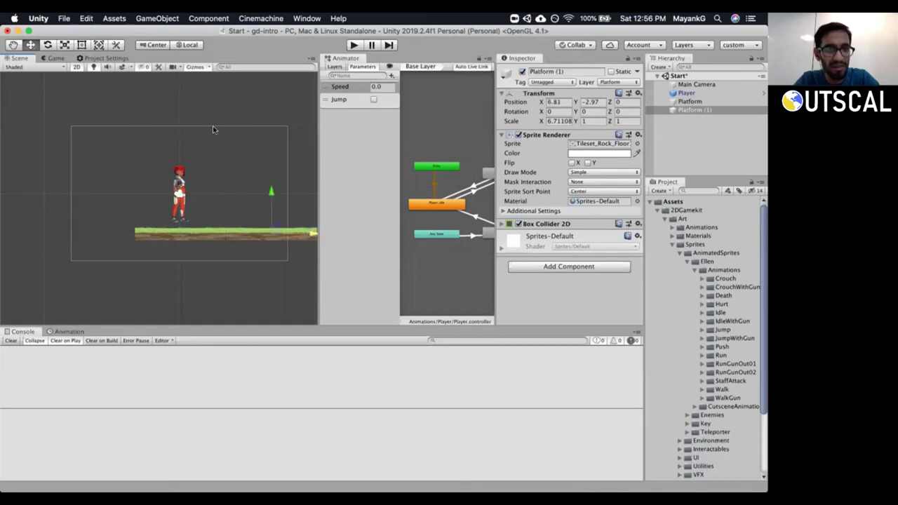
pyautogui.click(53, 59)
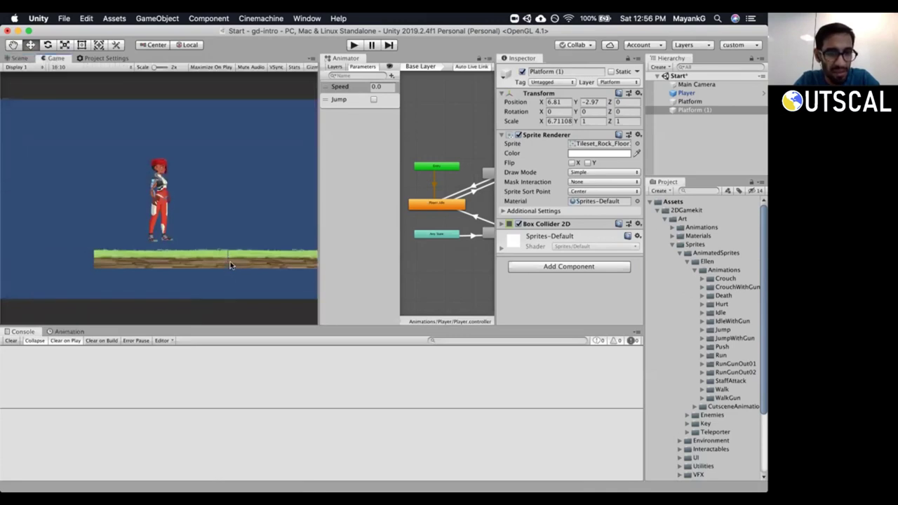
pyautogui.click(26, 59)
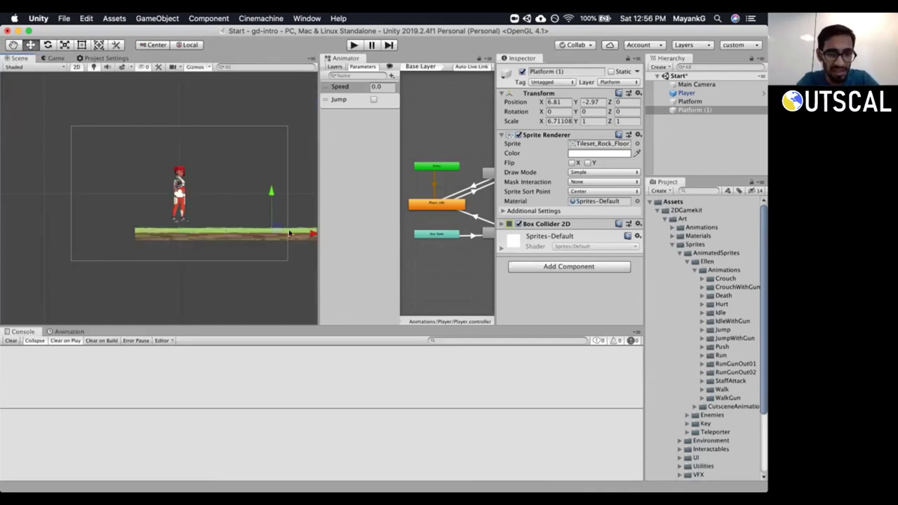
pyautogui.moveTo(310, 236); pyautogui.dragTo(306, 235)
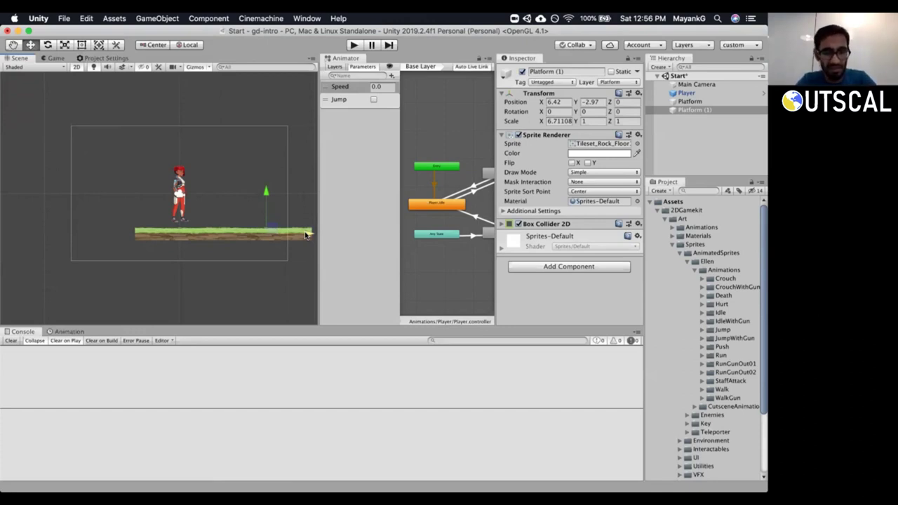
pyautogui.press('super+d')
pyautogui.moveTo(306, 235); pyautogui.dragTo(140, 209)
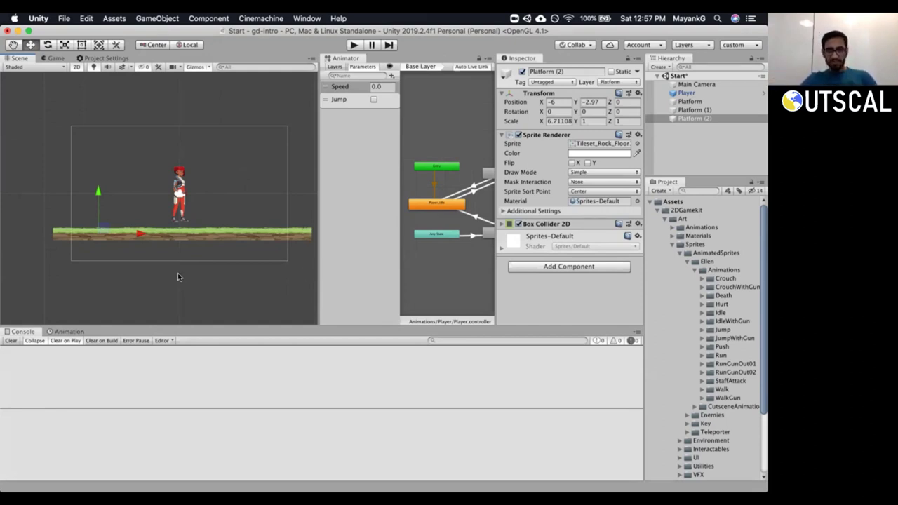
# Collapse the Art and 2DGamekit folders in the Project window.
pyautogui.press('XF86AudioRaiseVolume')
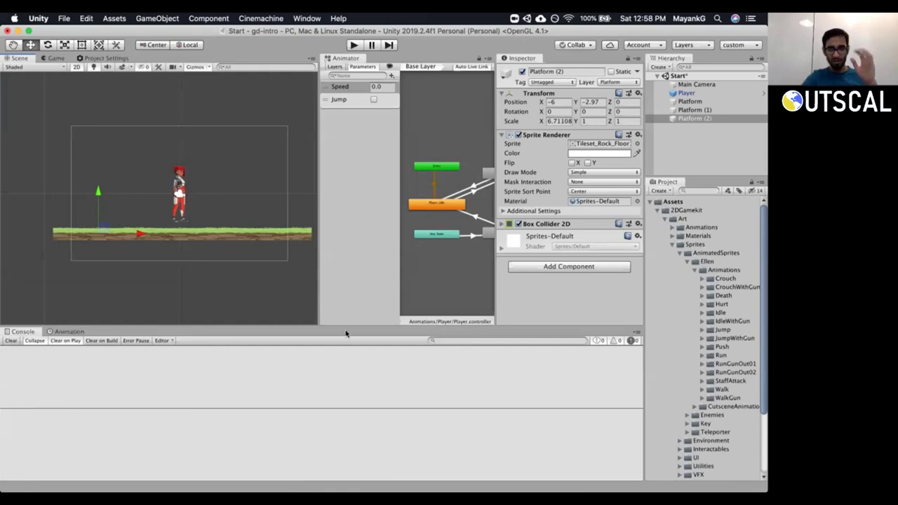
pyautogui.click(663, 219)
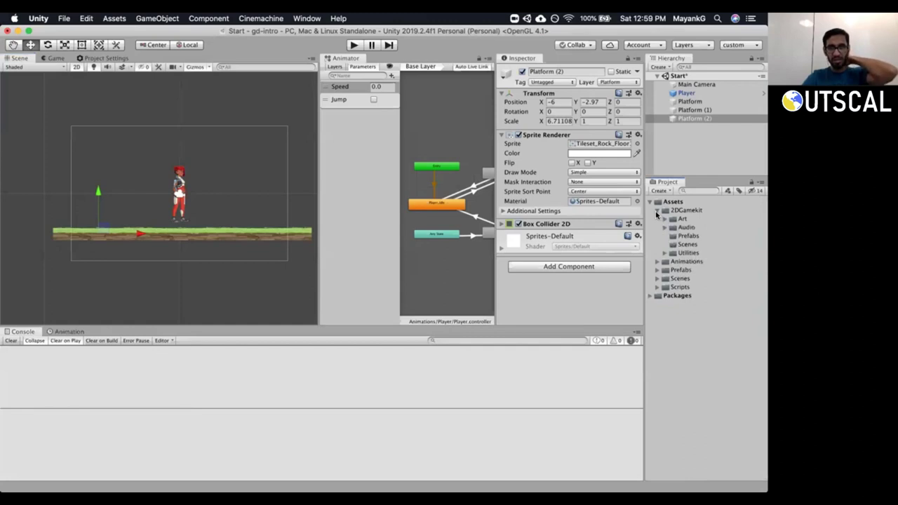
pyautogui.click(657, 210)
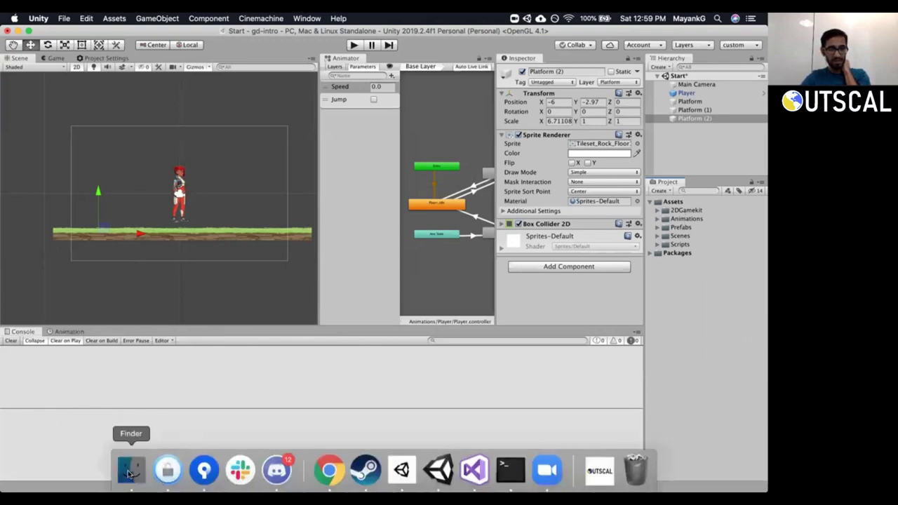
# In Finder, go into gd-intro's Assets/Scenes folder and select Start.unity.
pyautogui.click(131, 469)
pyautogui.moveTo(211, 205); pyautogui.dragTo(423, 106)
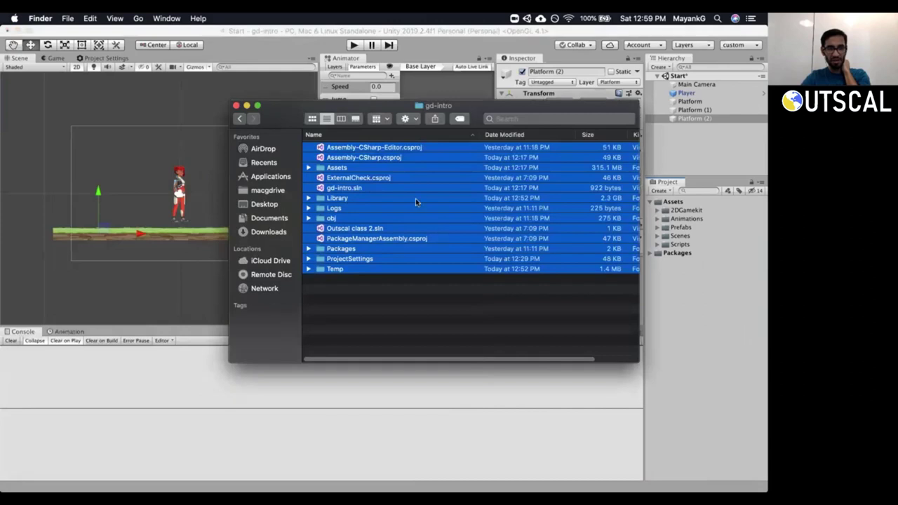
pyautogui.write('ou')
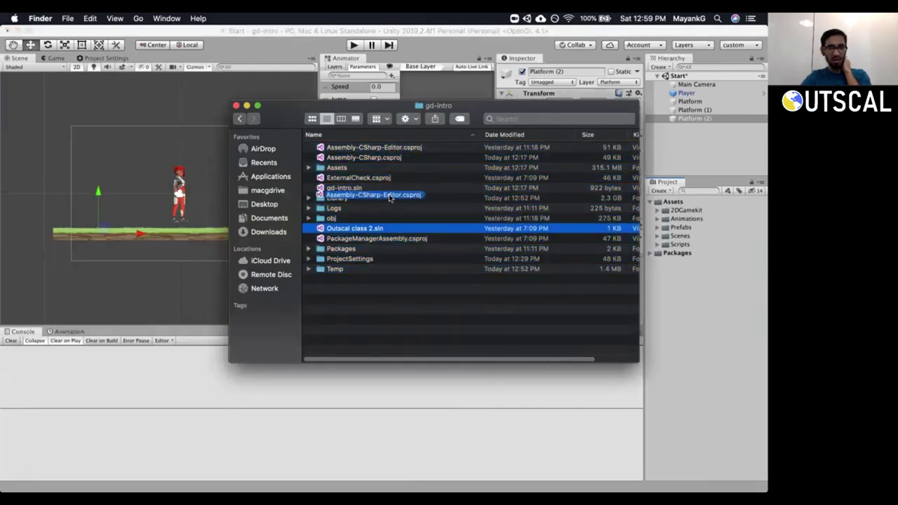
pyautogui.moveTo(386, 295); pyautogui.dragTo(438, 145)
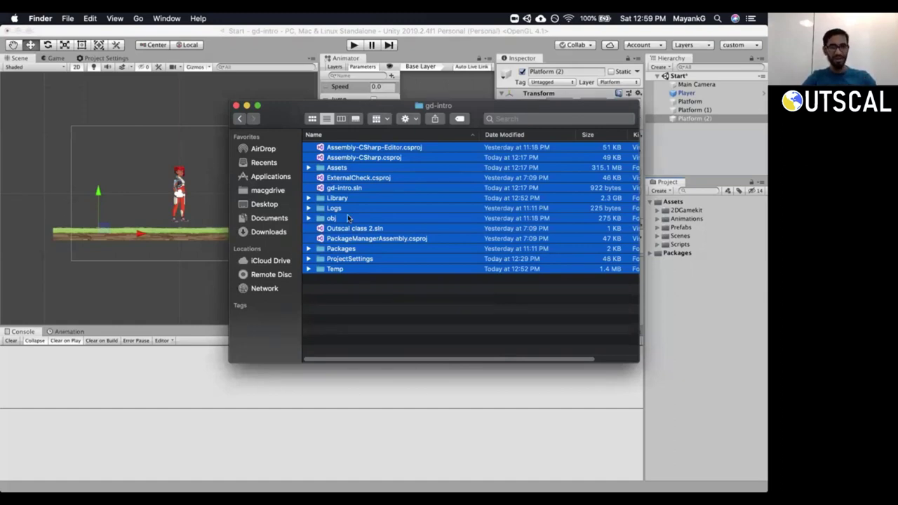
pyautogui.click(338, 170)
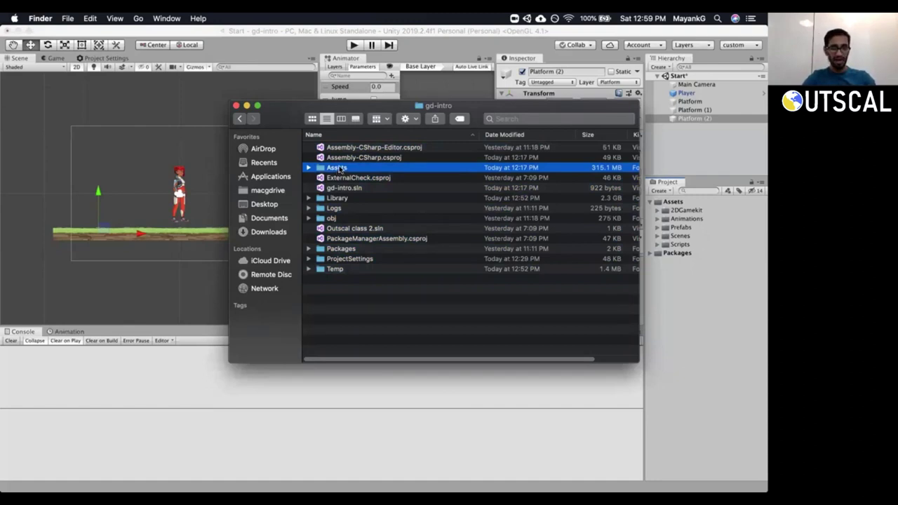
pyautogui.doubleClick(338, 169)
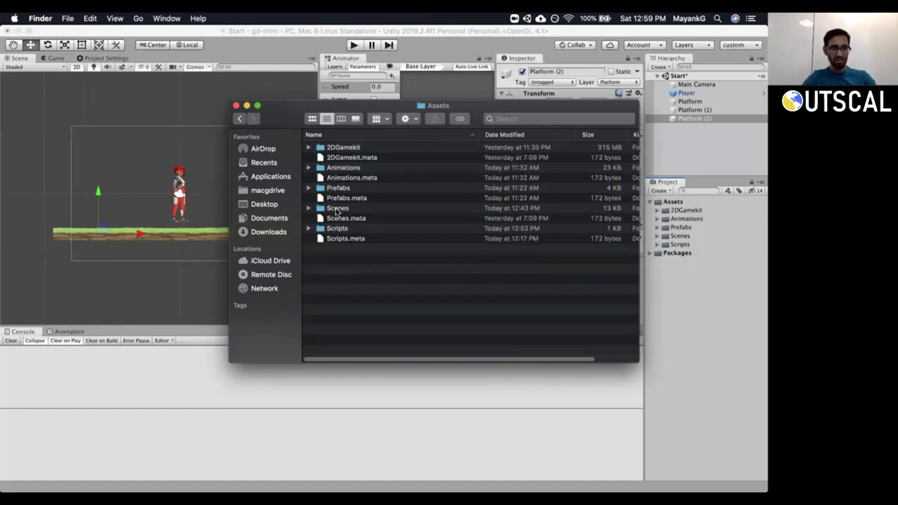
pyautogui.doubleClick(337, 208)
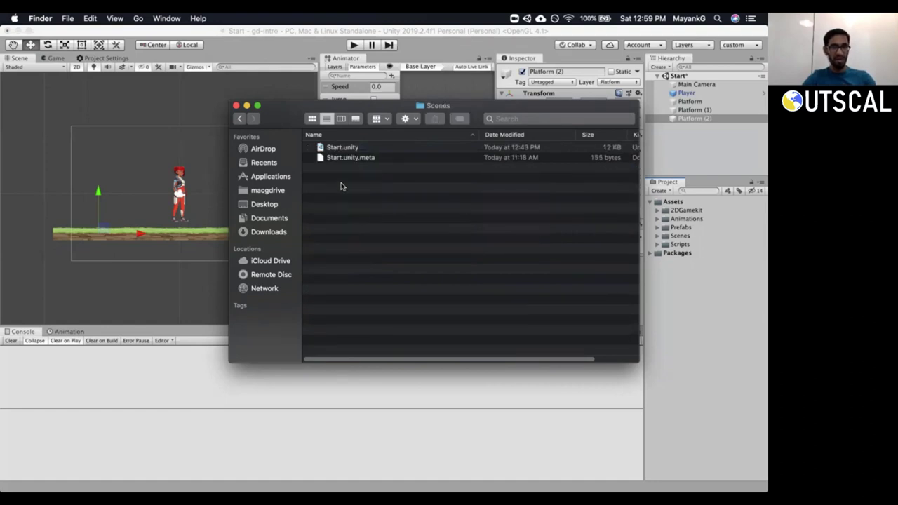
pyautogui.click(349, 148)
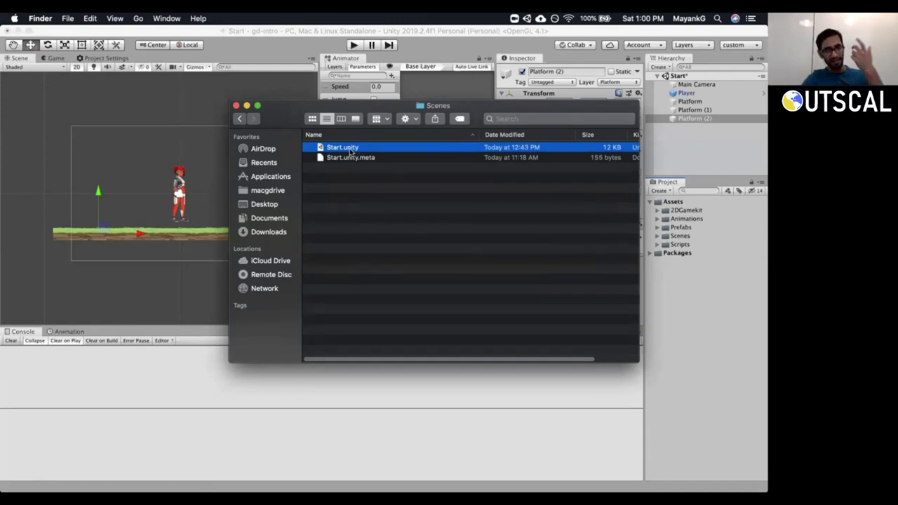
# Open Start.unity in Unity, answer the unsaved-changes prompt, and show all windows in Mission Control.
pyautogui.doubleClick(350, 151)
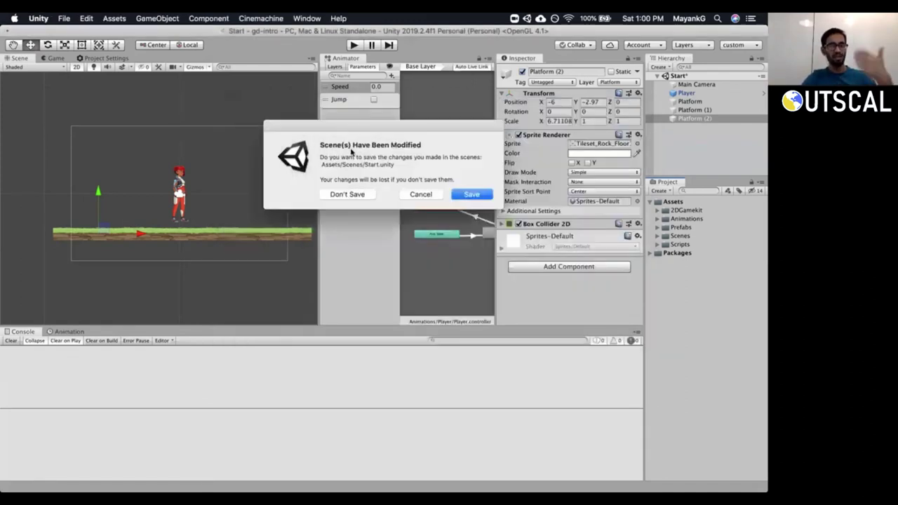
pyautogui.click(417, 194)
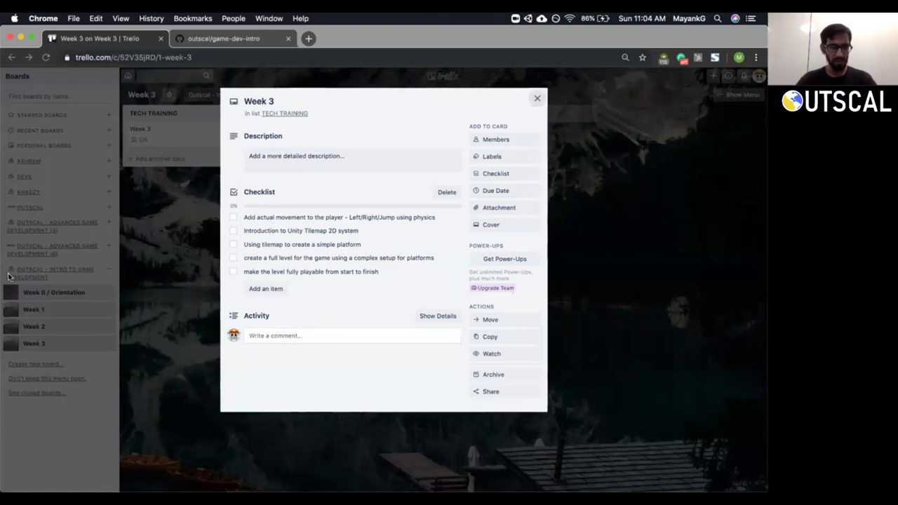
pyautogui.hotkey('ctrl', 'Up')
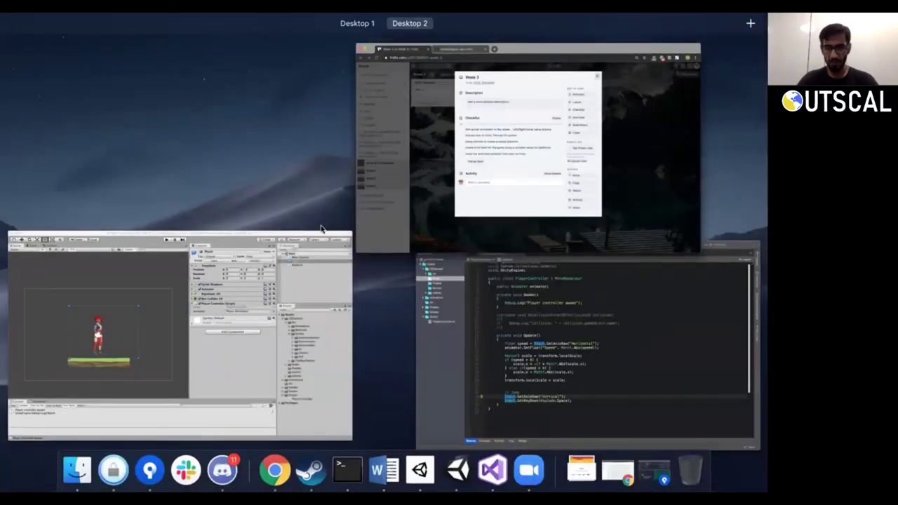
# Enter play mode, enlarge the Console, and run the player right and left with the arrow keys.
pyautogui.click(291, 303)
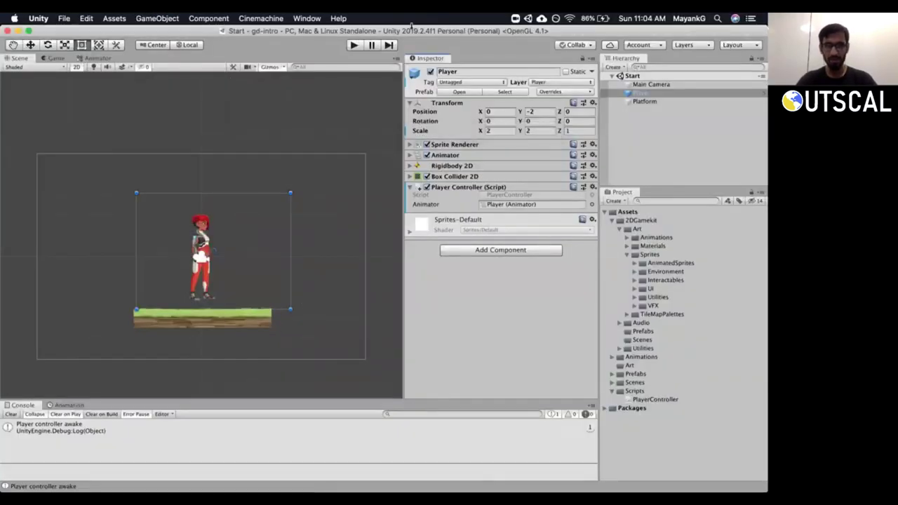
pyautogui.click(354, 45)
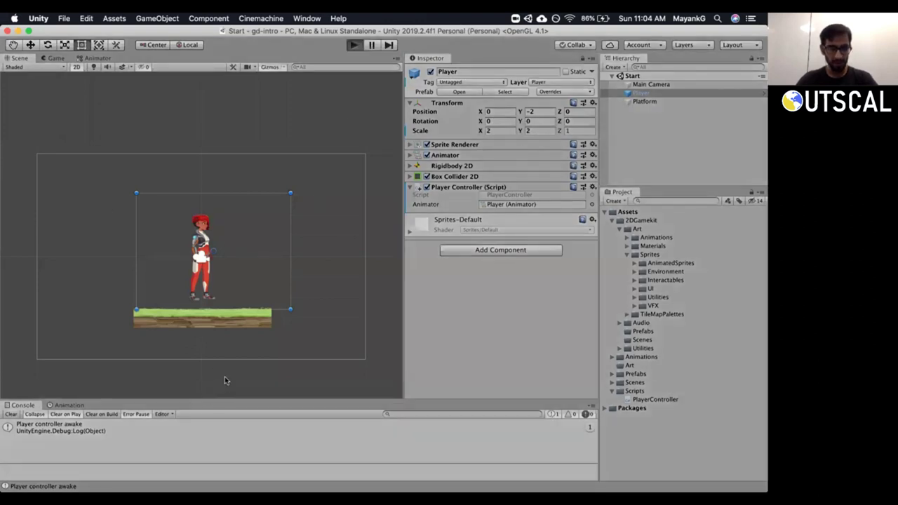
pyautogui.moveTo(221, 399); pyautogui.dragTo(221, 367)
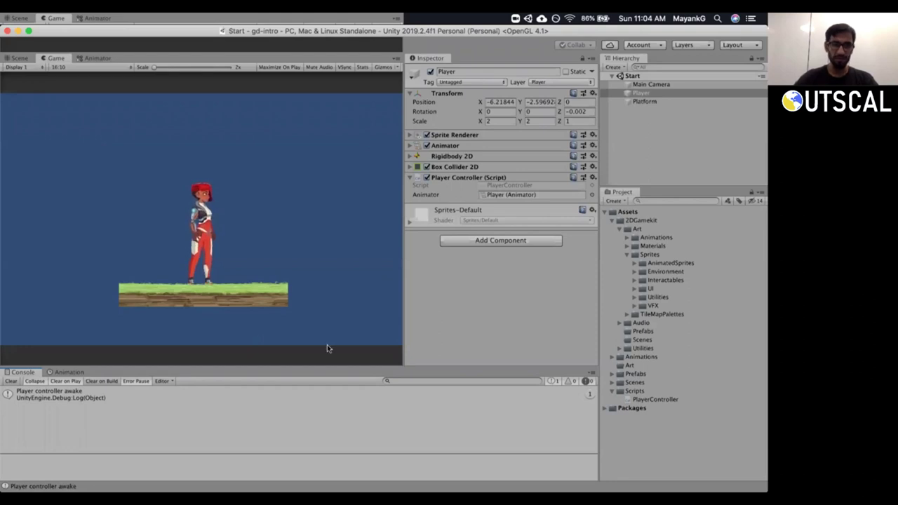
pyautogui.press('Right')
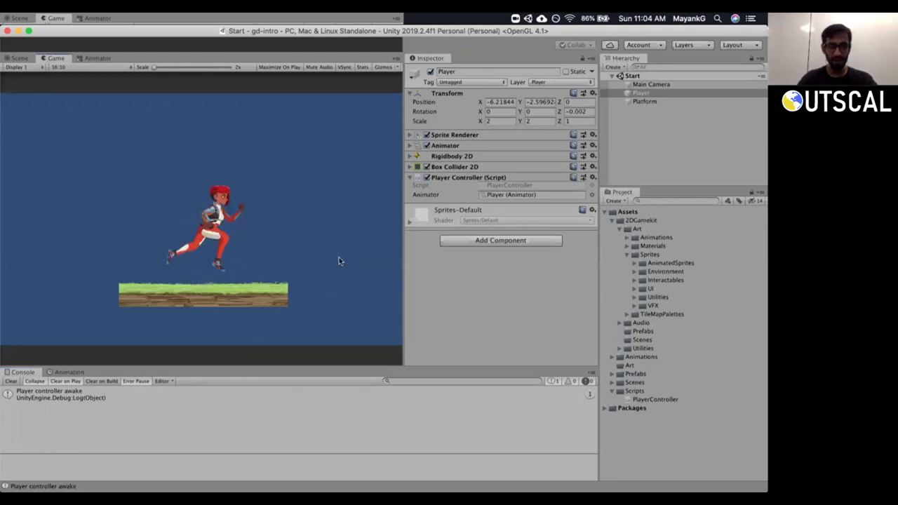
pyautogui.press('Left')
pyautogui.press('Right')
pyautogui.press('Right')
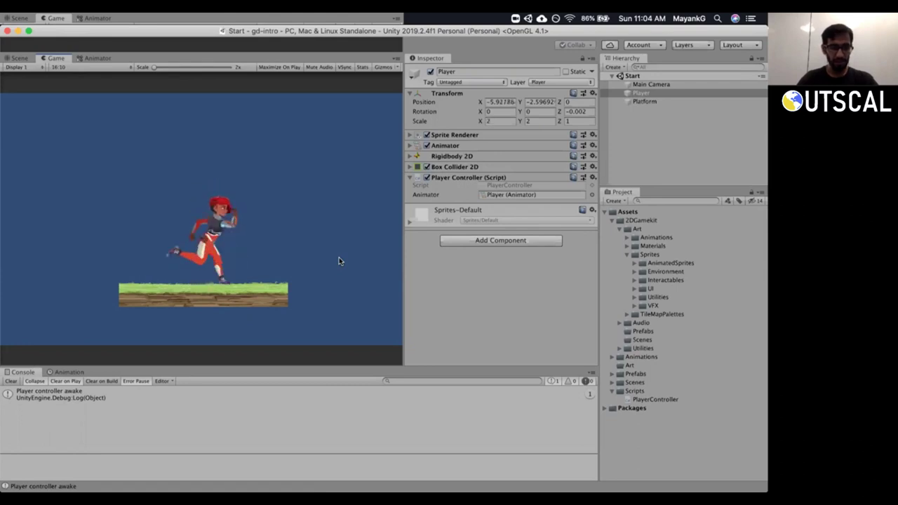
pyautogui.press('Left')
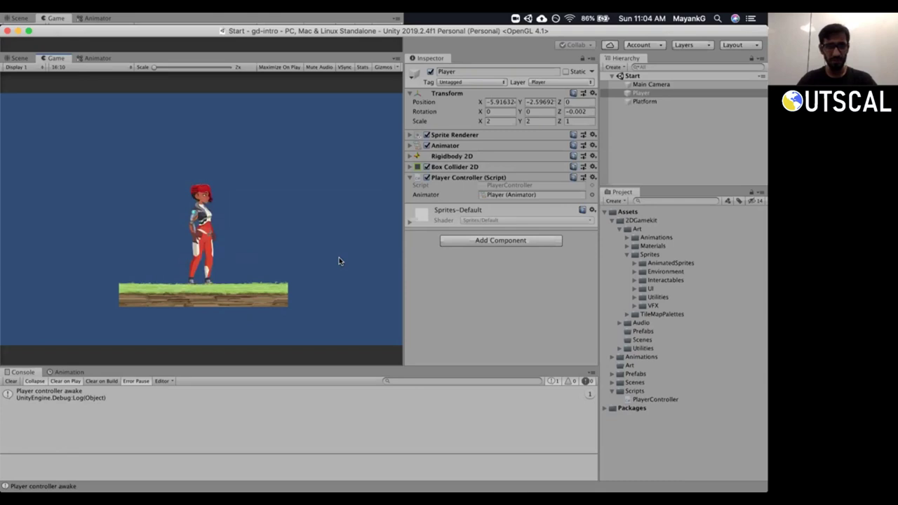
pyautogui.press('Right')
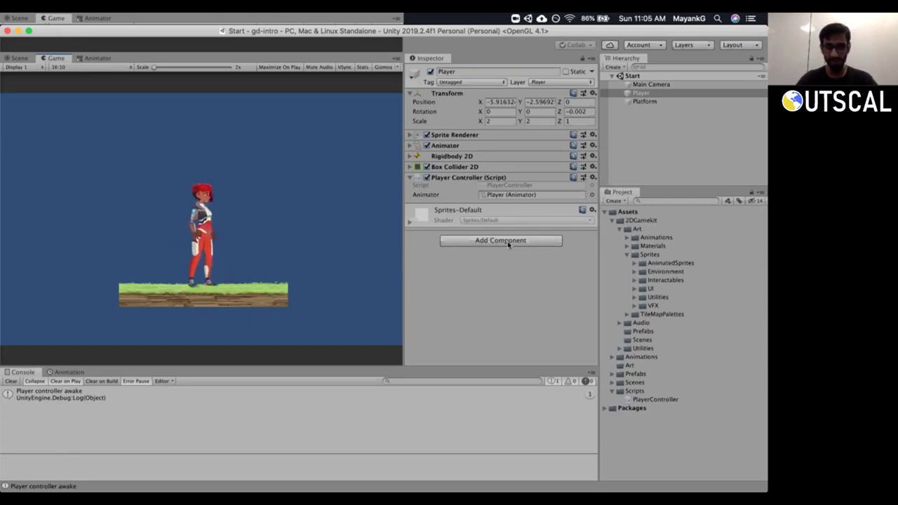
# Expand AnimatedSprites > Ellen > Animations in the Project panel.
pyautogui.click(626, 255)
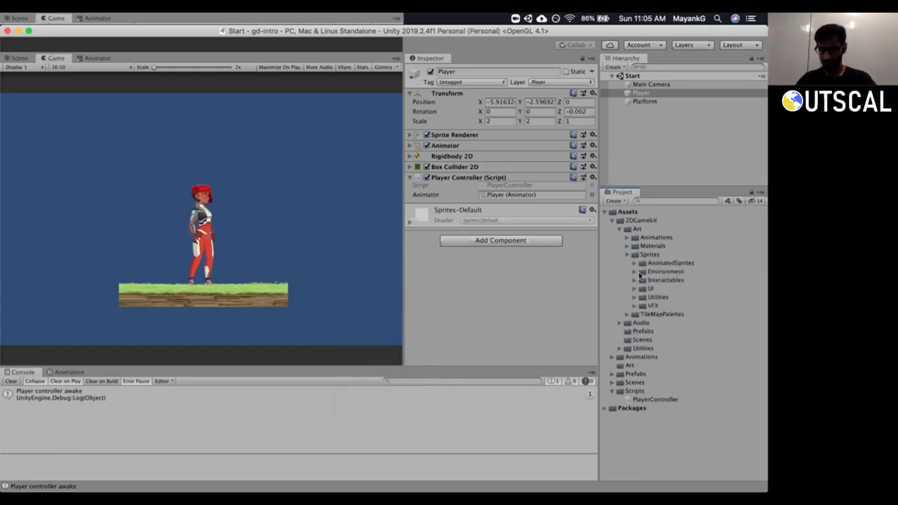
pyautogui.click(634, 271)
pyautogui.click(634, 271)
pyautogui.click(634, 263)
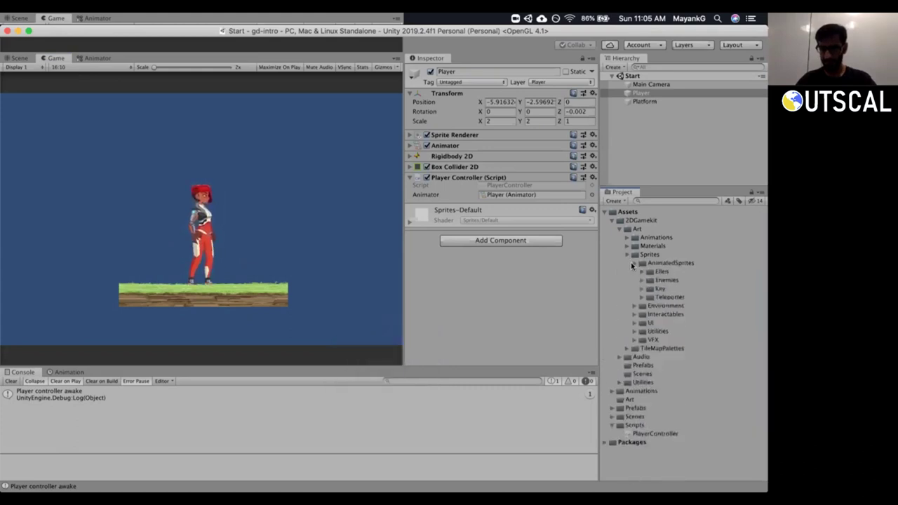
pyautogui.click(641, 272)
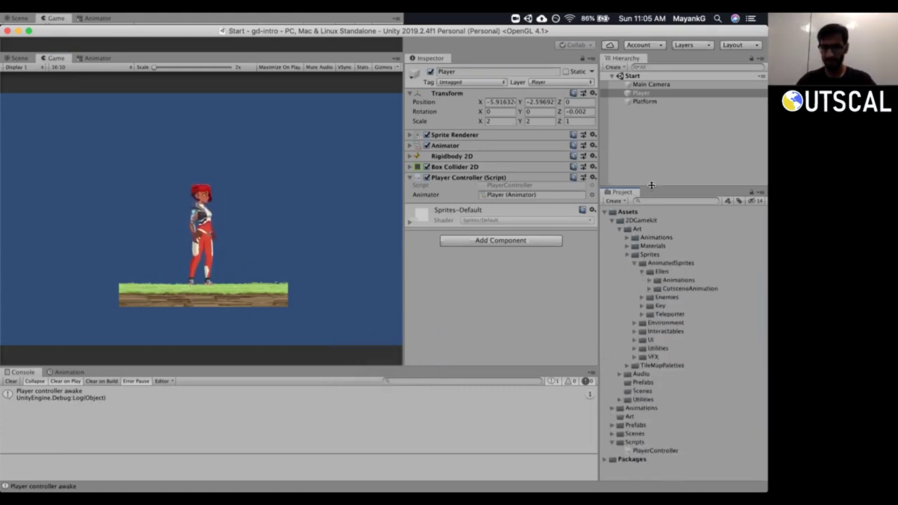
pyautogui.moveTo(651, 185); pyautogui.dragTo(655, 170)
pyautogui.click(649, 265)
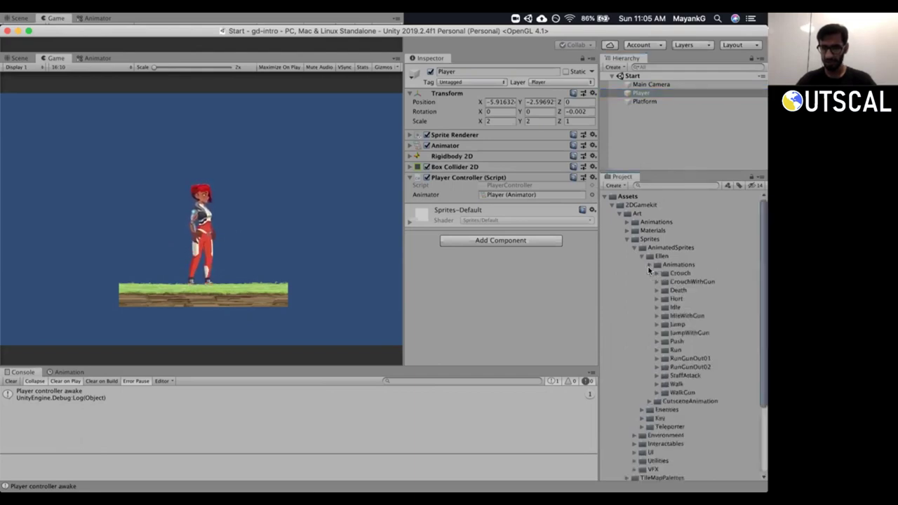
# Select the Crouch through WalkGun animation folders, fold everything away, and stop play mode.
pyautogui.click(683, 273)
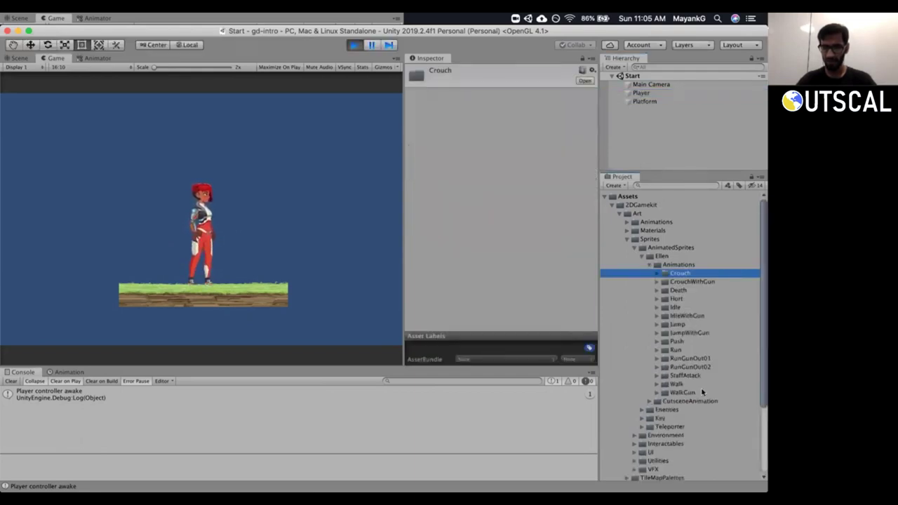
pyautogui.keyDown('shift'); pyautogui.click(702, 392); pyautogui.keyUp('shift')
pyautogui.click(665, 273)
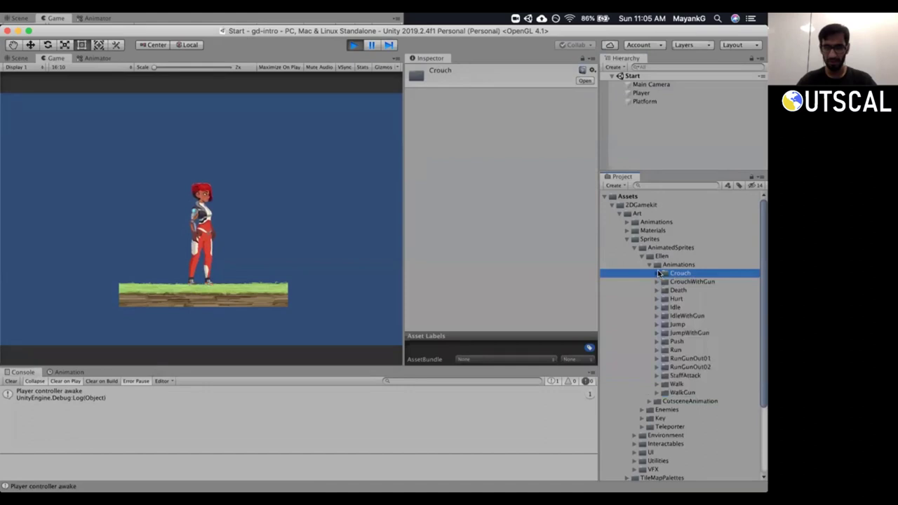
pyautogui.click(649, 264)
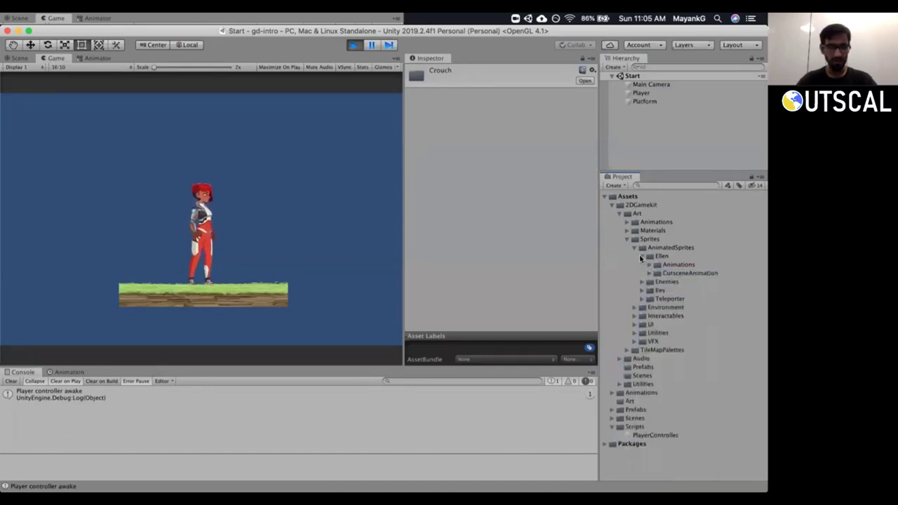
pyautogui.click(641, 256)
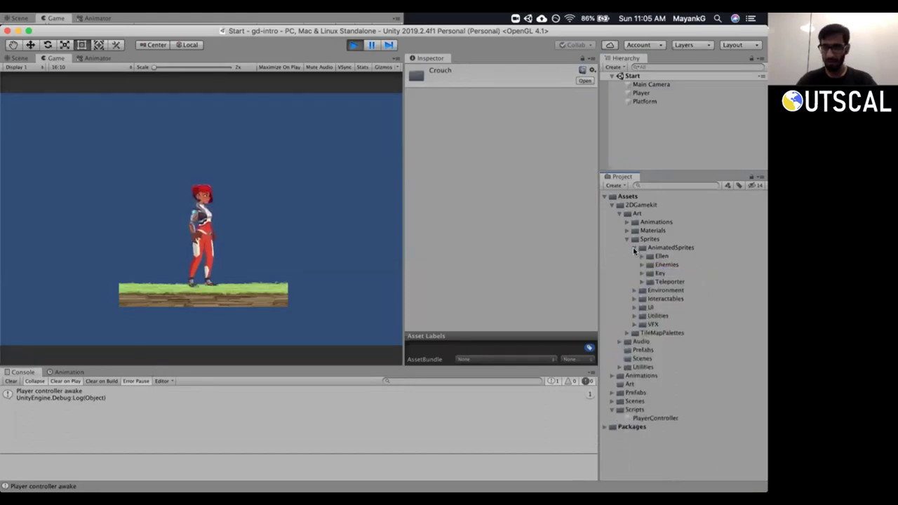
pyautogui.click(633, 249)
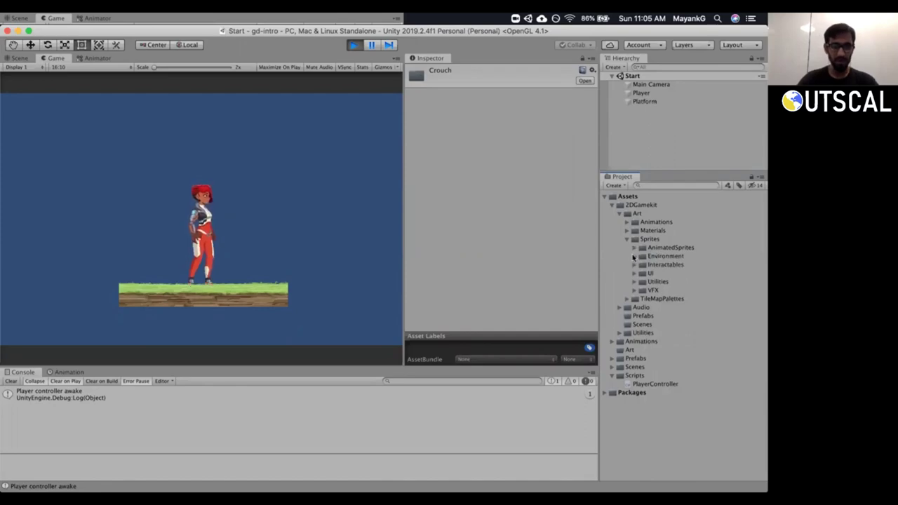
pyautogui.click(355, 45)
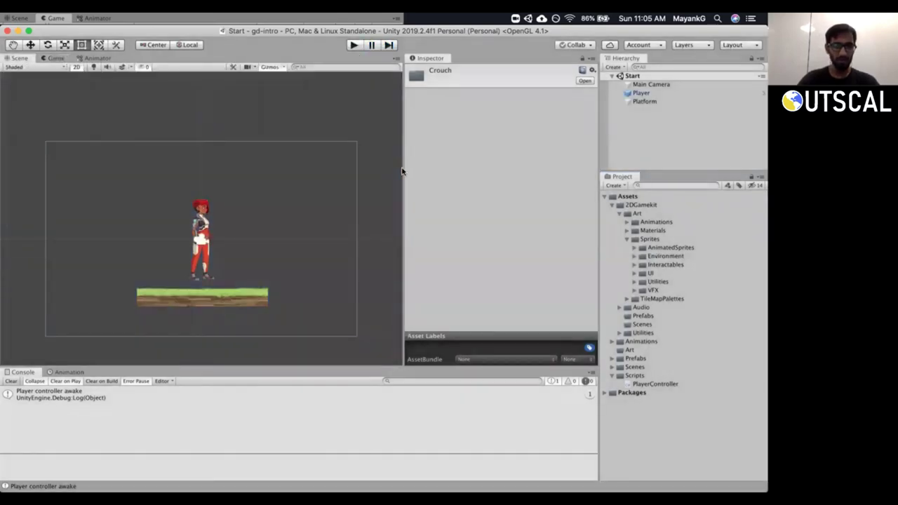
pyautogui.hotkey('ctrl', 'Up')
pyautogui.click(453, 149)
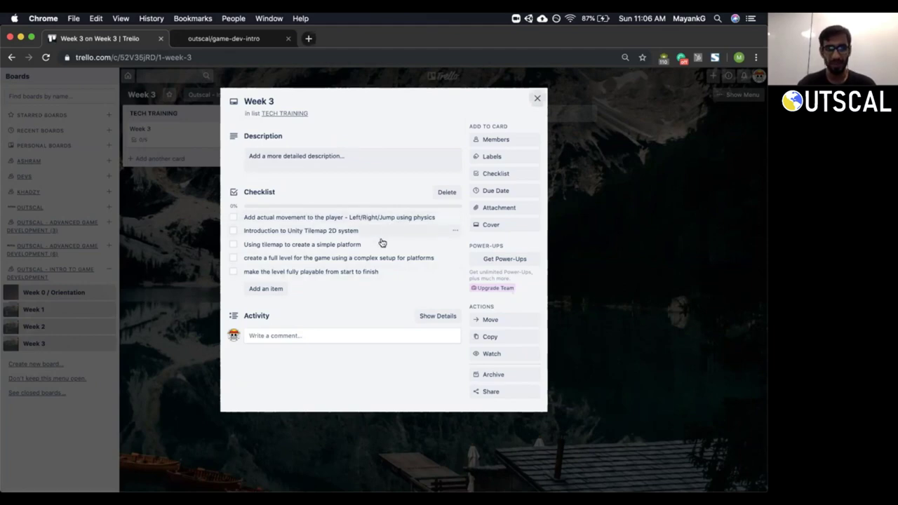
pyautogui.hotkey('ctrl', 'Up')
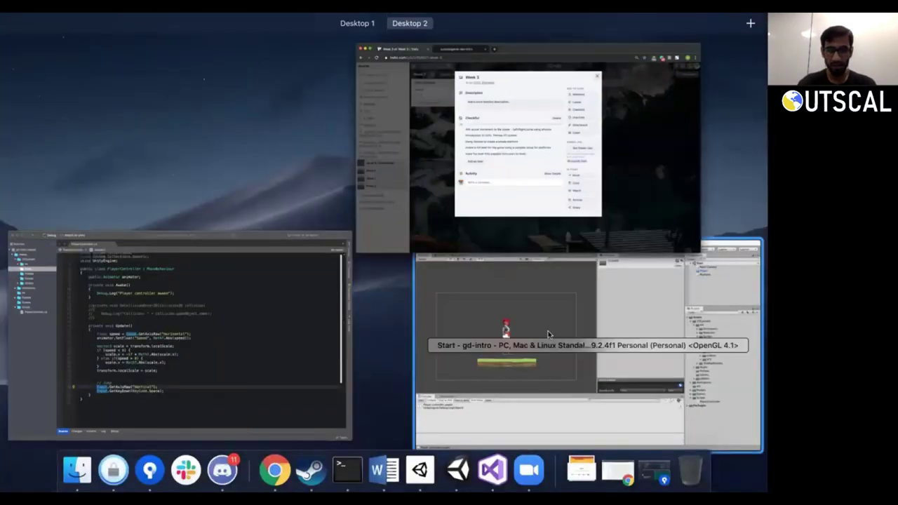
pyautogui.click(549, 334)
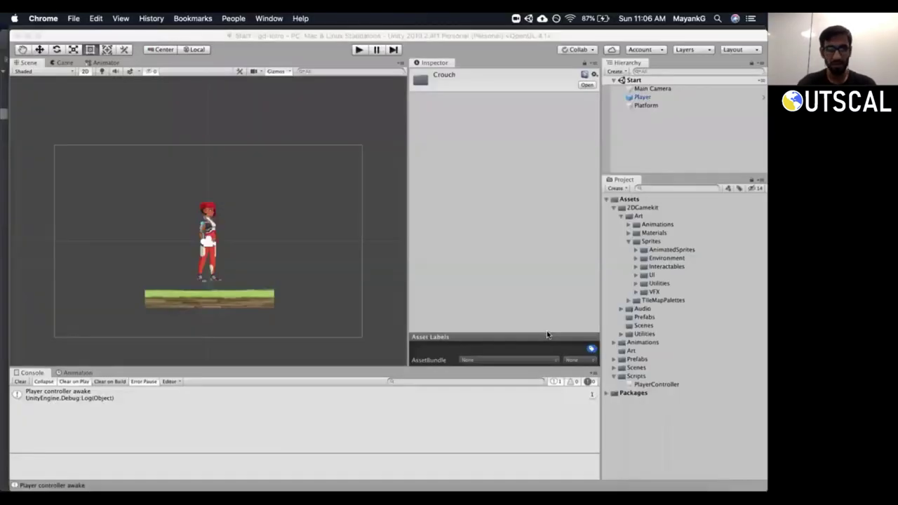
# Select Platform and look over its Sprite Renderer settings.
pyautogui.click(638, 102)
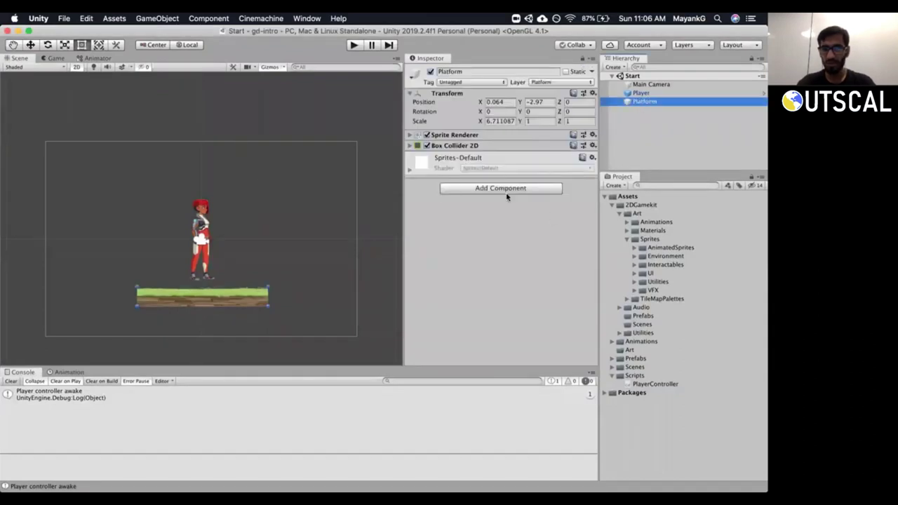
pyautogui.scroll(3, 214, 298)
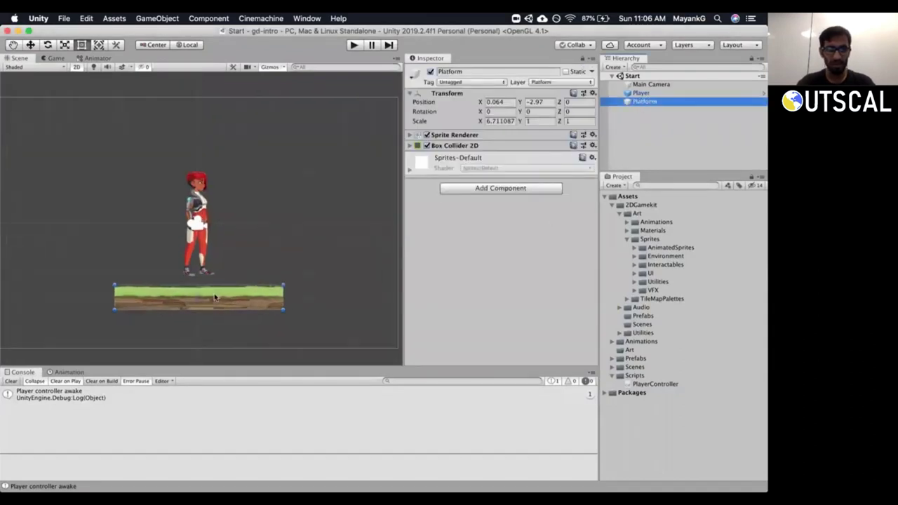
pyautogui.scroll(-4, 208, 296)
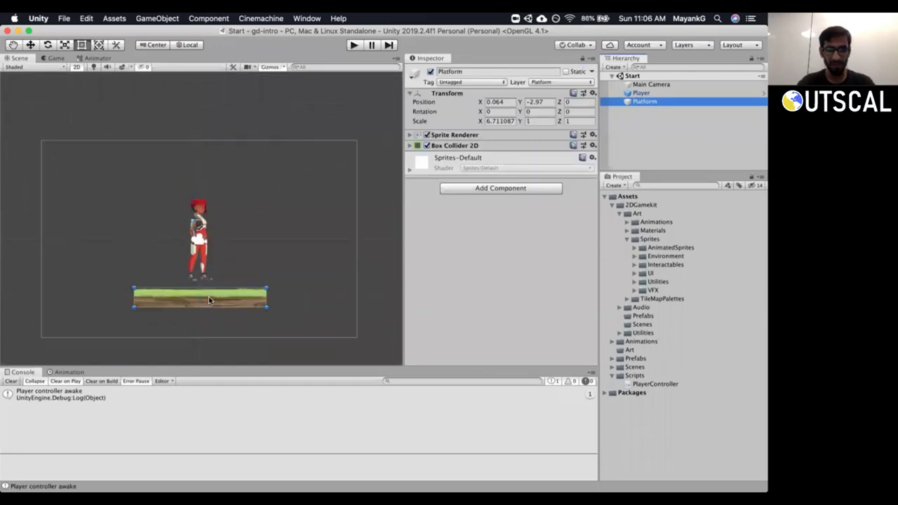
pyautogui.click(410, 135)
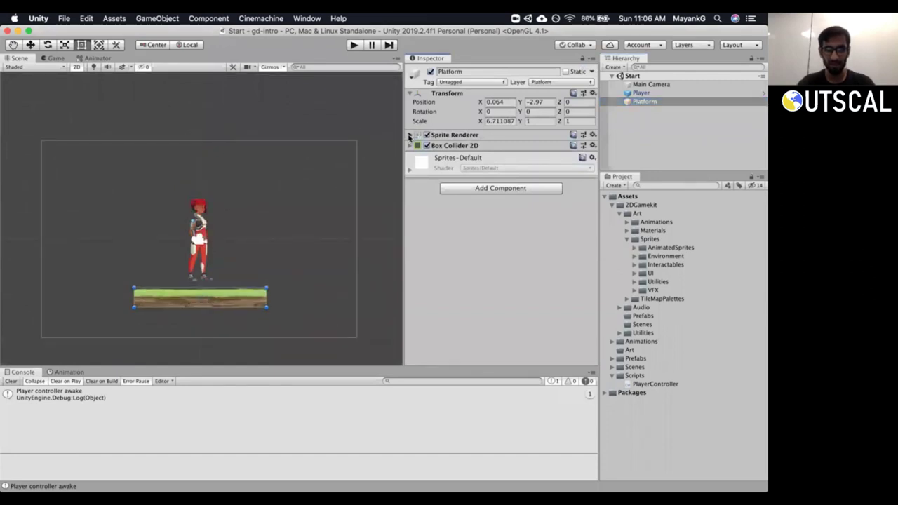
pyautogui.click(409, 135)
# Play-test running left and right, stop, then open the Player's PlayerController script.
pyautogui.click(354, 46)
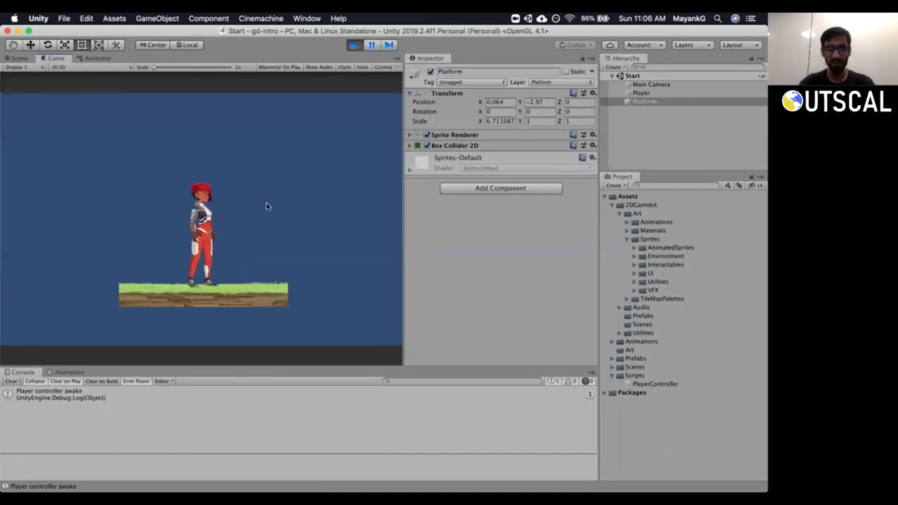
pyautogui.press('Left')
pyautogui.press('Right')
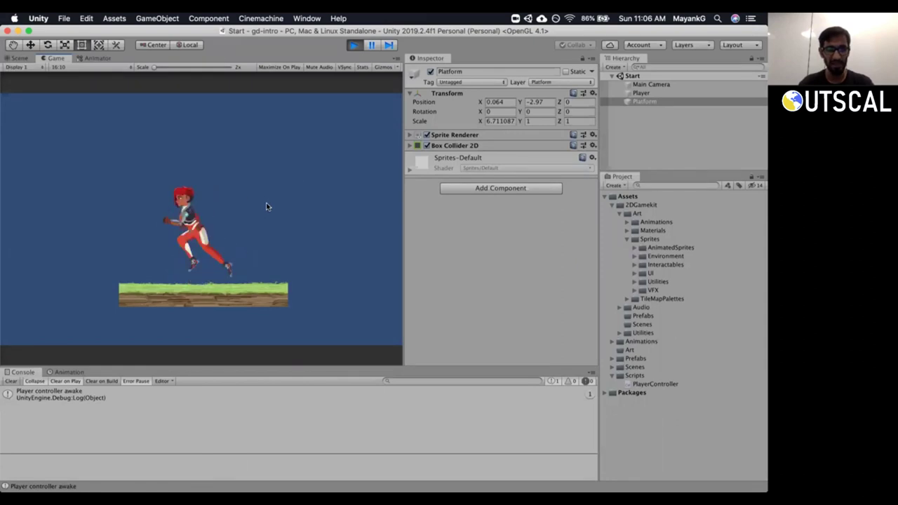
pyautogui.press('Left')
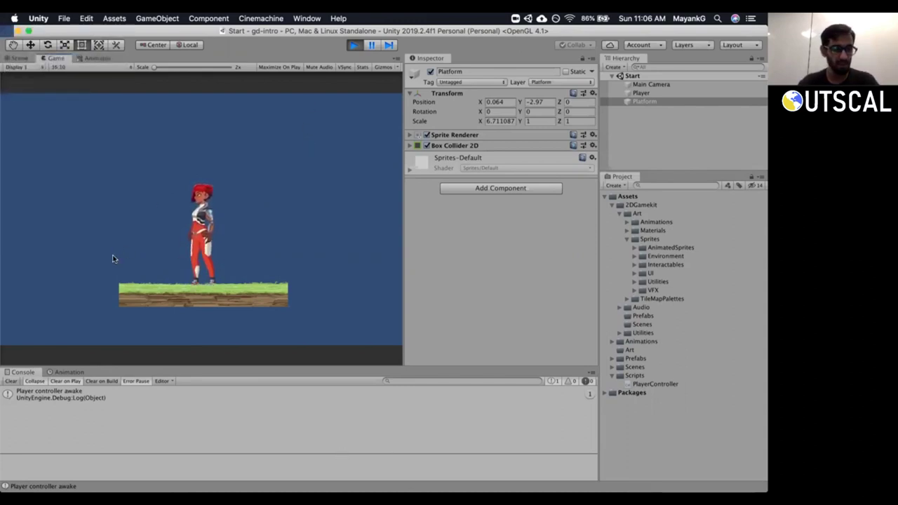
pyautogui.click(353, 44)
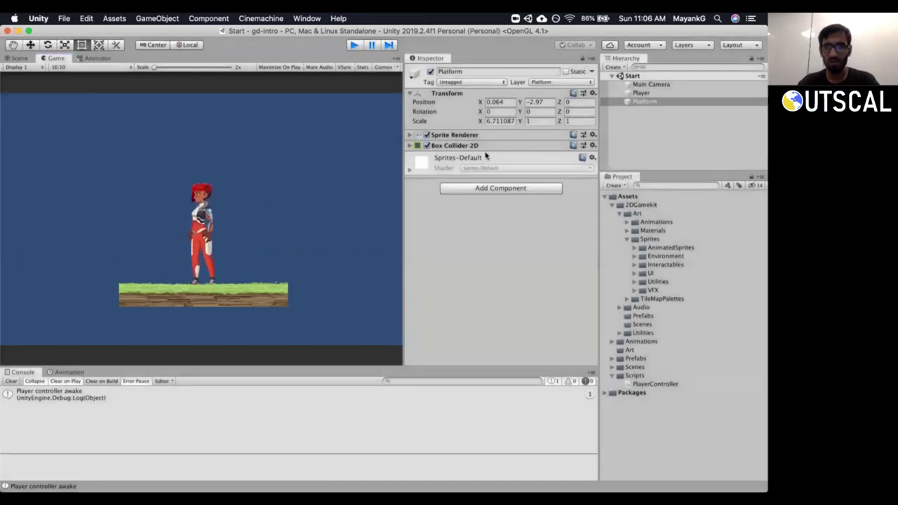
pyautogui.click(640, 93)
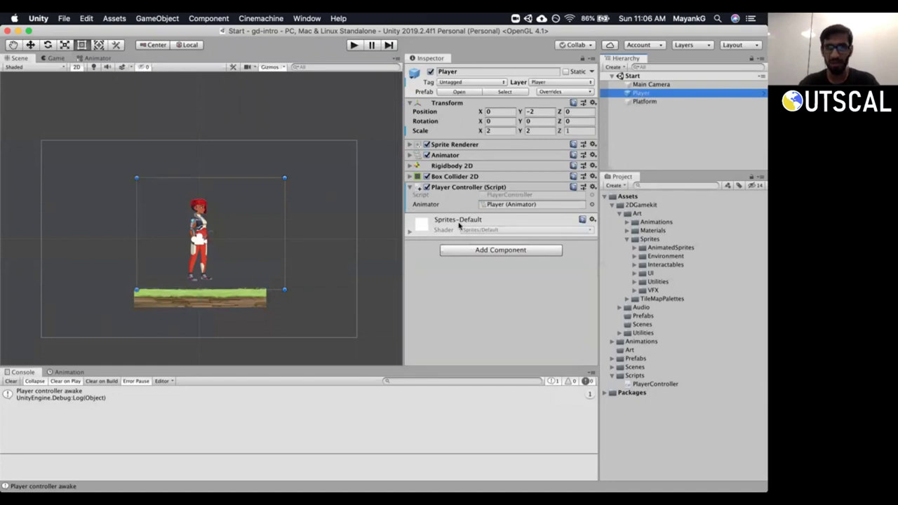
pyautogui.doubleClick(491, 196)
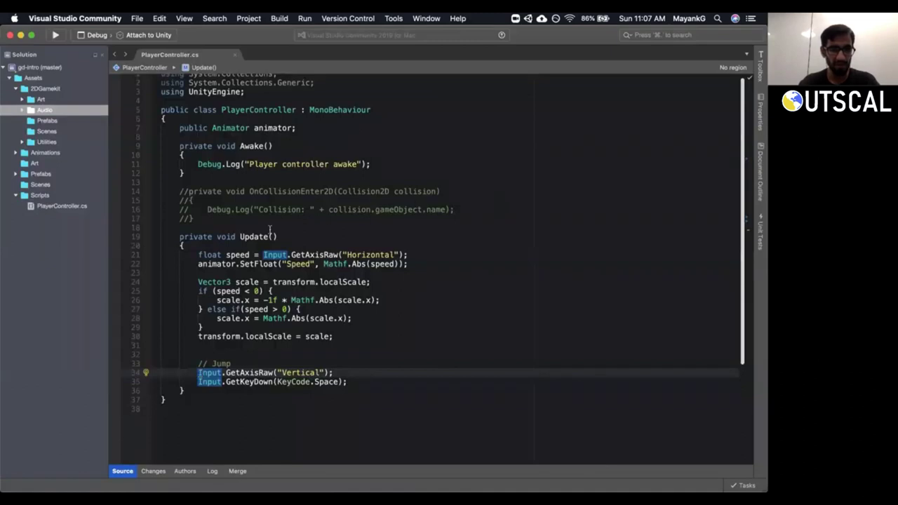
# Review the commented-out OnCollisionEnter2D block and the Update body, then go to the animator field.
pyautogui.click(229, 226)
pyautogui.click(212, 218)
pyautogui.keyDown('shift'); pyautogui.click(149, 188); pyautogui.keyUp('shift')
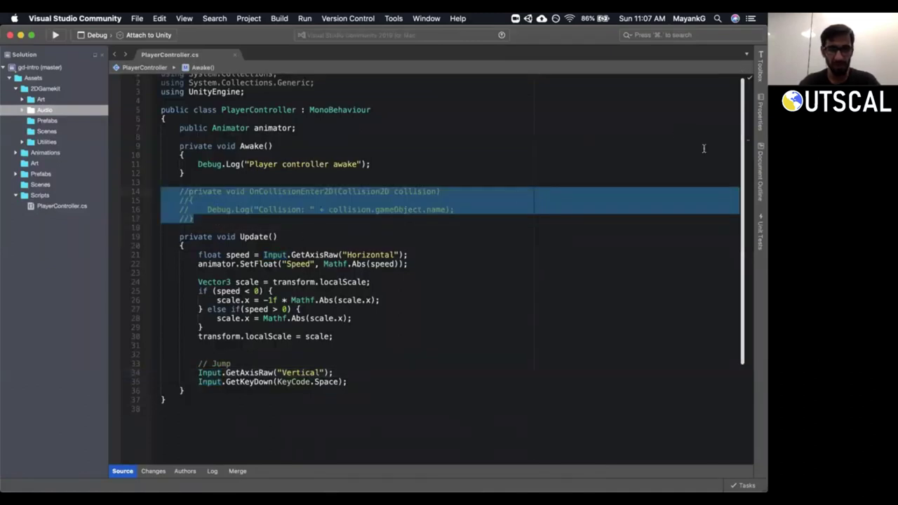
pyautogui.scroll(-2, 745, 130)
pyautogui.scroll(-3, 745, 137)
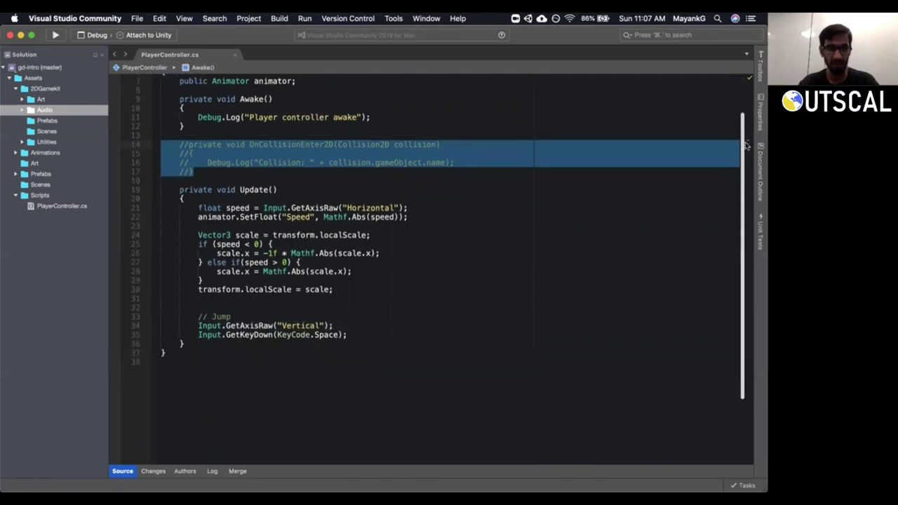
pyautogui.moveTo(197, 208); pyautogui.dragTo(414, 332)
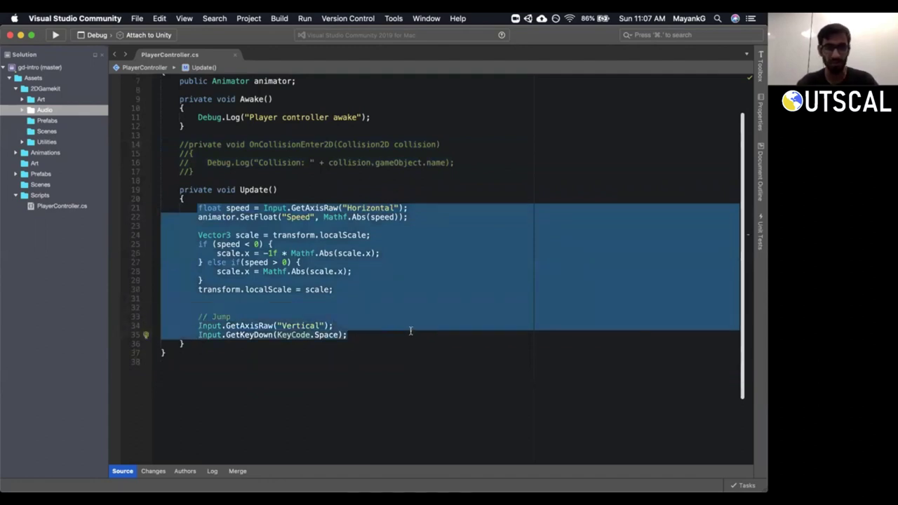
pyautogui.click(410, 330)
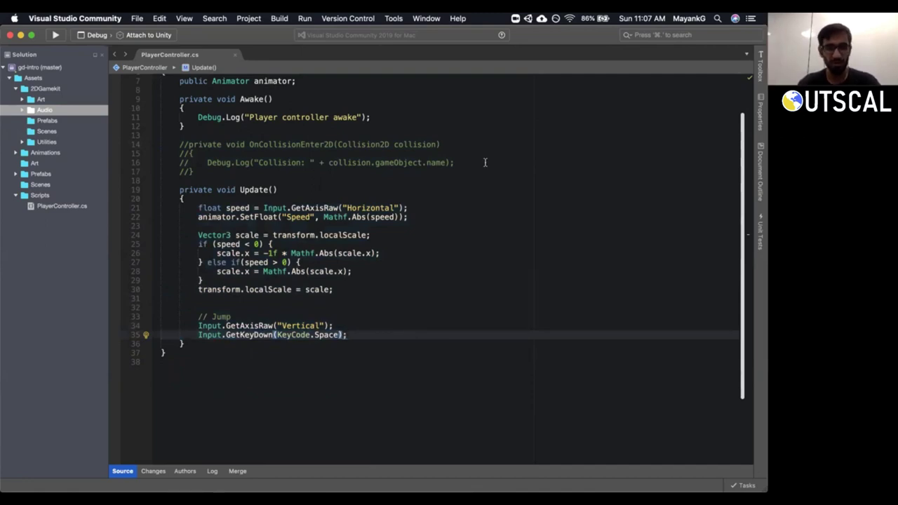
pyautogui.scroll(3, 484, 161)
pyautogui.click(403, 123)
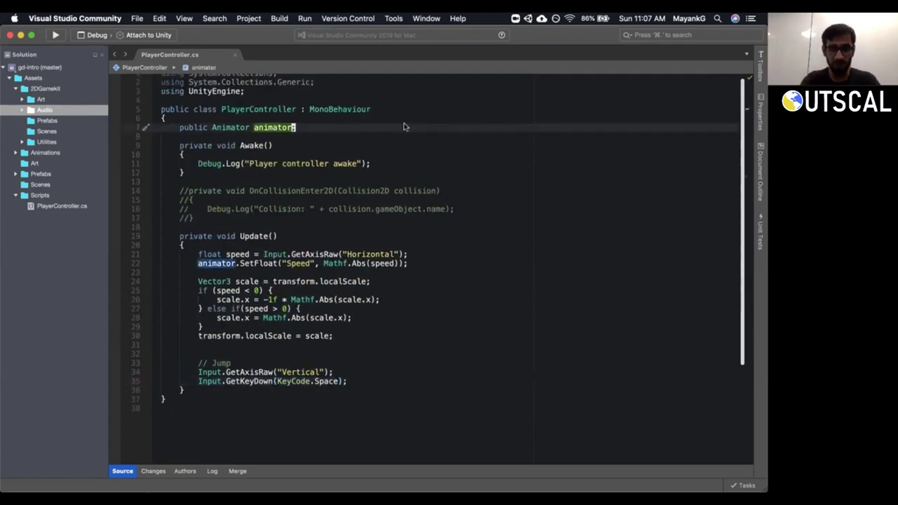
# Add a 'public float speed;' field on a new line below the animator field.
pyautogui.press('Return')
pyautogui.press('Return')
pyautogui.write('public float speed;')
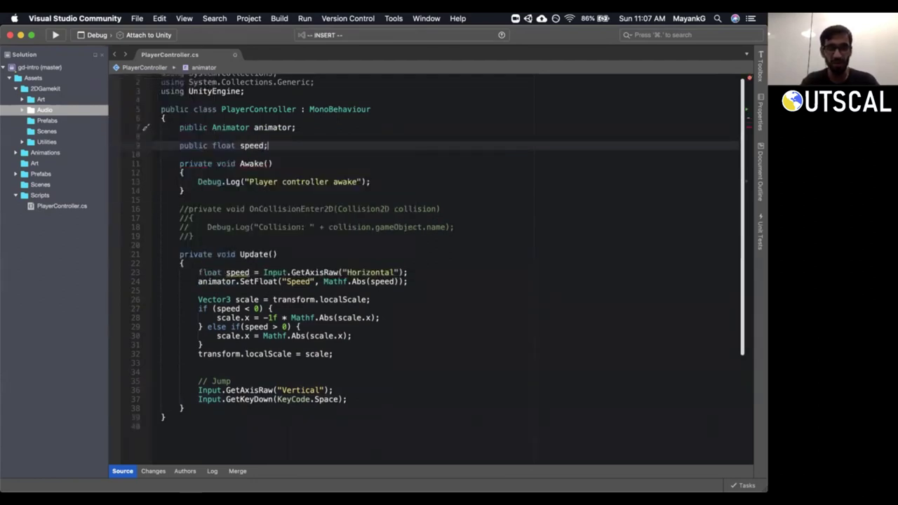
pyautogui.press('Escape')
pyautogui.hotkey('shift', 'v')
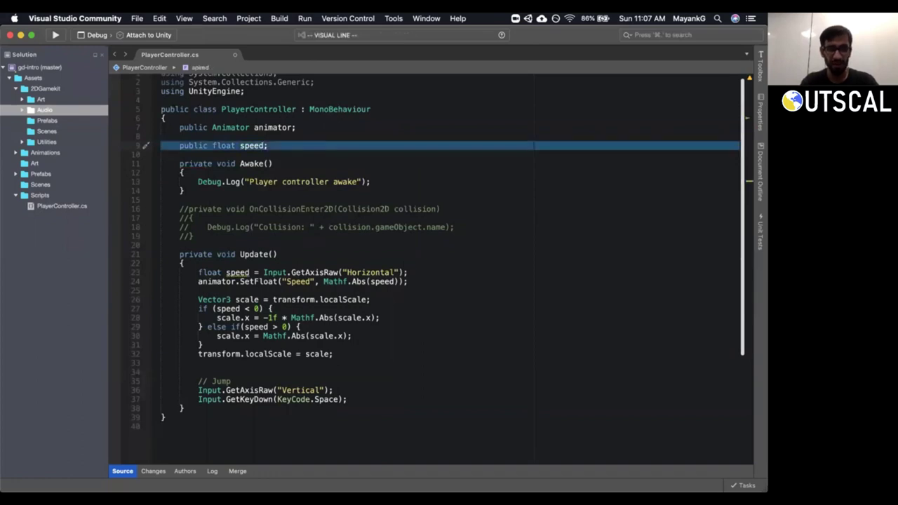
pyautogui.press('Escape')
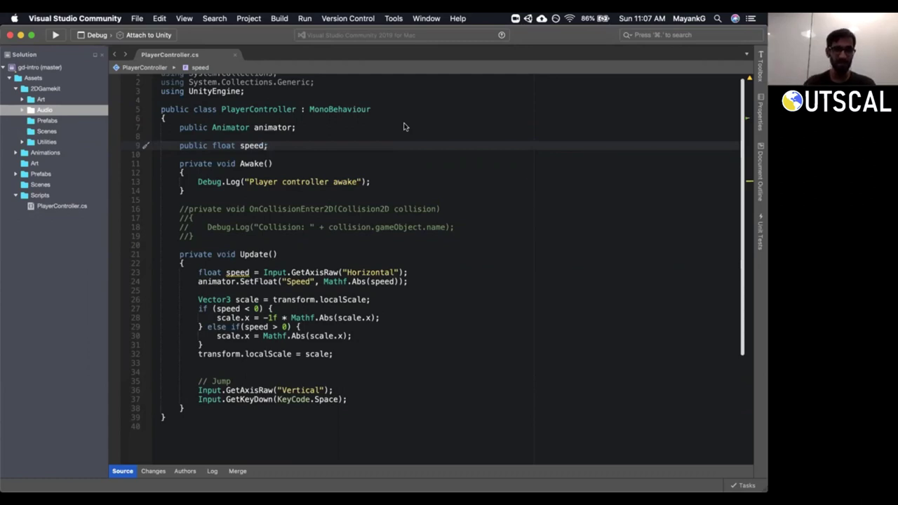
pyautogui.hotkey('shift', 'v')
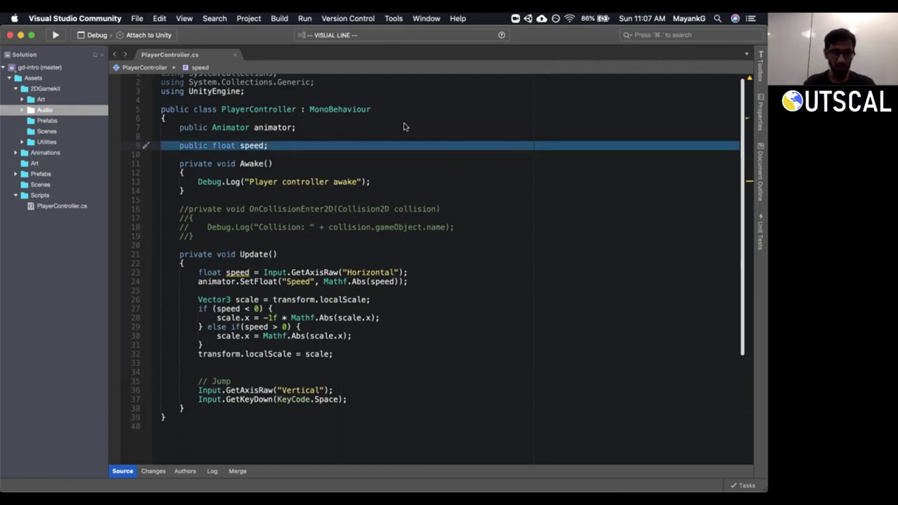
pyautogui.press('Escape')
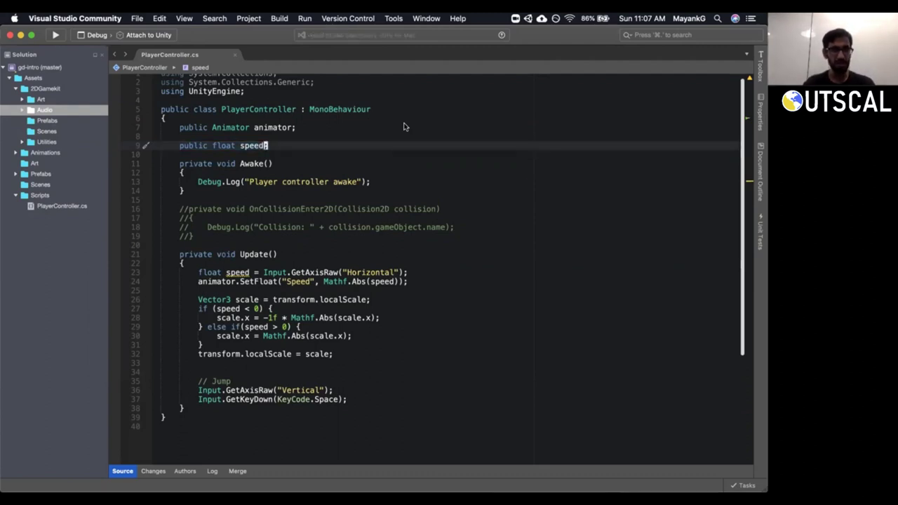
# Rename the local speed variable declared in Update to horizontal.
pyautogui.press('k')
pyautogui.press('k')
pyautogui.press('j')
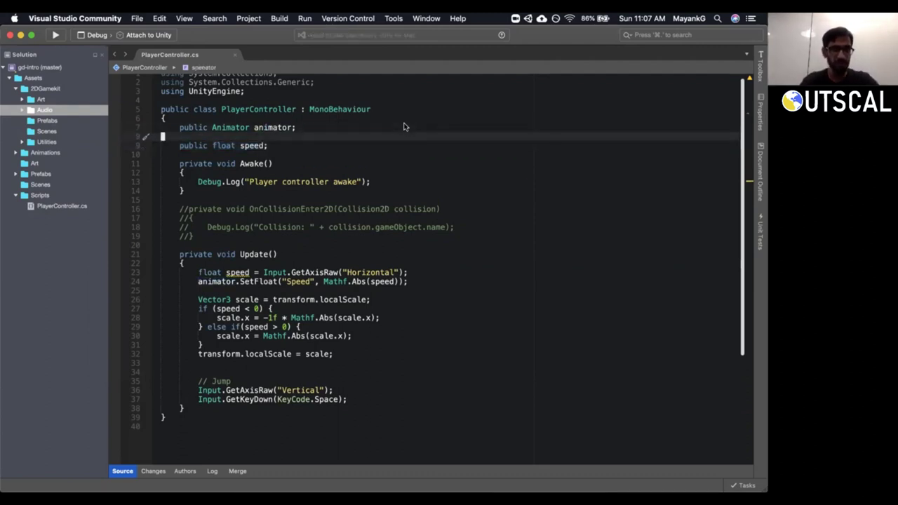
pyautogui.press('j')
pyautogui.press('j')
pyautogui.press('j')
pyautogui.press('j')
pyautogui.press('j')
pyautogui.press('j')
pyautogui.press('j')
pyautogui.press('j')
pyautogui.press('j')
pyautogui.press('j')
pyautogui.press('j')
pyautogui.press('j')
pyautogui.press('j')
pyautogui.press('j')
pyautogui.press('j')
pyautogui.press('^')
pyautogui.press('w')
pyautogui.hotkey('shift', 'v')
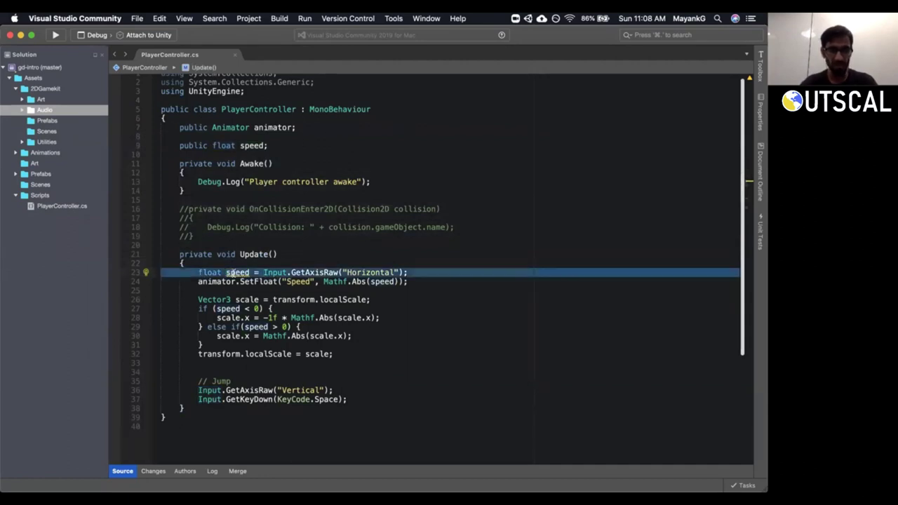
pyautogui.click(433, 272)
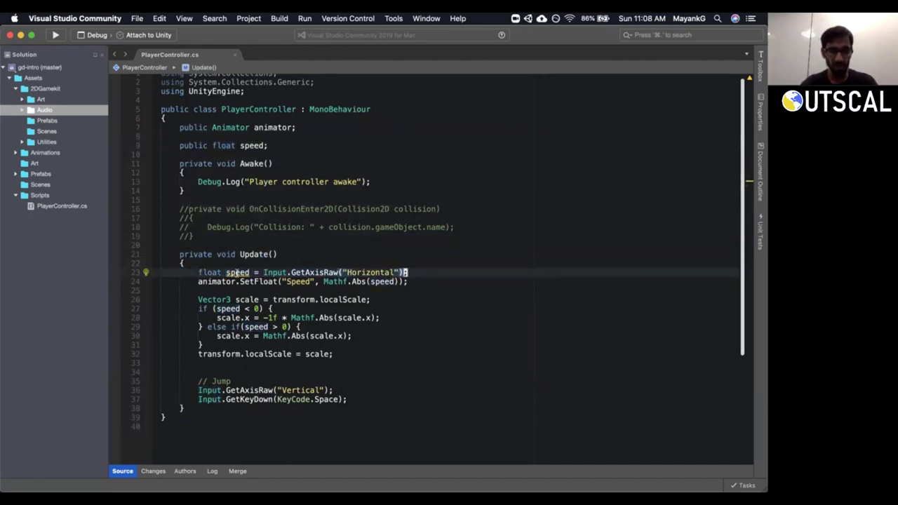
pyautogui.click(235, 272)
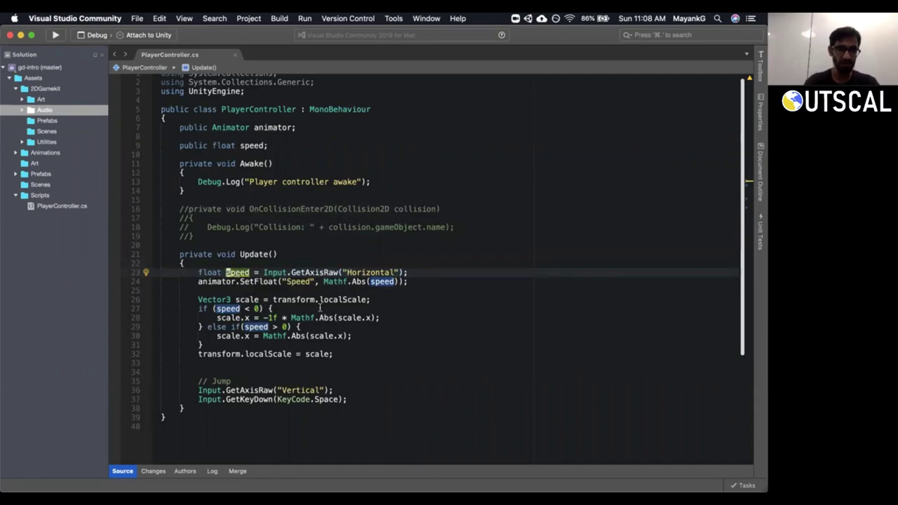
pyautogui.press('c')
pyautogui.press('i')
pyautogui.press('w')
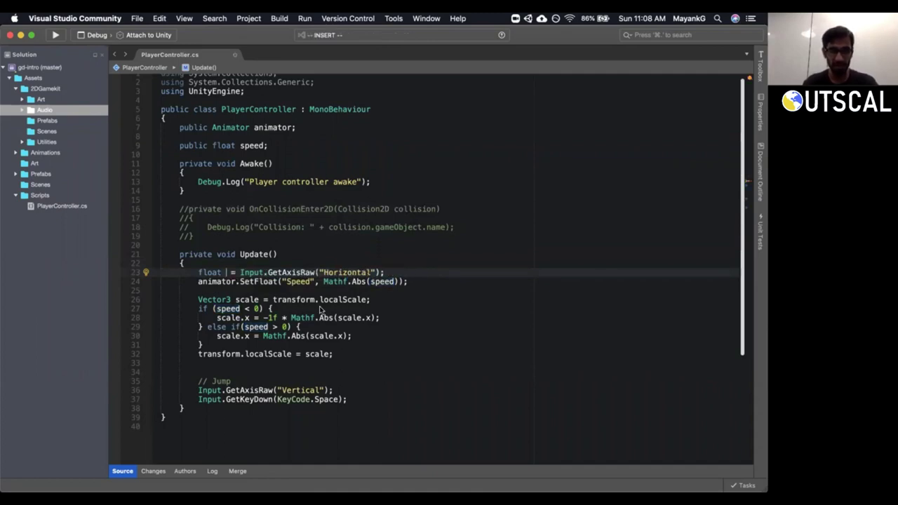
pyautogui.write('horizontal')
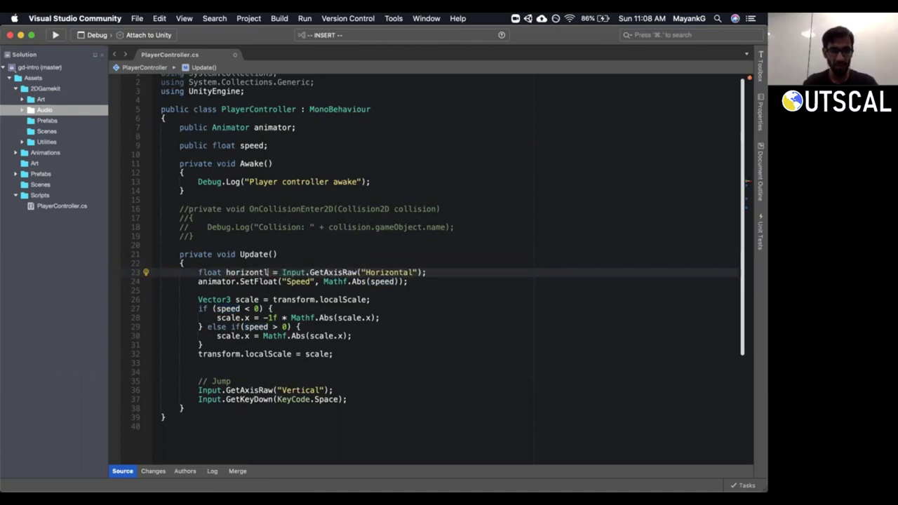
pyautogui.press('Escape')
# Replace speed with horizontal as the Mathf.Abs argument.
pyautogui.press('j')
pyautogui.press('w')
pyautogui.press('w')
pyautogui.press('w')
pyautogui.press('w')
pyautogui.press('w')
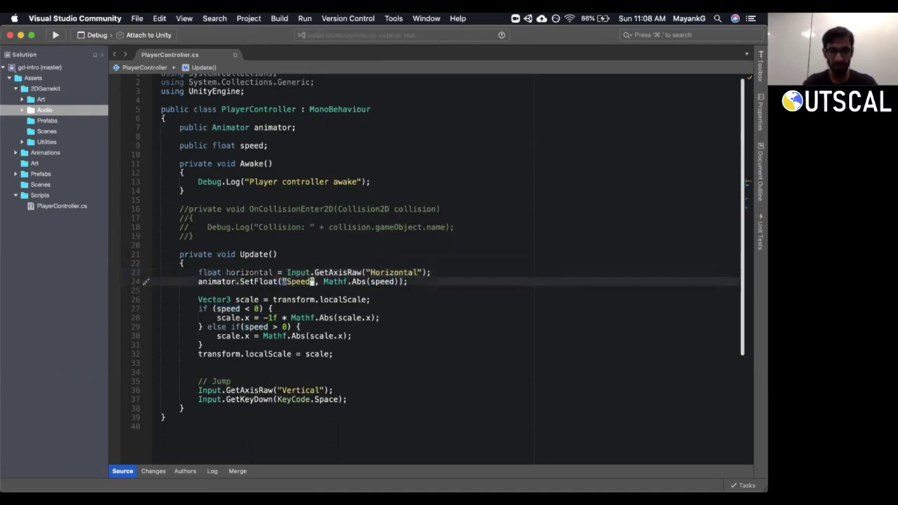
pyautogui.press('w')
pyautogui.press('w')
pyautogui.press('w')
pyautogui.press('w')
pyautogui.write('ciwhorizontal')
pyautogui.press('Escape')
pyautogui.press('k')
pyautogui.press('V')
pyautogui.press('j')
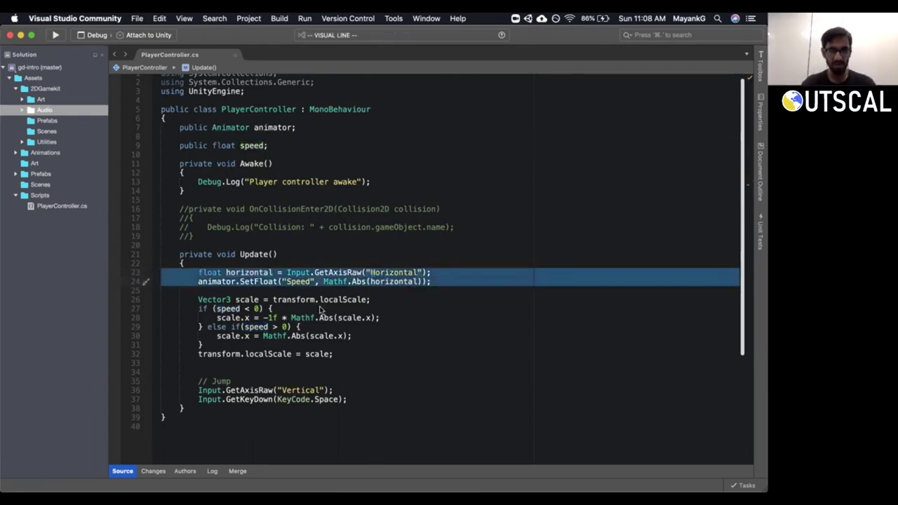
pyautogui.press('Escape')
# Change speed to horizontal in both the if and else-if flip conditions.
pyautogui.click(252, 145)
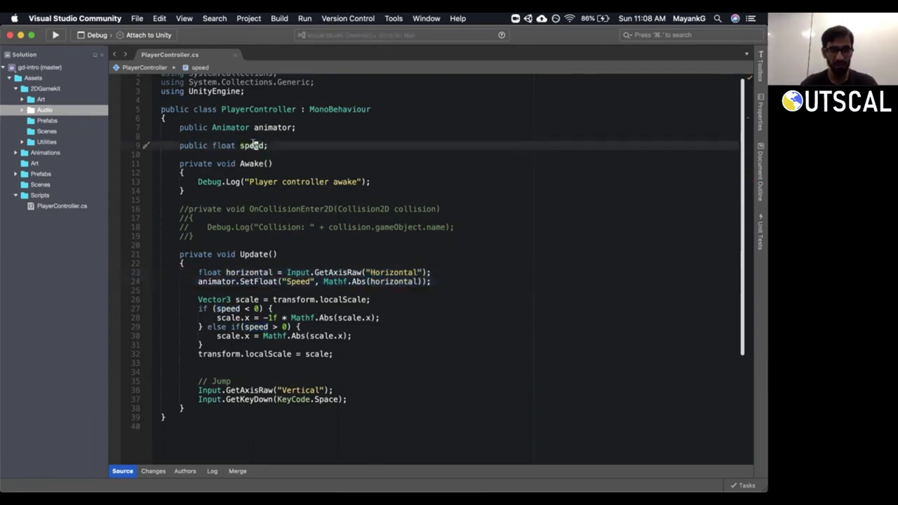
pyautogui.scroll(-3, 326, 363)
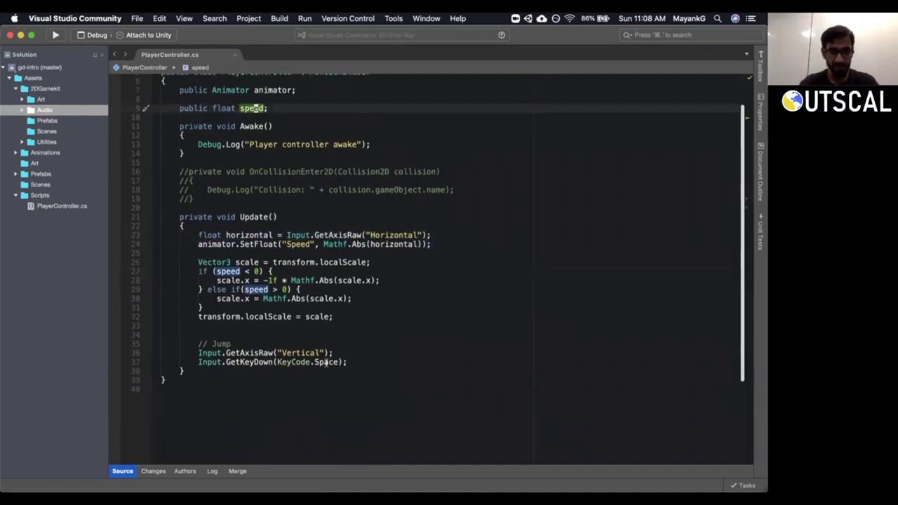
pyautogui.click(216, 270)
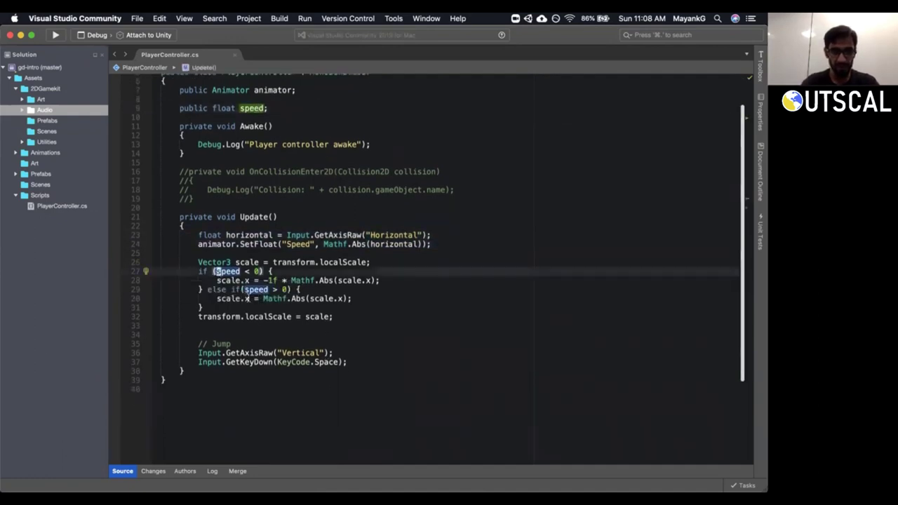
pyautogui.write('cw')
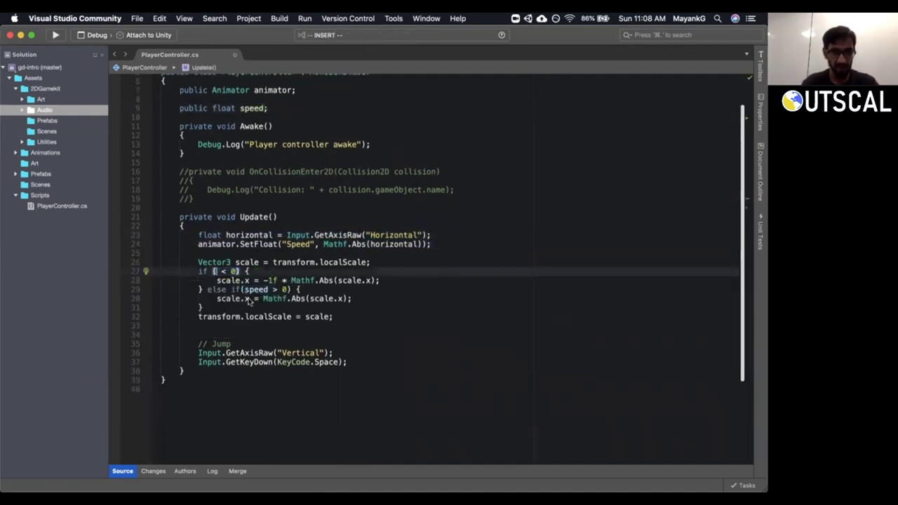
pyautogui.write('horizontal')
pyautogui.press('Escape')
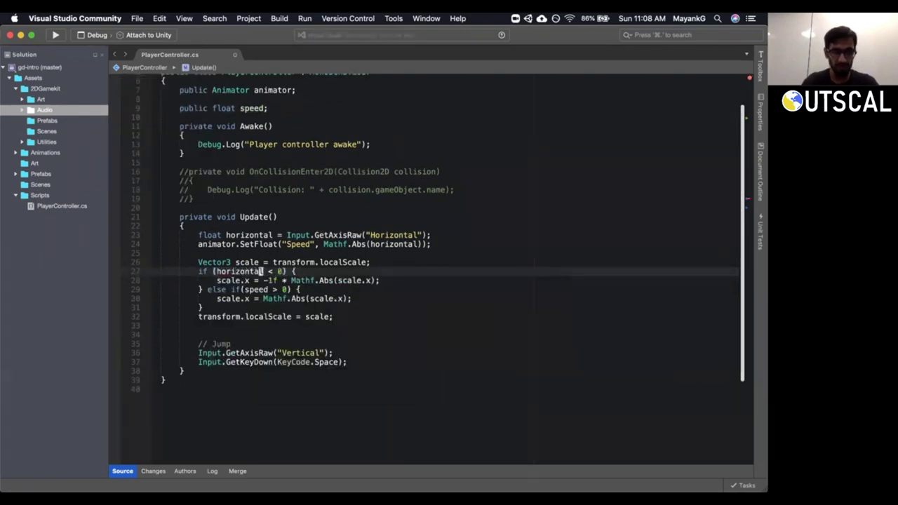
pyautogui.click(319, 279)
pyautogui.press('b')
pyautogui.press('b')
pyautogui.press('b')
pyautogui.press('b')
pyautogui.press('b')
pyautogui.press('b')
pyautogui.press('b')
pyautogui.press('b')
pyautogui.press('b')
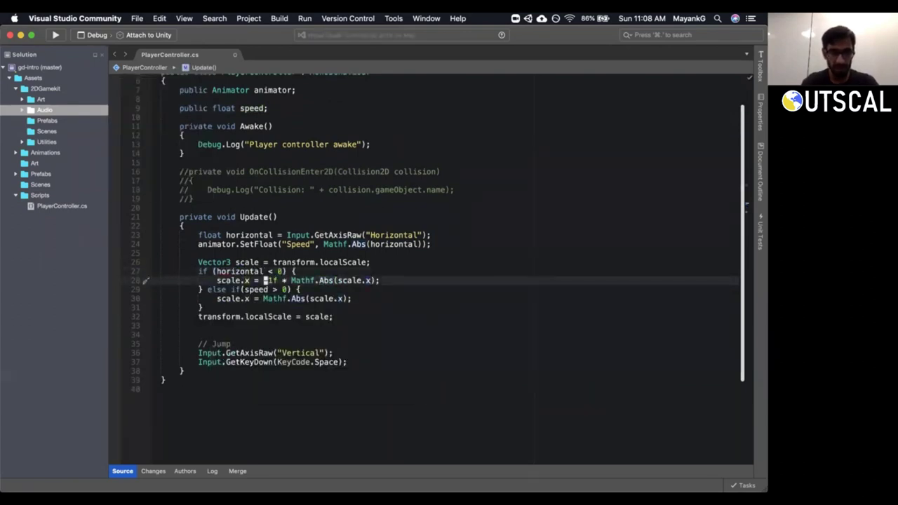
pyautogui.press('j')
pyautogui.press('w')
pyautogui.press('w')
pyautogui.press('w')
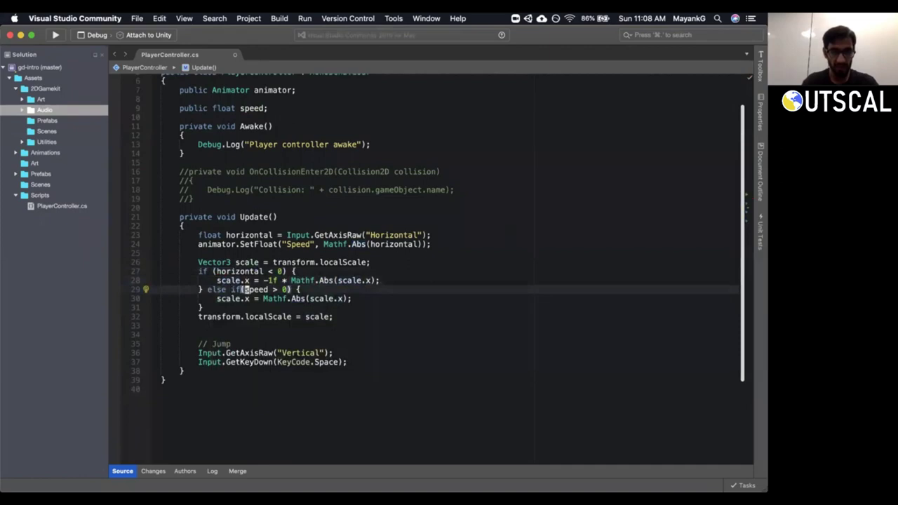
pyautogui.write('cwhorizontal')
pyautogui.press('Escape')
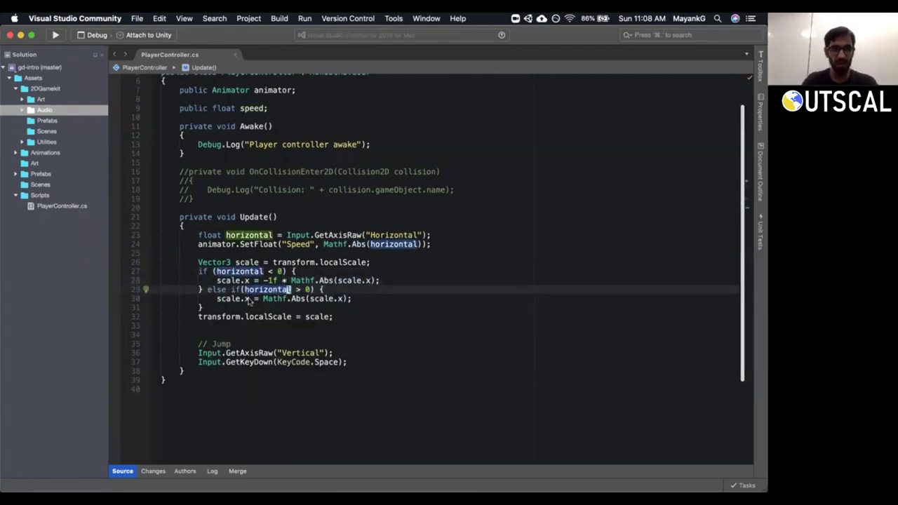
# Line-select lines 24 to 32, covering the SetFloat and scale-flip code.
pyautogui.press('k')
pyautogui.press('k')
pyautogui.press('k')
pyautogui.hotkey('shift', 'v')
pyautogui.press('j')
pyautogui.press('j')
pyautogui.press('j')
pyautogui.press('j')
pyautogui.press('j')
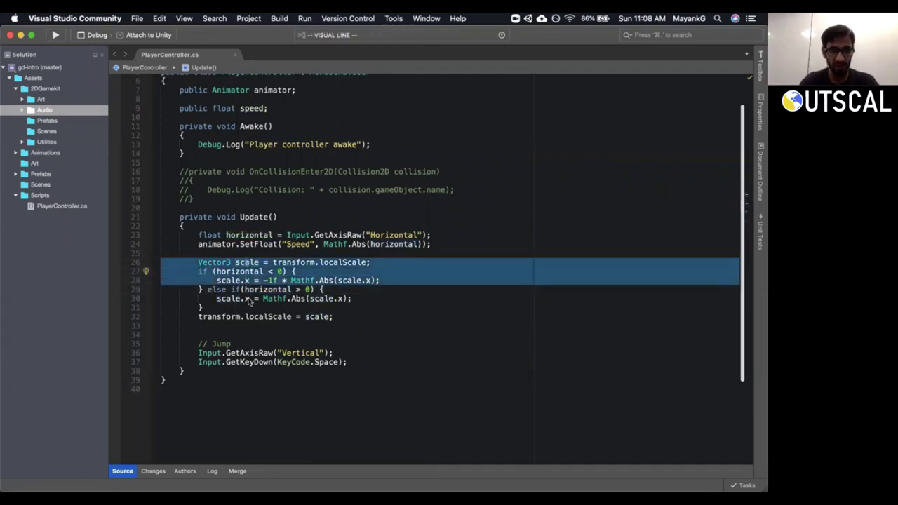
pyautogui.press('j')
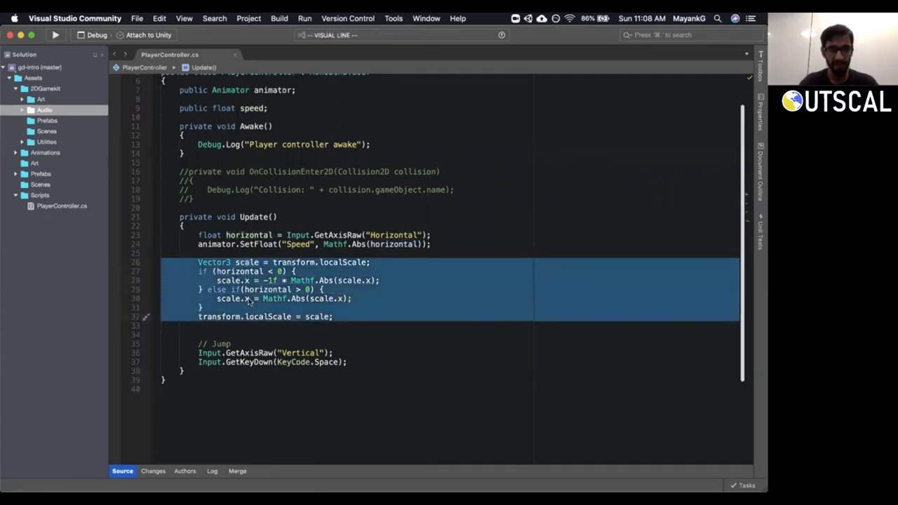
pyautogui.press('Escape')
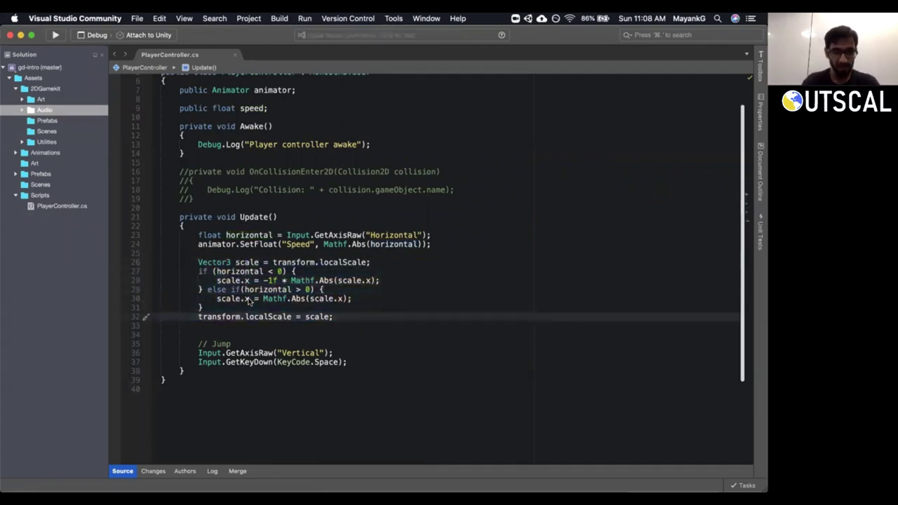
pyautogui.press('k')
pyautogui.press('k')
pyautogui.press('k')
pyautogui.press('k')
pyautogui.press('k')
pyautogui.press('k')
pyautogui.press('k')
pyautogui.press('k')
pyautogui.press('w')
pyautogui.press('w')
pyautogui.hotkey('shift', 'v')
pyautogui.press('j')
pyautogui.press('j')
pyautogui.press('j')
pyautogui.press('j')
pyautogui.press('j')
pyautogui.press('j')
pyautogui.press('j')
pyautogui.press('j')
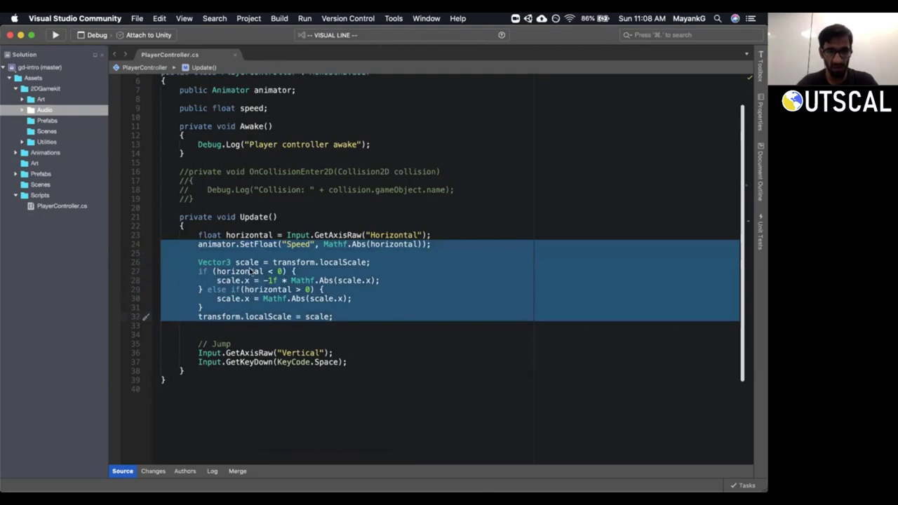
# Extract the selected lines with Quick Fix into a method named PlayMovementAnimation.
pyautogui.rightClick(250, 271)
pyautogui.moveTo(278, 272)
pyautogui.click(437, 272)
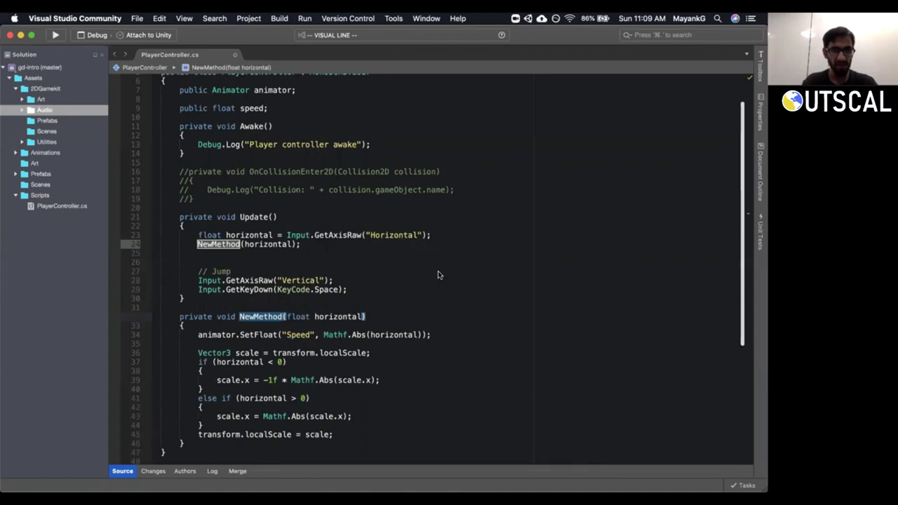
pyautogui.press('BackSpace')
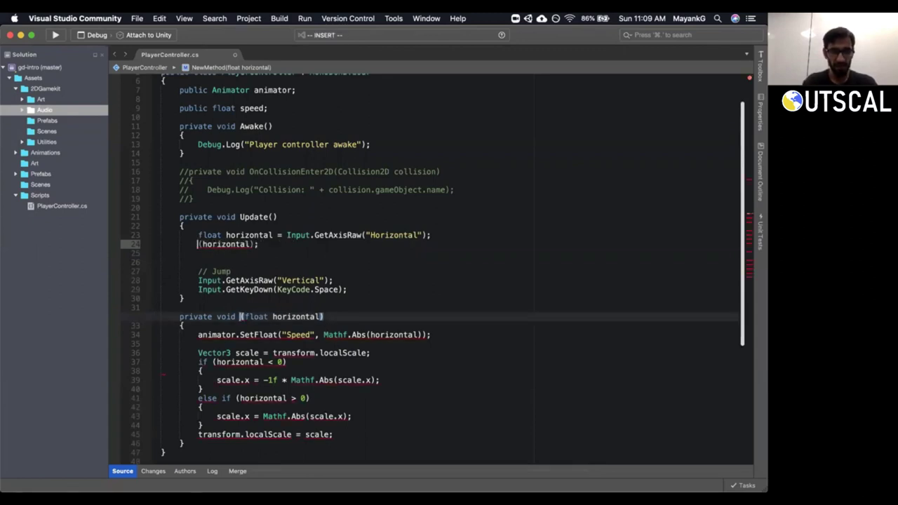
pyautogui.write('P')
pyautogui.write('lay')
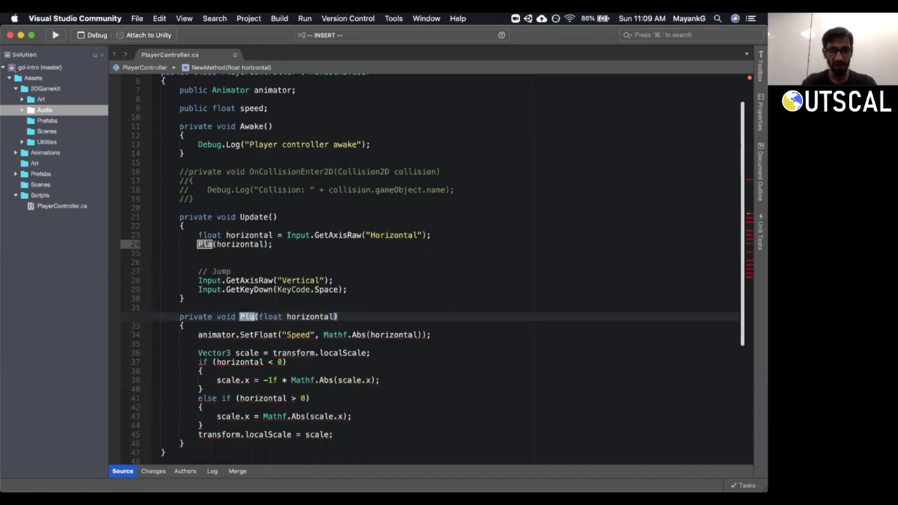
pyautogui.write('Horizontal')
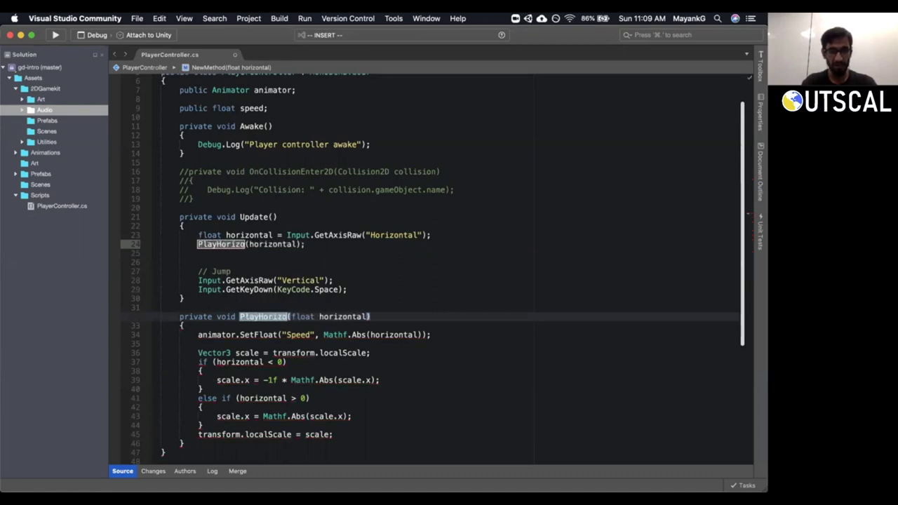
pyautogui.press('BackSpace')
pyautogui.press('BackSpace')
pyautogui.press('BackSpace')
pyautogui.press('BackSpace')
pyautogui.press('BackSpace')
pyautogui.press('BackSpace')
pyautogui.press('BackSpace')
pyautogui.press('BackSpace')
pyautogui.press('BackSpace')
pyautogui.press('BackSpace')
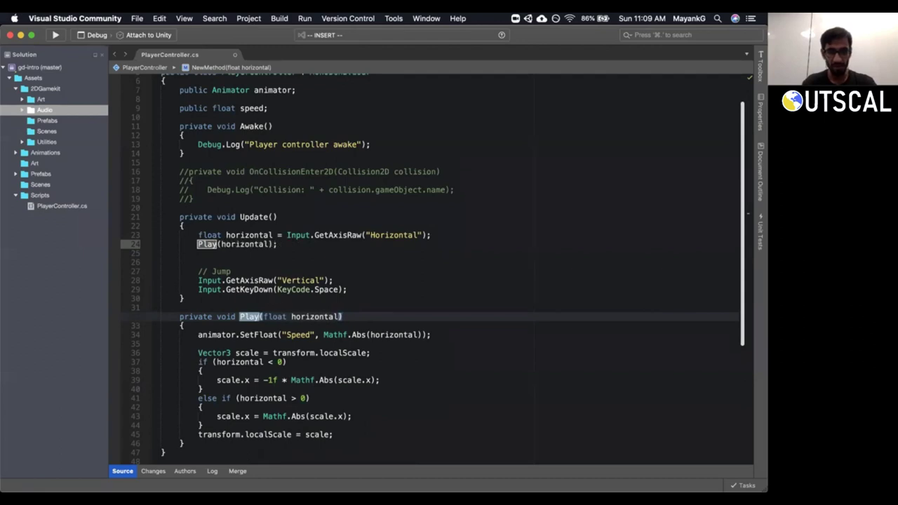
pyautogui.write('Movemen')
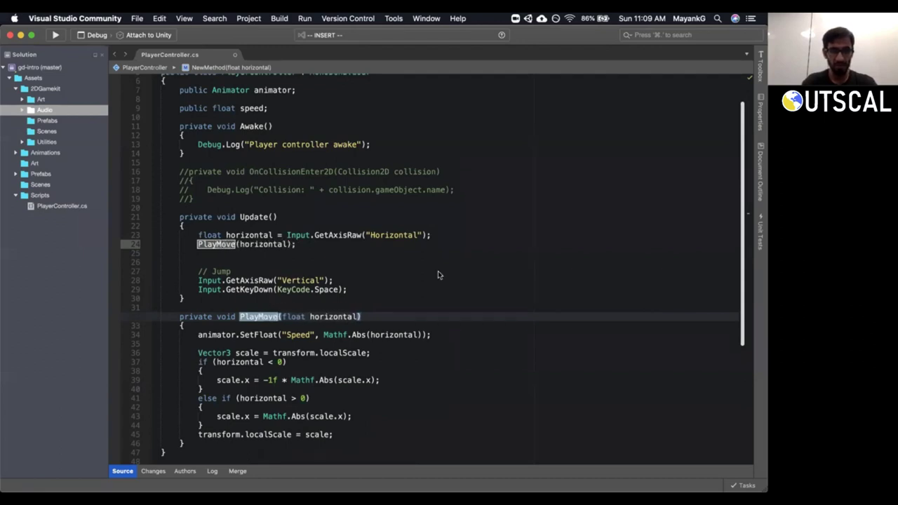
pyautogui.write('tAnimation')
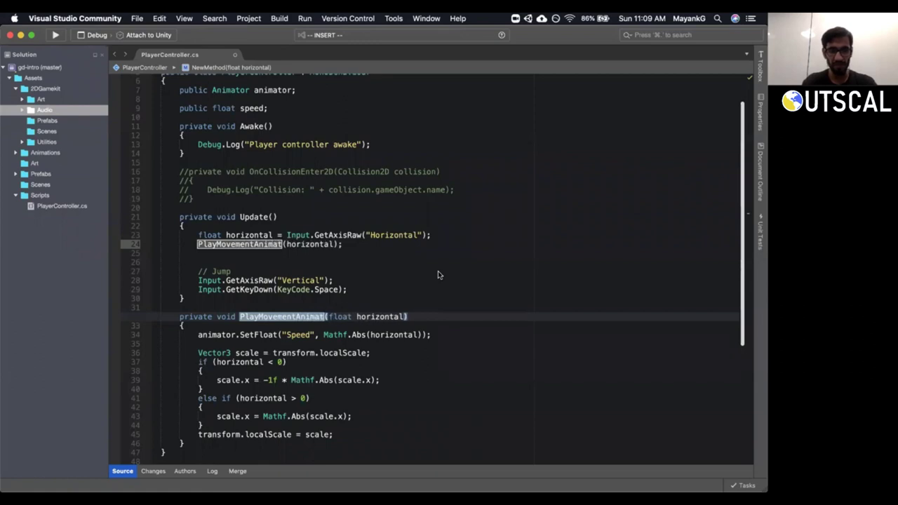
pyautogui.press('Return')
pyautogui.press('Escape')
pyautogui.press('Down')
pyautogui.press('Up')
pyautogui.press('Up')
pyautogui.press('Up')
pyautogui.press('Up')
pyautogui.press('Up')
pyautogui.press('Up')
pyautogui.press('Up')
pyautogui.press('Up')
pyautogui.press('Up')
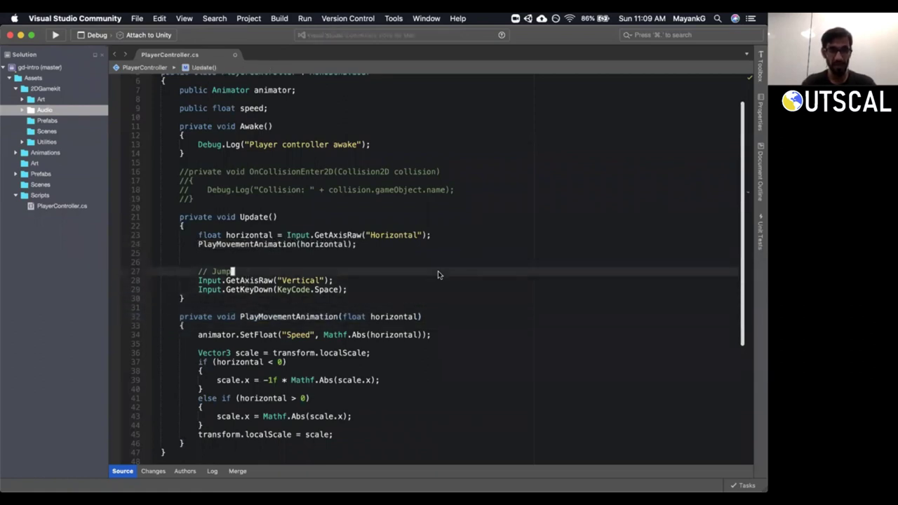
# Cut the // Jump comment and its two Input lines and paste them into PlayMovementAnimation.
pyautogui.hotkey('shift', 'v')
pyautogui.press('y')
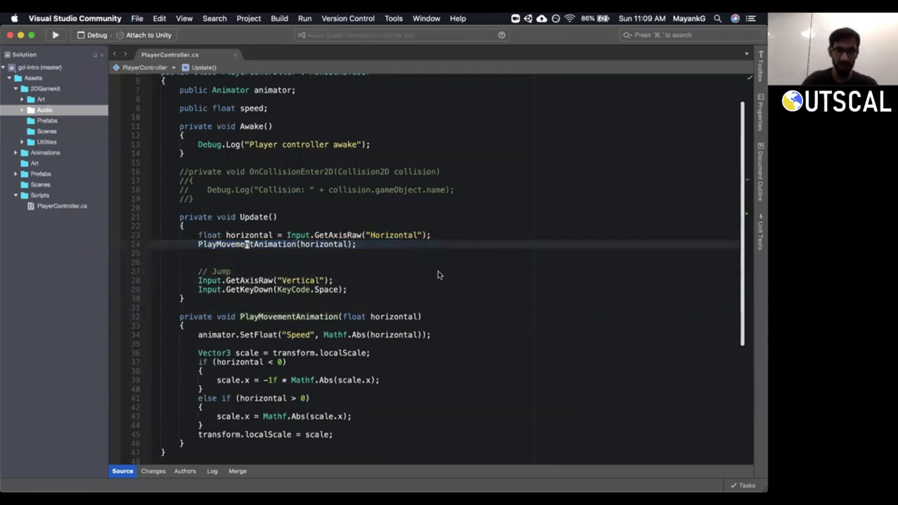
pyautogui.scroll(-3, 438, 274)
pyautogui.doubleClick(290, 265)
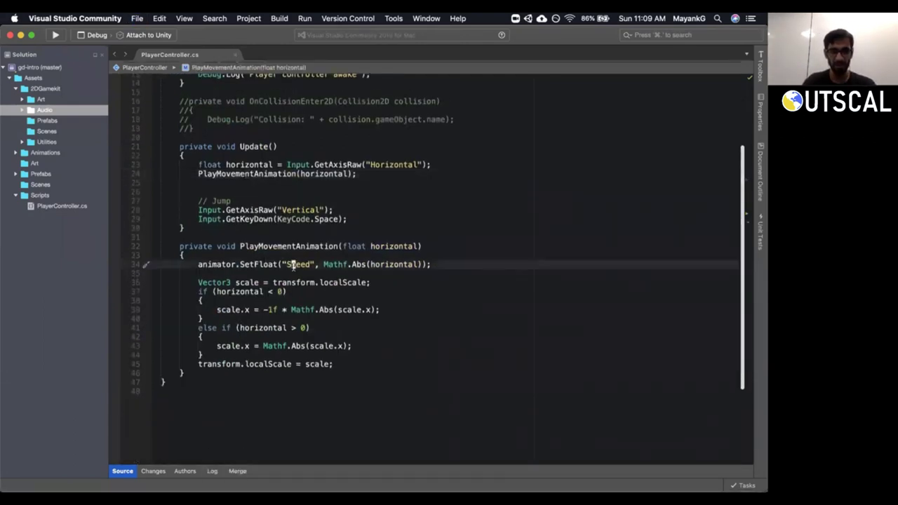
pyautogui.click(290, 354)
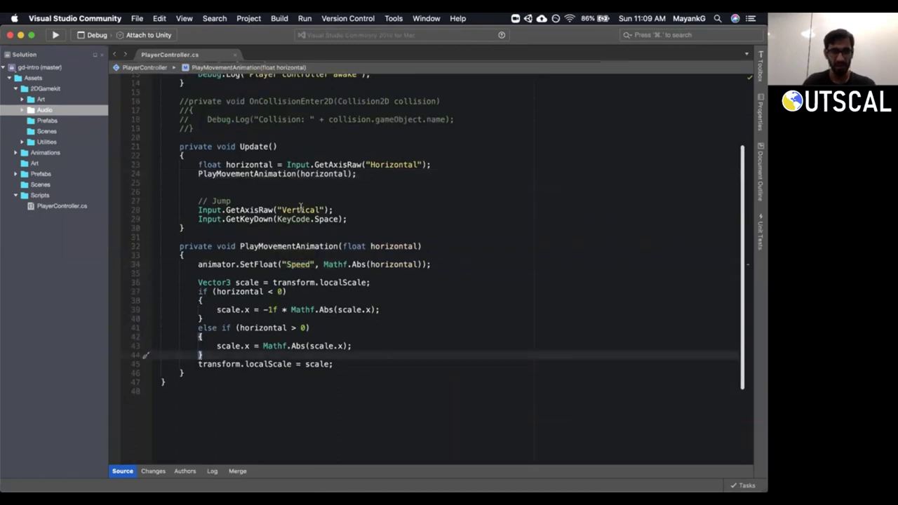
pyautogui.click(301, 202)
pyautogui.hotkey('shift', 'v')
pyautogui.press('j')
pyautogui.press('j')
pyautogui.press('d')
pyautogui.press('j')
pyautogui.press('j')
pyautogui.press('j')
pyautogui.press('j')
pyautogui.press('j')
pyautogui.press('j')
pyautogui.press('j')
pyautogui.press('j')
pyautogui.press('j')
pyautogui.press('j')
pyautogui.press('j')
pyautogui.press('j')
pyautogui.press('j')
pyautogui.press('j')
pyautogui.press('p')
pyautogui.hotkey('shift', 'v')
pyautogui.press('j')
pyautogui.press('j')
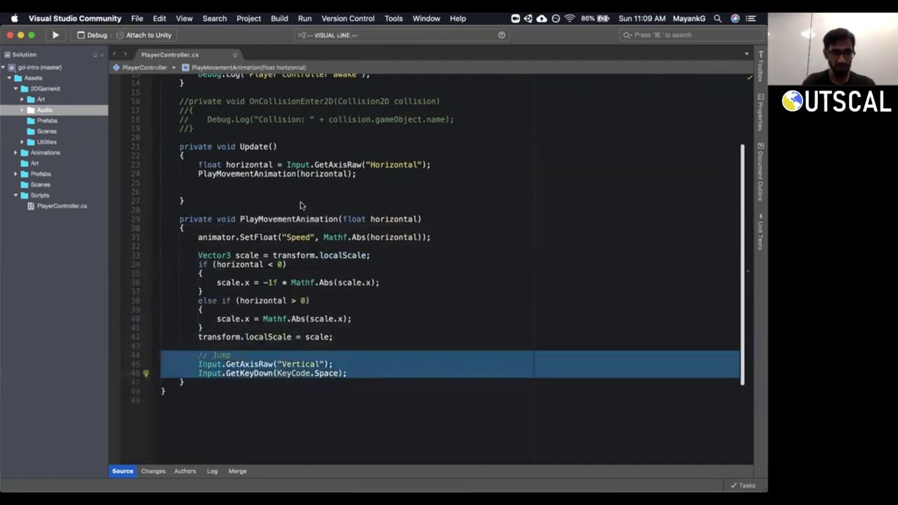
pyautogui.press('y')
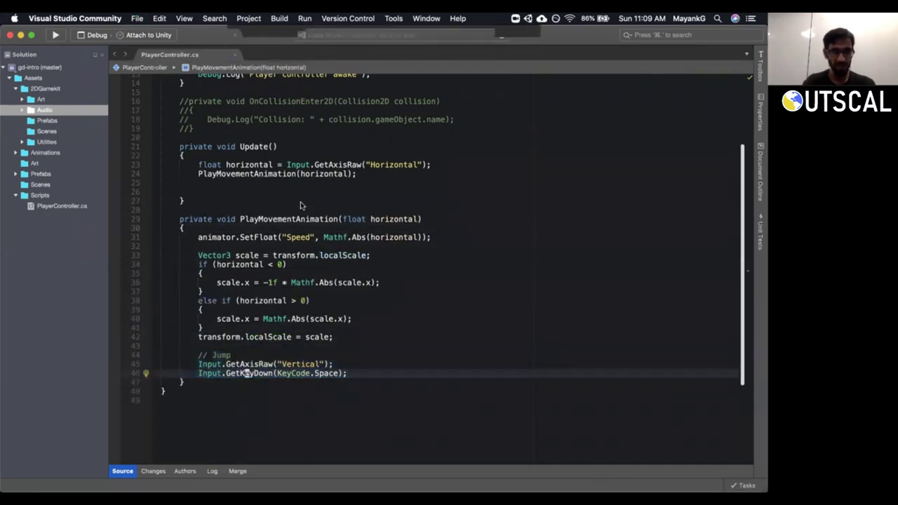
pyautogui.hotkey('shift', 'v')
pyautogui.press('k')
pyautogui.press('k')
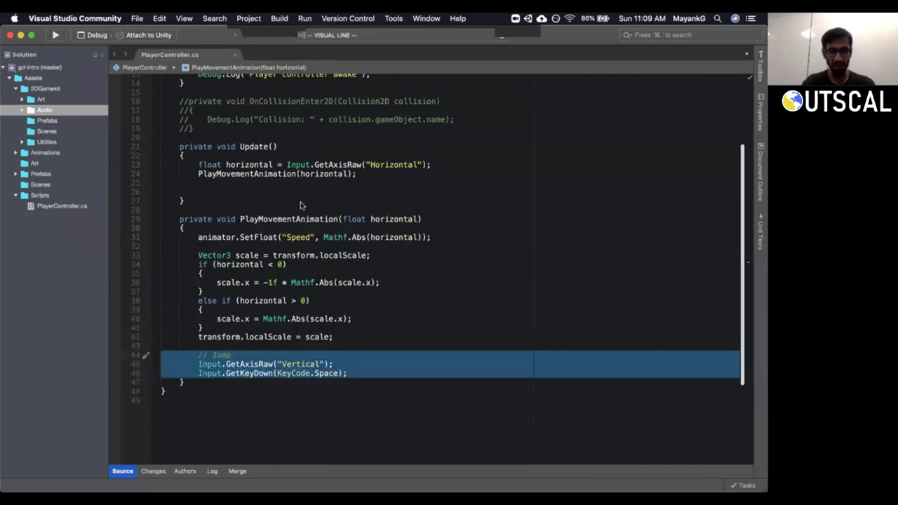
pyautogui.press('Escape')
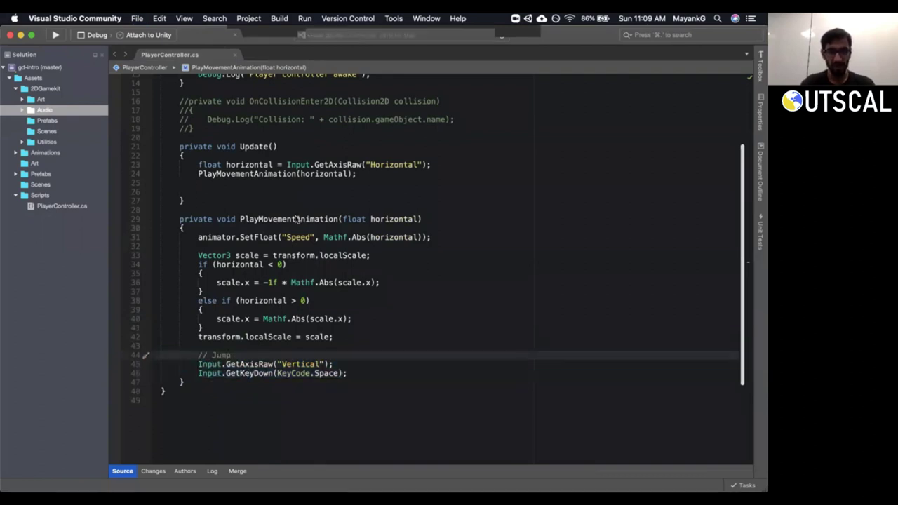
# Remove the leftover empty lines in Update around the horizontal input line.
pyautogui.click(294, 219)
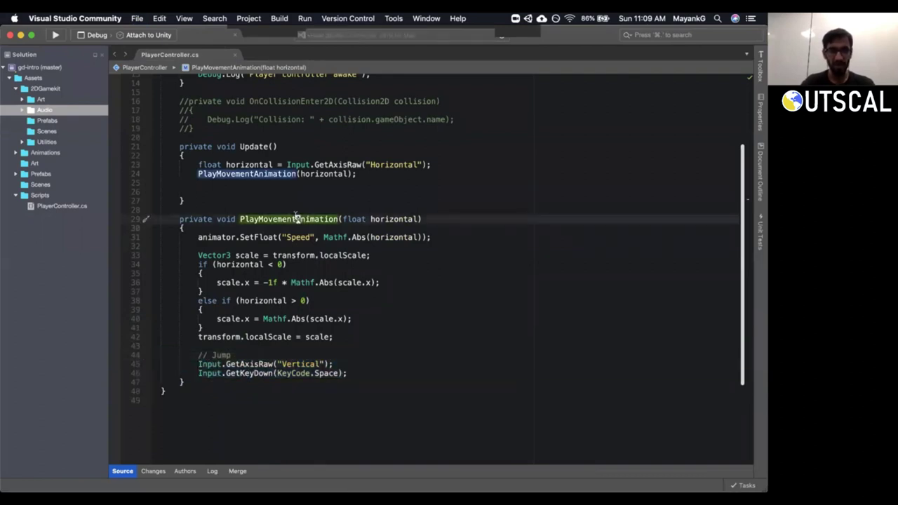
pyautogui.click(363, 176)
pyautogui.click(369, 190)
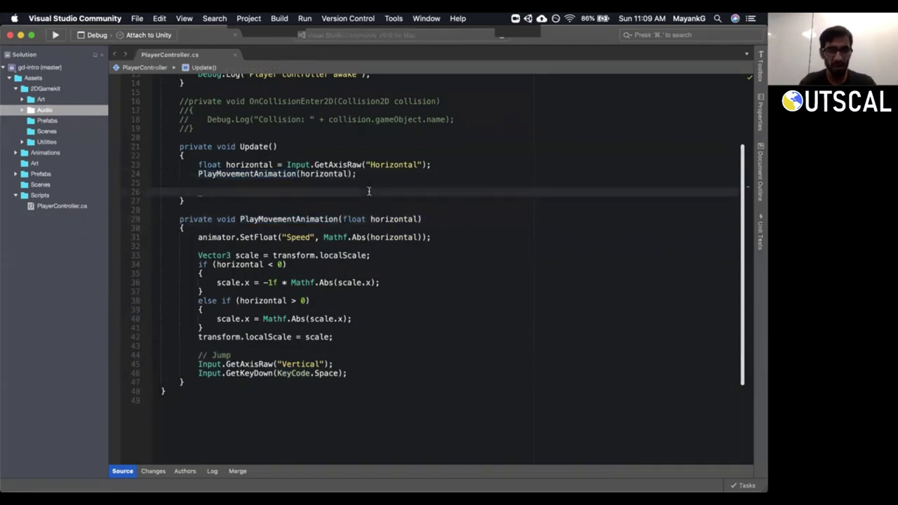
pyautogui.press('Up')
pyautogui.press('Up')
pyautogui.press('Up')
pyautogui.press('Return')
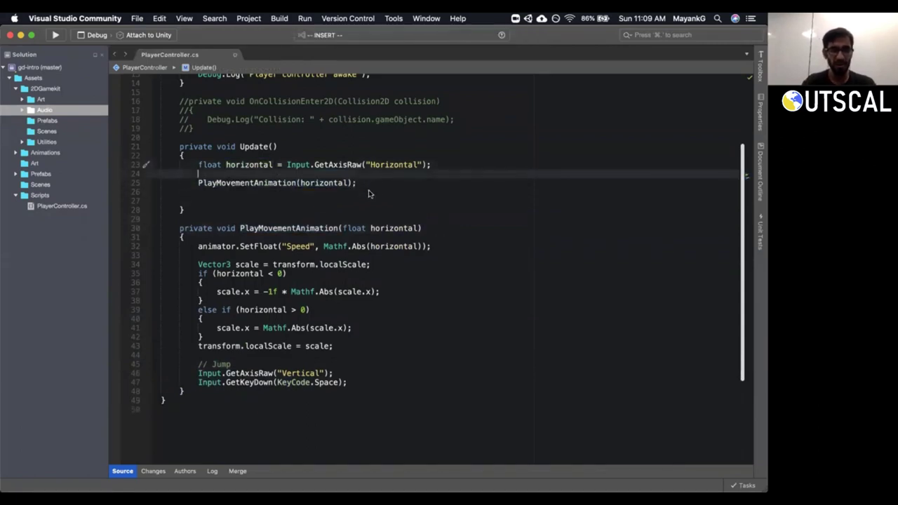
pyautogui.click(370, 193)
pyautogui.press('d')
pyautogui.press('d')
pyautogui.press('d')
pyautogui.press('d')
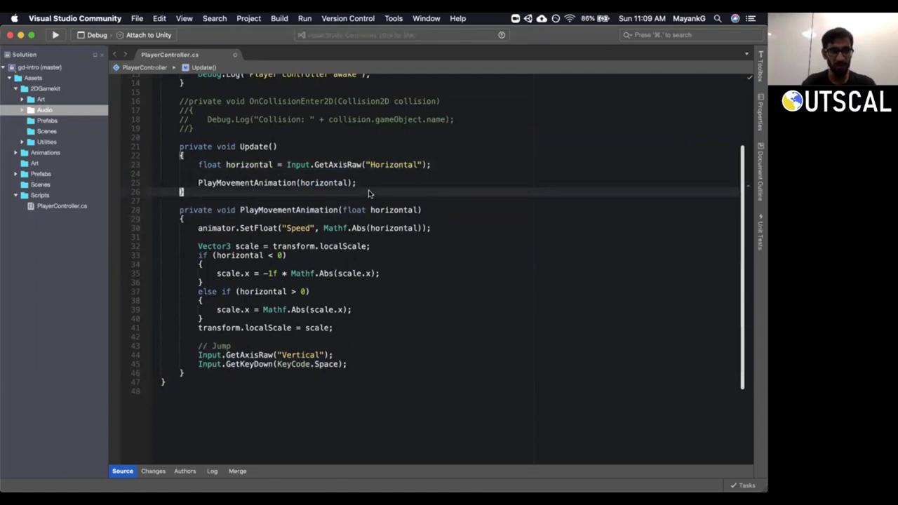
pyautogui.press('Up')
pyautogui.press('Up')
pyautogui.press('Up')
pyautogui.hotkey('shift', 'v')
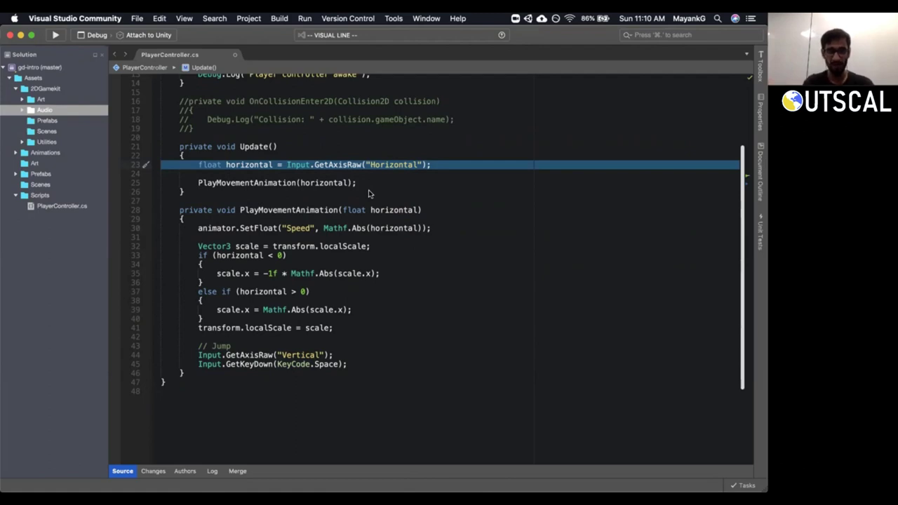
pyautogui.press('Escape')
pyautogui.press('j')
pyautogui.press('j')
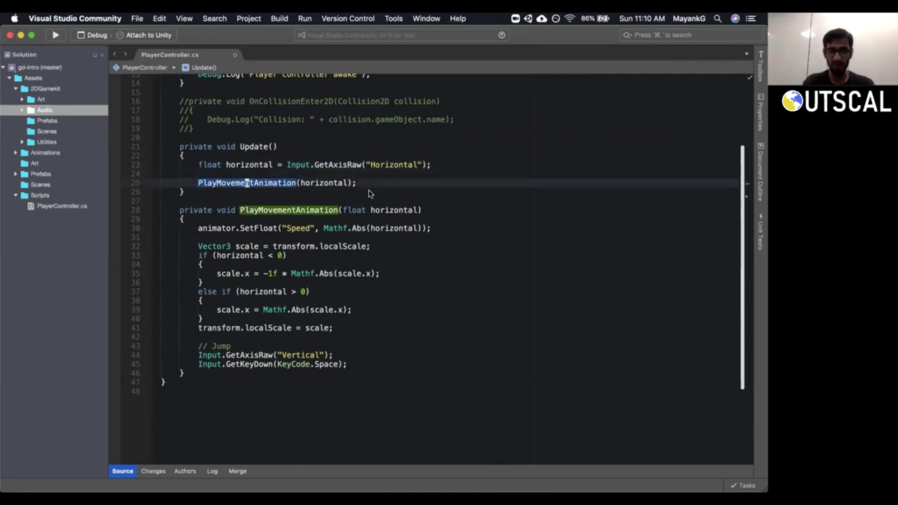
pyautogui.press('j')
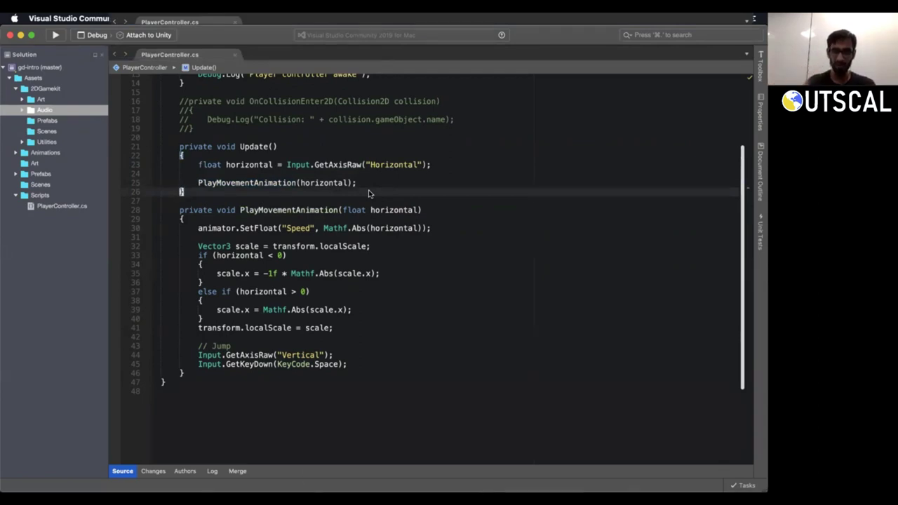
# Add a MoveCharacter(horizontal); call in Update.
pyautogui.press('Up')
pyautogui.press('Up')
pyautogui.press('i')
pyautogui.press('Return')
pyautogui.write('ove')
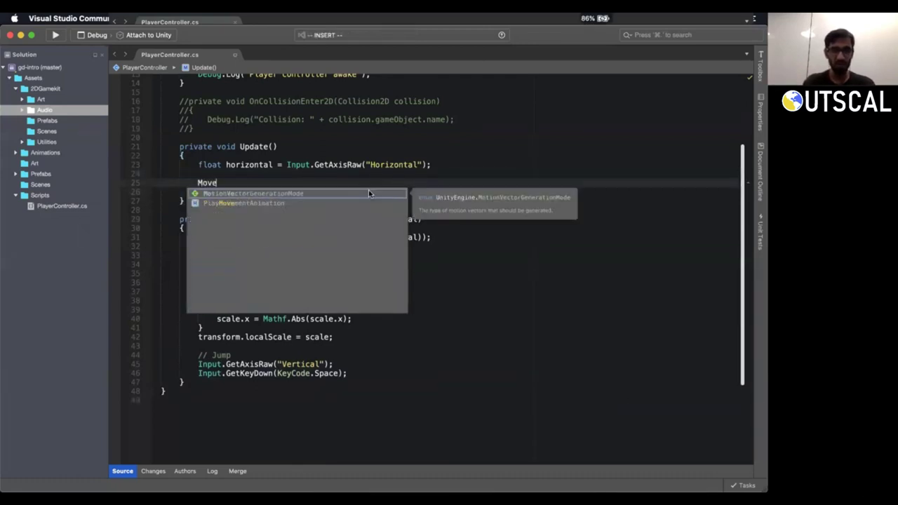
pyautogui.write('Characte')
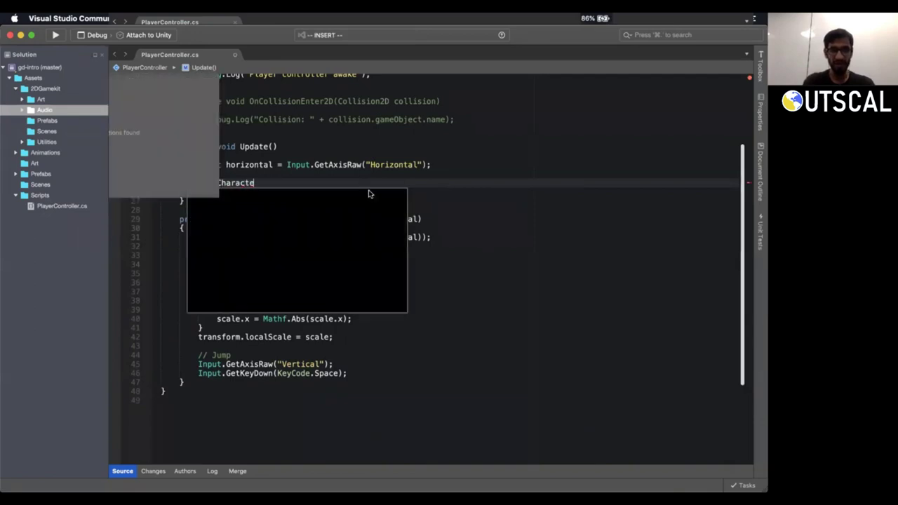
pyautogui.write('r(horizontal')
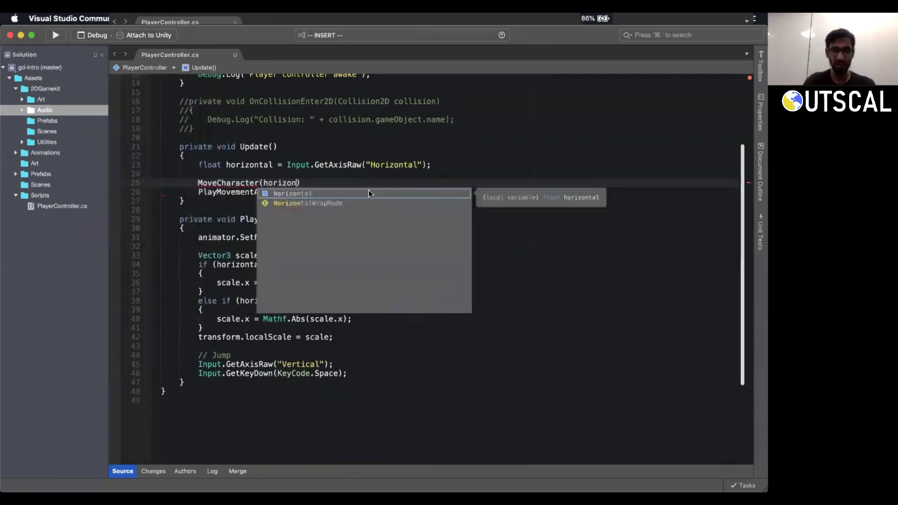
pyautogui.write(');')
pyautogui.press('Down')
pyautogui.press('Down')
# Declare an empty private void MoveCharacter(float horizontal) method below Update.
pyautogui.press('Return')
pyautogui.press('Return')
pyautogui.write('pri')
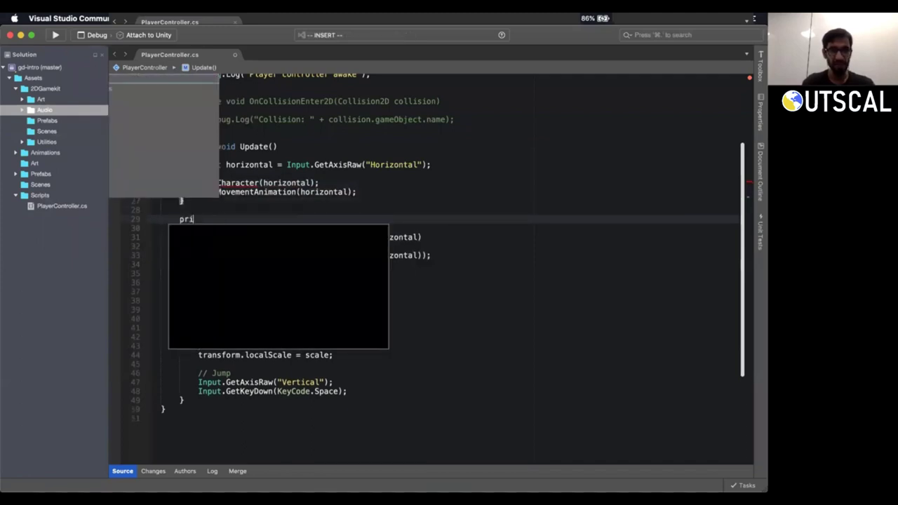
pyautogui.write('vate void MoveC')
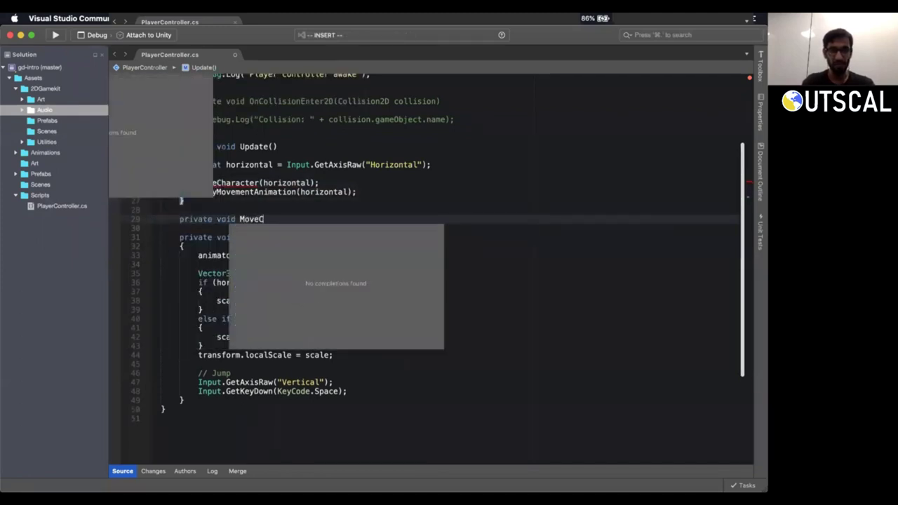
pyautogui.write('haracter(float hor')
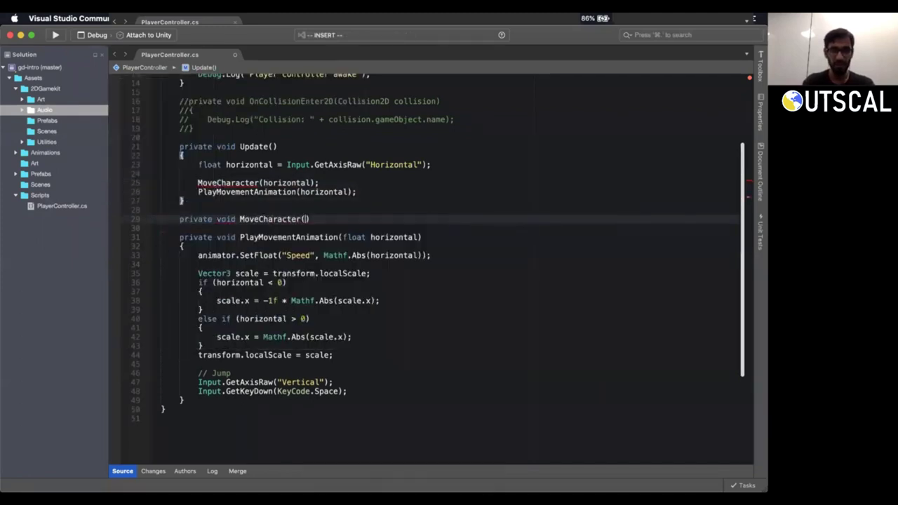
pyautogui.write('izontal) {')
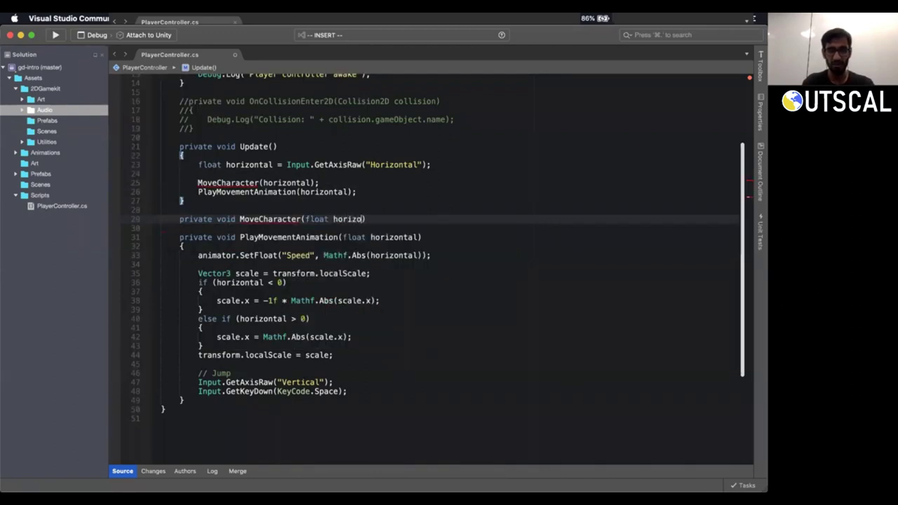
pyautogui.press('Return')
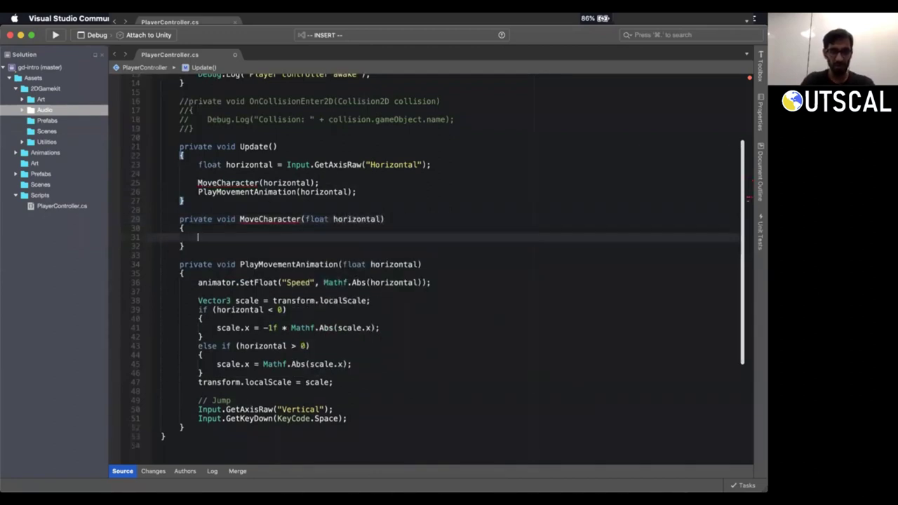
pyautogui.press('Escape')
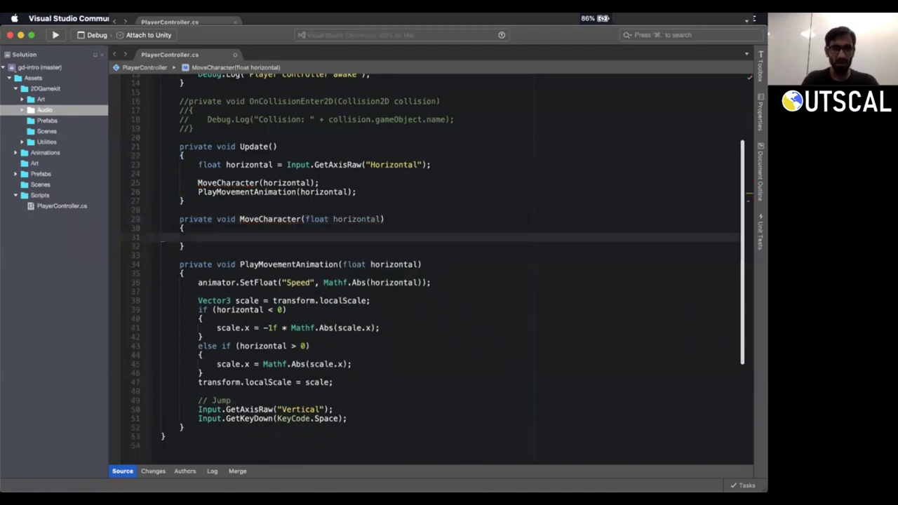
pyautogui.press('k')
pyautogui.press('k')
pyautogui.press('k')
pyautogui.press('j')
pyautogui.press('j')
pyautogui.press('j')
pyautogui.press('d')
pyautogui.press('d')
pyautogui.press('k')
pyautogui.press('o')
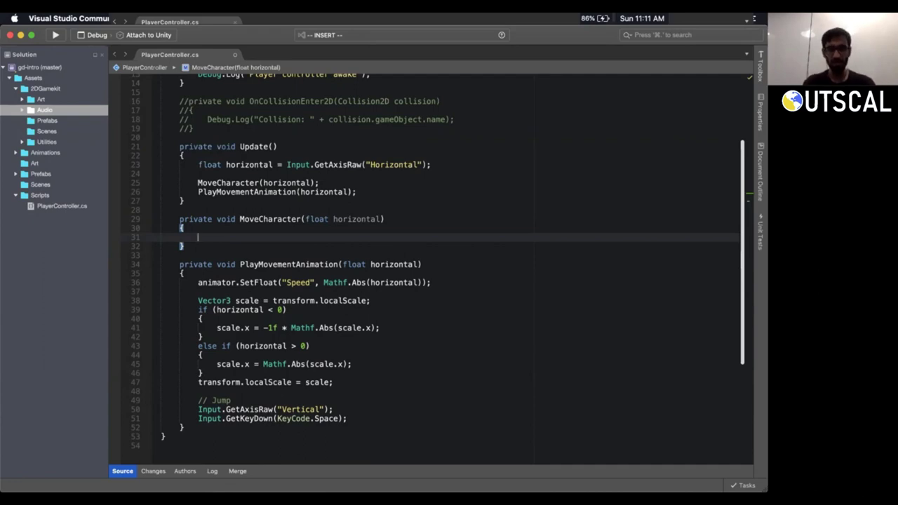
# Type transform.position on the empty line inside MoveCharacter.
pyautogui.write('tran')
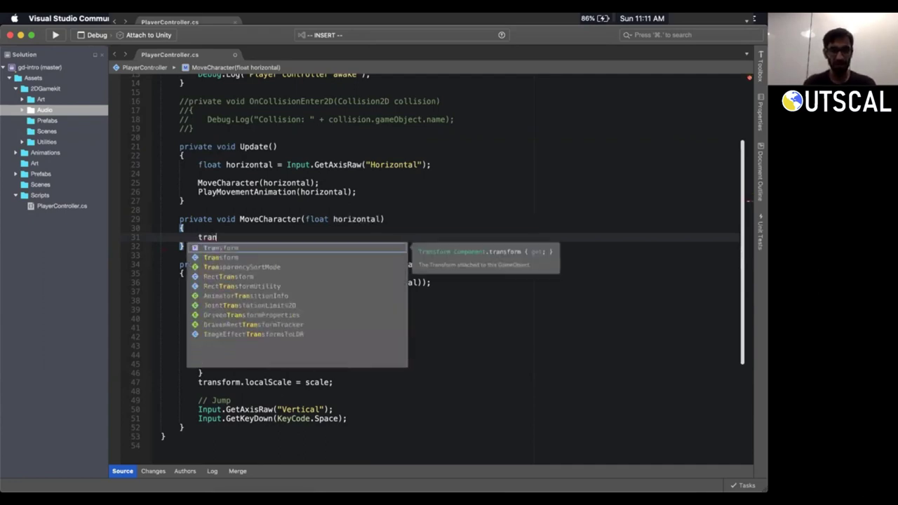
pyautogui.press('Escape')
pyautogui.write('sform')
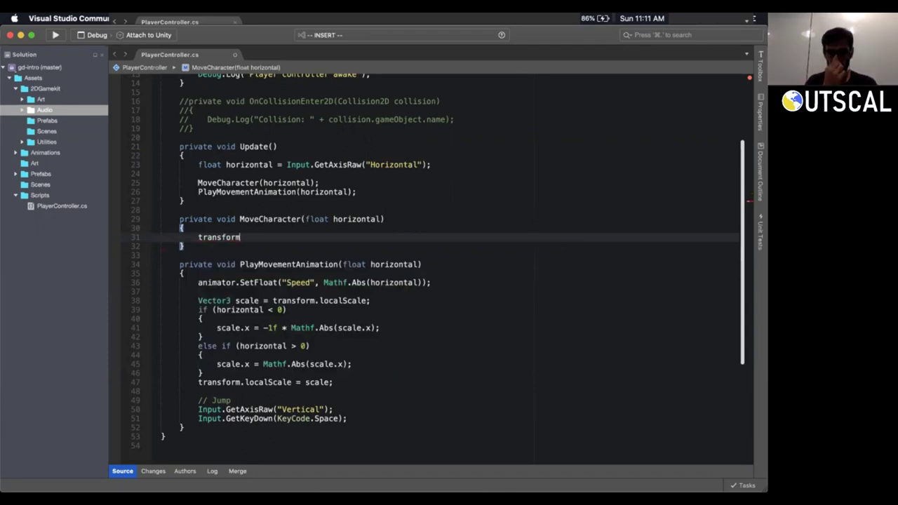
pyautogui.write('.')
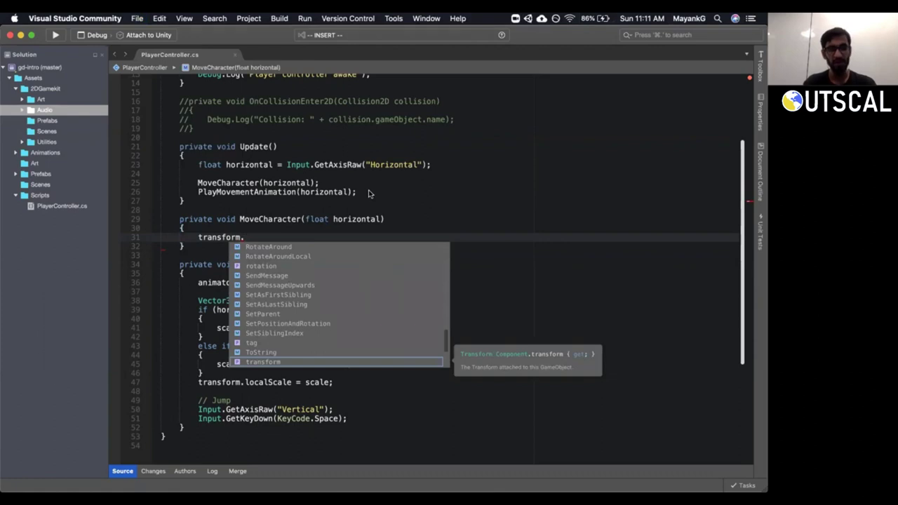
pyautogui.write('posi')
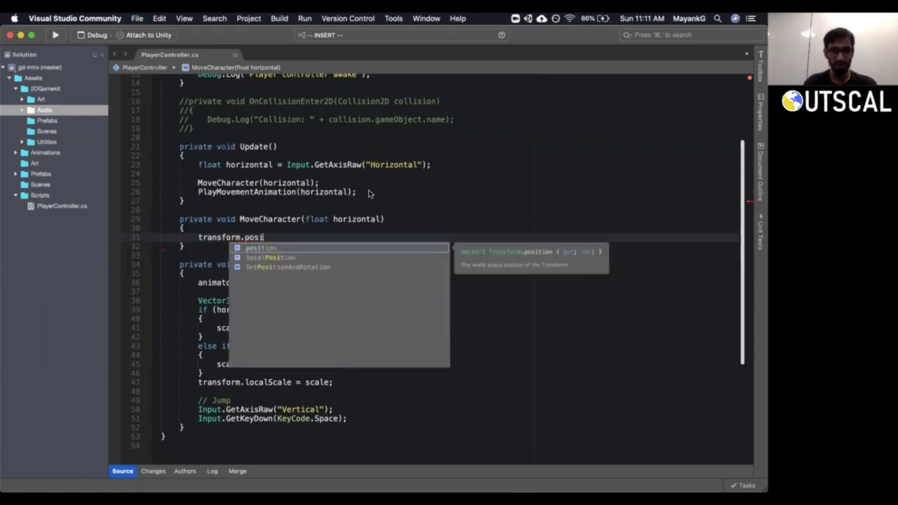
pyautogui.press('Return')
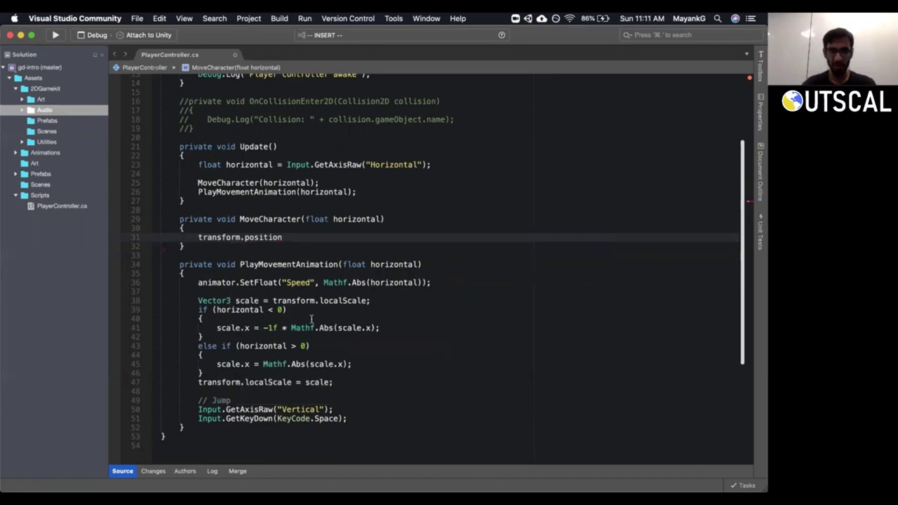
pyautogui.doubleClick(337, 302)
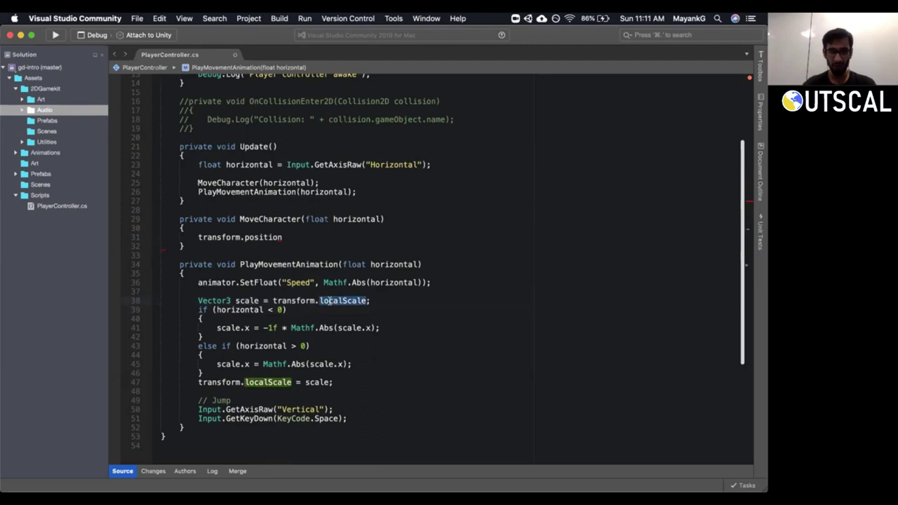
pyautogui.click(265, 237)
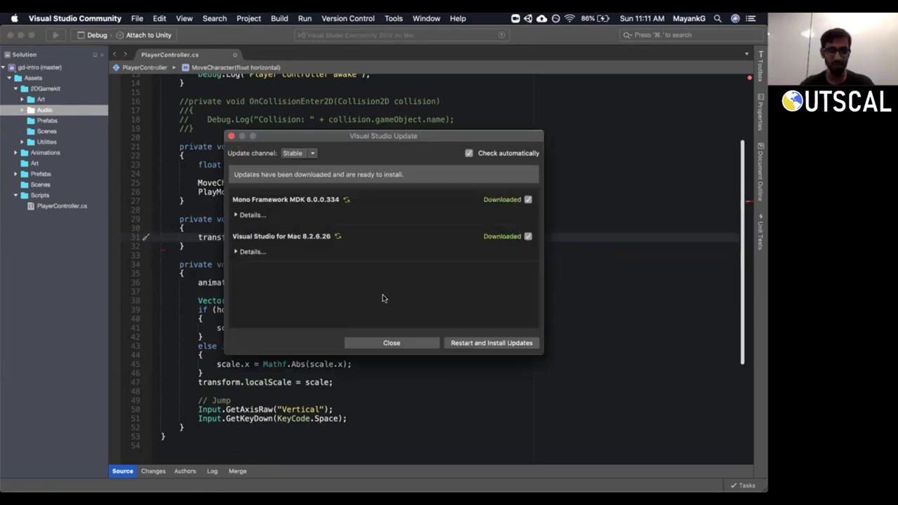
pyautogui.click(399, 343)
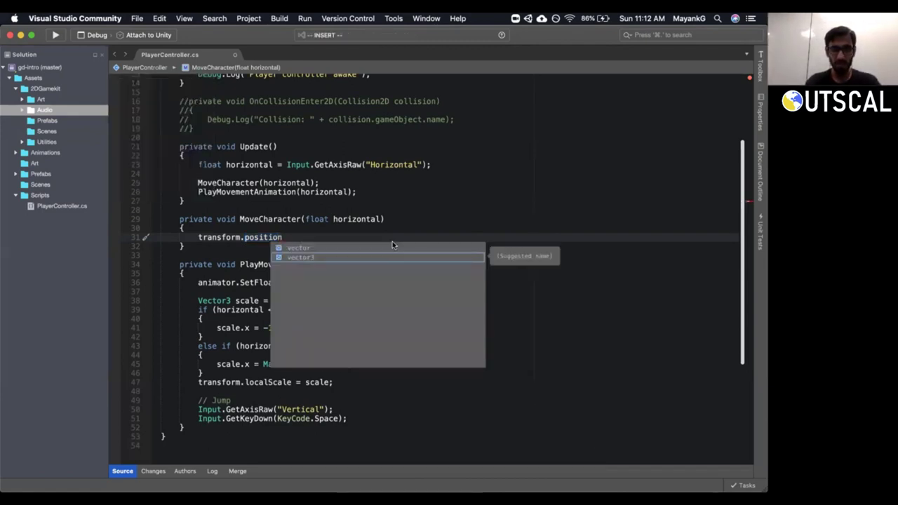
# Prefix transform.position with 'Vector3 position =' and end the line with a semicolon.
pyautogui.press('Escape')
pyautogui.hotkey('alt', 'Left')
pyautogui.hotkey('alt', 'Left')
pyautogui.press('Up')
pyautogui.press('Up')
pyautogui.press('Down')
pyautogui.press('Down')
pyautogui.write('iVect')
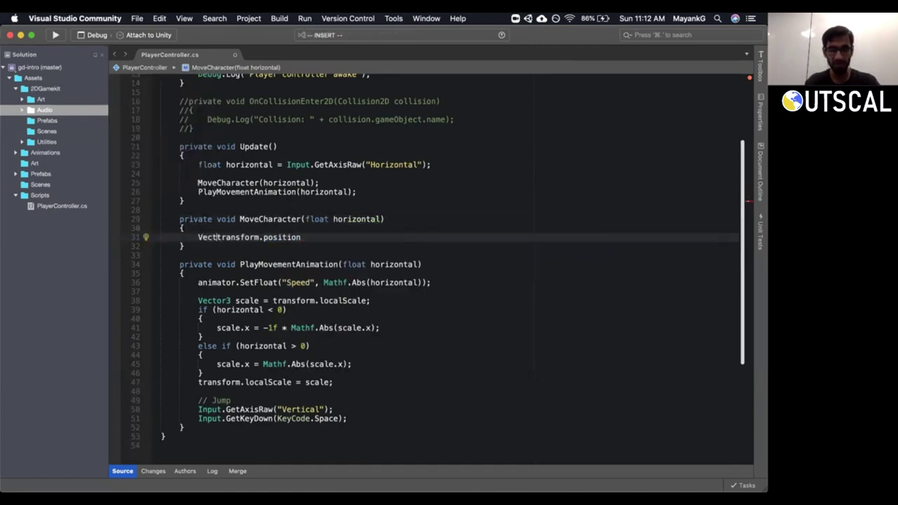
pyautogui.write('or3 ')
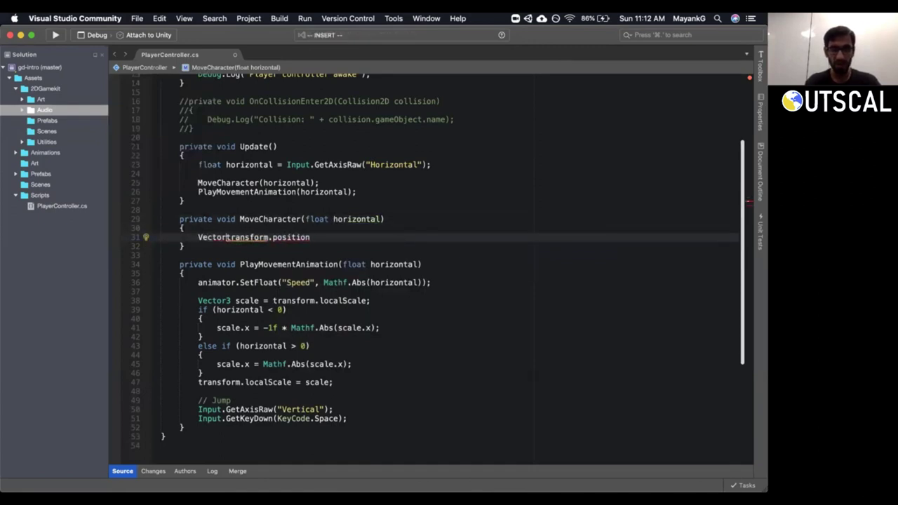
pyautogui.write('position =')
pyautogui.press('Escape')
pyautogui.press('A')
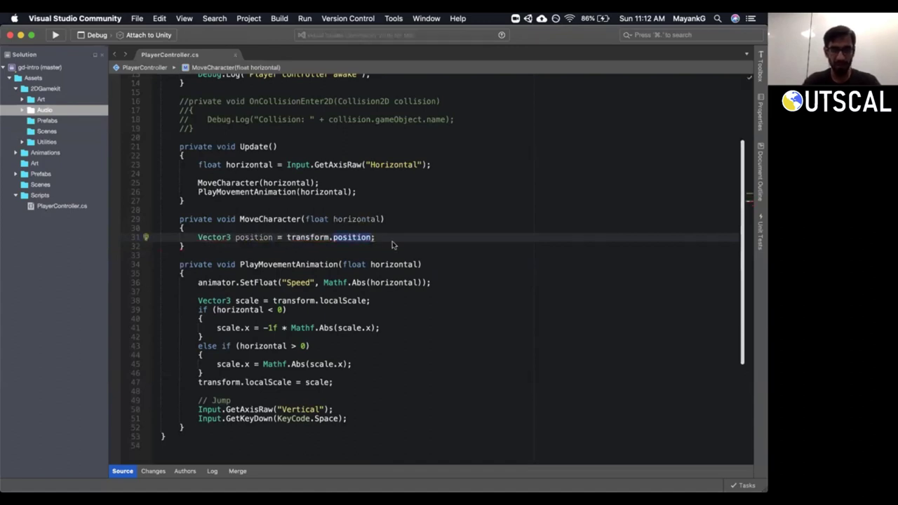
pyautogui.write(';')
pyautogui.click(215, 237)
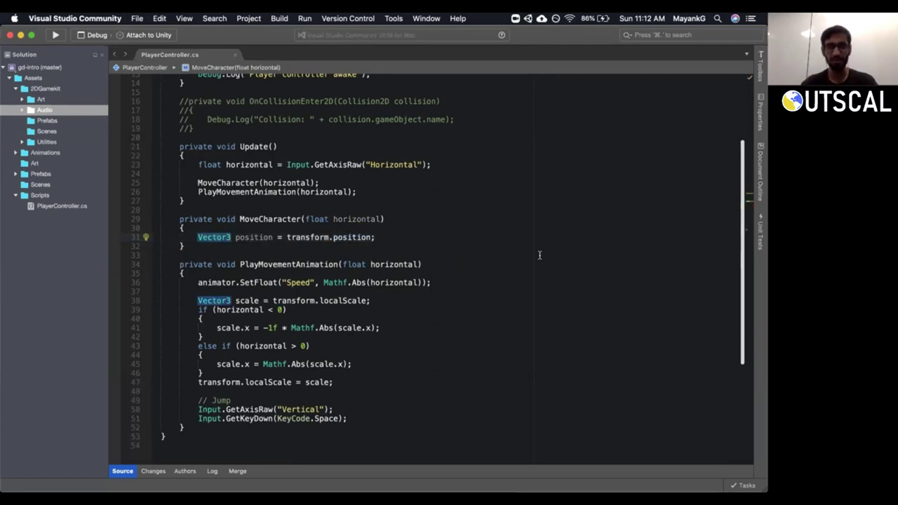
pyautogui.click(384, 228)
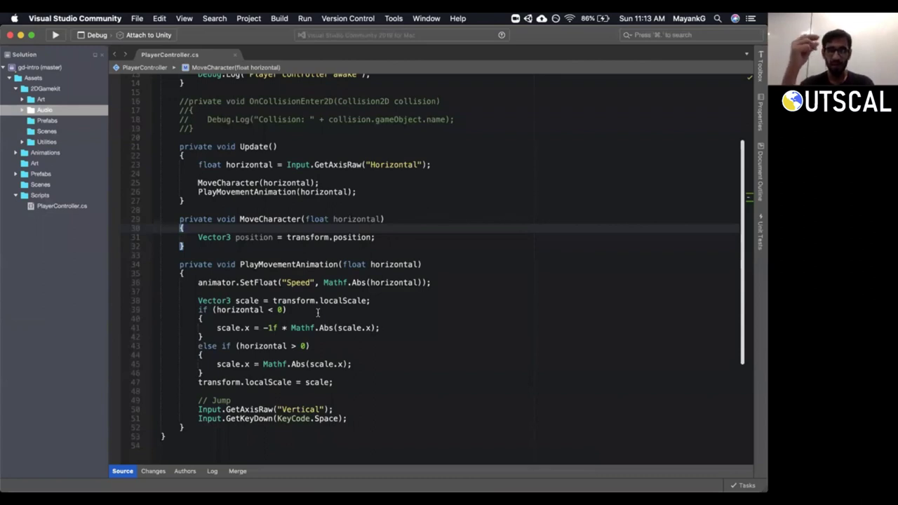
pyautogui.click(382, 237)
# Delete the stray Vector2 line typed below the position declaration.
pyautogui.write(';')
pyautogui.press('Return')
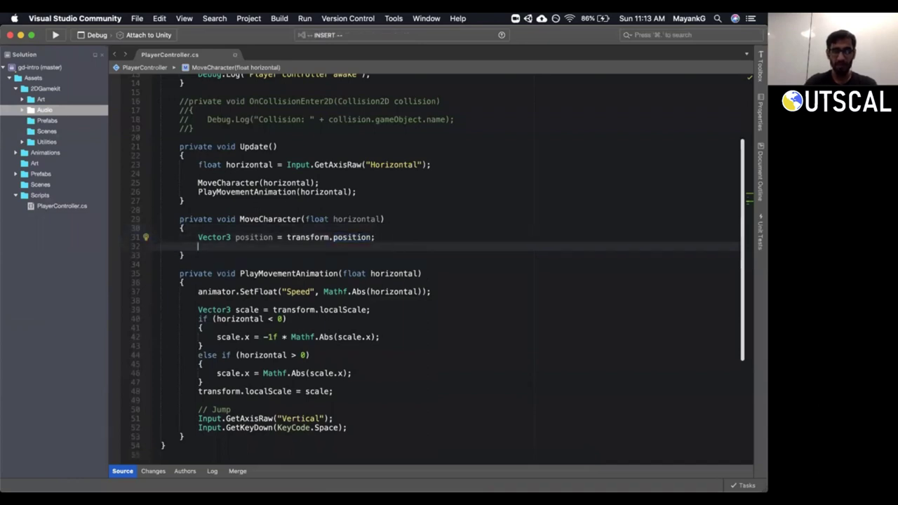
pyautogui.write('Vector2')
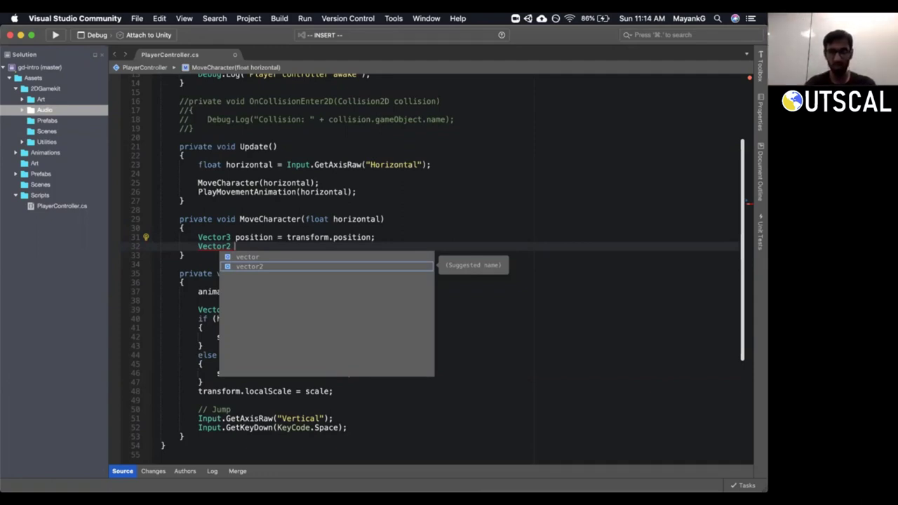
pyautogui.press('Escape')
pyautogui.press('Escape')
pyautogui.hotkey('shift', 'v')
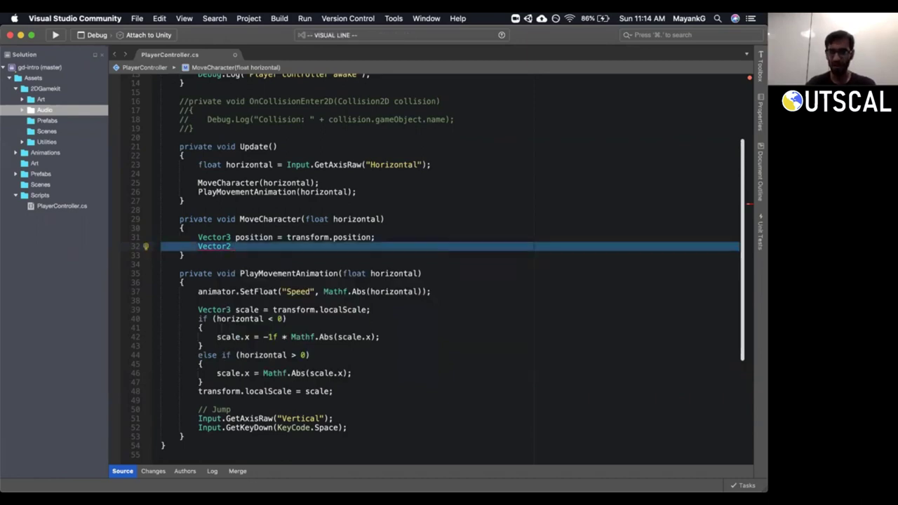
pyautogui.press('Escape')
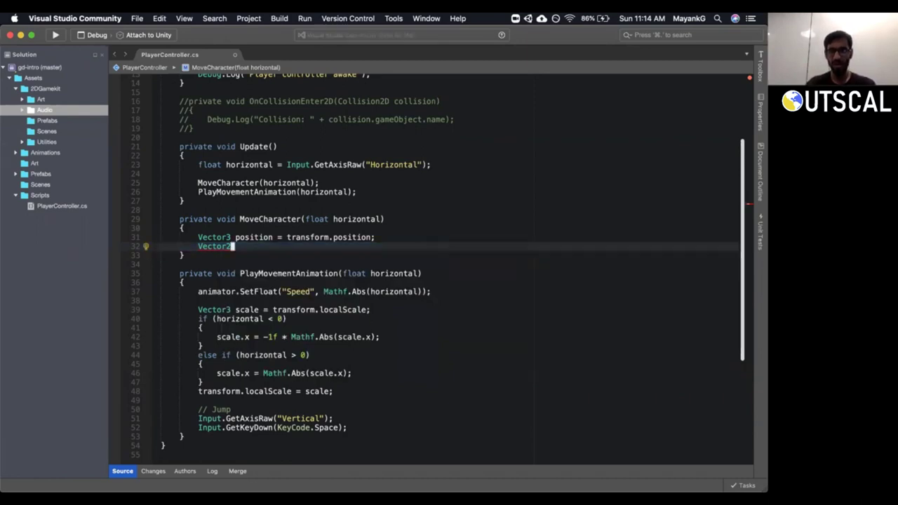
pyautogui.press('d')
pyautogui.press('d')
pyautogui.press('k')
pyautogui.hotkey('shift', 'v')
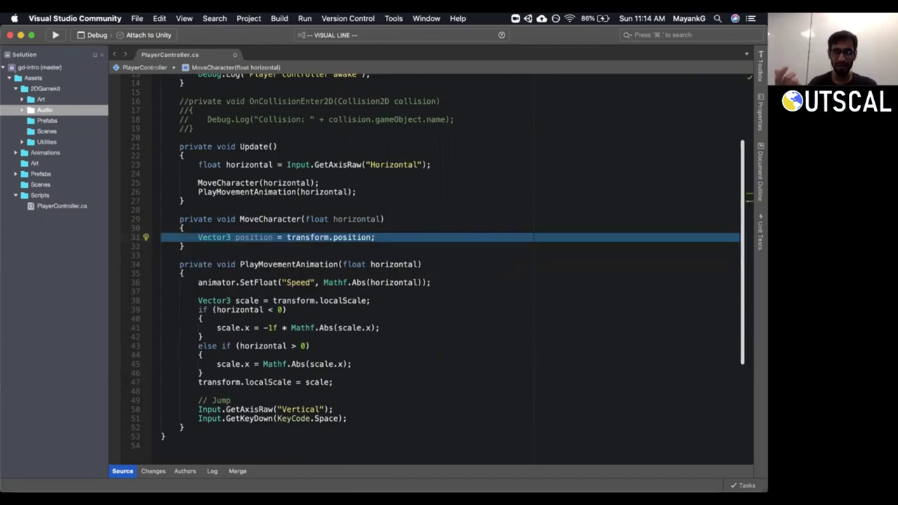
pyautogui.press('Escape')
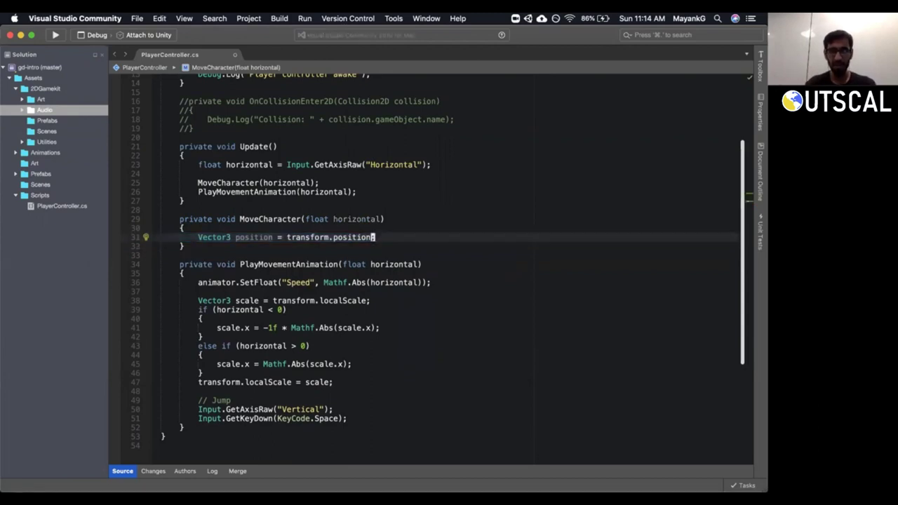
# Delete the placeholder (x, y, z) line, leaving an empty line under the declaration.
pyautogui.write('o(')
pyautogui.write('x,')
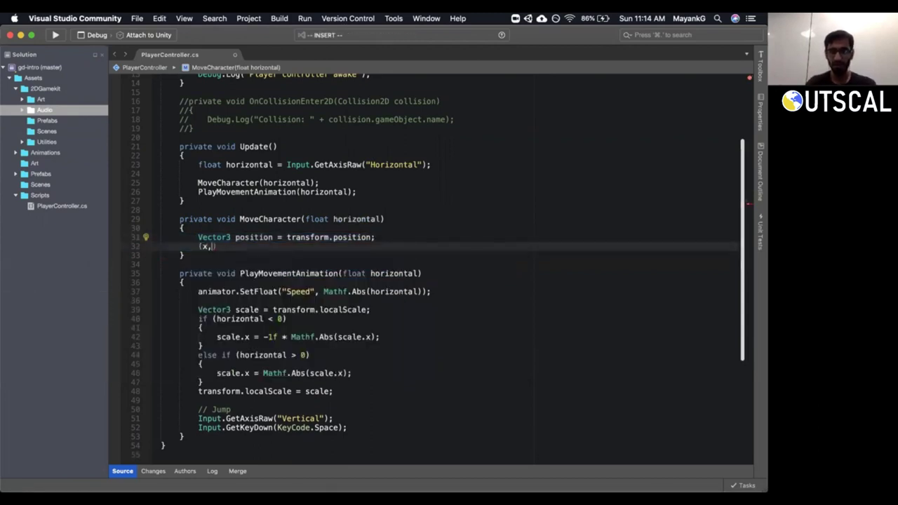
pyautogui.write(' y, z')
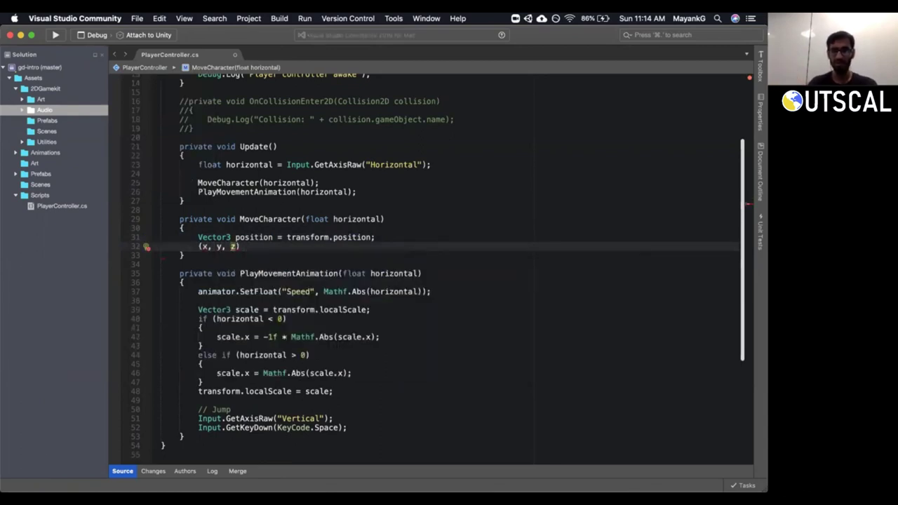
pyautogui.hotkey('shift', 'v')
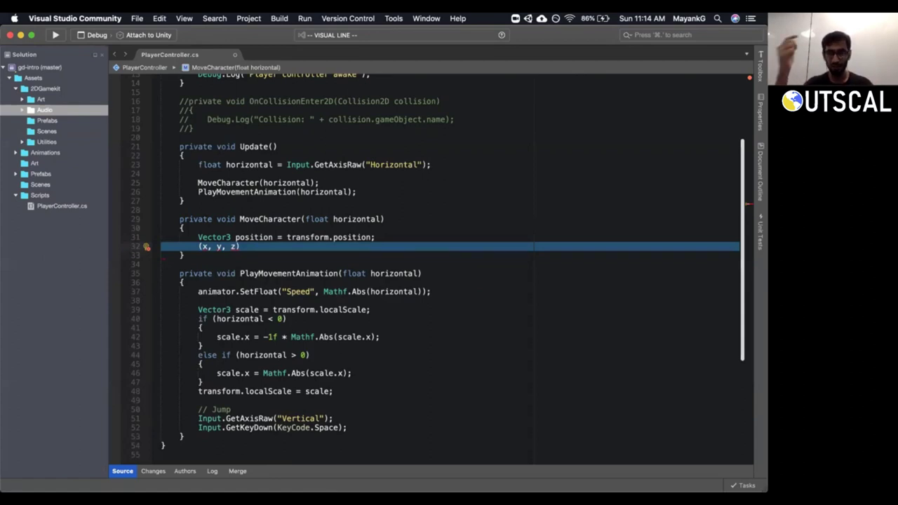
pyautogui.press('Escape')
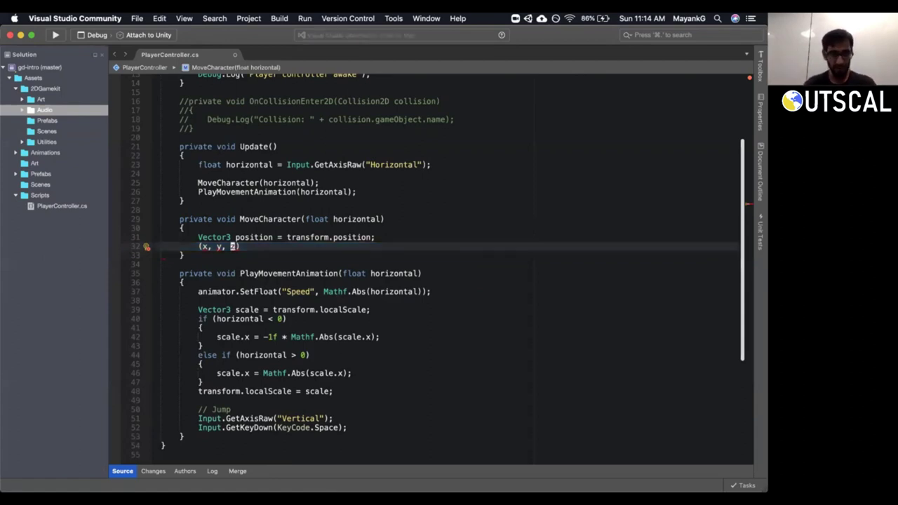
pyautogui.press('d')
pyautogui.press('d')
pyautogui.press('k')
pyautogui.press('o')
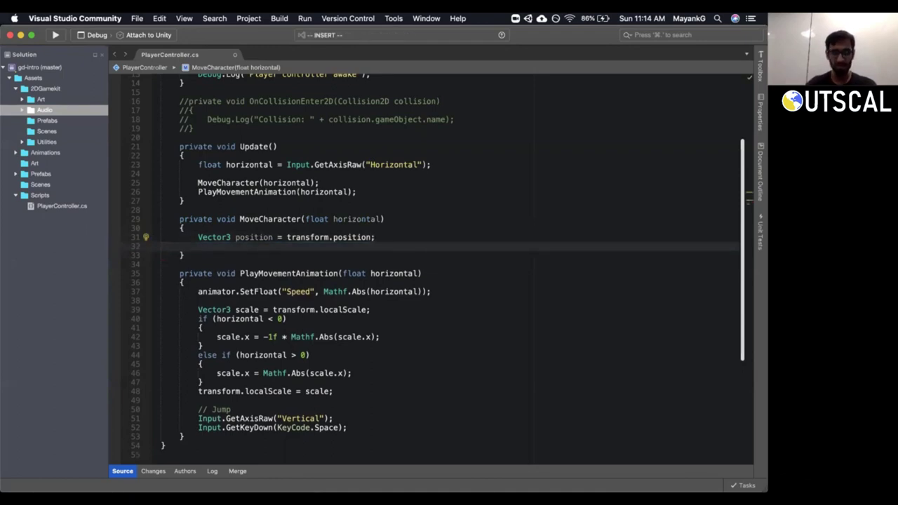
# Try the .x, .y and .z members of position through IntelliSense on line 32.
pyautogui.write('pos.')
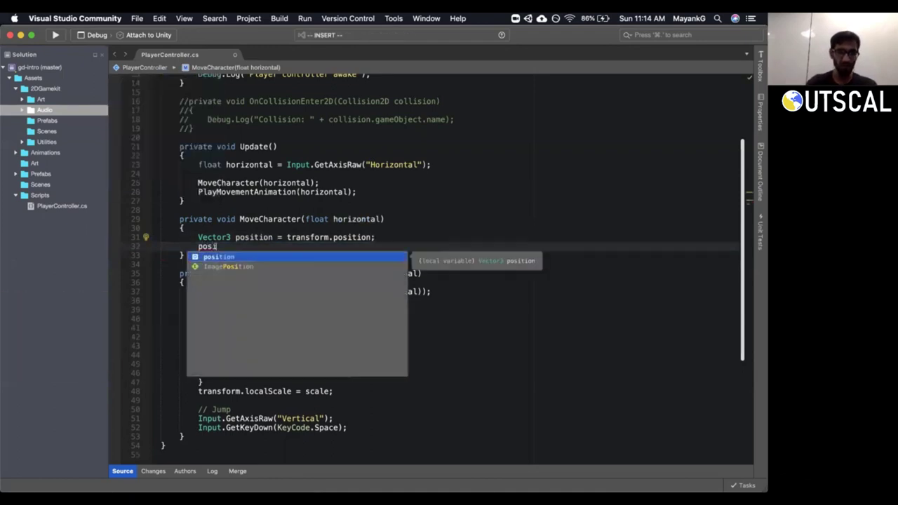
pyautogui.press('BackSpace')
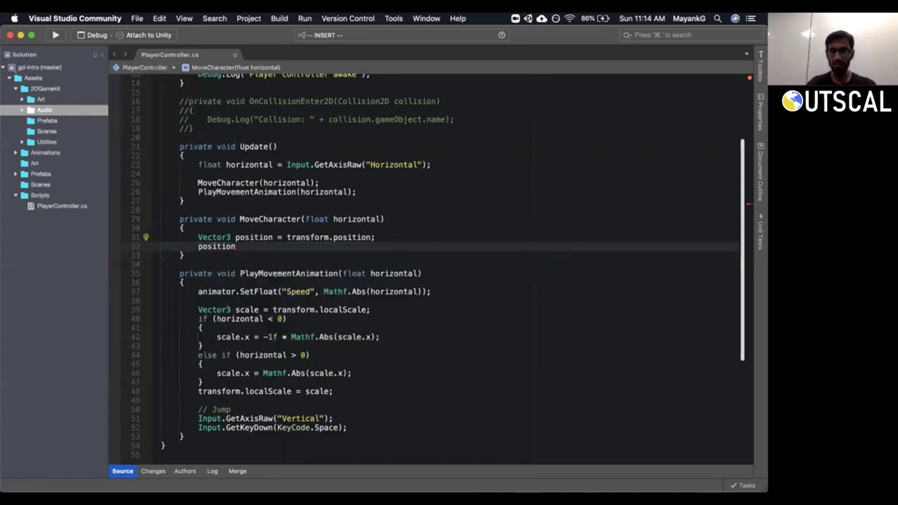
pyautogui.write('.x')
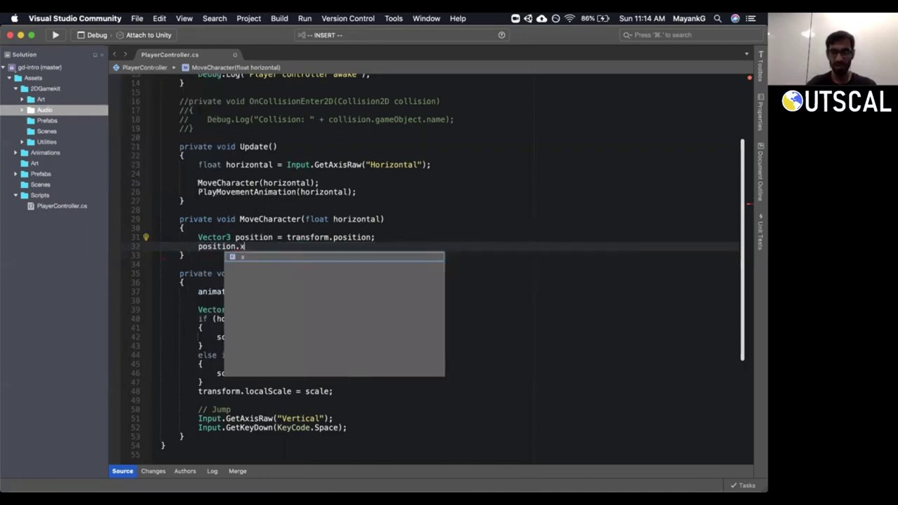
pyautogui.press('BackSpace')
pyautogui.write('y')
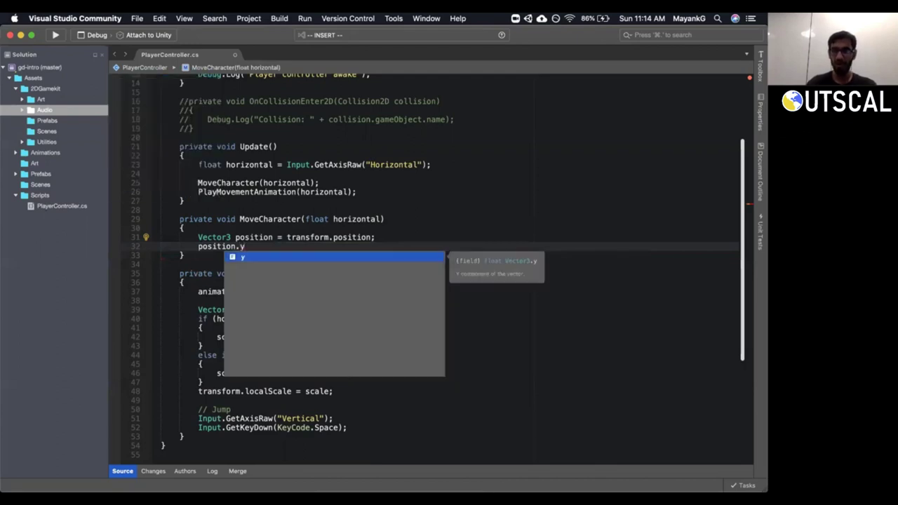
pyautogui.press('BackSpace')
pyautogui.write('z')
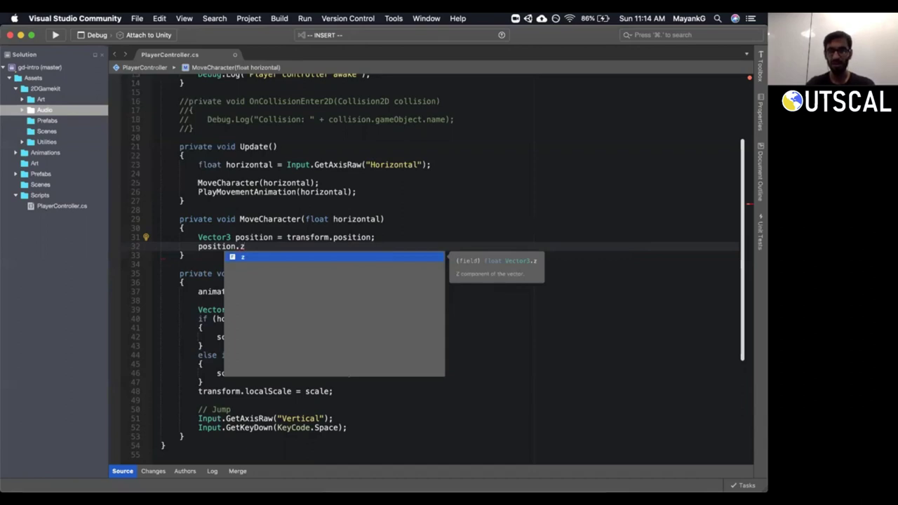
pyautogui.press('BackSpace')
pyautogui.press('BackSpace')
pyautogui.press('Escape')
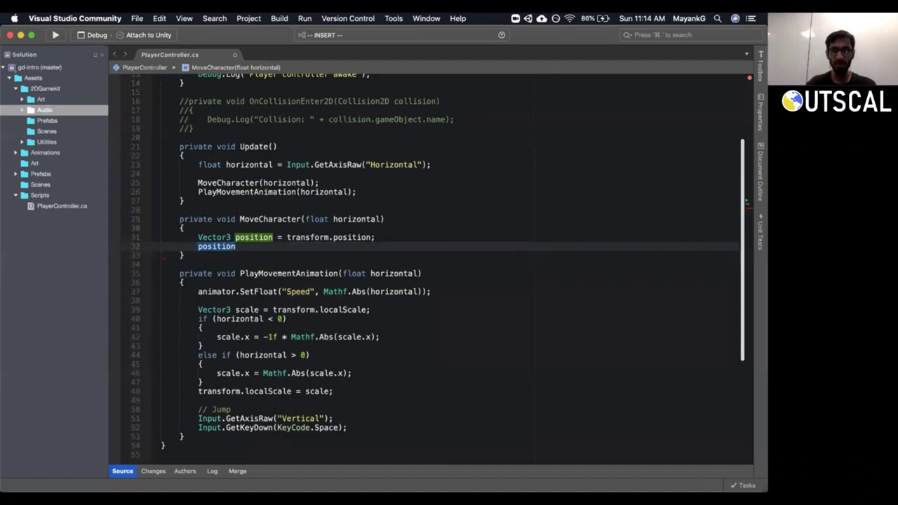
# Write 'position.x = position.x +' on line 32, leaving it unfinished.
pyautogui.write('.x')
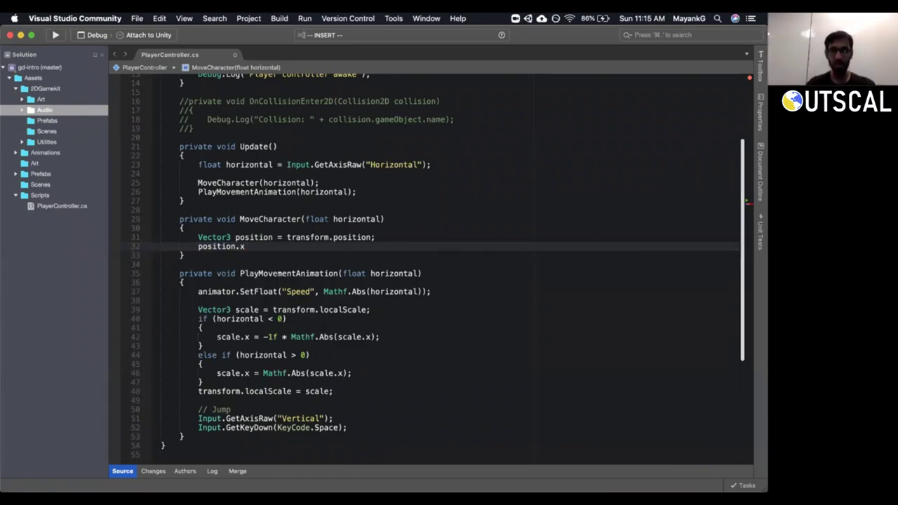
pyautogui.write('=')
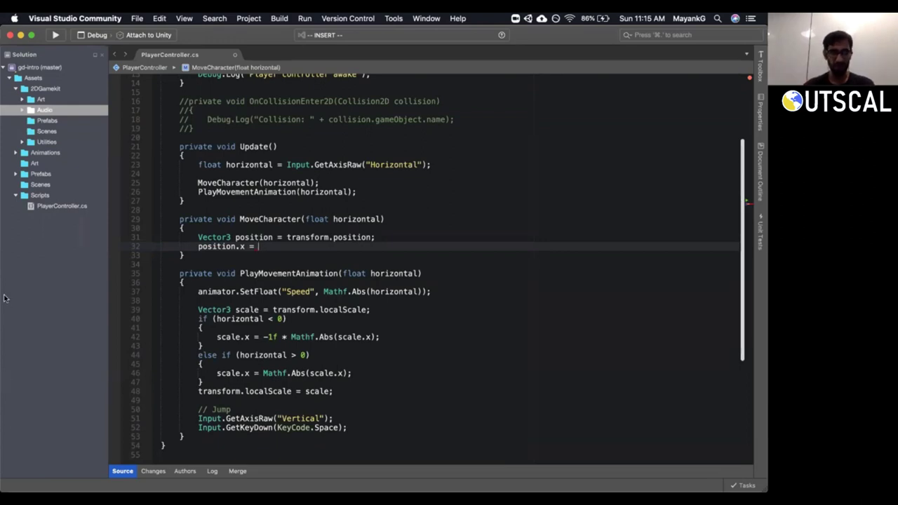
pyautogui.write('position')
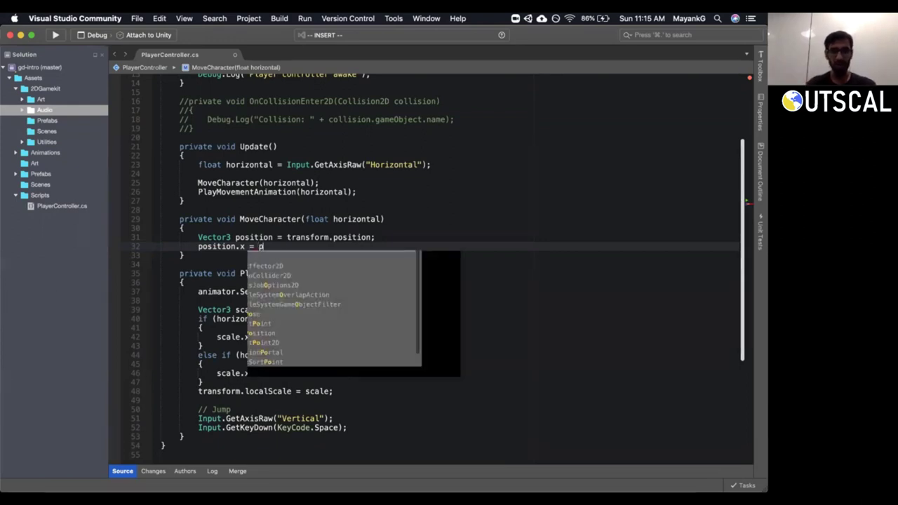
pyautogui.write('.x')
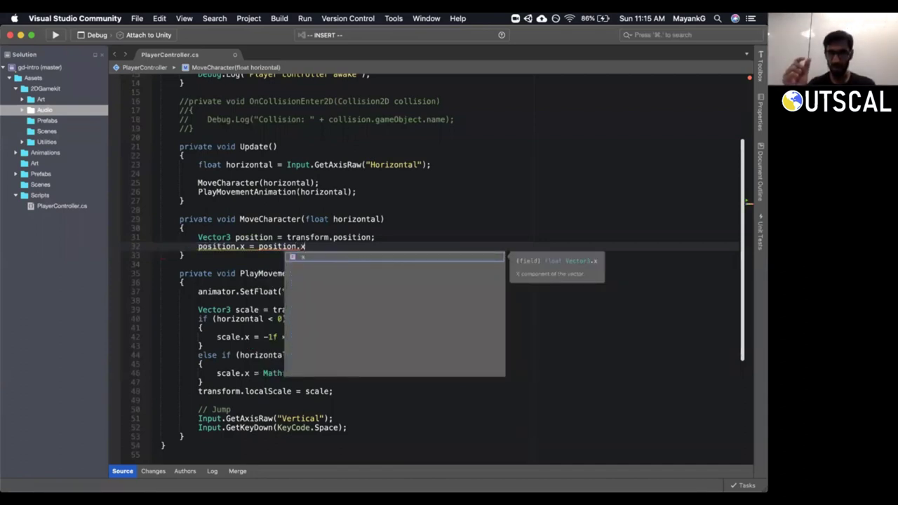
pyautogui.write(' +')
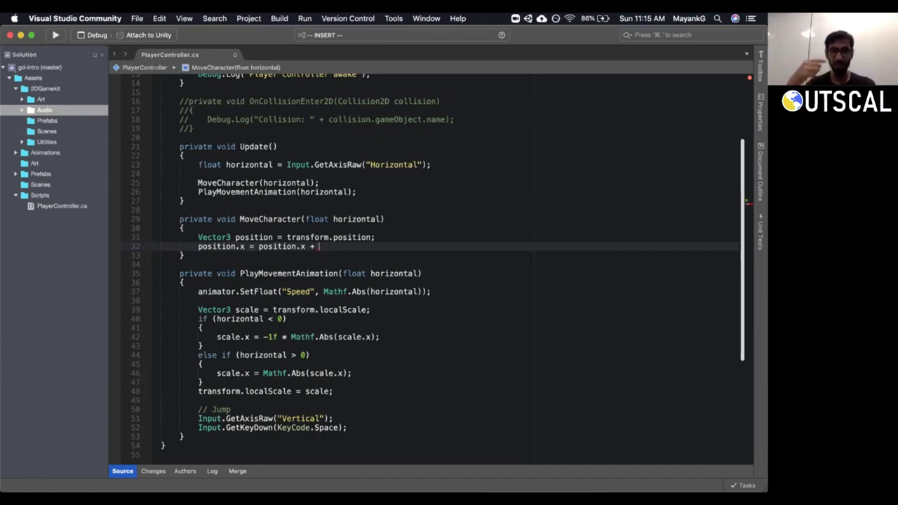
pyautogui.click(251, 147)
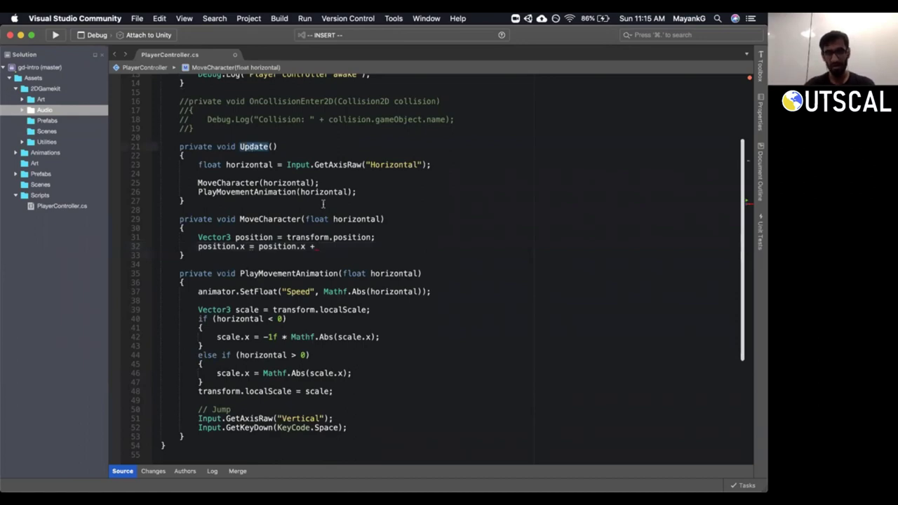
pyautogui.click(332, 249)
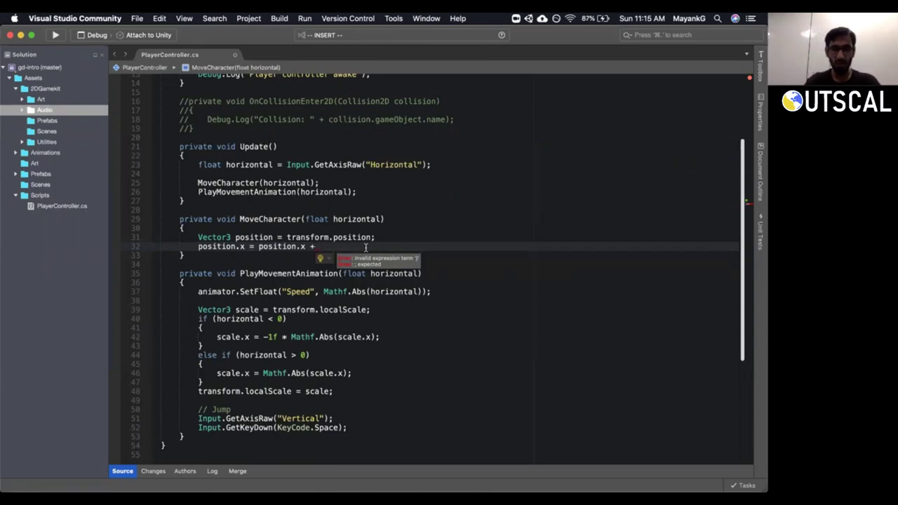
pyautogui.scroll(3, 366, 247)
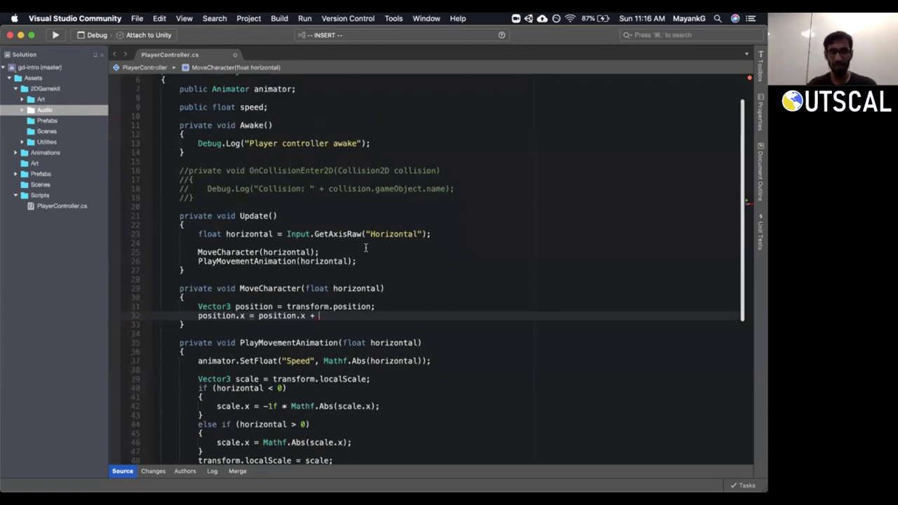
# Complete line 32 with 'horizontal * speed * Time.deltaTime;'.
pyautogui.scroll(1, 366, 247)
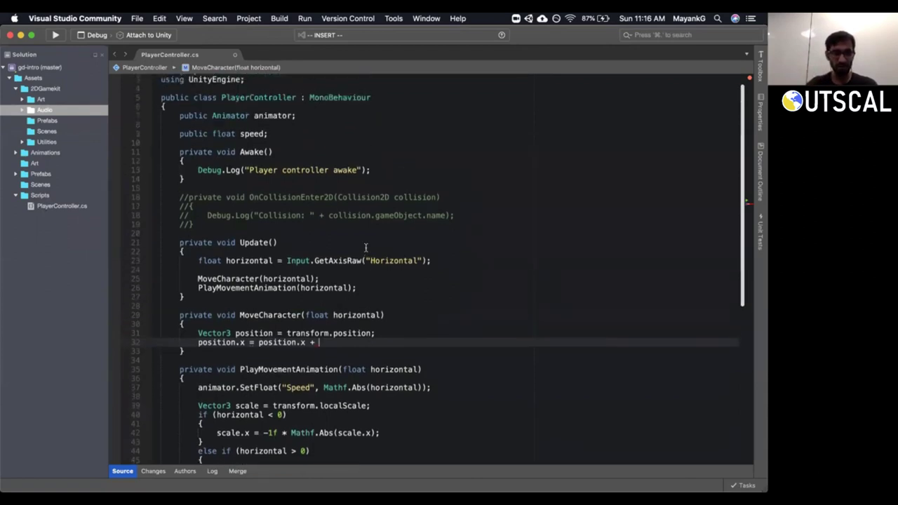
pyautogui.write('horizon')
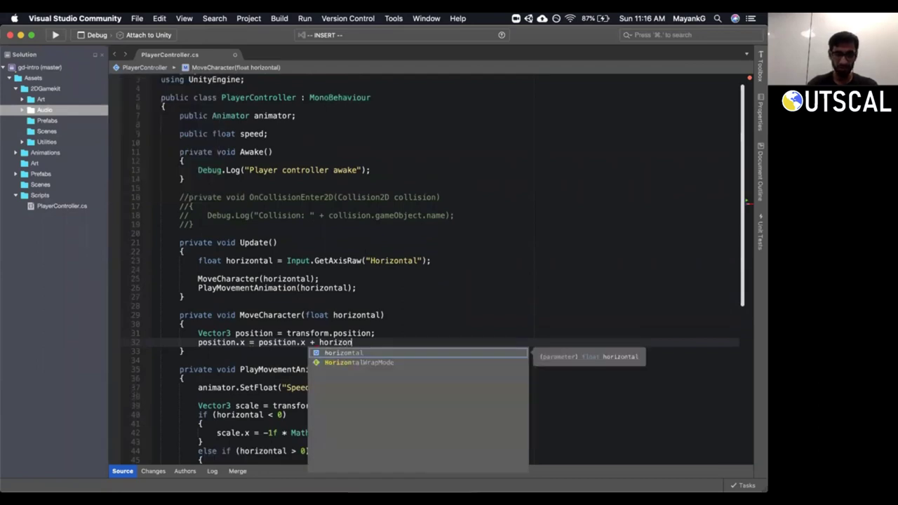
pyautogui.write('tal * s')
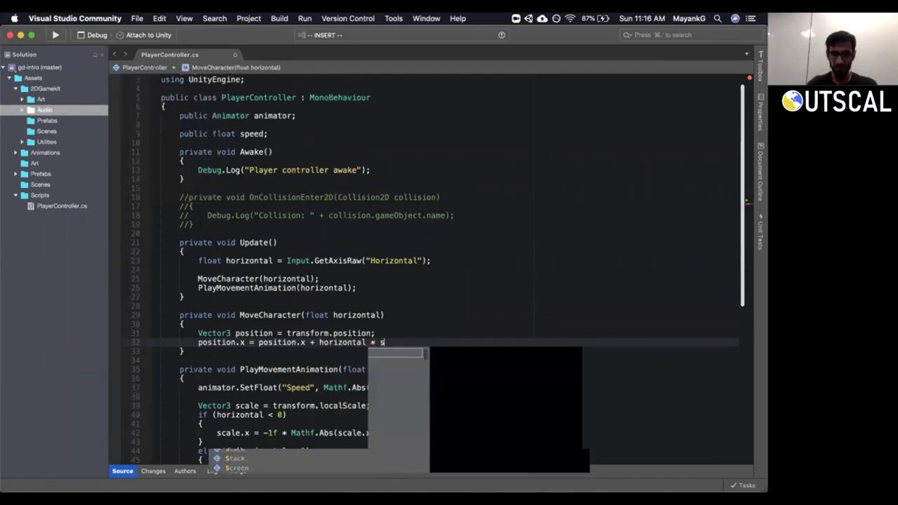
pyautogui.write('peed * T')
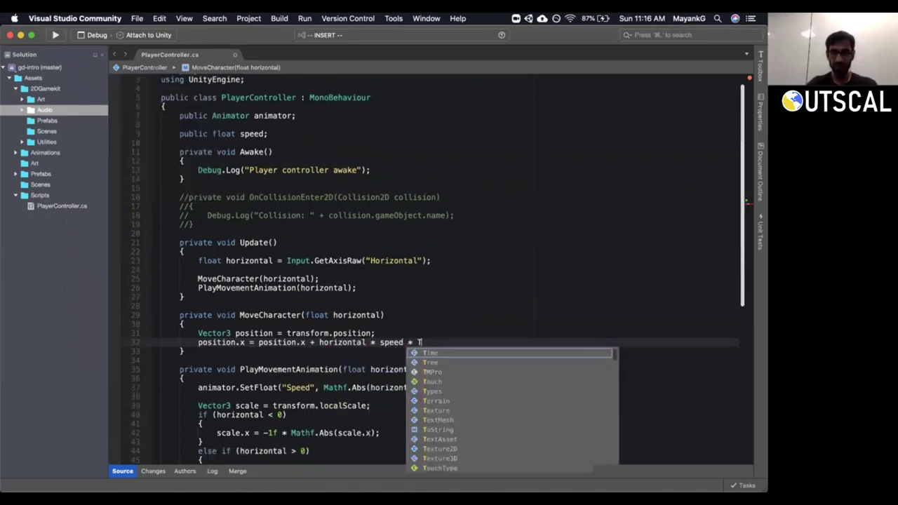
pyautogui.write('ime.delta')
pyautogui.press('Return')
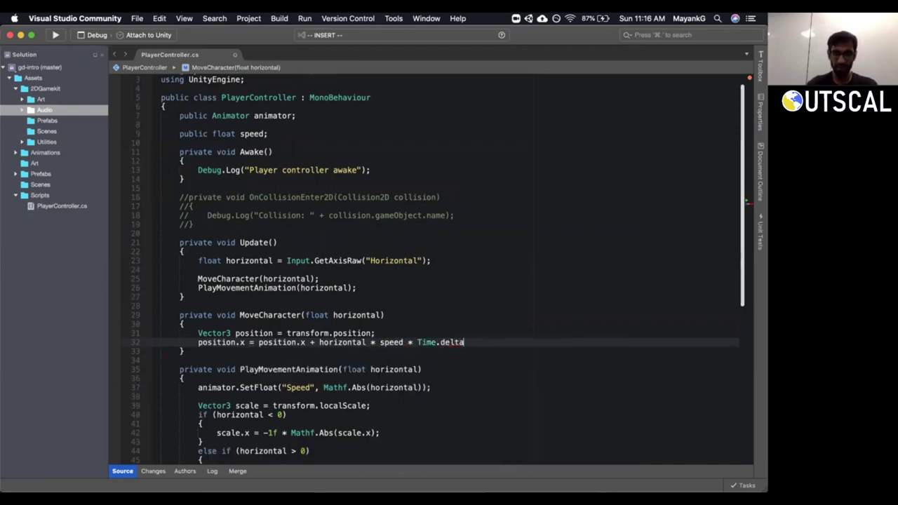
pyautogui.write(';')
pyautogui.press('Return')
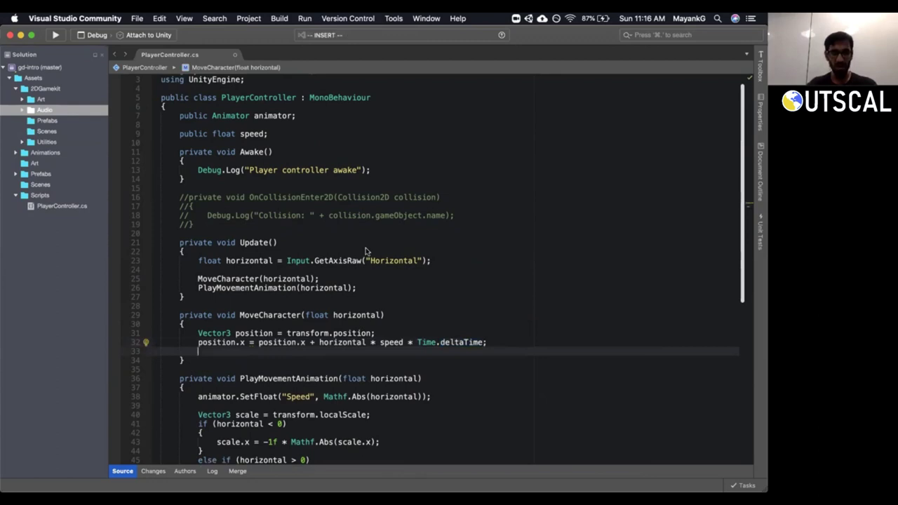
# Add 'transform.position = position;' on line 33 and select the MoveCharacter body lines.
pyautogui.write('pos')
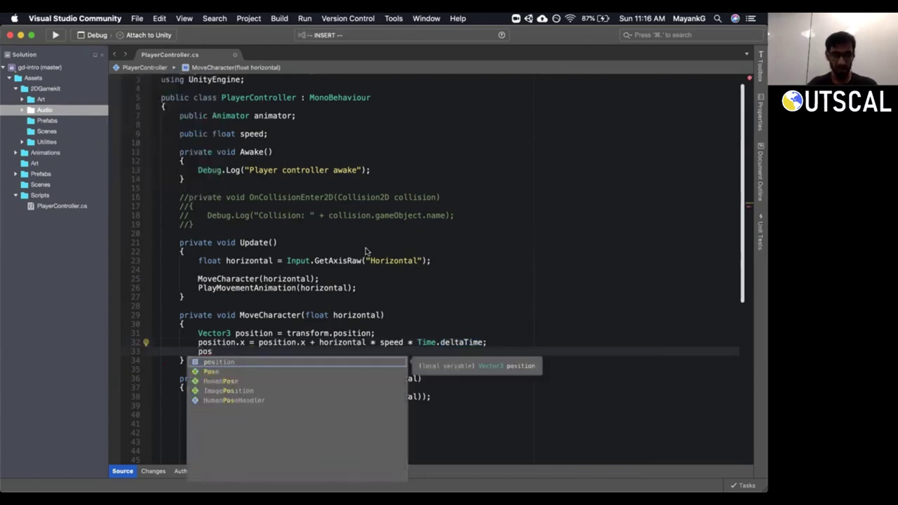
pyautogui.press('BackSpace')
pyautogui.press('BackSpace')
pyautogui.press('BackSpace')
pyautogui.write('transform.pos')
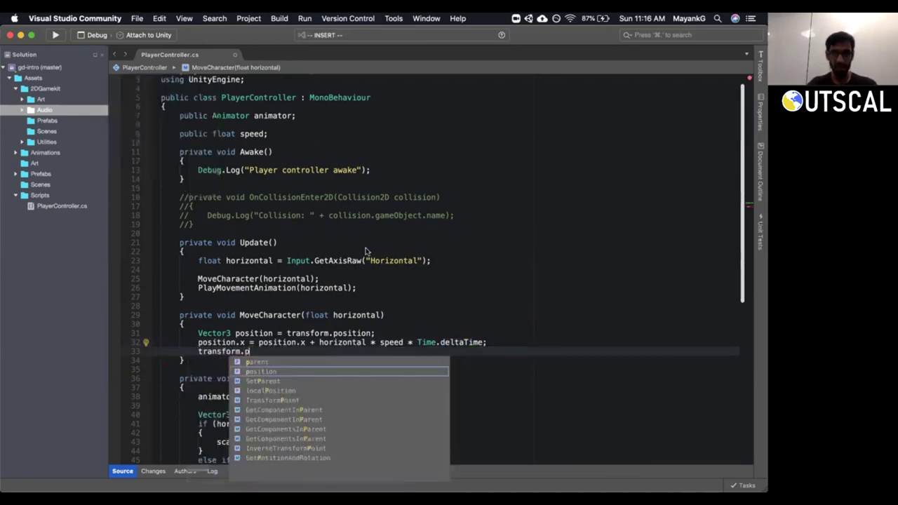
pyautogui.press('Return')
pyautogui.press('BackSpace')
pyautogui.press('BackSpace')
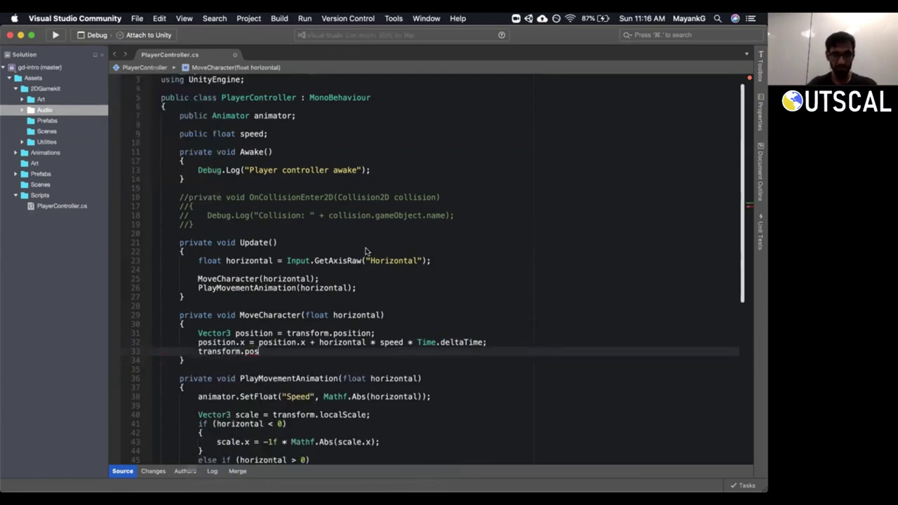
pyautogui.write('ition')
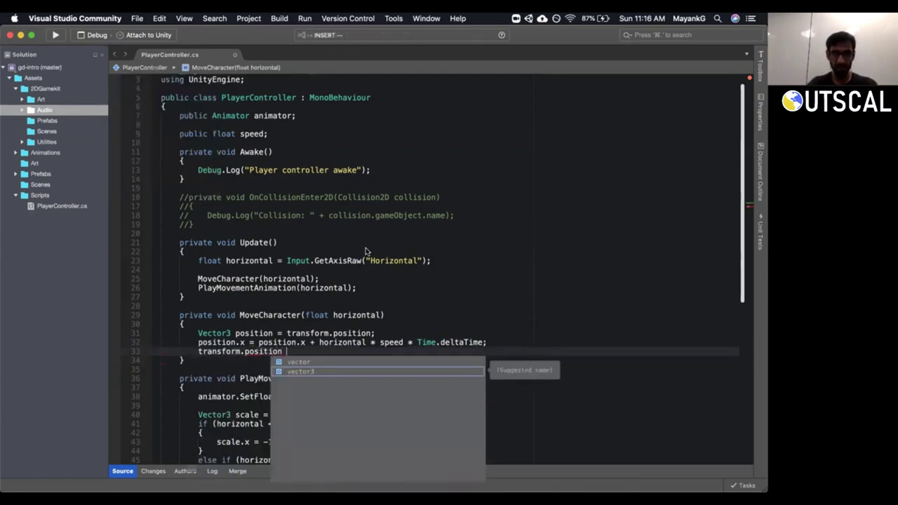
pyautogui.write(' = positi')
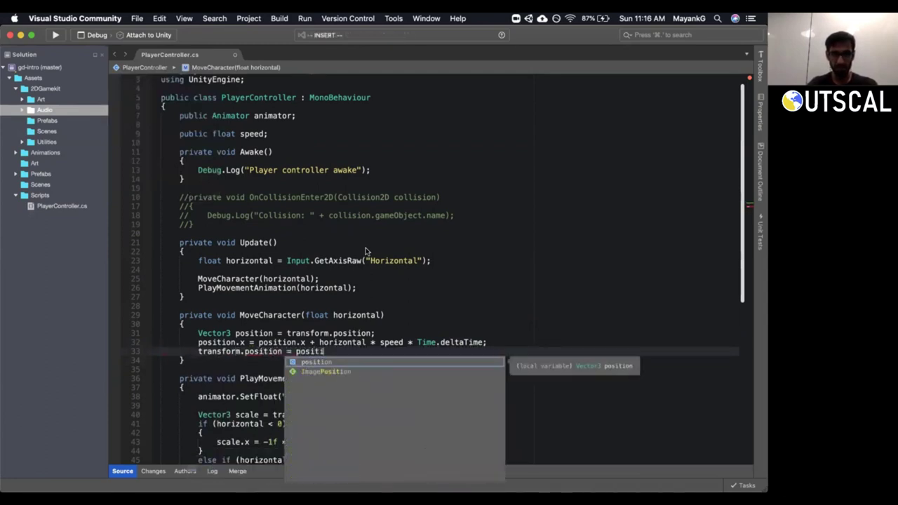
pyautogui.press('Return')
pyautogui.write(';')
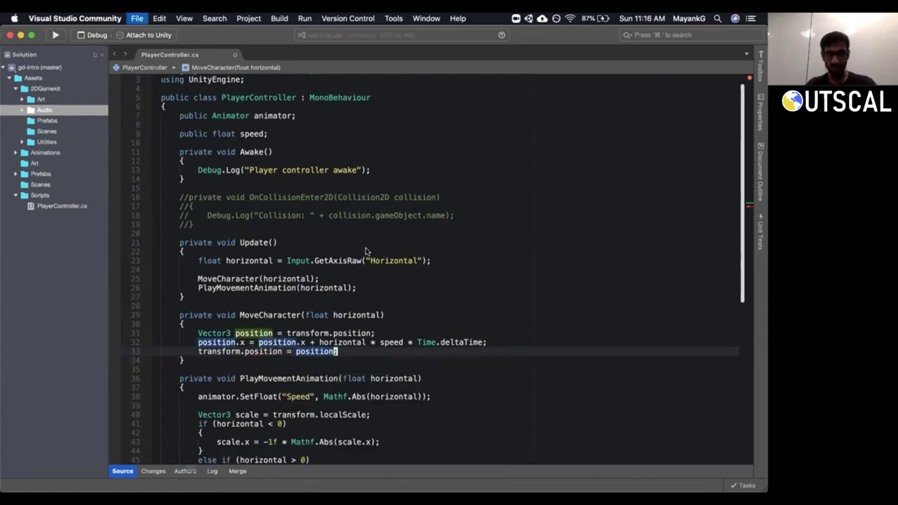
pyautogui.hotkey('shift', 'Up')
pyautogui.hotkey('shift', 'Up')
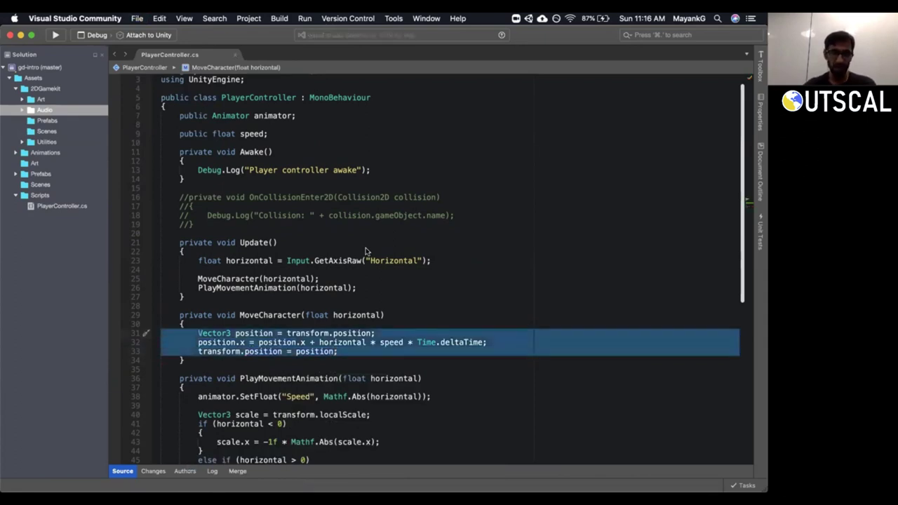
pyautogui.press('Left')
pyautogui.click(198, 342)
pyautogui.moveTo(199, 342); pyautogui.dragTo(246, 342)
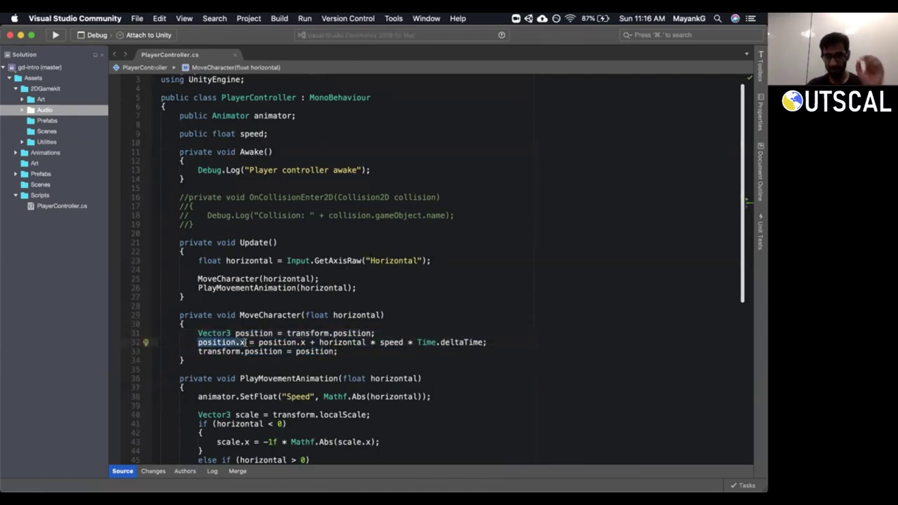
pyautogui.click(260, 342)
pyautogui.moveTo(259, 342); pyautogui.dragTo(305, 342)
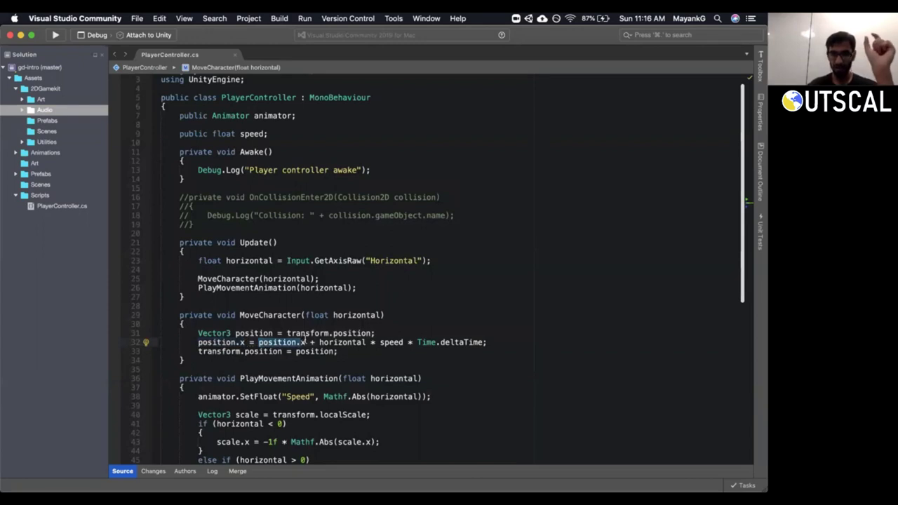
pyautogui.moveTo(319, 342); pyautogui.dragTo(482, 341)
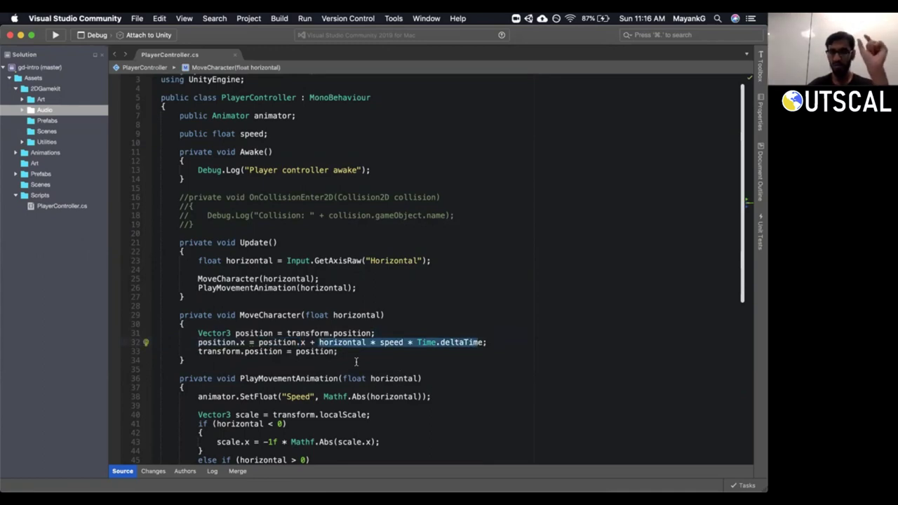
pyautogui.click(392, 342)
pyautogui.click(344, 342)
pyautogui.tripleClick(344, 343)
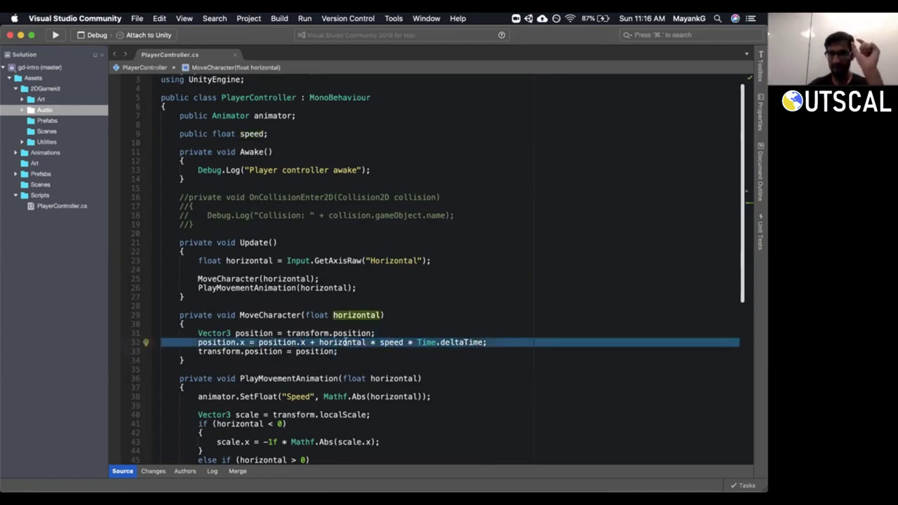
pyautogui.click(447, 342)
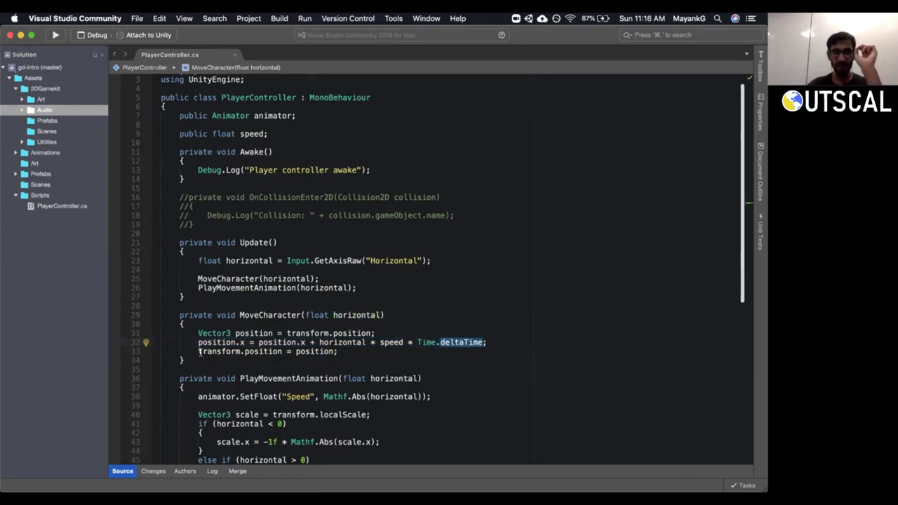
pyautogui.moveTo(197, 351); pyautogui.dragTo(338, 351)
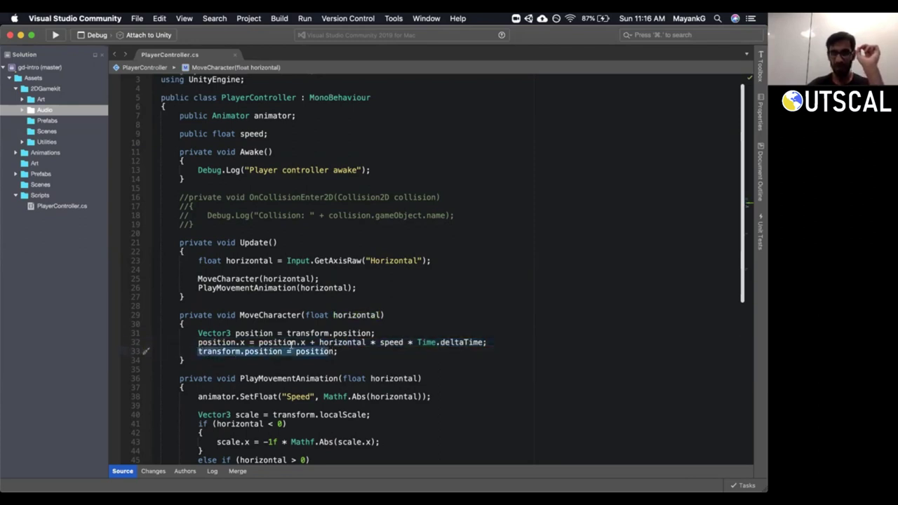
pyautogui.doubleClick(203, 342)
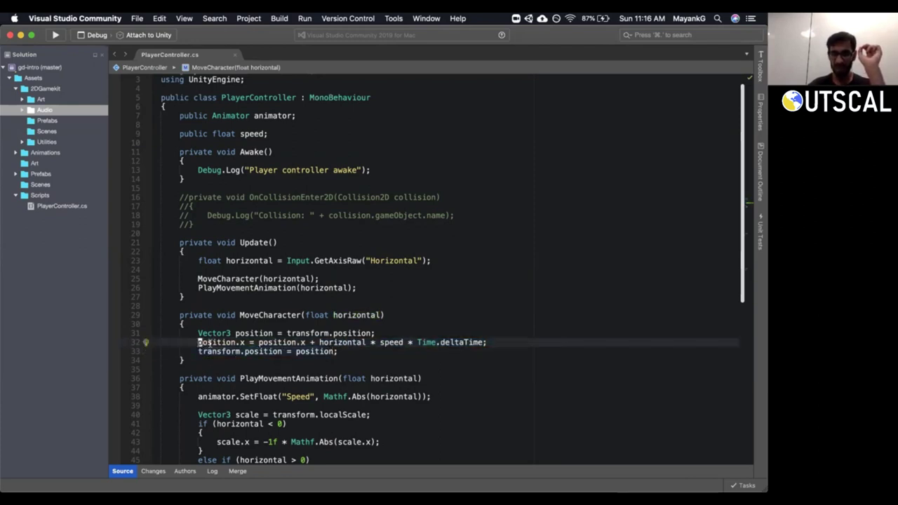
pyautogui.keyDown('shift'); pyautogui.click(245, 342); pyautogui.keyUp('shift')
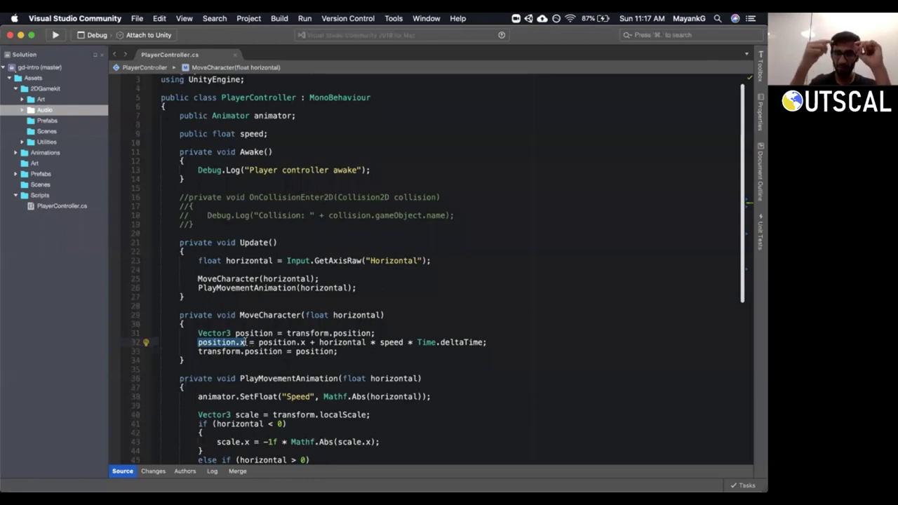
pyautogui.click(312, 350)
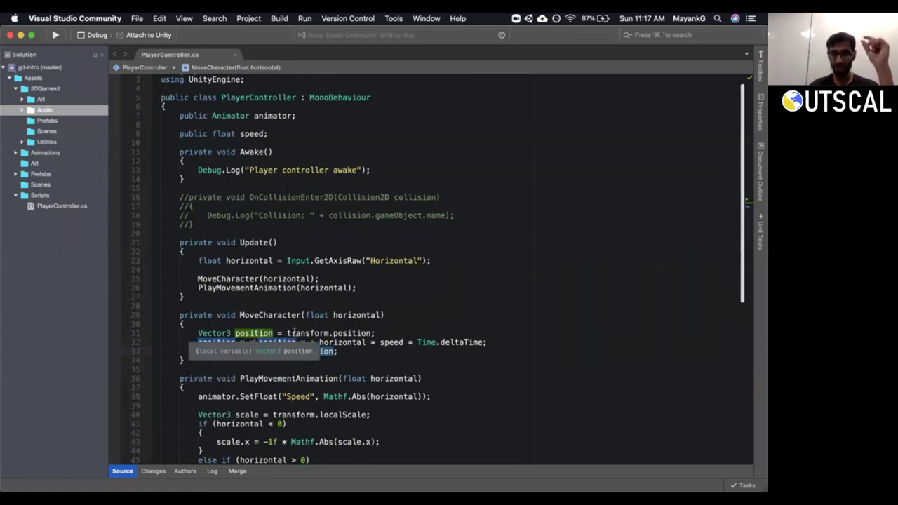
pyautogui.moveTo(199, 352); pyautogui.dragTo(282, 352)
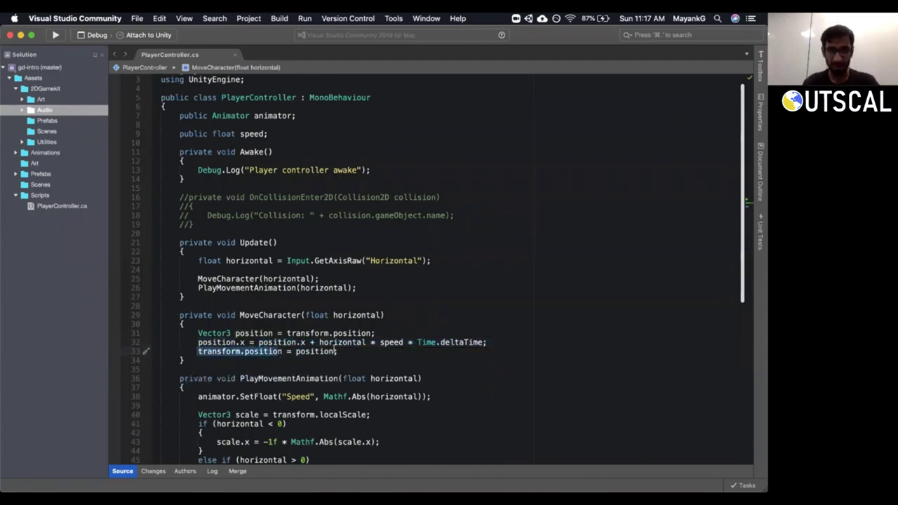
pyautogui.moveTo(341, 352); pyautogui.dragTo(143, 342)
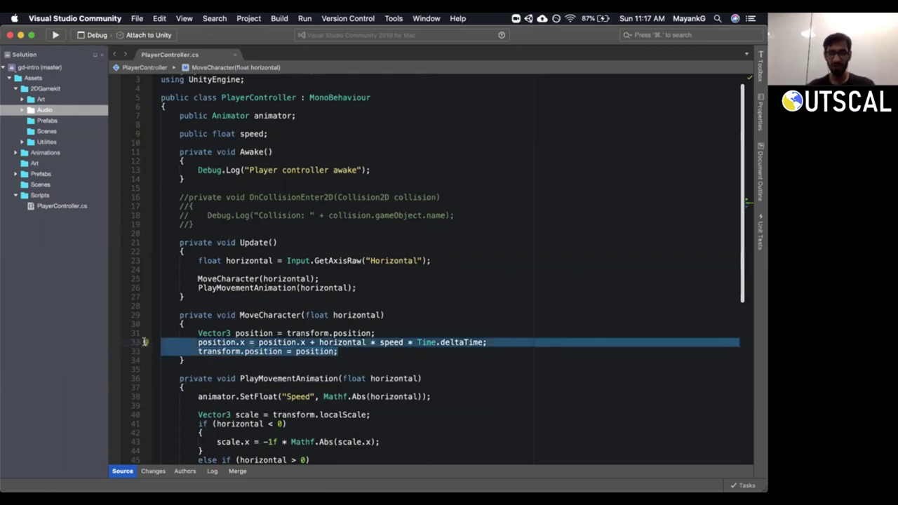
pyautogui.click(417, 342)
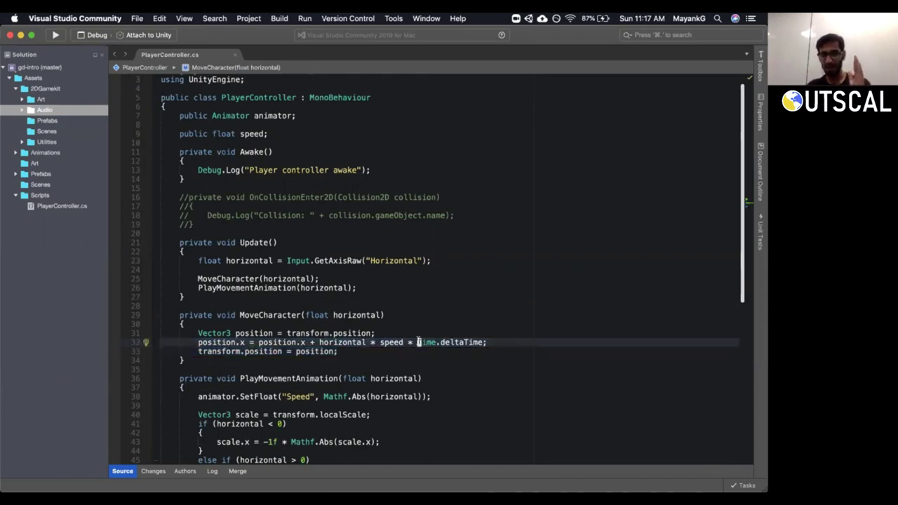
pyautogui.moveTo(417, 342); pyautogui.dragTo(486, 342)
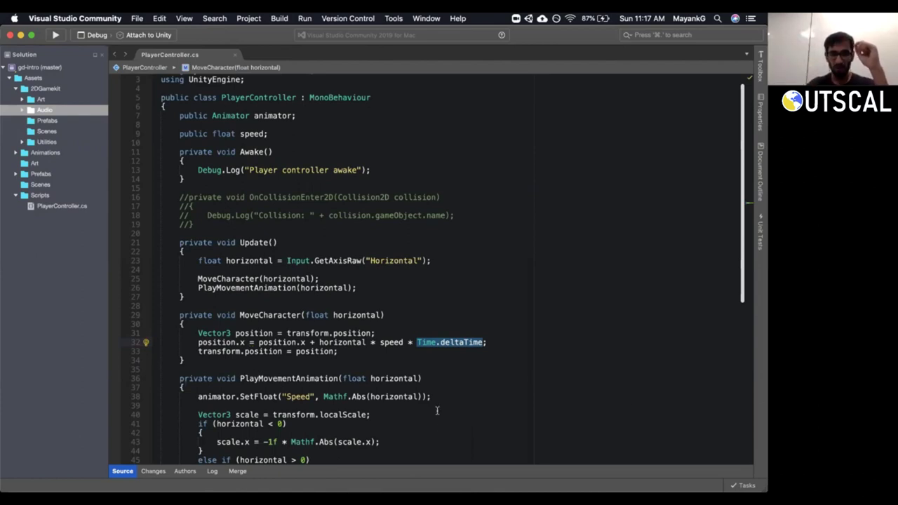
pyautogui.doubleClick(395, 341)
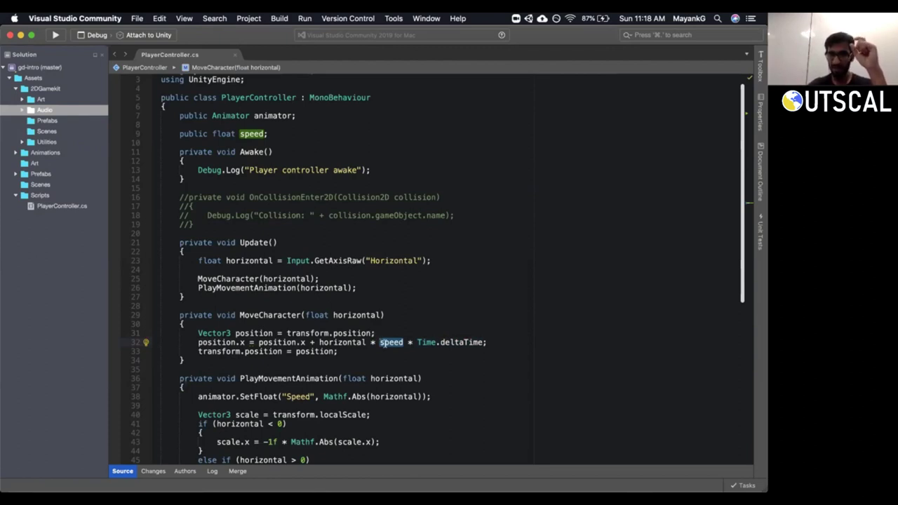
pyautogui.moveTo(389, 349)
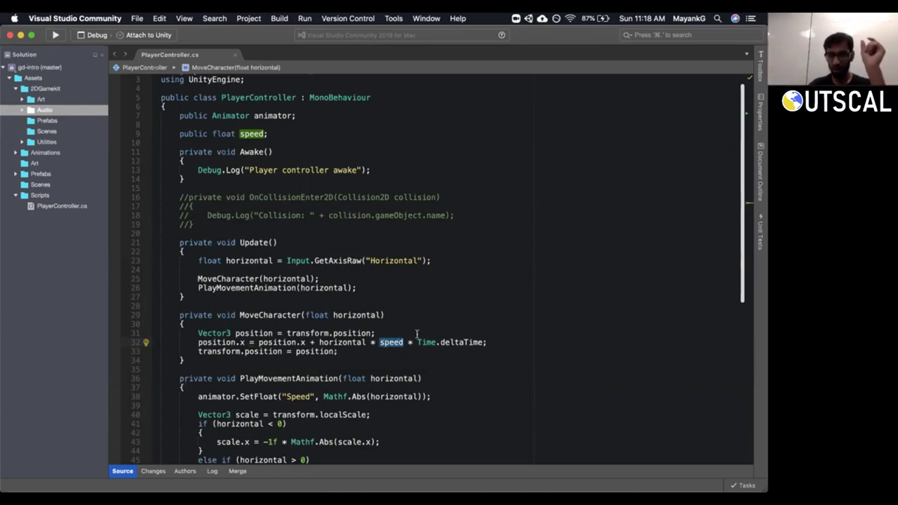
pyautogui.moveTo(416, 342); pyautogui.dragTo(486, 342)
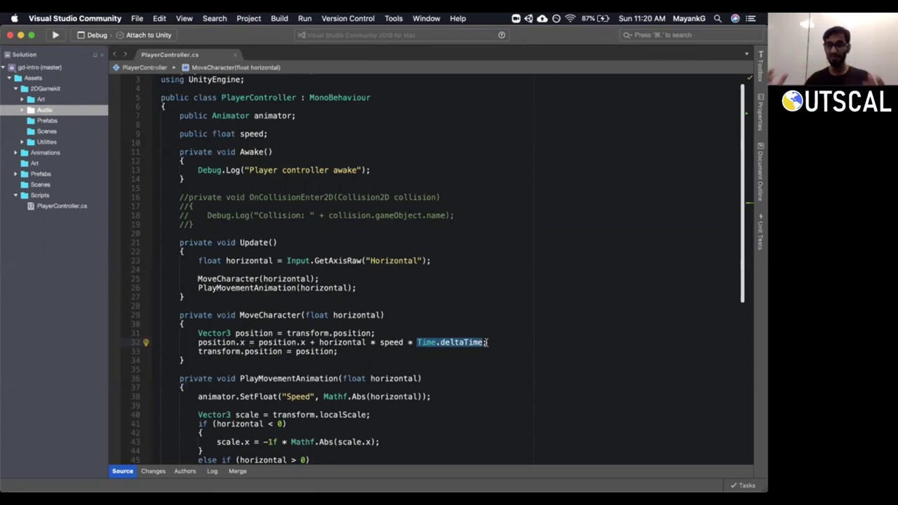
pyautogui.click(533, 343)
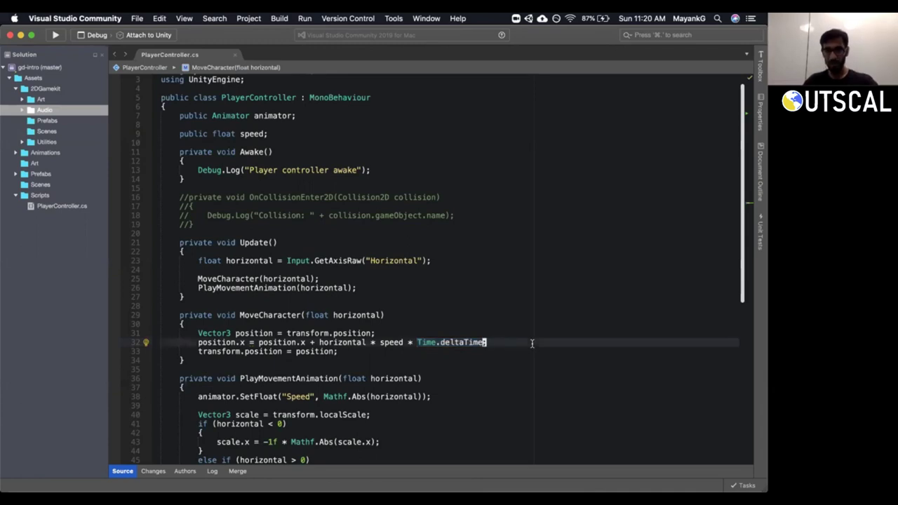
# Add a comment line reading '(Distance / Time) * (1 / Frames per second' above the movement code.
pyautogui.write('; //')
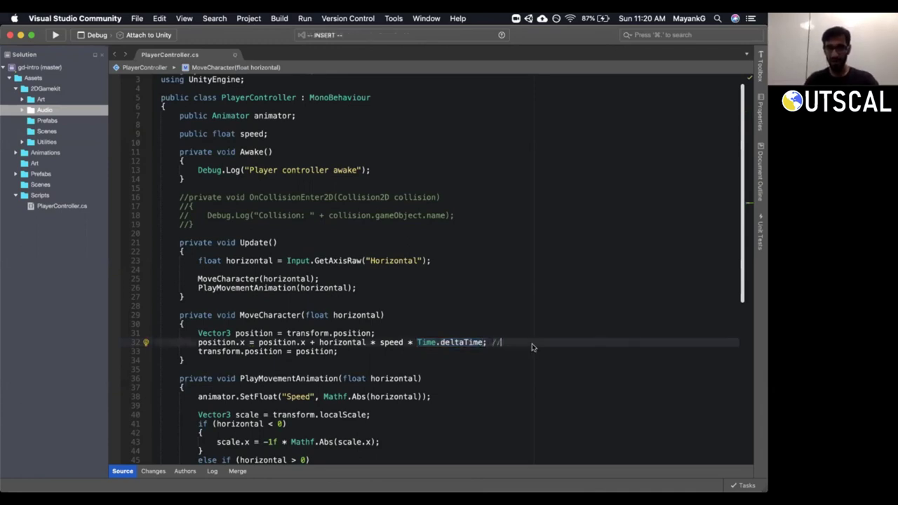
pyautogui.write('ko//')
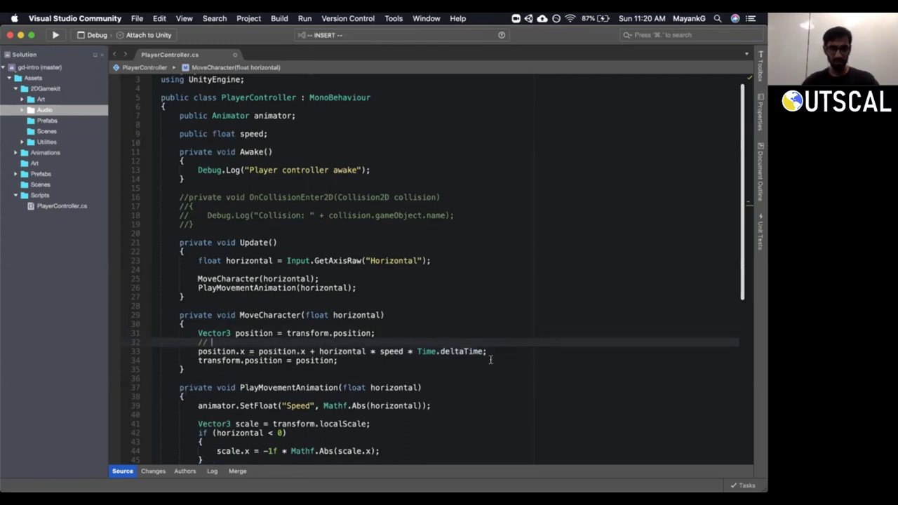
pyautogui.moveTo(380, 351); pyautogui.dragTo(482, 351)
pyautogui.click(401, 342)
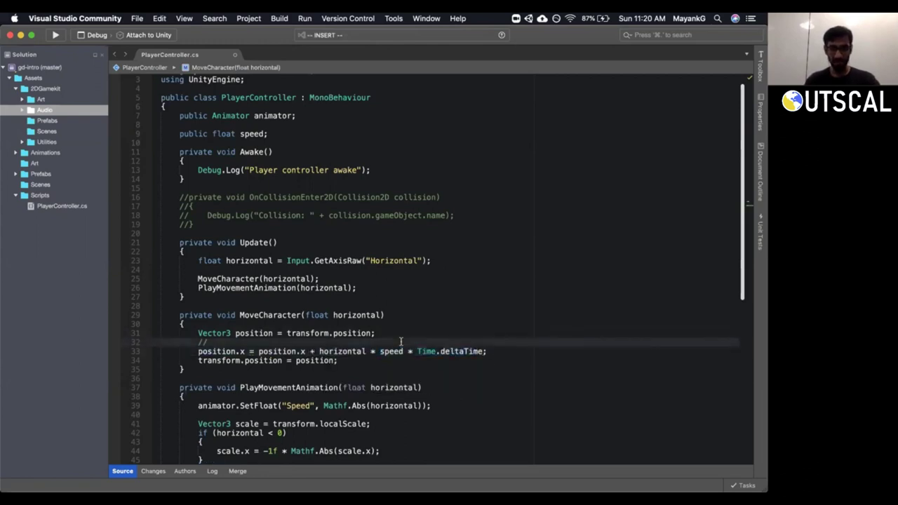
pyautogui.write('Speed')
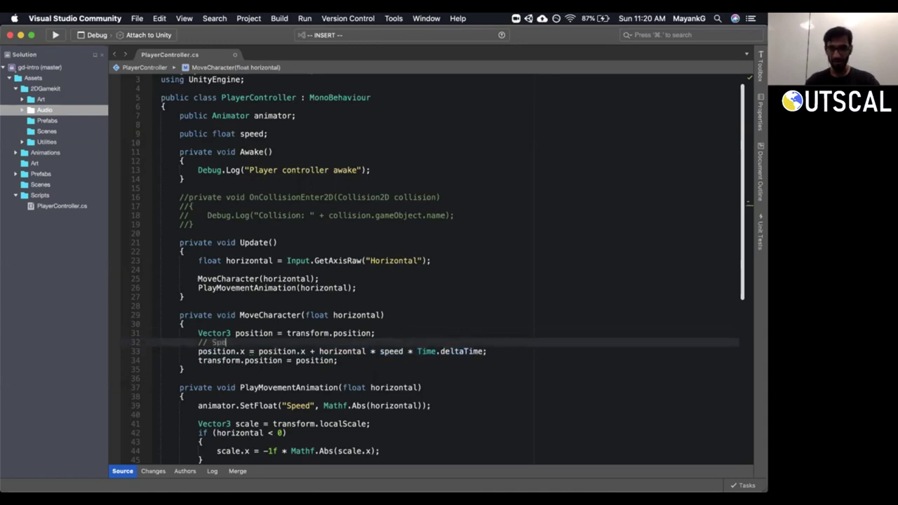
pyautogui.press('BackSpace')
pyautogui.press('BackSpace')
pyautogui.press('BackSpace')
pyautogui.press('BackSpace')
pyautogui.press('BackSpace')
pyautogui.press('BackSpace')
pyautogui.write('Dista')
pyautogui.write('nce / Time)')
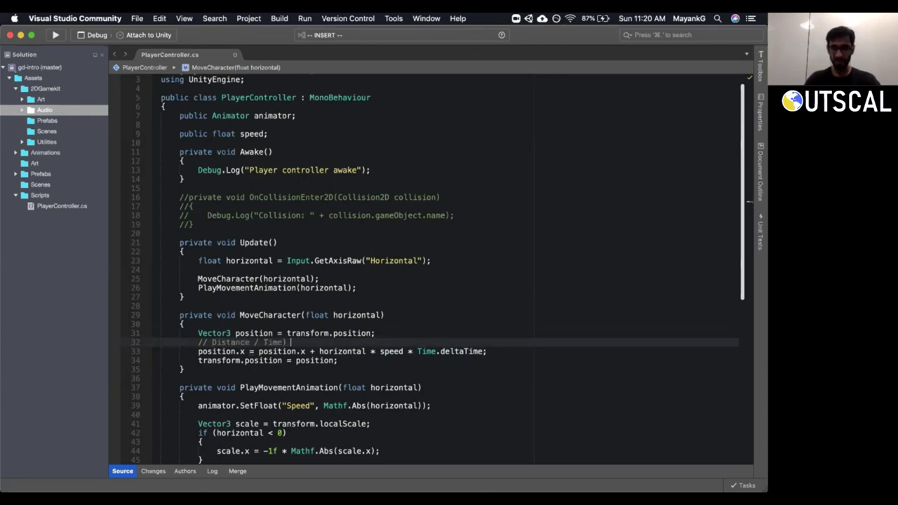
pyautogui.click(212, 342)
pyautogui.write('(')
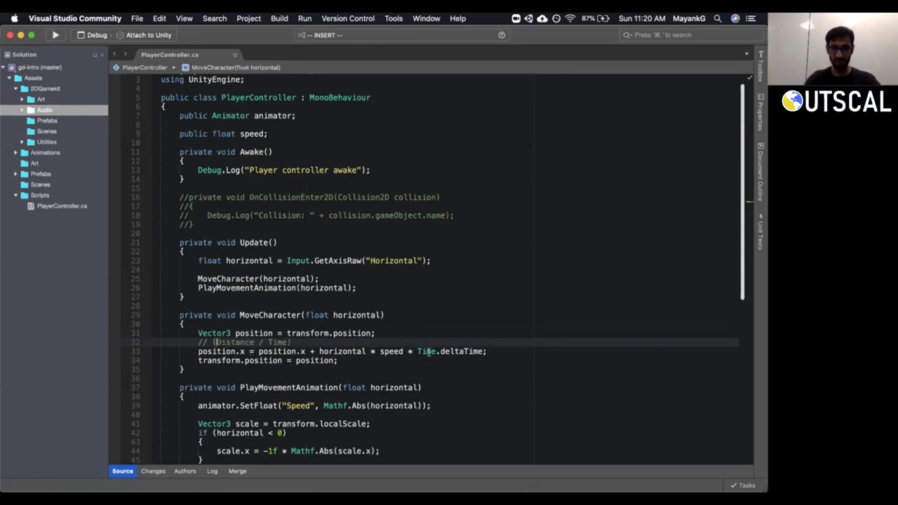
pyautogui.click(365, 342)
pyautogui.write('* ')
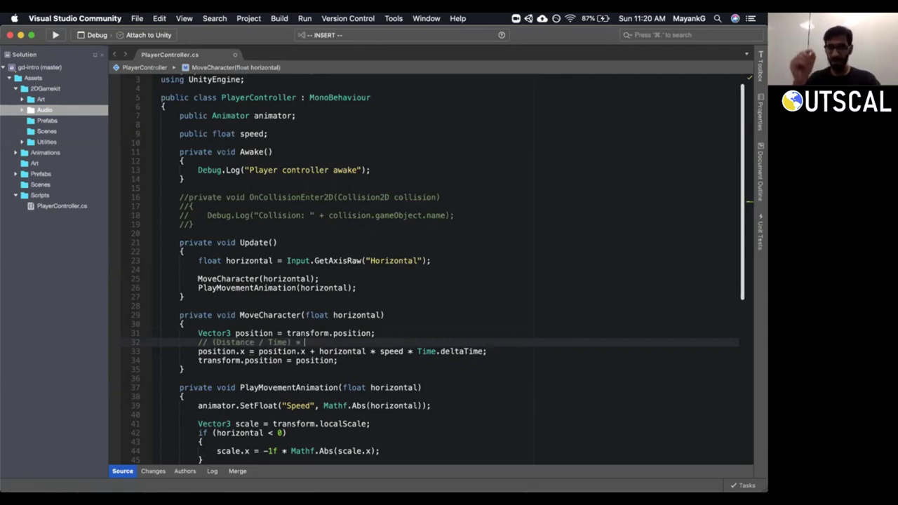
pyautogui.write('(')
pyautogui.write('1')
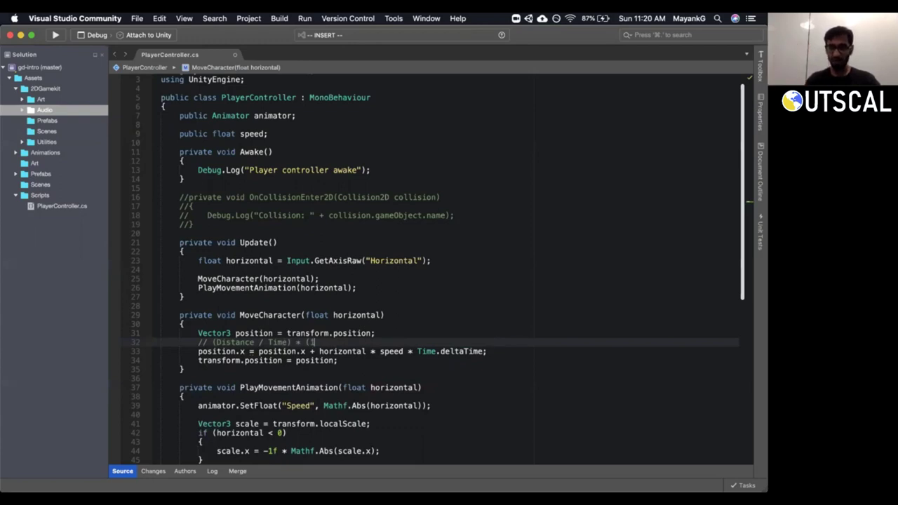
pyautogui.write(' / Frames per second')
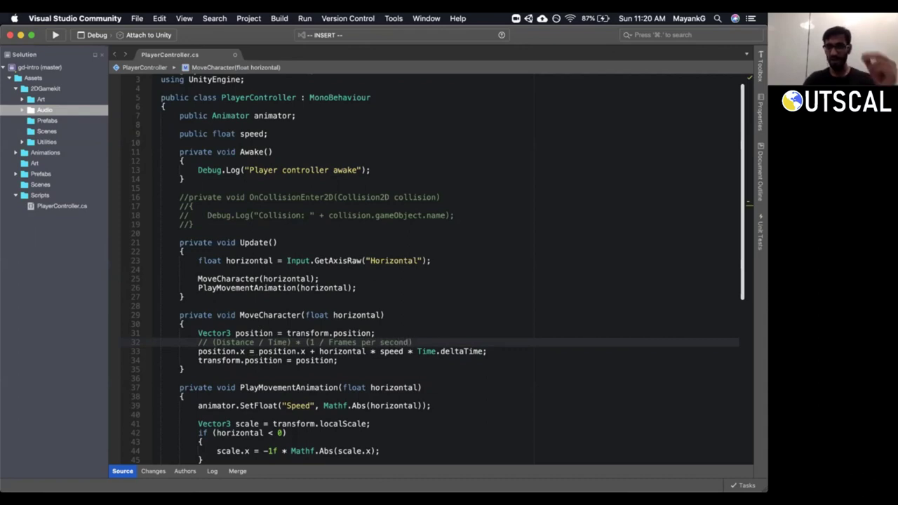
# Revise the comment to '(Distance / sec) * (sec / 30)'.
pyautogui.press('BackSpace')
pyautogui.press('BackSpace')
pyautogui.press('BackSpace')
pyautogui.press('BackSpace')
pyautogui.press('BackSpace')
pyautogui.press('BackSpace')
pyautogui.press('BackSpace')
pyautogui.press('BackSpace')
pyautogui.press('BackSpace')
pyautogui.press('BackSpace')
pyautogui.press('BackSpace')
pyautogui.press('BackSpace')
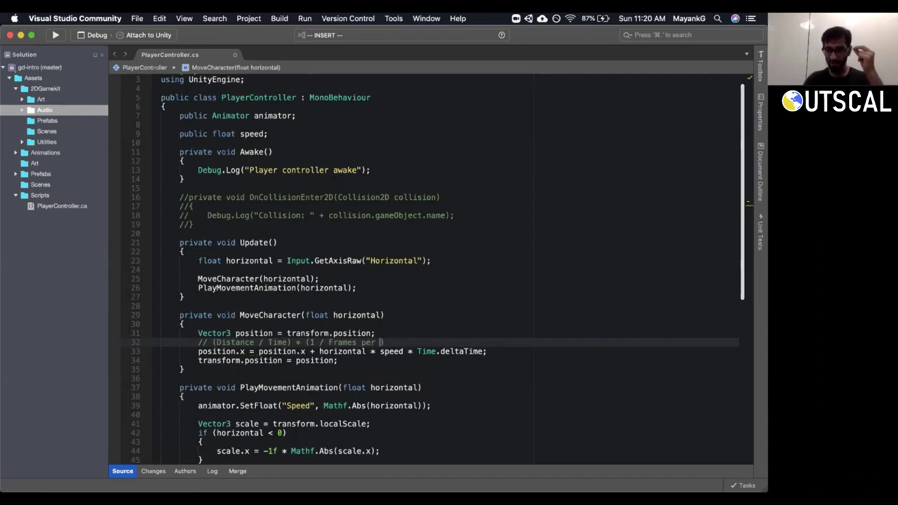
pyautogui.press('BackSpace')
pyautogui.press('BackSpace')
pyautogui.press('BackSpace')
pyautogui.press('BackSpace')
pyautogui.press('BackSpace')
pyautogui.write('30')
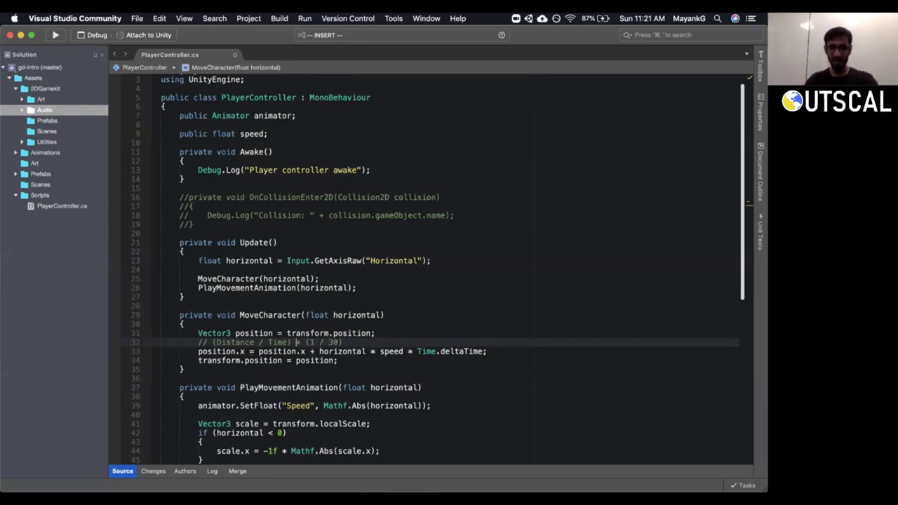
pyautogui.press('BackSpace')
pyautogui.press('BackSpace')
pyautogui.press('BackSpace')
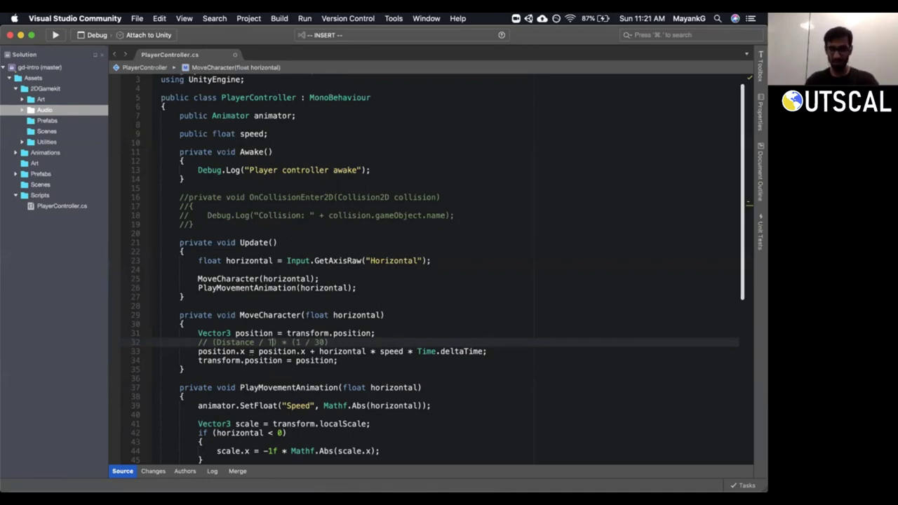
pyautogui.press('BackSpace')
pyautogui.write('sec')
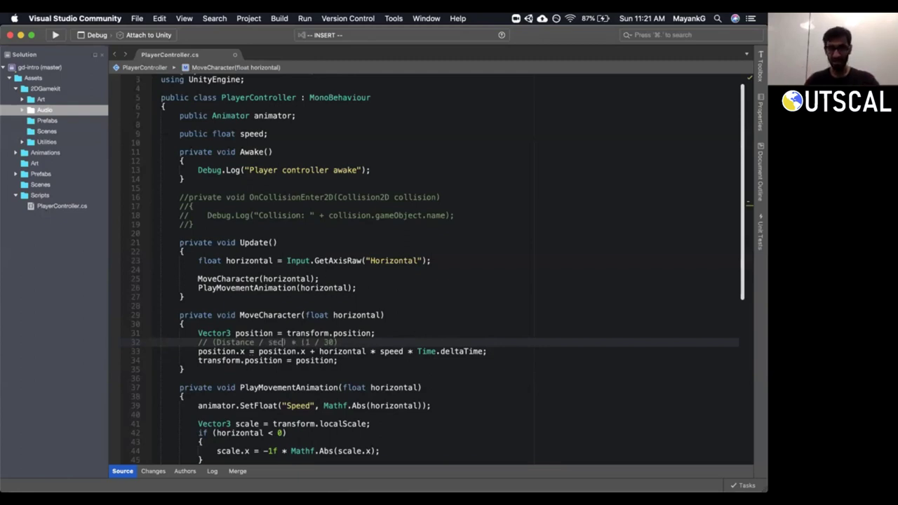
pyautogui.click(337, 342)
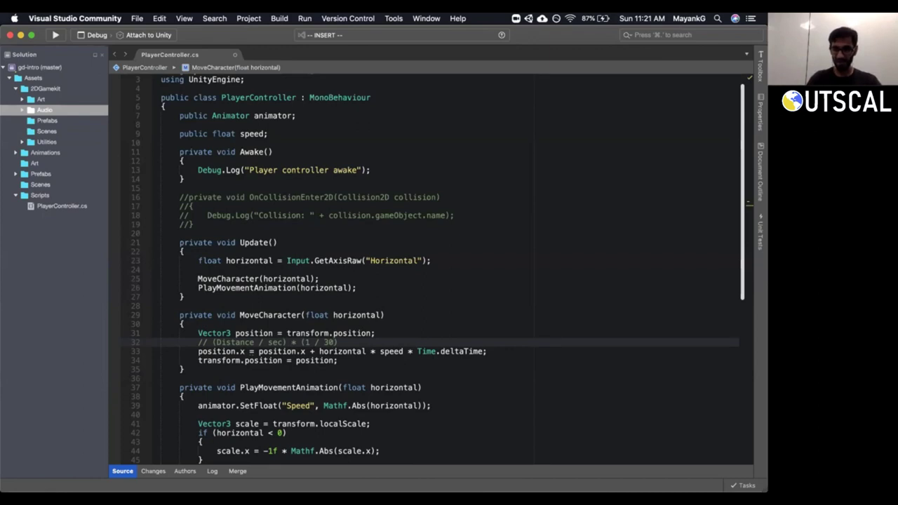
pyautogui.write('sec')
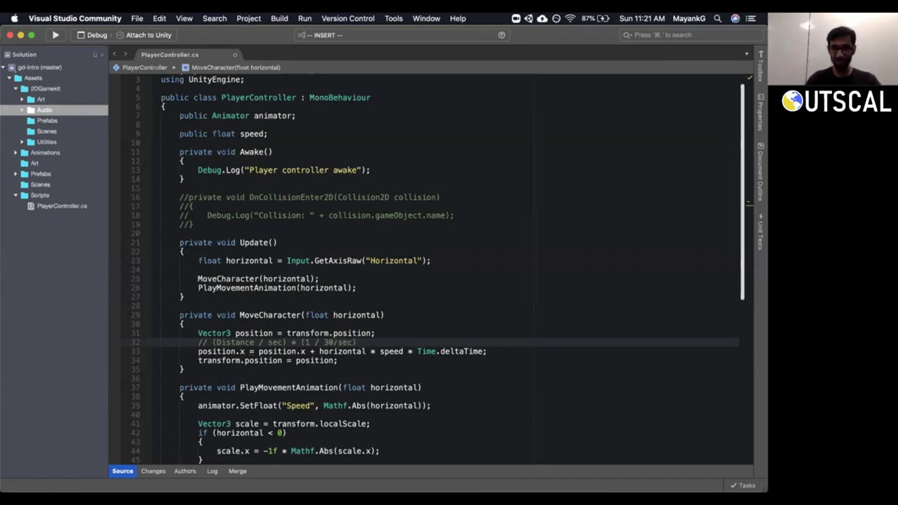
pyautogui.press('BackSpace')
pyautogui.press('BackSpace')
pyautogui.press('BackSpace')
pyautogui.press('BackSpace')
pyautogui.write('sec')
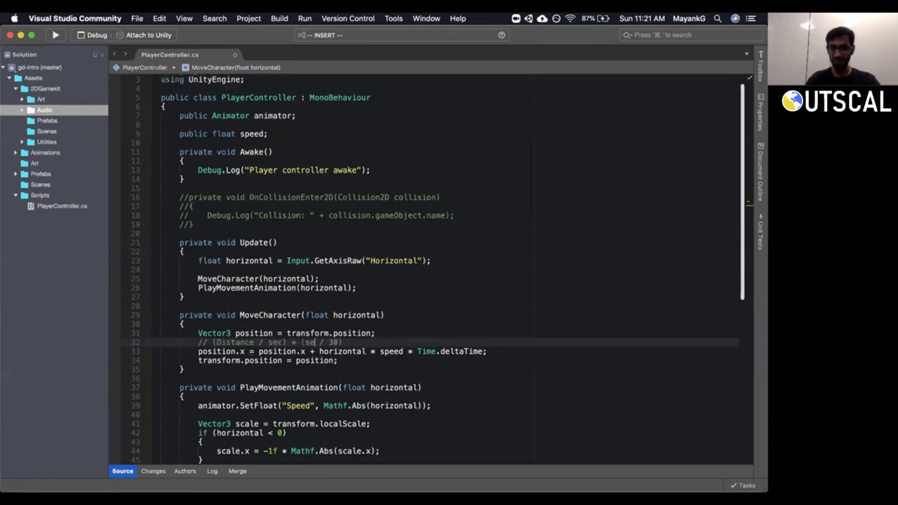
# Select the line 32 comment text and start deleting the comment line.
pyautogui.click(295, 342)
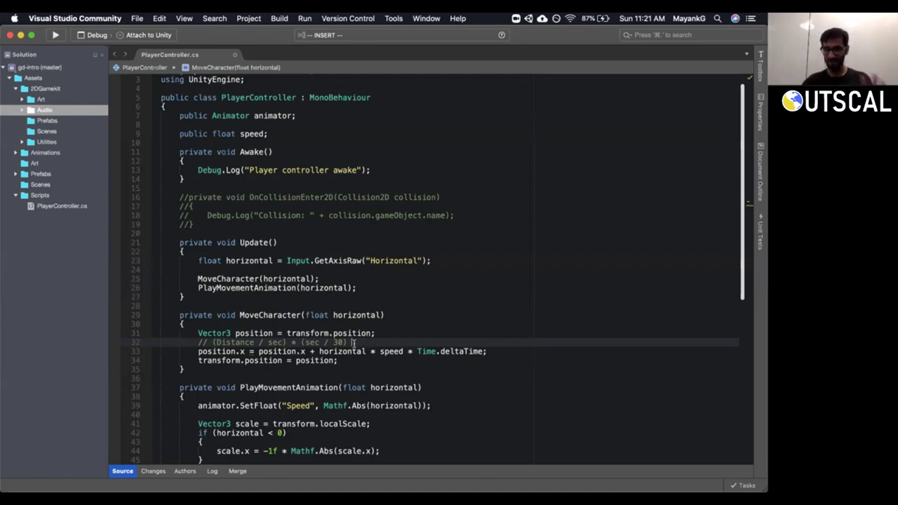
pyautogui.moveTo(197, 342); pyautogui.dragTo(344, 342)
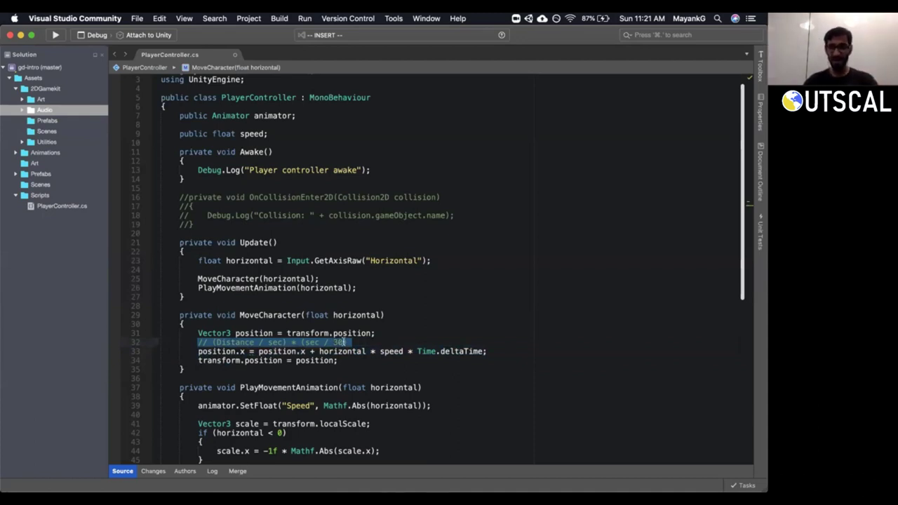
pyautogui.press('Escape')
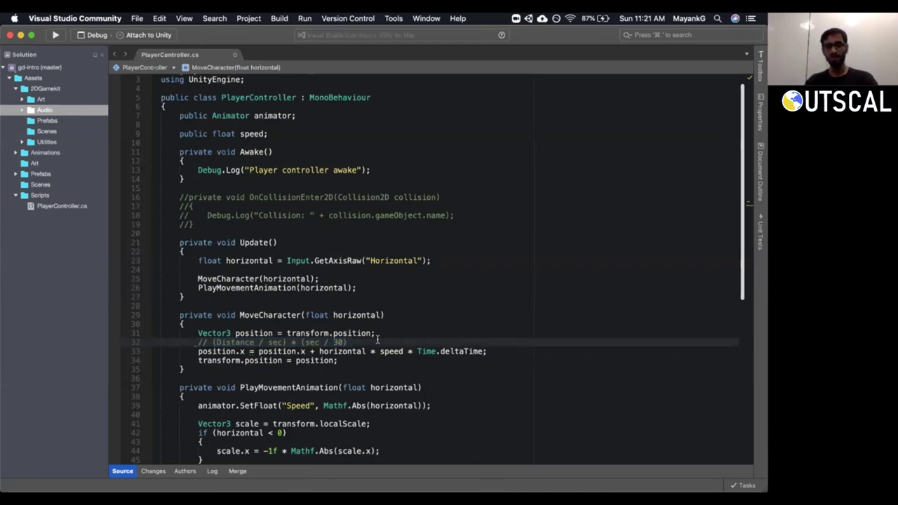
pyautogui.press('d')
pyautogui.press('d')
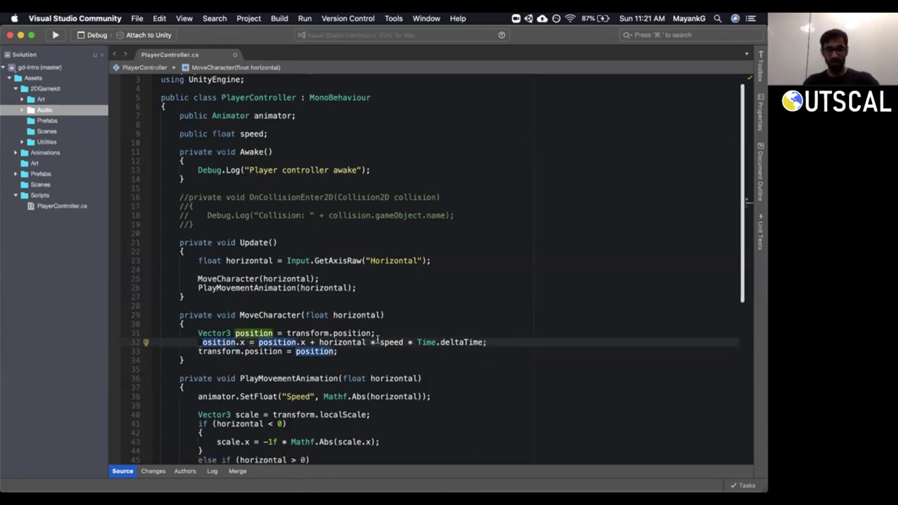
# Review the MoveCharacter method, the speed field, Awake and the MoveCharacter call in Update.
pyautogui.click(345, 355)
pyautogui.moveTo(338, 353); pyautogui.dragTo(162, 315)
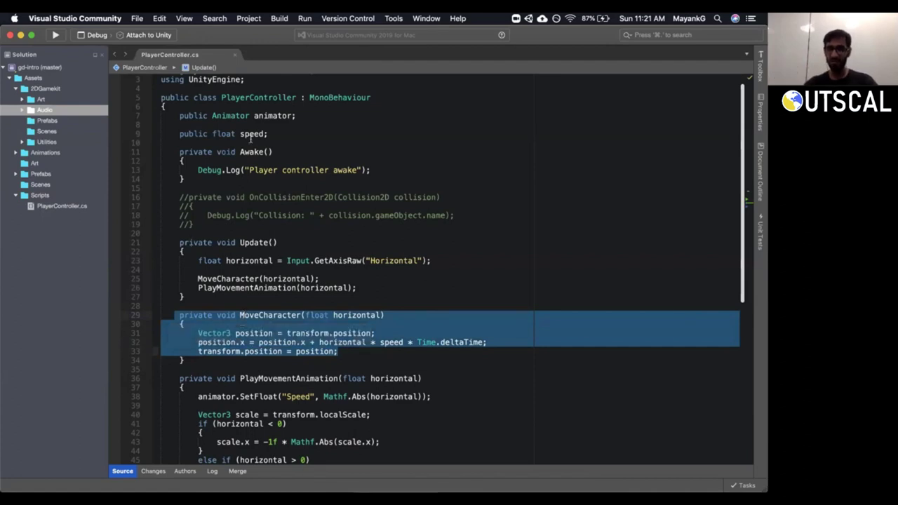
pyautogui.click(251, 134)
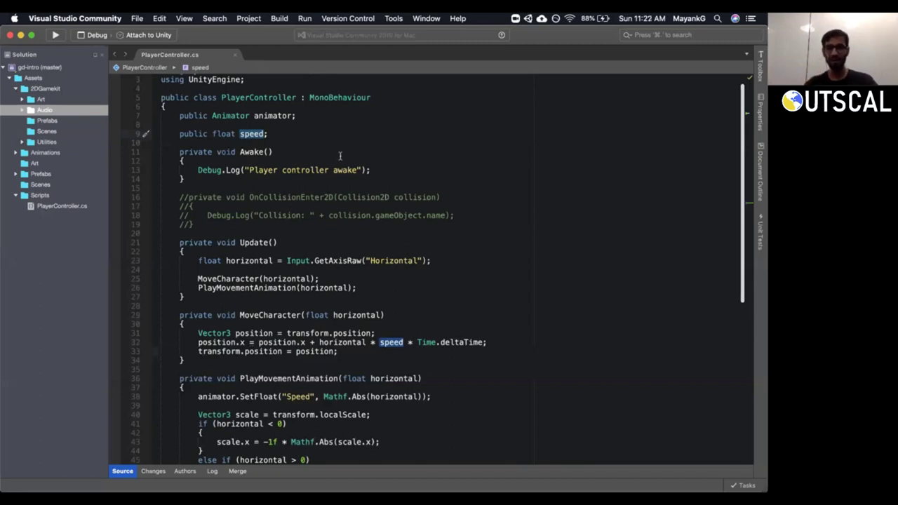
pyautogui.click(311, 153)
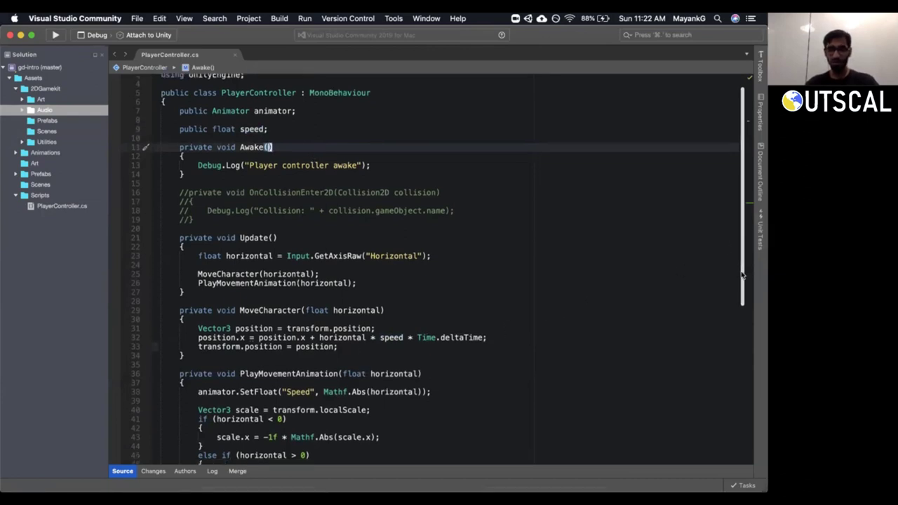
pyautogui.scroll(-2, 188, 291)
pyautogui.click(213, 246)
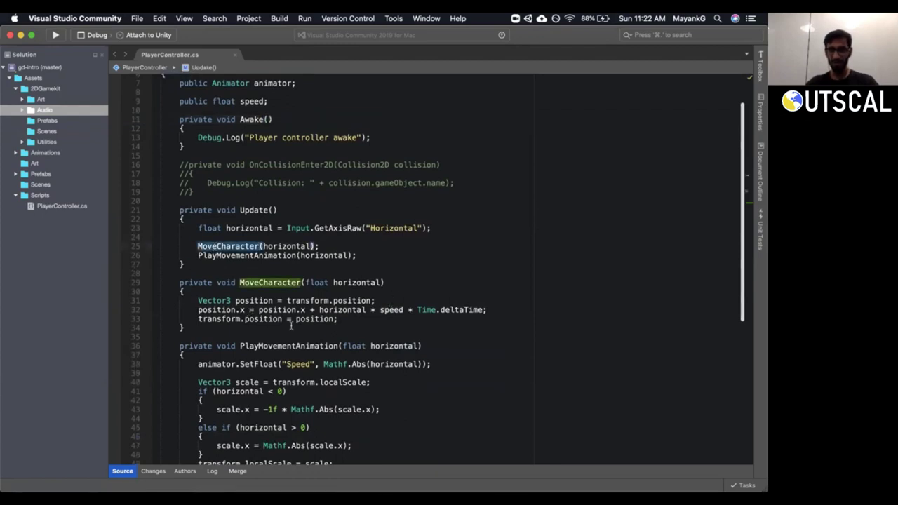
pyautogui.click(251, 309)
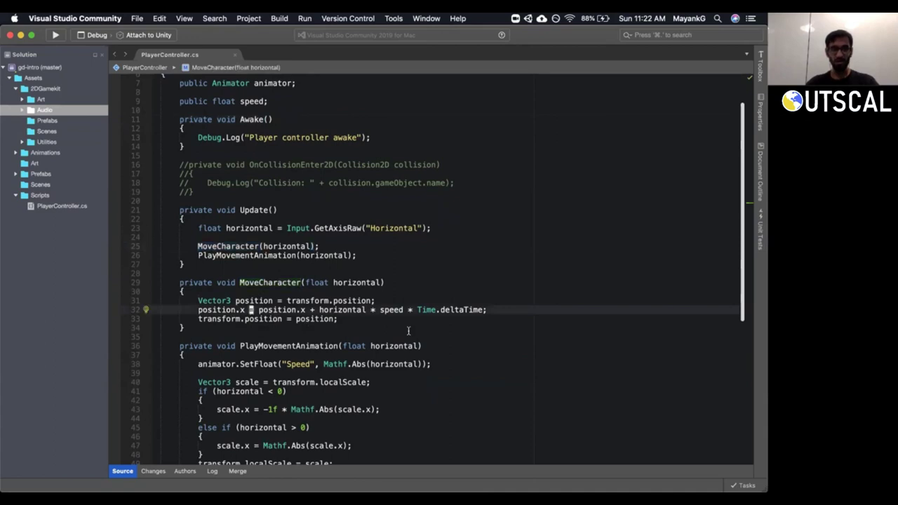
# Delete the repeated 'position.' term after the equals sign on line 32.
pyautogui.tripleClick(212, 309)
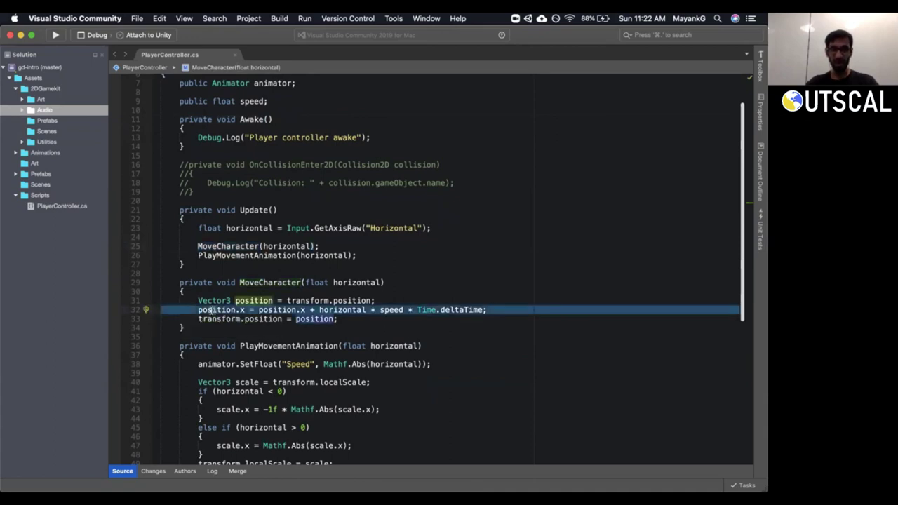
pyautogui.click(199, 309)
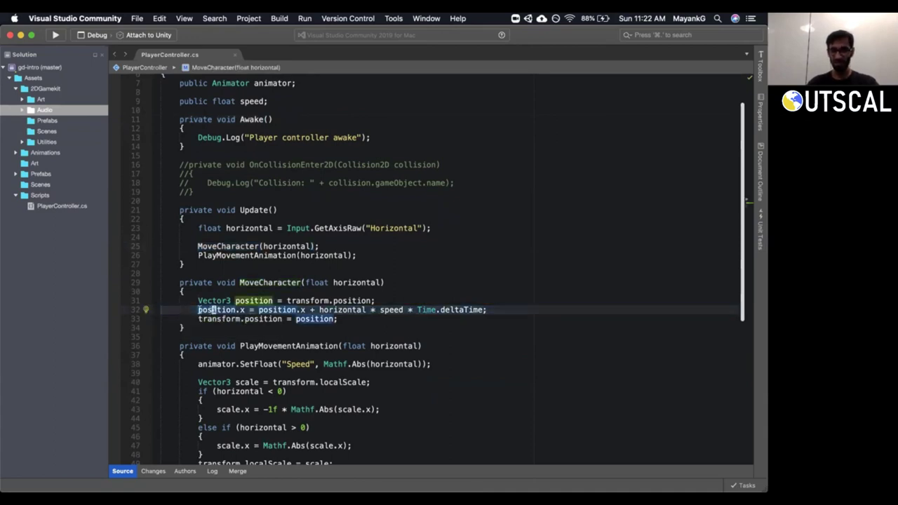
pyautogui.moveTo(200, 309); pyautogui.dragTo(491, 311)
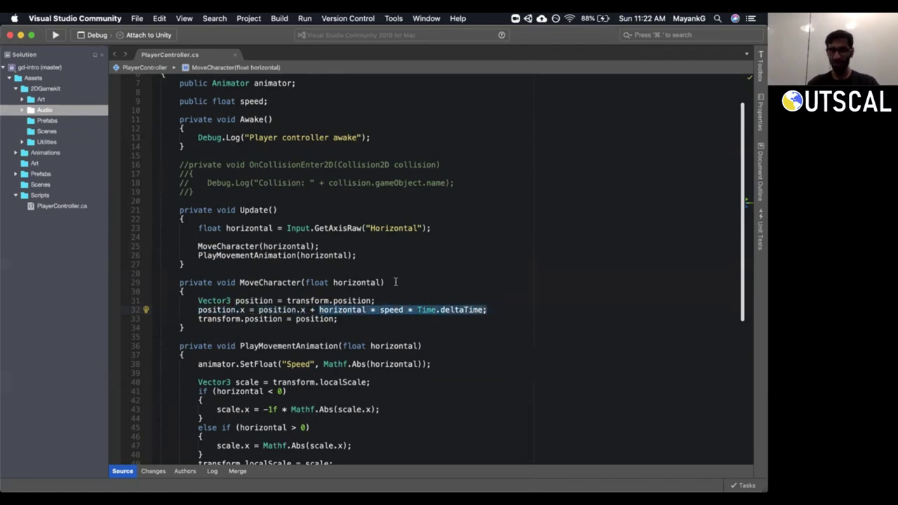
pyautogui.moveTo(198, 309); pyautogui.dragTo(244, 309)
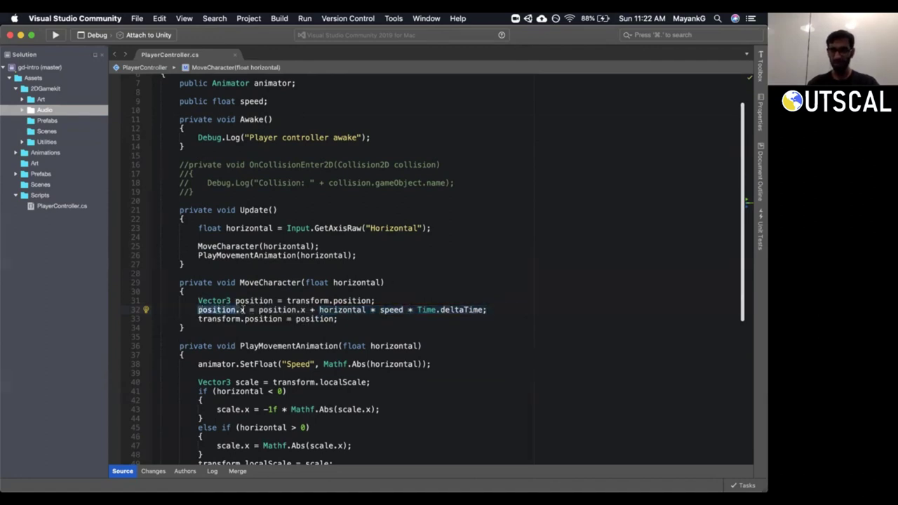
pyautogui.click(249, 309)
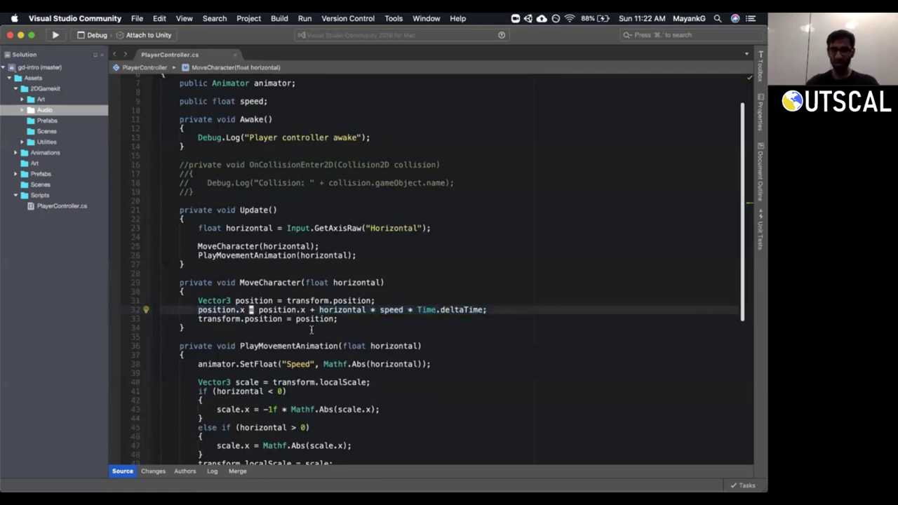
pyautogui.doubleClick(259, 309)
pyautogui.press('Delete')
pyautogui.press('Delete')
pyautogui.press('Delete')
pyautogui.press('Delete')
pyautogui.press('Delete')
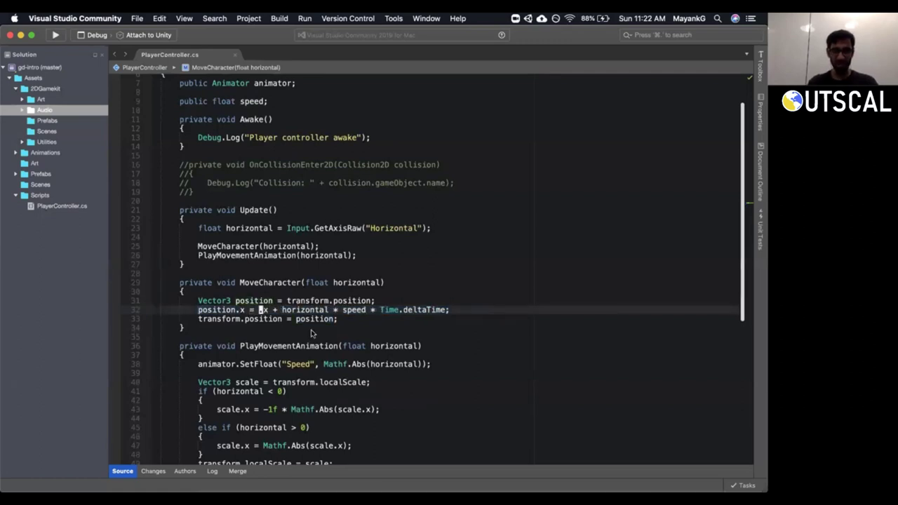
# Tighten line 32 into the += form and add comments '// a = a + b' and '// a += b;'.
pyautogui.press('Delete')
pyautogui.press('Delete')
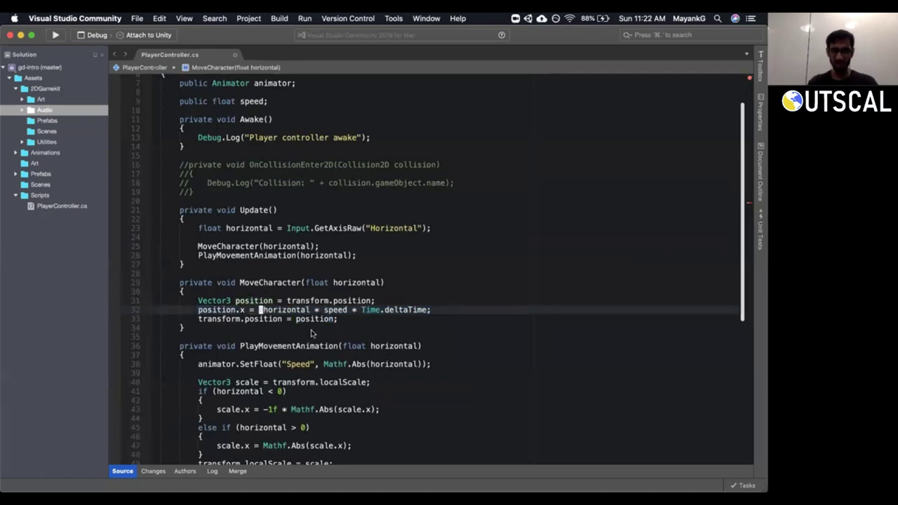
pyautogui.press('Left')
pyautogui.press('Left')
pyautogui.press('Left')
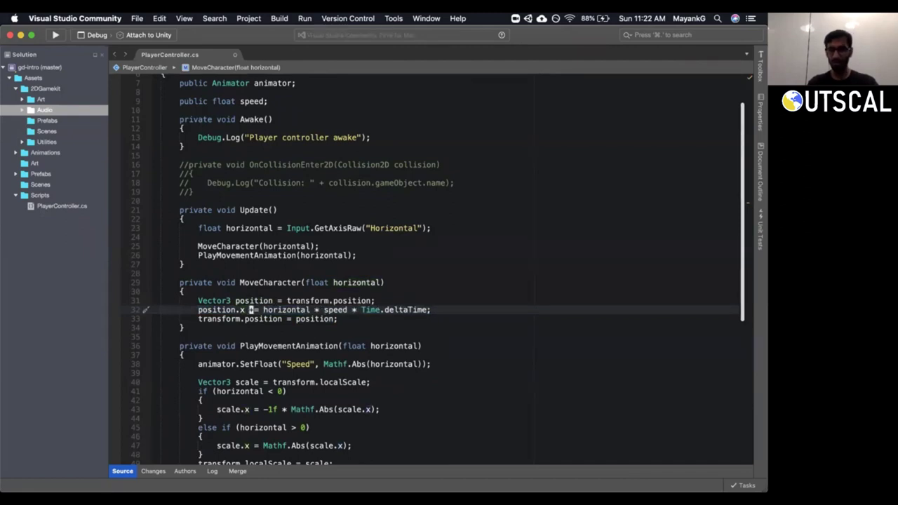
pyautogui.press('Up')
pyautogui.write('o')
pyautogui.write('// ')
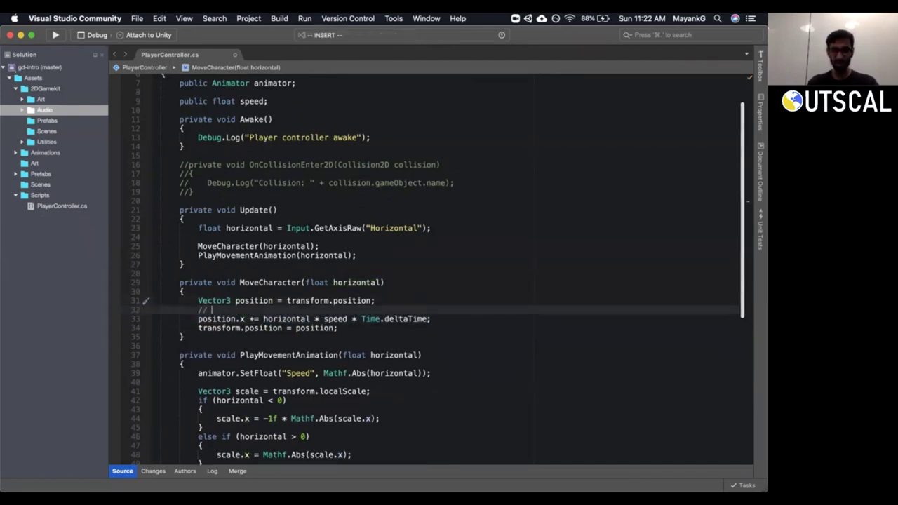
pyautogui.write('a = a + b')
pyautogui.press('Return')
pyautogui.write('// ')
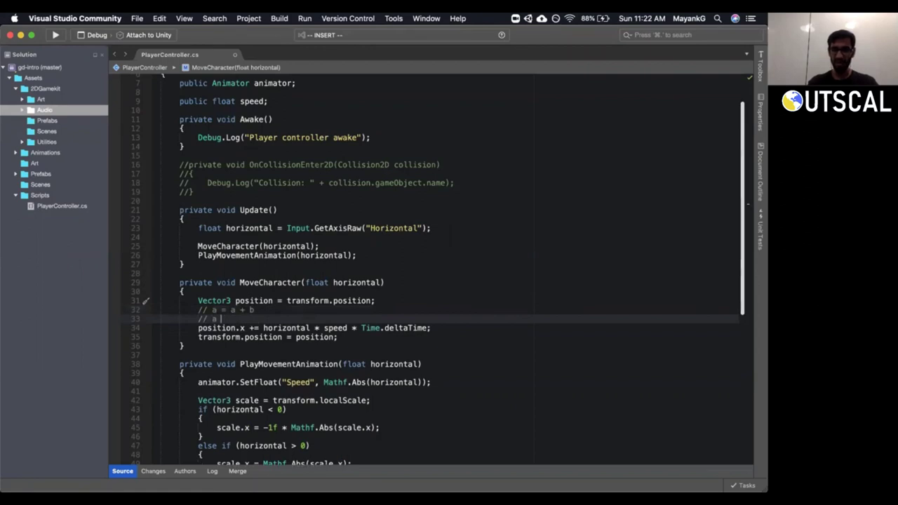
pyautogui.write('a += b;')
pyautogui.press('Escape')
# Change the plus sign in the 'a = a + b' example comment to a minus.
pyautogui.press('h')
pyautogui.press('h')
pyautogui.press('h')
pyautogui.press('h')
pyautogui.press('h')
pyautogui.press('h')
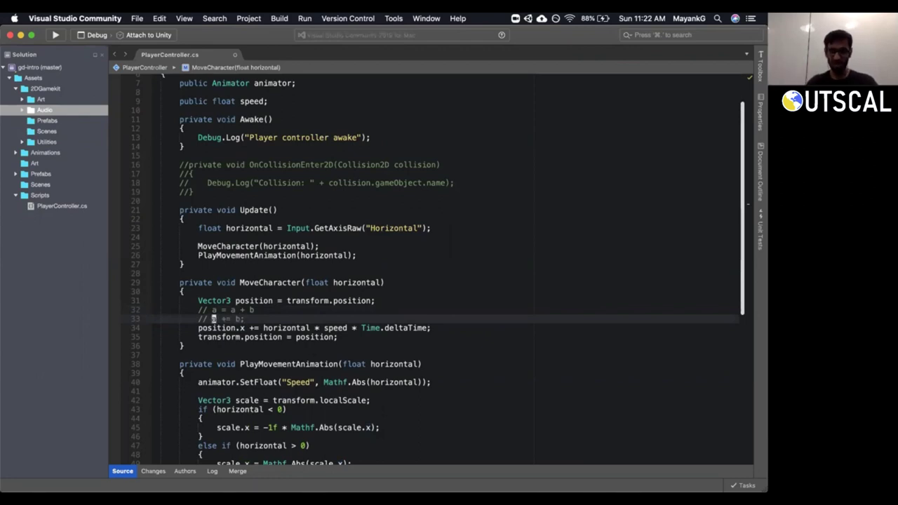
pyautogui.press('j')
pyautogui.press('j')
pyautogui.press('k')
pyautogui.press('k')
pyautogui.press('k')
pyautogui.press('w')
pyautogui.press('w')
pyautogui.press('w')
pyautogui.press('w')
pyautogui.press('b')
pyautogui.press('b')
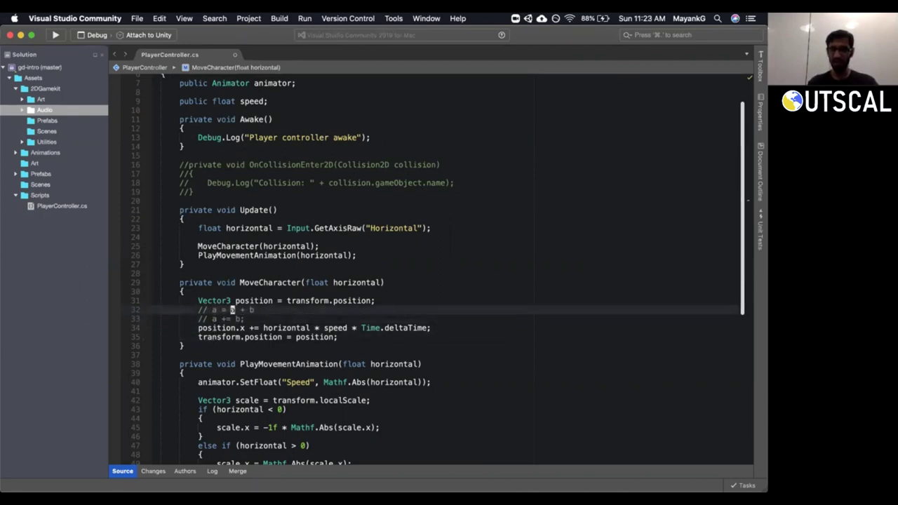
pyautogui.press('j')
pyautogui.press('b')
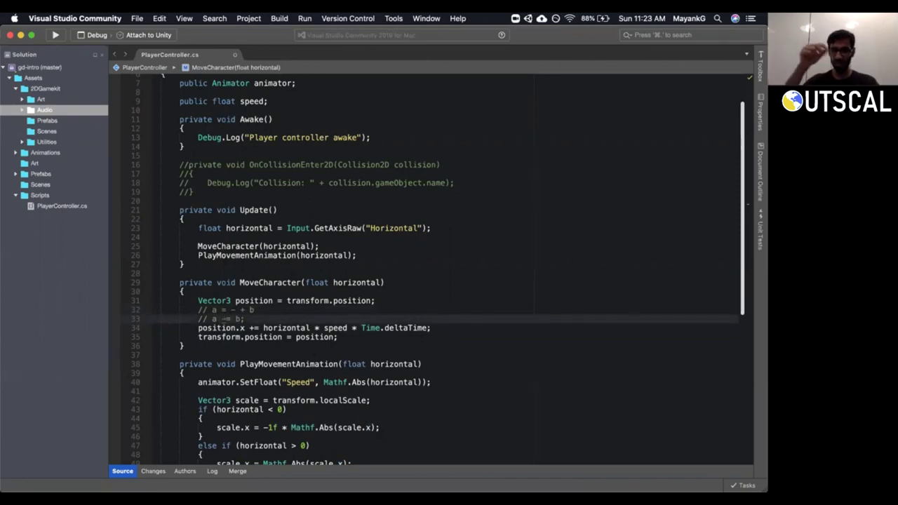
pyautogui.press('k')
pyautogui.press('a')
pyautogui.press('Escape')
pyautogui.press('r')
pyautogui.press('-')
pyautogui.press('l')
pyautogui.press('h')
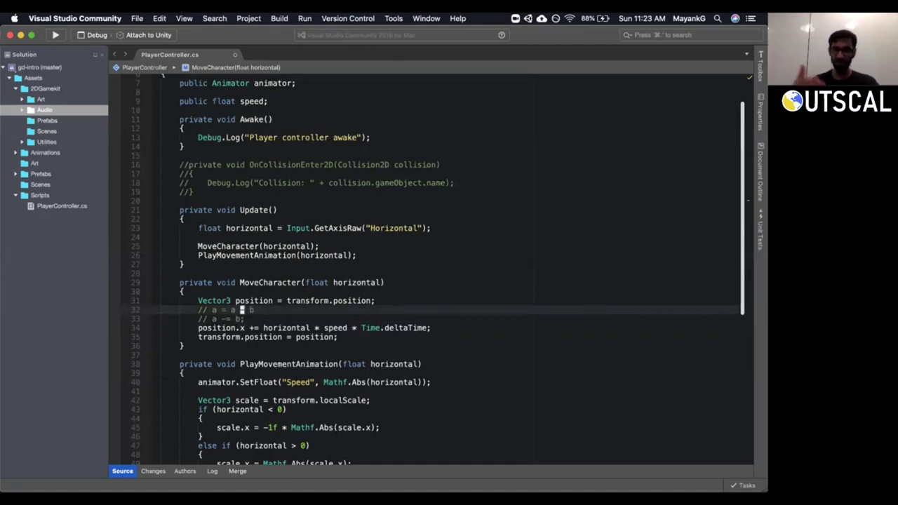
# Delete both example comment lines, leaving only the compound += update.
pyautogui.hotkey('shift', 'v')
pyautogui.press('j')
pyautogui.press('d')
pyautogui.hotkey('shift', 'v')
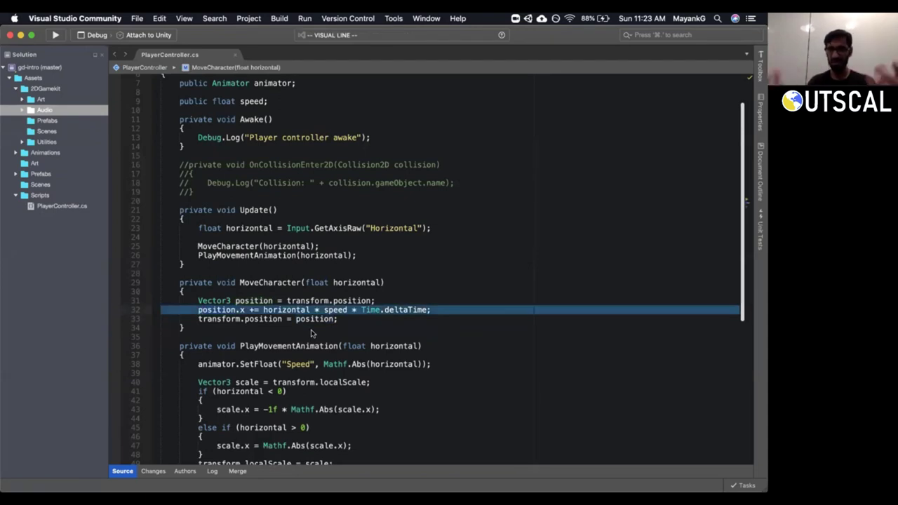
pyautogui.press('Escape')
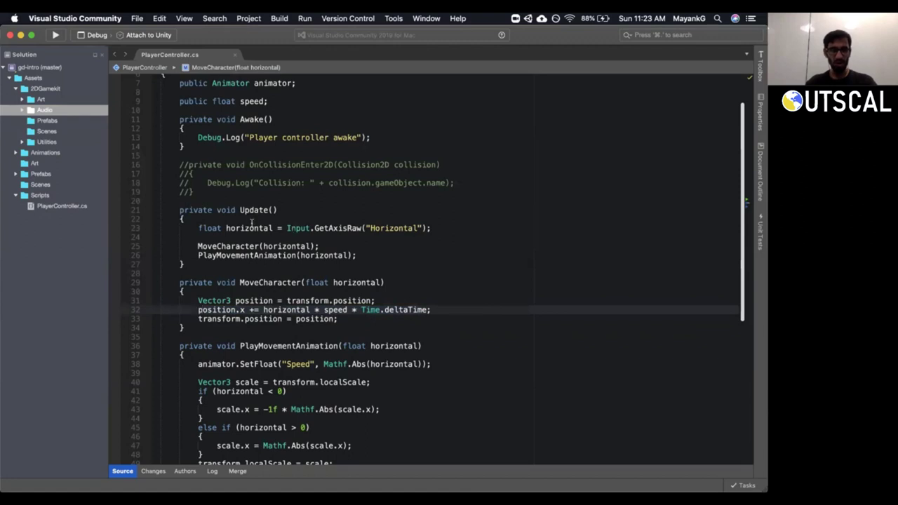
pyautogui.press('super+Tab')
# Clear the Unity Console, enlarge its panel, and enter Play mode with Cmd+P.
pyautogui.click(12, 381)
pyautogui.moveTo(232, 364); pyautogui.dragTo(236, 354)
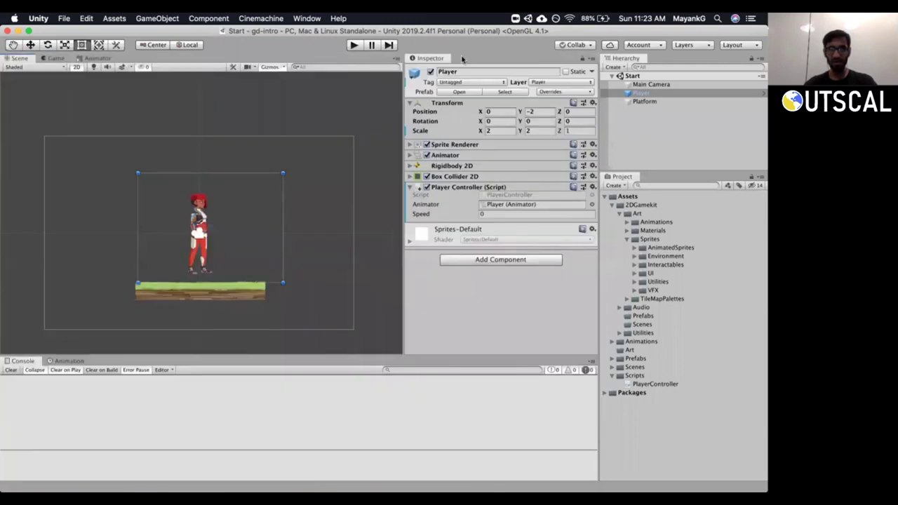
pyautogui.press('super+p')
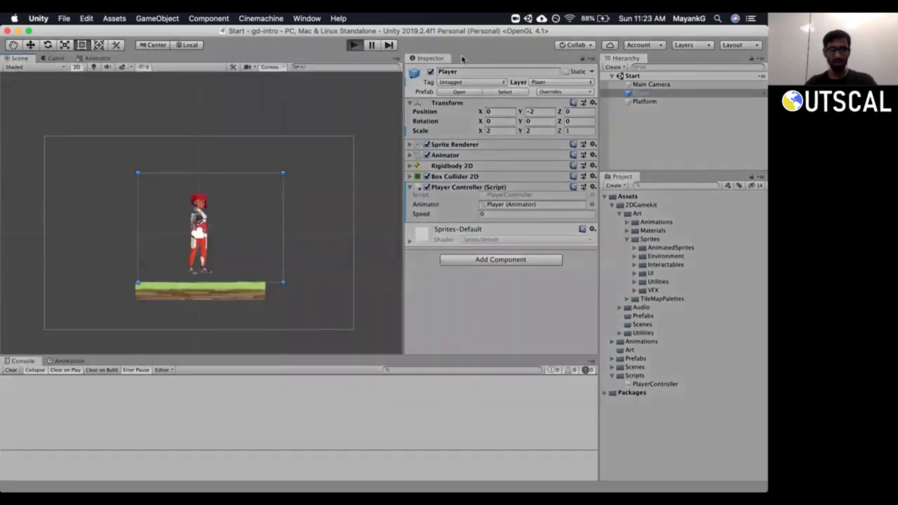
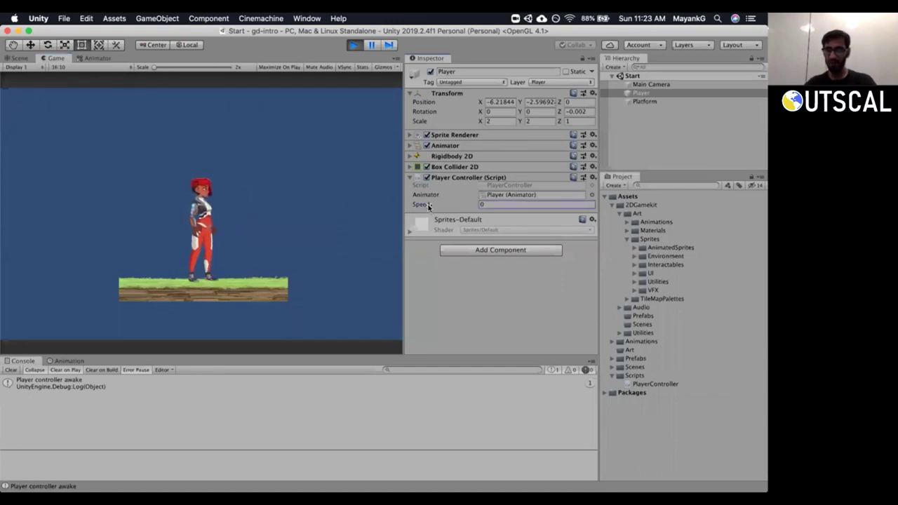
# Review how speed and position.x are used in the PlayerController movement line.
pyautogui.click(489, 206)
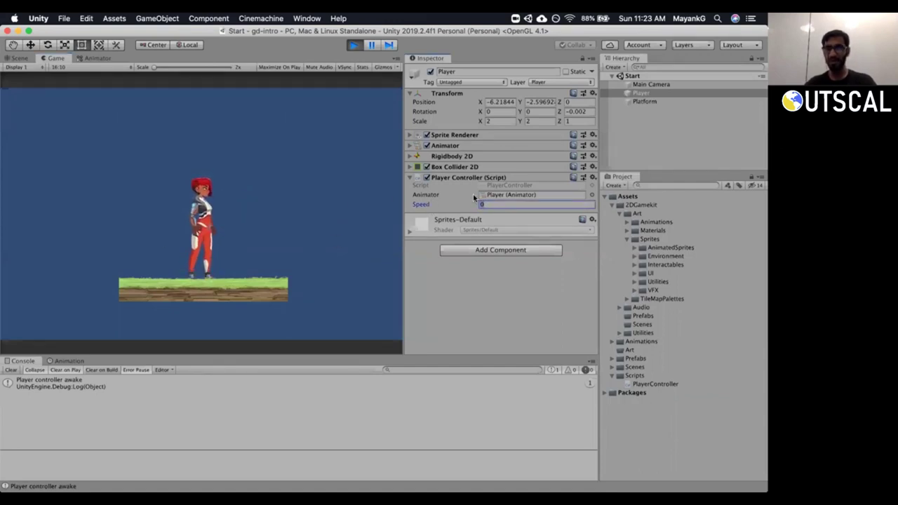
pyautogui.press('super+Tab')
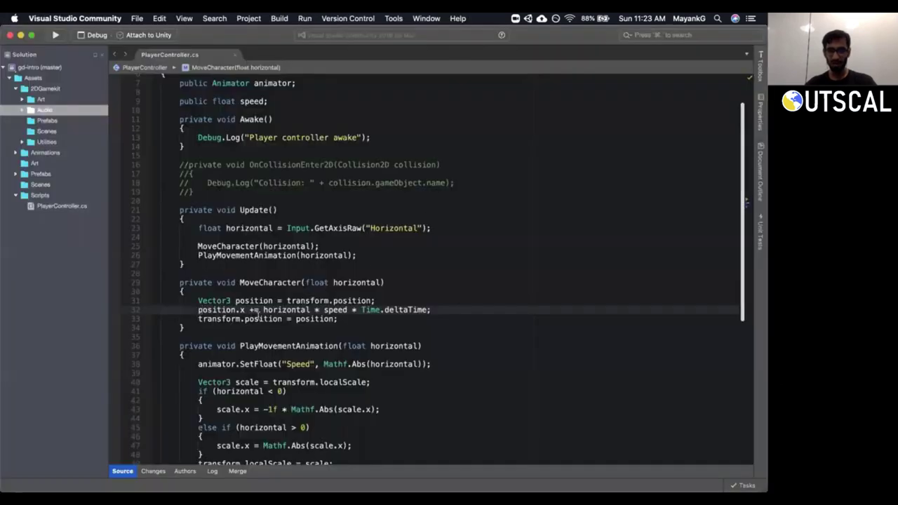
pyautogui.doubleClick(336, 309)
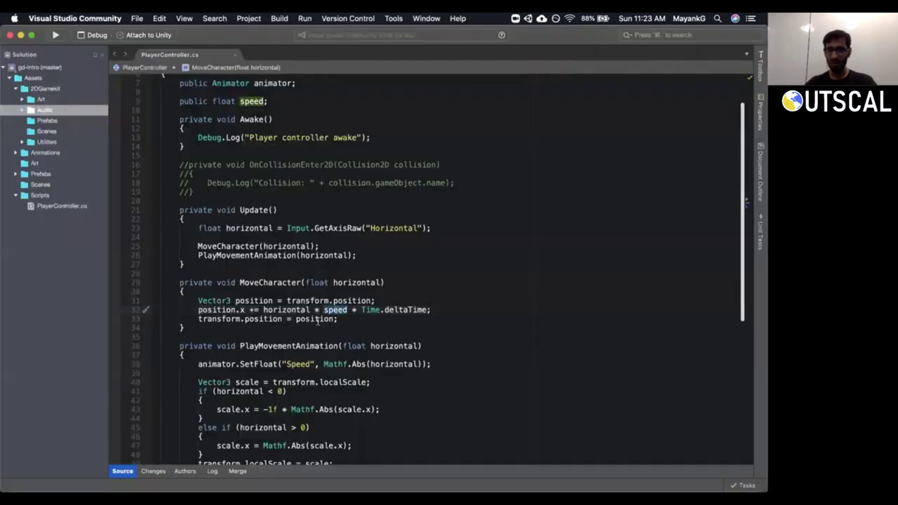
pyautogui.doubleClick(274, 319)
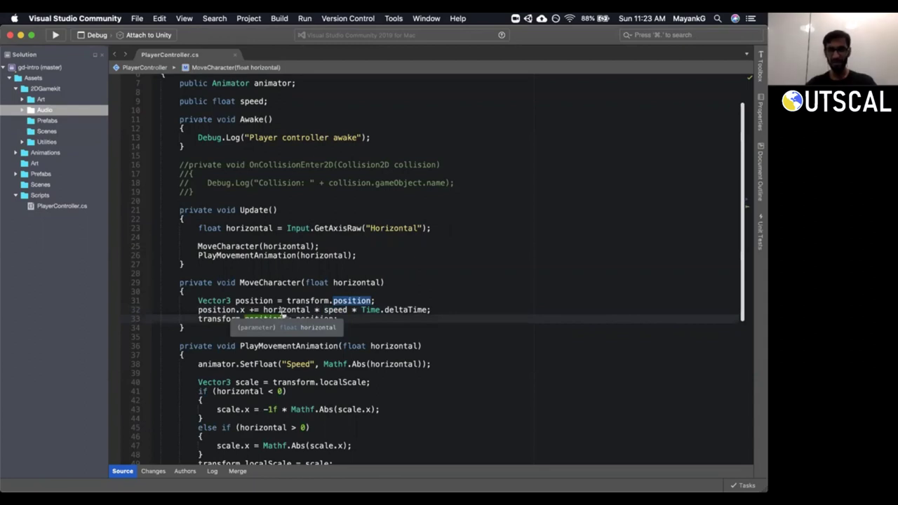
pyautogui.moveTo(198, 309); pyautogui.dragTo(234, 310)
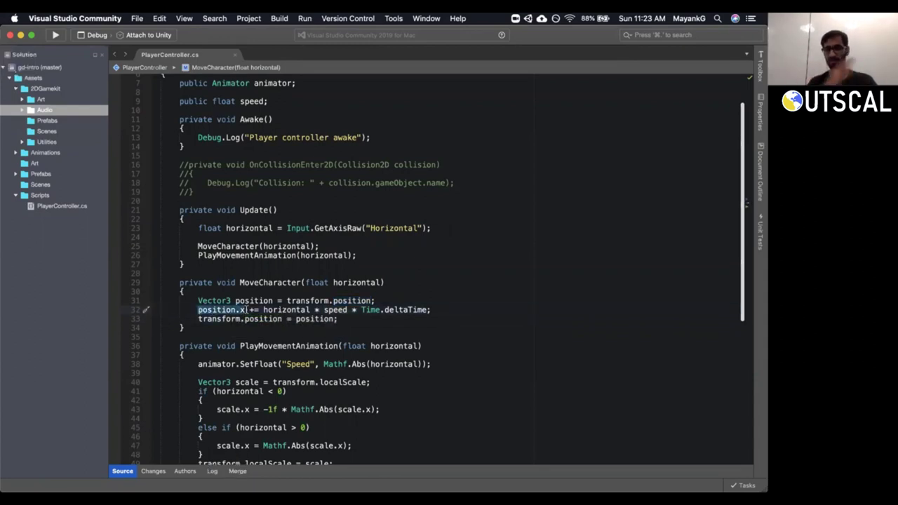
# Set the Player's Speed to 4 in the running game and test the movement.
pyautogui.press('super+Tab')
pyautogui.click(495, 204)
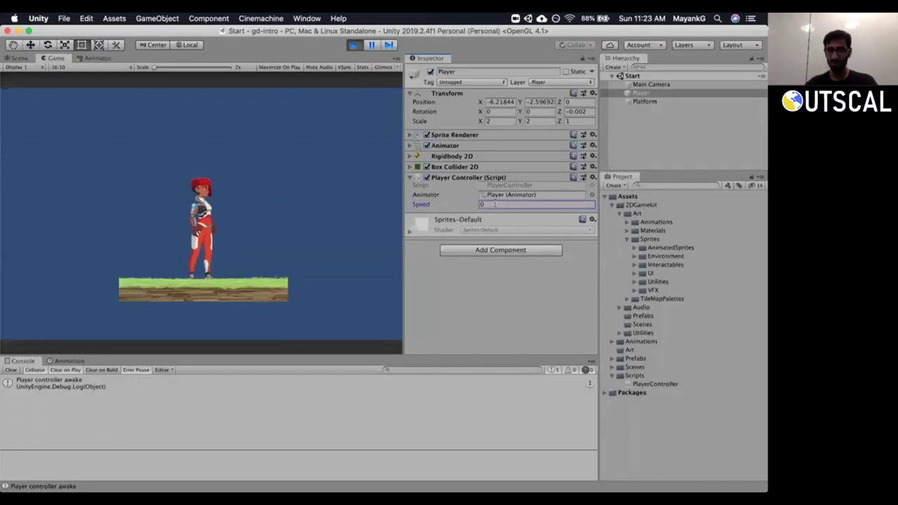
pyautogui.doubleClick(514, 205)
pyautogui.write('4')
pyautogui.click(219, 231)
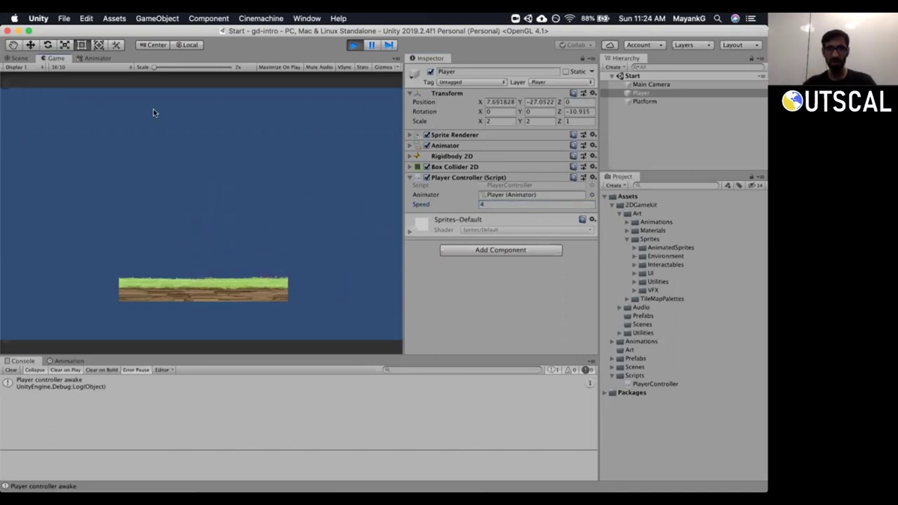
# Stop play mode, set Speed to 4 again so it persists, and restart the game.
pyautogui.click(354, 44)
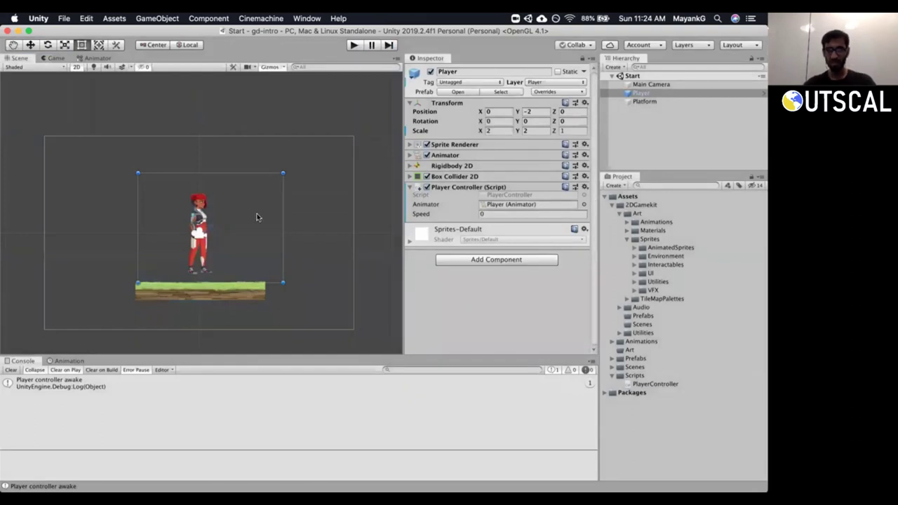
pyautogui.click(488, 214)
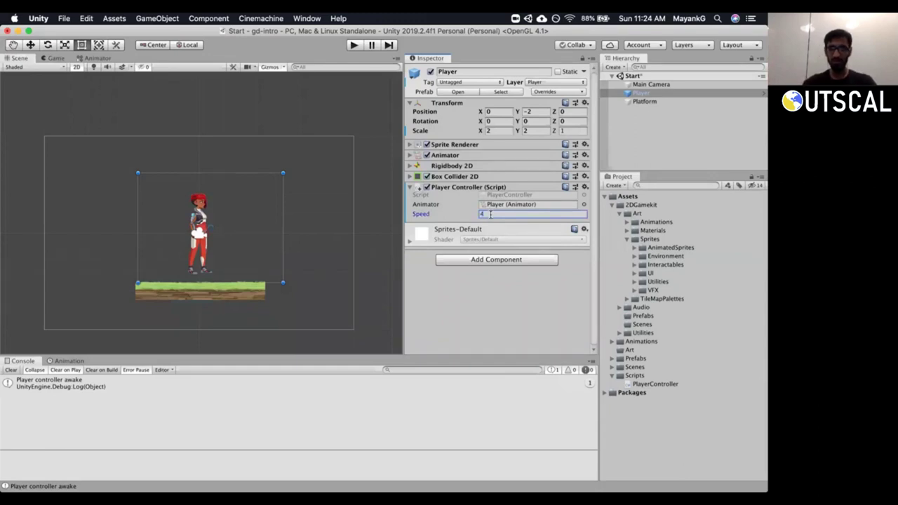
pyautogui.press('Return')
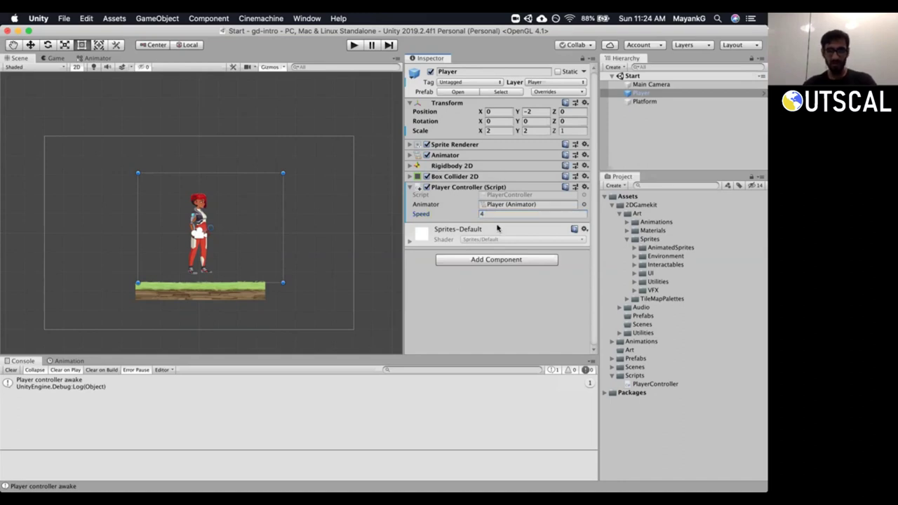
pyautogui.press('super+p')
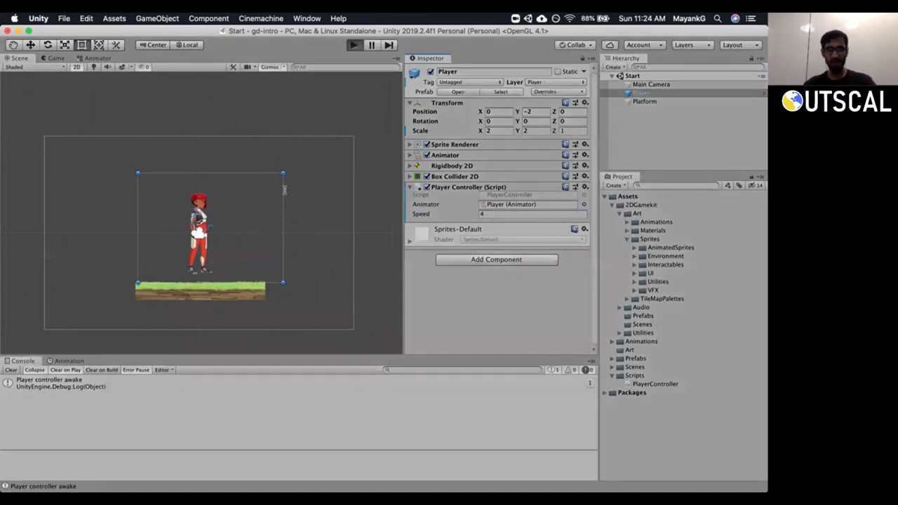
# Stretch the Platform wider in the Scene view during play and inspect its box collider.
pyautogui.click(640, 101)
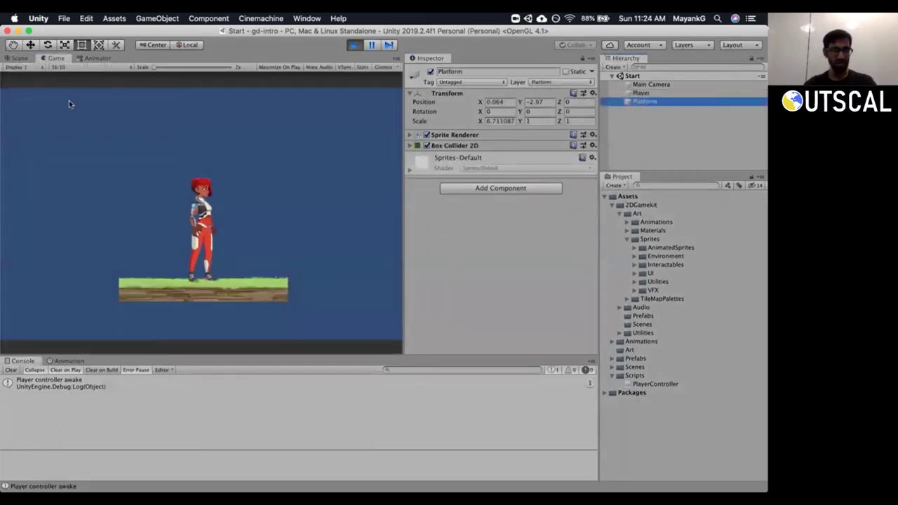
pyautogui.press('super+1')
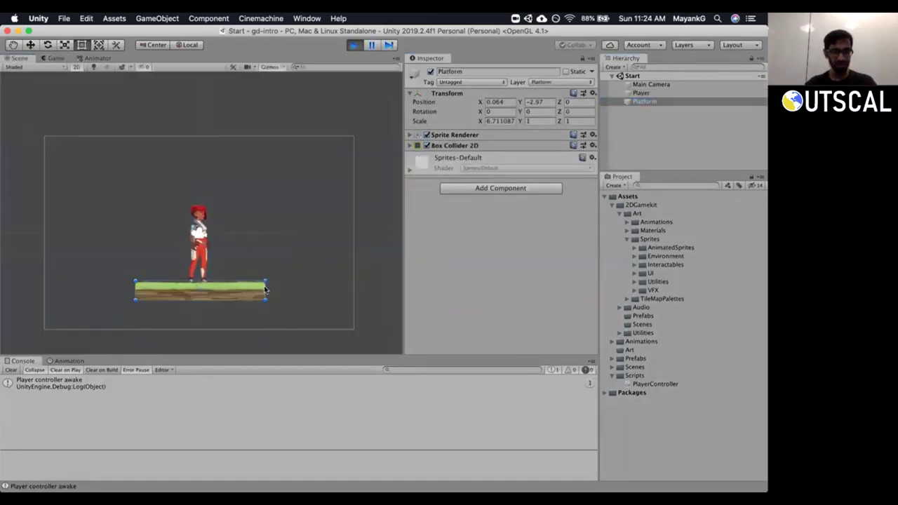
pyautogui.press('q')
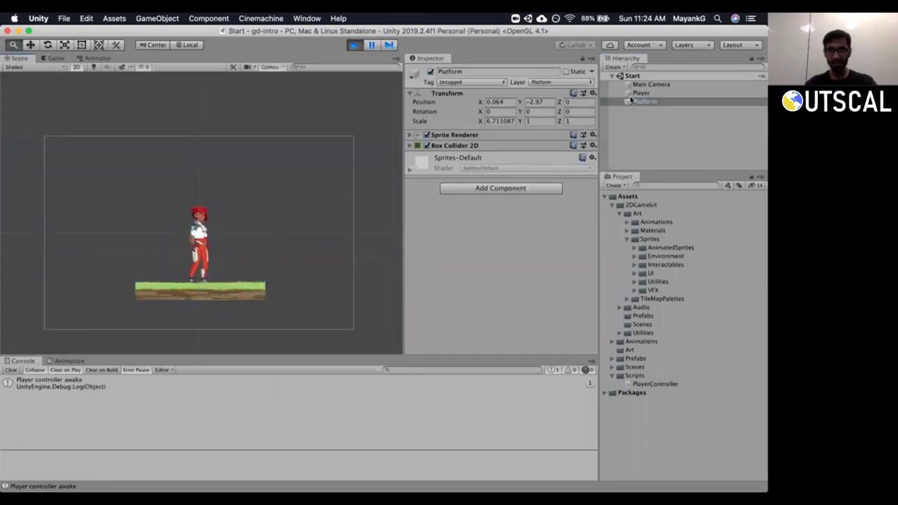
pyautogui.click(629, 100)
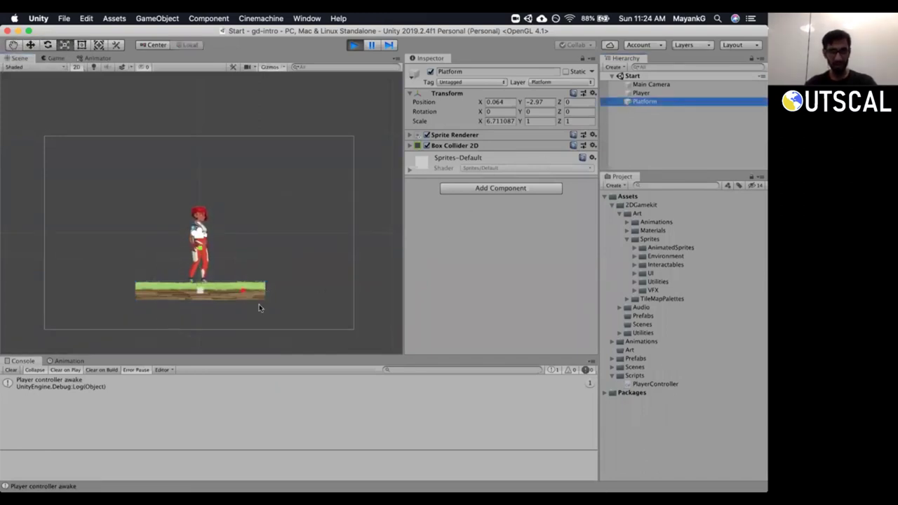
pyautogui.moveTo(242, 290); pyautogui.dragTo(312, 287)
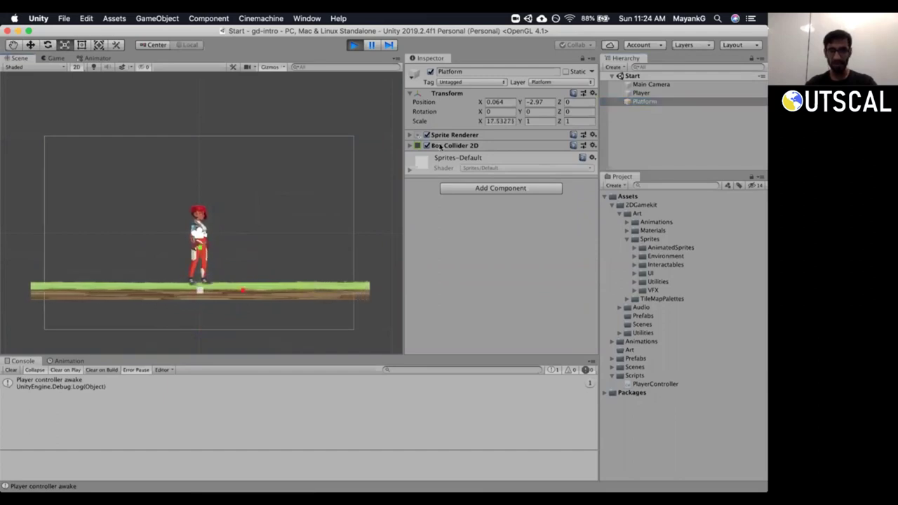
pyautogui.click(441, 146)
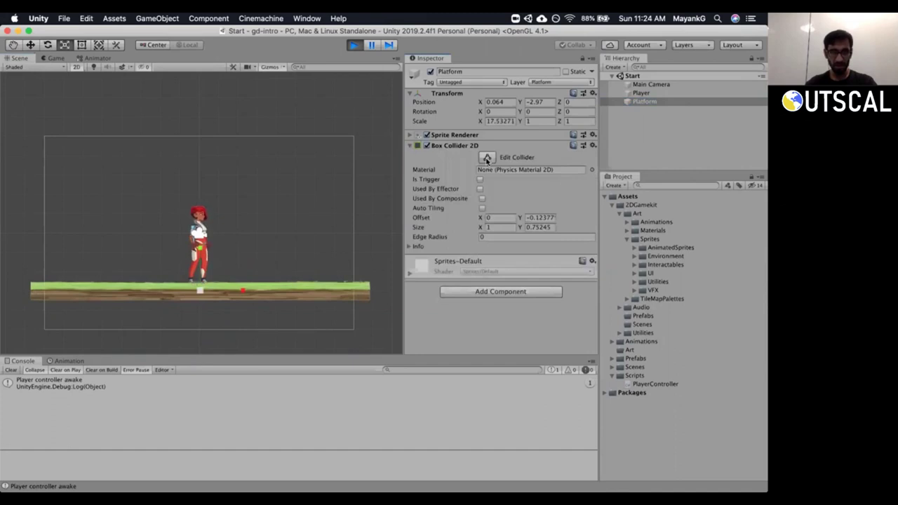
pyautogui.click(490, 169)
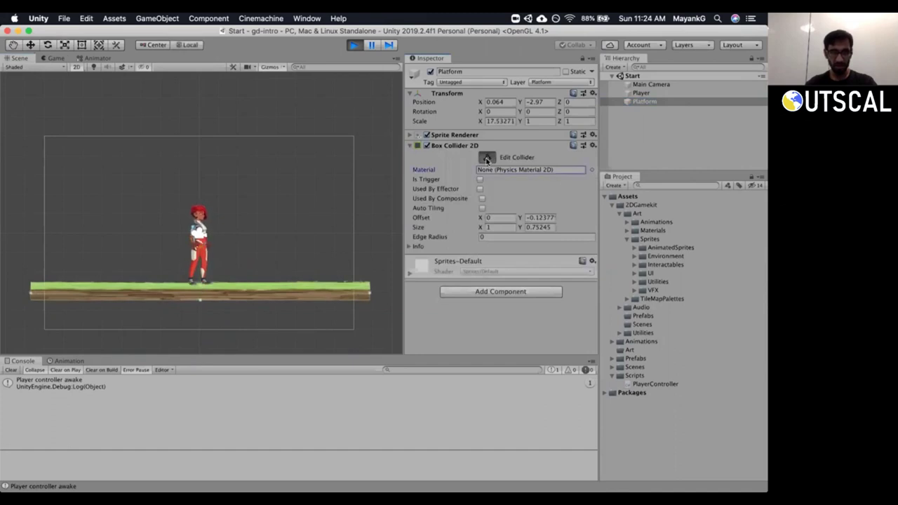
# Stop the game, widen the Platform to Scale X about 17.7, and restart play.
pyautogui.click(353, 44)
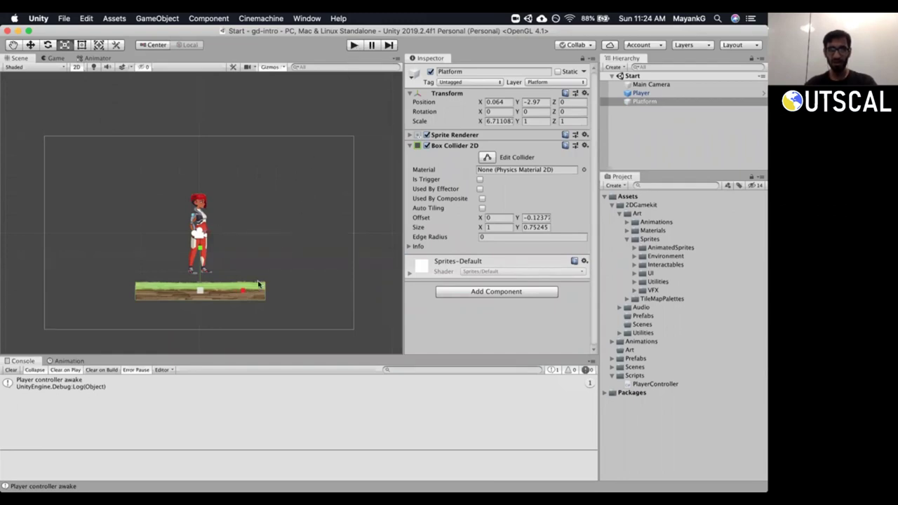
pyautogui.moveTo(241, 293); pyautogui.dragTo(314, 293)
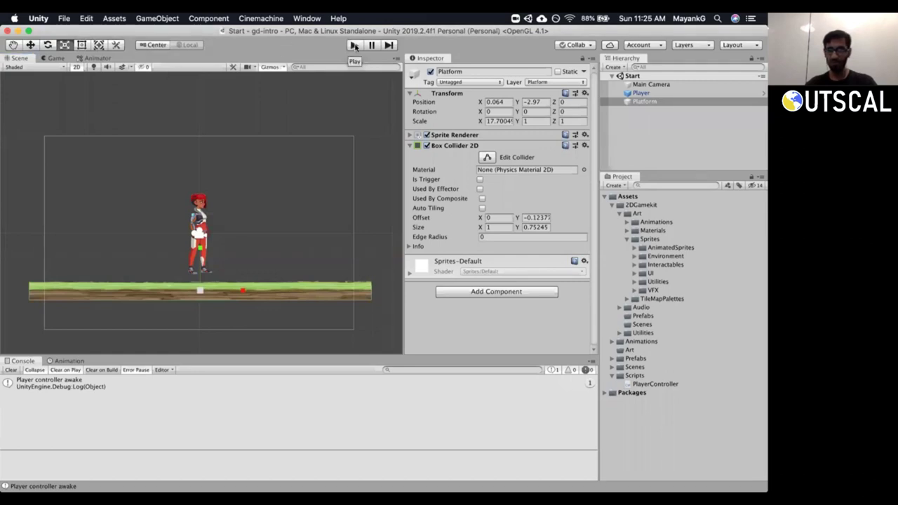
pyautogui.click(354, 45)
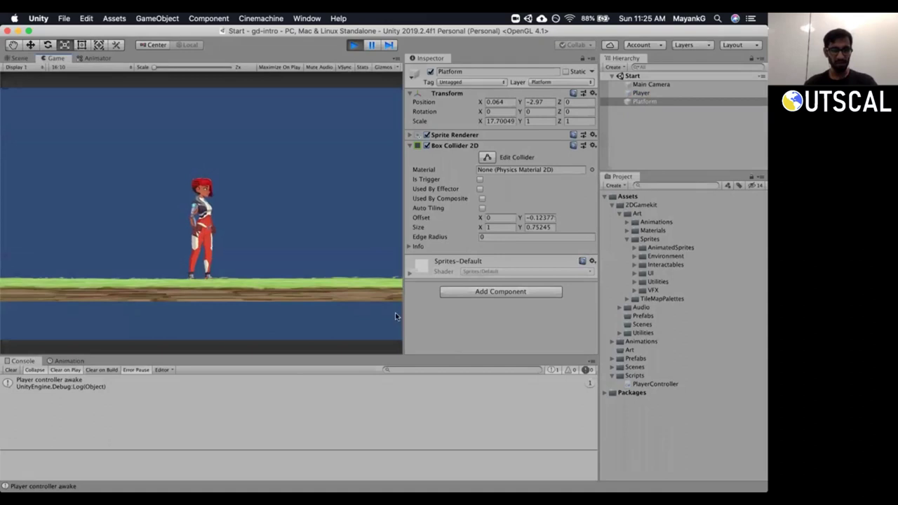
# Run the character left and right with the arrow keys to test Speed 4.
pyautogui.press('Right')
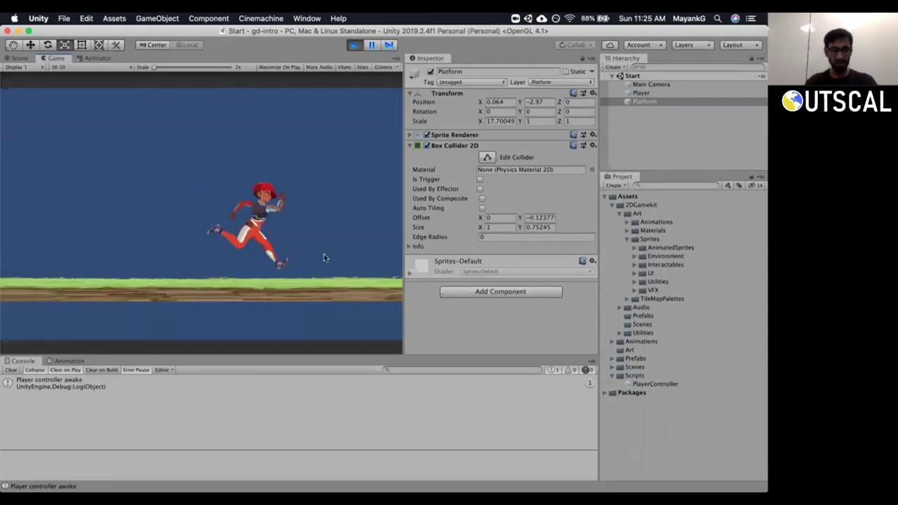
pyautogui.press('Left')
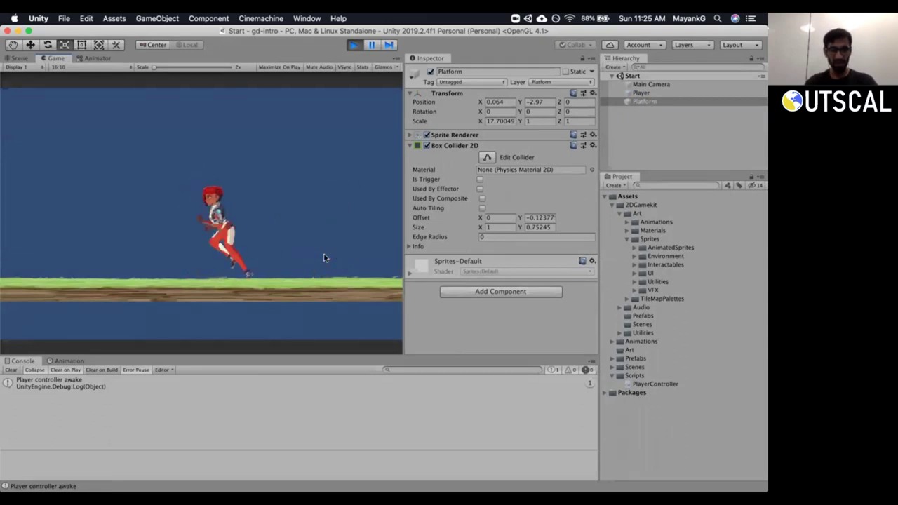
pyautogui.press('Right')
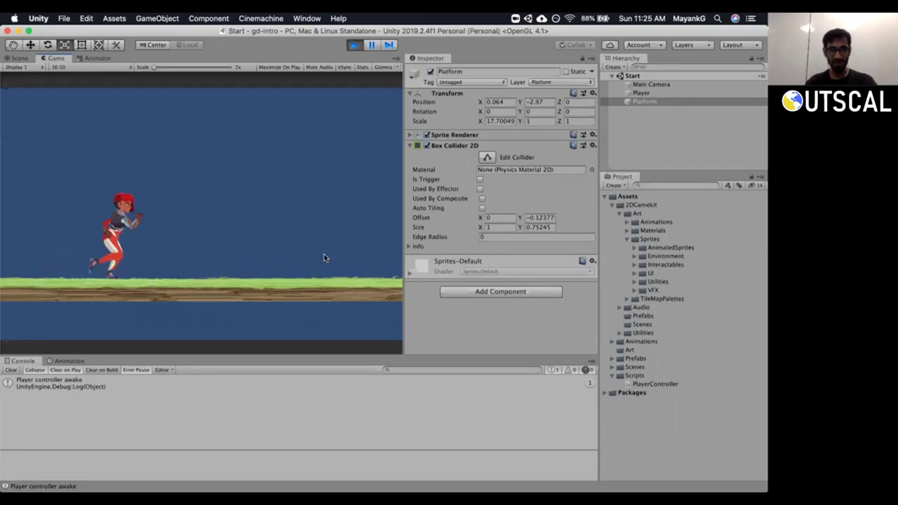
pyautogui.press('Left')
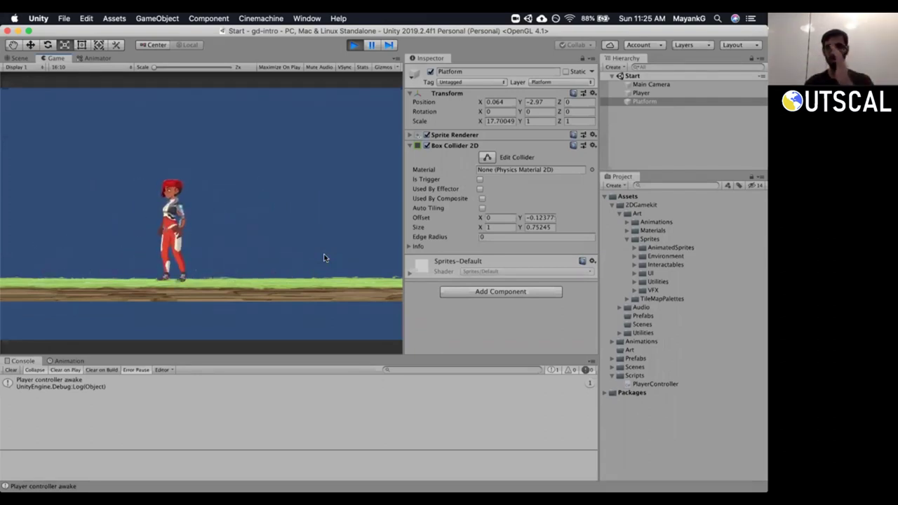
pyautogui.press('Left')
pyautogui.press('Right')
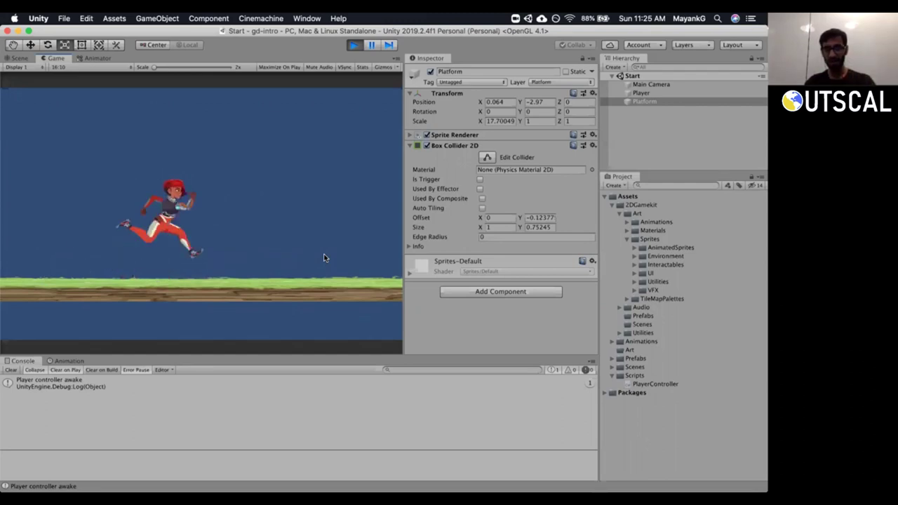
pyautogui.press('Left')
pyautogui.press('Right')
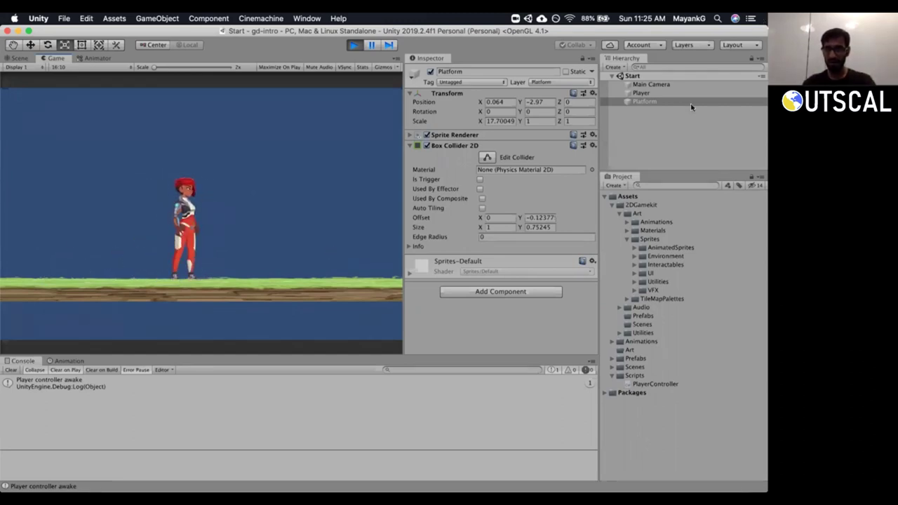
# Raise the Player's Speed to 50 and run the character across the level.
pyautogui.click(640, 93)
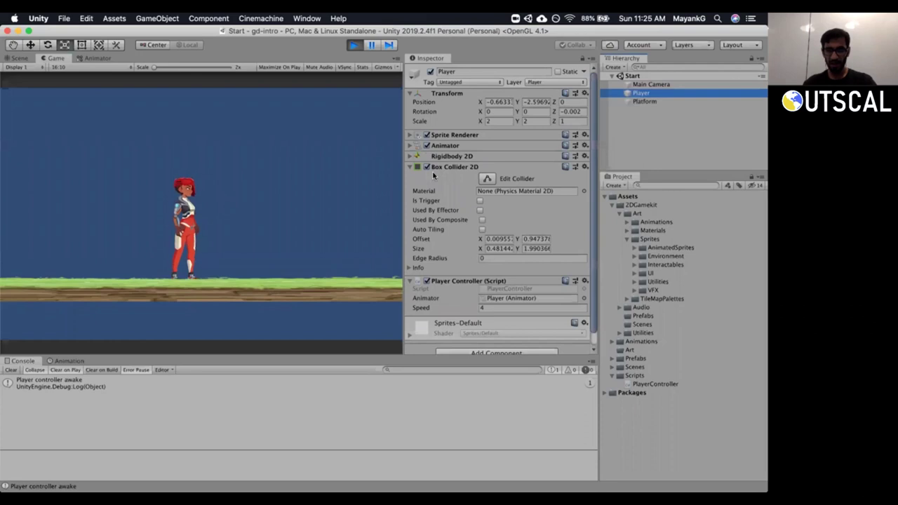
pyautogui.click(432, 167)
pyautogui.click(500, 204)
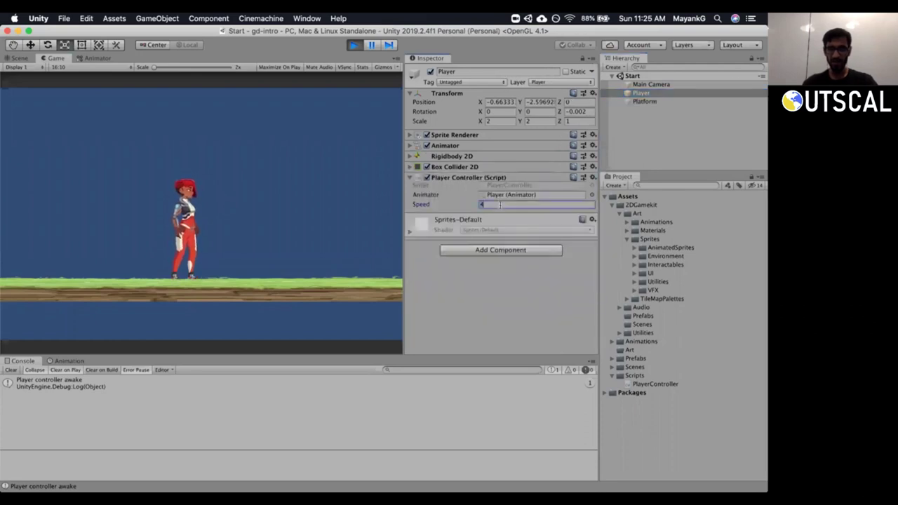
pyautogui.write('50')
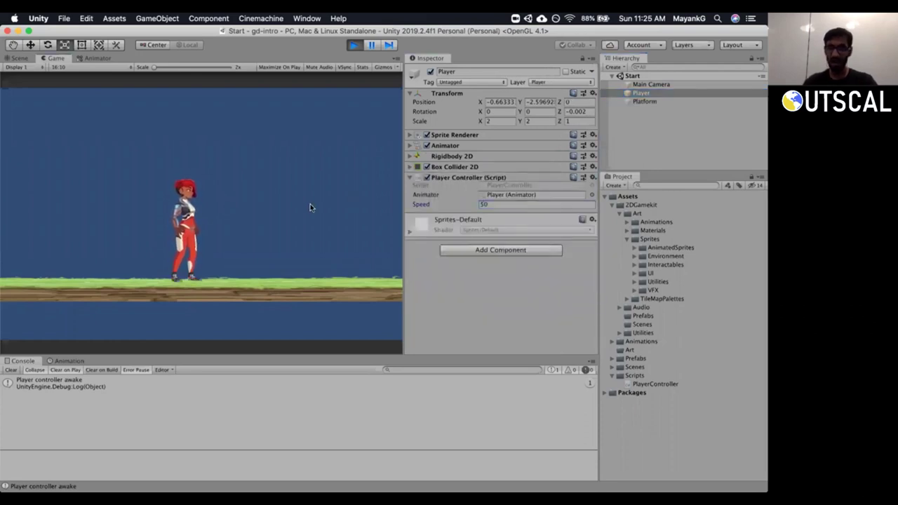
pyautogui.click(310, 207)
pyautogui.press('Left')
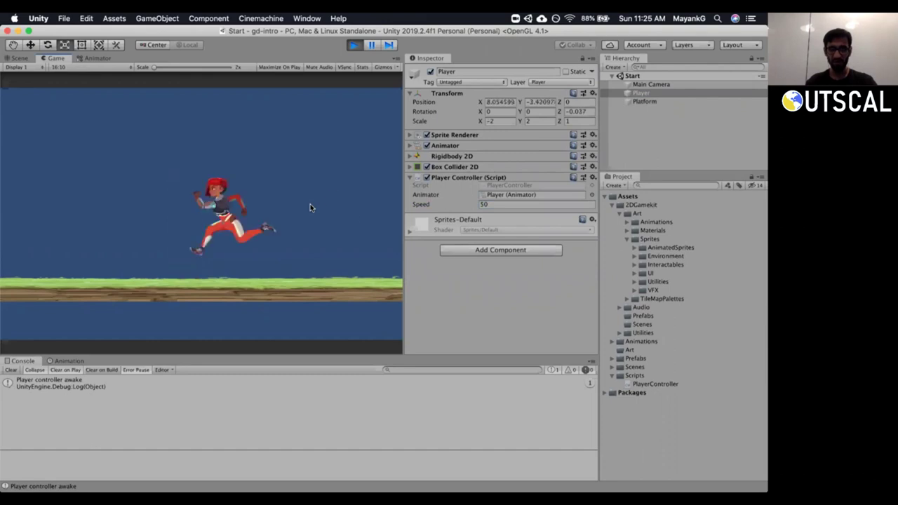
pyautogui.press('Left')
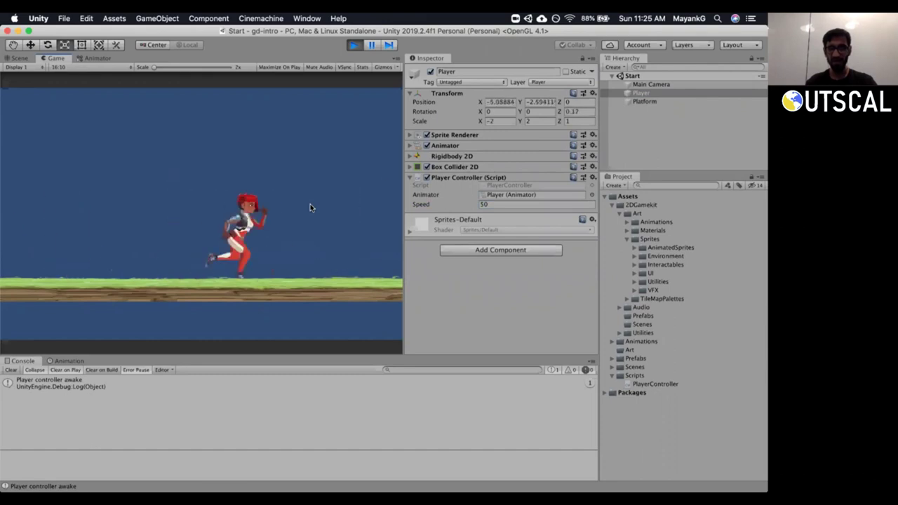
# Lower the Speed to 10 and run the character back and forth to test it.
pyautogui.click(517, 204)
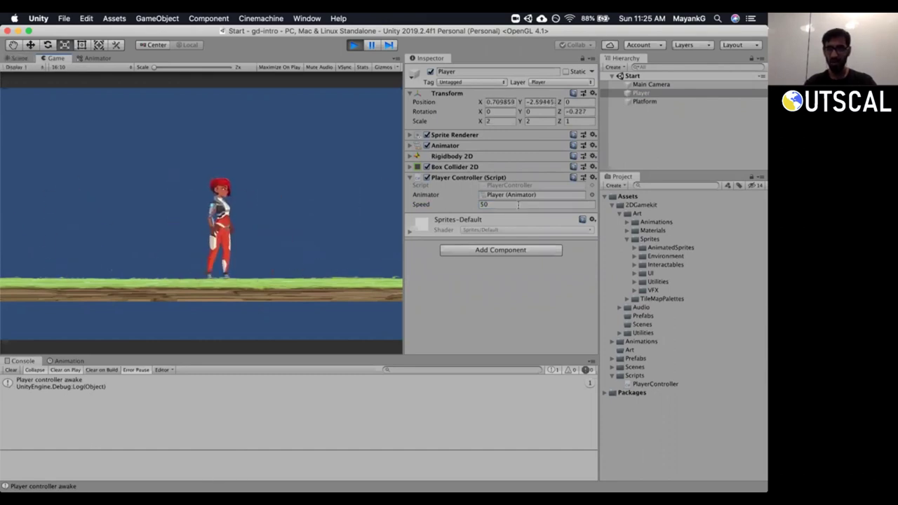
pyautogui.write('10')
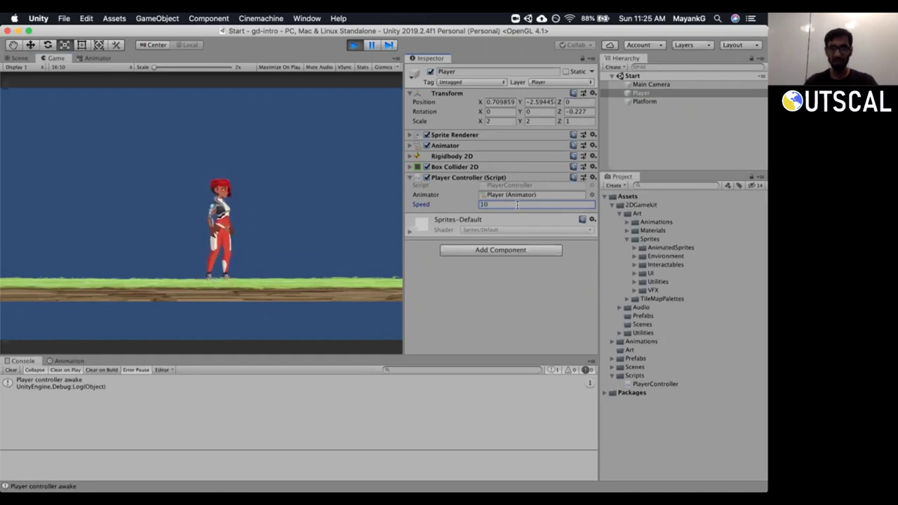
pyautogui.click(245, 239)
pyautogui.press('Right')
pyautogui.press('Left')
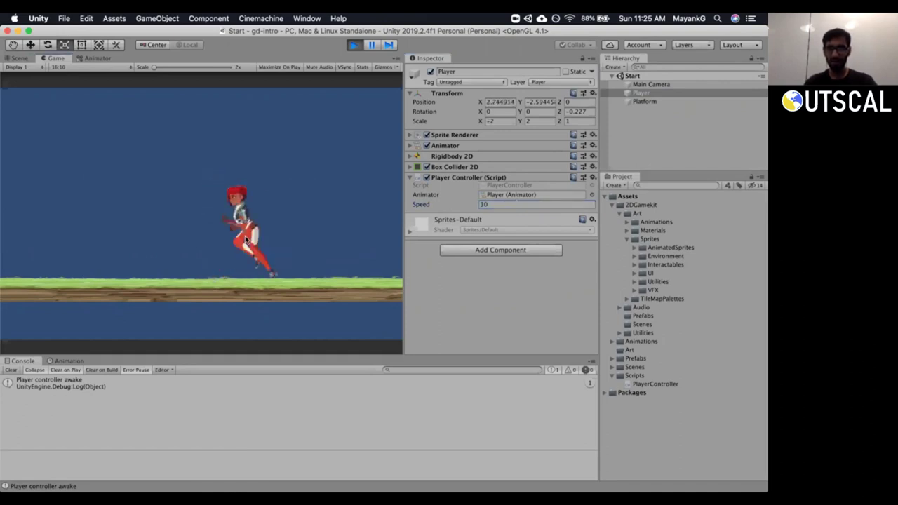
pyautogui.press('Right')
pyautogui.press('Left')
pyautogui.press('Right')
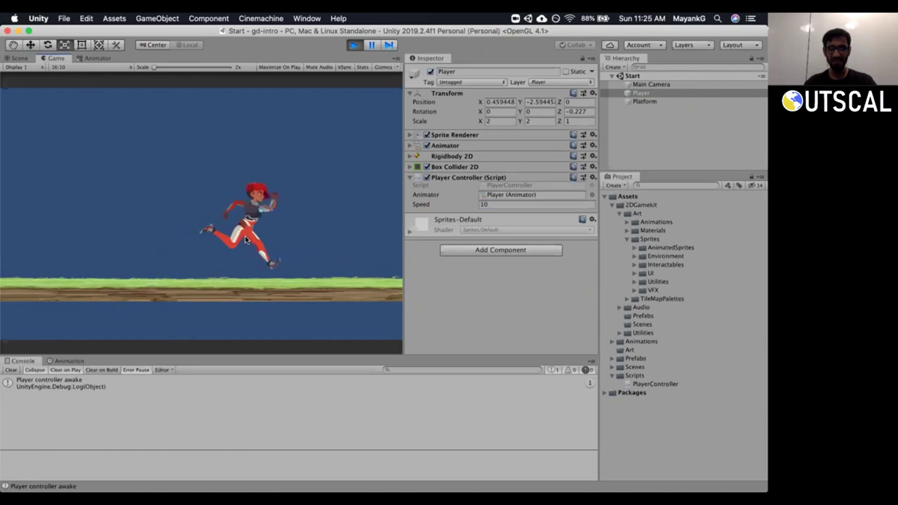
pyautogui.press('Left')
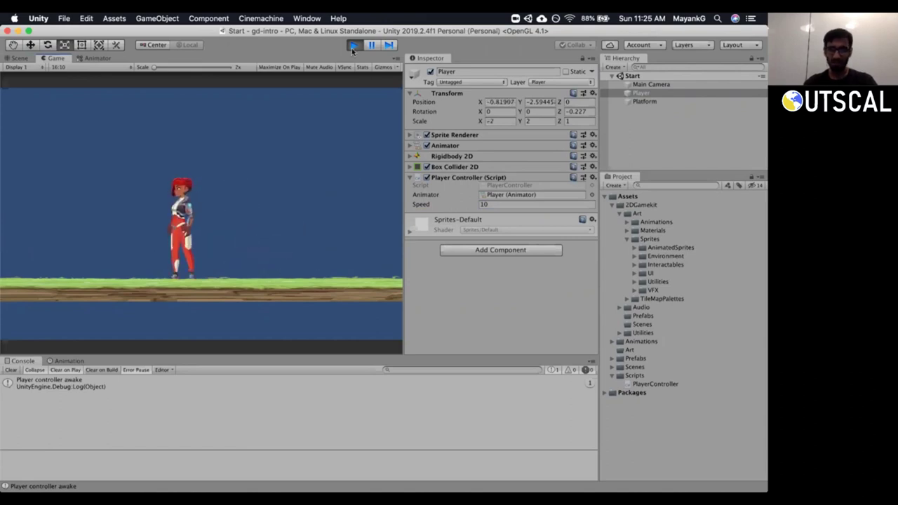
# Stop the game, set the saved Speed to 8, and return to the PlayerController script.
pyautogui.click(352, 45)
pyautogui.click(494, 214)
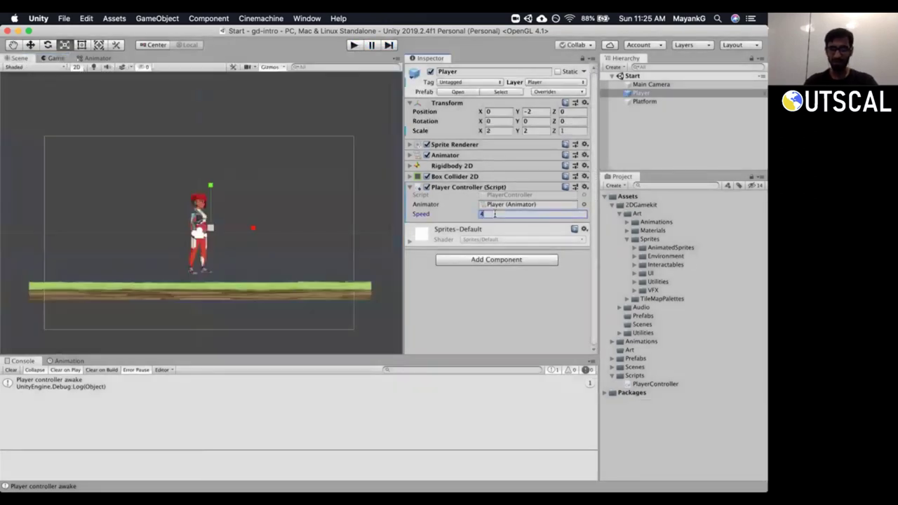
pyautogui.write('8')
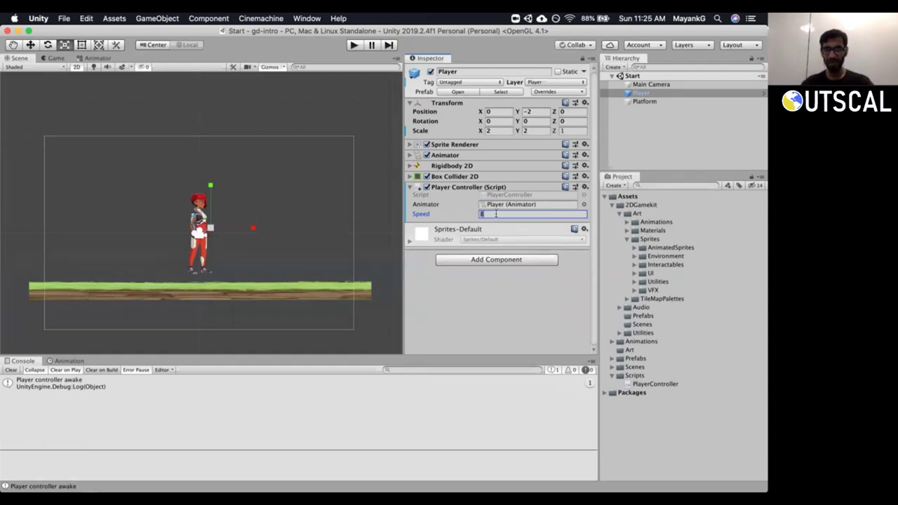
pyautogui.press('super+Tab')
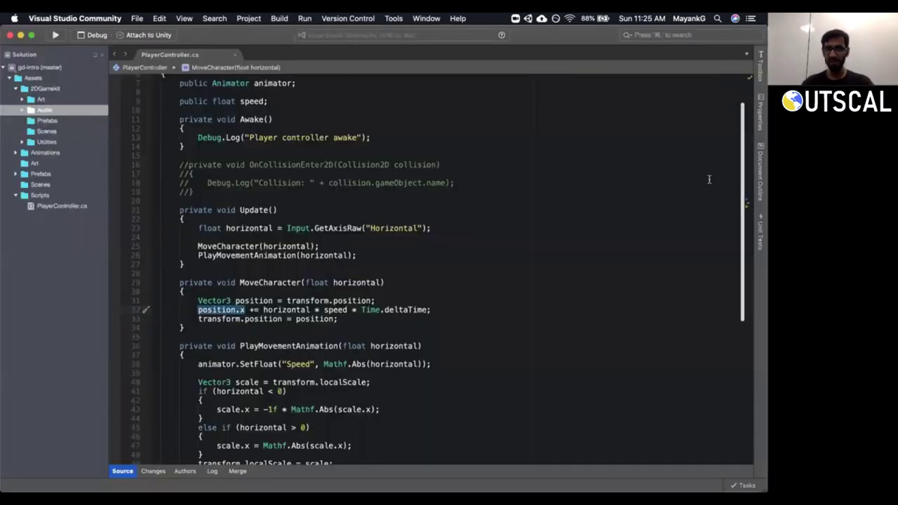
# Check the speed field declaration, then commit the Player's Speed of 8 in Unity.
pyautogui.scroll(3, 261, 144)
pyautogui.click(255, 152)
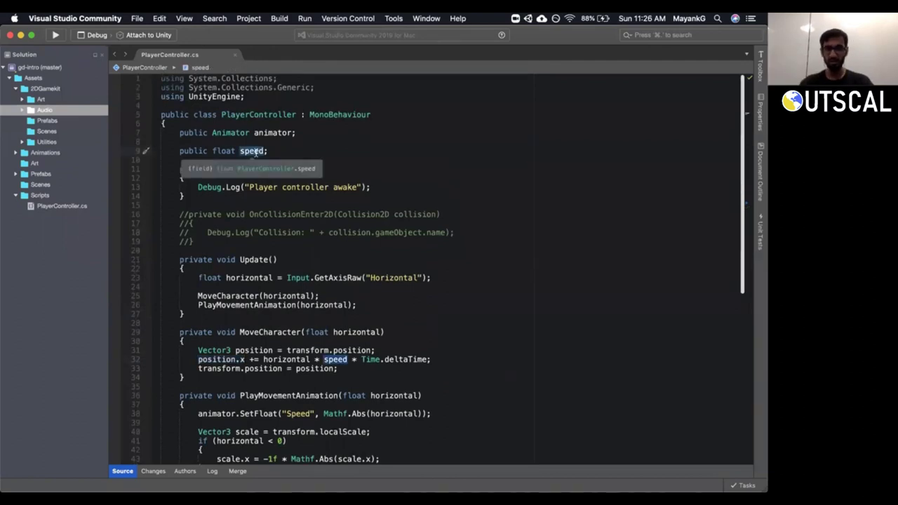
pyautogui.press('super+Tab')
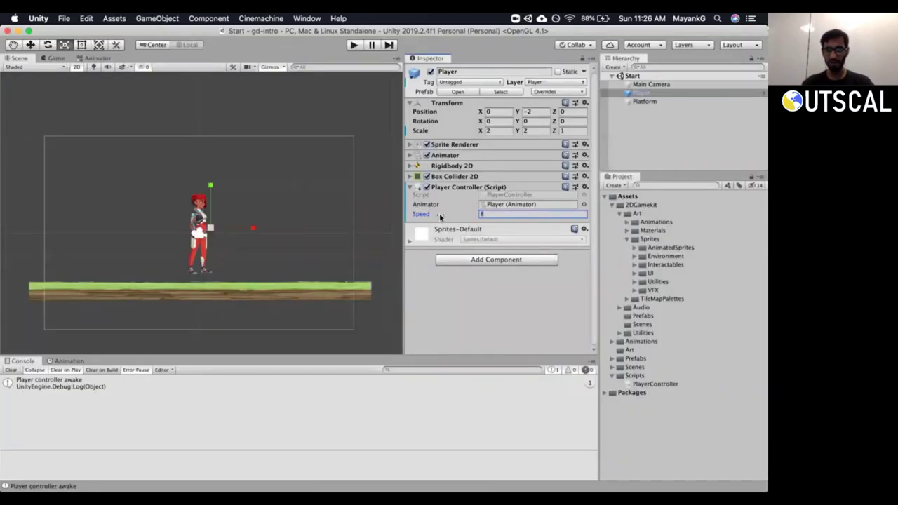
pyautogui.click(12, 370)
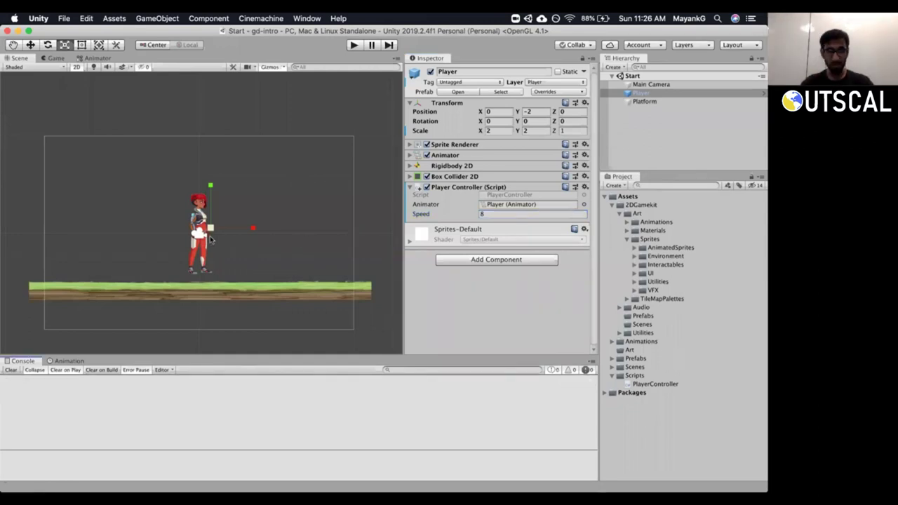
# Look over the Update calls in PlayerController.cs, then bring Unity back.
pyautogui.press('super+Tab')
pyautogui.moveTo(743, 178); pyautogui.dragTo(749, 260)
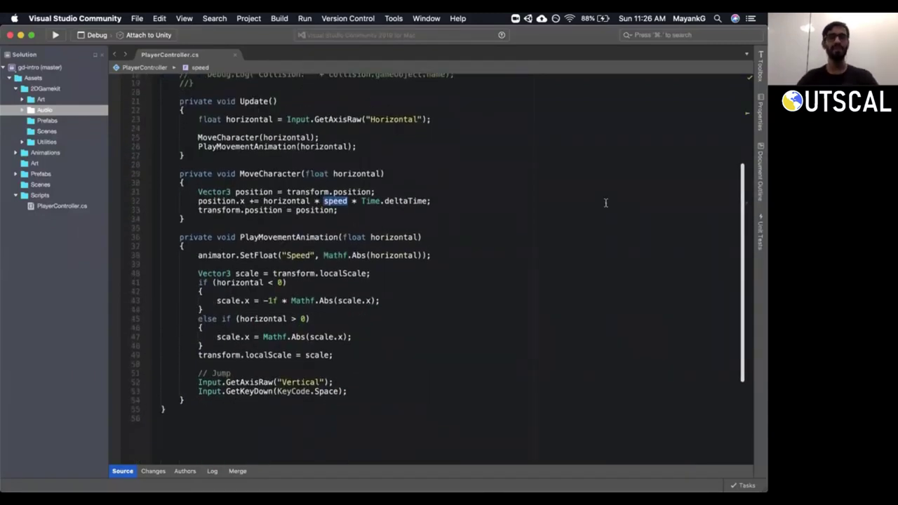
pyautogui.click(405, 148)
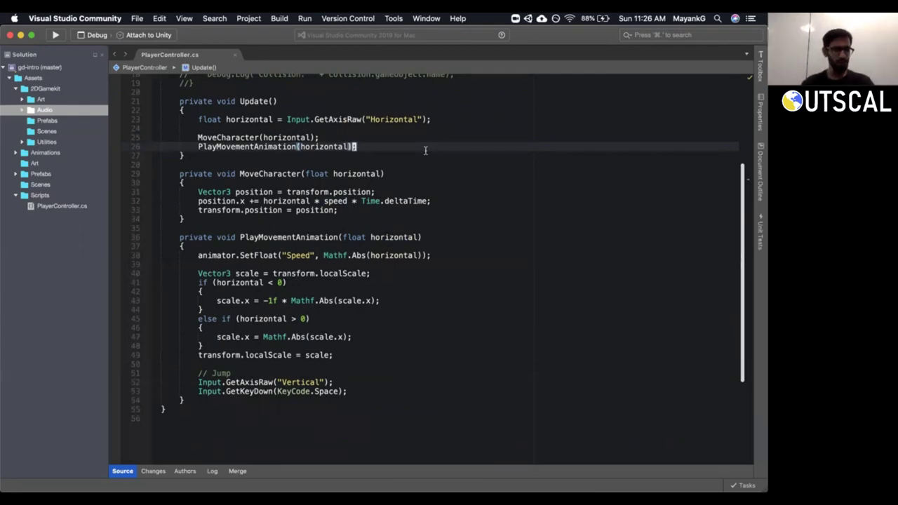
pyautogui.press('super+Tab')
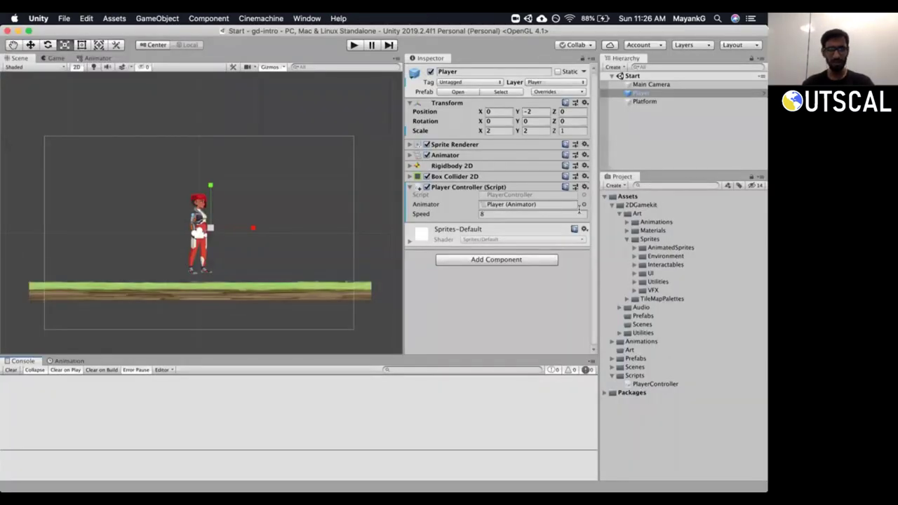
pyautogui.press('super+Tab')
pyautogui.press('super+Tab')
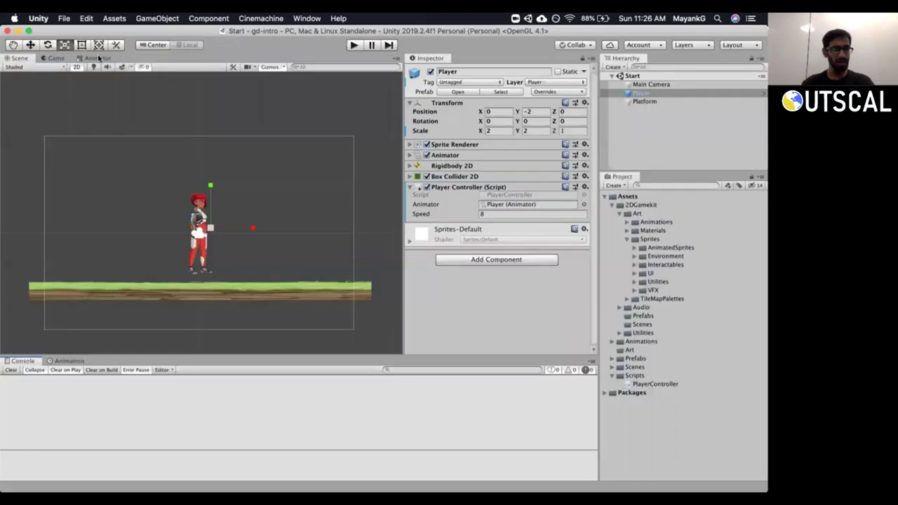
# Inspect the Player_Jump state and the Jump parameter in Unity's Animator.
pyautogui.click(97, 58)
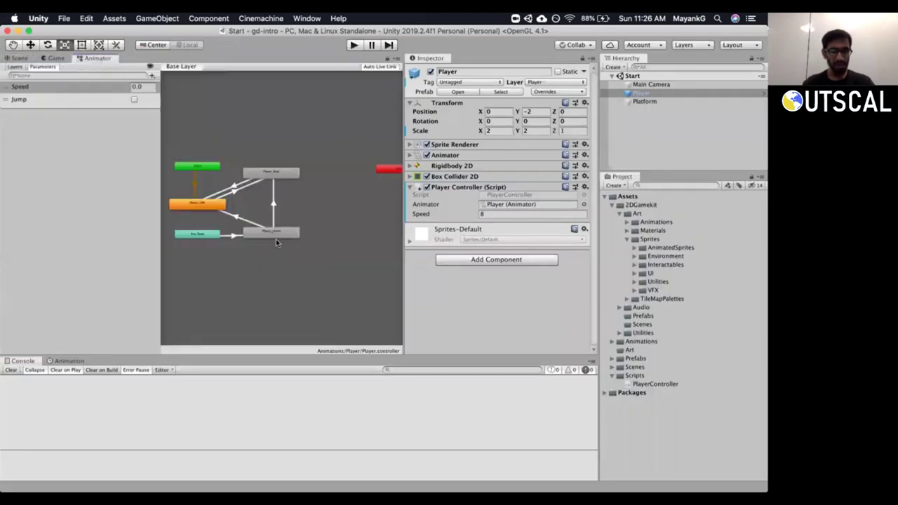
pyautogui.click(279, 232)
pyautogui.moveTo(404, 222); pyautogui.dragTo(453, 226)
pyautogui.press('super+Tab')
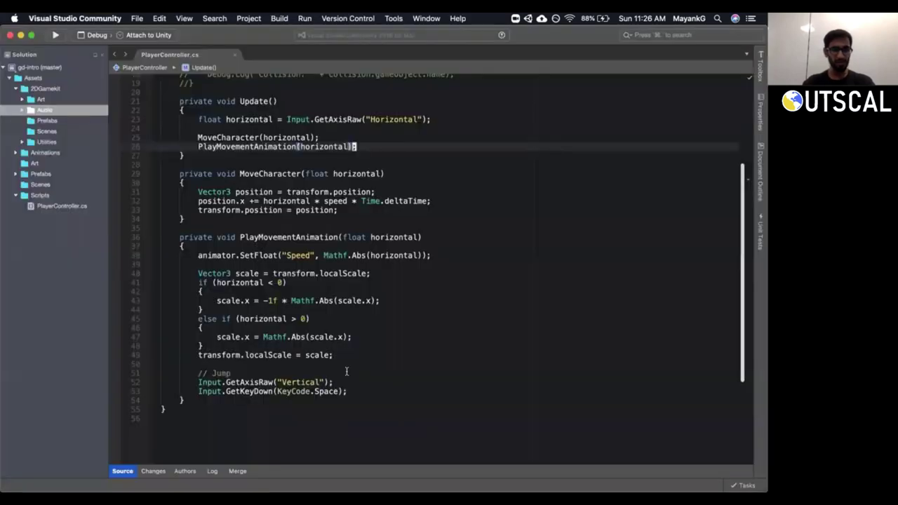
pyautogui.press('super+Tab')
pyautogui.click(42, 100)
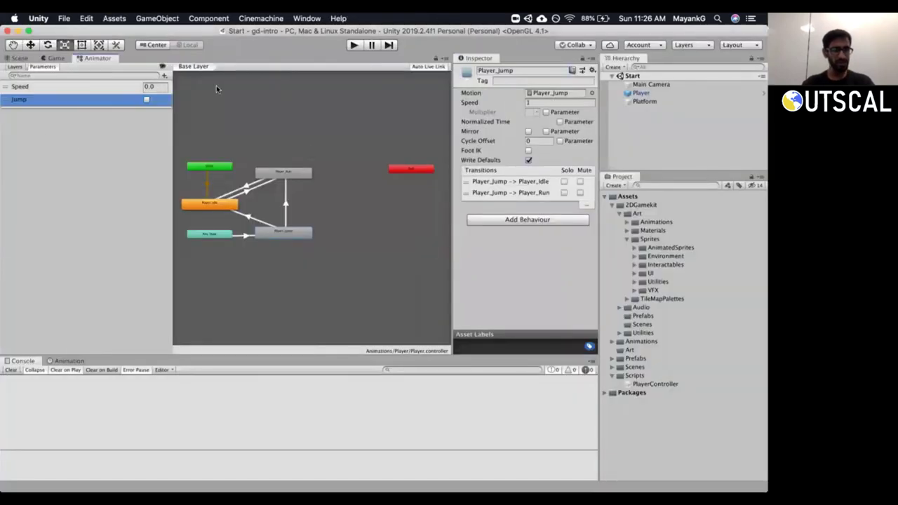
pyautogui.press('super+Tab')
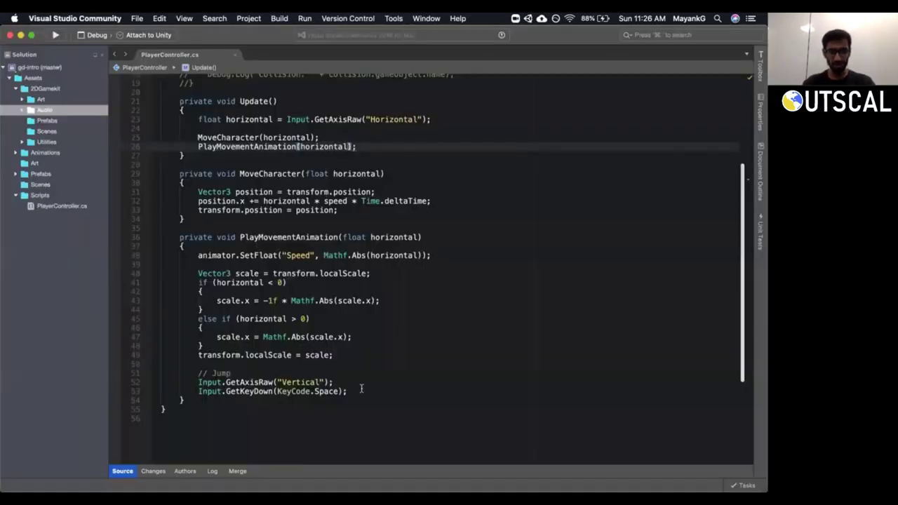
# Prefix line 52 with 'float vertical =' to store Input.GetAxisRaw("Vertical").
pyautogui.moveTo(362, 391); pyautogui.dragTo(145, 379)
pyautogui.click(199, 382)
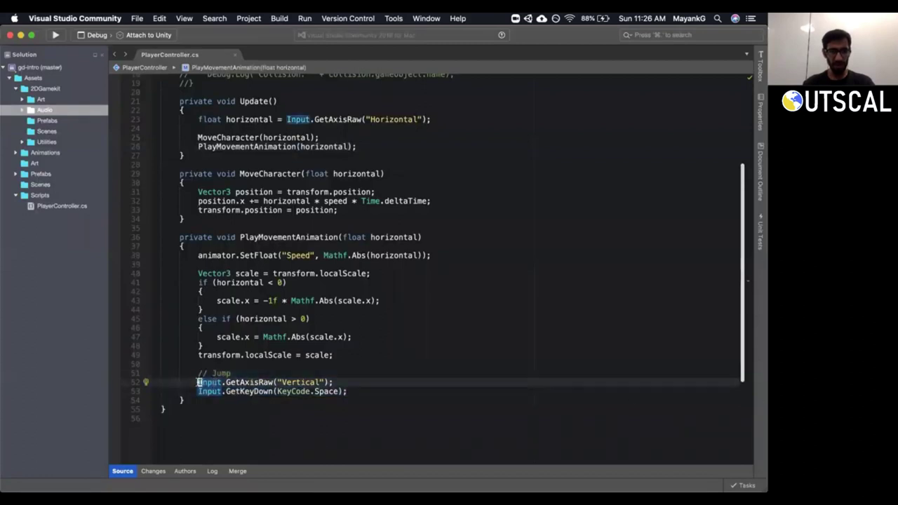
pyautogui.press('i')
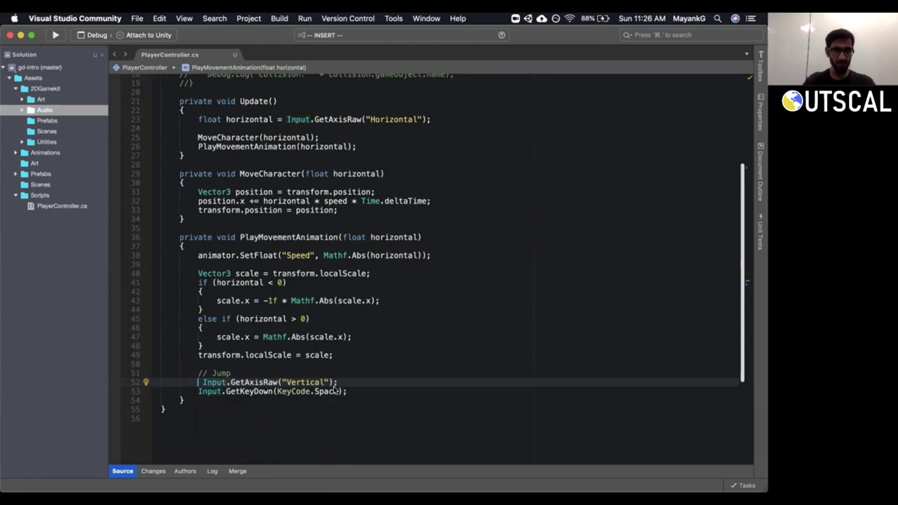
pyautogui.write('Ve')
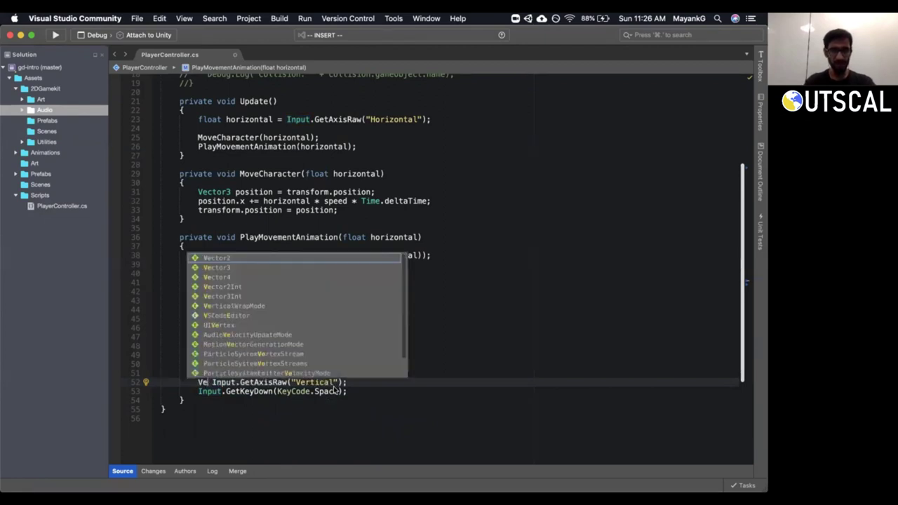
pyautogui.press('BackSpace')
pyautogui.press('BackSpace')
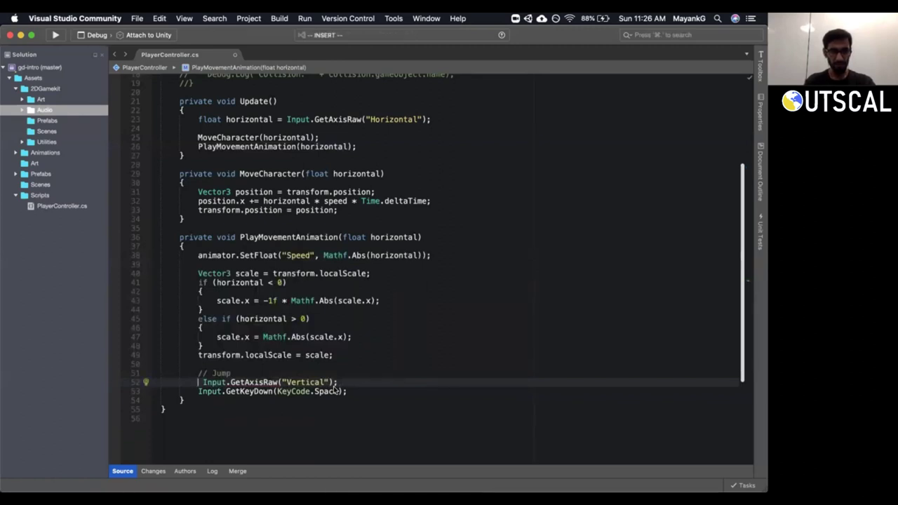
pyautogui.write('Vect')
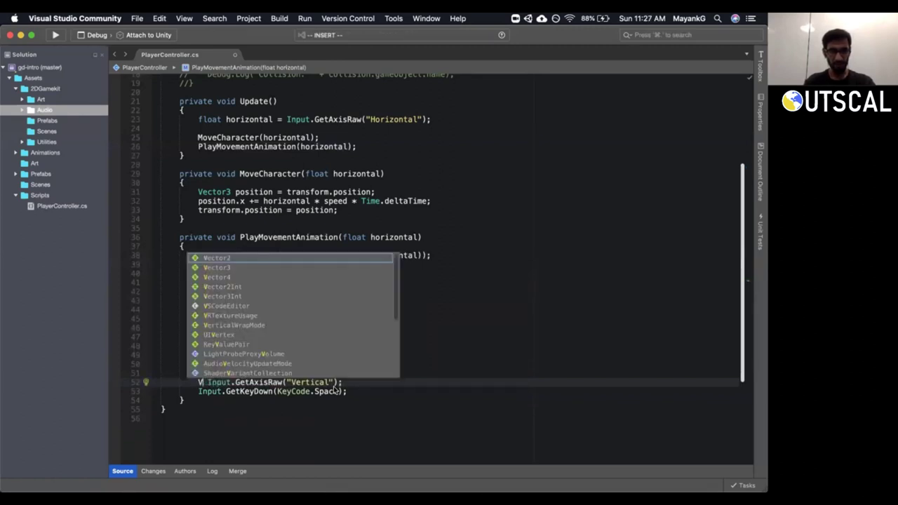
pyautogui.press('BackSpace')
pyautogui.press('BackSpace')
pyautogui.press('BackSpace')
pyautogui.press('BackSpace')
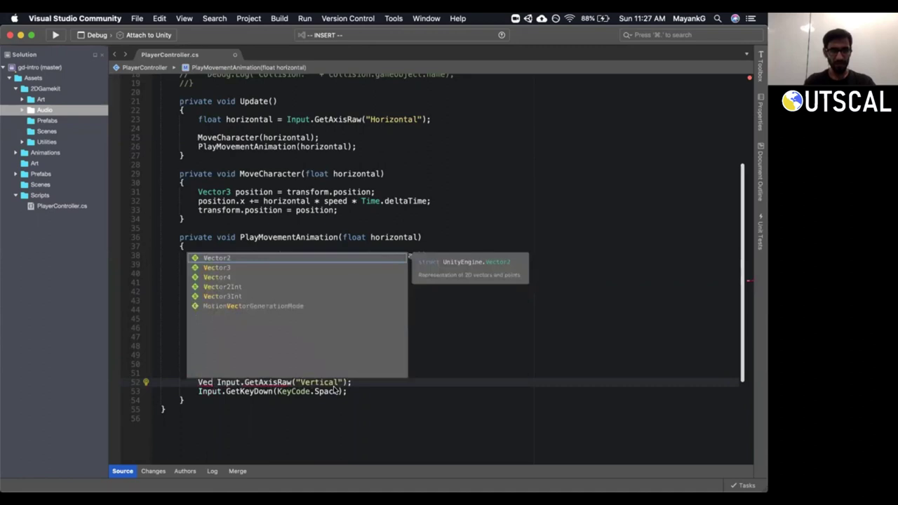
pyautogui.write('float vert')
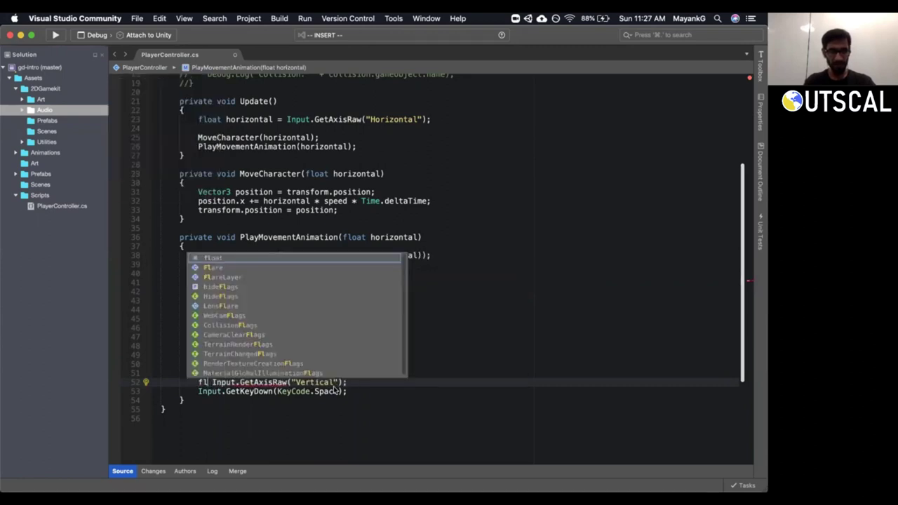
pyautogui.write('ical =')
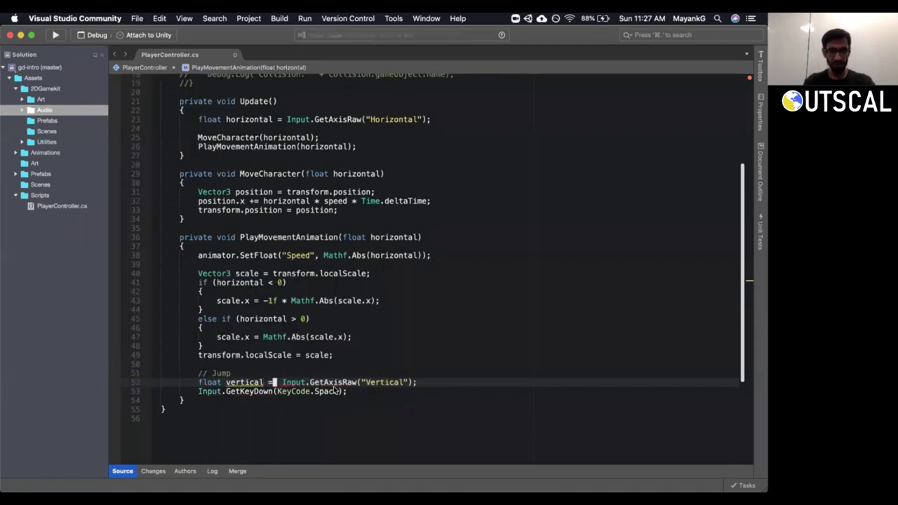
# Add a semicolon at the end of the GetKeyDown(KeyCode.Space) line.
pyautogui.press('Down')
pyautogui.press('super+Left')
pyautogui.press('Up')
pyautogui.press('Down')
pyautogui.click(338, 391)
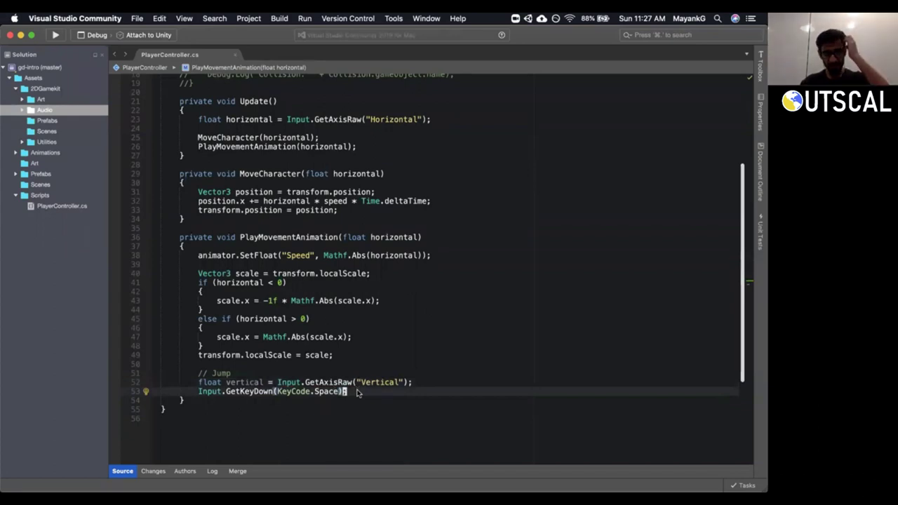
pyautogui.scroll(2, 742, 178)
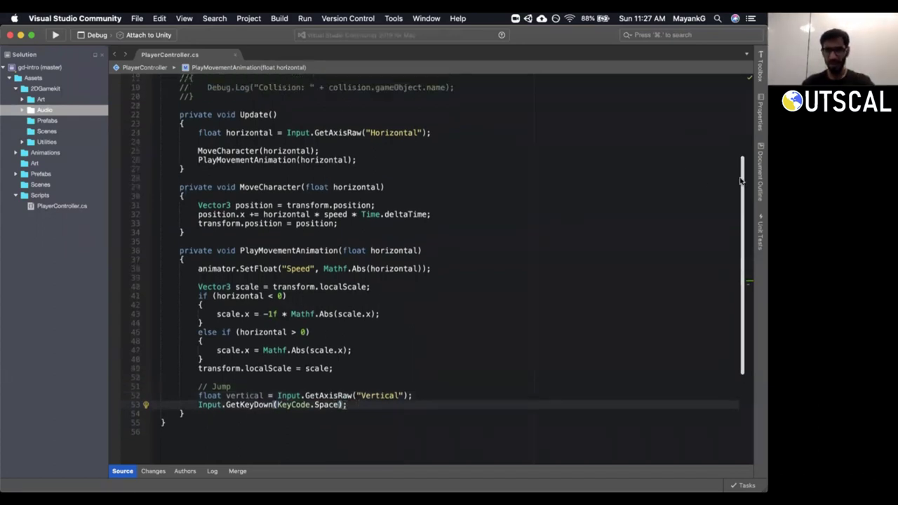
pyautogui.write(';')
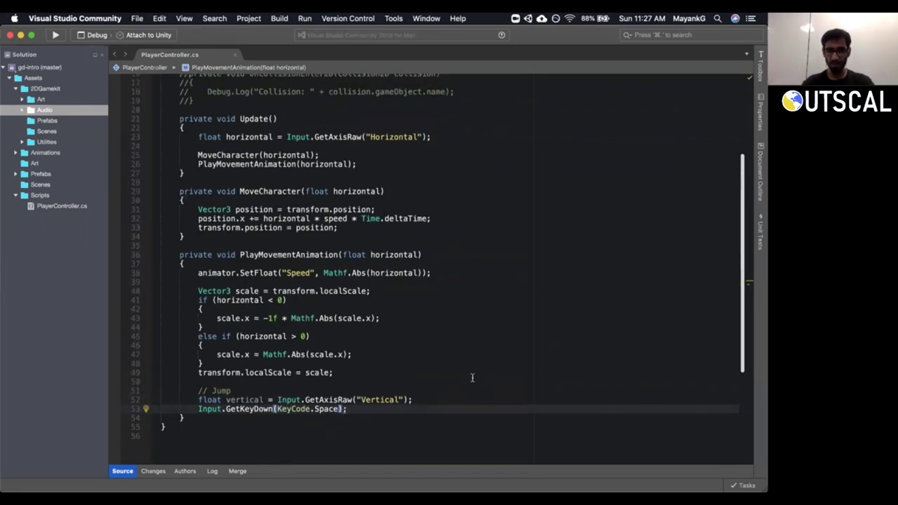
# Delete the Input.GetKeyDown(KeyCode.Space) line from the Jump section.
pyautogui.tripleClick(385, 400)
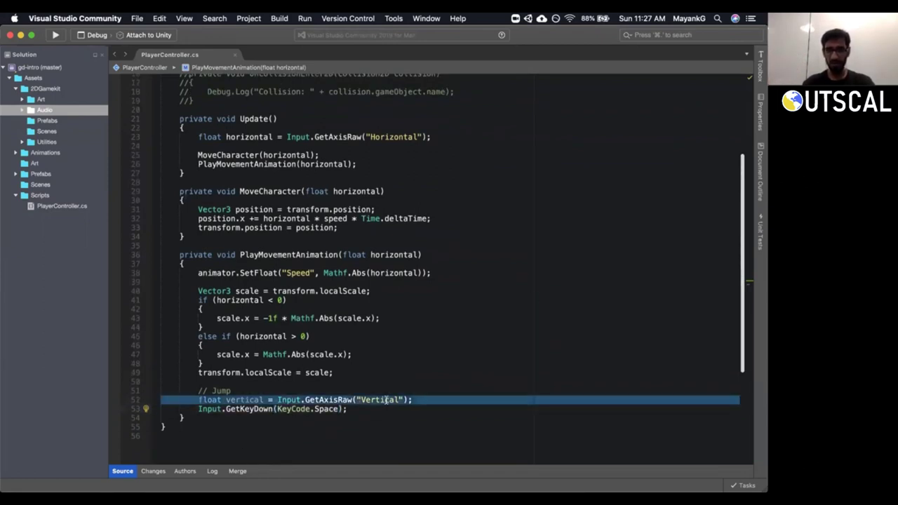
pyautogui.click(311, 409)
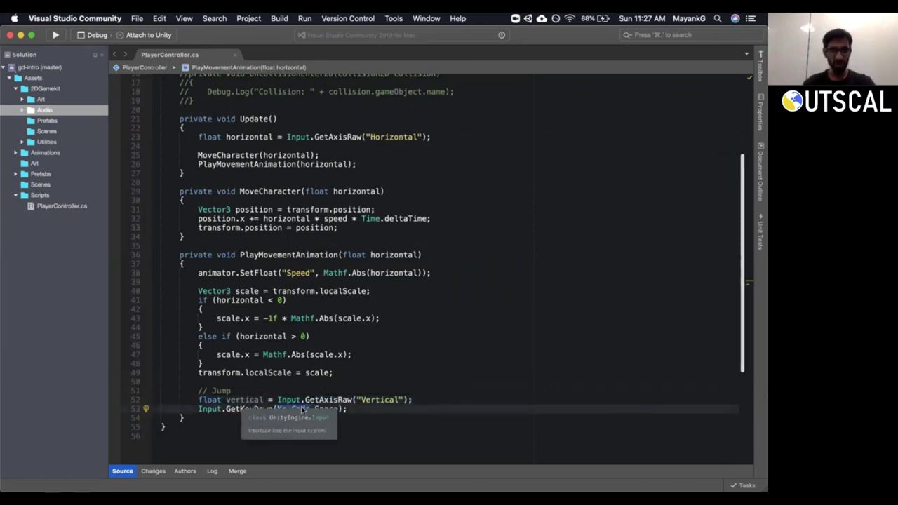
pyautogui.hotkey('alt', 'Left')
pyautogui.hotkey('alt', 'Left')
pyautogui.hotkey('shift', 'Down')
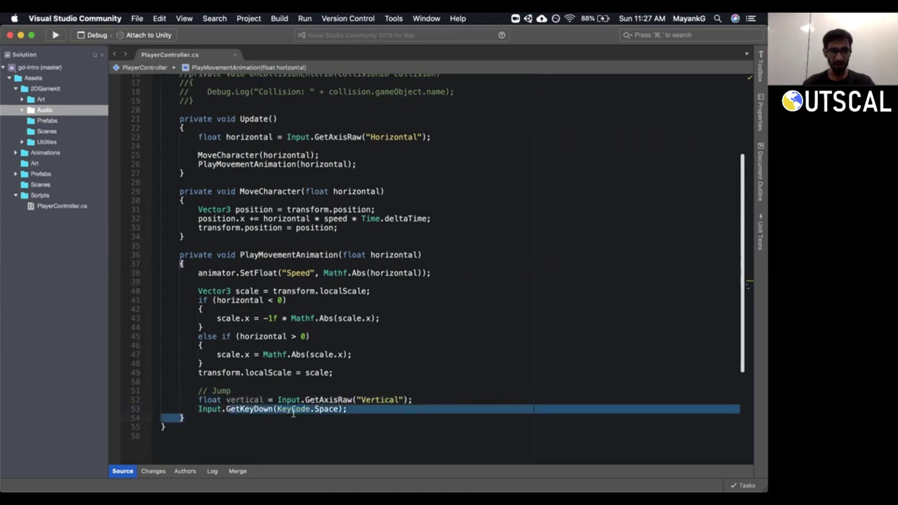
pyautogui.click(291, 409)
pyautogui.press('super+d')
# Replace "Vertical" with "Jump" in the GetAxisRaw call on line 52.
pyautogui.click(357, 400)
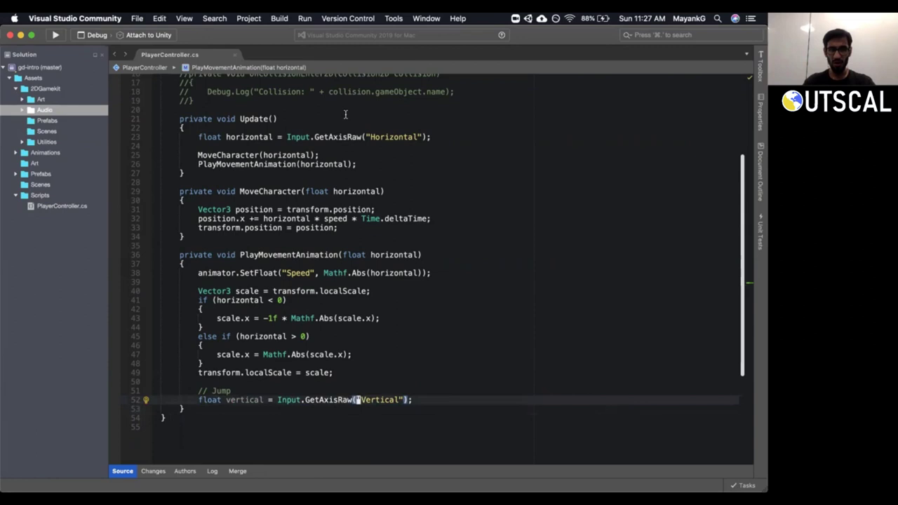
pyautogui.tripleClick(340, 137)
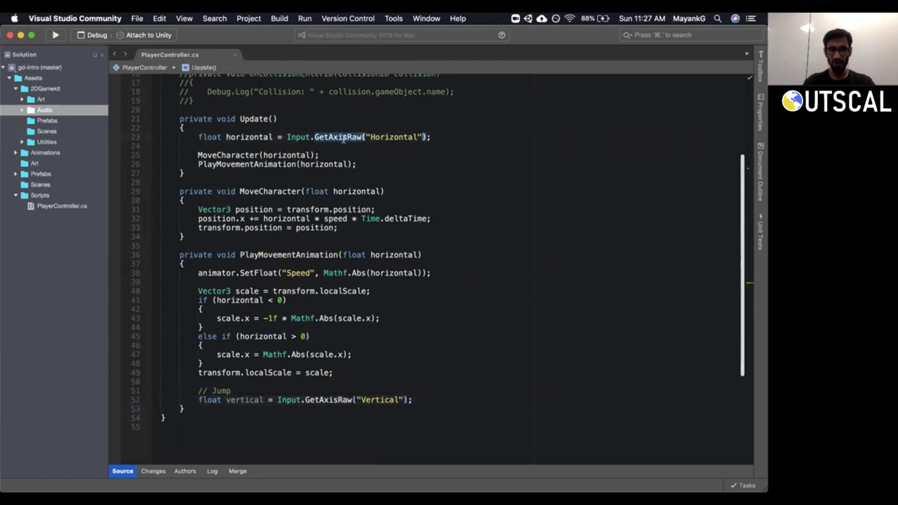
pyautogui.doubleClick(370, 400)
pyautogui.write('Jump')
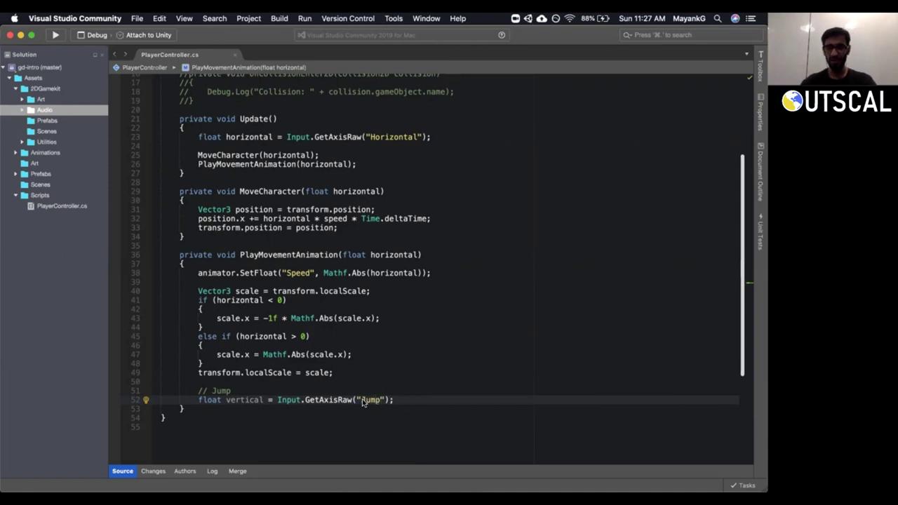
pyautogui.moveTo(349, 402)
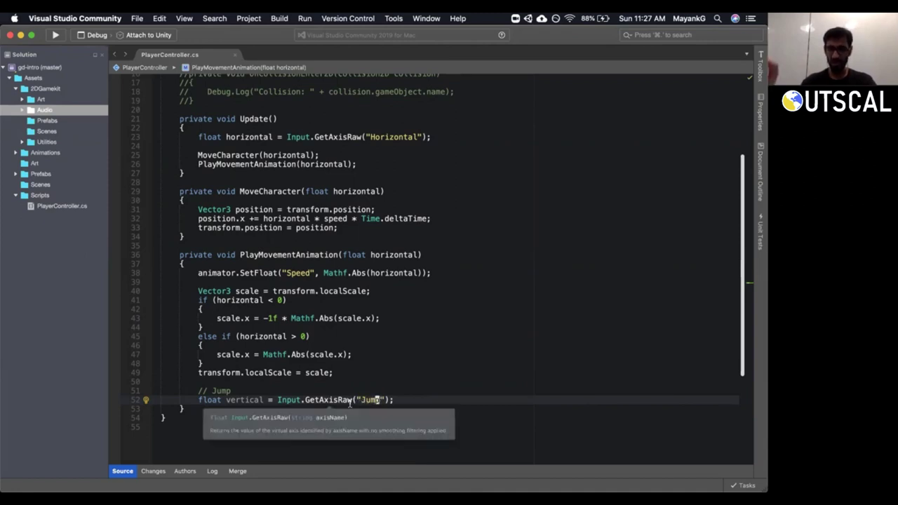
pyautogui.doubleClick(372, 399)
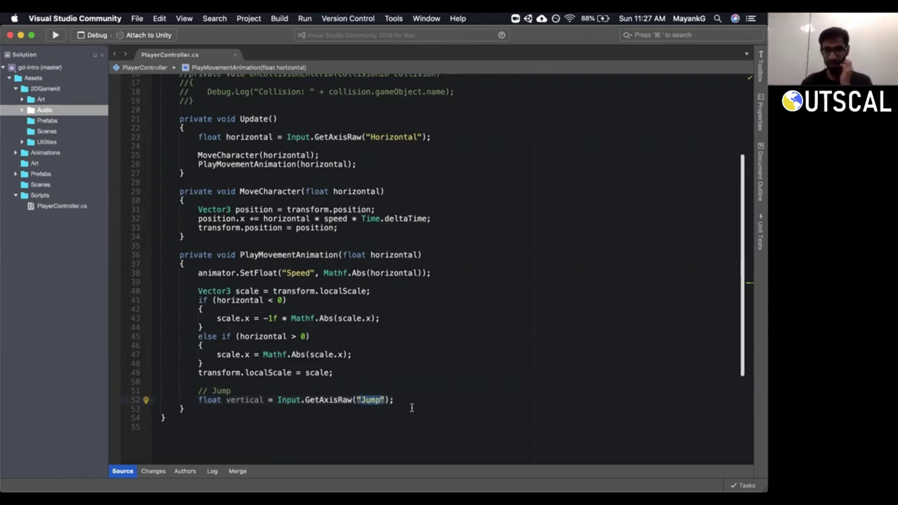
pyautogui.click(403, 401)
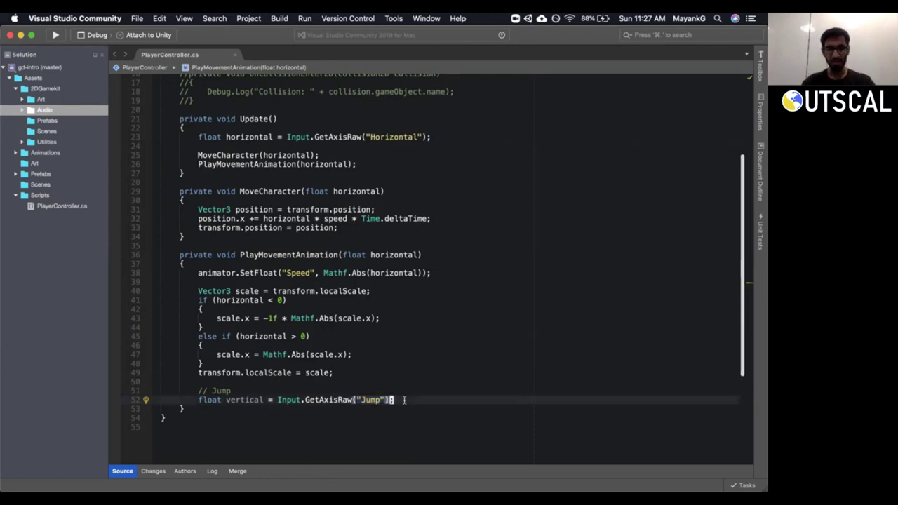
pyautogui.scroll(-4, 218, 316)
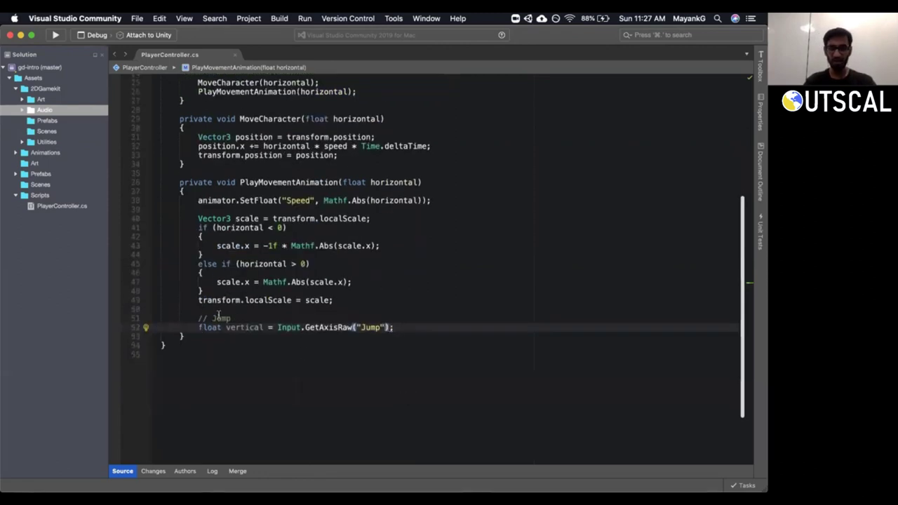
pyautogui.click(236, 329)
# Type animator.SetBool("Jump" on a new line, confirming the Jump parameter name in Unity's Animator.
pyautogui.click(407, 328)
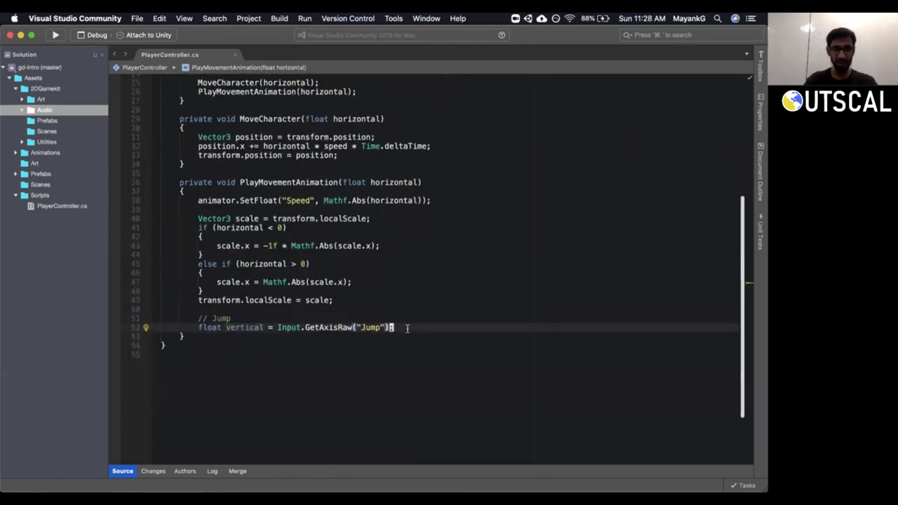
pyautogui.write('oanim')
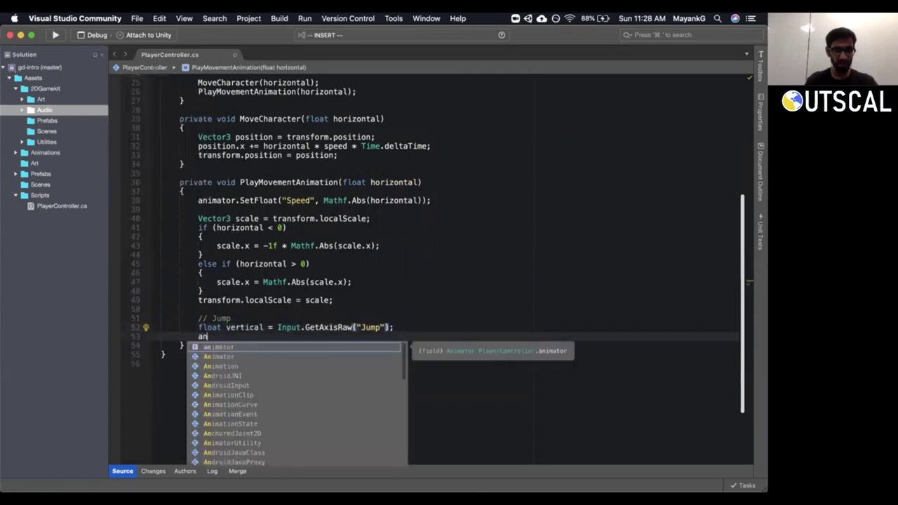
pyautogui.press('Tab')
pyautogui.write('.Se')
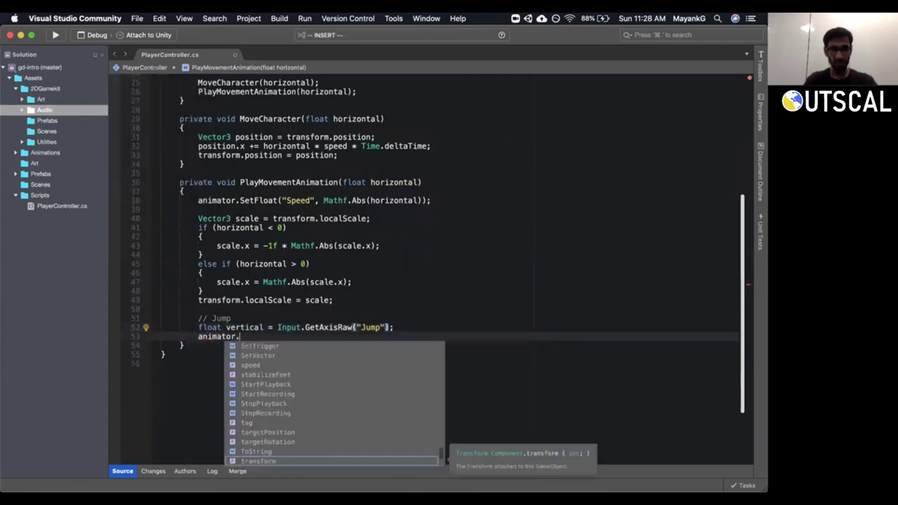
pyautogui.write('t')
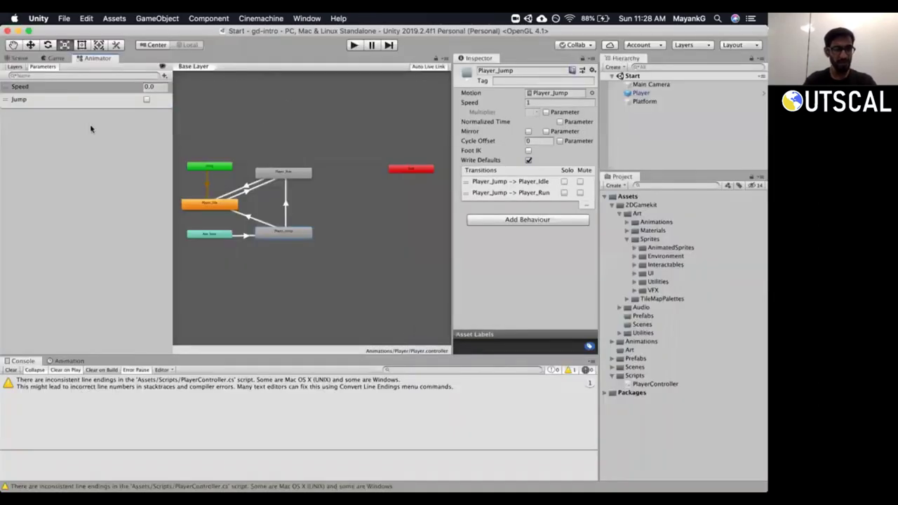
pyautogui.click(72, 103)
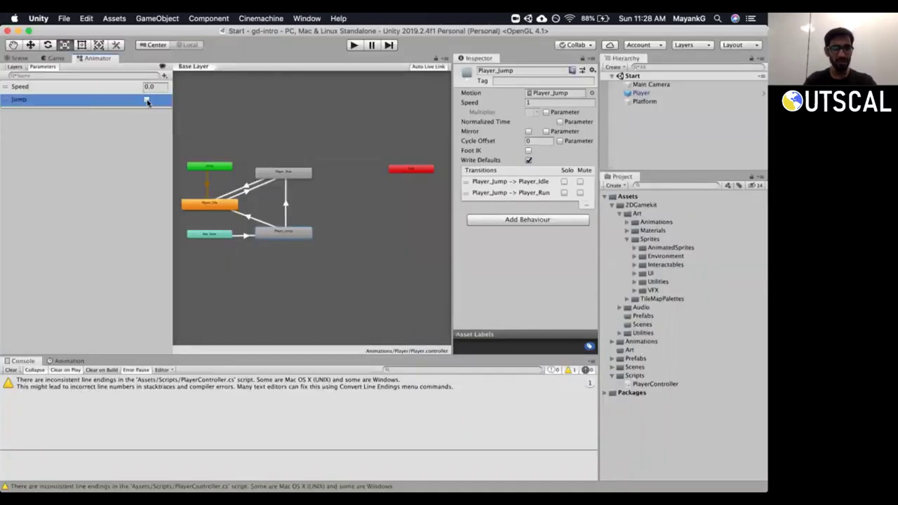
pyautogui.click(10, 370)
pyautogui.press('super+Tab')
pyautogui.write('Bool(')
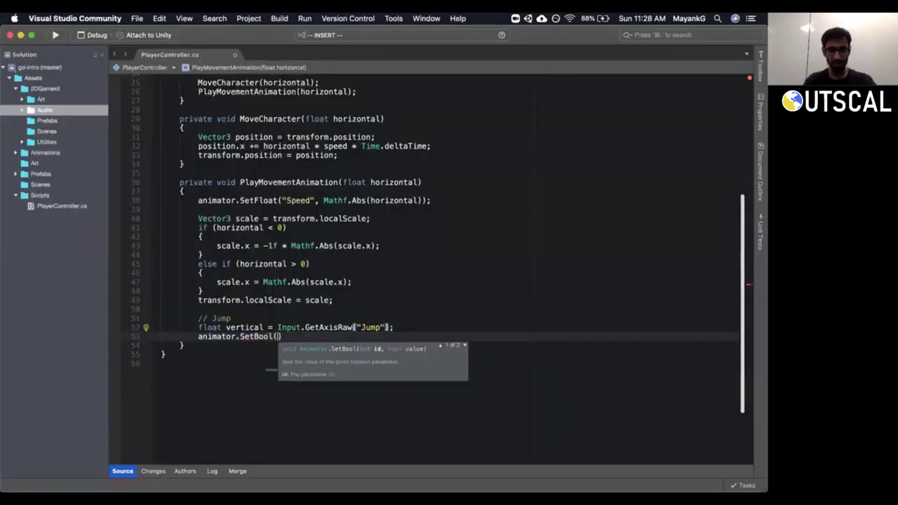
pyautogui.write('"')
pyautogui.press('super+Tab')
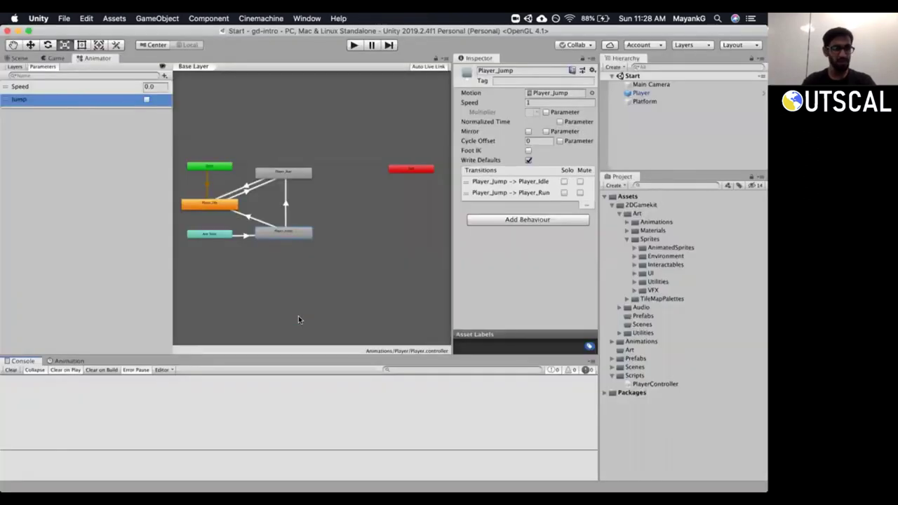
pyautogui.press('super+Tab')
pyautogui.write('Jump')
pyautogui.press('Escape')
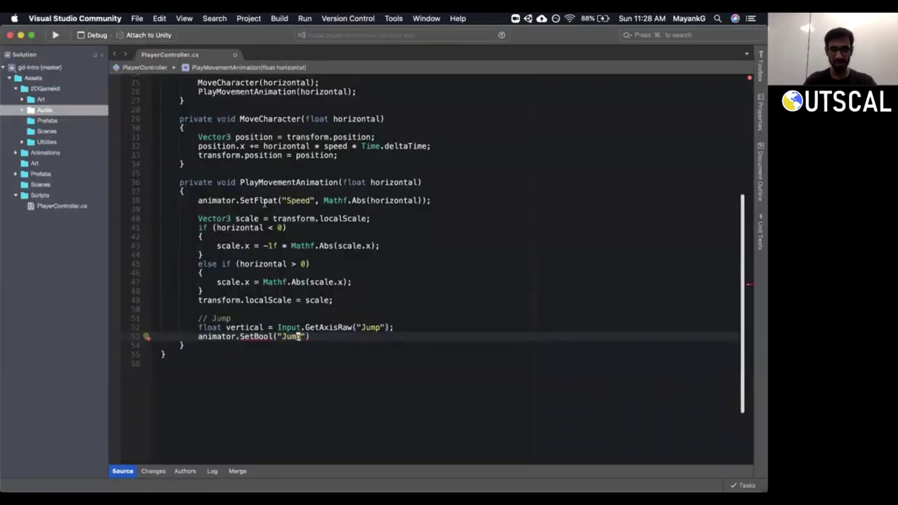
# Add an if (vertical > 0) condition line above the Jump SetBool call.
pyautogui.tripleClick(263, 202)
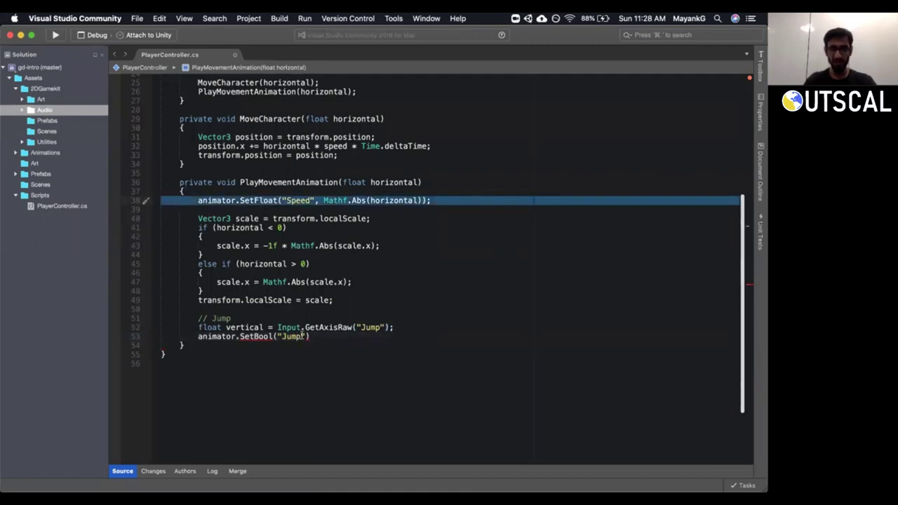
pyautogui.click(303, 336)
pyautogui.write('a')
pyautogui.write(',')
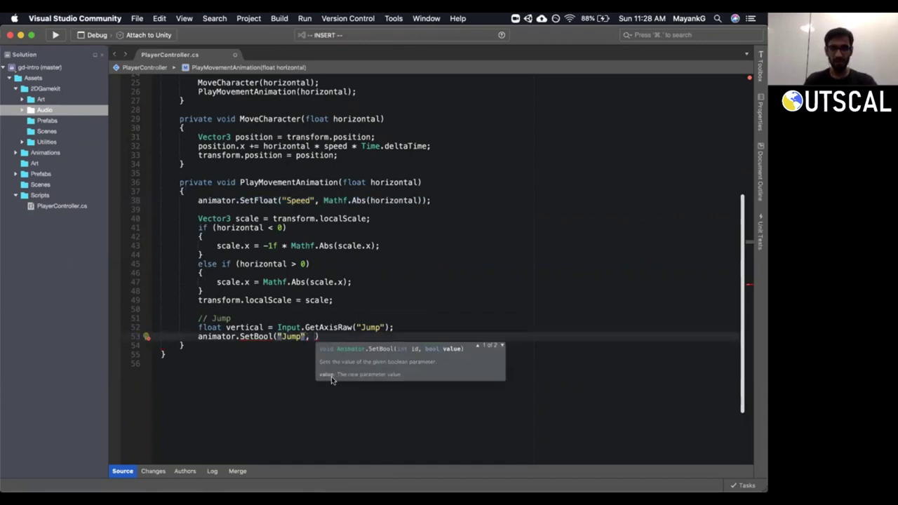
pyautogui.press('Escape')
pyautogui.hotkey('shift', 'o')
pyautogui.write('if(ve')
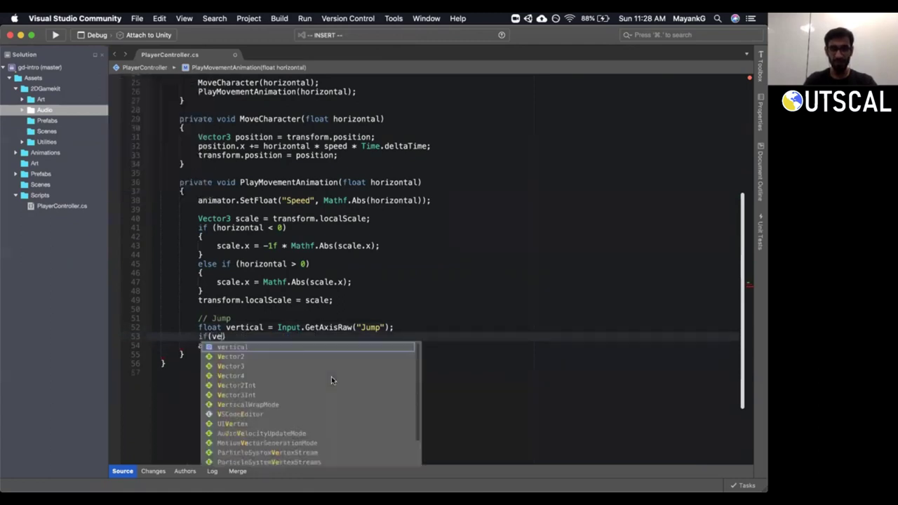
pyautogui.write('rtical > 0')
pyautogui.press('Escape')
# Give the SetBool("Jump") call true as its second argument.
pyautogui.click(313, 345)
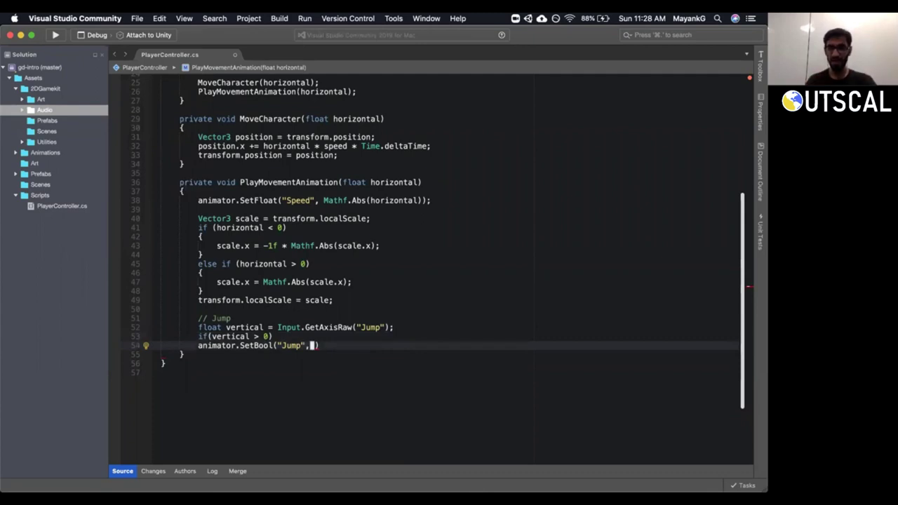
pyautogui.click(306, 326)
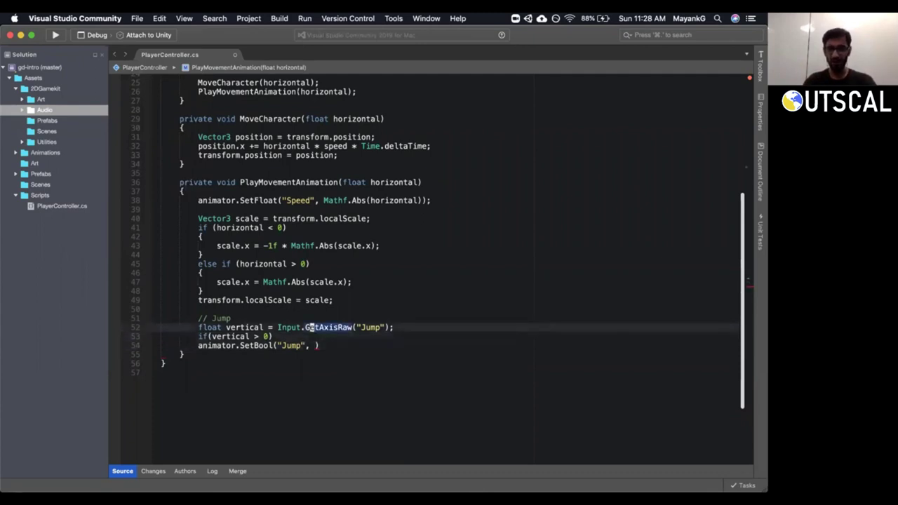
pyautogui.hotkey('shift', 'v')
pyautogui.press('Escape')
pyautogui.press('j')
pyautogui.press('j')
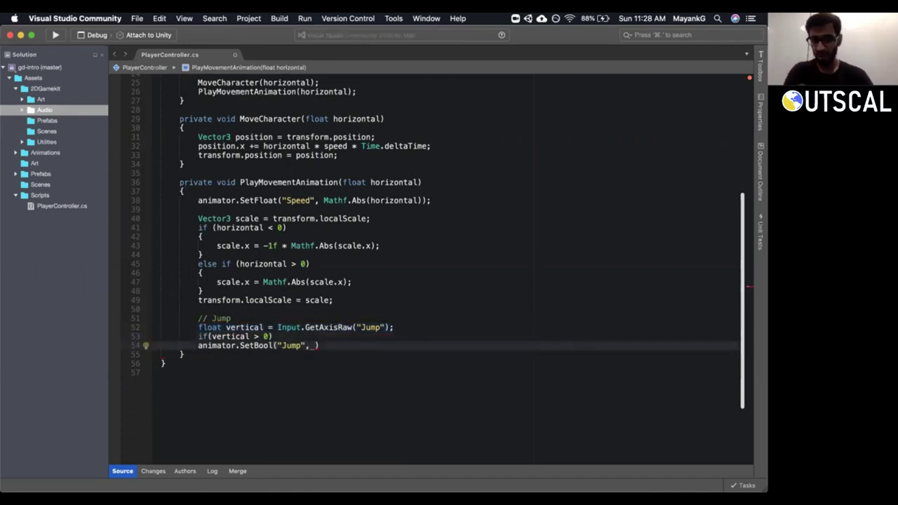
pyautogui.press('a')
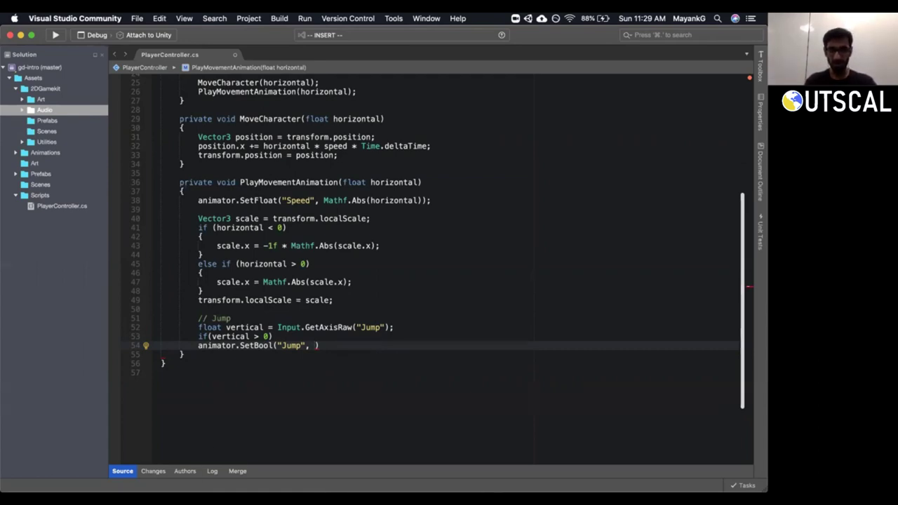
pyautogui.write('true)')
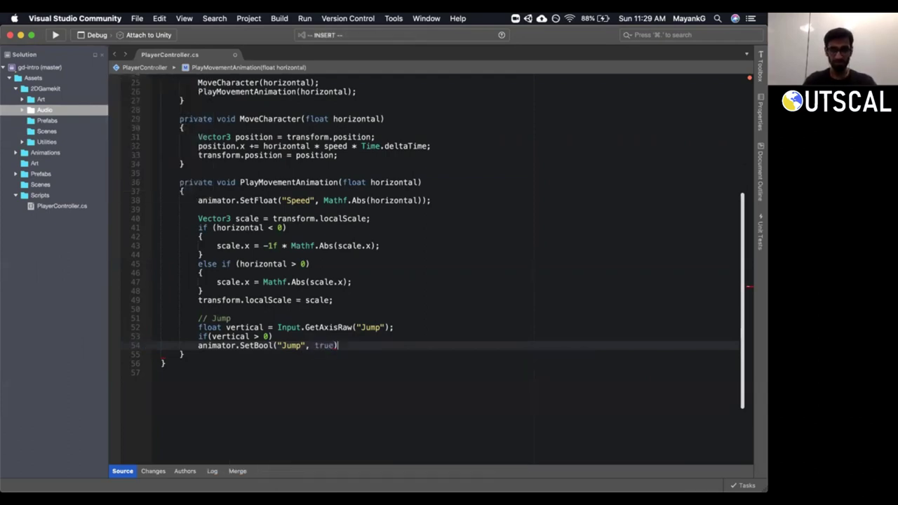
pyautogui.write(';')
# Wrap the SetBool true call in braces for the if block.
pyautogui.hotkey('shift', 'i')
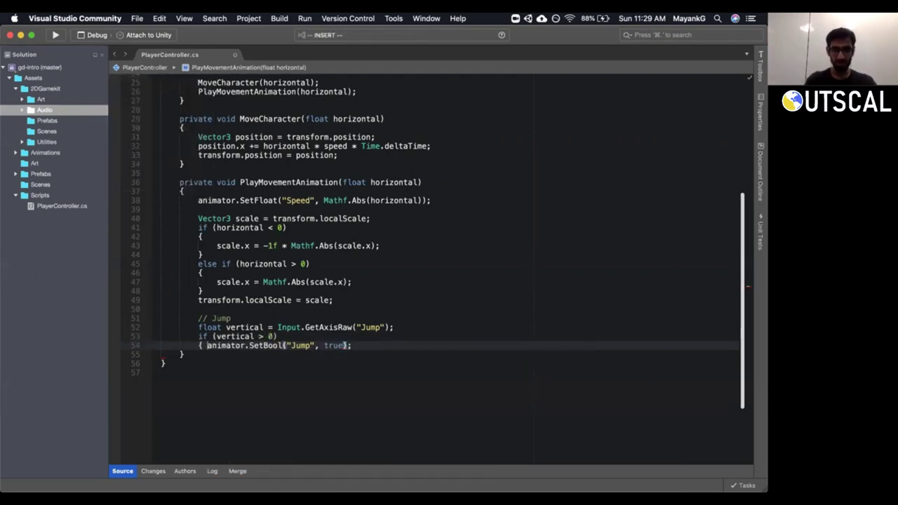
pyautogui.write('{')
pyautogui.press('Return')
pyautogui.press('Escape')
pyautogui.write('o}')
pyautogui.press('Escape')
# Append an else with an opening brace after the if block.
pyautogui.click(273, 336)
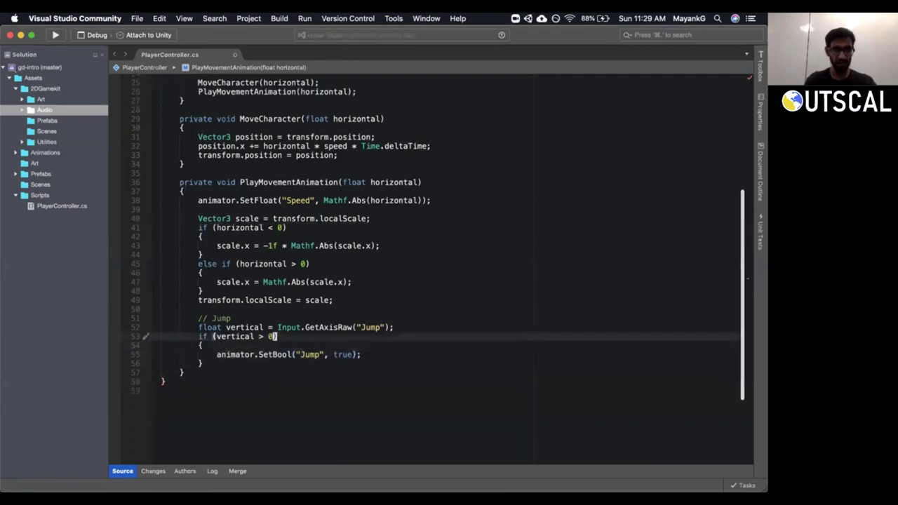
pyautogui.press('k')
pyautogui.press('k')
pyautogui.press('j')
pyautogui.press('j')
pyautogui.press('j')
pyautogui.press('j')
pyautogui.press('j')
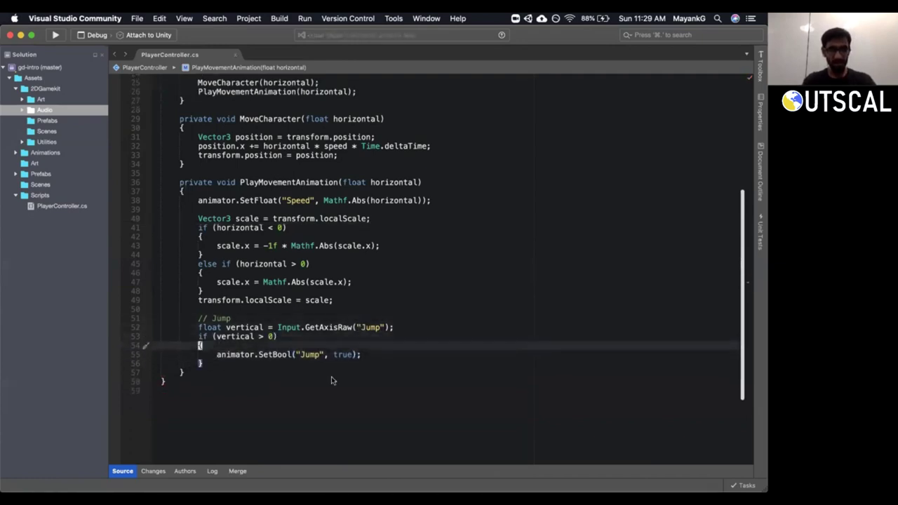
pyautogui.write('A else')
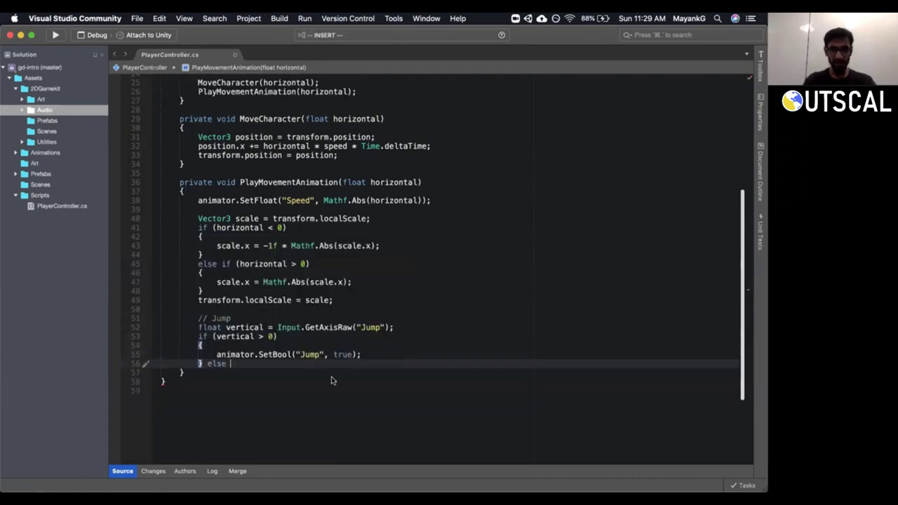
pyautogui.press('Return')
pyautogui.write('{')
pyautogui.press('Return')
pyautogui.press('Escape')
# Duplicate the SetBool line into the else block, changing true to false.
pyautogui.press('k')
pyautogui.press('k')
pyautogui.press('k')
pyautogui.press('y')
pyautogui.press('y')
pyautogui.press('j')
pyautogui.press('j')
pyautogui.press('p')
pyautogui.press('j')
pyautogui.press('k')
pyautogui.press('w')
pyautogui.press('w')
pyautogui.press('w')
pyautogui.press('w')
pyautogui.press('w')
pyautogui.press('w')
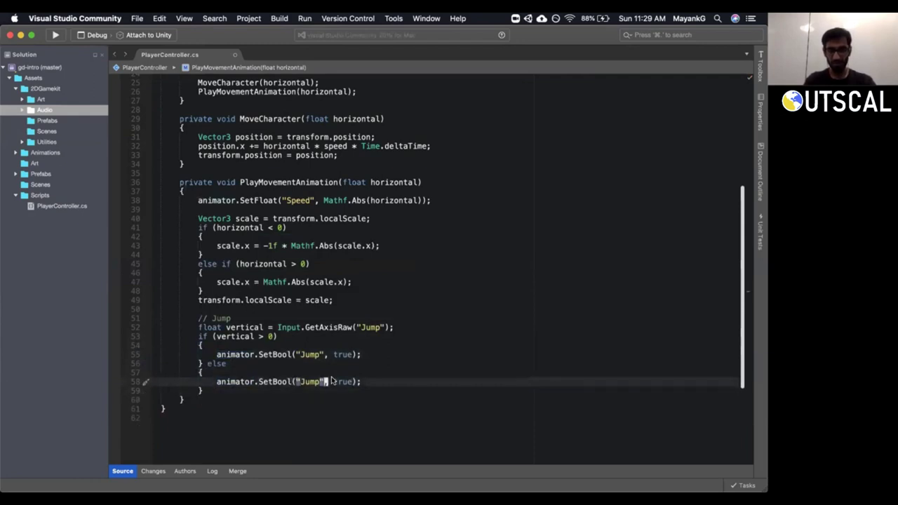
pyautogui.write('cwfalse')
pyautogui.press('Escape')
# Break the else keyword onto its own line.
pyautogui.press('k')
pyautogui.press('k')
pyautogui.press('b')
pyautogui.press('i')
pyautogui.press('Return')
# Select the whole jump block to review it, then switch to Unity.
pyautogui.press('Escape')
pyautogui.click(284, 327)
pyautogui.press('V')
pyautogui.press('j')
pyautogui.press('j')
pyautogui.press('j')
pyautogui.press('j')
pyautogui.press('j')
pyautogui.press('j')
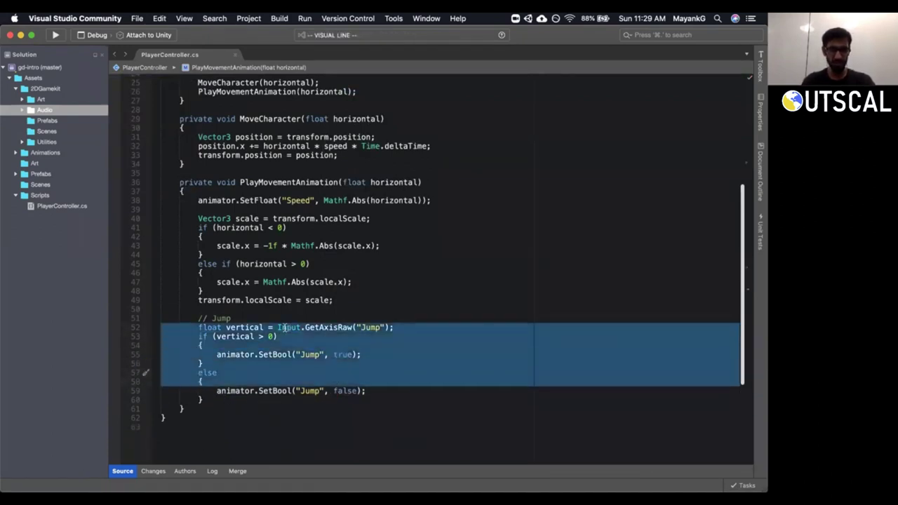
pyautogui.press('j')
pyautogui.press('j')
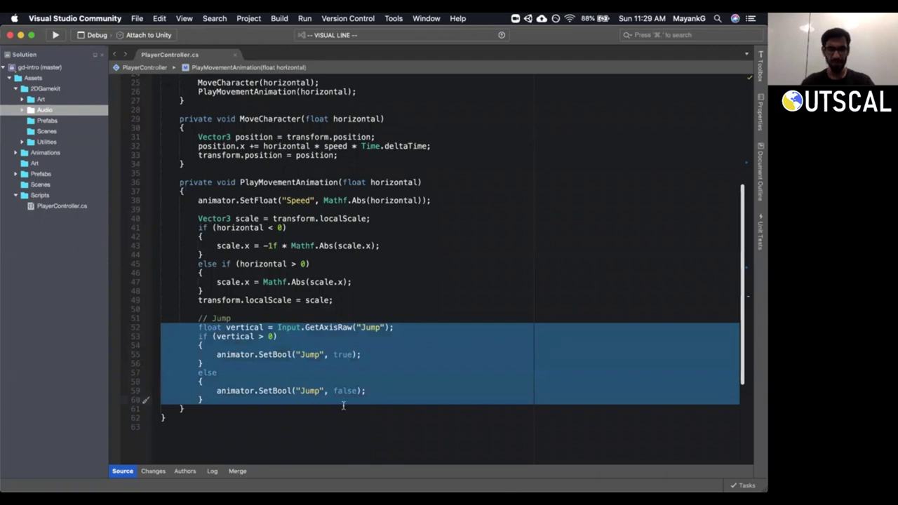
pyautogui.click(345, 391)
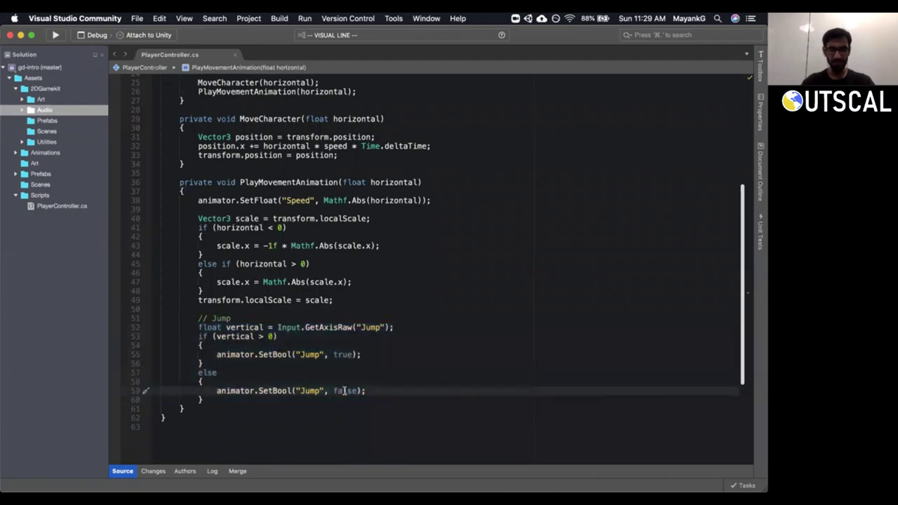
pyautogui.press('super+Tab')
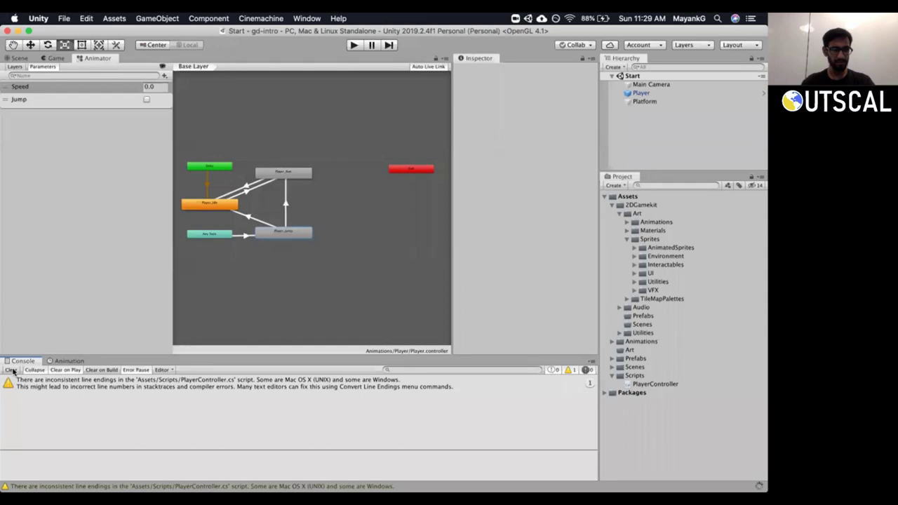
# Clear the line-ending warning from the Console and show the Game view.
pyautogui.click(11, 370)
pyautogui.click(53, 58)
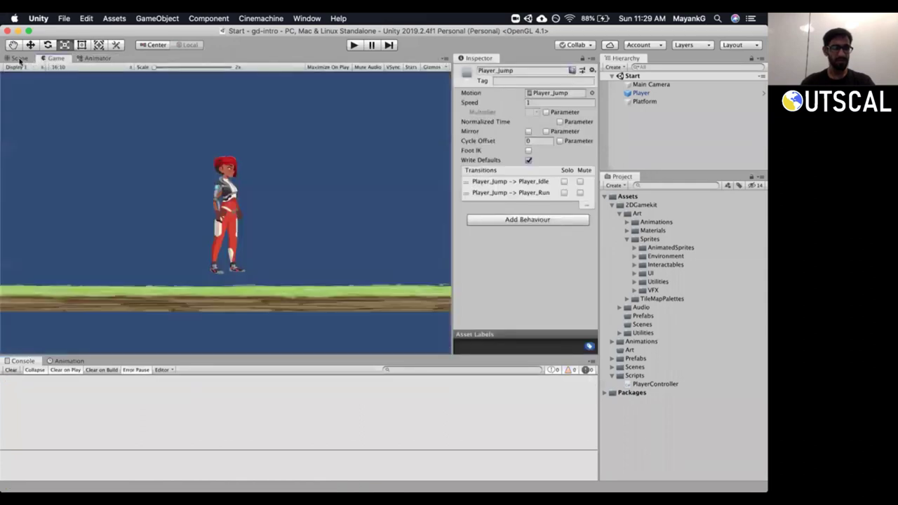
pyautogui.click(19, 59)
pyautogui.click(49, 59)
# Play the scene, jump the character with Space, stop, and return to Visual Studio.
pyautogui.click(355, 45)
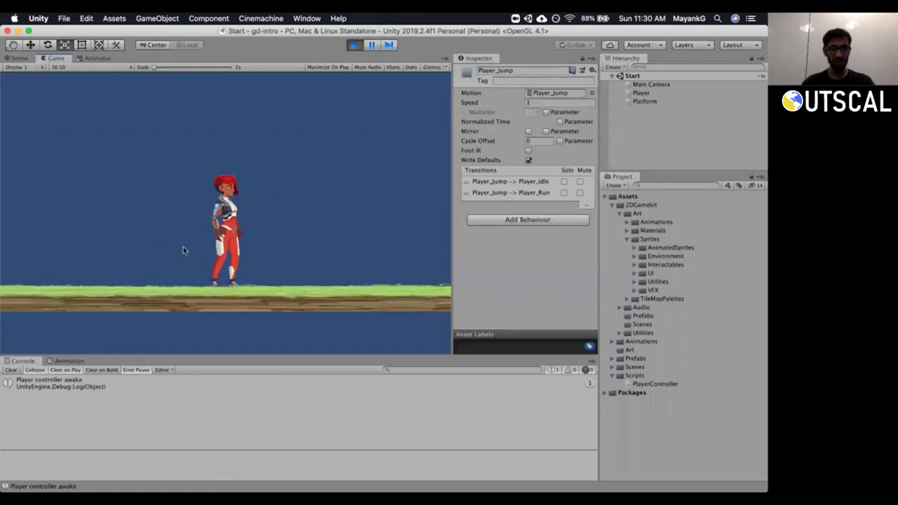
pyautogui.press('space')
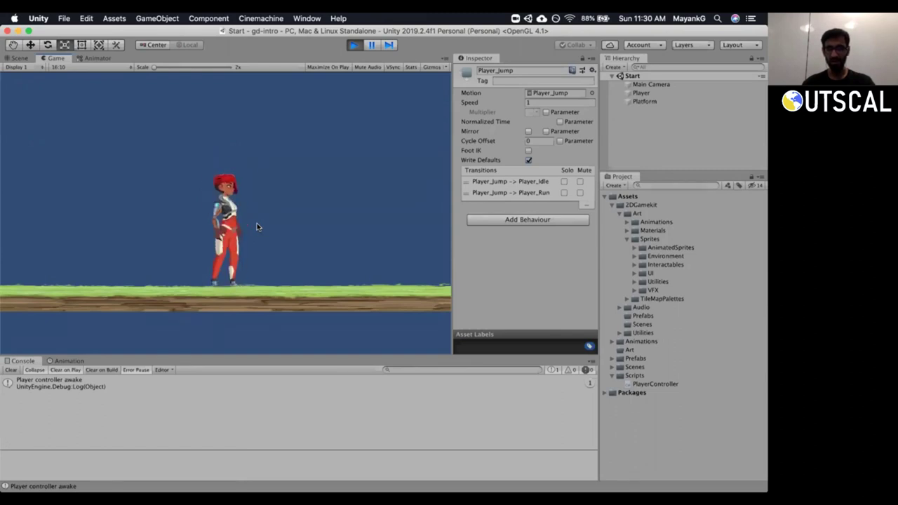
pyautogui.click(354, 45)
pyautogui.click(25, 380)
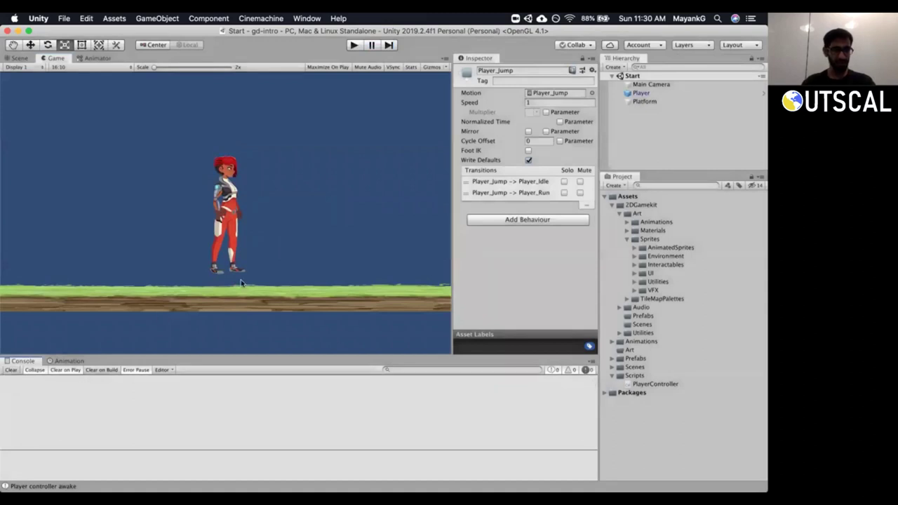
pyautogui.press('super+Tab')
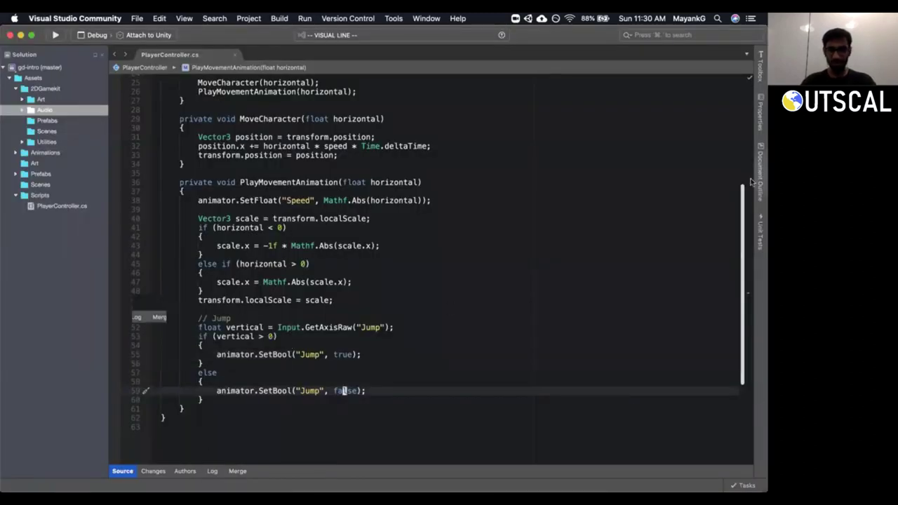
# Move the float vertical Jump-axis line into Update below the horizontal input line.
pyautogui.scroll(1, 741, 191)
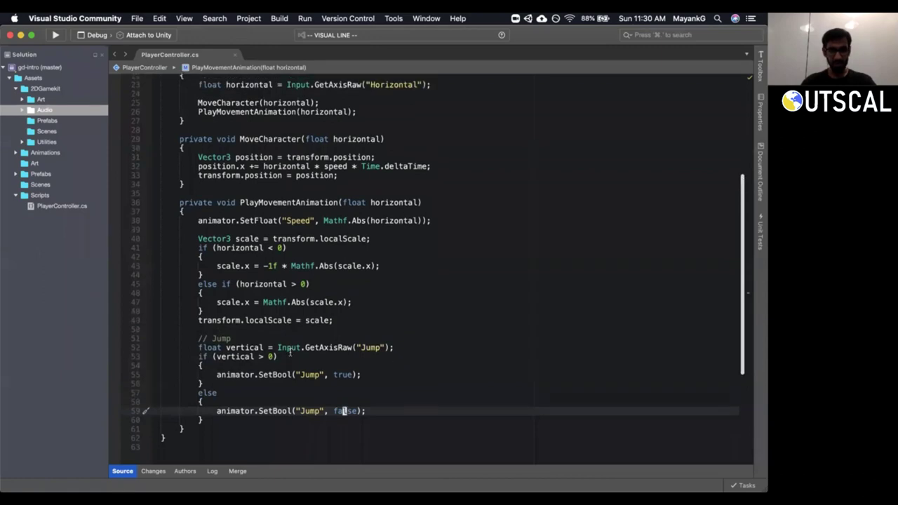
pyautogui.click(290, 351)
pyautogui.press('super+x')
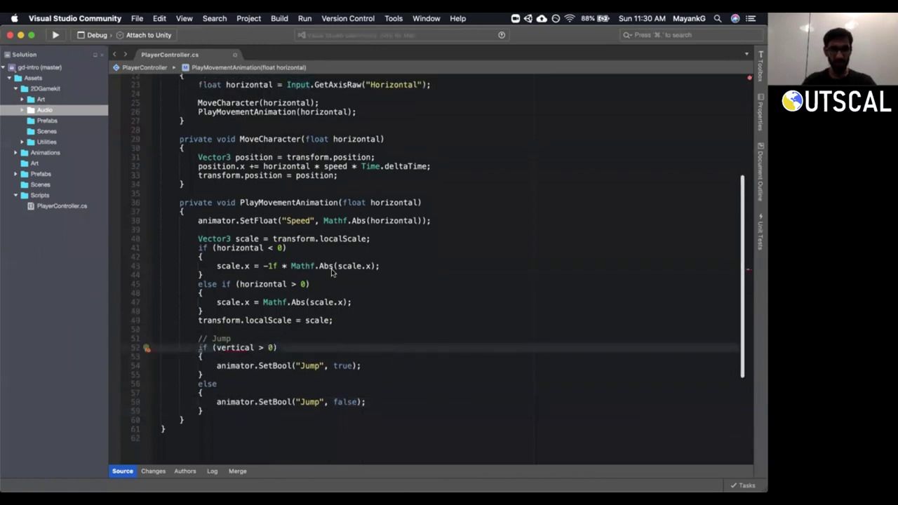
pyautogui.scroll(5, 333, 273)
pyautogui.click(441, 186)
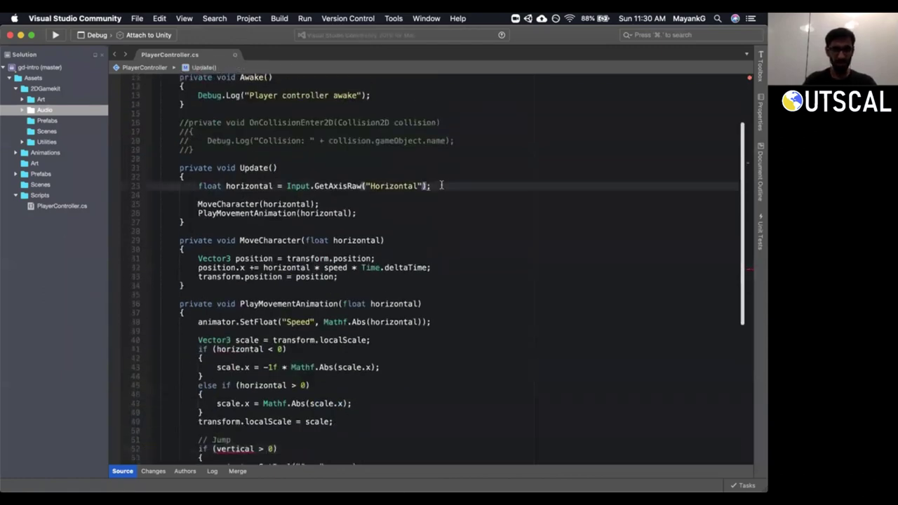
pyautogui.press('p')
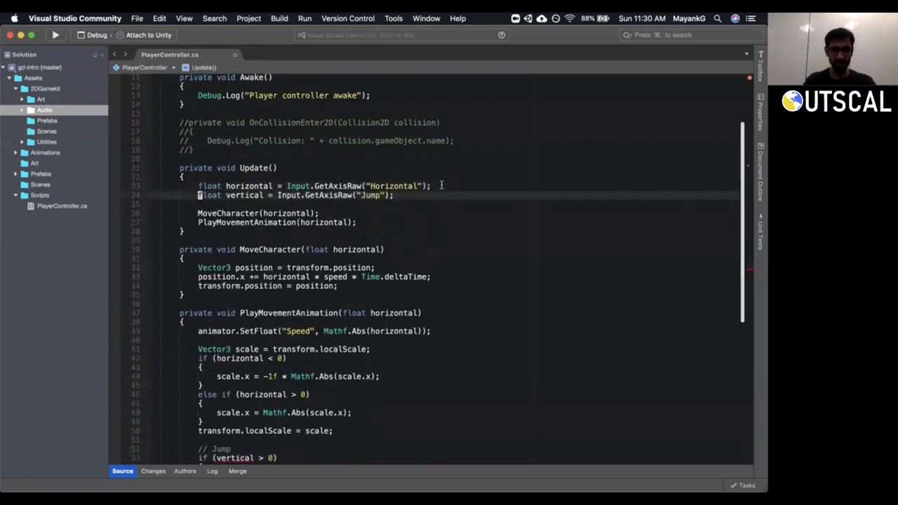
pyautogui.press('k')
pyautogui.hotkey('shift', 'v')
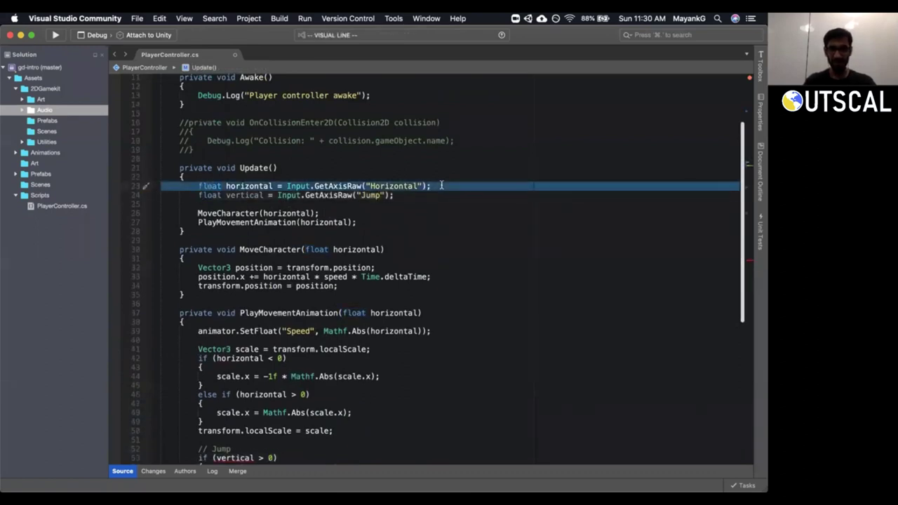
pyautogui.press('Escape')
pyautogui.press('j')
pyautogui.hotkey('shift', 'v')
pyautogui.press('j')
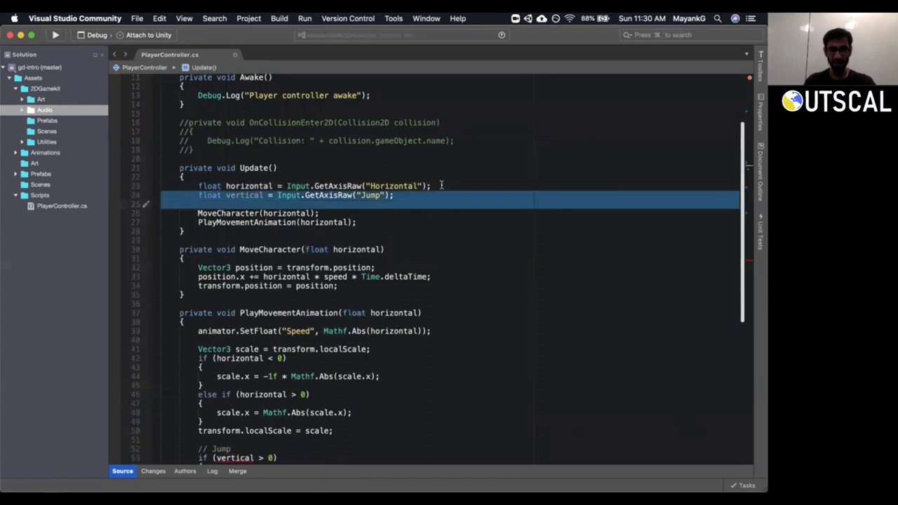
pyautogui.press('Escape')
# Add a float vertical parameter to the PlayMovementAnimation signature.
pyautogui.scroll(-4, 442, 185)
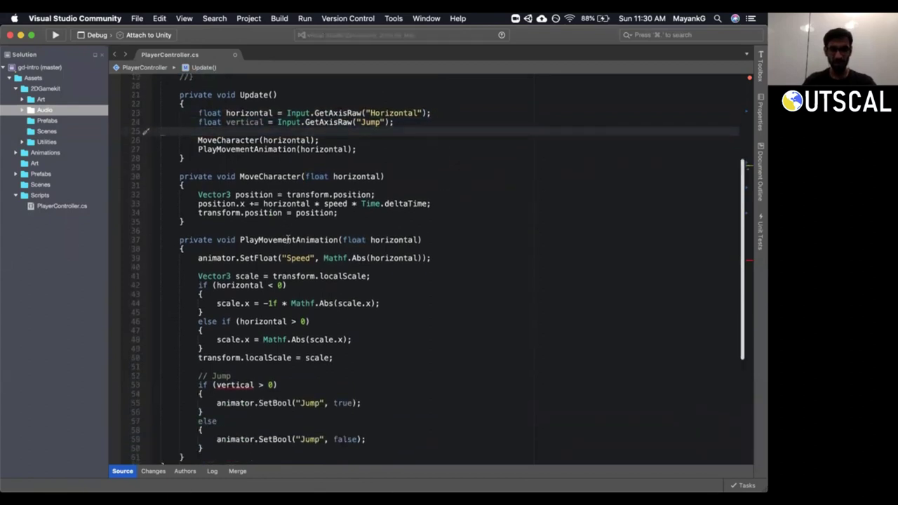
pyautogui.click(288, 240)
pyautogui.click(412, 240)
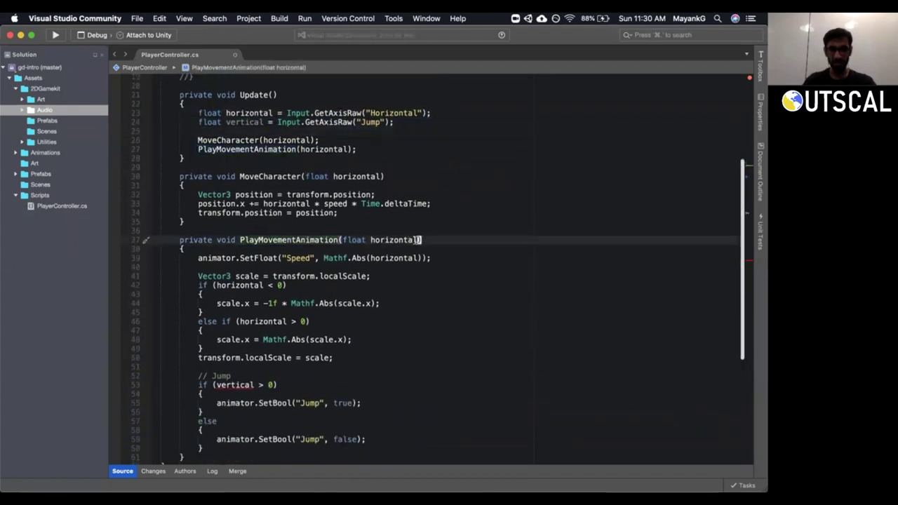
pyautogui.write('al, float vertical')
pyautogui.press('Escape')
pyautogui.press('Up')
pyautogui.press('Up')
pyautogui.press('Up')
pyautogui.press('Up')
pyautogui.press('Up')
pyautogui.press('Up')
pyautogui.press('Up')
pyautogui.press('Up')
pyautogui.press('Up')
pyautogui.press('Up')
# Pass vertical in Update's call: PlayMovementAnimation(horizontal, vertical).
pyautogui.press('w')
pyautogui.press('w')
pyautogui.press('w')
pyautogui.hotkey('shift', 'v')
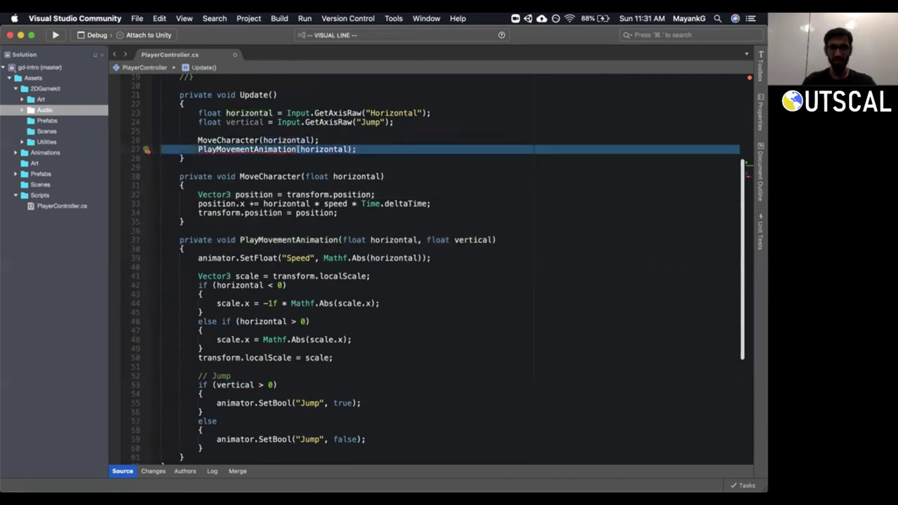
pyautogui.scroll(-2, 381, 348)
pyautogui.scroll(1, 381, 348)
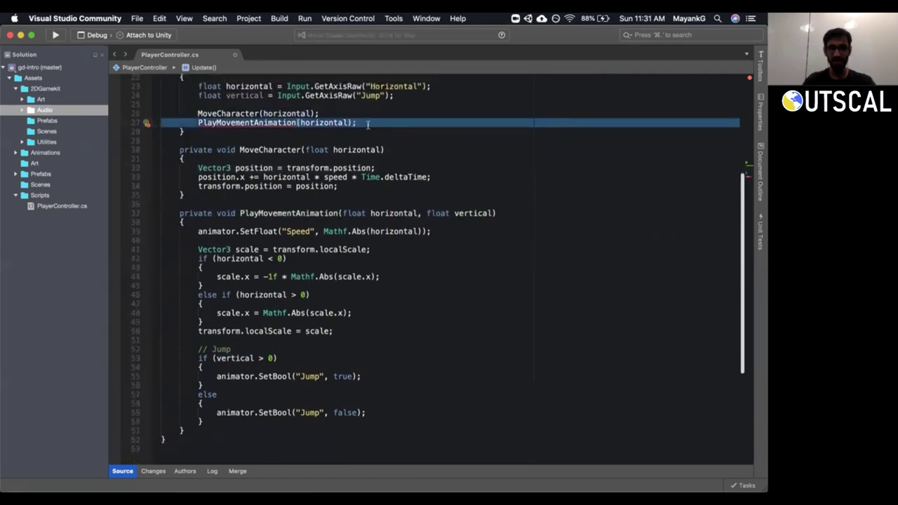
pyautogui.press('Escape')
pyautogui.write('izontal,')
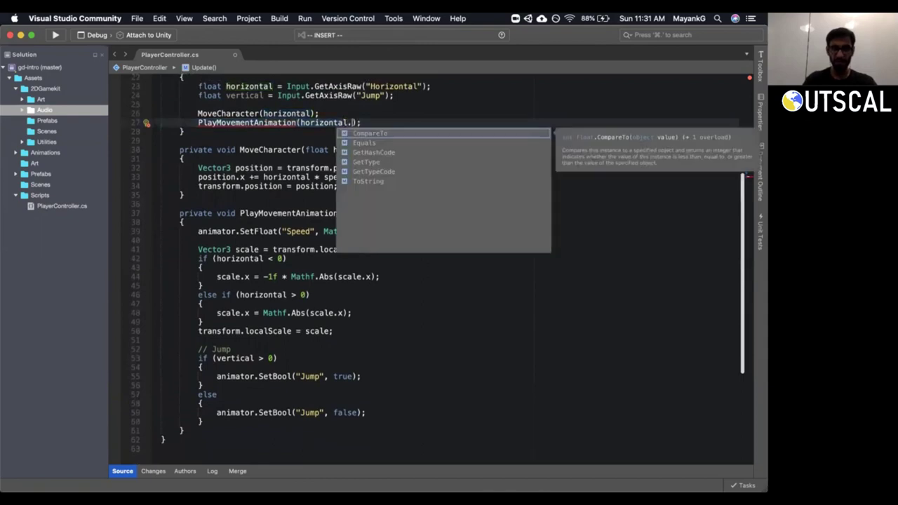
pyautogui.write(' vertical')
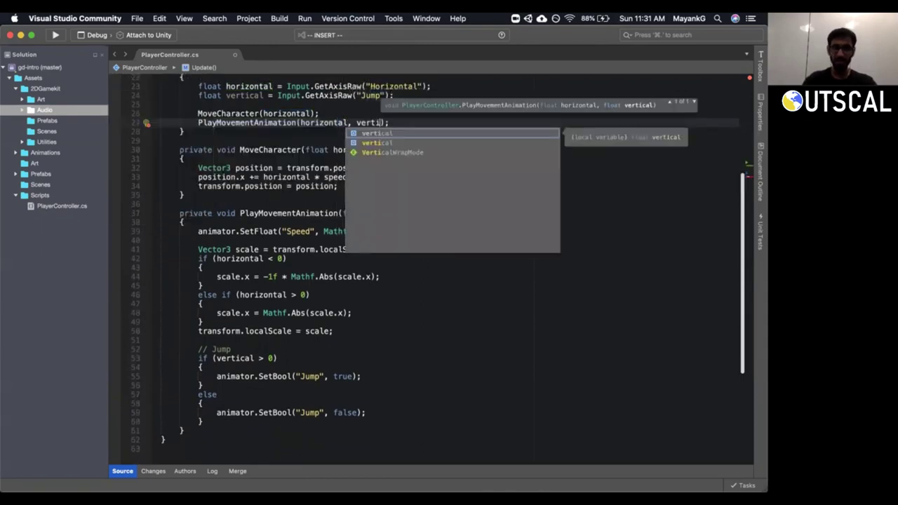
pyautogui.press('Escape')
pyautogui.scroll(-2, 241, 249)
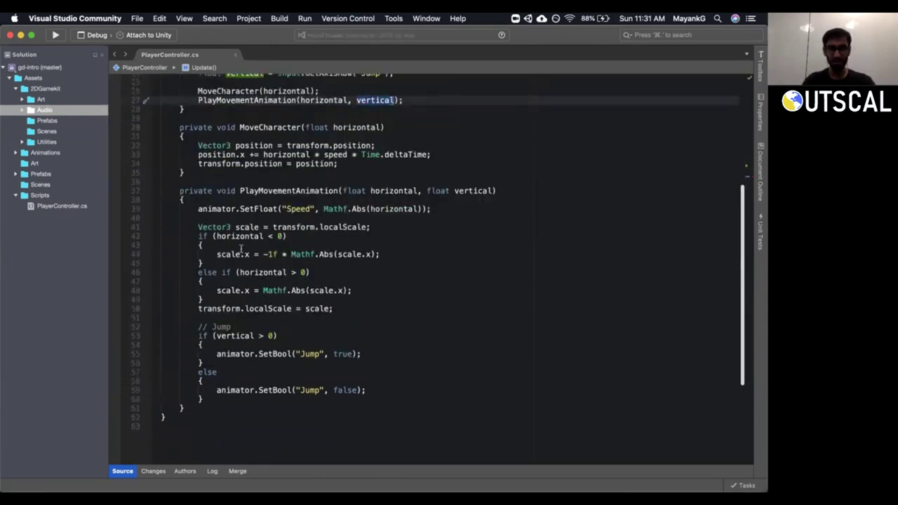
pyautogui.moveTo(179, 393); pyautogui.dragTo(160, 177)
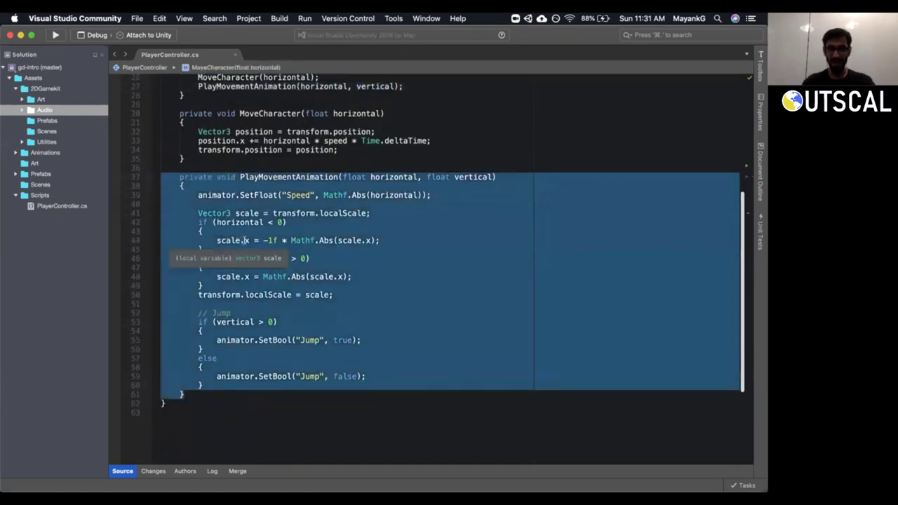
# Collapse the PlayMovementAnimation method body.
pyautogui.click(201, 213)
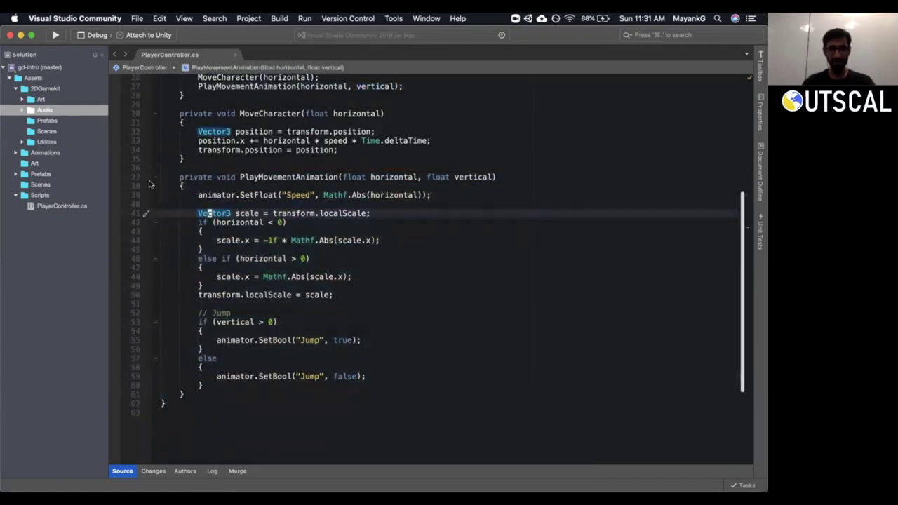
pyautogui.click(155, 177)
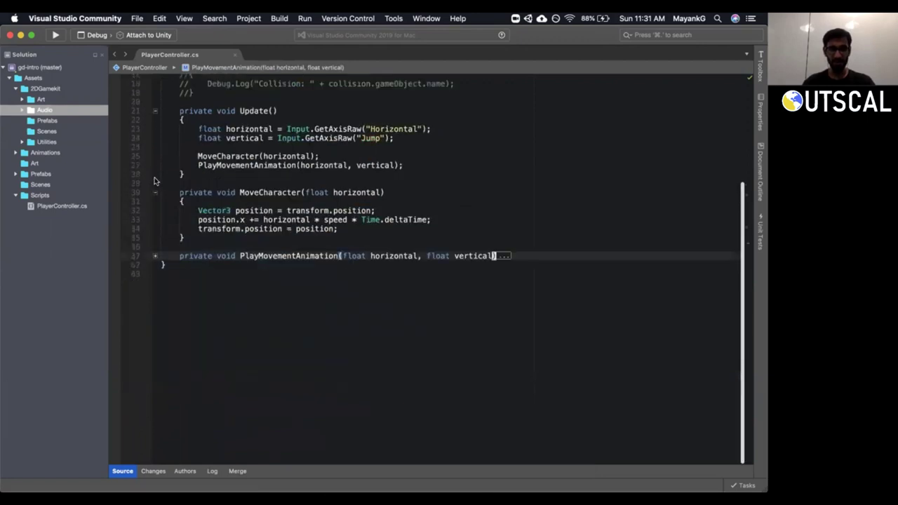
pyautogui.click(155, 256)
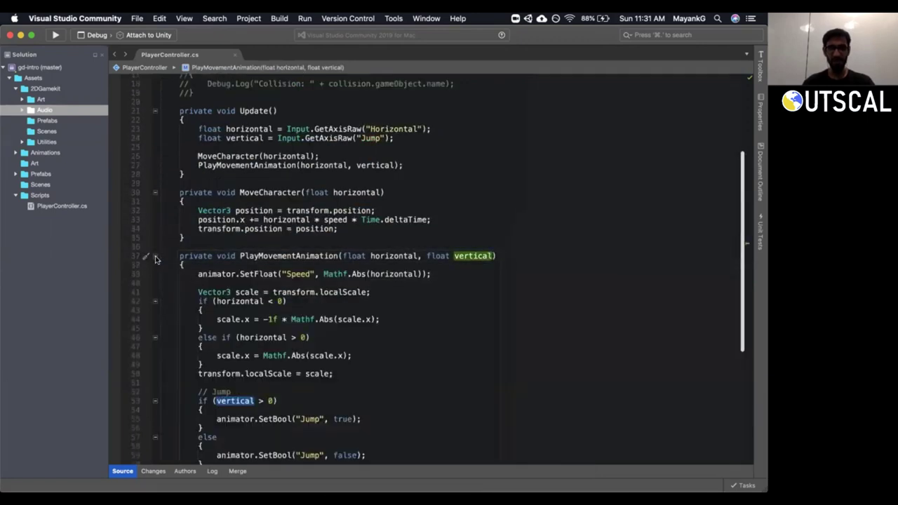
pyautogui.click(155, 256)
pyautogui.moveTo(745, 227); pyautogui.dragTo(747, 160)
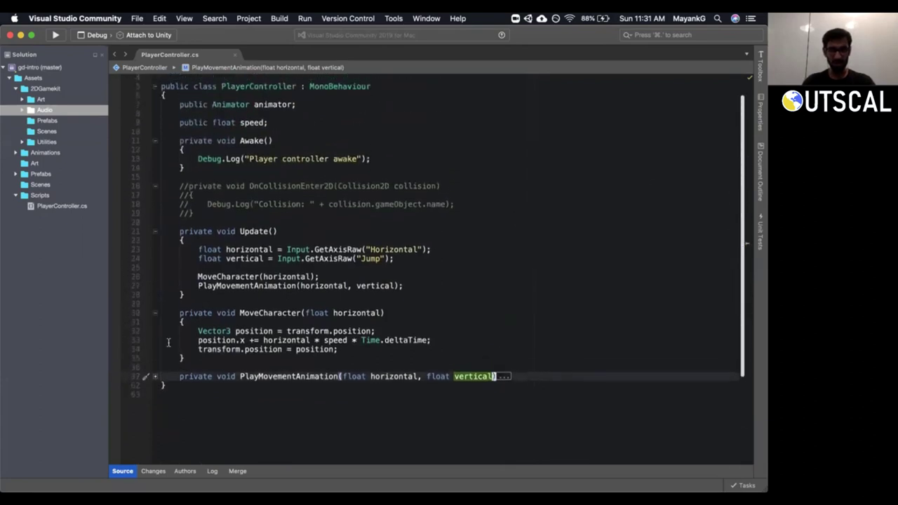
# Add vertical as a second argument to the MoveCharacter call.
pyautogui.click(251, 312)
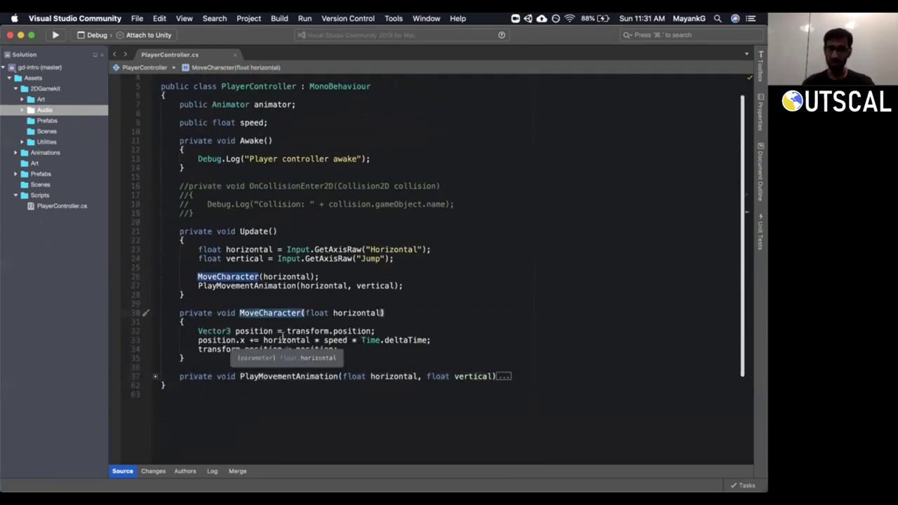
pyautogui.click(306, 277)
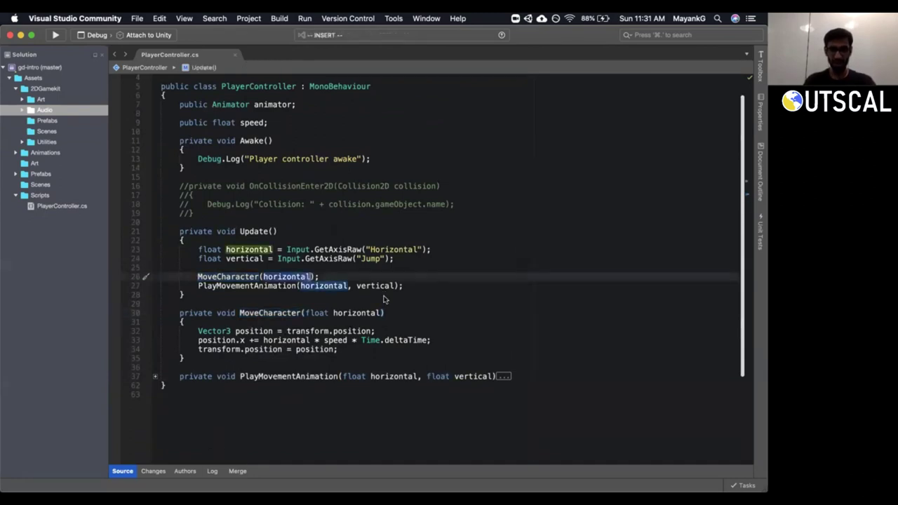
pyautogui.write(', vertical')
pyautogui.press('Escape')
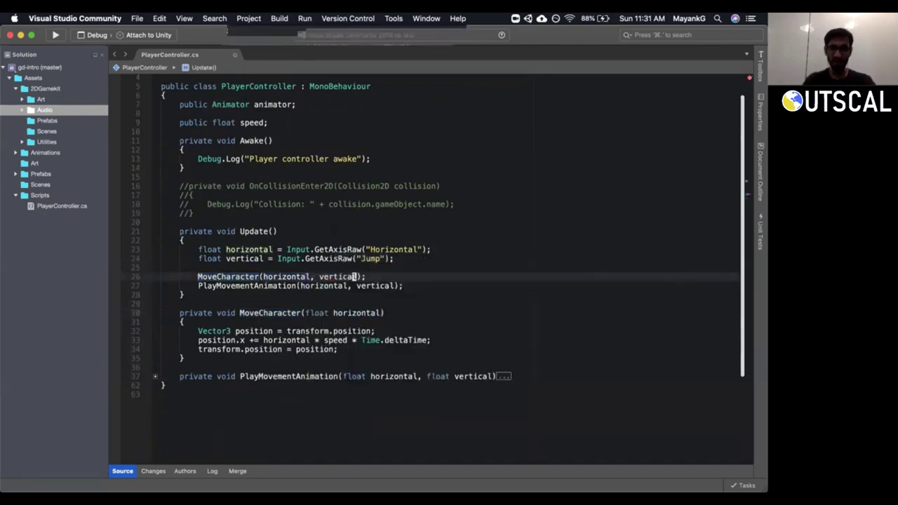
# Add float vertical to MoveCharacter's parameters and open an empty line in its body.
pyautogui.press('j')
pyautogui.press('j')
pyautogui.press('j')
pyautogui.press('j')
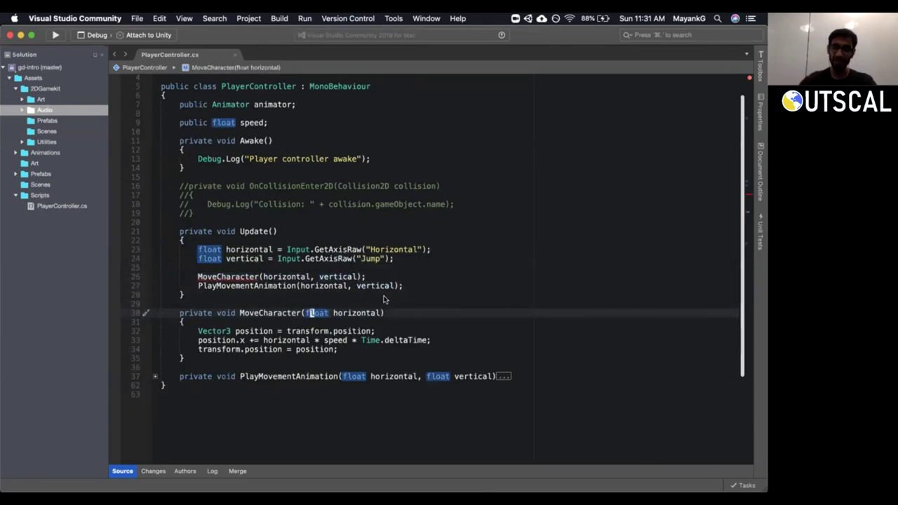
pyautogui.press('w')
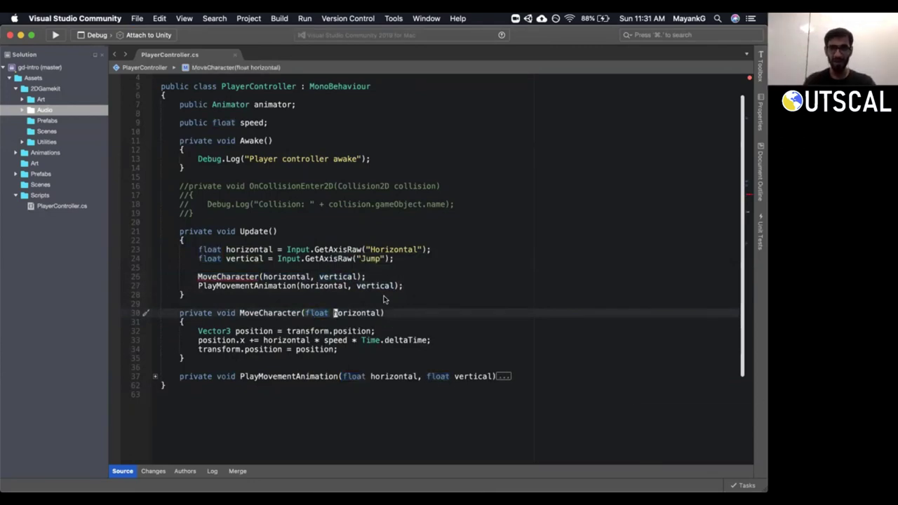
pyautogui.press('w')
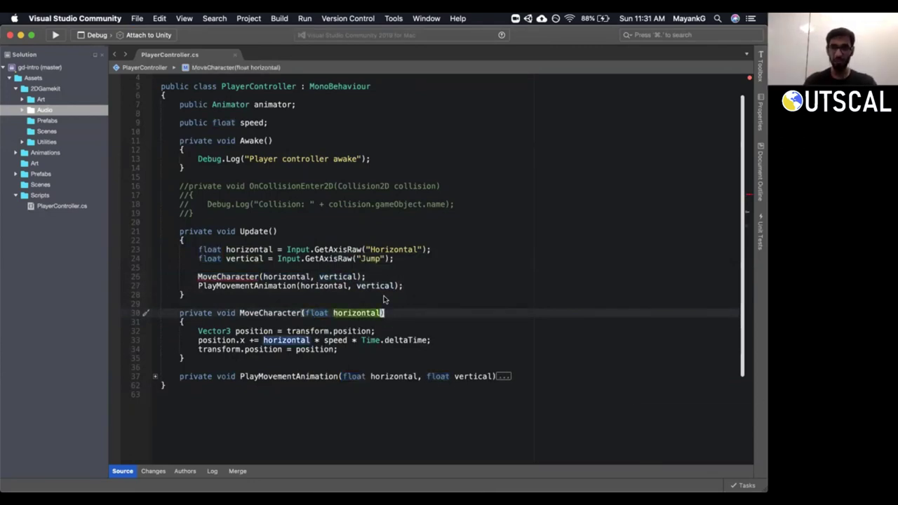
pyautogui.write('izontal, float ')
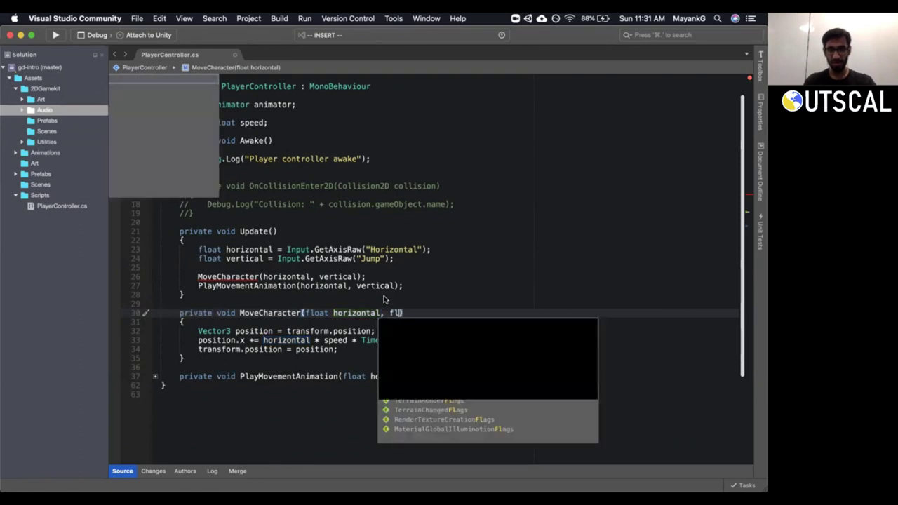
pyautogui.write('vertical')
pyautogui.press('Escape')
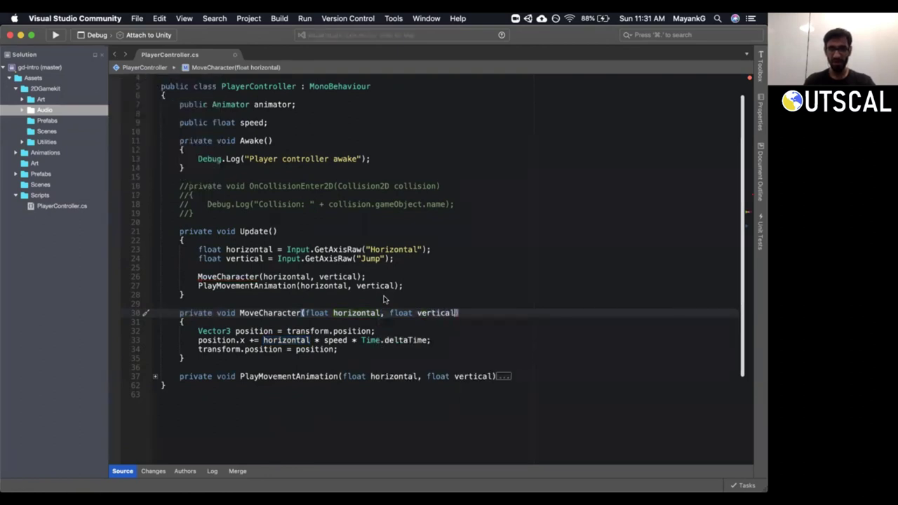
pyautogui.press('j')
pyautogui.press('j')
pyautogui.press('j')
pyautogui.press('j')
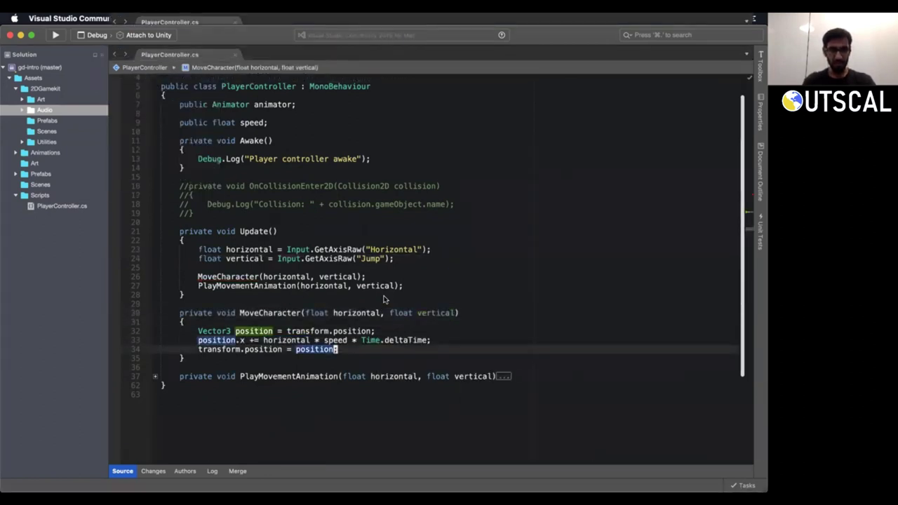
pyautogui.press('o')
pyautogui.press('Escape')
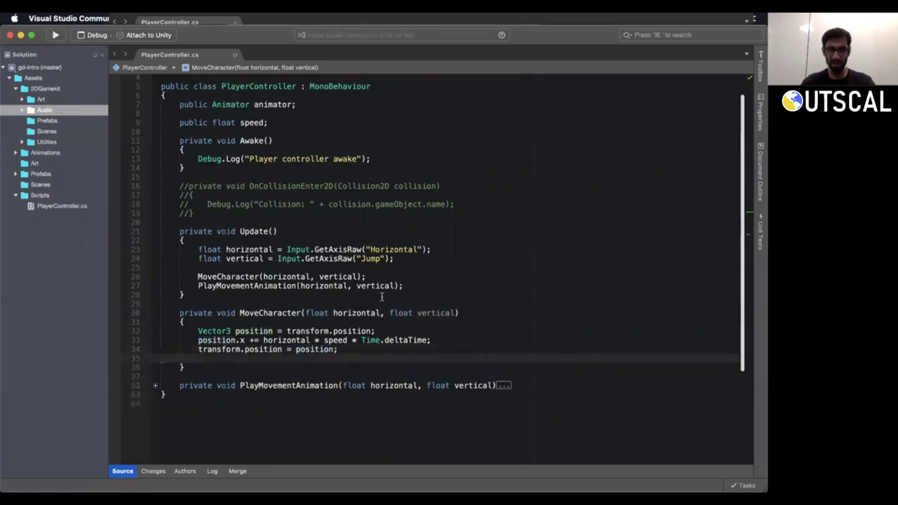
# Highlight Update's body, then unfold the PlayMovementAnimation method.
pyautogui.moveTo(424, 288); pyautogui.dragTo(147, 247)
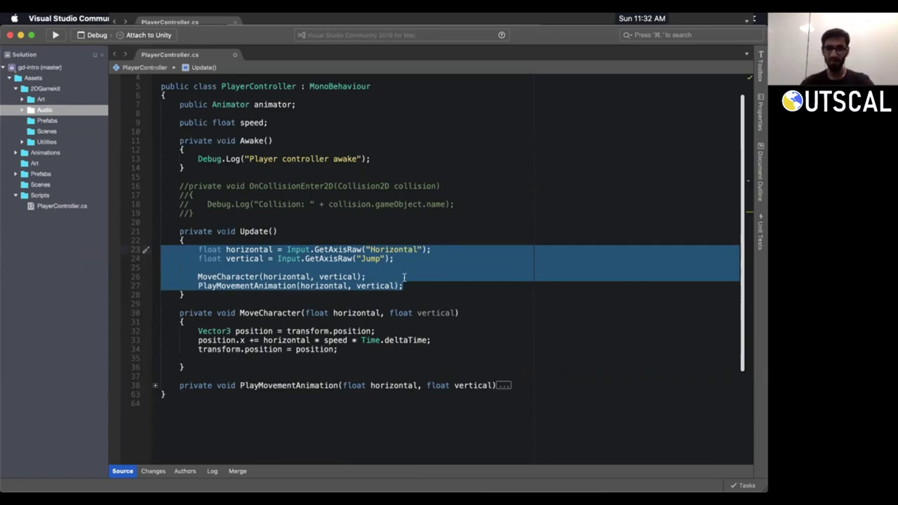
pyautogui.click(413, 286)
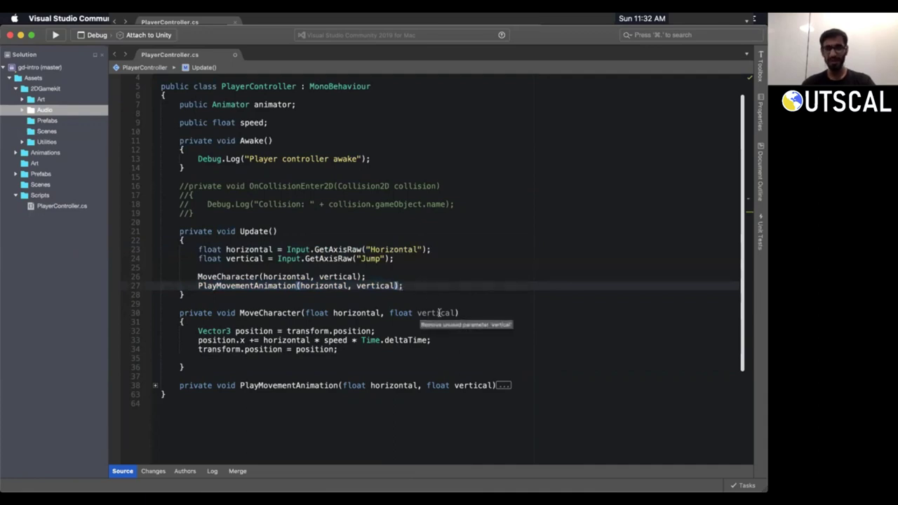
pyautogui.click(295, 357)
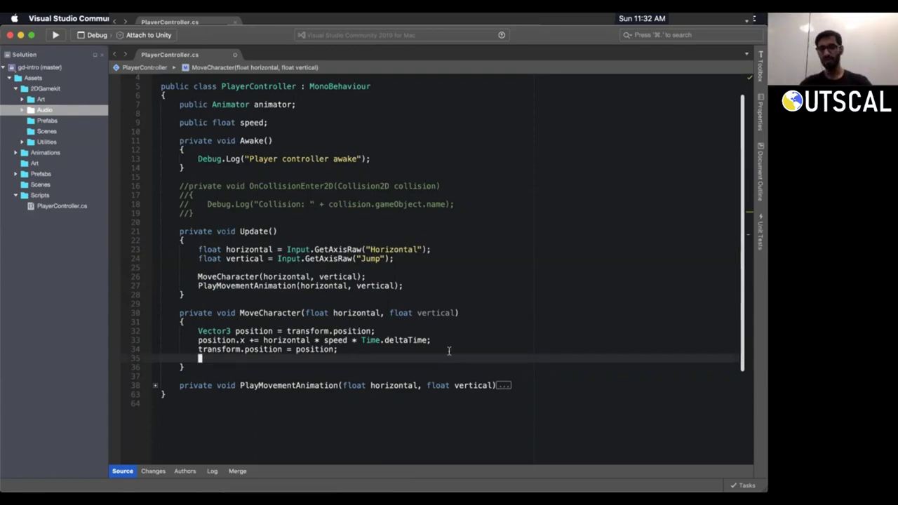
pyautogui.scroll(-3, 743, 273)
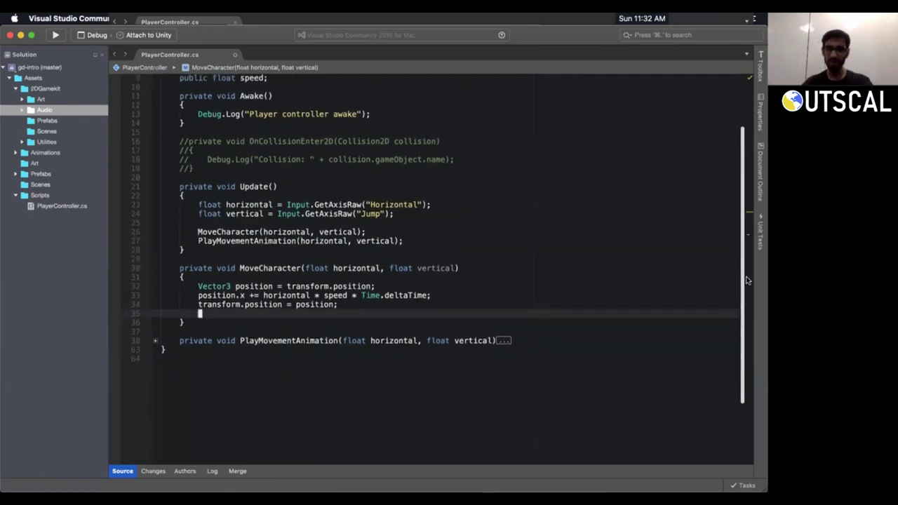
pyautogui.scroll(-1, 743, 265)
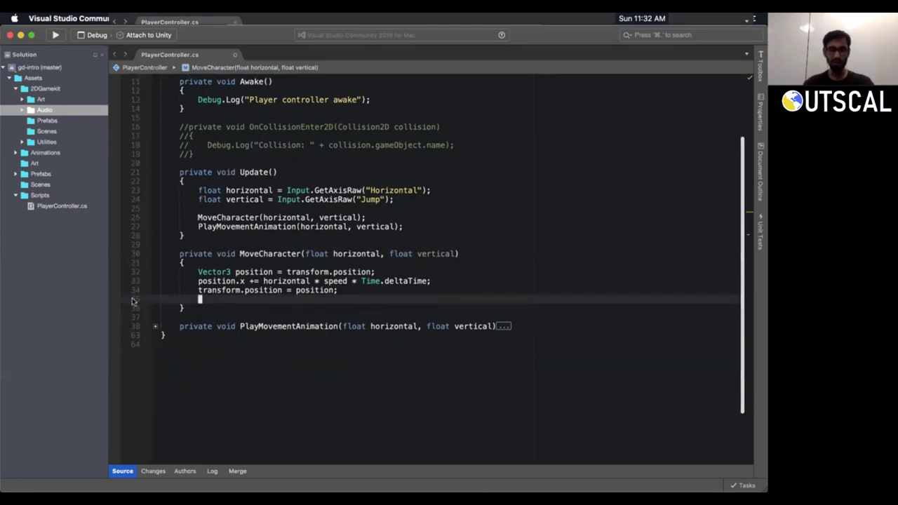
pyautogui.click(156, 327)
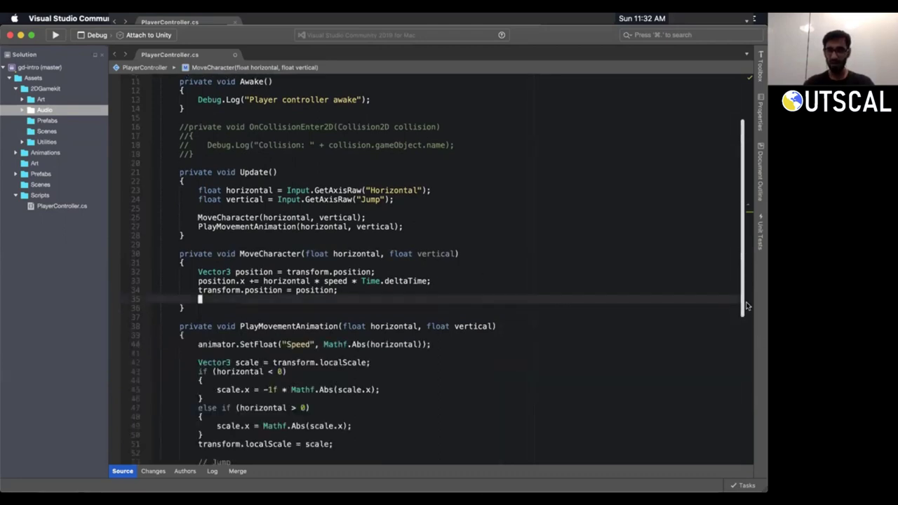
# Select PlayMovementAnimation's speed/flipping code, then its jump check, to walk through them.
pyautogui.scroll(-3, 744, 358)
pyautogui.scroll(-7, 746, 368)
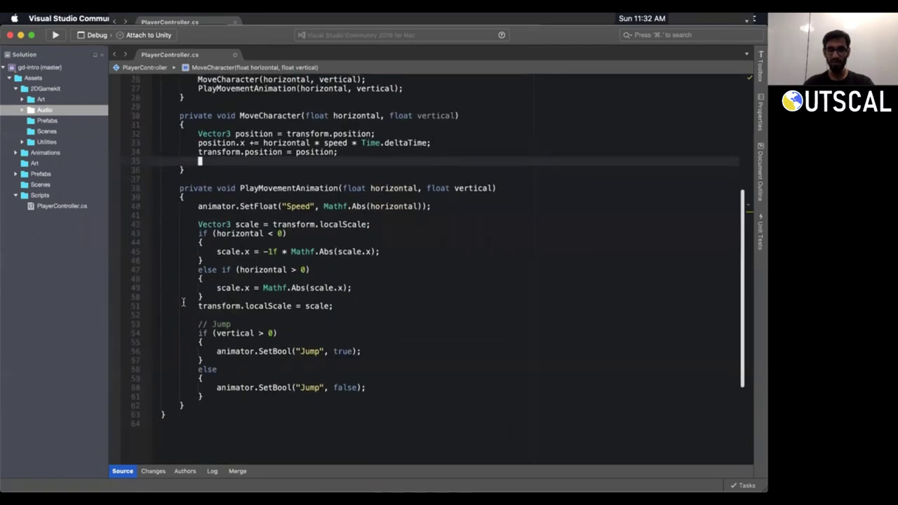
pyautogui.moveTo(342, 308); pyautogui.dragTo(149, 206)
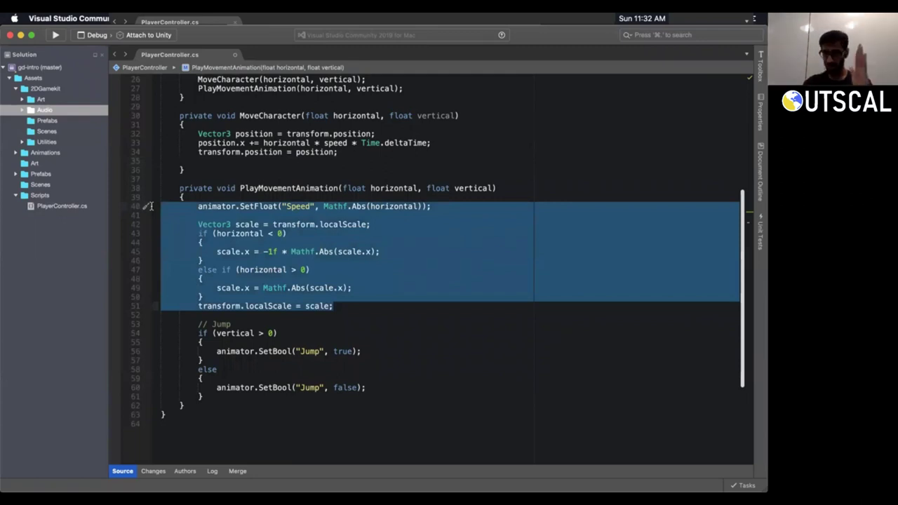
pyautogui.moveTo(352, 398); pyautogui.dragTo(160, 321)
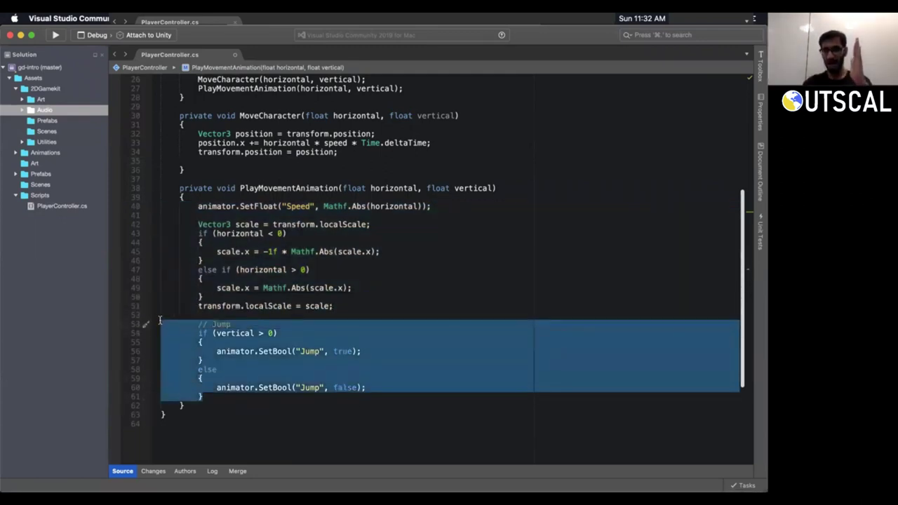
pyautogui.moveTo(343, 306); pyautogui.dragTo(149, 208)
pyautogui.moveTo(386, 397); pyautogui.dragTo(283, 329)
pyautogui.click(484, 321)
pyautogui.moveTo(175, 189); pyautogui.dragTo(298, 397)
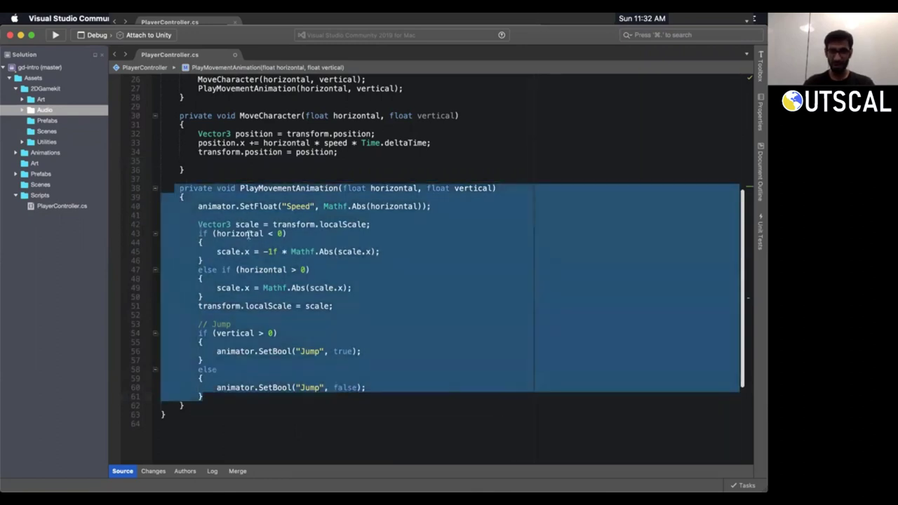
pyautogui.click(160, 188)
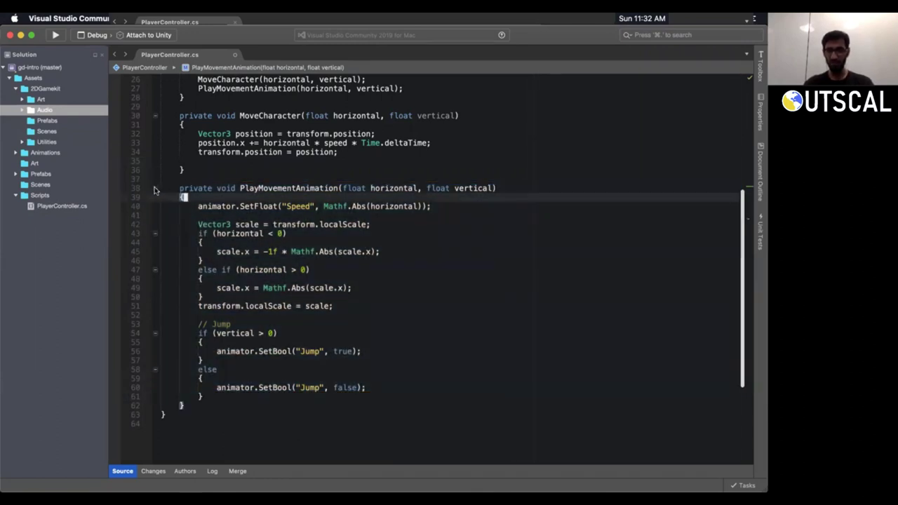
# Fold PlayMovementAnimation and add '// move character horizontally' above MoveCharacter's position code.
pyautogui.click(155, 186)
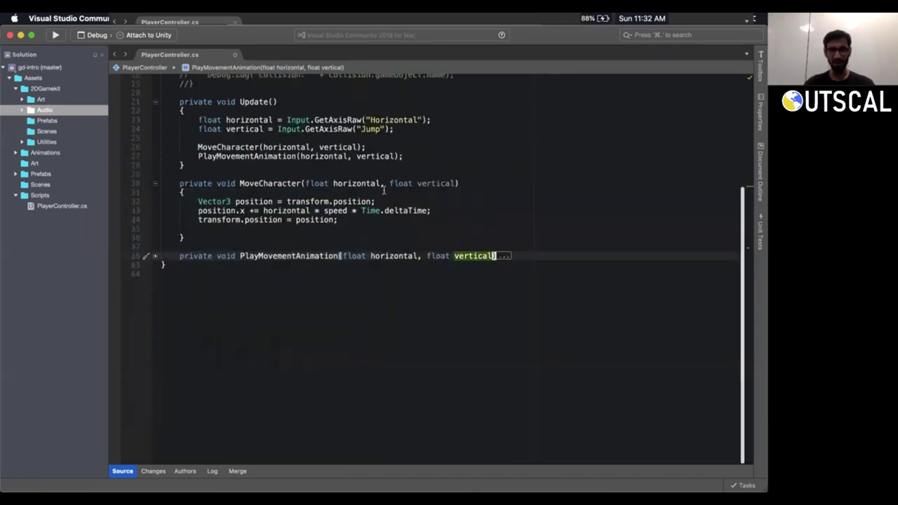
pyautogui.scroll(1, 357, 232)
pyautogui.click(355, 237)
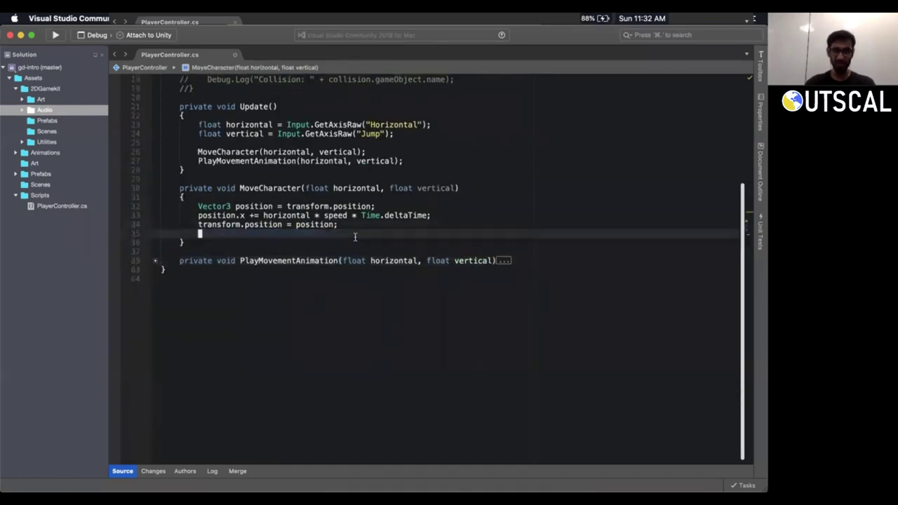
pyautogui.press('o')
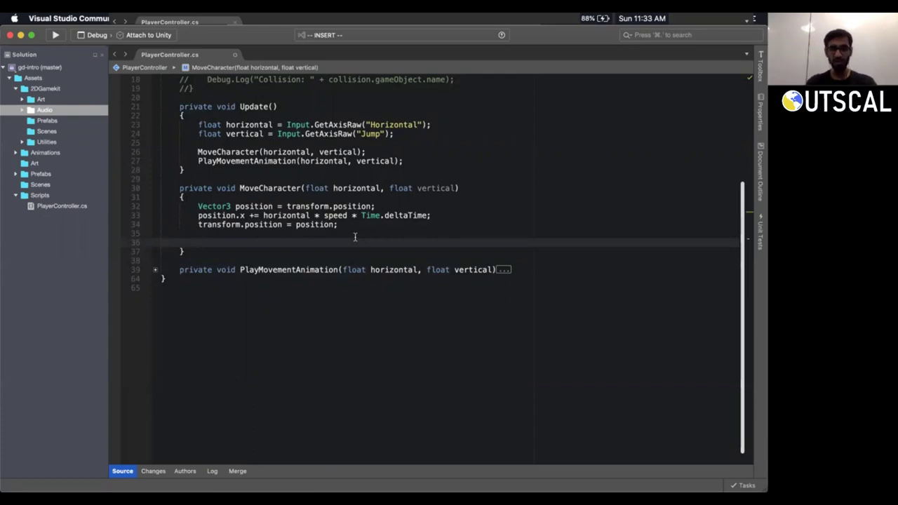
pyautogui.press('Escape')
pyautogui.press('k')
pyautogui.press('k')
pyautogui.press('k')
pyautogui.press('k')
pyautogui.hotkey('shift', 'o')
pyautogui.write('// move ch')
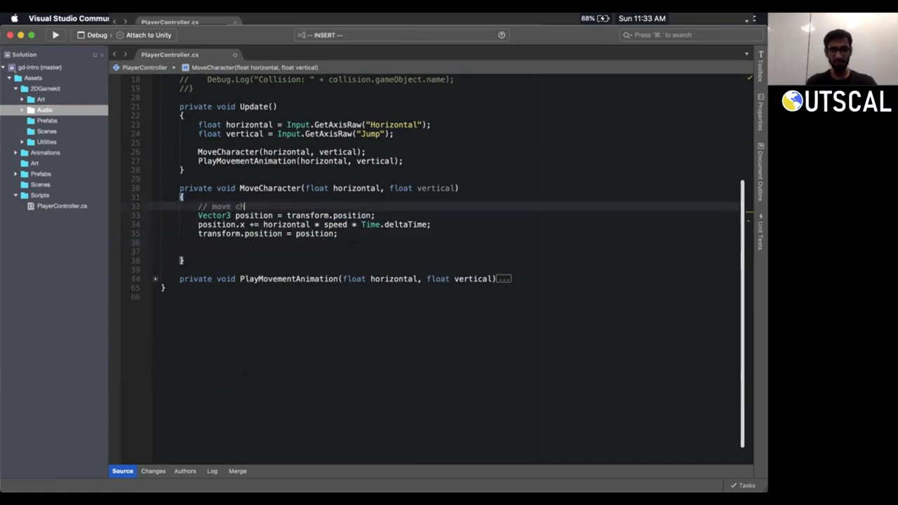
pyautogui.write('aracter horizontally')
pyautogui.press('Escape')
# Copy that comment below the movement code, changing it to '// move character vertically'.
pyautogui.press('0')
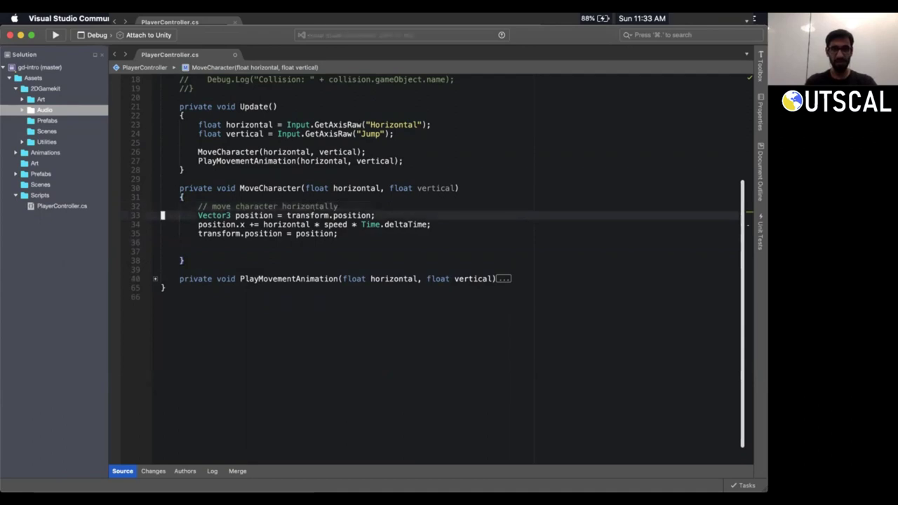
pyautogui.press('y')
pyautogui.press('y')
pyautogui.press('j')
pyautogui.press('j')
pyautogui.press('j')
pyautogui.press('j')
pyautogui.press('p')
pyautogui.press('j')
pyautogui.press('d')
pyautogui.press('d')
pyautogui.press('k')
pyautogui.press('w')
pyautogui.press('w')
pyautogui.press('w')
pyautogui.write('jkcwv')
pyautogui.write('ertically')
pyautogui.press('Return')
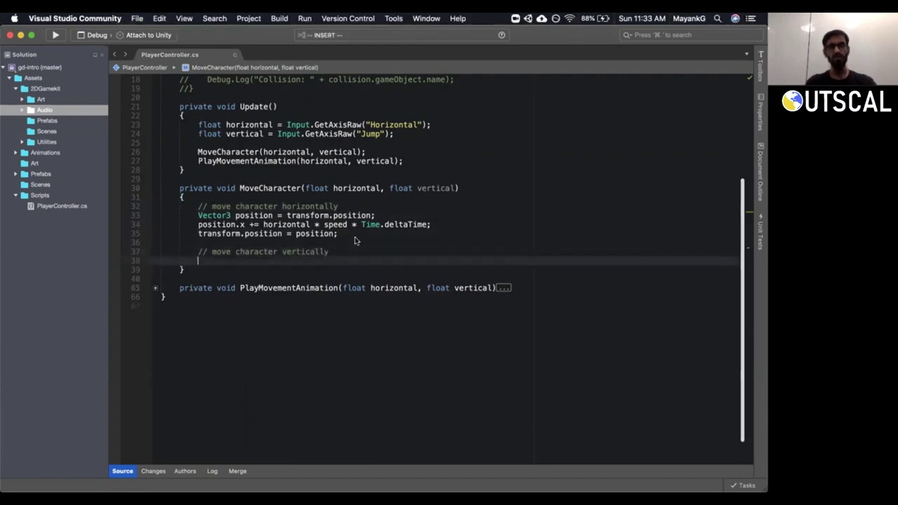
# Write an if (vertical > 0) block with an empty body under the vertical-movement comment.
pyautogui.write('if(vert')
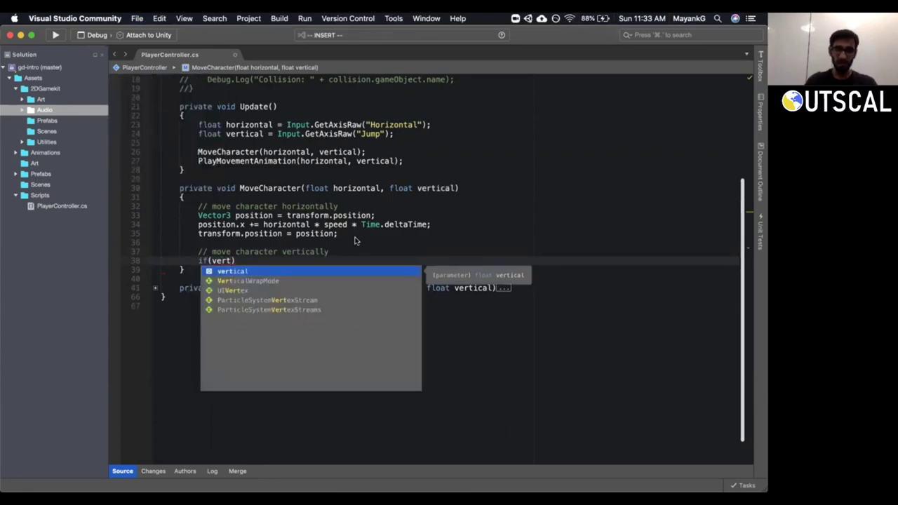
pyautogui.press('Return')
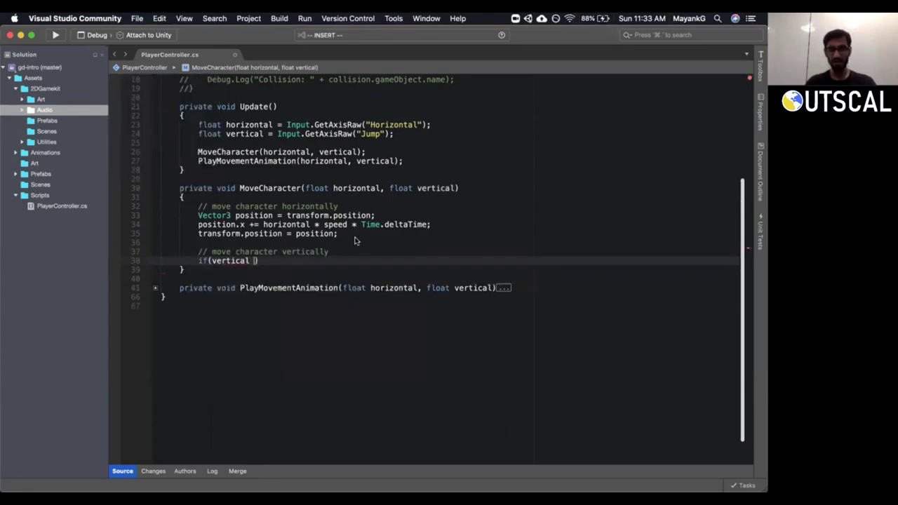
pyautogui.write('> 0) {')
pyautogui.press('Return')
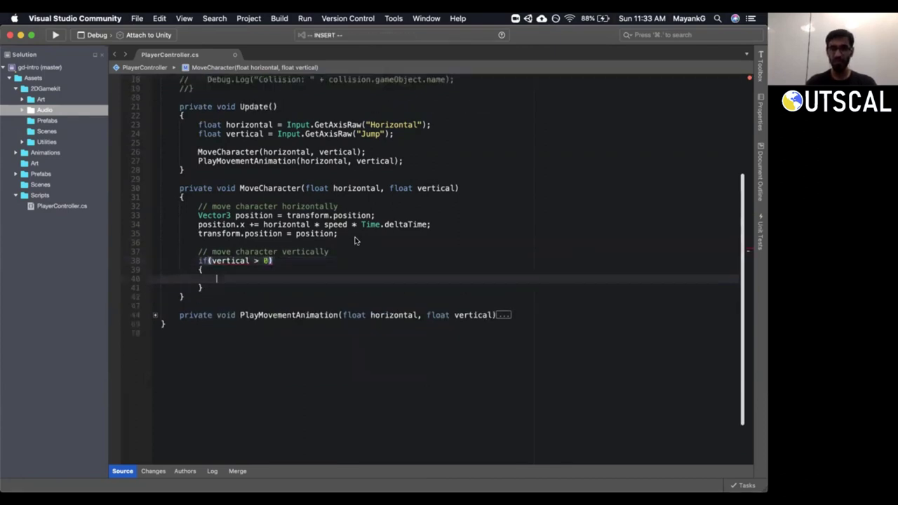
pyautogui.press('Escape')
pyautogui.scroll(5, 354, 240)
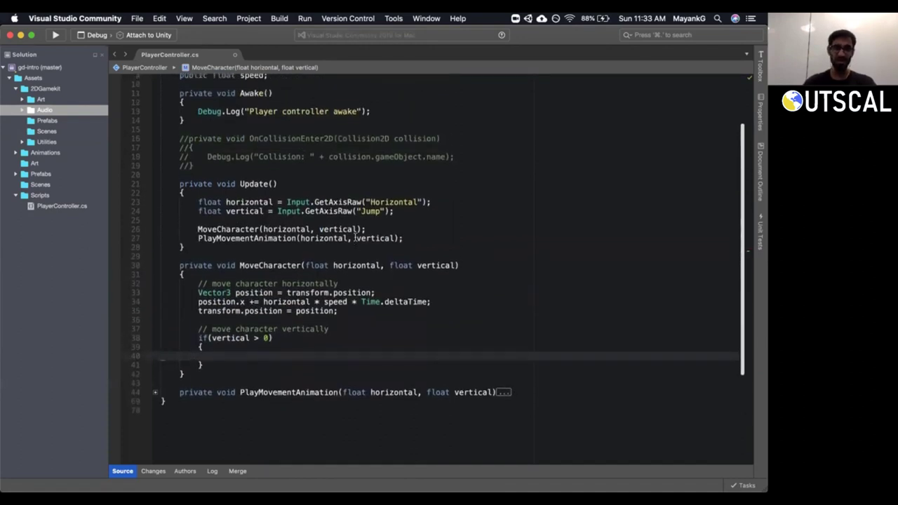
pyautogui.click(347, 310)
pyautogui.moveTo(347, 311); pyautogui.dragTo(199, 292)
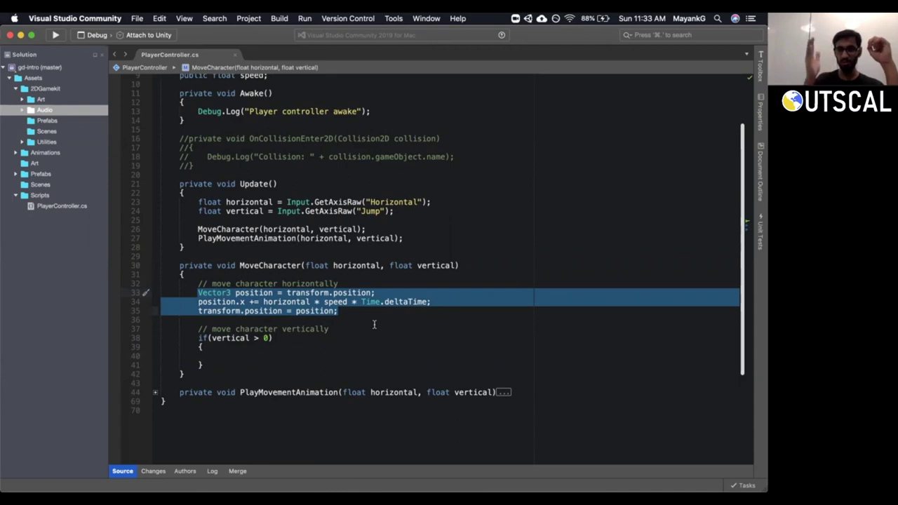
pyautogui.click(293, 302)
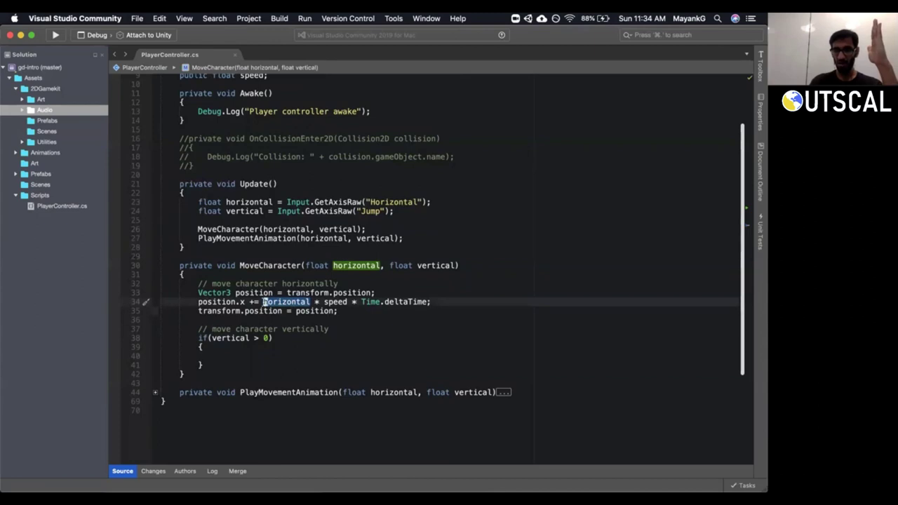
pyautogui.click(262, 302)
pyautogui.moveTo(262, 302); pyautogui.dragTo(431, 300)
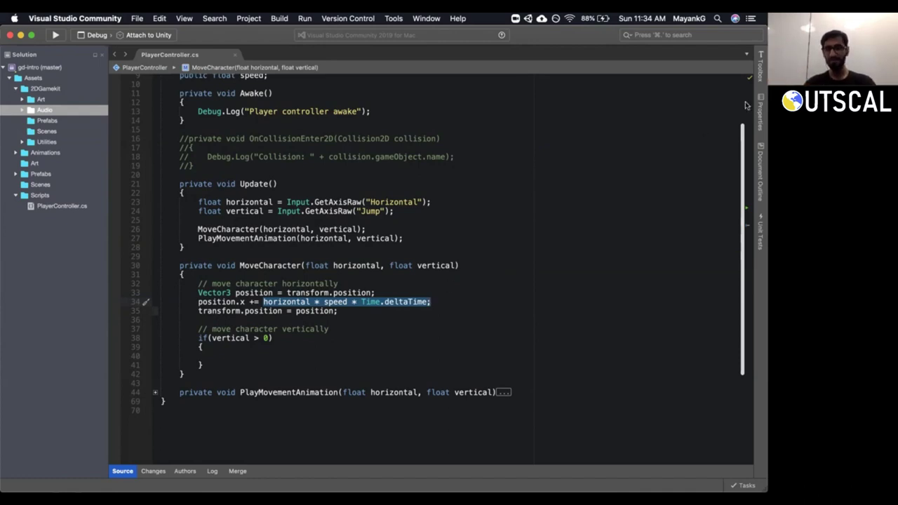
pyautogui.scroll(-5, 432, 301)
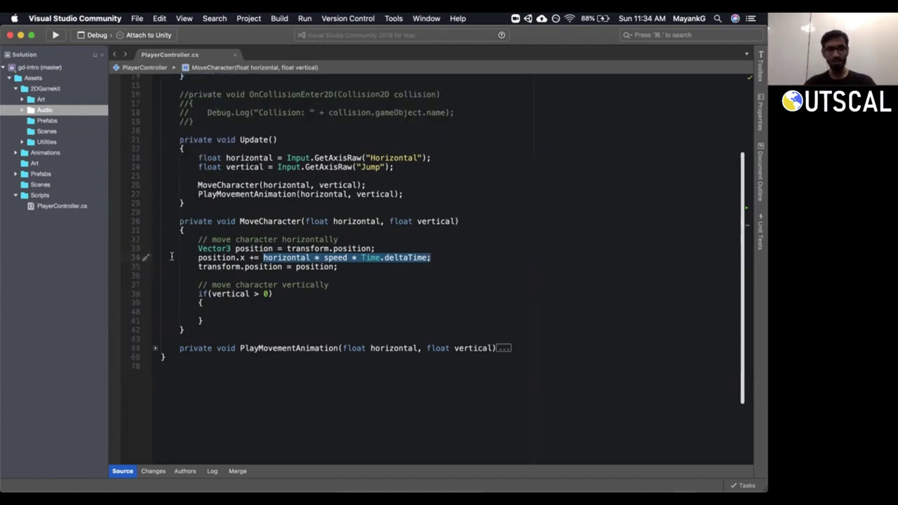
pyautogui.tripleClick(243, 259)
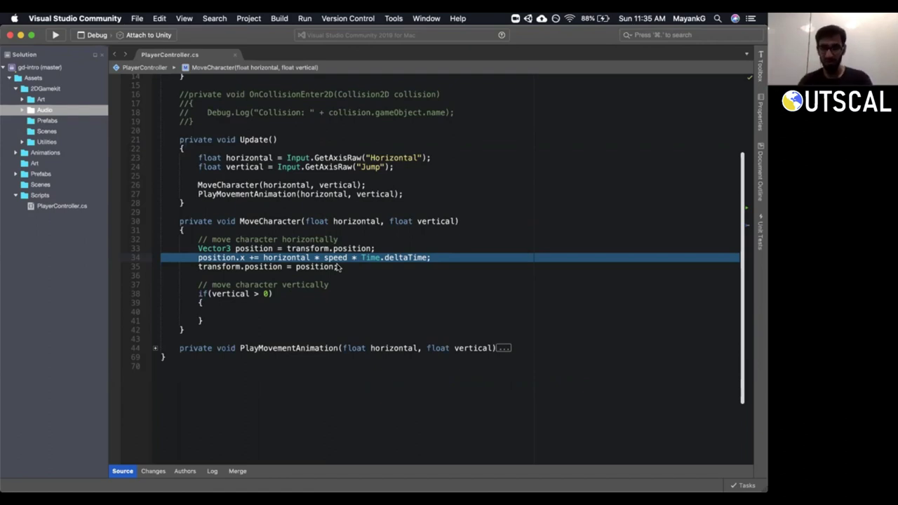
pyautogui.click(269, 309)
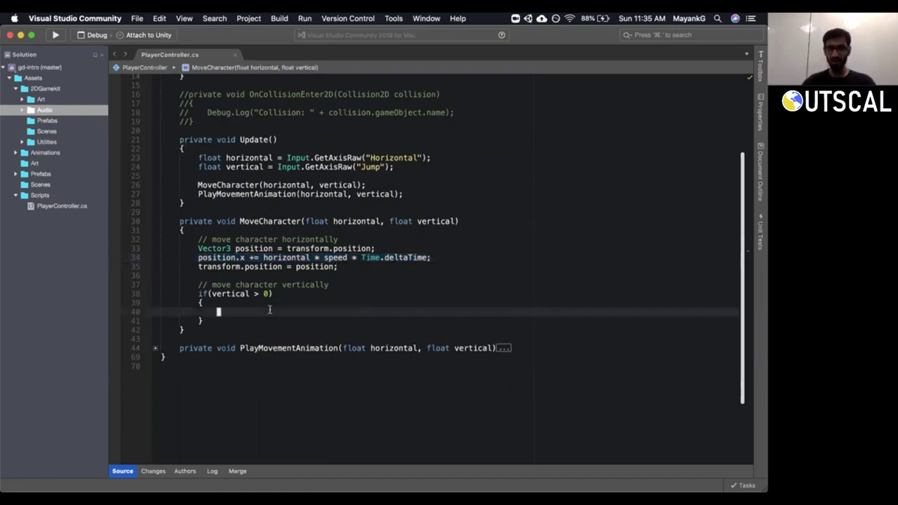
pyautogui.press('i')
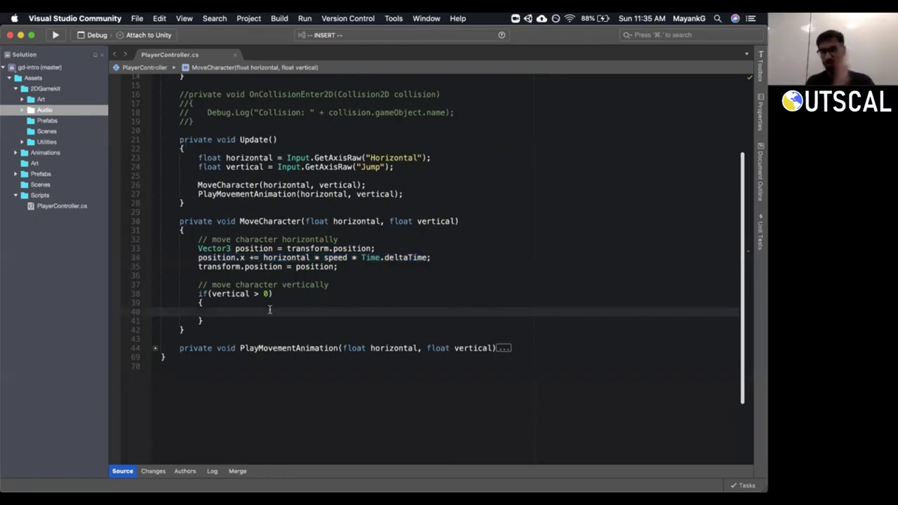
pyautogui.moveTo(366, 266); pyautogui.dragTo(194, 242)
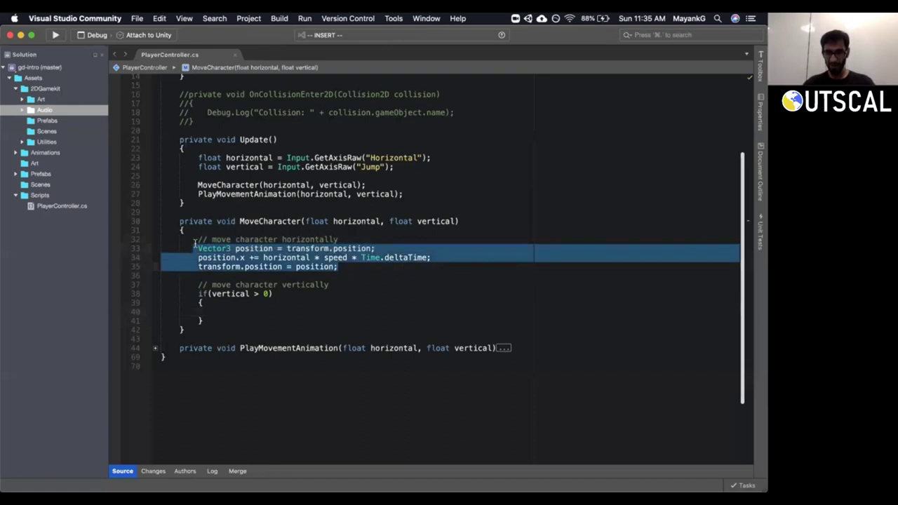
pyautogui.click(241, 314)
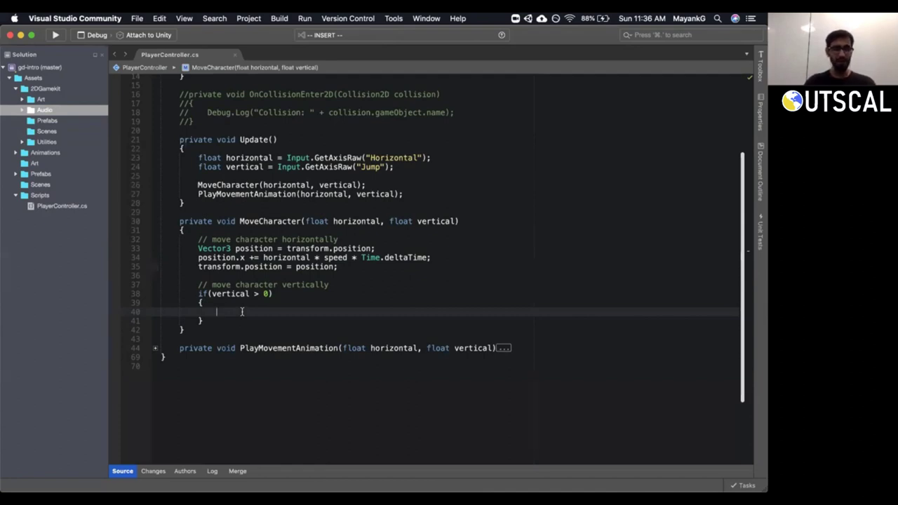
pyautogui.scroll(5, 241, 312)
pyautogui.click(294, 151)
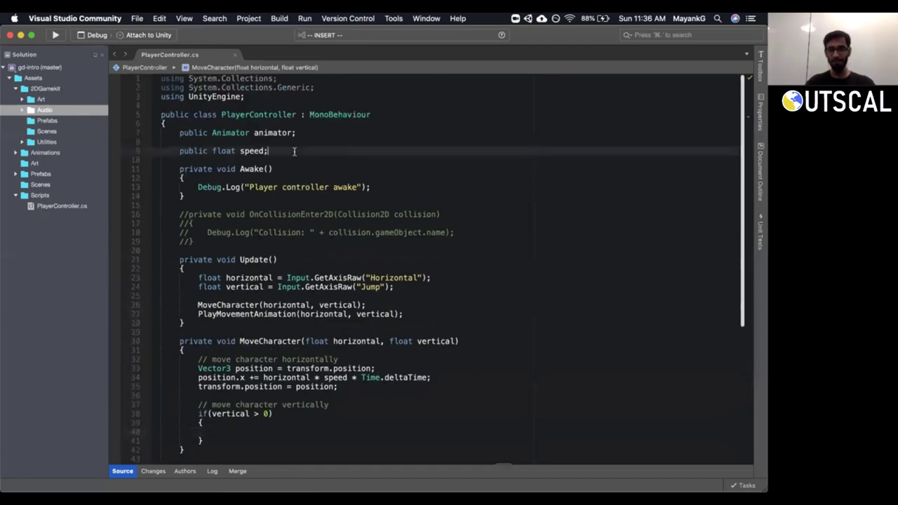
# Below public float speed, declare a private Rigidbody2D field, first named rigidbody2D.
pyautogui.press('Return')
pyautogui.press('Return')
pyautogui.write('private R')
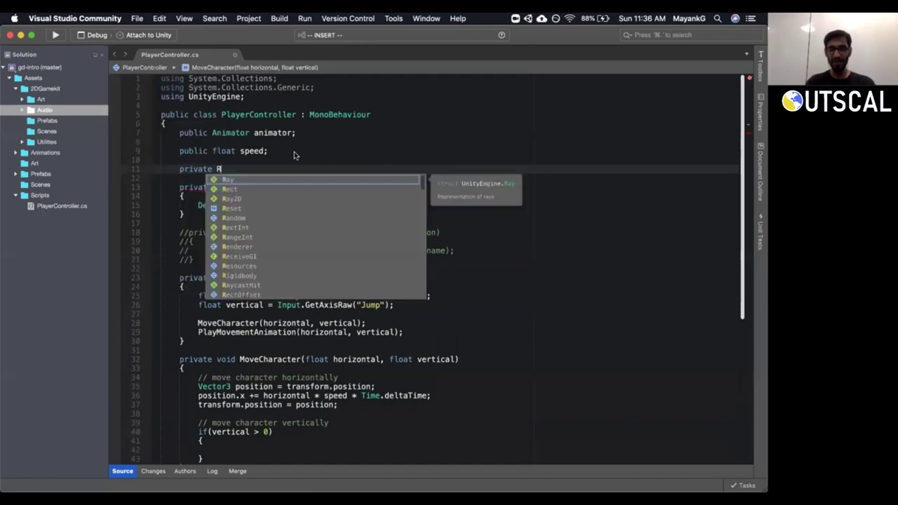
pyautogui.write('igi')
pyautogui.press('Down')
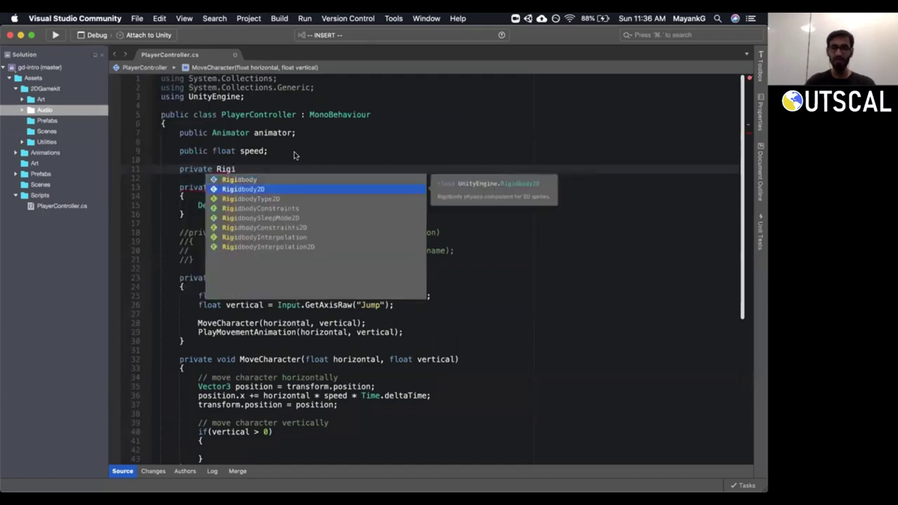
pyautogui.press('Return')
pyautogui.write('rigid')
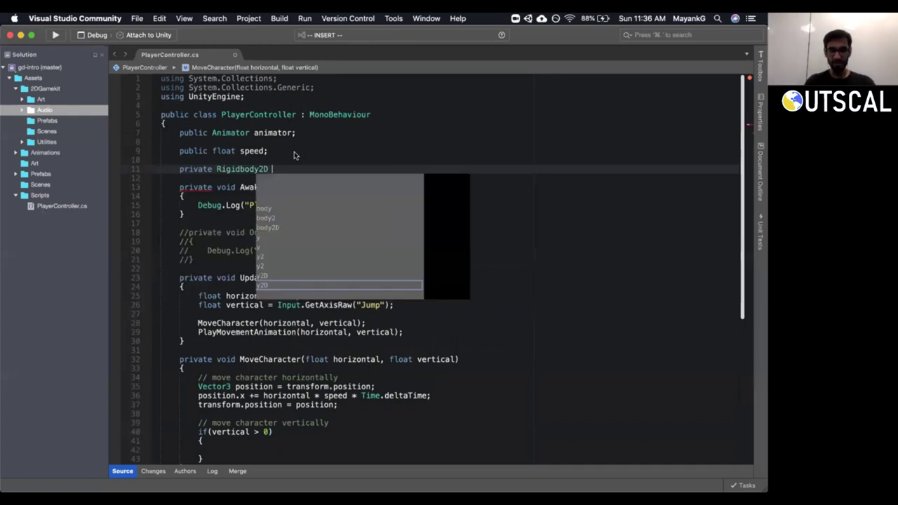
pyautogui.press('Down')
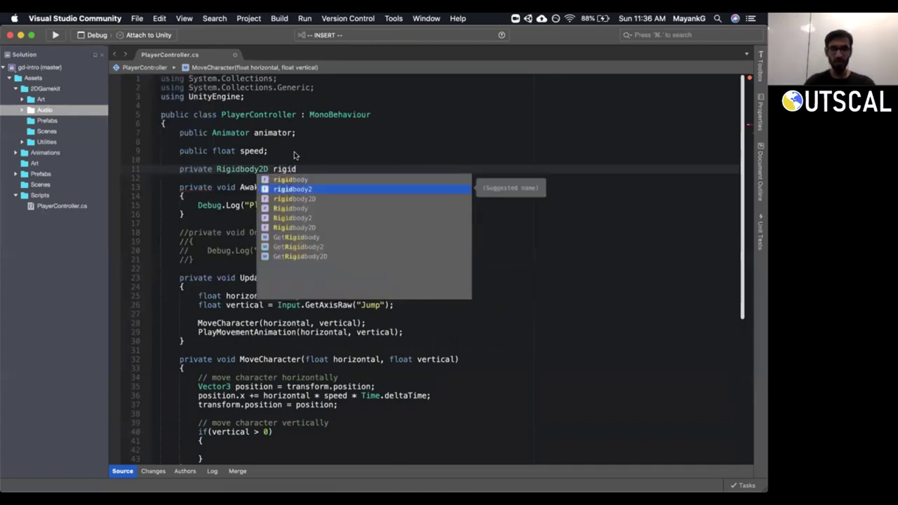
pyautogui.press('Down')
pyautogui.press('Return')
pyautogui.write(';')
pyautogui.press('Escape')
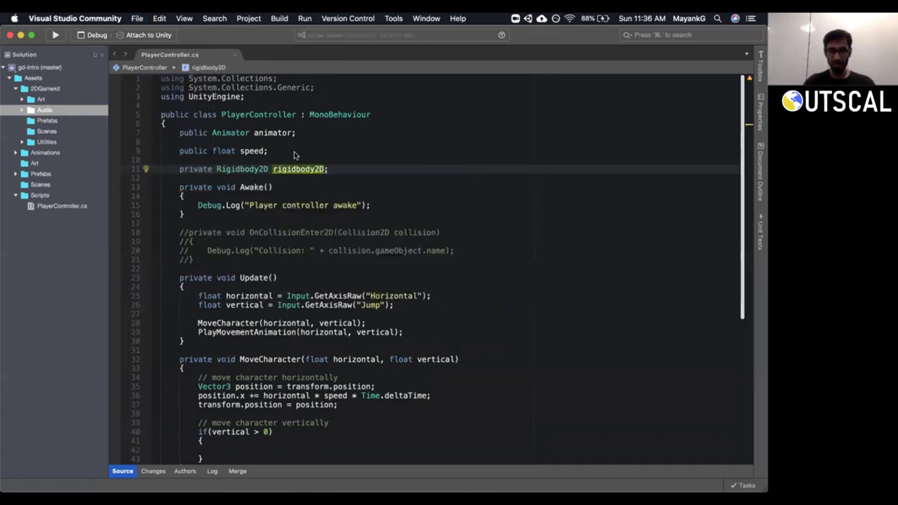
# Rename the Rigidbody2D field from rigidbody2D to rb2d.
pyautogui.click(289, 170)
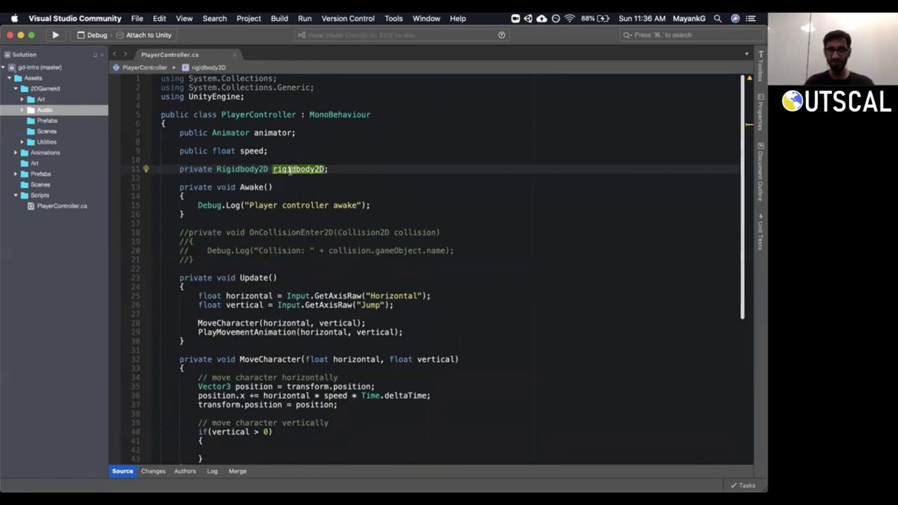
pyautogui.click(341, 115)
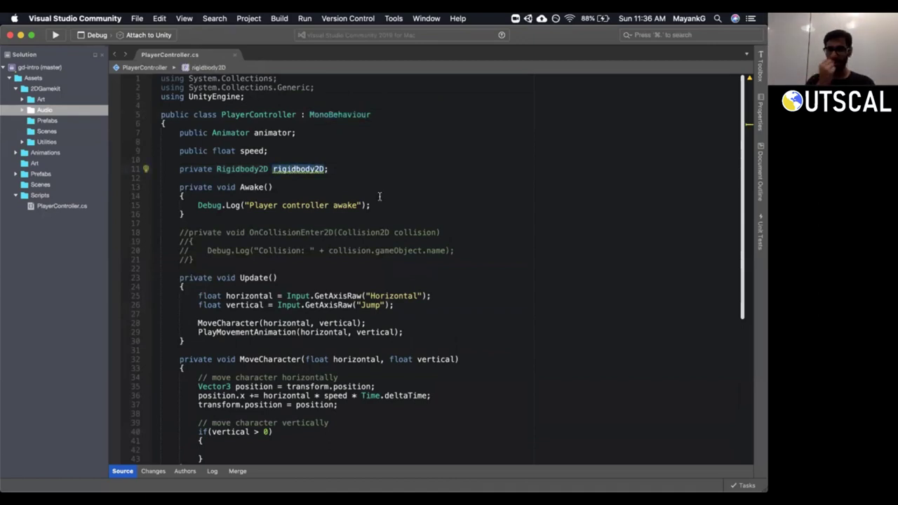
pyautogui.press('i')
pyautogui.hotkey('alt', 'Delete')
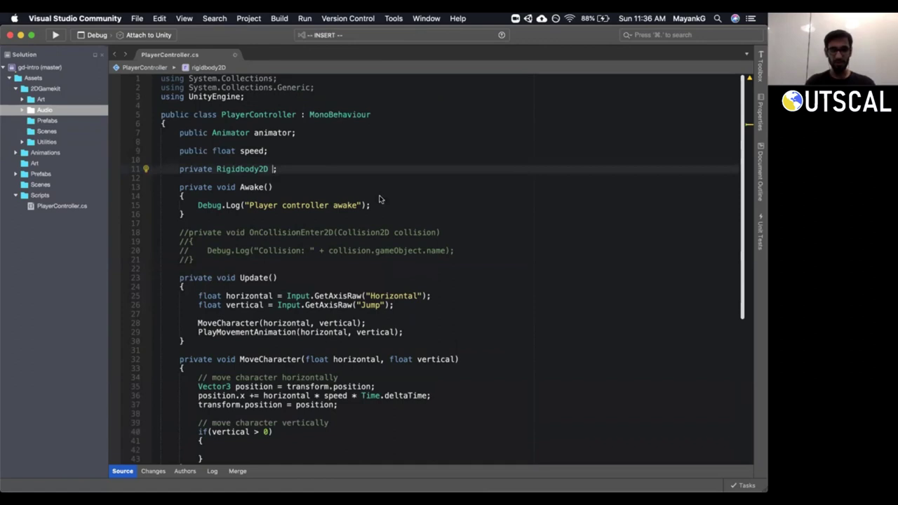
pyautogui.write('rb')
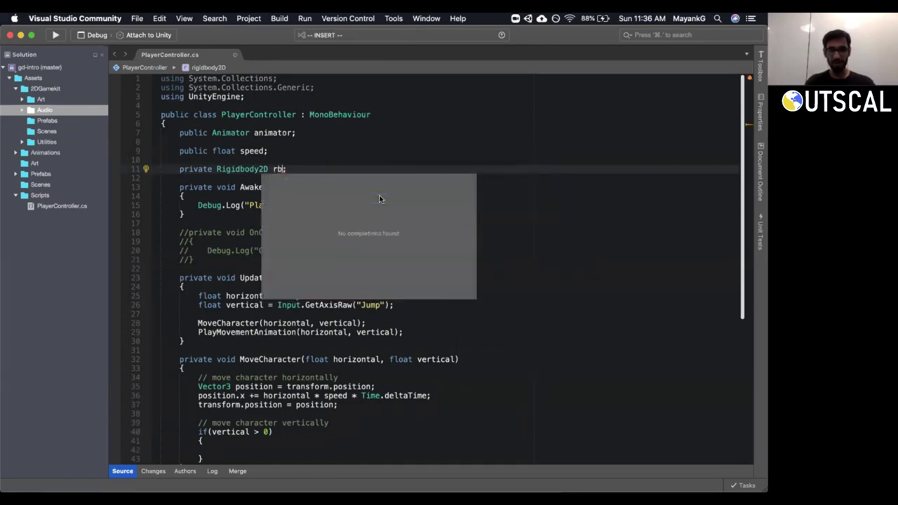
pyautogui.write('2D')
pyautogui.press('Escape')
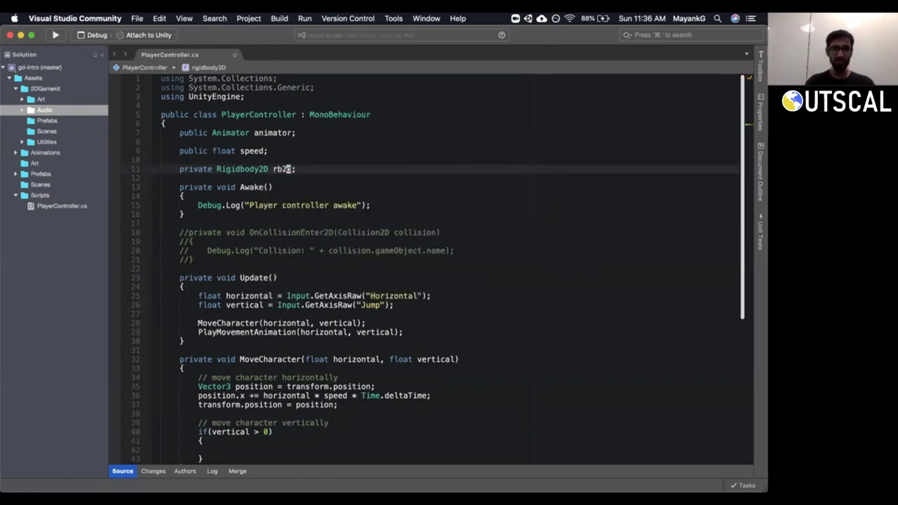
pyautogui.press('r')
pyautogui.press('d')
pyautogui.click(348, 162)
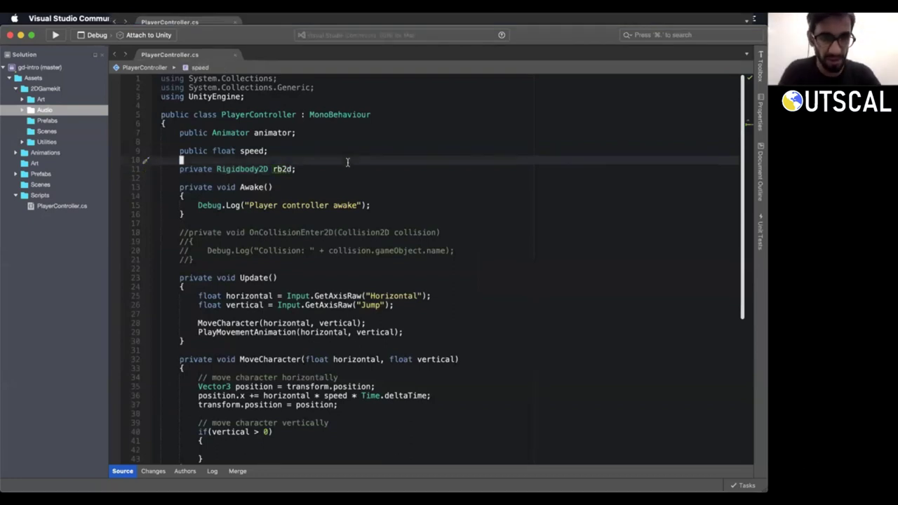
# In Awake, add rb2d = gameObject.GetComponent<Rigidbody2D>(); after the Debug.Log call.
pyautogui.scroll(-3, 347, 162)
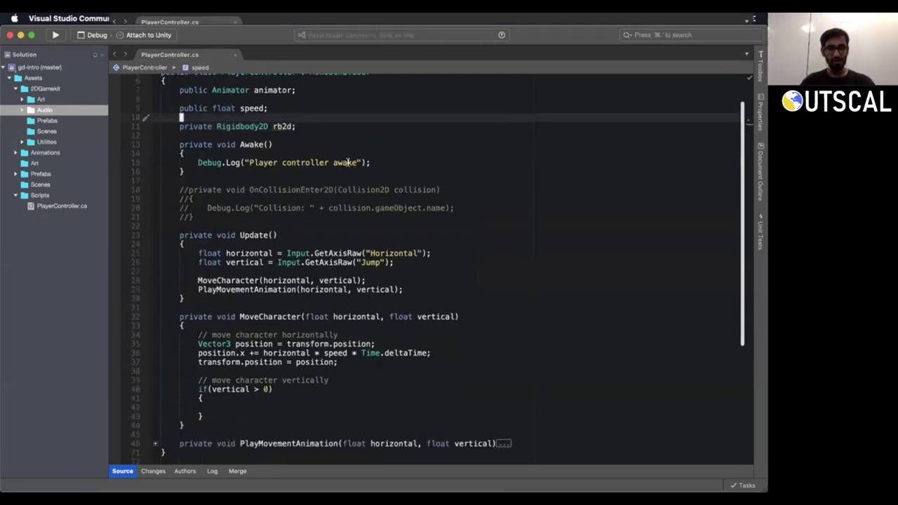
pyautogui.click(262, 386)
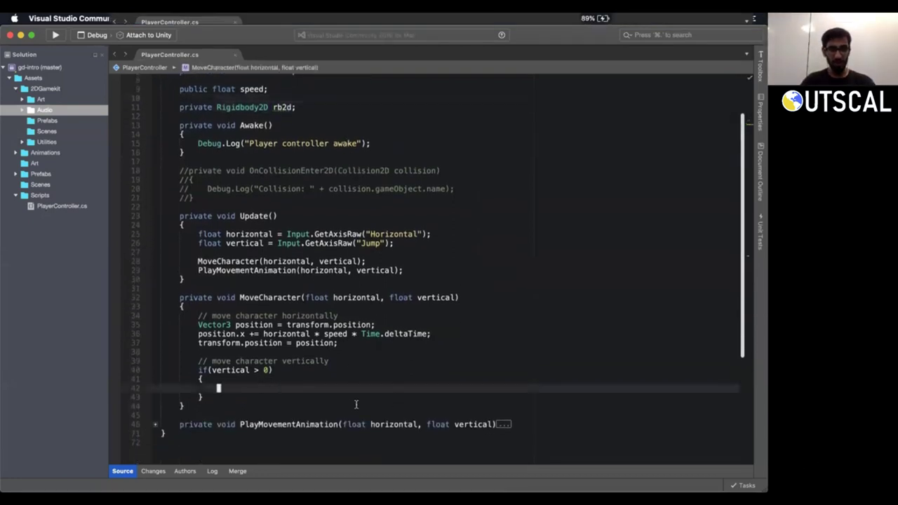
pyautogui.click(475, 143)
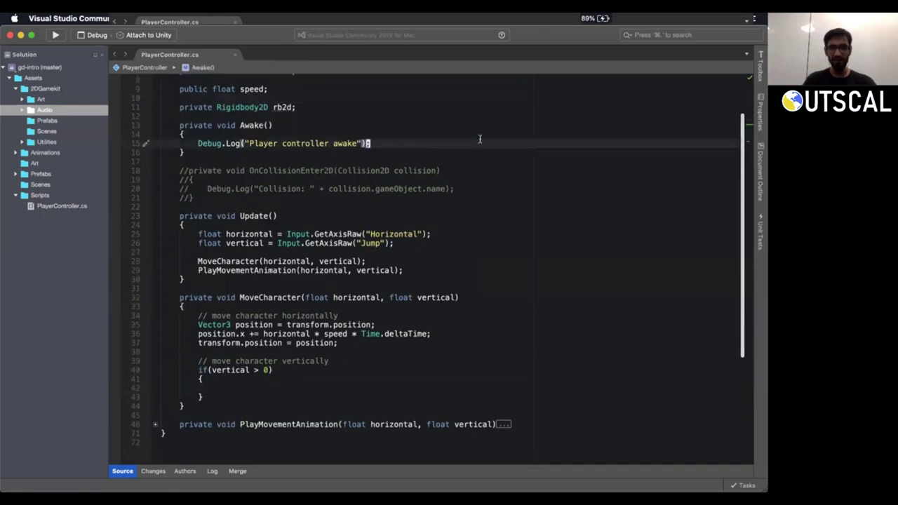
pyautogui.write('o')
pyautogui.write('rb')
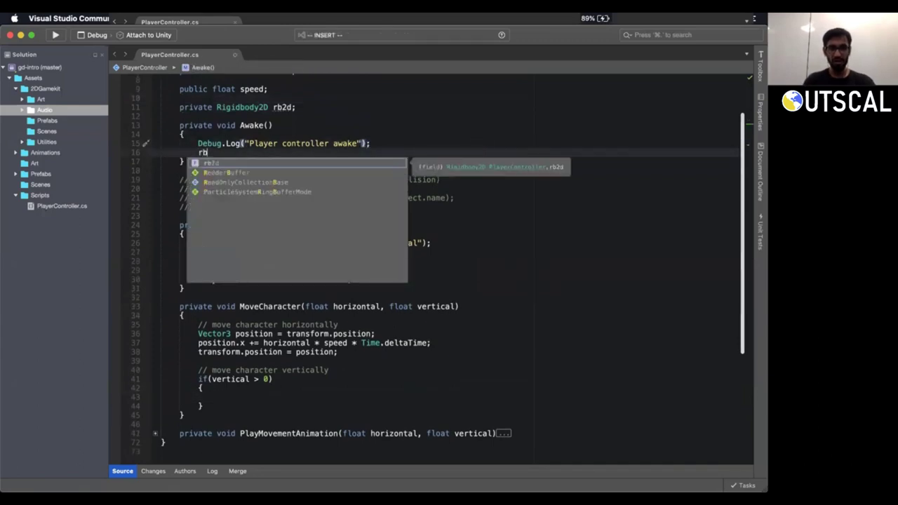
pyautogui.write('2d = Ge')
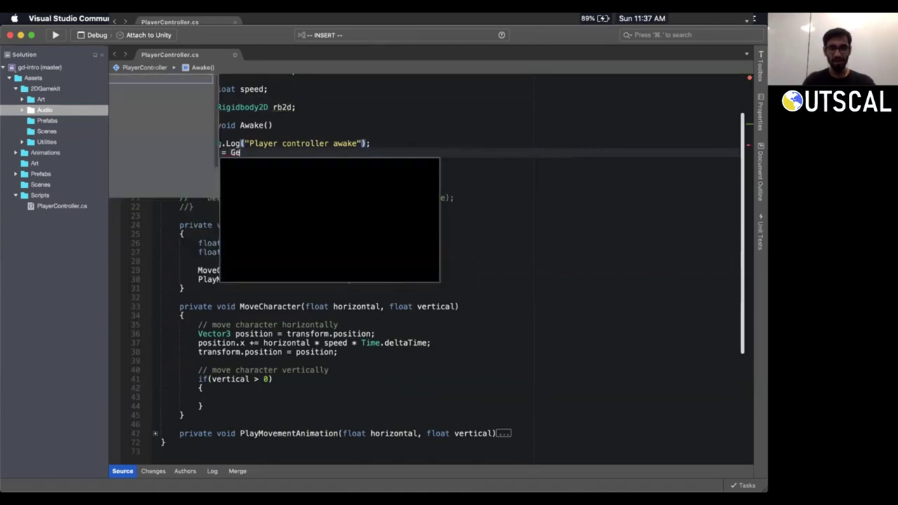
pyautogui.press('BackSpace')
pyautogui.write('me')
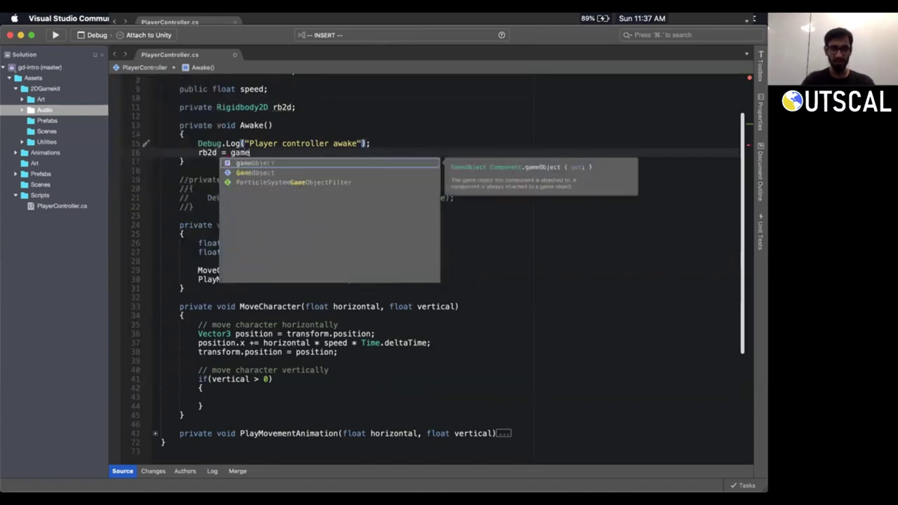
pyautogui.write('Object.GetCom')
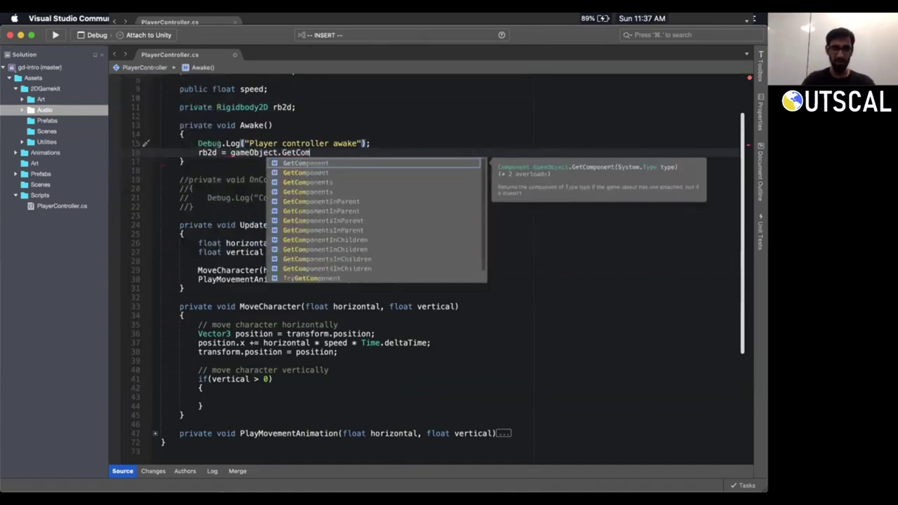
pyautogui.press('Tab')
pyautogui.write('<')
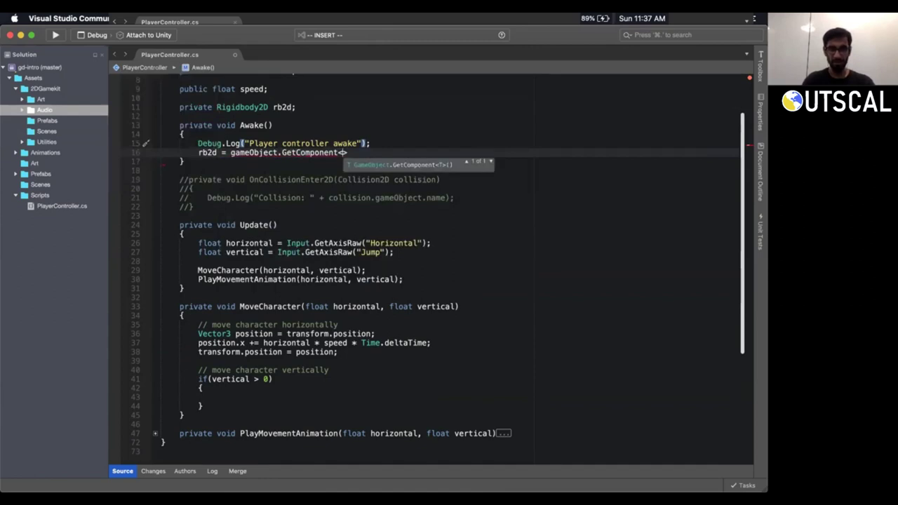
pyautogui.write('Rigi')
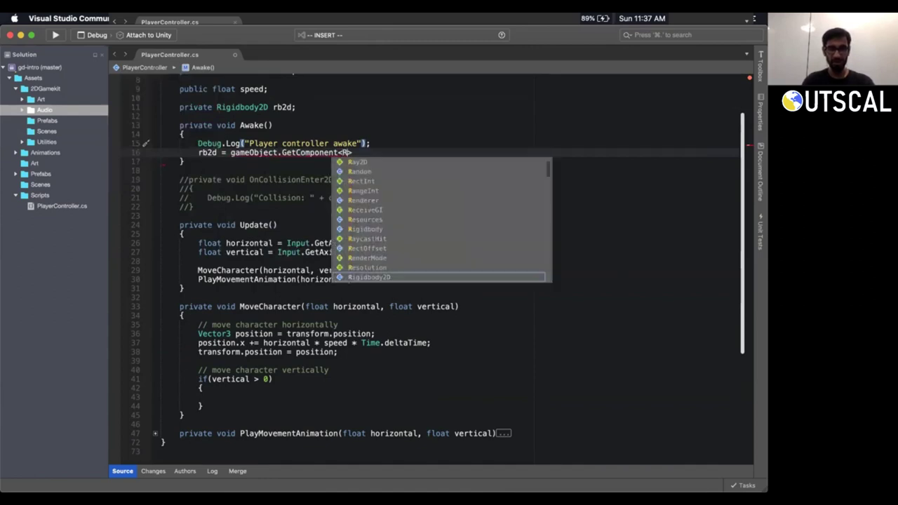
pyautogui.press('Down')
pyautogui.press('Tab')
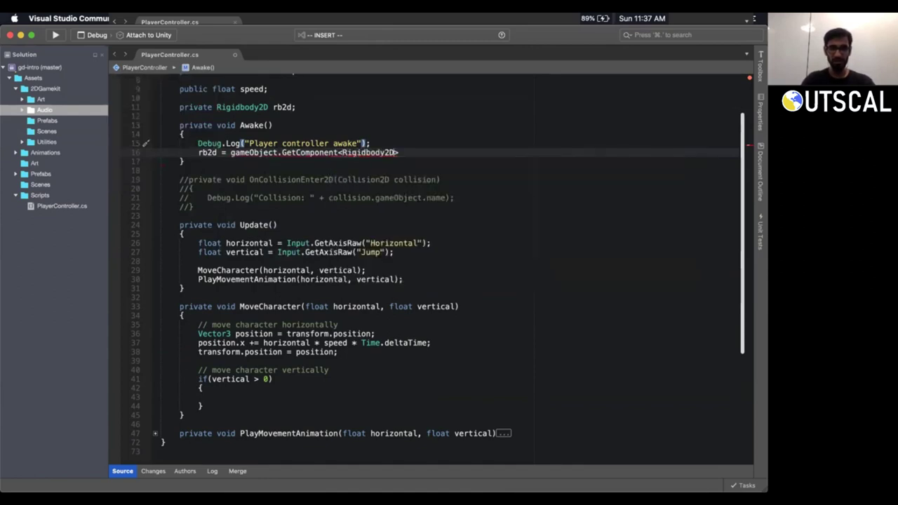
pyautogui.write('();')
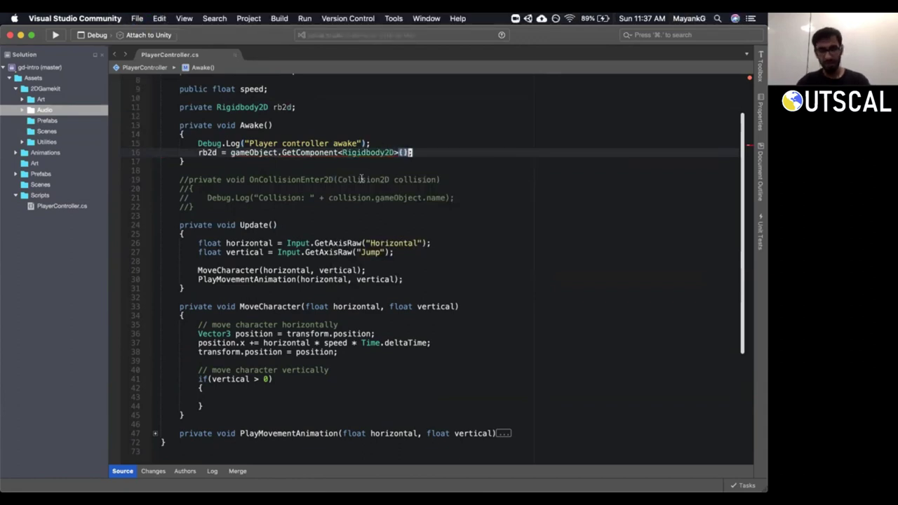
# Highlight gameObject, the PlayerController class and its MonoBehaviour base class to explain them.
pyautogui.click(254, 153)
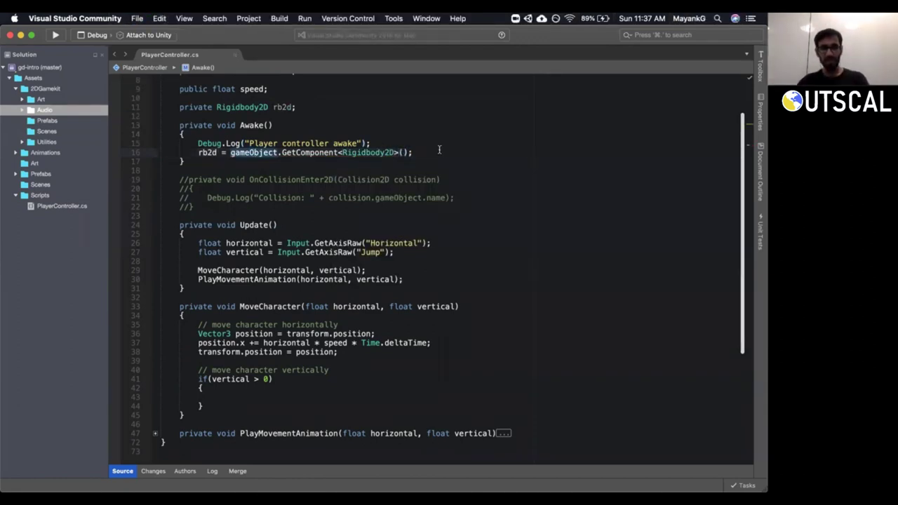
pyautogui.scroll(3, 443, 148)
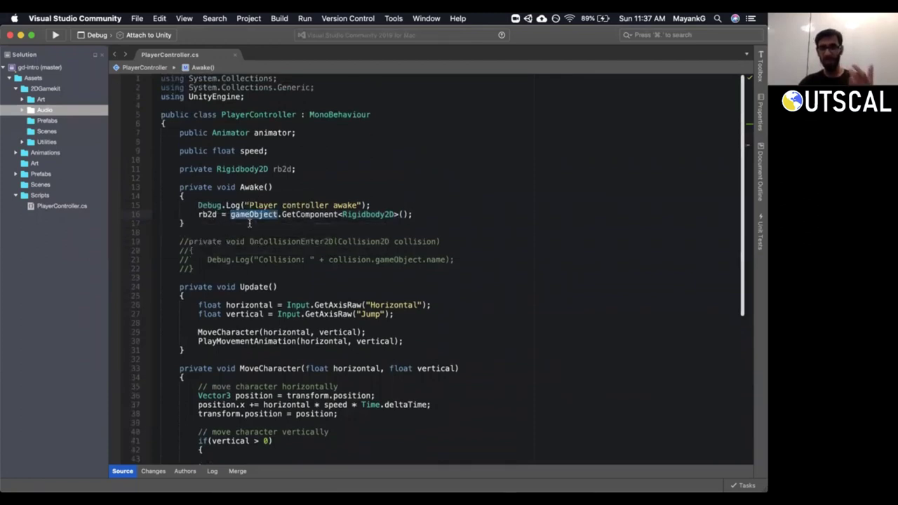
pyautogui.click(263, 115)
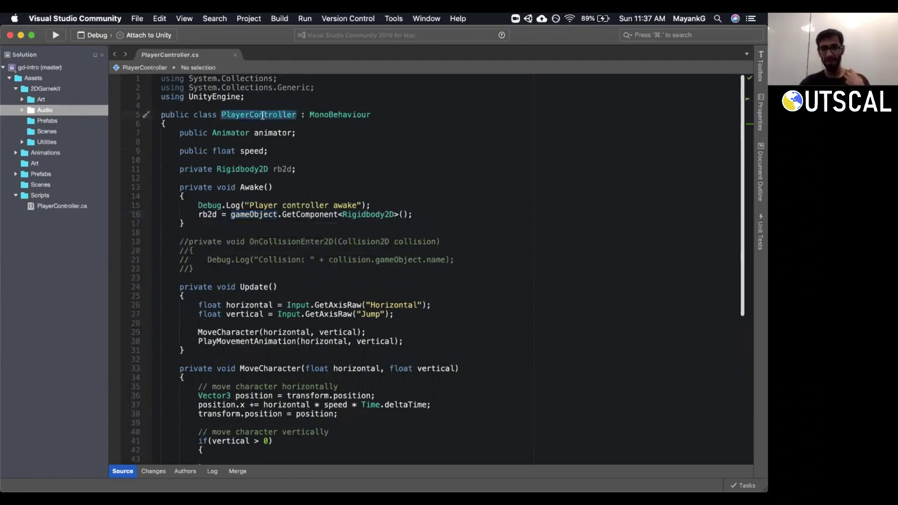
pyautogui.click(254, 214)
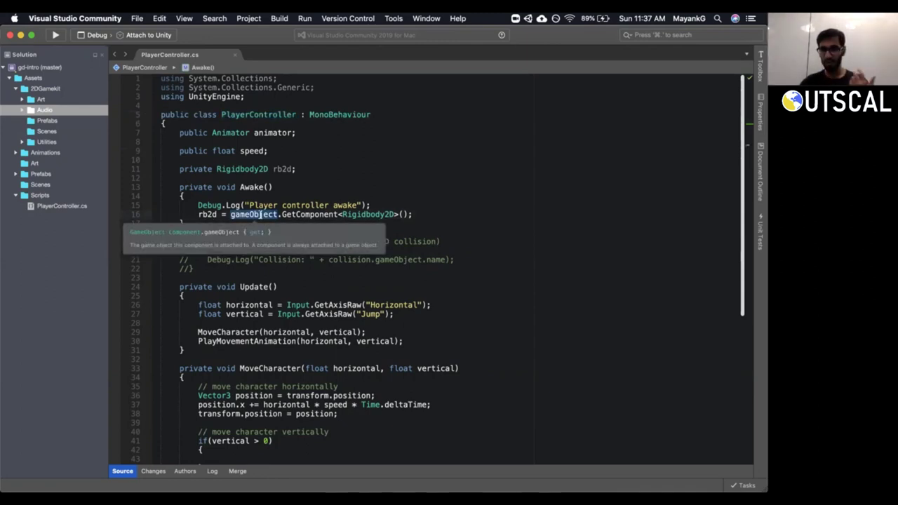
pyautogui.click(343, 114)
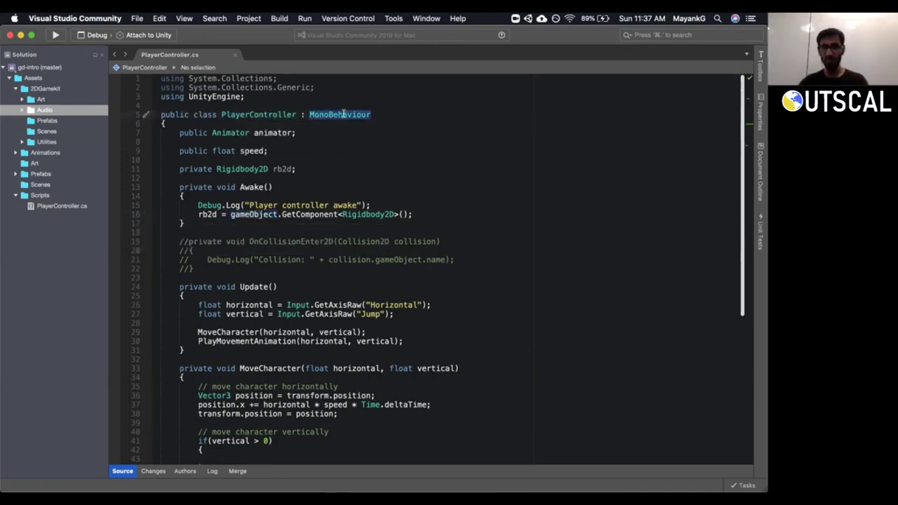
pyautogui.click(273, 115)
pyautogui.click(319, 113)
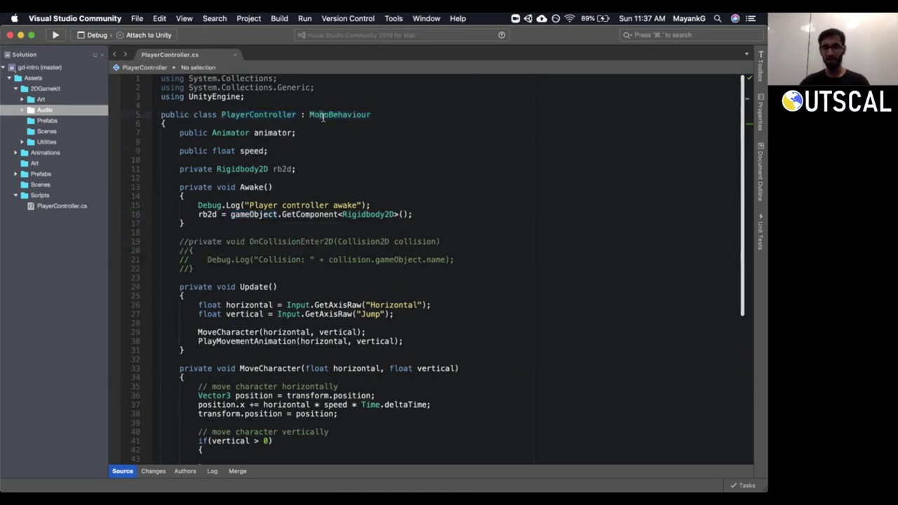
pyautogui.click(252, 214)
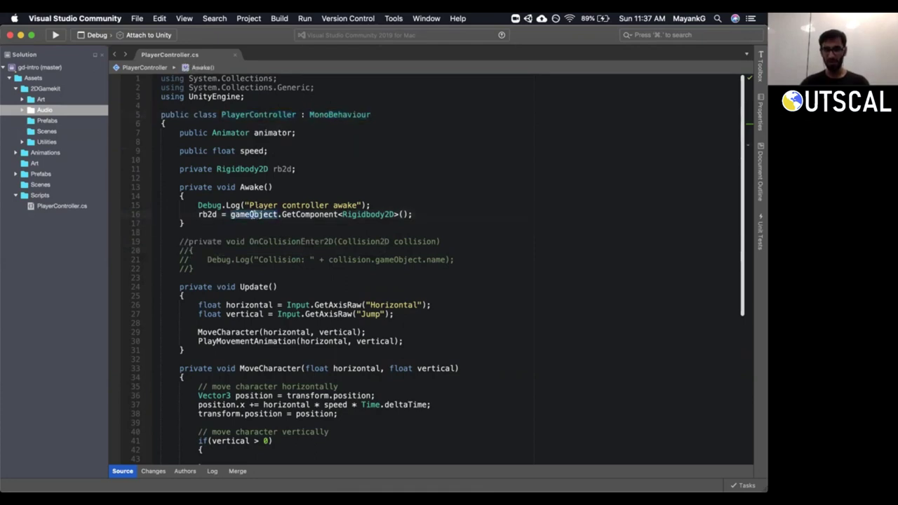
# Highlight GetComponent and Rigidbody2D on line 16, then select Player in Unity.
pyautogui.moveTo(310, 218)
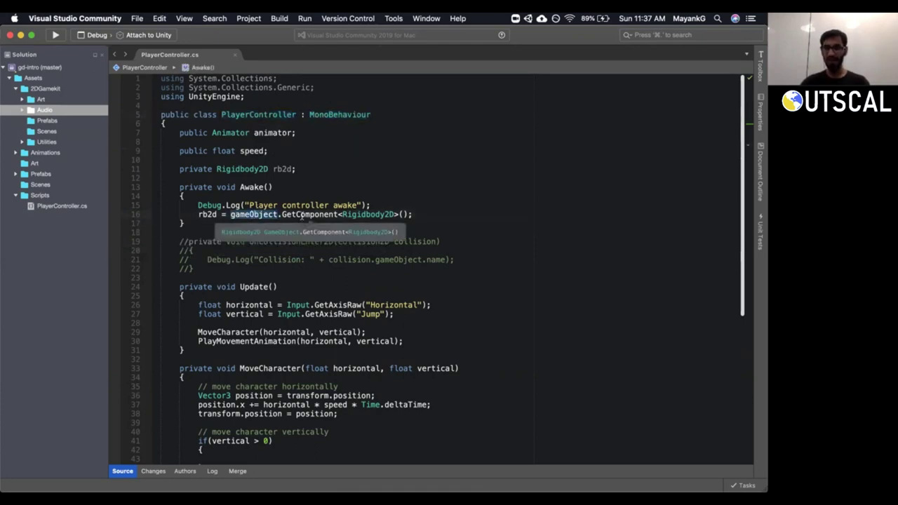
pyautogui.click(302, 214)
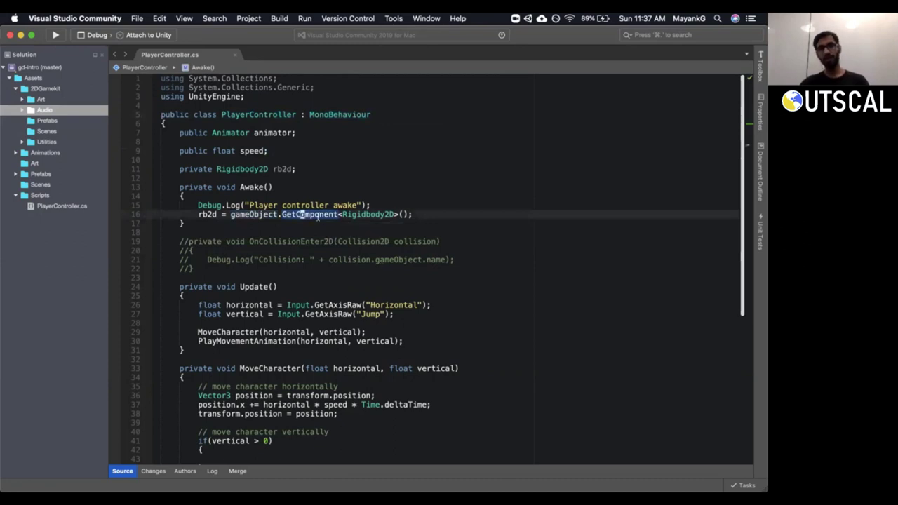
pyautogui.moveTo(312, 213)
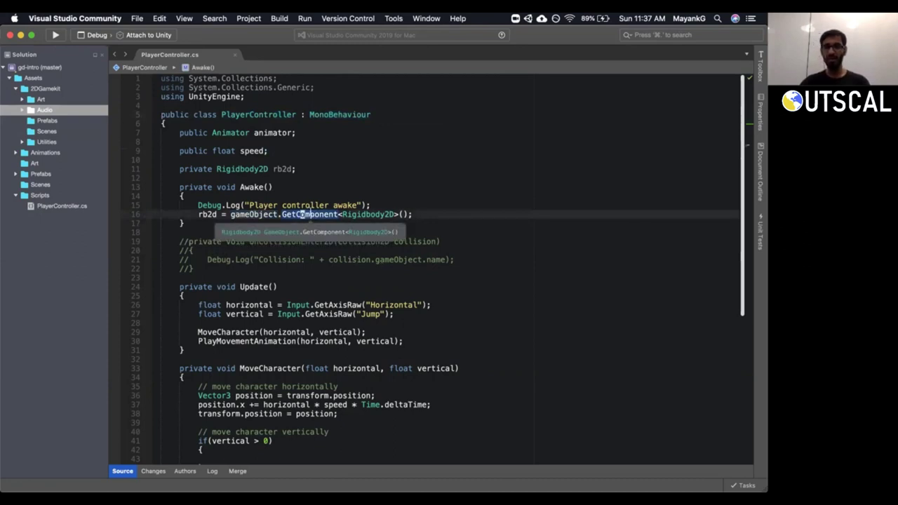
pyautogui.click(348, 214)
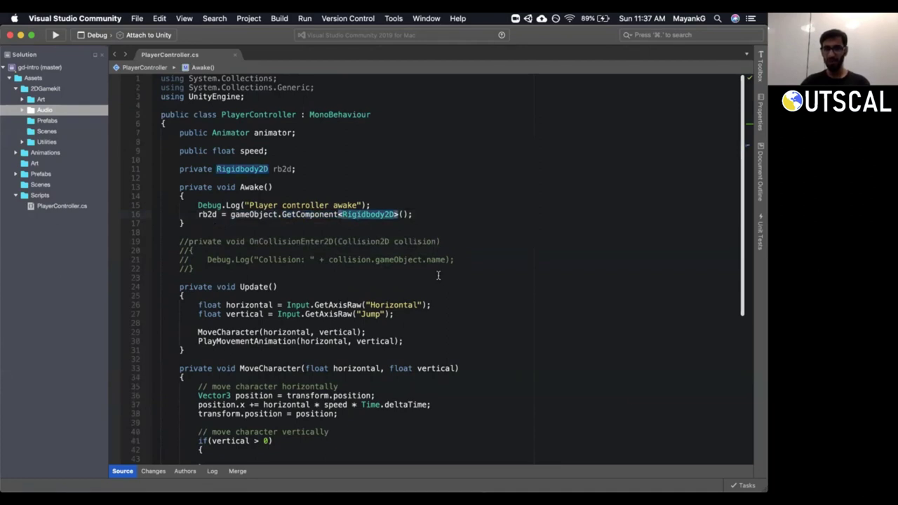
pyautogui.click(265, 214)
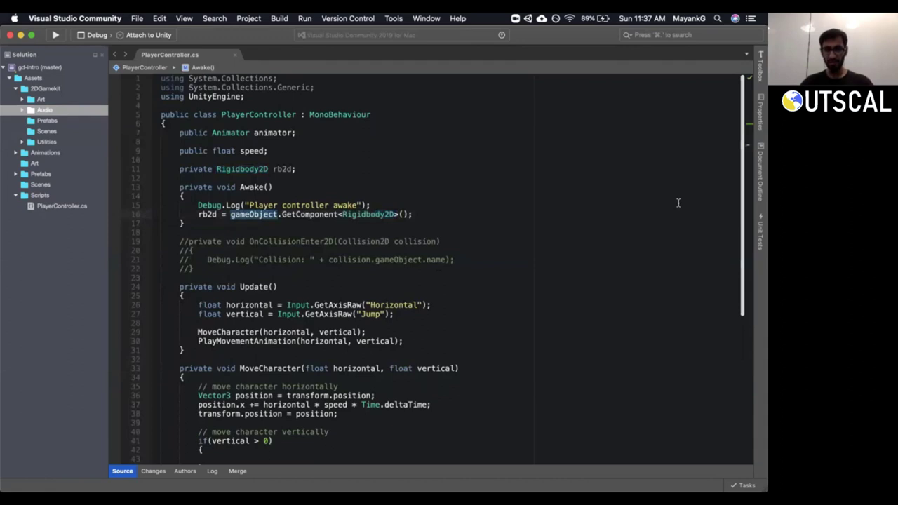
pyautogui.press('super+Tab')
pyautogui.click(633, 93)
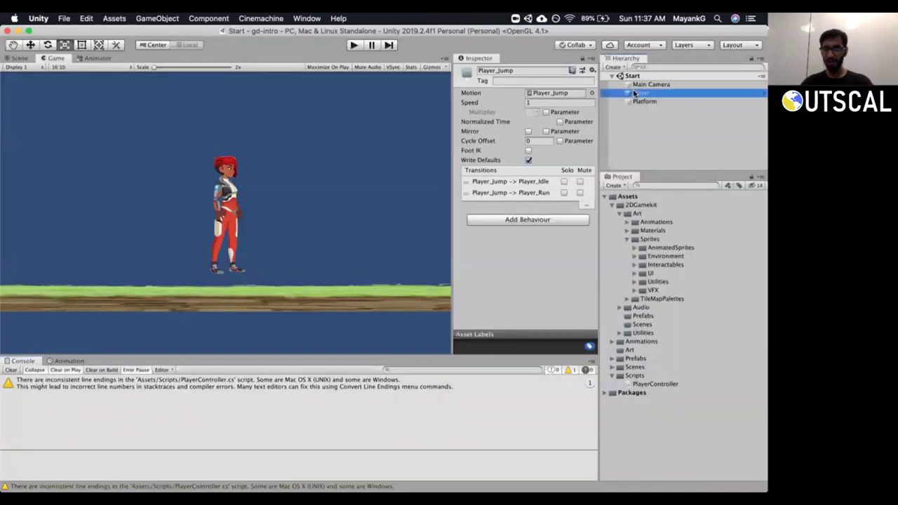
# Widen the Inspector and expand the Player's Rigidbody 2D component, then return to Visual Studio.
pyautogui.moveTo(451, 170); pyautogui.dragTo(420, 164)
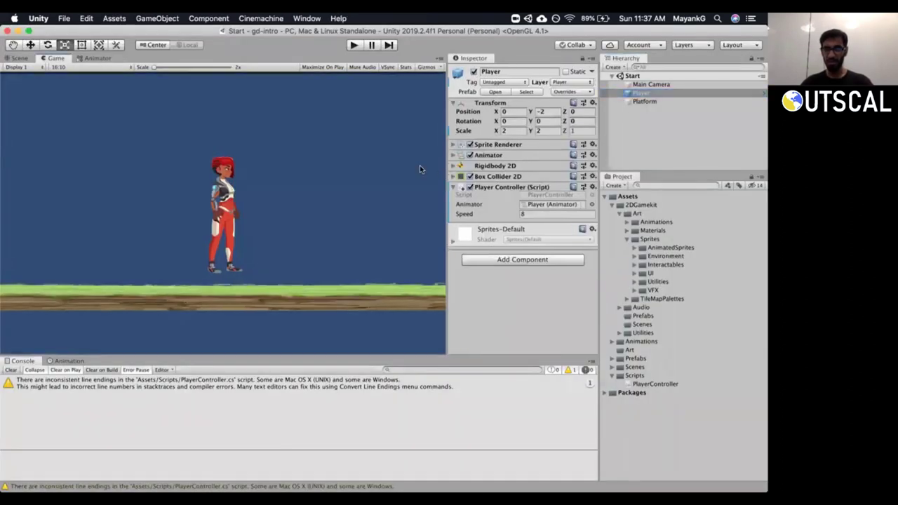
pyautogui.click(421, 186)
pyautogui.click(421, 166)
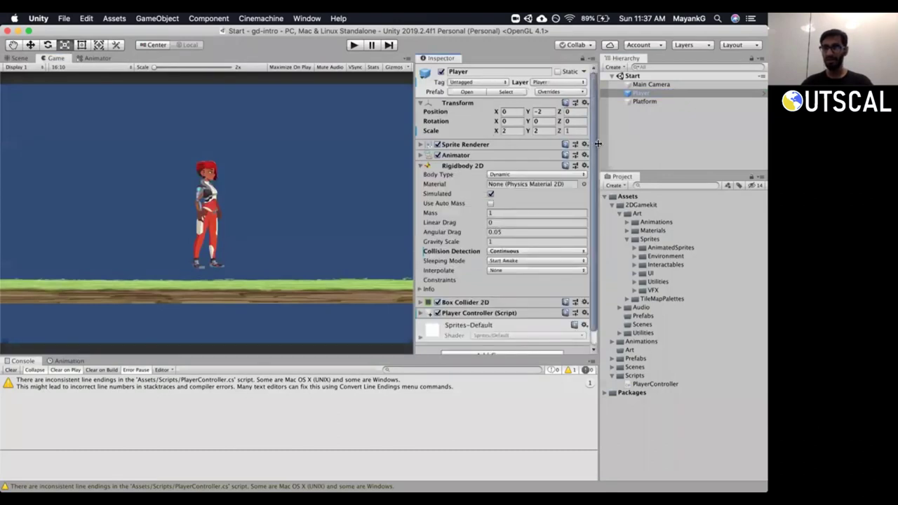
pyautogui.moveTo(598, 144); pyautogui.dragTo(627, 146)
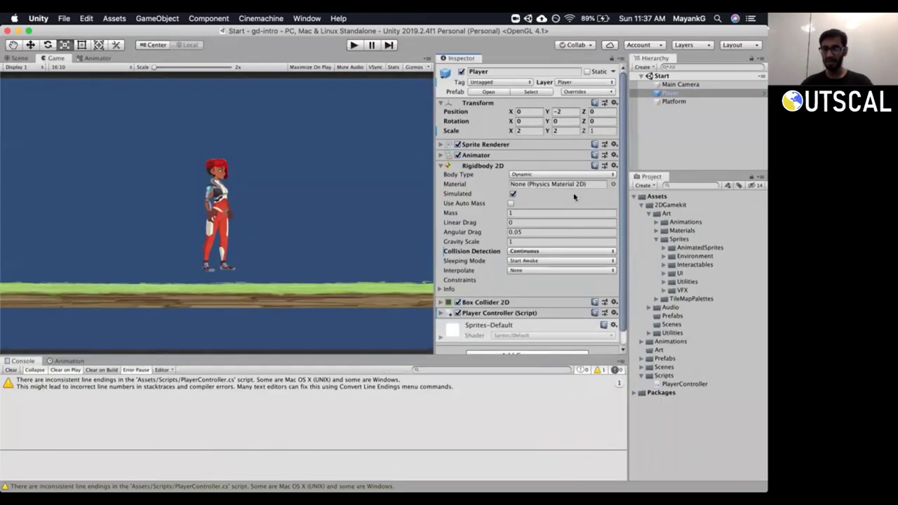
pyautogui.click(511, 167)
pyautogui.click(577, 168)
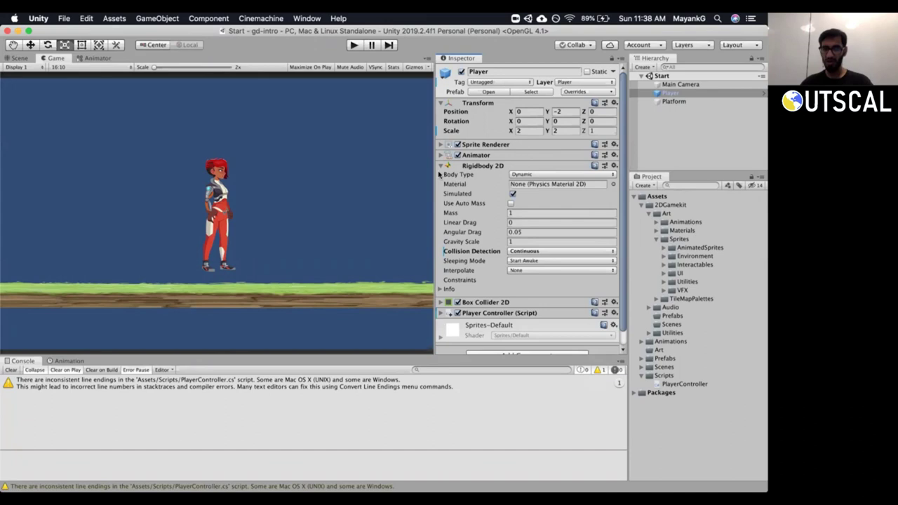
pyautogui.press('super+Tab')
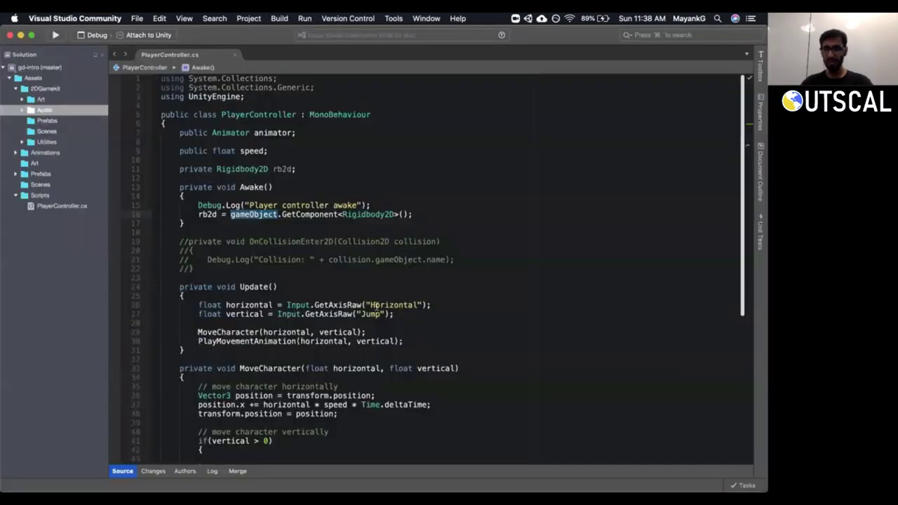
# Add and then remove blank lines after the rb2d declaration, leaving the code unchanged.
pyautogui.click(309, 171)
pyautogui.press('o')
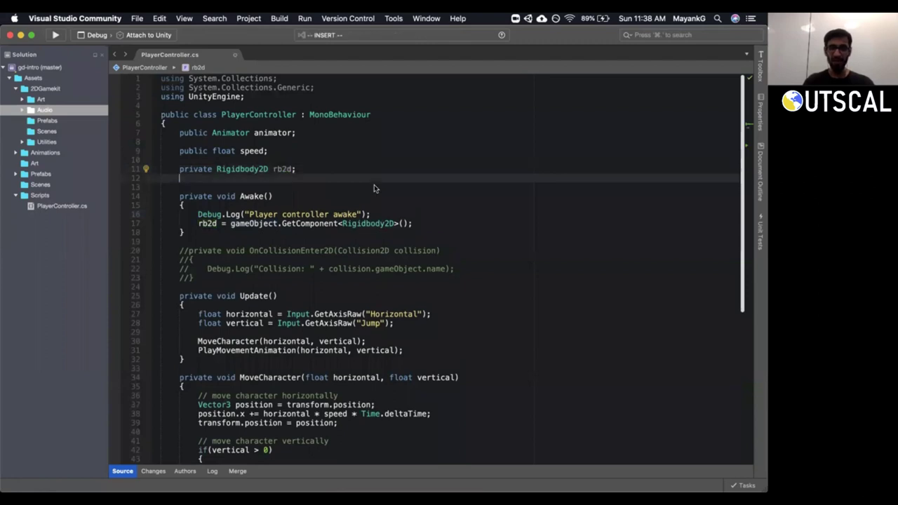
pyautogui.press('Return')
pyautogui.press('Escape')
pyautogui.press('d')
pyautogui.press('d')
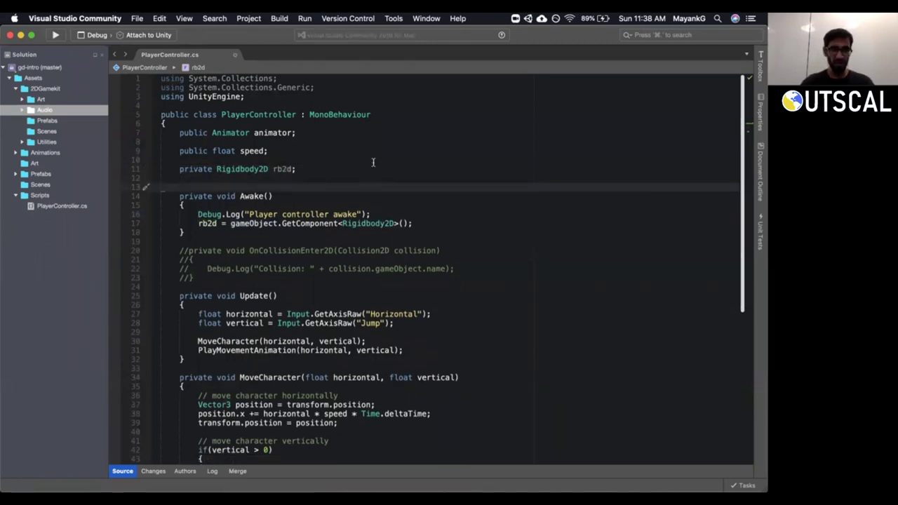
# Highlight the Animator type and animator field on line 7, then switch to Unity.
pyautogui.doubleClick(223, 133)
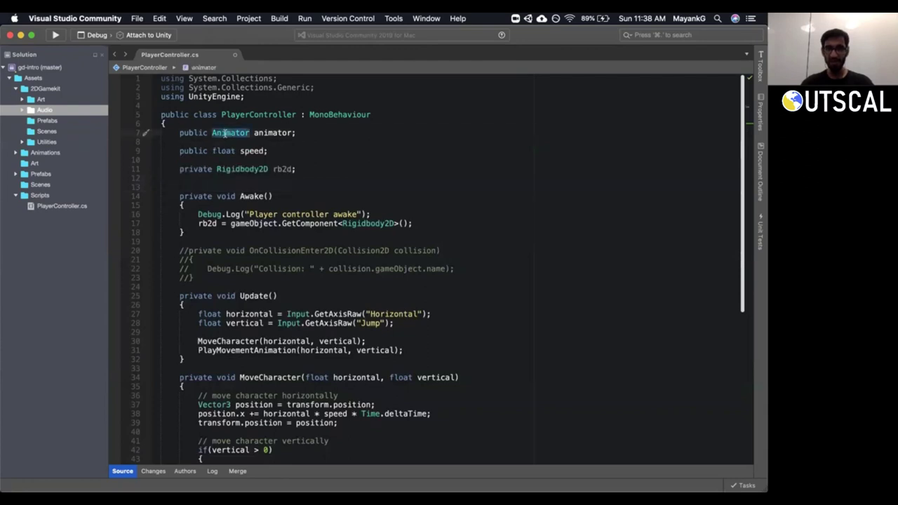
pyautogui.click(273, 132)
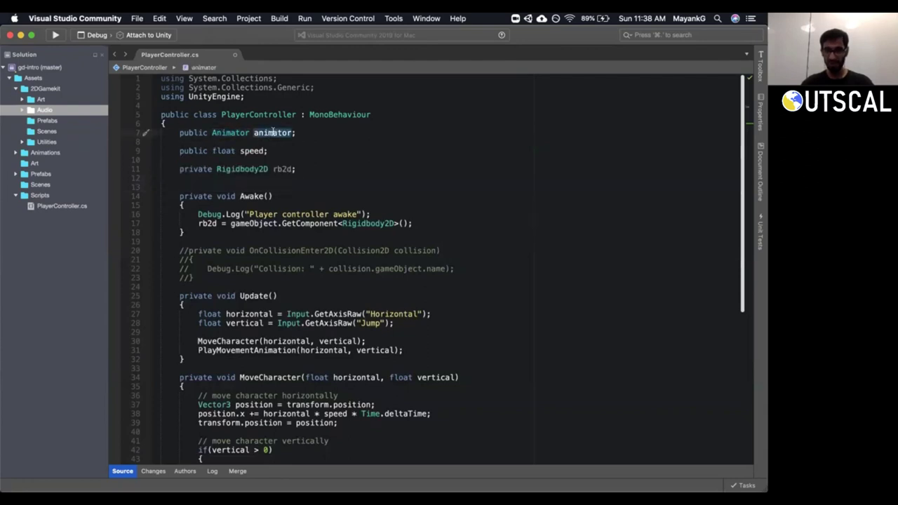
pyautogui.click(238, 180)
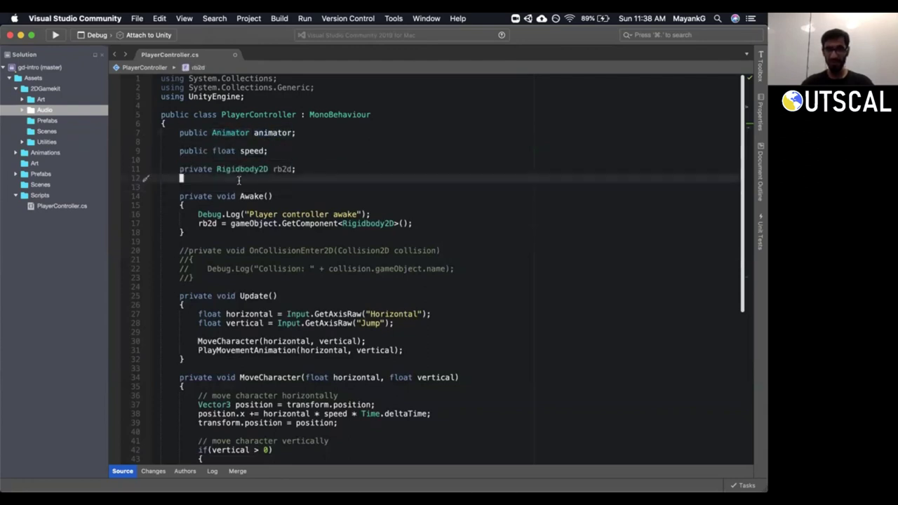
pyautogui.click(273, 133)
pyautogui.press('super+Tab')
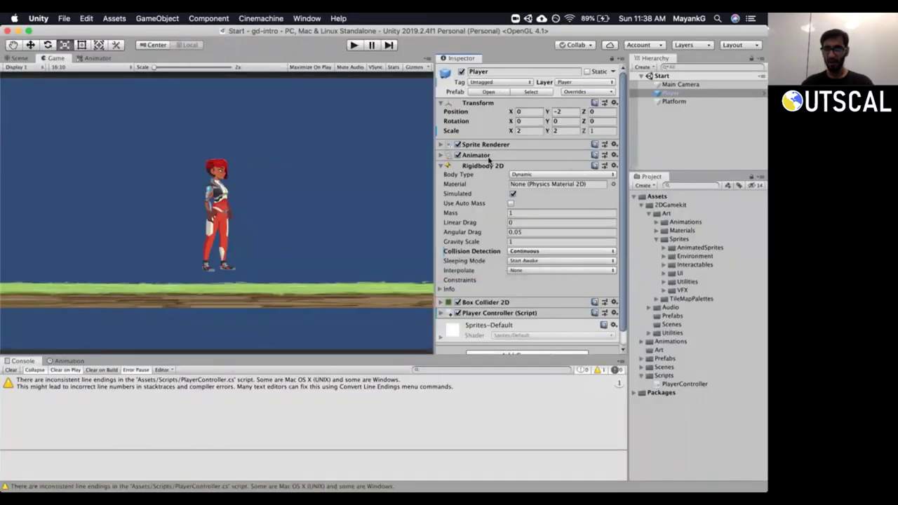
# Show the Player Controller fields and drag Player into the script's Animator field.
pyautogui.click(439, 165)
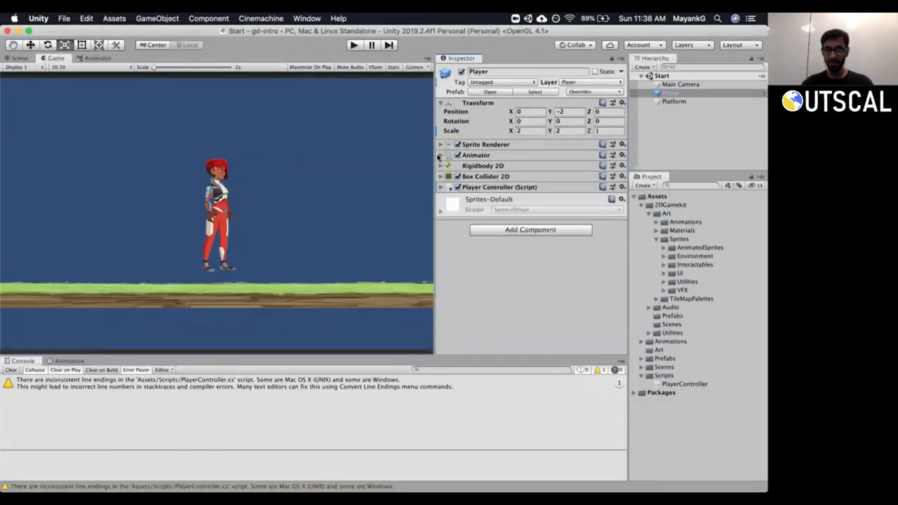
pyautogui.click(469, 158)
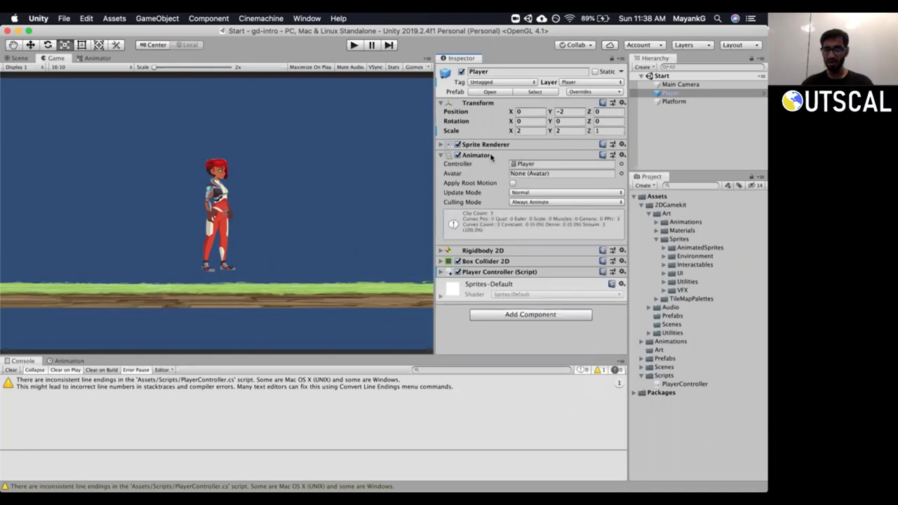
pyautogui.click(440, 272)
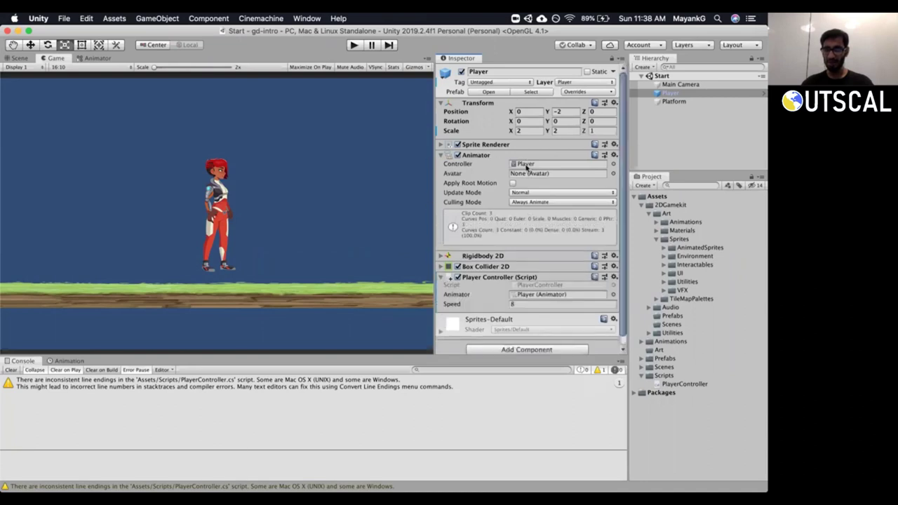
pyautogui.scroll(-1, 623, 122)
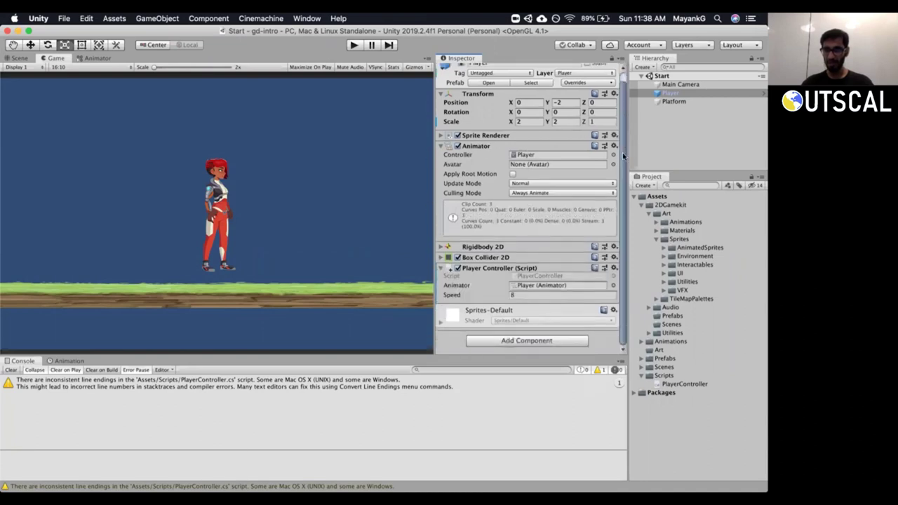
pyautogui.click(666, 93)
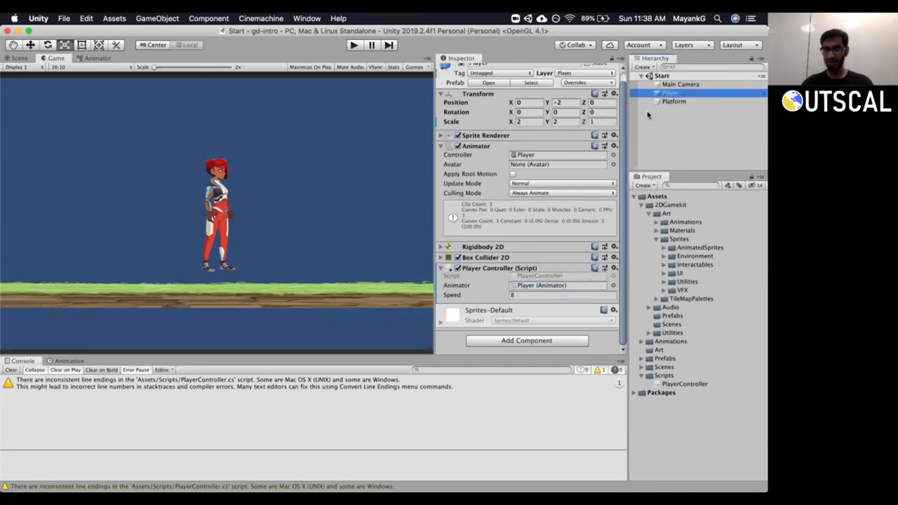
pyautogui.moveTo(671, 93); pyautogui.dragTo(525, 289)
pyautogui.click(547, 287)
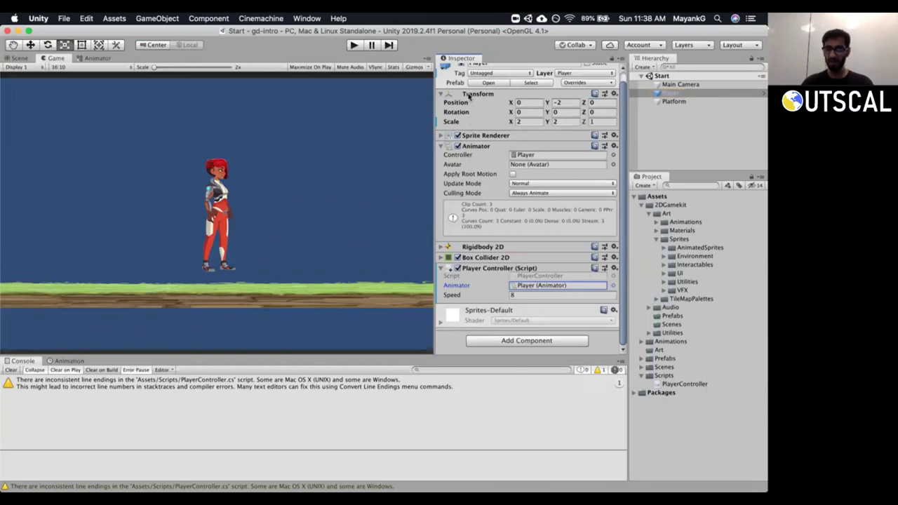
# Collapse the Sprite Renderer and Animator components, clear the line-endings console warning, and reselect Player.
pyautogui.click(442, 135)
pyautogui.click(442, 135)
pyautogui.click(441, 146)
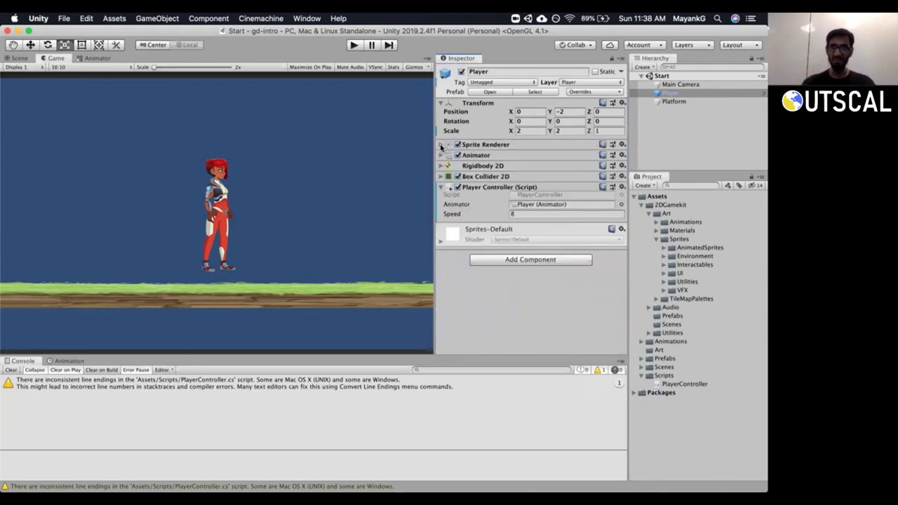
pyautogui.click(17, 371)
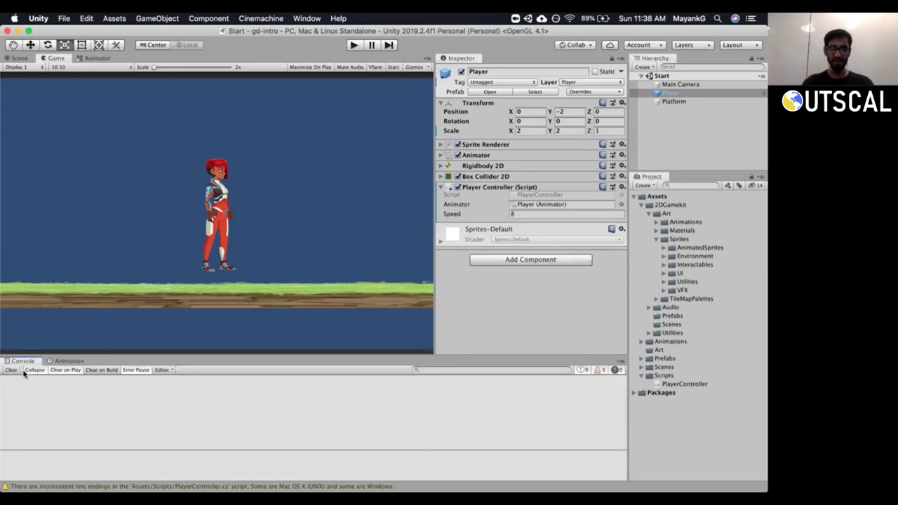
pyautogui.press('super+Tab')
pyautogui.press('super+Tab')
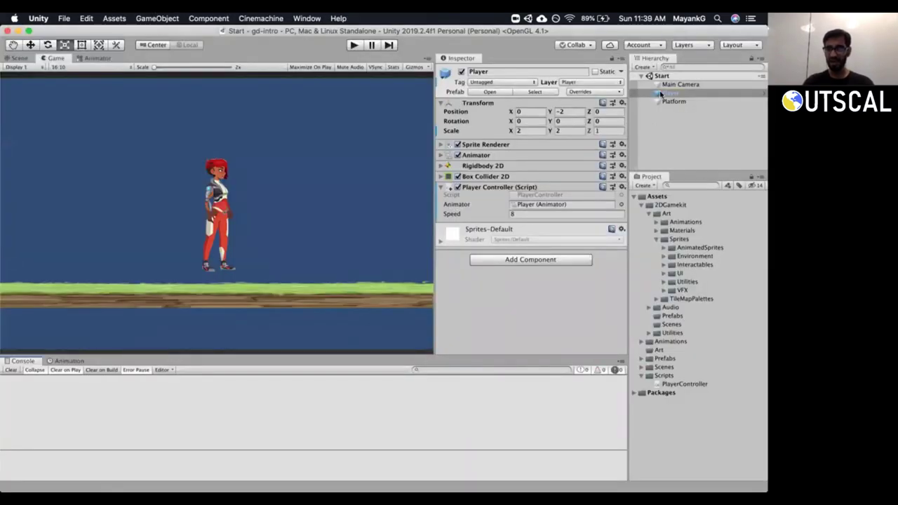
pyautogui.click(670, 92)
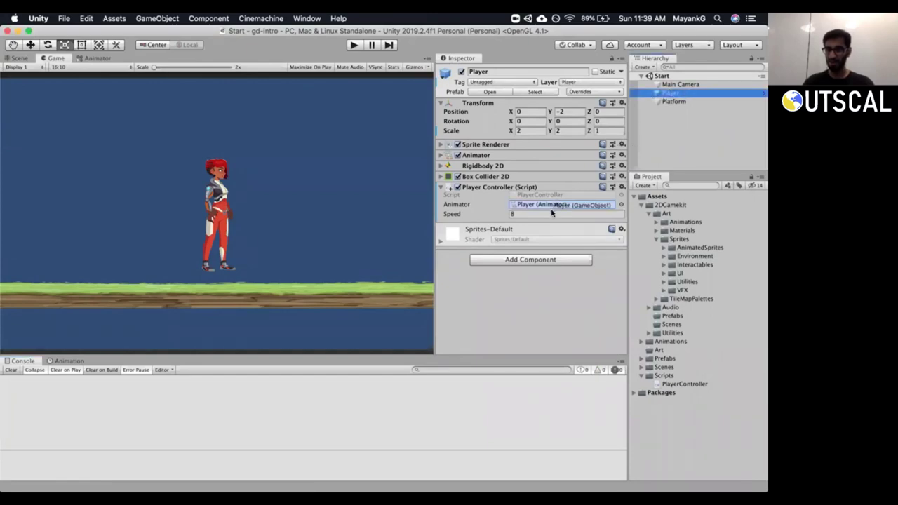
pyautogui.press('super+Tab')
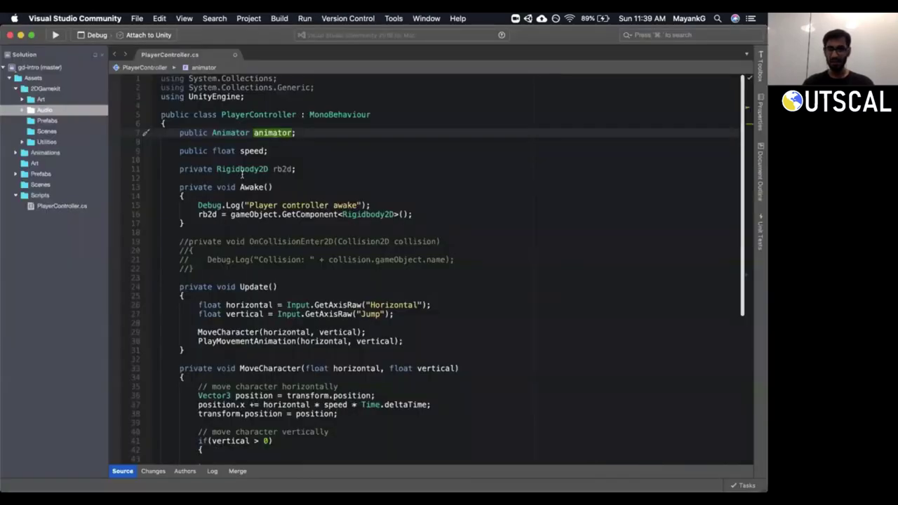
pyautogui.tripleClick(239, 169)
pyautogui.press('super+c')
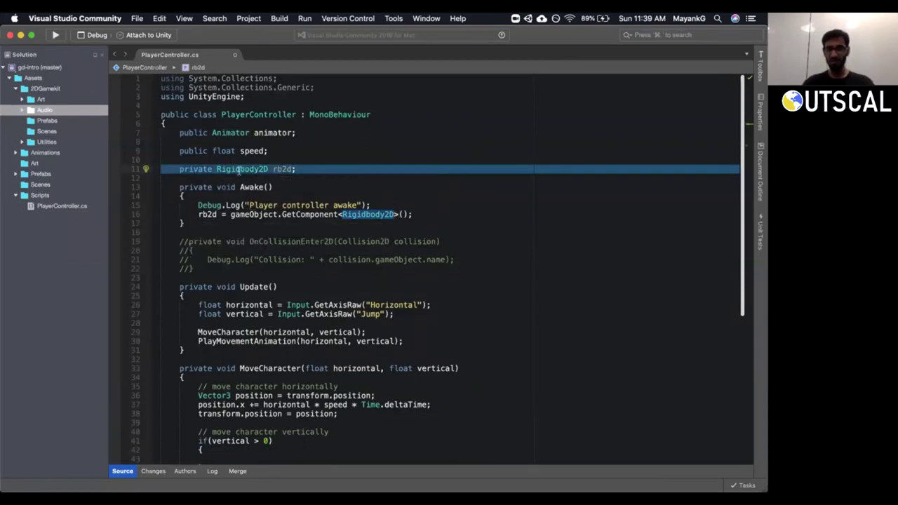
pyautogui.moveTo(239, 169)
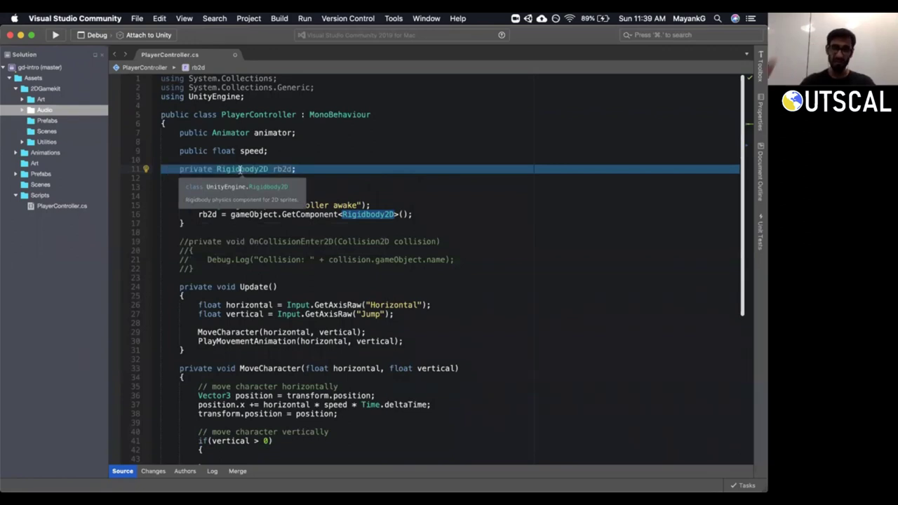
pyautogui.click(252, 214)
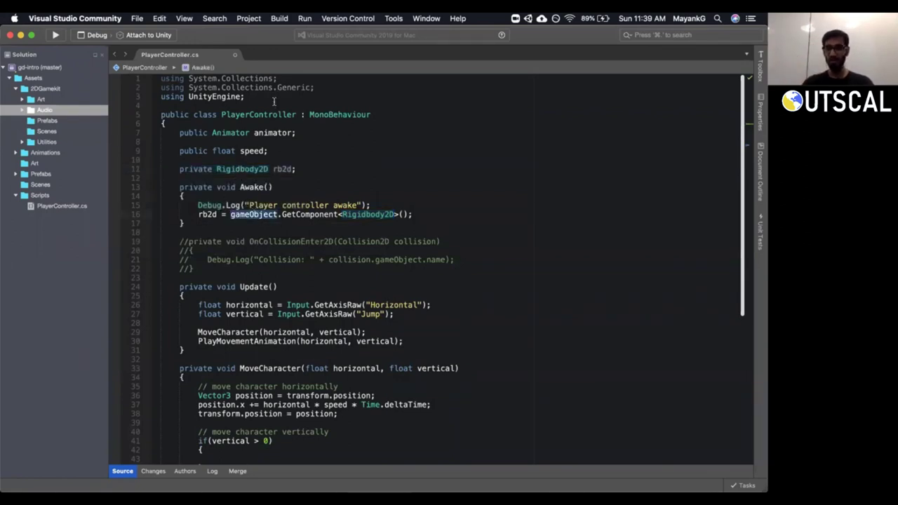
pyautogui.click(417, 214)
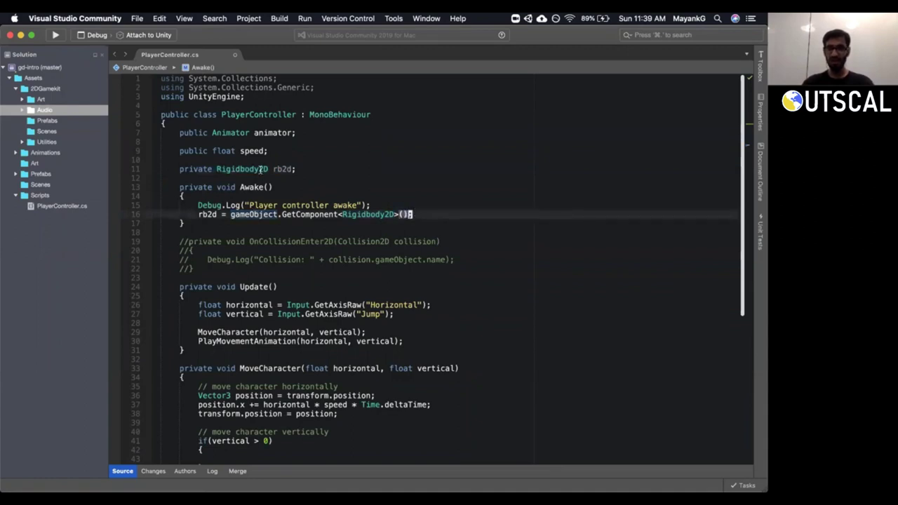
pyautogui.tripleClick(249, 214)
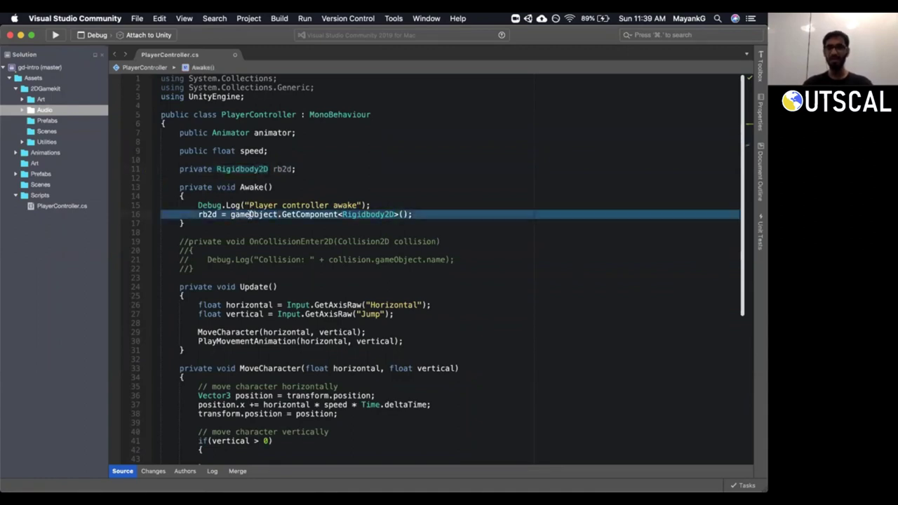
pyautogui.moveTo(743, 83); pyautogui.dragTo(744, 98)
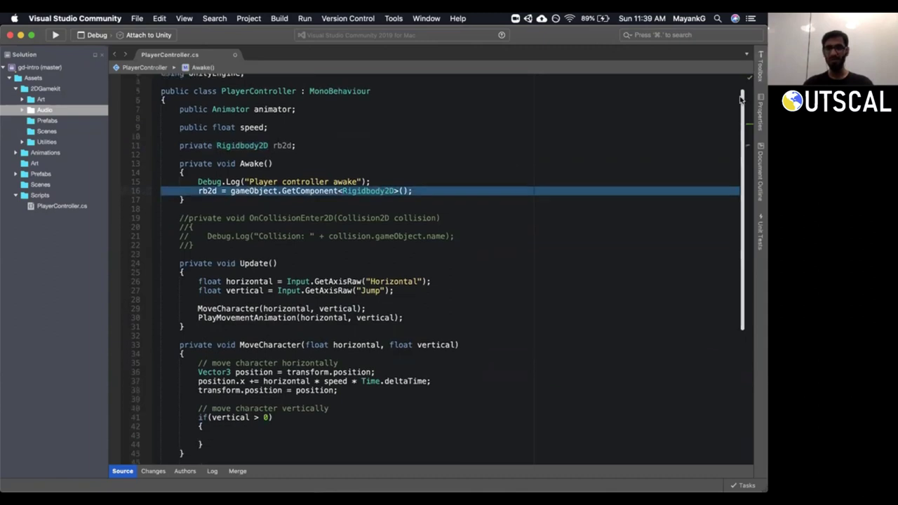
pyautogui.tripleClick(270, 108)
pyautogui.press('super+v')
pyautogui.tripleClick(261, 144)
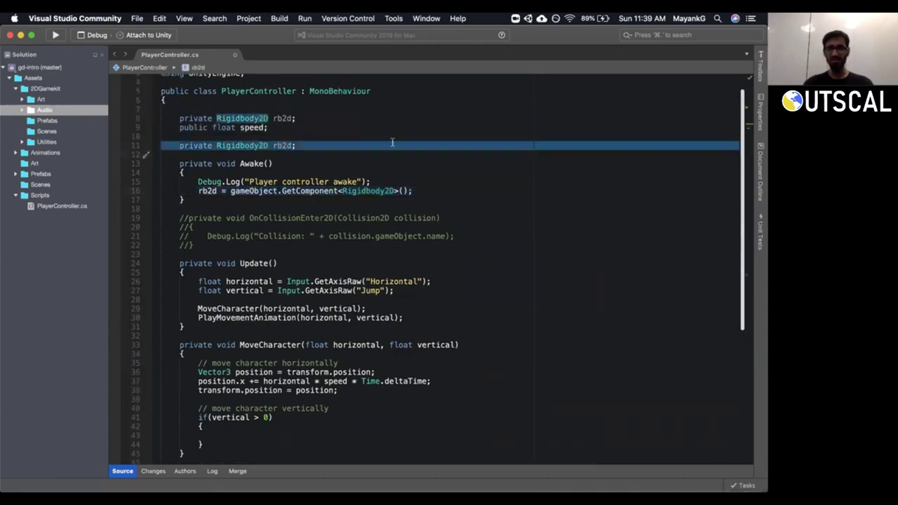
pyautogui.press('super+z')
pyautogui.scroll(1, 743, 95)
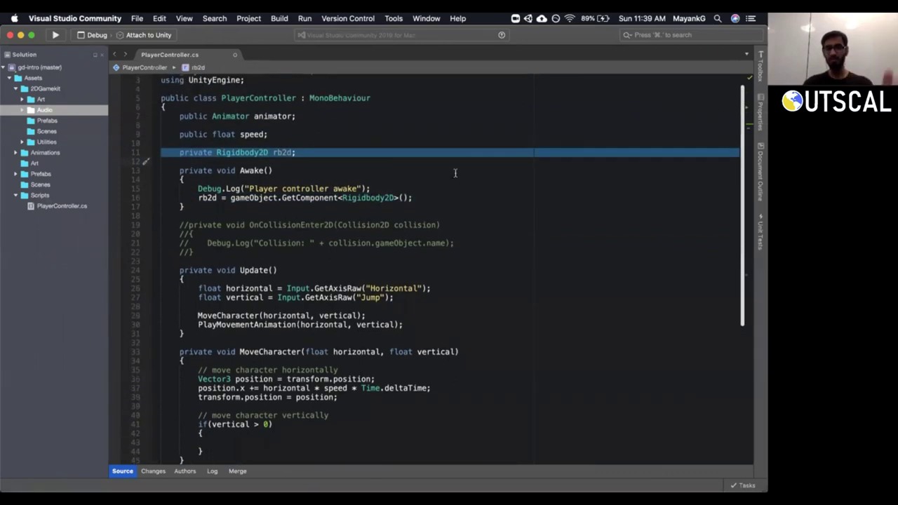
pyautogui.click(441, 198)
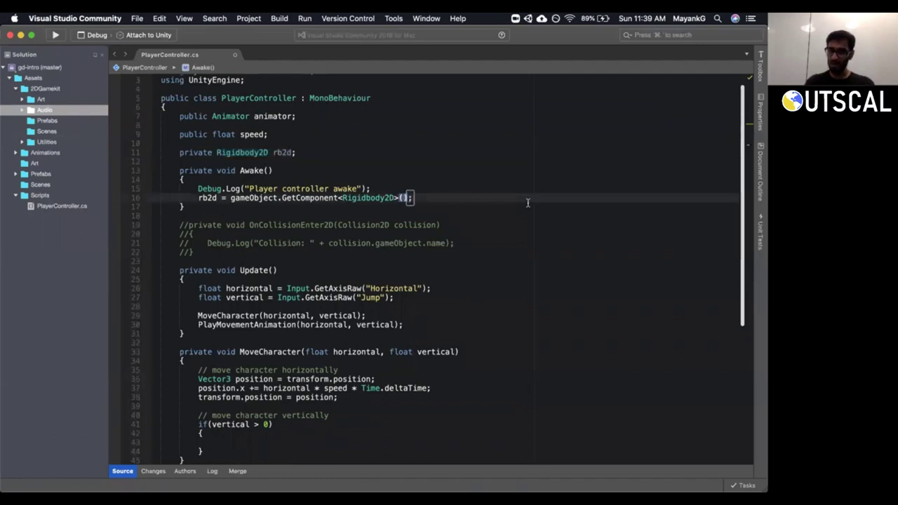
# In Awake, add SpriteRenderer sprite = gameObject.GetComponent<SpriteRenderer>(); below line 16.
pyautogui.write('o')
pyautogui.write('gameObject.')
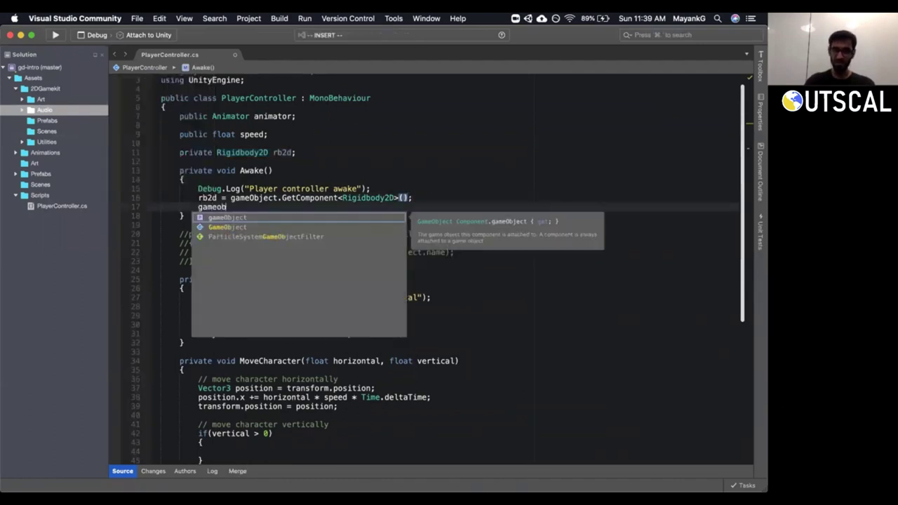
pyautogui.write('GetCom')
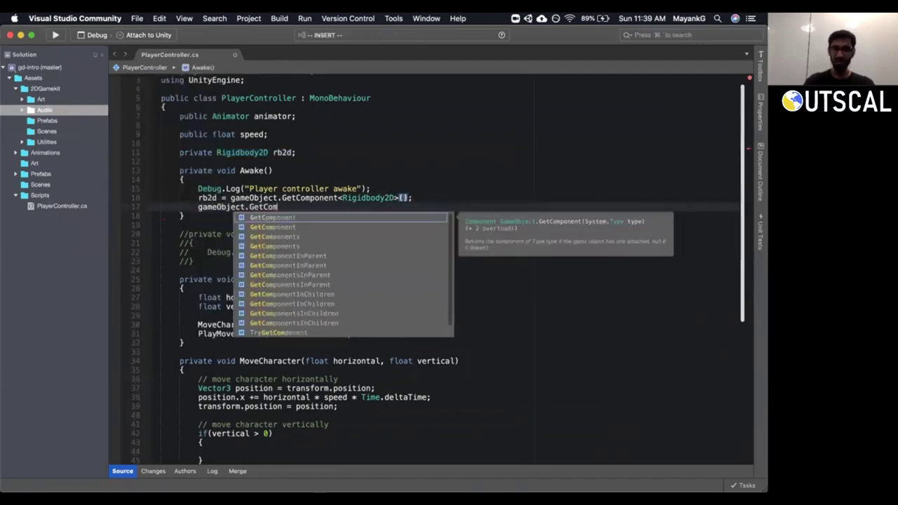
pyautogui.write('ponent<')
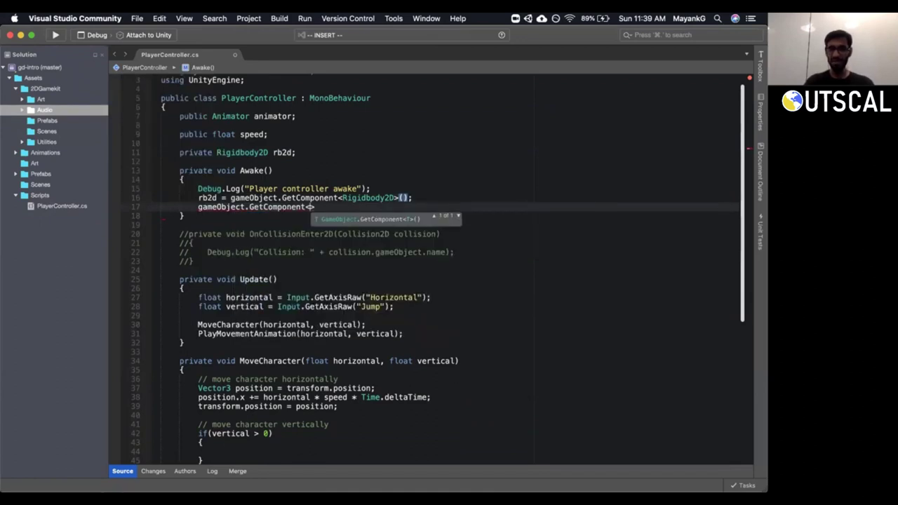
pyautogui.write('Sprite')
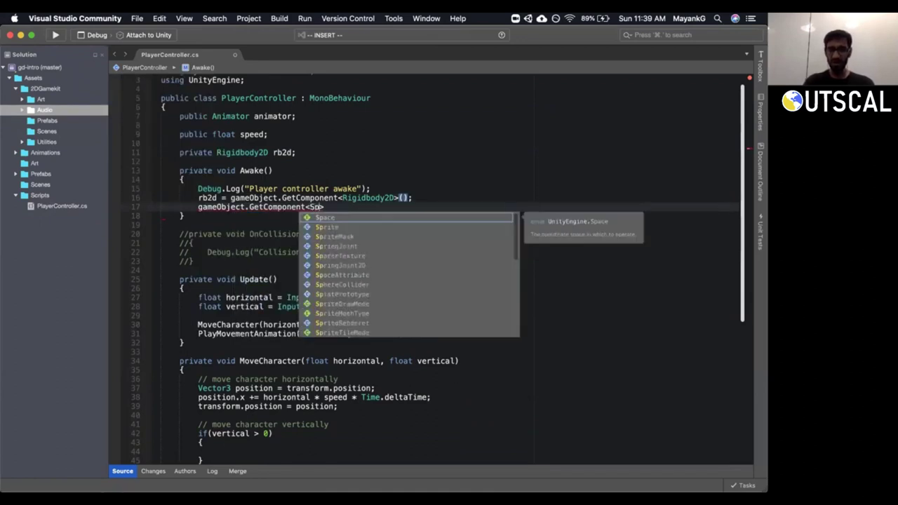
pyautogui.write('Ren')
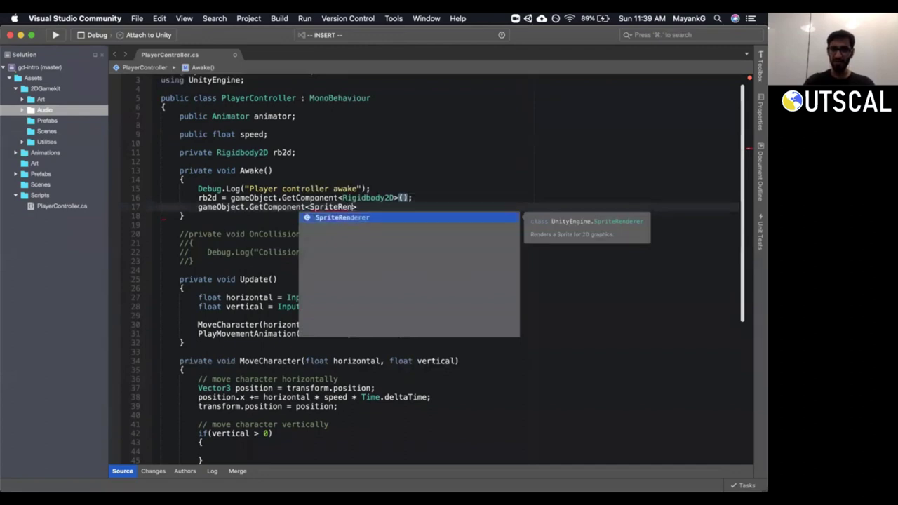
pyautogui.press('Return')
pyautogui.write('();')
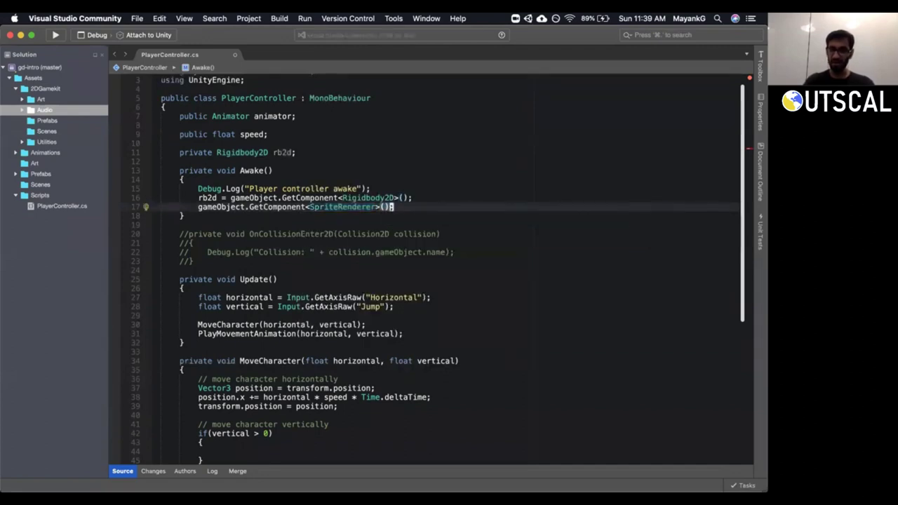
pyautogui.write('Sprite')
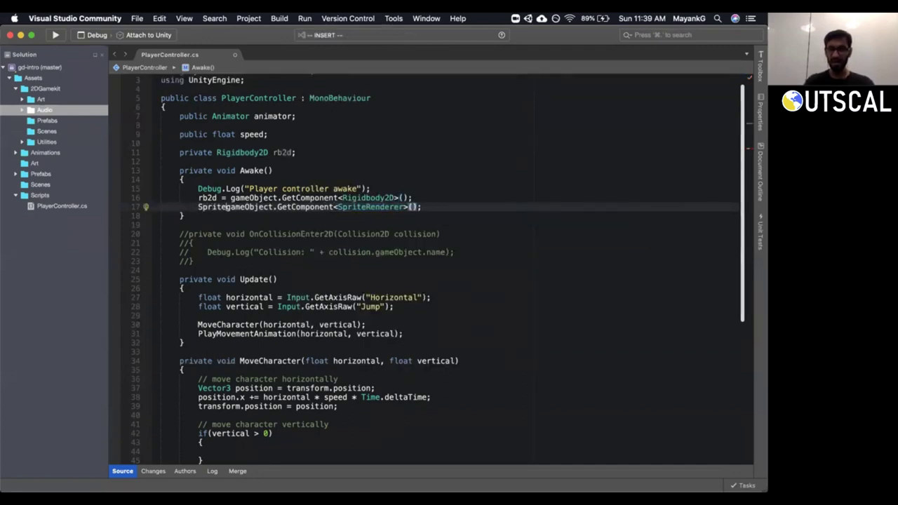
pyautogui.write('Ren')
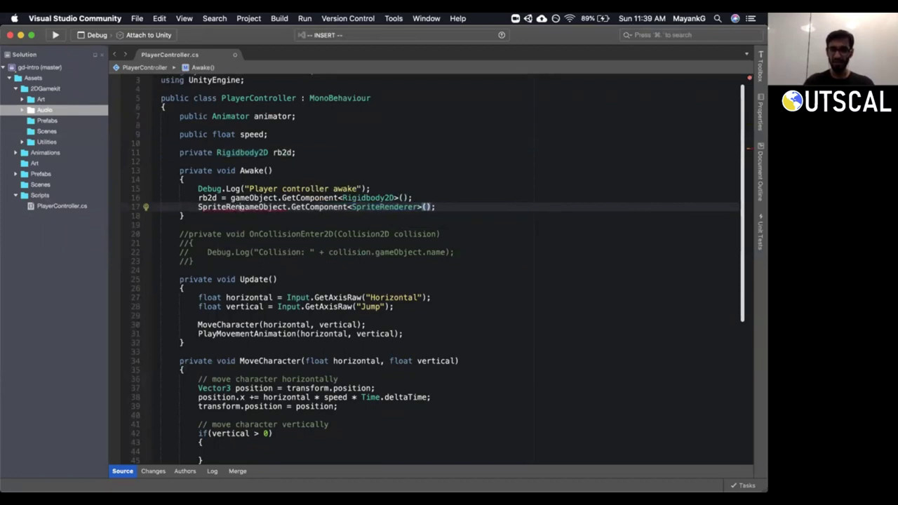
pyautogui.write('derer spr')
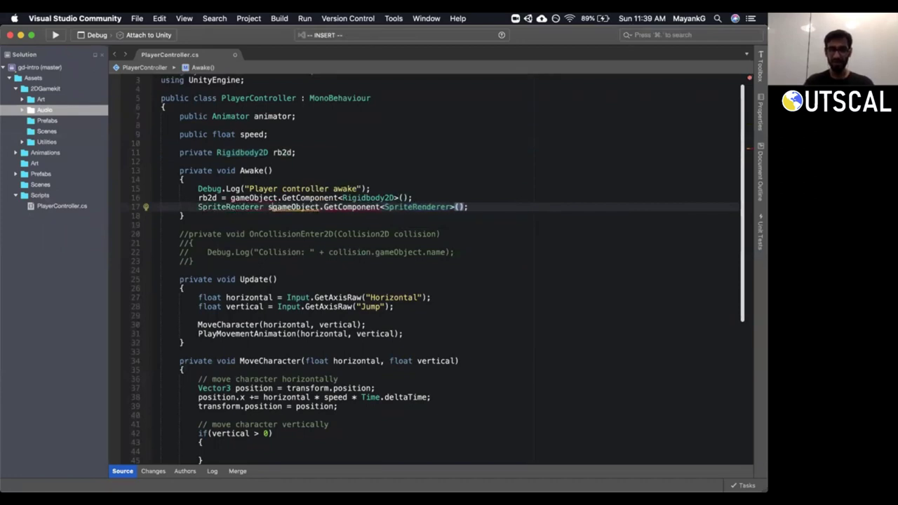
pyautogui.write('ite =')
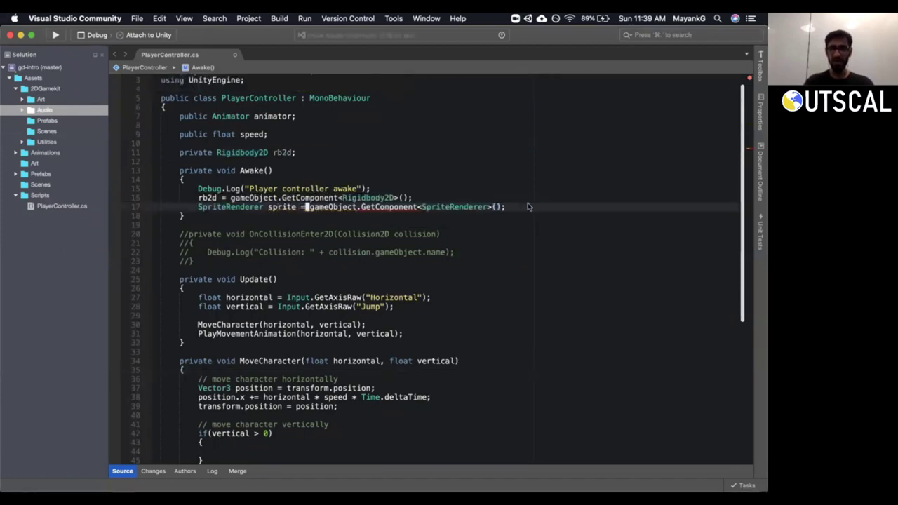
pyautogui.doubleClick(287, 207)
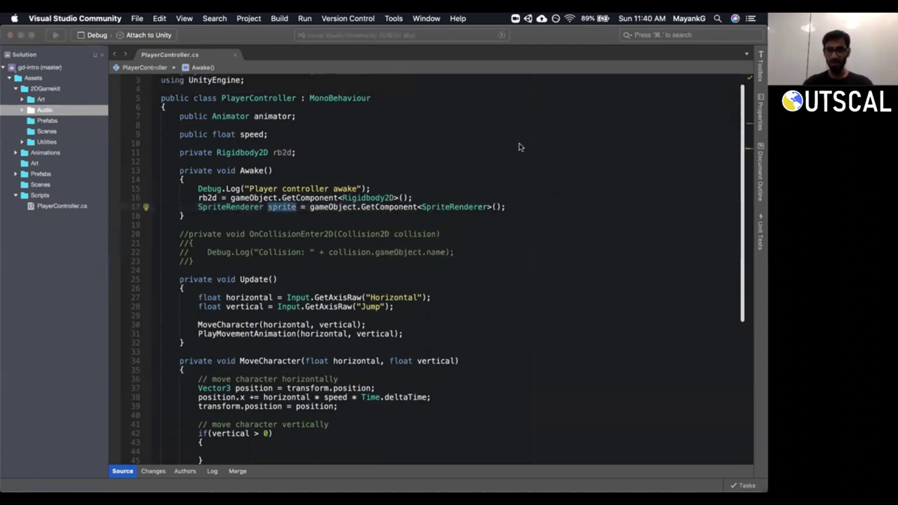
pyautogui.press('super+Tab')
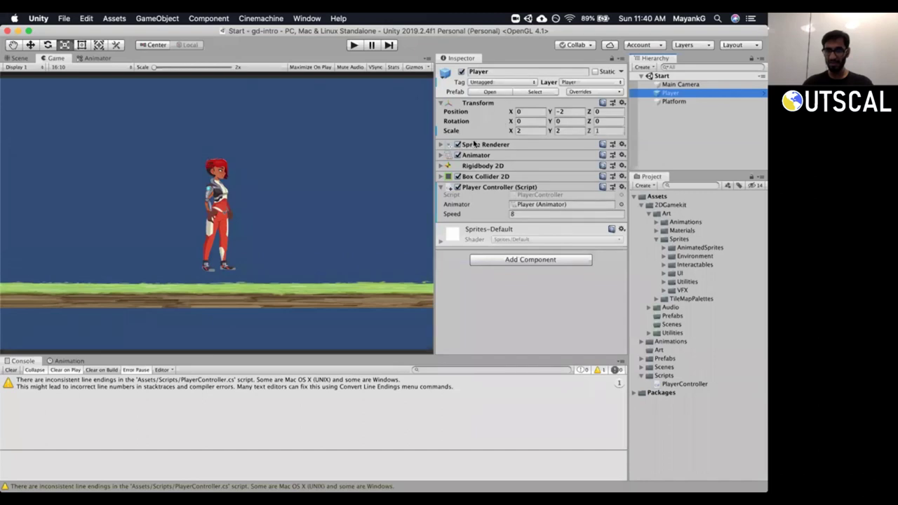
# Expand the Player's Sprite Renderer to check its Color, then clear the console warnings.
pyautogui.click(474, 144)
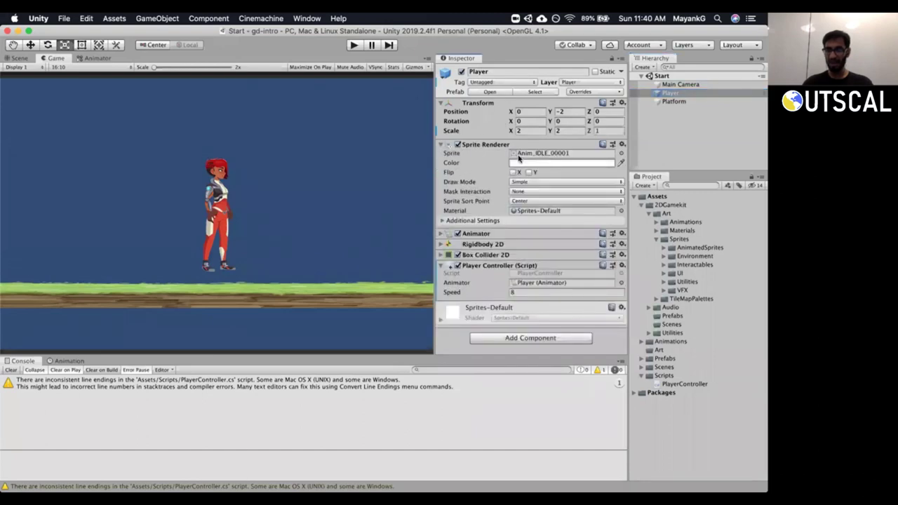
pyautogui.click(454, 163)
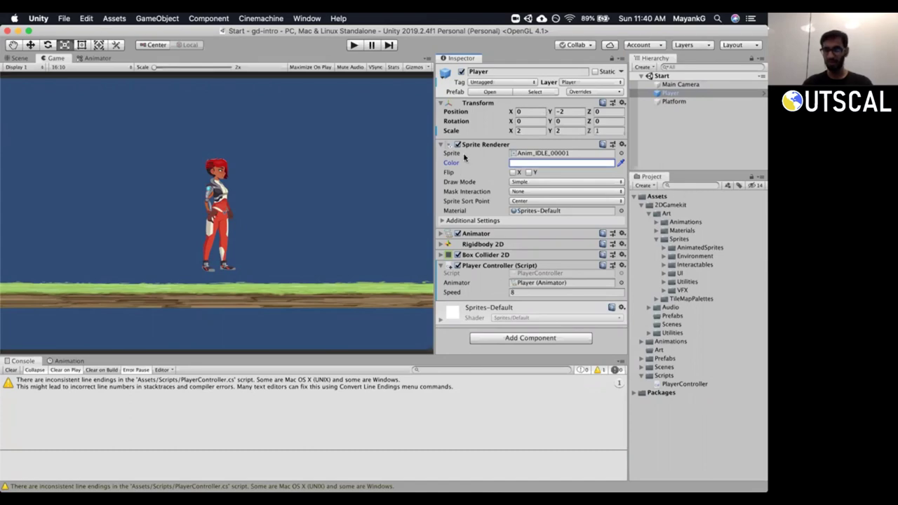
pyautogui.click(441, 144)
pyautogui.click(11, 371)
pyautogui.press('super+Tab')
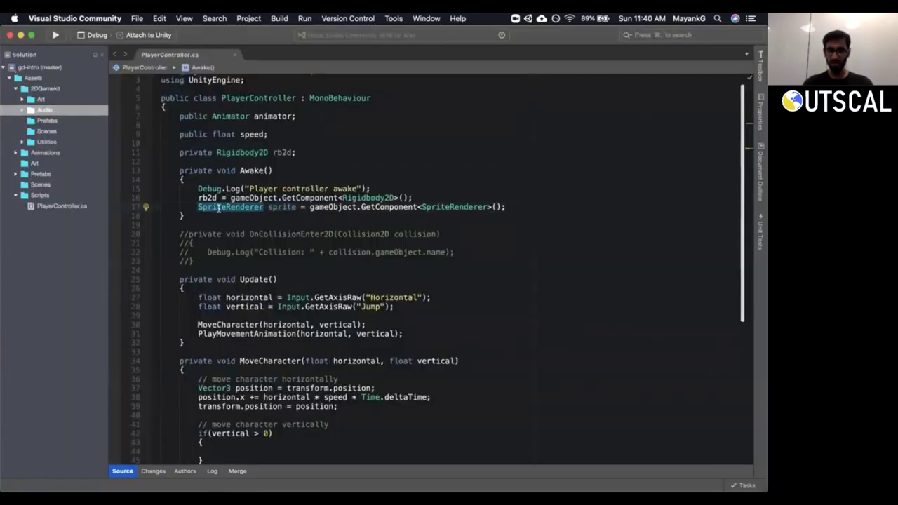
# Look over the SpriteRenderer sprite line in Awake and the animator field declaration.
pyautogui.tripleClick(220, 205)
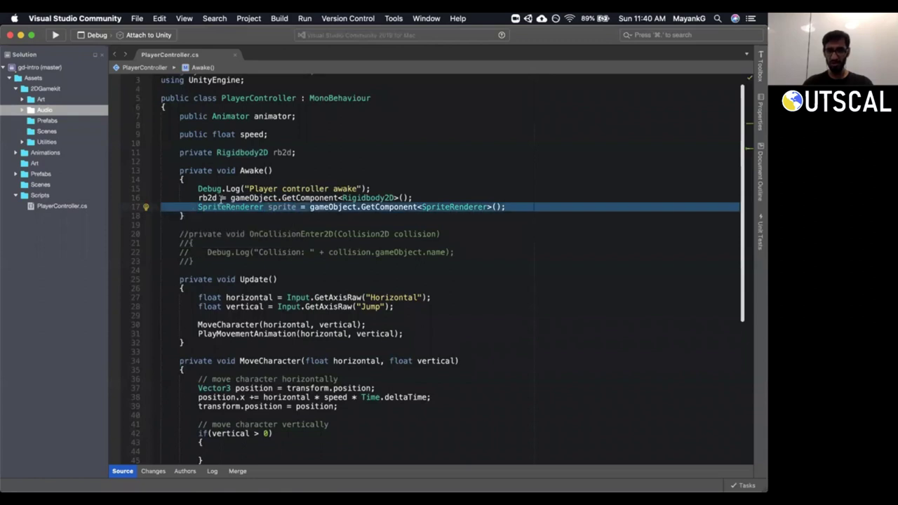
pyautogui.tripleClick(233, 117)
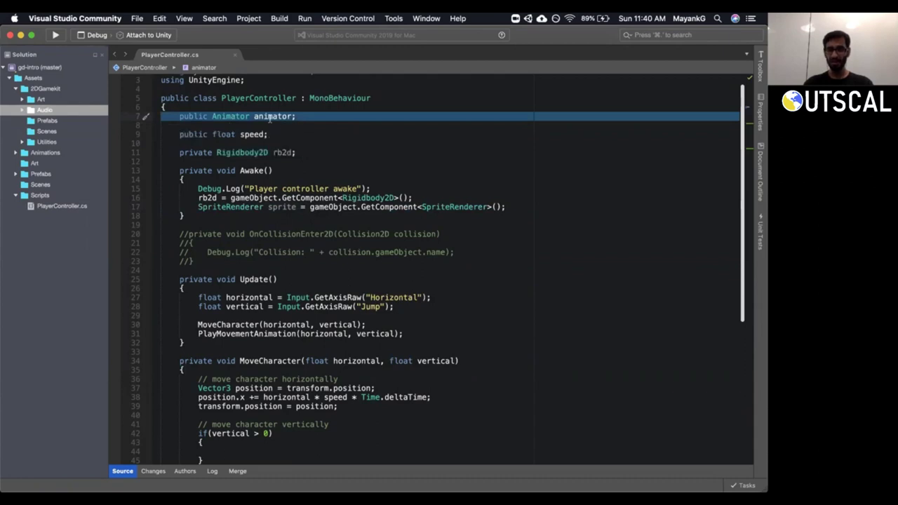
pyautogui.tripleClick(270, 117)
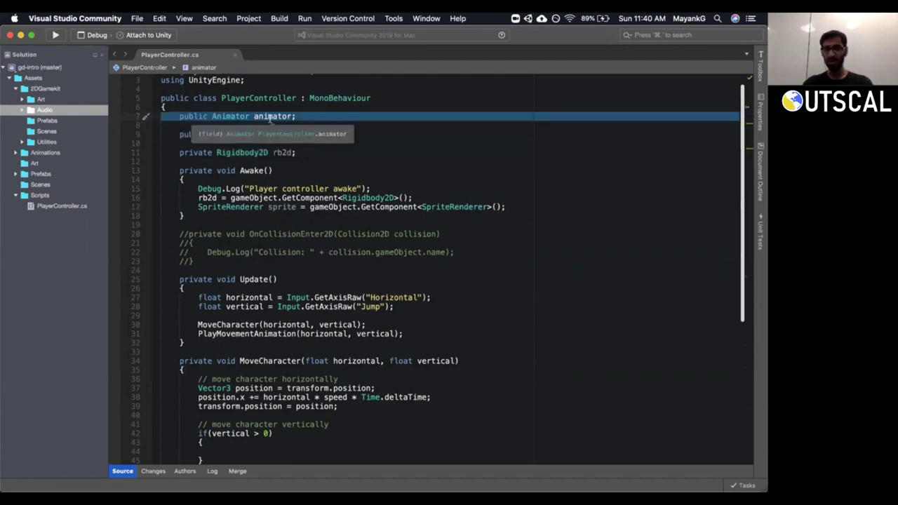
pyautogui.doubleClick(268, 116)
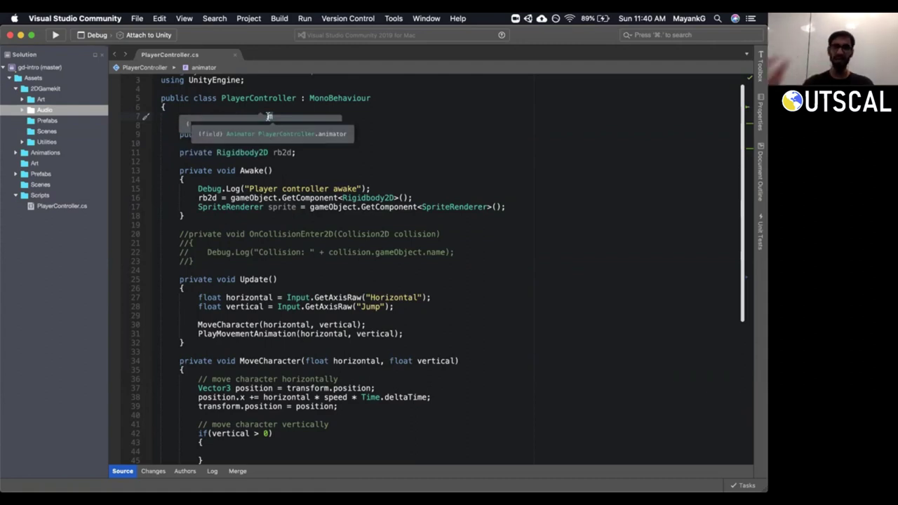
pyautogui.click(294, 209)
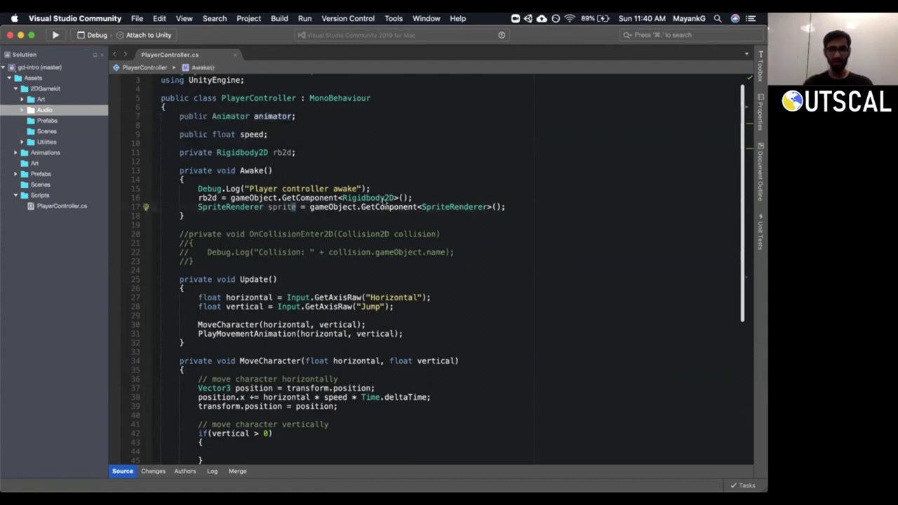
pyautogui.press('super+d')
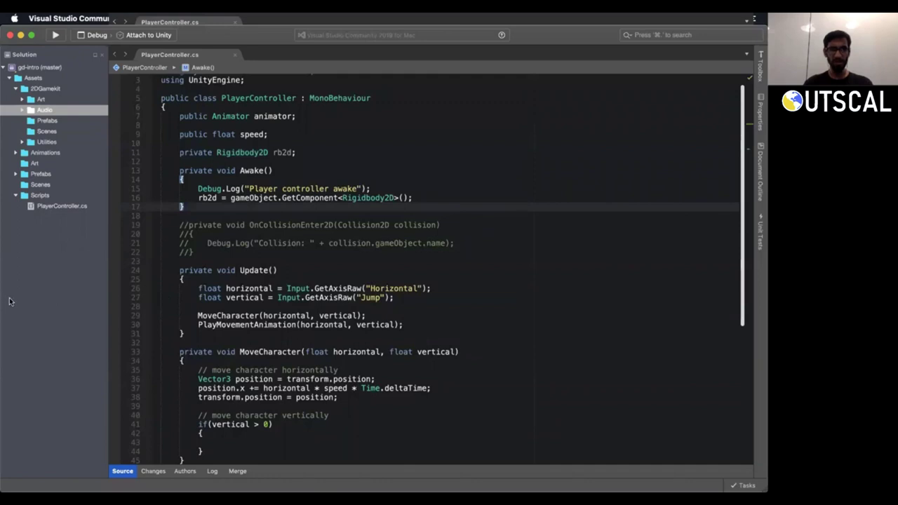
pyautogui.click(460, 260)
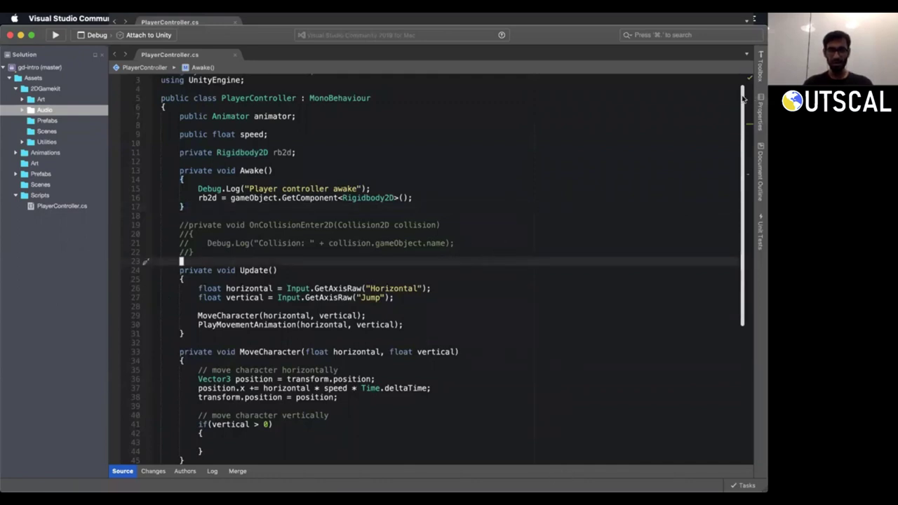
pyautogui.scroll(1, 744, 102)
pyautogui.scroll(-3, 742, 136)
pyautogui.scroll(-3, 742, 135)
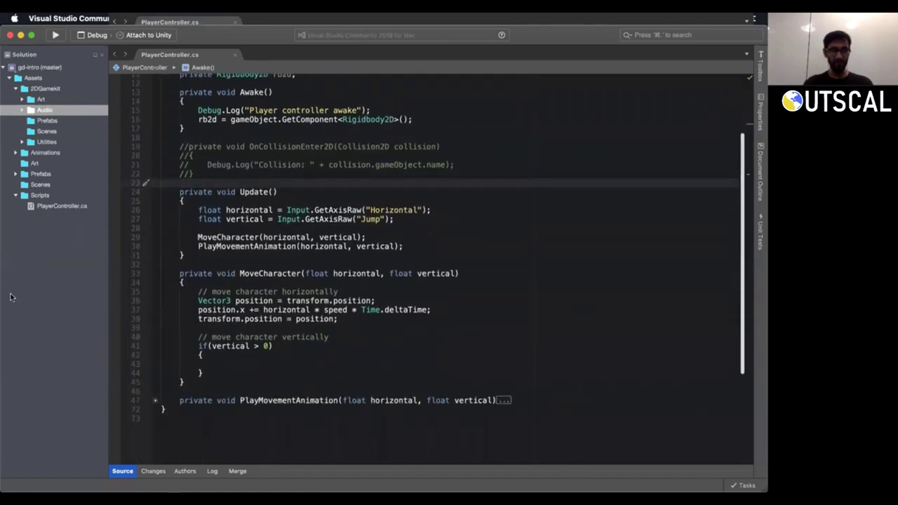
pyautogui.click(434, 245)
pyautogui.scroll(-1, 745, 153)
pyautogui.scroll(4, 745, 153)
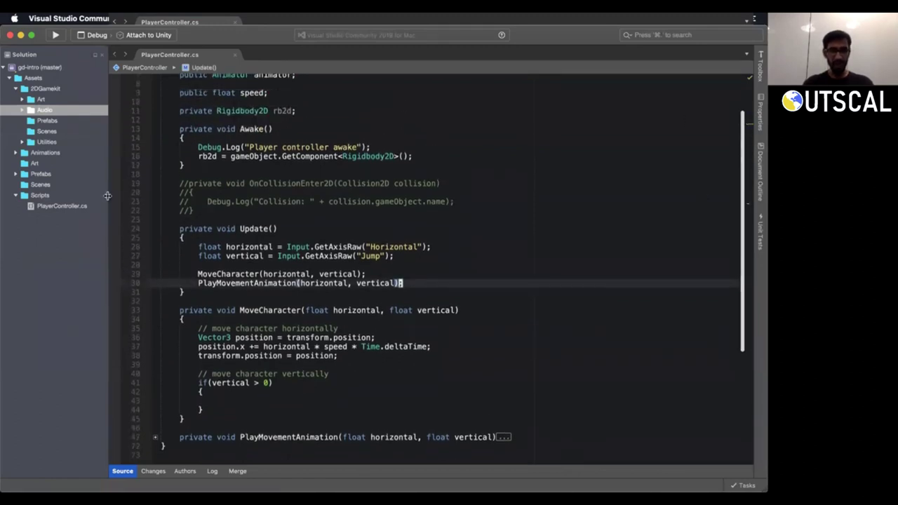
pyautogui.click(206, 156)
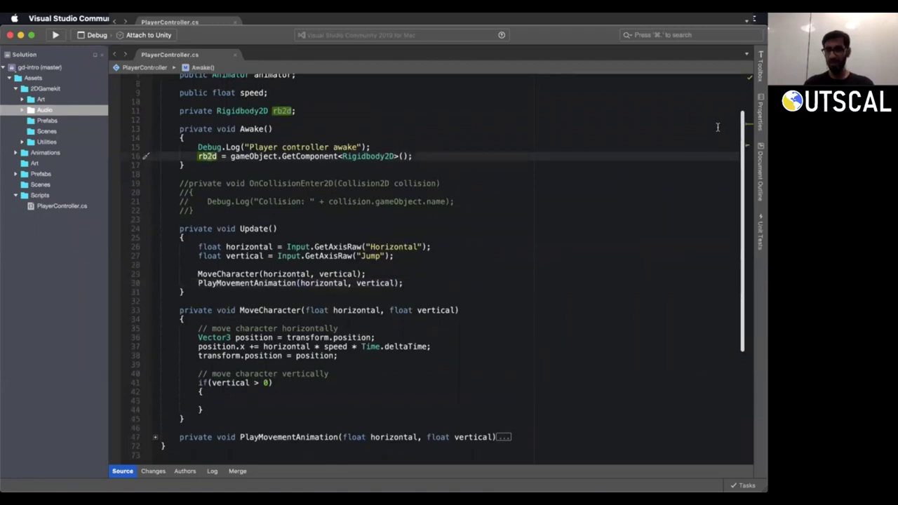
pyautogui.scroll(-4, 444, 217)
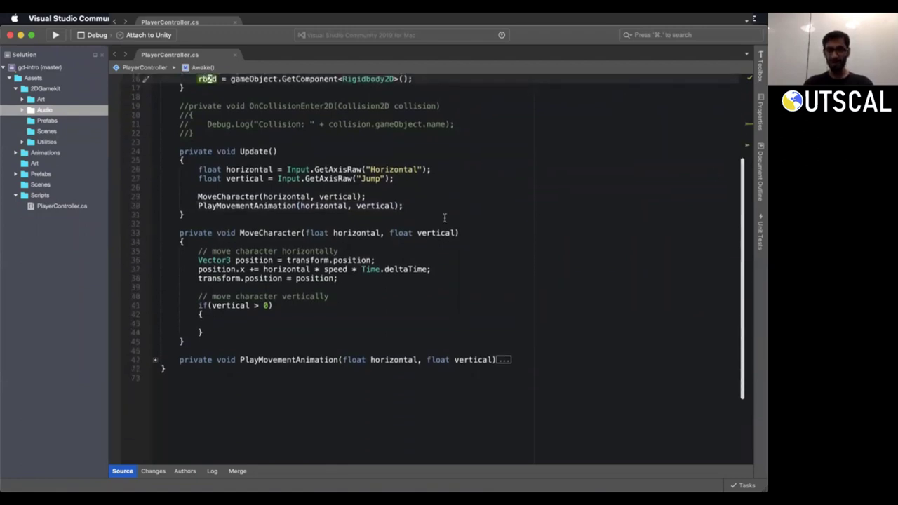
pyautogui.click(243, 323)
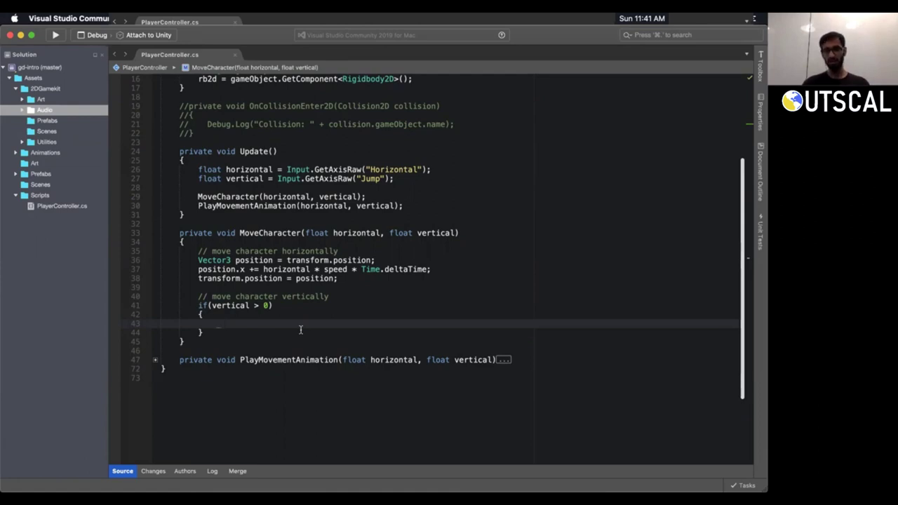
# Inside the if (vertical > 0) block on line 43, write rb2d.AddForce using IntelliSense.
pyautogui.press('i')
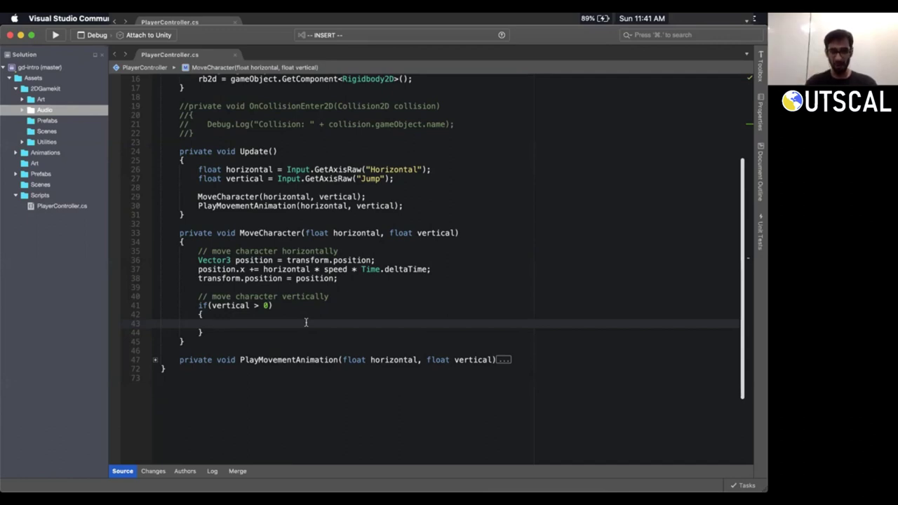
pyautogui.write('rb2d')
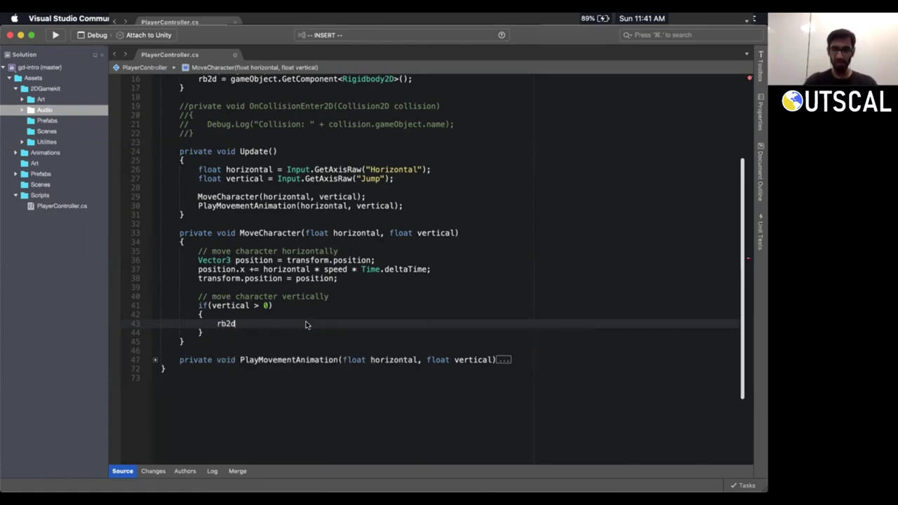
pyautogui.write('.A')
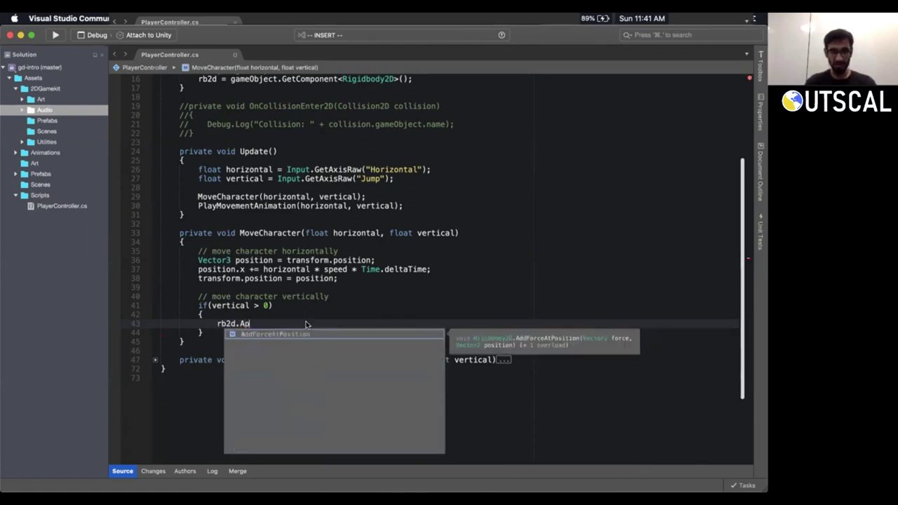
pyautogui.write('dd')
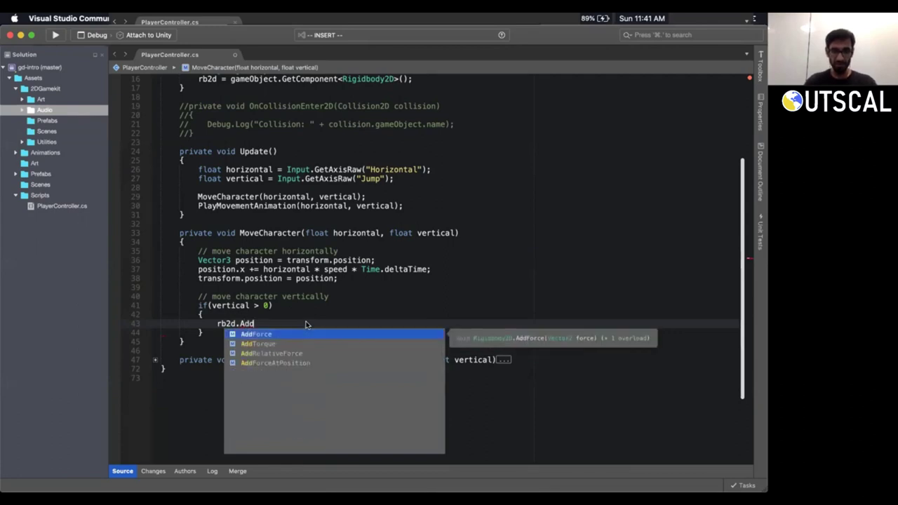
pyautogui.press('Down')
pyautogui.press('Down')
pyautogui.press('Down')
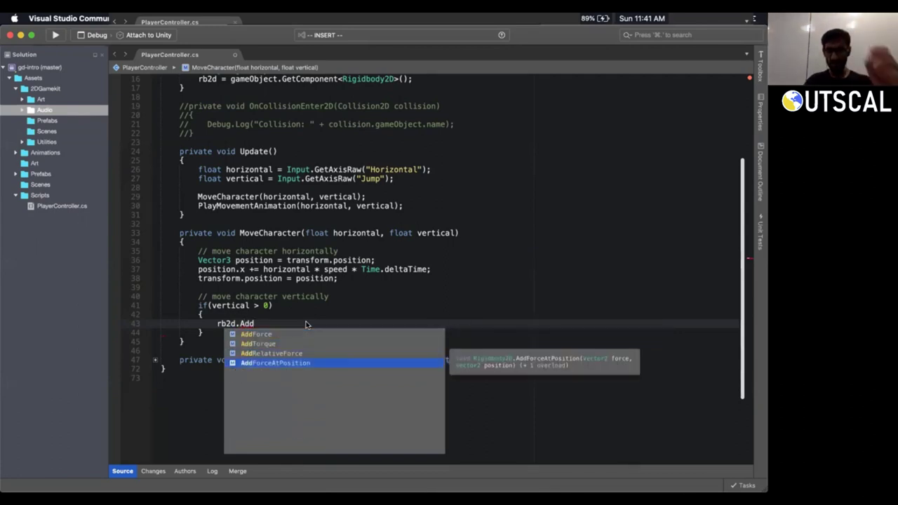
pyautogui.press('Up')
pyautogui.press('Up')
pyautogui.press('Up')
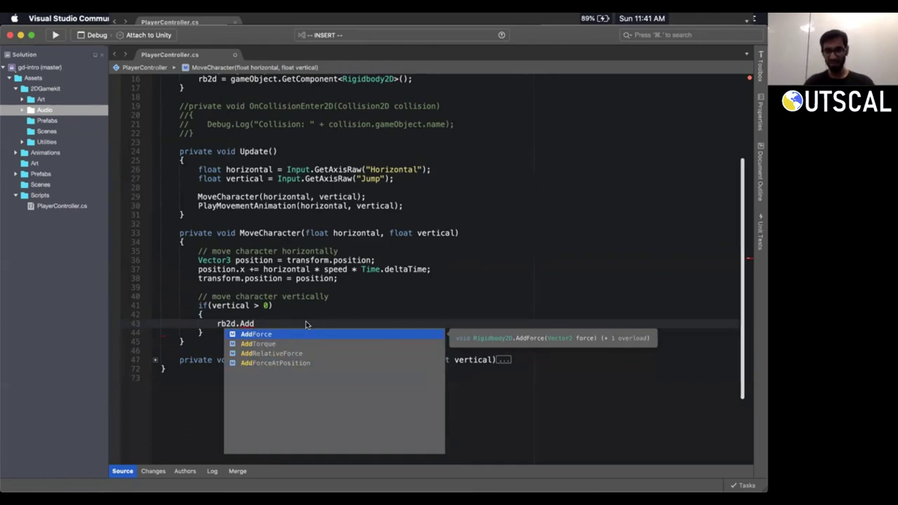
pyautogui.press('Down')
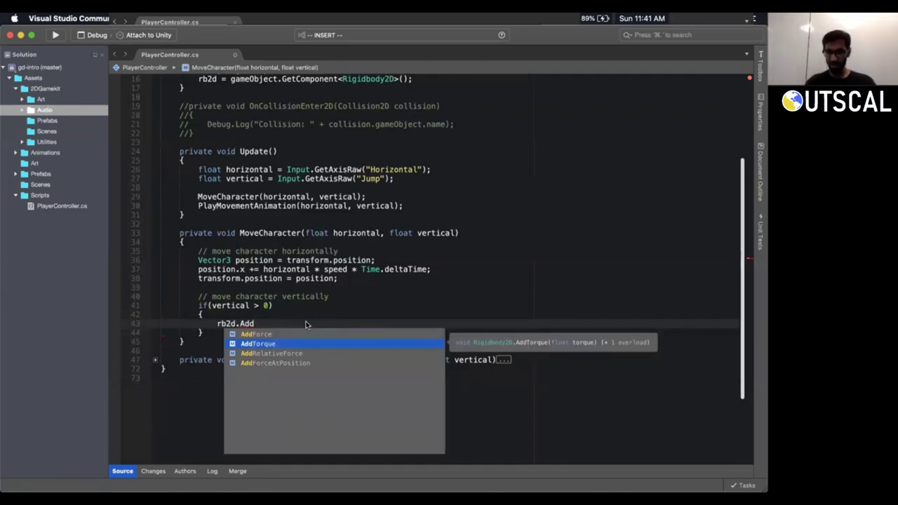
pyautogui.press('Up')
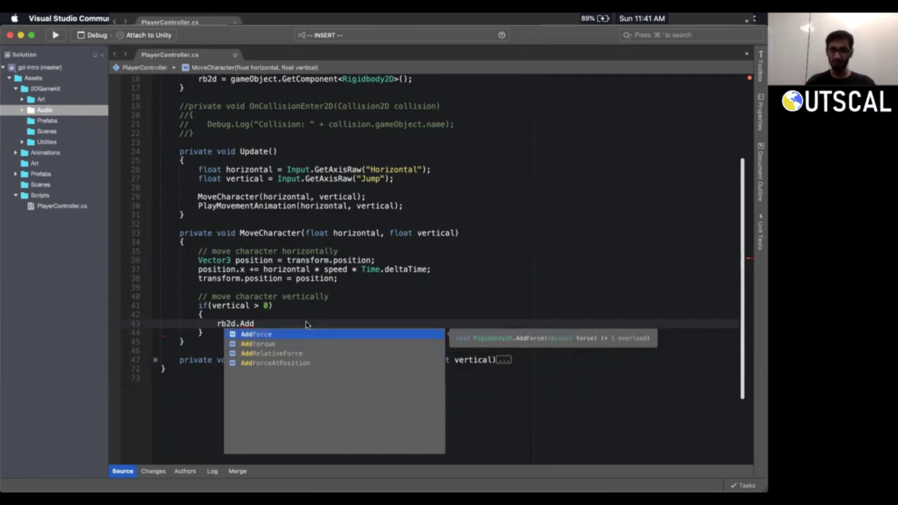
pyautogui.press('Return')
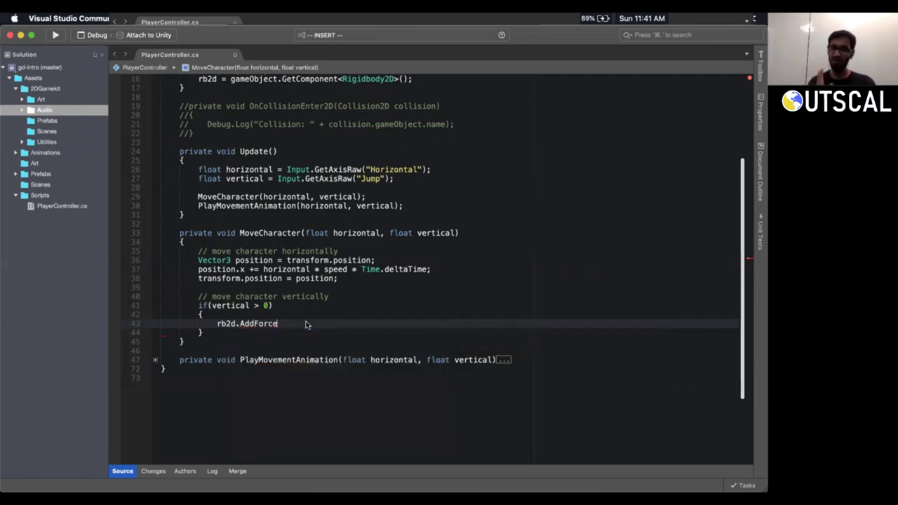
# Redo the member call on rb2d, completing 'force' to AddForce from IntelliSense.
pyautogui.write('(')
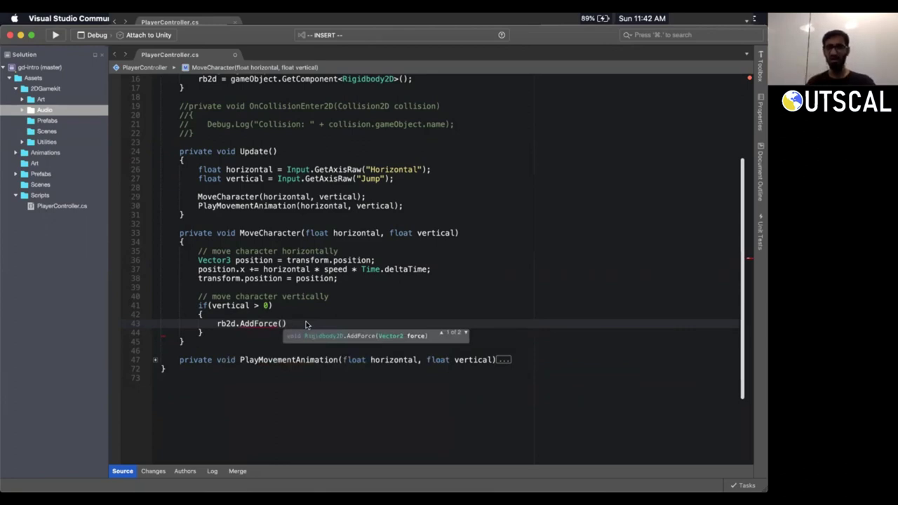
pyautogui.press('BackSpace')
pyautogui.press('BackSpace')
pyautogui.press('BackSpace')
pyautogui.press('BackSpace')
pyautogui.press('BackSpace')
pyautogui.press('BackSpace')
pyautogui.press('BackSpace')
pyautogui.press('BackSpace')
pyautogui.press('BackSpace')
pyautogui.press('BackSpace')
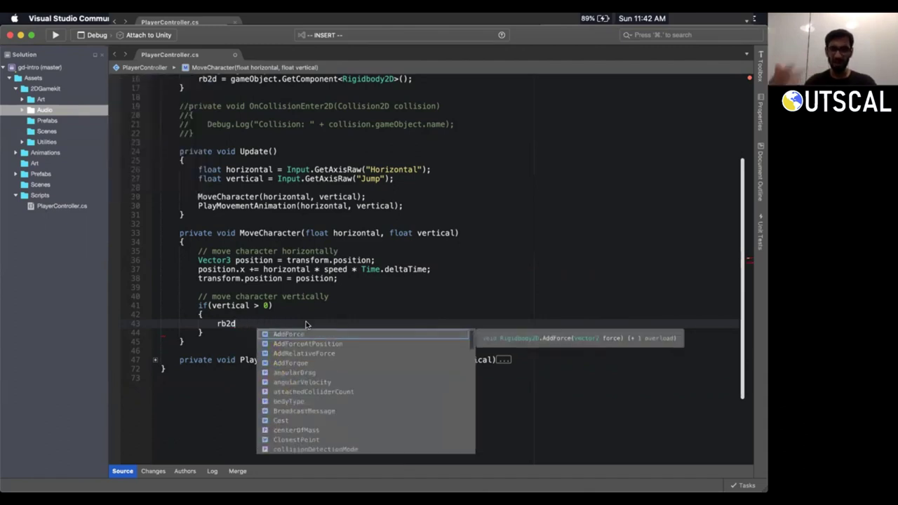
pyautogui.write('.')
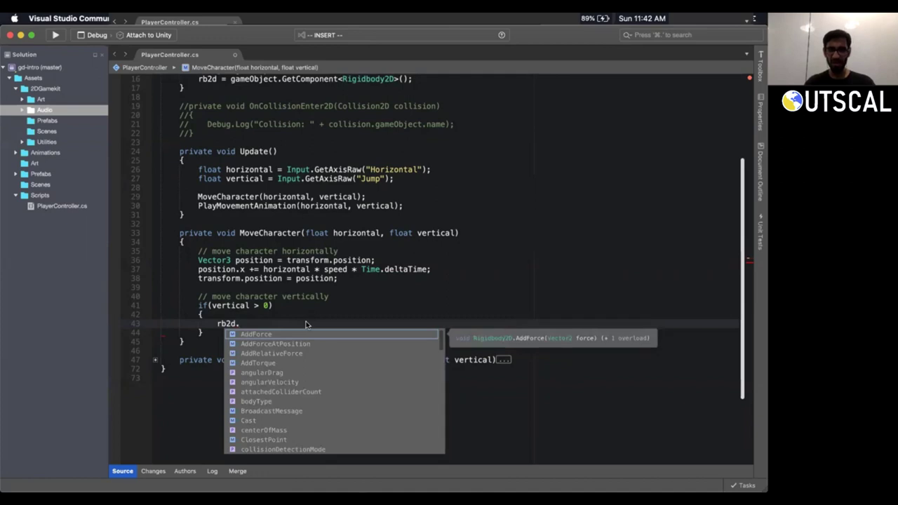
pyautogui.press('Down')
pyautogui.press('Down')
pyautogui.press('Down')
pyautogui.press('Down')
pyautogui.press('Down')
pyautogui.press('Down')
pyautogui.press('Down')
pyautogui.press('Down')
pyautogui.press('Down')
pyautogui.press('Down')
pyautogui.press('Down')
pyautogui.press('Down')
pyautogui.press('Down')
pyautogui.press('Down')
pyautogui.press('Down')
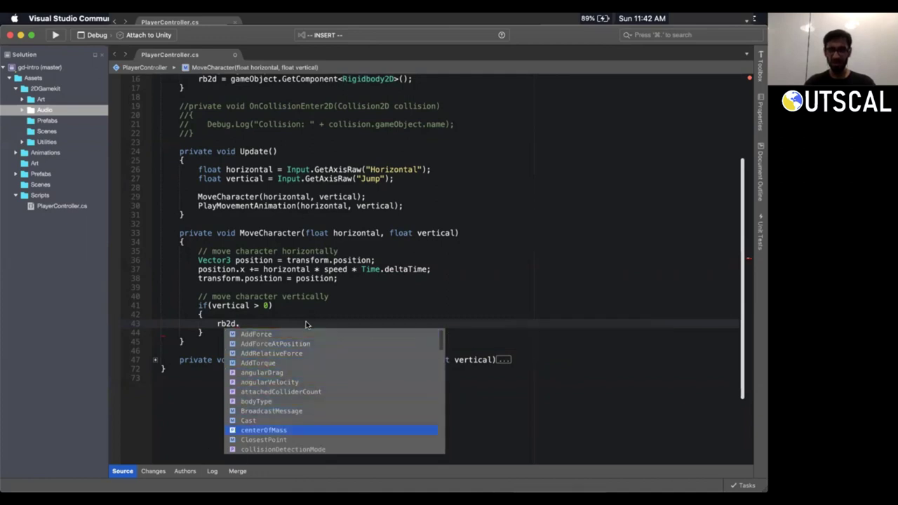
pyautogui.press('Up')
pyautogui.press('Up')
pyautogui.press('Up')
pyautogui.press('Up')
pyautogui.press('Up')
pyautogui.press('Up')
pyautogui.press('Up')
pyautogui.press('Up')
pyautogui.press('Up')
pyautogui.press('Up')
pyautogui.press('Up')
pyautogui.press('Up')
pyautogui.press('Up')
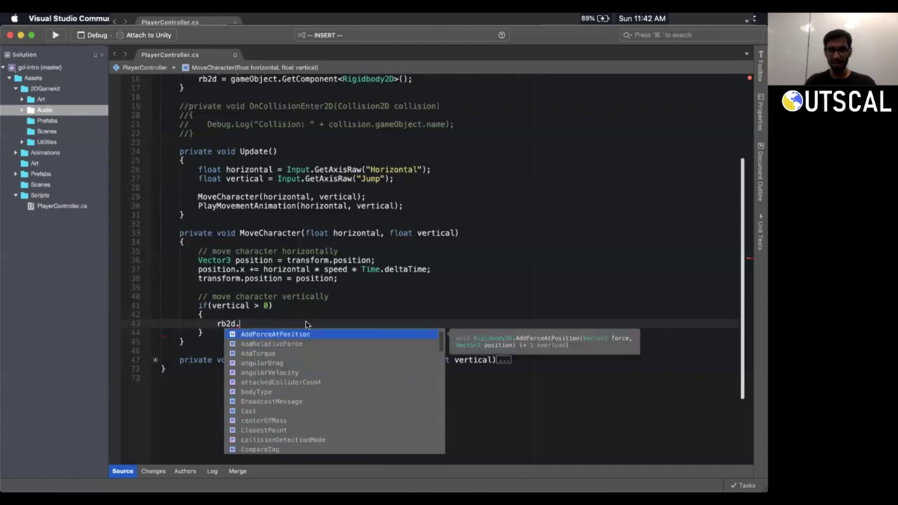
pyautogui.write('fo')
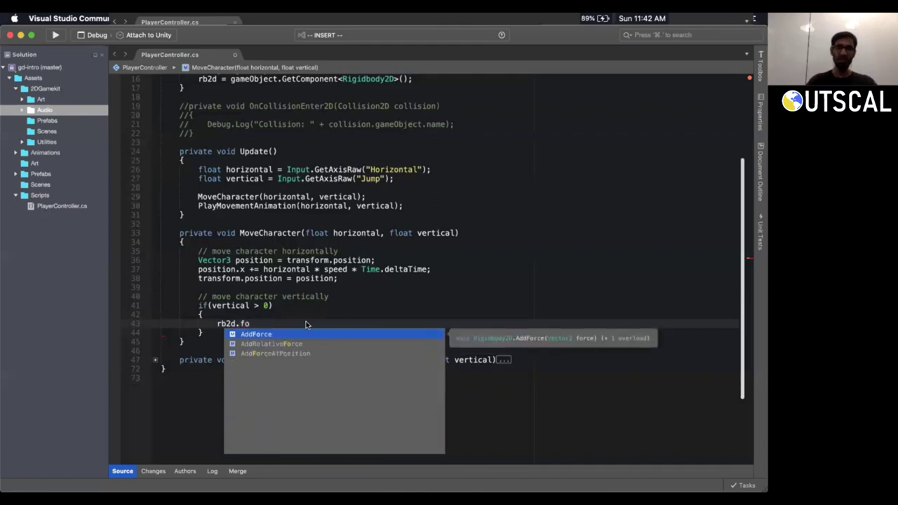
pyautogui.write('r')
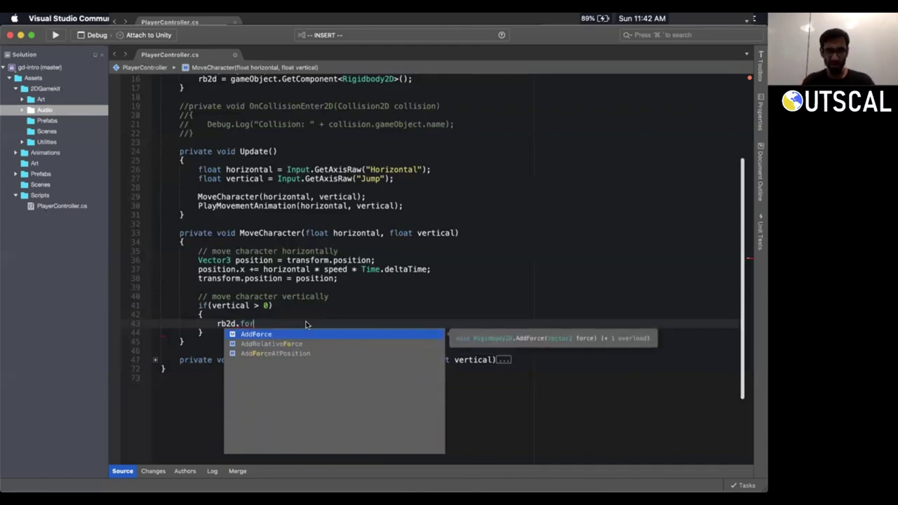
pyautogui.write('ce')
pyautogui.press('Down')
pyautogui.press('Down')
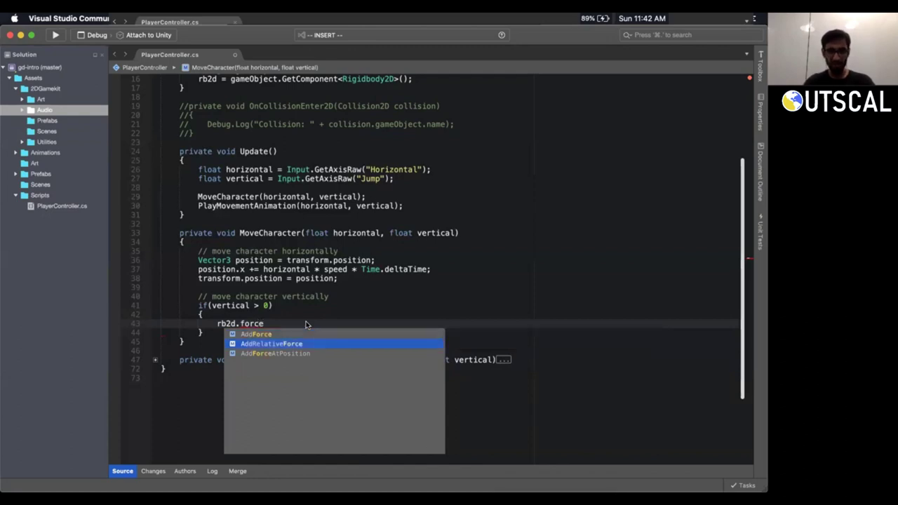
pyautogui.press('Up')
pyautogui.press('Up')
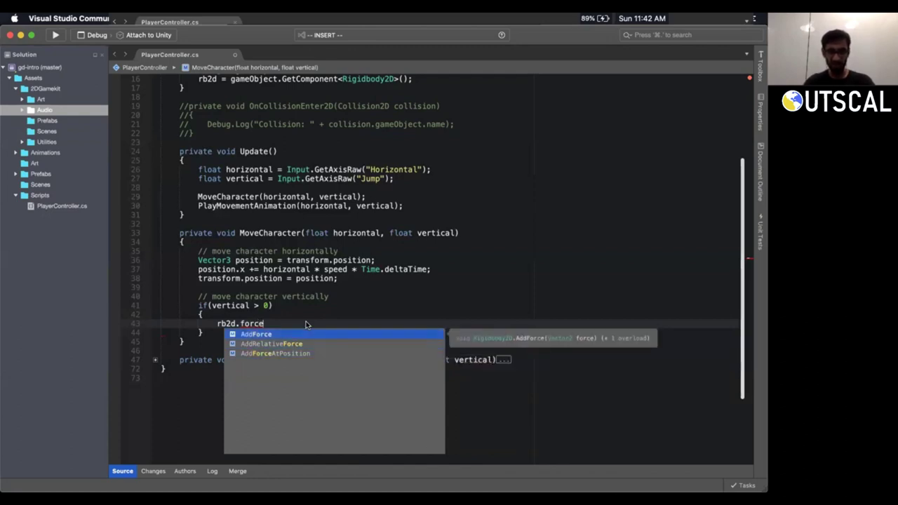
pyautogui.press('Return')
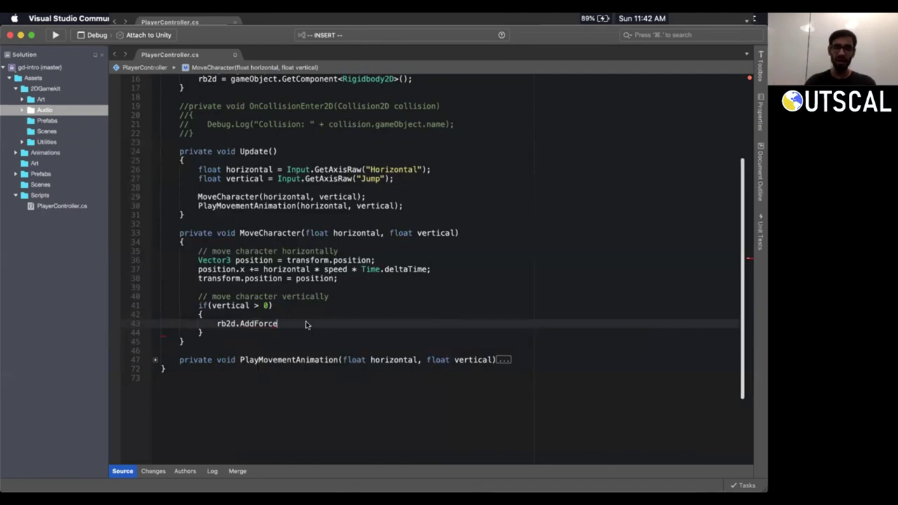
# Add parentheses to rb2d.AddForce() and review its overloads, including the ForceMode2D one.
pyautogui.write('(')
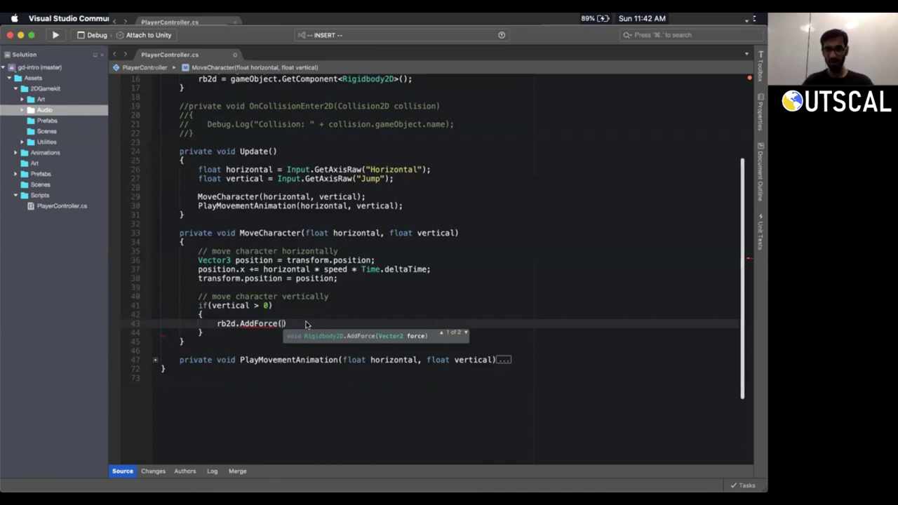
pyautogui.press('Down')
pyautogui.press('Up')
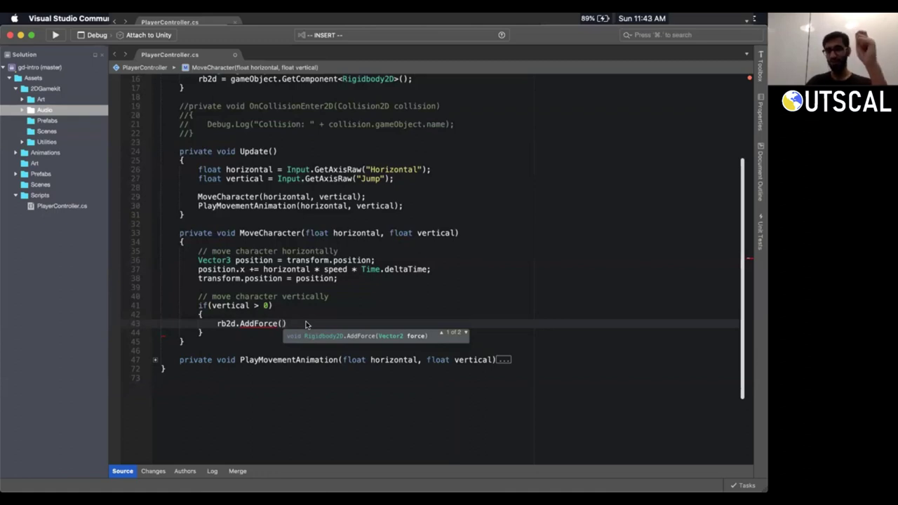
pyautogui.press('Down')
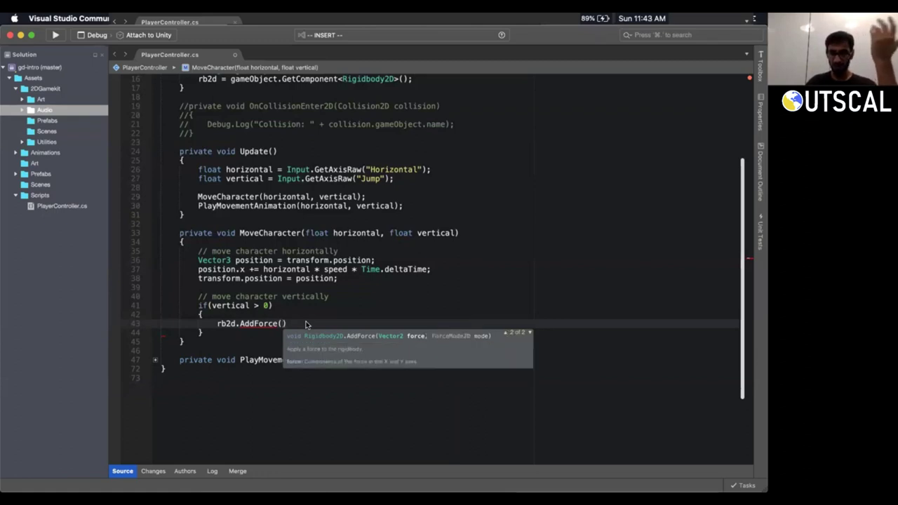
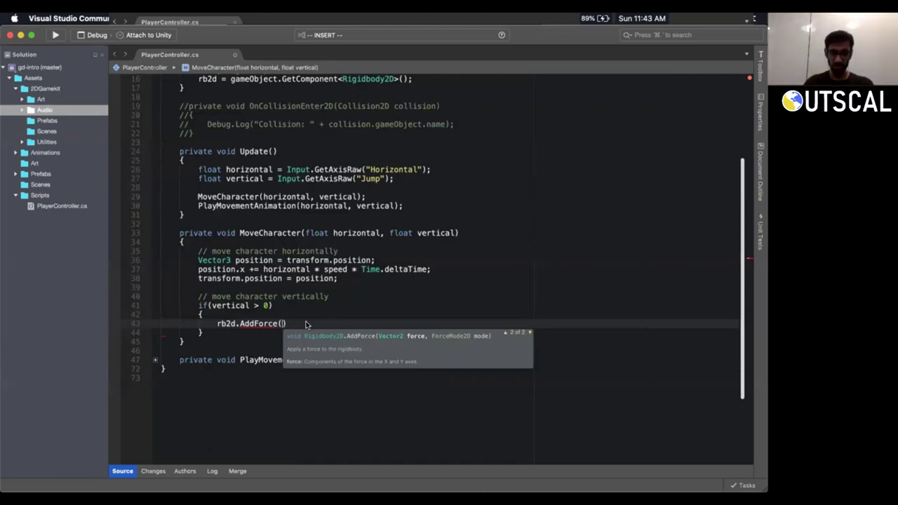
# Start the jump force as rb2d.AddForce(new Vector2(0f, )), picking Vector2 from IntelliSense.
pyautogui.write('new Vector')
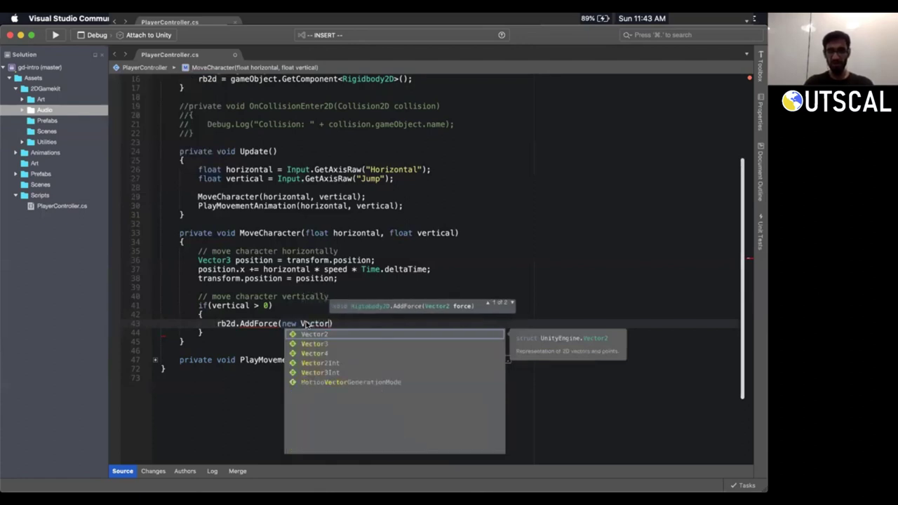
pyautogui.press('Return')
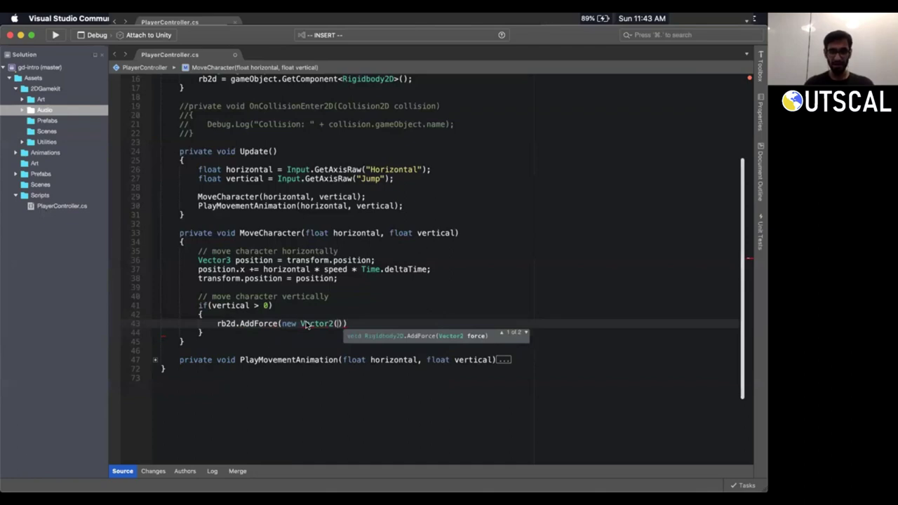
pyautogui.write('0f')
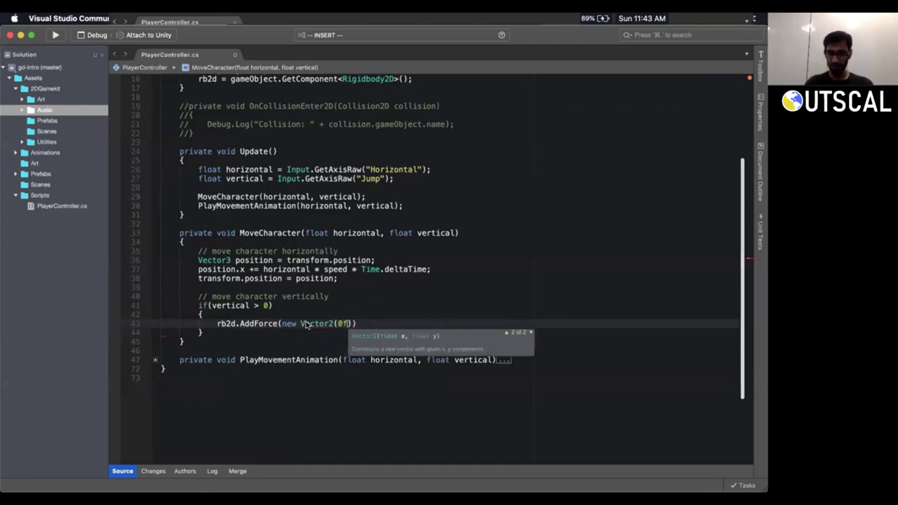
pyautogui.write(',')
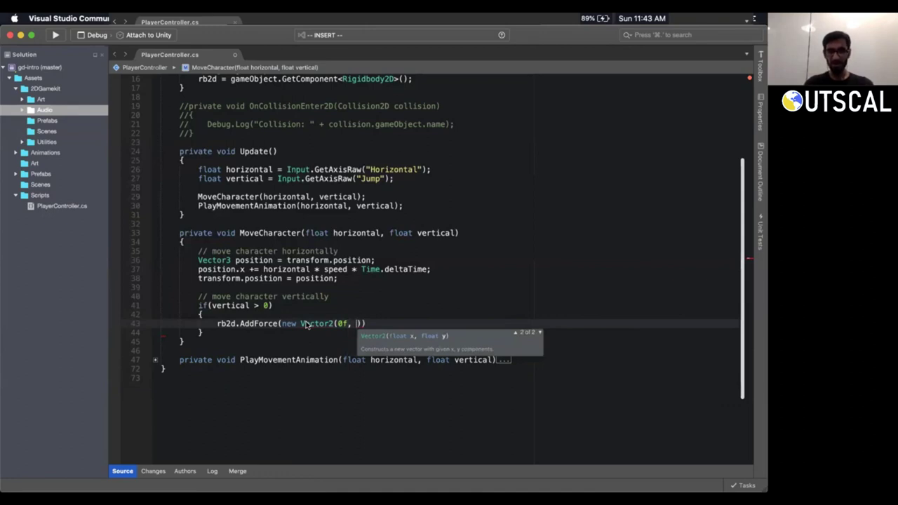
pyautogui.press('Escape')
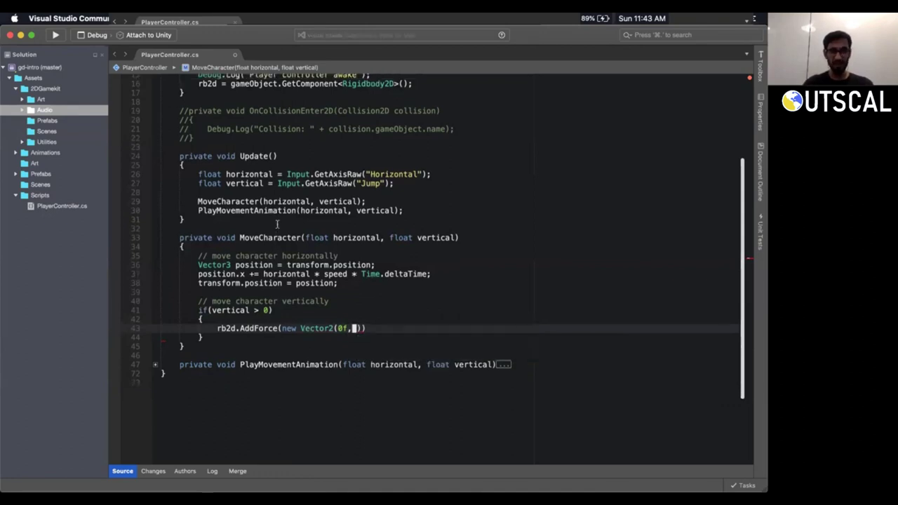
pyautogui.scroll(5, 309, 166)
pyautogui.click(310, 151)
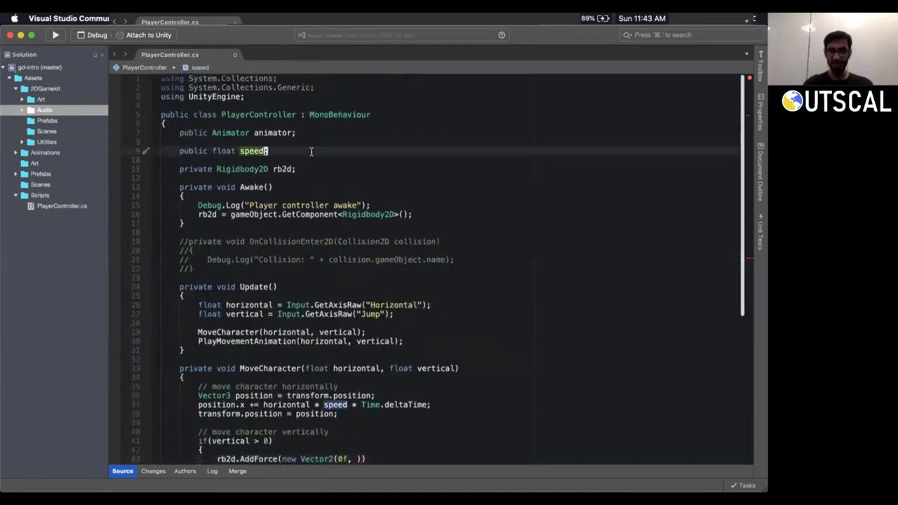
# Add 'public float jump;' below the speed field and save PlayerController.cs.
pyautogui.press('o')
pyautogui.write('ubl')
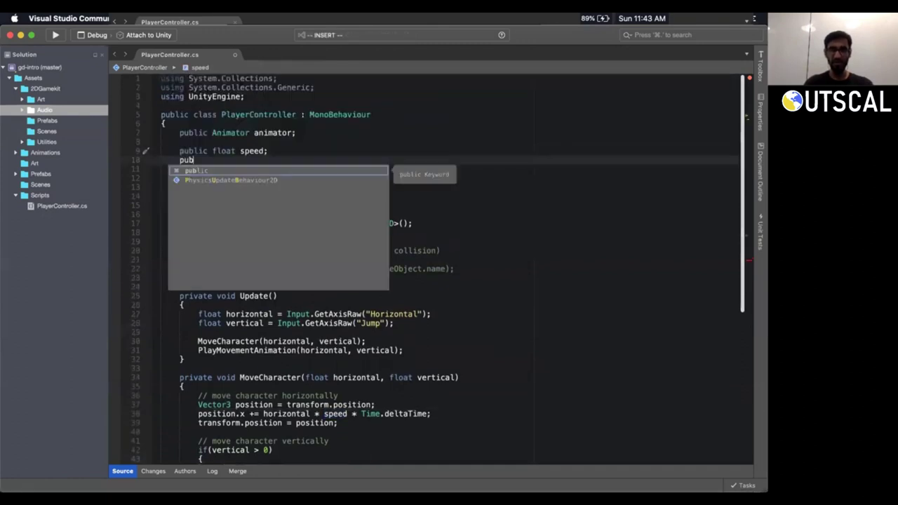
pyautogui.press('BackSpace')
pyautogui.press('BackSpace')
pyautogui.write('lic ')
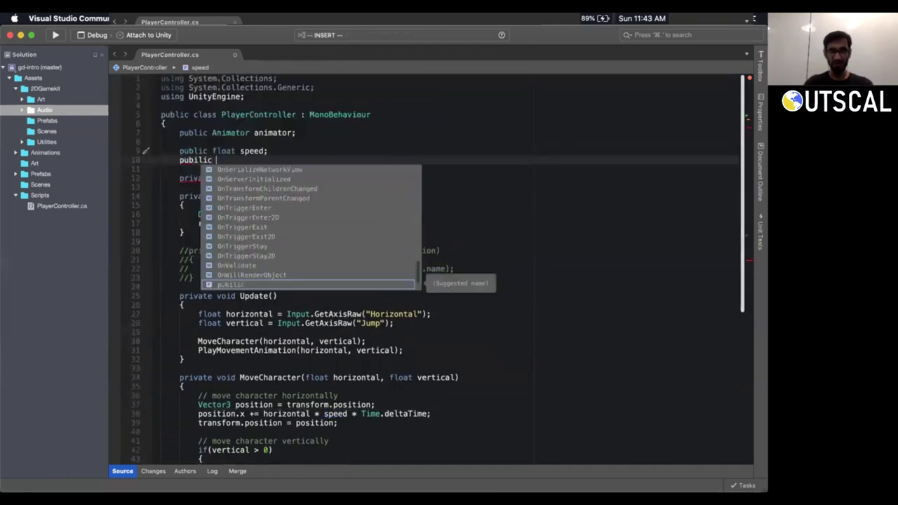
pyautogui.write('c flo')
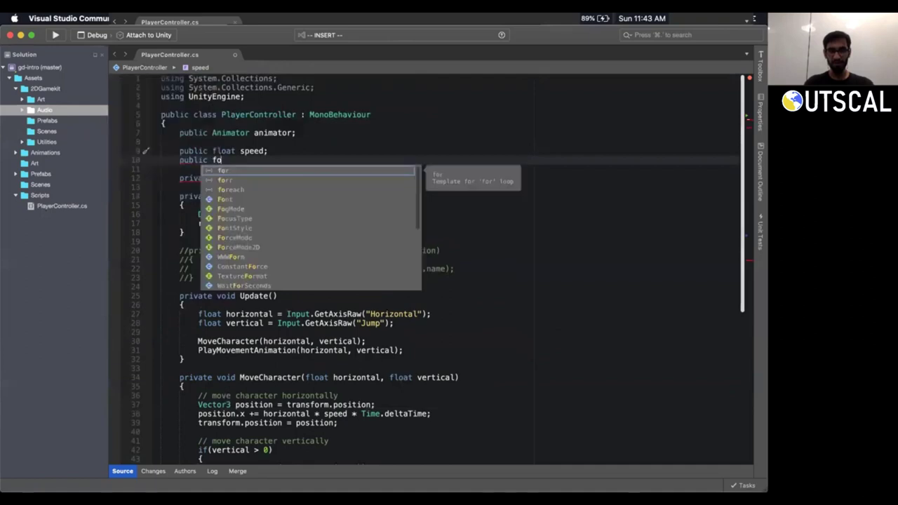
pyautogui.write('at jump;')
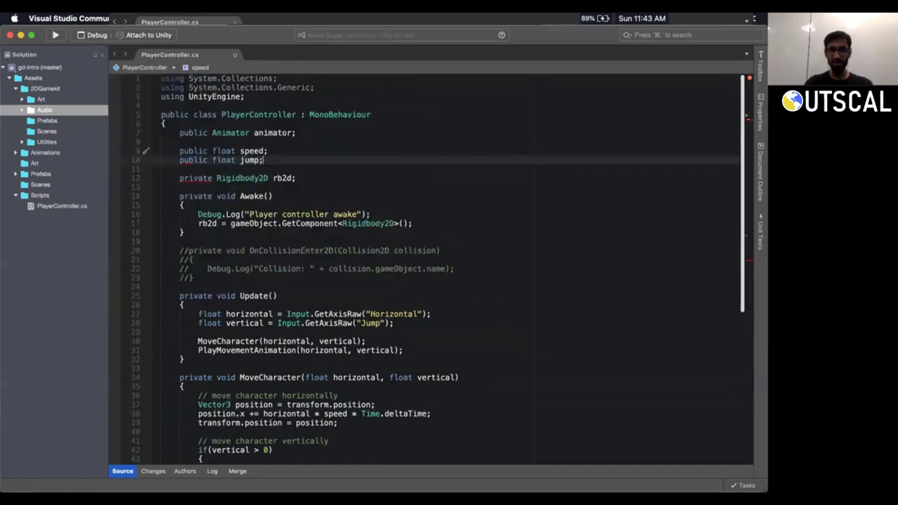
pyautogui.press('super+s')
pyautogui.scroll(-5, 336, 267)
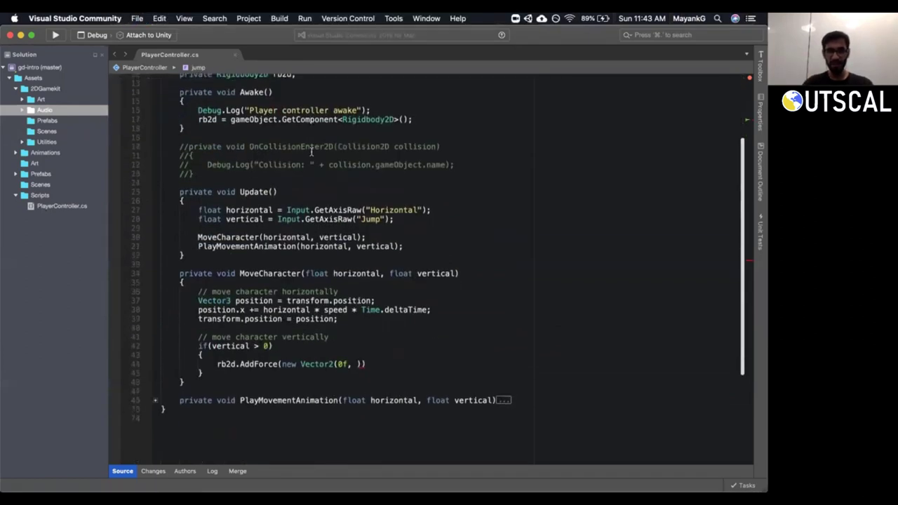
pyautogui.click(356, 362)
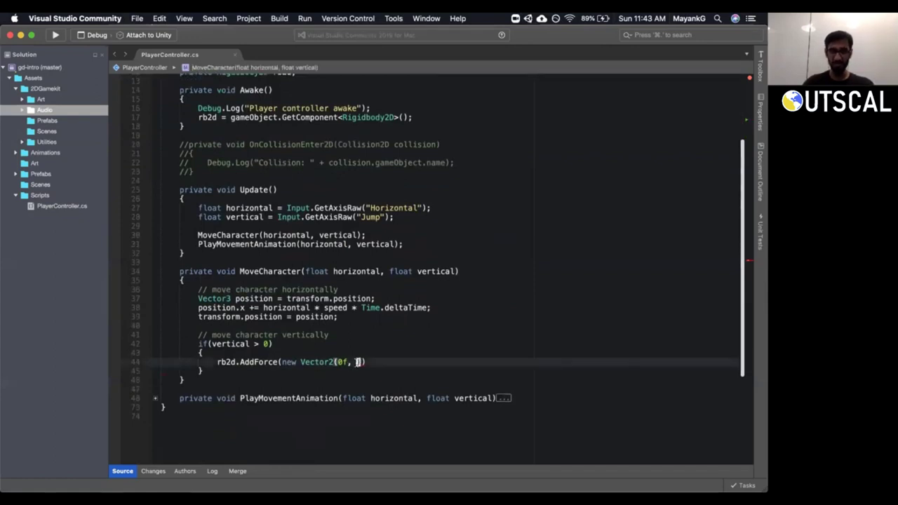
# Fill in the AddForce arguments with jump and ForceMode2D.Impulse, ending the line with a semicolon.
pyautogui.write('jum')
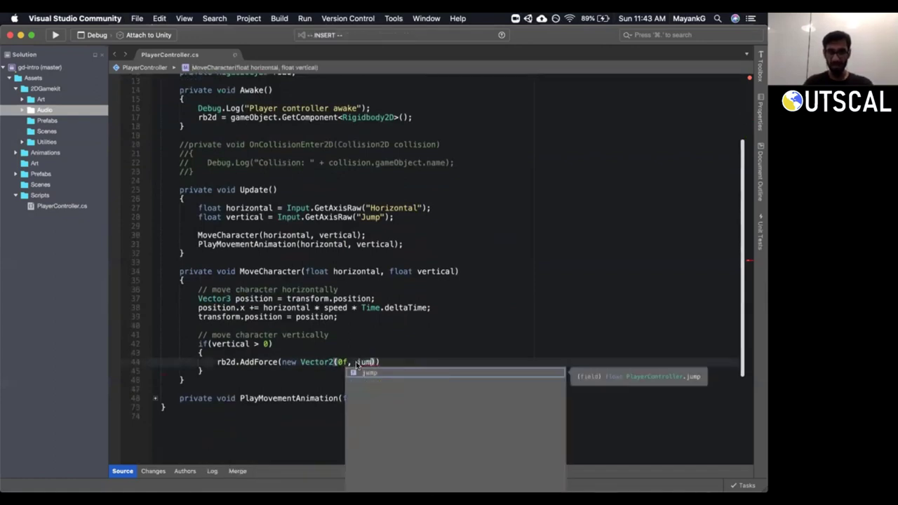
pyautogui.write('p')
pyautogui.press('Escape')
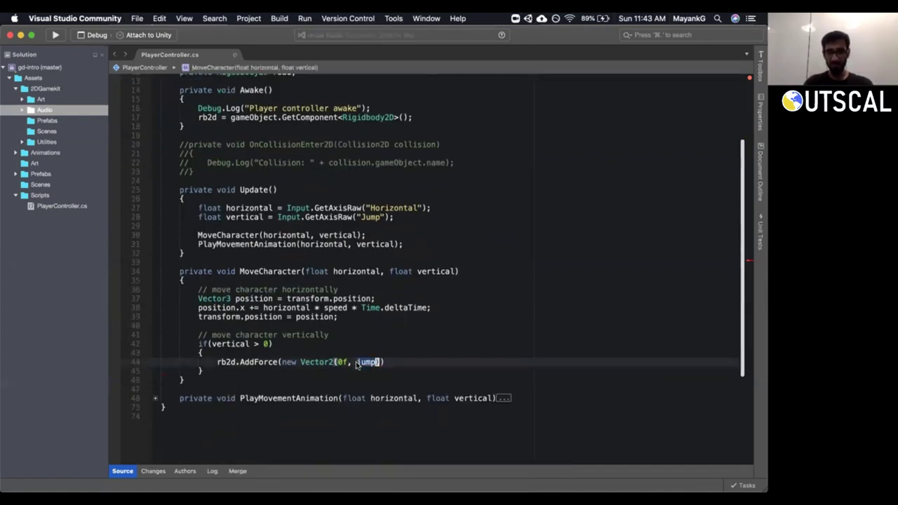
pyautogui.write(',')
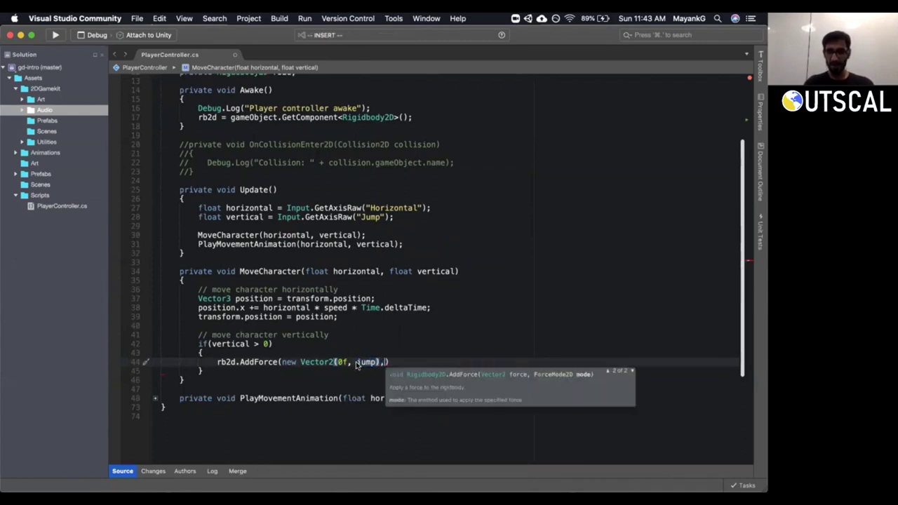
pyautogui.write(' For')
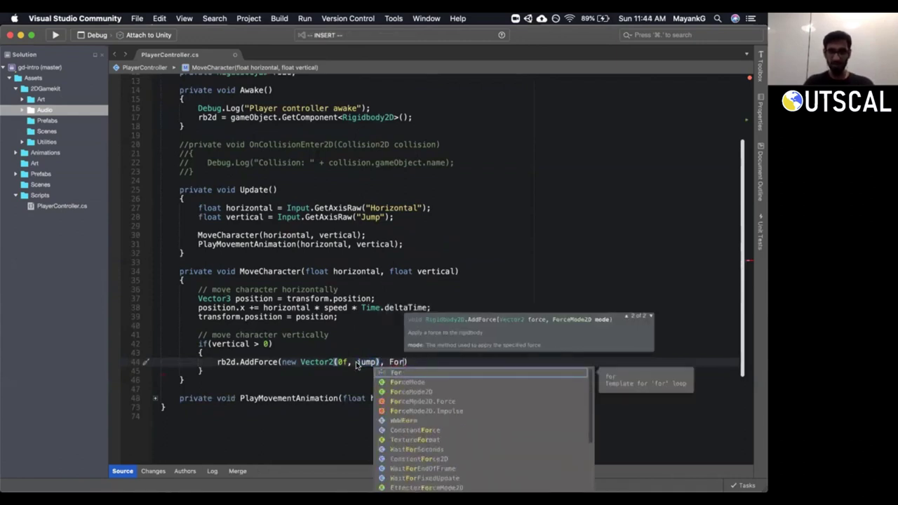
pyautogui.press('BackSpace')
pyautogui.press('BackSpace')
pyautogui.press('BackSpace')
pyautogui.press('BackSpace')
pyautogui.press('BackSpace')
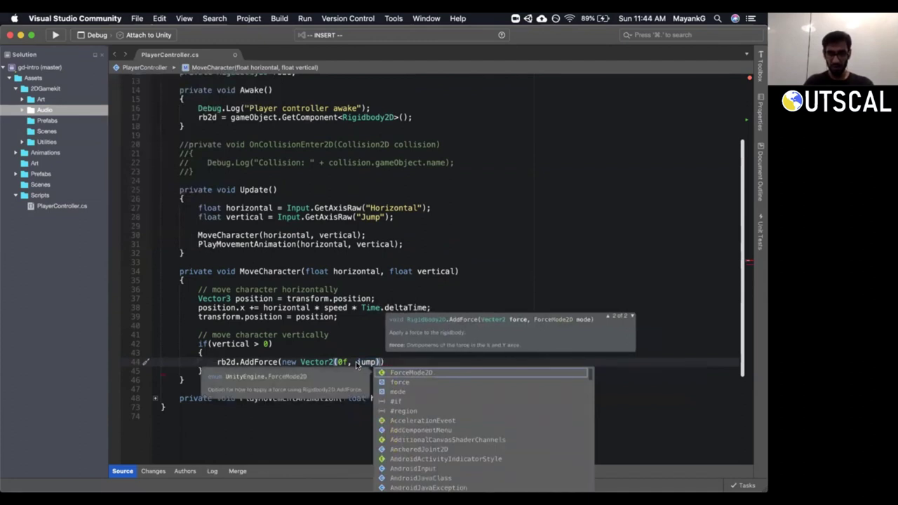
pyautogui.write(',')
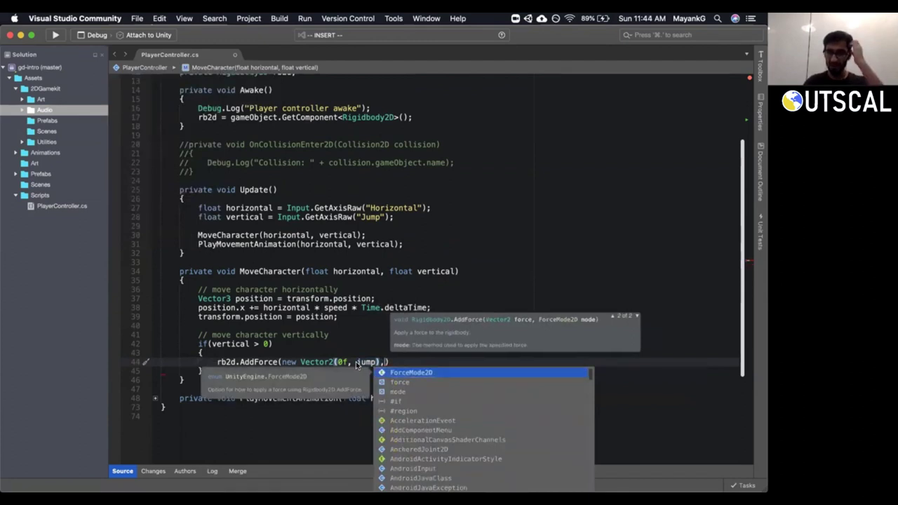
pyautogui.press('Return')
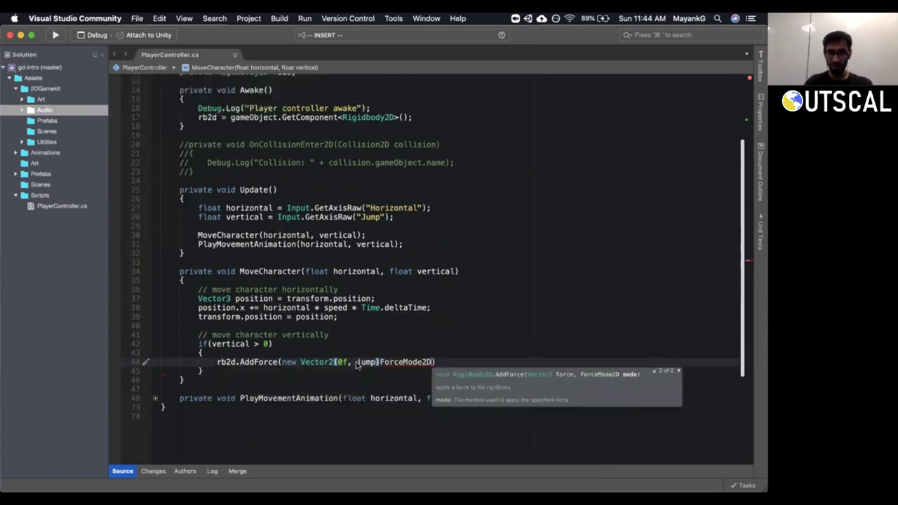
pyautogui.write('.')
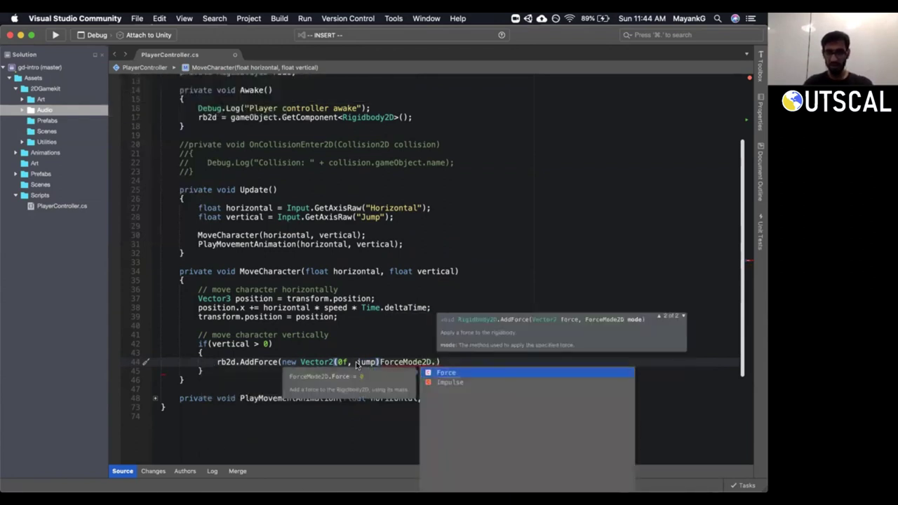
pyautogui.press('Down')
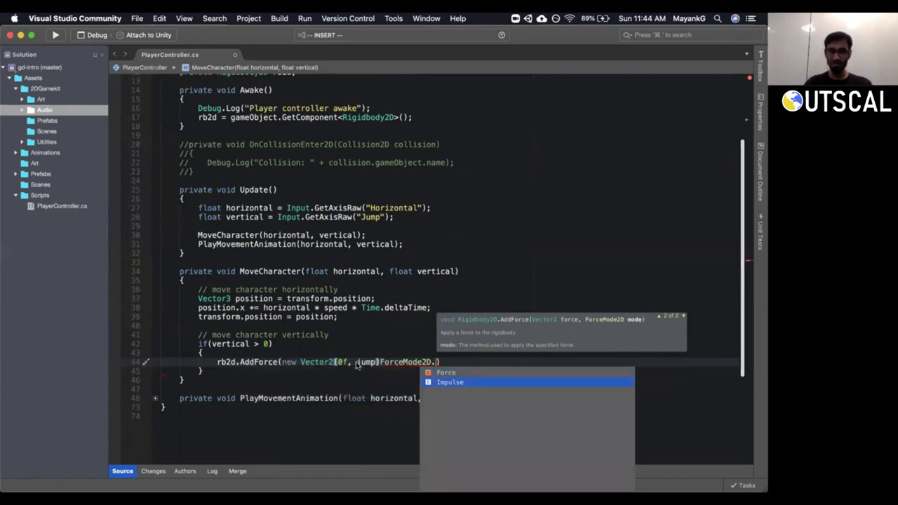
pyautogui.press('Return')
pyautogui.write(';')
# Insert the missing comma after jump) and select the whole AddForce line.
pyautogui.click(356, 363)
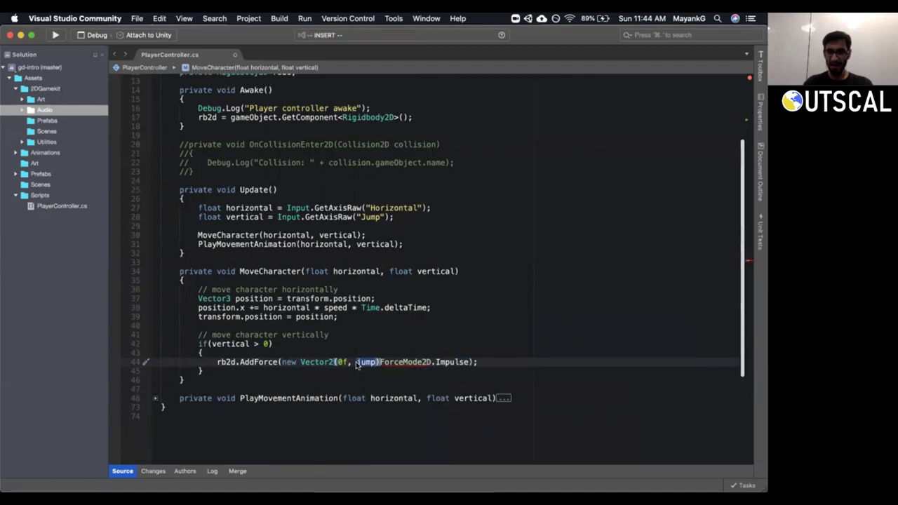
pyautogui.write(',')
pyautogui.press('Escape')
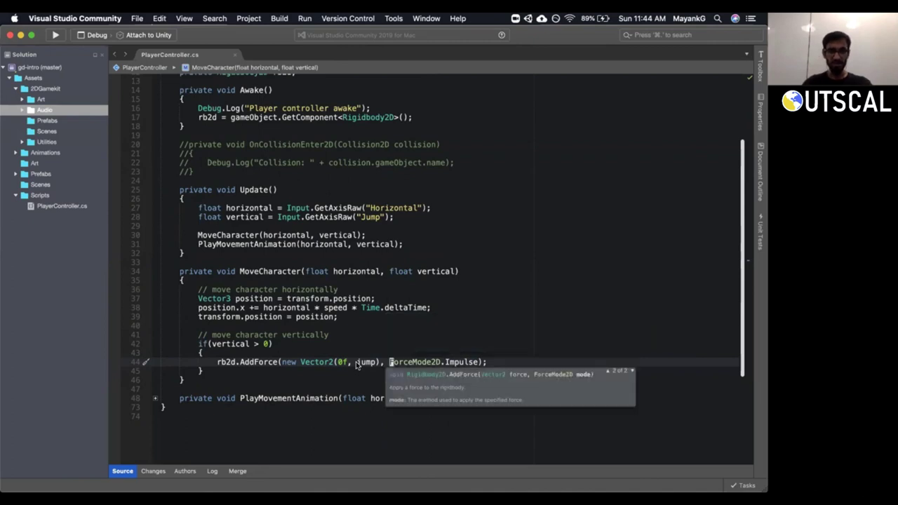
pyautogui.hotkey('shift', 'v')
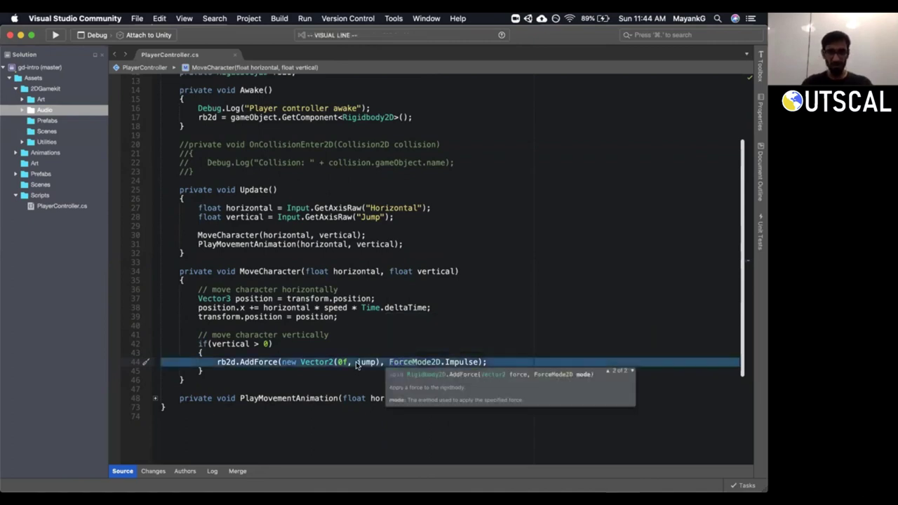
# Review the new Vector2(0f, jump) argument on line 44, then return to Unity.
pyautogui.press('Escape')
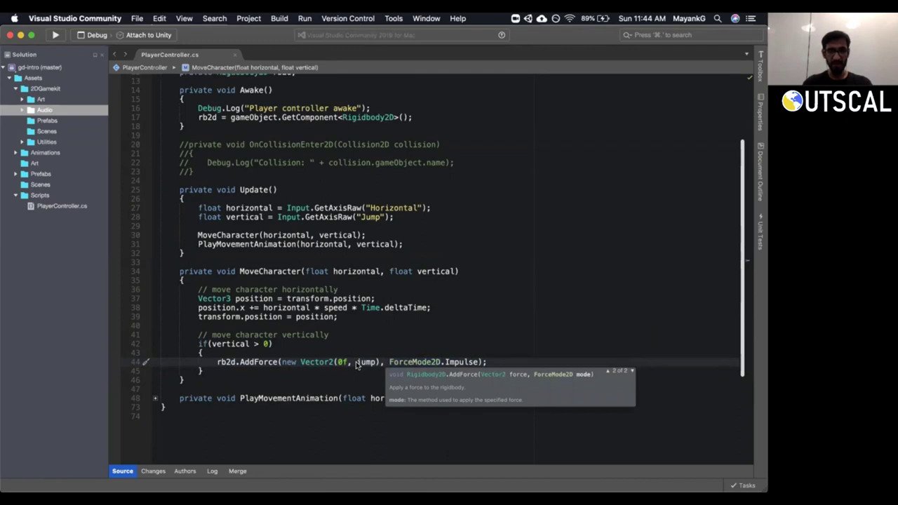
pyautogui.scroll(3, 345, 242)
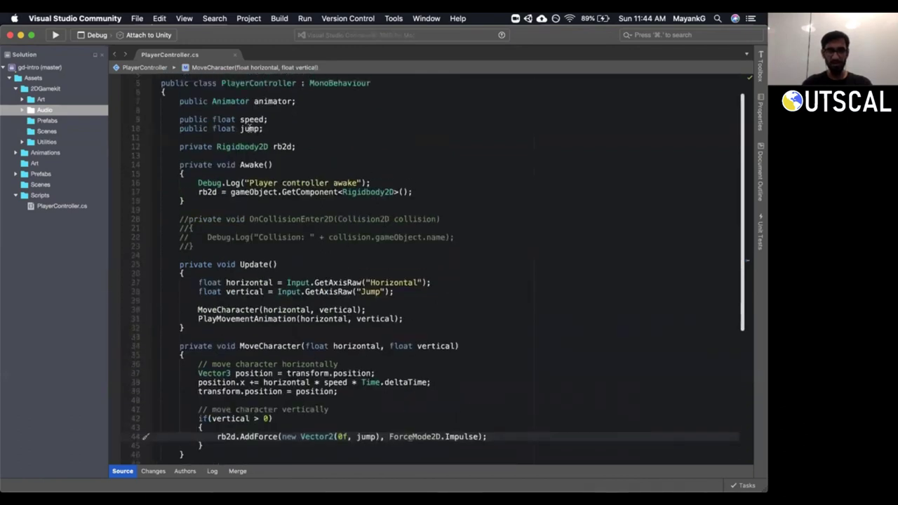
pyautogui.scroll(-4, 311, 348)
pyautogui.moveTo(282, 341); pyautogui.dragTo(371, 342)
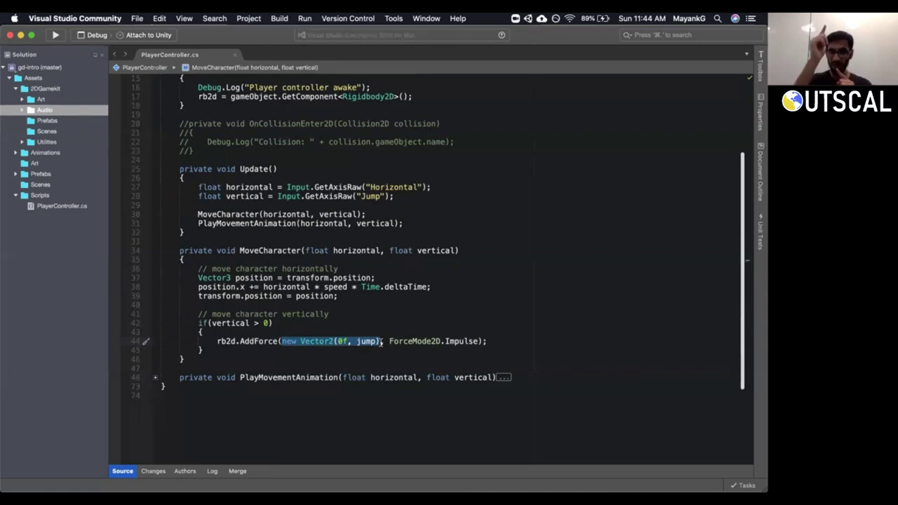
pyautogui.doubleClick(365, 342)
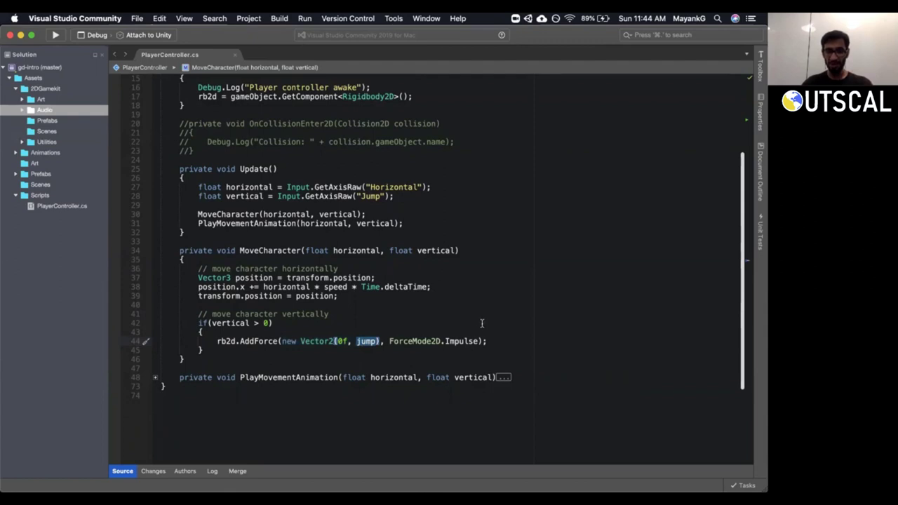
pyautogui.press('super+Tab')
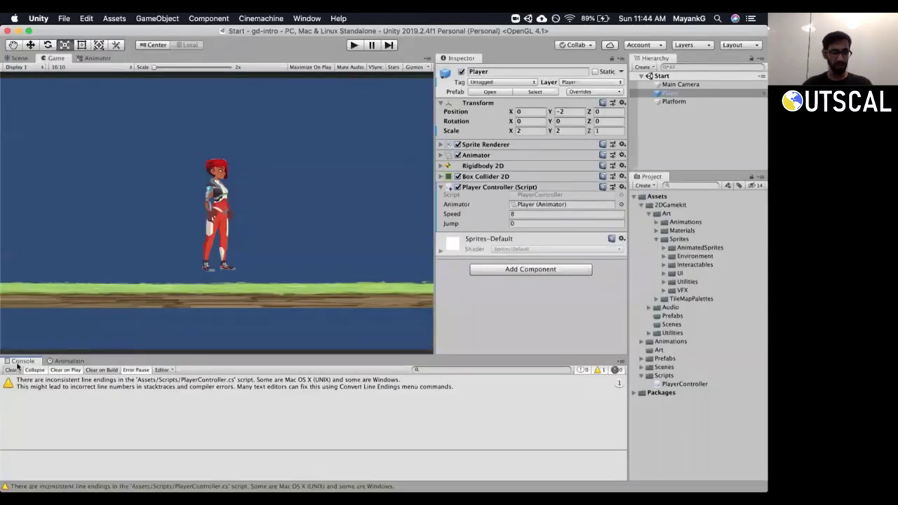
# Clear the console warning and test running and jumping with arrow keys and space in play mode.
pyautogui.click(10, 370)
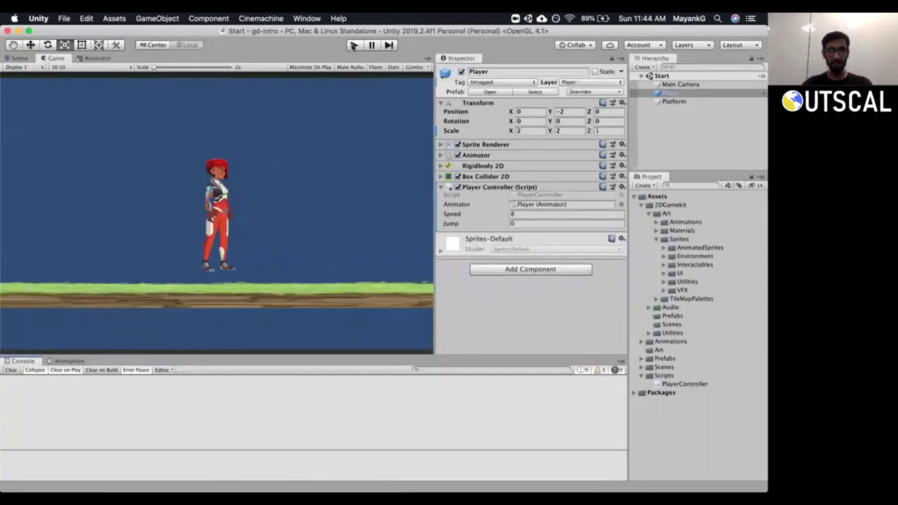
pyautogui.click(353, 45)
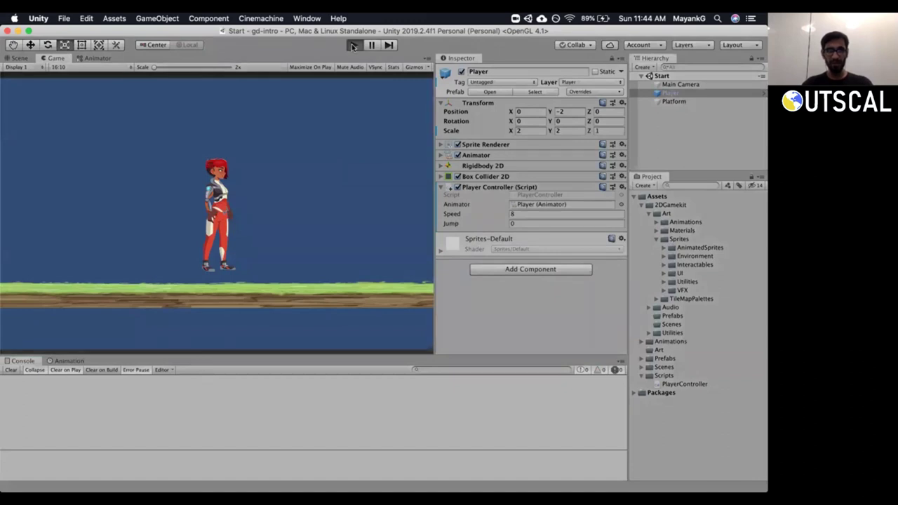
pyautogui.click(524, 213)
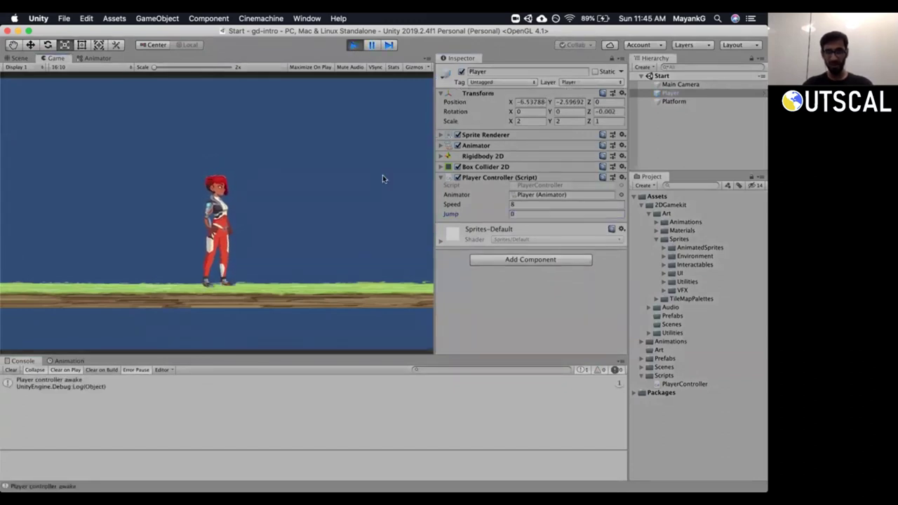
pyautogui.press('Right')
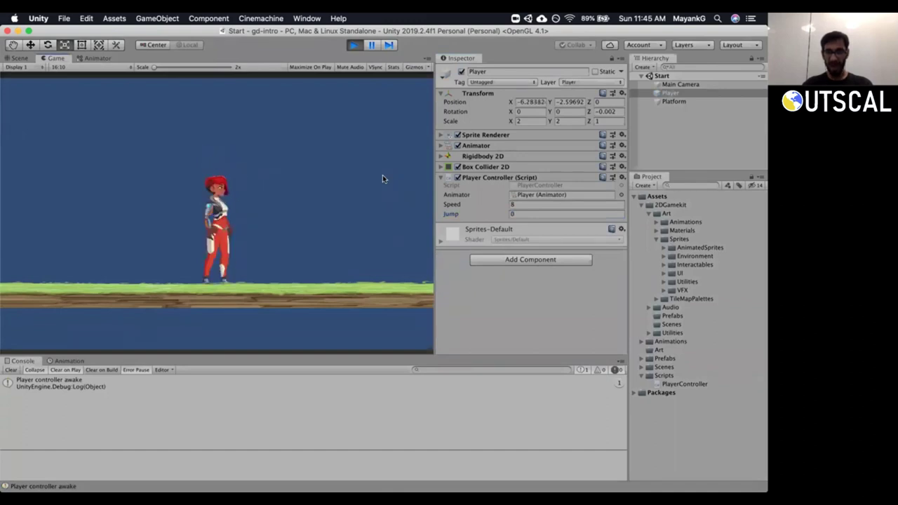
pyautogui.press('space')
pyautogui.press('space')
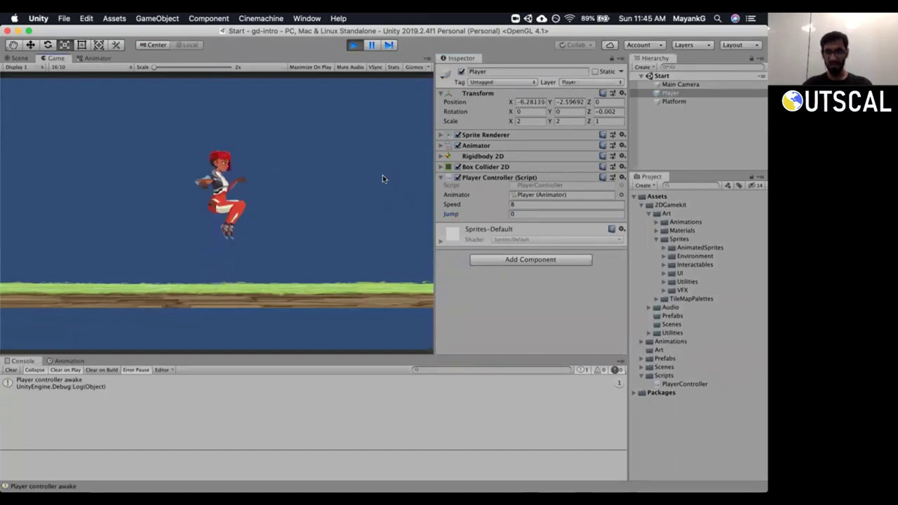
pyautogui.press('Left')
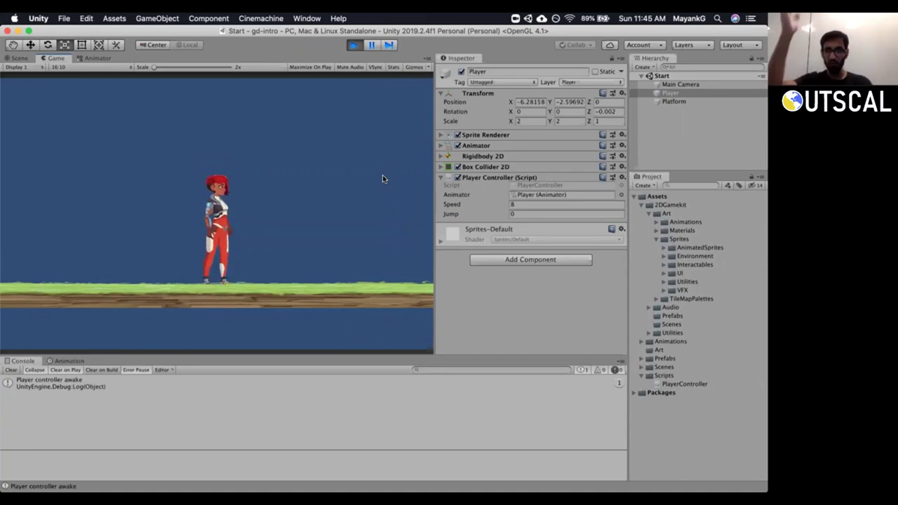
pyautogui.press('space')
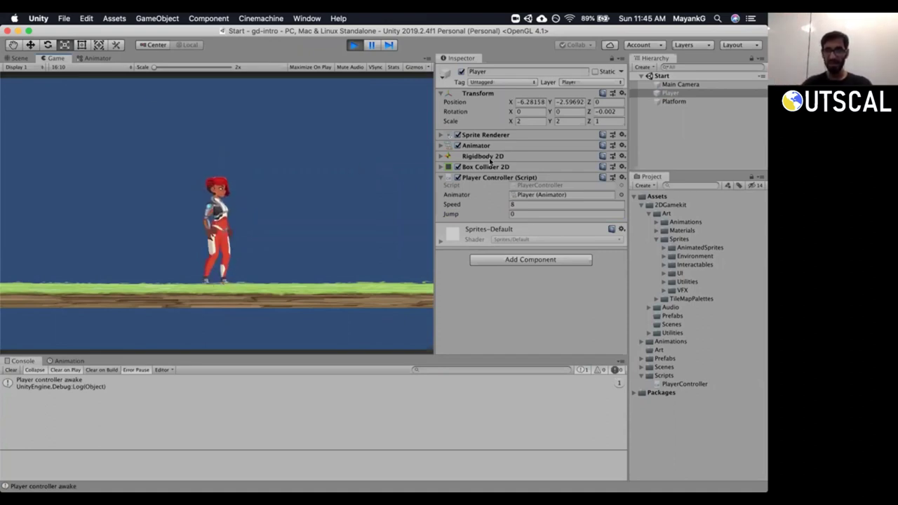
# Select the Player, check its Position values, and dock the Game view beside the Scene view.
pyautogui.click(670, 93)
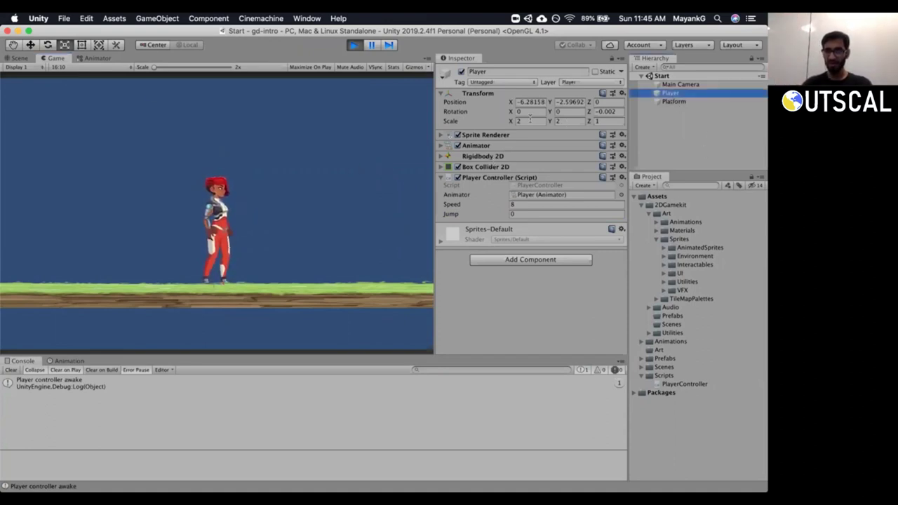
pyautogui.click(531, 102)
pyautogui.press('Tab')
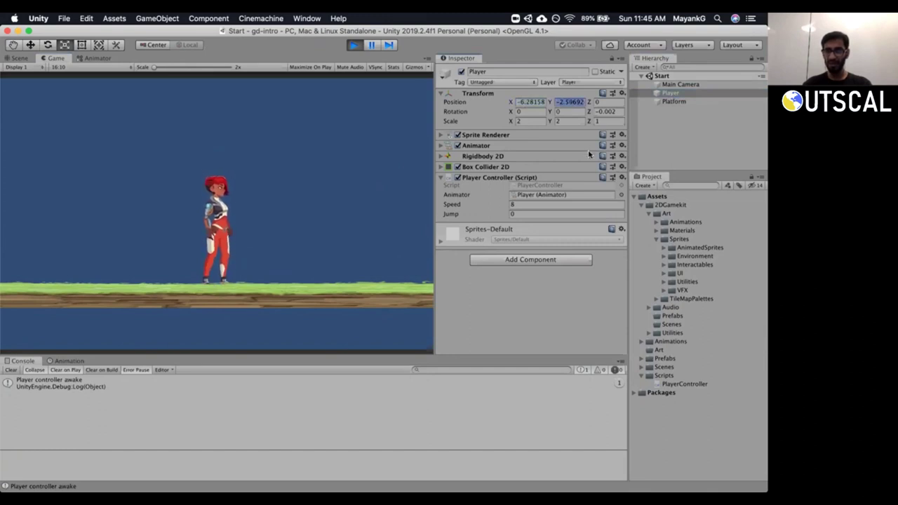
pyautogui.hotkey('shift', 'Tab')
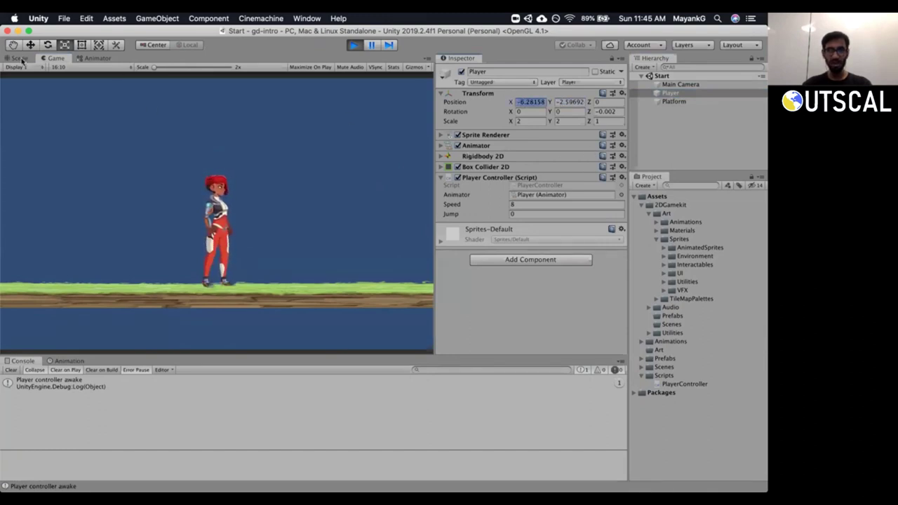
pyautogui.moveTo(56, 58); pyautogui.dragTo(210, 217)
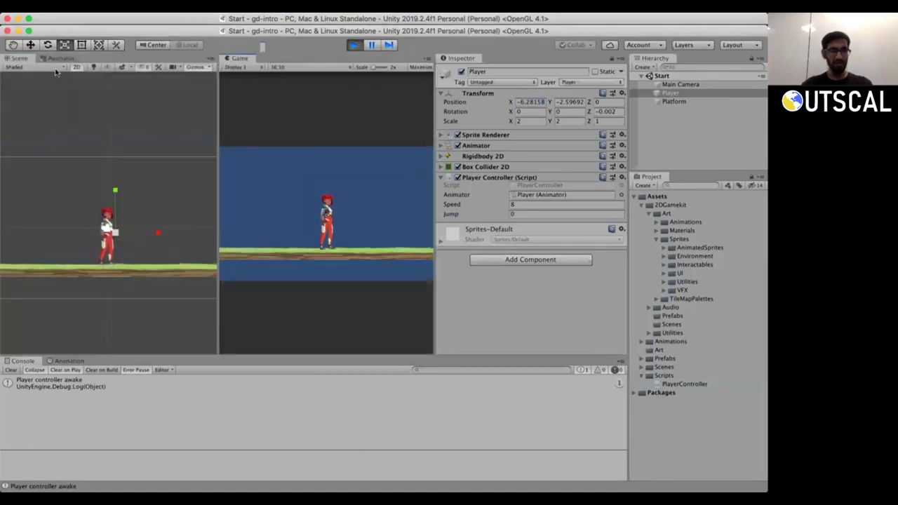
# Switch to the Move tool and inspect the Player's Position X and Y values.
pyautogui.click(30, 44)
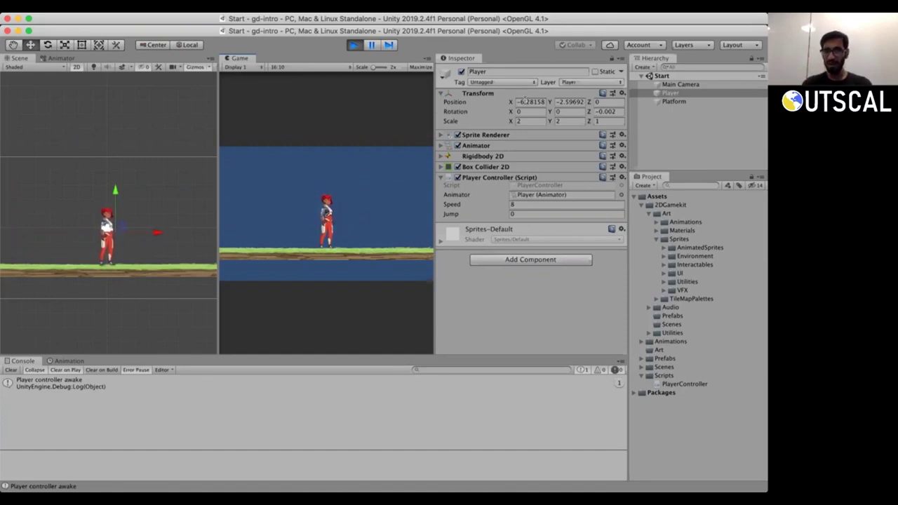
pyautogui.click(530, 102)
pyautogui.click(568, 102)
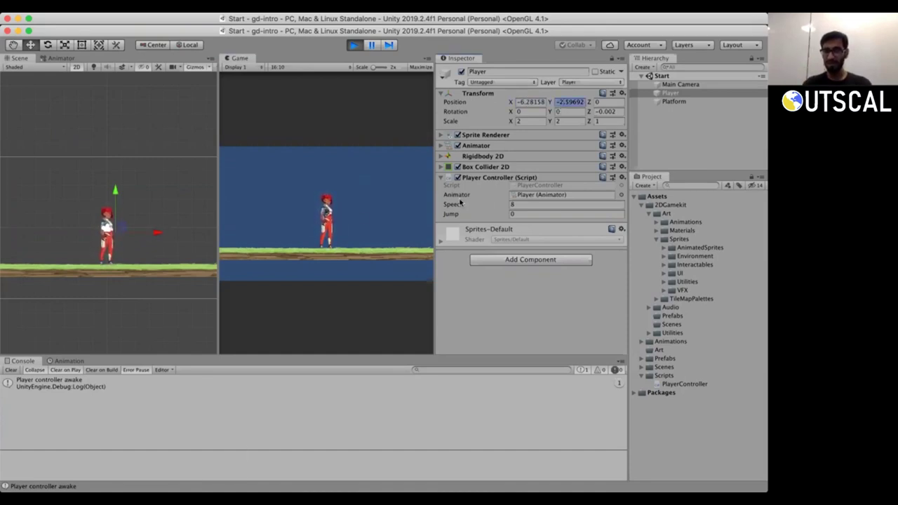
pyautogui.click(386, 194)
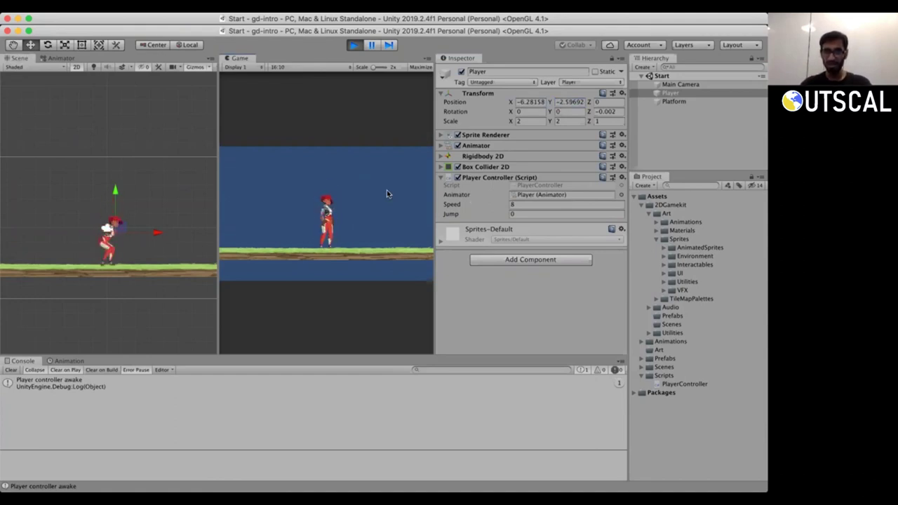
# Set the Player's Jump to 10 and test a jump in the game.
pyautogui.click(558, 214)
pyautogui.write('10')
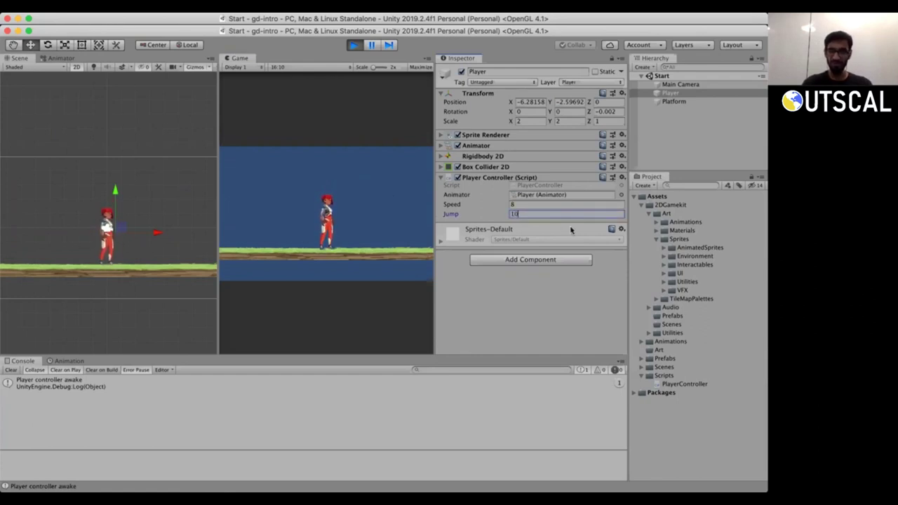
pyautogui.press('Return')
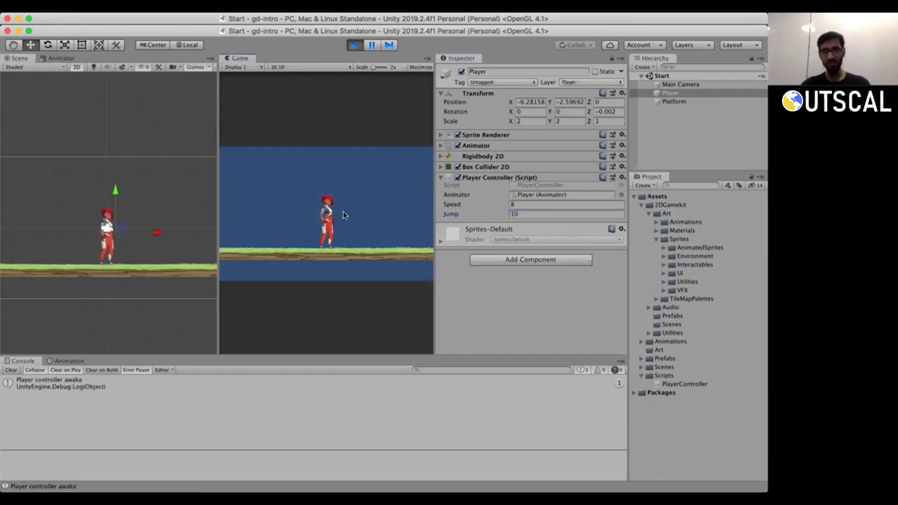
pyautogui.press('space')
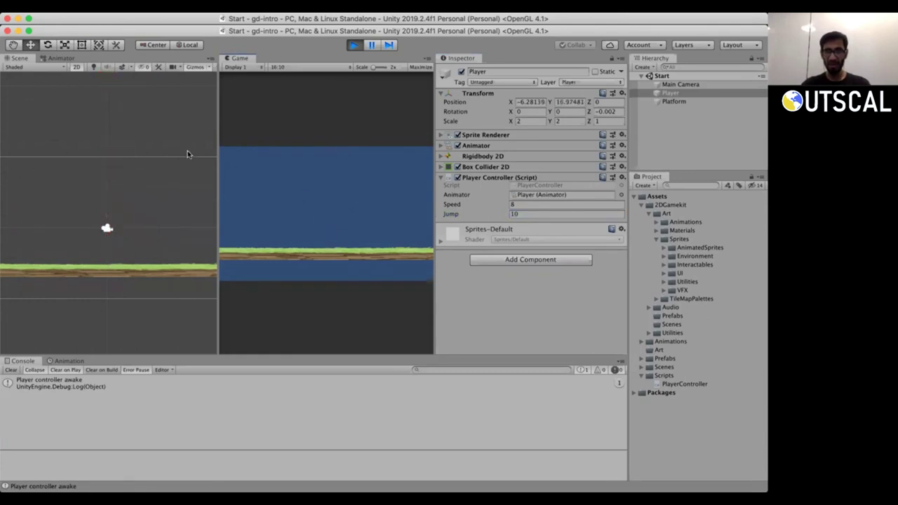
pyautogui.scroll(4, 187, 155)
pyautogui.scroll(-4, 187, 154)
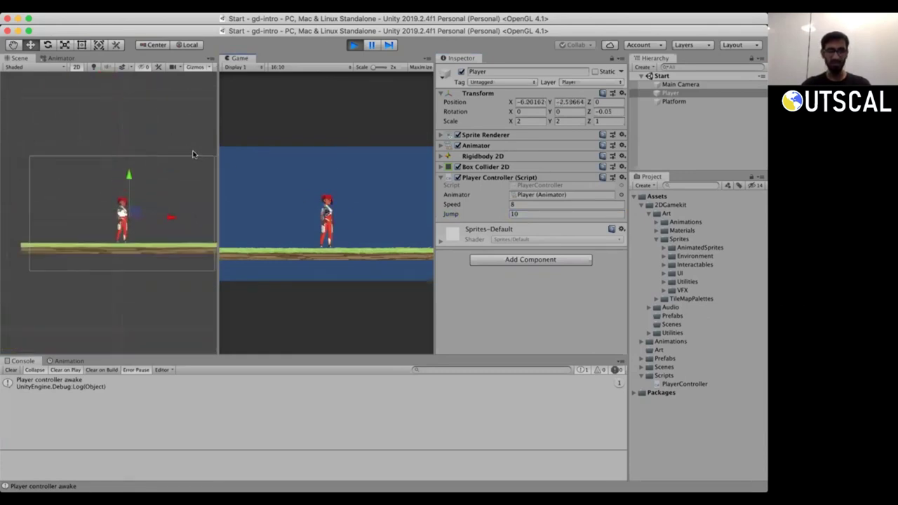
# Change Jump to 1 and test repeated small jumps with space.
pyautogui.click(532, 215)
pyautogui.write('1')
pyautogui.press('Return')
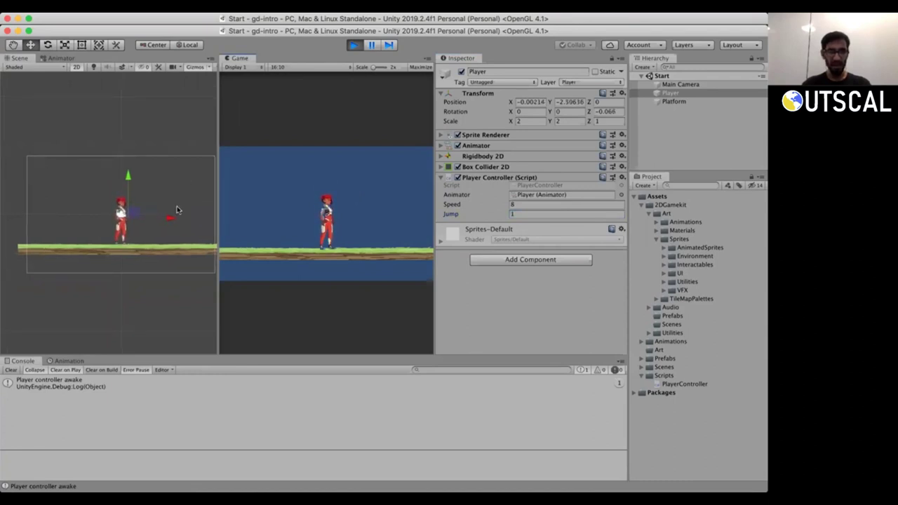
pyautogui.scroll(3, 191, 188)
pyautogui.press('space')
pyautogui.press('space')
pyautogui.press('space')
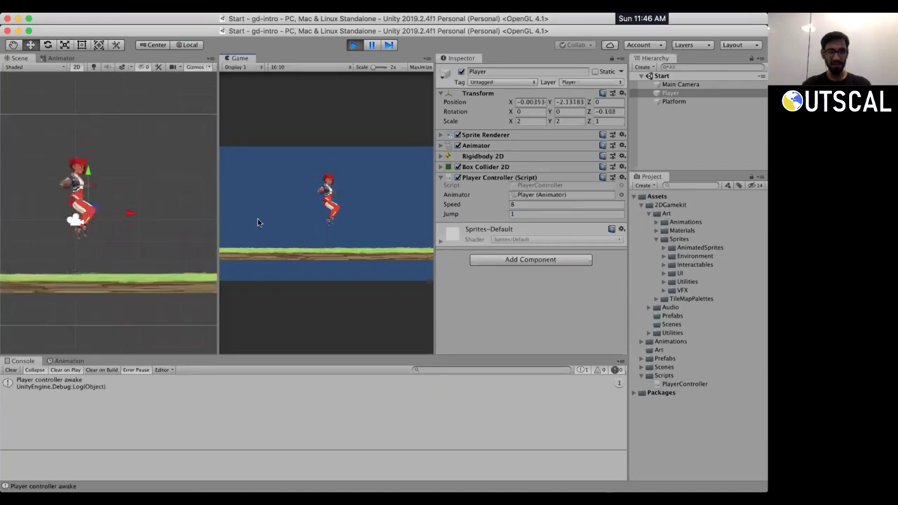
pyautogui.press('space')
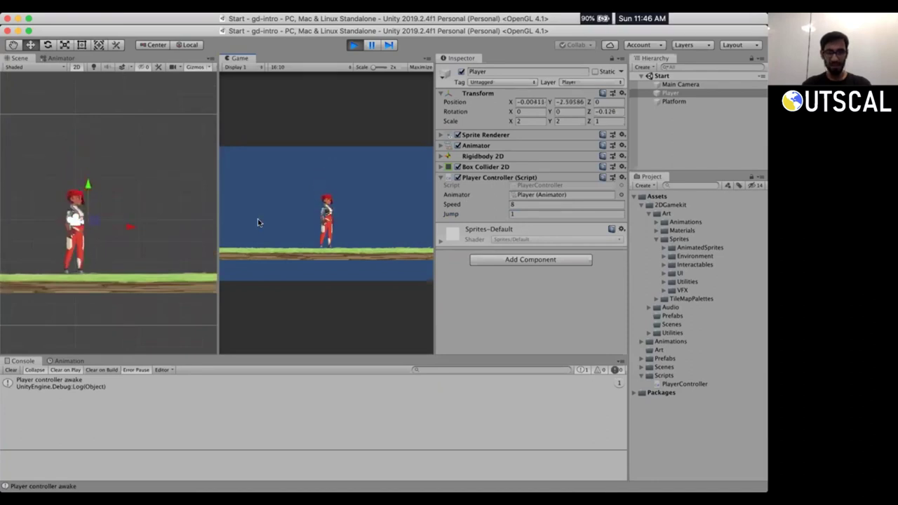
pyautogui.press('space')
pyautogui.press('space')
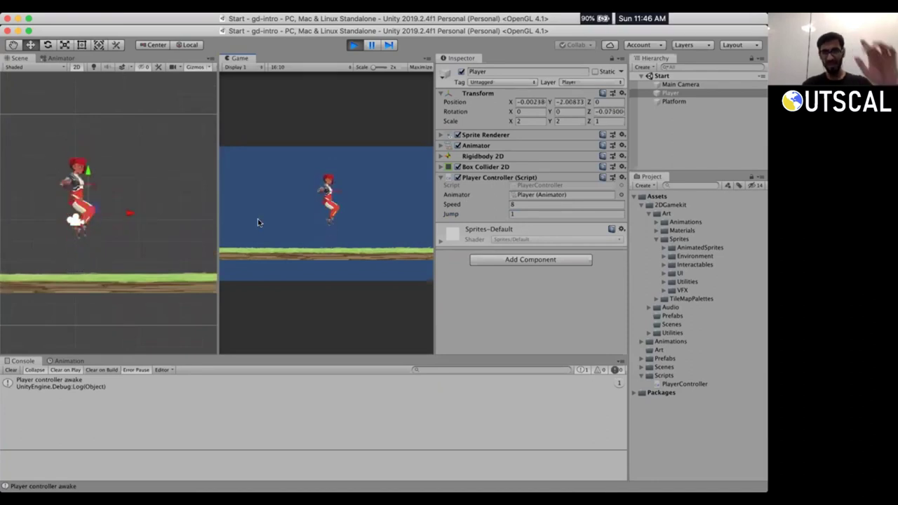
pyautogui.press('space')
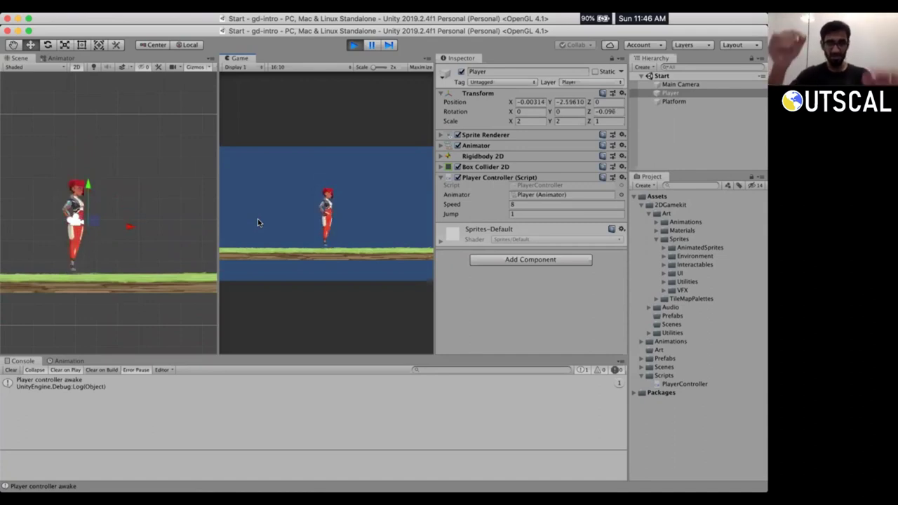
pyautogui.press('space')
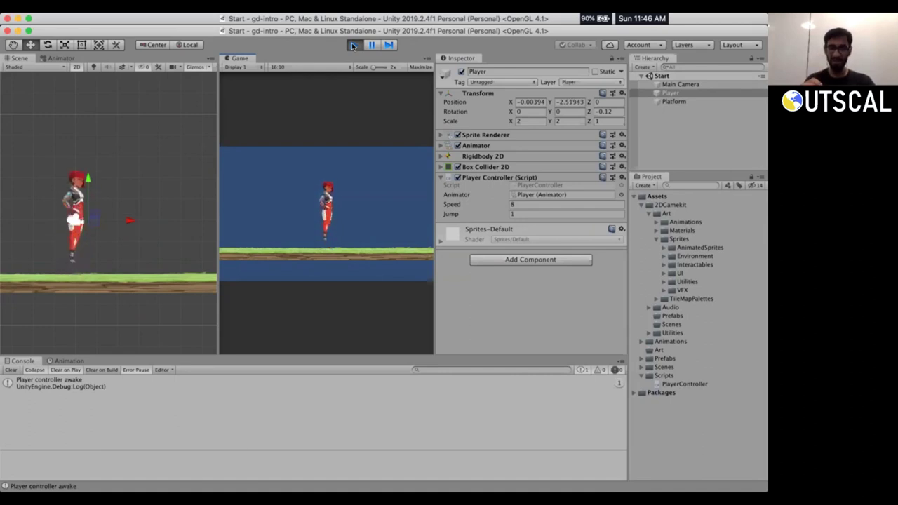
pyautogui.press('space')
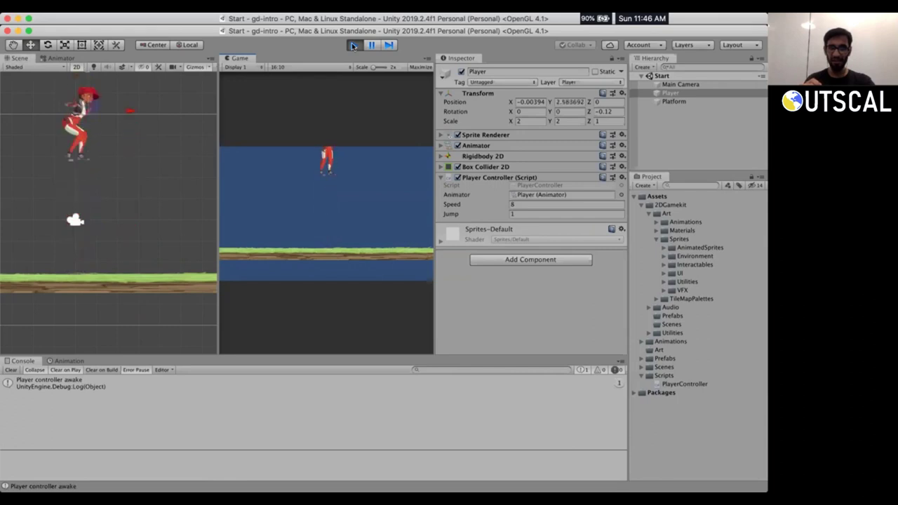
pyautogui.press('space')
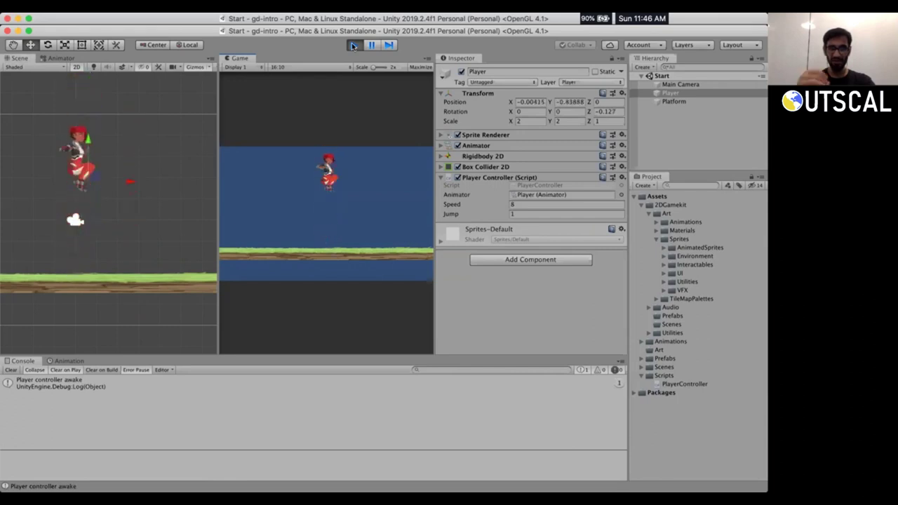
pyautogui.press('space')
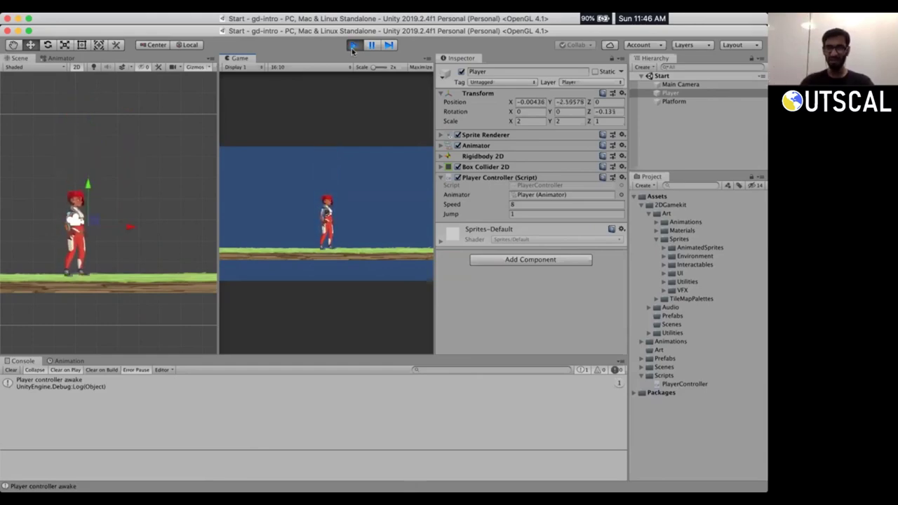
pyautogui.press('space')
pyautogui.press('super+Tab')
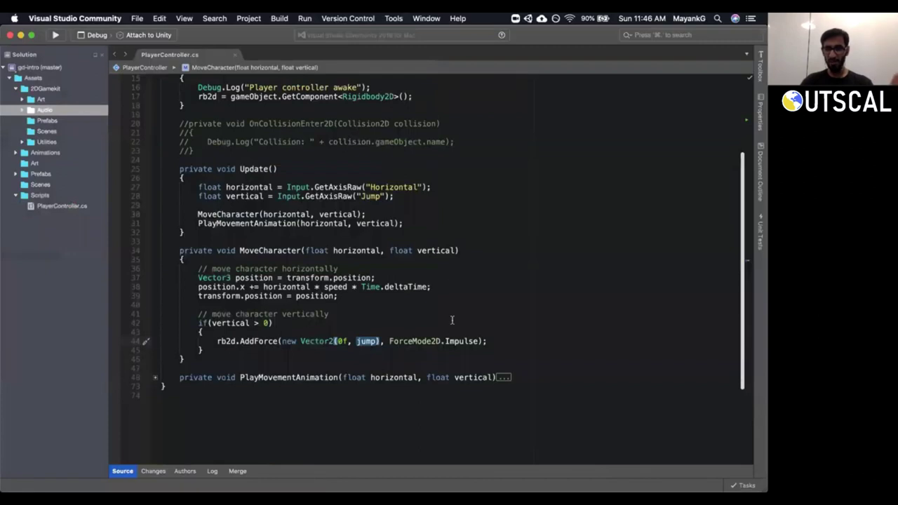
# Replace Impulse with Force in the line 44 AddForce call using cw, then go back to Unity.
pyautogui.click(442, 341)
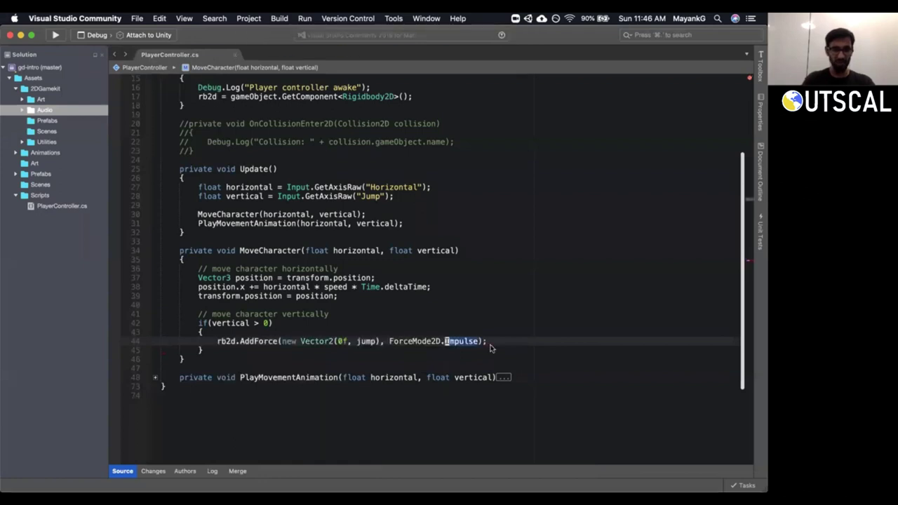
pyautogui.hotkey('shift', 'Left')
pyautogui.write('cwForce')
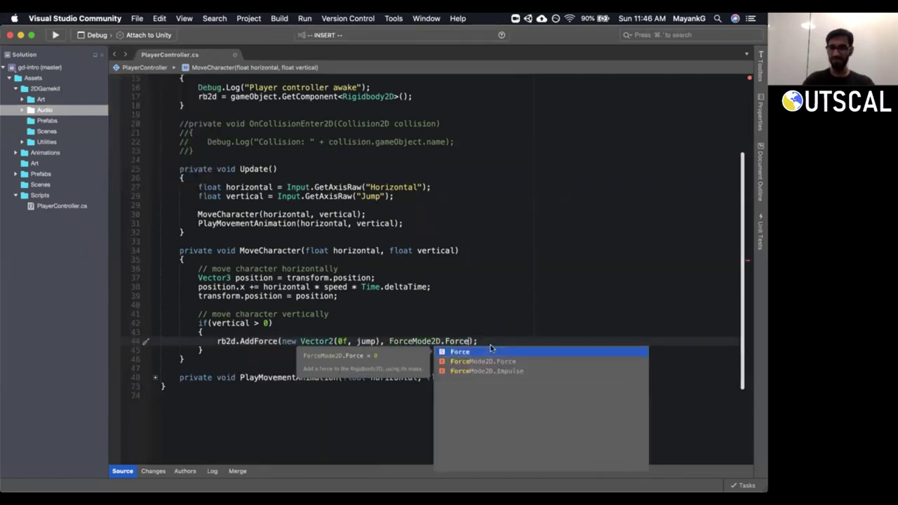
pyautogui.press('Escape')
pyautogui.press('Escape')
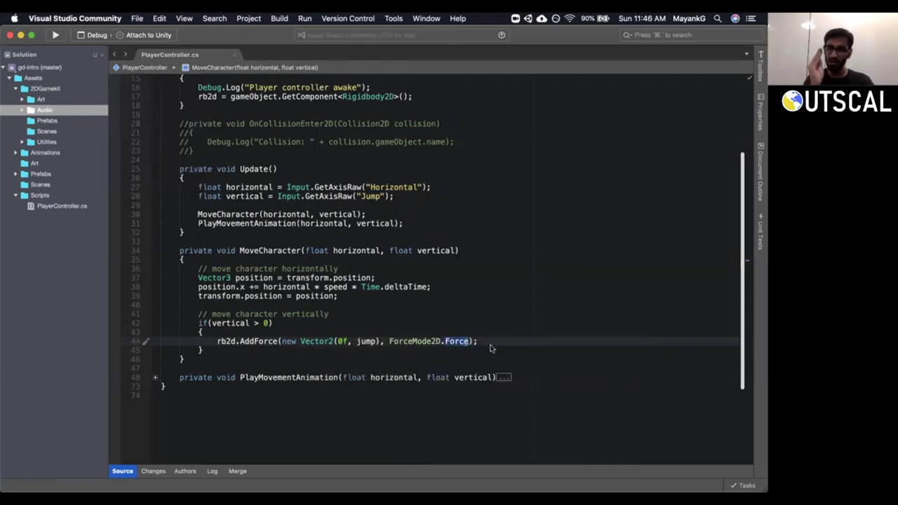
pyautogui.press('super+Tab')
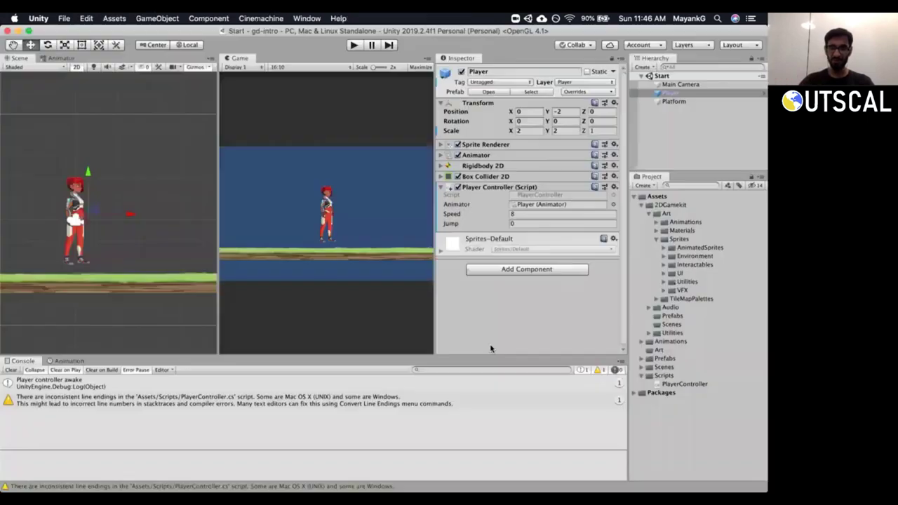
# Clear the console, then play-test two jumps with Jump set to 1 and stop.
pyautogui.click(10, 379)
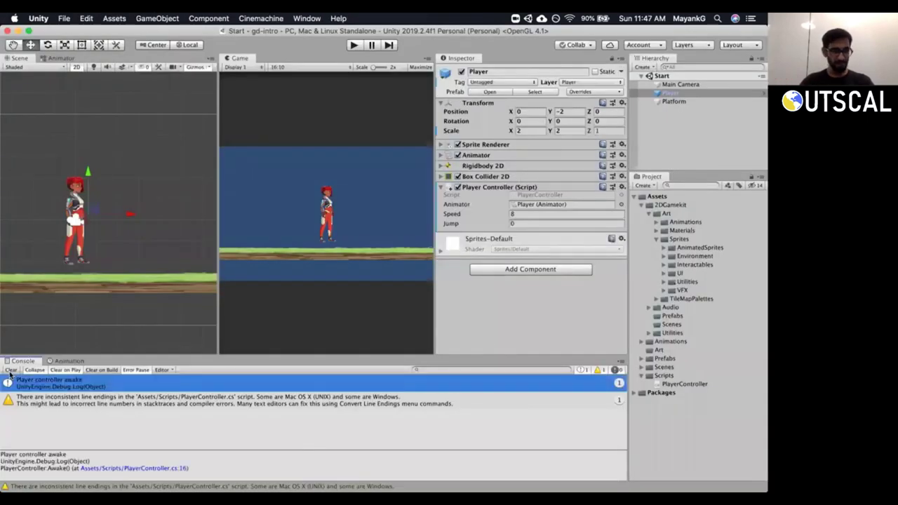
pyautogui.click(10, 370)
pyautogui.press('super+p')
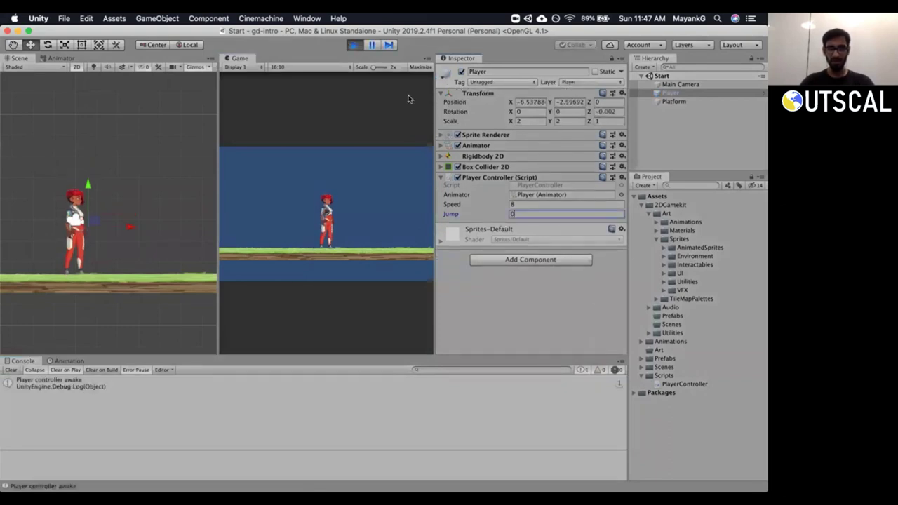
pyautogui.write('1')
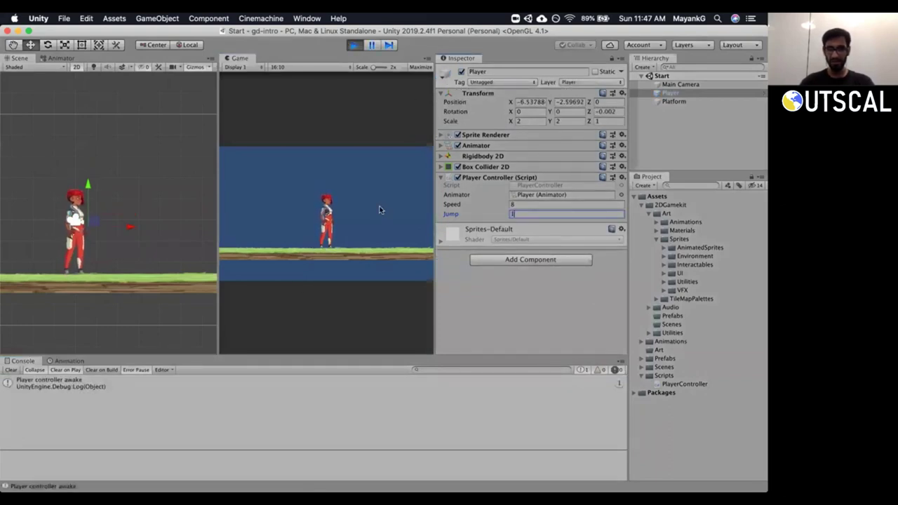
pyautogui.click(370, 205)
pyautogui.press('space')
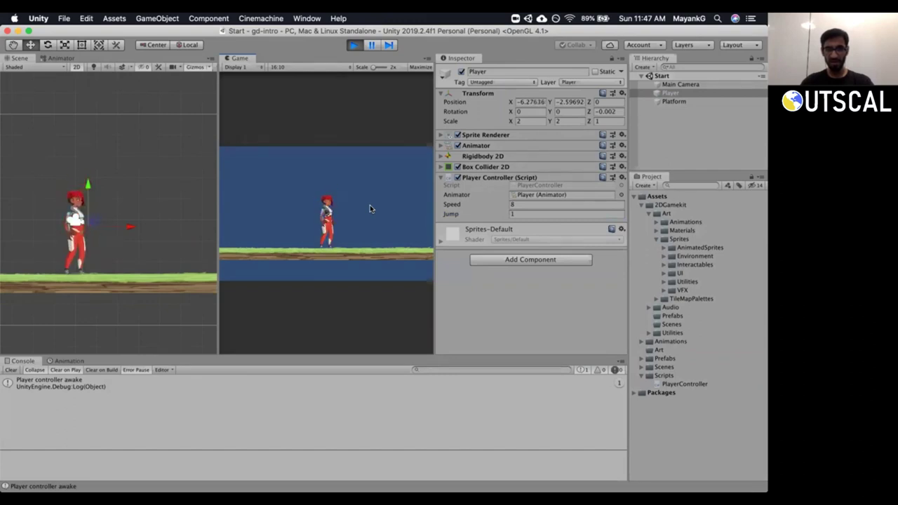
pyautogui.press('space')
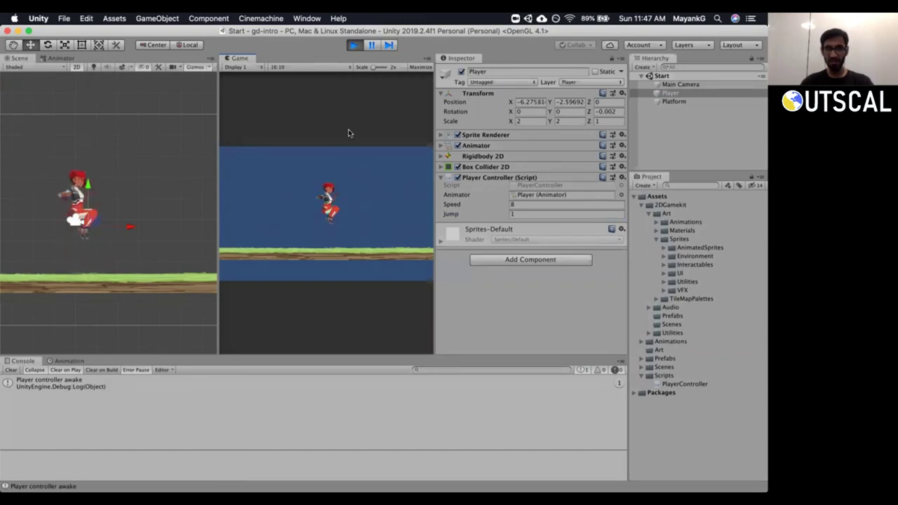
pyautogui.click(353, 45)
# Play-test a jump with Jump set to 10, then stop the game.
pyautogui.click(519, 223)
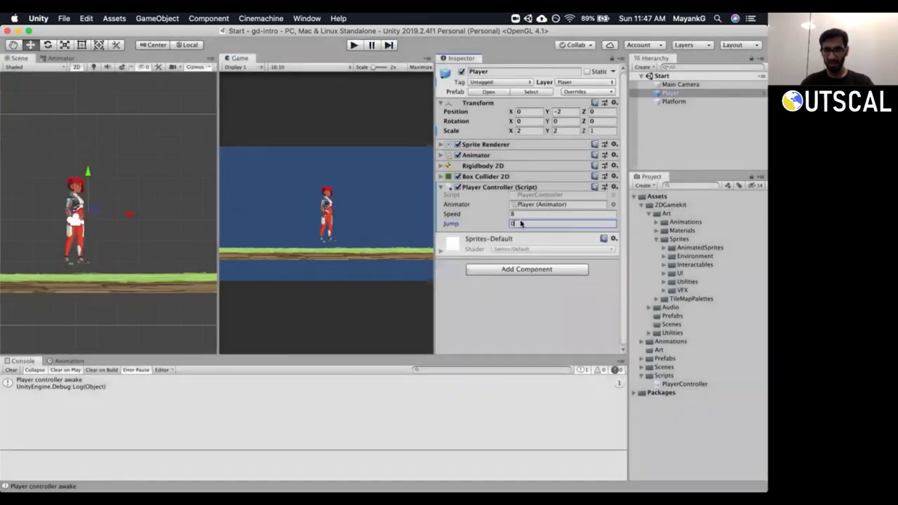
pyautogui.click(356, 45)
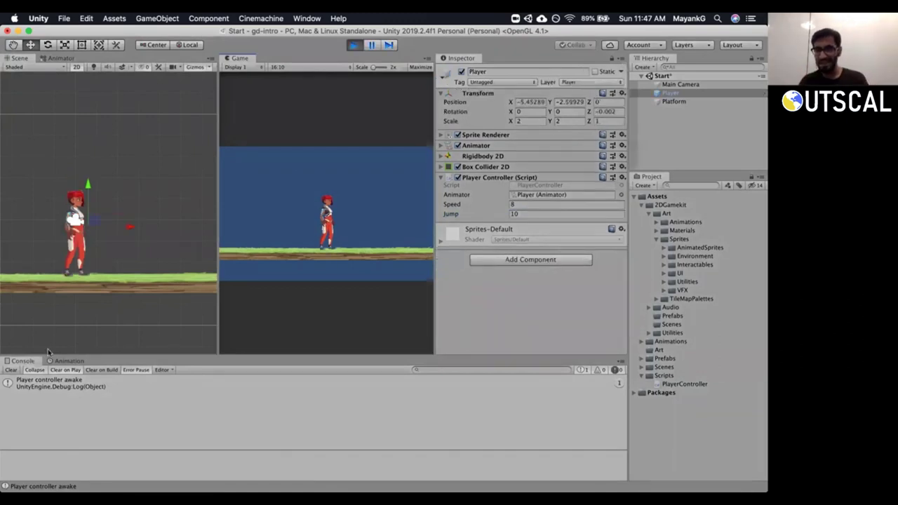
pyautogui.click(520, 214)
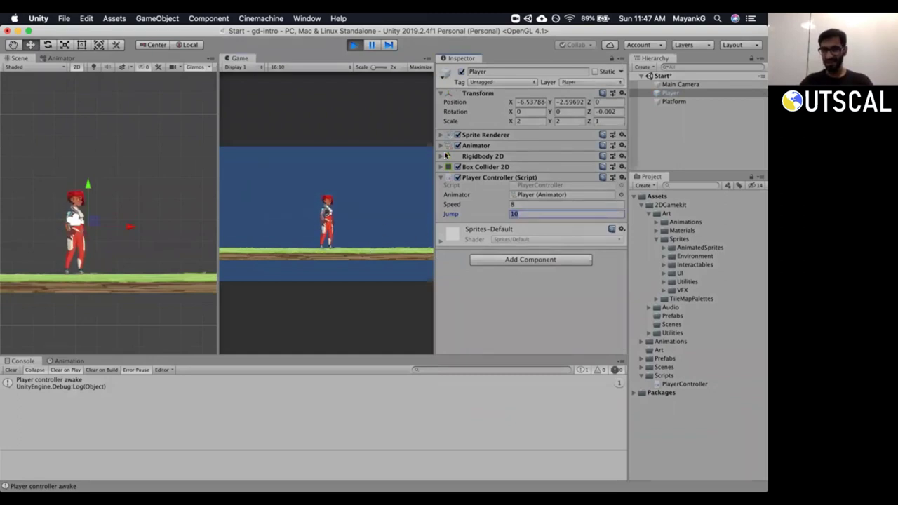
pyautogui.click(344, 214)
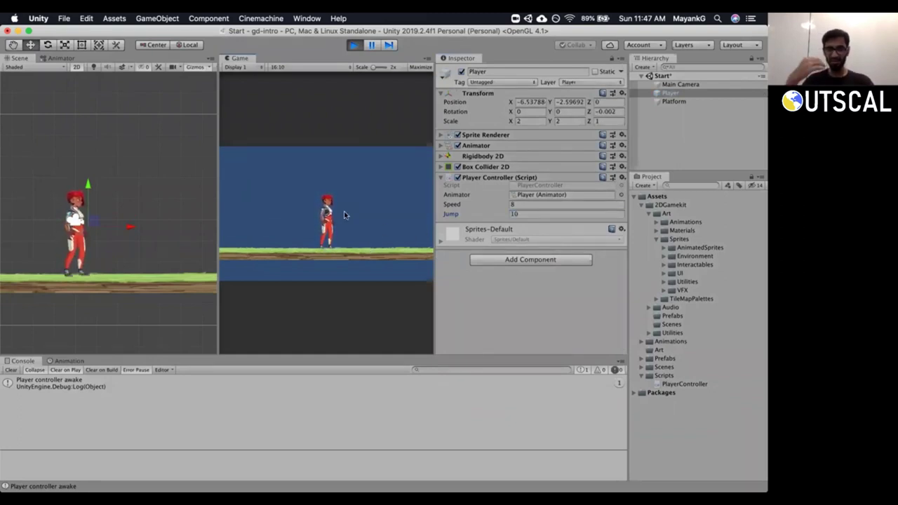
pyautogui.press('space')
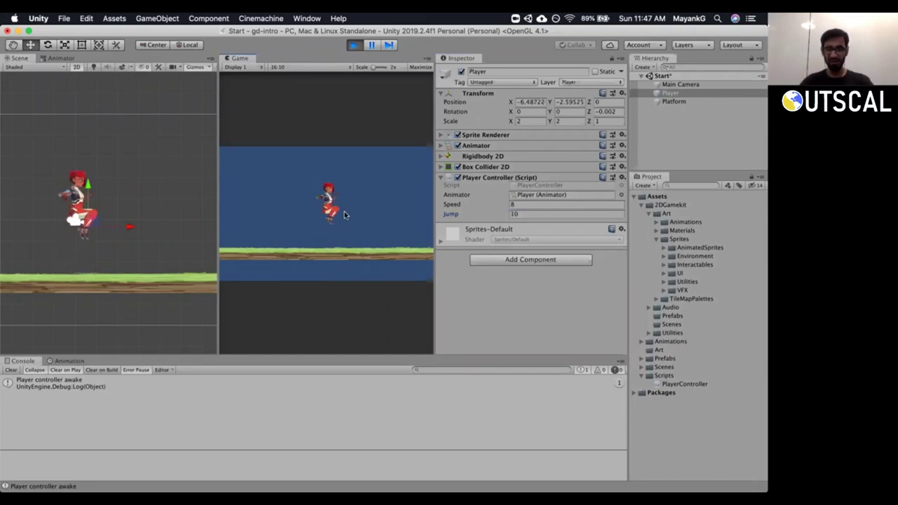
pyautogui.click(354, 44)
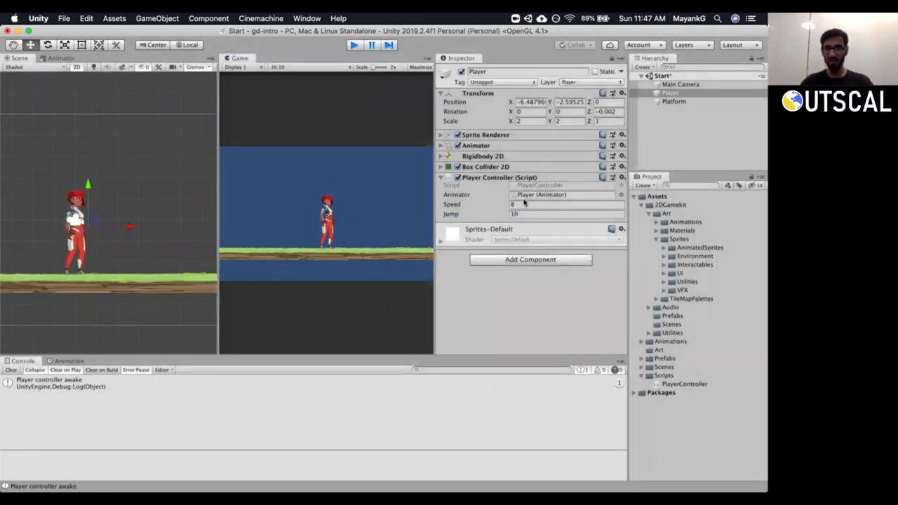
# Play-test a jump with Jump set to 100, stop, and select the Jump field.
pyautogui.click(526, 222)
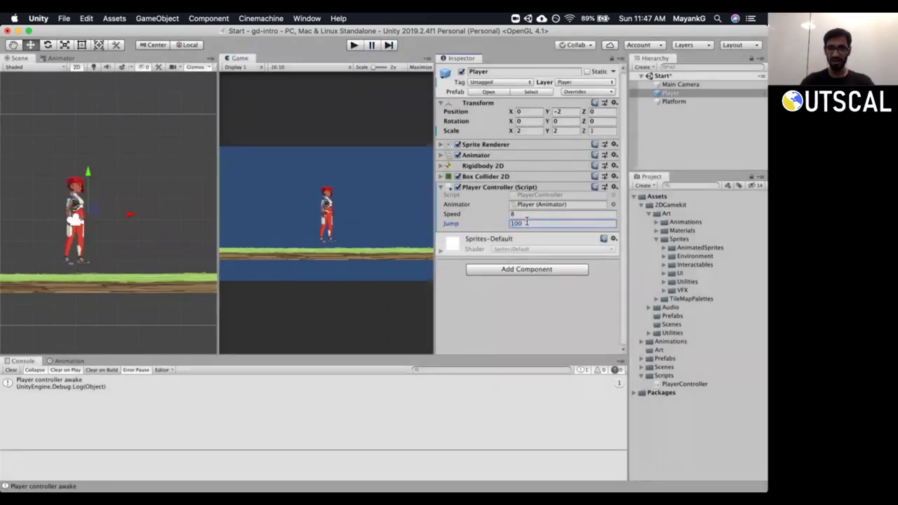
pyautogui.press('super+p')
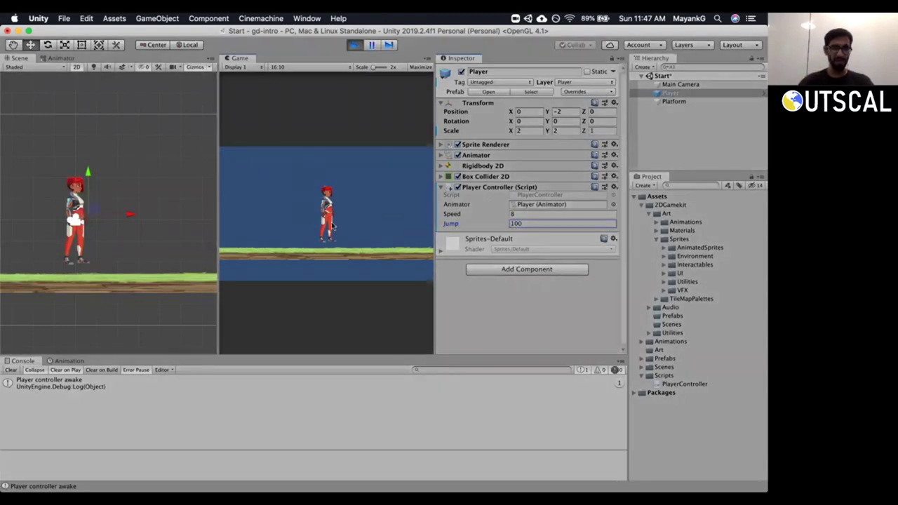
pyautogui.press('space')
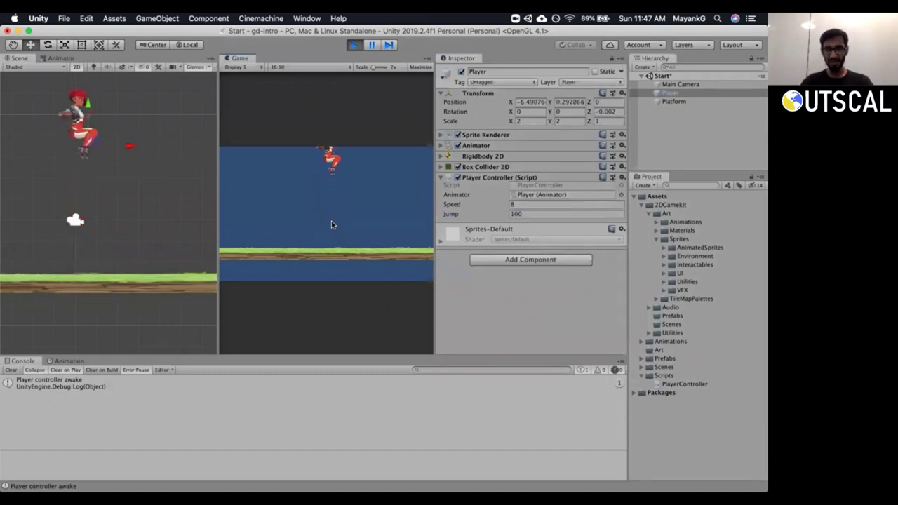
pyautogui.click(354, 45)
pyautogui.click(533, 223)
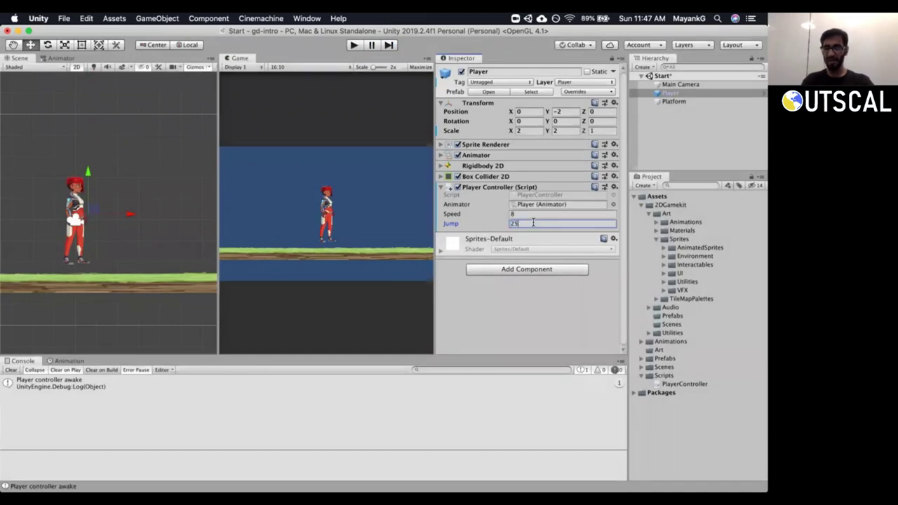
# Run the game with Jump 25, jump four times, stop, and switch to Visual Studio.
pyautogui.press('super+p')
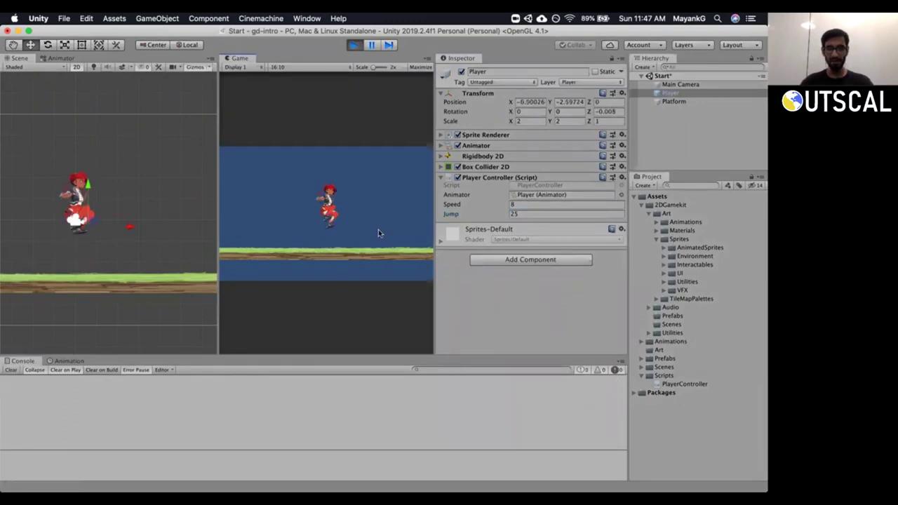
pyautogui.press('space')
pyautogui.press('space')
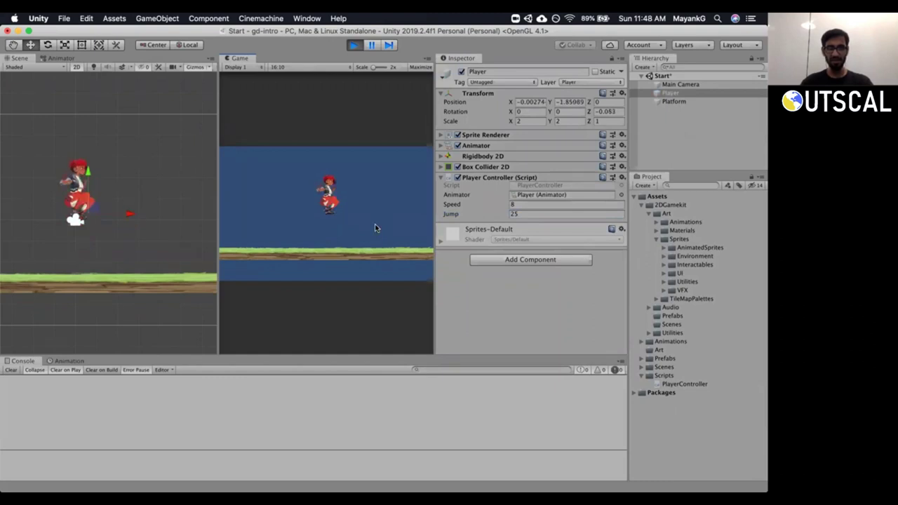
pyautogui.press('space')
pyautogui.press('space')
pyautogui.press('space')
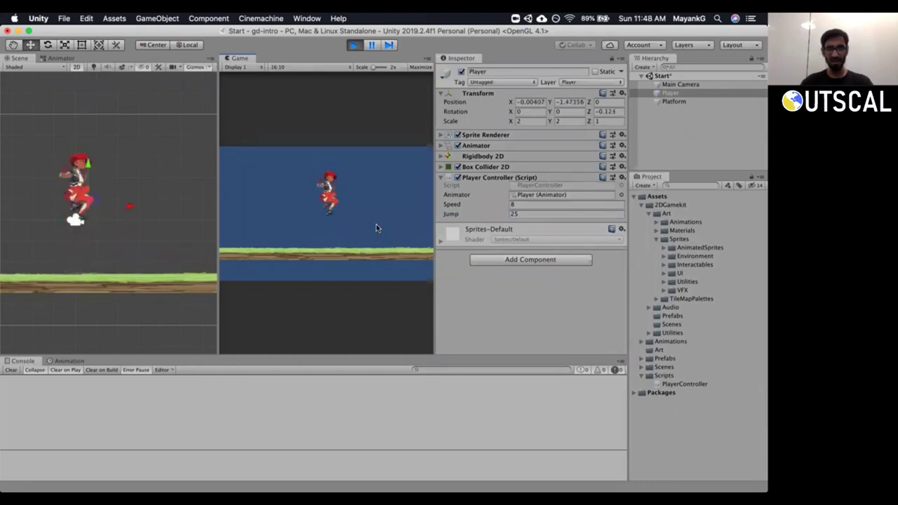
pyautogui.press('space')
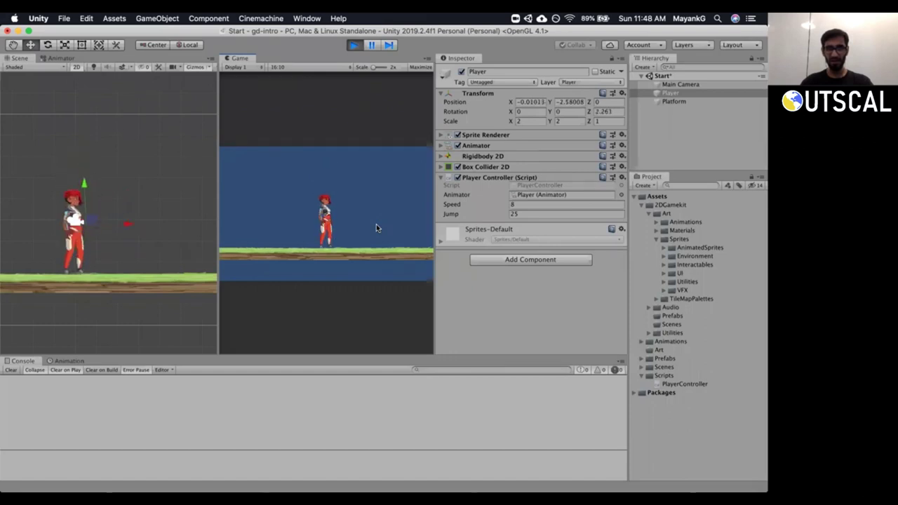
pyautogui.press('space')
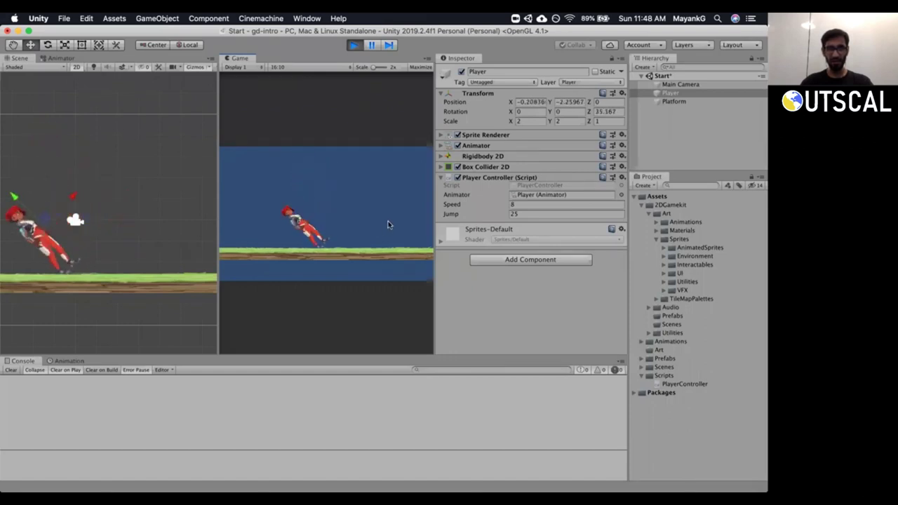
pyautogui.click(353, 46)
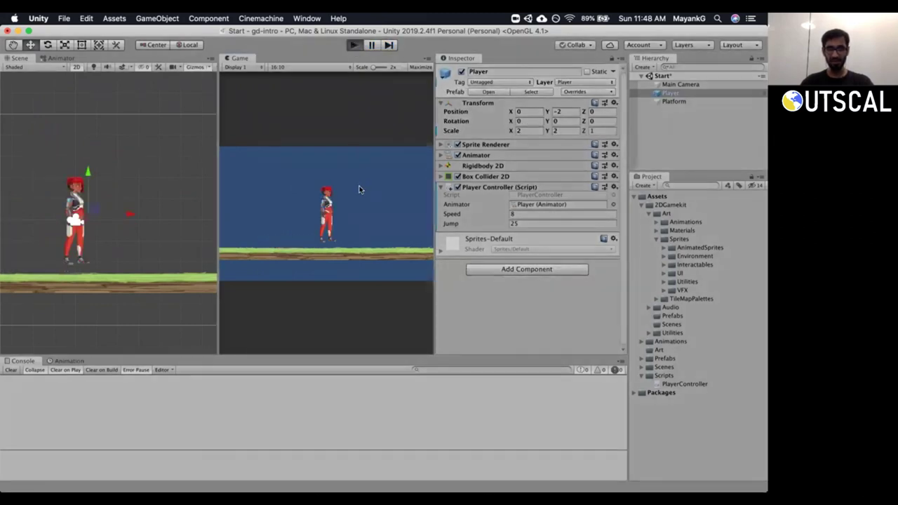
pyautogui.press('super+Tab')
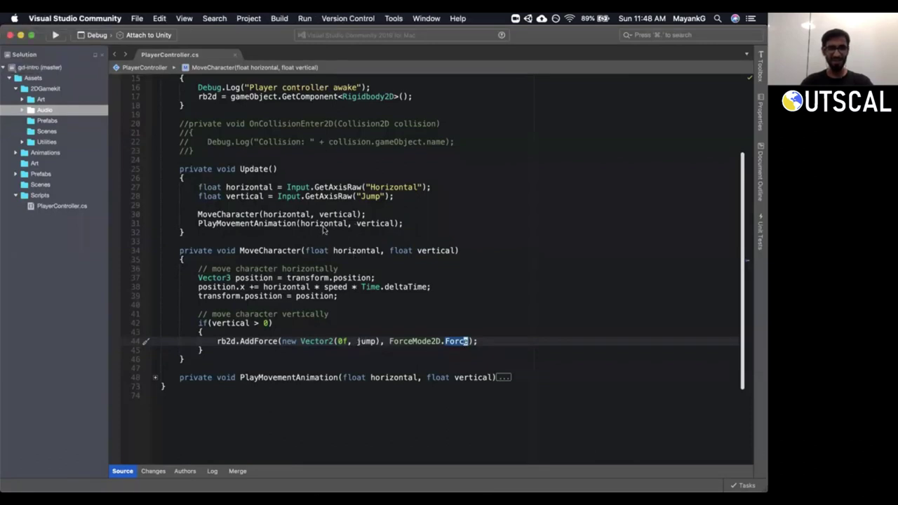
# Back in Unity, jump twice in the running game at Jump 25, then stop play.
pyautogui.press('super+Tab')
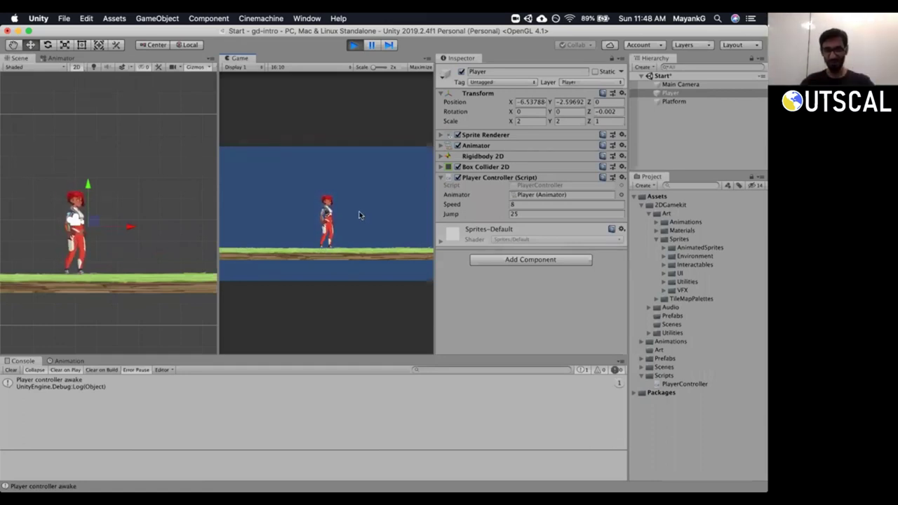
pyautogui.press('space')
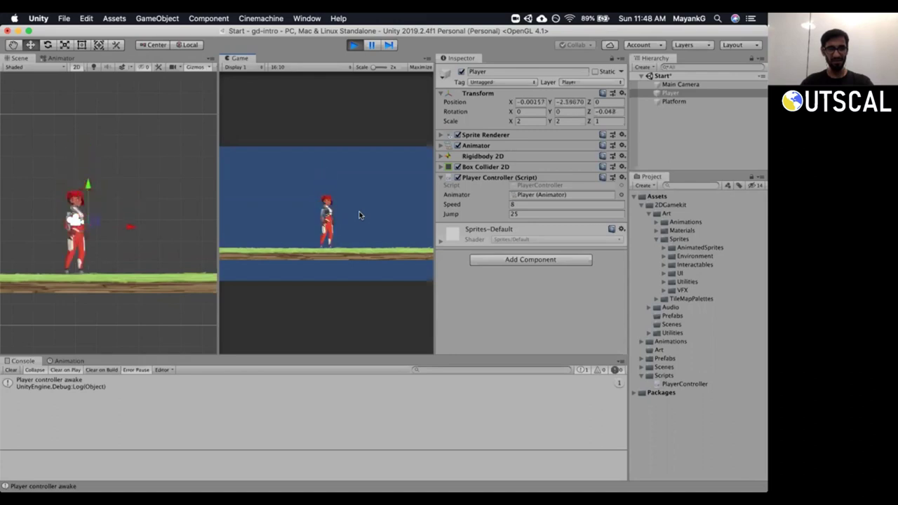
pyautogui.press('space')
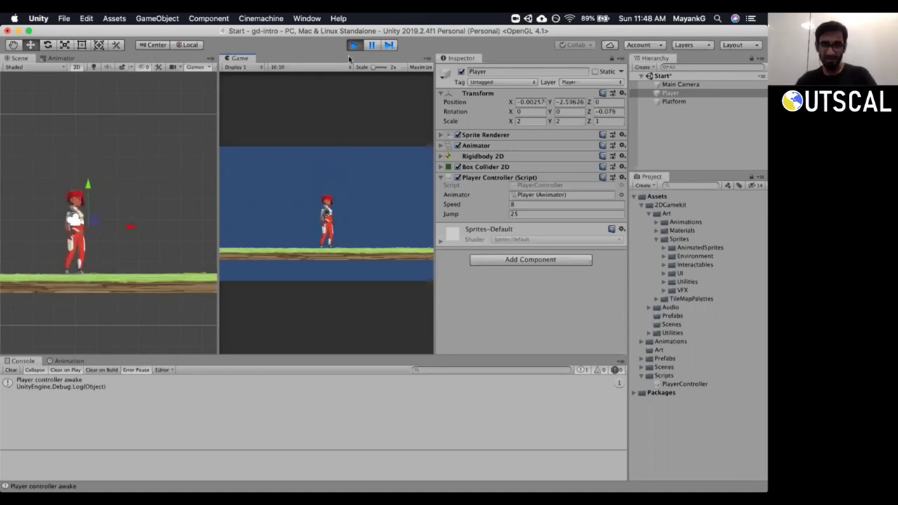
pyautogui.click(354, 45)
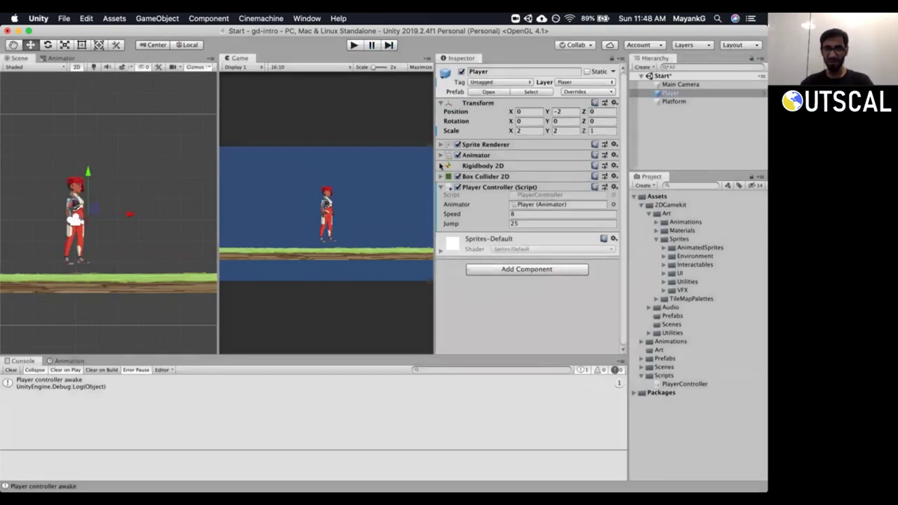
# Review the Player's Rigidbody 2D settings, leaving Interpolation at None.
pyautogui.click(440, 165)
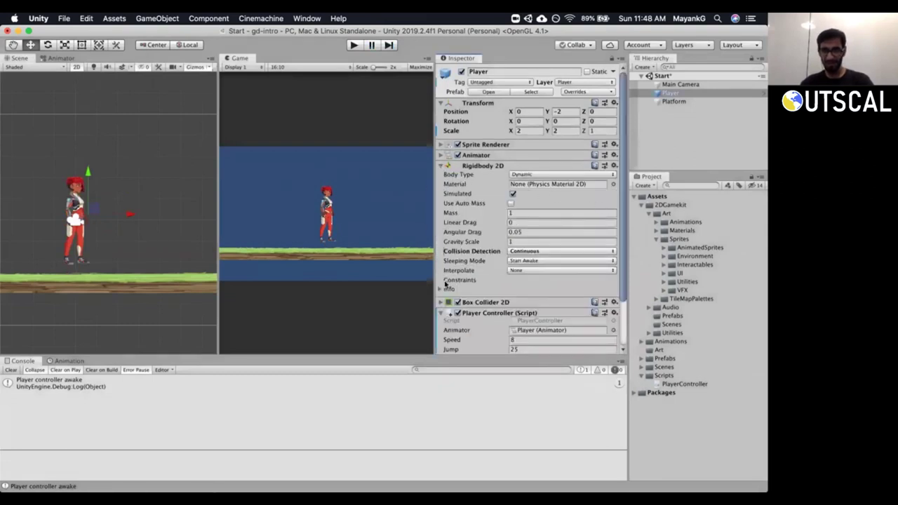
pyautogui.click(439, 289)
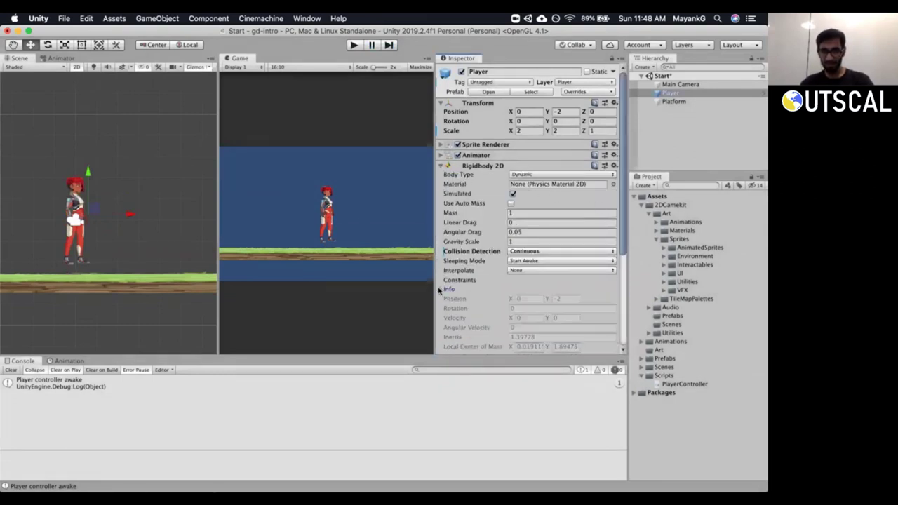
pyautogui.click(439, 290)
pyautogui.click(544, 270)
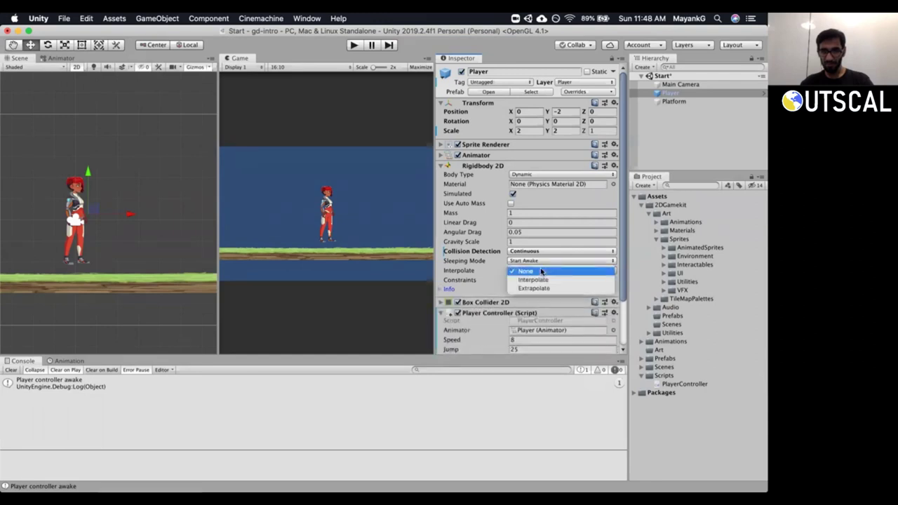
pyautogui.click(469, 268)
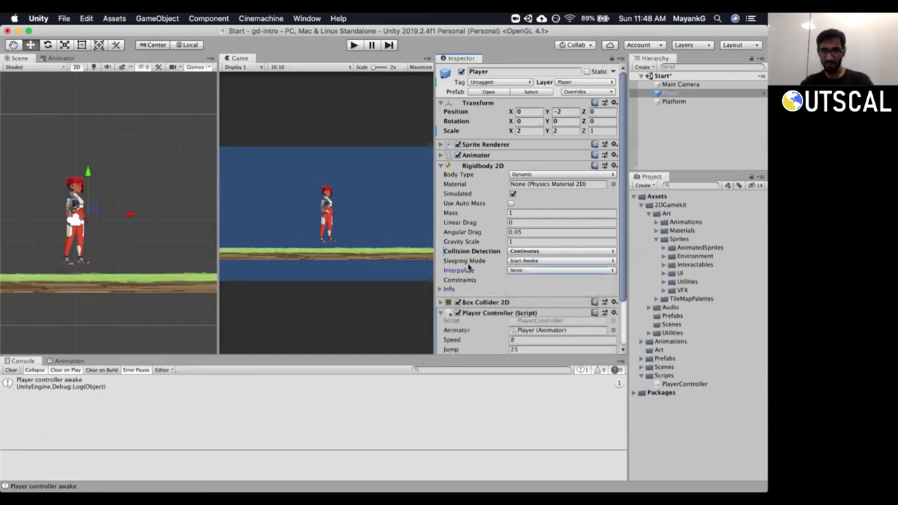
pyautogui.click(441, 166)
# Check the Box Collider 2D info, widen the Inspector, and expose the Rigidbody 2D constraints.
pyautogui.click(440, 176)
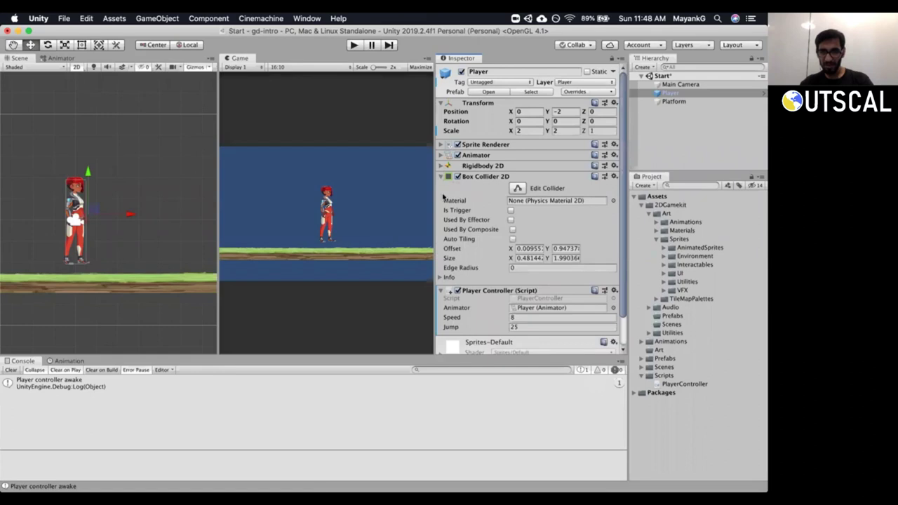
pyautogui.click(440, 277)
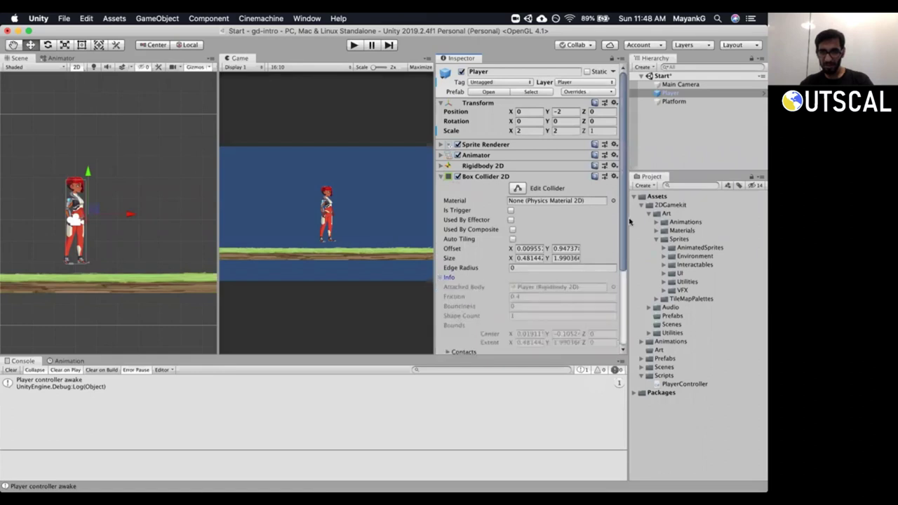
pyautogui.scroll(-5, 443, 232)
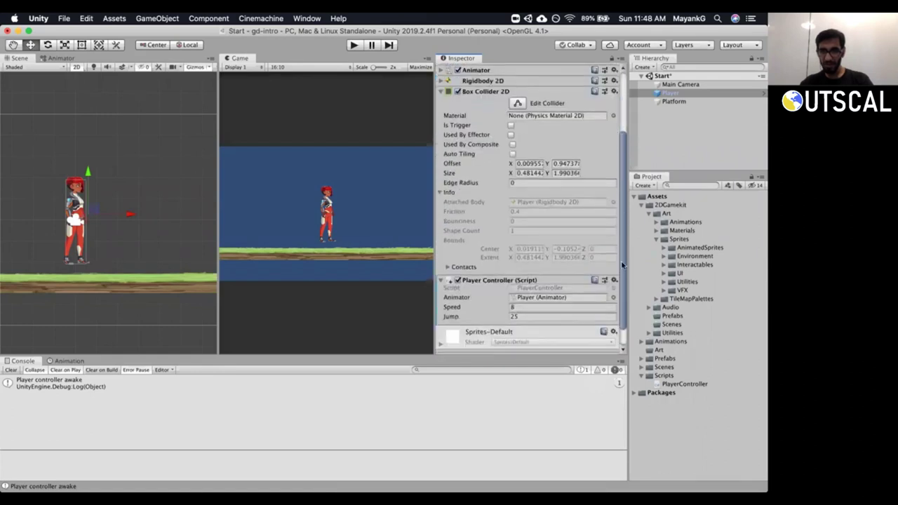
pyautogui.click(440, 193)
pyautogui.moveTo(434, 189); pyautogui.dragTo(401, 185)
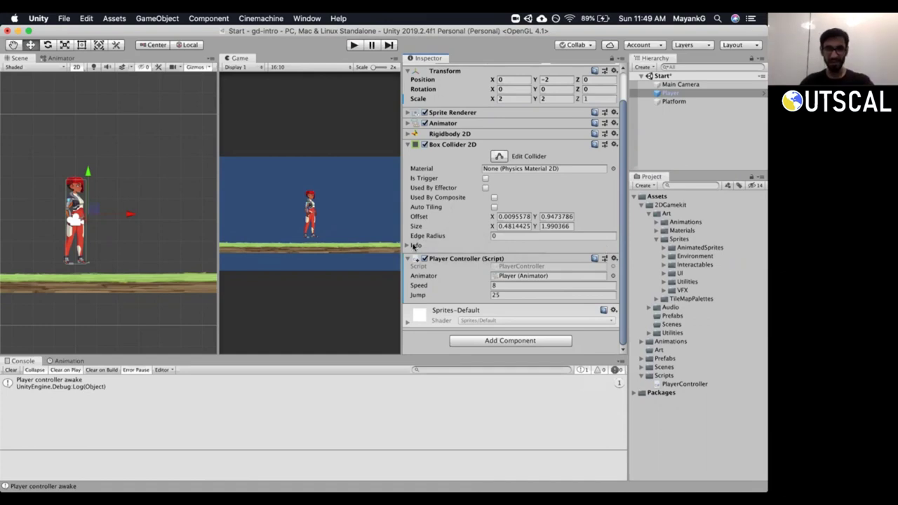
pyautogui.click(411, 246)
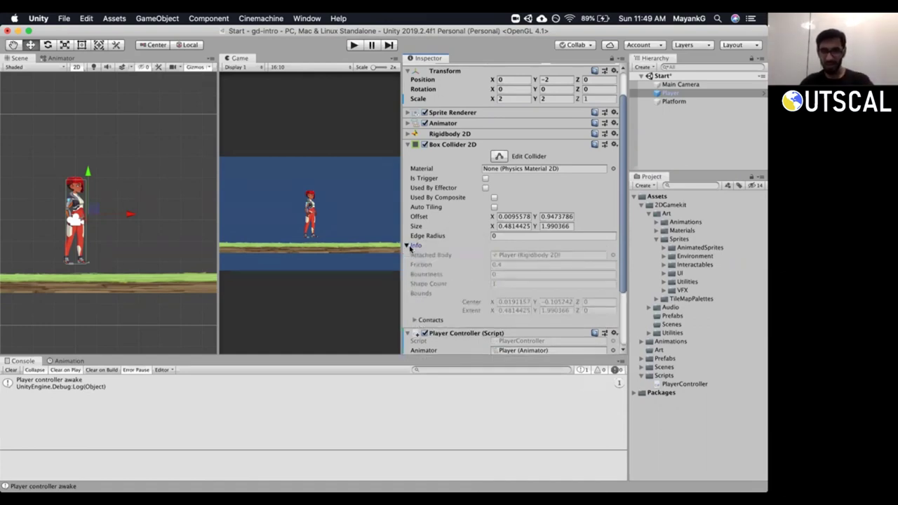
pyautogui.click(408, 245)
pyautogui.click(407, 134)
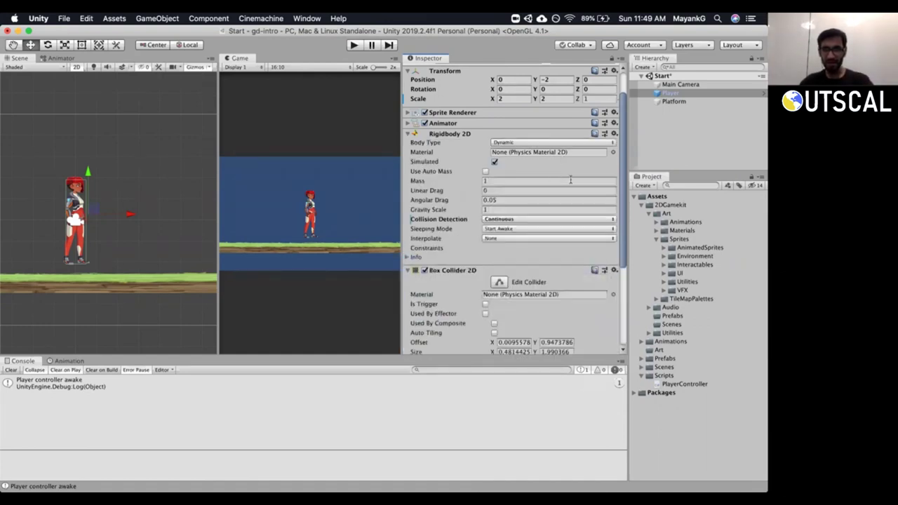
pyautogui.click(441, 248)
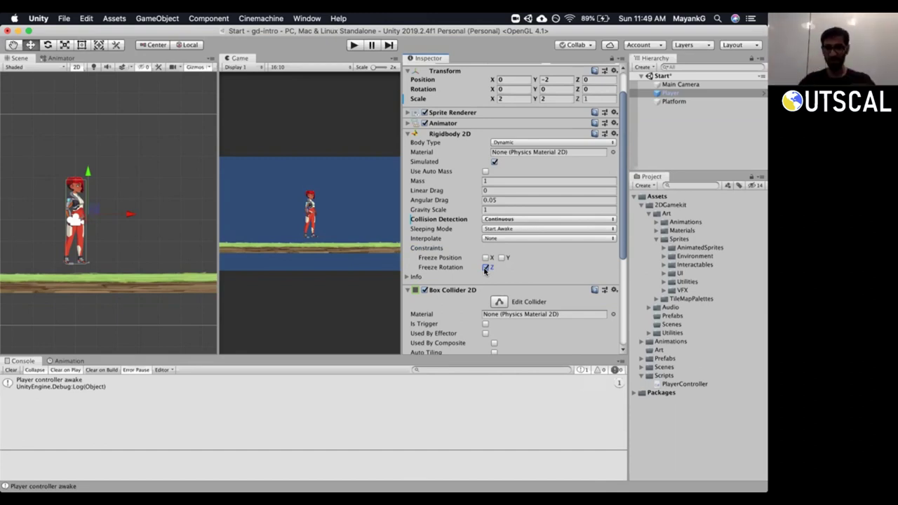
# Play-test a jump with Space, then tick Freeze Rotation Z on the Player.
pyautogui.click(362, 250)
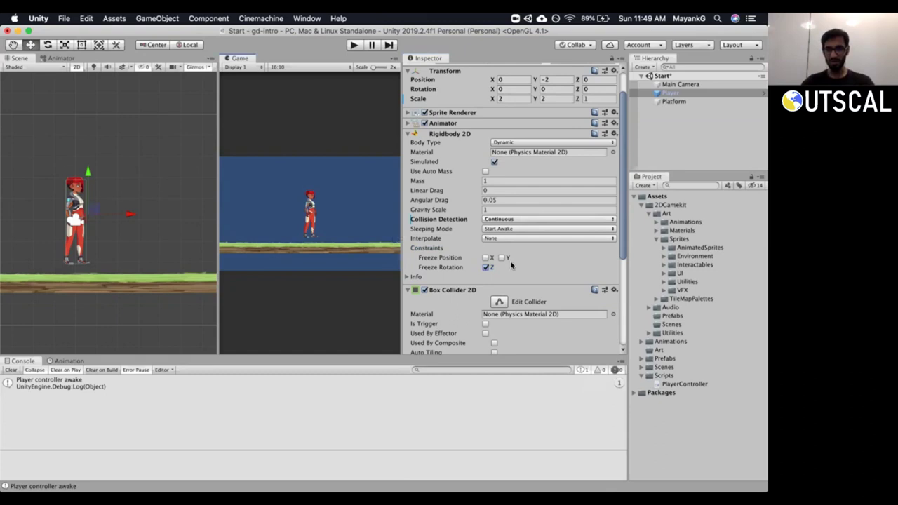
pyautogui.click(353, 45)
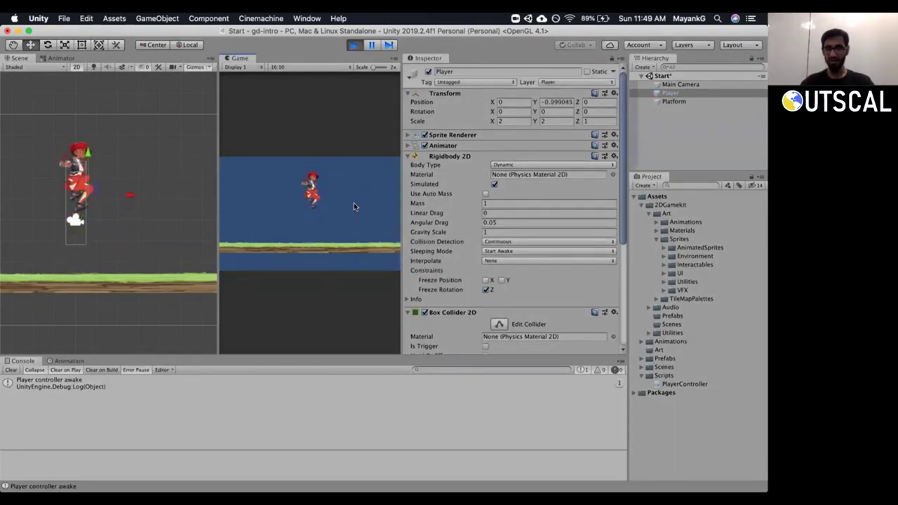
pyautogui.press('space')
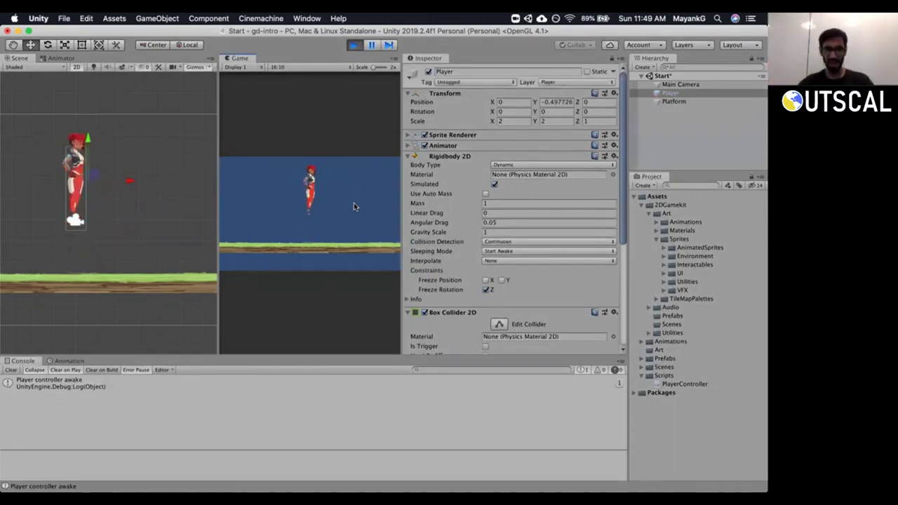
pyautogui.click(356, 44)
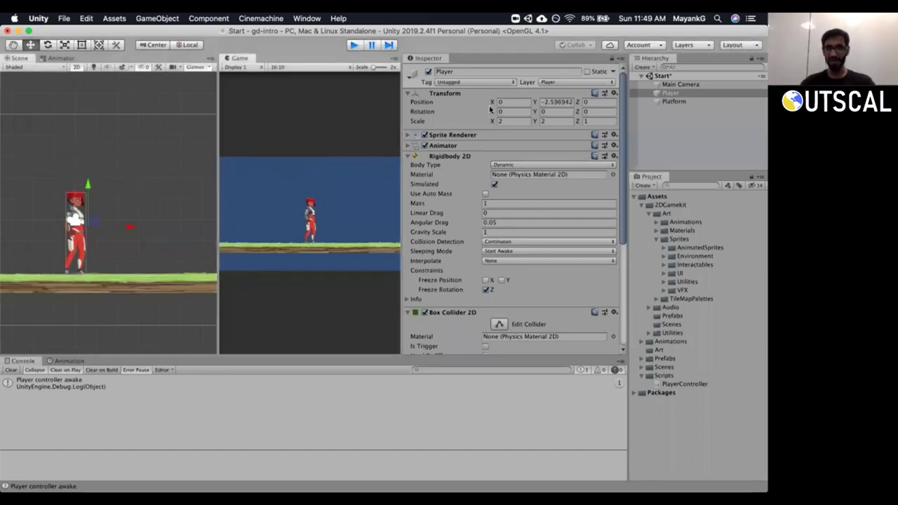
pyautogui.click(496, 299)
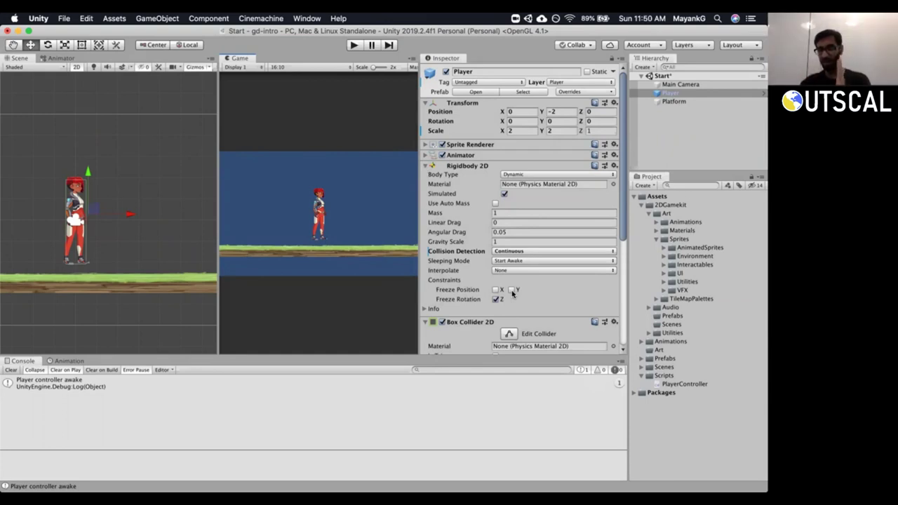
# Toggle Freeze Position Y, clear the Console, widen the Game view, and save the Start scene.
pyautogui.click(512, 290)
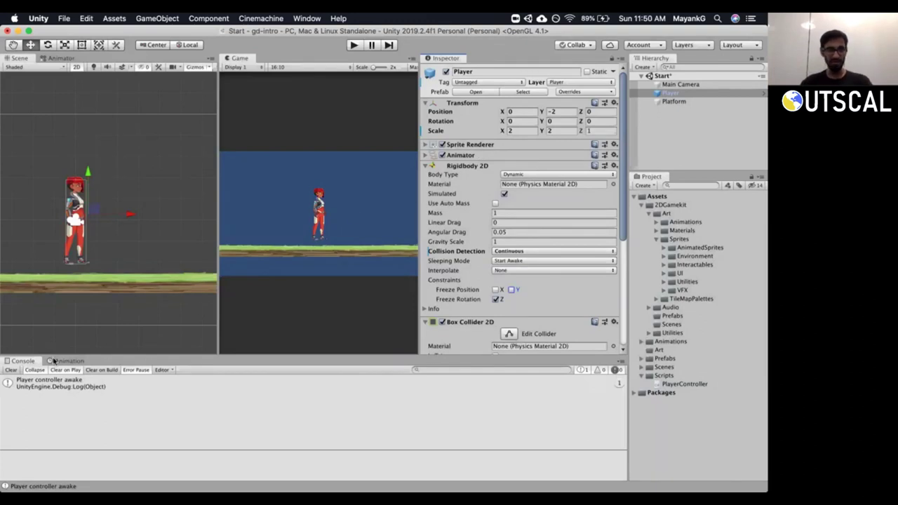
pyautogui.click(11, 368)
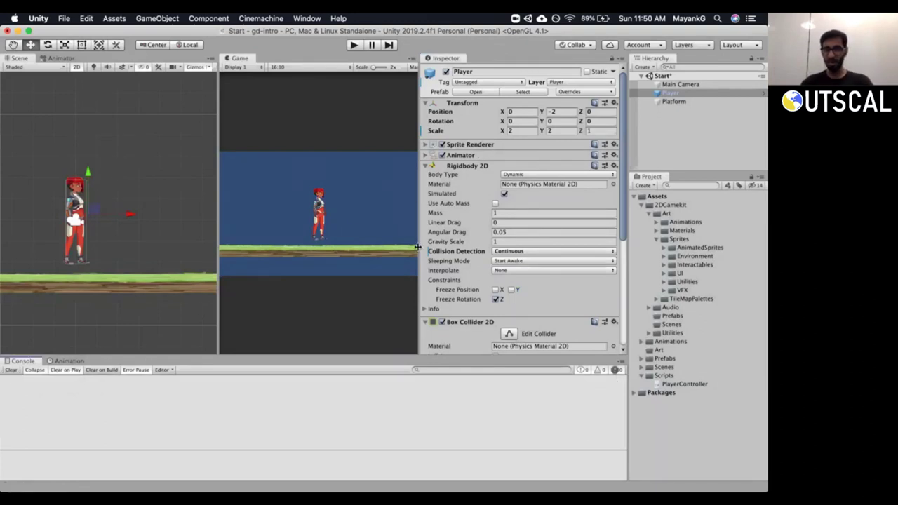
pyautogui.moveTo(420, 250); pyautogui.dragTo(430, 248)
pyautogui.press('super+s')
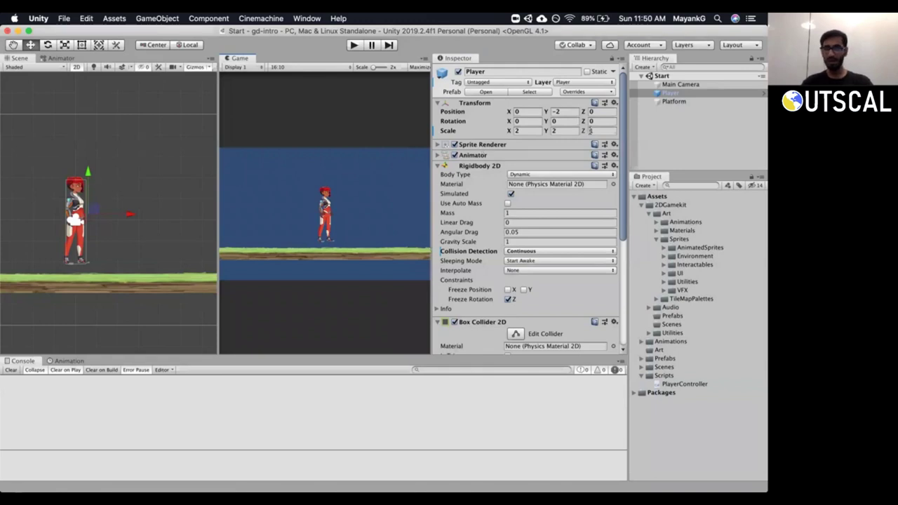
# Apply all pending overrides to the Player prefab via the Overrides dropdown.
pyautogui.click(596, 92)
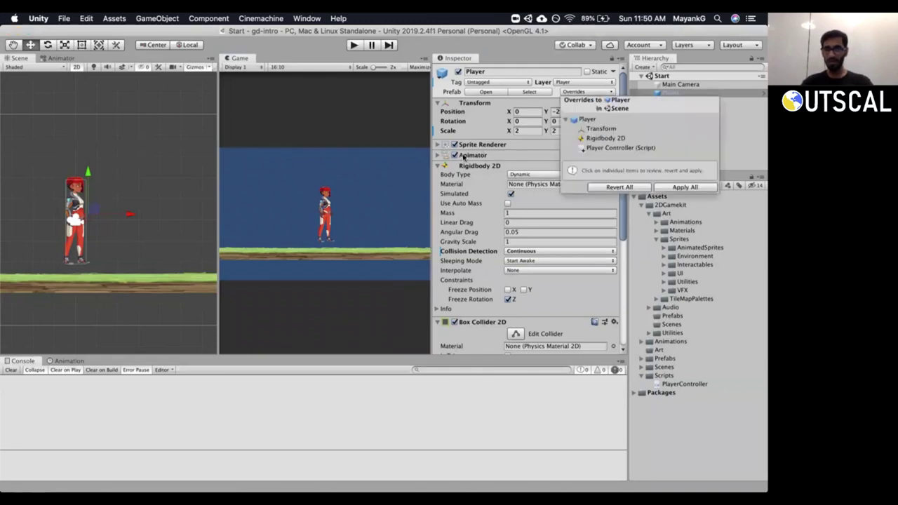
pyautogui.click(621, 234)
pyautogui.scroll(-8, 481, 295)
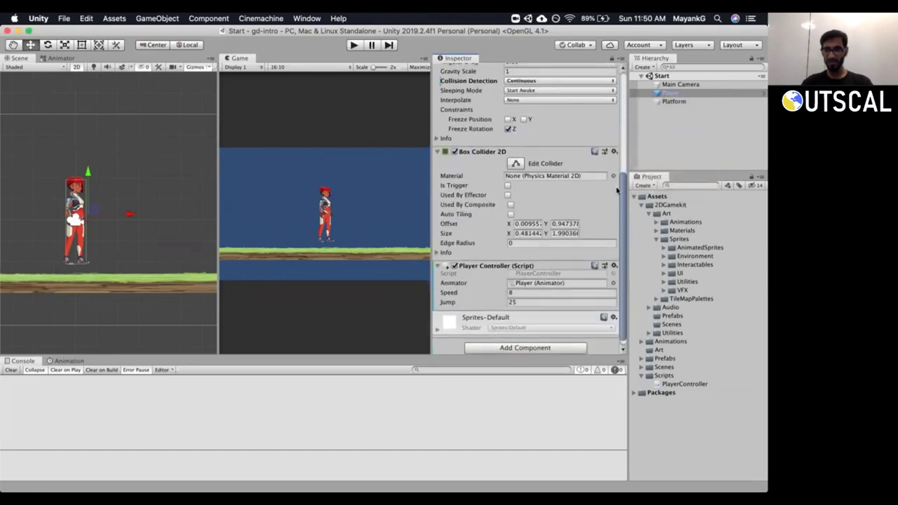
pyautogui.moveTo(621, 189); pyautogui.dragTo(621, 79)
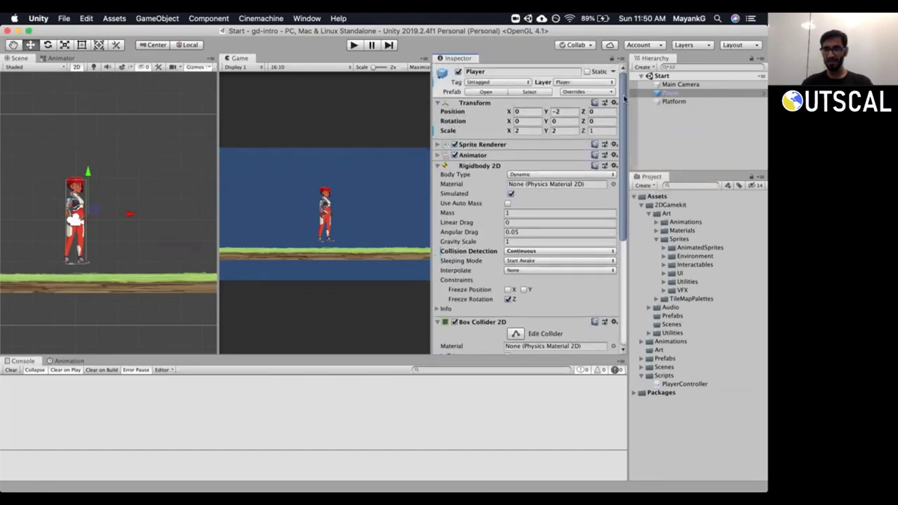
pyautogui.click(588, 92)
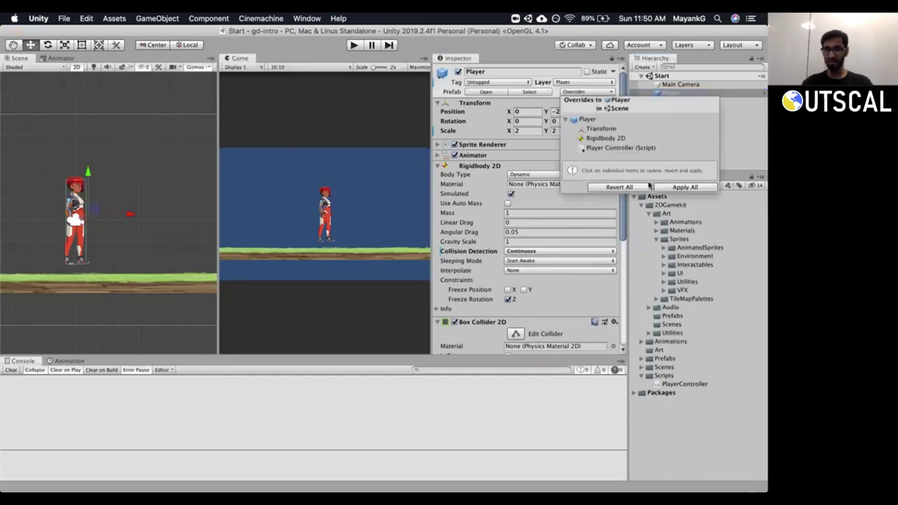
pyautogui.click(677, 188)
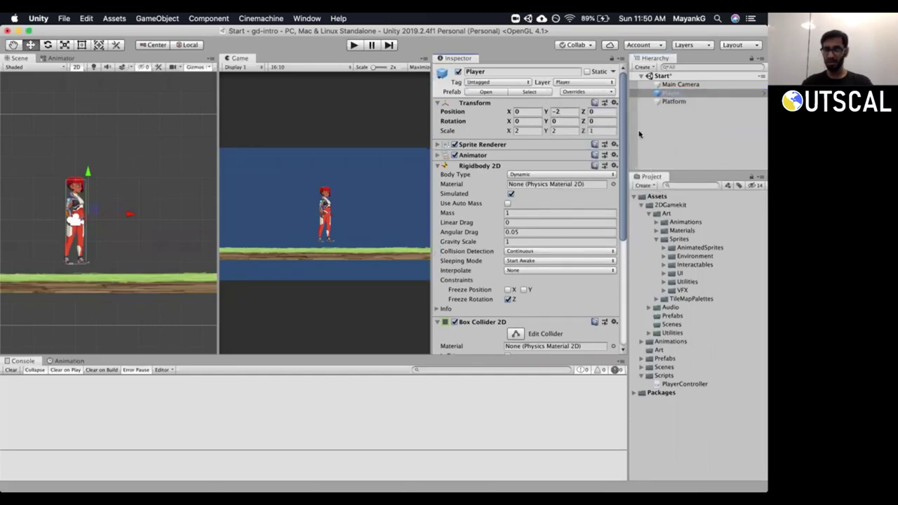
pyautogui.scroll(-5, 619, 143)
pyautogui.scroll(5, 533, 141)
# Collapse Rigidbody 2D and Box Collider 2D and rebalance the Scene and Game view widths.
pyautogui.click(437, 165)
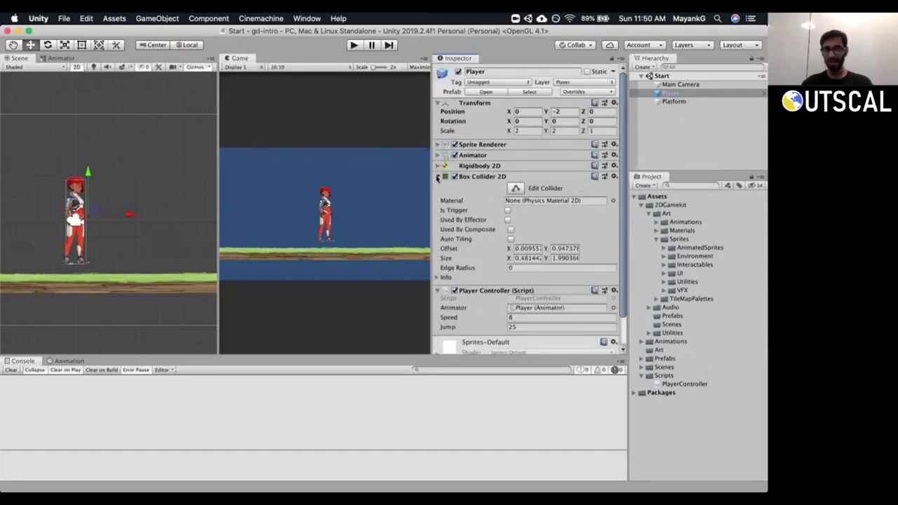
pyautogui.click(436, 176)
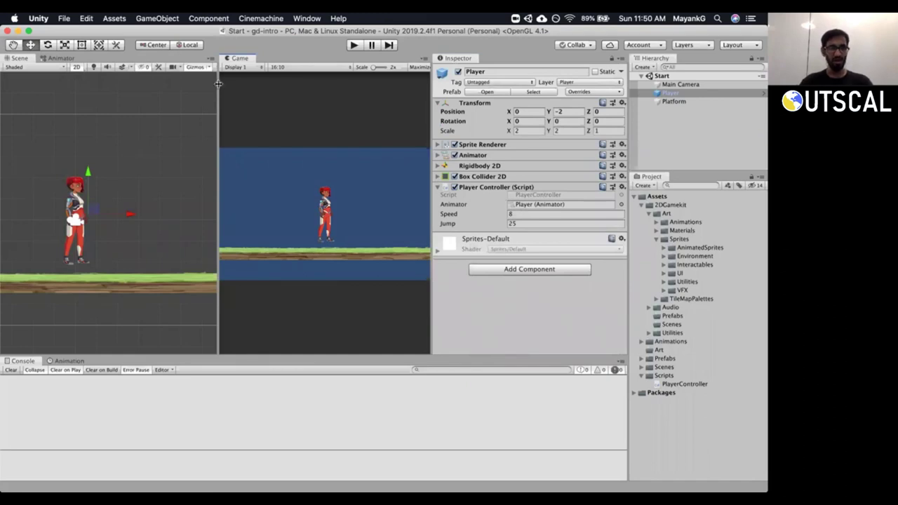
pyautogui.moveTo(218, 86); pyautogui.dragTo(197, 87)
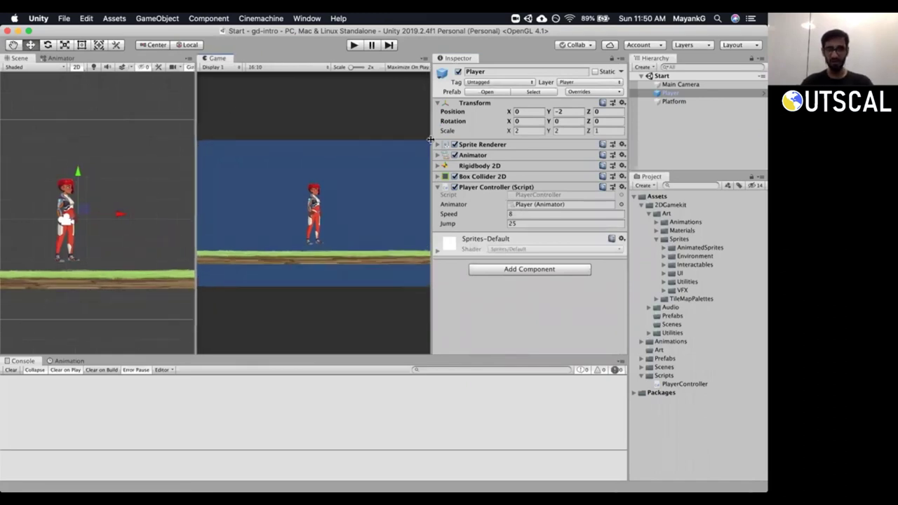
pyautogui.moveTo(430, 139); pyautogui.dragTo(468, 140)
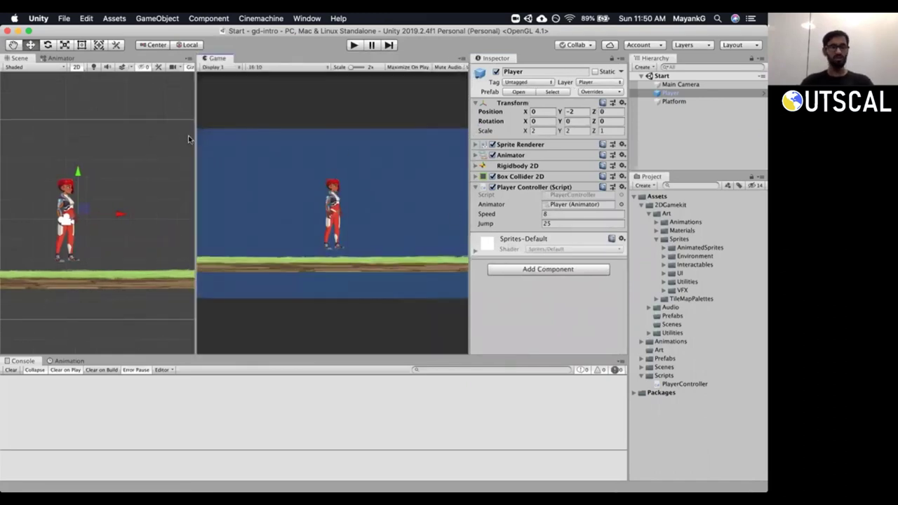
pyautogui.moveTo(195, 139); pyautogui.dragTo(214, 145)
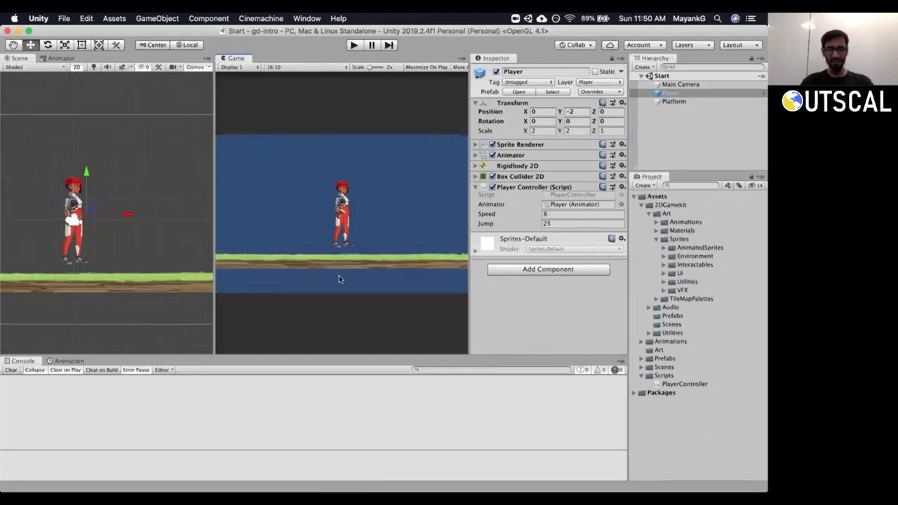
pyautogui.press('super+Tab')
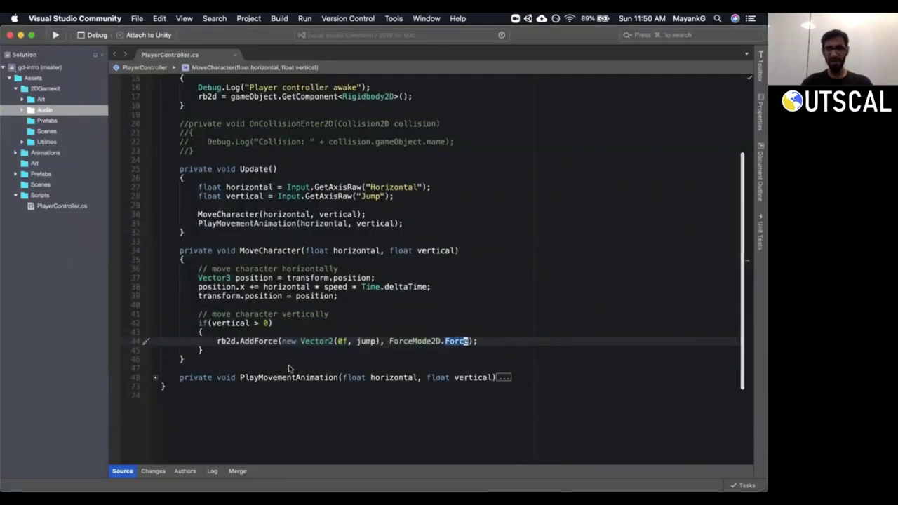
pyautogui.press('super+Tab')
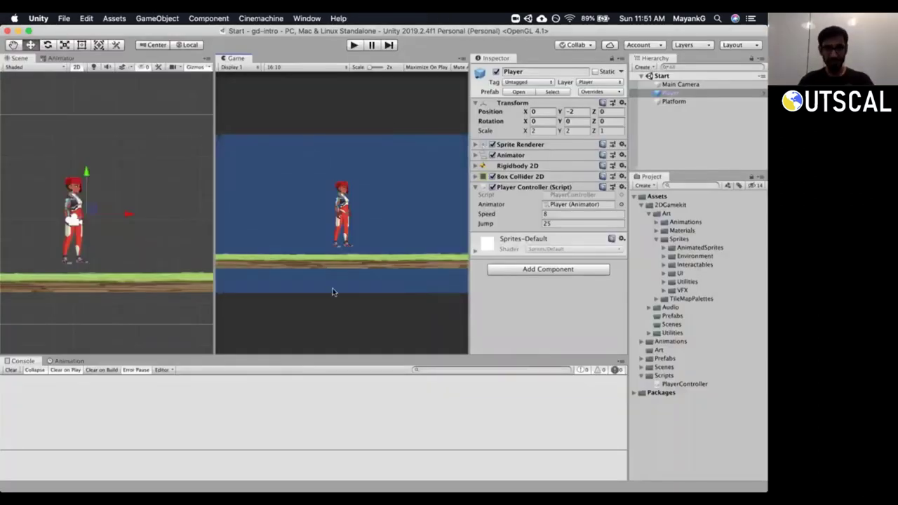
pyautogui.click(354, 45)
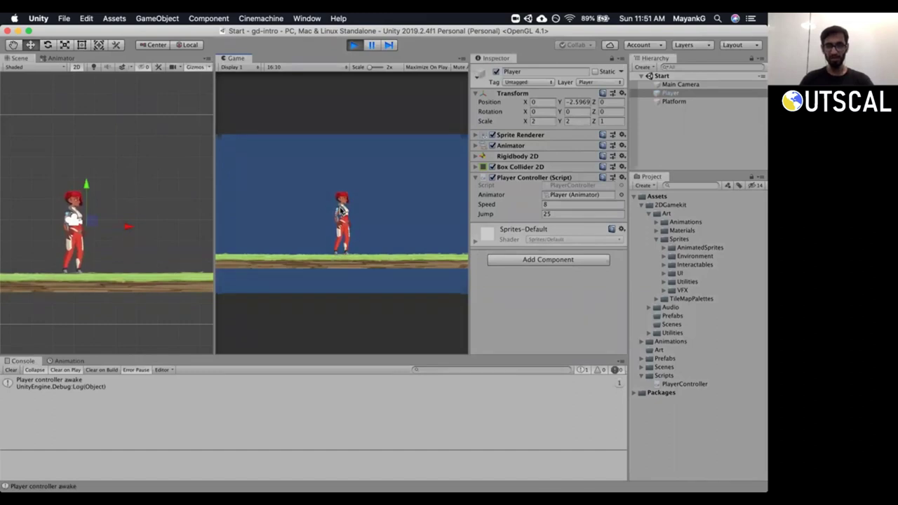
pyautogui.press('Right')
pyautogui.press('space')
pyautogui.press('Left')
pyautogui.press('Right')
pyautogui.press('Left')
pyautogui.press('space')
pyautogui.press('Right')
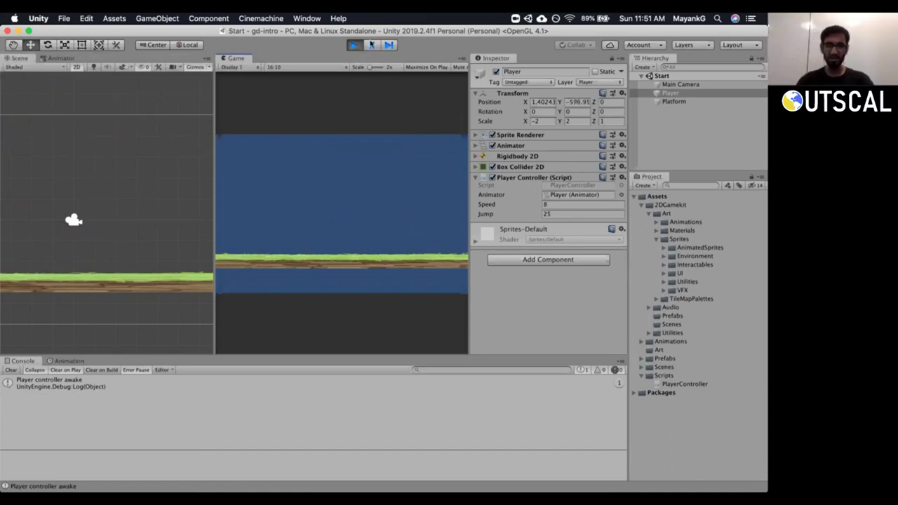
pyautogui.click(356, 45)
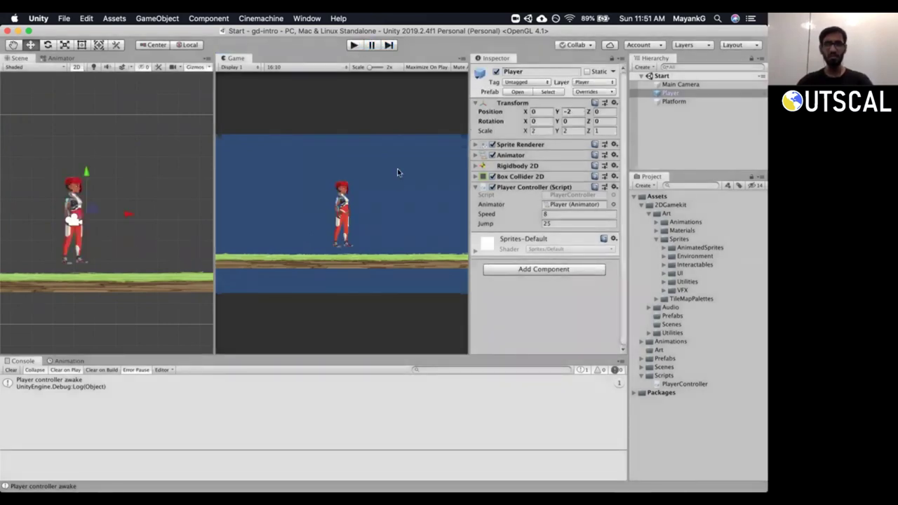
pyautogui.click(475, 187)
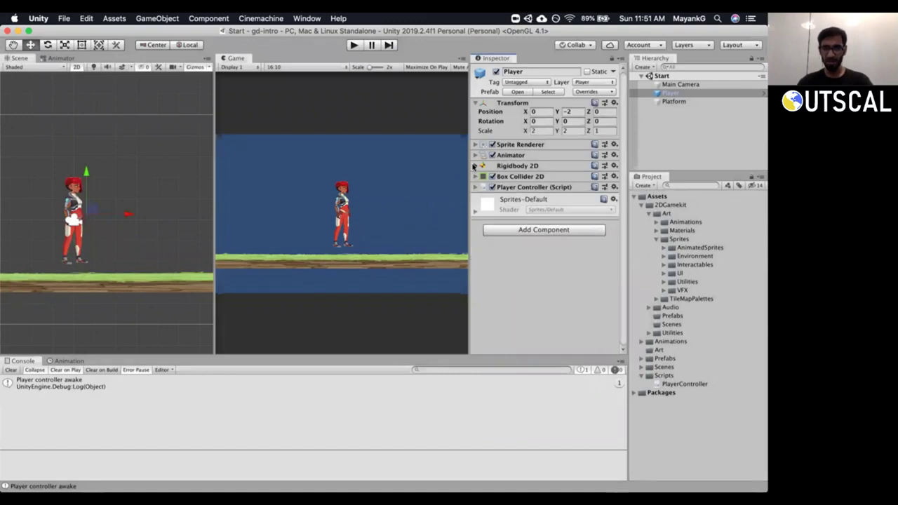
pyautogui.click(475, 165)
pyautogui.moveTo(627, 181); pyautogui.dragTo(644, 178)
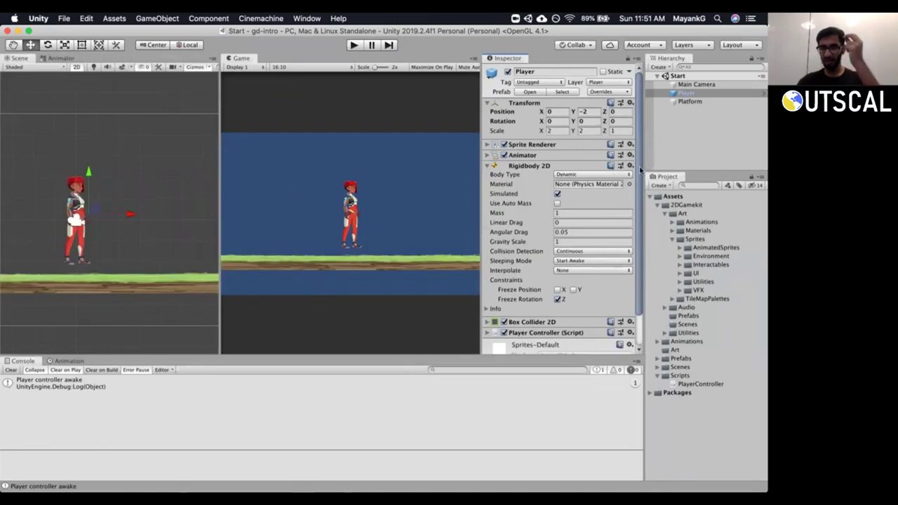
pyautogui.scroll(-2, 640, 168)
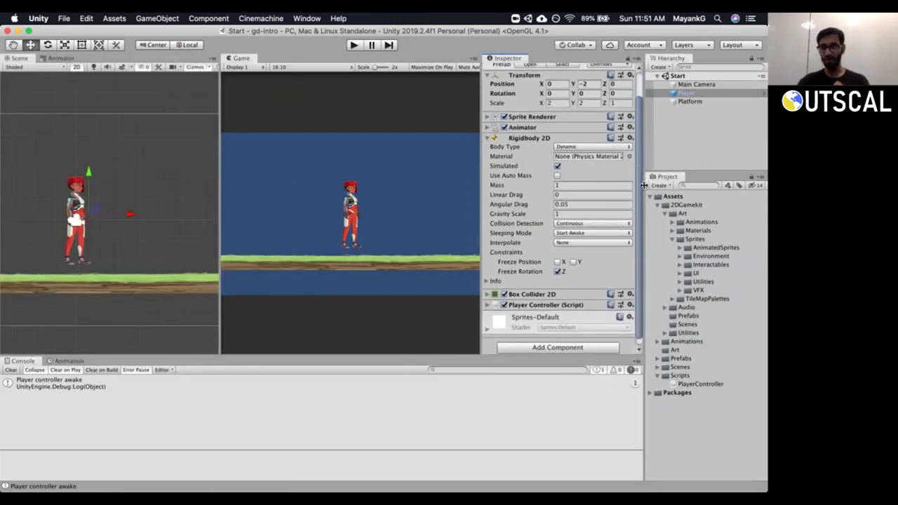
pyautogui.click(602, 186)
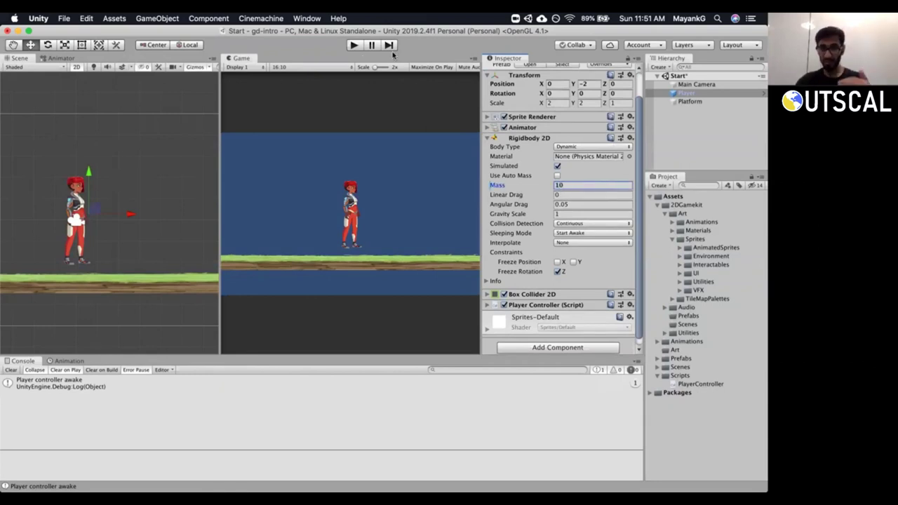
pyautogui.click(354, 45)
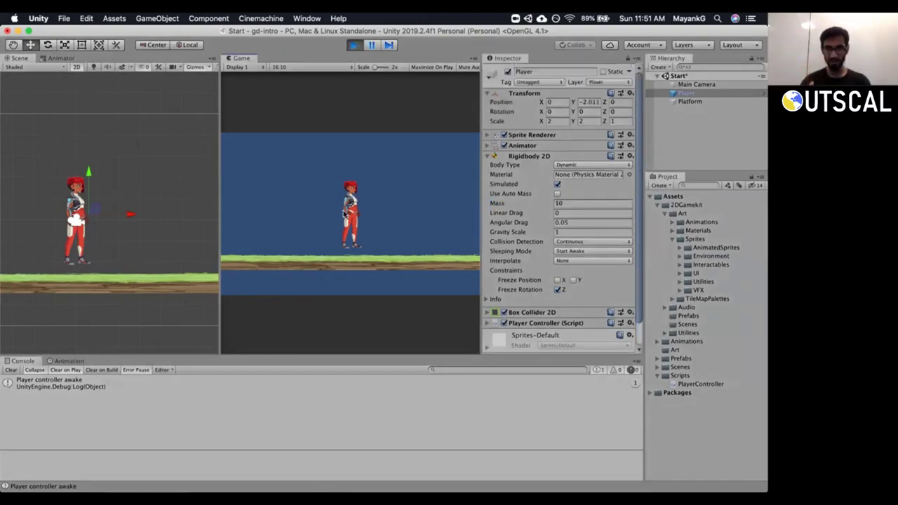
pyautogui.press('super+p')
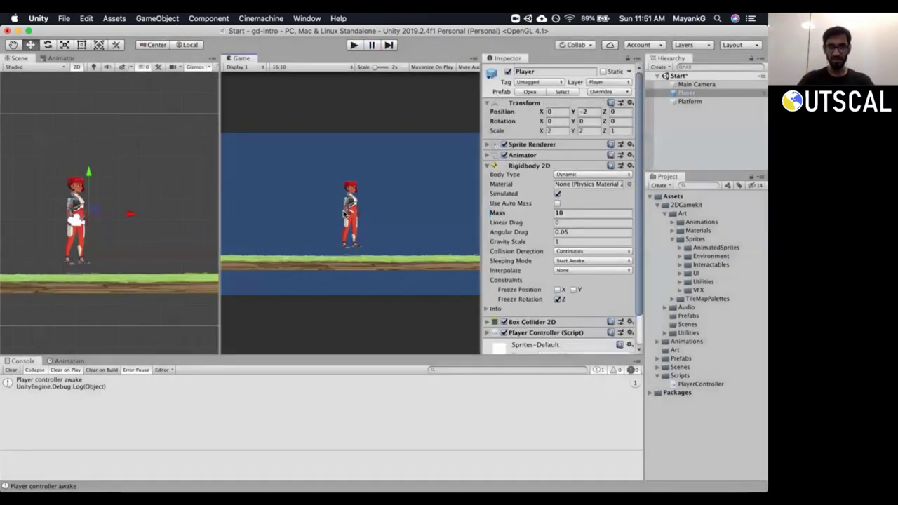
pyautogui.press('super+p')
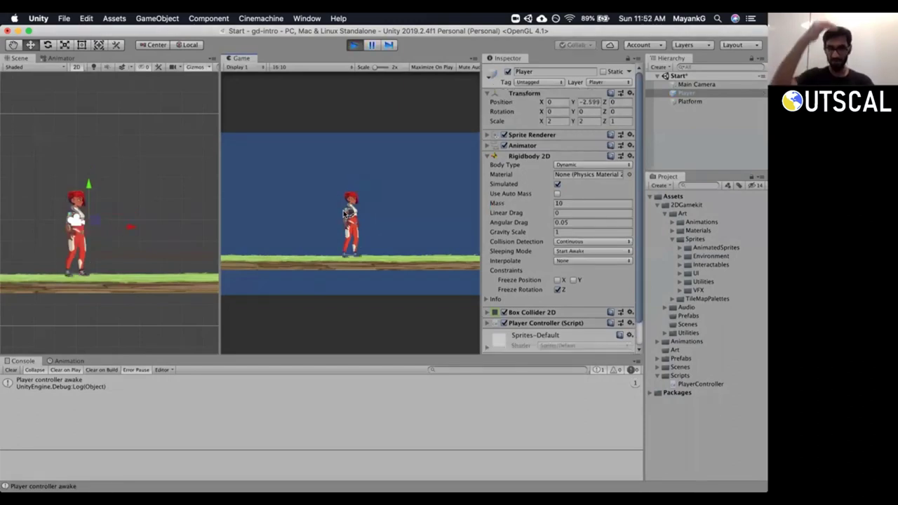
pyautogui.click(510, 203)
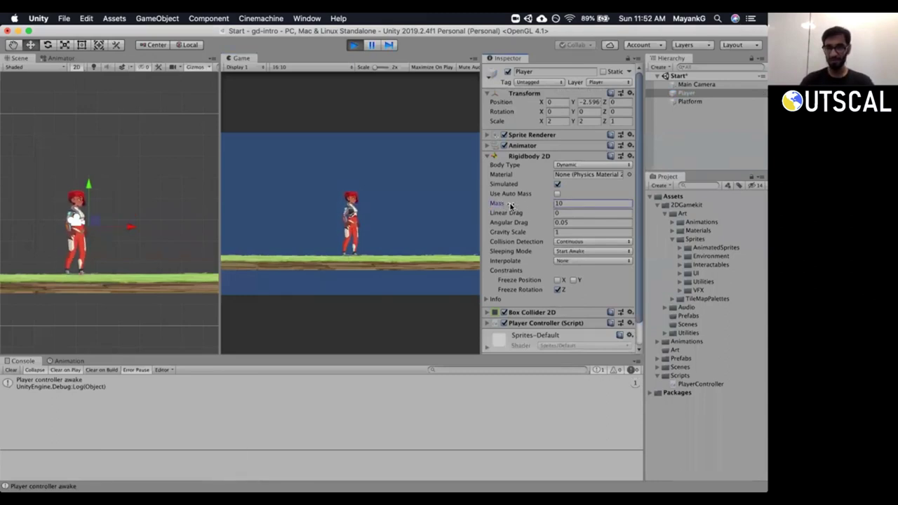
pyautogui.click(382, 207)
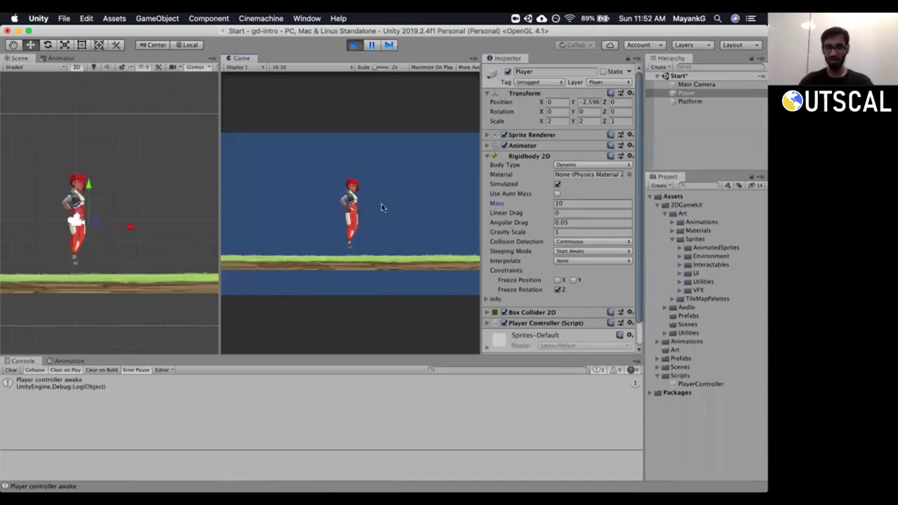
pyautogui.press('space')
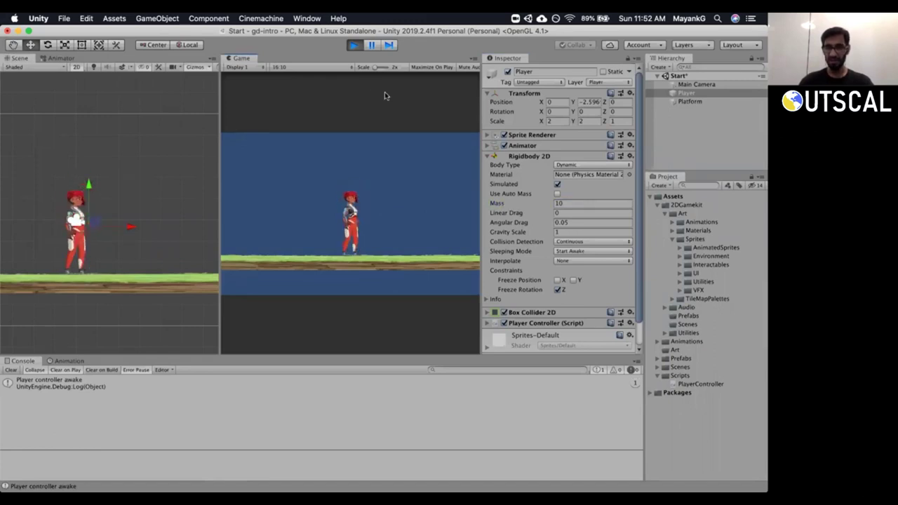
pyautogui.press('super+p')
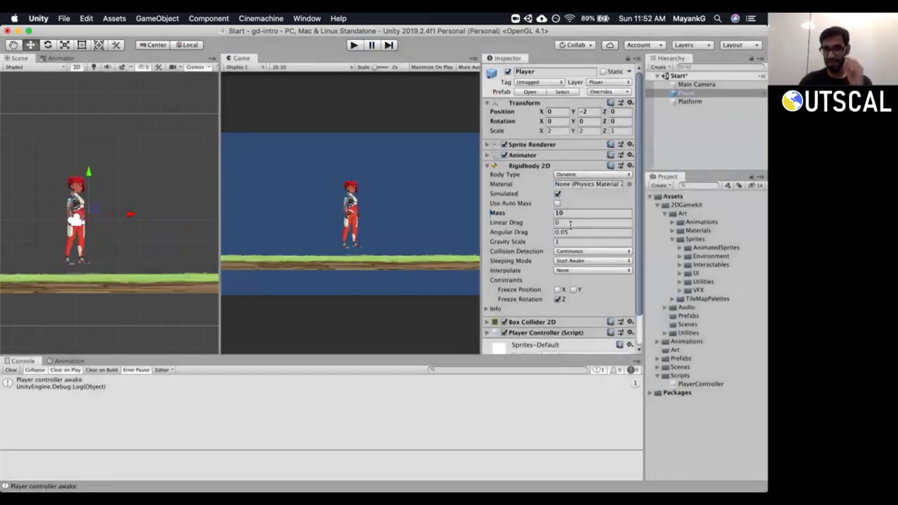
# Raise the Player Controller's Jump from 25 to 50 and play-test two jumps.
pyautogui.click(569, 213)
pyautogui.scroll(-2, 529, 302)
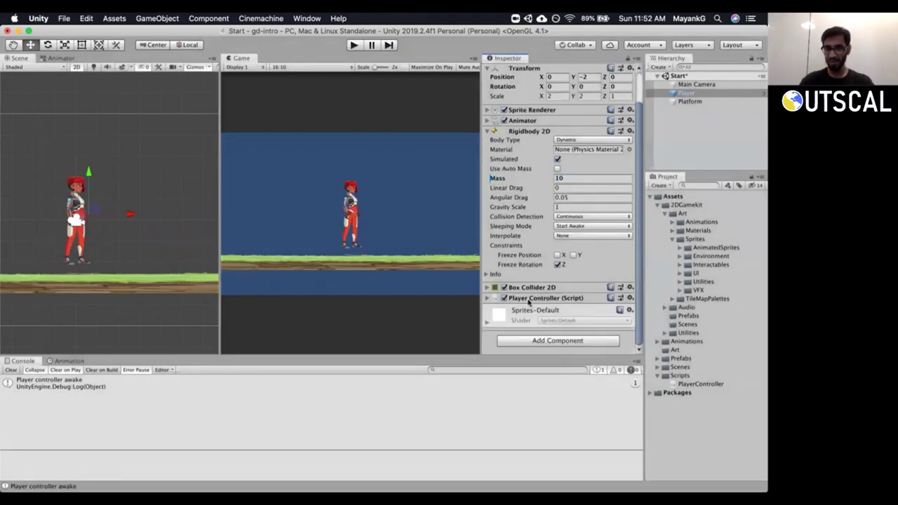
pyautogui.click(546, 298)
pyautogui.scroll(-2, 617, 280)
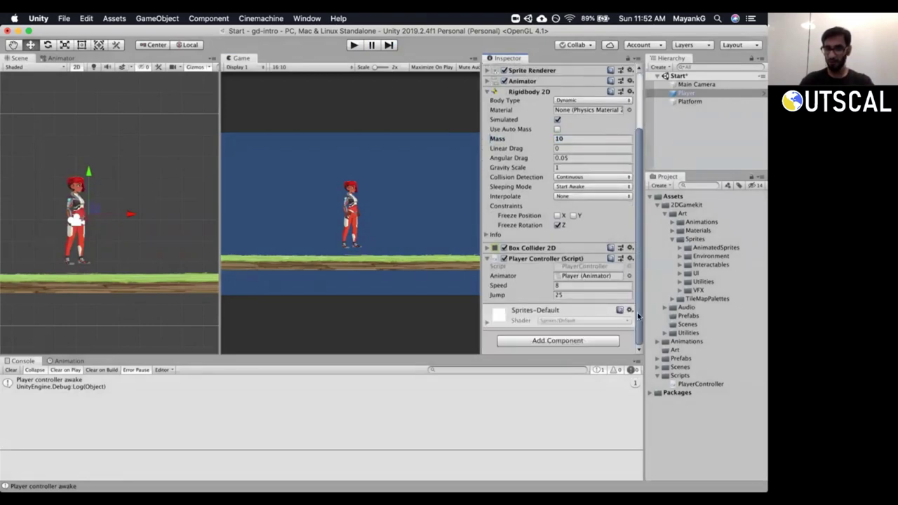
pyautogui.click(589, 294)
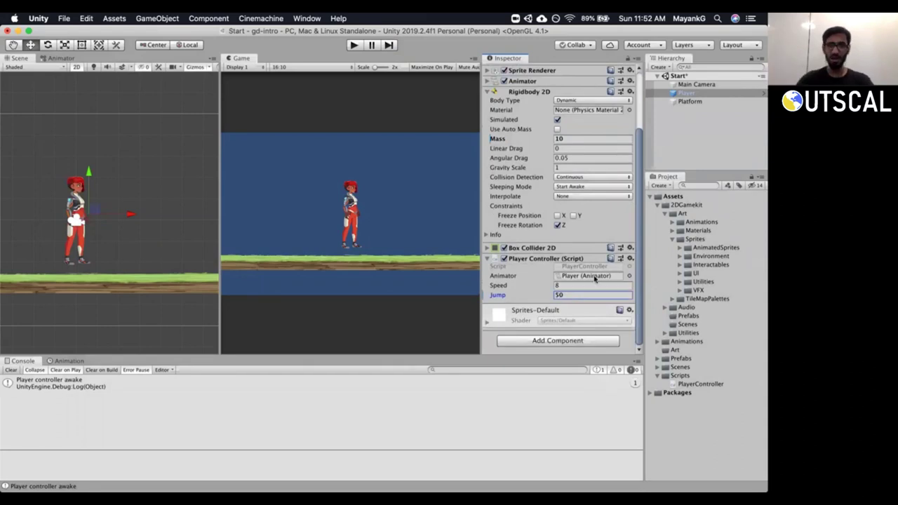
pyautogui.click(329, 209)
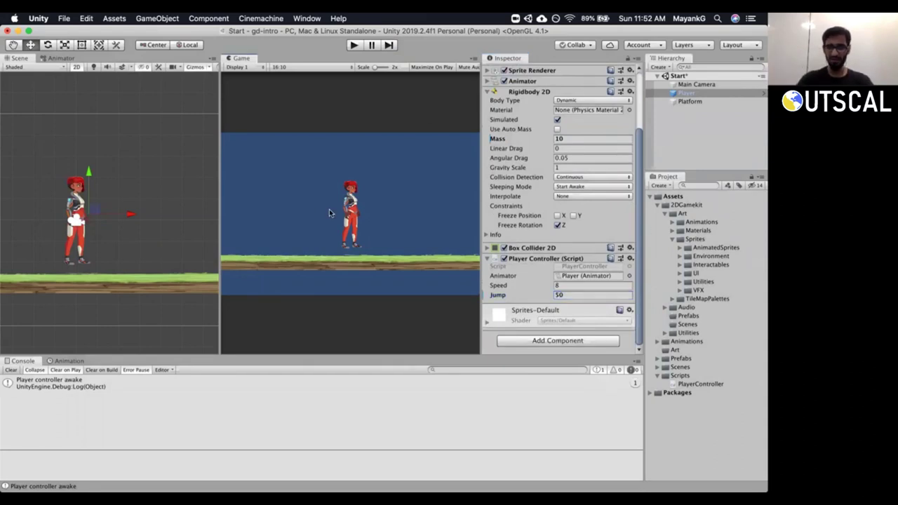
pyautogui.press('super+p')
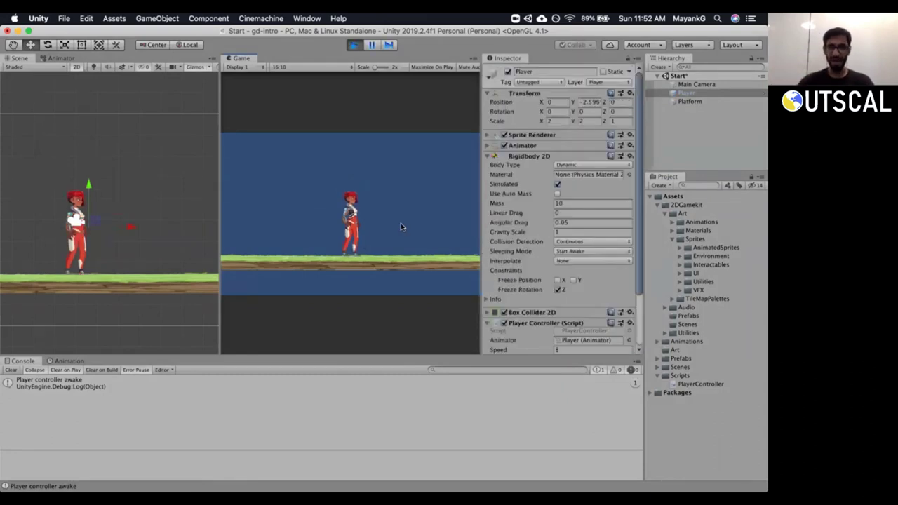
pyautogui.press('space')
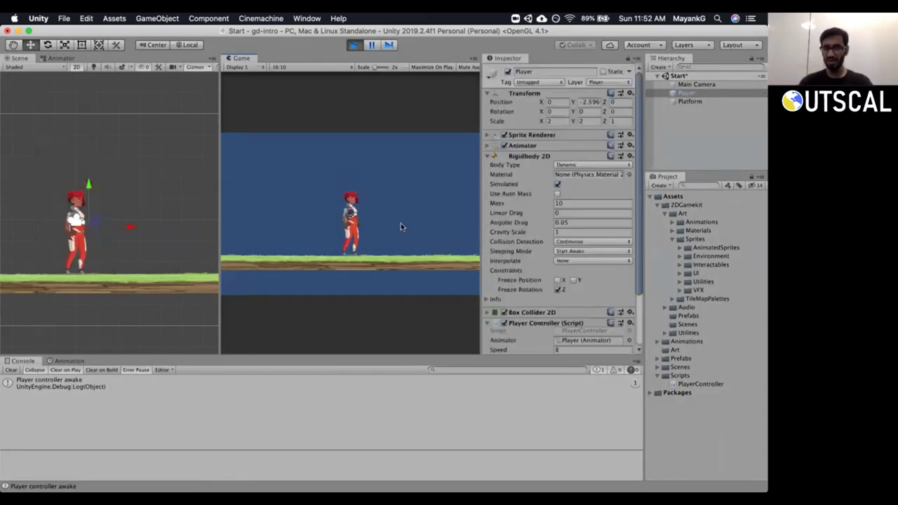
pyautogui.press('space')
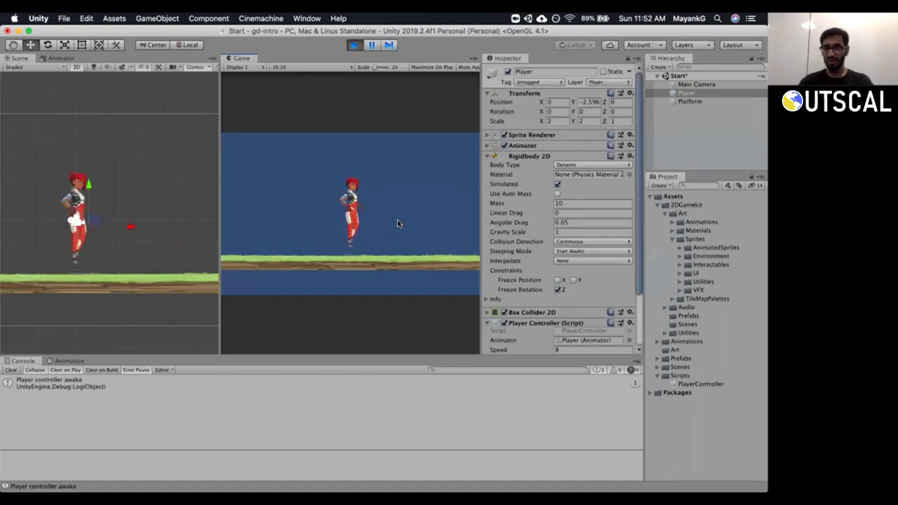
pyautogui.click(353, 44)
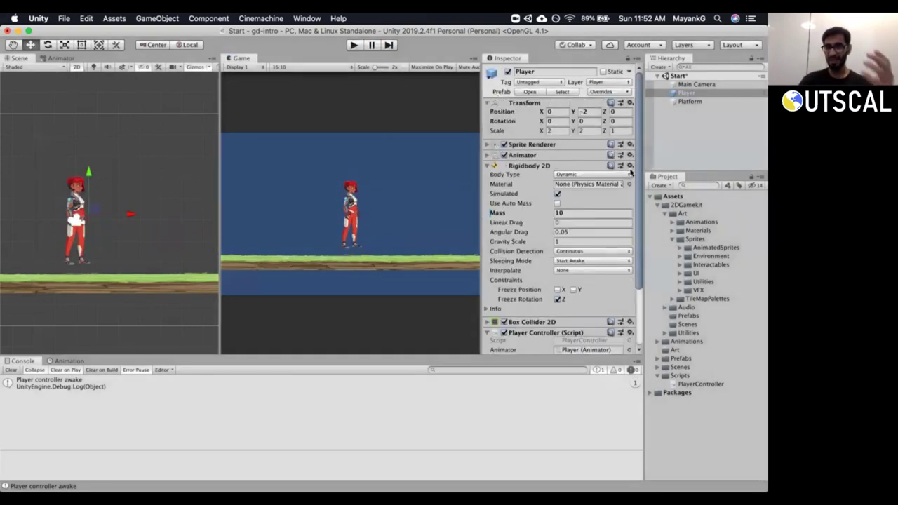
# Set Jump to 100 and play-test it with Mass lowered to 5 during play.
pyautogui.scroll(-2, 637, 190)
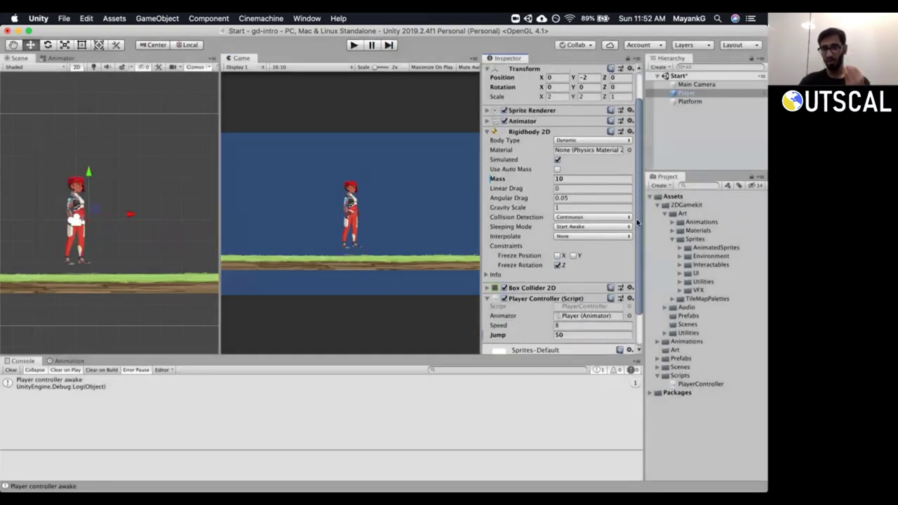
pyautogui.scroll(-2, 637, 243)
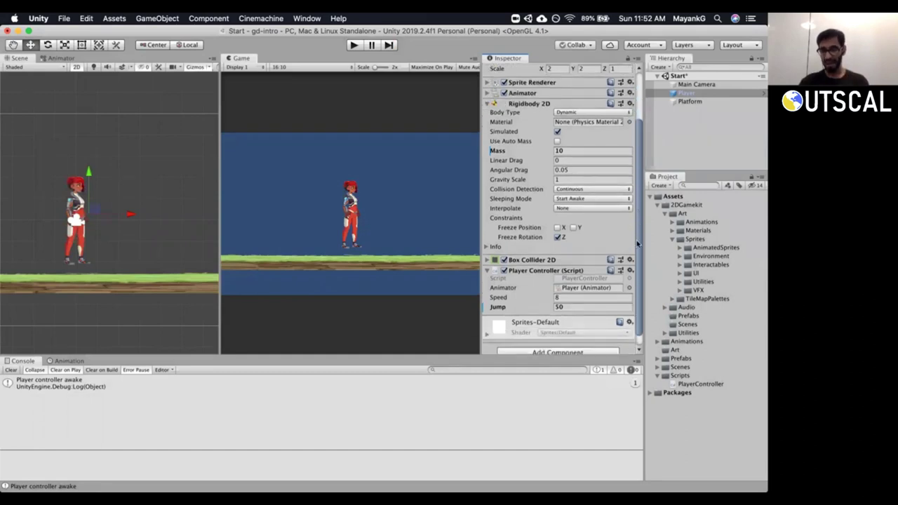
pyautogui.click(587, 307)
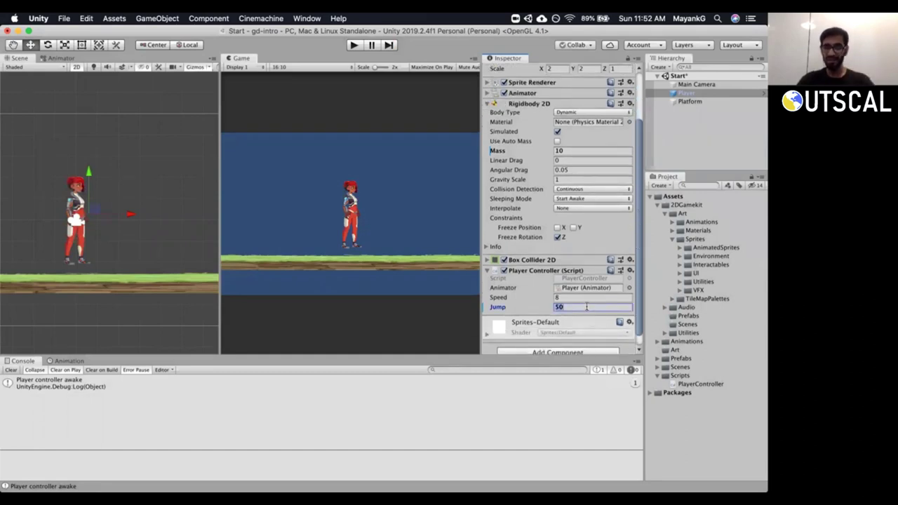
pyautogui.click(354, 44)
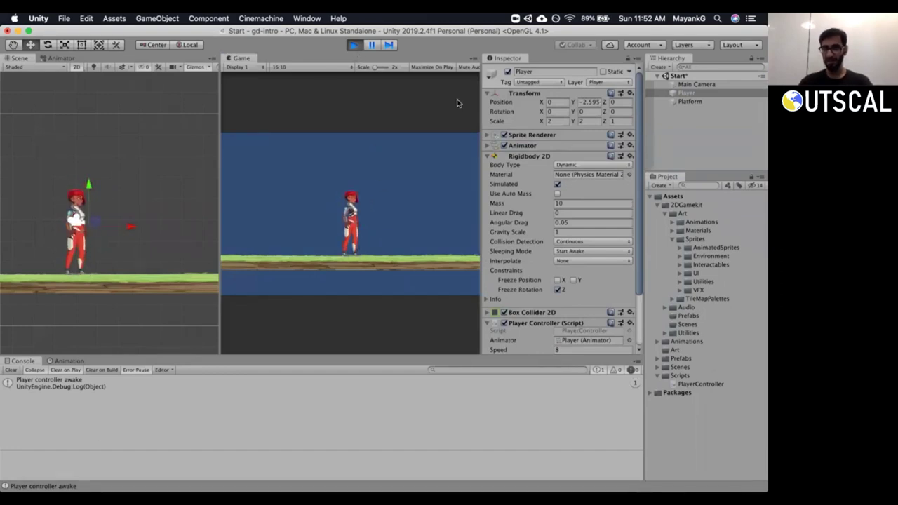
pyautogui.click(618, 203)
pyautogui.write('5')
pyautogui.click(341, 223)
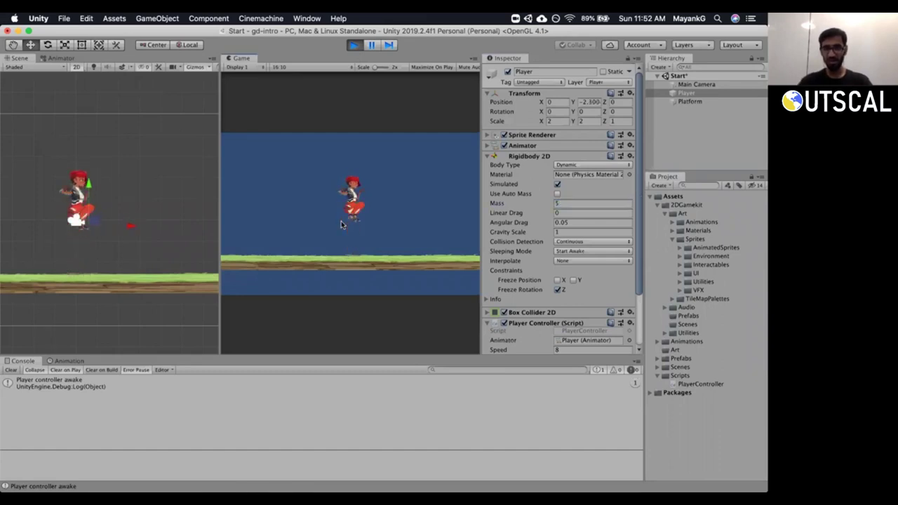
pyautogui.press('space')
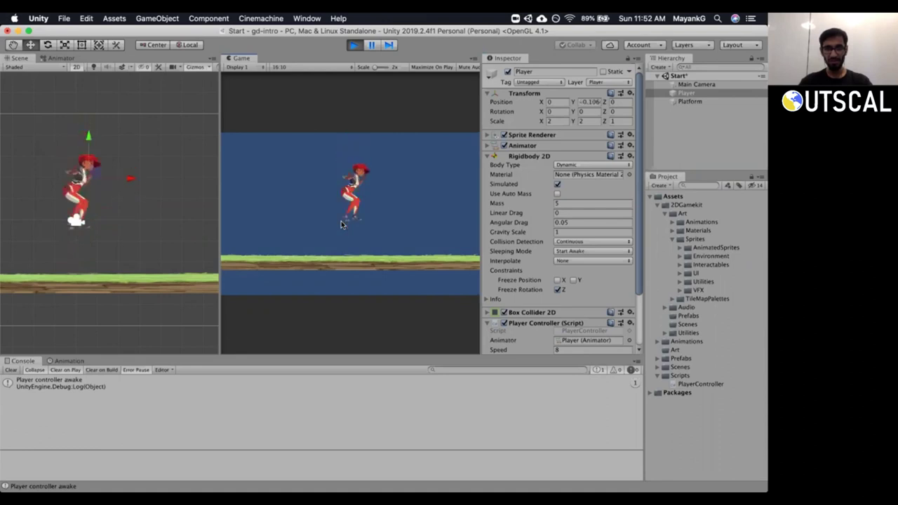
pyautogui.press('space')
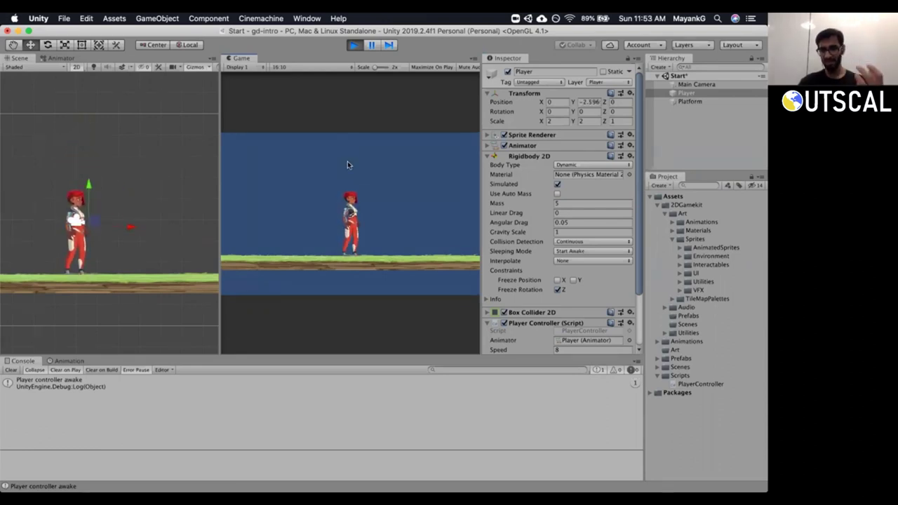
pyautogui.click(353, 45)
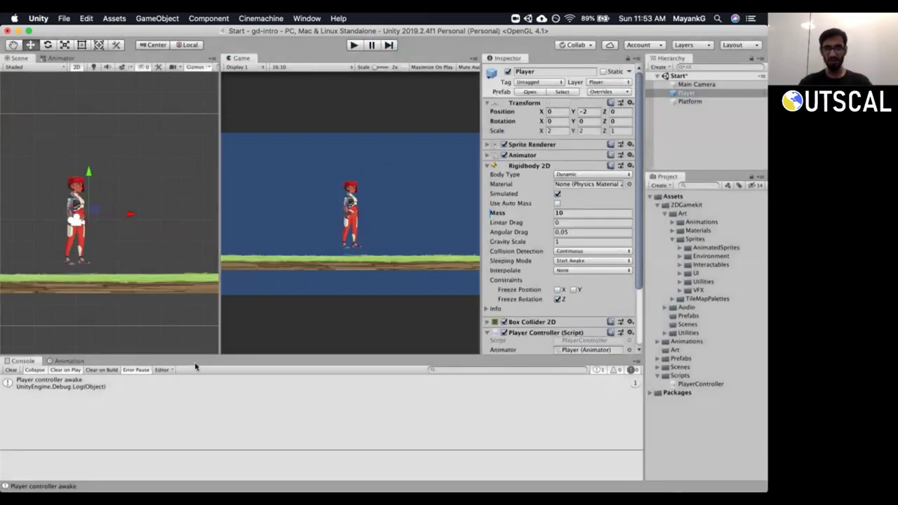
# Clear the Console and set the Rigidbody 2D Mass to 5, keeping Jump at 100.
pyautogui.click(12, 370)
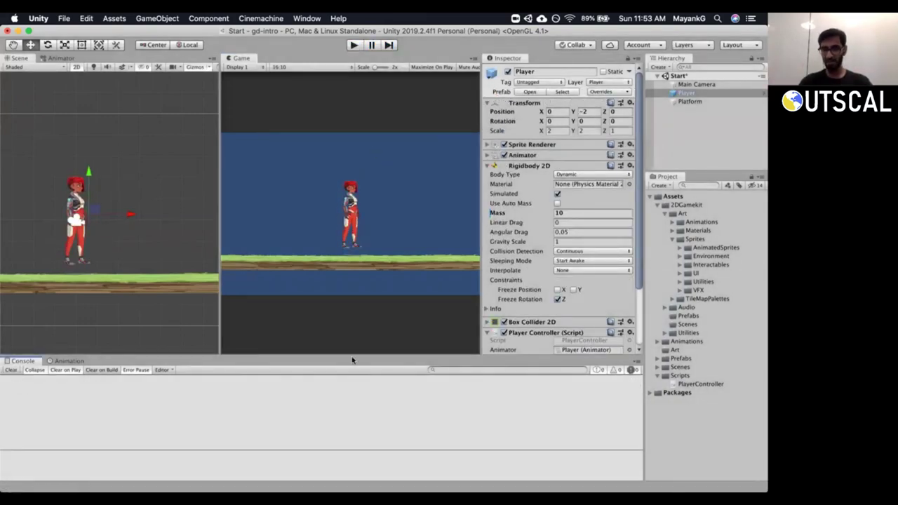
pyautogui.click(569, 213)
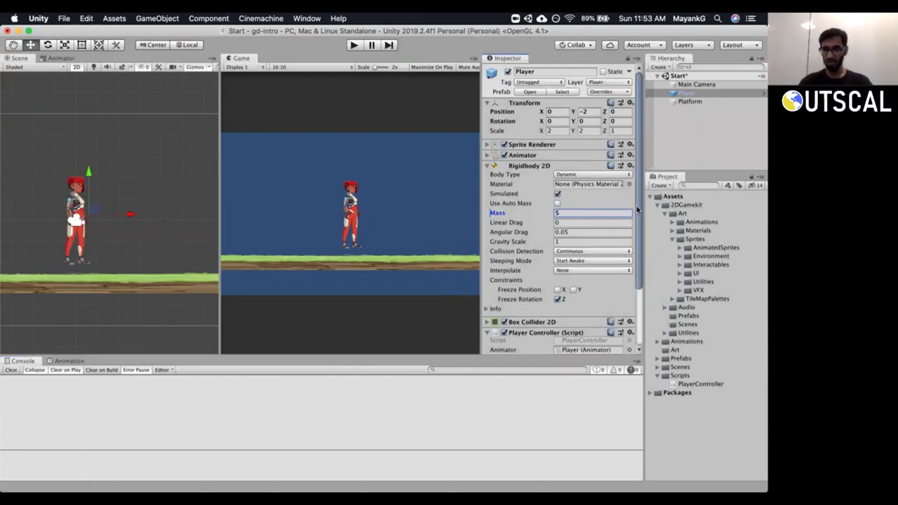
pyautogui.moveTo(638, 207); pyautogui.dragTo(580, 286)
pyautogui.click(571, 296)
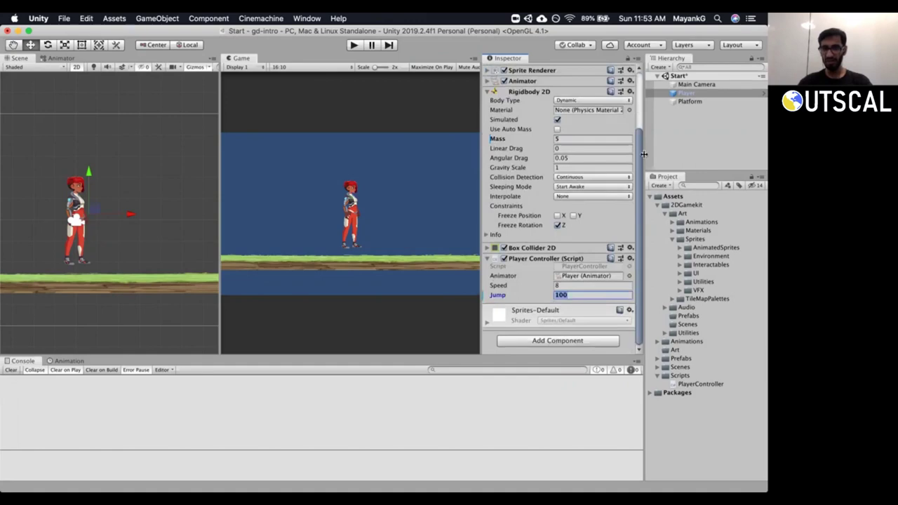
pyautogui.scroll(3, 617, 98)
# Apply all overrides to the Player prefab and collapse Rigidbody 2D and Player Controller.
pyautogui.click(615, 92)
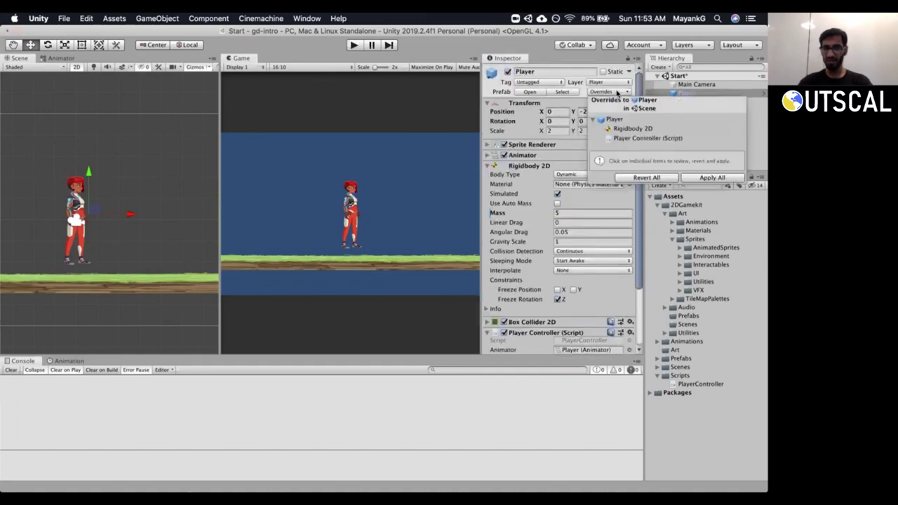
pyautogui.click(711, 178)
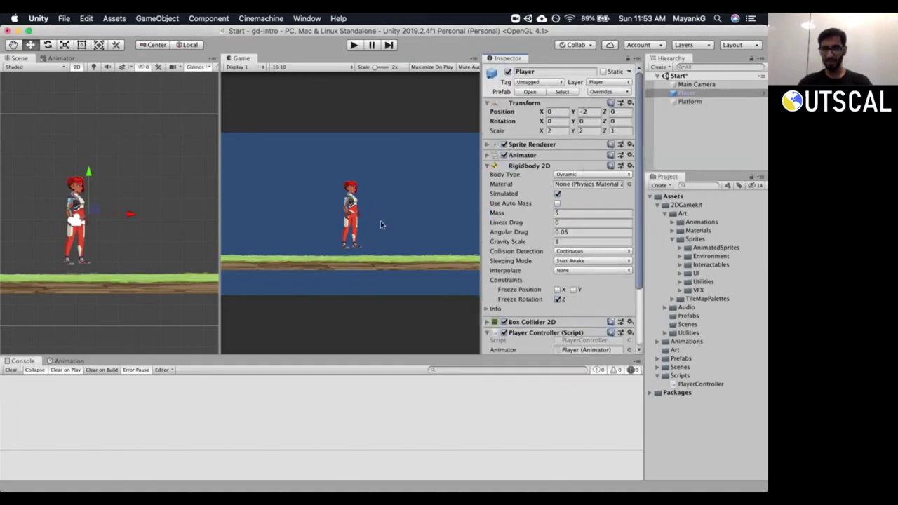
pyautogui.click(486, 167)
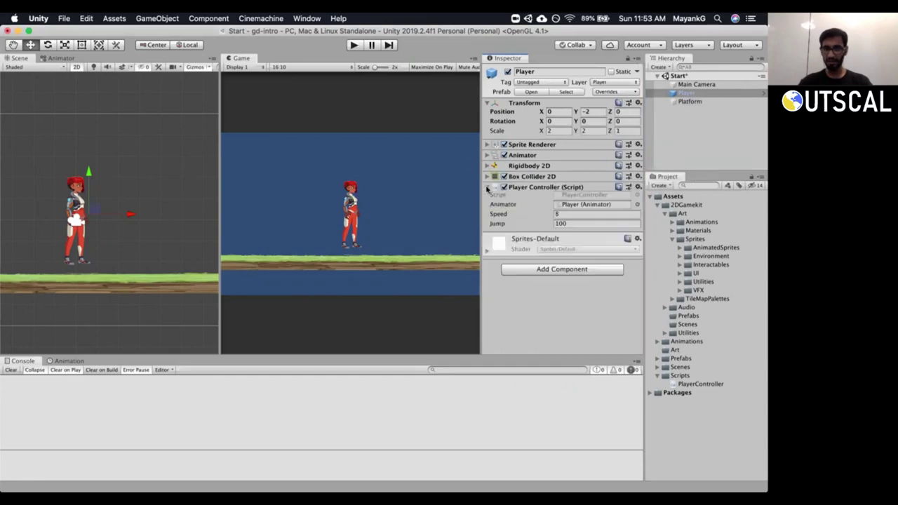
pyautogui.click(488, 188)
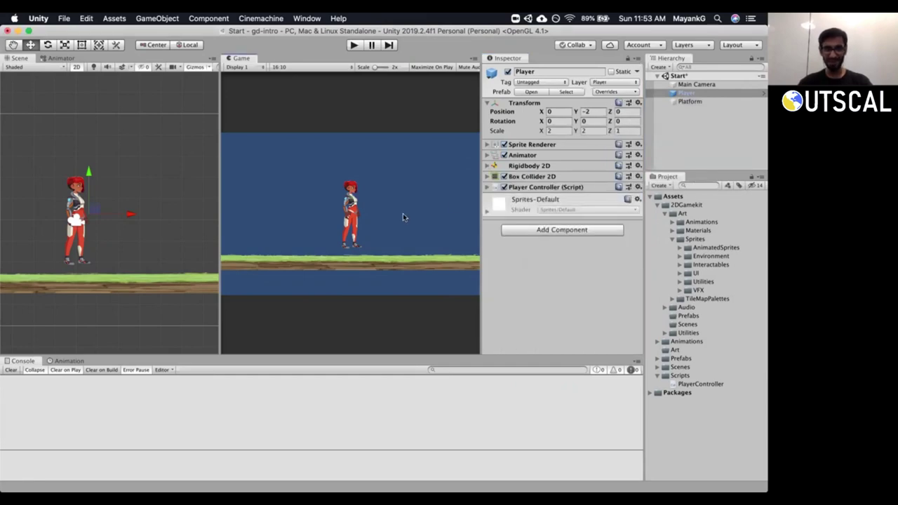
pyautogui.hotkey('ctrl', 'Up')
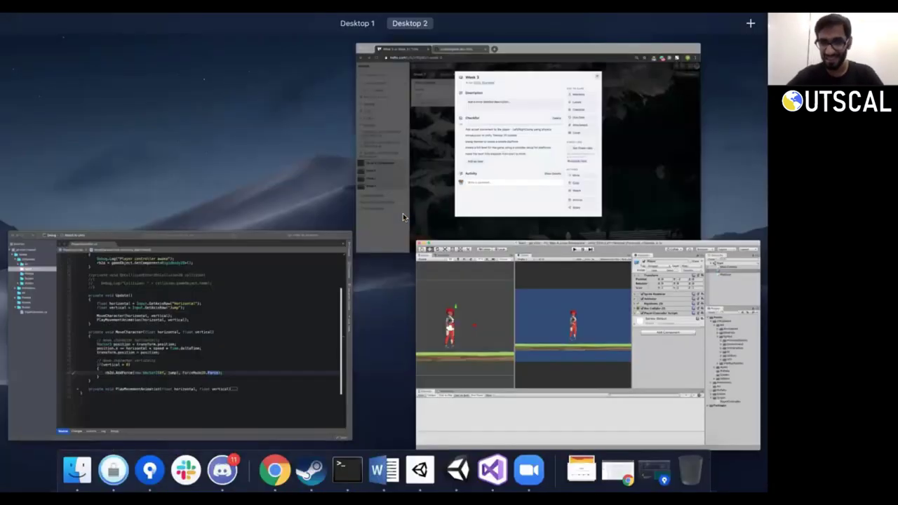
# Fold the MoveCharacter method in PlayerController.cs, then return to the Unity editor.
pyautogui.click(509, 302)
pyautogui.hotkey('ctrl', 'Up')
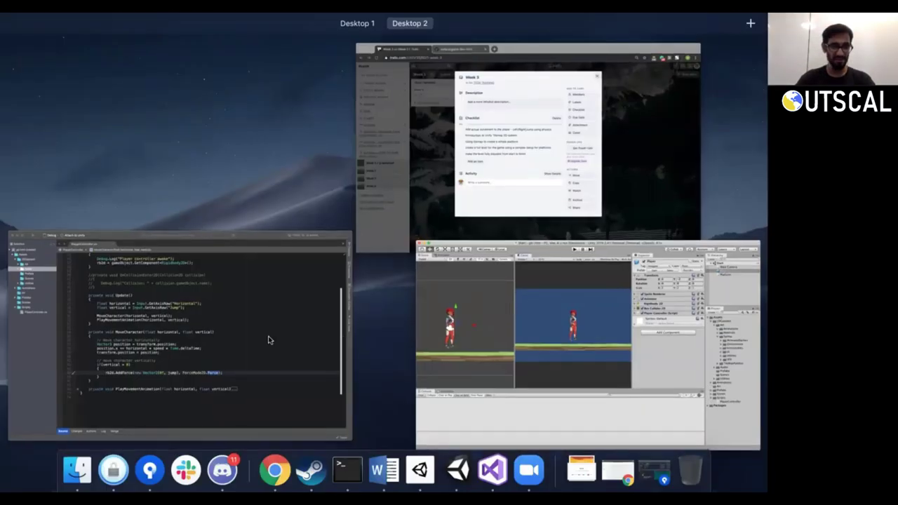
pyautogui.click(267, 336)
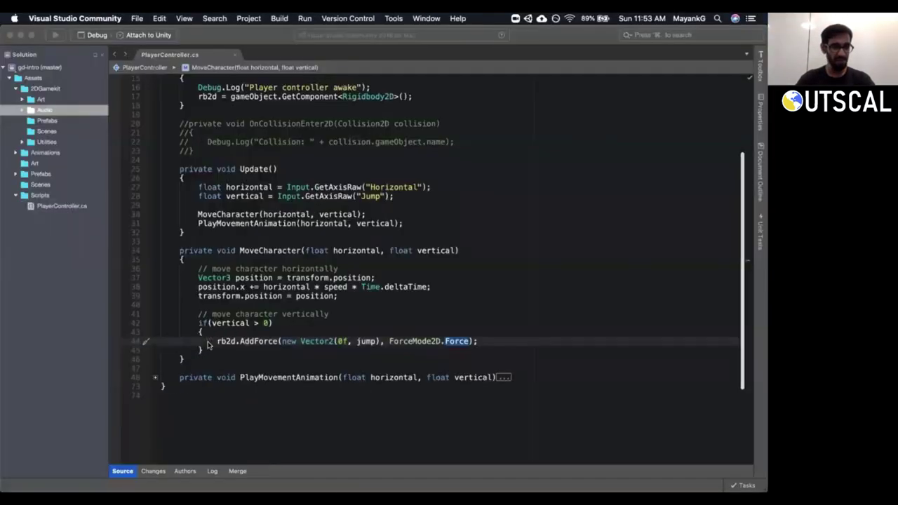
pyautogui.click(155, 251)
pyautogui.click(288, 260)
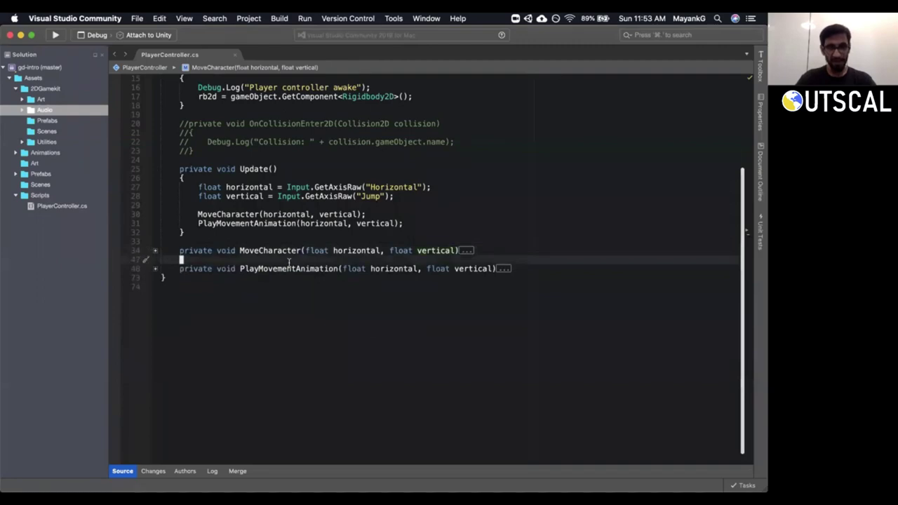
pyautogui.scroll(2, 287, 261)
pyautogui.hotkey('ctrl', 'Up')
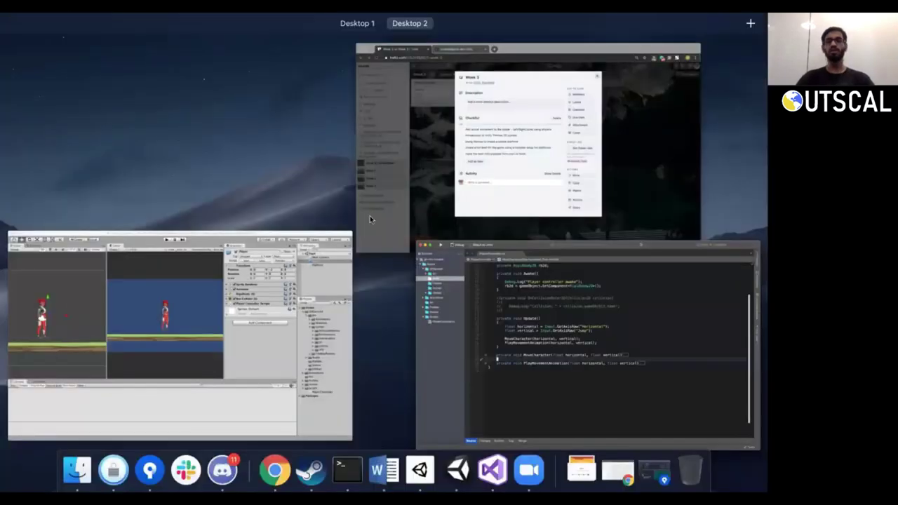
pyautogui.click(208, 329)
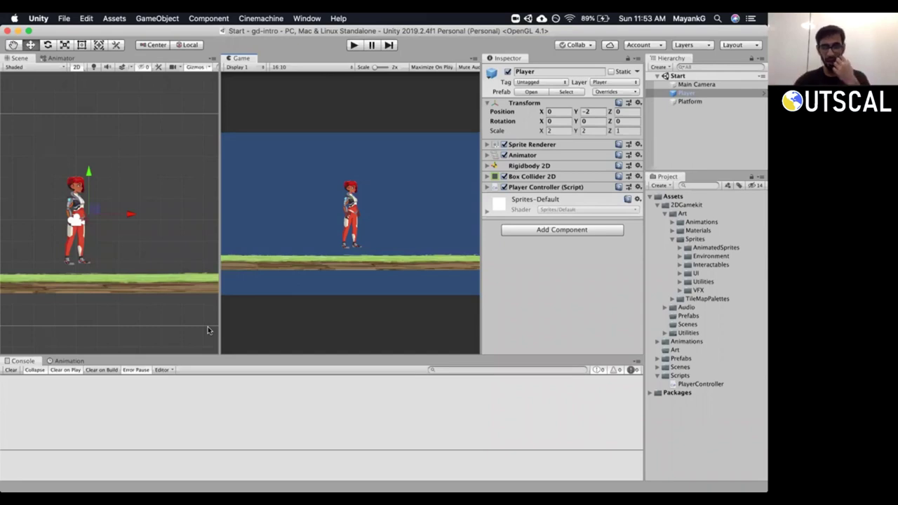
# Dock the Game view as a tab beside the Scene view and frame the platform.
pyautogui.click(690, 101)
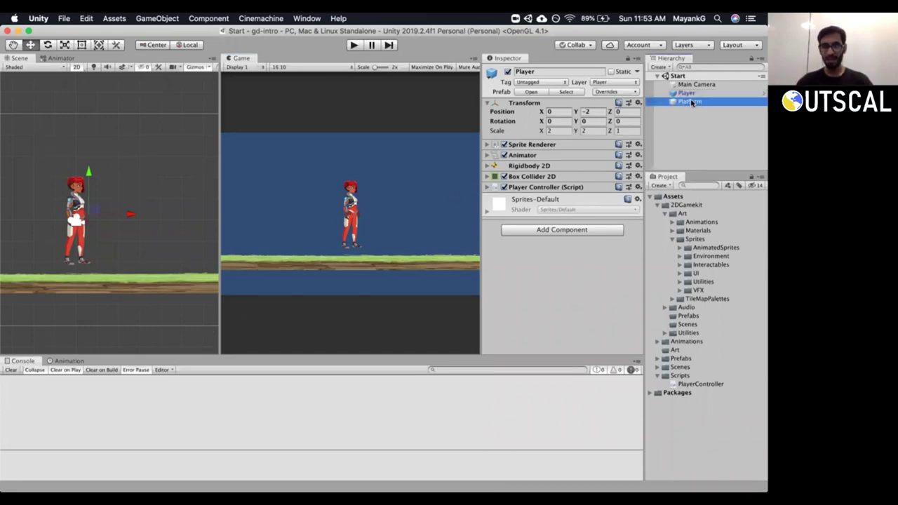
pyautogui.moveTo(239, 59); pyautogui.dragTo(133, 68)
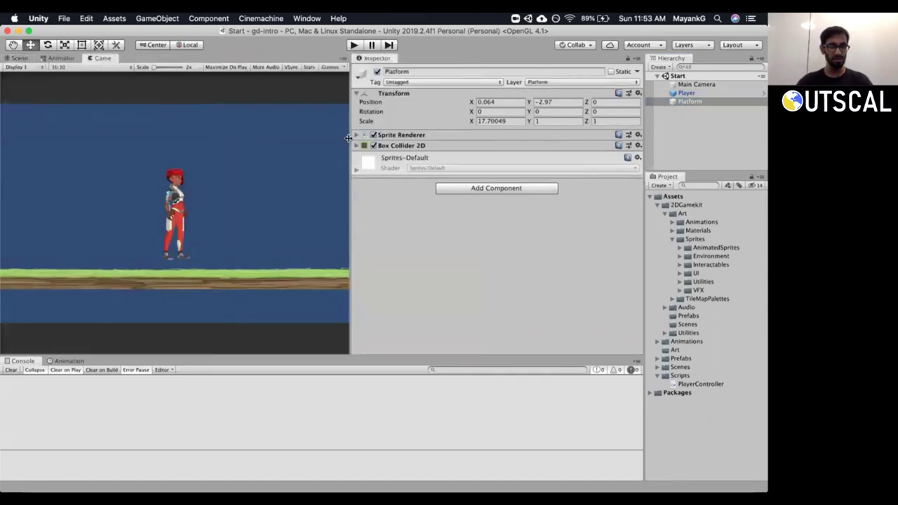
pyautogui.moveTo(350, 136); pyautogui.dragTo(483, 137)
pyautogui.click(17, 60)
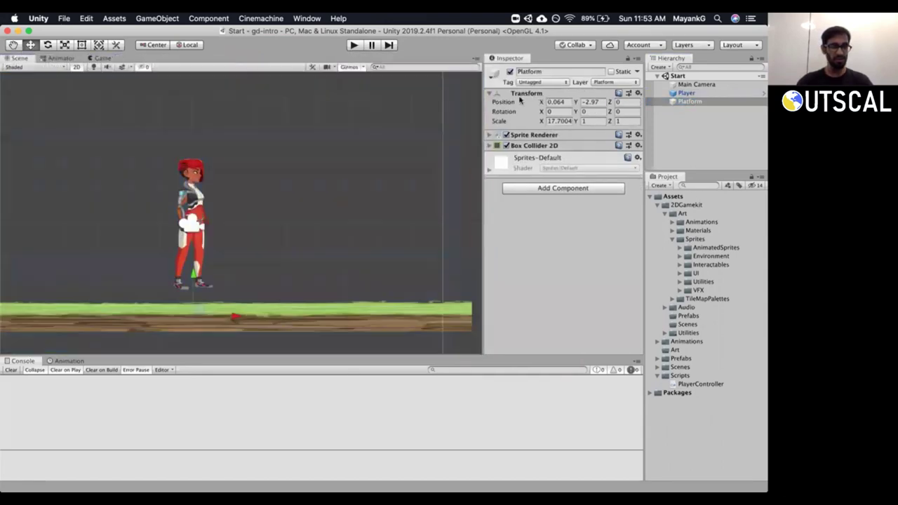
pyautogui.scroll(3, 231, 208)
pyautogui.scroll(-4, 226, 212)
pyautogui.scroll(-1, 227, 212)
pyautogui.moveTo(172, 182); pyautogui.dragTo(192, 172, button='middle')
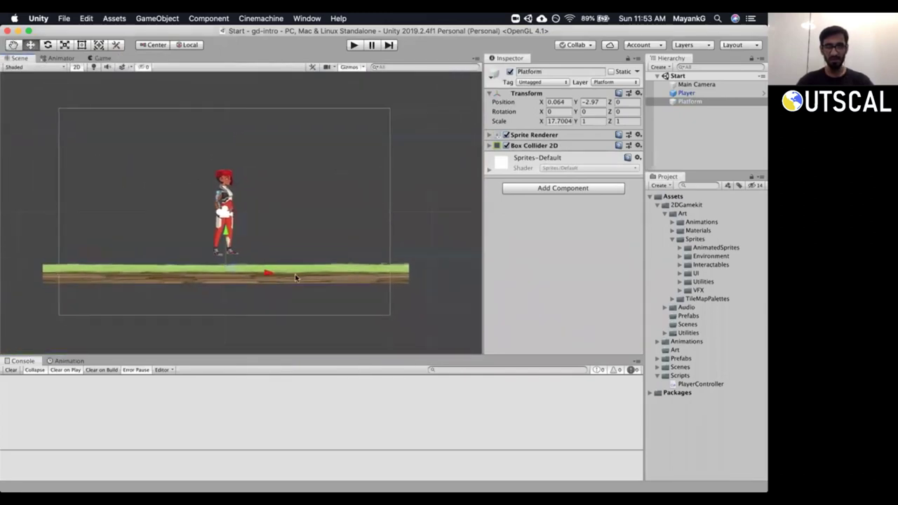
# Toggle the Platform's active state and locate its Sprite Renderer sprite in the project assets.
pyautogui.click(689, 101)
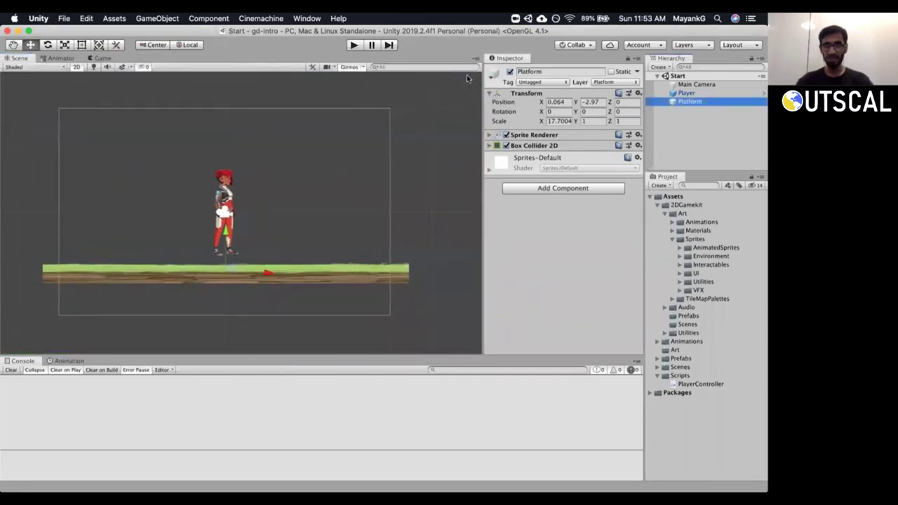
pyautogui.click(509, 72)
pyautogui.click(509, 72)
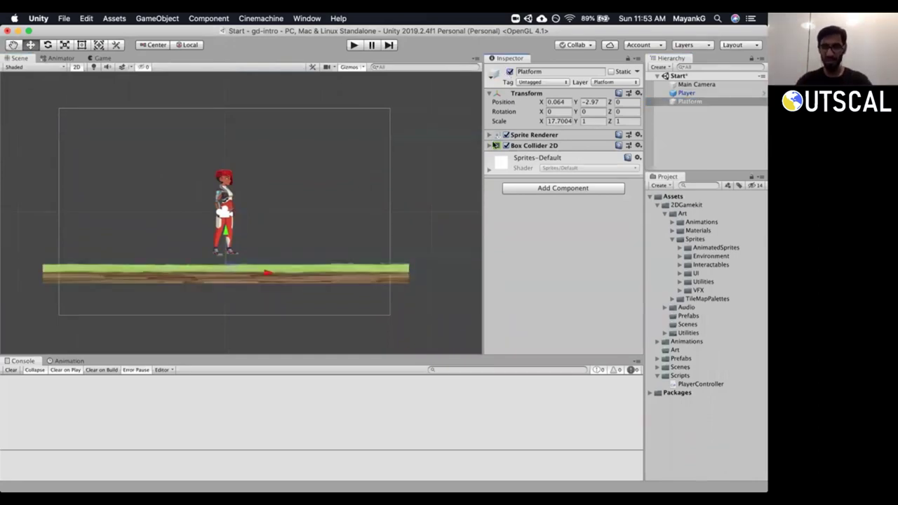
pyautogui.click(489, 135)
pyautogui.click(561, 144)
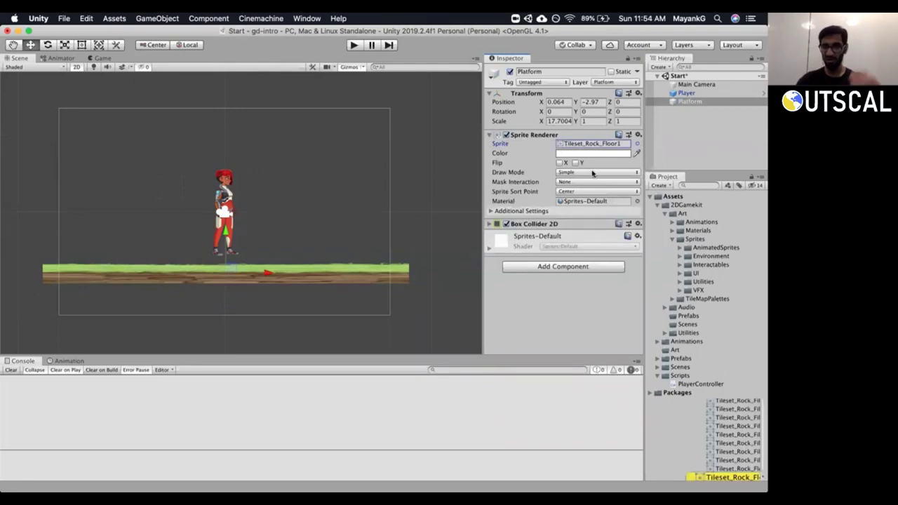
pyautogui.click(745, 257)
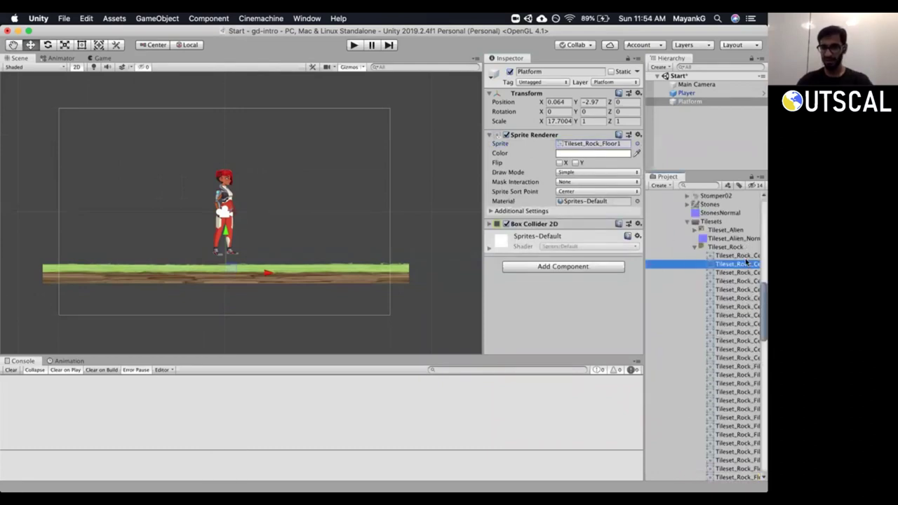
# Find and preview Tileset_Rock_Floor1 in the Project panel, widening the panels.
pyautogui.click(686, 92)
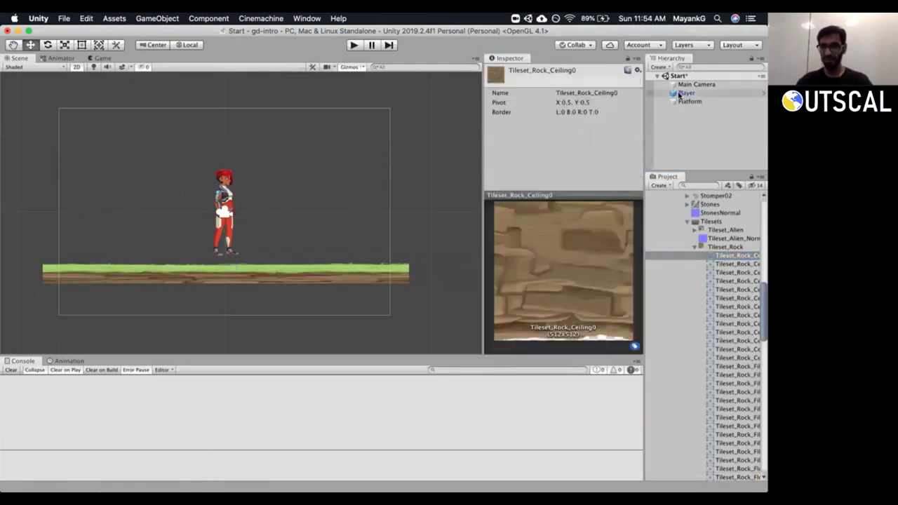
pyautogui.press('Down')
pyautogui.click(587, 143)
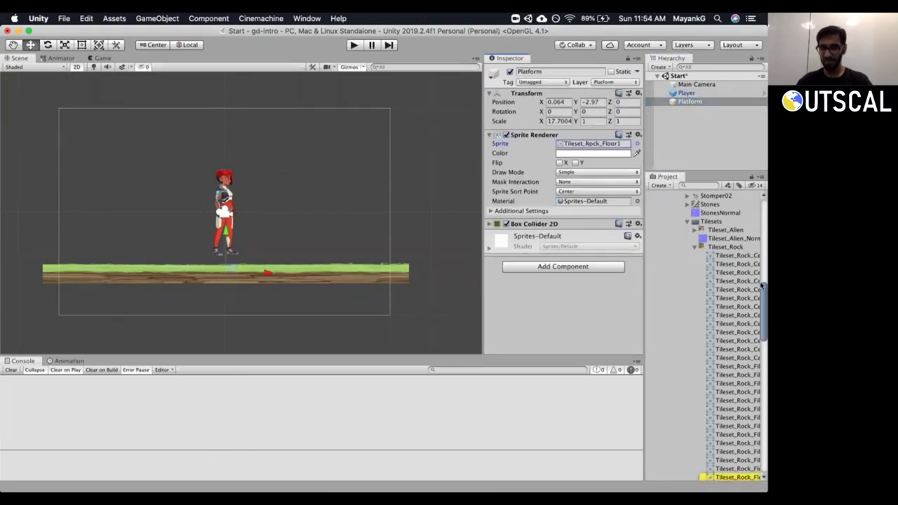
pyautogui.scroll(-10, 756, 315)
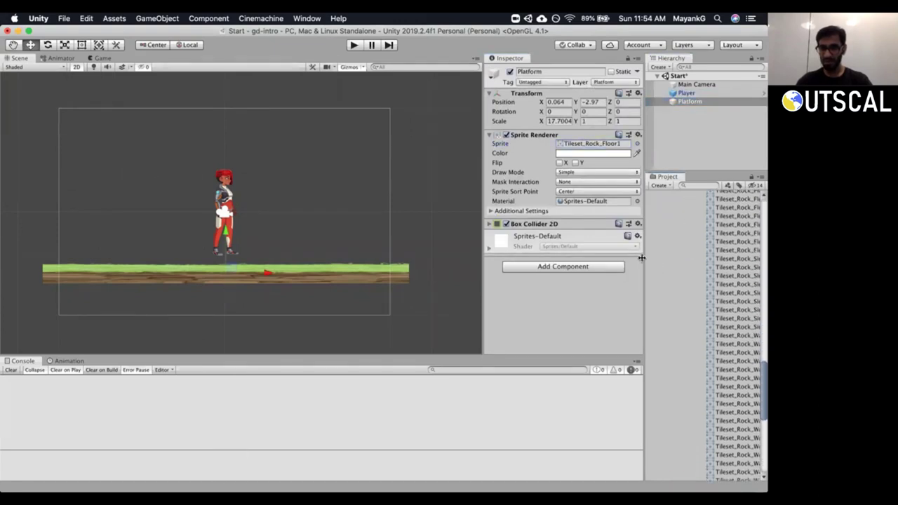
pyautogui.moveTo(639, 257); pyautogui.dragTo(612, 258)
pyautogui.scroll(10, 748, 336)
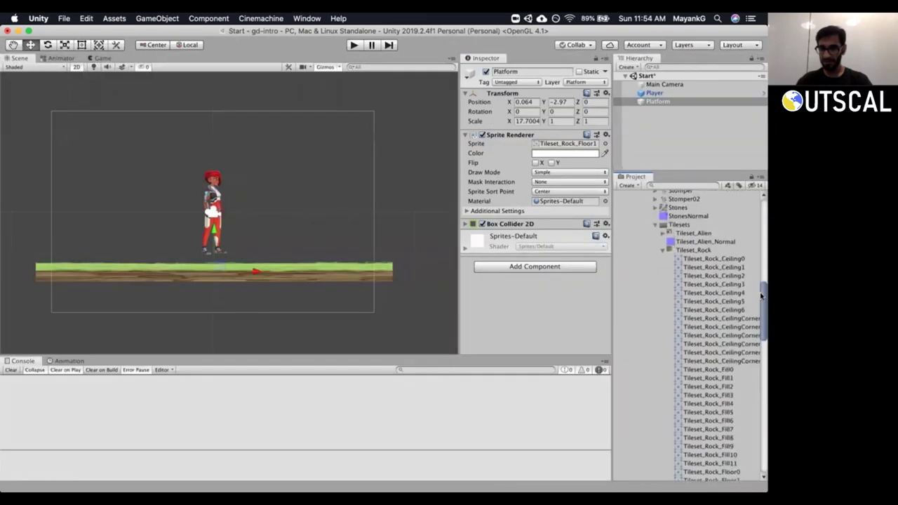
pyautogui.click(555, 143)
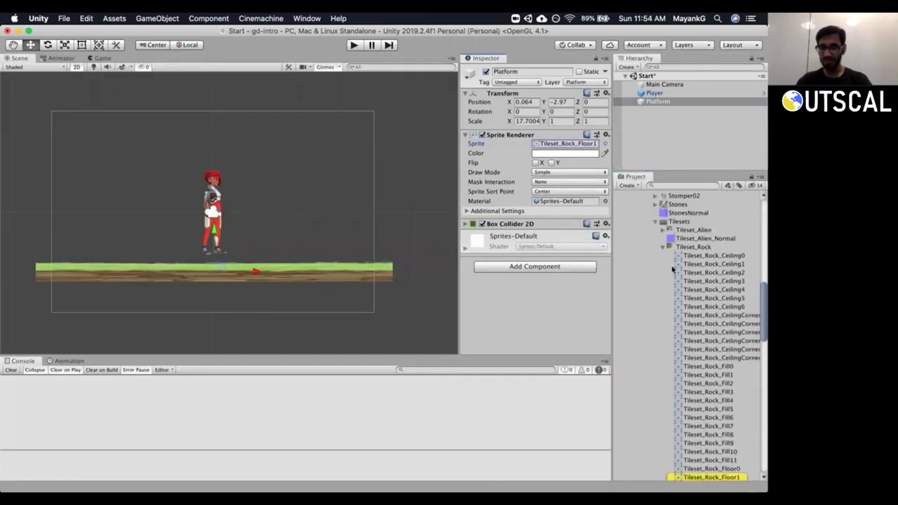
pyautogui.click(722, 477)
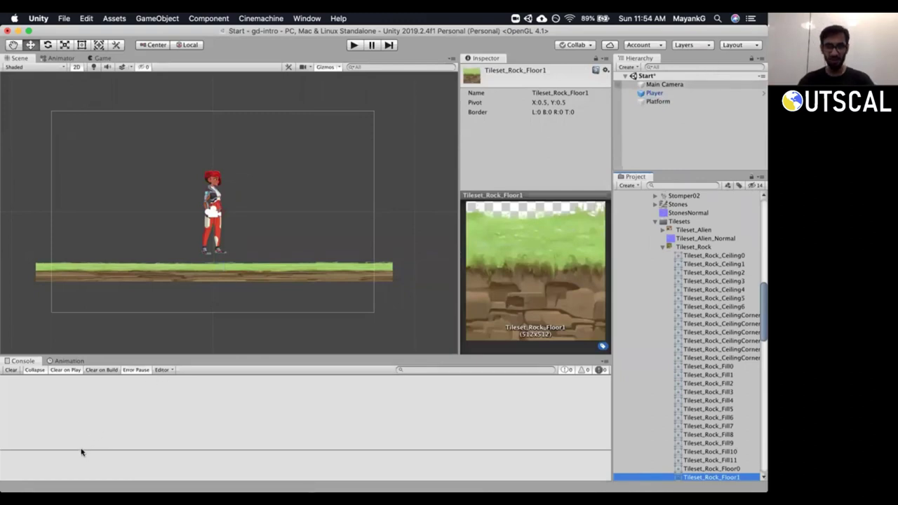
pyautogui.click(458, 166)
pyautogui.moveTo(458, 166); pyautogui.dragTo(394, 185)
pyautogui.click(662, 247)
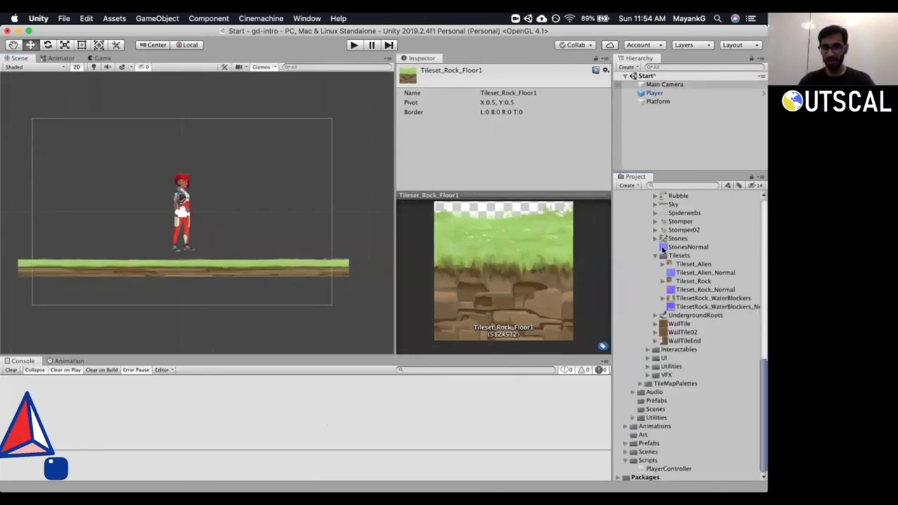
# Shrink the sprite preview and expand Sprites > Environment to list its sprites.
pyautogui.moveTo(763, 375); pyautogui.dragTo(761, 228)
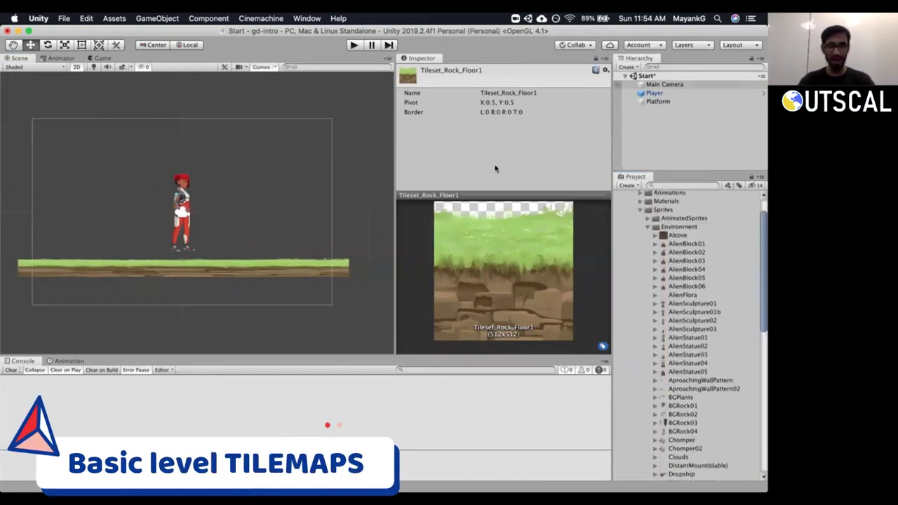
pyautogui.moveTo(506, 196); pyautogui.dragTo(509, 240)
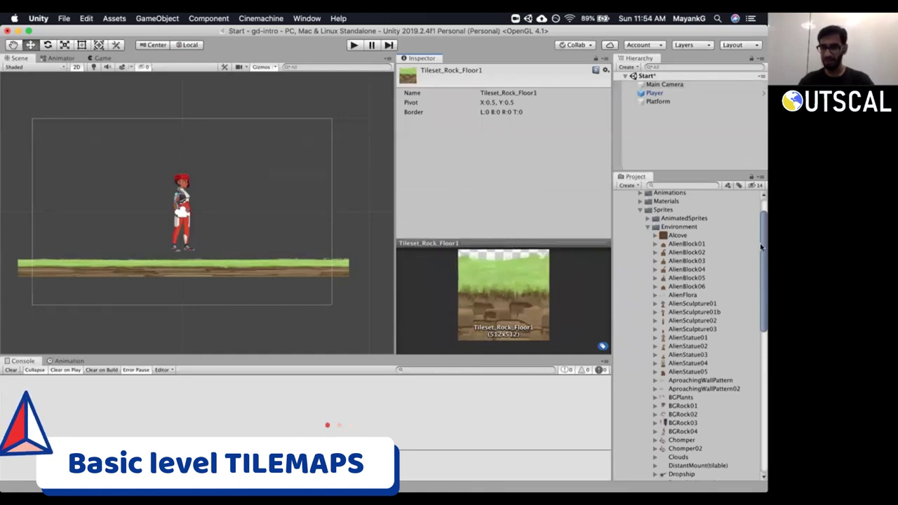
pyautogui.scroll(3, 761, 247)
pyautogui.click(647, 255)
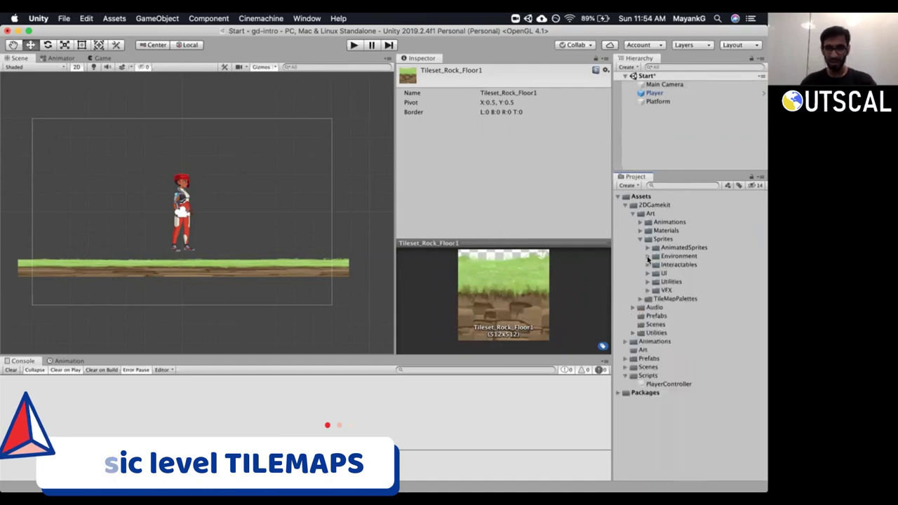
pyautogui.click(647, 256)
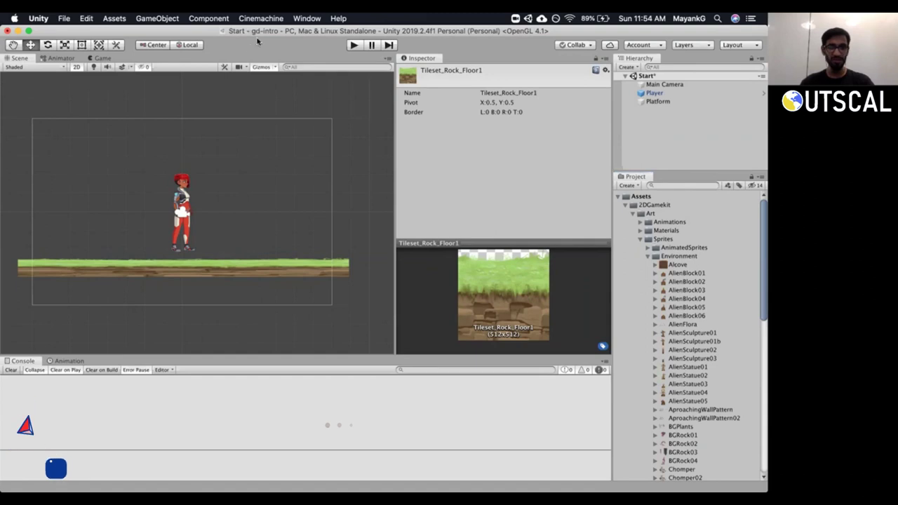
pyautogui.click(304, 19)
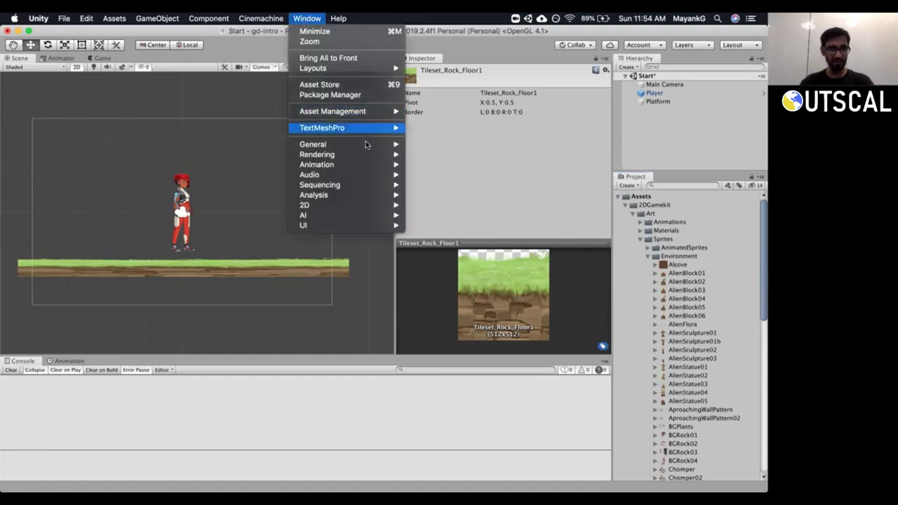
# Untick the Platform object's active checkbox and clear the Hierarchy selection.
pyautogui.moveTo(367, 144)
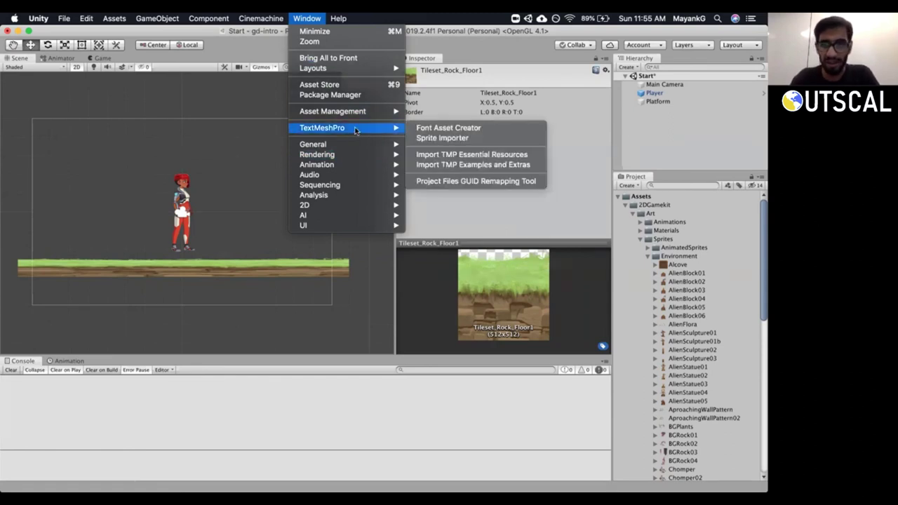
pyautogui.click(670, 129)
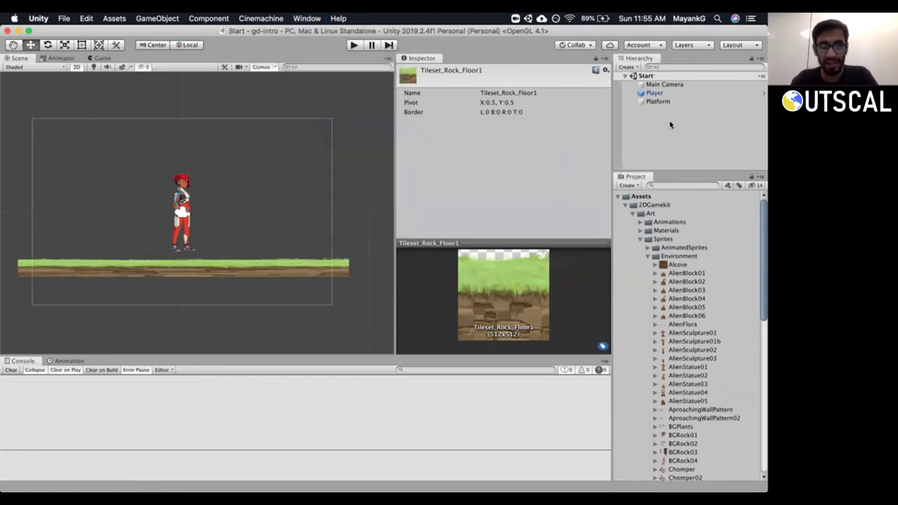
pyautogui.click(662, 101)
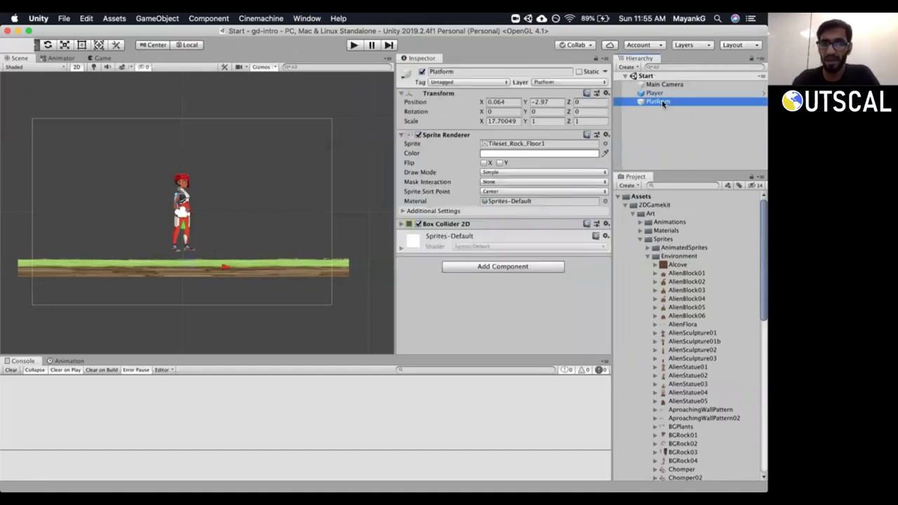
pyautogui.click(422, 72)
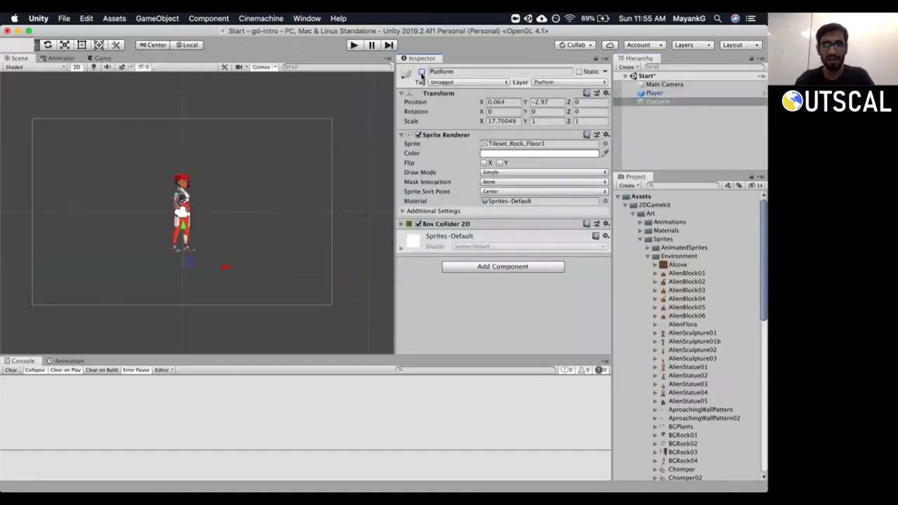
pyautogui.click(720, 166)
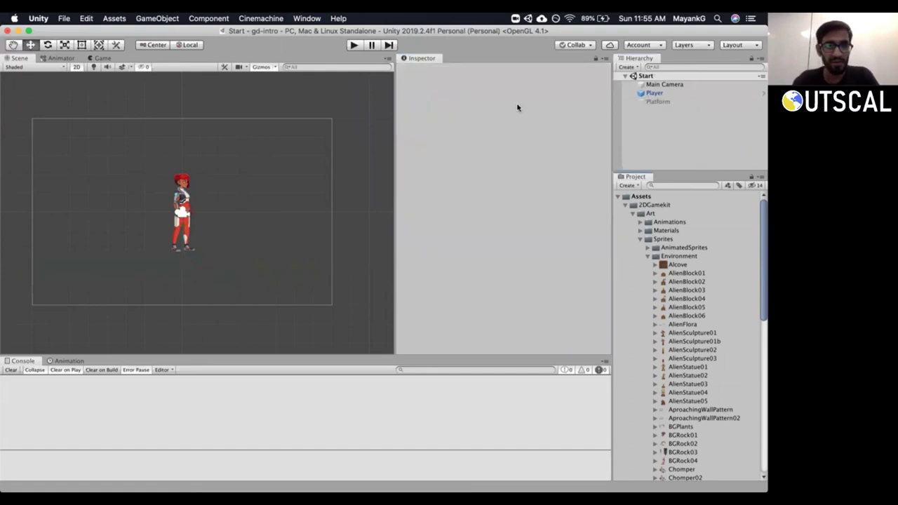
pyautogui.click(305, 19)
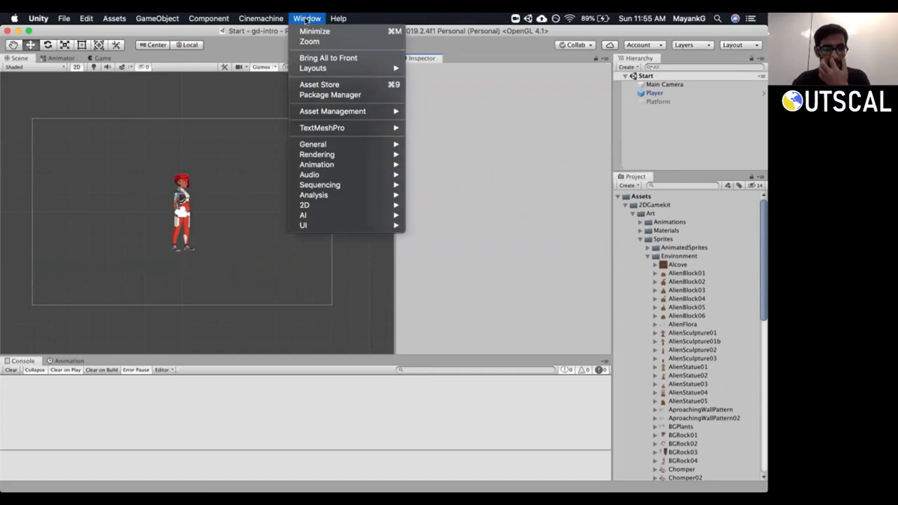
pyautogui.moveTo(375, 204)
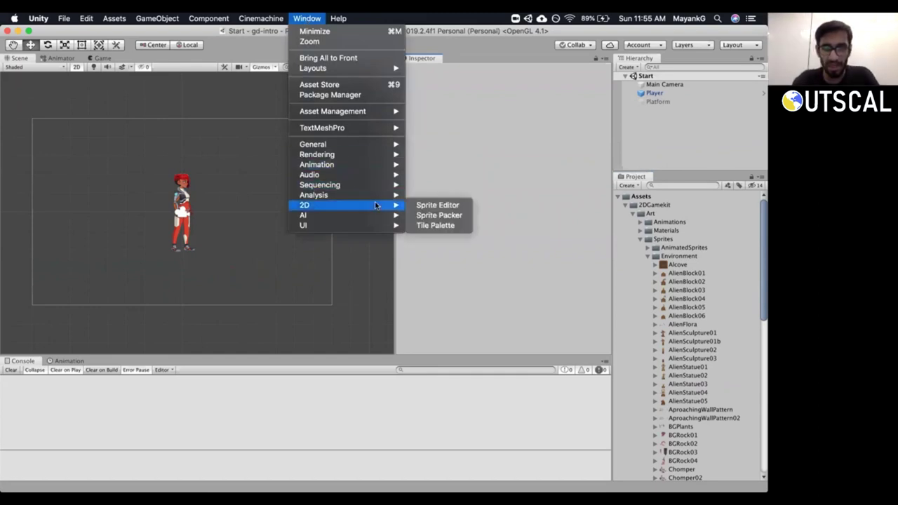
# Open the Tile Palette window, dock it beside the Inspector and widen it.
pyautogui.click(460, 231)
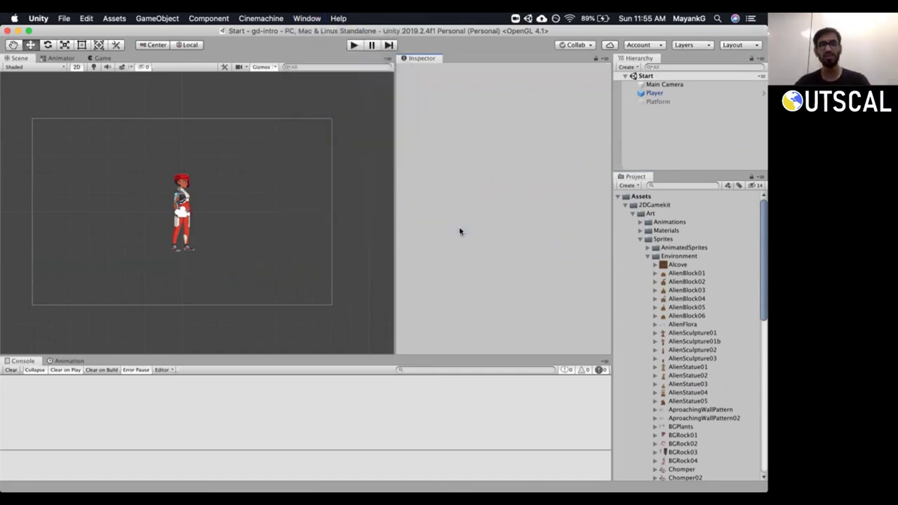
pyautogui.moveTo(486, 186); pyautogui.dragTo(481, 65)
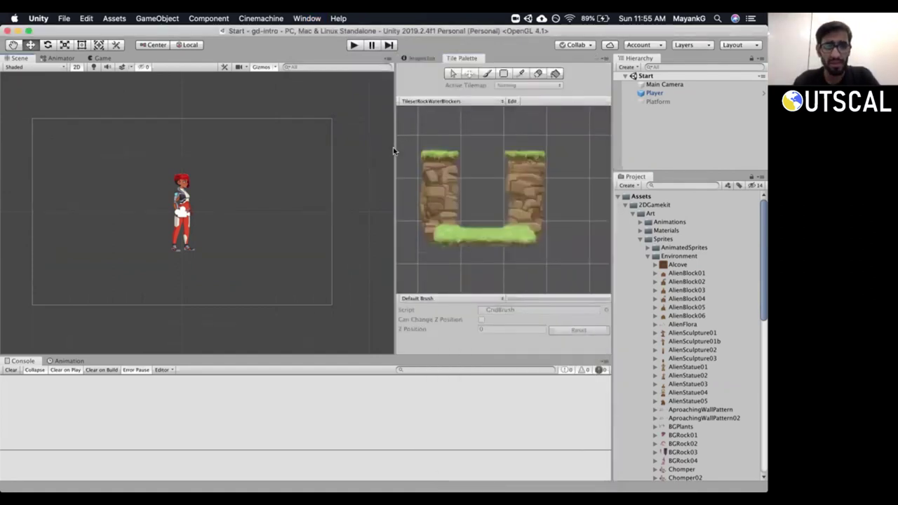
pyautogui.moveTo(394, 146); pyautogui.dragTo(384, 155)
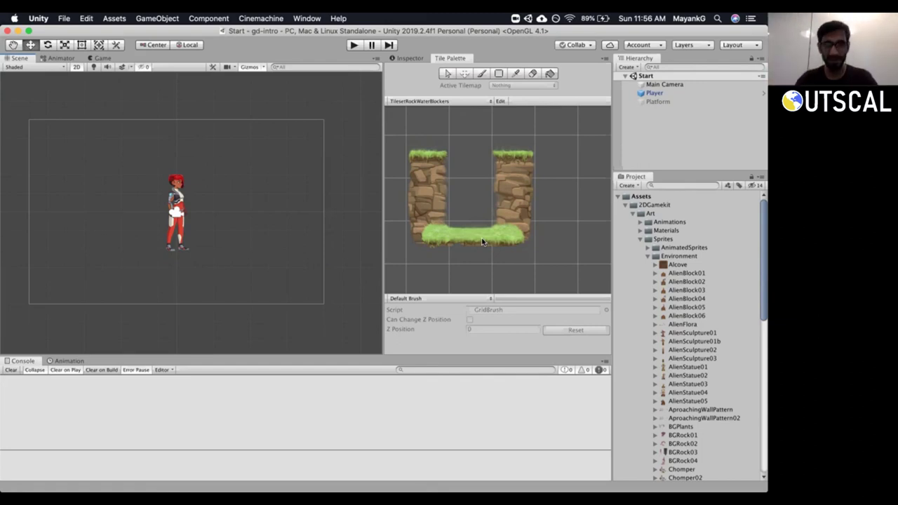
pyautogui.click(471, 102)
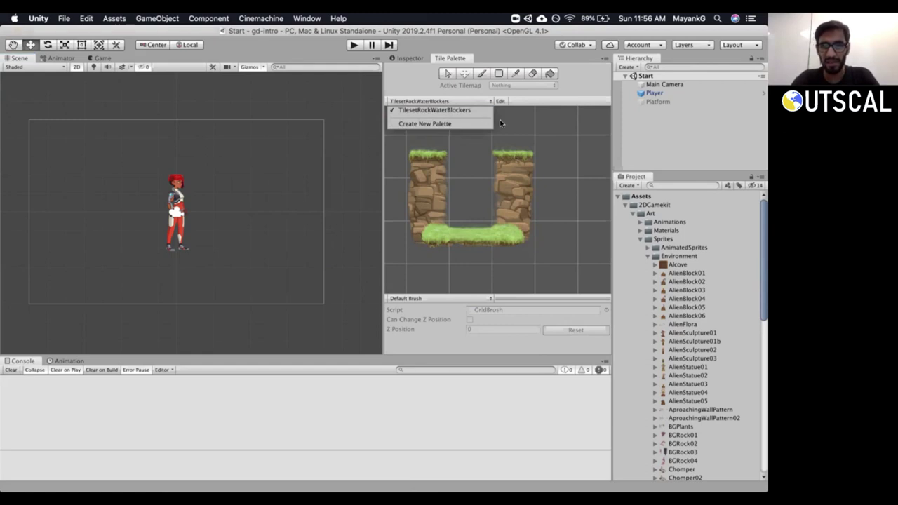
# Select 2DGamekit in the Project window and collapse its Environment sprites folder.
pyautogui.click(674, 187)
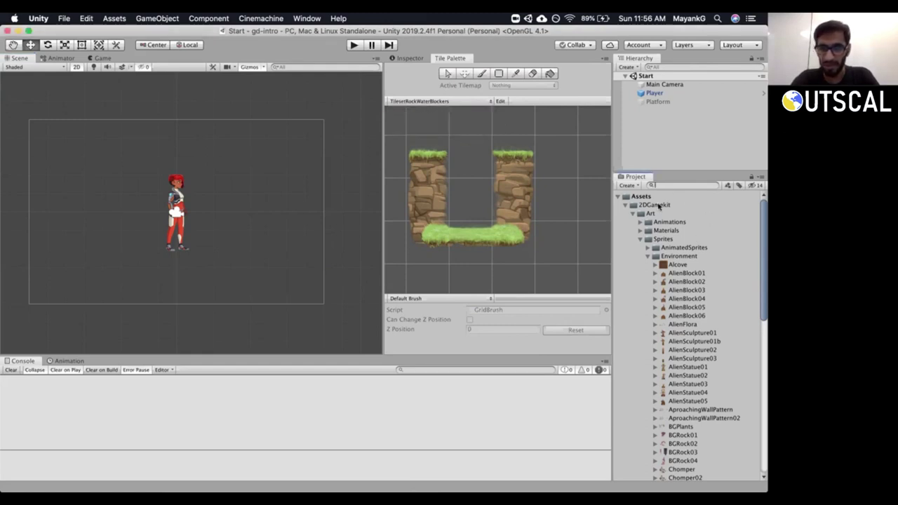
pyautogui.click(658, 205)
pyautogui.click(648, 258)
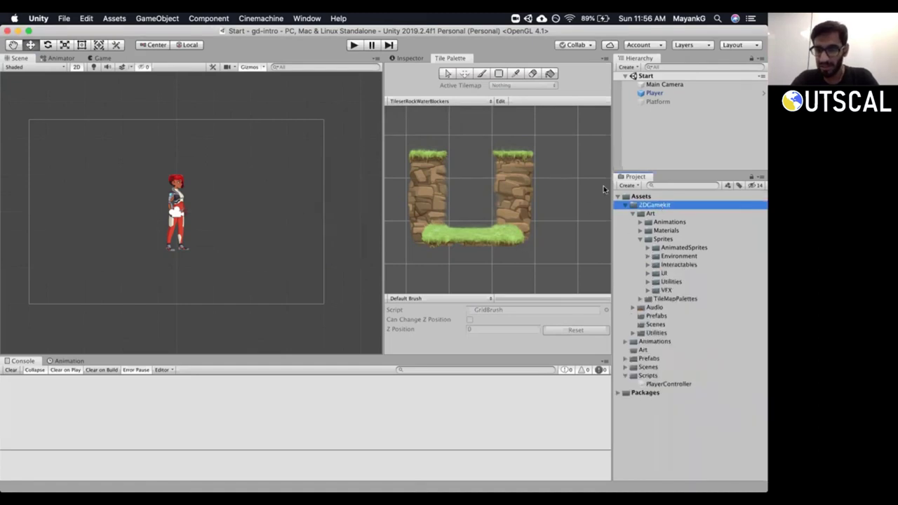
pyautogui.click(433, 101)
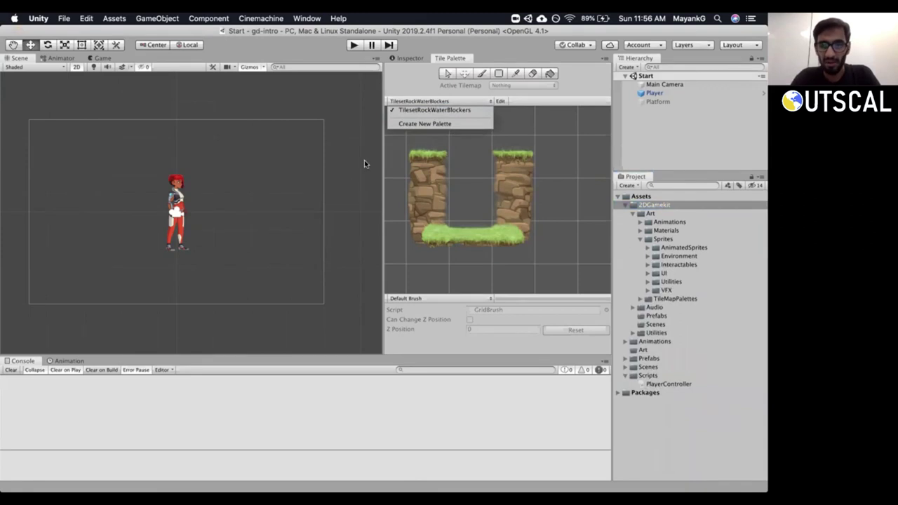
pyautogui.click(404, 81)
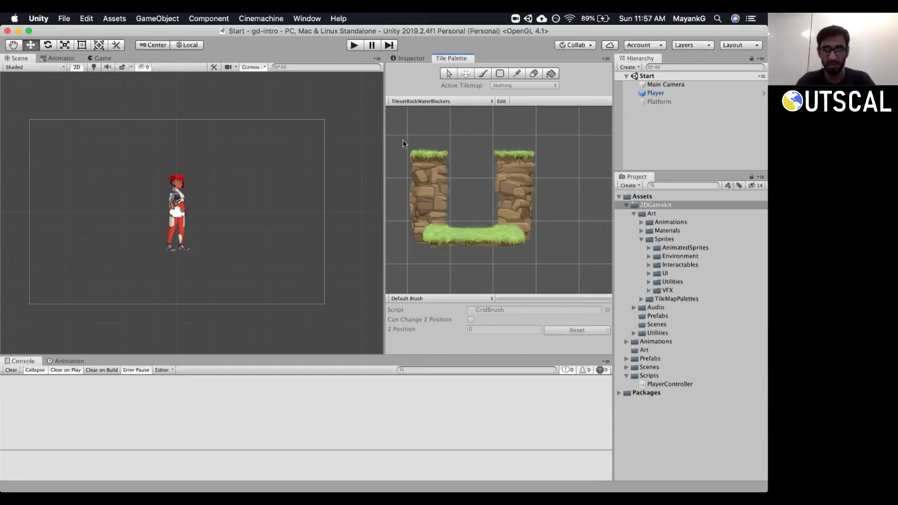
# Start a new tile palette and name it GroundPalette.
pyautogui.click(460, 102)
pyautogui.click(437, 99)
pyautogui.click(436, 100)
pyautogui.click(443, 125)
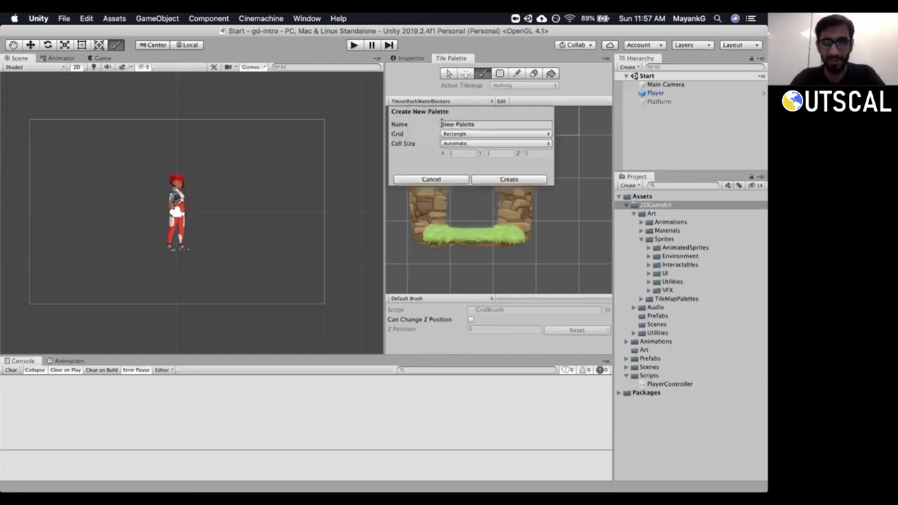
pyautogui.doubleClick(483, 128)
pyautogui.press('BackSpace')
pyautogui.press('BackSpace')
pyautogui.press('BackSpace')
pyautogui.press('BackSpace')
pyautogui.press('BackSpace')
pyautogui.write('GroundP')
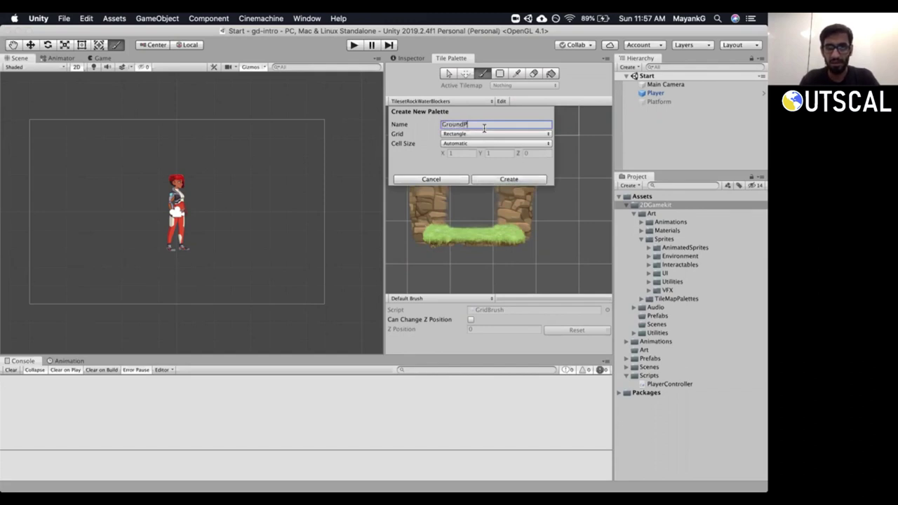
pyautogui.write('alette')
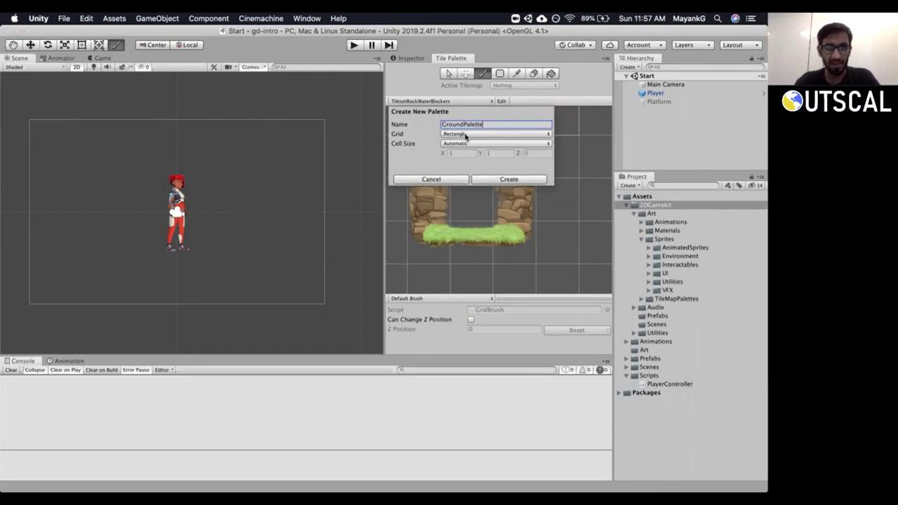
# Keep the palette's grid as Rectangle and create GroundPalette.
pyautogui.click(466, 134)
pyautogui.click(475, 134)
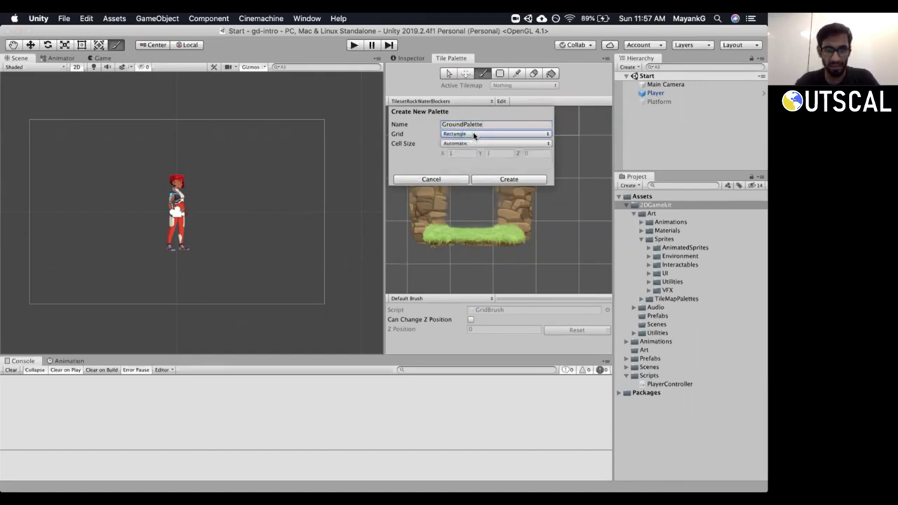
pyautogui.click(474, 136)
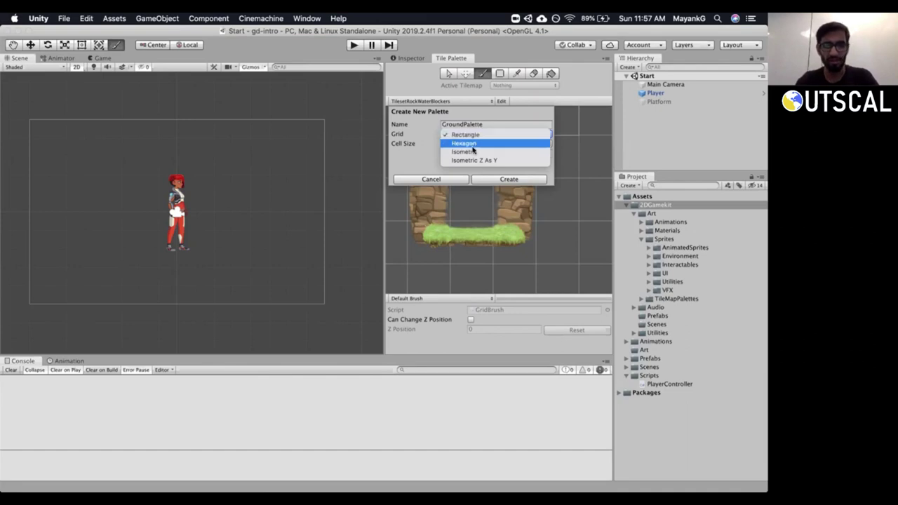
pyautogui.click(472, 143)
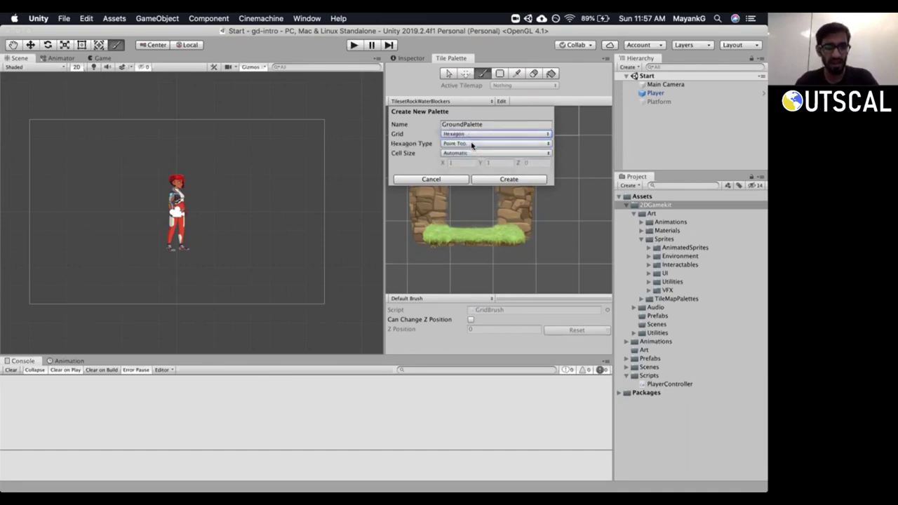
pyautogui.click(465, 134)
pyautogui.click(464, 126)
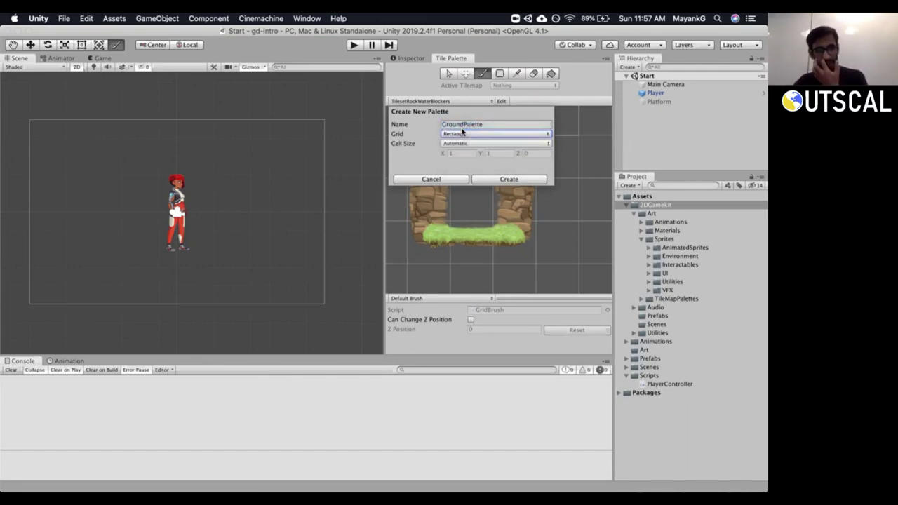
pyautogui.click(461, 134)
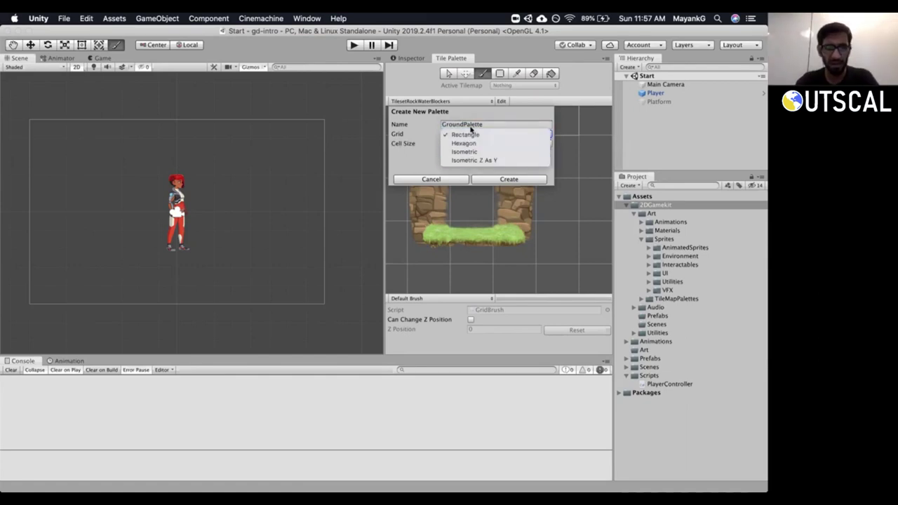
pyautogui.click(404, 147)
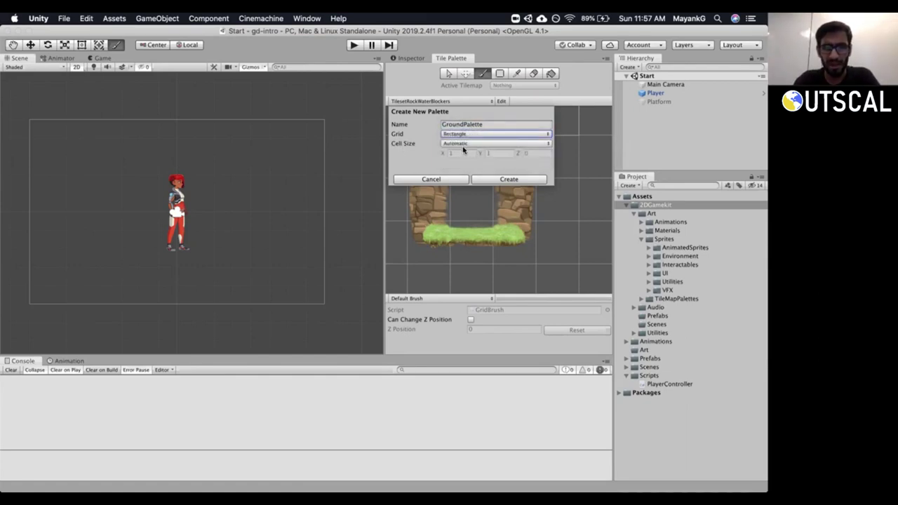
pyautogui.click(498, 179)
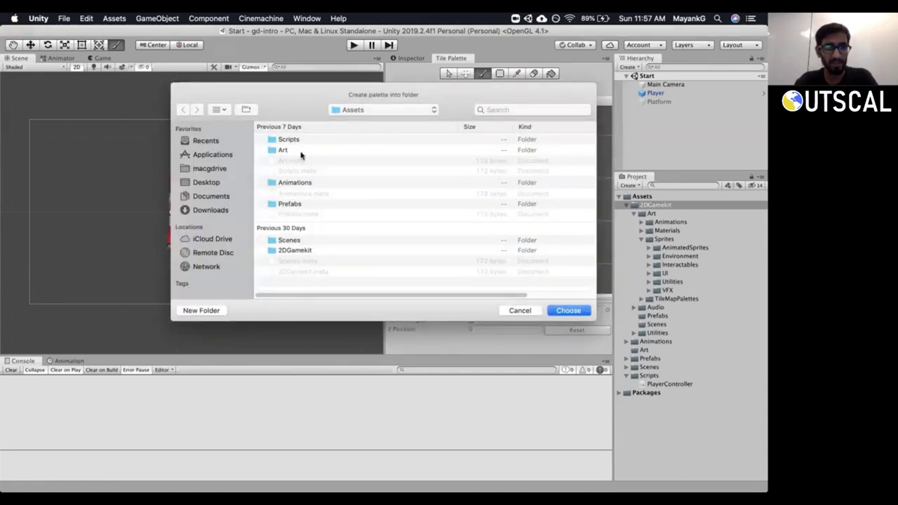
# Inside the Art folder, create a new folder named Tilemap.
pyautogui.click(301, 151)
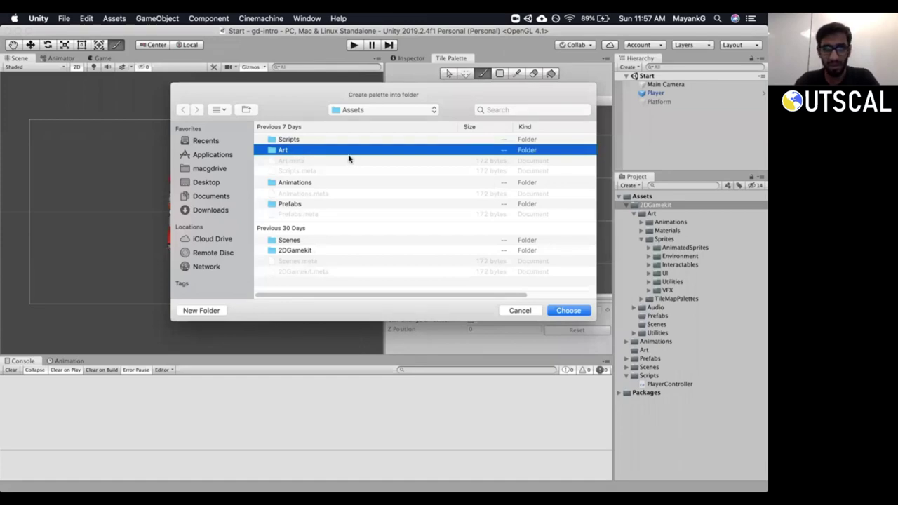
pyautogui.doubleClick(301, 152)
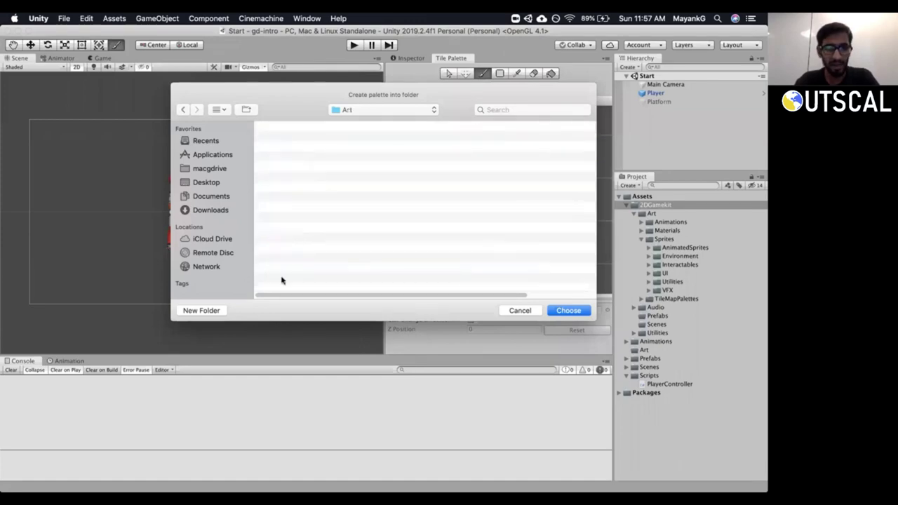
pyautogui.click(201, 310)
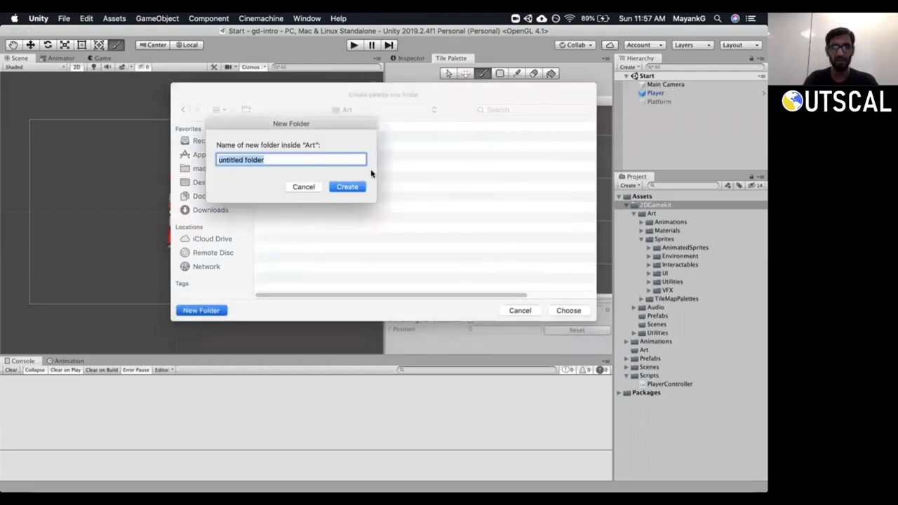
pyautogui.write('Tilemap')
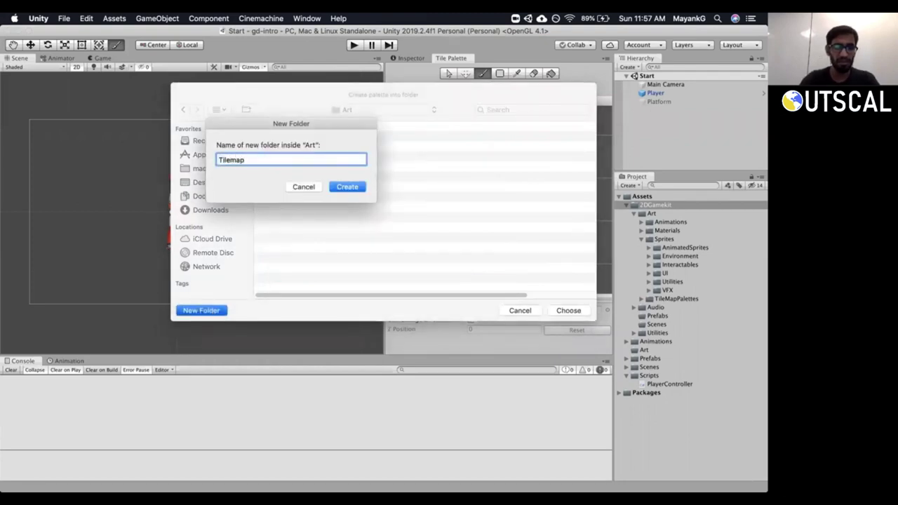
pyautogui.click(338, 188)
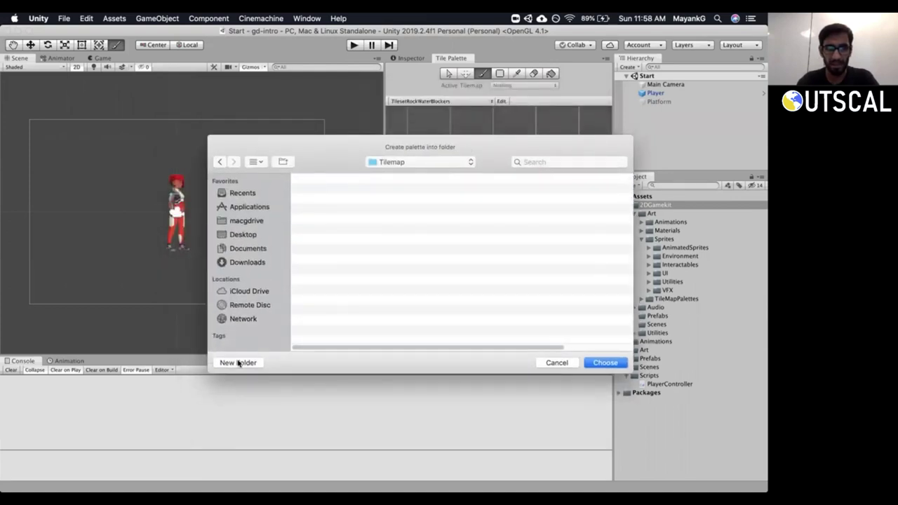
# Create a GroundTiles folder inside Tilemap and save the palette there.
pyautogui.click(237, 362)
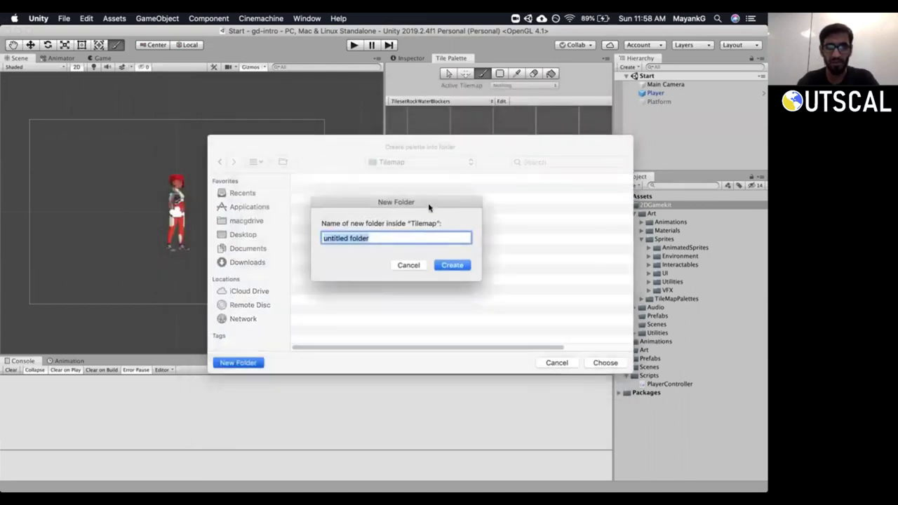
pyautogui.write('Level')
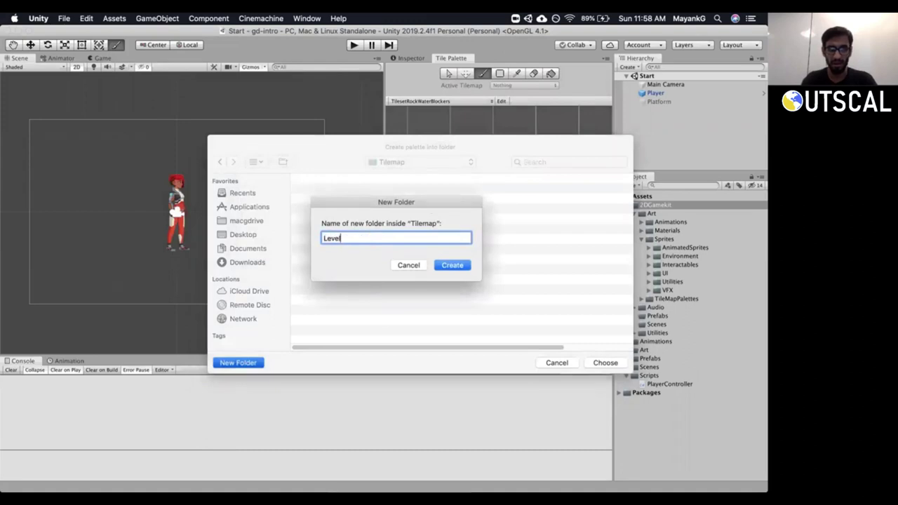
pyautogui.press('BackSpace')
pyautogui.press('BackSpace')
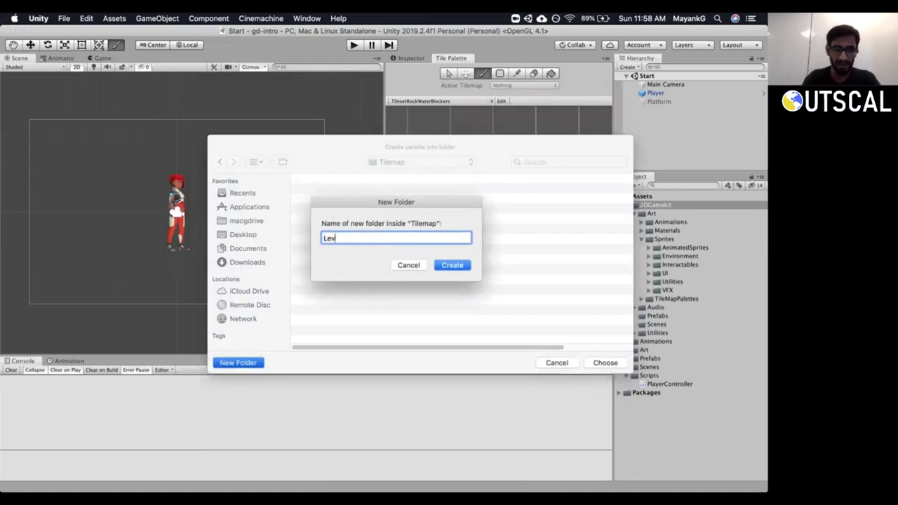
pyautogui.press('BackSpace')
pyautogui.write('Ground')
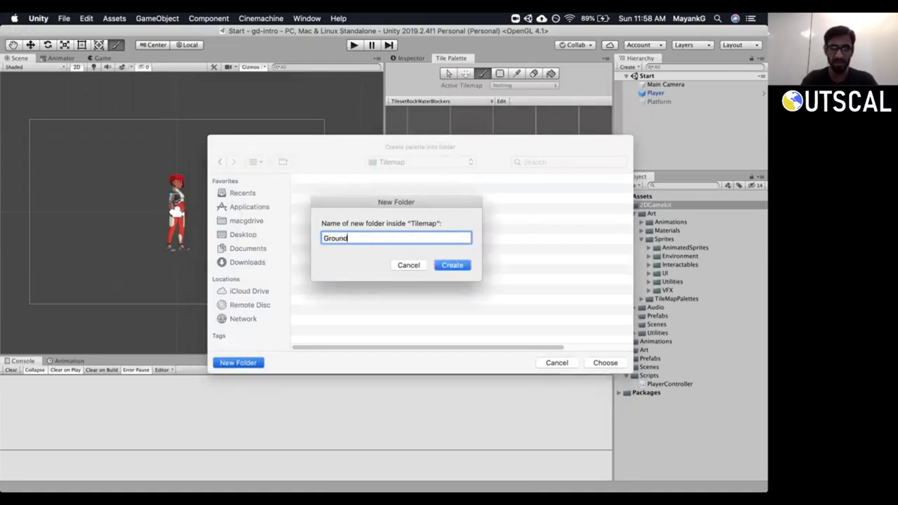
pyautogui.write('Tiles')
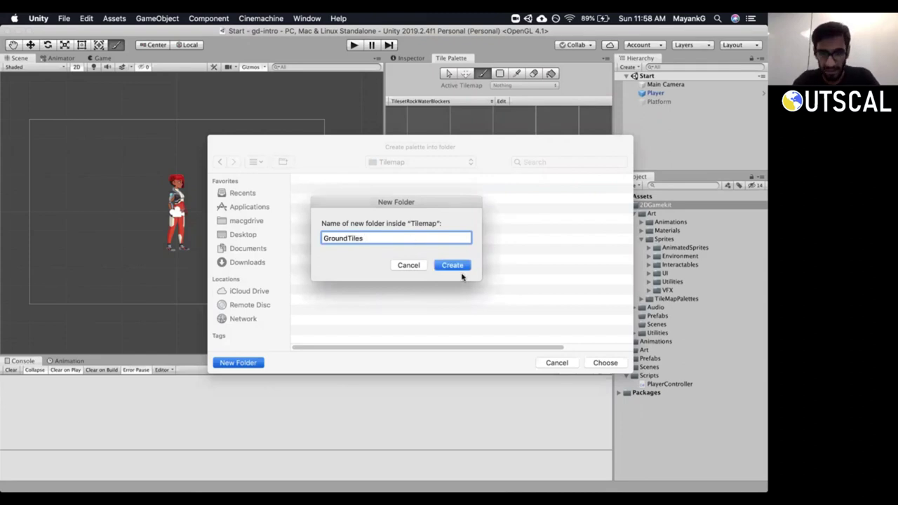
pyautogui.click(460, 269)
pyautogui.click(605, 362)
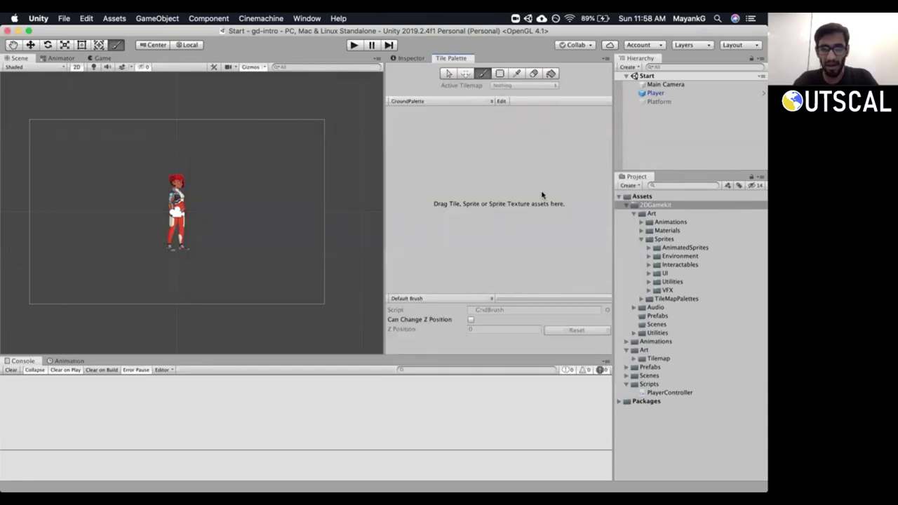
# Keep GroundPalette as the current palette and widen the Tile Palette area.
pyautogui.click(411, 102)
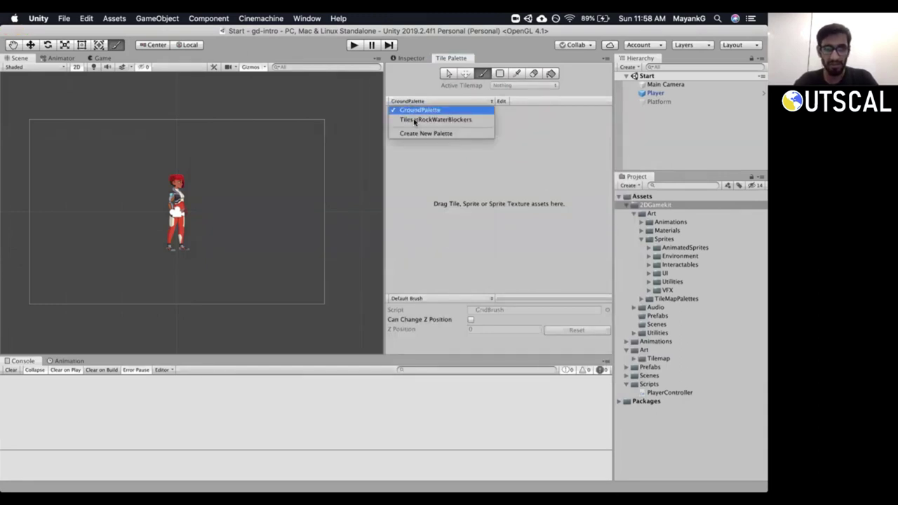
pyautogui.click(419, 110)
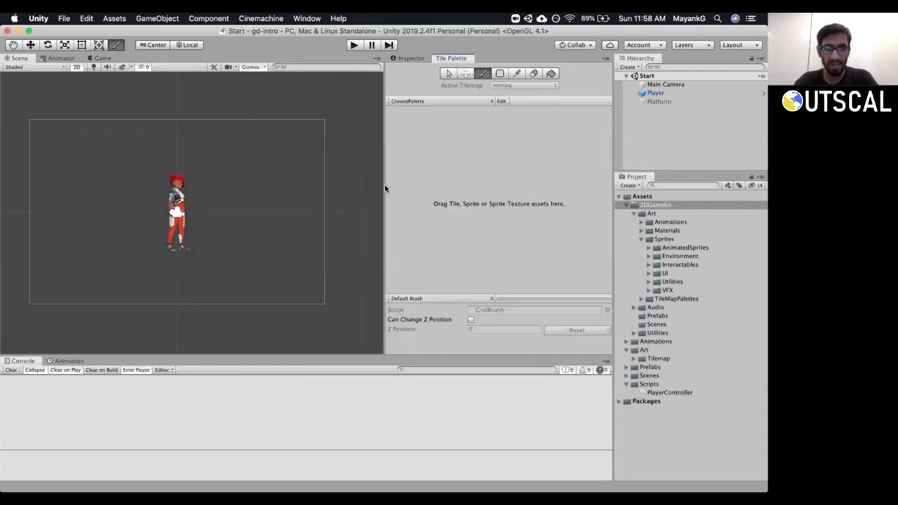
pyautogui.moveTo(385, 187); pyautogui.dragTo(345, 182)
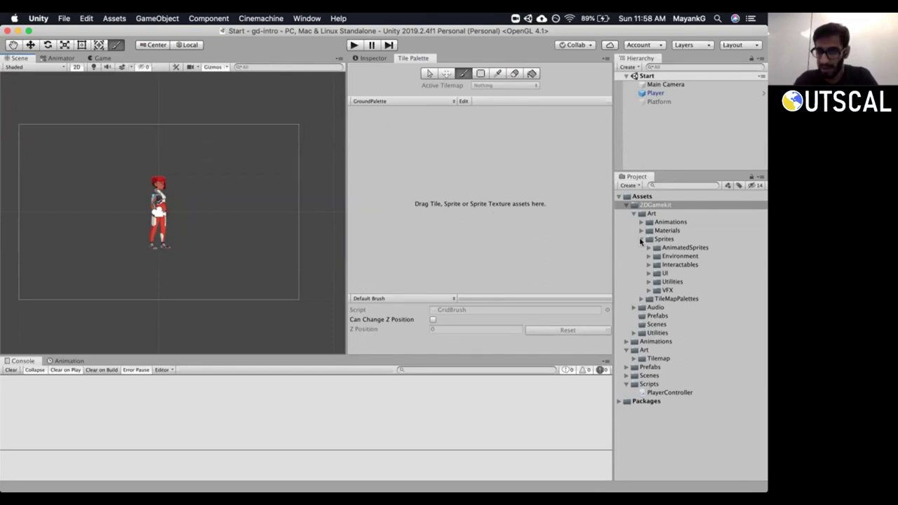
# Expand 2DGamekit > Sprites > Environment to list the environment sprites.
pyautogui.click(640, 239)
pyautogui.click(627, 205)
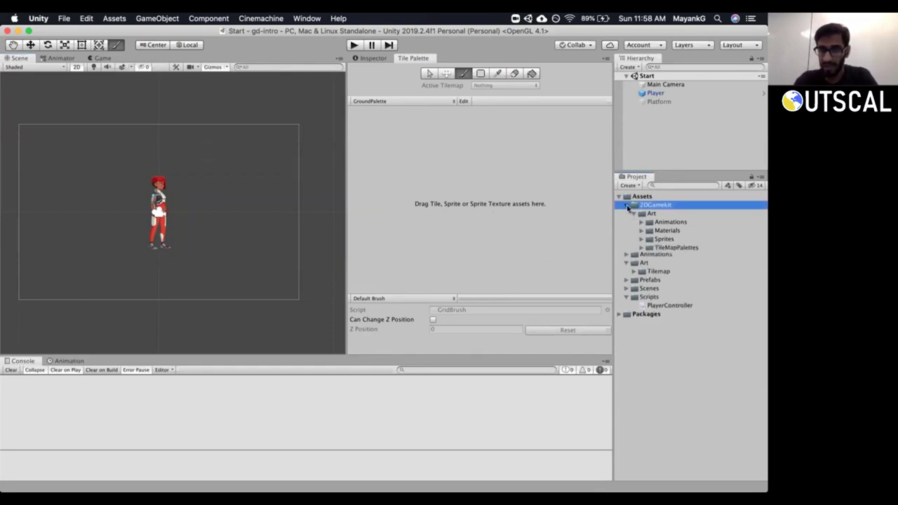
pyautogui.click(628, 206)
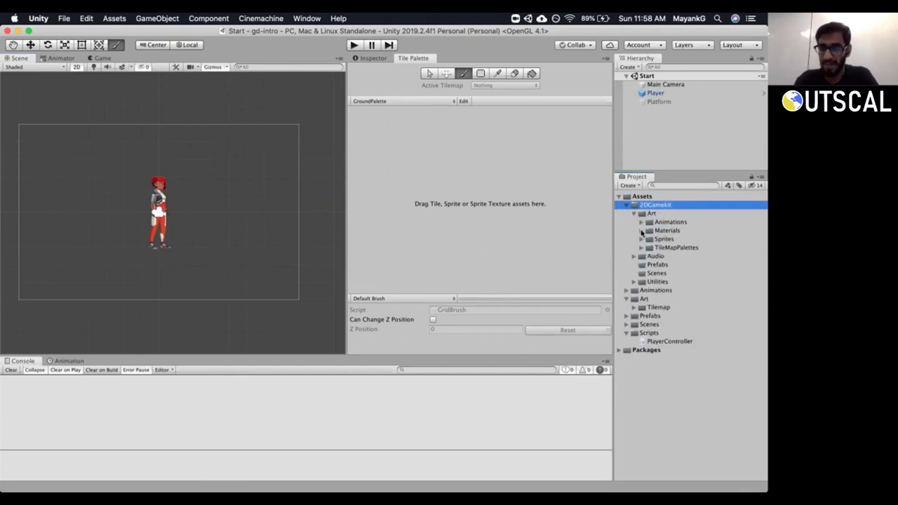
pyautogui.click(641, 239)
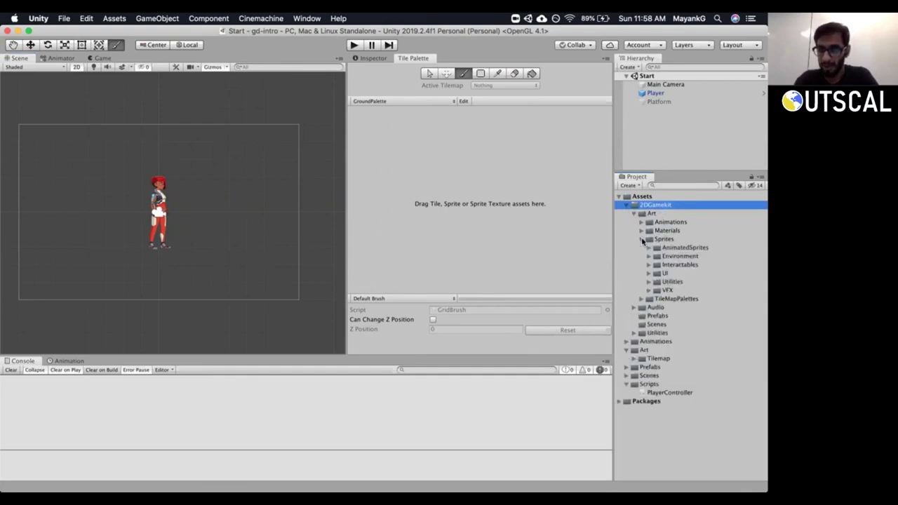
pyautogui.click(648, 256)
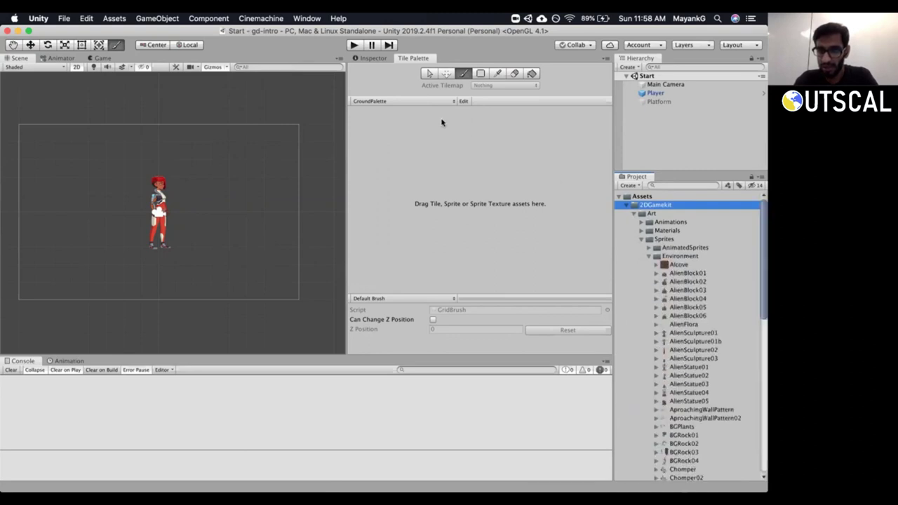
pyautogui.moveTo(761, 257); pyautogui.dragTo(763, 276)
pyautogui.click(359, 58)
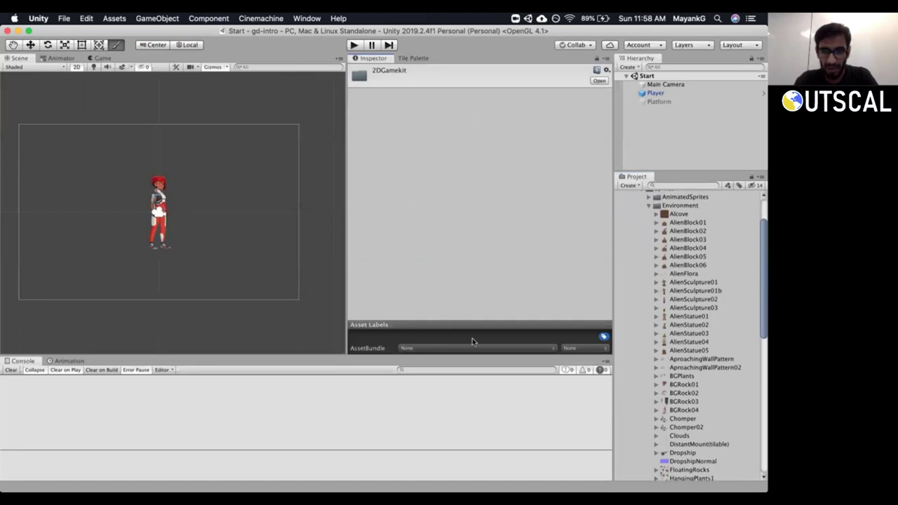
# Preview the Environment sprites in the Inspector, starting from Alcove.
pyautogui.click(678, 214)
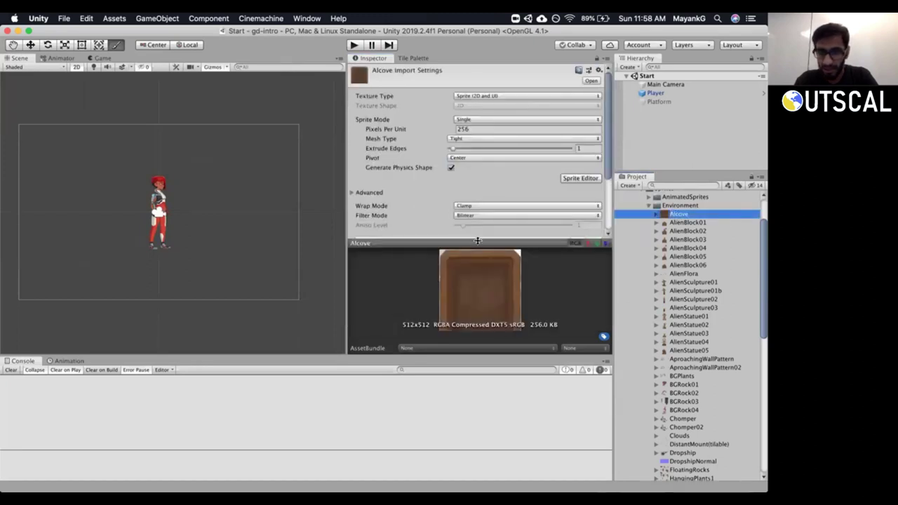
pyautogui.press('Down')
pyautogui.press('Down')
pyautogui.press('Down')
pyautogui.press('Down')
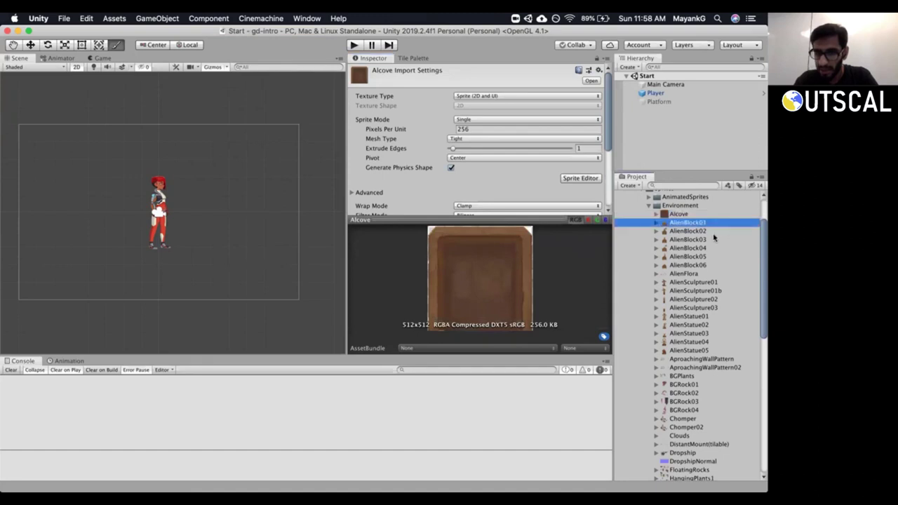
pyautogui.press('Down')
pyautogui.press('Down')
pyautogui.press('Down')
pyautogui.press('Down')
pyautogui.press('Down')
pyautogui.press('Down')
pyautogui.press('Down')
pyautogui.press('Down')
pyautogui.press('Down')
pyautogui.press('Down')
pyautogui.press('Down')
pyautogui.press('Down')
pyautogui.press('Down')
pyautogui.press('Down')
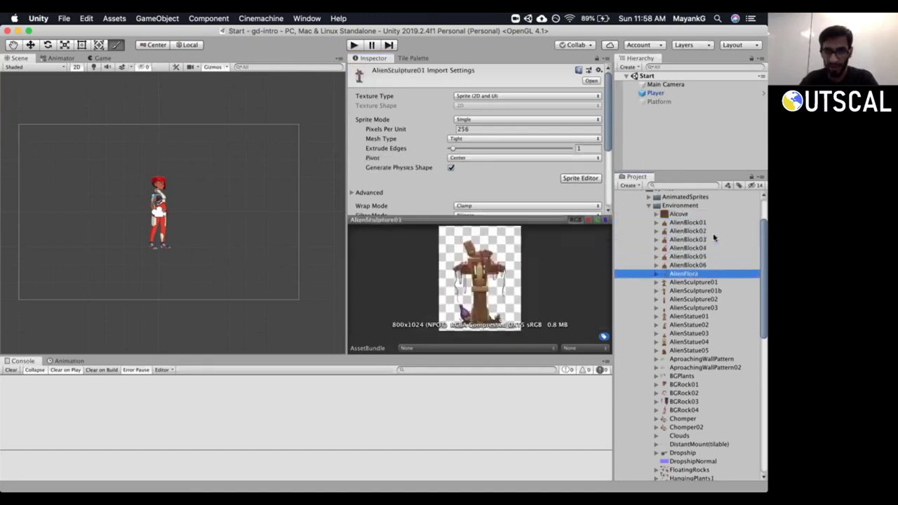
pyautogui.press('Down')
pyautogui.press('Down')
pyautogui.press('Down')
pyautogui.press('Down')
pyautogui.press('Down')
pyautogui.press('Down')
pyautogui.press('Down')
pyautogui.press('Down')
pyautogui.press('Down')
pyautogui.press('Down')
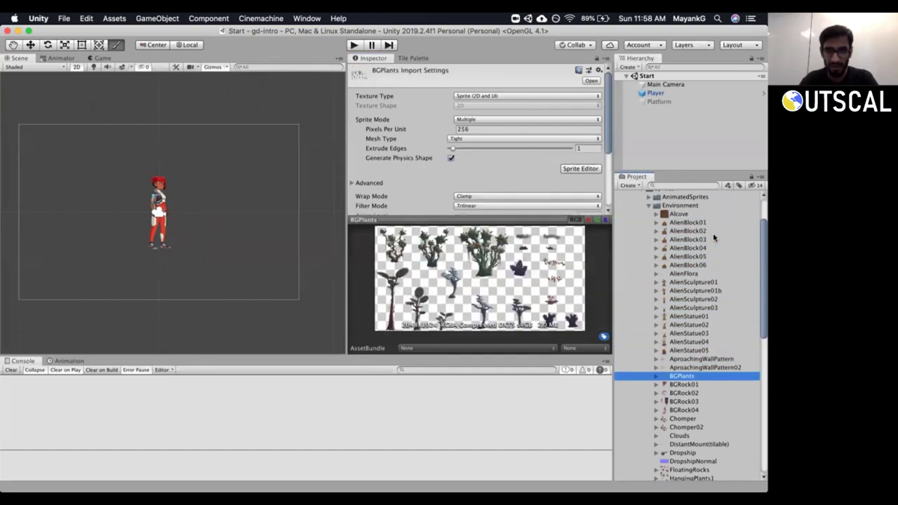
pyautogui.press('Down')
pyautogui.press('Down')
pyautogui.press('Down')
pyautogui.press('Down')
pyautogui.press('Down')
pyautogui.press('Down')
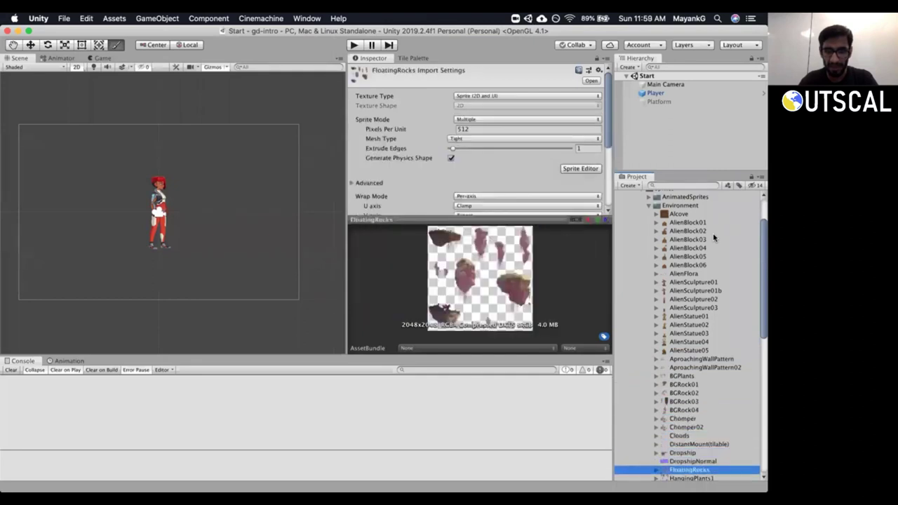
pyautogui.press('Down')
pyautogui.press('Down')
pyautogui.press('Down')
pyautogui.press('Down')
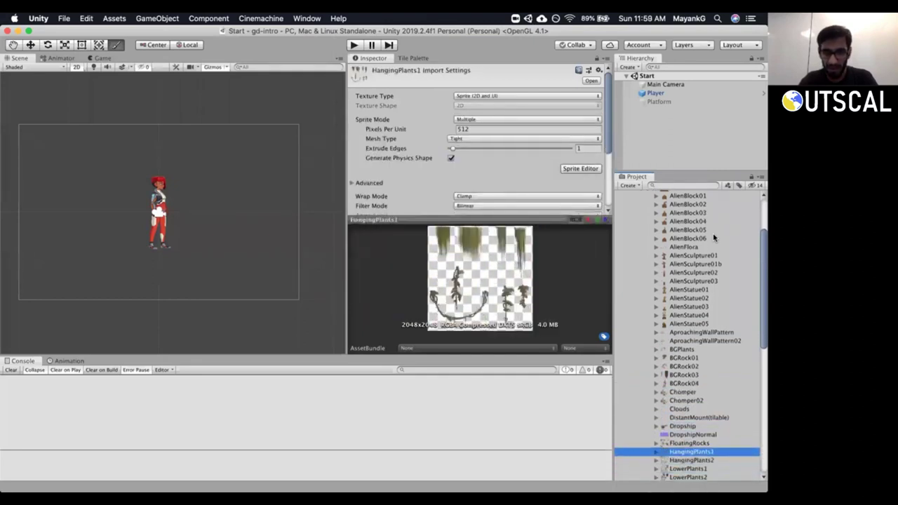
pyautogui.press('Down')
pyautogui.press('Down')
pyautogui.press('Down')
pyautogui.press('Down')
pyautogui.press('Down')
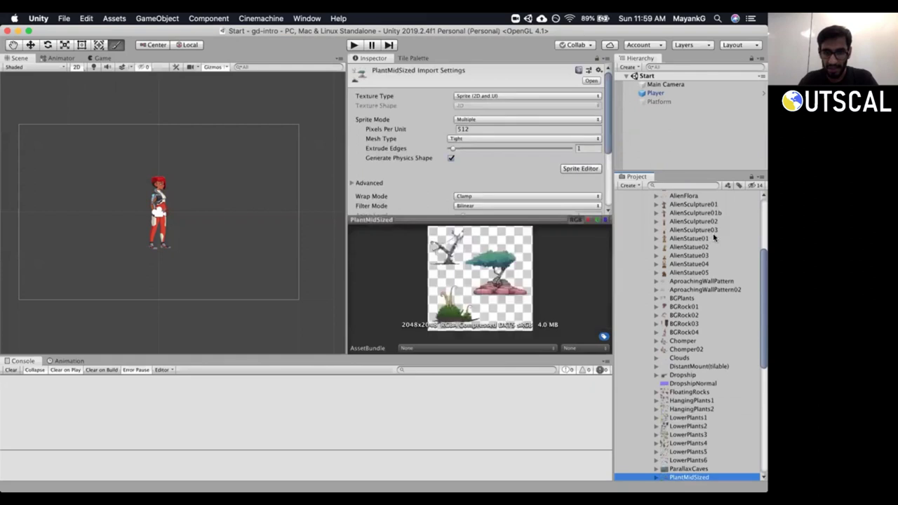
pyautogui.press('Down')
pyautogui.press('Down')
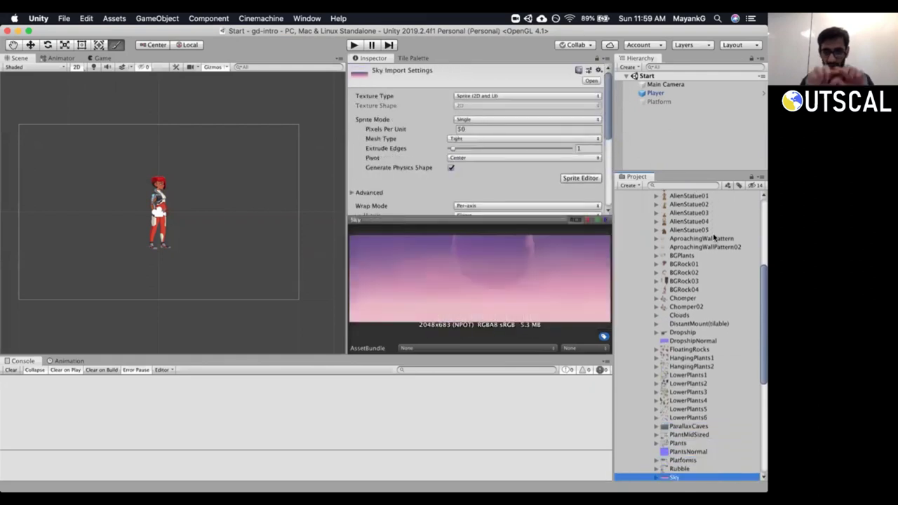
pyautogui.press('Down')
pyautogui.press('Down')
pyautogui.press('Down')
pyautogui.press('Down')
pyautogui.press('Down')
pyautogui.press('Down')
pyautogui.press('Down')
pyautogui.press('Down')
pyautogui.press('Down')
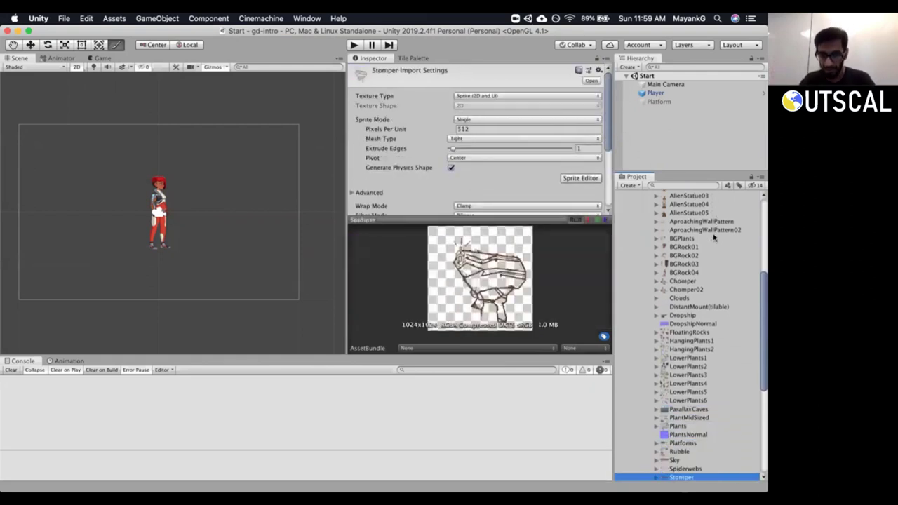
# Inspect the WallTile, WallTile02 and WallTileEnd sprite import settings.
pyautogui.press('Down')
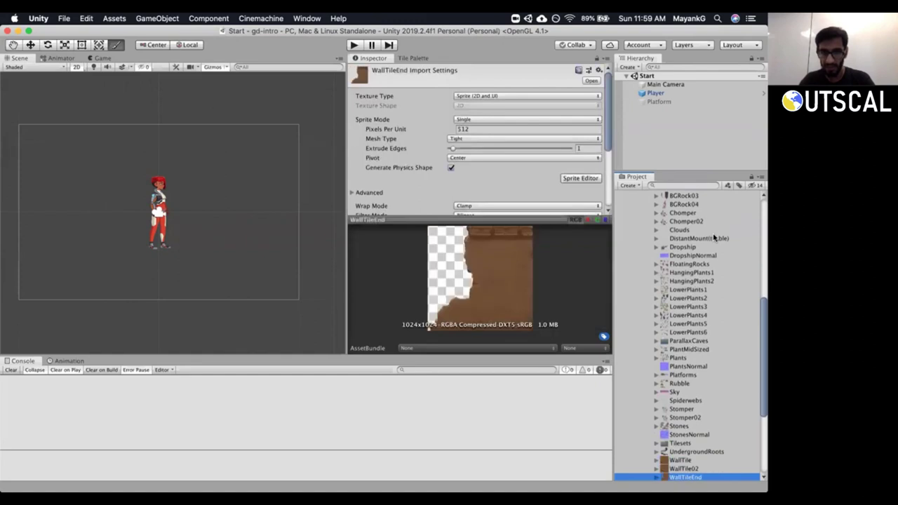
pyautogui.press('Up')
pyautogui.press('Up')
pyautogui.press('Up')
pyautogui.press('Down')
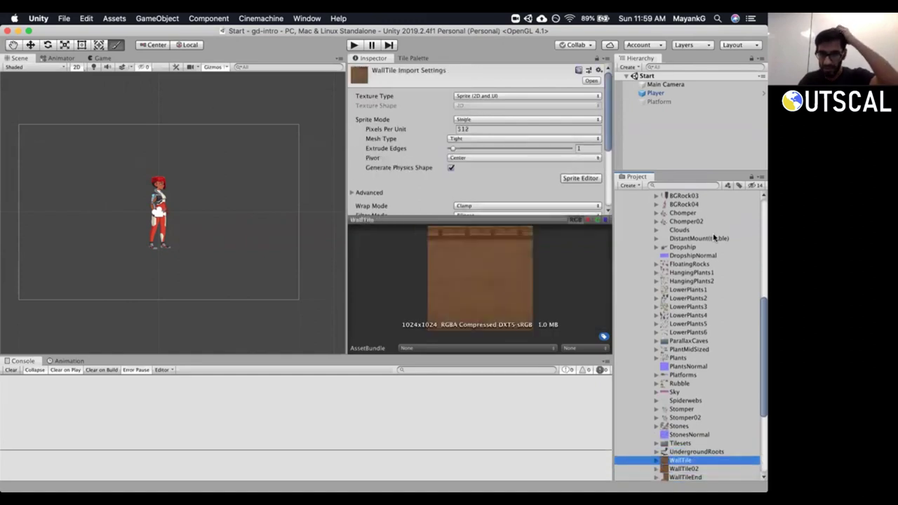
pyautogui.press('Down')
pyautogui.scroll(-5, 669, 350)
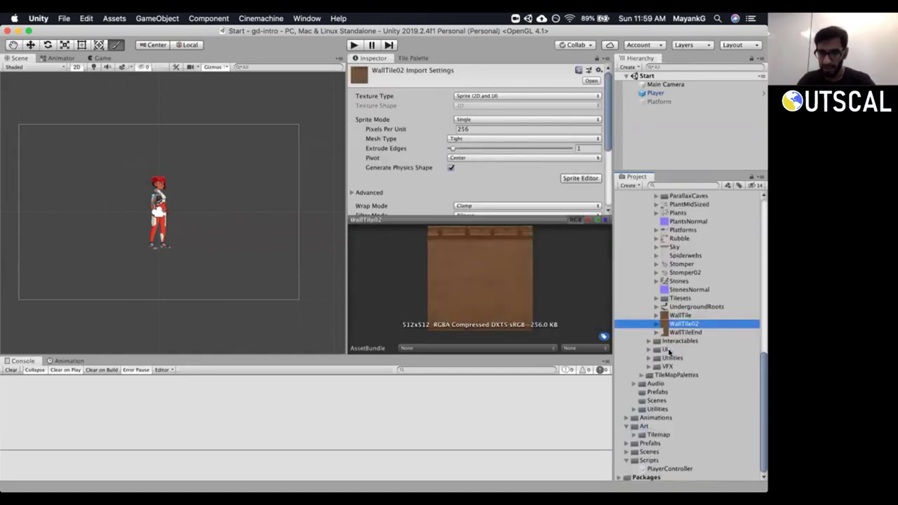
pyautogui.press('Down')
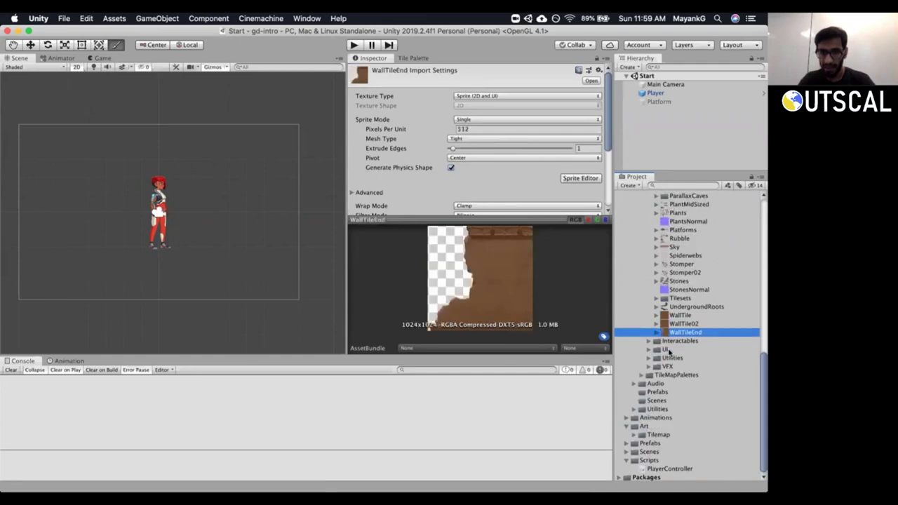
pyautogui.press('Up')
pyautogui.press('Up')
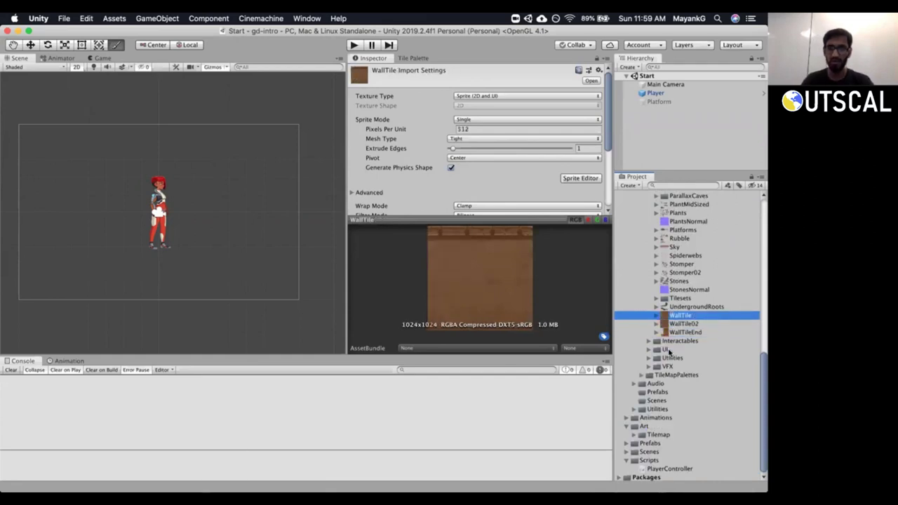
pyautogui.press('Down')
pyautogui.press('Down')
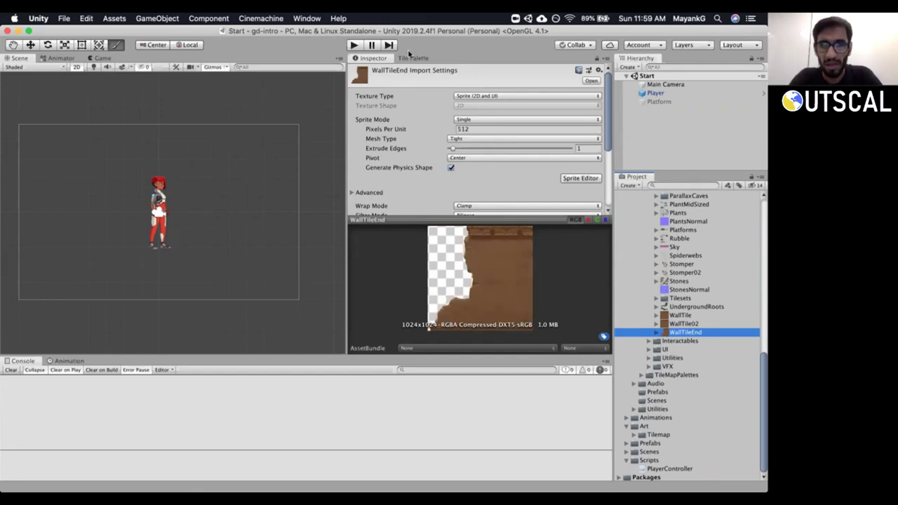
pyautogui.click(411, 59)
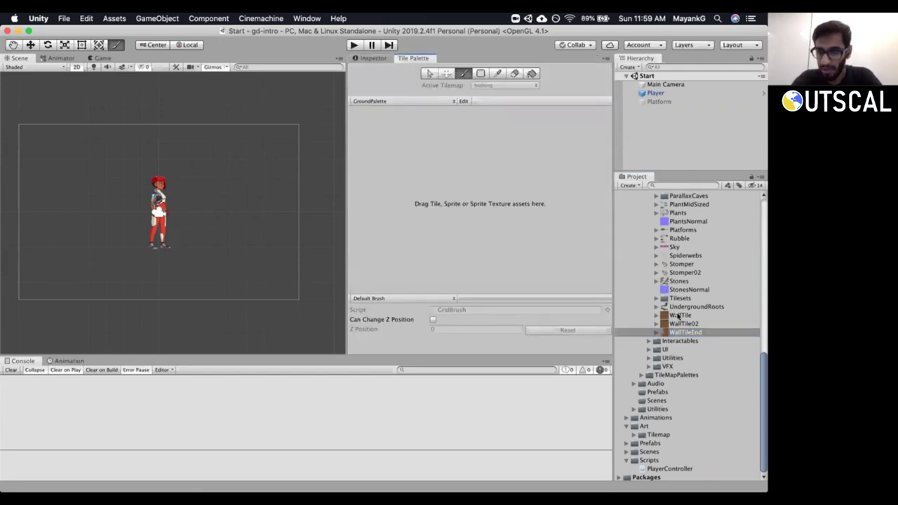
# Drag WallTile, WallTile02 and WallTileEnd into GroundPalette, saving the tiles in Art/Tilemap/GroundTiles.
pyautogui.keyDown('shift'); pyautogui.click(677, 316); pyautogui.keyUp('shift')
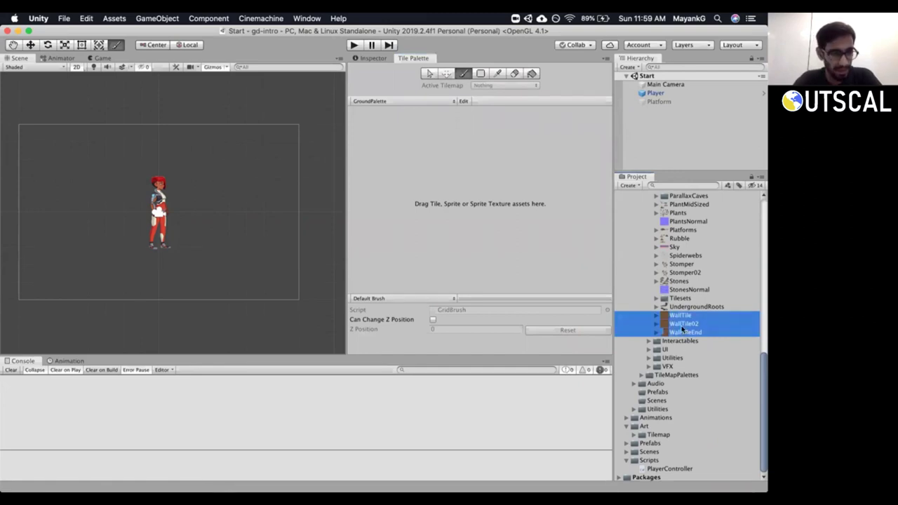
pyautogui.moveTo(690, 327); pyautogui.dragTo(441, 187)
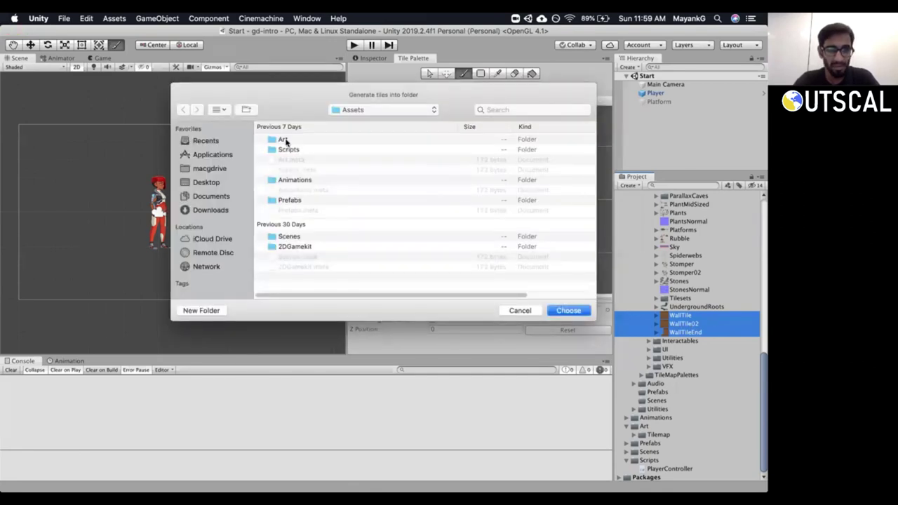
pyautogui.doubleClick(284, 140)
pyautogui.doubleClick(285, 140)
pyautogui.doubleClick(286, 140)
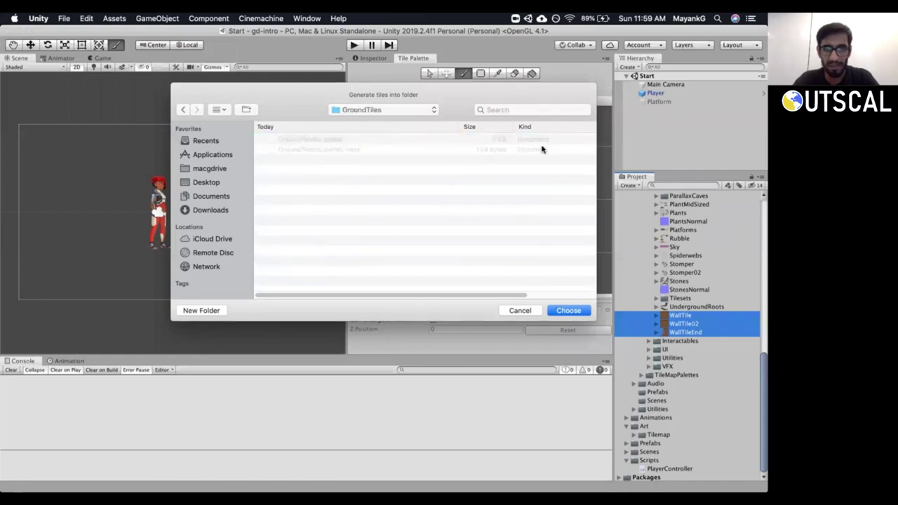
pyautogui.click(571, 314)
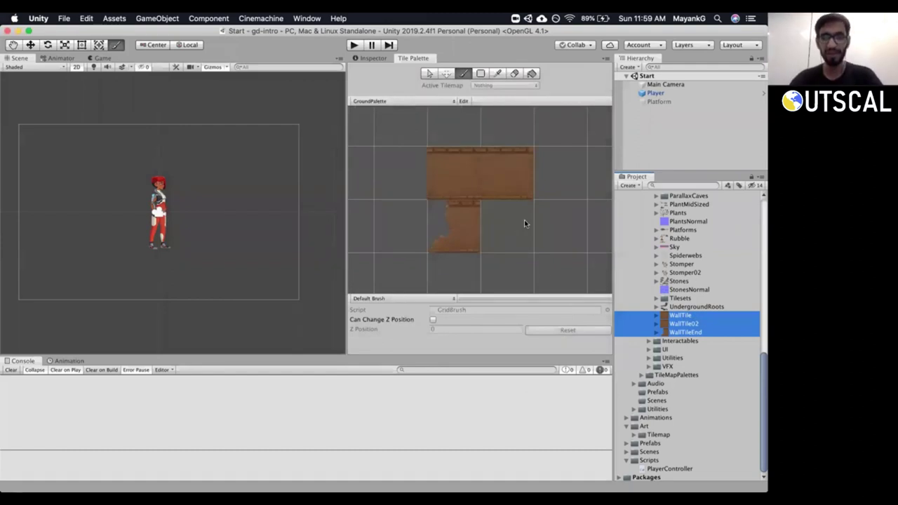
pyautogui.click(680, 308)
pyautogui.click(680, 315)
pyautogui.click(681, 323)
pyautogui.click(683, 333)
pyautogui.click(681, 323)
pyautogui.click(680, 315)
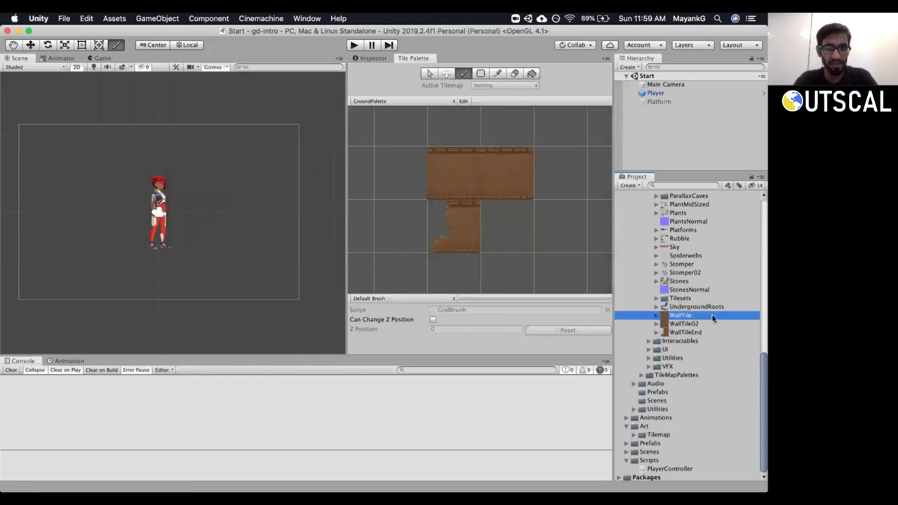
pyautogui.click(446, 154)
pyautogui.click(460, 226)
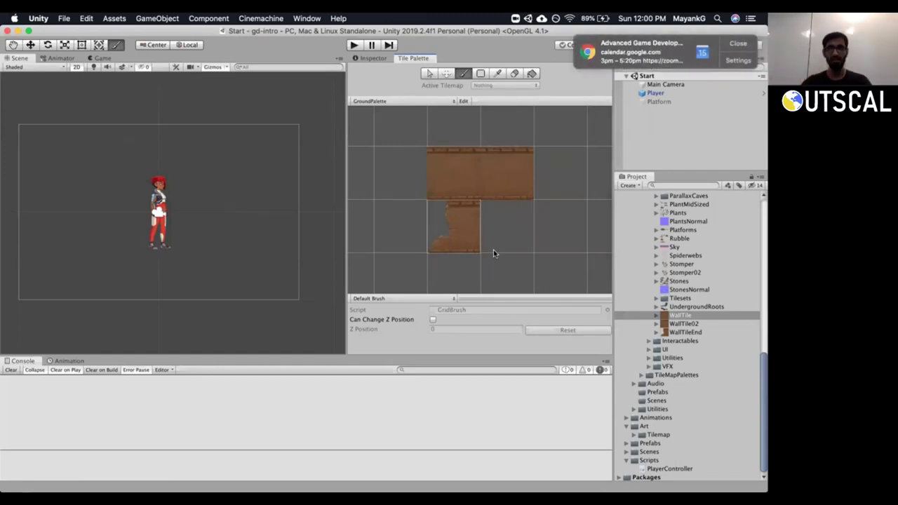
pyautogui.click(737, 44)
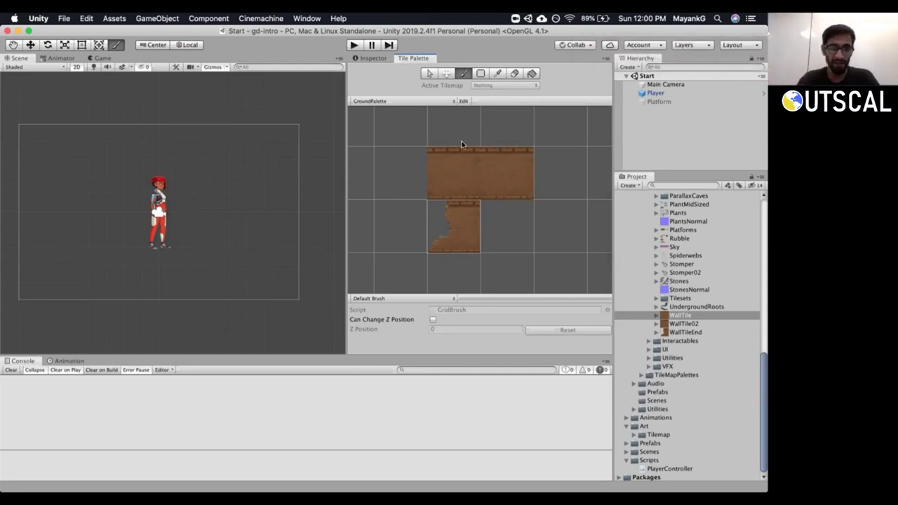
pyautogui.moveTo(344, 124); pyautogui.dragTo(353, 124)
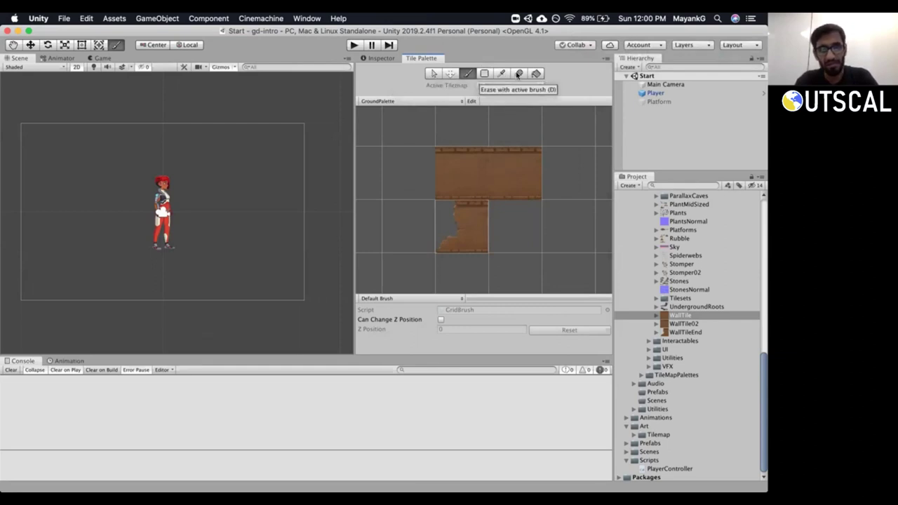
# Pick the top wall tile, shrink the Console for more Scene room, and return to the brush.
pyautogui.click(464, 167)
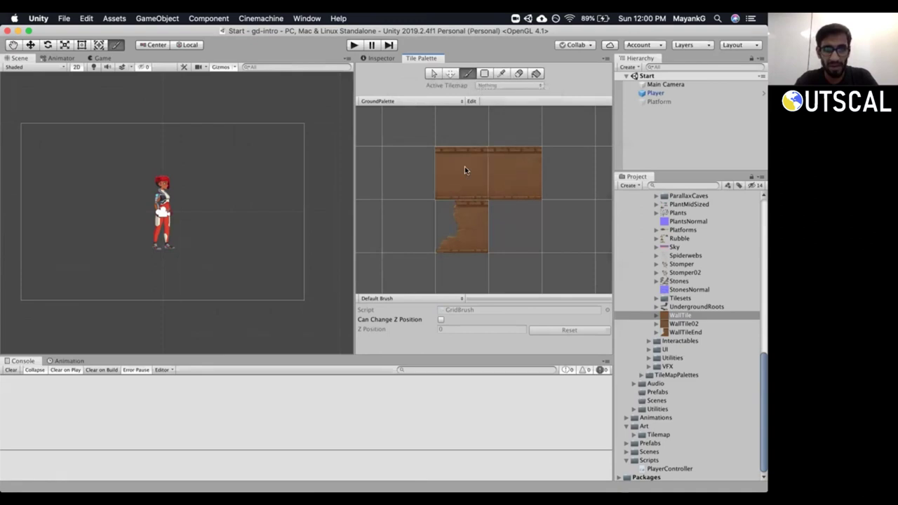
pyautogui.click(519, 75)
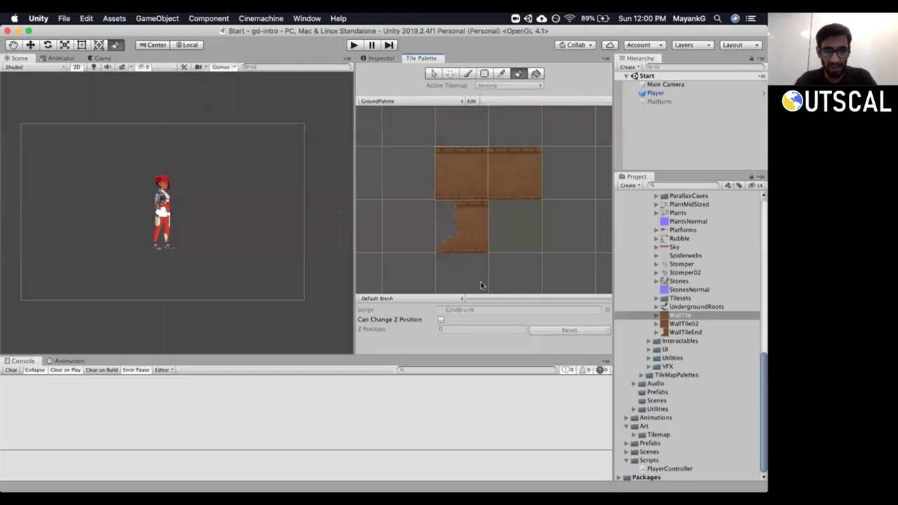
pyautogui.moveTo(485, 357); pyautogui.dragTo(491, 399)
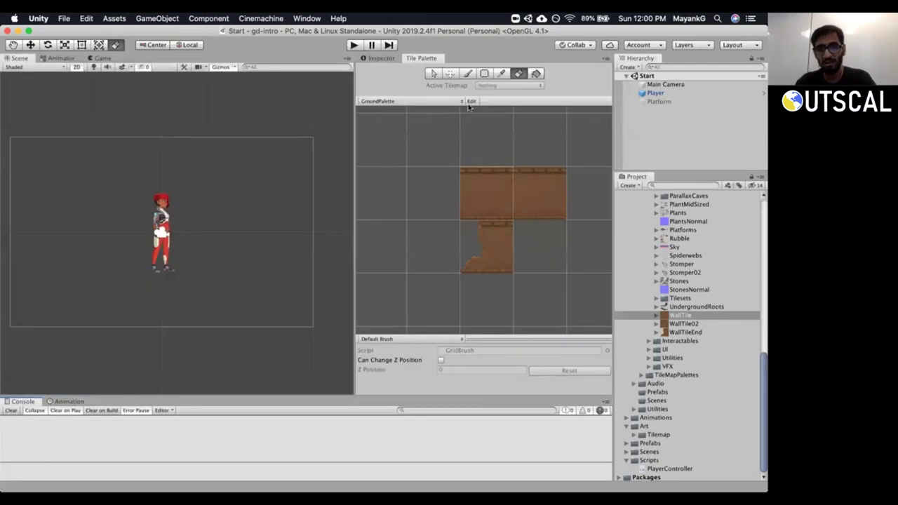
pyautogui.press('b')
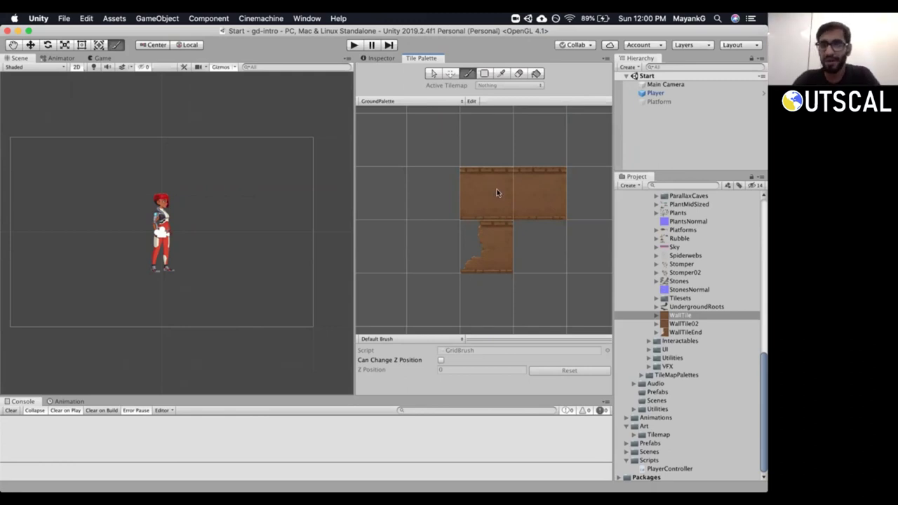
pyautogui.scroll(2, 161, 154)
pyautogui.scroll(-8, 161, 155)
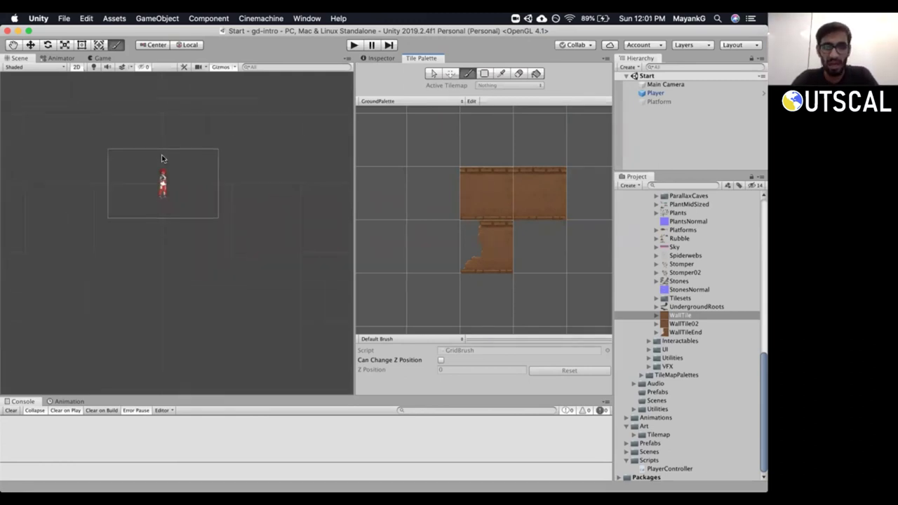
pyautogui.click(646, 120)
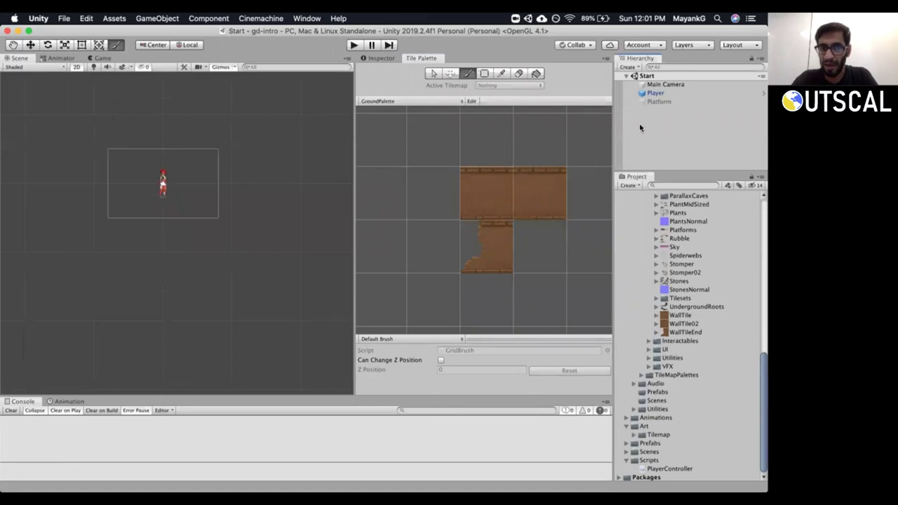
pyautogui.rightClick(640, 124)
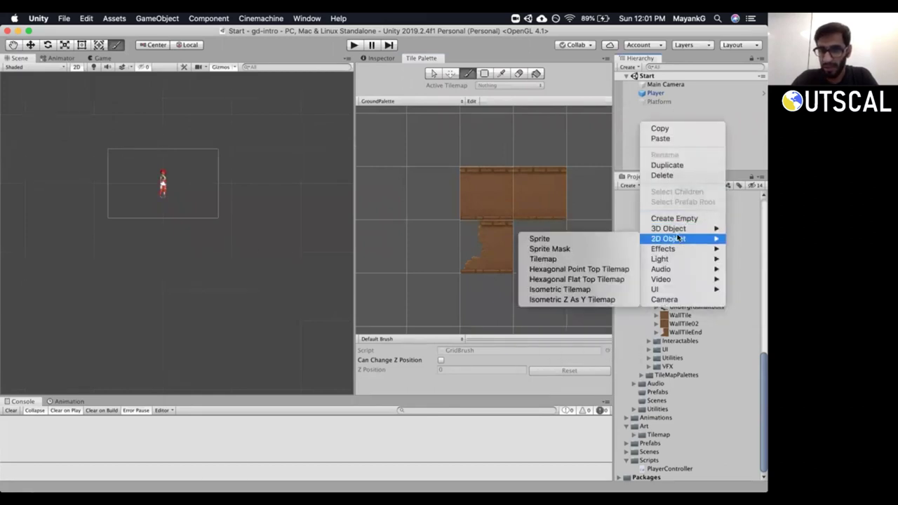
# Add a 2D Tilemap object, with its Grid, to the scene.
pyautogui.moveTo(662, 238)
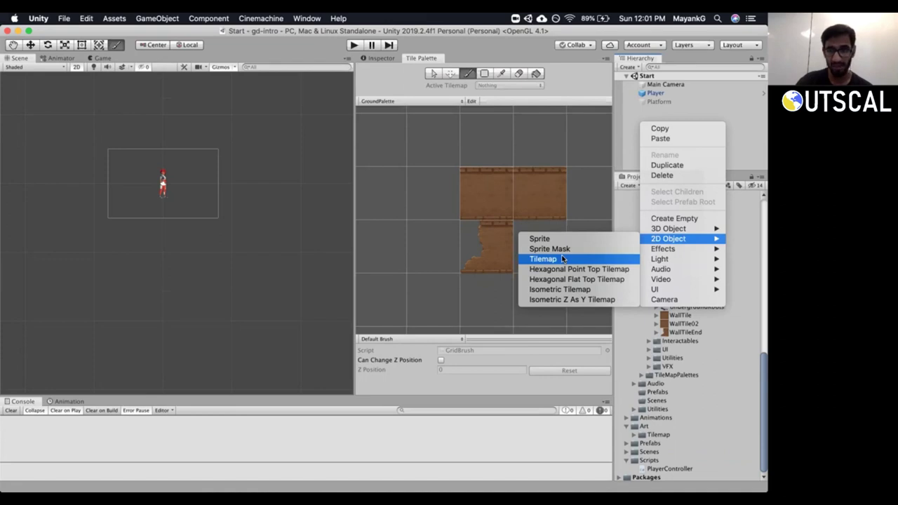
pyautogui.click(562, 259)
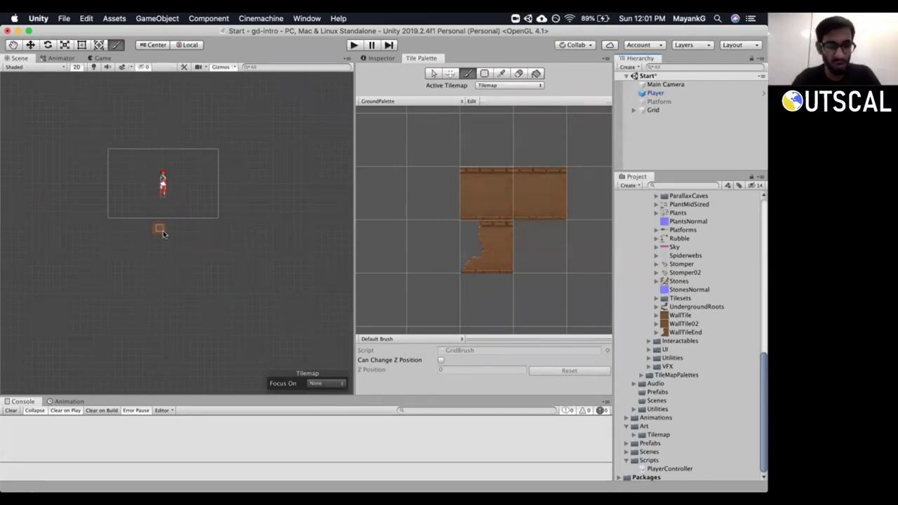
pyautogui.scroll(-2, 163, 233)
pyautogui.scroll(5, 159, 239)
pyautogui.scroll(-2, 160, 239)
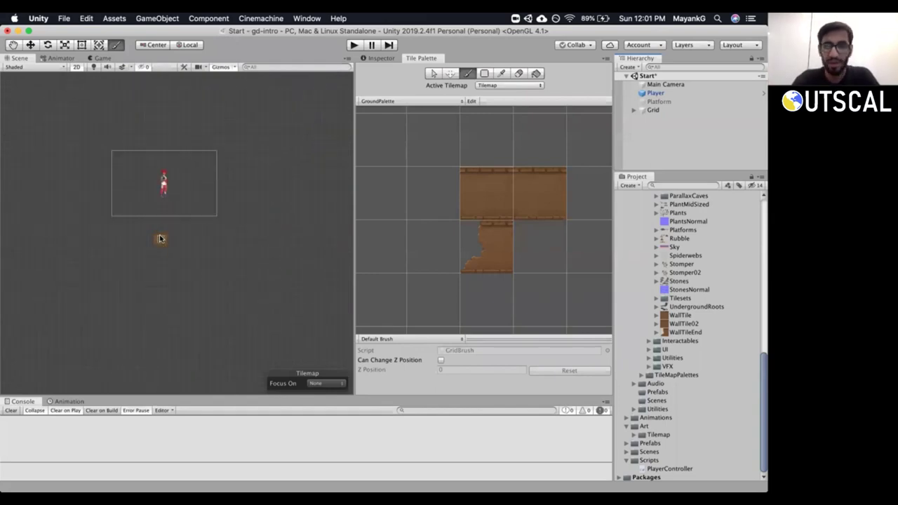
# Rename the Grid's new Tilemap child to GroundTileMap.
pyautogui.click(655, 112)
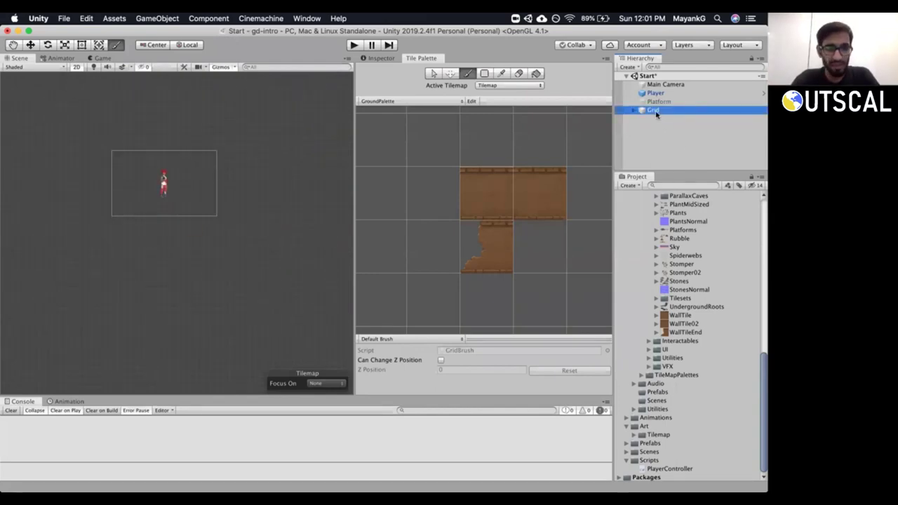
pyautogui.click(633, 111)
pyautogui.click(667, 119)
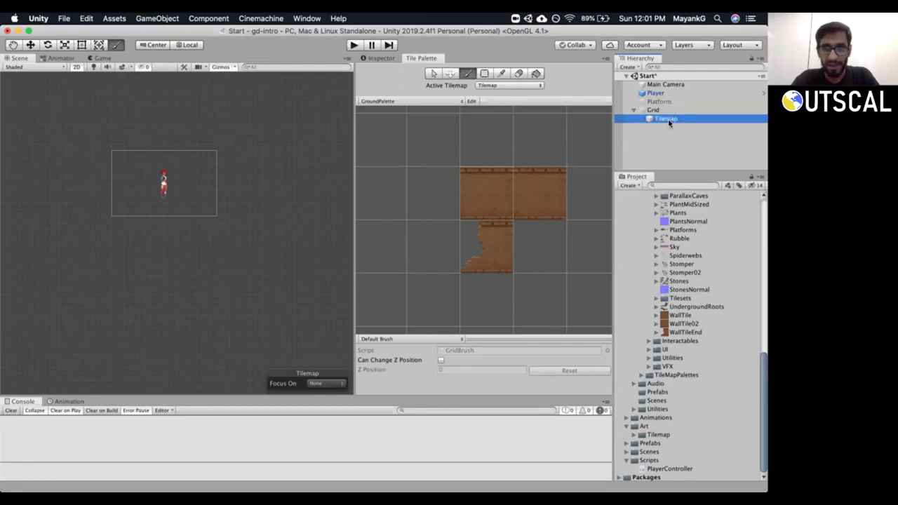
pyautogui.rightClick(667, 118)
pyautogui.click(659, 121)
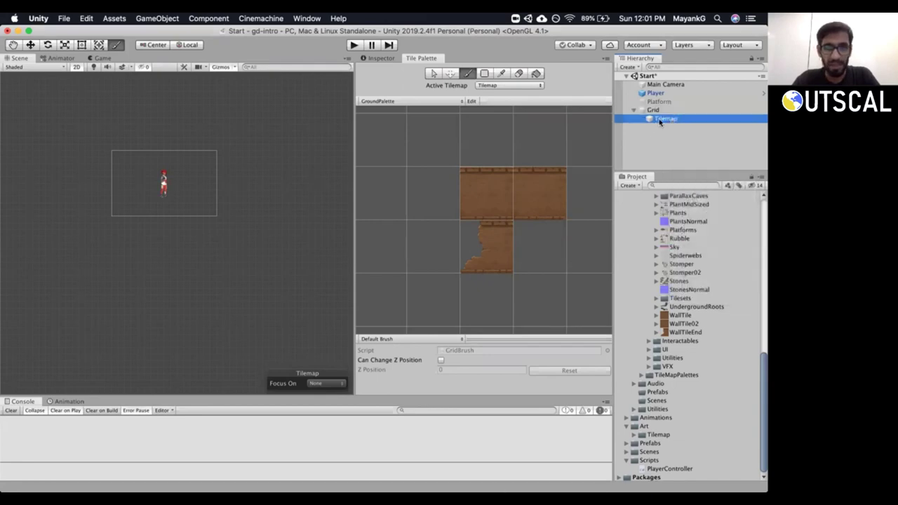
pyautogui.click(659, 120)
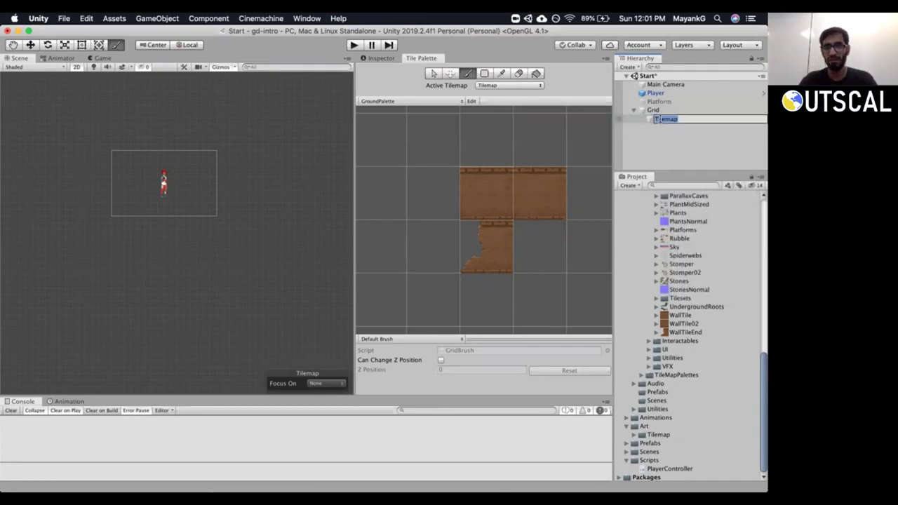
pyautogui.write('Ground')
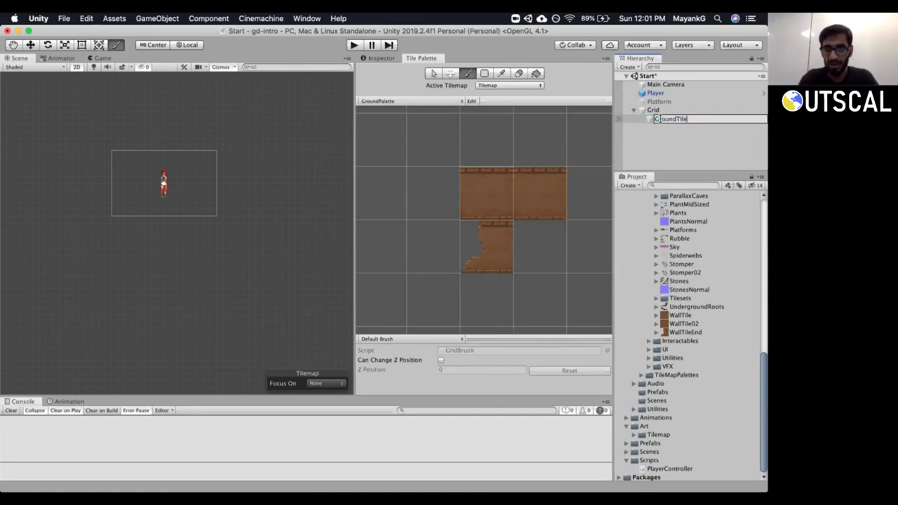
pyautogui.write('TileMap')
pyautogui.press('Return')
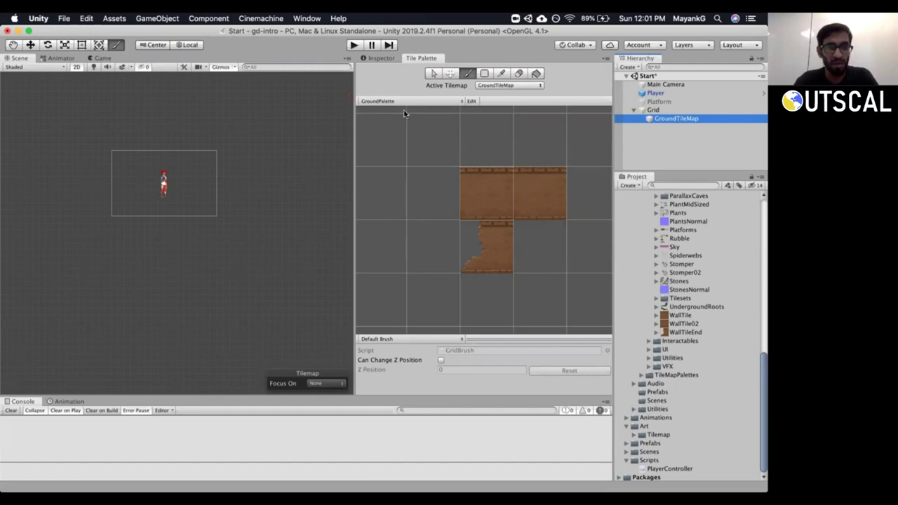
# Keep GroundPalette active and undo a stray tile painted beside the player.
pyautogui.click(381, 103)
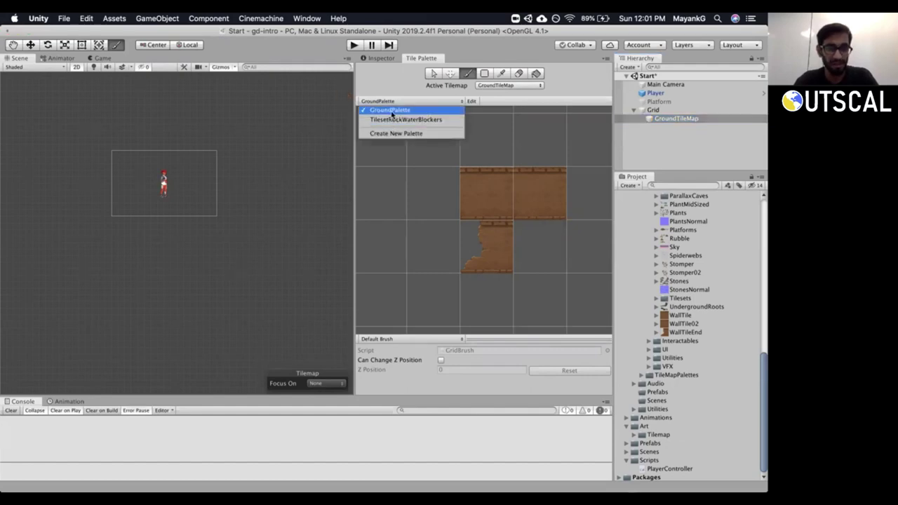
pyautogui.click(391, 111)
pyautogui.click(140, 190)
pyautogui.scroll(5, 135, 193)
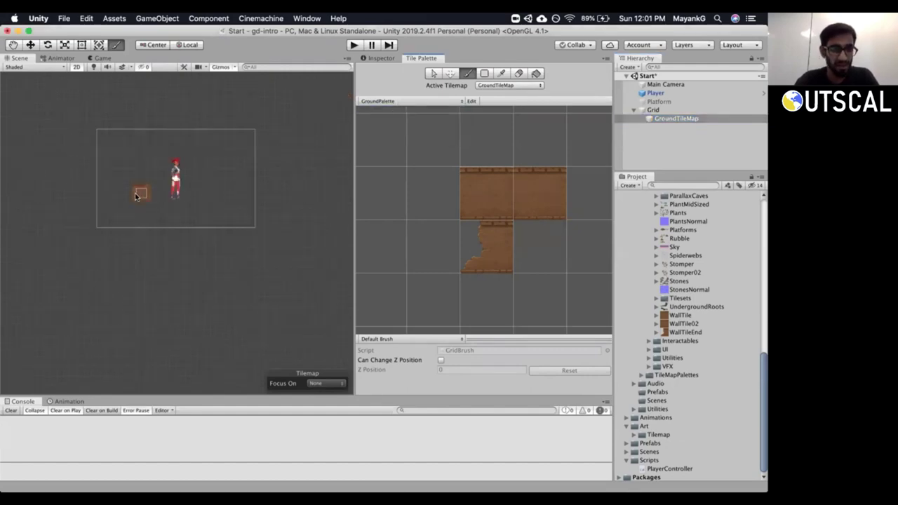
pyautogui.press('super+z')
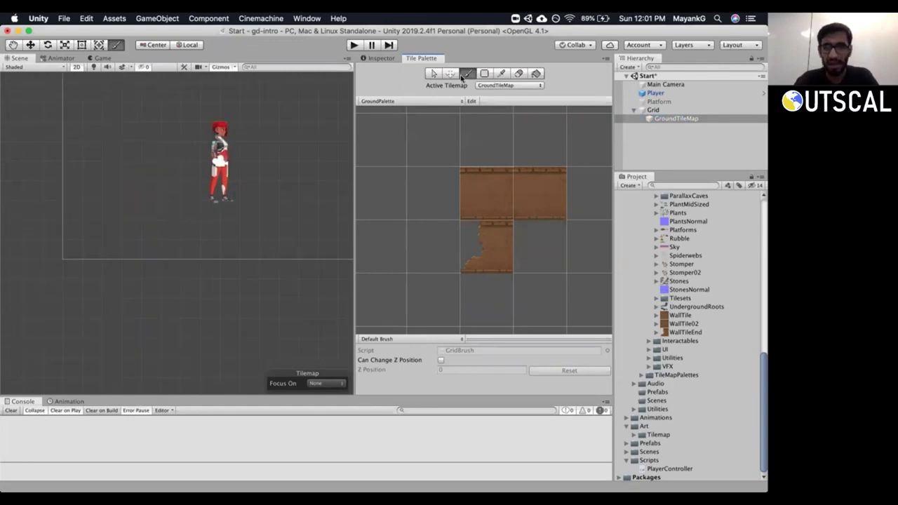
# Paint a strip of the long brown ground tile under the player.
pyautogui.click(468, 74)
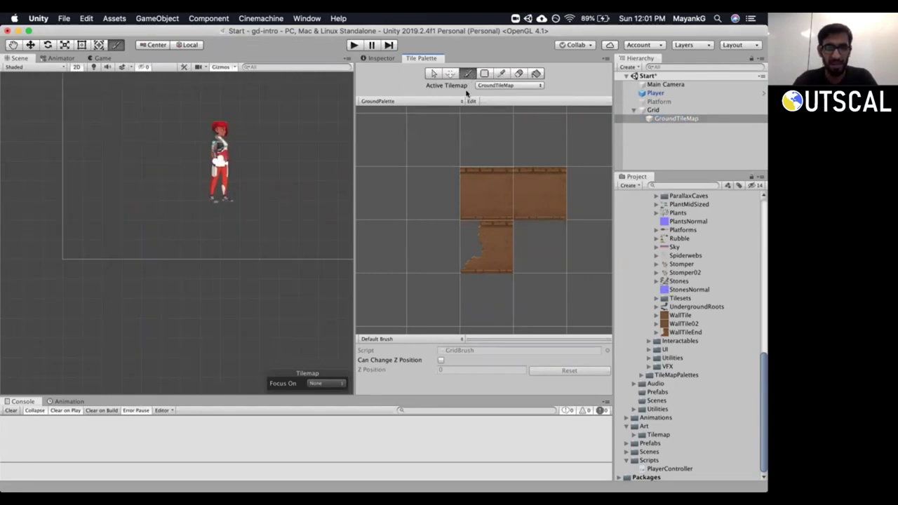
pyautogui.click(488, 193)
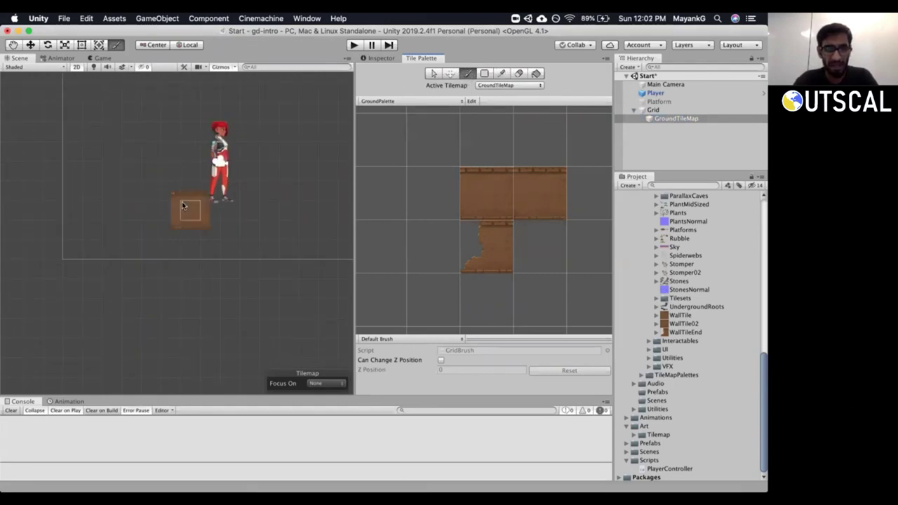
pyautogui.click(226, 210)
pyautogui.scroll(-2, 245, 195)
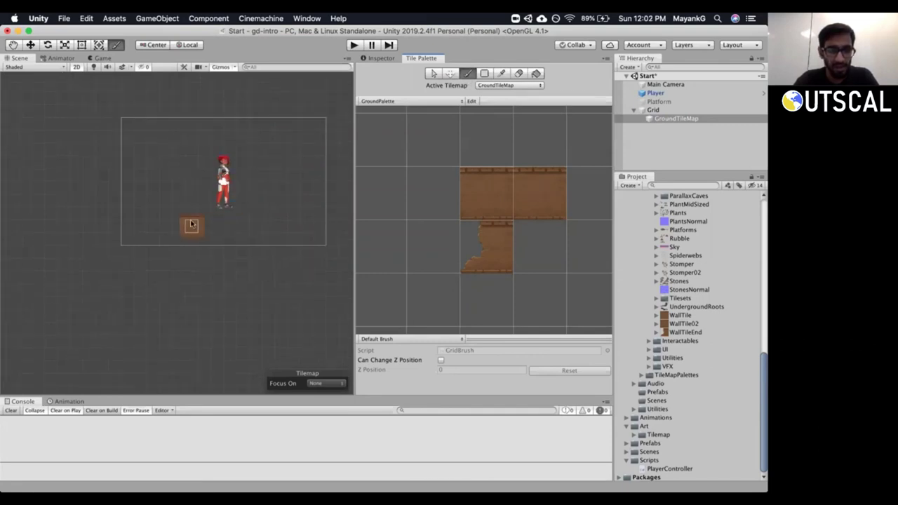
pyautogui.moveTo(179, 226)
pyautogui.mouseDown()
pyautogui.moveTo(245, 234)
pyautogui.moveTo(293, 228)
pyautogui.mouseUp()
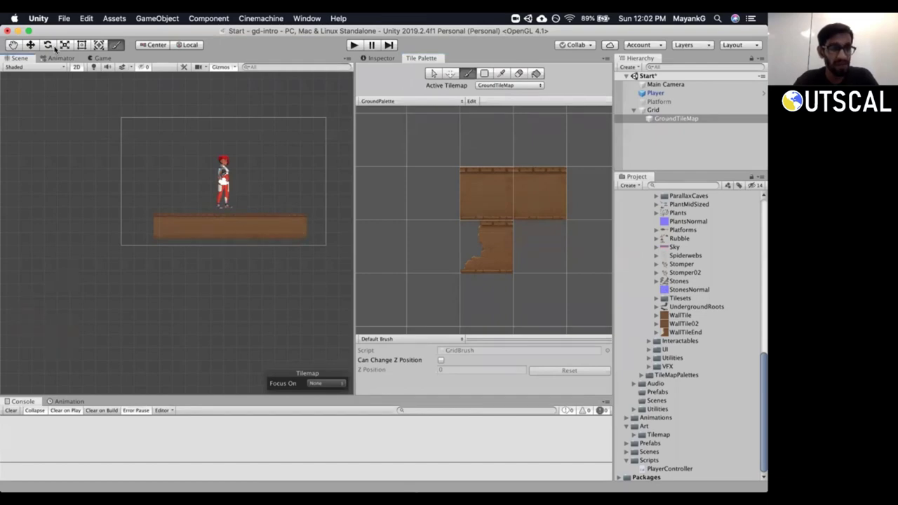
# Check the level in the Game view, then pick the broken end tile.
pyautogui.click(102, 58)
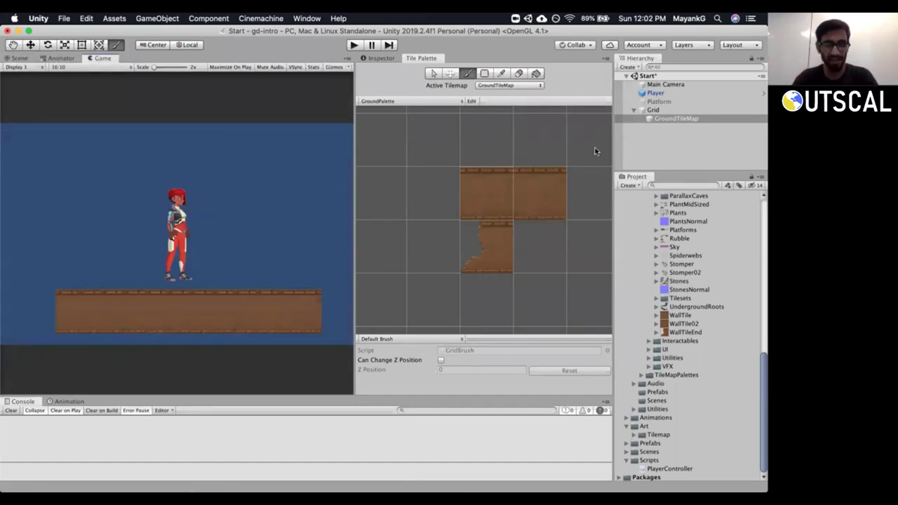
pyautogui.click(55, 58)
pyautogui.click(33, 57)
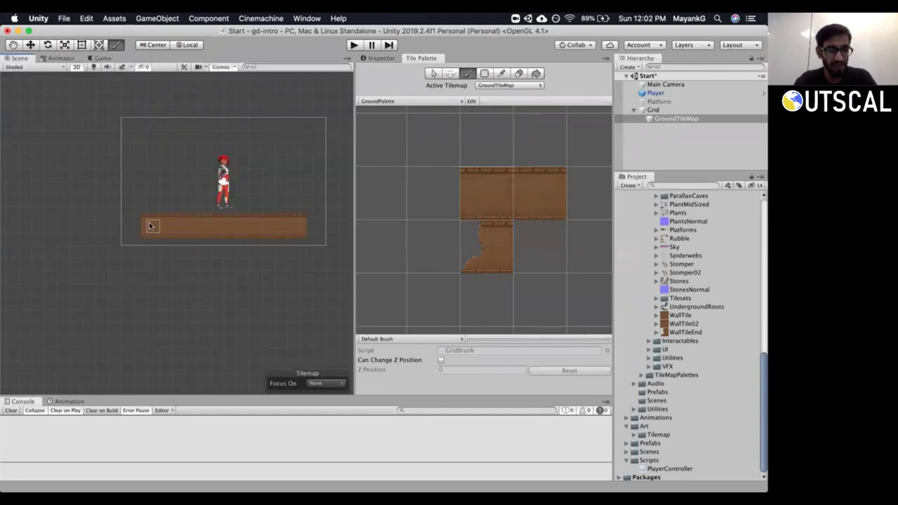
pyautogui.click(493, 251)
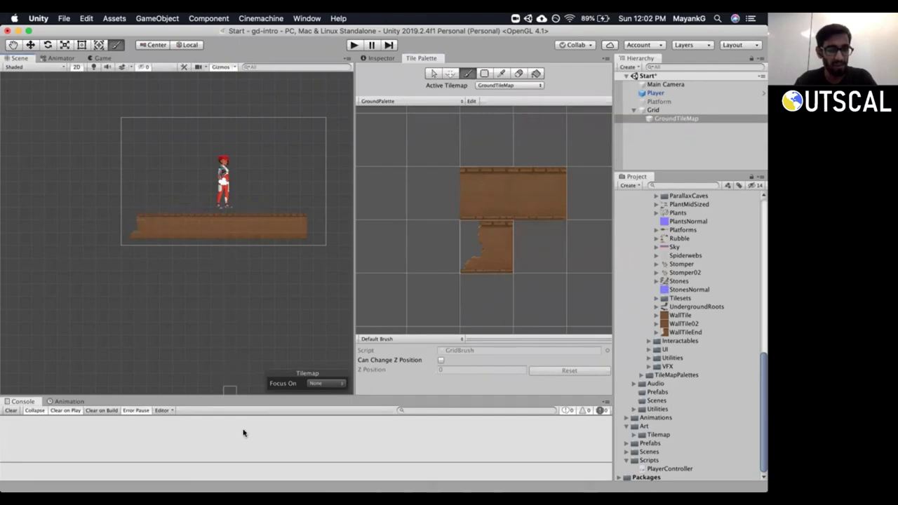
pyautogui.click(58, 58)
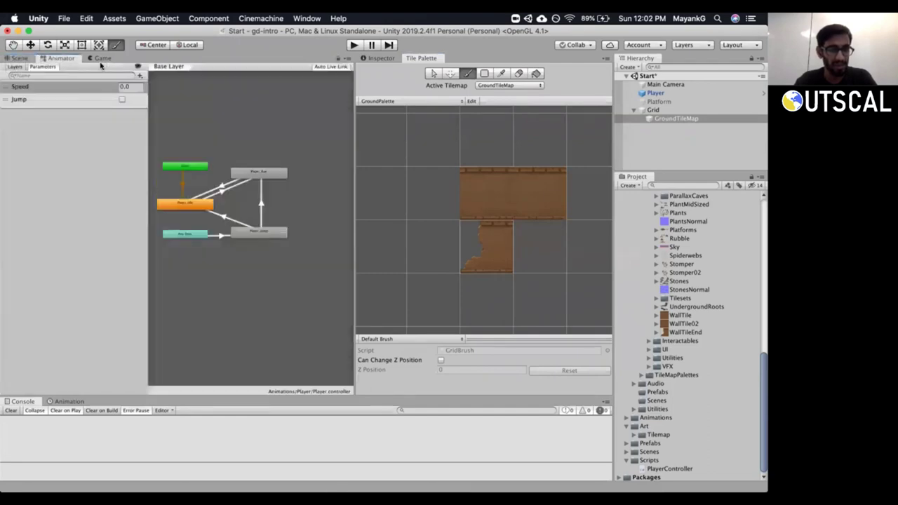
# Preview the platform in Game view, paint one tile at its right end, and select the WallTileEnd sprite.
pyautogui.click(100, 59)
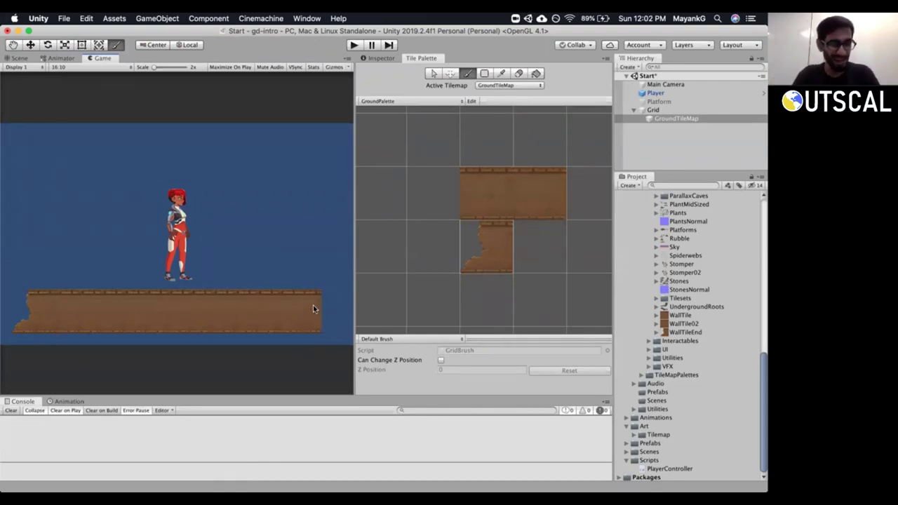
pyautogui.click(17, 58)
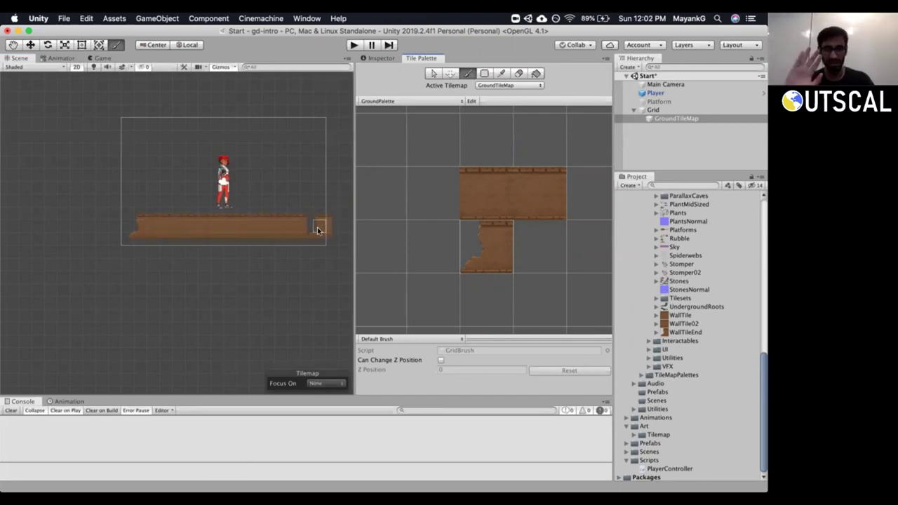
pyautogui.click(319, 230)
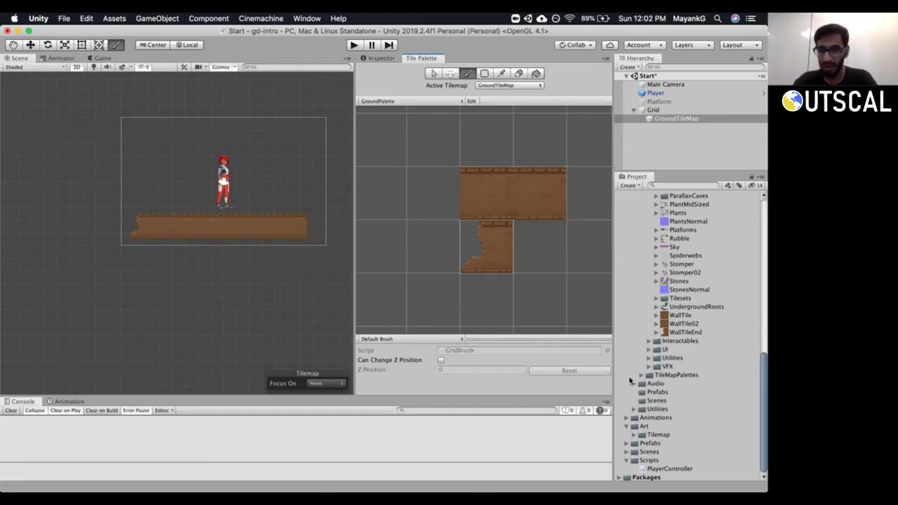
pyautogui.click(677, 334)
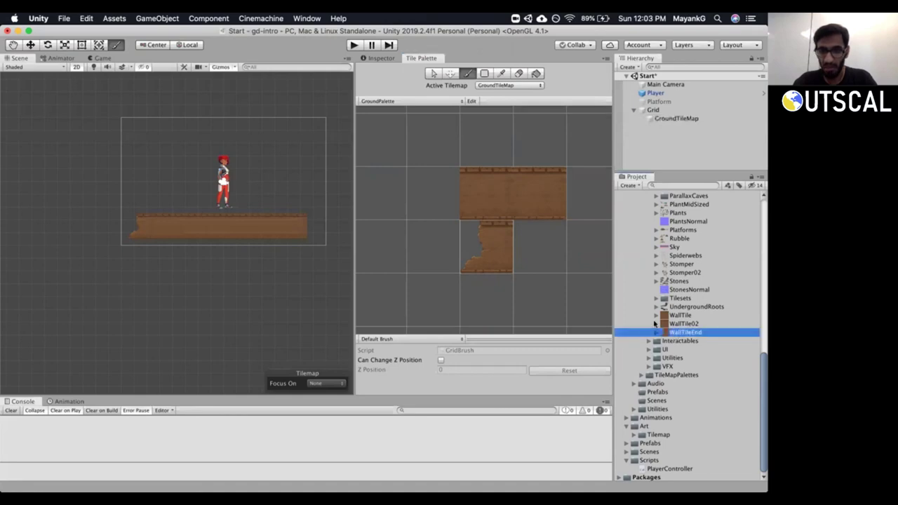
pyautogui.moveTo(512, 161); pyautogui.dragTo(501, 158, button='middle')
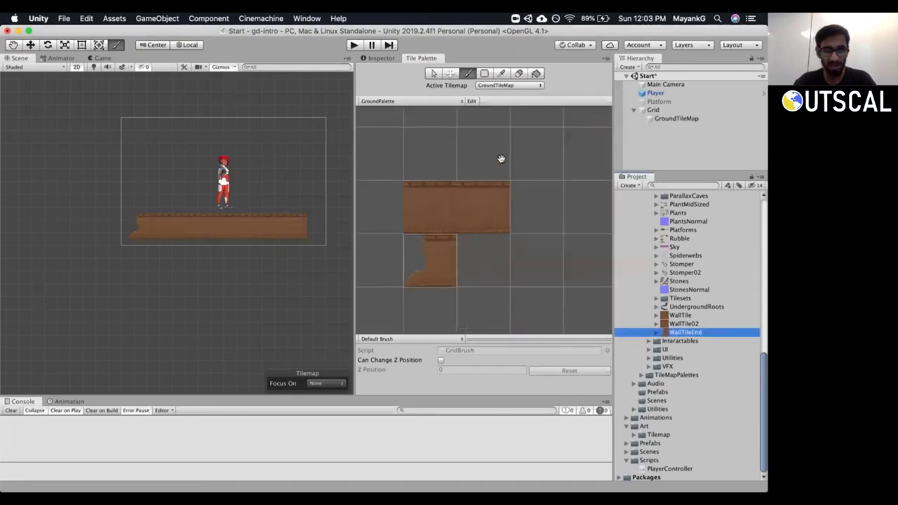
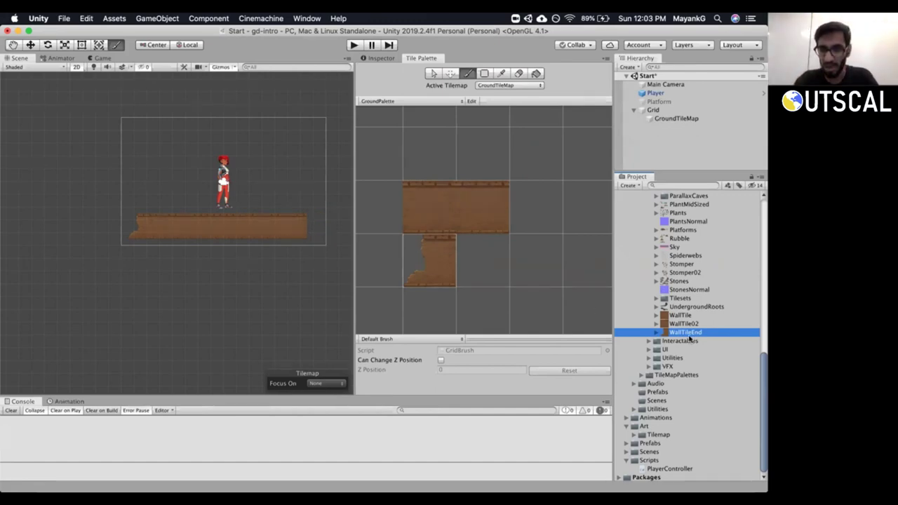
# Drop the WallTileEnd sprite into GroundPalette and save the tile as WallTileEnd2 in Assets/Art/Tilemap/GroundTiles.
pyautogui.moveTo(690, 335); pyautogui.dragTo(535, 206)
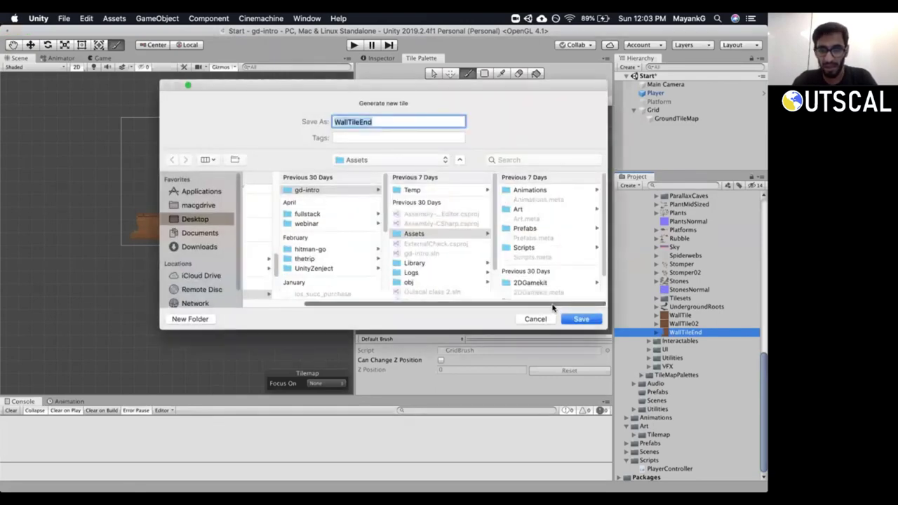
pyautogui.click(546, 209)
pyautogui.click(525, 191)
pyautogui.click(536, 192)
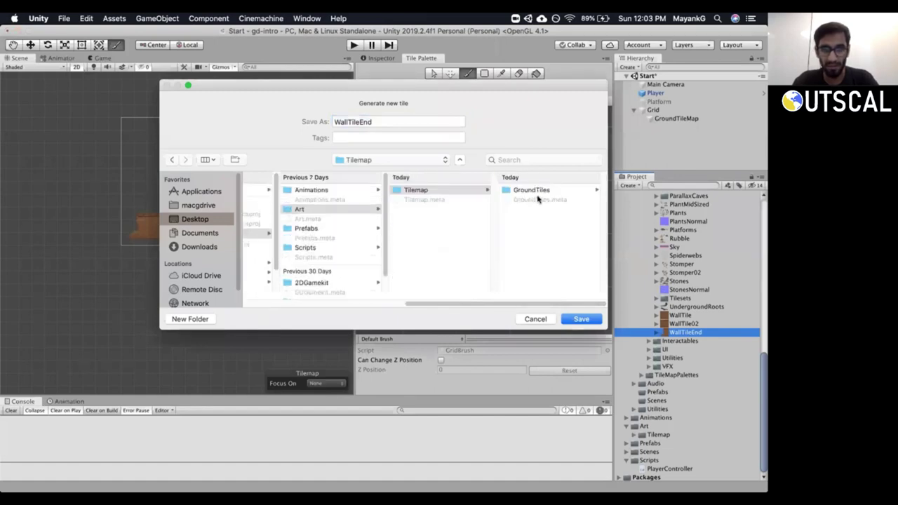
pyautogui.click(396, 123)
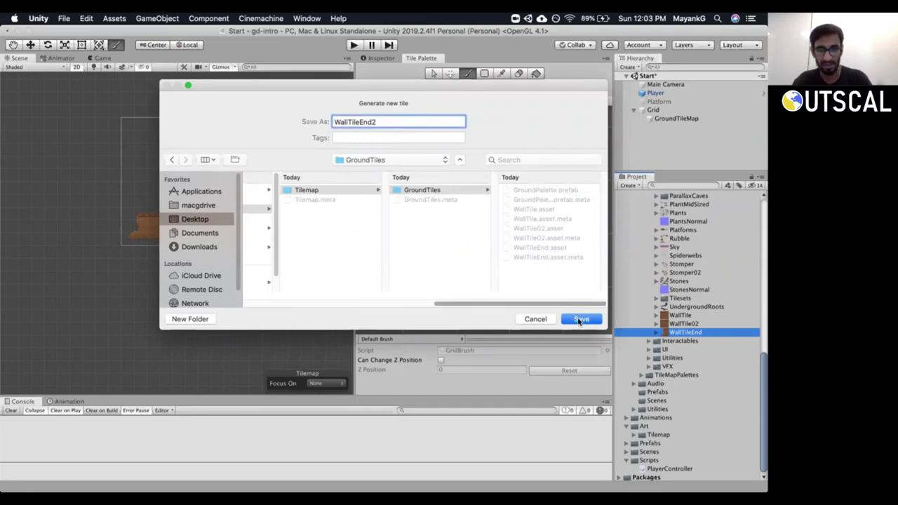
pyautogui.click(579, 319)
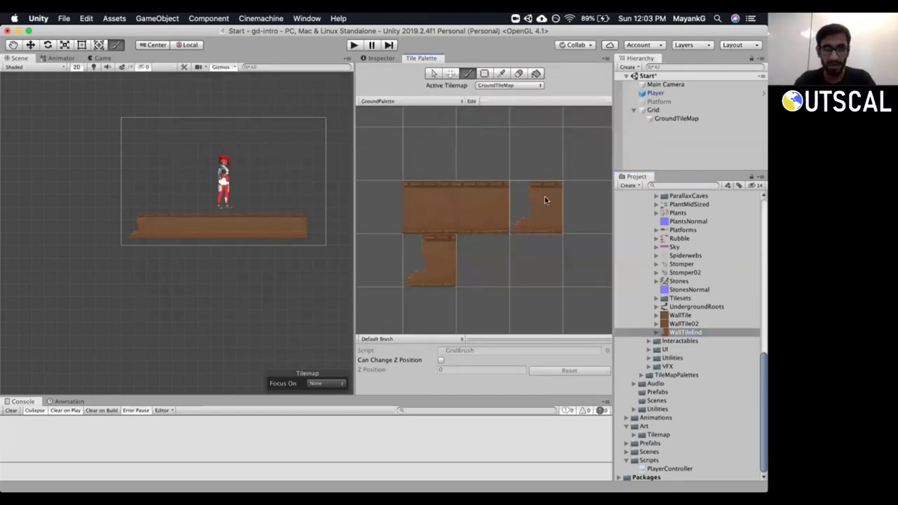
pyautogui.click(432, 74)
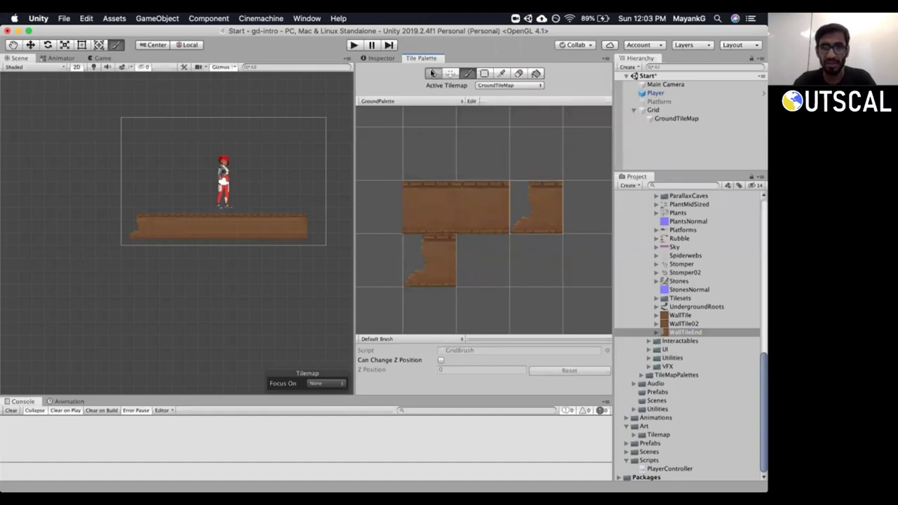
pyautogui.click(423, 257)
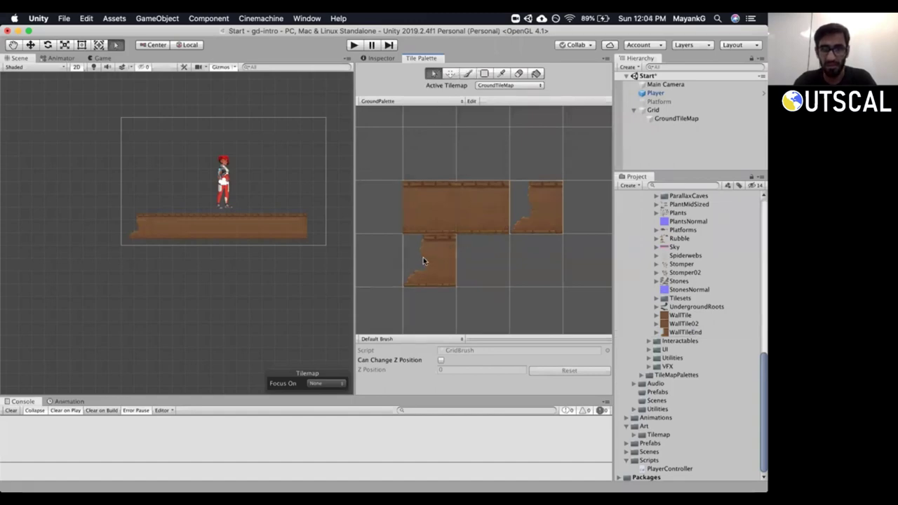
pyautogui.click(466, 74)
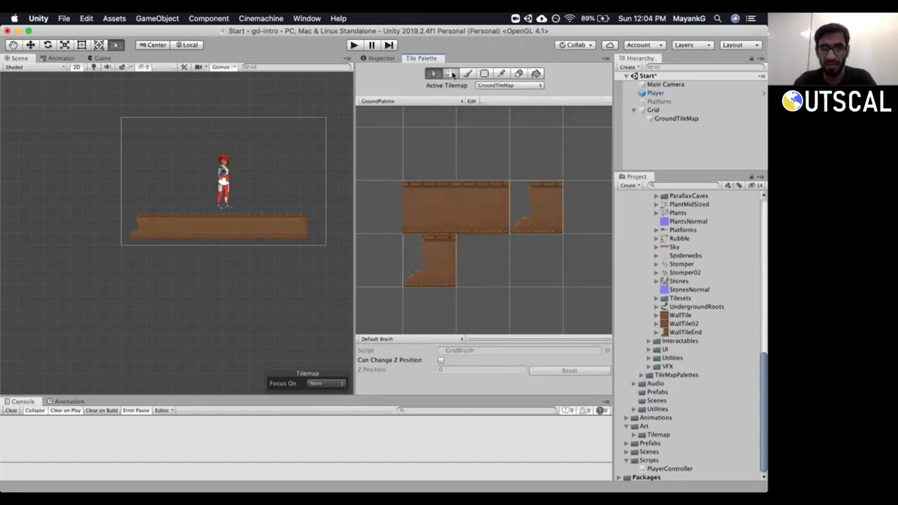
pyautogui.click(447, 241)
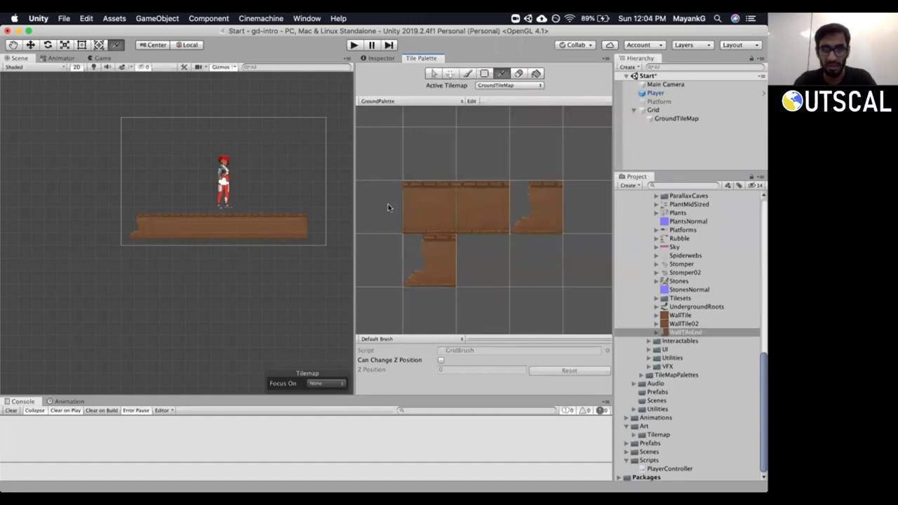
pyautogui.click(484, 73)
pyautogui.click(439, 248)
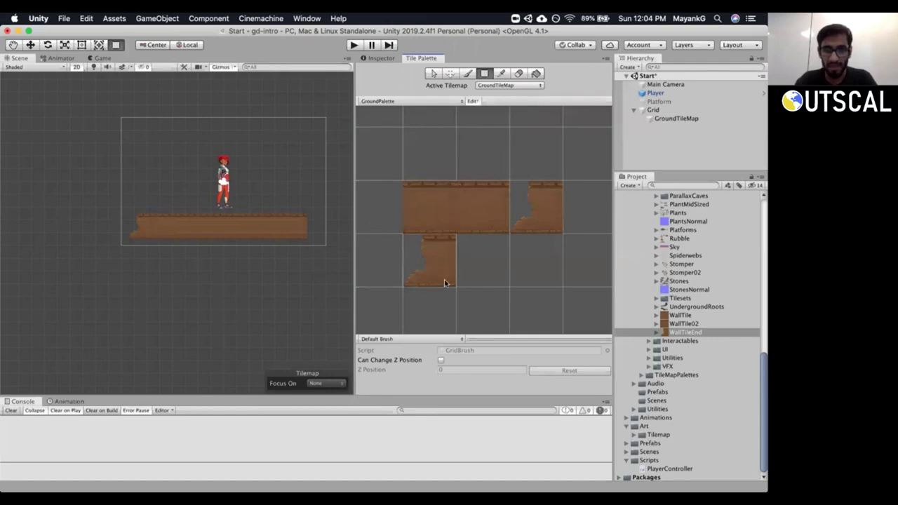
pyautogui.click(541, 209)
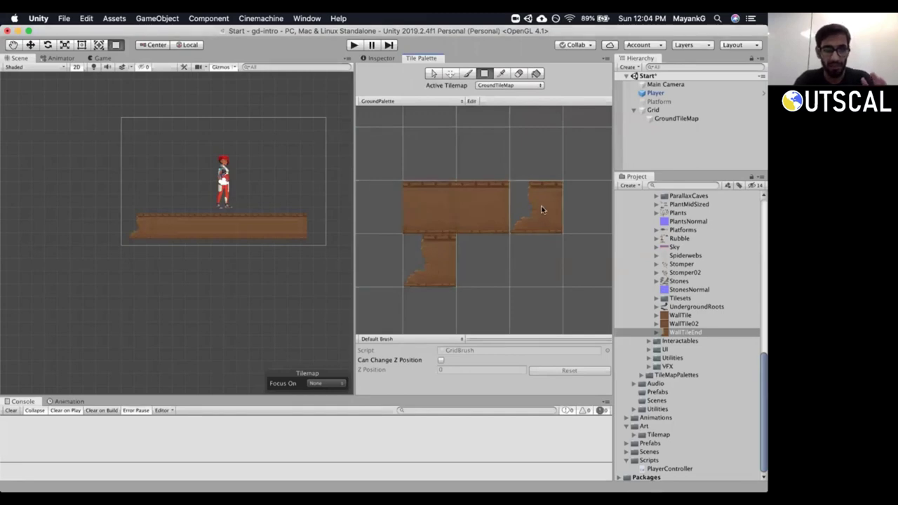
pyautogui.click(376, 59)
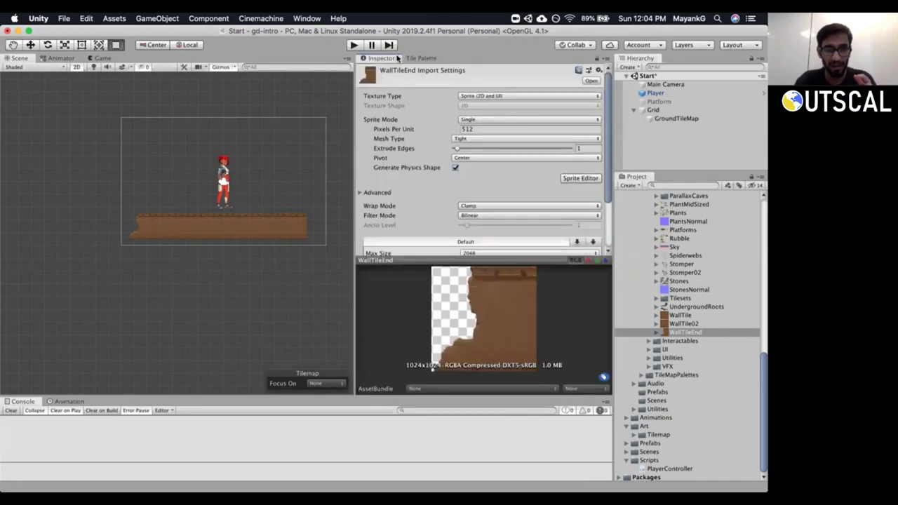
pyautogui.click(421, 59)
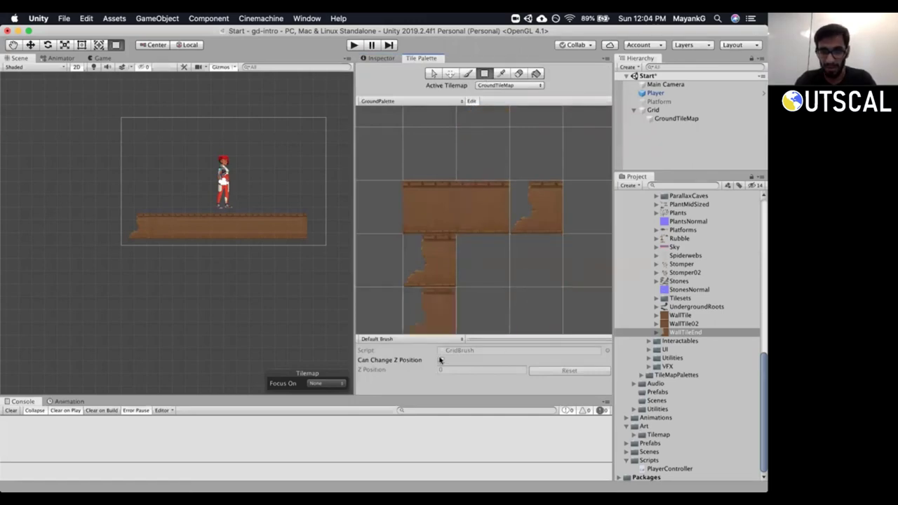
# Resize the palette grid and widen the Inspector and Tile Palette panels side by side.
pyautogui.moveTo(490, 341)
pyautogui.mouseDown()
pyautogui.moveTo(485, 283)
pyautogui.moveTo(490, 342)
pyautogui.mouseUp()
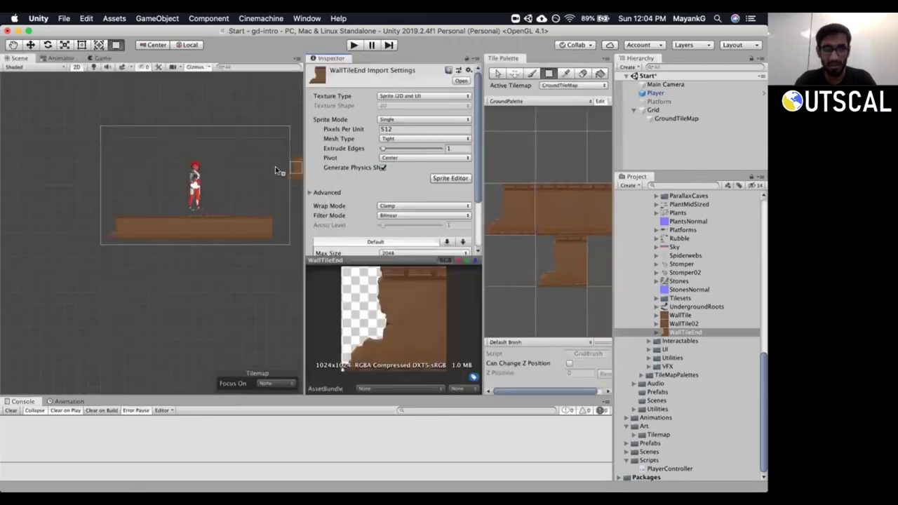
pyautogui.moveTo(306, 169); pyautogui.dragTo(261, 168)
pyautogui.moveTo(482, 129); pyautogui.dragTo(421, 130)
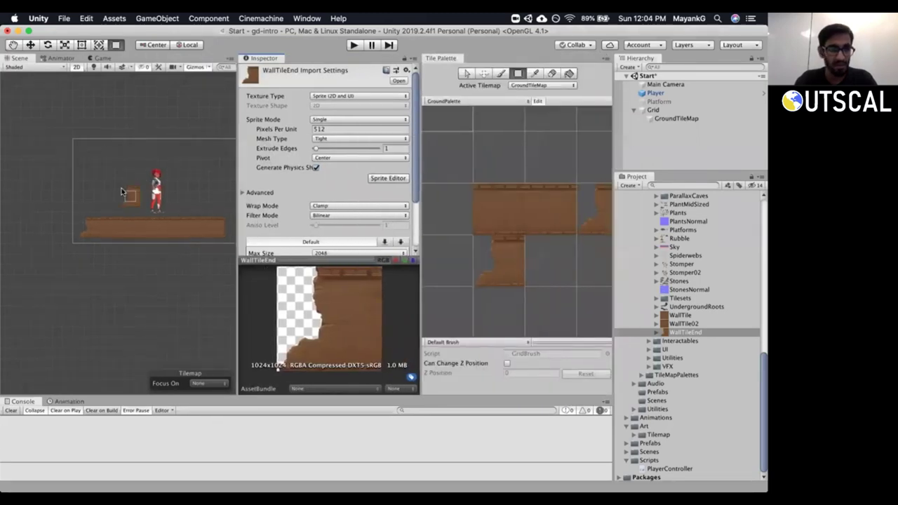
pyautogui.scroll(5, 171, 151)
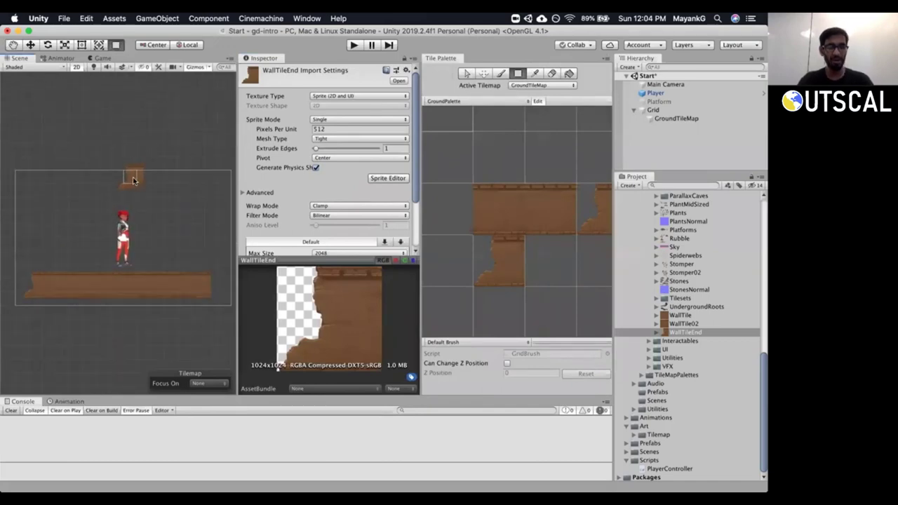
pyautogui.moveTo(614, 156); pyautogui.dragTo(641, 154)
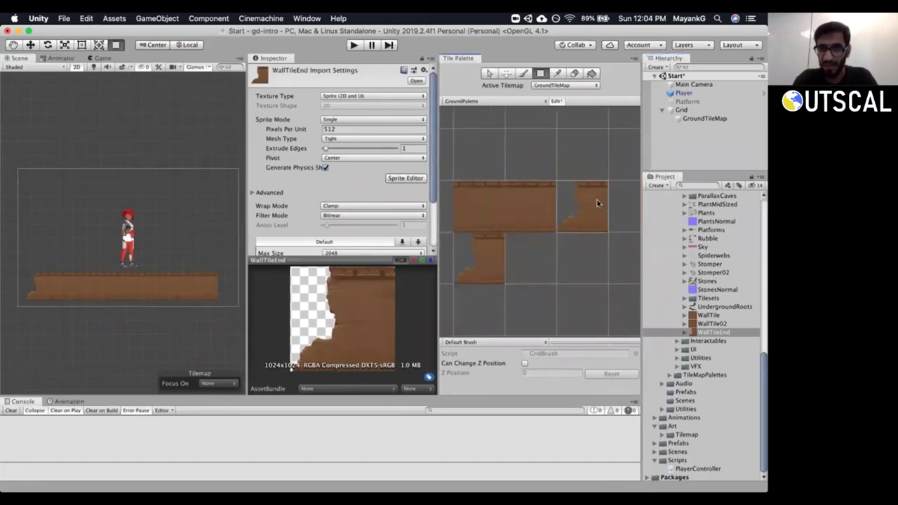
# Confirm GroundPalette and the current brush stay selected, adjusting the Inspector width and palette grid size.
pyautogui.click(544, 103)
pyautogui.click(565, 105)
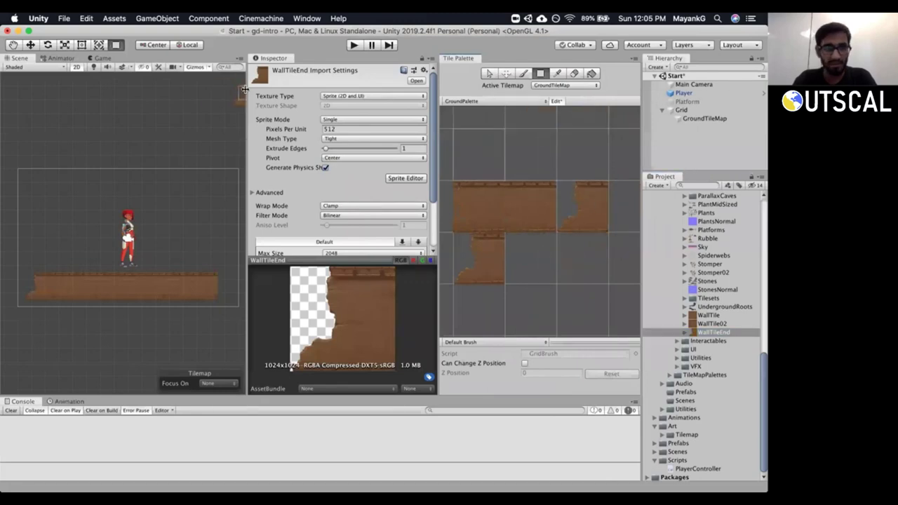
pyautogui.moveTo(247, 88); pyautogui.dragTo(224, 88)
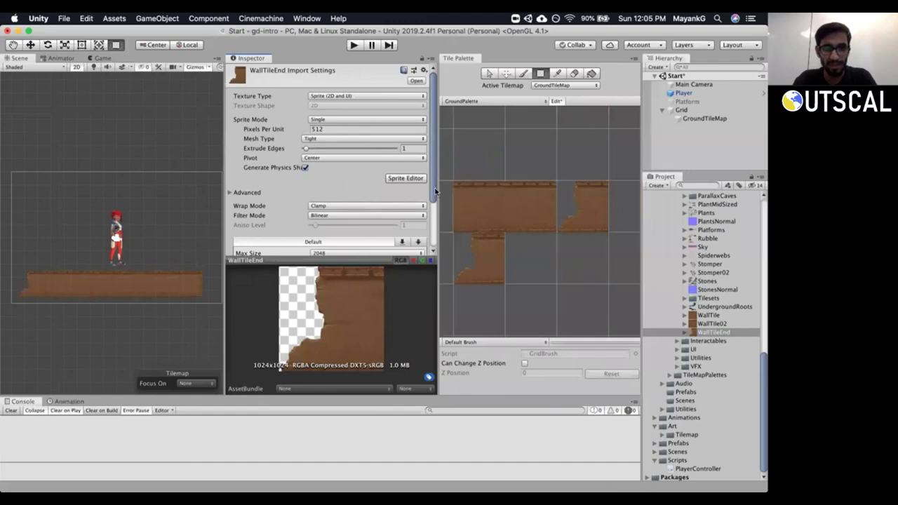
pyautogui.scroll(-3, 431, 232)
pyautogui.scroll(3, 428, 203)
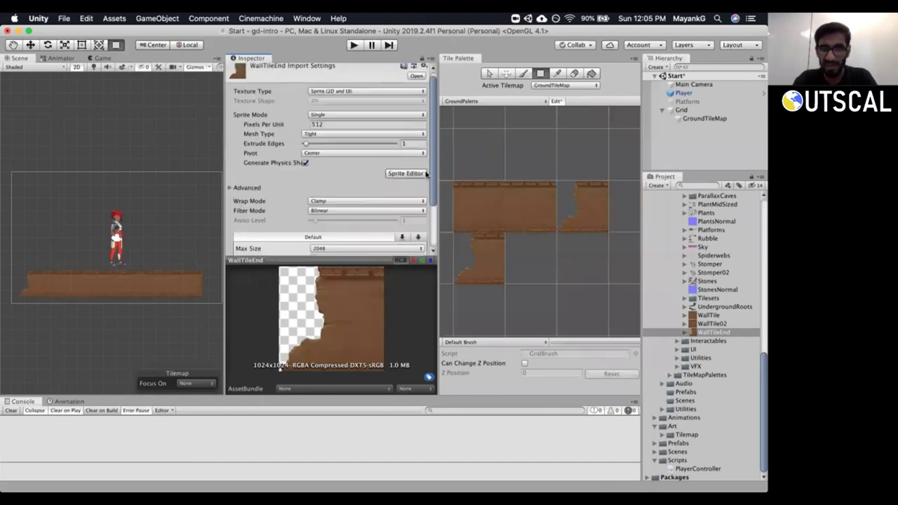
pyautogui.click(478, 103)
pyautogui.click(474, 110)
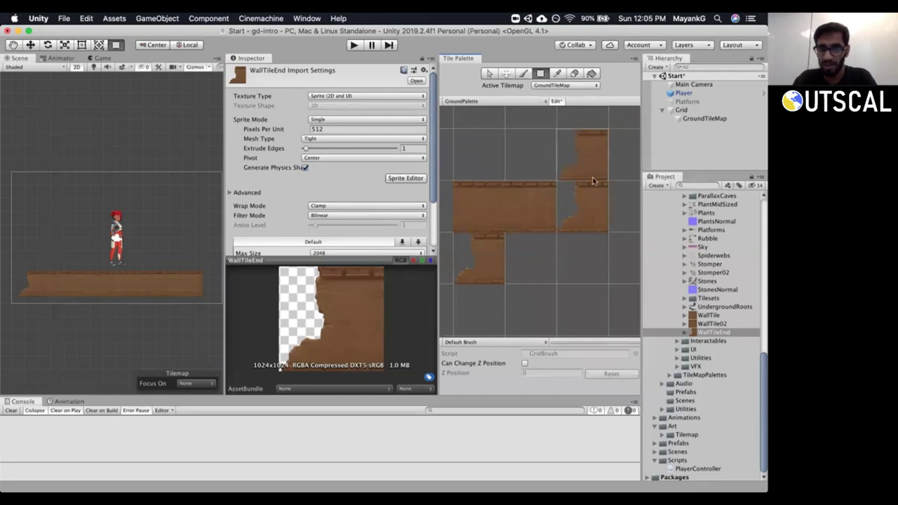
pyautogui.click(496, 343)
pyautogui.click(554, 353)
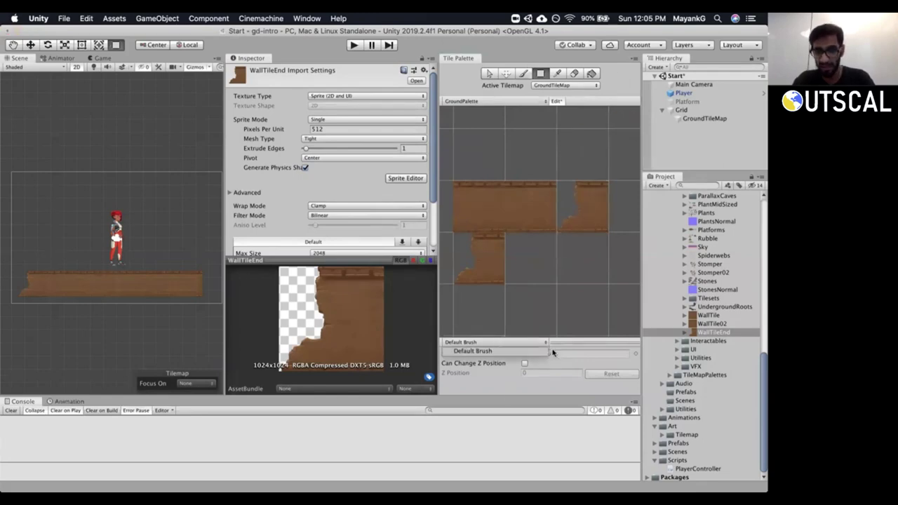
pyautogui.moveTo(568, 343)
pyautogui.mouseDown()
pyautogui.moveTo(557, 390)
pyautogui.moveTo(540, 342)
pyautogui.mouseUp()
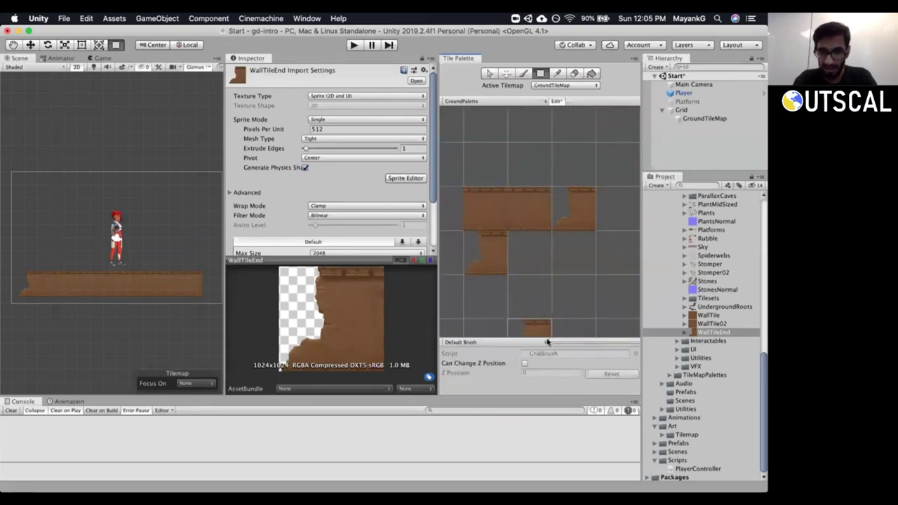
pyautogui.moveTo(563, 342); pyautogui.dragTo(561, 326)
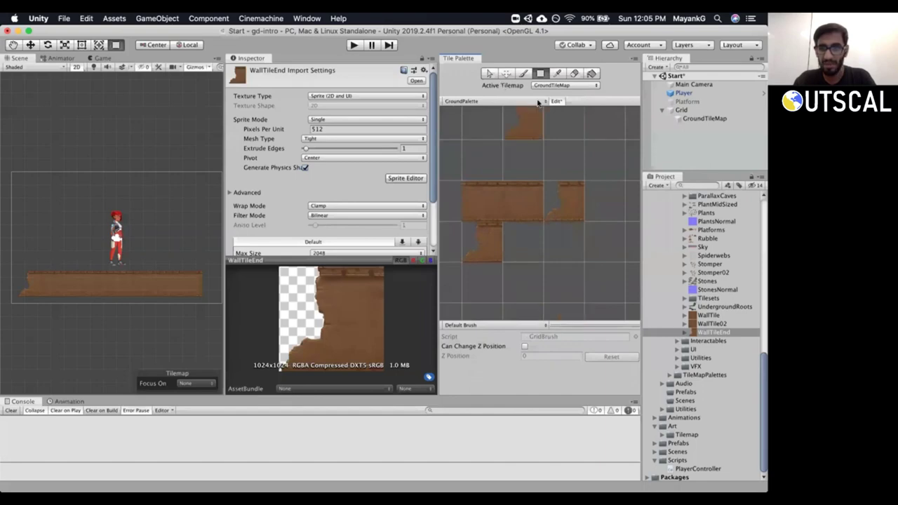
# Check the Active Tilemap, then switch the Tile Palette to the Select tool.
pyautogui.click(561, 86)
pyautogui.click(607, 82)
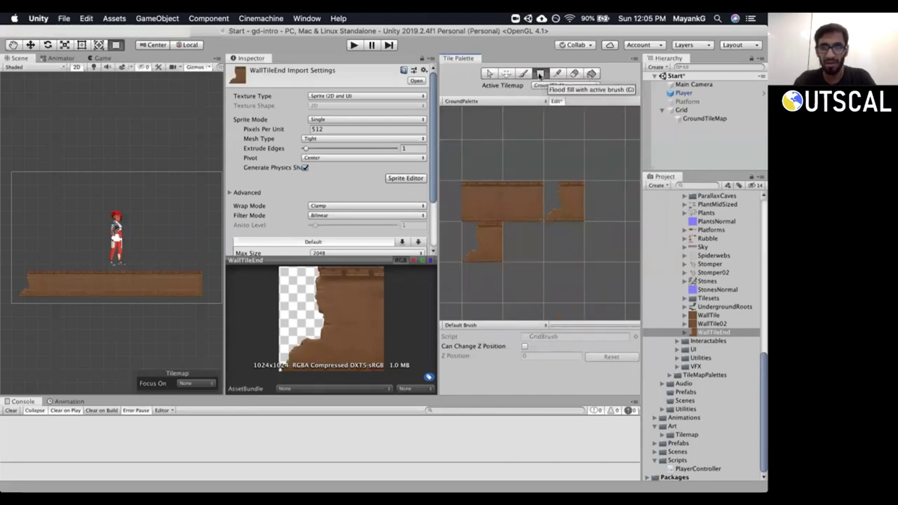
pyautogui.click(506, 75)
pyautogui.click(488, 74)
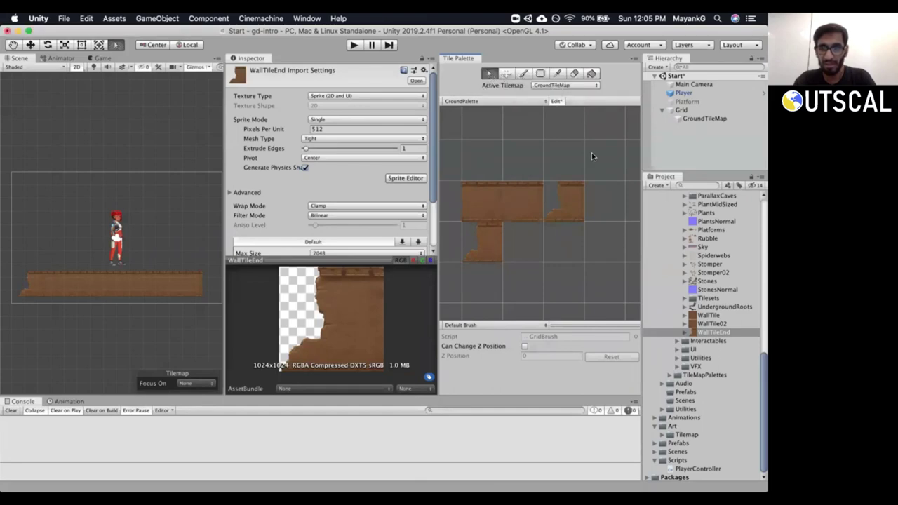
# Select WallTileEnd2 in the palette and set its Rotation Y to 180.
pyautogui.click(561, 196)
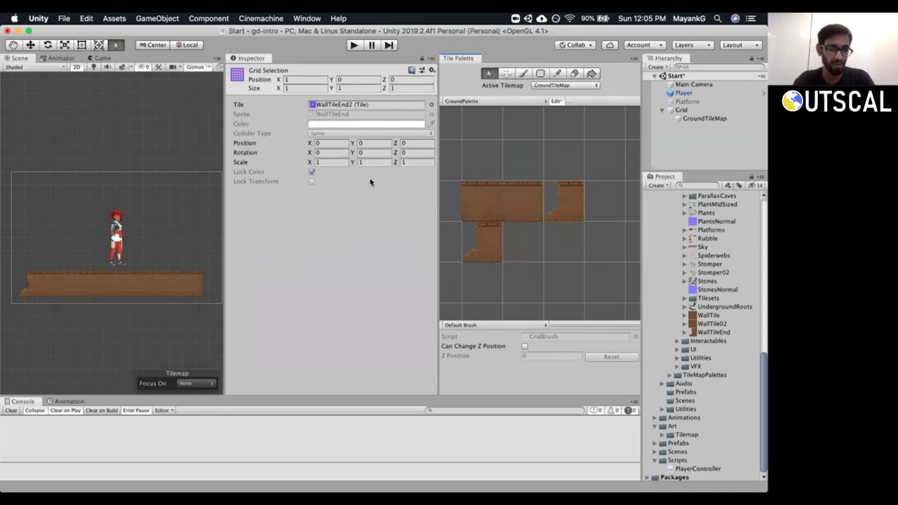
pyautogui.click(371, 152)
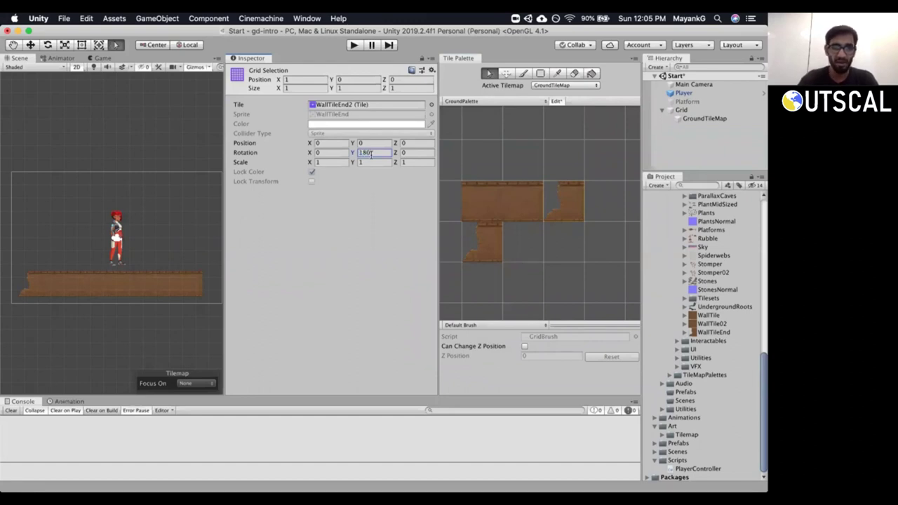
pyautogui.click(390, 311)
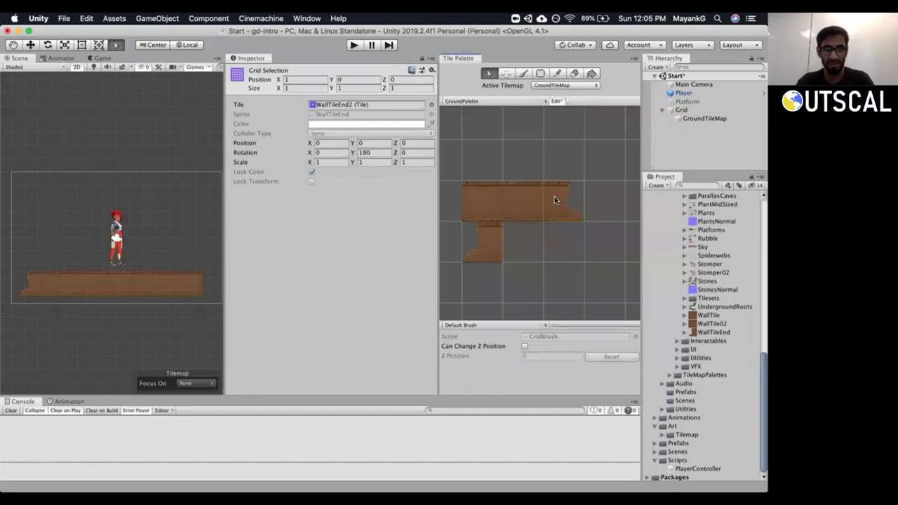
pyautogui.click(375, 153)
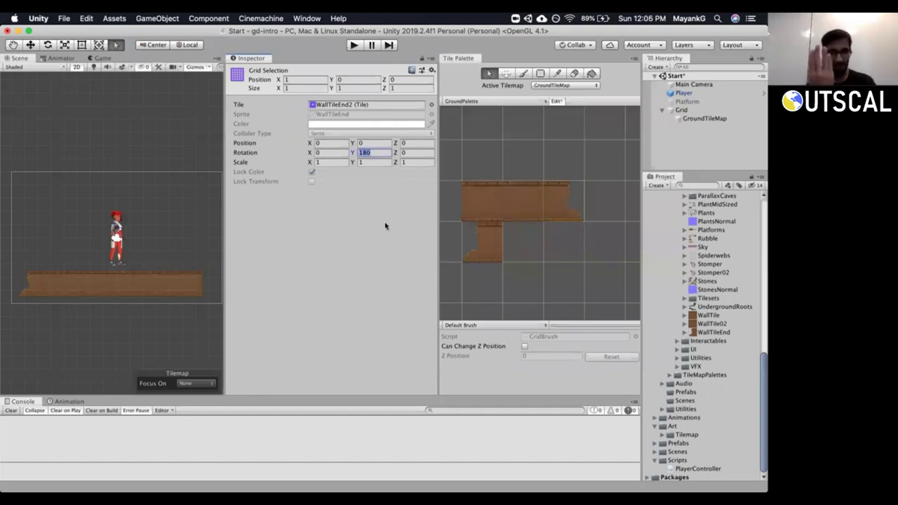
# Pan the palette right and select the lower wall tile, then a 2x2 block of cells.
pyautogui.moveTo(501, 154); pyautogui.dragTo(548, 159, button='middle')
pyautogui.click(529, 247)
pyautogui.moveTo(524, 252); pyautogui.dragTo(484, 196)
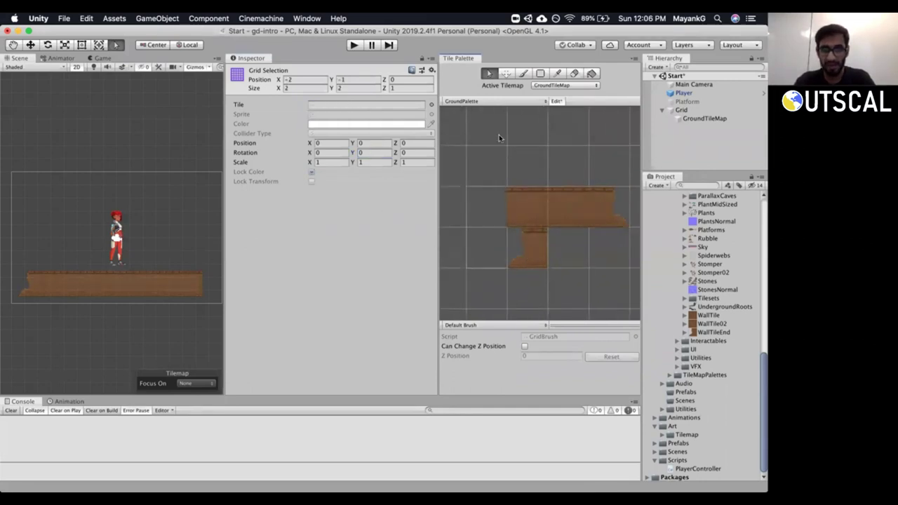
# Select various palette cells, ending on the lower wall-end tile.
pyautogui.click(536, 254)
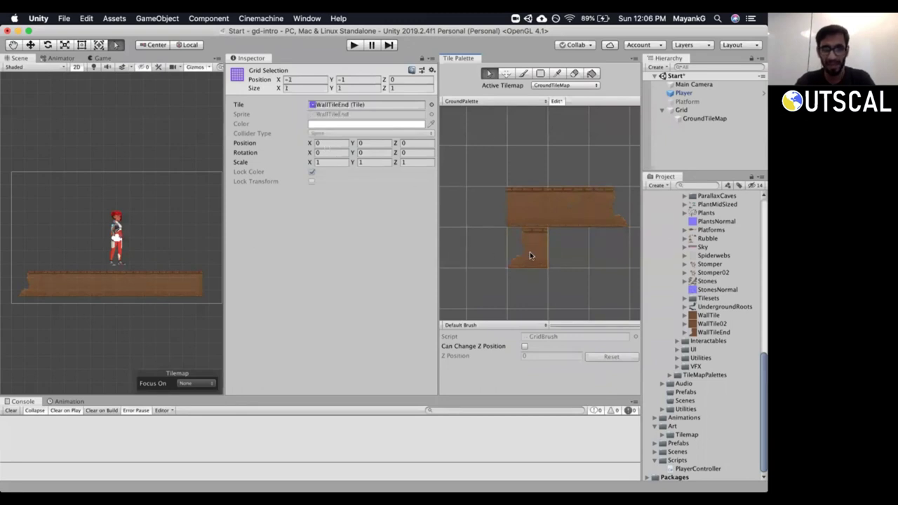
pyautogui.moveTo(449, 192); pyautogui.dragTo(548, 246)
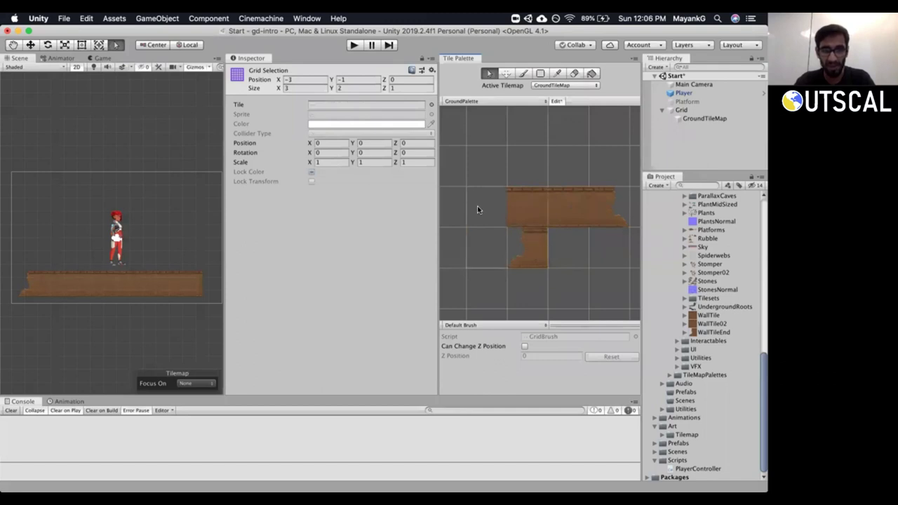
pyautogui.click(512, 221)
pyautogui.click(628, 197)
pyautogui.click(568, 205)
pyautogui.click(535, 235)
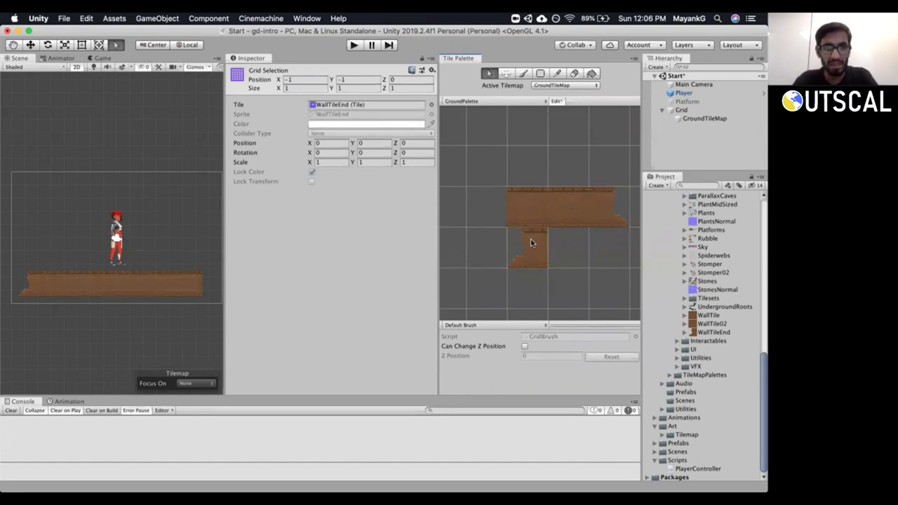
# Enter Y 0 and X -2 in the tile's grid position fields.
pyautogui.click(294, 80)
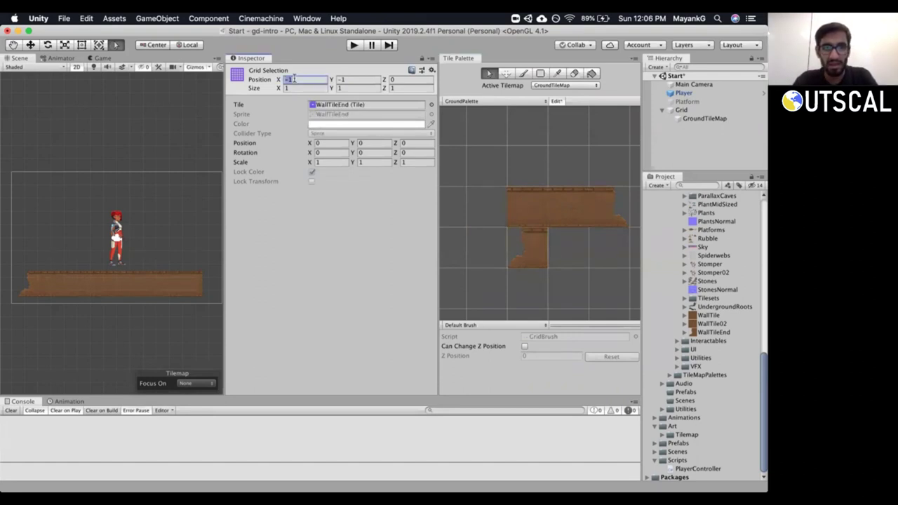
pyautogui.click(358, 85)
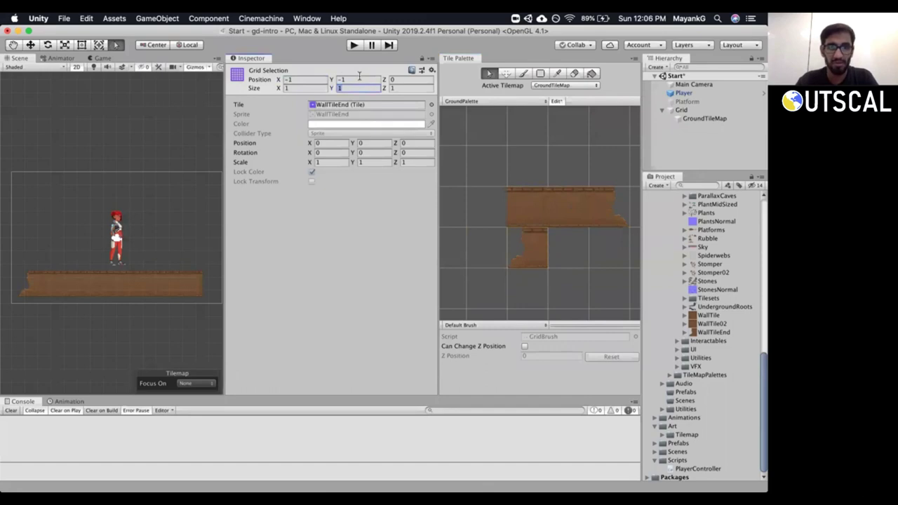
pyautogui.click(358, 79)
pyautogui.write('0')
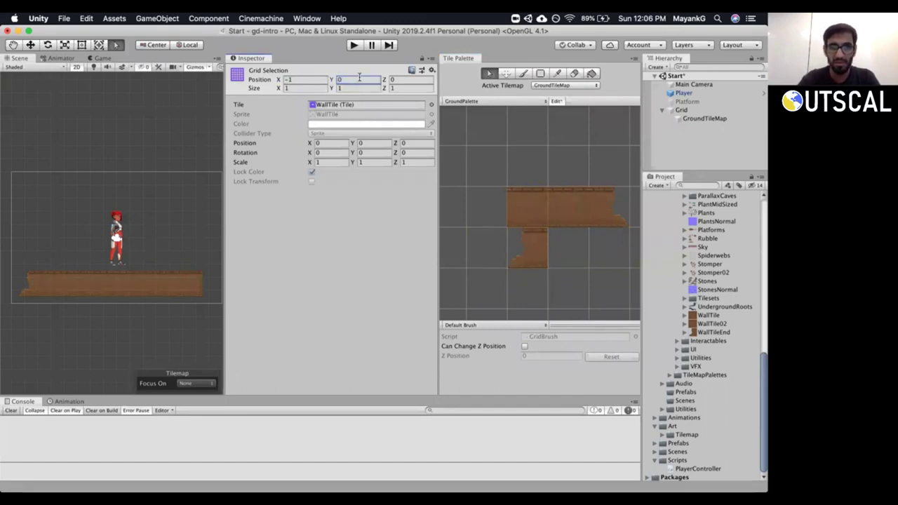
pyautogui.click(316, 78)
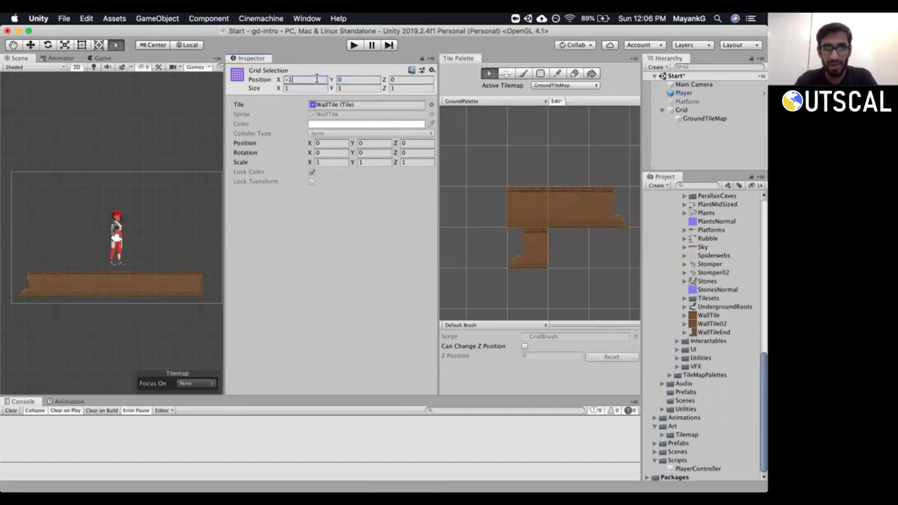
pyautogui.write('-2')
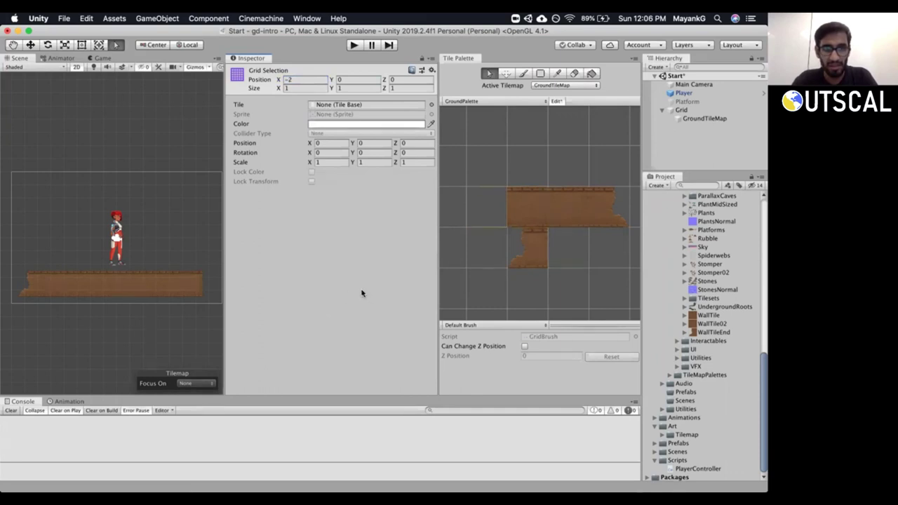
# Reselect the lower wall-end tile and set its Position to X -2, Y 2.
pyautogui.click(525, 252)
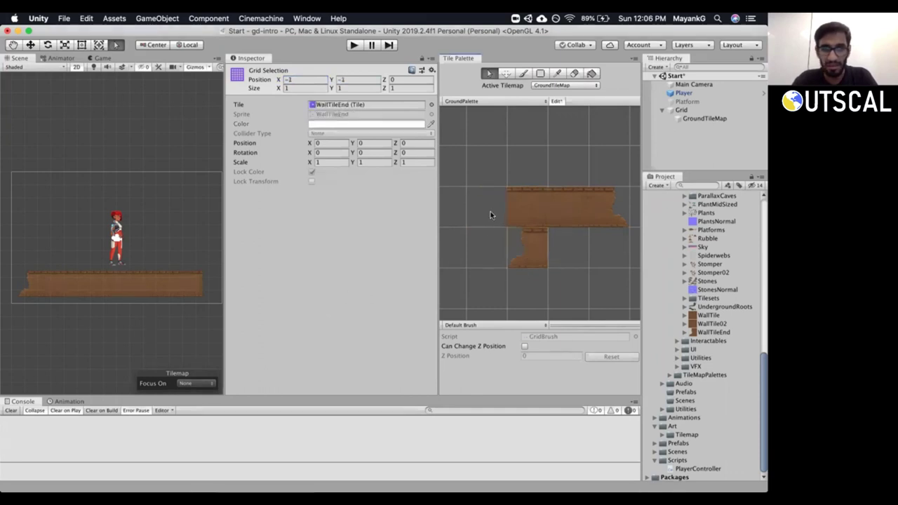
pyautogui.click(525, 250)
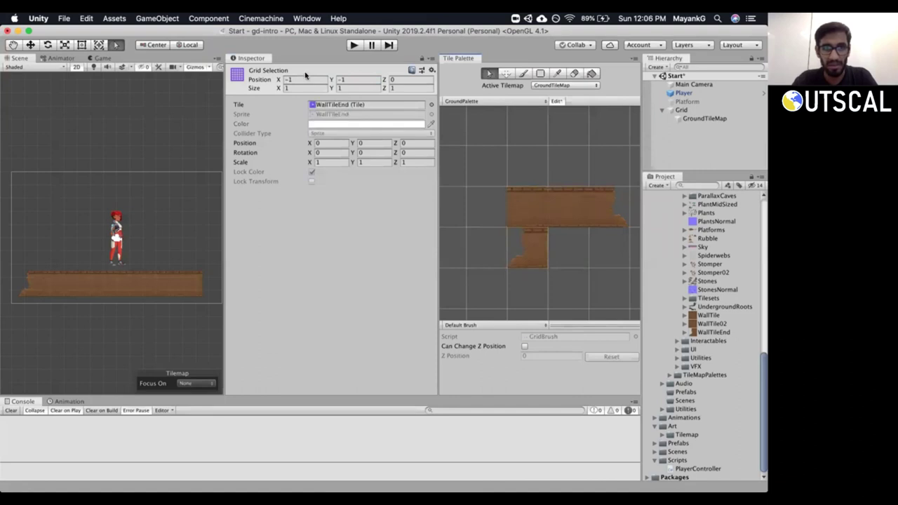
pyautogui.click(325, 143)
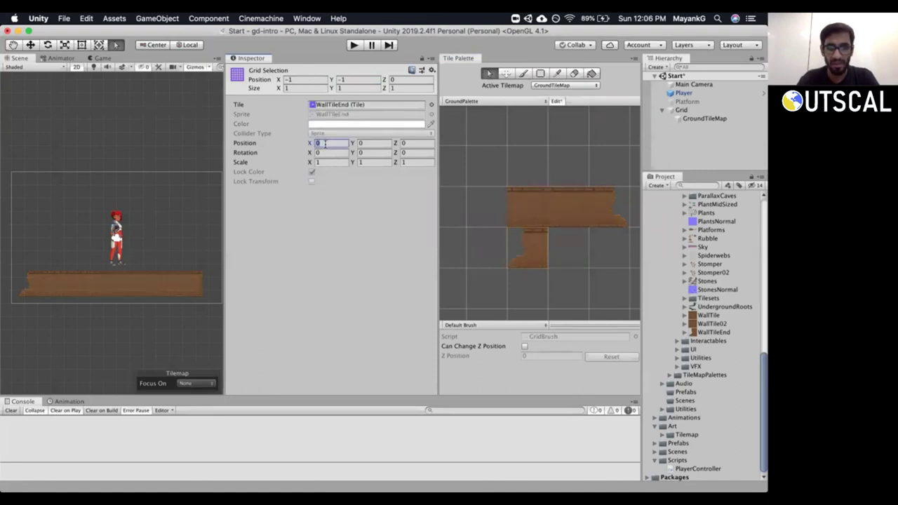
pyautogui.press('Return')
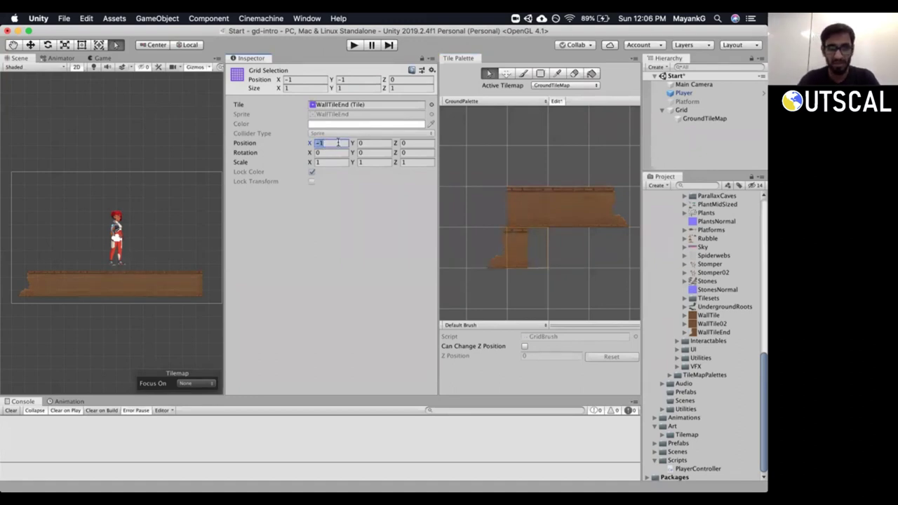
pyautogui.write('-2')
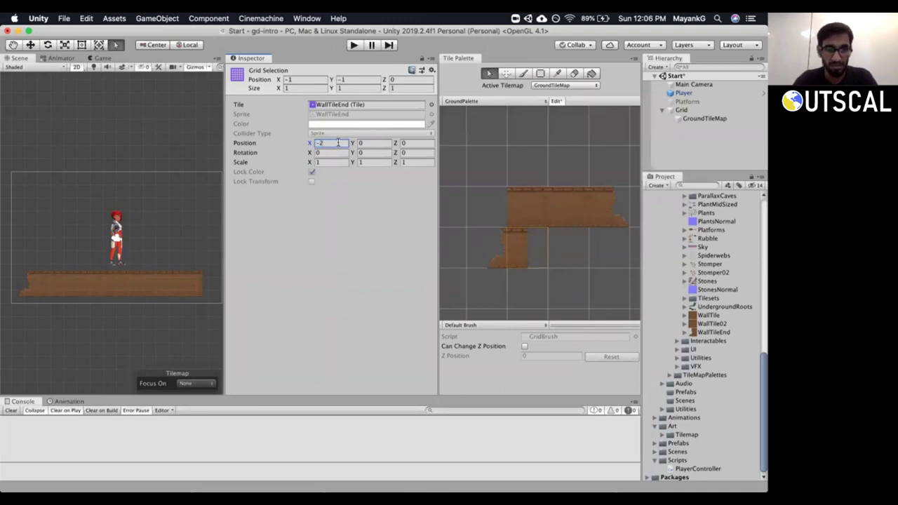
pyautogui.click(378, 143)
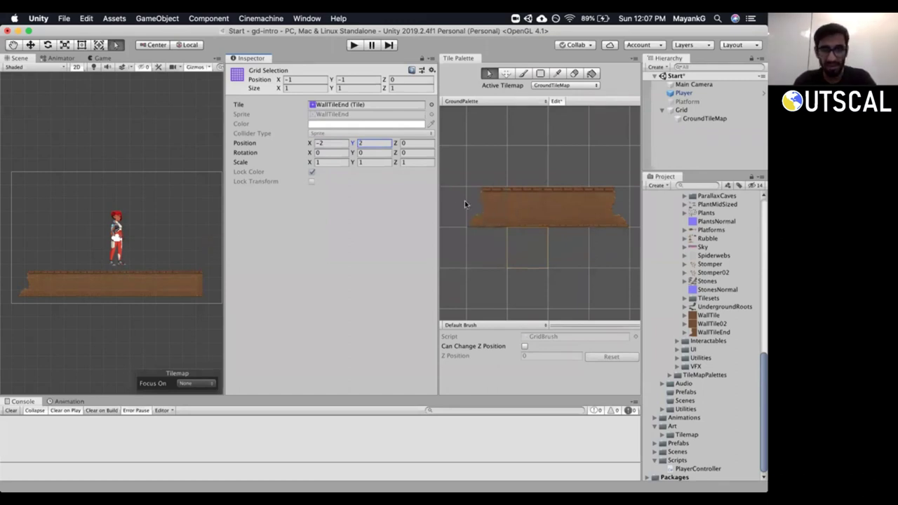
pyautogui.hotkey('shift', 'Tab')
pyautogui.click(377, 143)
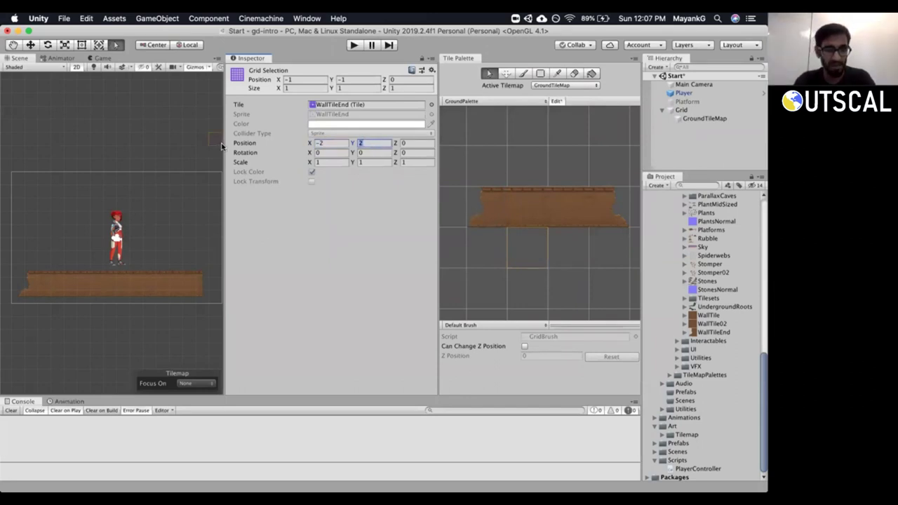
# Widen the Scene view, leave palette Edit mode, and erase ground tiles at the platform's right end.
pyautogui.moveTo(225, 147); pyautogui.dragTo(284, 231)
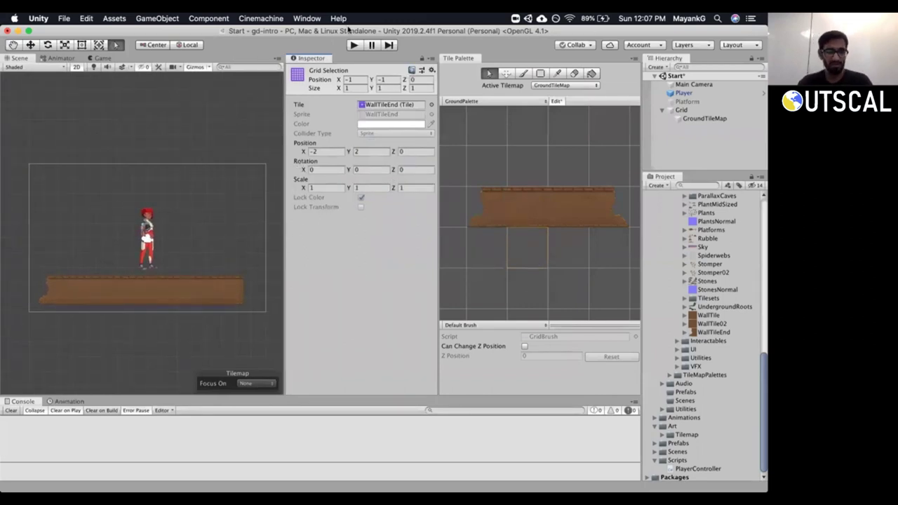
pyautogui.click(561, 102)
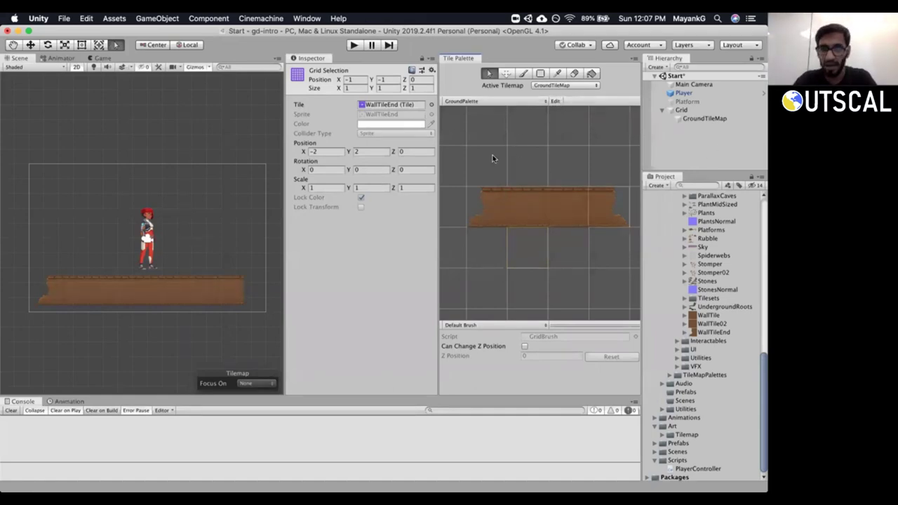
pyautogui.click(573, 74)
pyautogui.moveTo(236, 277)
pyautogui.mouseDown()
pyautogui.moveTo(237, 286)
pyautogui.moveTo(215, 288)
pyautogui.mouseUp()
# Erase the remaining ground tiles from right to left until the tilemap is empty.
pyautogui.click(215, 288)
pyautogui.click(163, 289)
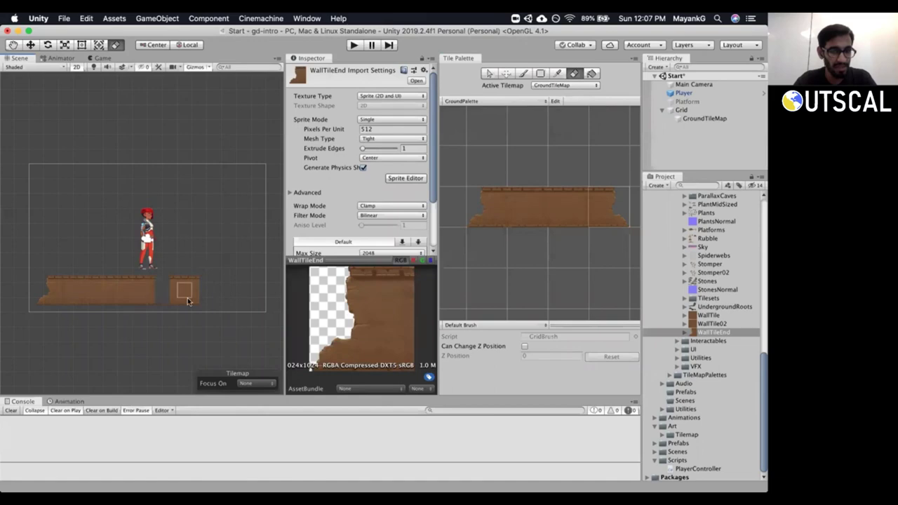
pyautogui.click(148, 290)
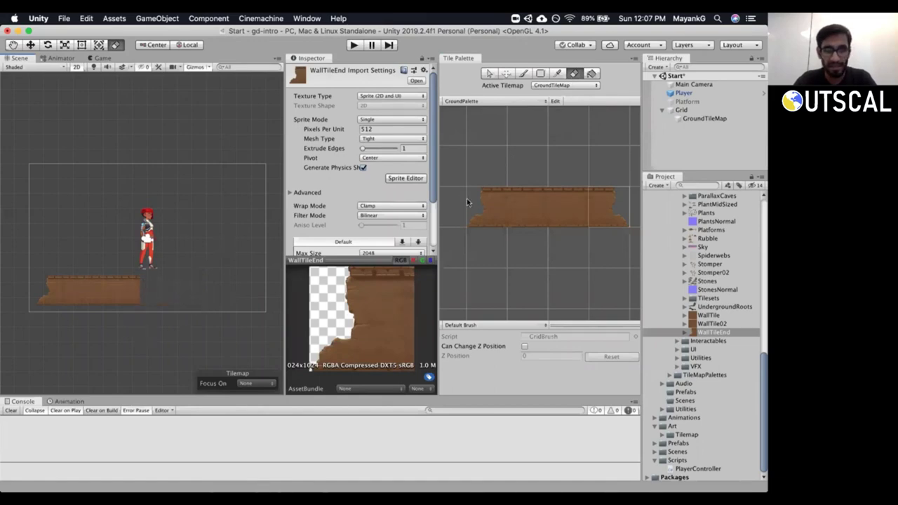
pyautogui.moveTo(56, 289); pyautogui.dragTo(100, 293)
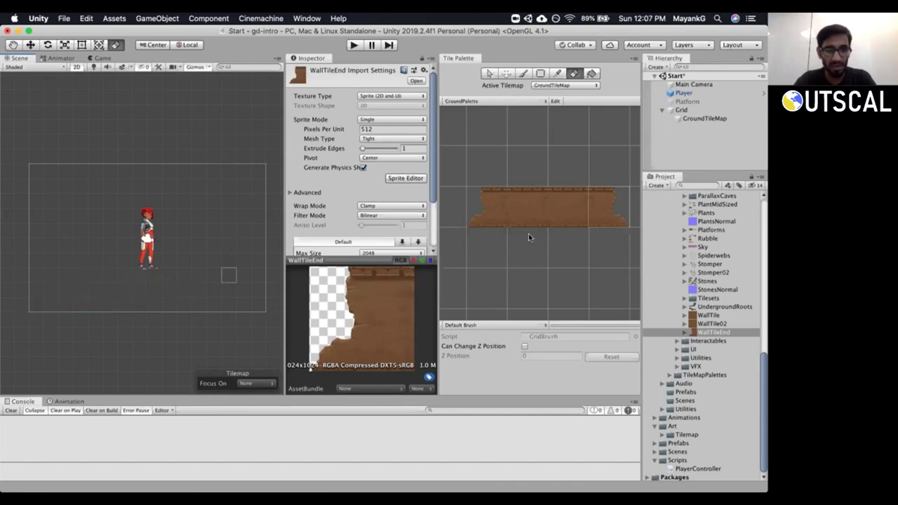
# Pick the wall tile from the palette, switching between the Box Fill, Picker and Paint brush tools.
pyautogui.click(539, 74)
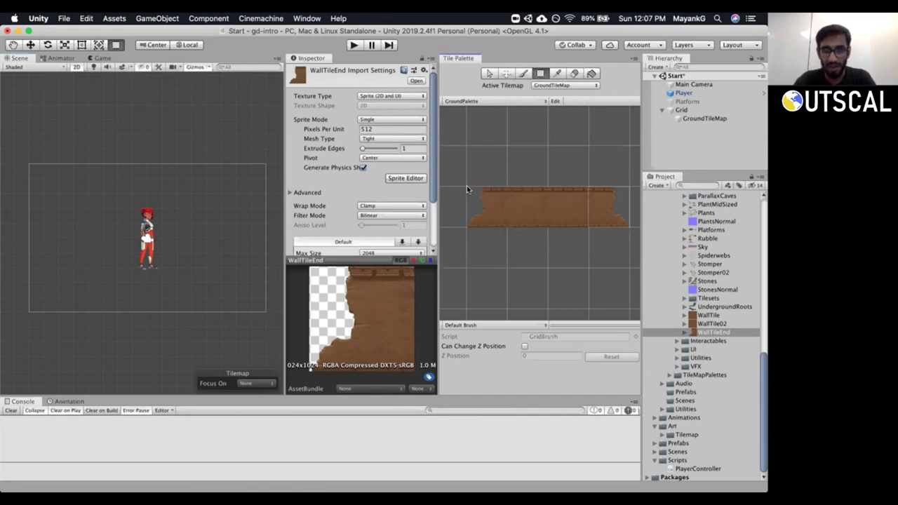
pyautogui.moveTo(466, 184)
pyautogui.mouseDown()
pyautogui.moveTo(527, 211)
pyautogui.moveTo(608, 225)
pyautogui.moveTo(489, 194)
pyautogui.moveTo(479, 212)
pyautogui.mouseUp()
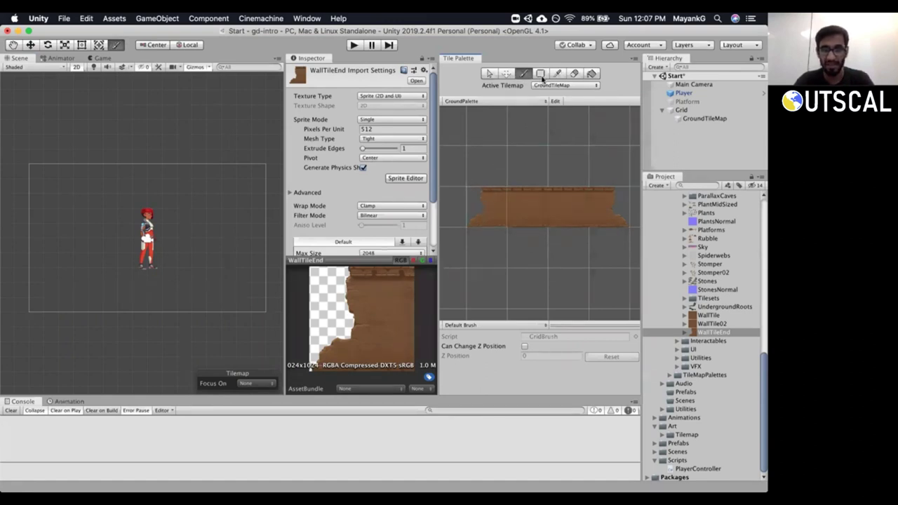
pyautogui.press('i')
pyautogui.moveTo(495, 207); pyautogui.dragTo(617, 211)
pyautogui.press('u')
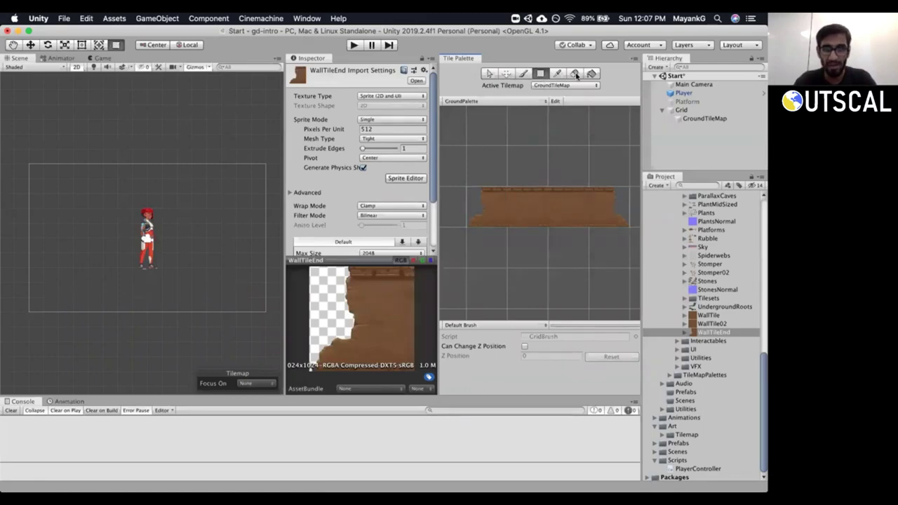
pyautogui.click(523, 73)
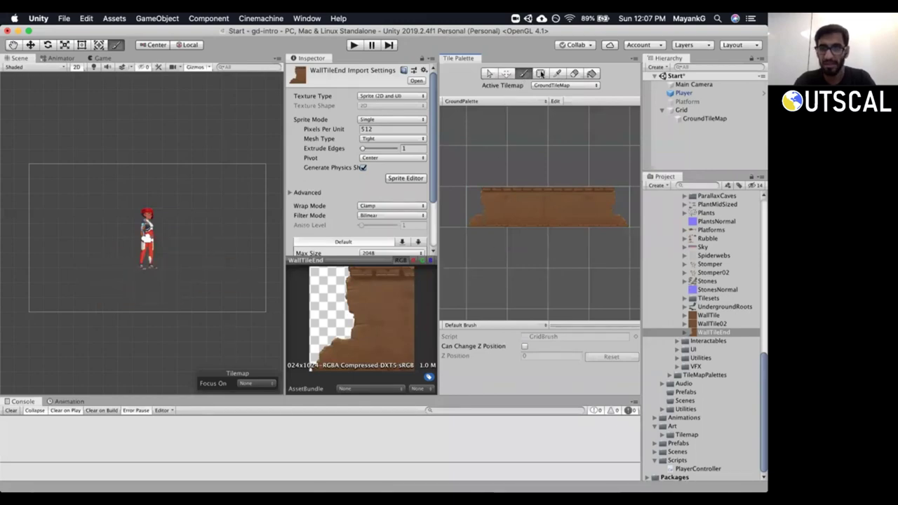
pyautogui.moveTo(494, 206); pyautogui.dragTo(528, 208)
pyautogui.moveTo(604, 209); pyautogui.dragTo(607, 208)
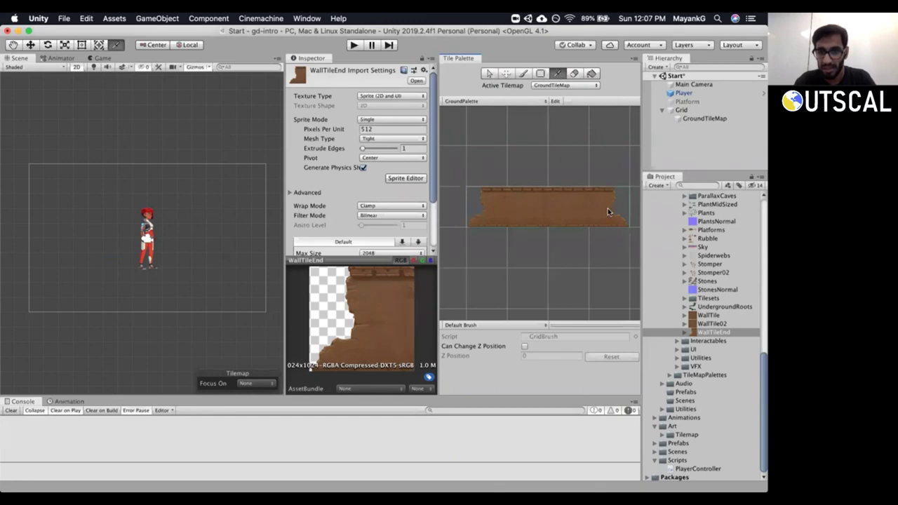
pyautogui.click(524, 74)
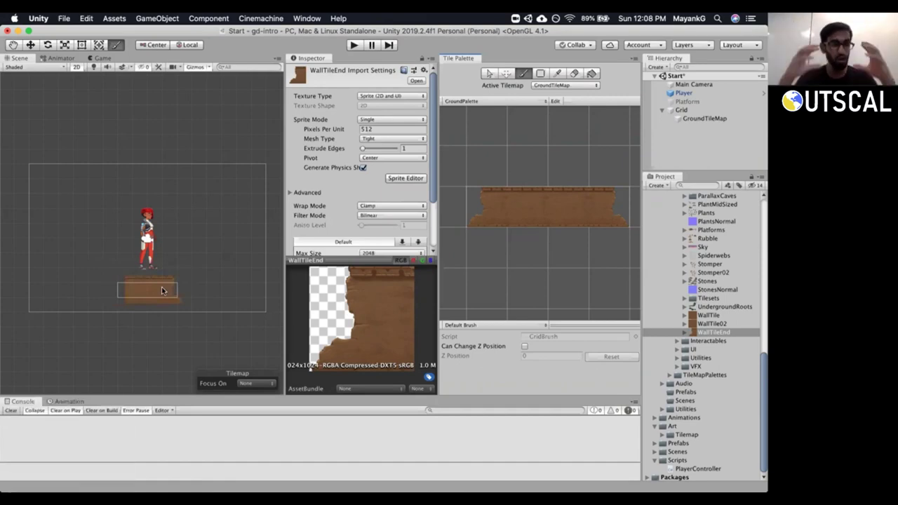
pyautogui.click(526, 214)
pyautogui.click(524, 206)
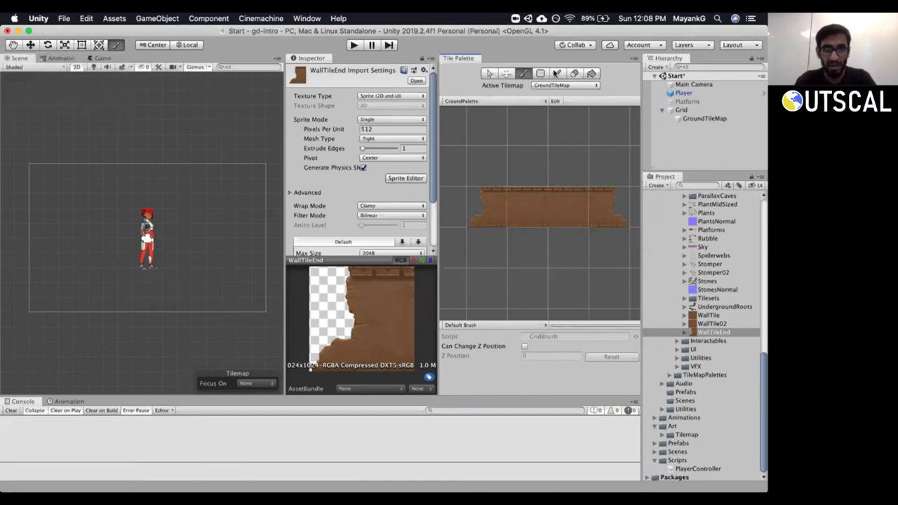
# Box-fill a ground strip beneath the player and a two-tile platform to its right.
pyautogui.click(540, 74)
pyautogui.moveTo(519, 195); pyautogui.dragTo(512, 219)
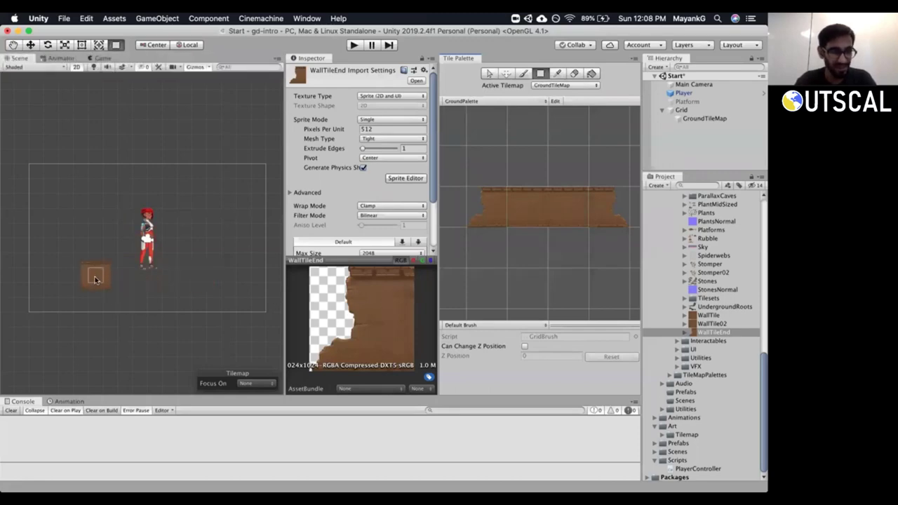
pyautogui.moveTo(95, 290); pyautogui.dragTo(178, 292)
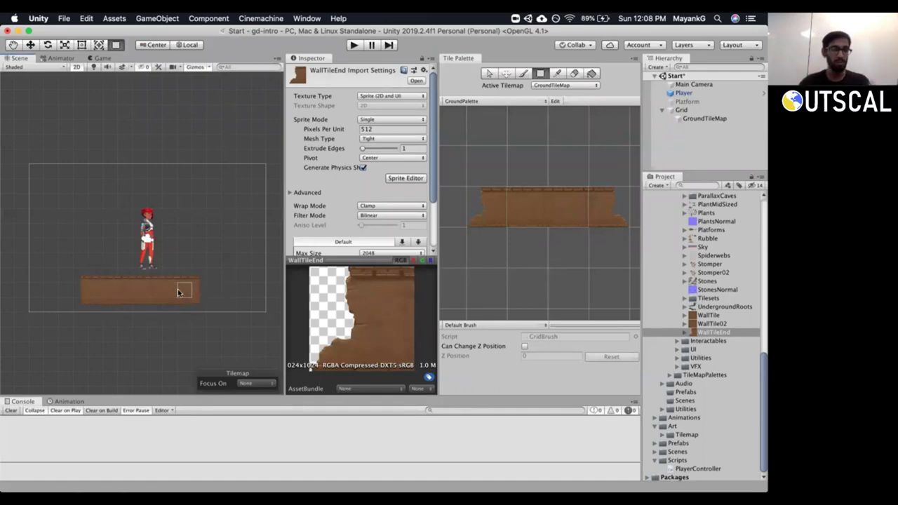
pyautogui.scroll(-5, 184, 201)
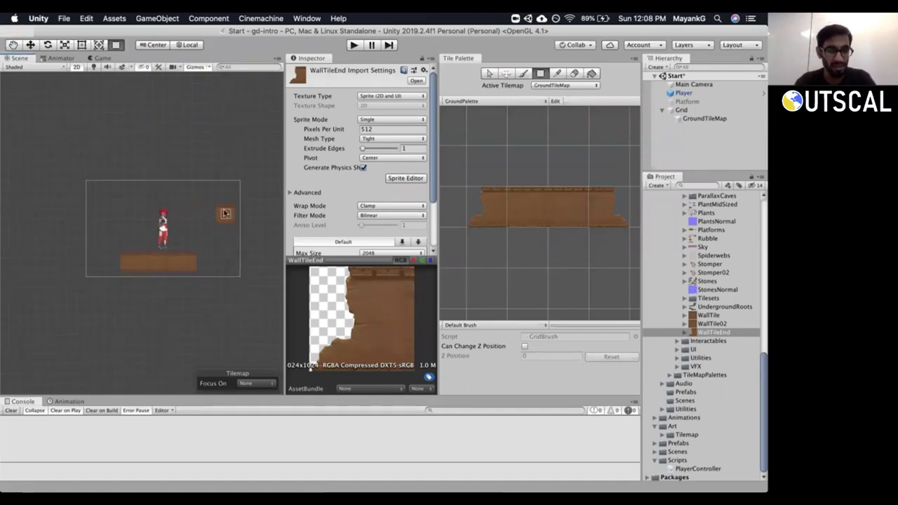
pyautogui.moveTo(191, 300); pyautogui.dragTo(164, 305, button='middle')
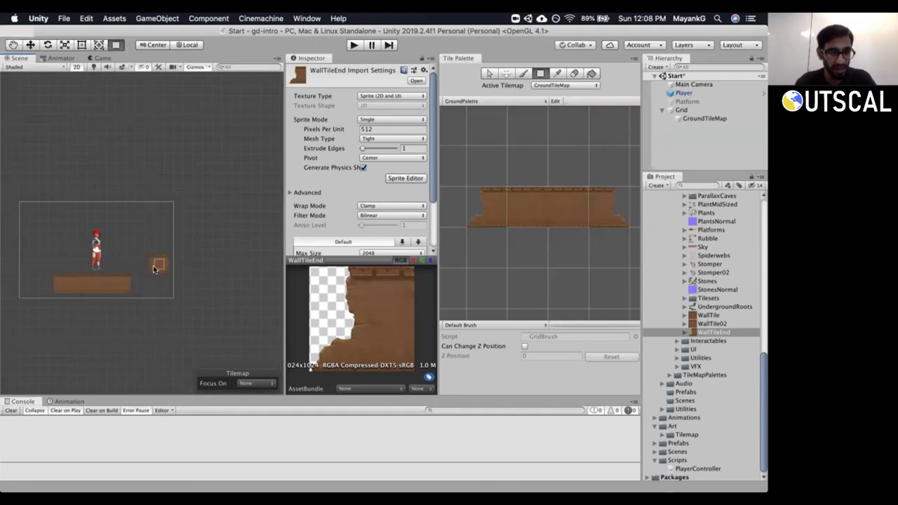
pyautogui.moveTo(151, 263); pyautogui.dragTo(204, 265)
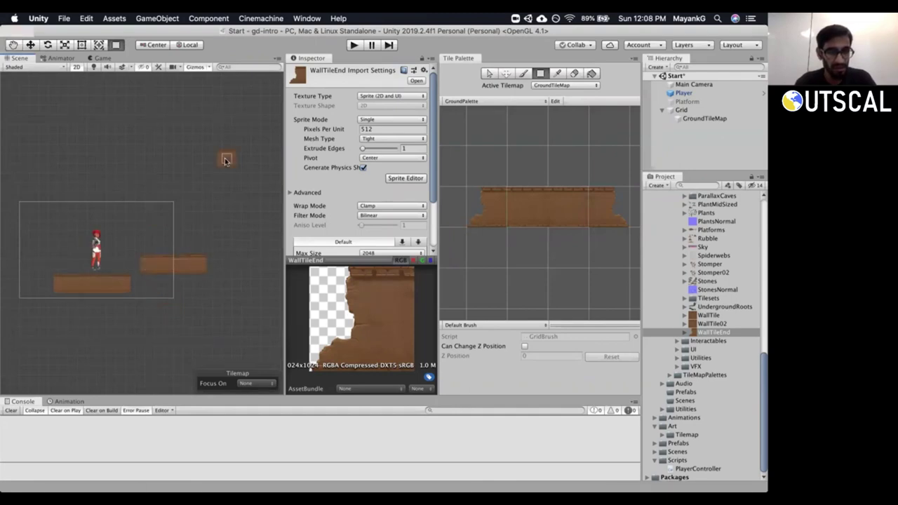
# Paint a vertical wall column at the lower platform's left end, then undo it.
pyautogui.moveTo(51, 218); pyautogui.dragTo(124, 203, button='middle')
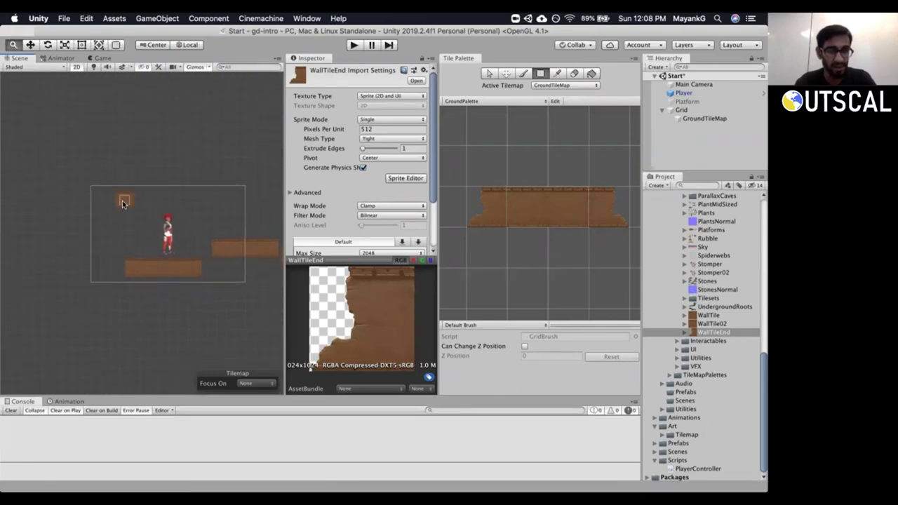
pyautogui.click(115, 268)
pyautogui.moveTo(116, 268); pyautogui.dragTo(116, 181)
pyautogui.press('super+z')
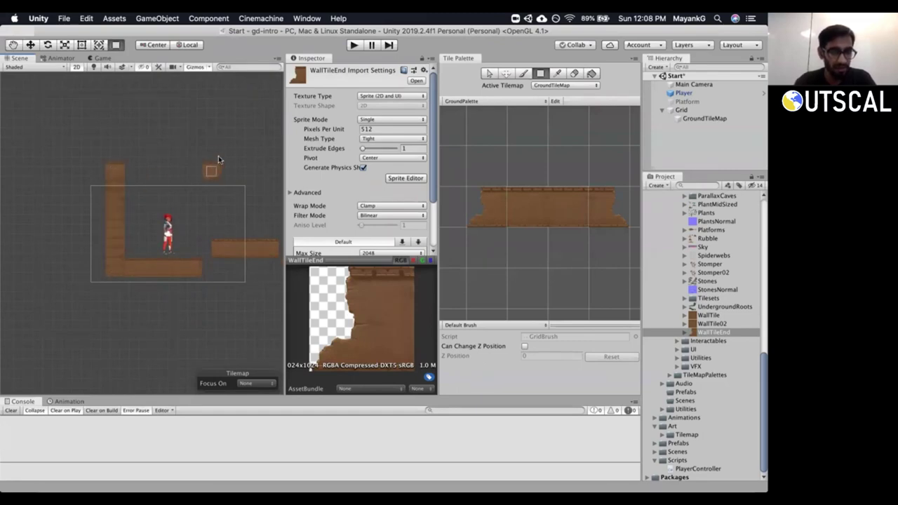
# Pan right and paint three more stepped one-row ground platforms.
pyautogui.moveTo(156, 164); pyautogui.dragTo(71, 182, button='middle')
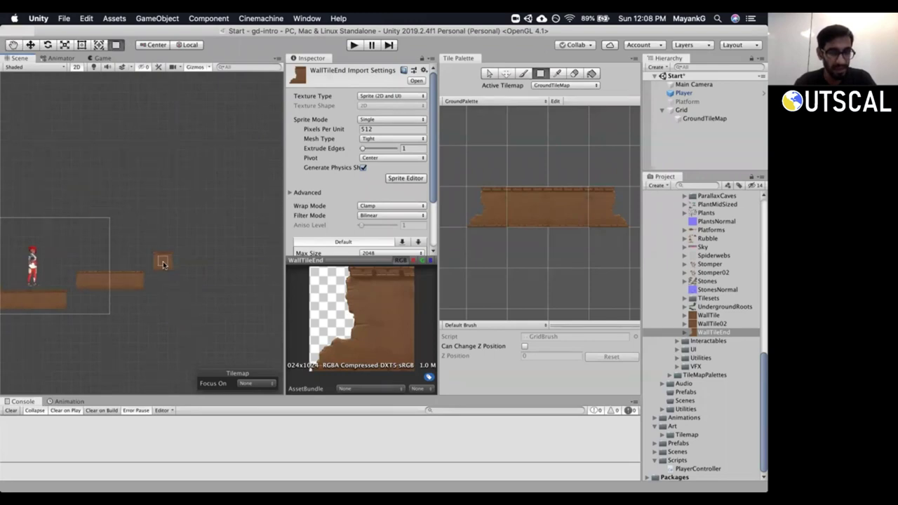
pyautogui.moveTo(162, 261); pyautogui.dragTo(210, 259)
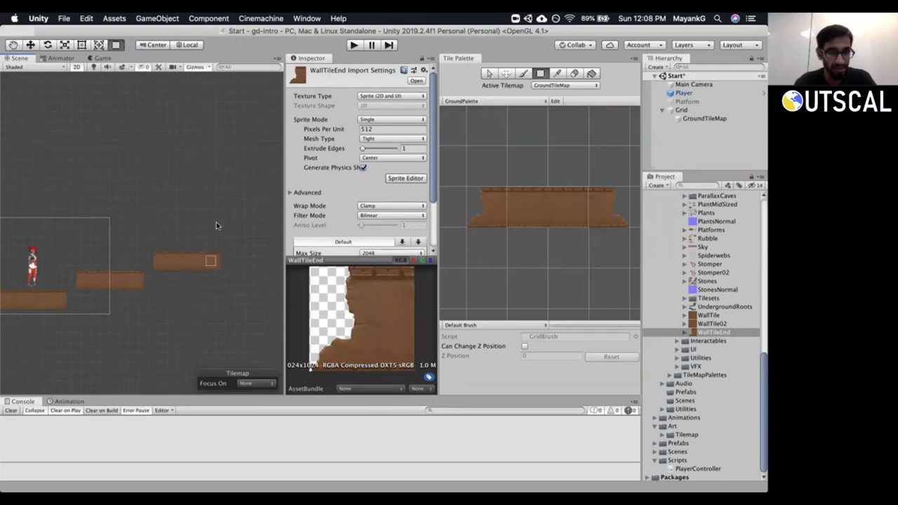
pyautogui.moveTo(221, 204); pyautogui.dragTo(116, 202, button='middle')
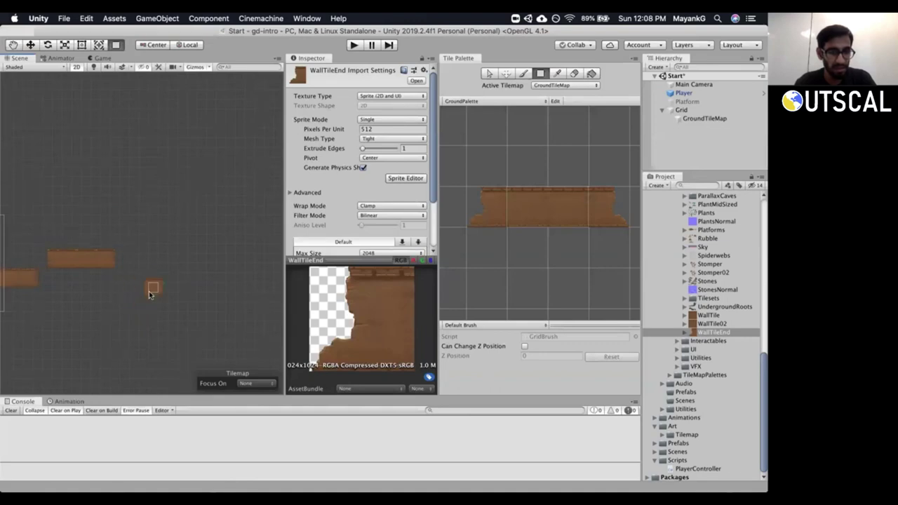
pyautogui.moveTo(149, 295); pyautogui.dragTo(222, 298)
pyautogui.scroll(2, 166, 229)
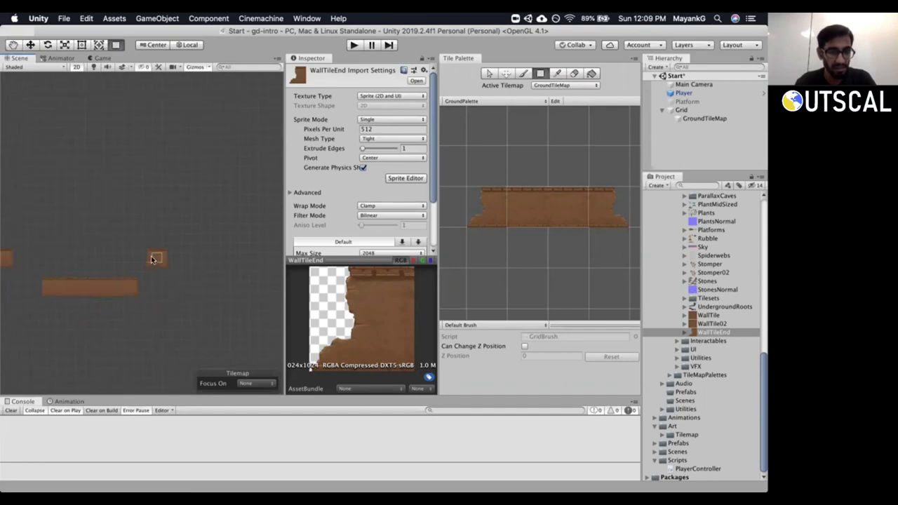
pyautogui.moveTo(148, 266); pyautogui.dragTo(242, 267)
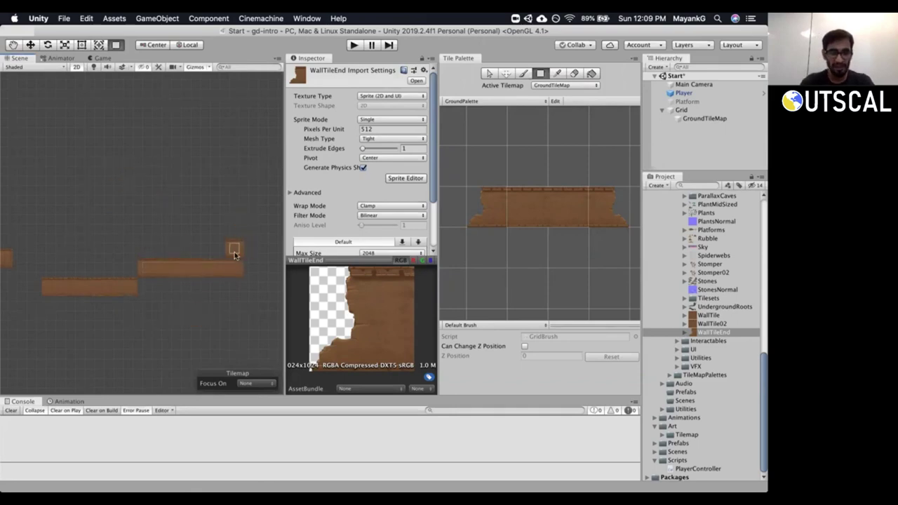
# Paint a tall vertical wall up from the last platform and switch to the Select tool.
pyautogui.moveTo(235, 258); pyautogui.dragTo(234, 177)
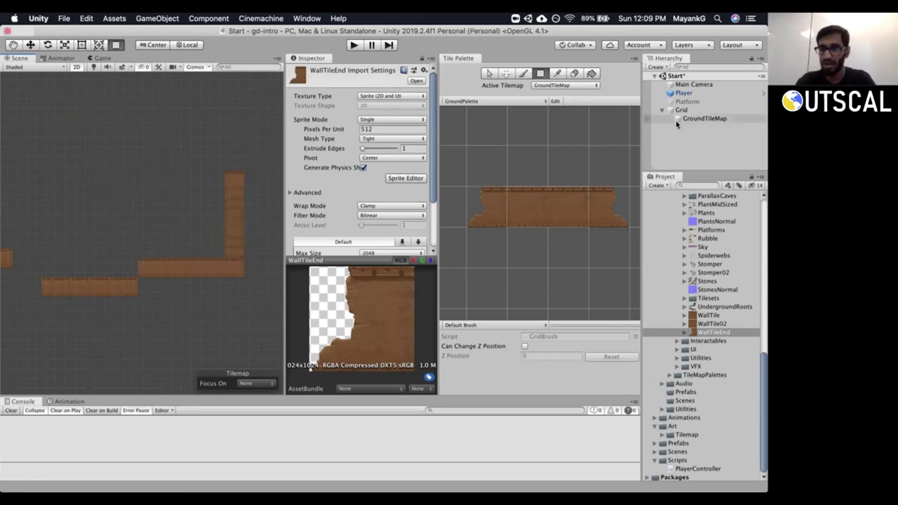
pyautogui.scroll(-5, 144, 164)
pyautogui.click(489, 76)
pyautogui.hscroll(-5, 172, 206)
pyautogui.scroll(3, 172, 207)
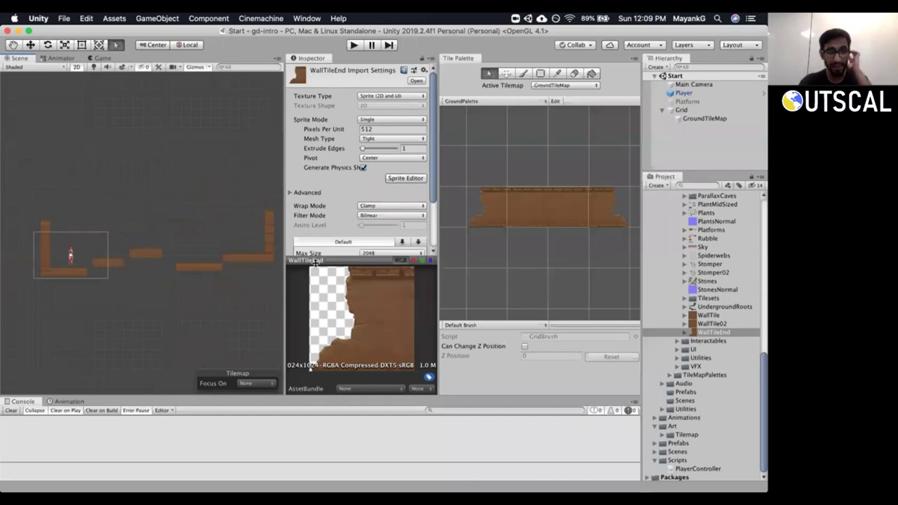
# Widen the Scene view and dock the Inspector tab beside the Tile Palette.
pyautogui.moveTo(283, 249); pyautogui.dragTo(300, 267)
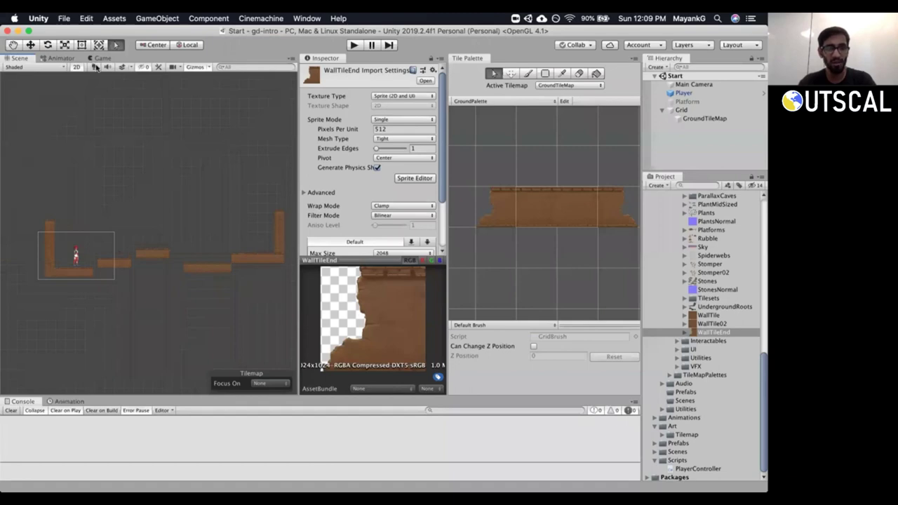
pyautogui.moveTo(327, 58); pyautogui.dragTo(512, 59)
pyautogui.moveTo(370, 163); pyautogui.dragTo(473, 172)
pyautogui.scroll(5, 261, 198)
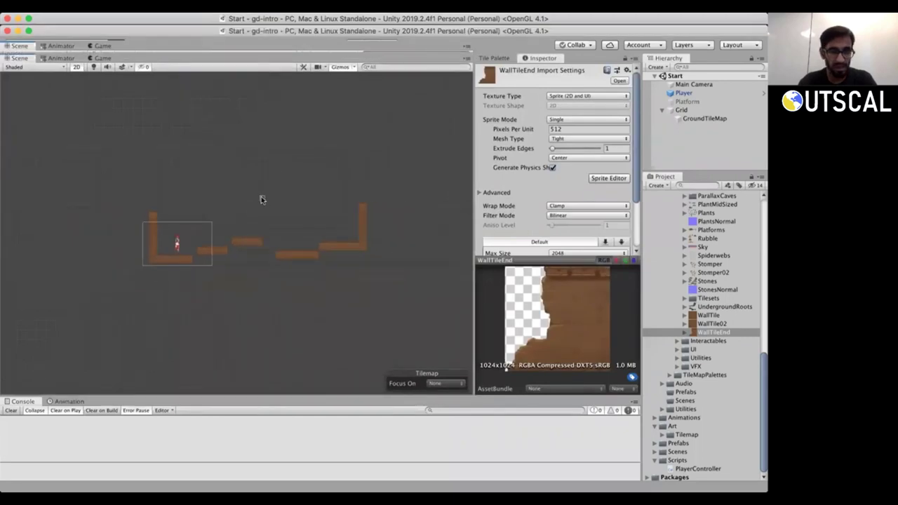
pyautogui.scroll(-3, 268, 198)
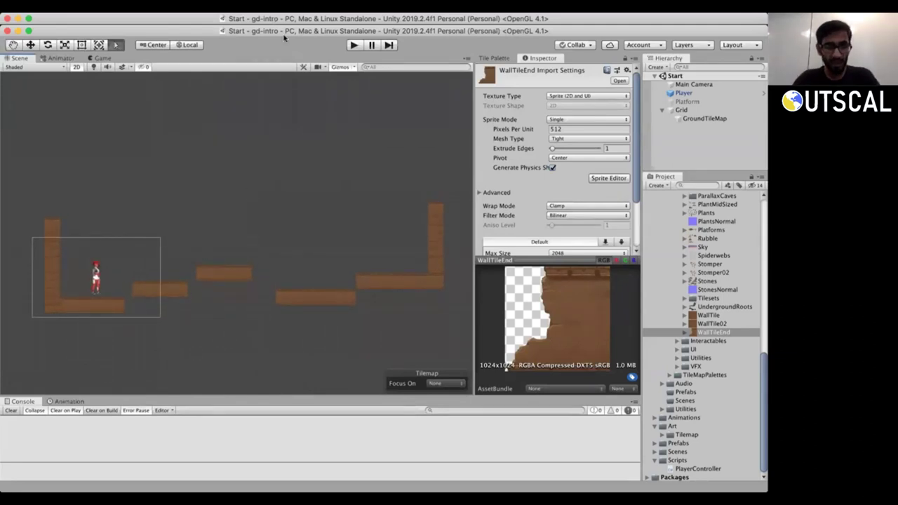
pyautogui.moveTo(761, 408); pyautogui.dragTo(761, 258)
# Collapse the Sprites folder and select GroundTileMap to show its components.
pyautogui.click(670, 239)
pyautogui.click(708, 119)
pyautogui.moveTo(475, 205); pyautogui.dragTo(466, 202)
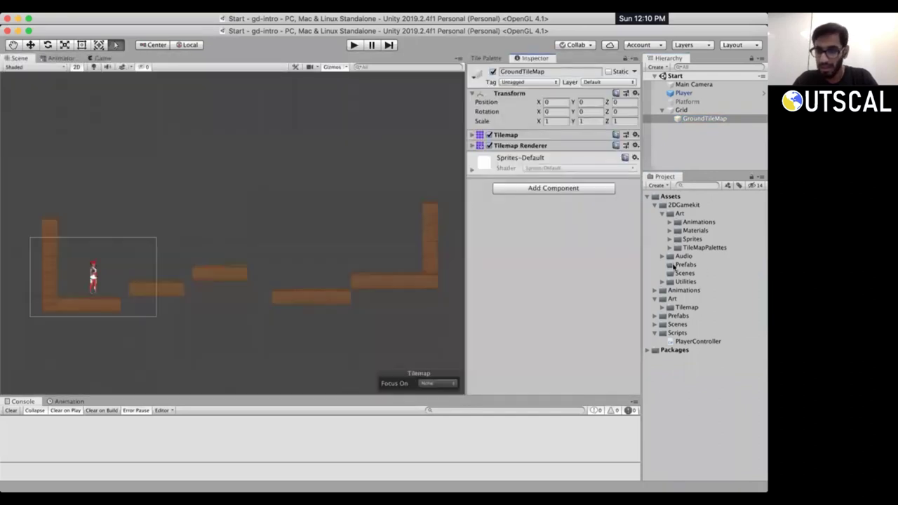
# Expand the Sprites folder and inspect the AlienBlock01 and Alcove environment sprites.
pyautogui.click(669, 223)
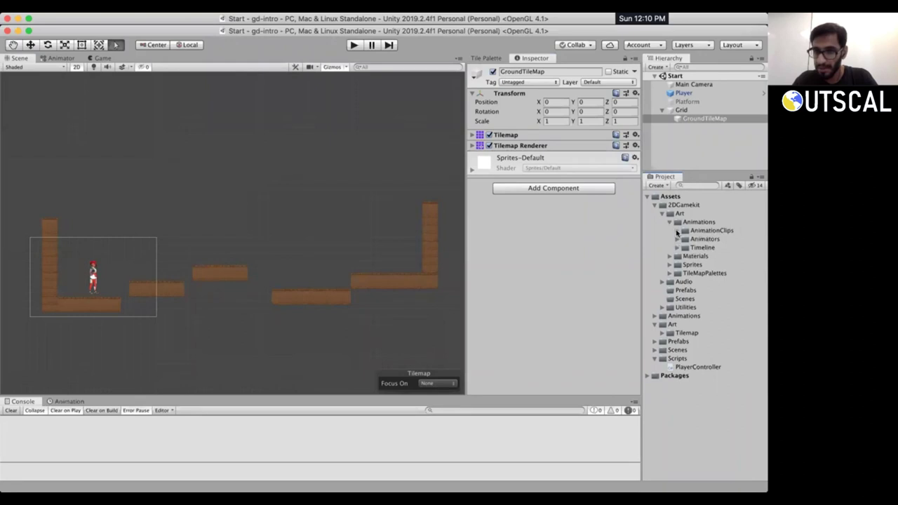
pyautogui.click(672, 222)
pyautogui.click(669, 222)
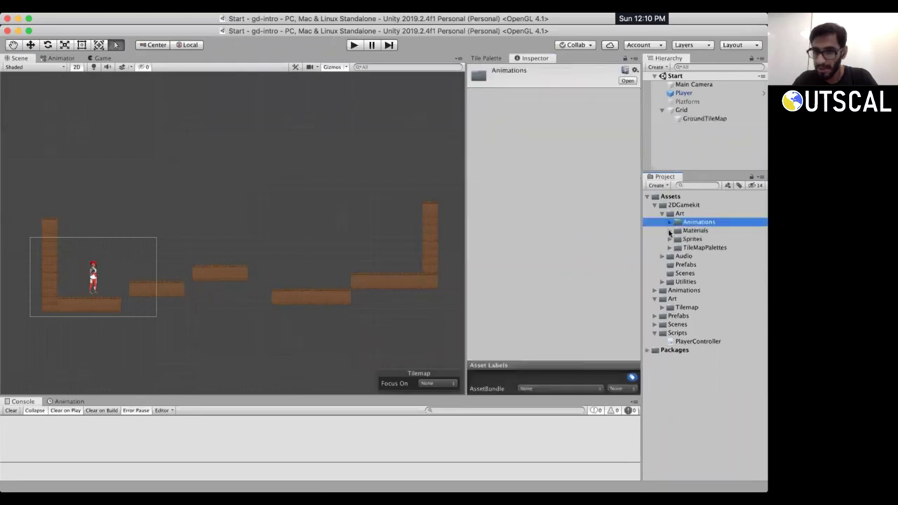
pyautogui.click(669, 239)
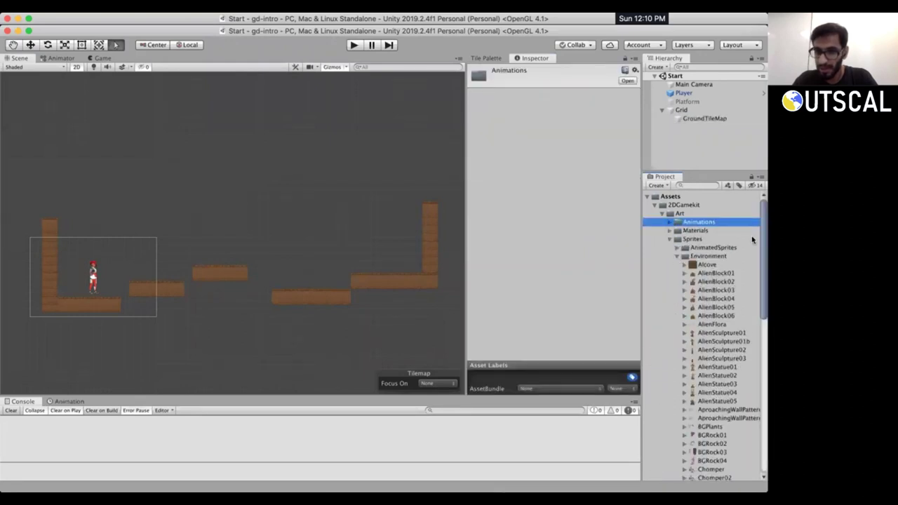
pyautogui.click(709, 272)
pyautogui.click(709, 265)
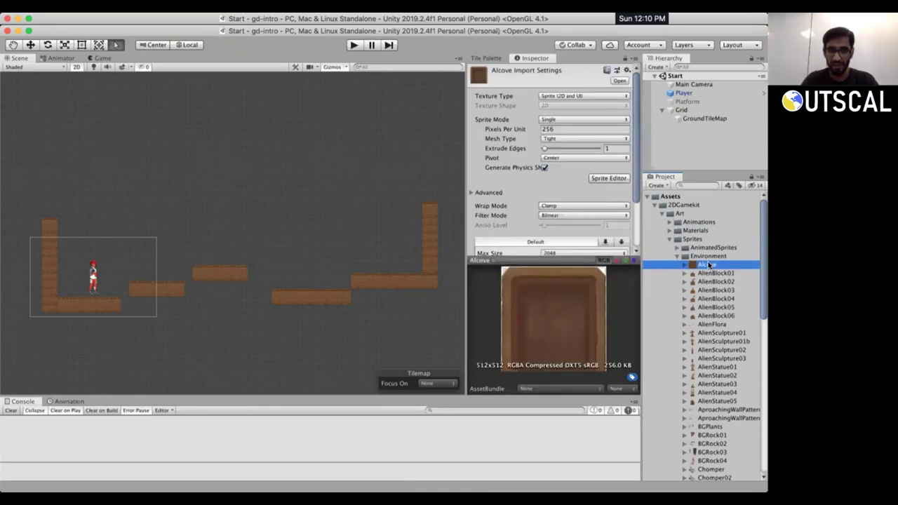
# Step through the environment sprites (BGRock02, Chomper, HangingPlants1), then return to the Tile Palette.
pyautogui.press('Down')
pyautogui.press('Down')
pyautogui.press('Down')
pyautogui.press('Down')
pyautogui.press('Down')
pyautogui.press('Down')
pyautogui.press('Down')
pyautogui.press('Down')
pyautogui.press('Down')
pyautogui.press('Down')
pyautogui.press('Down')
pyautogui.press('Down')
pyautogui.press('Down')
pyautogui.press('Down')
pyautogui.press('Down')
pyautogui.press('Down')
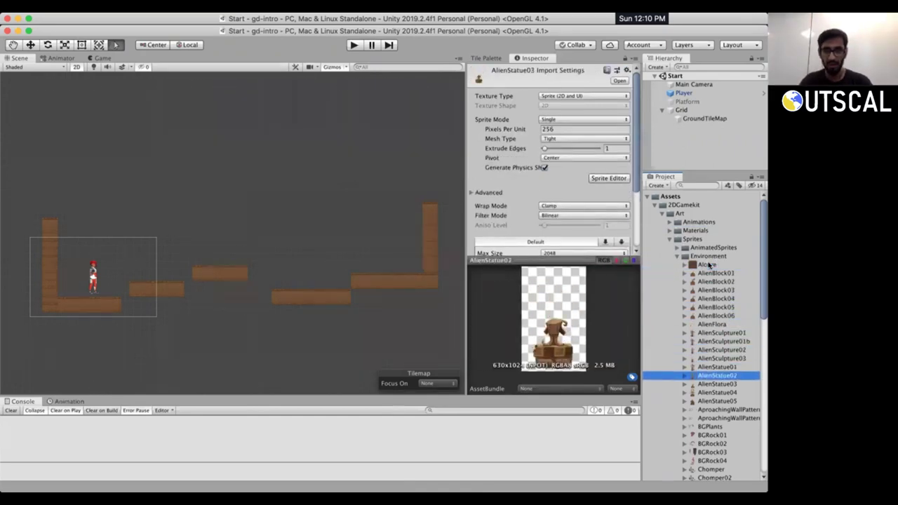
pyautogui.press('Down')
pyautogui.press('Down')
pyautogui.press('Down')
pyautogui.press('Down')
pyautogui.press('Down')
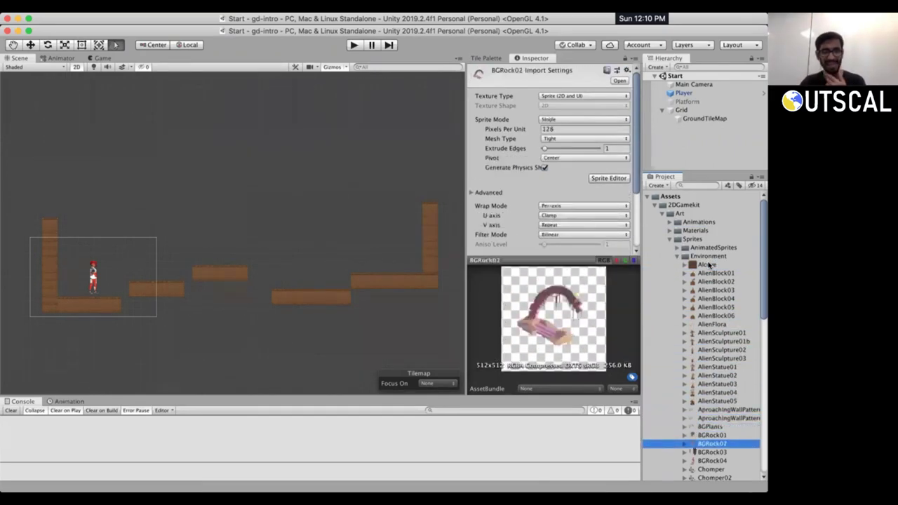
pyautogui.press('Down')
pyautogui.press('Down')
pyautogui.press('Down')
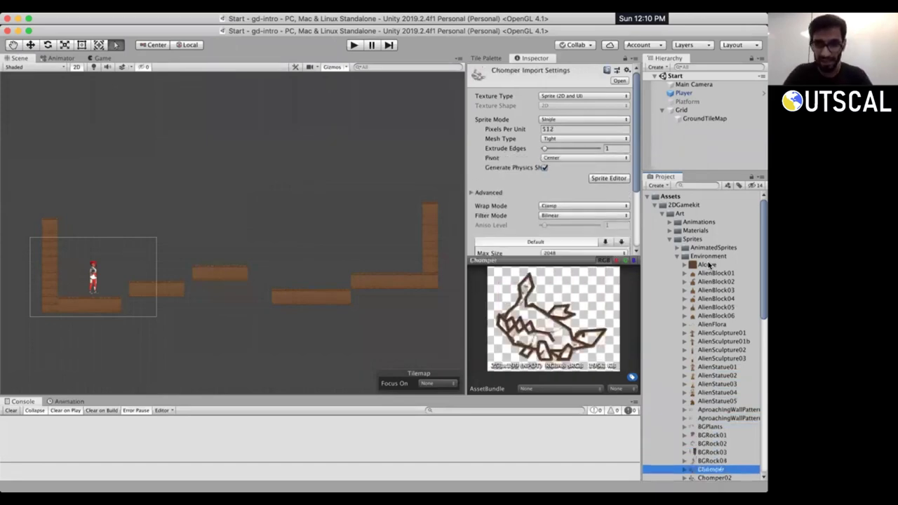
pyautogui.press('Down')
pyautogui.press('Down')
pyautogui.press('Down')
pyautogui.press('Down')
pyautogui.press('Down')
pyautogui.press('Down')
pyautogui.press('Down')
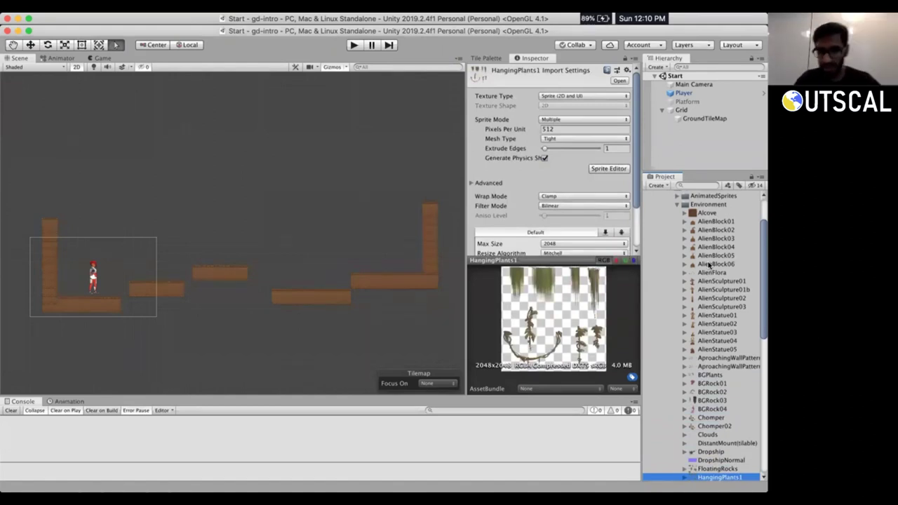
pyautogui.press('Up')
pyautogui.press('Up')
pyautogui.press('Up')
pyautogui.press('Up')
pyautogui.press('Up')
pyautogui.press('Up')
pyautogui.press('Down')
pyautogui.press('Down')
pyautogui.press('Down')
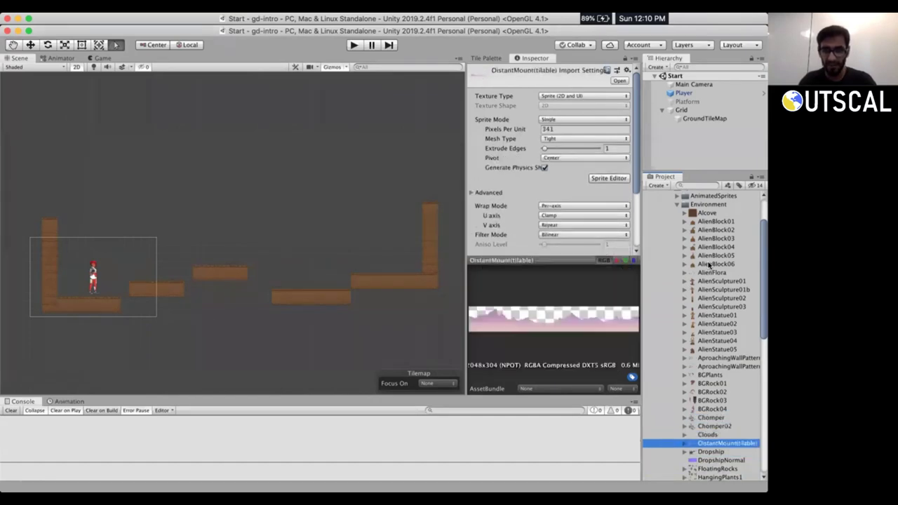
pyautogui.press('Down')
pyautogui.press('Down')
pyautogui.press('Down')
pyautogui.press('Up')
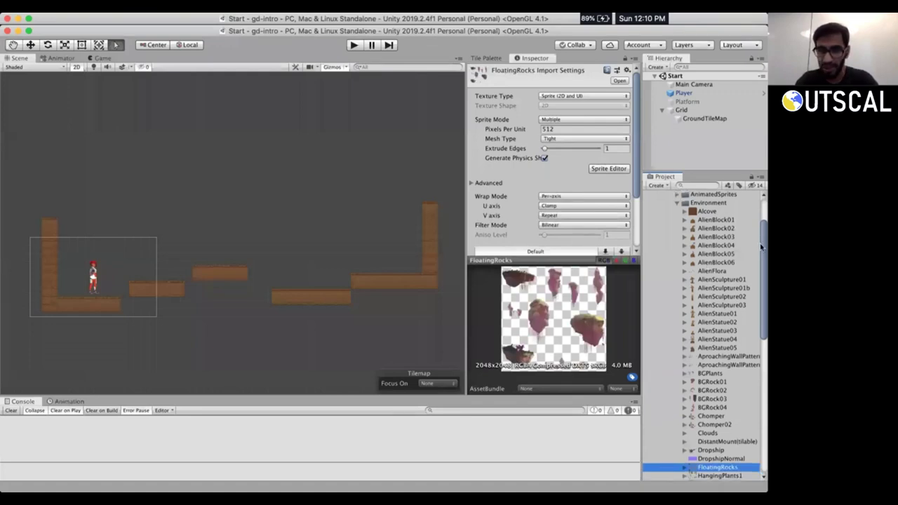
pyautogui.scroll(-2, 761, 237)
pyautogui.moveTo(465, 235); pyautogui.dragTo(450, 234)
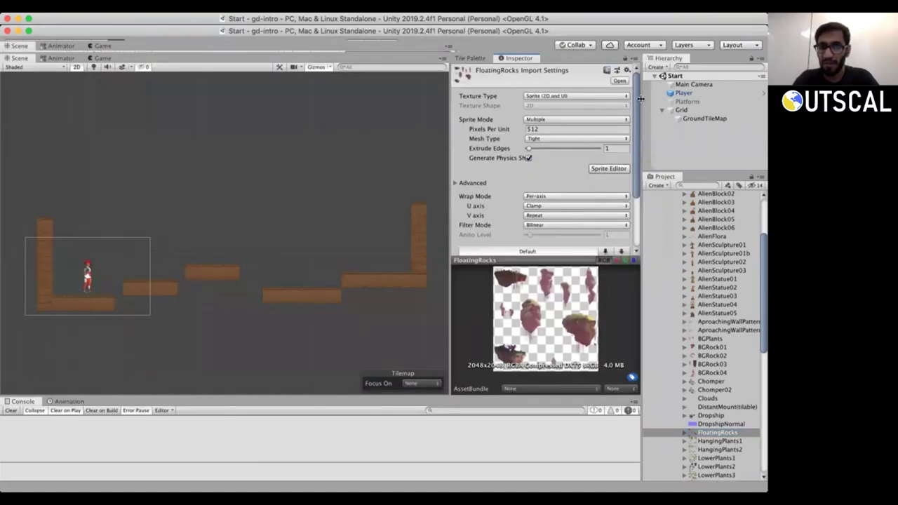
pyautogui.click(471, 58)
# Create a FloatingRocks palette saved in a new Art/Tilemap/FloatingRocks folder.
pyautogui.click(502, 108)
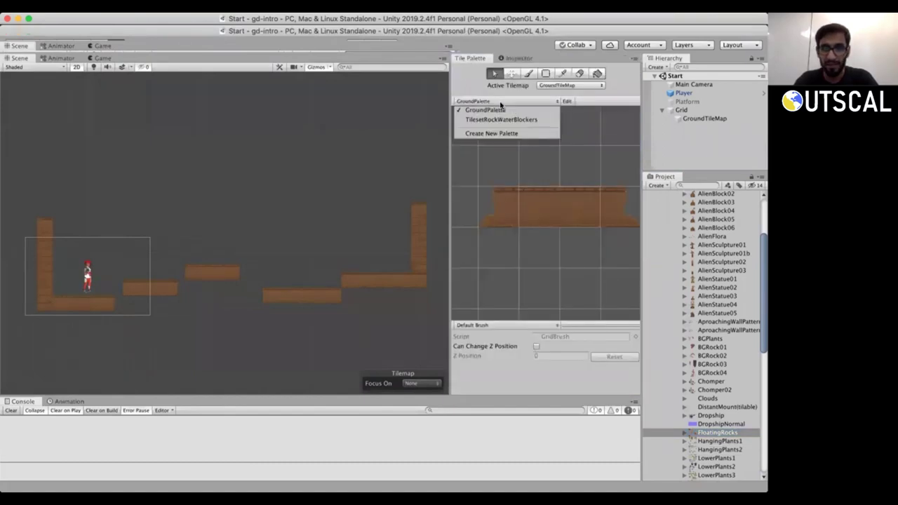
pyautogui.click(495, 134)
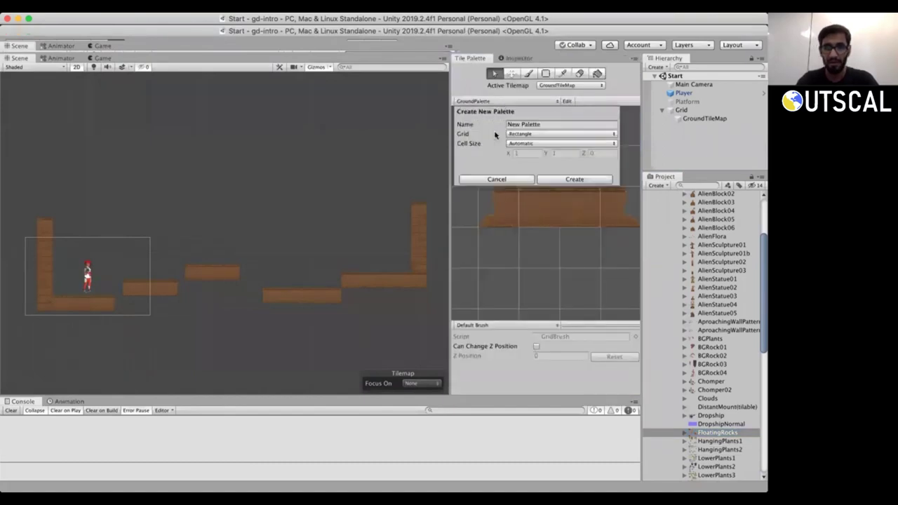
pyautogui.click(568, 124)
pyautogui.write('FloatingRocks')
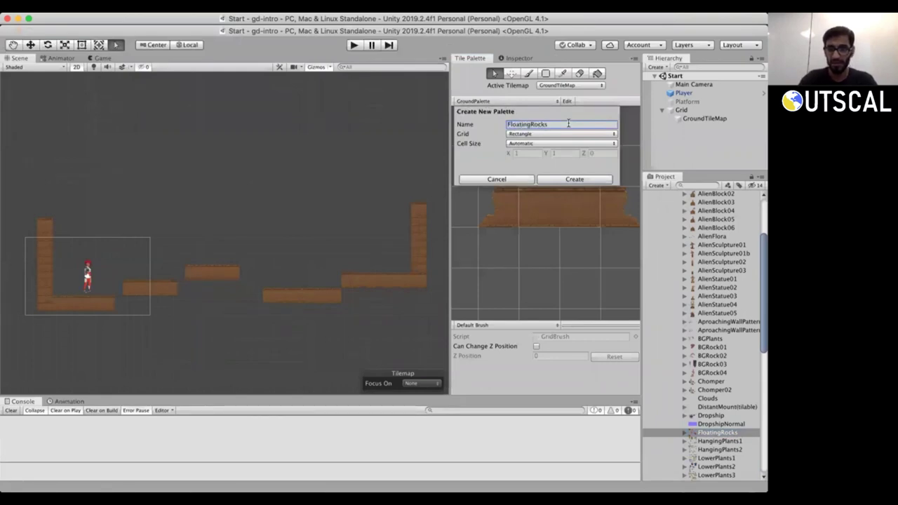
pyautogui.click(573, 179)
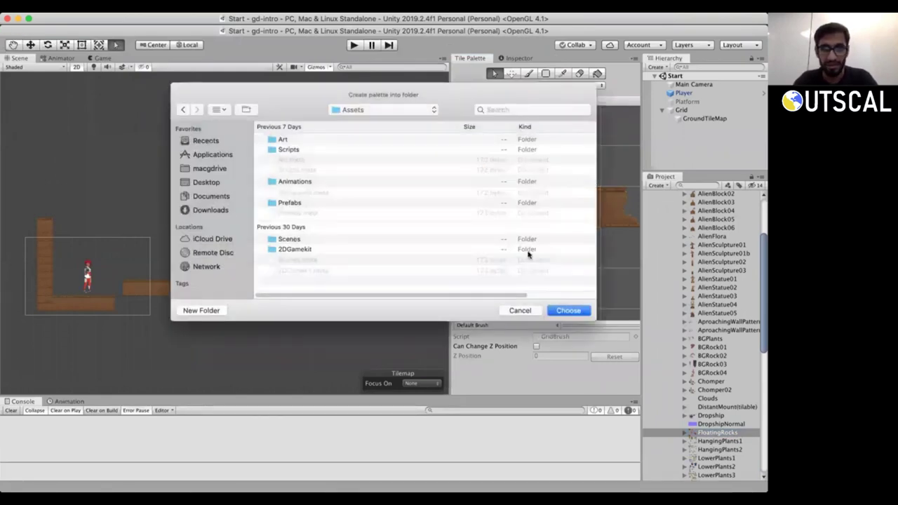
pyautogui.click(323, 138)
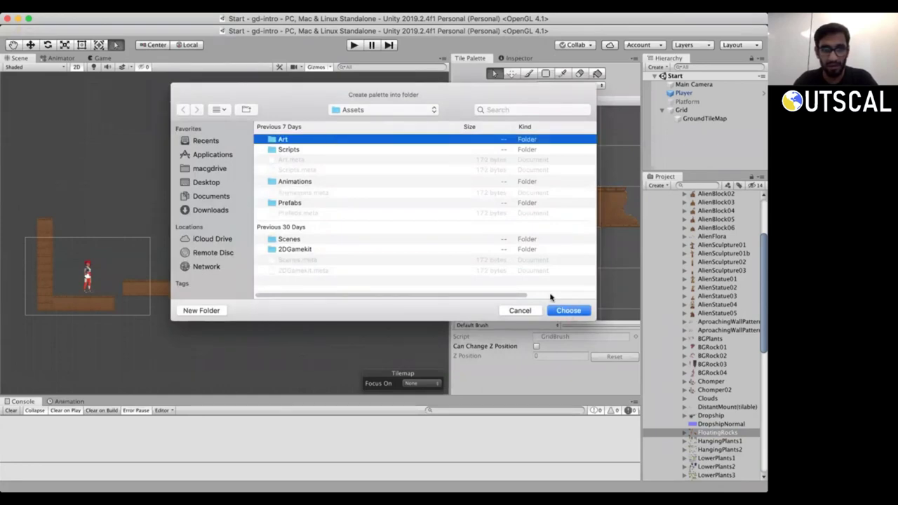
pyautogui.doubleClick(309, 139)
pyautogui.doubleClick(309, 139)
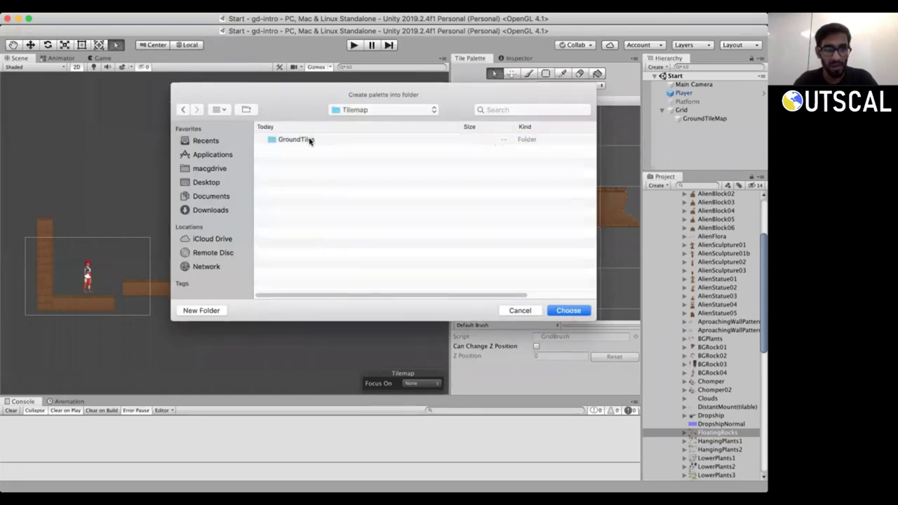
pyautogui.click(217, 314)
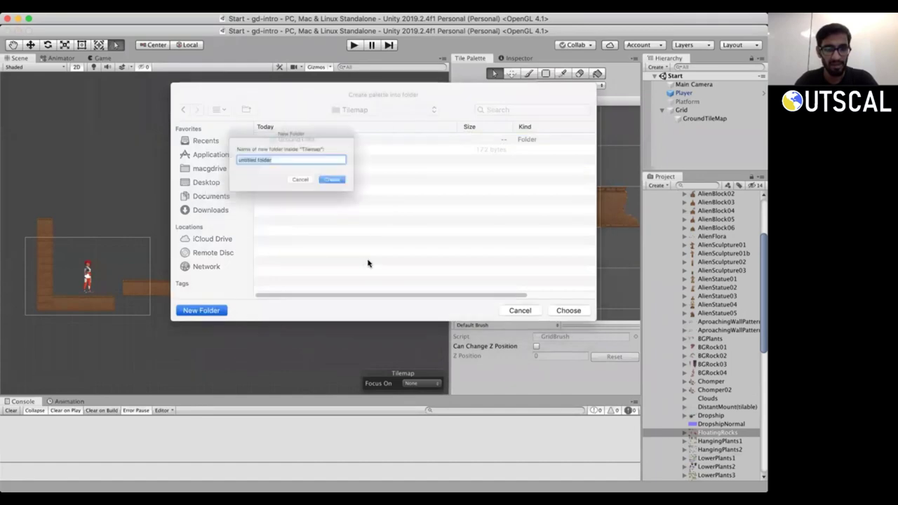
pyautogui.write('Floating')
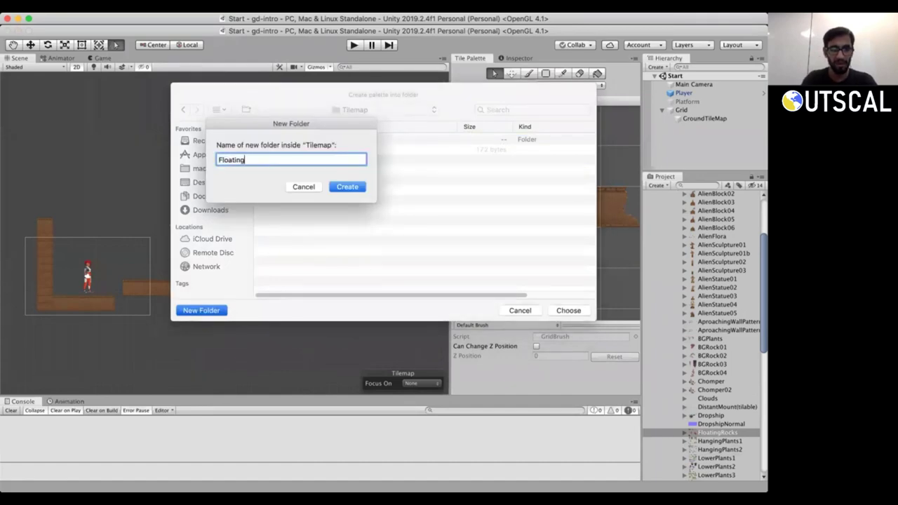
pyautogui.write('Rocks')
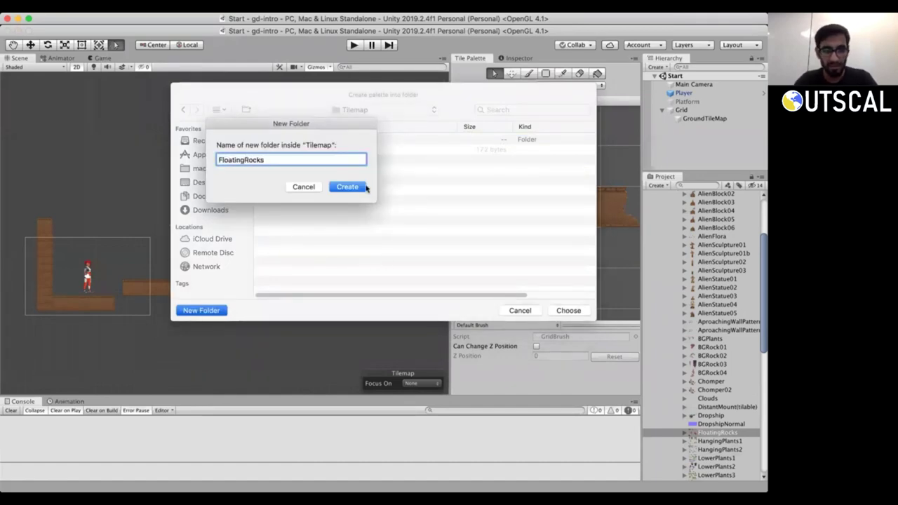
pyautogui.click(349, 187)
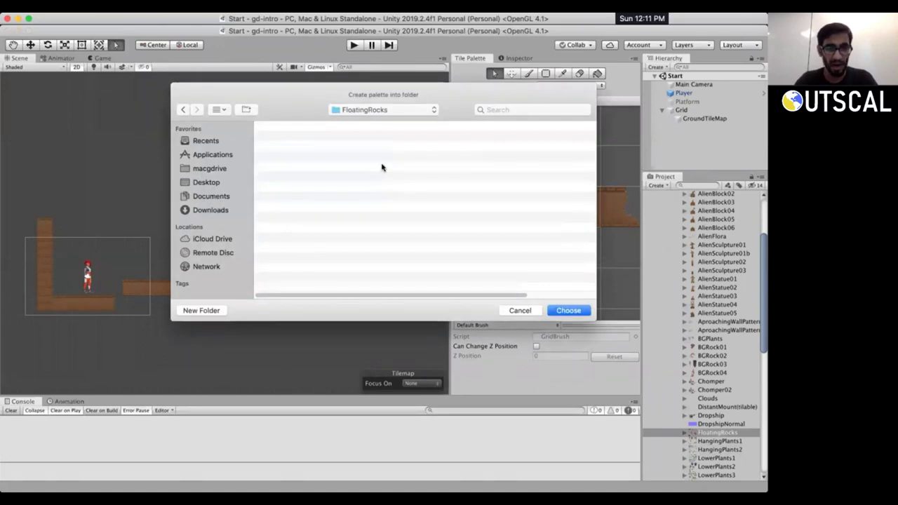
pyautogui.click(575, 310)
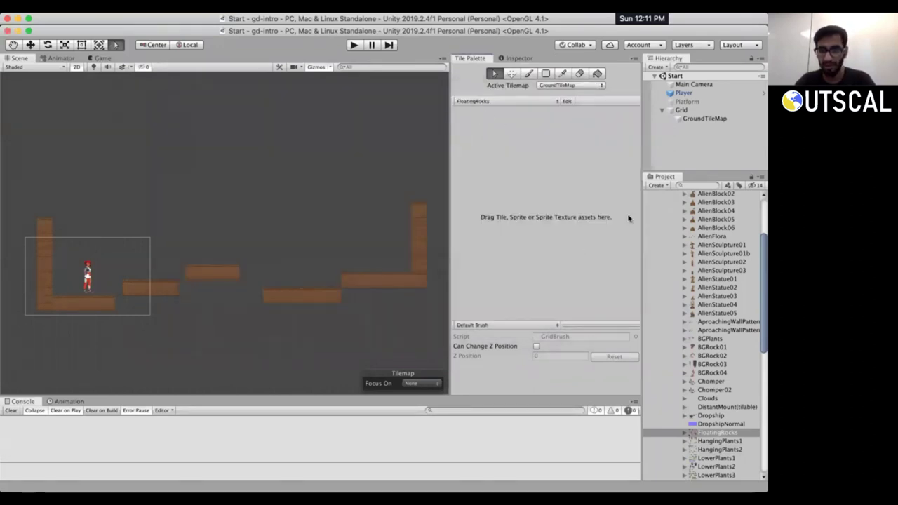
# Drop the FloatingRocks sprites into the palette and generate the tiles into Art/Tilemap/FloatingRocks.
pyautogui.moveTo(715, 433); pyautogui.dragTo(519, 207)
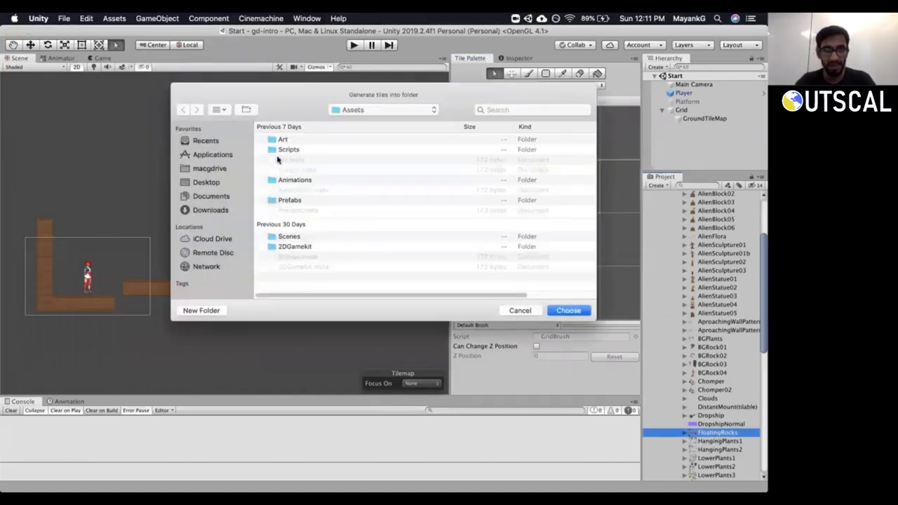
pyautogui.doubleClick(281, 140)
pyautogui.doubleClick(284, 140)
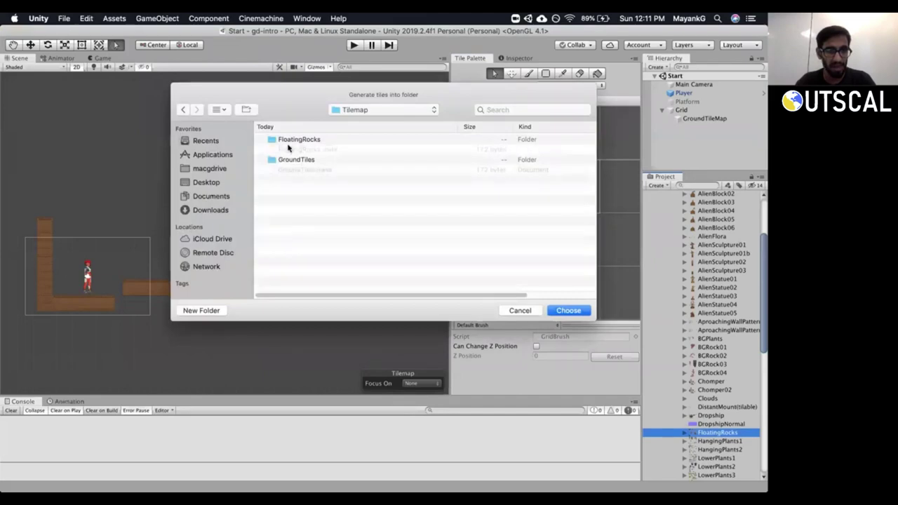
pyautogui.click(298, 139)
pyautogui.doubleClick(298, 140)
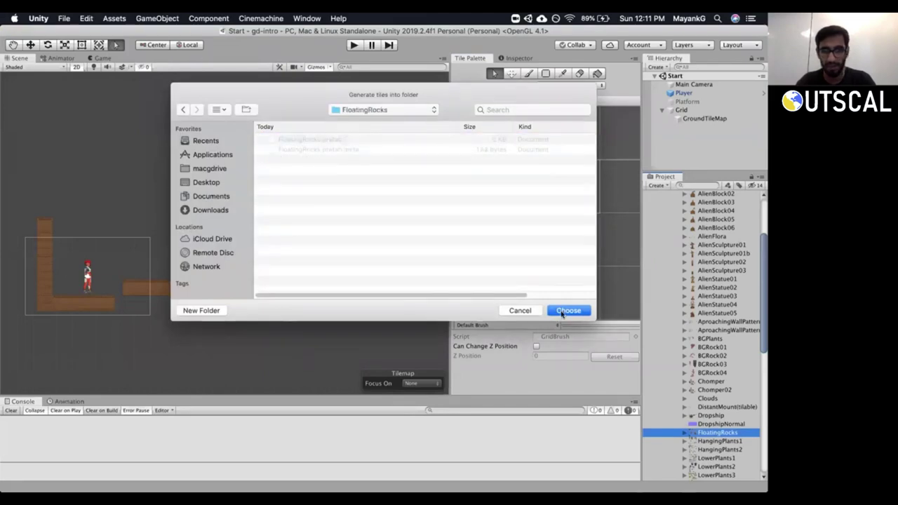
pyautogui.click(561, 310)
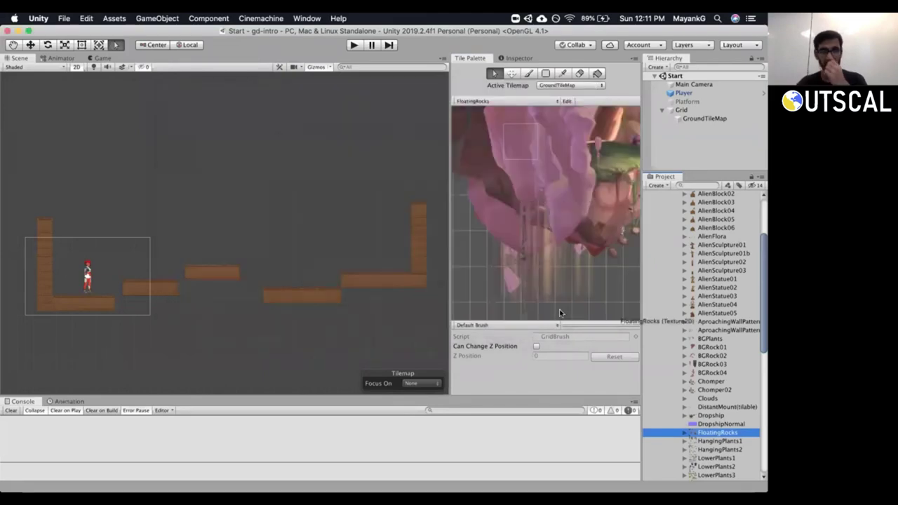
# Expand FloatingRocks' sprites, widen the Tile Palette, and keep GroundTileMap as the active tilemap.
pyautogui.scroll(-5, 536, 186)
pyautogui.scroll(3, 537, 169)
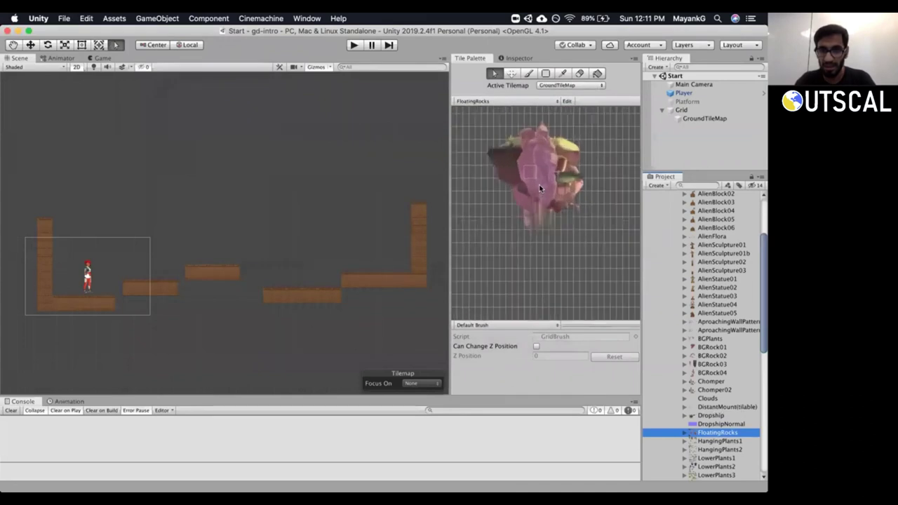
pyautogui.click(684, 433)
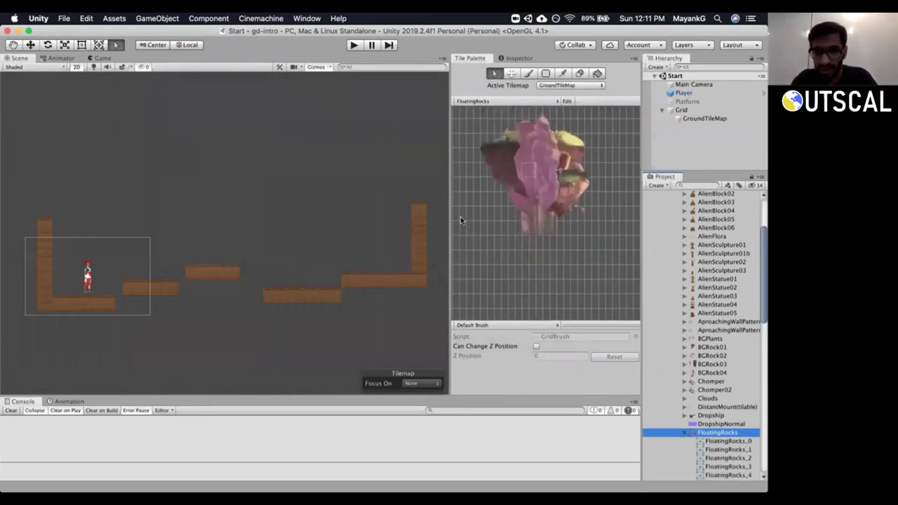
pyautogui.moveTo(449, 209); pyautogui.dragTo(409, 211)
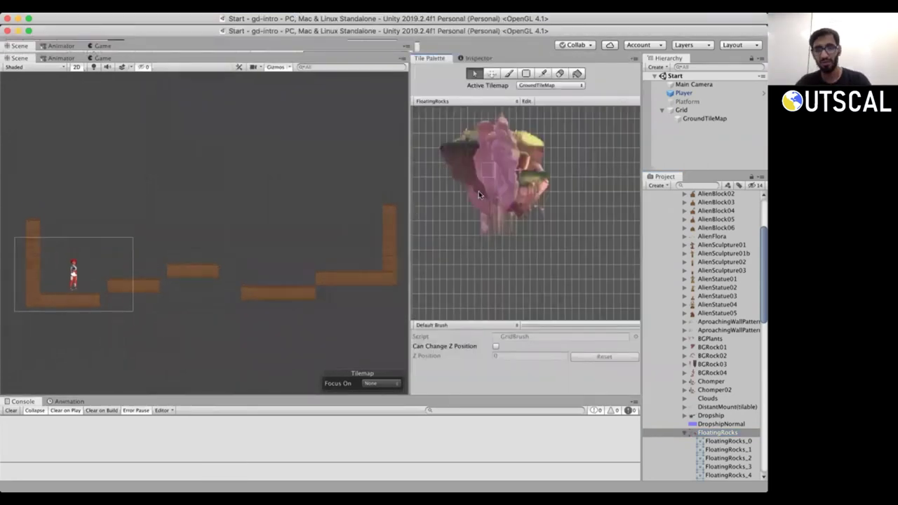
pyautogui.click(553, 86)
pyautogui.click(554, 96)
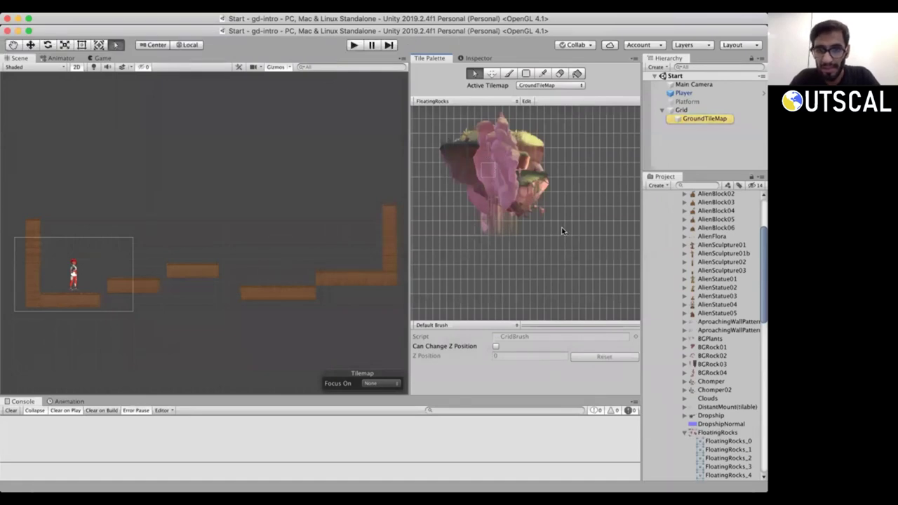
# Select the FloatingRocks texture to show its import settings: Multiple mode, 512 pixels per unit.
pyautogui.moveTo(760, 294); pyautogui.dragTo(761, 335)
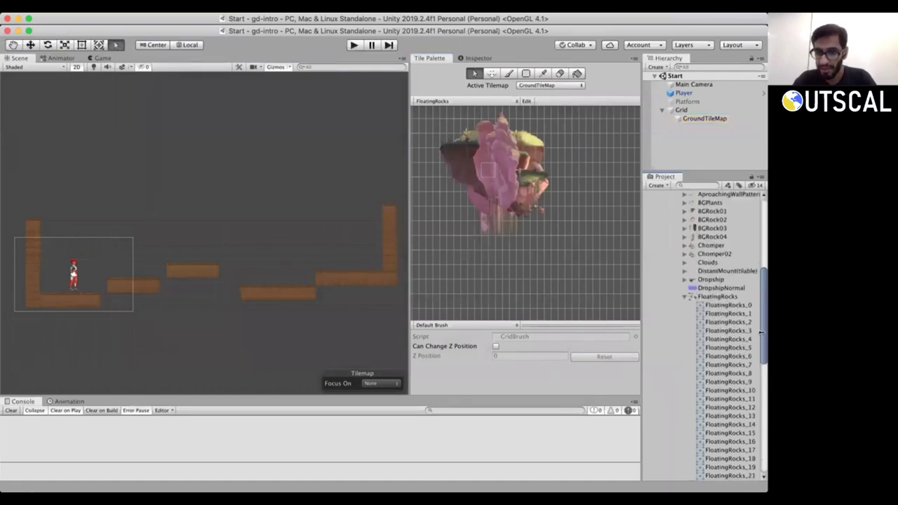
pyautogui.click(731, 304)
pyautogui.click(724, 298)
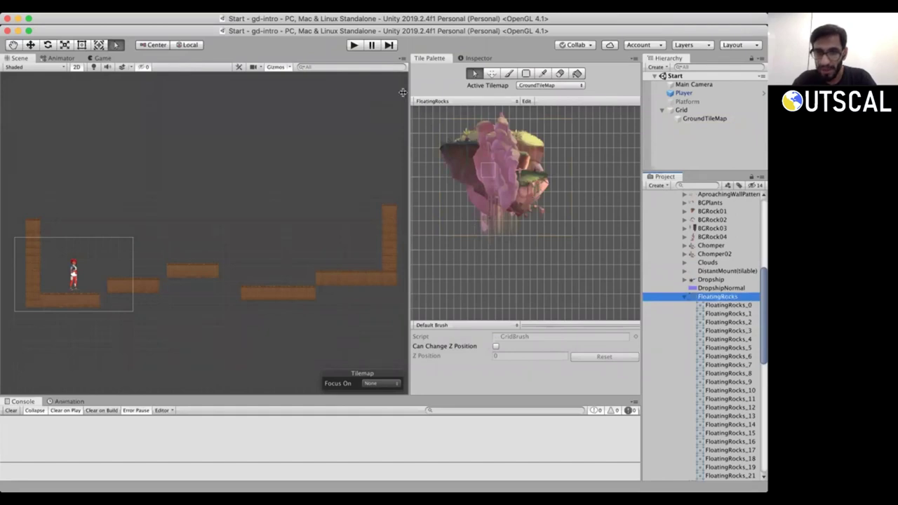
pyautogui.click(475, 58)
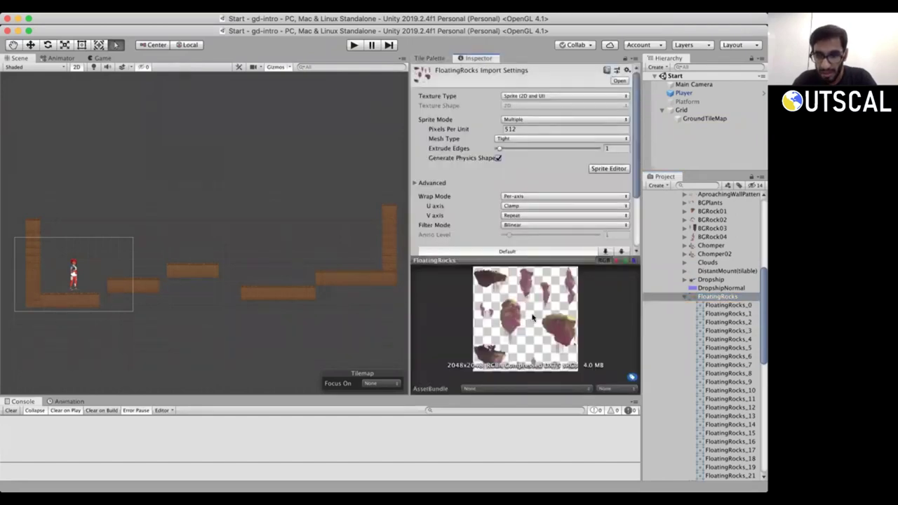
pyautogui.click(512, 119)
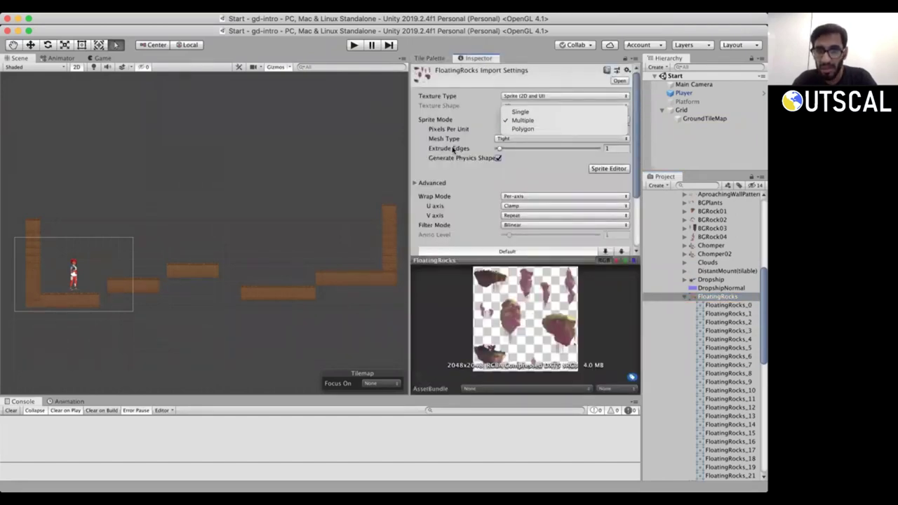
pyautogui.click(409, 164)
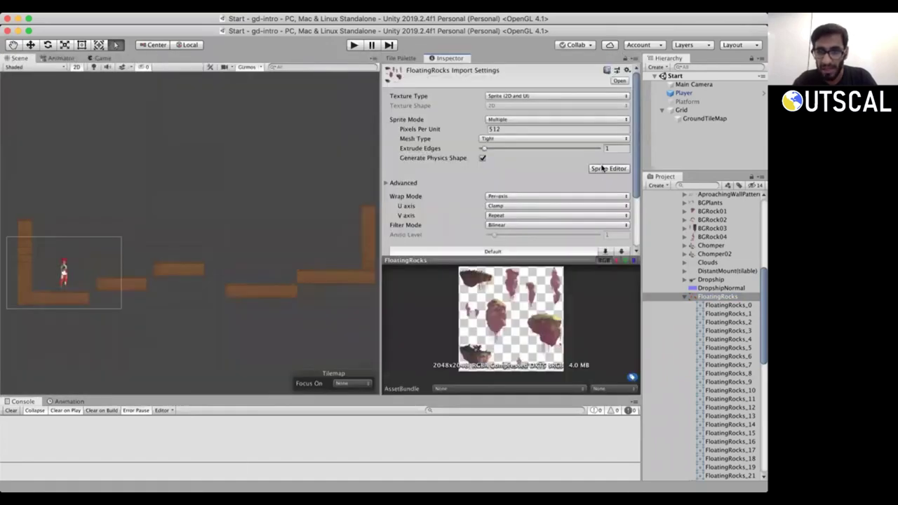
pyautogui.click(604, 169)
pyautogui.click(205, 328)
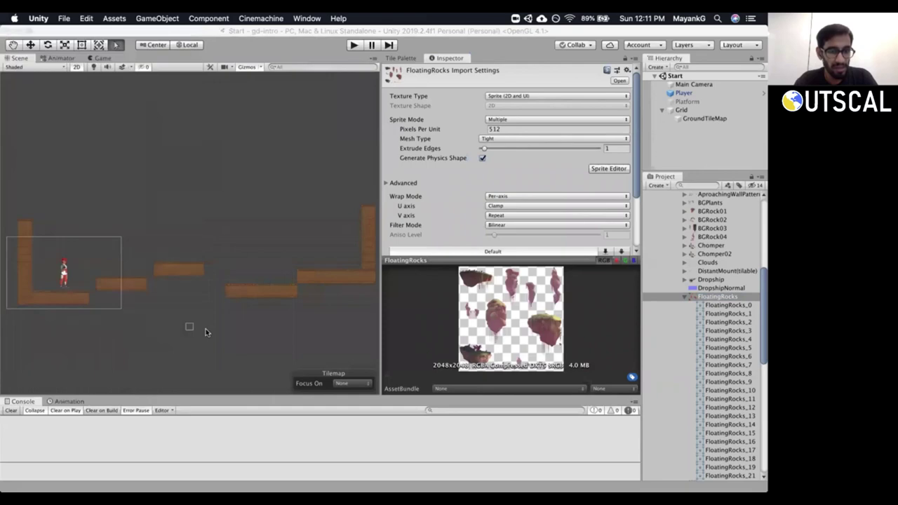
pyautogui.click(717, 297)
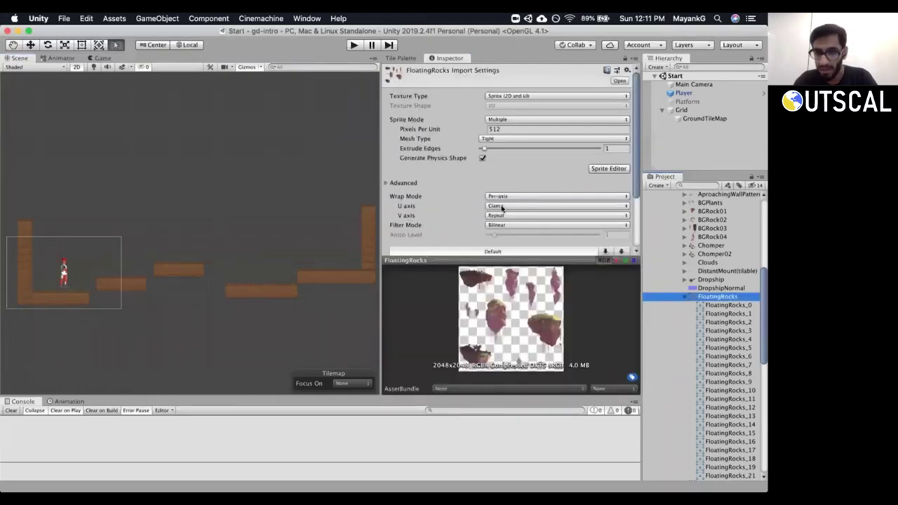
pyautogui.click(608, 168)
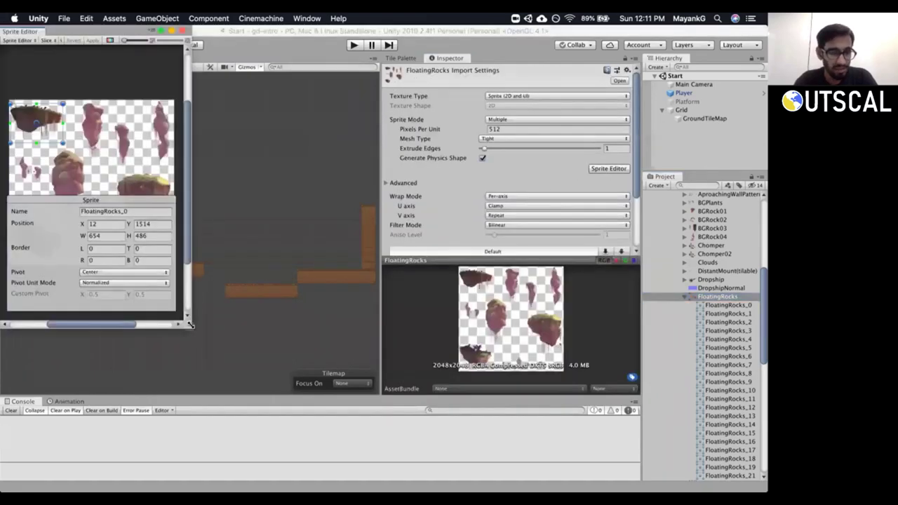
pyautogui.moveTo(191, 326); pyautogui.dragTo(591, 400)
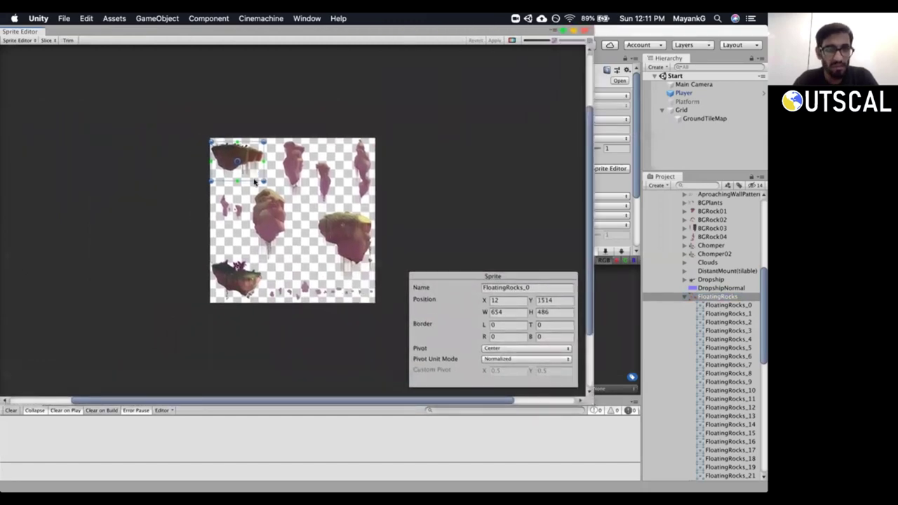
pyautogui.click(264, 212)
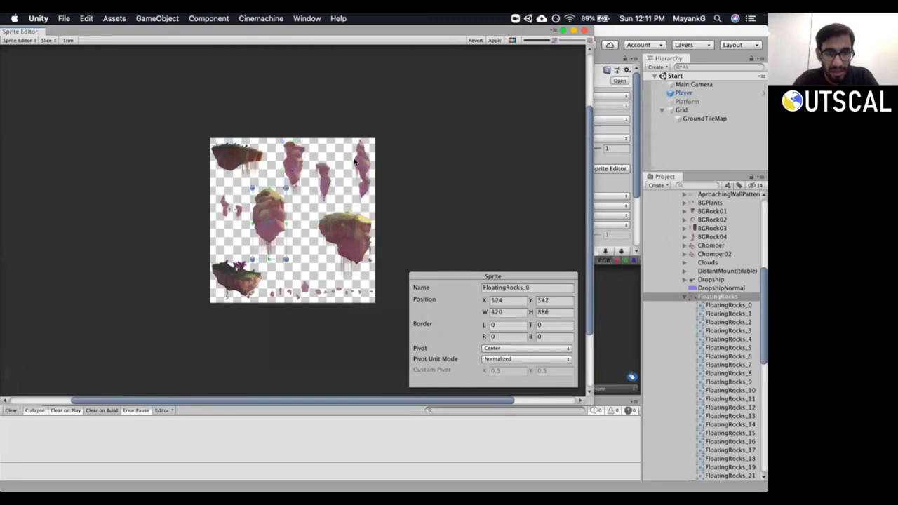
pyautogui.click(349, 225)
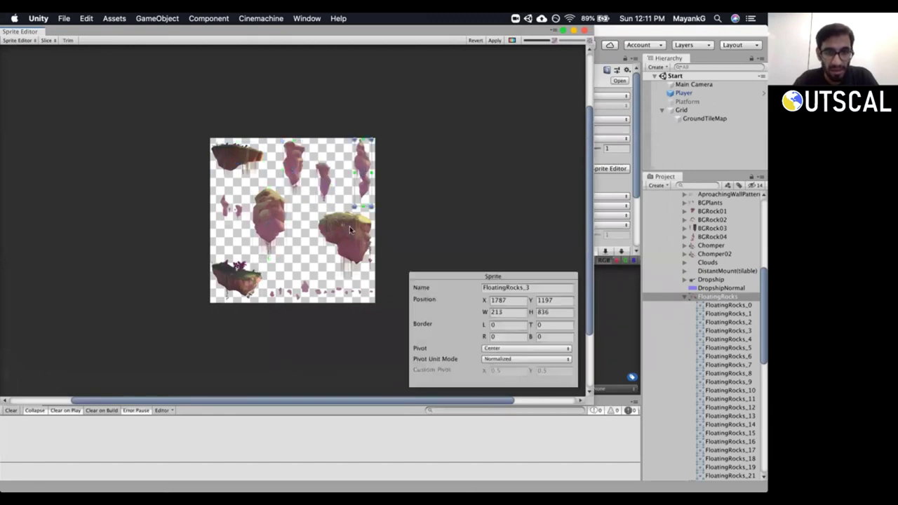
pyautogui.click(264, 223)
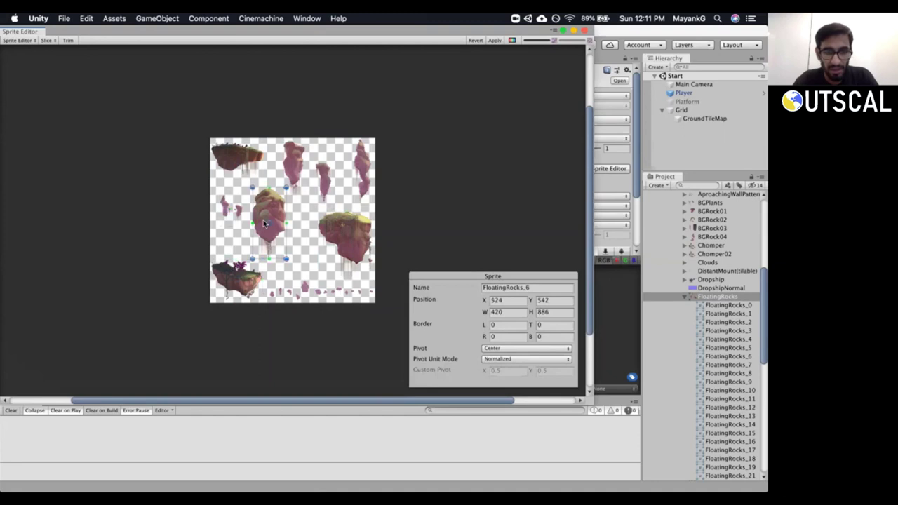
pyautogui.click(329, 240)
pyautogui.click(307, 290)
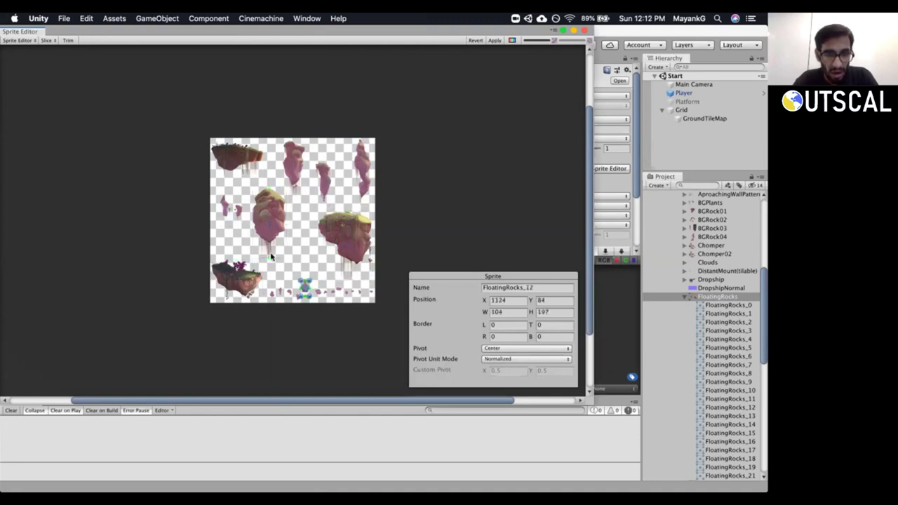
pyautogui.click(231, 155)
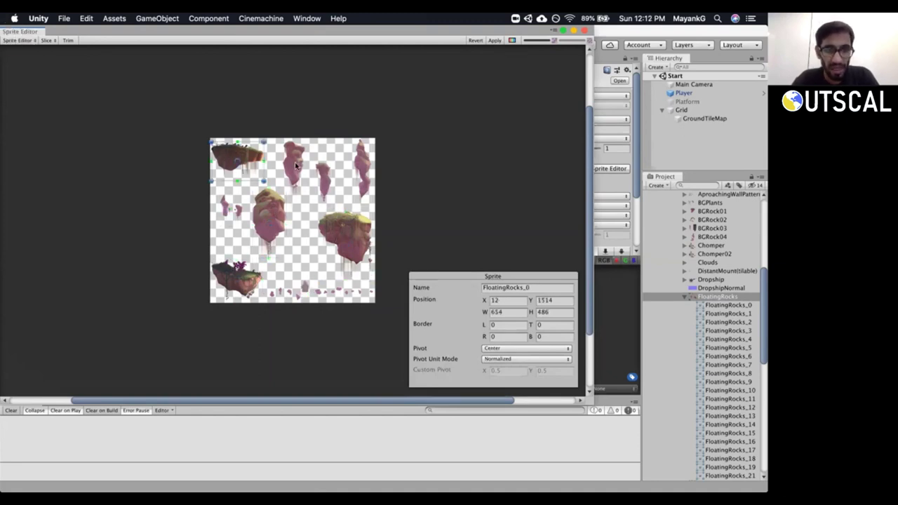
pyautogui.click(327, 180)
pyautogui.click(356, 172)
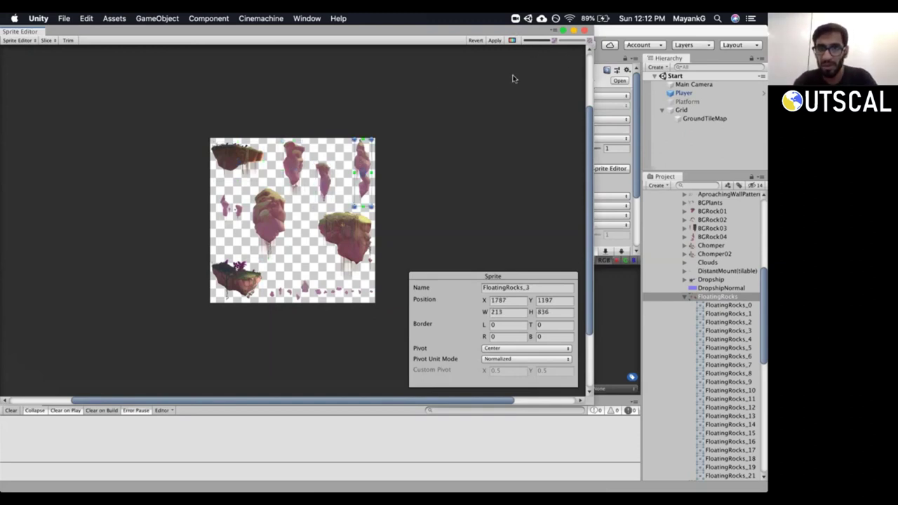
pyautogui.moveTo(582, 29); pyautogui.dragTo(586, 70)
pyautogui.click(587, 73)
pyautogui.click(409, 188)
pyautogui.moveTo(553, 261); pyautogui.dragTo(548, 303)
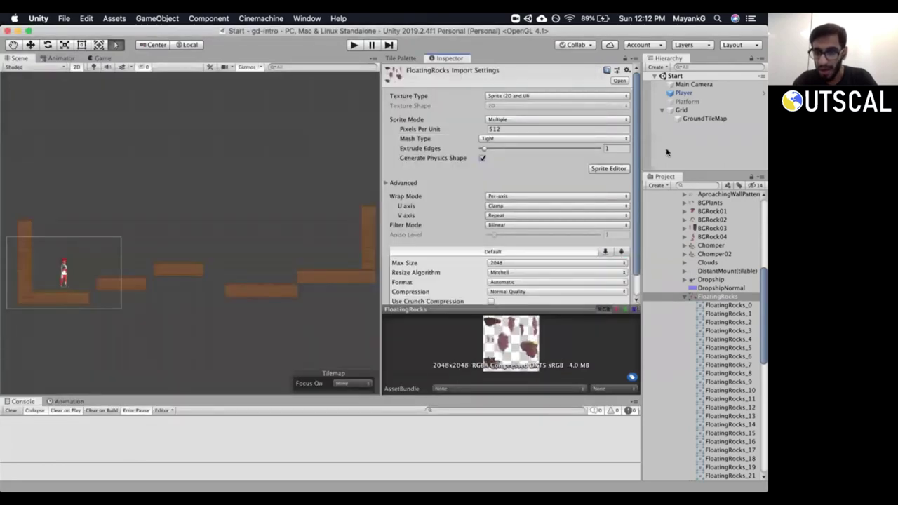
pyautogui.click(680, 110)
# Inspect the HangingPlants1 texture's import settings with an enlarged preview.
pyautogui.click(402, 58)
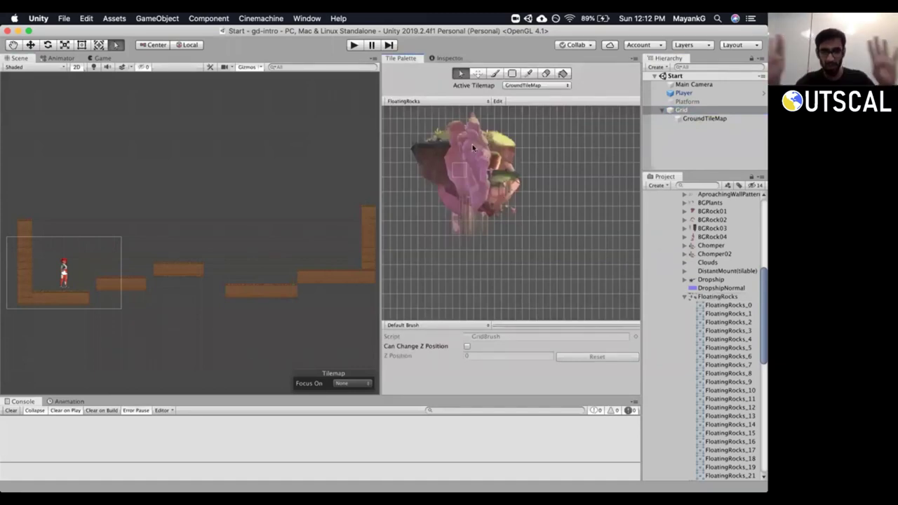
pyautogui.click(685, 297)
pyautogui.click(715, 307)
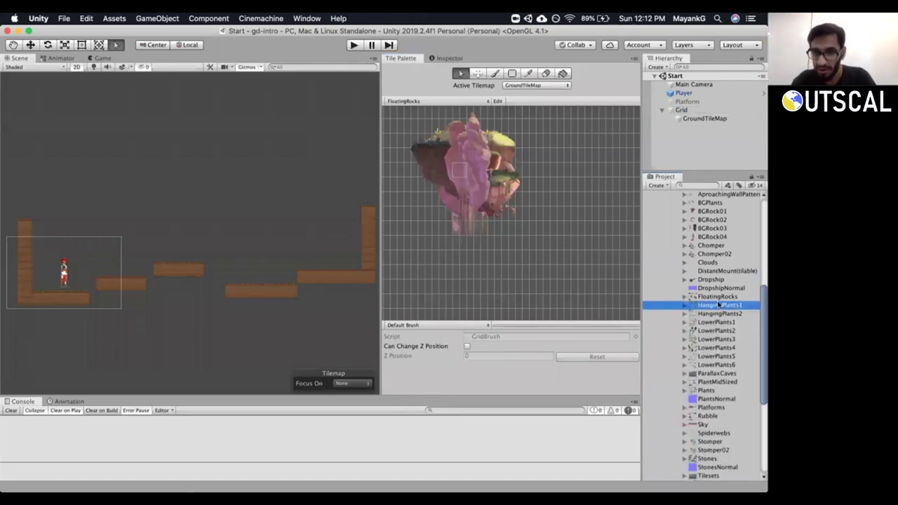
pyautogui.click(443, 59)
pyautogui.moveTo(534, 310); pyautogui.dragTo(534, 213)
# Preview the LowerPlants1, 3, 4, 5, PlantMidSized and Plants sprite sheets.
pyautogui.click(722, 339)
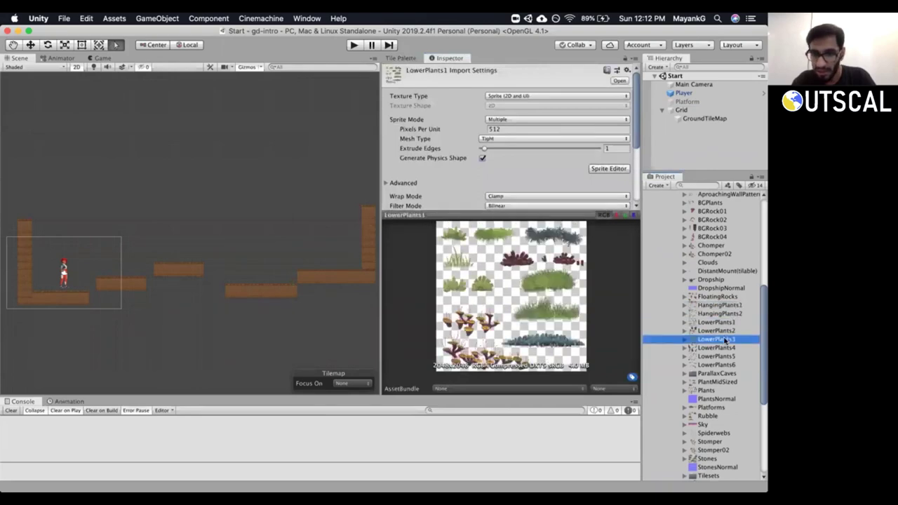
pyautogui.click(722, 331)
pyautogui.click(724, 348)
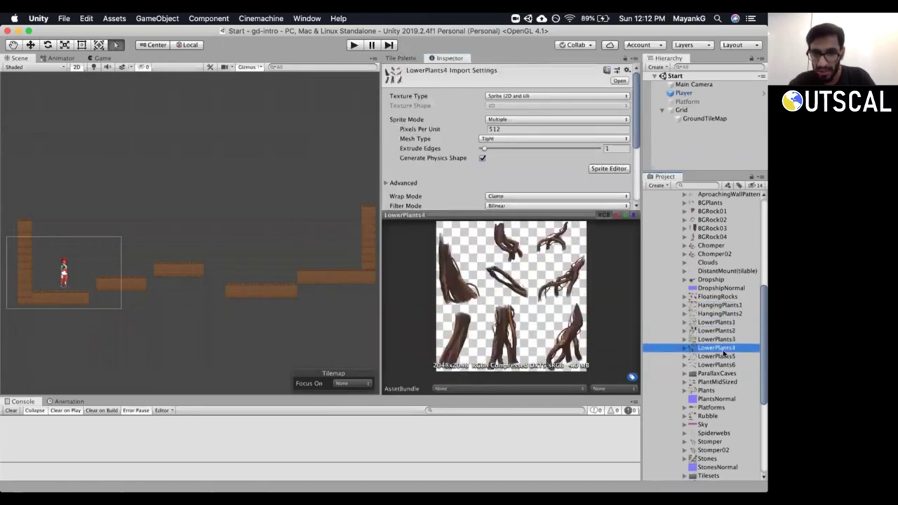
pyautogui.click(722, 356)
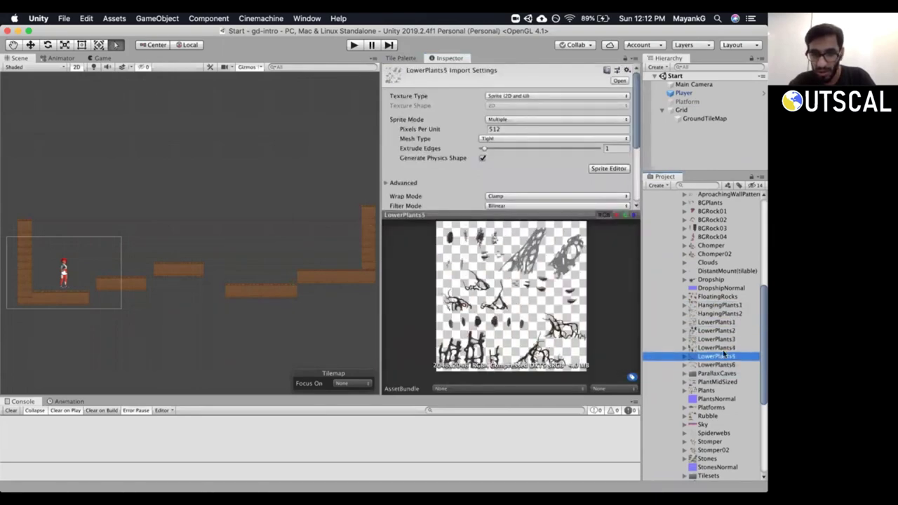
pyautogui.press('Down')
pyautogui.press('Down')
pyautogui.press('Down')
pyautogui.press('Down')
pyautogui.press('Up')
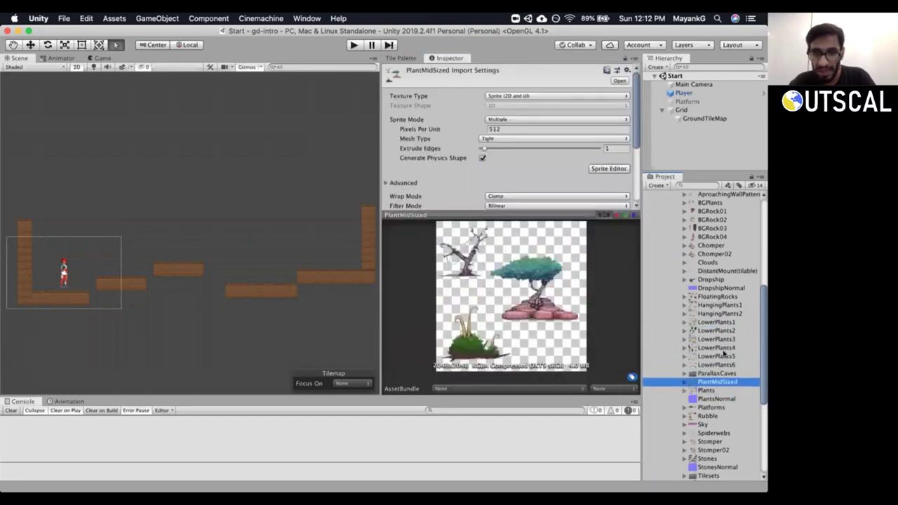
pyautogui.press('Down')
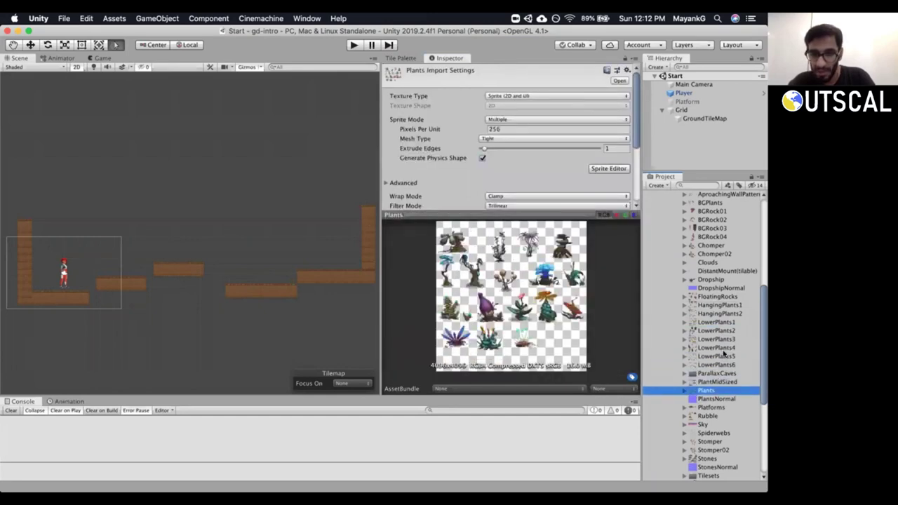
# Step past Platforms and Sky to settle on Rubble and return to the Tile Palette.
pyautogui.press('Down')
pyautogui.press('Down')
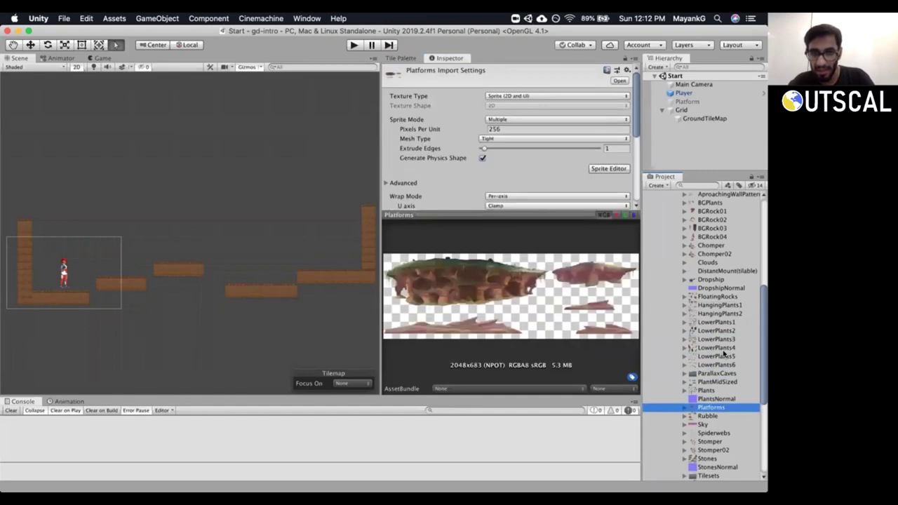
pyautogui.press('Down')
pyautogui.press('Down')
pyautogui.press('Up')
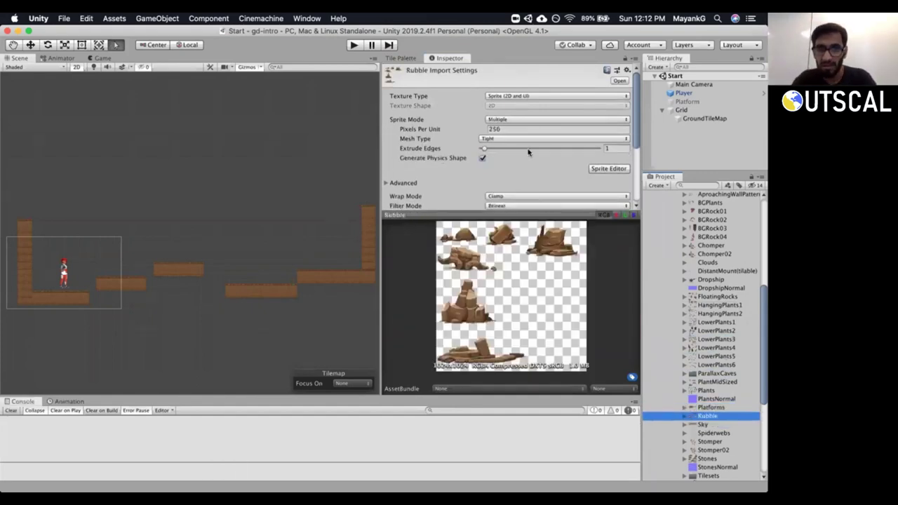
pyautogui.click(401, 58)
# Generate palette tiles from the Rubble sheet, saving them in Art/Tilemap/FloatingRocks.
pyautogui.moveTo(707, 419); pyautogui.dragTo(526, 287)
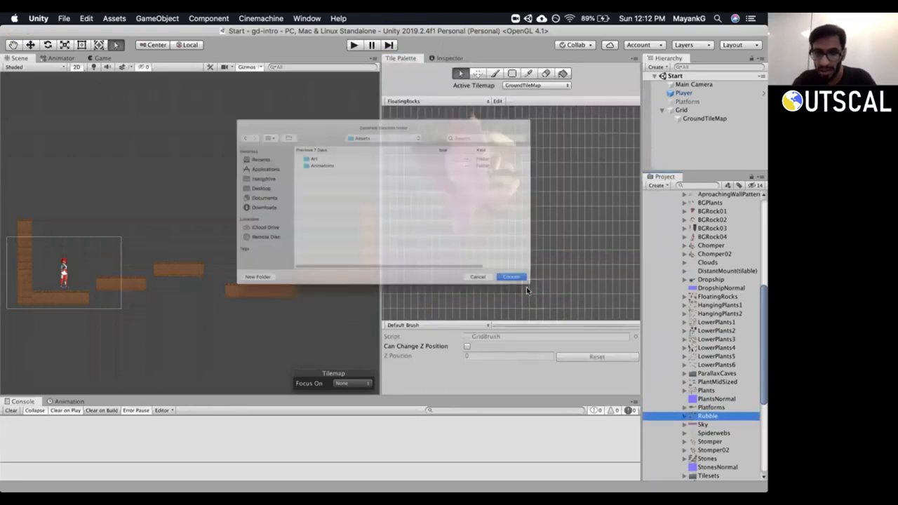
pyautogui.click(275, 144)
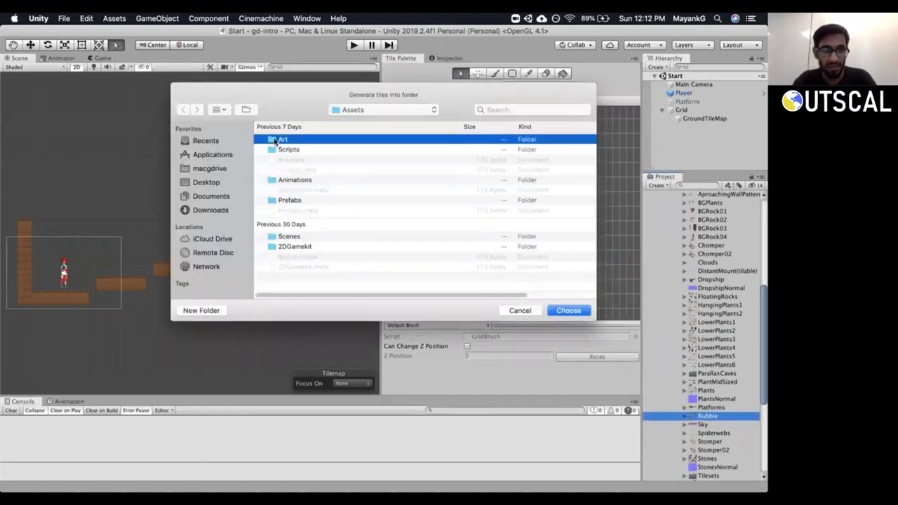
pyautogui.doubleClick(275, 140)
pyautogui.doubleClick(274, 138)
pyautogui.doubleClick(296, 139)
pyautogui.click(561, 310)
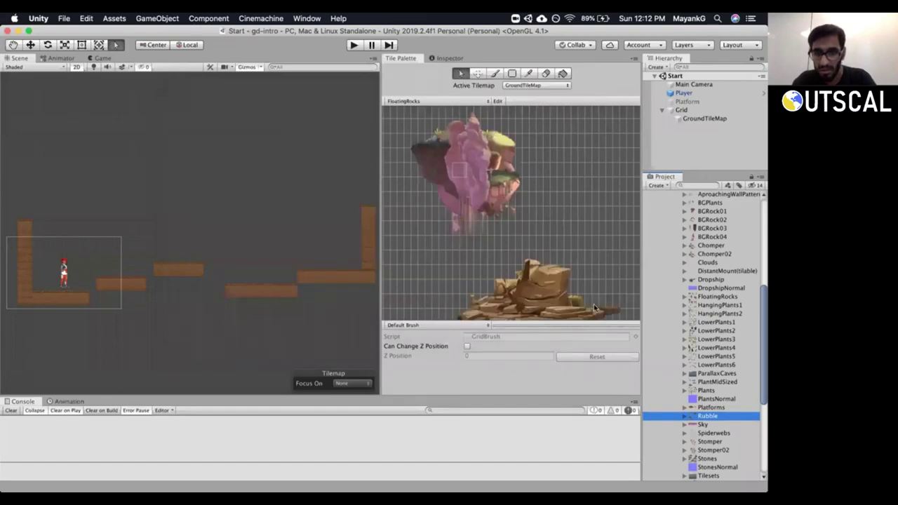
# Center the new rock tiles in the Tile Palette view.
pyautogui.scroll(-5, 570, 262)
pyautogui.scroll(3, 574, 265)
pyautogui.moveTo(585, 255); pyautogui.dragTo(552, 183, button='middle')
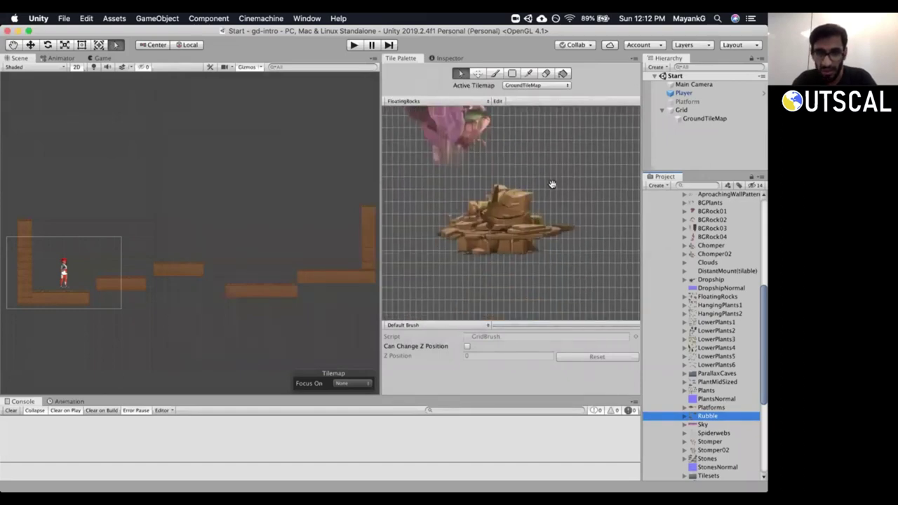
pyautogui.click(508, 234)
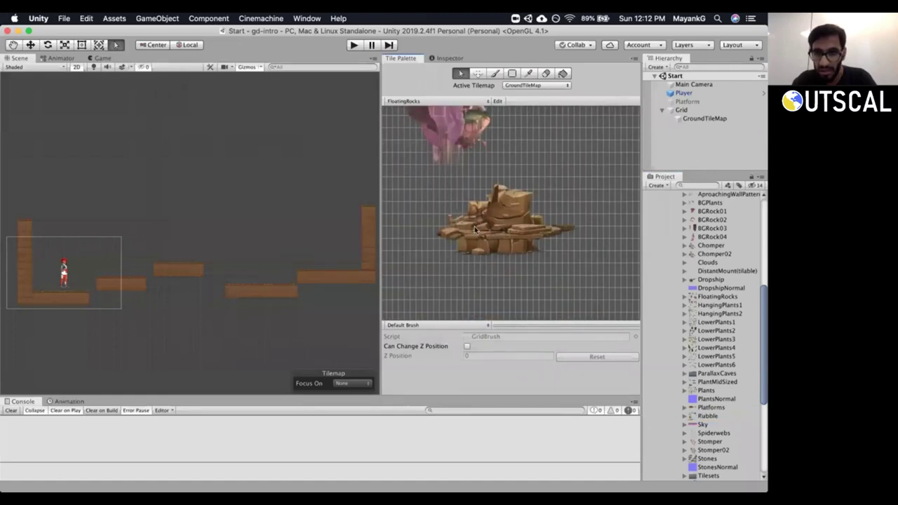
pyautogui.scroll(5, 489, 226)
pyautogui.scroll(-4, 491, 223)
pyautogui.scroll(2, 527, 237)
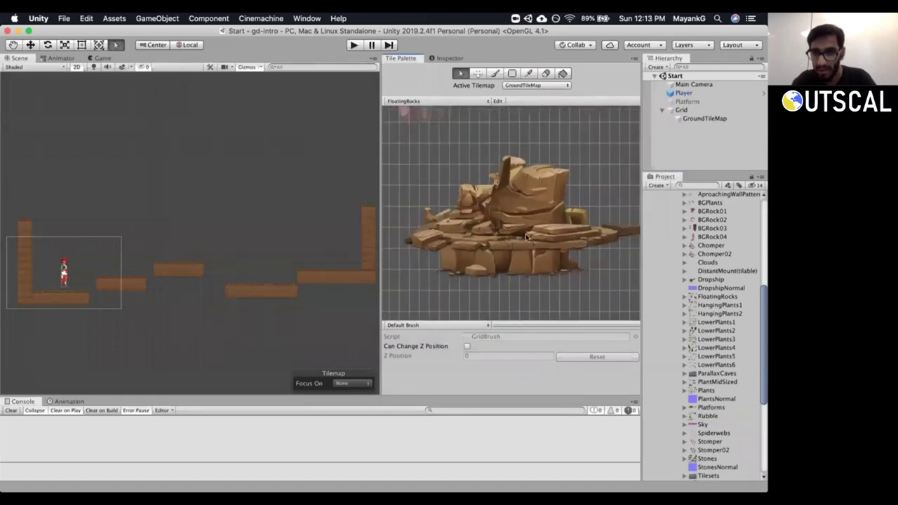
pyautogui.scroll(-2, 527, 237)
# Browse from Plants to Stomper02's import settings, then clear the selection and restore the palette.
pyautogui.click(700, 390)
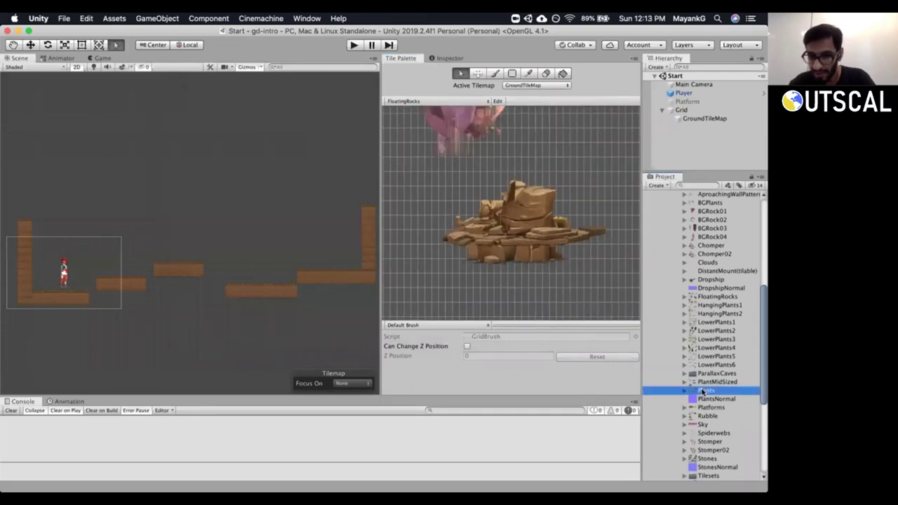
pyautogui.press('Down')
pyautogui.press('Down')
pyautogui.press('Down')
pyautogui.press('Down')
pyautogui.press('Down')
pyautogui.press('Down')
pyautogui.press('Down')
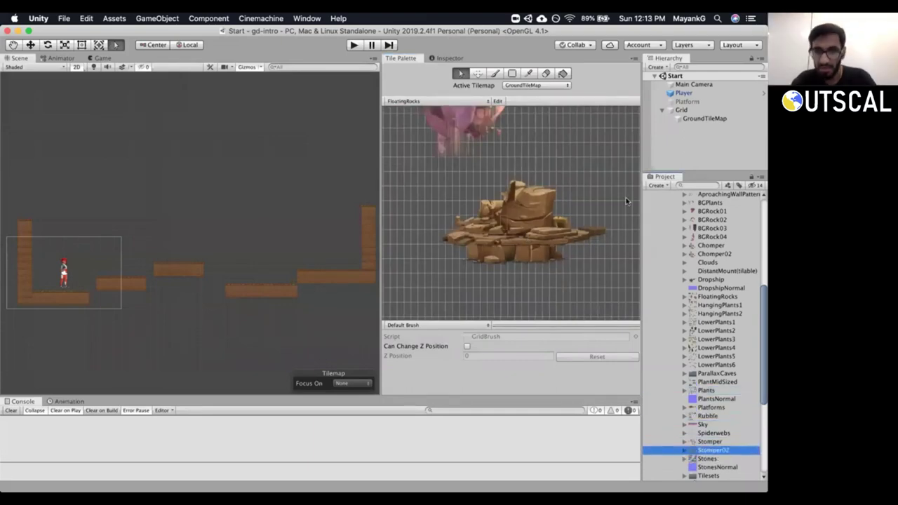
pyautogui.click(449, 58)
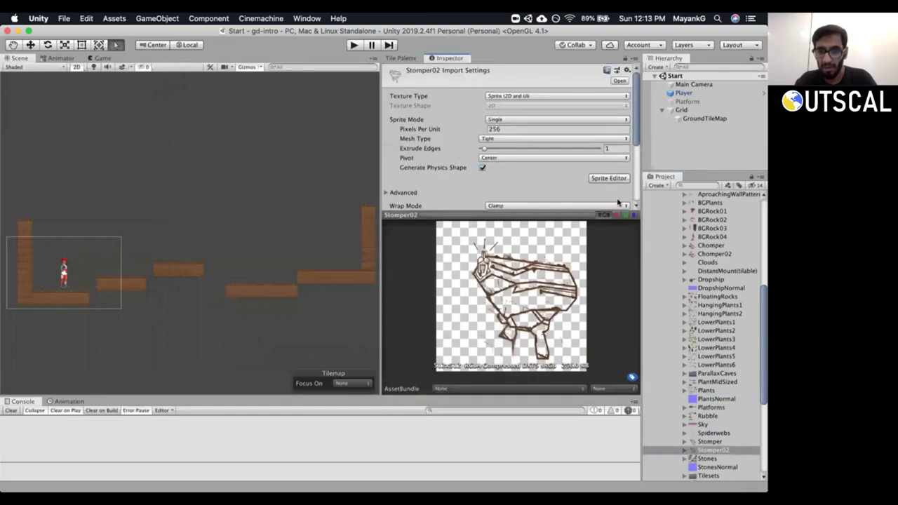
pyautogui.click(681, 133)
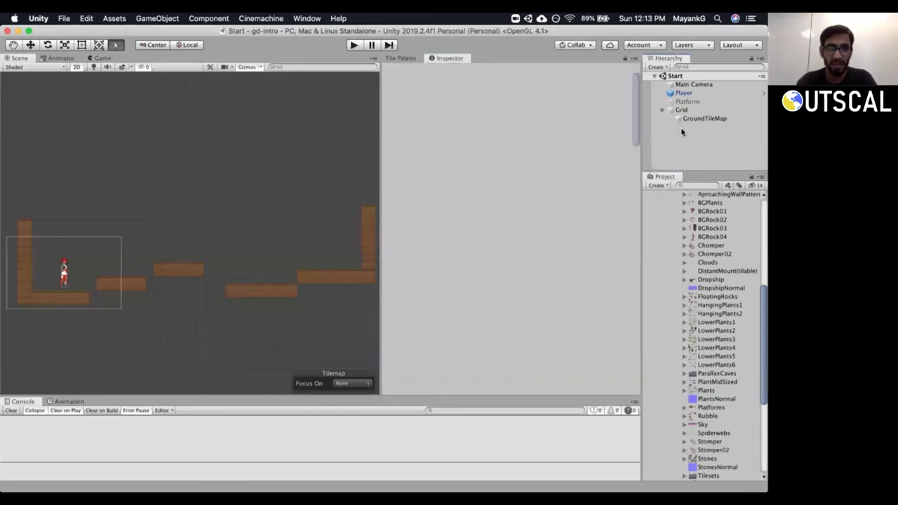
pyautogui.click(402, 58)
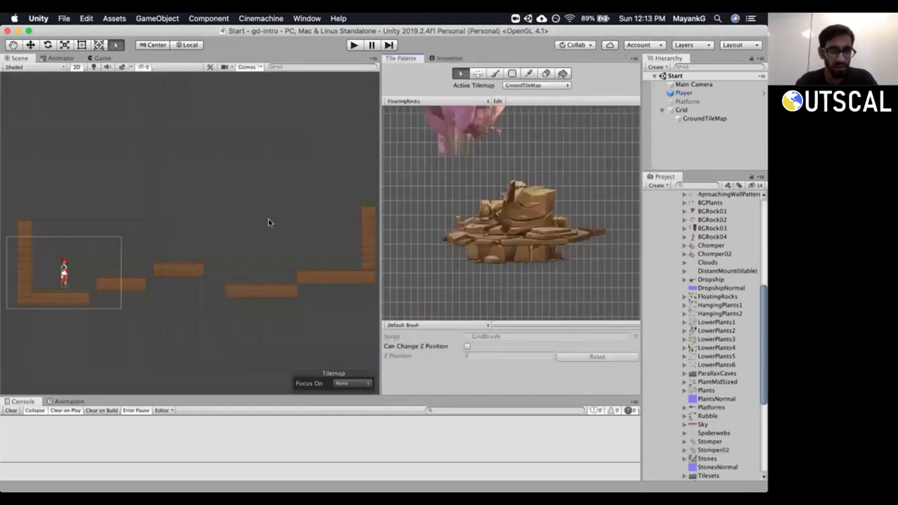
# Select the Grid object to show its Transform at 0,0,0 and 1×1 cell size.
pyautogui.moveTo(129, 223); pyautogui.dragTo(169, 217, button='middle')
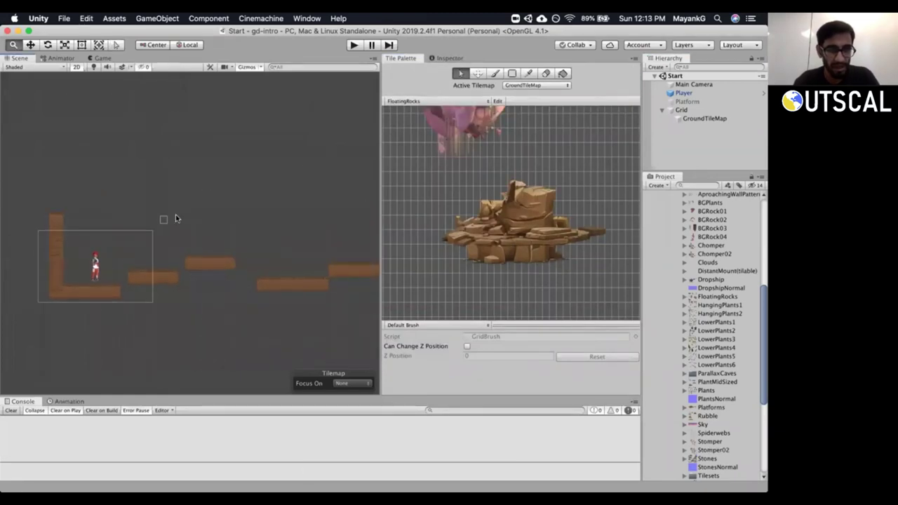
pyautogui.click(690, 111)
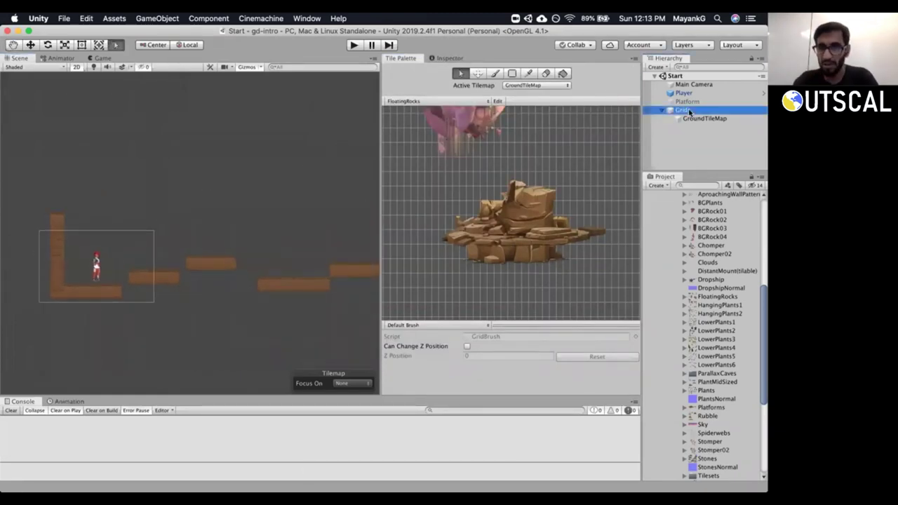
pyautogui.click(440, 59)
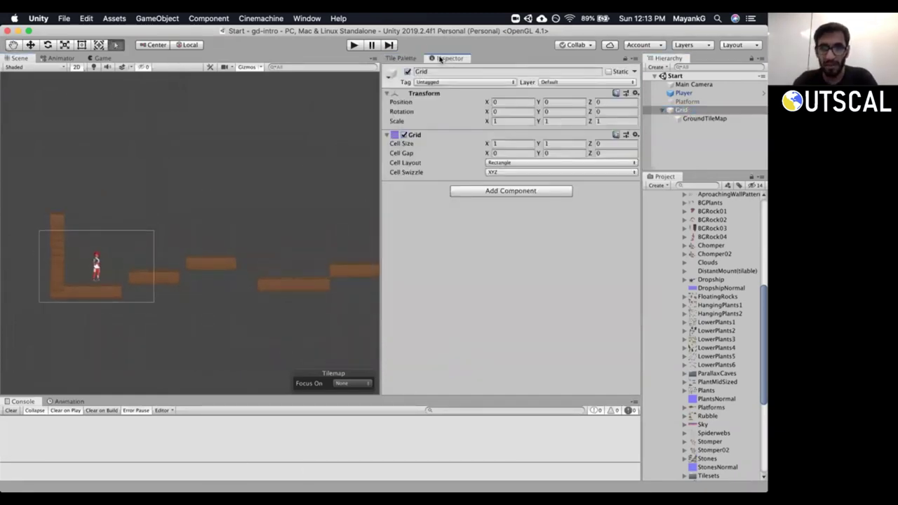
# Add a new Tilemap under Grid via 2D Object > Tilemap, beside GroundTileMap.
pyautogui.rightClick(674, 111)
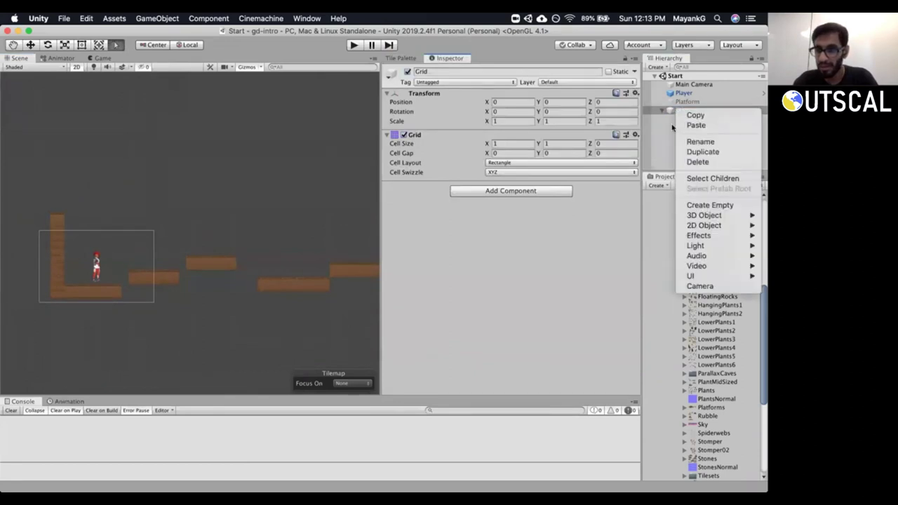
pyautogui.moveTo(704, 226)
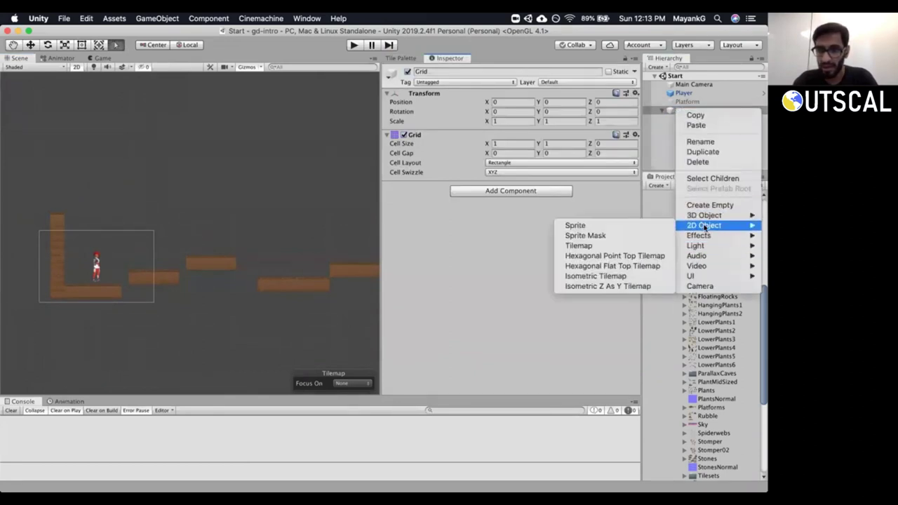
pyautogui.click(608, 247)
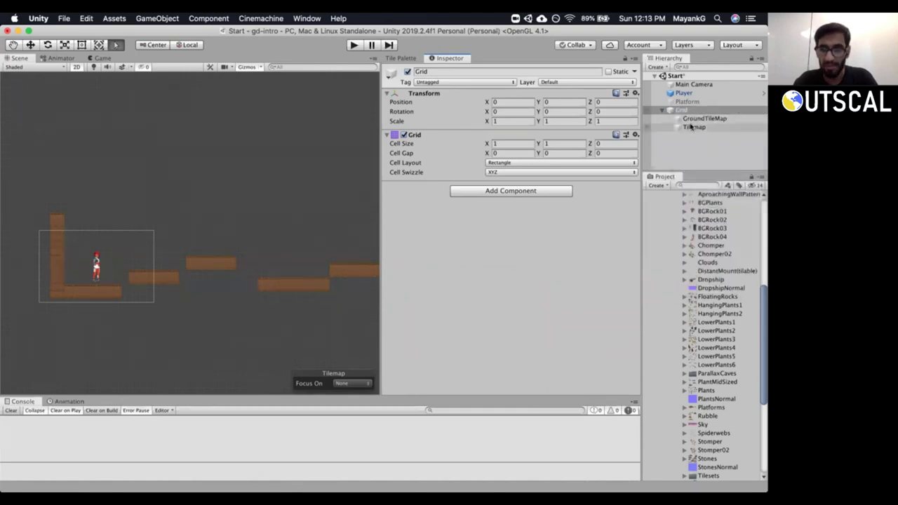
pyautogui.click(698, 118)
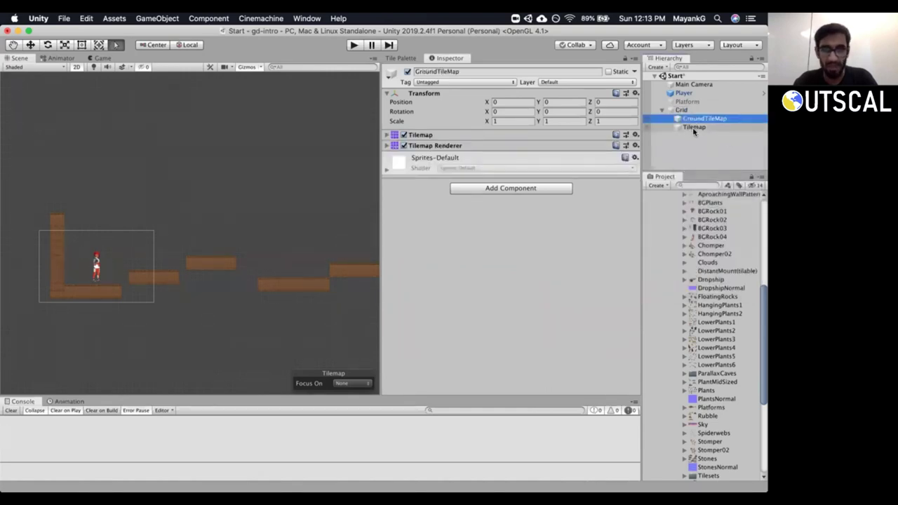
pyautogui.click(694, 127)
# Rename the new tilemap to BackgroundRocks.
pyautogui.click(693, 128)
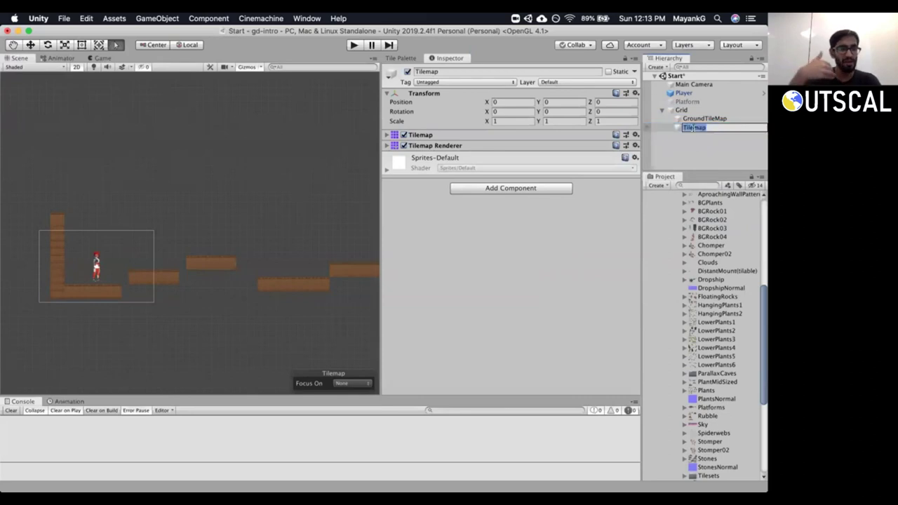
pyautogui.write('Rock')
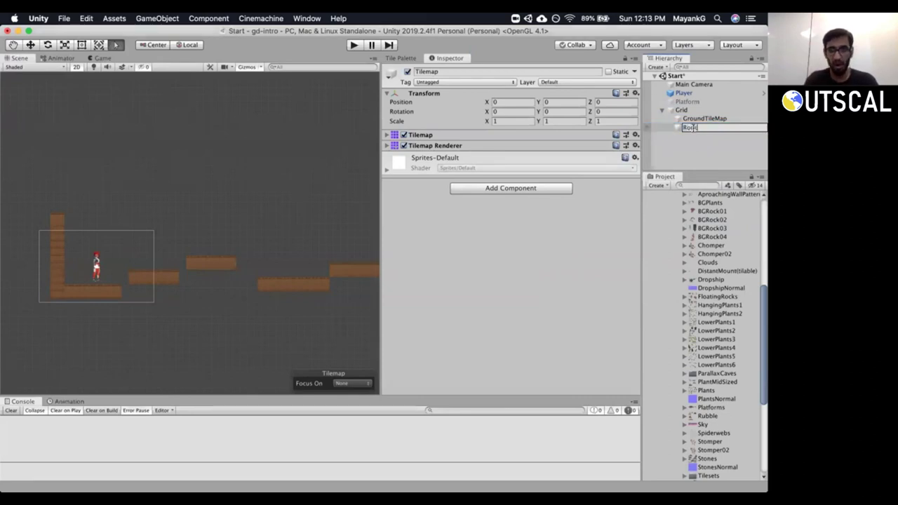
pyautogui.write('s')
pyautogui.press('Home')
pyautogui.write('Background')
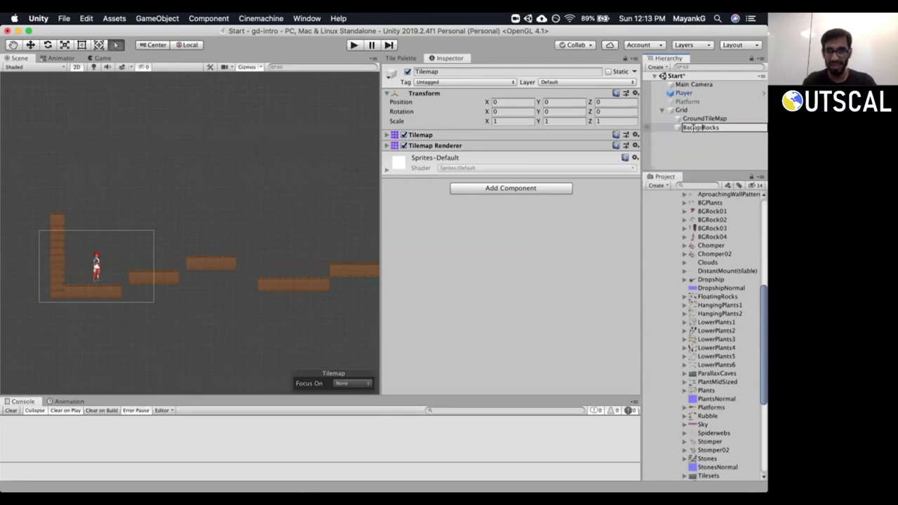
pyautogui.press('Return')
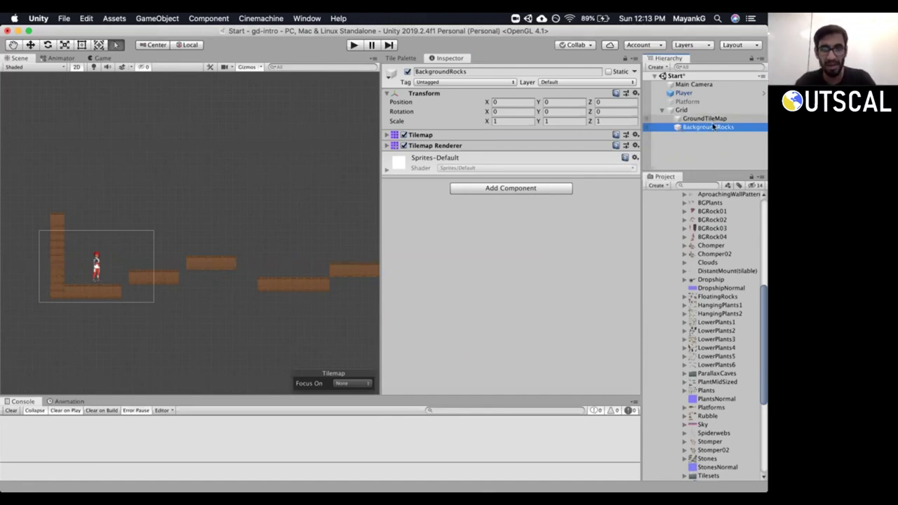
# Make BackgroundRocks the active tilemap and choose the single-tile paint brush.
pyautogui.click(409, 59)
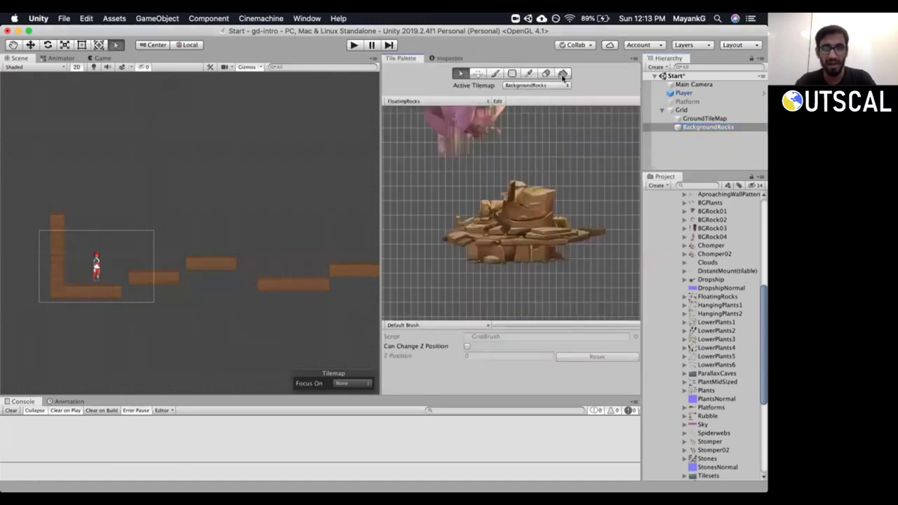
pyautogui.click(702, 129)
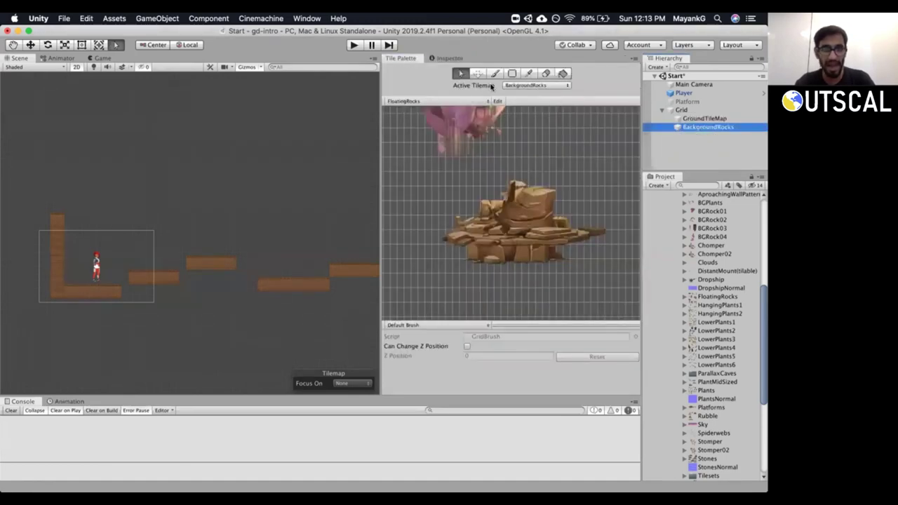
pyautogui.click(517, 85)
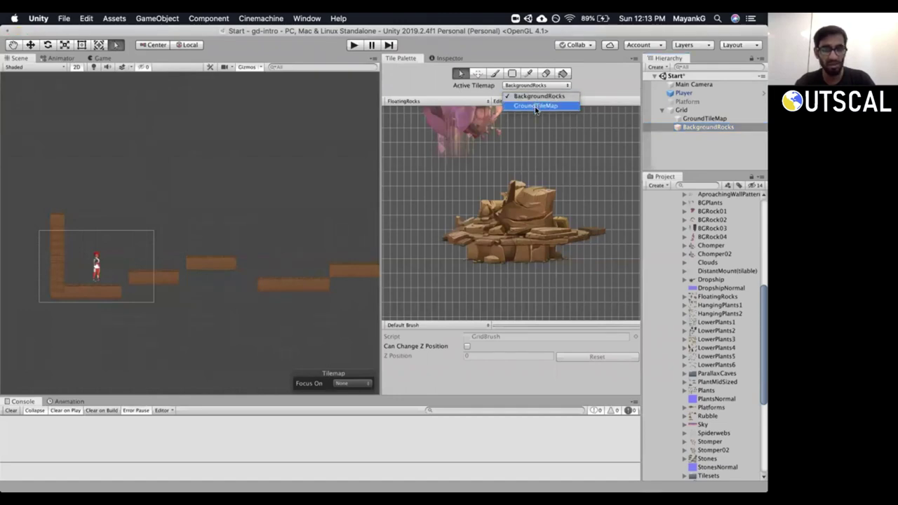
pyautogui.click(537, 96)
pyautogui.click(694, 128)
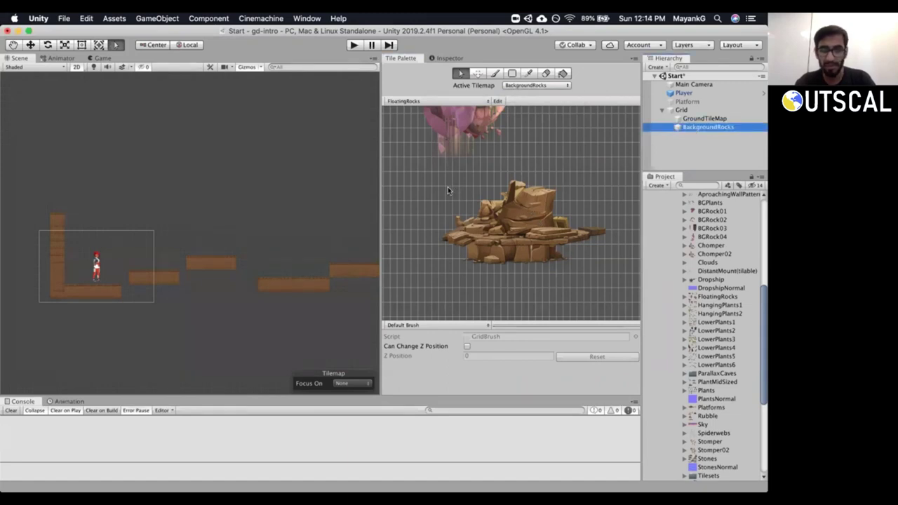
pyautogui.click(513, 75)
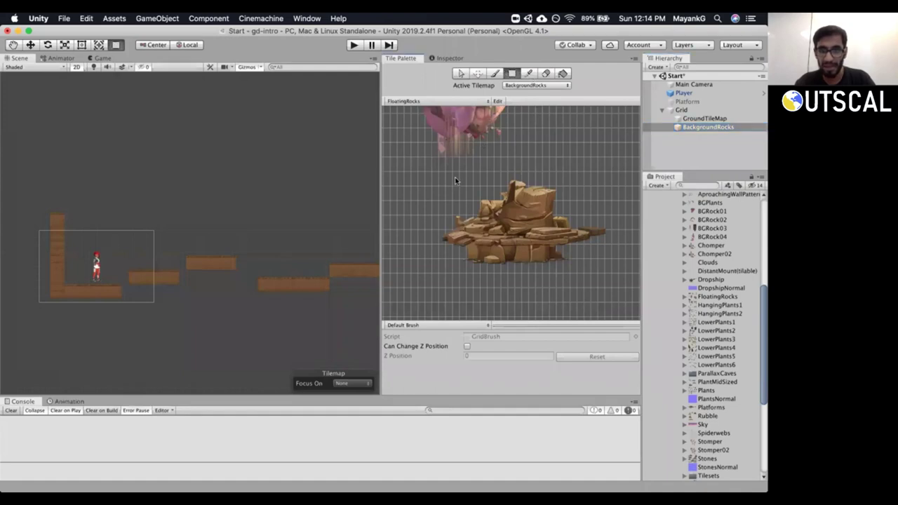
pyautogui.press('i')
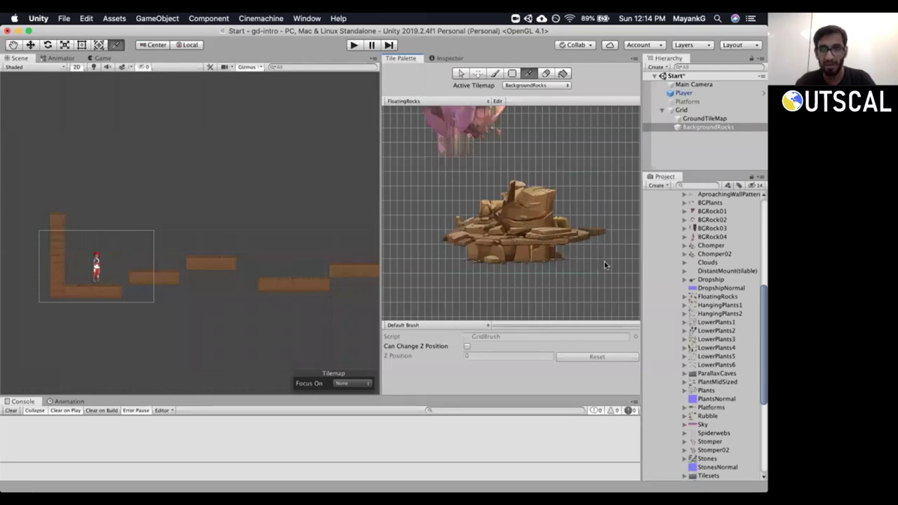
pyautogui.press('u')
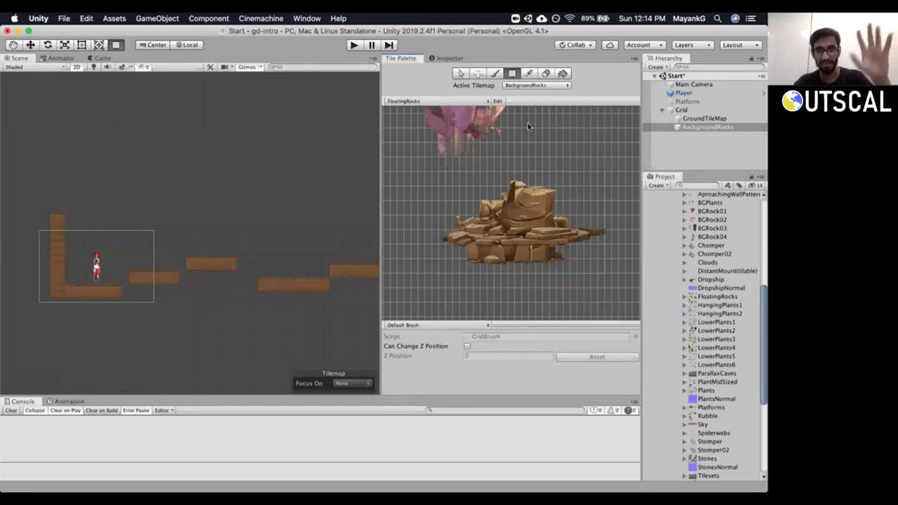
pyautogui.click(494, 73)
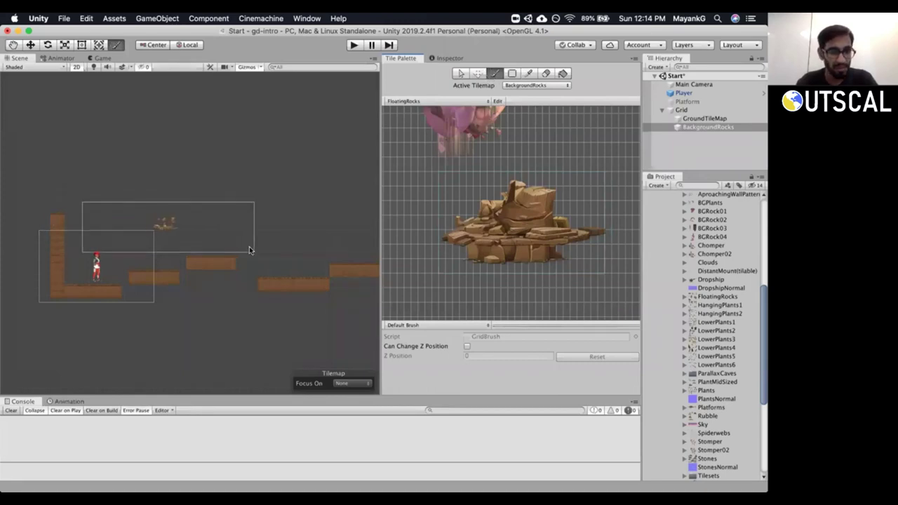
# Paint a first batch of floating rock tiles across the level, then undo them.
pyautogui.click(242, 264)
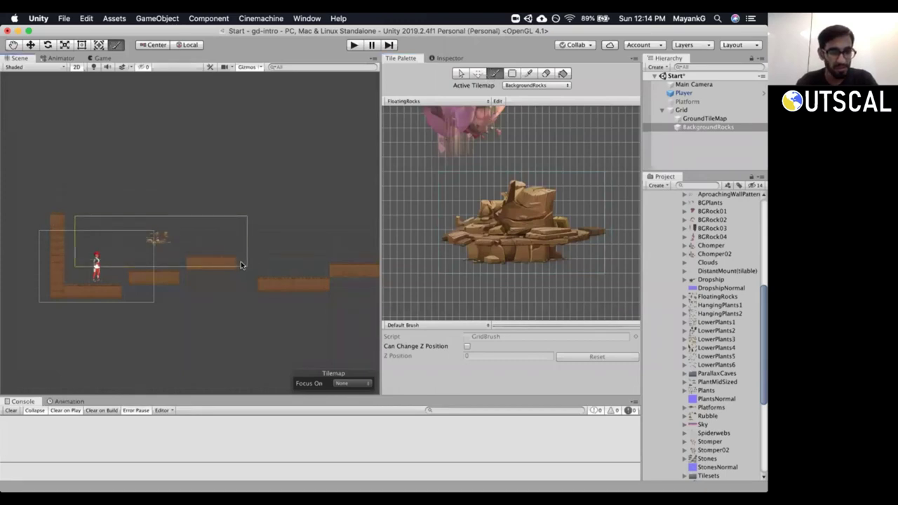
pyautogui.click(328, 271)
pyautogui.click(372, 278)
pyautogui.click(338, 221)
pyautogui.click(263, 252)
pyautogui.click(203, 235)
pyautogui.click(189, 259)
pyautogui.click(249, 263)
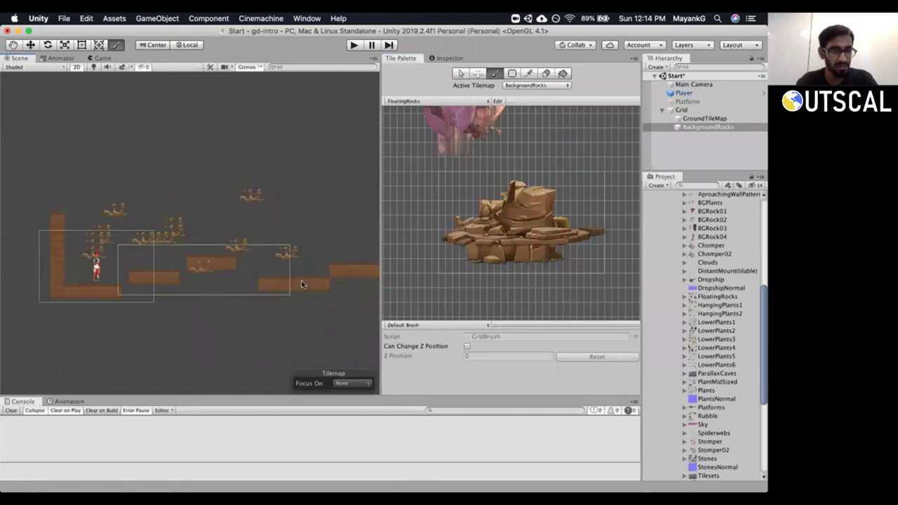
pyautogui.press('super+z')
pyautogui.press('super+z')
pyautogui.press('super+z')
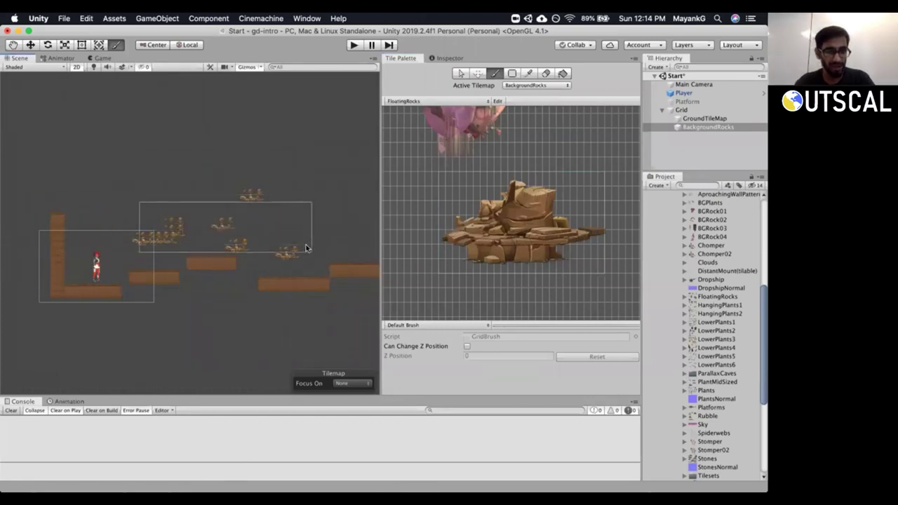
# Repaint floating rocks near the player and above the platforms to the right.
pyautogui.click(170, 268)
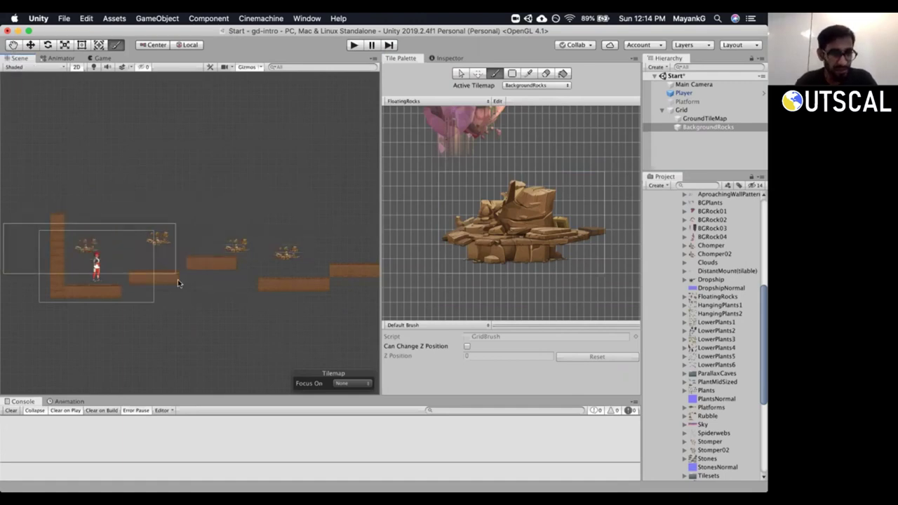
pyautogui.click(207, 241)
pyautogui.click(286, 235)
pyautogui.click(349, 256)
pyautogui.click(377, 264)
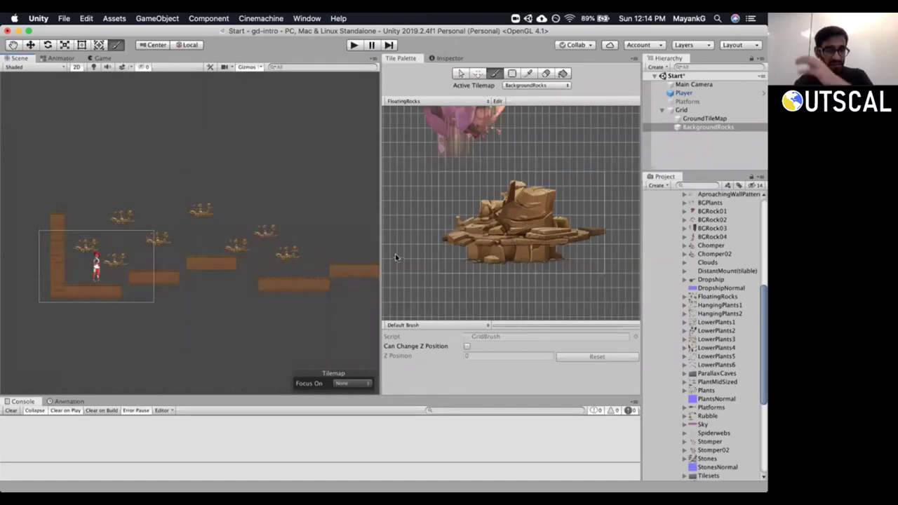
pyautogui.click(304, 237)
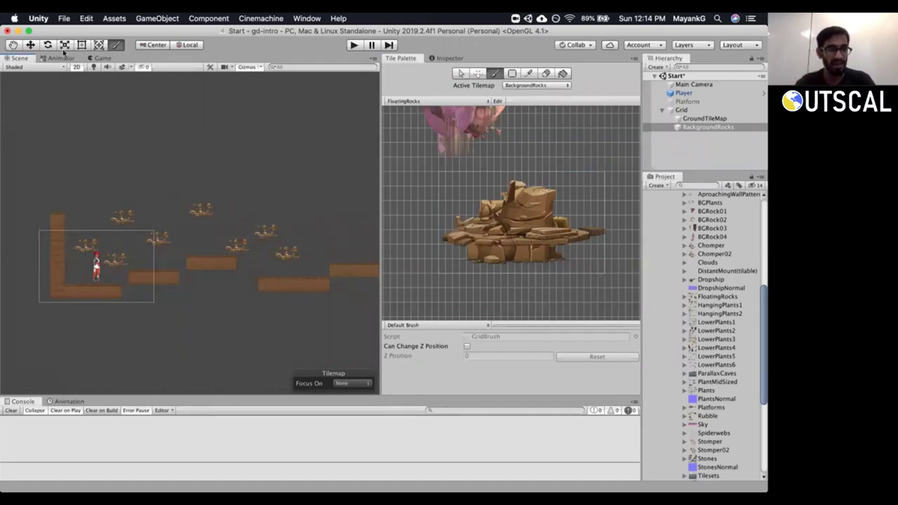
# Preview the level in the Game view and show BackgroundRocks' Tilemap Renderer settings.
pyautogui.click(60, 58)
pyautogui.click(96, 58)
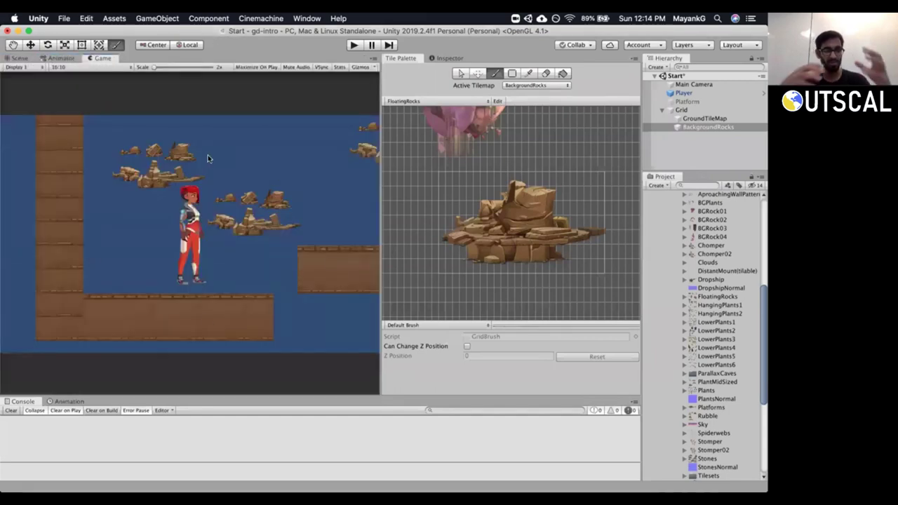
pyautogui.click(536, 85)
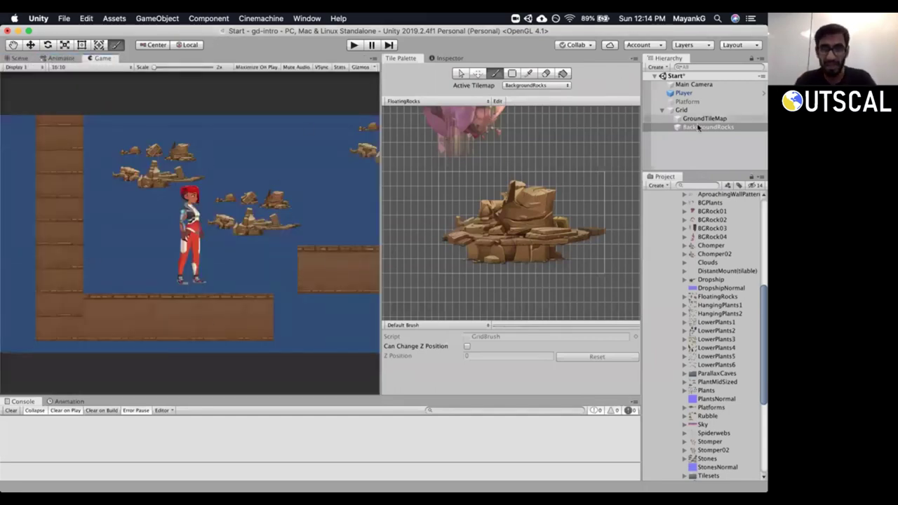
pyautogui.click(540, 76)
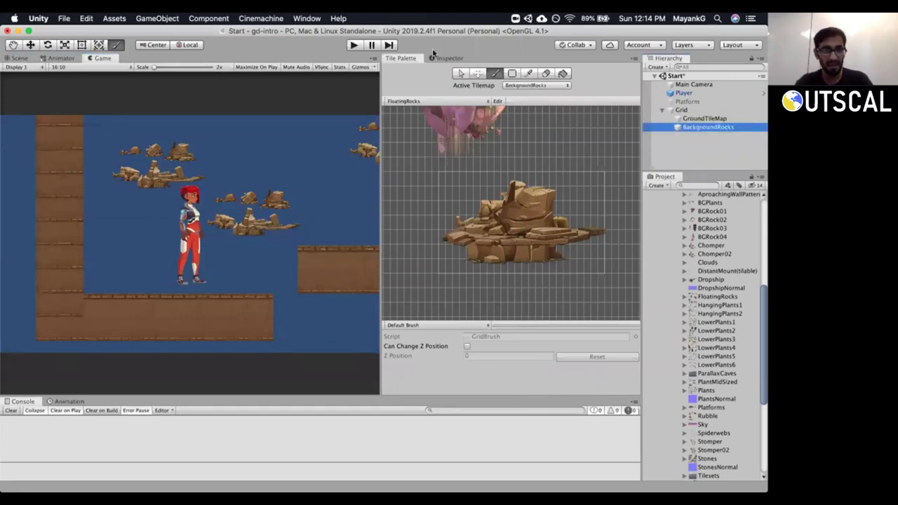
pyautogui.click(436, 57)
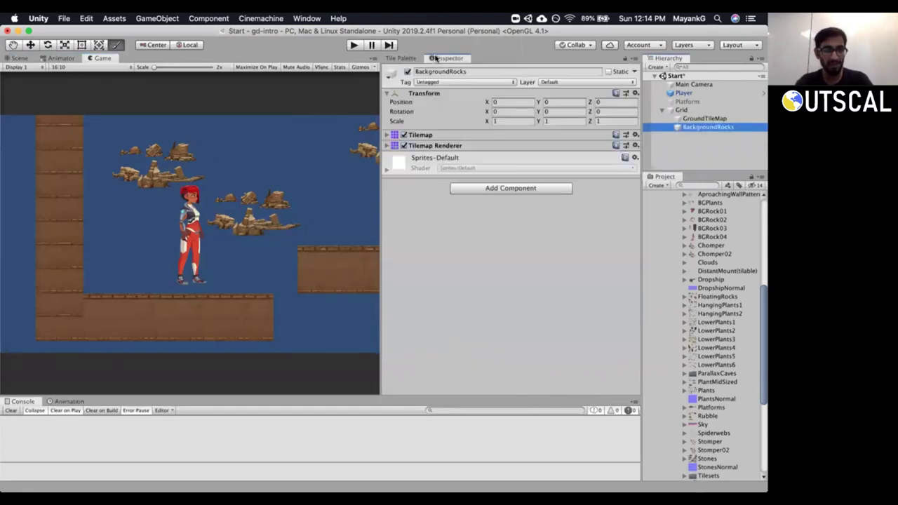
pyautogui.click(385, 145)
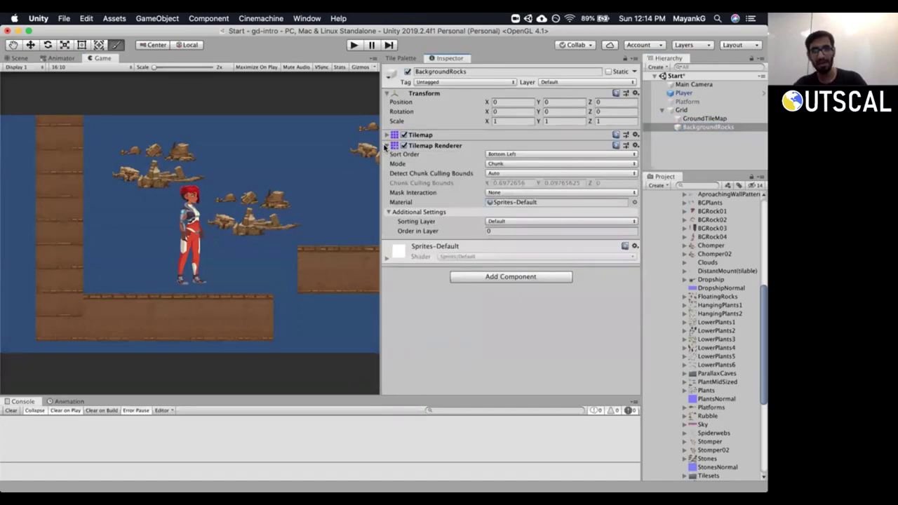
# Compare Player and GroundTileMap settings, then return to BackgroundRocks.
pyautogui.click(736, 118)
pyautogui.click(737, 127)
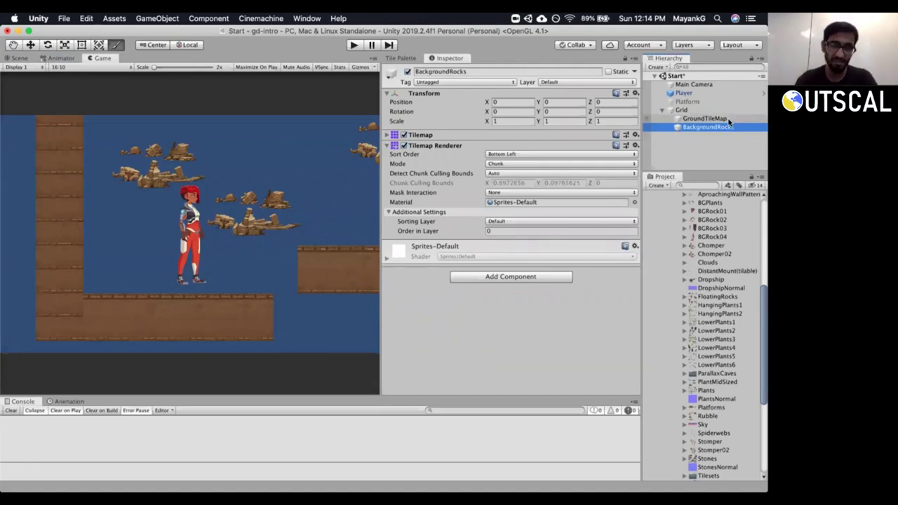
pyautogui.click(708, 94)
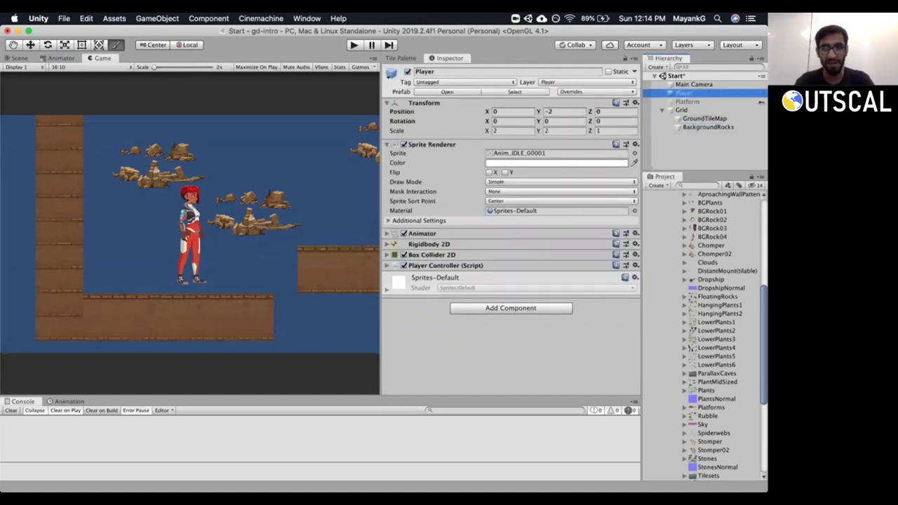
pyautogui.click(723, 119)
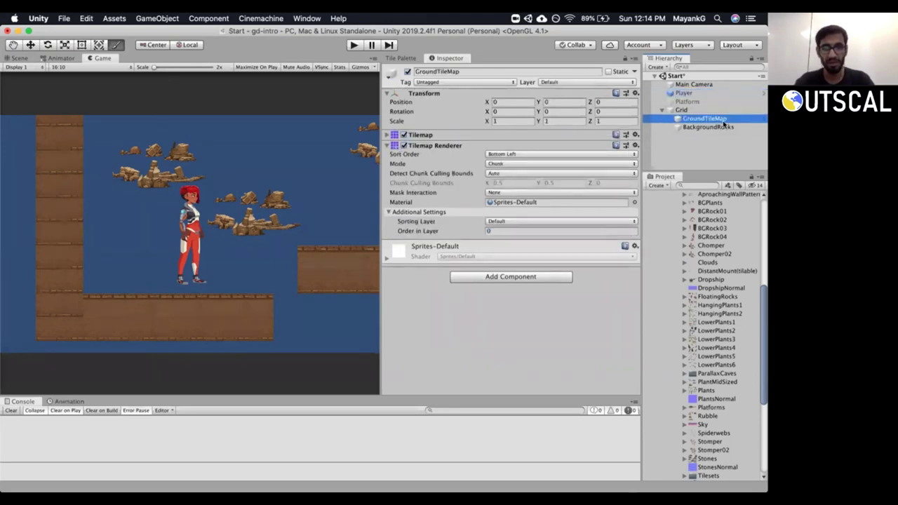
pyautogui.click(725, 126)
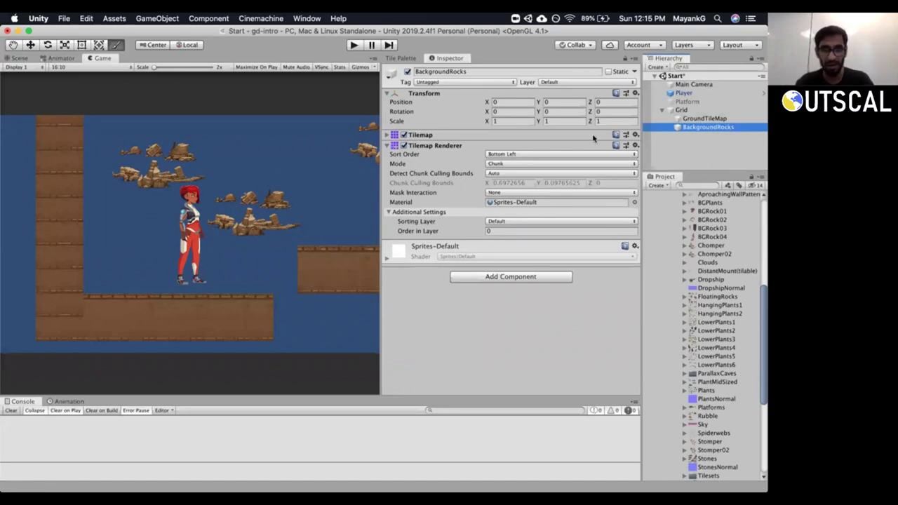
pyautogui.click(741, 127)
pyautogui.click(701, 160)
pyautogui.click(702, 128)
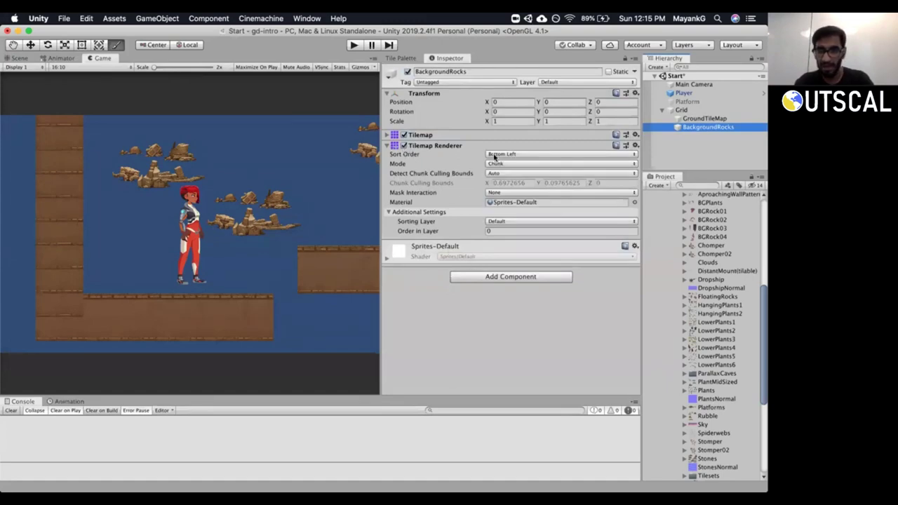
# Review material, mask interaction, sort order and Chunk mode options, then expand the Tilemap component.
pyautogui.click(386, 258)
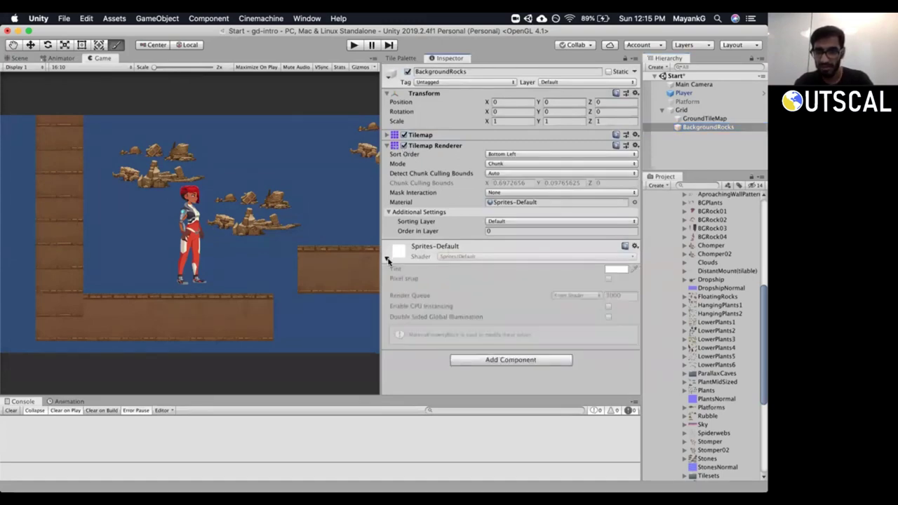
pyautogui.click(386, 258)
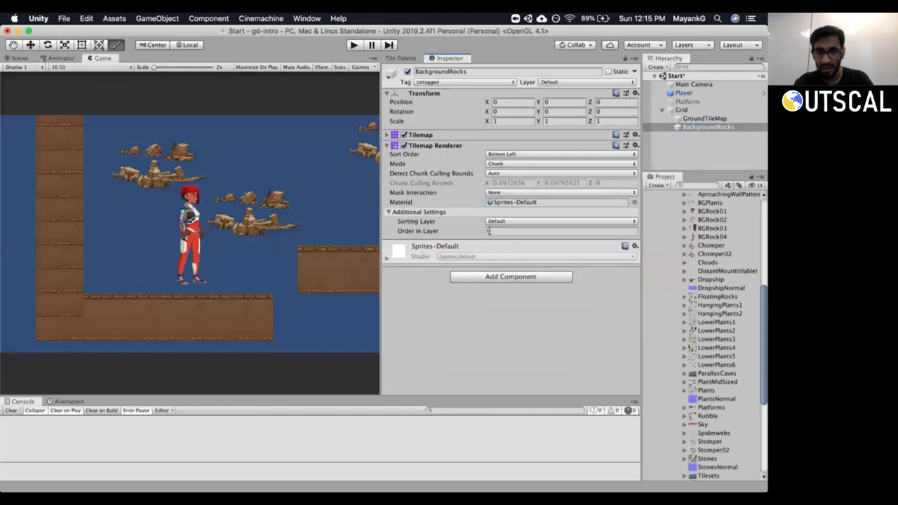
pyautogui.click(499, 193)
pyautogui.click(456, 199)
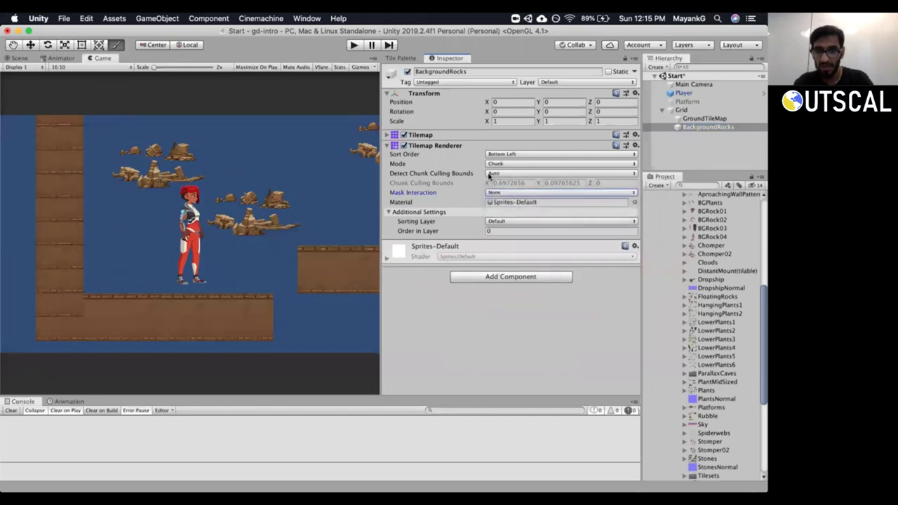
pyautogui.click(518, 155)
pyautogui.click(438, 165)
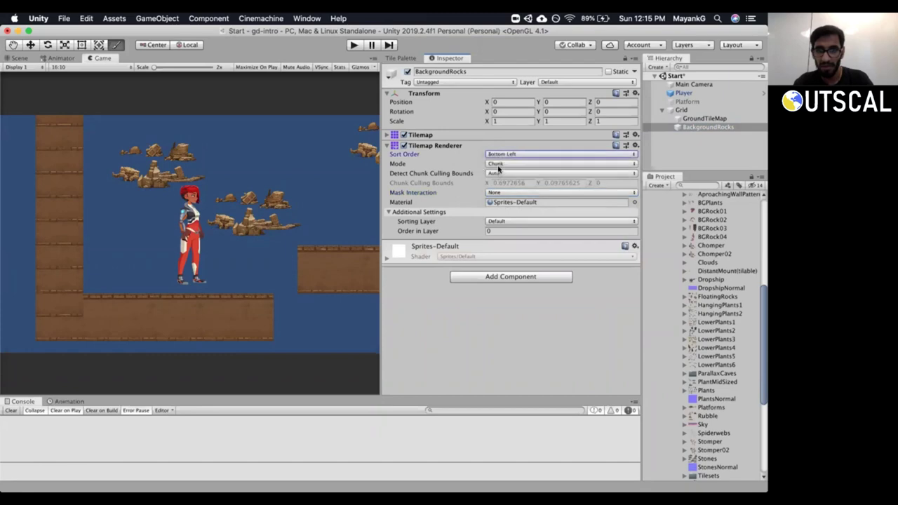
pyautogui.click(500, 164)
pyautogui.click(386, 135)
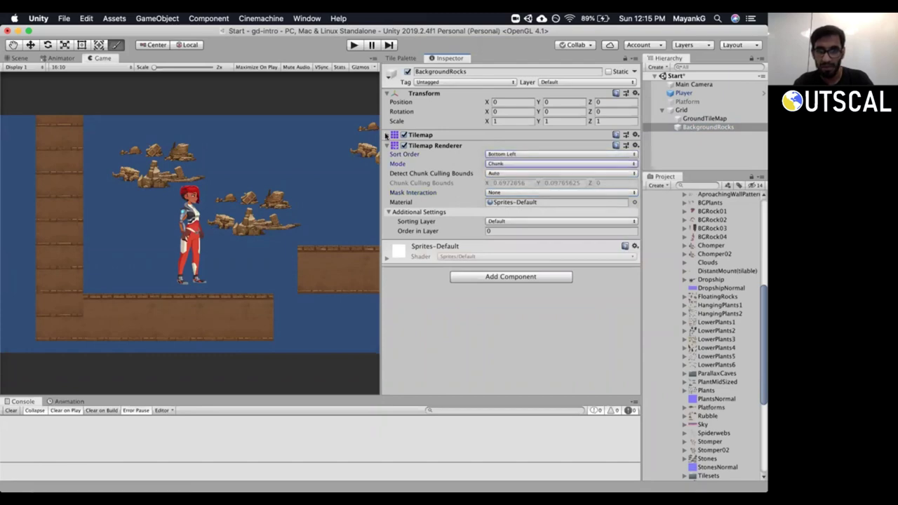
pyautogui.click(386, 135)
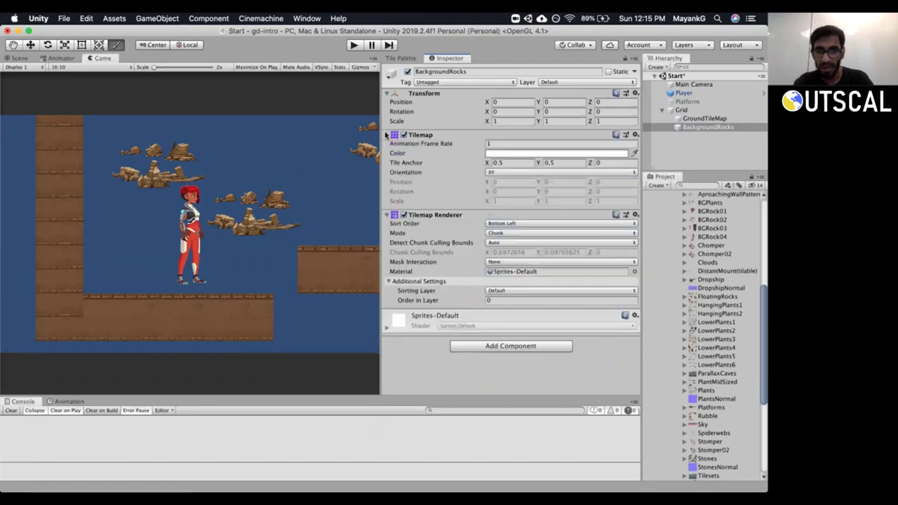
# Experiment with the BackgroundRocks Tilemap Color, settling on white with alpha 78.
pyautogui.click(537, 155)
pyautogui.moveTo(70, 31); pyautogui.dragTo(523, 74)
pyautogui.click(530, 147)
pyautogui.moveTo(533, 137)
pyautogui.mouseDown()
pyautogui.moveTo(511, 140)
pyautogui.moveTo(531, 170)
pyautogui.moveTo(516, 176)
pyautogui.moveTo(494, 162)
pyautogui.moveTo(533, 145)
pyautogui.moveTo(482, 136)
pyautogui.mouseUp()
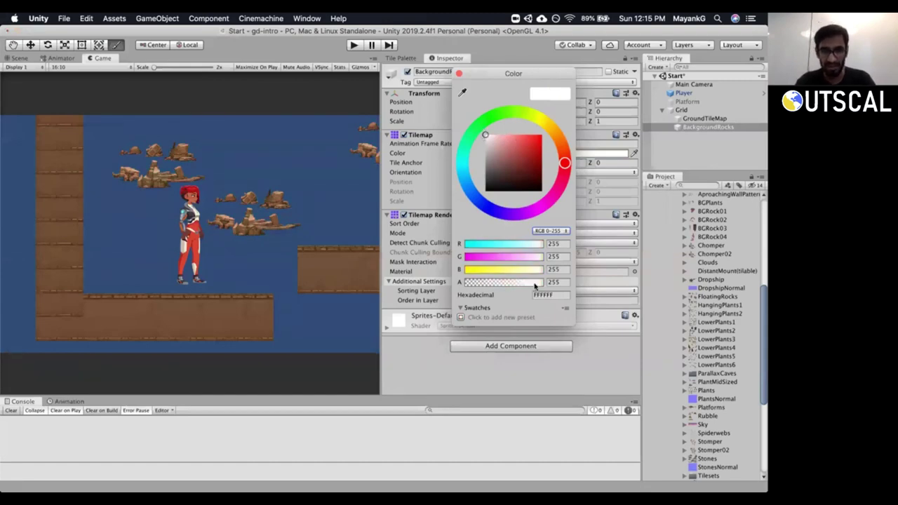
pyautogui.moveTo(544, 283)
pyautogui.mouseDown()
pyautogui.moveTo(470, 283)
pyautogui.moveTo(547, 286)
pyautogui.mouseUp()
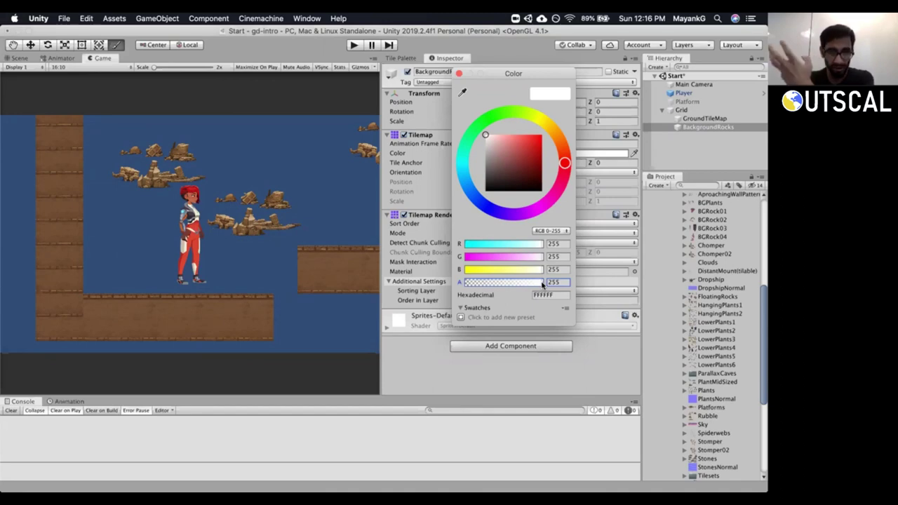
pyautogui.moveTo(542, 284); pyautogui.dragTo(449, 281)
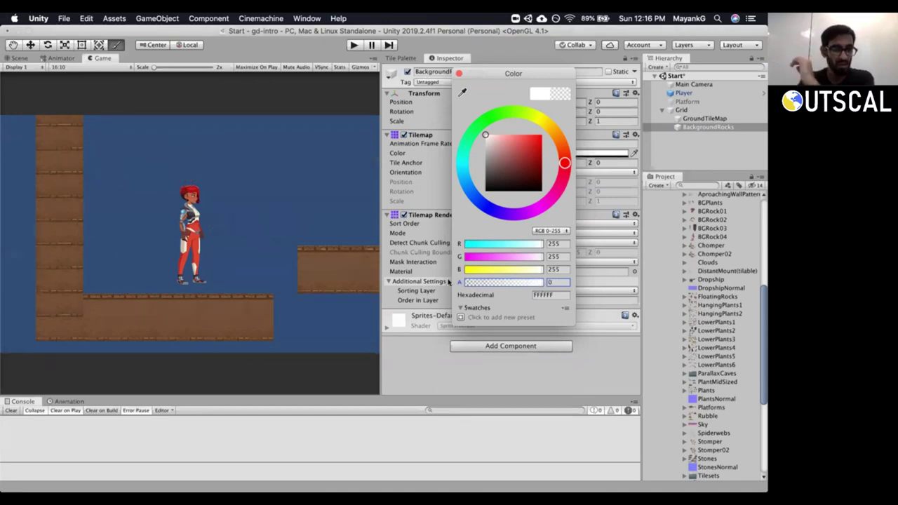
pyautogui.moveTo(449, 282); pyautogui.dragTo(490, 288)
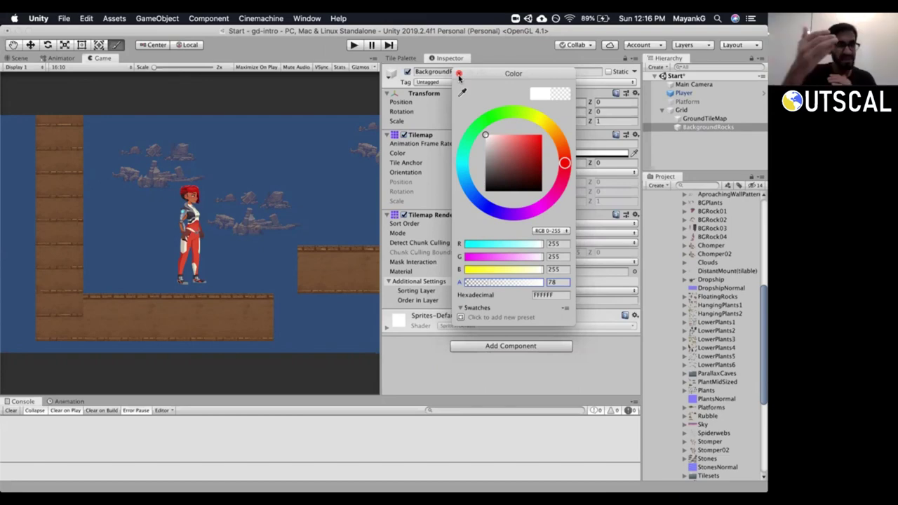
pyautogui.click(458, 73)
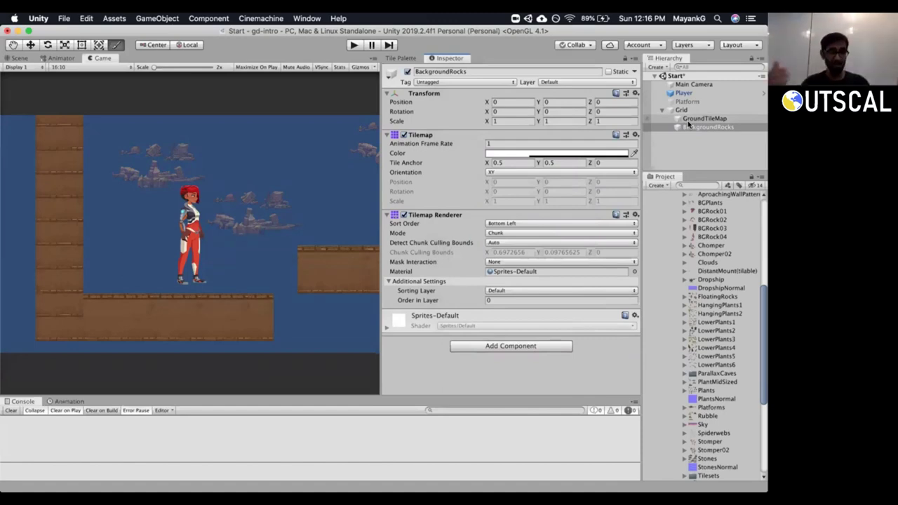
# Recheck the rock tint, then make GroundTileMap the active tilemap and show its properties.
pyautogui.click(546, 153)
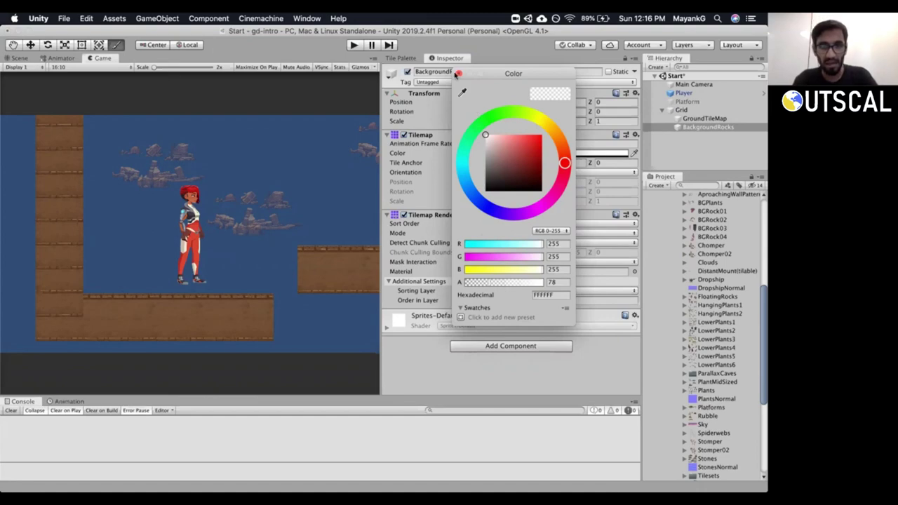
pyautogui.click(457, 73)
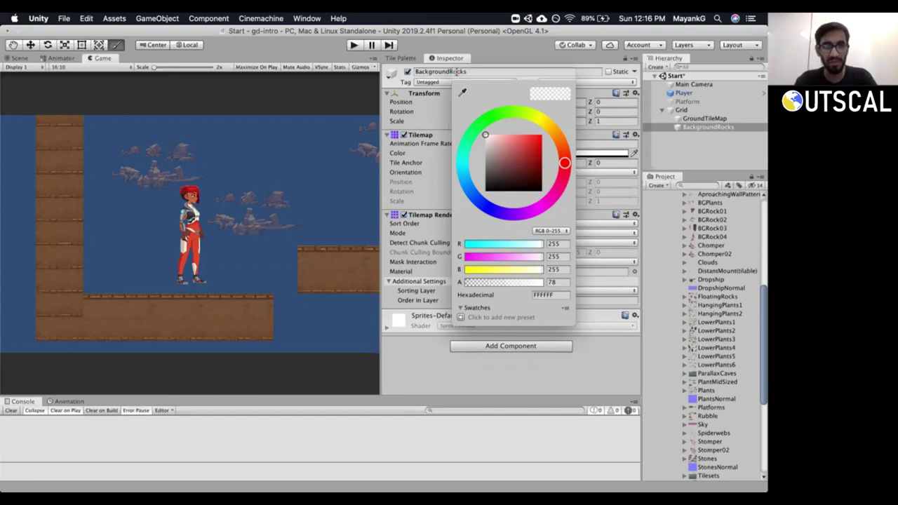
pyautogui.click(405, 58)
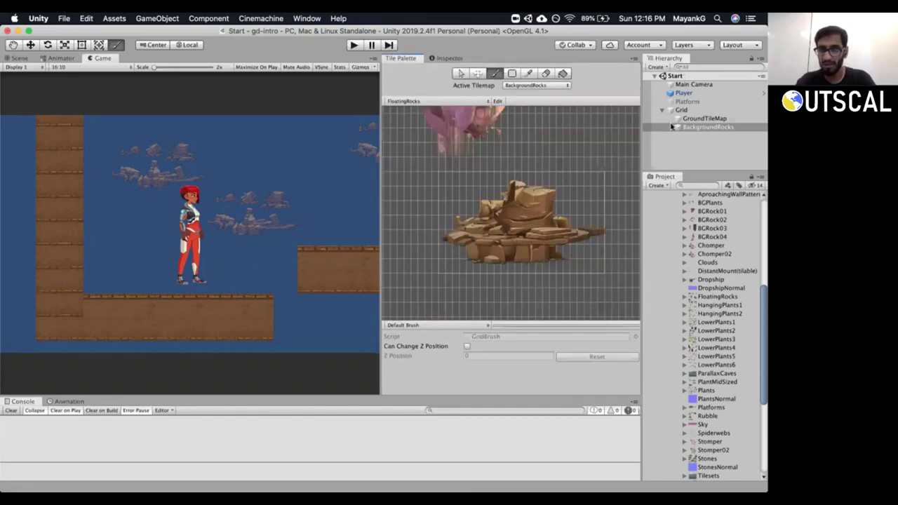
pyautogui.click(701, 119)
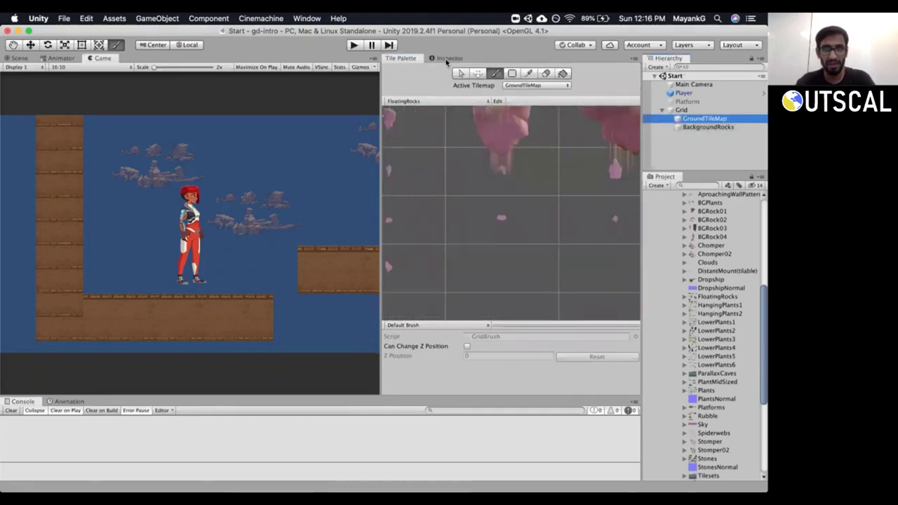
pyautogui.click(449, 59)
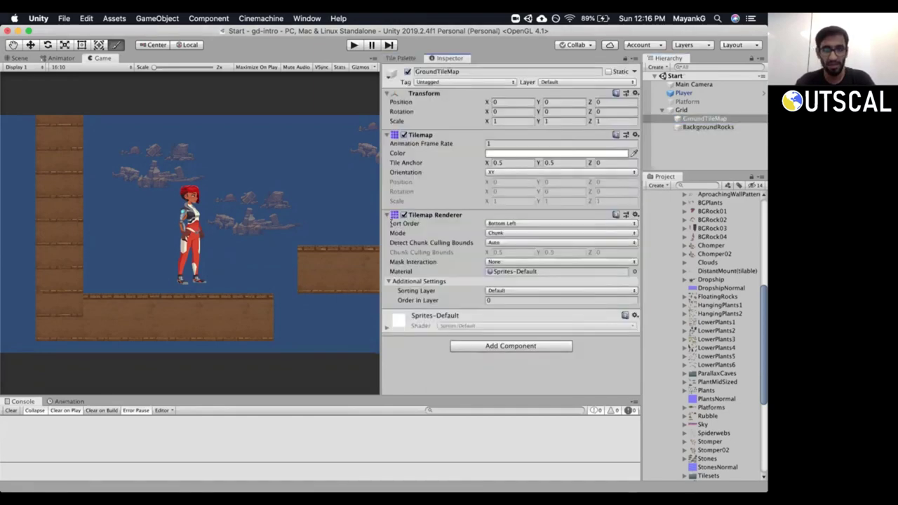
# Set BackgroundRocks' Order in Layer to -1, checking GroundTileMap's order of 0.
pyautogui.click(700, 127)
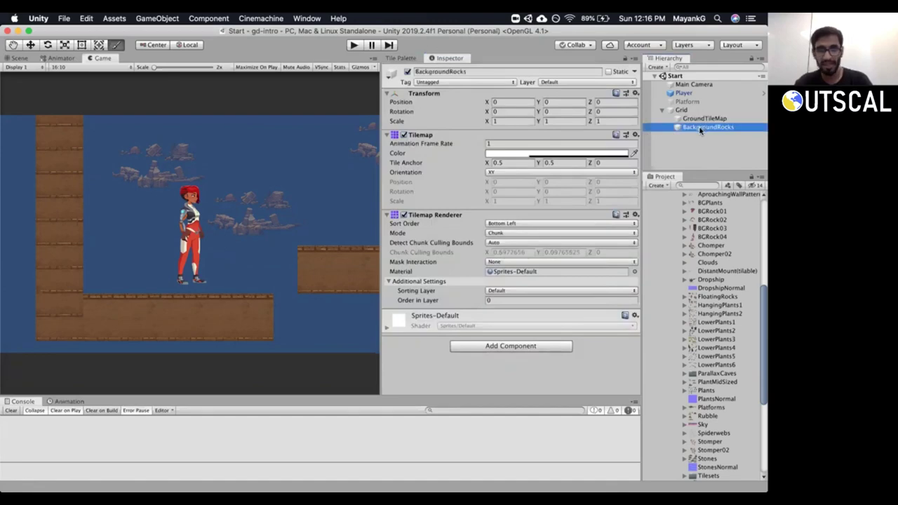
pyautogui.click(498, 300)
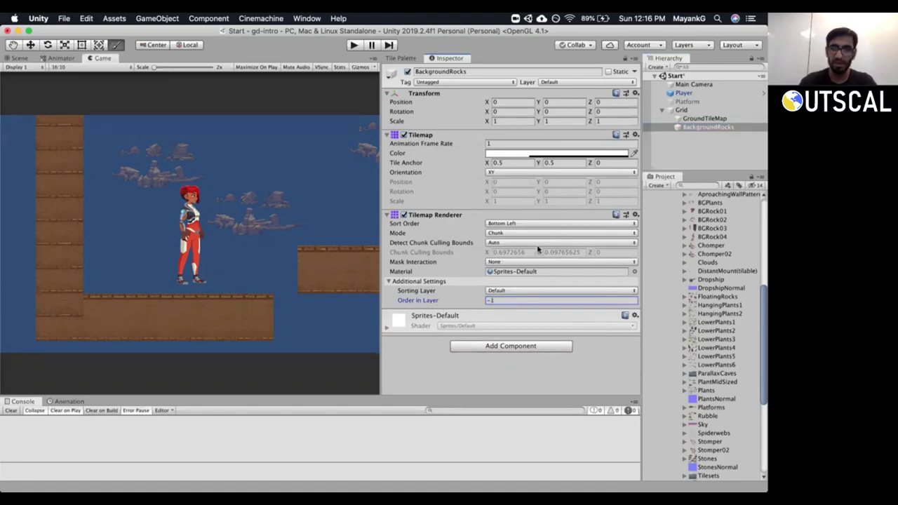
pyautogui.click(703, 119)
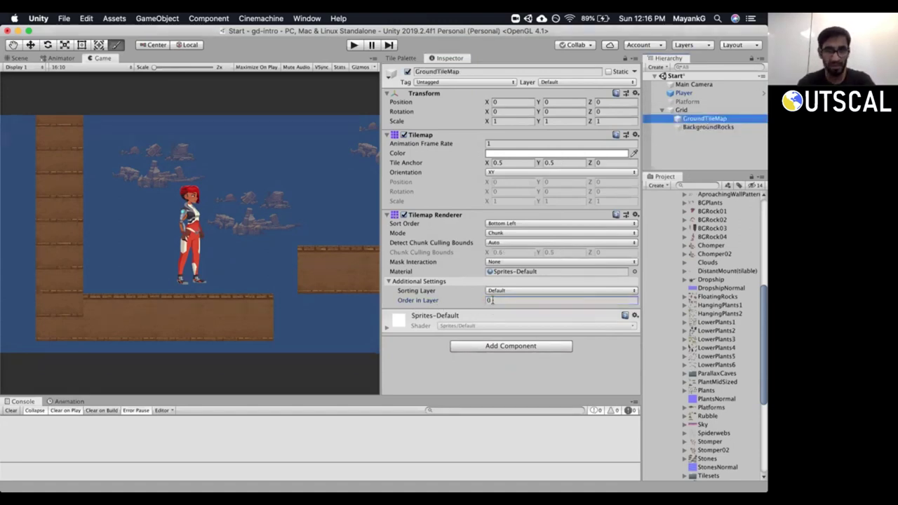
pyautogui.click(691, 127)
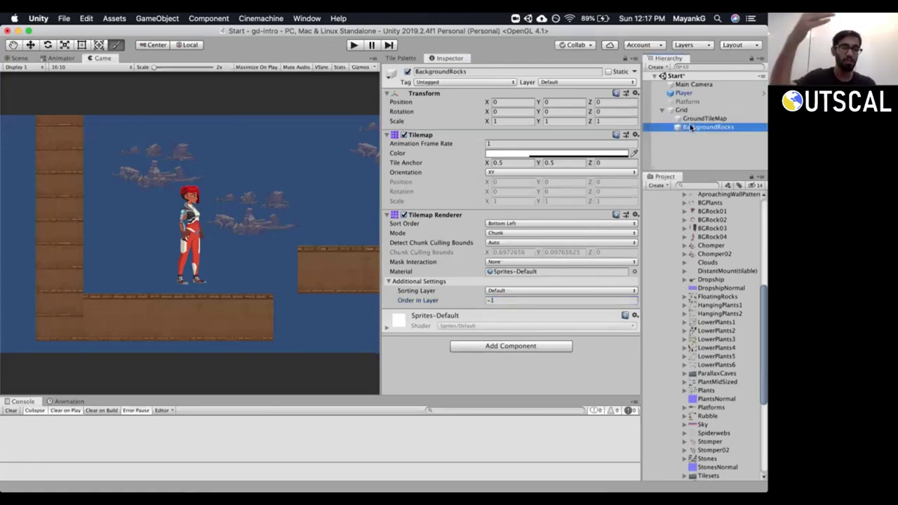
pyautogui.click(691, 127)
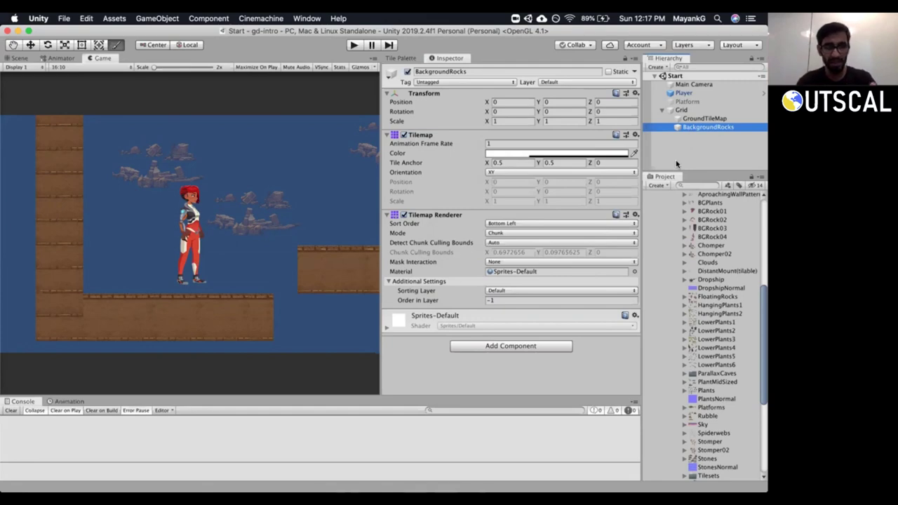
pyautogui.click(25, 59)
pyautogui.scroll(3, 162, 236)
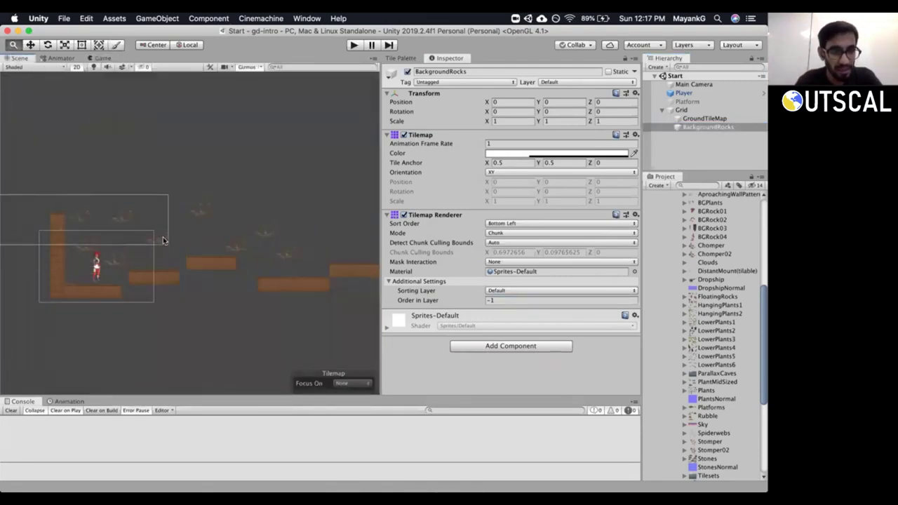
pyautogui.scroll(4, 156, 245)
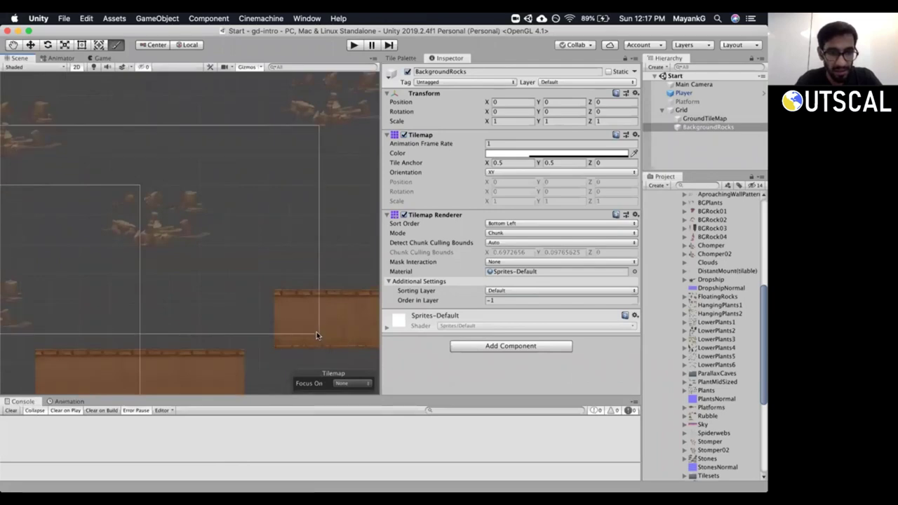
pyautogui.scroll(-6, 304, 311)
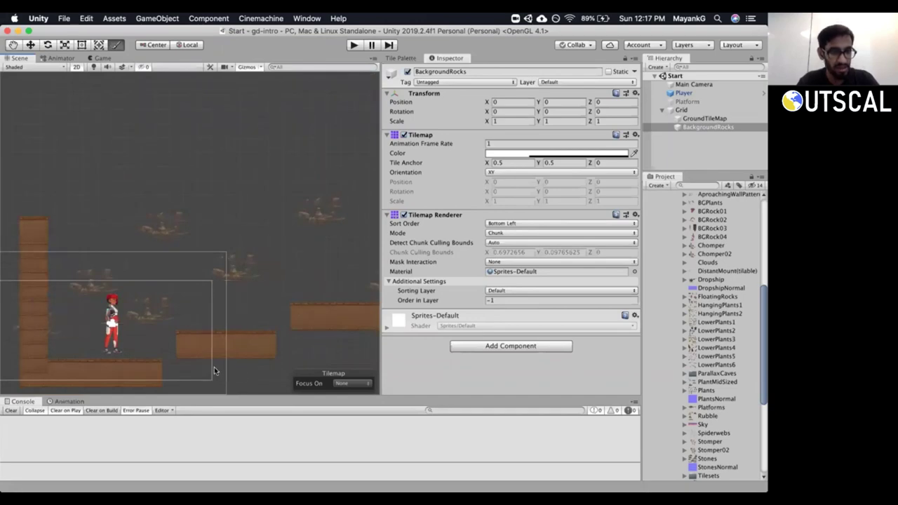
pyautogui.click(59, 58)
pyautogui.click(98, 58)
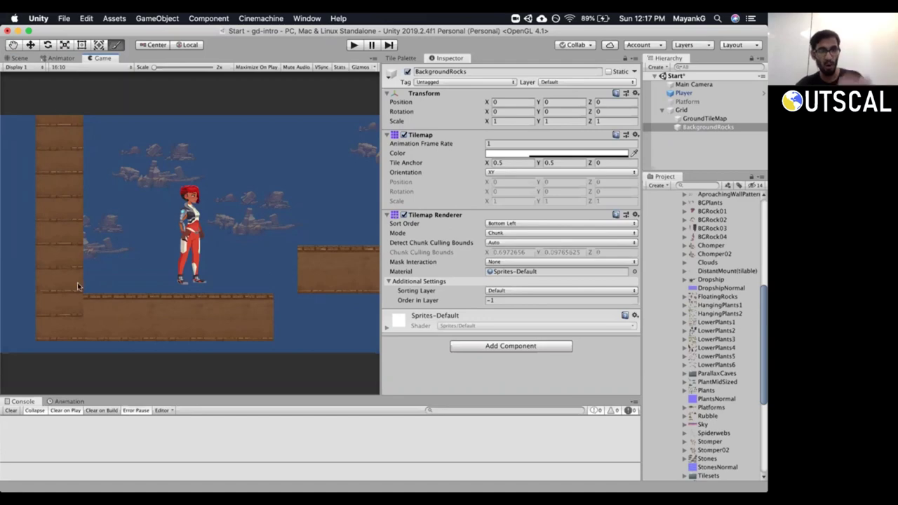
# Try BackgroundRocks at Order in Layer 1 with fully opaque rocks.
pyautogui.click(701, 119)
pyautogui.click(699, 128)
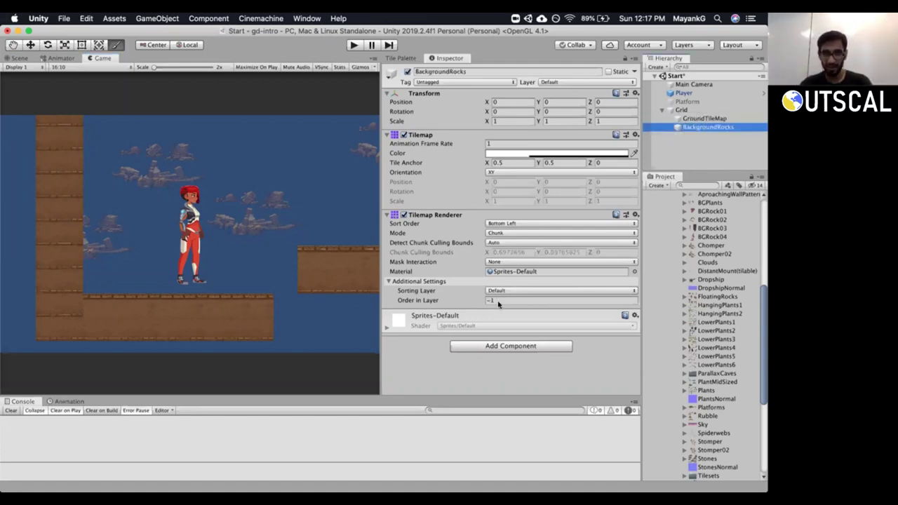
pyautogui.click(498, 300)
pyautogui.write('1')
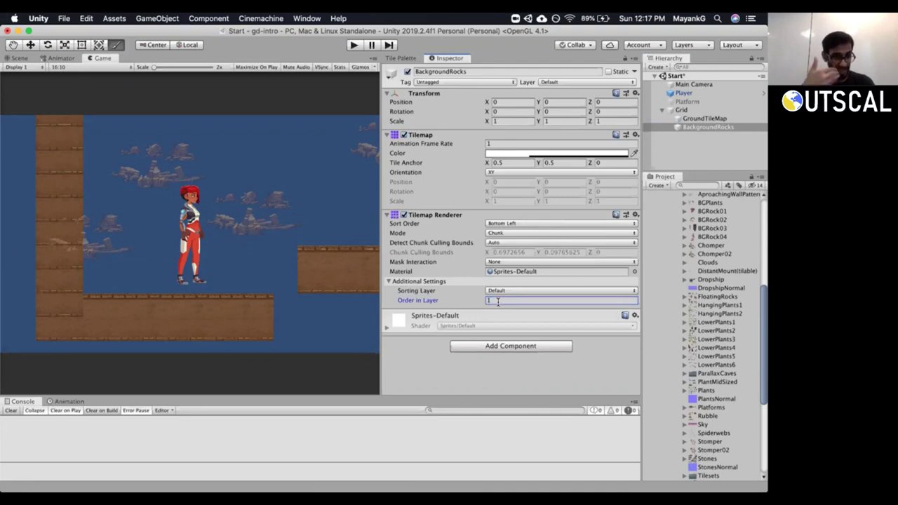
pyautogui.click(573, 153)
pyautogui.moveTo(498, 282); pyautogui.dragTo(547, 287)
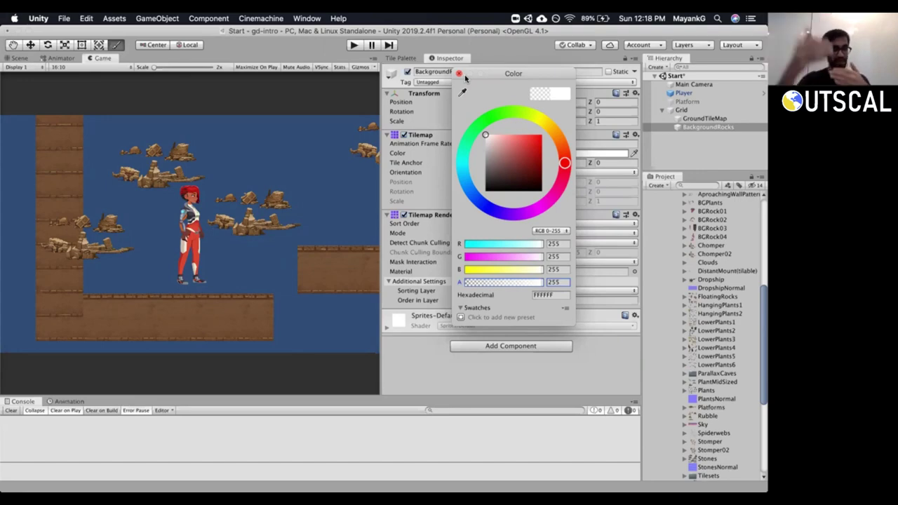
pyautogui.click(459, 73)
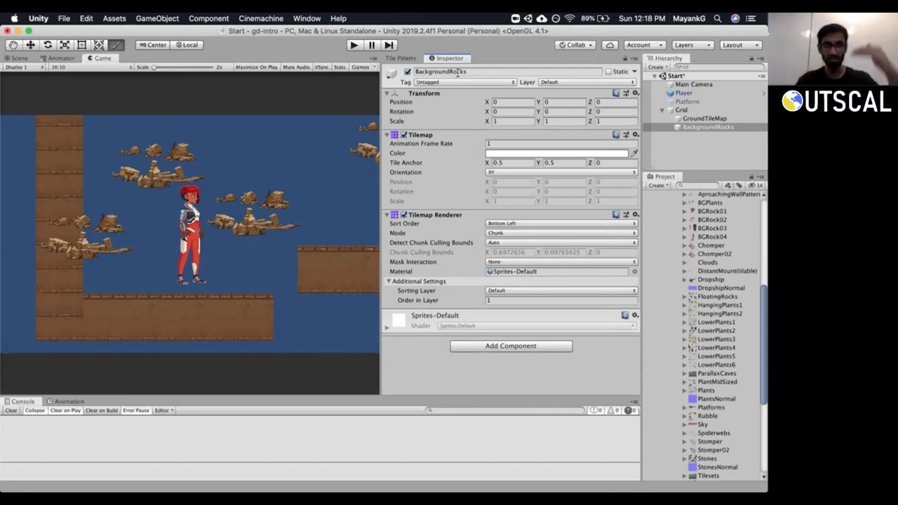
# Revert BackgroundRocks to order -1 with semi-transparent rocks, and select the Main Camera.
pyautogui.click(690, 119)
pyautogui.click(684, 127)
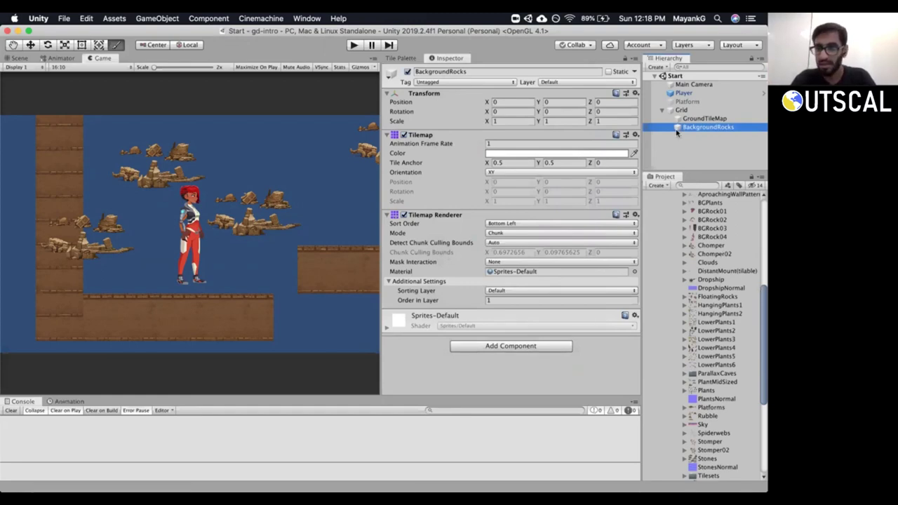
pyautogui.click(505, 300)
pyautogui.write('-1')
pyautogui.click(516, 154)
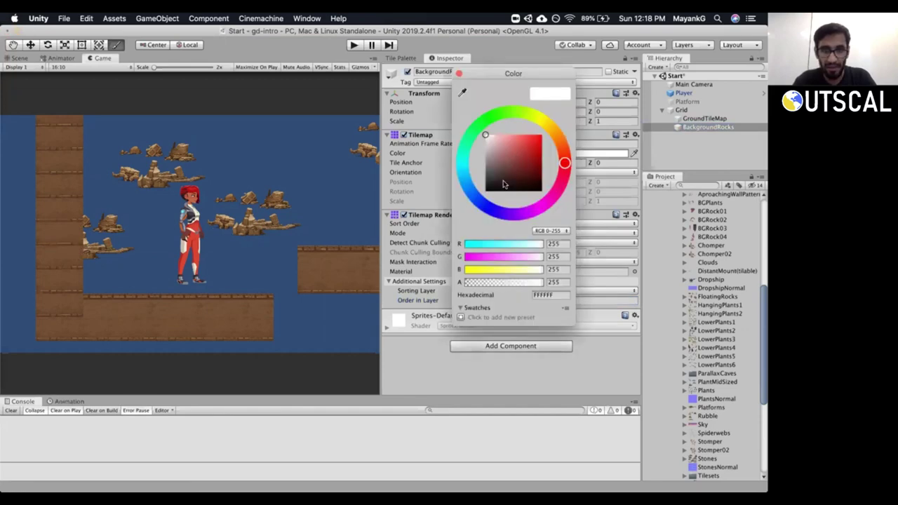
pyautogui.moveTo(528, 284); pyautogui.dragTo(497, 284)
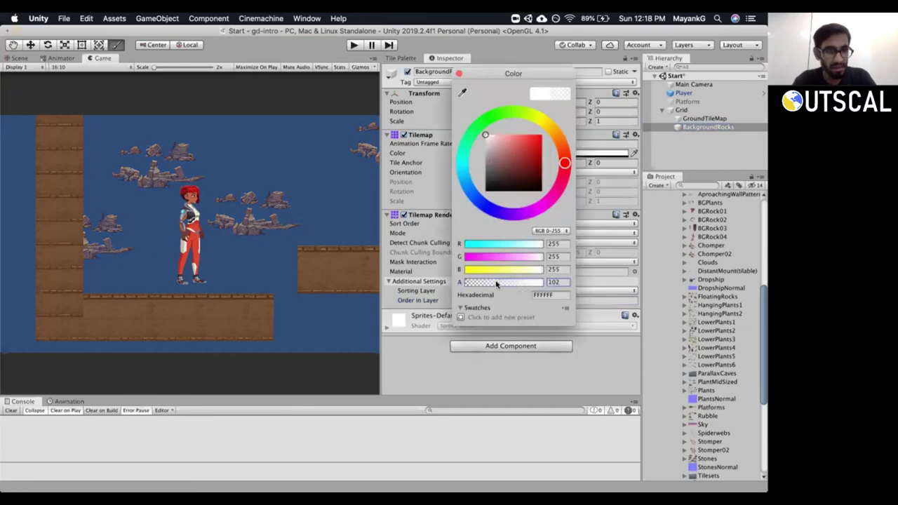
pyautogui.click(458, 73)
pyautogui.click(693, 84)
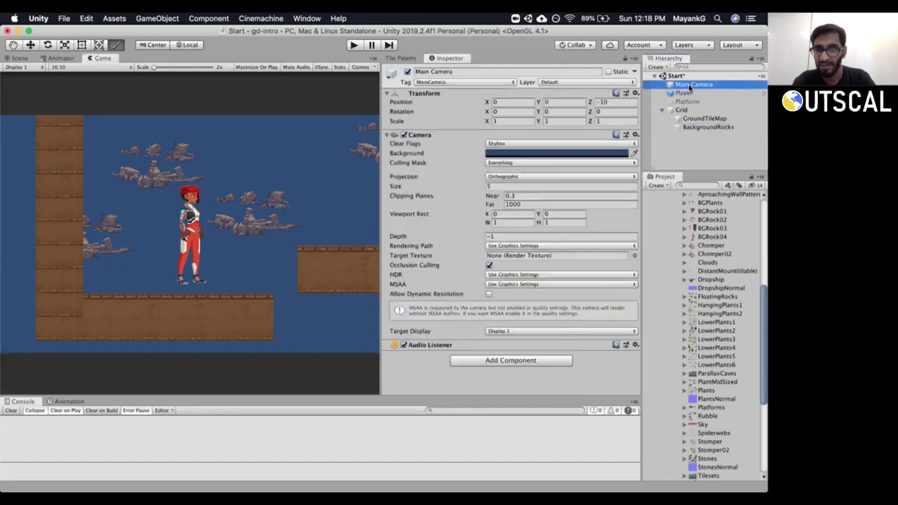
# Set the Main Camera background colour to pale blue-grey 8195B5 and save the scene.
pyautogui.click(540, 152)
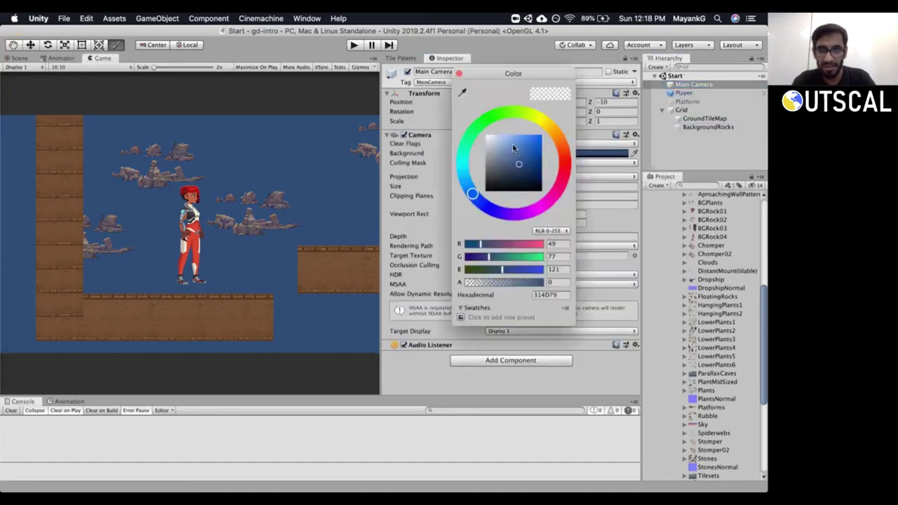
pyautogui.click(458, 73)
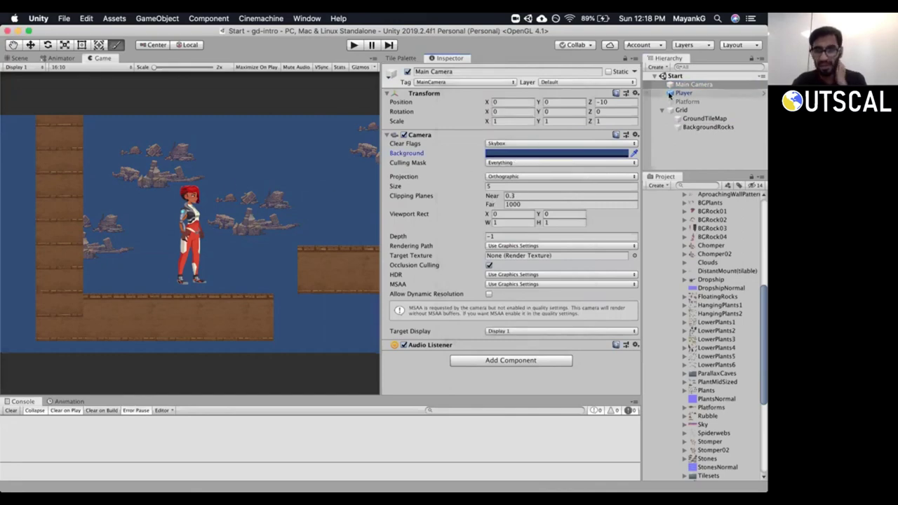
pyautogui.click(546, 155)
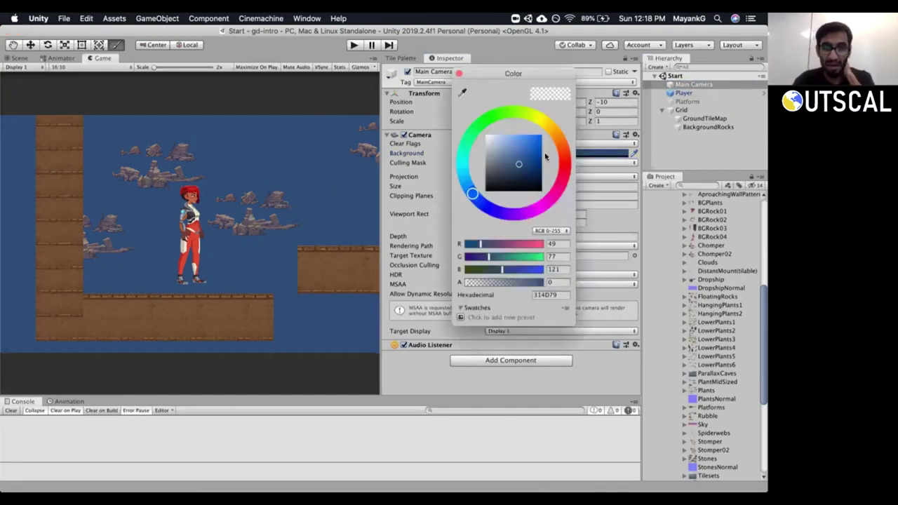
pyautogui.moveTo(520, 151); pyautogui.dragTo(501, 151)
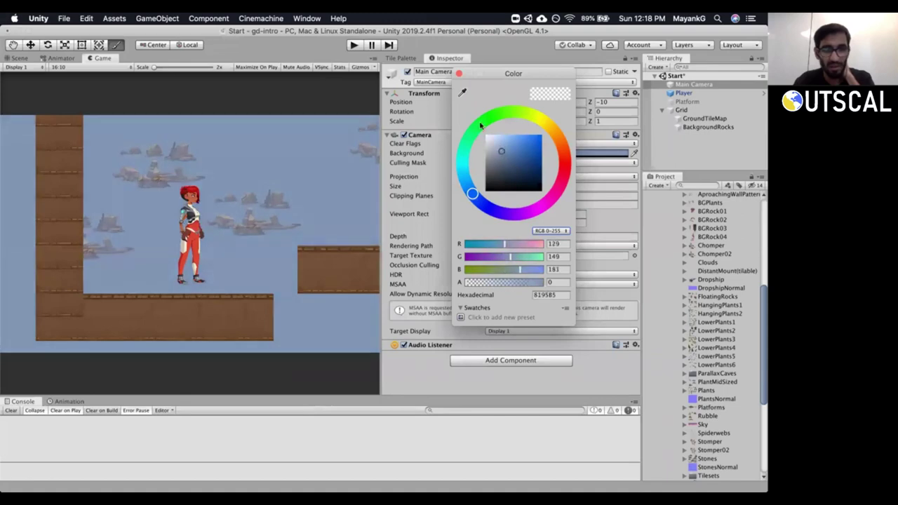
pyautogui.click(459, 73)
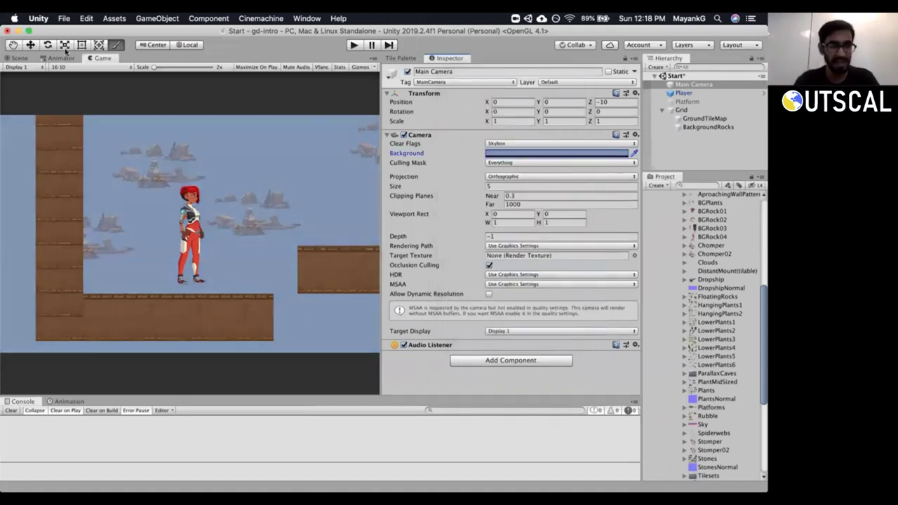
pyautogui.press('super+s')
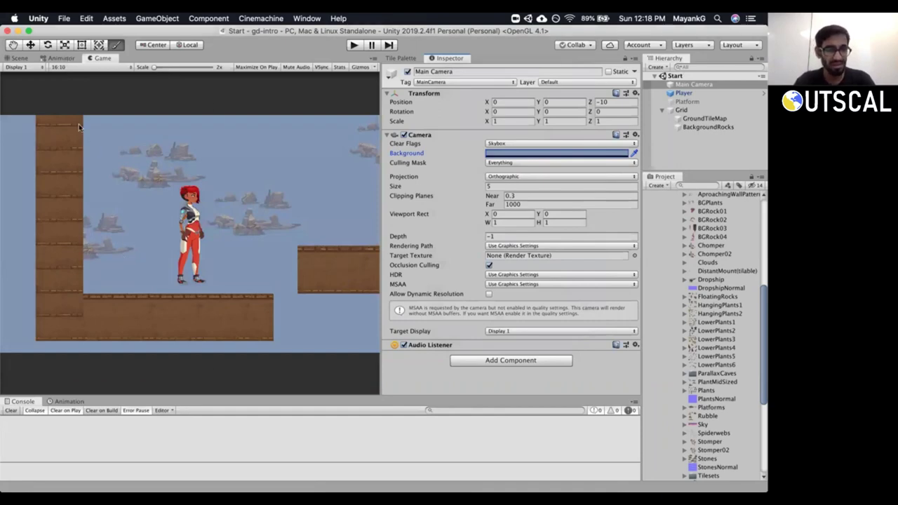
pyautogui.click(62, 58)
# Play-test the level briefly from the Scene view, then stop.
pyautogui.click(27, 58)
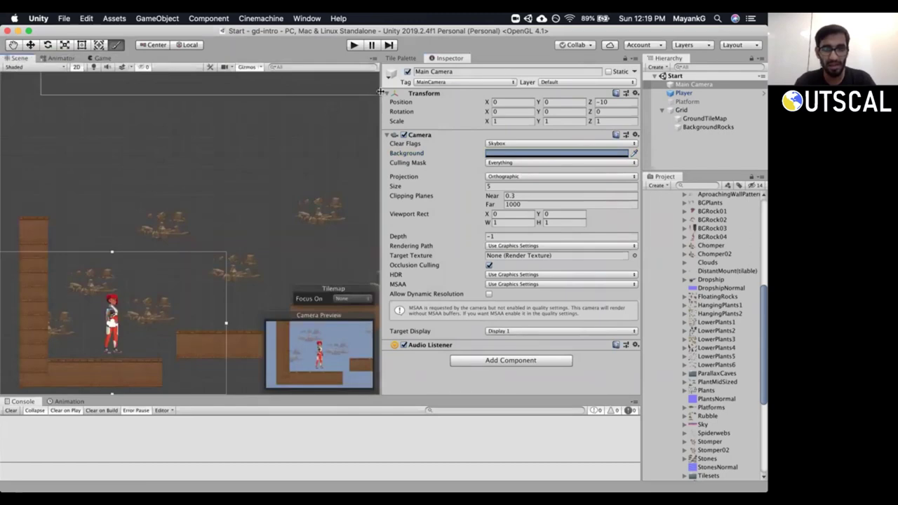
pyautogui.click(354, 46)
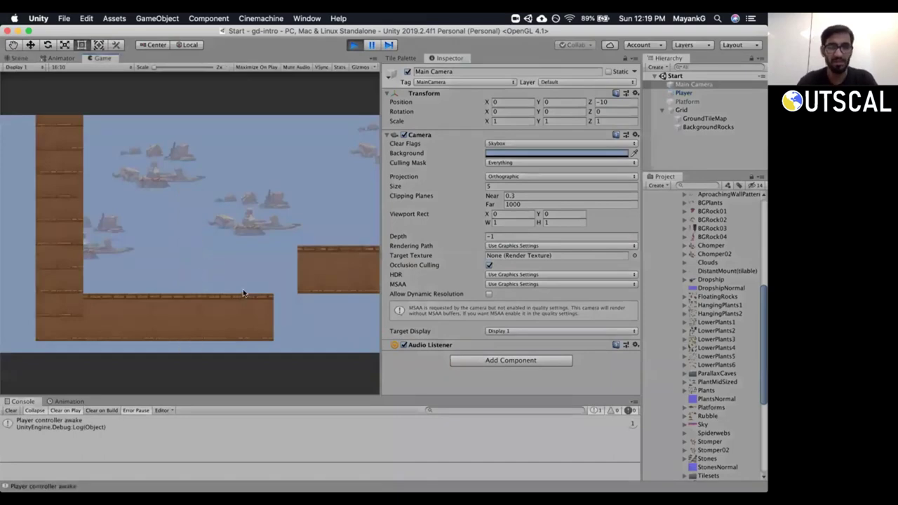
pyautogui.click(354, 45)
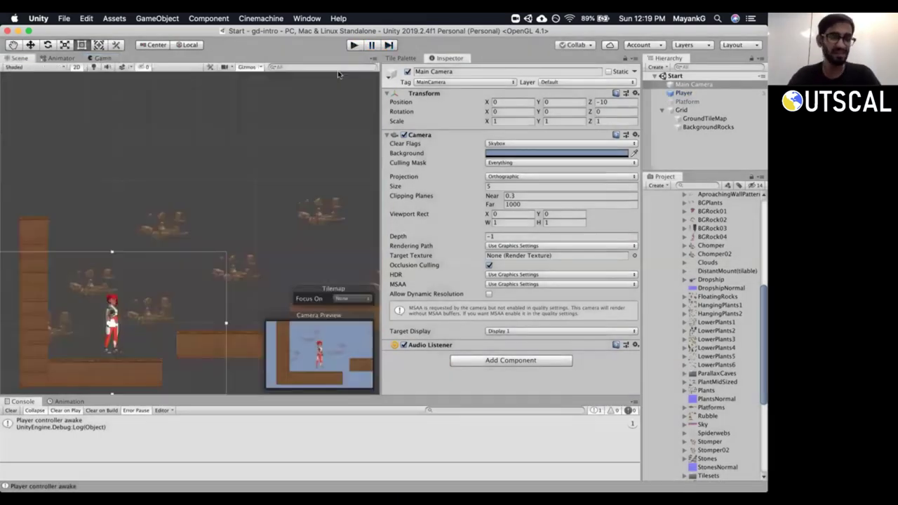
# Select the Platform object, expand its Box Collider 2D, and bring up the Tile Palette.
pyautogui.moveTo(116, 203); pyautogui.dragTo(183, 112, button='middle')
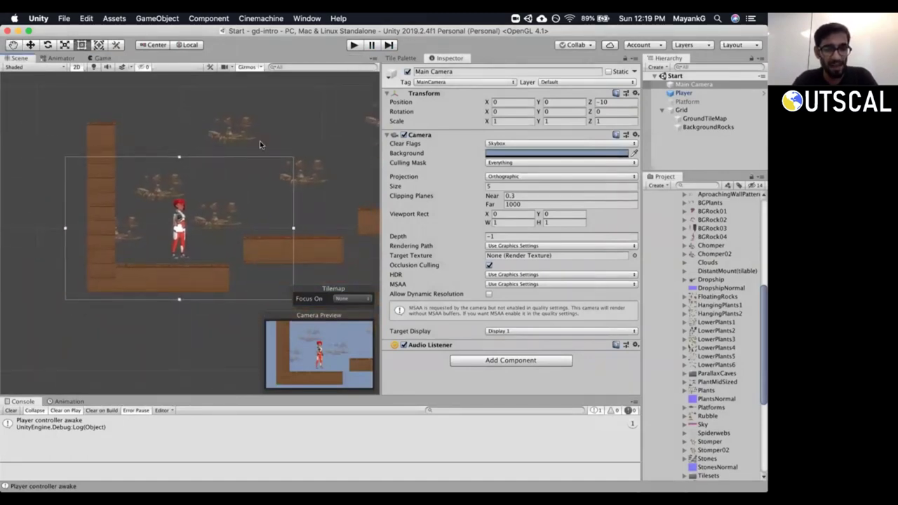
pyautogui.scroll(-10, 253, 151)
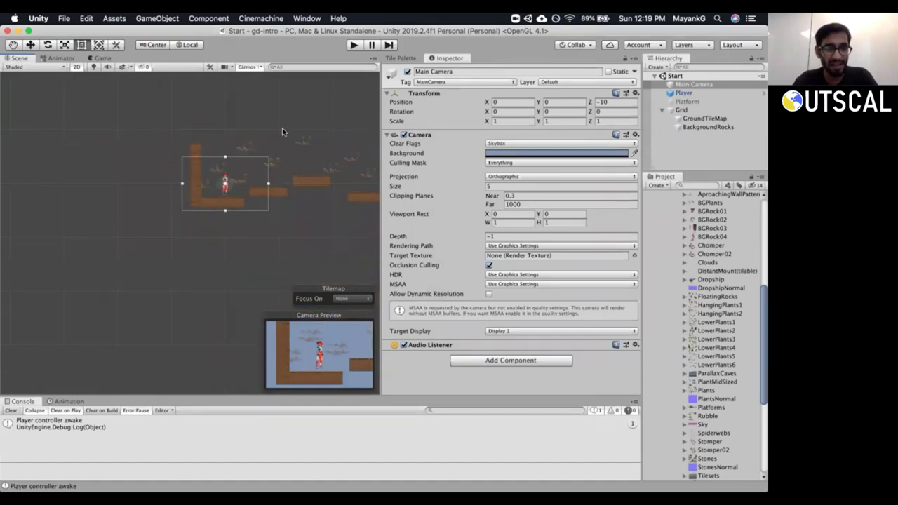
pyautogui.moveTo(295, 122); pyautogui.dragTo(190, 202, button='middle')
pyautogui.click(670, 101)
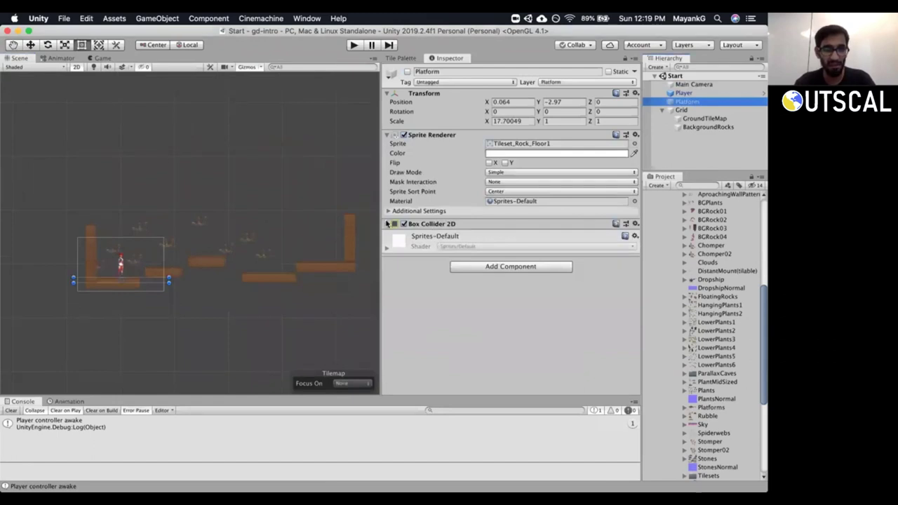
pyautogui.click(386, 223)
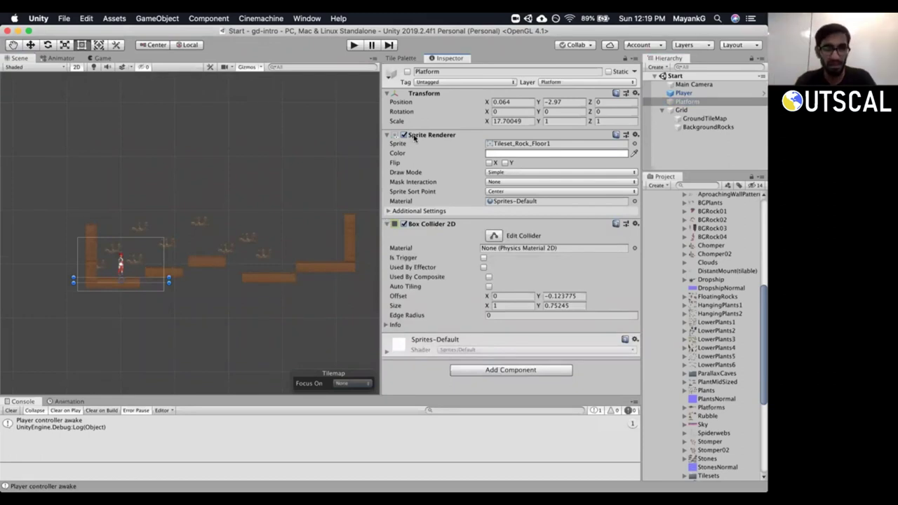
pyautogui.click(414, 59)
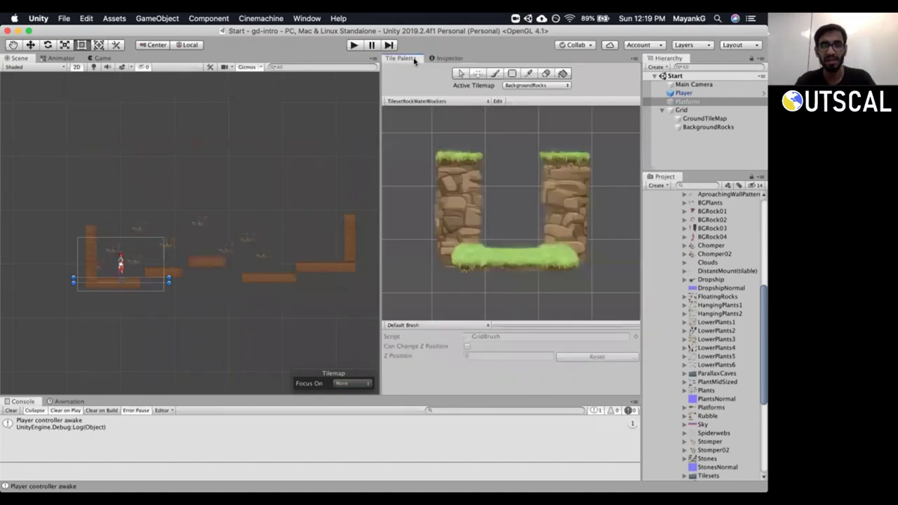
# Load the GroundPalette in the Tile Palette.
pyautogui.click(440, 59)
pyautogui.click(401, 58)
pyautogui.click(438, 103)
pyautogui.click(439, 119)
pyautogui.hscroll(-3, 501, 169)
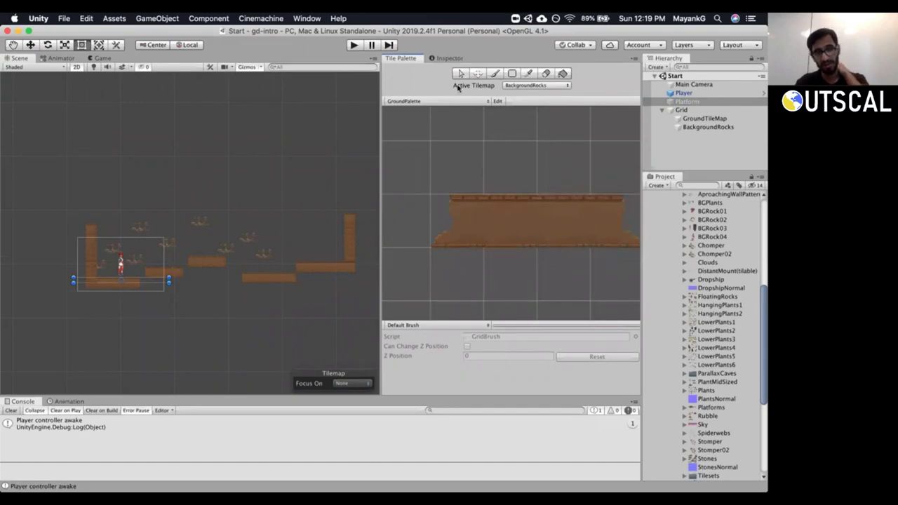
# Inspect GroundTileMap and BackgroundRocks, ending on GroundTileMap's components.
pyautogui.click(436, 59)
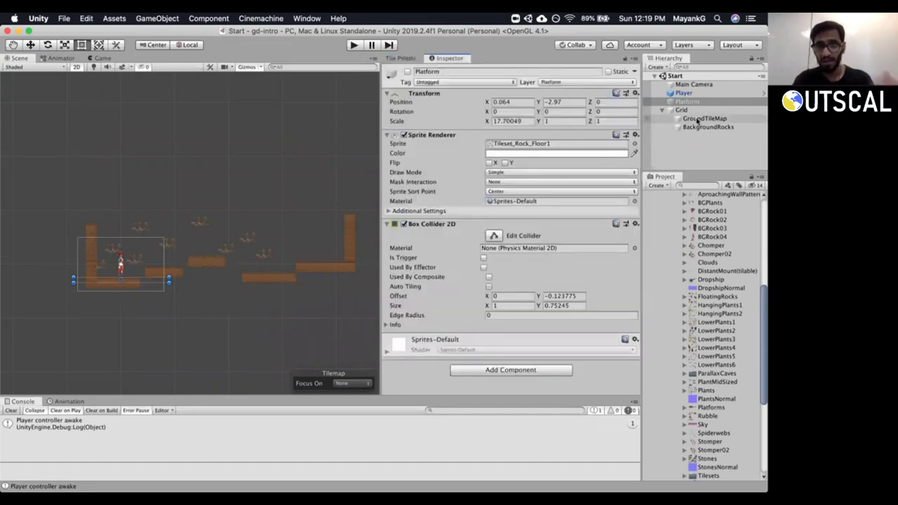
pyautogui.click(702, 119)
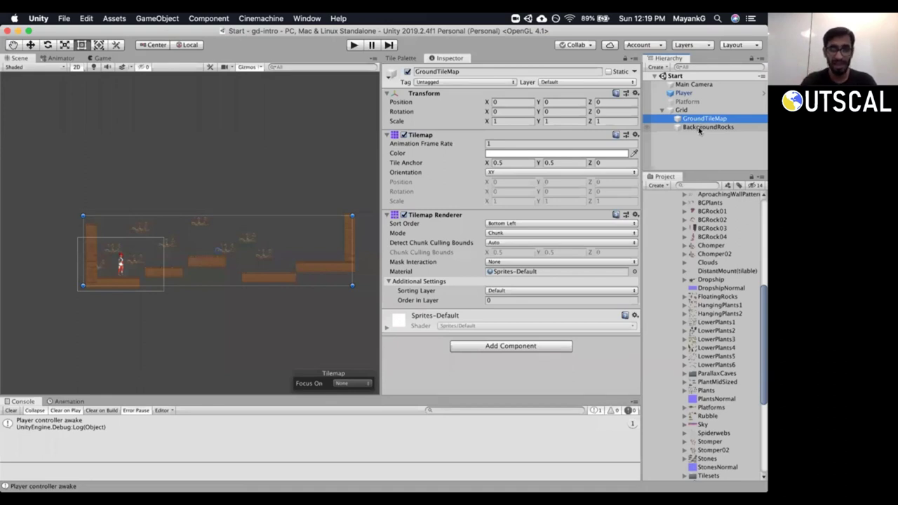
pyautogui.click(699, 128)
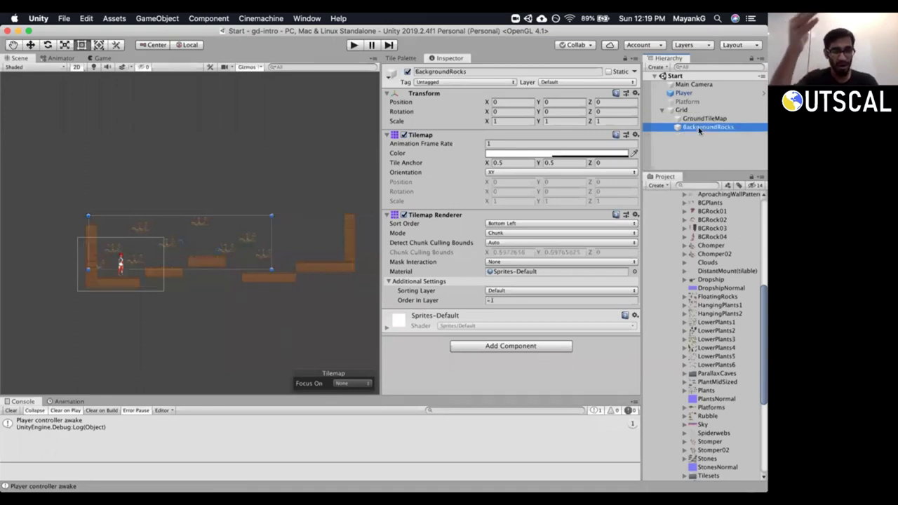
pyautogui.click(693, 120)
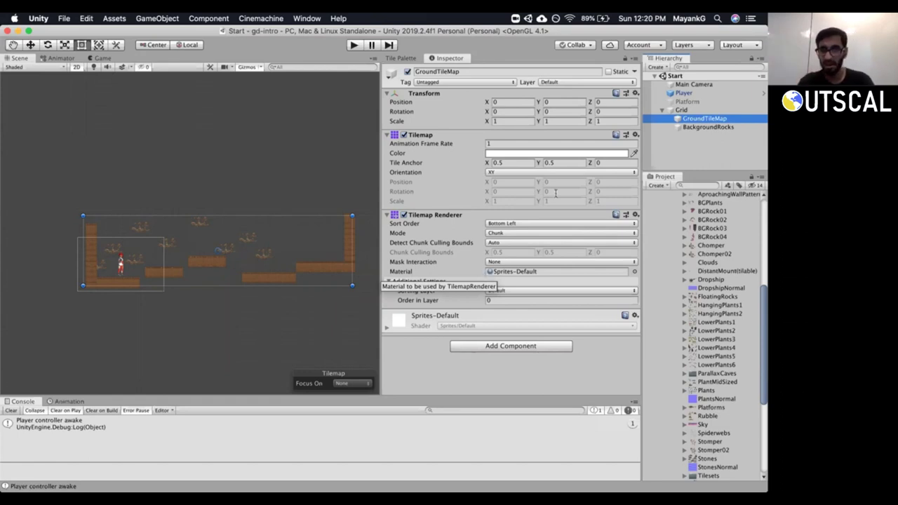
# Add a Tilemap Collider 2D to GroundTileMap through the 'collider2d' component search.
pyautogui.click(517, 347)
pyautogui.write('c')
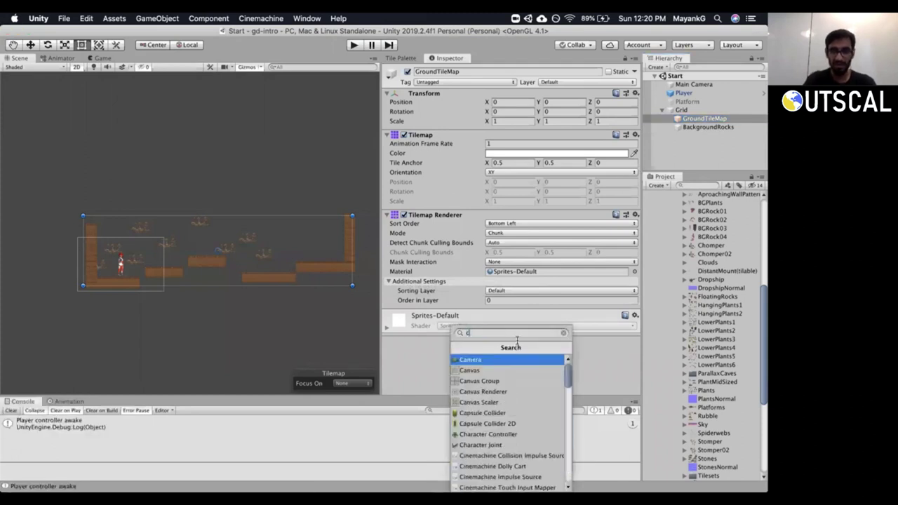
pyautogui.write('ollider2d')
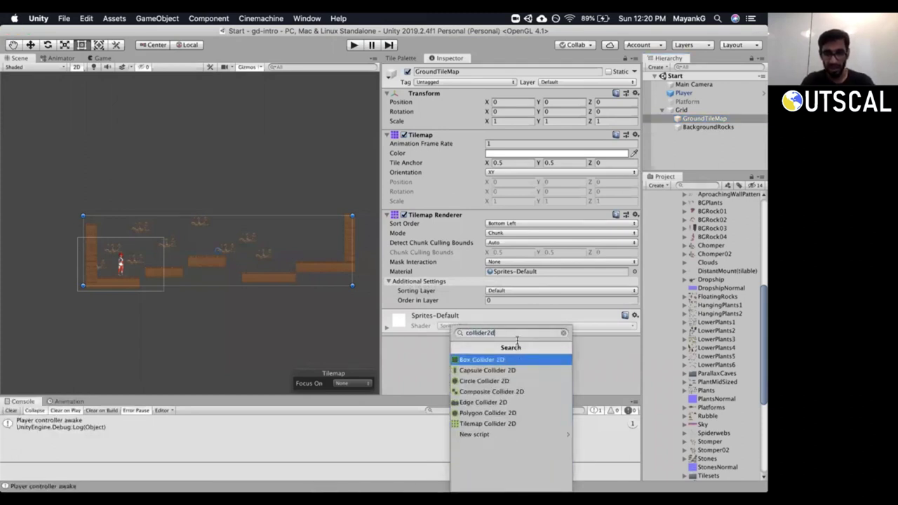
pyautogui.press('Down')
pyautogui.press('Down')
pyautogui.press('Up')
pyautogui.press('Up')
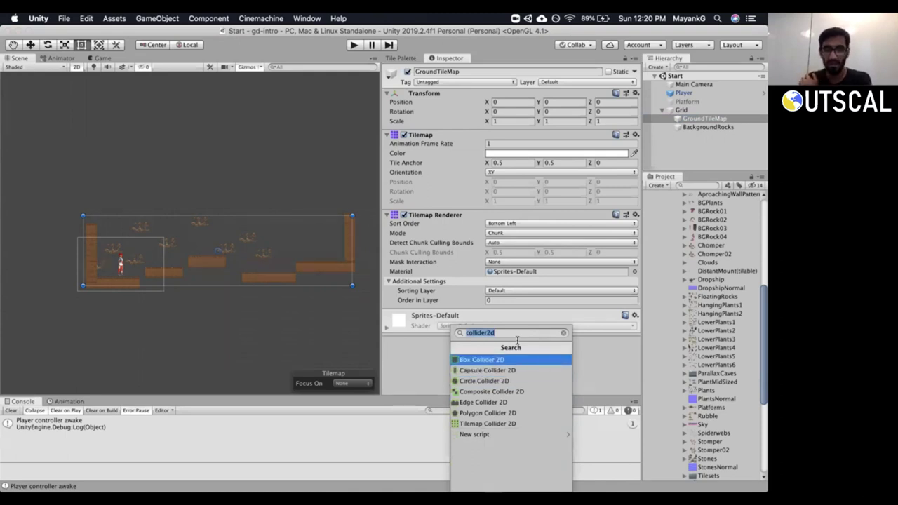
pyautogui.press('Down')
pyautogui.press('Down')
pyautogui.press('Down')
pyautogui.press('Down')
pyautogui.press('Down')
pyautogui.press('Down')
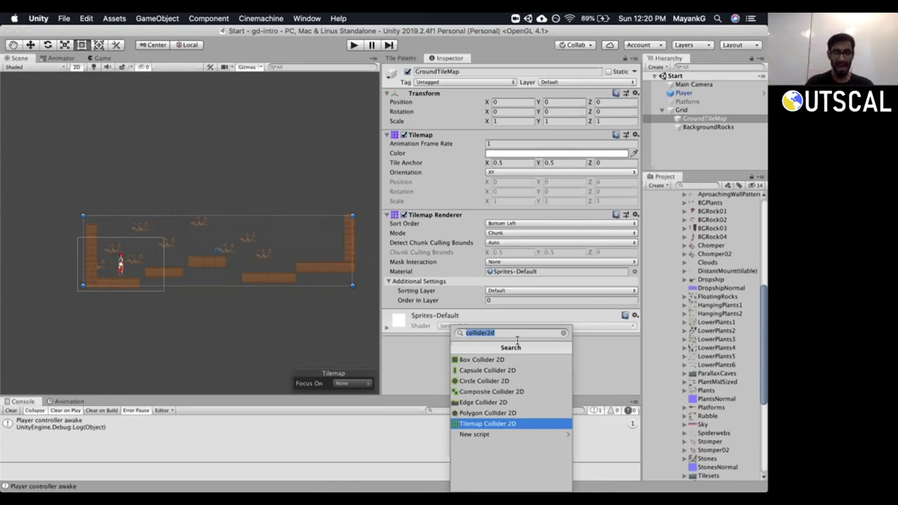
pyautogui.press('Return')
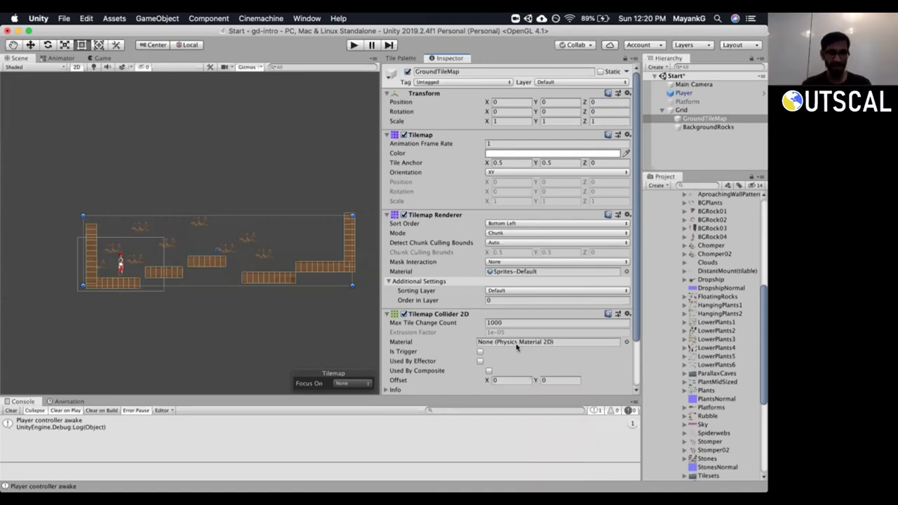
pyautogui.moveTo(637, 296); pyautogui.dragTo(635, 347)
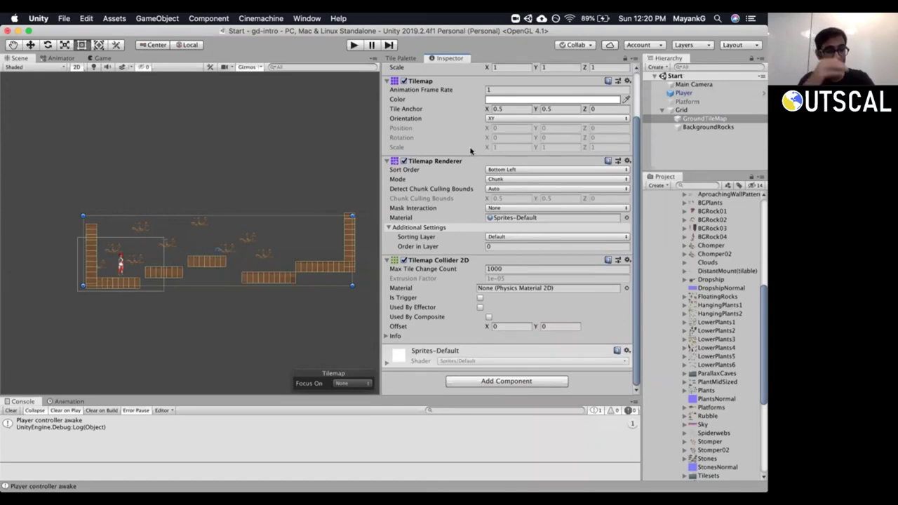
pyautogui.scroll(8, 284, 197)
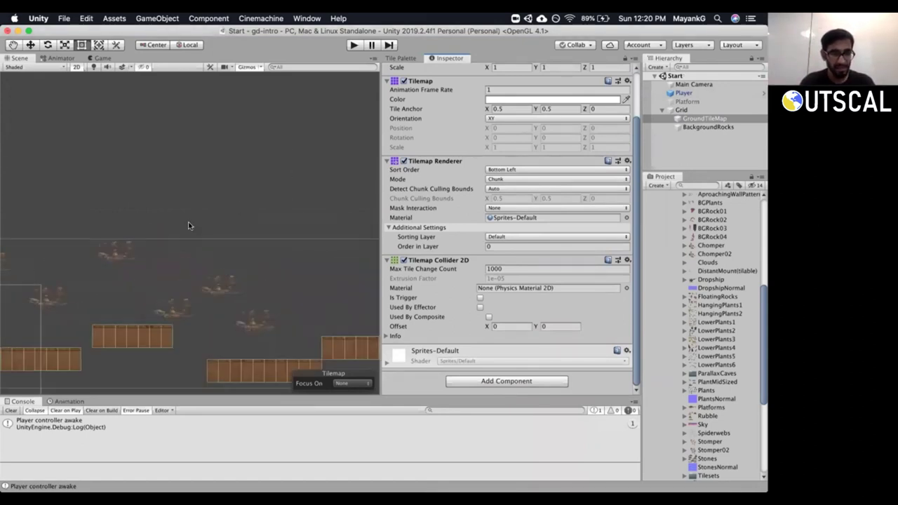
pyautogui.scroll(-5, 188, 225)
pyautogui.scroll(3, 259, 155)
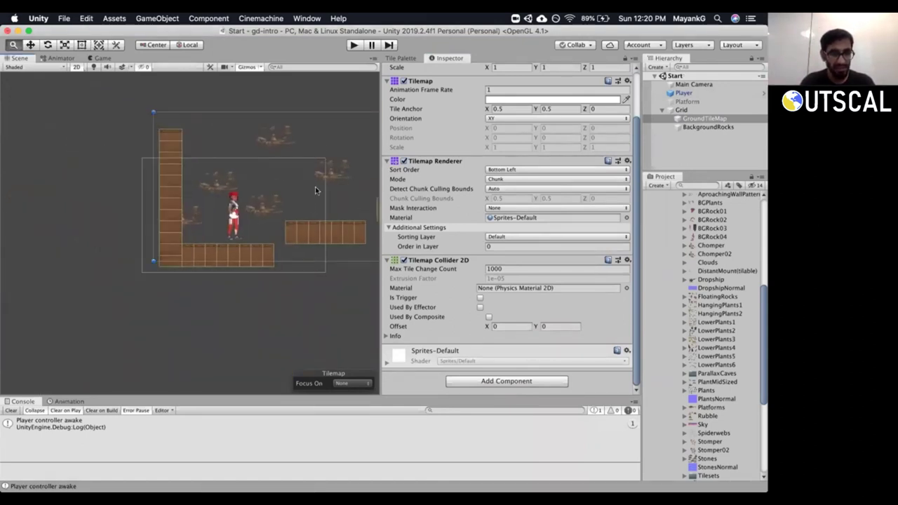
pyautogui.moveTo(315, 190); pyautogui.dragTo(315, 199)
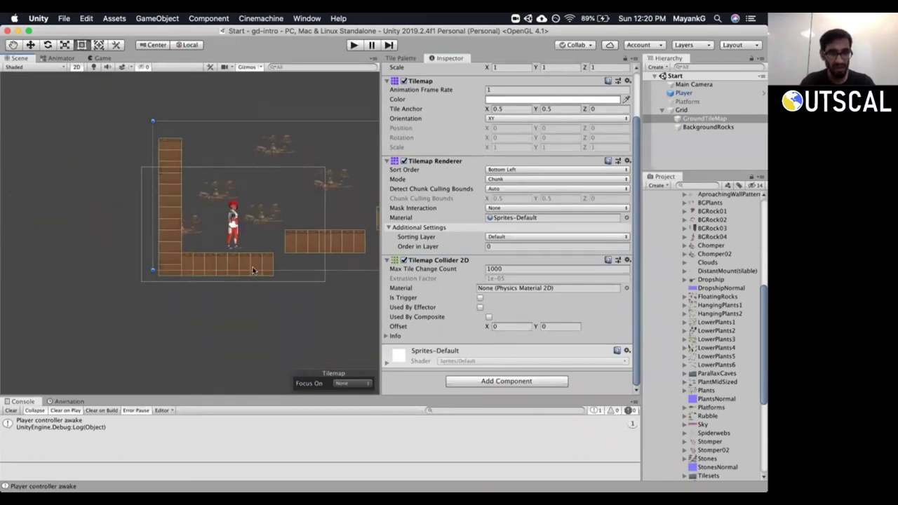
pyautogui.hscroll(6, 304, 138)
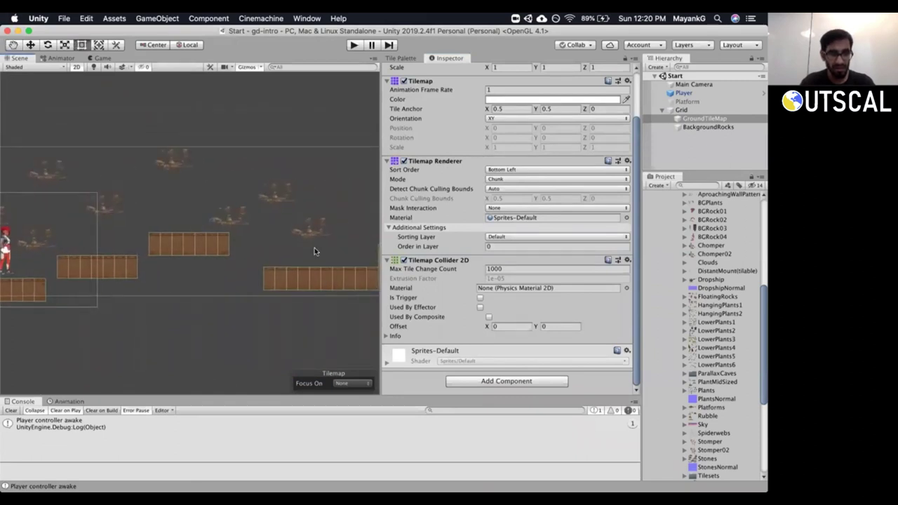
pyautogui.hscroll(6, 110, 261)
pyautogui.scroll(2, 116, 275)
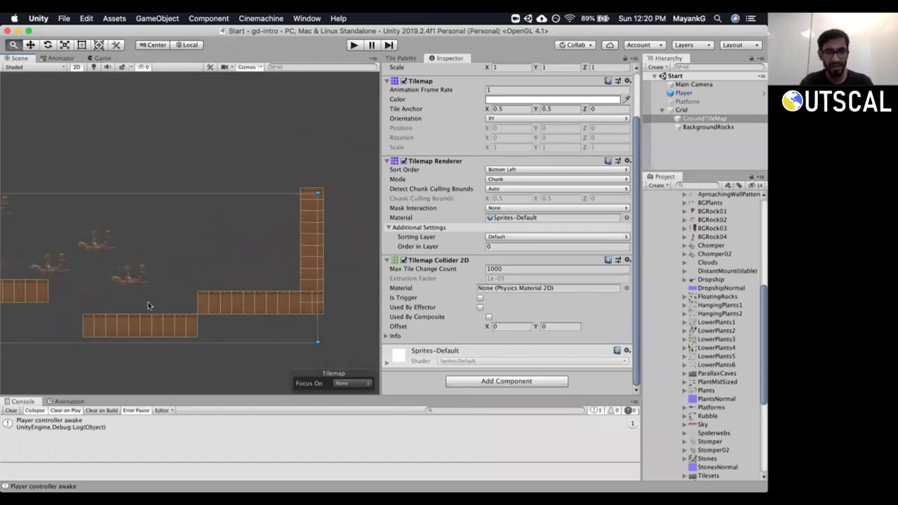
pyautogui.hscroll(-10, 148, 306)
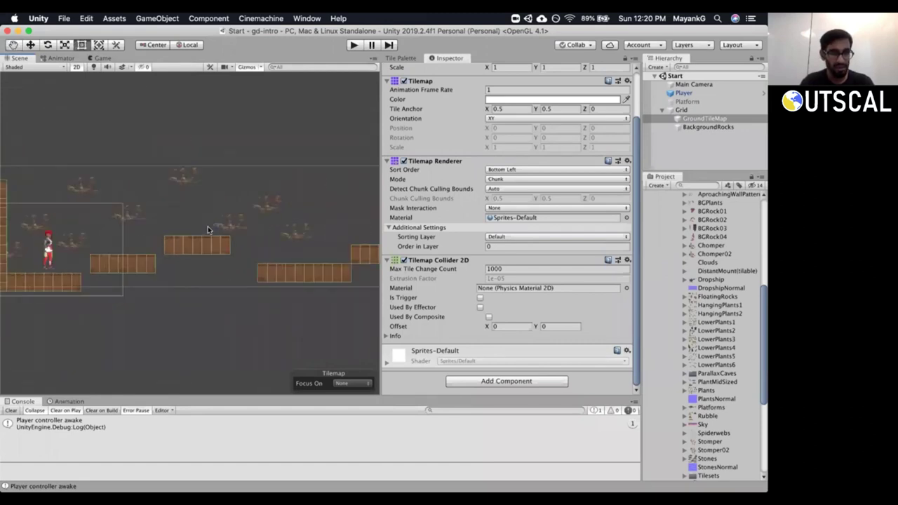
pyautogui.scroll(-2, 208, 230)
pyautogui.click(353, 45)
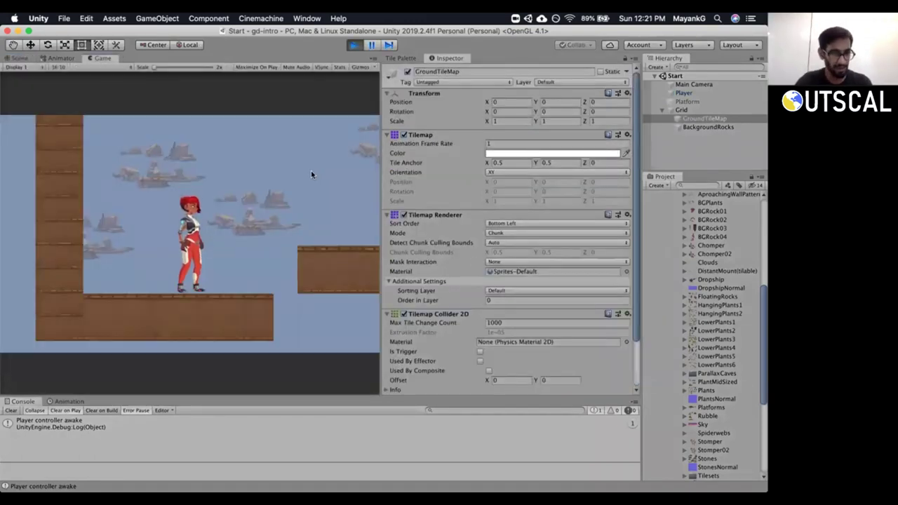
pyautogui.press('Right')
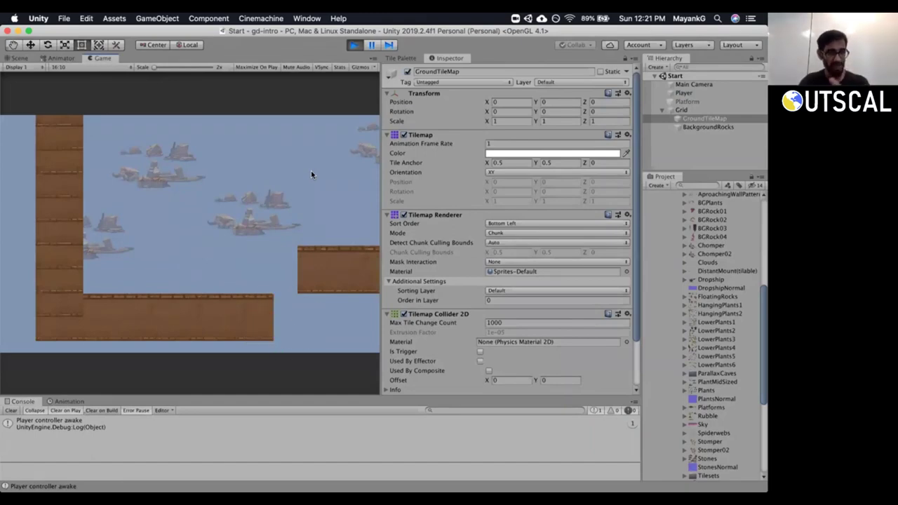
pyautogui.press('super+p')
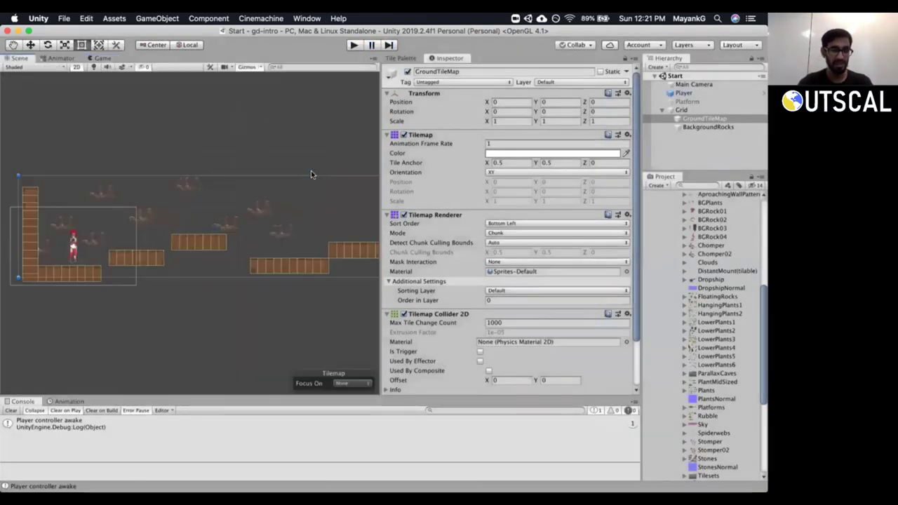
pyautogui.click(354, 44)
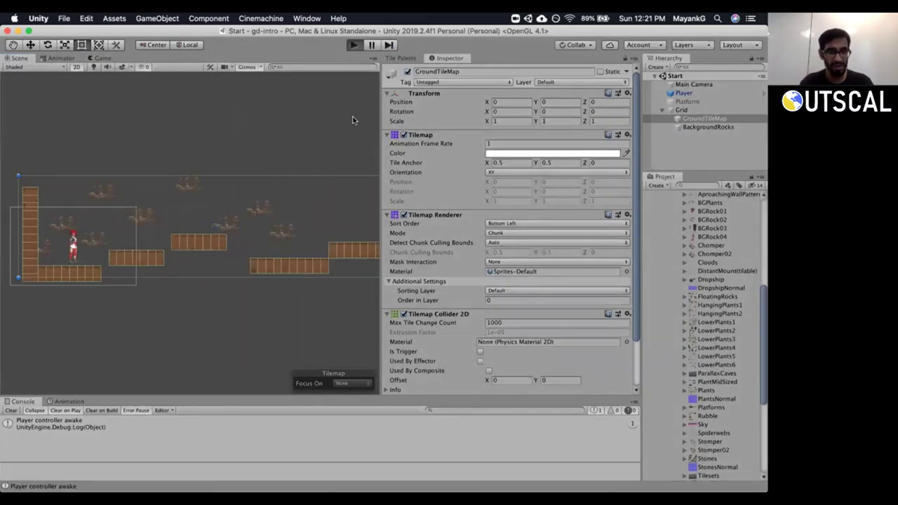
# Run the player into the wall and jump off it, then stop the play test with Cmd+P.
pyautogui.press('Left')
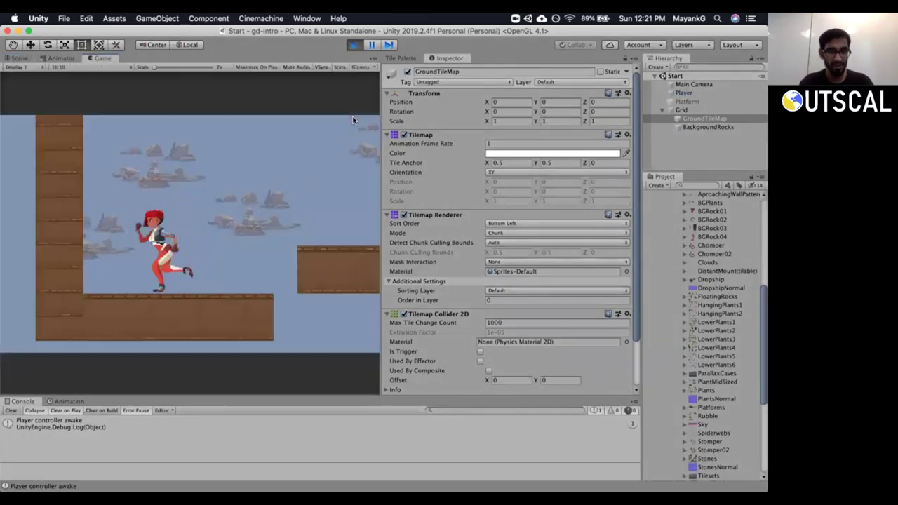
pyautogui.press('Right')
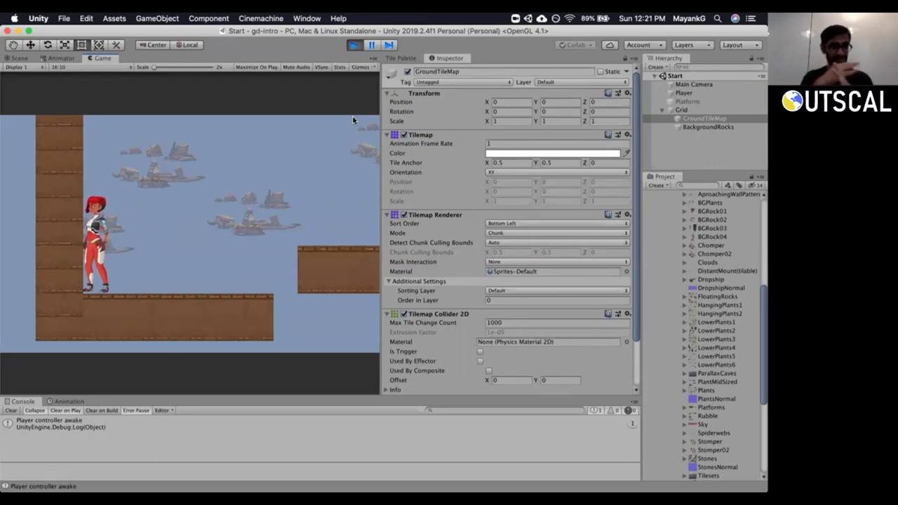
pyautogui.press('Left')
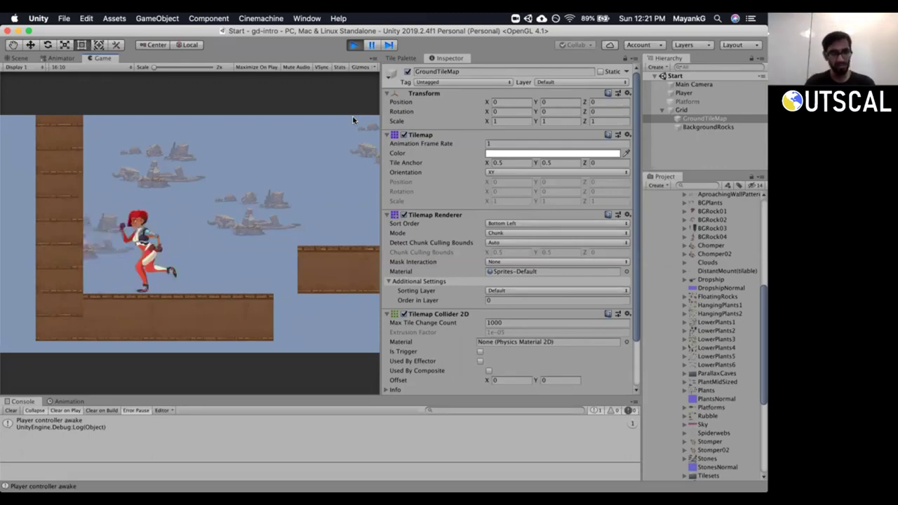
pyautogui.press('Left')
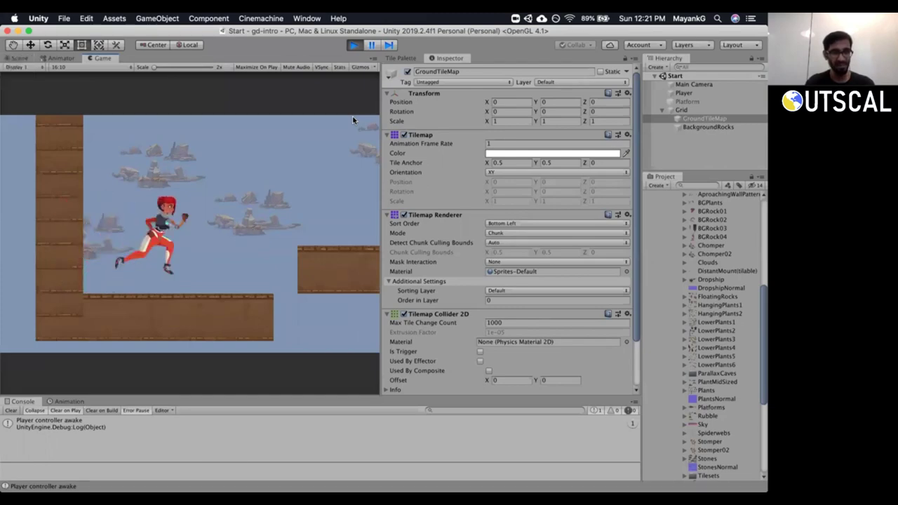
pyautogui.press('Left')
pyautogui.press('space')
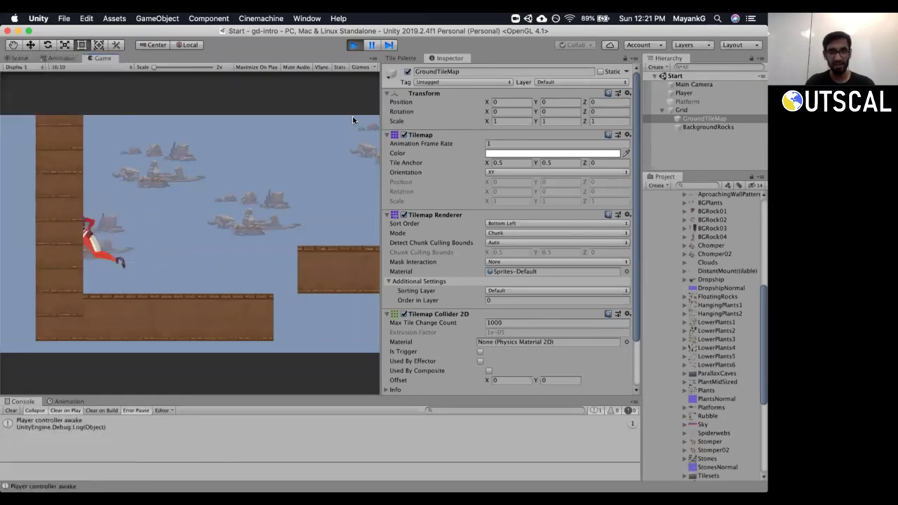
pyautogui.press('Right')
pyautogui.press('Left')
pyautogui.press('Right')
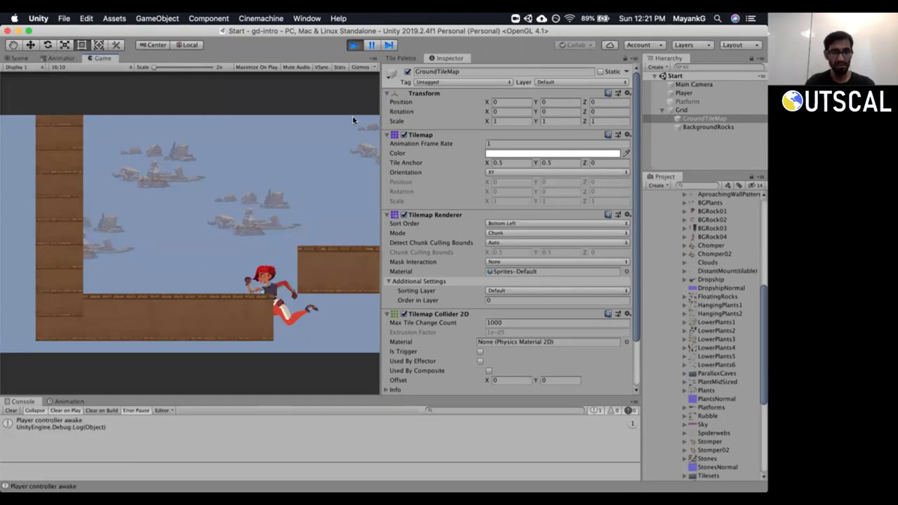
pyautogui.press('super+p')
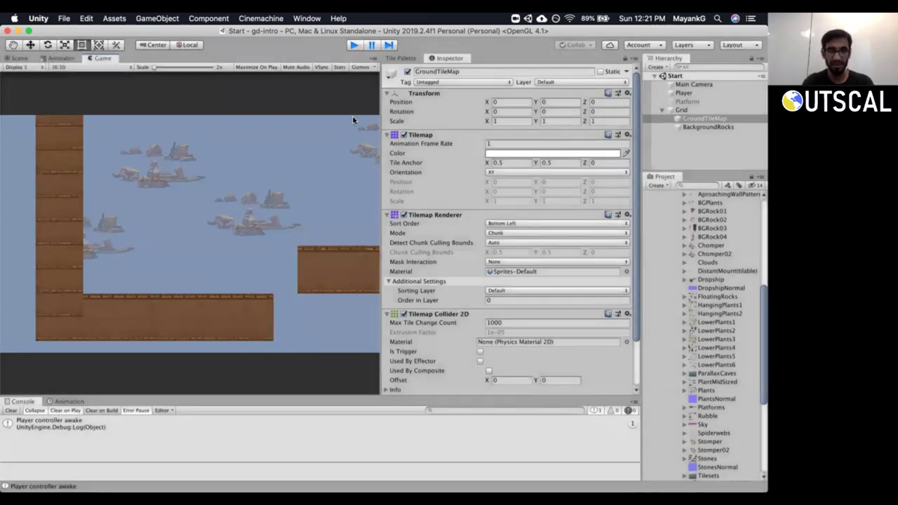
# Start Play mode and jump the player across the gap to the right platform.
pyautogui.press('super+p')
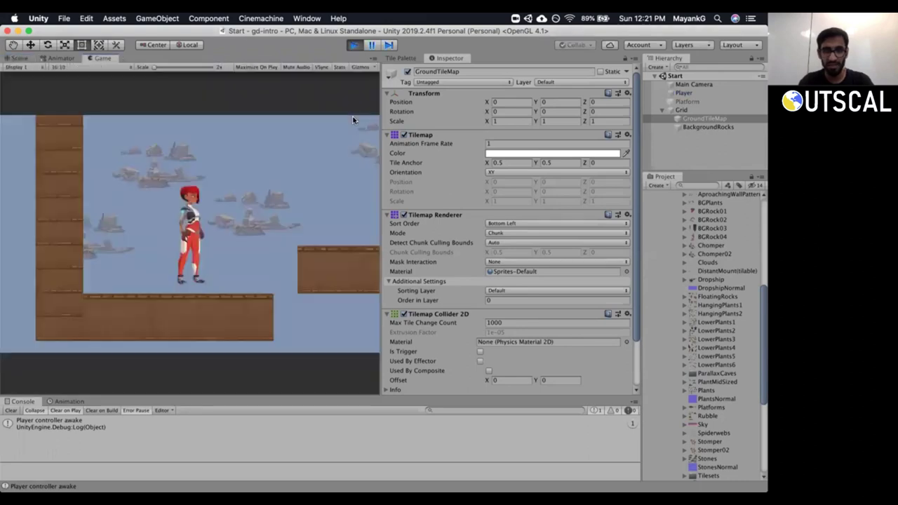
pyautogui.press('Right')
pyautogui.press('space')
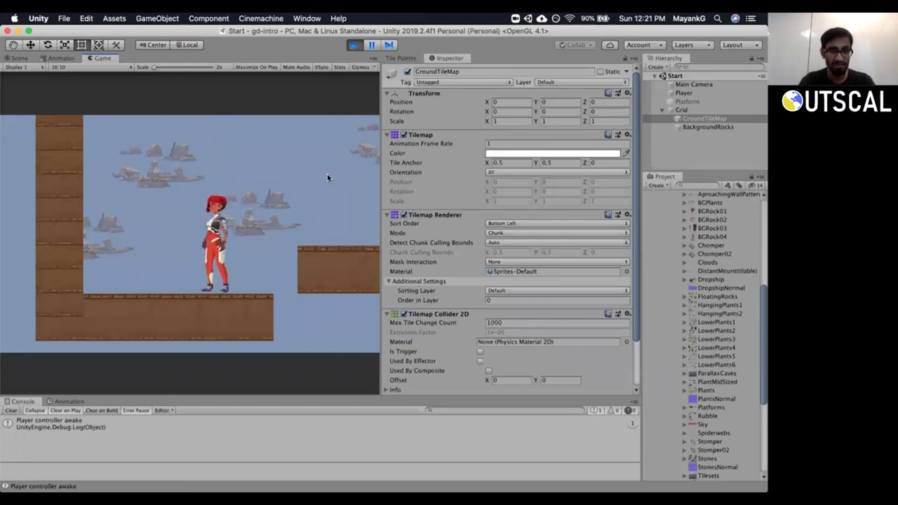
pyautogui.press('Right')
pyautogui.press('space')
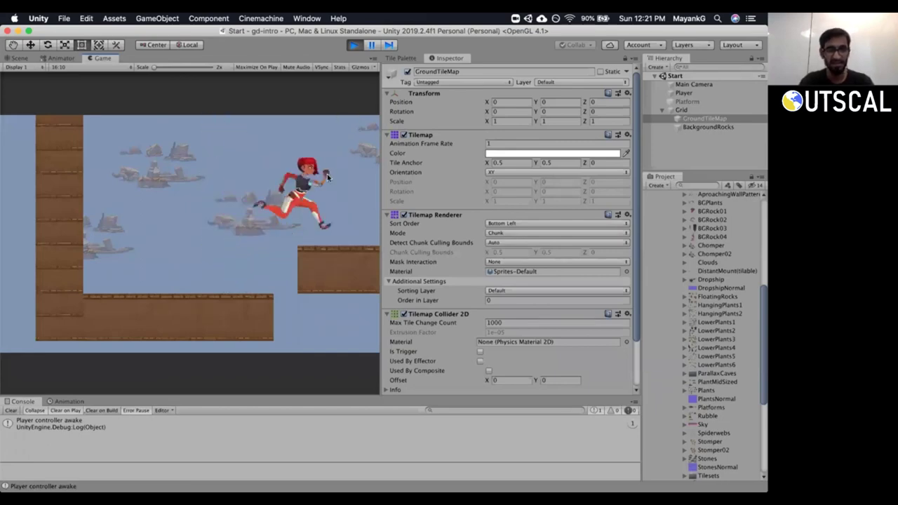
pyautogui.press('Left')
pyautogui.press('Right')
pyautogui.press('space')
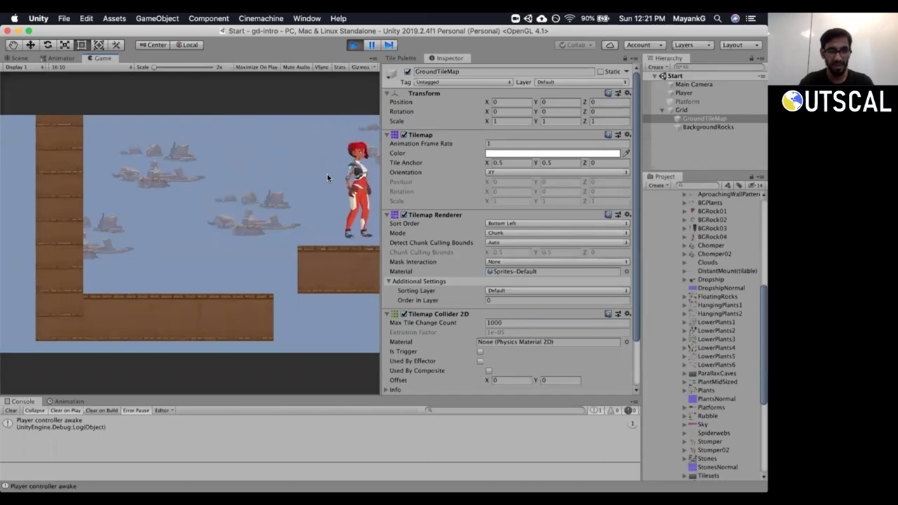
pyautogui.press('Left')
pyautogui.press('Right')
pyautogui.press('Left')
pyautogui.press('Right')
pyautogui.press('Left')
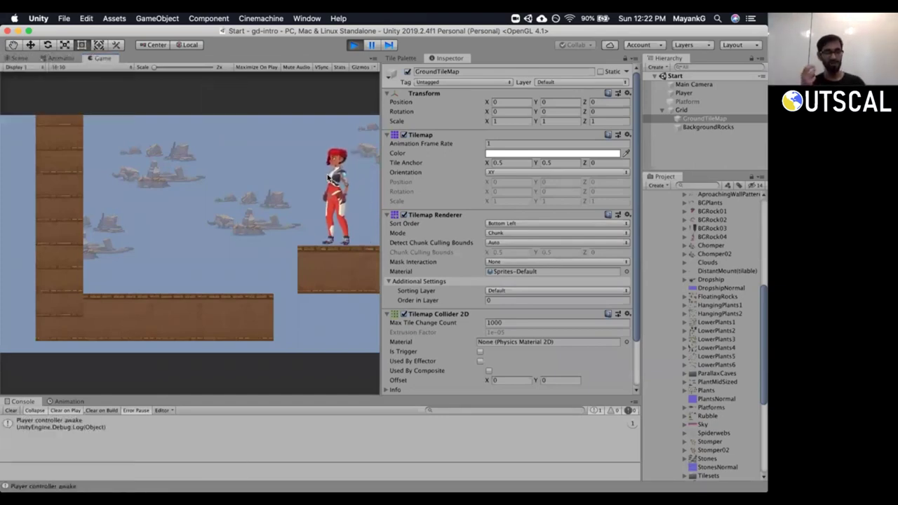
# Run and jump the character between the lower and raised right-hand platforms.
pyautogui.press('Left')
pyautogui.press('space')
pyautogui.press('space')
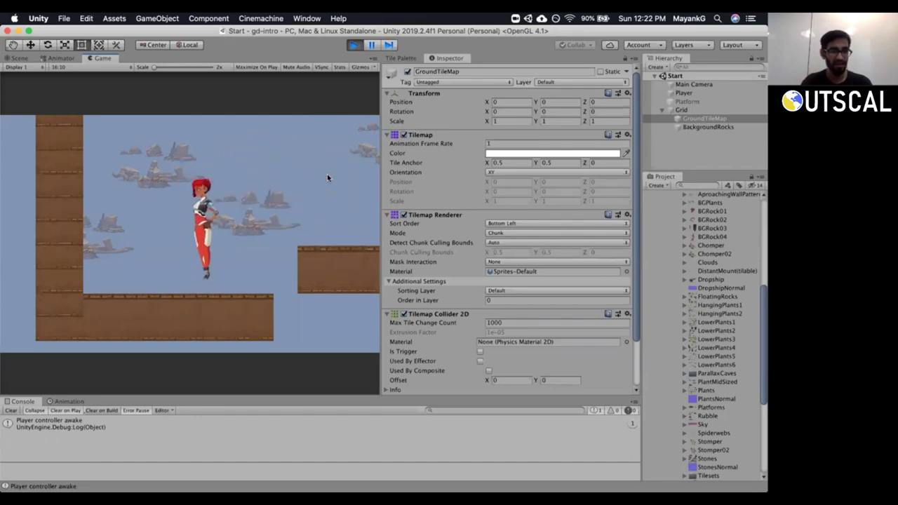
pyautogui.press('space')
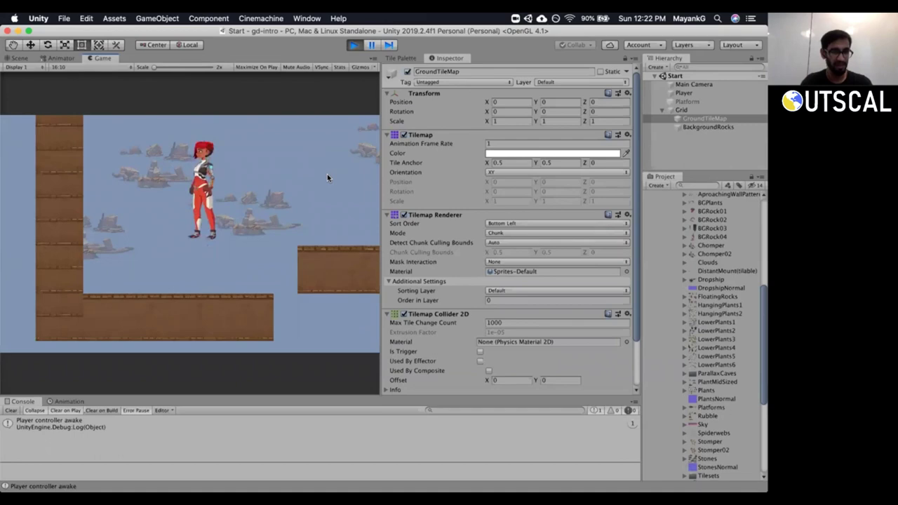
pyautogui.press('Left')
pyautogui.press('Right')
pyautogui.press('Left')
pyautogui.press('Right')
pyautogui.press('space')
pyautogui.press('Left')
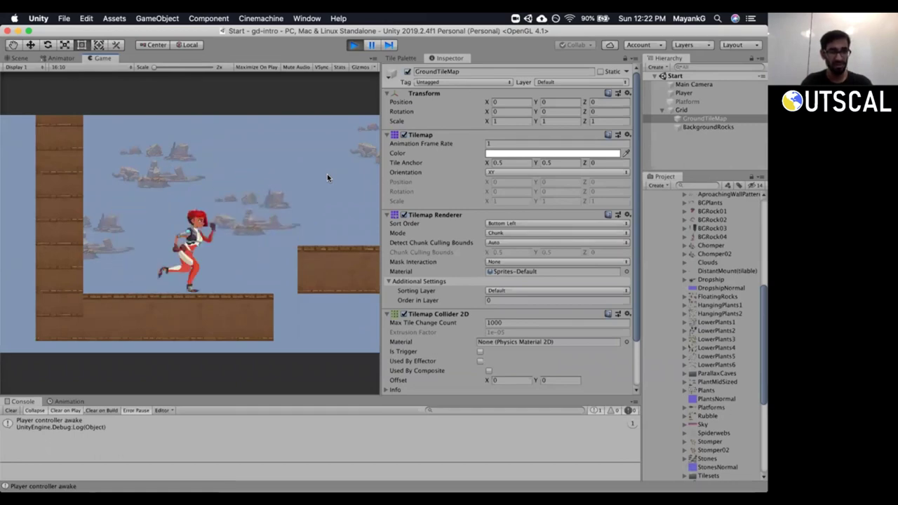
pyautogui.press('Right')
pyautogui.press('space')
pyautogui.press('Left')
pyautogui.press('Right')
pyautogui.press('space')
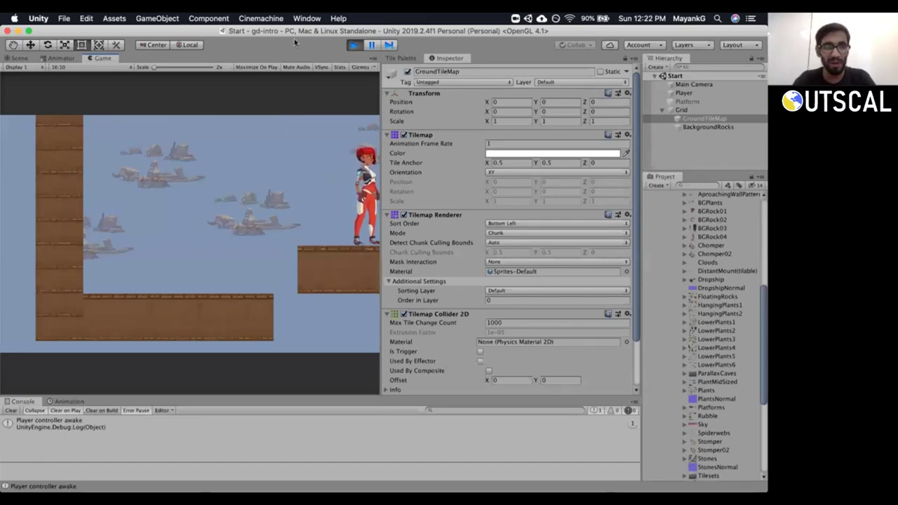
# Stop the play test and select Main Camera in the Hierarchy.
pyautogui.click(354, 45)
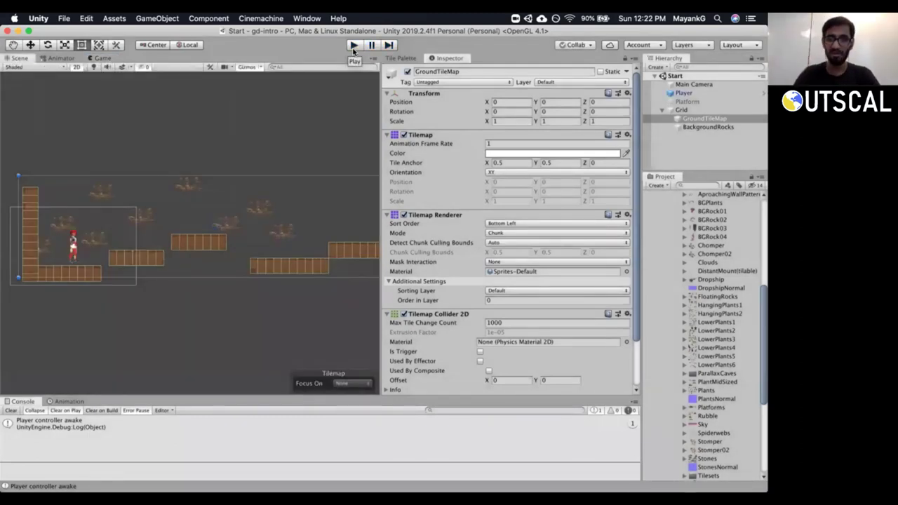
pyautogui.click(709, 85)
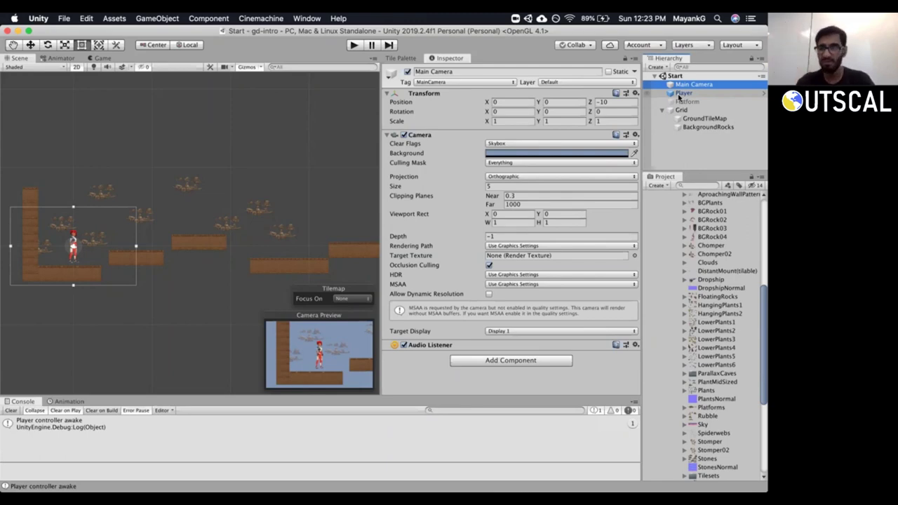
# Review the Player's components, then select Grid to see its position and cell size.
pyautogui.click(680, 94)
pyautogui.click(677, 84)
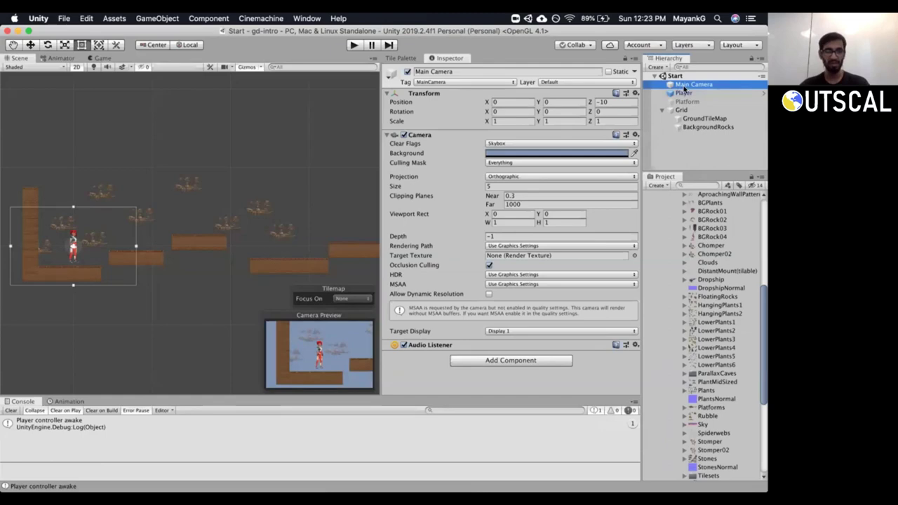
pyautogui.click(685, 93)
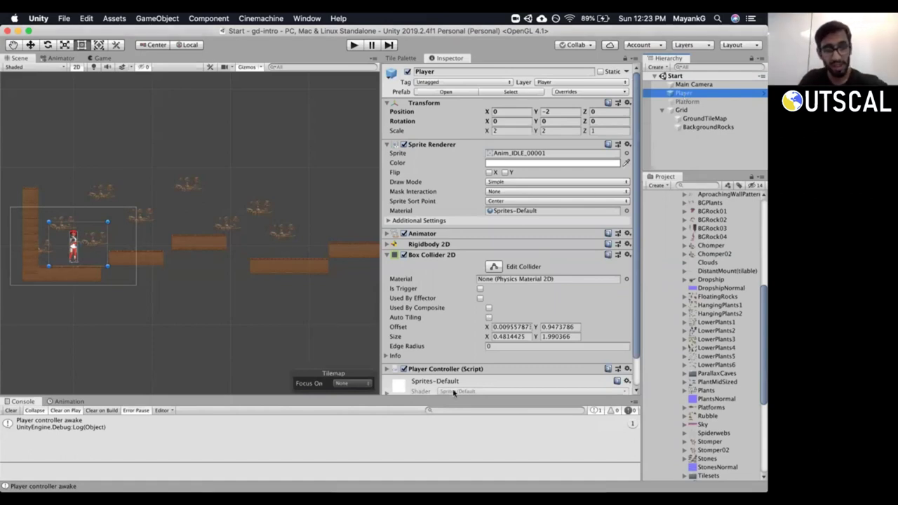
pyautogui.click(670, 111)
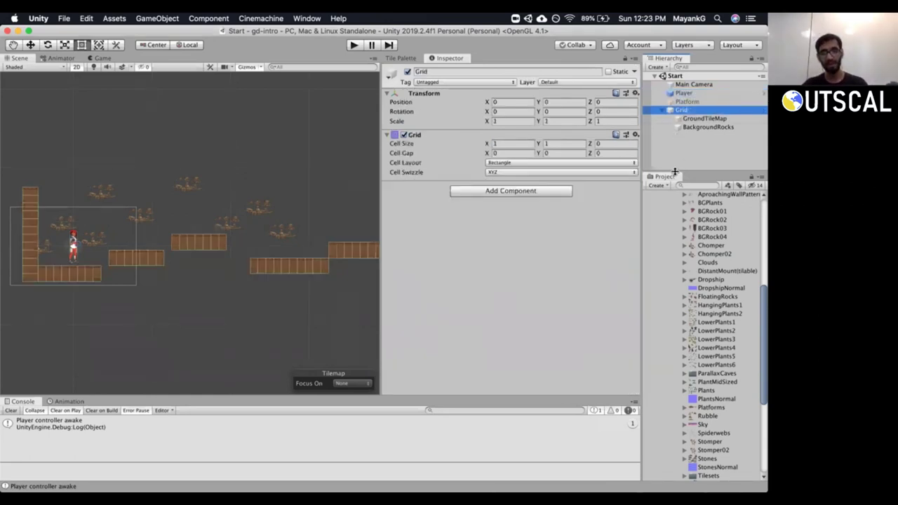
# Enlarge the Hierarchy and inspect GroundTileMap, BackgroundRocks and Grid, toggling Grid's children.
pyautogui.moveTo(674, 171); pyautogui.dragTo(675, 183)
pyautogui.click(704, 118)
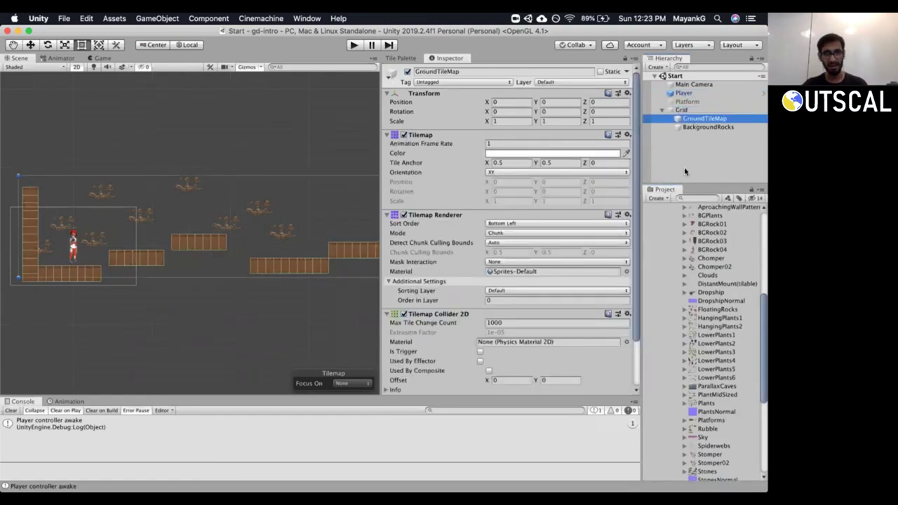
pyautogui.click(695, 127)
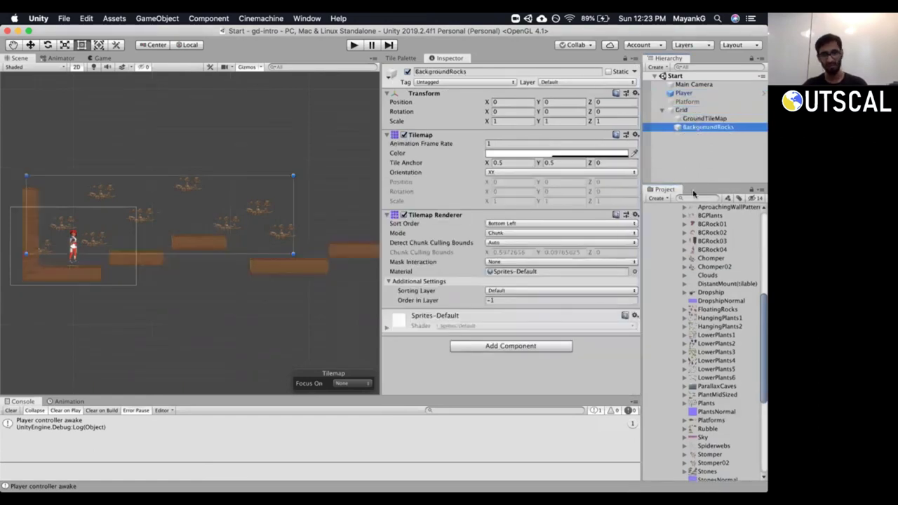
pyautogui.click(679, 110)
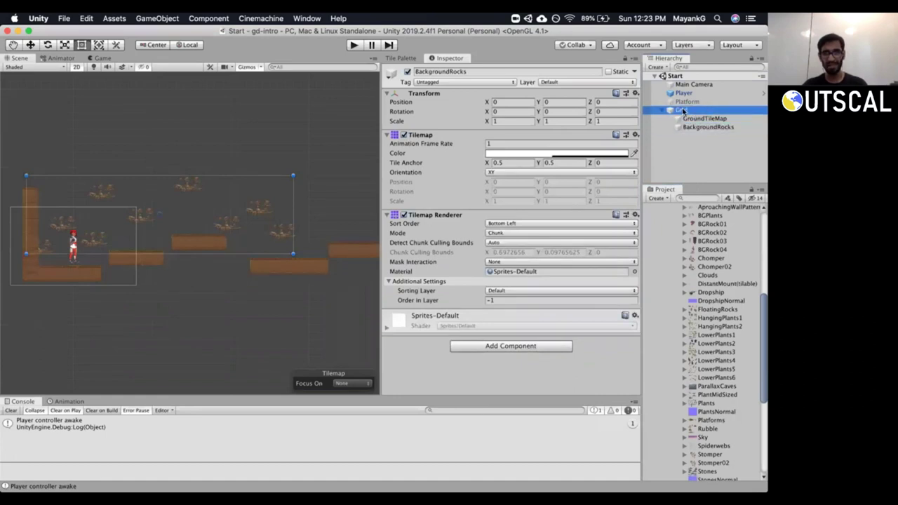
pyautogui.click(663, 111)
pyautogui.click(663, 111)
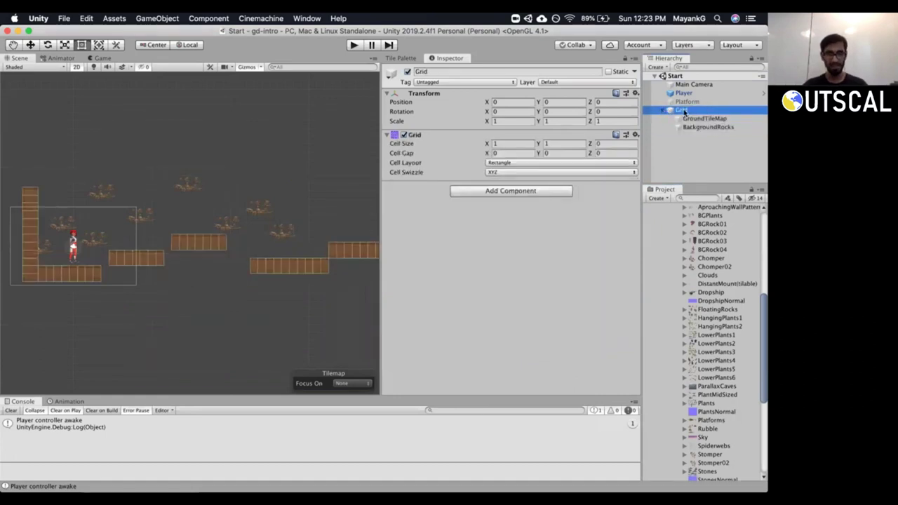
pyautogui.click(679, 111)
# Recheck the tilemaps, then drag the Grid's Position X to shift it right.
pyautogui.click(703, 118)
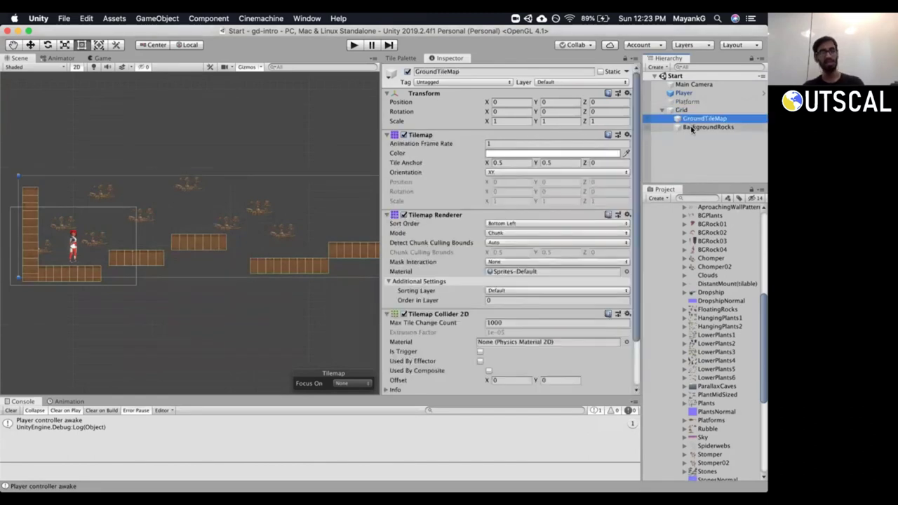
pyautogui.click(691, 127)
pyautogui.click(685, 118)
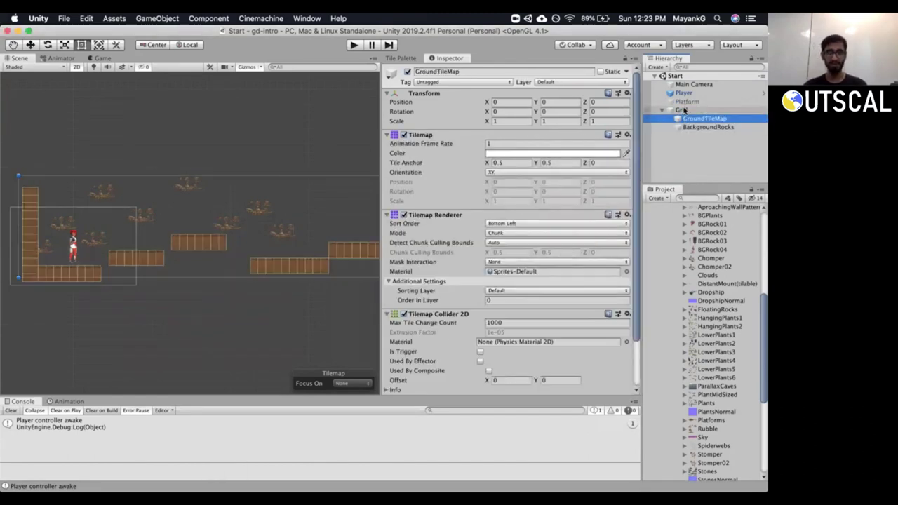
pyautogui.click(684, 110)
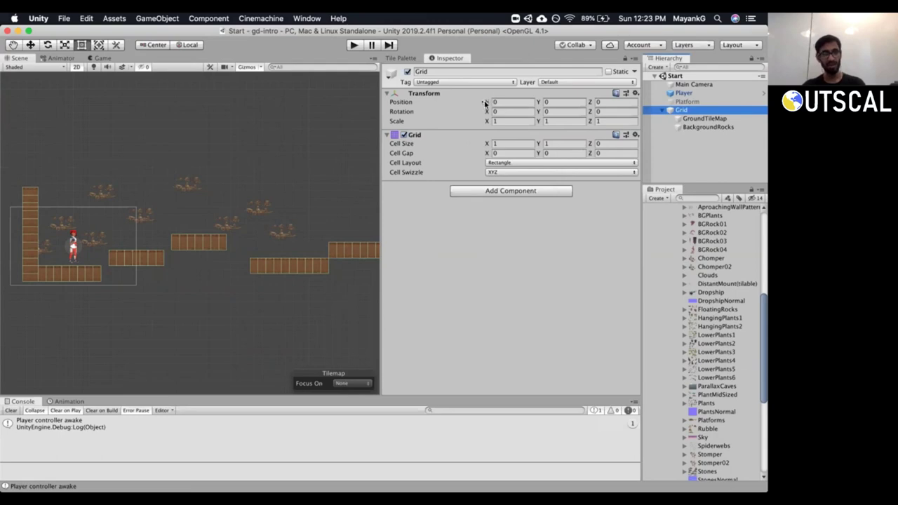
pyautogui.moveTo(484, 103); pyautogui.dragTo(509, 102)
# Set the Grid's Position X to 10, then back to 0 to restore the platforms.
pyautogui.click(509, 102)
pyautogui.write('0')
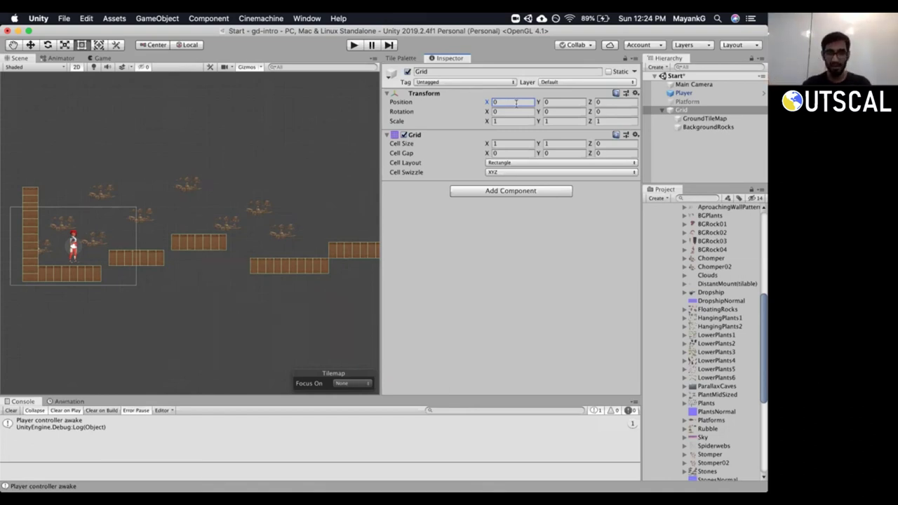
pyautogui.doubleClick(498, 103)
pyautogui.write('10')
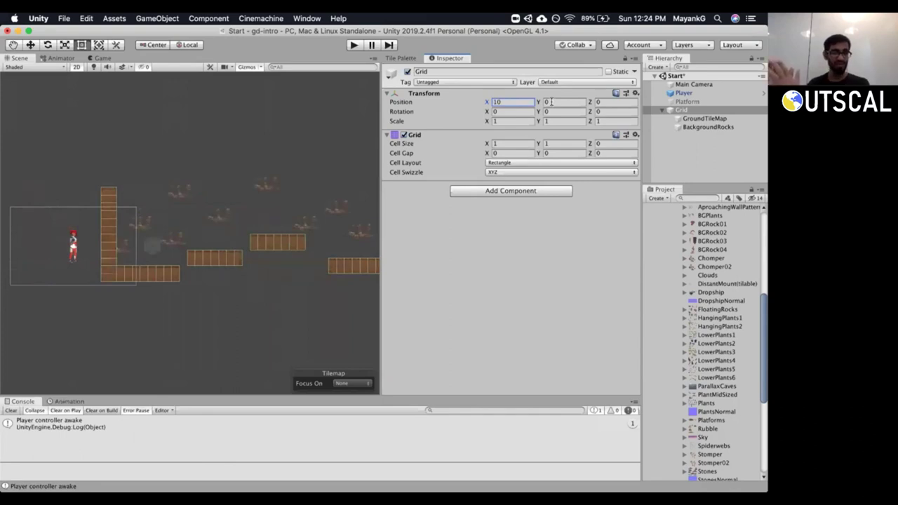
pyautogui.click(515, 110)
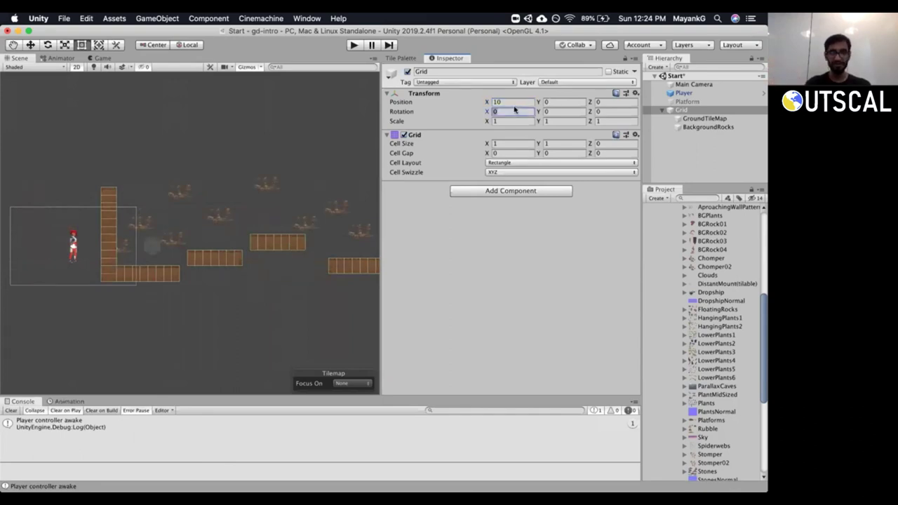
pyautogui.click(509, 103)
pyautogui.write('0')
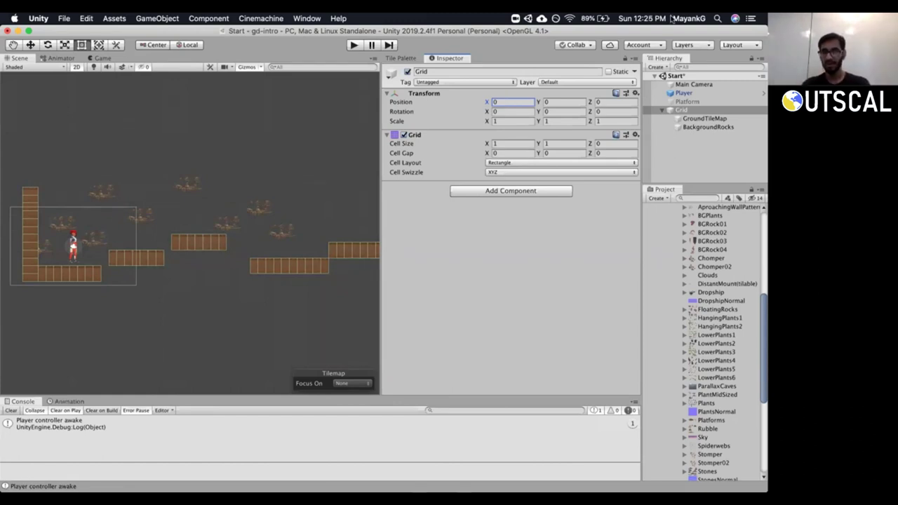
pyautogui.moveTo(704, 185); pyautogui.dragTo(705, 211)
# Collapse the Sprites and Art asset folders and give the Hierarchy more room.
pyautogui.moveTo(762, 319); pyautogui.dragTo(762, 237)
pyautogui.click(669, 277)
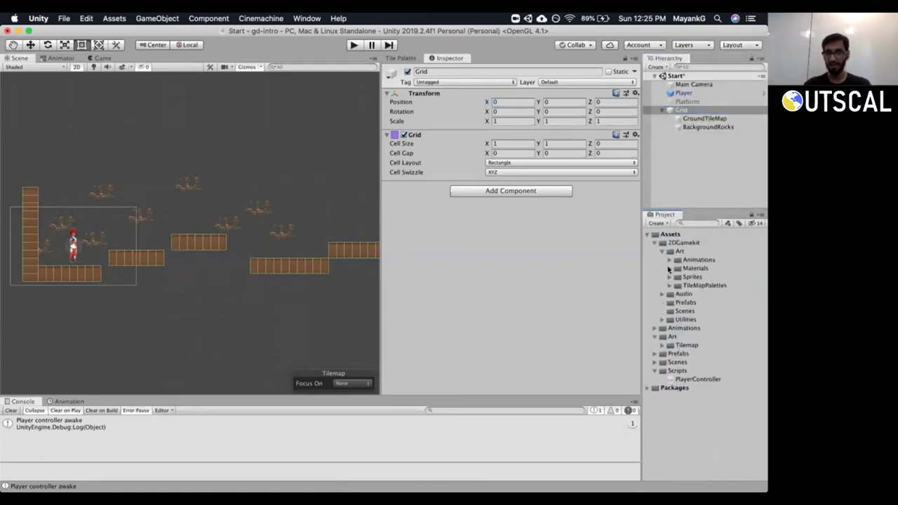
pyautogui.click(661, 251)
pyautogui.moveTo(671, 210); pyautogui.dragTo(672, 256)
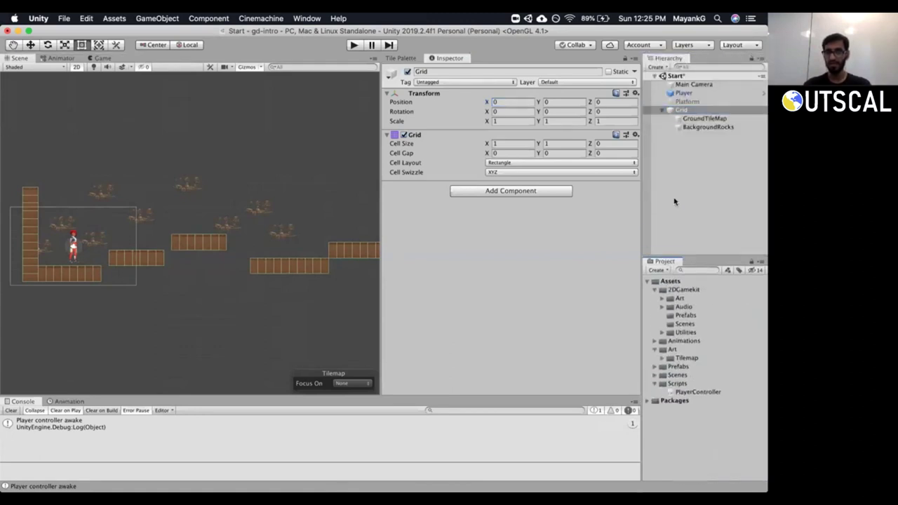
pyautogui.click(674, 203)
# Drag Main Camera onto Player so the camera becomes the Player's child.
pyautogui.click(685, 93)
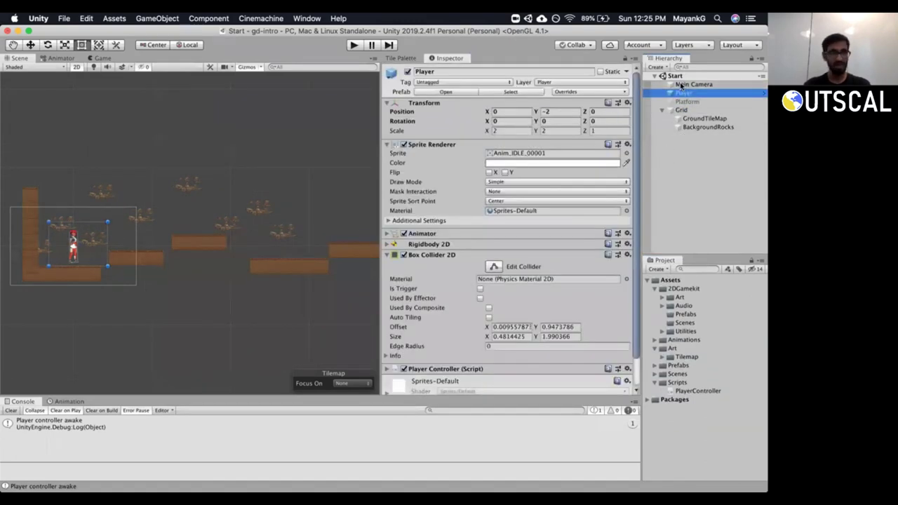
pyautogui.click(681, 85)
pyautogui.moveTo(681, 85); pyautogui.dragTo(695, 95)
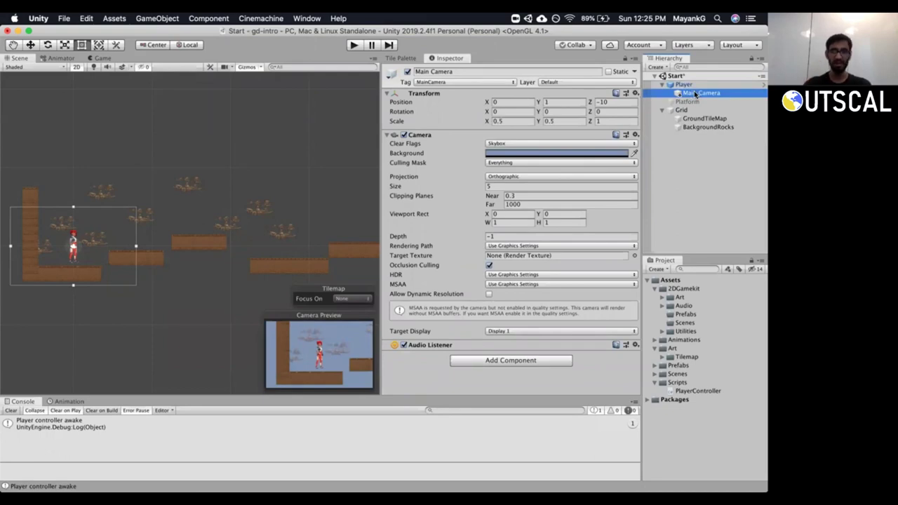
# Review the Grid, GroundTileMap, Player and Main Camera settings in the Inspector.
pyautogui.click(692, 110)
pyautogui.click(695, 119)
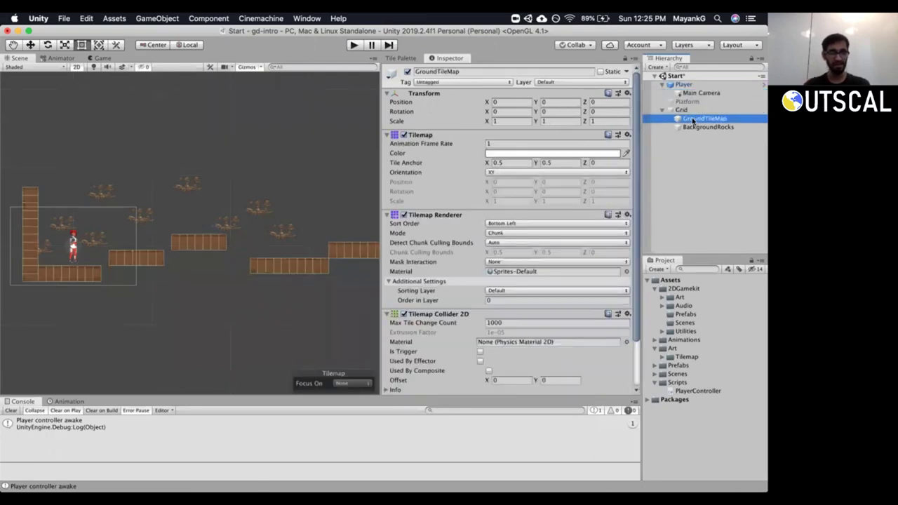
pyautogui.click(692, 85)
pyautogui.click(696, 92)
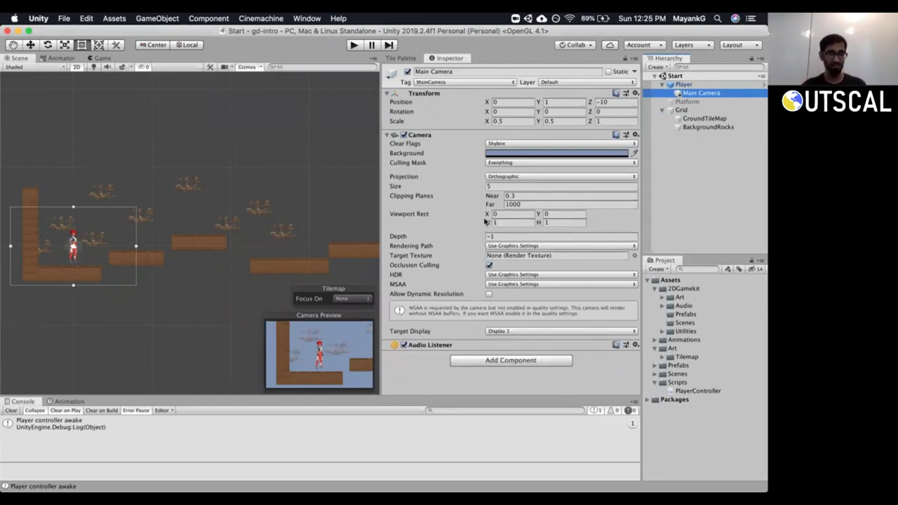
# Enter 0 as the Main Camera's Transform Position Y.
pyautogui.click(509, 102)
pyautogui.click(550, 102)
pyautogui.click(615, 102)
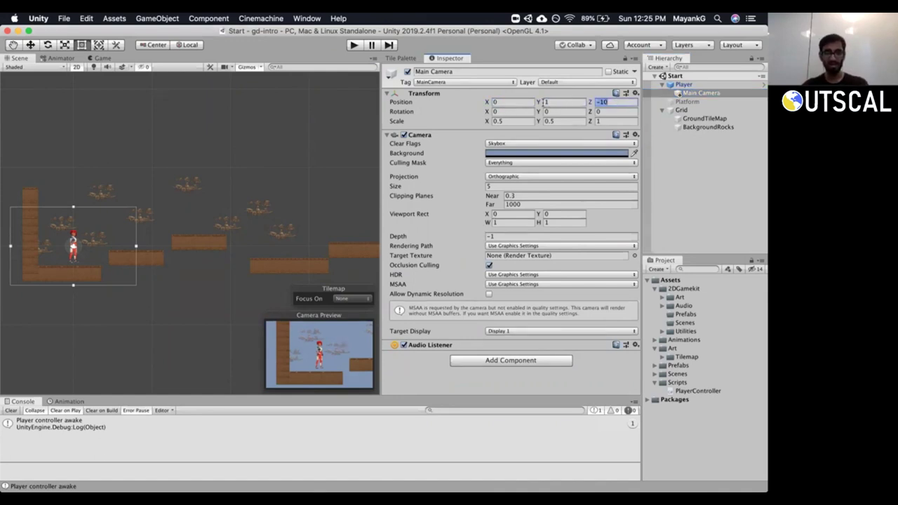
pyautogui.click(557, 101)
pyautogui.write('0')
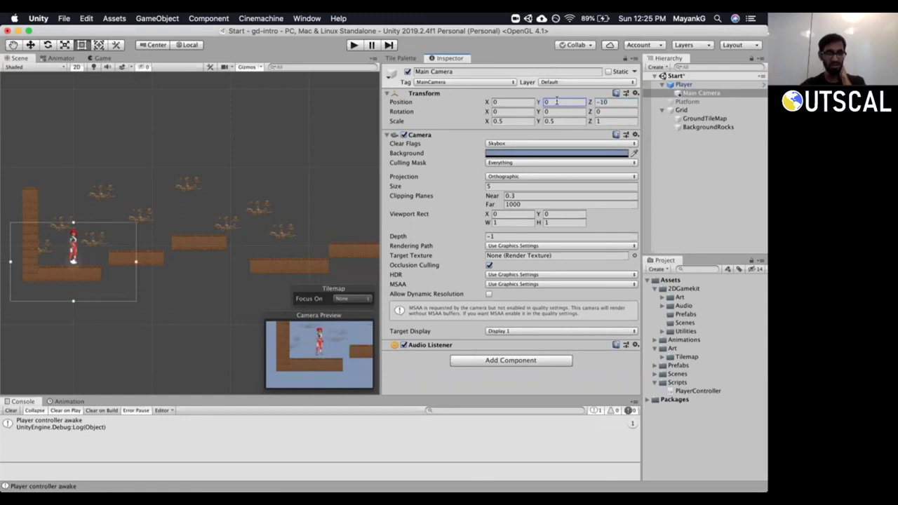
pyautogui.click(606, 102)
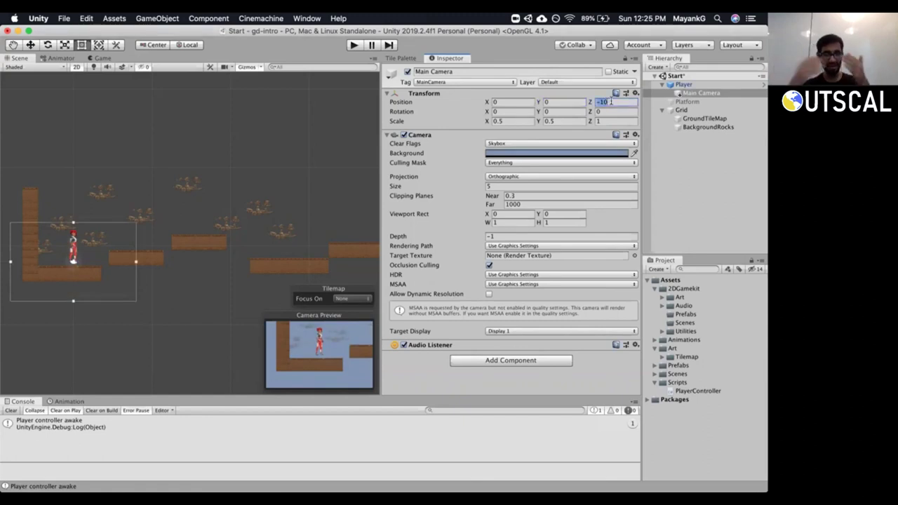
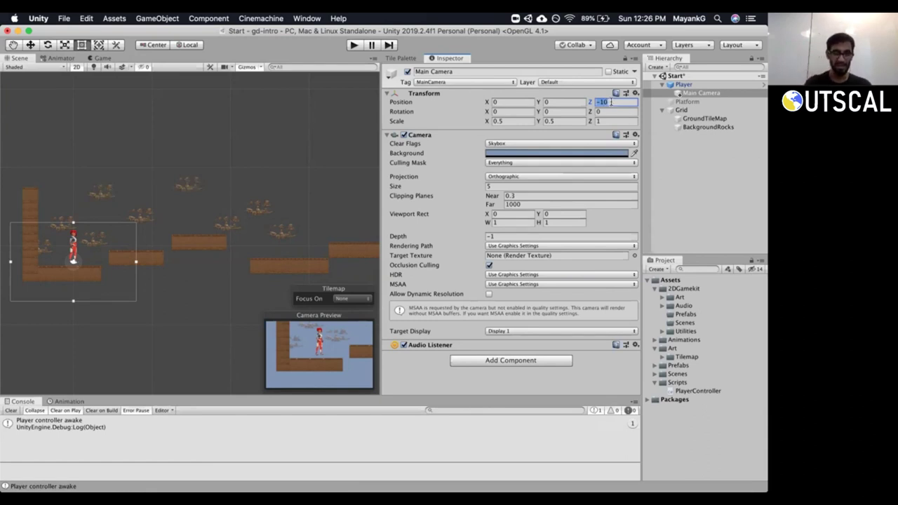
# Restore the Main Camera's Z position to -10.
pyautogui.write('0')
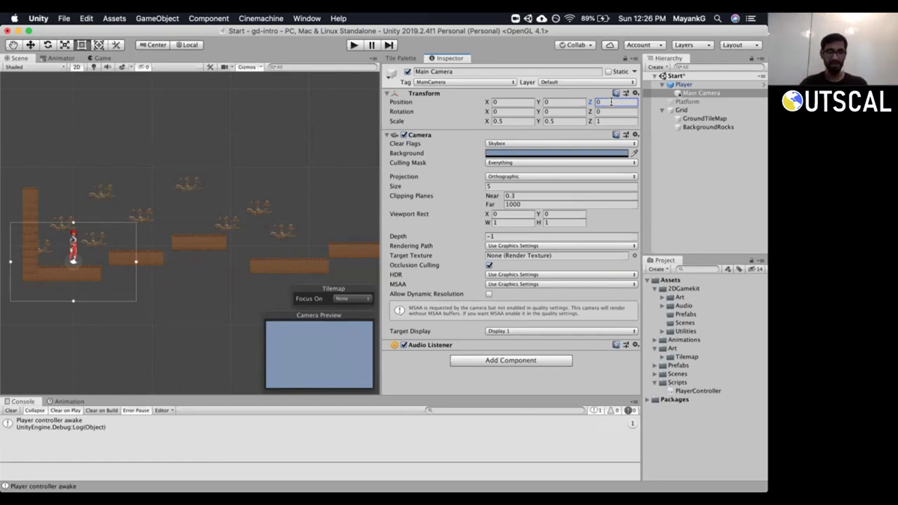
pyautogui.doubleClick(611, 102)
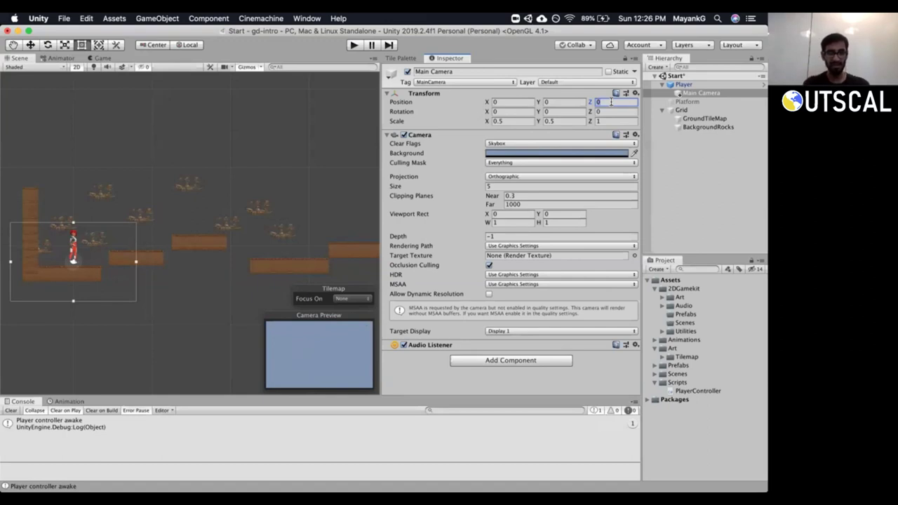
pyautogui.write('-10')
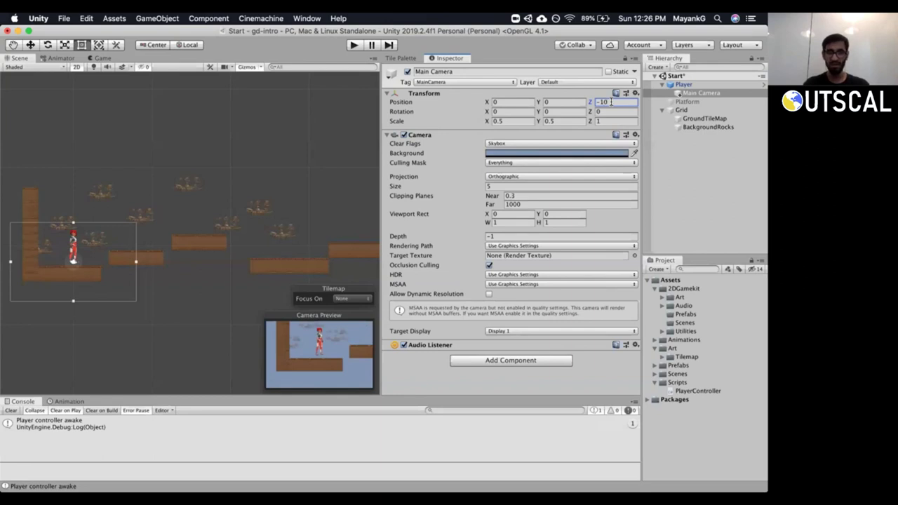
pyautogui.doubleClick(611, 102)
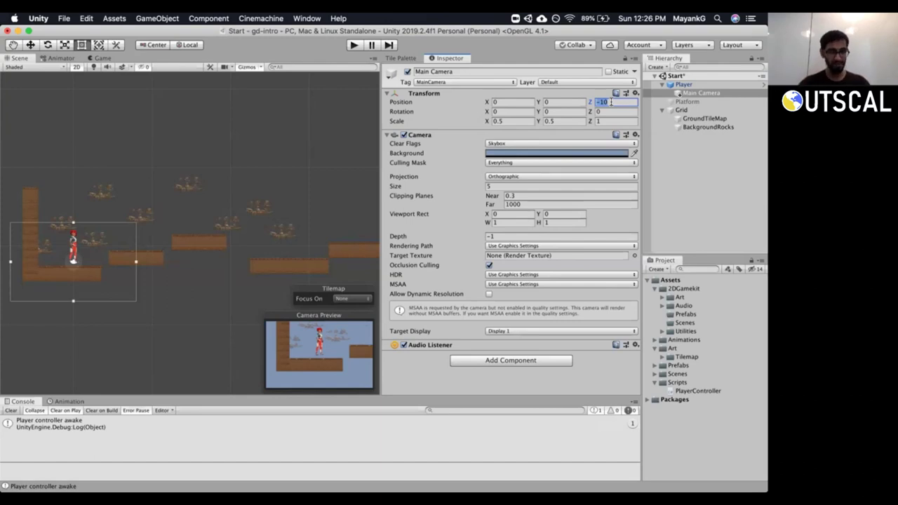
pyautogui.click(613, 102)
pyautogui.press('BackSpace')
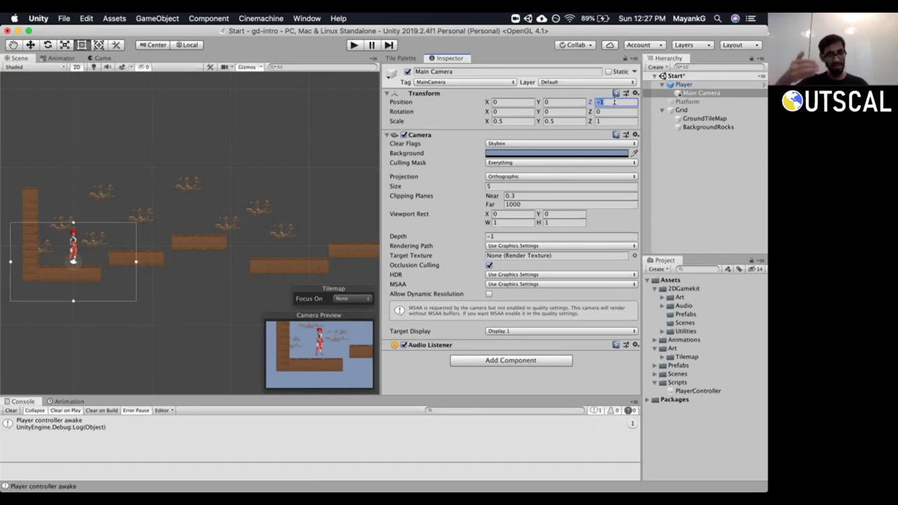
pyautogui.write('0')
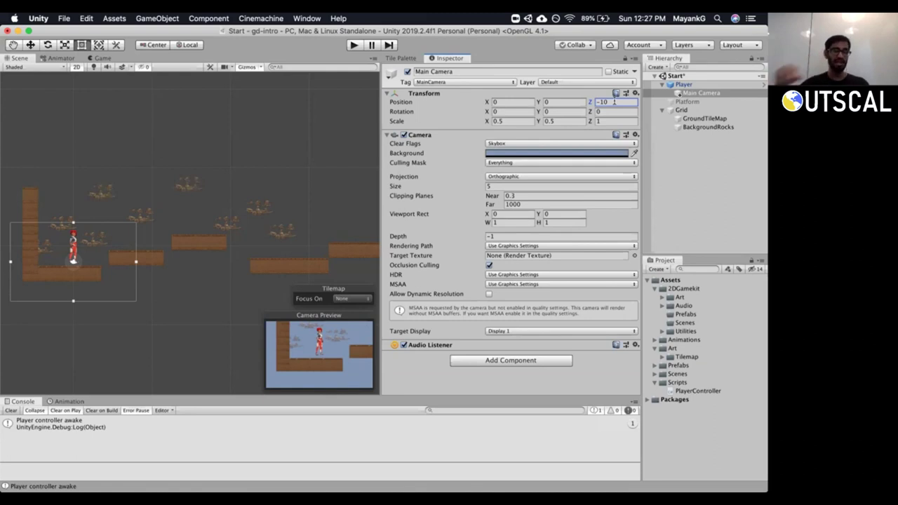
pyautogui.click(614, 102)
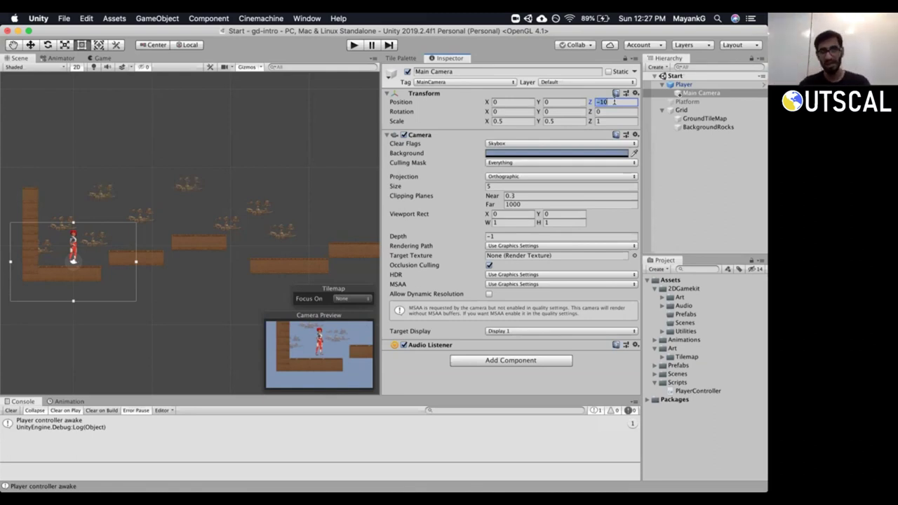
# Apply all of the Player instance's overrides to the Player prefab.
pyautogui.click(703, 85)
pyautogui.click(680, 93)
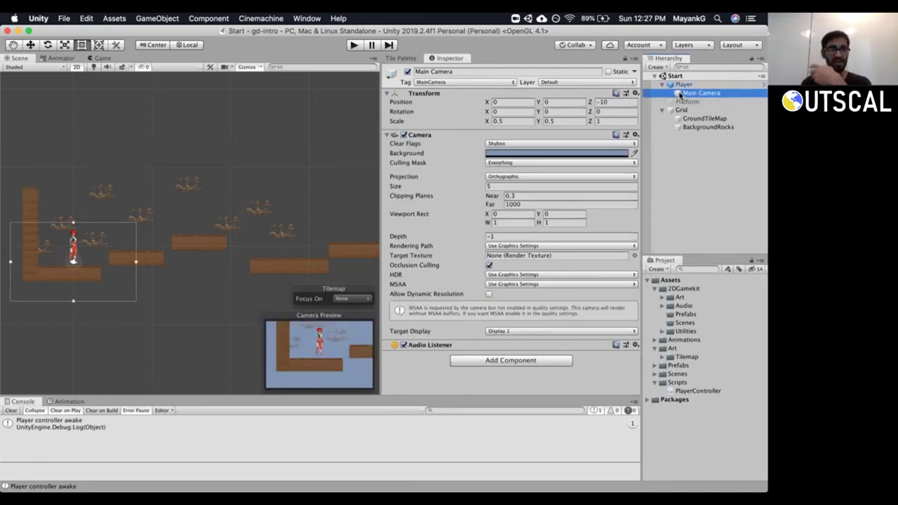
pyautogui.click(682, 85)
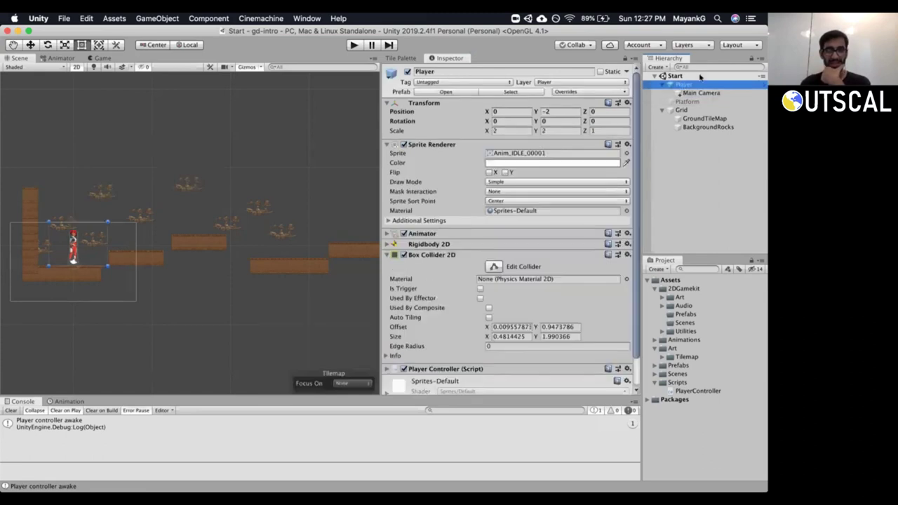
pyautogui.click(596, 92)
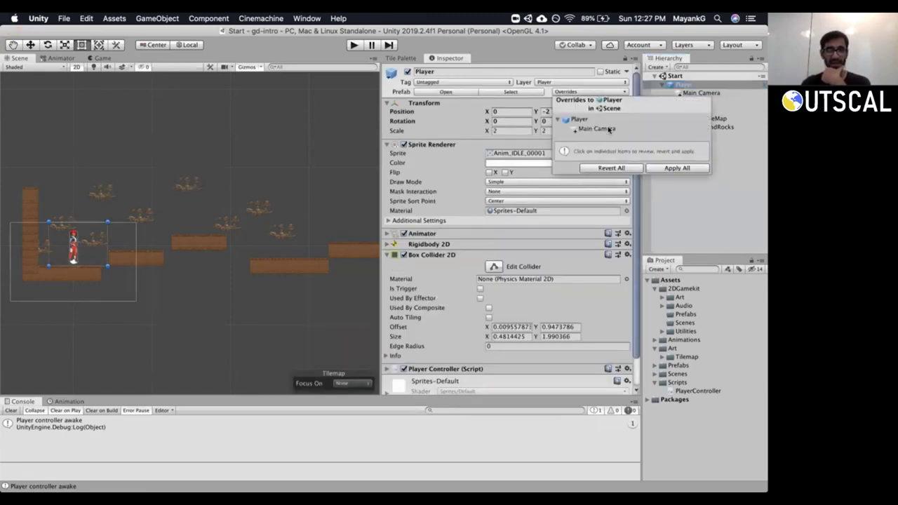
pyautogui.click(669, 169)
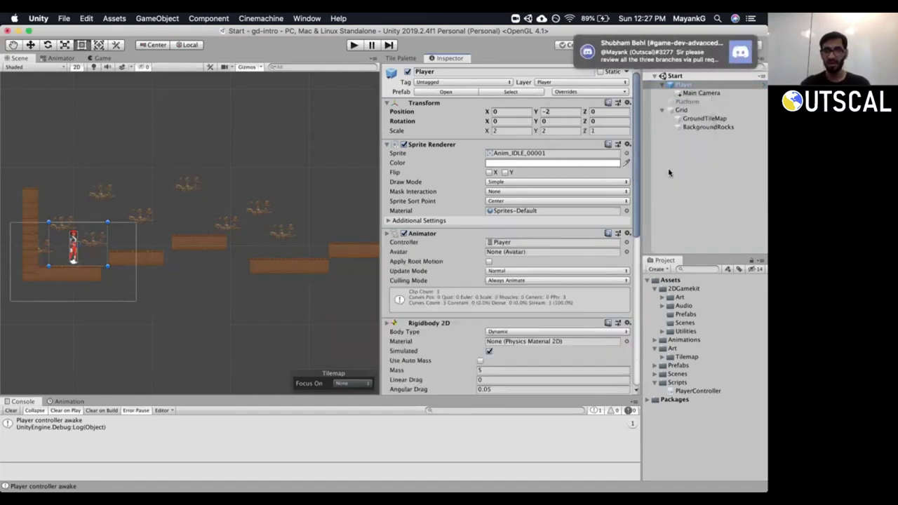
# Collapse Player in the Hierarchy and start play mode with Cmd+P.
pyautogui.click(672, 85)
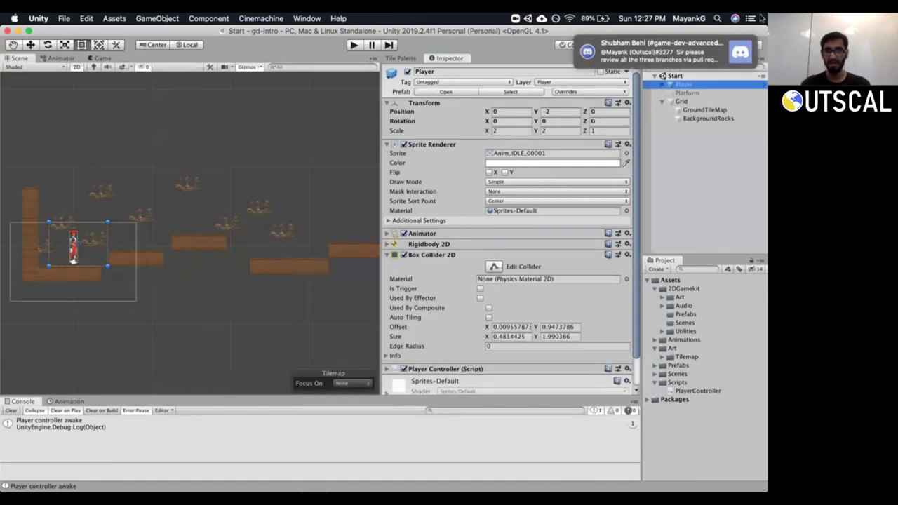
pyautogui.click(684, 85)
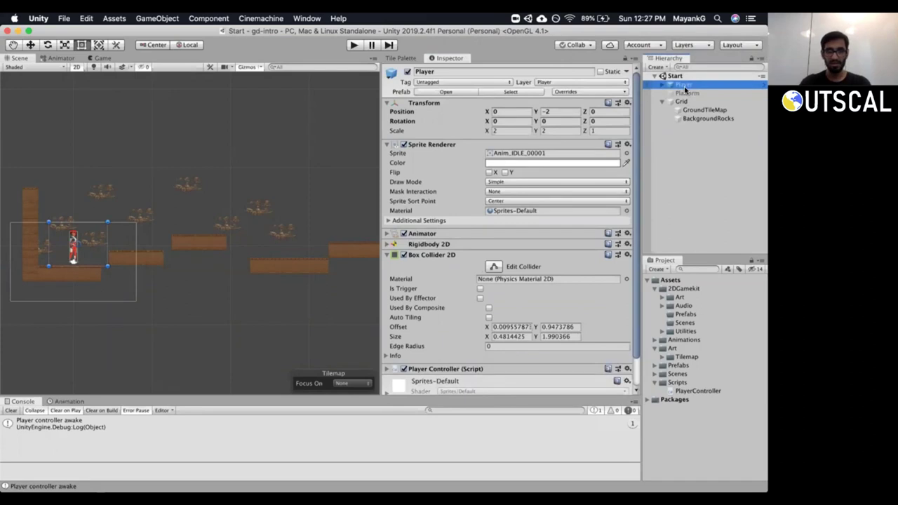
pyautogui.press('super+p')
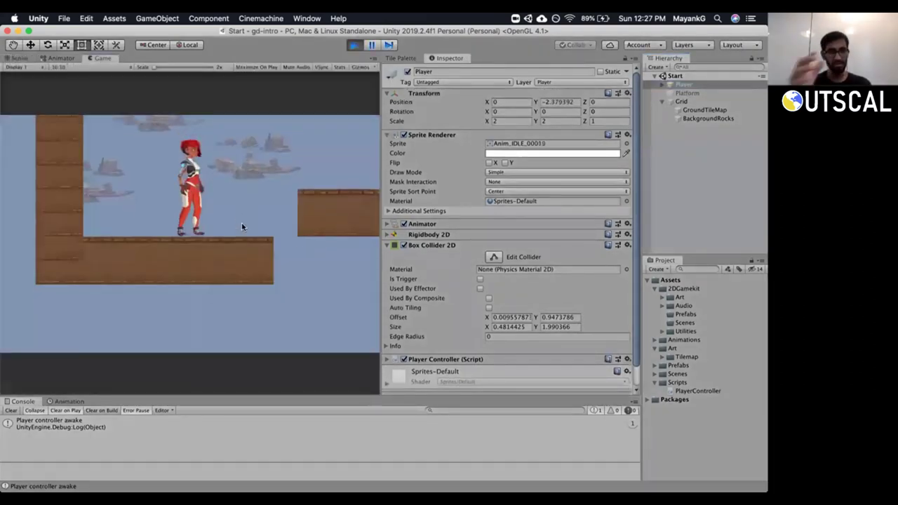
# Run left and right, jump onto and off a platform, then stop play mode.
pyautogui.press('Left')
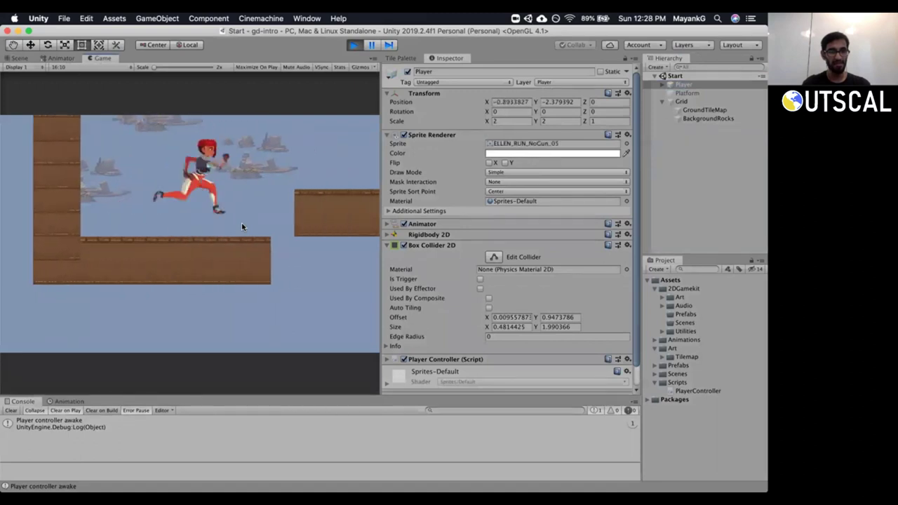
pyautogui.press('Right')
pyautogui.press('Left')
pyautogui.press('Right')
pyautogui.press('Right')
pyautogui.press('space')
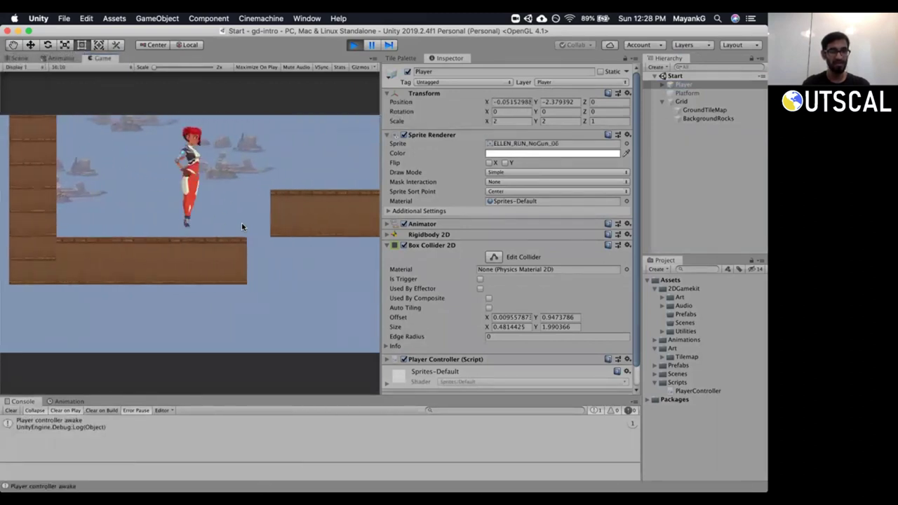
pyautogui.press('Left')
pyautogui.press('space')
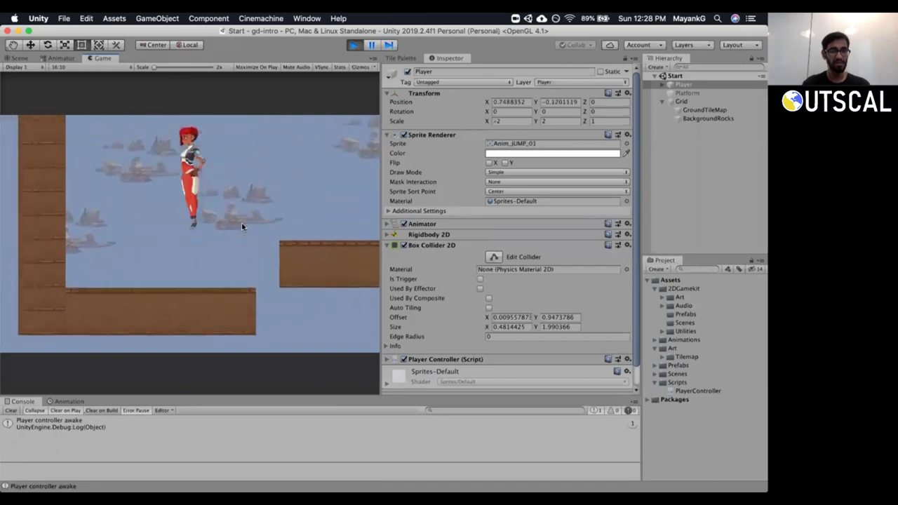
pyautogui.press('Right')
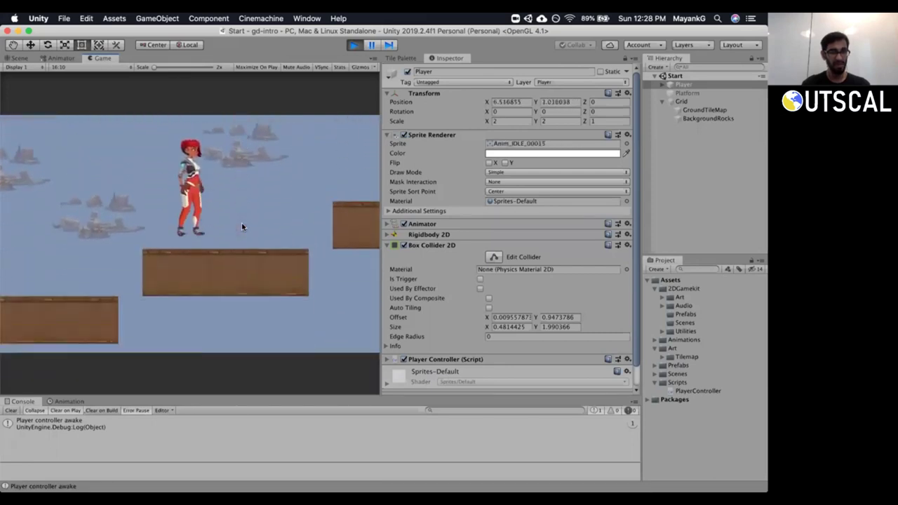
pyautogui.press('space')
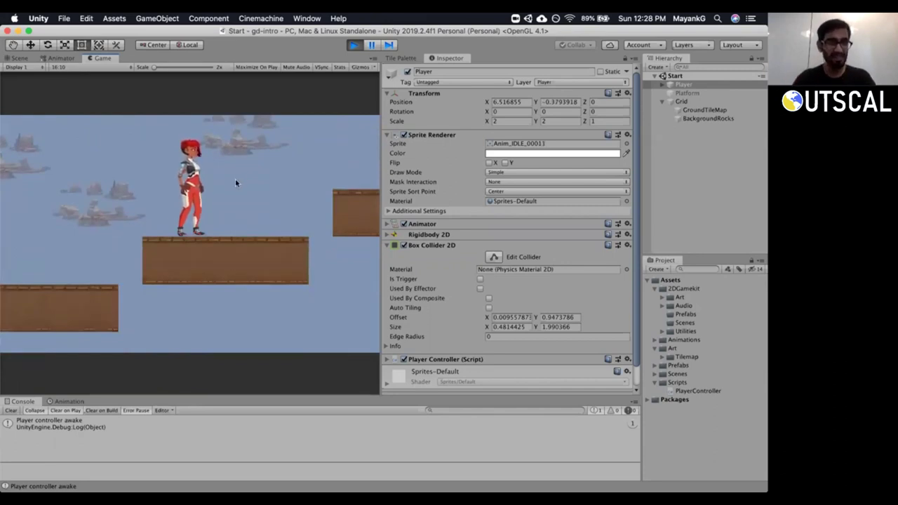
pyautogui.click(353, 44)
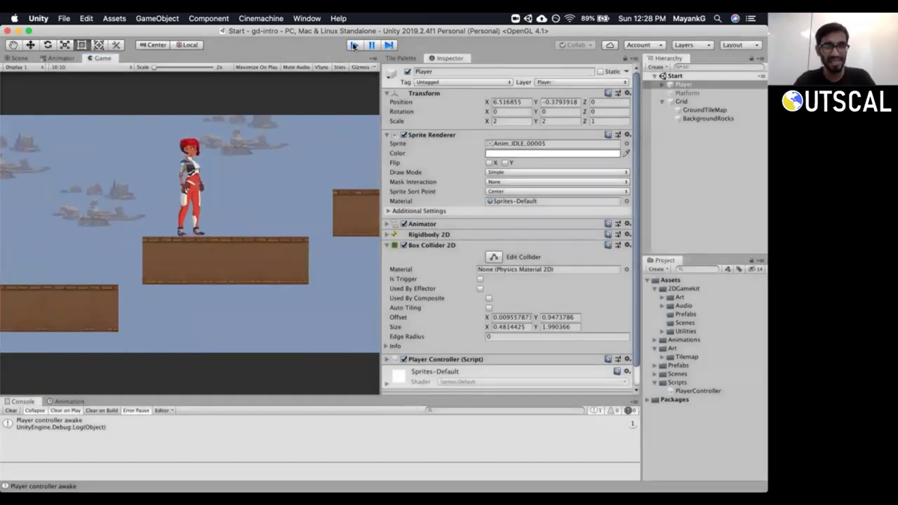
pyautogui.click(662, 84)
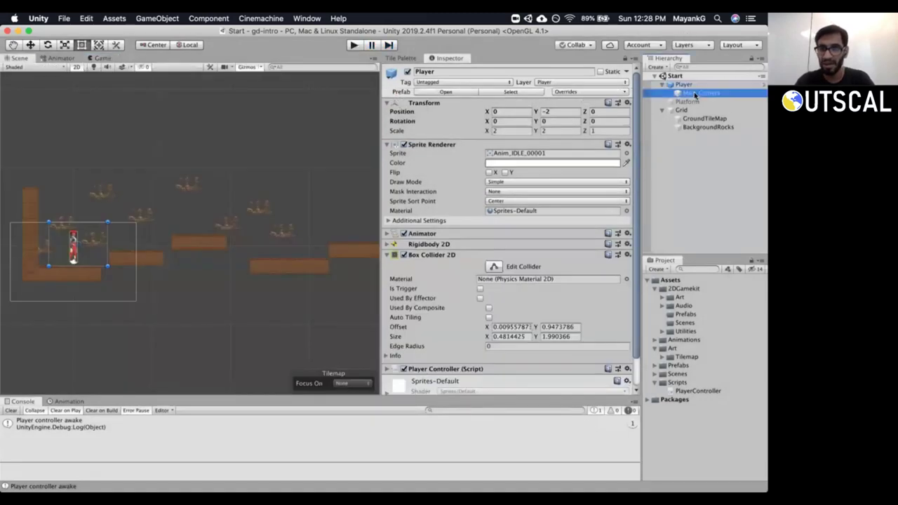
# Select the Main Camera and frame it in the Scene view.
pyautogui.click(694, 93)
pyautogui.doubleClick(694, 92)
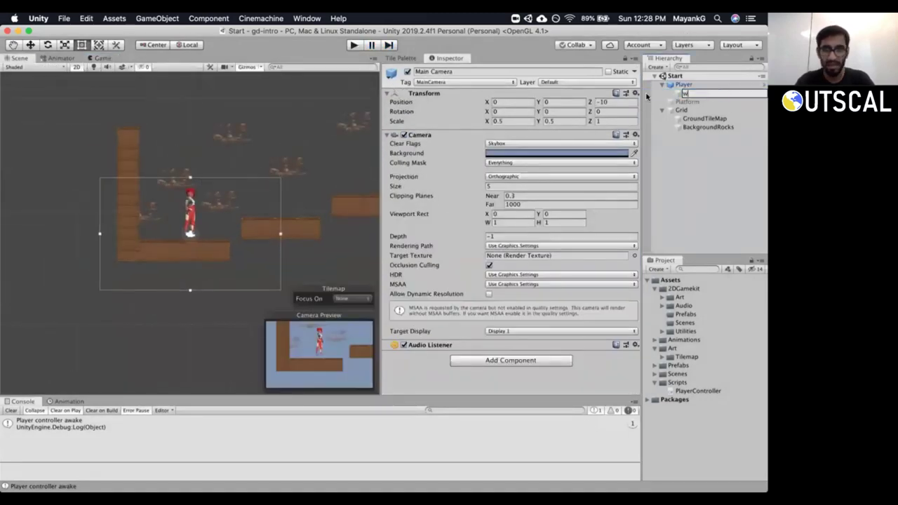
pyautogui.press('Escape')
pyautogui.press('Up')
pyautogui.press('Down')
pyautogui.scroll(5, 237, 184)
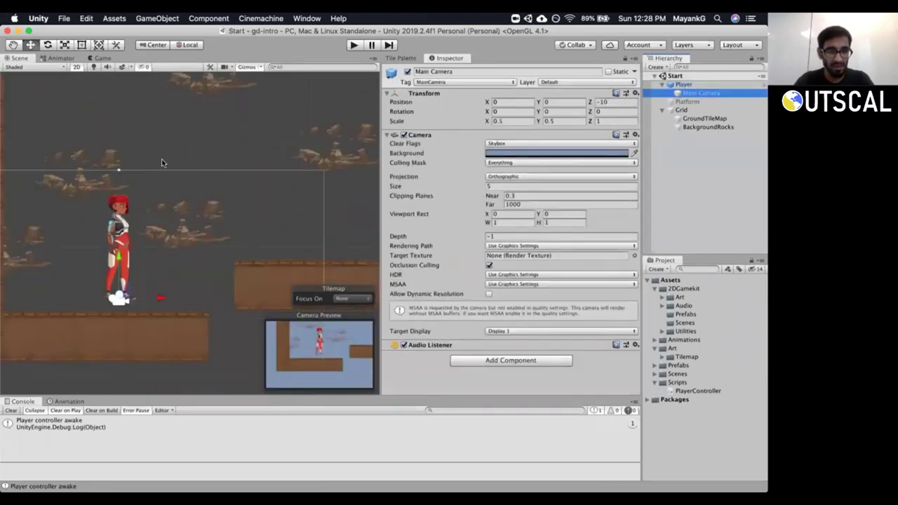
pyautogui.scroll(-3, 161, 163)
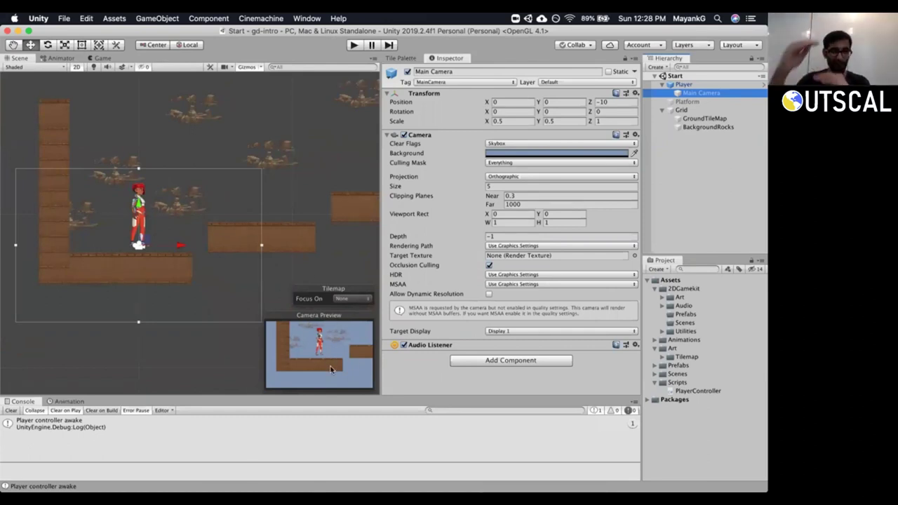
# Set the Player's Y position to -2, then preview the Main Camera's render in the Game tab.
pyautogui.click(705, 85)
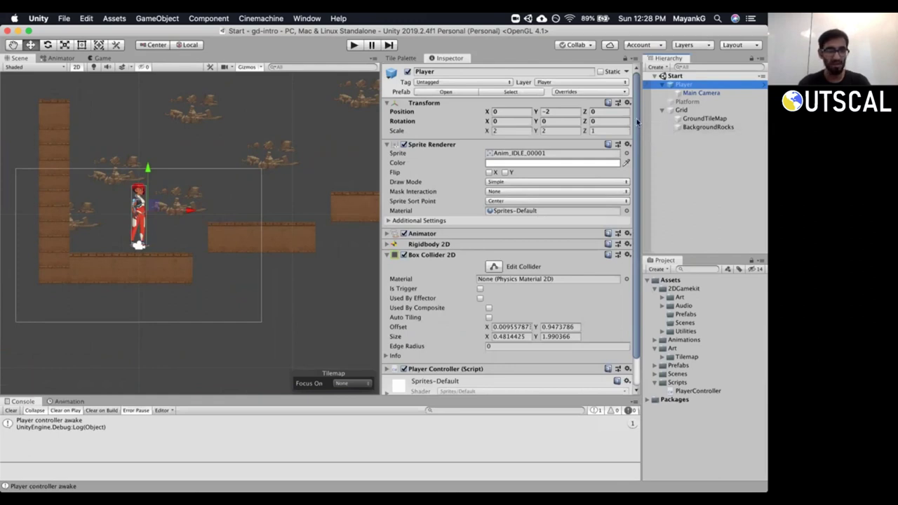
pyautogui.click(572, 112)
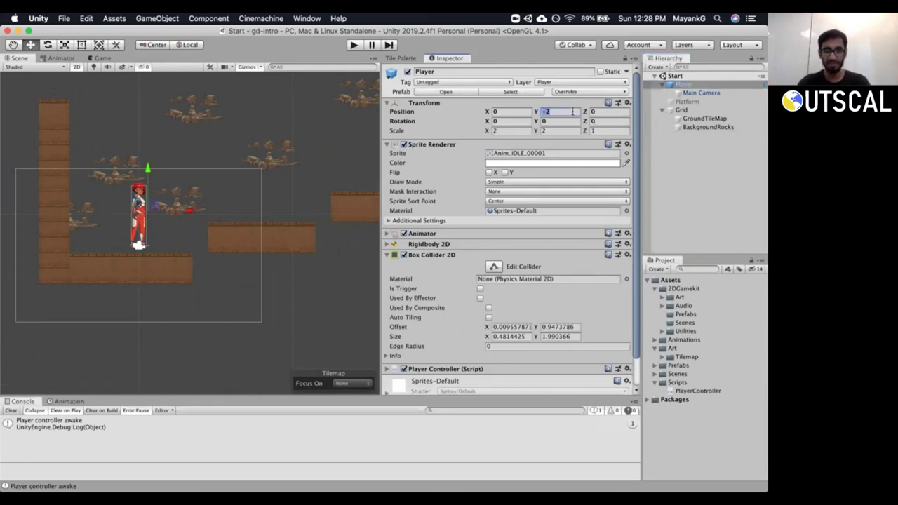
pyautogui.write('0')
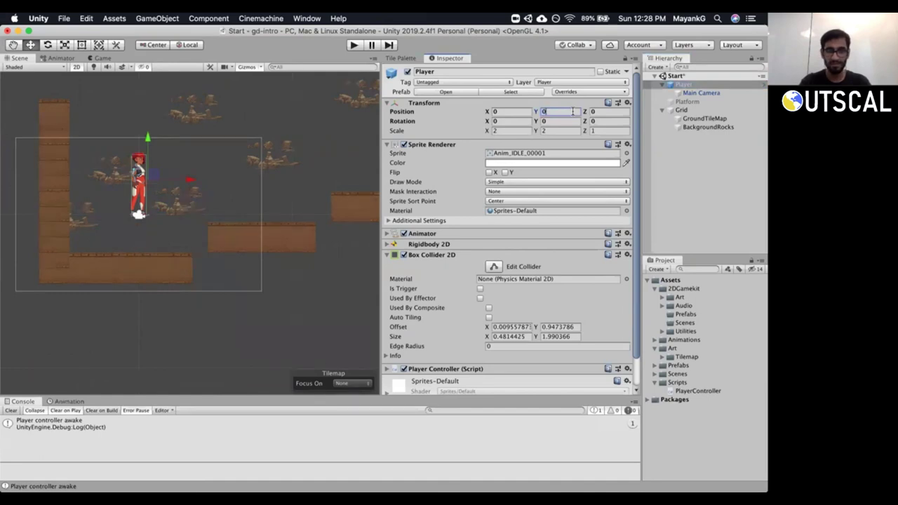
pyautogui.write('-2')
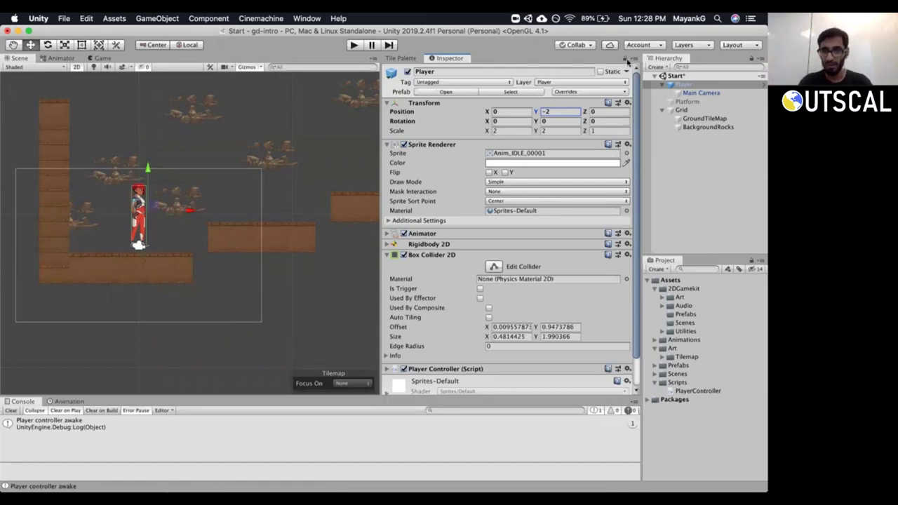
pyautogui.click(699, 93)
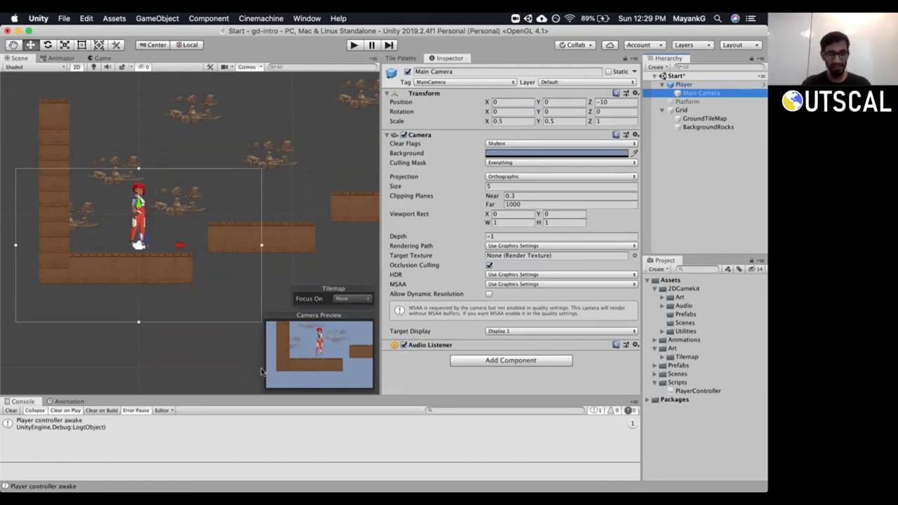
pyautogui.click(102, 59)
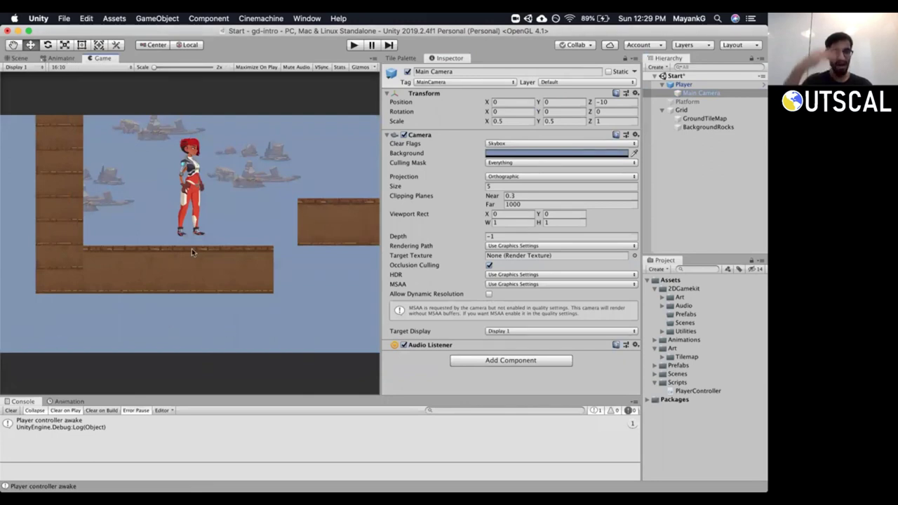
# Scrub the Main Camera's Y position up to 1.4, checking the framing in the Game view.
pyautogui.click(64, 58)
pyautogui.click(21, 58)
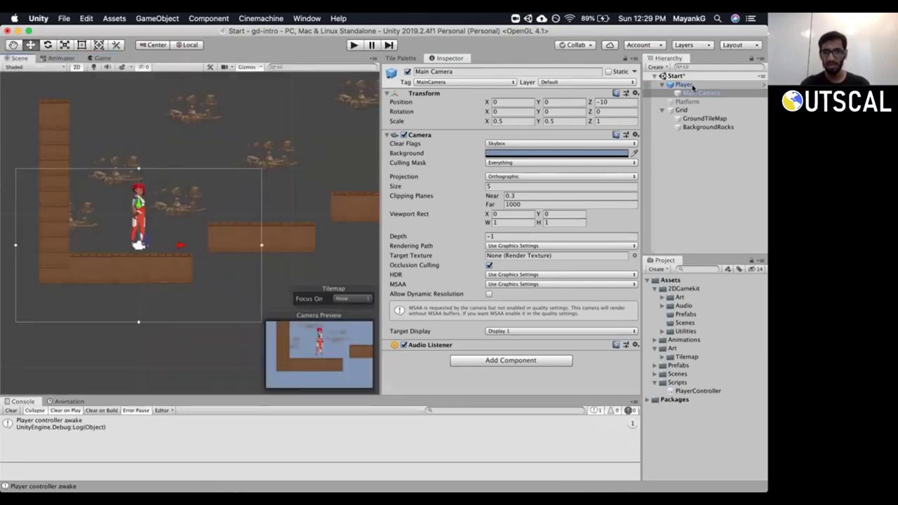
pyautogui.click(684, 84)
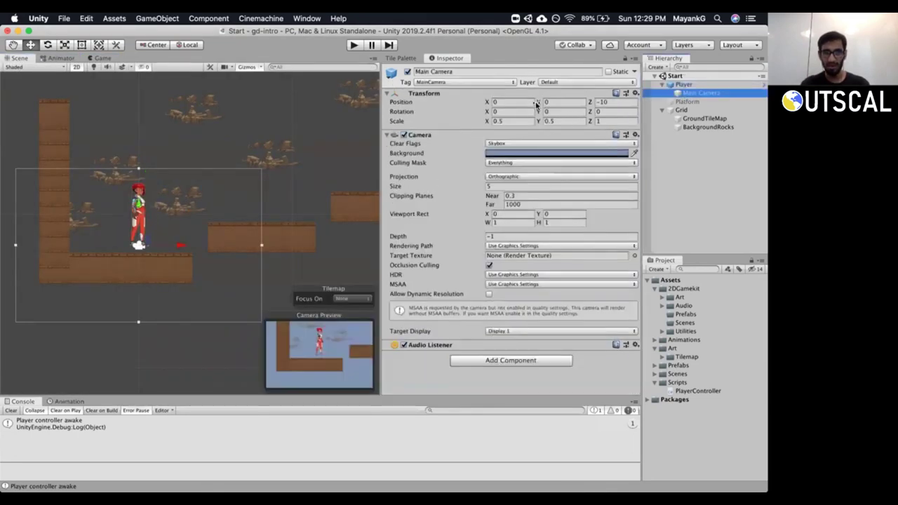
pyautogui.moveTo(537, 102); pyautogui.dragTo(558, 108)
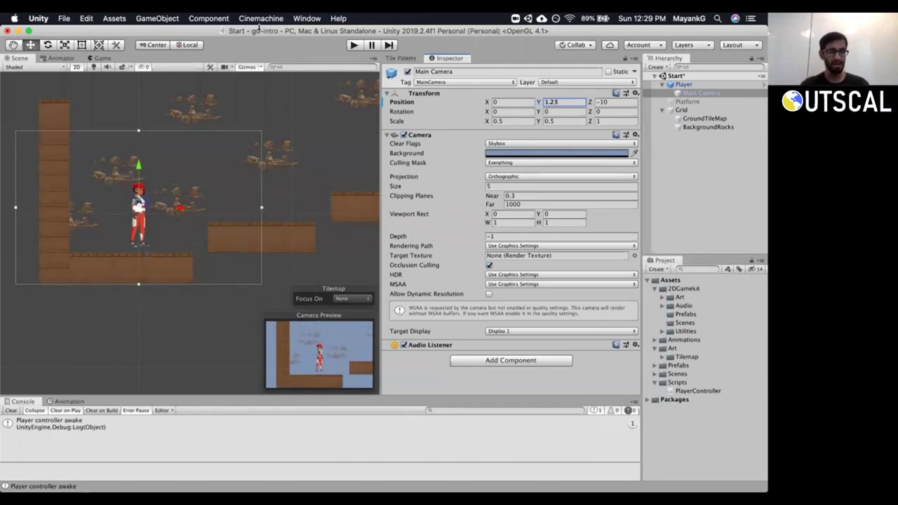
pyautogui.click(102, 58)
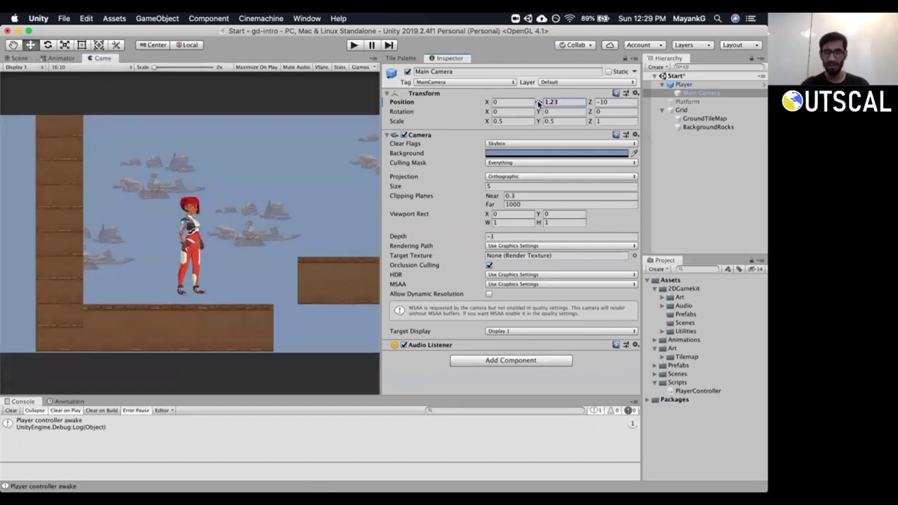
pyautogui.moveTo(539, 104); pyautogui.dragTo(544, 104)
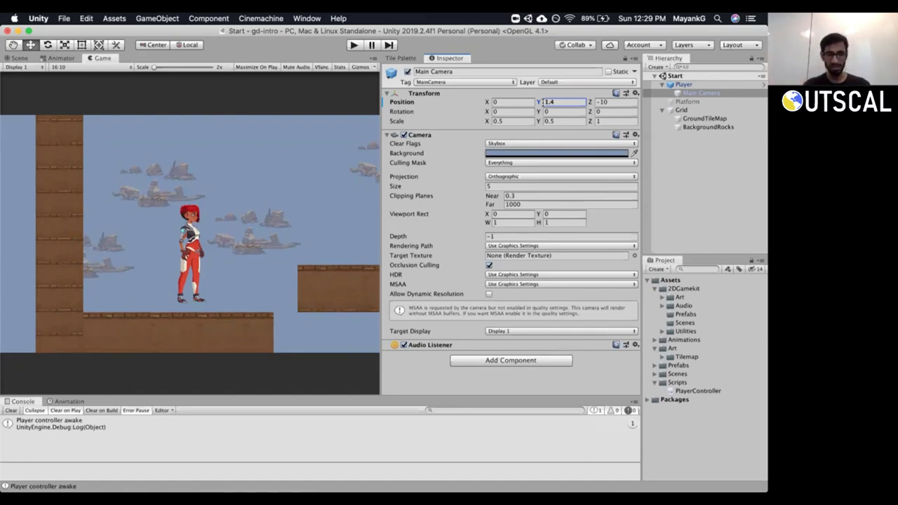
pyautogui.press('Return')
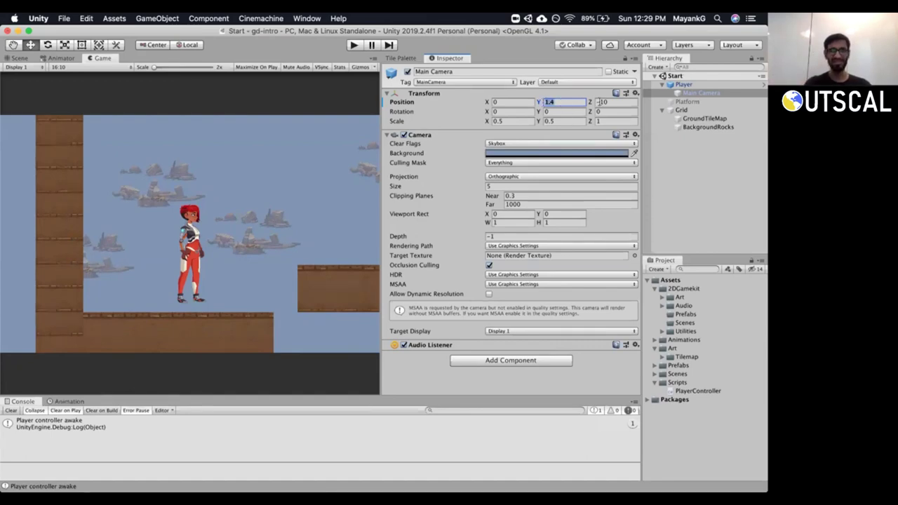
pyautogui.click(677, 85)
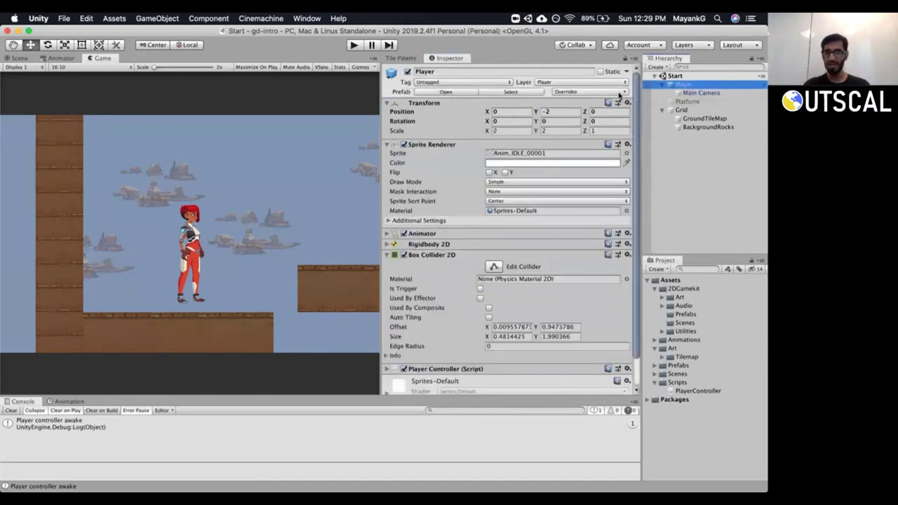
# Apply all pending overrides to the Player prefab and widen the Game view.
pyautogui.click(618, 92)
pyautogui.click(672, 178)
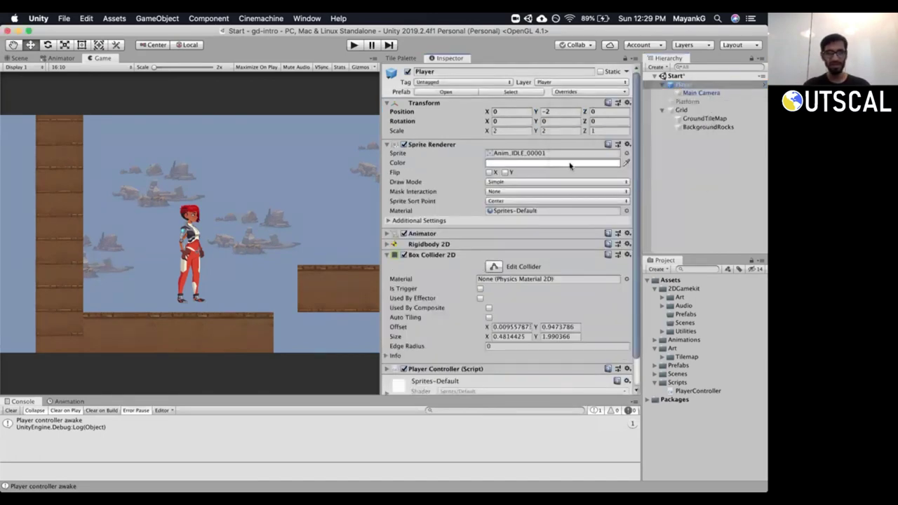
pyautogui.moveTo(379, 159); pyautogui.dragTo(419, 175)
# Start play mode and run and jump the character across the platforms.
pyautogui.press('super+p')
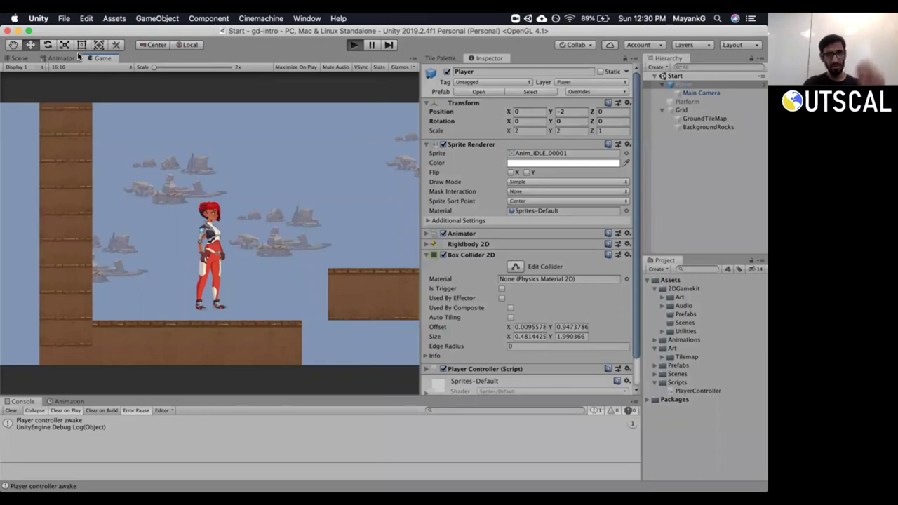
pyautogui.press('Left')
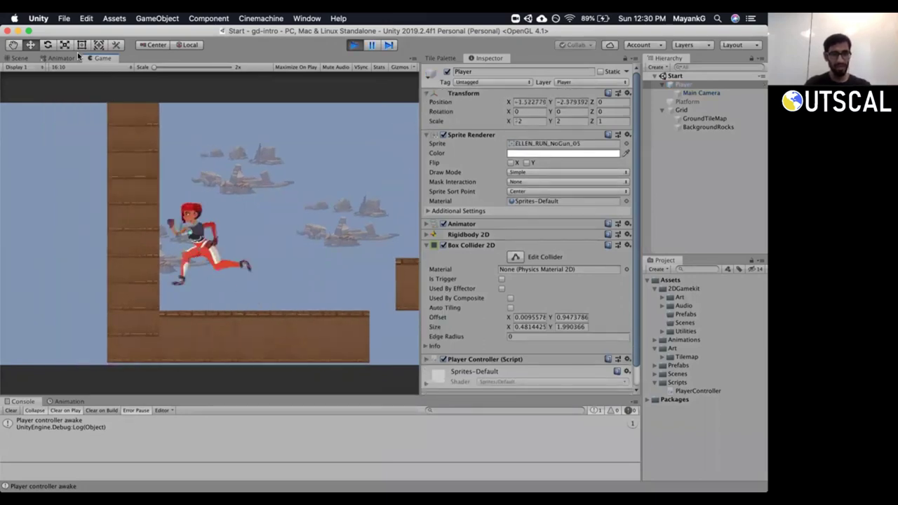
pyautogui.press('Right')
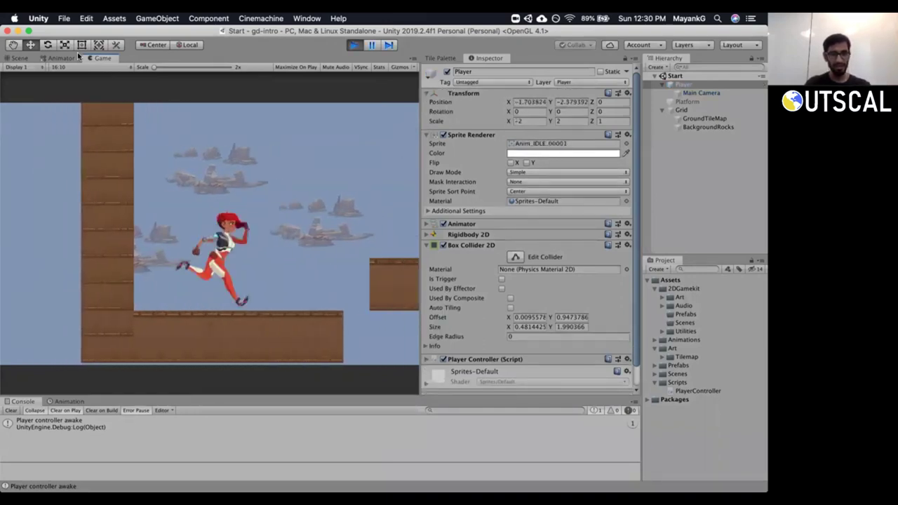
pyautogui.press('space')
pyautogui.press('Right')
pyautogui.press('Right')
pyautogui.press('Left')
pyautogui.press('space')
pyautogui.press('Right')
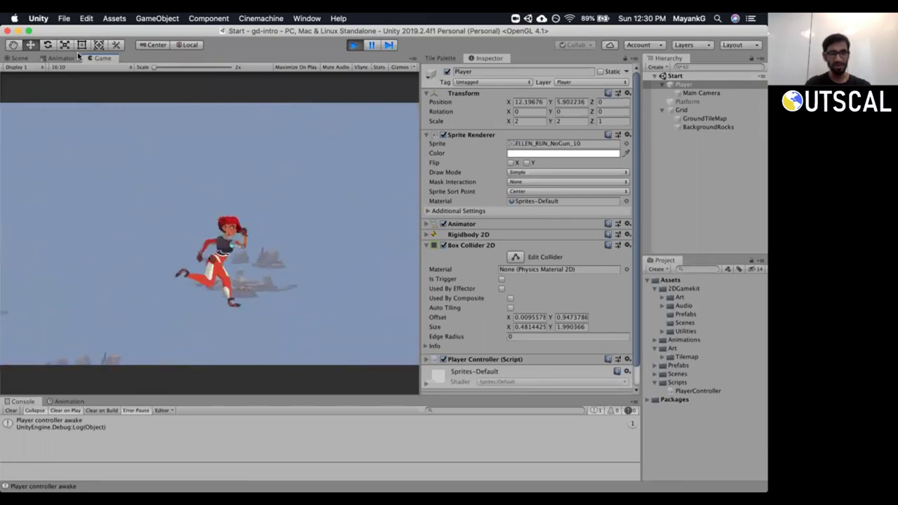
pyautogui.press('Right')
pyautogui.press('space')
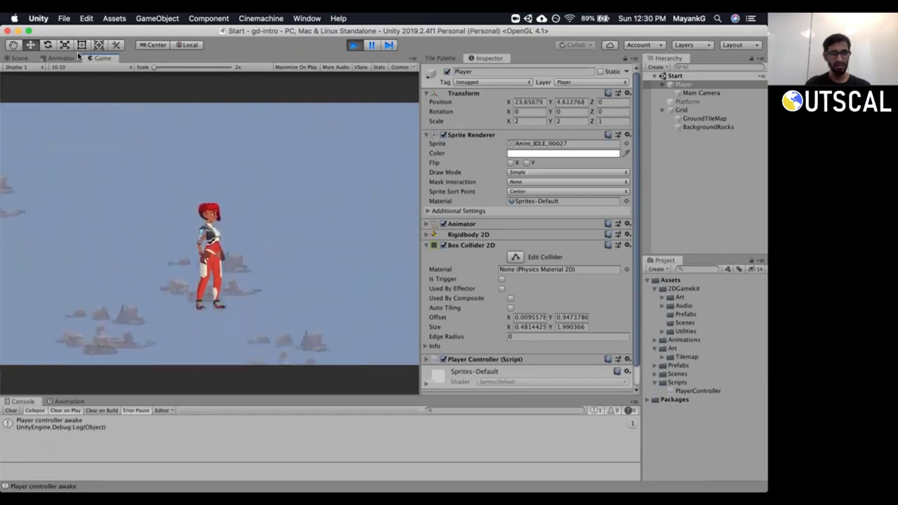
pyautogui.press('Left')
pyautogui.press('space')
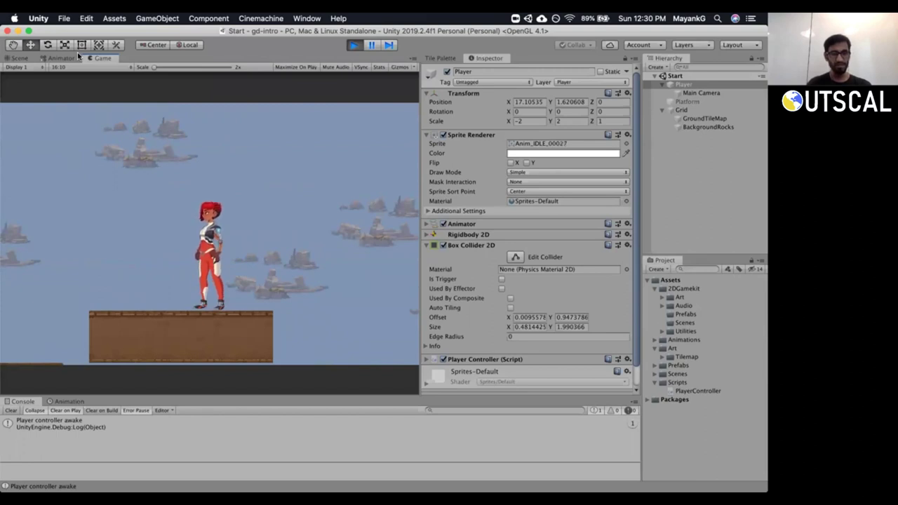
pyautogui.press('Right')
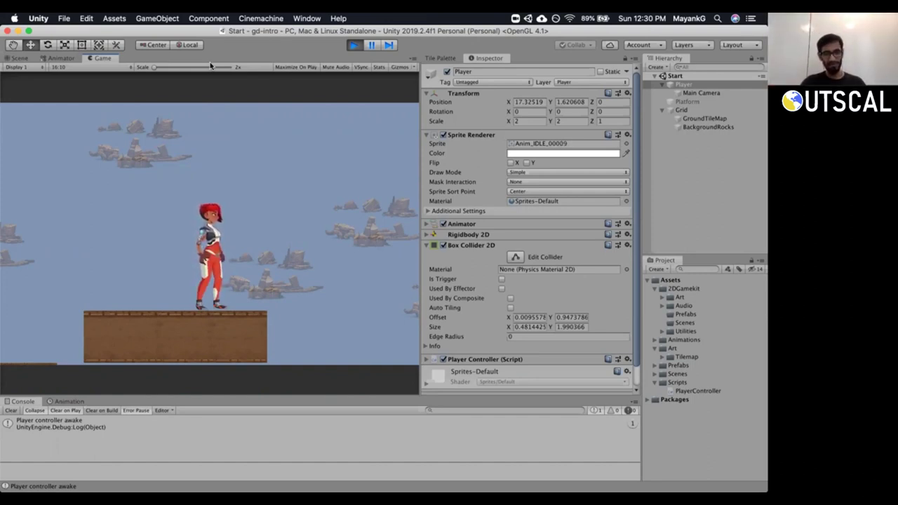
# Run the character back and forth, then right down to a lower platform.
pyautogui.press('Right')
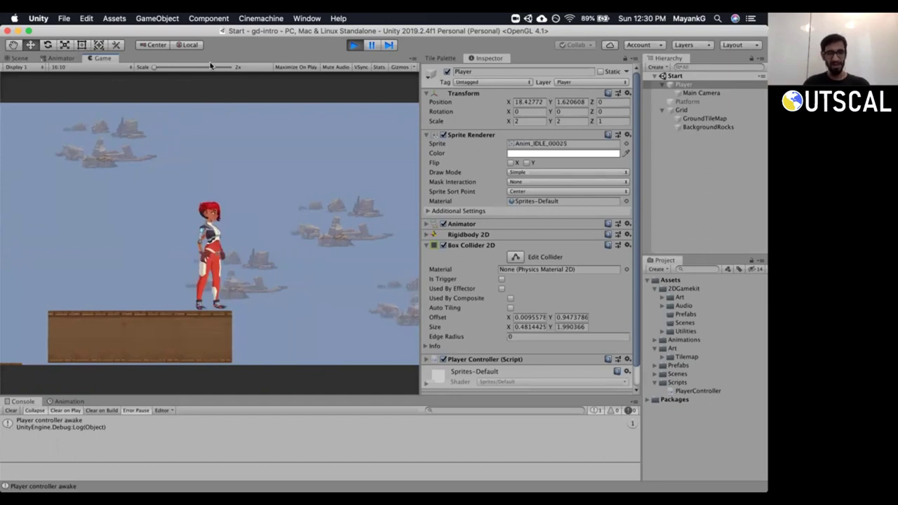
pyautogui.press('Left')
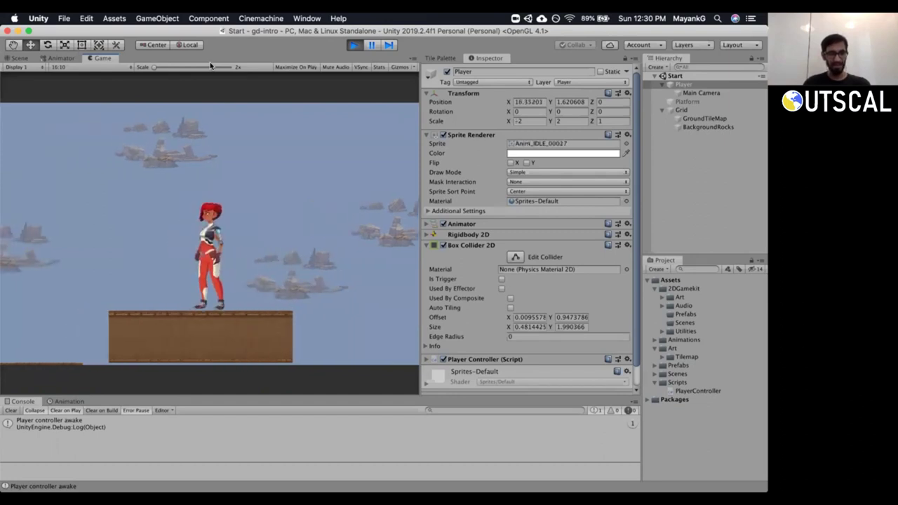
pyautogui.press('Right')
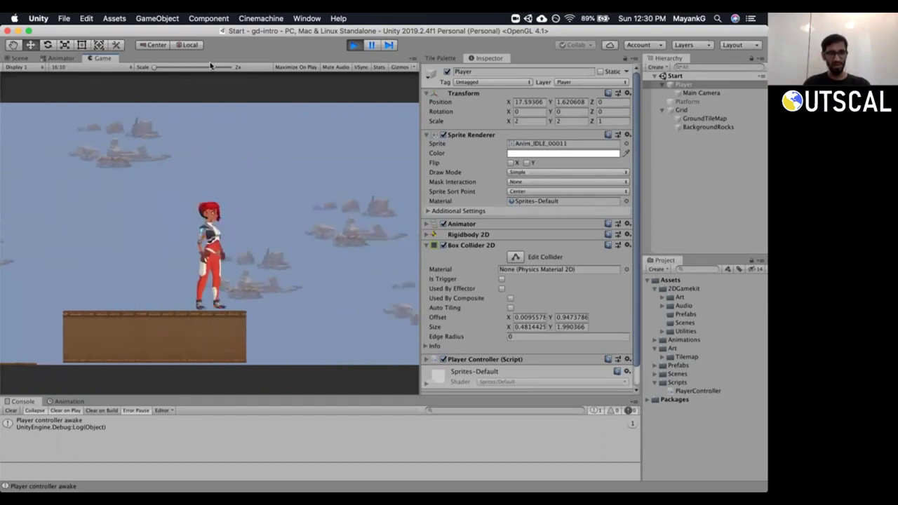
pyautogui.press('Right')
pyautogui.press('Left')
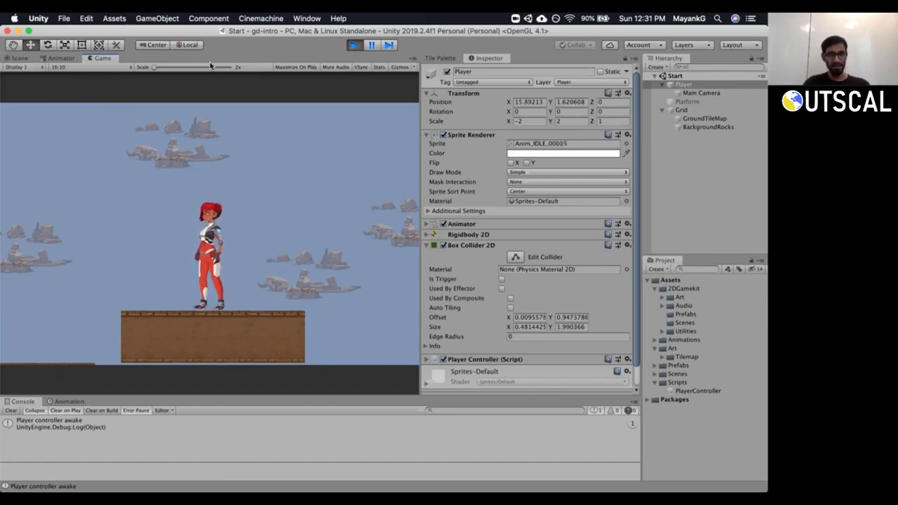
pyautogui.press('Right')
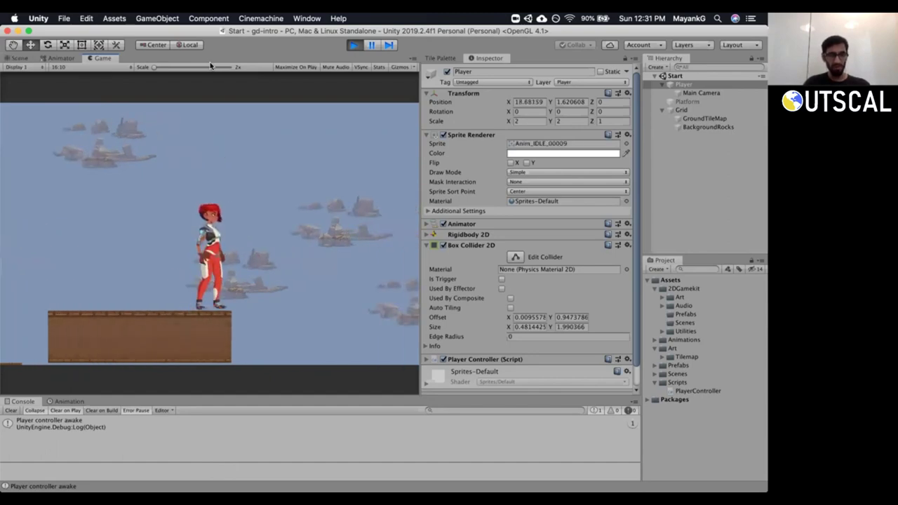
pyautogui.press('Right')
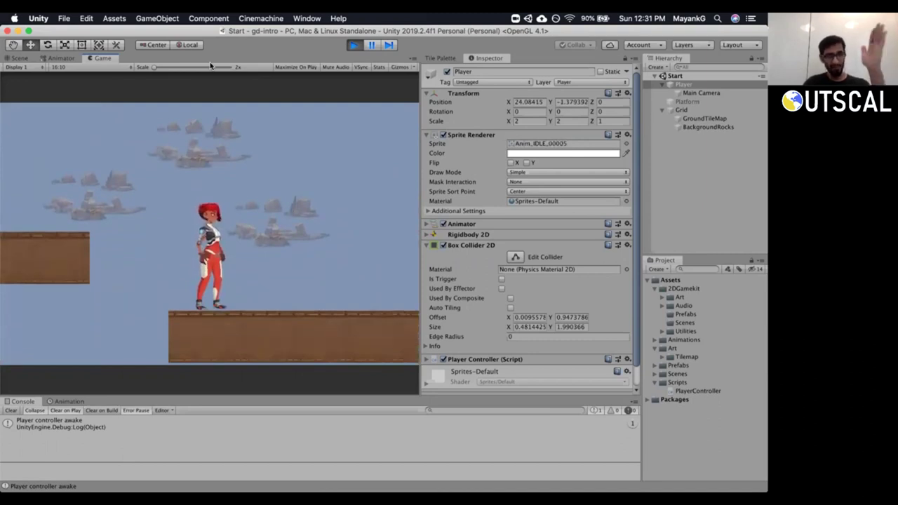
pyautogui.press('Right')
pyautogui.press('Left')
pyautogui.press('space')
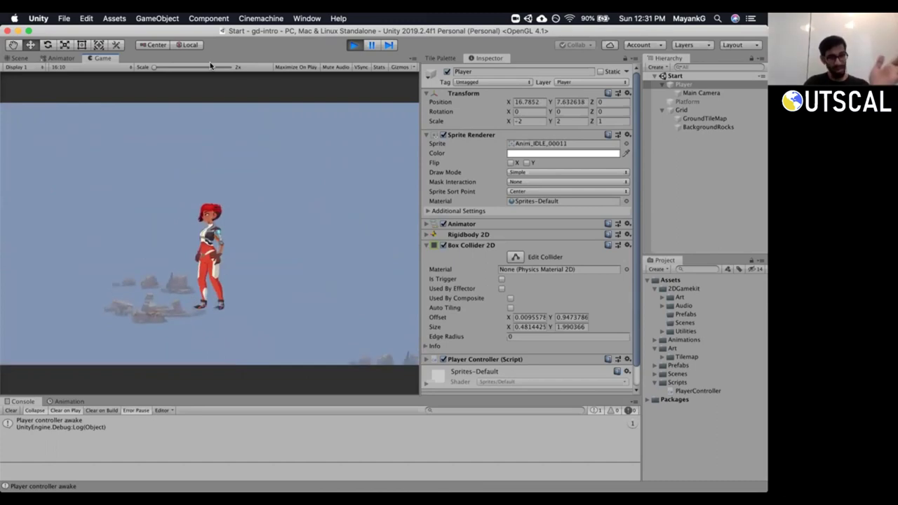
pyautogui.press('Right')
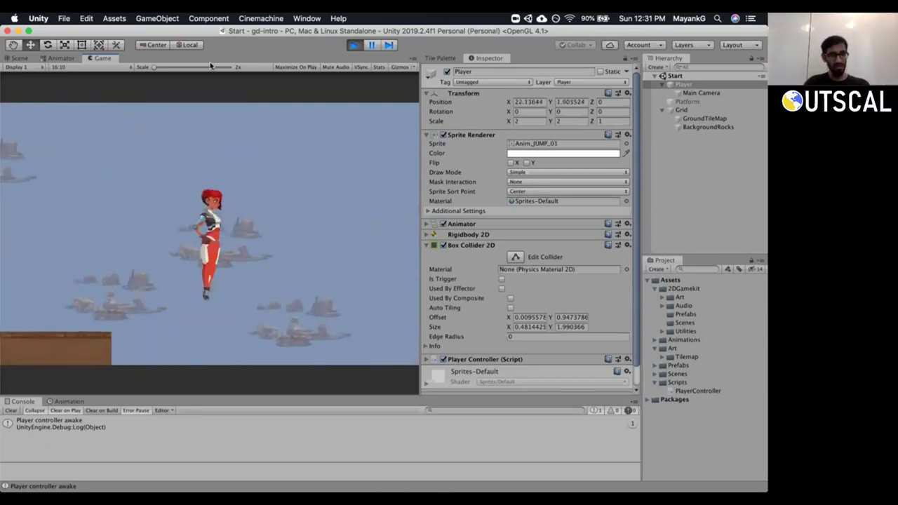
pyautogui.press('Right')
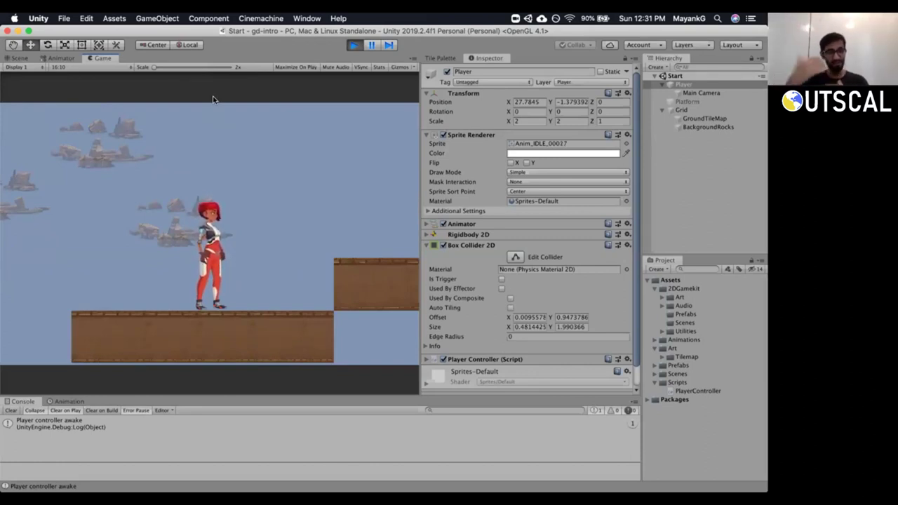
pyautogui.press('Right')
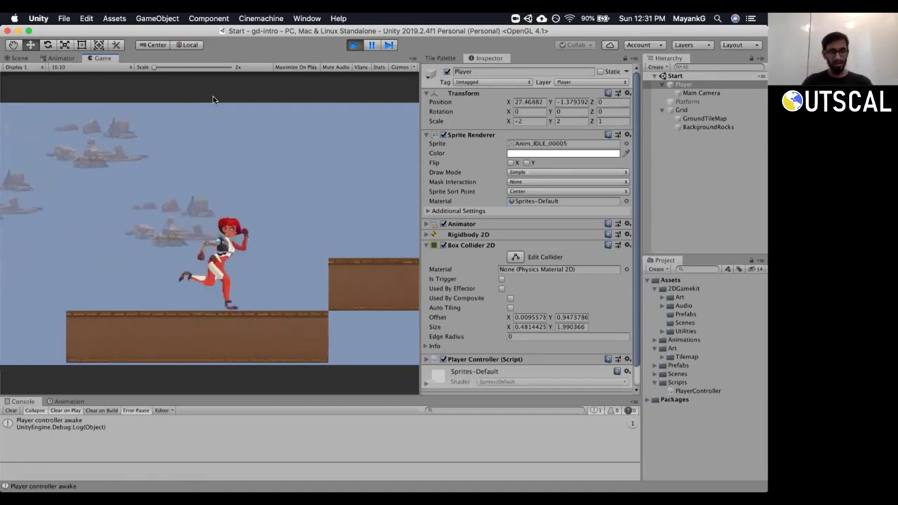
pyautogui.press('space')
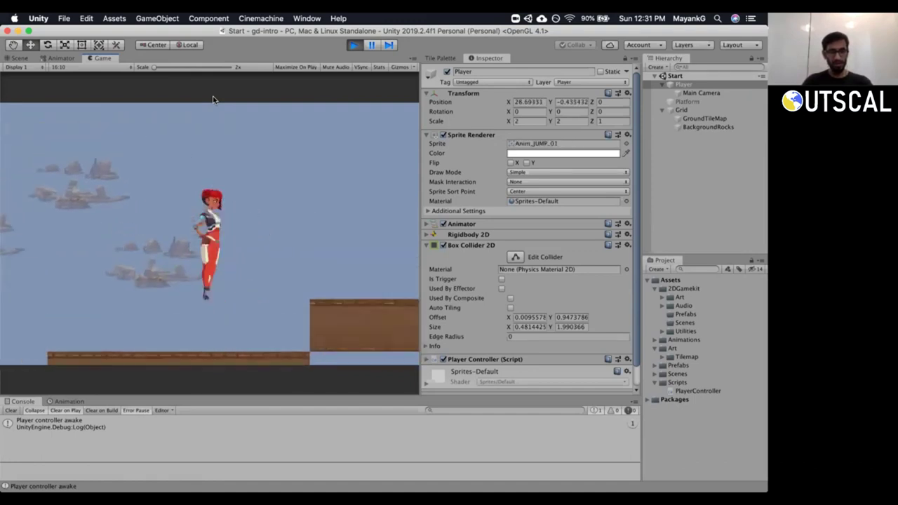
pyautogui.press('Right')
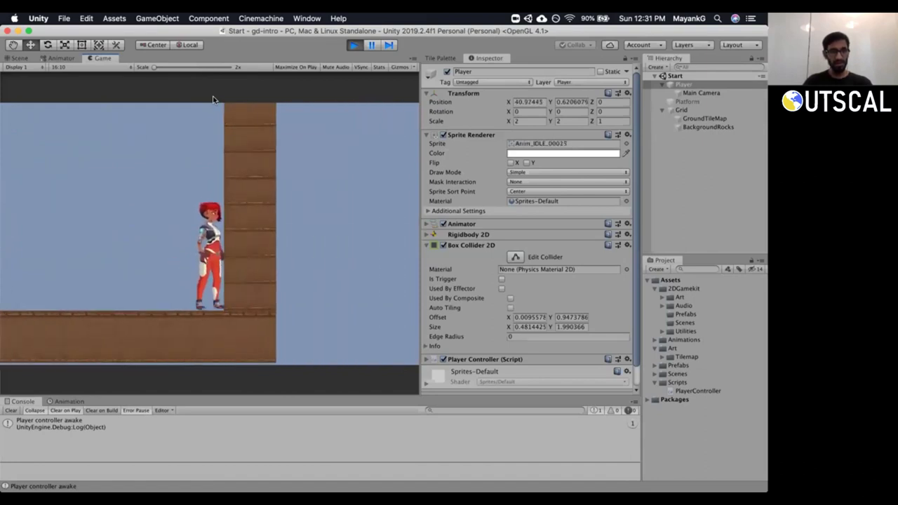
pyautogui.press('space')
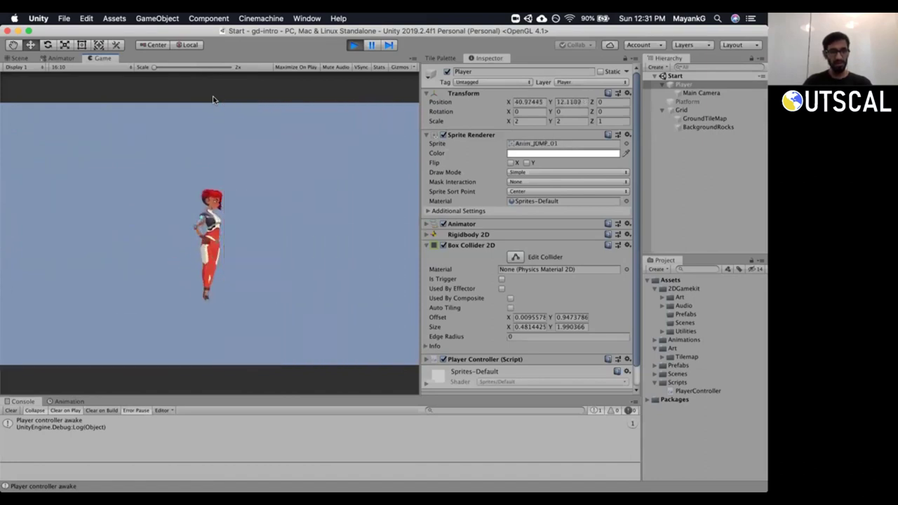
pyautogui.press('Left')
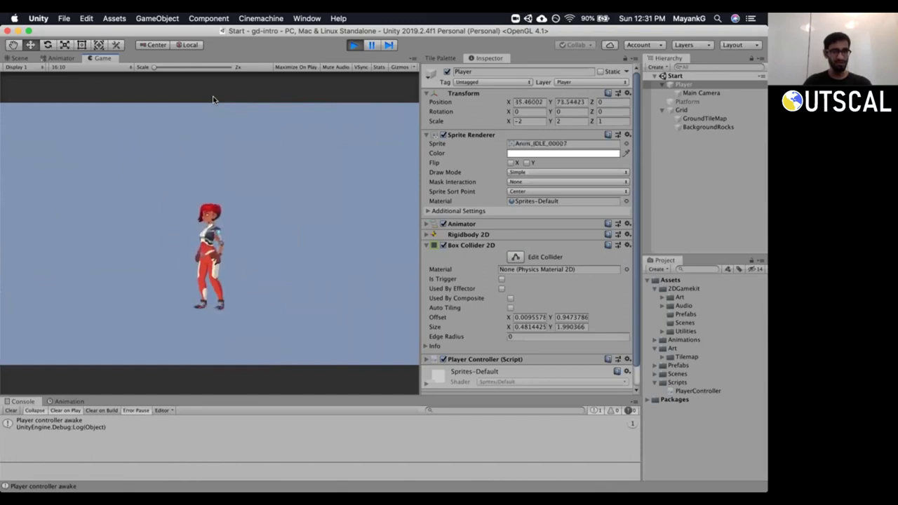
pyautogui.press('Left')
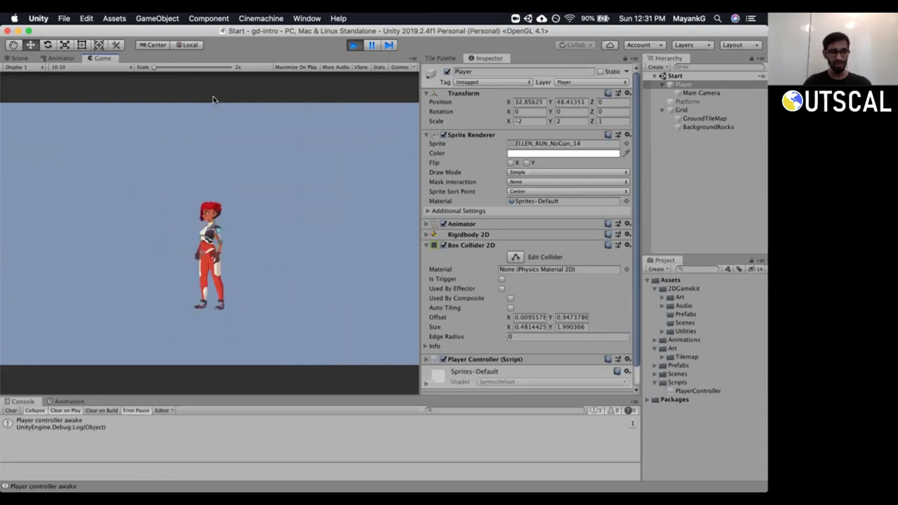
pyautogui.press('Right')
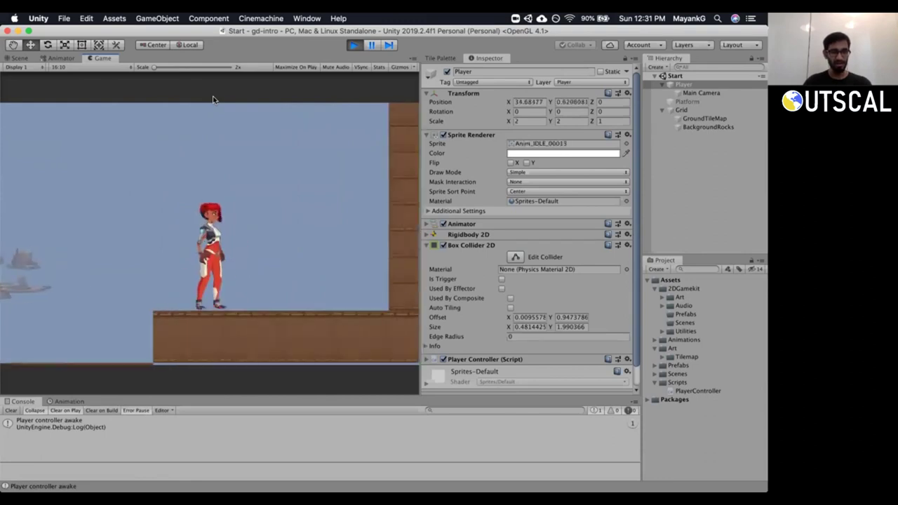
pyautogui.press('Right')
pyautogui.press('Left')
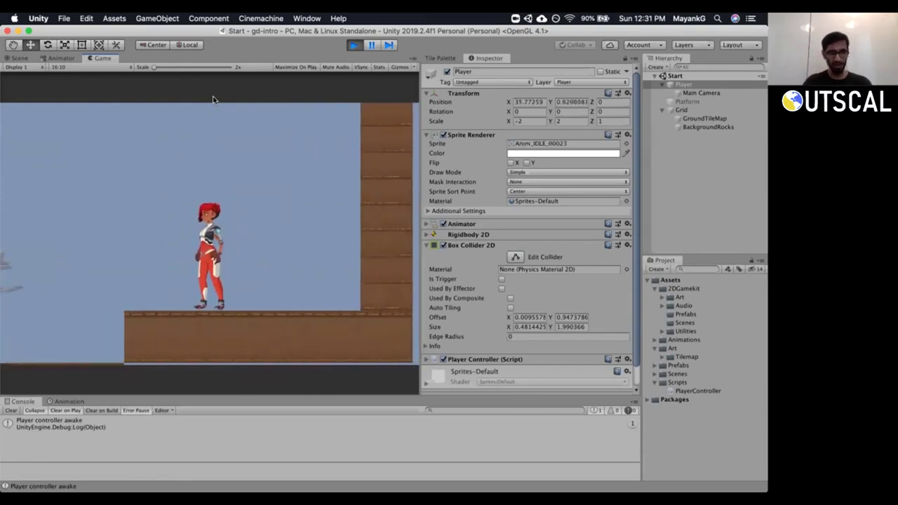
pyautogui.press('Left')
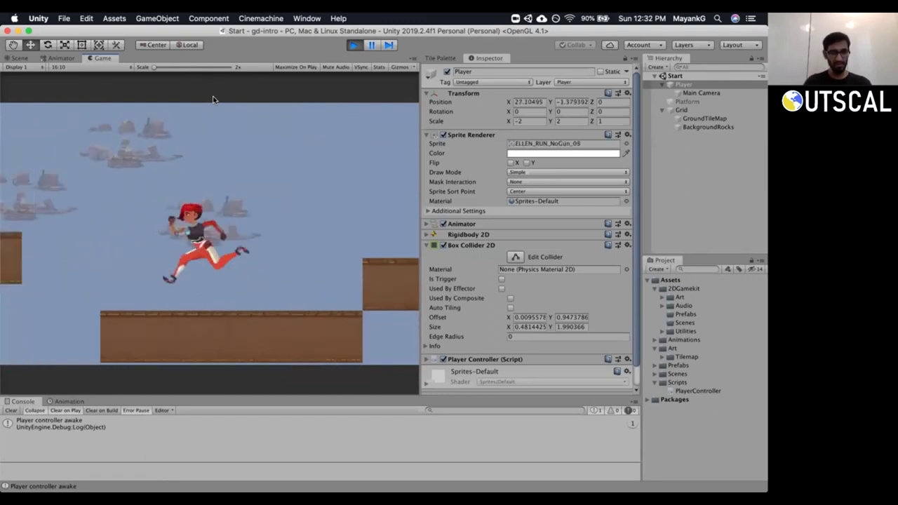
pyautogui.press('Right')
pyautogui.press('Left')
pyautogui.press('space')
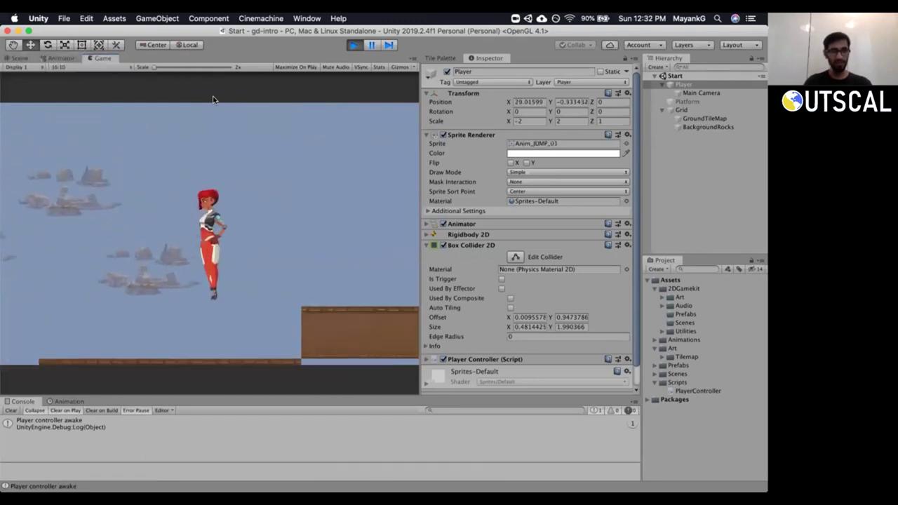
pyautogui.press('Right')
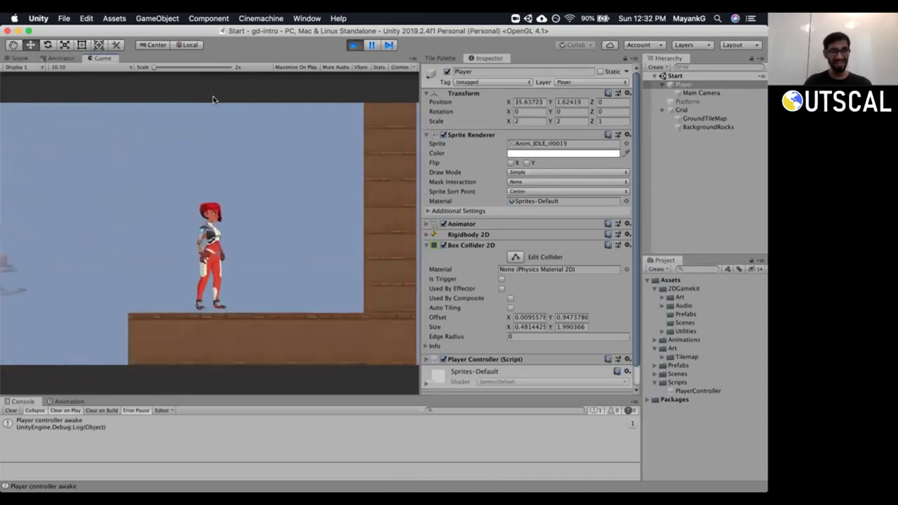
pyautogui.press('Left')
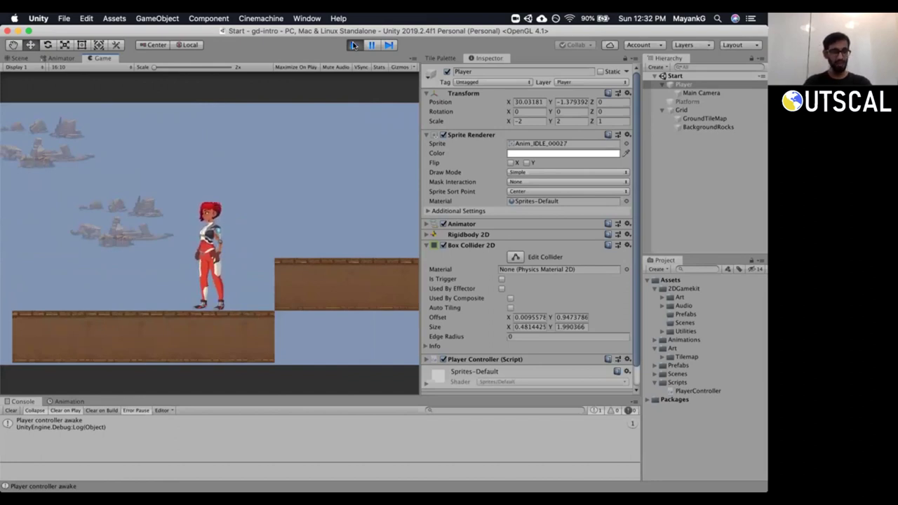
pyautogui.press('space')
pyautogui.press('Right')
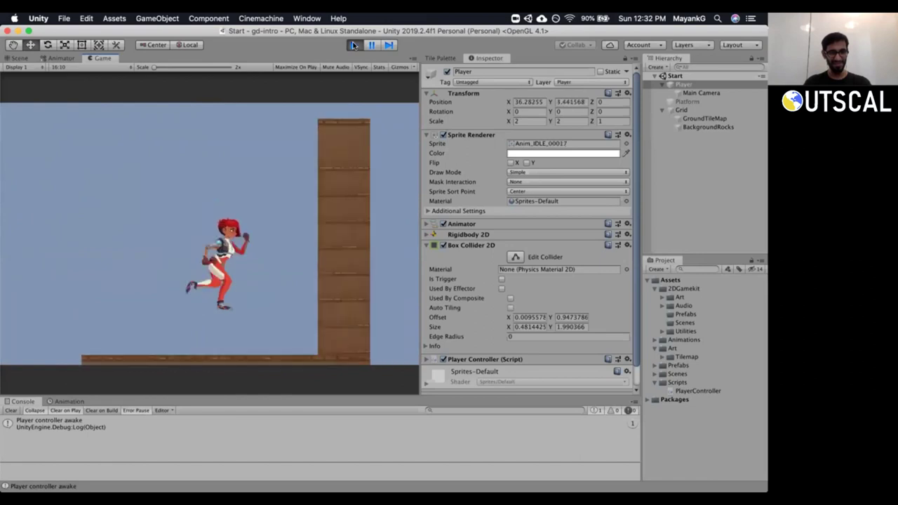
pyautogui.press('Left')
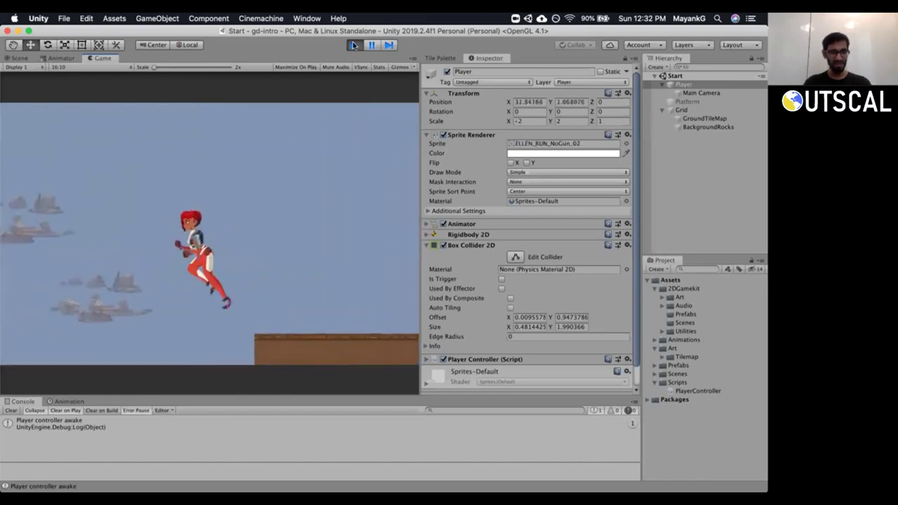
pyautogui.press('space')
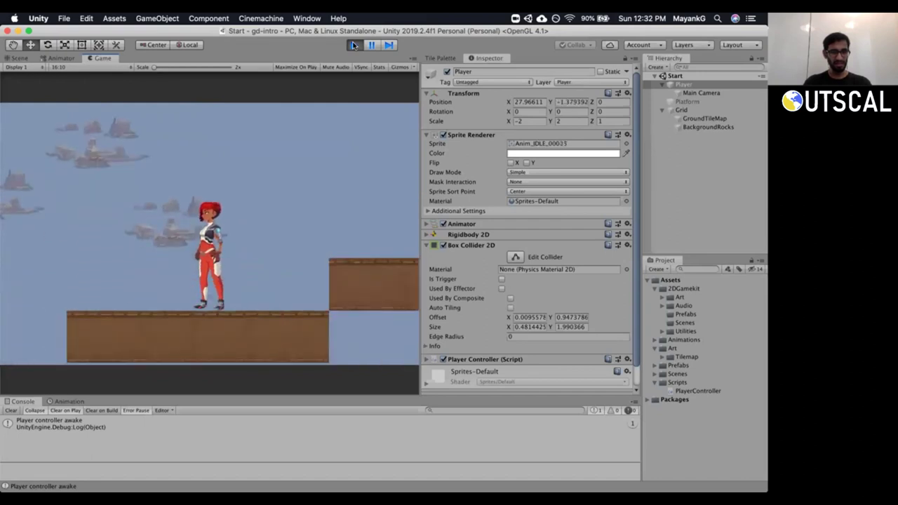
pyautogui.press('space')
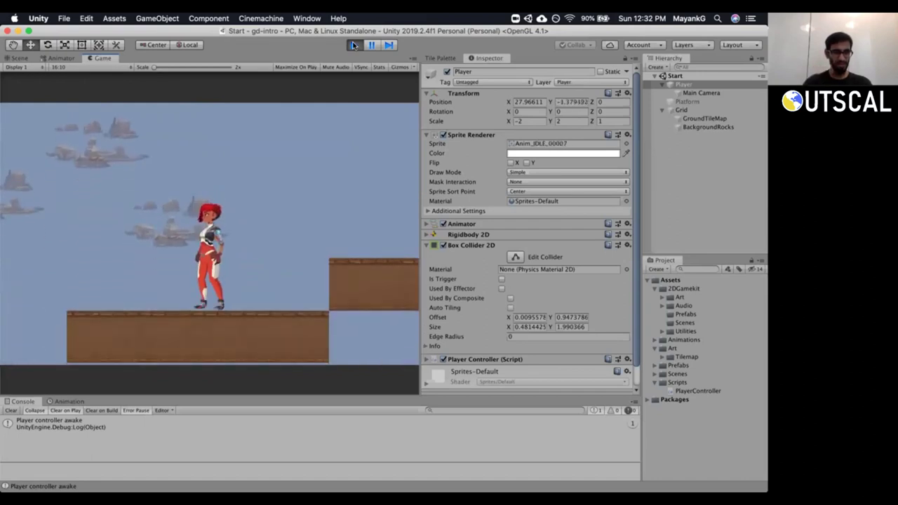
pyautogui.press('space')
pyautogui.press('space')
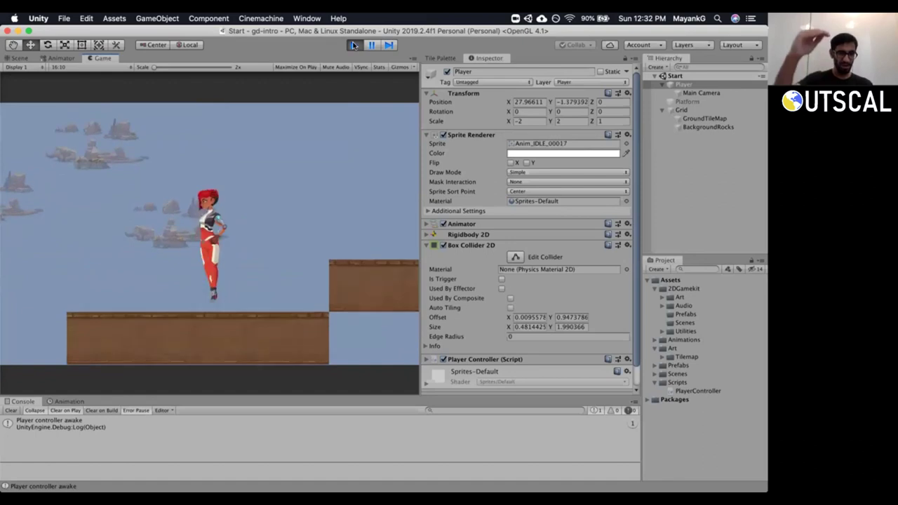
pyautogui.press('space')
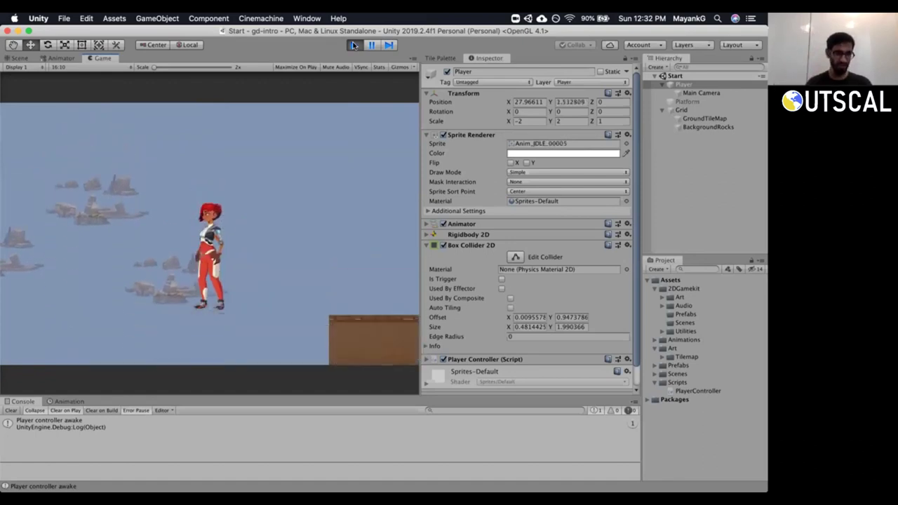
pyautogui.press('space')
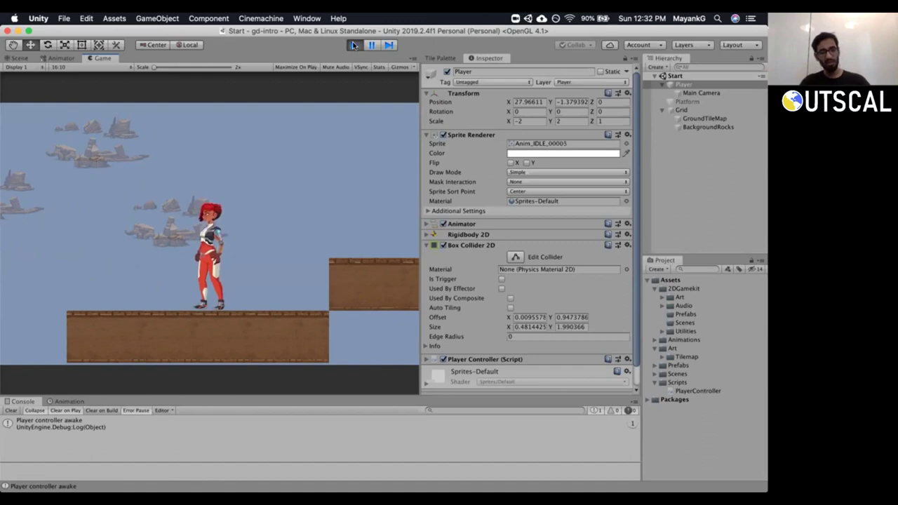
pyautogui.press('space')
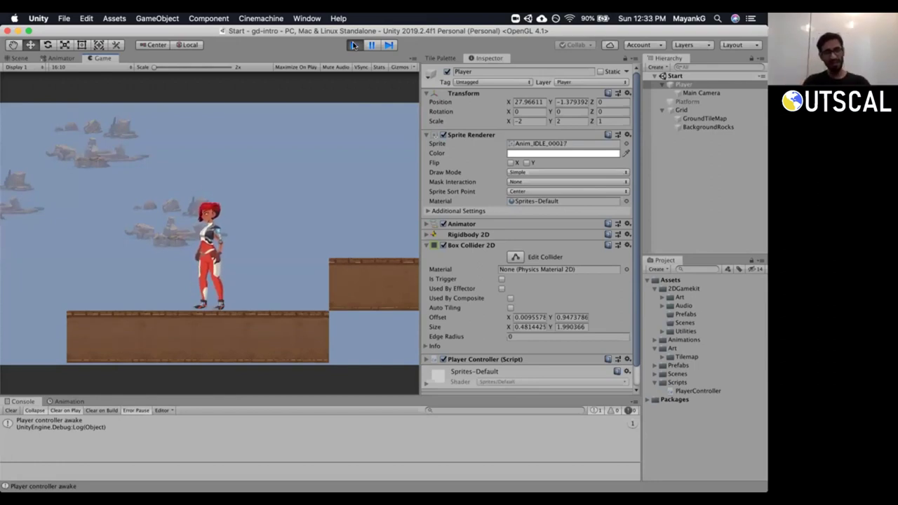
pyautogui.press('space')
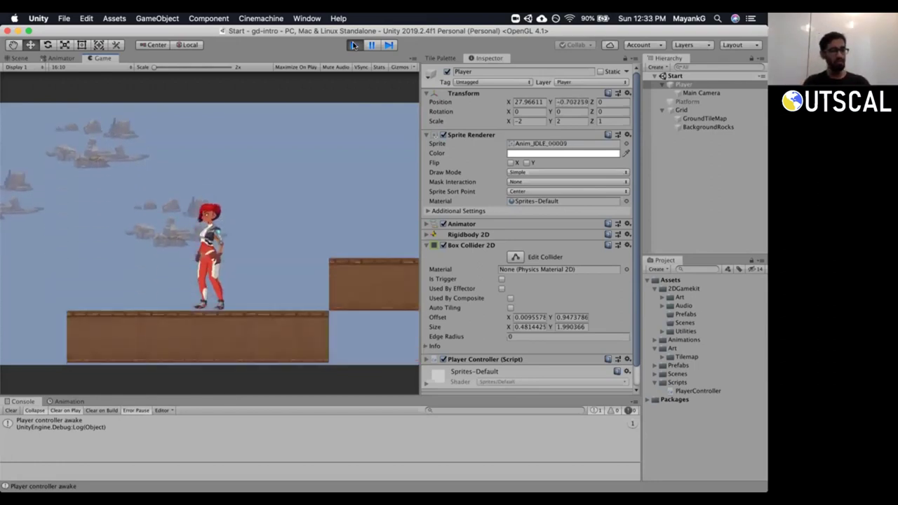
pyautogui.press('space')
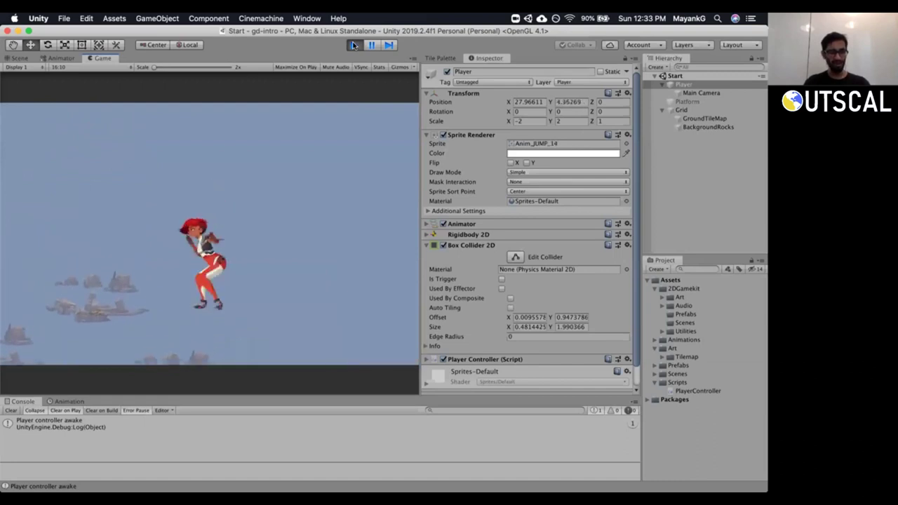
pyautogui.press('Right')
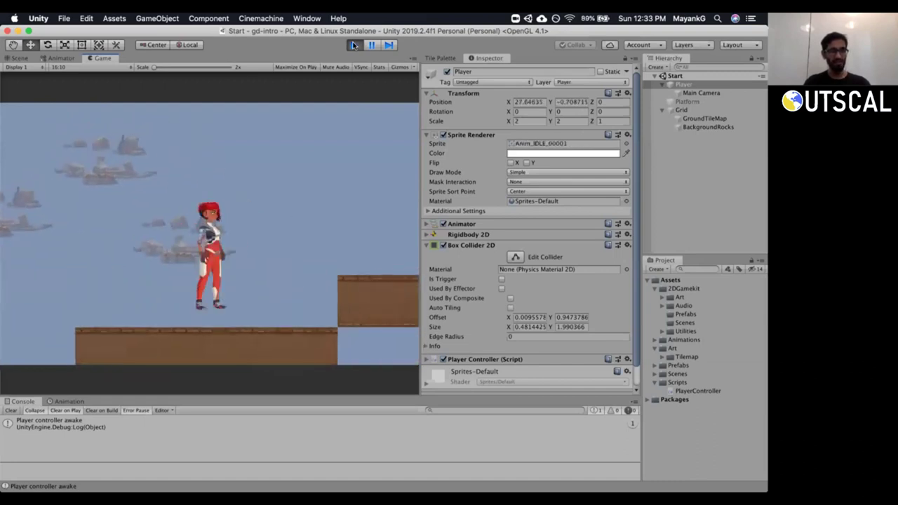
pyautogui.press('Right')
pyautogui.press('space')
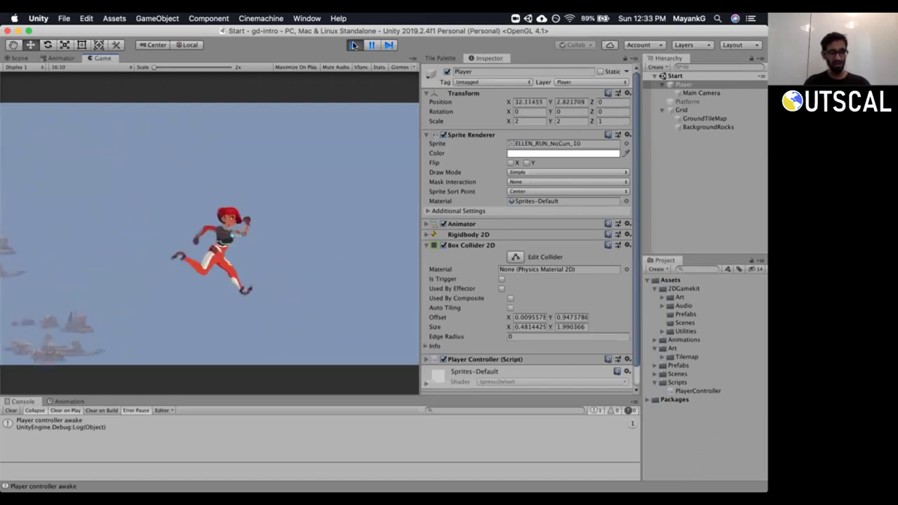
pyautogui.press('Left')
pyautogui.press('space')
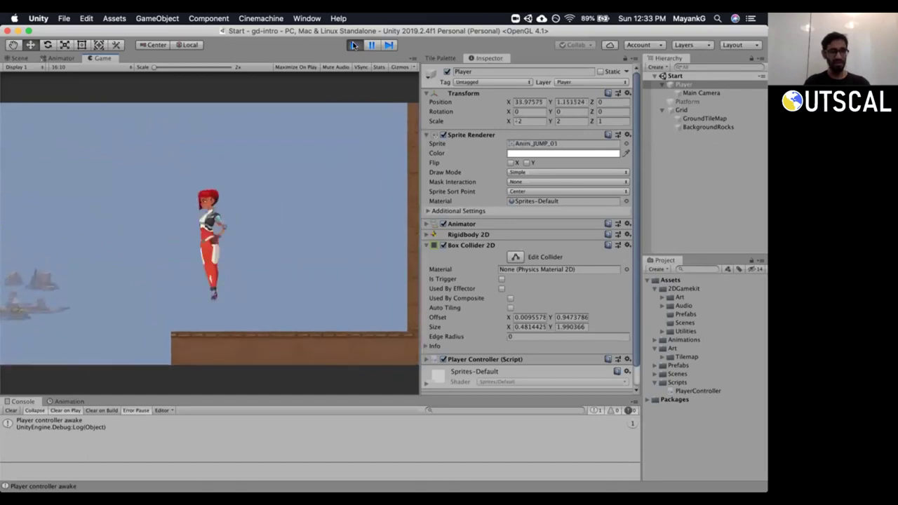
pyautogui.press('Left')
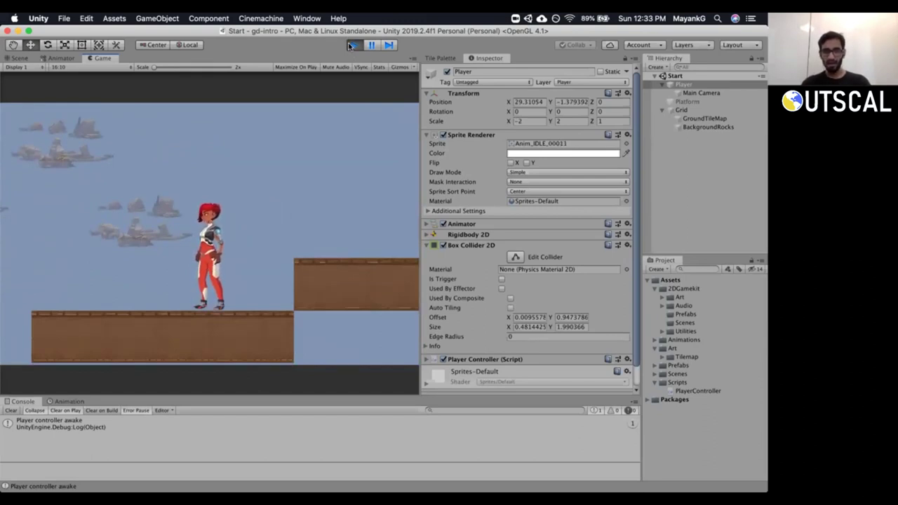
pyautogui.press('Right')
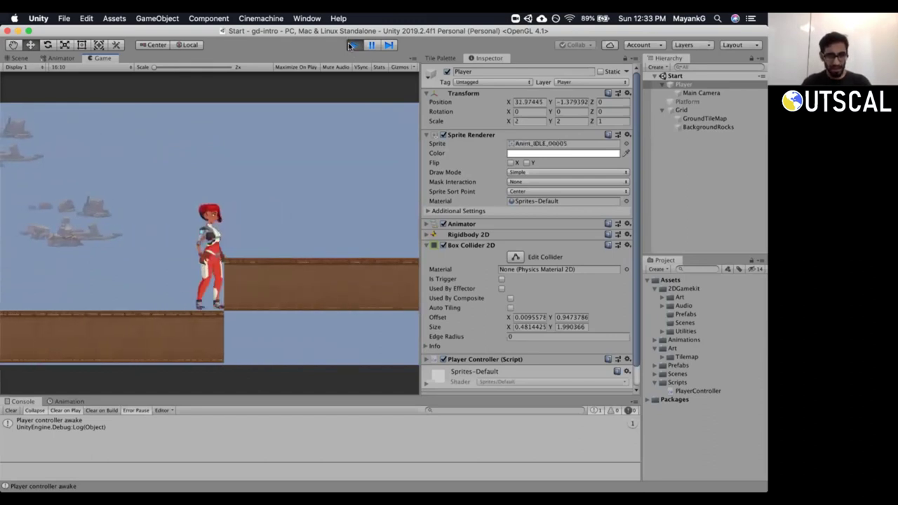
pyautogui.press('Right')
pyautogui.press('Right')
pyautogui.press('Left')
pyautogui.press('Right')
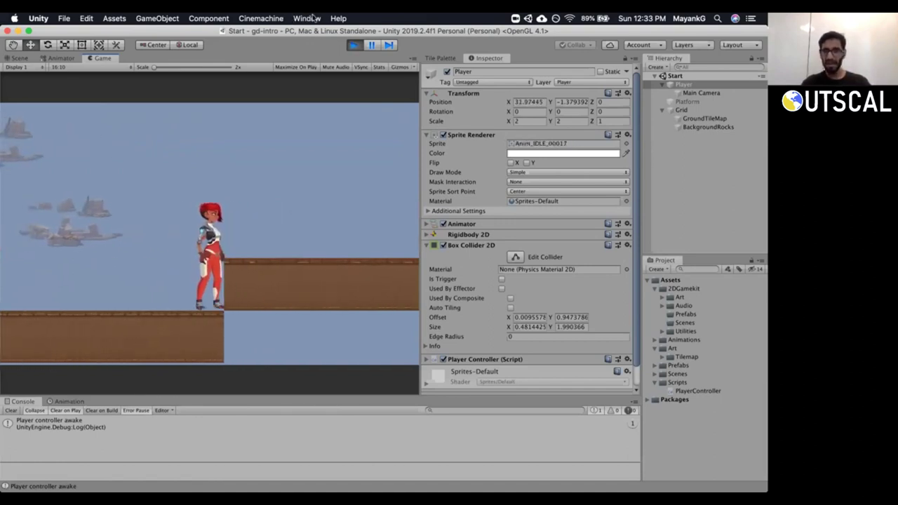
pyautogui.click(354, 45)
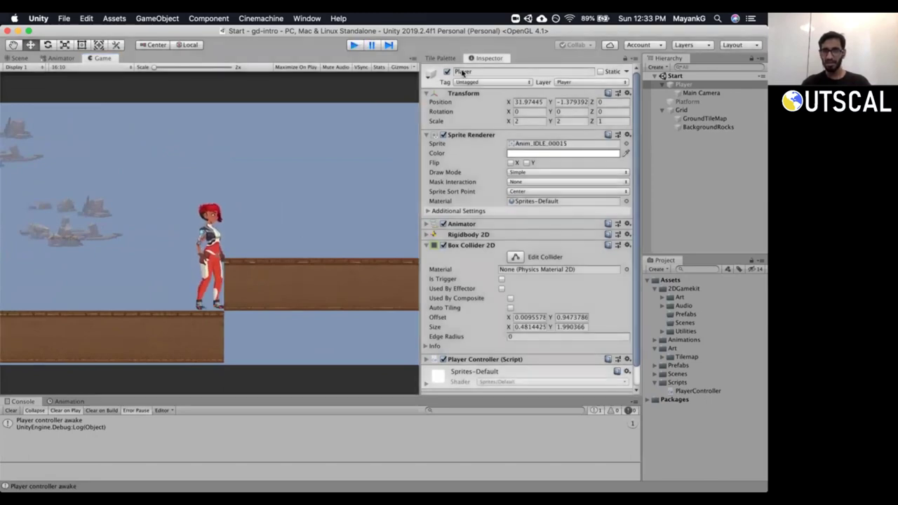
# Inspect Main Camera, GroundTileMap, BackgroundRocks, Grid, Platform and Player in turn.
pyautogui.click(697, 93)
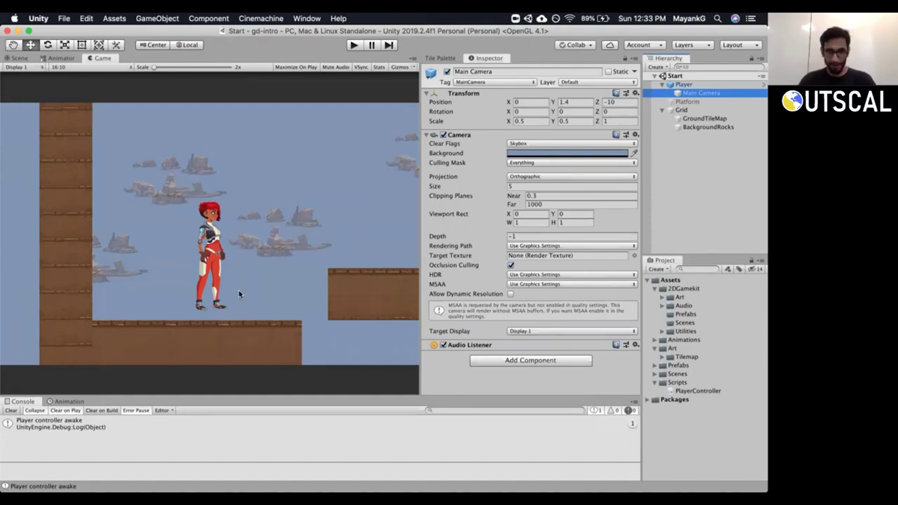
pyautogui.click(709, 118)
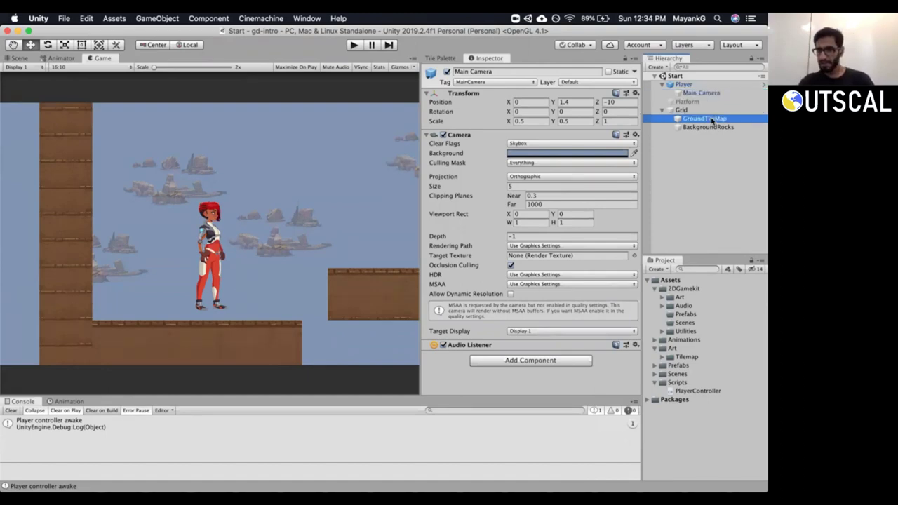
pyautogui.click(710, 127)
pyautogui.click(707, 119)
pyautogui.click(705, 111)
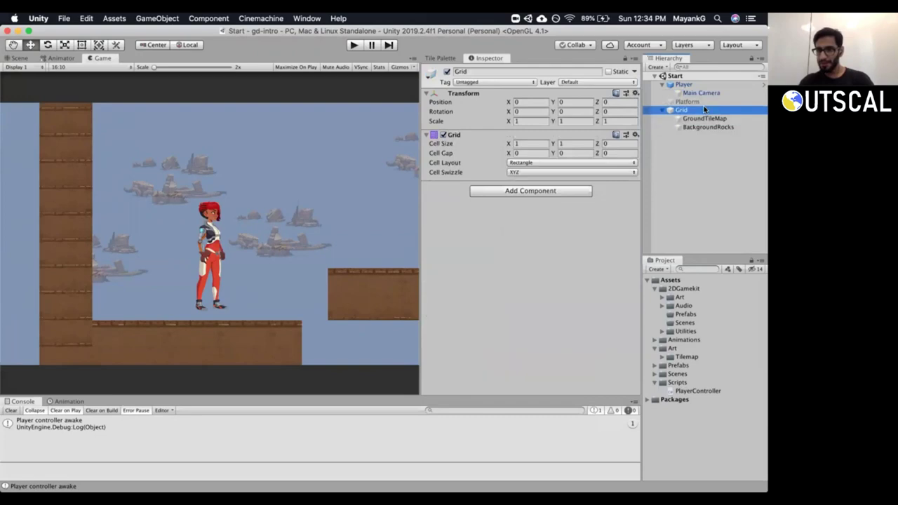
pyautogui.click(704, 103)
pyautogui.click(702, 94)
pyautogui.click(697, 85)
# Make Main Camera a child of Player, then show GroundTileMap's components.
pyautogui.moveTo(700, 93); pyautogui.dragTo(690, 86)
pyautogui.click(684, 84)
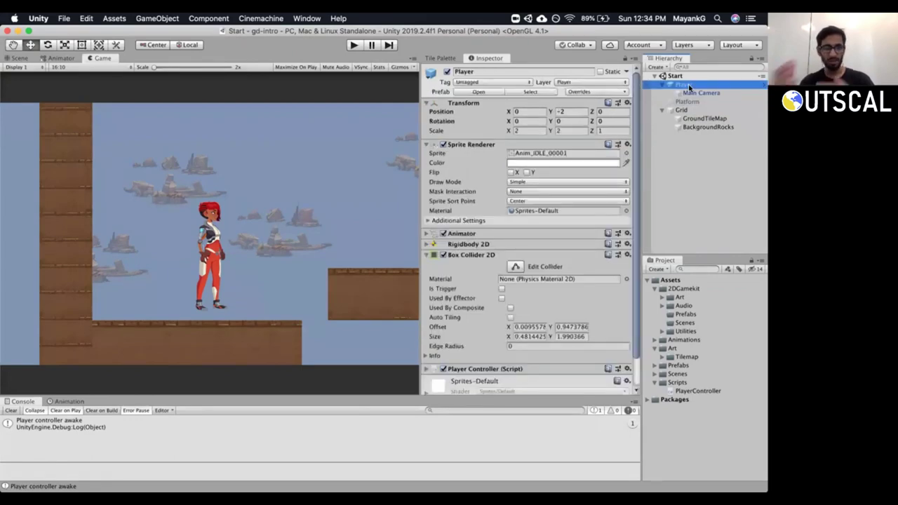
pyautogui.click(710, 118)
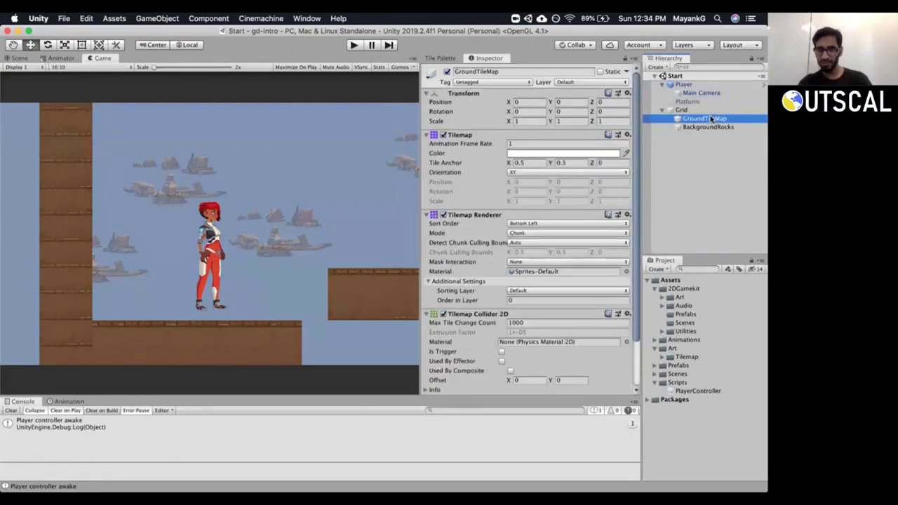
# Check the Player's Order in Layer under Additional Settings.
pyautogui.click(684, 84)
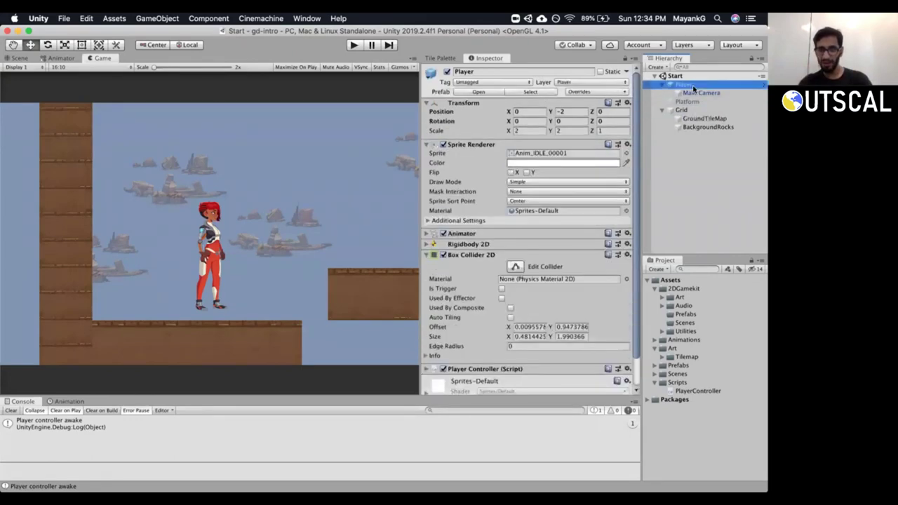
pyautogui.click(425, 220)
pyautogui.click(531, 239)
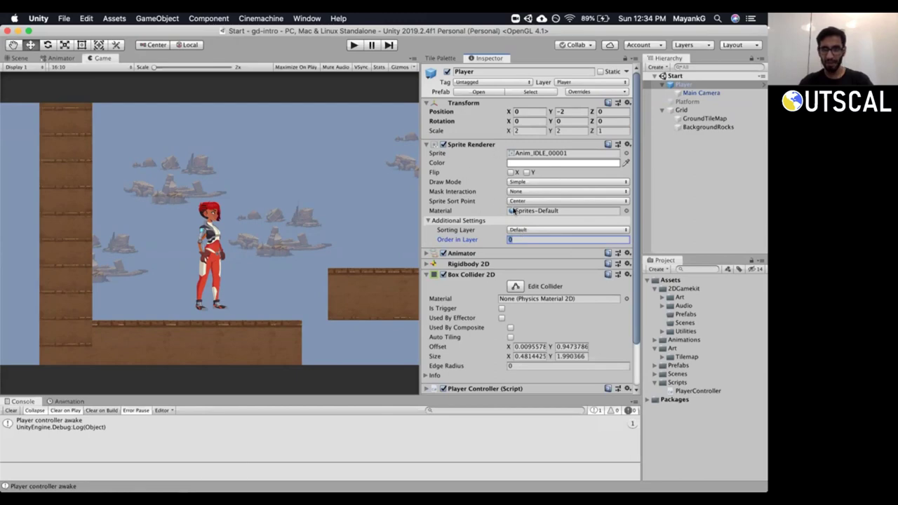
# Confirm GroundTileMap's Order in Layer is 0 on Default, then return to the Scene view.
pyautogui.click(707, 118)
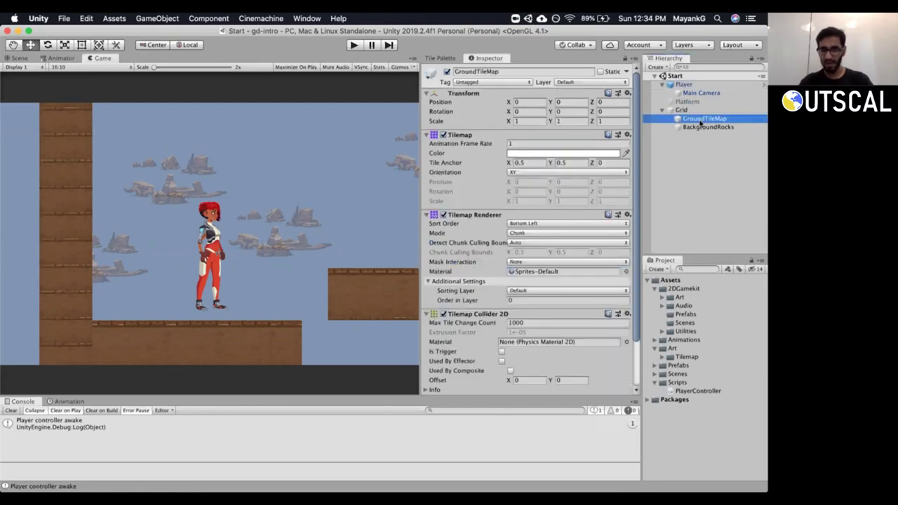
pyautogui.click(636, 133)
pyautogui.scroll(-2, 491, 245)
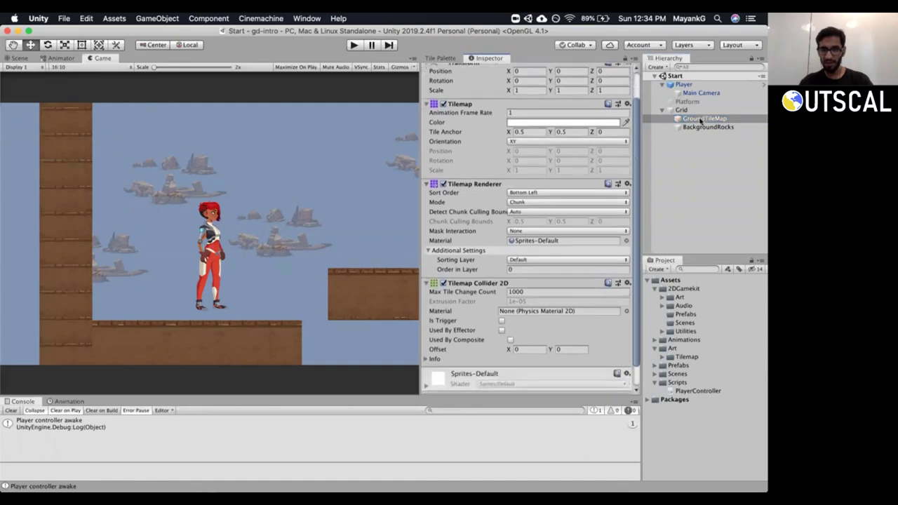
pyautogui.click(570, 269)
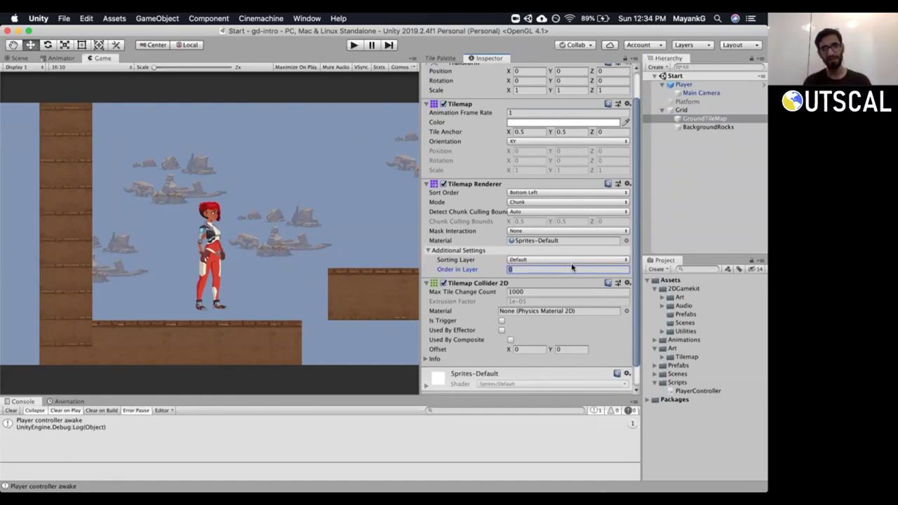
pyautogui.click(20, 58)
# Drag the Player left and back to about X -0.1, then save the scene.
pyautogui.click(695, 85)
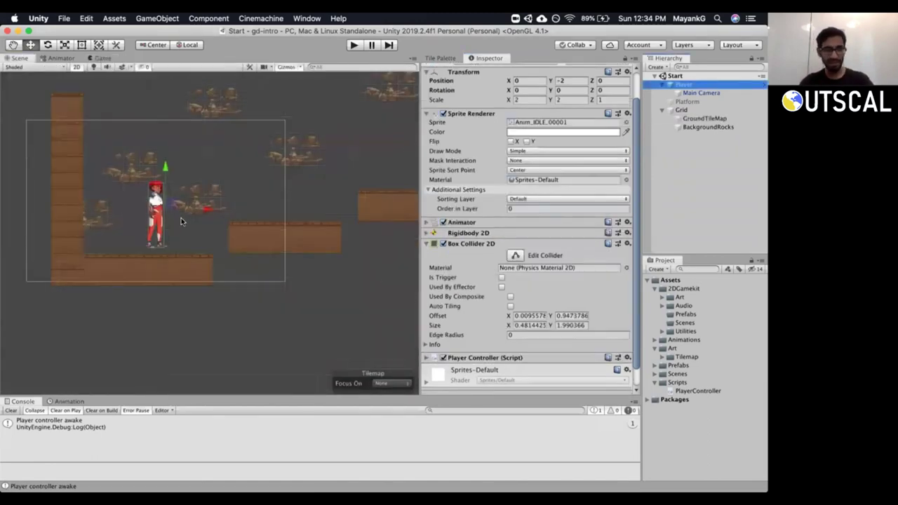
pyautogui.moveTo(208, 212); pyautogui.dragTo(448, 200)
pyautogui.moveTo(382, 204); pyautogui.dragTo(203, 236)
pyautogui.press('super+s')
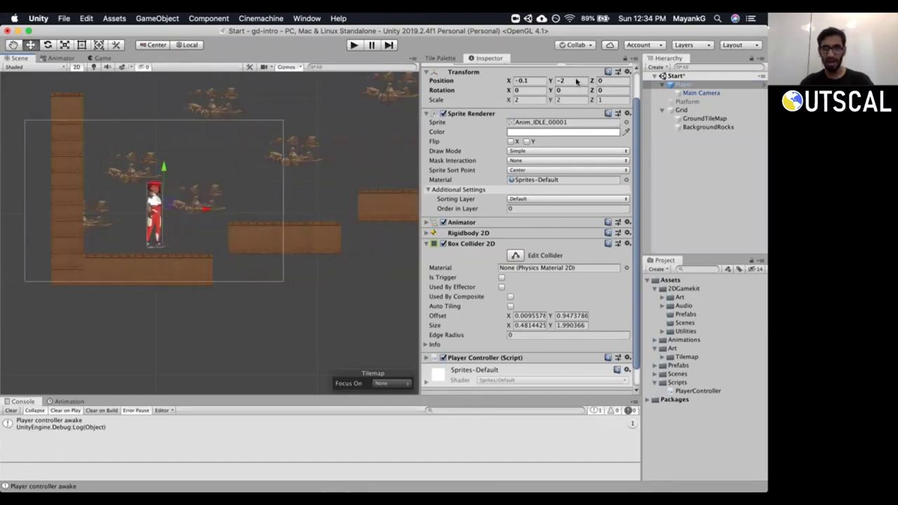
# Compare Order in Layer values: BackgroundRocks at -1, GroundTileMap at 0.
pyautogui.click(702, 119)
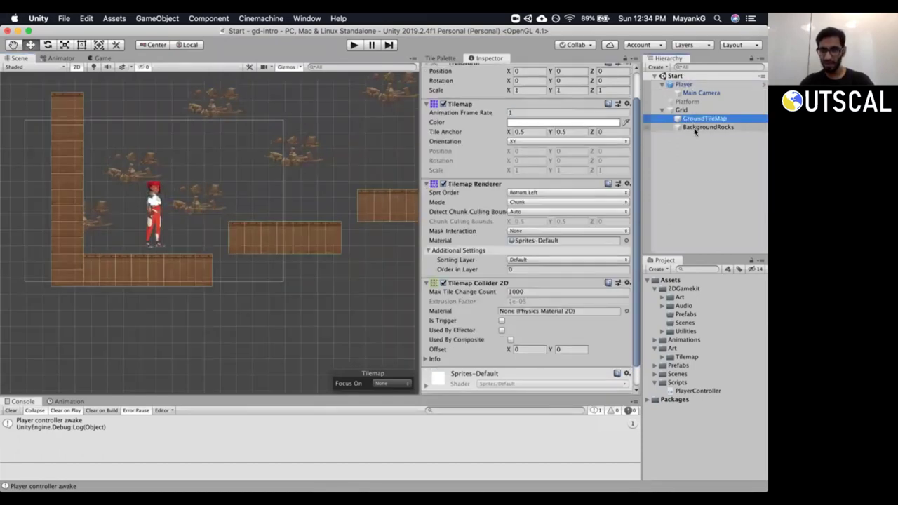
pyautogui.click(707, 127)
pyautogui.click(575, 300)
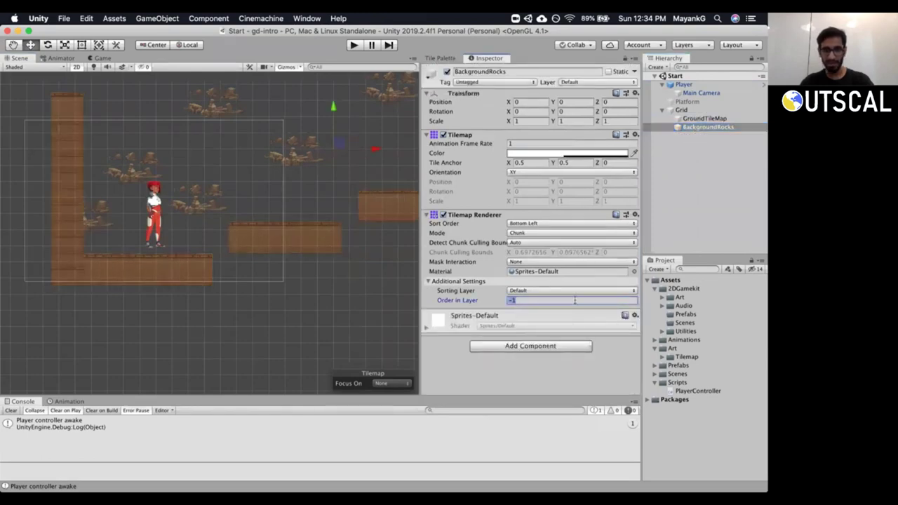
pyautogui.click(704, 118)
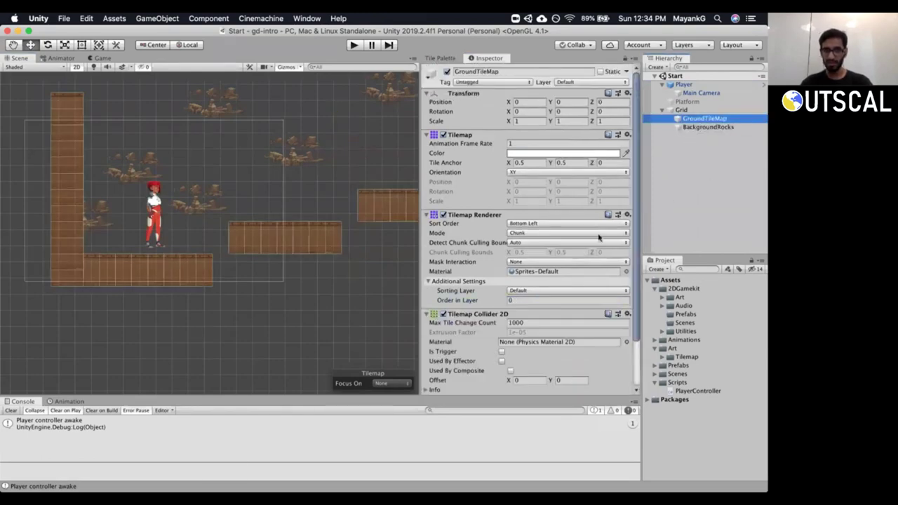
pyautogui.click(682, 84)
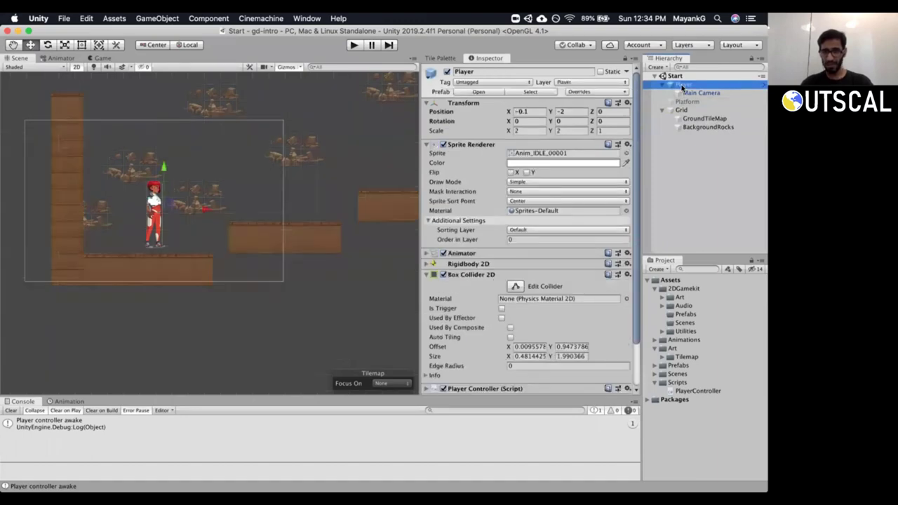
pyautogui.click(533, 240)
pyautogui.click(698, 119)
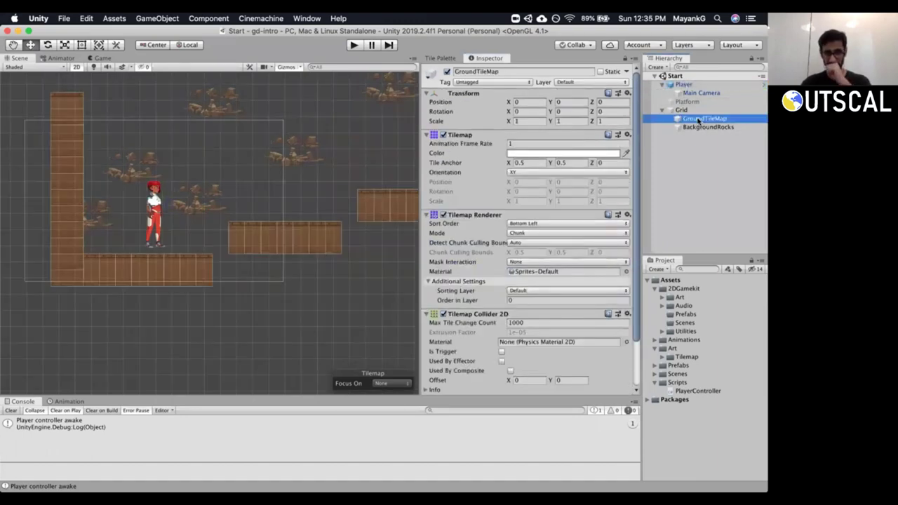
pyautogui.click(701, 128)
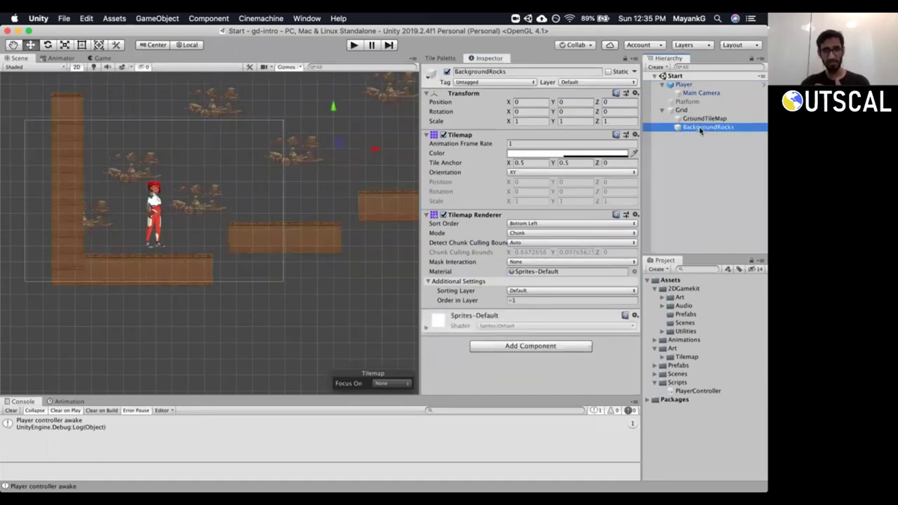
pyautogui.click(700, 84)
# Set the Player's Order in Layer to 1 and move it left to X -3.24.
pyautogui.click(523, 240)
pyautogui.write('1')
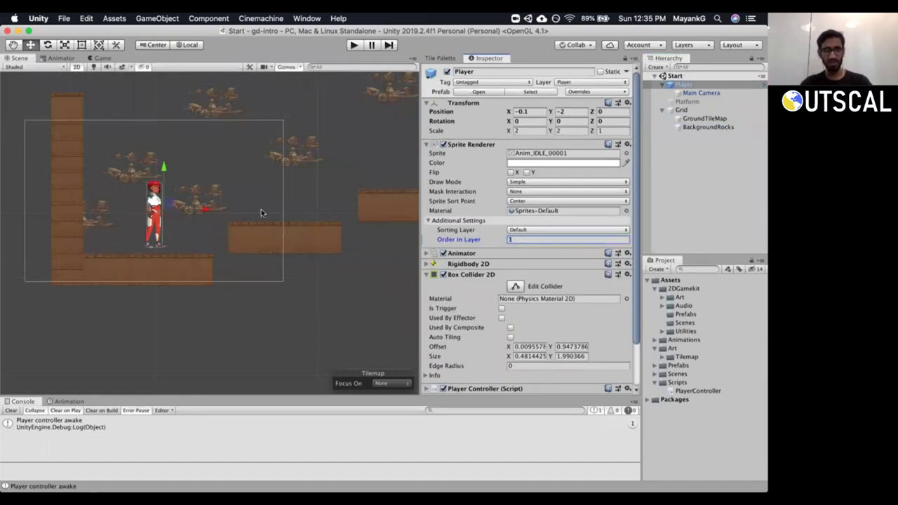
pyautogui.moveTo(208, 209); pyautogui.dragTo(155, 223)
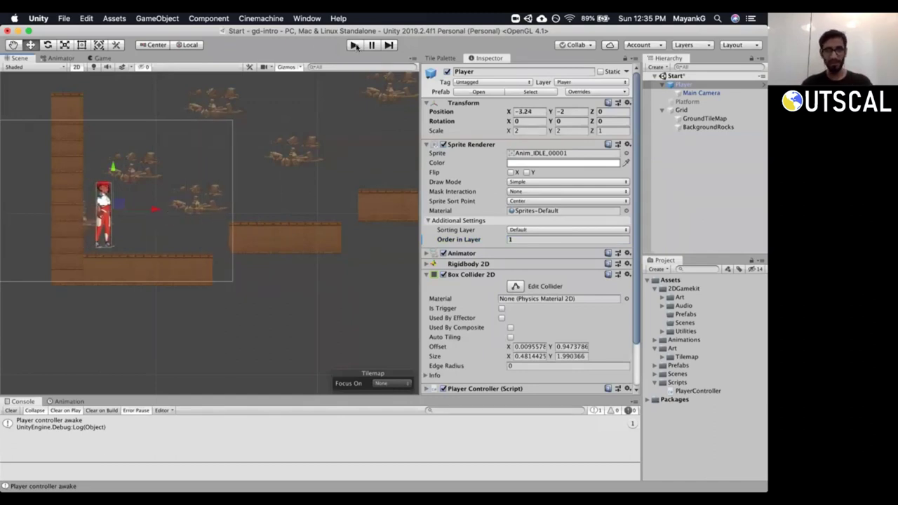
pyautogui.click(354, 45)
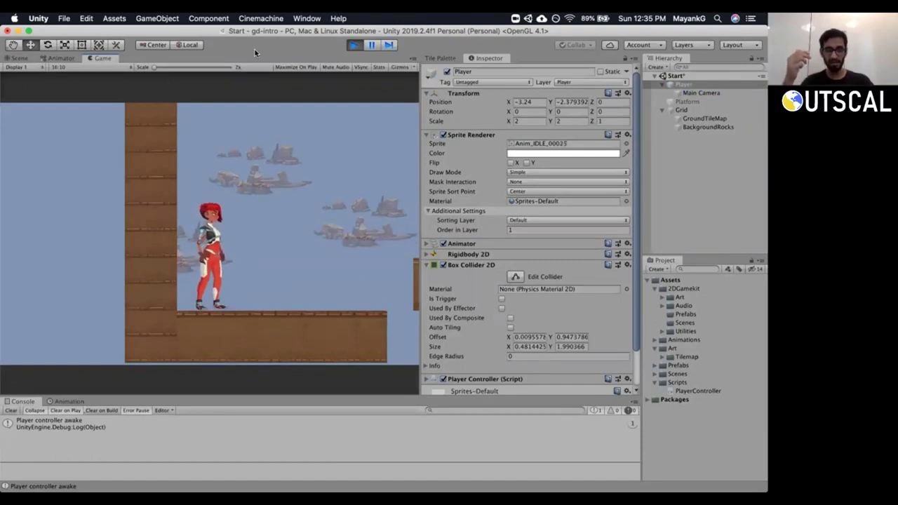
pyautogui.press('super+s')
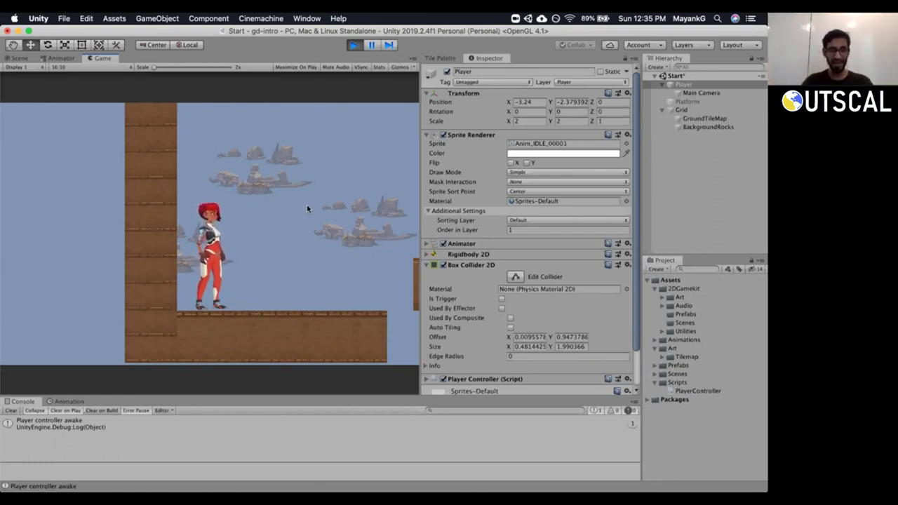
pyautogui.press('Left')
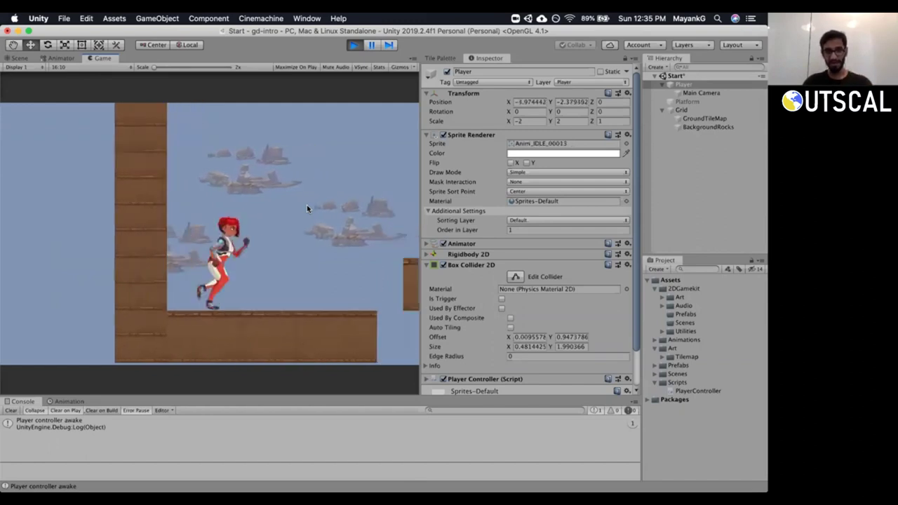
pyautogui.press('Right')
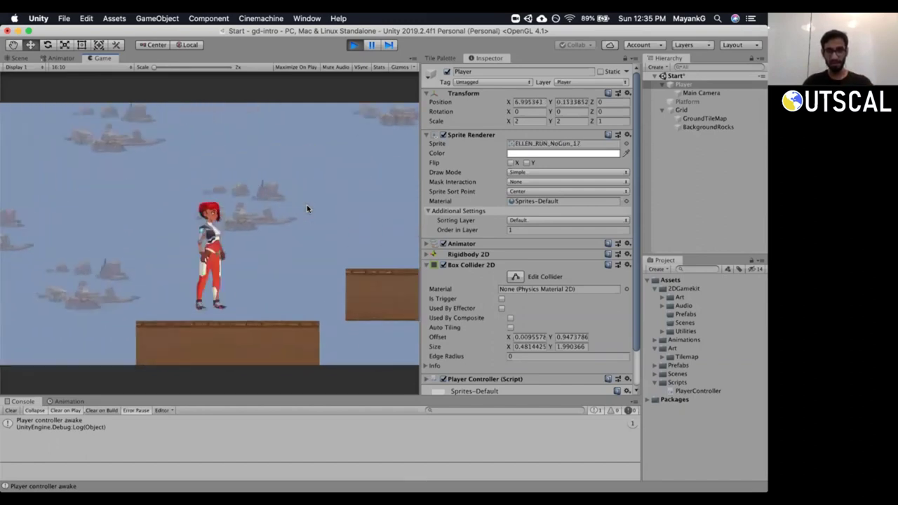
pyautogui.press('Right')
pyautogui.press('space')
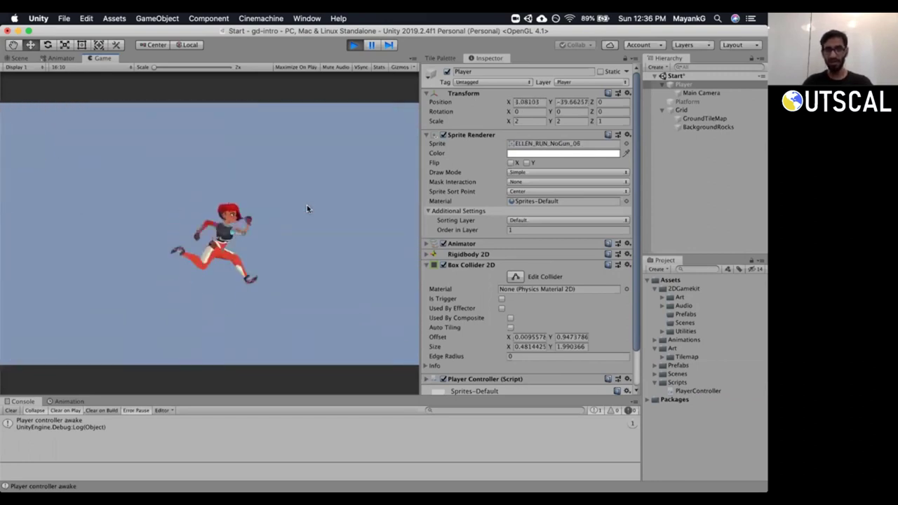
pyautogui.click(353, 45)
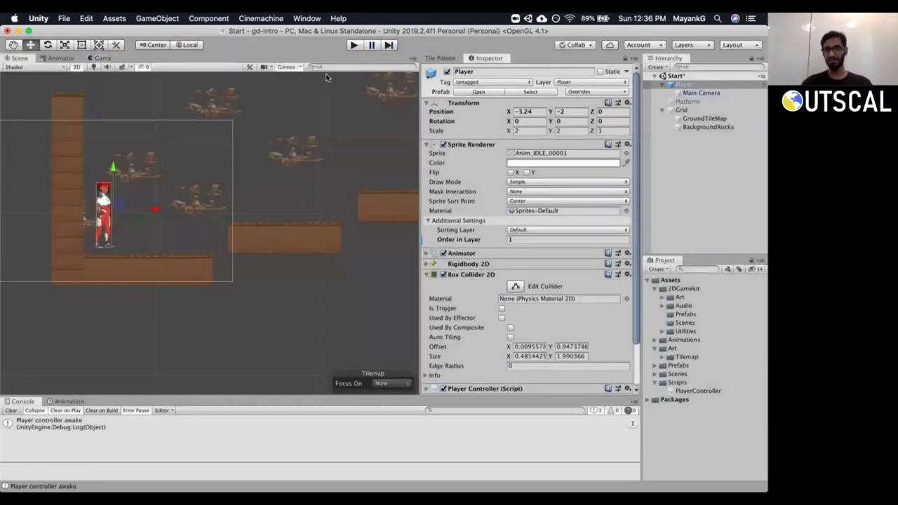
# Delete the Platform object from the Hierarchy and save the scene.
pyautogui.click(697, 93)
pyautogui.click(688, 102)
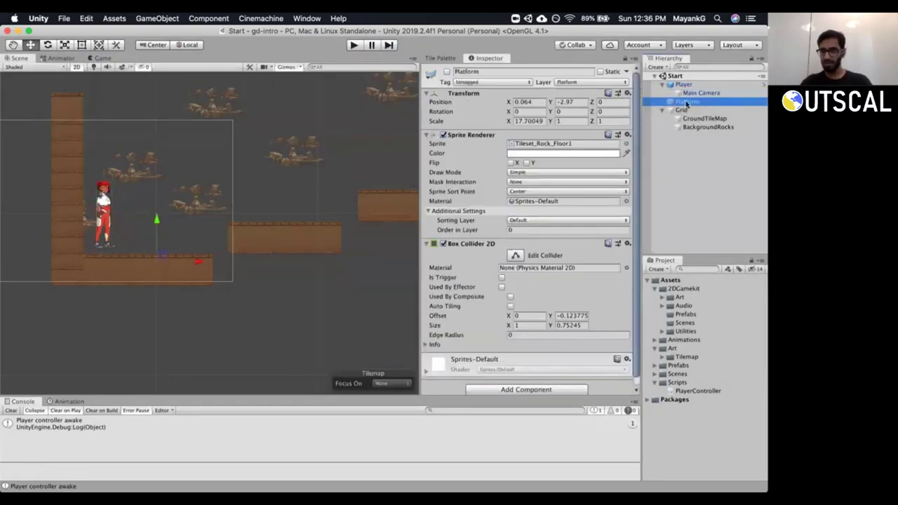
pyautogui.rightClick(685, 103)
pyautogui.click(661, 153)
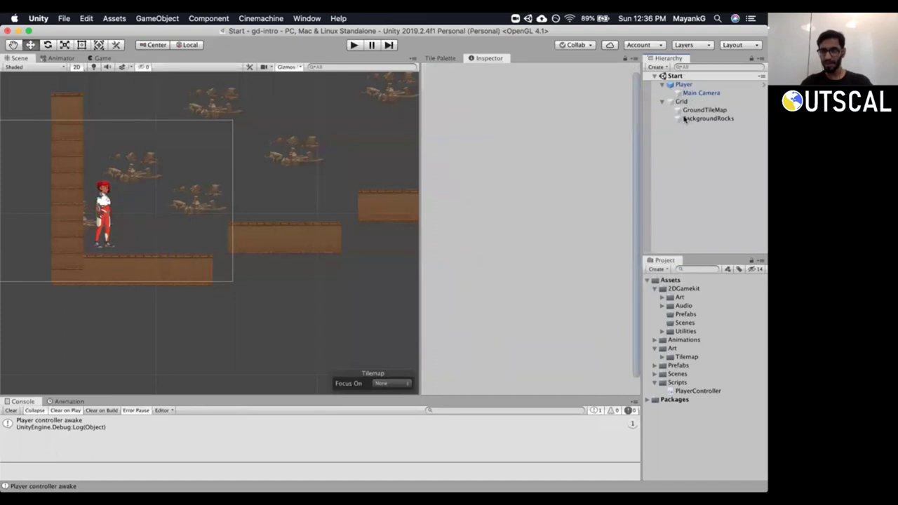
pyautogui.press('super+s')
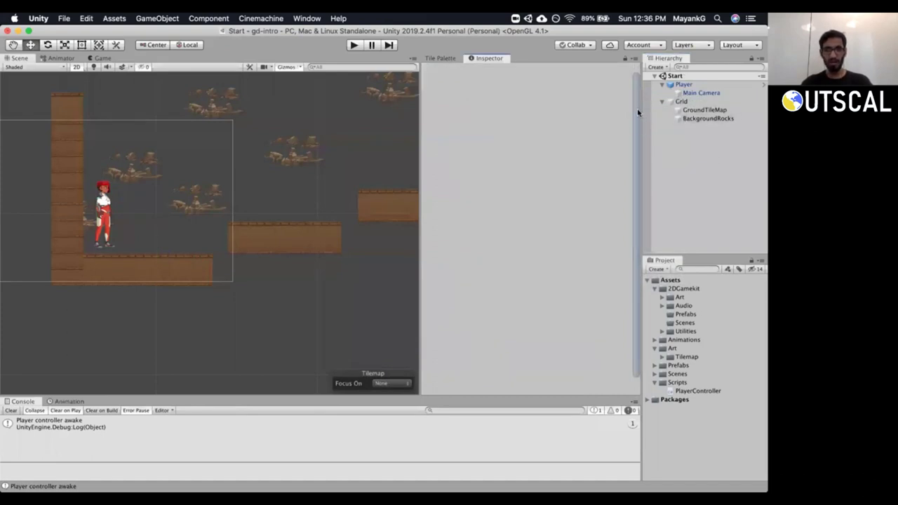
# Enlarge the Project panel and collapse the 2DGamekit and Assets folders.
pyautogui.moveTo(695, 256); pyautogui.dragTo(691, 234)
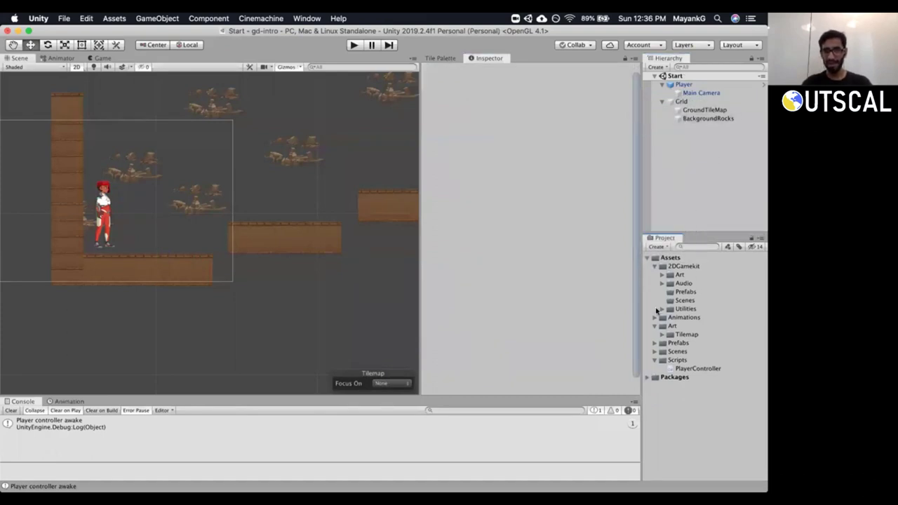
pyautogui.click(654, 266)
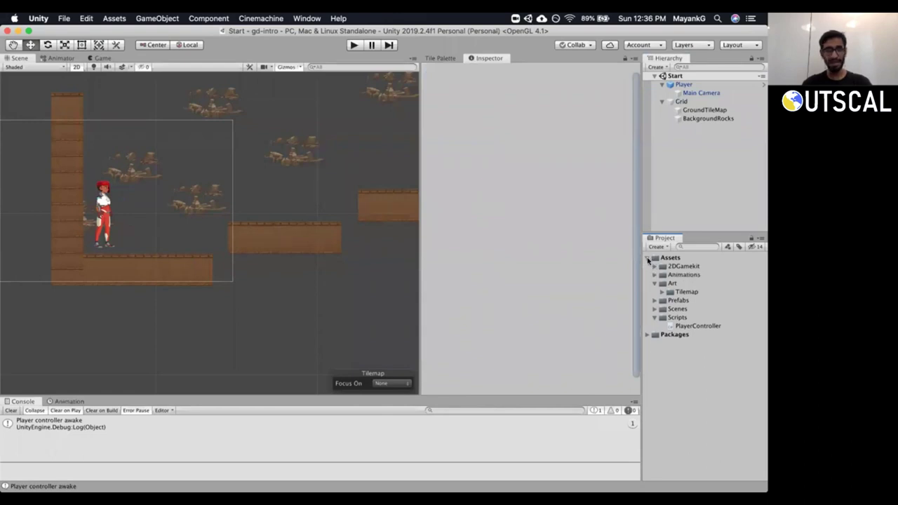
pyautogui.click(647, 258)
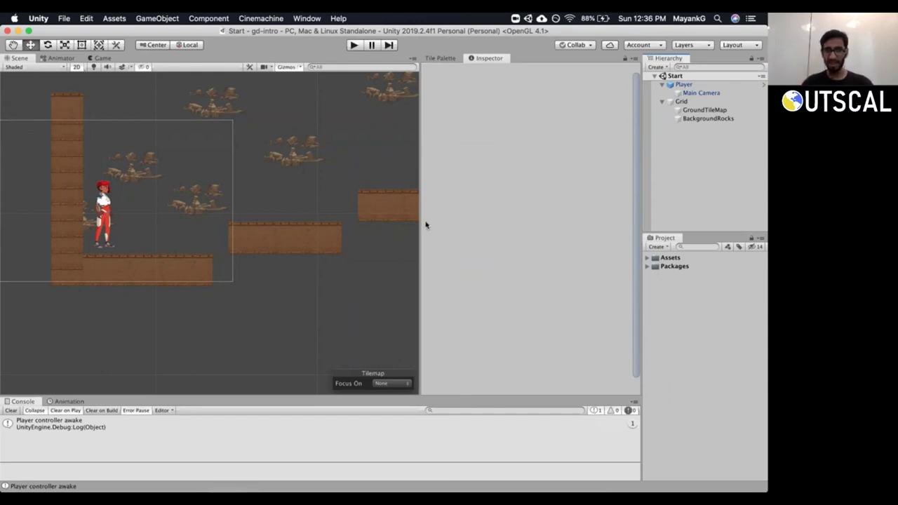
# Widen the Scene view, zoom out and pan to fit the whole level, then select Grid.
pyautogui.moveTo(418, 223); pyautogui.dragTo(447, 222)
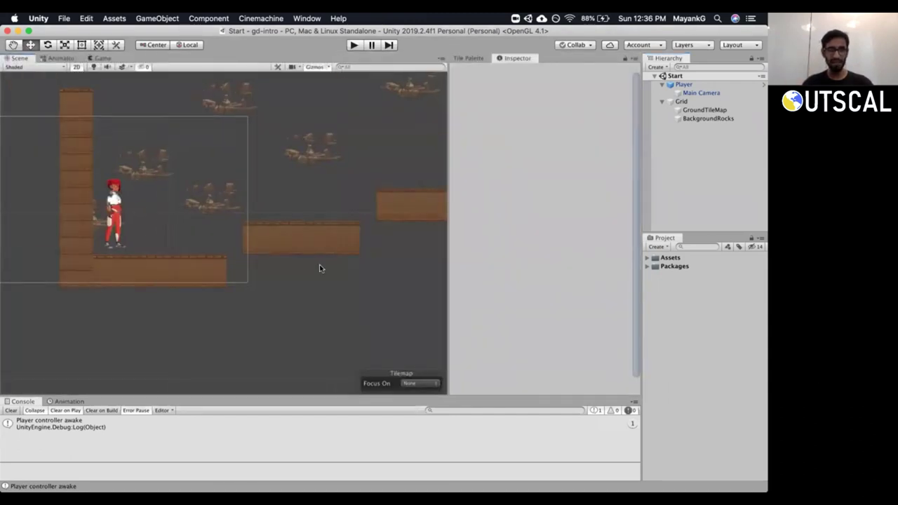
pyautogui.scroll(-3, 312, 277)
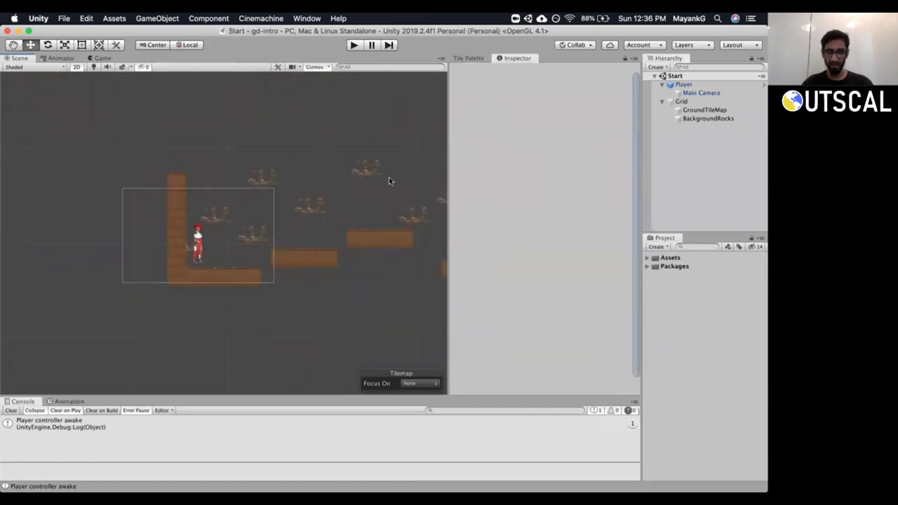
pyautogui.scroll(-3, 294, 204)
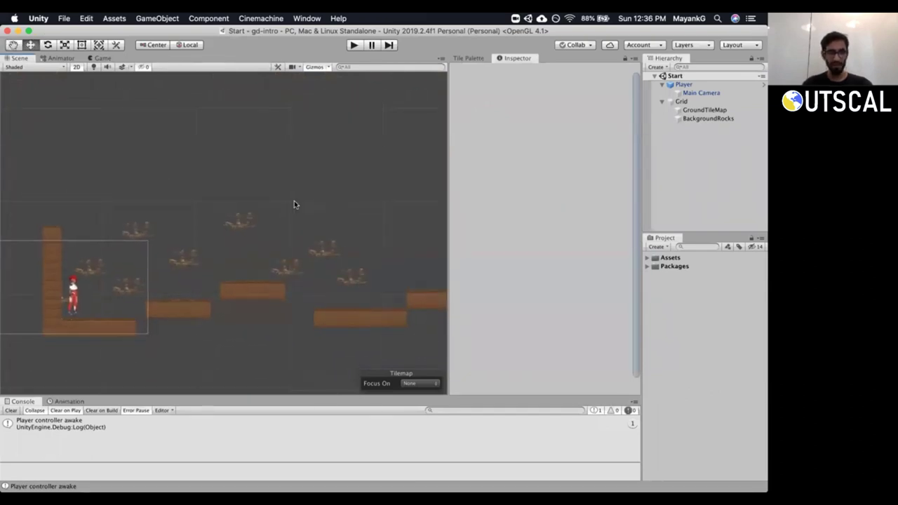
pyautogui.scroll(-4, 295, 201)
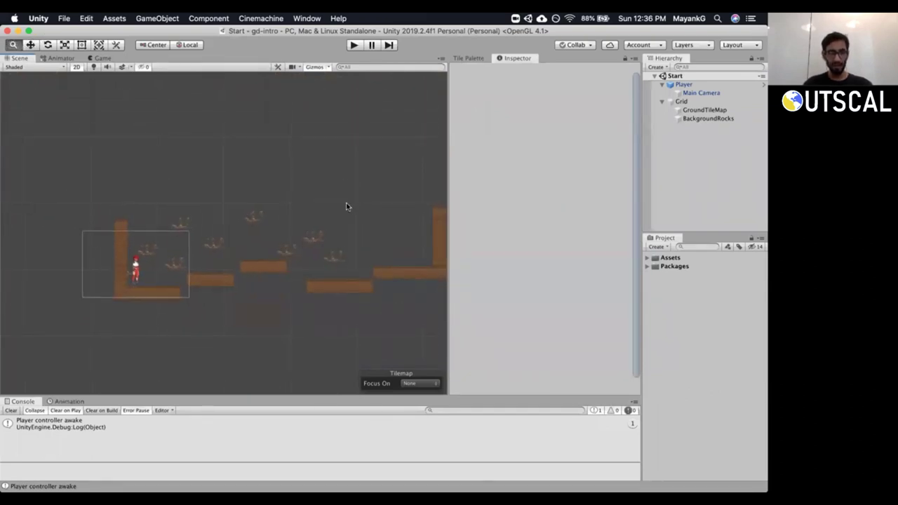
pyautogui.scroll(2, 313, 200)
pyautogui.scroll(2, 311, 202)
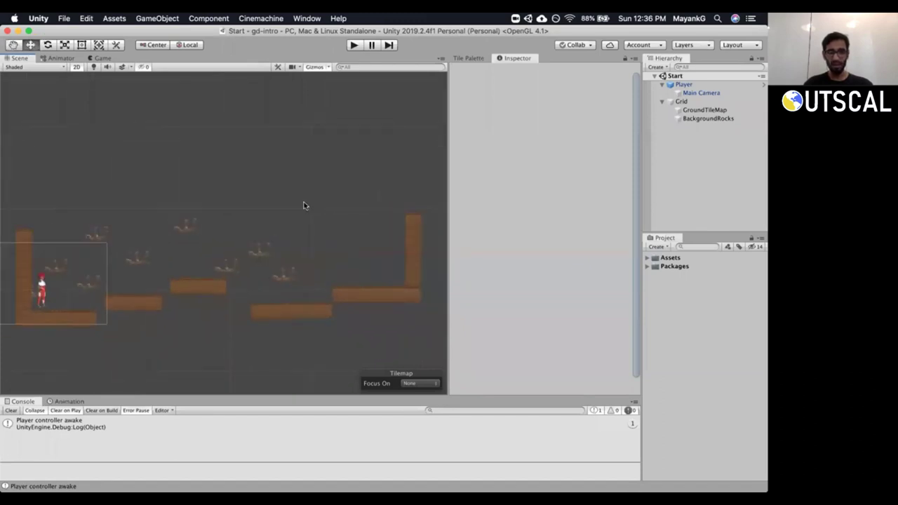
pyautogui.moveTo(303, 204); pyautogui.dragTo(314, 199, button='middle')
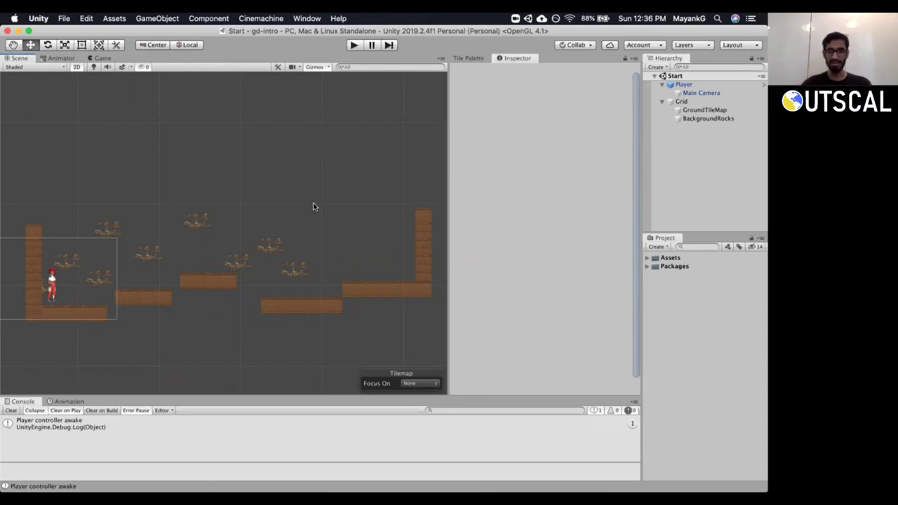
pyautogui.click(682, 101)
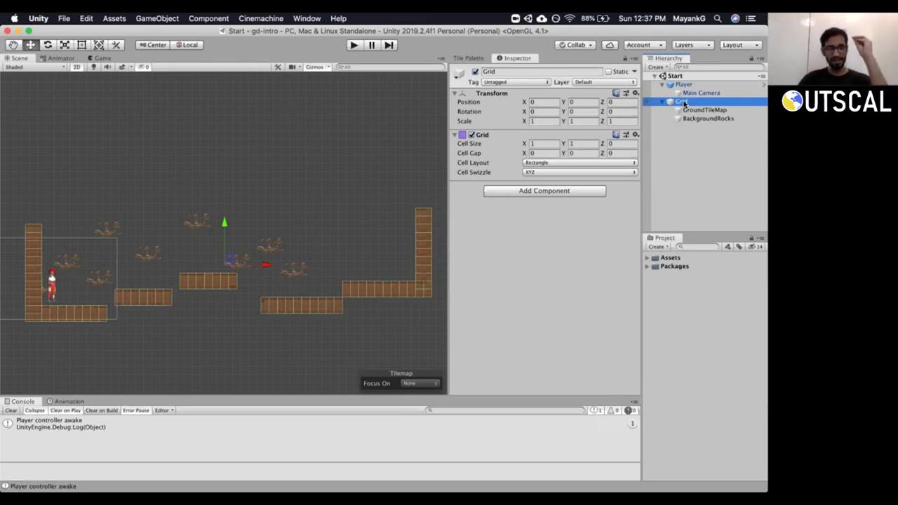
# Move the Player to the far right platform, then back to the starting area.
pyautogui.click(54, 291)
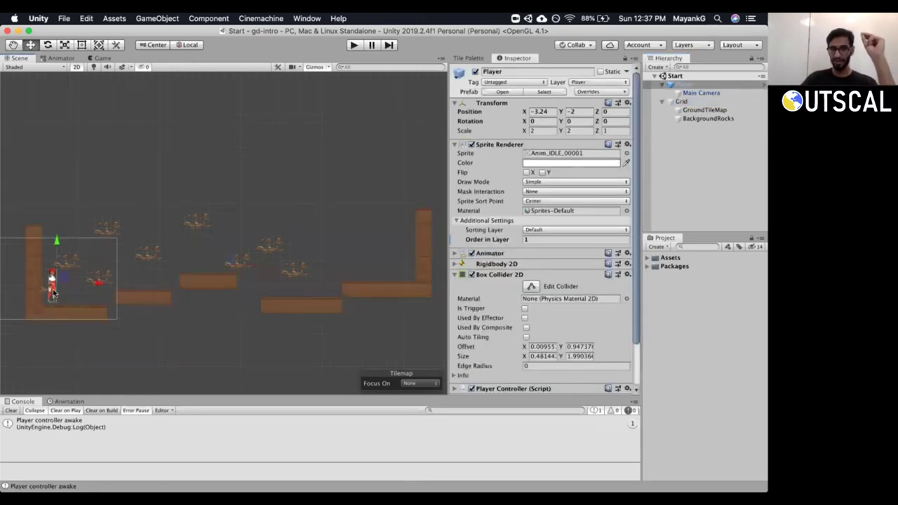
pyautogui.click(403, 275)
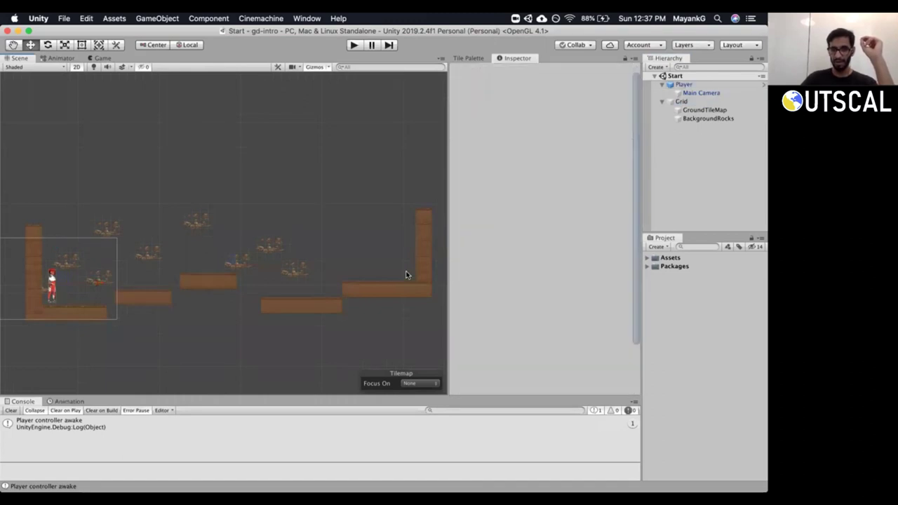
pyautogui.click(683, 84)
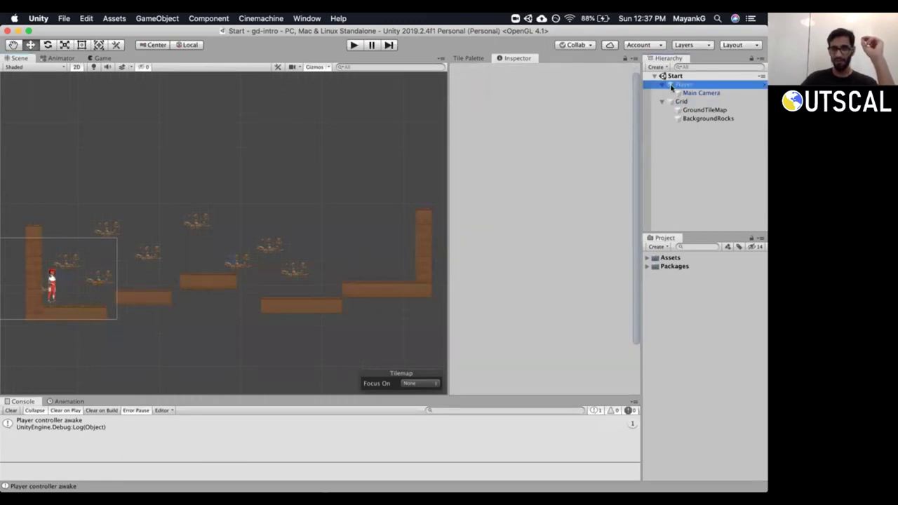
pyautogui.moveTo(62, 276); pyautogui.dragTo(414, 255)
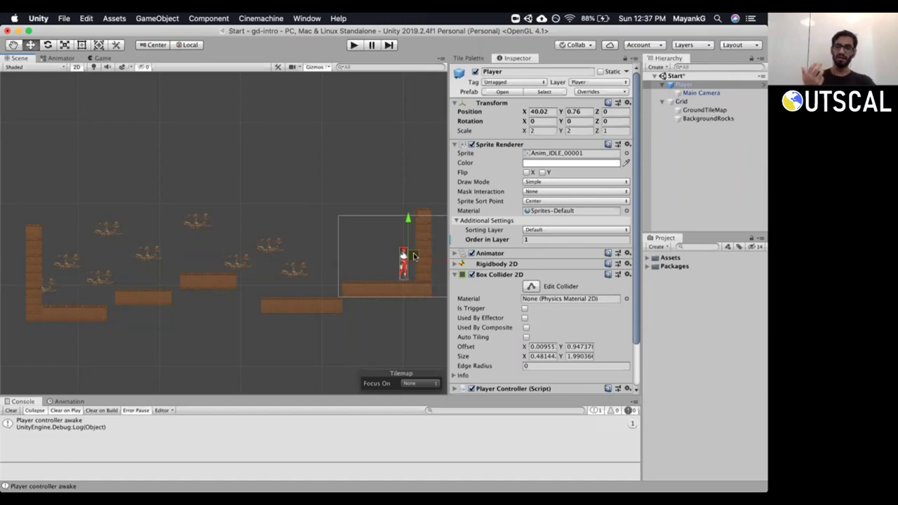
pyautogui.moveTo(413, 253); pyautogui.dragTo(63, 278)
# Save the scene, clear the console, and slightly resize the Console and Inspector panels.
pyautogui.press('super+s')
pyautogui.click(10, 410)
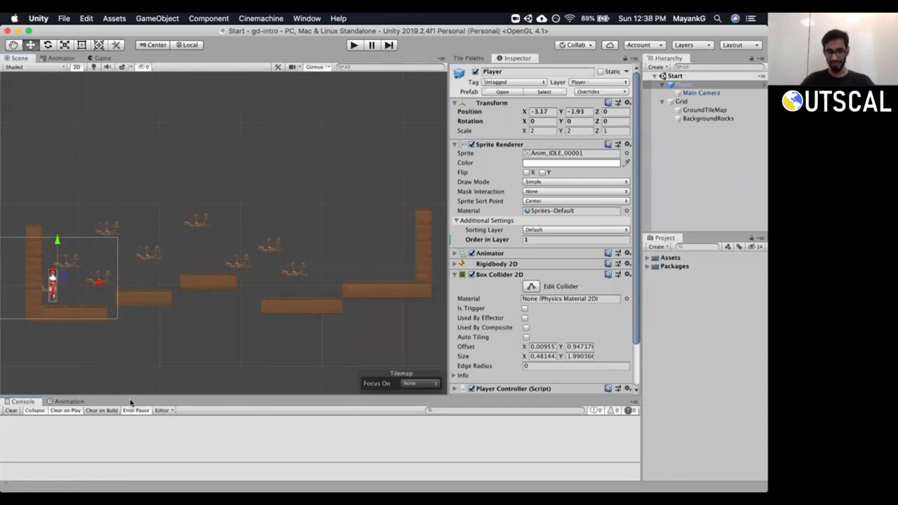
pyautogui.moveTo(131, 394)
pyautogui.mouseDown()
pyautogui.moveTo(130, 381)
pyautogui.moveTo(133, 388)
pyautogui.mouseUp()
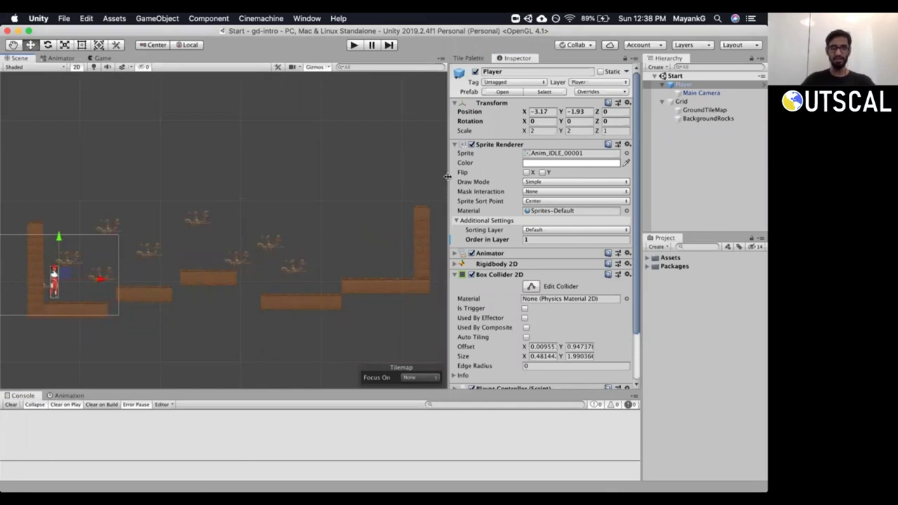
pyautogui.moveTo(447, 176); pyautogui.dragTo(456, 176)
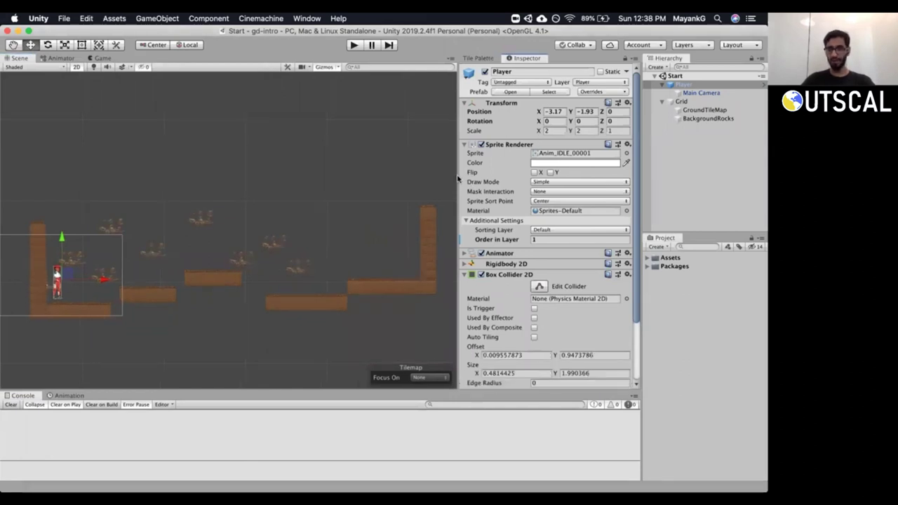
# Collapse Grid and Player in the Hierarchy and put the Player beside the right pillar, near X 40.22.
pyautogui.click(662, 102)
pyautogui.click(662, 85)
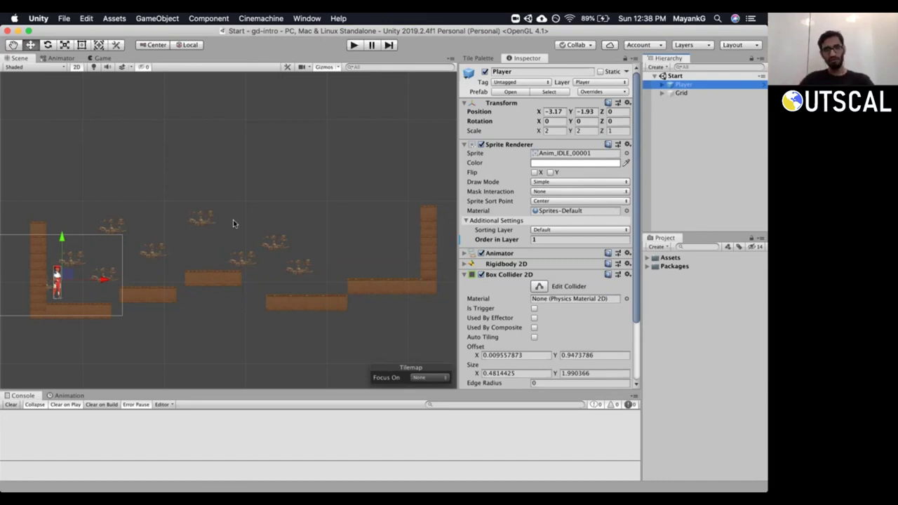
pyautogui.moveTo(66, 276); pyautogui.dragTo(428, 270)
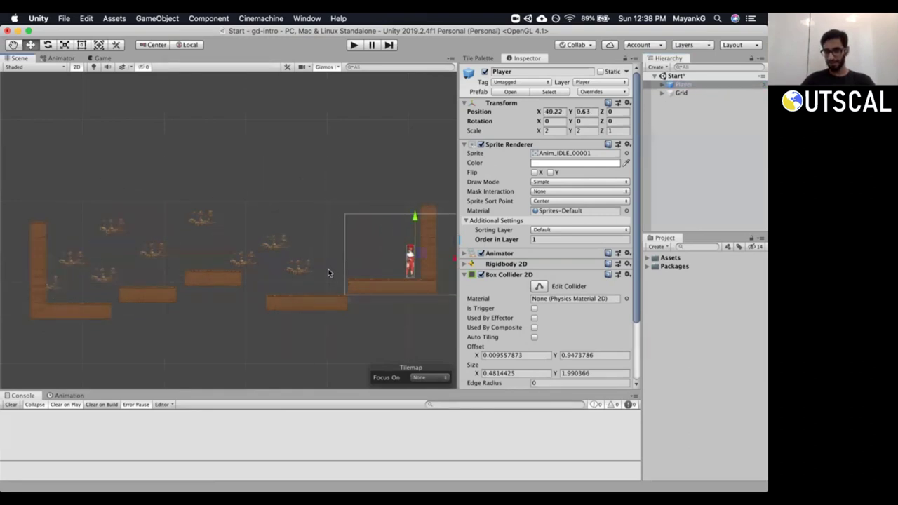
pyautogui.click(704, 120)
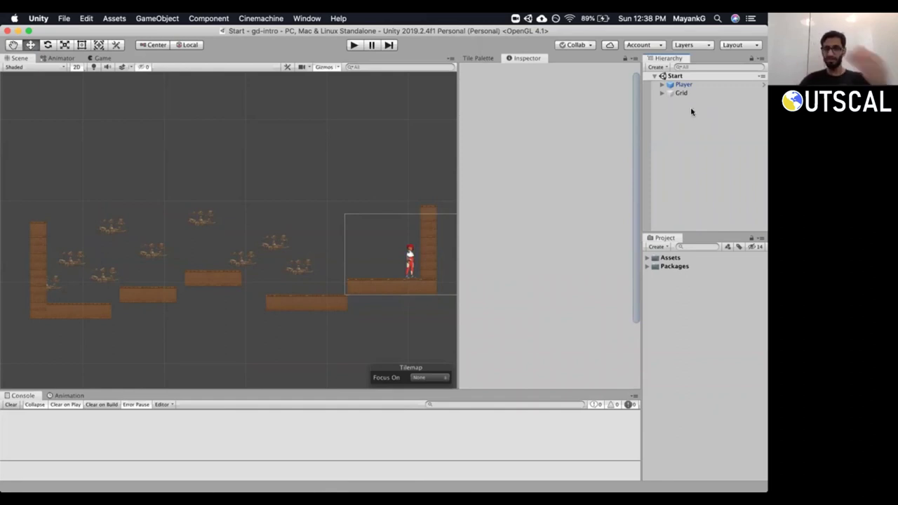
# Expand Assets with Scripts and Art collapsed, then select GroundTileMap by clicking a pillar tile.
pyautogui.click(647, 258)
pyautogui.moveTo(676, 232); pyautogui.dragTo(674, 208)
pyautogui.click(655, 293)
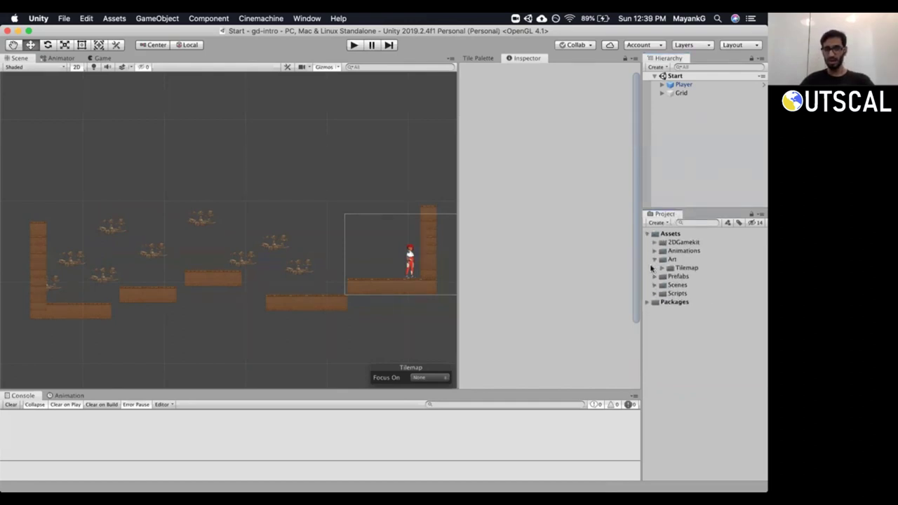
pyautogui.click(654, 259)
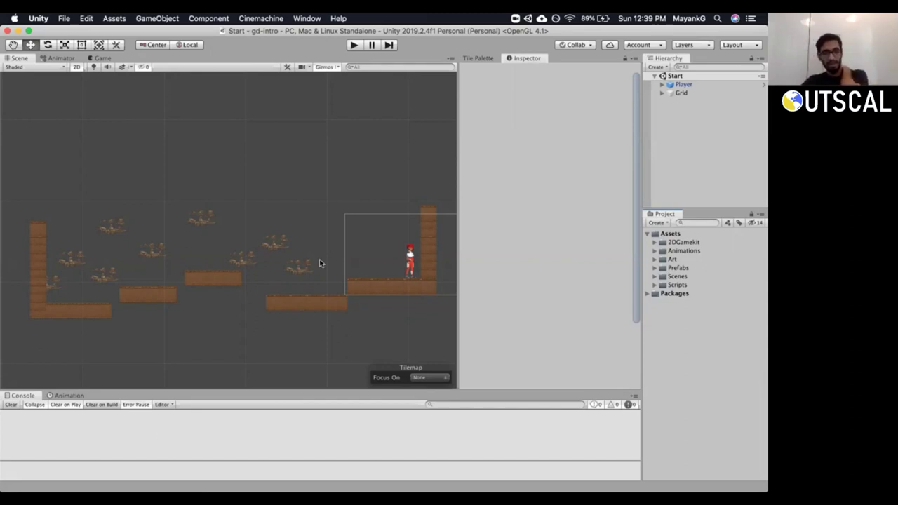
pyautogui.click(424, 219)
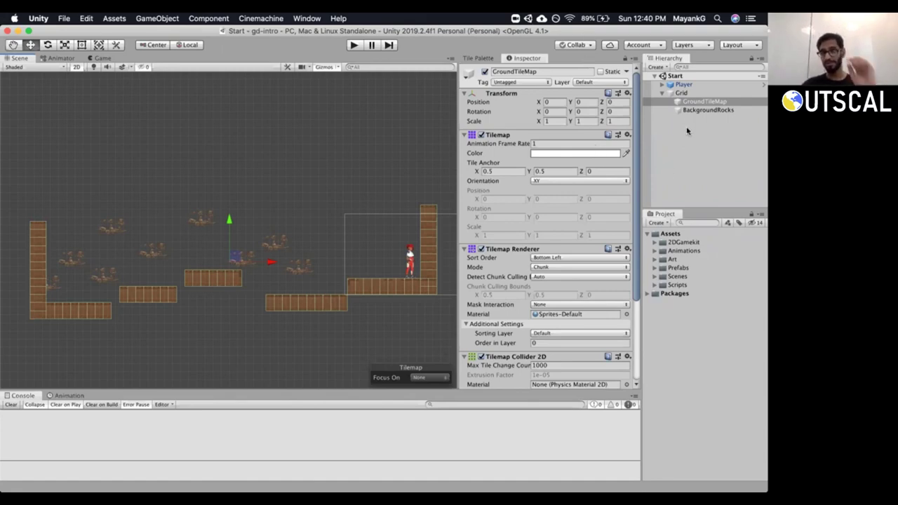
# Create an empty game object in the Hierarchy and name it LevelComplete.
pyautogui.click(687, 125)
pyautogui.click(662, 93)
pyautogui.rightClick(669, 121)
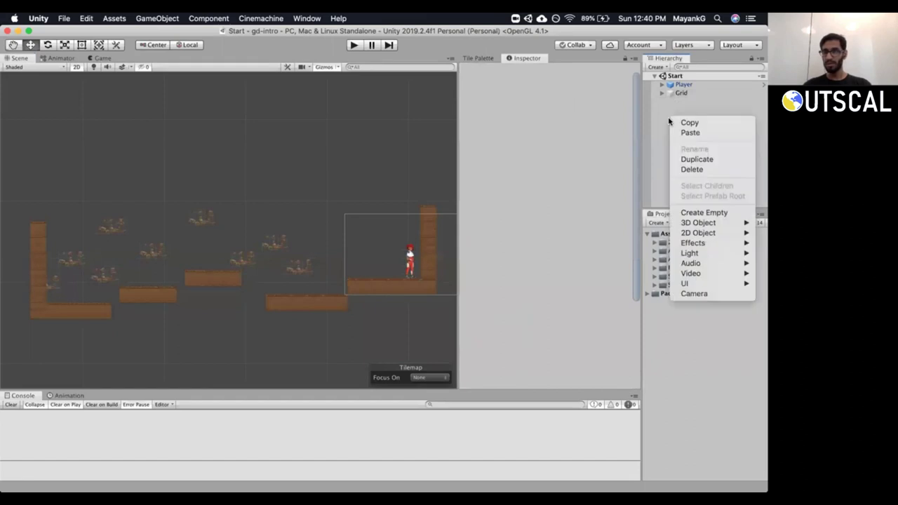
pyautogui.click(702, 204)
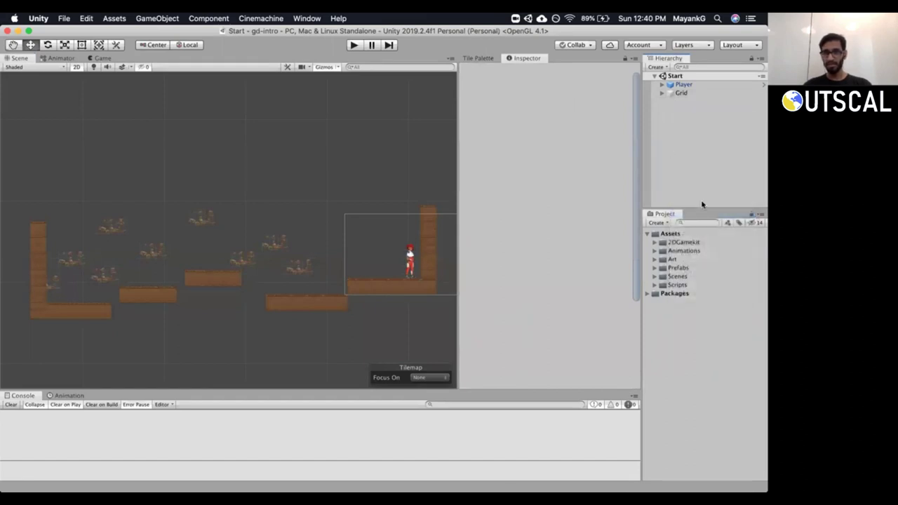
pyautogui.click(549, 71)
pyautogui.write('LevelComplete')
pyautogui.press('Return')
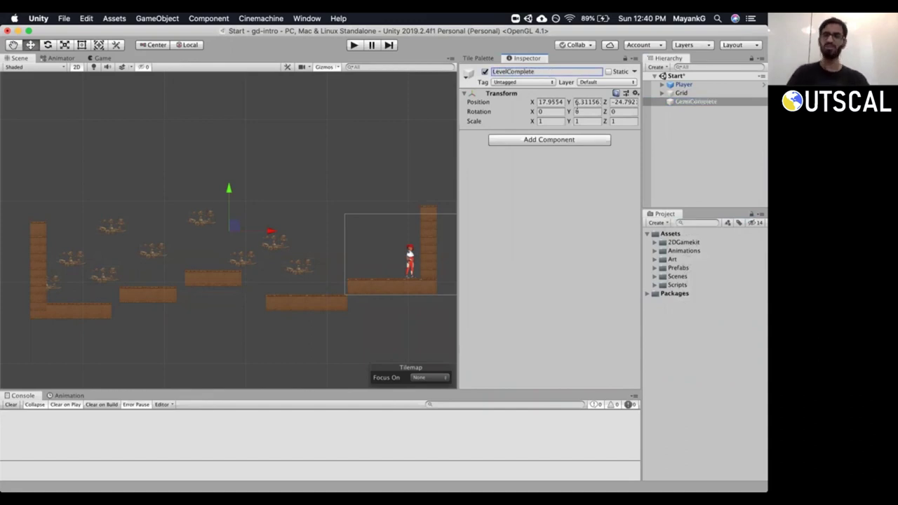
# Set LevelComplete's position to 0, 0, 0.
pyautogui.click(546, 103)
pyautogui.write('0')
pyautogui.press('Tab')
pyautogui.write('0')
pyautogui.press('Tab')
pyautogui.write('0')
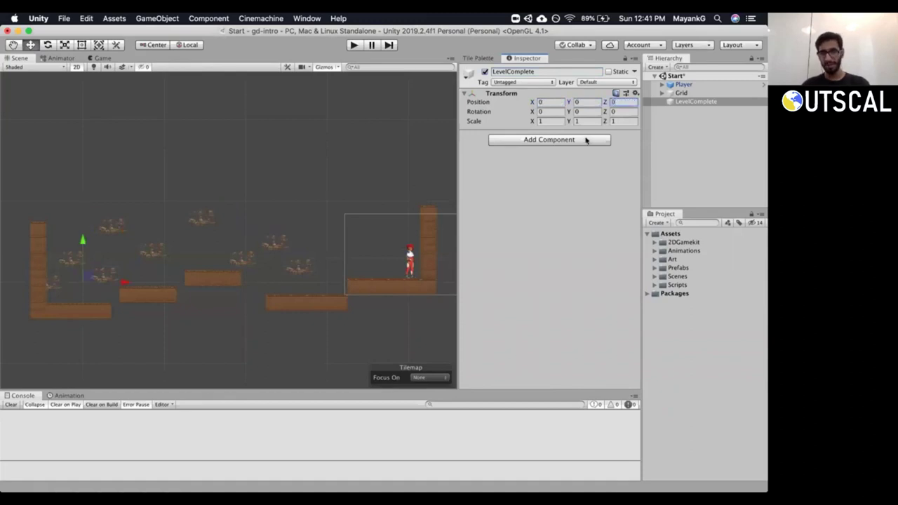
pyautogui.click(697, 102)
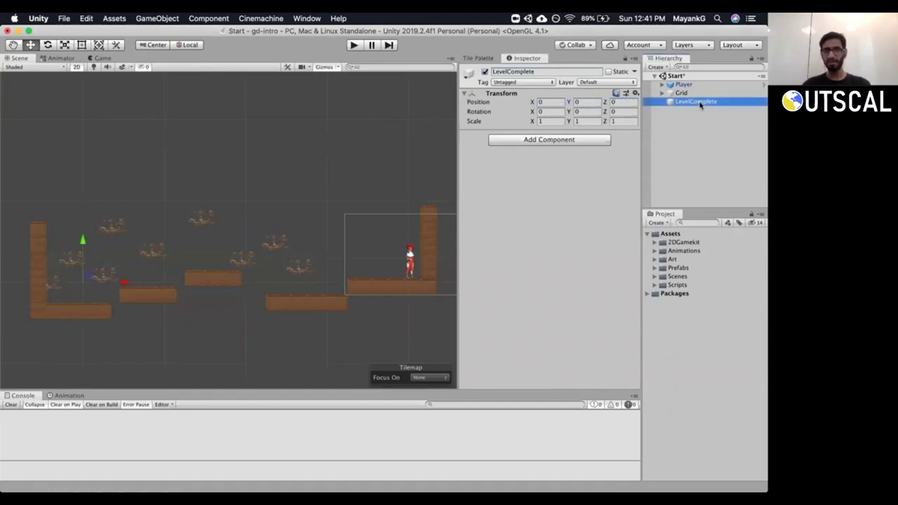
pyautogui.click(530, 139)
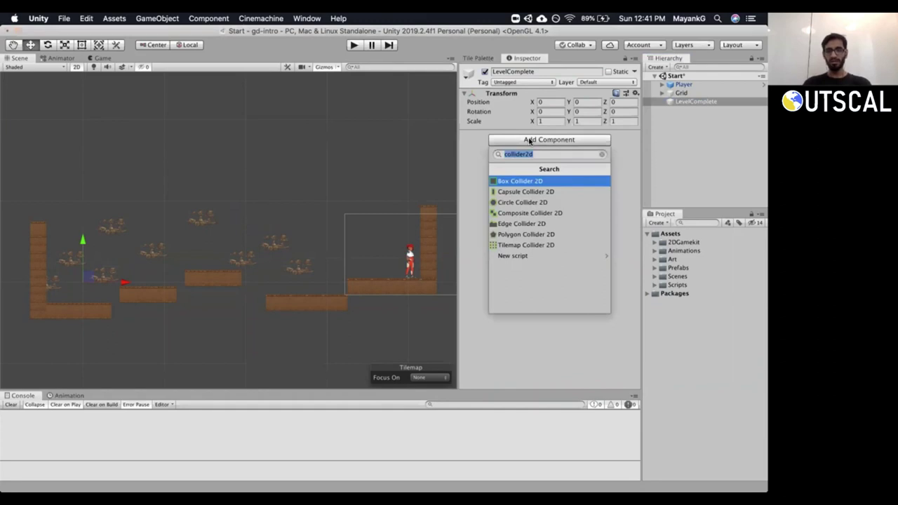
# Add a Box Collider 2D to LevelComplete and return the Player to the starting area.
pyautogui.press('Return')
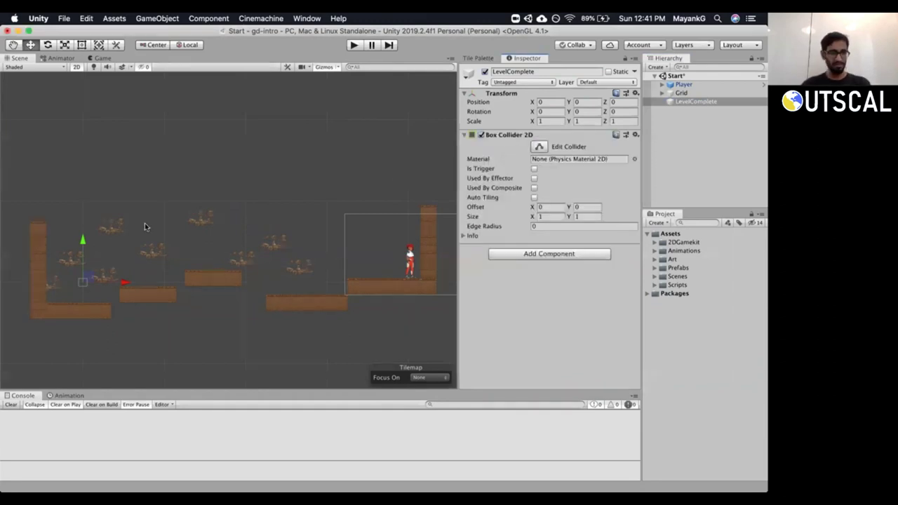
pyautogui.click(683, 84)
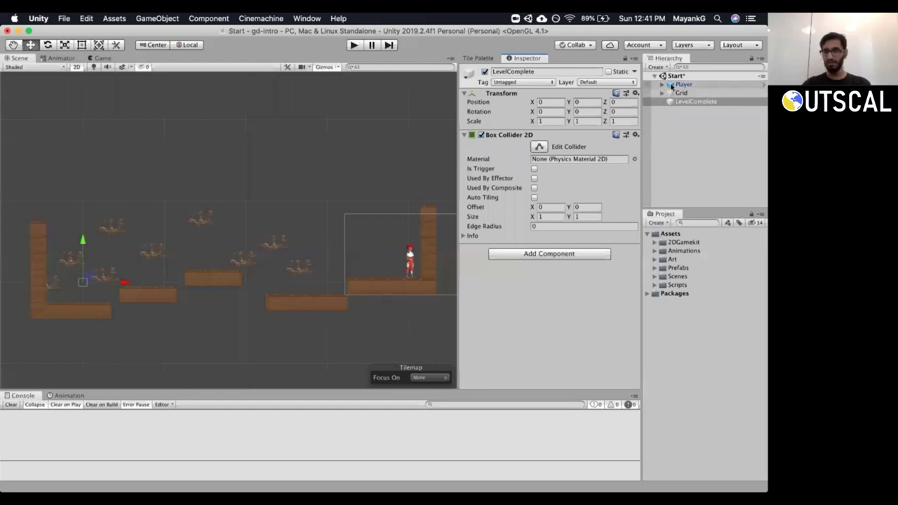
pyautogui.moveTo(418, 257); pyautogui.dragTo(59, 278)
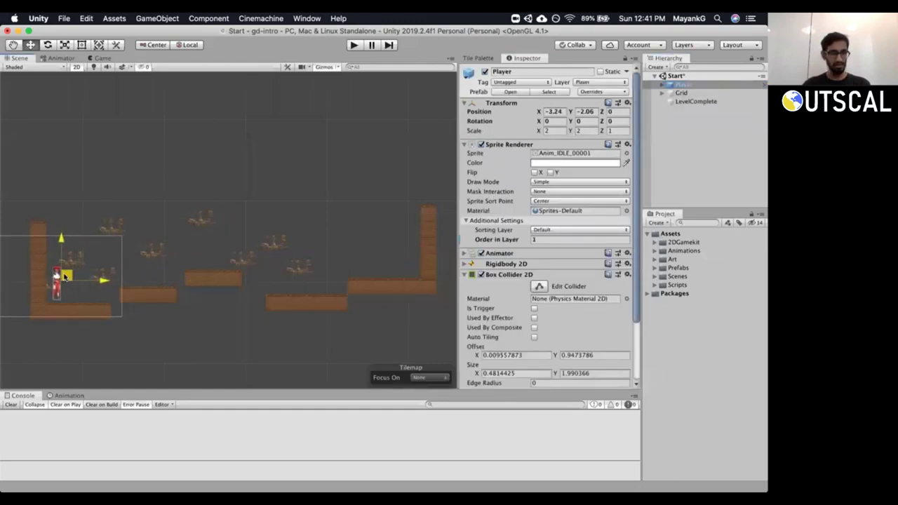
# Place LevelComplete just before the end wall at X 39.78, Y 1.83, then save the Start scene.
pyautogui.click(693, 101)
pyautogui.moveTo(86, 281); pyautogui.dragTo(410, 265)
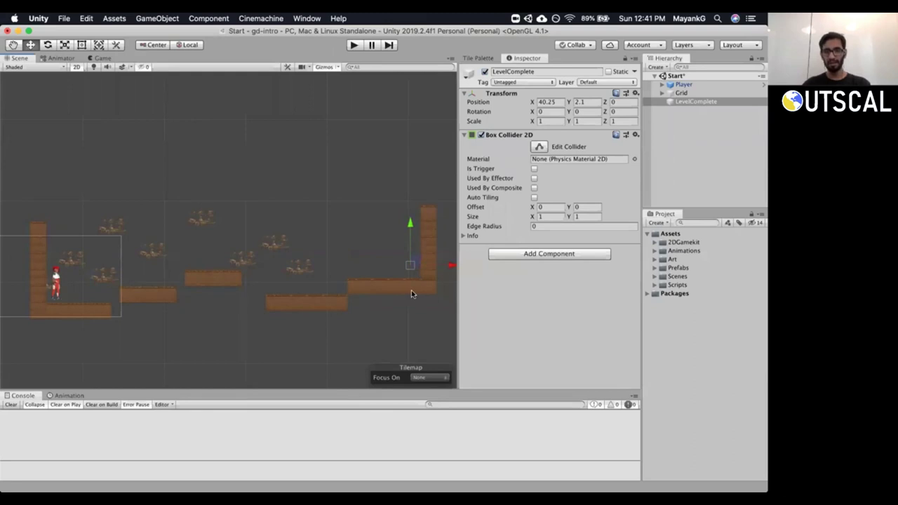
pyautogui.scroll(3, 409, 286)
pyautogui.scroll(5, 409, 282)
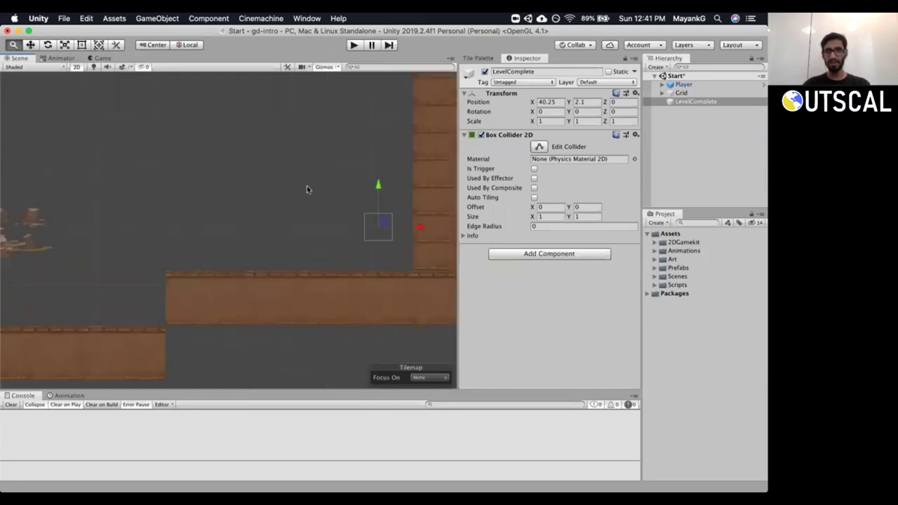
pyautogui.moveTo(289, 256)
pyautogui.mouseDown()
pyautogui.moveTo(269, 264)
pyautogui.moveTo(276, 261)
pyautogui.mouseUp()
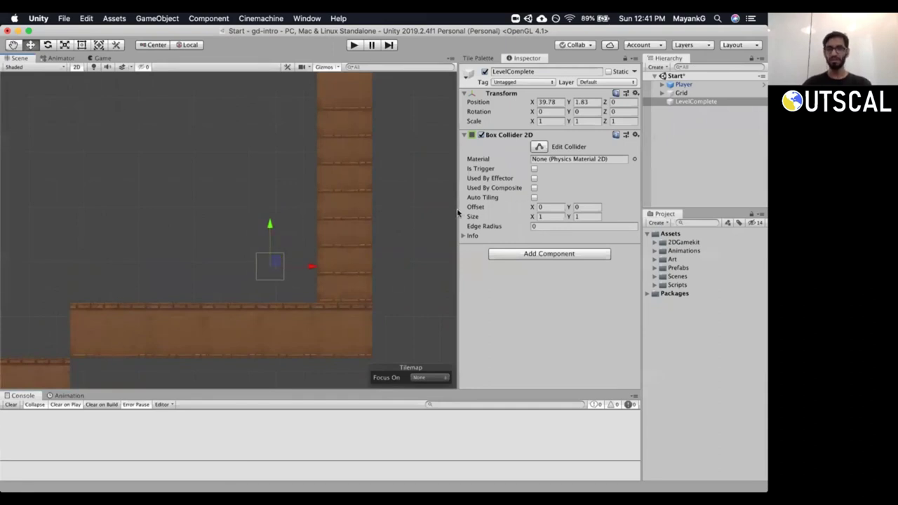
pyautogui.moveTo(457, 212); pyautogui.dragTo(460, 212)
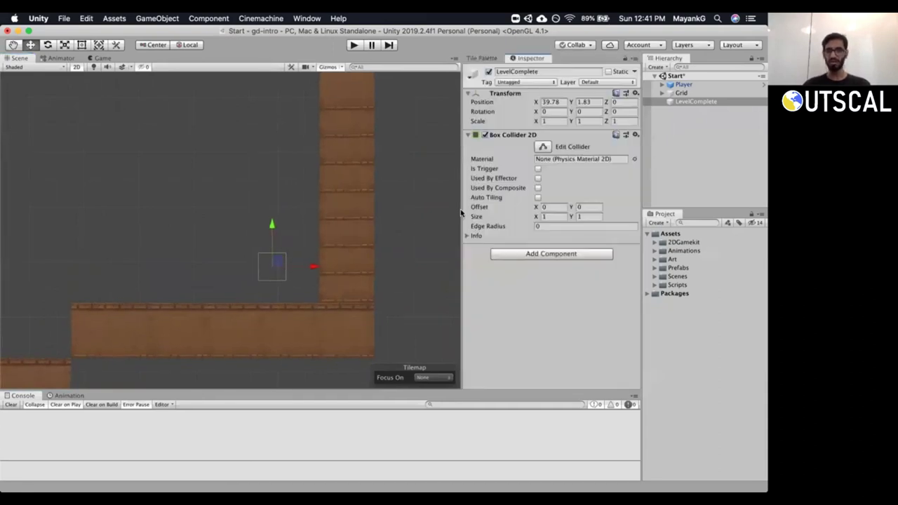
pyautogui.press('super+s')
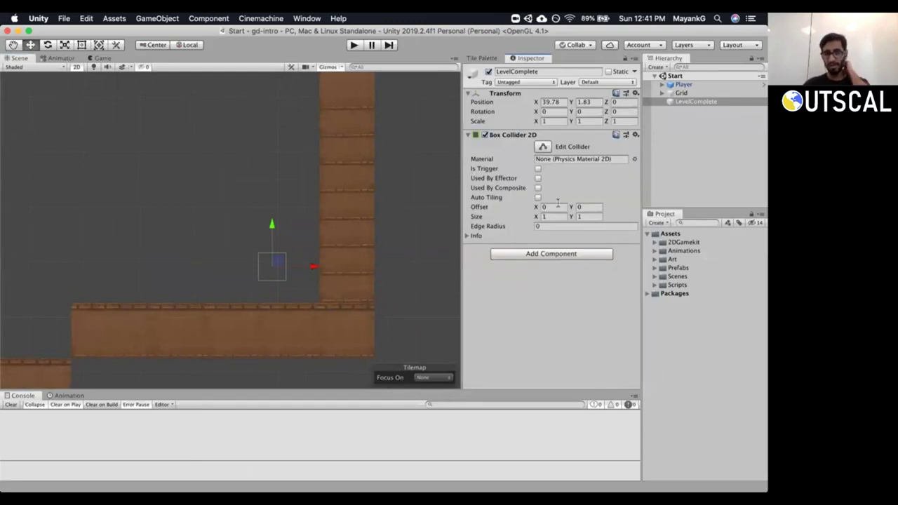
# Nudge LevelComplete to X 39.7, Y 1.73 and tick Is Trigger on its Box Collider 2D.
pyautogui.click(683, 85)
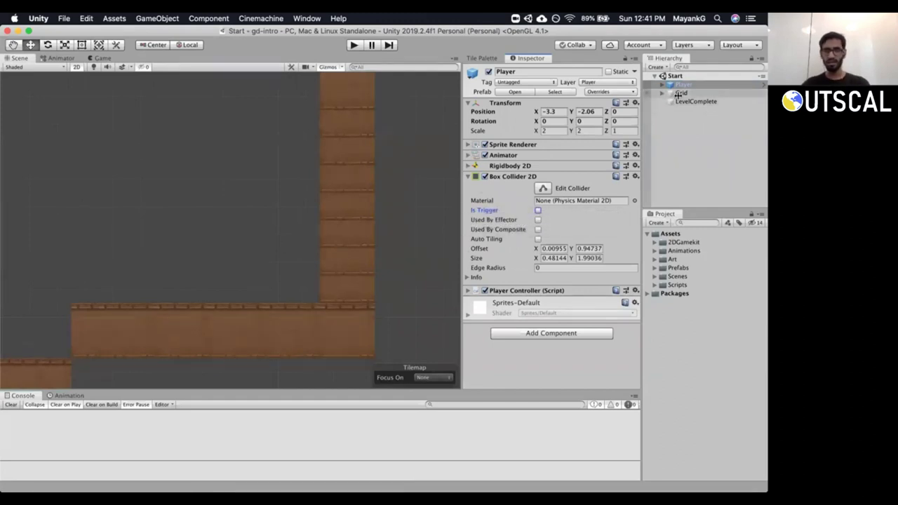
pyautogui.click(679, 92)
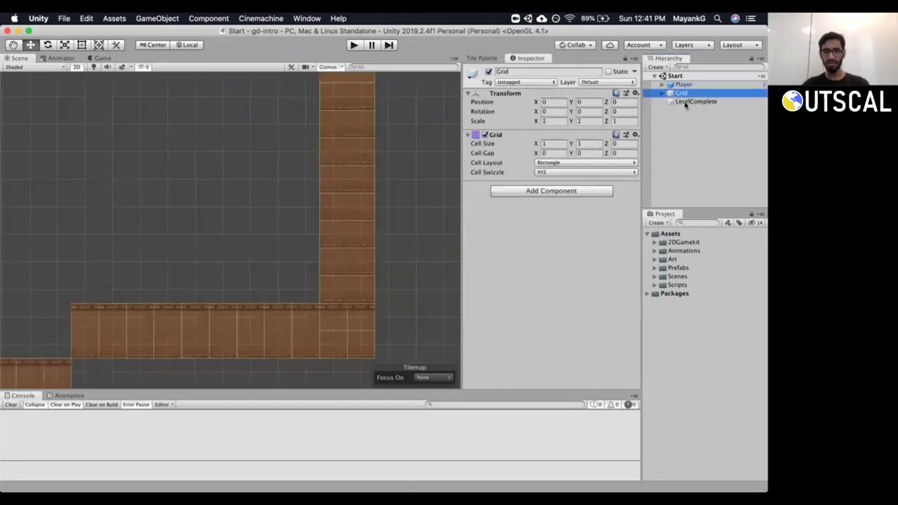
pyautogui.click(687, 101)
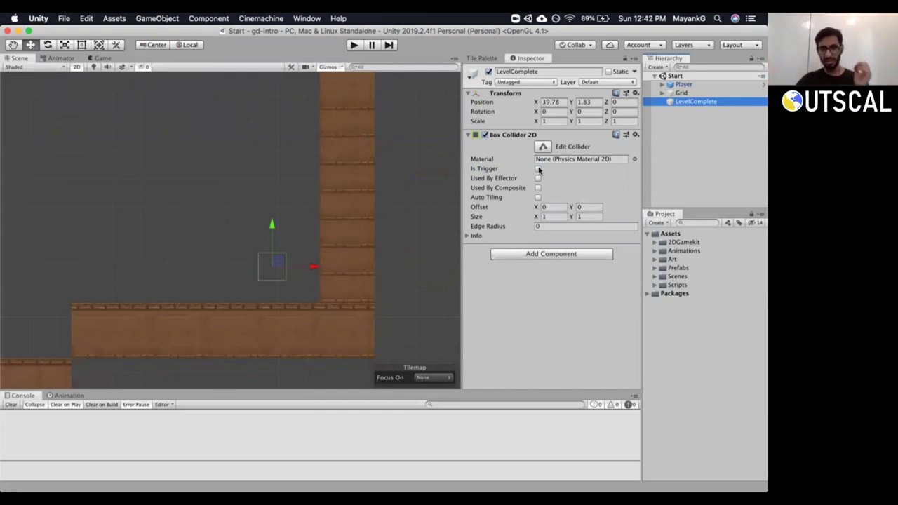
pyautogui.click(278, 264)
pyautogui.moveTo(277, 264); pyautogui.dragTo(271, 269)
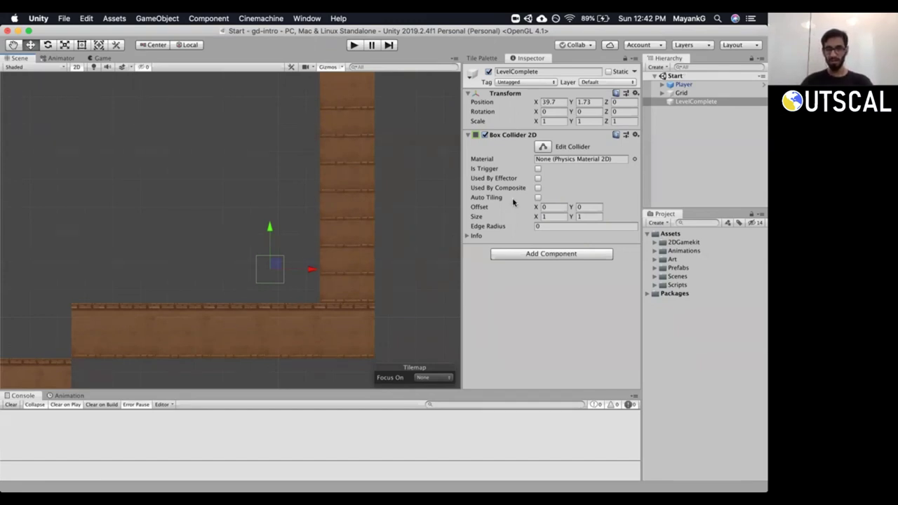
pyautogui.click(538, 170)
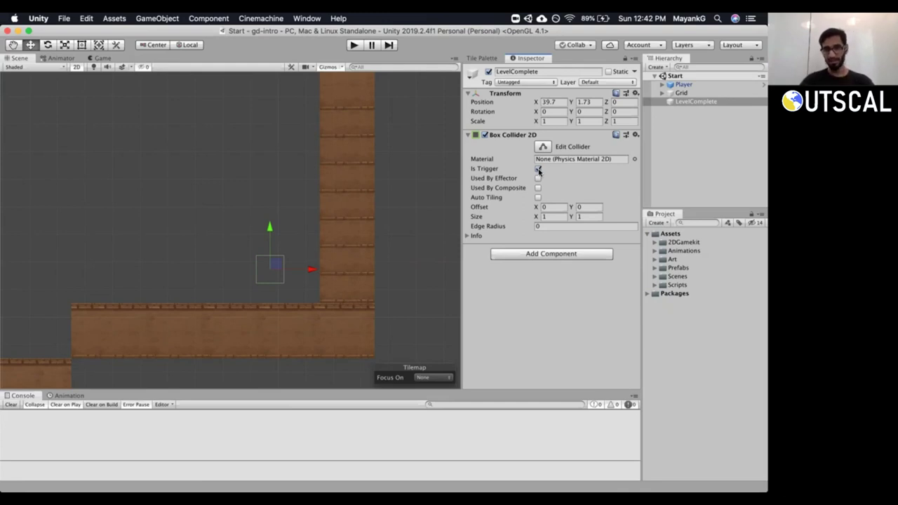
# Zoom out and pan the Scene view to show the Player through the LevelComplete trigger, then select LevelComplete.
pyautogui.scroll(-3, 191, 228)
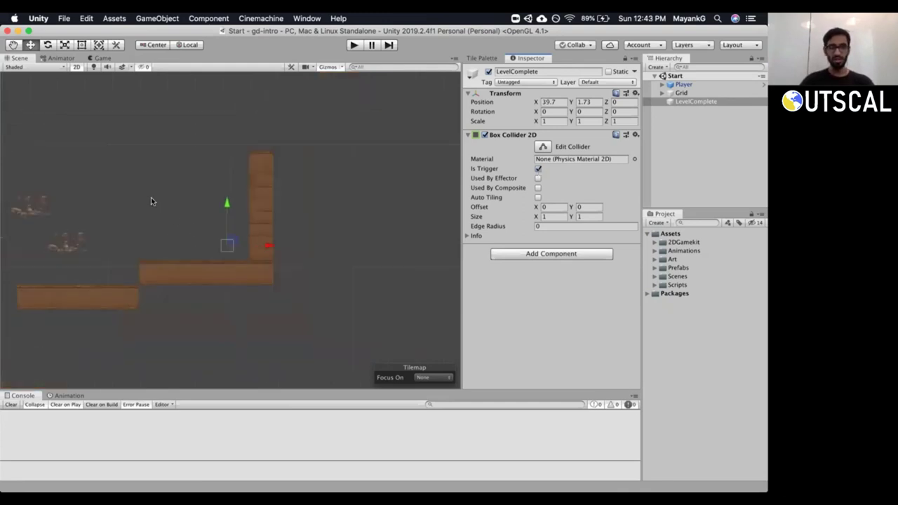
pyautogui.hscroll(-5, 217, 180)
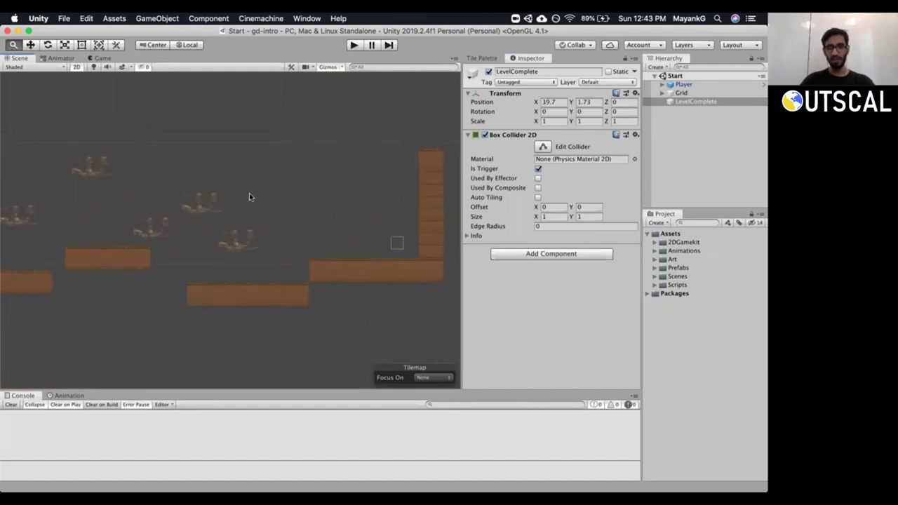
pyautogui.scroll(-2, 219, 203)
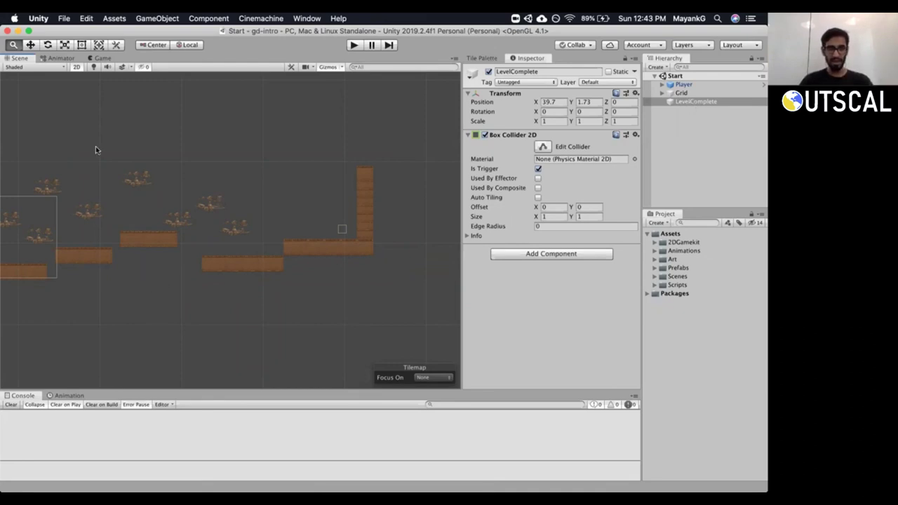
pyautogui.hscroll(-5, 147, 154)
pyautogui.scroll(-1, 159, 168)
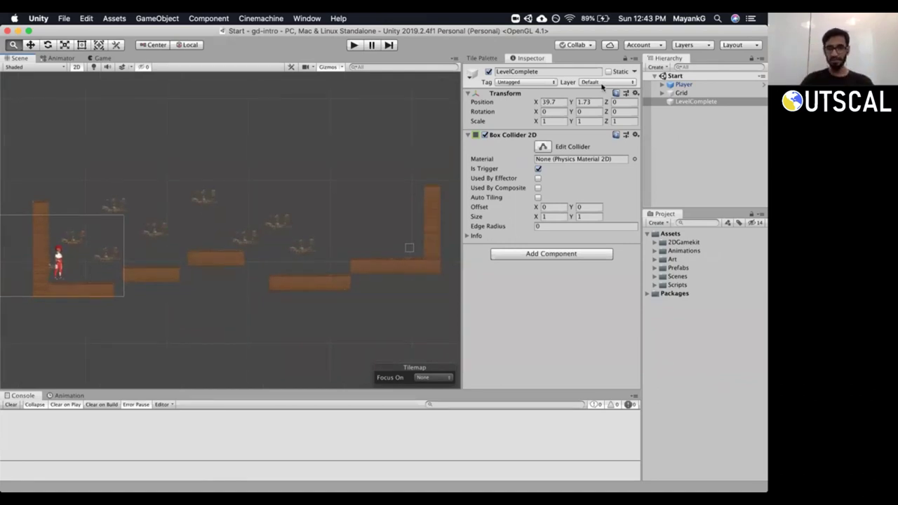
pyautogui.click(687, 101)
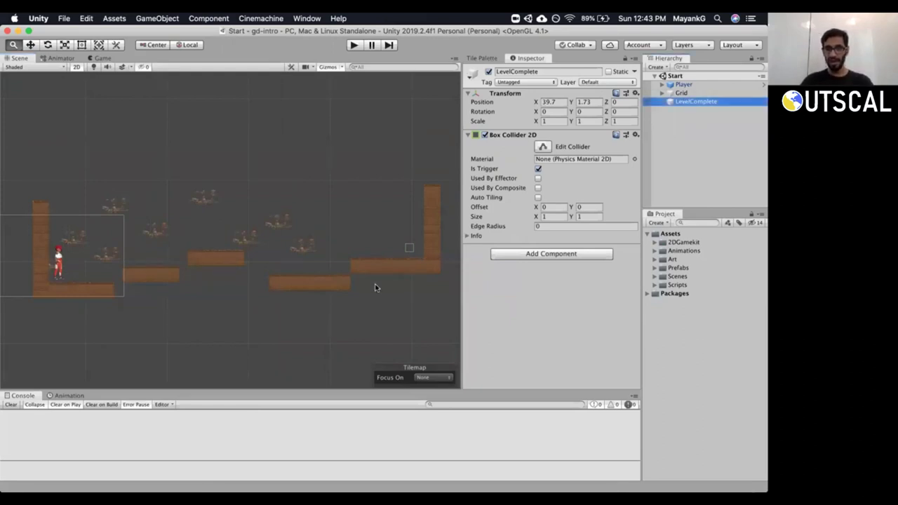
pyautogui.click(402, 242)
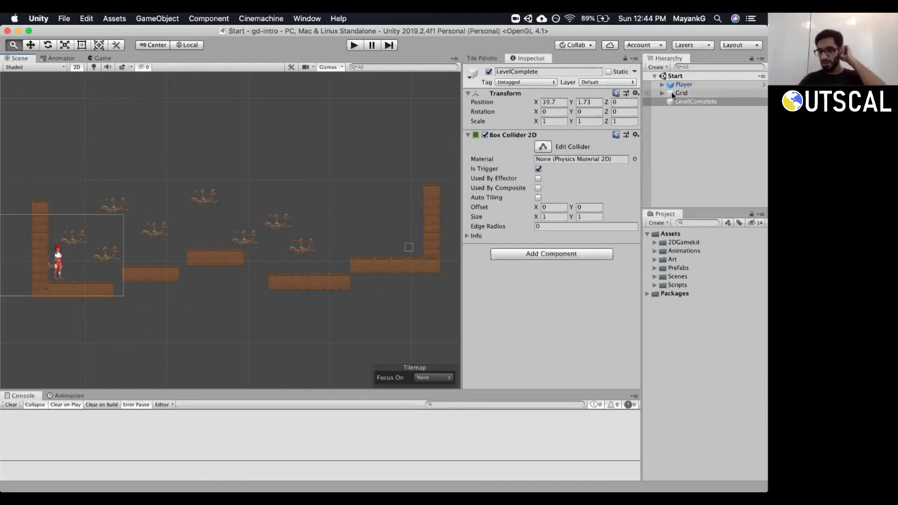
# Compare Grid and LevelComplete, then expand the Scripts folder to reveal PlayerController.
pyautogui.click(675, 93)
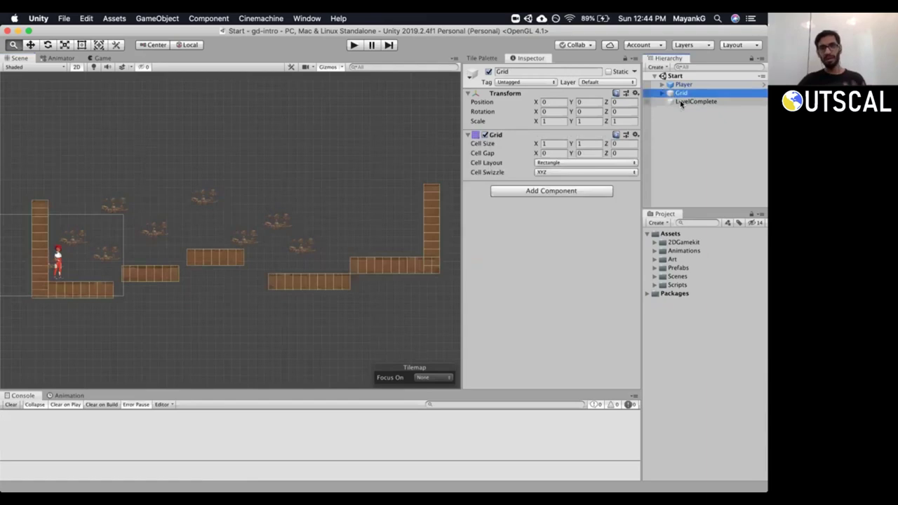
pyautogui.click(679, 102)
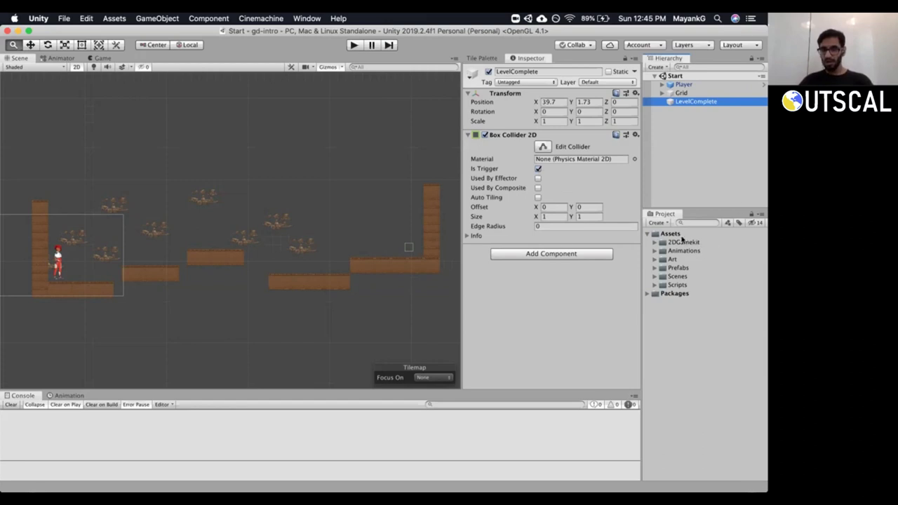
pyautogui.click(672, 153)
pyautogui.click(677, 103)
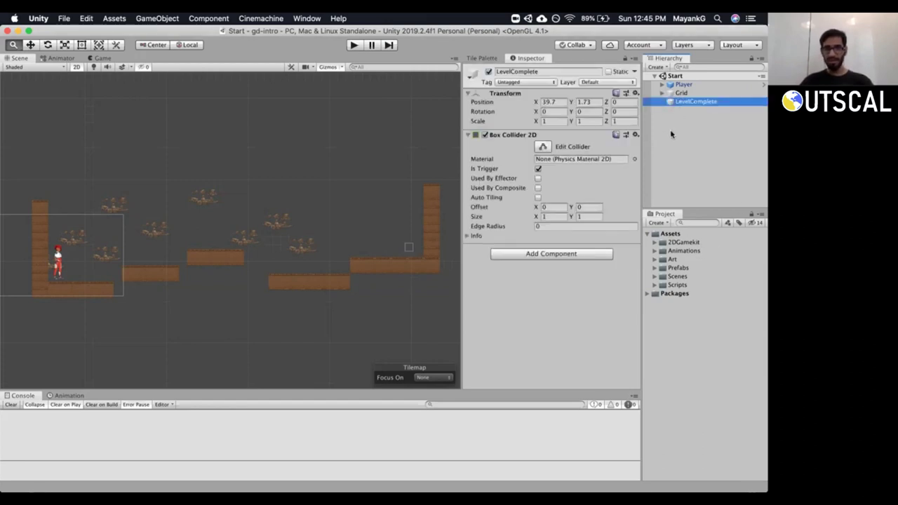
pyautogui.click(655, 286)
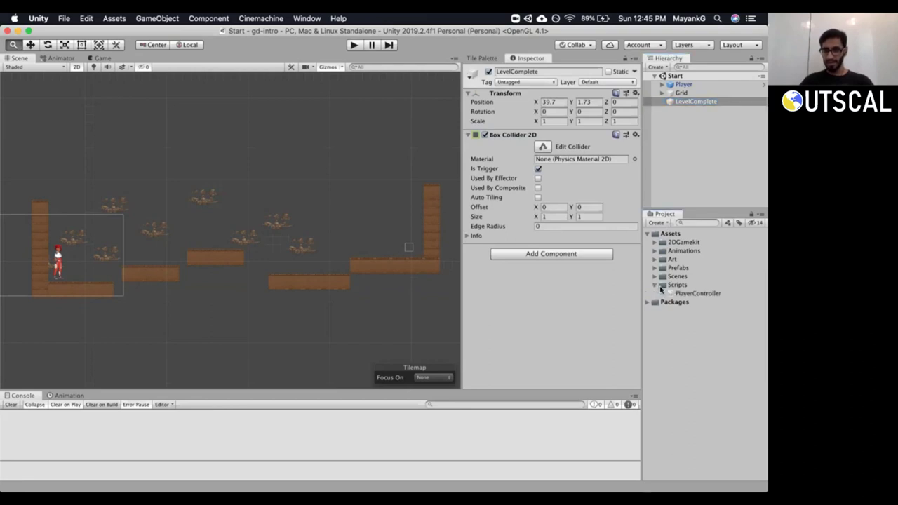
# Create a C# script named LevelController in the Scripts folder and open it in Visual Studio.
pyautogui.rightClick(662, 286)
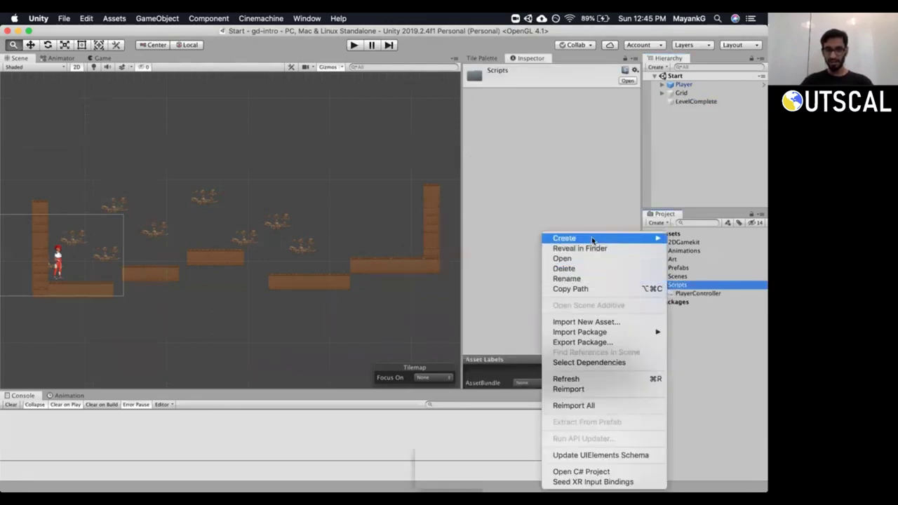
pyautogui.click(745, 251)
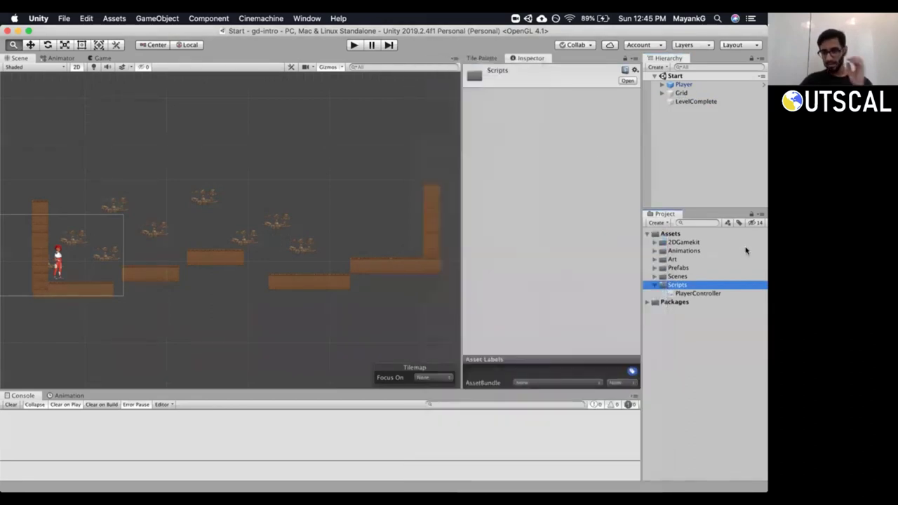
pyautogui.write('Level')
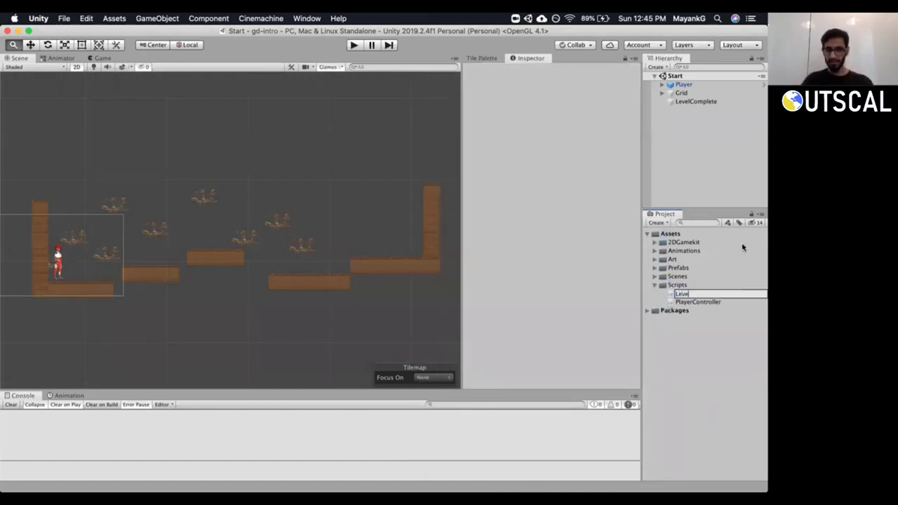
pyautogui.write('Controller')
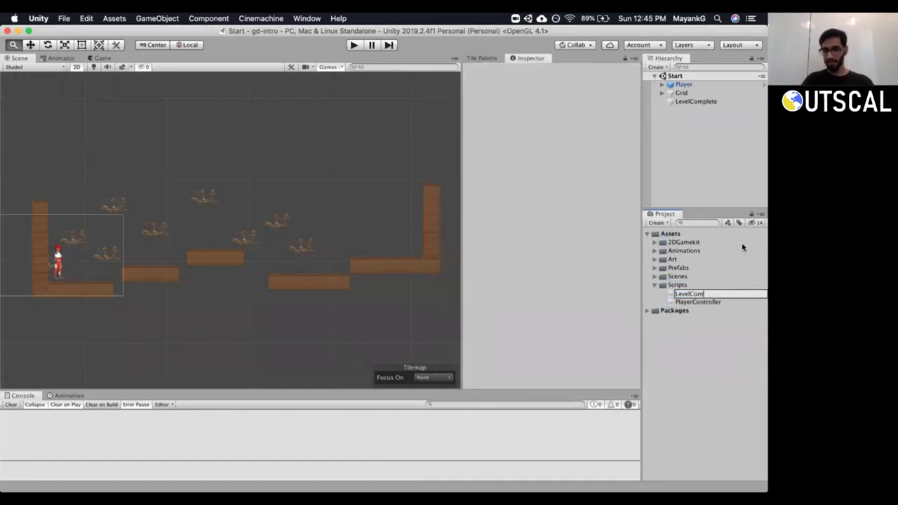
pyautogui.press('Return')
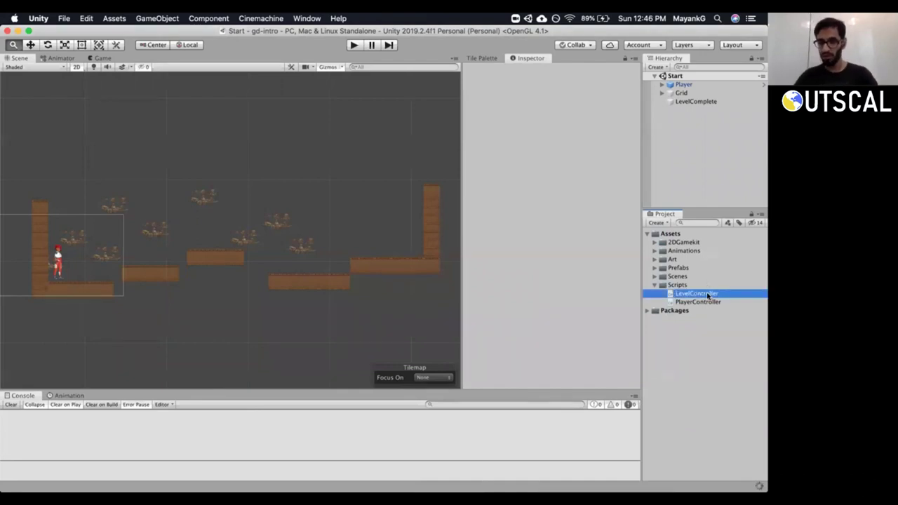
pyautogui.doubleClick(707, 293)
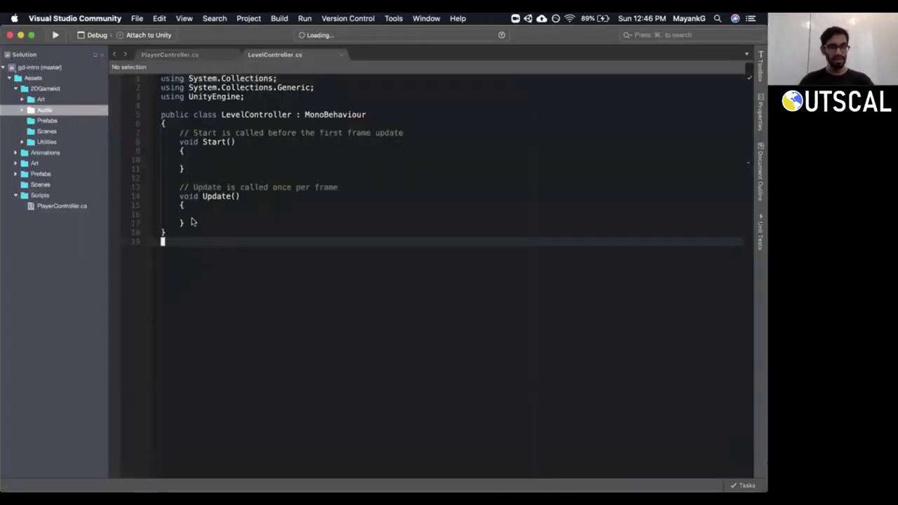
# Delete the default Start and Update methods from LevelController using vim line selection.
pyautogui.click(194, 213)
pyautogui.click(204, 227)
pyautogui.press('k')
pyautogui.hotkey('shift', 'v')
pyautogui.press('k')
pyautogui.press('k')
pyautogui.press('k')
pyautogui.press('k')
pyautogui.press('k')
pyautogui.press('k')
pyautogui.press('k')
pyautogui.press('k')
pyautogui.press('k')
pyautogui.press('k')
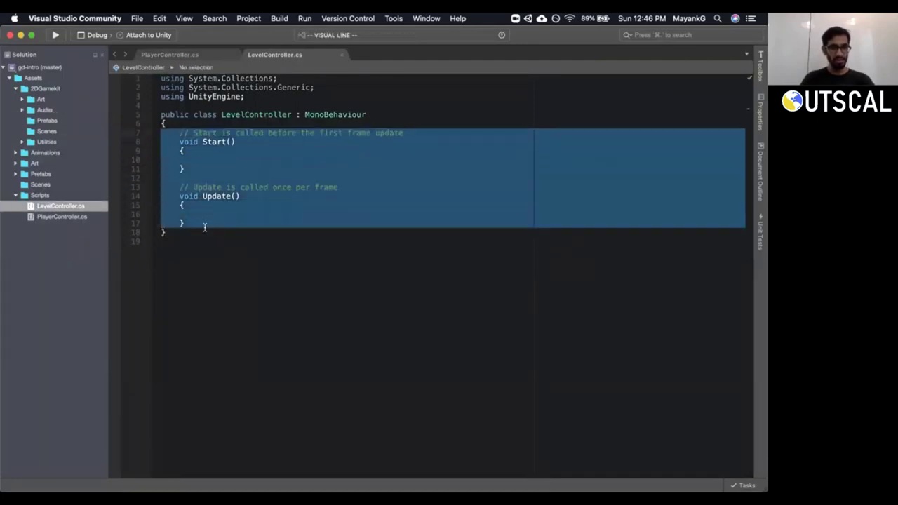
pyautogui.press('d')
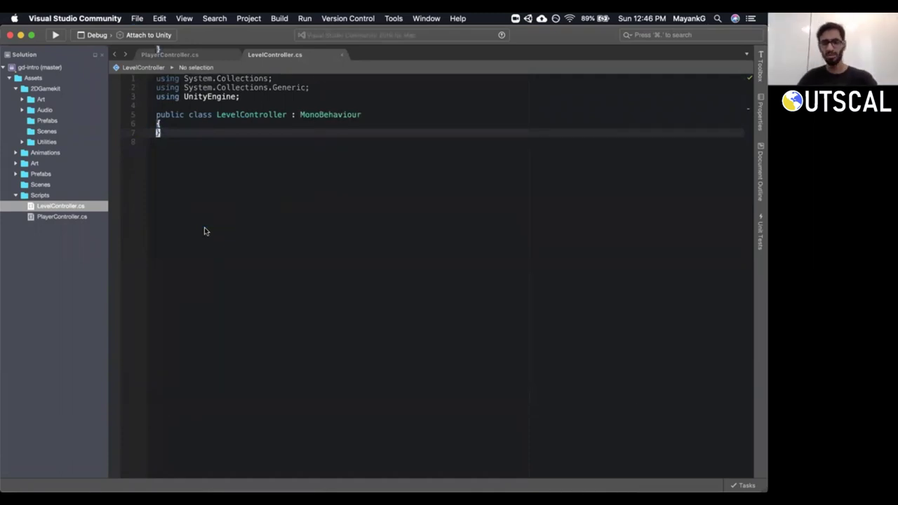
# Begin a 'public' declaration on a new line in the class, dismissing the type suggestions.
pyautogui.hotkey('shift', 'o')
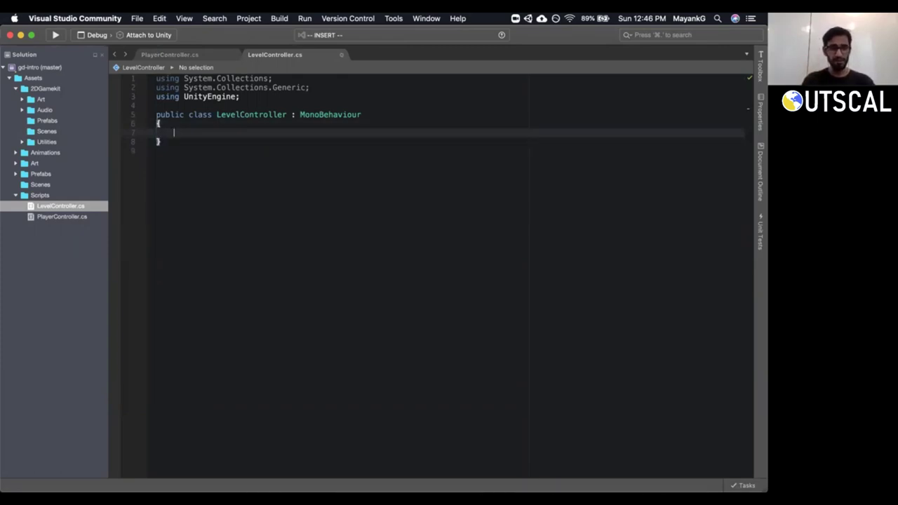
pyautogui.write('public G')
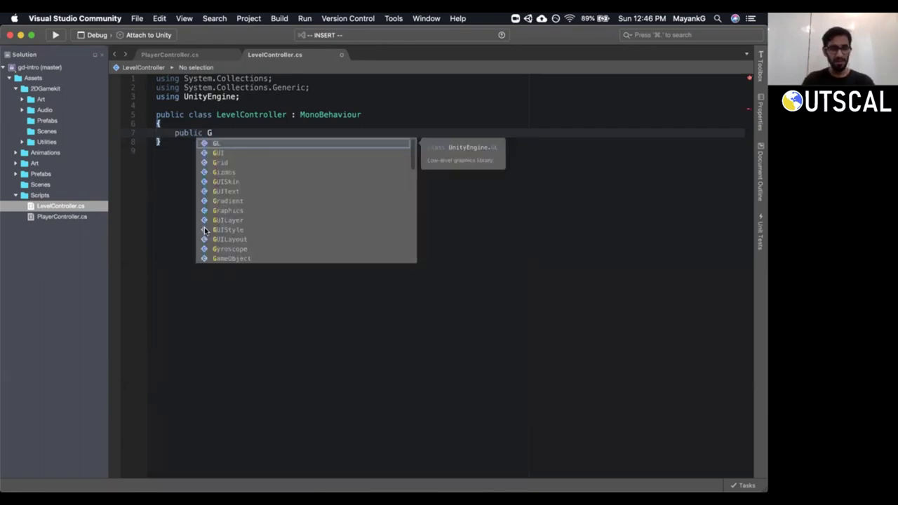
pyautogui.press('BackSpace')
pyautogui.write('G')
pyautogui.press('BackSpace')
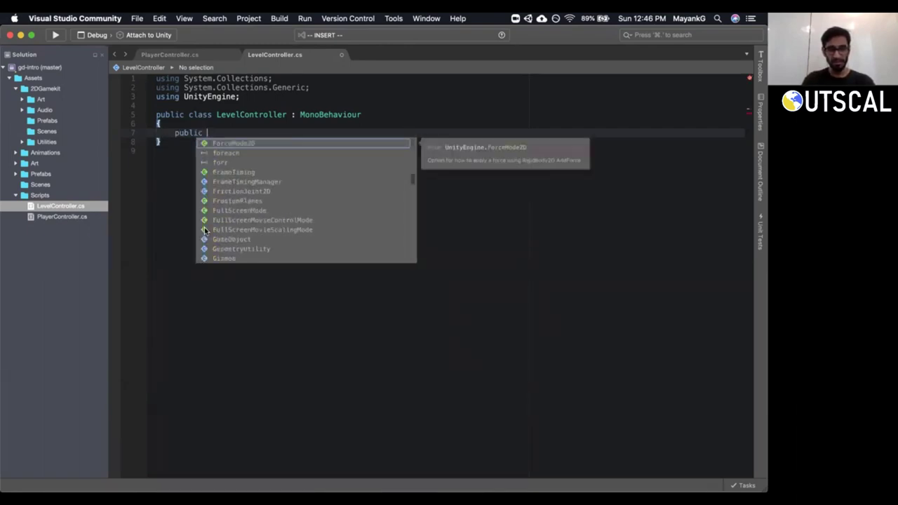
pyautogui.press('Escape')
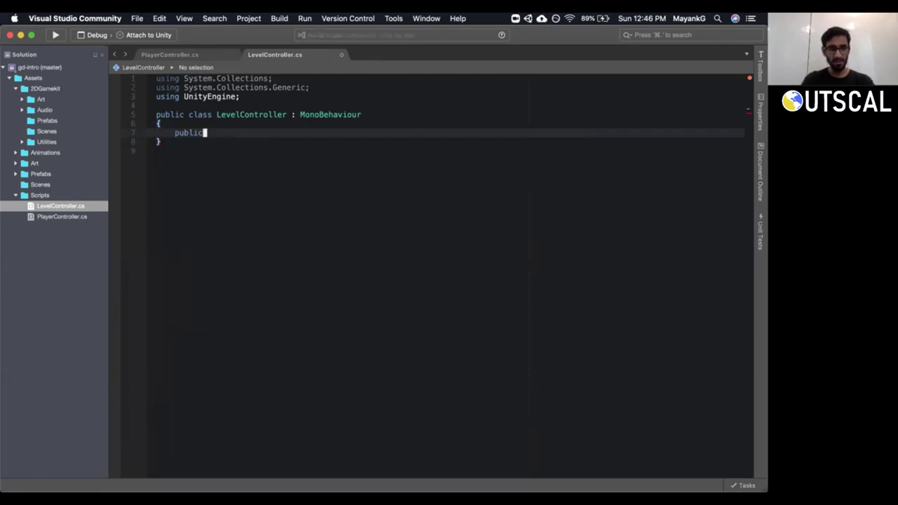
pyautogui.press('a')
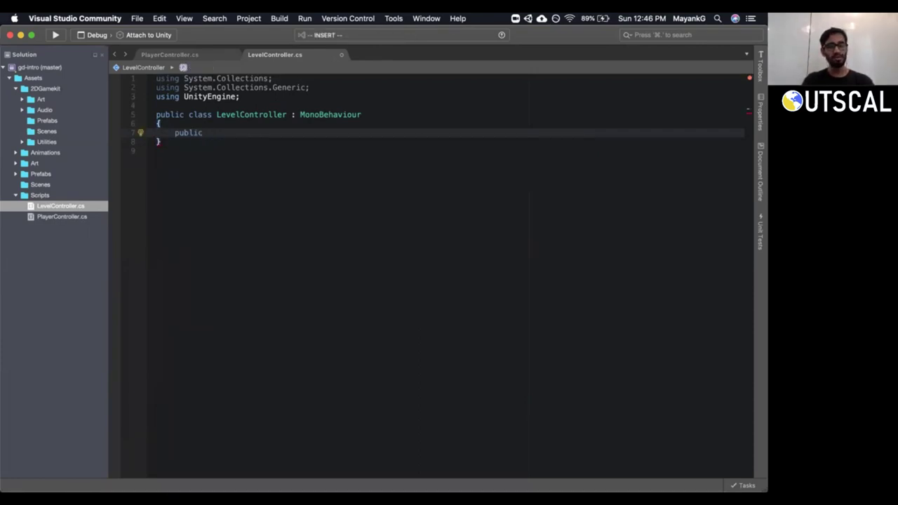
pyautogui.hotkey('ctrl', 'space')
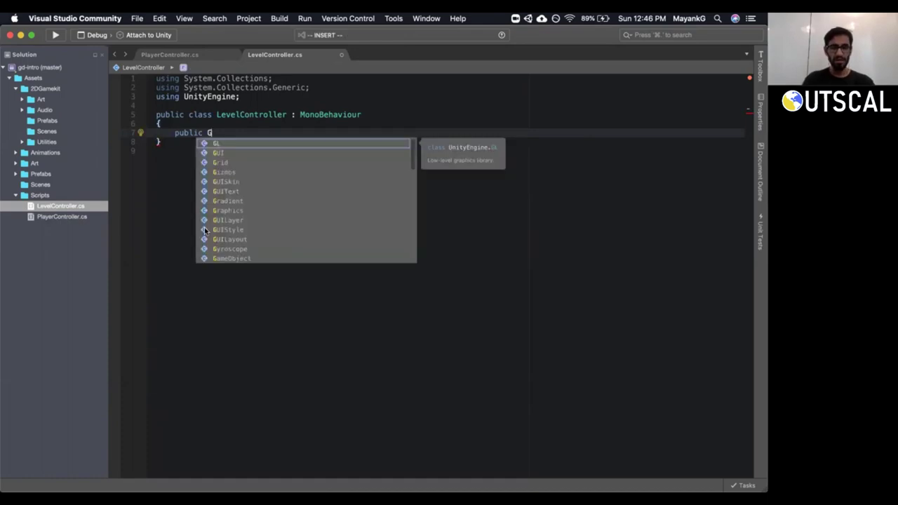
pyautogui.scroll(-5, 206, 231)
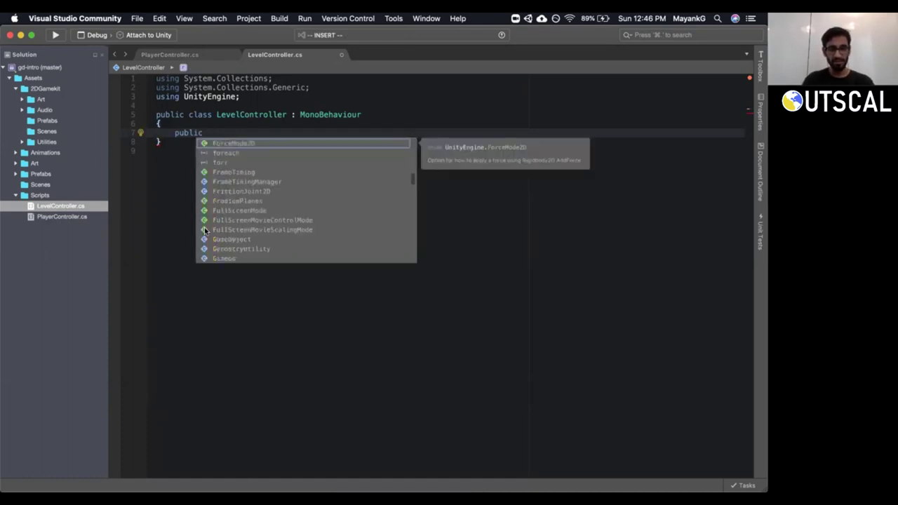
pyautogui.press('Escape')
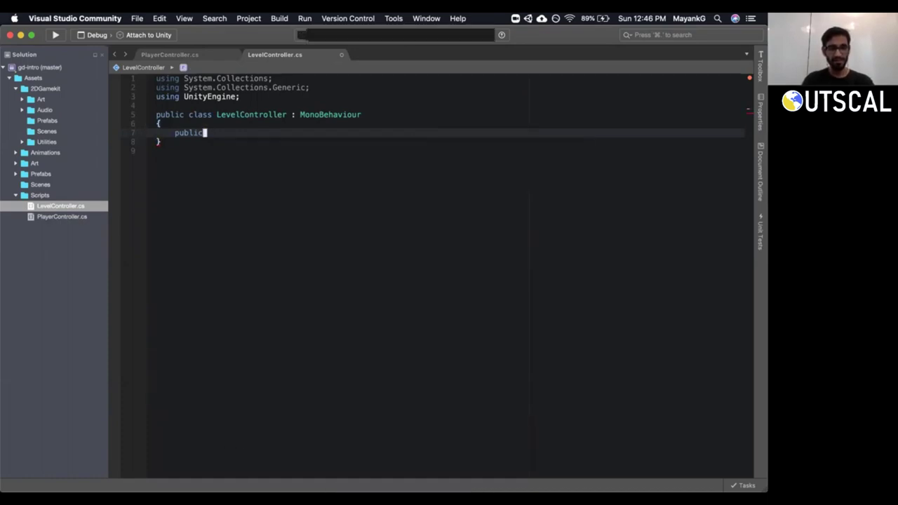
# Rename the class declaration in the code to LevelOverController.
pyautogui.press('k')
pyautogui.press('k')
pyautogui.press('w')
pyautogui.press('w')
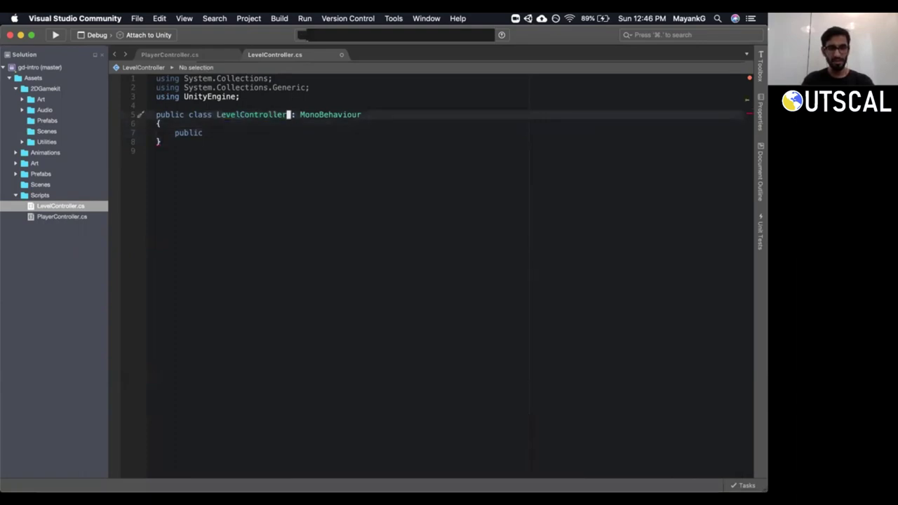
pyautogui.press('h')
pyautogui.press('h')
pyautogui.press('h')
pyautogui.press('h')
pyautogui.press('h')
pyautogui.press('h')
pyautogui.press('h')
pyautogui.press('h')
pyautogui.press('h')
pyautogui.press('h')
pyautogui.press('h')
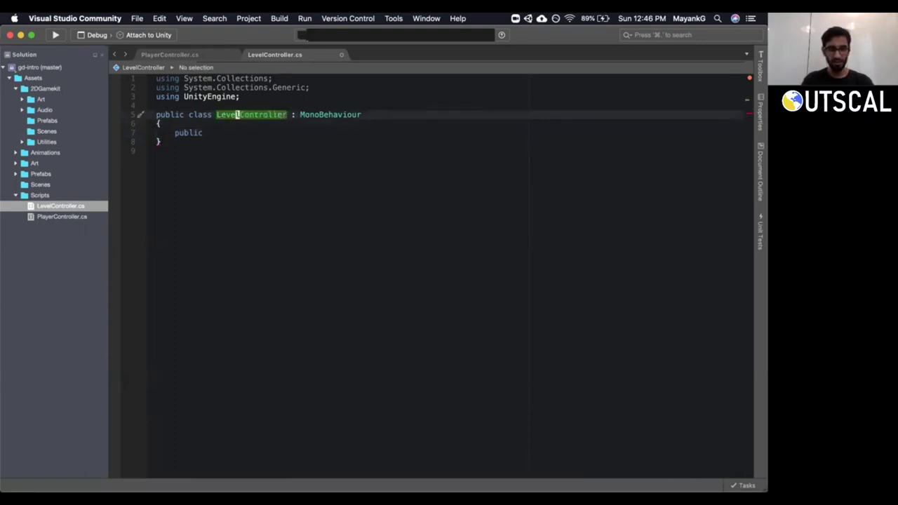
pyautogui.write('iOver')
pyautogui.press('Escape')
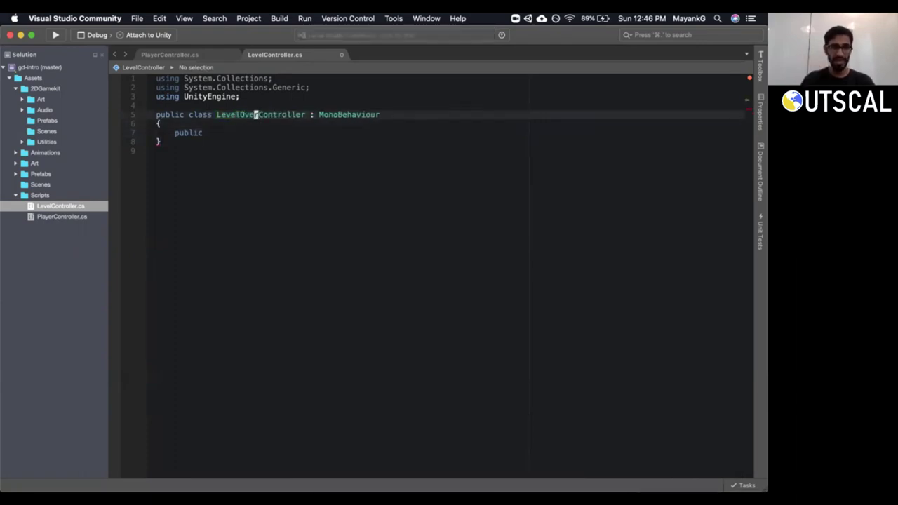
# Rename the script file LevelController.cs to LevelOverController.cs.
pyautogui.rightClick(51, 208)
pyautogui.click(73, 239)
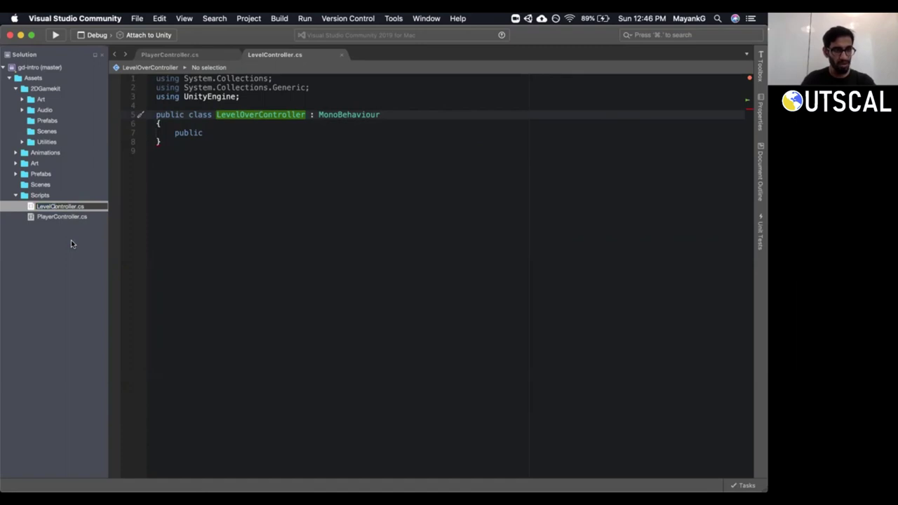
pyautogui.write('Over')
pyautogui.press('Return')
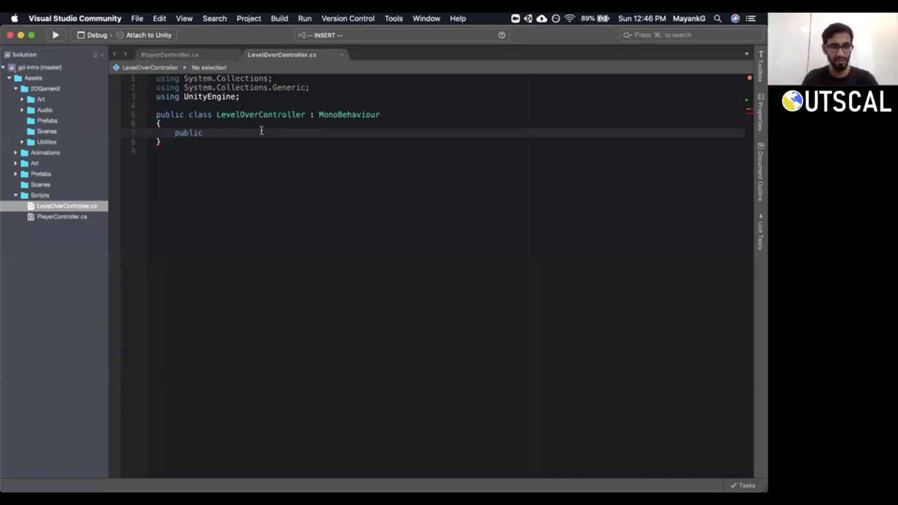
# Replace the public modifier on line 7 with a partial 'void On' declaration, then view PlayerController.cs.
pyautogui.doubleClick(181, 132)
pyautogui.write('pri')
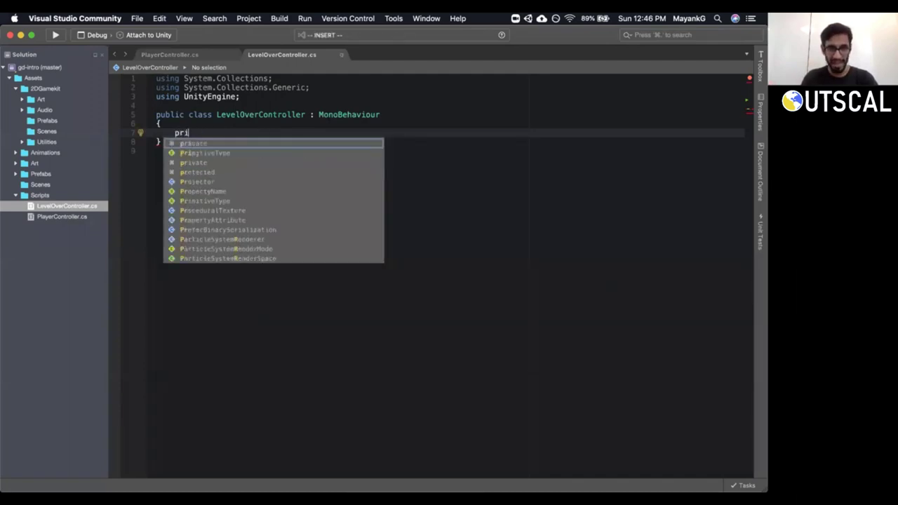
pyautogui.write('vate')
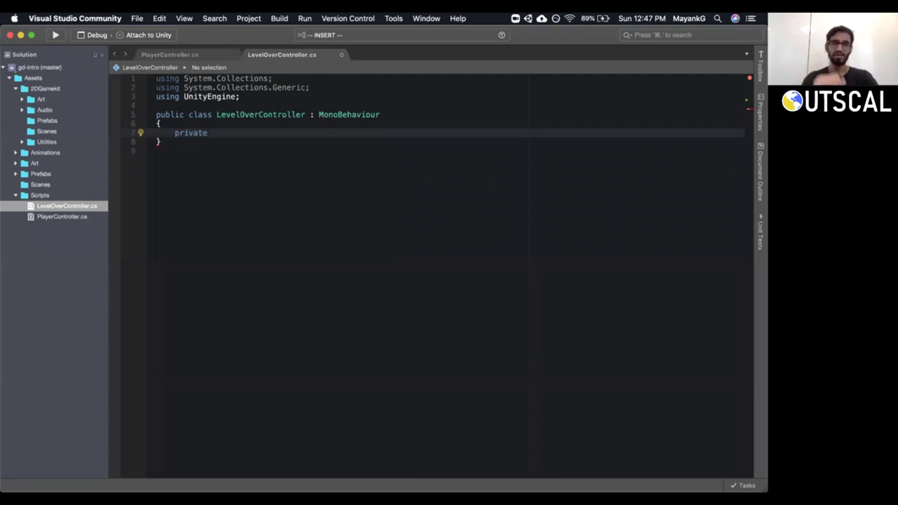
pyautogui.press('super+BackSpace')
pyautogui.press('Tab')
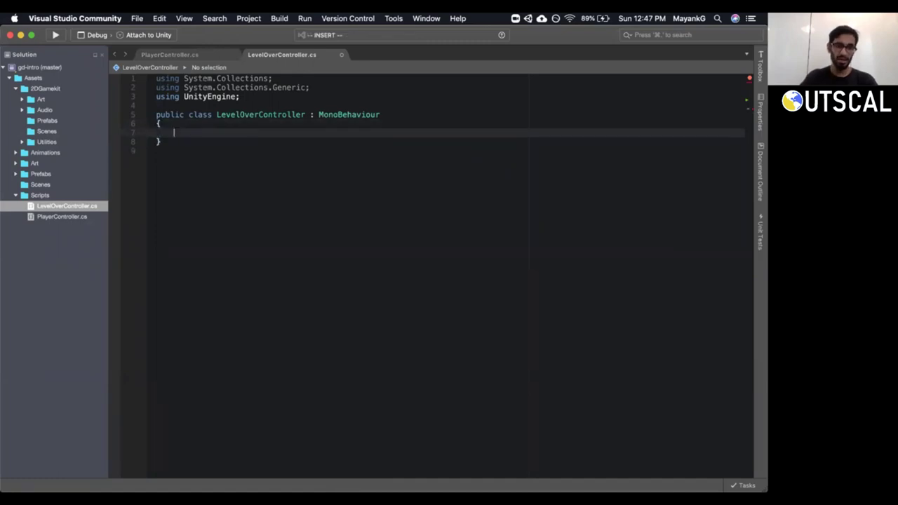
pyautogui.write('void ')
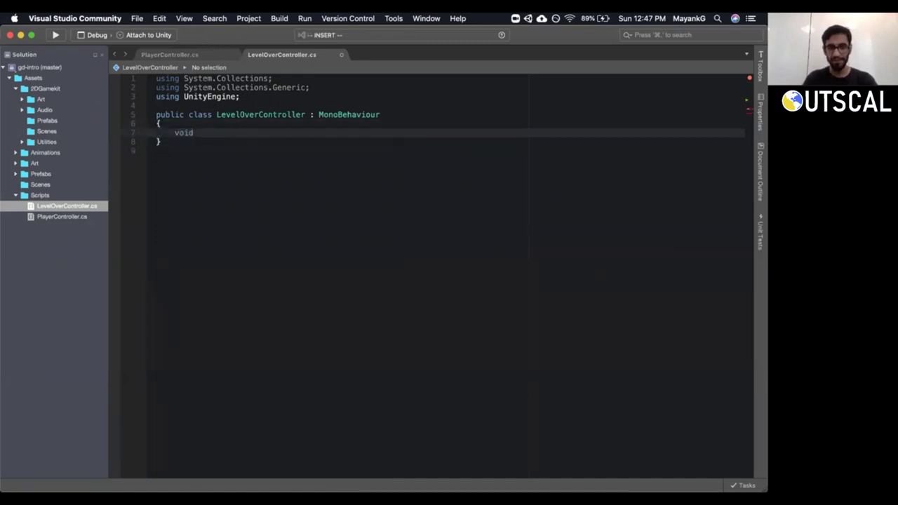
pyautogui.write('On')
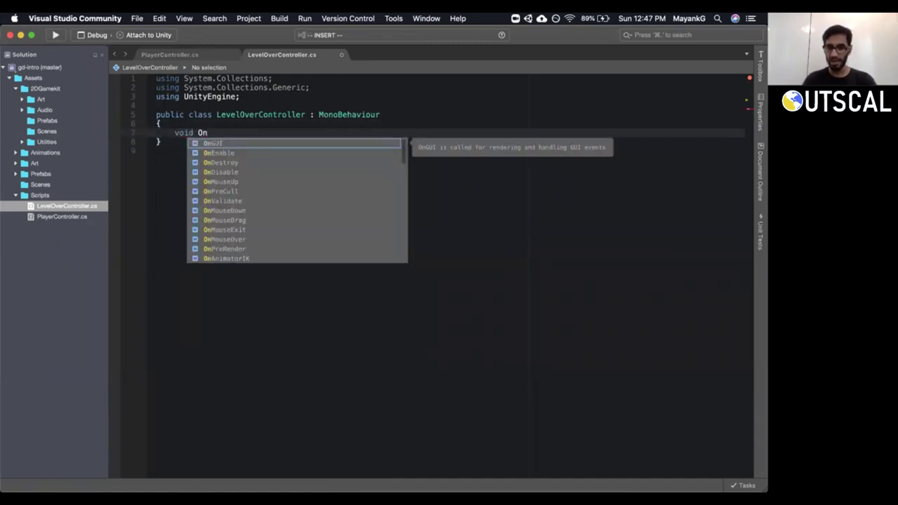
pyautogui.click(193, 57)
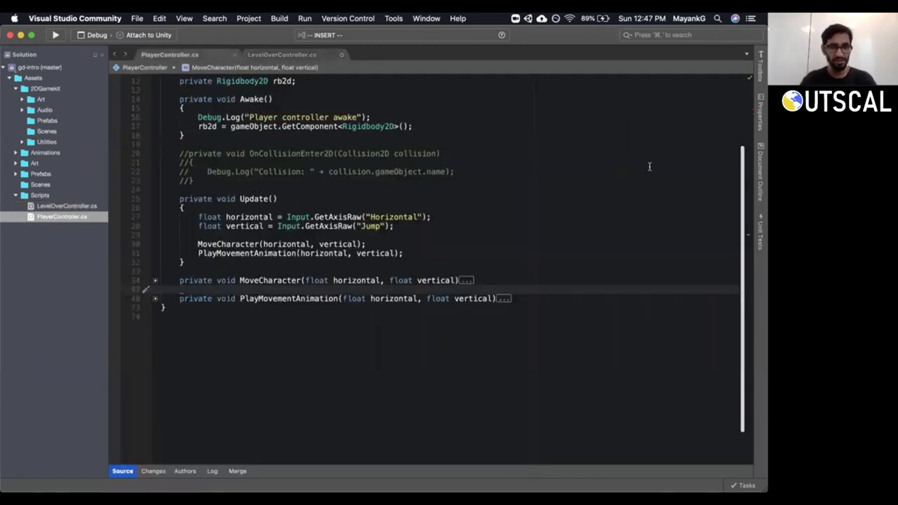
pyautogui.moveTo(742, 185); pyautogui.dragTo(739, 118)
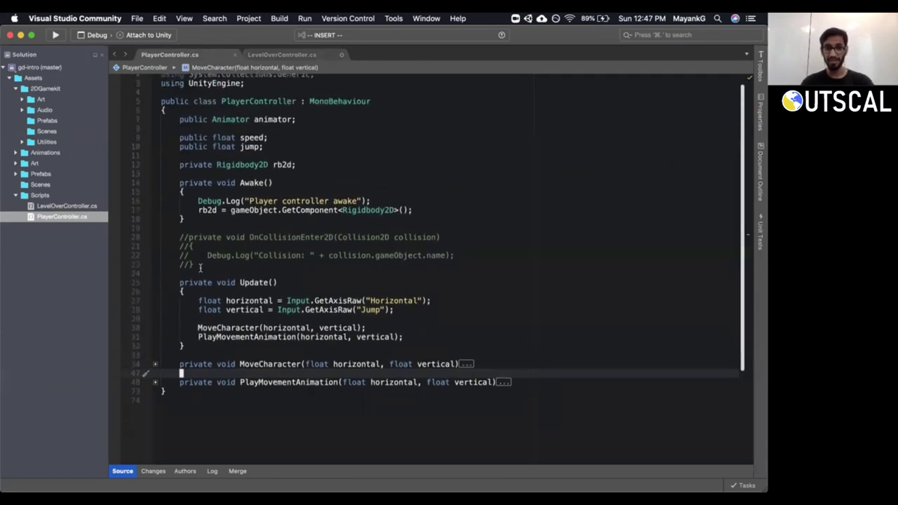
pyautogui.doubleClick(270, 237)
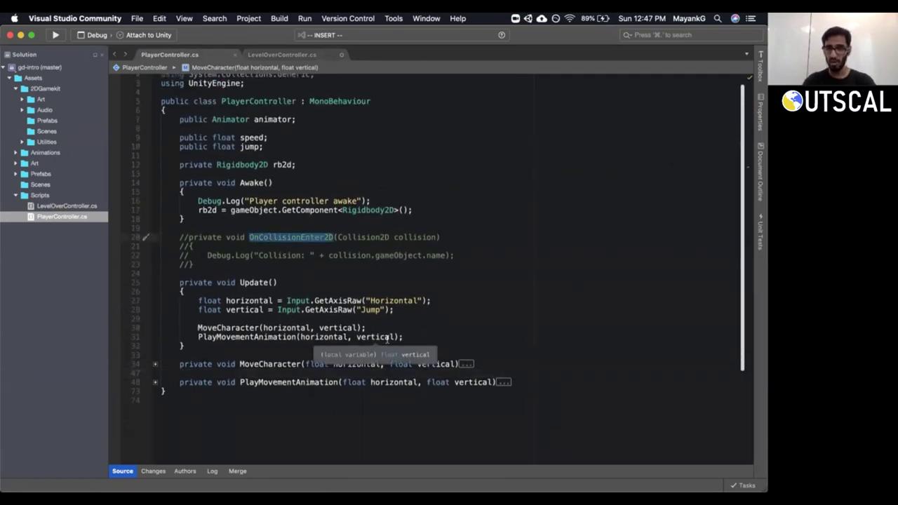
pyautogui.moveTo(208, 256); pyautogui.dragTo(455, 255)
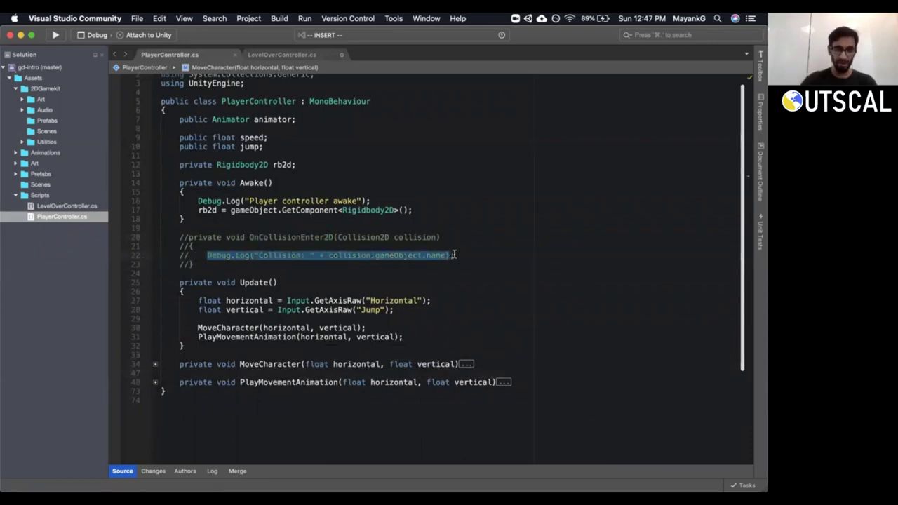
pyautogui.doubleClick(284, 238)
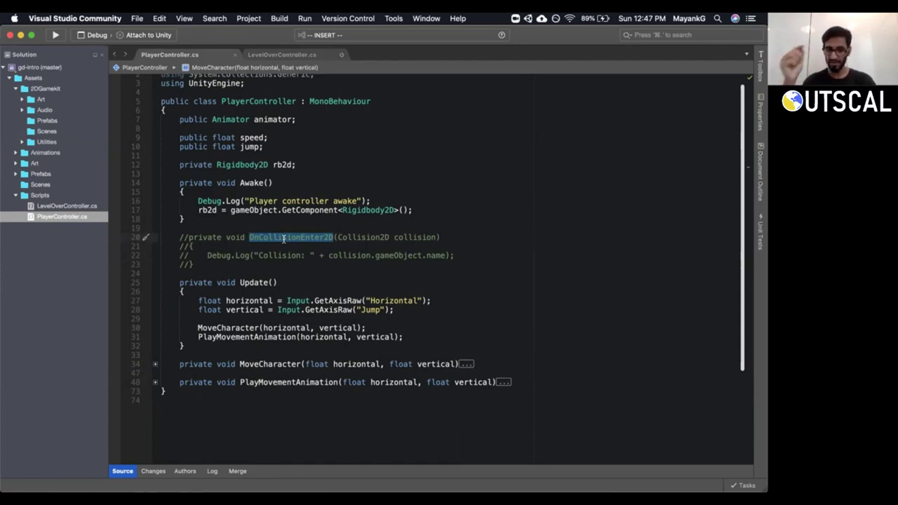
pyautogui.click(266, 55)
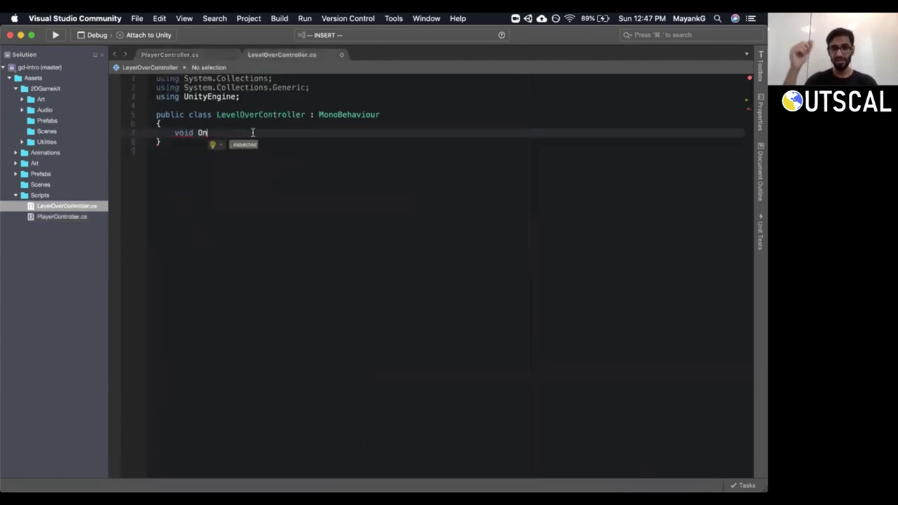
# Type 'OnTrigger' and insert the OnTriggerEnter2D(Collider2D collision) stub from IntelliSense.
pyautogui.press('BackSpace')
pyautogui.press('BackSpace')
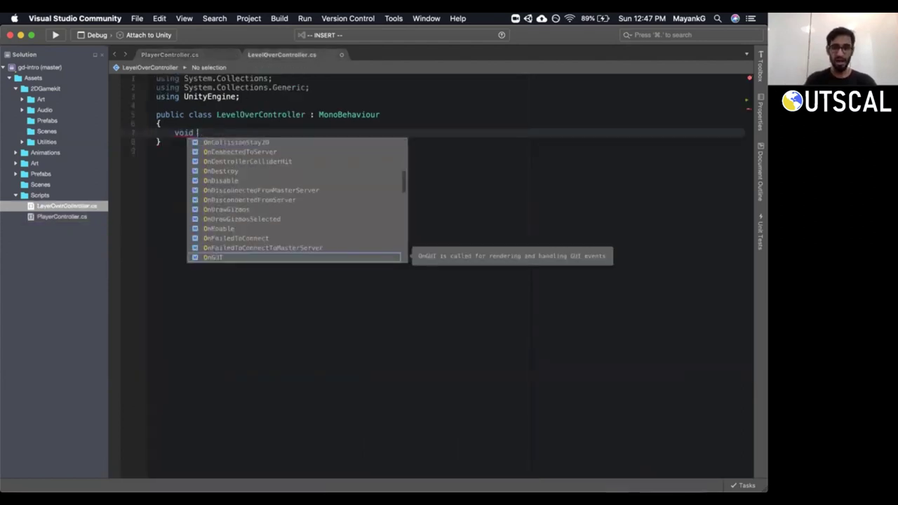
pyautogui.write('OnTrigger')
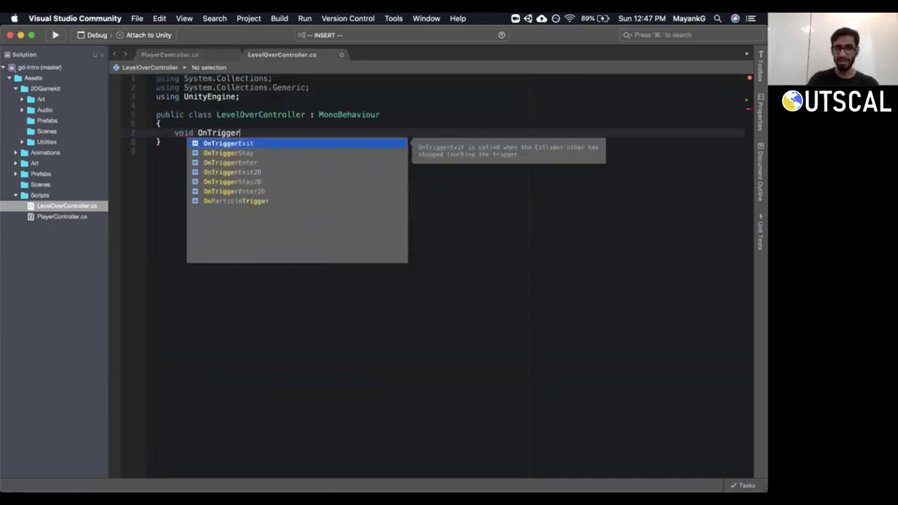
pyautogui.press('Down')
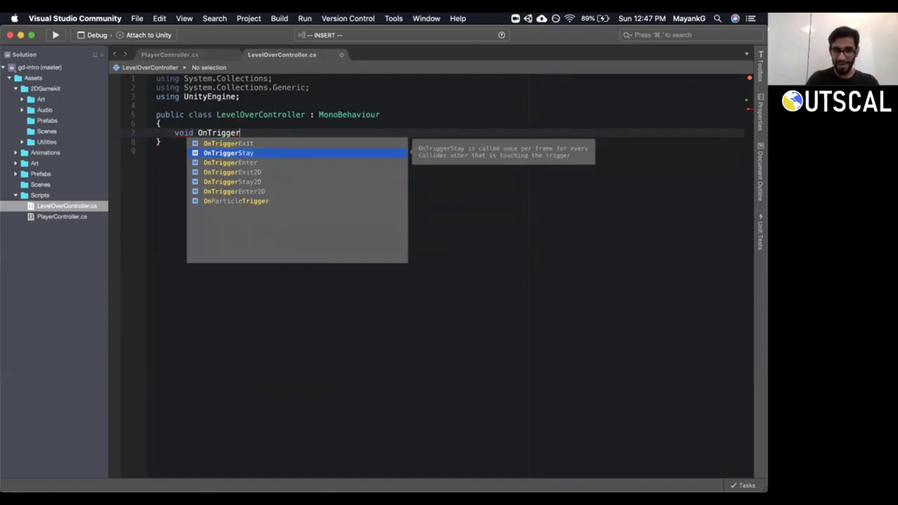
pyautogui.press('Down')
pyautogui.press('Down')
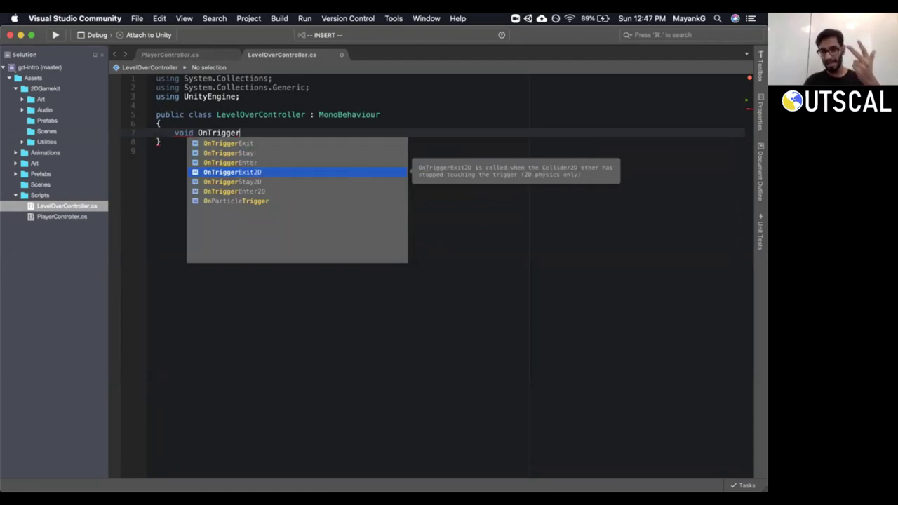
pyautogui.press('Up')
pyautogui.press('Up')
pyautogui.press('Up')
pyautogui.press('Down')
pyautogui.press('Down')
pyautogui.press('Up')
pyautogui.press('Up')
pyautogui.press('Down')
pyautogui.press('Down')
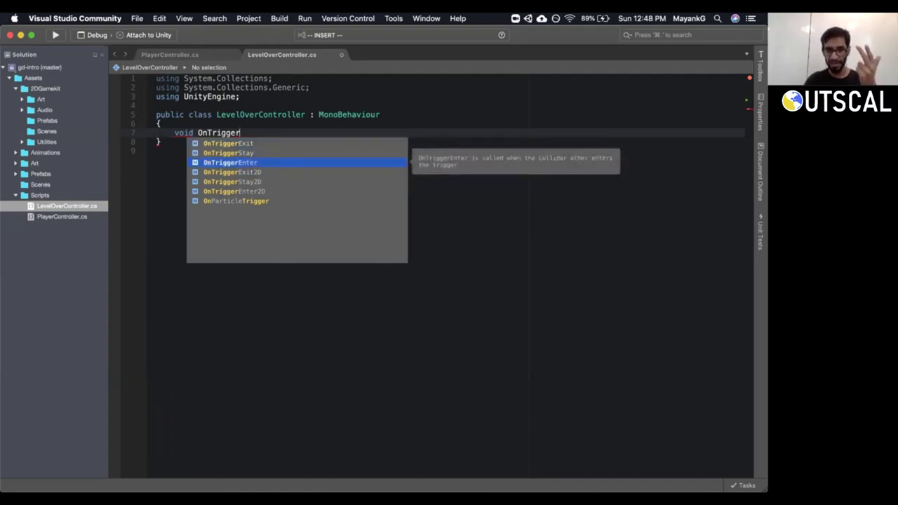
pyautogui.press('Down')
pyautogui.press('Down')
pyautogui.press('Down')
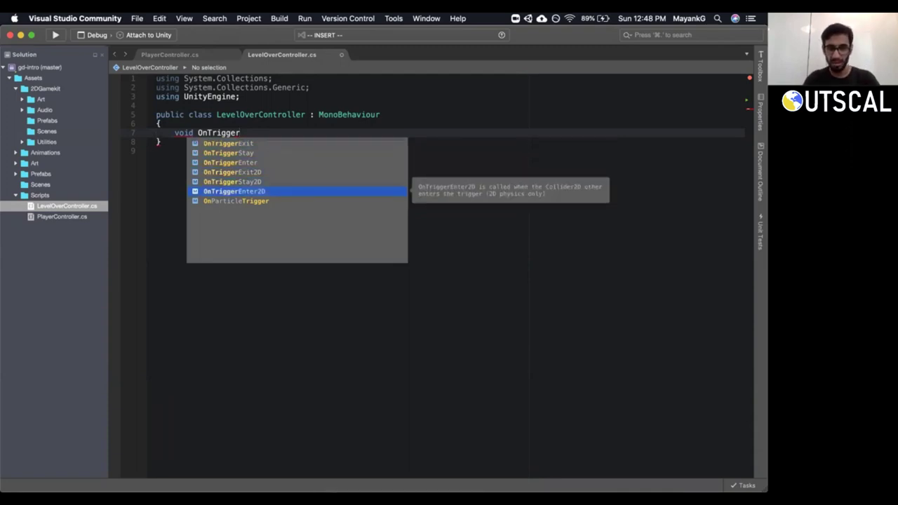
pyautogui.press('Return')
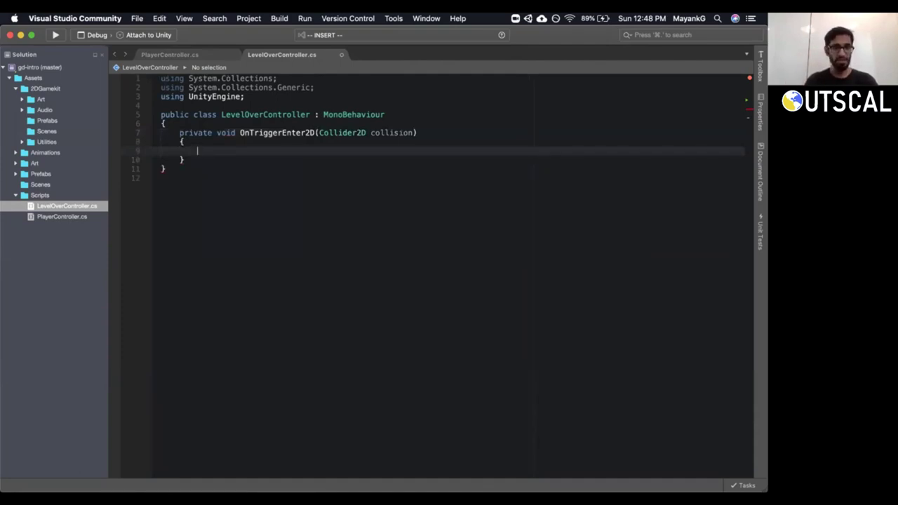
# Write if(collision.gameObject.tag.CompareTo("Player")){ and open its block on separate lines.
pyautogui.write('if(c')
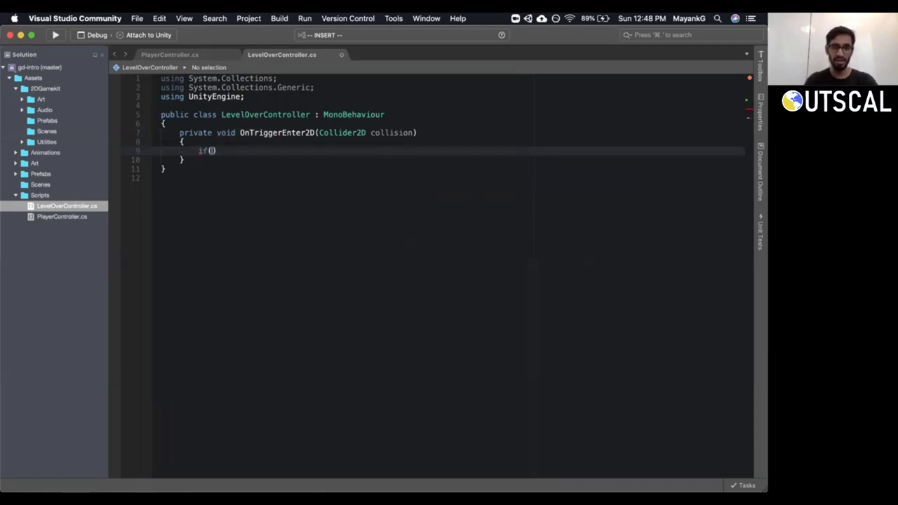
pyautogui.write('ollis')
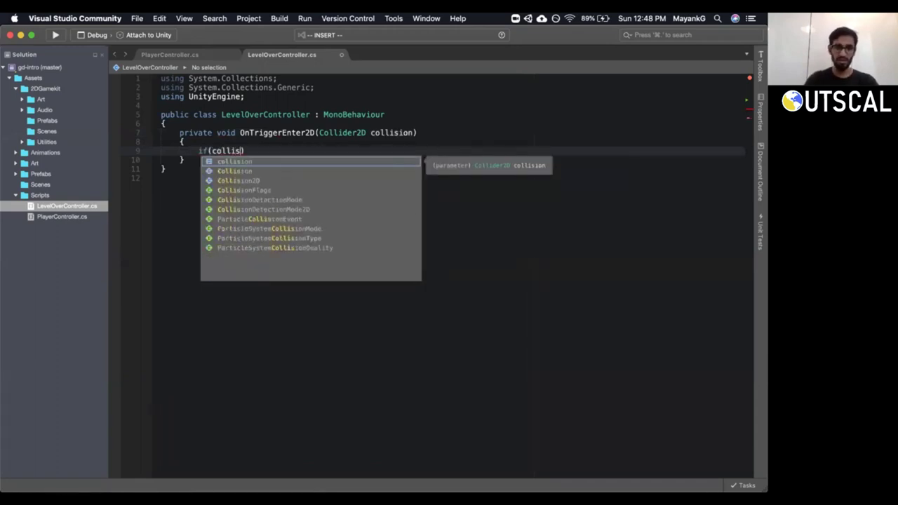
pyautogui.press('Escape')
pyautogui.write('ion.')
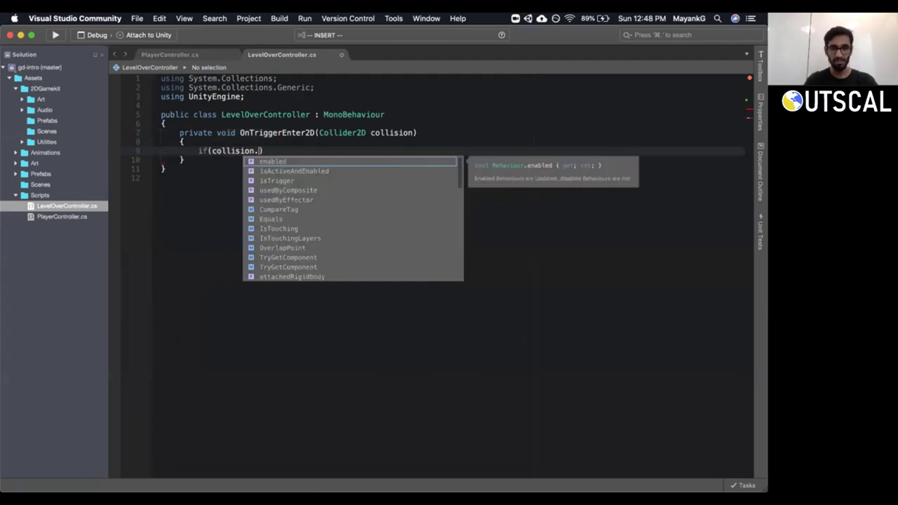
pyautogui.doubleClick(396, 133)
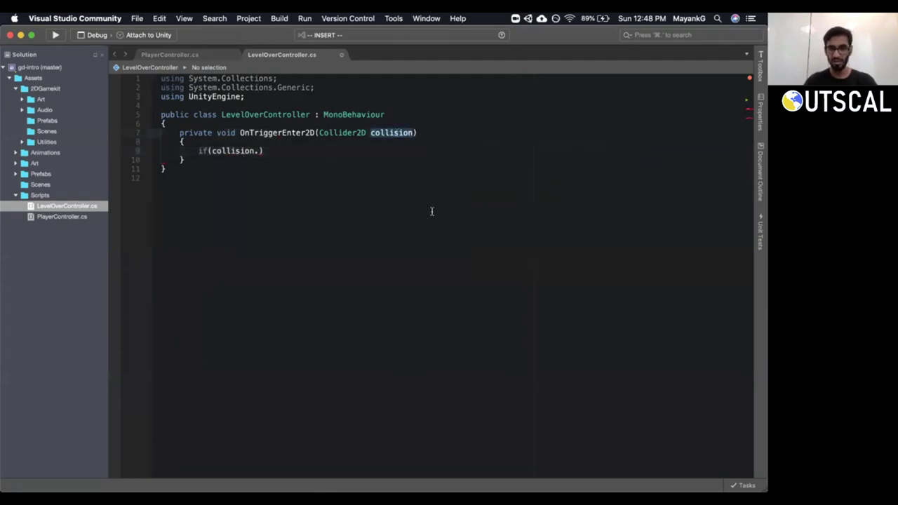
pyautogui.click(261, 150)
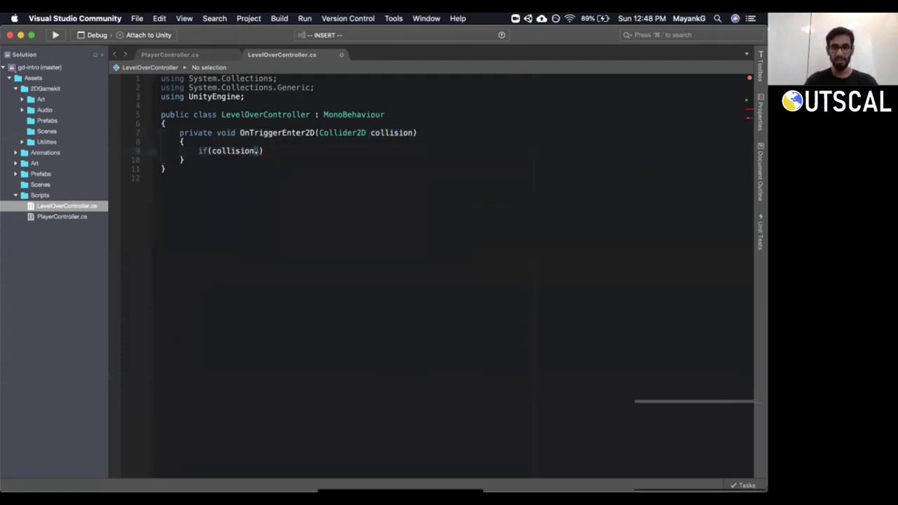
pyautogui.write('.gameO')
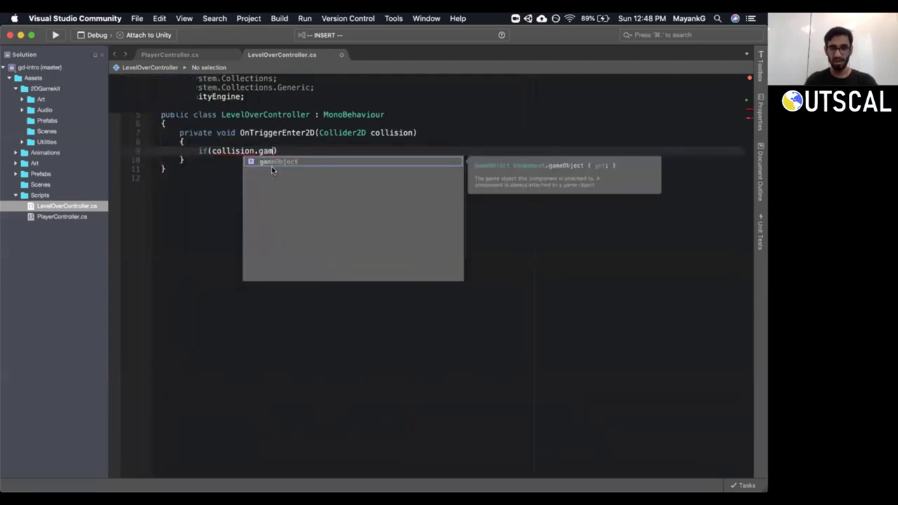
pyautogui.press('Return')
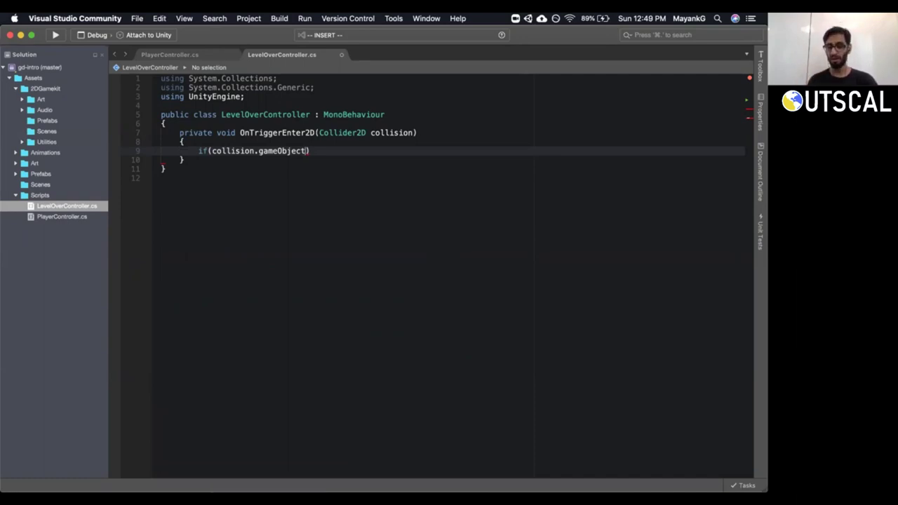
pyautogui.write('.')
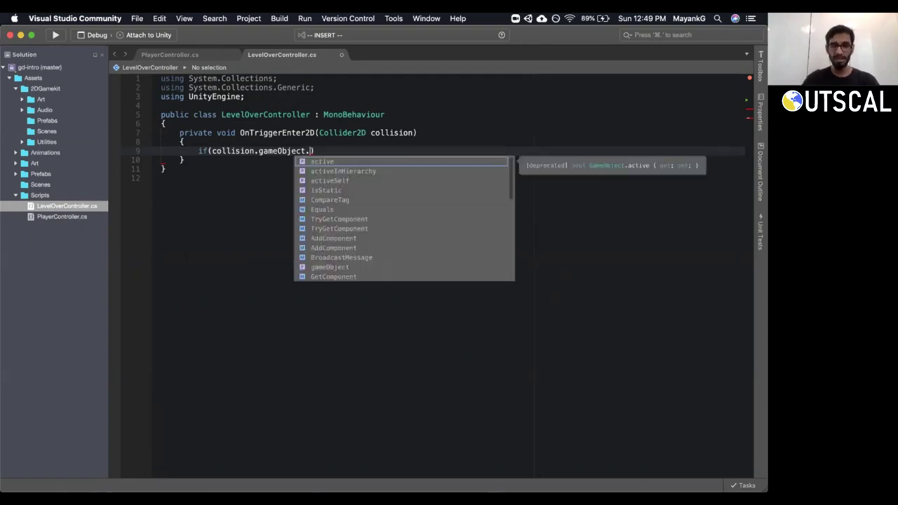
pyautogui.write('tag')
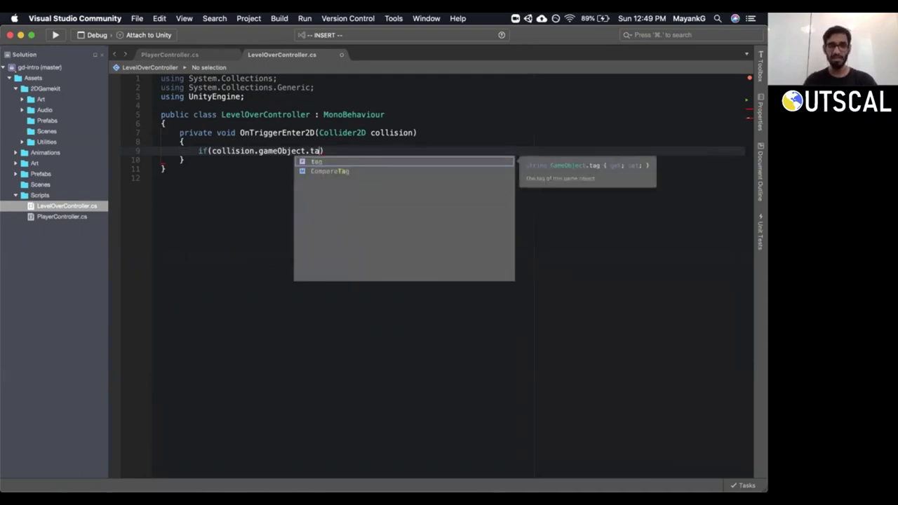
pyautogui.press('Escape')
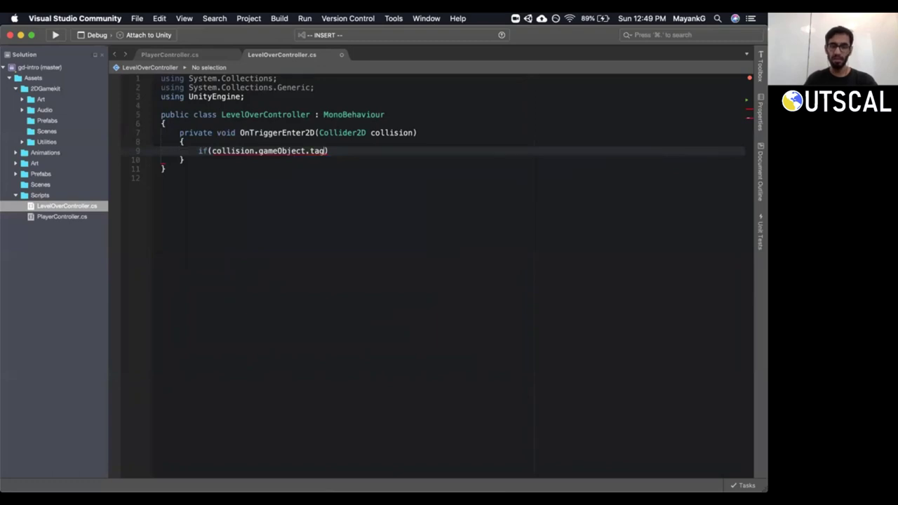
pyautogui.write('.Comp')
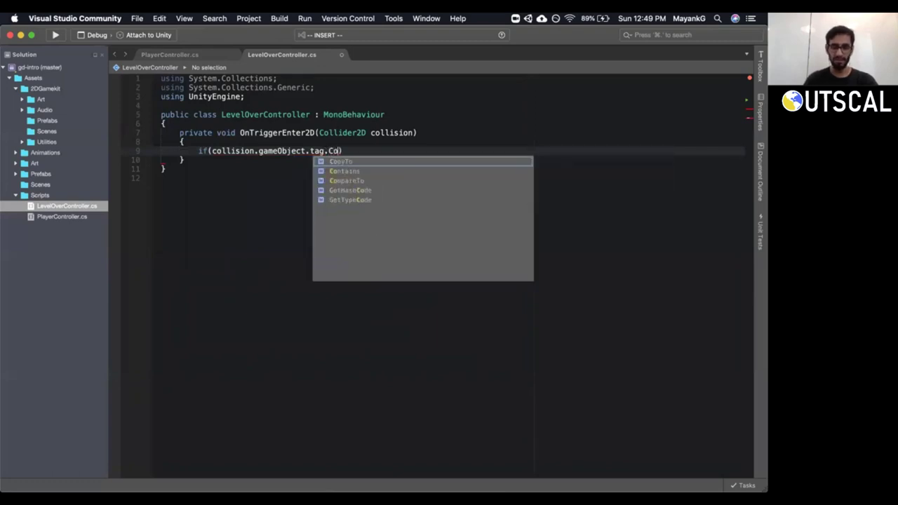
pyautogui.press('Return')
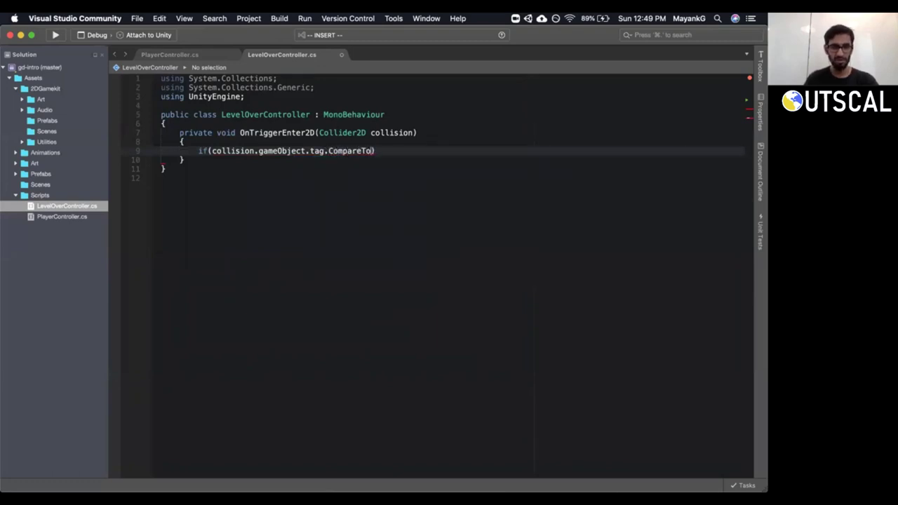
pyautogui.write('("Pla')
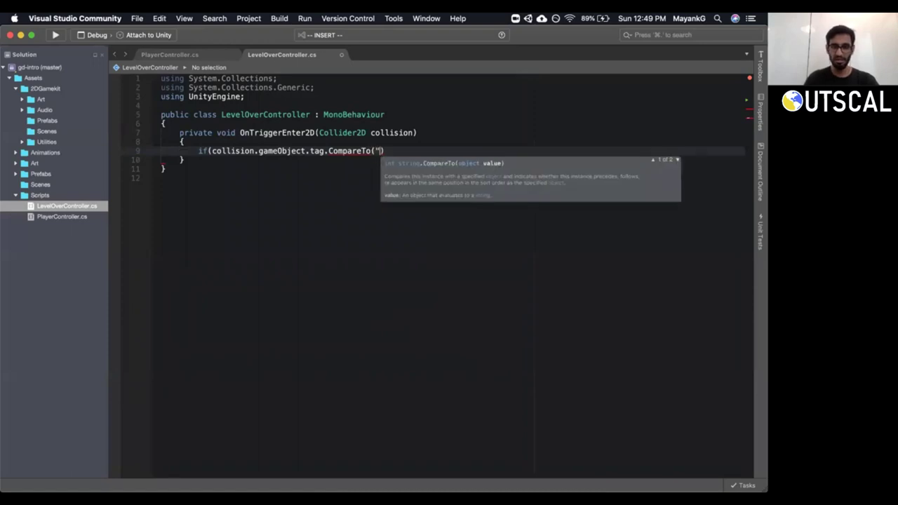
pyautogui.write('yer"))')
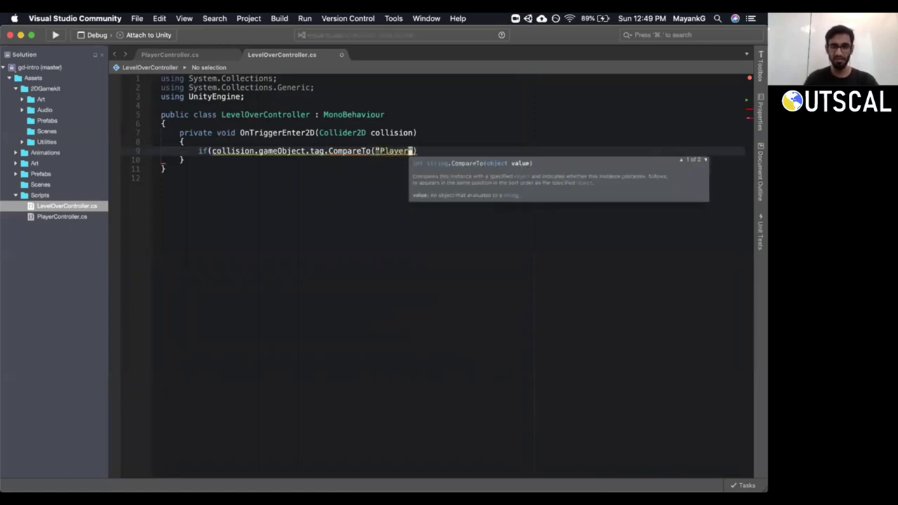
pyautogui.write('{')
pyautogui.press('Return')
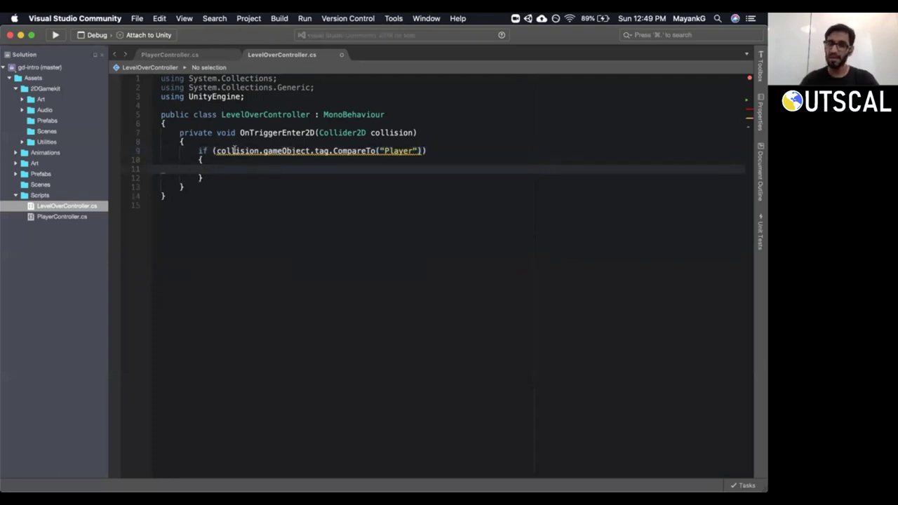
# Replace the tag.CompareTo call with CompareTag in the if condition.
pyautogui.moveTo(236, 150)
pyautogui.click(346, 151)
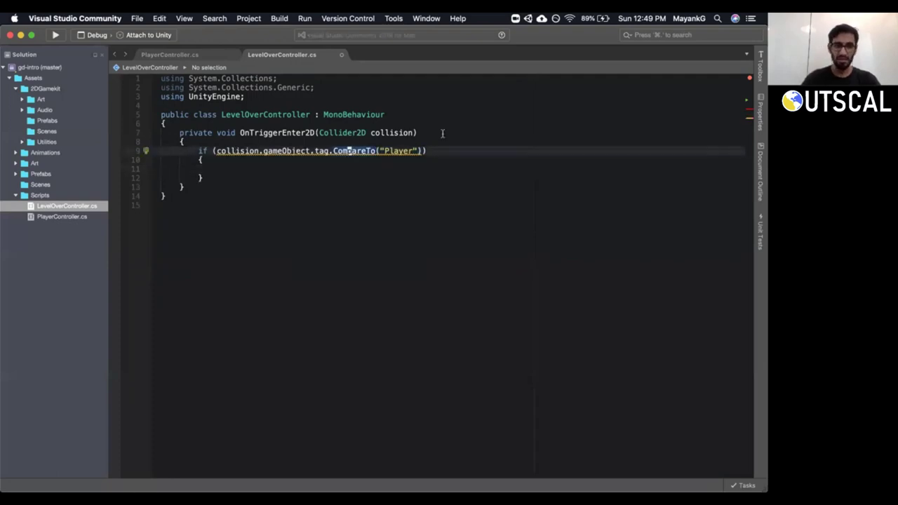
pyautogui.hotkey('alt', 'Delete')
pyautogui.press('BackSpace')
pyautogui.hotkey('alt', 'BackSpace')
pyautogui.write('.CompareTag')
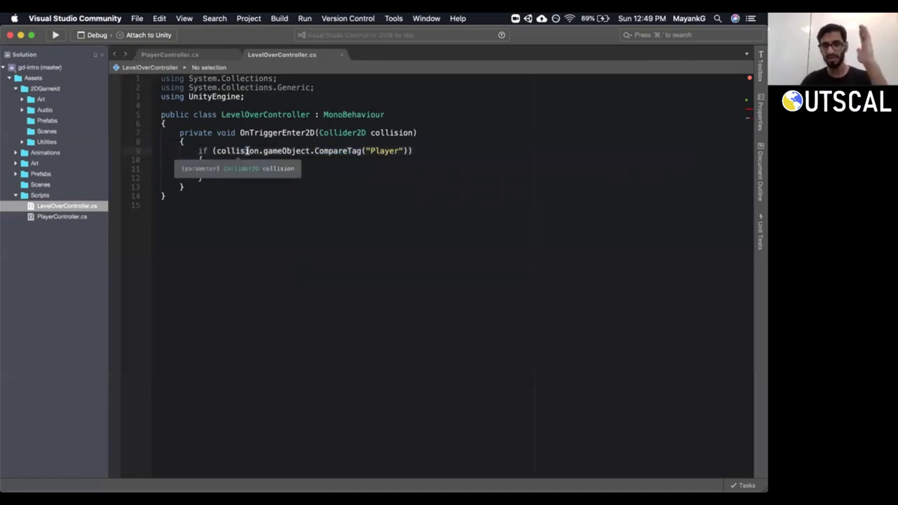
# Add the comment '// level is over' inside the if block.
pyautogui.doubleClick(287, 151)
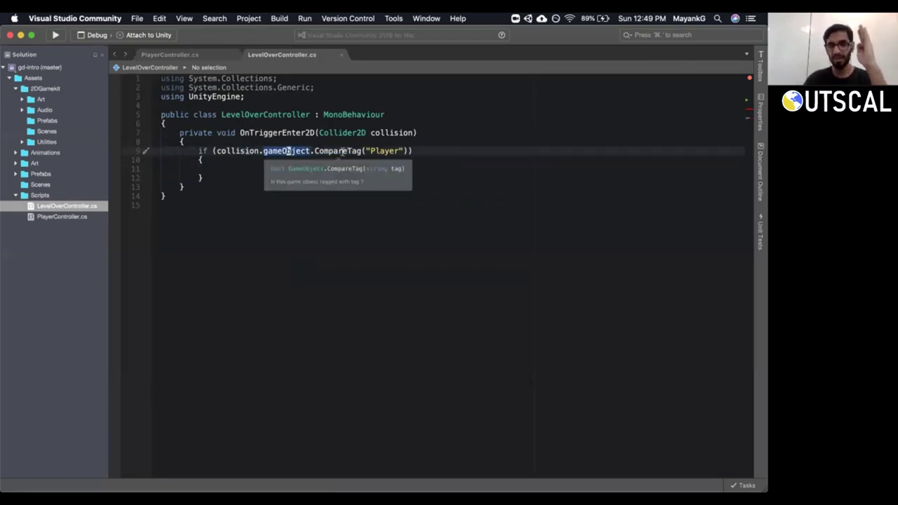
pyautogui.click(342, 151)
pyautogui.moveTo(365, 151); pyautogui.dragTo(403, 151)
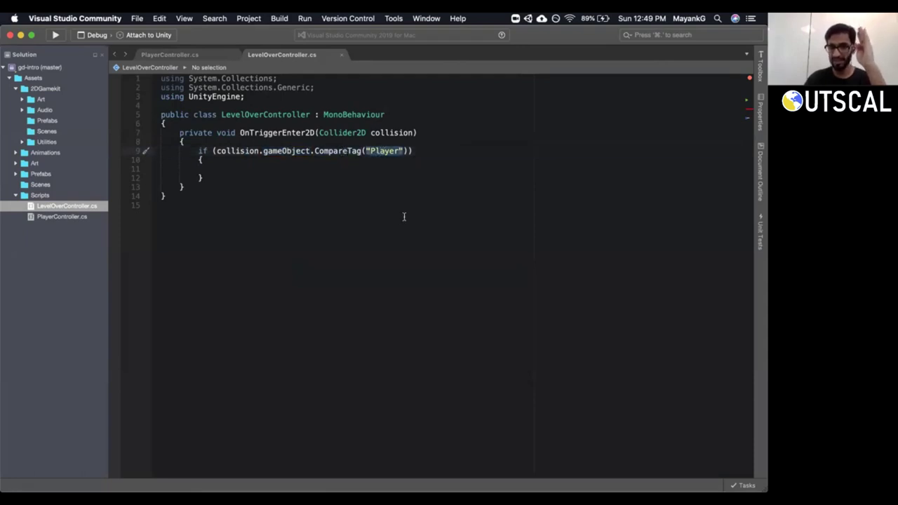
pyautogui.click(303, 168)
pyautogui.write('// level is over')
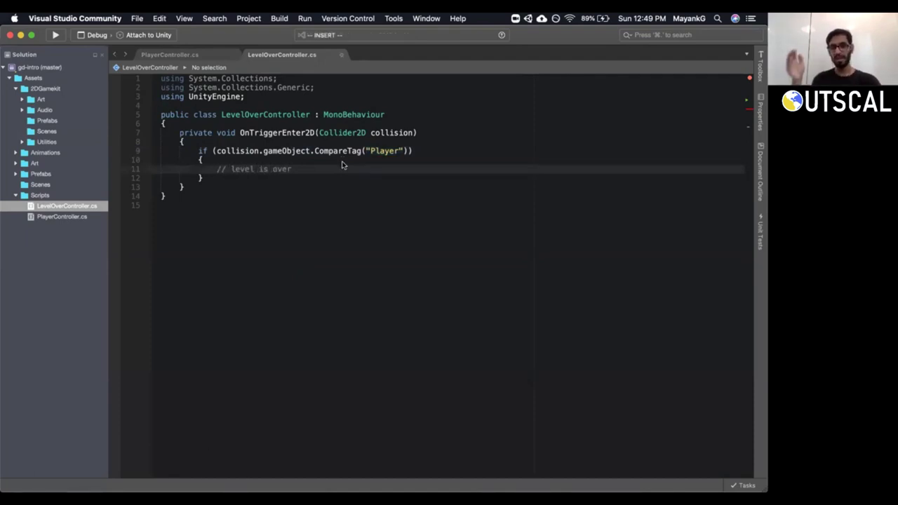
pyautogui.press('Escape')
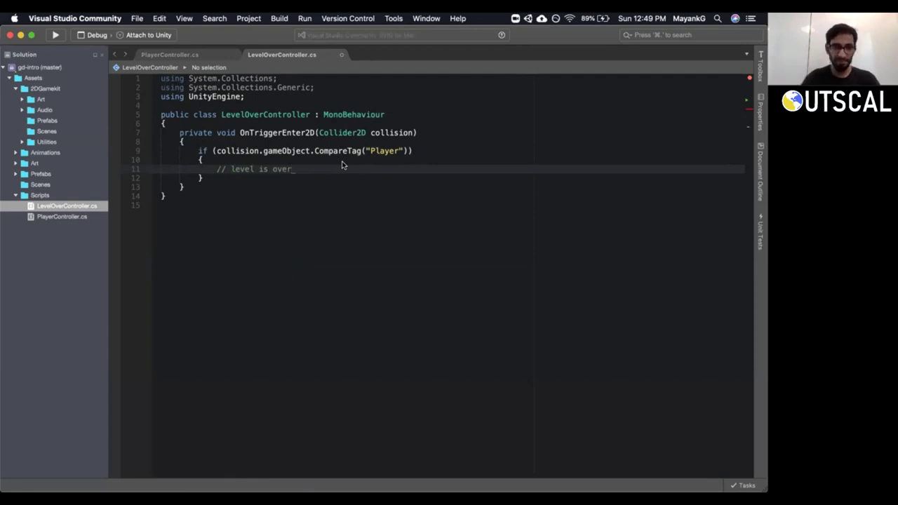
# Add Debug.Log("Level finished by the player"); below the comment and save the script.
pyautogui.write('oDebug.Log("')
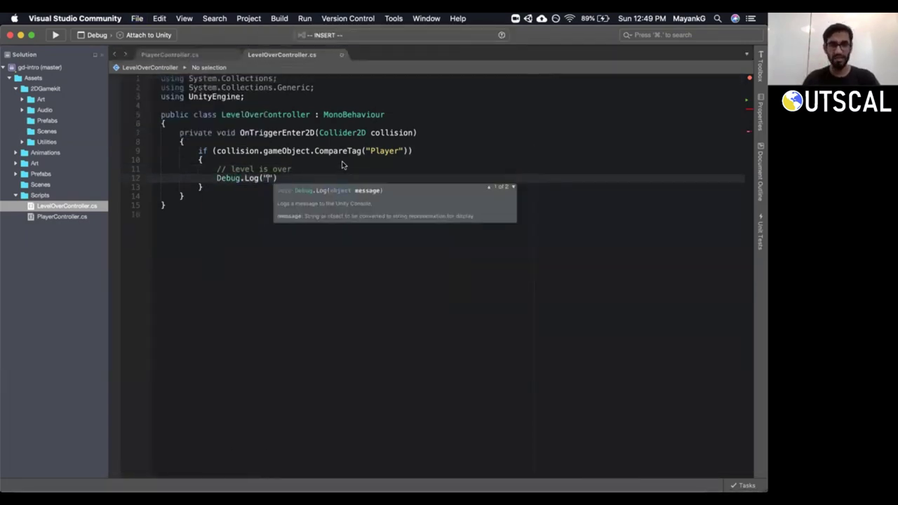
pyautogui.write('Level fins')
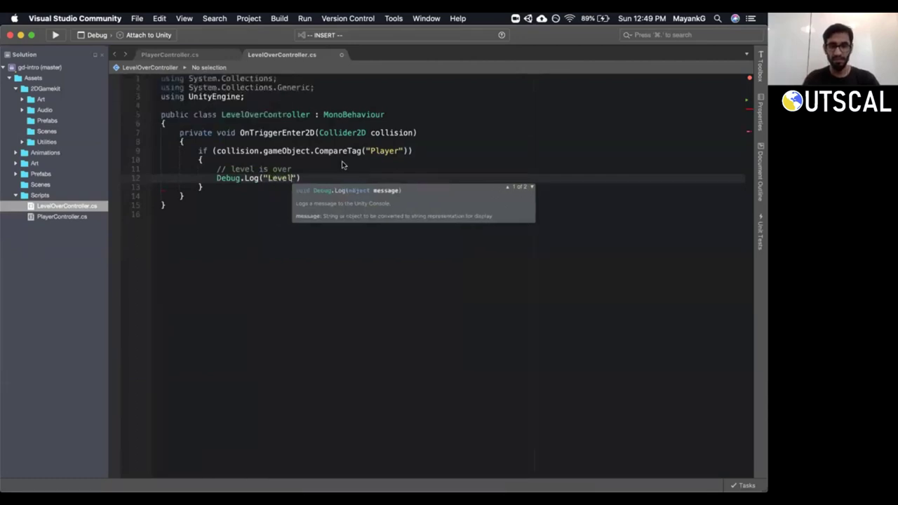
pyautogui.press('BackSpace')
pyautogui.write('ished by the p')
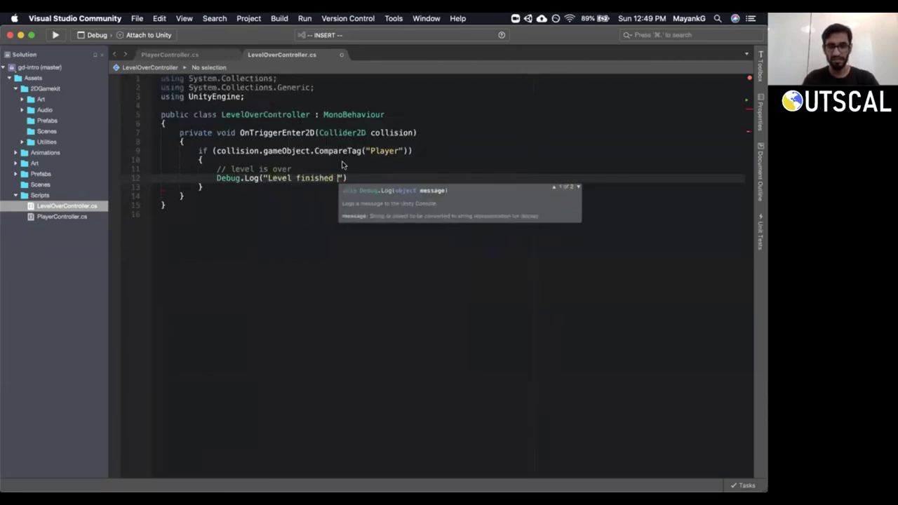
pyautogui.write('layer");')
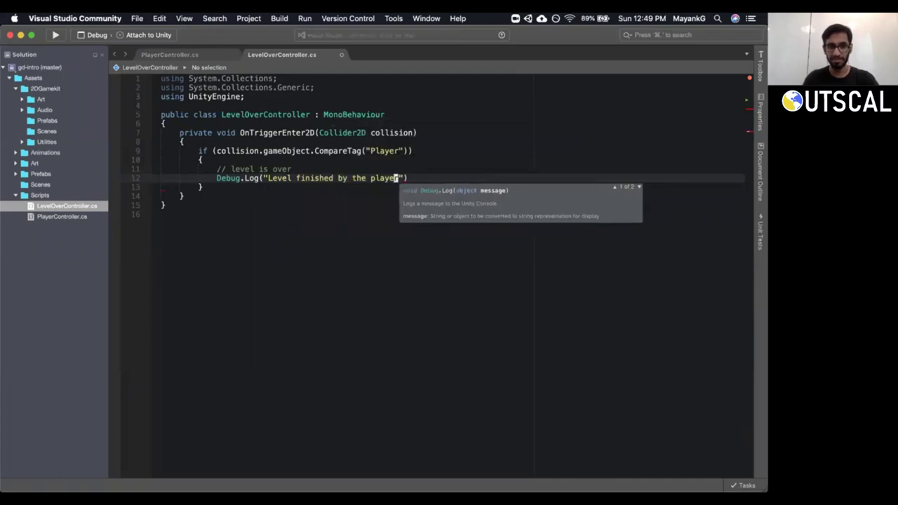
pyautogui.press('super+s')
# Comment out the CompareTag("Player") if line with // and add an empty line beneath it.
pyautogui.press('k')
pyautogui.press('k')
pyautogui.press('k')
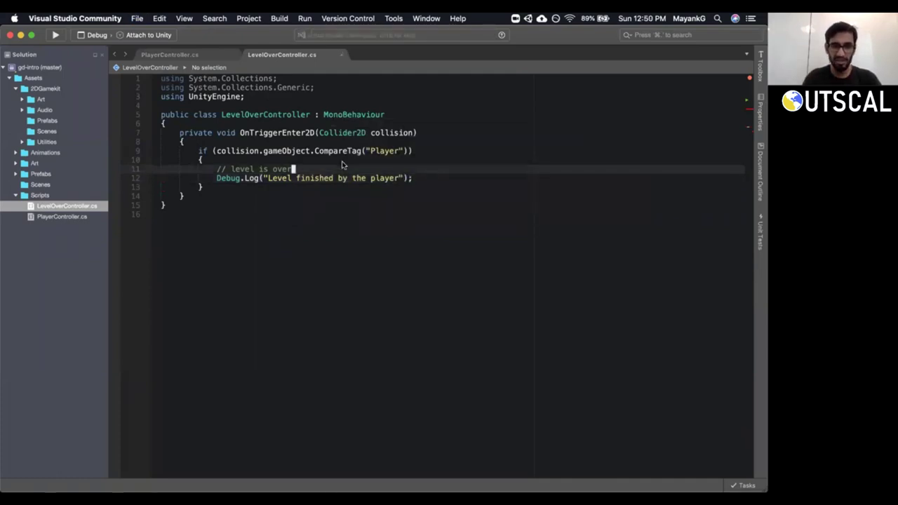
pyautogui.hotkey('shift', 'v')
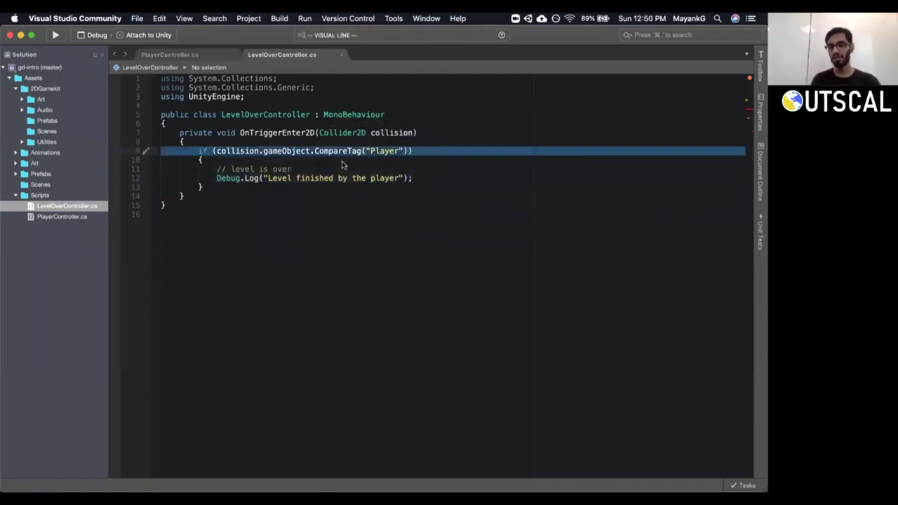
pyautogui.press('y')
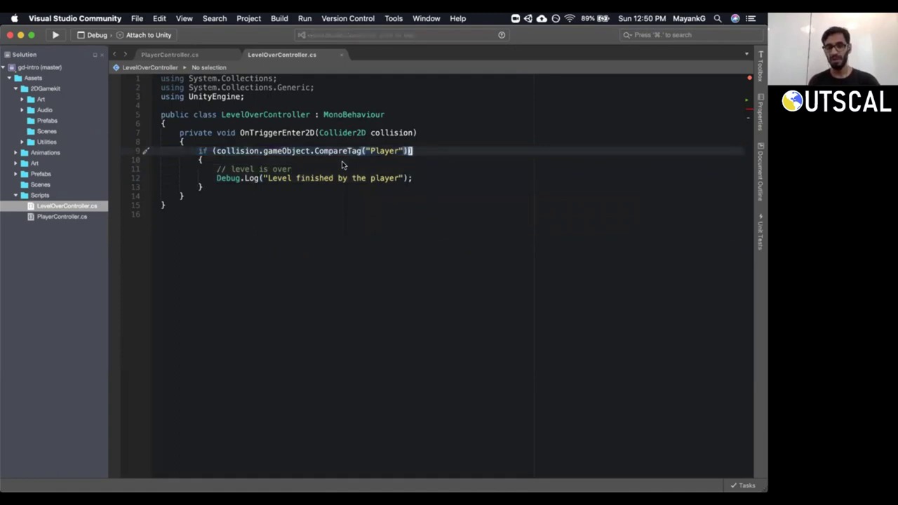
pyautogui.hotkey('shift', 'v')
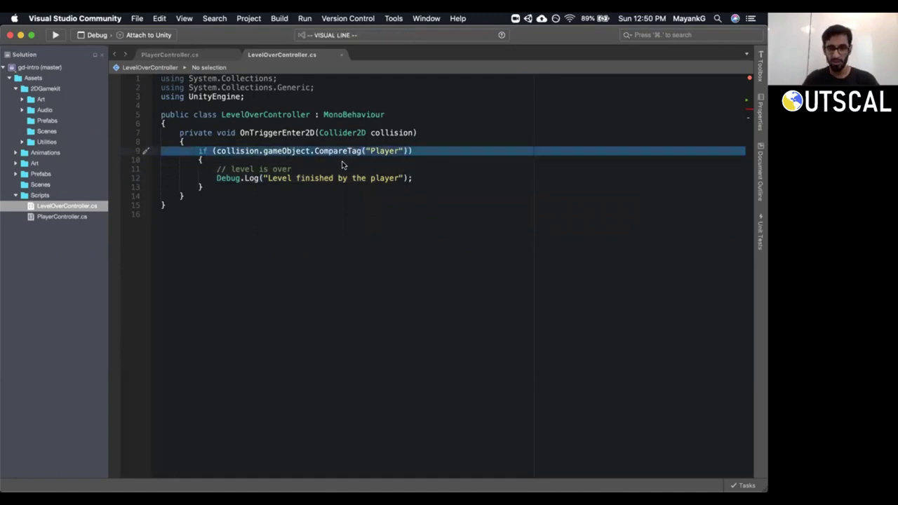
pyautogui.press('y')
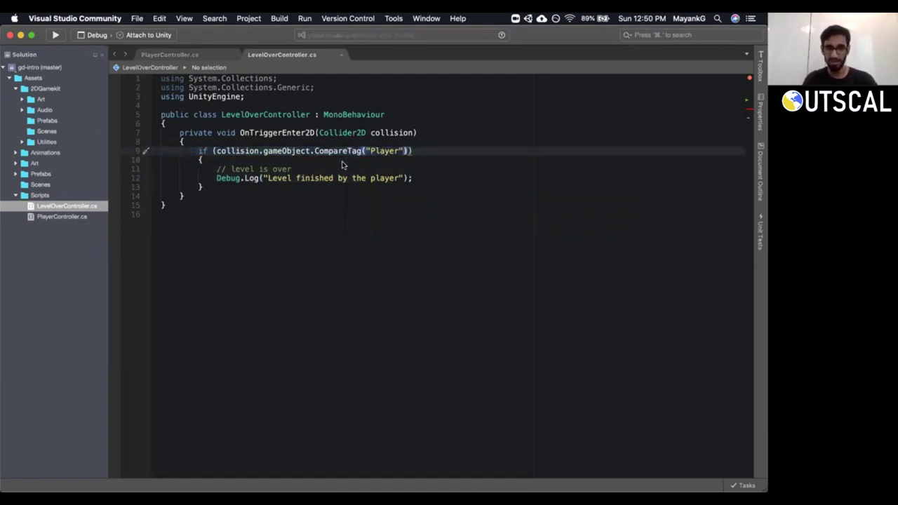
pyautogui.hotkey('shift', 'v')
pyautogui.press('y')
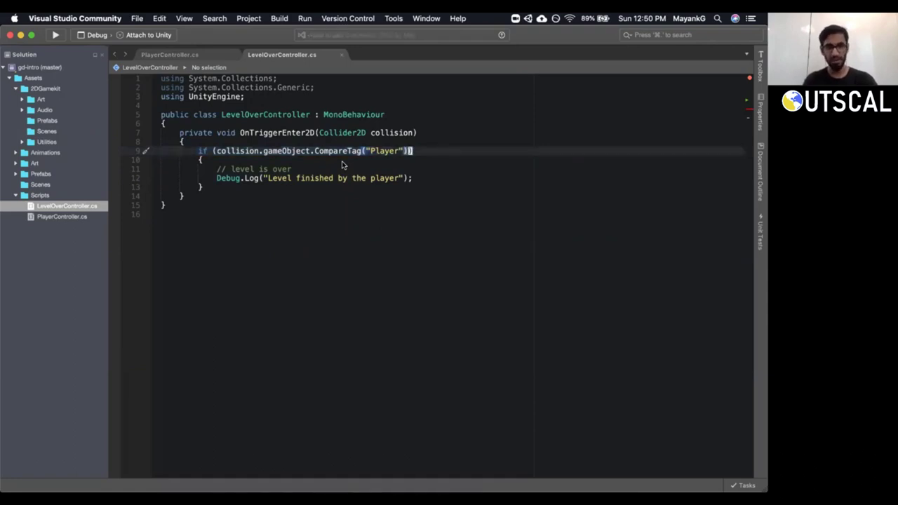
pyautogui.hotkey('shift', 'i')
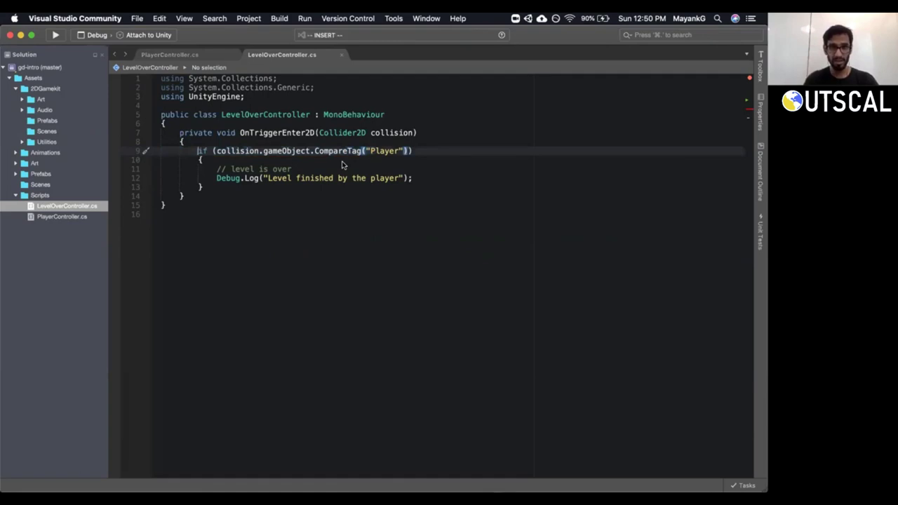
pyautogui.write('//')
pyautogui.press('End')
pyautogui.press('Return')
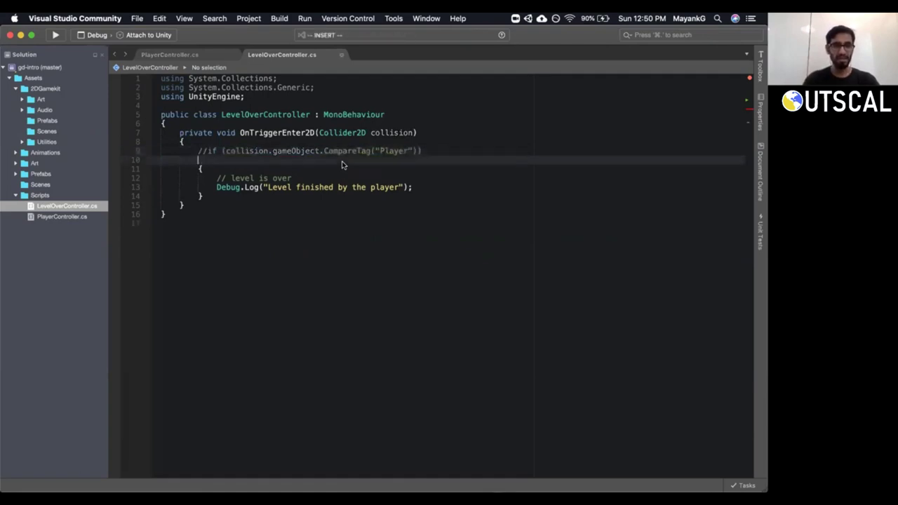
pyautogui.click(187, 56)
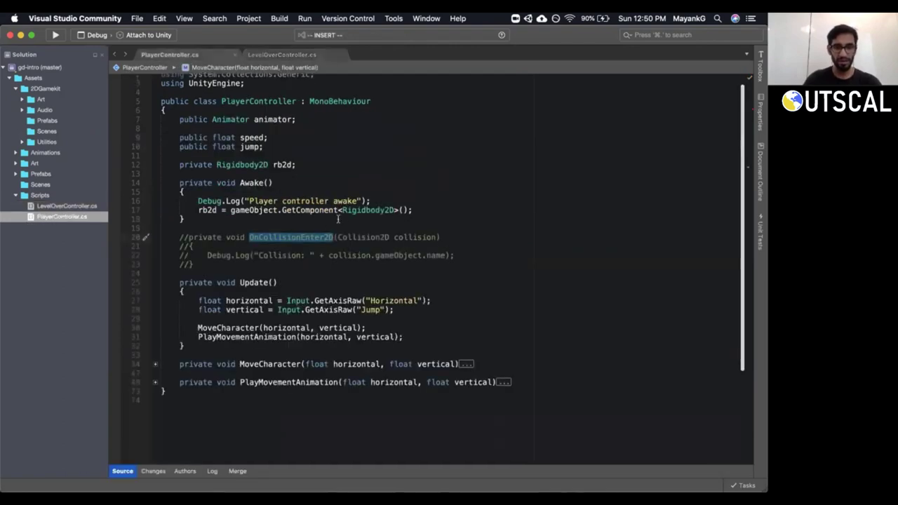
# Inspect PlayerController's GetComponent<Rigidbody2D> call and expanded MoveCharacter method, then return to LevelOverController.cs.
pyautogui.moveTo(231, 209); pyautogui.dragTo(414, 216)
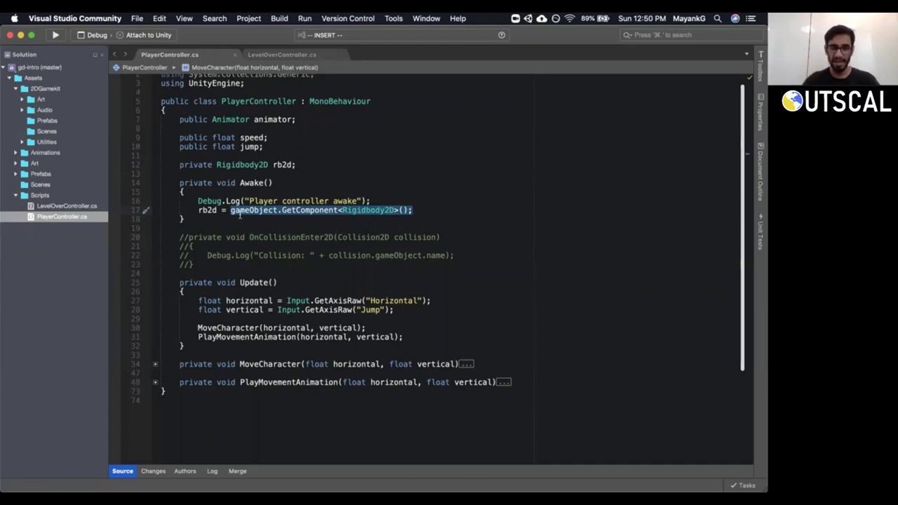
pyautogui.click(205, 210)
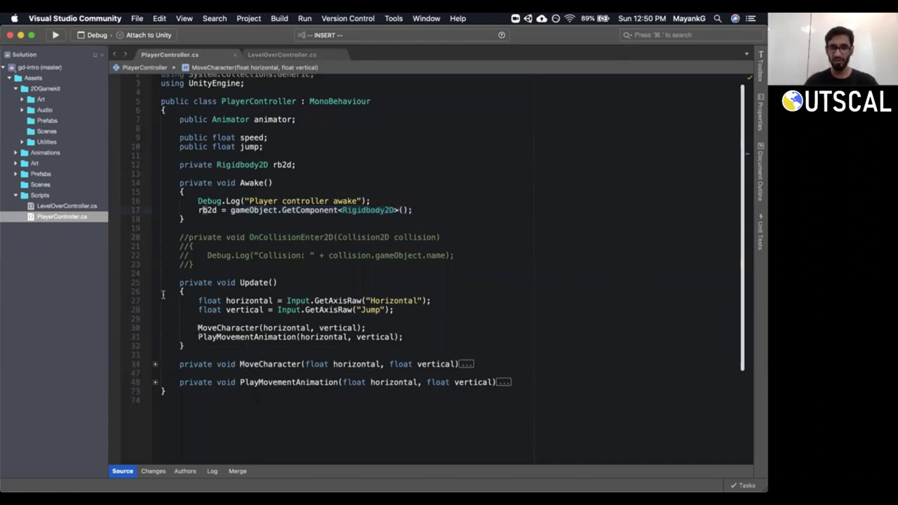
pyautogui.click(155, 364)
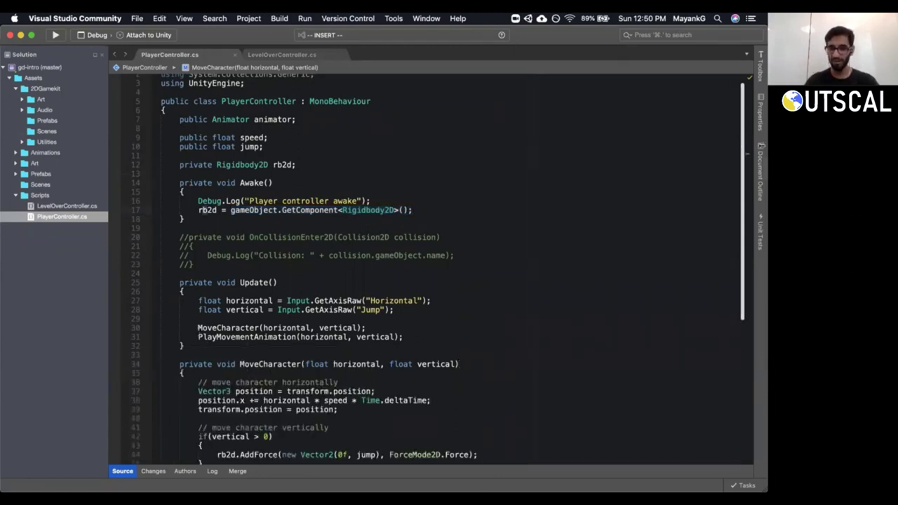
pyautogui.moveTo(742, 132); pyautogui.dragTo(741, 190)
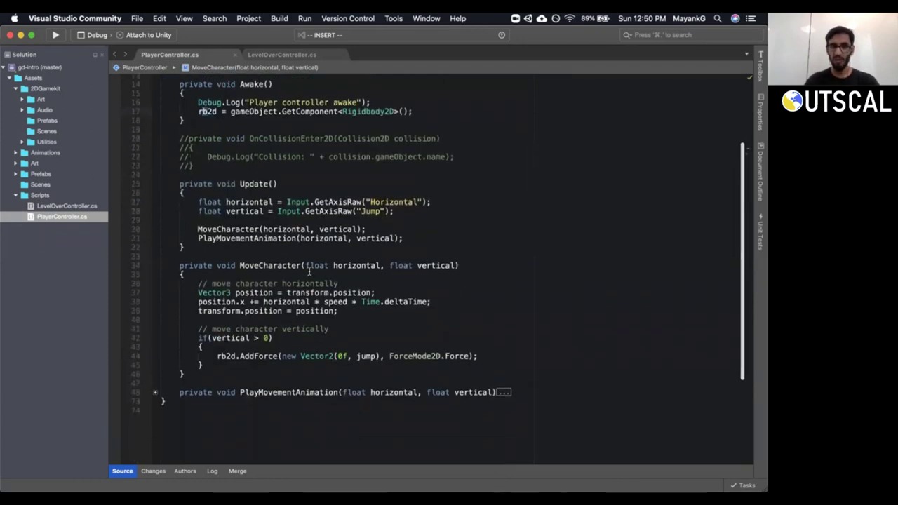
pyautogui.scroll(5, 319, 156)
pyautogui.doubleClick(262, 113)
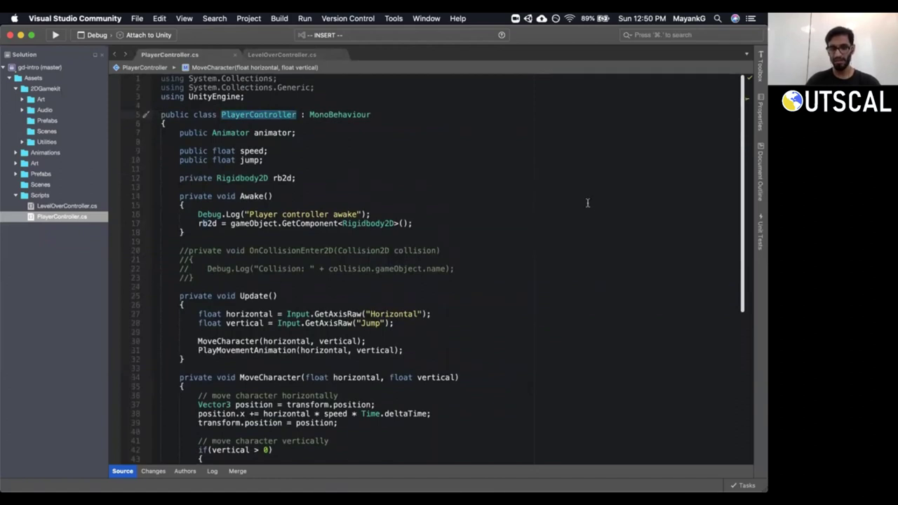
pyautogui.click(280, 55)
pyautogui.click(357, 150)
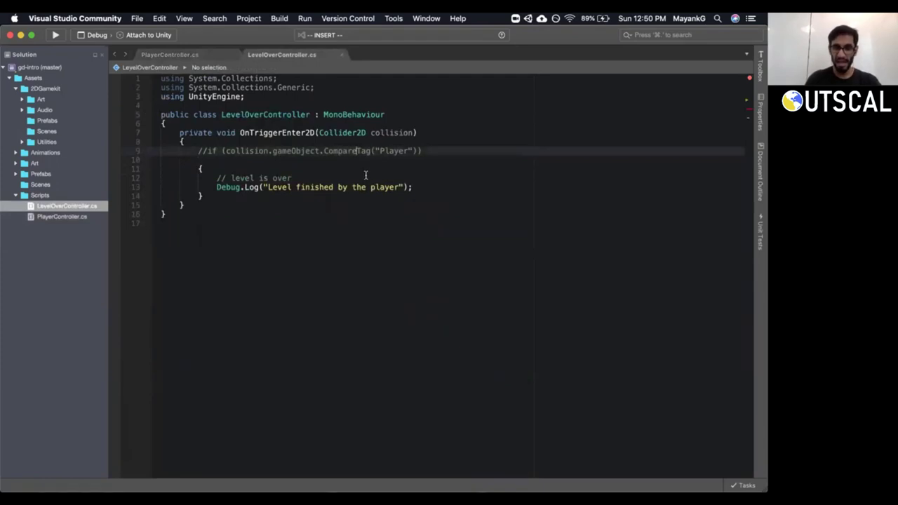
# Start a new if condition on line 10 with collision.gameObject.
pyautogui.press('Down')
pyautogui.write('if')
pyautogui.press('Escape')
pyautogui.write('(collision')
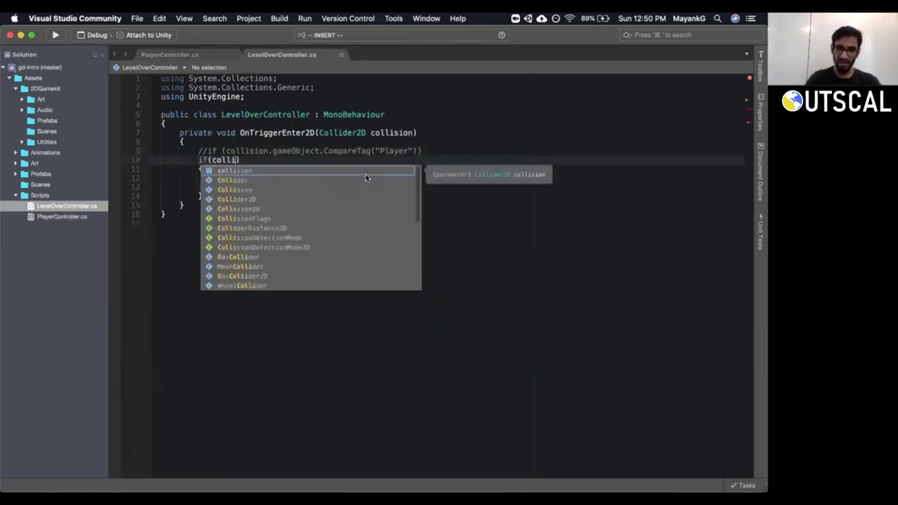
pyautogui.press('Return')
pyautogui.write('.game')
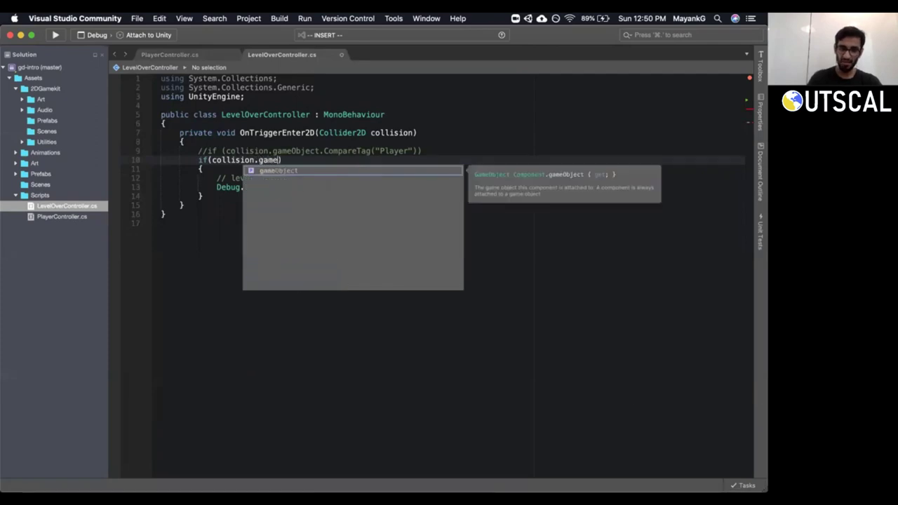
pyautogui.press('Escape')
pyautogui.press('BackSpace')
pyautogui.press('BackSpace')
pyautogui.press('BackSpace')
pyautogui.press('BackSpace')
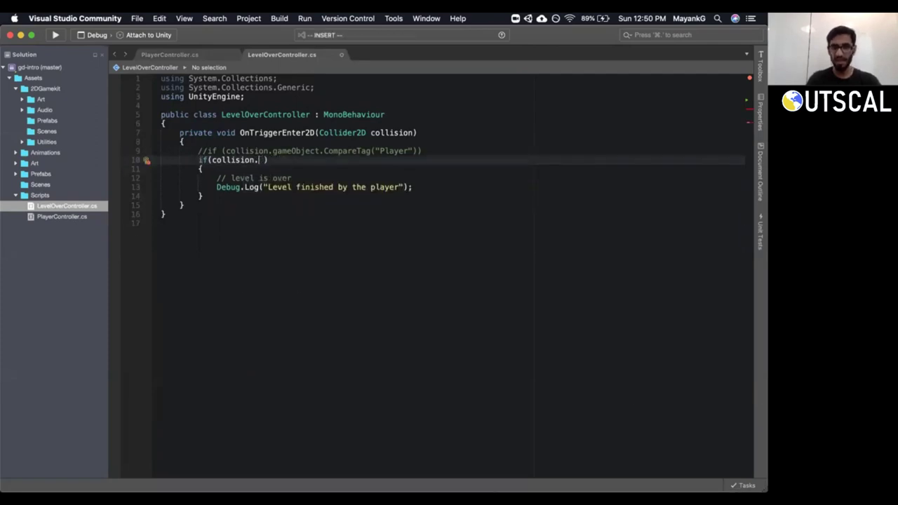
pyautogui.write('game')
pyautogui.press('Return')
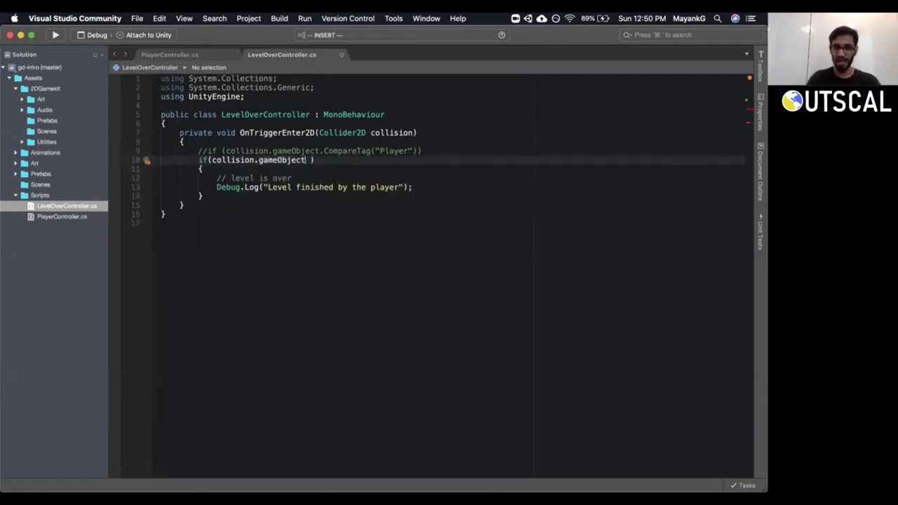
pyautogui.write('.')
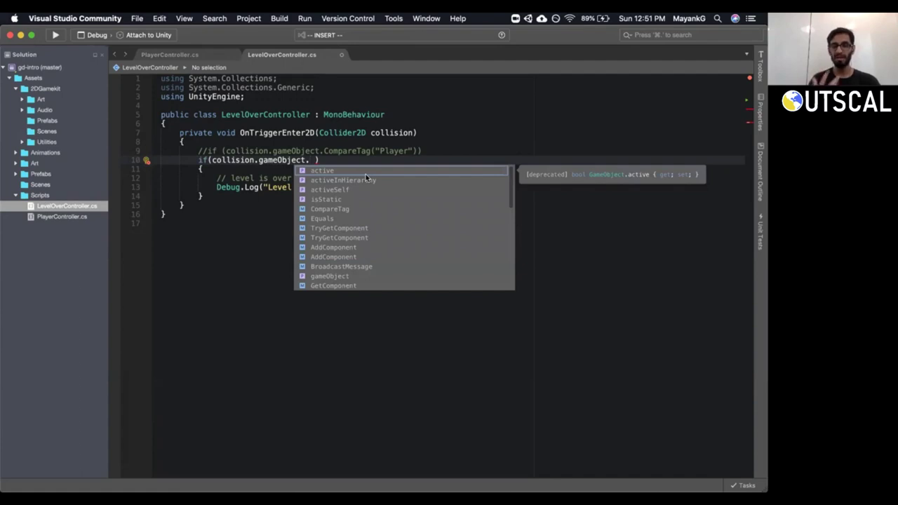
# Complete the condition as GetComponent<PlayerController>() != null, then switch to Unity.
pyautogui.write('GetCom')
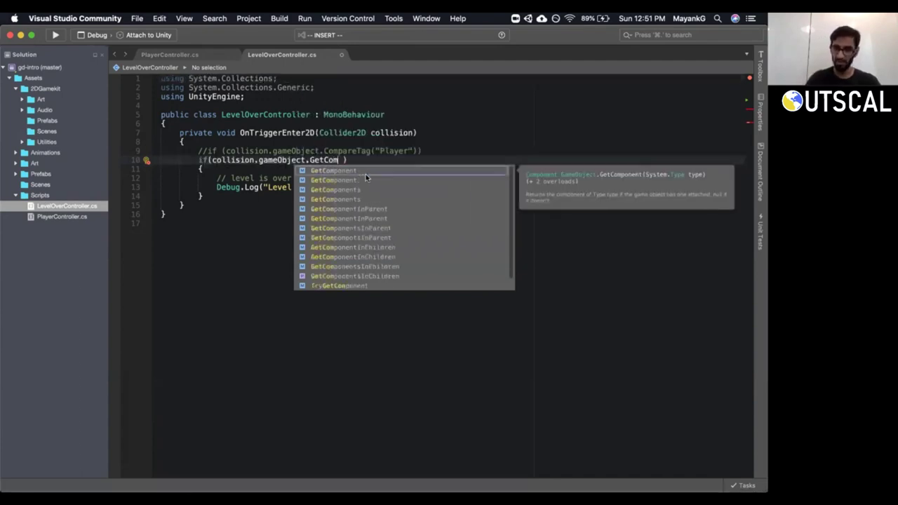
pyautogui.press('Return')
pyautogui.write('<')
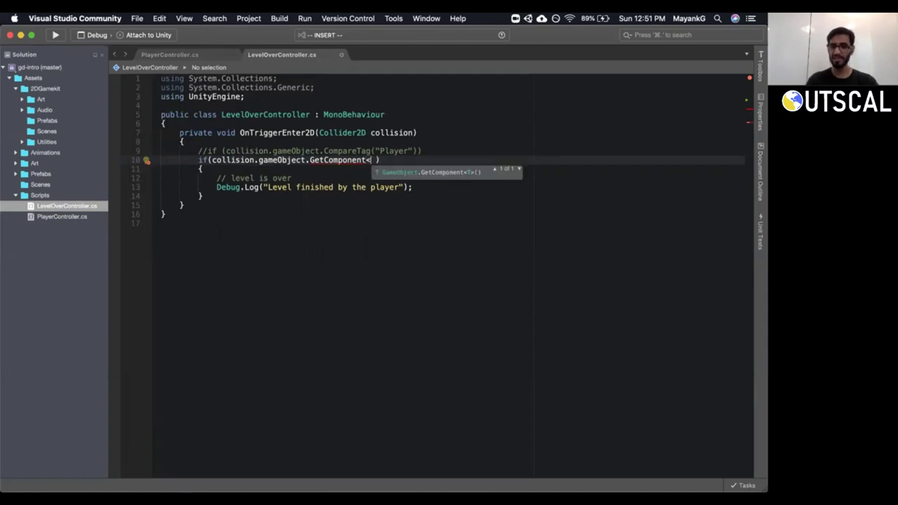
pyautogui.write('PlayerC')
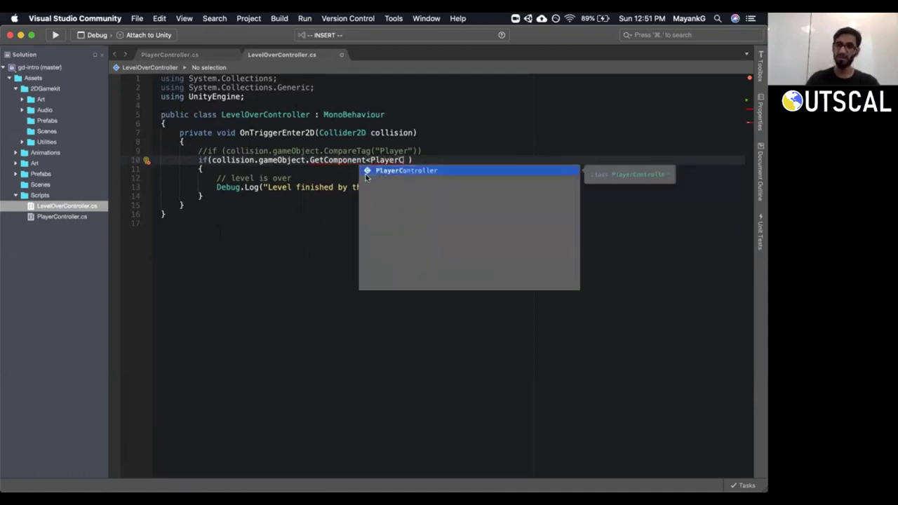
pyautogui.press('Return')
pyautogui.write('>()')
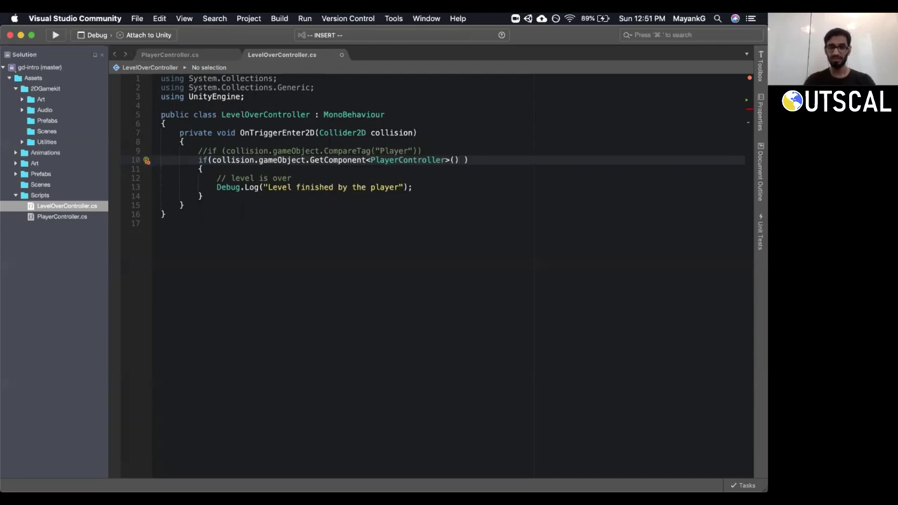
pyautogui.write('= null')
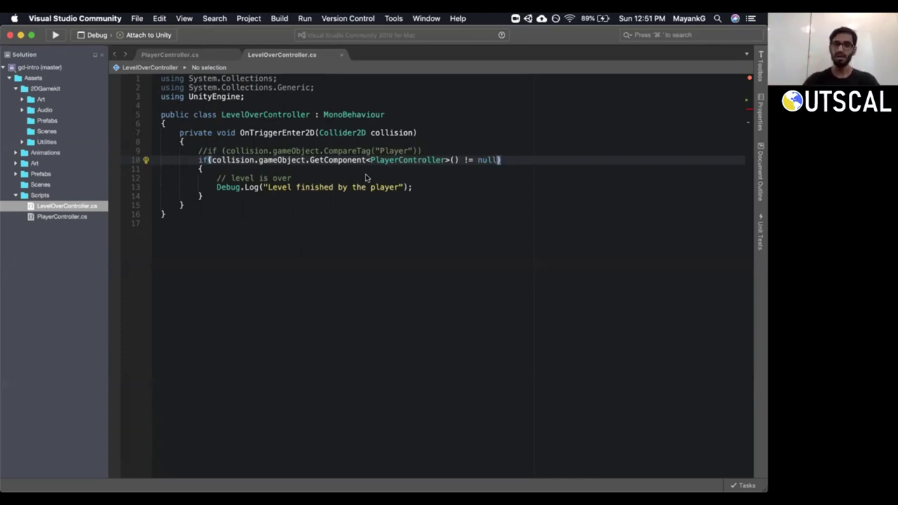
pyautogui.moveTo(412, 186); pyautogui.dragTo(132, 187)
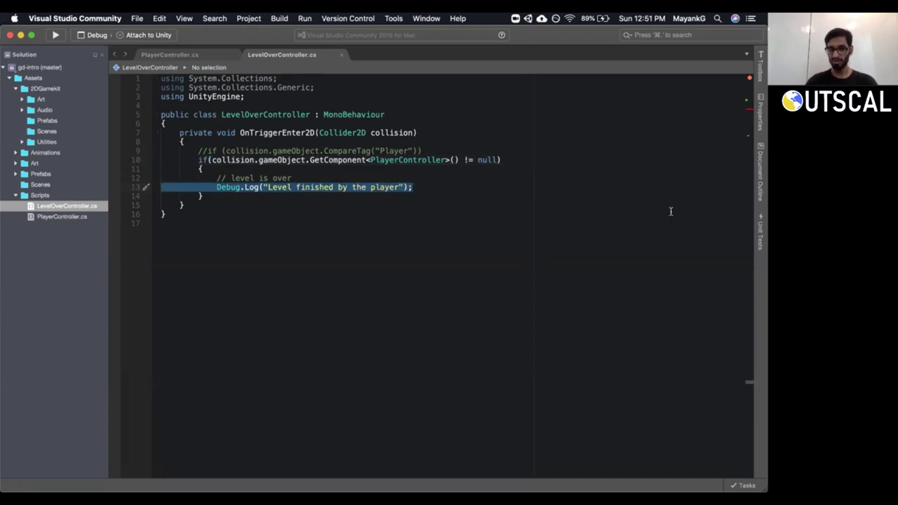
pyautogui.press('super+Tab')
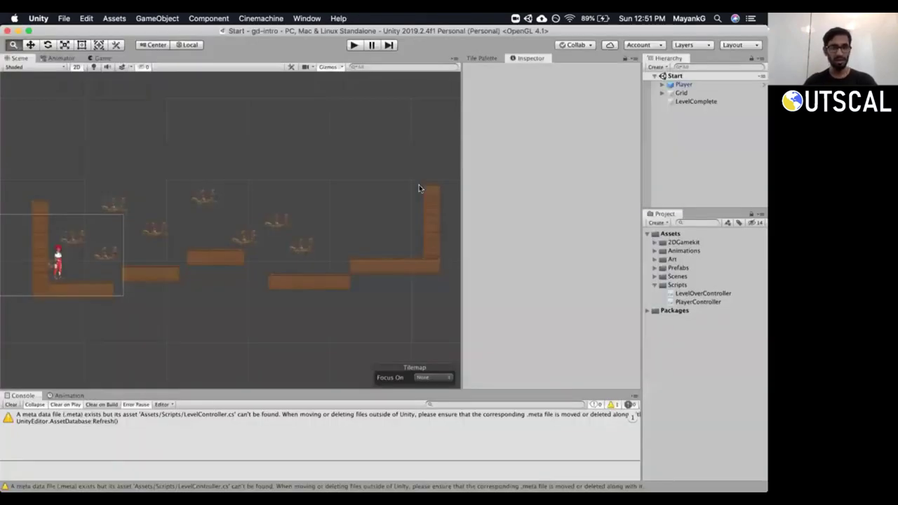
# Clear the missing LevelController.cs meta-file warning and show Player's components in a wider Inspector.
pyautogui.click(11, 405)
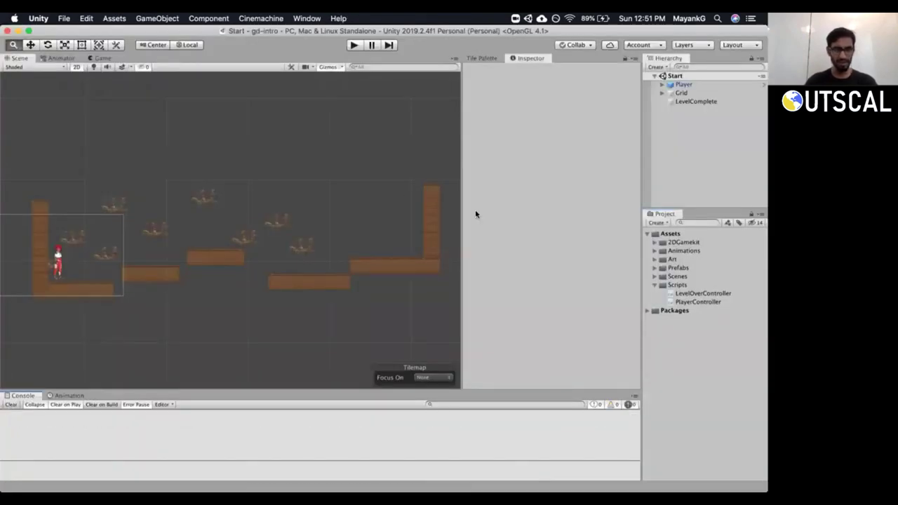
pyautogui.click(682, 85)
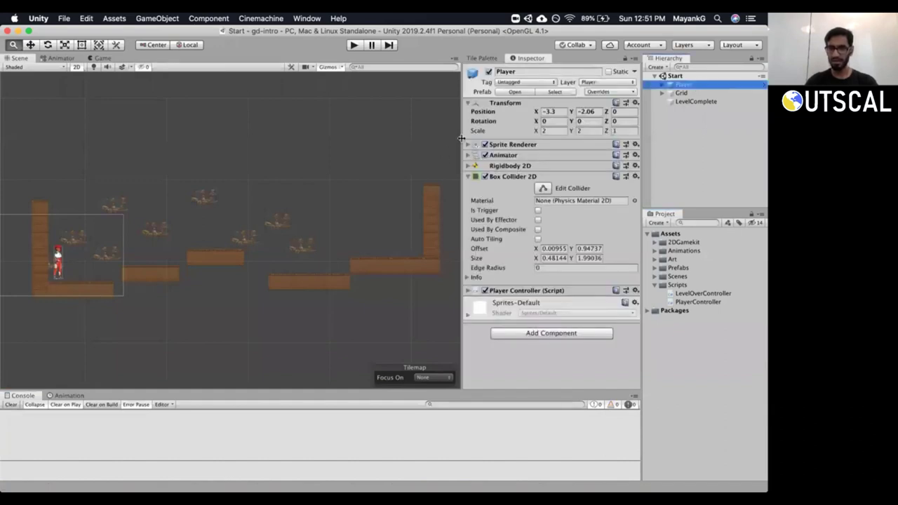
pyautogui.moveTo(461, 139); pyautogui.dragTo(436, 139)
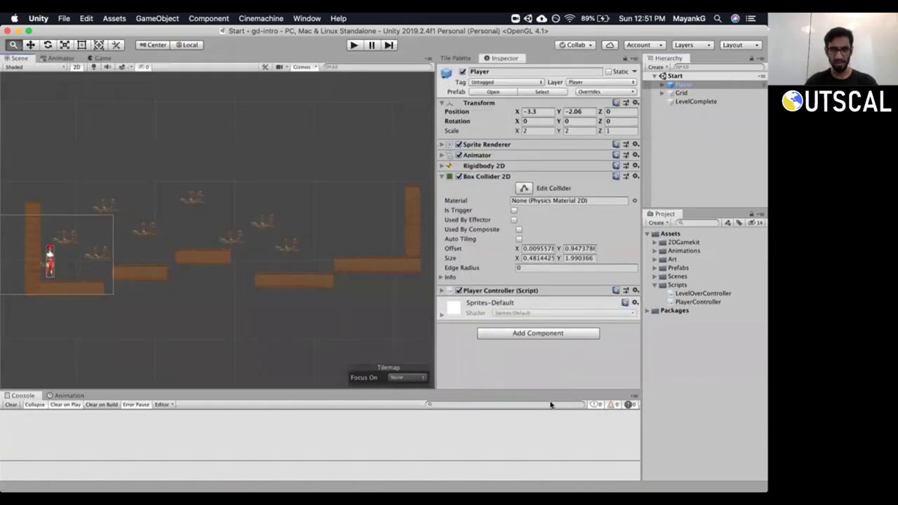
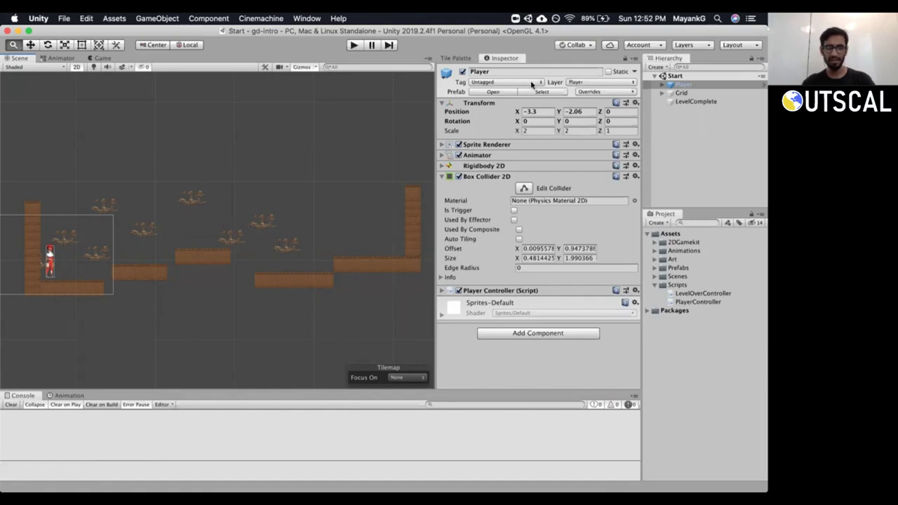
# Browse the Player's tag list, widen the Inspector, and tag the Grid object as Player.
pyautogui.click(531, 84)
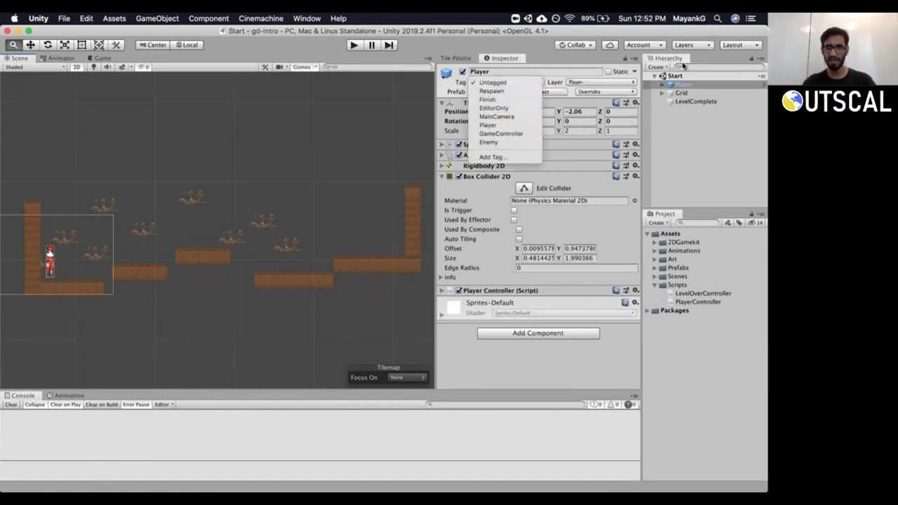
pyautogui.click(443, 88)
pyautogui.moveTo(434, 87); pyautogui.dragTo(413, 88)
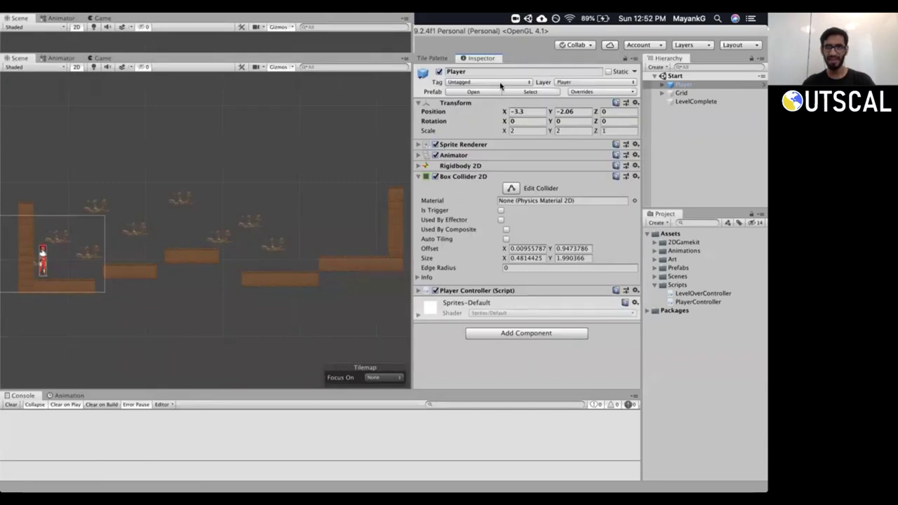
pyautogui.click(505, 82)
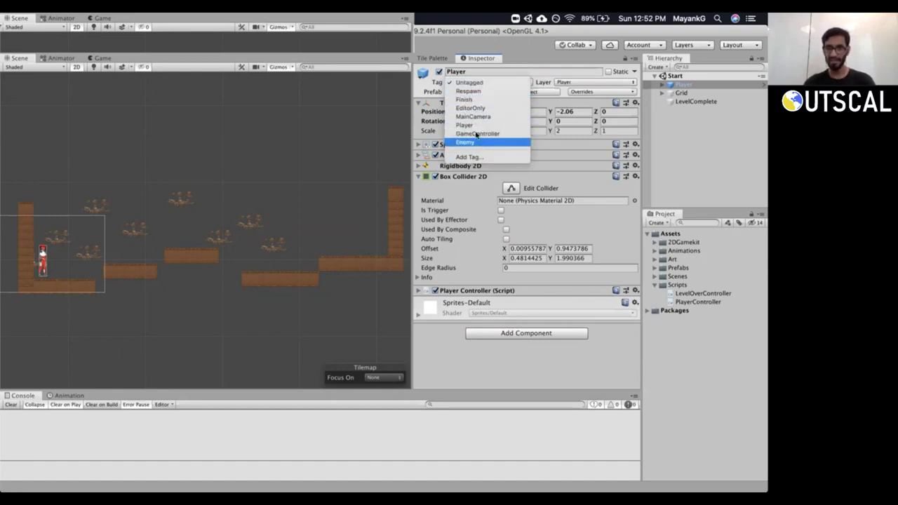
pyautogui.click(692, 94)
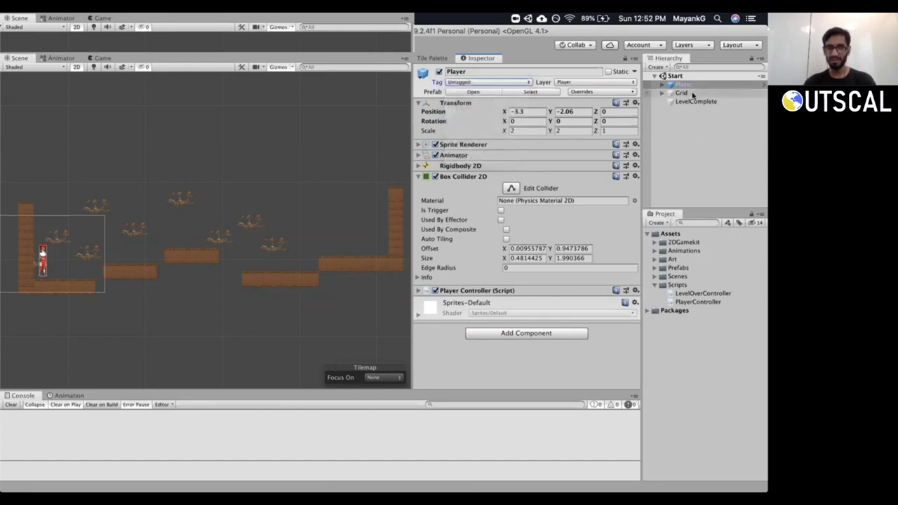
pyautogui.click(684, 92)
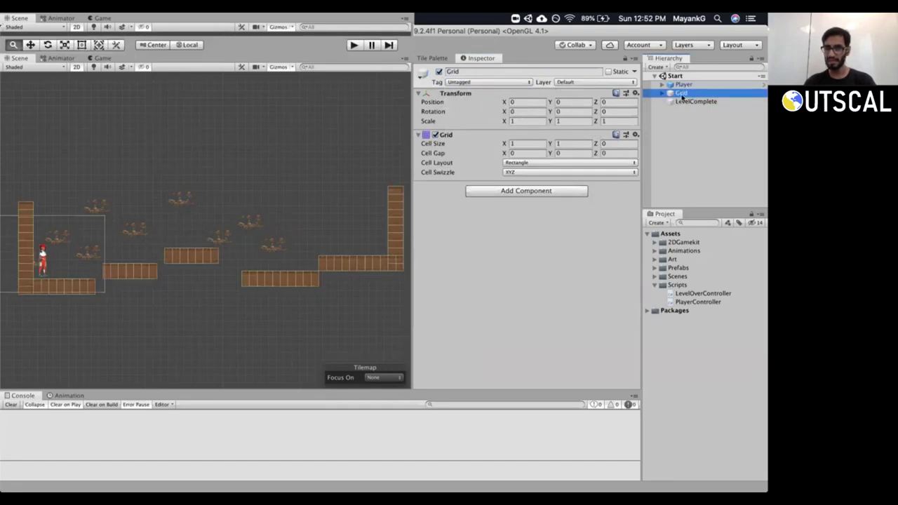
pyautogui.click(519, 83)
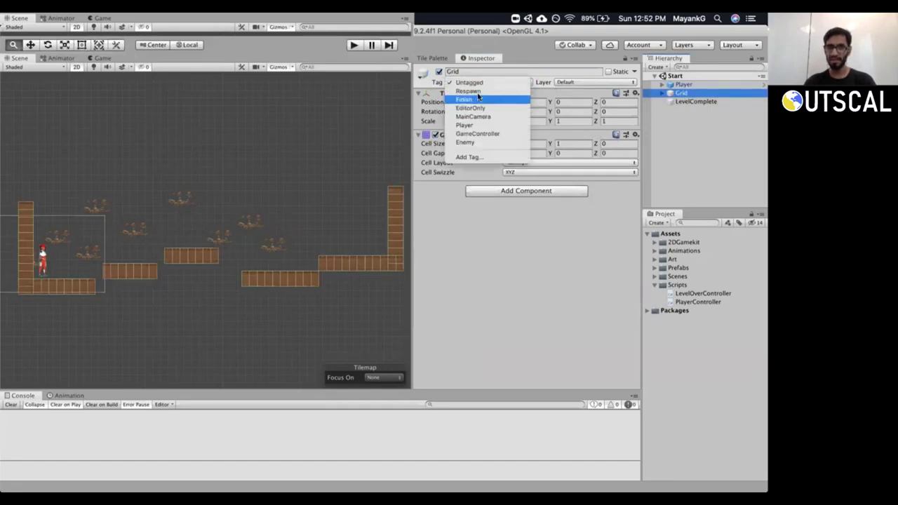
pyautogui.press('Return')
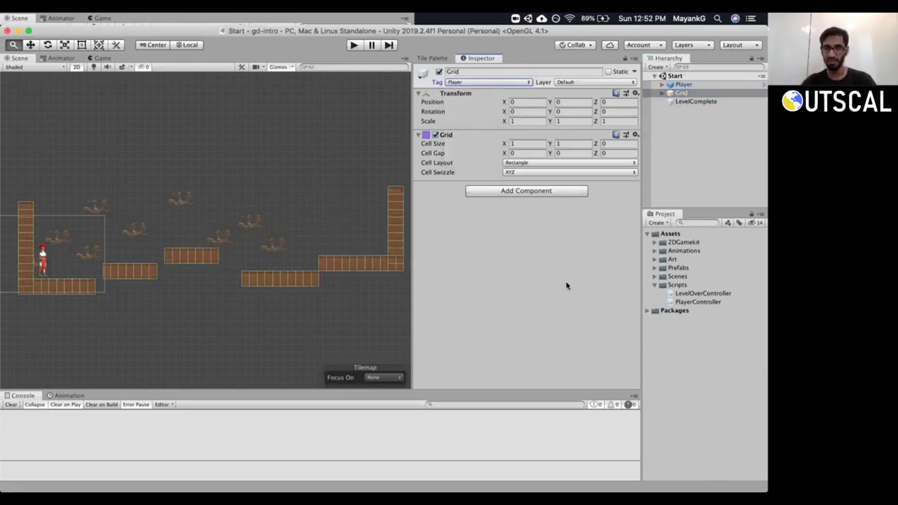
pyautogui.click(461, 83)
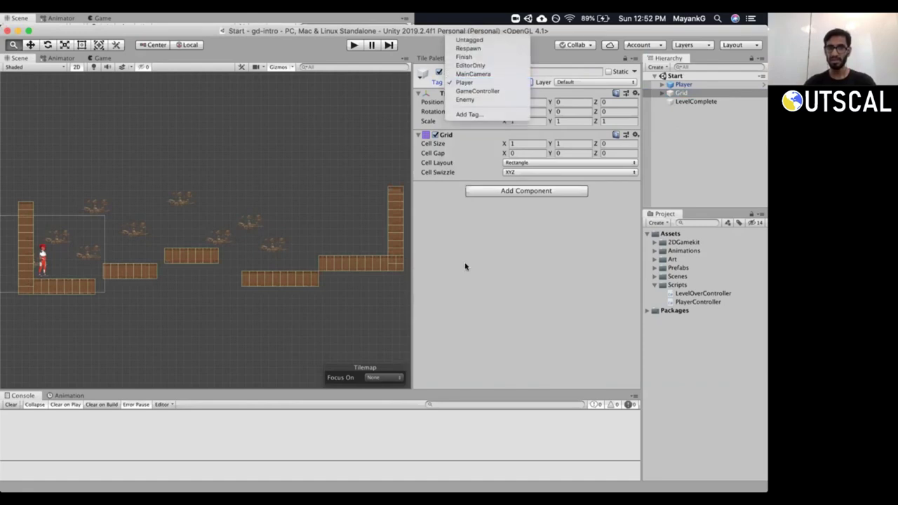
pyautogui.click(449, 53)
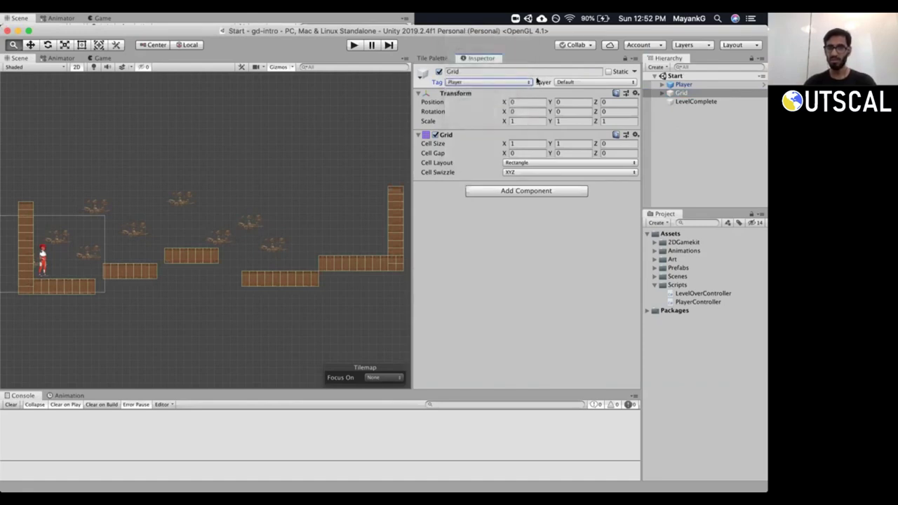
# Try Respawn and Player tags on BackgroundRocks, then reset BackgroundRocks and Grid to Untagged.
pyautogui.click(662, 92)
pyautogui.click(701, 110)
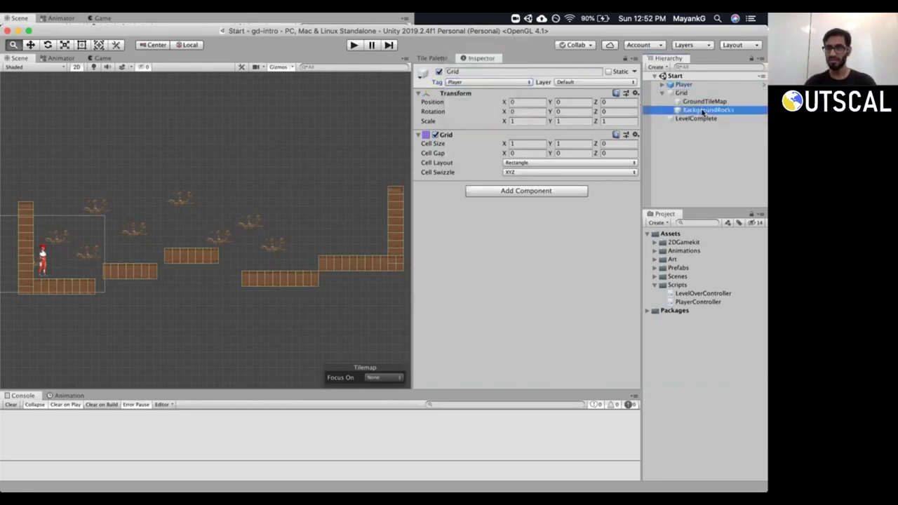
pyautogui.click(482, 82)
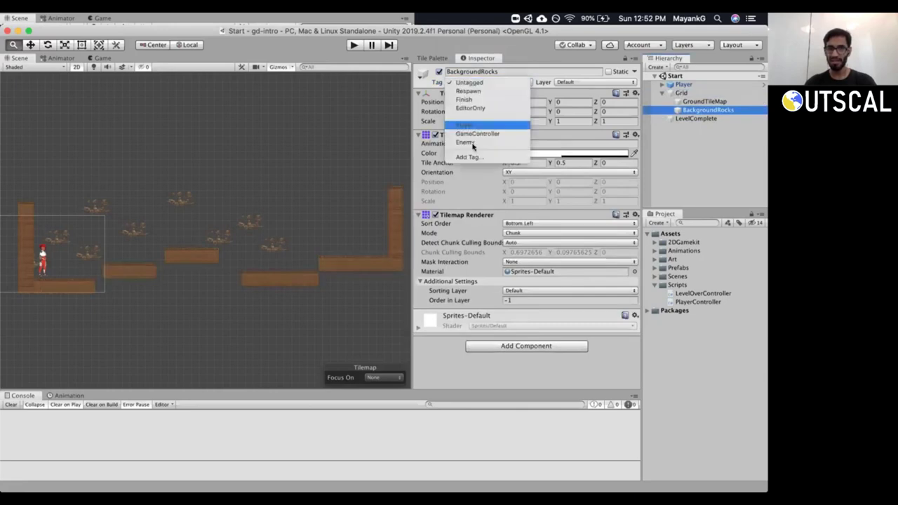
pyautogui.click(474, 93)
pyautogui.click(483, 82)
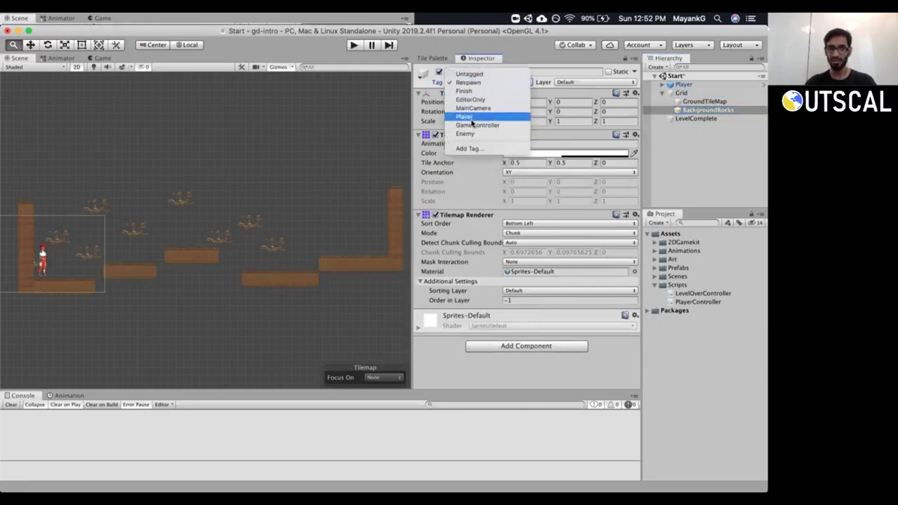
pyautogui.click(600, 95)
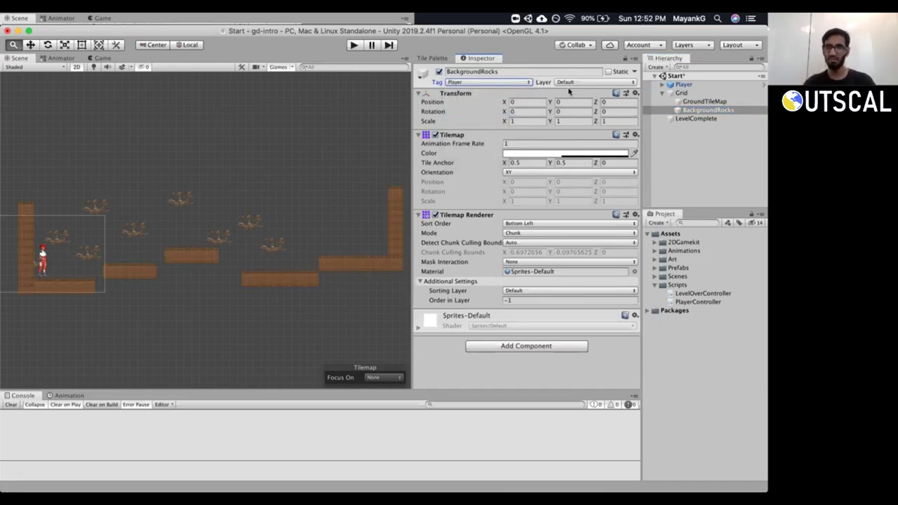
pyautogui.click(527, 84)
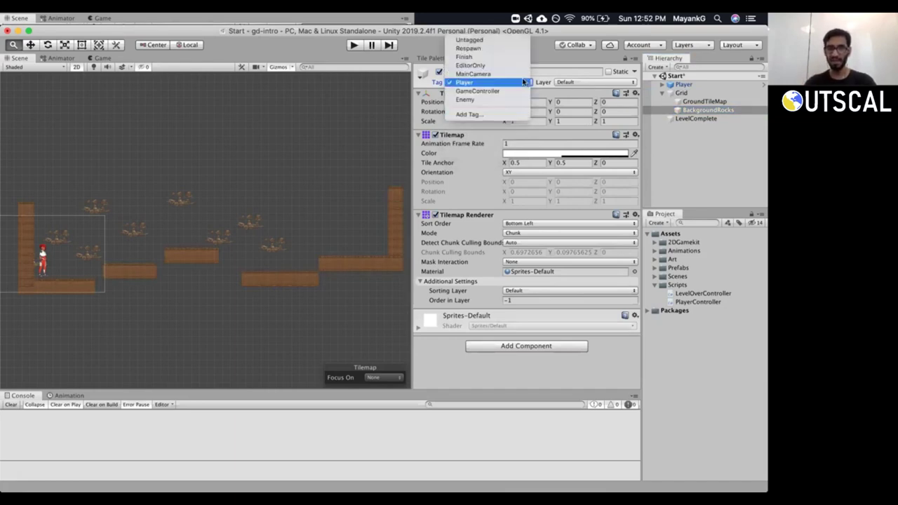
pyautogui.click(469, 40)
pyautogui.click(703, 101)
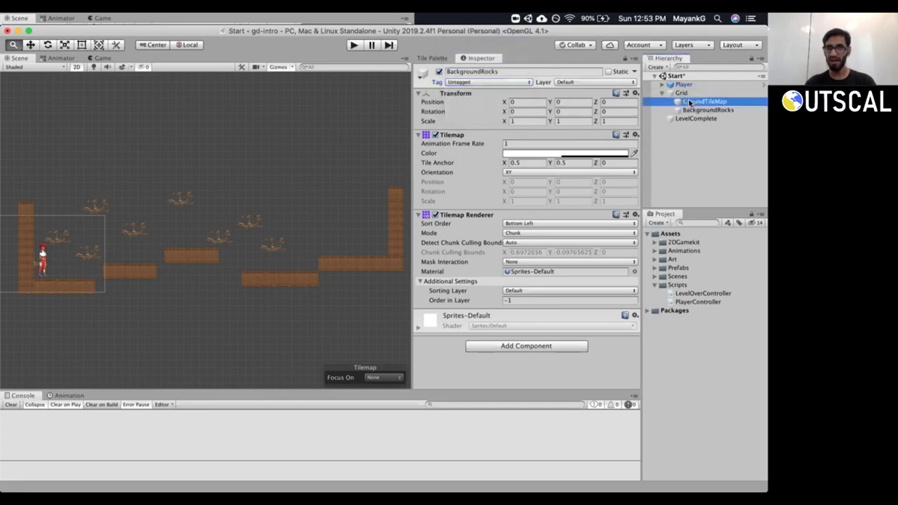
pyautogui.click(686, 93)
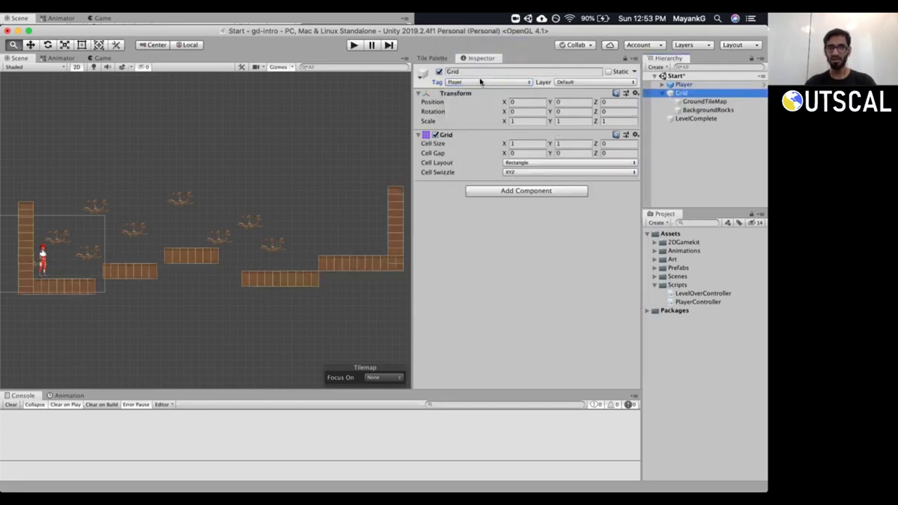
pyautogui.click(480, 82)
pyautogui.click(475, 41)
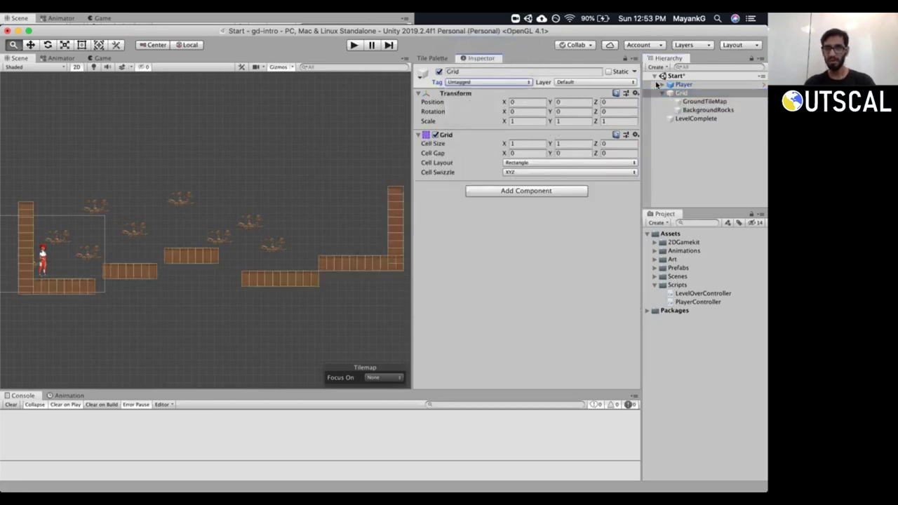
# Inspect the Player Controller on Player and LevelComplete's Box Collider 2D settings.
pyautogui.click(679, 85)
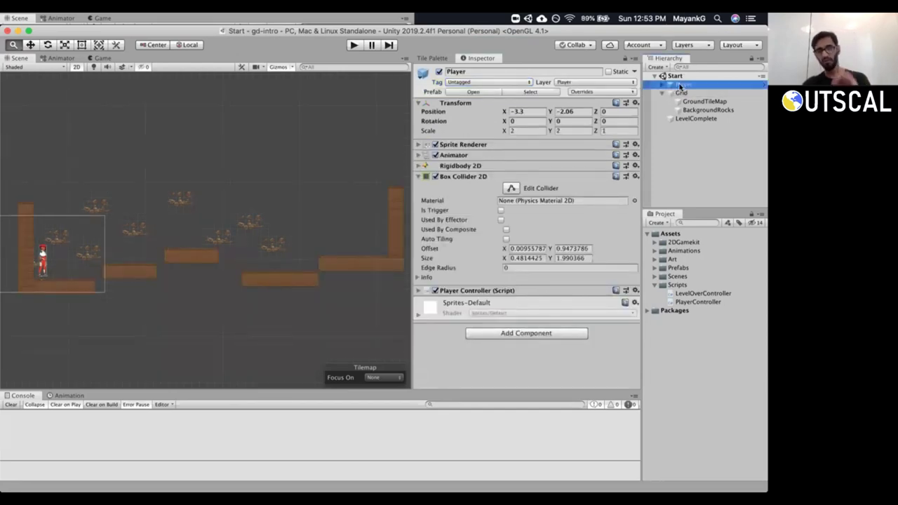
pyautogui.click(417, 177)
pyautogui.click(419, 186)
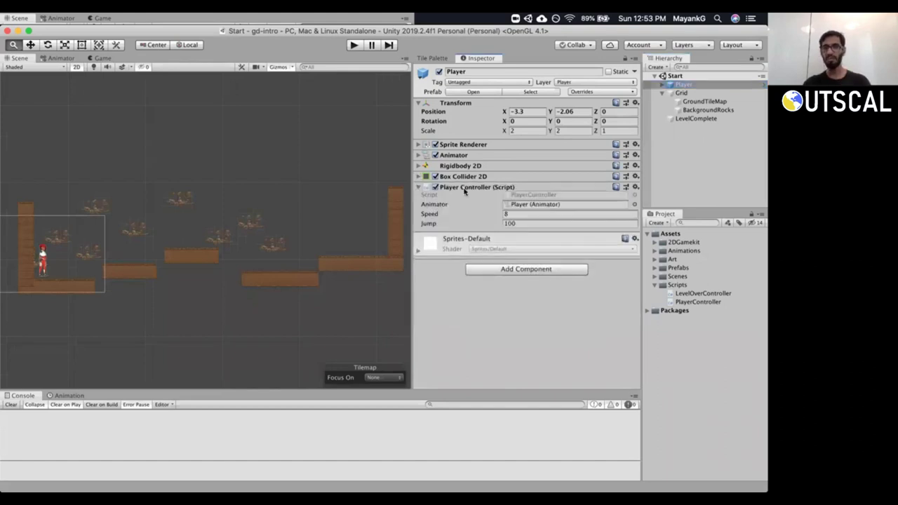
pyautogui.click(418, 187)
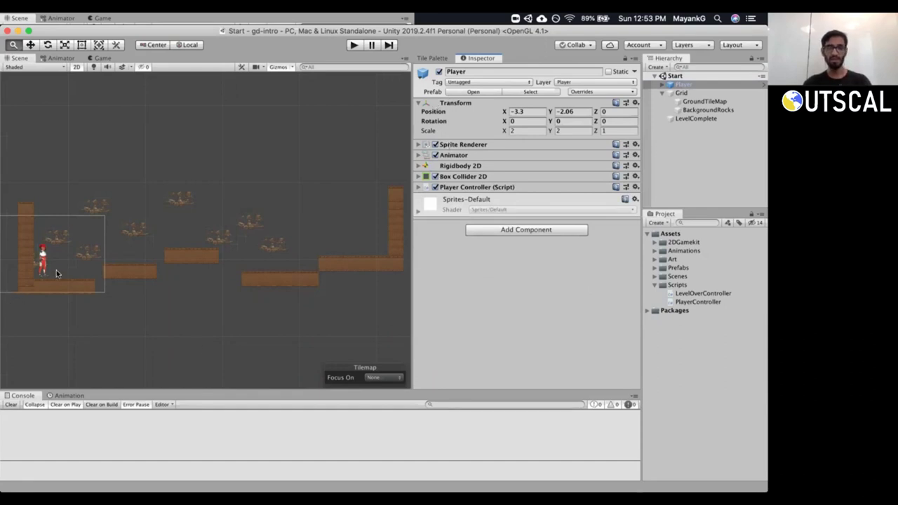
pyautogui.click(418, 188)
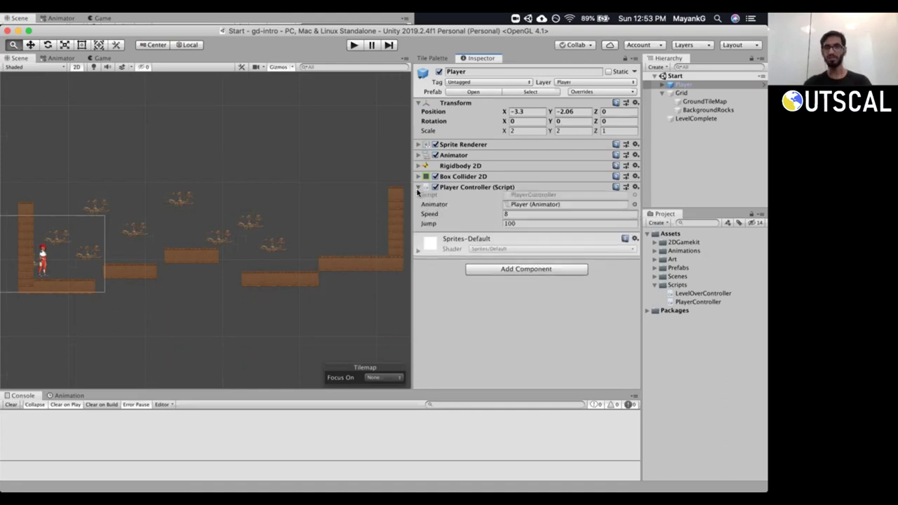
pyautogui.click(691, 118)
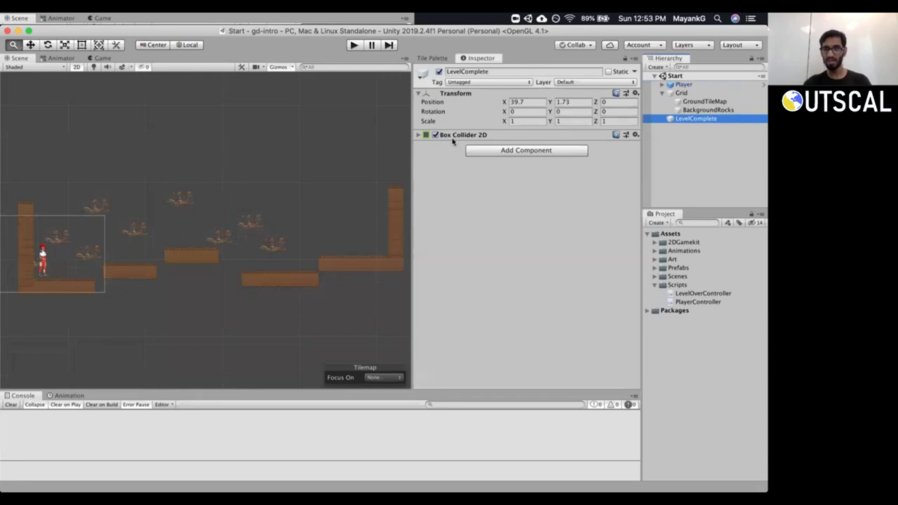
pyautogui.click(419, 134)
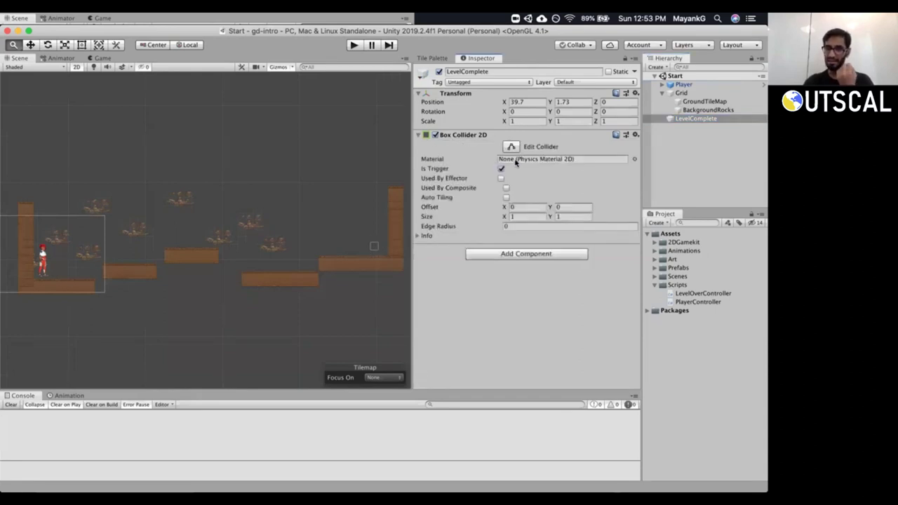
pyautogui.click(683, 119)
pyautogui.click(662, 92)
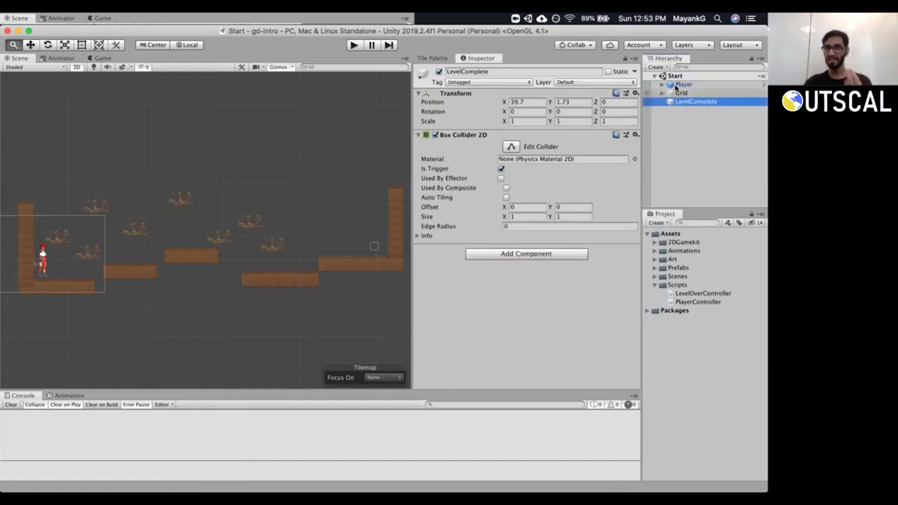
pyautogui.click(680, 85)
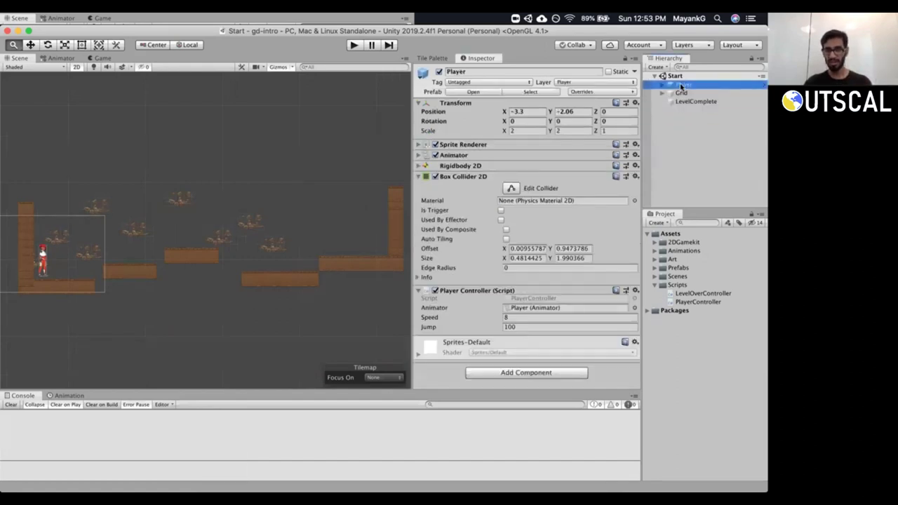
pyautogui.click(680, 103)
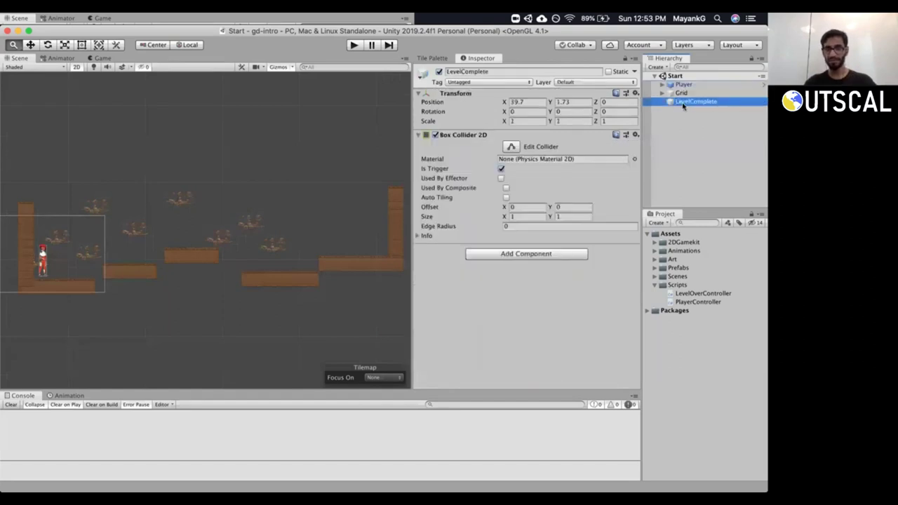
# Attach the Level Over Controller script to LevelComplete and open it in Visual Studio.
pyautogui.click(532, 254)
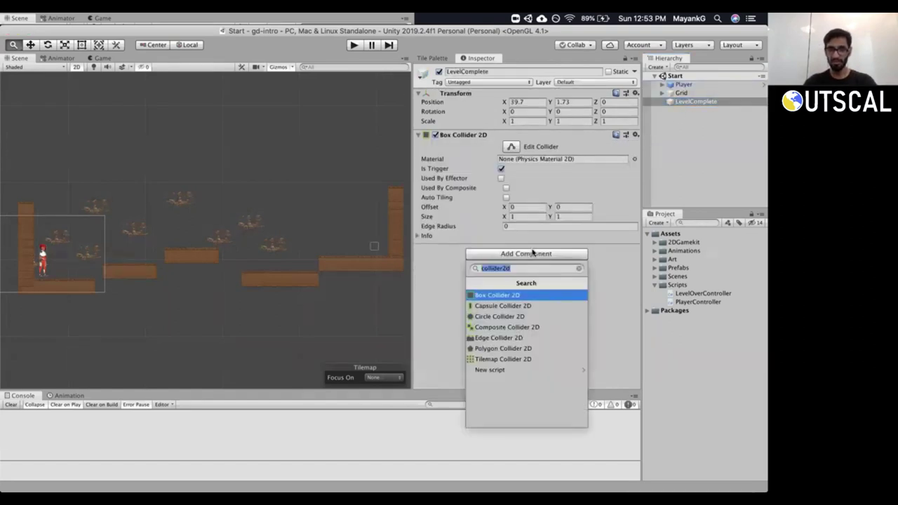
pyautogui.write('level')
pyautogui.press('Return')
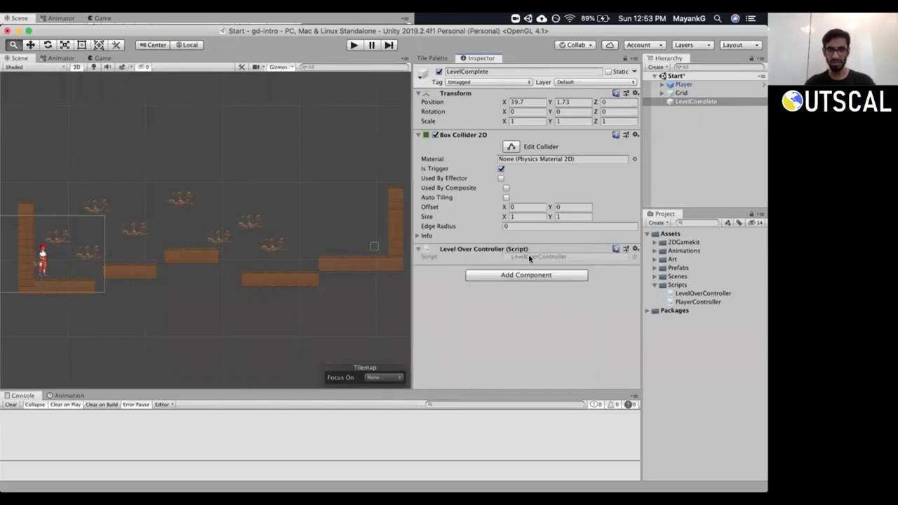
pyautogui.doubleClick(694, 102)
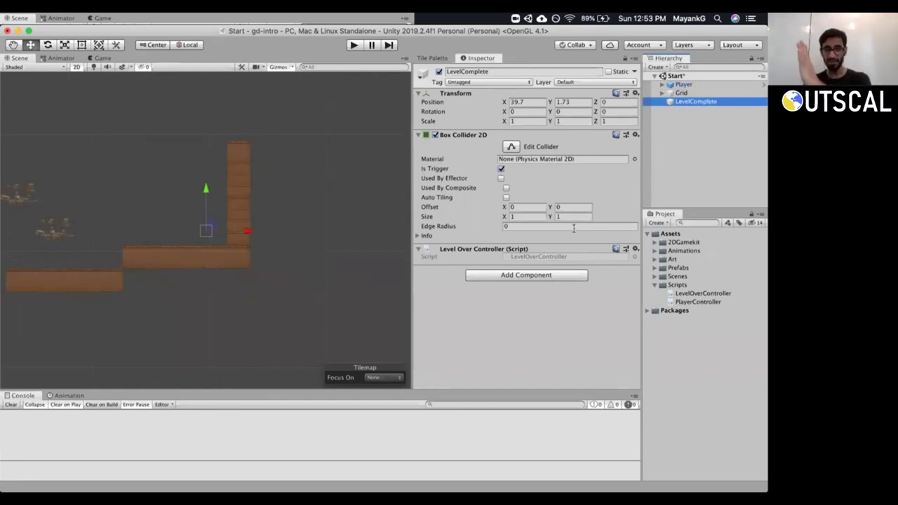
pyautogui.doubleClick(519, 257)
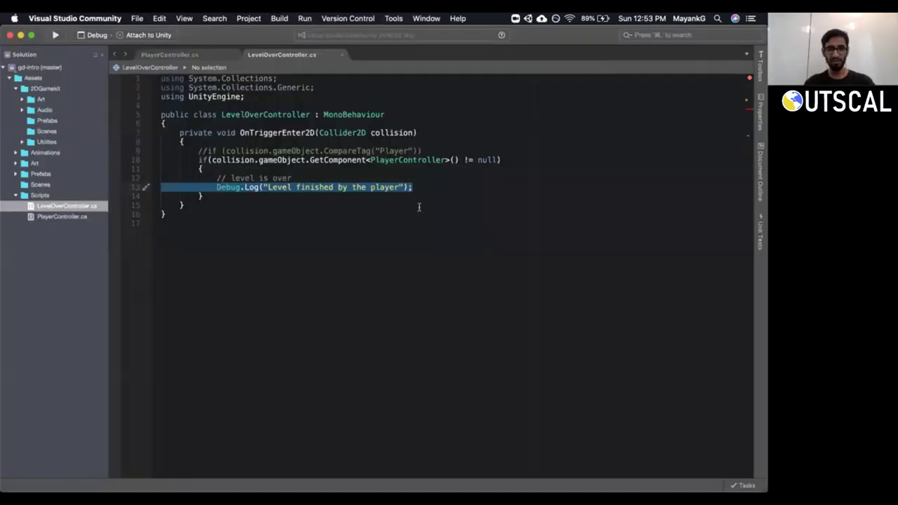
# Review the collision check and delete the commented-out CompareTag line.
pyautogui.click(390, 132)
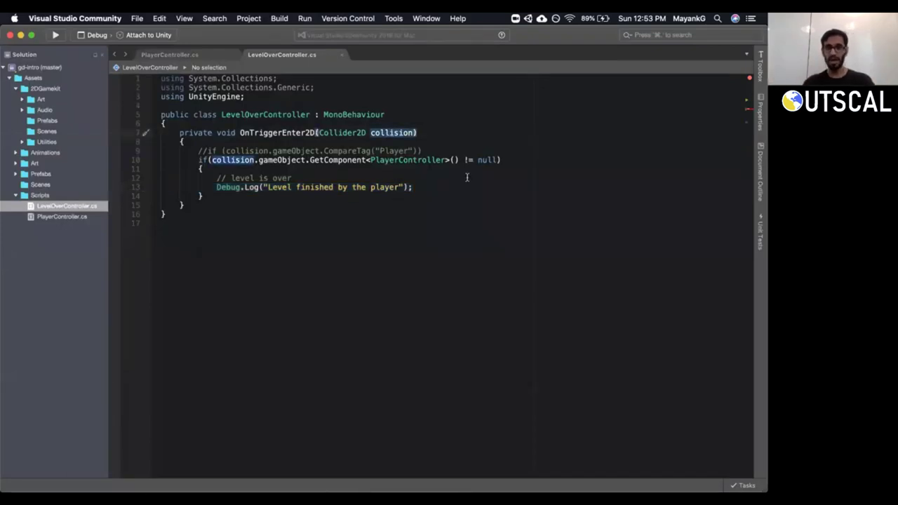
pyautogui.click(415, 160)
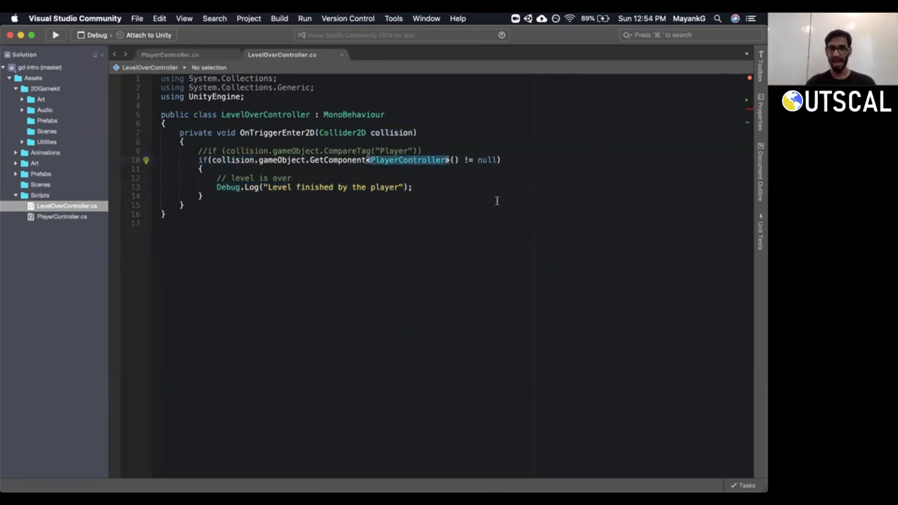
pyautogui.tripleClick(456, 149)
pyautogui.press('BackSpace')
# Highlight the Debug.Log 'Level finished by the player' statement, then return to Unity.
pyautogui.click(414, 179)
pyautogui.moveTo(414, 179); pyautogui.dragTo(216, 180)
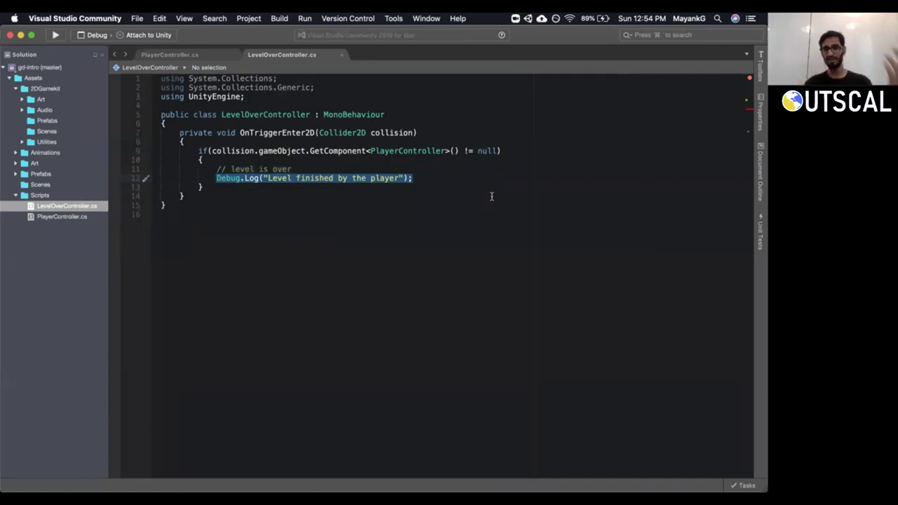
pyautogui.click(444, 176)
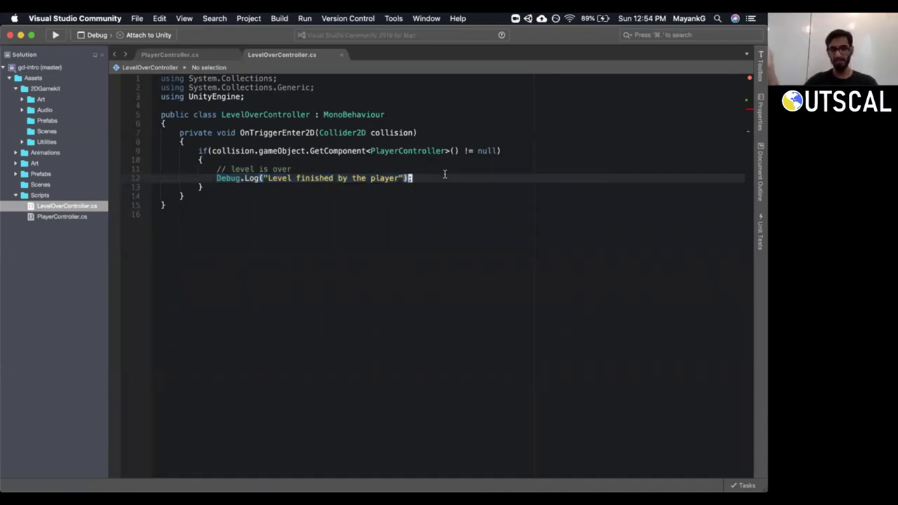
pyautogui.press('super+Tab')
pyautogui.scroll(-5, 208, 198)
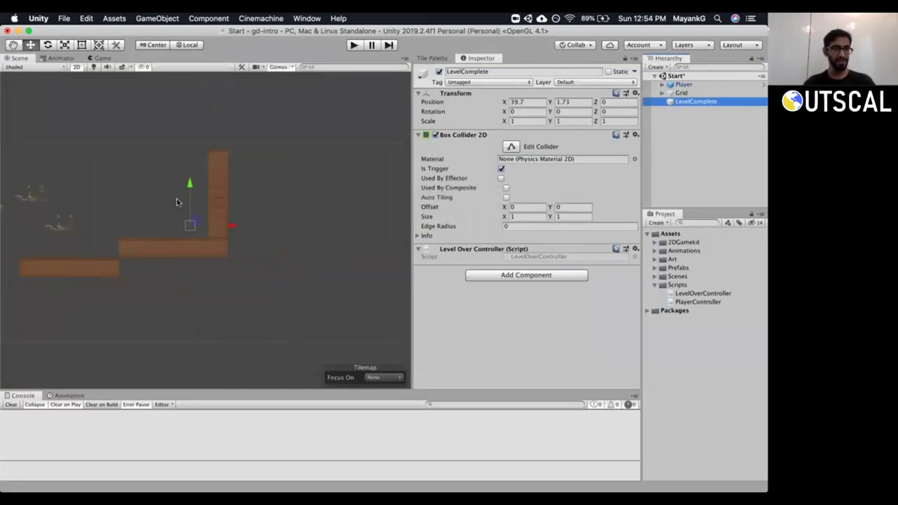
# Move the Player close to the level's end wall in the Scene view.
pyautogui.moveTo(175, 199); pyautogui.dragTo(272, 195, button='middle')
pyautogui.scroll(2, 218, 194)
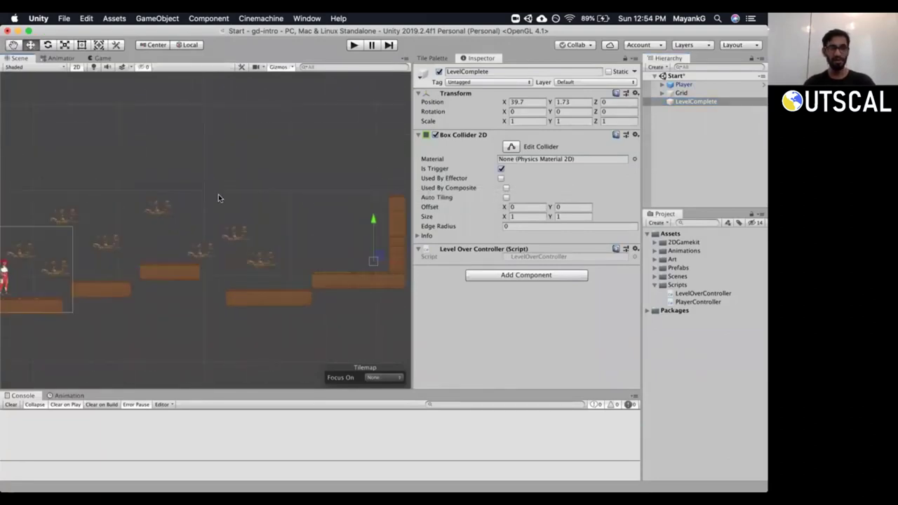
pyautogui.scroll(-2, 216, 195)
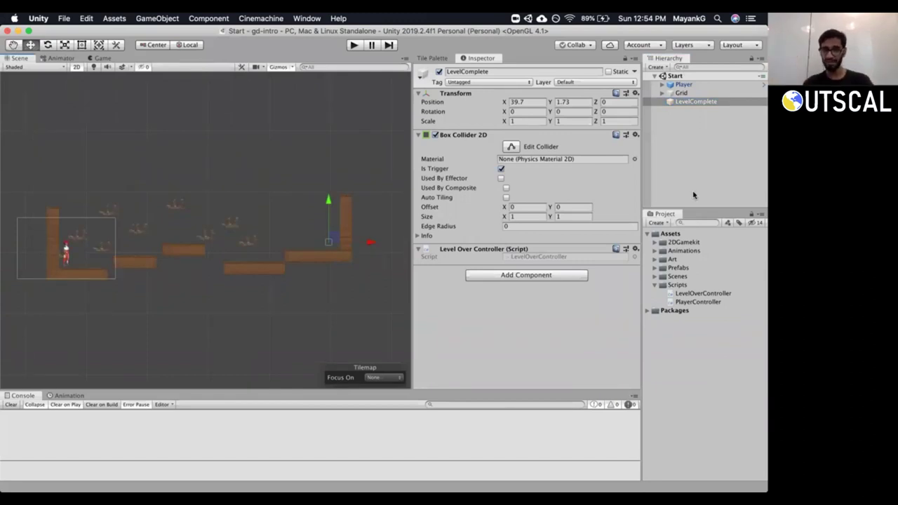
pyautogui.moveTo(640, 201); pyautogui.dragTo(636, 201)
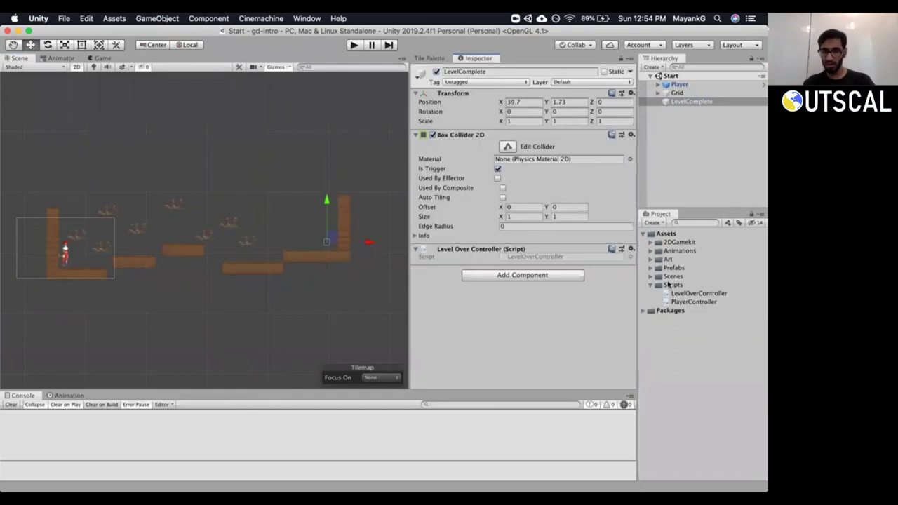
pyautogui.click(679, 84)
pyautogui.moveTo(76, 246); pyautogui.dragTo(265, 248)
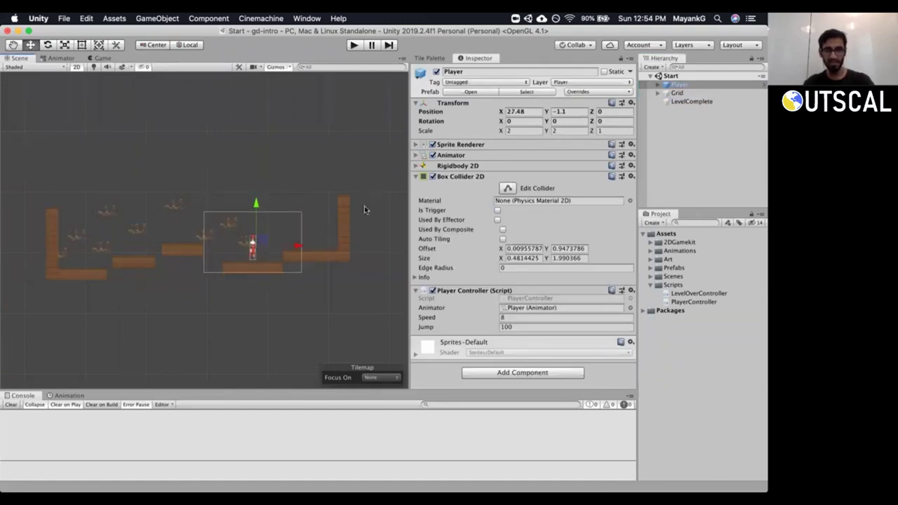
# Start Play mode, run and jump the player, and dock the Game view beside the Scene view.
pyautogui.click(353, 45)
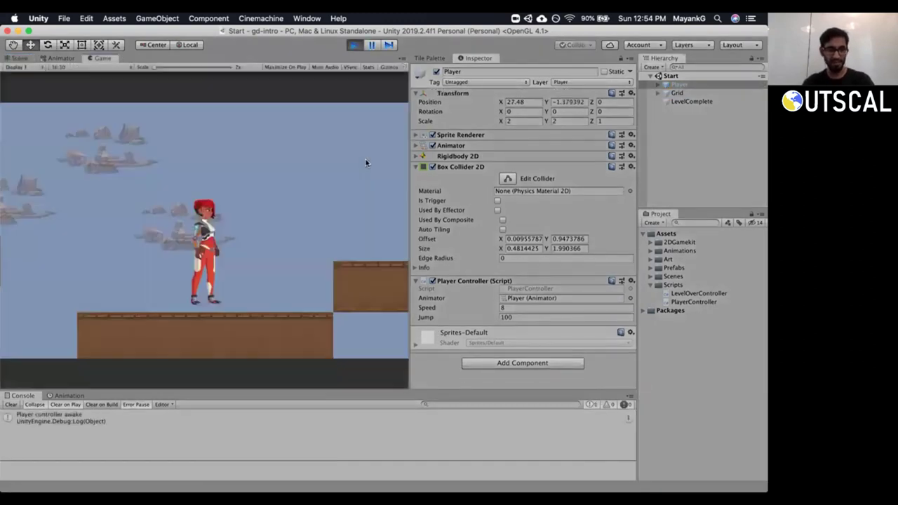
pyautogui.press('Right')
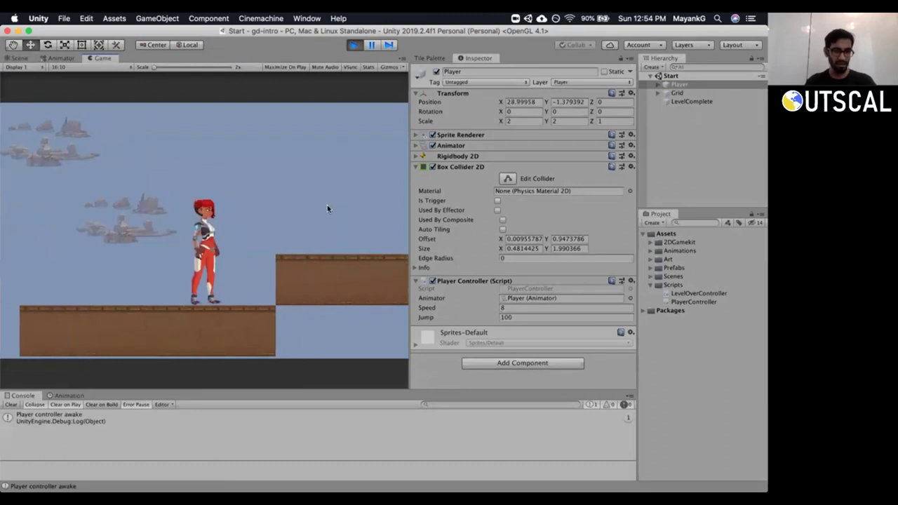
pyautogui.press('space')
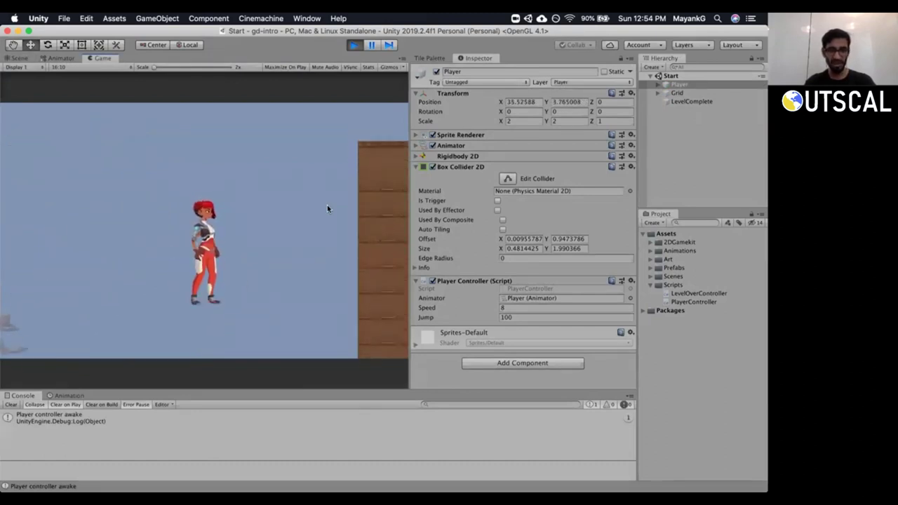
pyautogui.moveTo(102, 58); pyautogui.dragTo(181, 211)
pyautogui.scroll(8, 119, 240)
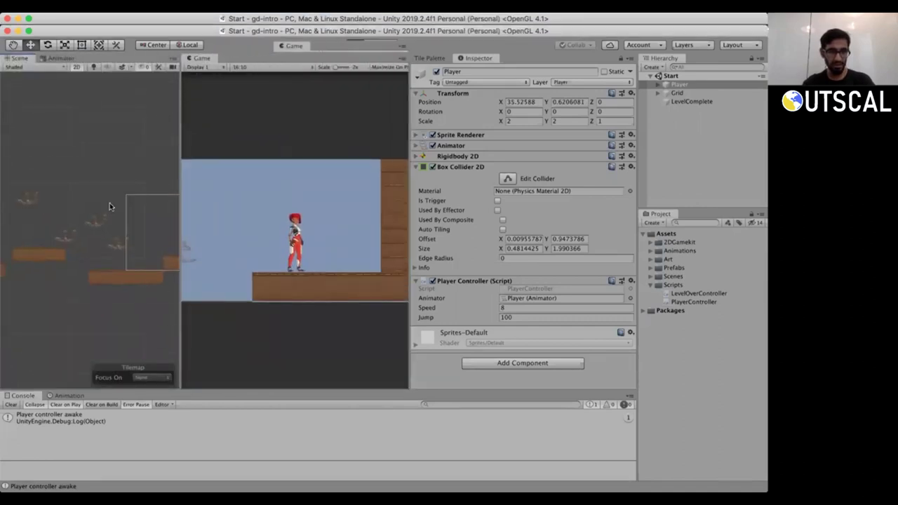
pyautogui.scroll(2, 112, 172)
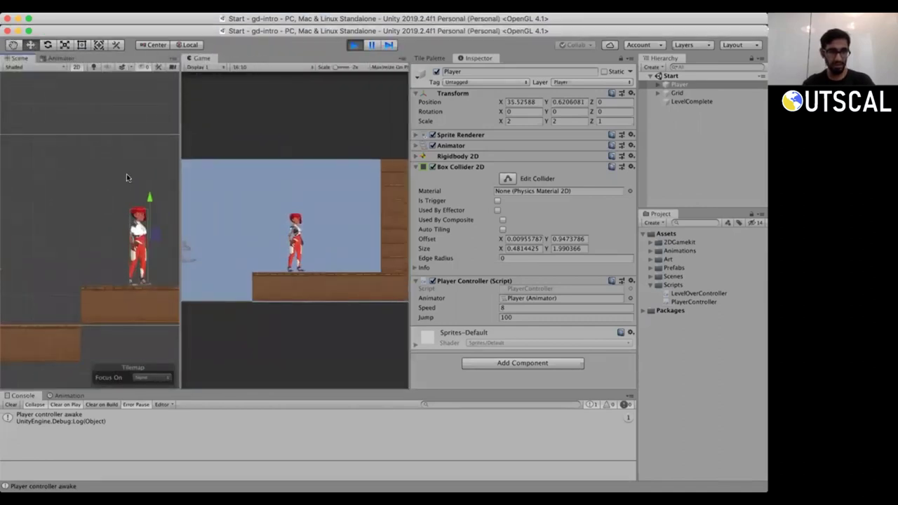
pyautogui.moveTo(151, 179); pyautogui.dragTo(82, 146, button='middle')
pyautogui.scroll(3, 84, 151)
pyautogui.scroll(-5, 87, 156)
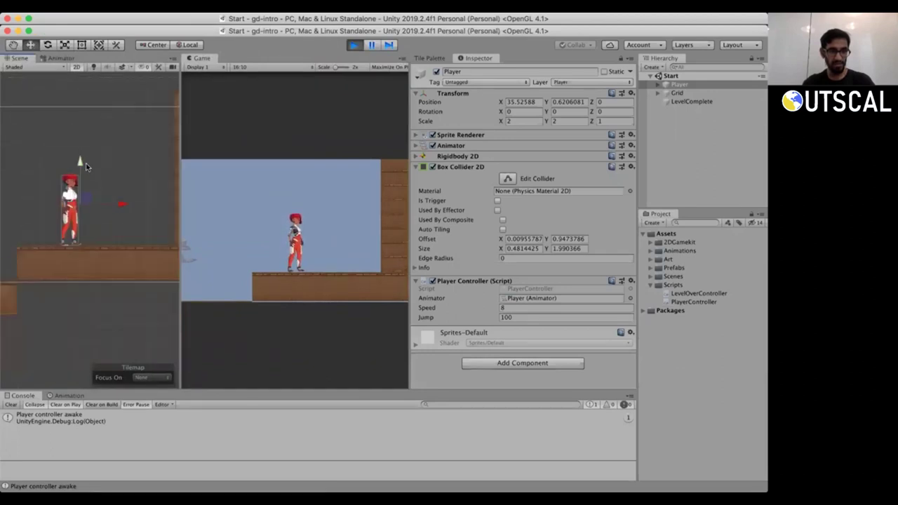
# Clear the enlarged Console and walk the player into LevelComplete, logging 'Level finished by the player'.
pyautogui.click(715, 101)
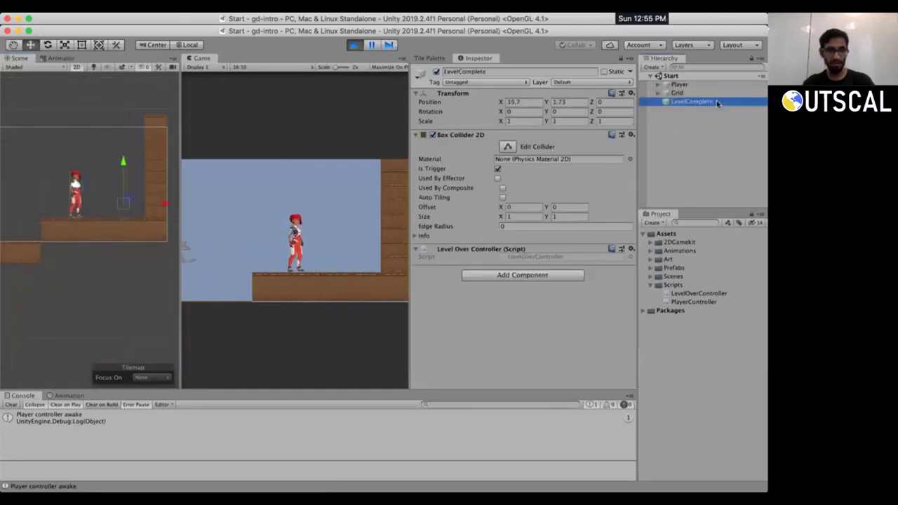
pyautogui.moveTo(58, 393); pyautogui.dragTo(49, 330)
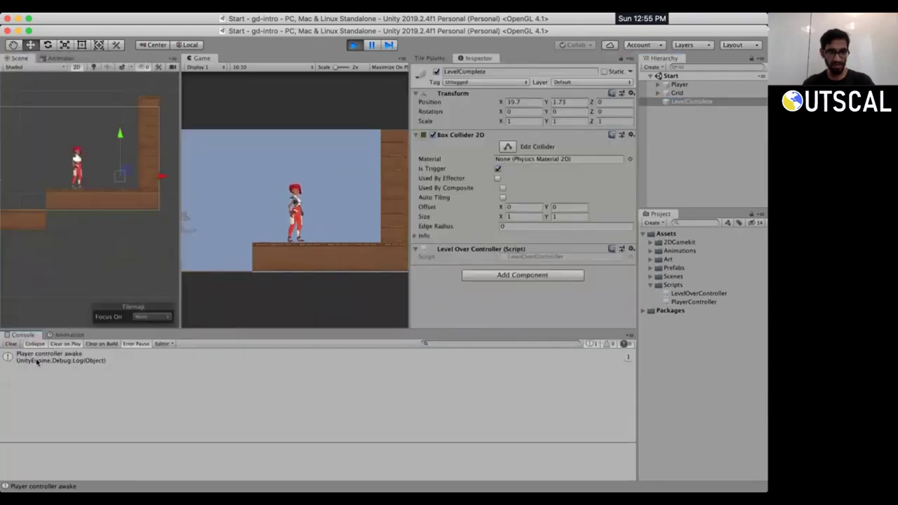
pyautogui.click(38, 359)
pyautogui.click(12, 344)
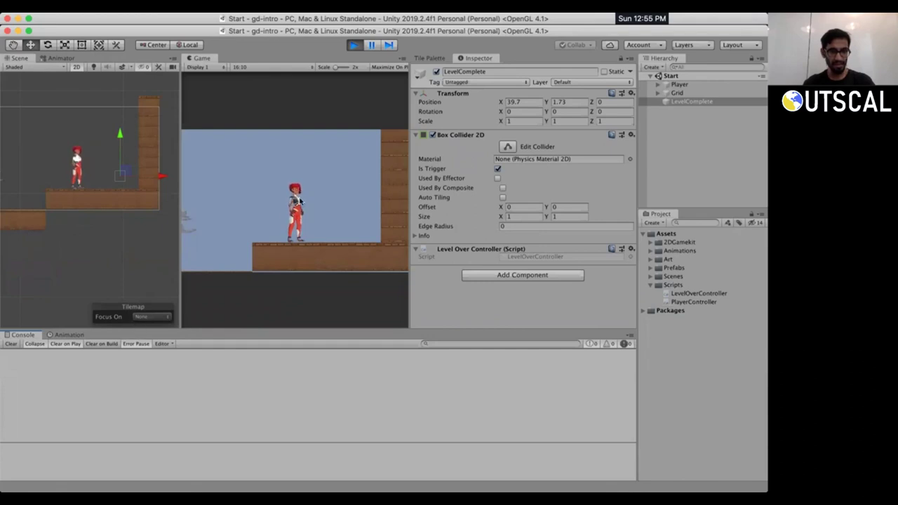
pyautogui.press('Right')
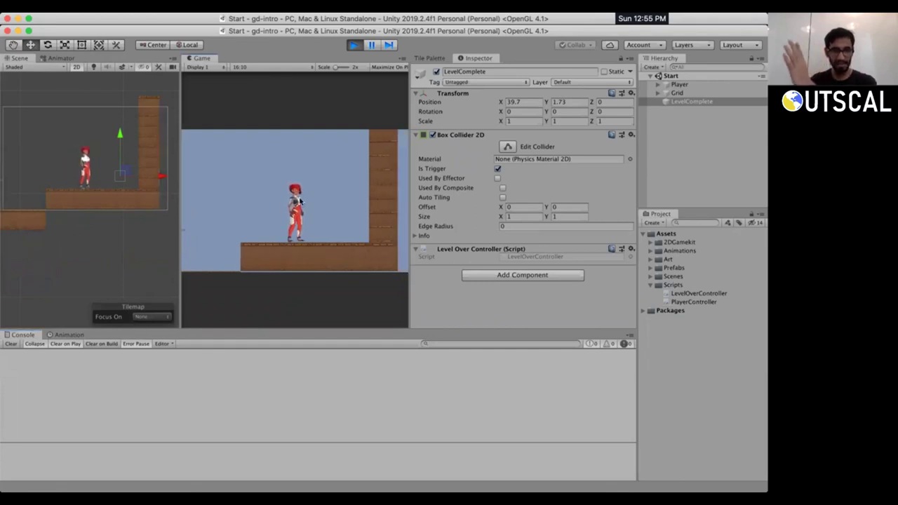
pyautogui.press('Right')
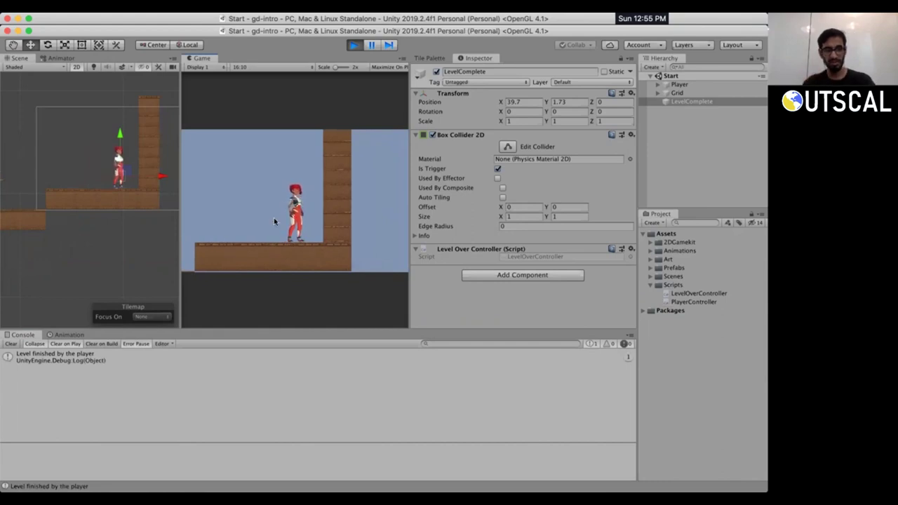
pyautogui.click(277, 357)
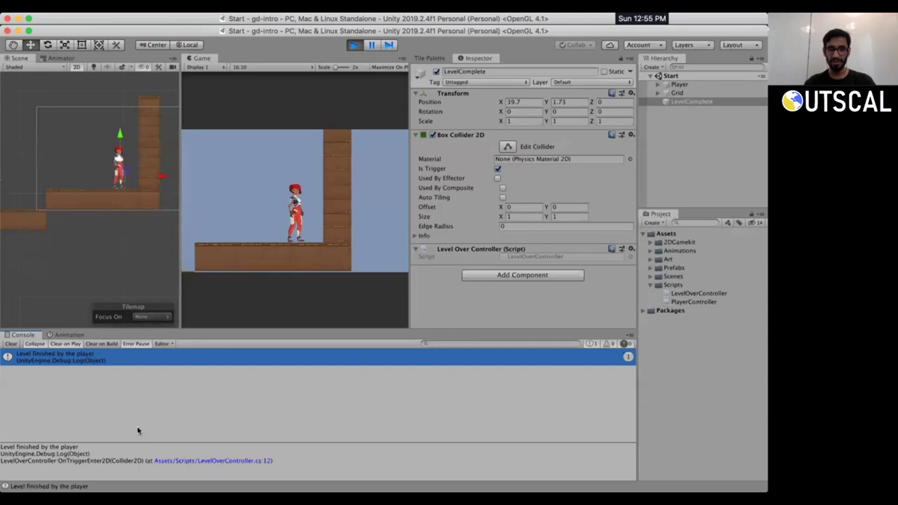
pyautogui.moveTo(137, 442); pyautogui.dragTo(135, 414)
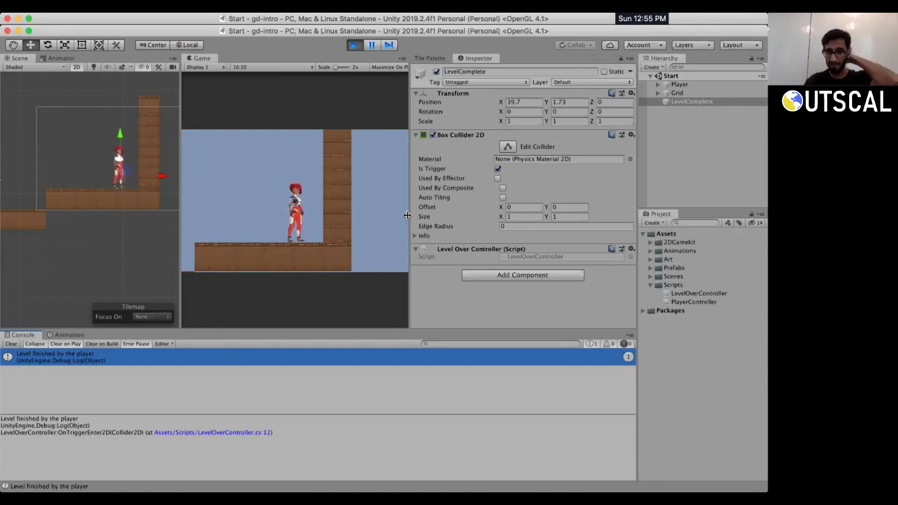
# Collapse the Player's Box Collider 2D, widen the Game view, and leave the Player Untagged.
pyautogui.click(679, 84)
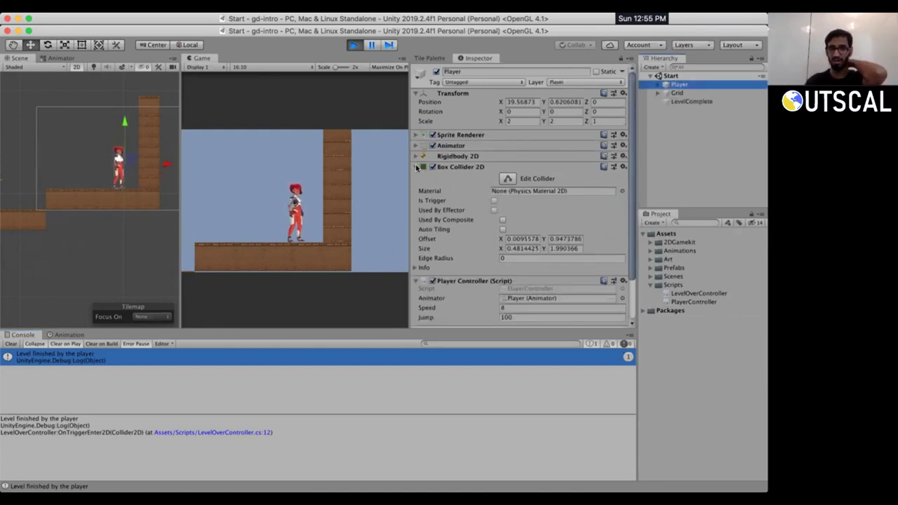
pyautogui.click(416, 167)
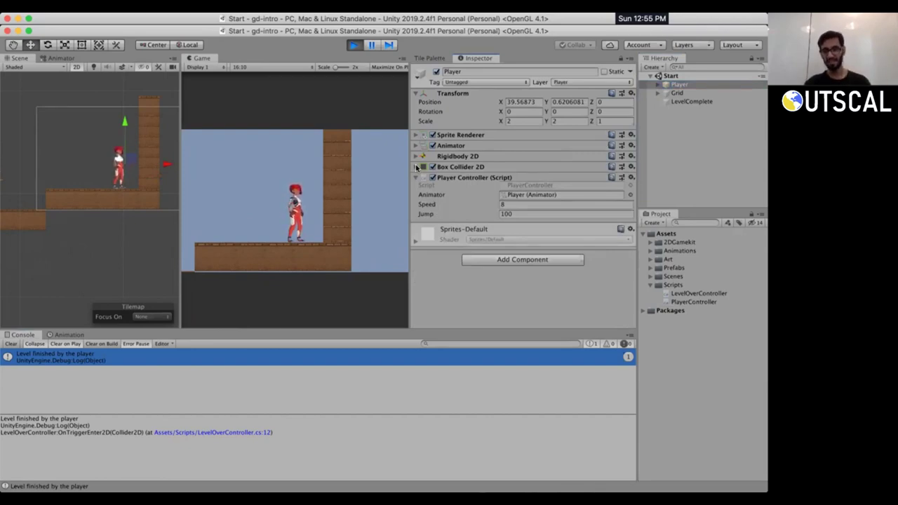
pyautogui.moveTo(409, 173); pyautogui.dragTo(437, 172)
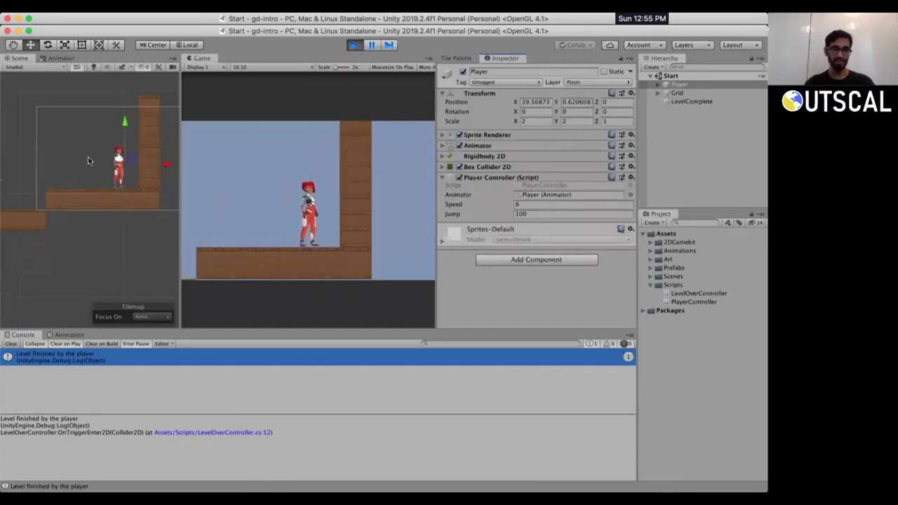
pyautogui.scroll(3, 88, 161)
pyautogui.click(506, 82)
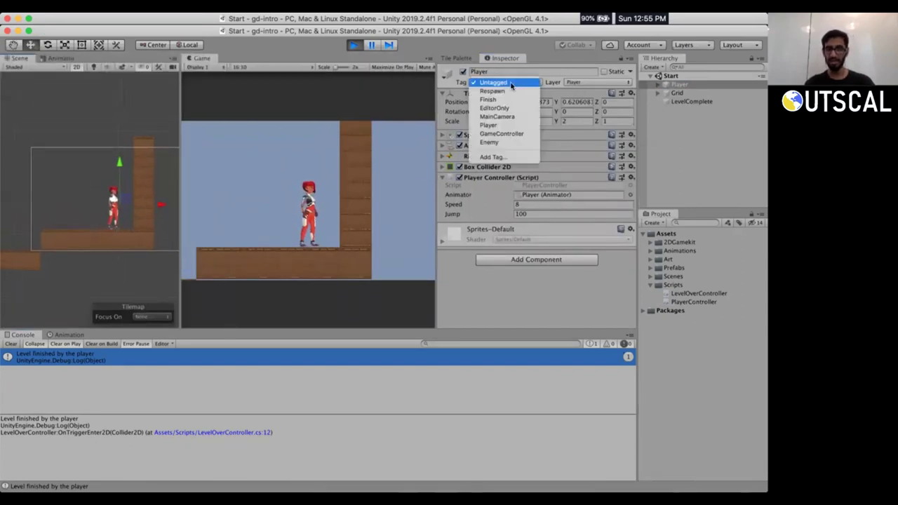
pyautogui.click(454, 302)
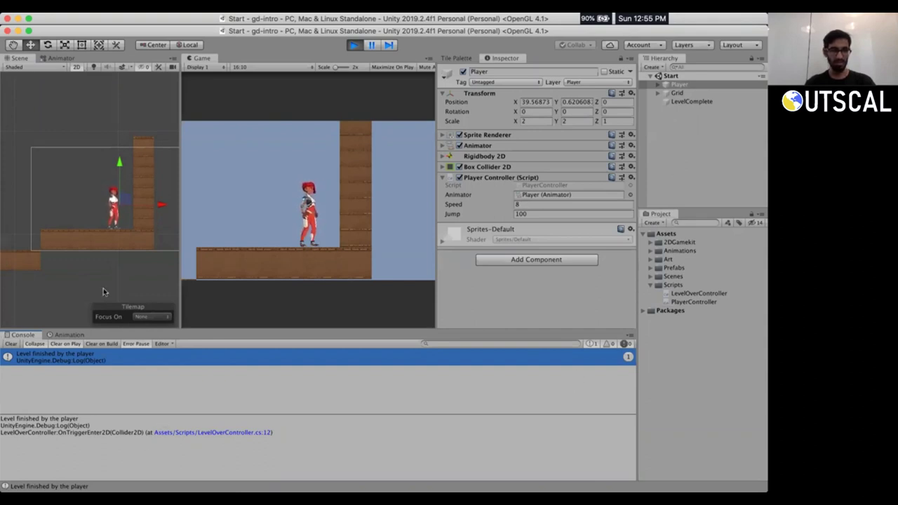
# Zoom out and widen the Scene and Game panels to show the whole level, then stop play.
pyautogui.scroll(-2, 93, 254)
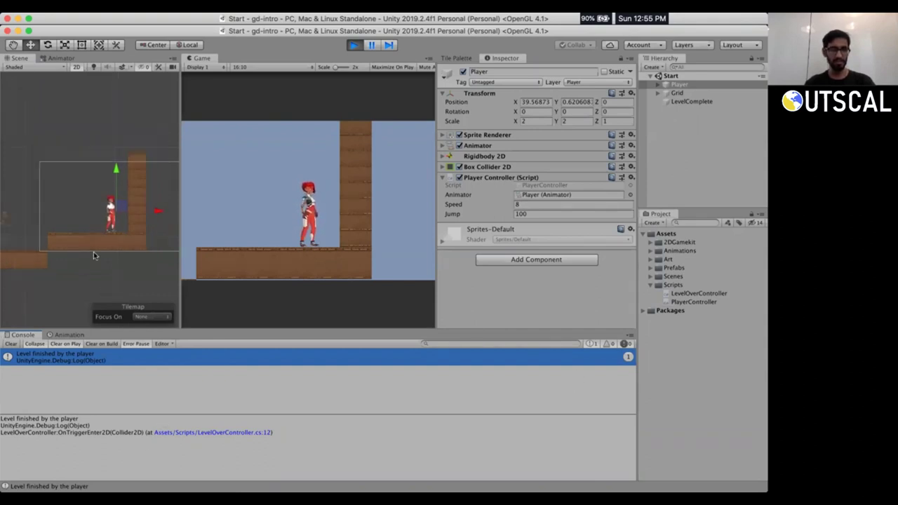
pyautogui.scroll(-2, 93, 254)
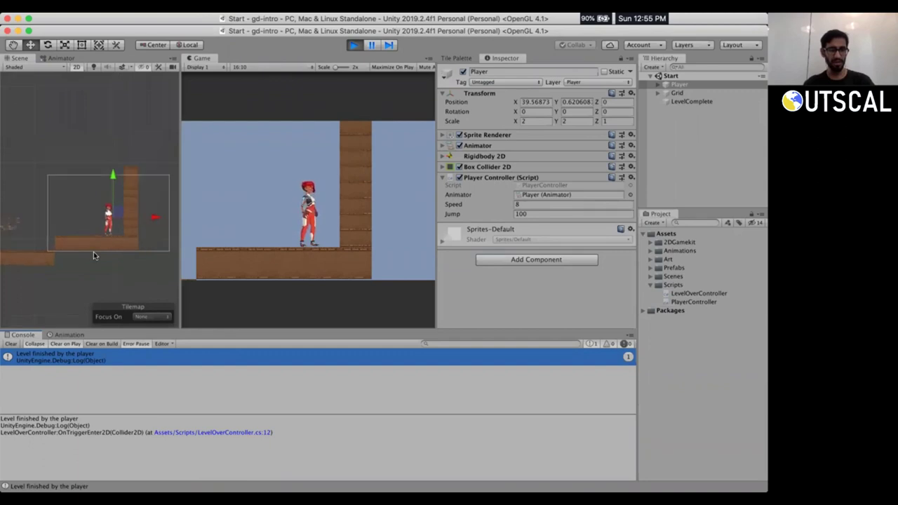
pyautogui.scroll(-2, 94, 251)
pyautogui.moveTo(87, 172); pyautogui.dragTo(136, 153, button='middle')
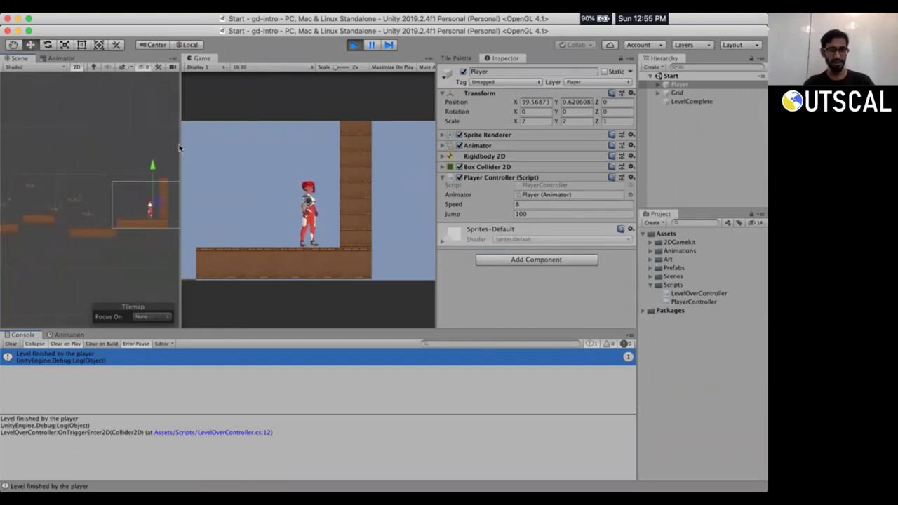
pyautogui.moveTo(435, 139); pyautogui.dragTo(488, 143)
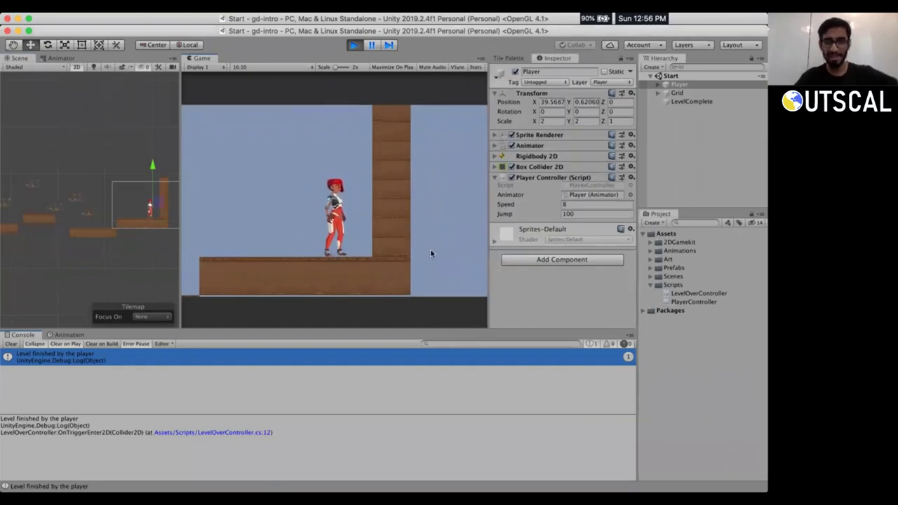
pyautogui.scroll(2, 112, 200)
pyautogui.moveTo(182, 202); pyautogui.dragTo(252, 202)
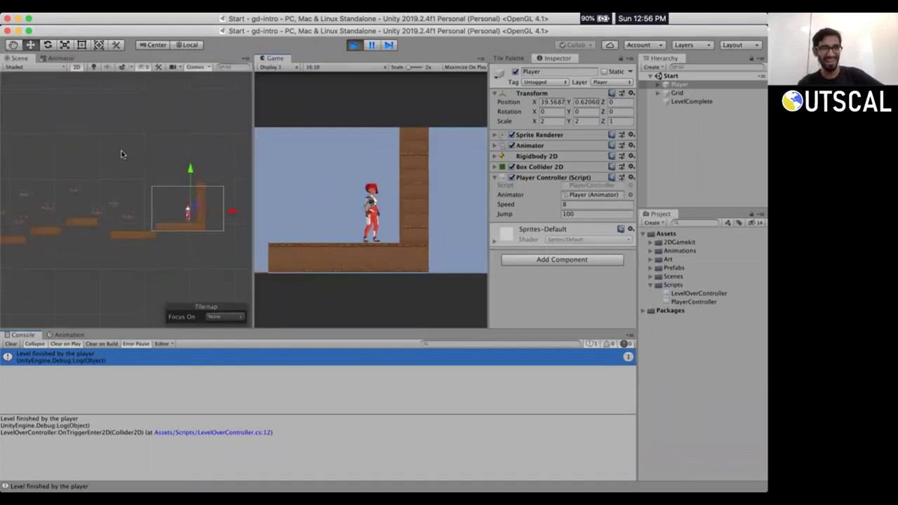
pyautogui.scroll(-2, 124, 152)
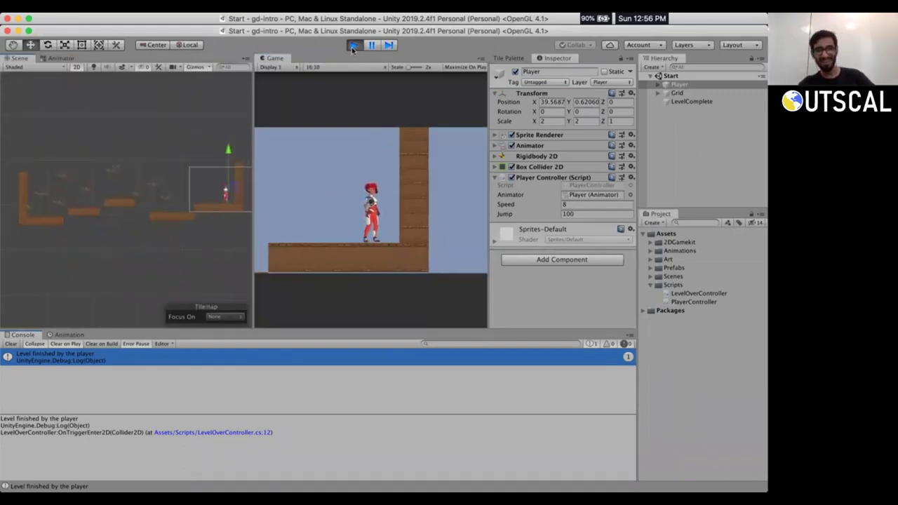
pyautogui.click(678, 93)
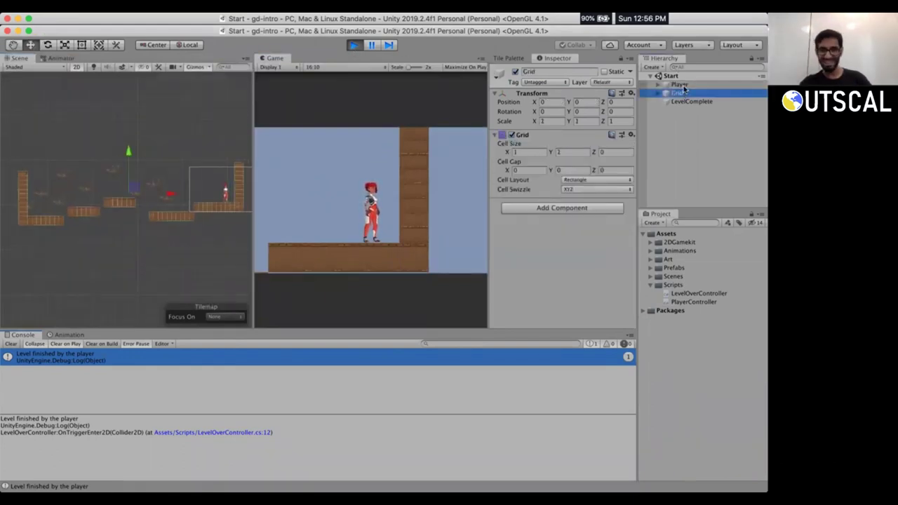
pyautogui.click(681, 85)
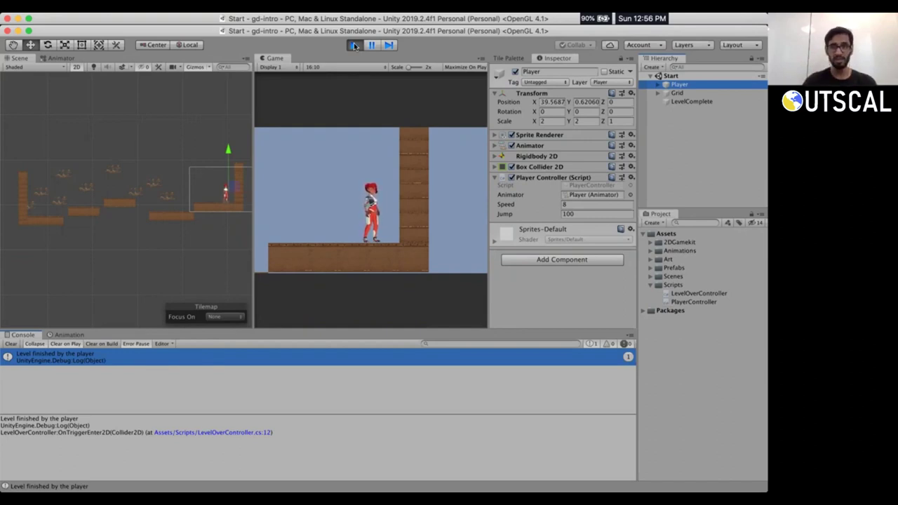
pyautogui.click(358, 44)
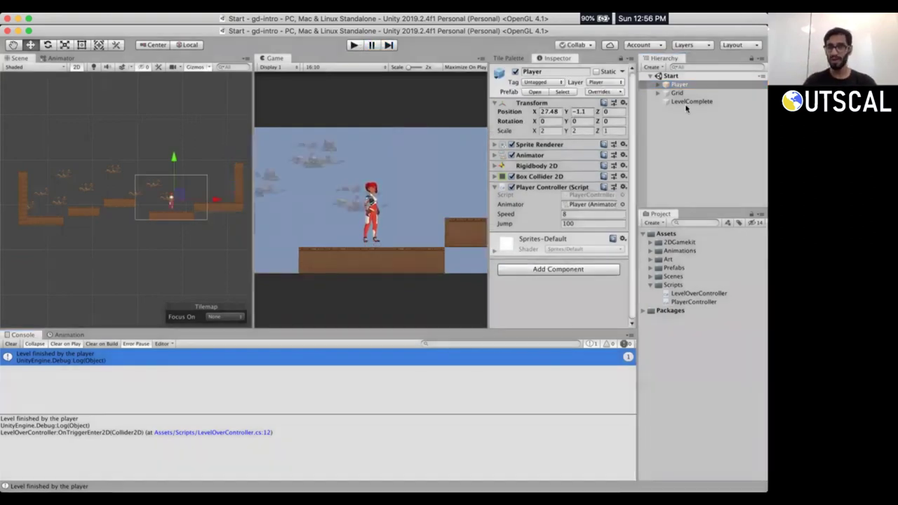
# Duplicate LevelComplete and name the copy 'LevelStart'.
pyautogui.click(687, 102)
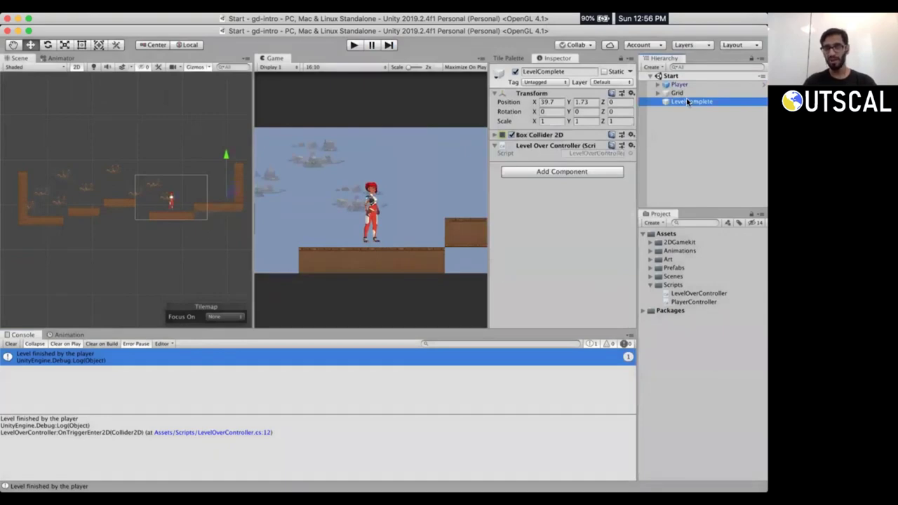
pyautogui.press('super+d')
pyautogui.press('Up')
pyautogui.press('Down')
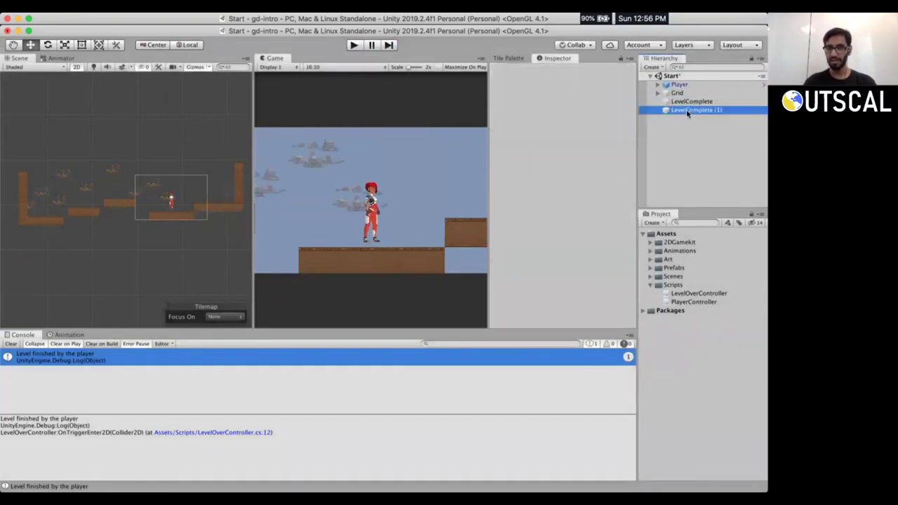
pyautogui.press('Return')
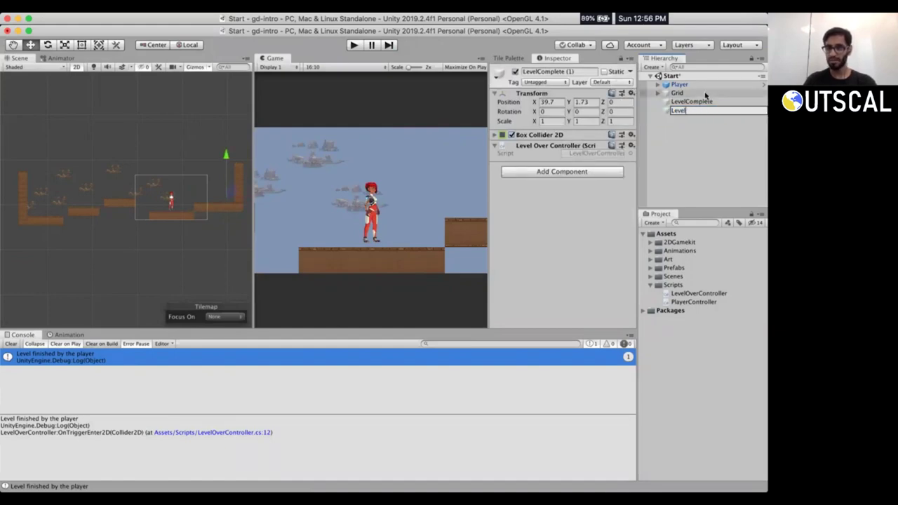
pyautogui.write('LevelStart')
pyautogui.press('Return')
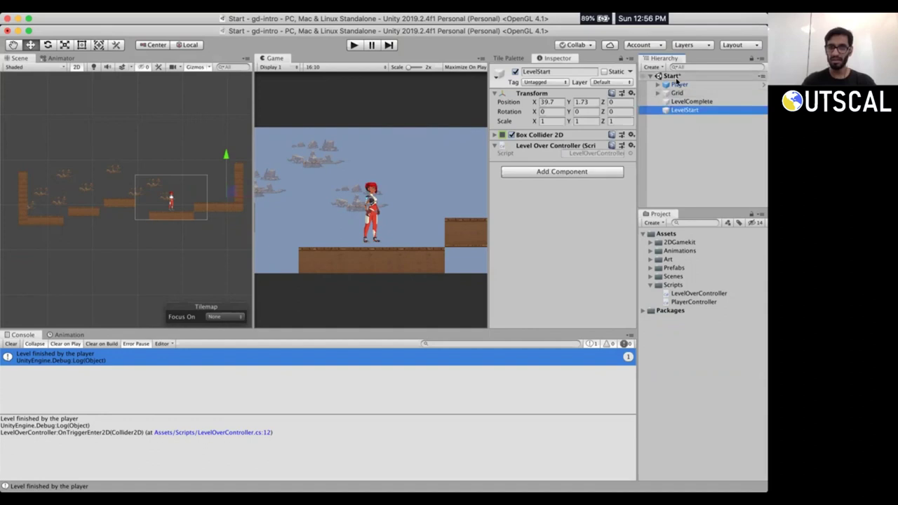
# Remove LevelStart's Level Over Controller and move it to the level's left start (-3.7, -1.4).
pyautogui.click(631, 145)
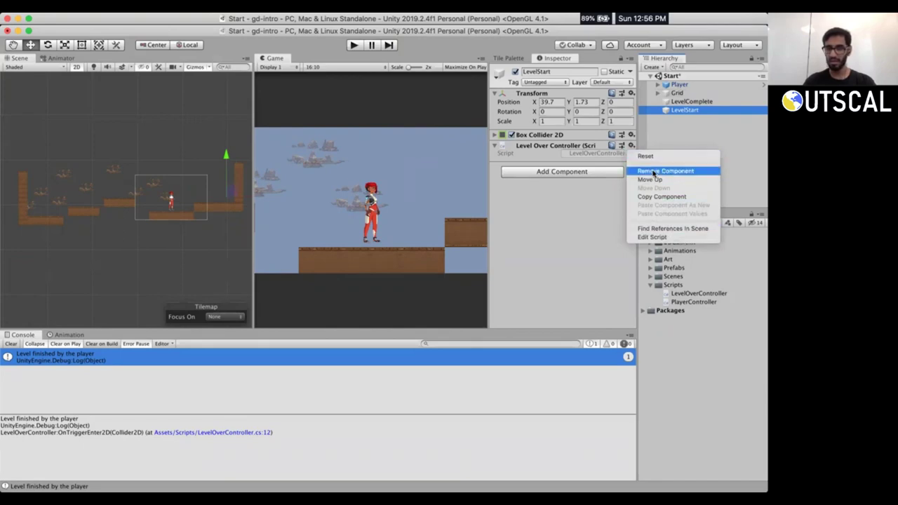
pyautogui.click(653, 171)
pyautogui.click(668, 111)
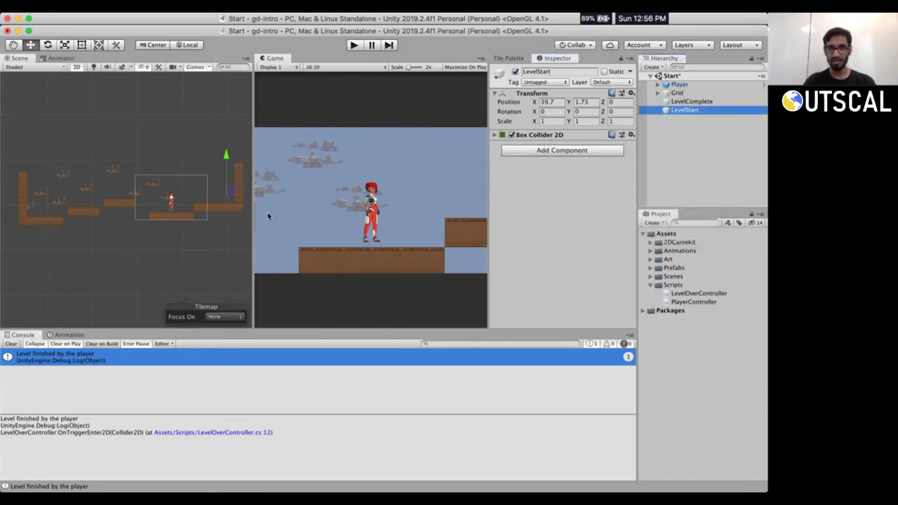
pyautogui.moveTo(225, 195); pyautogui.dragTo(39, 208)
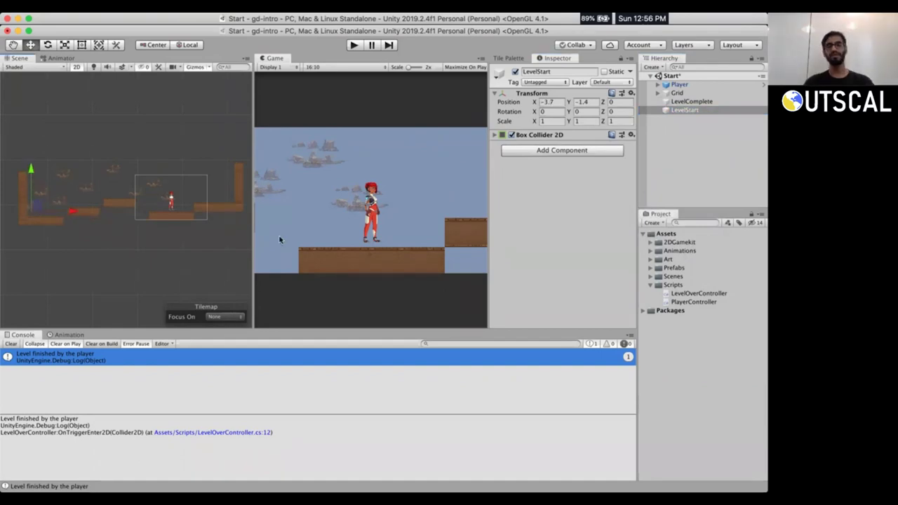
pyautogui.click(668, 110)
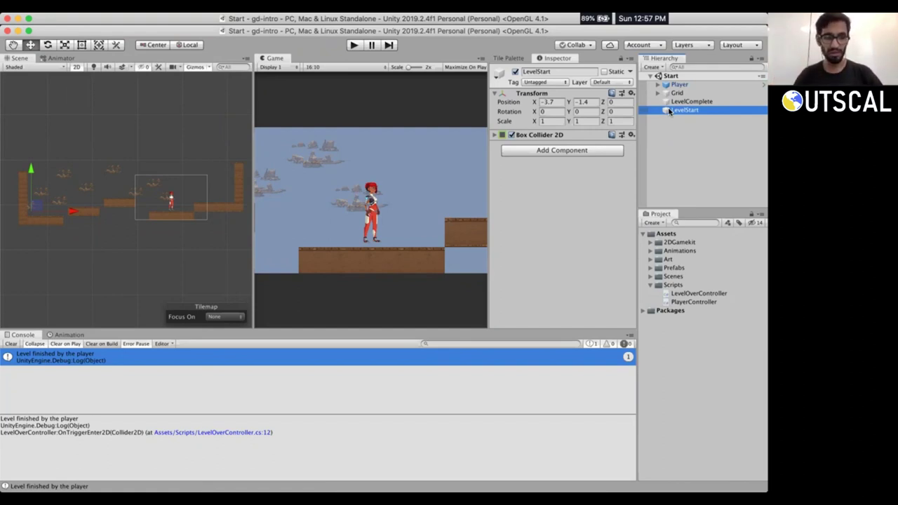
pyautogui.hotkey('ctrl', 'Up')
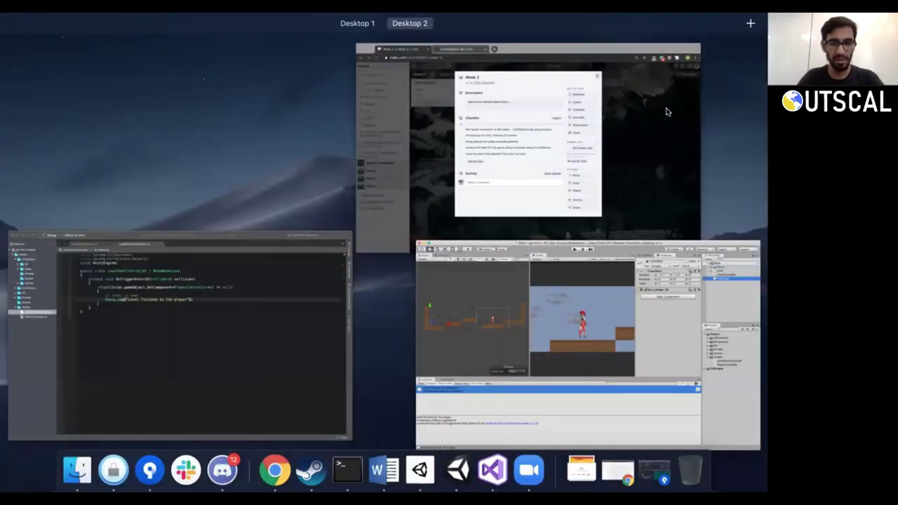
# Bring up the Trello Week 3 card in Chrome and begin a new checklist item.
pyautogui.click(589, 154)
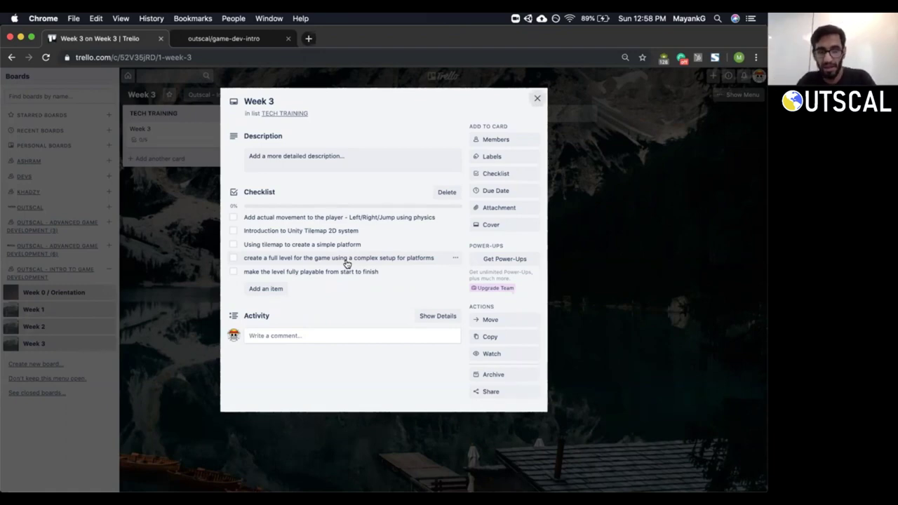
pyautogui.click(269, 291)
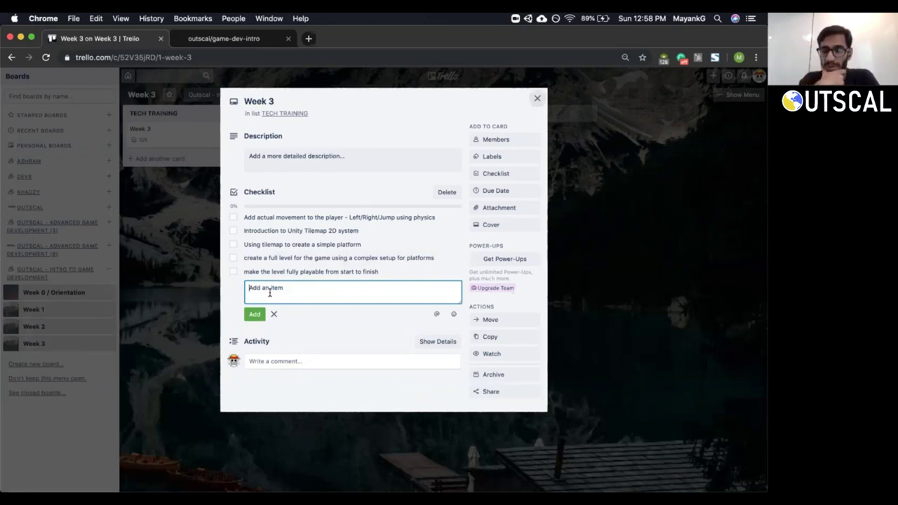
# Add 'Detect a death condition' as the sixth Week 3 checklist item, then return to Unity.
pyautogui.write('D')
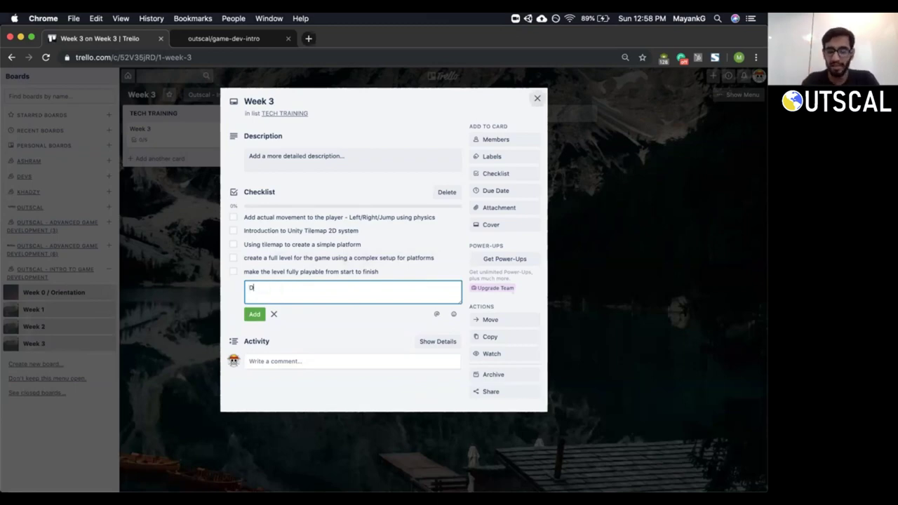
pyautogui.write('etect a d')
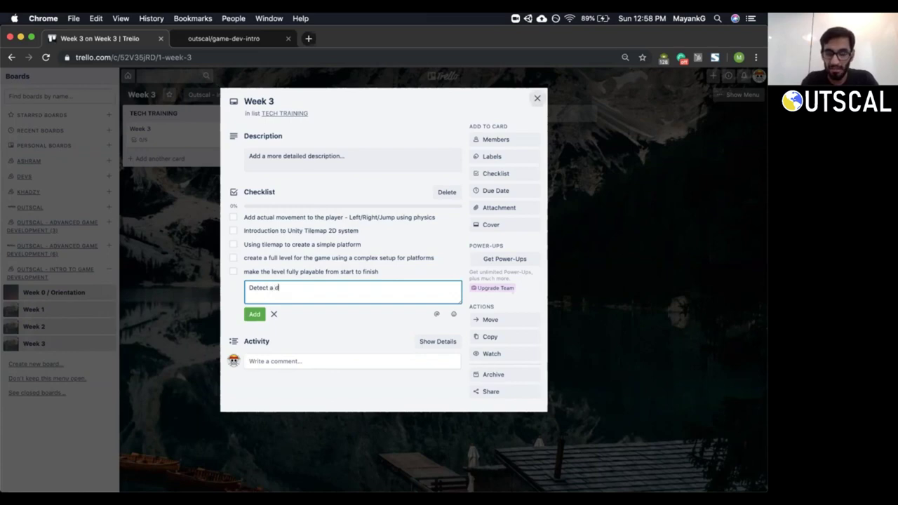
pyautogui.write('eath condition')
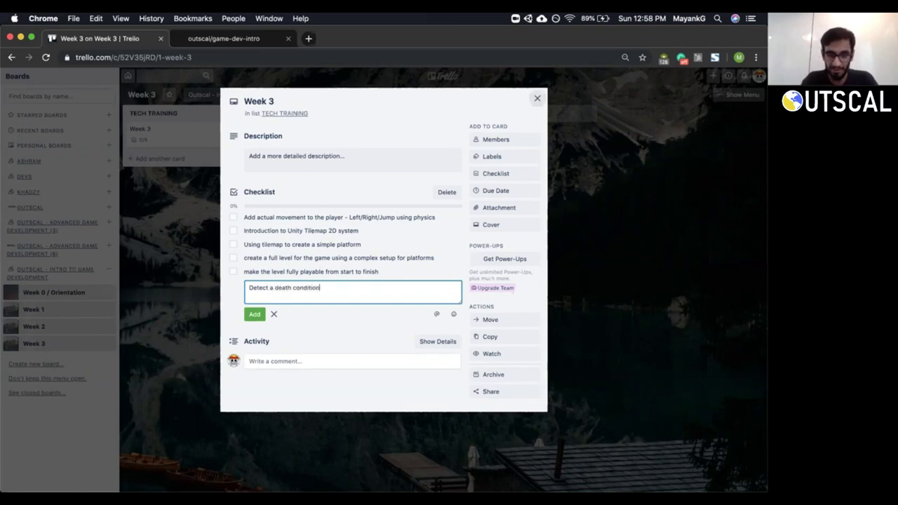
pyautogui.press('Return')
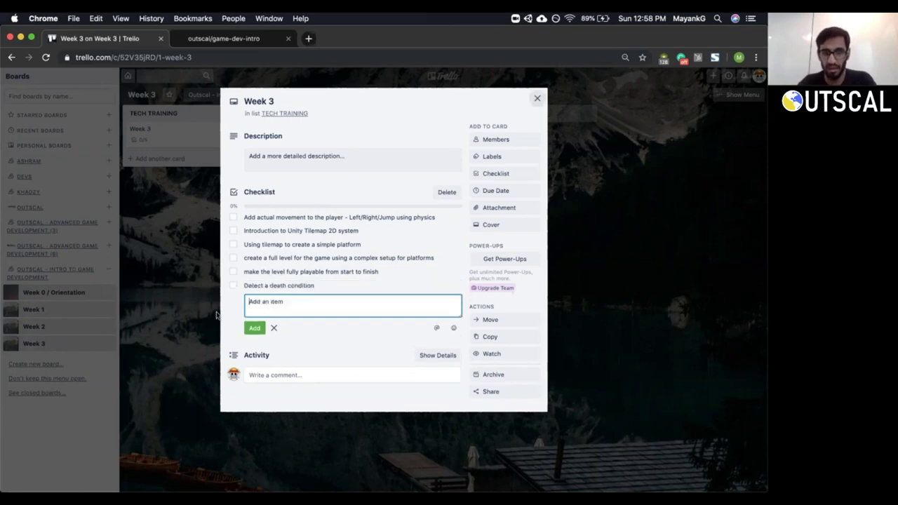
pyautogui.click(233, 309)
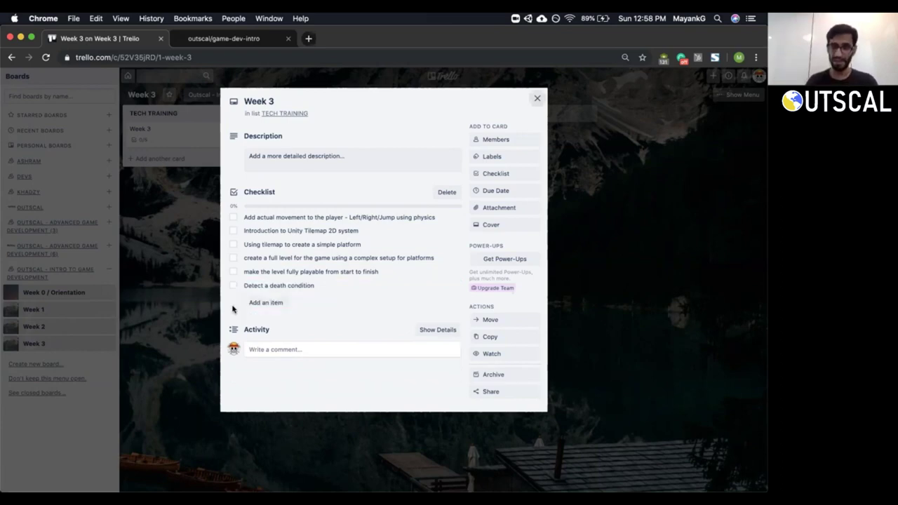
pyautogui.press('super+Tab')
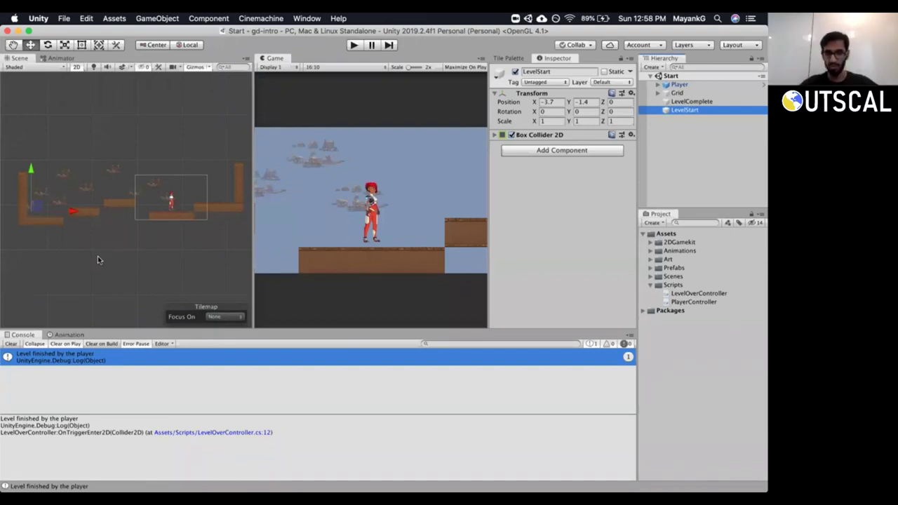
# Outline the strip below the level's platforms in the Scene view, then switch back to Trello.
pyautogui.moveTo(6, 251); pyautogui.dragTo(254, 273)
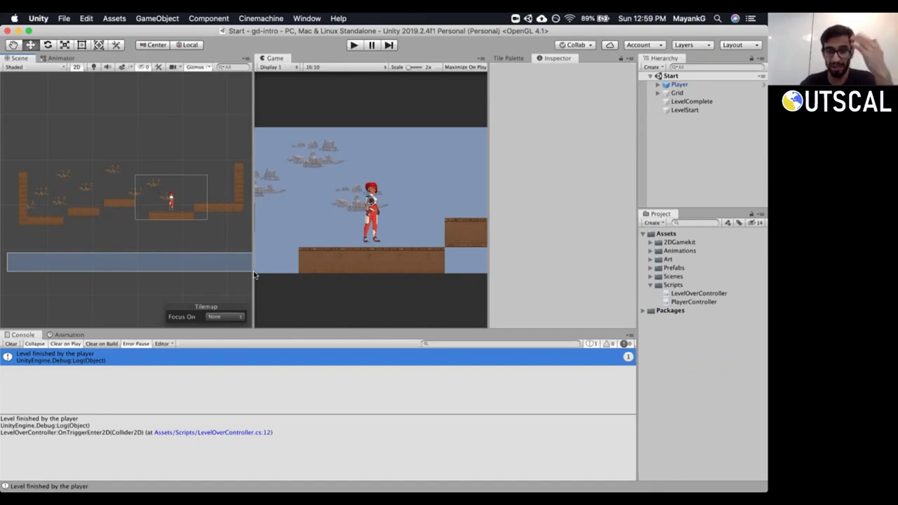
pyautogui.moveTo(254, 275); pyautogui.dragTo(255, 275)
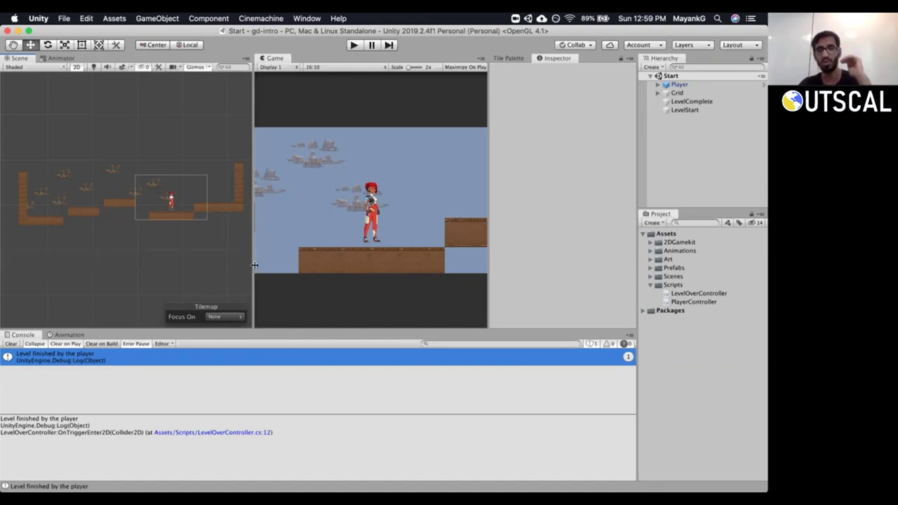
pyautogui.moveTo(14, 247); pyautogui.dragTo(249, 268)
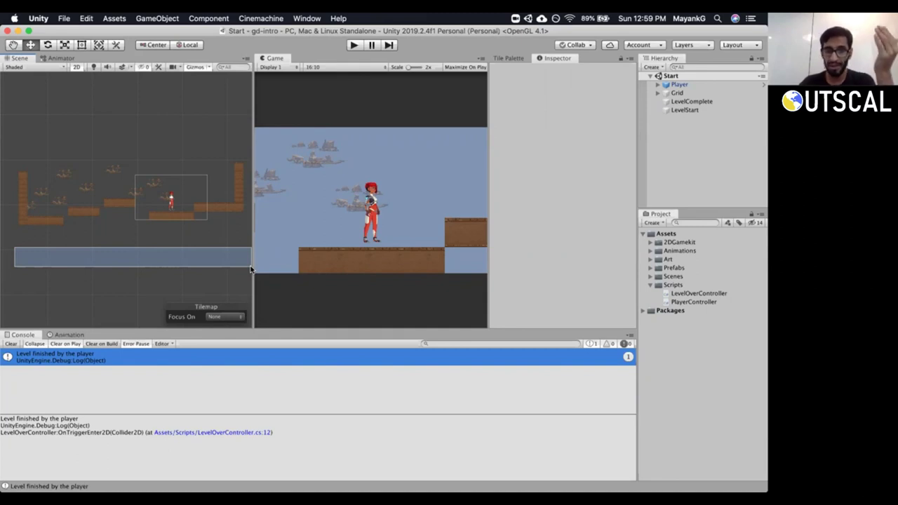
pyautogui.moveTo(250, 268); pyautogui.dragTo(249, 268)
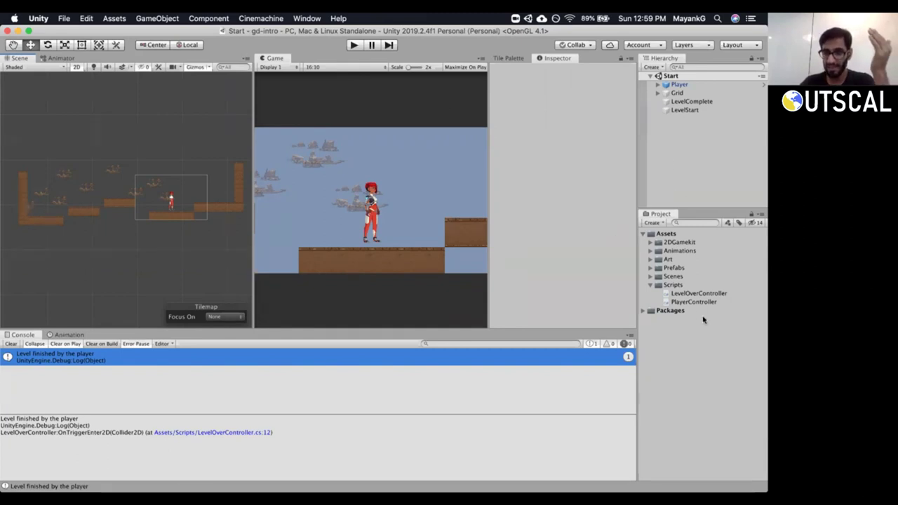
pyautogui.moveTo(15, 249); pyautogui.dragTo(279, 266)
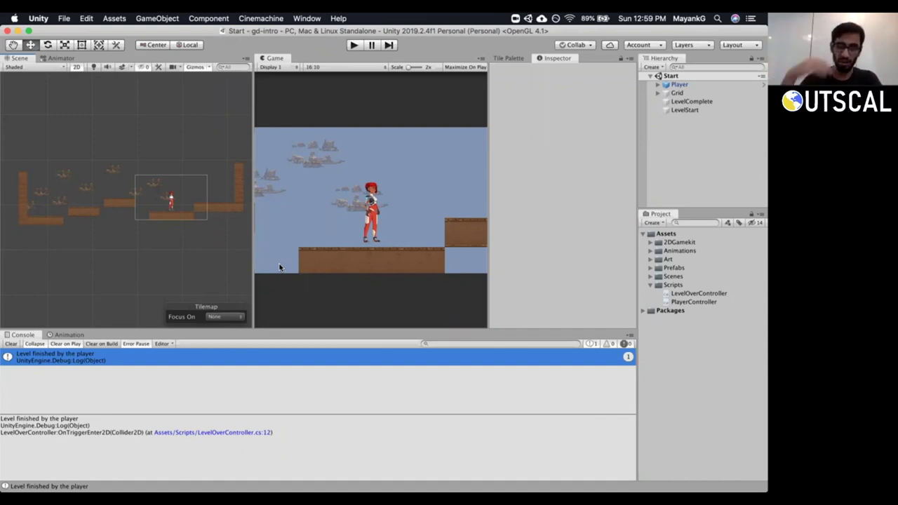
pyautogui.press('super+Tab')
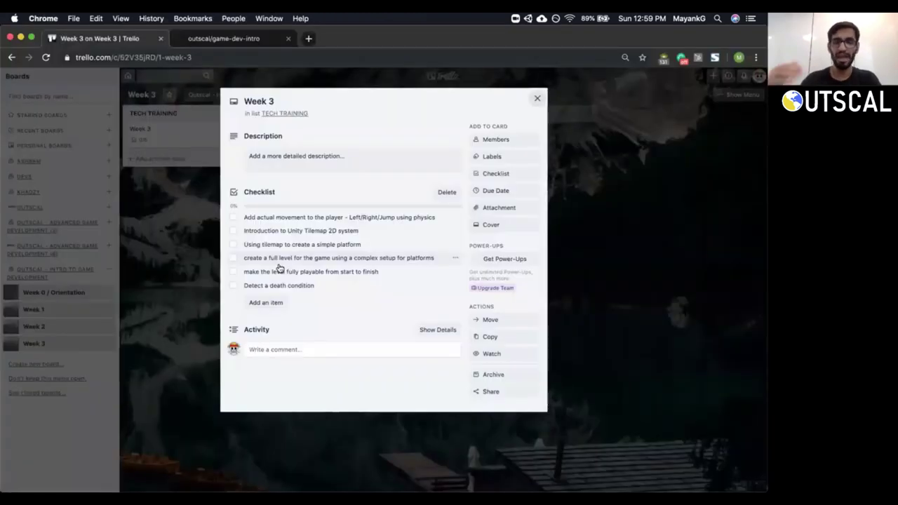
# Append '+ restart the level' to the 'Detect a death condition' item and close the Week 3 card.
pyautogui.click(327, 283)
pyautogui.write('+')
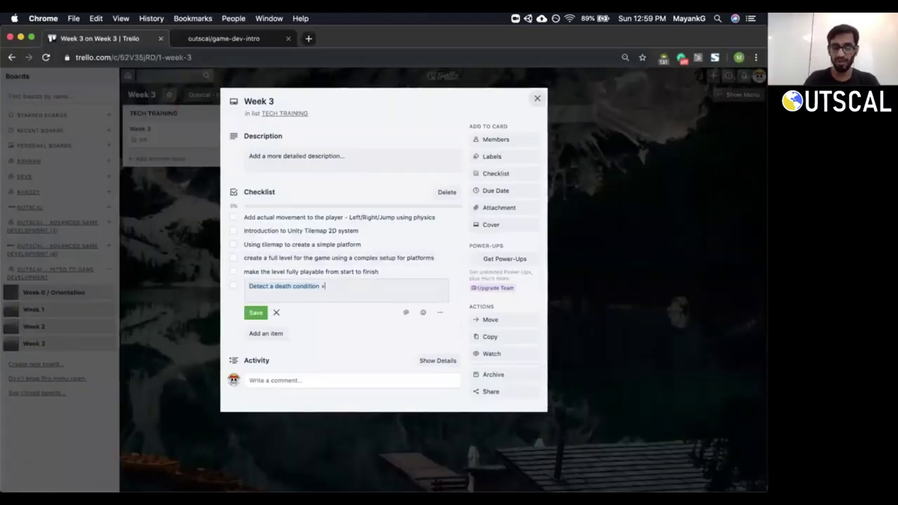
pyautogui.write(' restart')
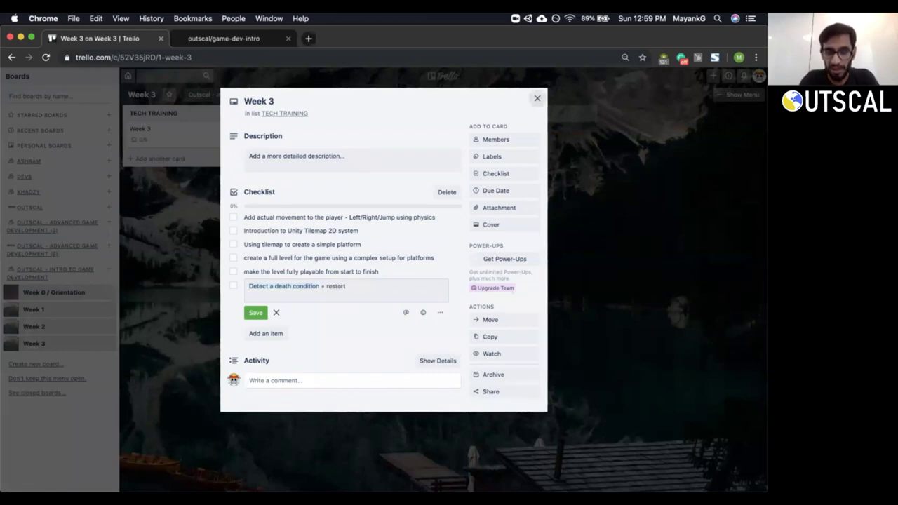
pyautogui.write(' the level')
pyautogui.press('Return')
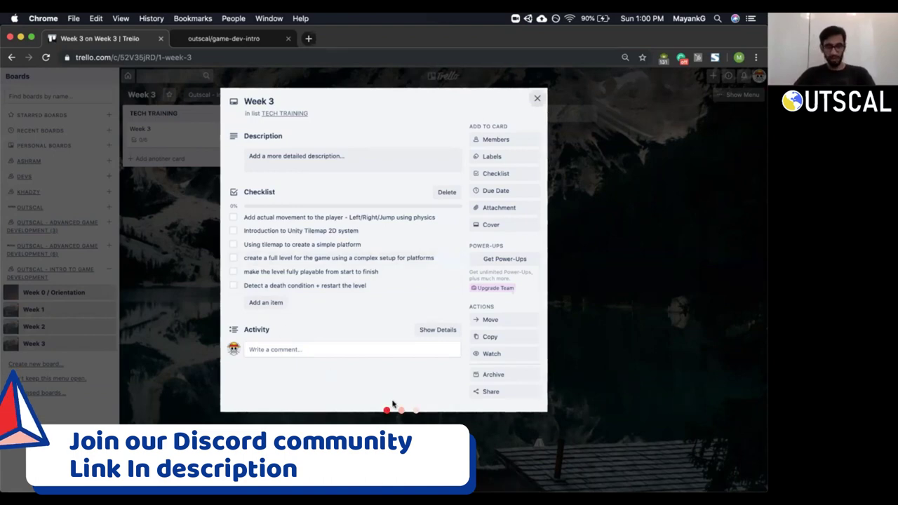
pyautogui.click(201, 196)
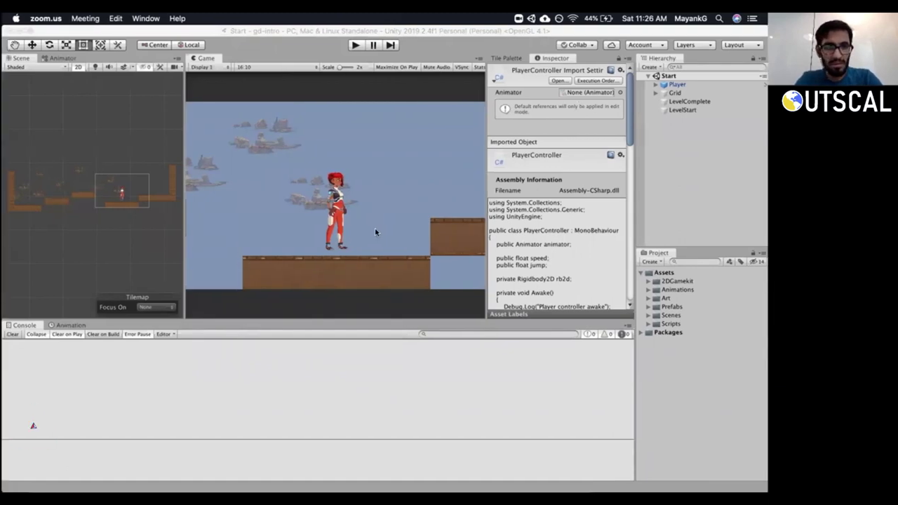
pyautogui.hotkey('ctrl', 'Up')
pyautogui.click(397, 175)
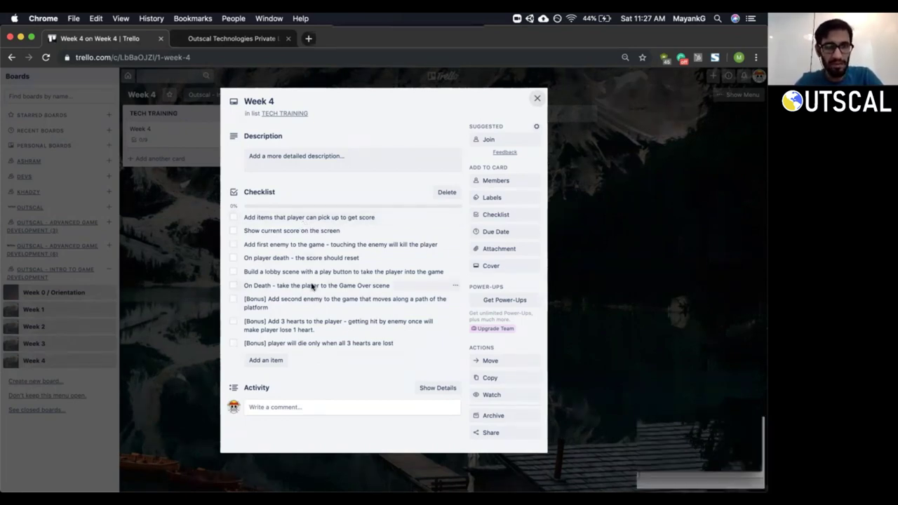
pyautogui.hotkey('ctrl', 'Up')
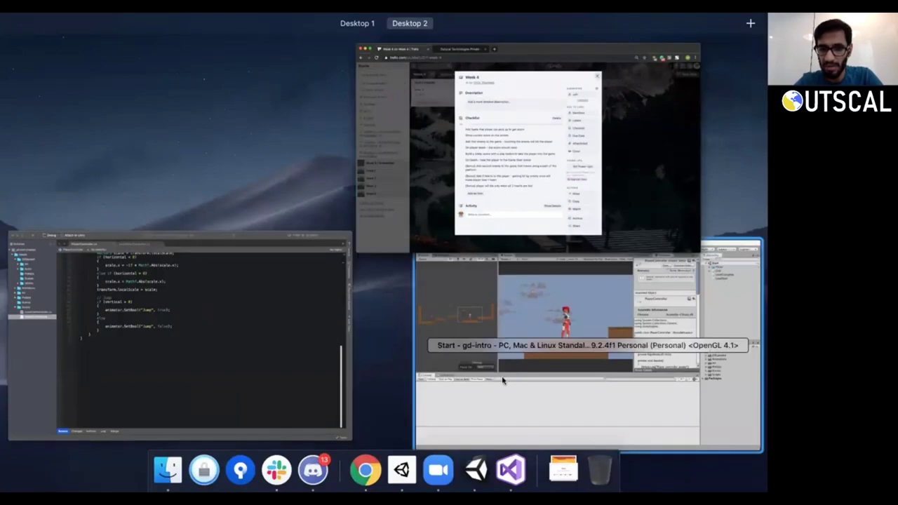
pyautogui.click(501, 376)
pyautogui.hotkey('ctrl', 'Up')
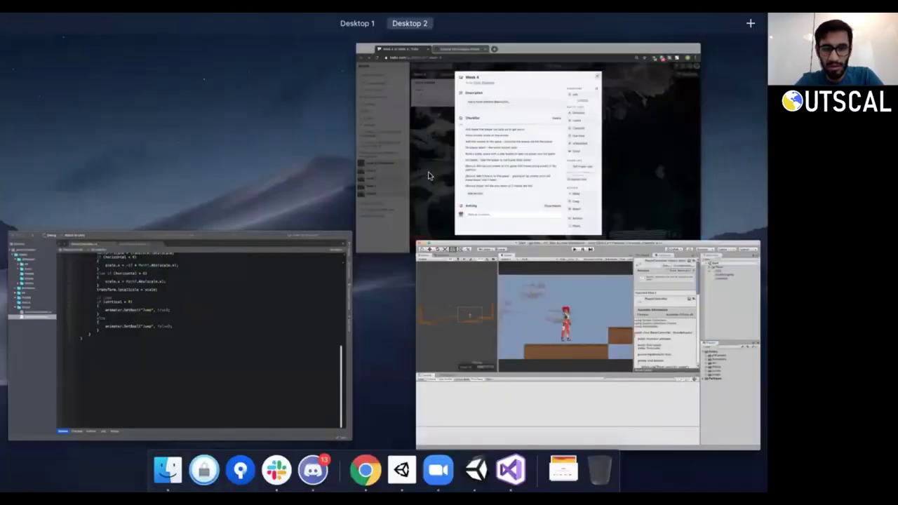
pyautogui.click(439, 169)
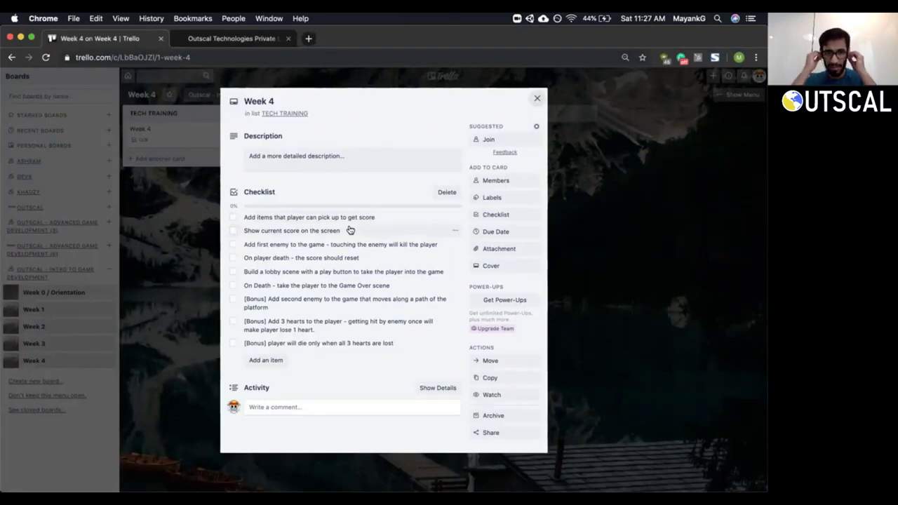
pyautogui.hotkey('ctrl', 'Up')
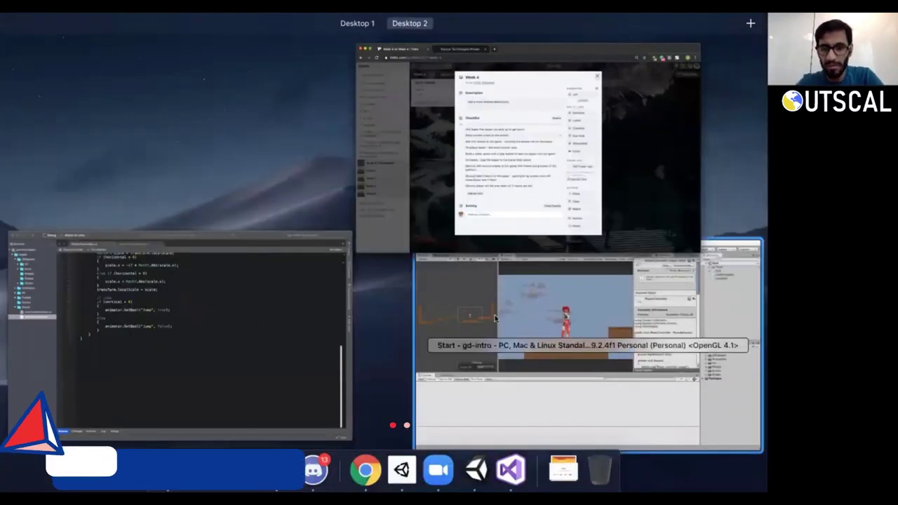
pyautogui.click(533, 365)
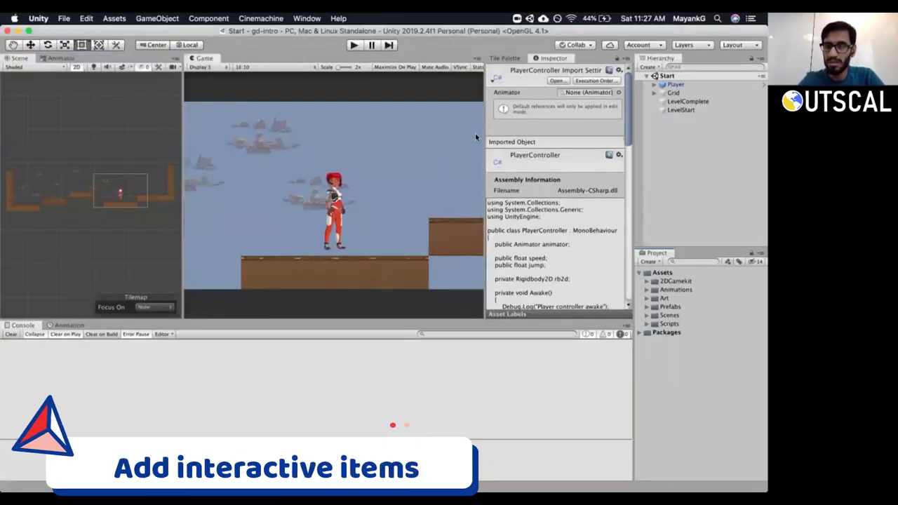
# Rename the Grid object to 'Level'.
pyautogui.click(687, 93)
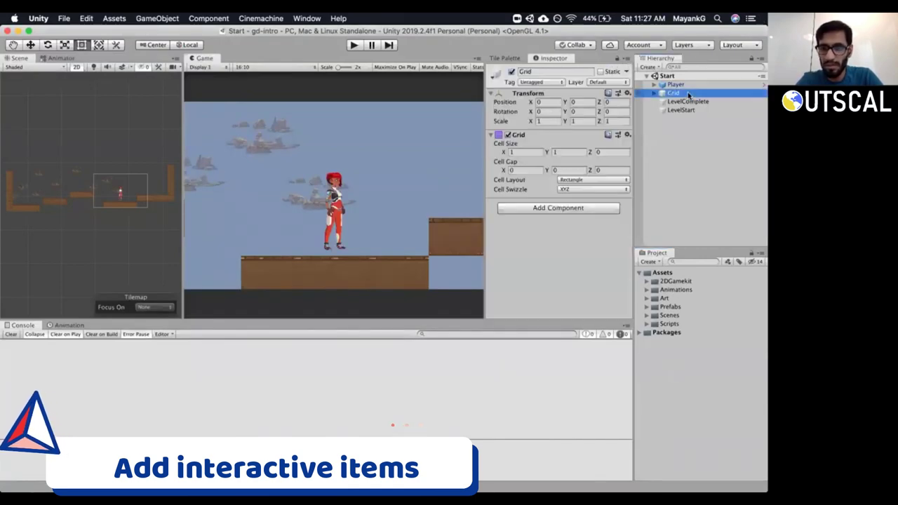
pyautogui.click(687, 94)
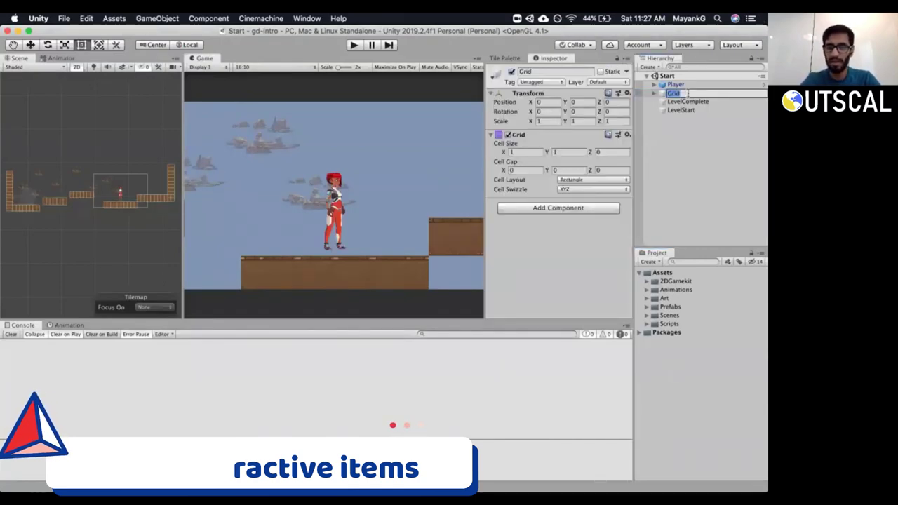
pyautogui.write('Level')
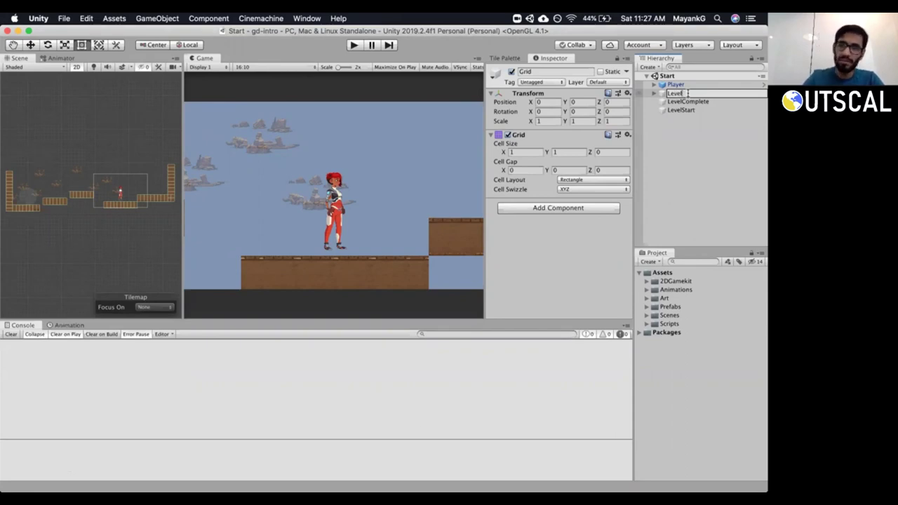
pyautogui.press('Return')
# Move LevelComplete and LevelStart under the Level object in the Hierarchy.
pyautogui.click(654, 93)
pyautogui.click(683, 119)
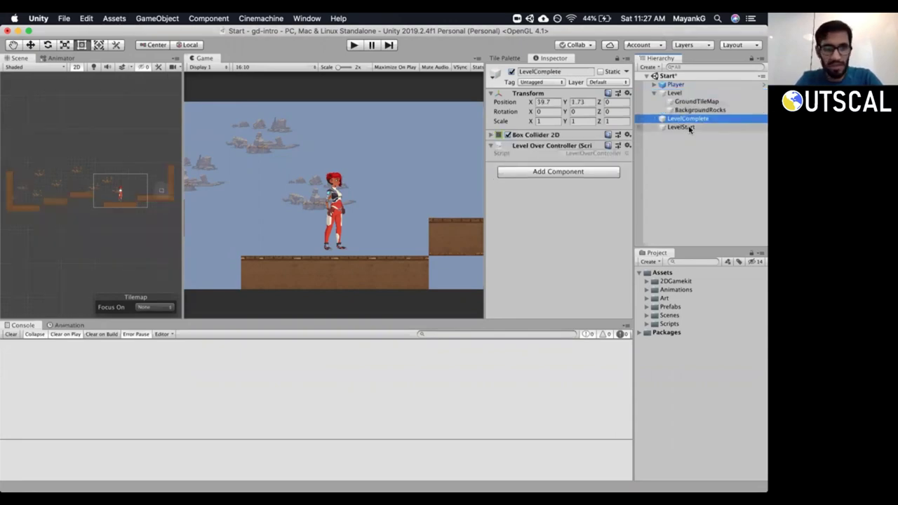
pyautogui.click(681, 128)
pyautogui.keyDown('shift'); pyautogui.click(681, 119); pyautogui.keyUp('shift')
pyautogui.moveTo(681, 119); pyautogui.dragTo(674, 96)
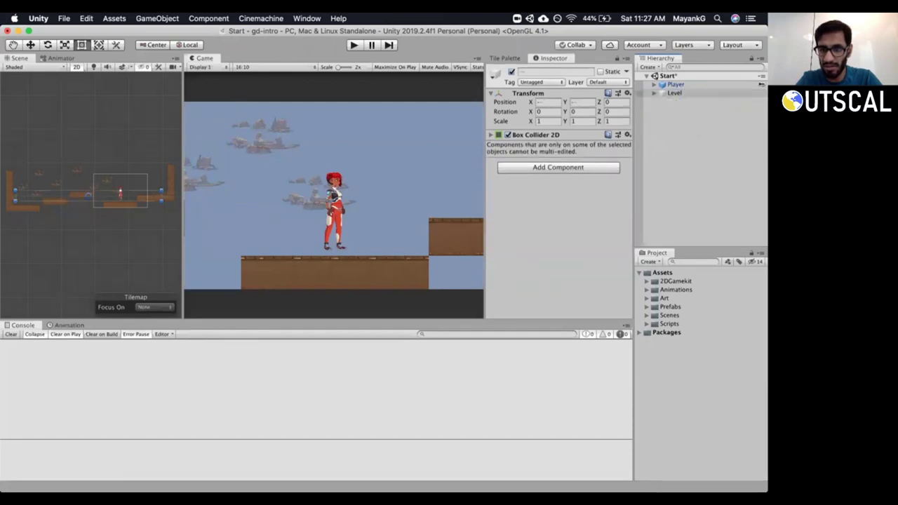
pyautogui.click(674, 93)
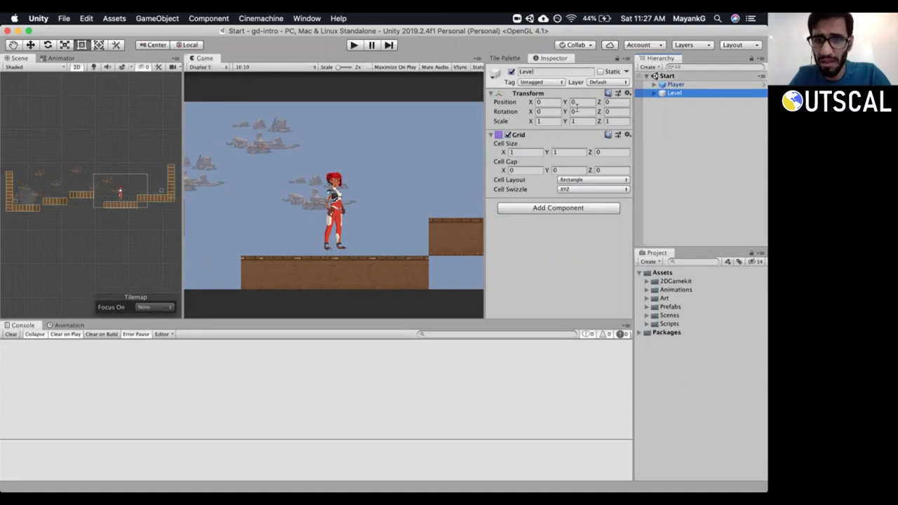
# Widen the Scene view well past the Game view and pan it to frame the whole level.
pyautogui.moveTo(182, 301); pyautogui.dragTo(221, 290)
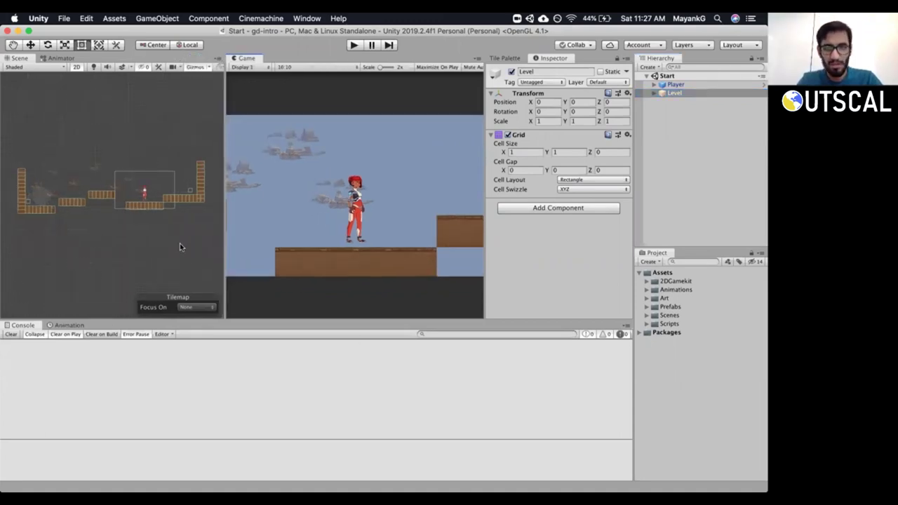
pyautogui.click(692, 84)
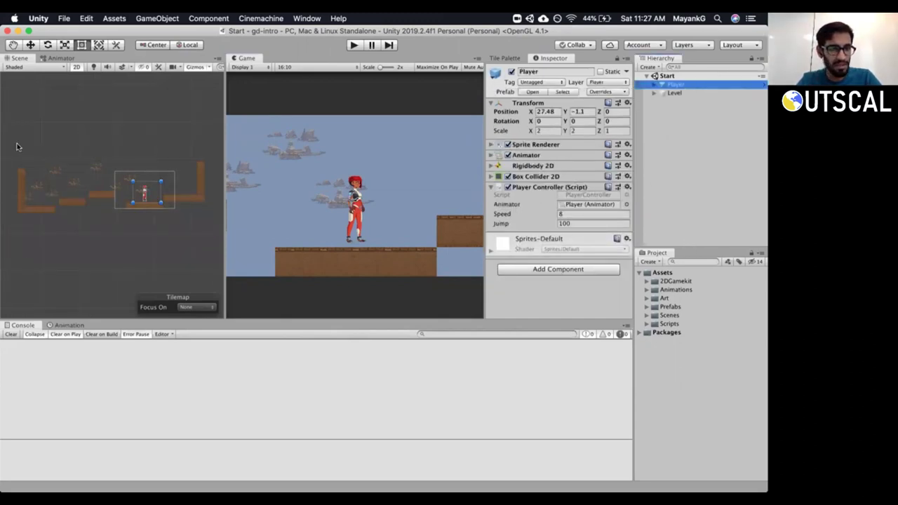
pyautogui.scroll(-4, 133, 193)
pyautogui.scroll(1, 129, 193)
pyautogui.scroll(1, 130, 193)
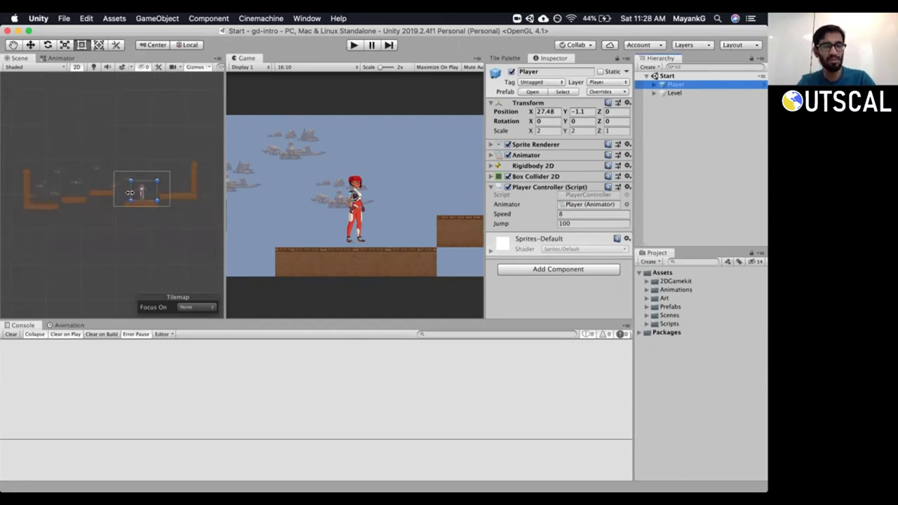
pyautogui.moveTo(225, 181); pyautogui.dragTo(251, 196)
pyautogui.scroll(3, 189, 201)
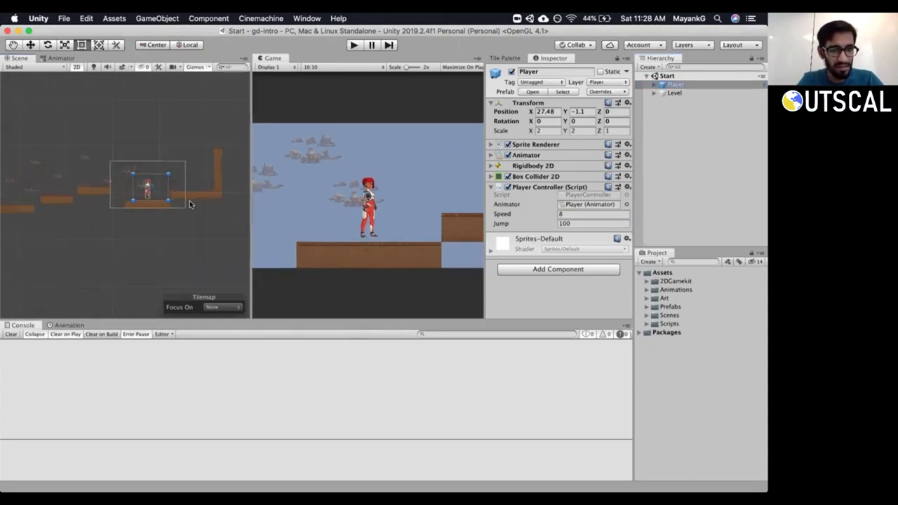
pyautogui.moveTo(154, 207); pyautogui.dragTo(178, 237, button='middle')
pyautogui.moveTo(253, 176); pyautogui.dragTo(365, 183)
pyautogui.moveTo(216, 145); pyautogui.dragTo(216, 169, button='middle')
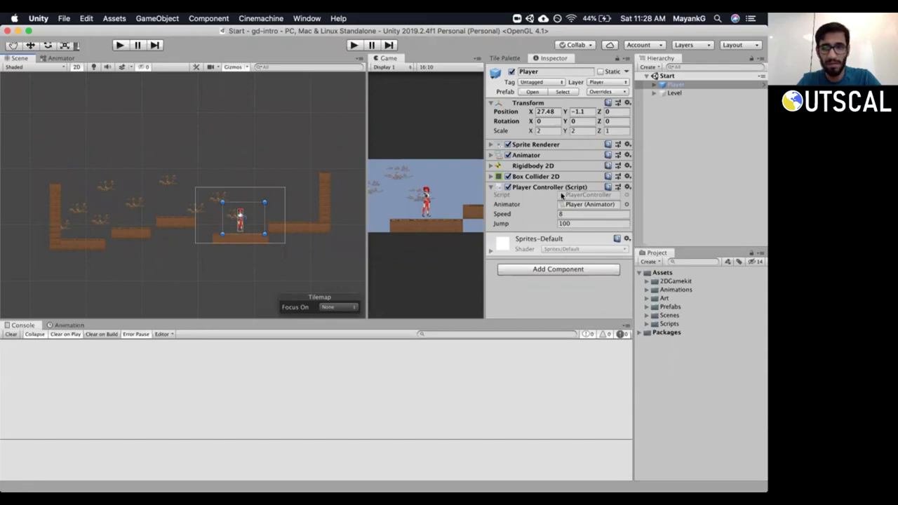
pyautogui.click(667, 180)
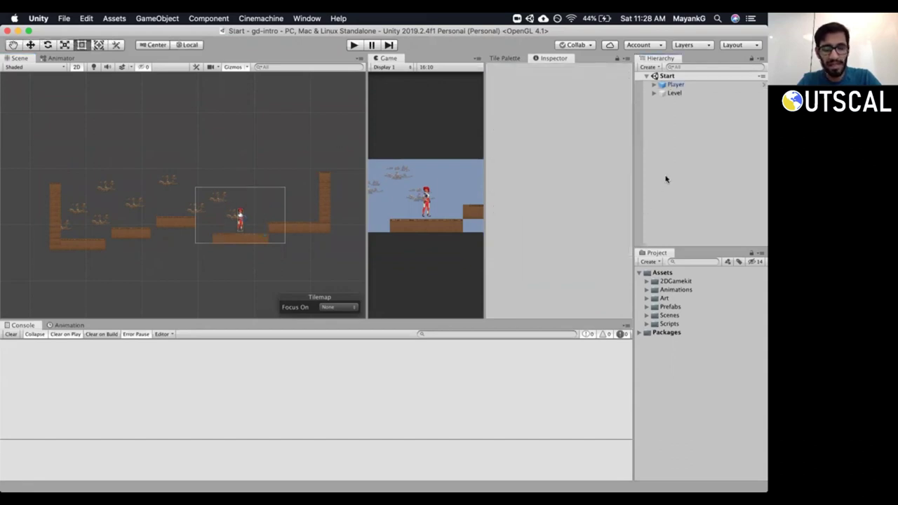
# Enlarge the Project panel and browse the 2DGamekit, Art and Animations folders.
pyautogui.moveTo(679, 245); pyautogui.dragTo(680, 230)
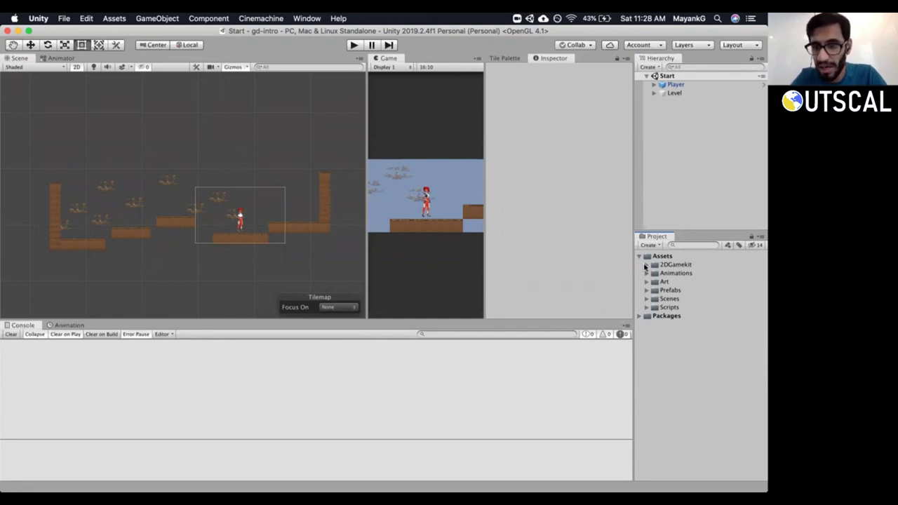
pyautogui.click(644, 267)
pyautogui.click(645, 266)
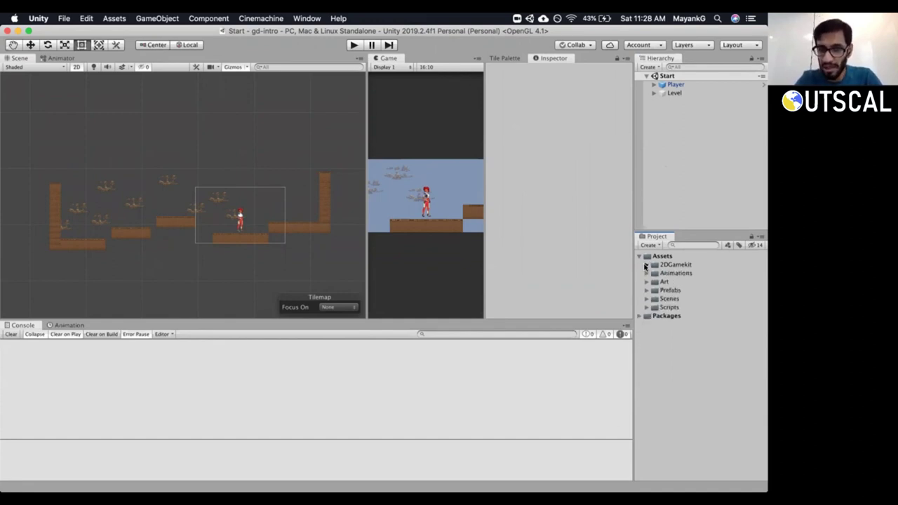
pyautogui.click(644, 266)
pyautogui.click(644, 267)
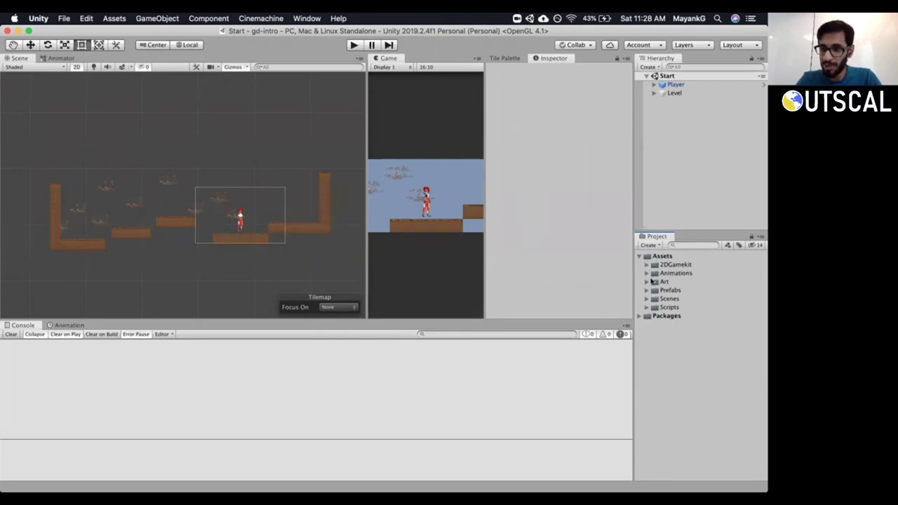
pyautogui.click(647, 282)
pyautogui.moveTo(657, 236); pyautogui.dragTo(657, 204)
pyautogui.click(647, 250)
pyautogui.click(646, 242)
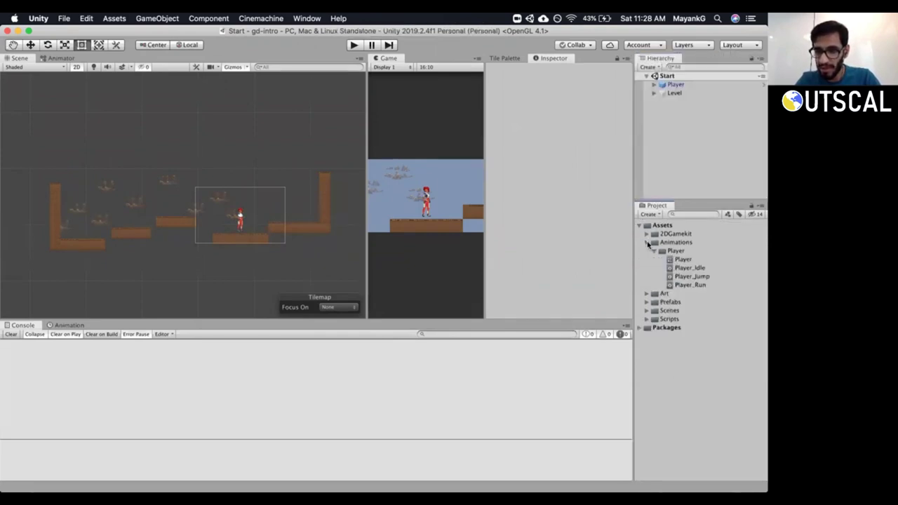
pyautogui.click(654, 250)
pyautogui.click(647, 241)
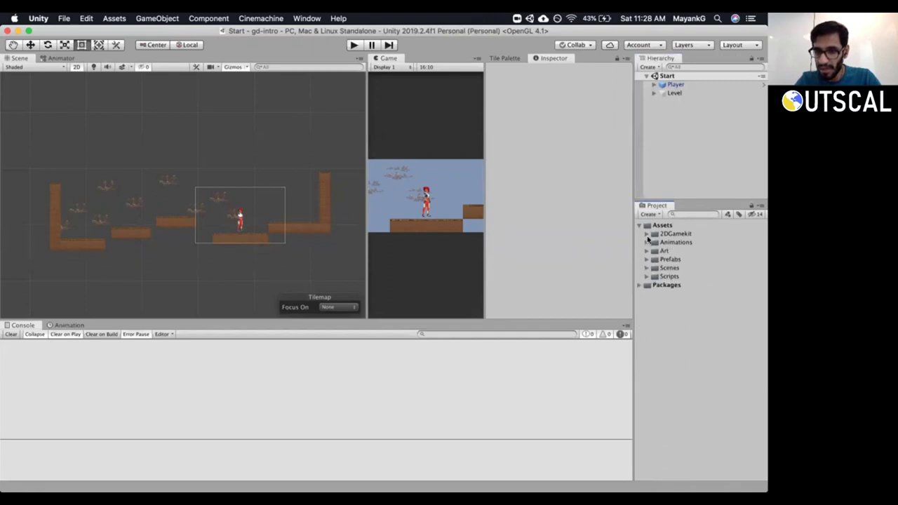
pyautogui.click(646, 234)
# Expand Art > Sprites > Key and select the KeySpin0000 sprite.
pyautogui.moveTo(634, 237); pyautogui.dragTo(615, 237)
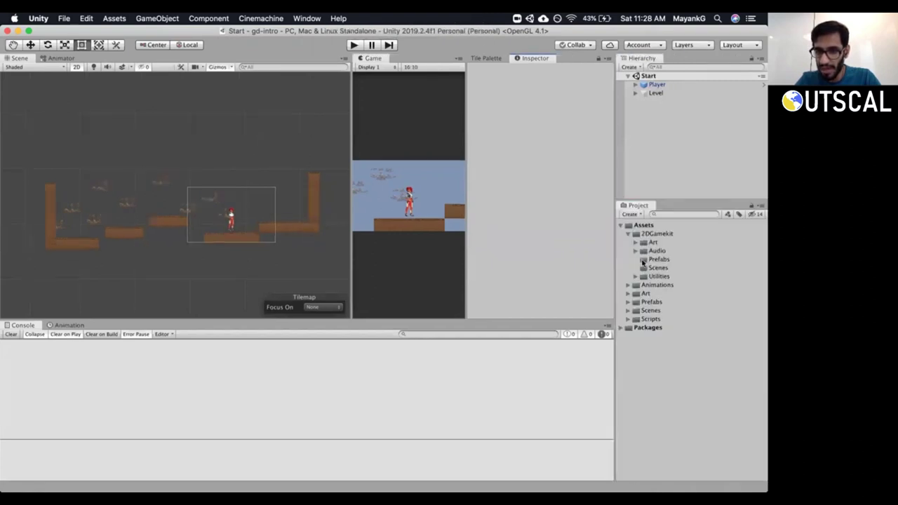
pyautogui.click(634, 250)
pyautogui.click(635, 251)
pyautogui.click(635, 242)
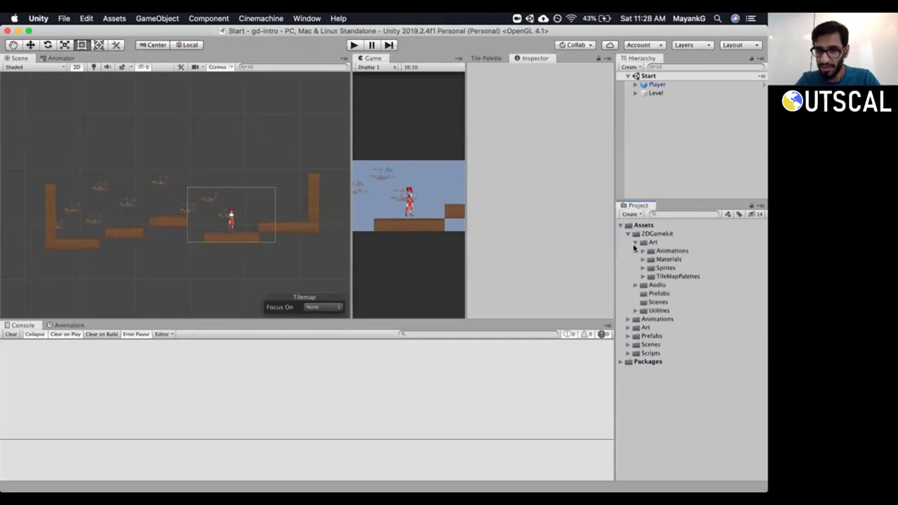
pyautogui.click(648, 268)
pyautogui.click(643, 268)
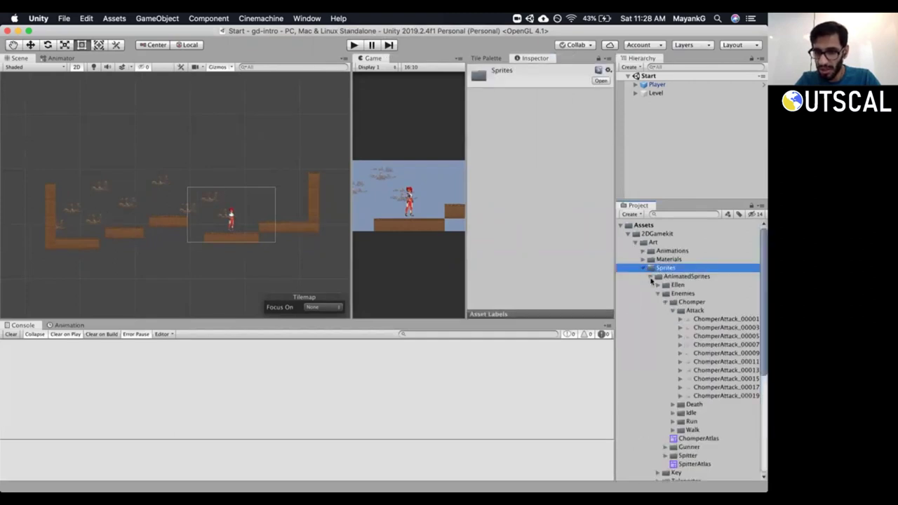
pyautogui.click(657, 293)
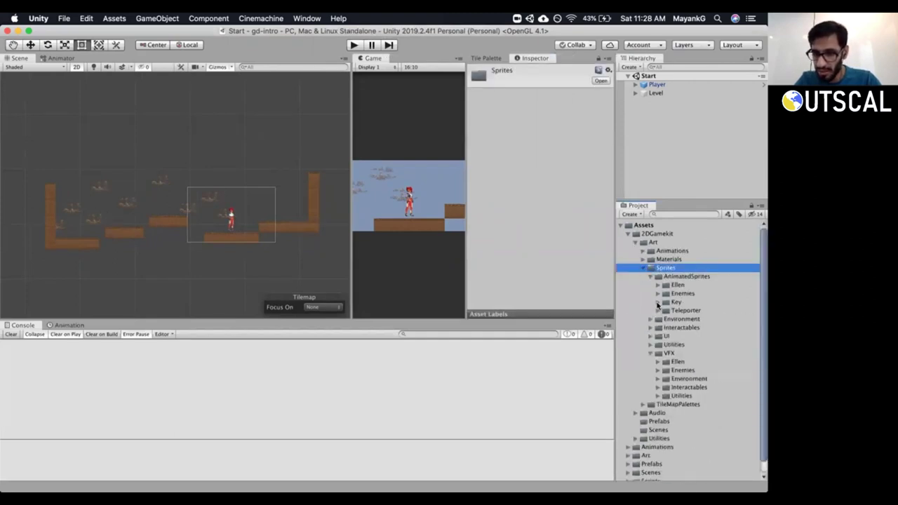
pyautogui.click(658, 302)
pyautogui.click(677, 313)
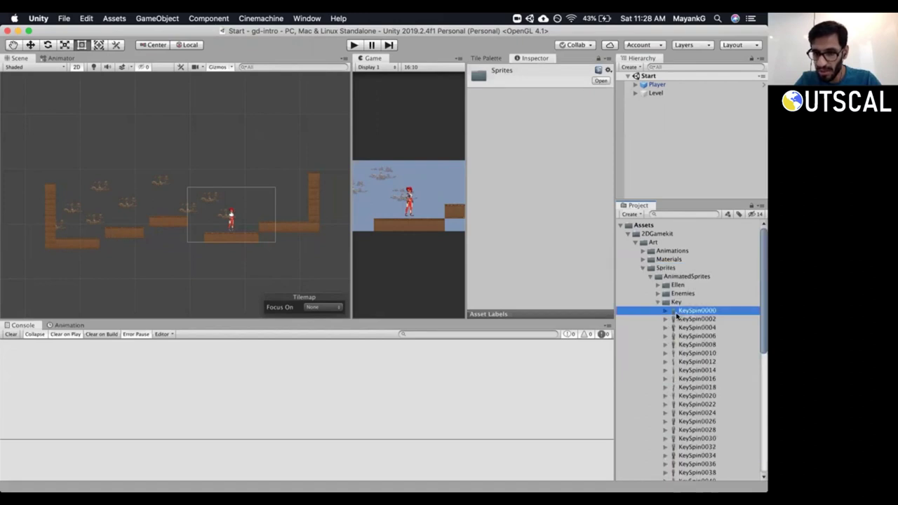
# Preview the key sprite, step through the KeySpin frames, then return to KeySpin0000.
pyautogui.click(526, 313)
pyautogui.moveTo(525, 313); pyautogui.dragTo(517, 239)
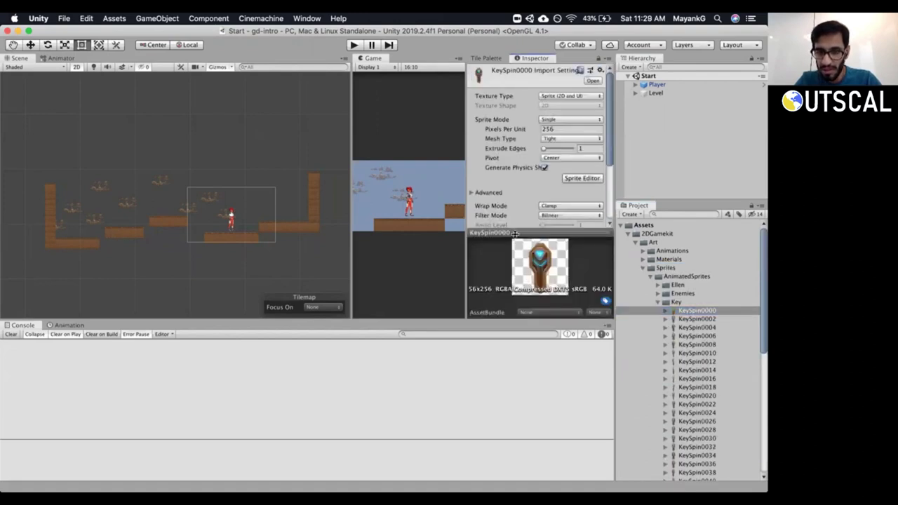
pyautogui.moveTo(466, 251); pyautogui.dragTo(445, 254)
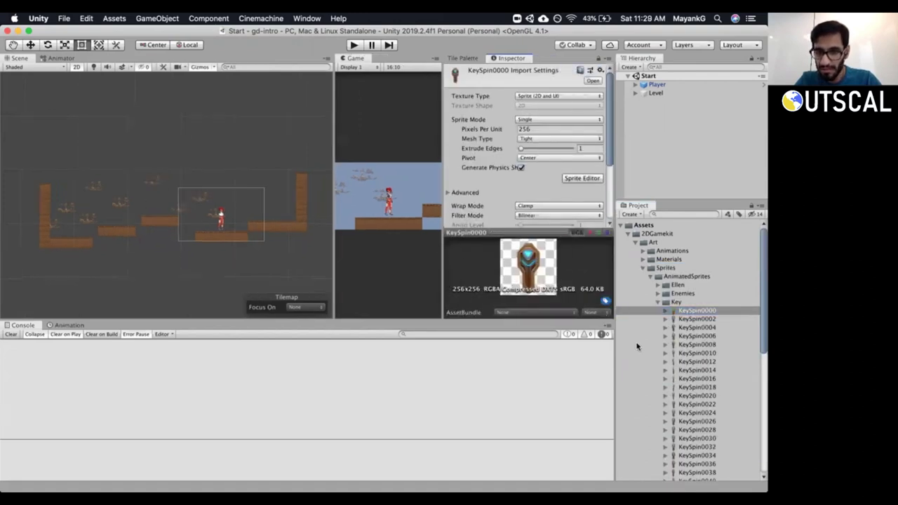
pyautogui.click(683, 320)
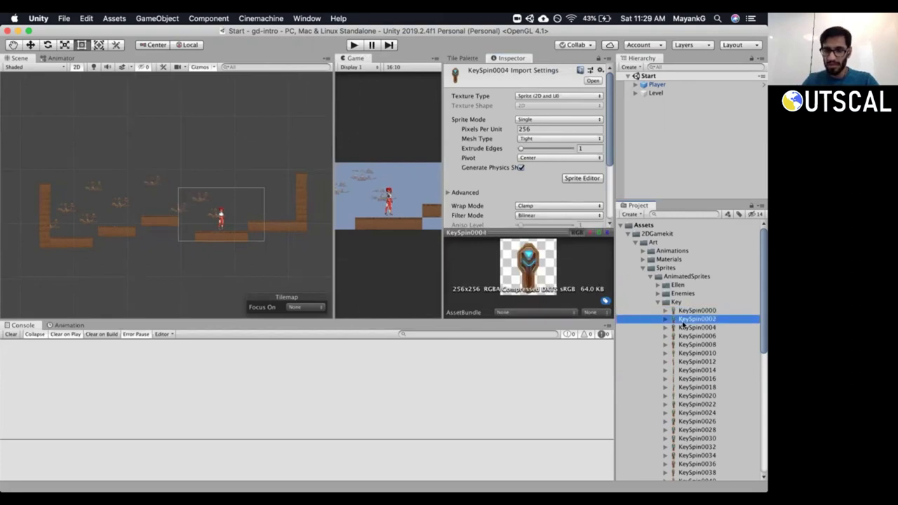
pyautogui.press('Down')
pyautogui.press('Down')
pyautogui.press('Down')
pyautogui.press('Down')
pyautogui.press('Down')
pyautogui.press('Down')
pyautogui.press('Down')
pyautogui.press('Down')
pyautogui.press('Down')
pyautogui.press('Down')
pyautogui.press('Down')
pyautogui.press('Down')
pyautogui.press('Down')
pyautogui.press('Down')
pyautogui.press('Down')
pyautogui.press('Down')
pyautogui.press('Down')
pyautogui.press('Down')
pyautogui.press('Down')
pyautogui.press('Down')
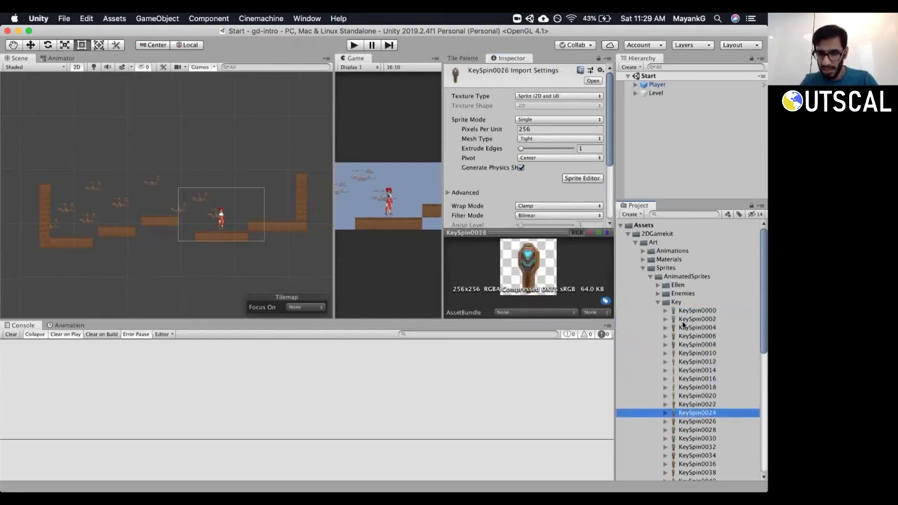
pyautogui.scroll(-5, 697, 363)
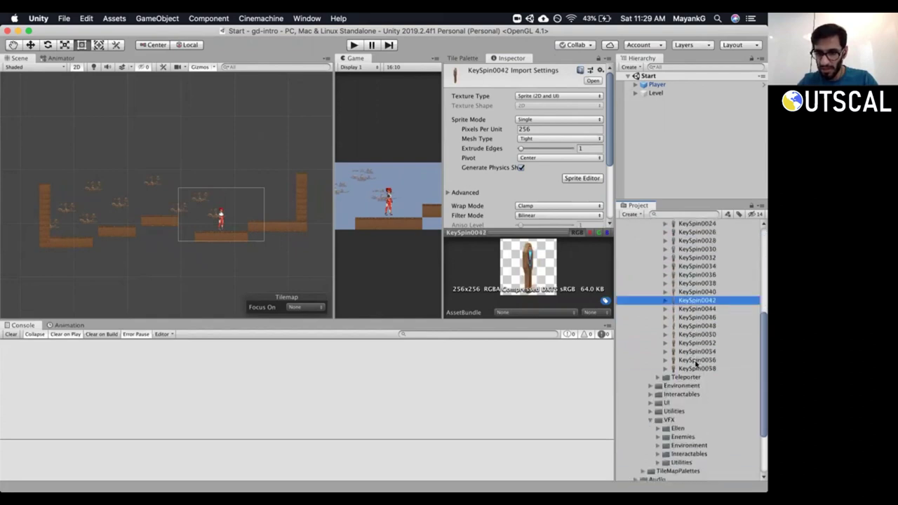
pyautogui.scroll(5, 697, 362)
pyautogui.scroll(2, 697, 363)
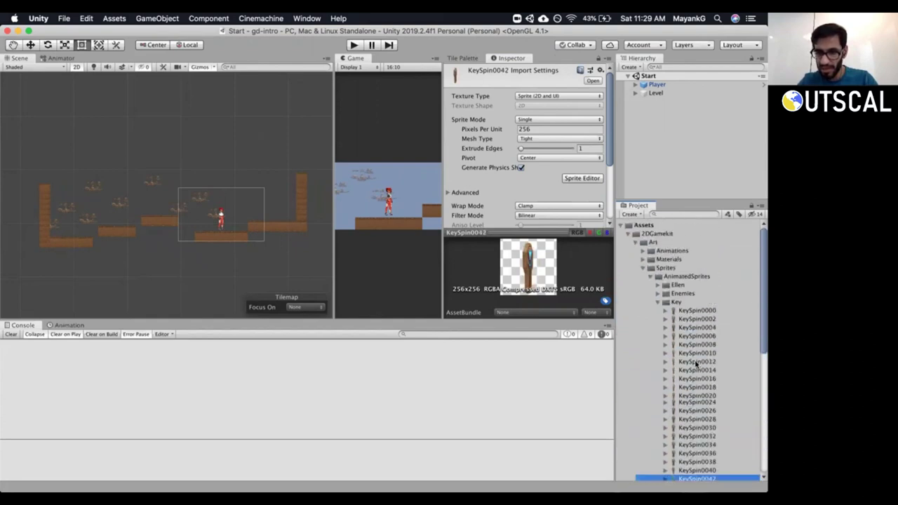
pyautogui.click(698, 288)
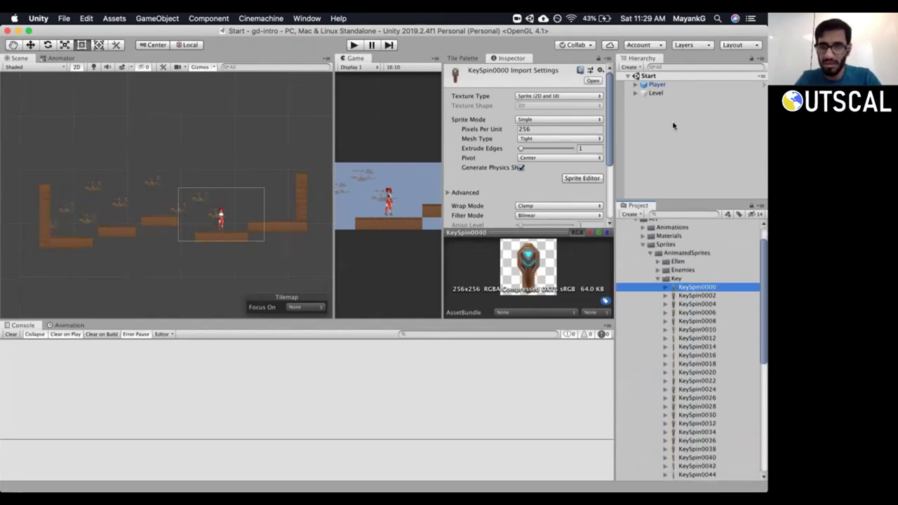
pyautogui.click(534, 234)
pyautogui.moveTo(332, 155); pyautogui.dragTo(318, 152)
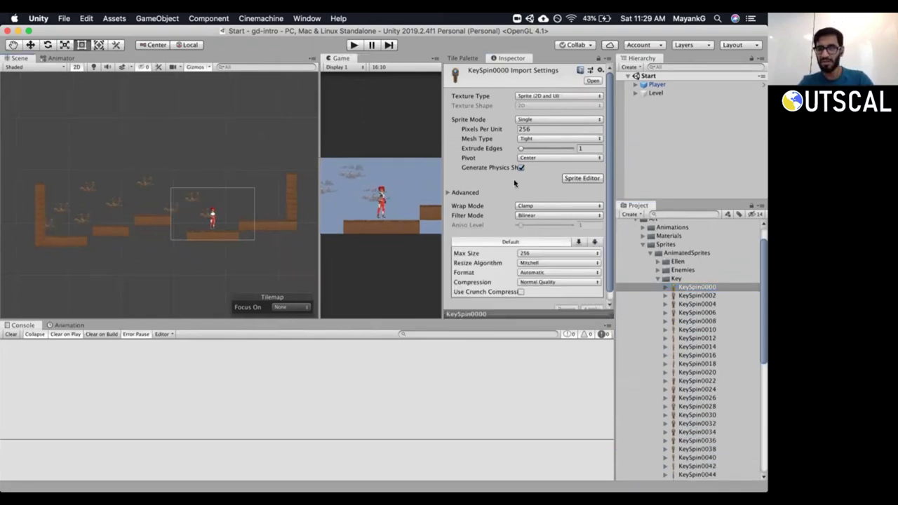
# Create an empty object named Key and zero its position.
pyautogui.rightClick(652, 107)
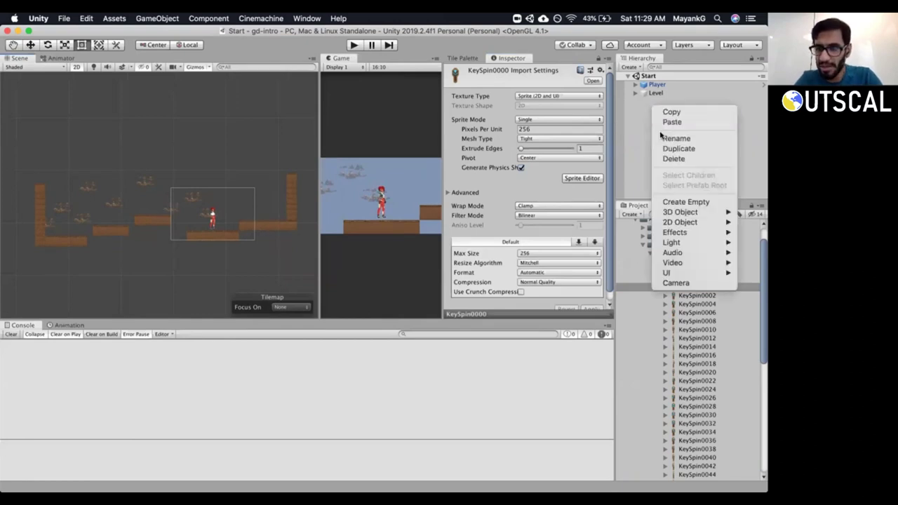
pyautogui.click(679, 204)
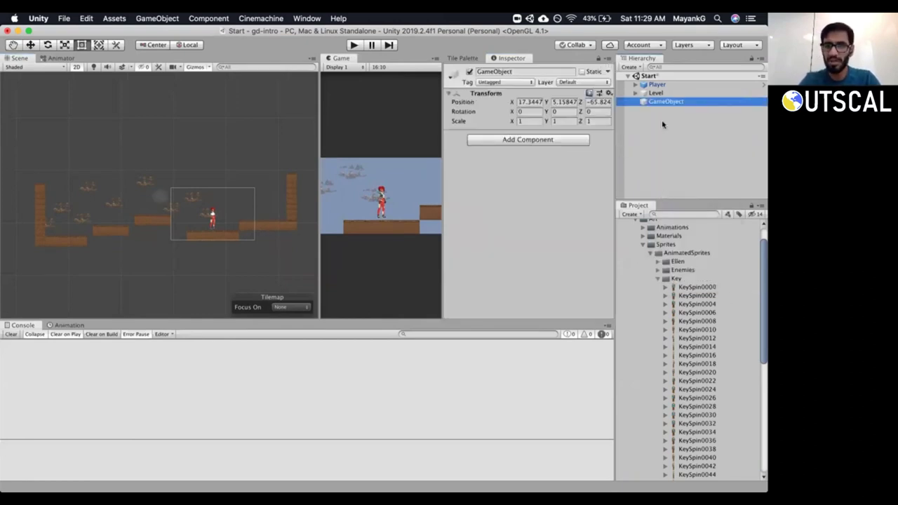
pyautogui.click(538, 73)
pyautogui.press('super+a')
pyautogui.write('Key')
pyautogui.press('Return')
pyautogui.click(531, 103)
pyautogui.write('0')
pyautogui.press('Tab')
pyautogui.write('0')
pyautogui.press('Tab')
pyautogui.write('0')
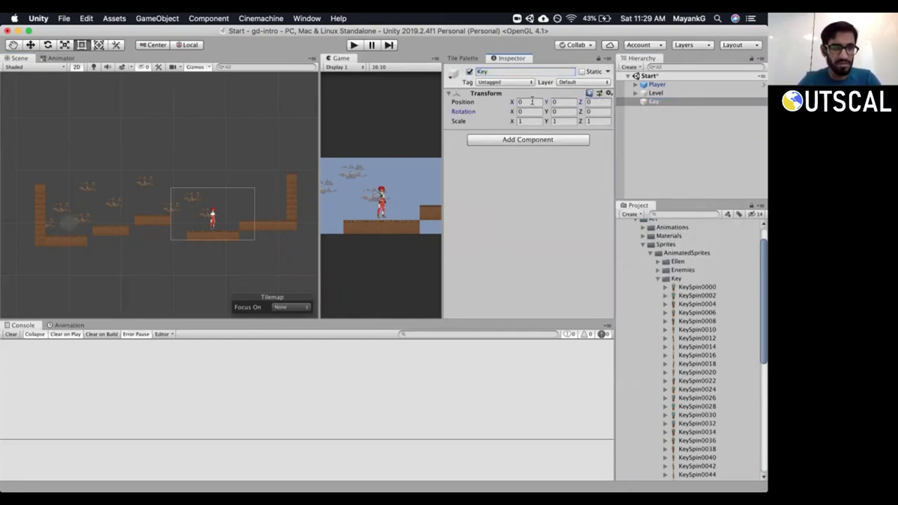
pyautogui.write('w')
# Try assigning the KeySpin0000 sprite directly to the Key object.
pyautogui.click(671, 102)
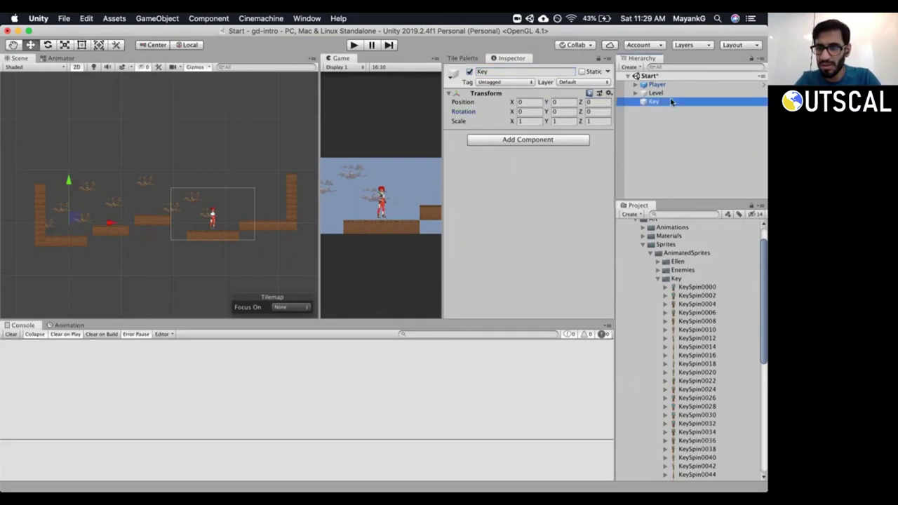
pyautogui.click(571, 143)
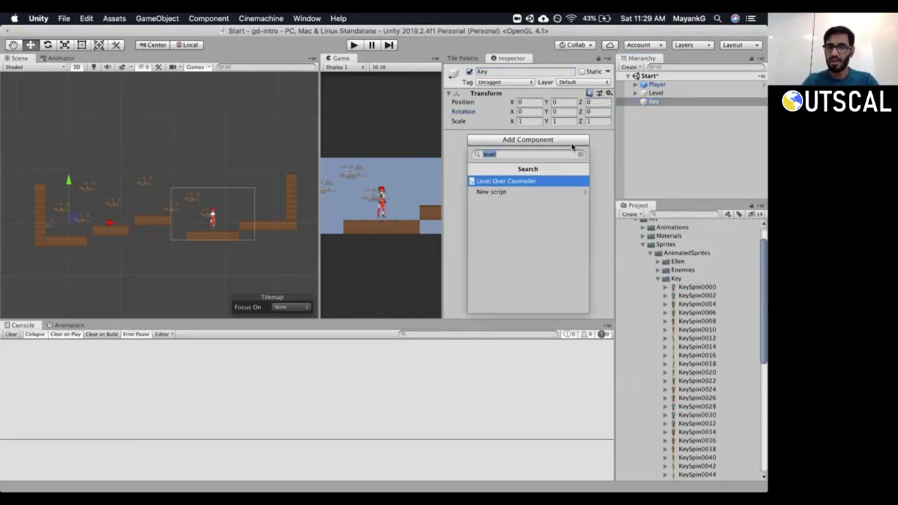
pyautogui.click(700, 286)
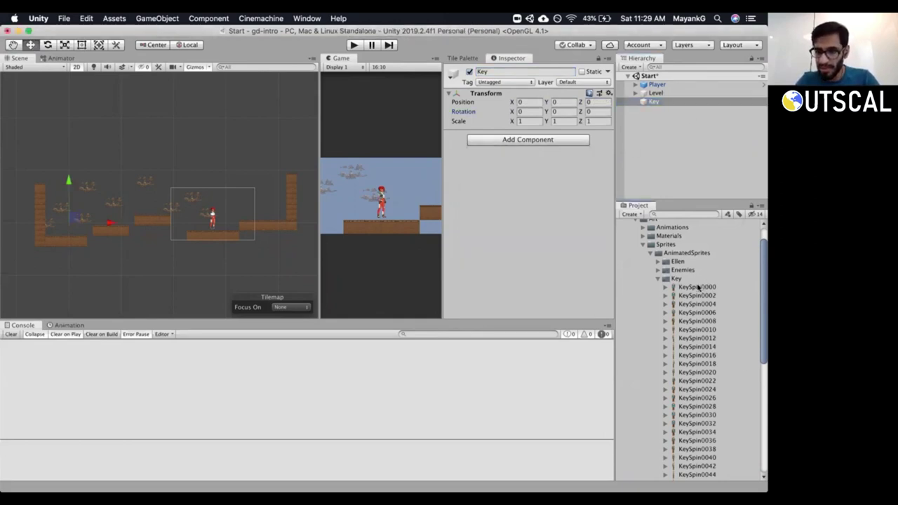
pyautogui.click(700, 287)
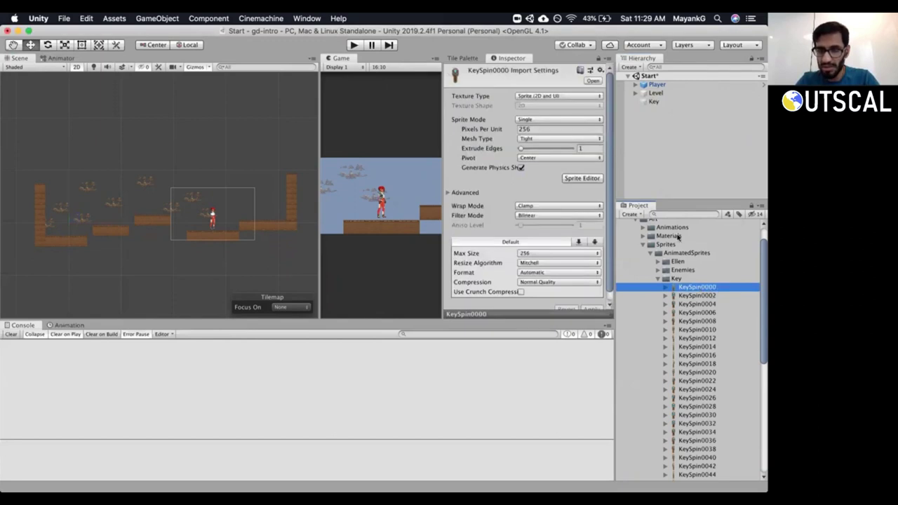
pyautogui.click(652, 103)
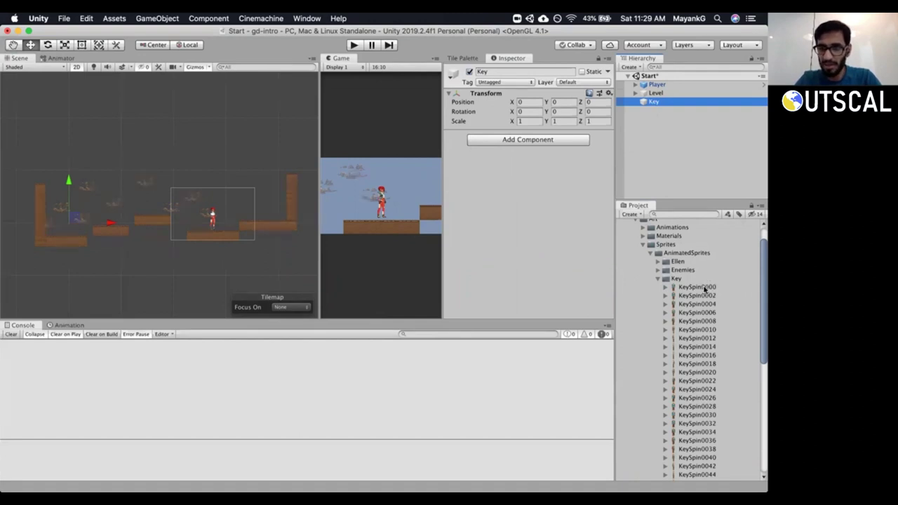
pyautogui.moveTo(704, 287); pyautogui.dragTo(553, 205)
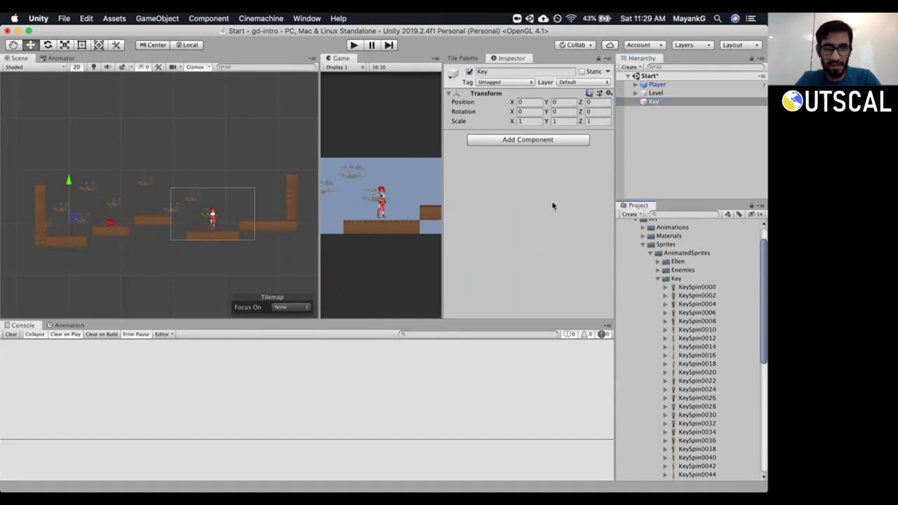
# Add a Sprite Renderer to Key and set KeySpin0000 as its sprite.
pyautogui.click(539, 139)
pyautogui.write('sprite')
pyautogui.press('Down')
pyautogui.press('Return')
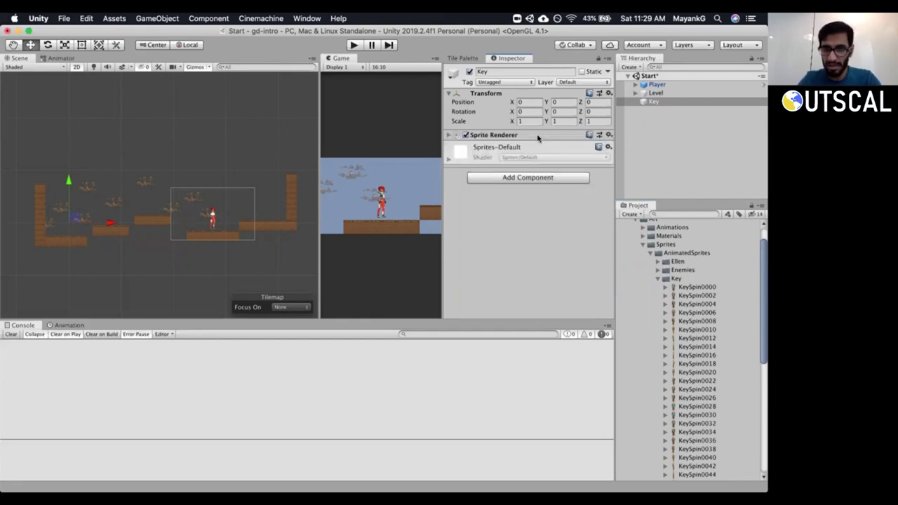
pyautogui.click(450, 135)
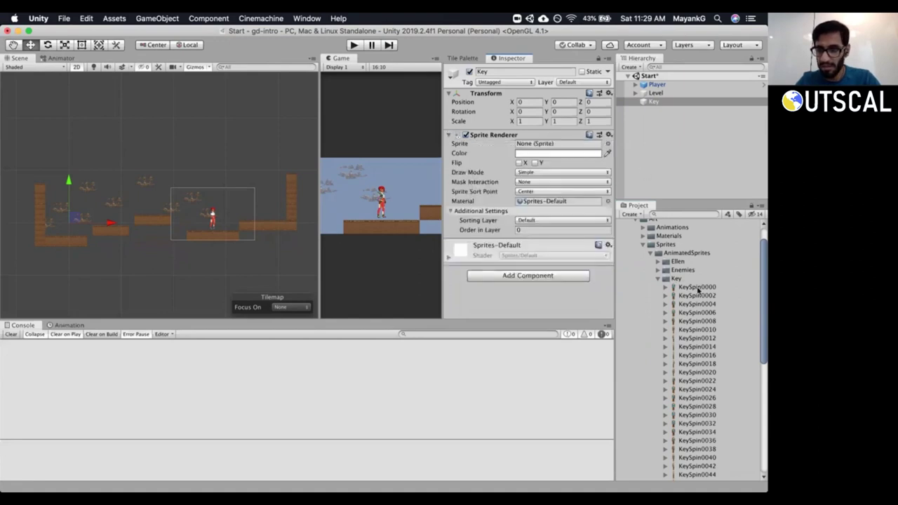
pyautogui.moveTo(697, 290); pyautogui.dragTo(561, 144)
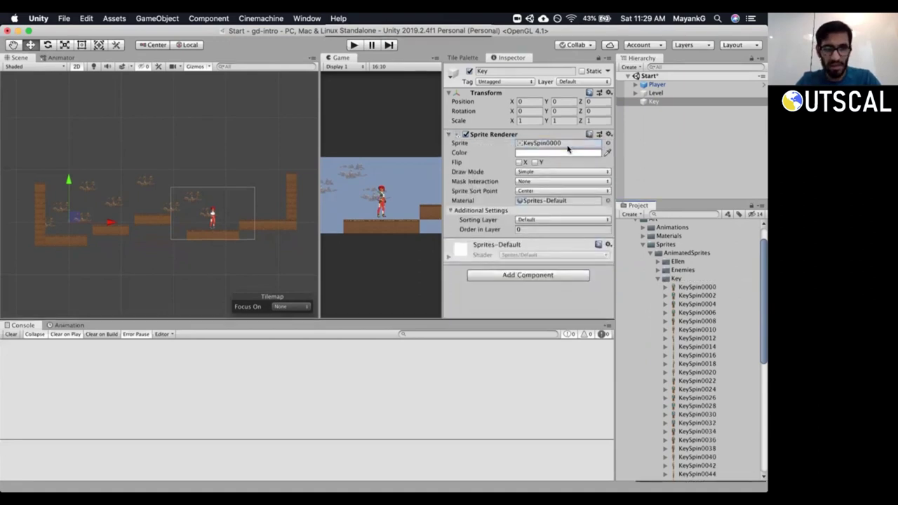
pyautogui.doubleClick(652, 102)
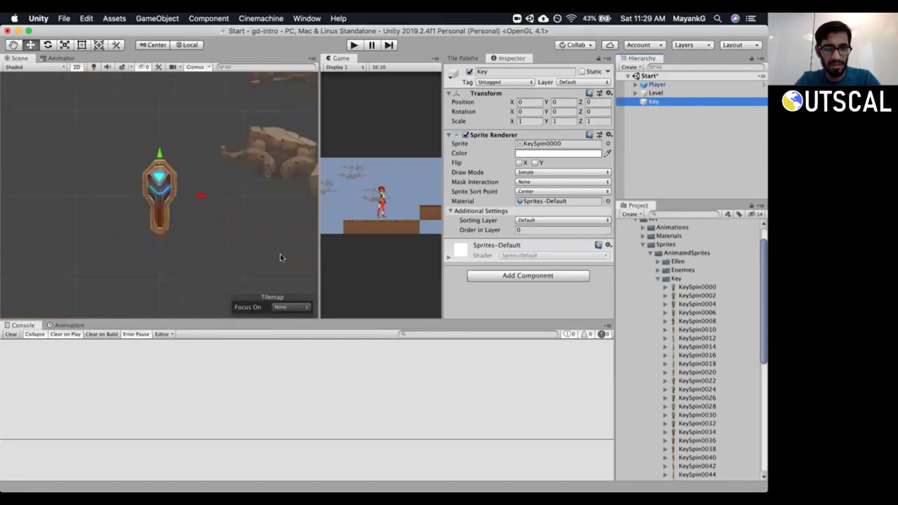
# Move the Player left to near the start of the level.
pyautogui.scroll(-8, 198, 218)
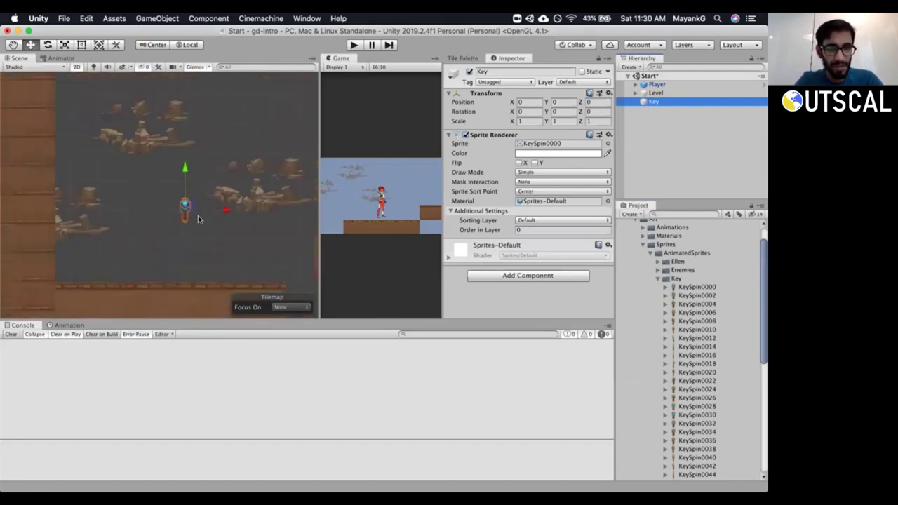
pyautogui.click(657, 84)
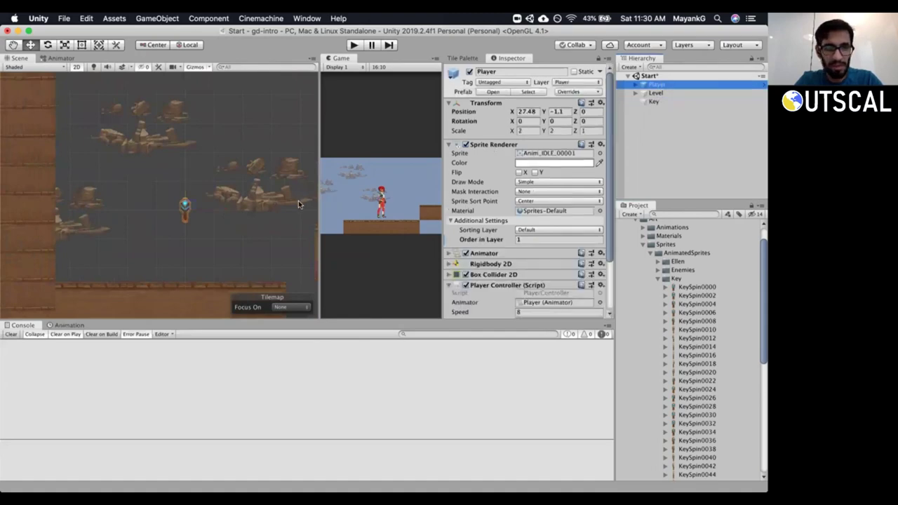
pyautogui.scroll(-3, 291, 196)
pyautogui.moveTo(238, 136); pyautogui.dragTo(178, 148, button='middle')
pyautogui.scroll(3, 210, 166)
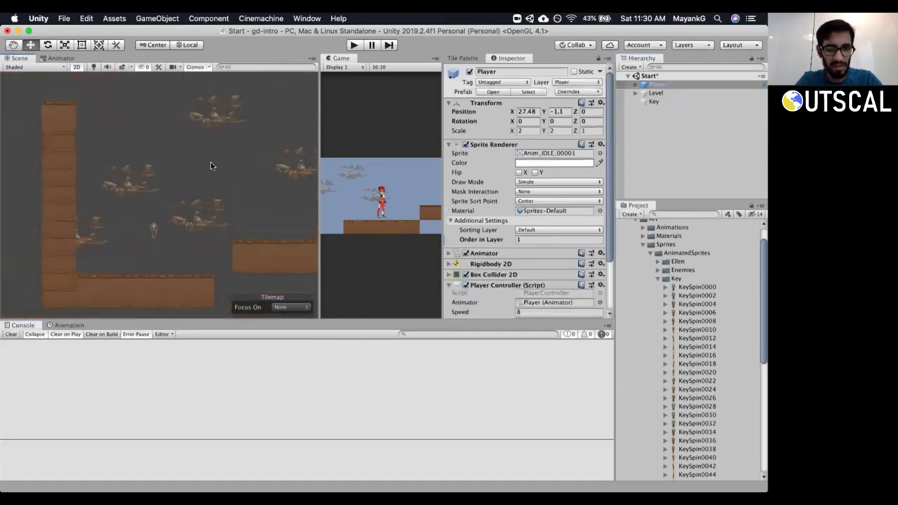
pyautogui.scroll(-4, 211, 166)
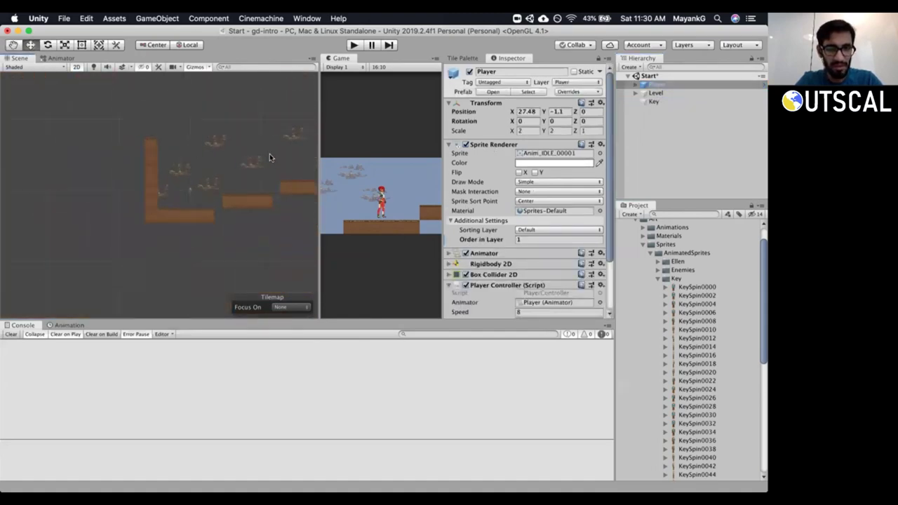
pyautogui.moveTo(272, 147); pyautogui.dragTo(163, 167, button='middle')
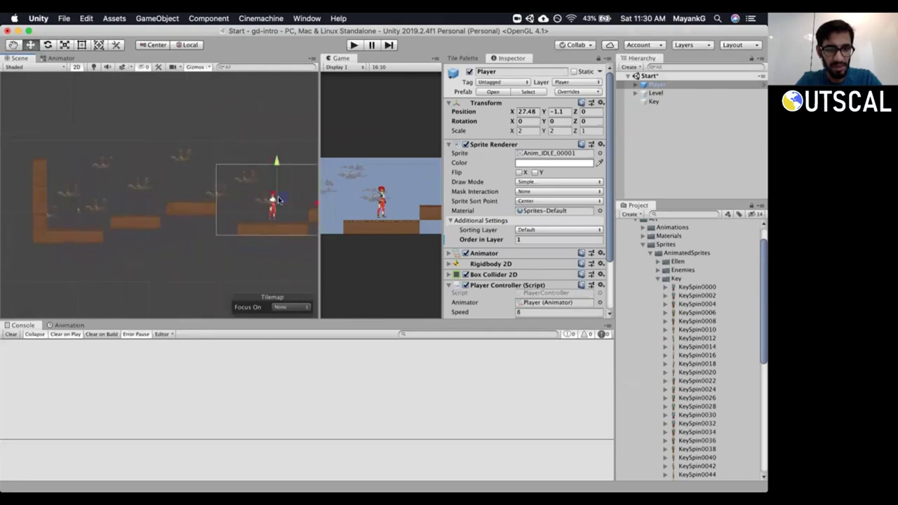
pyautogui.moveTo(279, 198); pyautogui.dragTo(81, 206)
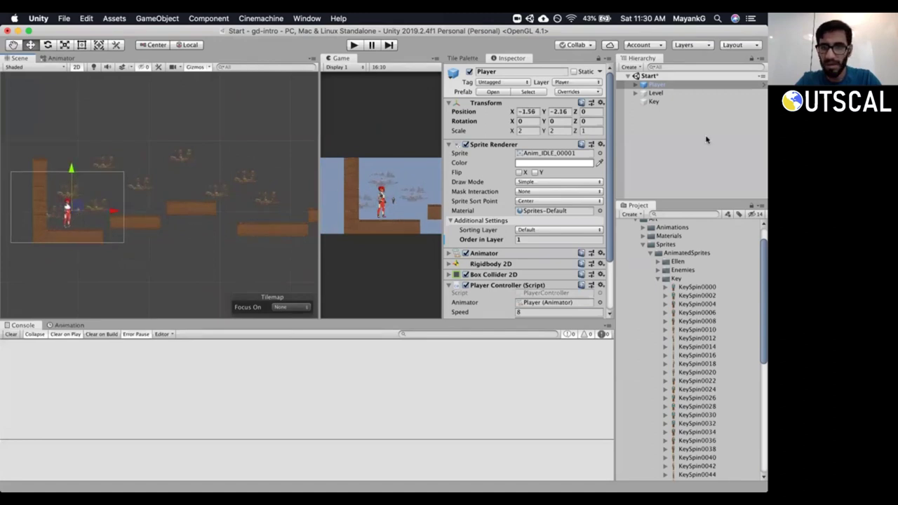
# Set the Key's Transform scale to 2 on X and Y.
pyautogui.click(653, 102)
pyautogui.moveTo(320, 140); pyautogui.dragTo(108, 153)
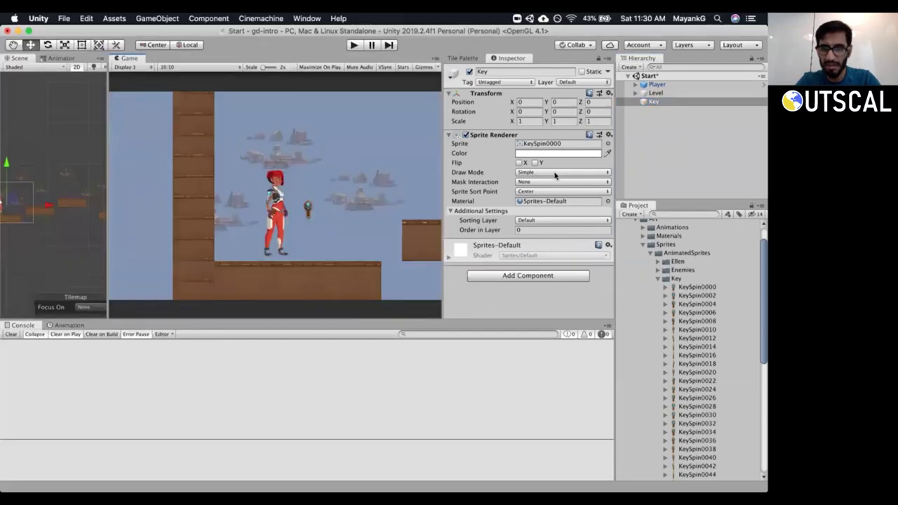
pyautogui.click(532, 120)
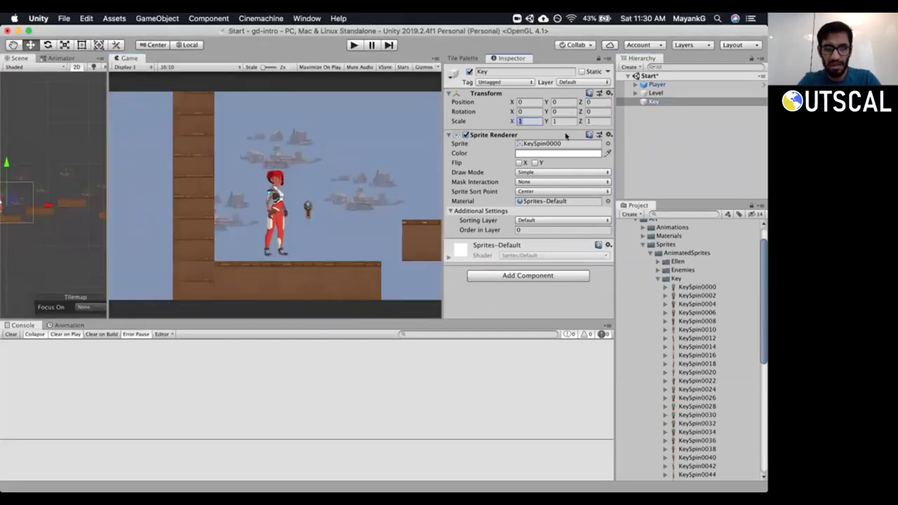
pyautogui.write('2')
pyautogui.press('Tab')
pyautogui.write('2')
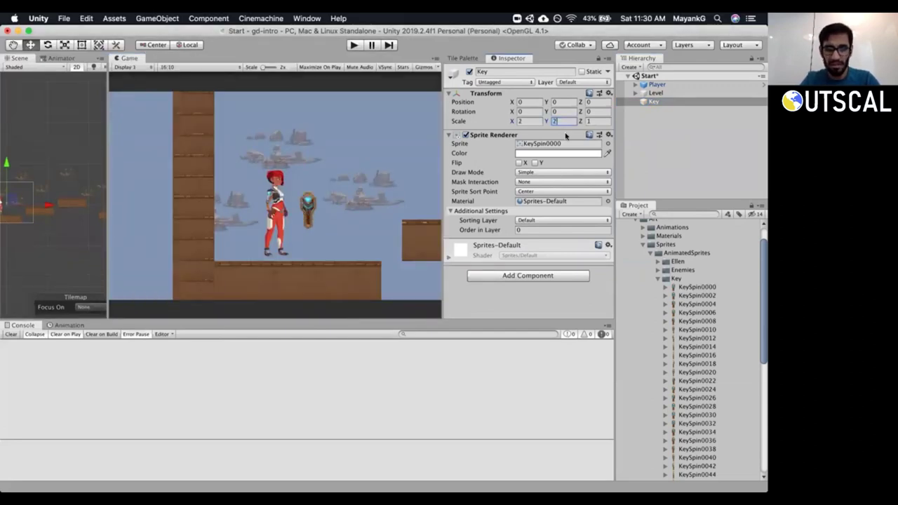
pyautogui.press('Tab')
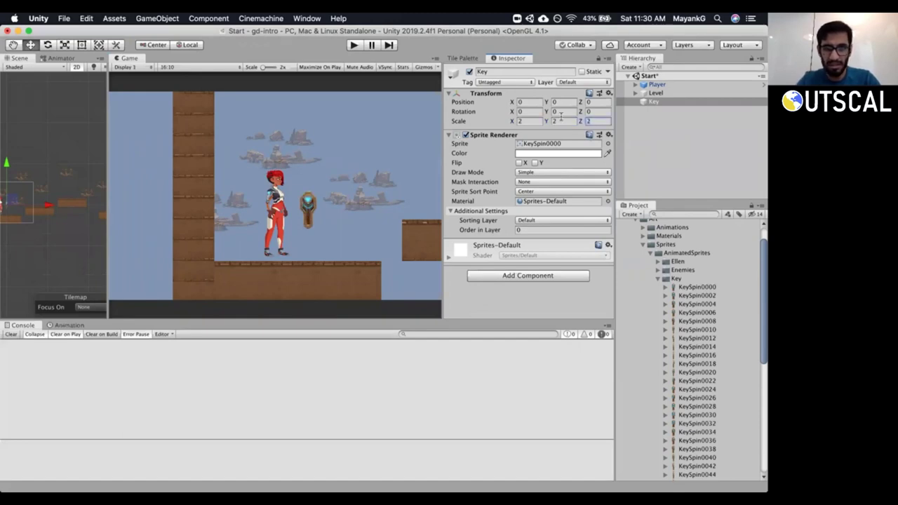
# Widen the scene view, heighten the Project panel, and collapse the AnimatedSprites folders.
pyautogui.moveTo(105, 189); pyautogui.dragTo(369, 180)
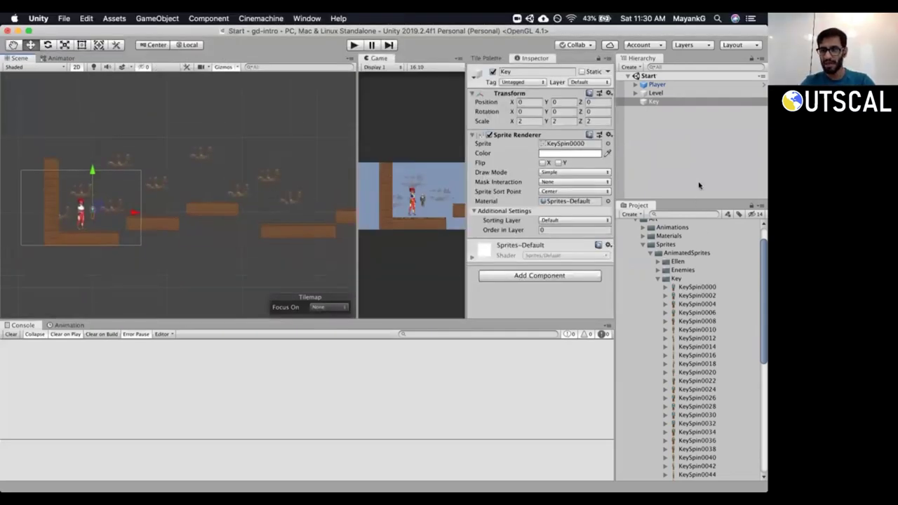
pyautogui.moveTo(697, 200); pyautogui.dragTo(698, 180)
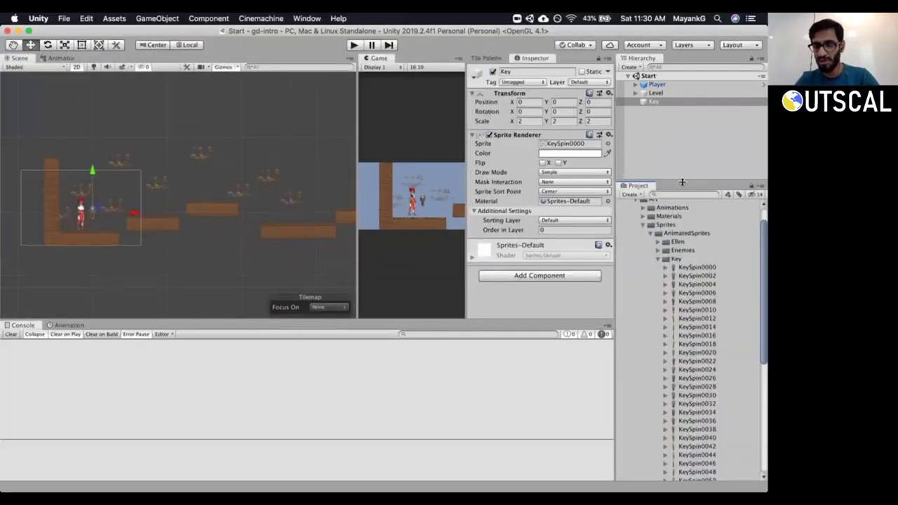
pyautogui.click(657, 260)
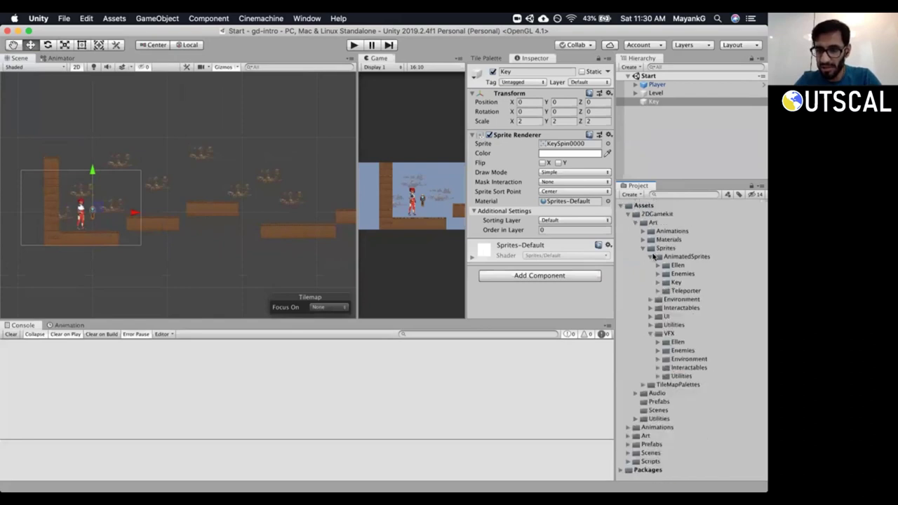
pyautogui.click(649, 257)
pyautogui.click(649, 257)
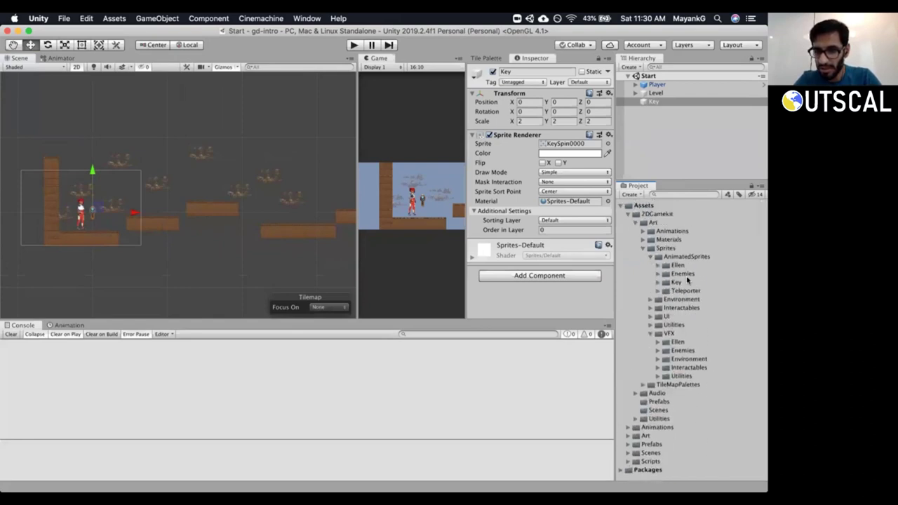
pyautogui.click(657, 291)
pyautogui.click(657, 290)
pyautogui.click(657, 282)
pyautogui.click(656, 281)
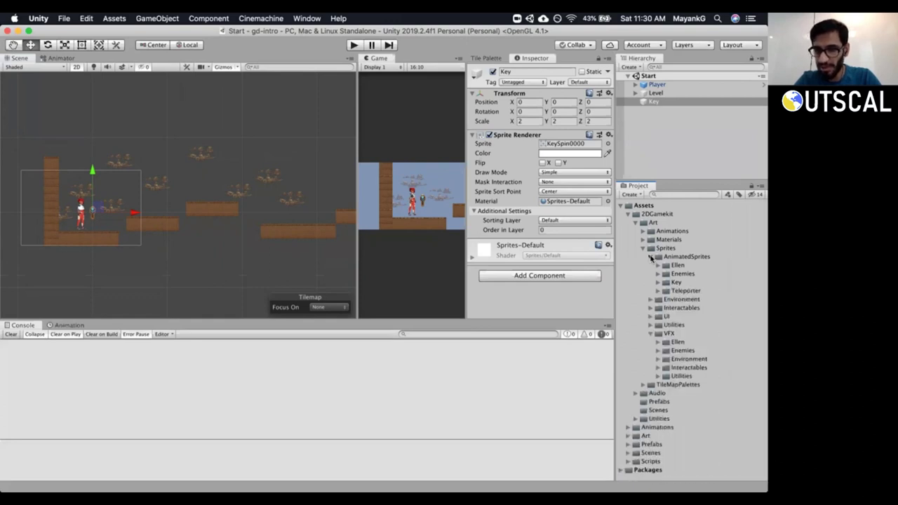
pyautogui.click(651, 258)
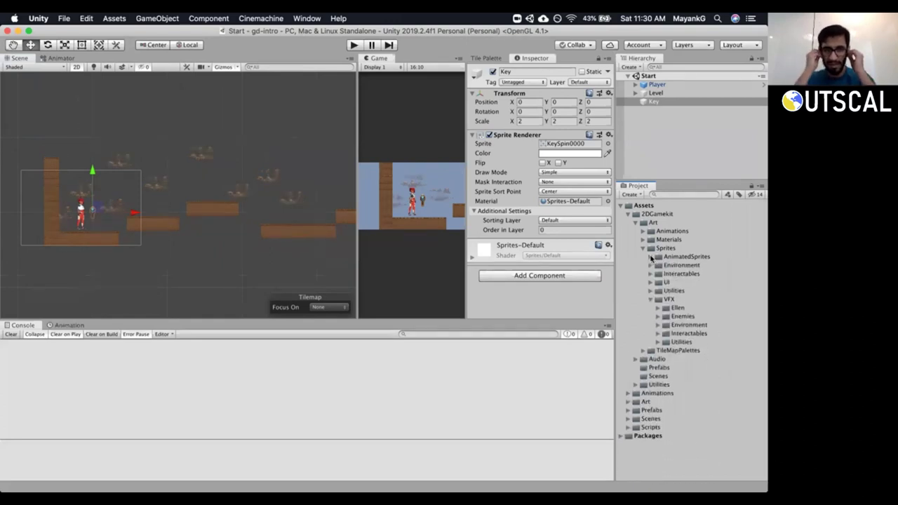
# Zoom the taller scene view onto the player and key, fold the Sprite Renderer, and reselect Key.
pyautogui.moveTo(490, 321); pyautogui.dragTo(491, 342)
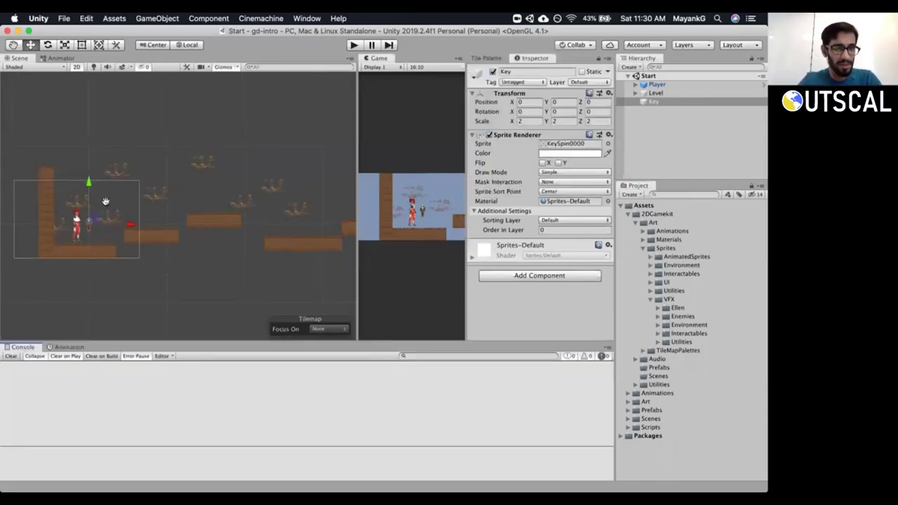
pyautogui.moveTo(105, 201); pyautogui.dragTo(221, 161, button='middle')
pyautogui.scroll(2, 218, 160)
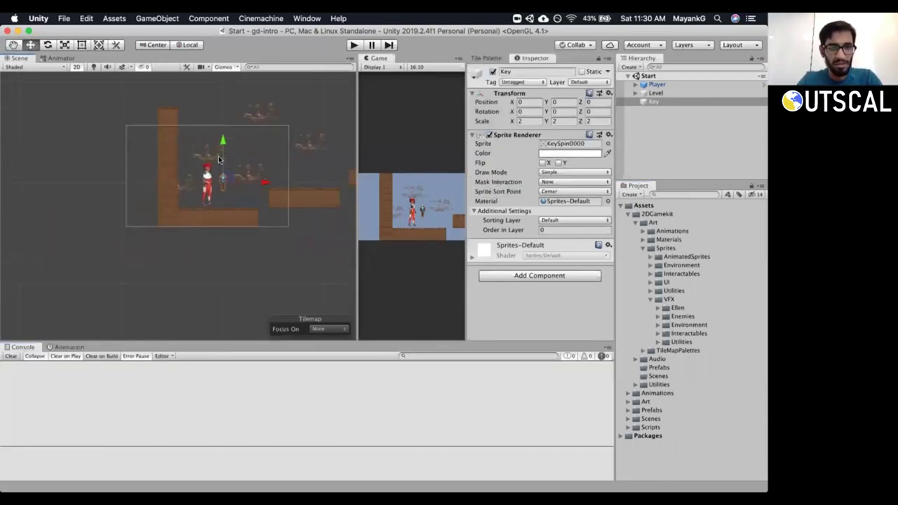
pyautogui.scroll(6, 218, 155)
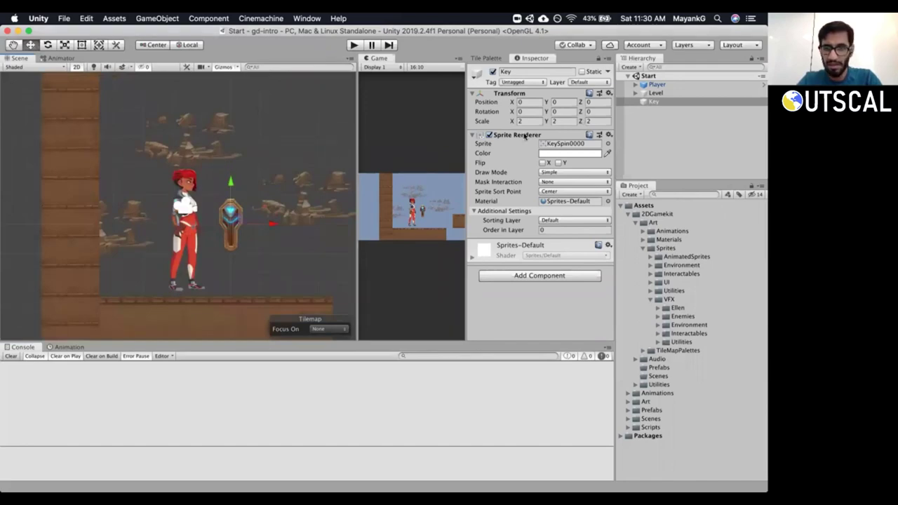
pyautogui.click(471, 135)
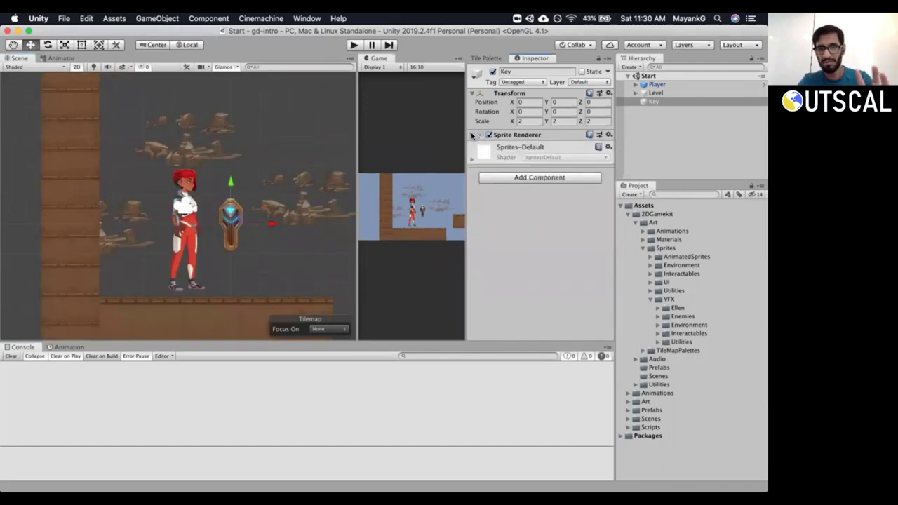
pyautogui.click(665, 103)
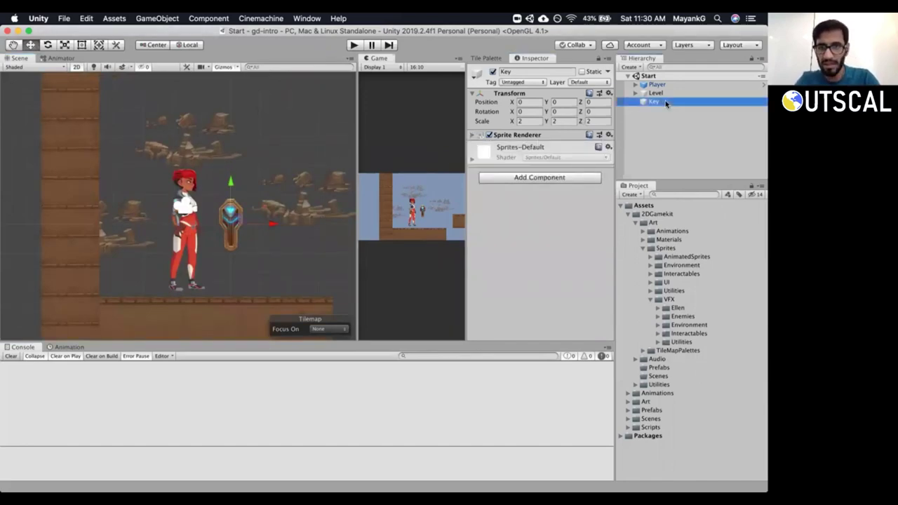
# Add a Box Collider 2D component to the Key object.
pyautogui.click(546, 178)
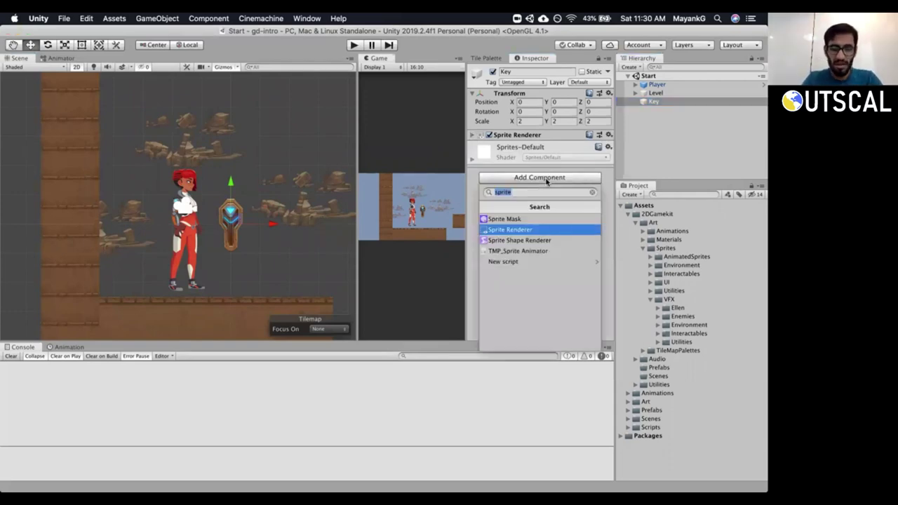
pyautogui.write('co')
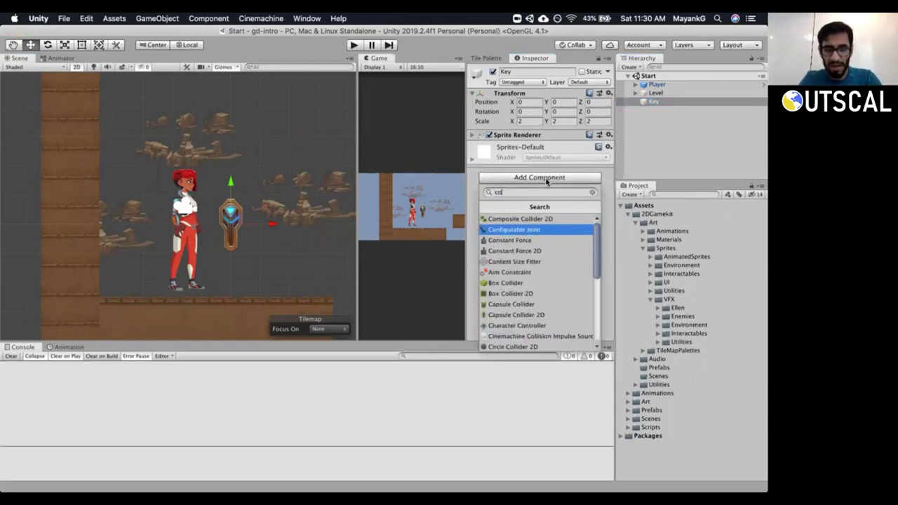
pyautogui.write('llider')
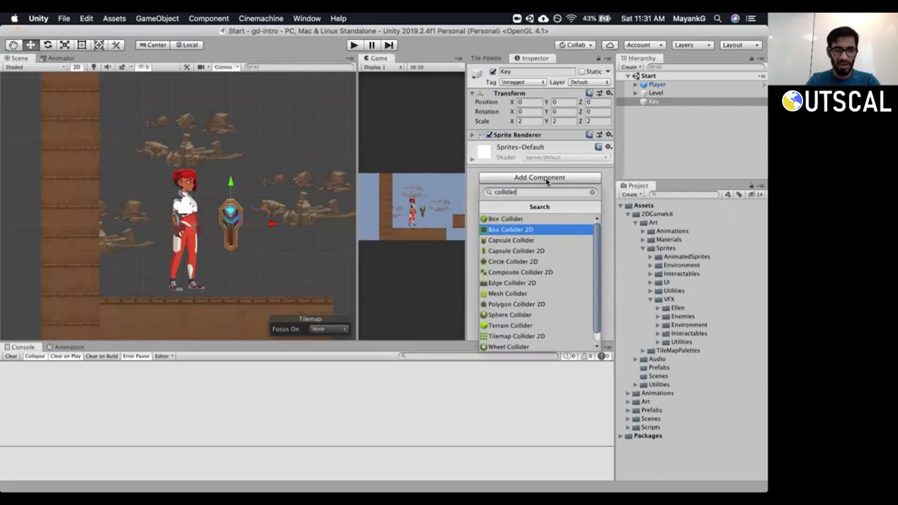
pyautogui.press('Down')
pyautogui.press('Up')
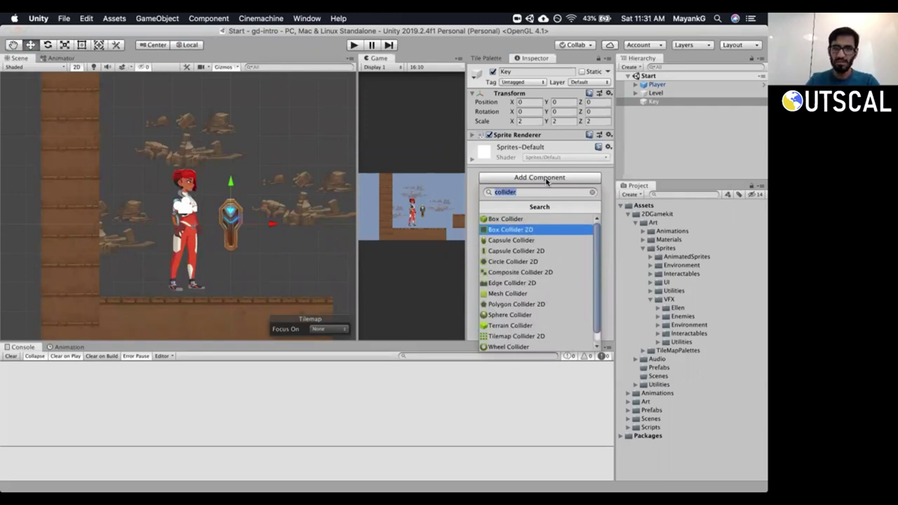
pyautogui.press('Return')
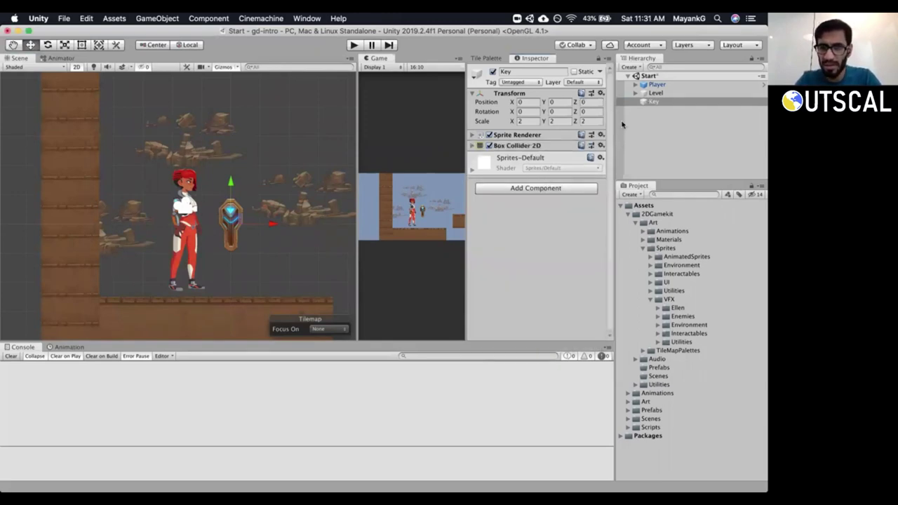
pyautogui.click(472, 145)
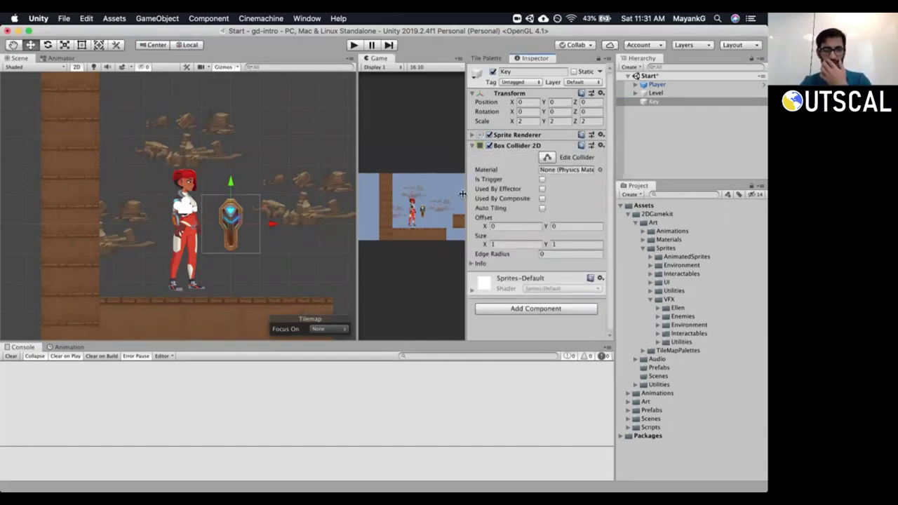
# Fit the collider's edges around the key sprite, about 0.41 by 0.87.
pyautogui.click(547, 157)
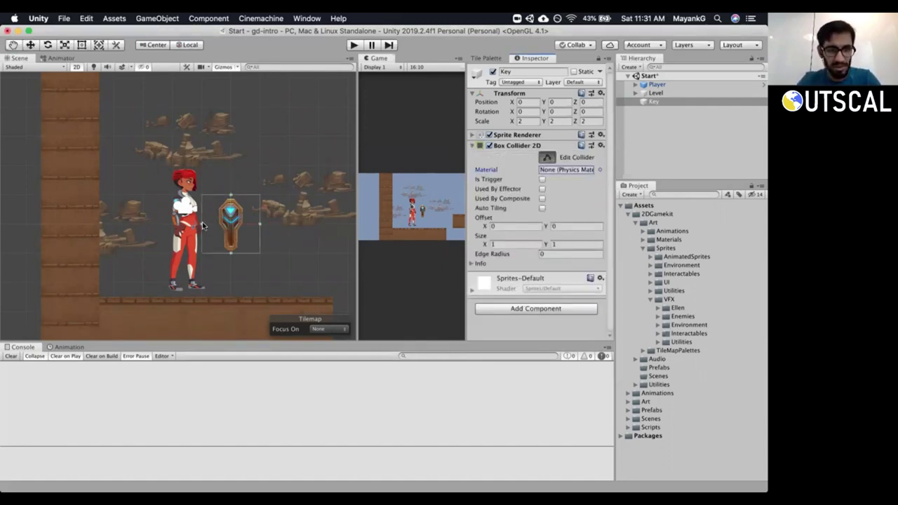
pyautogui.moveTo(202, 225); pyautogui.dragTo(232, 249)
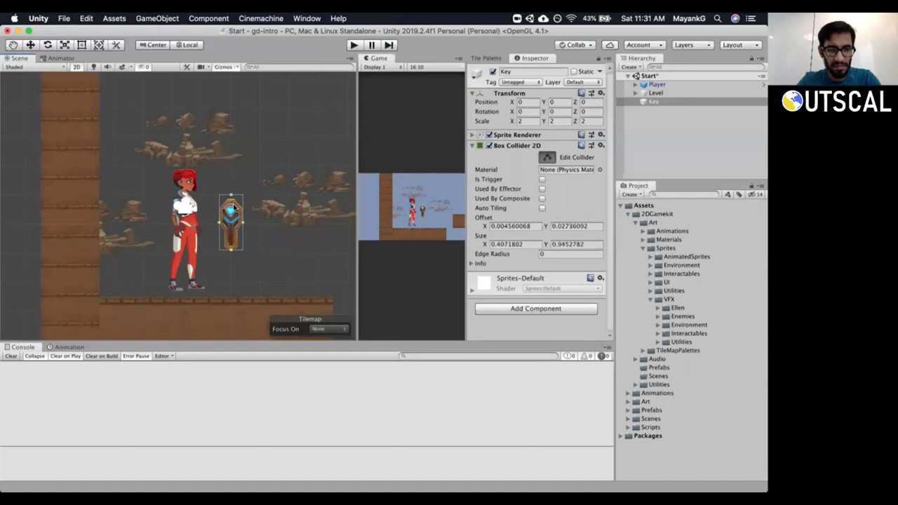
pyautogui.moveTo(232, 202); pyautogui.dragTo(232, 204)
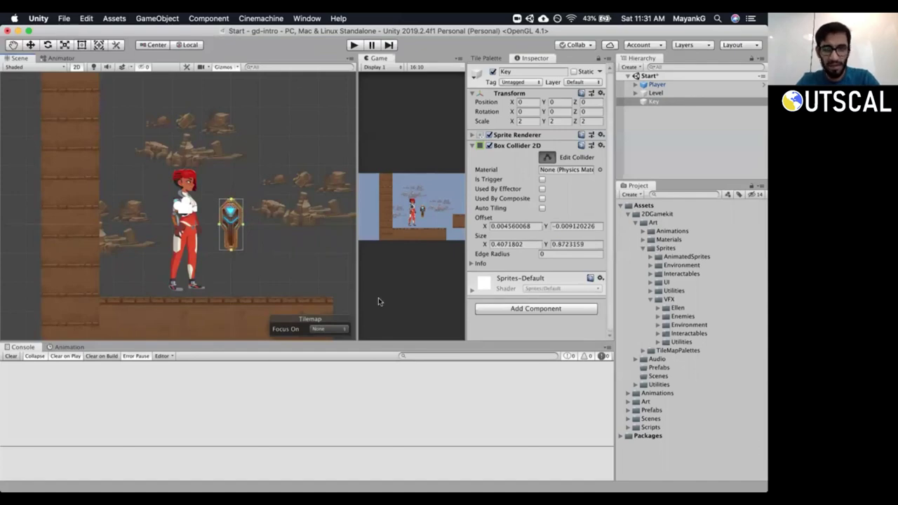
pyautogui.click(545, 158)
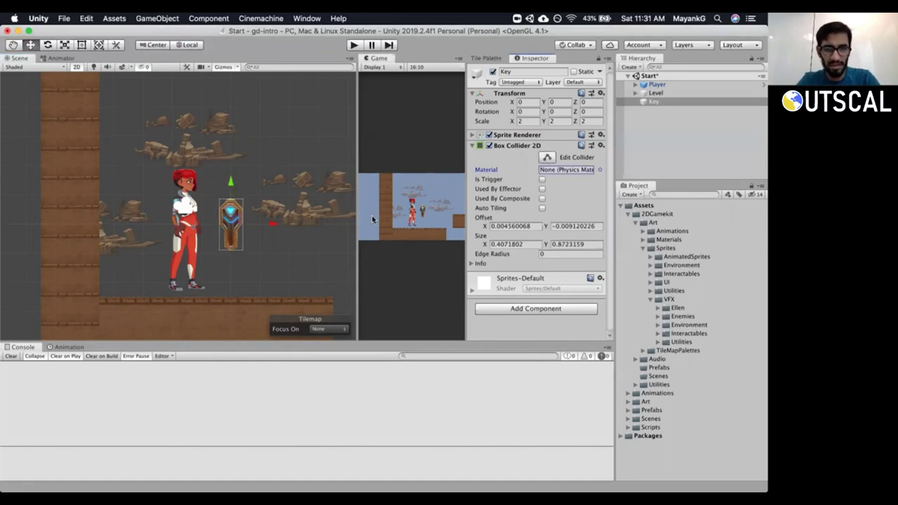
pyautogui.click(656, 102)
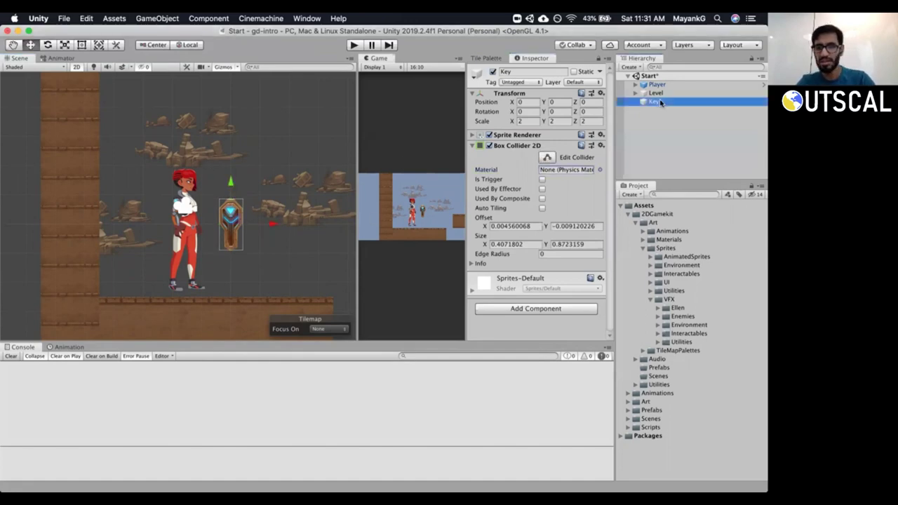
# Collapse Art and 2DGamekit, expand Prefabs, and bring up its asset options.
pyautogui.click(635, 222)
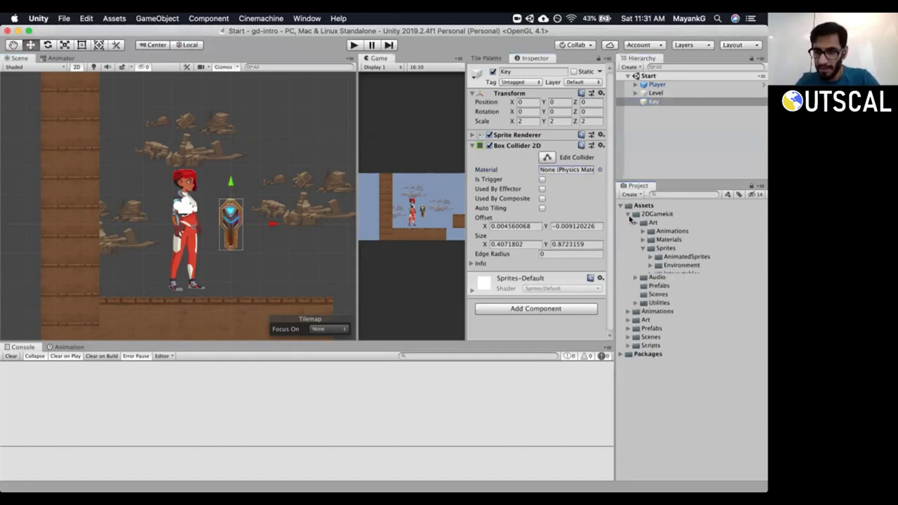
pyautogui.click(628, 214)
pyautogui.click(627, 239)
pyautogui.rightClick(640, 240)
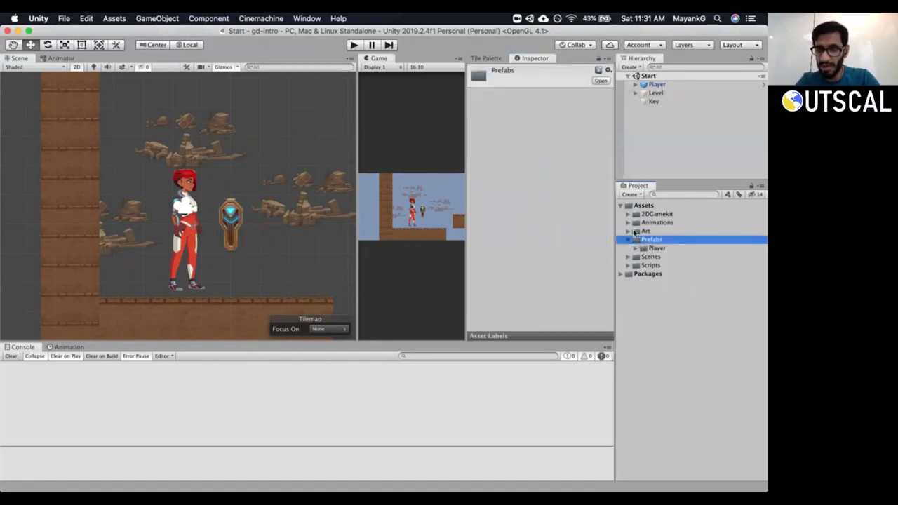
# Create an Items folder under Prefabs and save Key as a prefab in it.
pyautogui.moveTo(671, 240)
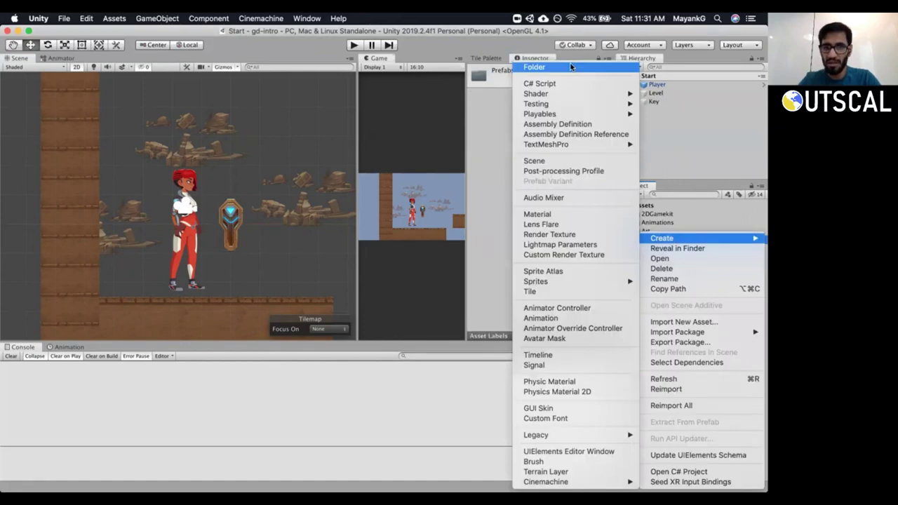
pyautogui.click(570, 67)
pyautogui.write('Ite')
pyautogui.press('Return')
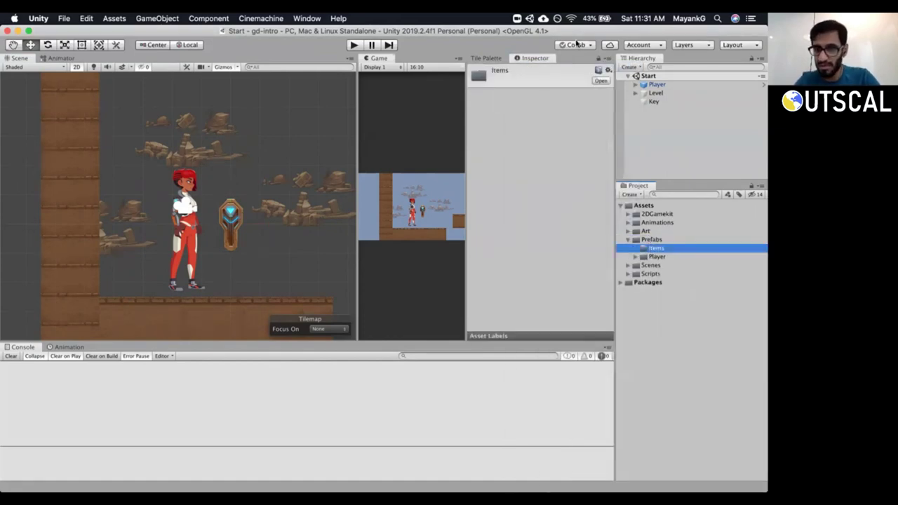
pyautogui.click(652, 102)
pyautogui.moveTo(652, 103); pyautogui.dragTo(659, 251)
pyautogui.click(651, 102)
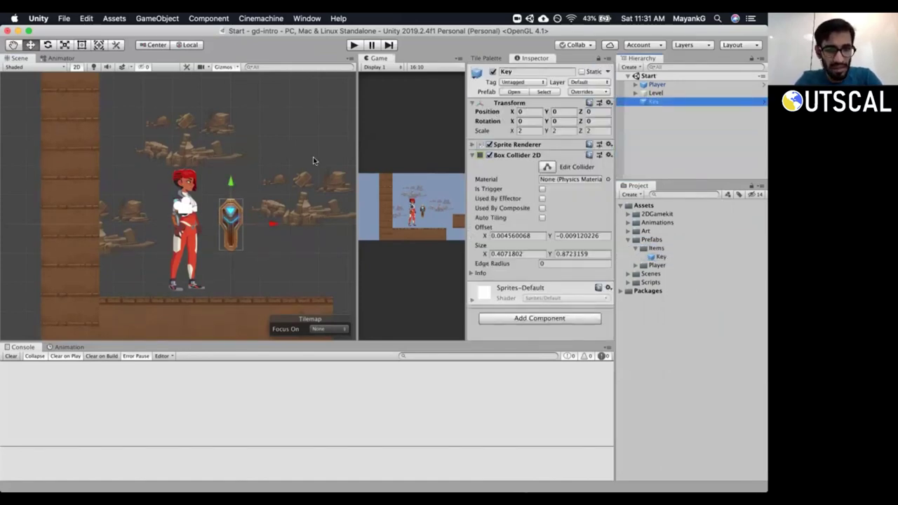
# Move the key instance right near a platform, to about 7.72, 1.14.
pyautogui.moveTo(356, 145); pyautogui.dragTo(348, 147)
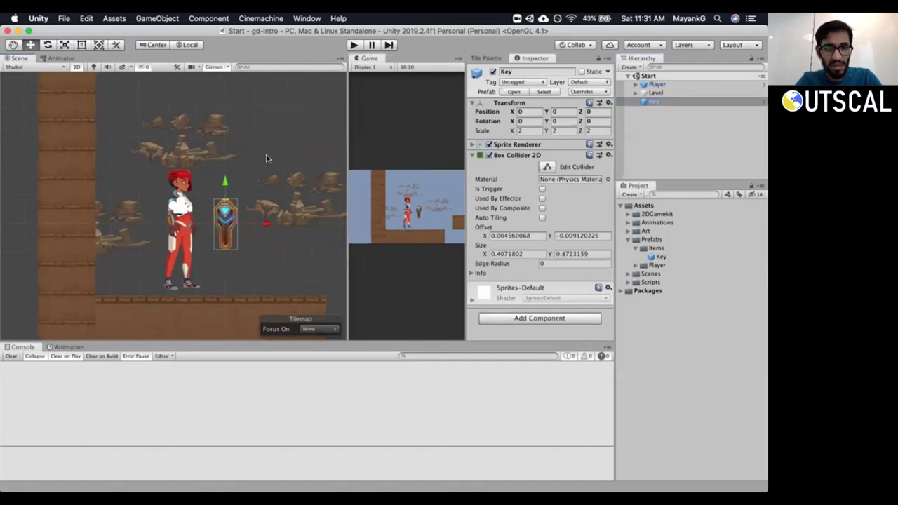
pyautogui.scroll(2, 264, 156)
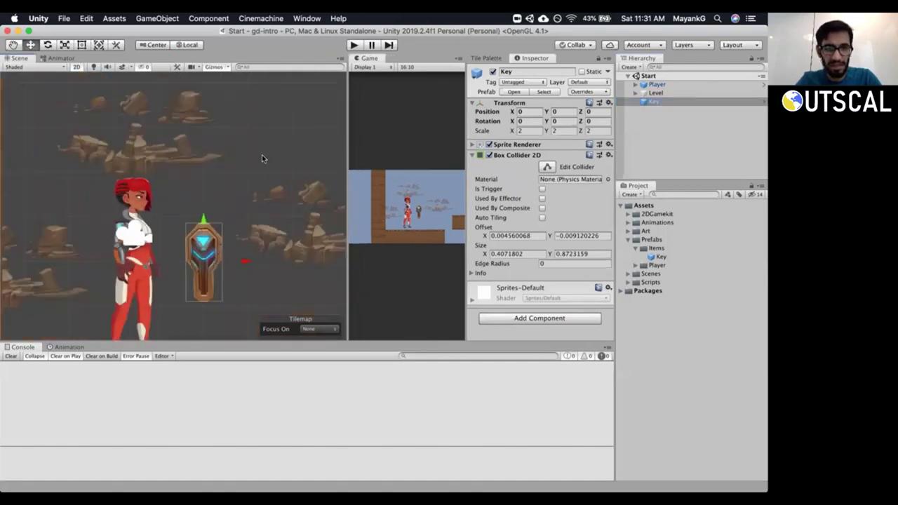
pyautogui.scroll(-5, 261, 158)
pyautogui.scroll(-1, 232, 157)
pyautogui.moveTo(231, 157); pyautogui.dragTo(128, 172, button='middle')
pyautogui.moveTo(102, 203); pyautogui.dragTo(189, 194)
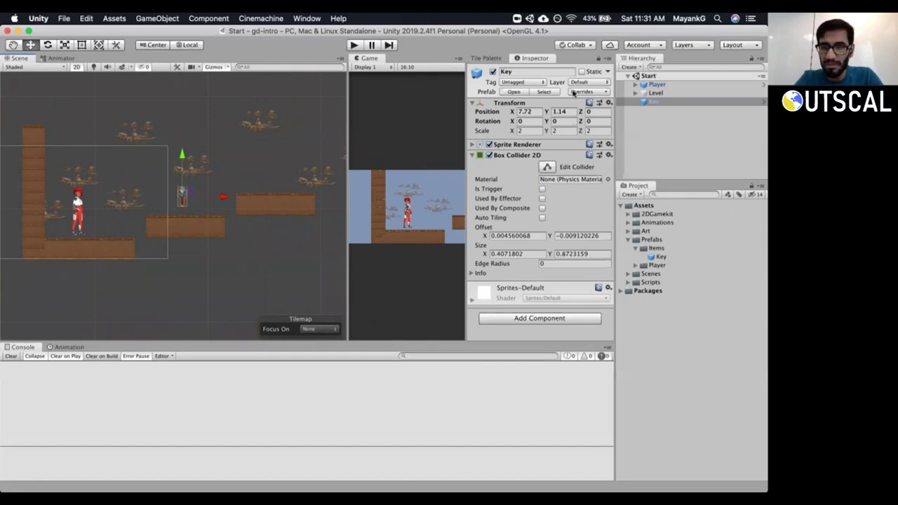
# Make Key a child of Level, toggle Level off and on, and save the Start scene.
pyautogui.click(639, 93)
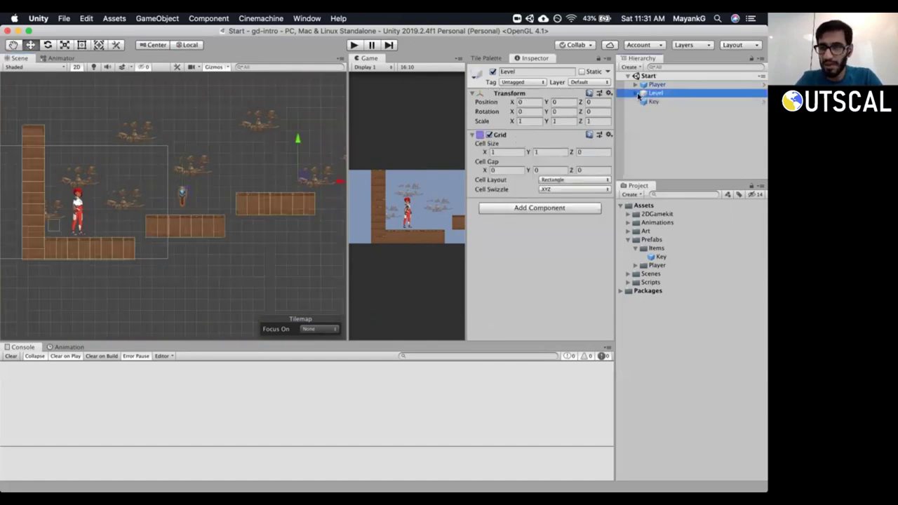
pyautogui.click(636, 93)
pyautogui.moveTo(653, 136); pyautogui.dragTo(668, 95)
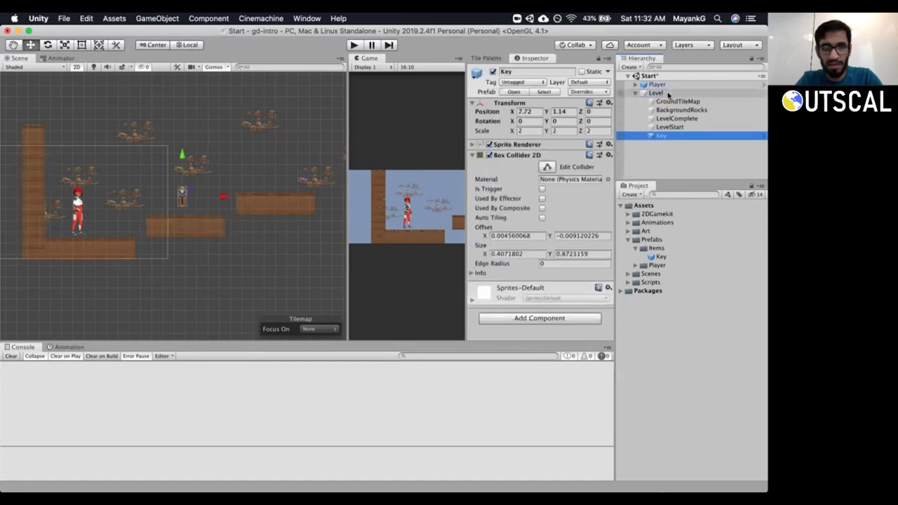
pyautogui.click(636, 93)
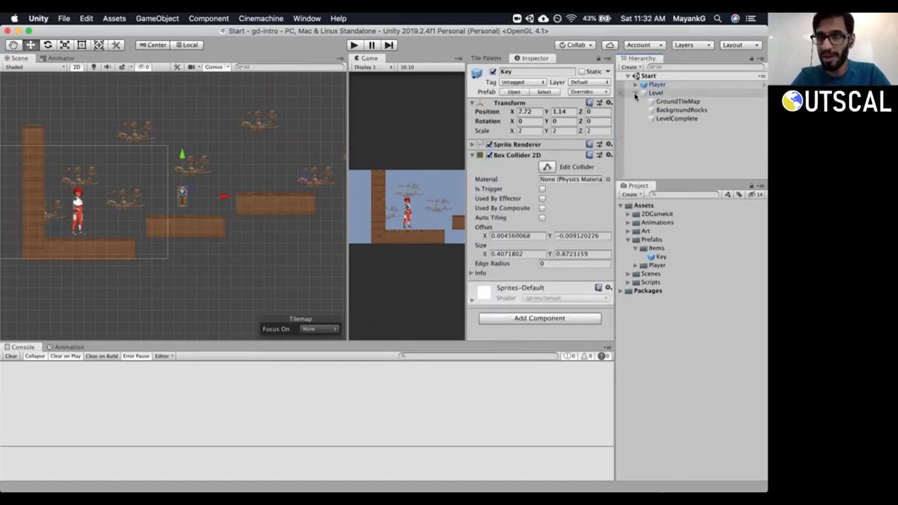
pyautogui.click(649, 93)
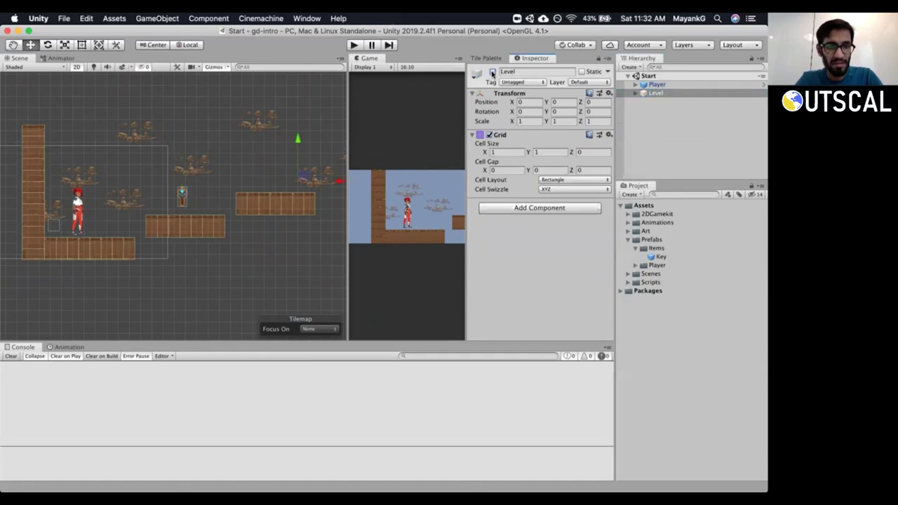
pyautogui.click(492, 73)
pyautogui.click(493, 72)
pyautogui.press('super+s')
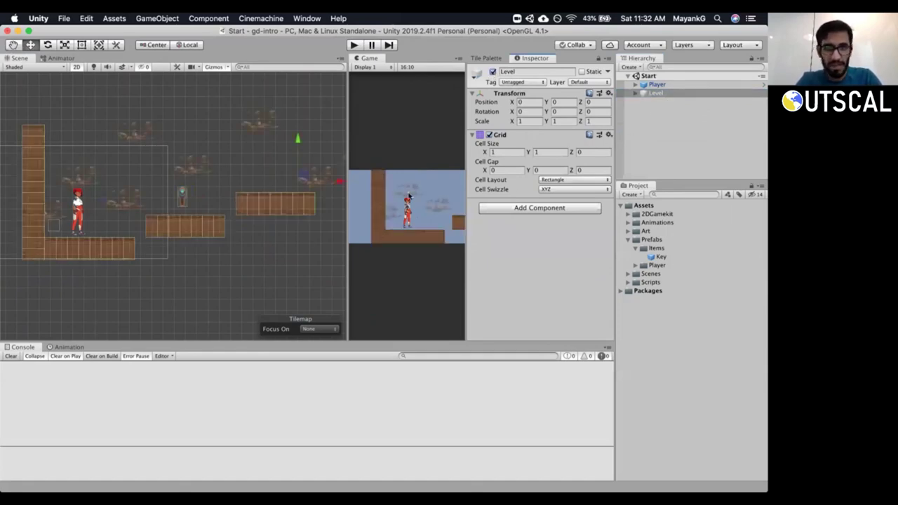
# Review the Key and Player components in the Inspector and resize the panels.
pyautogui.click(655, 92)
pyautogui.click(635, 92)
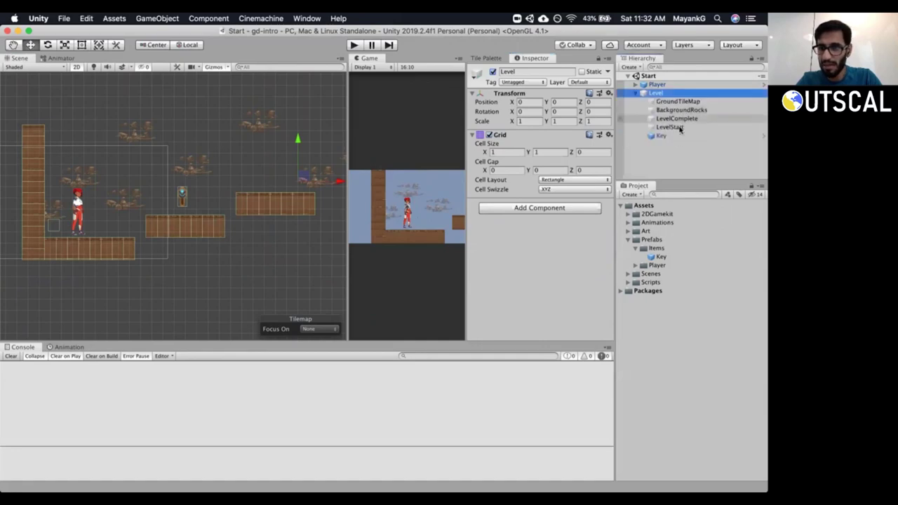
pyautogui.click(677, 135)
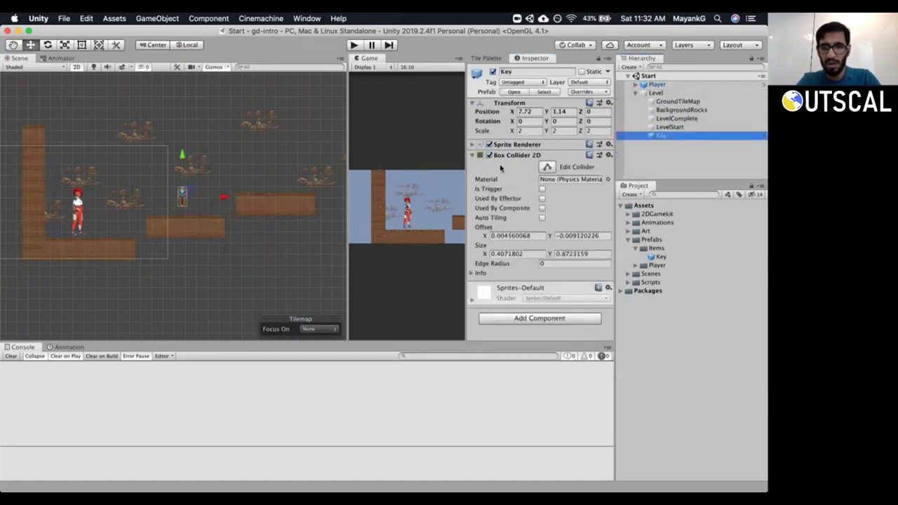
pyautogui.click(472, 155)
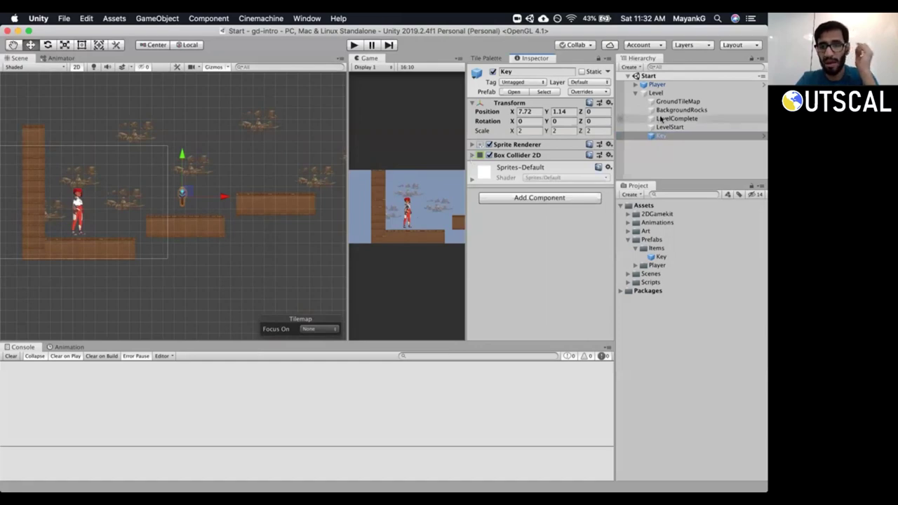
pyautogui.click(655, 84)
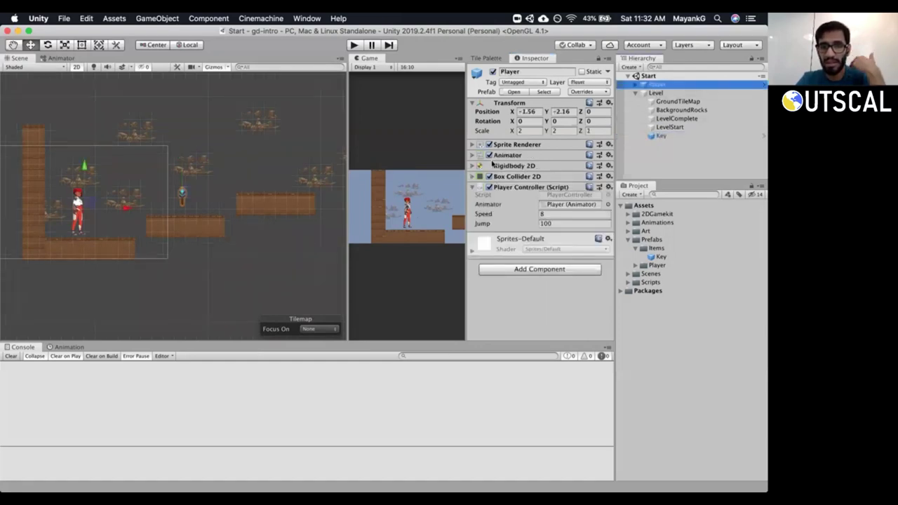
pyautogui.moveTo(348, 186); pyautogui.dragTo(306, 191)
pyautogui.click(680, 127)
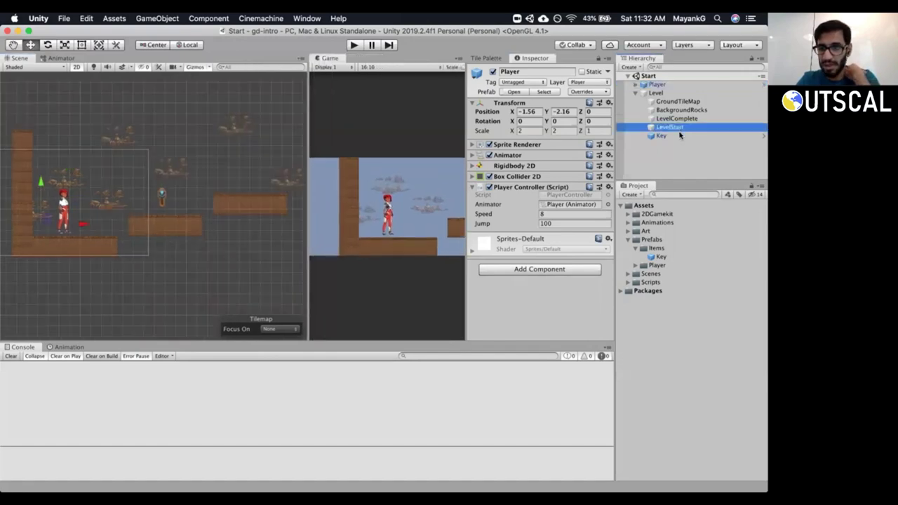
pyautogui.click(680, 135)
pyautogui.moveTo(683, 178); pyautogui.dragTo(690, 241)
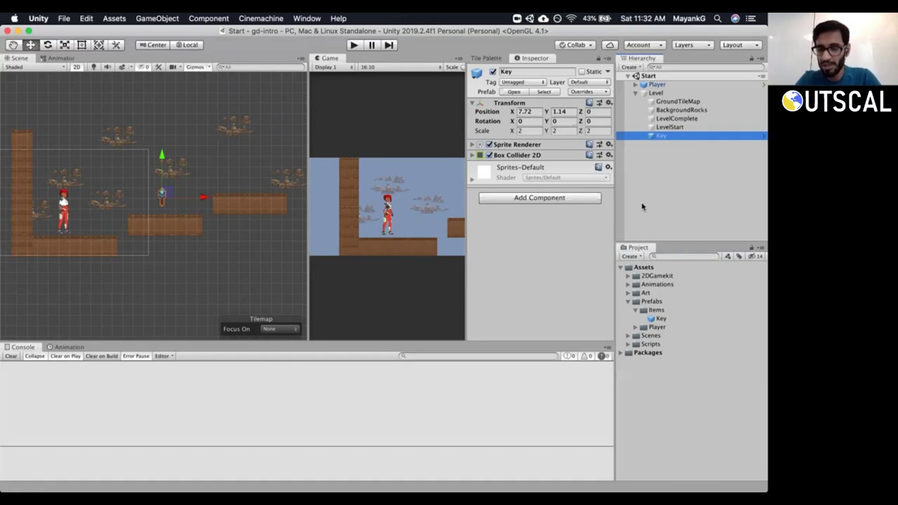
# Expand the Scripts folder and create a new C# script in it.
pyautogui.click(628, 302)
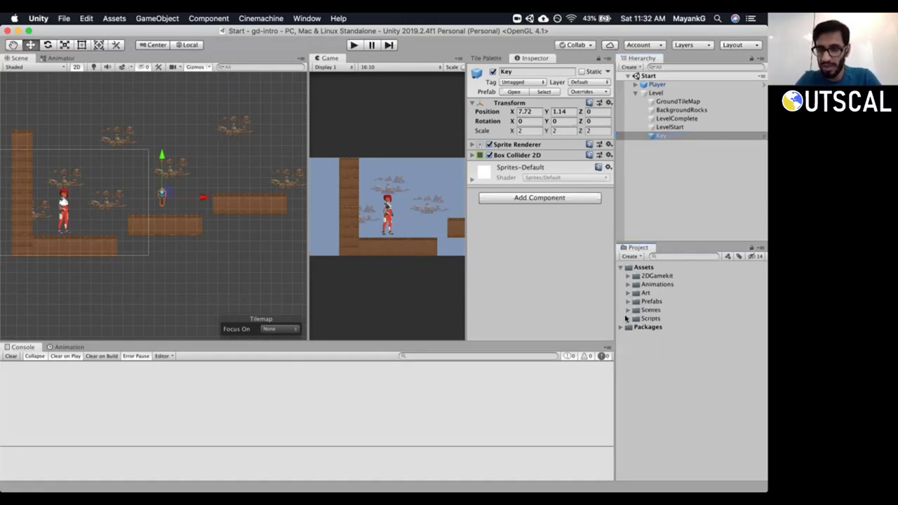
pyautogui.click(627, 319)
pyautogui.rightClick(650, 319)
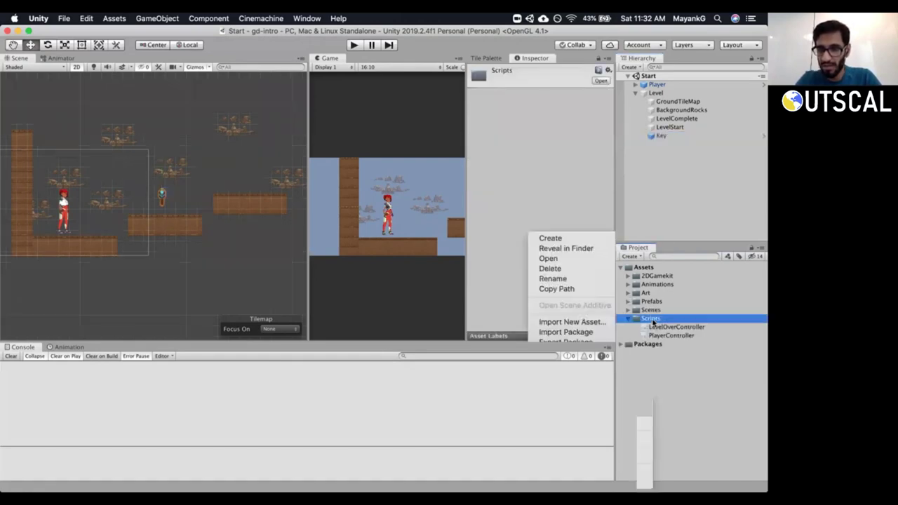
pyautogui.moveTo(558, 240)
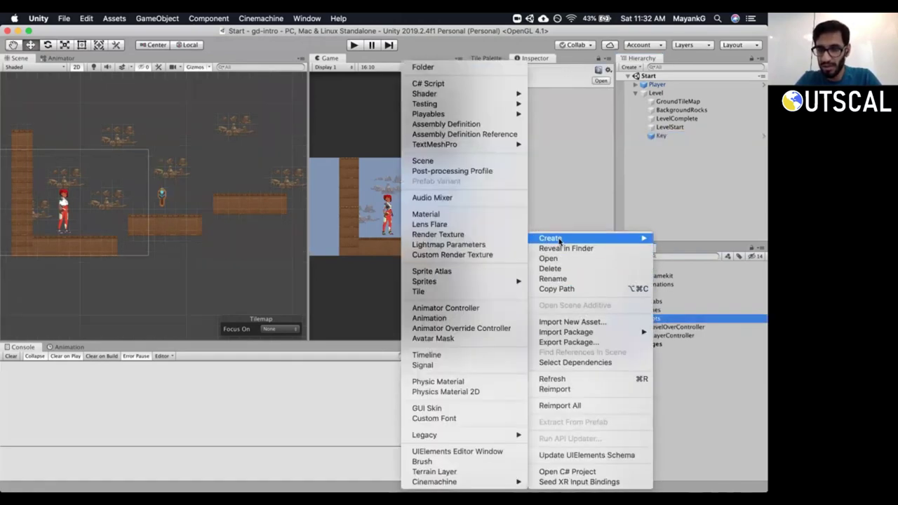
pyautogui.click(427, 84)
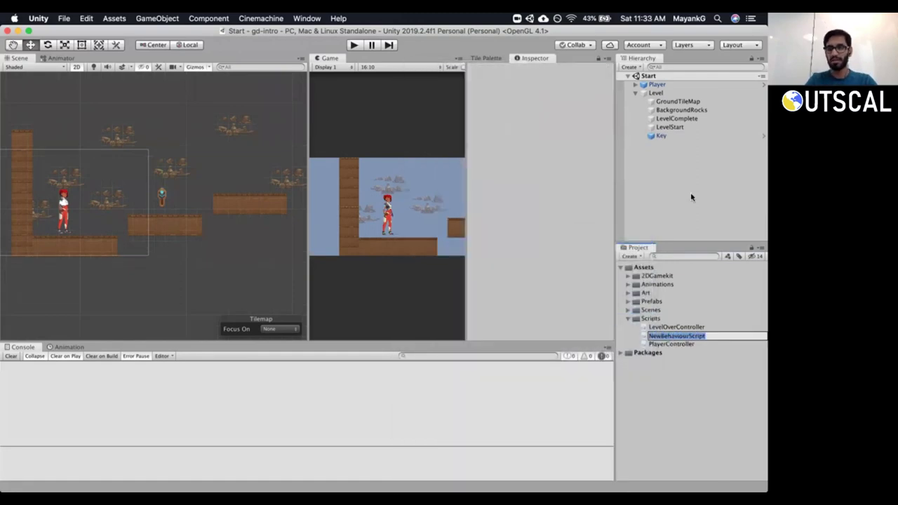
# Name the new script KeyController and open it in Visual Studio.
pyautogui.write('C')
pyautogui.press('BackSpace')
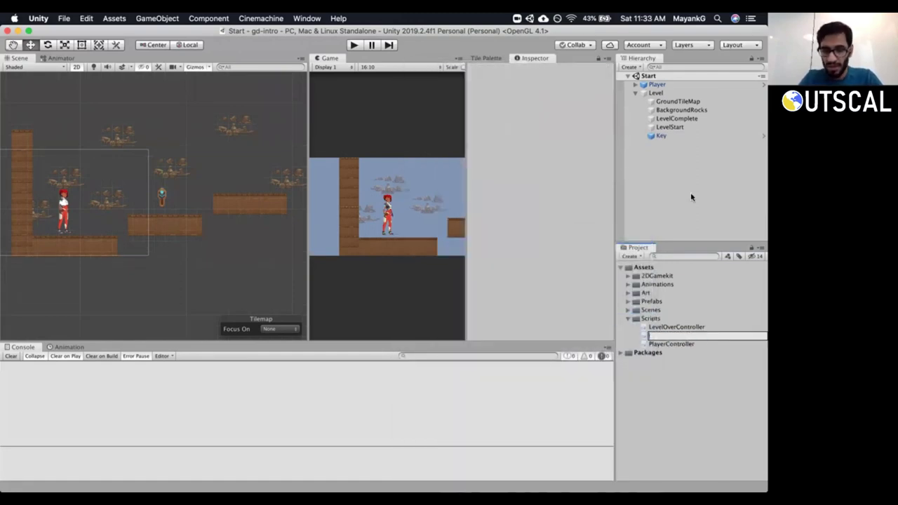
pyautogui.write('KeyController')
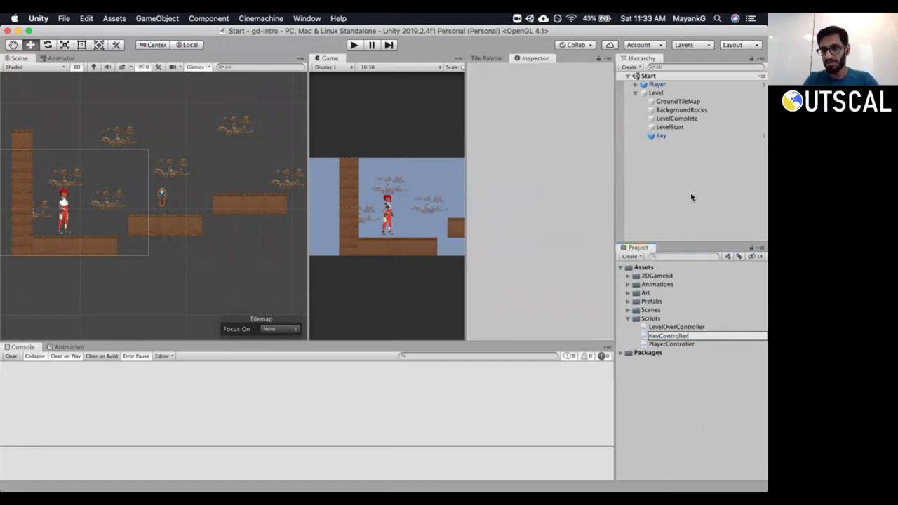
pyautogui.press('Return')
pyautogui.doubleClick(679, 327)
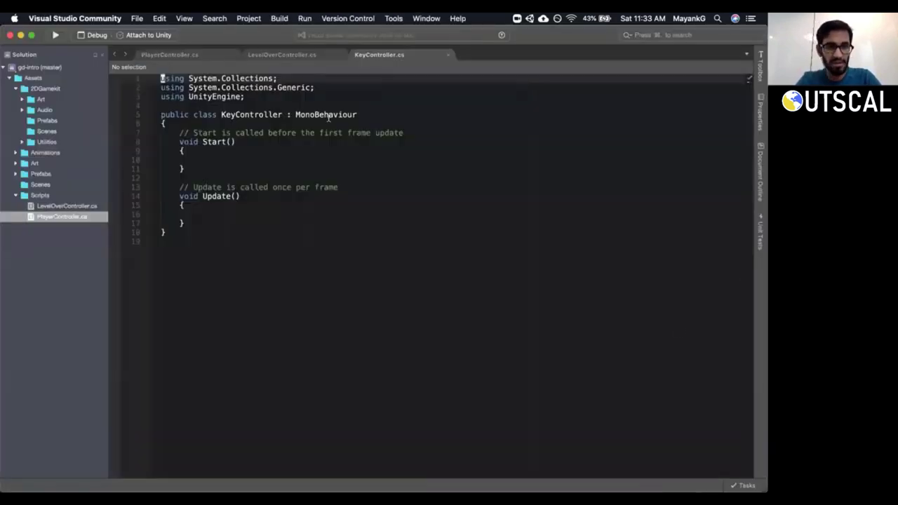
# Delete the default Start and Update methods from KeyController.
pyautogui.click(297, 132)
pyautogui.hotkey('shift', 'v')
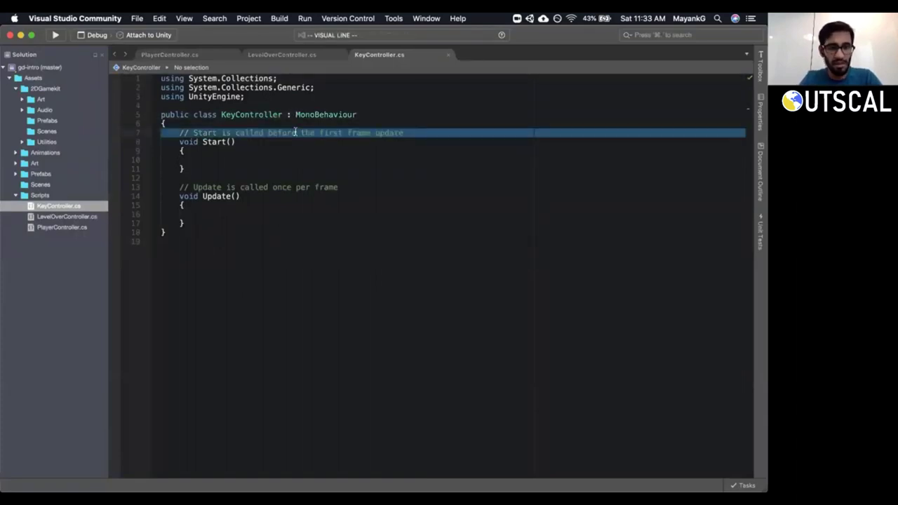
pyautogui.press('j')
pyautogui.press('j')
pyautogui.press('j')
pyautogui.press('j')
pyautogui.press('j')
pyautogui.press('j')
pyautogui.press('j')
pyautogui.press('j')
pyautogui.press('j')
pyautogui.press('j')
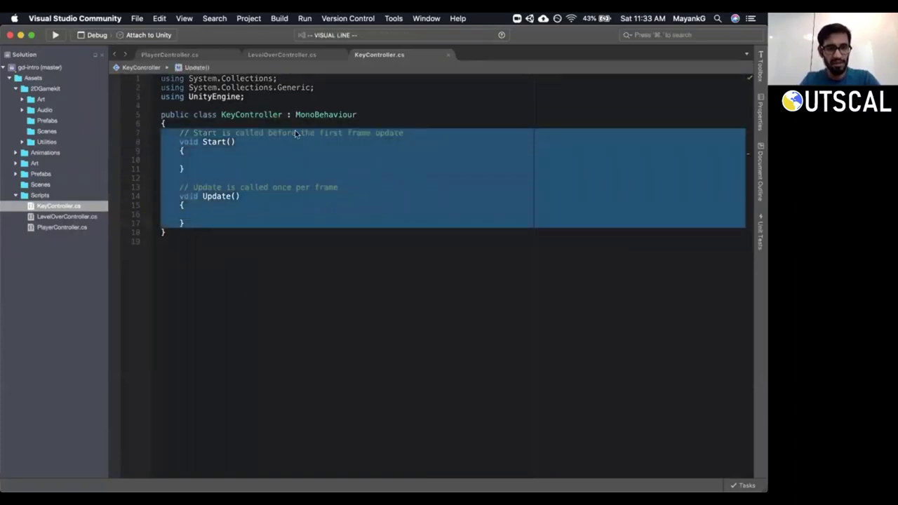
pyautogui.press('d')
pyautogui.press('k')
pyautogui.press('k')
pyautogui.press('k')
pyautogui.press('o')
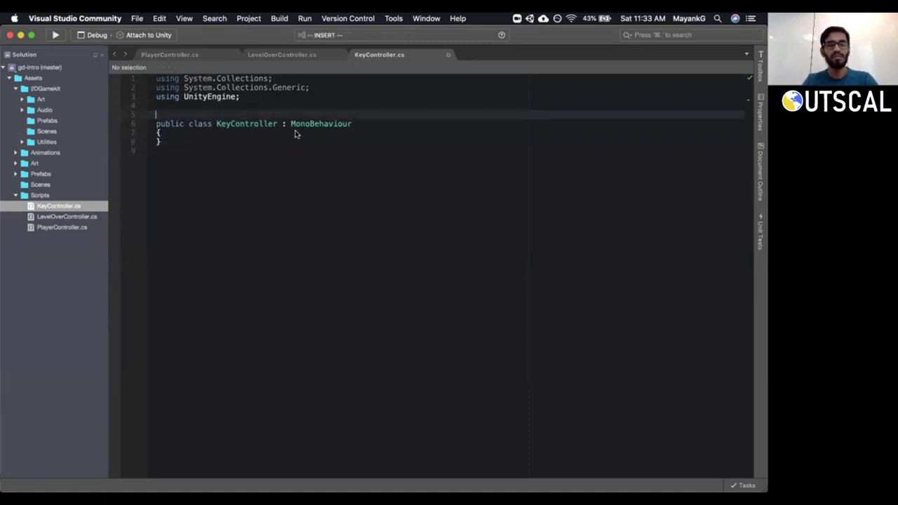
pyautogui.press('Escape')
# Insert an empty OnCollisionEnter2D(Collision2D collision) stub in the class body via IntelliSense.
pyautogui.press('d')
pyautogui.press('d')
pyautogui.press('j')
pyautogui.press('o')
pyautogui.press('Tab')
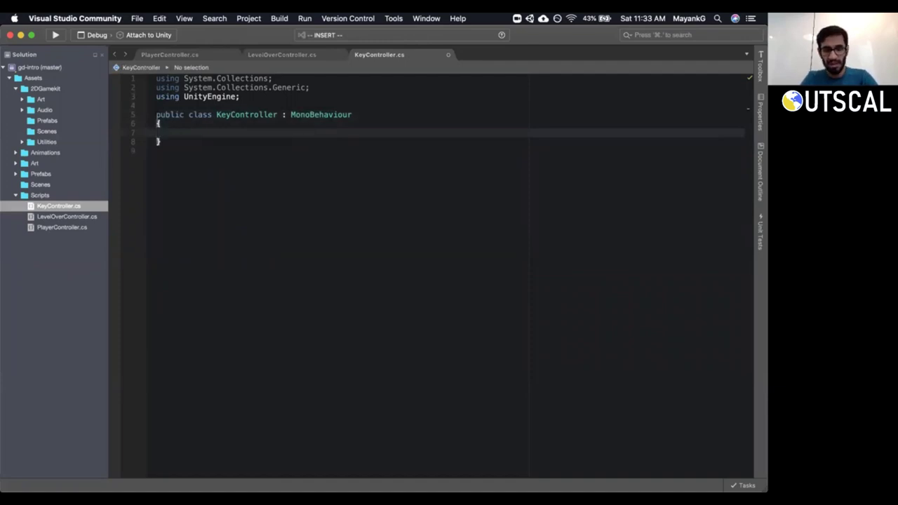
pyautogui.write('OnColl')
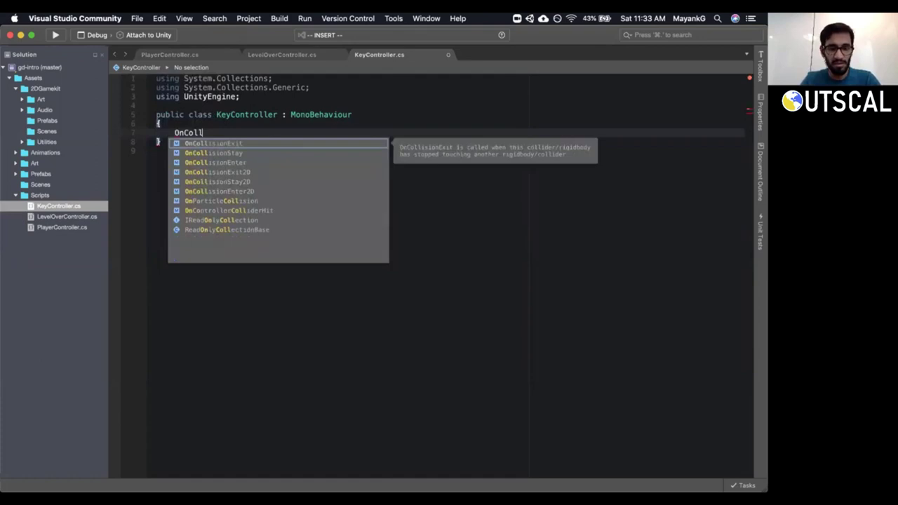
pyautogui.write('isionEn')
pyautogui.press('Down')
pyautogui.press('Down')
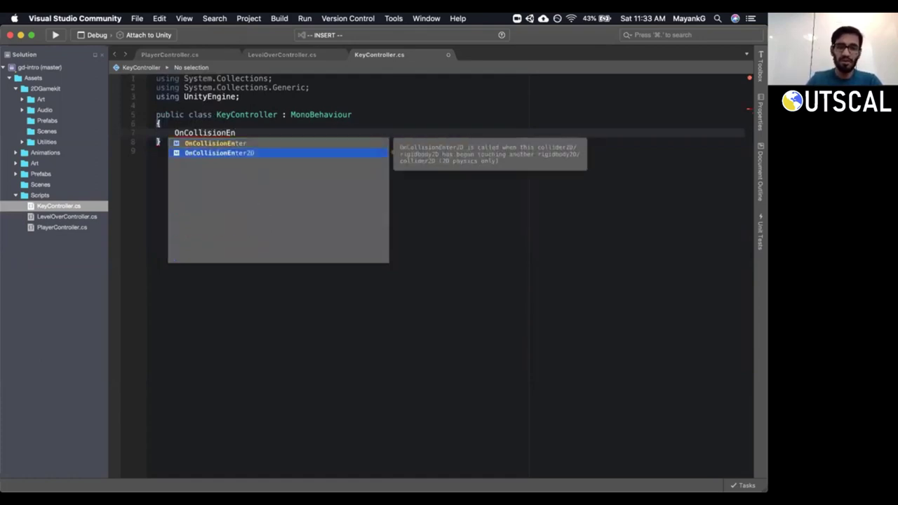
pyautogui.press('Return')
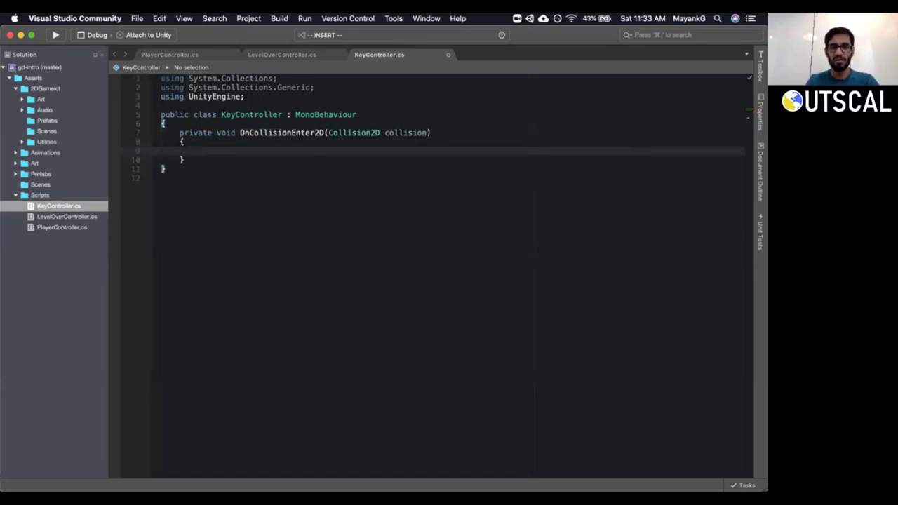
# Write the check if (collision.gameObject.GetComponent<PlayerController>() != null) and open its block.
pyautogui.write('if(collus')
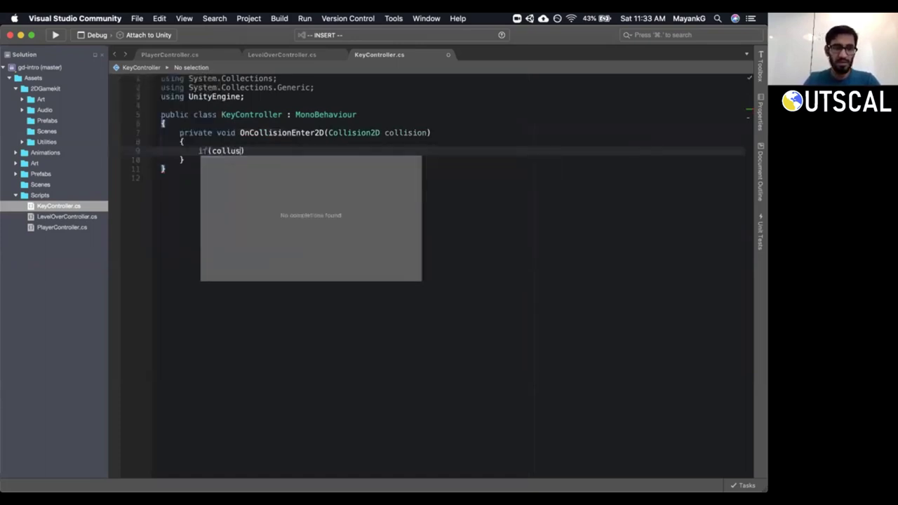
pyautogui.press('BackSpace')
pyautogui.press('BackSpace')
pyautogui.write('isi')
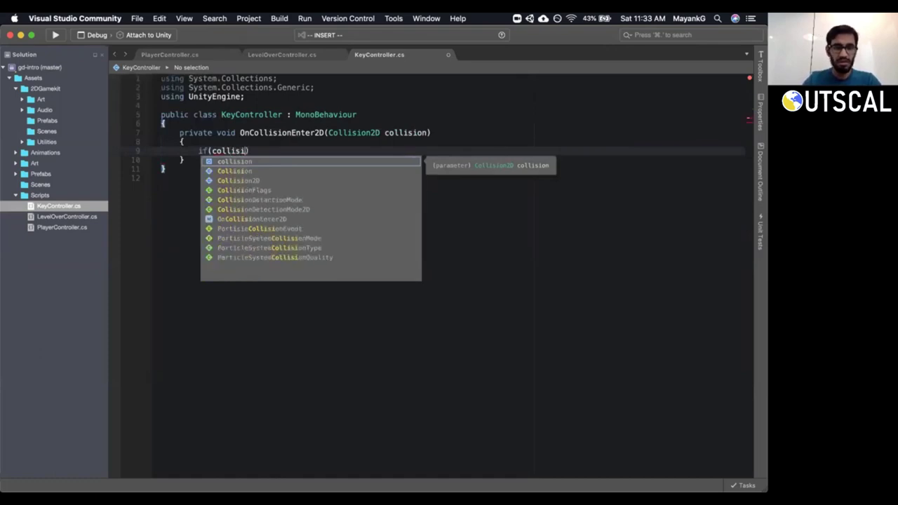
pyautogui.press('Return')
pyautogui.write('.')
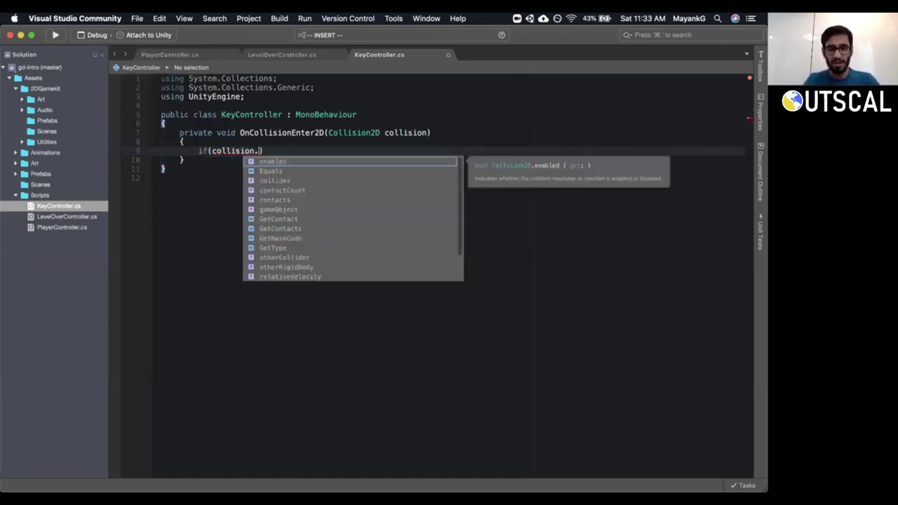
pyautogui.write('gameO')
pyautogui.press('Return')
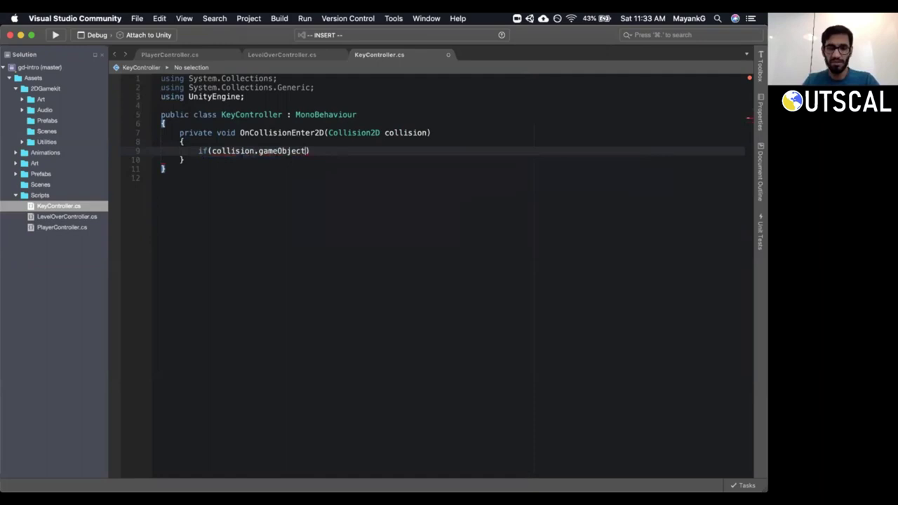
pyautogui.write('.')
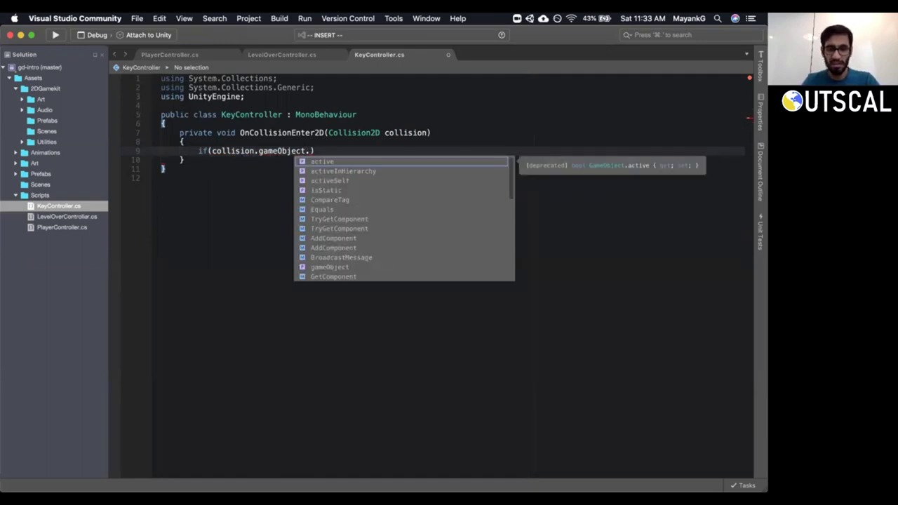
pyautogui.write('GetCom')
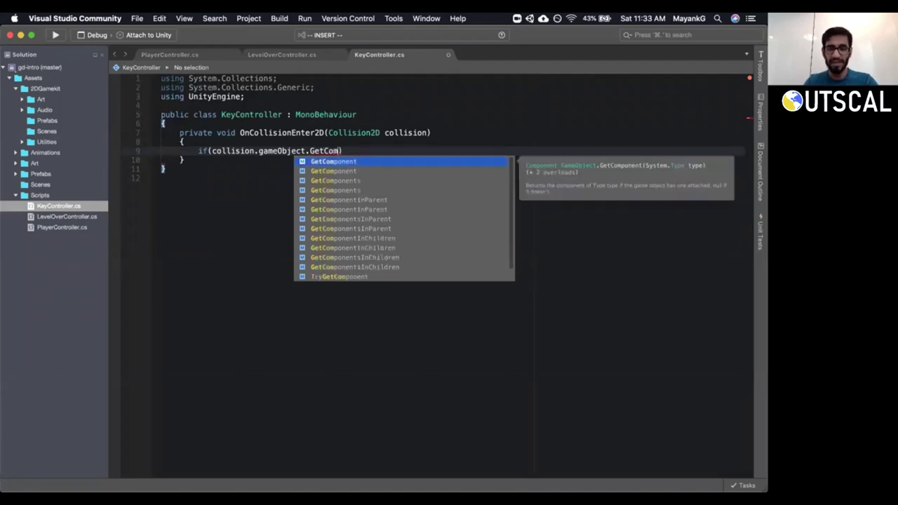
pyautogui.press('Return')
pyautogui.write('<')
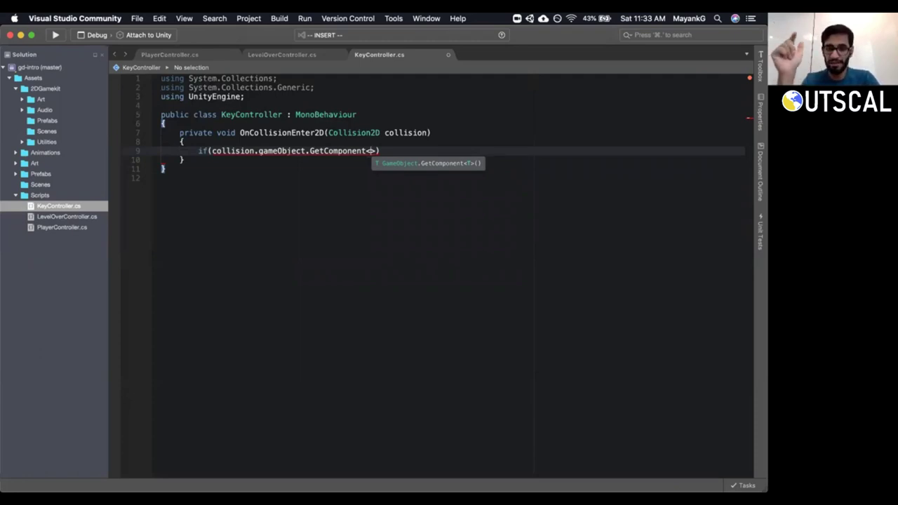
pyautogui.write('PlayerCon')
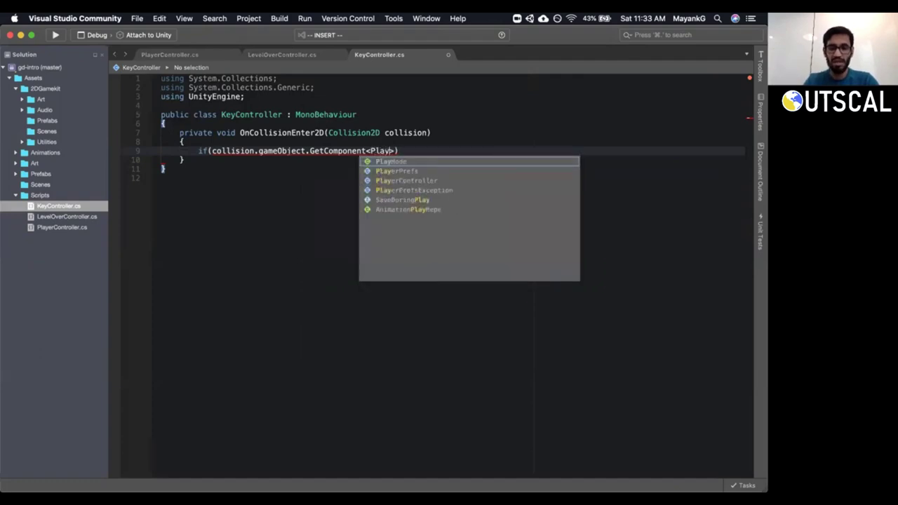
pyautogui.press('Return')
pyautogui.press('Right')
pyautogui.press('Right')
pyautogui.press('Left')
pyautogui.write('()')
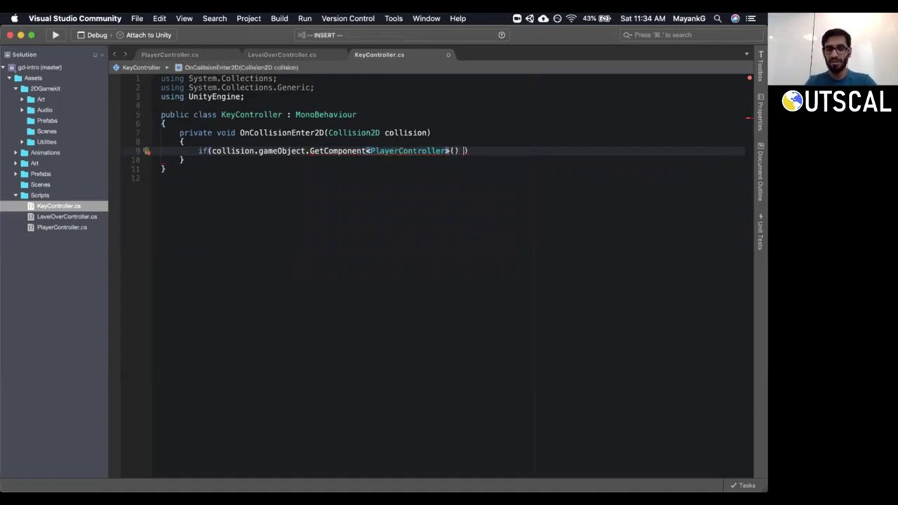
pyautogui.write(' !=')
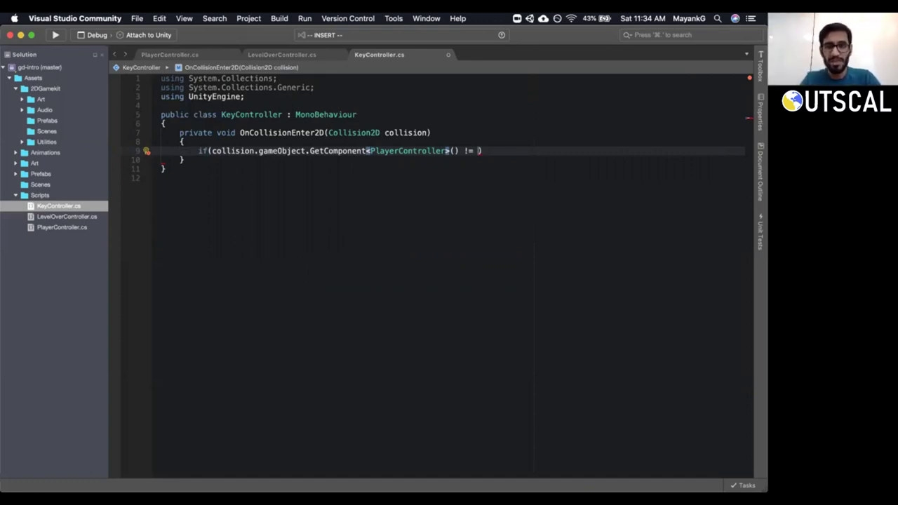
pyautogui.write('null) ')
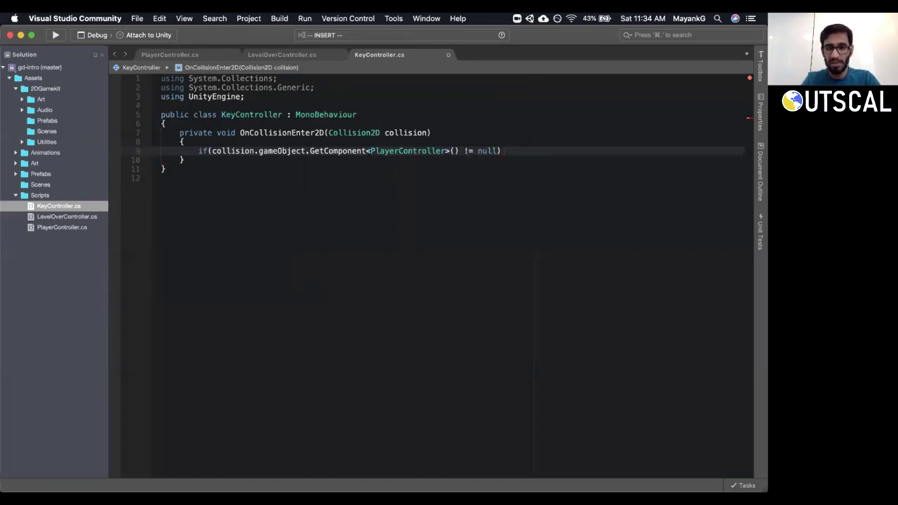
pyautogui.write('{')
pyautogui.press('Return')
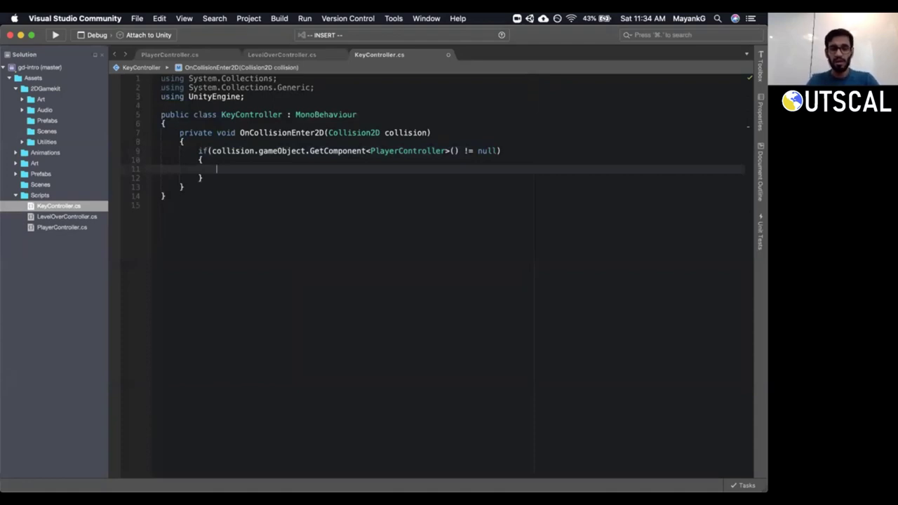
# Inside the block, declare PlayerController playerController = collision.gameObject.GetComponent<PlayerController>();.
pyautogui.hotkey('ctrl', 'space')
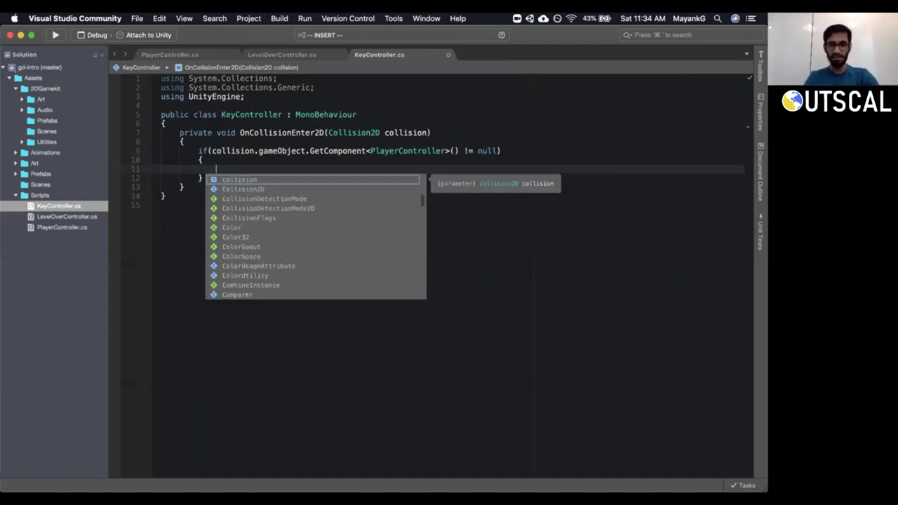
pyautogui.write('co')
pyautogui.press('BackSpace')
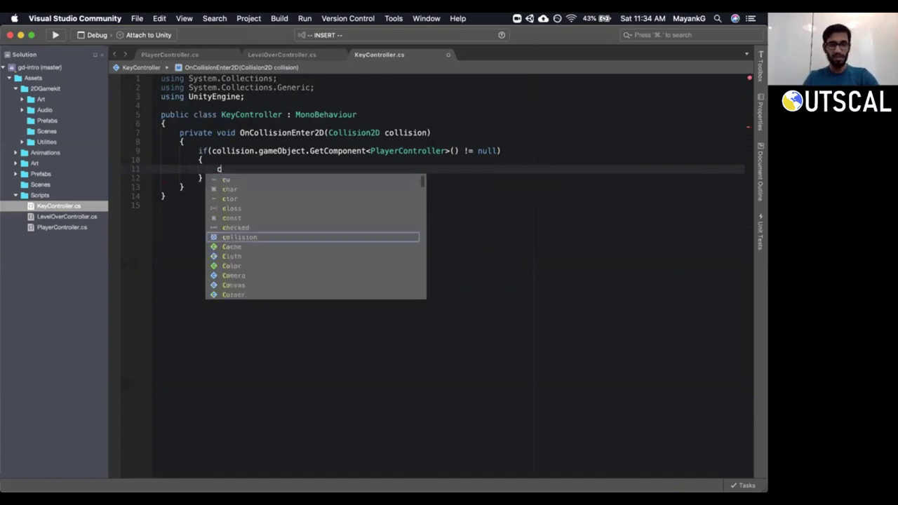
pyautogui.write('ollision')
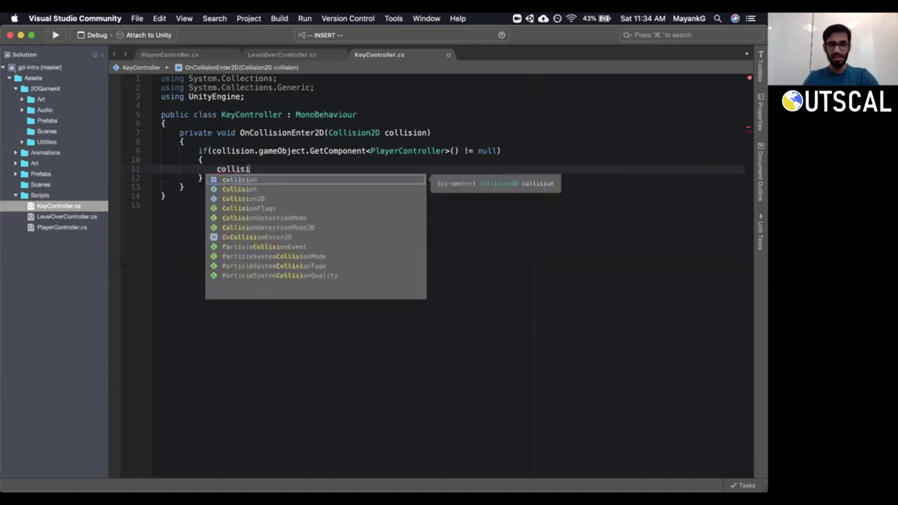
pyautogui.press('Escape')
pyautogui.press('c')
pyautogui.press('c')
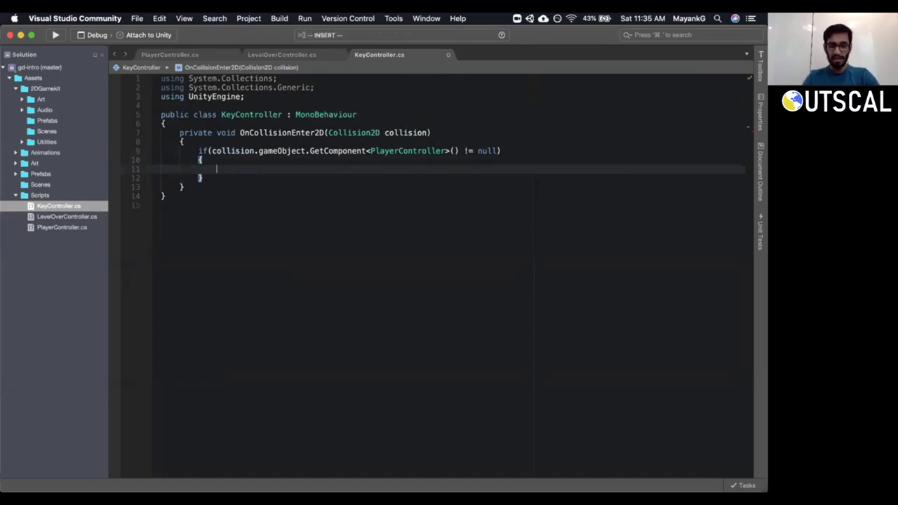
pyautogui.write('PlayerCon')
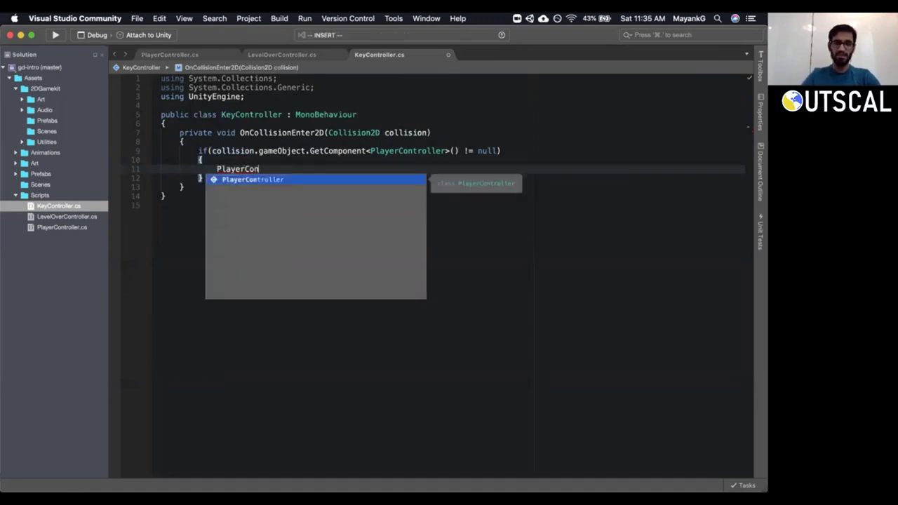
pyautogui.write('troller playerController =')
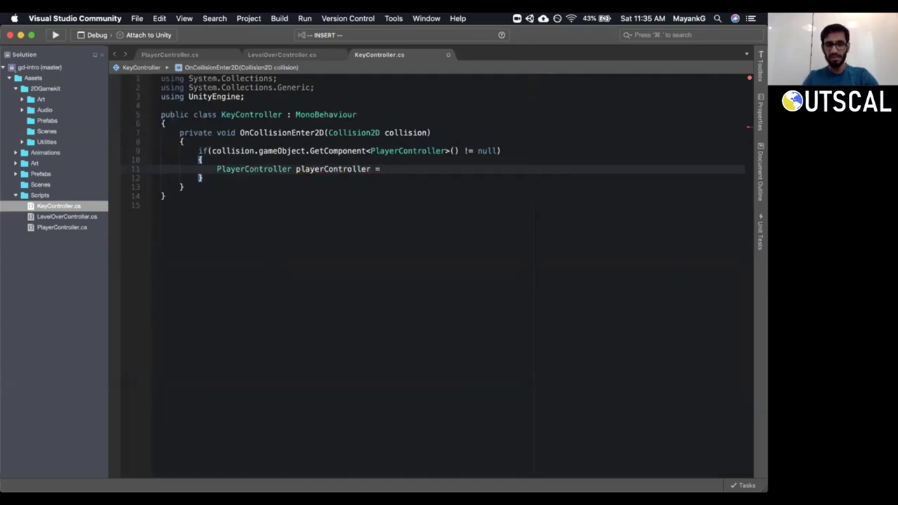
pyautogui.write(' collu')
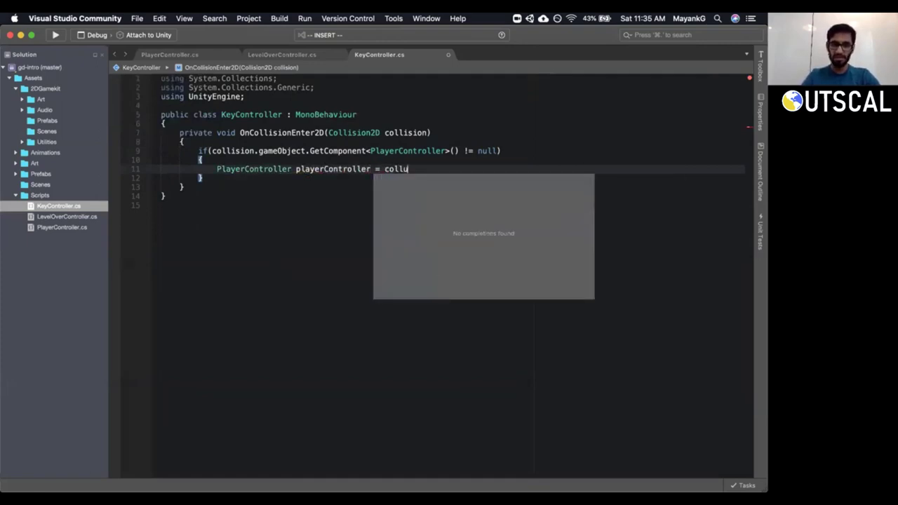
pyautogui.press('BackSpace')
pyautogui.press('Return')
pyautogui.write('.gam')
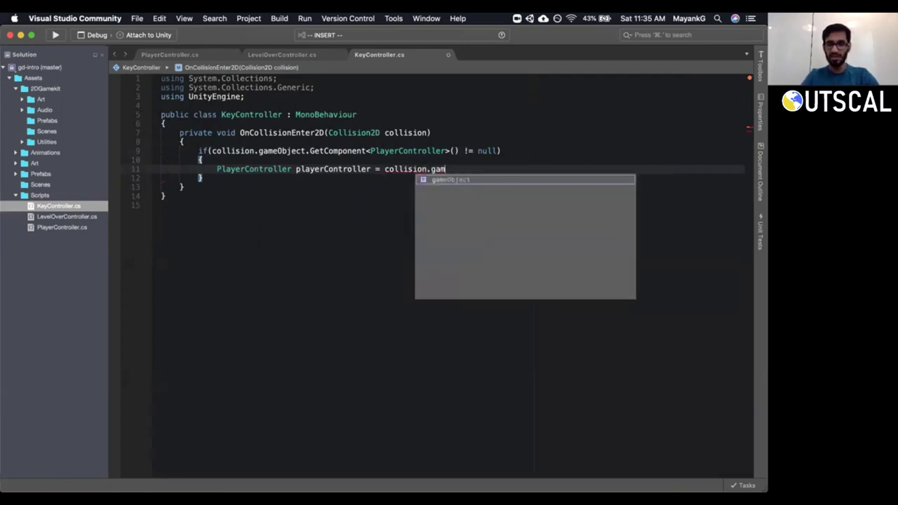
pyautogui.write('e')
pyautogui.press('Return')
pyautogui.write('.GEtcom')
pyautogui.press('Return')
pyautogui.press('BackSpace')
pyautogui.press('BackSpace')
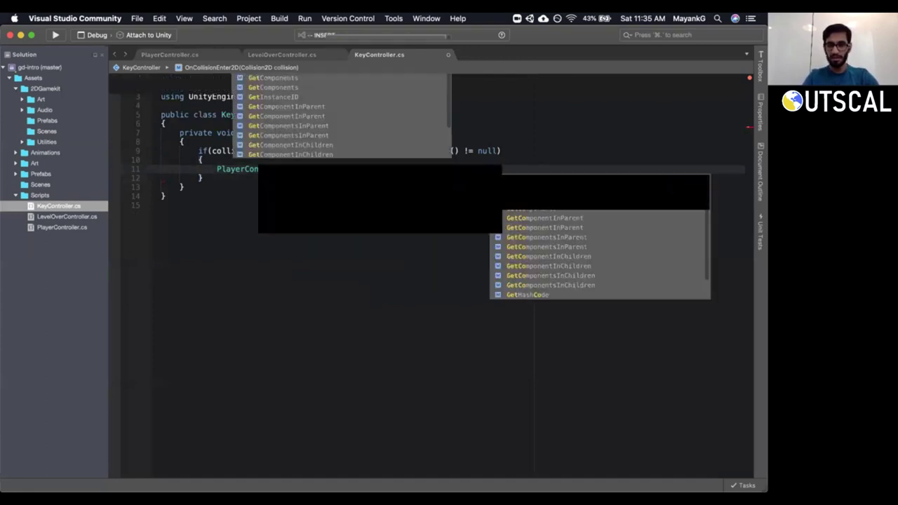
pyautogui.press('BackSpace')
pyautogui.press('BackSpace')
pyautogui.press('BackSpace')
pyautogui.press('BackSpace')
pyautogui.press('BackSpace')
pyautogui.write('getcom')
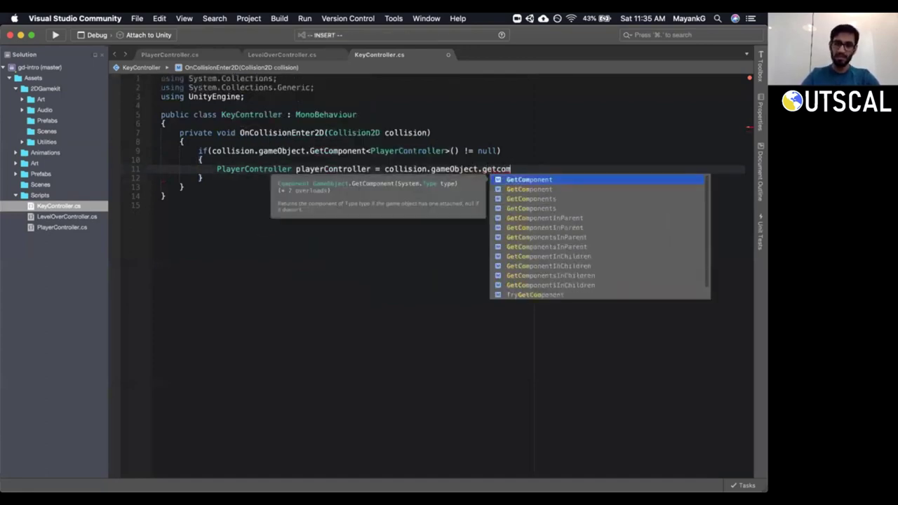
pyautogui.press('Return')
pyautogui.write('<Playe')
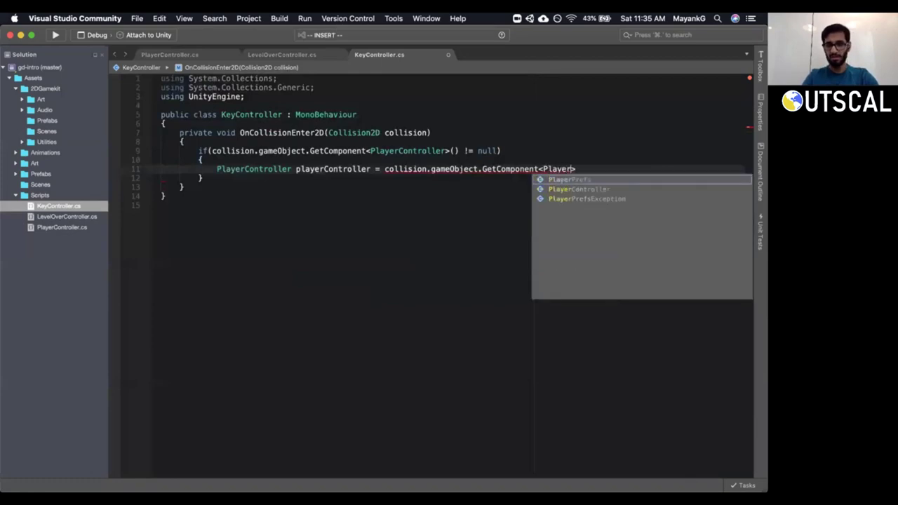
pyautogui.write('rController')
pyautogui.press('Return')
pyautogui.press('End')
pyautogui.write('();')
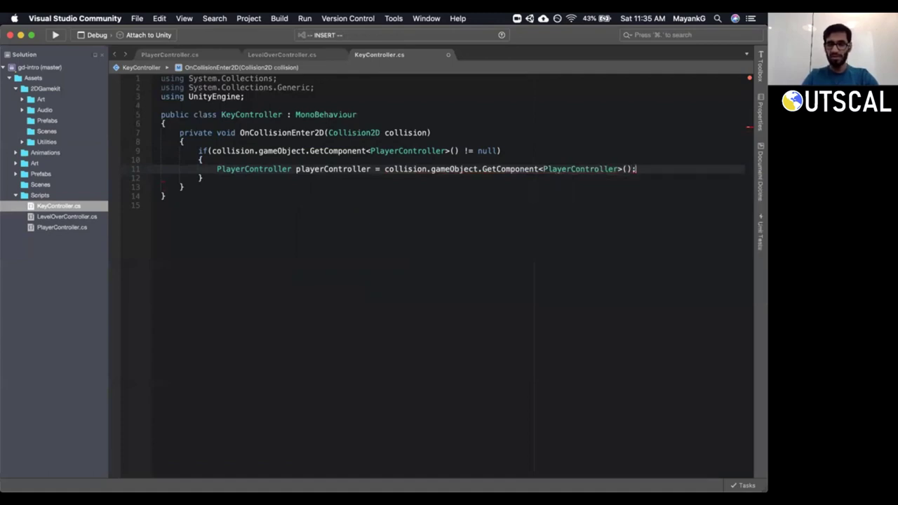
# Add playerController.PickUpKey(); and bring up quick fixes for the undefined method.
pyautogui.press('Return')
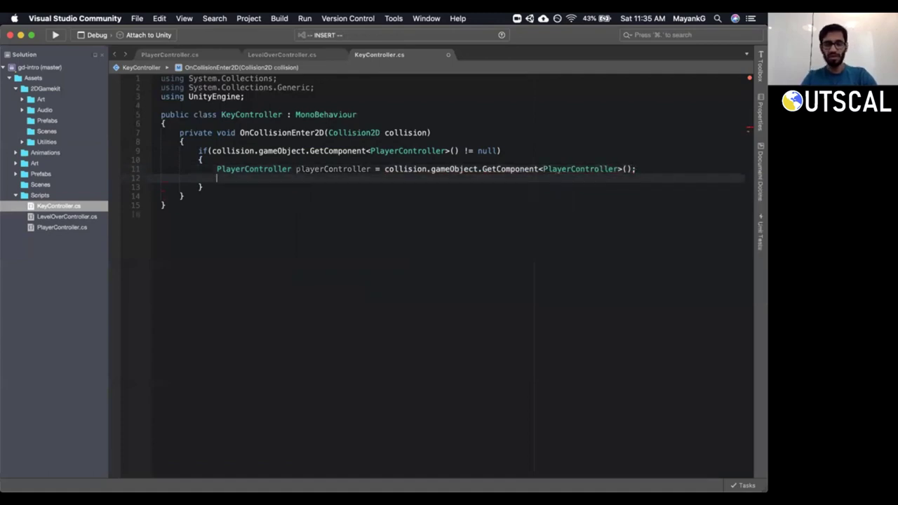
pyautogui.write('playerCon')
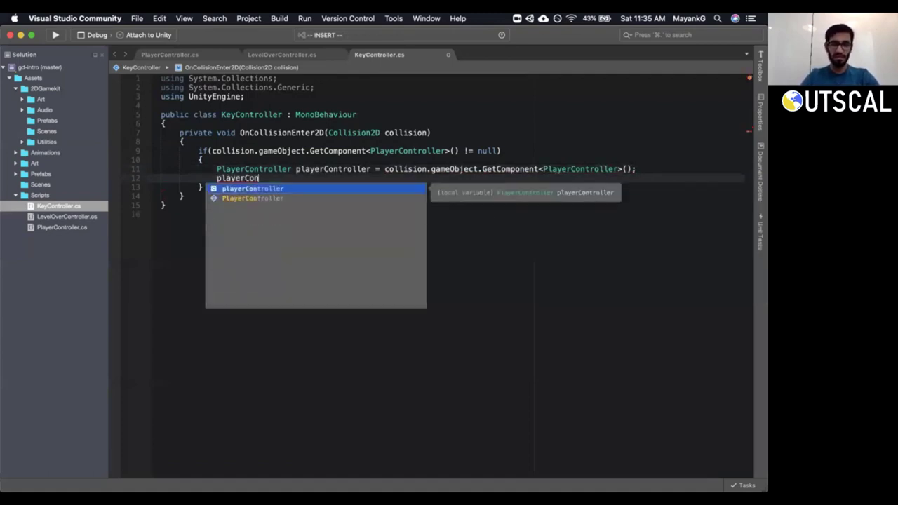
pyautogui.press('Return')
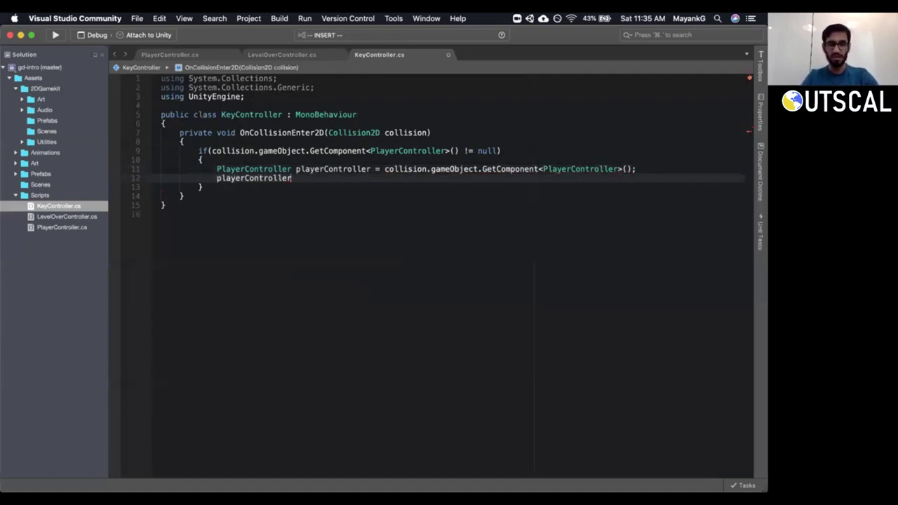
pyautogui.write('.P')
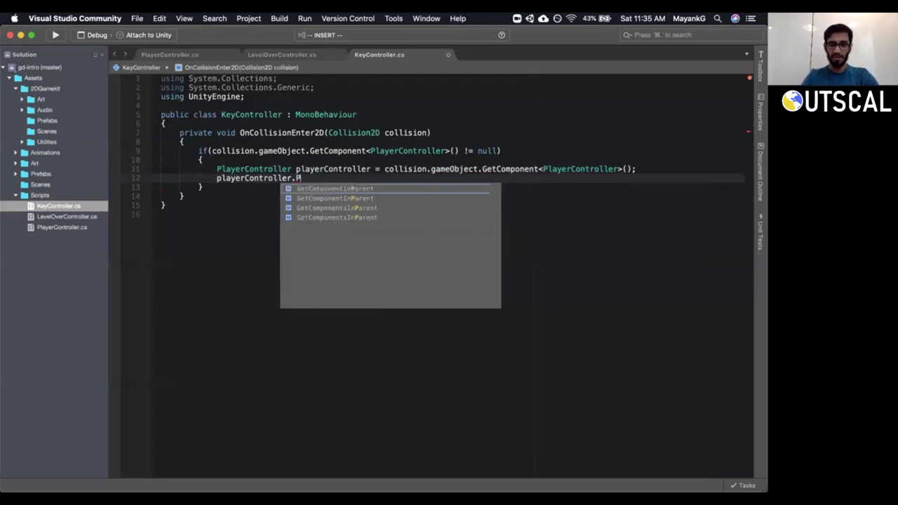
pyautogui.write('ickUpKey();')
pyautogui.press('Escape')
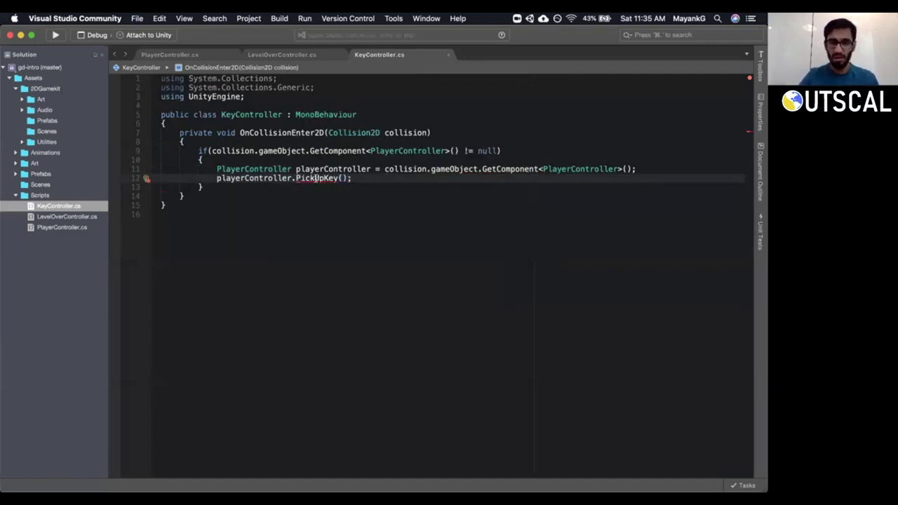
pyautogui.moveTo(315, 179)
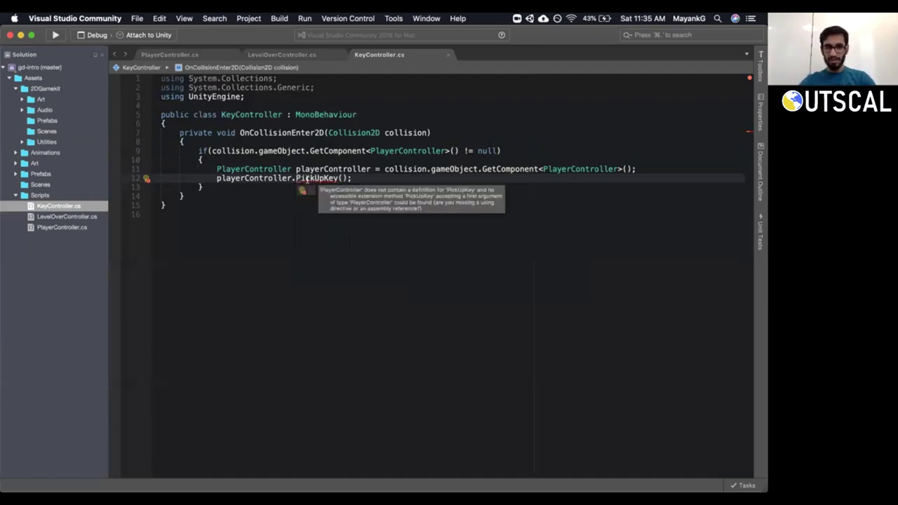
pyautogui.click(146, 179)
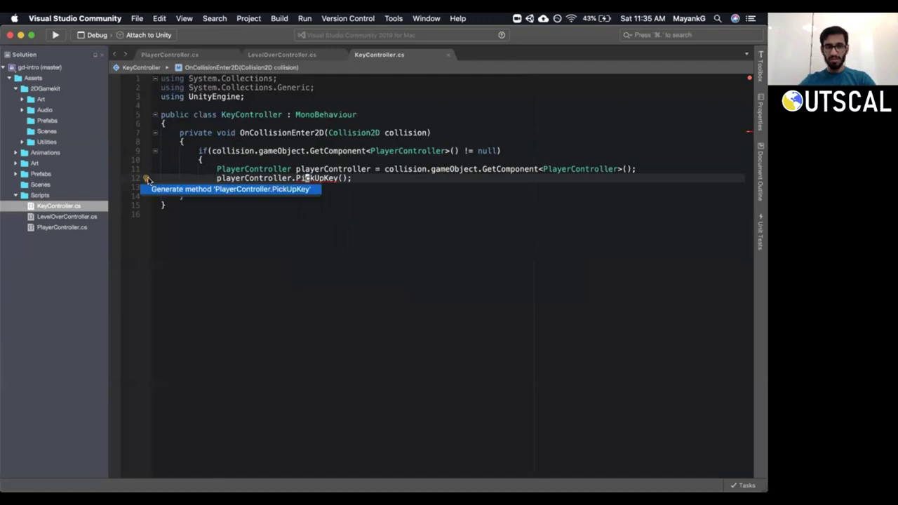
# Generate the PickUpKey method in PlayerController and jump to its declaration.
pyautogui.click(215, 194)
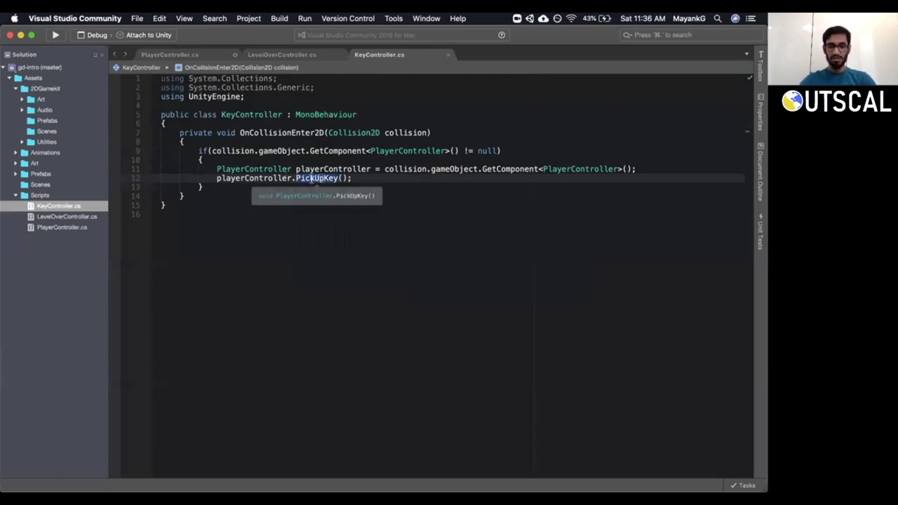
pyautogui.press('super+Return')
pyautogui.click(307, 56)
pyautogui.click(391, 54)
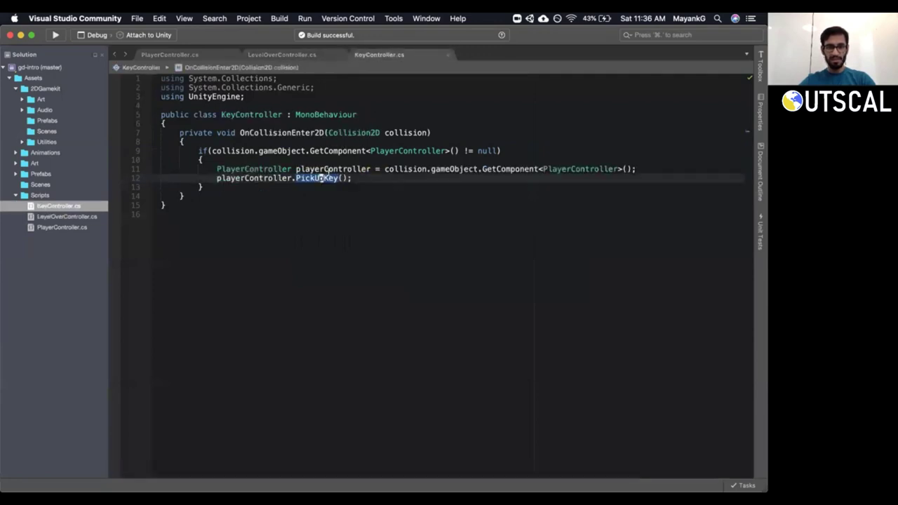
pyautogui.moveTo(324, 181)
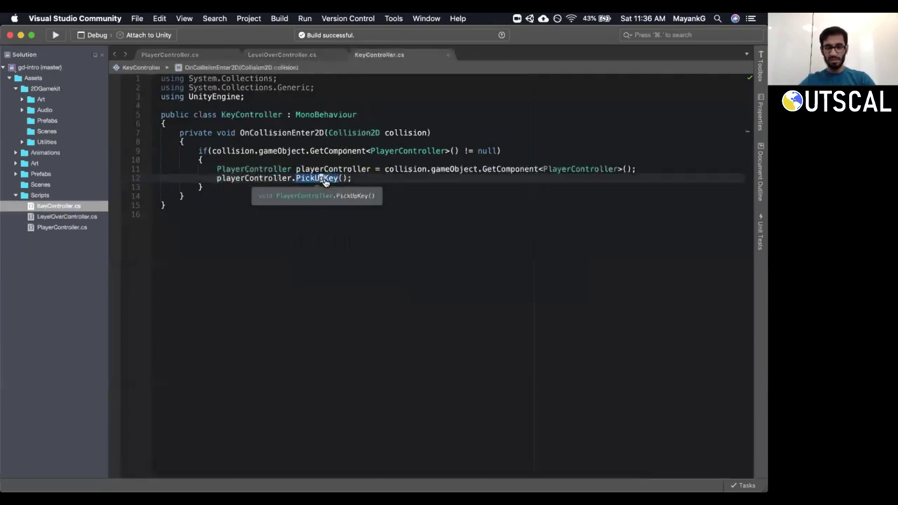
pyautogui.keyDown('super'); pyautogui.click(325, 181); pyautogui.keyUp('super')
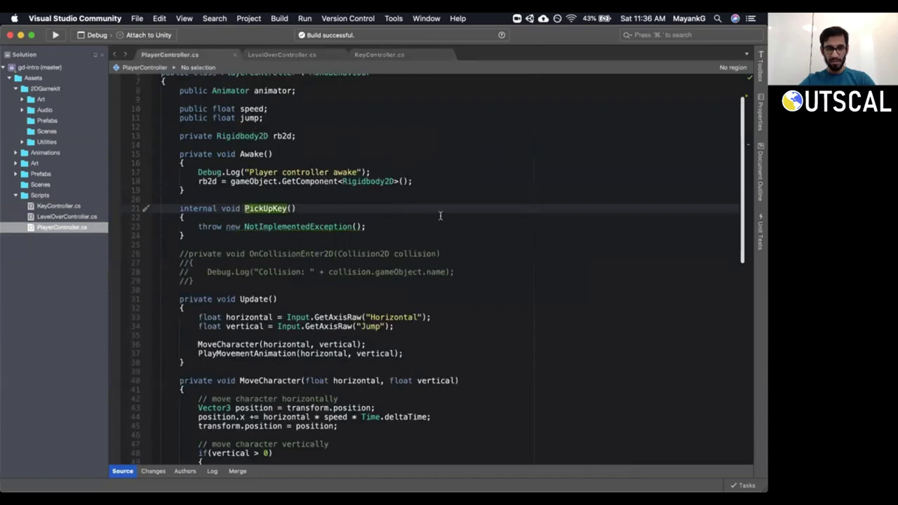
pyautogui.scroll(-2, 393, 168)
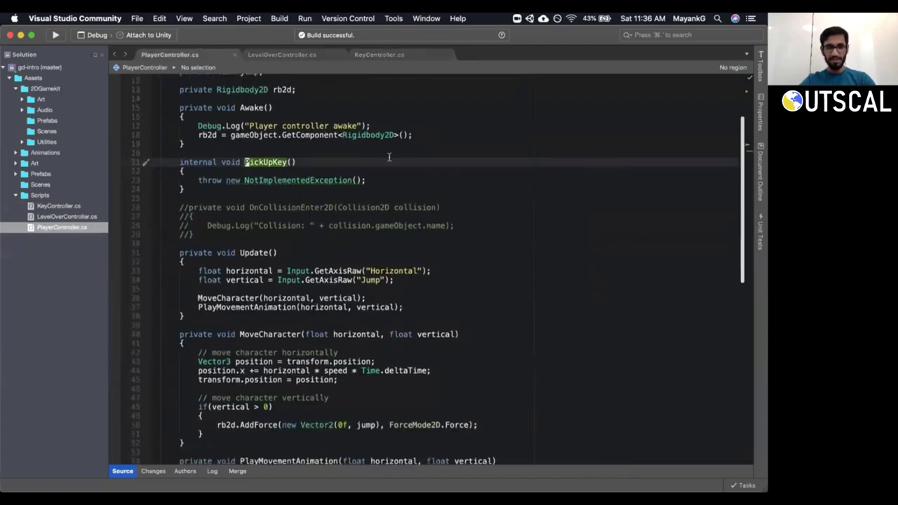
pyautogui.click(342, 180)
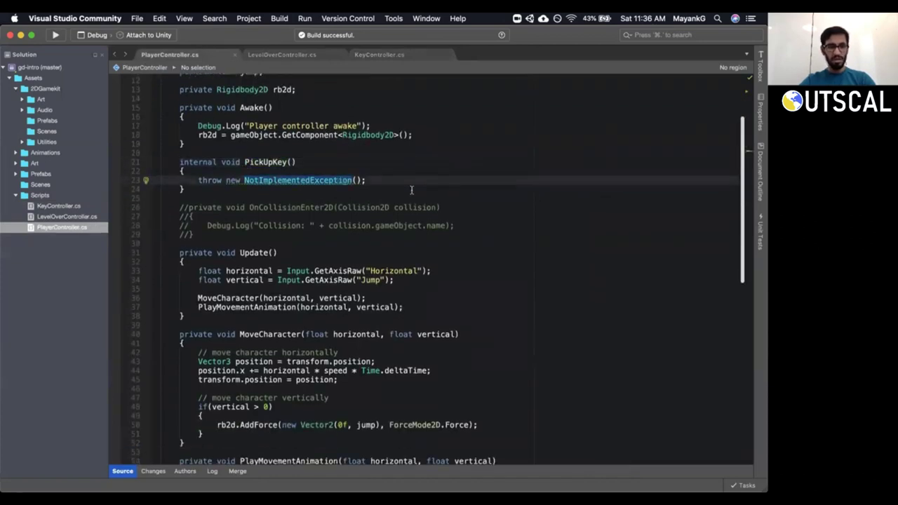
# Make PickUpKey public, have it log "player picked up the key", and save PlayerController.
pyautogui.tripleClick(238, 162)
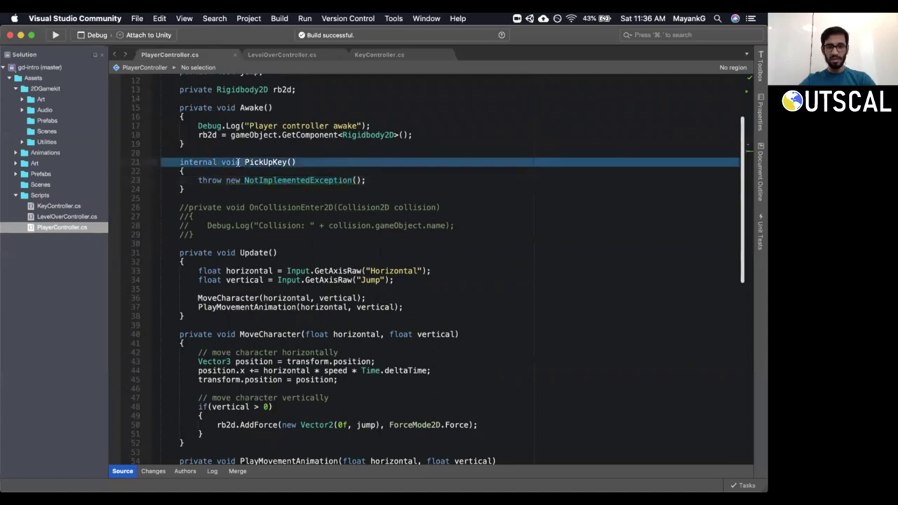
pyautogui.click(456, 159)
pyautogui.hotkey('alt', 'Left')
pyautogui.hotkey('alt', 'Left')
pyautogui.hotkey('alt', 'Left')
pyautogui.write('cwpubli')
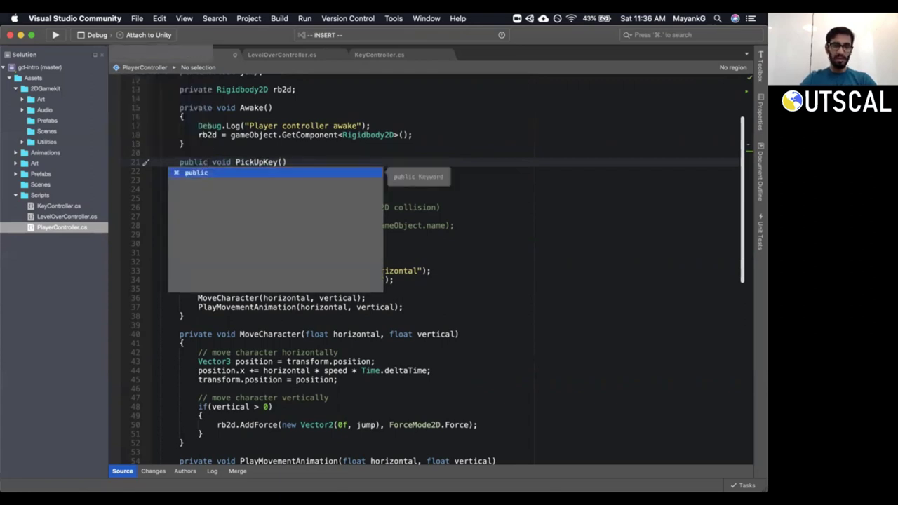
pyautogui.press('Escape')
pyautogui.click(181, 180)
pyautogui.press('c')
pyautogui.press('c')
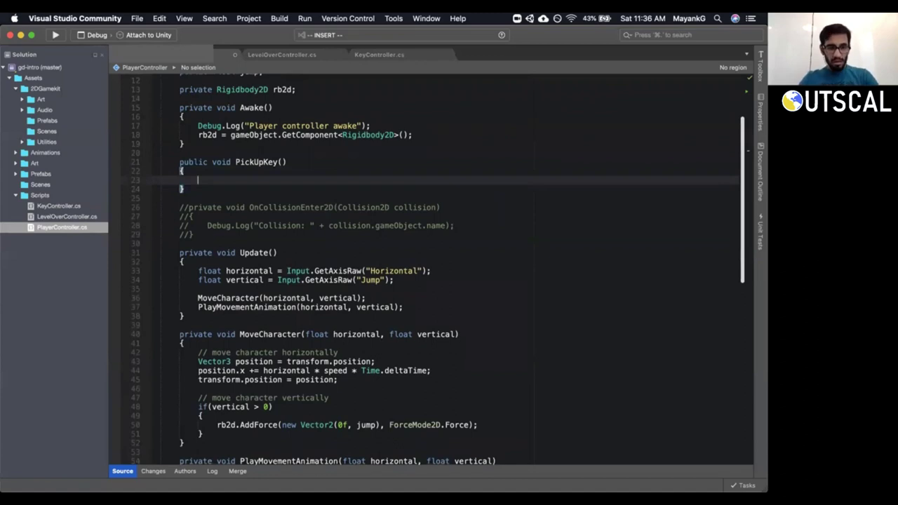
pyautogui.press('Escape')
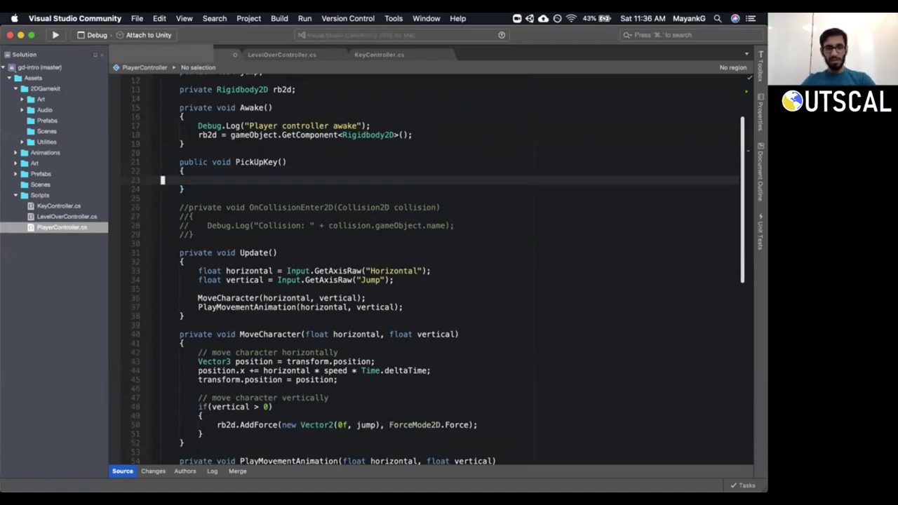
pyautogui.press('c')
pyautogui.press('c')
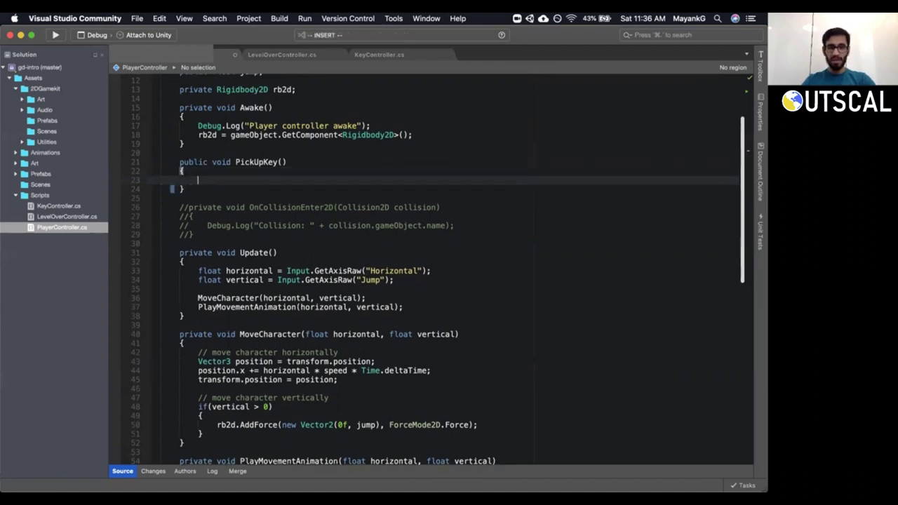
pyautogui.write('Debug.Log("')
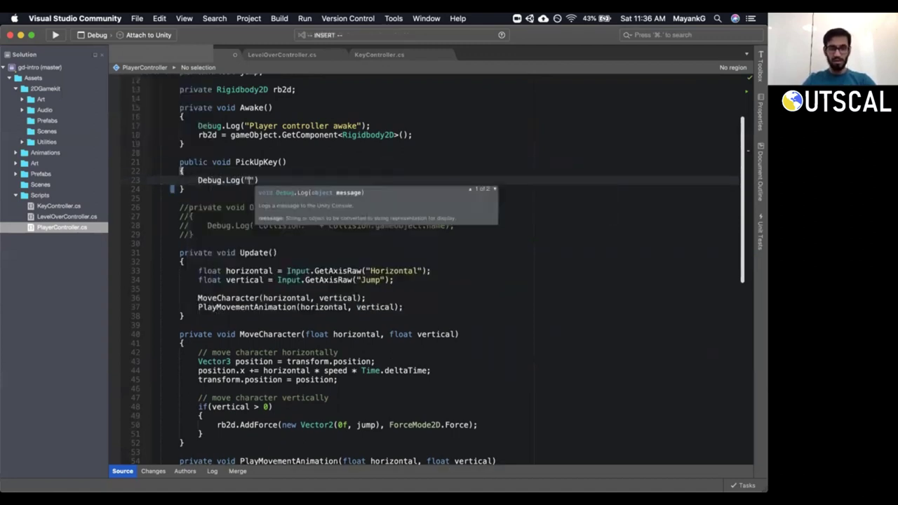
pyautogui.write('player picked')
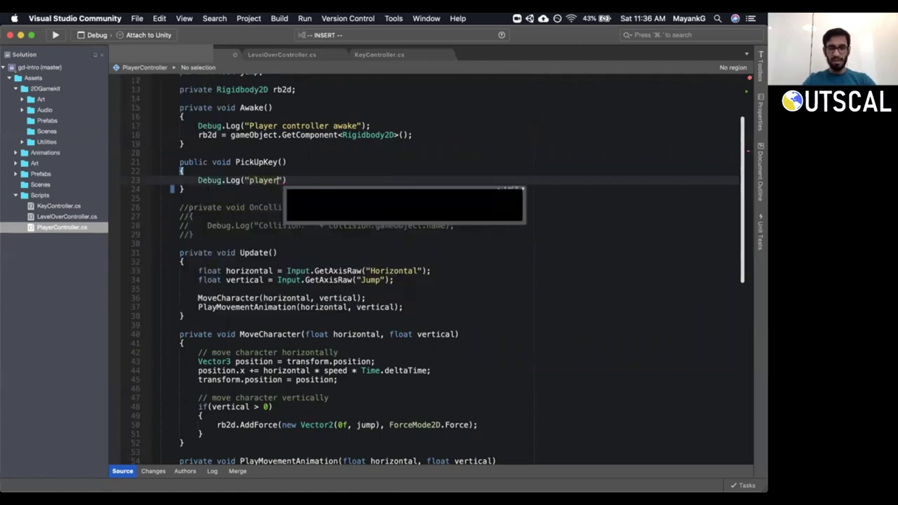
pyautogui.write(' up the key");')
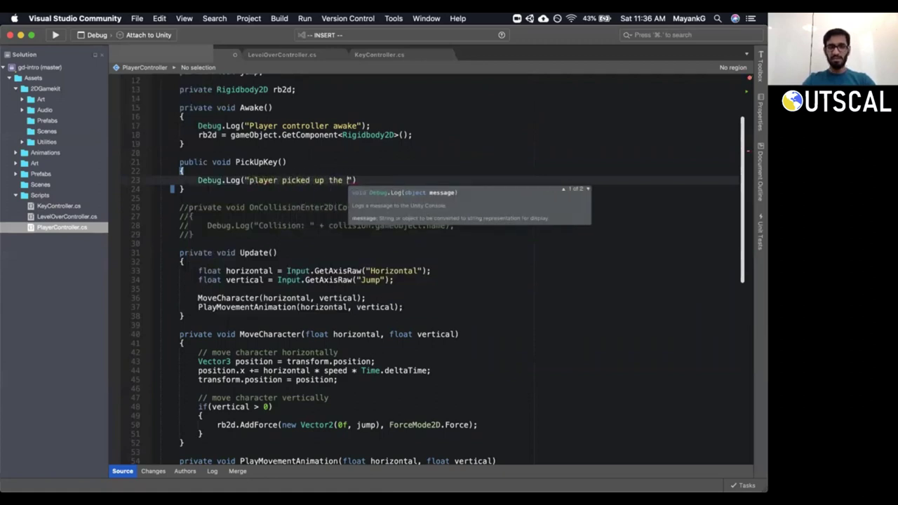
pyautogui.press('cmd+s')
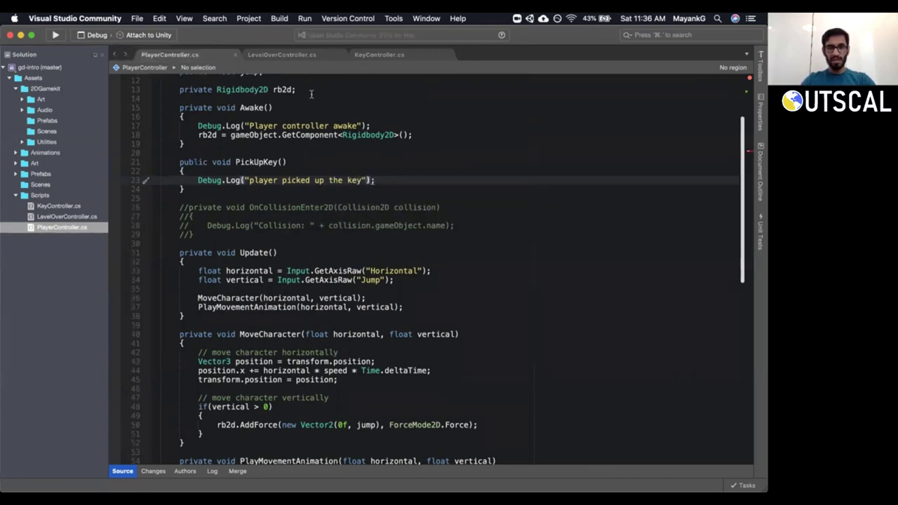
pyautogui.click(382, 55)
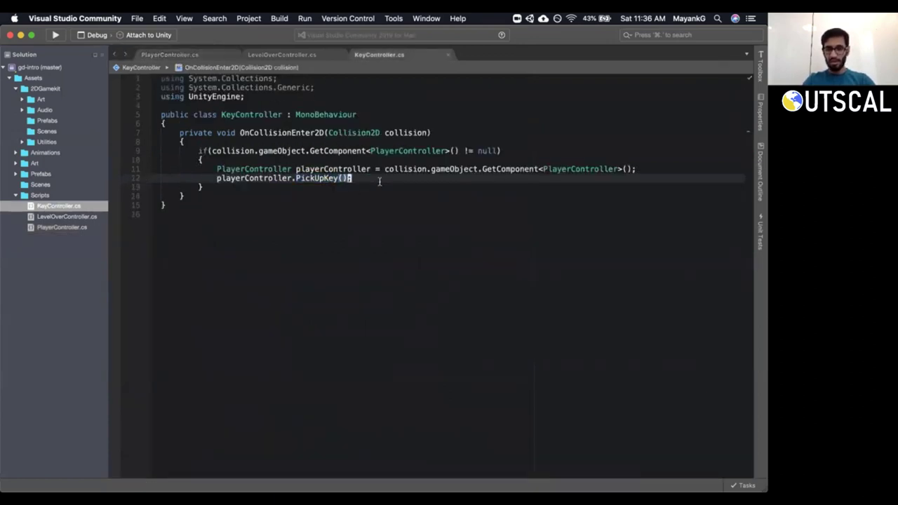
# Add Destroy(gameObject); below the PickUpKey call and save KeyController.
pyautogui.press('o')
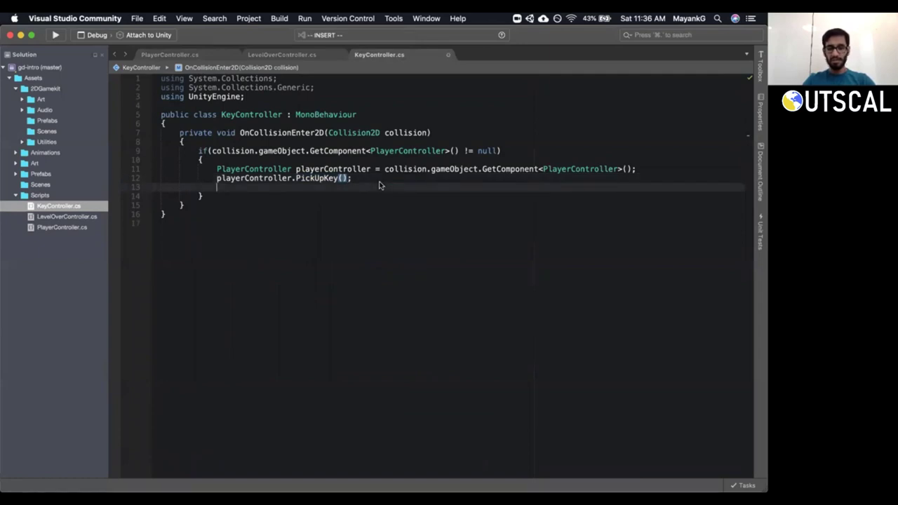
pyautogui.write('Des')
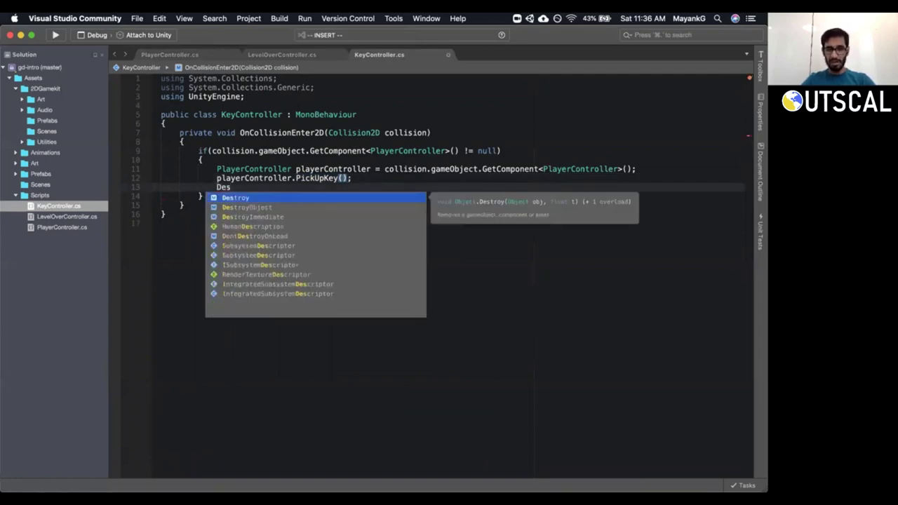
pyautogui.press('Return')
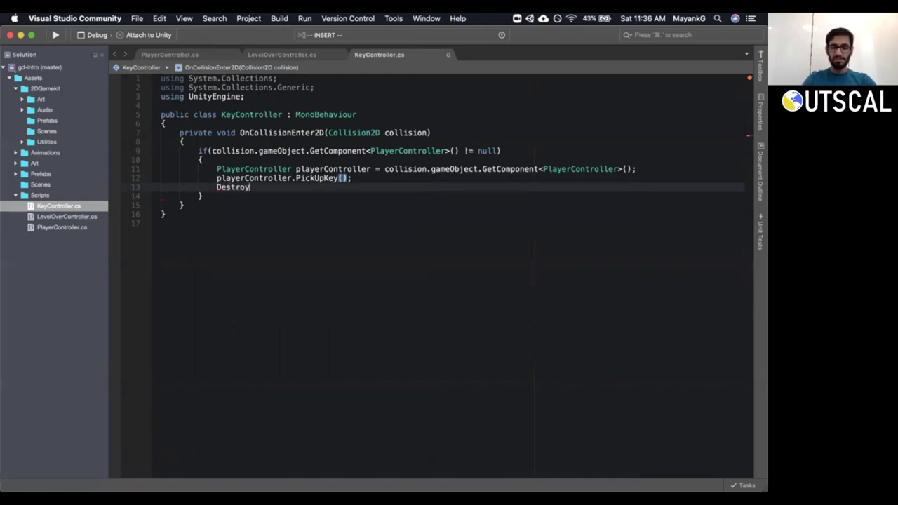
pyautogui.write('(')
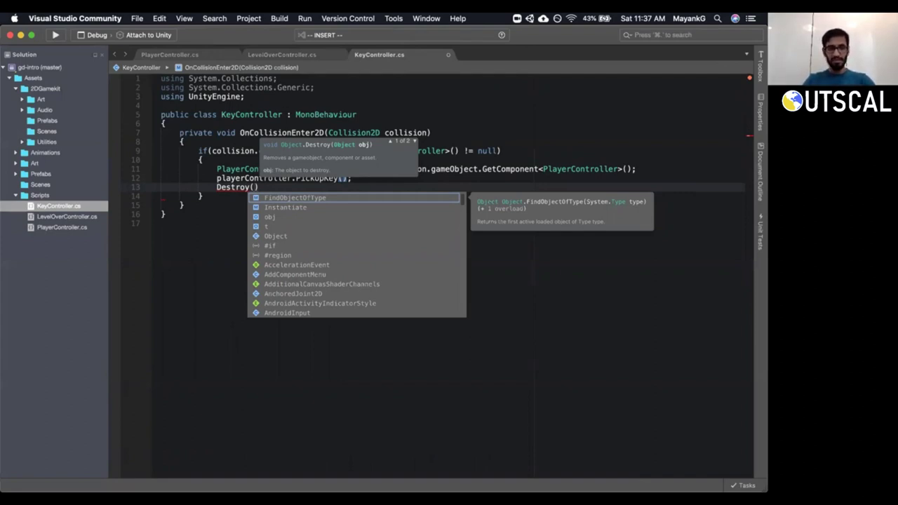
pyautogui.write('gameObject')
pyautogui.press('Return')
pyautogui.write(';')
pyautogui.press('super+s')
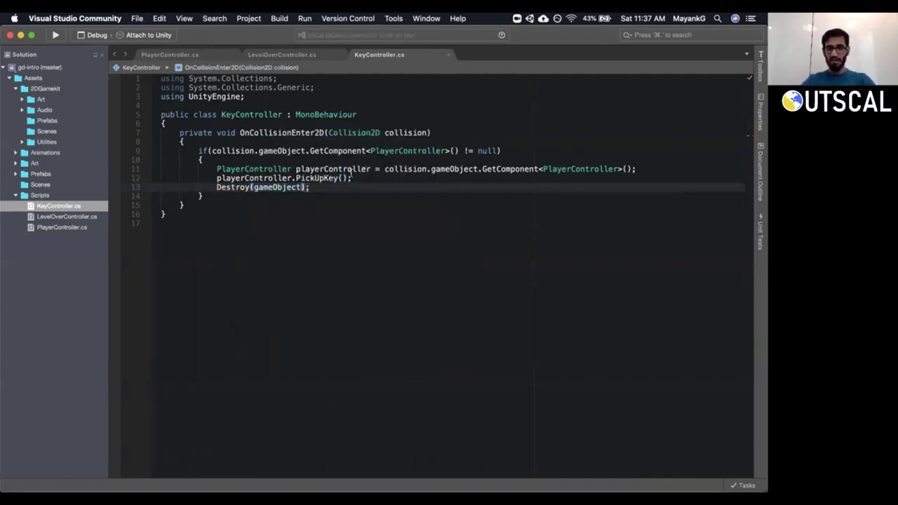
pyautogui.tripleClick(348, 172)
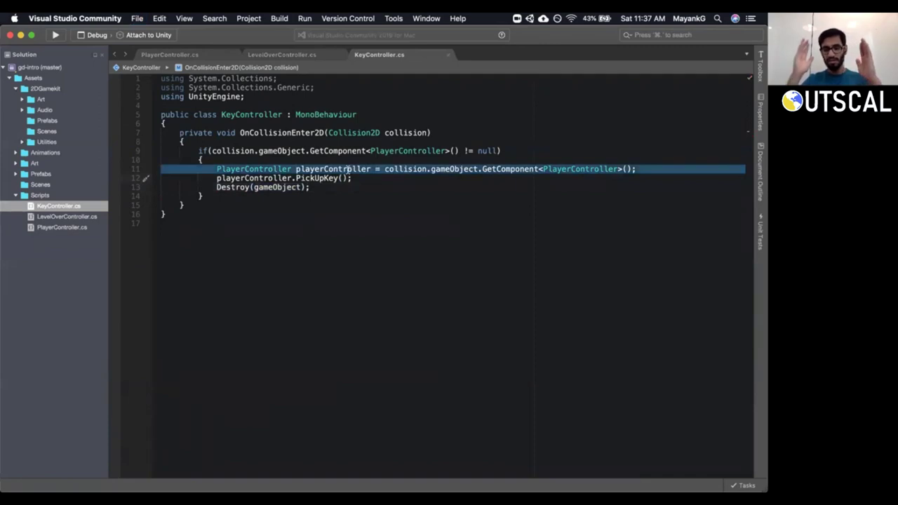
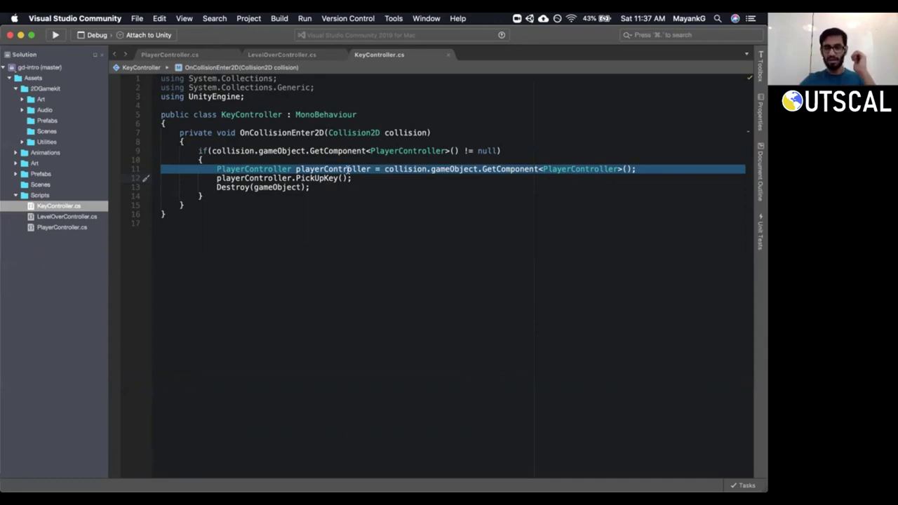
# Review KeyController's PickUpKey call and PlayerController's PickUpKey log line, then switch to Unity.
pyautogui.click(313, 179)
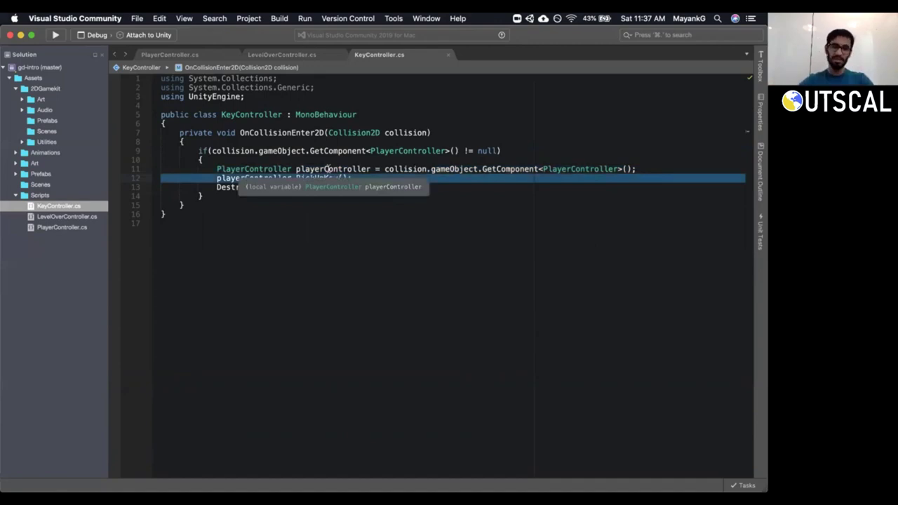
pyautogui.click(326, 169)
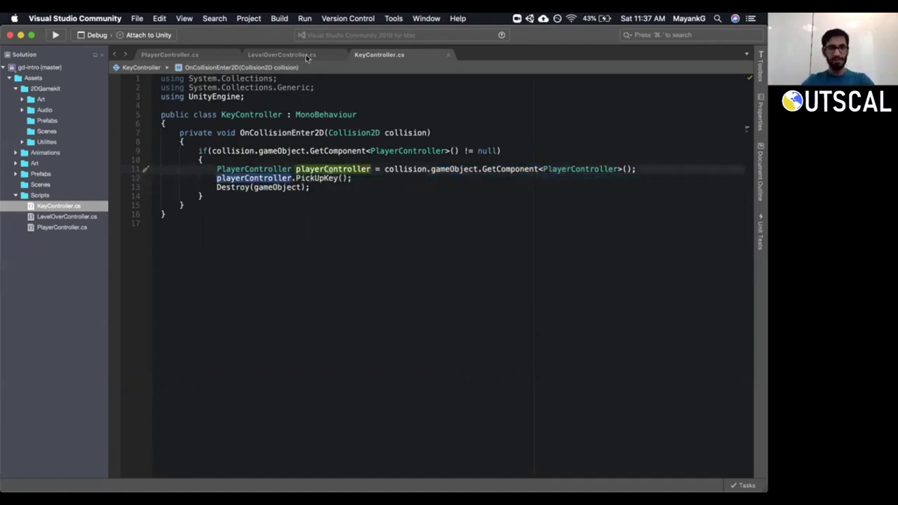
pyautogui.click(271, 60)
pyautogui.click(170, 55)
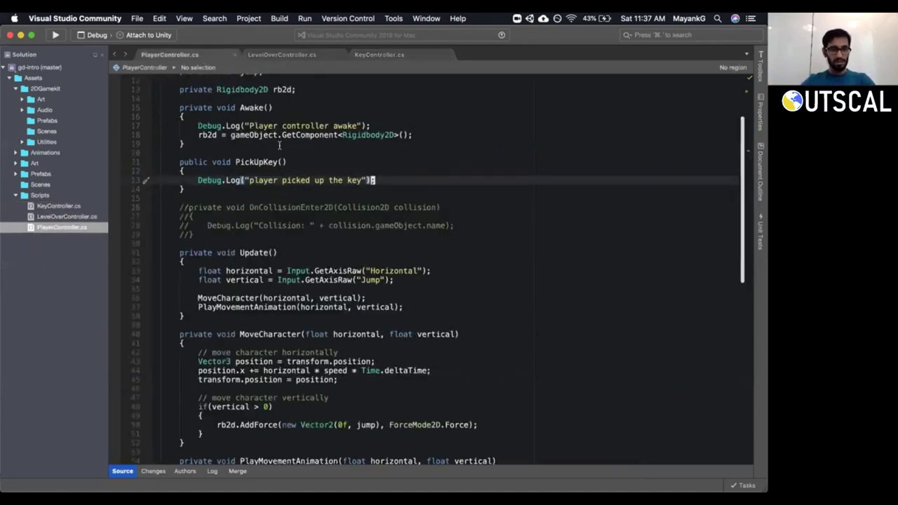
pyautogui.click(191, 235)
pyautogui.keyDown('shift'); pyautogui.click(161, 208); pyautogui.keyUp('shift')
pyautogui.click(264, 180)
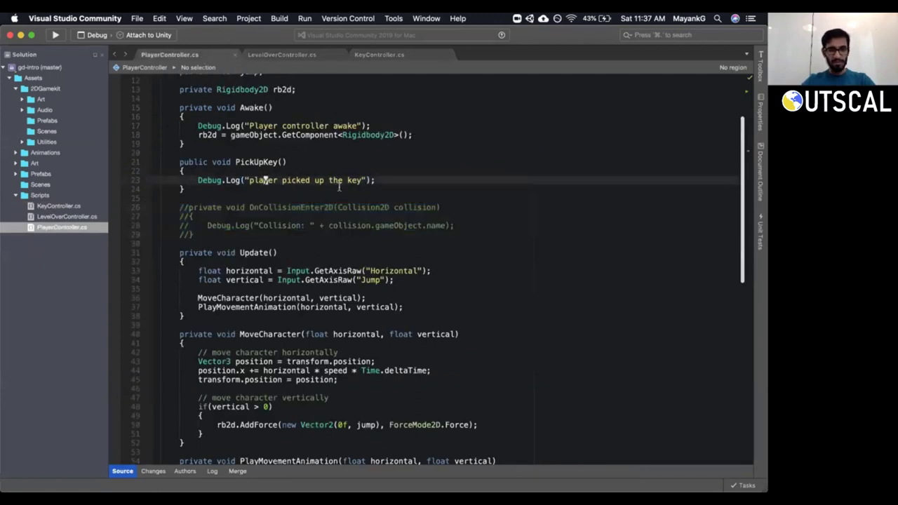
pyautogui.press('super+Tab')
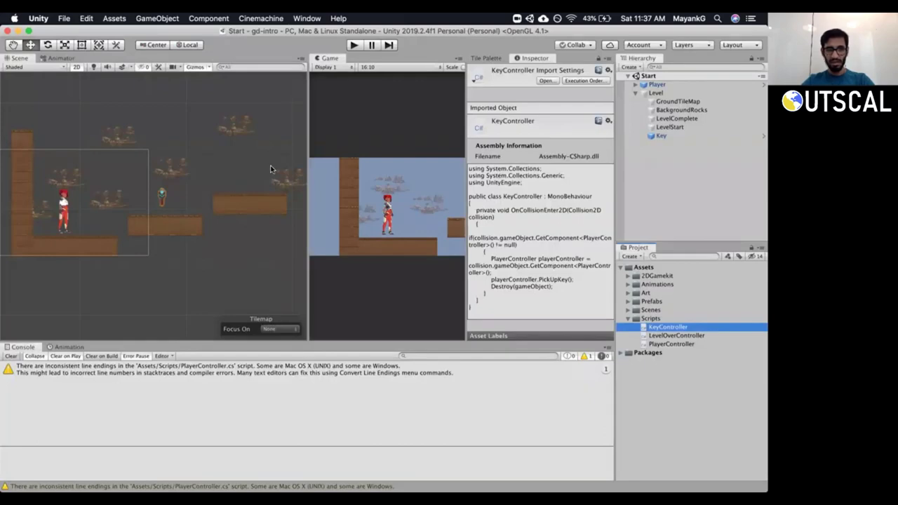
# Add the Key Controller script to the Key and move the key onto the lower platform.
pyautogui.click(659, 136)
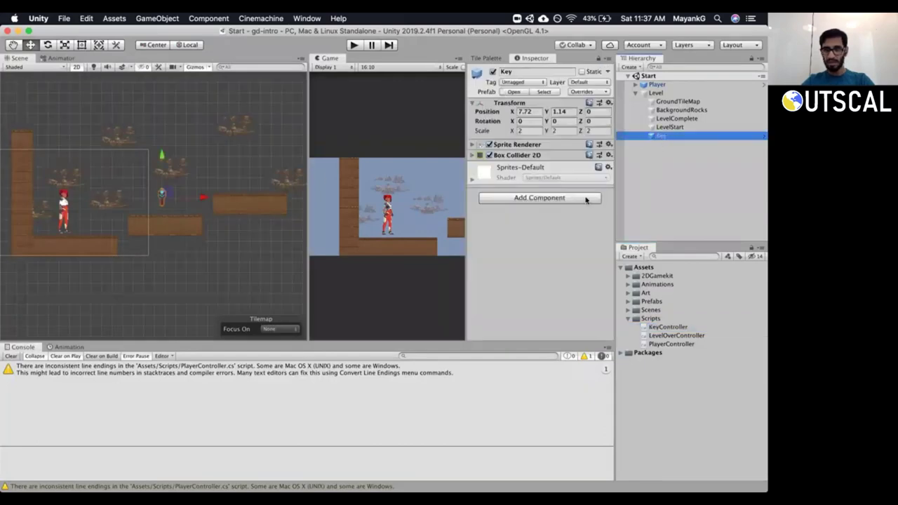
pyautogui.click(580, 201)
pyautogui.write('key')
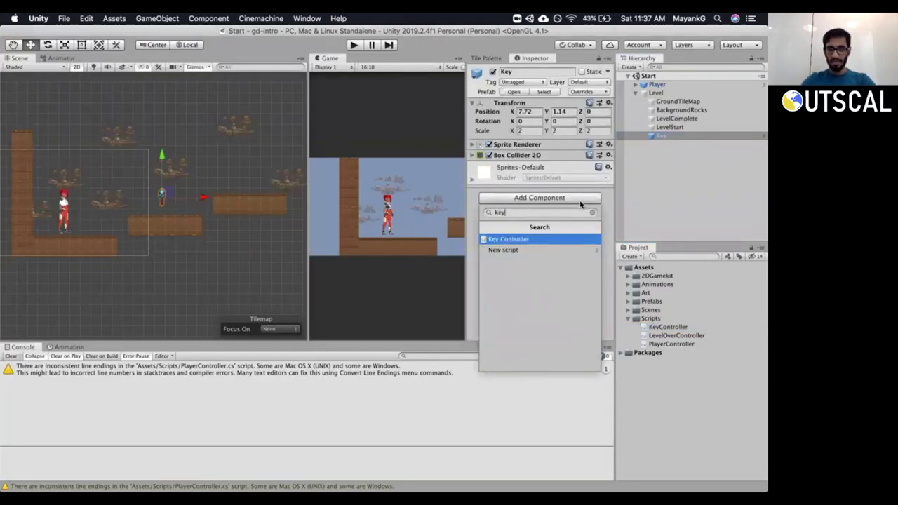
pyautogui.press('Return')
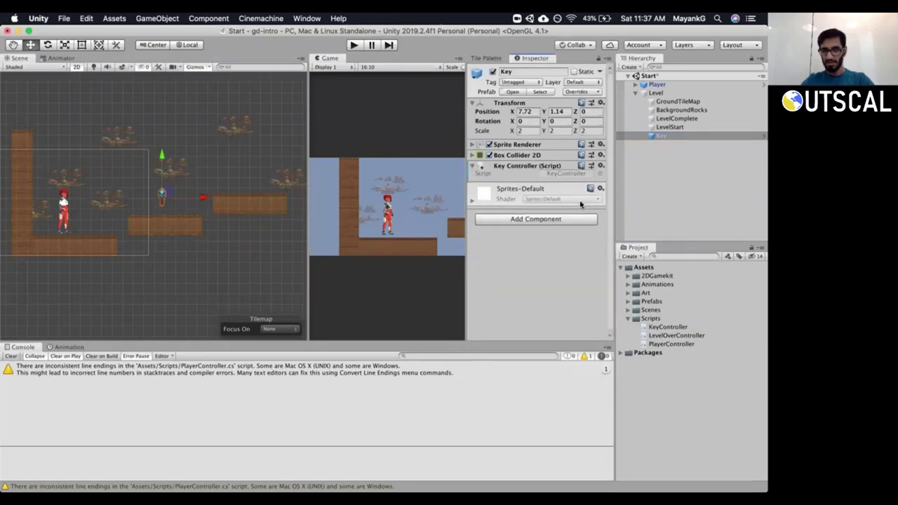
pyautogui.click(14, 356)
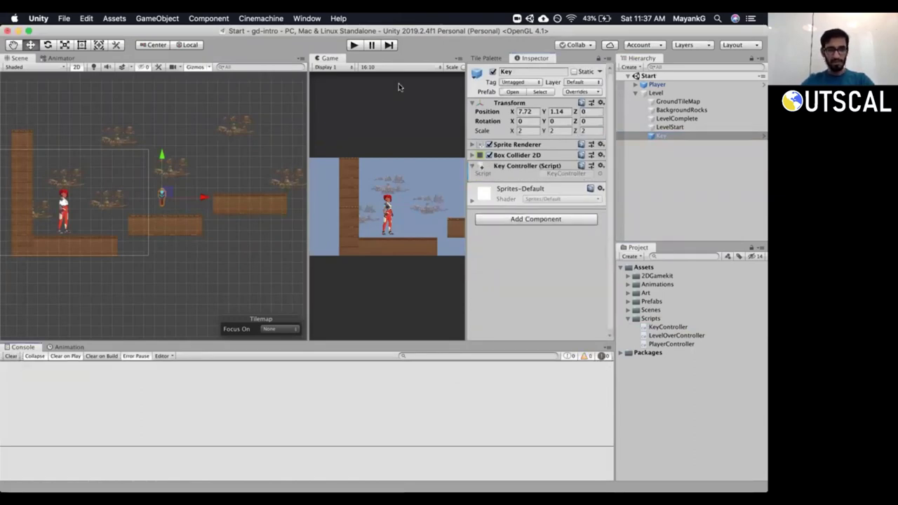
pyautogui.moveTo(164, 193); pyautogui.dragTo(118, 210)
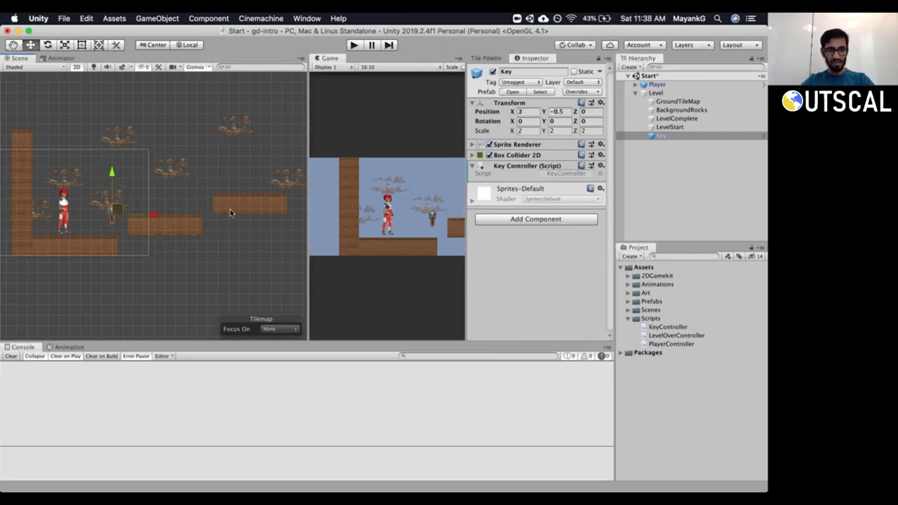
# Play-test by walking into the key and confirm the Console logs the pickup message.
pyautogui.click(353, 45)
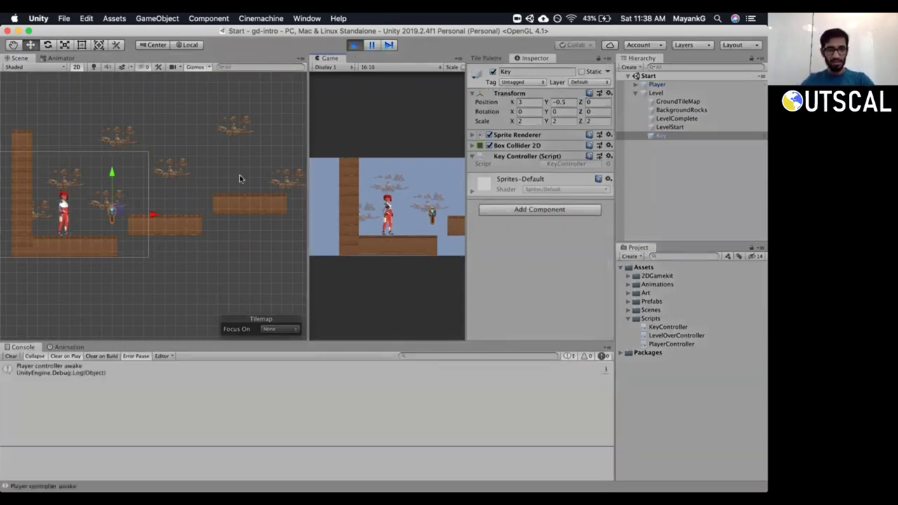
pyautogui.press('Right')
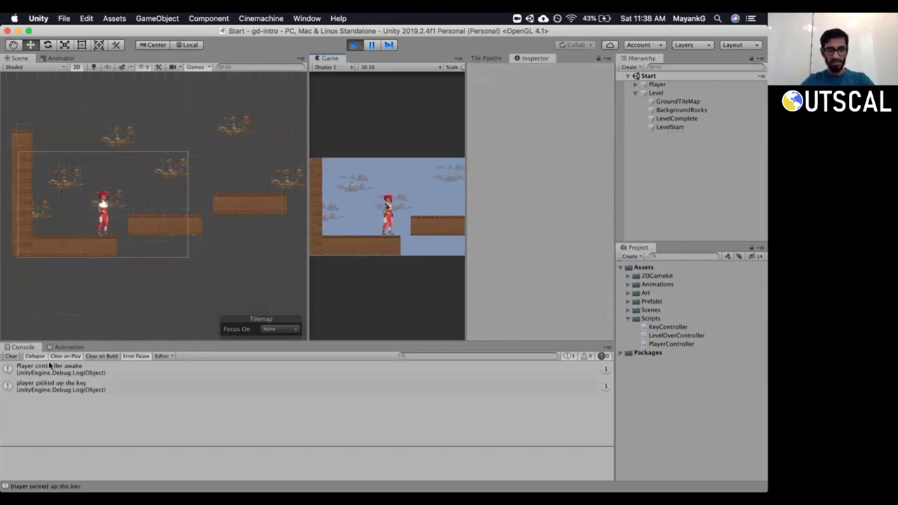
pyautogui.click(52, 384)
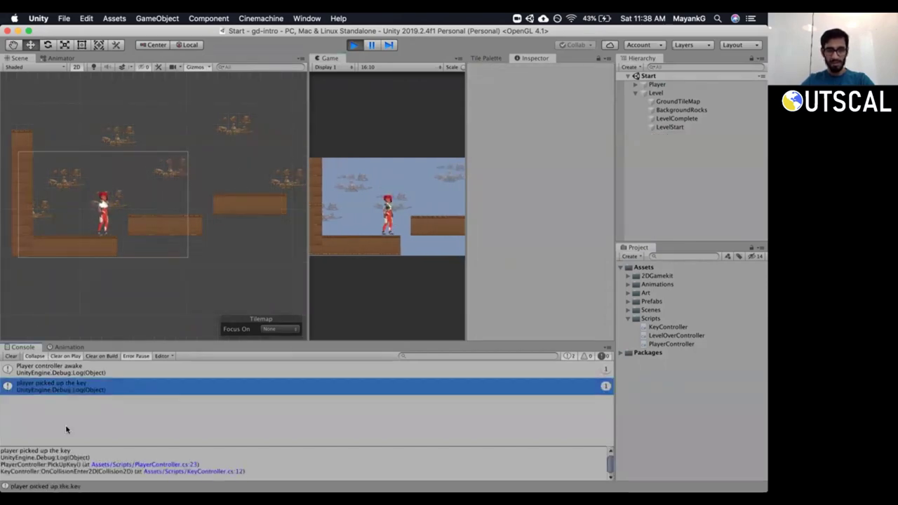
pyautogui.click(348, 223)
pyautogui.press('Left')
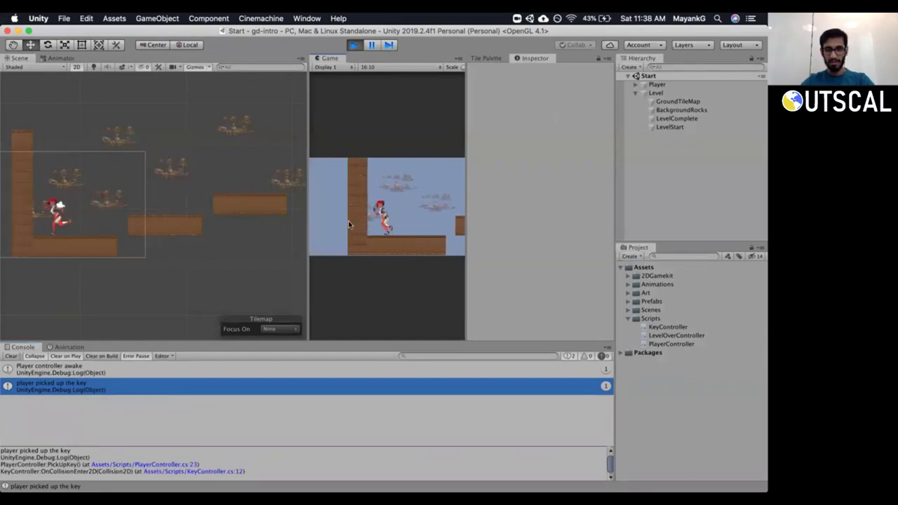
pyautogui.press('Right')
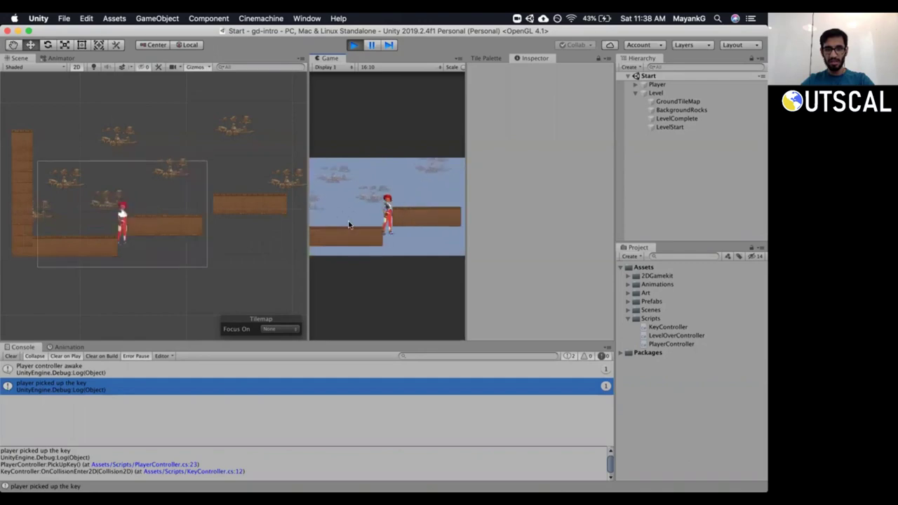
pyautogui.click(354, 46)
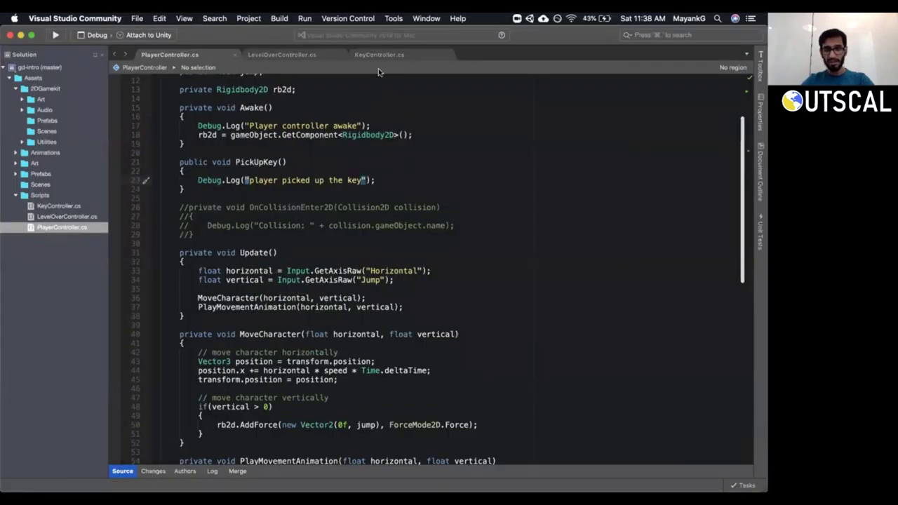
# Check the PickUpKey log line 'player picked up the key' in PlayerController.cs.
pyautogui.click(382, 55)
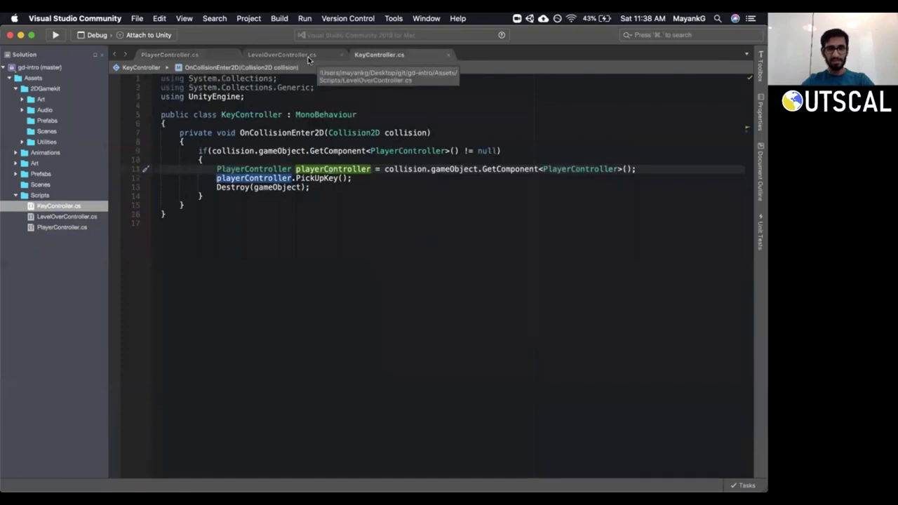
pyautogui.click(308, 58)
pyautogui.click(198, 58)
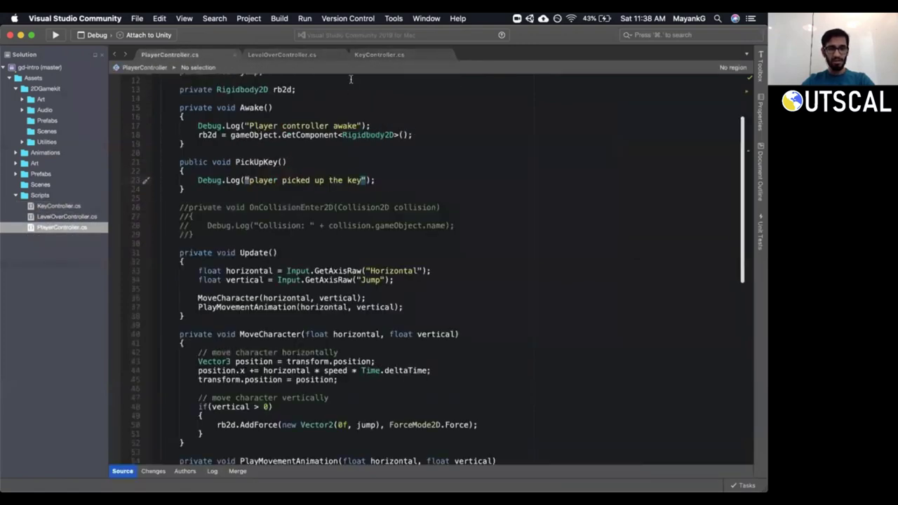
pyautogui.click(388, 182)
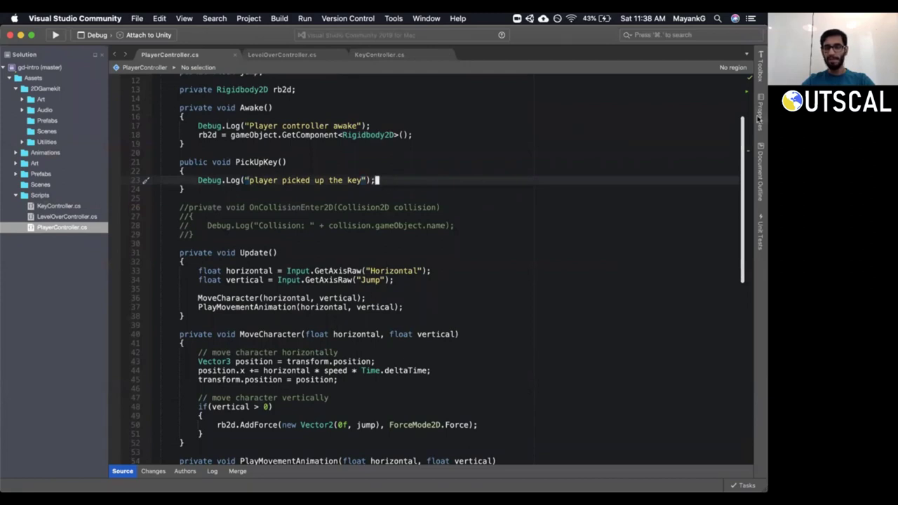
pyautogui.moveTo(745, 136)
pyautogui.mouseDown()
pyautogui.moveTo(744, 109)
pyautogui.moveTo(744, 132)
pyautogui.mouseUp()
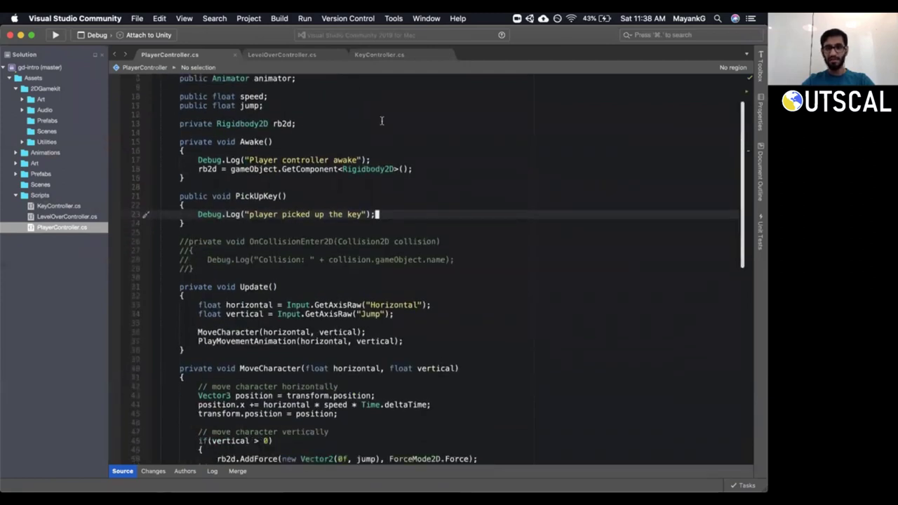
pyautogui.click(364, 56)
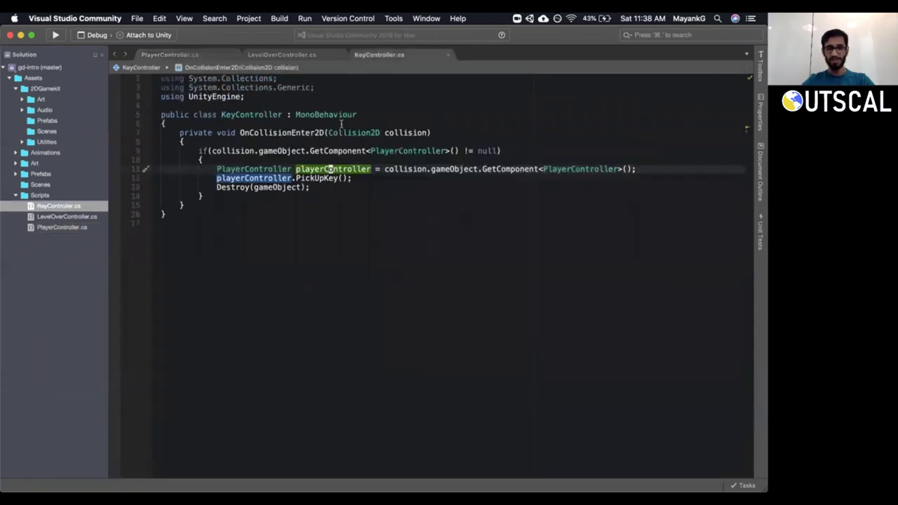
# Examine KeyController's if condition calling GetComponent<PlayerController>() and its body lines 11–13.
pyautogui.moveTo(211, 151); pyautogui.dragTo(500, 151)
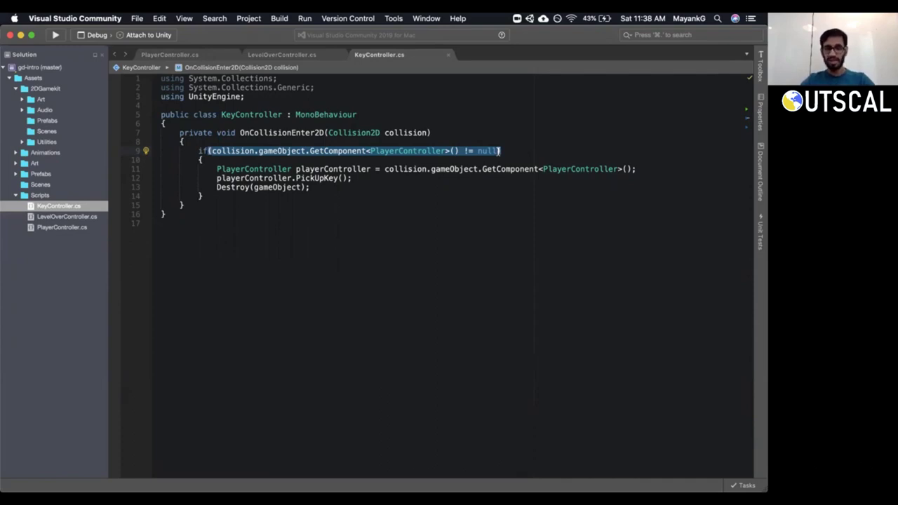
pyautogui.click(401, 151)
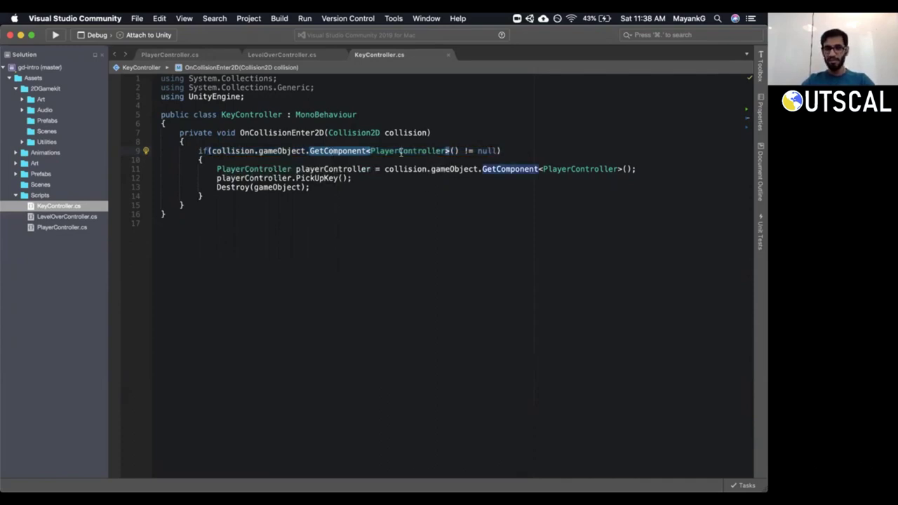
pyautogui.click(511, 150)
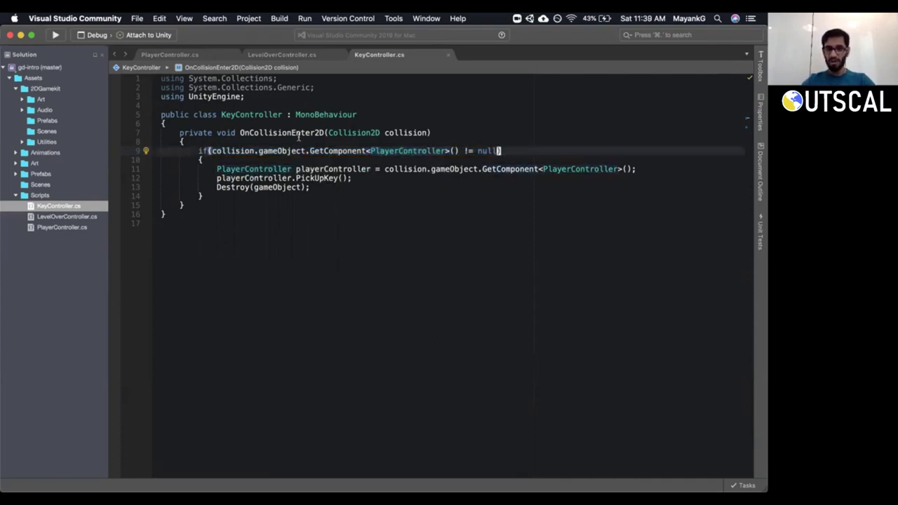
pyautogui.moveTo(296, 151); pyautogui.dragTo(458, 151)
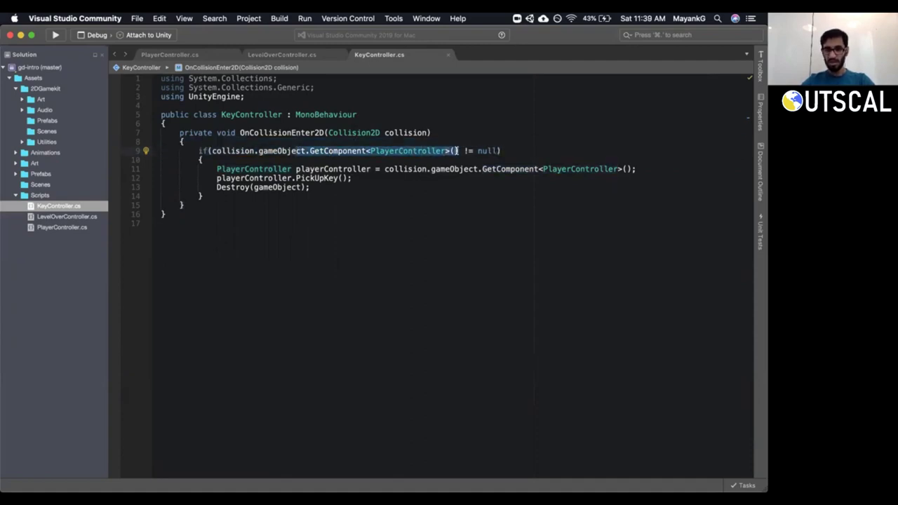
pyautogui.moveTo(310, 187); pyautogui.dragTo(216, 169)
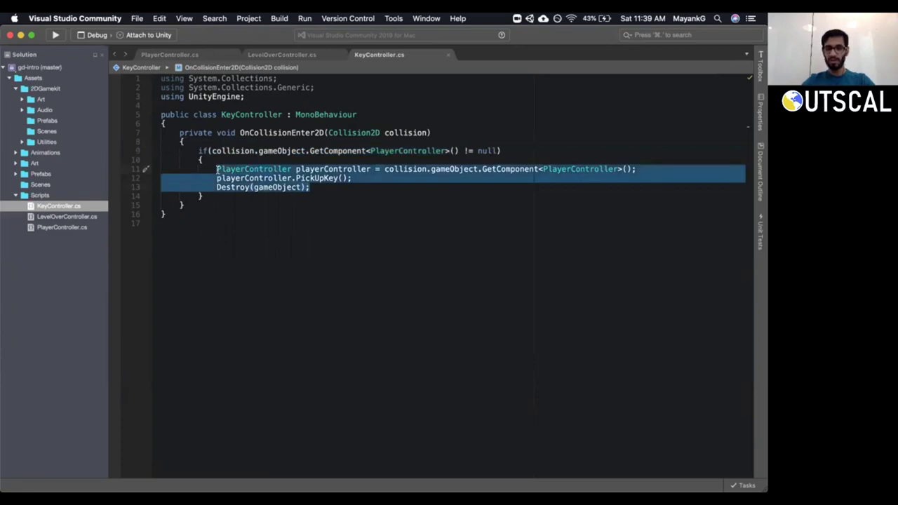
# Highlight KeyController's whole if block (lines 9–14), then return to PlayerController.cs and switch applications.
pyautogui.click(194, 56)
pyautogui.click(307, 53)
pyautogui.click(386, 56)
pyautogui.moveTo(198, 152); pyautogui.dragTo(233, 197)
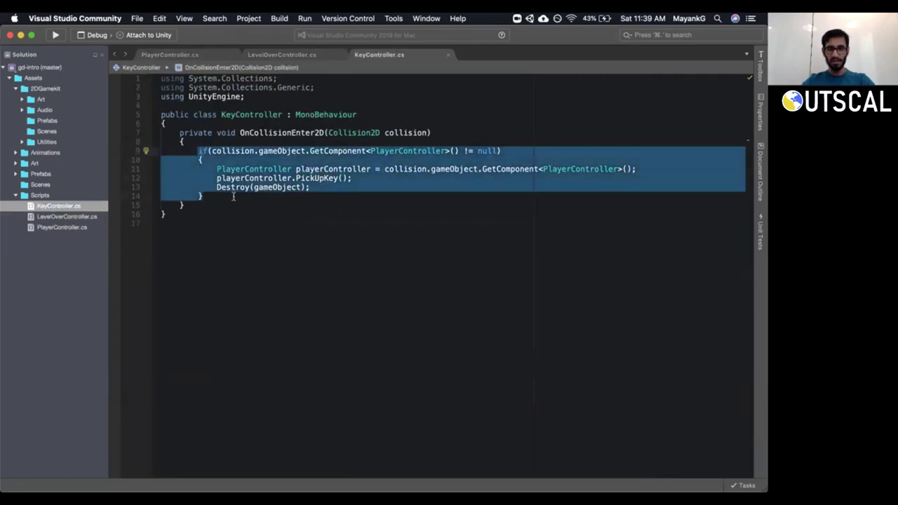
pyautogui.click(298, 54)
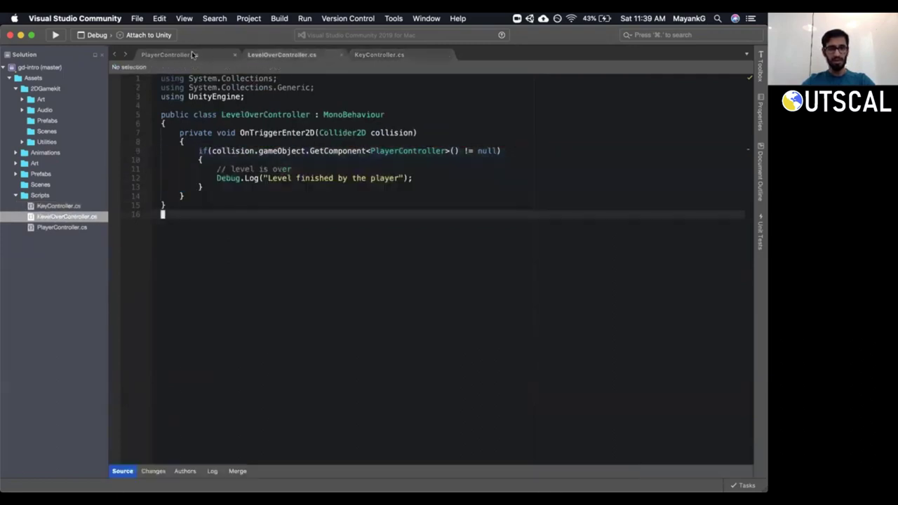
pyautogui.click(191, 54)
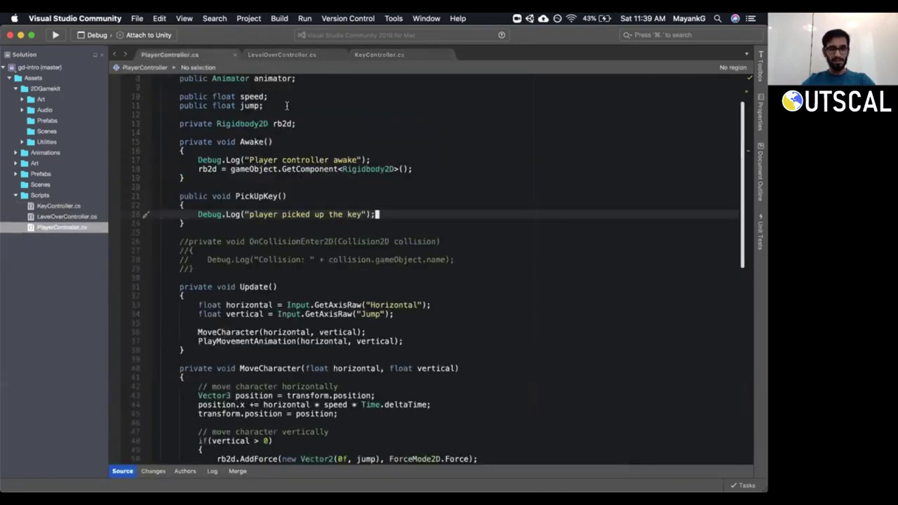
pyautogui.press('super+Tab')
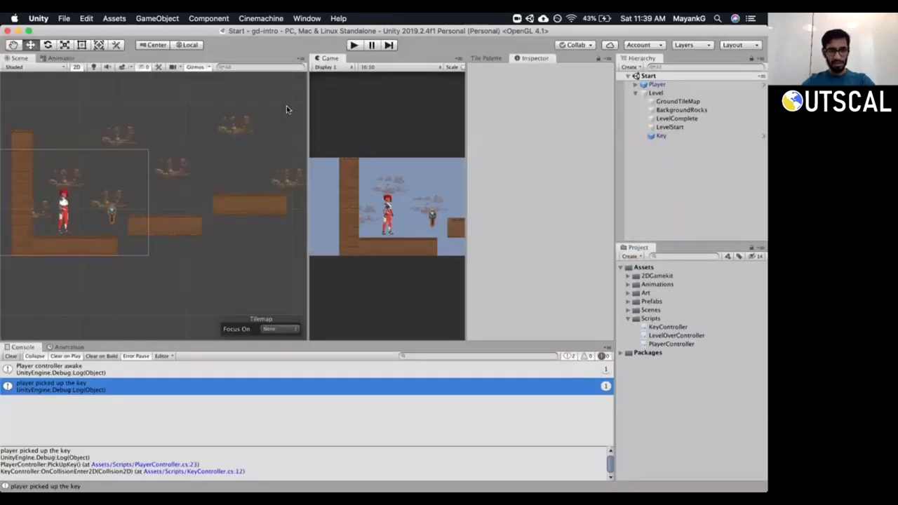
pyautogui.press('super+Tab')
pyautogui.press('super+Tab')
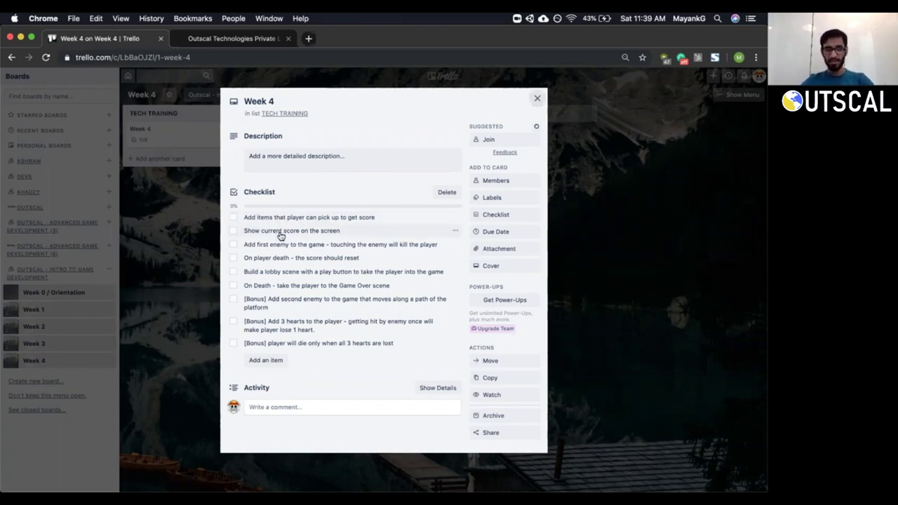
pyautogui.press('super+Tab')
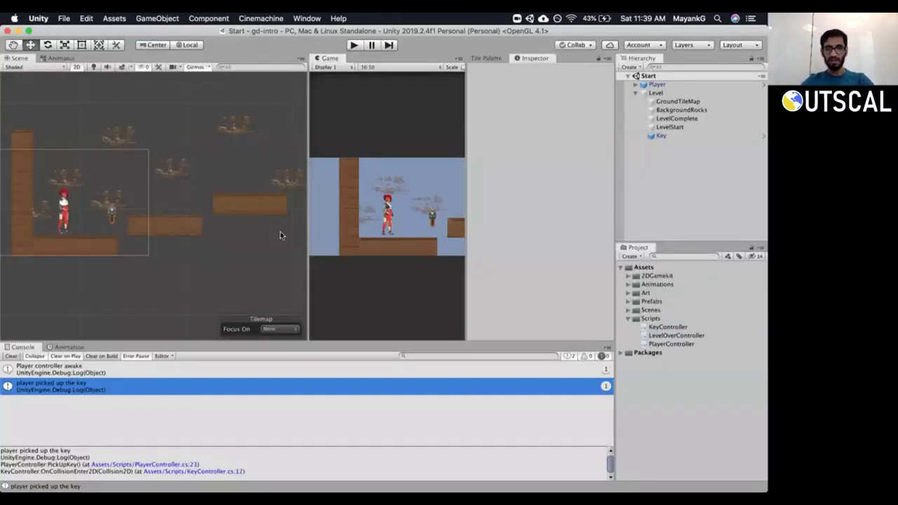
# Create a Text - TextMeshPro object from the Hierarchy's UI menu, adding a Canvas.
pyautogui.moveTo(303, 230); pyautogui.dragTo(251, 218)
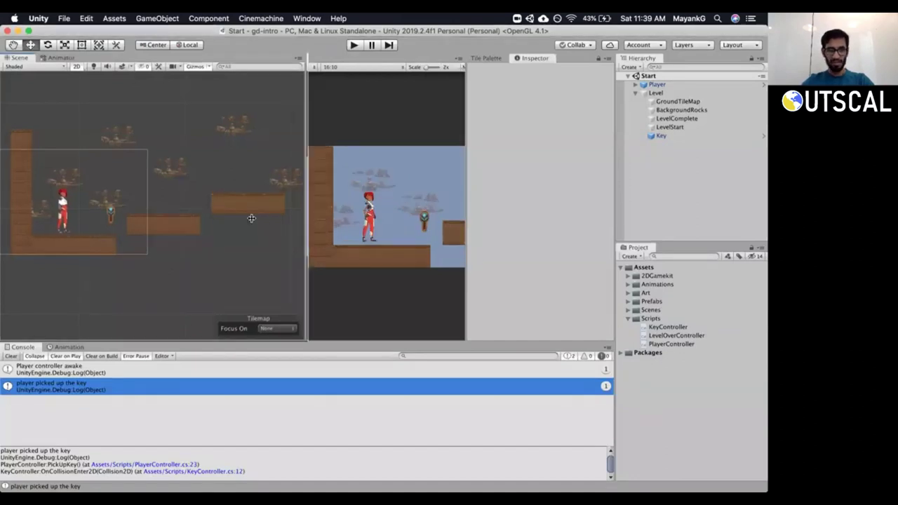
pyautogui.click(11, 356)
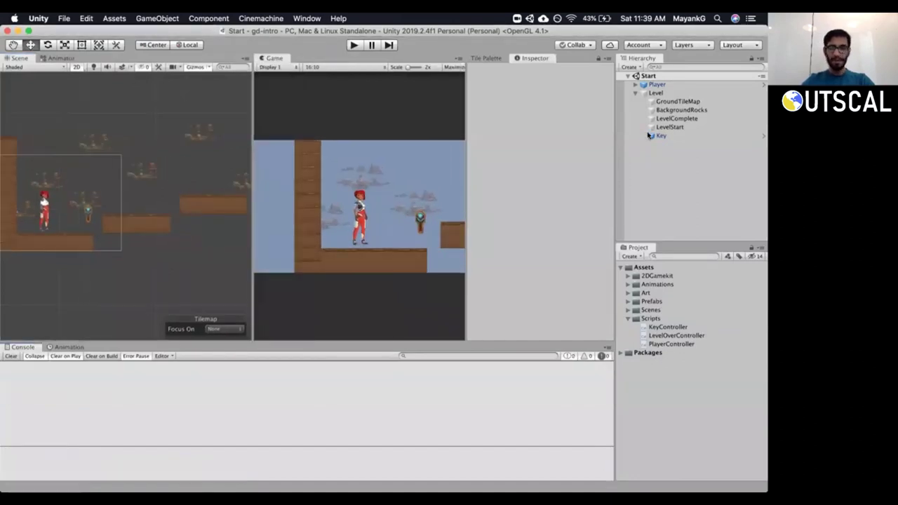
pyautogui.click(635, 93)
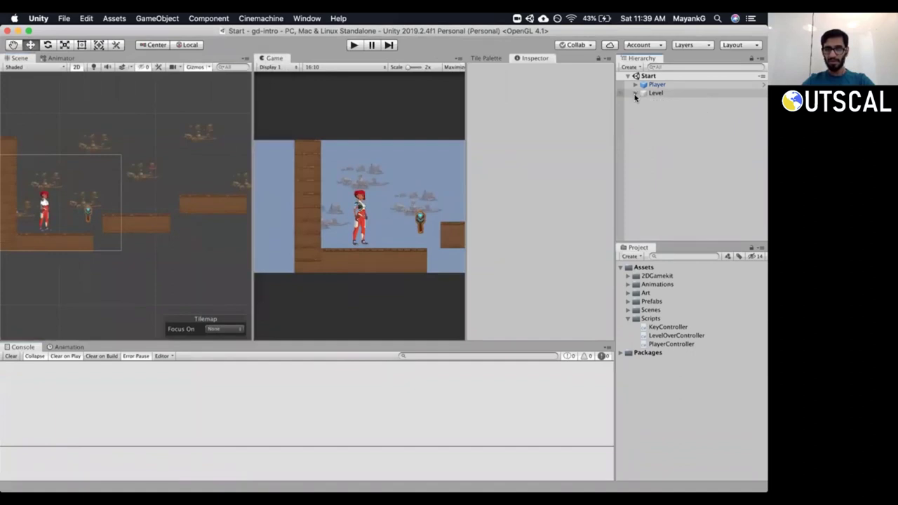
pyautogui.rightClick(638, 110)
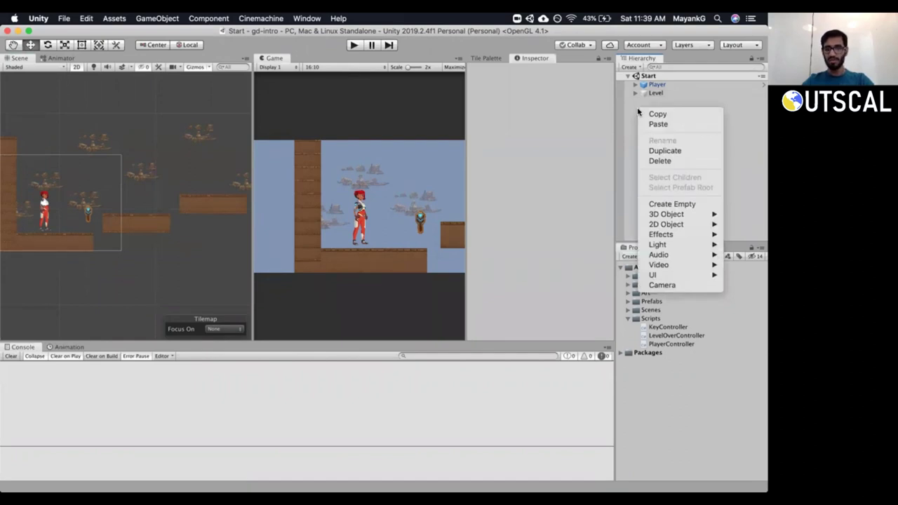
pyautogui.moveTo(686, 277)
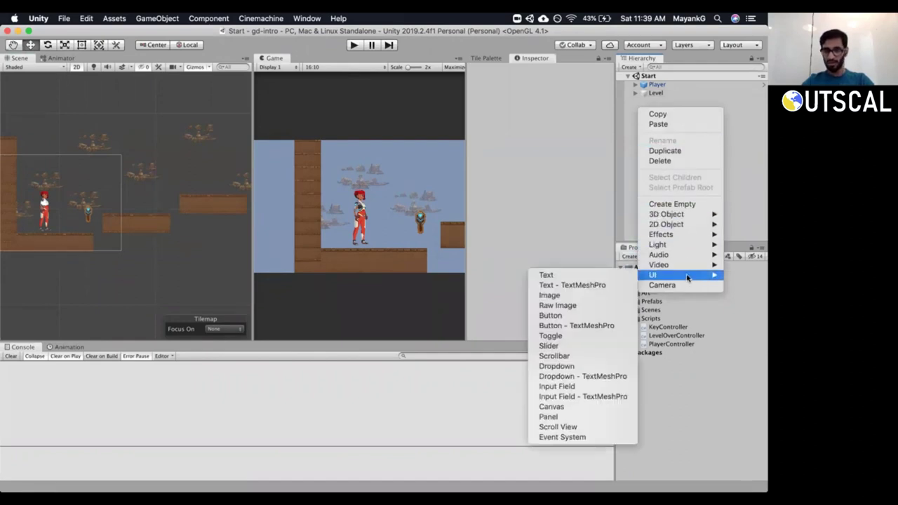
pyautogui.click(732, 200)
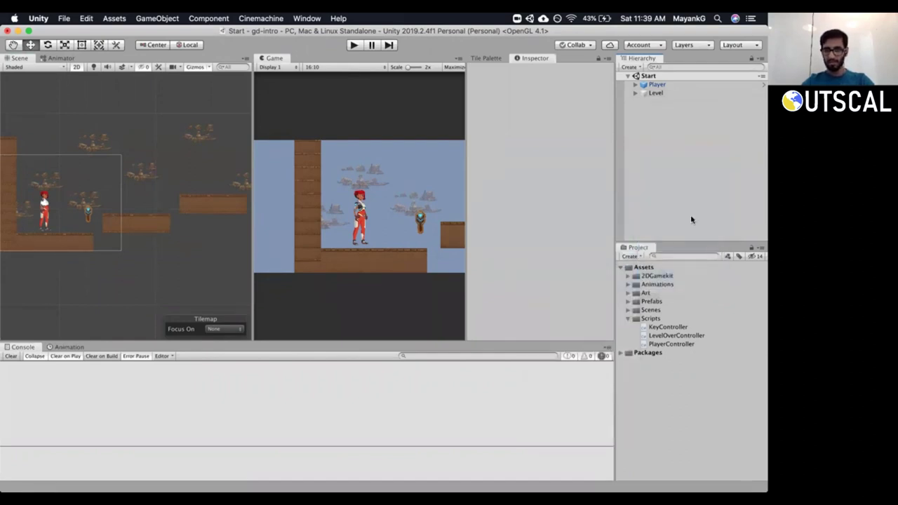
pyautogui.moveTo(691, 241); pyautogui.dragTo(691, 255)
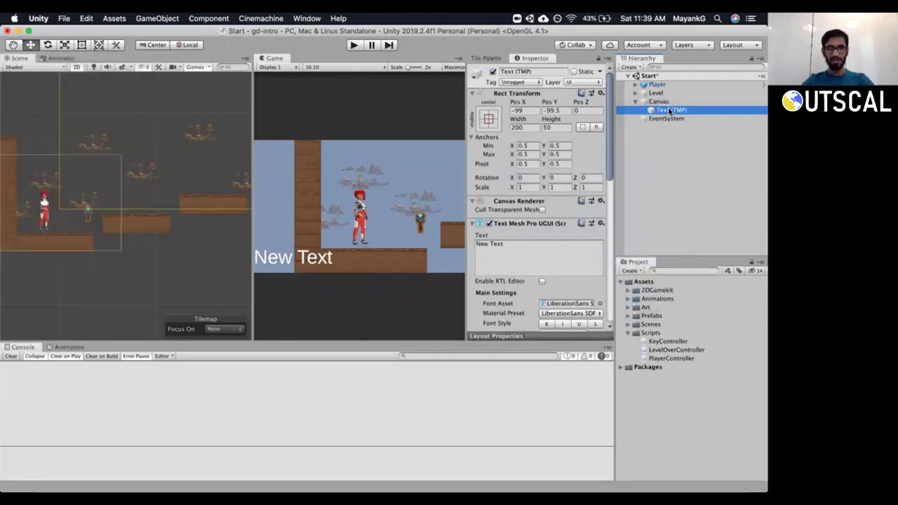
# Rename the new text object to Score.
pyautogui.doubleClick(669, 112)
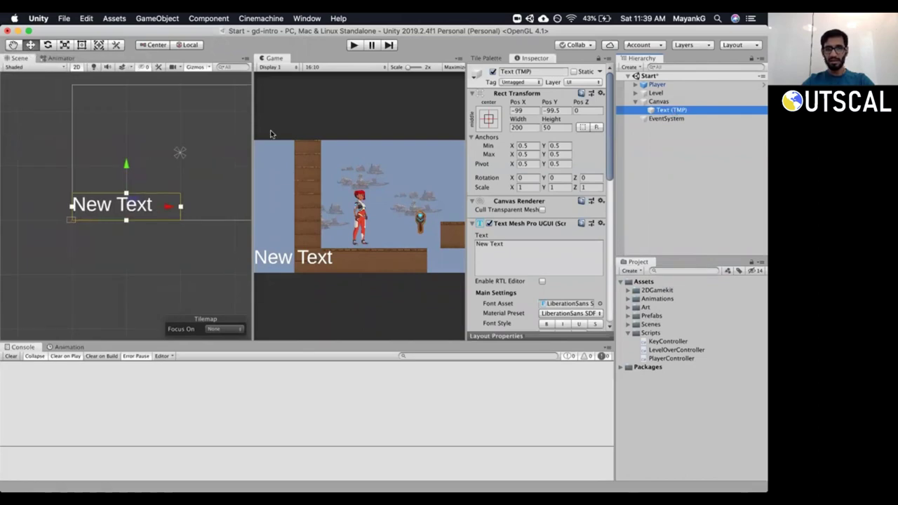
pyautogui.moveTo(249, 152); pyautogui.dragTo(140, 153)
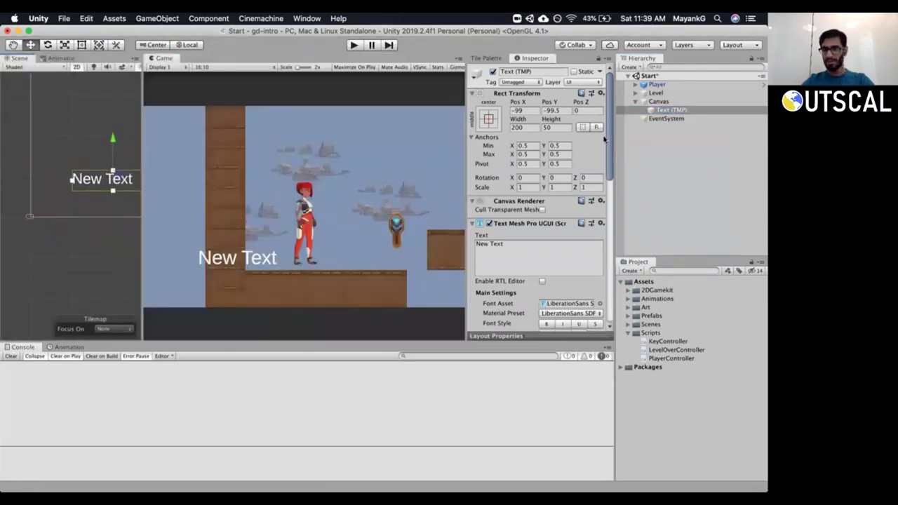
pyautogui.click(678, 111)
pyautogui.click(679, 112)
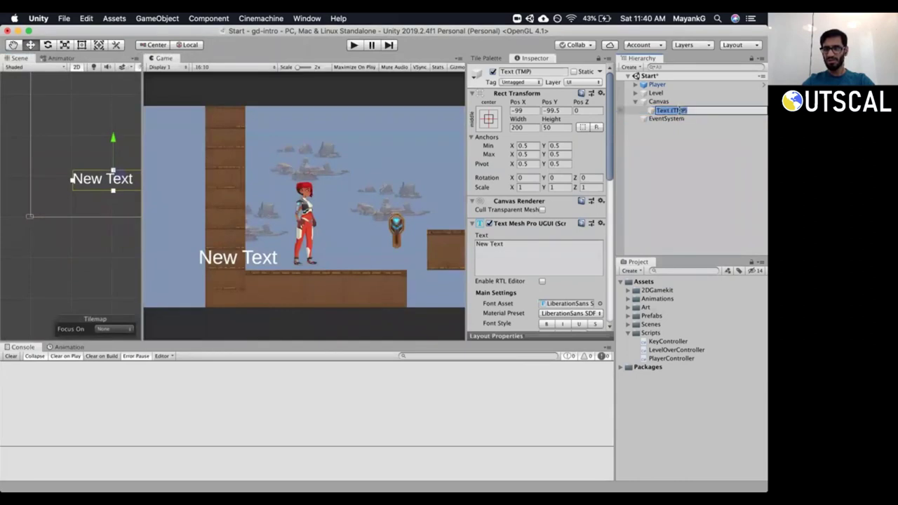
pyautogui.press('Right')
pyautogui.press('BackSpace')
pyautogui.press('BackSpace')
pyautogui.press('BackSpace')
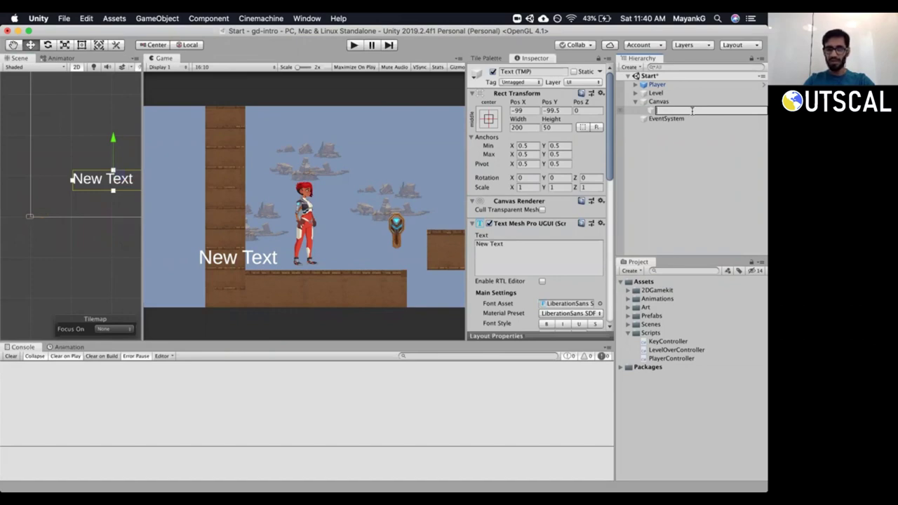
pyautogui.write('core')
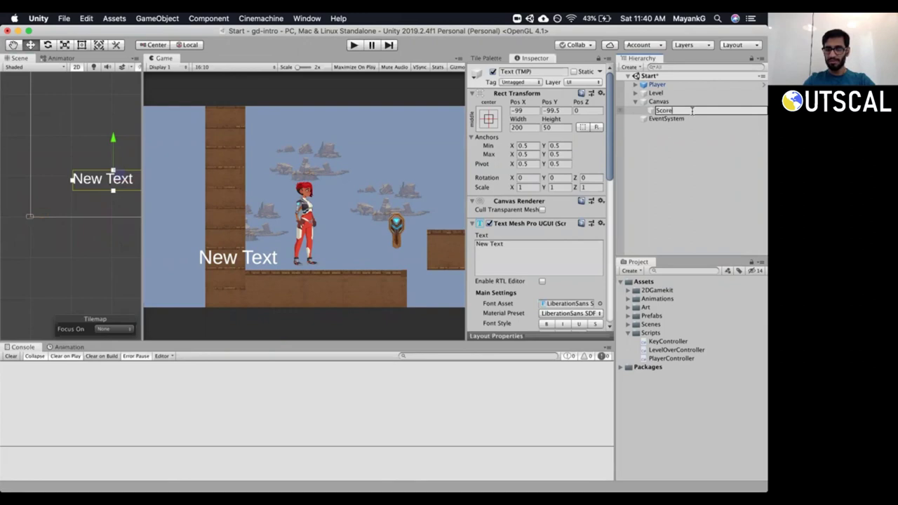
pyautogui.press('Return')
# Set the label's text to 'Score: 0' and dock the Game view beside the Scene view.
pyautogui.doubleClick(522, 250)
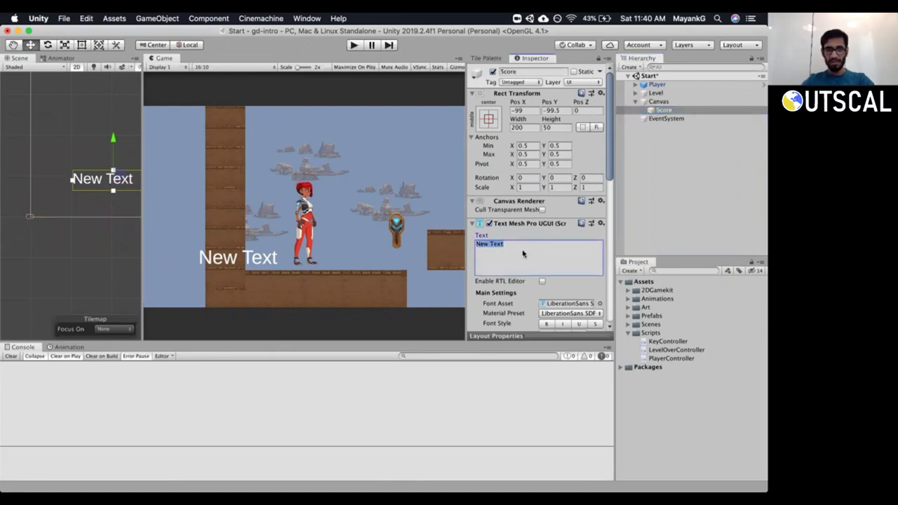
pyautogui.tripleClick(523, 250)
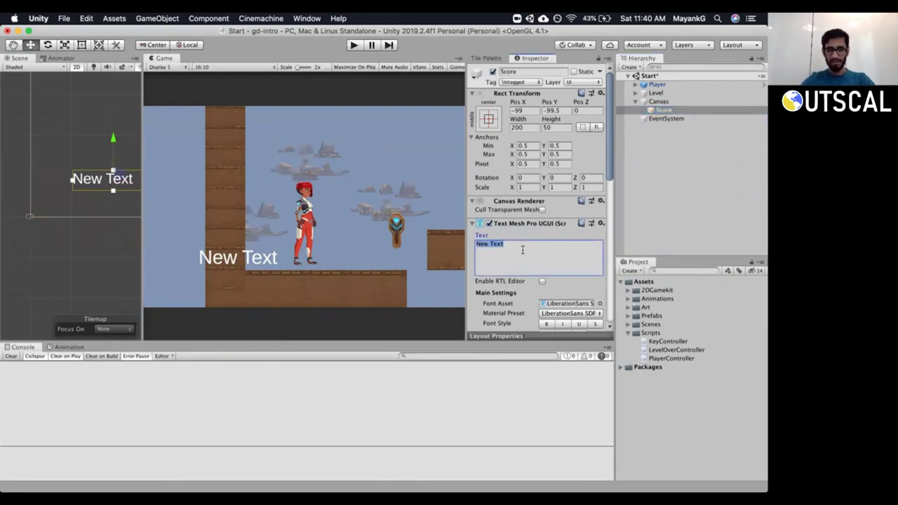
pyautogui.write('Score:')
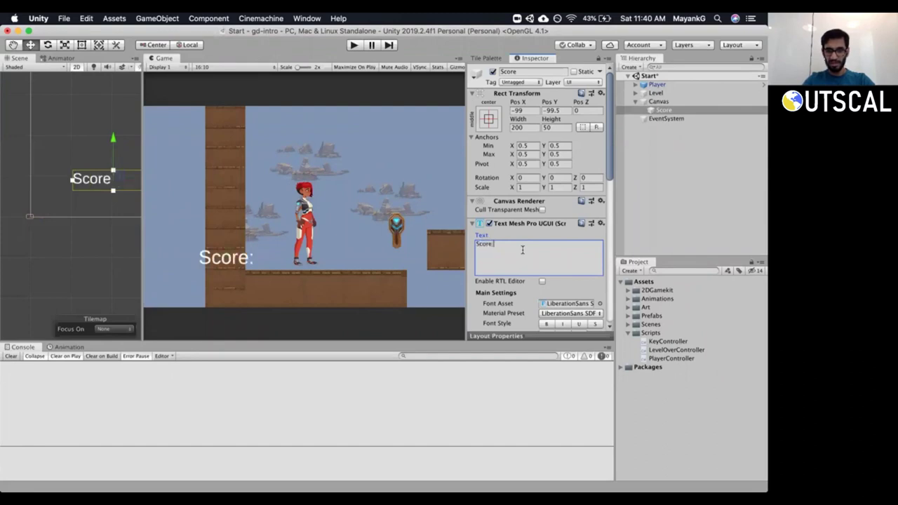
pyautogui.write(' 0')
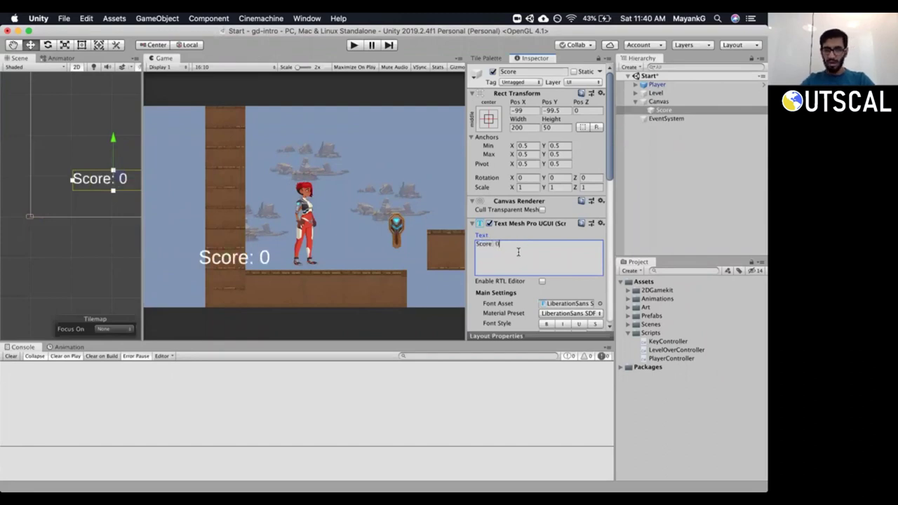
pyautogui.click(537, 118)
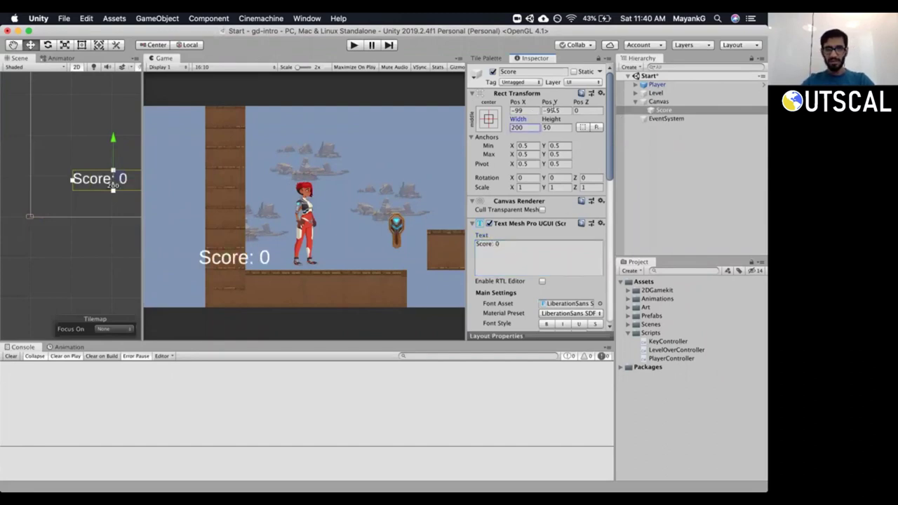
pyautogui.moveTo(163, 61); pyautogui.dragTo(98, 58)
pyautogui.moveTo(302, 133); pyautogui.dragTo(469, 140)
pyautogui.click(667, 110)
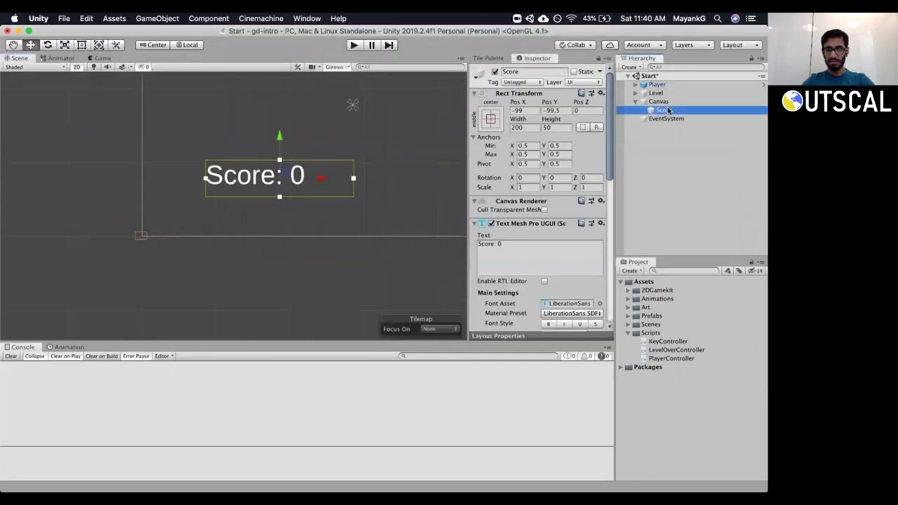
# Frame the Player and the Canvas in the Scene view and preview the label in the Game view.
pyautogui.scroll(3, 321, 166)
pyautogui.scroll(-5, 322, 167)
pyautogui.scroll(-3, 322, 167)
pyautogui.moveTo(338, 145); pyautogui.dragTo(287, 204, button='middle')
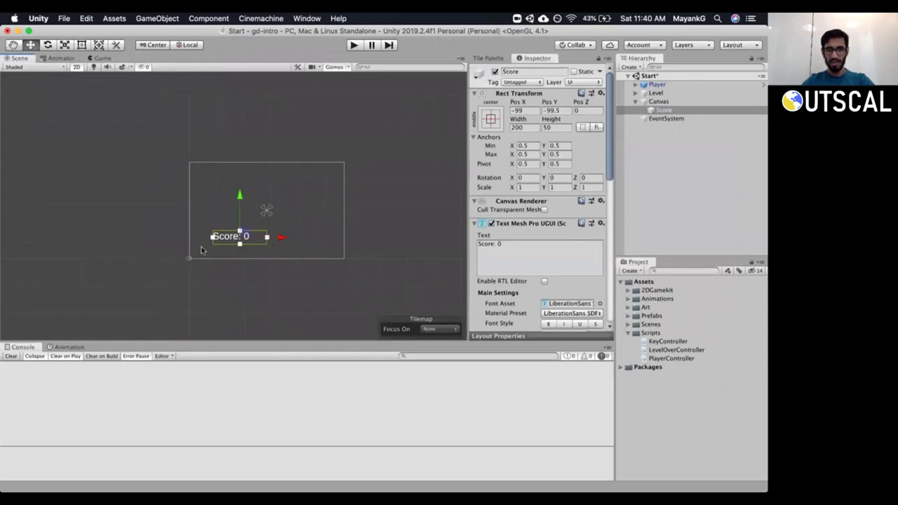
pyautogui.click(653, 85)
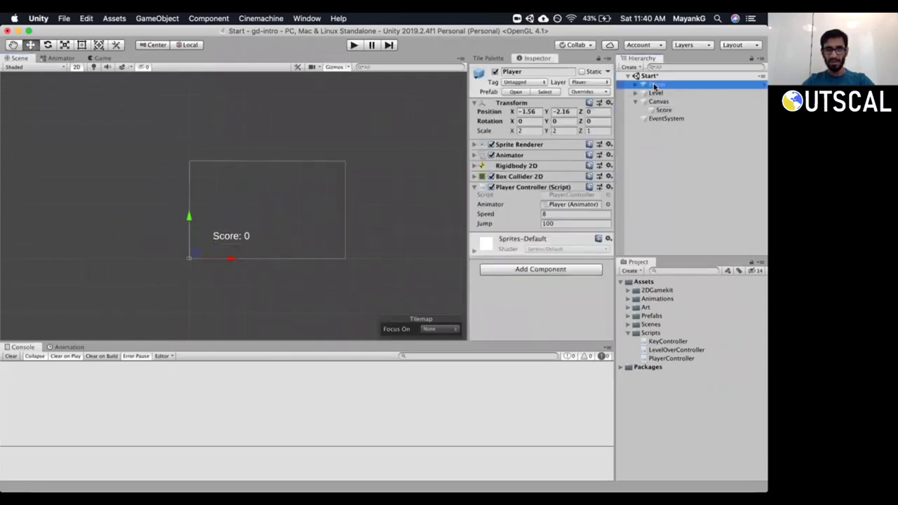
pyautogui.press('f')
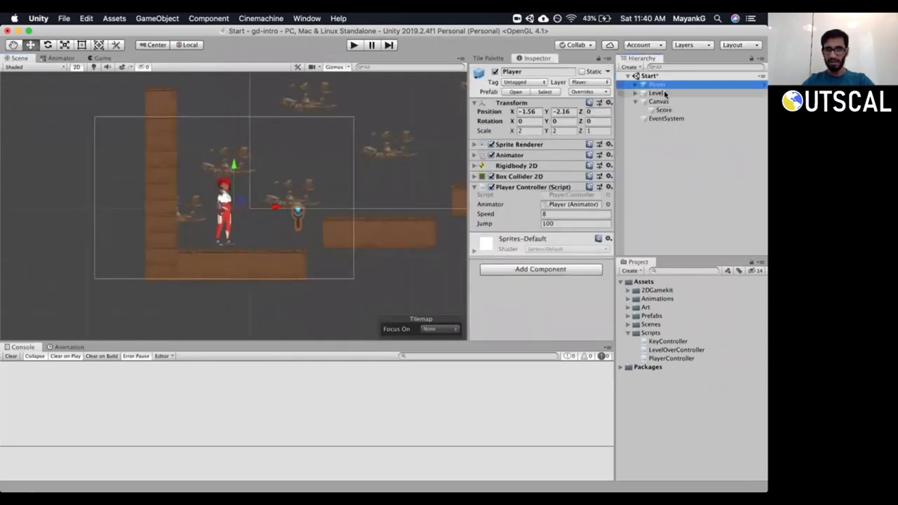
pyautogui.click(640, 93)
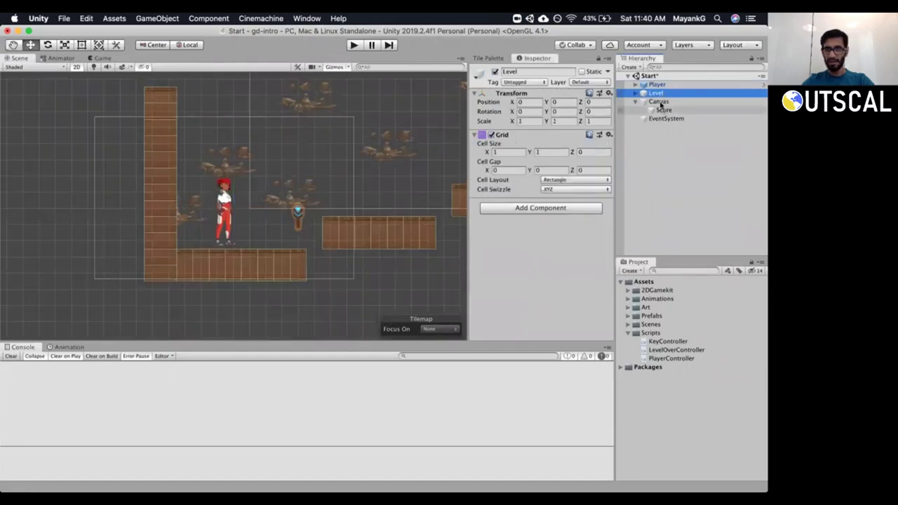
pyautogui.doubleClick(658, 102)
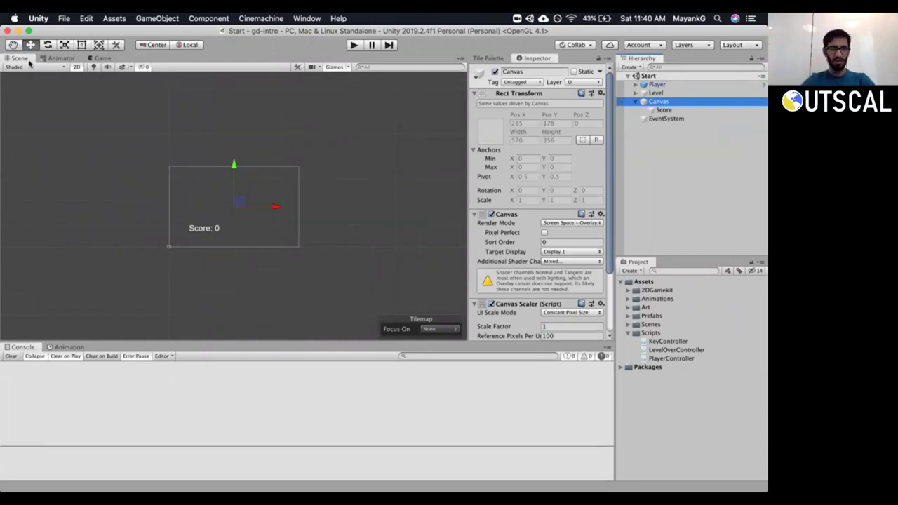
pyautogui.click(107, 59)
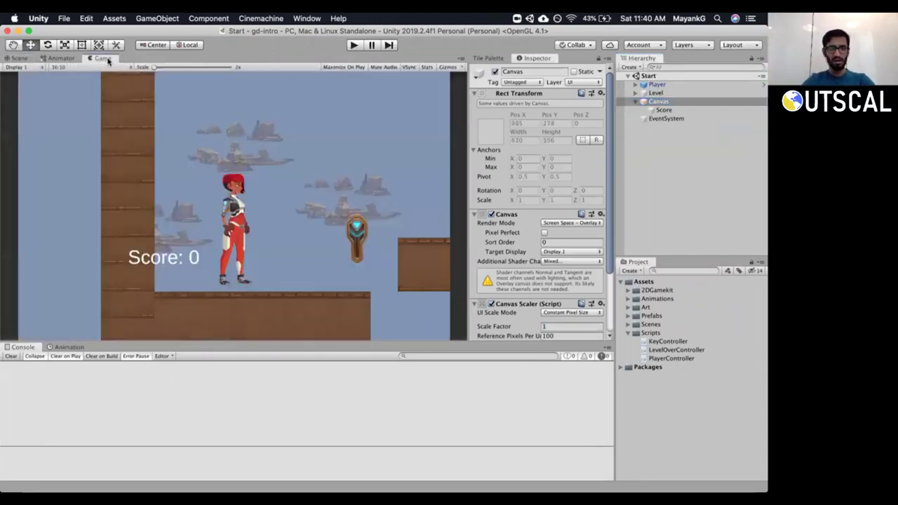
pyautogui.click(61, 58)
pyautogui.click(21, 58)
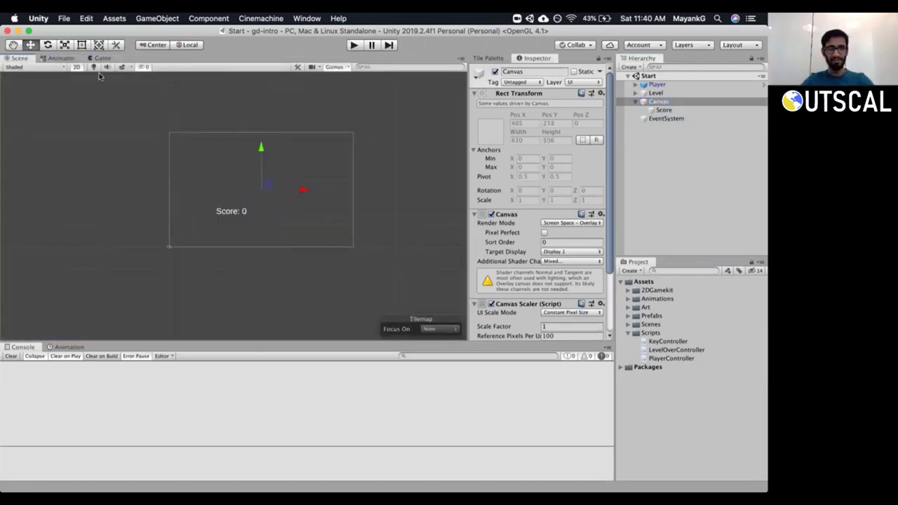
# Select the Score object under Canvas and widen the Inspector to show its properties.
pyautogui.click(662, 111)
pyautogui.click(658, 103)
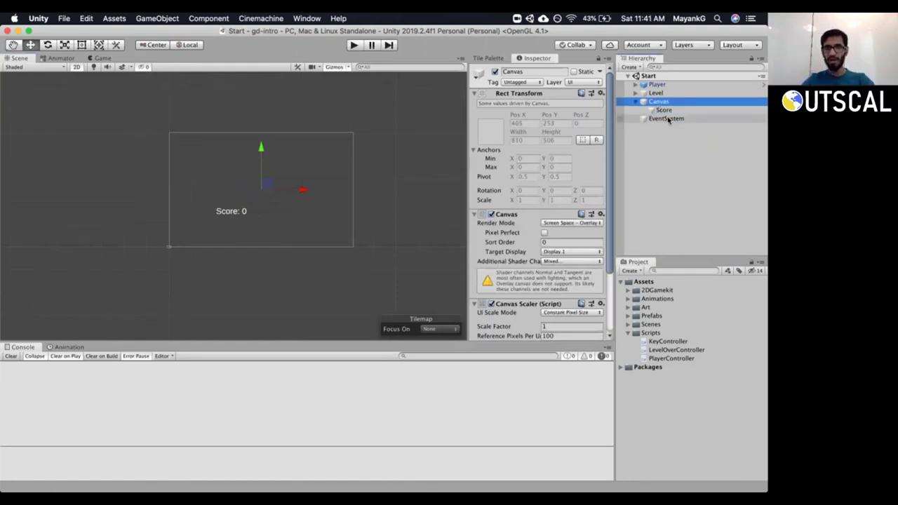
pyautogui.click(652, 85)
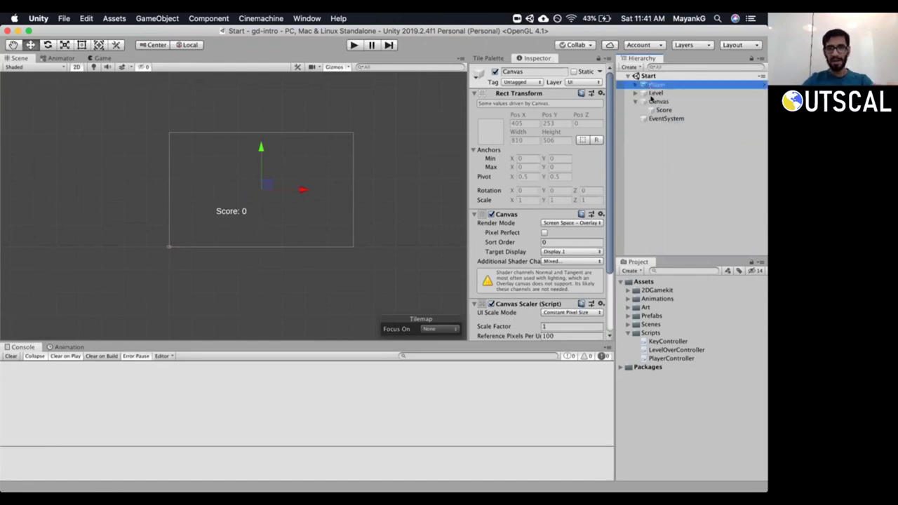
pyautogui.click(652, 93)
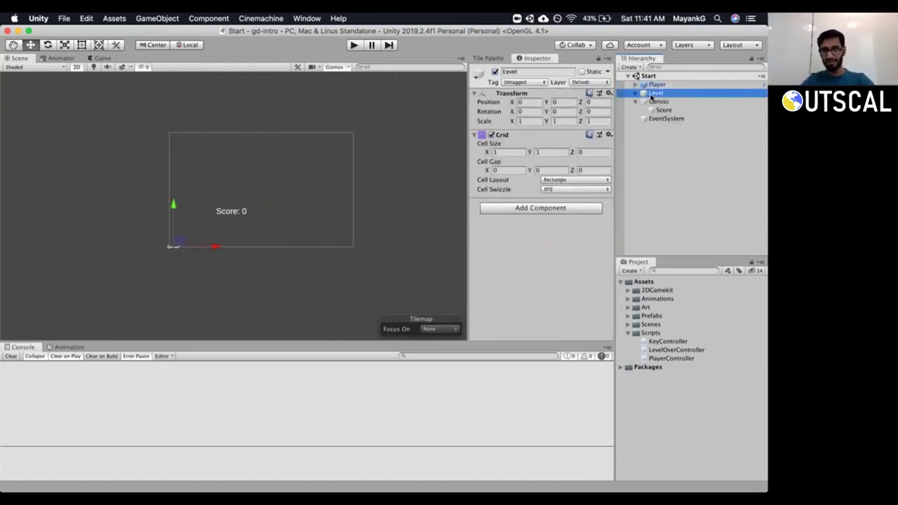
pyautogui.click(658, 101)
pyautogui.click(662, 110)
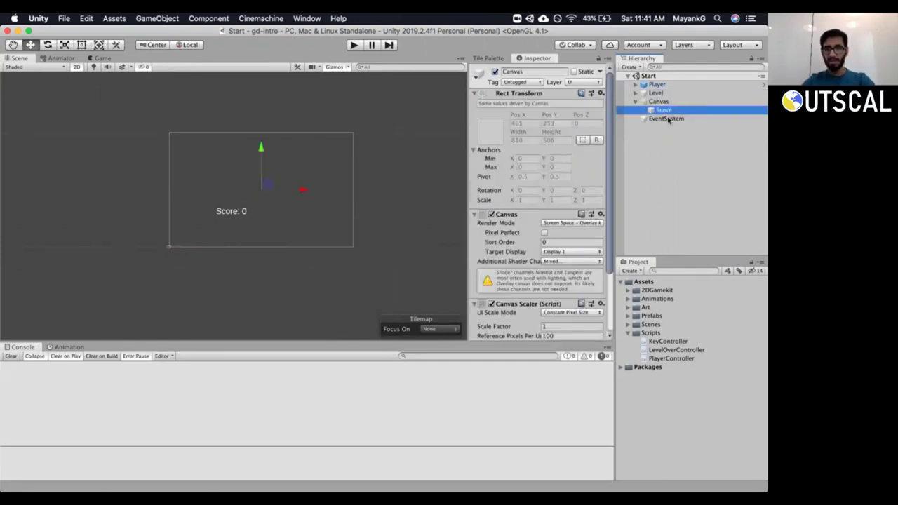
pyautogui.moveTo(465, 157); pyautogui.dragTo(456, 152)
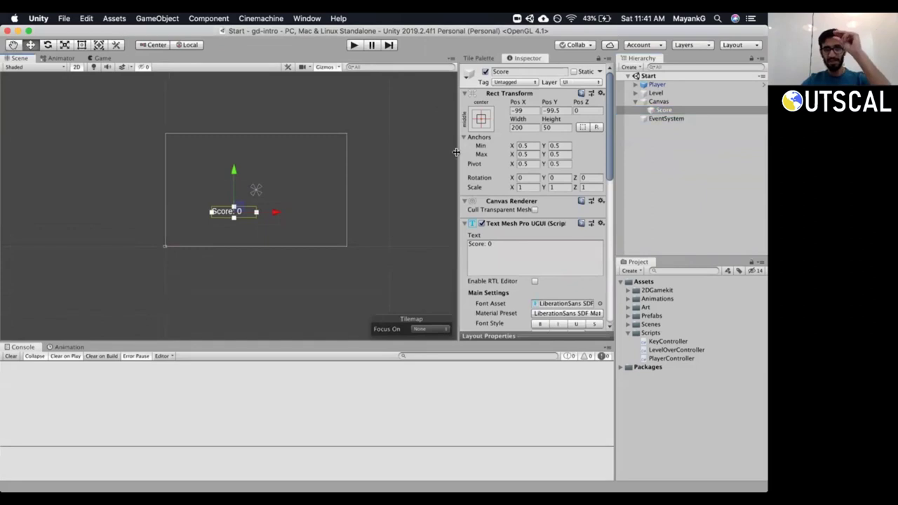
# Anchor Score to top-center, snap its position to 0, 0, and check it in the Game view.
pyautogui.click(480, 119)
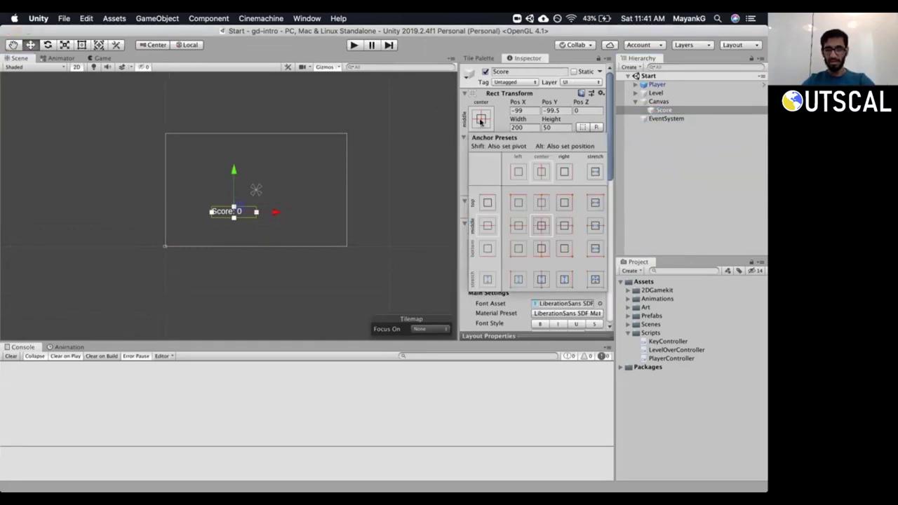
pyautogui.click(541, 204)
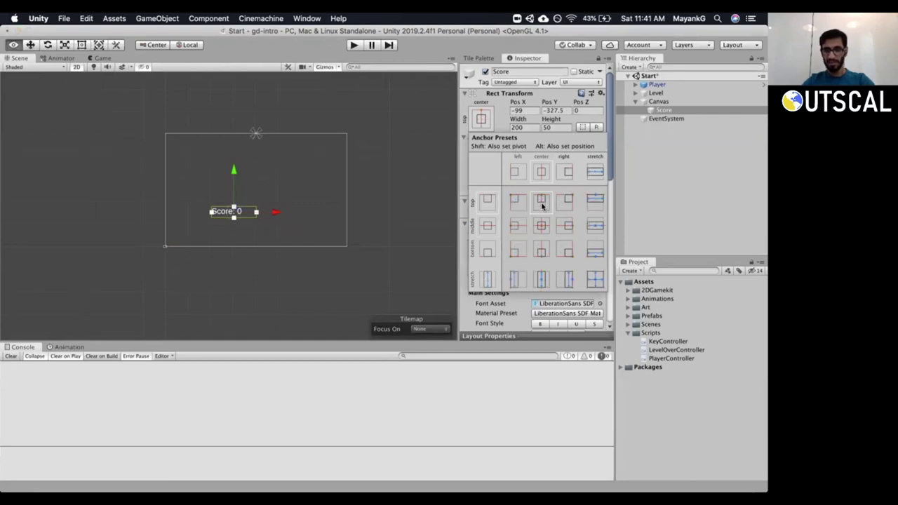
pyautogui.keyDown('alt'); pyautogui.click(542, 205); pyautogui.keyUp('alt')
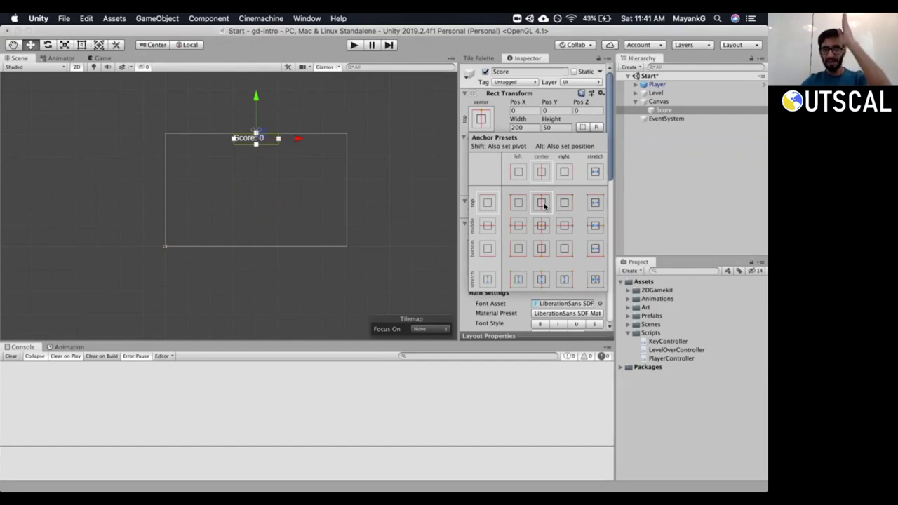
pyautogui.click(102, 61)
pyautogui.click(101, 59)
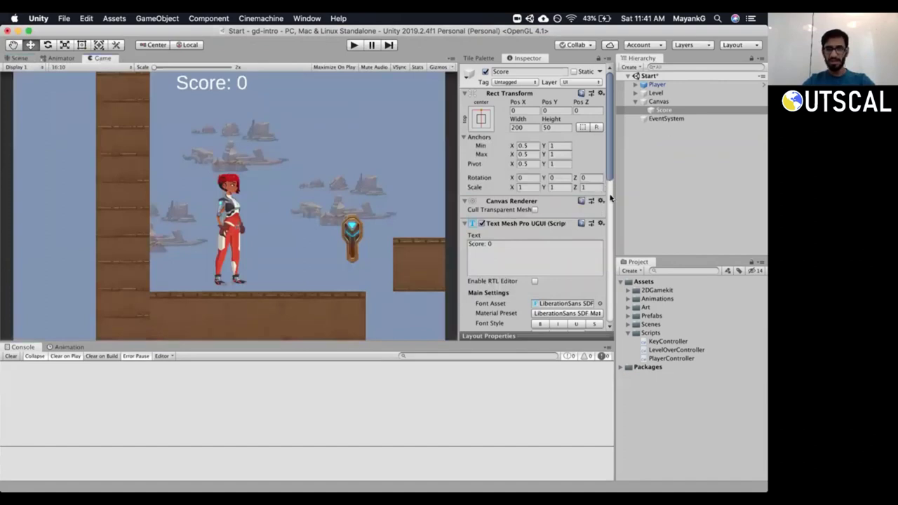
# Set the Score text's Vertex Color to black (000000).
pyautogui.scroll(-3, 610, 198)
pyautogui.scroll(-2, 610, 217)
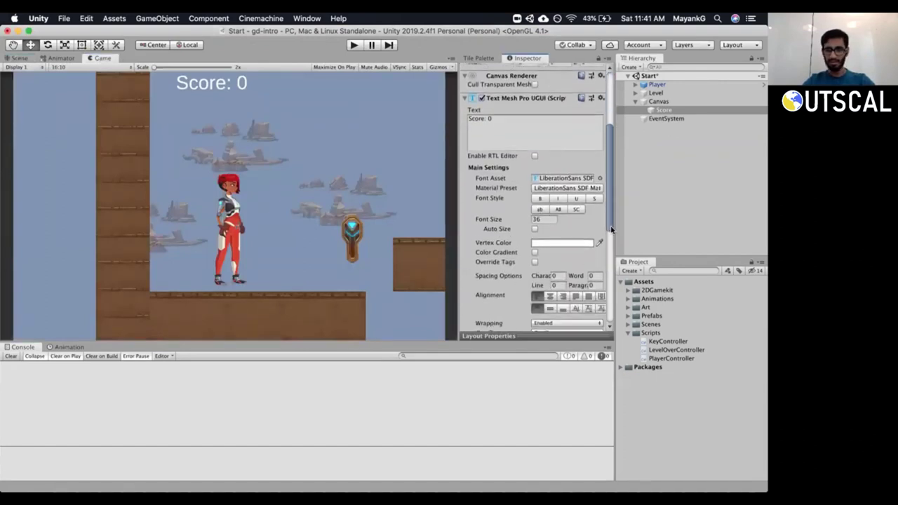
pyautogui.click(561, 238)
pyautogui.click(485, 193)
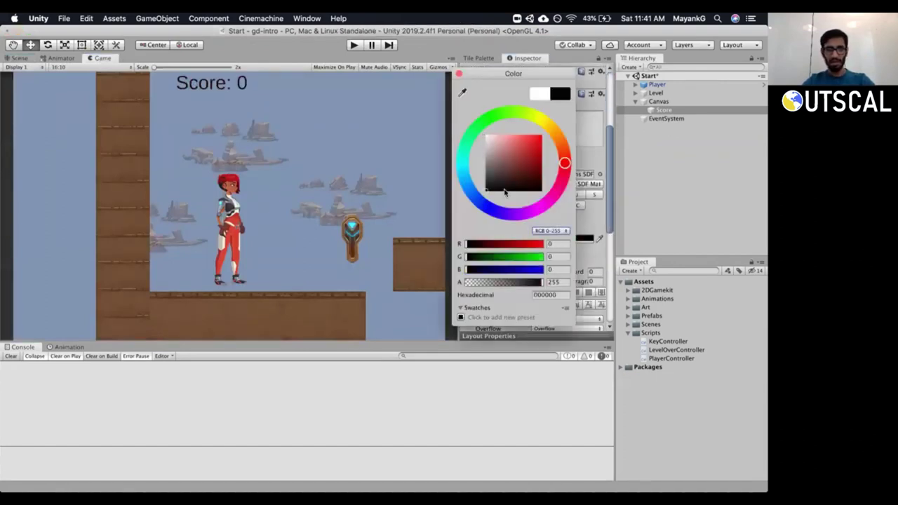
pyautogui.click(459, 73)
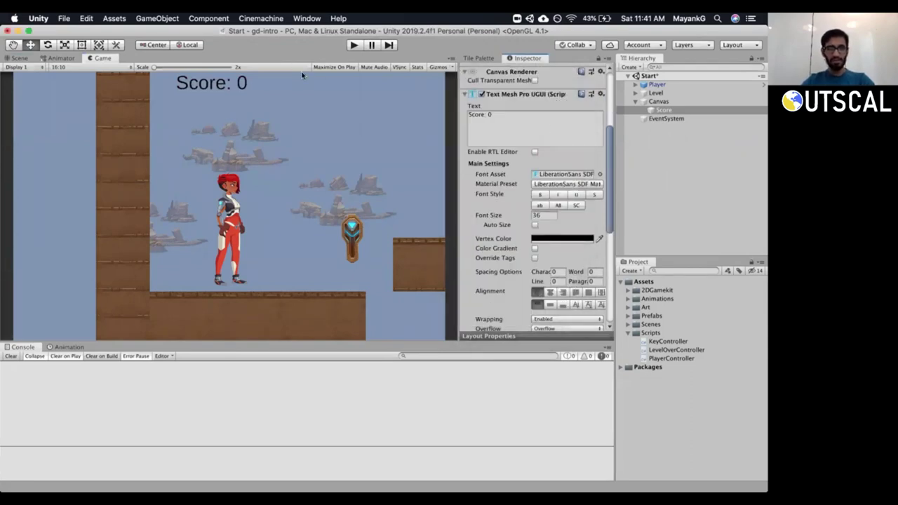
# Reselect Score under Canvas and expand the Scripts folder in the Project panel.
pyautogui.click(657, 102)
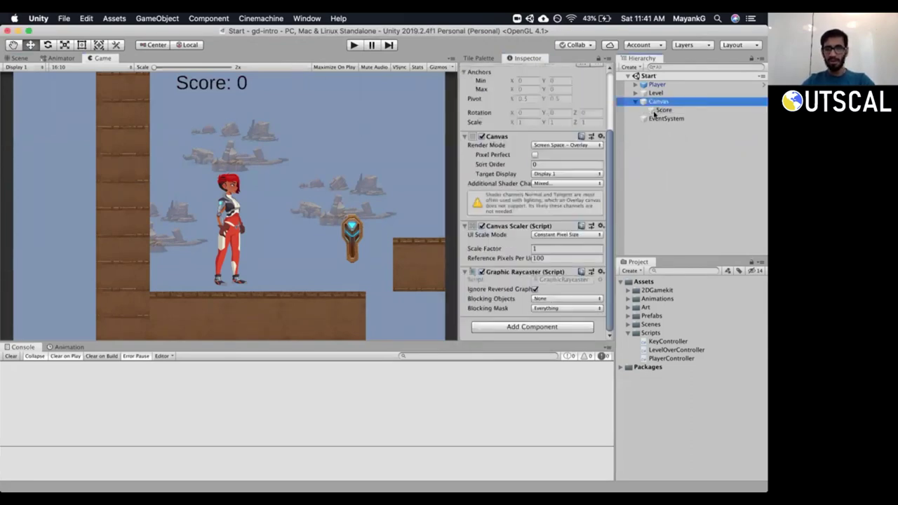
pyautogui.click(635, 102)
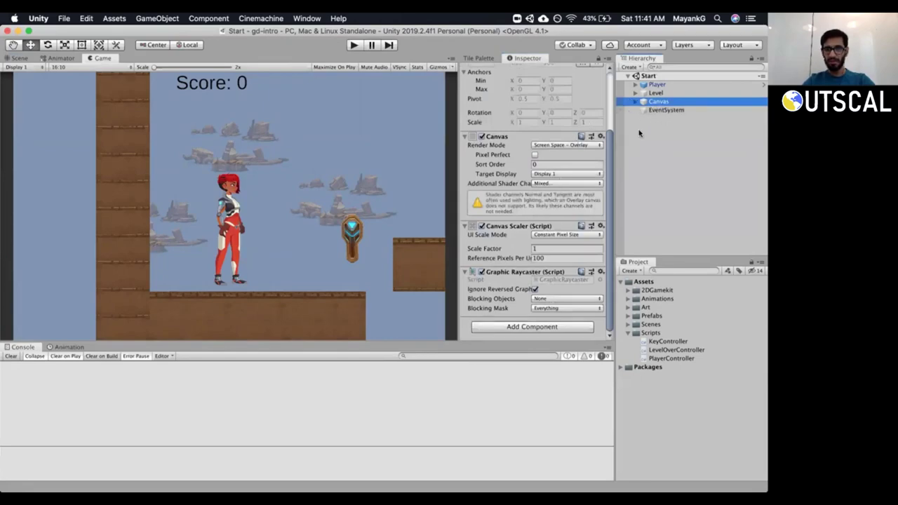
pyautogui.click(654, 92)
pyautogui.click(656, 102)
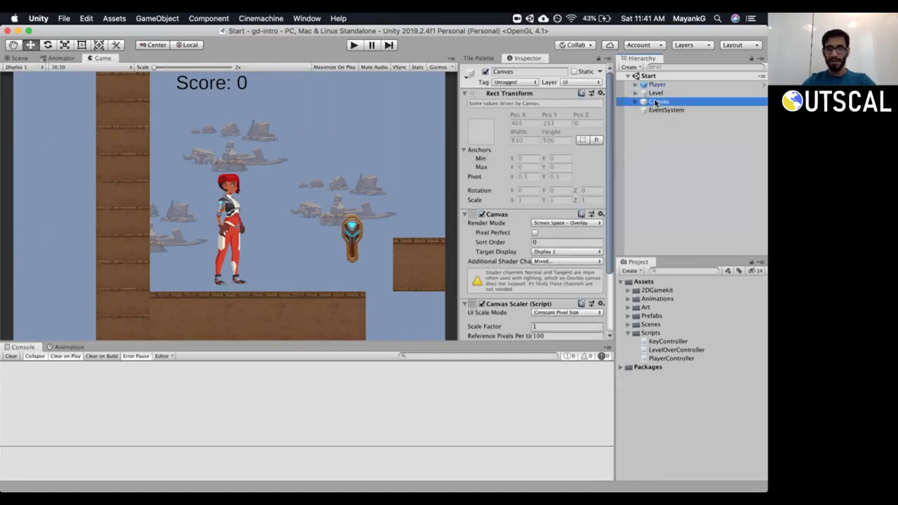
pyautogui.click(636, 102)
pyautogui.click(636, 102)
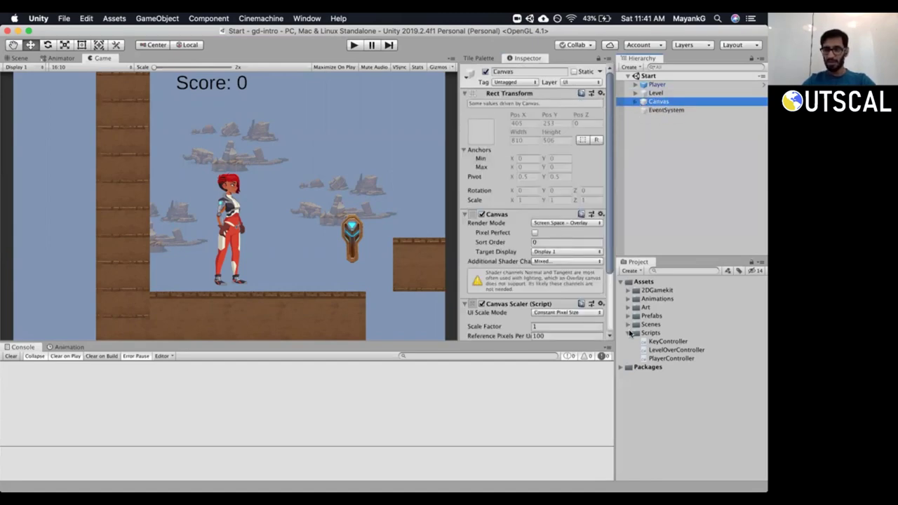
pyautogui.click(627, 333)
pyautogui.click(636, 102)
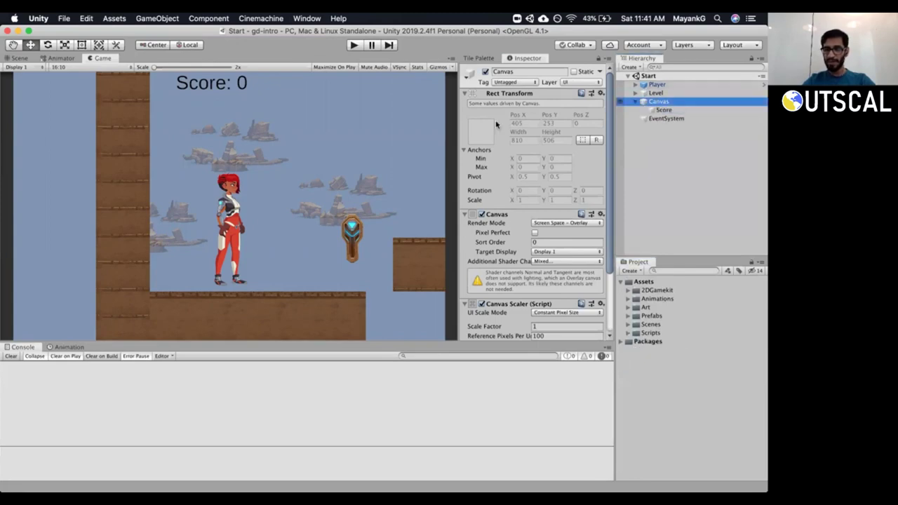
pyautogui.click(663, 110)
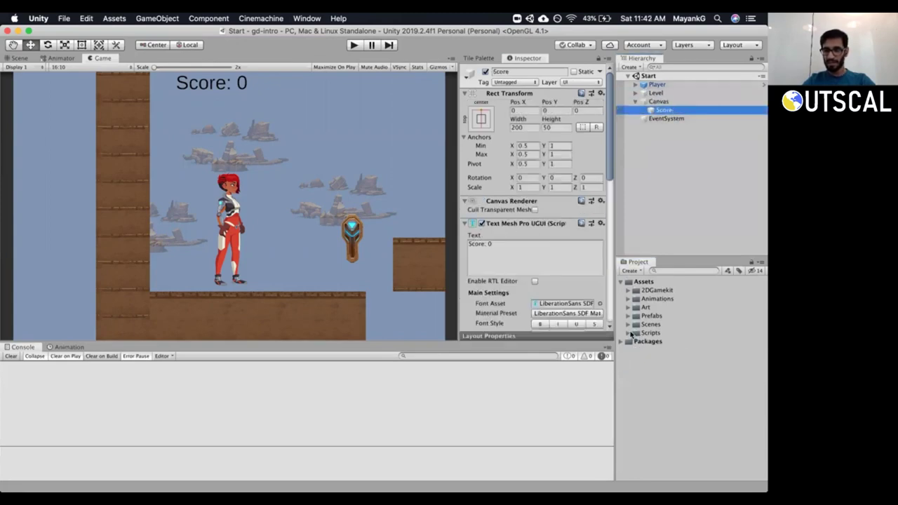
pyautogui.click(631, 334)
pyautogui.click(628, 333)
pyautogui.rightClick(650, 329)
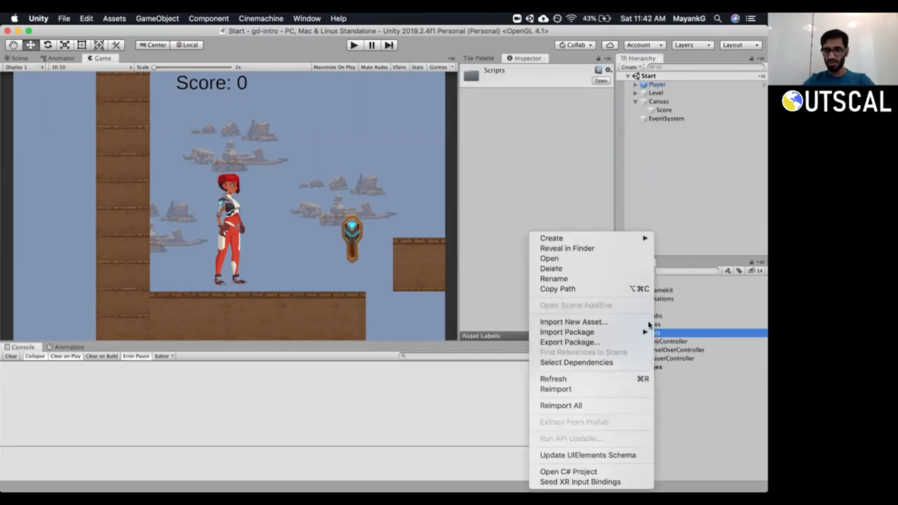
# Create a new C# script named ScoreController in the Scripts folder.
pyautogui.moveTo(586, 242)
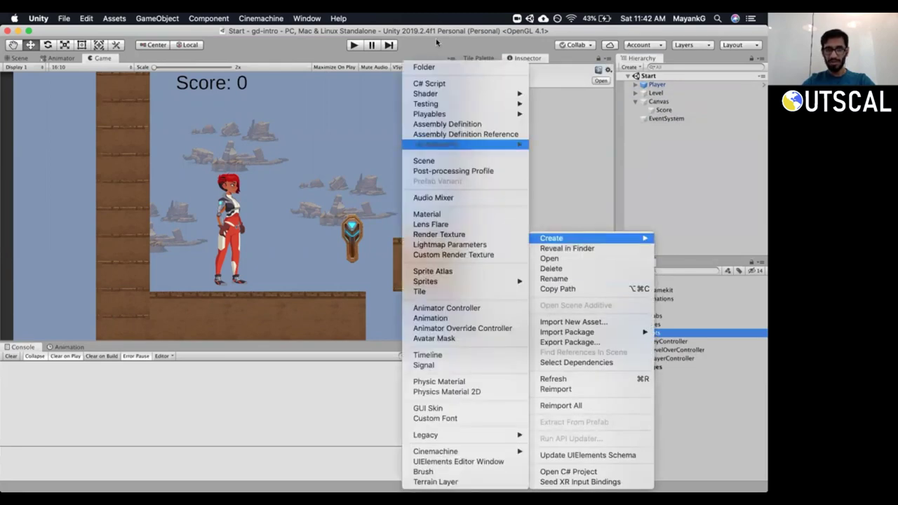
pyautogui.click(438, 84)
pyautogui.write('ScoreContro')
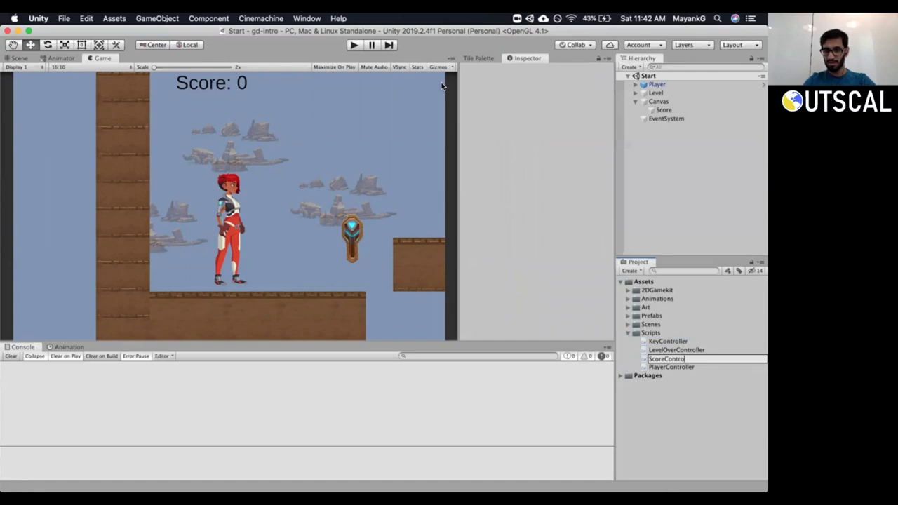
pyautogui.write('ller')
pyautogui.press('Return')
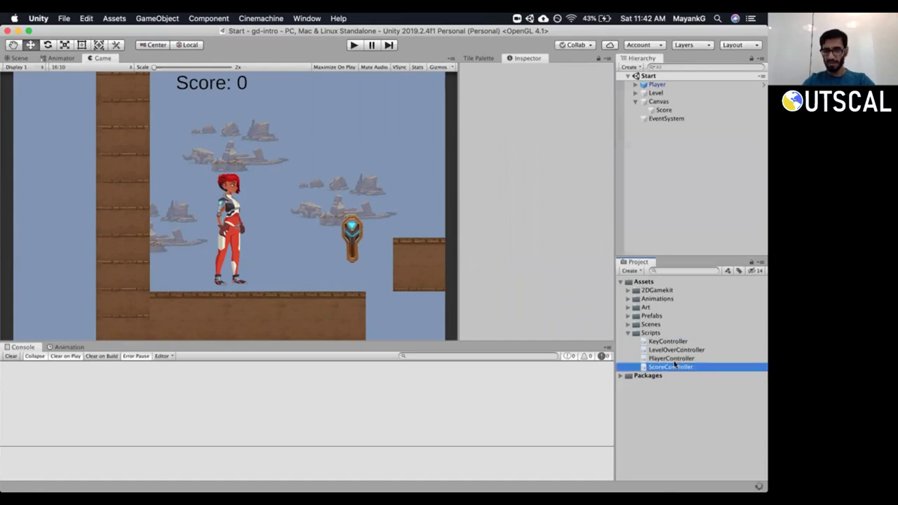
# Attach ScoreController to the Score object and open it in Visual Studio.
pyautogui.click(659, 110)
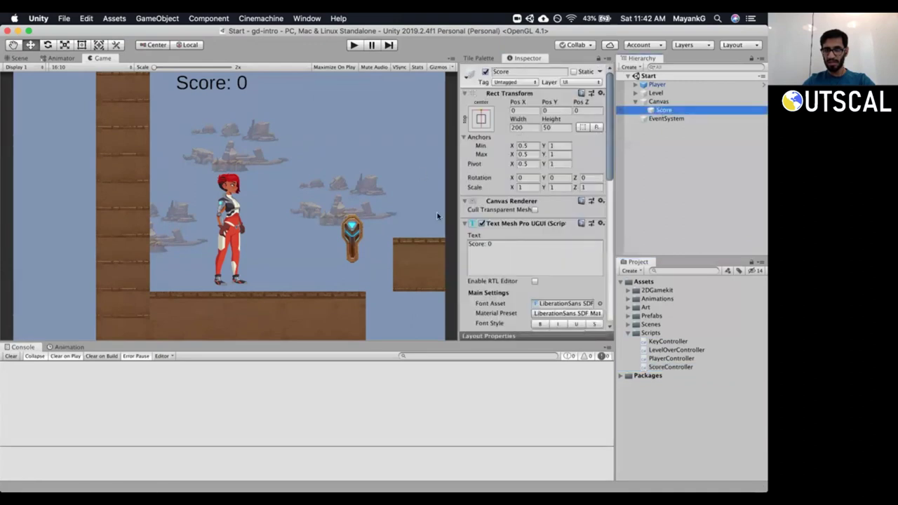
pyautogui.click(465, 224)
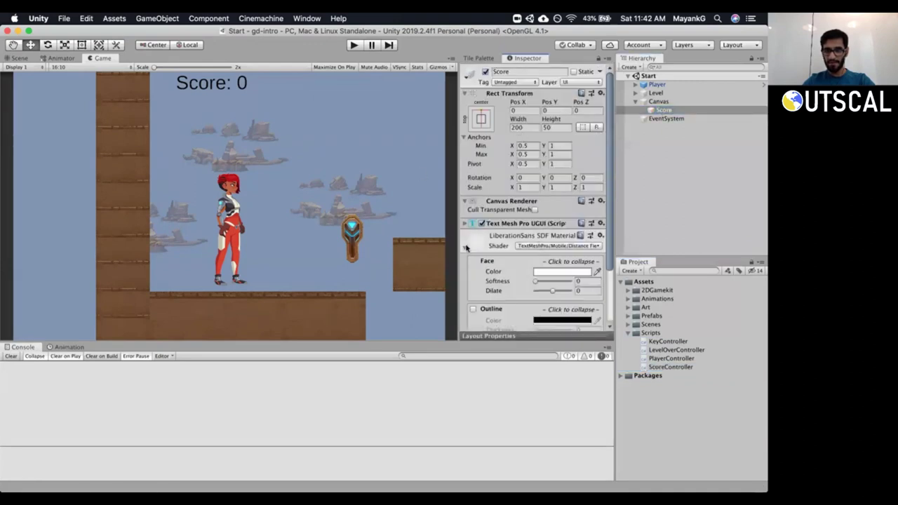
pyautogui.click(465, 241)
pyautogui.moveTo(679, 367); pyautogui.dragTo(561, 304)
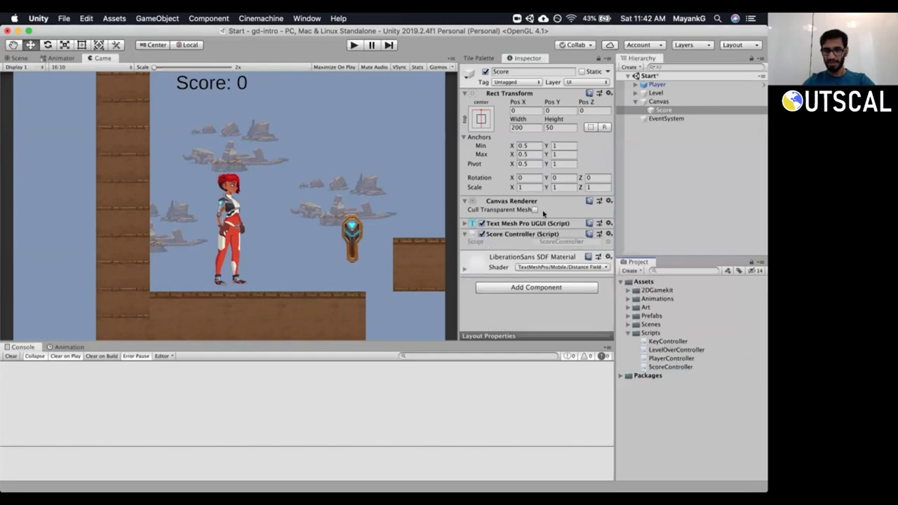
pyautogui.click(465, 202)
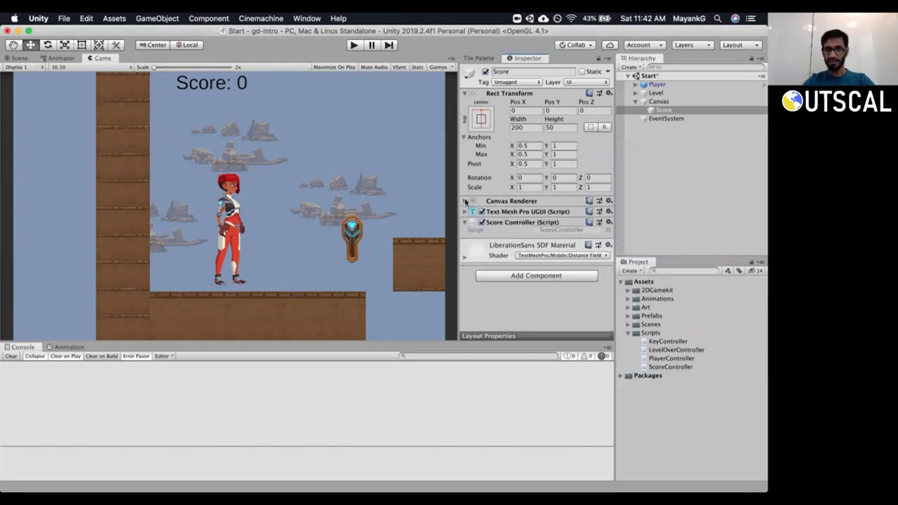
pyautogui.click(669, 103)
pyautogui.click(665, 110)
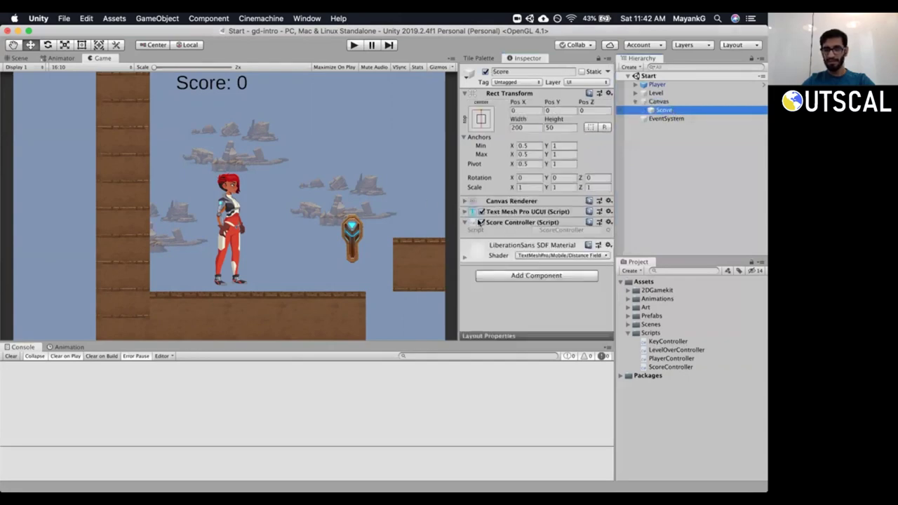
pyautogui.doubleClick(567, 232)
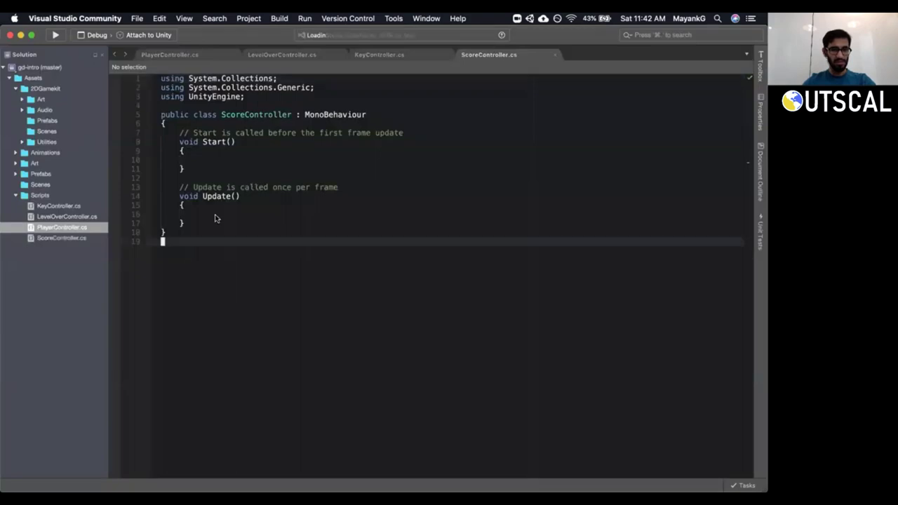
# Delete the empty Start and Update methods and begin a private TextMesh field declaration.
pyautogui.moveTo(215, 218); pyautogui.dragTo(218, 223)
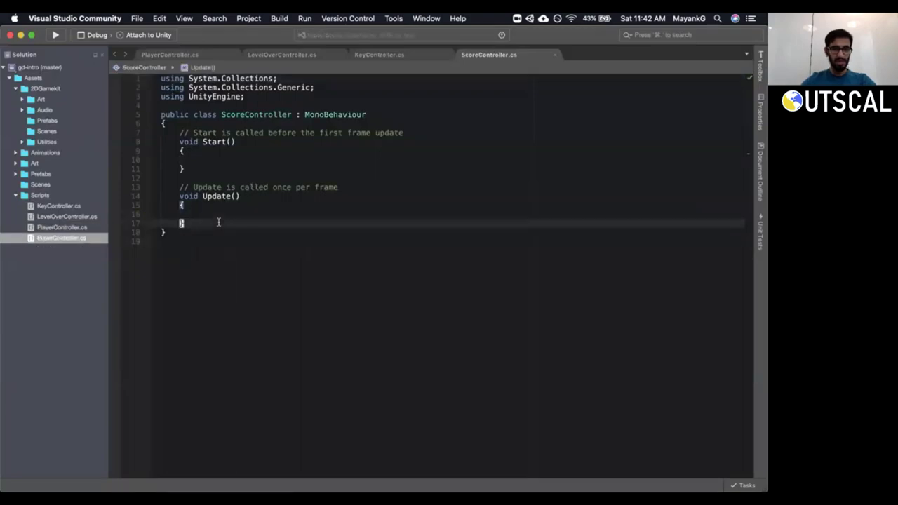
pyautogui.press('k')
pyautogui.press('k')
pyautogui.press('k')
pyautogui.press('k')
pyautogui.press('k')
pyautogui.press('k')
pyautogui.press('k')
pyautogui.press('k')
pyautogui.press('k')
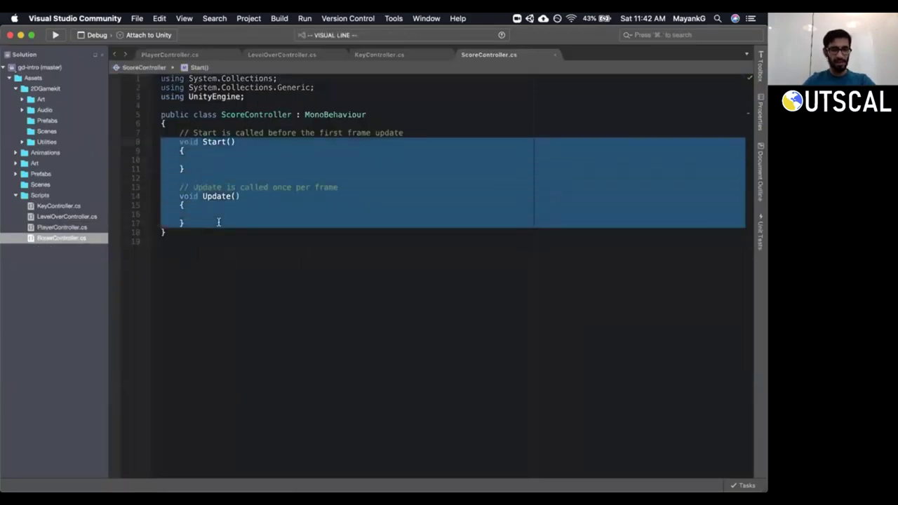
pyautogui.press('d')
pyautogui.hotkey('shift', 'o')
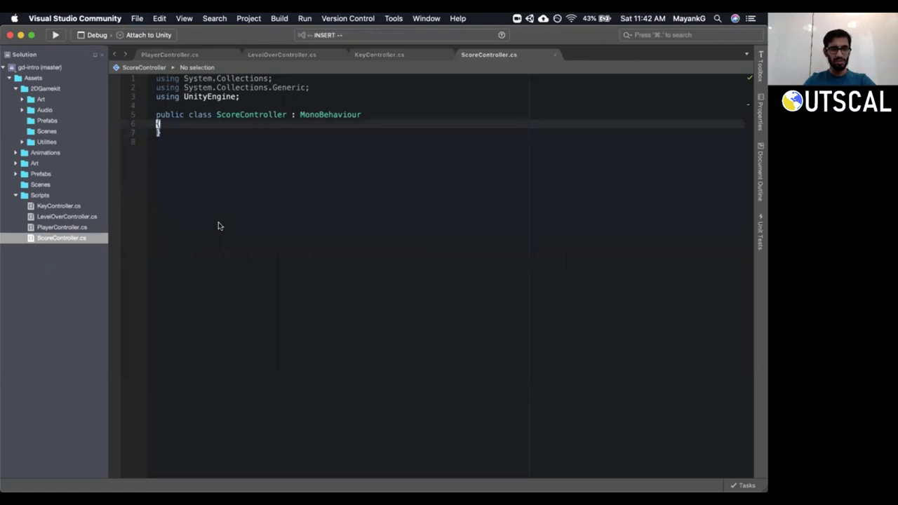
pyautogui.press('Tab')
pyautogui.write('p')
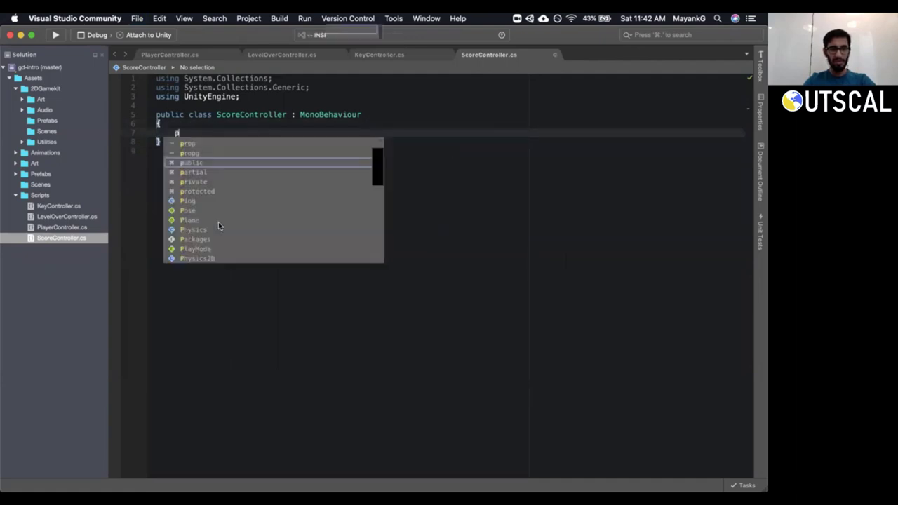
pyautogui.write('rivate TextMesh')
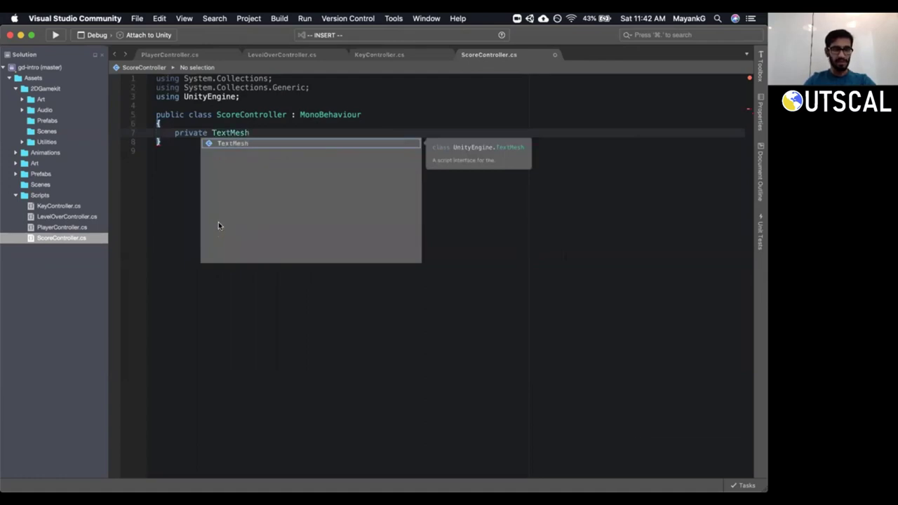
pyautogui.press('Return')
pyautogui.press('Up')
pyautogui.press('End')
pyautogui.press('BackSpace')
pyautogui.press('BackSpace')
pyautogui.press('BackSpace')
pyautogui.press('BackSpace')
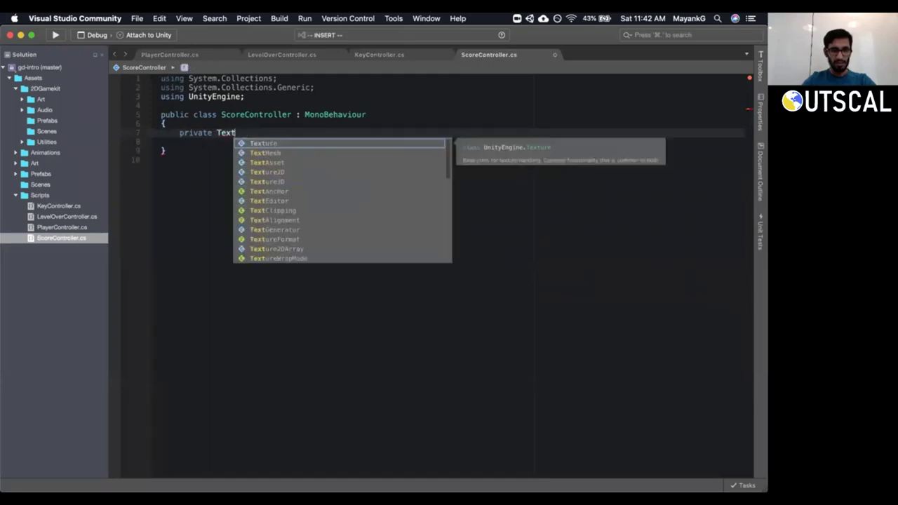
# Add 'using TMPro;' and declare 'private TextMeshProUGUI scoreText;'.
pyautogui.press('super+Tab')
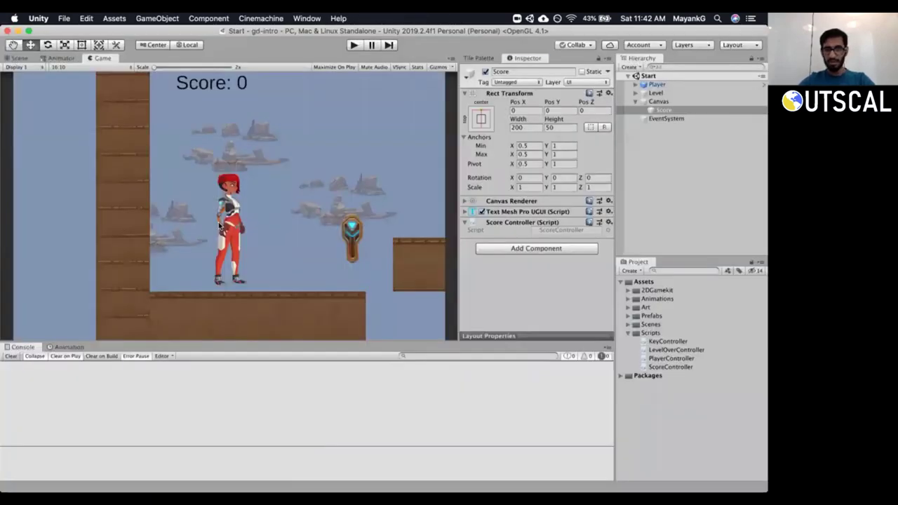
pyautogui.press('super+Tab')
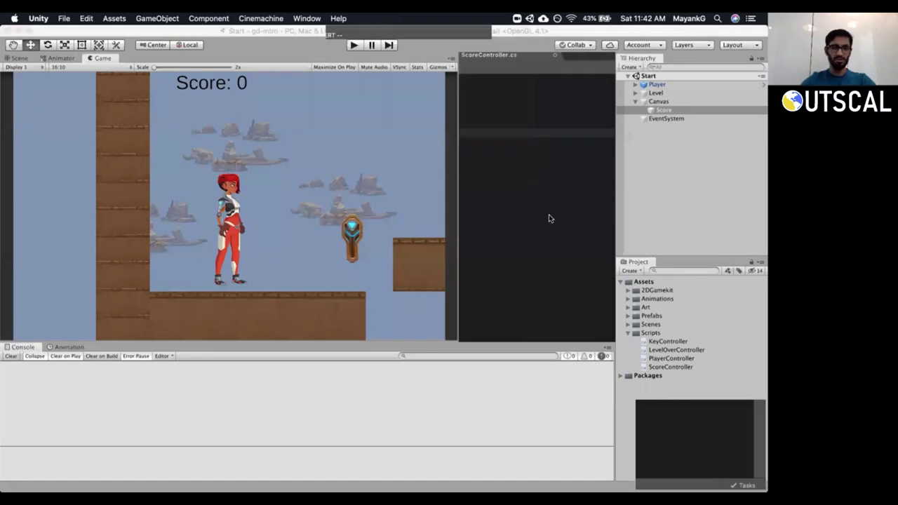
pyautogui.press('Up')
pyautogui.press('Up')
pyautogui.press('Up')
pyautogui.press('Up')
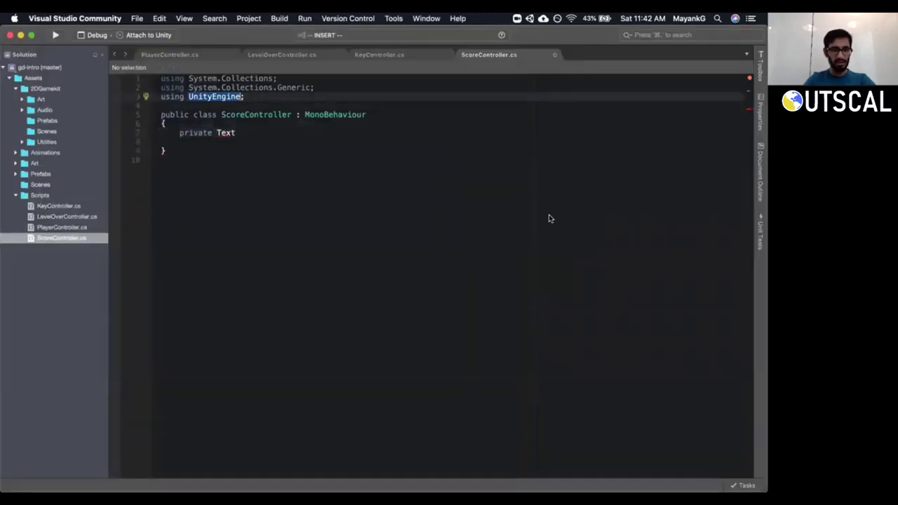
pyautogui.press('Return')
pyautogui.write('using ')
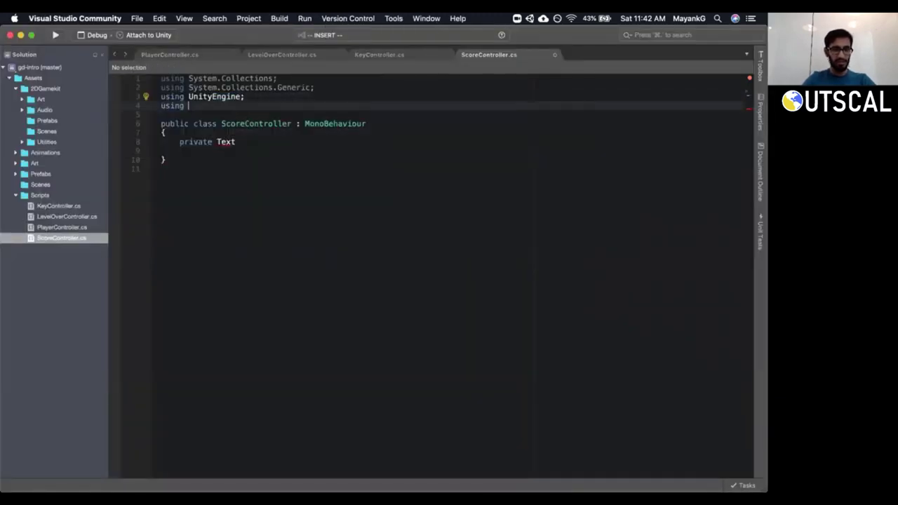
pyautogui.write('TMPro;')
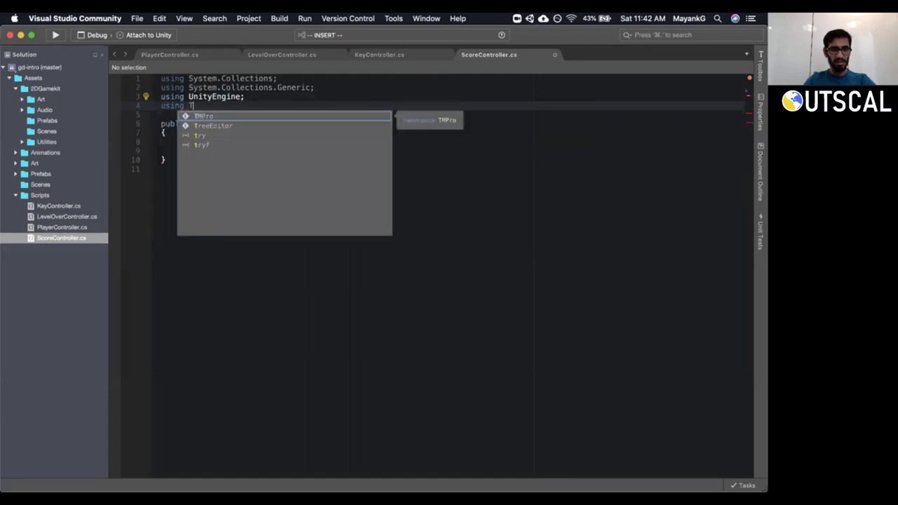
pyautogui.press('Down')
pyautogui.press('Down')
pyautogui.press('Down')
pyautogui.press('Down')
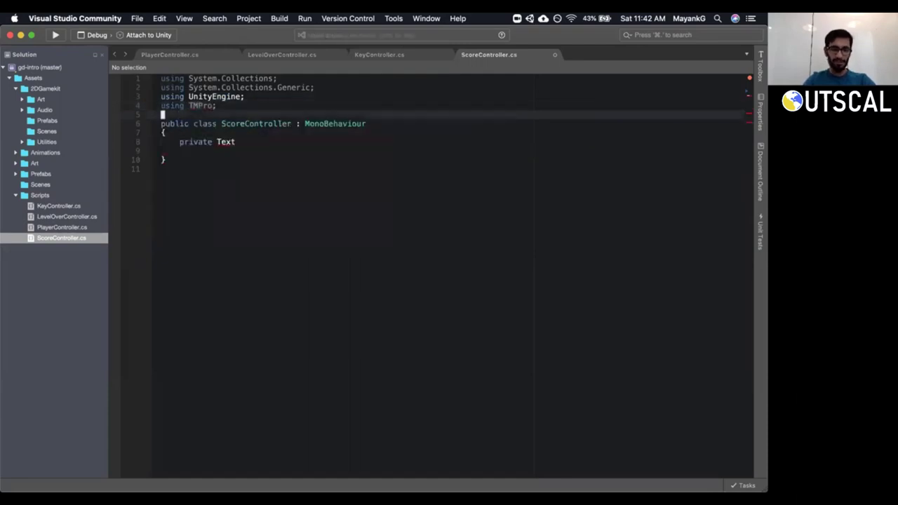
pyautogui.press('Delete')
pyautogui.press('Delete')
pyautogui.press('Delete')
pyautogui.press('Delete')
pyautogui.write('TextMes')
pyautogui.press('Down')
pyautogui.press('Down')
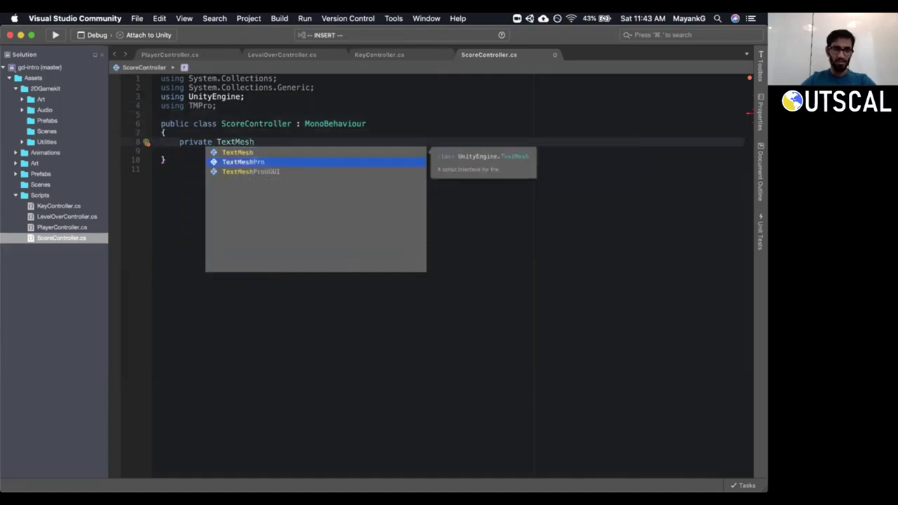
pyautogui.press('Return')
pyautogui.write('sc')
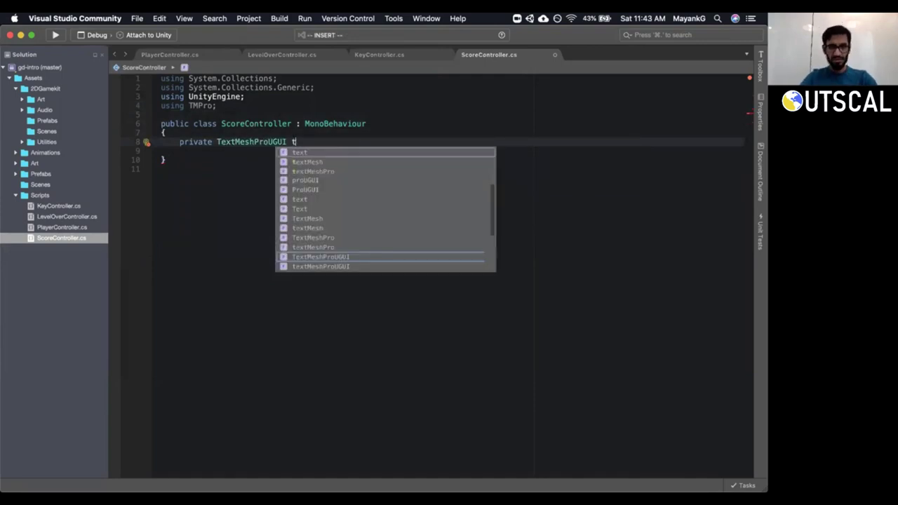
pyautogui.write('ore')
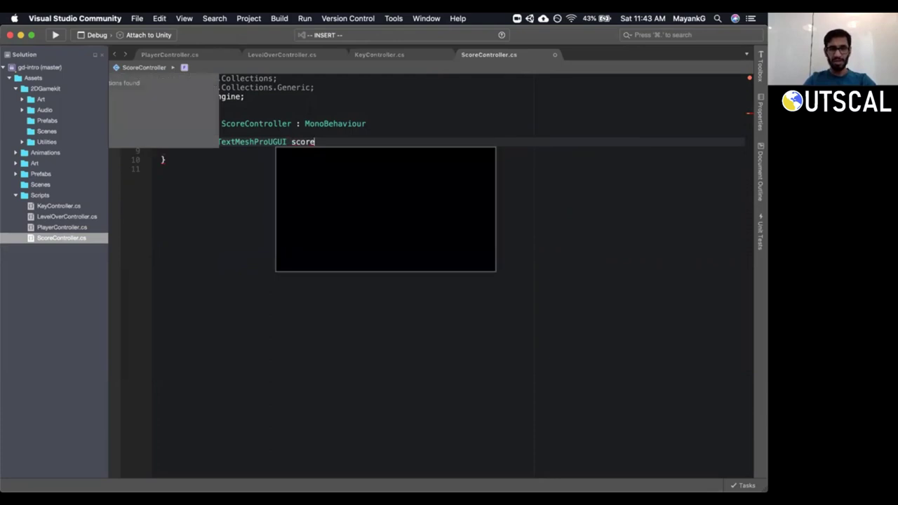
pyautogui.write('Text;')
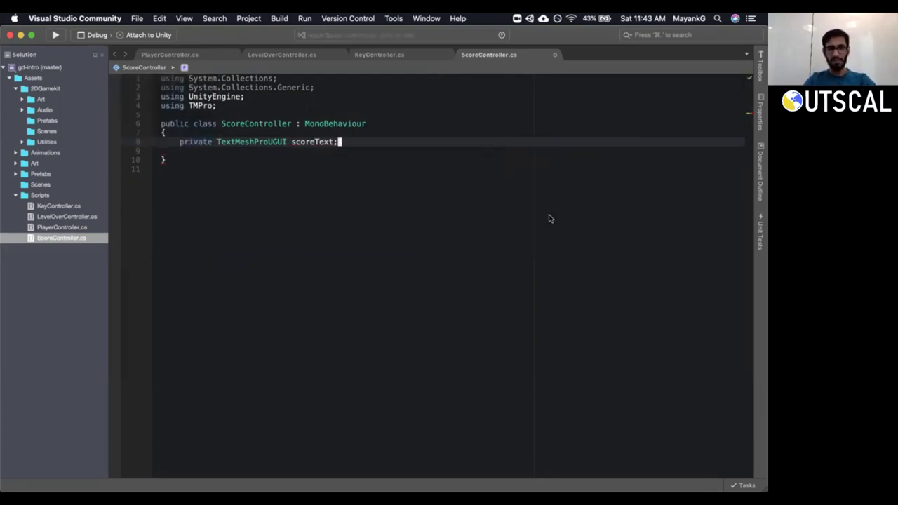
# Add an Awake method with 'scoreText = GetComponent<TextMeshProUGUI>();'.
pyautogui.press('Return')
pyautogui.press('Return')
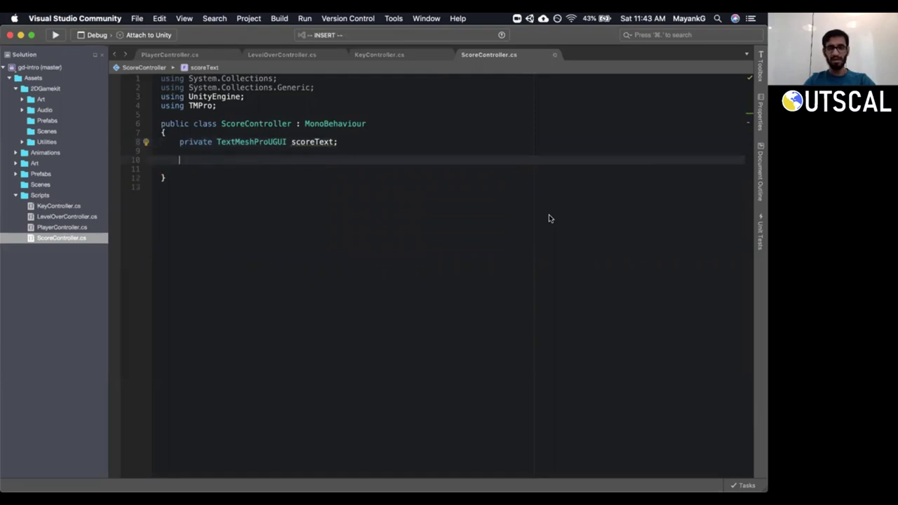
pyautogui.press('Escape')
pyautogui.press('d')
pyautogui.press('d')
pyautogui.press('d')
pyautogui.press('d')
pyautogui.write('OAwak')
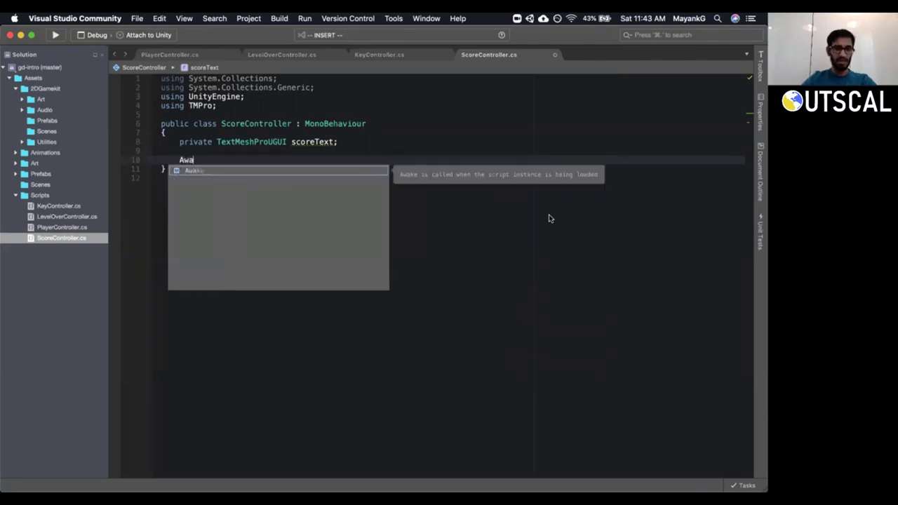
pyautogui.press('Return')
pyautogui.write('sc')
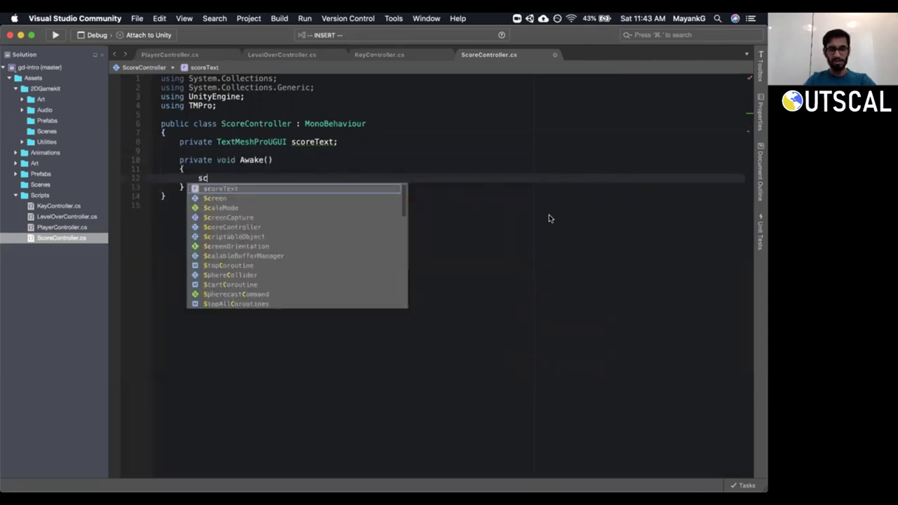
pyautogui.write('oreText = ')
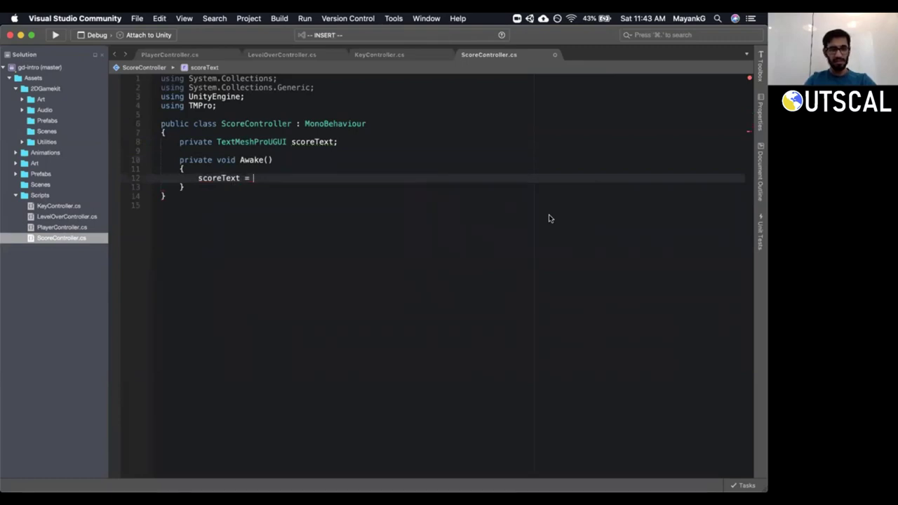
pyautogui.write('GetCom')
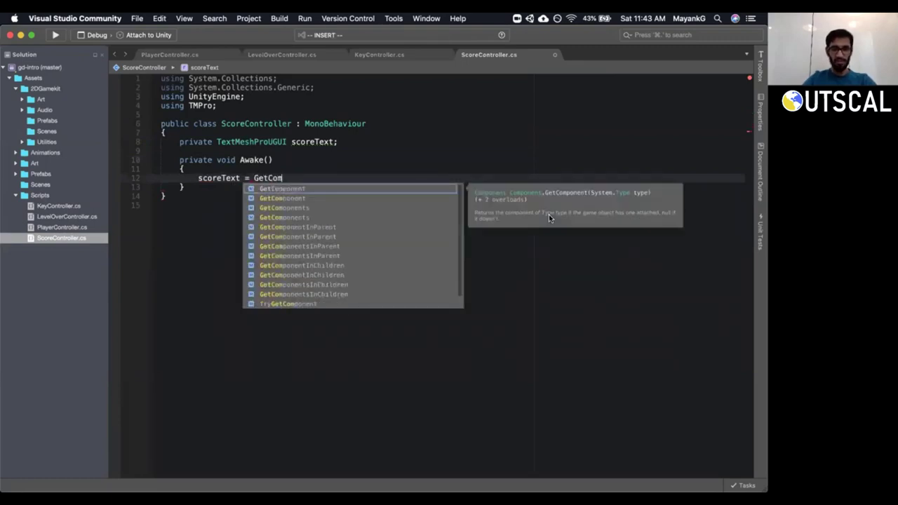
pyautogui.press('Tab')
pyautogui.write('<TextMes')
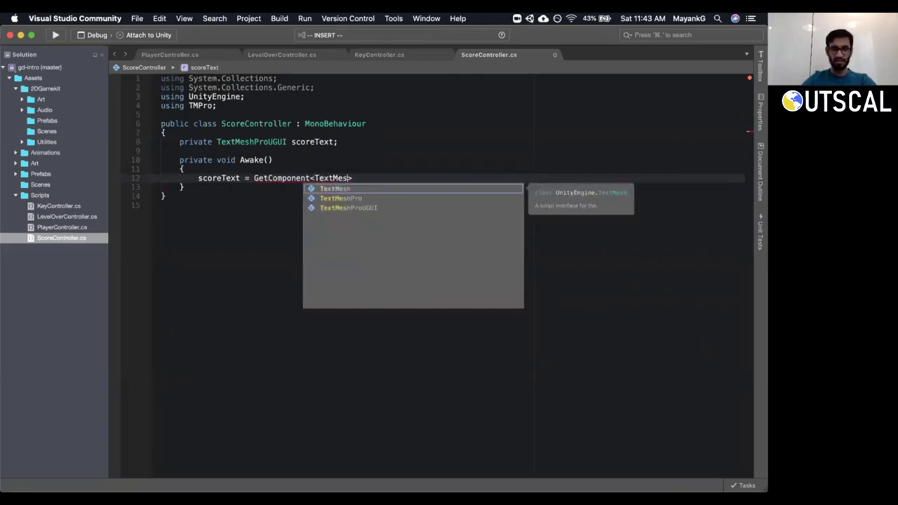
pyautogui.press('Down')
pyautogui.press('Down')
pyautogui.press('Tab')
pyautogui.write('();')
# Return to Unity and show the Score object's components.
pyautogui.hotkey('shift', 'v')
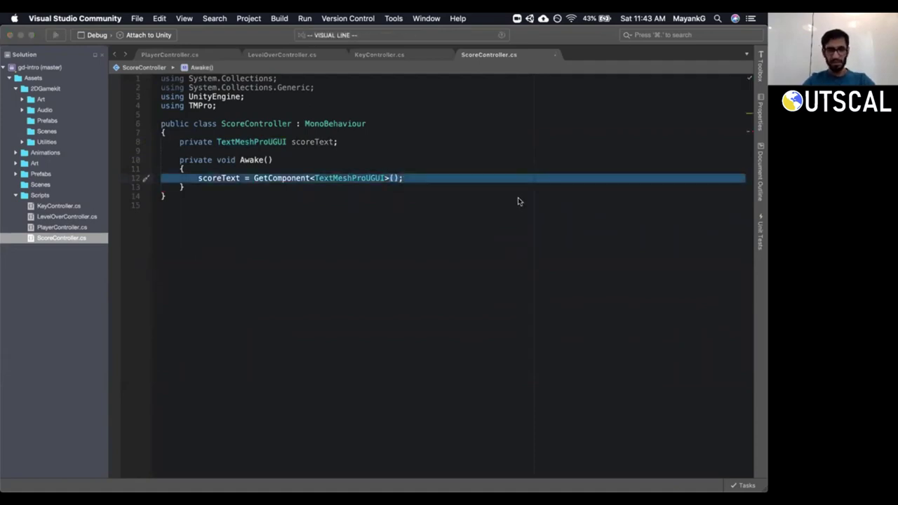
pyautogui.press('Escape')
pyautogui.press('super+Tab')
pyautogui.click(658, 110)
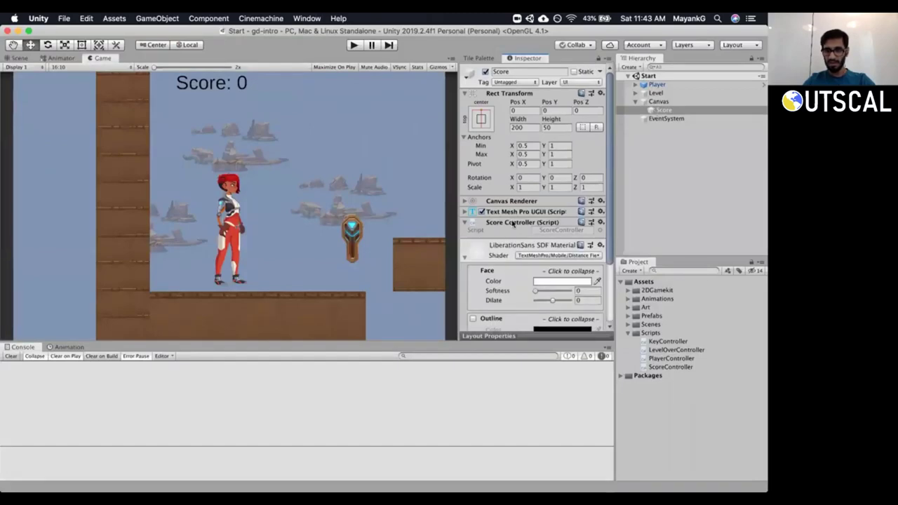
# Collapse the font material, expand Text Mesh Pro UGUI settings, and resize the Inspector panels.
pyautogui.moveTo(452, 229); pyautogui.dragTo(440, 227)
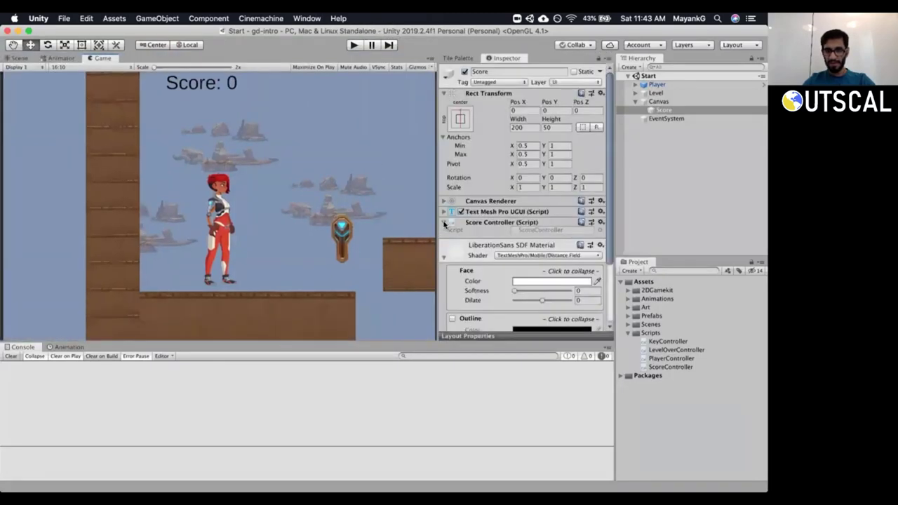
pyautogui.click(442, 244)
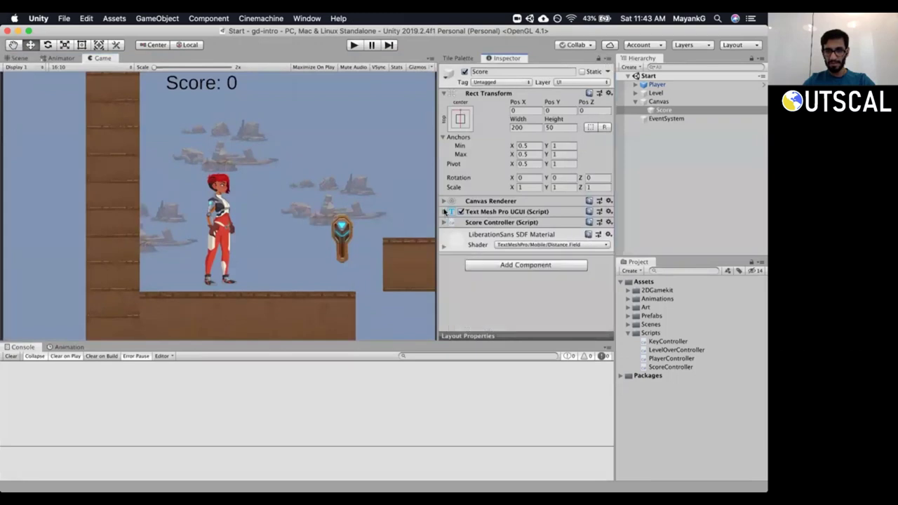
pyautogui.click(444, 211)
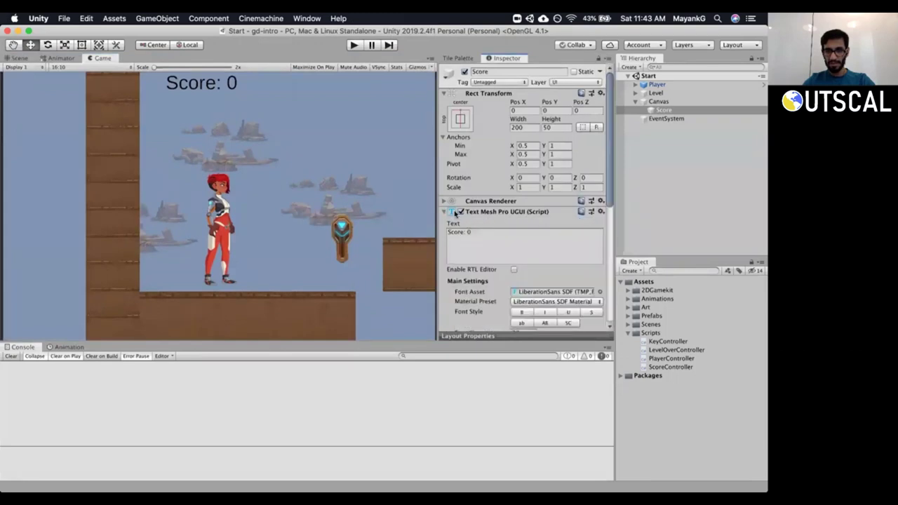
pyautogui.click(517, 211)
pyautogui.click(523, 212)
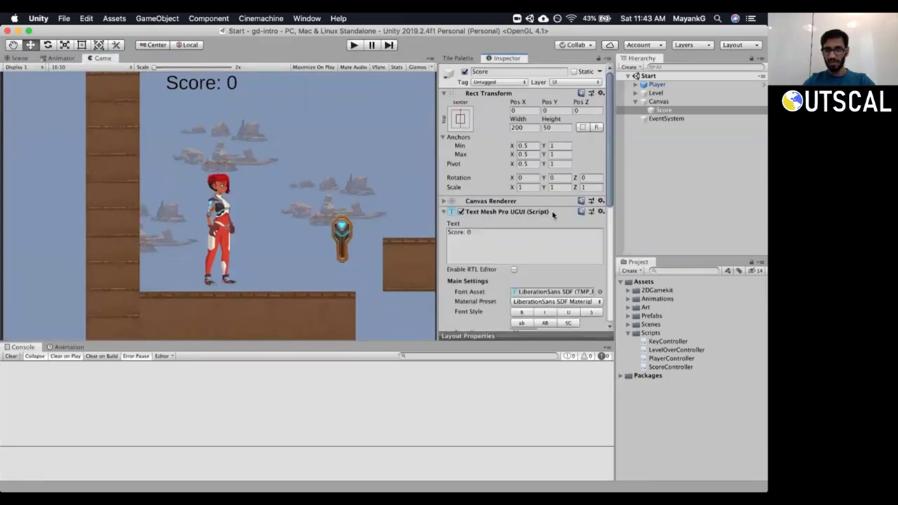
pyautogui.scroll(-2, 613, 201)
pyautogui.moveTo(613, 199); pyautogui.dragTo(643, 199)
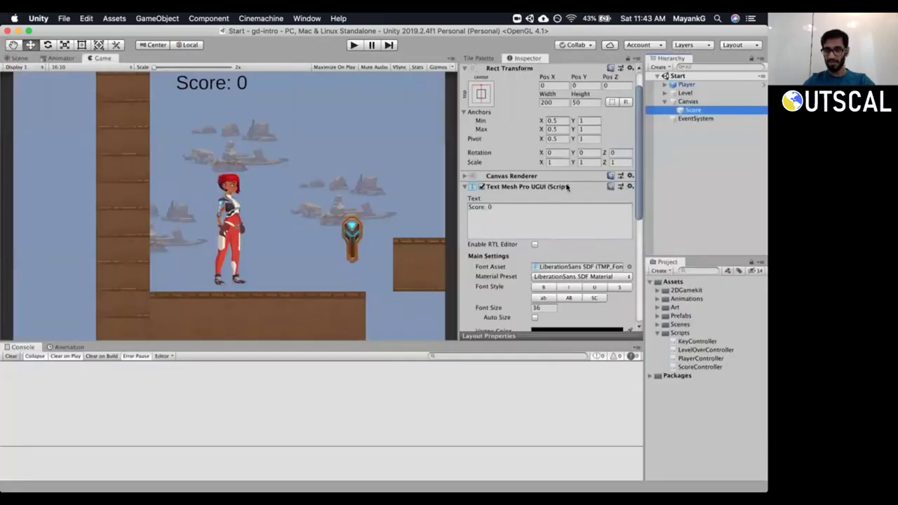
pyautogui.moveTo(640, 170); pyautogui.dragTo(638, 266)
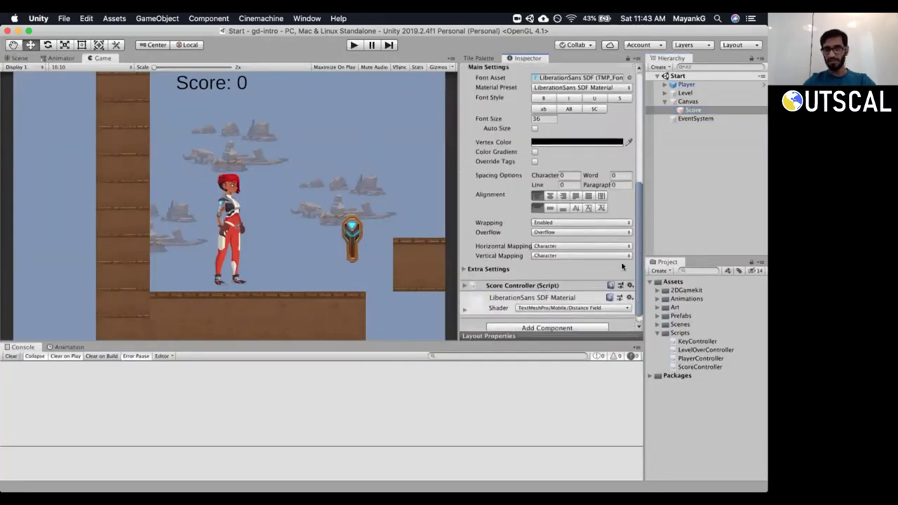
pyautogui.moveTo(639, 275); pyautogui.dragTo(643, 203)
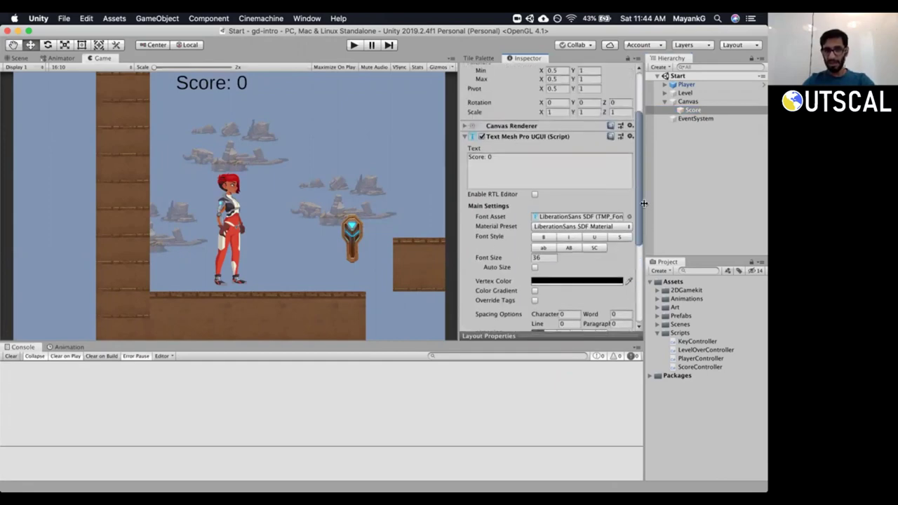
# Change the label text to 'Score: 100', revert to 'Score: 0', and collapse the text settings.
pyautogui.click(519, 156)
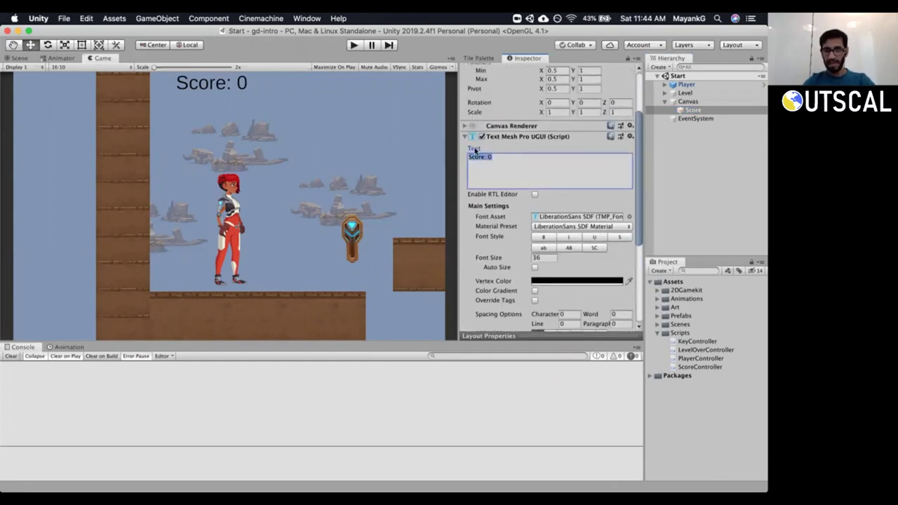
pyautogui.click(523, 157)
pyautogui.press('BackSpace')
pyautogui.write('100')
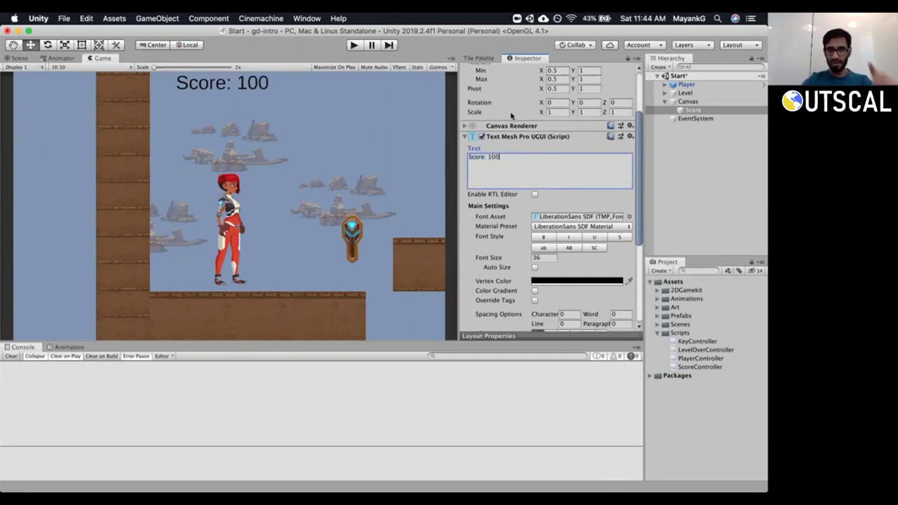
pyautogui.press('BackSpace')
pyautogui.press('BackSpace')
pyautogui.press('BackSpace')
pyautogui.write('0')
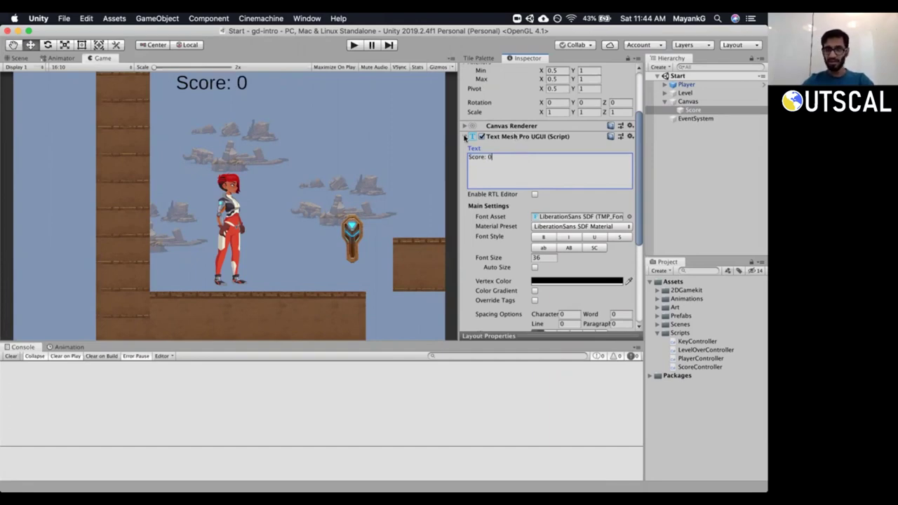
pyautogui.click(464, 137)
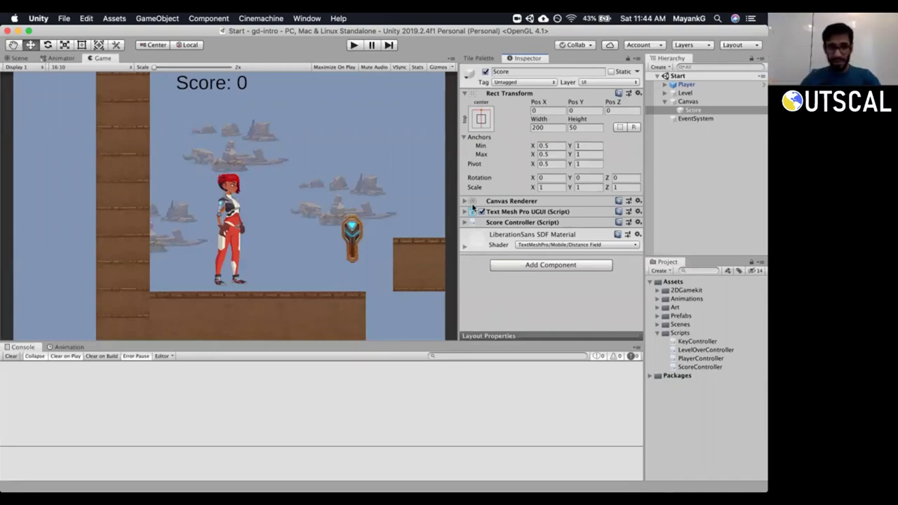
pyautogui.press('super+Tab')
# Declare 'private int score = 0;' above the Awake method.
pyautogui.write(';')
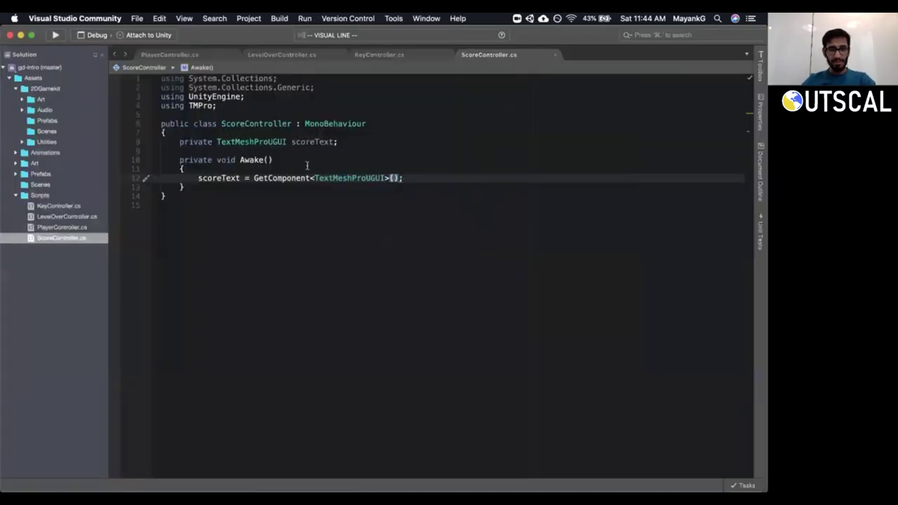
pyautogui.click(350, 150)
pyautogui.press('j')
pyautogui.press('j')
pyautogui.press('j')
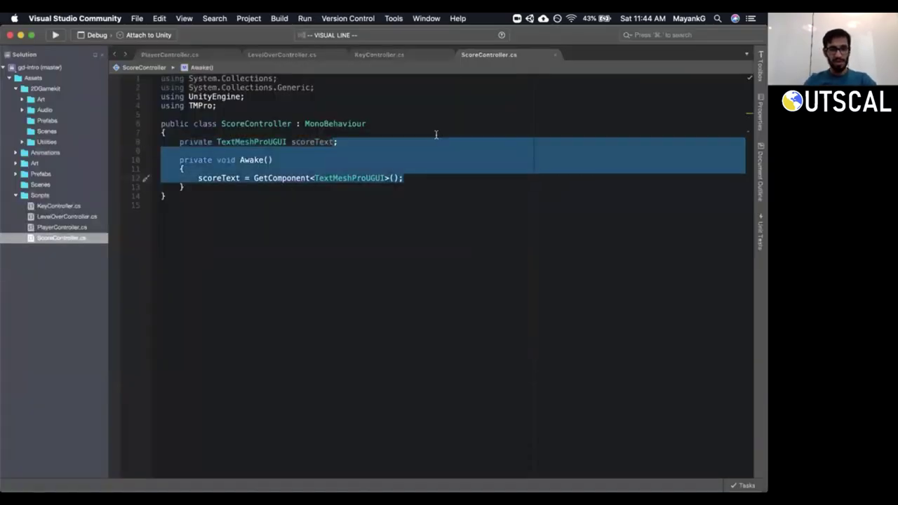
pyautogui.press('Escape')
pyautogui.press('k')
pyautogui.press('k')
pyautogui.press('k')
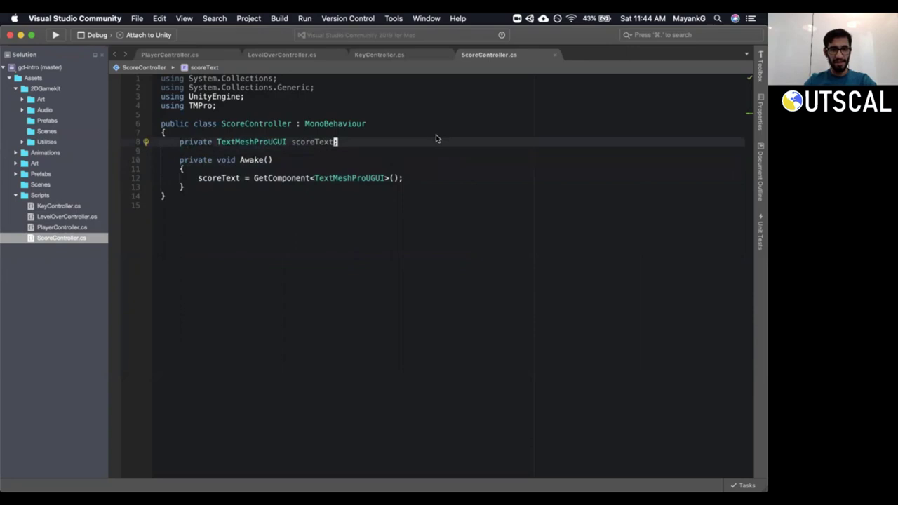
pyautogui.press('A')
pyautogui.press('Return')
pyautogui.press('Return')
pyautogui.write('priva')
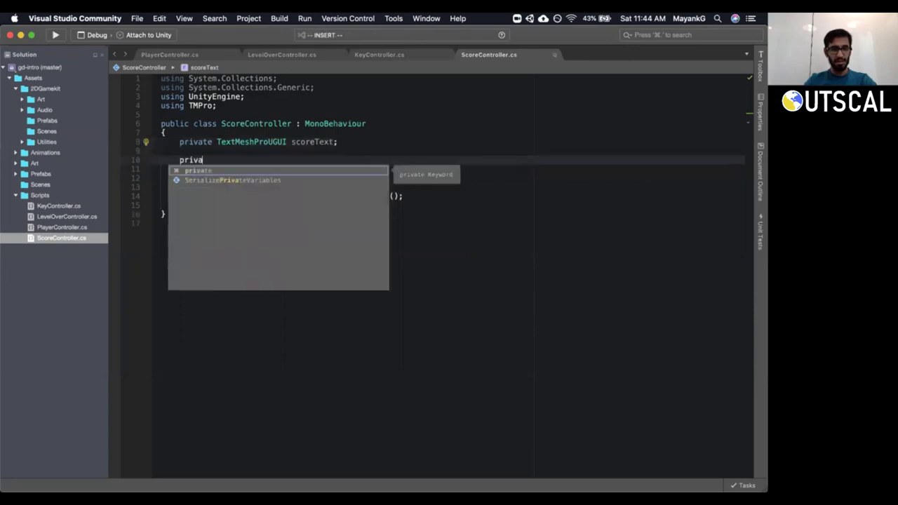
pyautogui.write('te ')
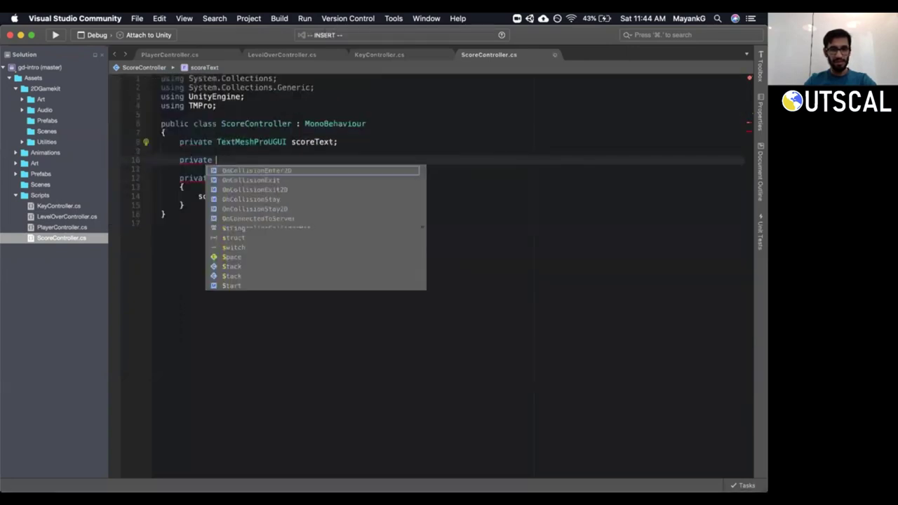
pyautogui.write('int score;')
pyautogui.press('Escape')
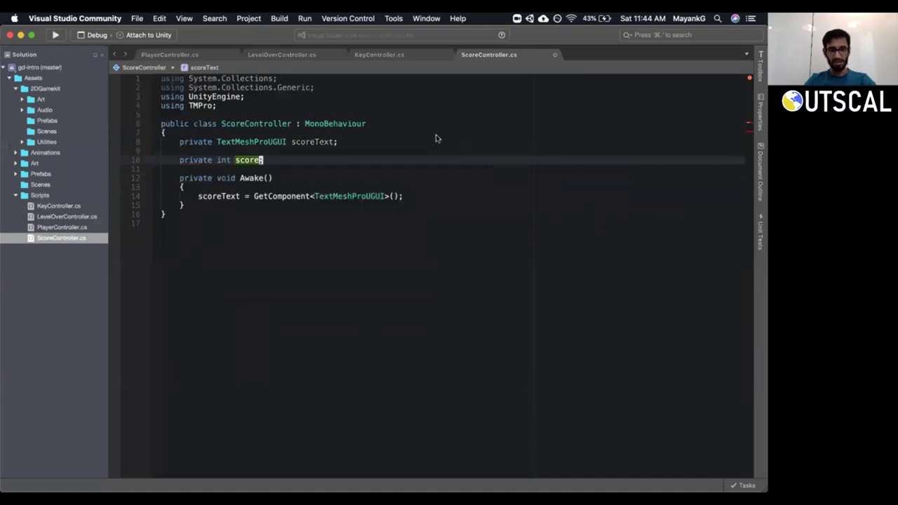
pyautogui.hotkey('shift', 'v')
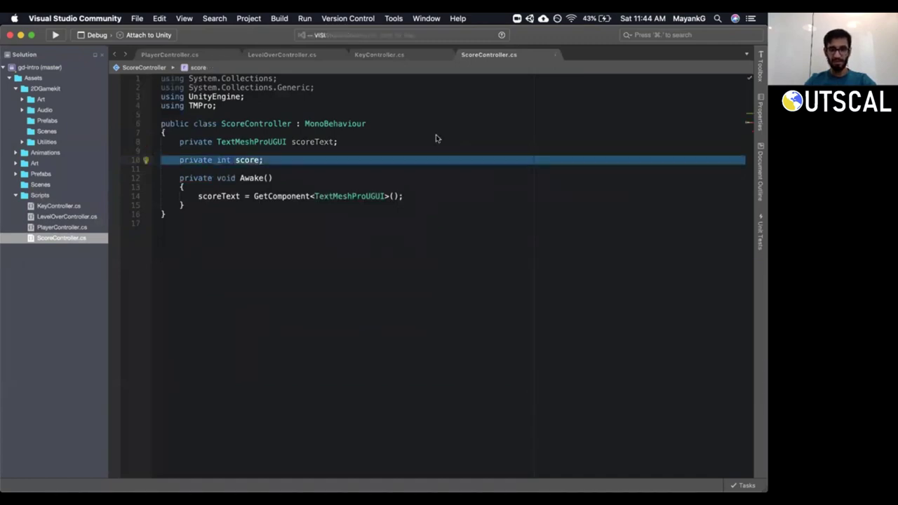
pyautogui.press('Escape')
pyautogui.press('a')
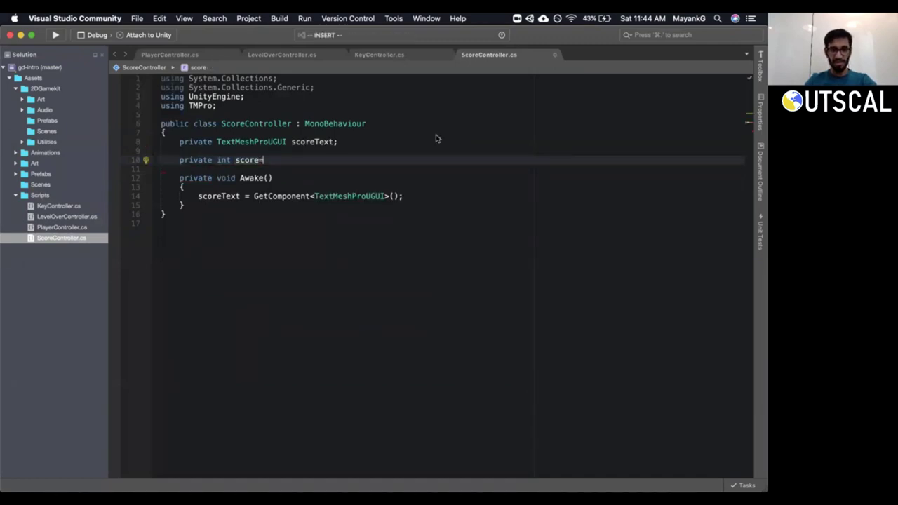
pyautogui.write('= 0;')
pyautogui.press('Escape')
# Add a 'public void IncreaseScore(int increment)' method after Awake.
pyautogui.press('j')
pyautogui.press('j')
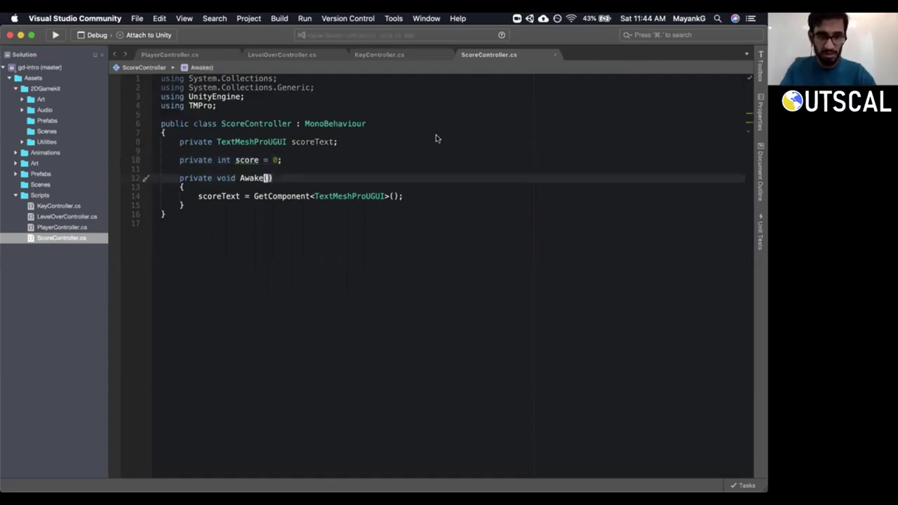
pyautogui.press('j')
pyautogui.press('j')
pyautogui.press('j')
pyautogui.press('o')
pyautogui.press('Return')
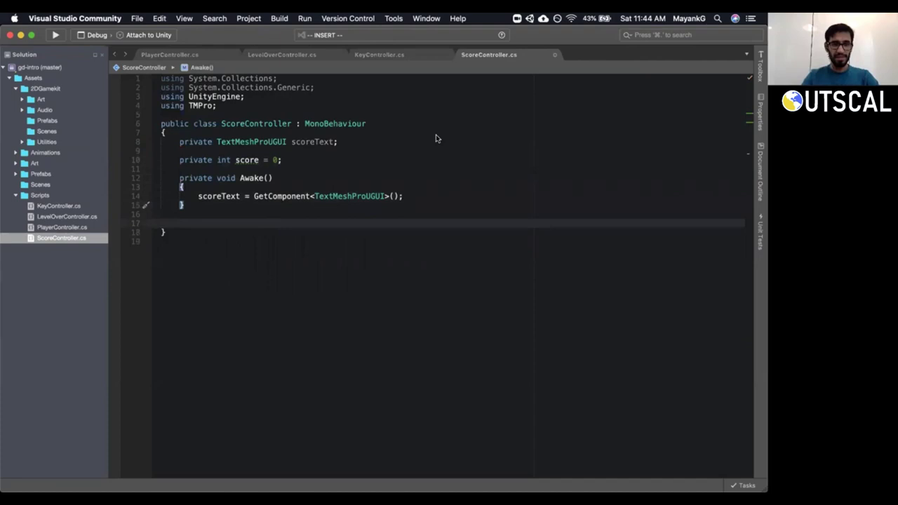
pyautogui.write('public ')
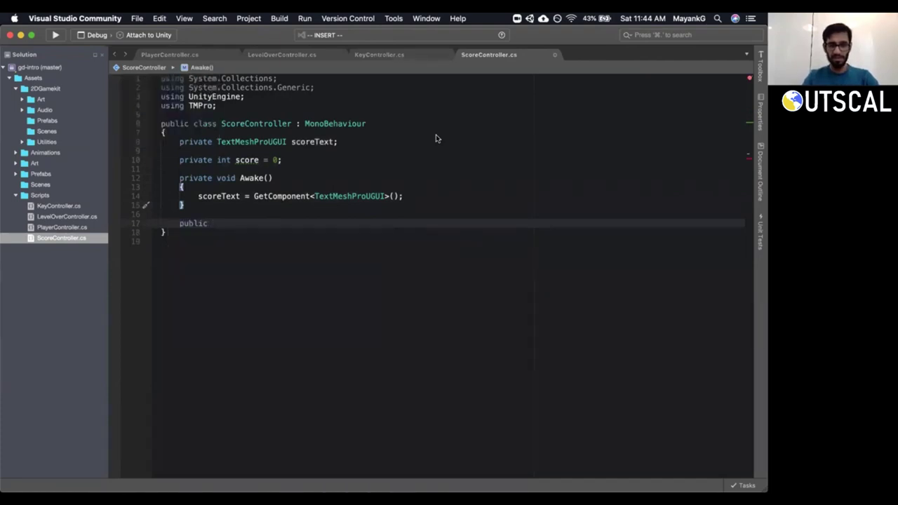
pyautogui.write('void Increas')
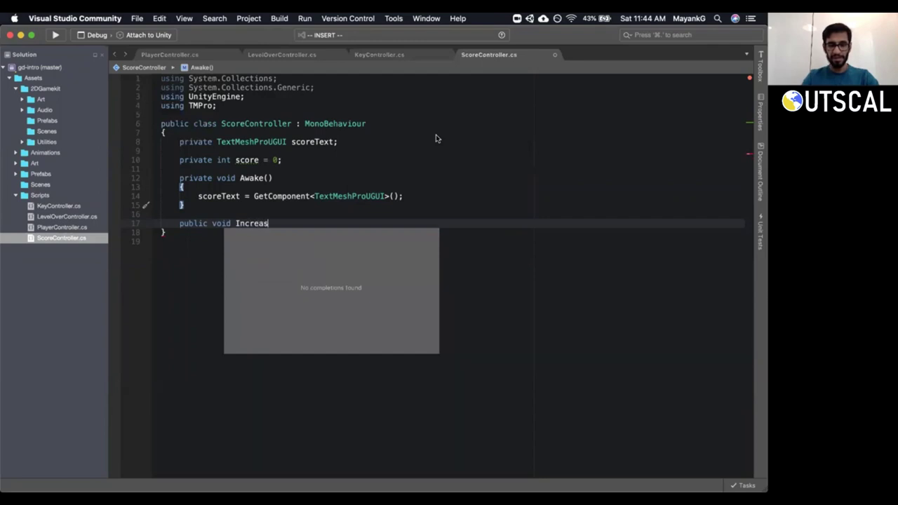
pyautogui.write('eScore(int ')
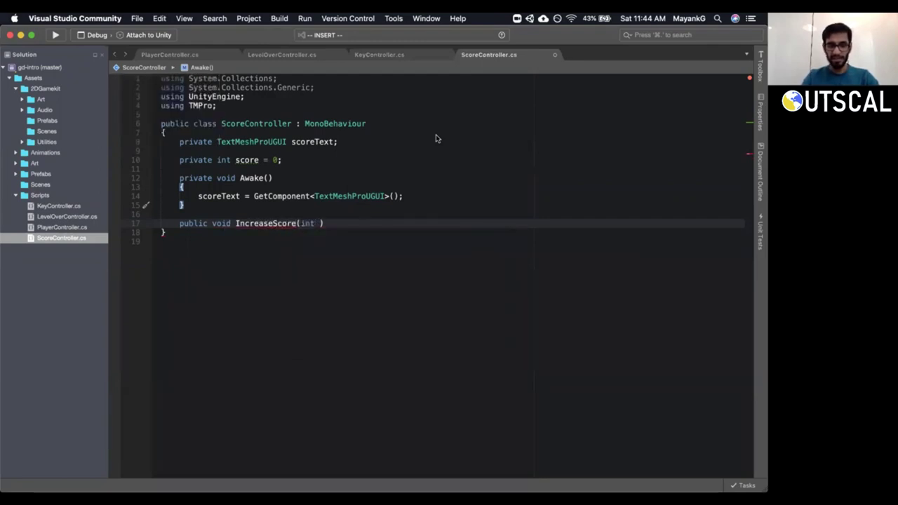
pyautogui.write('score')
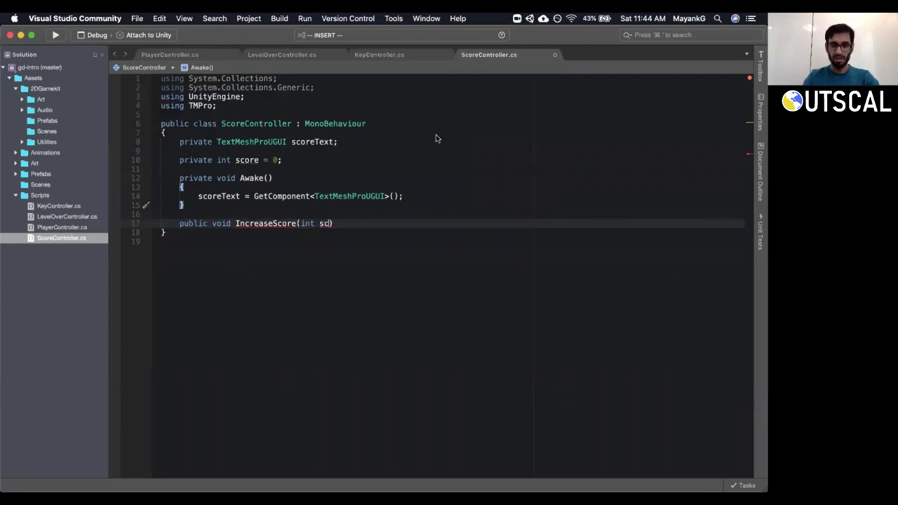
pyautogui.press('Return')
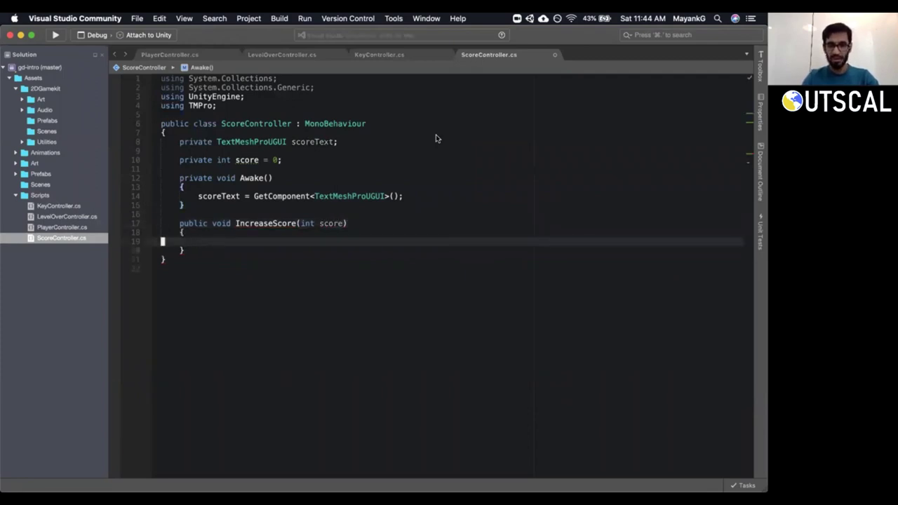
pyautogui.write('{')
pyautogui.press('Return')
pyautogui.press('Up')
pyautogui.press('Up')
pyautogui.hotkey('alt', 'Right')
pyautogui.press('Right')
pyautogui.write('wcwincrem')
pyautogui.write('ent')
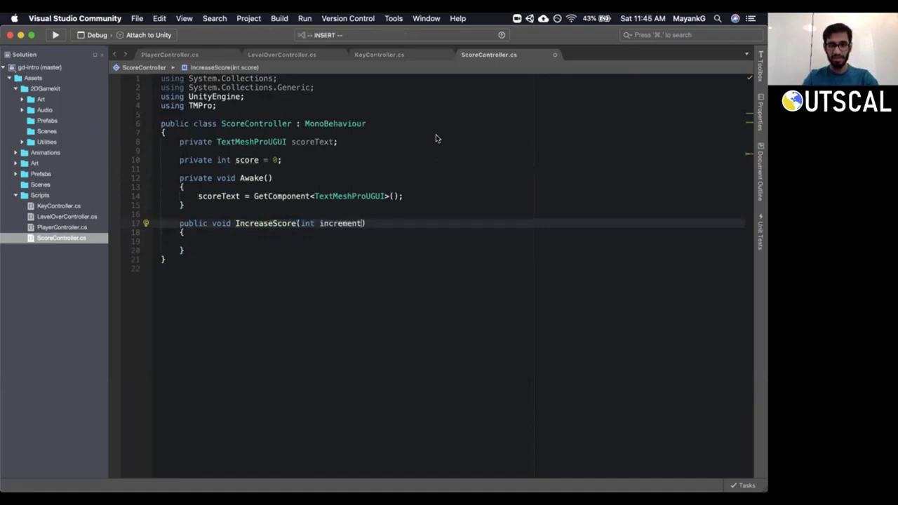
pyautogui.press('Escape')
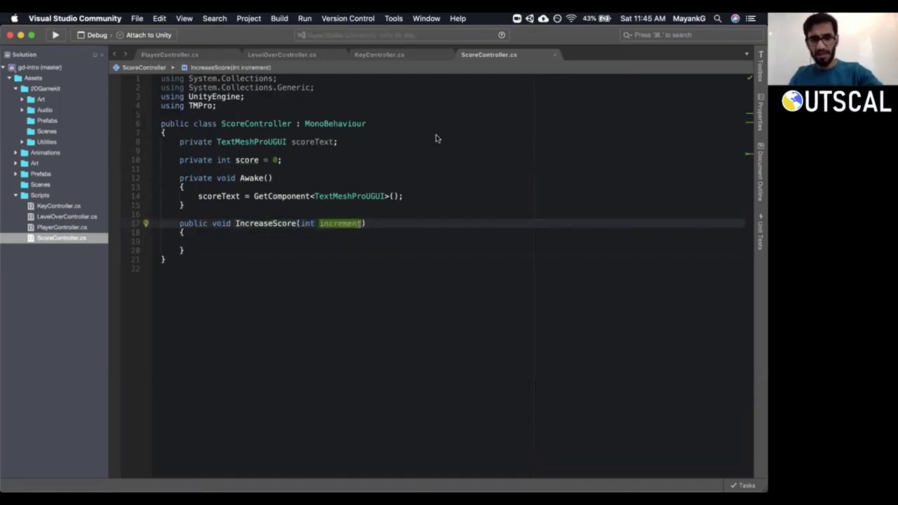
# Write 'score += increment;' in IncreaseScore and save the script.
pyautogui.press('j')
pyautogui.press('j')
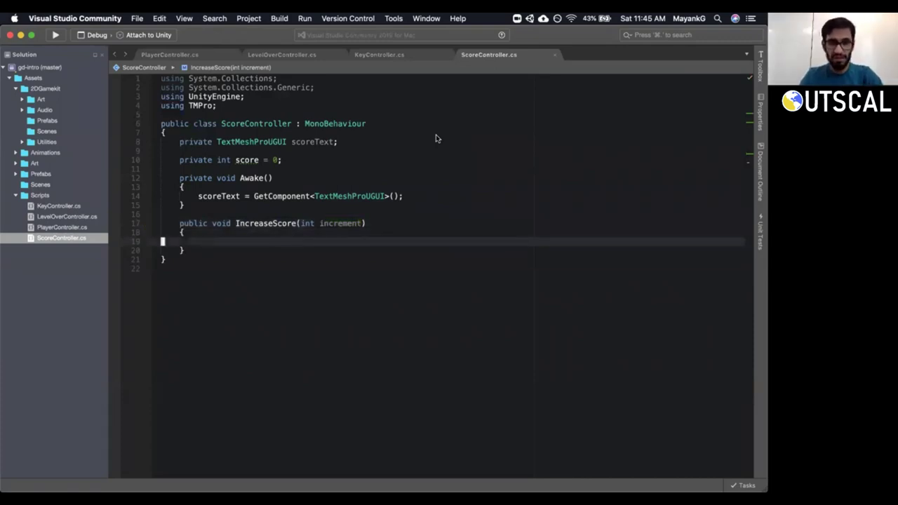
pyautogui.write('iscor')
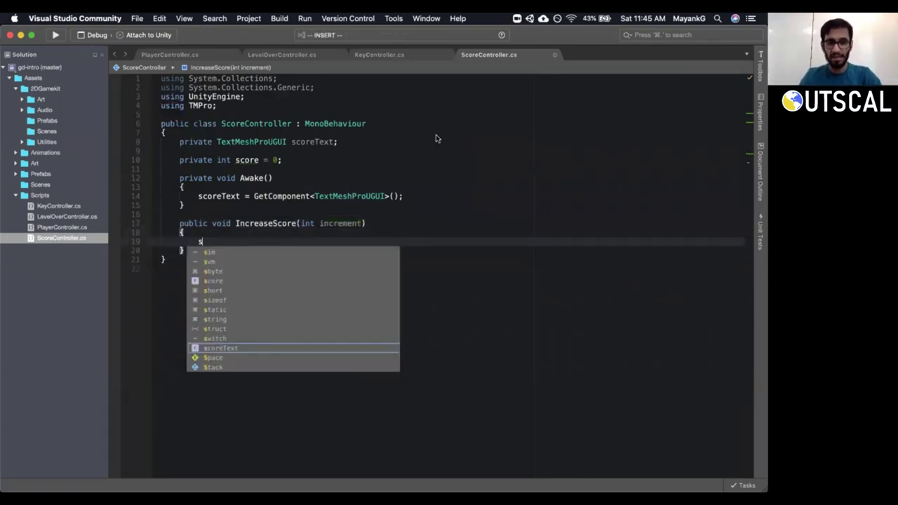
pyautogui.write('e ')
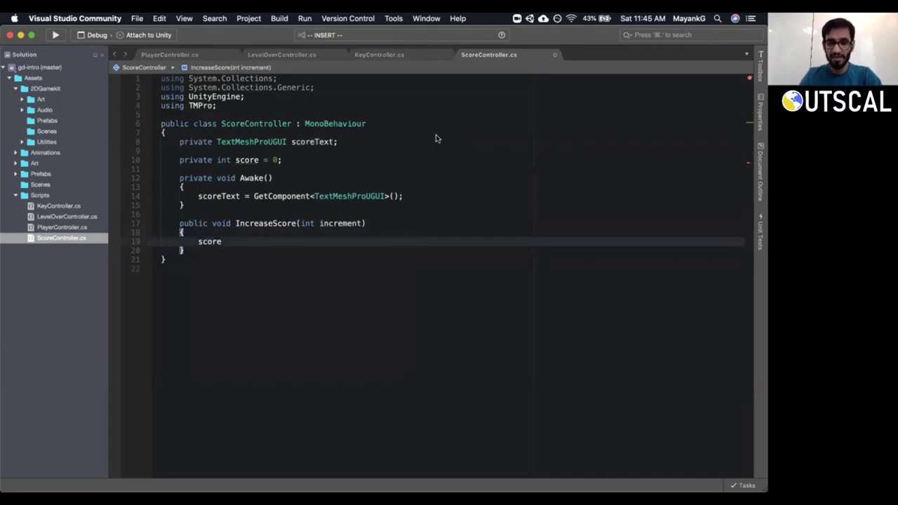
pyautogui.write('+= ind')
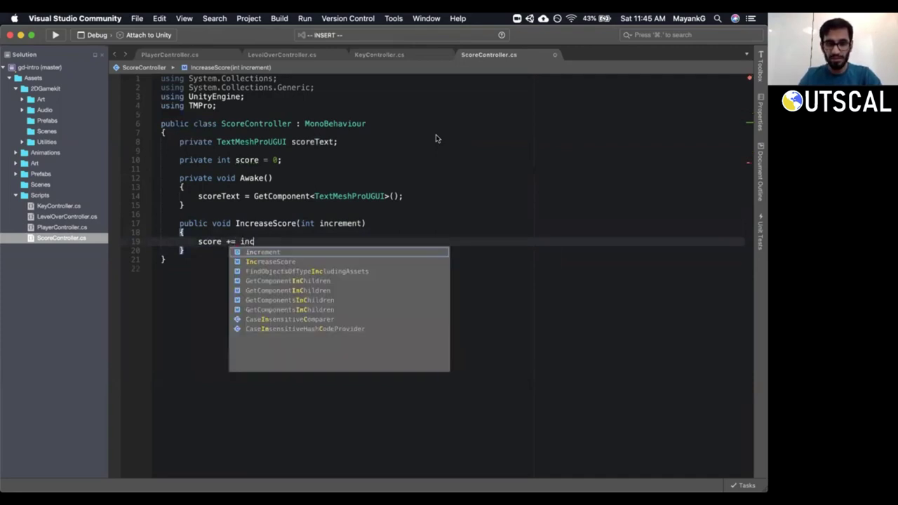
pyautogui.press('Tab')
pyautogui.write(';')
pyautogui.press('Escape')
pyautogui.press('super+s')
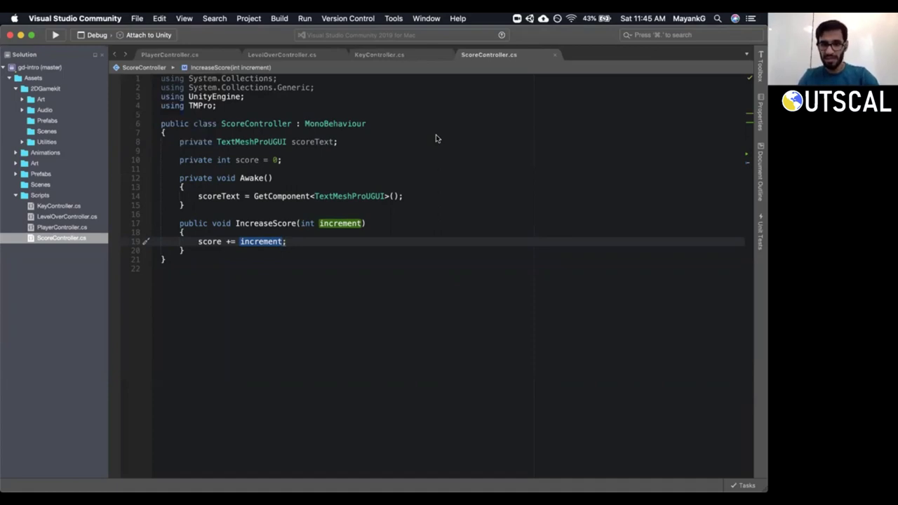
# Add a 'RefreshUI();' call below the score update line.
pyautogui.press('k')
pyautogui.press('k')
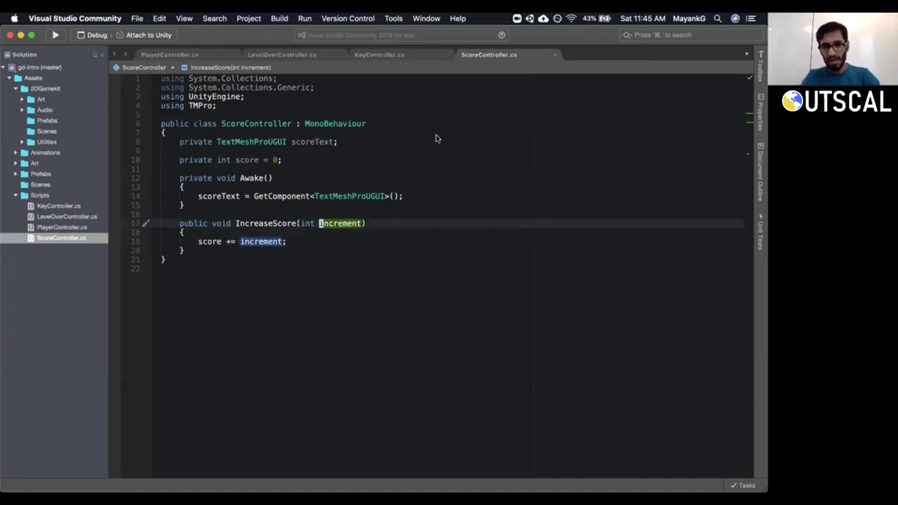
pyautogui.hotkey('shift', 'v')
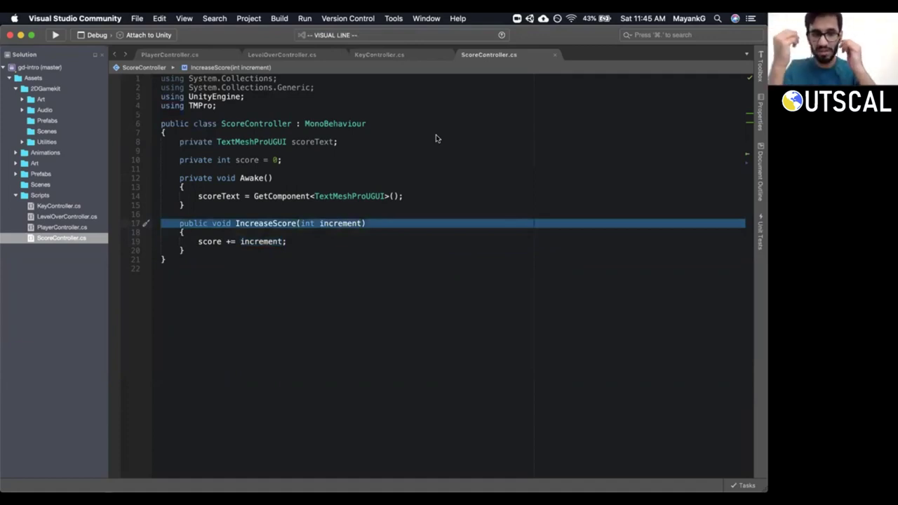
pyautogui.press('Escape')
pyautogui.press('j')
pyautogui.press('j')
pyautogui.press('j')
pyautogui.press('k')
pyautogui.press('o')
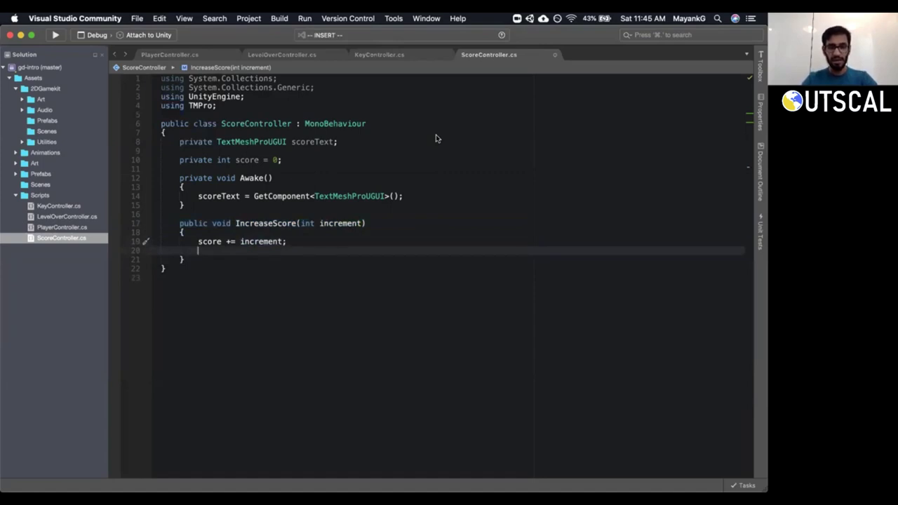
pyautogui.write('UpdateScore')
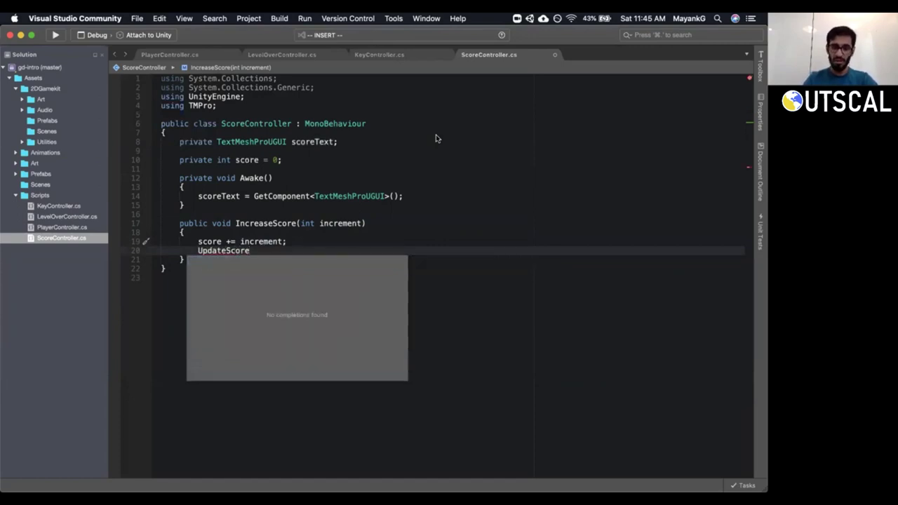
pyautogui.press('BackSpace')
pyautogui.press('BackSpace')
pyautogui.press('BackSpace')
pyautogui.press('BackSpace')
pyautogui.press('BackSpace')
pyautogui.press('BackSpace')
pyautogui.press('BackSpace')
pyautogui.press('BackSpace')
pyautogui.press('BackSpace')
pyautogui.press('BackSpace')
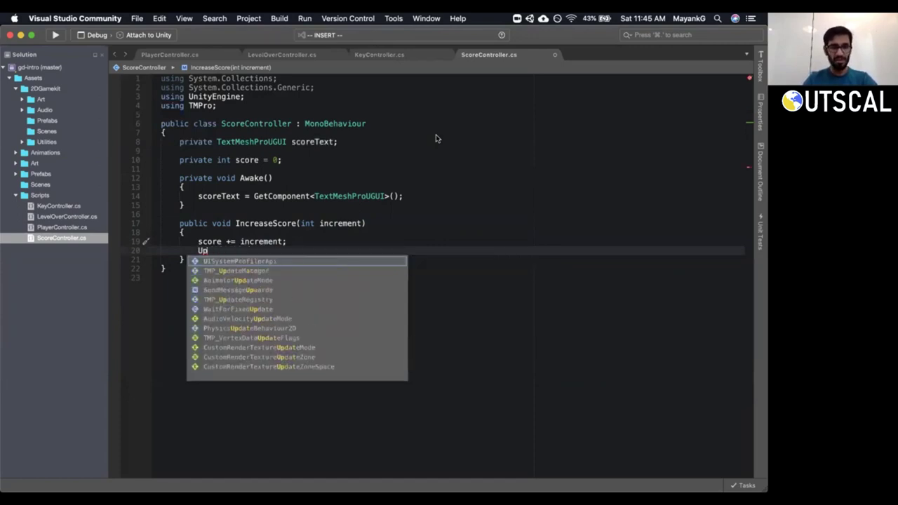
pyautogui.write('Refresh')
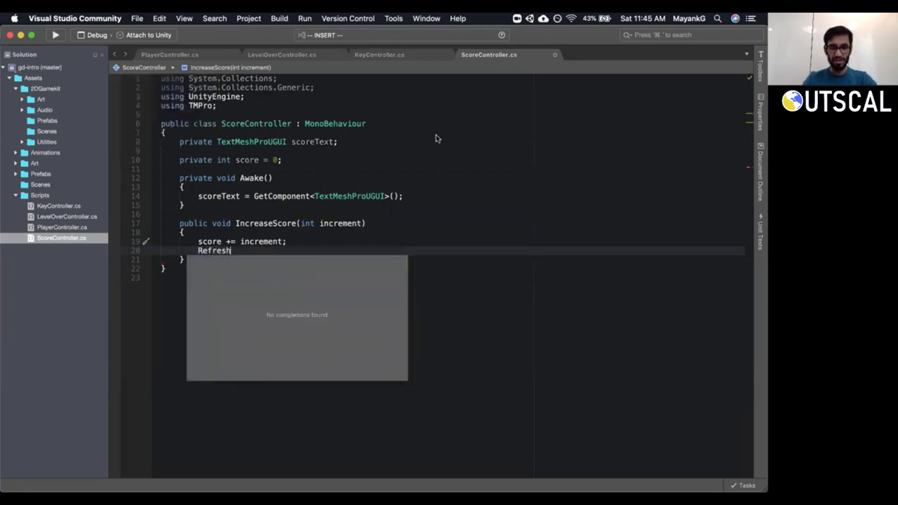
pyautogui.write('UI();')
pyautogui.press('Escape')
# Generate the missing RefreshUI method via Quick Fix and delete its placeholder throw line.
pyautogui.press('Home')
pyautogui.hotkey('alt', 'Return')
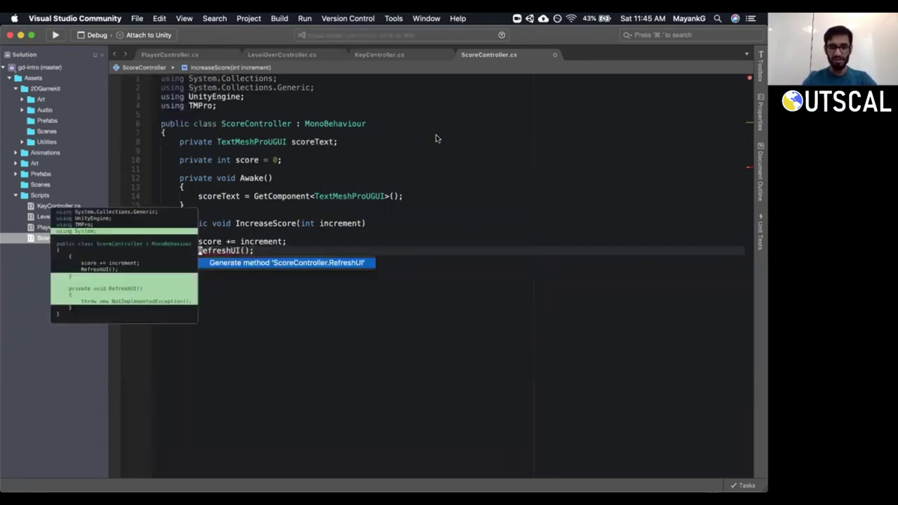
pyautogui.press('Return')
pyautogui.press('super+s')
pyautogui.press('Down')
pyautogui.press('Down')
pyautogui.press('Down')
pyautogui.press('Down')
pyautogui.press('Down')
pyautogui.press('d')
pyautogui.press('d')
pyautogui.hotkey('shift', 'o')
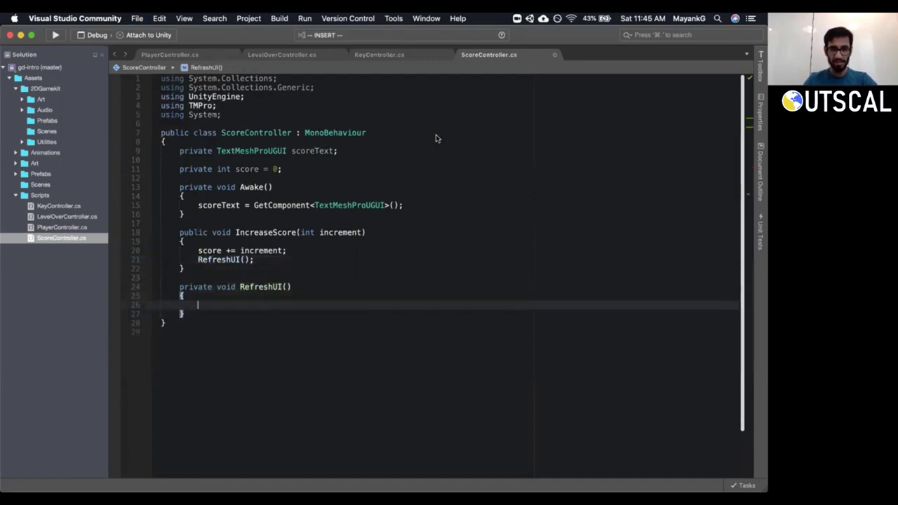
# Begin the RefreshUI body with 'scoreText.text =', then switch to Unity.
pyautogui.write('scoreTex')
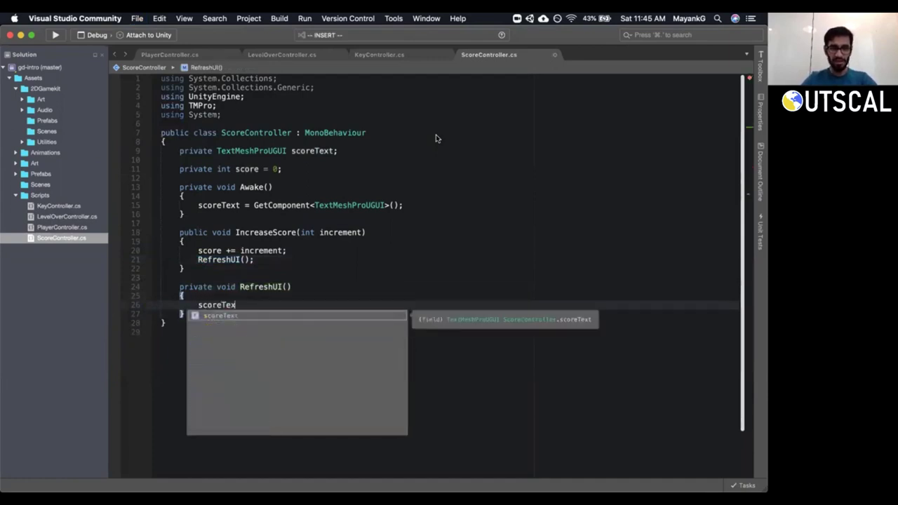
pyautogui.press('Escape')
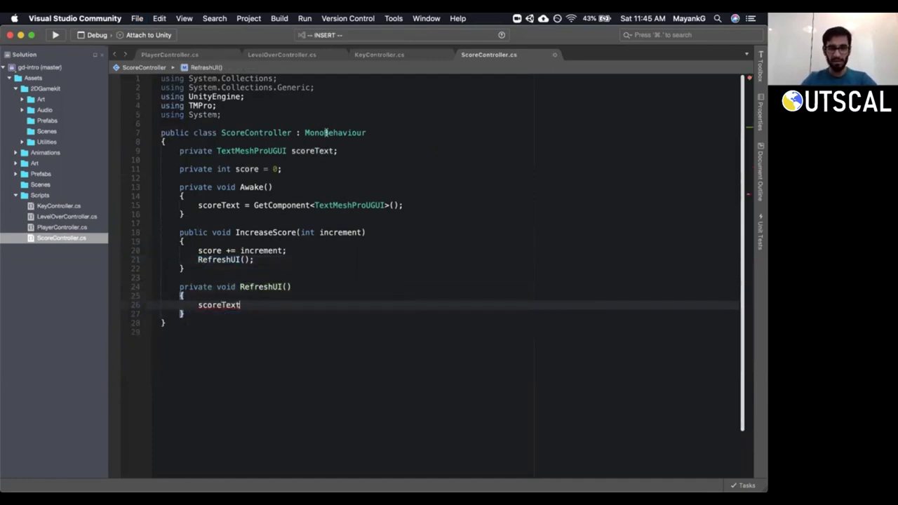
pyautogui.tripleClick(317, 151)
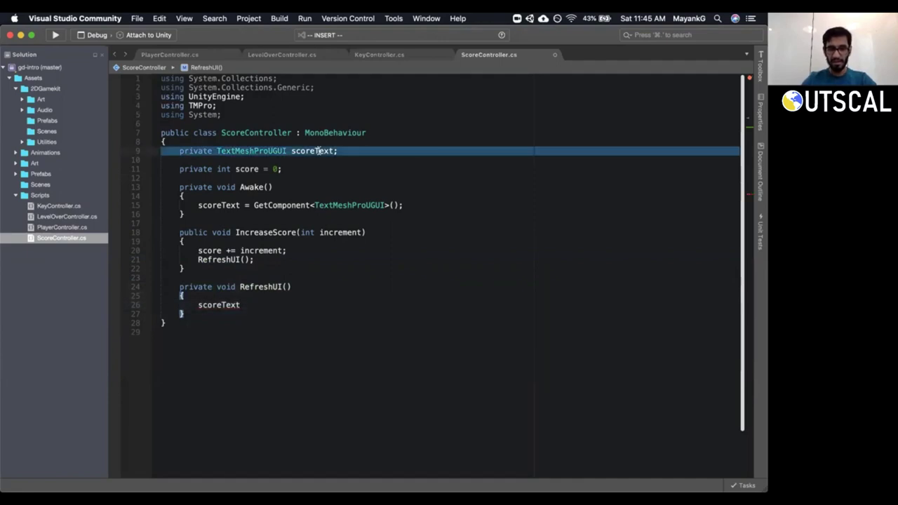
pyautogui.tripleClick(298, 205)
pyautogui.click(295, 205)
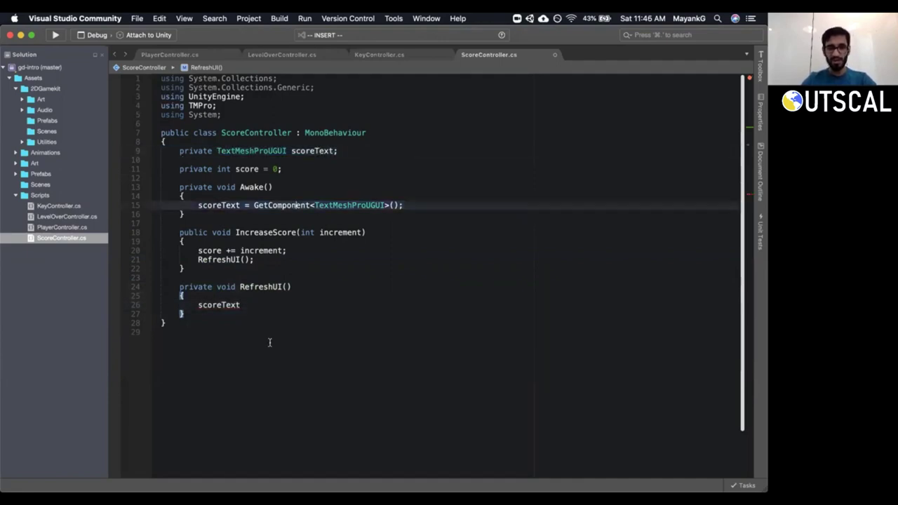
pyautogui.click(264, 307)
pyautogui.write('.tex')
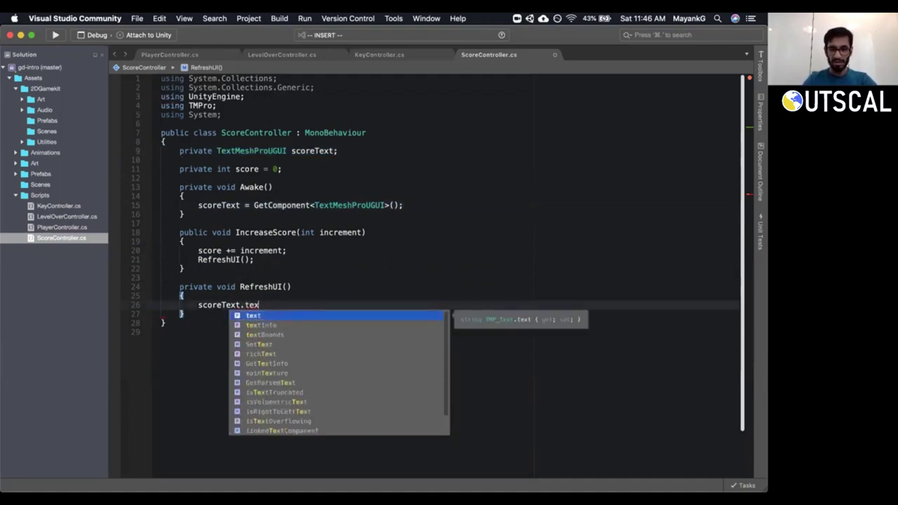
pyautogui.write('t =')
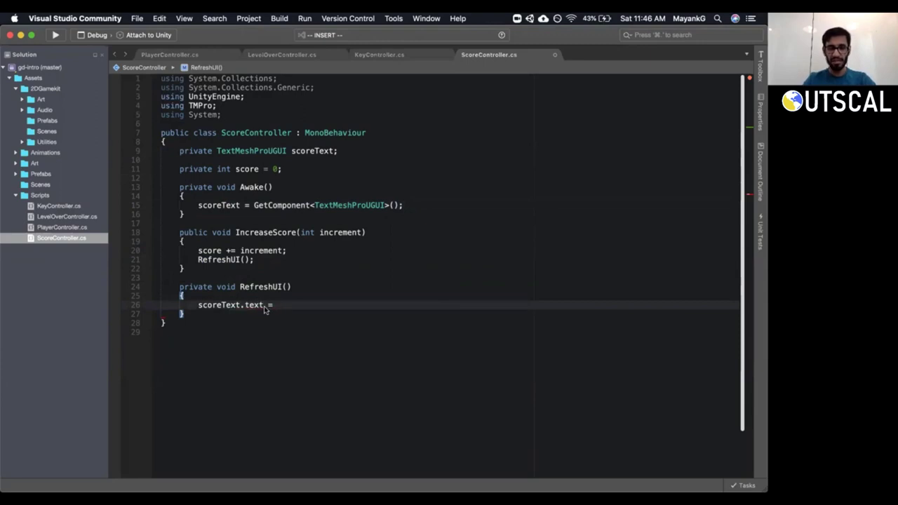
pyautogui.press('super+Tab')
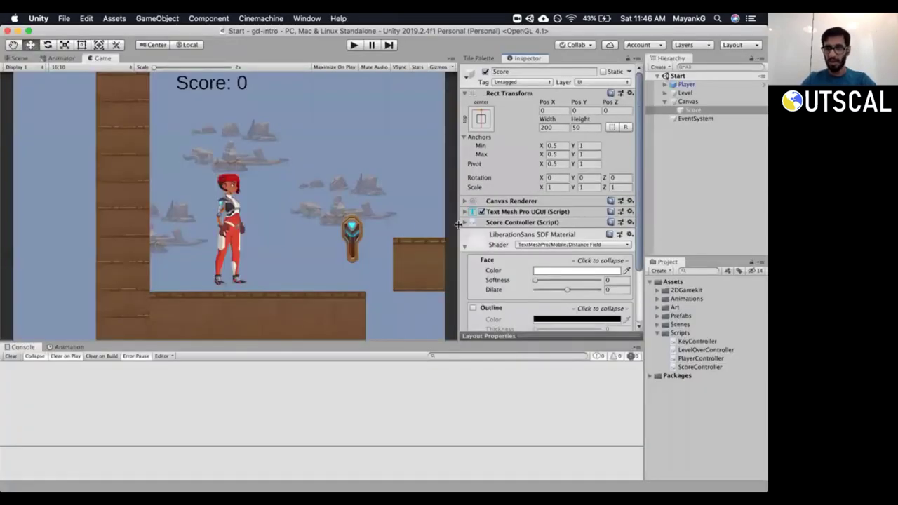
# Expand Text Mesh Pro UGUI and inspect the label text 'Score: 0'.
pyautogui.click(464, 211)
pyautogui.doubleClick(509, 237)
pyautogui.moveTo(509, 237); pyautogui.dragTo(473, 227)
pyautogui.click(508, 256)
pyautogui.scroll(-5, 508, 255)
pyautogui.scroll(4, 508, 256)
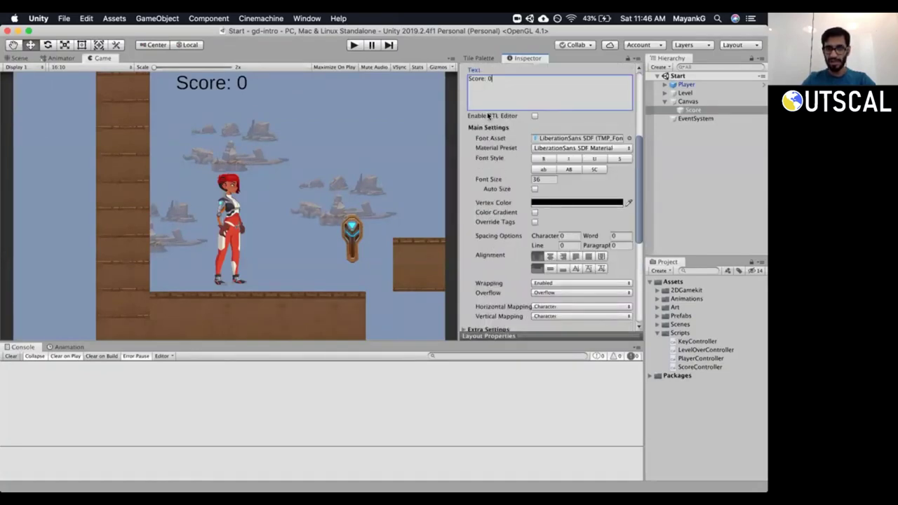
pyautogui.scroll(4, 491, 166)
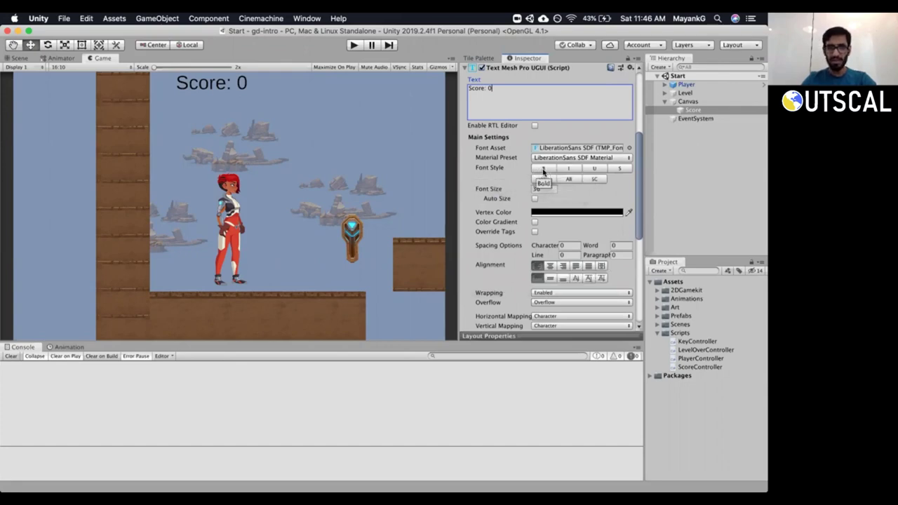
# Try Bold, Italic, lowercase and uppercase styles on the label, turning each back off.
pyautogui.click(543, 169)
pyautogui.click(569, 170)
pyautogui.click(571, 171)
pyautogui.click(544, 170)
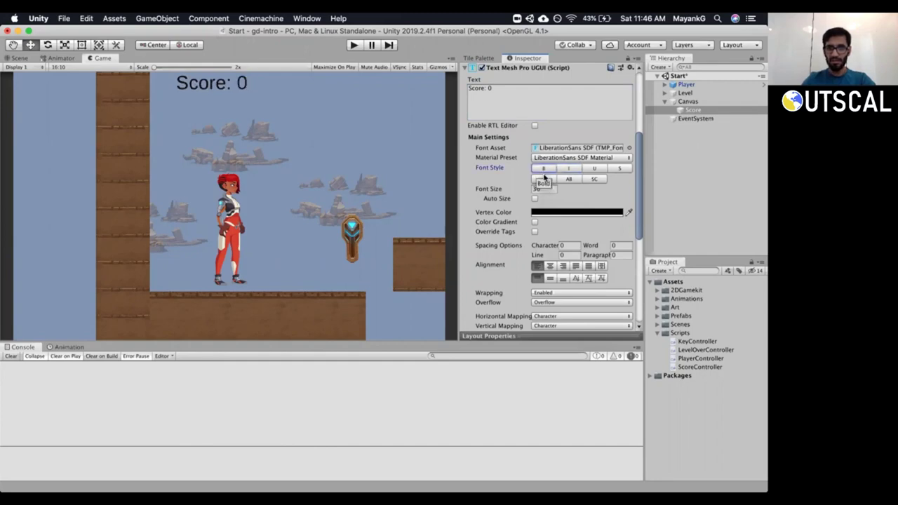
pyautogui.click(545, 179)
pyautogui.click(544, 180)
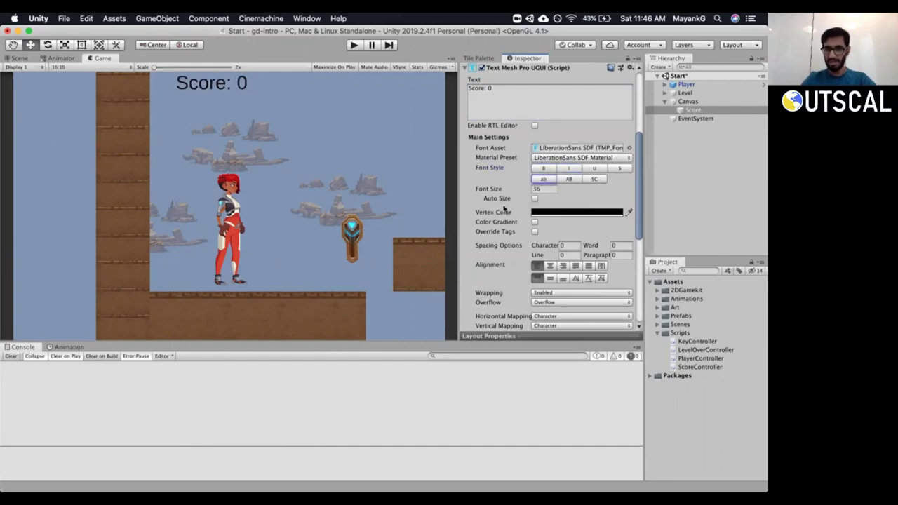
pyautogui.scroll(2, 478, 157)
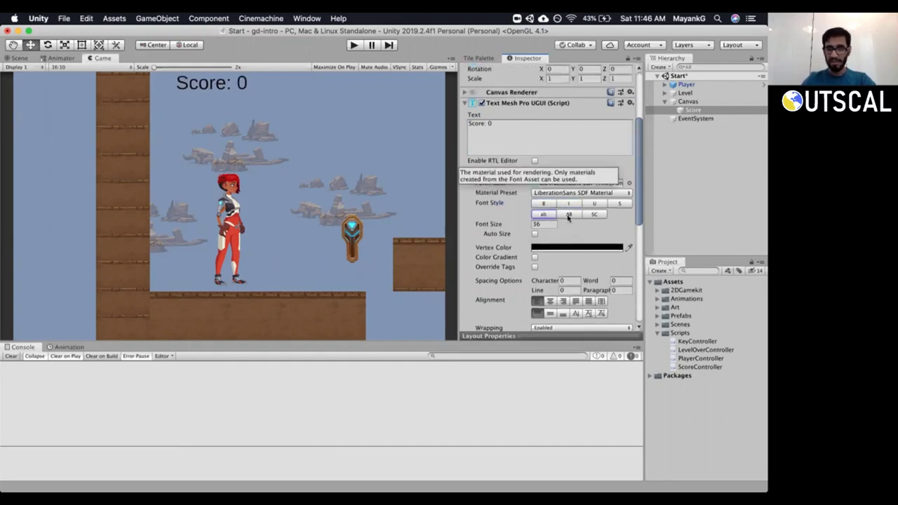
pyautogui.click(568, 214)
pyautogui.click(568, 215)
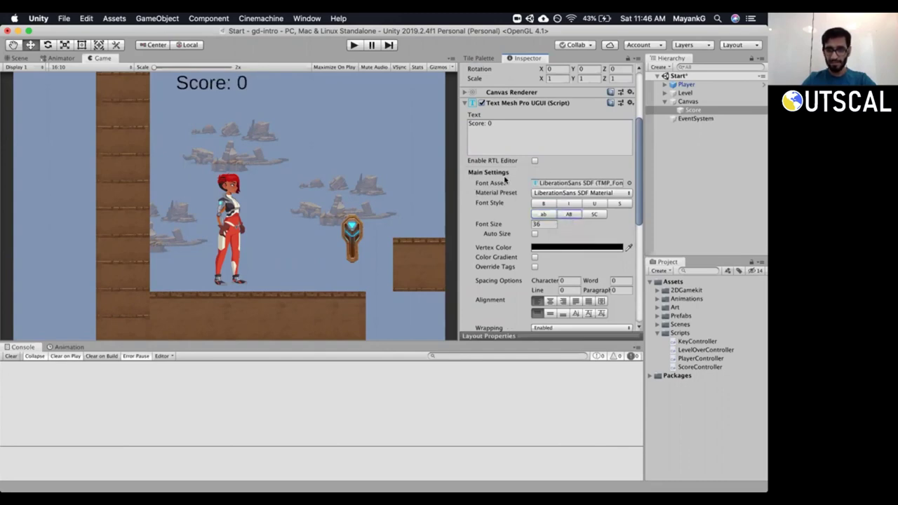
pyautogui.press('super+Tab')
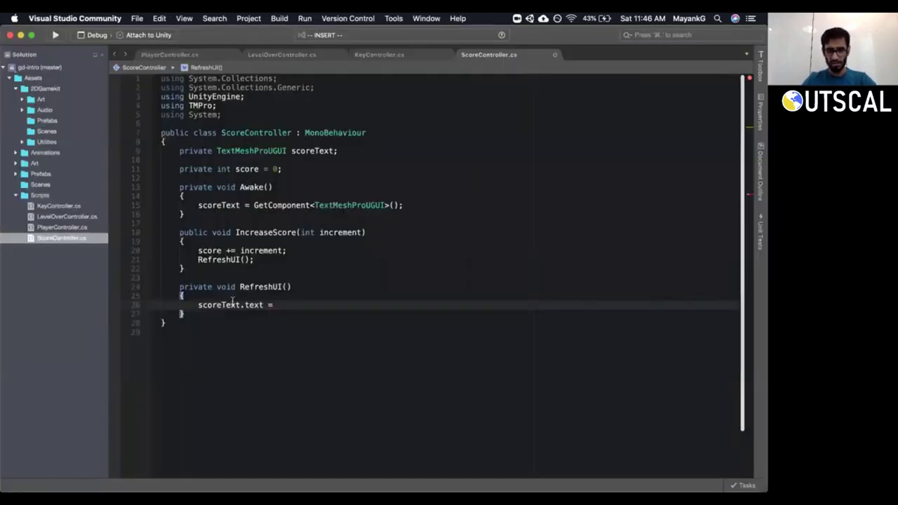
# Complete line 26 as 'scoreText.text = "Score: " + score;'.
pyautogui.click(200, 305)
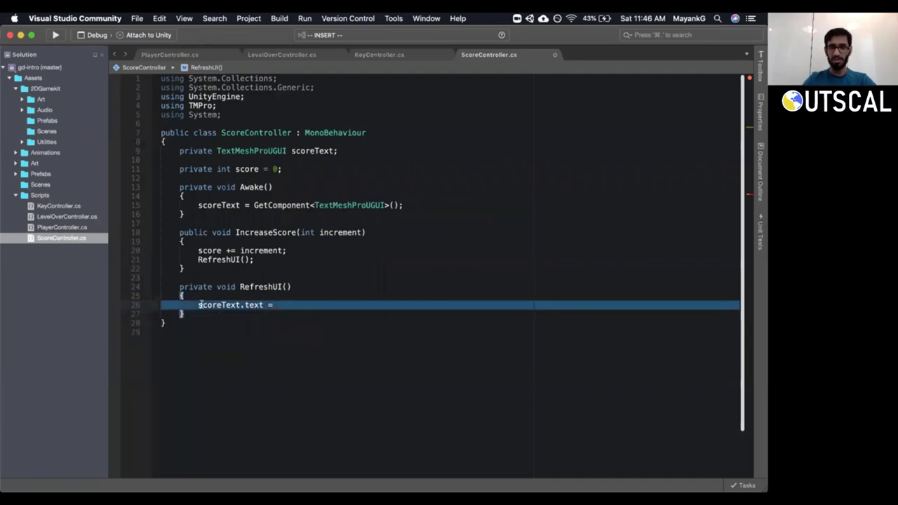
pyautogui.doubleClick(199, 304)
pyautogui.click(300, 309)
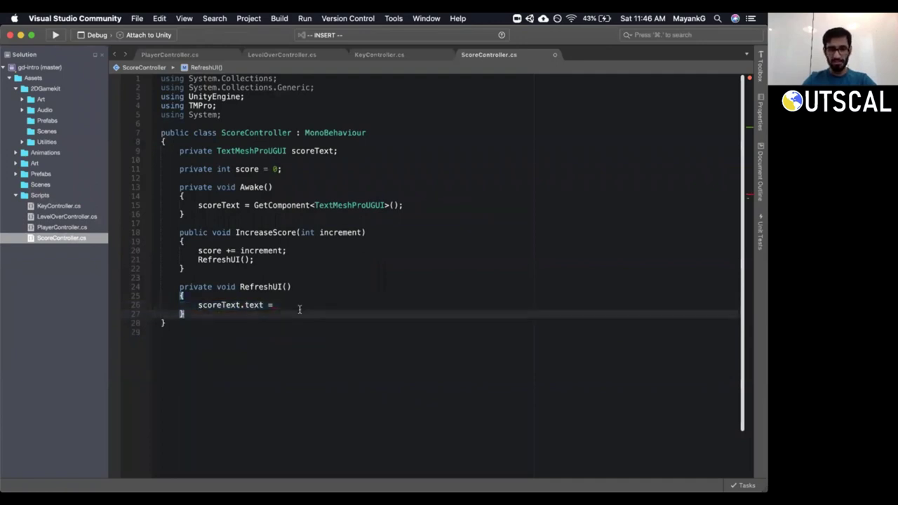
pyautogui.click(308, 301)
pyautogui.write('"S')
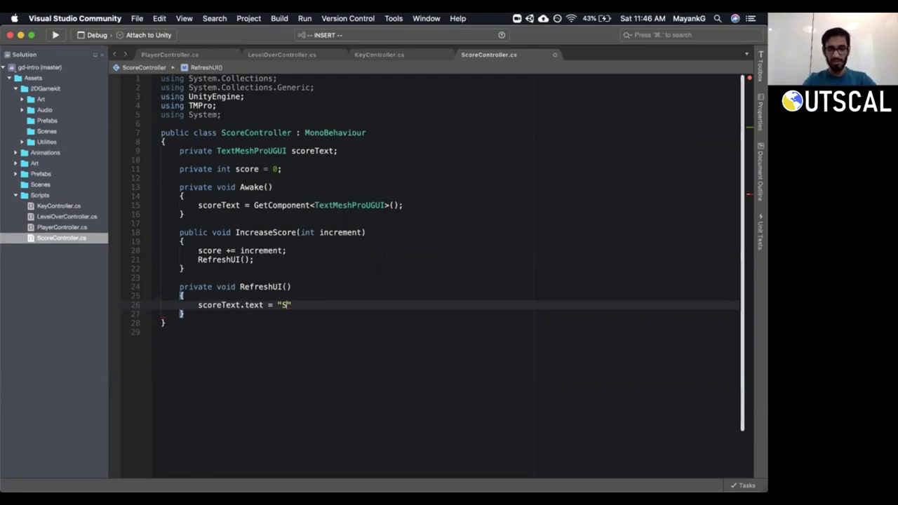
pyautogui.write('ore: " + ')
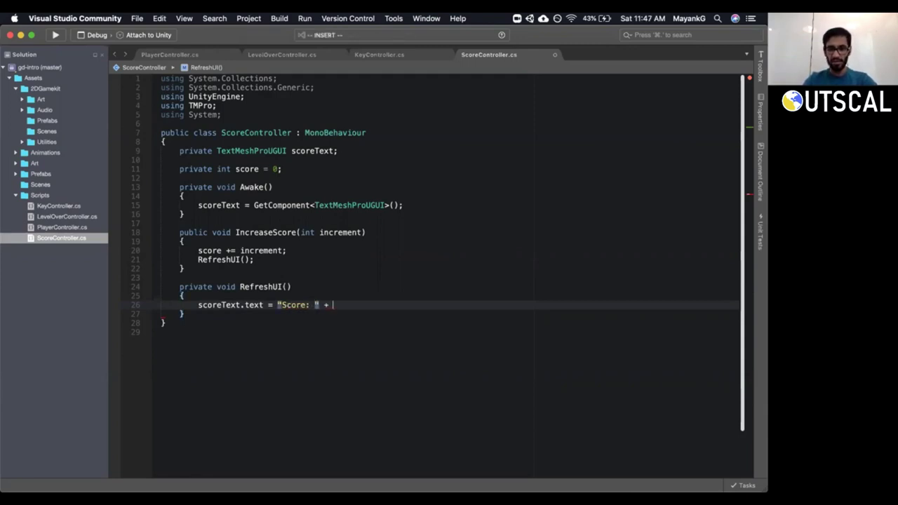
pyautogui.write('score')
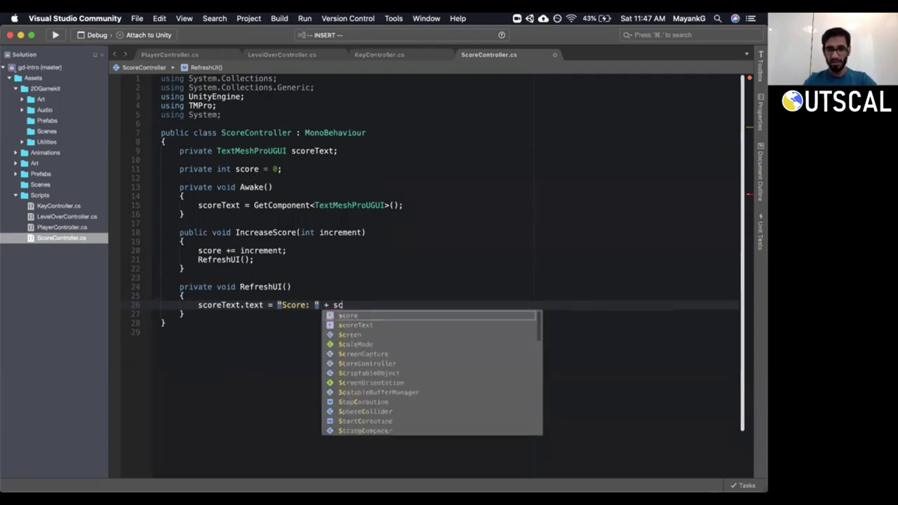
pyautogui.write(';')
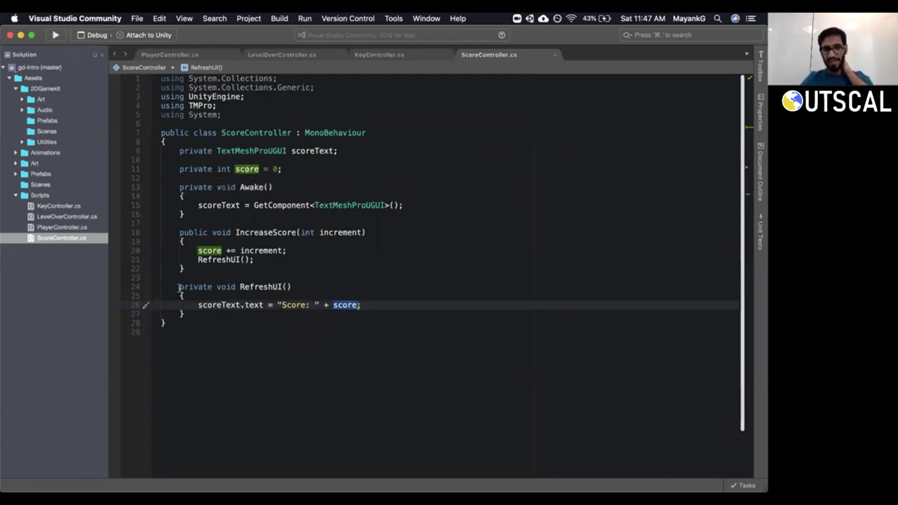
# Review the RefreshUI call and assignment, then start a new member line below Awake.
pyautogui.click(222, 261)
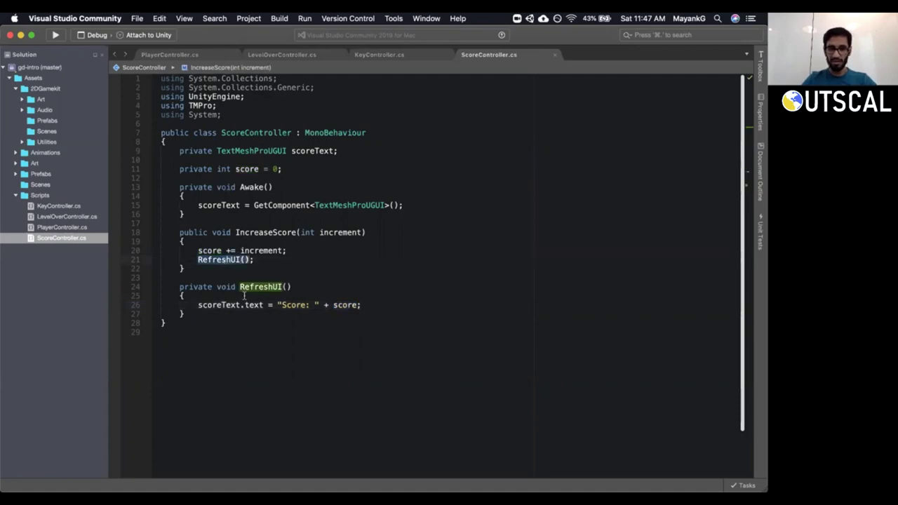
pyautogui.moveTo(198, 307); pyautogui.dragTo(364, 307)
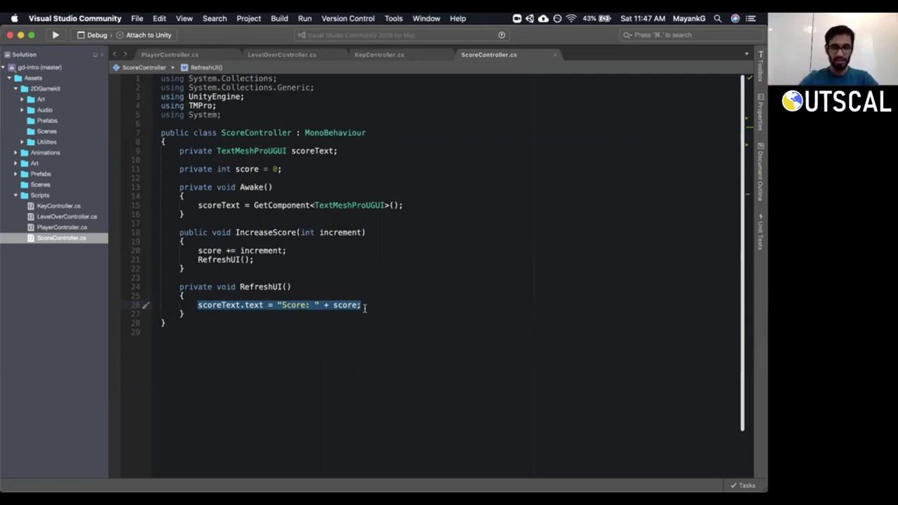
pyautogui.click(406, 204)
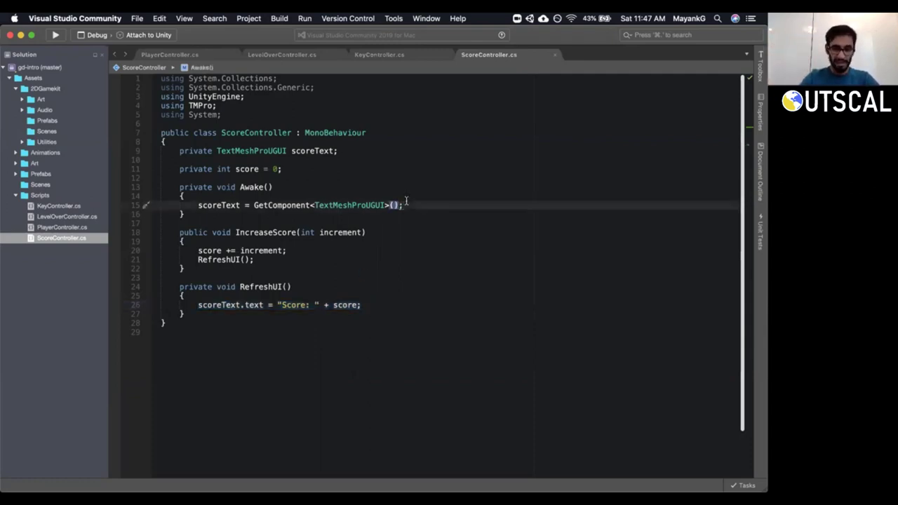
pyautogui.press('Down')
pyautogui.press('Return')
pyautogui.press('Return')
# Add a private Start() method to ScoreController that calls RefreshUI();.
pyautogui.write('p')
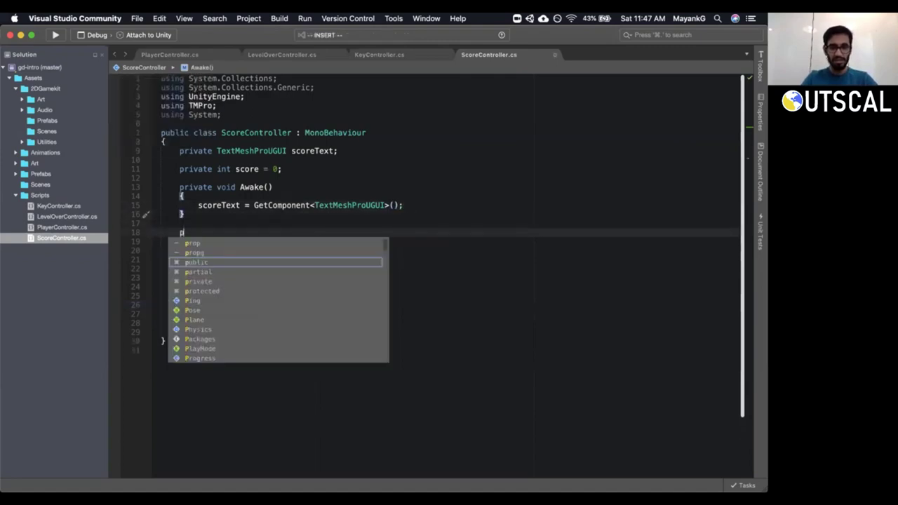
pyautogui.write('ub')
pyautogui.press('BackSpace')
pyautogui.press('BackSpace')
pyautogui.press('BackSpace')
pyautogui.write('S')
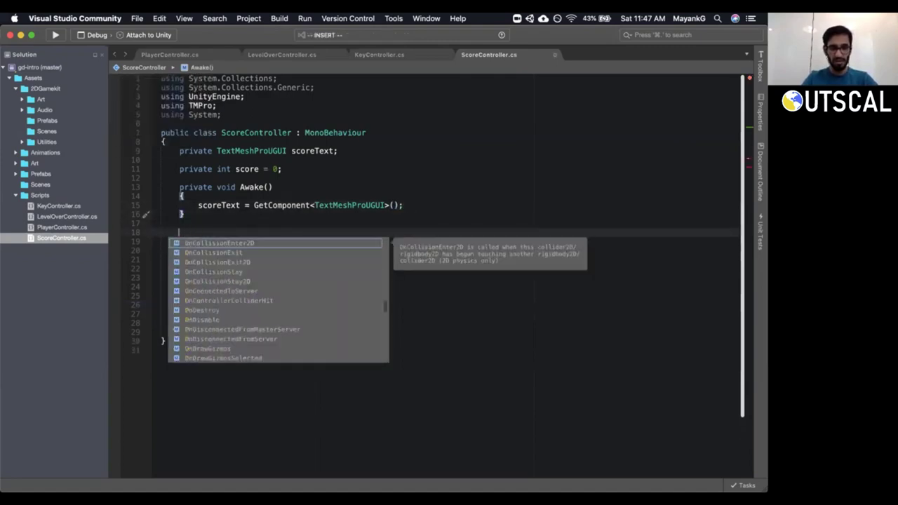
pyautogui.write('tart')
pyautogui.press('Return')
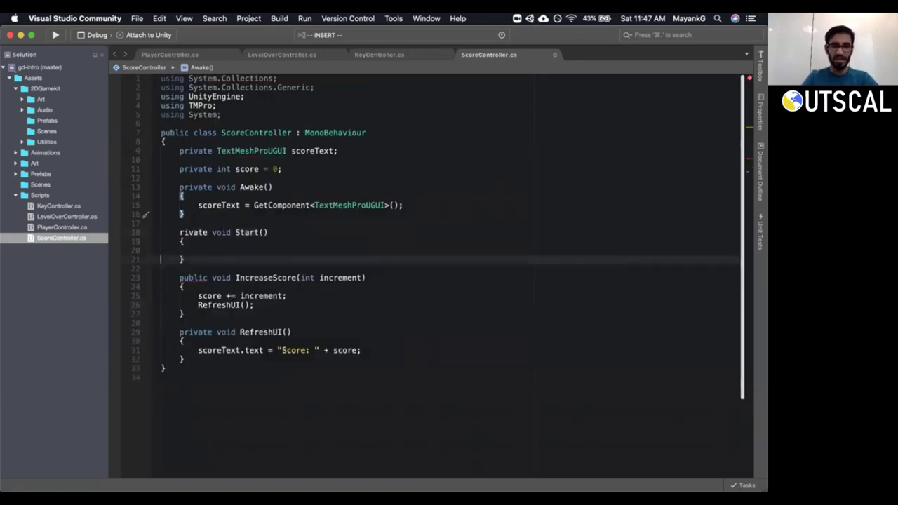
pyautogui.press('Up')
pyautogui.press('Up')
pyautogui.press('Up')
pyautogui.write('p')
pyautogui.press('Down')
pyautogui.press('Down')
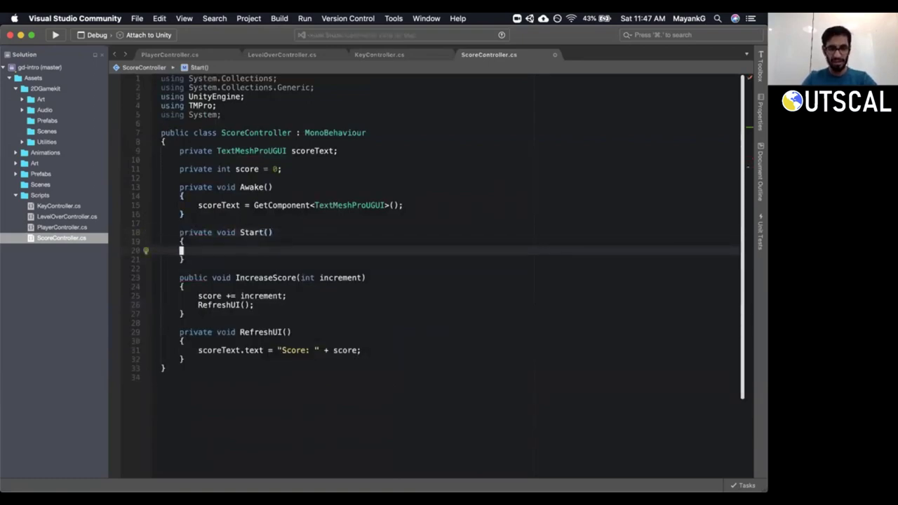
pyautogui.press('Tab')
pyautogui.write('Ref')
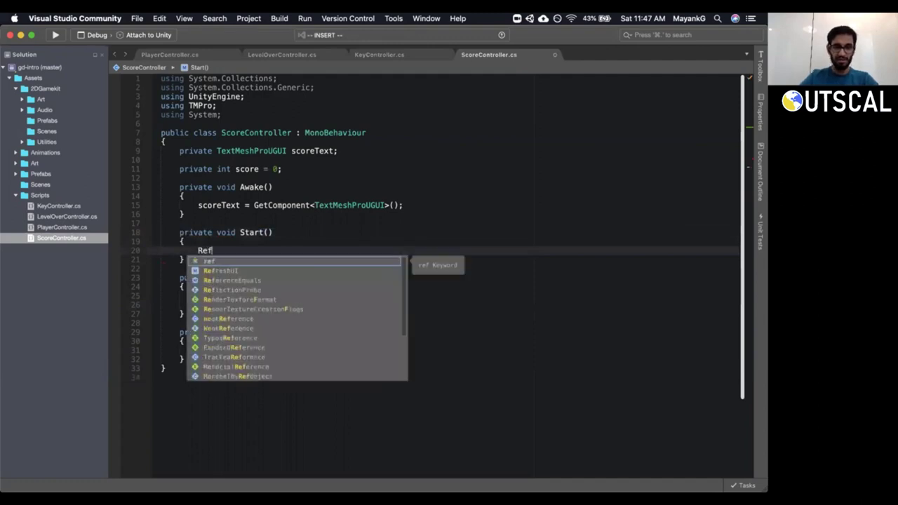
pyautogui.write('reshUI')
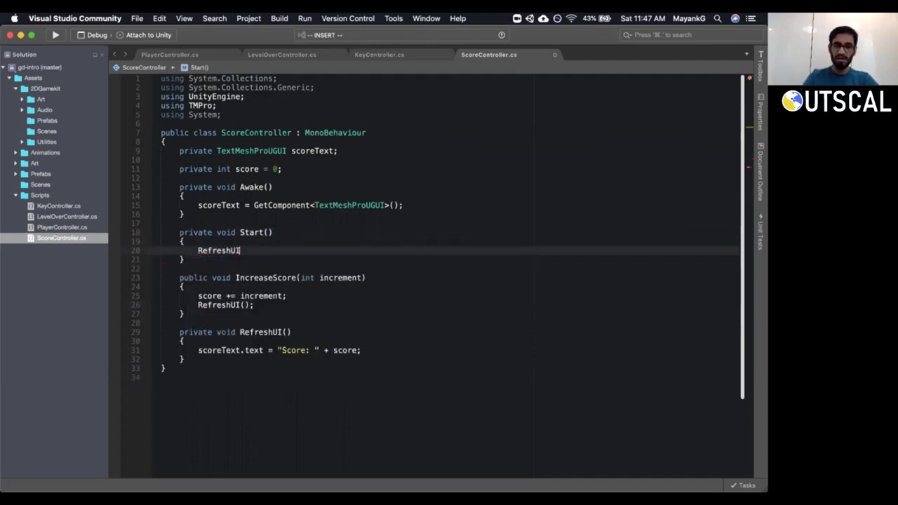
pyautogui.write('();')
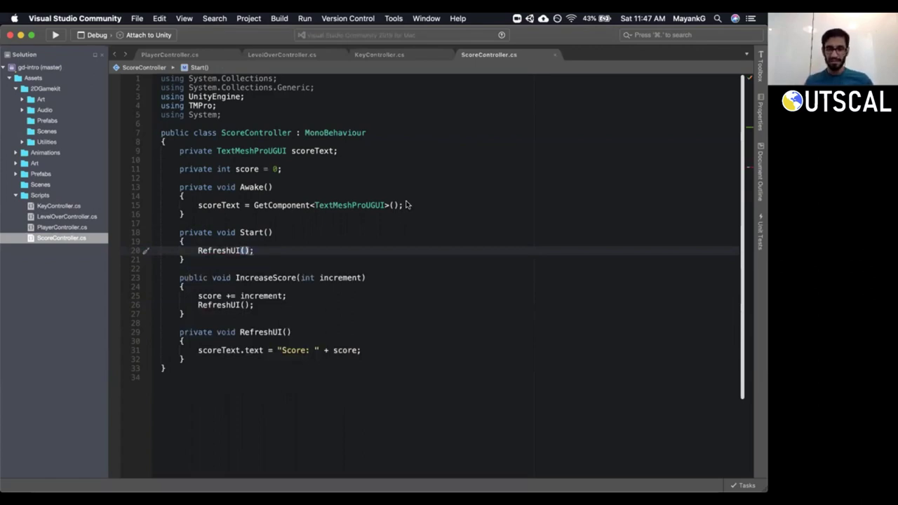
# End the score text line (line 31) with the missing semicolon.
pyautogui.click(284, 169)
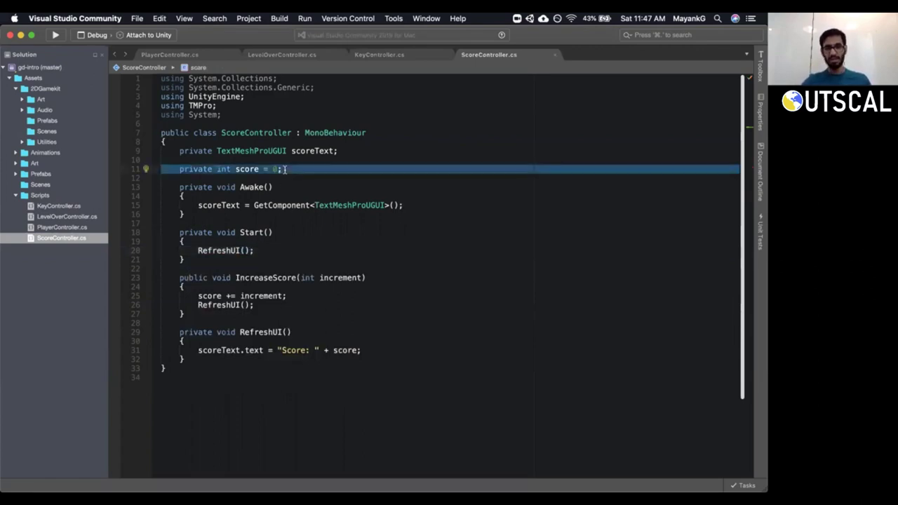
pyautogui.click(343, 350)
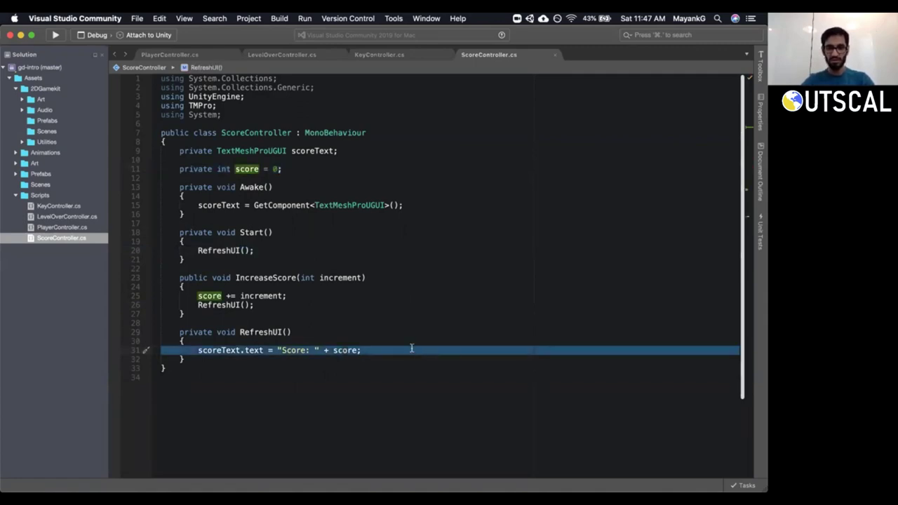
pyautogui.write(';')
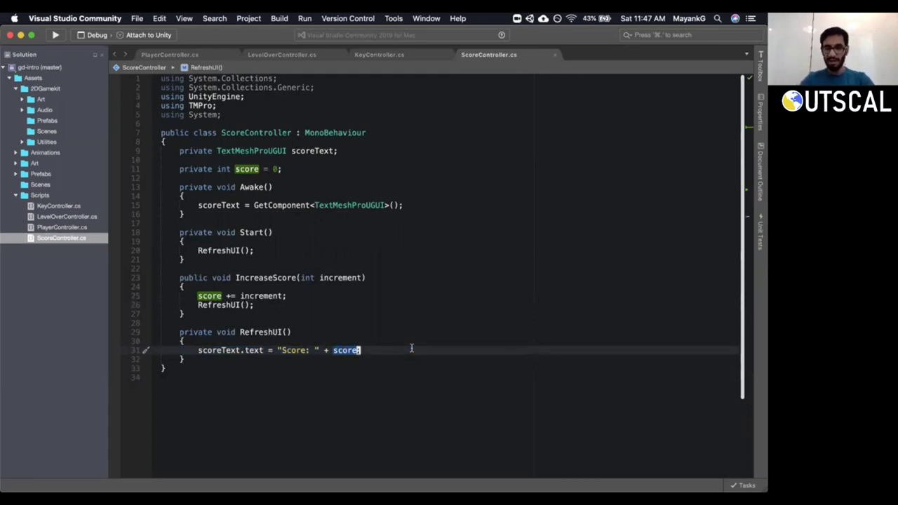
pyautogui.tripleClick(411, 349)
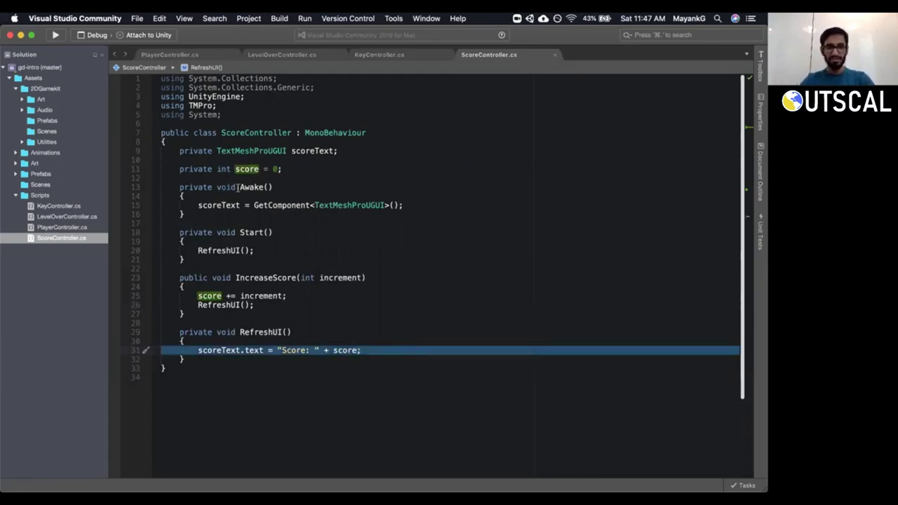
# Review RefreshUI's uses and IncreaseScore, then bring up PlayerController.cs.
pyautogui.tripleClick(226, 251)
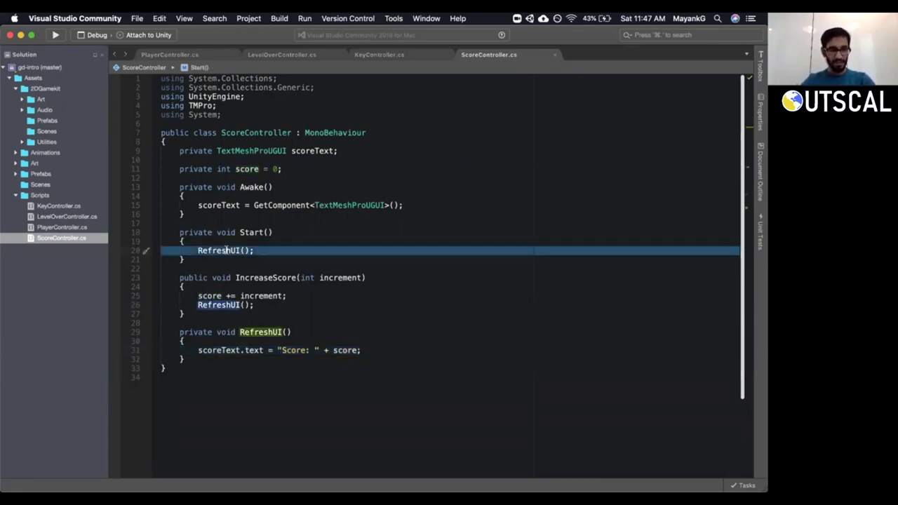
pyautogui.click(226, 250)
pyautogui.click(263, 279)
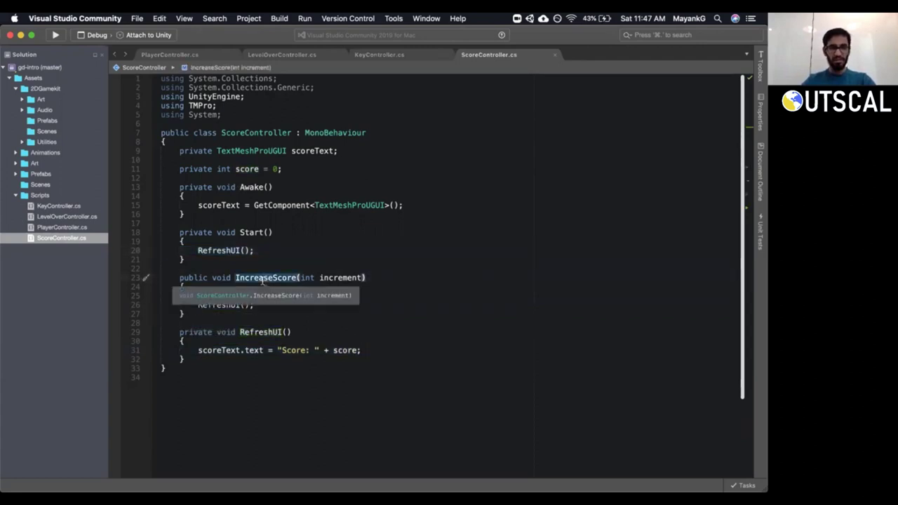
pyautogui.click(400, 55)
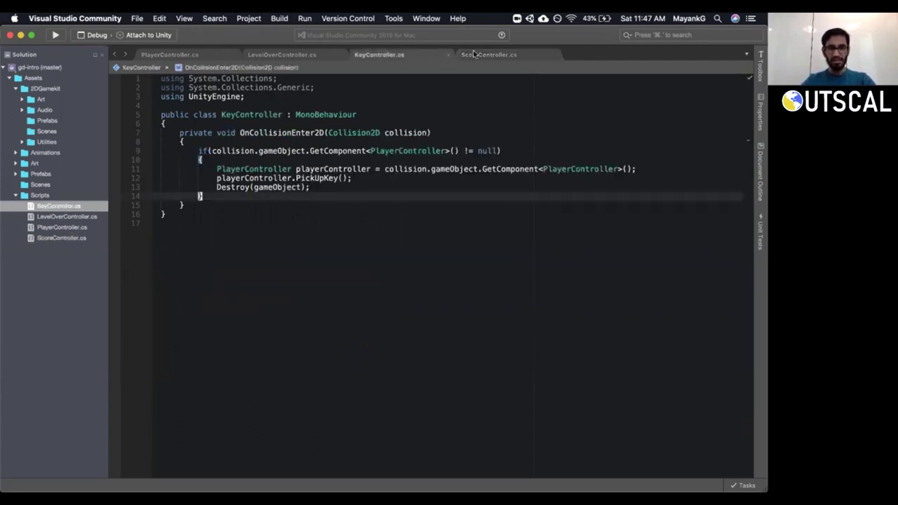
pyautogui.click(495, 53)
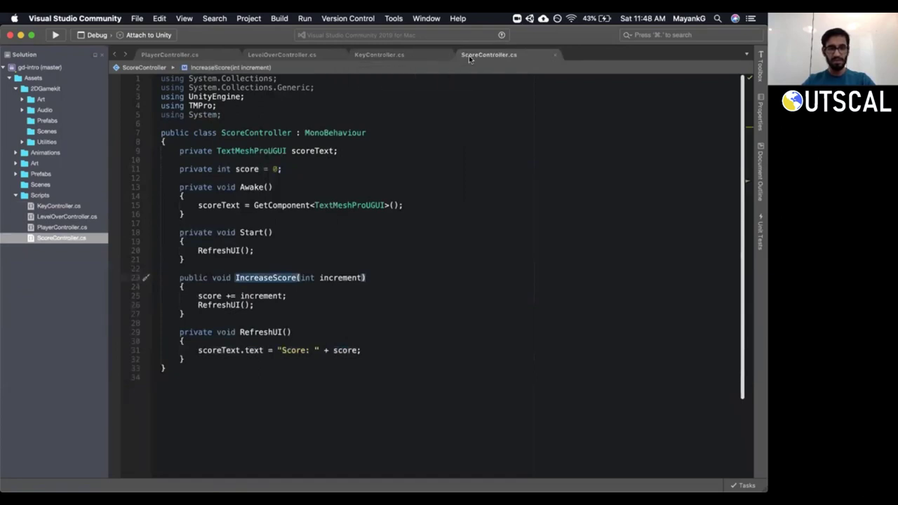
pyautogui.click(404, 57)
pyautogui.click(307, 57)
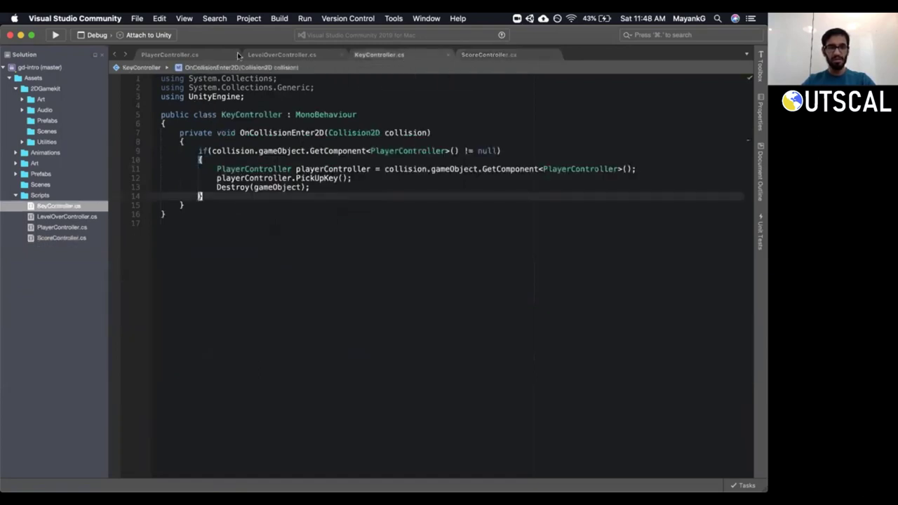
pyautogui.click(191, 56)
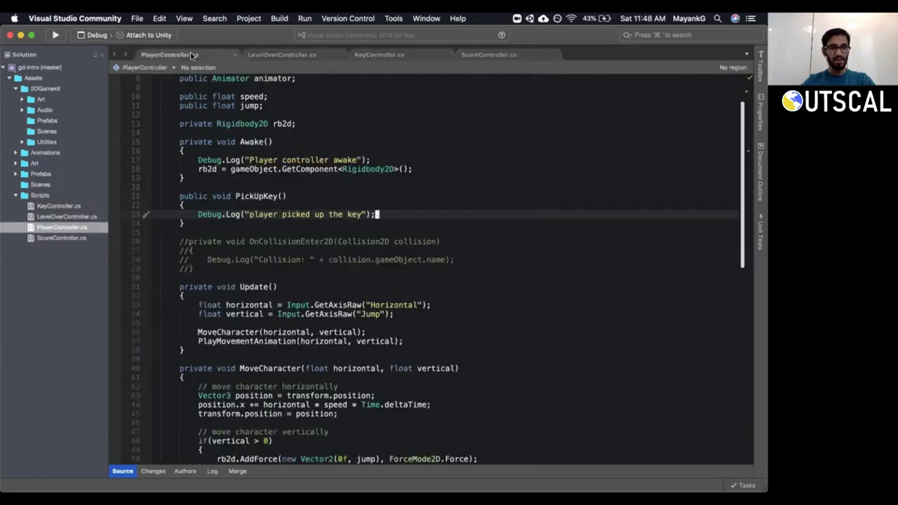
# Declare a public ScoreController scoreController field below the animator field.
pyautogui.click(325, 105)
pyautogui.scroll(3, 381, 124)
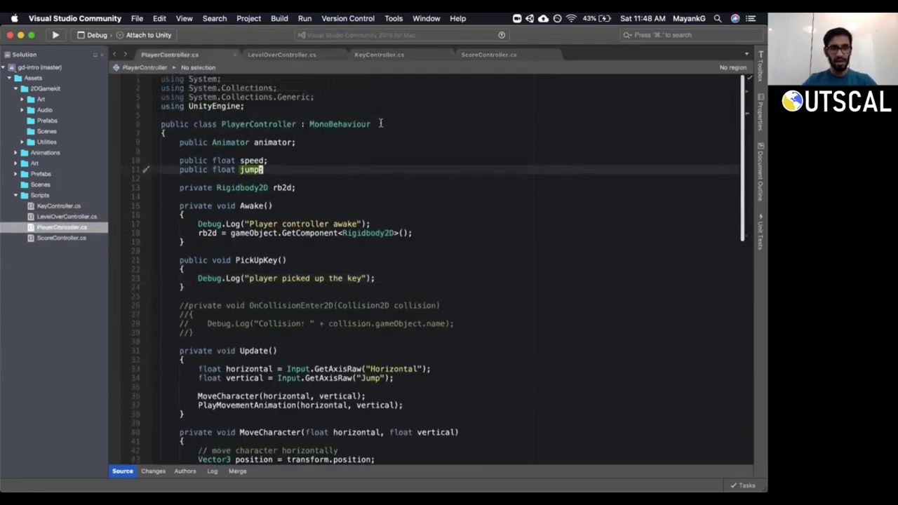
pyautogui.click(379, 141)
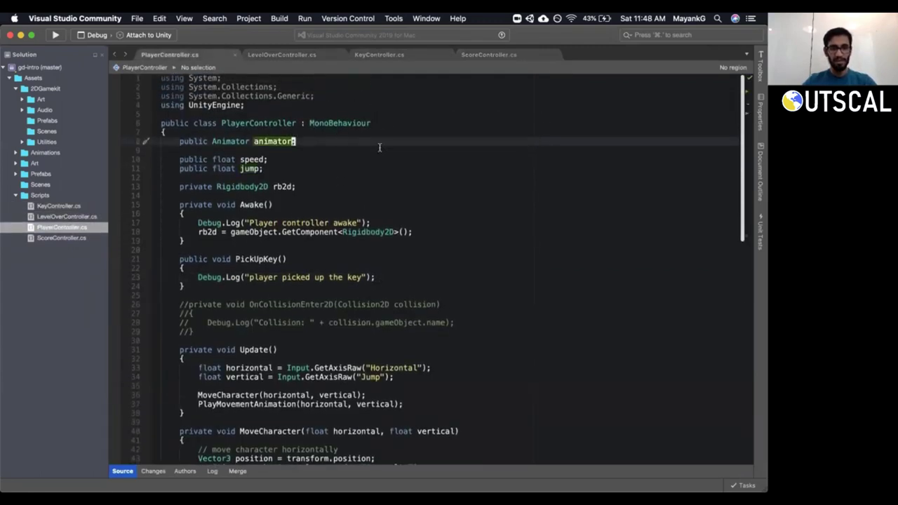
pyautogui.press('Return')
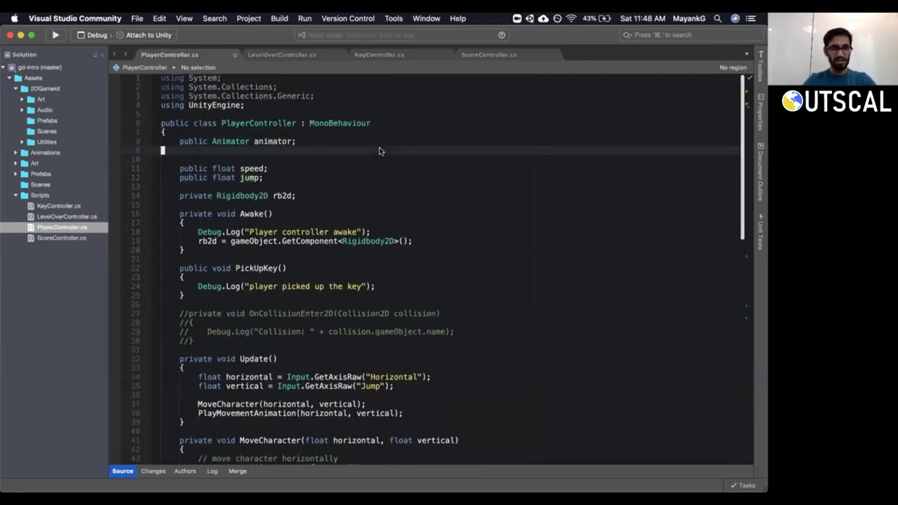
pyautogui.press('BackSpace')
pyautogui.press('Return')
pyautogui.write('OnColl')
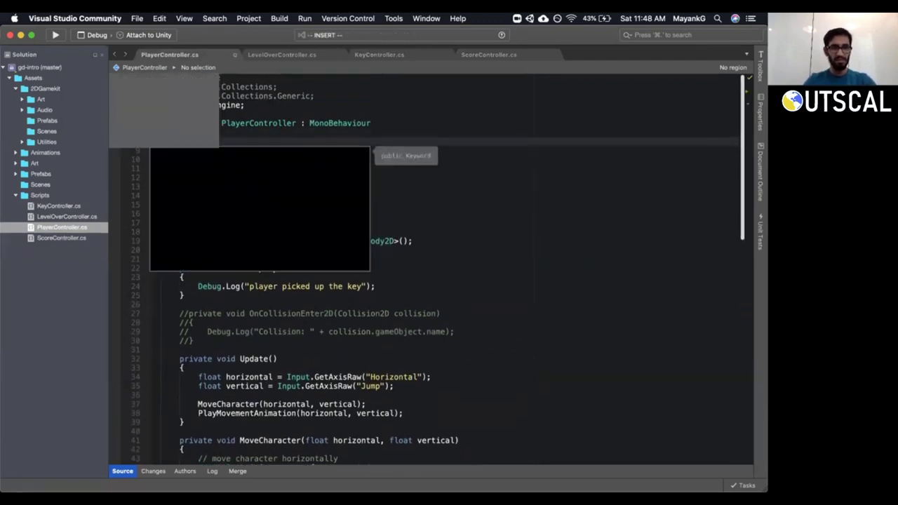
pyautogui.press('Return')
pyautogui.press('Escape')
pyautogui.press('u')
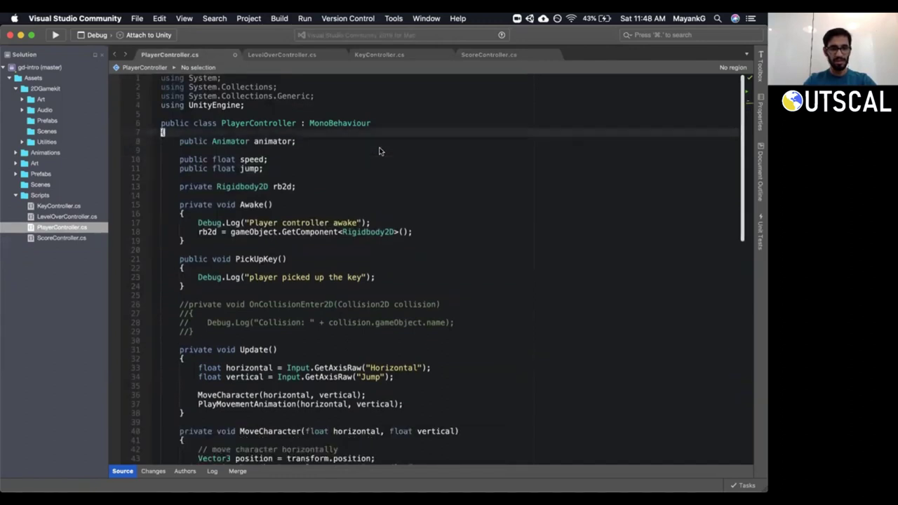
pyautogui.write('o')
pyautogui.write('public ')
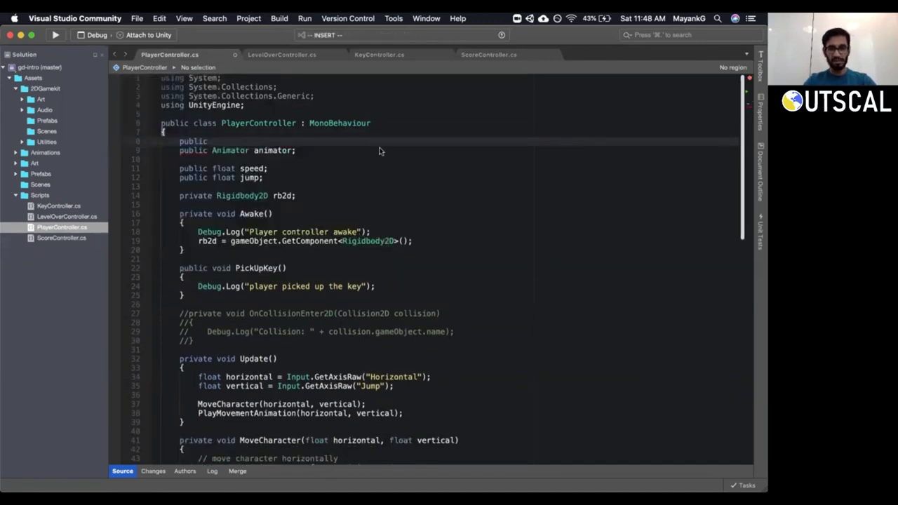
pyautogui.write('ScoreCon sco')
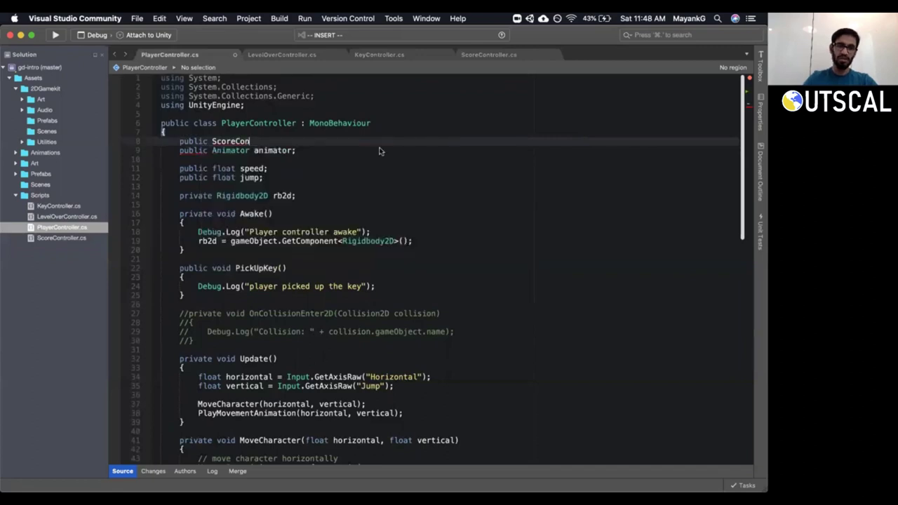
pyautogui.press('Return')
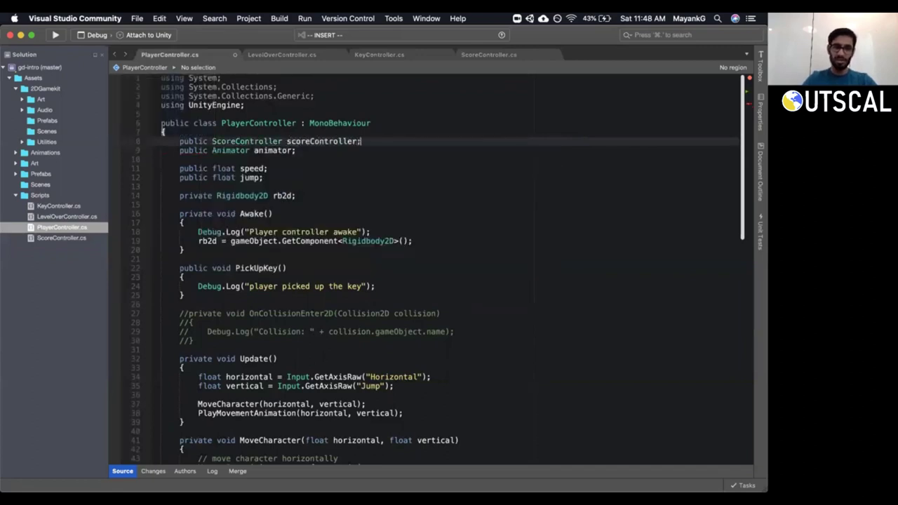
pyautogui.write(';')
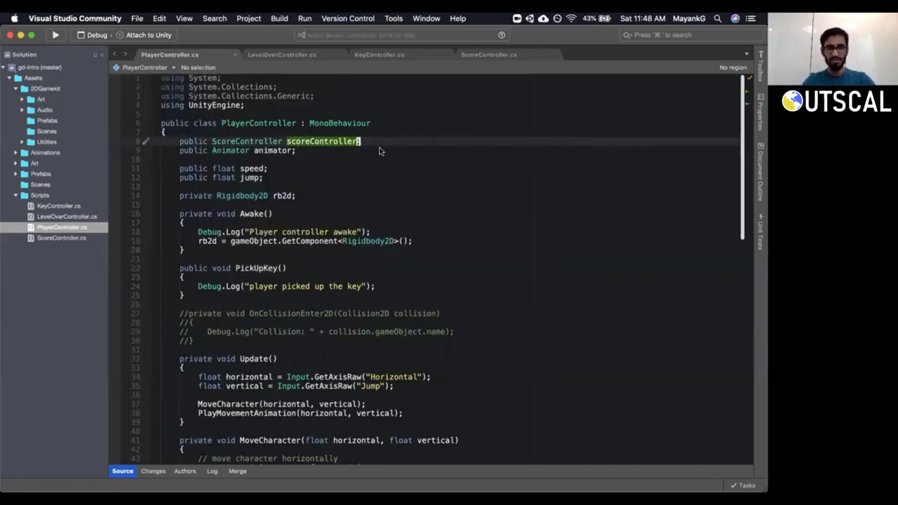
pyautogui.press('Down')
pyautogui.press('Down')
# Call scoreController.IncreaseScore(10); in PickUpKey, save the script, and return to Unity.
pyautogui.scroll(-3, 379, 147)
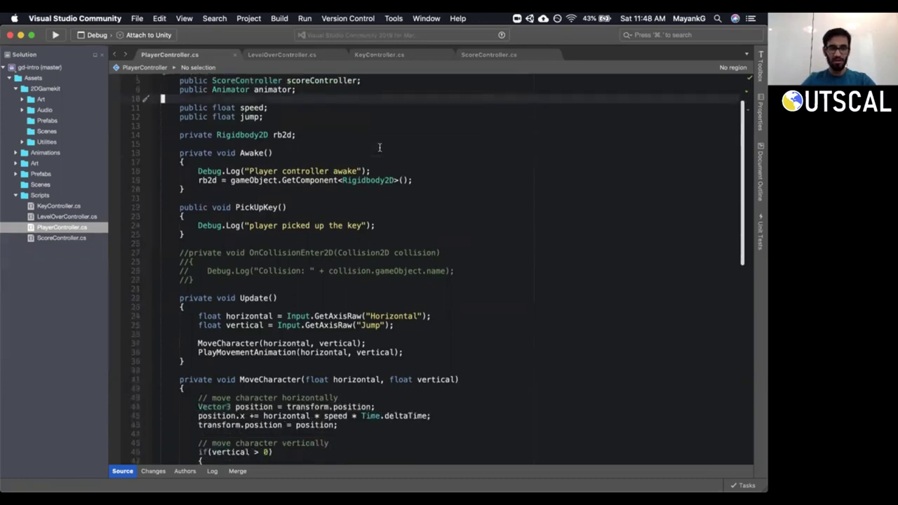
pyautogui.click(391, 226)
pyautogui.press('Return')
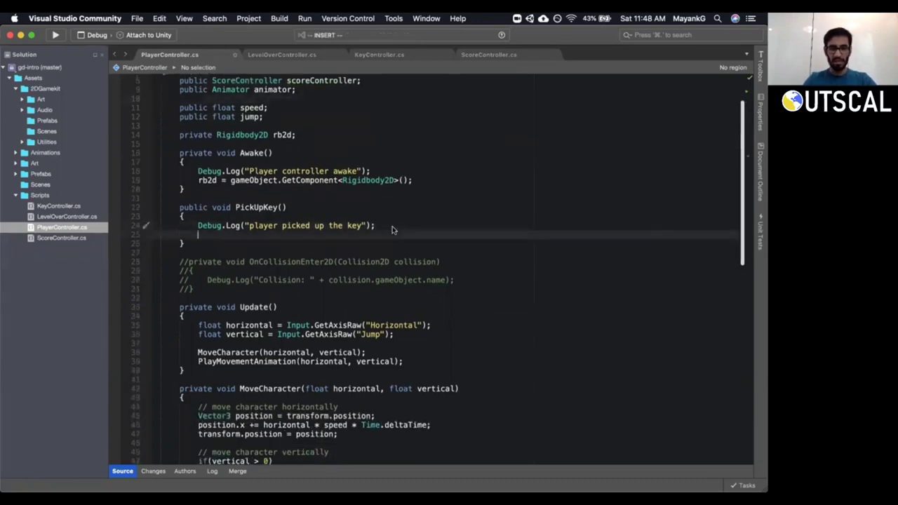
pyautogui.write('scoreController')
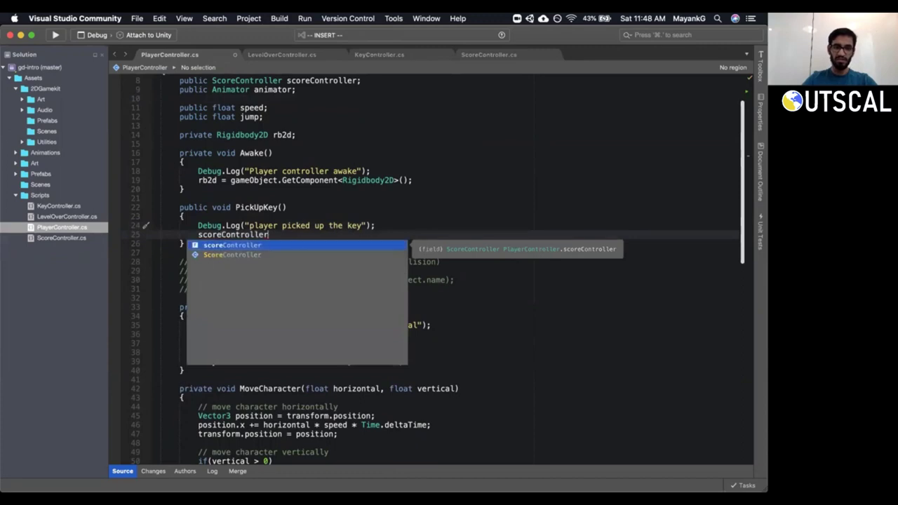
pyautogui.write('.IncreaseScore')
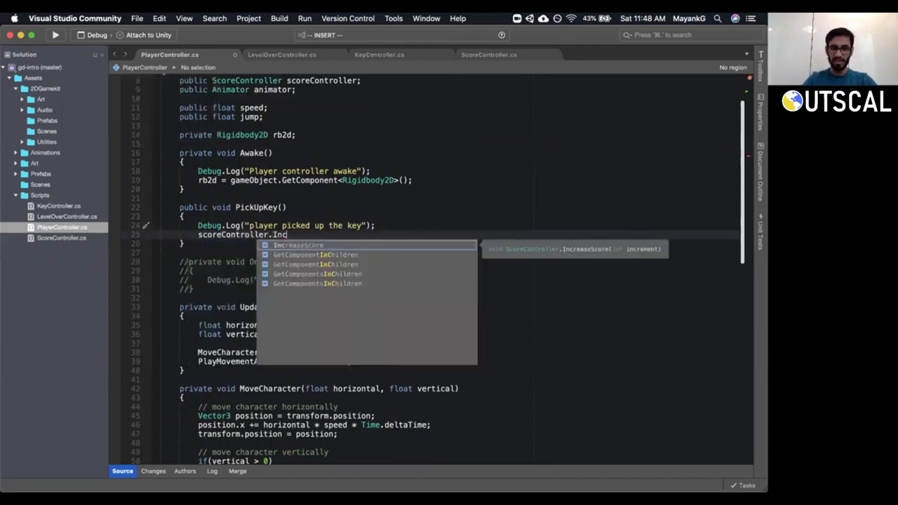
pyautogui.press('Return')
pyautogui.write('(')
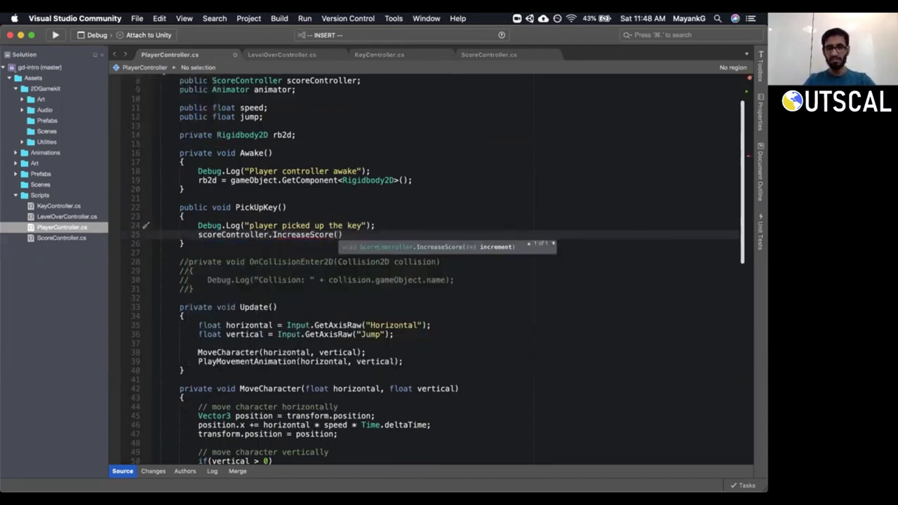
pyautogui.write('10);')
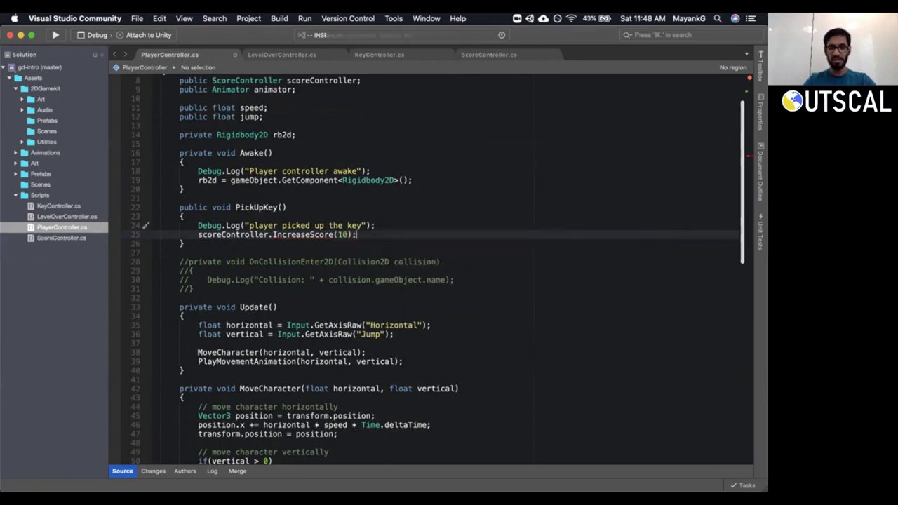
pyautogui.press('super+s')
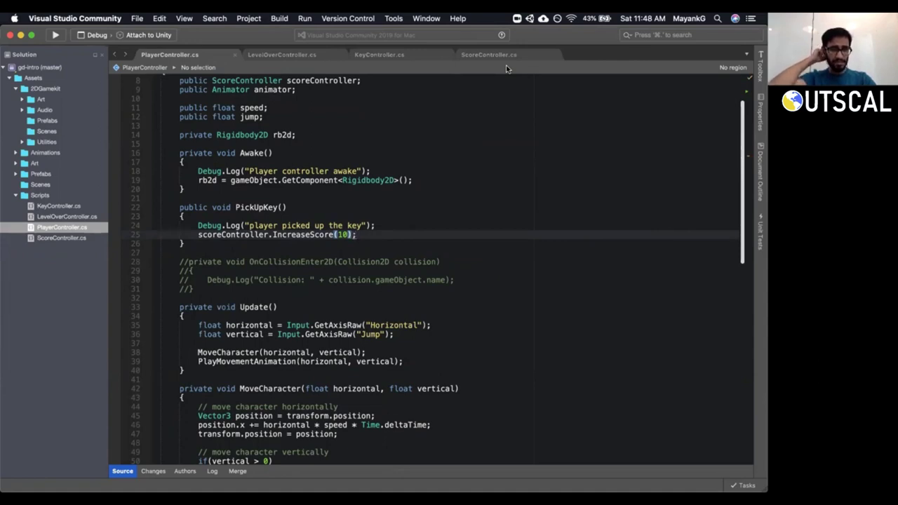
pyautogui.tripleClick(251, 233)
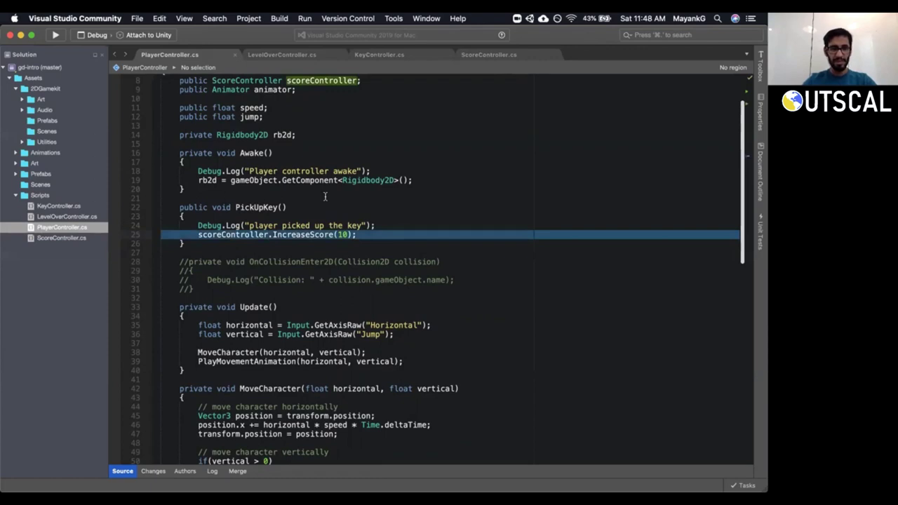
pyautogui.press('super+Tab')
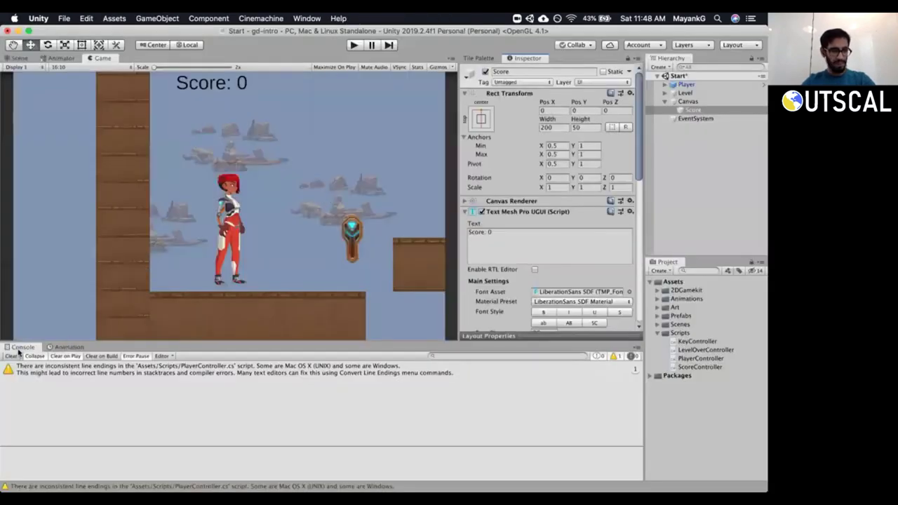
# Clear the console, select the Player, save the scene, and focus its empty Score Controller field.
pyautogui.click(11, 356)
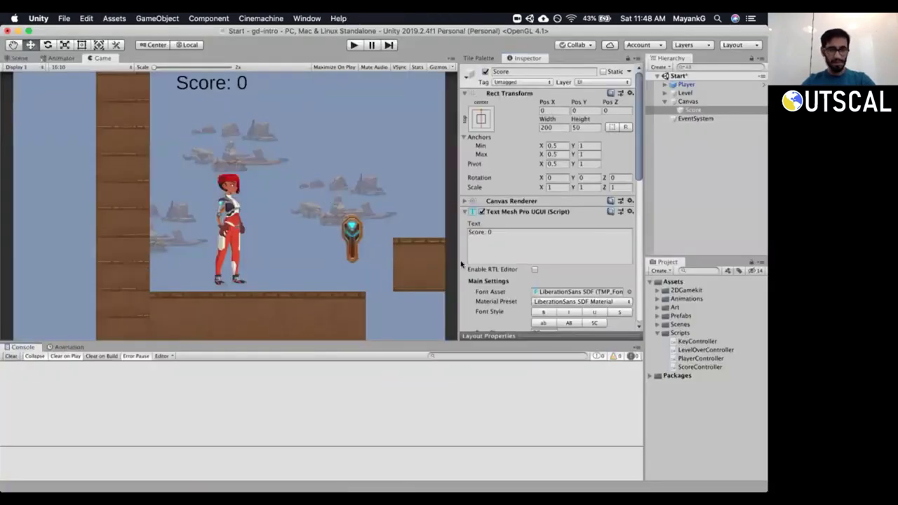
pyautogui.click(687, 101)
pyautogui.click(687, 86)
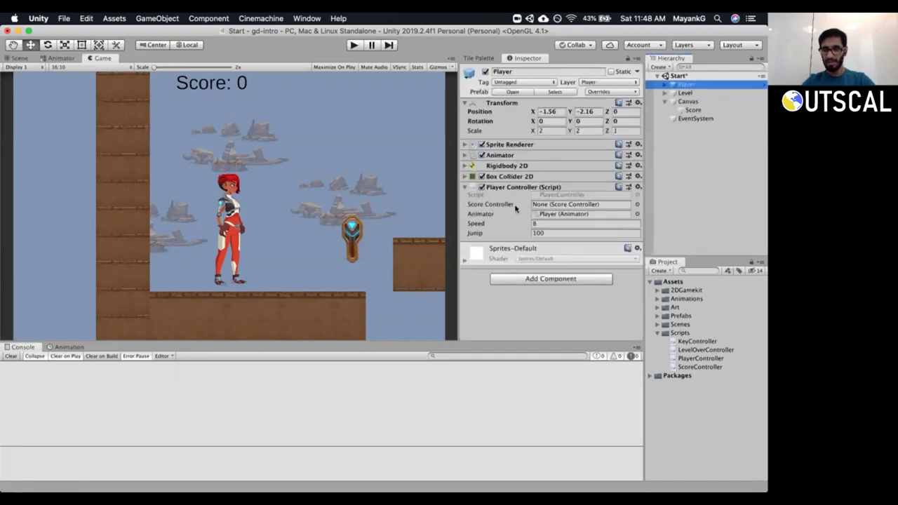
pyautogui.press('super+s')
pyautogui.click(545, 204)
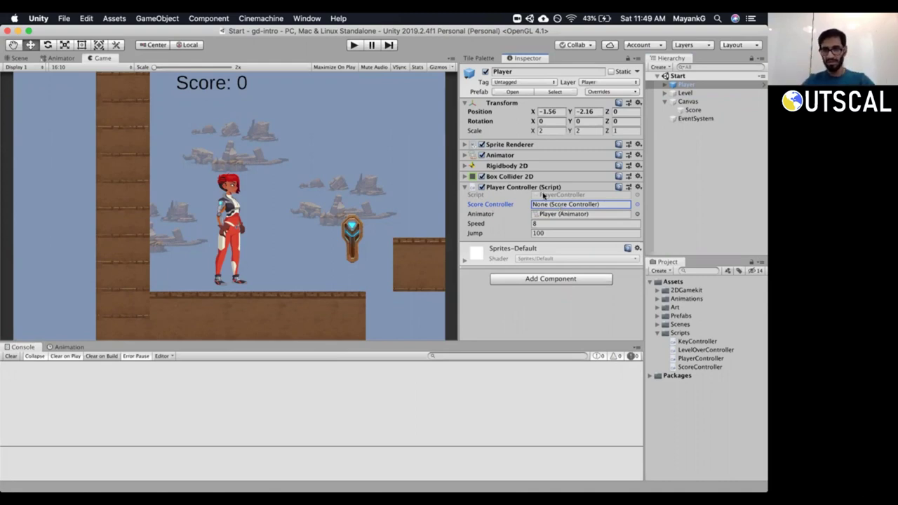
# Review the Awake GetComponent line and the scoreController field declaration in Visual Studio.
pyautogui.press('super+Tab')
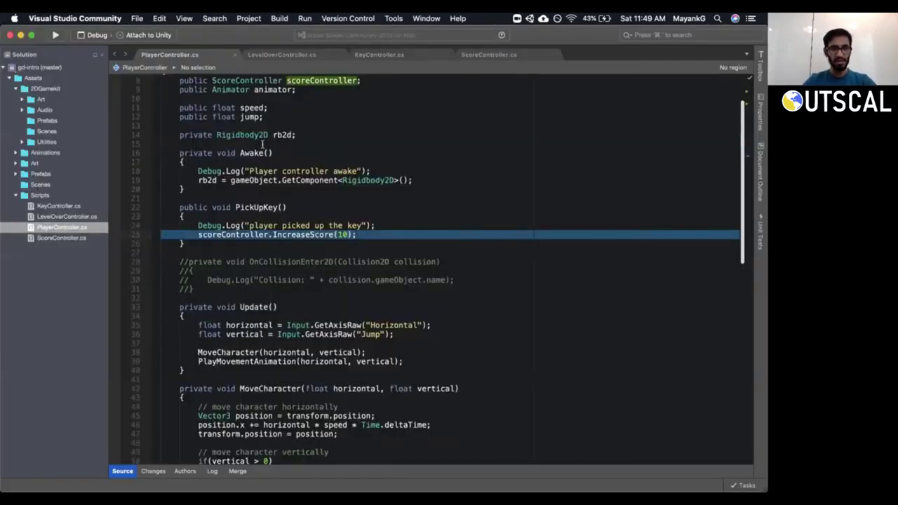
pyautogui.click(307, 180)
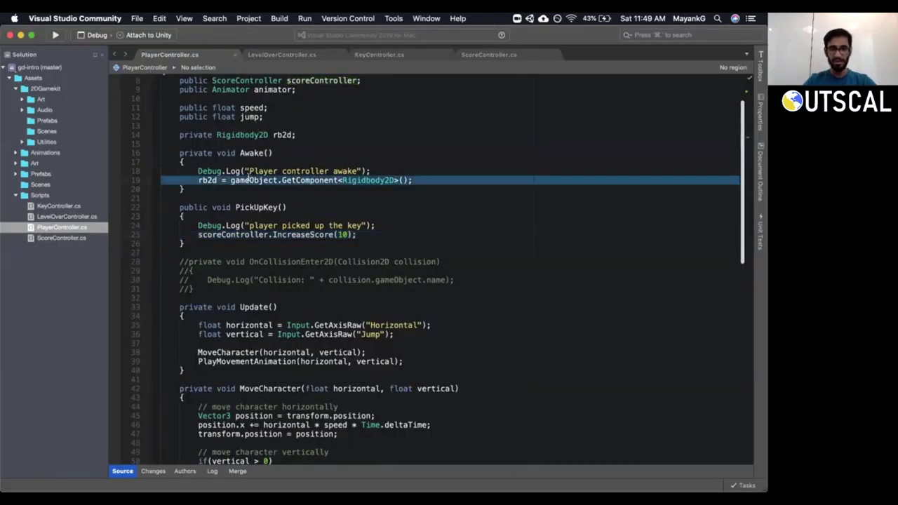
pyautogui.doubleClick(271, 181)
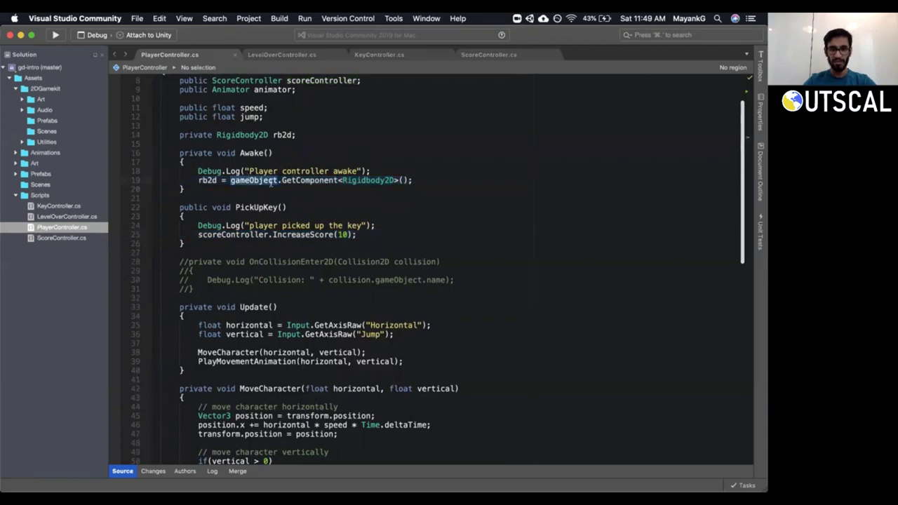
pyautogui.tripleClick(330, 181)
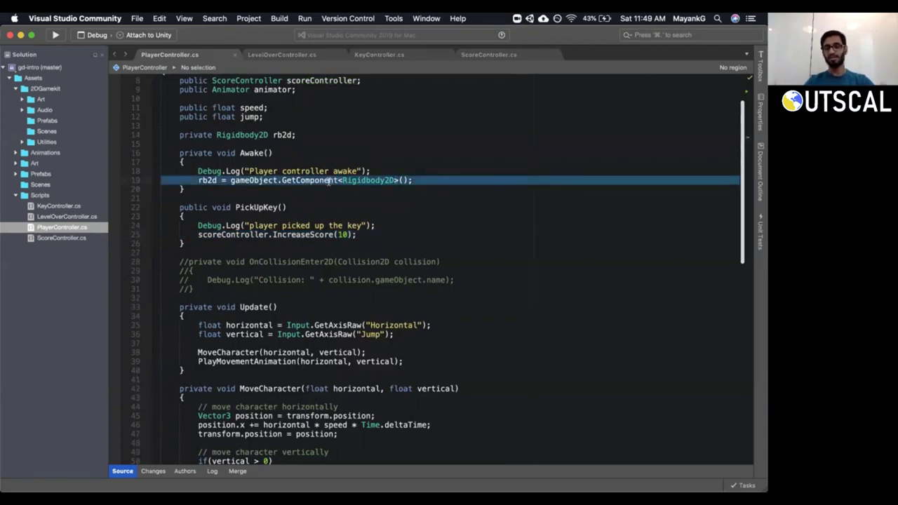
pyautogui.tripleClick(305, 83)
pyautogui.scroll(2, 376, 143)
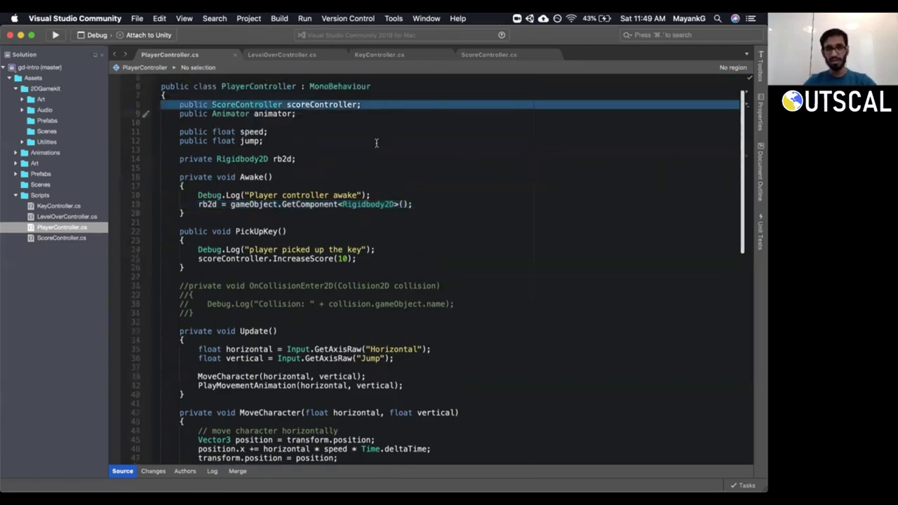
pyautogui.scroll(2, 376, 143)
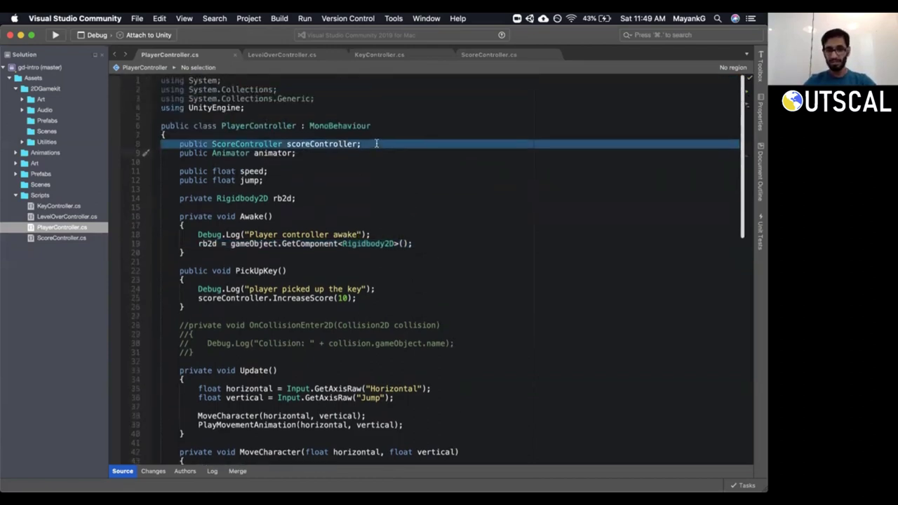
pyautogui.press('super+Tab')
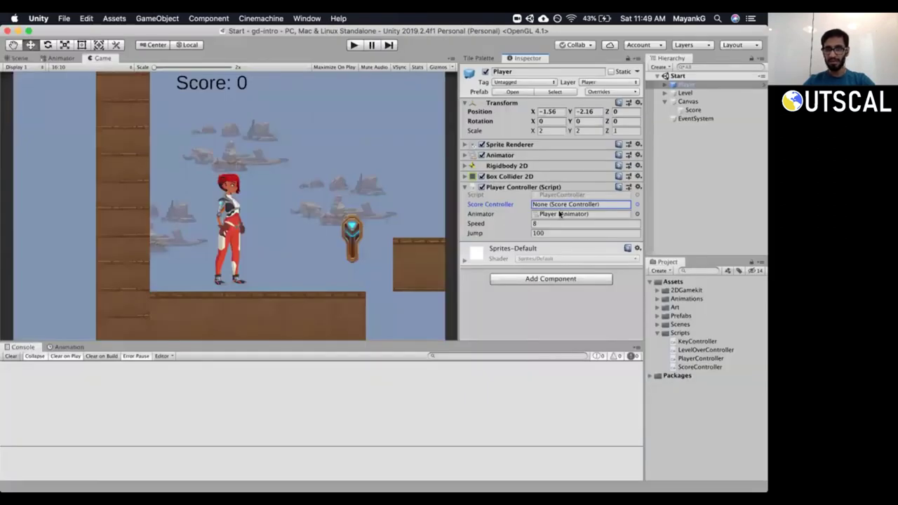
# Assign Score to the Player's Score Controller, apply all prefab overrides, and save the scene.
pyautogui.moveTo(691, 110); pyautogui.dragTo(571, 203)
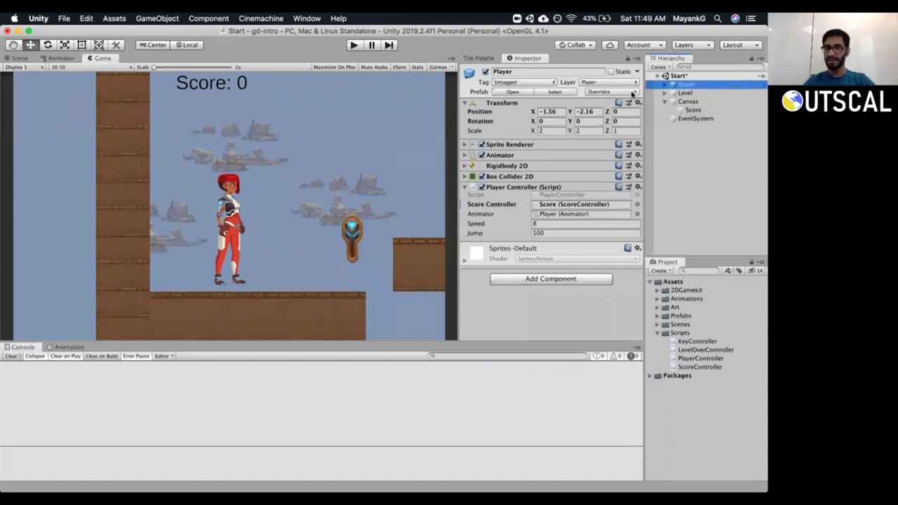
pyautogui.click(633, 92)
pyautogui.click(709, 178)
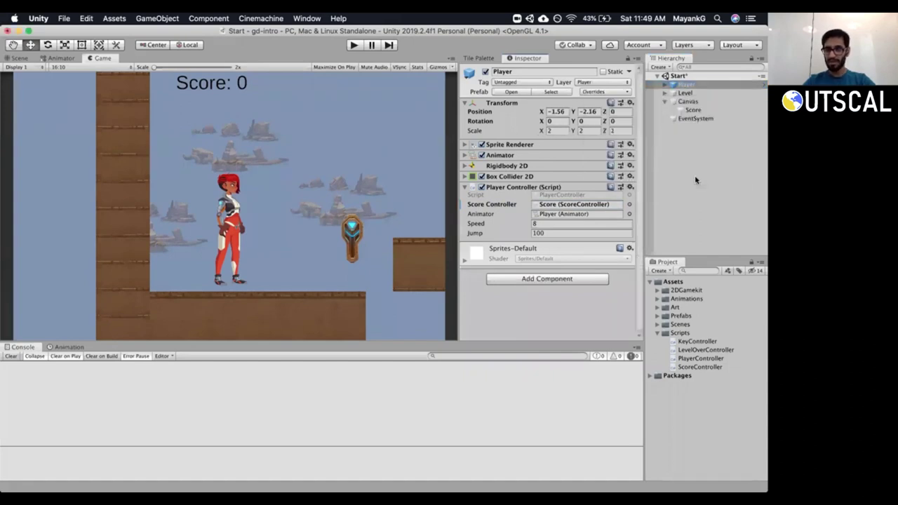
pyautogui.press('super+s')
pyautogui.click(354, 45)
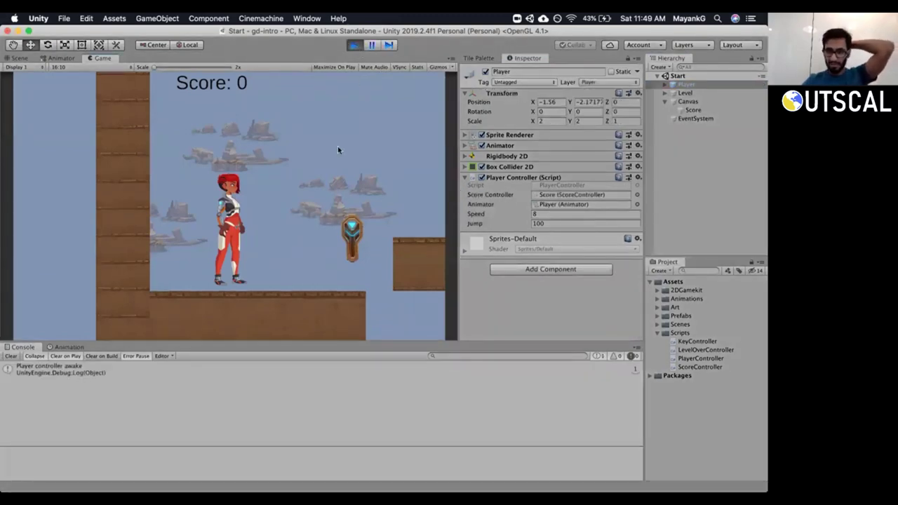
# Clear the console and walk the player right into the key, confirming the pickup log and 'Score: 10'.
pyautogui.click(28, 371)
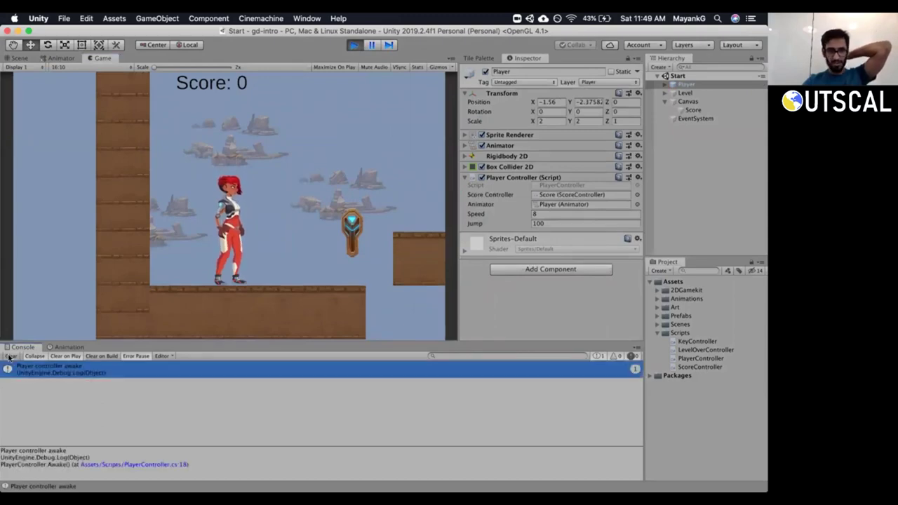
pyautogui.click(10, 355)
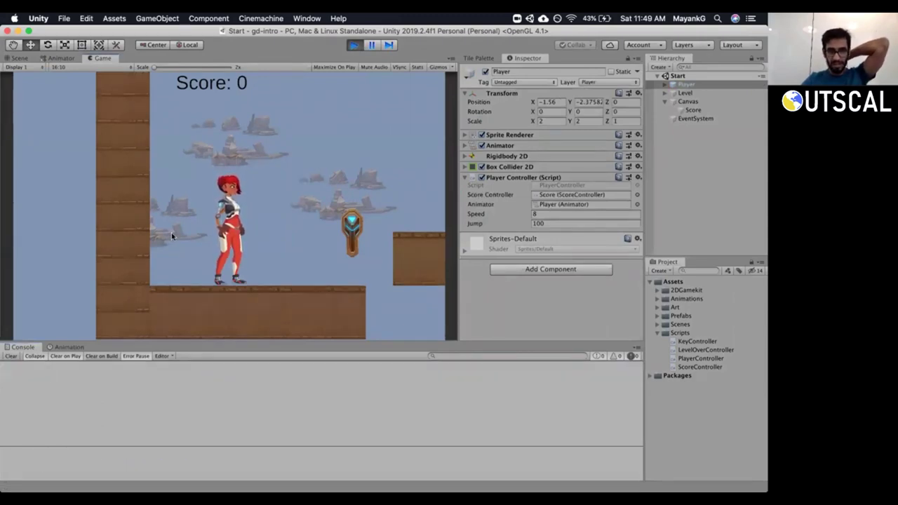
pyautogui.press('Right')
pyautogui.press('Right')
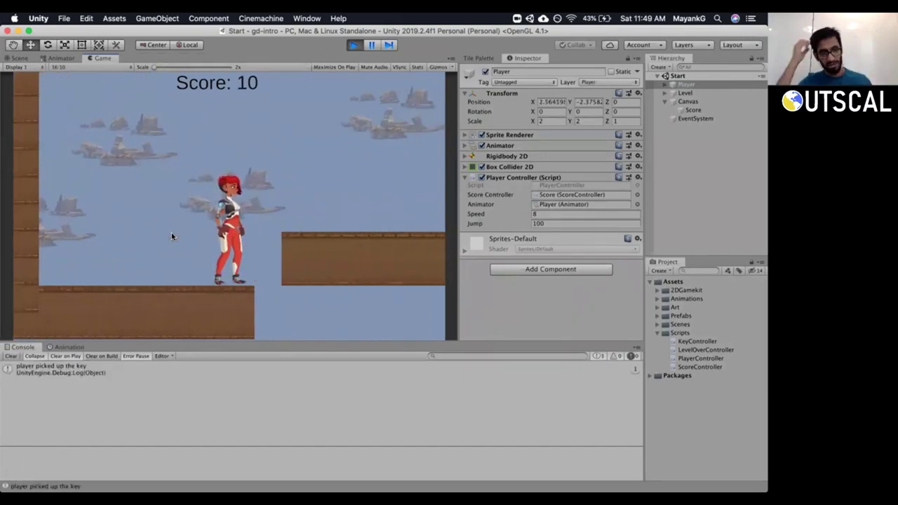
pyautogui.click(60, 372)
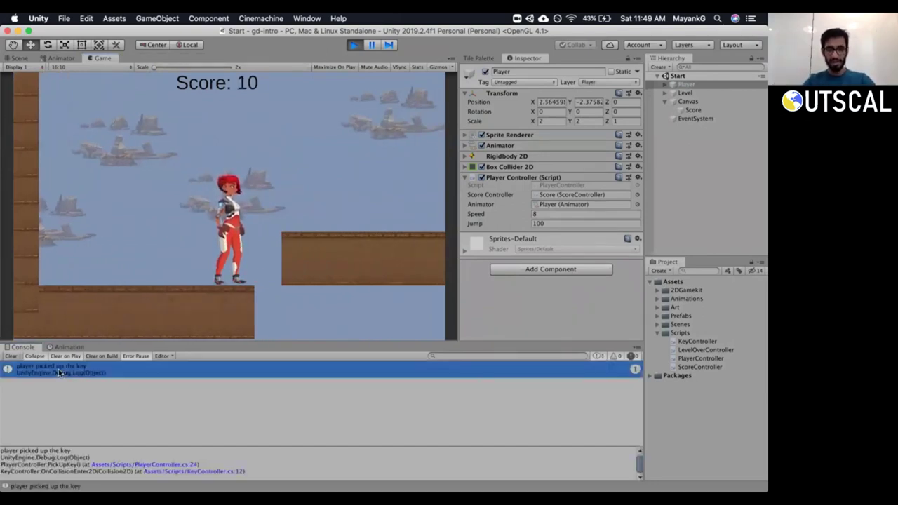
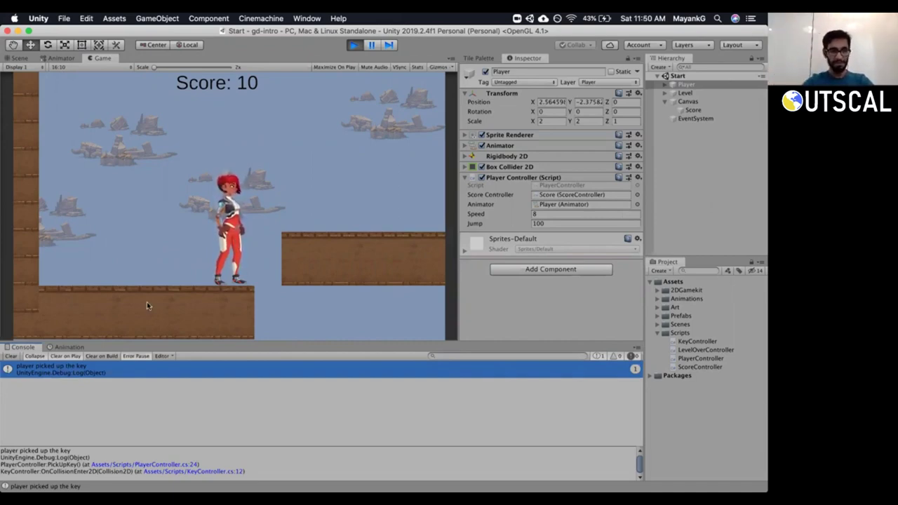
# Clear the Console, stop Play mode, and check the jump field in PlayerController.
pyautogui.click(8, 355)
pyautogui.click(354, 45)
pyautogui.press('super+Tab')
pyautogui.click(354, 176)
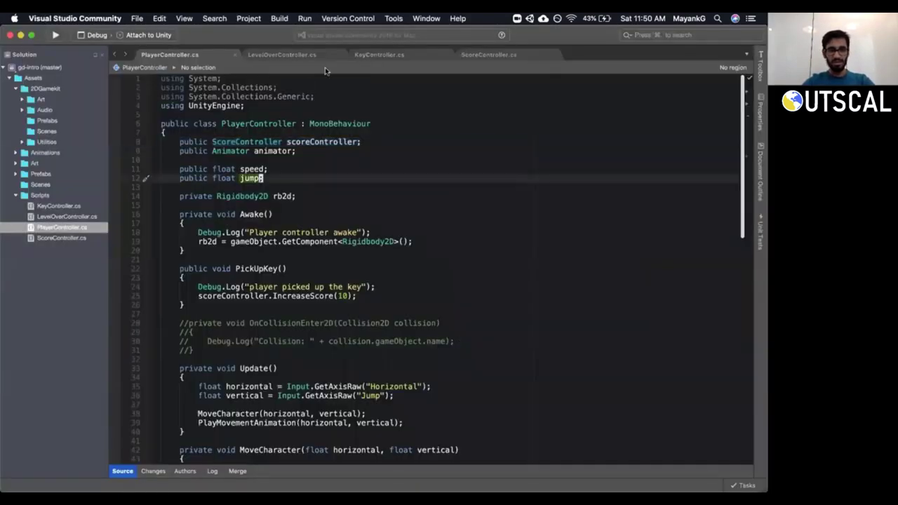
# Review the LevelOverController.cs and KeyController.cs scripts, then return to Unity.
pyautogui.click(305, 55)
pyautogui.click(382, 54)
pyautogui.click(302, 55)
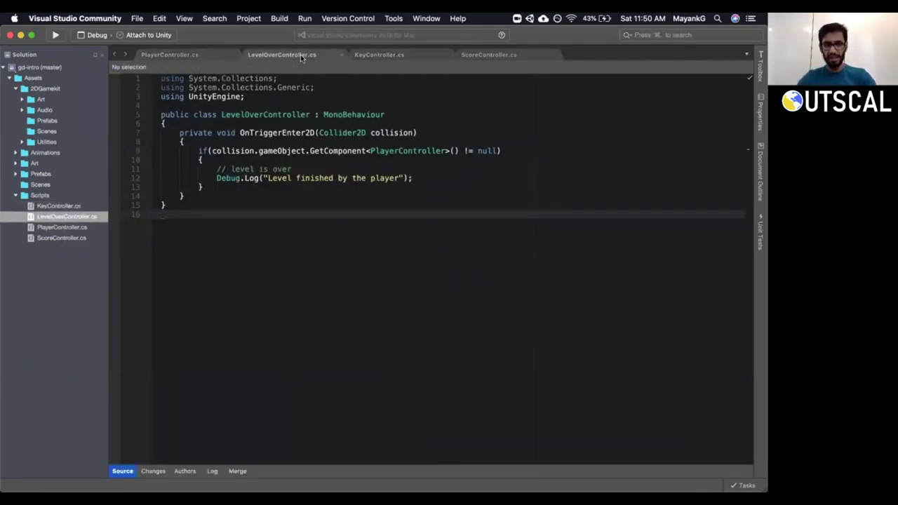
pyautogui.press('super+Tab')
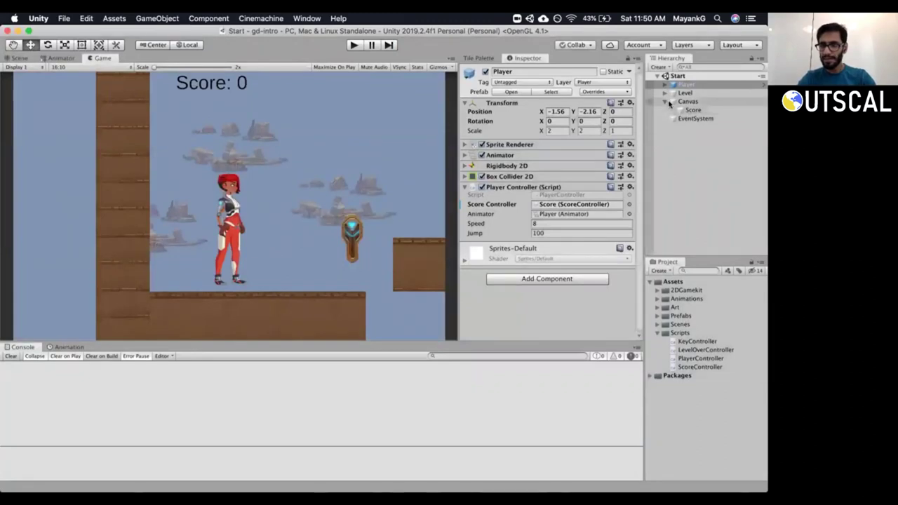
# Select the Key under the Level group and frame it with the player in the Scene view.
pyautogui.click(665, 102)
pyautogui.click(665, 92)
pyautogui.click(690, 135)
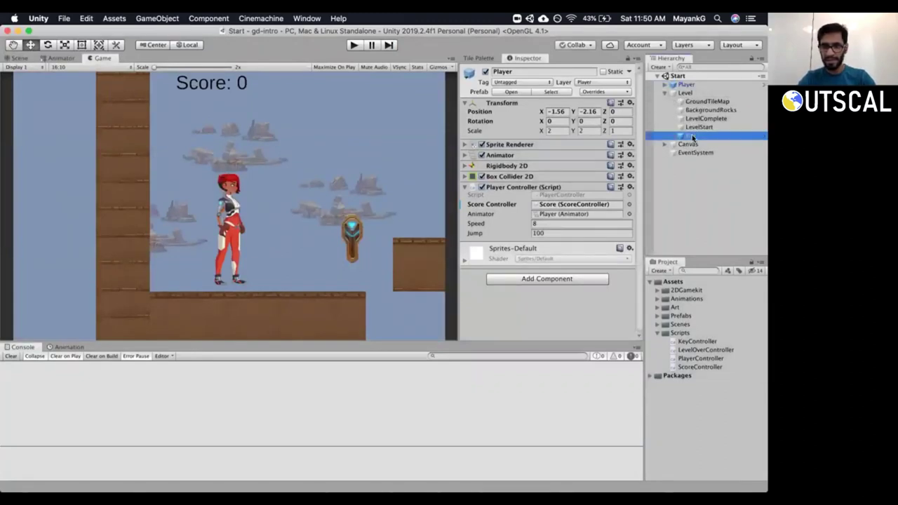
pyautogui.click(17, 59)
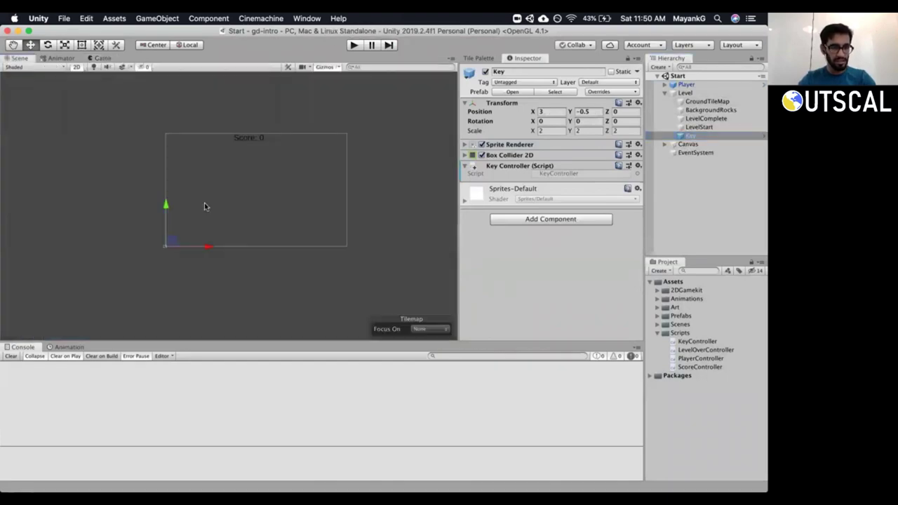
pyautogui.click(684, 136)
pyautogui.press('f')
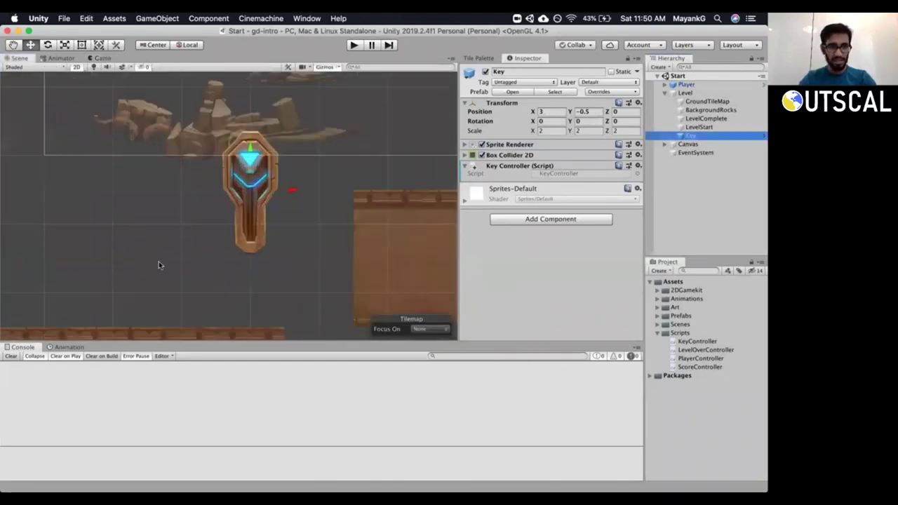
pyautogui.scroll(-8, 159, 265)
pyautogui.moveTo(144, 192); pyautogui.dragTo(281, 182, button='middle')
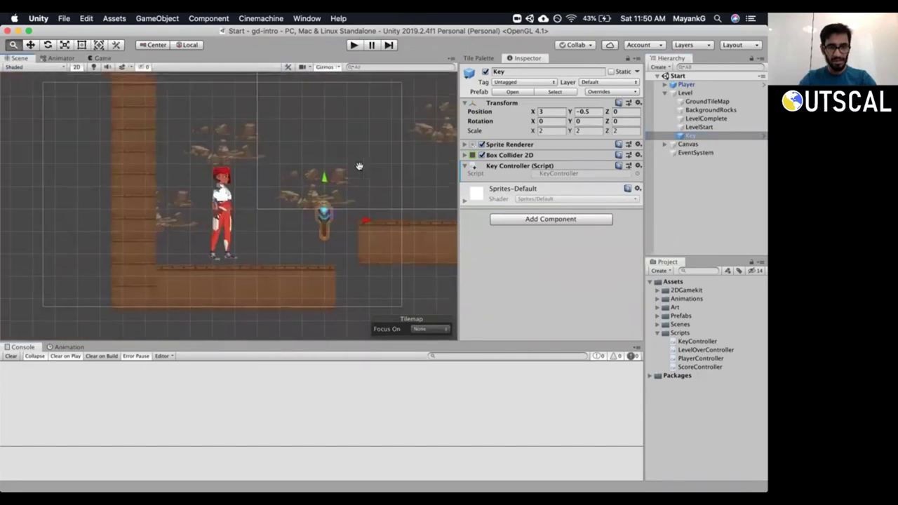
# Duplicate the Key and move Key (1) left beside the wall, to x -4.
pyautogui.click(705, 137)
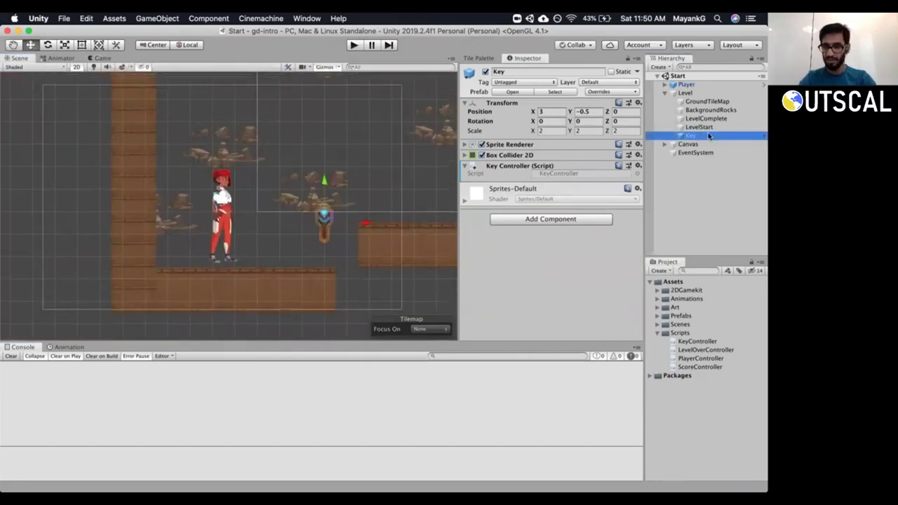
pyautogui.press('super+d')
pyautogui.moveTo(700, 145); pyautogui.dragTo(699, 140)
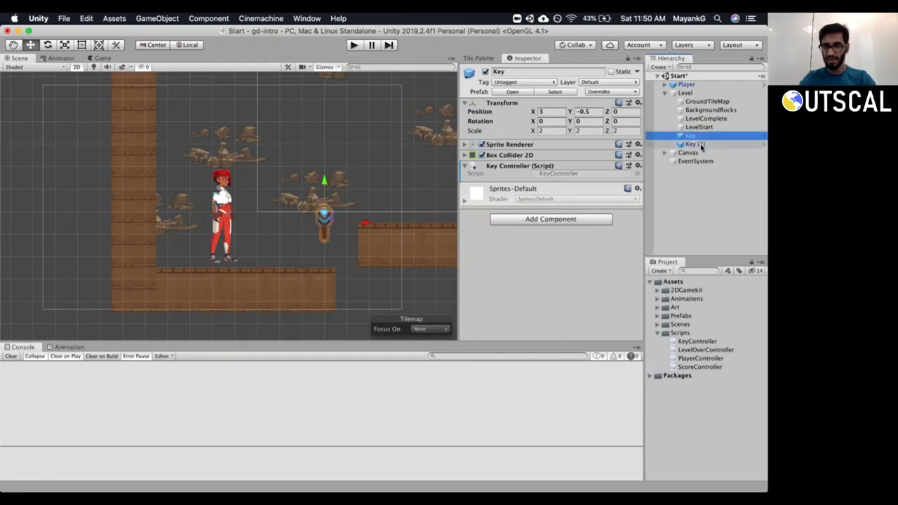
pyautogui.click(696, 143)
pyautogui.moveTo(316, 218); pyautogui.dragTo(209, 222)
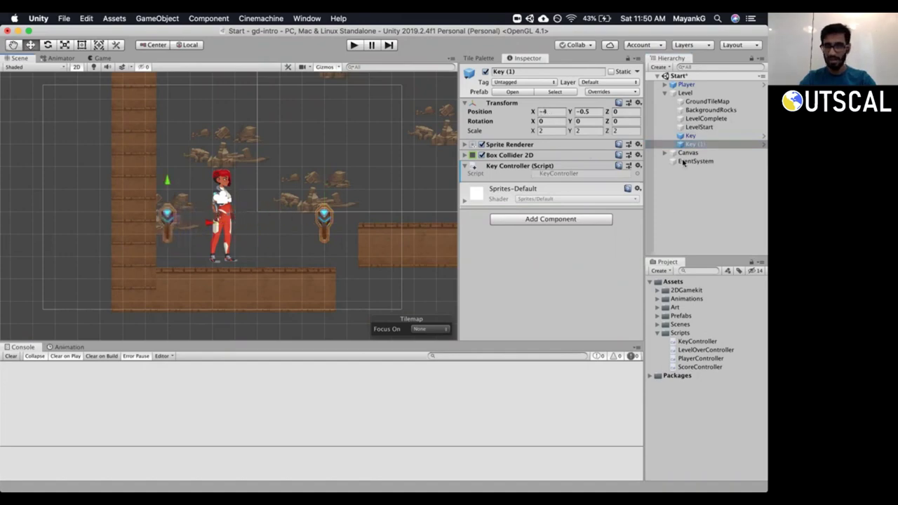
# Shift the Player slightly right between the keys and start the game.
pyautogui.click(690, 137)
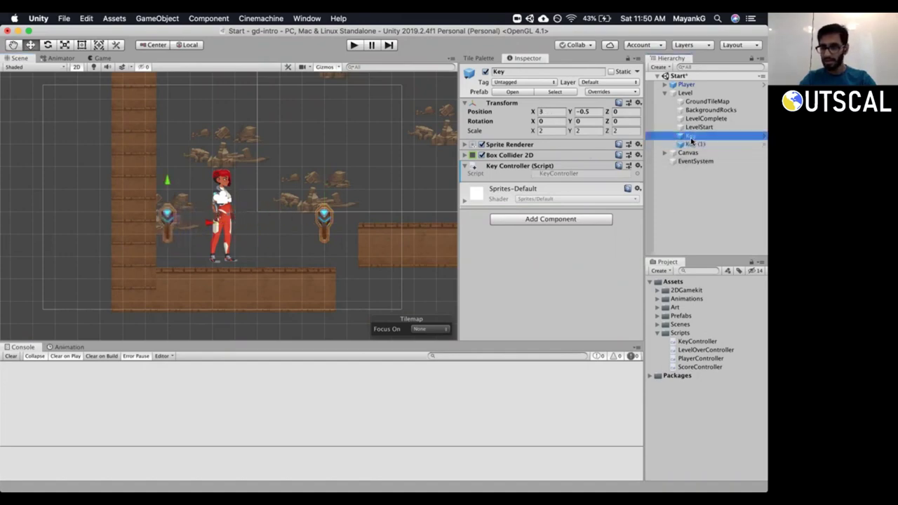
pyautogui.click(688, 84)
pyautogui.moveTo(279, 210); pyautogui.dragTo(300, 213)
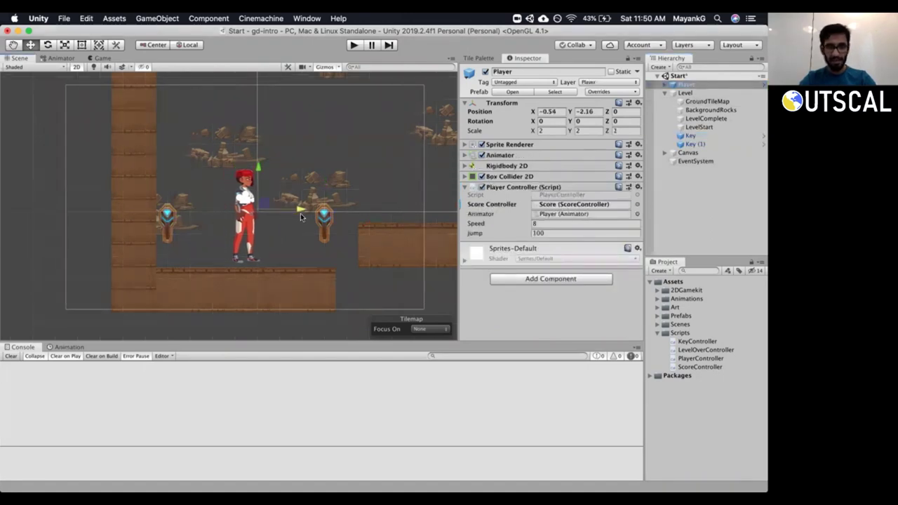
pyautogui.click(354, 45)
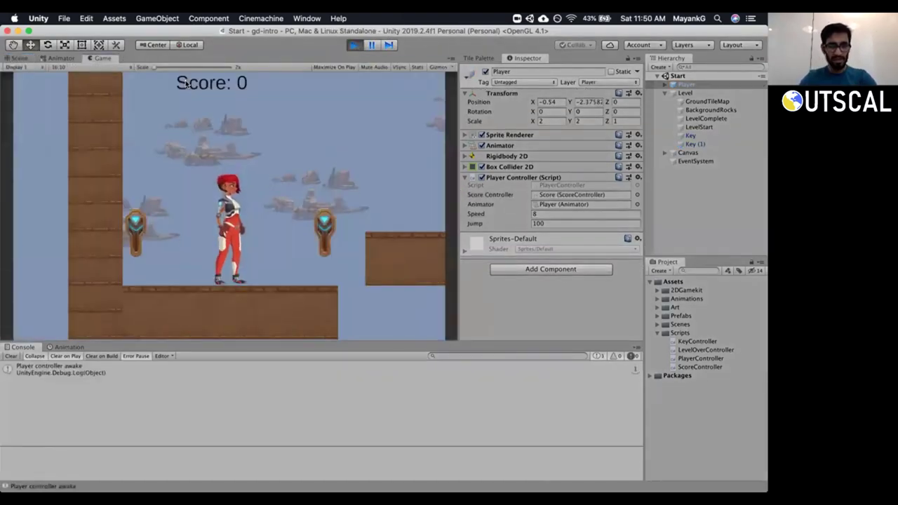
# Run the player right to collect the first key, then head back left.
pyautogui.press('Right')
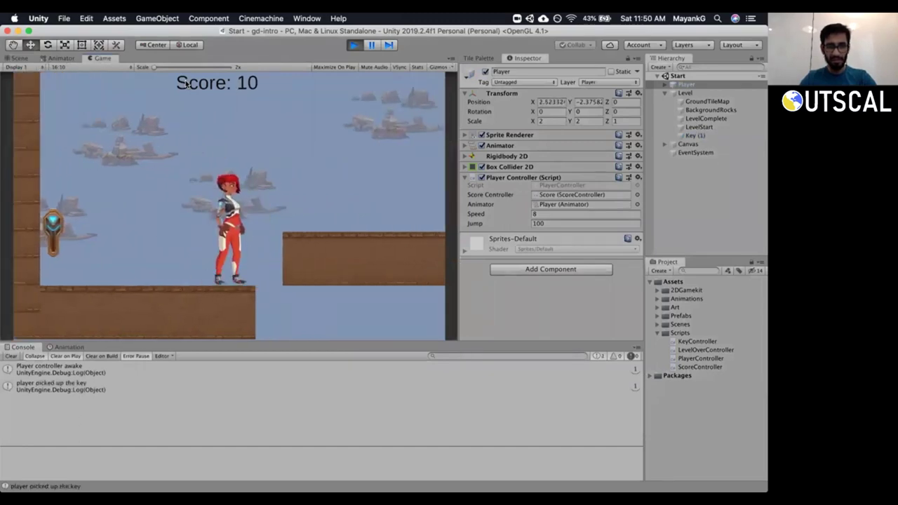
pyautogui.press('Left')
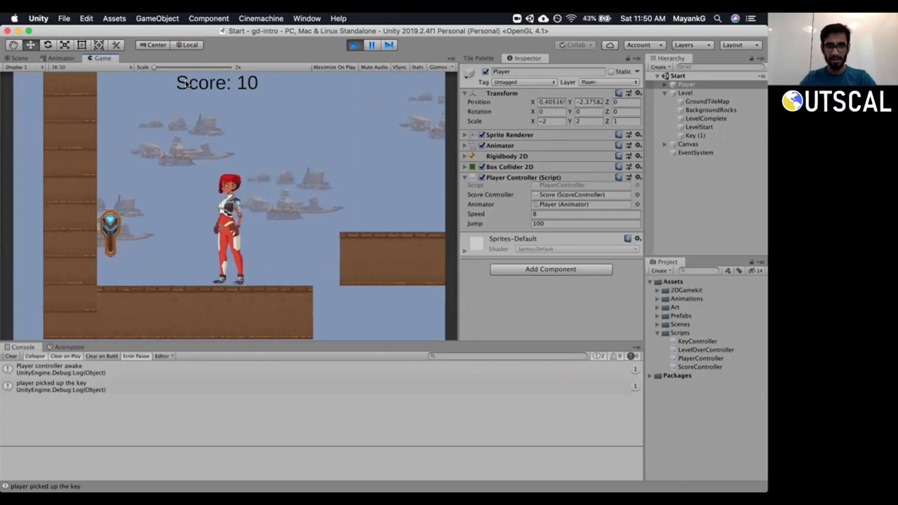
pyautogui.press('Left')
pyautogui.press('Left')
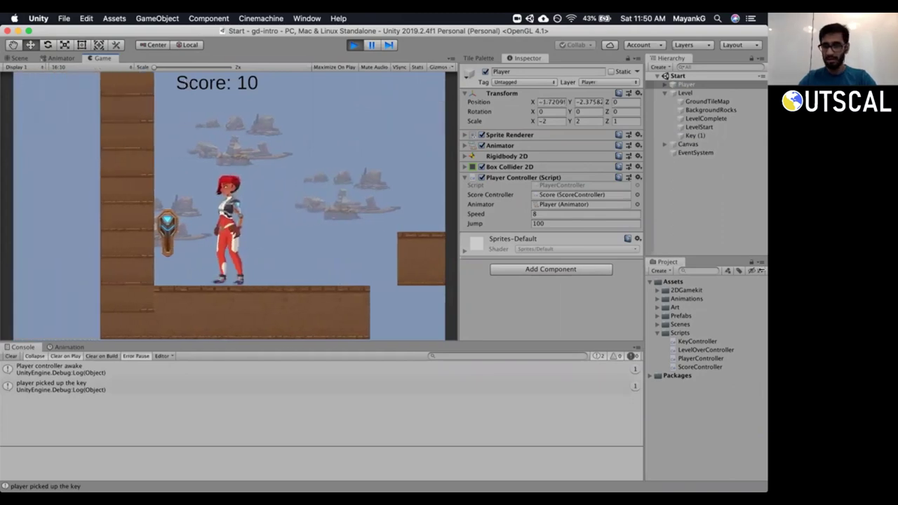
# Inspect LevelStart and the remaining Key (1) in the Hierarchy, and the key pickup Console message.
pyautogui.click(694, 136)
pyautogui.click(696, 128)
pyautogui.click(693, 136)
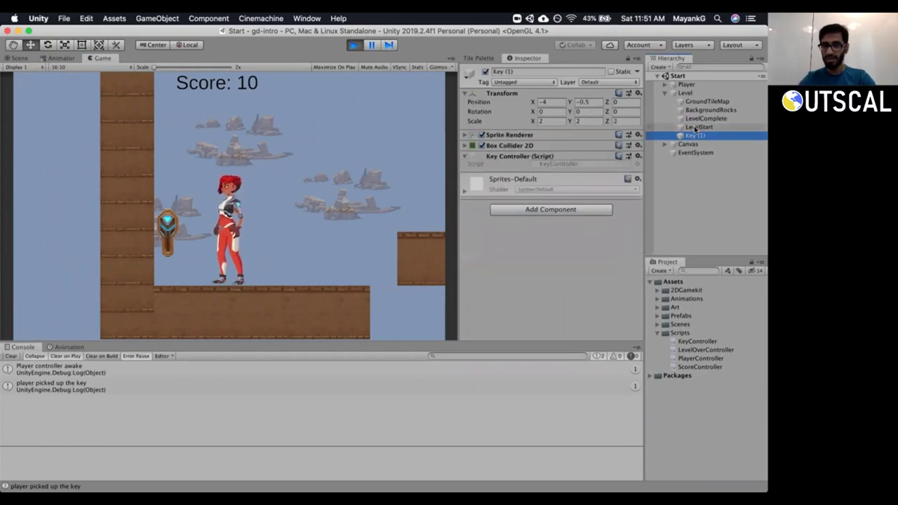
pyautogui.press('Up')
pyautogui.press('Down')
pyautogui.press('Up')
pyautogui.press('Down')
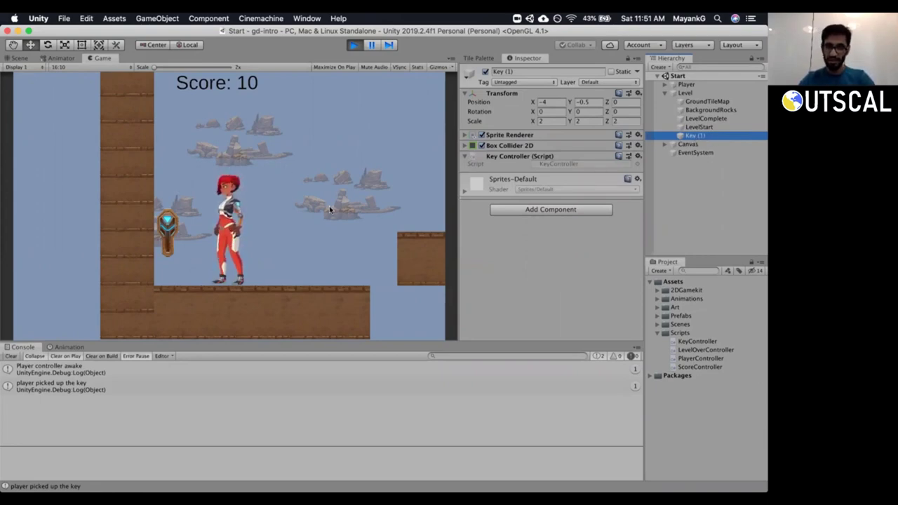
pyautogui.click(33, 390)
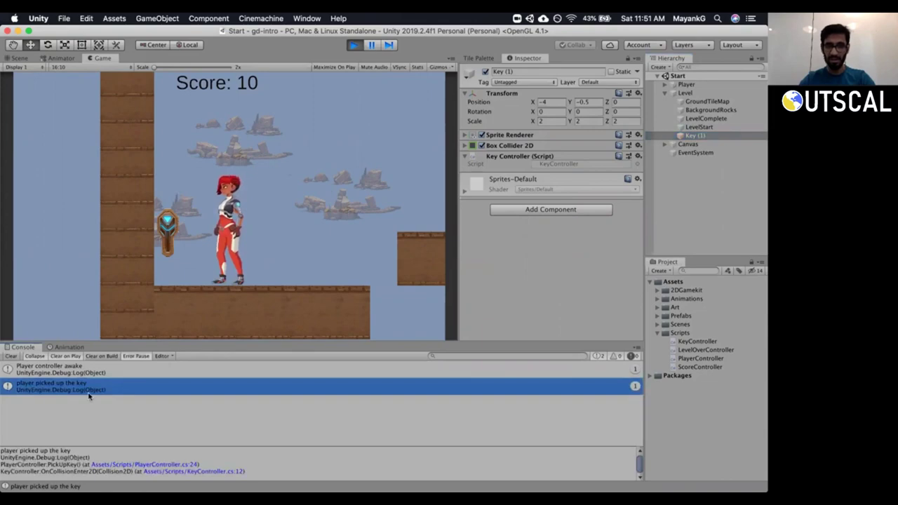
# Collect the second key for Score: 20, then stop the game and go to the code editor.
pyautogui.press('Left')
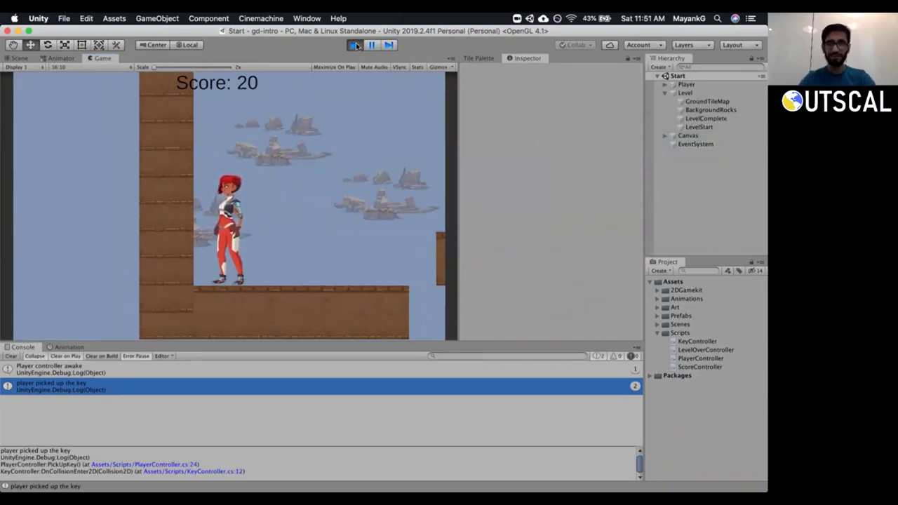
pyautogui.press('super+p')
pyautogui.press('super+Tab')
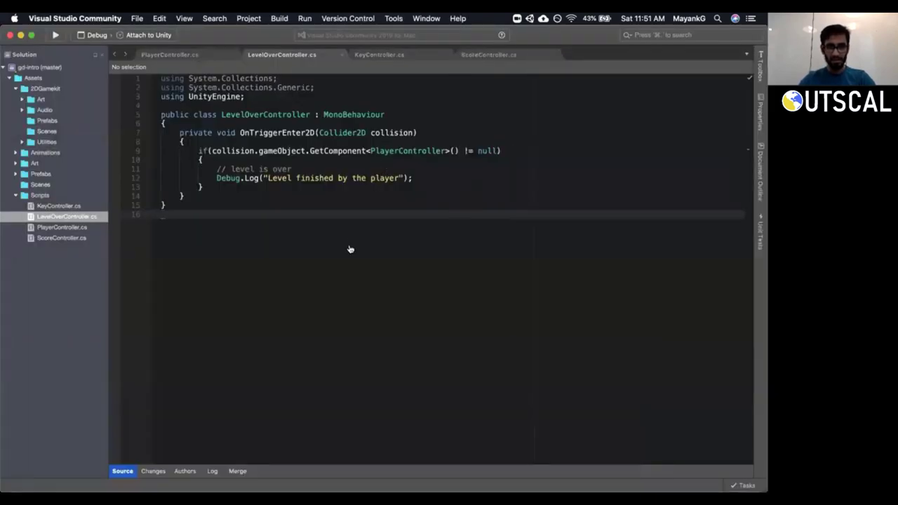
# Bring up the Trello Week 4 task card in Chrome.
pyautogui.press('super+Tab')
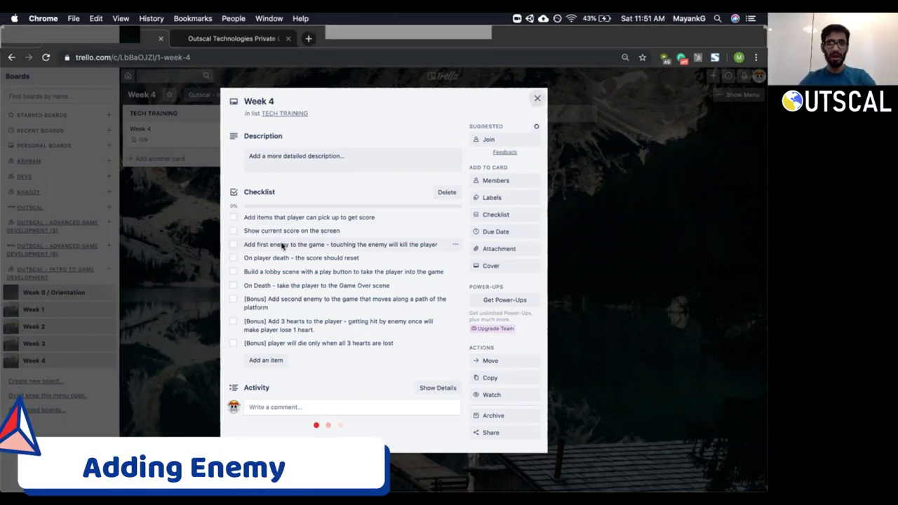
# Read the enemy-kills-player task on the Week 4 checklist and return to Unity.
pyautogui.press('super+Tab')
pyautogui.press('super+Tab')
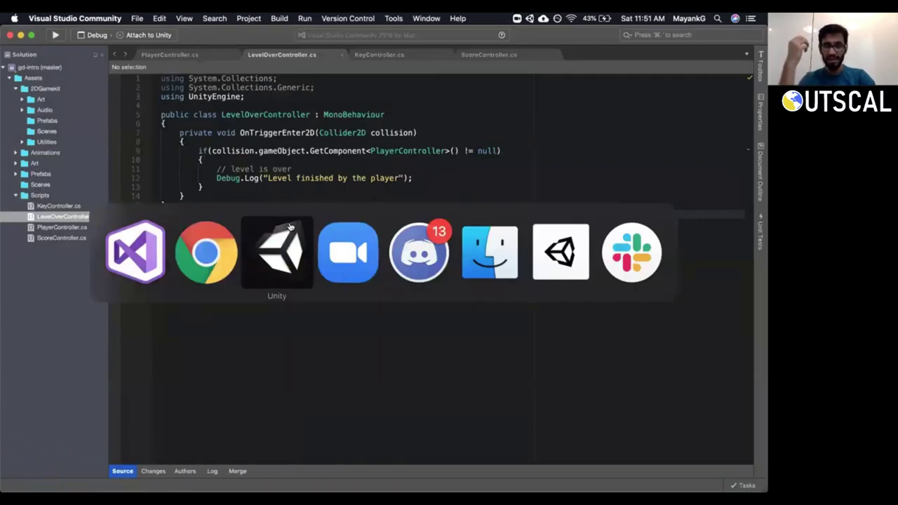
pyautogui.click(290, 225)
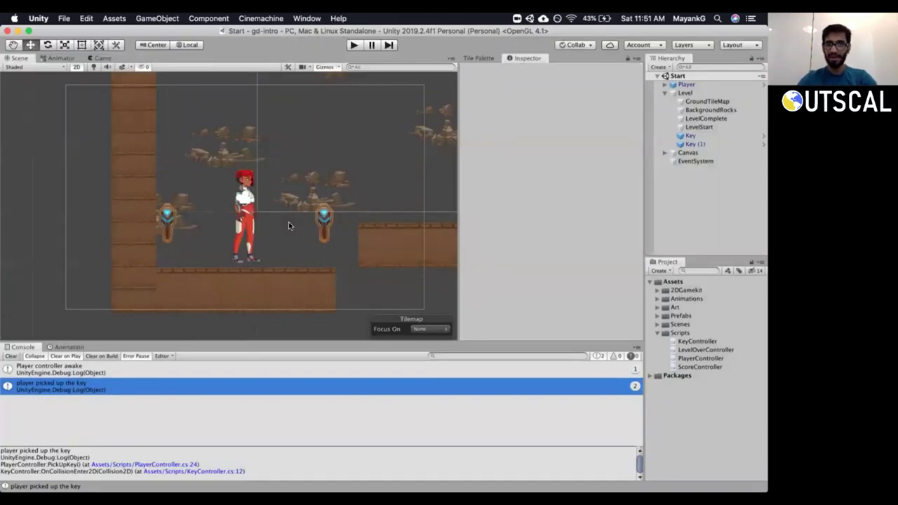
# Clear the Console and delete the Key (1) copy from the Level group.
pyautogui.click(11, 357)
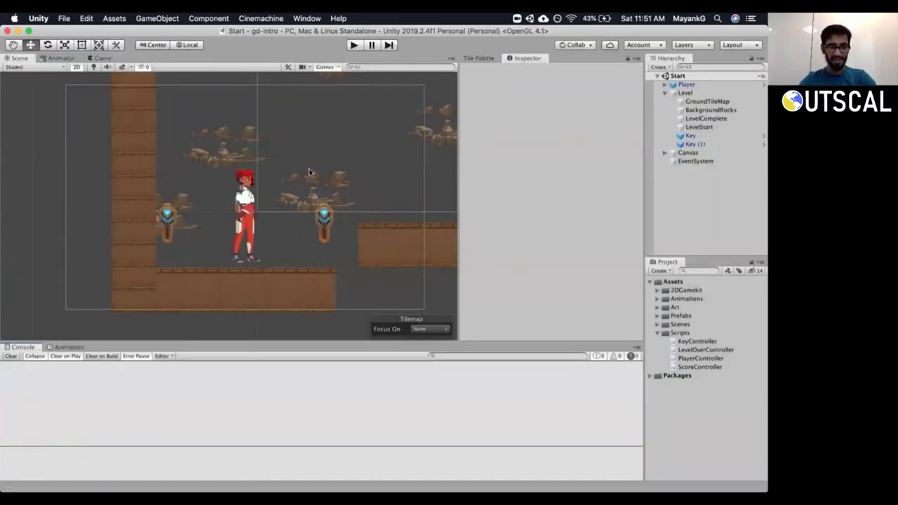
pyautogui.hscroll(10, 276, 170)
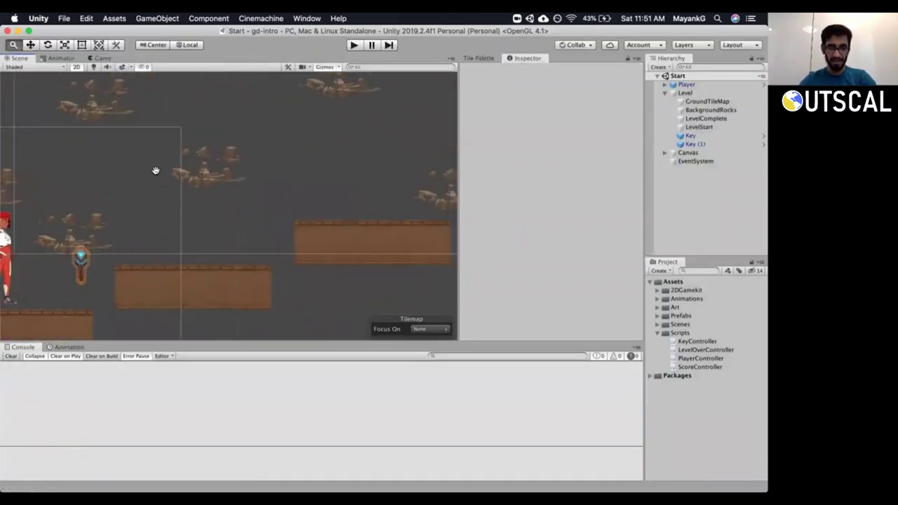
pyautogui.hscroll(-5, 222, 162)
pyautogui.click(664, 93)
pyautogui.click(664, 93)
pyautogui.click(684, 92)
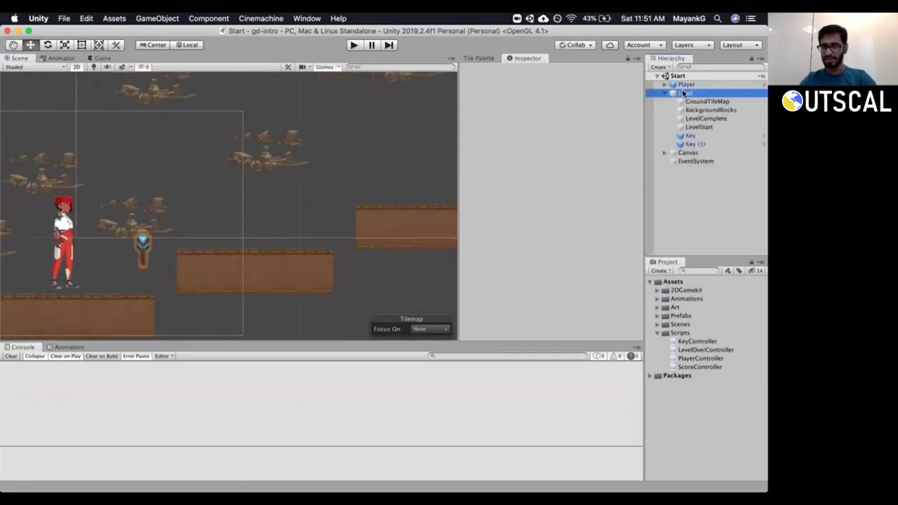
pyautogui.click(685, 144)
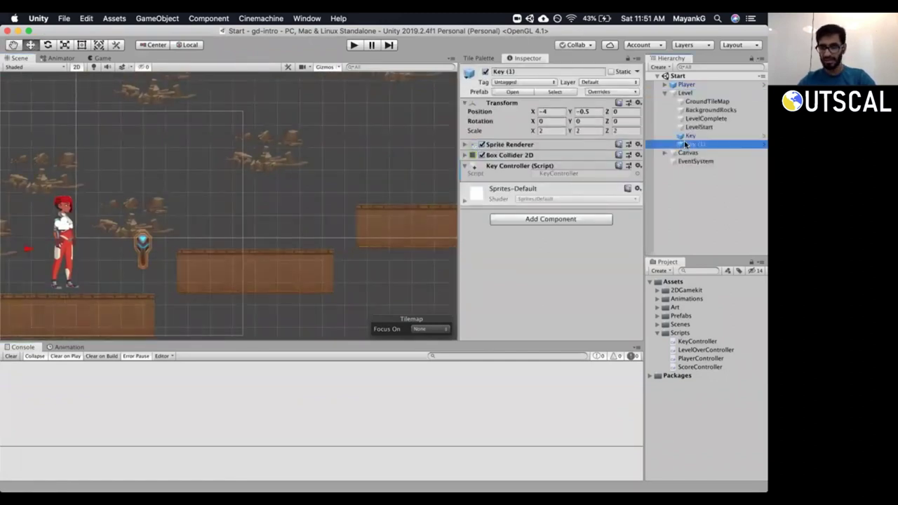
pyautogui.rightClick(685, 144)
pyautogui.click(589, 193)
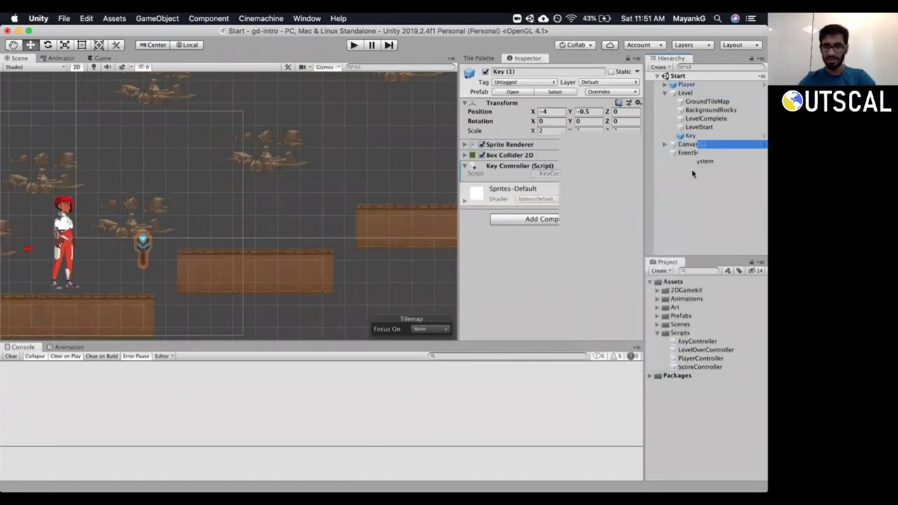
# Create an empty GameObject named Enemy under Level.
pyautogui.click(694, 93)
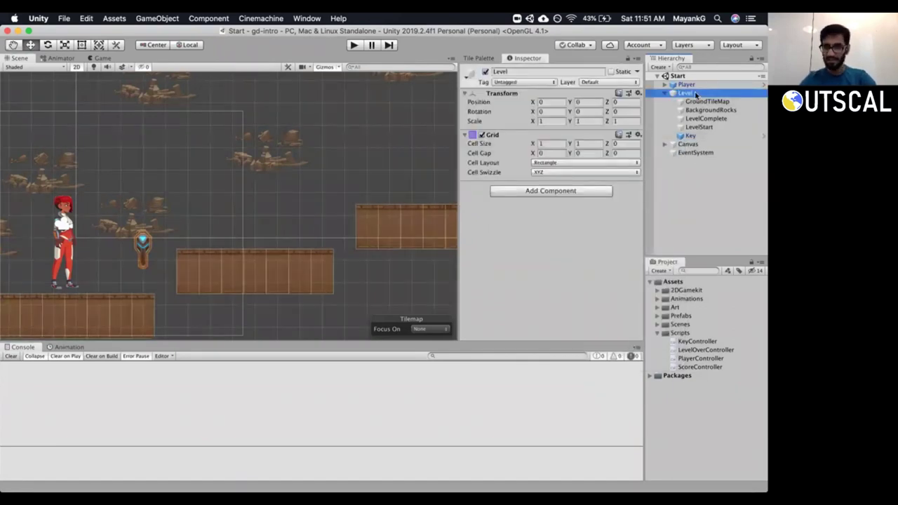
pyautogui.rightClick(695, 94)
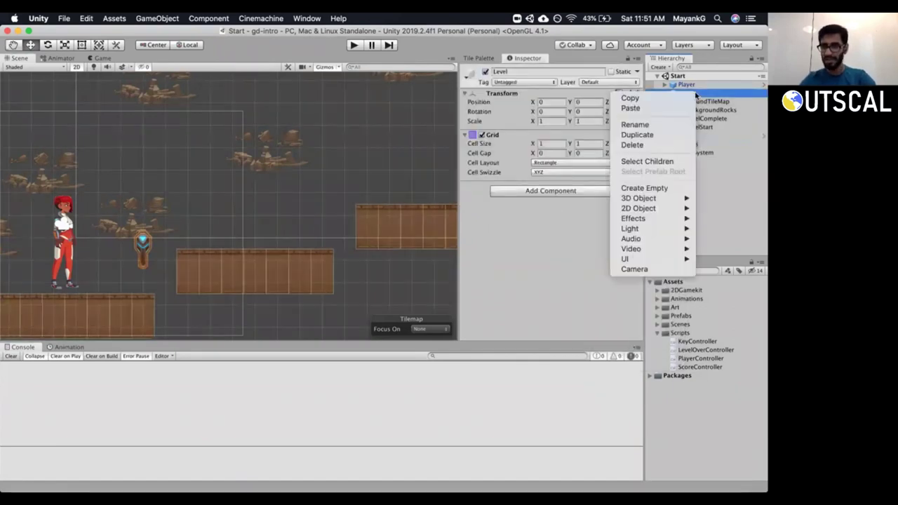
pyautogui.click(644, 188)
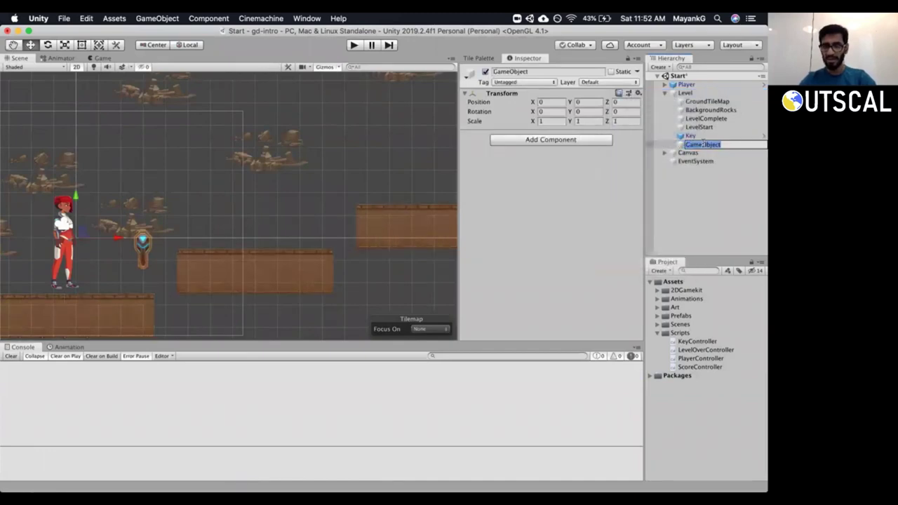
pyautogui.press('Return')
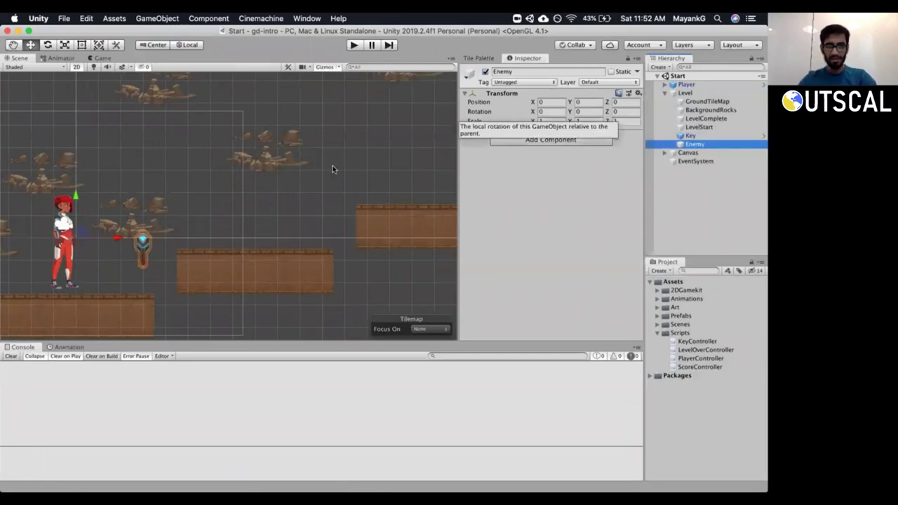
# Move Enemy to X 7 and browse the 2DGamekit Art sprite folders for enemy sprites.
pyautogui.moveTo(73, 238); pyautogui.dragTo(236, 217)
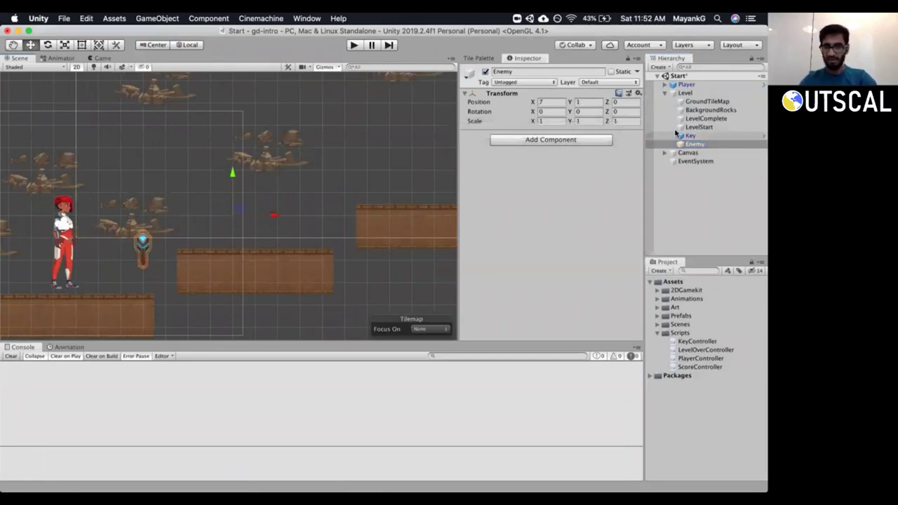
pyautogui.moveTo(685, 255); pyautogui.dragTo(683, 212)
pyautogui.click(657, 289)
pyautogui.click(656, 247)
pyautogui.click(663, 254)
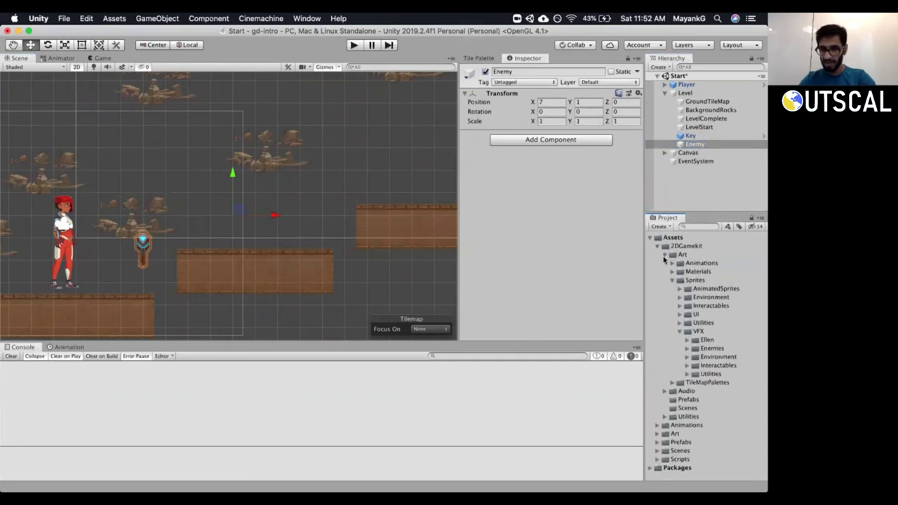
pyautogui.click(690, 280)
pyautogui.click(690, 332)
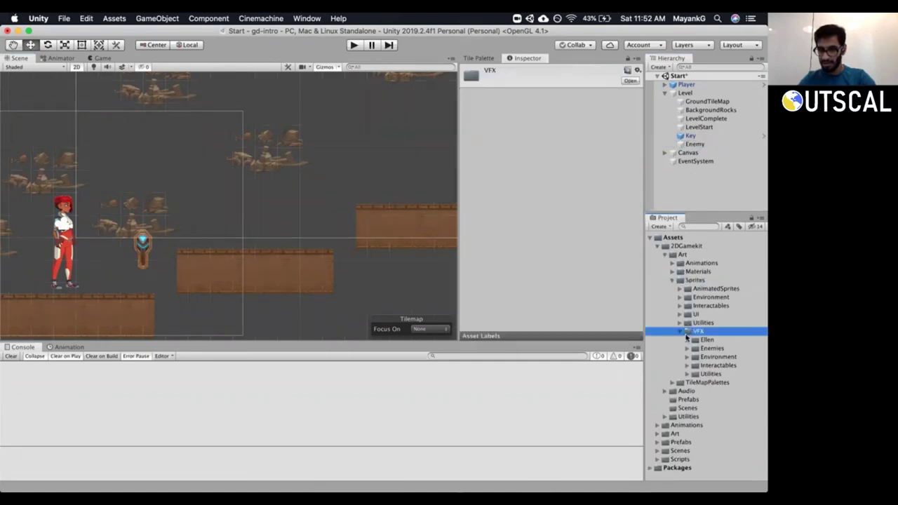
pyautogui.click(680, 332)
pyautogui.click(679, 289)
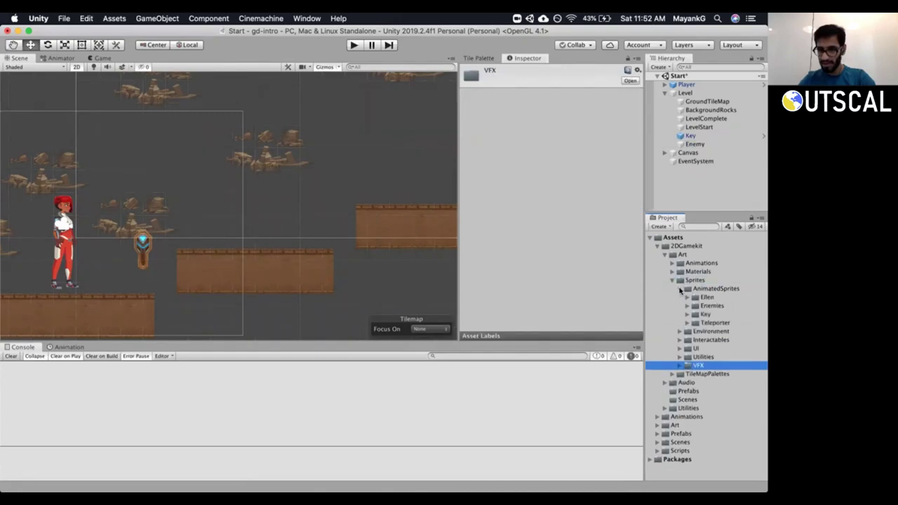
pyautogui.click(686, 306)
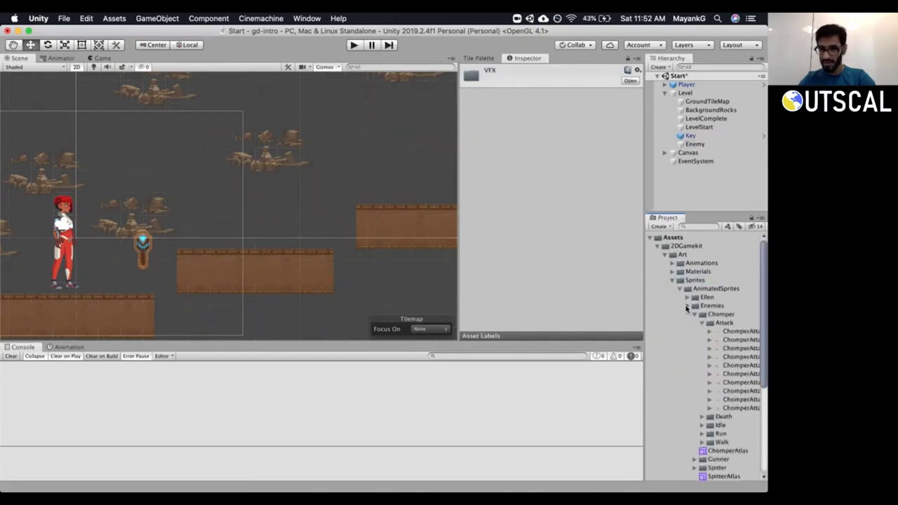
pyautogui.click(701, 323)
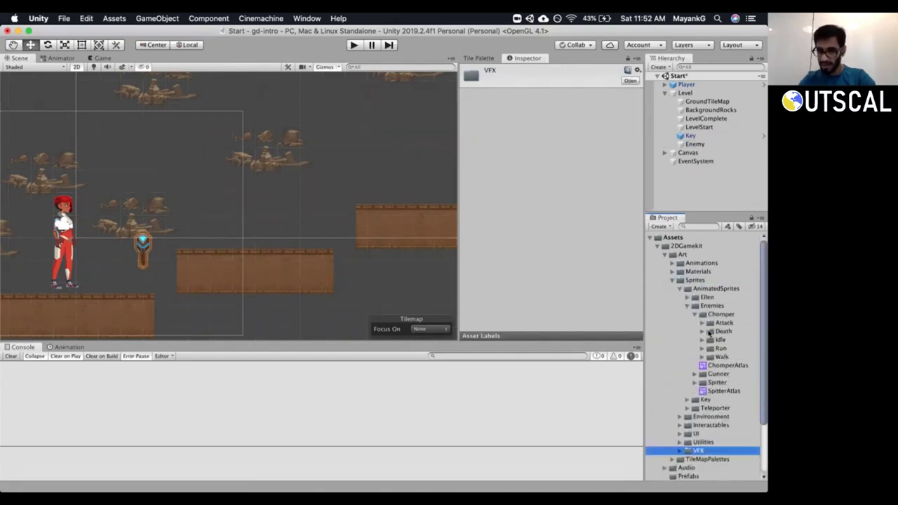
pyautogui.click(695, 315)
# Find and preview the ChomperIdle_00003 sprite in the Chomper Idle folder.
pyautogui.click(710, 315)
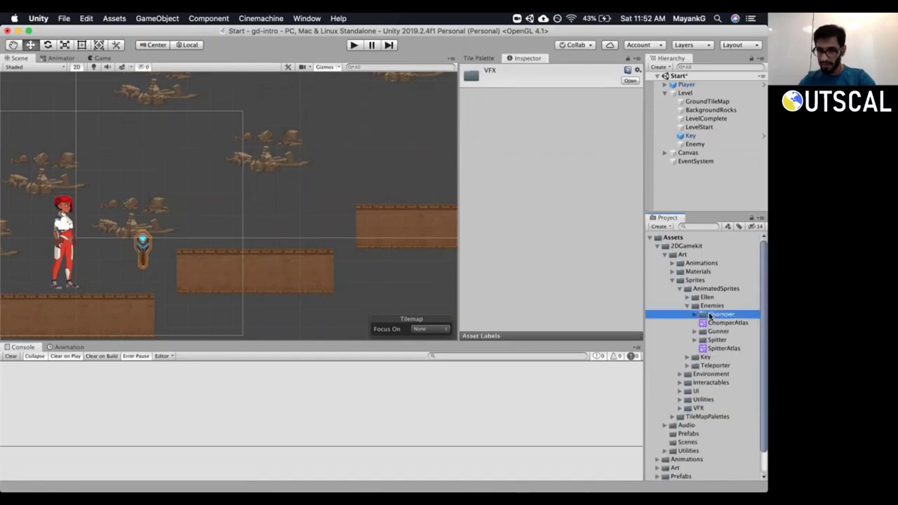
pyautogui.click(715, 331)
pyautogui.click(710, 340)
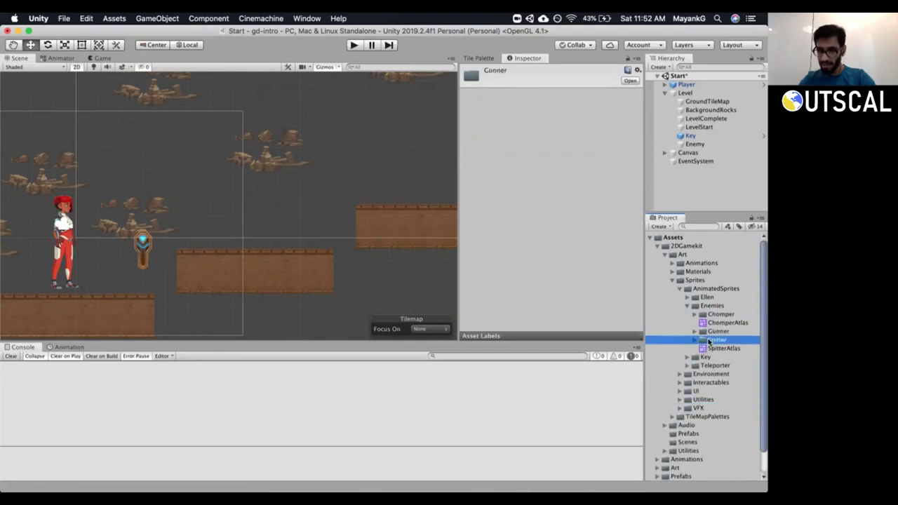
pyautogui.click(695, 314)
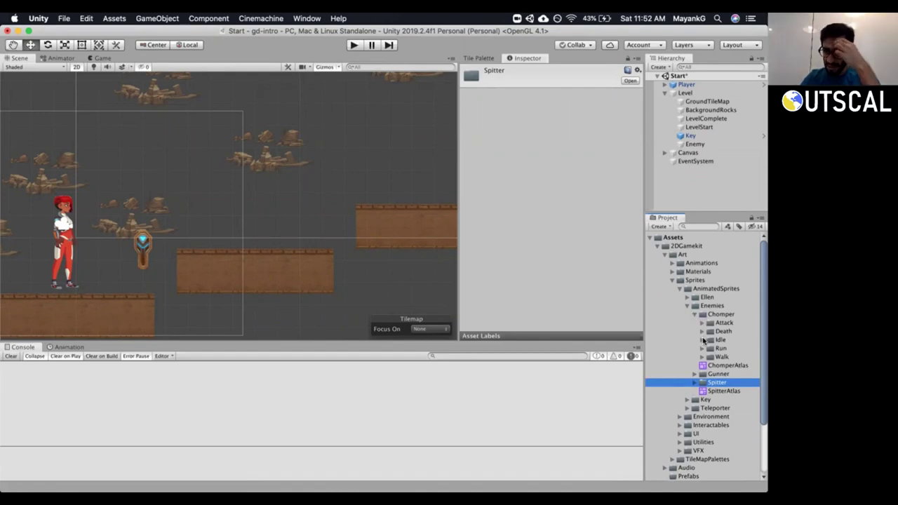
pyautogui.click(702, 339)
pyautogui.click(712, 348)
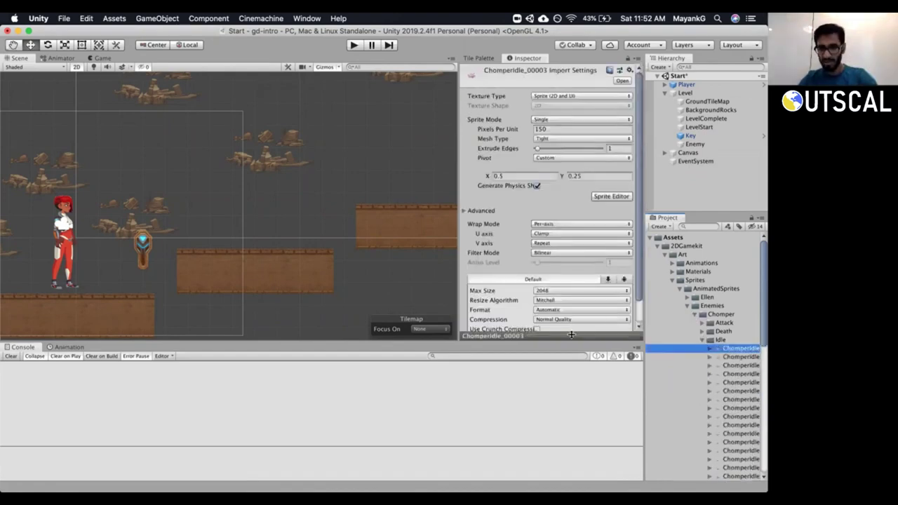
pyautogui.click(571, 334)
pyautogui.moveTo(554, 254); pyautogui.dragTo(562, 181)
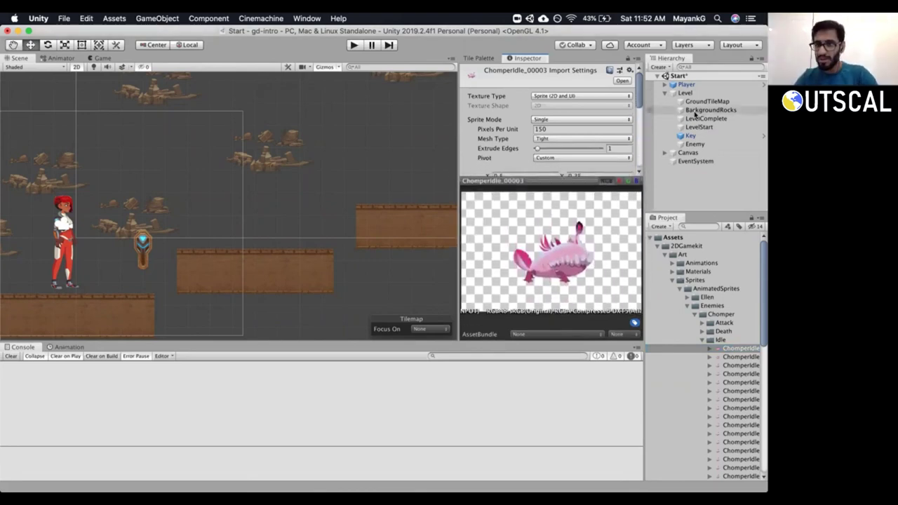
pyautogui.moveTo(646, 129); pyautogui.dragTo(630, 136)
# Add a Sprite Renderer component to the Enemy object.
pyautogui.click(678, 144)
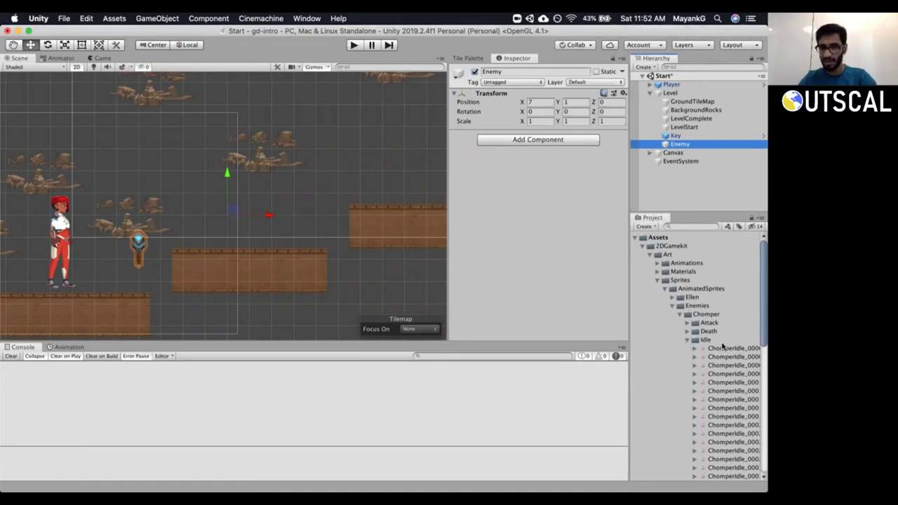
pyautogui.click(532, 143)
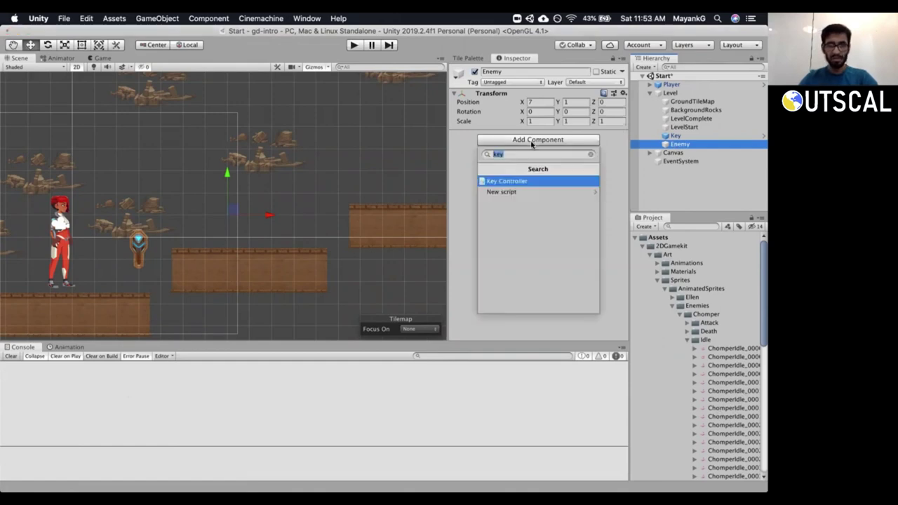
pyautogui.write('image')
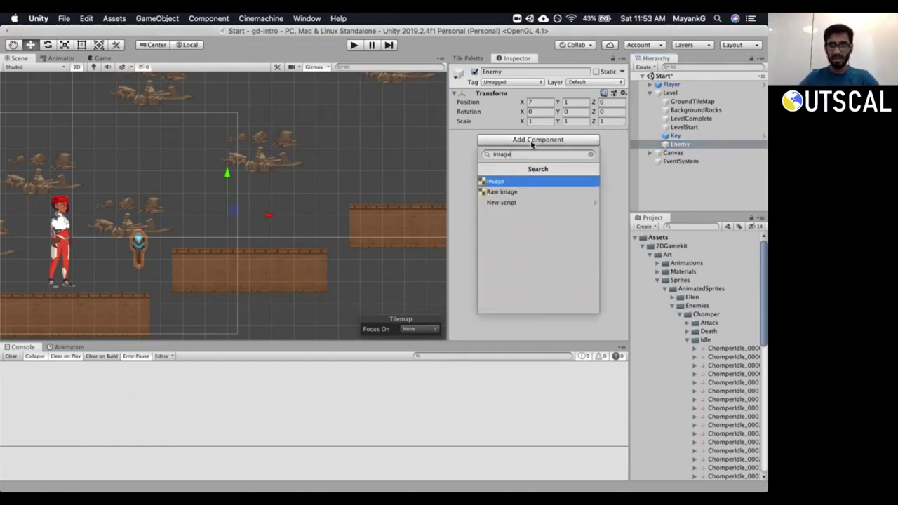
pyautogui.press('BackSpace')
pyautogui.press('BackSpace')
pyautogui.press('BackSpace')
pyautogui.press('BackSpace')
pyautogui.press('BackSpace')
pyautogui.write('sp')
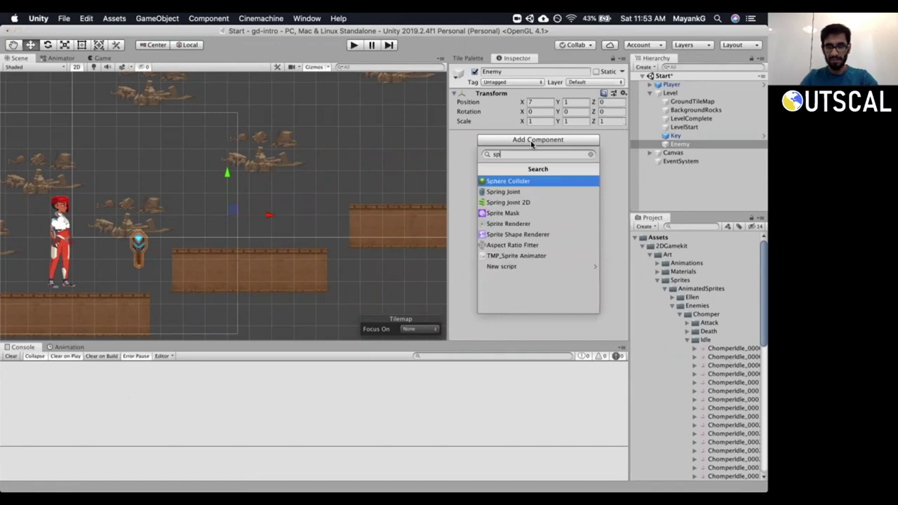
pyautogui.write('rite')
pyautogui.press('Down')
pyautogui.press('Return')
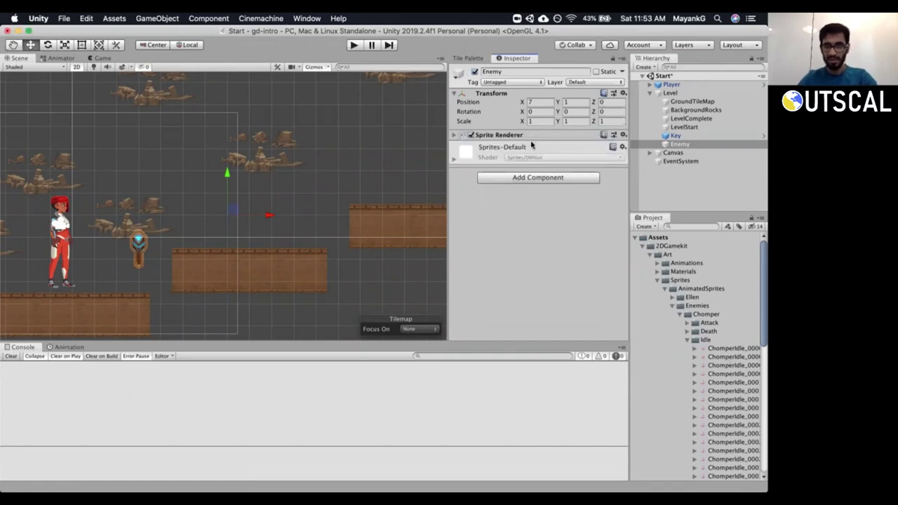
# Assign ChomperIdle_00003 as the sprite and lower the Enemy onto the platform at Y -0.55.
pyautogui.click(454, 135)
pyautogui.moveTo(730, 356); pyautogui.dragTo(537, 149)
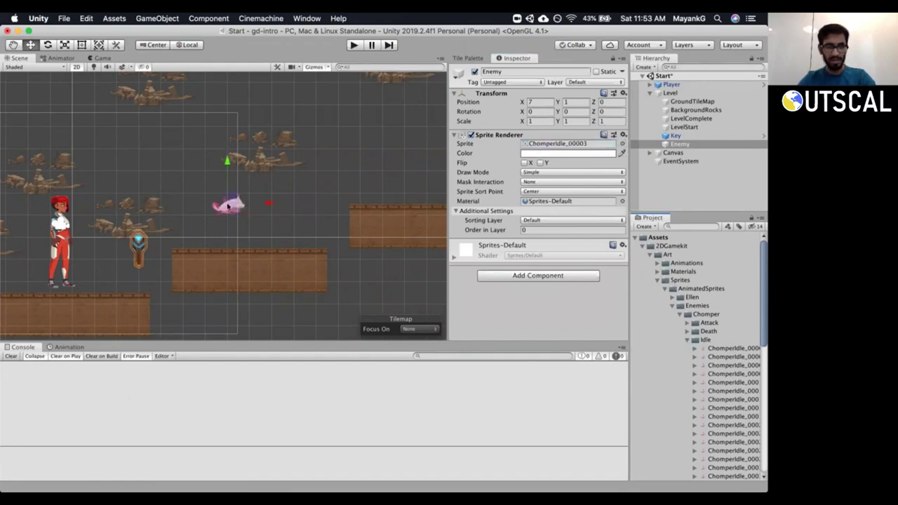
pyautogui.moveTo(233, 200); pyautogui.dragTo(238, 232)
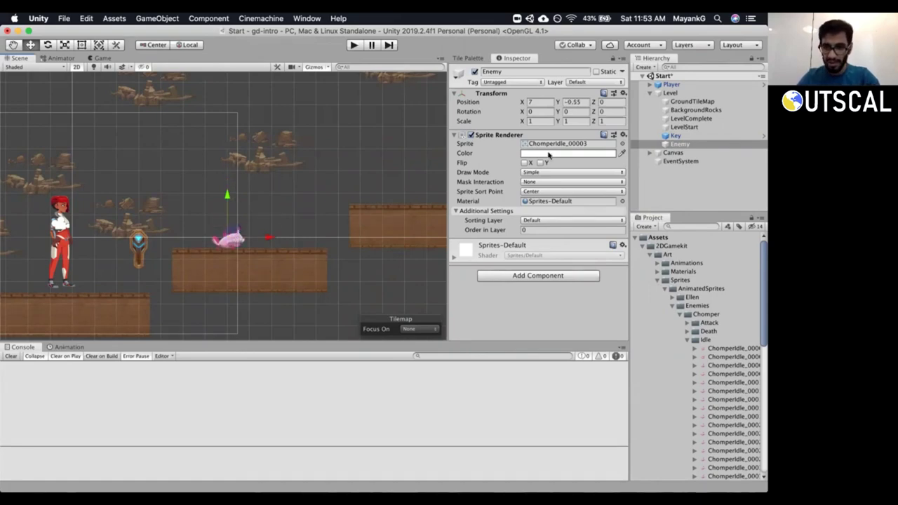
pyautogui.click(636, 238)
pyautogui.click(636, 238)
pyautogui.click(641, 246)
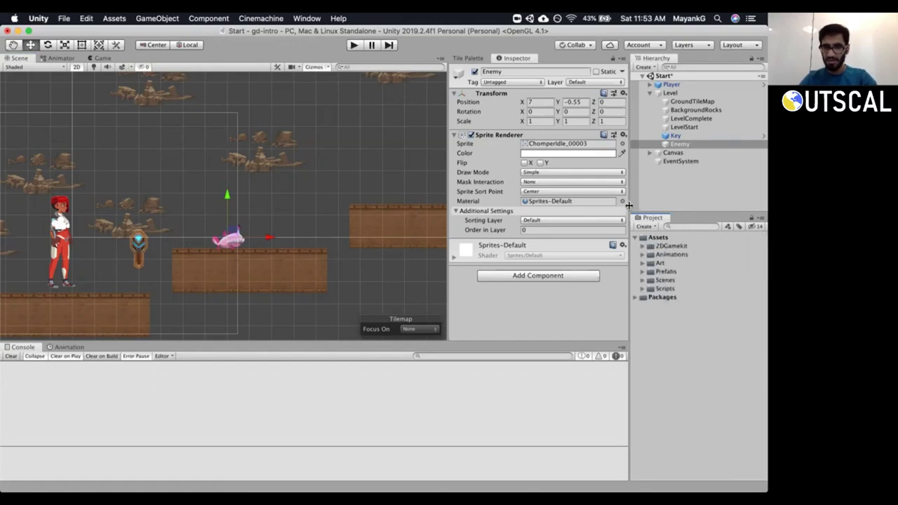
pyautogui.moveTo(629, 204); pyautogui.dragTo(653, 208)
pyautogui.click(582, 276)
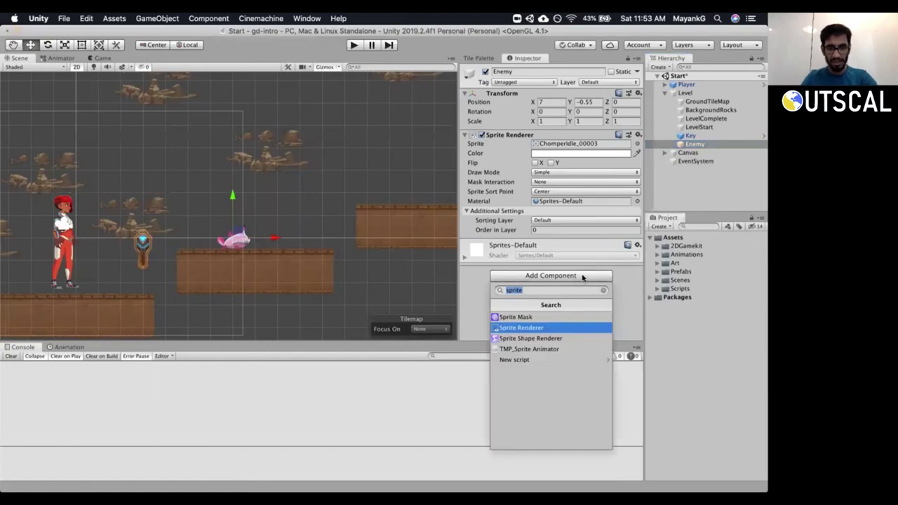
# Add a Box Collider 2D to the Enemy and start editing its bounds.
pyautogui.write('collider')
pyautogui.press('Down')
pyautogui.press('Up')
pyautogui.press('Return')
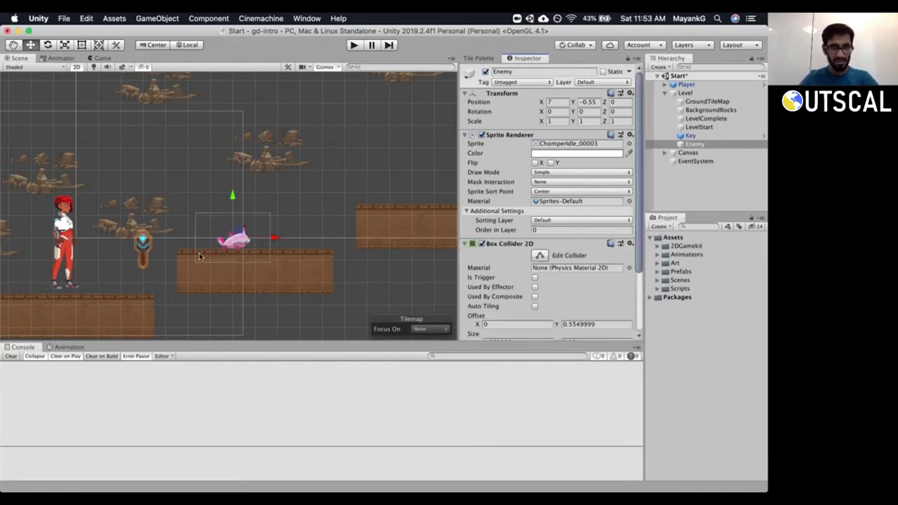
pyautogui.scroll(-1, 200, 256)
pyautogui.scroll(5, 199, 256)
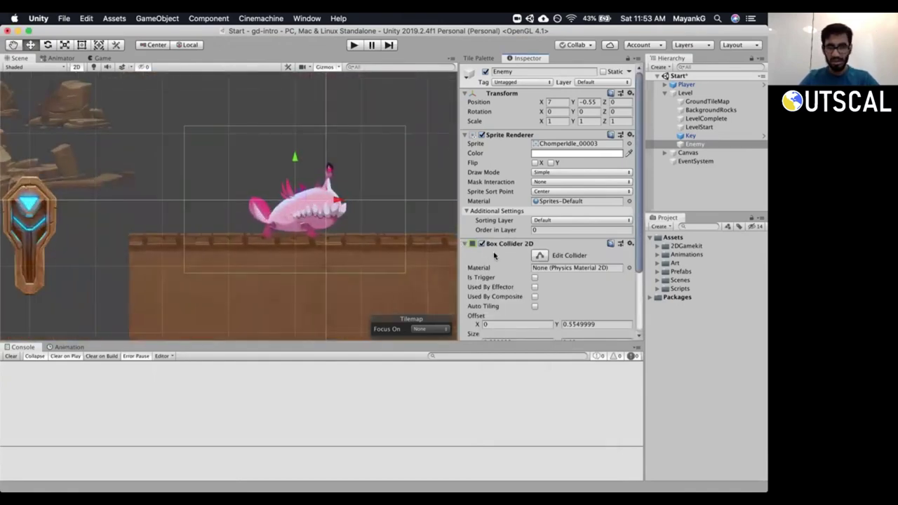
pyautogui.click(539, 257)
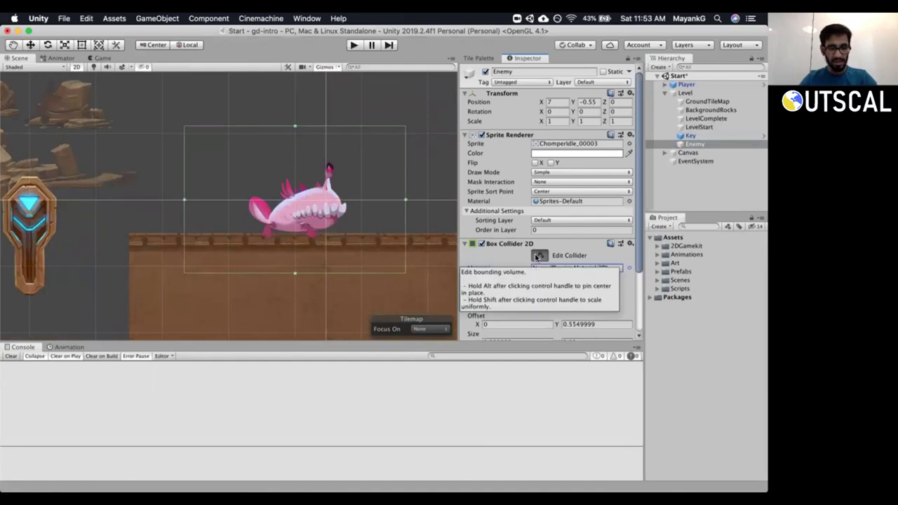
# Fit the collider tightly around the Chomper (offset X 0.022, Y 0.398), then open the Prefabs folder menu.
pyautogui.moveTo(189, 200); pyautogui.dragTo(204, 204)
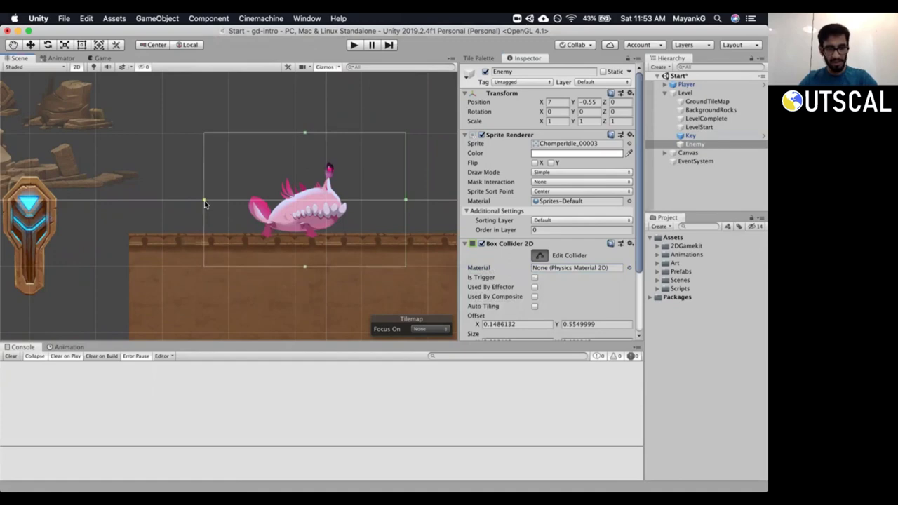
pyautogui.press('super+z')
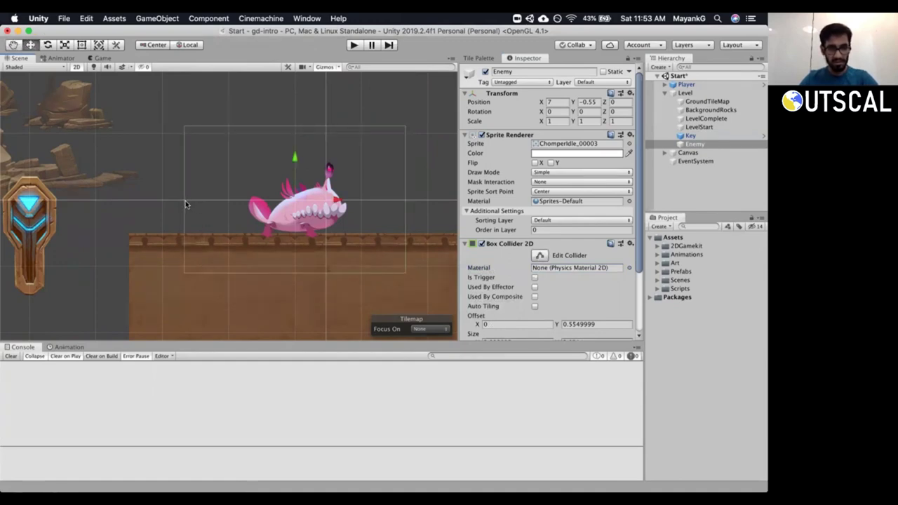
pyautogui.click(539, 255)
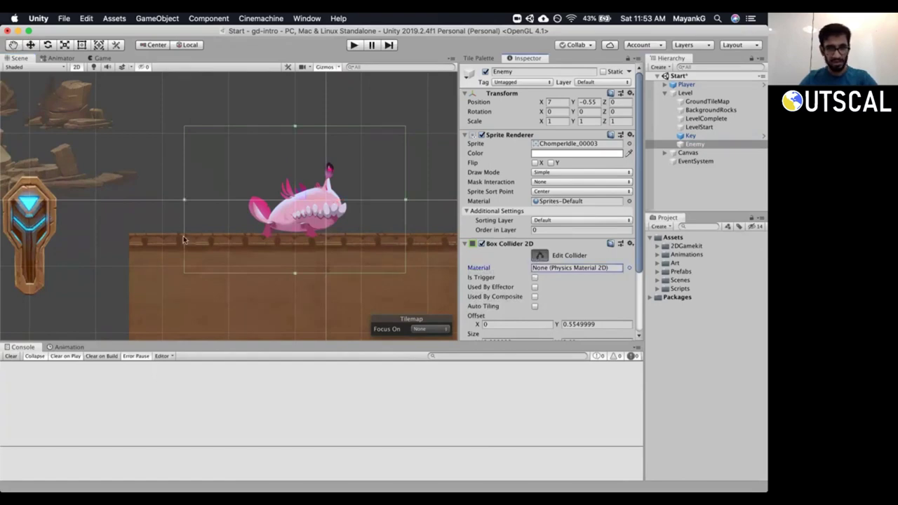
pyautogui.press('alt')
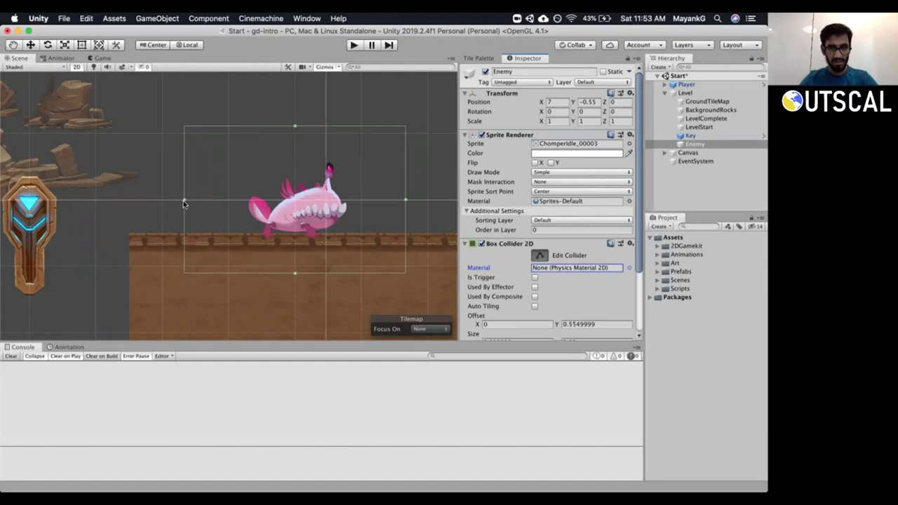
pyautogui.moveTo(186, 202); pyautogui.dragTo(249, 207)
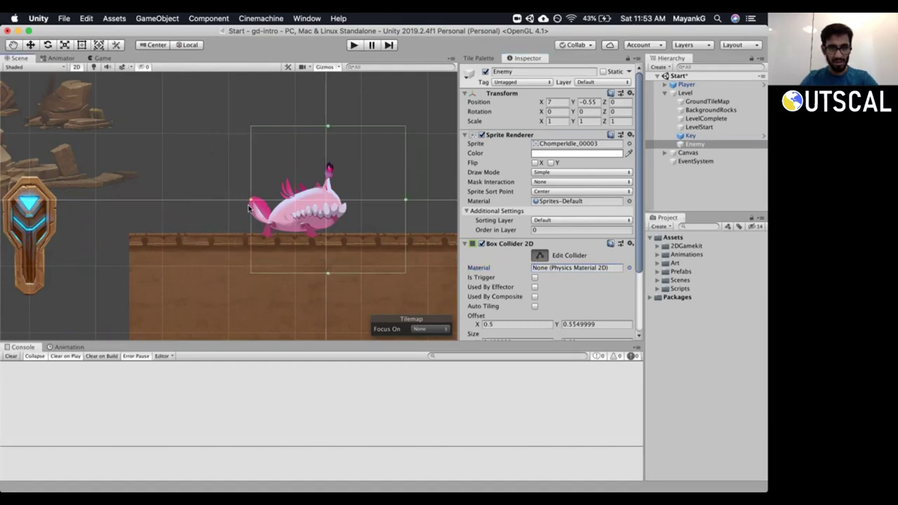
pyautogui.moveTo(406, 200); pyautogui.dragTo(344, 207)
pyautogui.moveTo(295, 274); pyautogui.dragTo(296, 237)
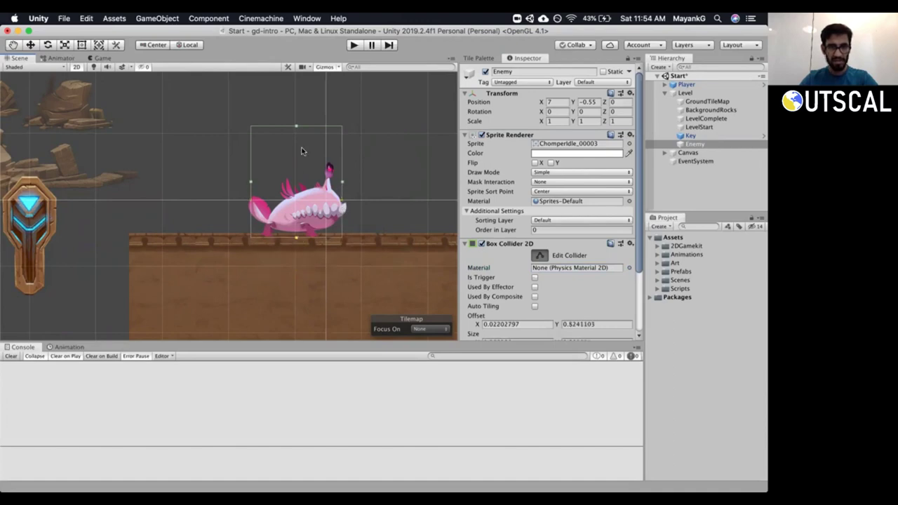
pyautogui.moveTo(296, 127); pyautogui.dragTo(295, 187)
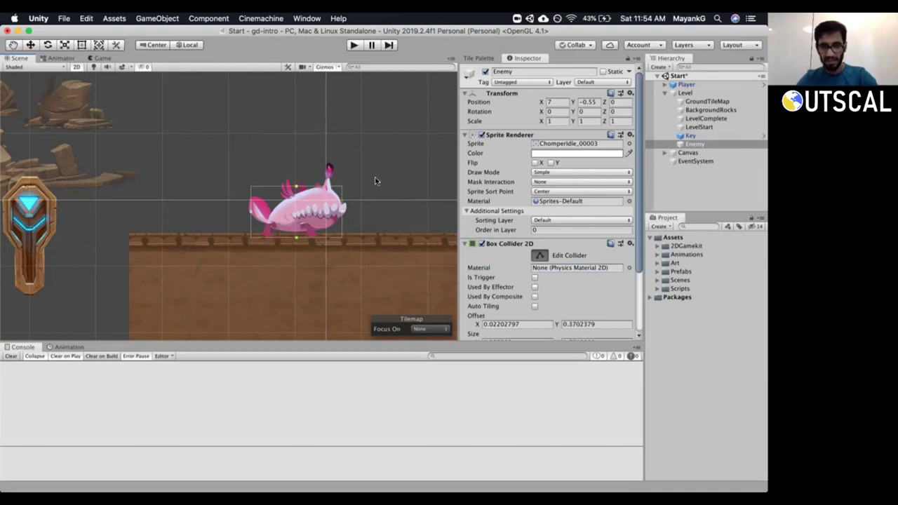
pyautogui.moveTo(295, 240); pyautogui.dragTo(295, 235)
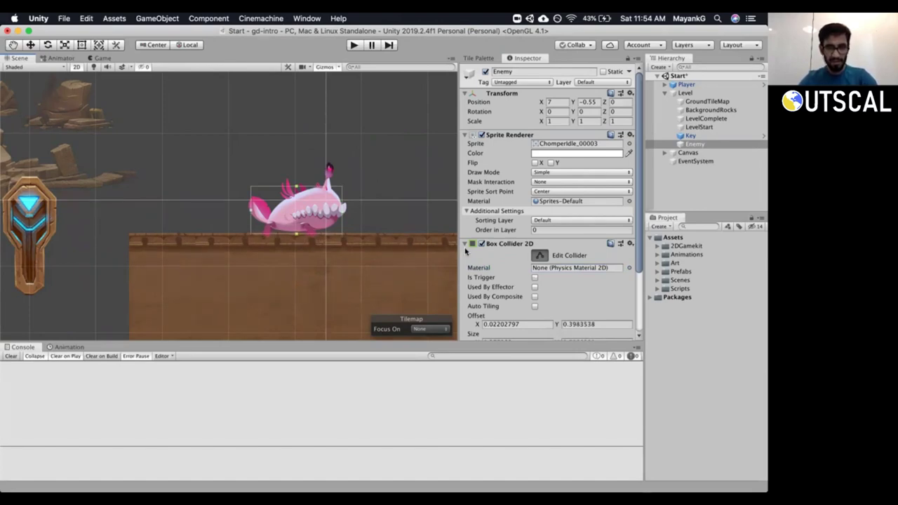
pyautogui.moveTo(685, 147); pyautogui.dragTo(663, 284)
pyautogui.rightClick(667, 277)
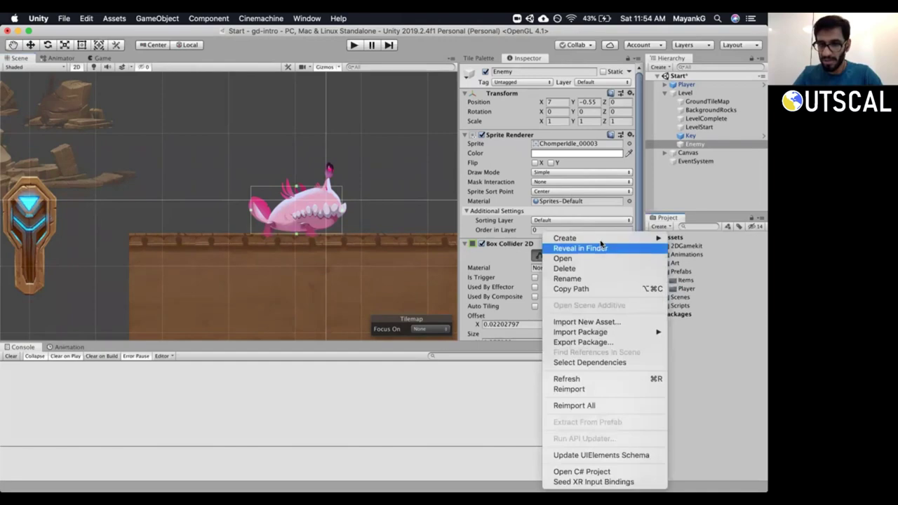
# Create an Enemies folder under Prefabs and save the Enemy as a prefab there.
pyautogui.moveTo(592, 239)
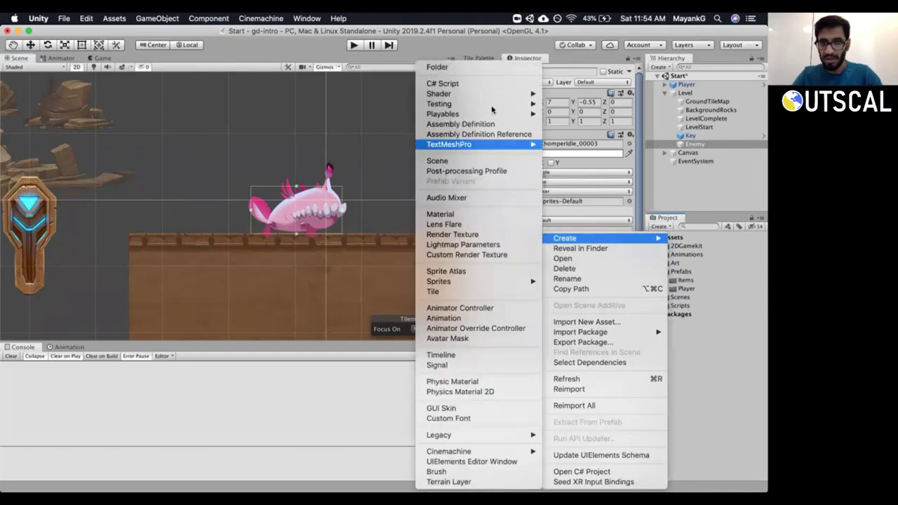
pyautogui.click(484, 68)
pyautogui.write('Enemies')
pyautogui.press('Return')
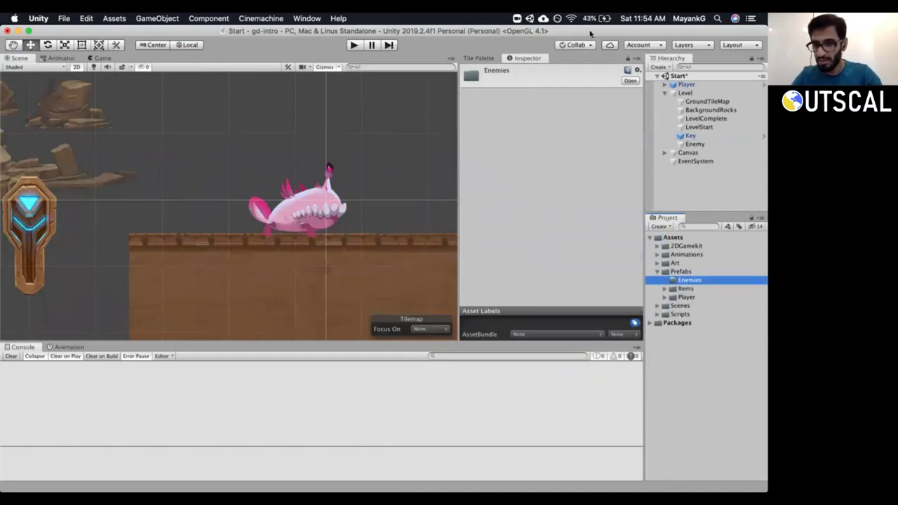
pyautogui.click(670, 144)
pyautogui.moveTo(665, 237); pyautogui.dragTo(675, 281)
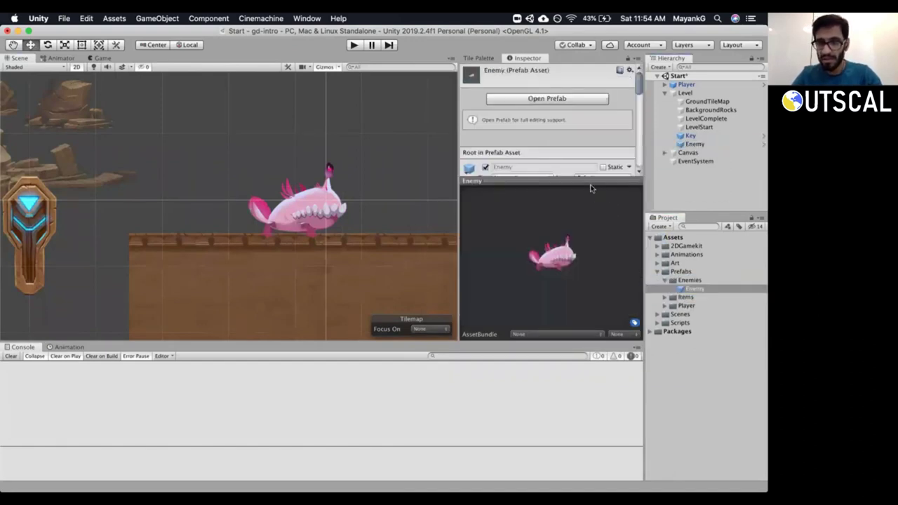
# Apply all pending prefab overrides on the Key, then open the Scripts folder menu.
pyautogui.moveTo(691, 144); pyautogui.dragTo(692, 138)
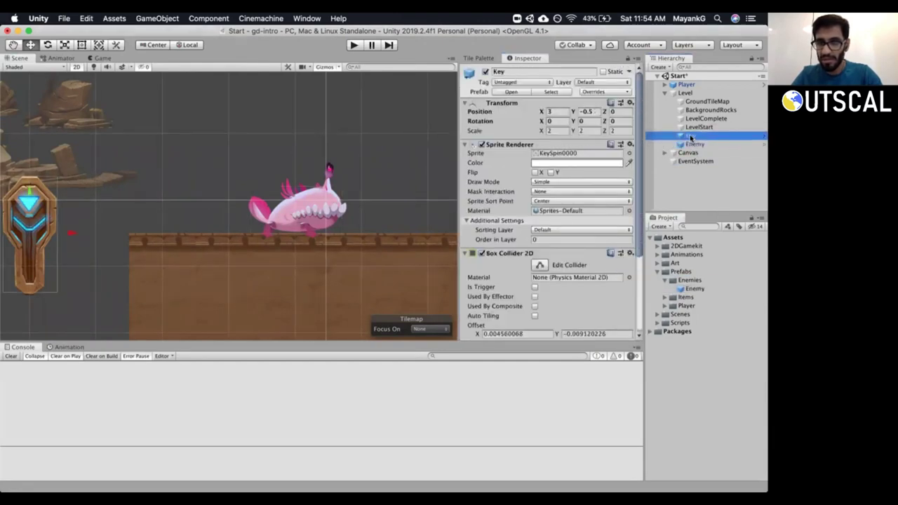
pyautogui.click(622, 92)
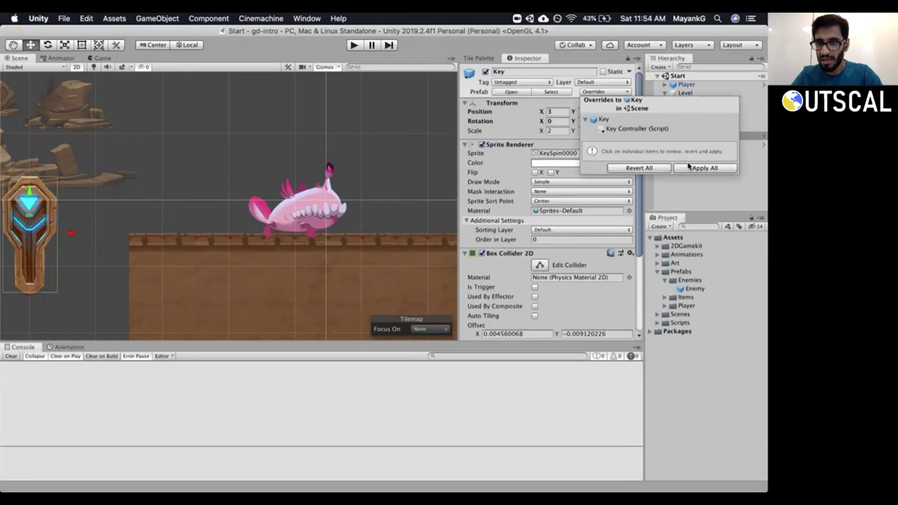
pyautogui.click(704, 168)
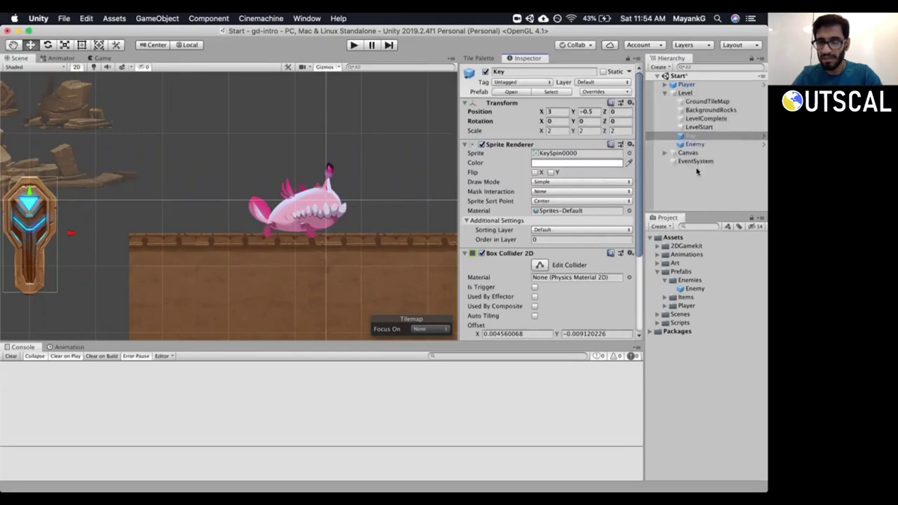
pyautogui.click(689, 143)
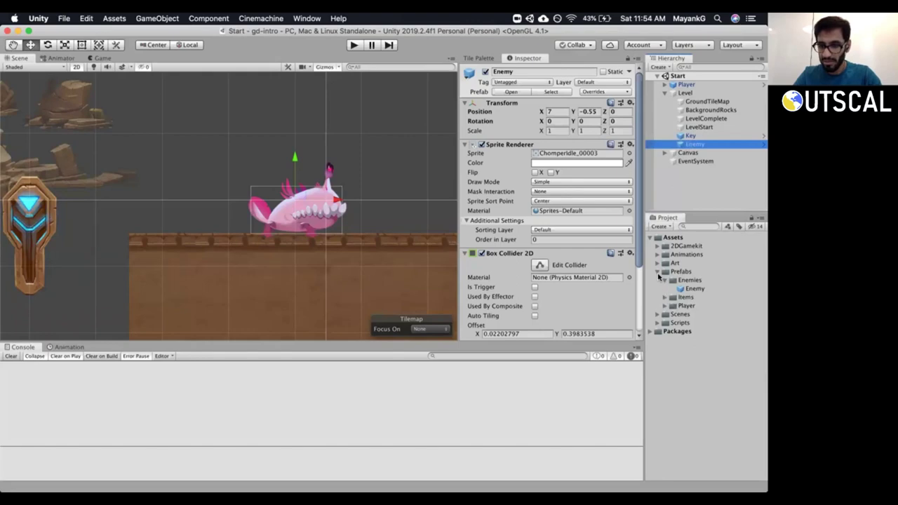
pyautogui.click(657, 273)
pyautogui.click(658, 288)
pyautogui.rightClick(676, 289)
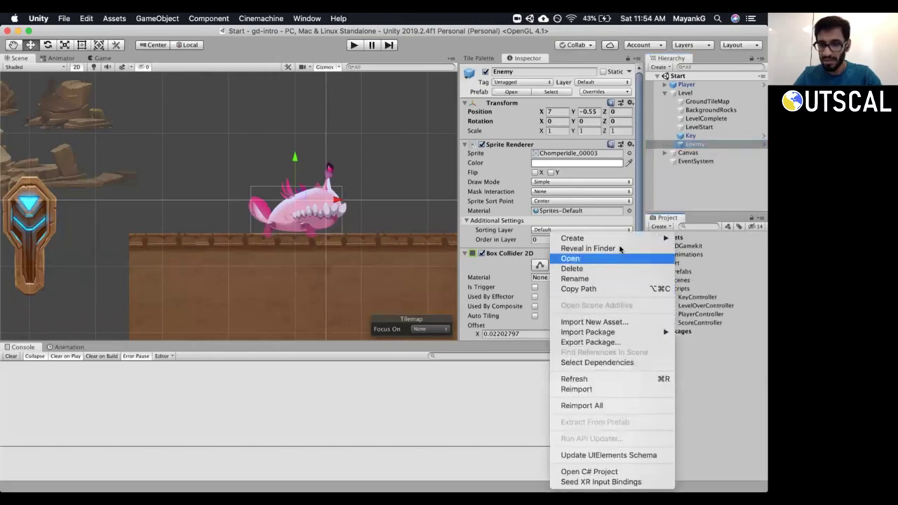
# Create a new C# script named EnemyController in the Scripts folder.
pyautogui.moveTo(610, 237)
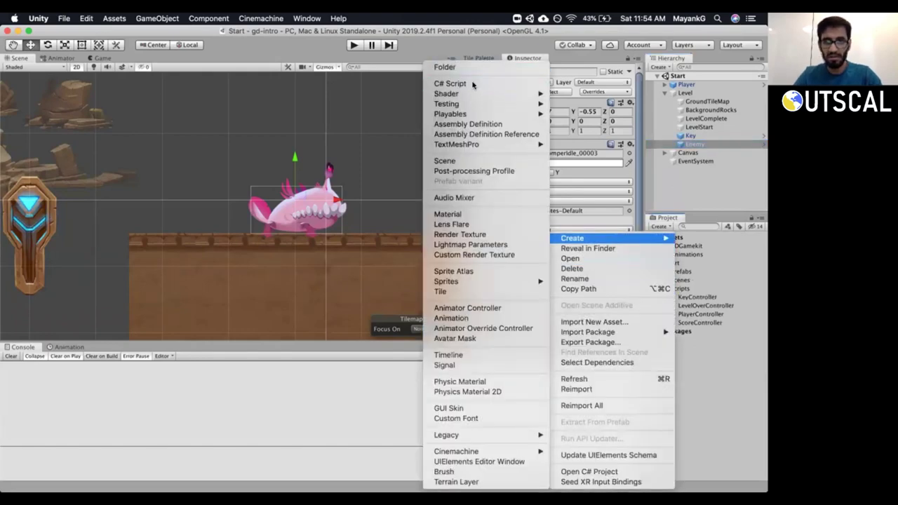
pyautogui.click(472, 83)
pyautogui.write('EnemyController')
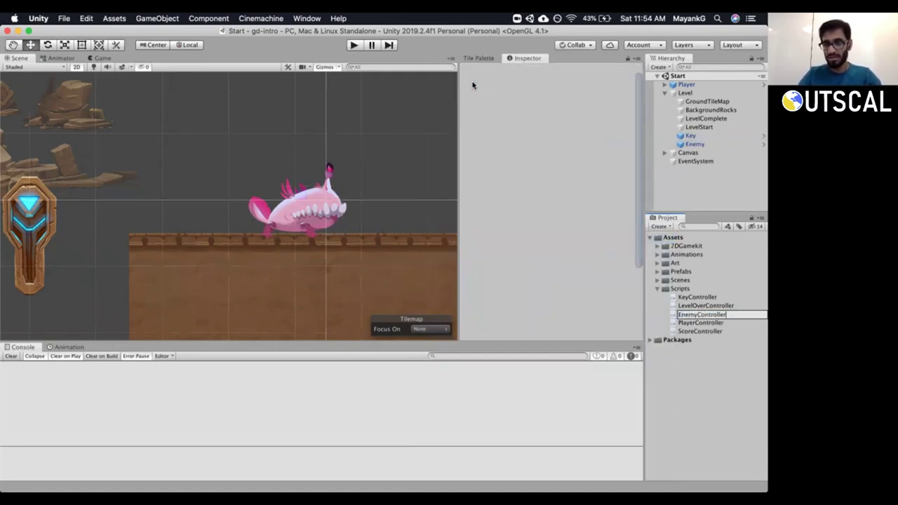
pyautogui.press('Return')
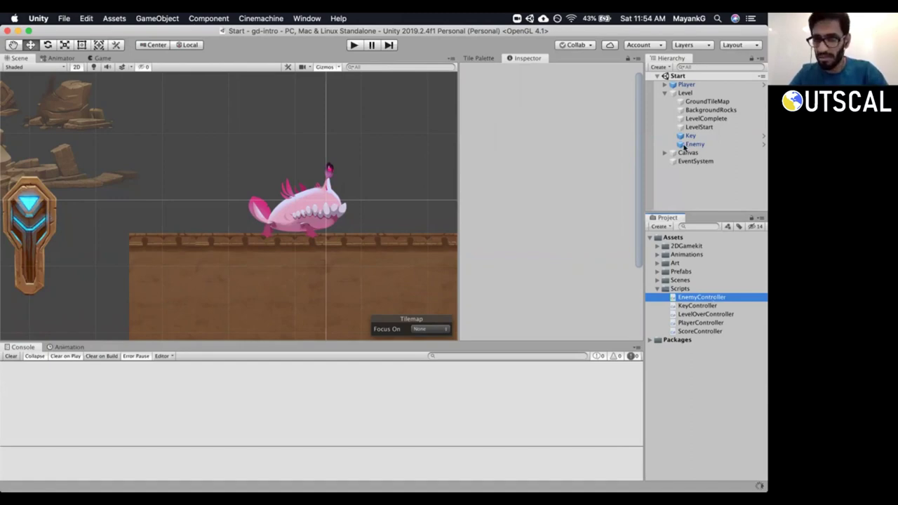
# Attach EnemyController to the Enemy, apply all prefab overrides, and open the script in Visual Studio.
pyautogui.click(686, 145)
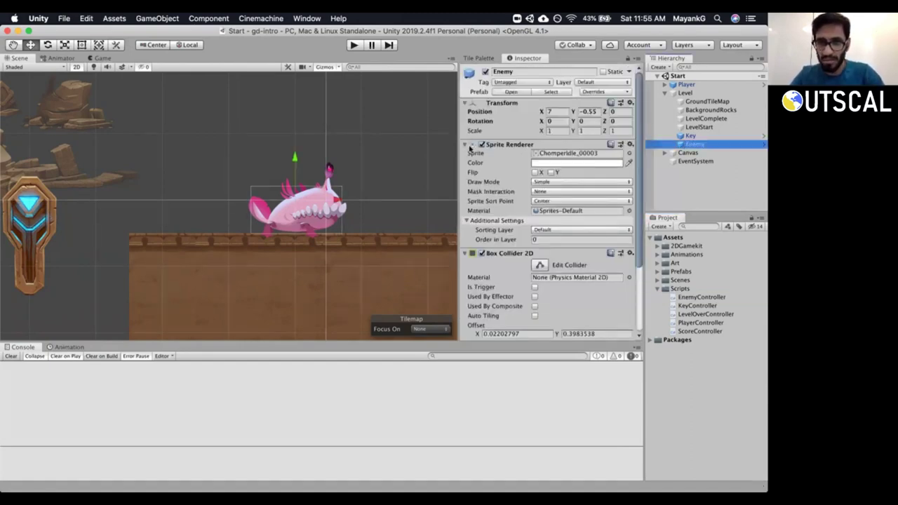
pyautogui.click(465, 254)
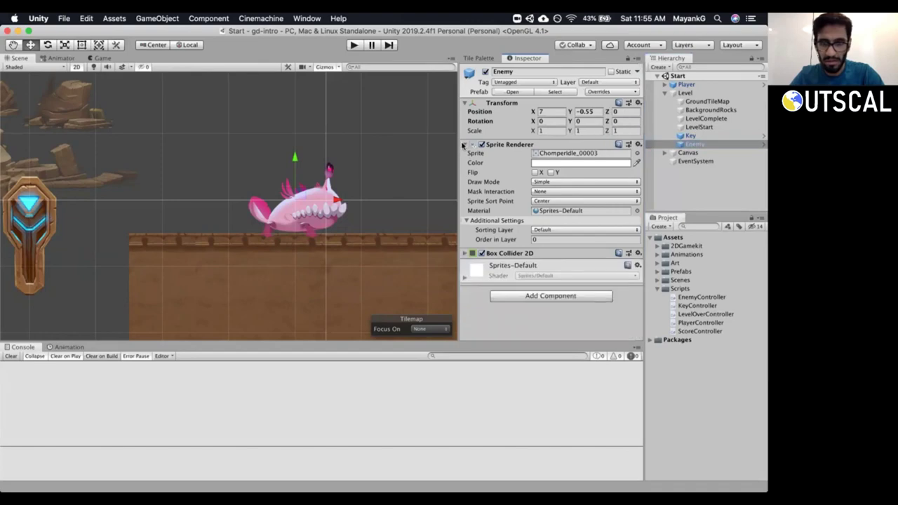
pyautogui.click(464, 144)
pyautogui.moveTo(695, 297); pyautogui.dragTo(551, 246)
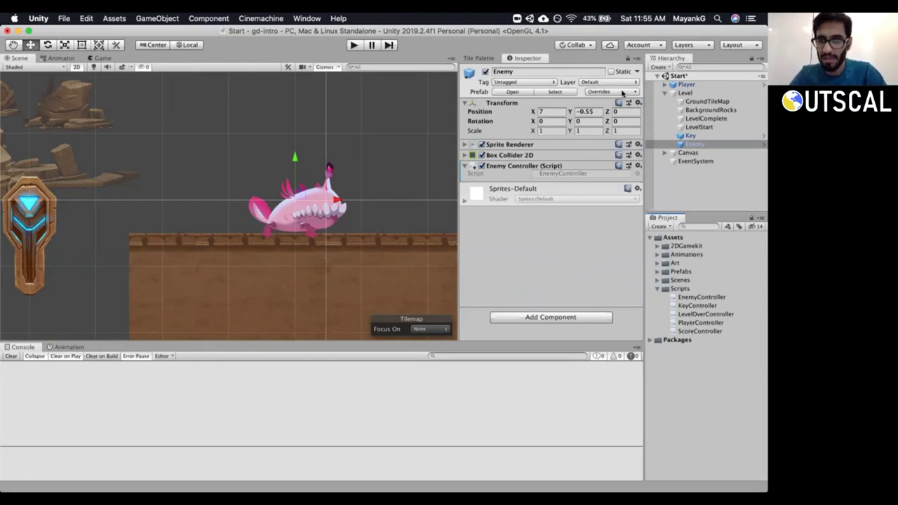
pyautogui.click(621, 91)
pyautogui.click(711, 170)
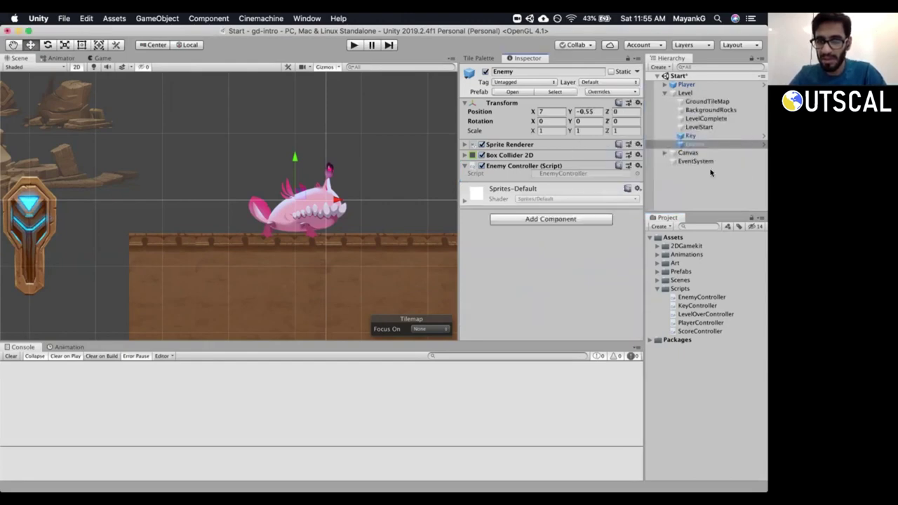
pyautogui.click(587, 176)
pyautogui.doubleClick(587, 176)
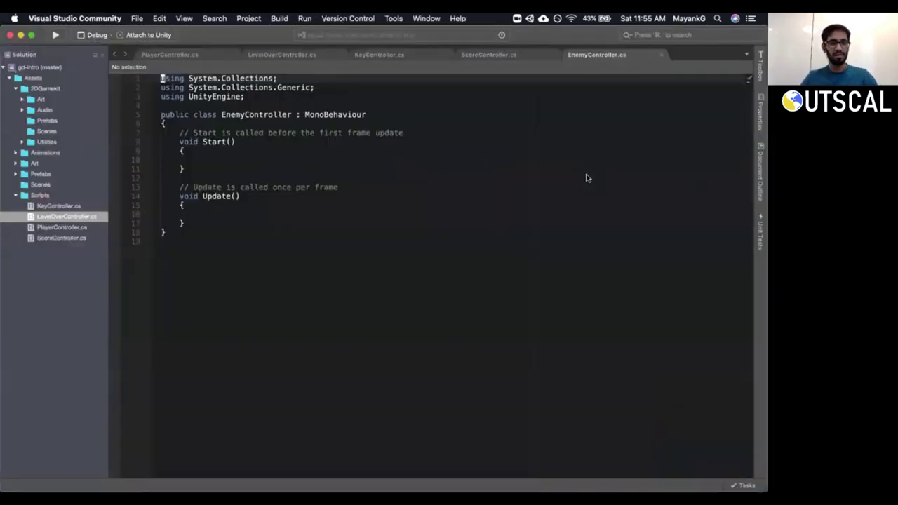
# Delete the default Start and Update methods from EnemyController.
pyautogui.click(215, 221)
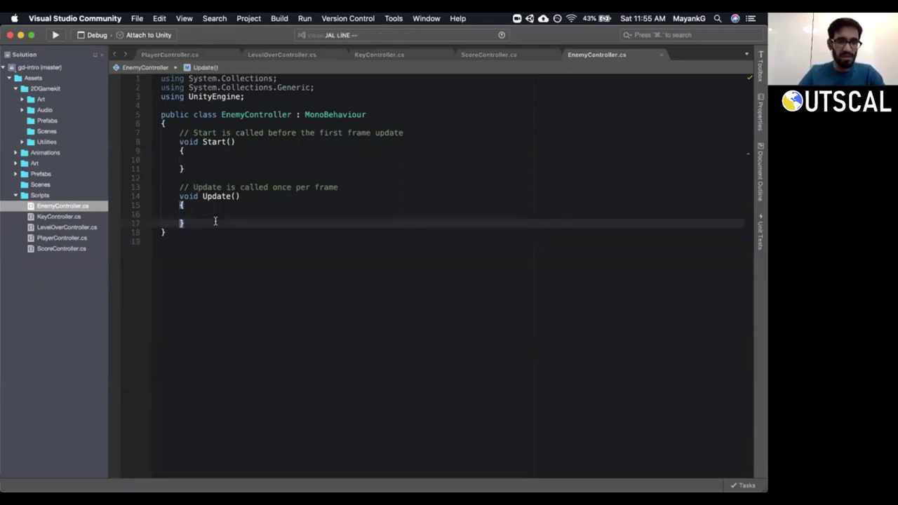
pyautogui.hotkey('shift', 'v')
pyautogui.press('k')
pyautogui.press('k')
pyautogui.press('k')
pyautogui.press('k')
pyautogui.press('k')
pyautogui.press('k')
pyautogui.press('k')
pyautogui.press('k')
pyautogui.press('k')
pyautogui.press('k')
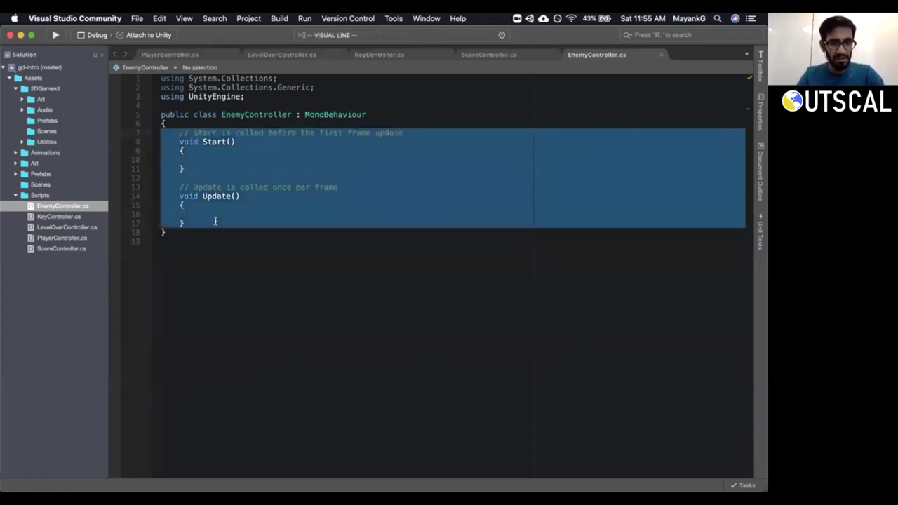
pyautogui.press('d')
pyautogui.hotkey('shift', 'o')
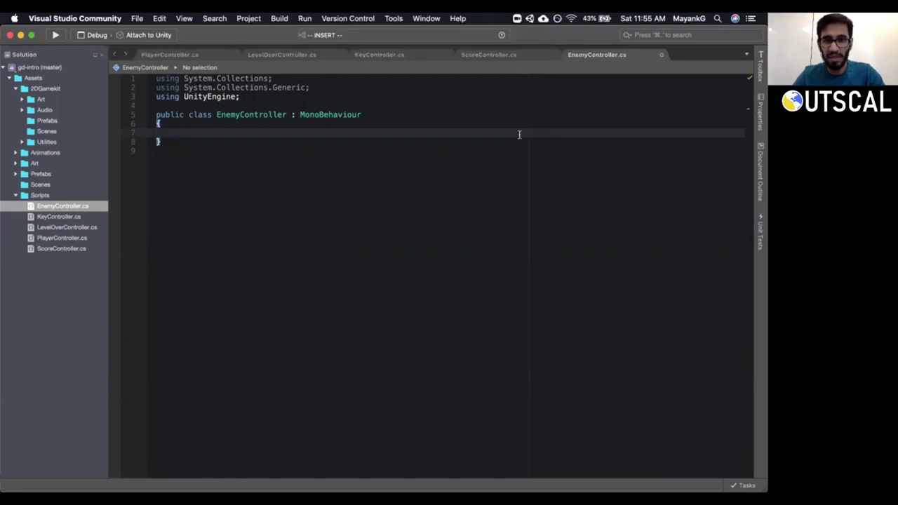
pyautogui.press('Escape')
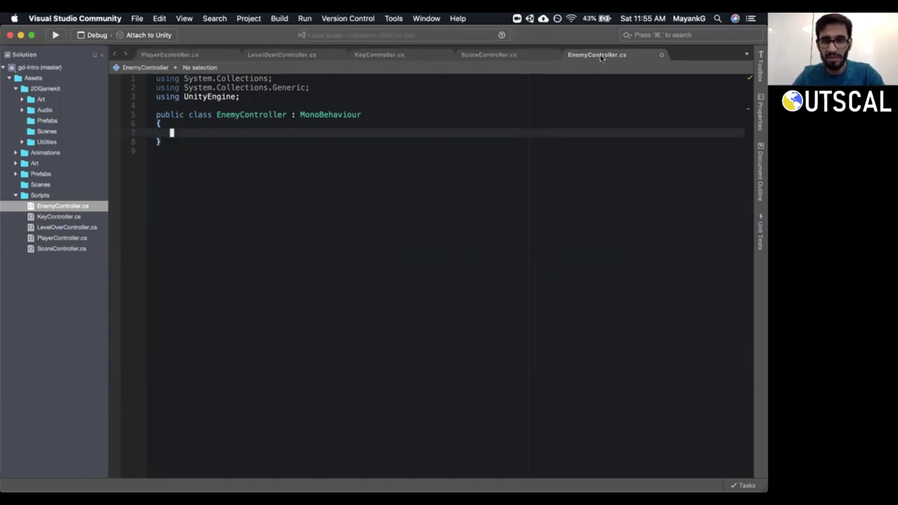
# Copy KeyController's OnCollisionEnter2D method into EnemyController.
pyautogui.click(525, 56)
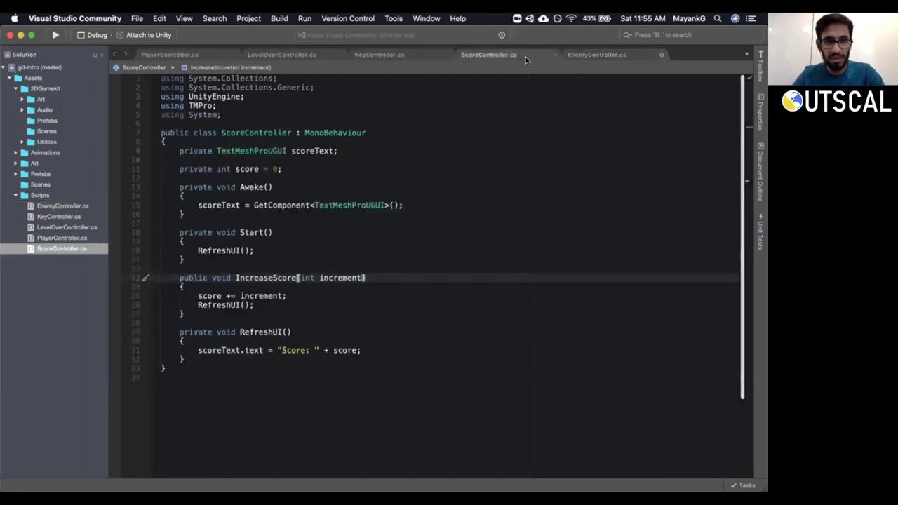
pyautogui.click(404, 59)
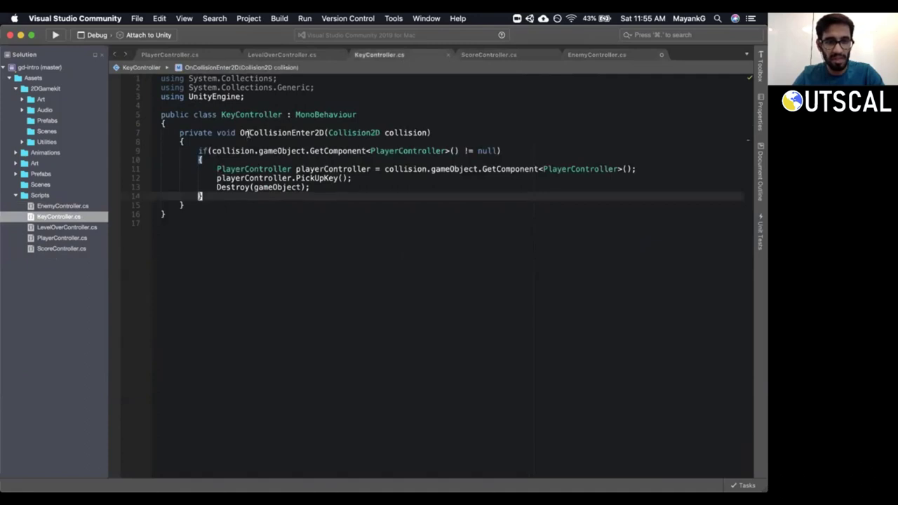
pyautogui.hotkey('shift', 'v')
pyautogui.press('j')
pyautogui.press('j')
pyautogui.press('j')
pyautogui.press('j')
pyautogui.press('j')
pyautogui.press('j')
pyautogui.press('j')
pyautogui.press('j')
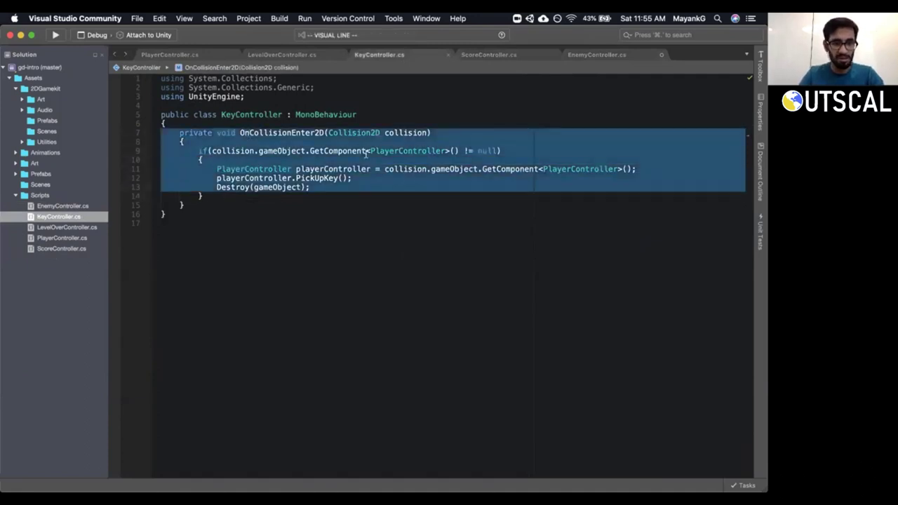
pyautogui.press('y')
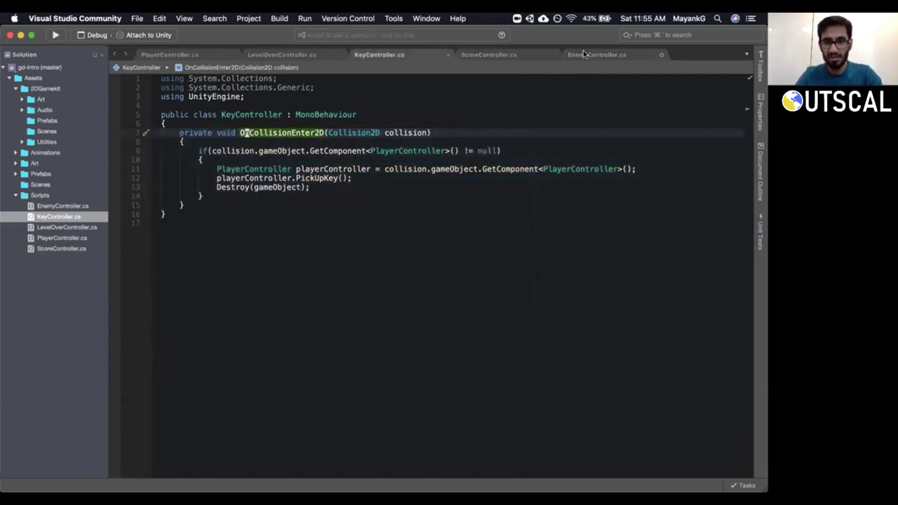
pyautogui.hotkey('ctrl', 'Tab')
pyautogui.press('p')
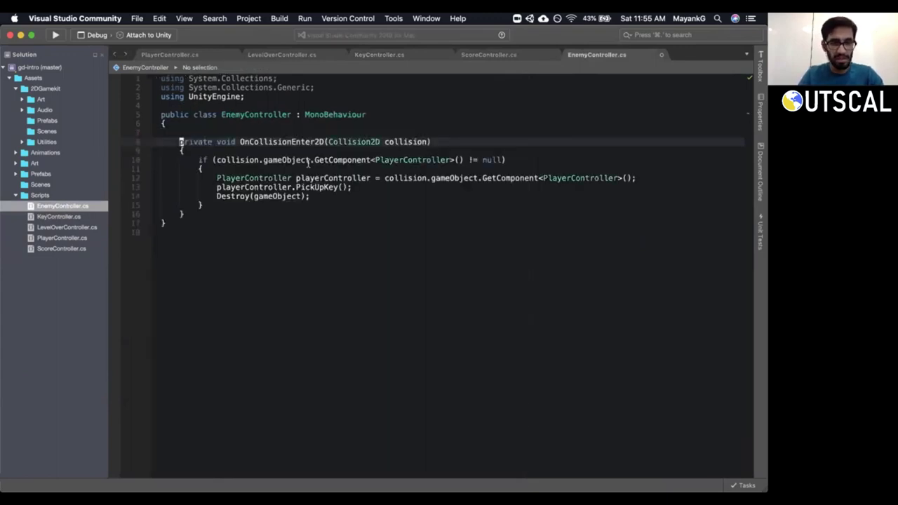
# Review the pasted collision check and the playerController call on line 13.
pyautogui.press('w')
pyautogui.press('w')
pyautogui.press('j')
pyautogui.press('j')
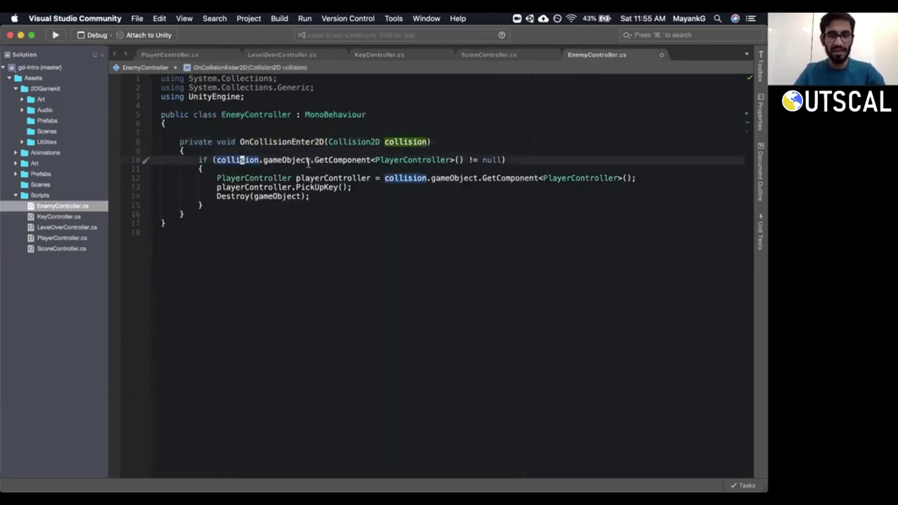
pyautogui.hotkey('shift', 'v')
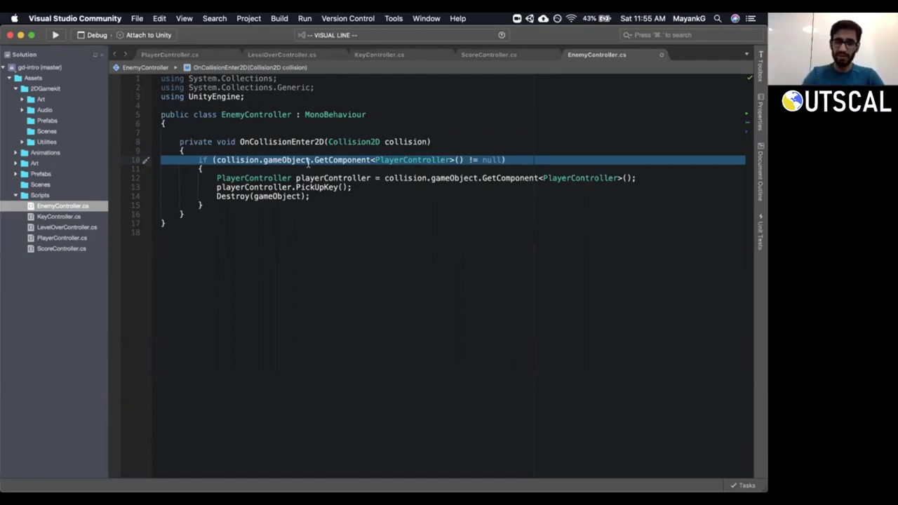
pyautogui.press('Escape')
pyautogui.press('j')
pyautogui.press('j')
pyautogui.press('j')
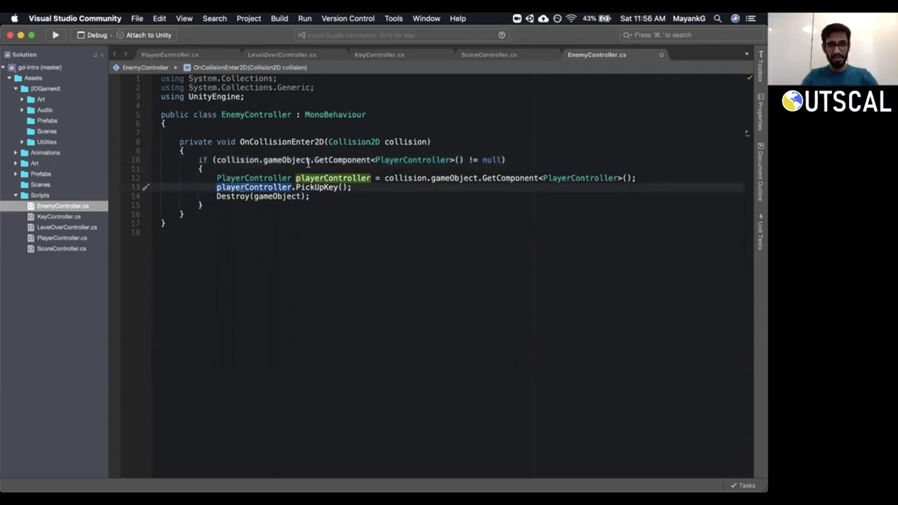
pyautogui.hotkey('shift', 'v')
pyautogui.press('Escape')
# Change the PickUpKey call to KillPlayer.
pyautogui.press('w')
pyautogui.press('w')
pyautogui.press('c')
pyautogui.press('w')
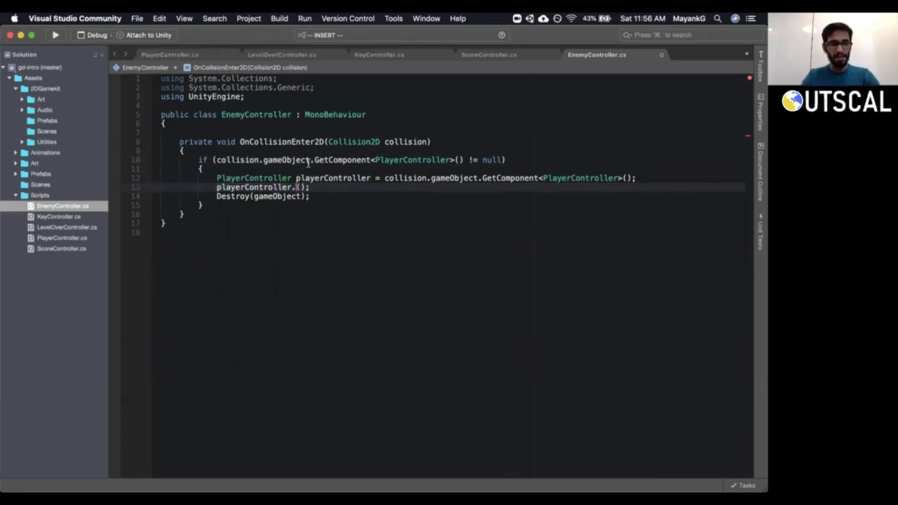
pyautogui.write('KillEnem')
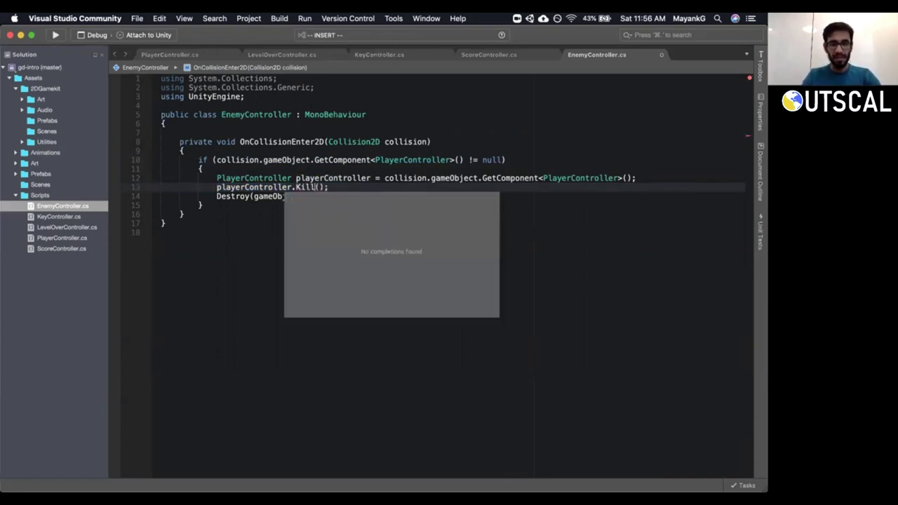
pyautogui.press('BackSpace')
pyautogui.press('BackSpace')
pyautogui.press('BackSpace')
pyautogui.press('BackSpace')
pyautogui.write('Player')
pyautogui.press('Escape')
pyautogui.press('b')
pyautogui.hotkey('shift', 'v')
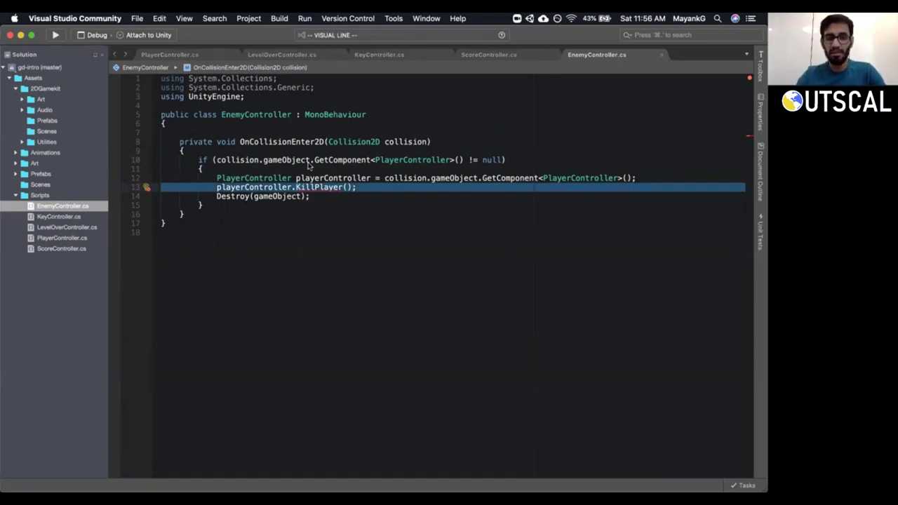
# Remove the Destroy(gameObject) line from the enemy collision code.
pyautogui.click(355, 155)
pyautogui.hotkey('shift', 'v')
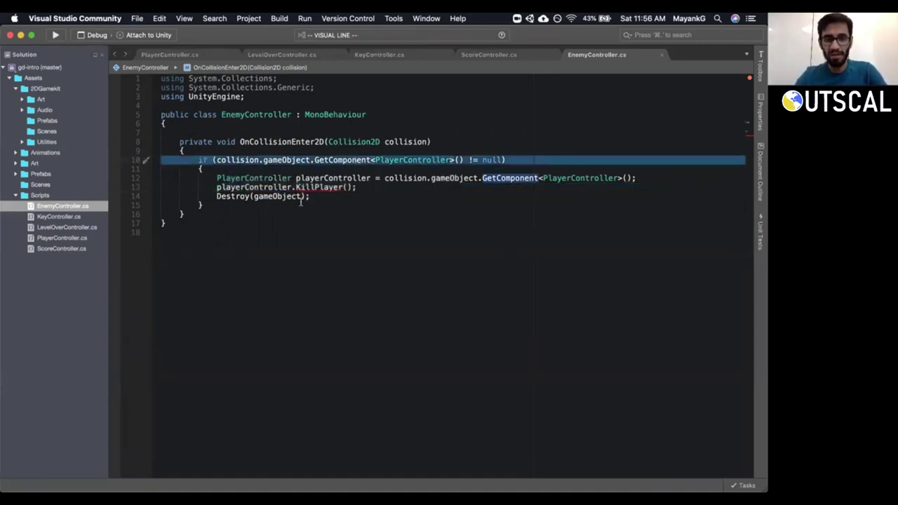
pyautogui.press('d')
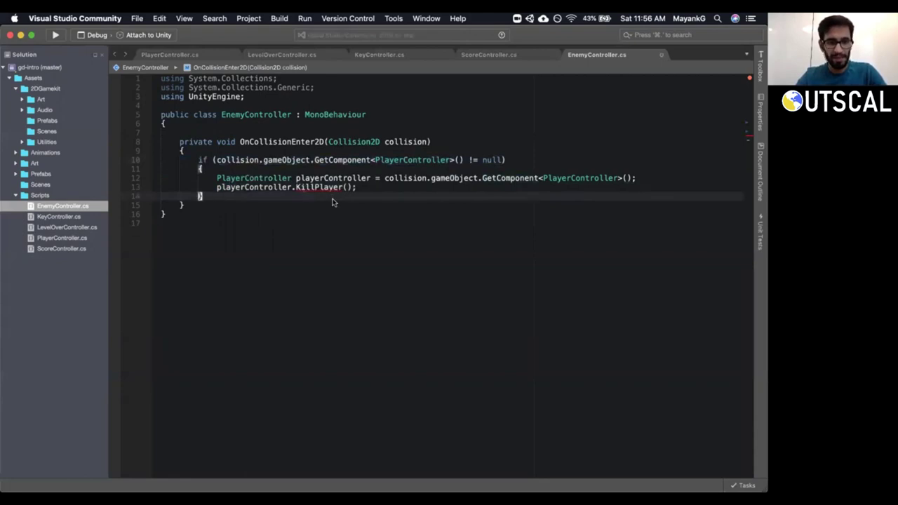
pyautogui.press('u')
pyautogui.hotkey('shift', 'i')
pyautogui.write('//Destroy(gameObject);')
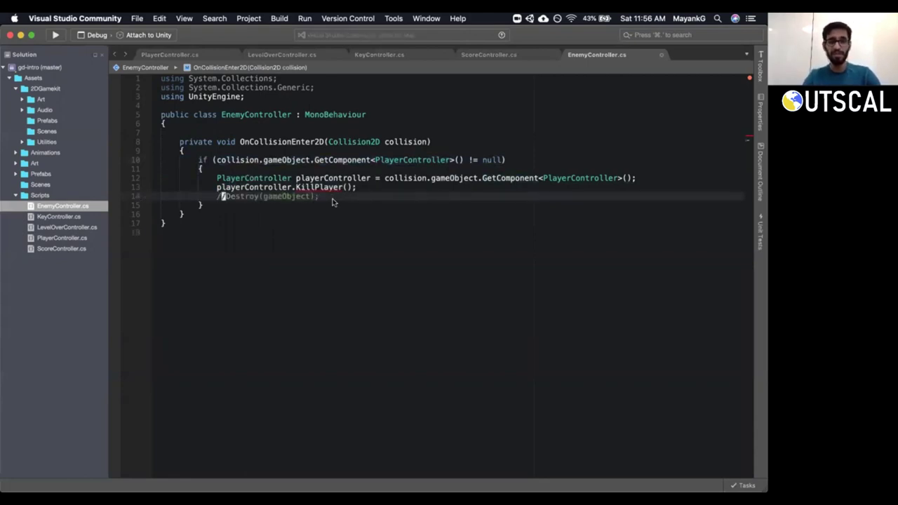
pyautogui.press('Escape')
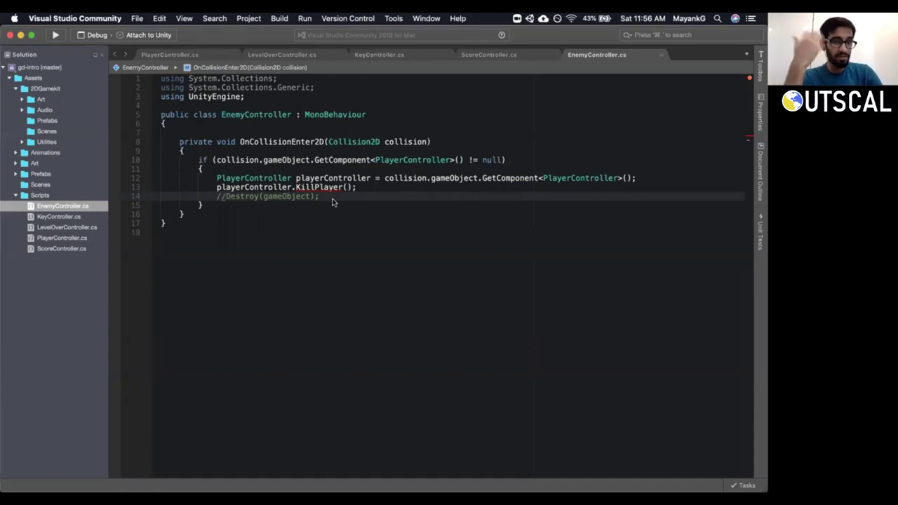
pyautogui.press('d')
pyautogui.press('d')
# Generate the missing KillPlayer method in PlayerController via Quick Fix.
pyautogui.press('k')
pyautogui.press('w')
pyautogui.press('w')
pyautogui.press('w')
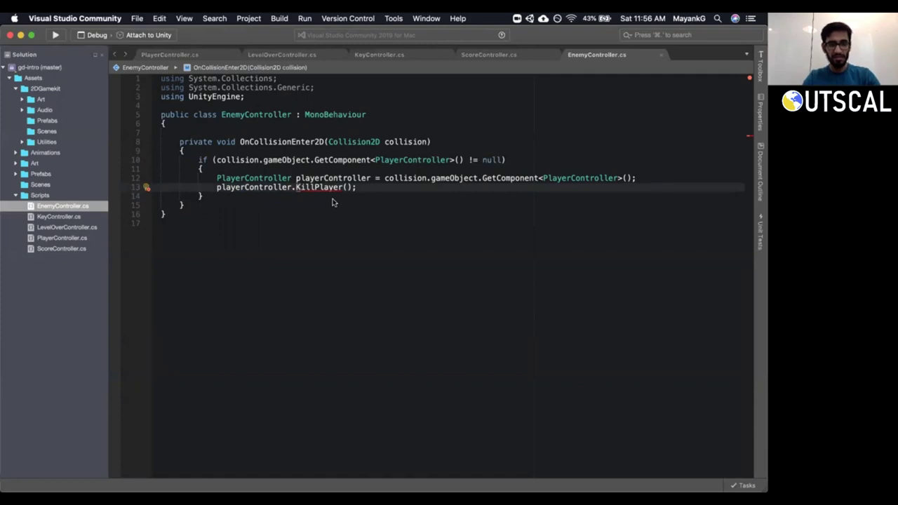
pyautogui.hotkey('alt', 'Return')
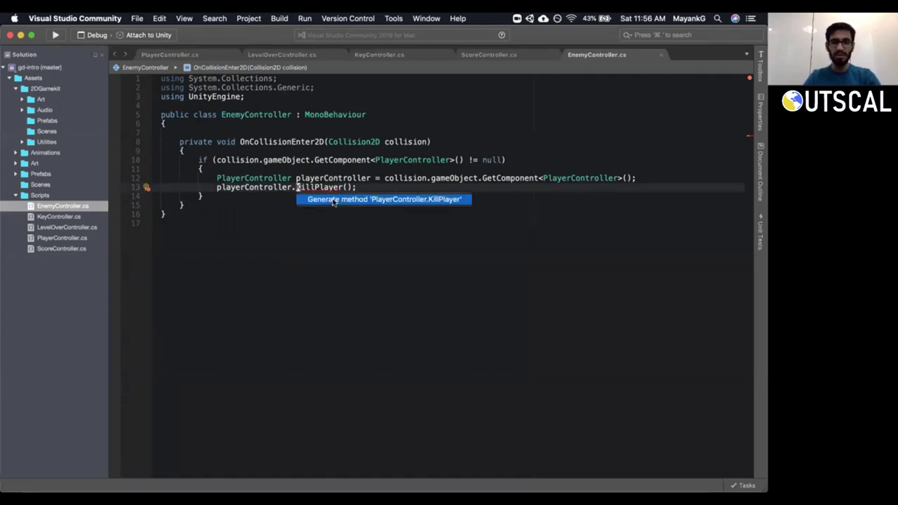
pyautogui.press('Return')
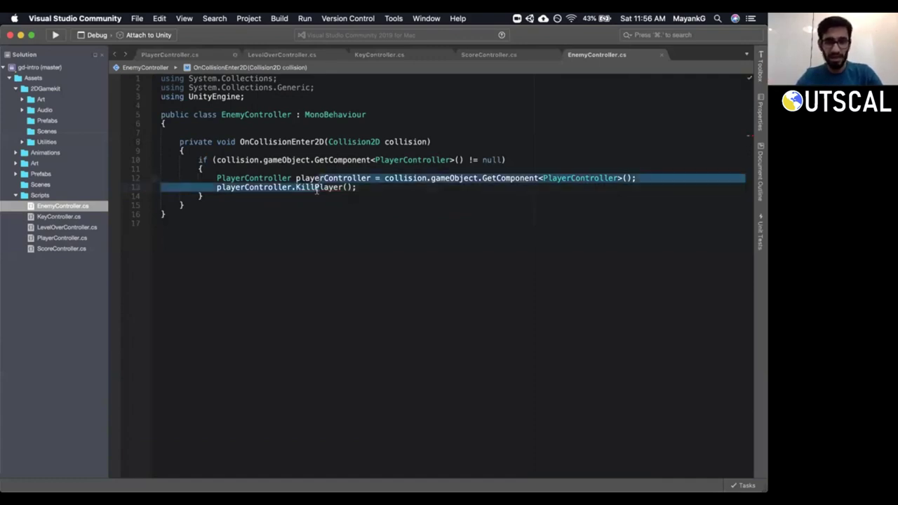
# Replace KillPlayer's throw with Debug.Log("player killed by enemy") and Destroy(gameObject).
pyautogui.click(200, 51)
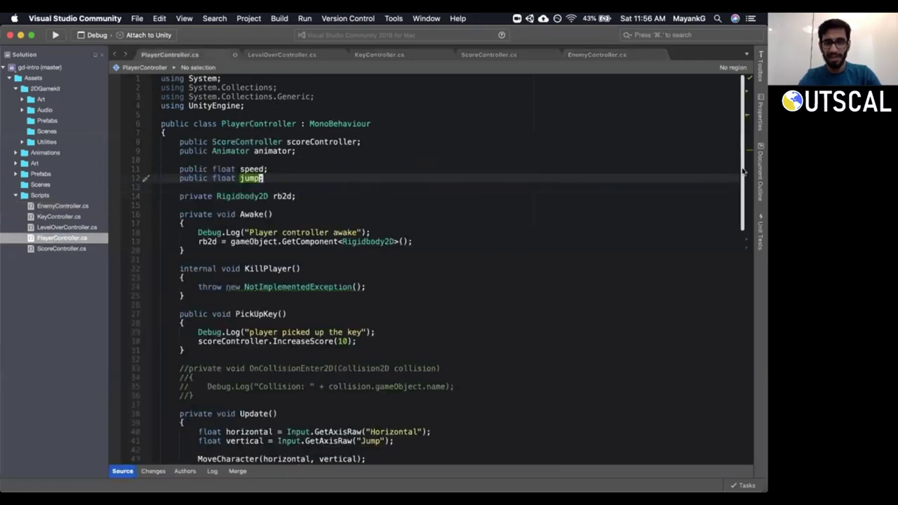
pyautogui.scroll(-5, 743, 188)
pyautogui.click(336, 200)
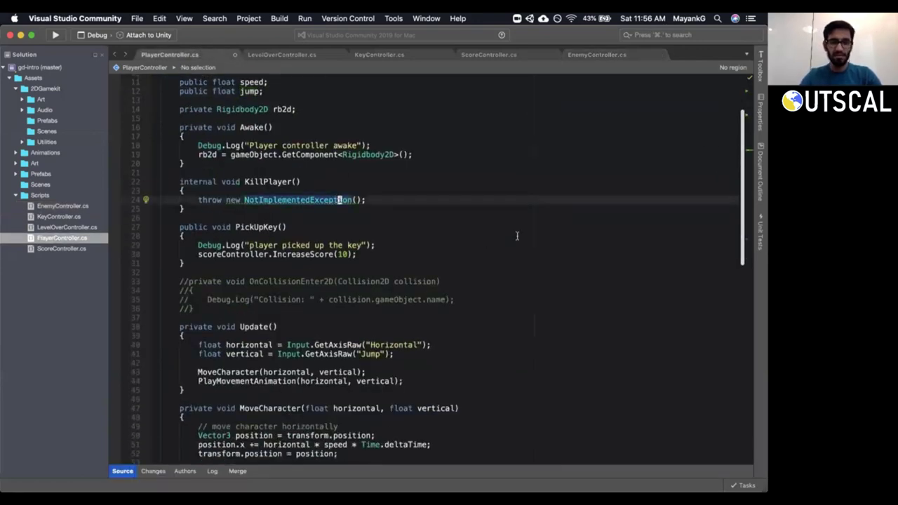
pyautogui.press('BackSpace')
pyautogui.press('Return')
pyautogui.write('Debu')
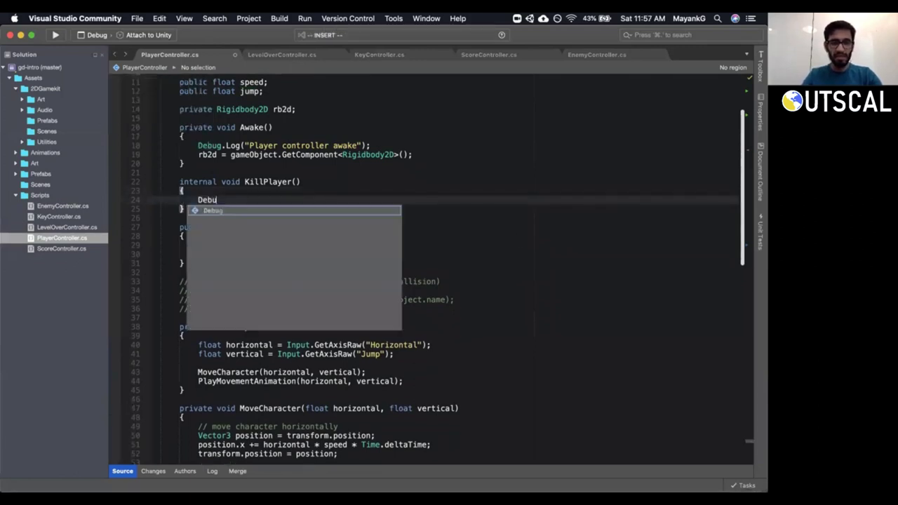
pyautogui.write('g.Log("player kil')
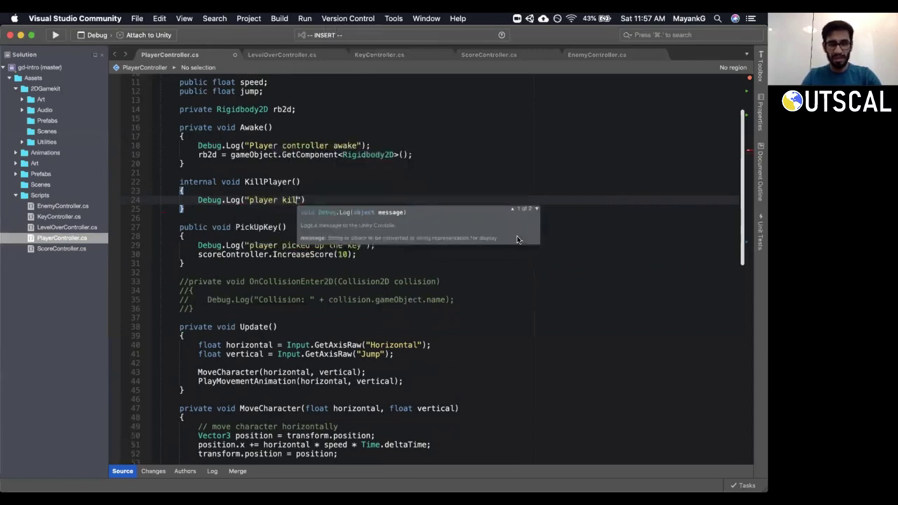
pyautogui.write('led by enemy");')
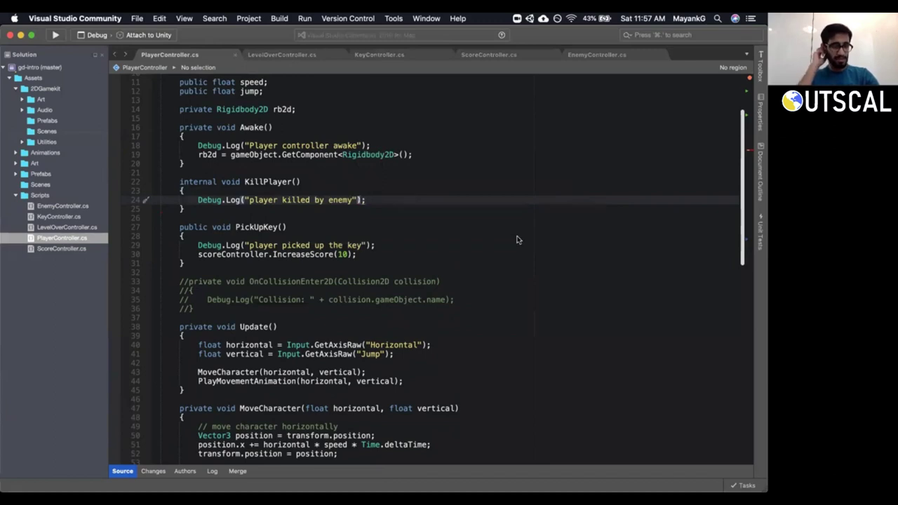
pyautogui.press('Return')
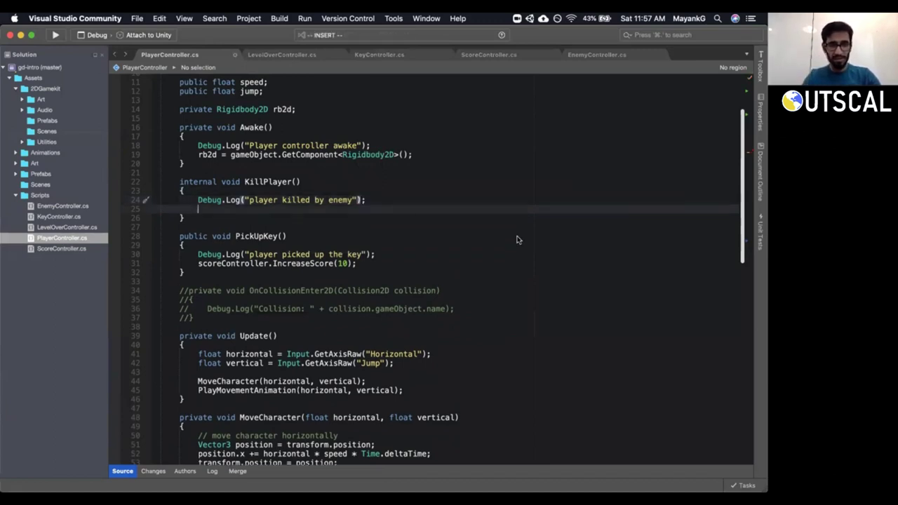
pyautogui.write('Dest')
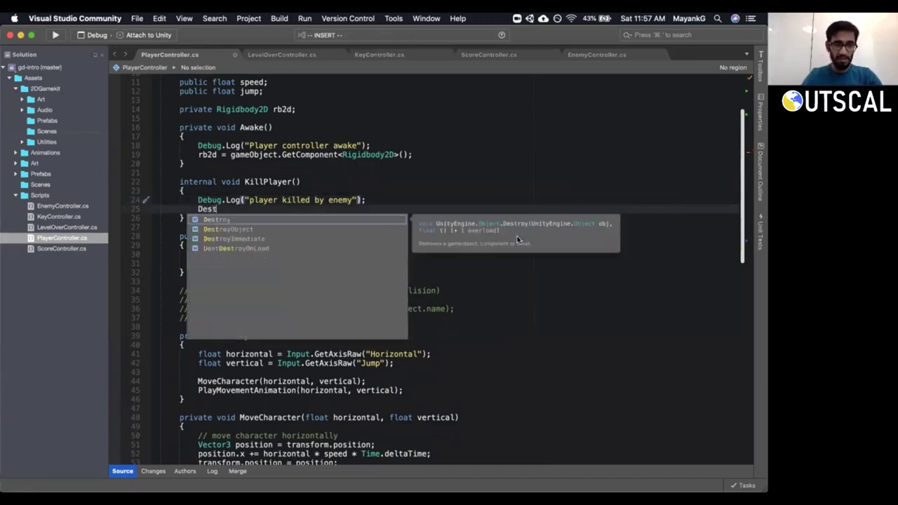
pyautogui.press('Return')
pyautogui.write('(game')
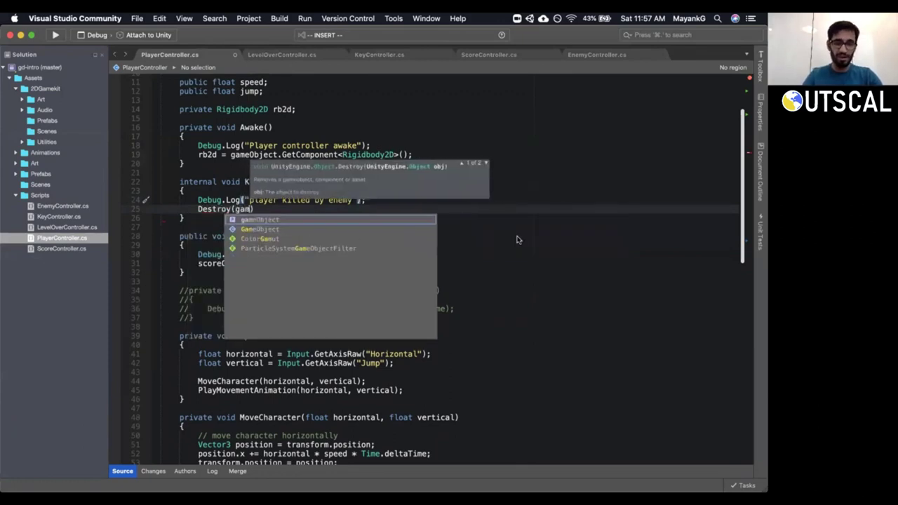
pyautogui.press('Return')
pyautogui.write(';')
pyautogui.press('Escape')
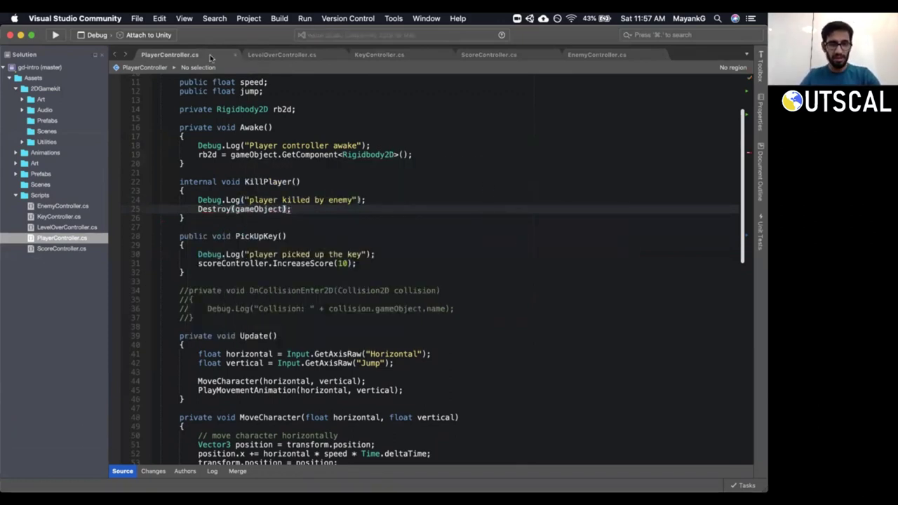
# Change KillPlayer's access modifier from internal to public.
pyautogui.scroll(2, 241, 172)
pyautogui.scroll(1, 242, 172)
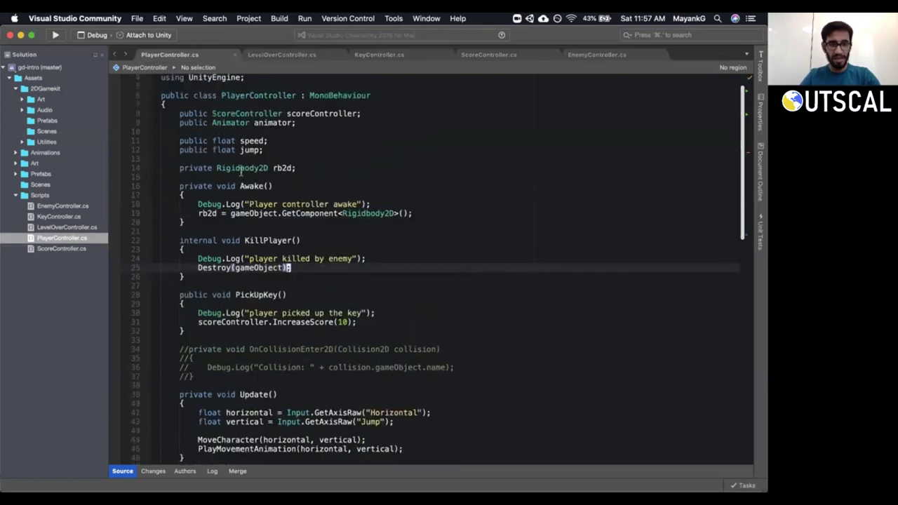
pyautogui.click(251, 96)
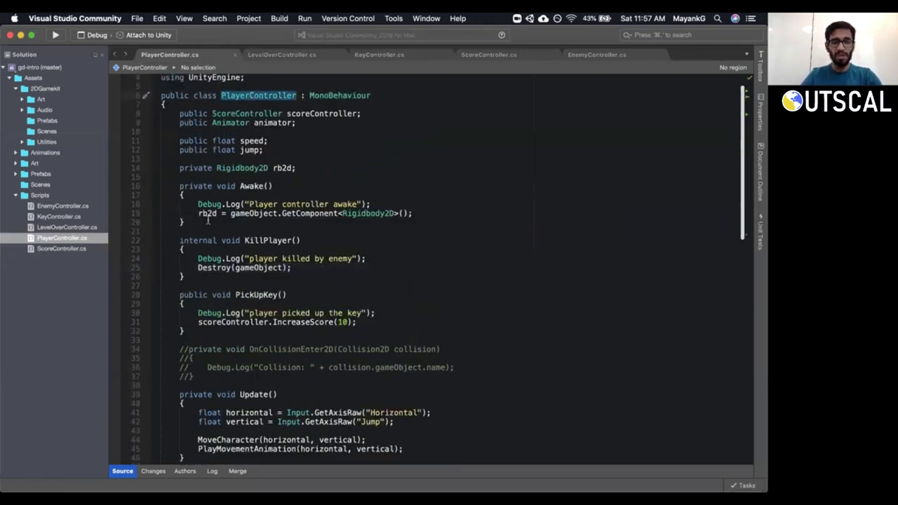
pyautogui.click(255, 268)
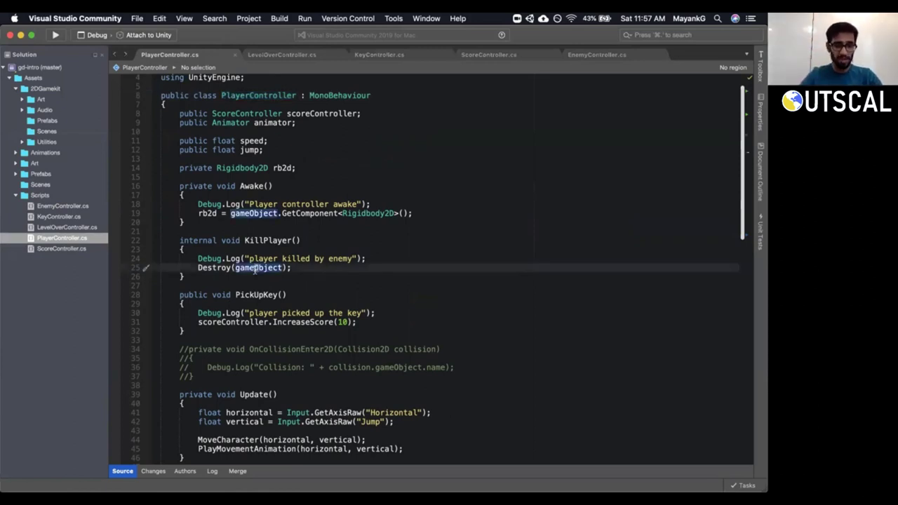
pyautogui.click(212, 241)
pyautogui.doubleClick(213, 240)
pyautogui.press('BackSpace')
pyautogui.write('publi')
pyautogui.write('c')
pyautogui.press('Escape')
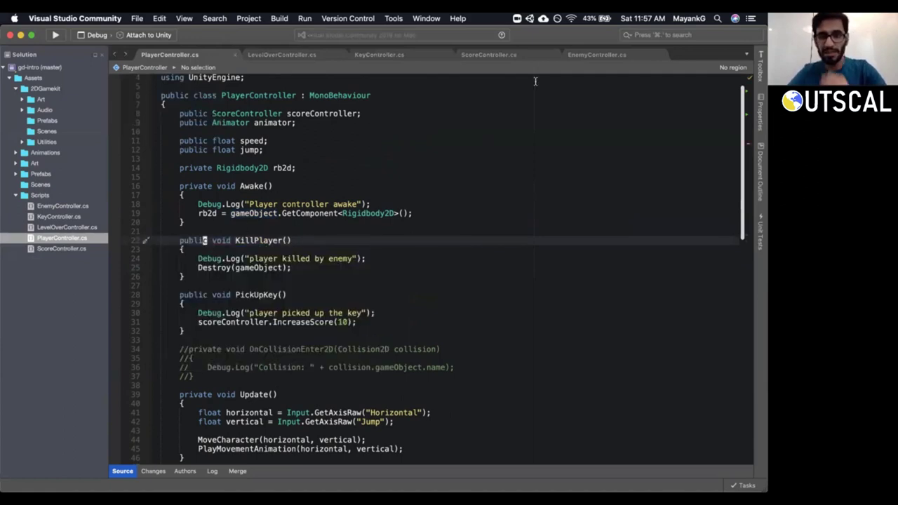
# Check the KillPlayer call in EnemyController, then go back to Unity.
pyautogui.click(627, 55)
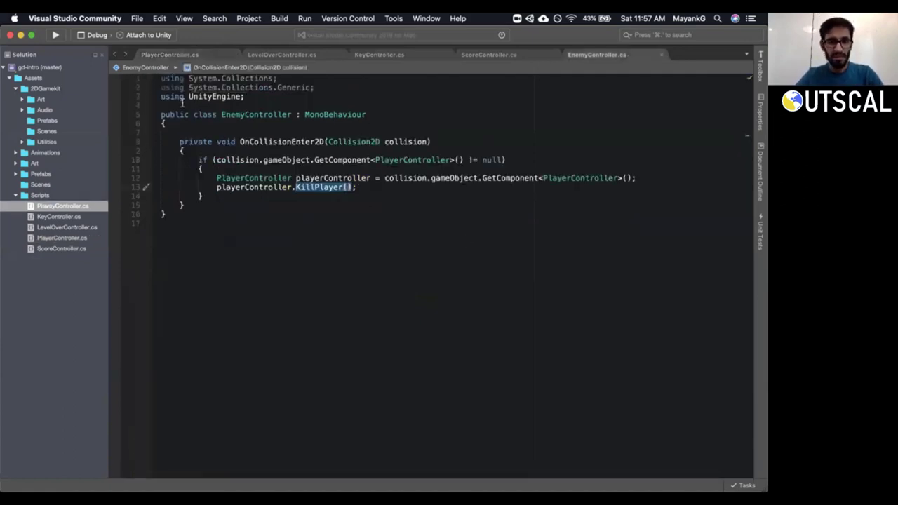
pyautogui.click(175, 53)
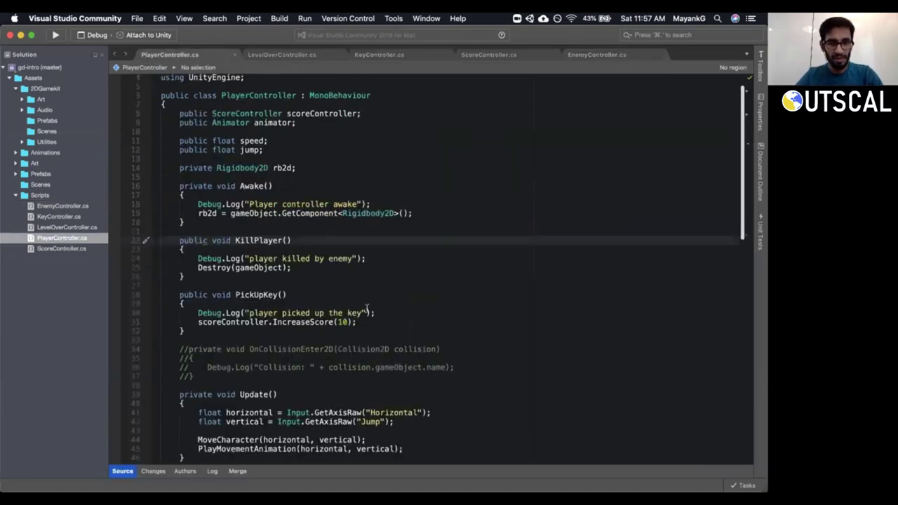
pyautogui.scroll(-4, 366, 308)
pyautogui.press('super+Tab')
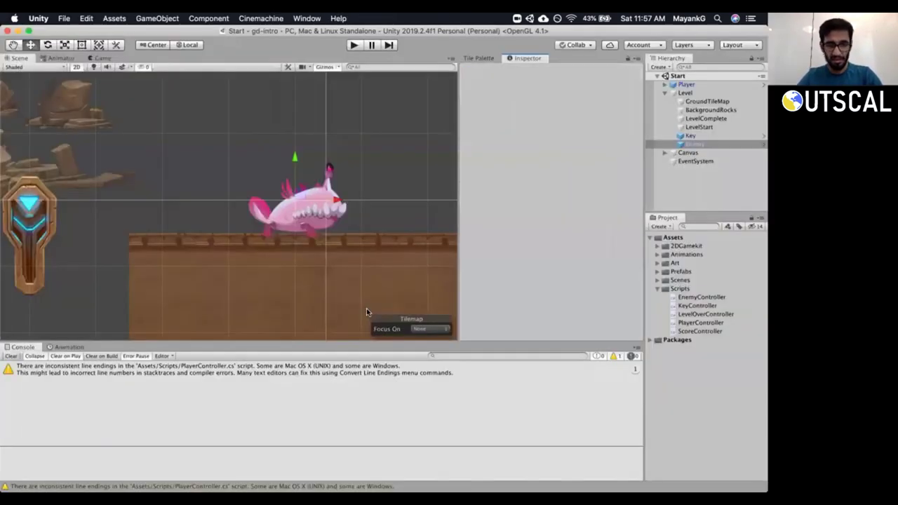
# Clear the Console, move the Enemy right to X 8, and save the scene.
pyautogui.click(11, 356)
pyautogui.scroll(-1, 238, 242)
pyautogui.scroll(-5, 237, 237)
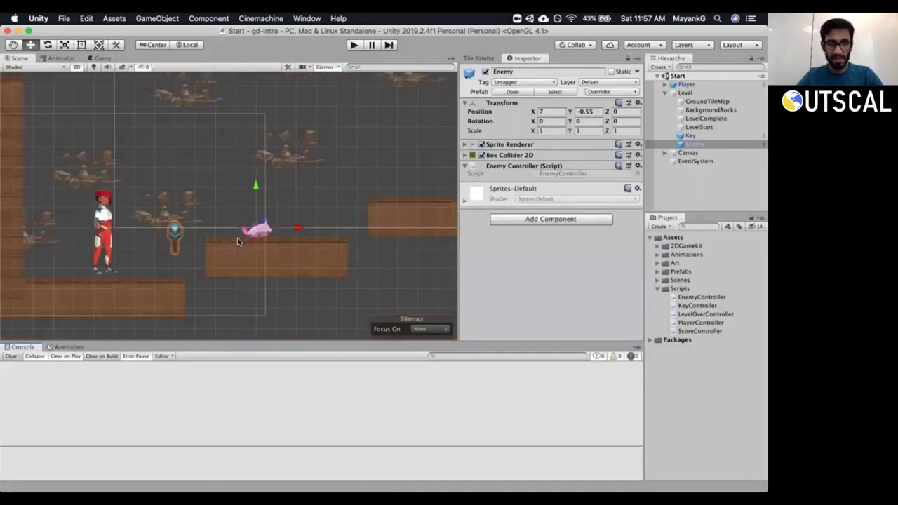
pyautogui.moveTo(268, 225); pyautogui.dragTo(278, 225)
pyautogui.press('super+s')
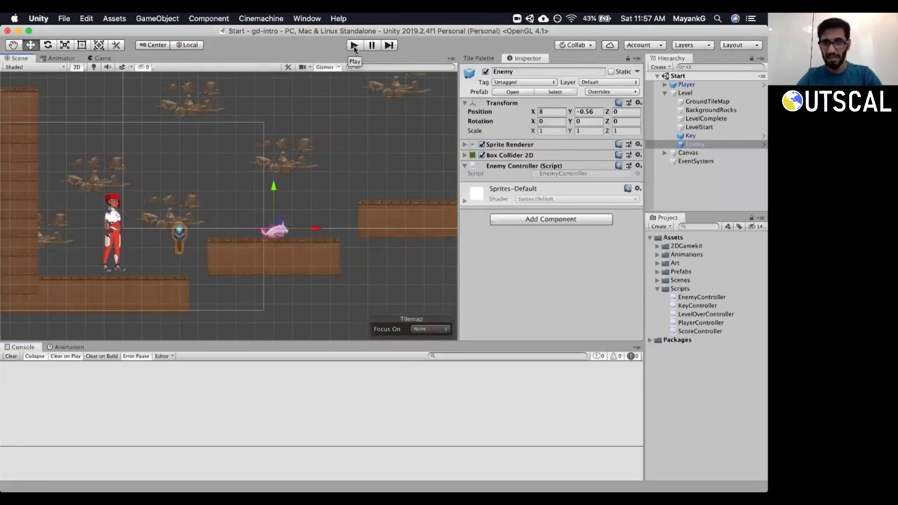
# Playtest the level, running and jumping the player into the enemy.
pyautogui.click(354, 45)
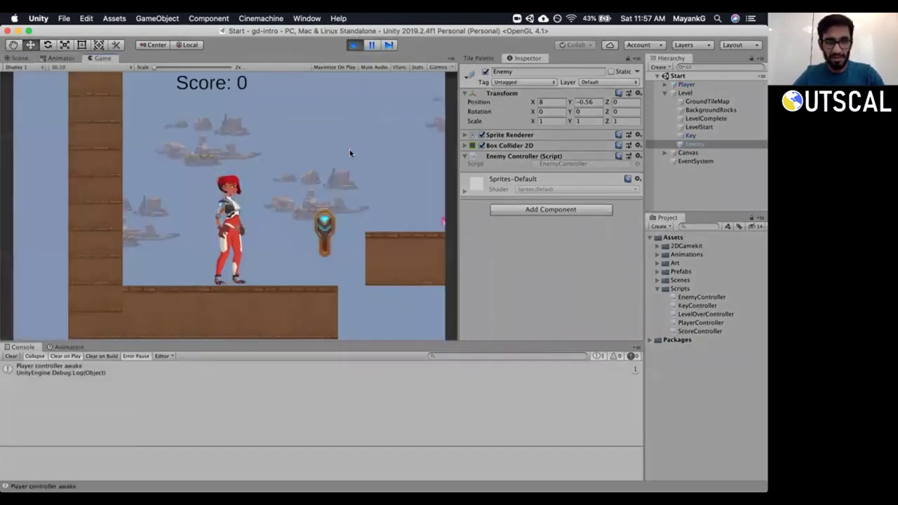
pyautogui.press('Right')
pyautogui.press('Right')
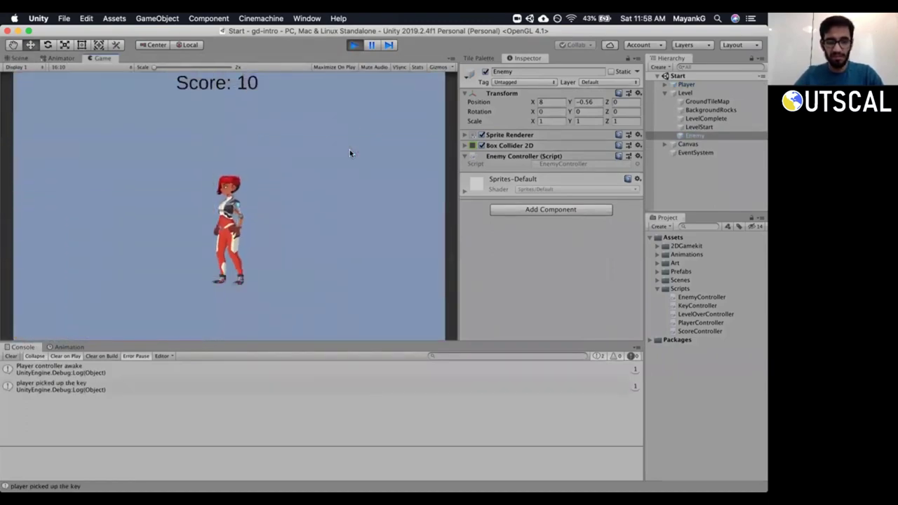
pyautogui.press('super+p')
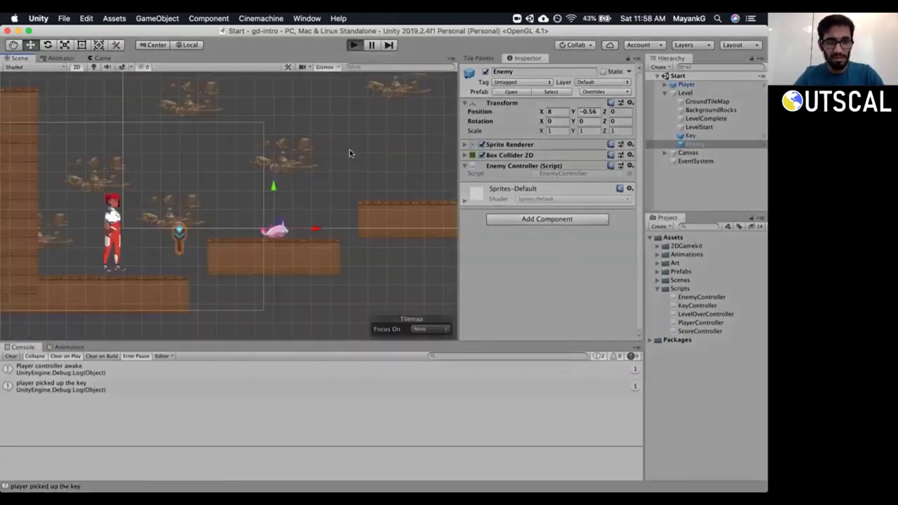
pyautogui.press('super+p')
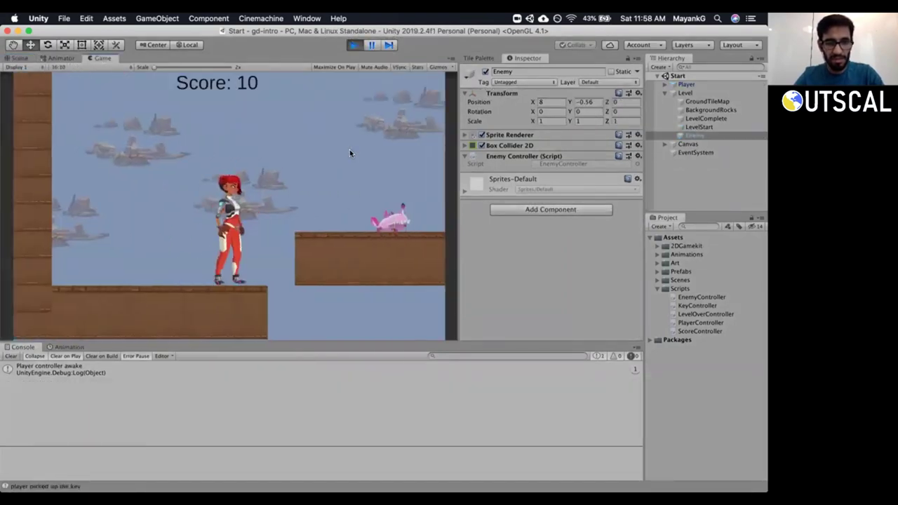
pyautogui.press('space')
pyautogui.press('space')
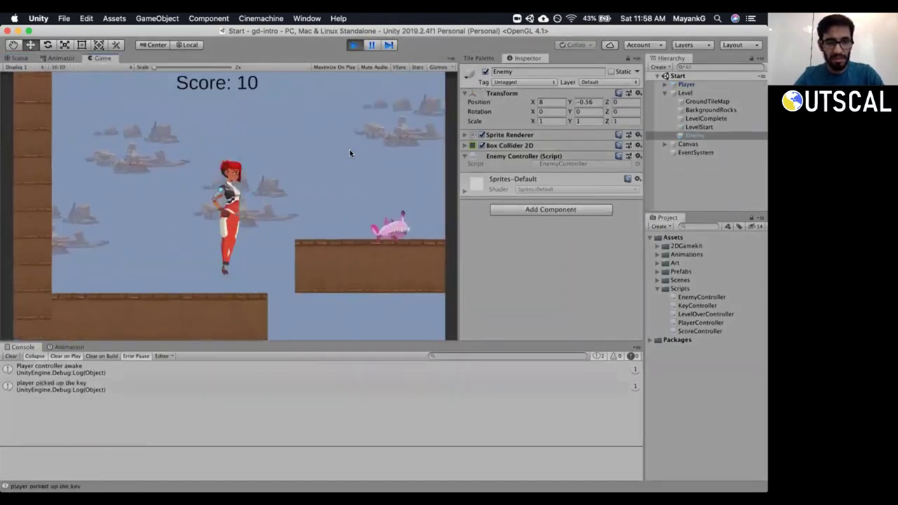
pyautogui.press('Right')
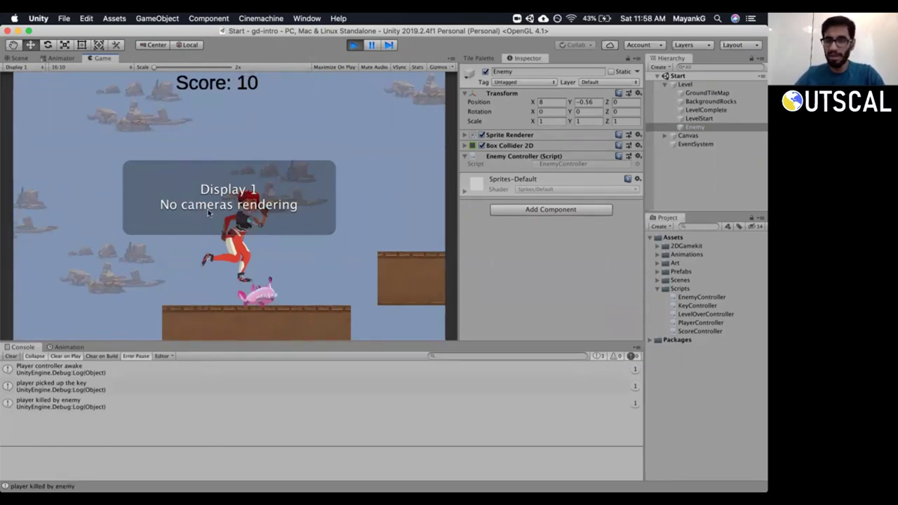
# Inspect the Level, Canvas and EventSystem objects and the animation graph during play.
pyautogui.click(688, 85)
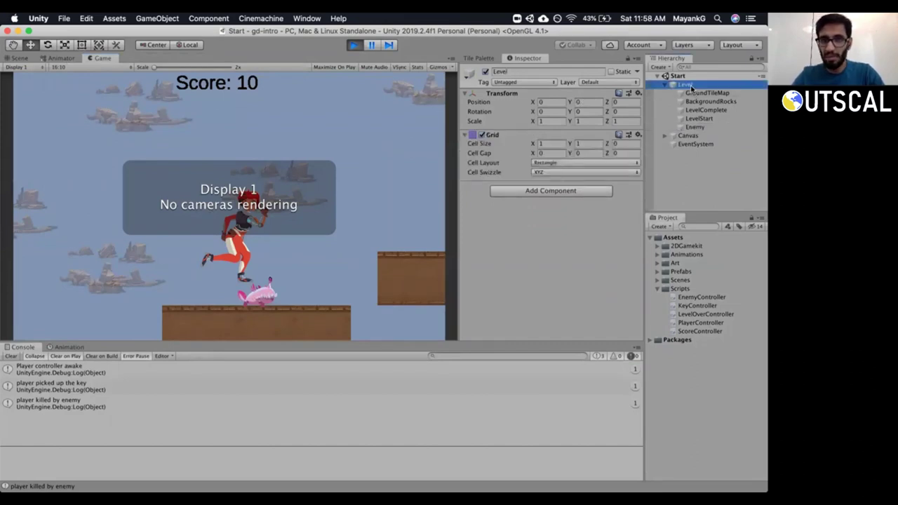
pyautogui.click(664, 85)
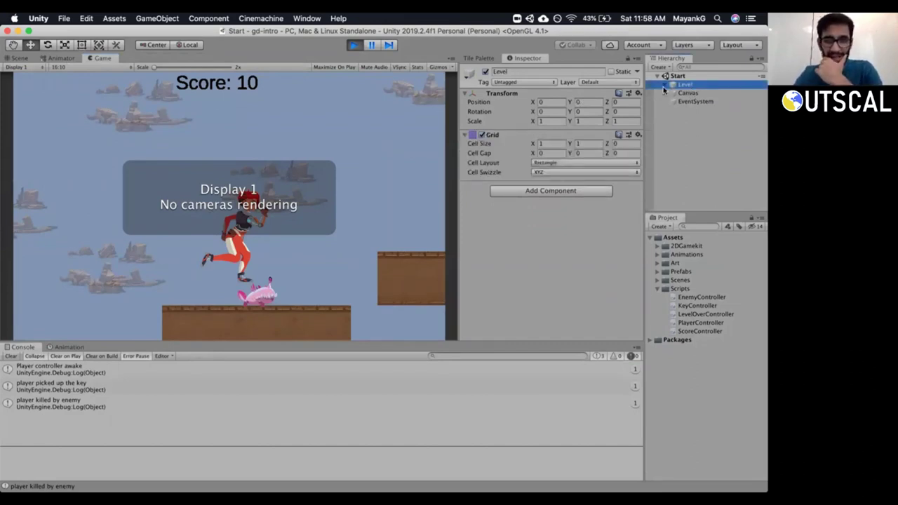
pyautogui.click(668, 92)
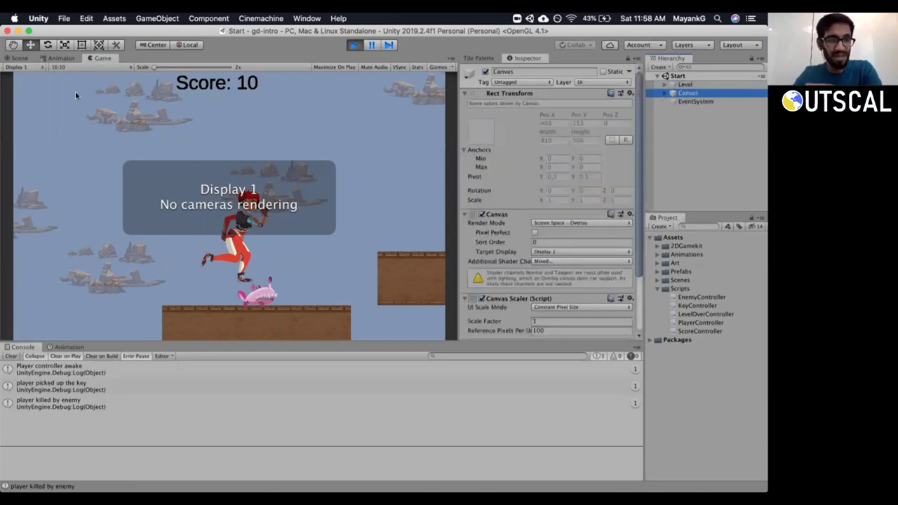
pyautogui.click(24, 59)
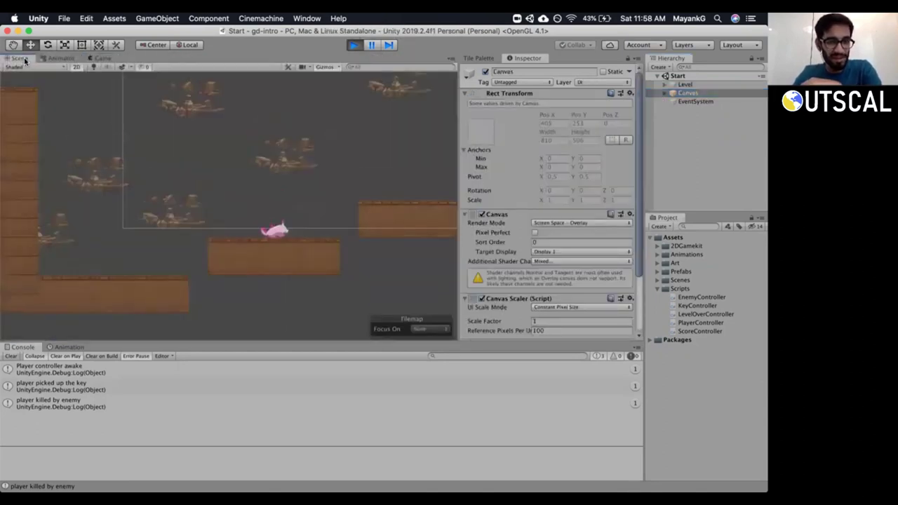
pyautogui.click(54, 59)
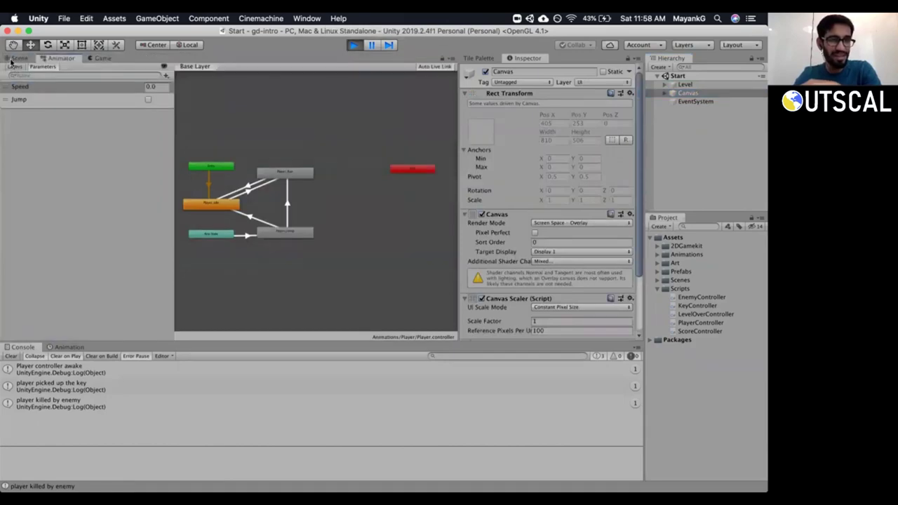
pyautogui.click(14, 59)
pyautogui.click(684, 84)
pyautogui.click(686, 102)
pyautogui.click(686, 93)
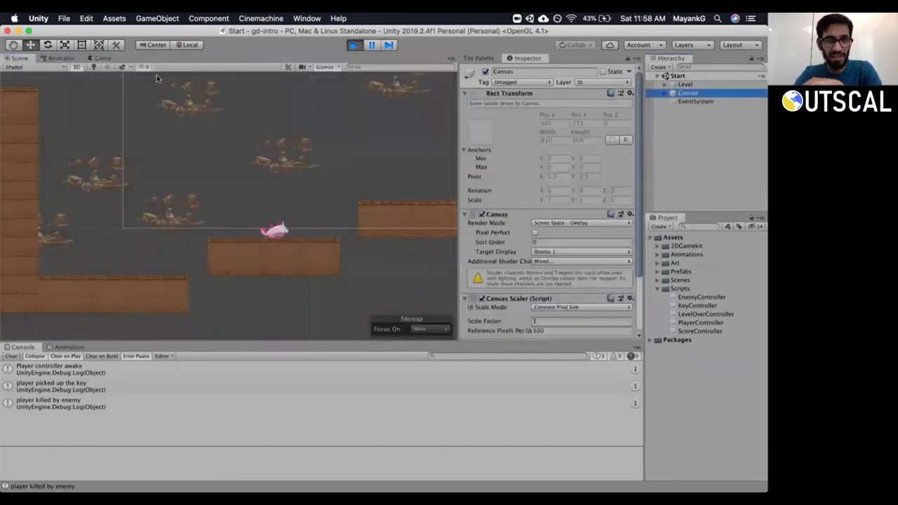
pyautogui.click(57, 59)
pyautogui.click(100, 58)
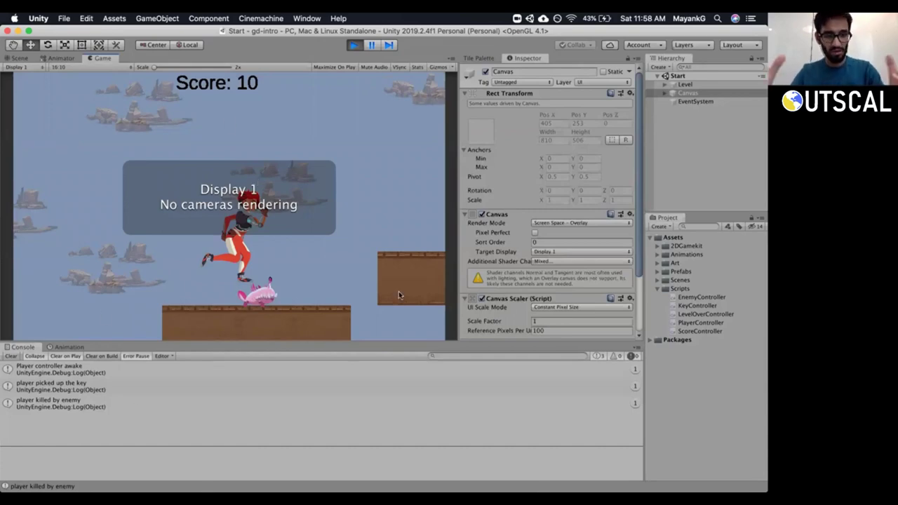
# Stop the game, inspect Player's Main Camera, and clear the console.
pyautogui.click(356, 45)
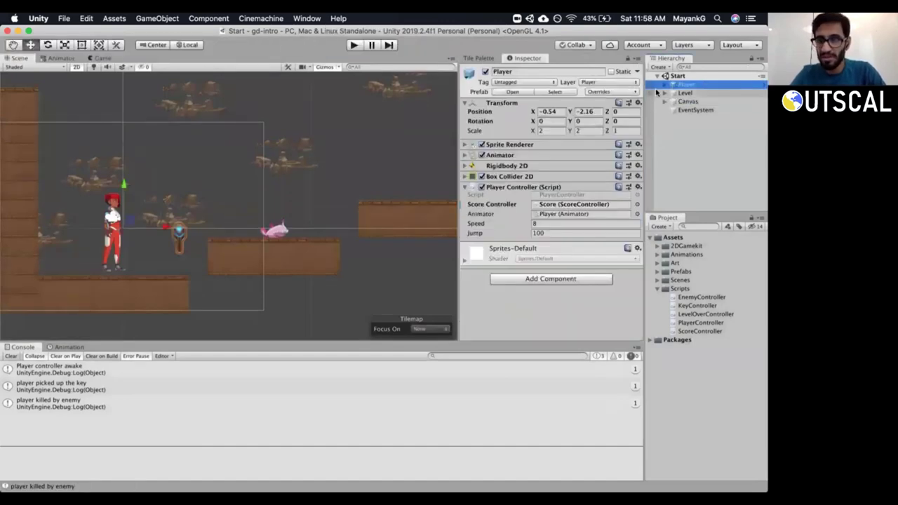
pyautogui.click(664, 84)
pyautogui.click(683, 93)
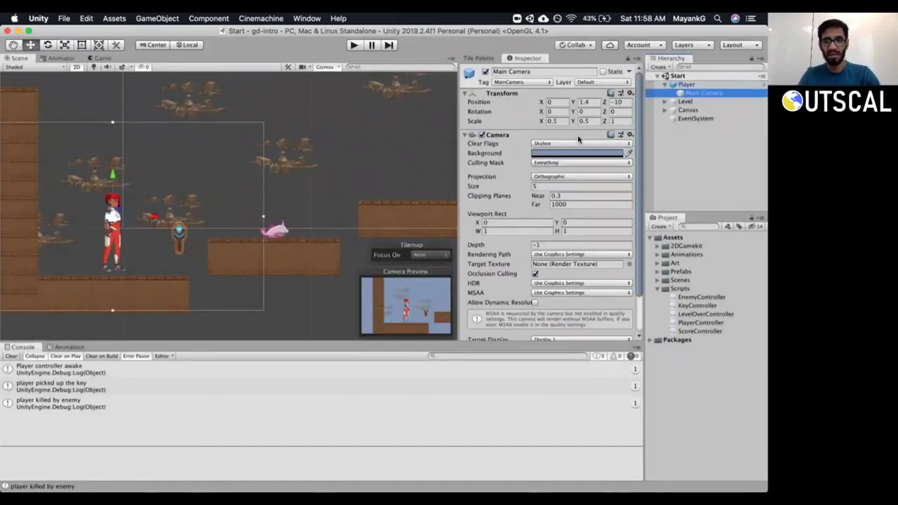
pyautogui.click(11, 355)
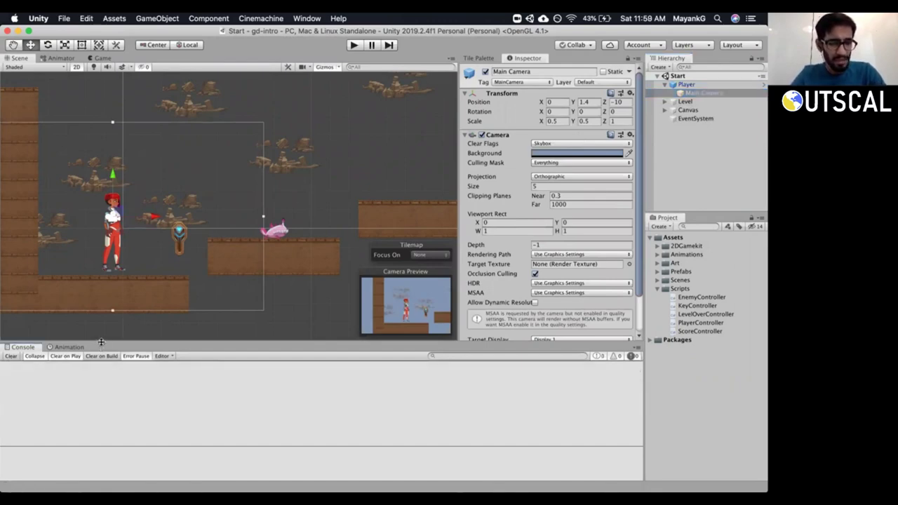
# Open the PlayerController script from Assets/Scripts in the code editor.
pyautogui.moveTo(101, 342); pyautogui.dragTo(101, 346)
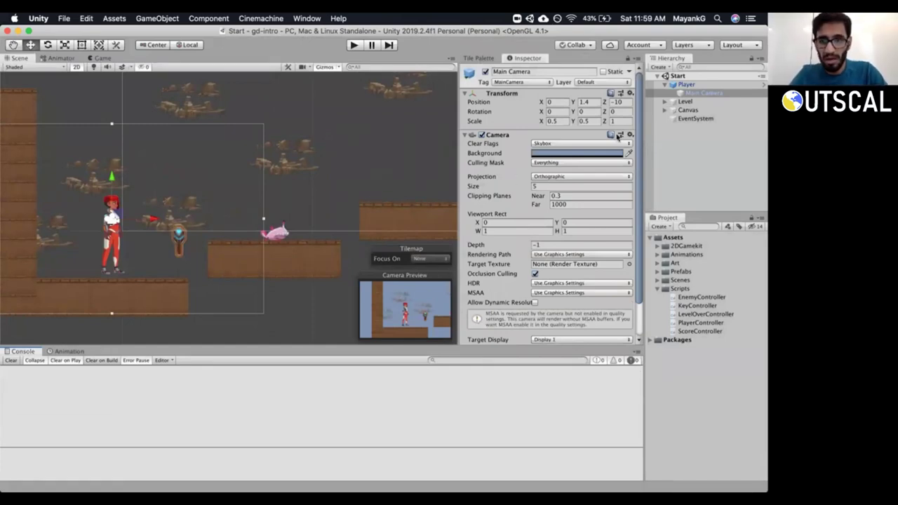
pyautogui.click(674, 85)
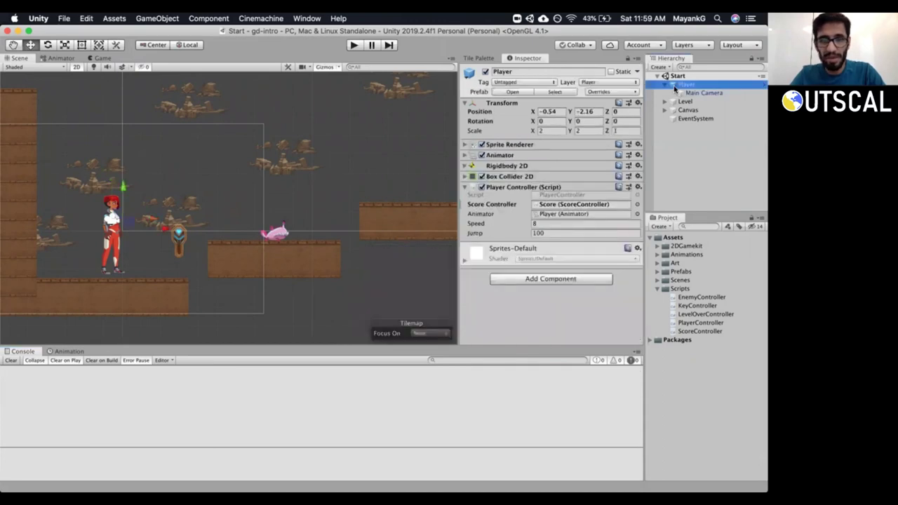
pyautogui.click(664, 84)
pyautogui.click(656, 288)
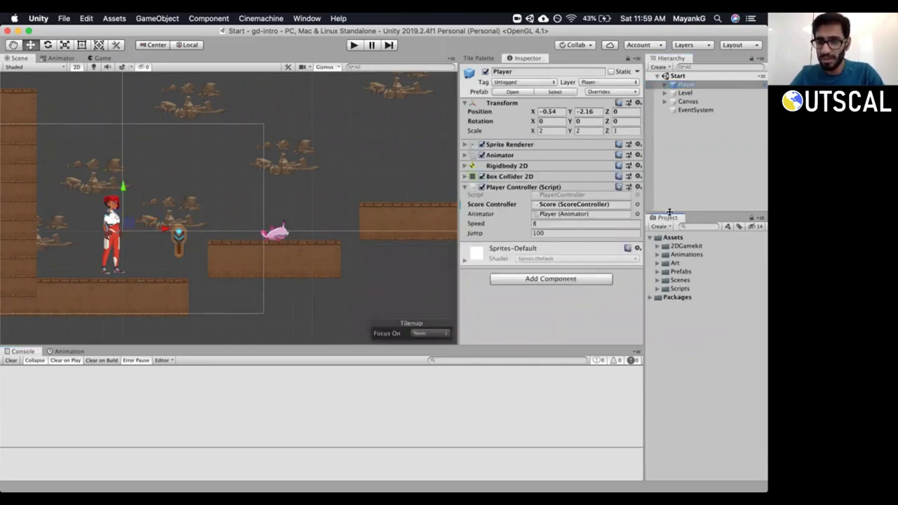
pyautogui.doubleClick(561, 194)
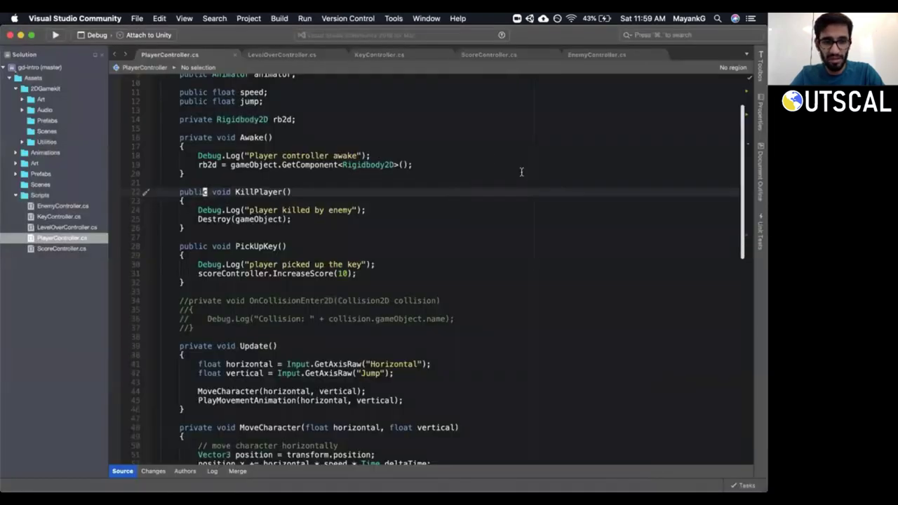
# Comment out Destroy(gameObject), add a '// play the death animation' note, and save.
pyautogui.press('super+Tab')
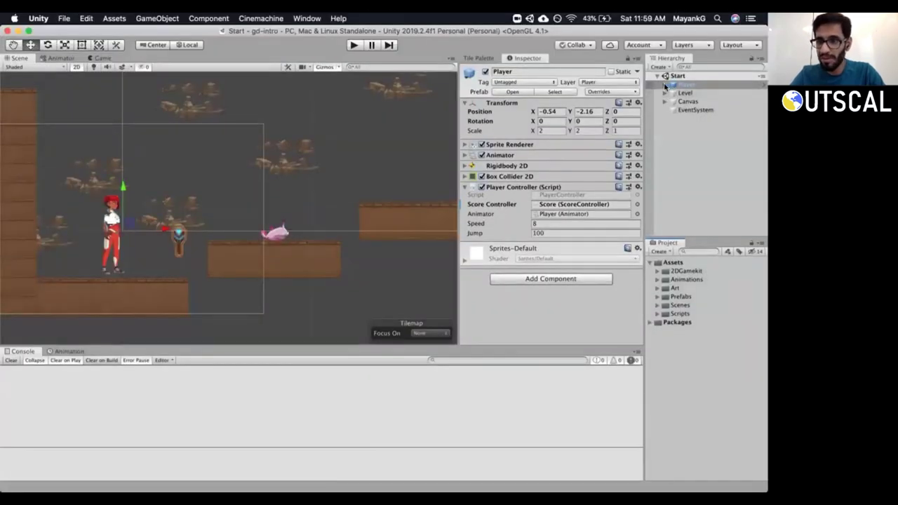
pyautogui.click(664, 84)
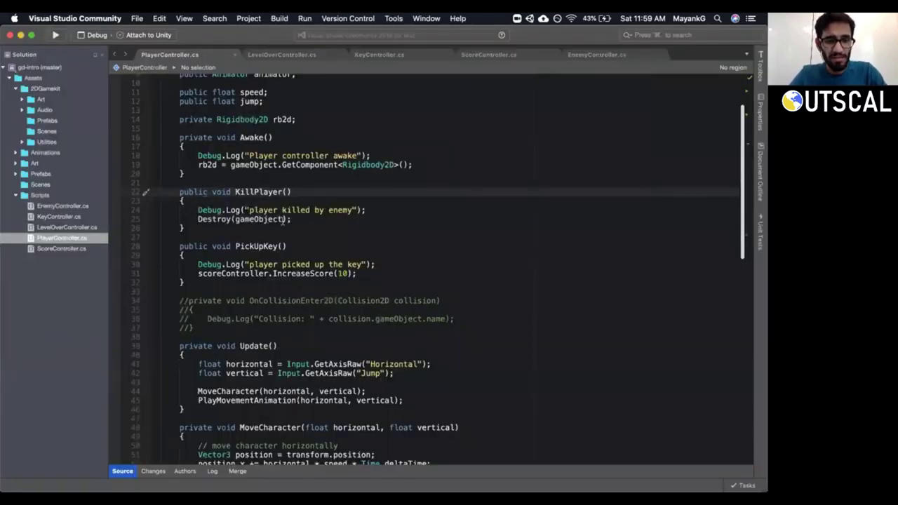
pyautogui.click(368, 221)
pyautogui.press('super+Left')
pyautogui.write('//')
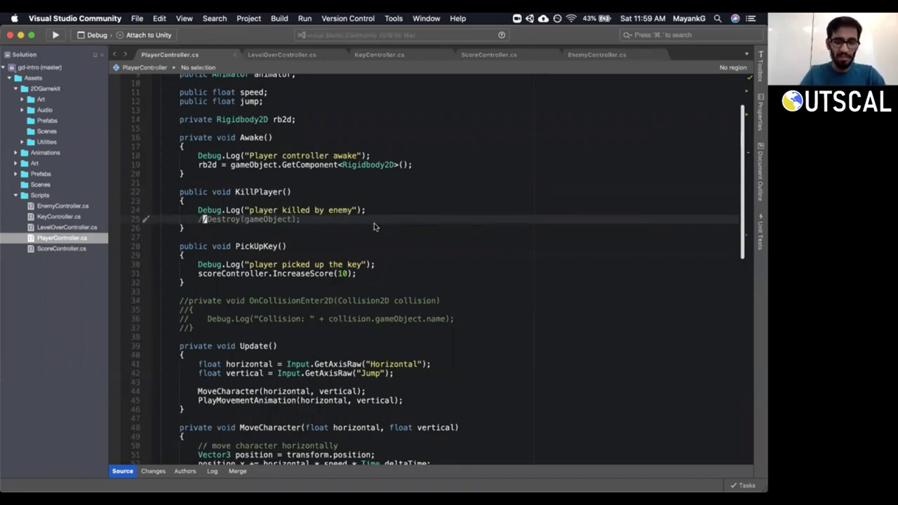
pyautogui.write('o')
pyautogui.write('//')
pyautogui.write(' play the de')
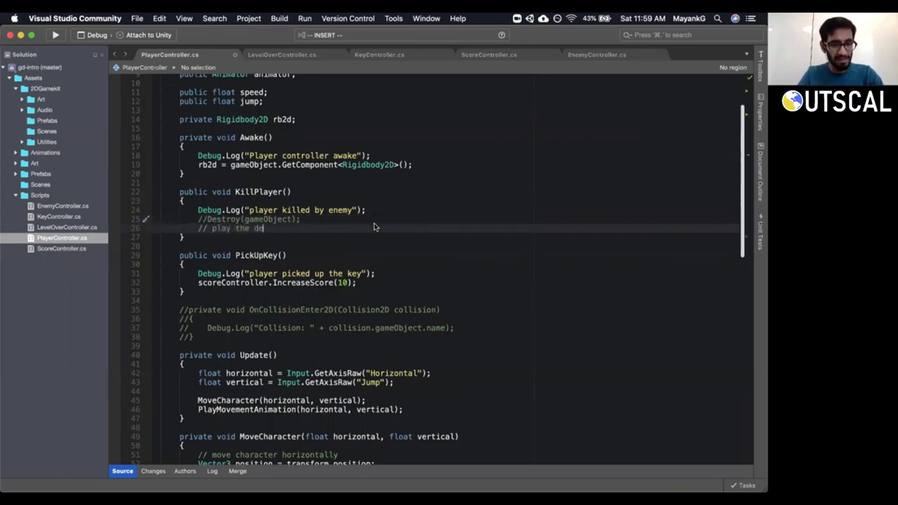
pyautogui.write('ath animation')
pyautogui.press('Escape')
pyautogui.press('super+s')
pyautogui.press('super+Tab')
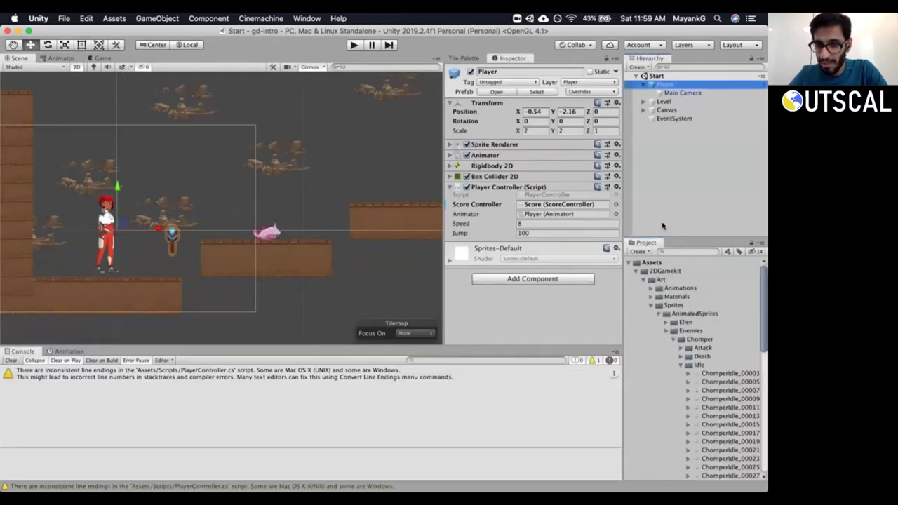
# Preview Ellen's Death animation sprites, starting from Anim_DEATH_00003.
pyautogui.click(666, 282)
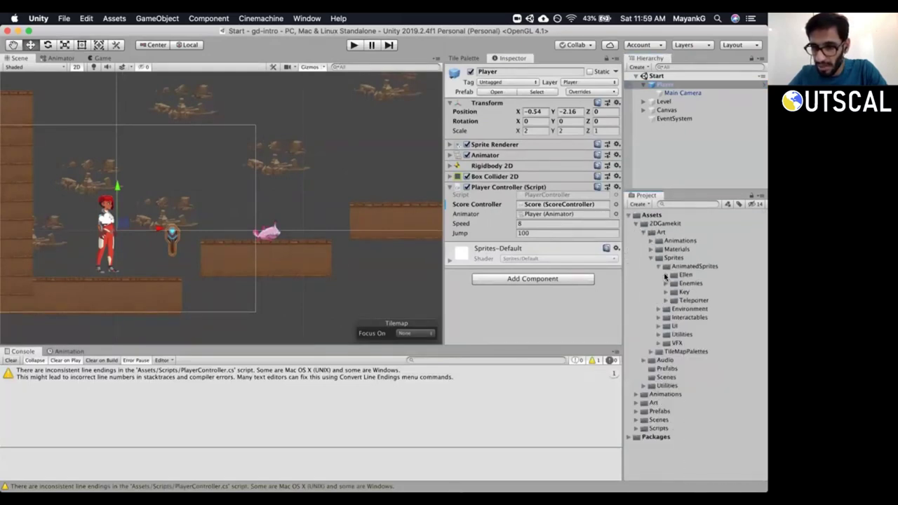
pyautogui.click(665, 275)
pyautogui.click(673, 283)
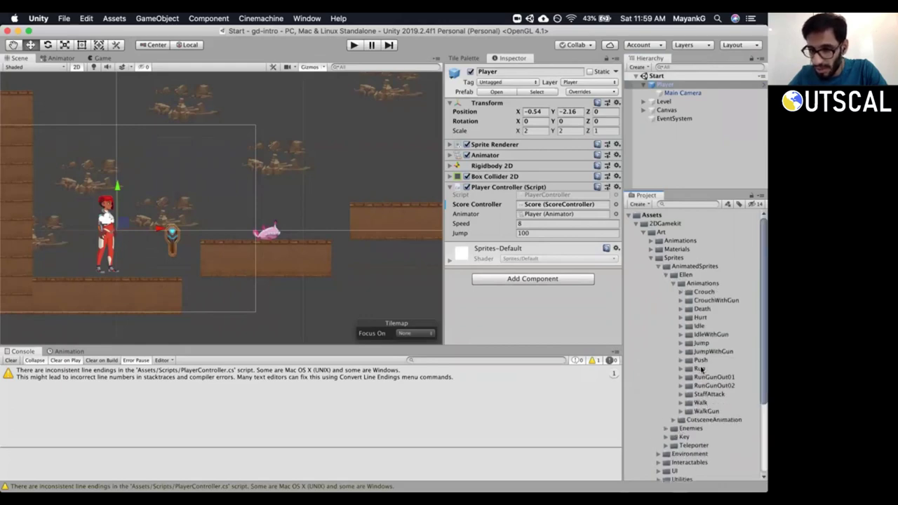
pyautogui.click(698, 310)
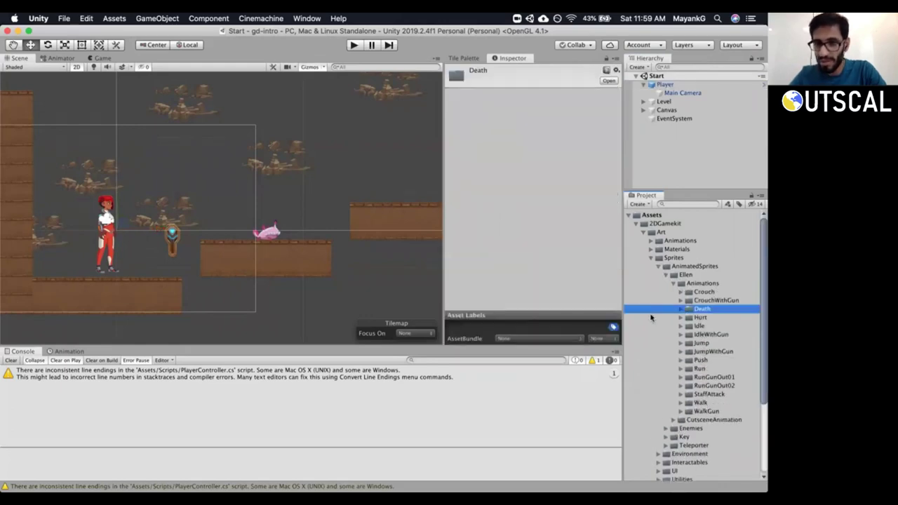
pyautogui.click(679, 312)
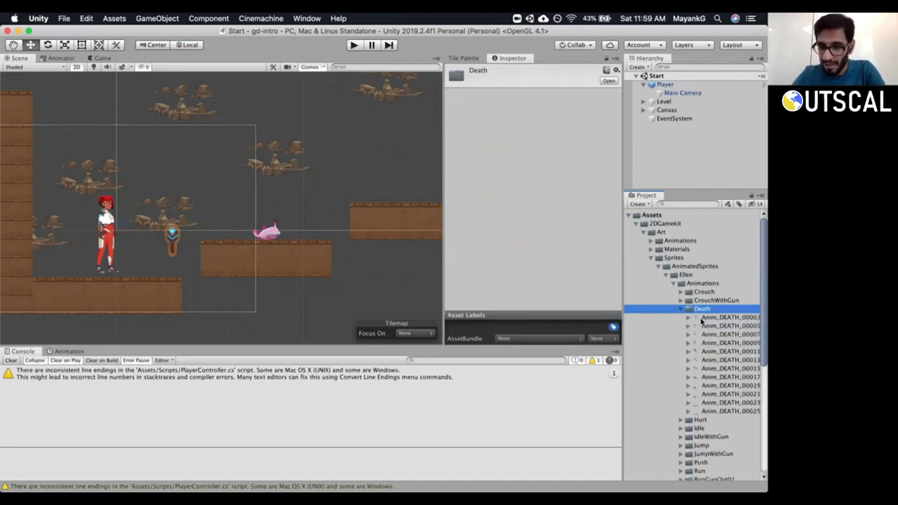
pyautogui.click(703, 319)
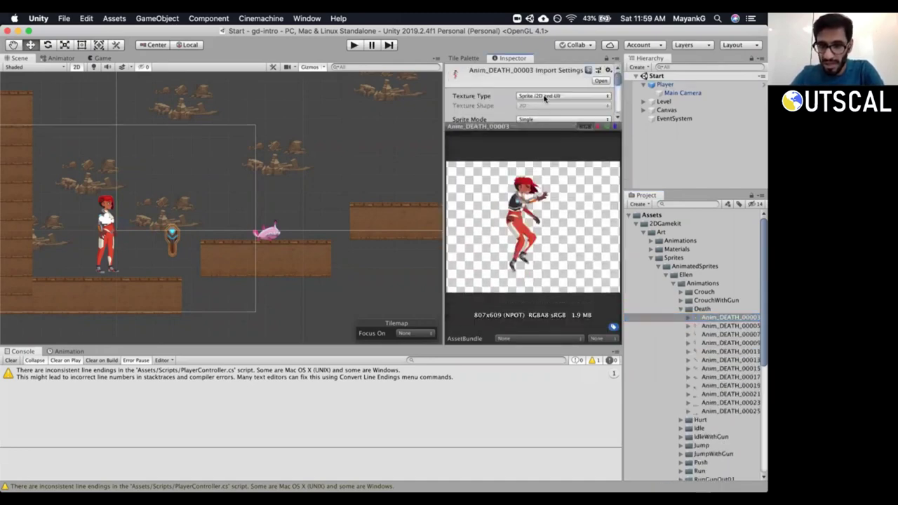
pyautogui.press('Down')
pyautogui.press('Down')
pyautogui.press('Down')
pyautogui.press('Down')
pyautogui.press('Down')
pyautogui.press('Down')
pyautogui.press('Down')
pyautogui.press('Down')
pyautogui.press('Down')
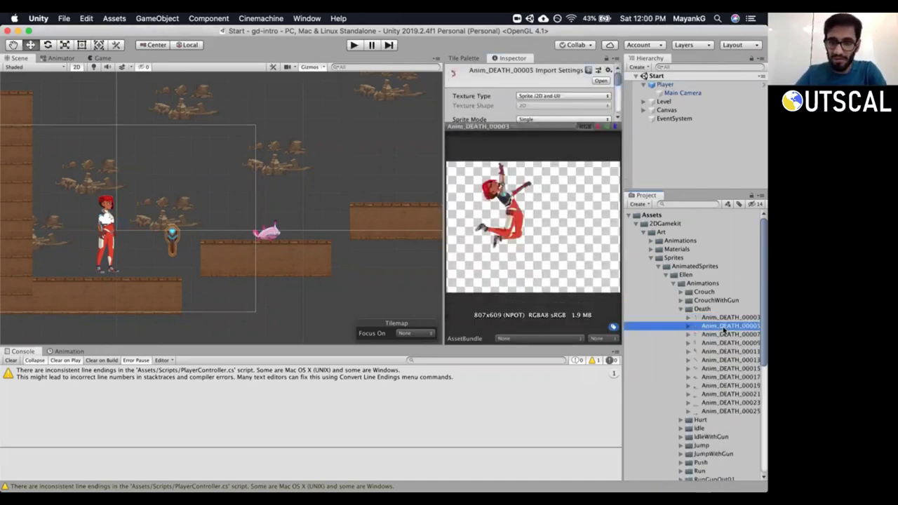
pyautogui.press('Down')
pyautogui.press('Down')
pyautogui.press('Down')
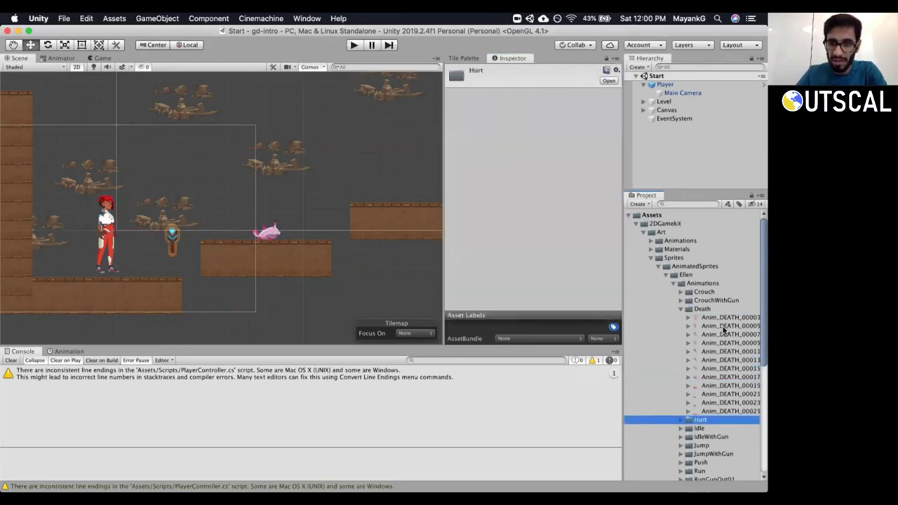
pyautogui.press('Up')
pyautogui.press('Up')
pyautogui.press('Up')
pyautogui.press('Up')
pyautogui.press('Up')
pyautogui.press('Up')
pyautogui.press('Up')
pyautogui.press('Up')
pyautogui.press('Up')
pyautogui.press('Up')
pyautogui.press('Up')
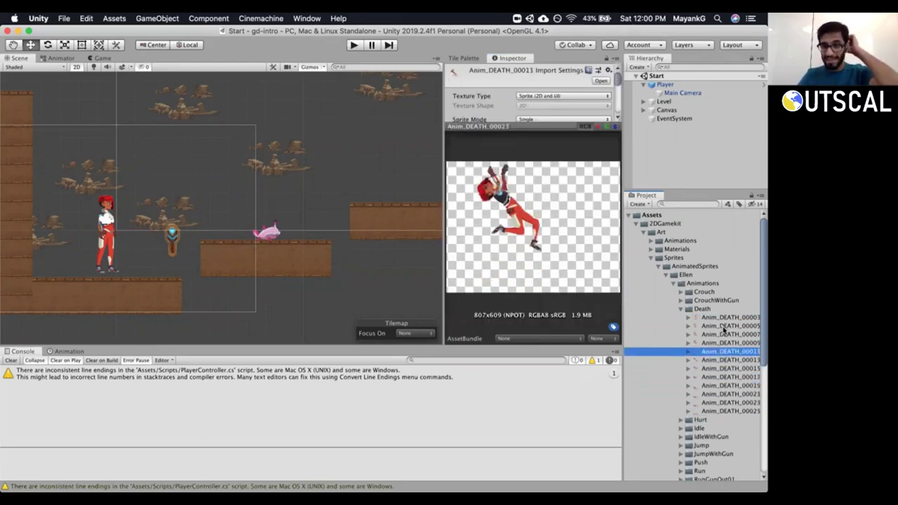
pyautogui.press('Up')
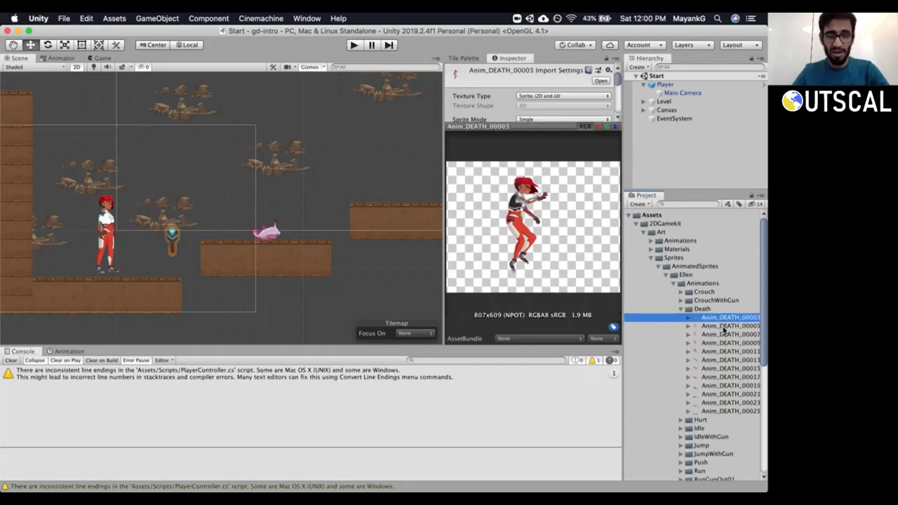
# Collapse the sprite folders, enlarge the hierarchy, and clear the line-endings warning.
pyautogui.moveTo(696, 189); pyautogui.dragTo(696, 253)
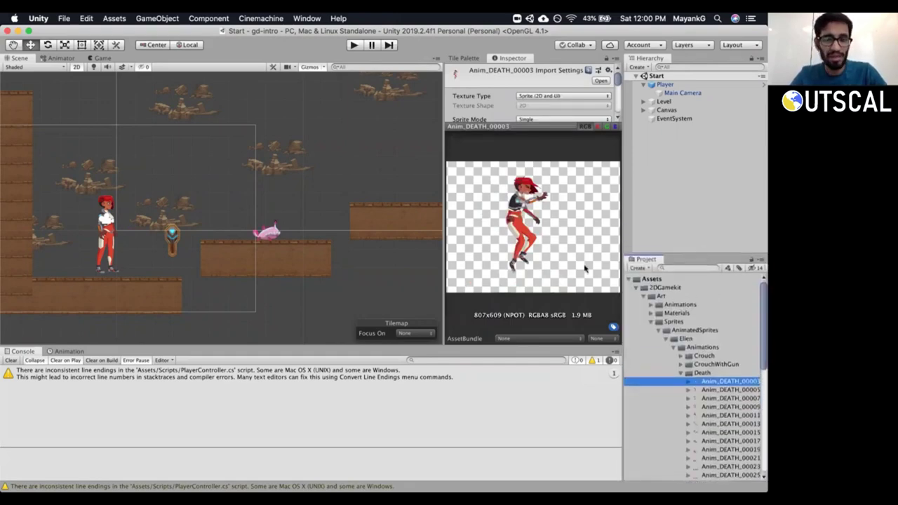
pyautogui.click(679, 373)
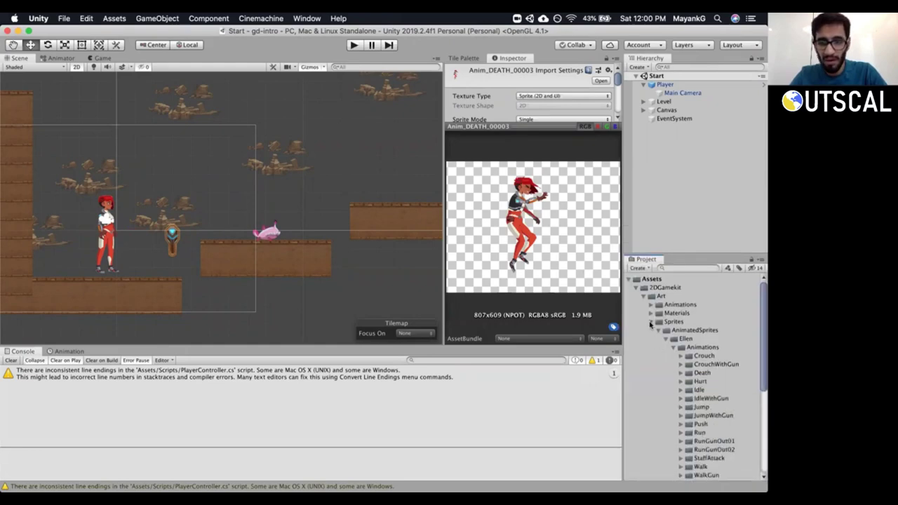
pyautogui.click(650, 322)
pyautogui.click(643, 296)
pyautogui.click(635, 290)
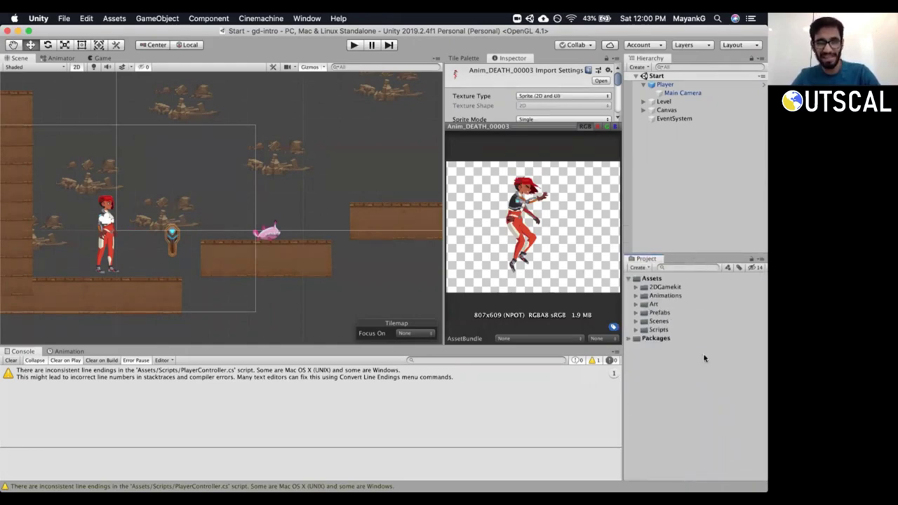
pyautogui.moveTo(694, 255); pyautogui.dragTo(695, 338)
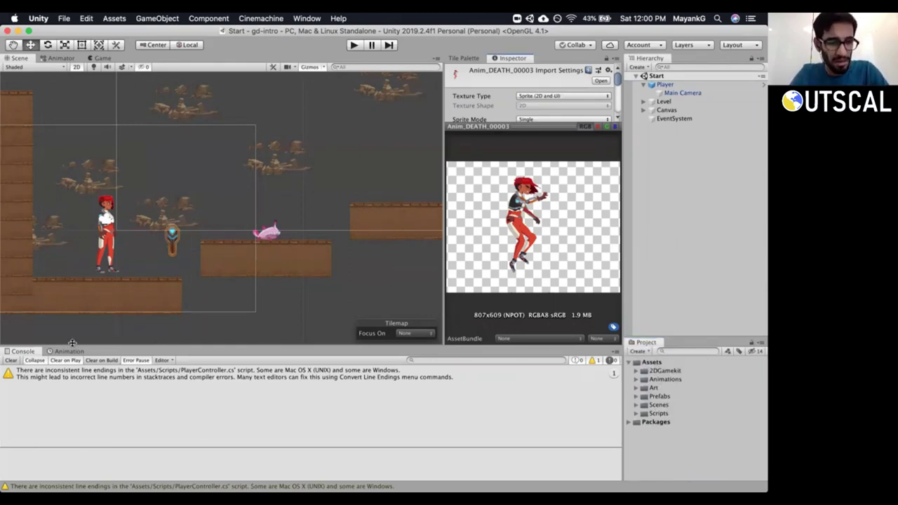
pyautogui.click(11, 360)
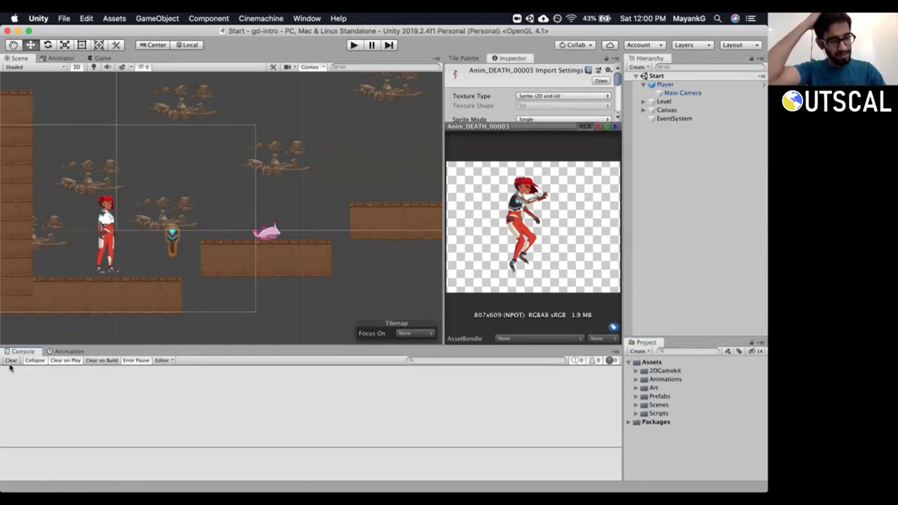
# Prefix the KillPlayer death animation comment with 'Bonus -'.
pyautogui.press('super+Tab')
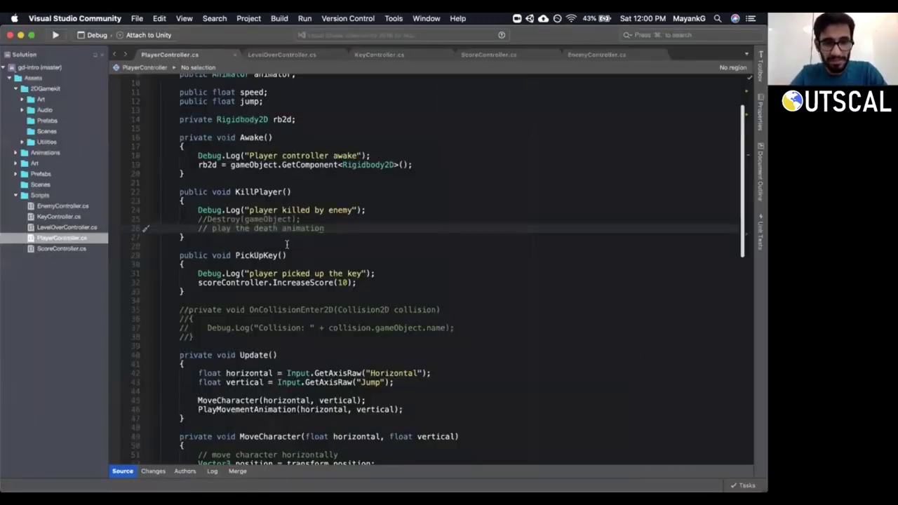
pyautogui.click(279, 228)
pyautogui.click(340, 229)
pyautogui.press('Return')
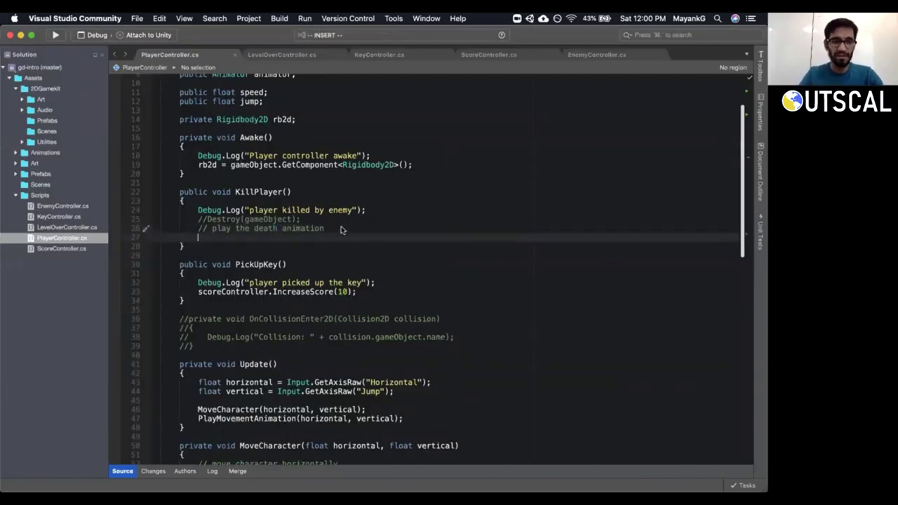
pyautogui.write('//')
pyautogui.press('Up')
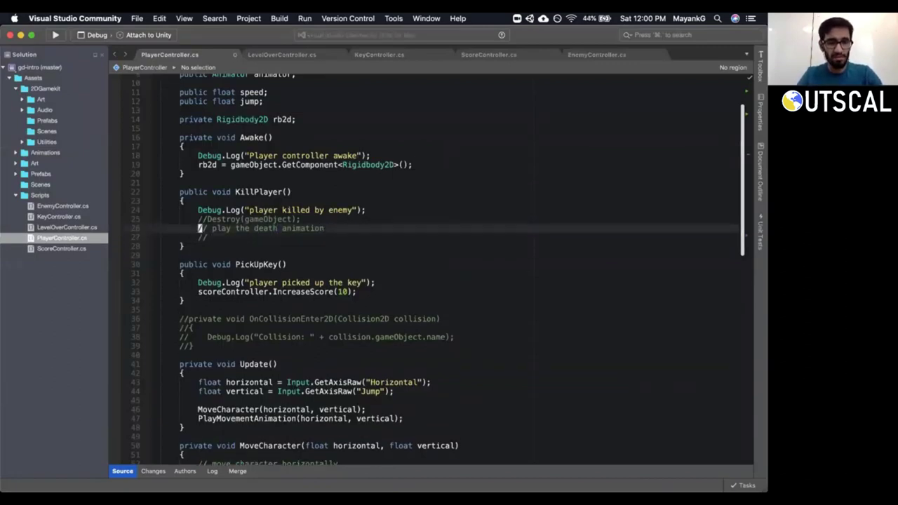
pyautogui.write('Bonus ')
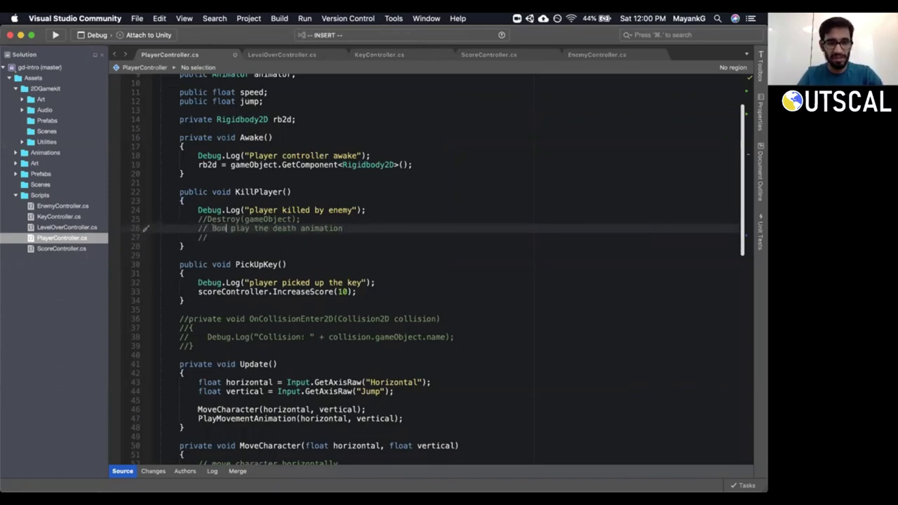
pyautogui.write('-')
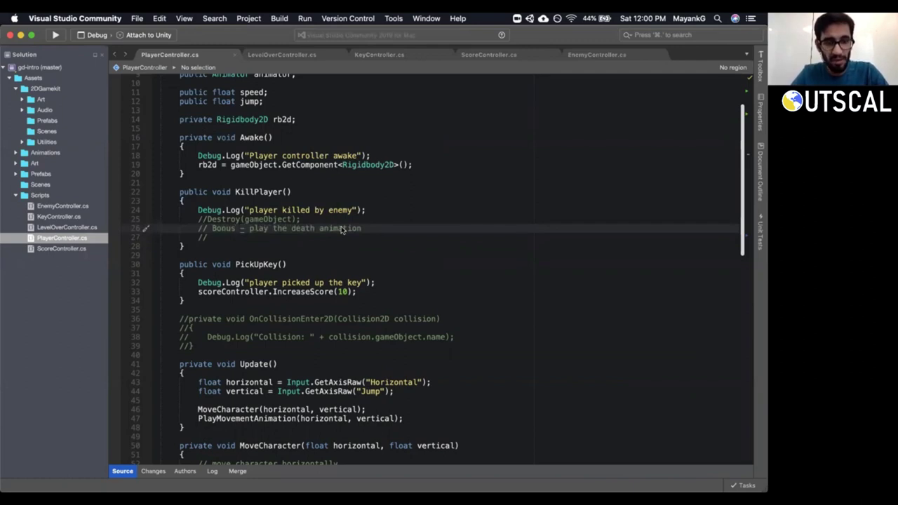
# Delete the leftover empty '//' line so the note reads '// Bonus - play the death animation'.
pyautogui.hotkey('shift', 'v')
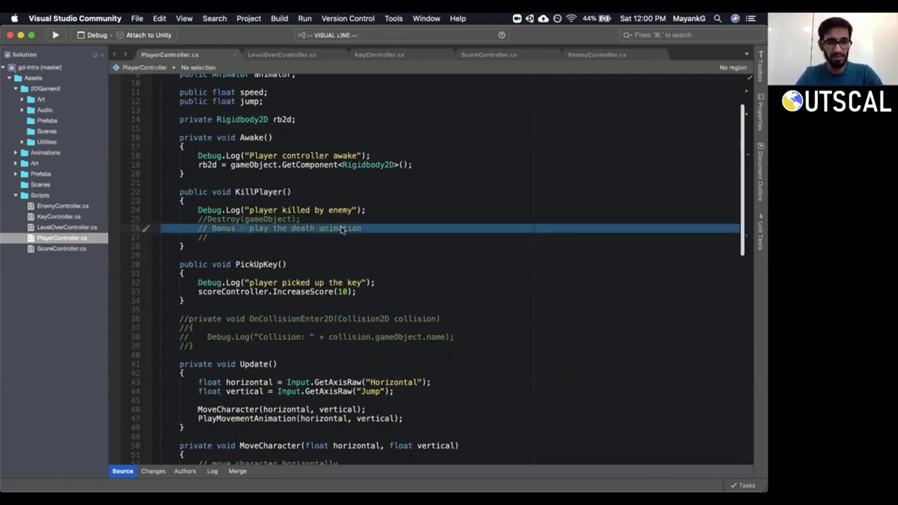
pyautogui.press('Escape')
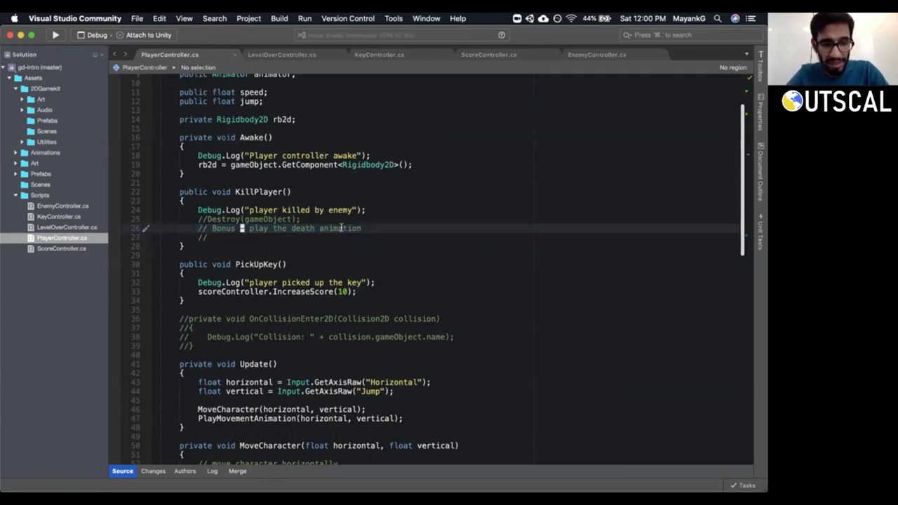
pyautogui.scroll(-5, 341, 228)
pyautogui.scroll(-10, 341, 227)
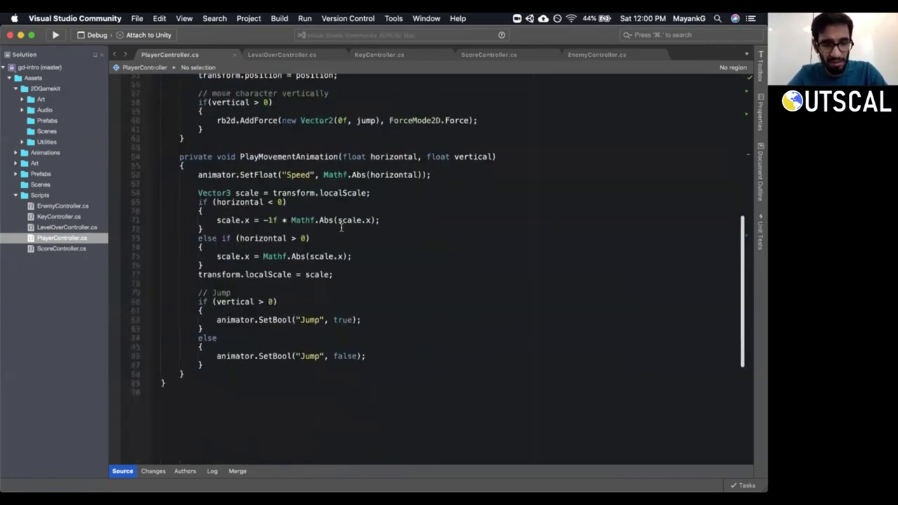
pyautogui.scroll(6, 341, 227)
pyautogui.scroll(5, 341, 227)
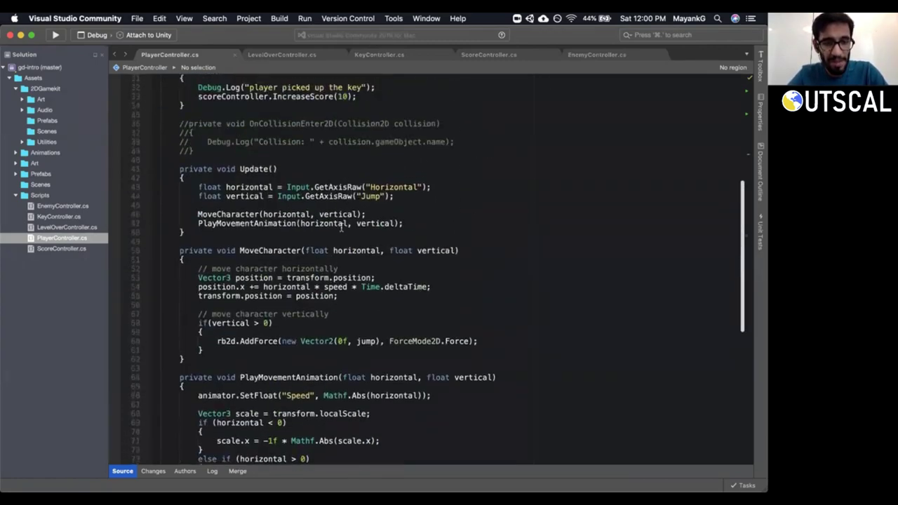
pyautogui.scroll(1, 340, 227)
pyautogui.click(226, 140)
pyautogui.press('a')
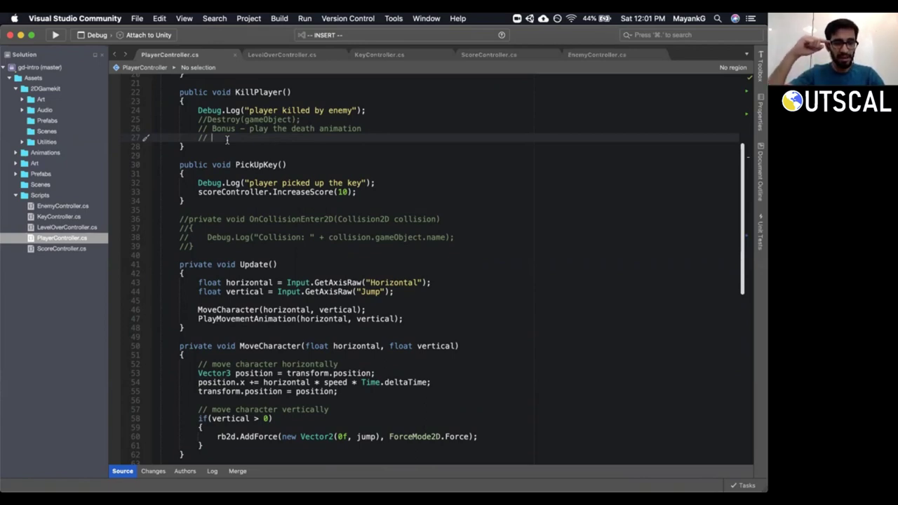
pyautogui.press('Escape')
pyautogui.press('d')
pyautogui.press('d')
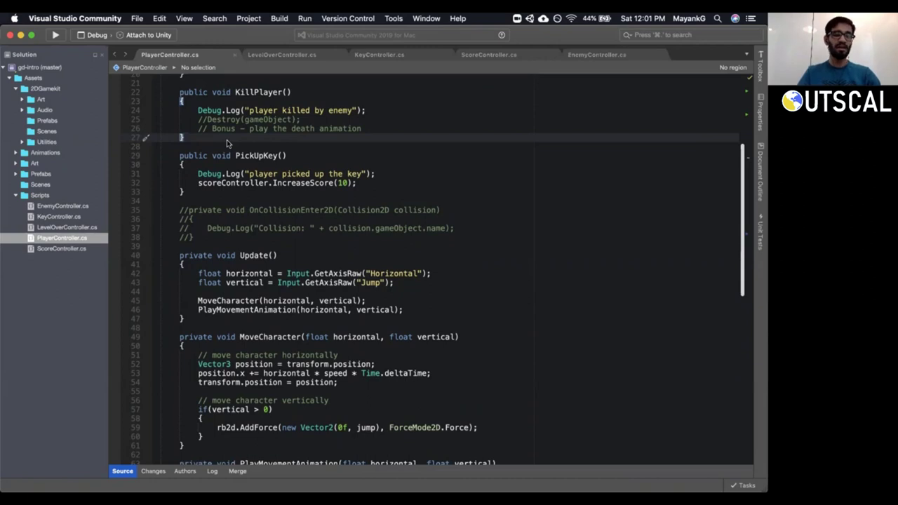
pyautogui.click(263, 129)
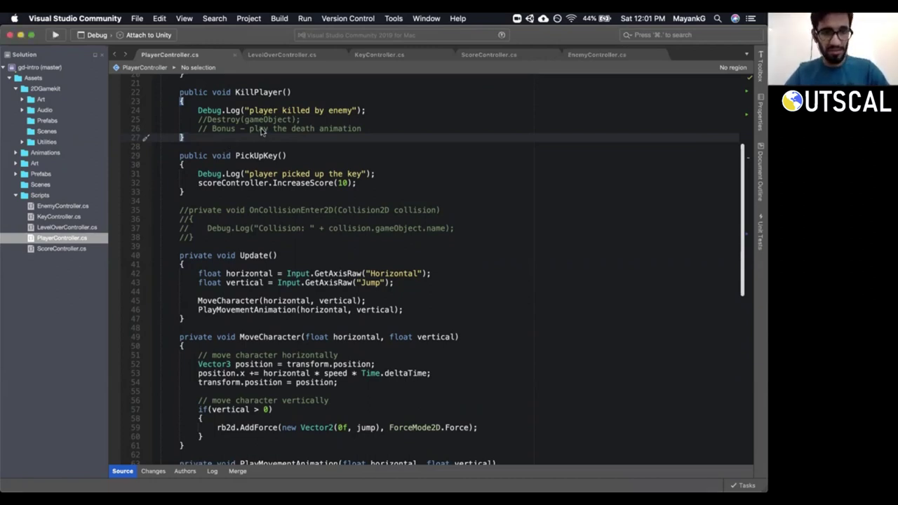
pyautogui.click(277, 128)
pyautogui.press('super+Tab')
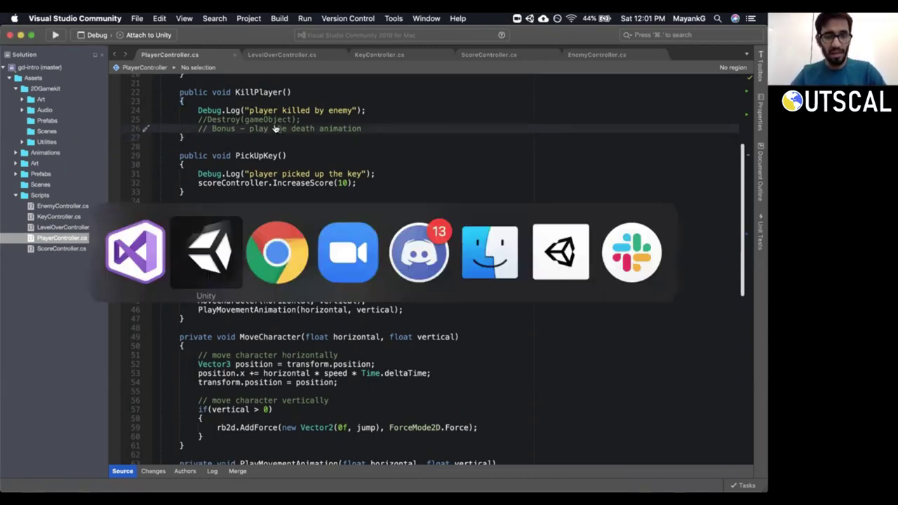
# Change the Week 4 item to 'On player death - the score and the level should reset'.
pyautogui.press('super+Tab')
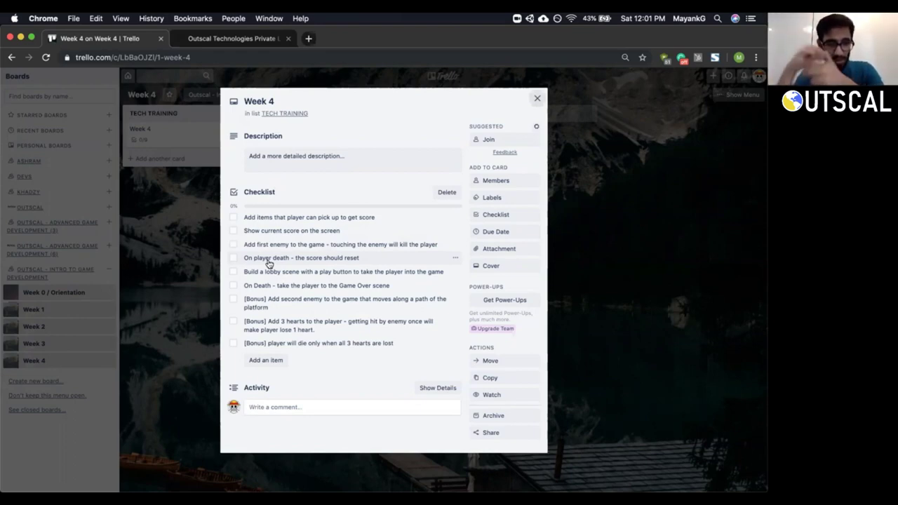
pyautogui.click(319, 259)
pyautogui.click(323, 259)
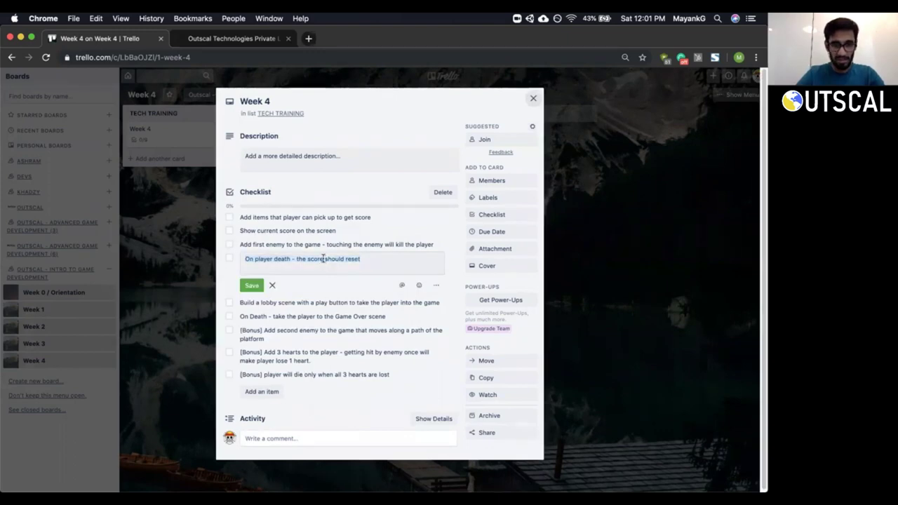
pyautogui.write('and the level')
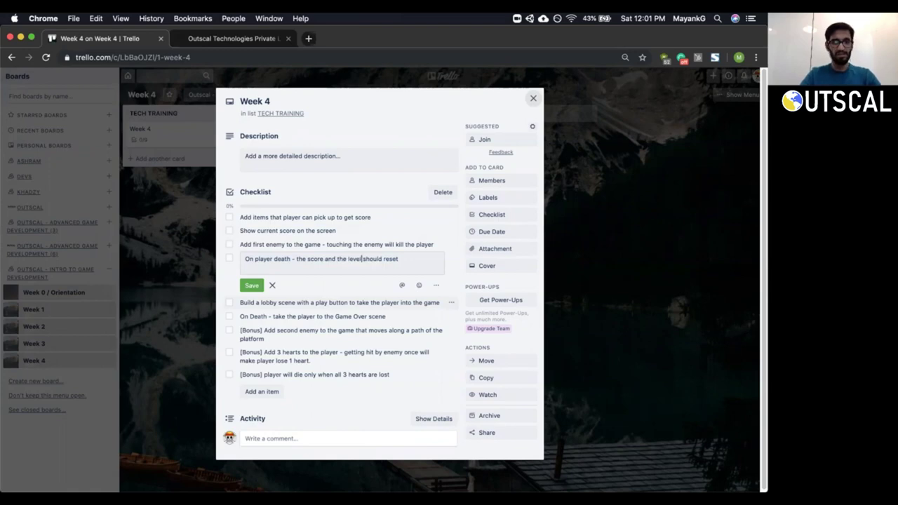
pyautogui.press('Return')
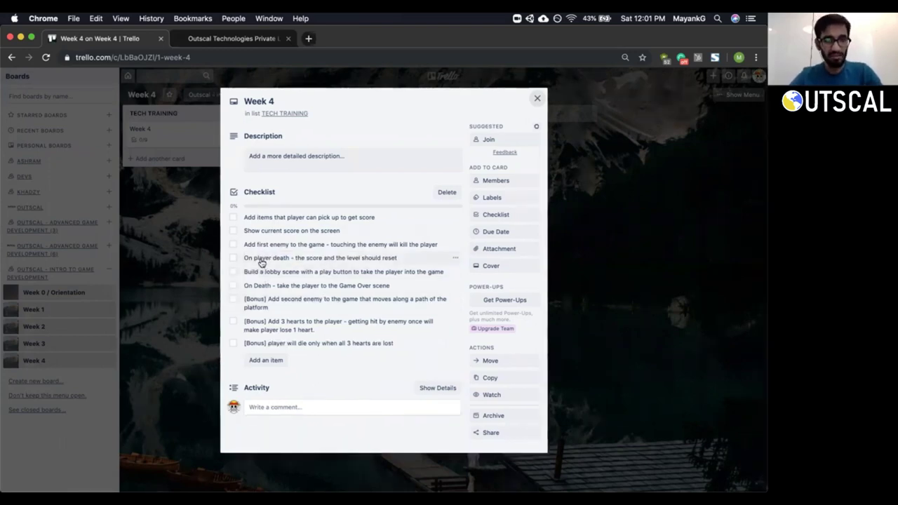
pyautogui.press('super+Tab')
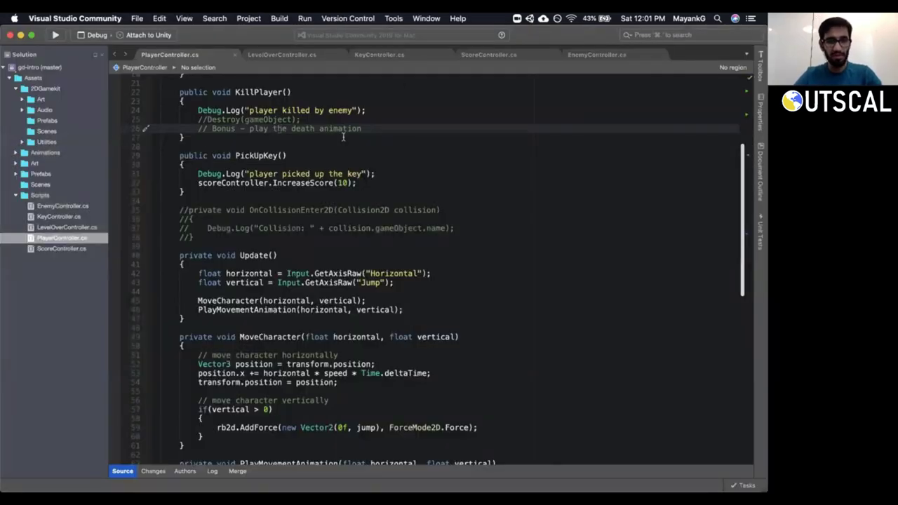
# Add a '// reset the entire level' comment and a ReloadLevel(); call in KillPlayer.
pyautogui.click(368, 128)
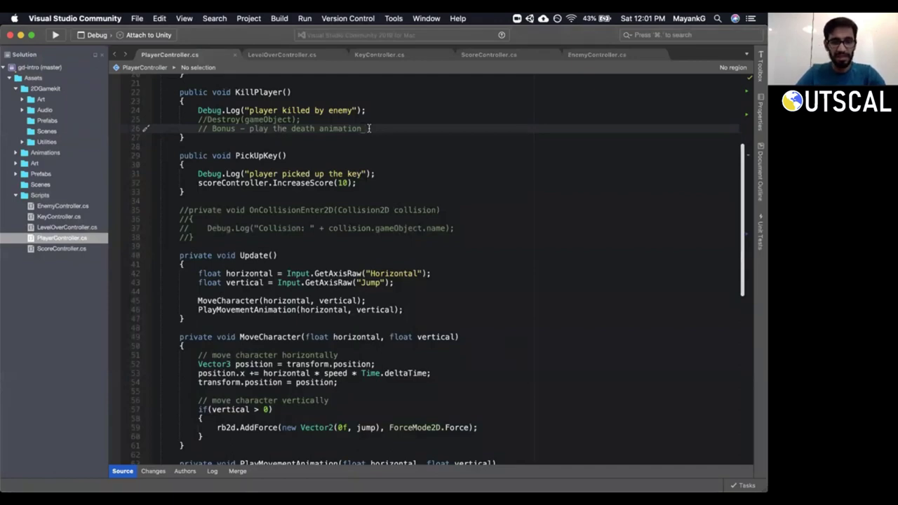
pyautogui.write('o// reset the entire')
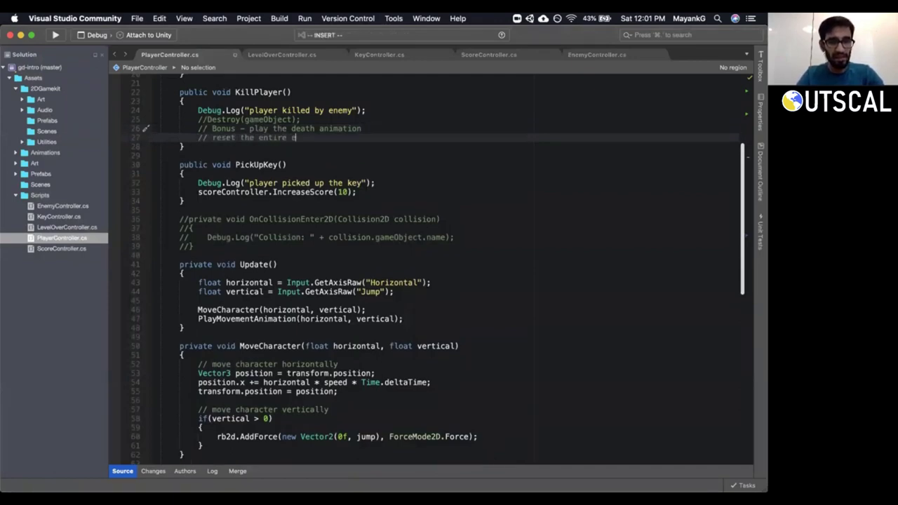
pyautogui.write(' level')
pyautogui.press('Escape')
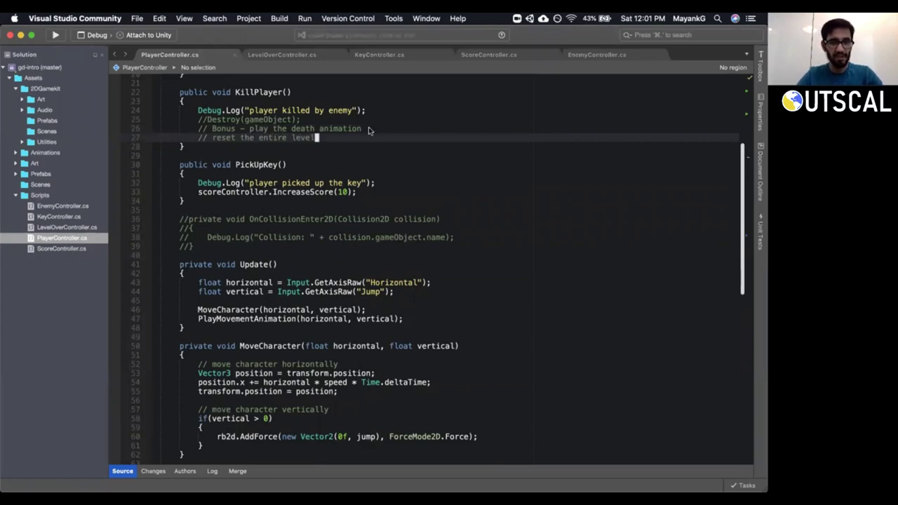
pyautogui.scroll(-2, 368, 130)
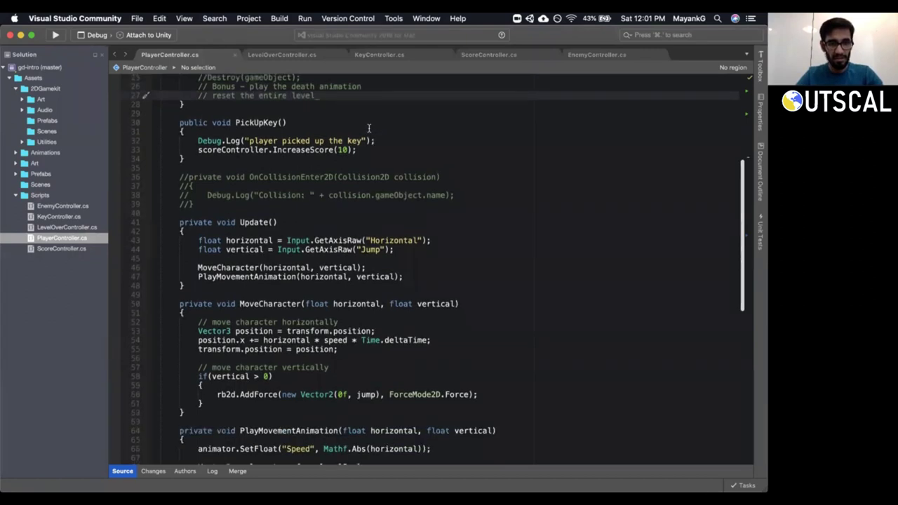
pyautogui.scroll(3, 368, 130)
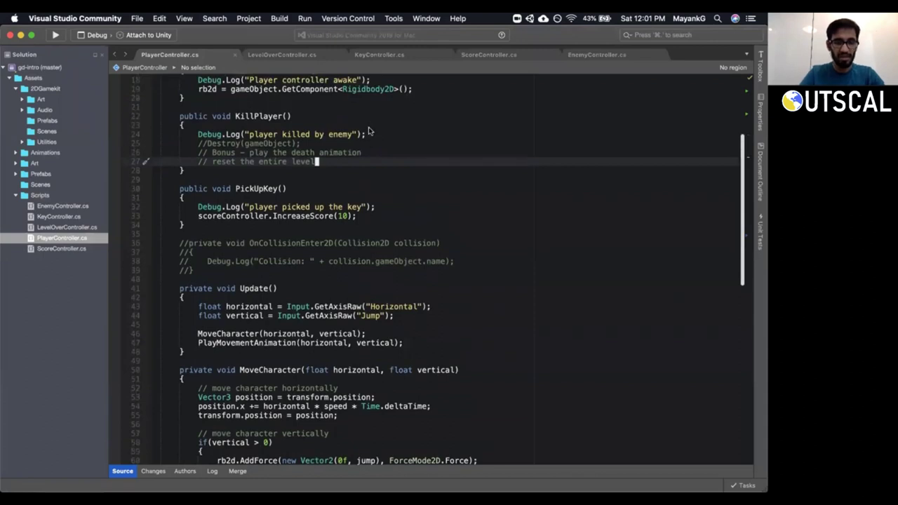
pyautogui.write('o')
pyautogui.write('Res')
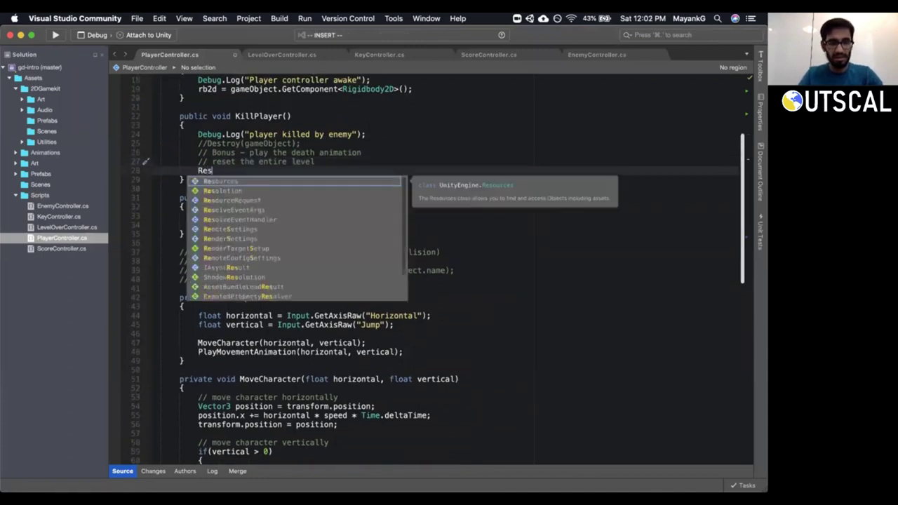
pyautogui.press('BackSpace')
pyautogui.write('loadLd')
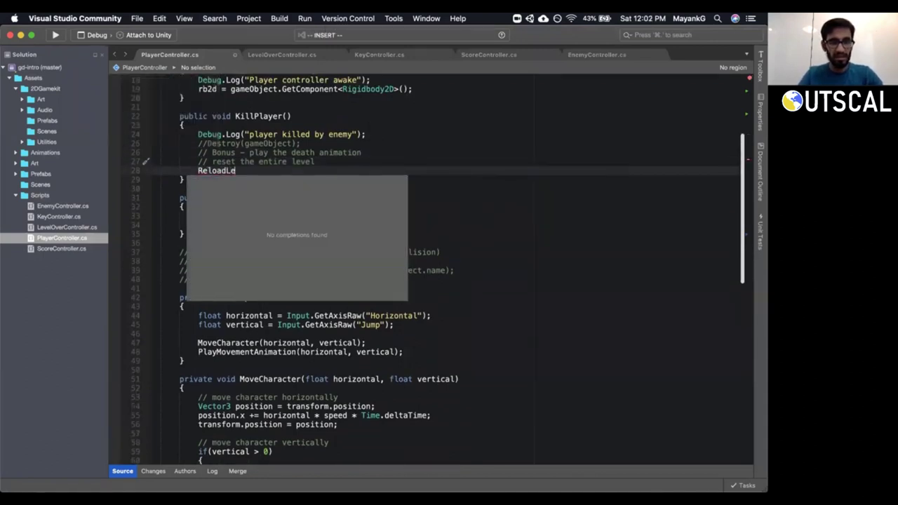
pyautogui.press('BackSpace')
pyautogui.write('evel();')
pyautogui.press('Escape')
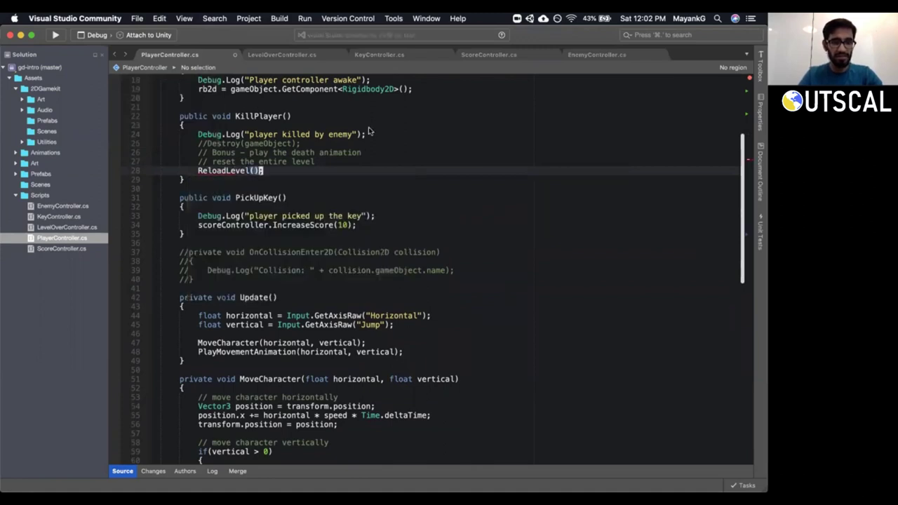
# Generate a ReloadLevel method stub from the quick fix and build to check for errors.
pyautogui.press('^')
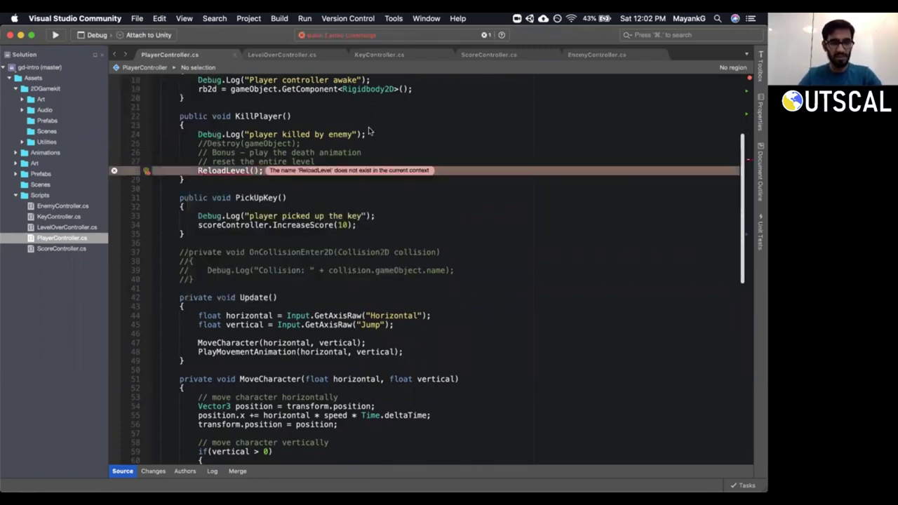
pyautogui.hotkey('alt', 'Return')
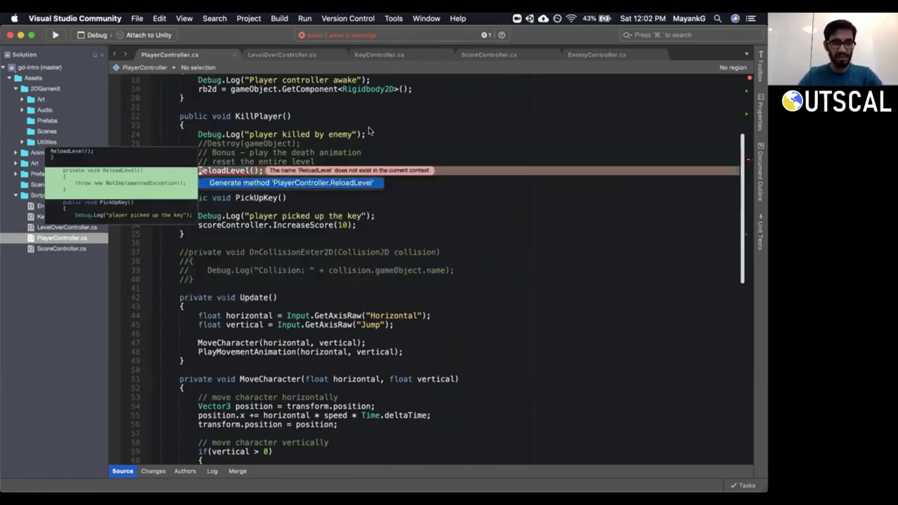
pyautogui.press('Return')
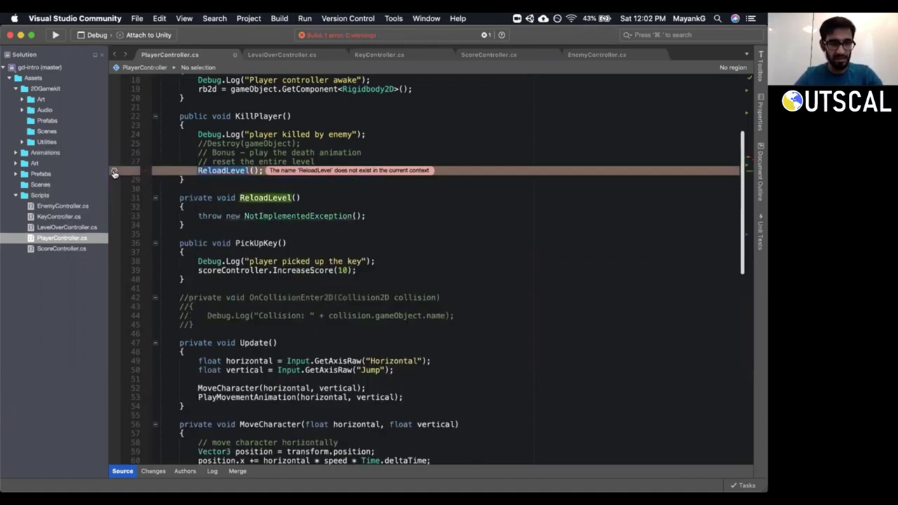
pyautogui.click(115, 172)
pyautogui.click(322, 192)
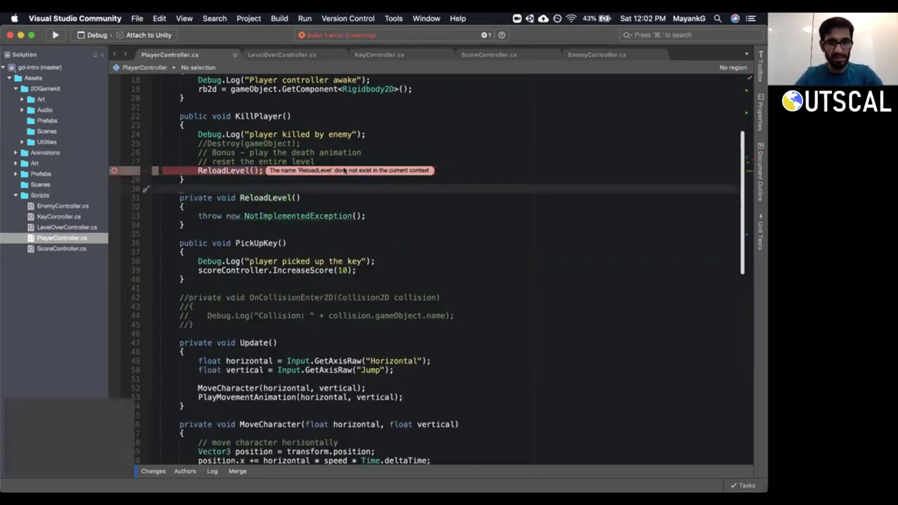
pyautogui.press('super+b')
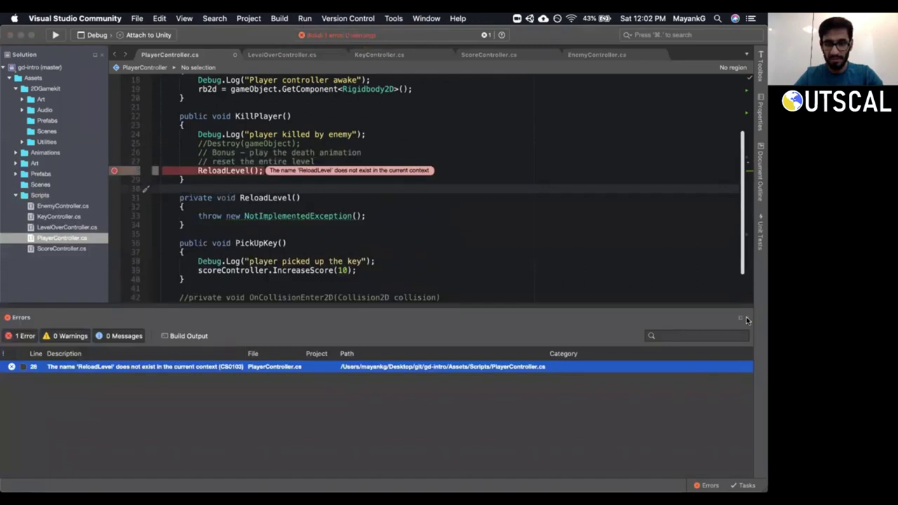
pyautogui.click(742, 319)
pyautogui.click(270, 216)
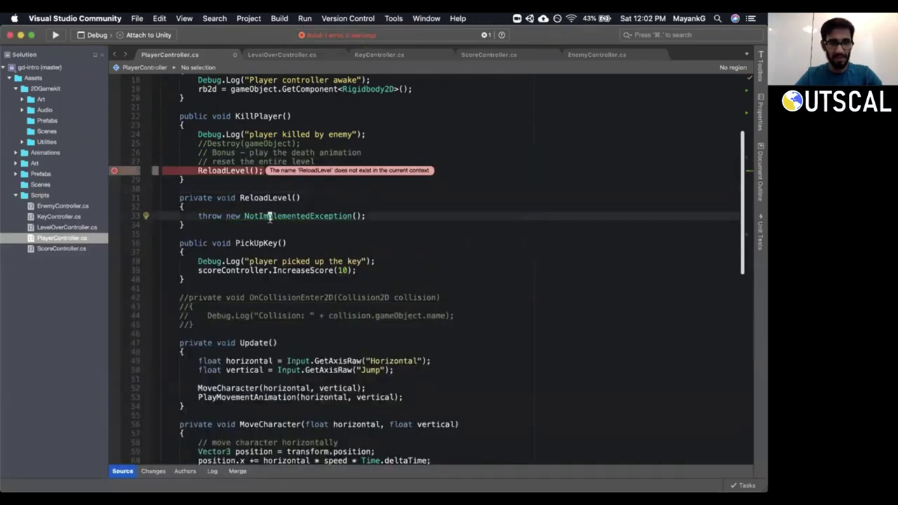
# Replace ReloadLevel's NotImplementedException line with SceneManager.
pyautogui.tripleClick(269, 216)
pyautogui.press('BackSpace')
pyautogui.hotkey('shift', 'o')
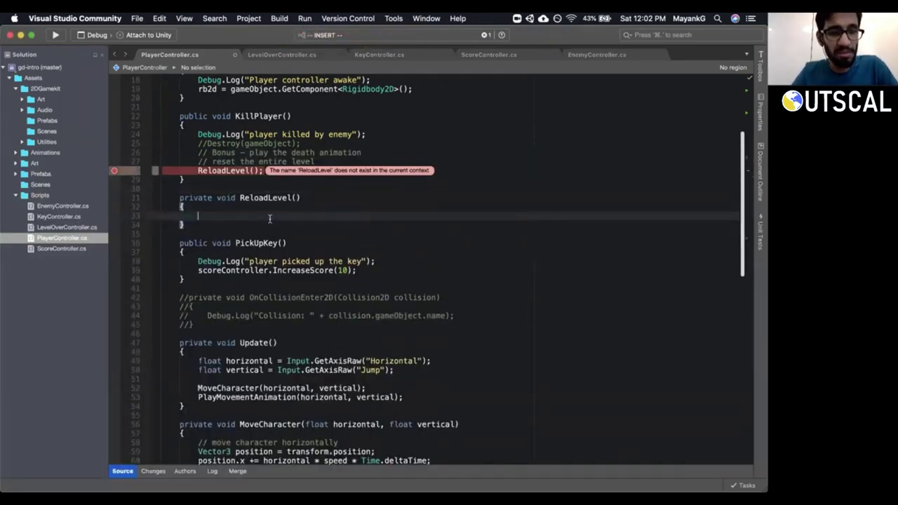
pyautogui.write('Sc')
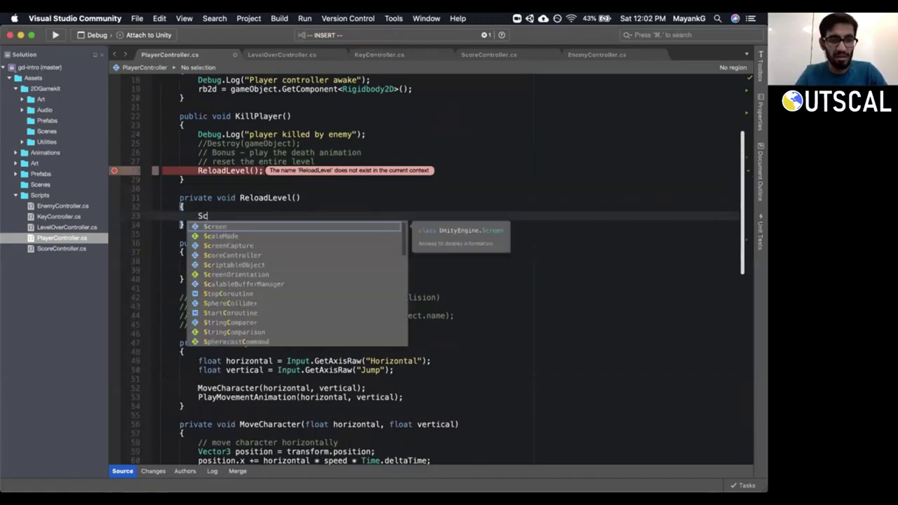
pyautogui.write('eneManager')
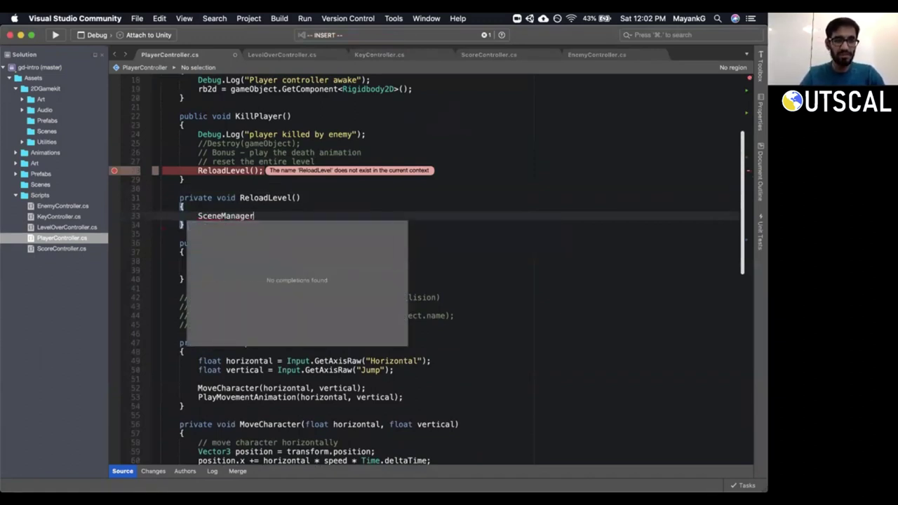
pyautogui.press('Escape')
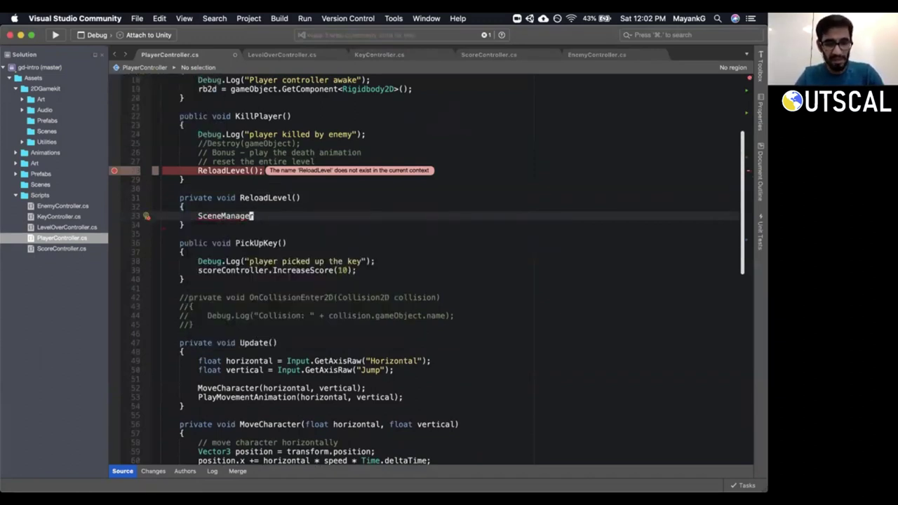
pyautogui.hotkey('alt', 'Return')
pyautogui.press('Down')
pyautogui.press('Up')
pyautogui.press('Return')
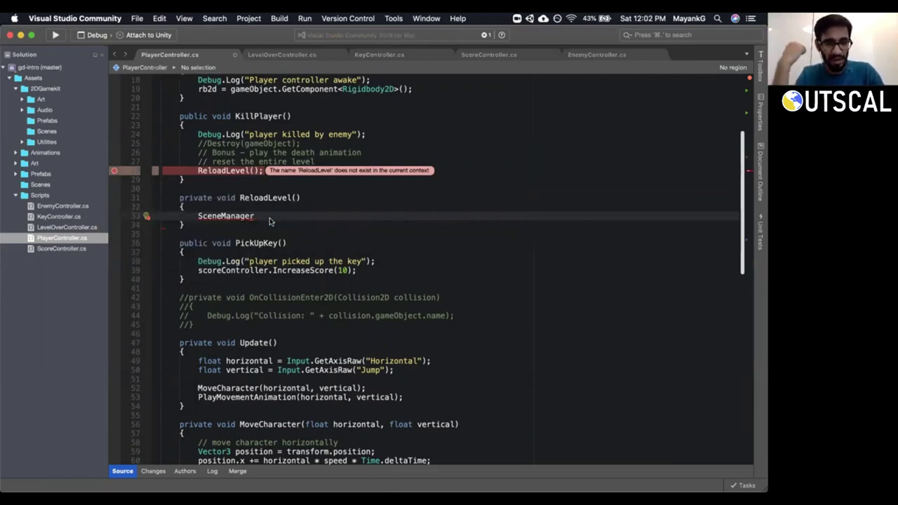
# Add the 'using UnityEngine.SceneManagement;' directive through the quick-fix list.
pyautogui.scroll(5, 269, 217)
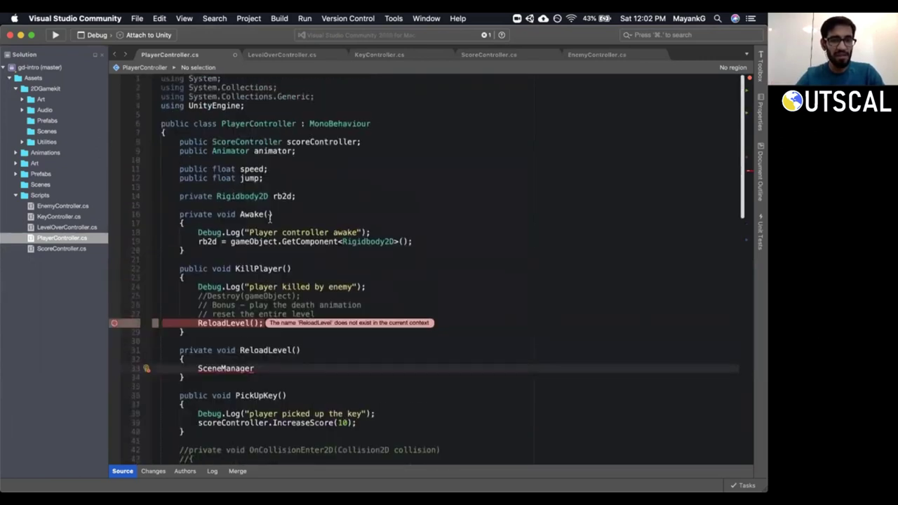
pyautogui.scroll(-1, 270, 219)
pyautogui.moveTo(246, 106); pyautogui.dragTo(162, 76)
pyautogui.scroll(-1, 251, 381)
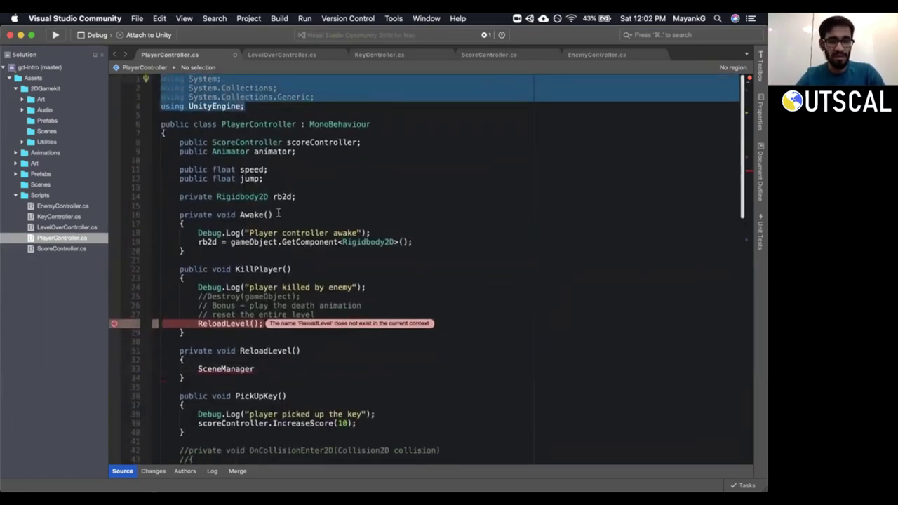
pyautogui.click(236, 363)
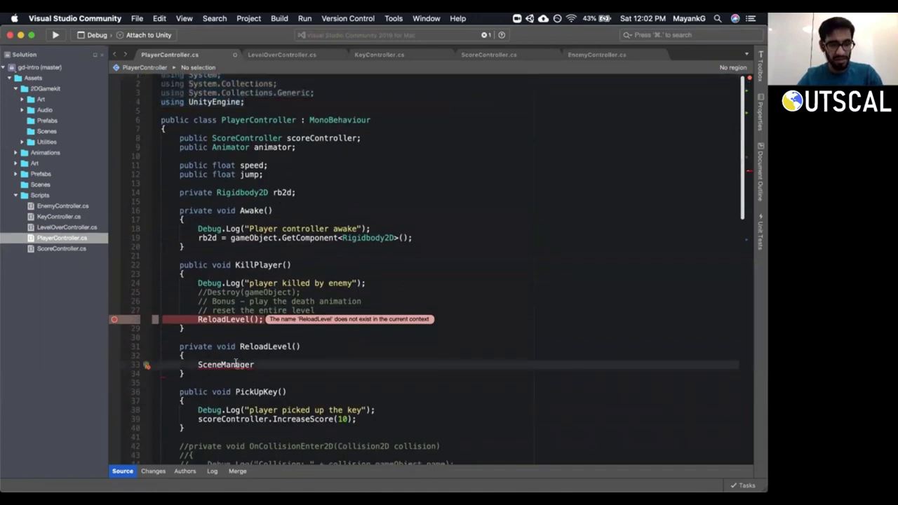
pyautogui.hotkey('alt', 'Return')
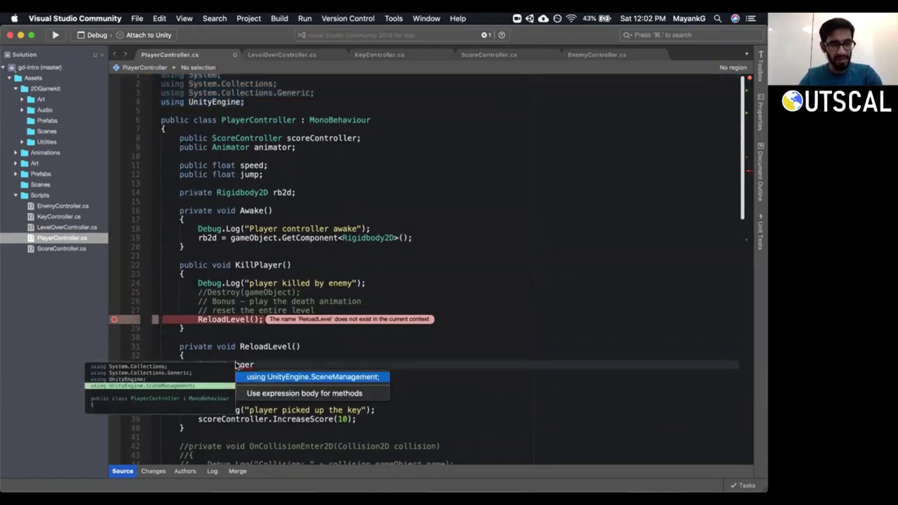
pyautogui.press('Down')
pyautogui.press('Up')
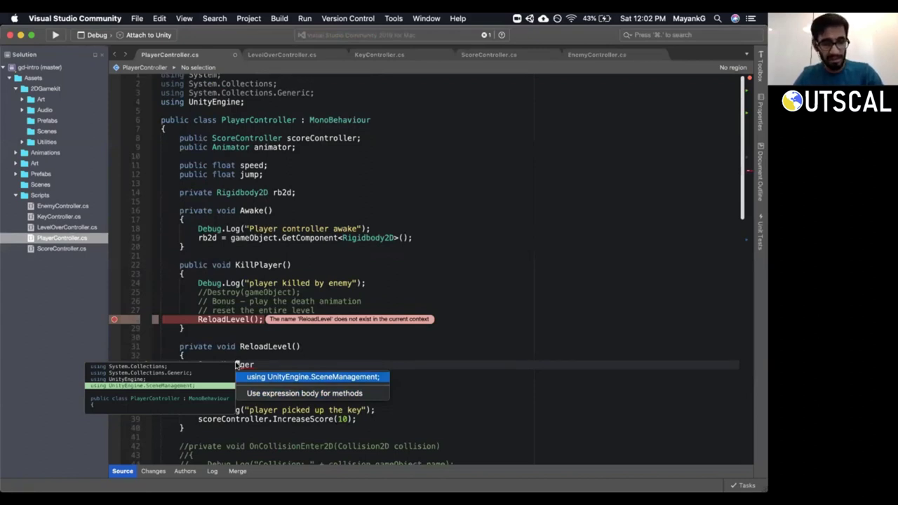
pyautogui.press('Return')
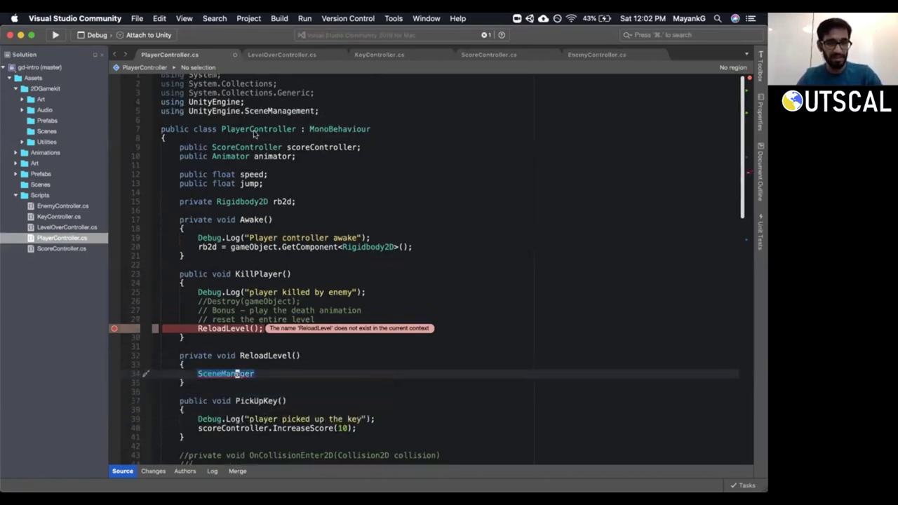
pyautogui.doubleClick(267, 110)
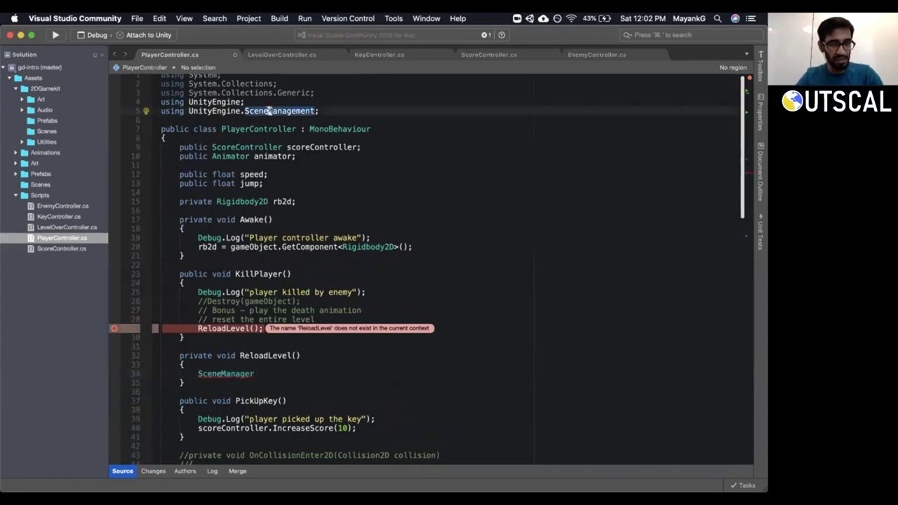
# Complete ReloadLevel's body as SceneManager.LoadScene(0); using the build-index overload.
pyautogui.tripleClick(267, 110)
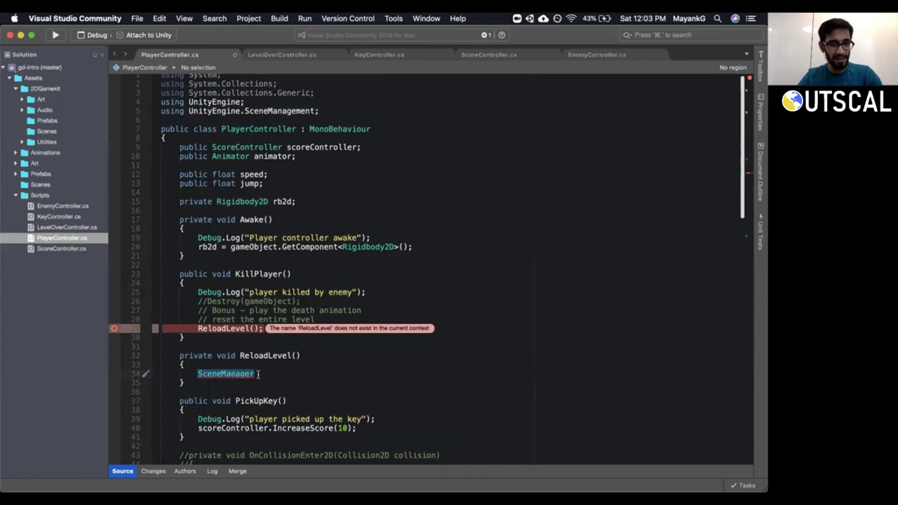
pyautogui.scroll(-5, 245, 377)
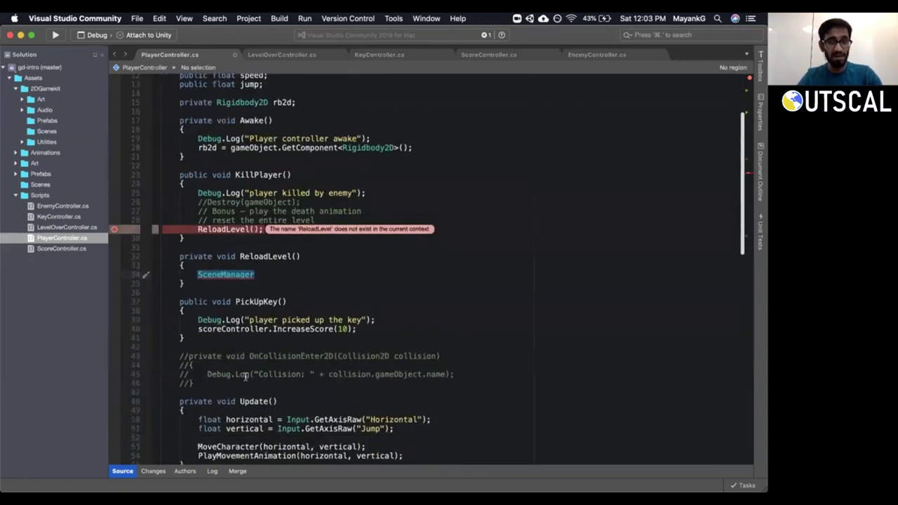
pyautogui.tripleClick(241, 273)
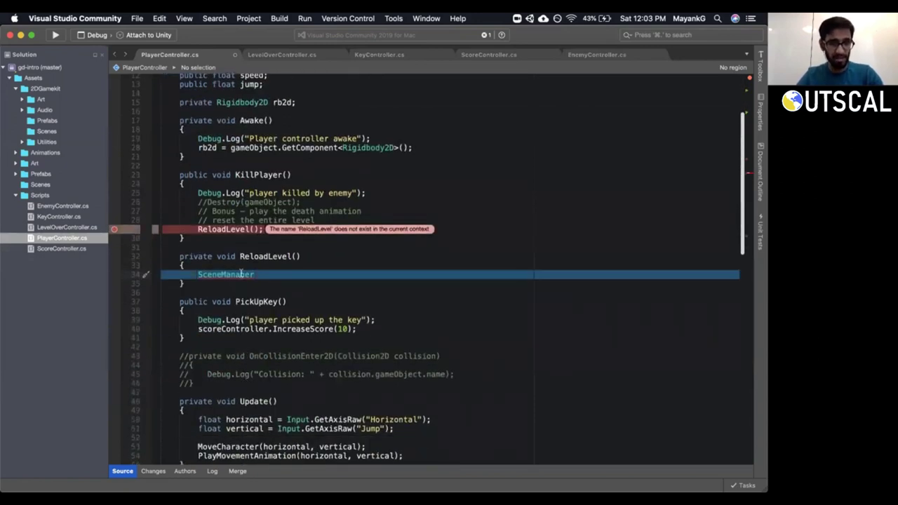
pyautogui.click(241, 274)
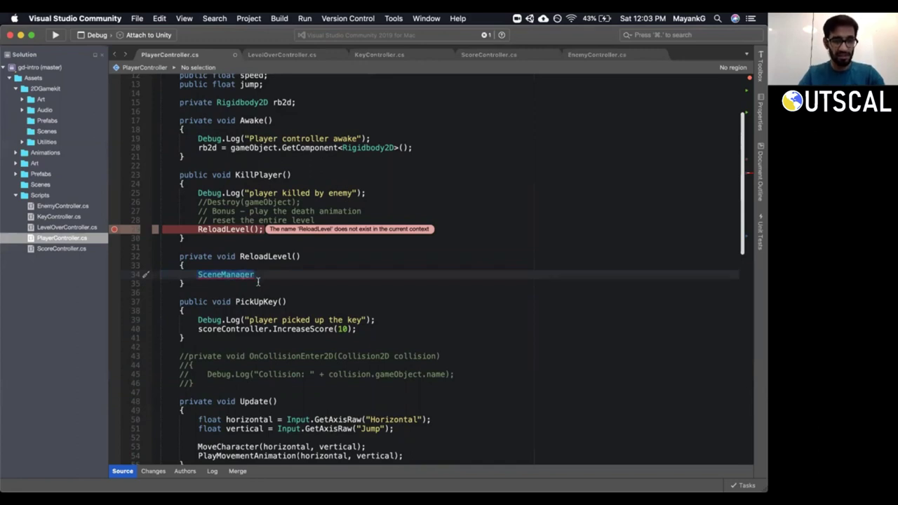
pyautogui.write('ager.')
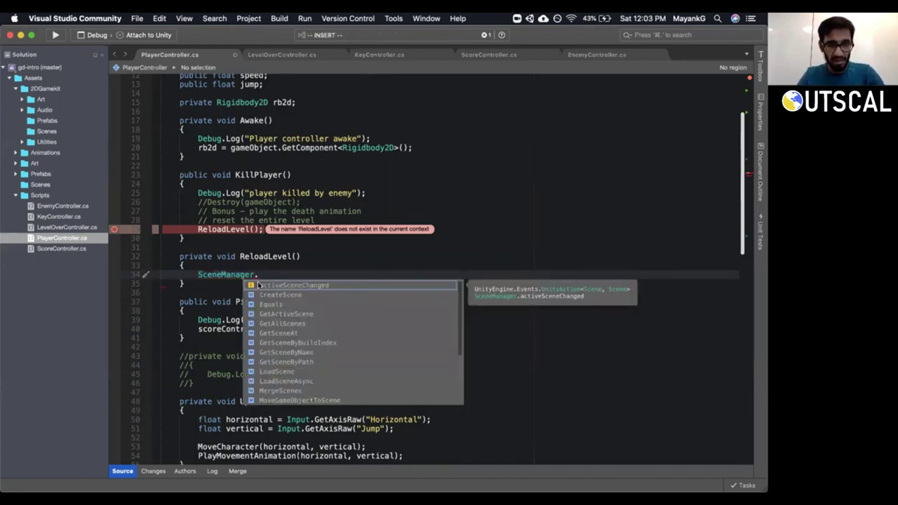
pyautogui.write('Load')
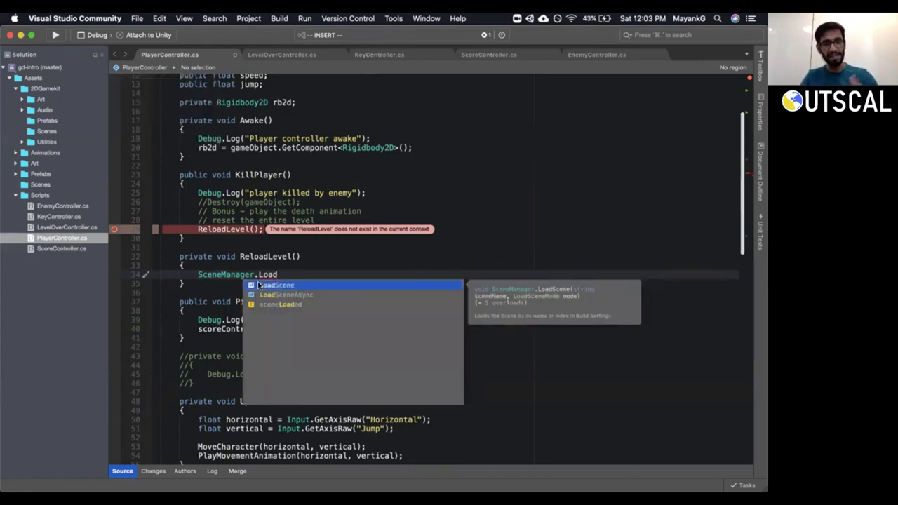
pyautogui.press('Return')
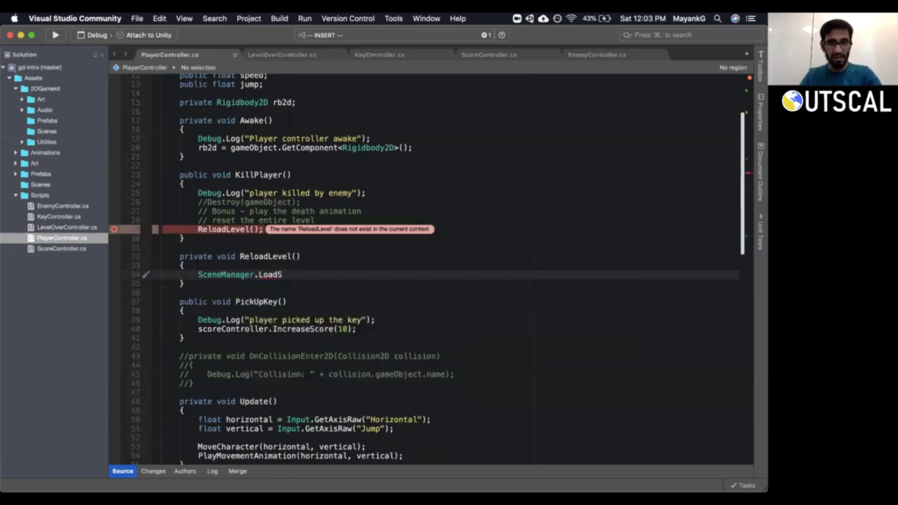
pyautogui.write('(')
pyautogui.press('Down')
pyautogui.press('Down')
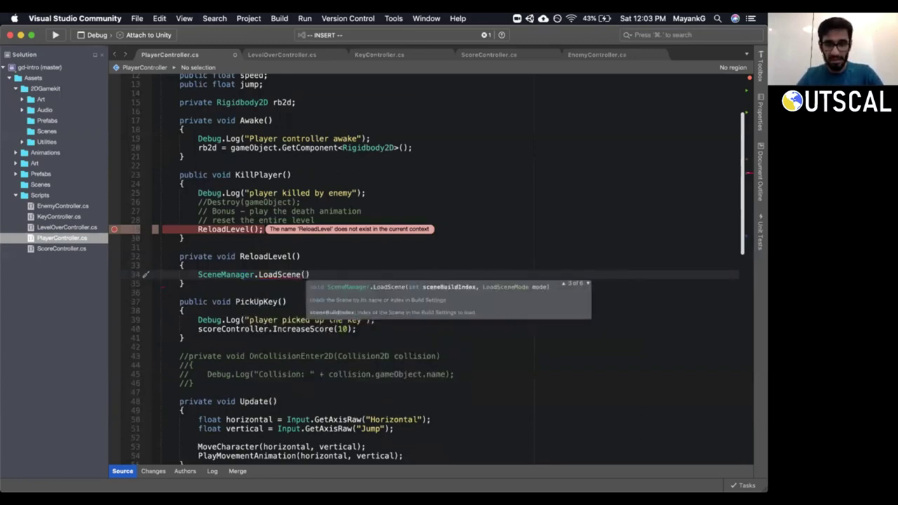
pyautogui.press('Up')
pyautogui.press('Up')
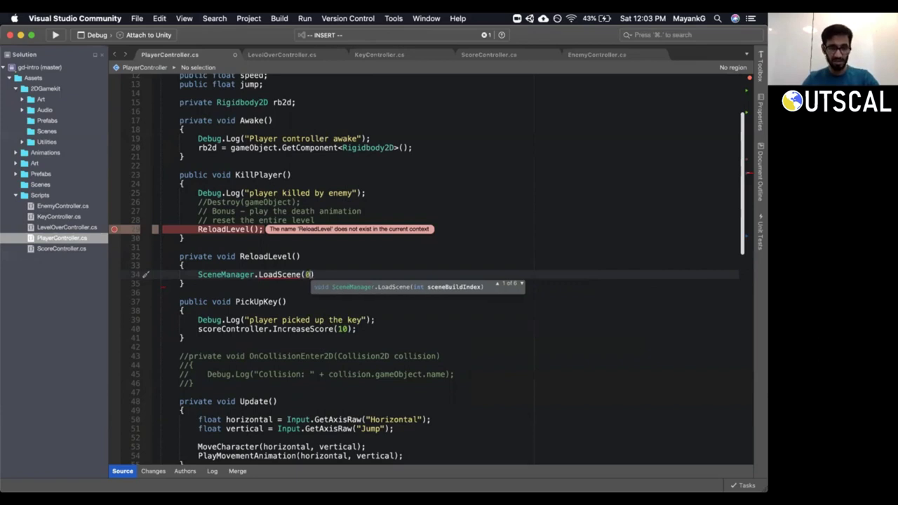
pyautogui.write('0);')
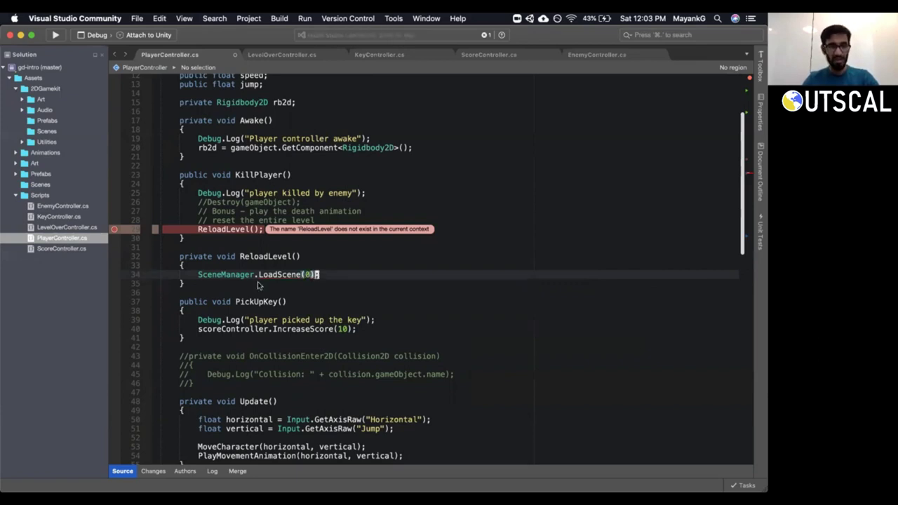
pyautogui.hotkey('shift', 'v')
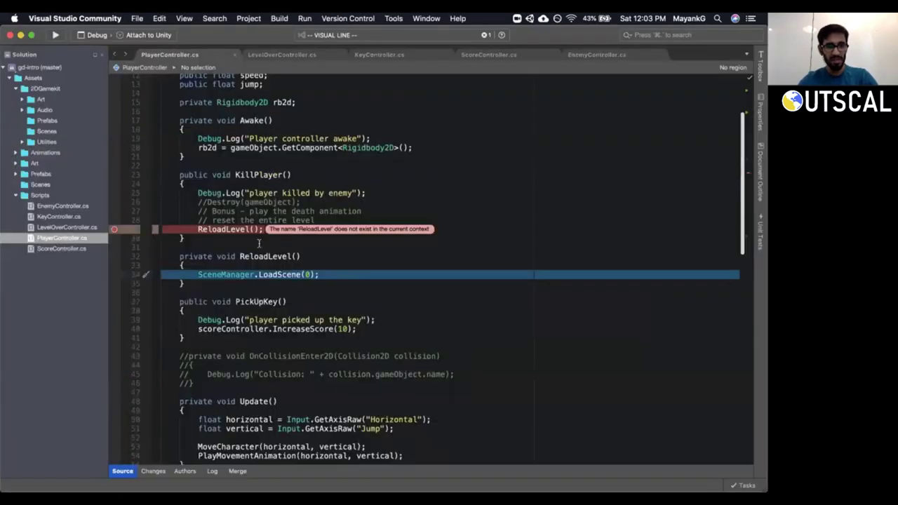
pyautogui.doubleClick(278, 274)
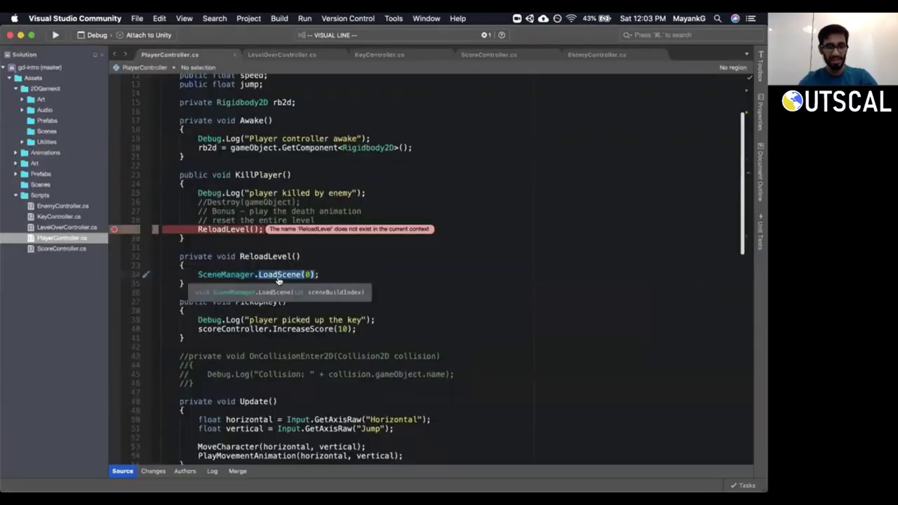
pyautogui.press('super+Tab')
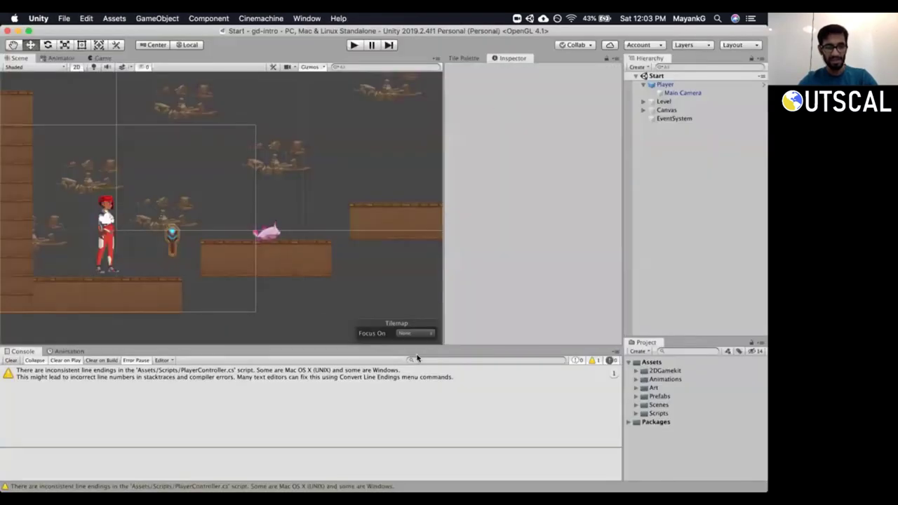
# Open Build Settings and apply a context-menu option to all existing Scenes In Build entries.
pyautogui.click(663, 84)
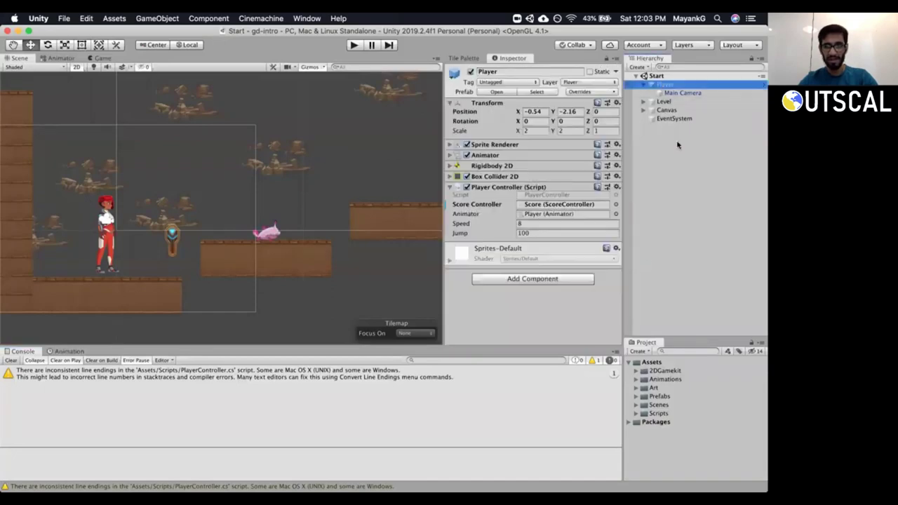
pyautogui.moveTo(695, 338); pyautogui.dragTo(701, 284)
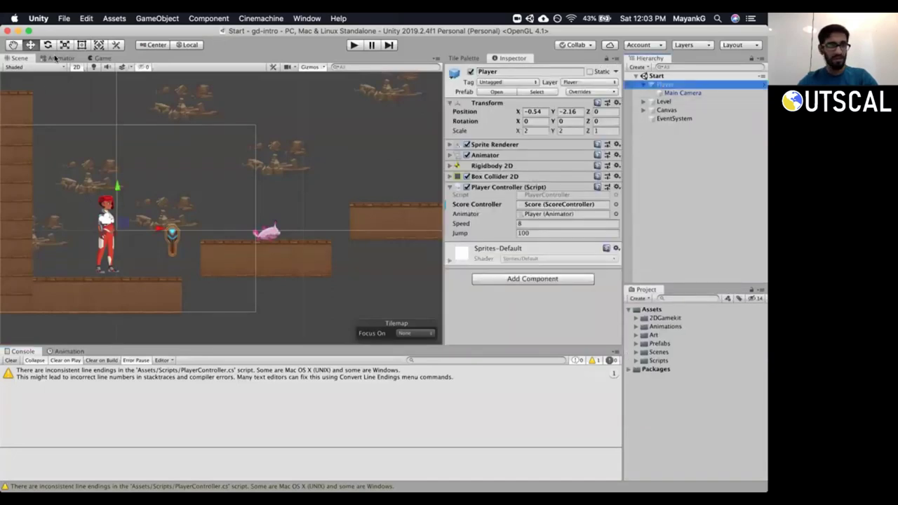
pyautogui.click(64, 19)
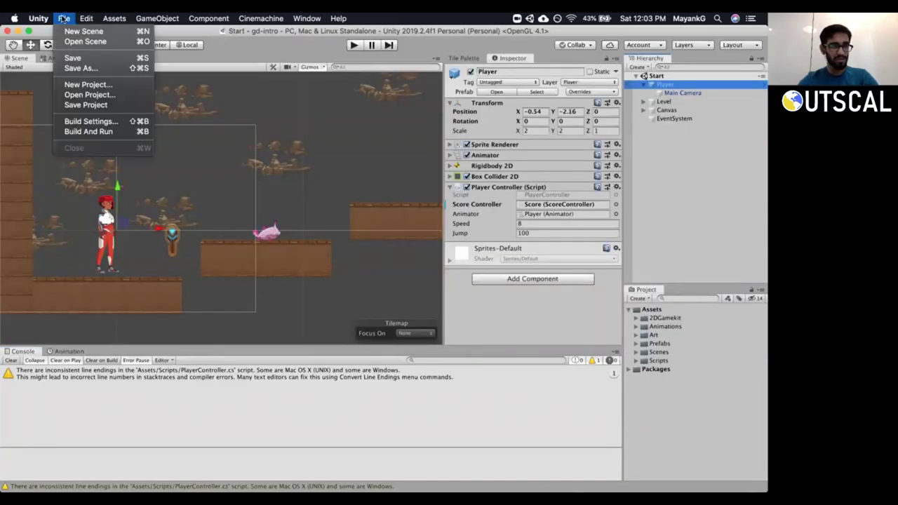
pyautogui.click(75, 122)
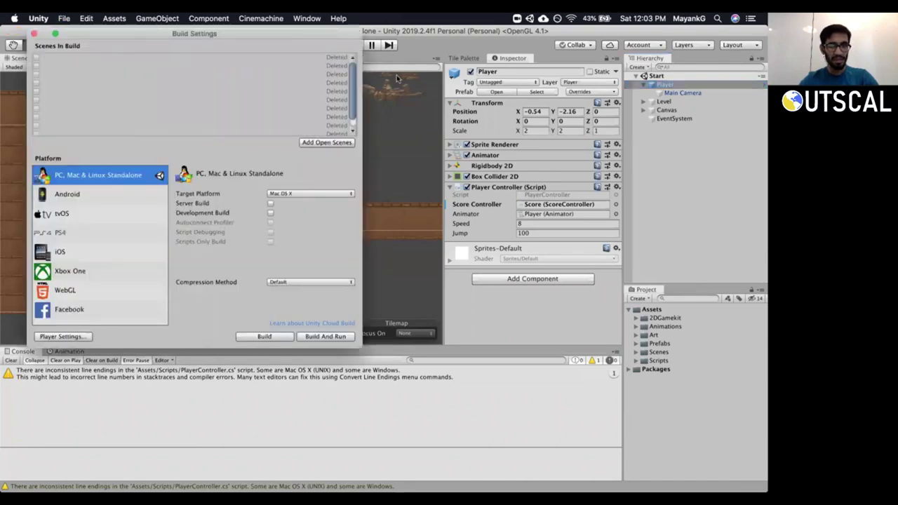
pyautogui.scroll(2, 357, 77)
pyautogui.press('super+a')
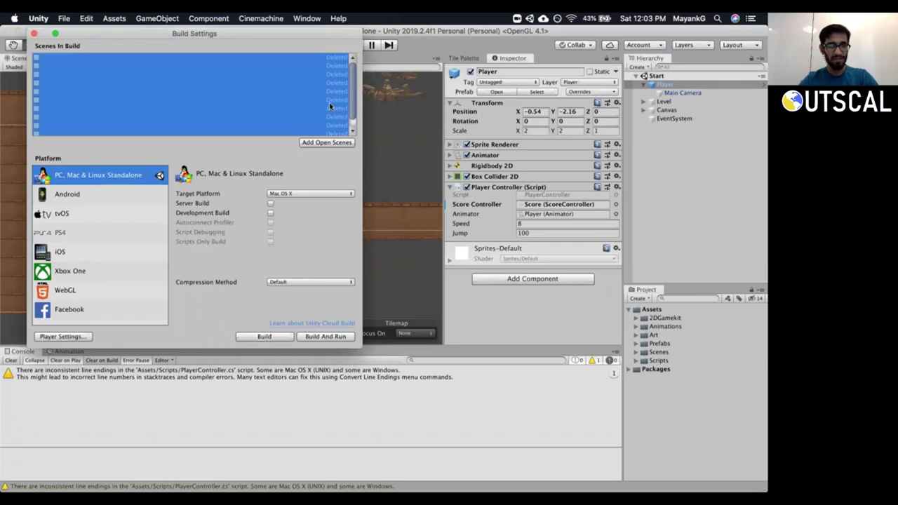
pyautogui.rightClick(331, 108)
pyautogui.click(344, 111)
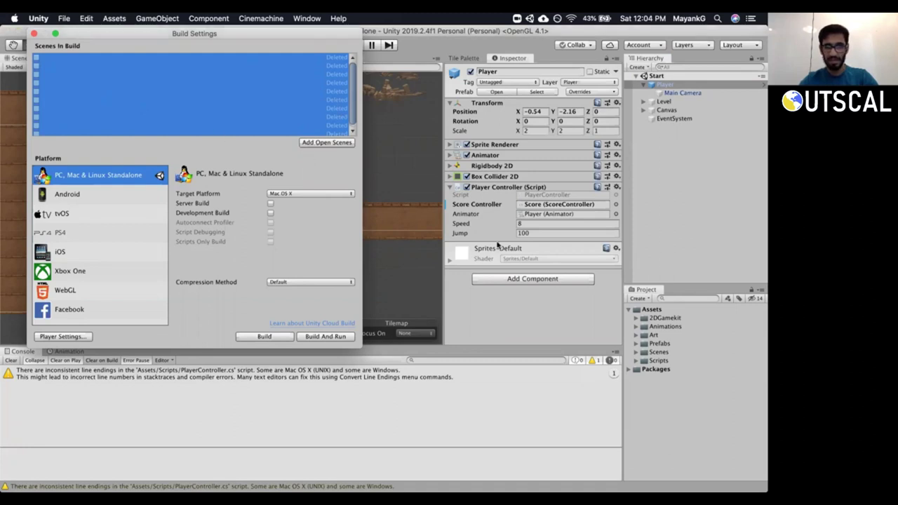
# Drag Scenes/Start into Scenes In Build and leave it enabled.
pyautogui.click(639, 352)
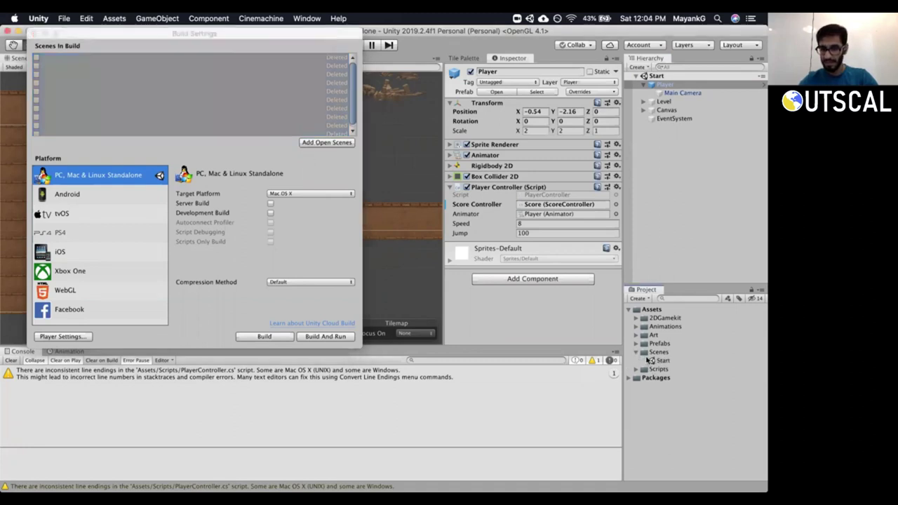
pyautogui.moveTo(656, 360); pyautogui.dragTo(247, 105)
pyautogui.click(248, 105)
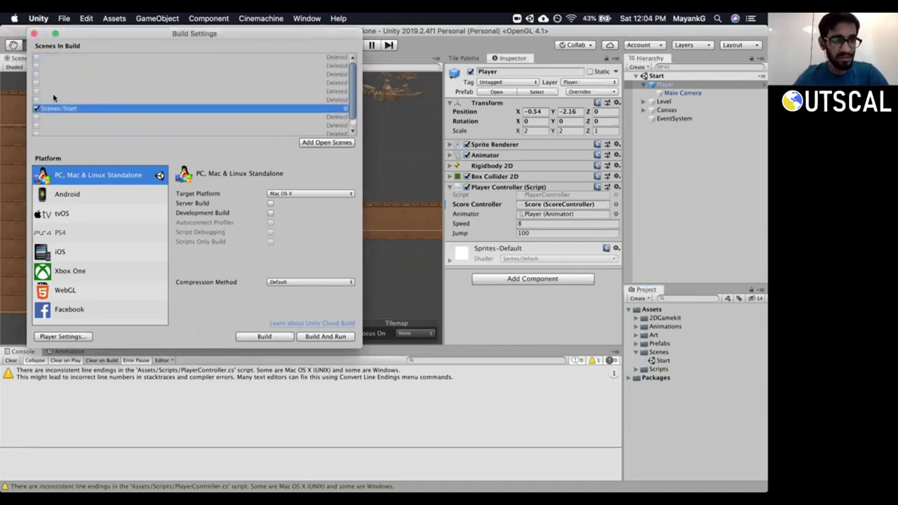
pyautogui.click(36, 108)
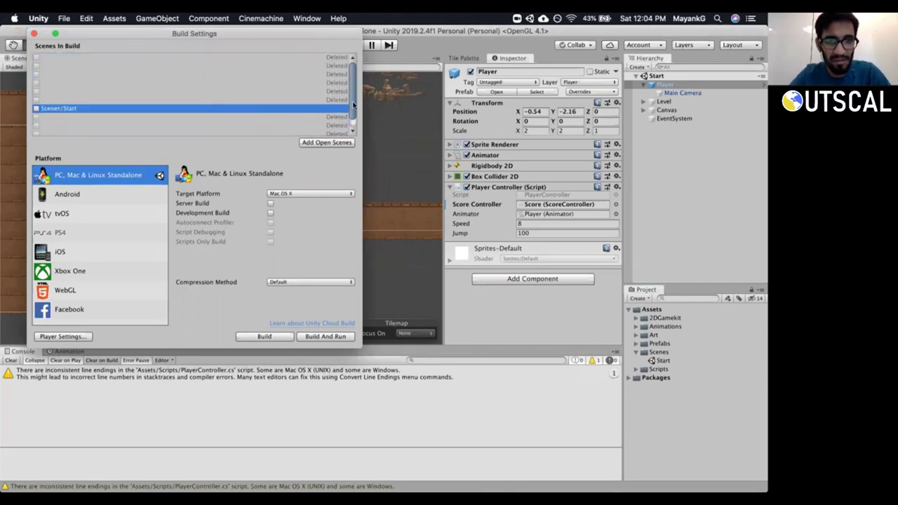
pyautogui.scroll(-1, 357, 124)
pyautogui.scroll(1, 351, 105)
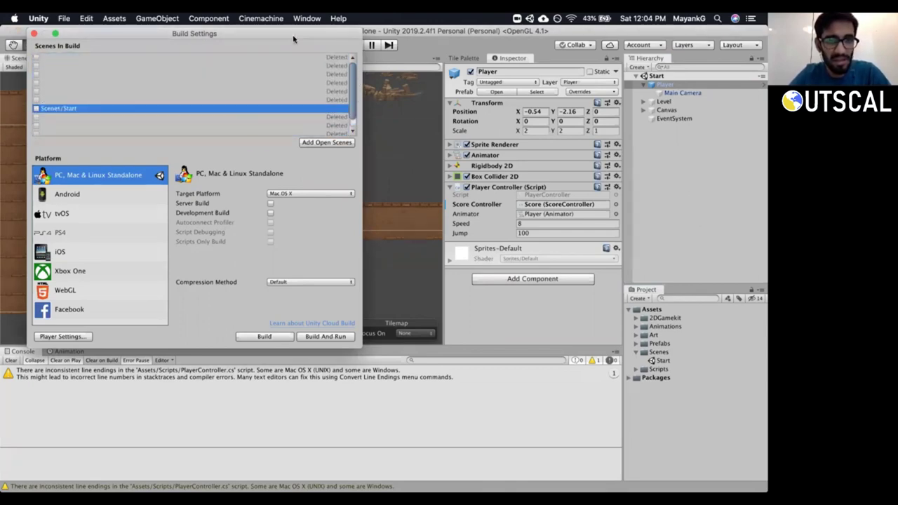
pyautogui.moveTo(292, 35); pyautogui.dragTo(386, 72)
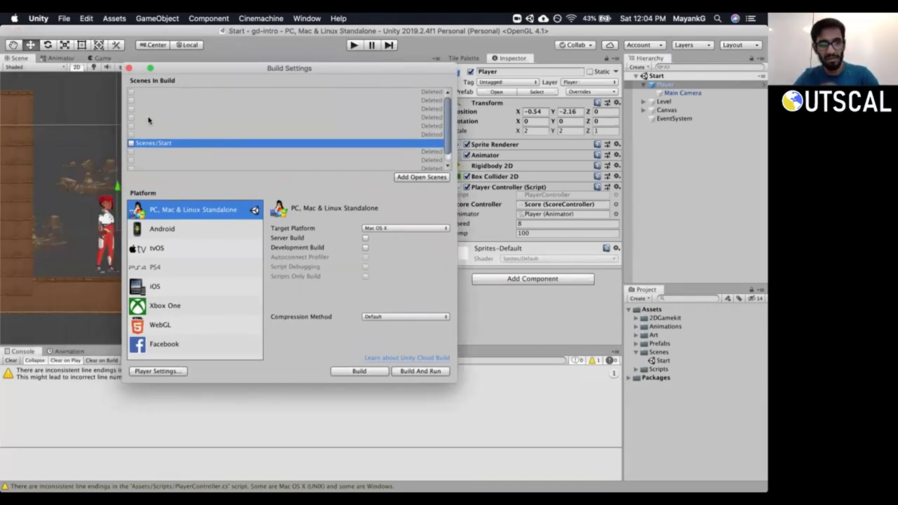
pyautogui.click(132, 143)
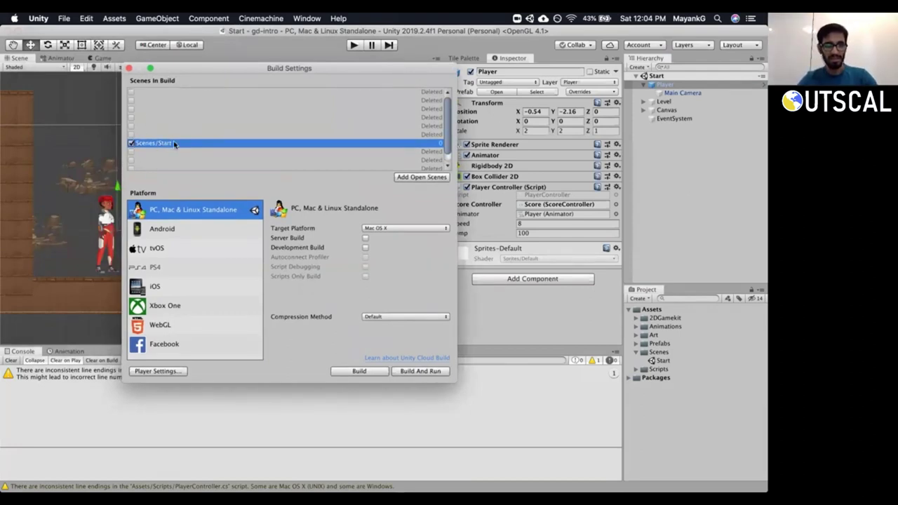
# Drag Scenes/Start to the top of the Scenes In Build list.
pyautogui.click(658, 361)
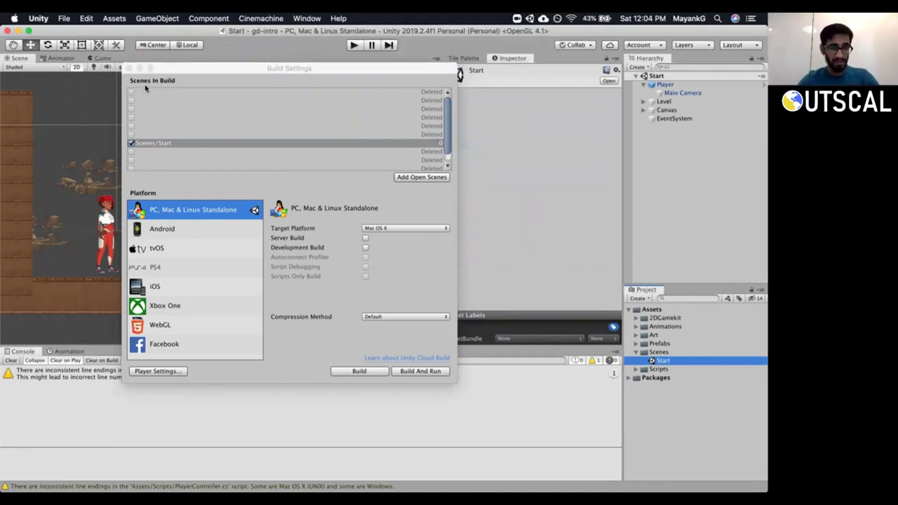
pyautogui.moveTo(211, 73); pyautogui.dragTo(293, 107)
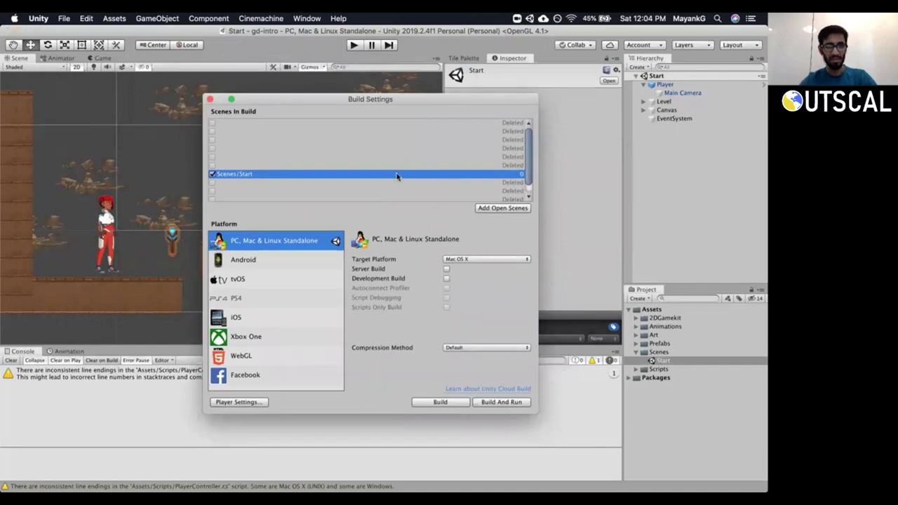
pyautogui.moveTo(395, 150); pyautogui.dragTo(441, 136)
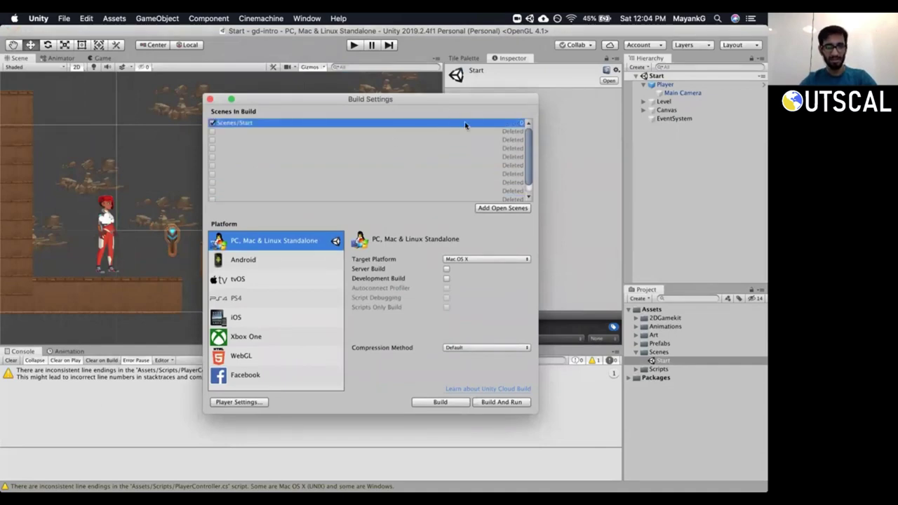
# Remove the Deleted scene entries with Remove Selection and close Build Settings.
pyautogui.click(484, 134)
pyautogui.hotkey('shift', 'End')
pyautogui.rightClick(483, 152)
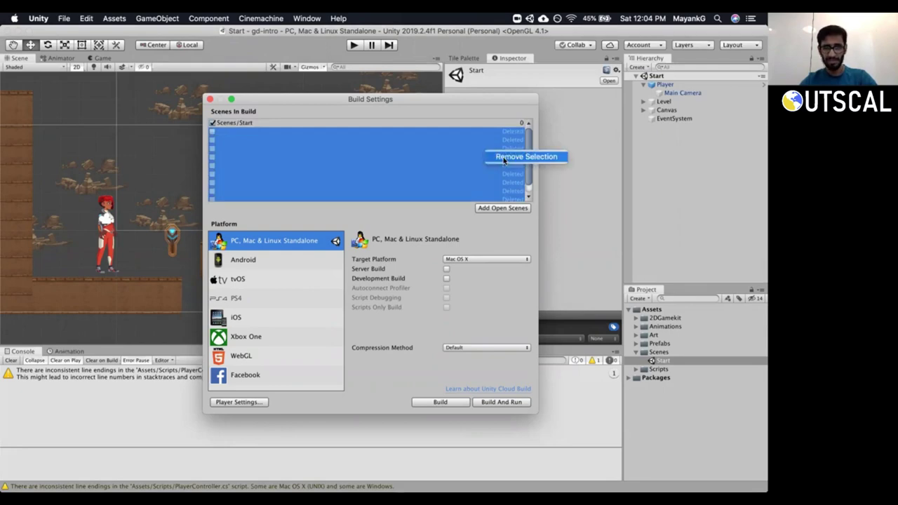
pyautogui.click(503, 161)
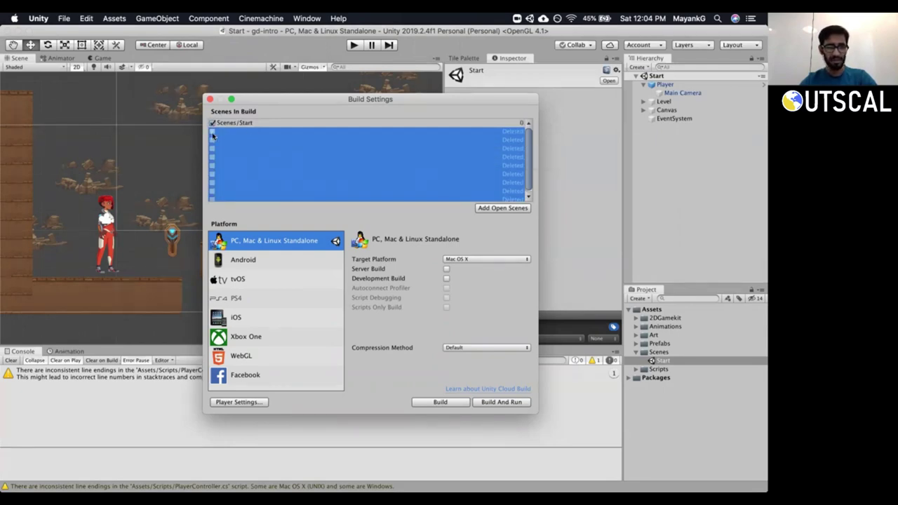
pyautogui.click(516, 124)
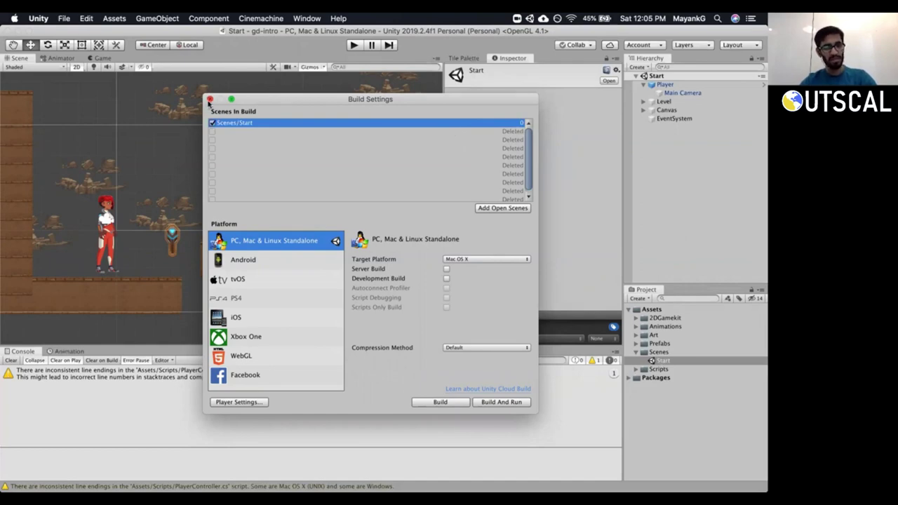
pyautogui.click(210, 99)
pyautogui.click(11, 360)
# Play the level, run right past the key into the Chomper, and confirm it restarts at Score: 0.
pyautogui.press('super+p')
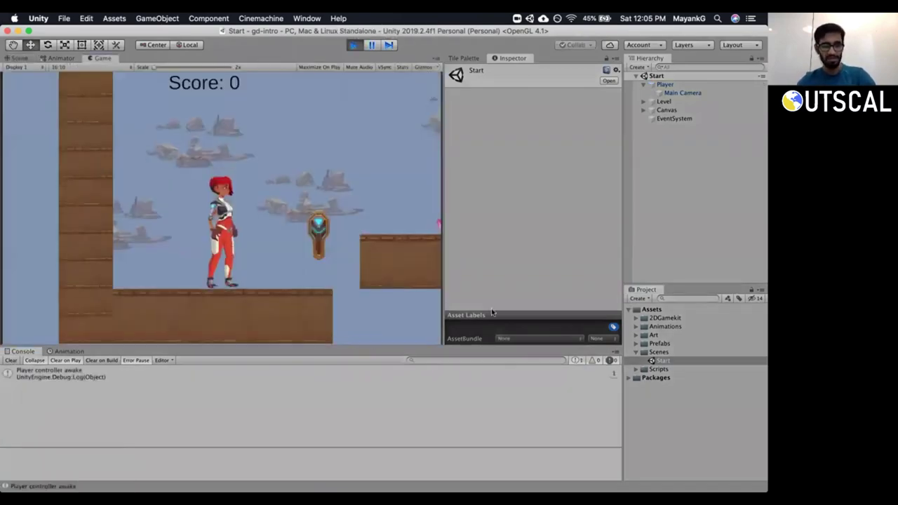
pyautogui.press('Right')
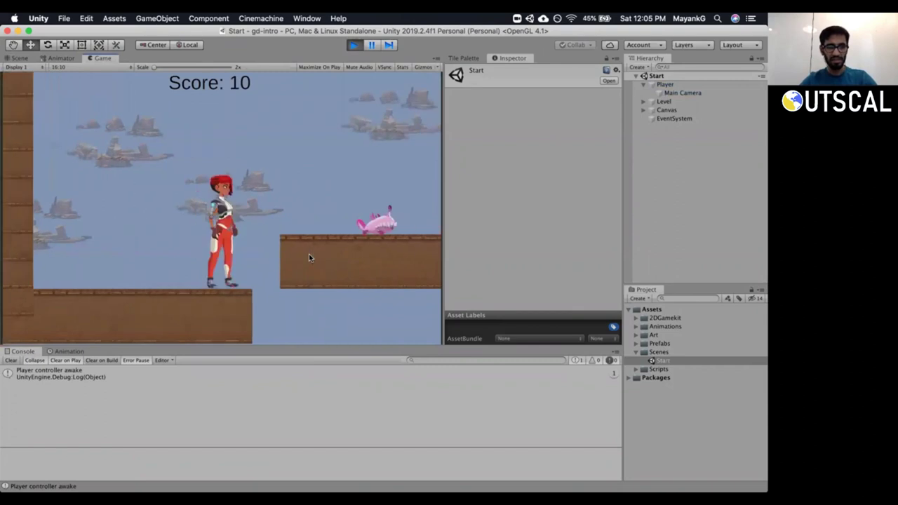
pyautogui.press('space')
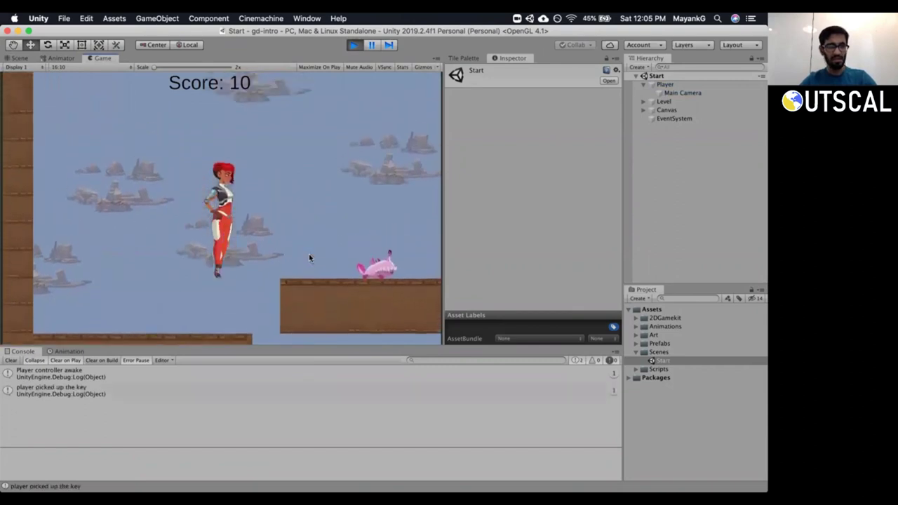
pyautogui.press('Right')
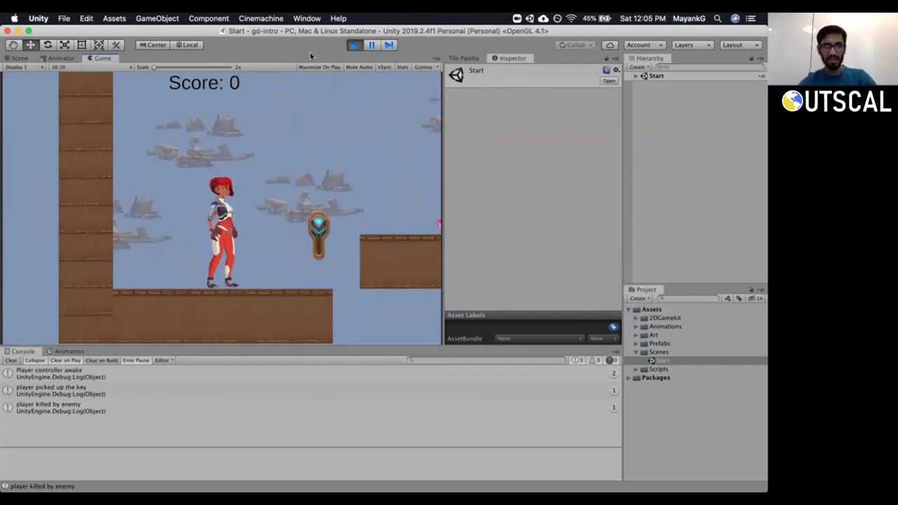
pyautogui.click(354, 44)
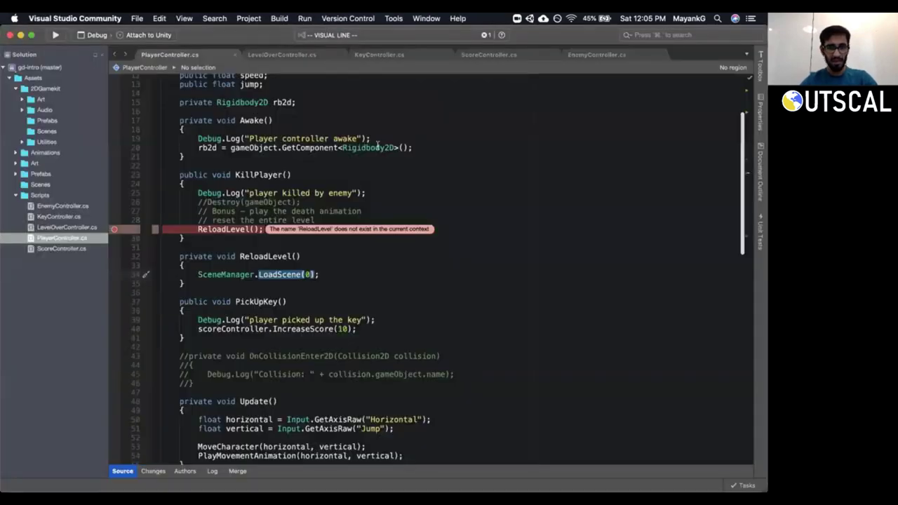
# Add Debug.Log("Reloading scene 0"); at the top of ReloadLevel and save PlayerController.cs.
pyautogui.click(280, 239)
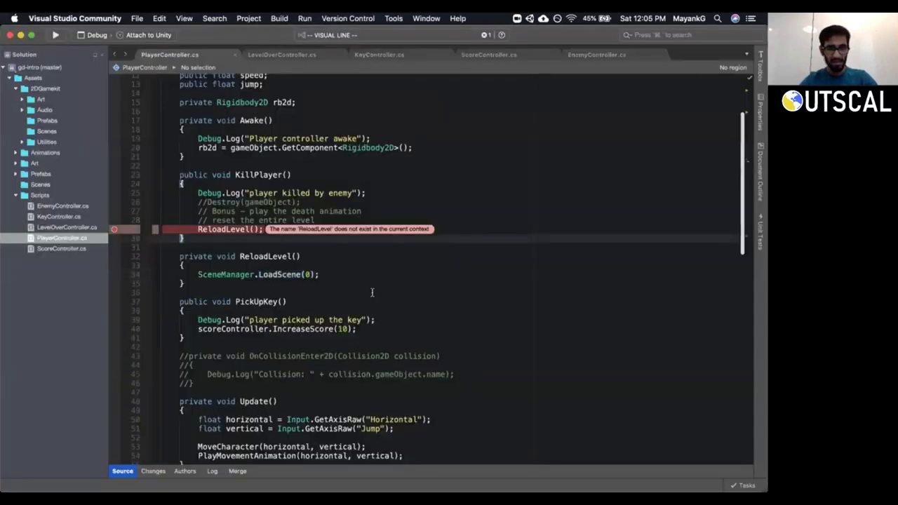
pyautogui.scroll(-2, 372, 292)
pyautogui.click(298, 217)
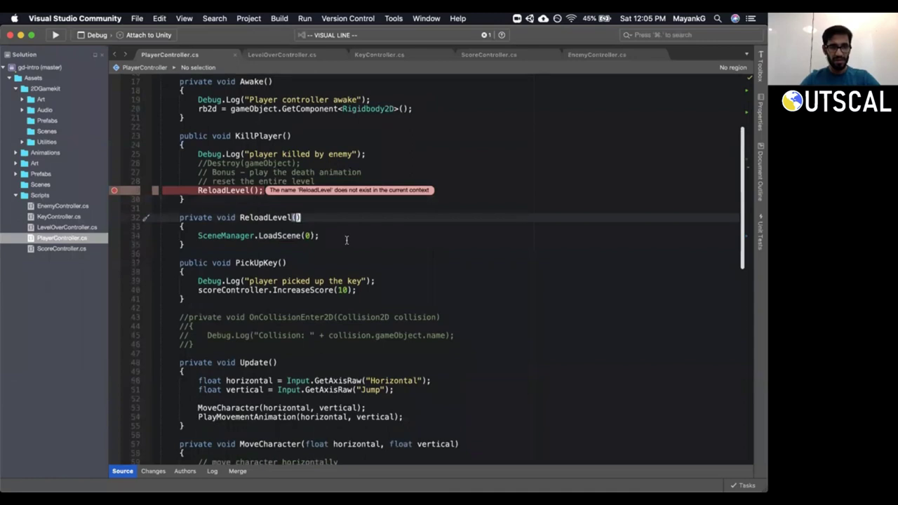
pyautogui.press('j')
pyautogui.press('j')
pyautogui.press('y')
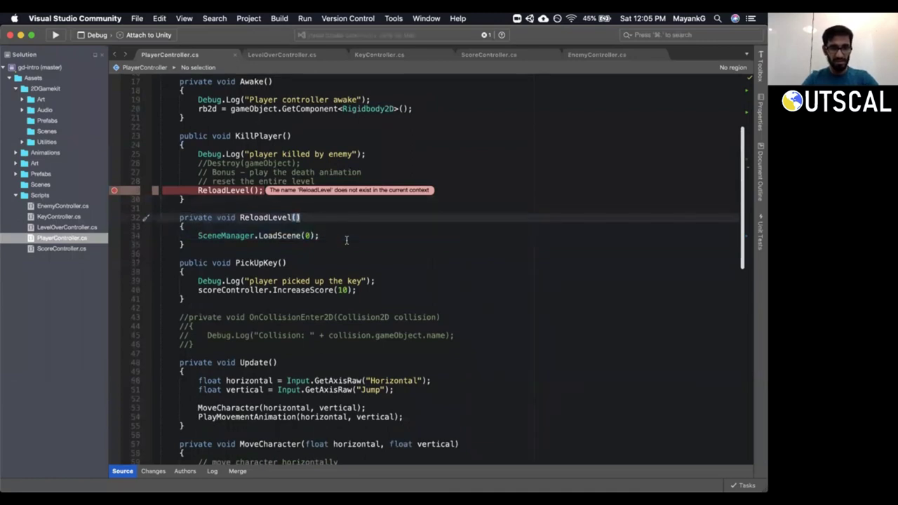
pyautogui.press('j')
pyautogui.write('o')
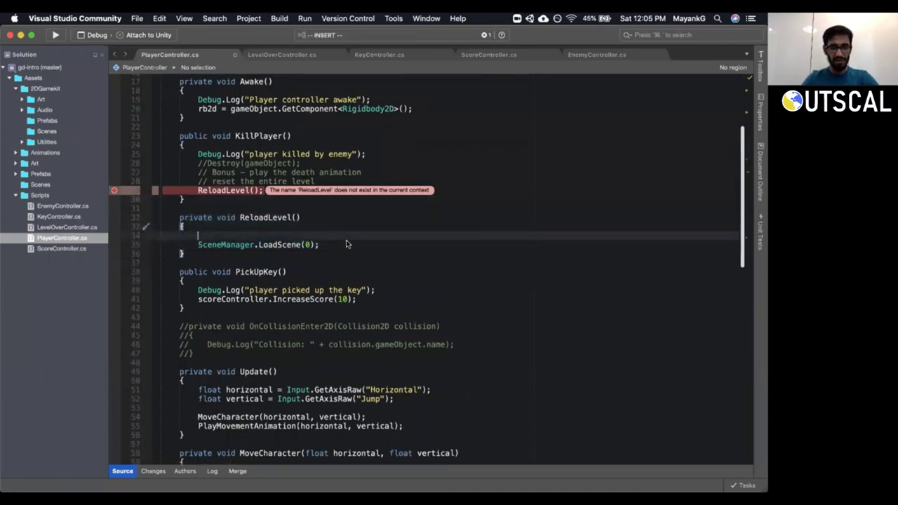
pyautogui.write('Debug.')
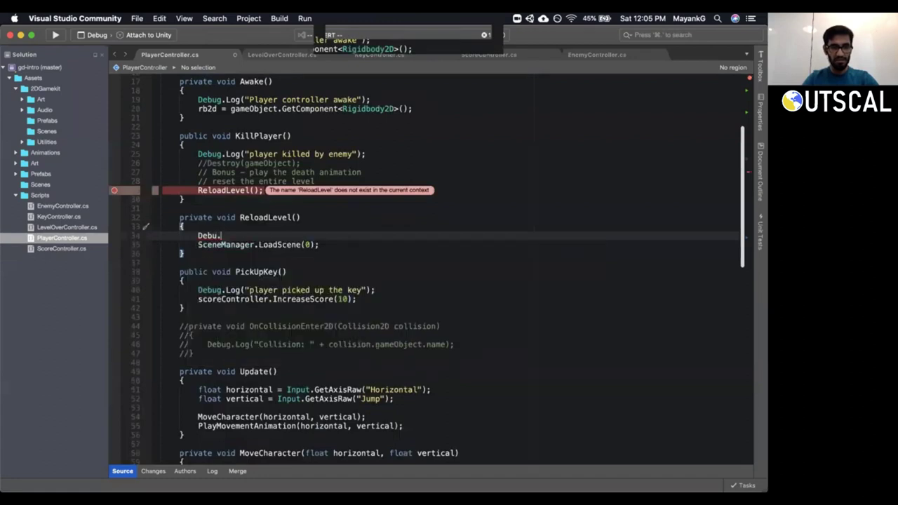
pyautogui.write('Log("Rel')
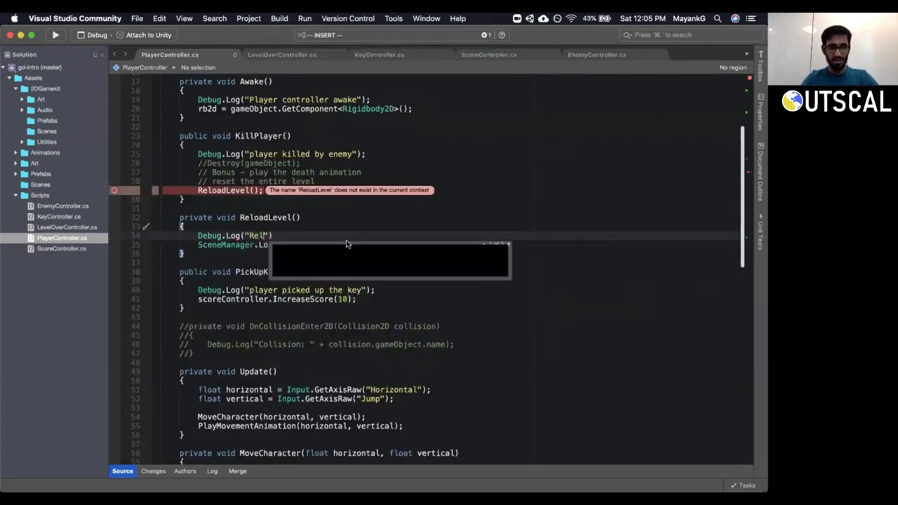
pyautogui.write('oading scene ')
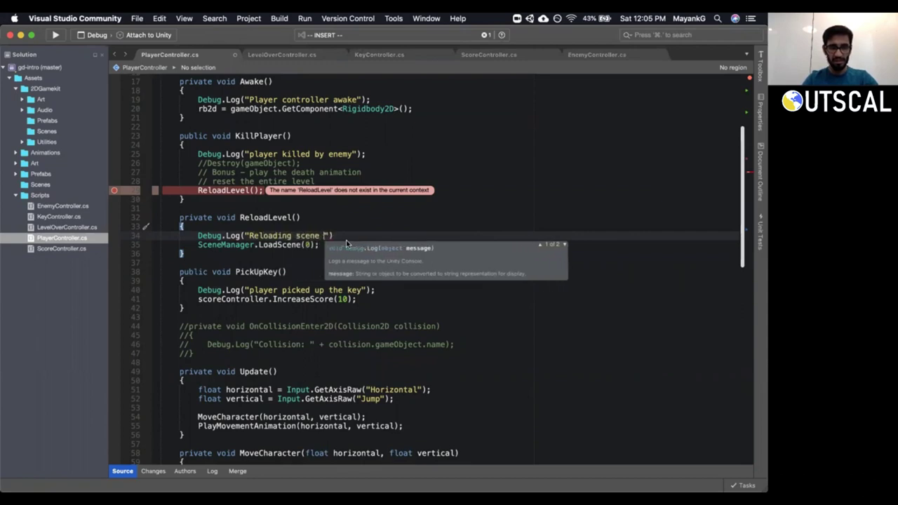
pyautogui.write('0");')
pyautogui.press('Escape')
pyautogui.press('super+s')
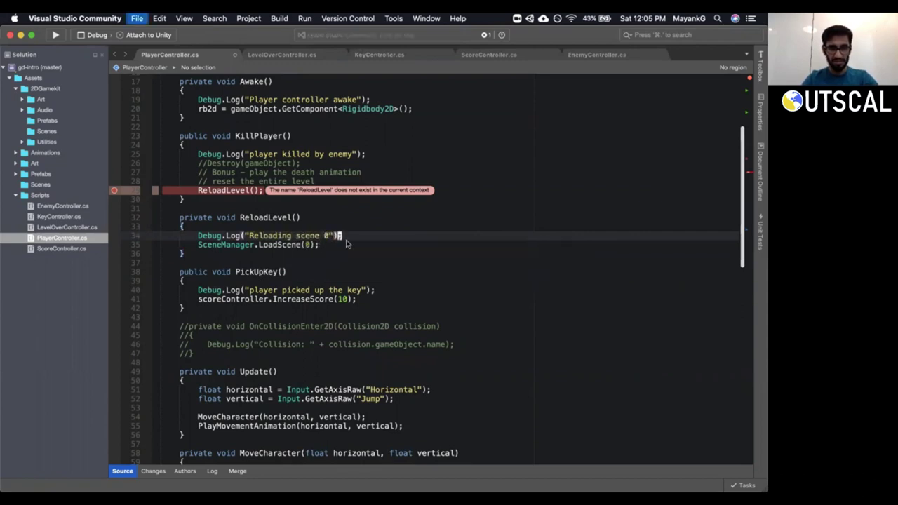
pyautogui.press('super+Tab')
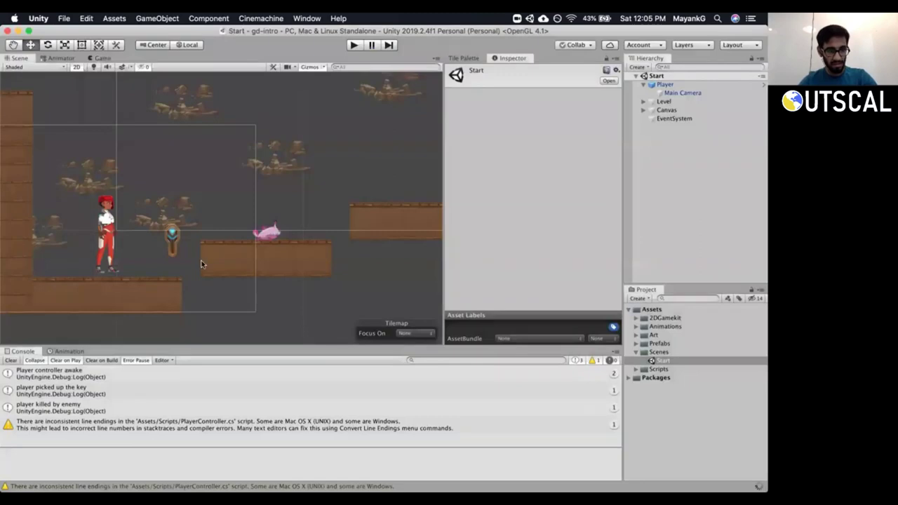
# Clear the Console, enter Play mode, and inspect the 'Player controller awake' log entry.
pyautogui.click(11, 361)
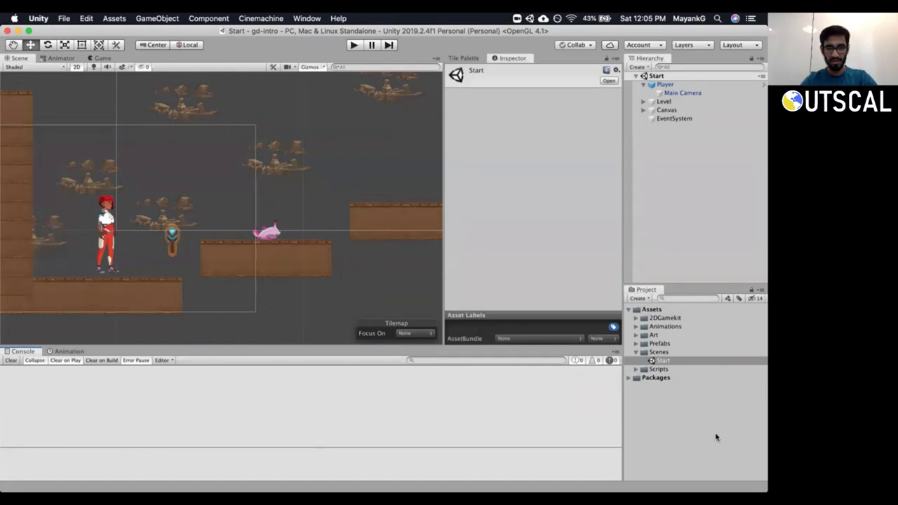
pyautogui.press('super+p')
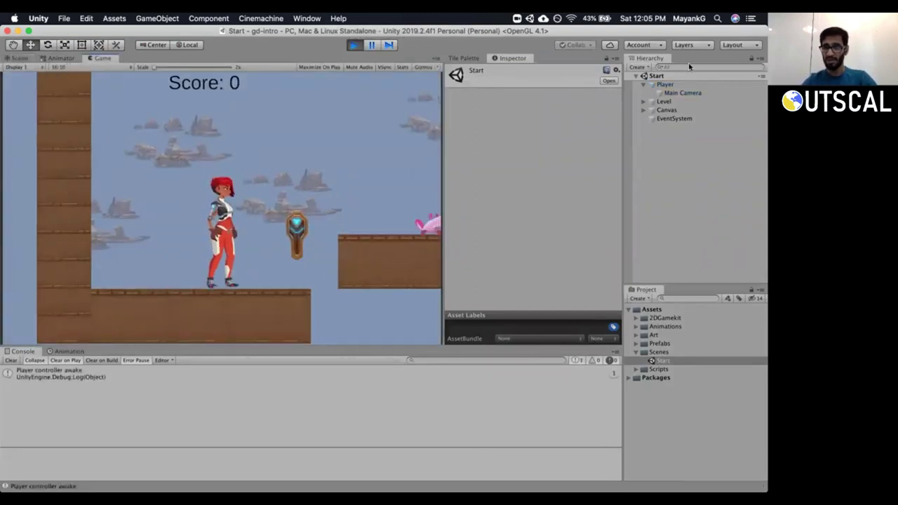
pyautogui.click(686, 85)
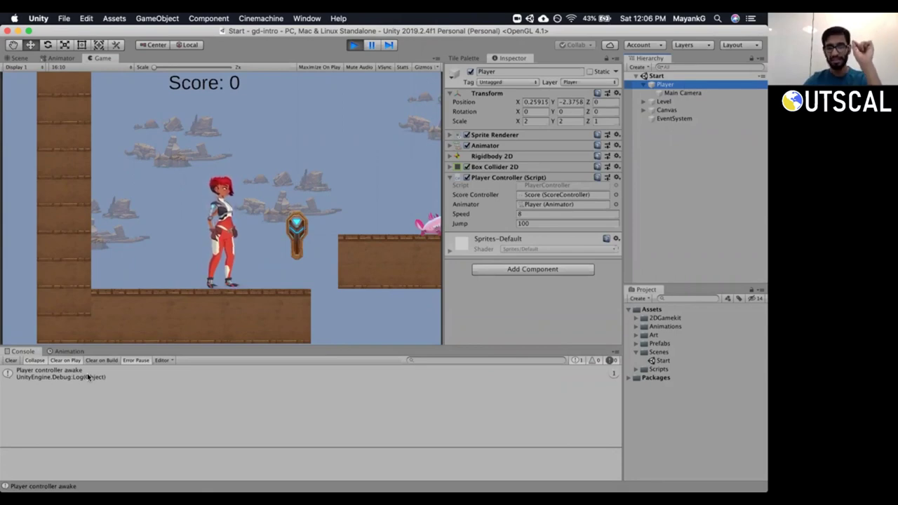
pyautogui.click(60, 379)
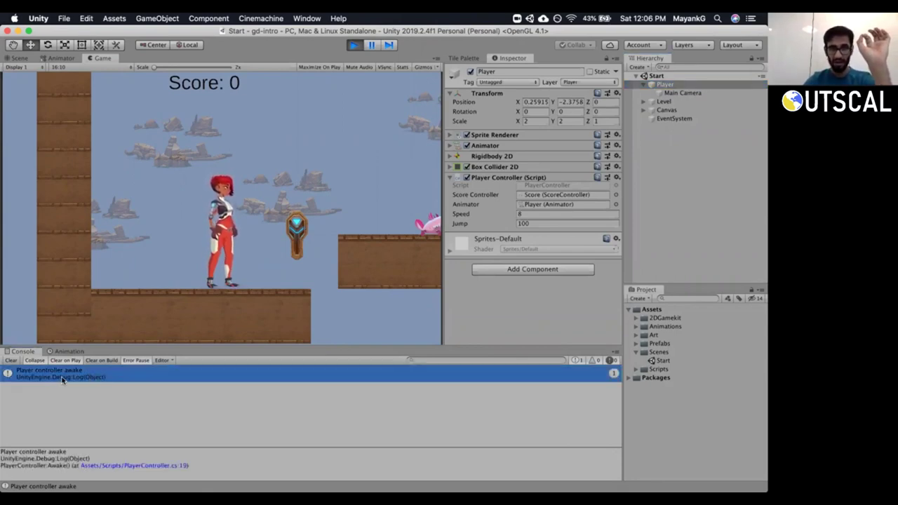
pyautogui.click(40, 360)
pyautogui.click(270, 373)
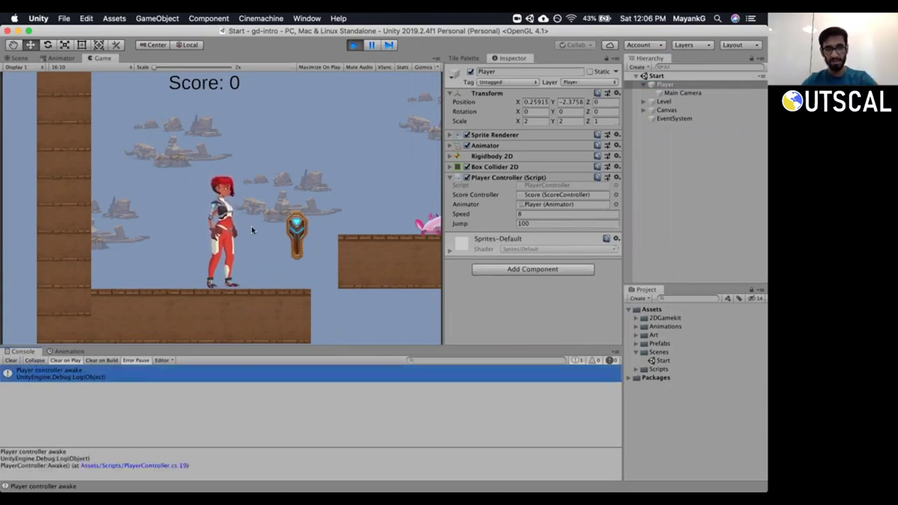
# Run and jump across the platforms to collect the key, raising the score to 10.
pyautogui.press('Right')
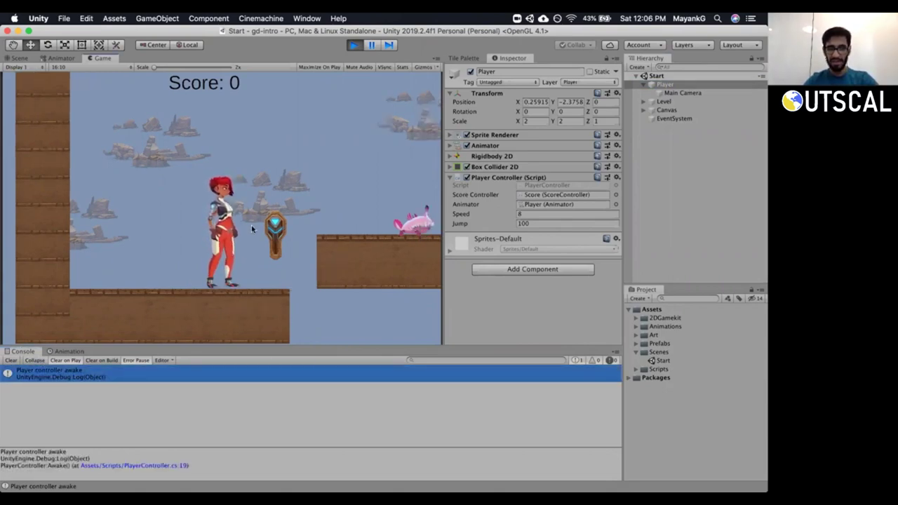
pyautogui.press('Right')
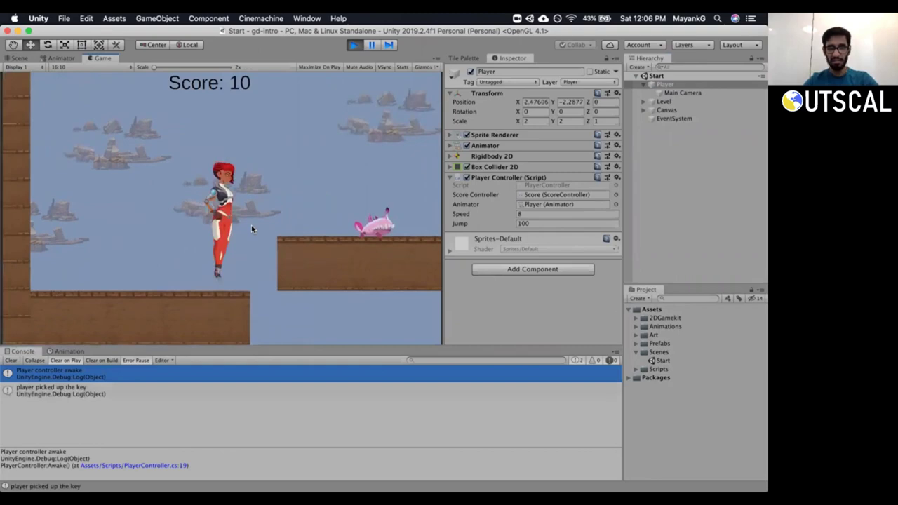
pyautogui.press('space')
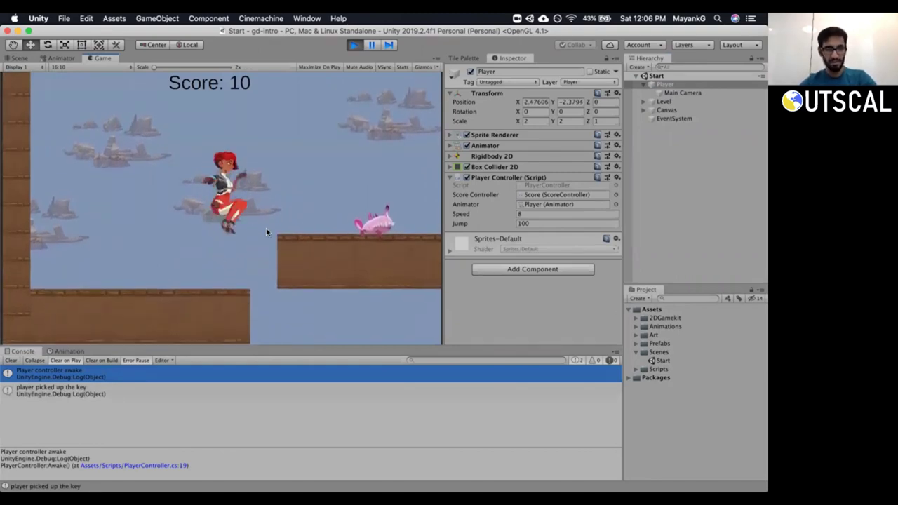
pyautogui.press('space')
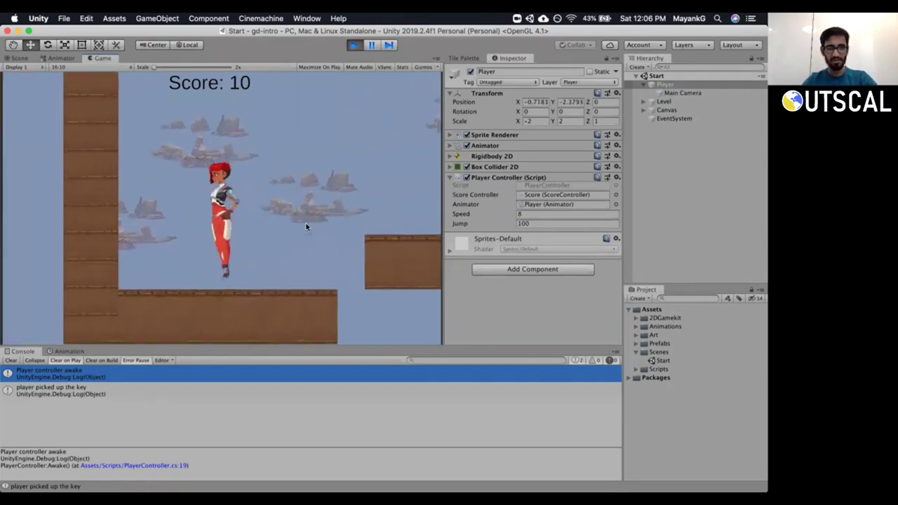
pyautogui.press('Right')
pyautogui.press('space')
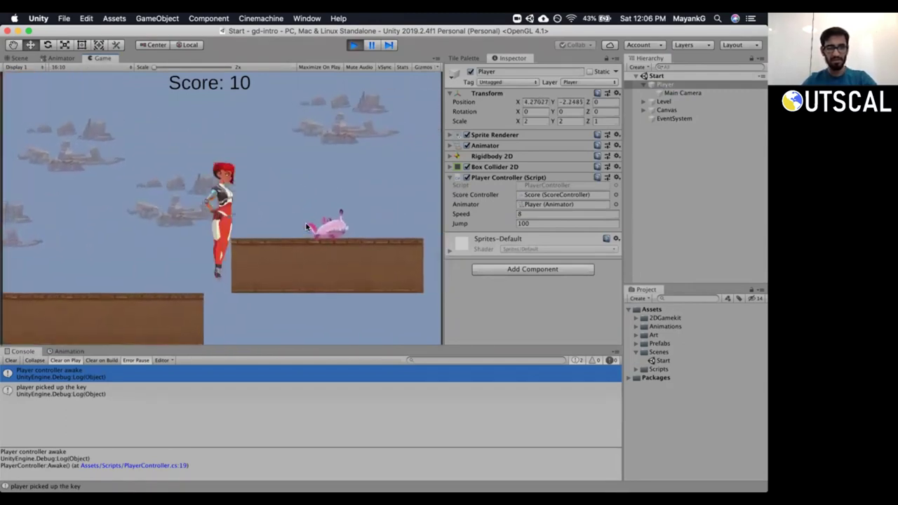
pyautogui.press('Left')
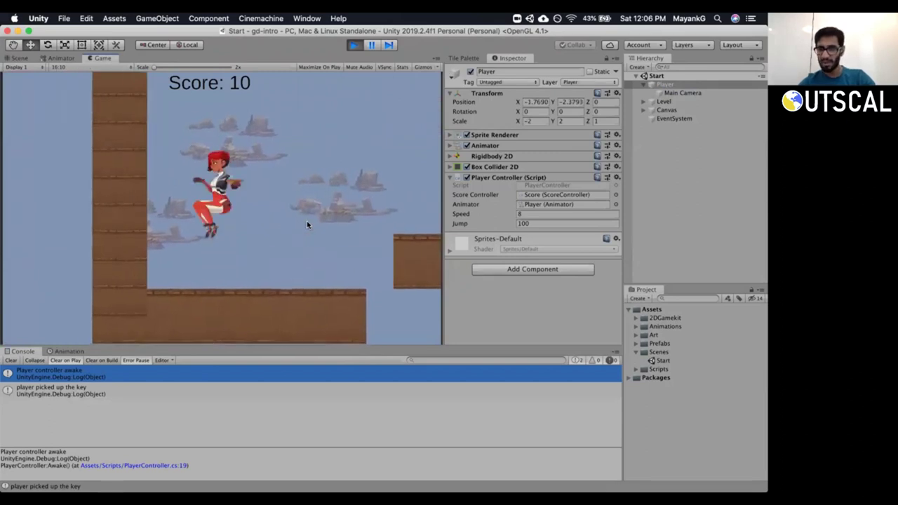
pyautogui.press('space')
pyautogui.press('Right')
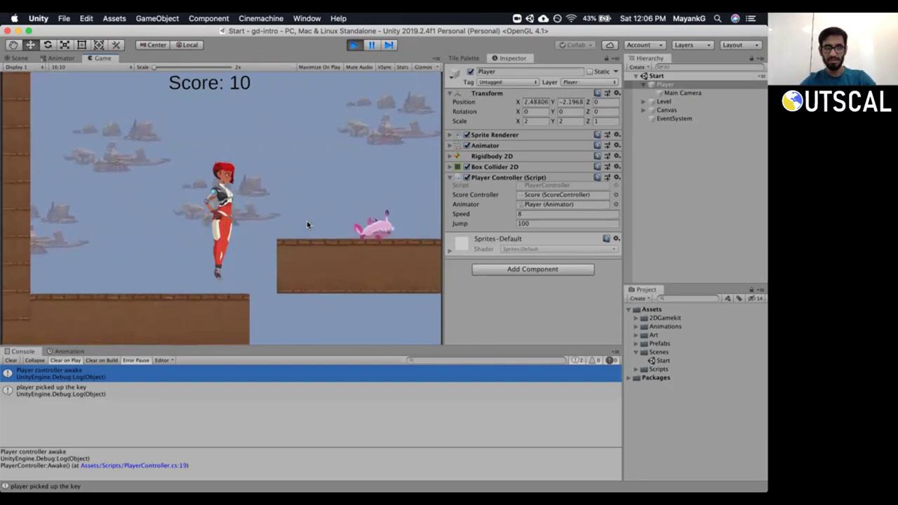
pyautogui.press('Left')
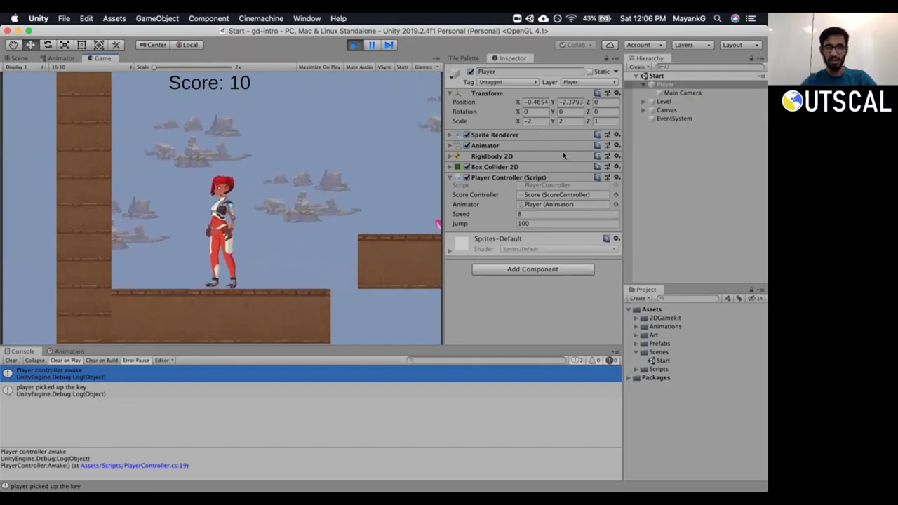
pyautogui.click(675, 94)
# Stop the game and raise the Player Controller's Jump value from 100 to 200.
pyautogui.click(661, 85)
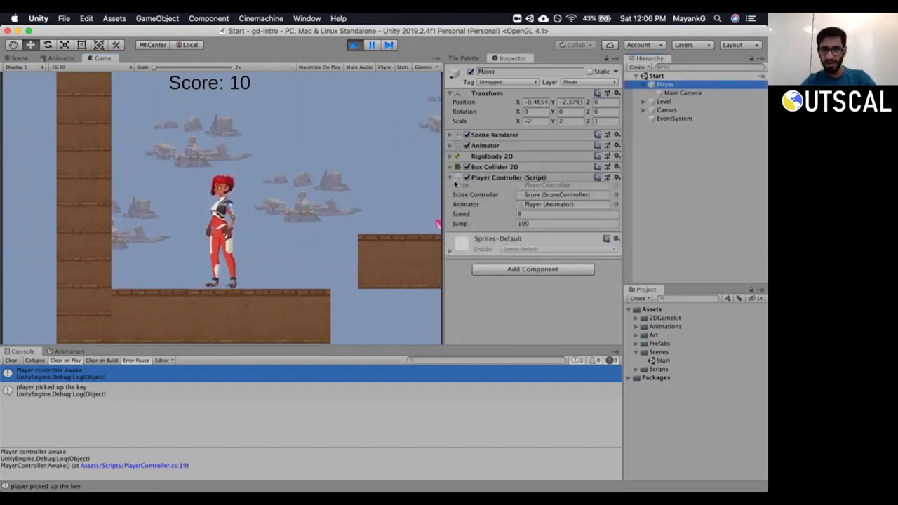
pyautogui.click(532, 224)
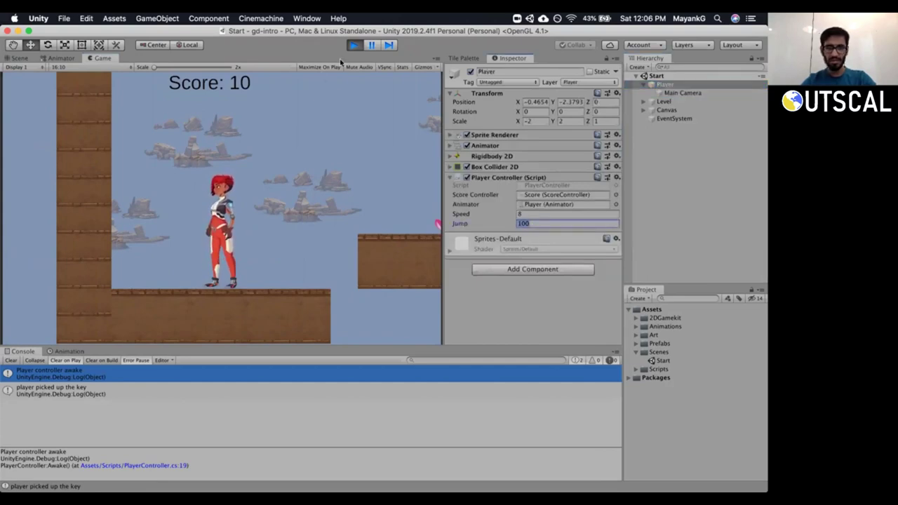
pyautogui.click(351, 45)
pyautogui.click(541, 235)
pyautogui.write('20')
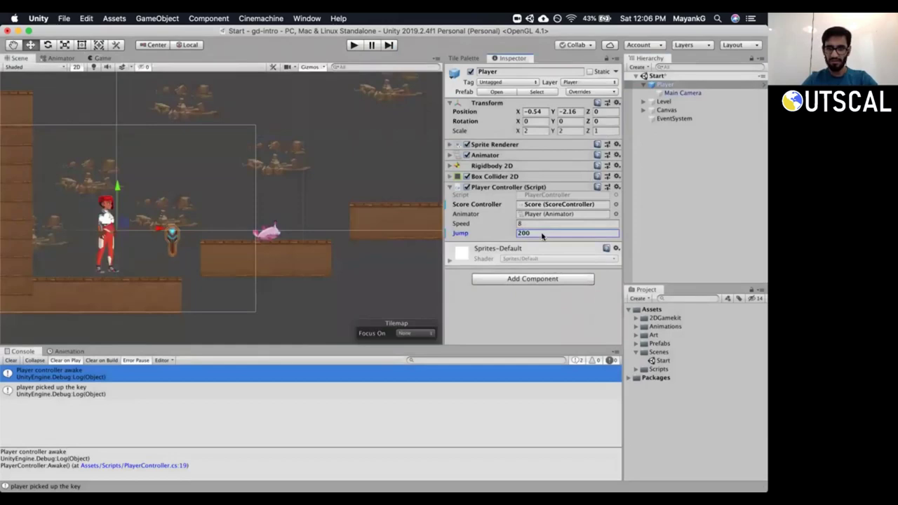
# Apply all Player overrides to the prefab and start the game again.
pyautogui.click(609, 91)
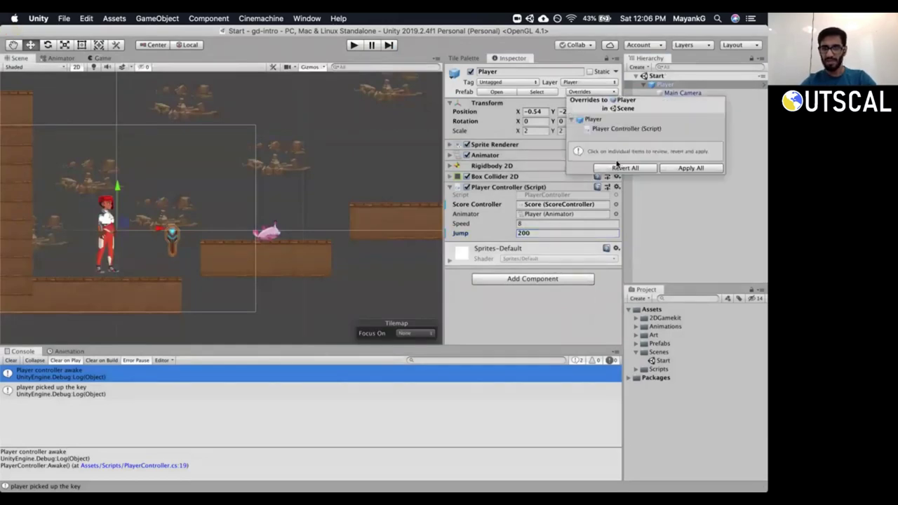
pyautogui.click(682, 170)
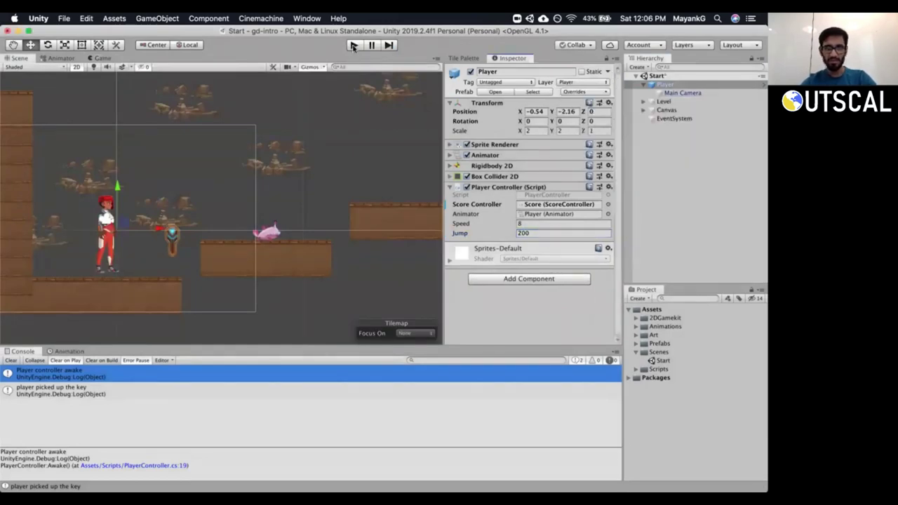
pyautogui.click(353, 45)
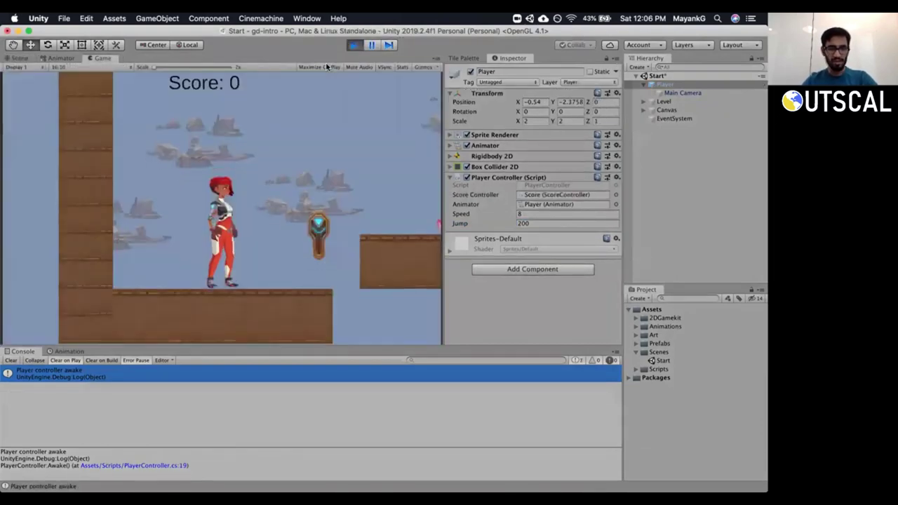
# Jump and run the player right to collect the key.
pyautogui.press('space')
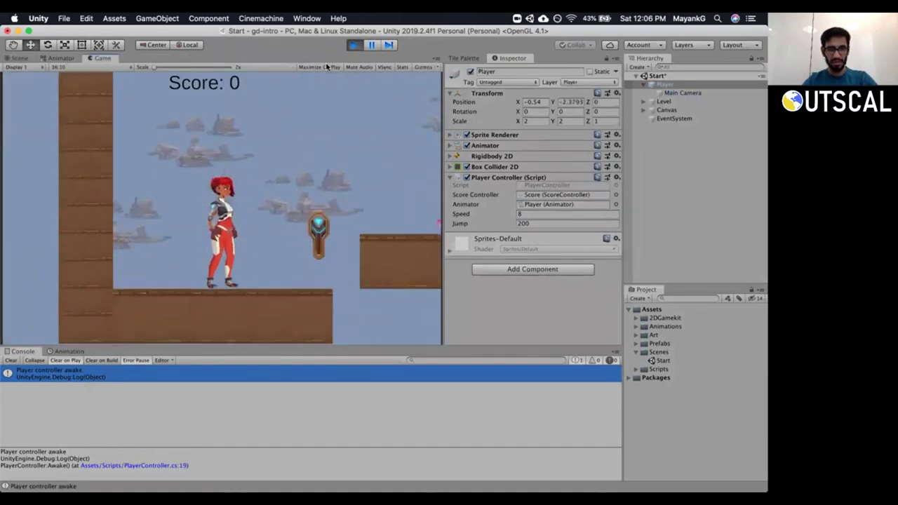
pyautogui.press('Right')
pyautogui.press('space')
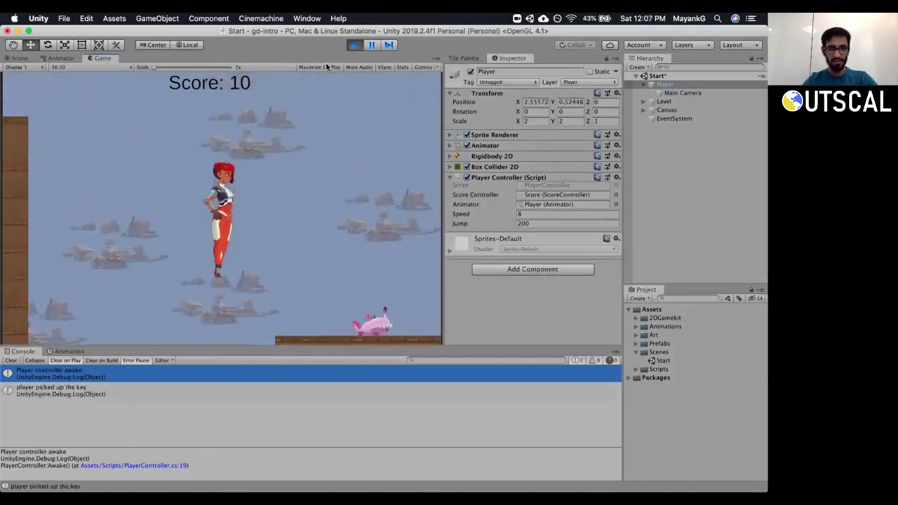
pyautogui.press('Right')
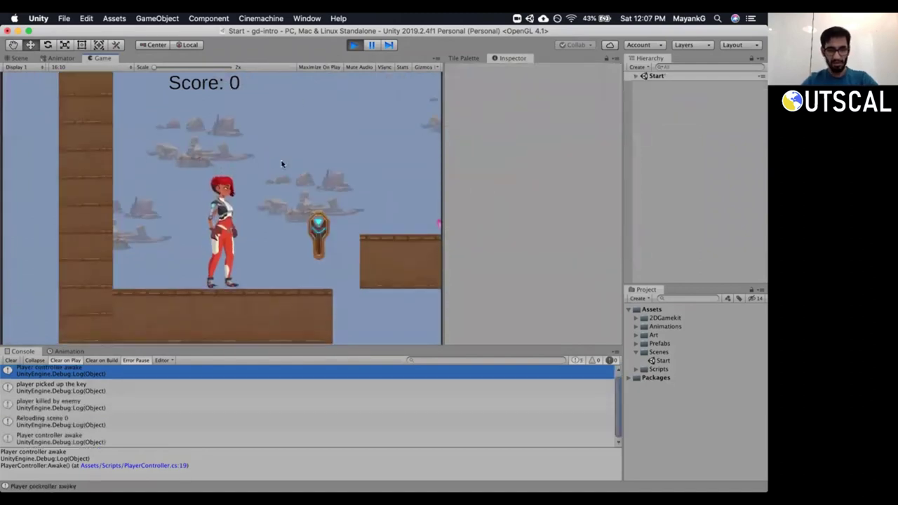
# Enlarge the Console and inspect the 'Reloading scene 0' and Player controller awake logs.
pyautogui.moveTo(291, 339); pyautogui.dragTo(293, 299)
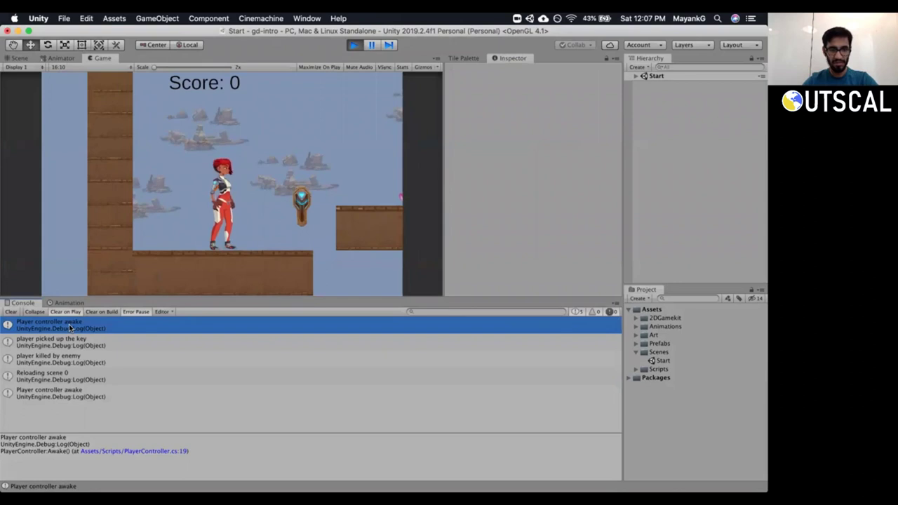
pyautogui.click(45, 377)
pyautogui.click(50, 394)
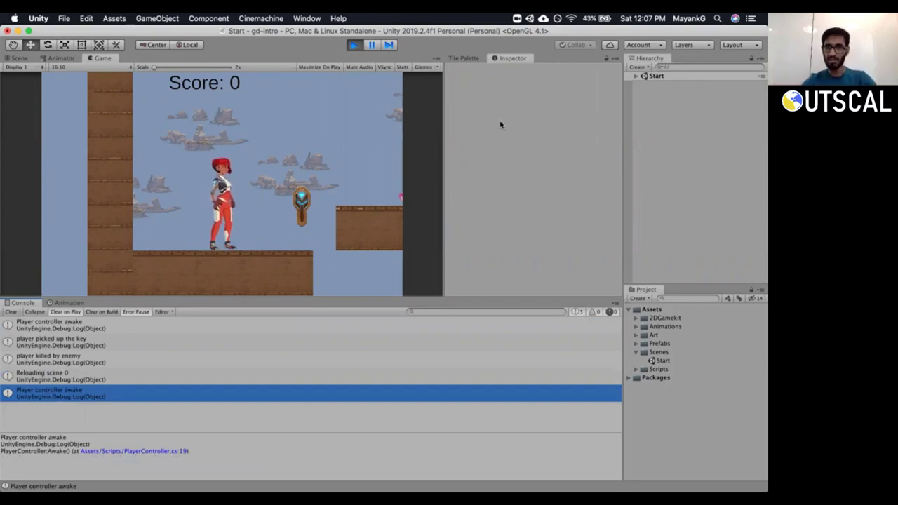
# Expand the Start scene's Level group in the Hierarchy and select the Key object.
pyautogui.click(635, 76)
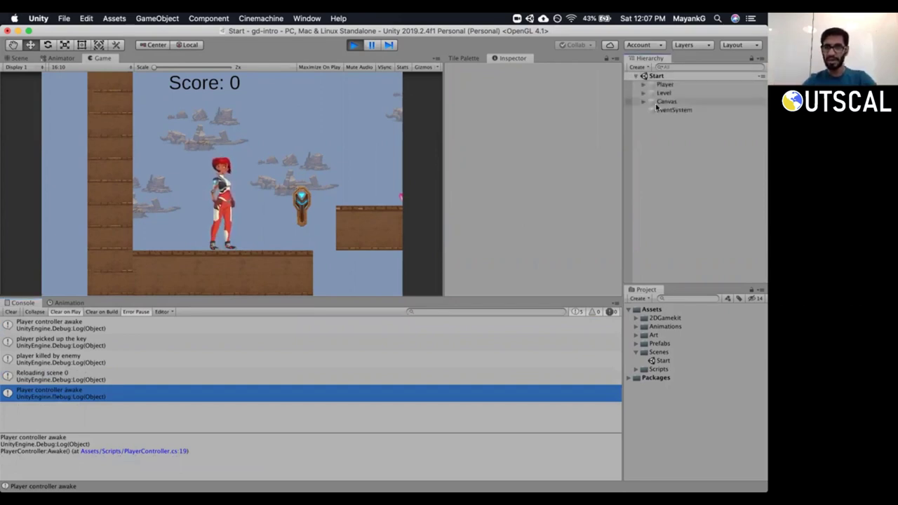
pyautogui.click(643, 102)
pyautogui.click(643, 102)
pyautogui.click(643, 92)
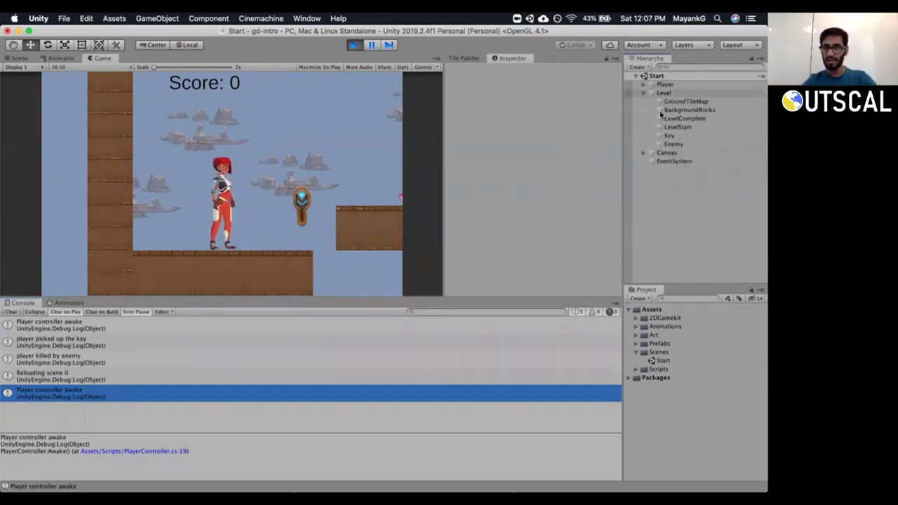
pyautogui.click(669, 135)
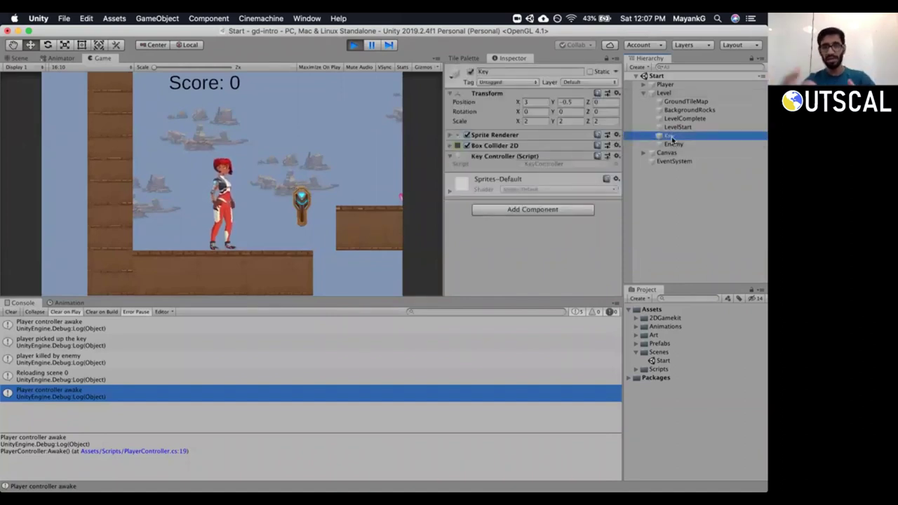
# Run the player into the Chomper enemy, check the latest log, then stop the game.
pyautogui.click(352, 45)
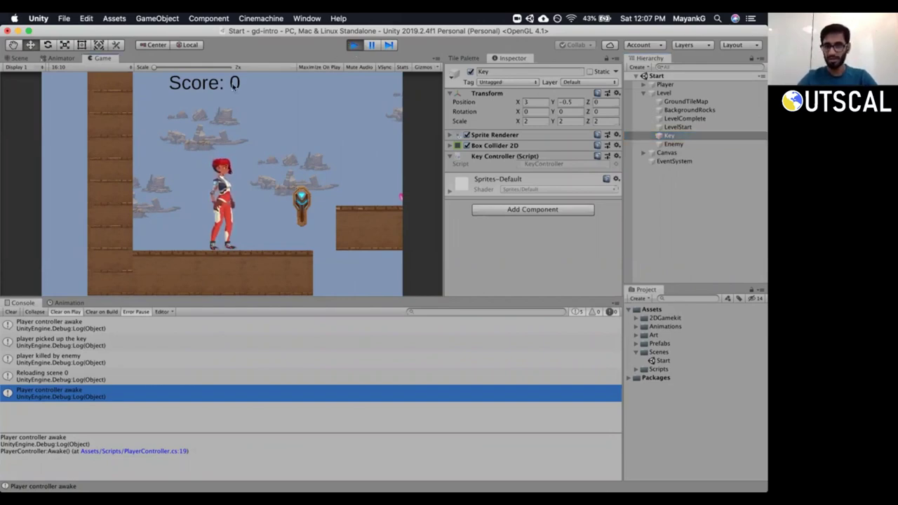
pyautogui.press('Right')
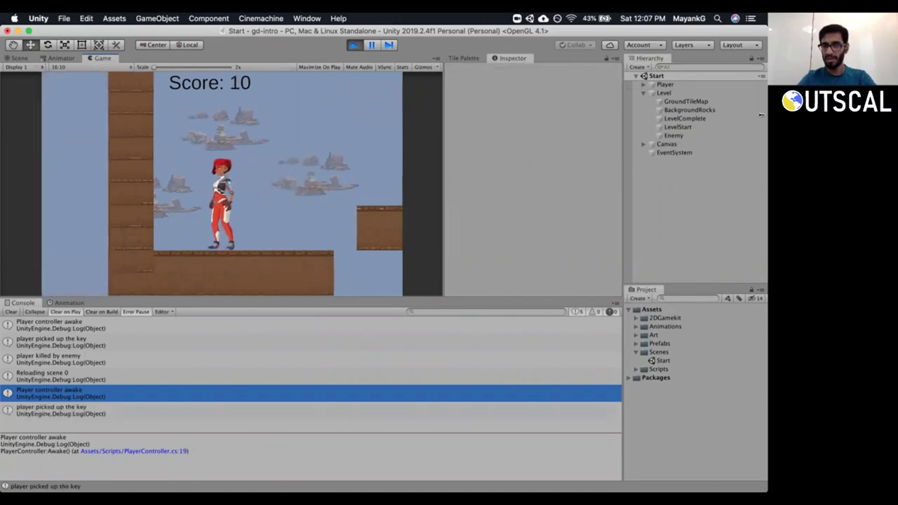
pyautogui.click(700, 136)
pyautogui.click(349, 160)
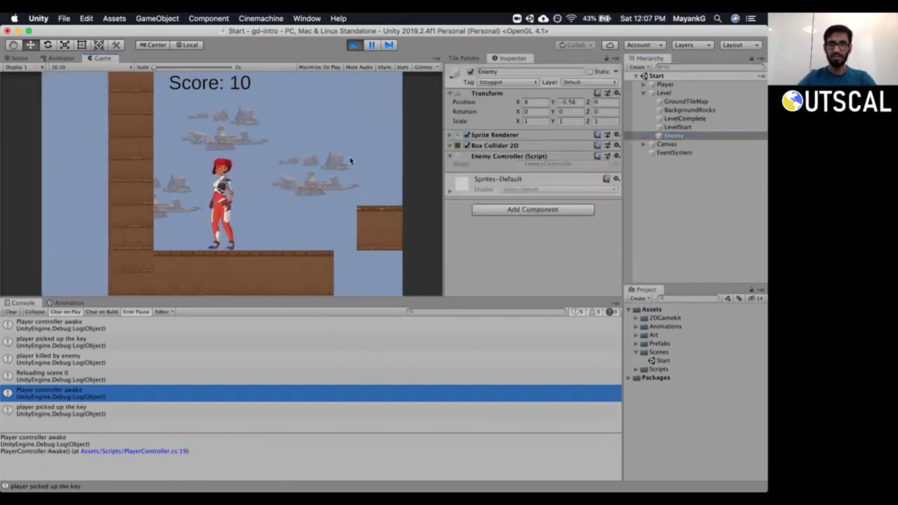
pyautogui.press('Left')
pyautogui.press('space')
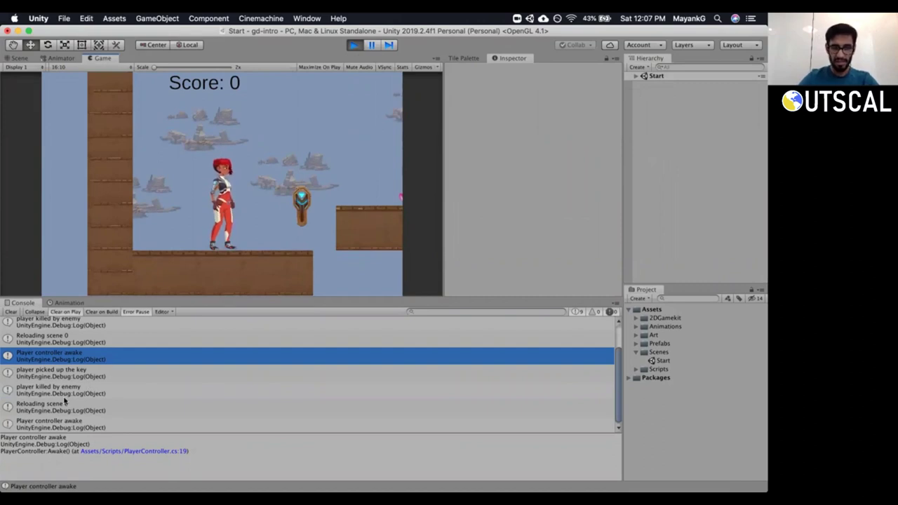
pyautogui.click(104, 423)
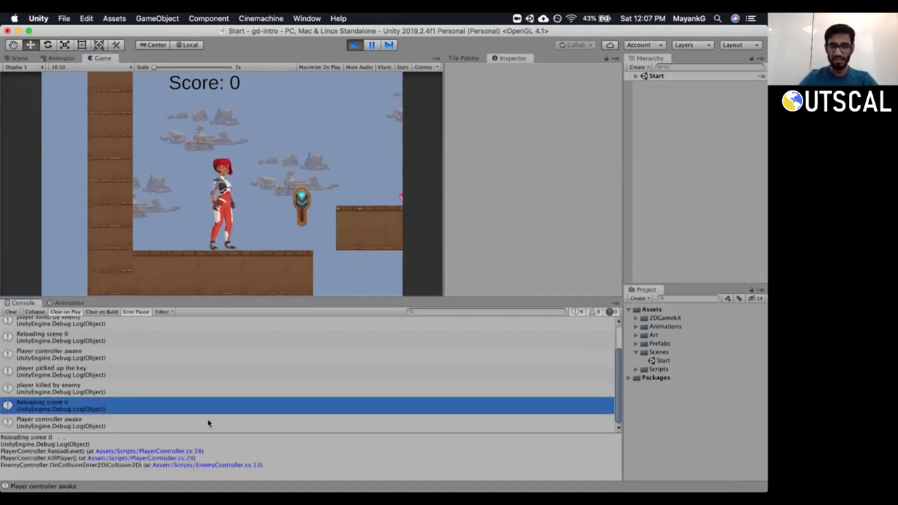
pyautogui.click(353, 44)
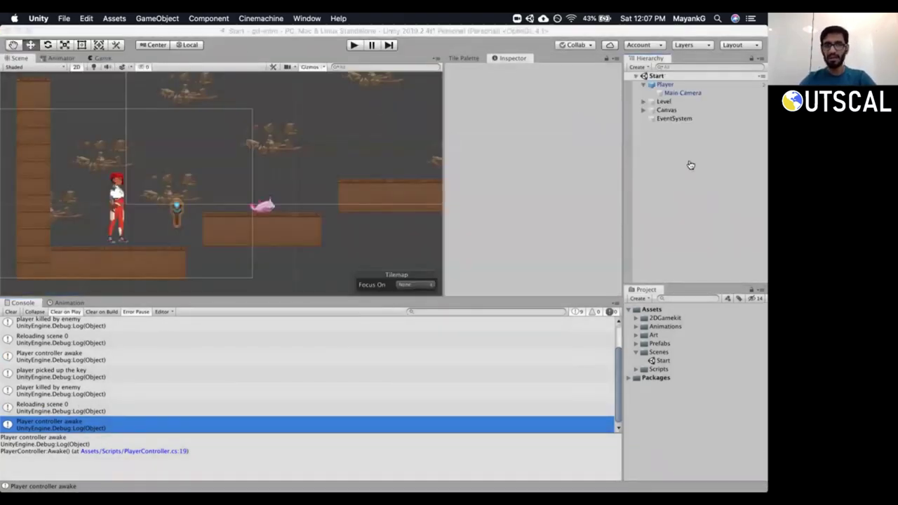
# Clear the Console and drag the Enemy left from X 8 to 7.5.
pyautogui.press('super+Tab')
pyautogui.press('super+Tab')
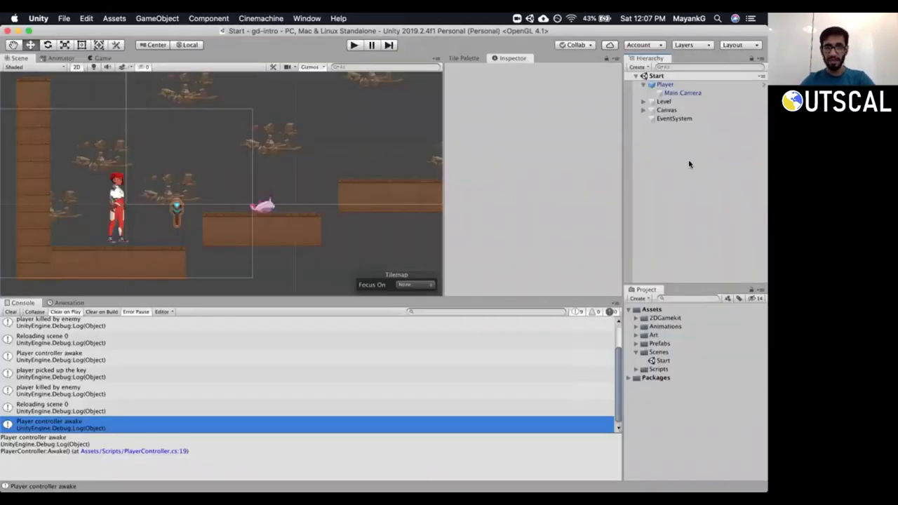
pyautogui.click(11, 312)
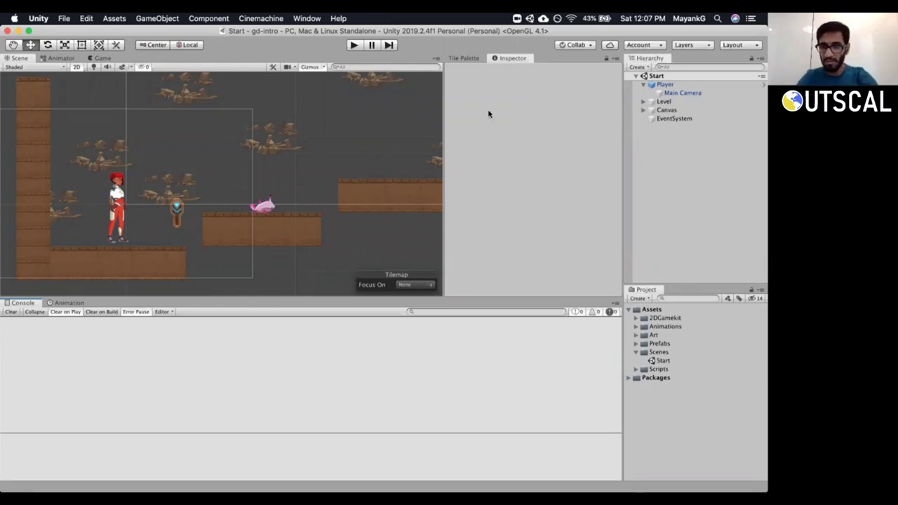
pyautogui.click(267, 210)
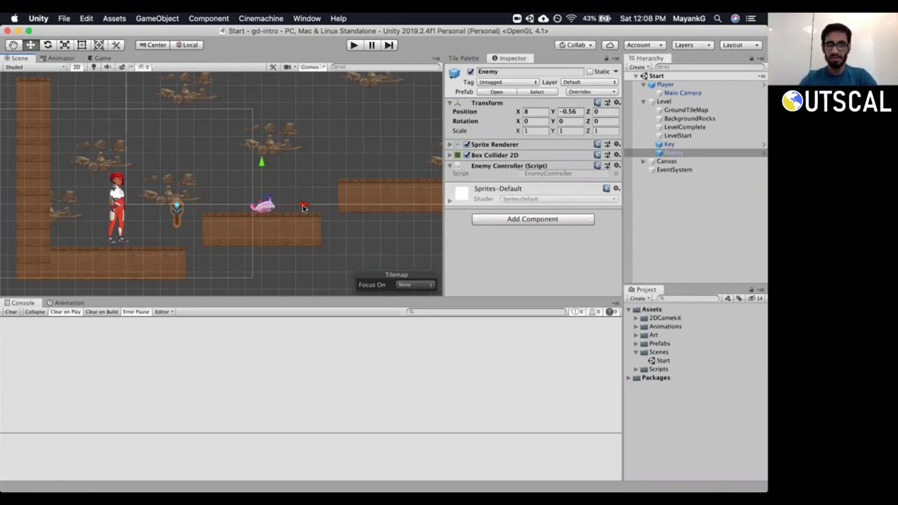
pyautogui.moveTo(302, 204)
pyautogui.mouseDown()
pyautogui.moveTo(239, 206)
pyautogui.moveTo(372, 200)
pyautogui.moveTo(258, 210)
pyautogui.moveTo(359, 203)
pyautogui.moveTo(292, 203)
pyautogui.mouseUp()
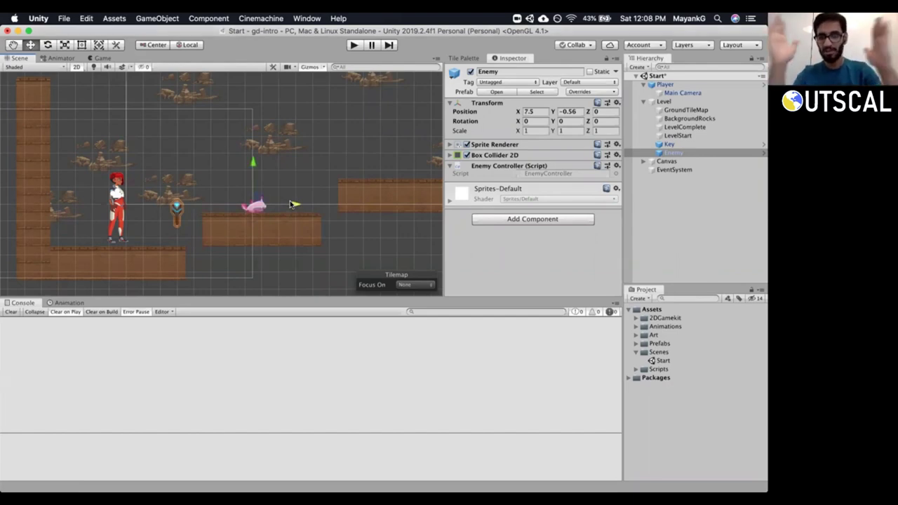
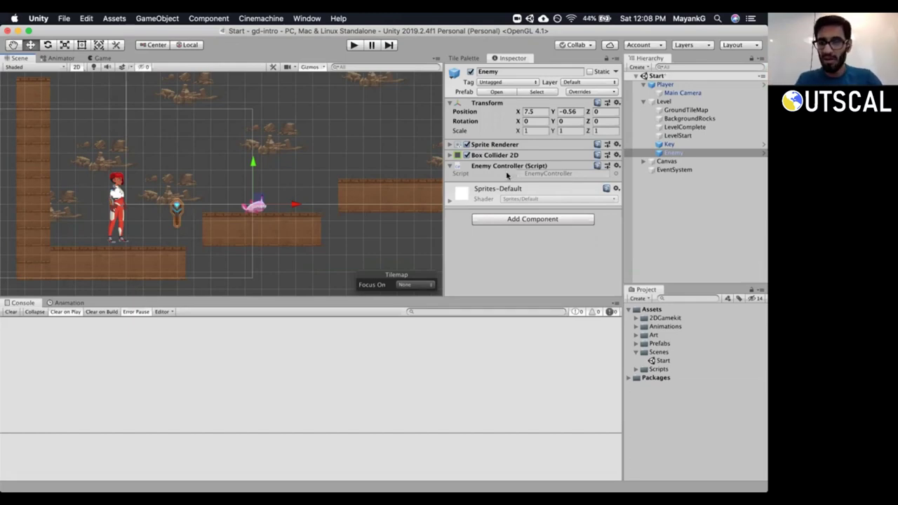
# Review PlayerController's KillPlayer and ReloadLevel code in Visual Studio, then bring up the Week 4 Trello card.
pyautogui.click(669, 144)
pyautogui.click(672, 152)
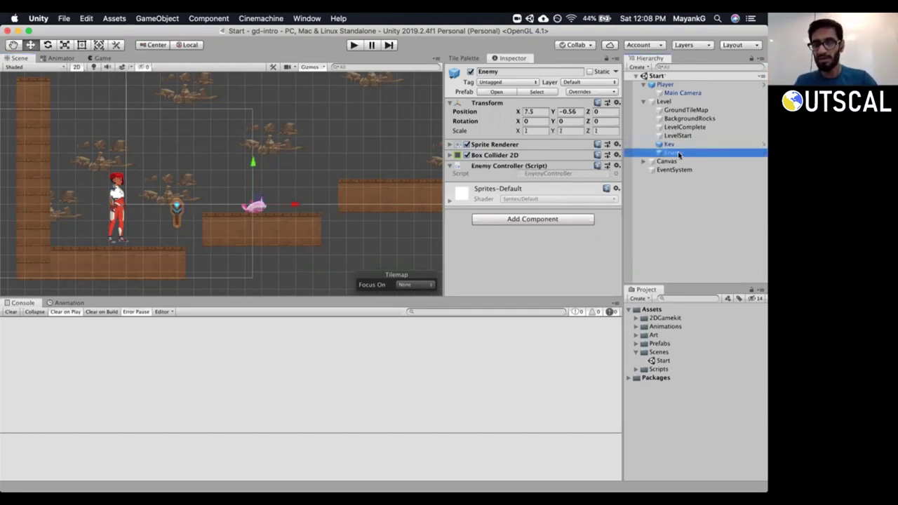
pyautogui.press('super+Tab')
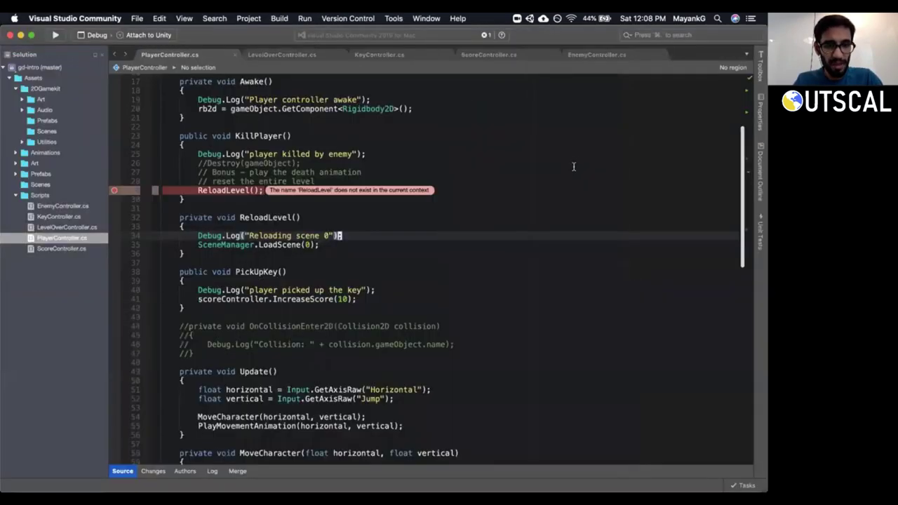
pyautogui.press('super+Tab')
pyautogui.press('super+Tab')
pyautogui.press('super+Tab')
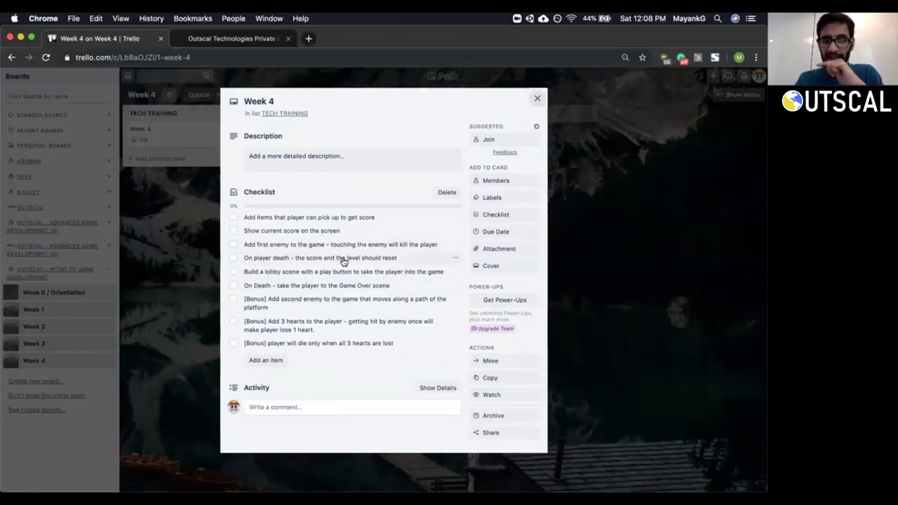
# Append '(reload the scene)' to the 'On player death' checklist item.
pyautogui.click(405, 260)
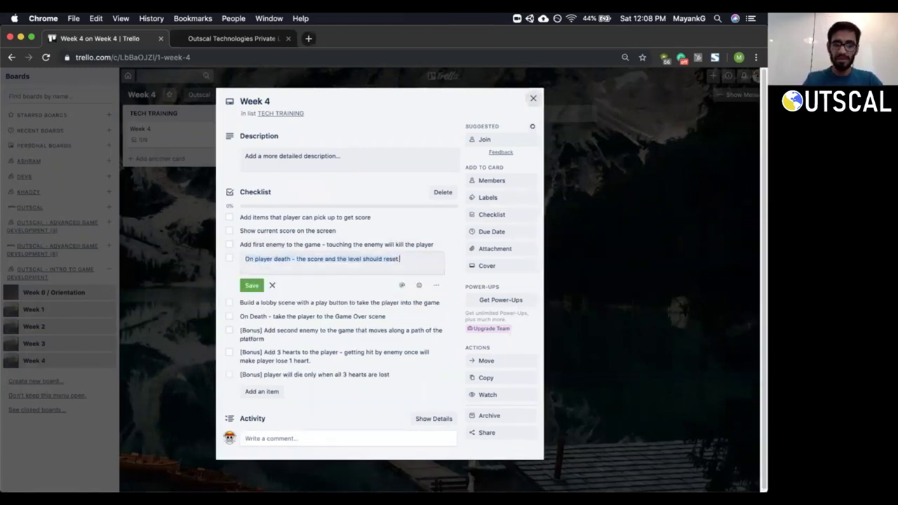
pyautogui.press('End')
pyautogui.press('Return')
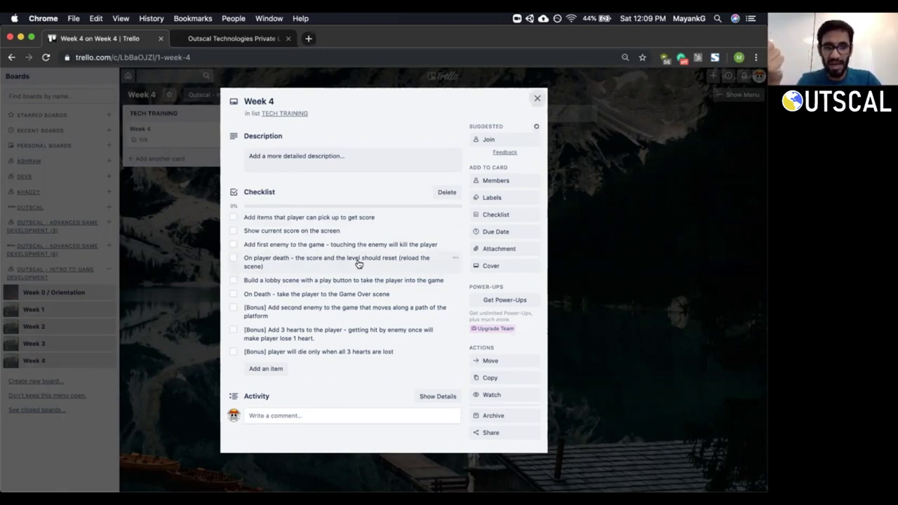
# Add the checklist item '[Bonus] Make the enemies and the keys animated'.
pyautogui.click(267, 368)
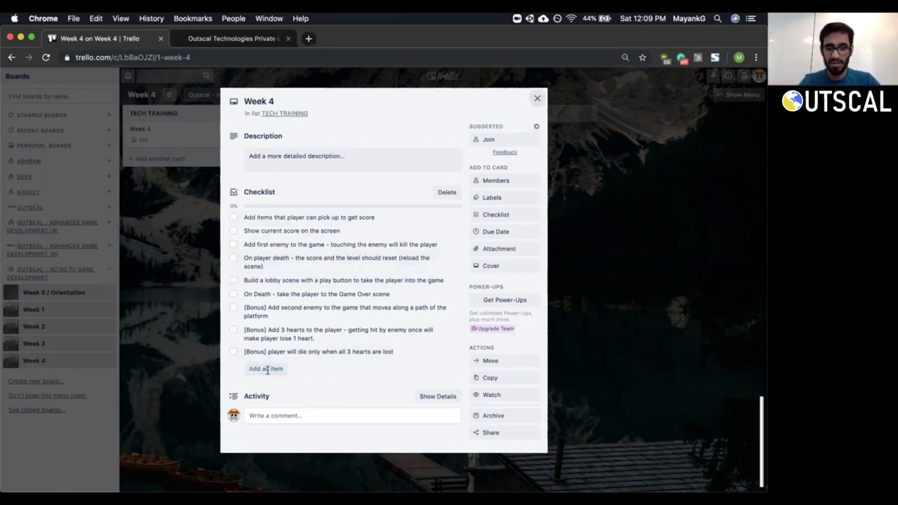
pyautogui.write('[Bonus')
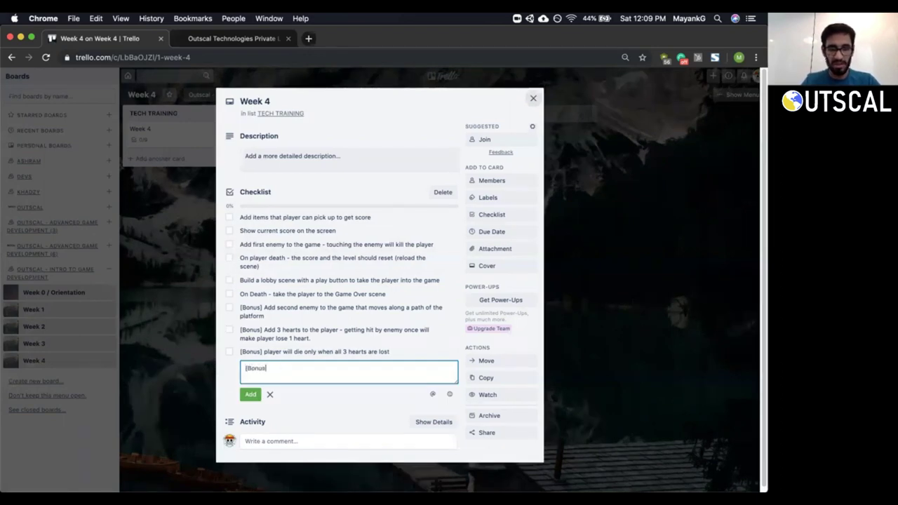
pyautogui.write('] Make th')
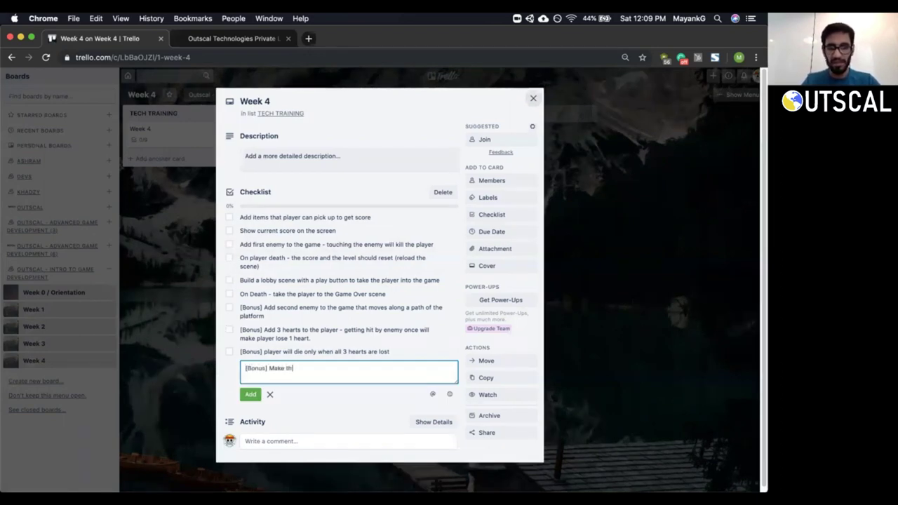
pyautogui.write('e enemies and the keys an')
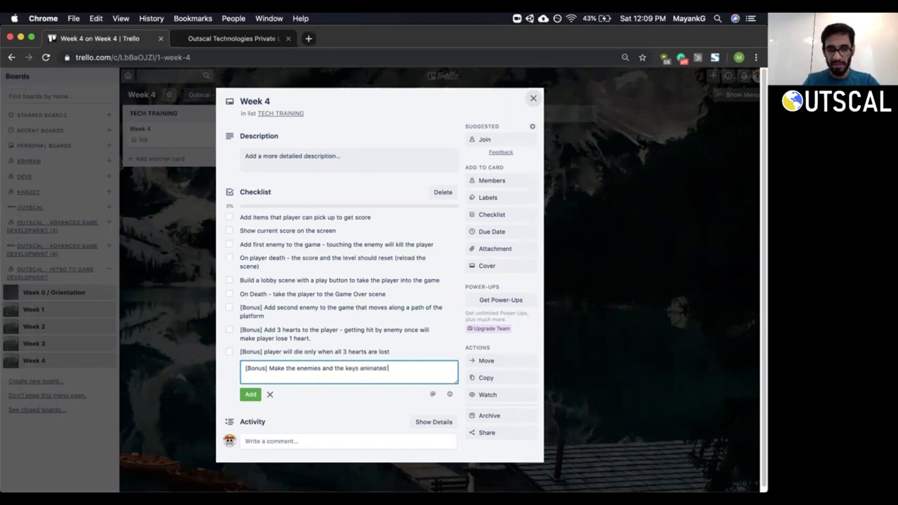
pyautogui.write('imated')
pyautogui.click(250, 396)
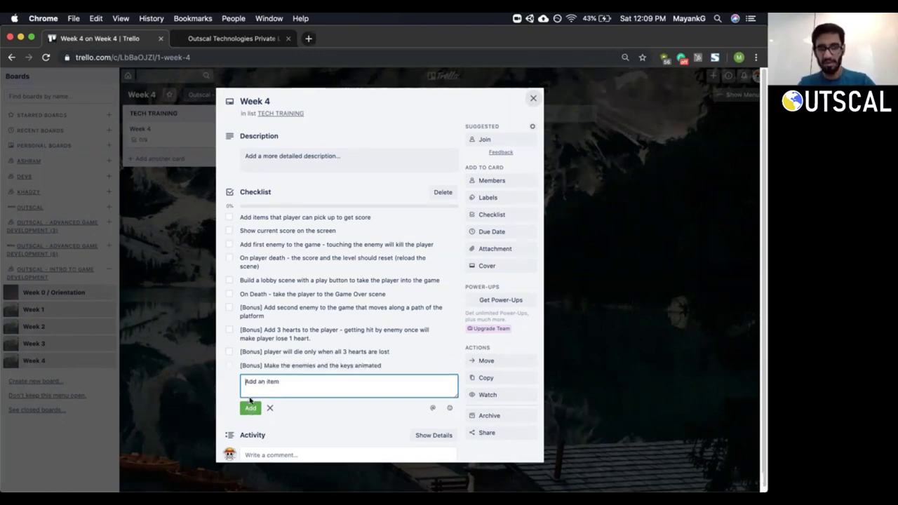
pyautogui.click(220, 396)
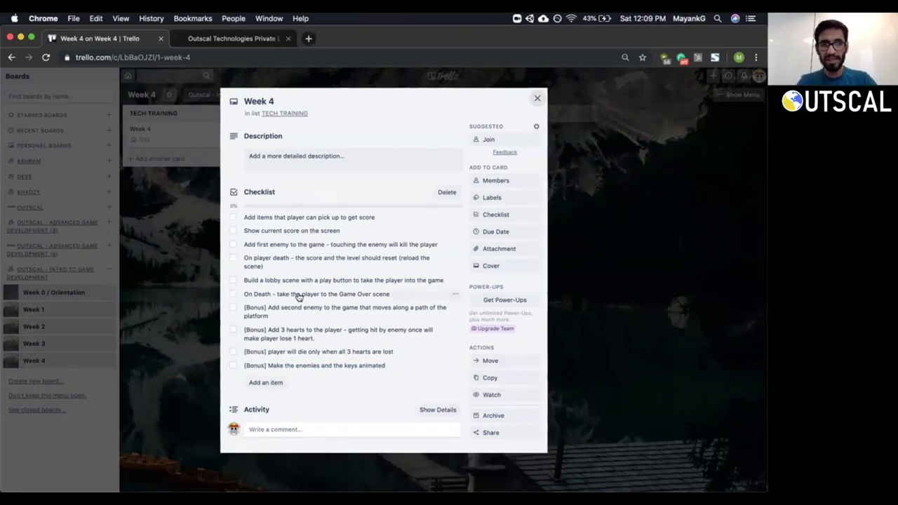
# Save the Start scene in Unity, glance back at the Week 4 card, and return to Unity.
pyautogui.press('super+Tab')
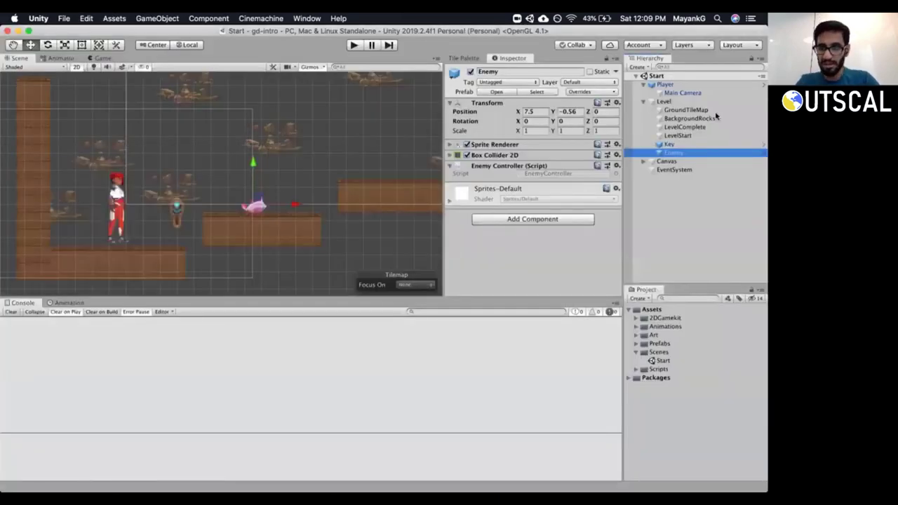
pyautogui.press('super+s')
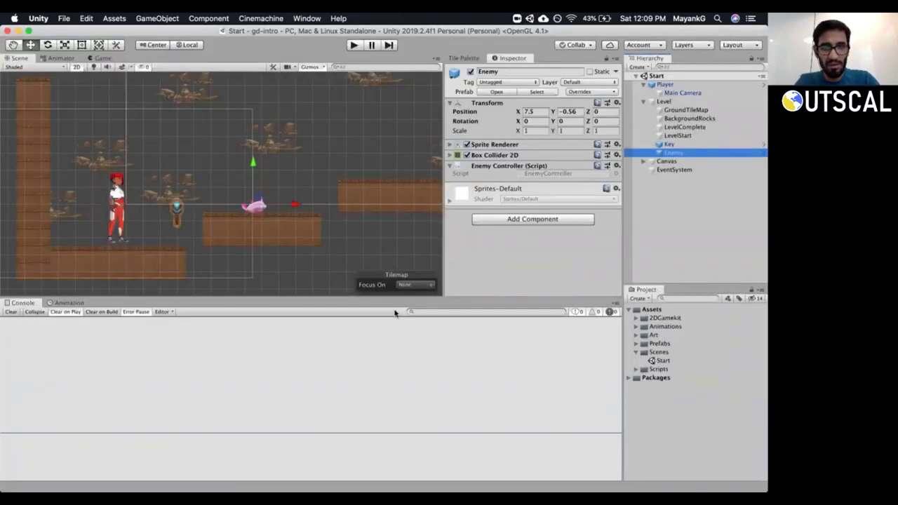
pyautogui.press('super+Tab')
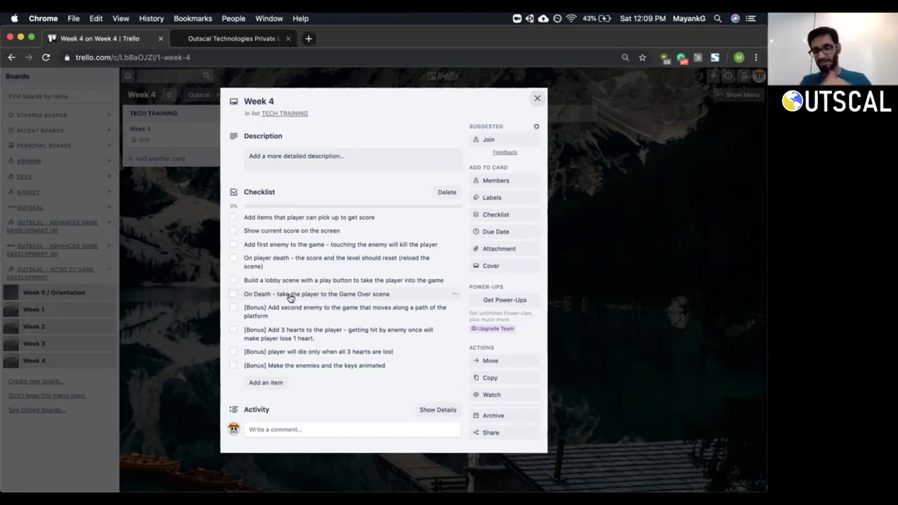
pyautogui.press('super+Tab')
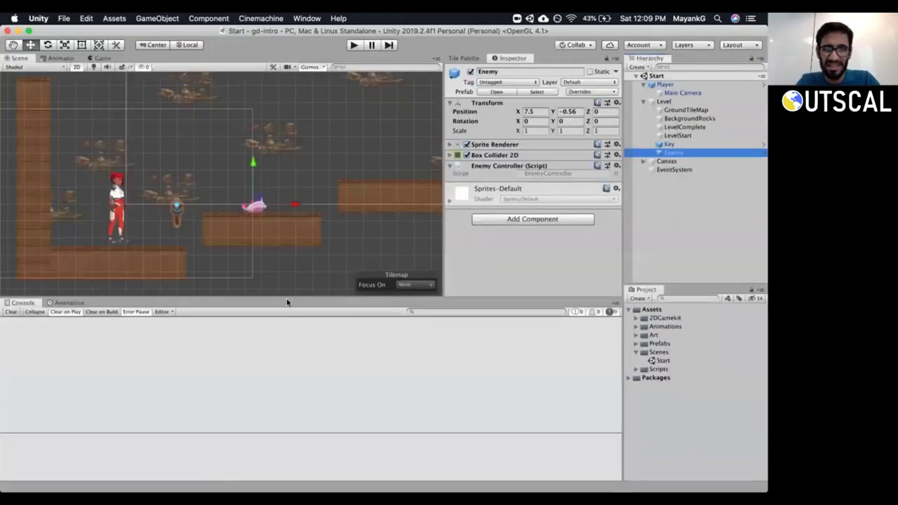
# Collapse Level and Player, select the Canvas, and fold its Canvas, Scaler and Raycaster components.
pyautogui.click(643, 101)
pyautogui.click(643, 84)
pyautogui.click(643, 102)
pyautogui.click(666, 102)
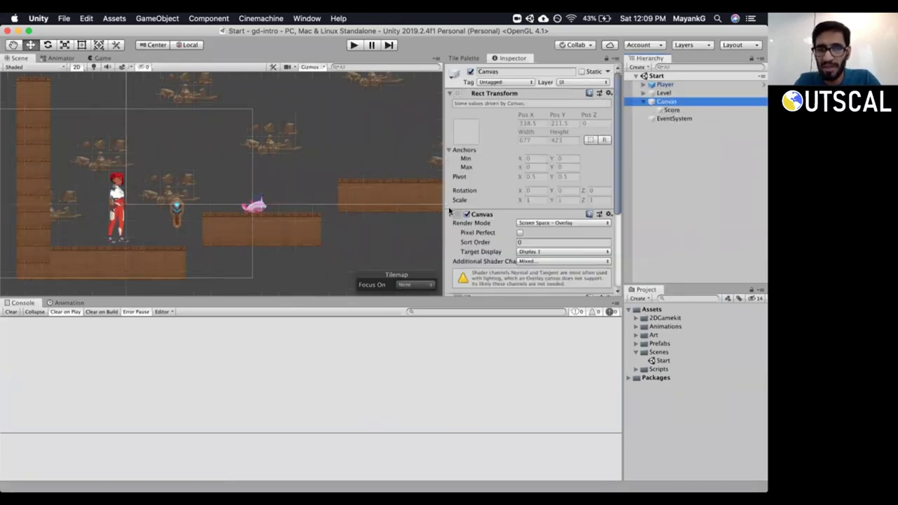
pyautogui.click(450, 214)
pyautogui.click(451, 225)
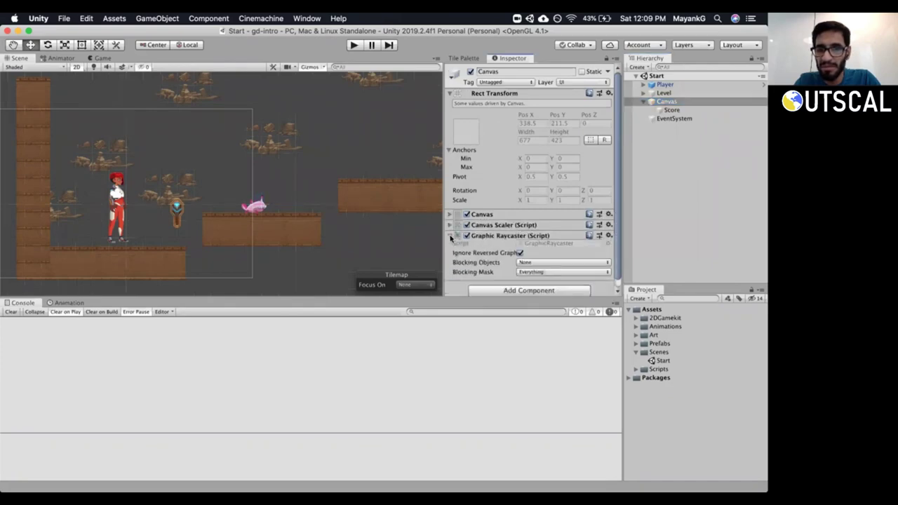
pyautogui.click(449, 236)
# Create an empty GameObject under the Canvas, then delete it again.
pyautogui.rightClick(660, 103)
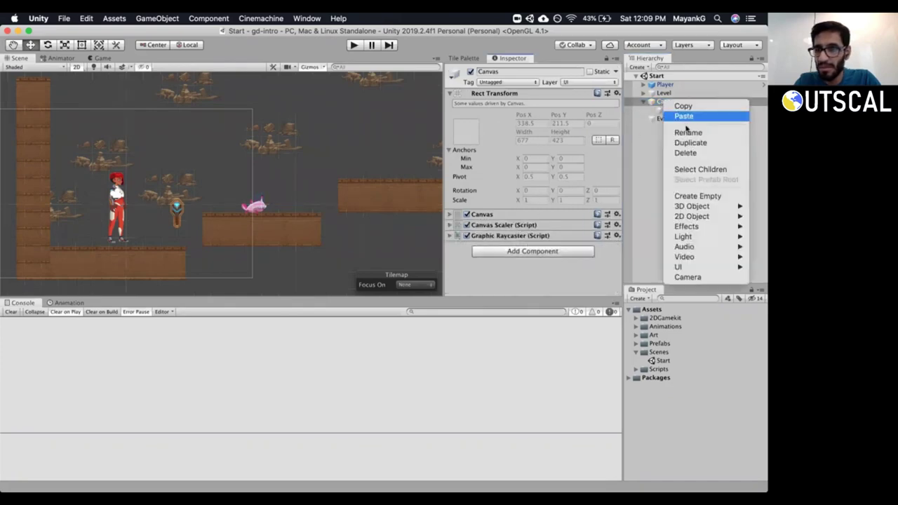
pyautogui.click(691, 197)
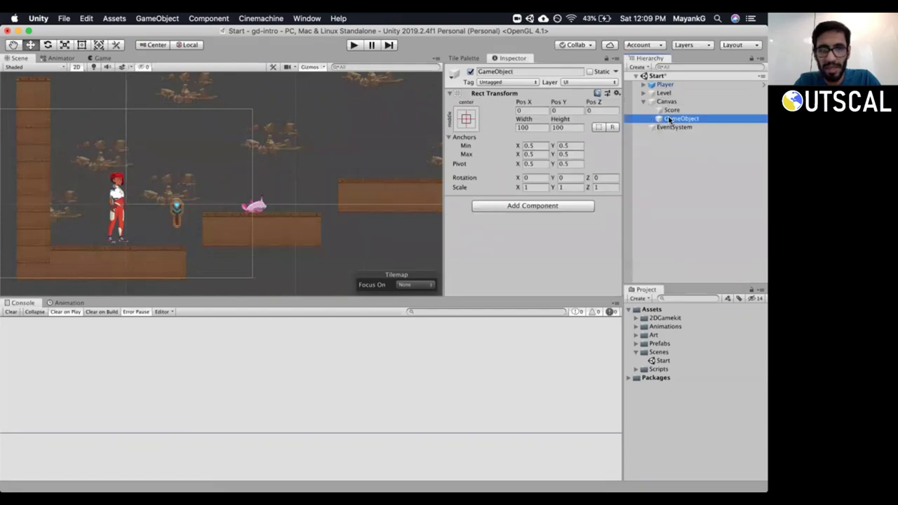
pyautogui.click(667, 102)
pyautogui.click(673, 119)
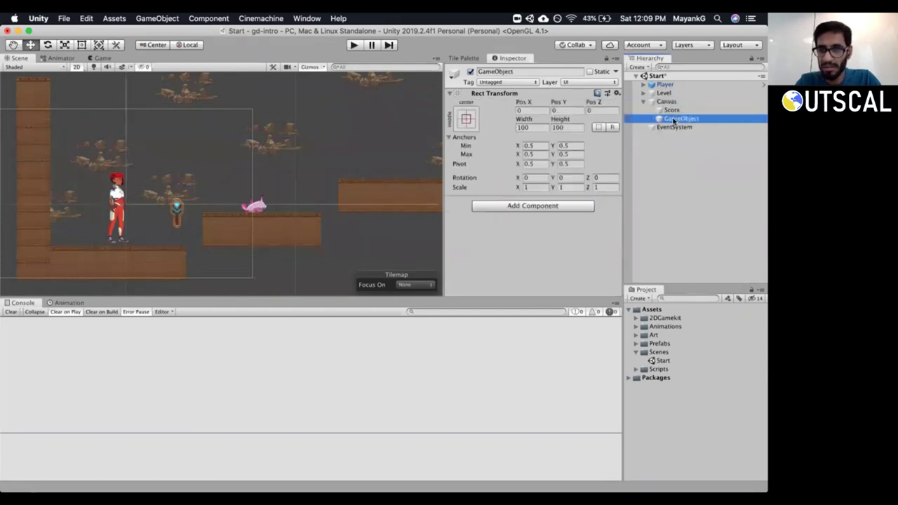
pyautogui.rightClick(673, 120)
pyautogui.click(691, 169)
# Frame the Canvas in the Scene view and add a UI Image as its child.
pyautogui.click(662, 102)
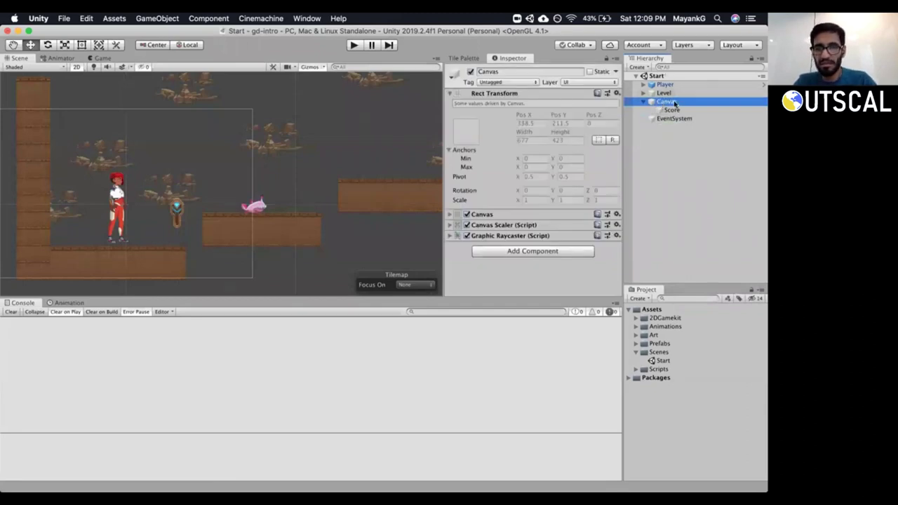
pyautogui.doubleClick(671, 104)
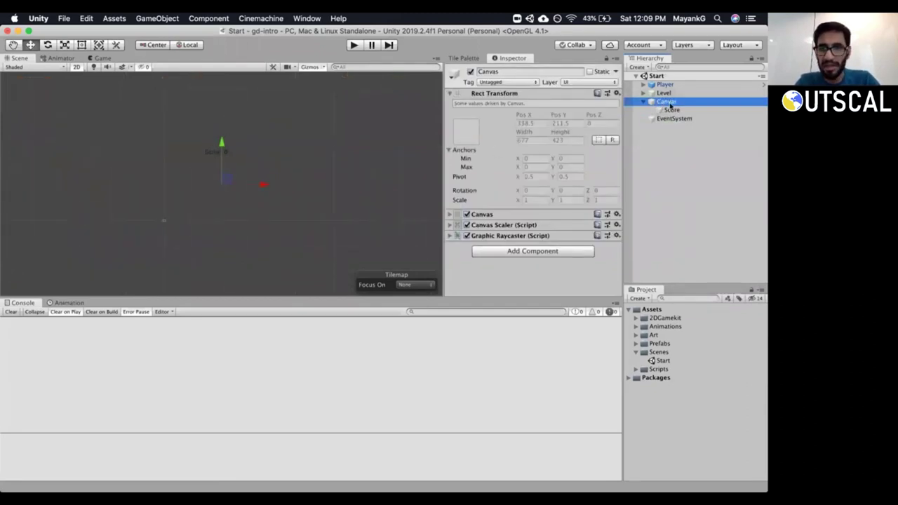
pyautogui.click(449, 214)
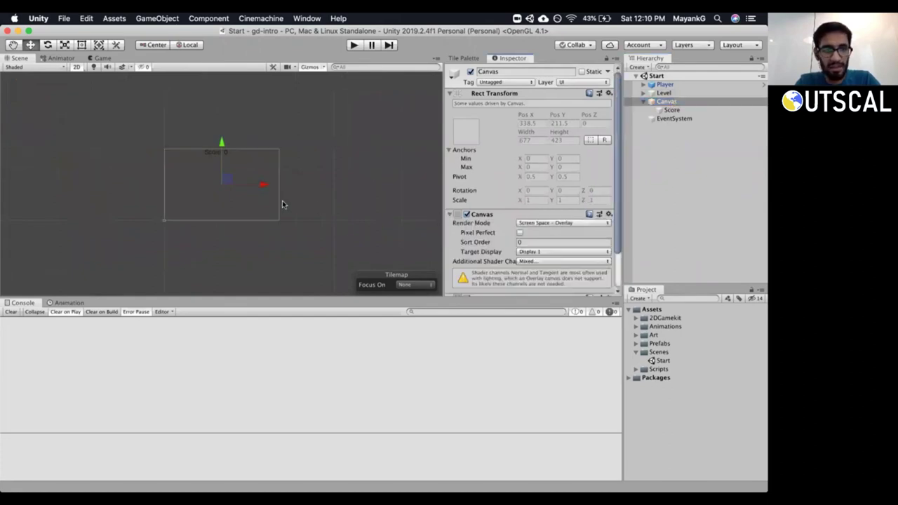
pyautogui.scroll(5, 213, 189)
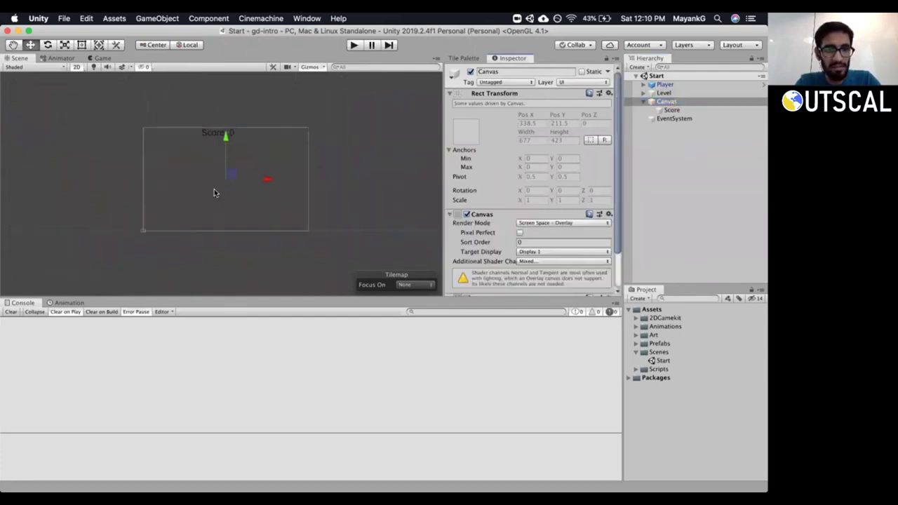
pyautogui.rightClick(673, 105)
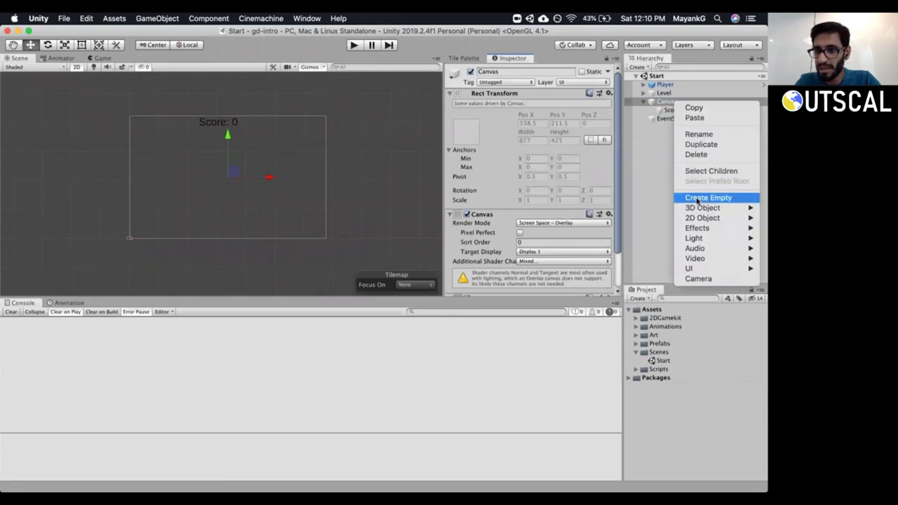
pyautogui.moveTo(710, 268)
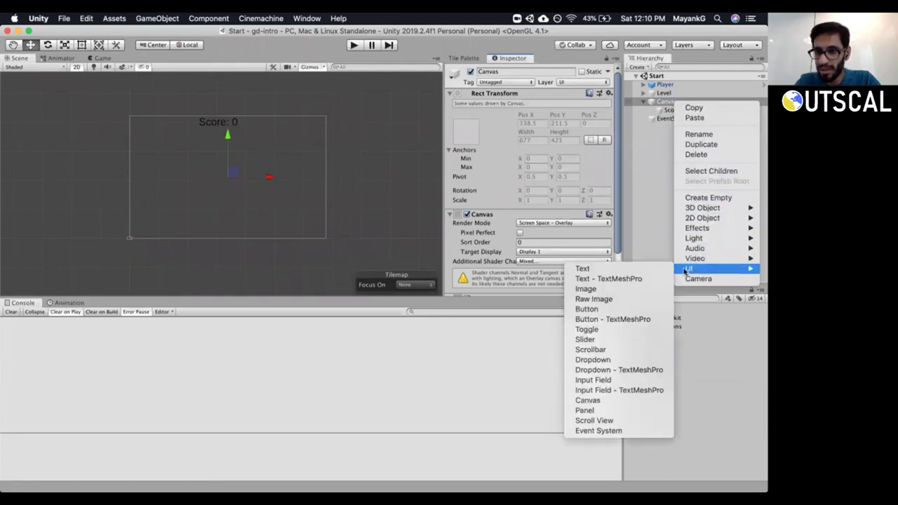
pyautogui.click(633, 289)
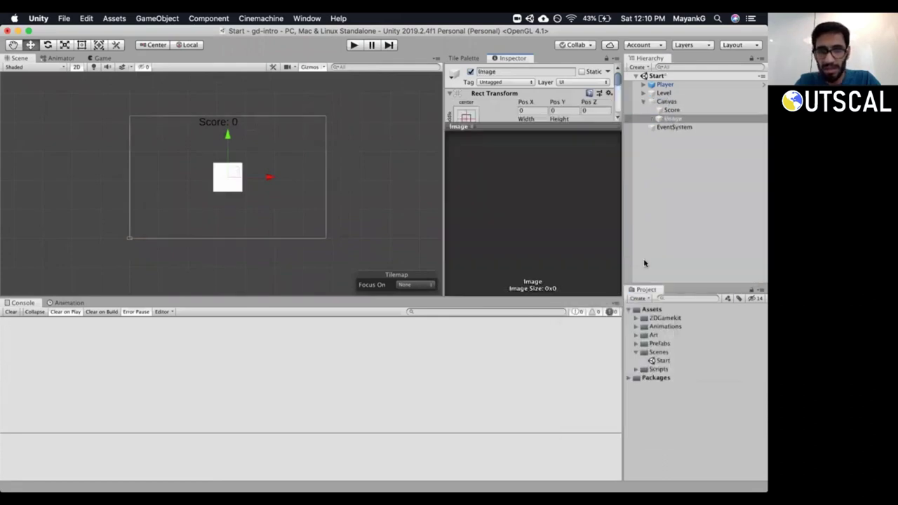
# Enlarge the Inspector and Project asset areas and focus the Project search field.
pyautogui.moveTo(526, 128); pyautogui.dragTo(521, 226)
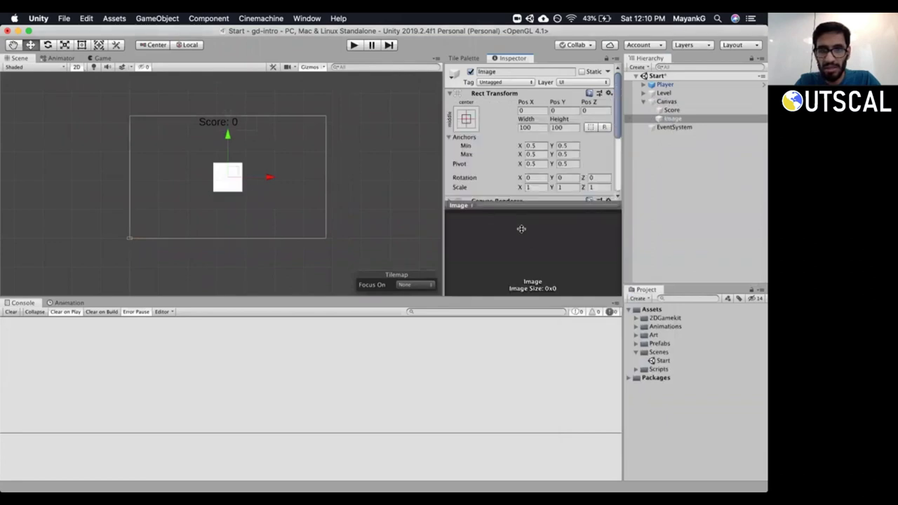
pyautogui.scroll(5, 215, 166)
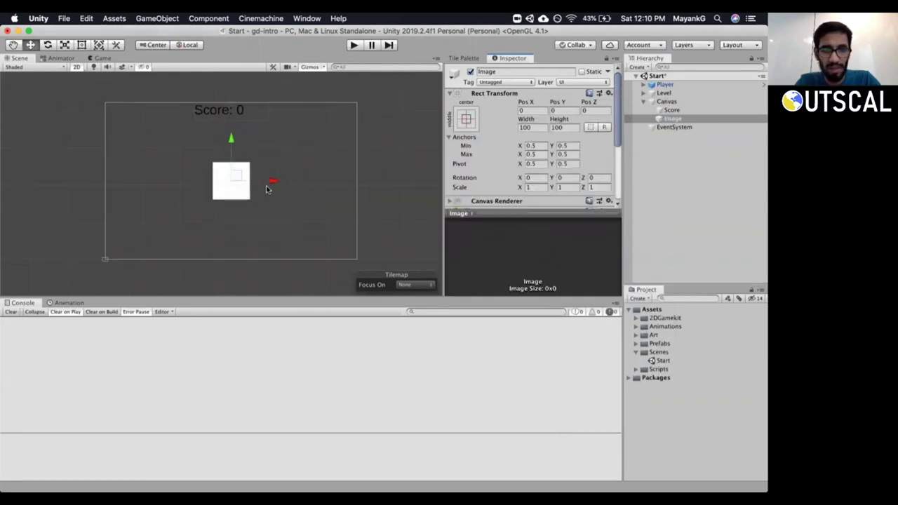
pyautogui.moveTo(669, 286); pyautogui.dragTo(674, 223)
pyautogui.click(674, 234)
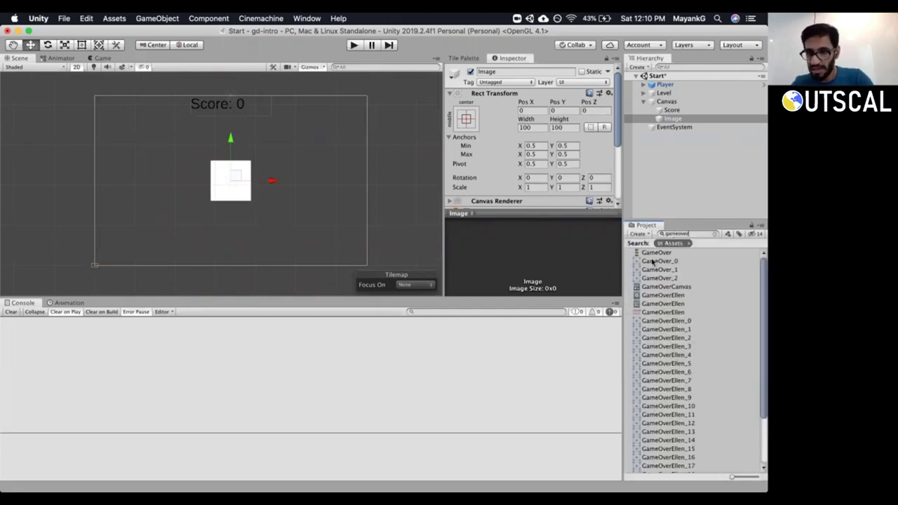
# Select the GameOver sprite and enlarge its preview to show the GameOver_0 slice.
pyautogui.click(656, 253)
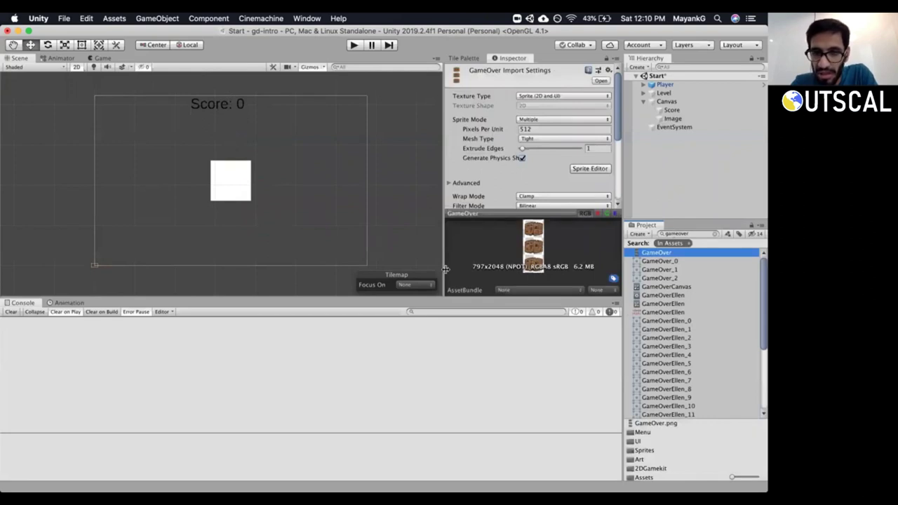
pyautogui.moveTo(441, 276); pyautogui.dragTo(398, 274)
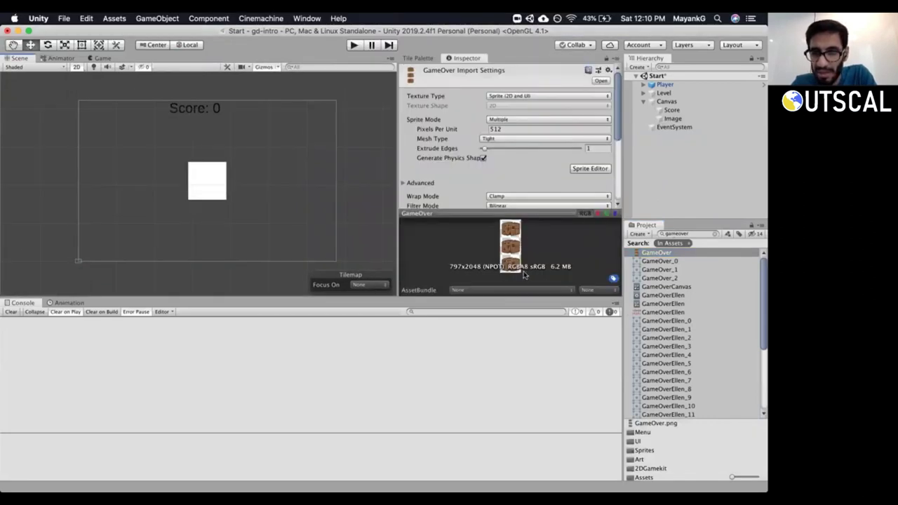
pyautogui.moveTo(519, 214); pyautogui.dragTo(508, 288)
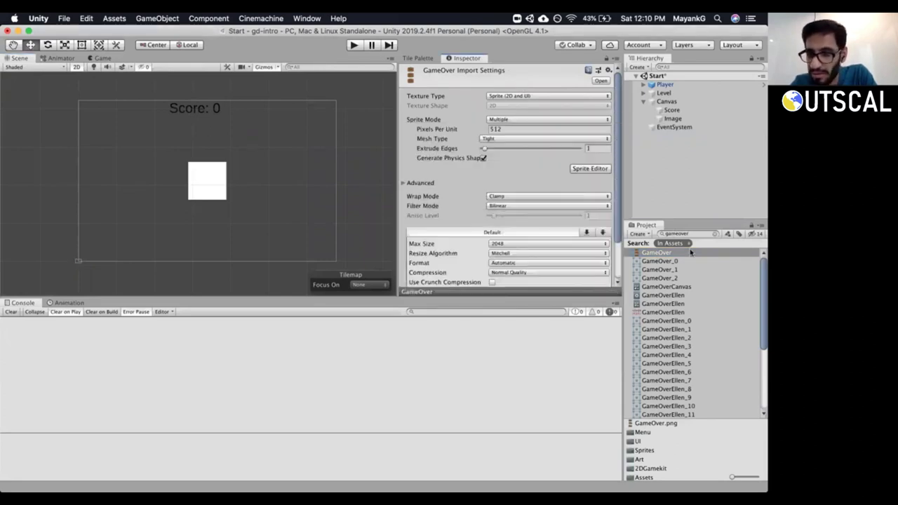
pyautogui.click(676, 263)
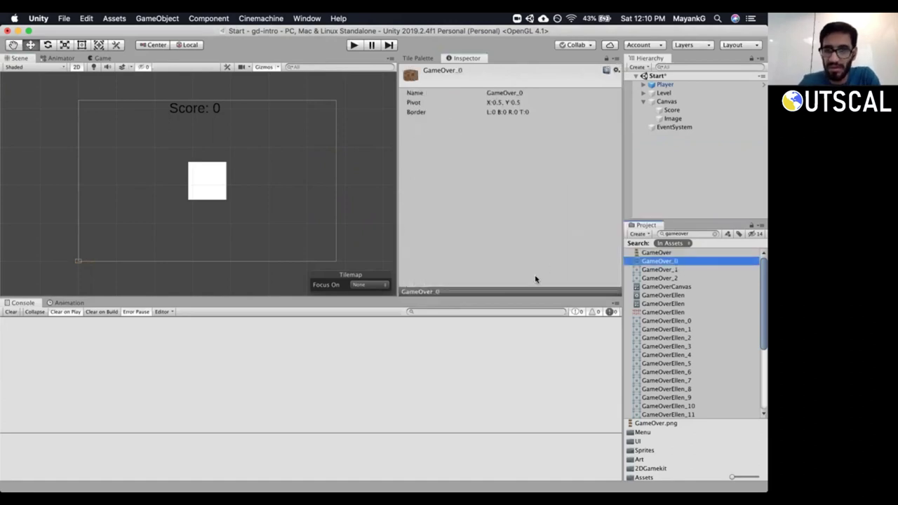
pyautogui.click(522, 291)
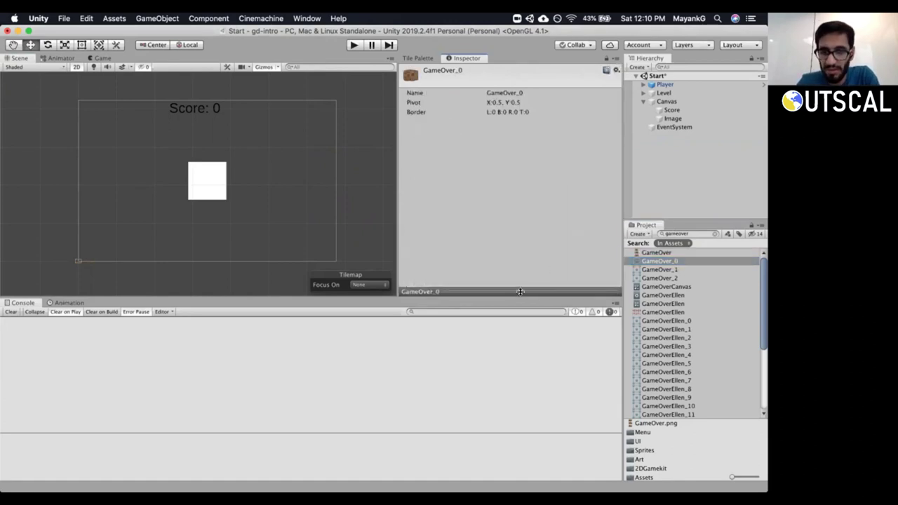
# Compare the GameOver_0, GameOver_1 and GameOver_2 sprite slices in the preview.
pyautogui.click(650, 271)
pyautogui.click(647, 278)
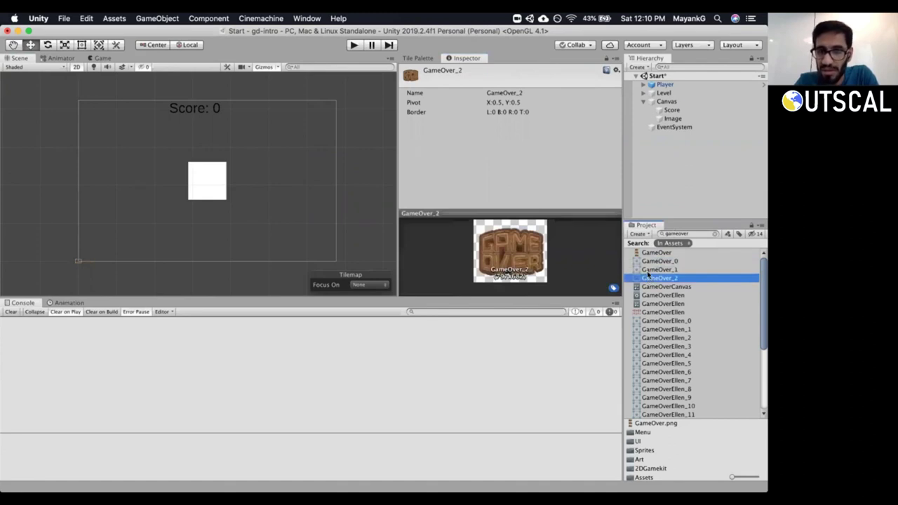
pyautogui.click(648, 270)
pyautogui.click(649, 262)
pyautogui.click(650, 270)
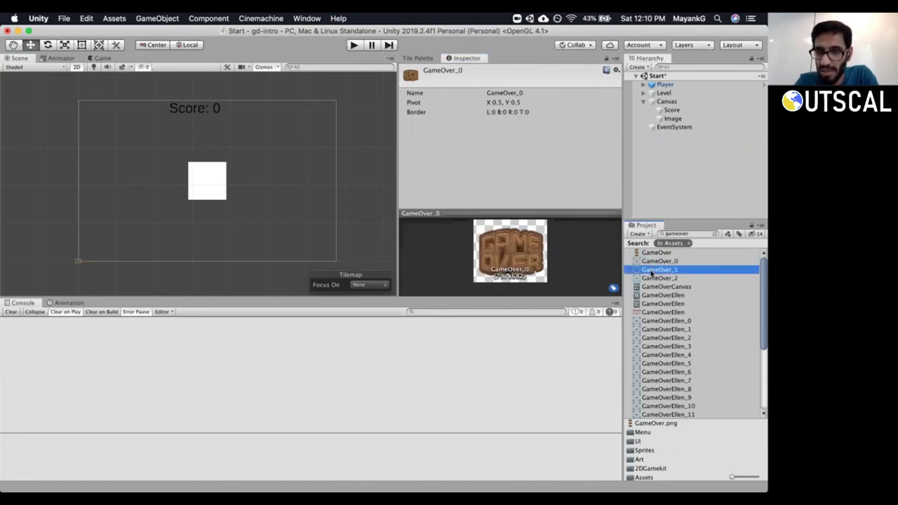
pyautogui.click(651, 278)
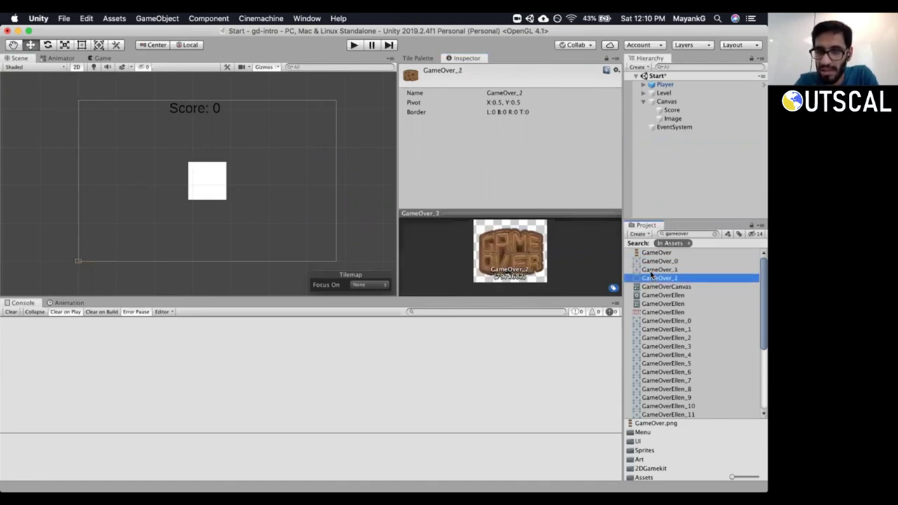
pyautogui.click(650, 270)
pyautogui.click(653, 261)
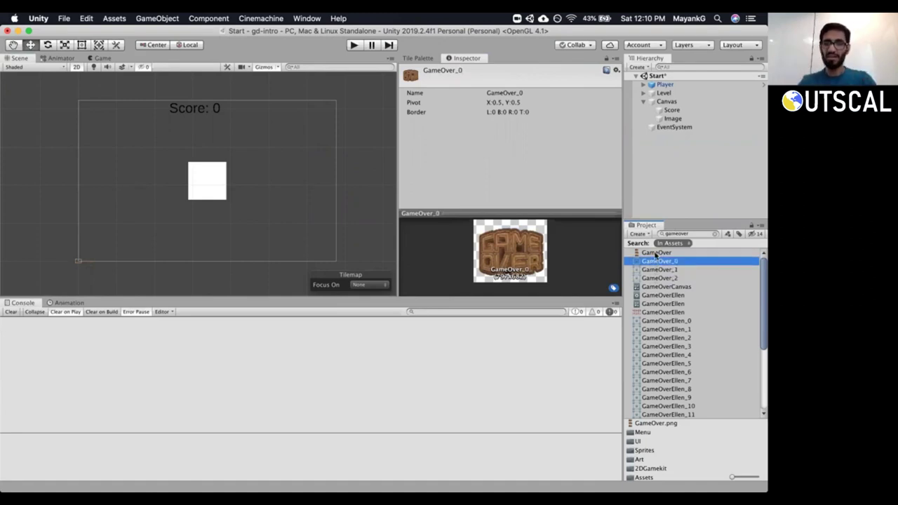
# Drag GameOver_0 onto the Image, duplicate it, delete the Image (1) copy, and reselect Image.
pyautogui.moveTo(656, 258); pyautogui.dragTo(669, 119)
pyautogui.rightClick(669, 120)
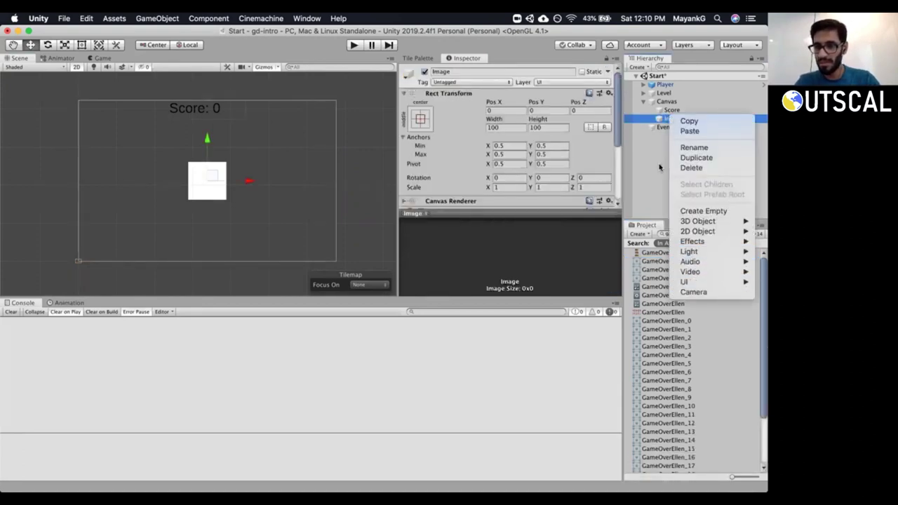
pyautogui.click(683, 157)
pyautogui.rightClick(672, 127)
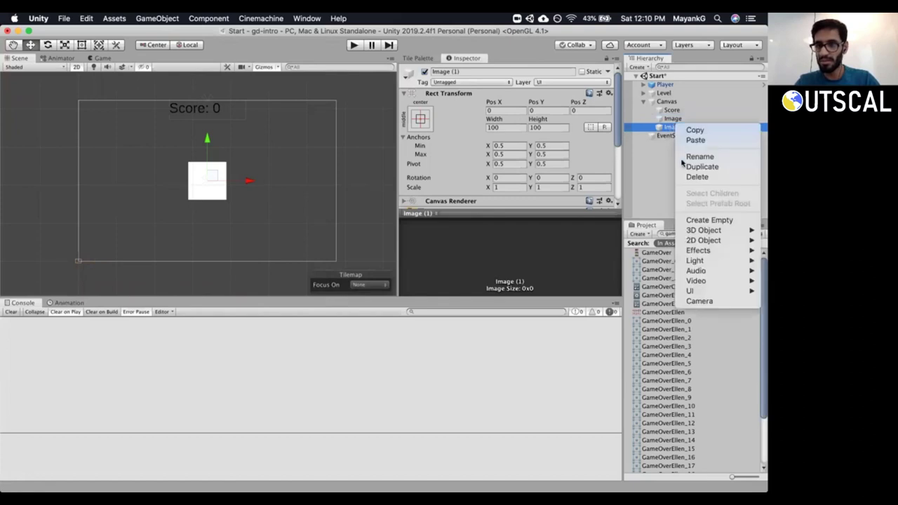
pyautogui.click(685, 177)
pyautogui.click(669, 119)
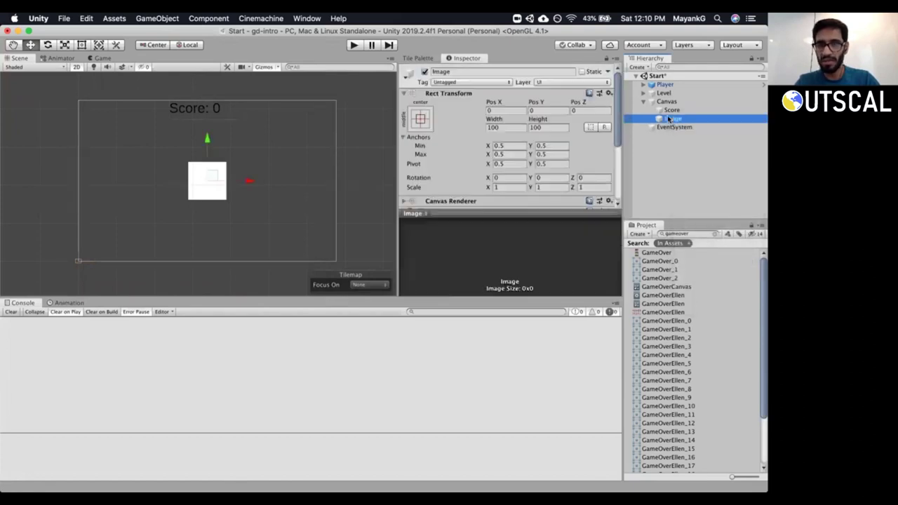
# Rename the Canvas Image to GameOver and collapse its preview to reveal the image settings.
pyautogui.press('Return')
pyautogui.write('Game')
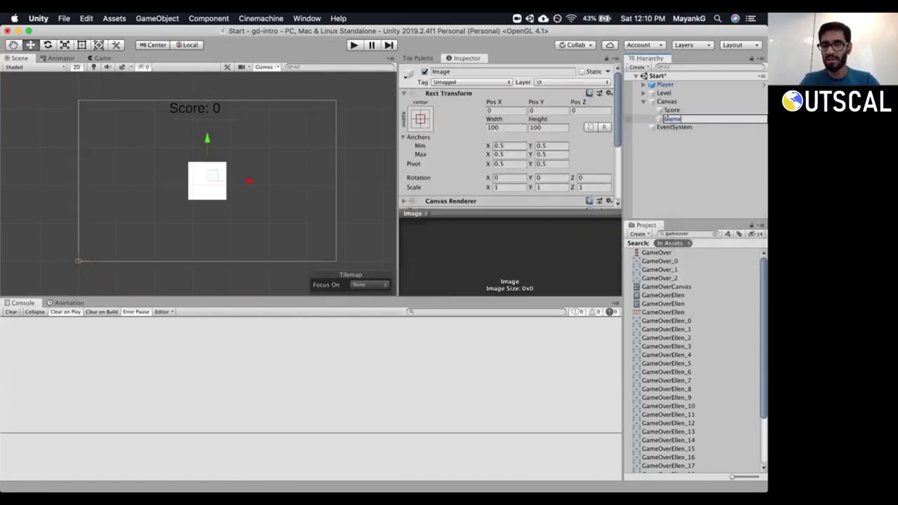
pyautogui.write('Over')
pyautogui.press('Return')
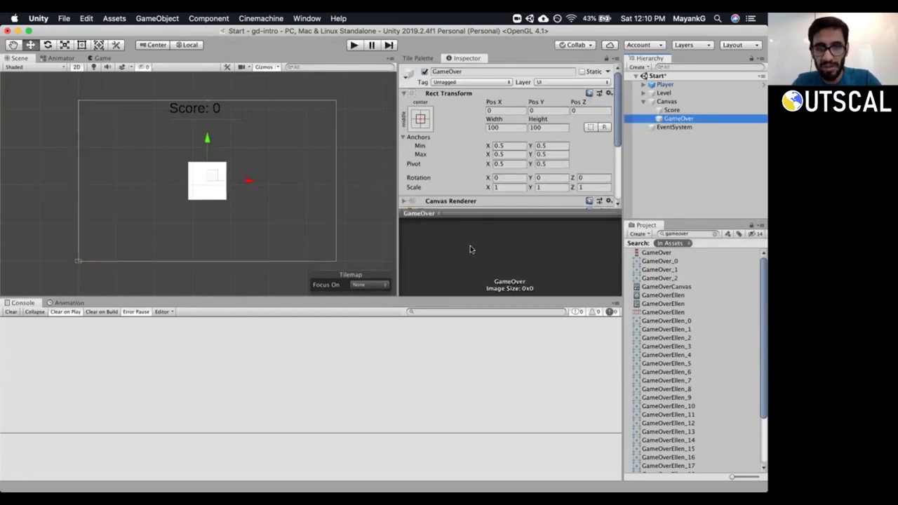
pyautogui.click(500, 212)
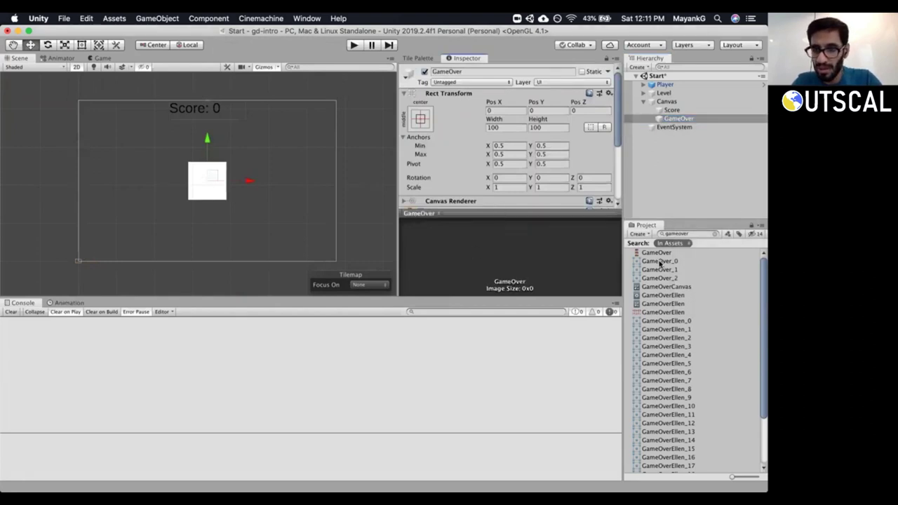
pyautogui.click(510, 215)
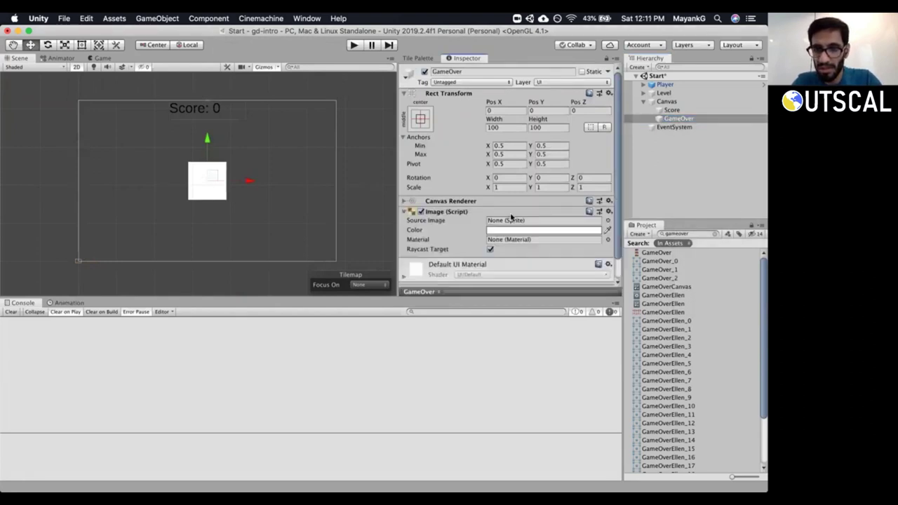
# Set GameOver_0 as the Source Image and toggle Preserve Aspect.
pyautogui.scroll(-2, 614, 169)
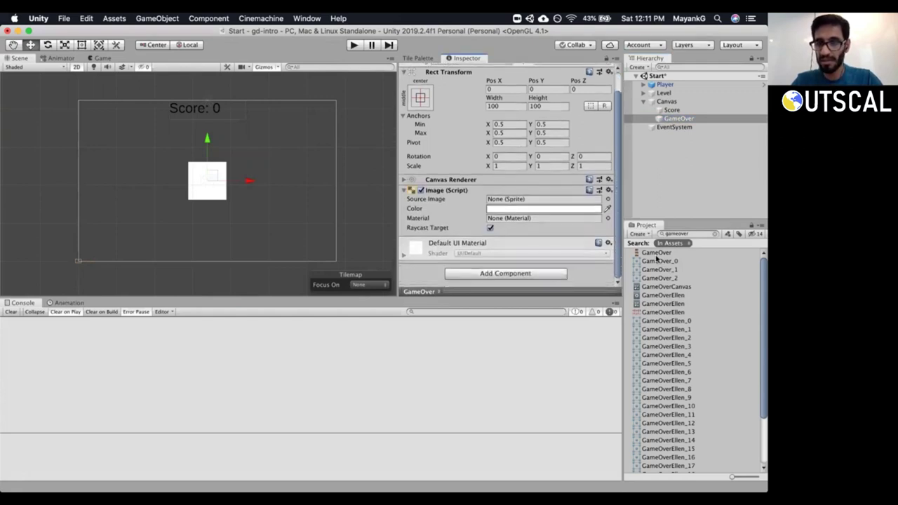
pyautogui.moveTo(659, 261); pyautogui.dragTo(559, 202)
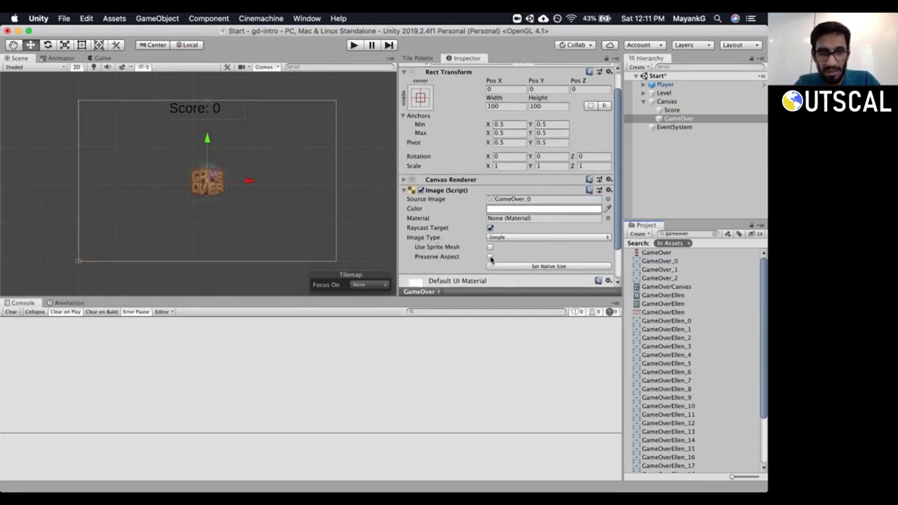
pyautogui.click(490, 257)
pyautogui.click(490, 257)
# Check the GameOver sign in the Game view and enable Preserve Aspect.
pyautogui.scroll(3, 181, 153)
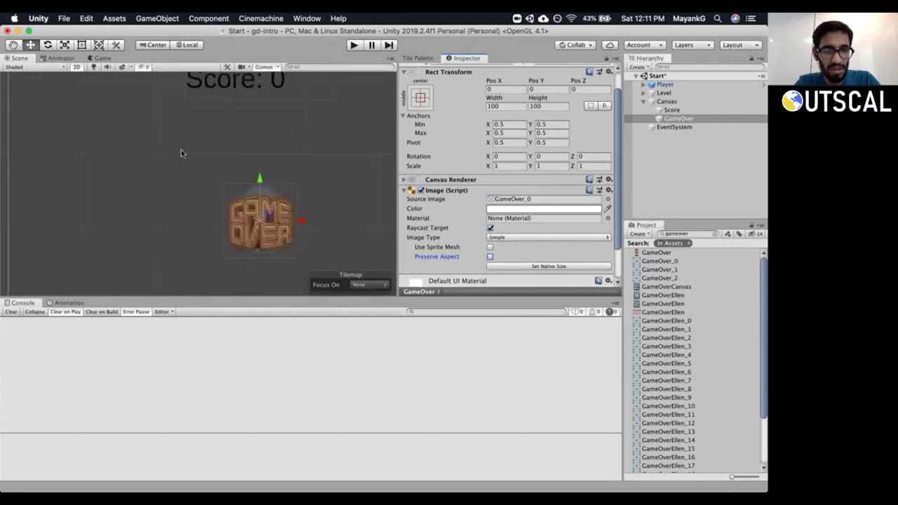
pyautogui.scroll(2, 243, 150)
pyautogui.moveTo(308, 164); pyautogui.dragTo(230, 101, button='middle')
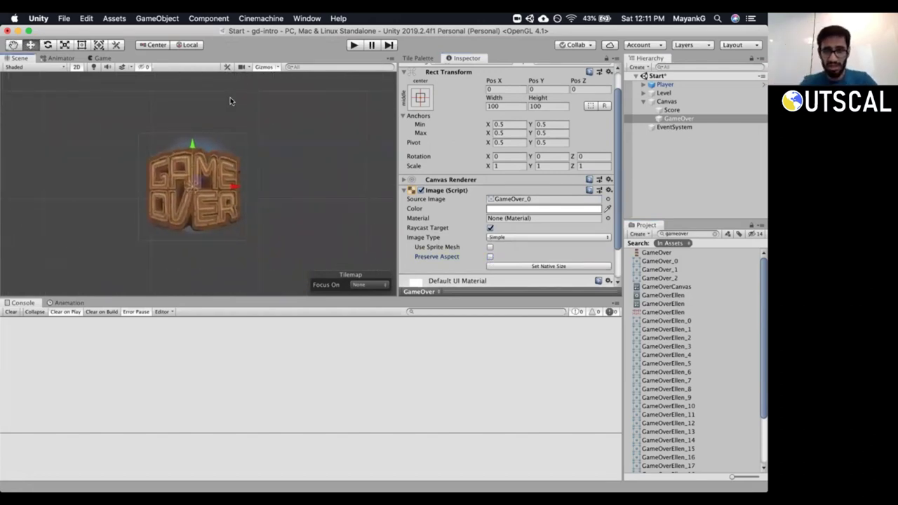
pyautogui.click(66, 59)
pyautogui.click(89, 59)
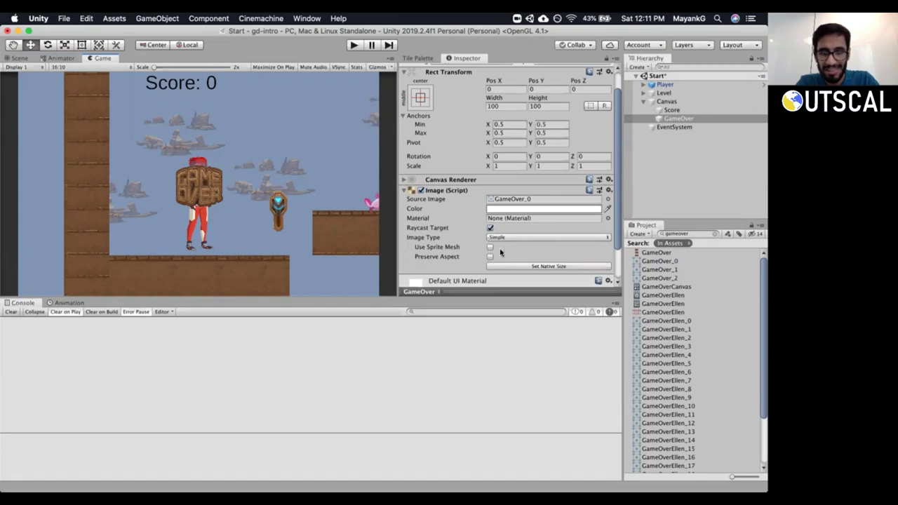
pyautogui.scroll(-2, 616, 223)
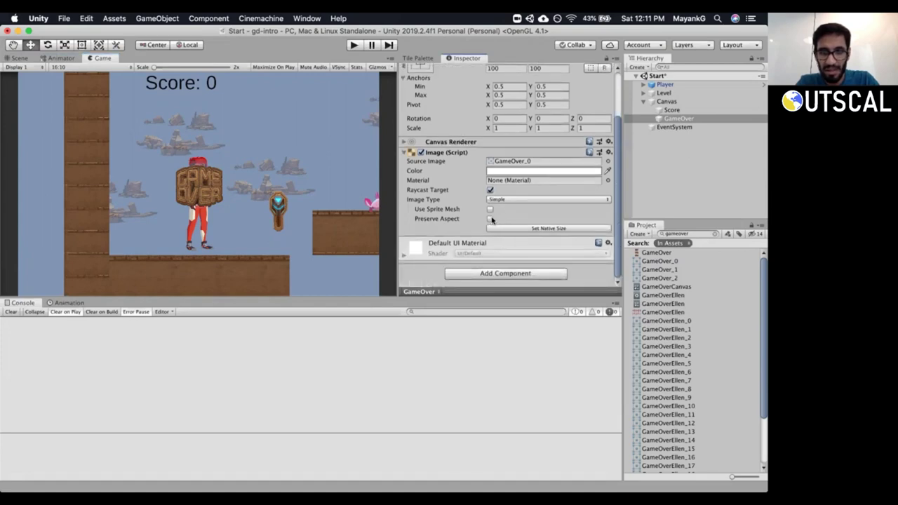
pyautogui.click(489, 220)
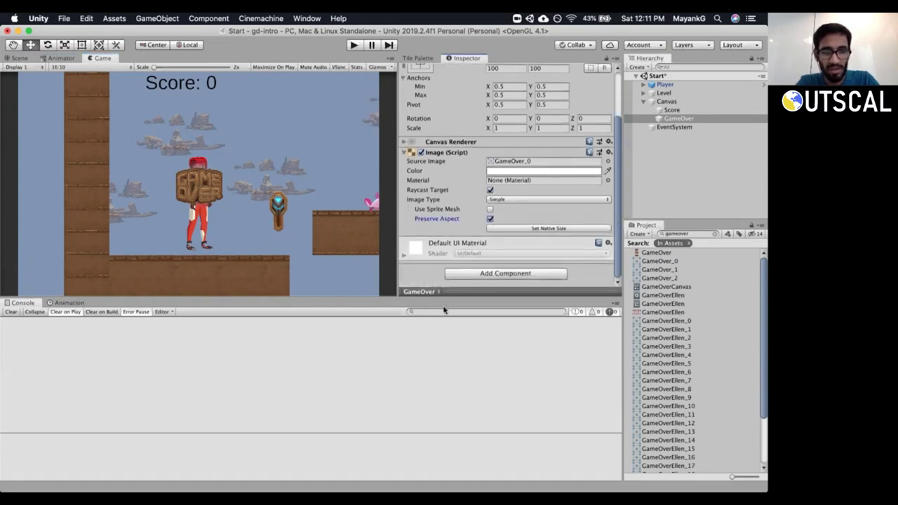
pyautogui.moveTo(442, 296); pyautogui.dragTo(449, 348)
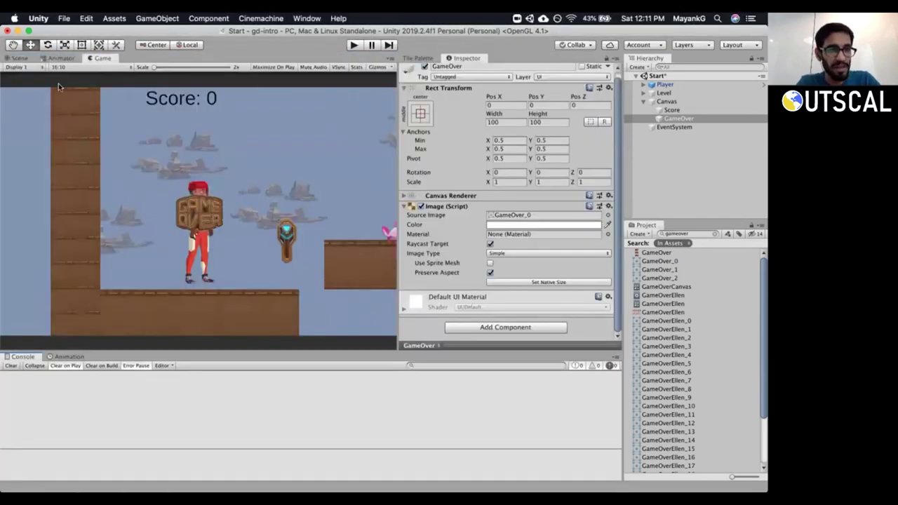
# Return to the Scene view, frame the Canvas, and select the GameOver object.
pyautogui.click(59, 58)
pyautogui.click(19, 58)
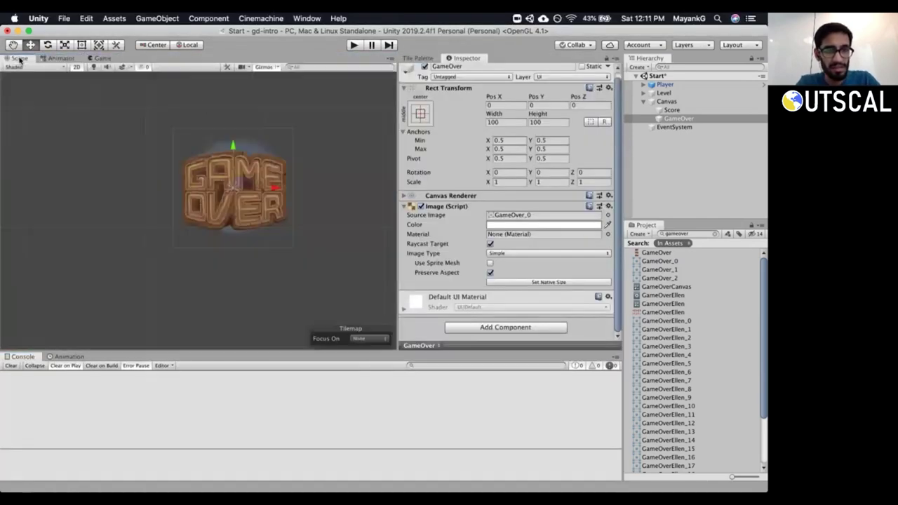
pyautogui.click(667, 101)
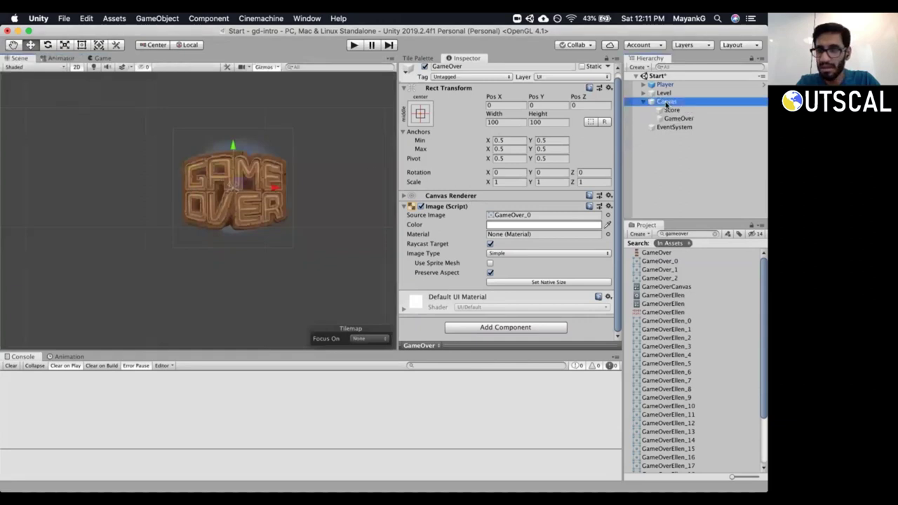
pyautogui.scroll(3, 210, 178)
pyautogui.moveTo(239, 215); pyautogui.dragTo(292, 187, button='middle')
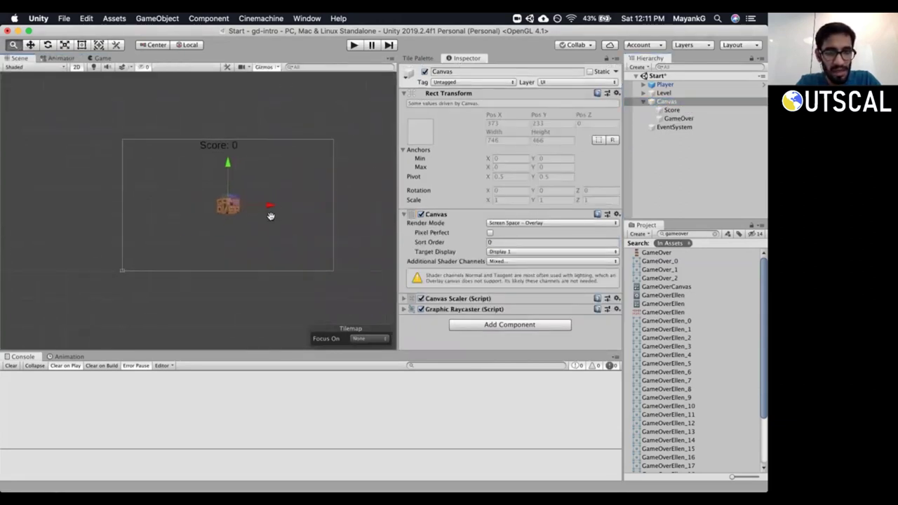
pyautogui.click(678, 118)
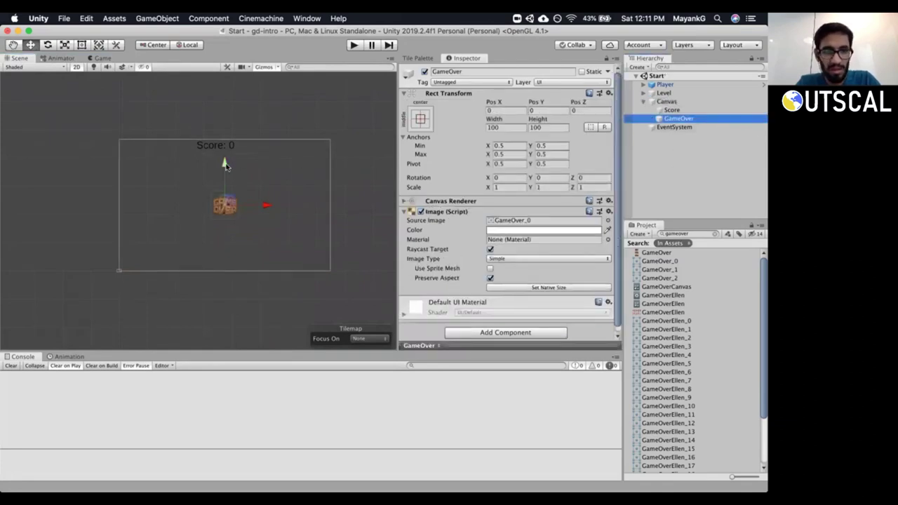
# Anchor GameOver to the top centre with position, then move it below the Score text.
pyautogui.click(420, 120)
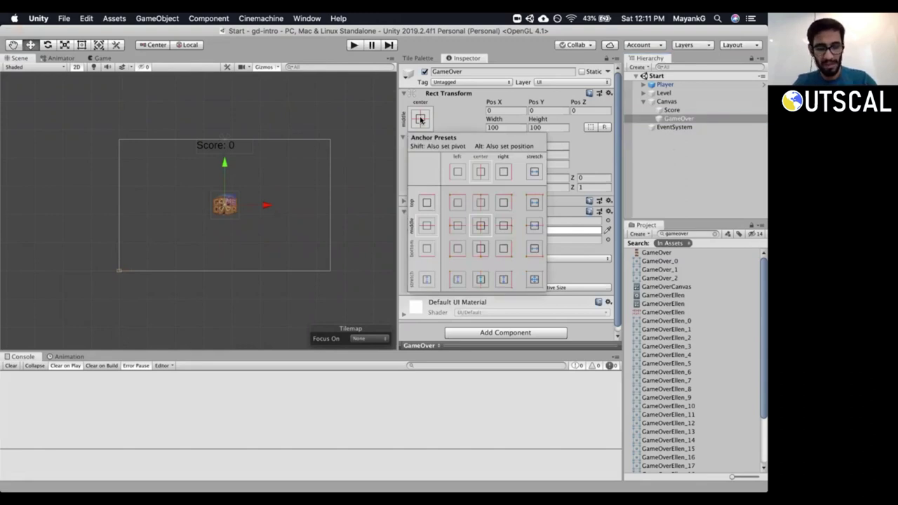
pyautogui.press('alt')
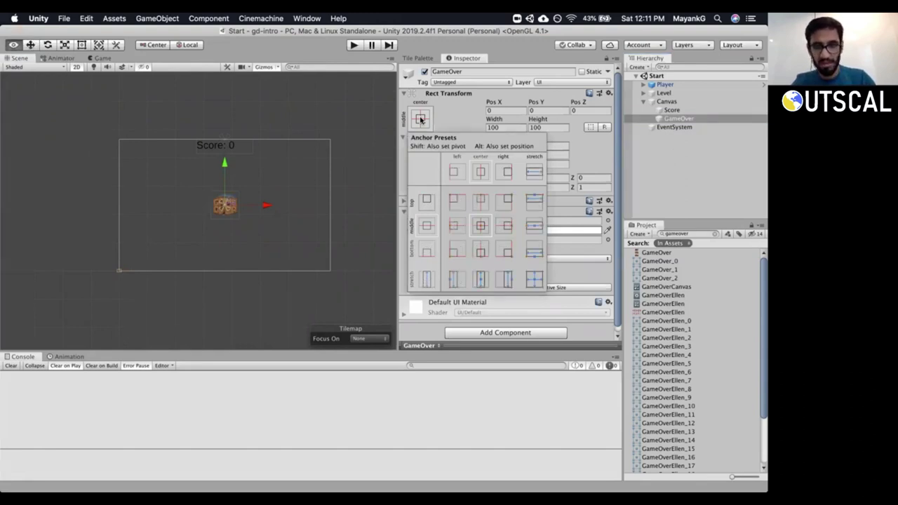
pyautogui.keyDown('alt'); pyautogui.click(481, 202); pyautogui.keyUp('alt')
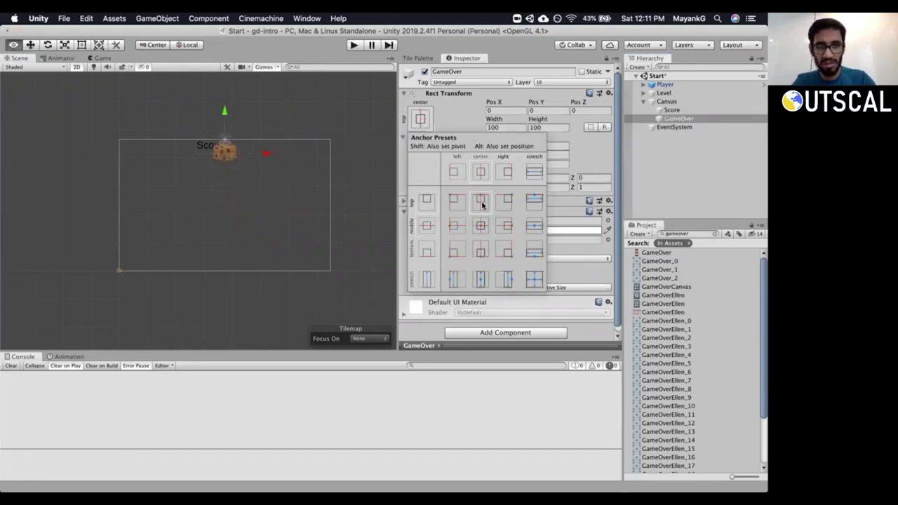
pyautogui.click(233, 113)
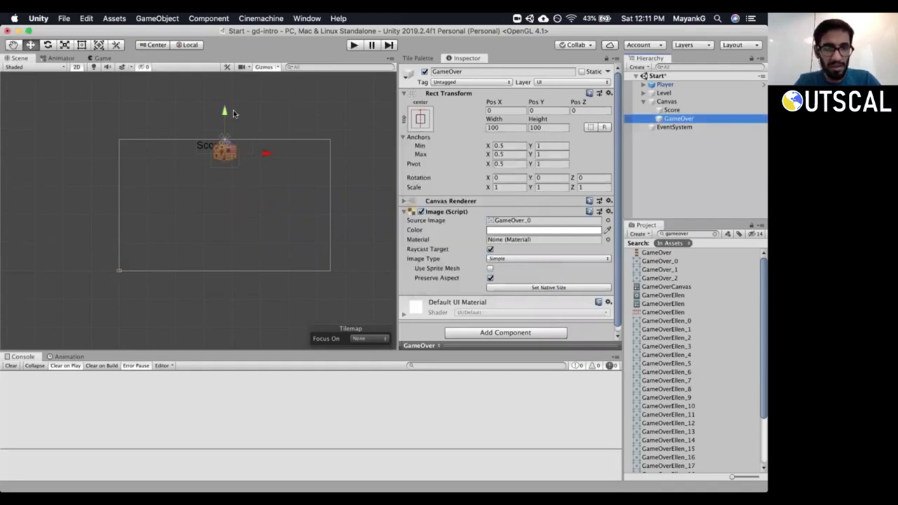
pyautogui.moveTo(225, 114); pyautogui.dragTo(224, 130)
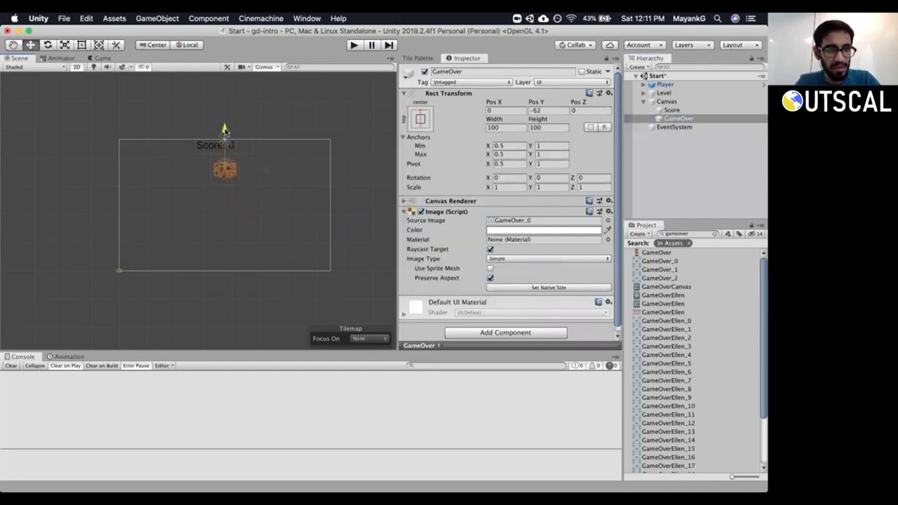
# Deactivate the Level object in the Game view, then reselect GameOver in the Scene view.
pyautogui.click(102, 59)
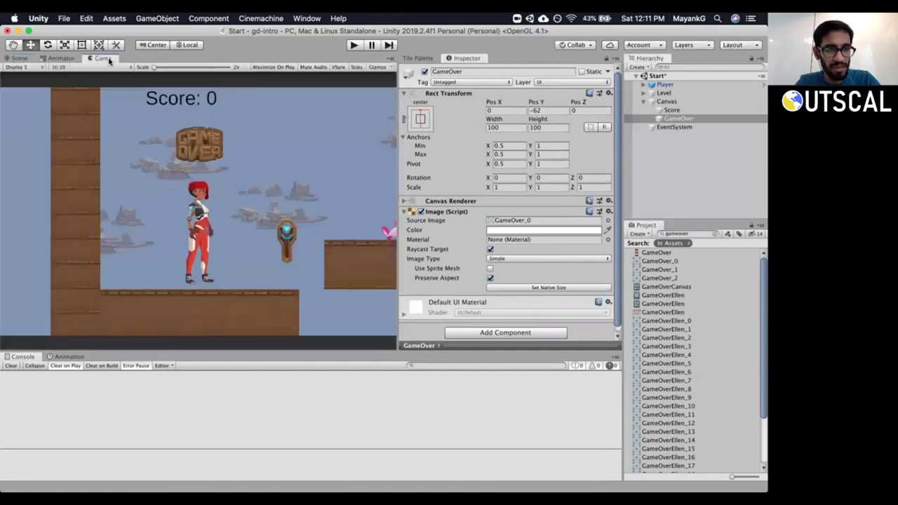
pyautogui.click(683, 93)
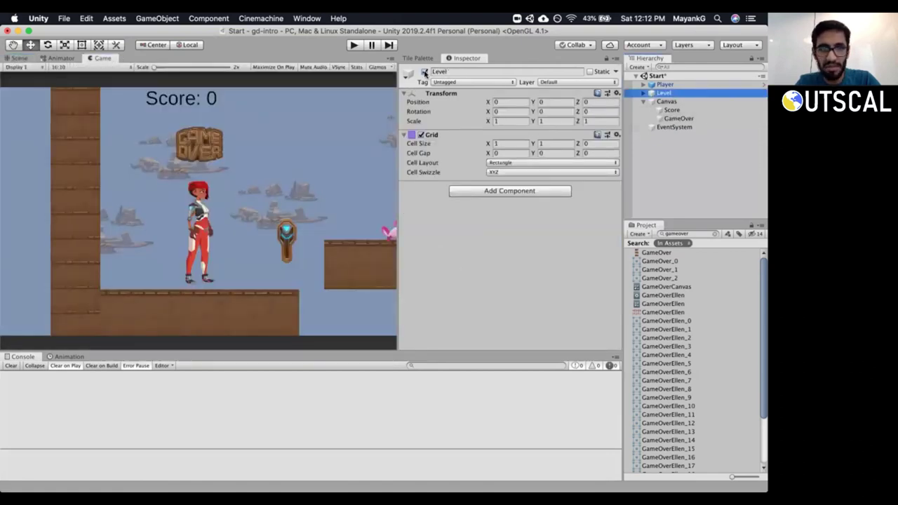
pyautogui.click(424, 72)
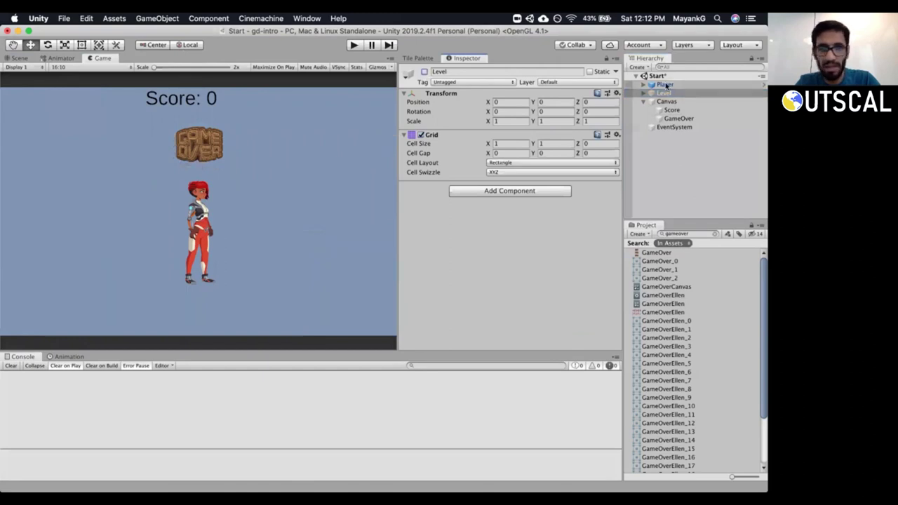
pyautogui.click(15, 59)
pyautogui.scroll(3, 214, 169)
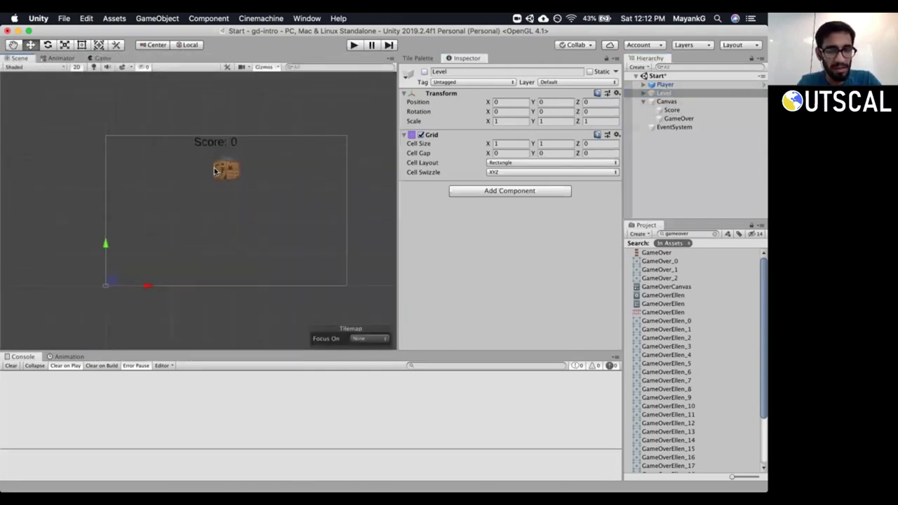
pyautogui.click(675, 117)
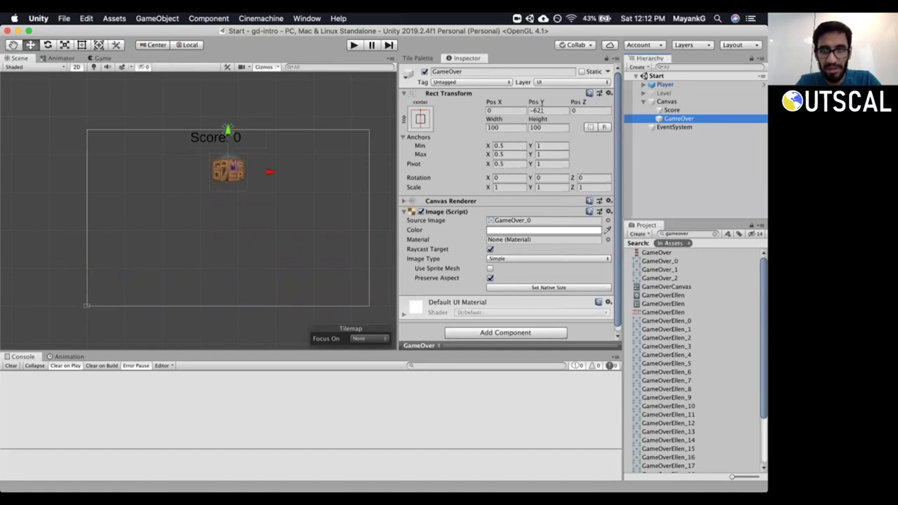
# Set the GameOver image's Width and Height to 200.
pyautogui.click(543, 110)
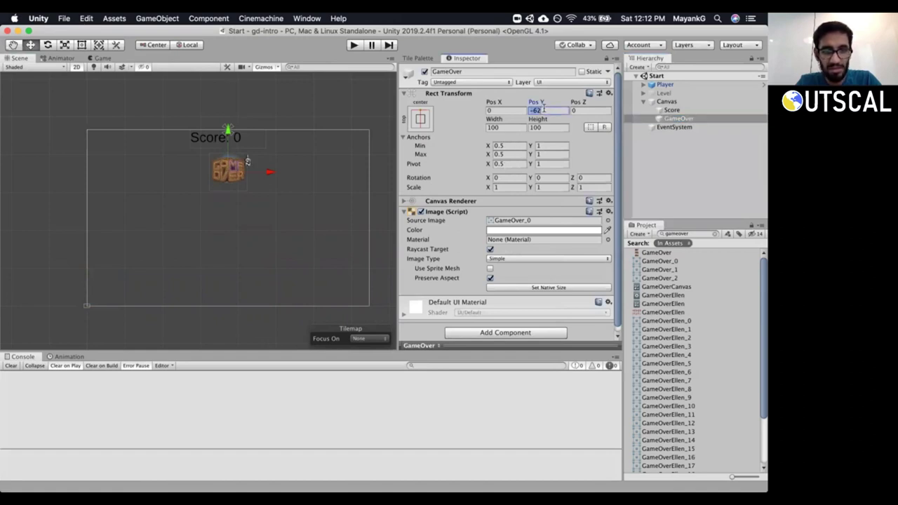
pyautogui.click(505, 128)
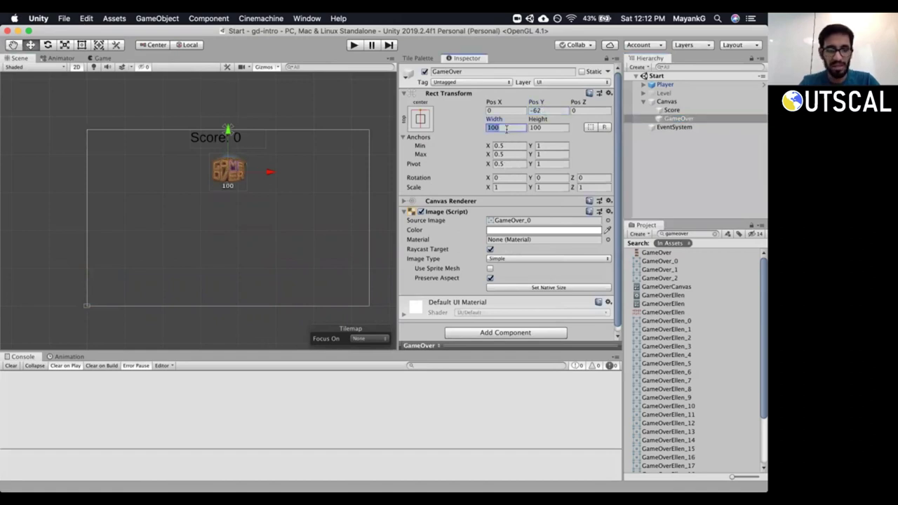
pyautogui.write('200')
pyautogui.press('Tab')
pyautogui.write('200')
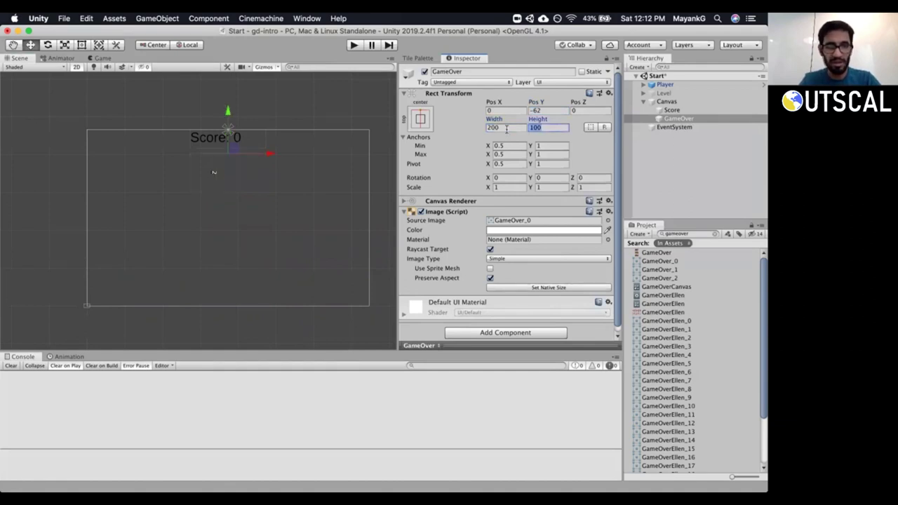
# Shrink the GameOver image to 150 by 150 and preview it in the Game view.
pyautogui.click(505, 127)
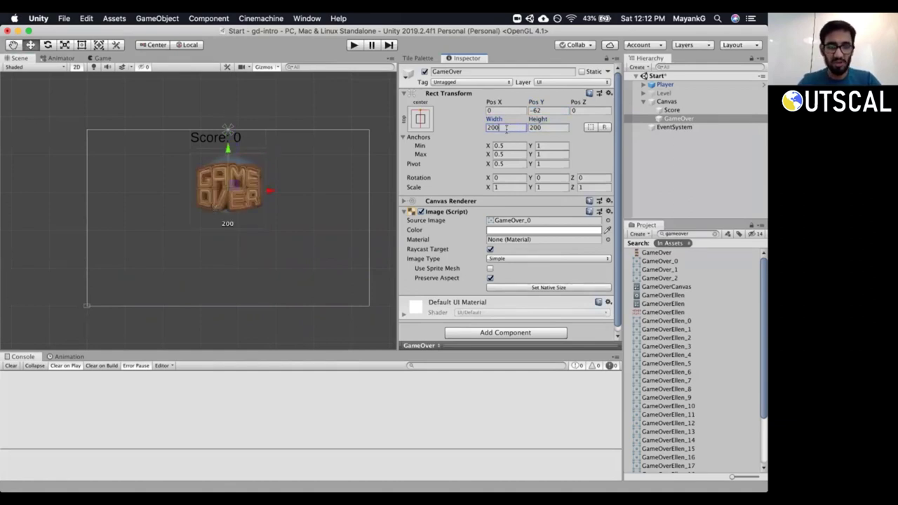
pyautogui.write('150')
pyautogui.press('Tab')
pyautogui.write('15')
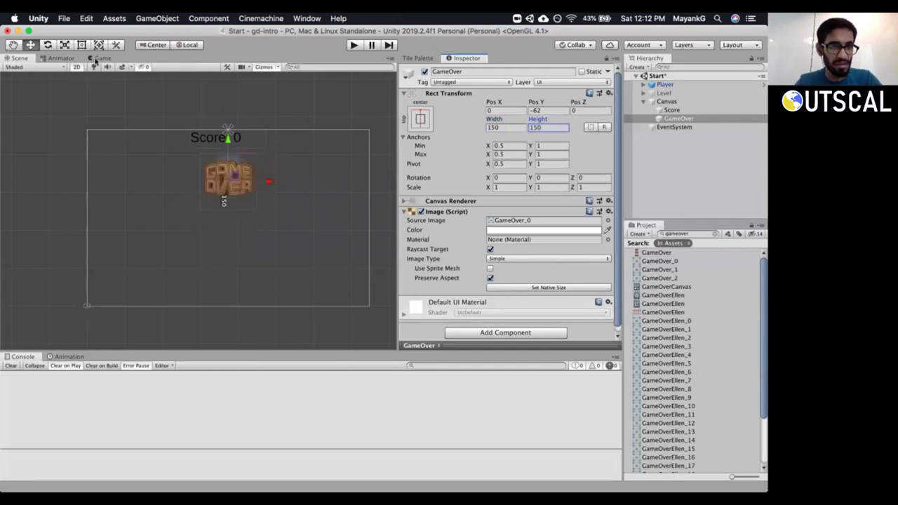
pyautogui.click(98, 59)
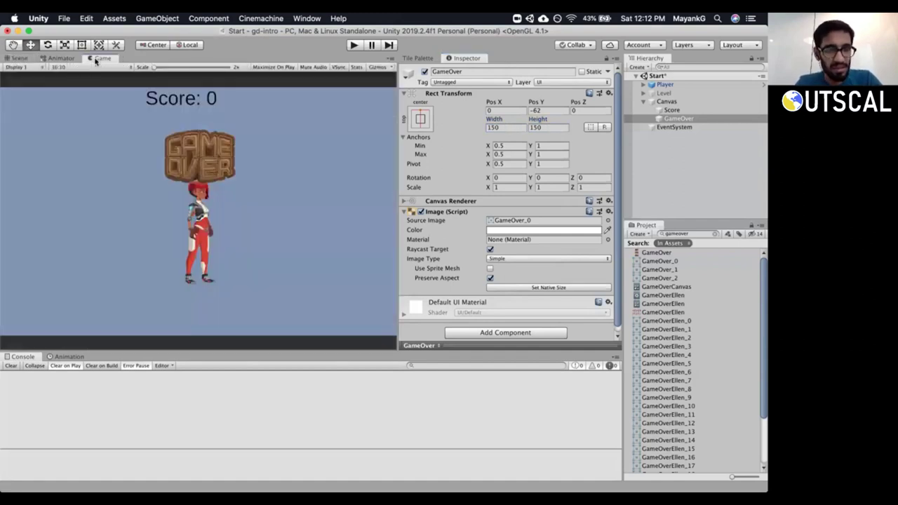
pyautogui.click(55, 58)
pyautogui.click(10, 59)
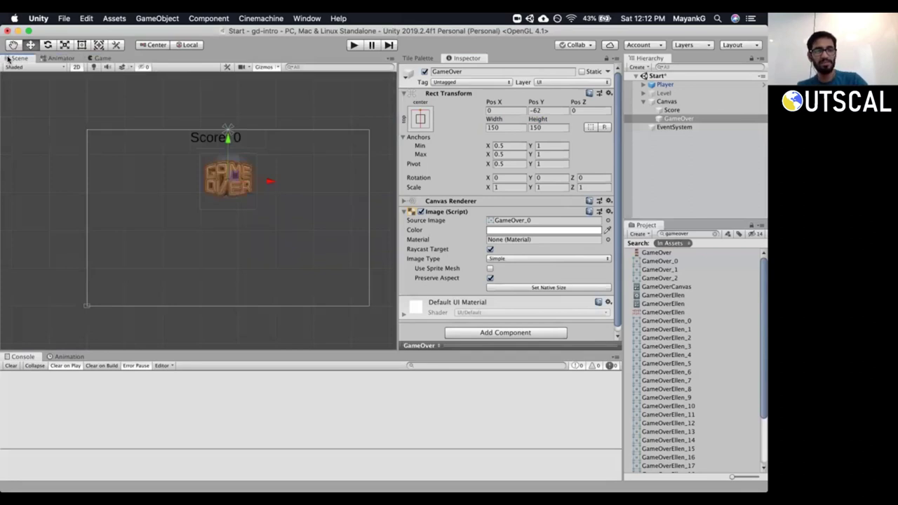
pyautogui.click(691, 233)
# Clear the Project search and collapse the AnimatedSprites and Sprites folders.
pyautogui.press('BackSpace')
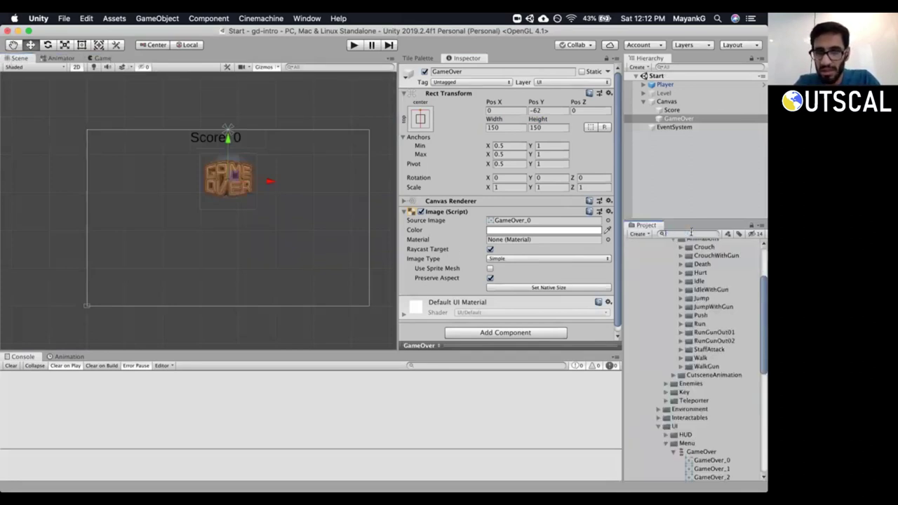
pyautogui.scroll(5, 761, 290)
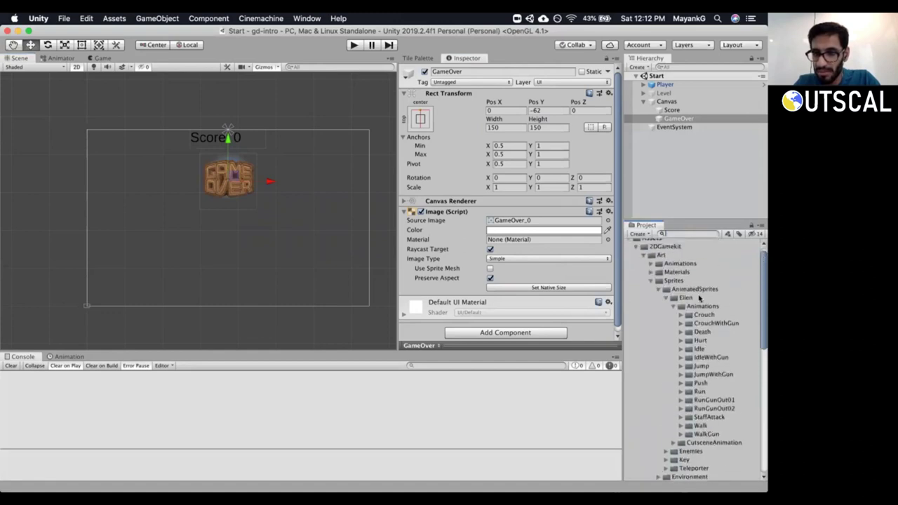
pyautogui.click(657, 291)
pyautogui.click(650, 280)
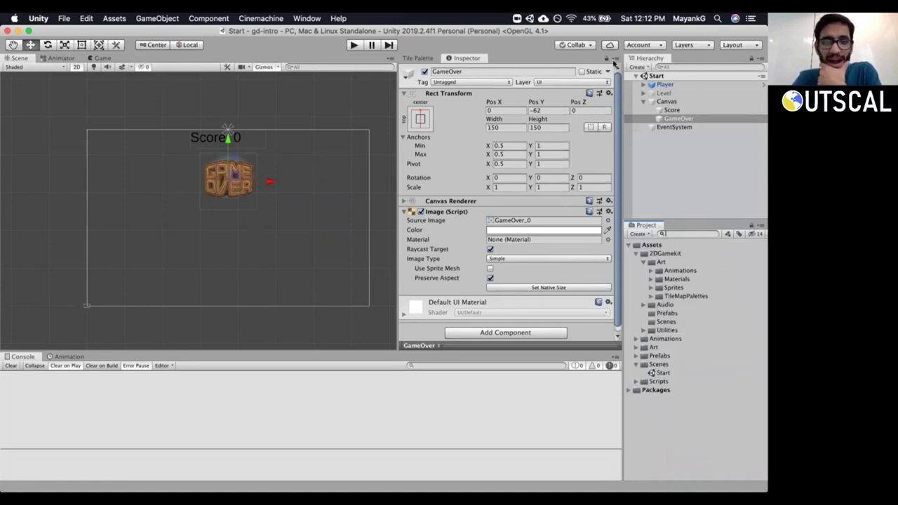
# Add a UI Button under GameOver and move it down to Pos Y -142.
pyautogui.click(670, 120)
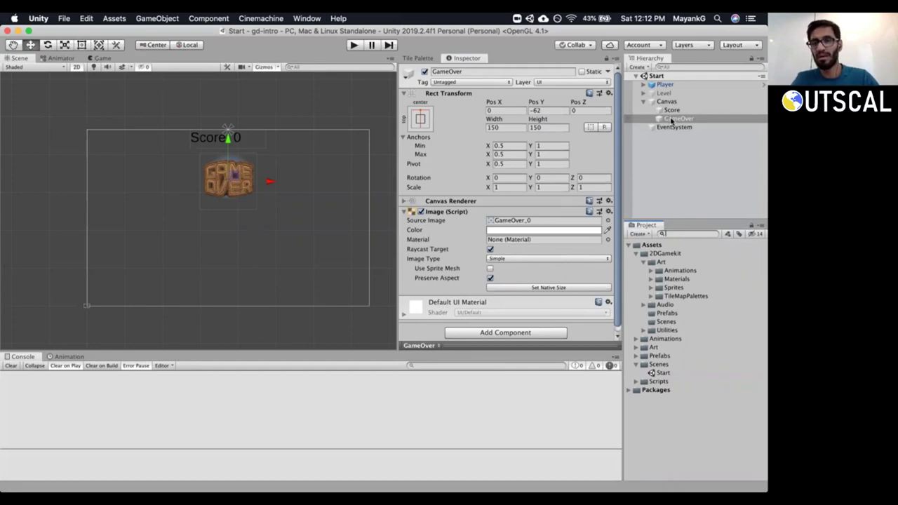
pyautogui.rightClick(670, 120)
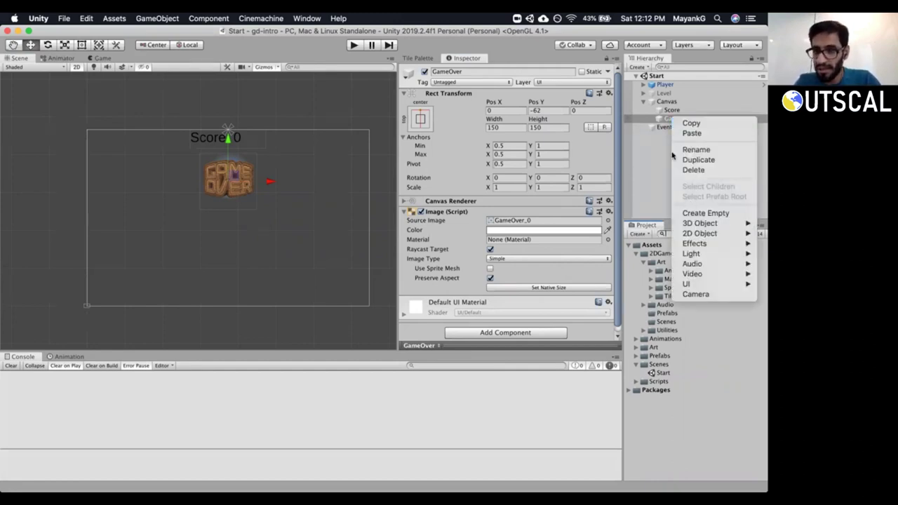
pyautogui.click(666, 119)
pyautogui.rightClick(666, 120)
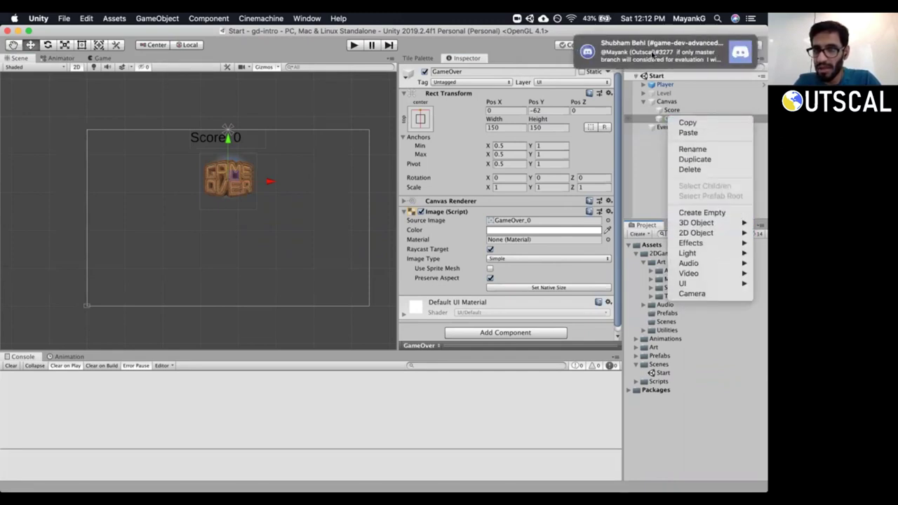
pyautogui.moveTo(696, 267)
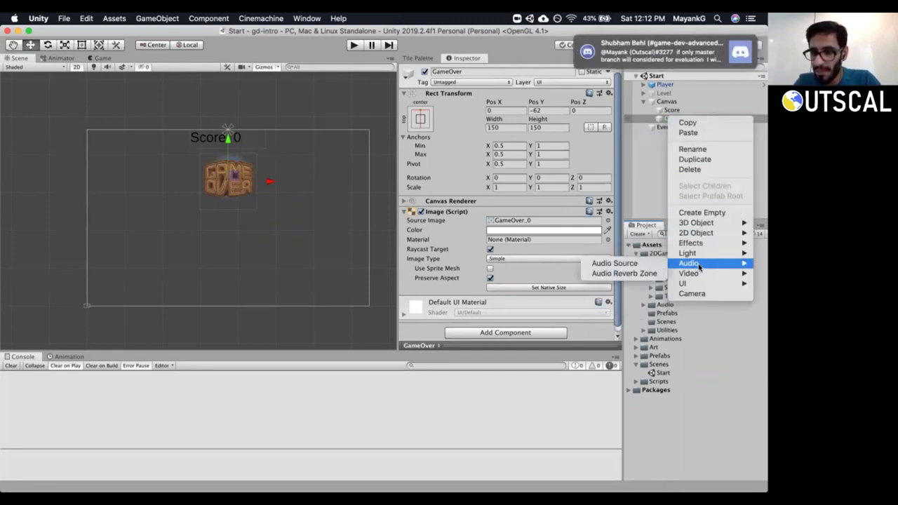
pyautogui.moveTo(702, 282)
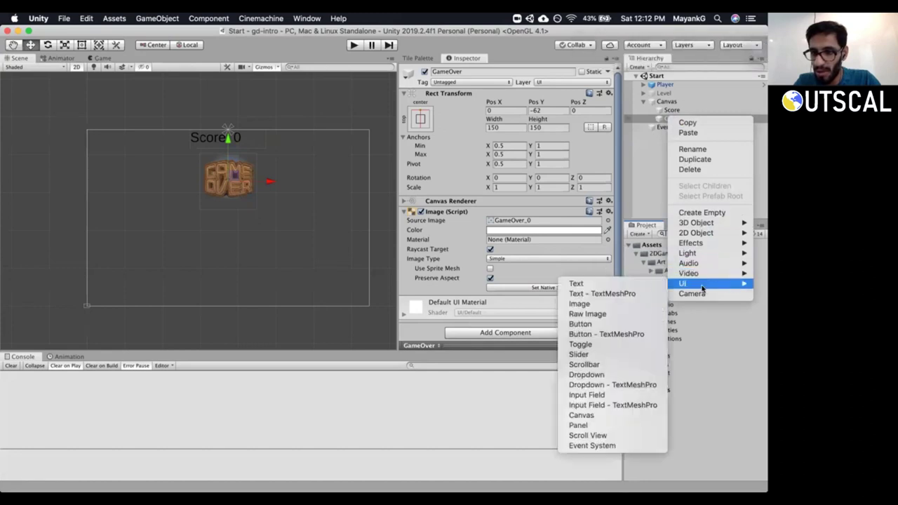
pyautogui.click(608, 324)
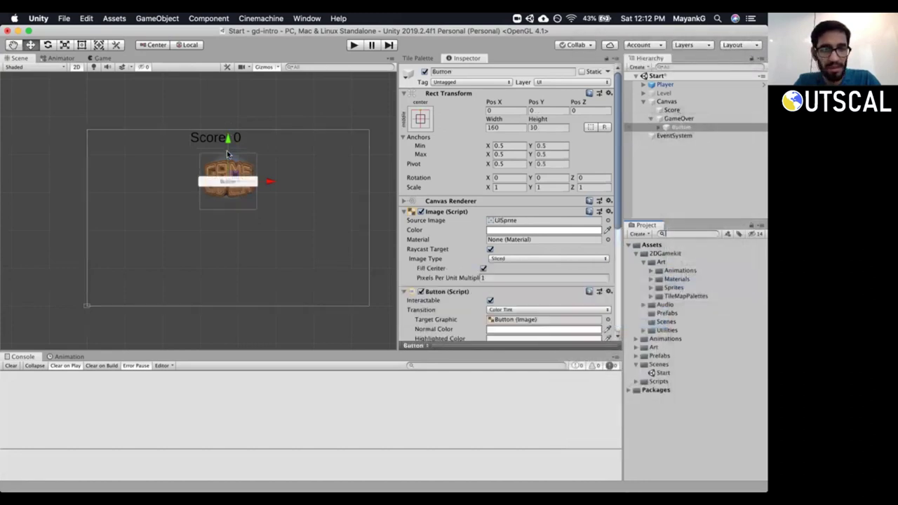
pyautogui.moveTo(226, 135); pyautogui.dragTo(227, 189)
pyautogui.moveTo(227, 193); pyautogui.dragTo(227, 194)
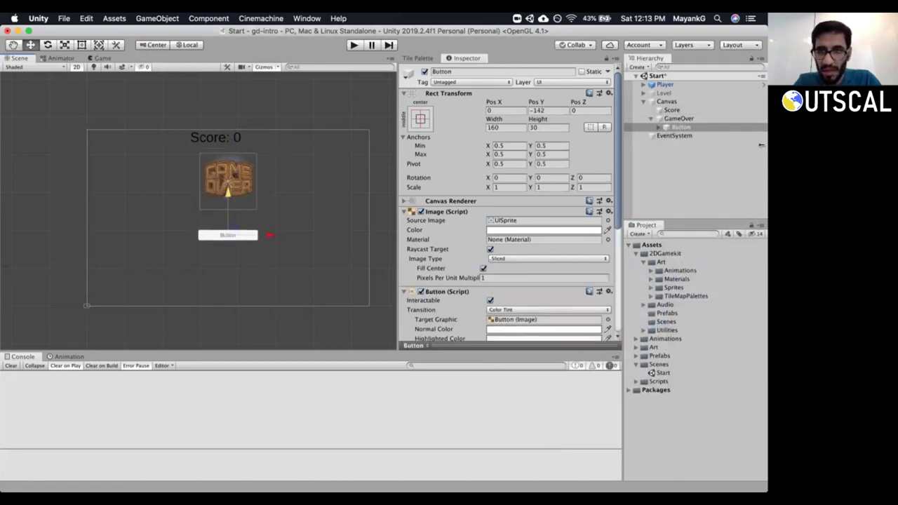
# Rename the button to ButtonRestart and expand it to show its Text child.
pyautogui.click(691, 130)
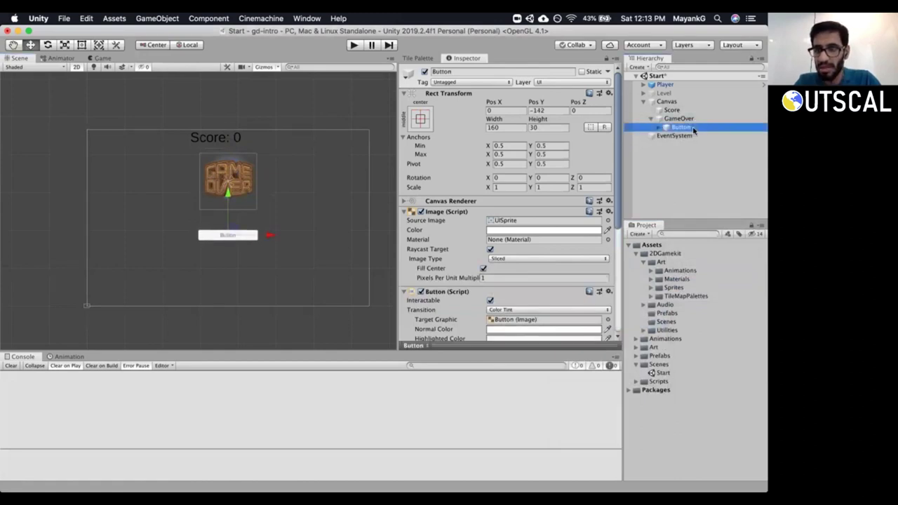
pyautogui.click(701, 128)
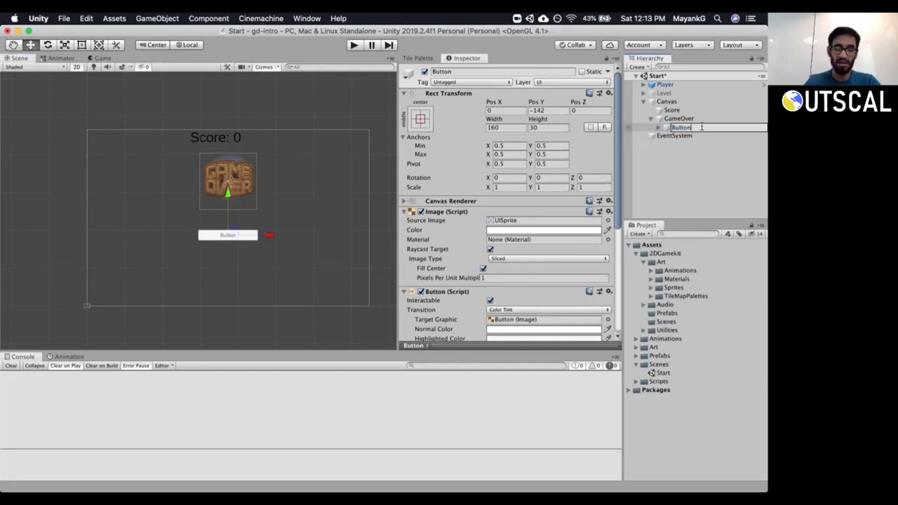
pyautogui.write('Res')
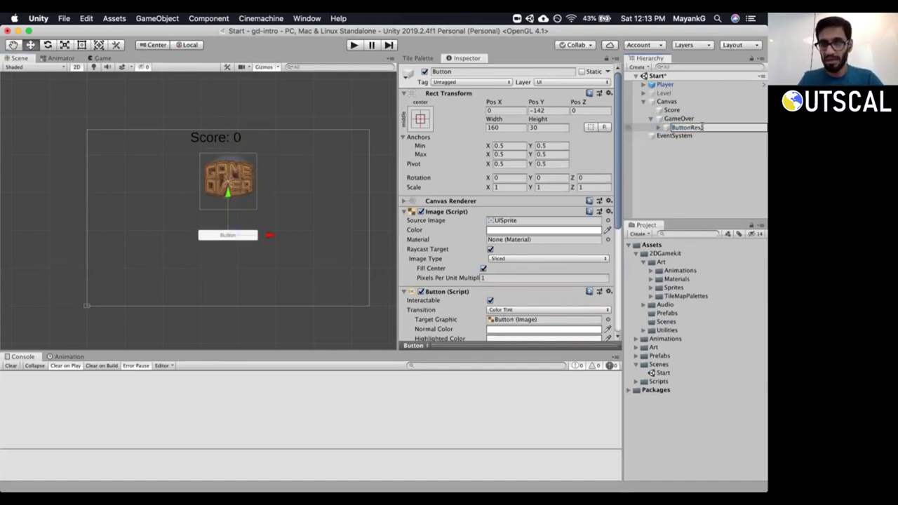
pyautogui.write('tart')
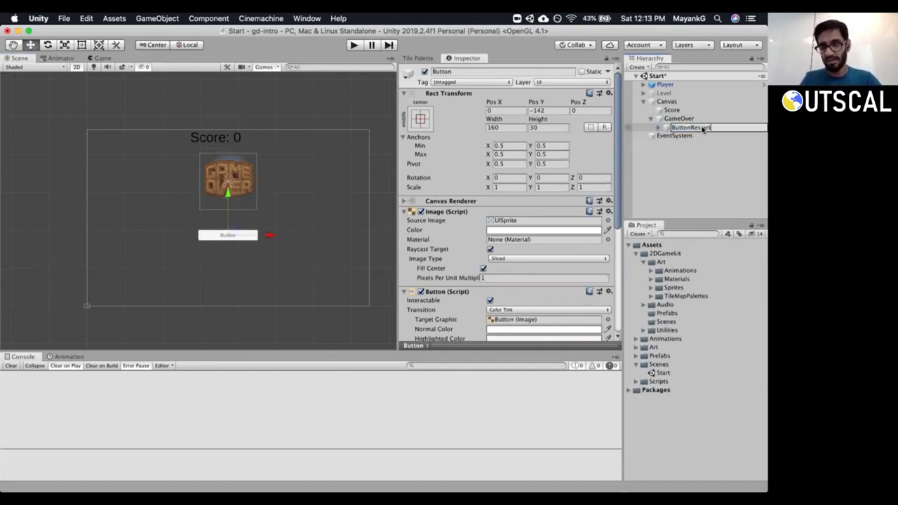
pyautogui.press('Return')
pyautogui.moveTo(616, 180); pyautogui.dragTo(617, 213)
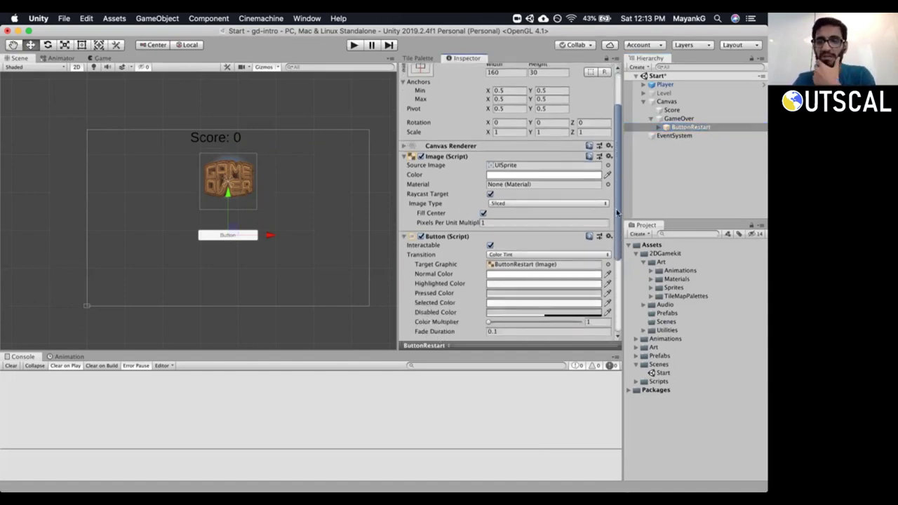
pyautogui.moveTo(617, 212); pyautogui.dragTo(634, 291)
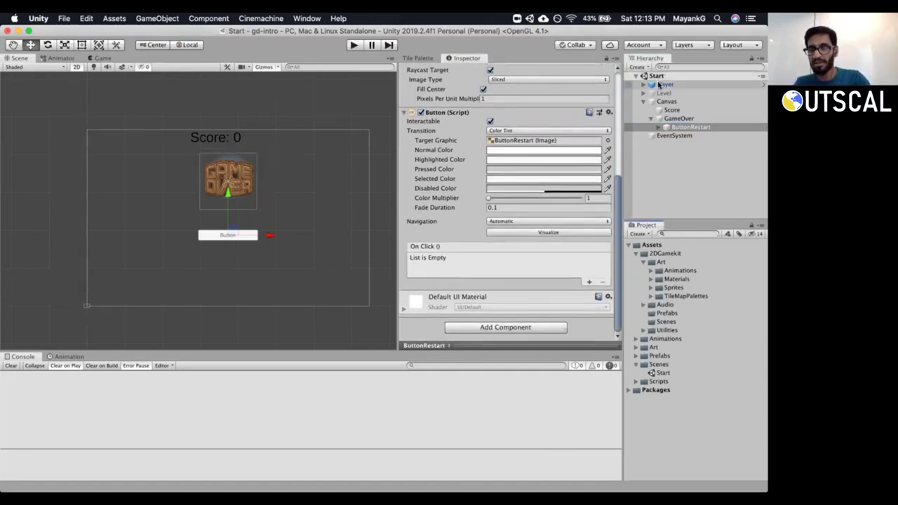
pyautogui.click(663, 127)
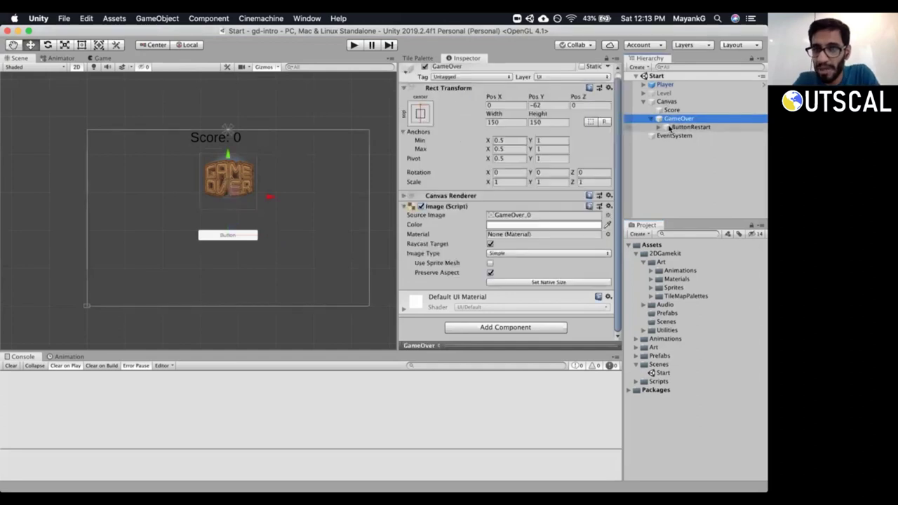
pyautogui.click(658, 128)
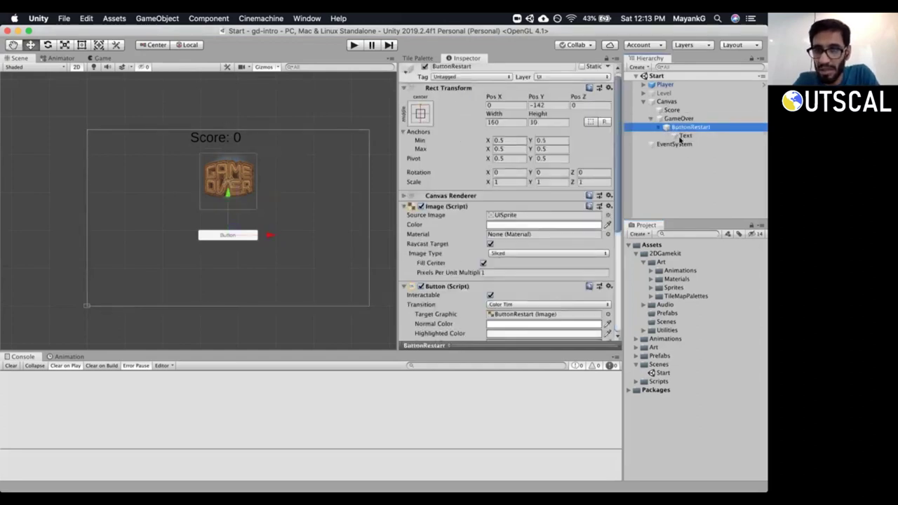
# Change the ButtonRestart Text child's label to 'Restart'.
pyautogui.click(681, 135)
pyautogui.click(529, 233)
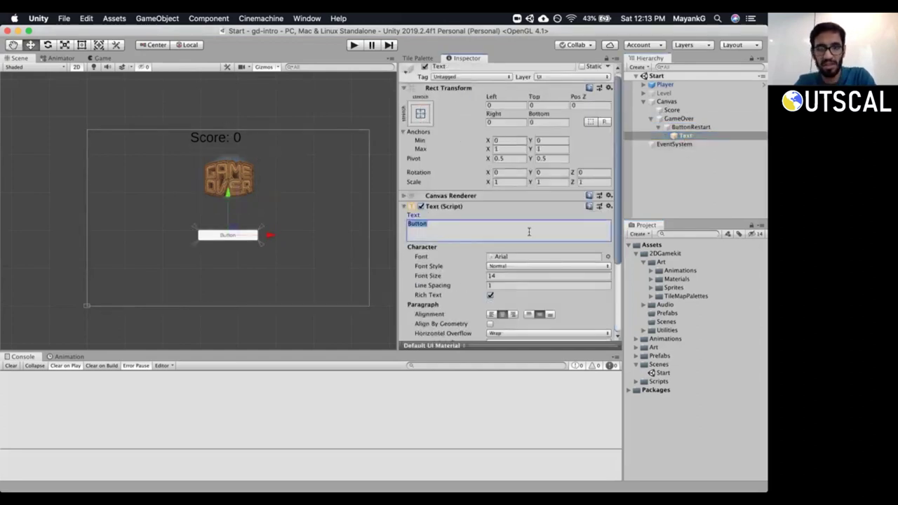
pyautogui.write('Restarter')
pyautogui.press('BackSpace')
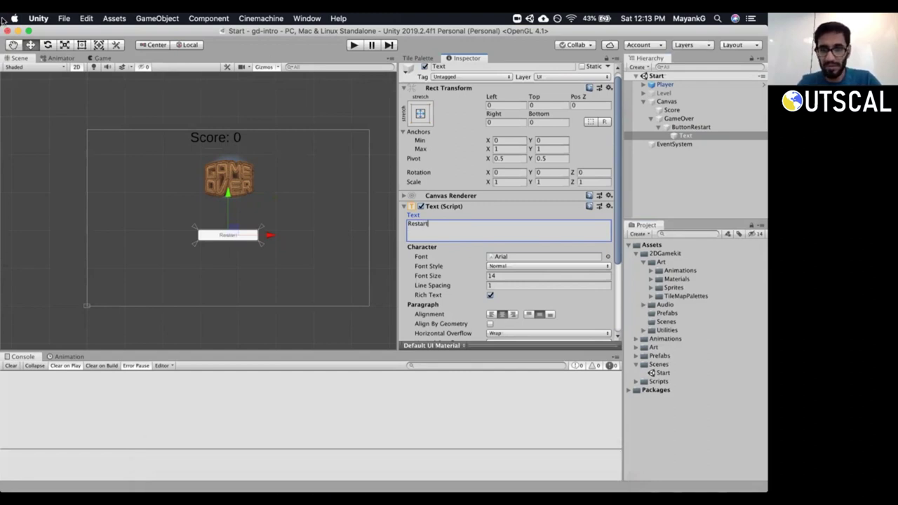
pyautogui.click(694, 235)
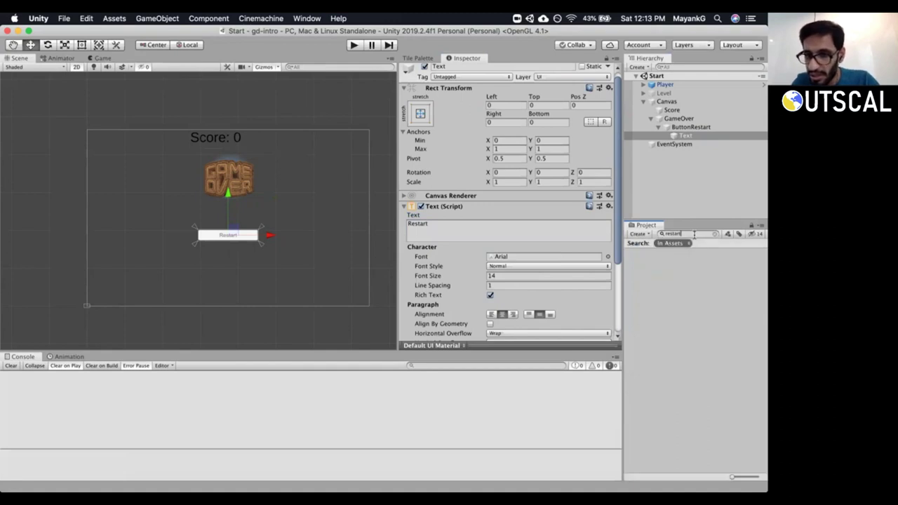
# Search the Project for 'ga', clear the search, and reselect ButtonRestart.
pyautogui.press('BackSpace')
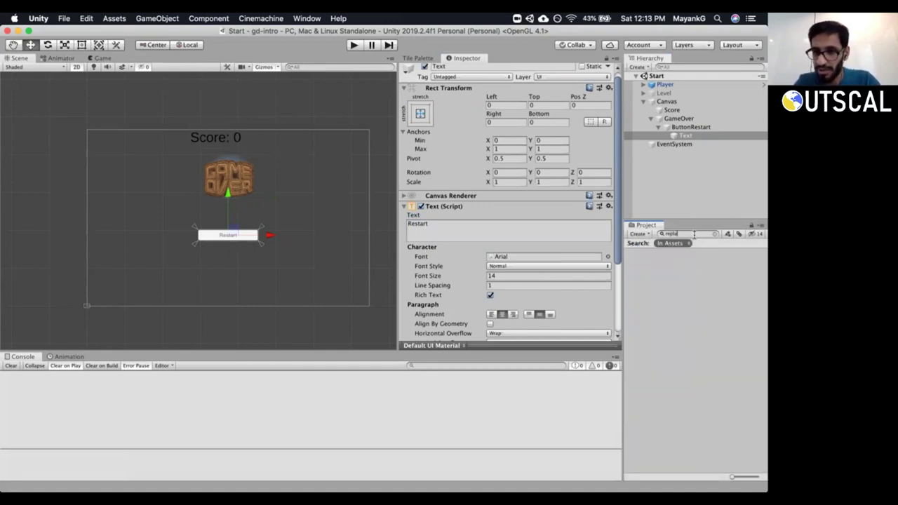
pyautogui.press('BackSpace')
pyautogui.press('BackSpace')
pyautogui.write('ga')
pyautogui.scroll(-5, 687, 291)
pyautogui.scroll(4, 687, 290)
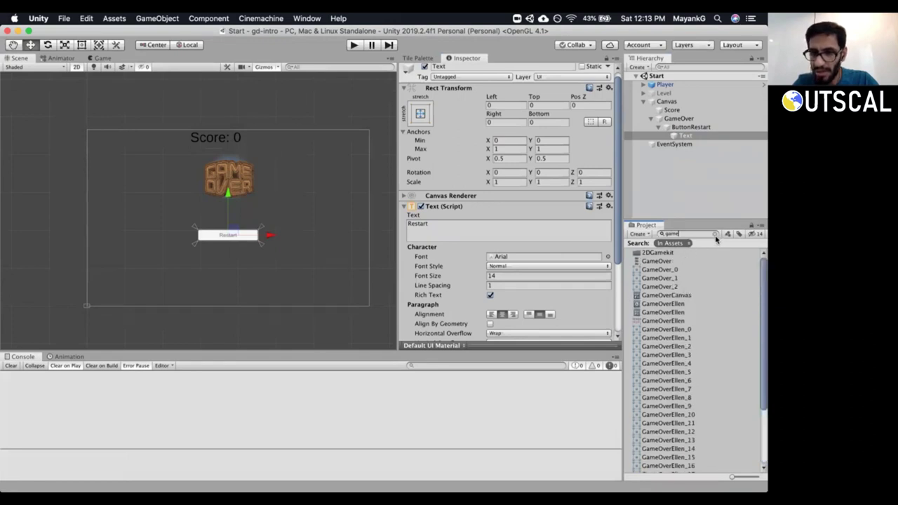
pyautogui.moveTo(704, 221); pyautogui.dragTo(705, 194)
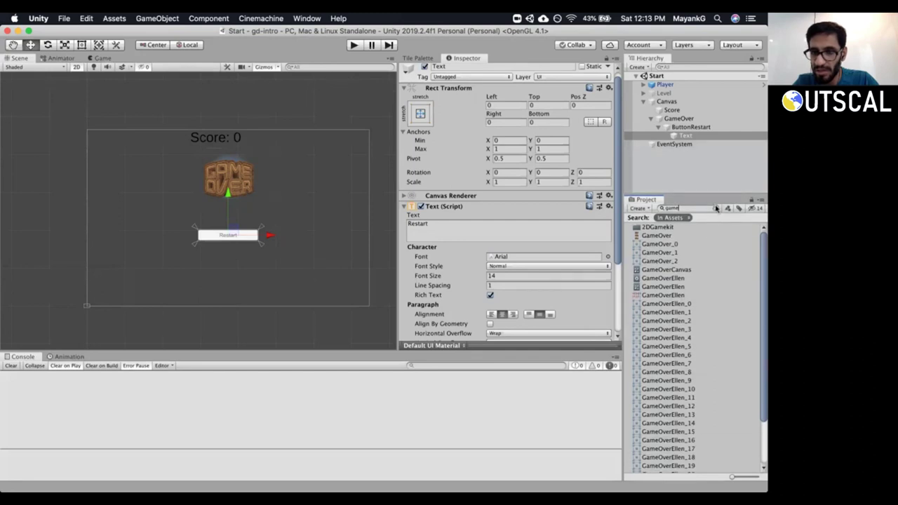
pyautogui.click(716, 208)
pyautogui.click(681, 127)
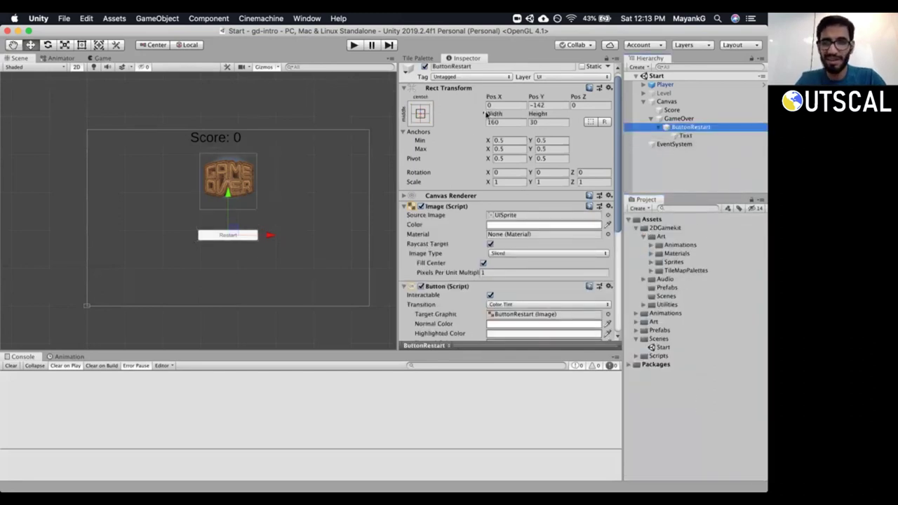
# Set ButtonRestart to Pos Y -150, Width 200 and Height 50.
pyautogui.click(555, 104)
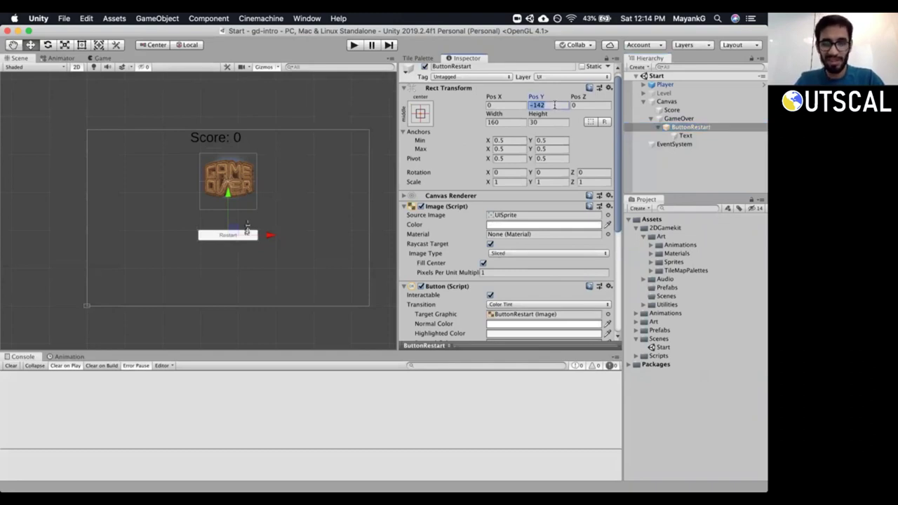
pyautogui.press('BackSpace')
pyautogui.write('-150')
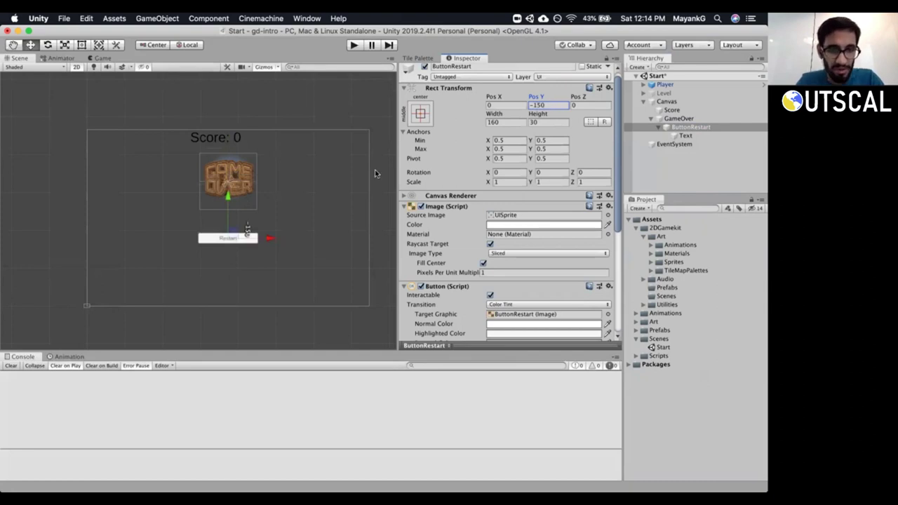
pyautogui.click(544, 122)
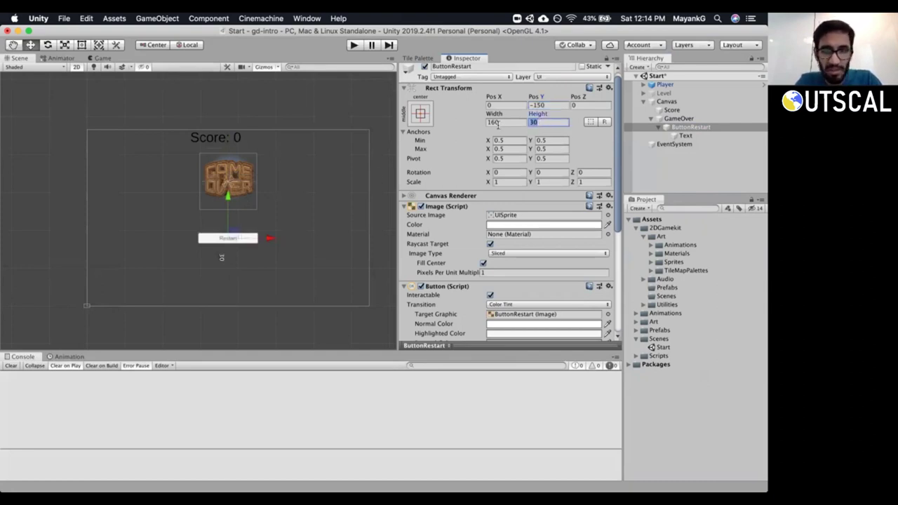
pyautogui.click(502, 123)
pyautogui.write('200')
pyautogui.press('Tab')
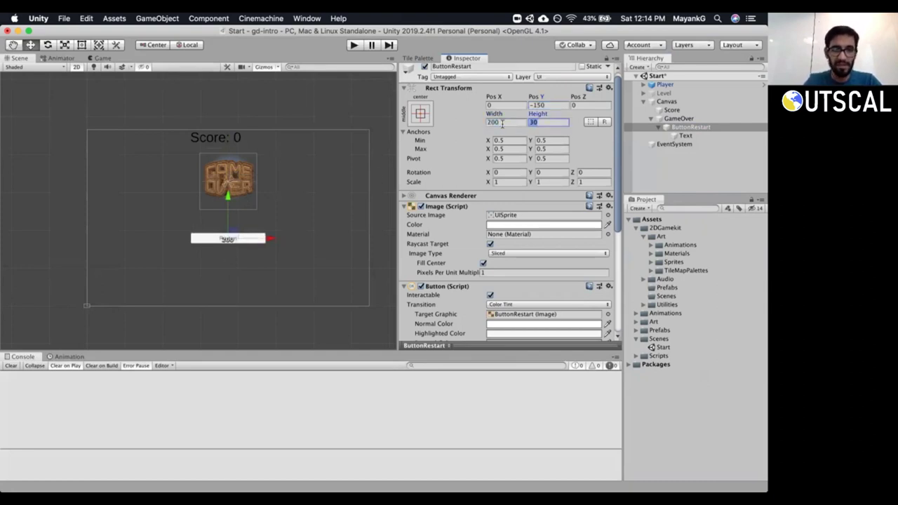
pyautogui.write('50')
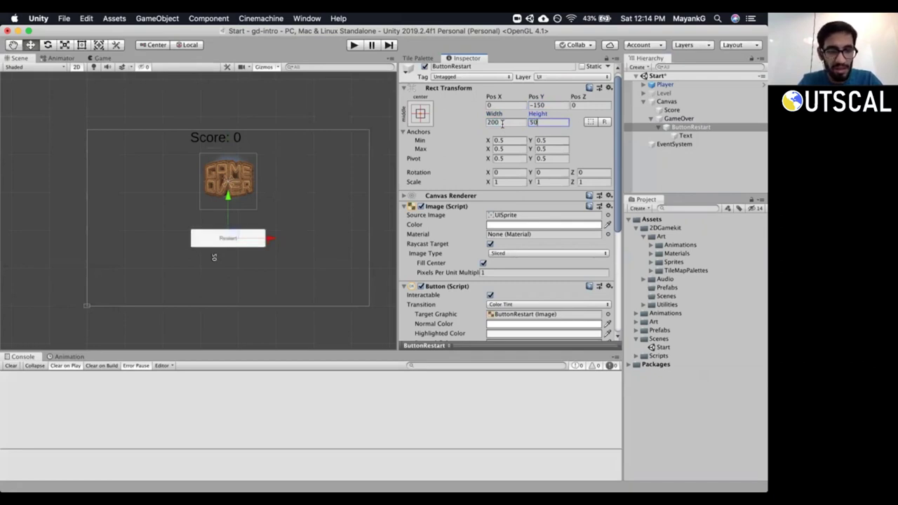
# Set the button's Text child to font size 24, then reselect the GameOver panel.
pyautogui.click(677, 135)
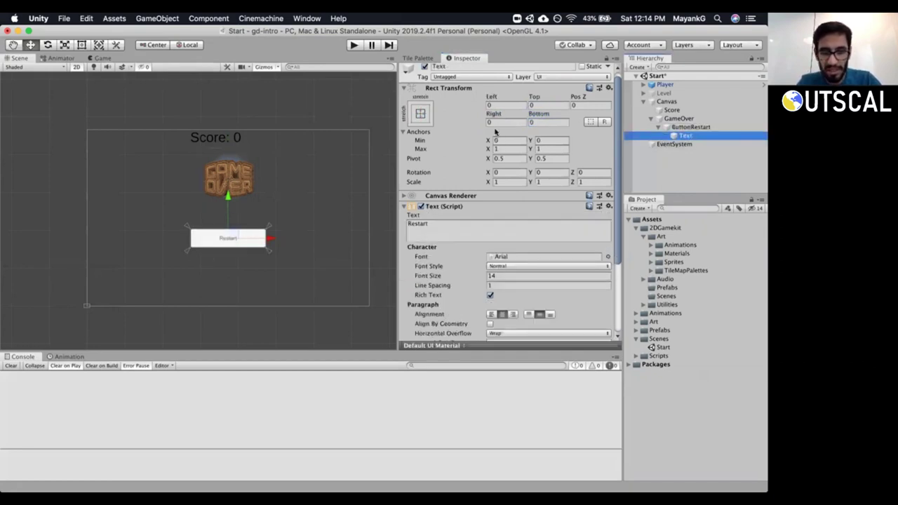
pyautogui.click(617, 164)
pyautogui.scroll(-5, 617, 169)
pyautogui.click(527, 179)
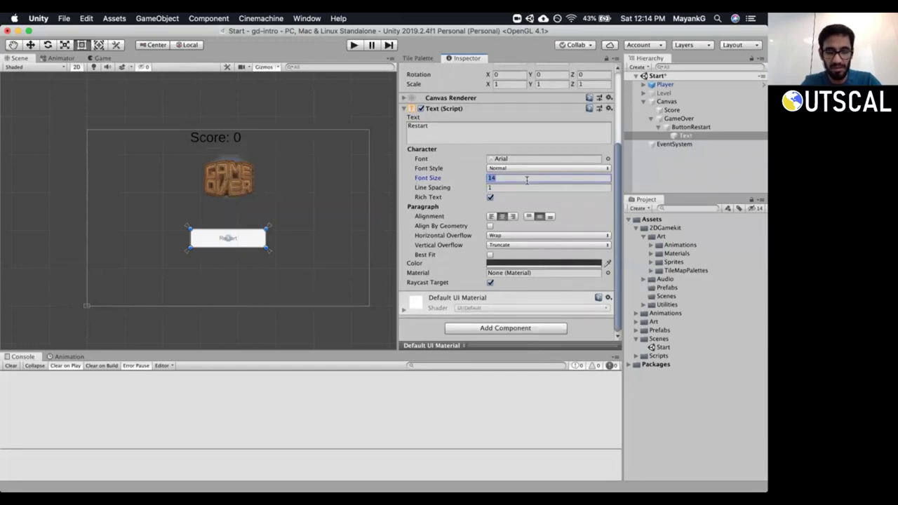
pyautogui.write('20')
pyautogui.press('BackSpace')
pyautogui.write('4')
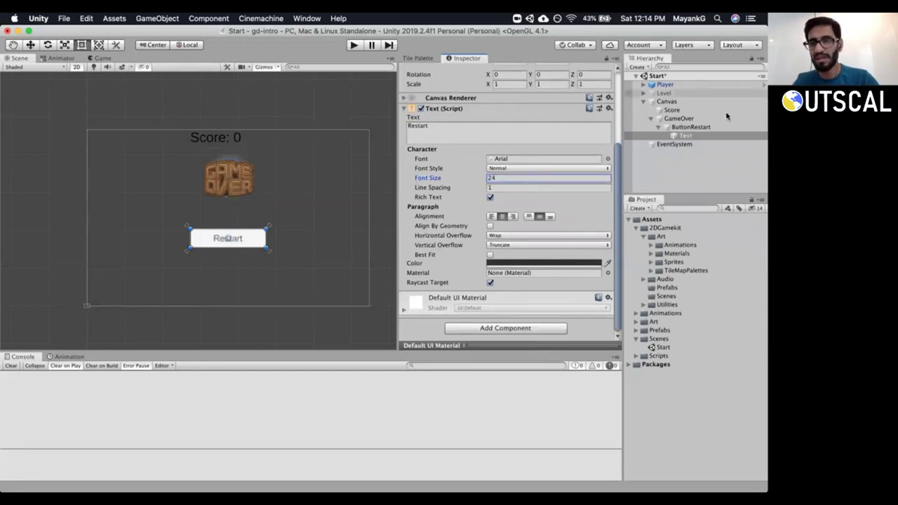
pyautogui.click(684, 135)
pyautogui.click(658, 128)
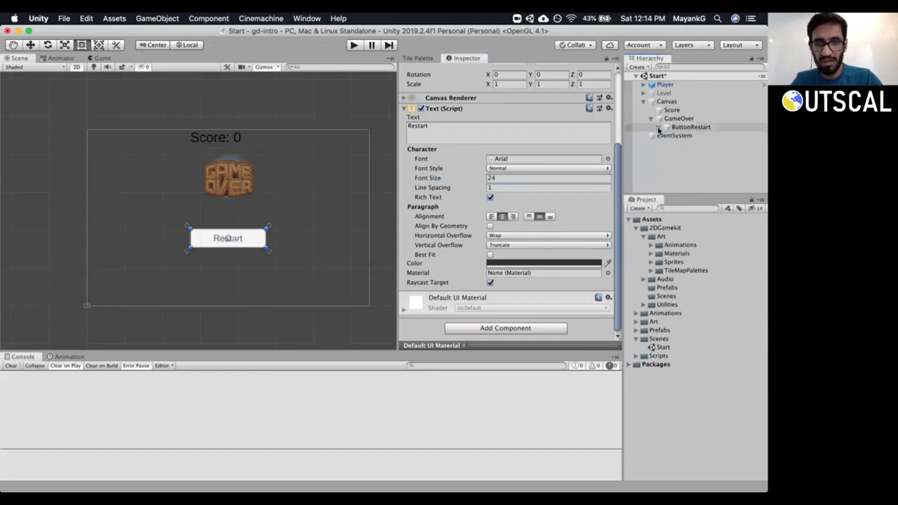
pyautogui.click(666, 119)
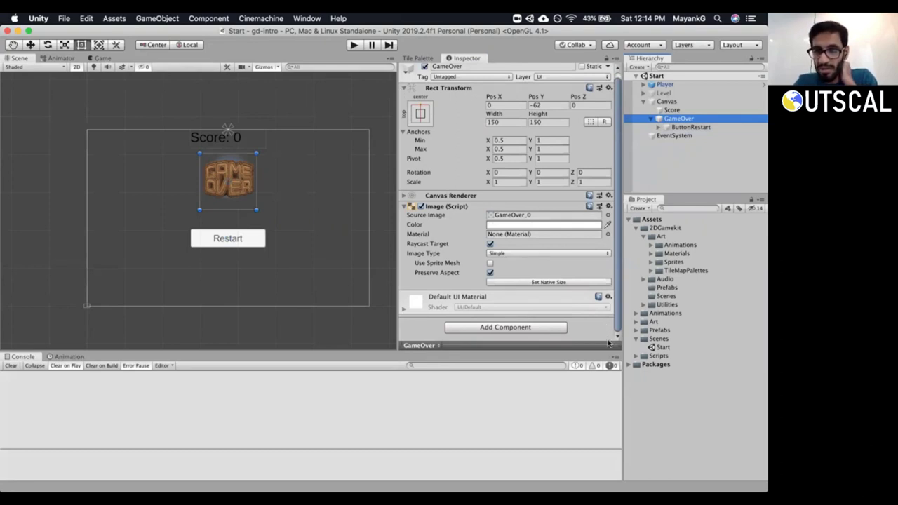
# Select the GameOver panel, fold its Image component and expand the Scripts folder.
pyautogui.click(617, 333)
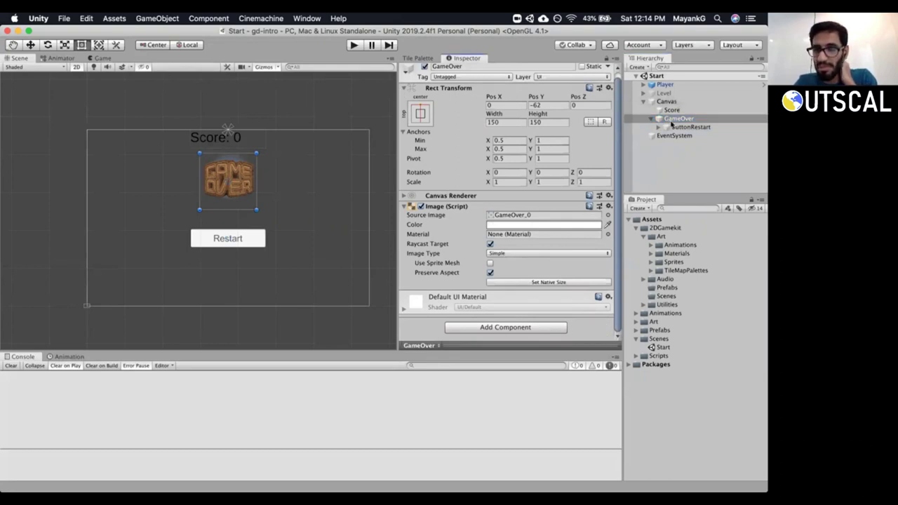
pyautogui.click(666, 101)
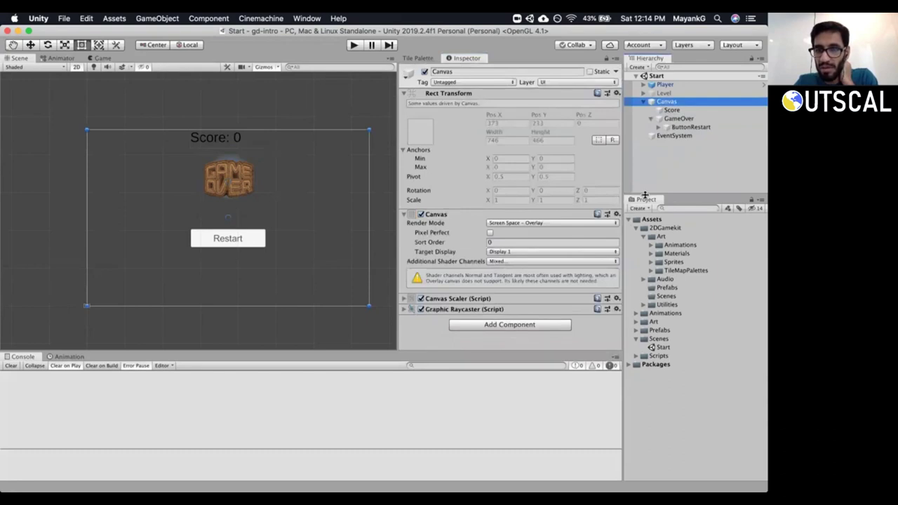
pyautogui.moveTo(644, 195); pyautogui.dragTo(644, 208)
pyautogui.click(667, 119)
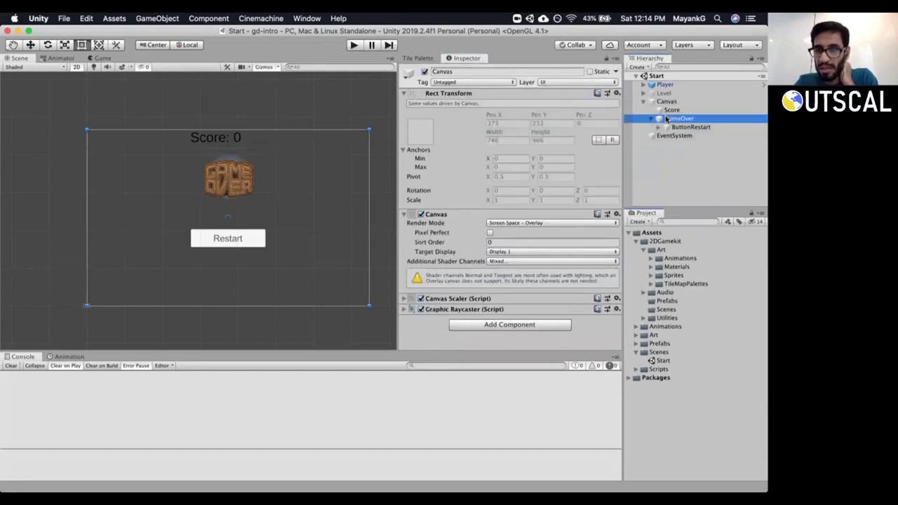
pyautogui.click(761, 293)
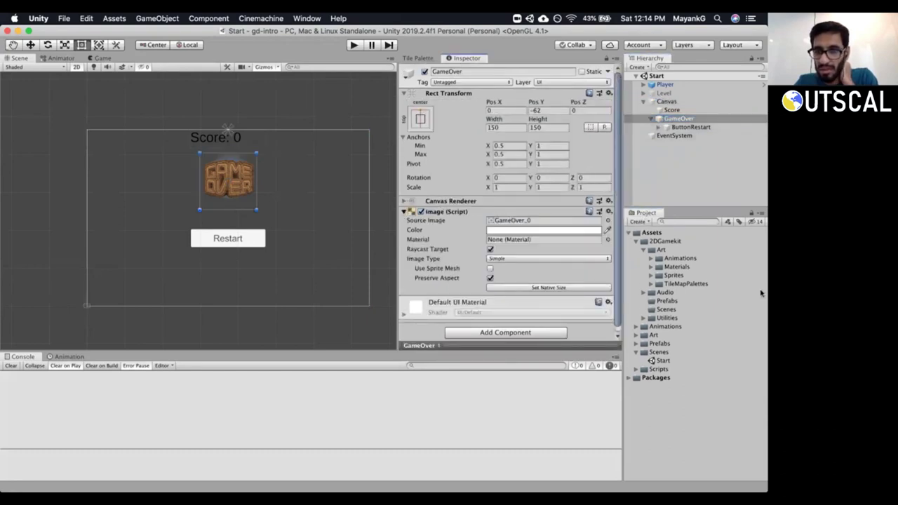
pyautogui.click(636, 352)
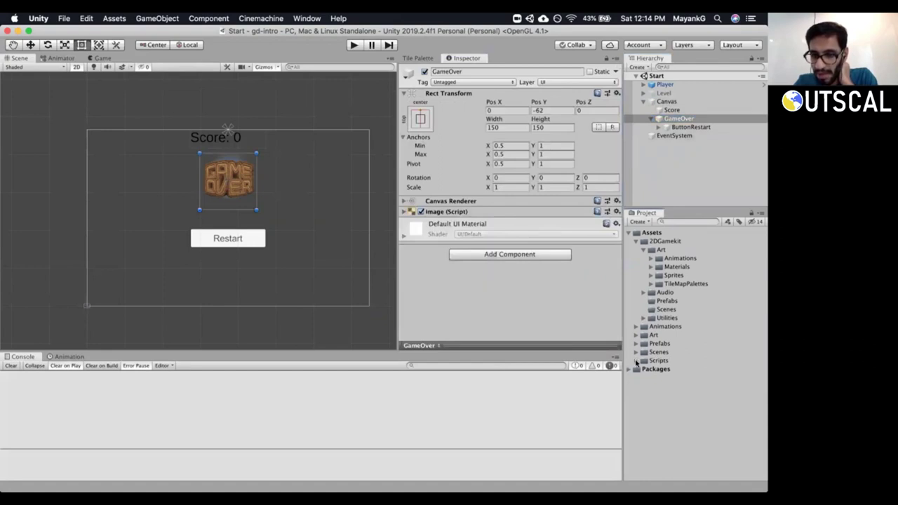
pyautogui.click(636, 361)
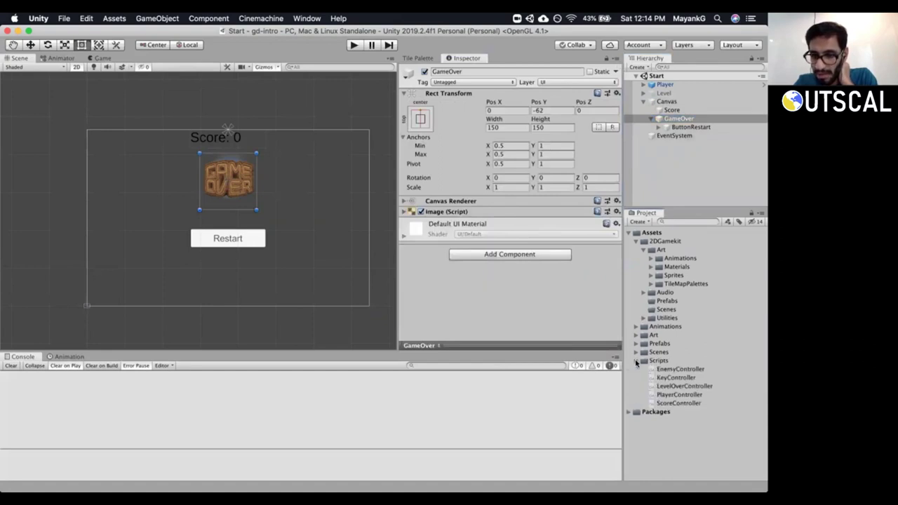
pyautogui.click(682, 387)
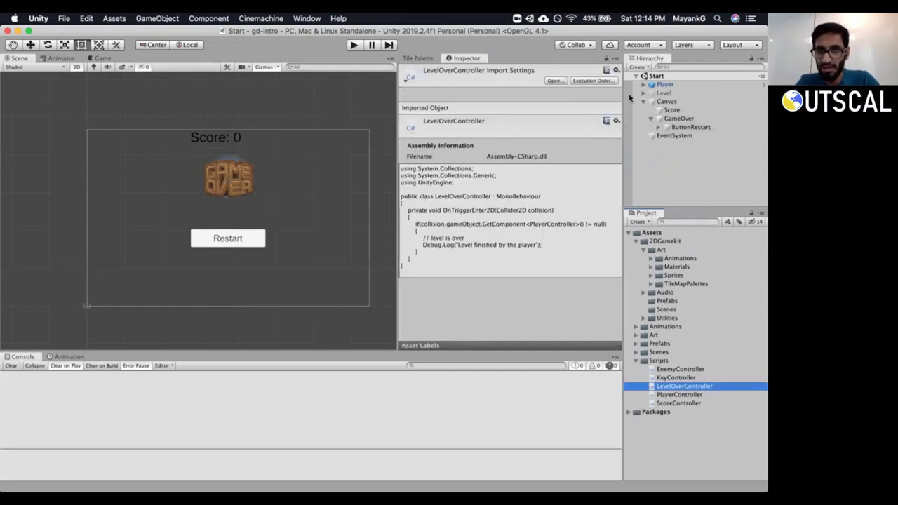
# Attach the LevelOverController script to the LevelComplete object.
pyautogui.click(642, 100)
pyautogui.click(642, 93)
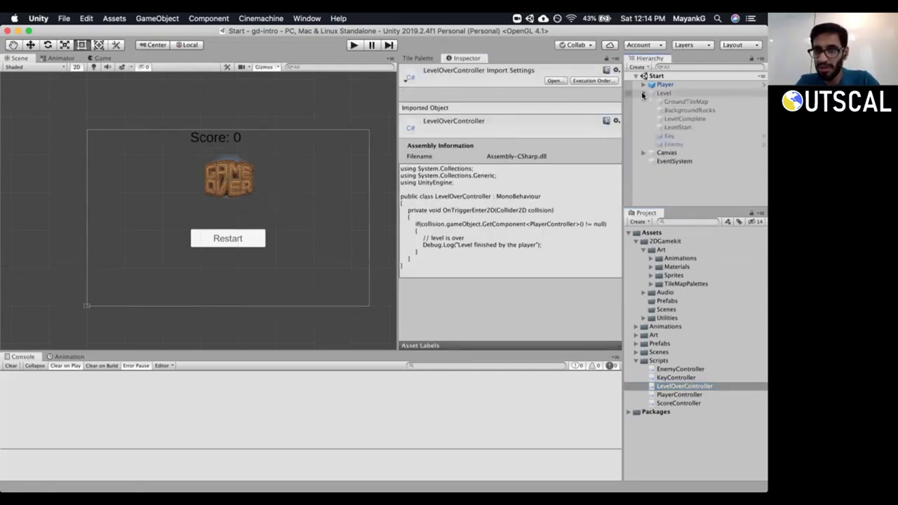
pyautogui.click(661, 93)
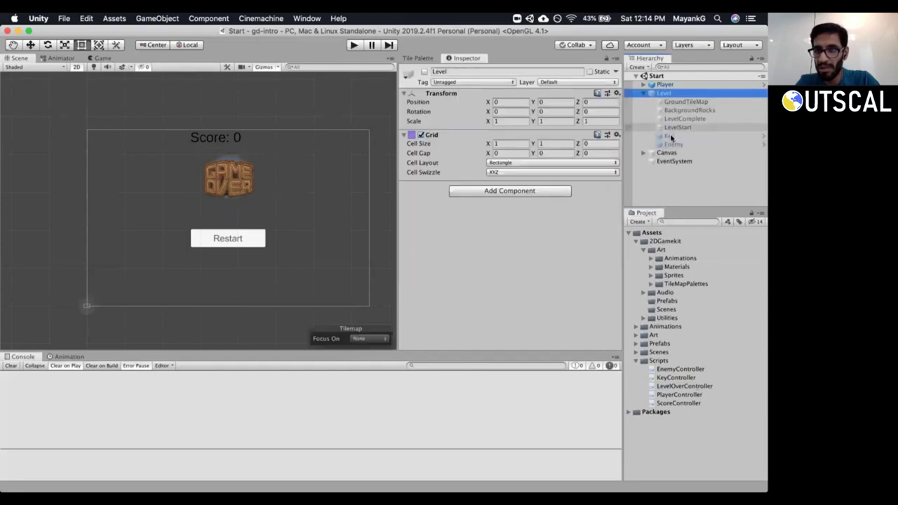
pyautogui.click(673, 120)
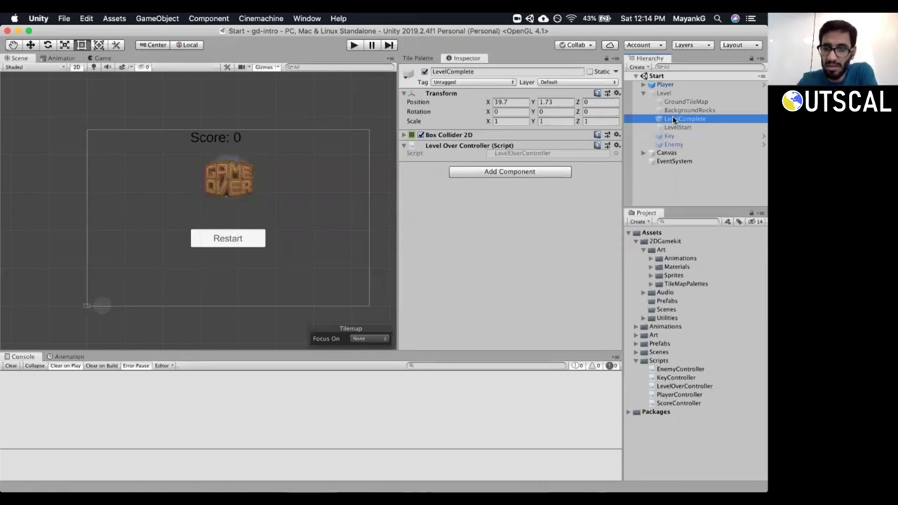
pyautogui.click(686, 387)
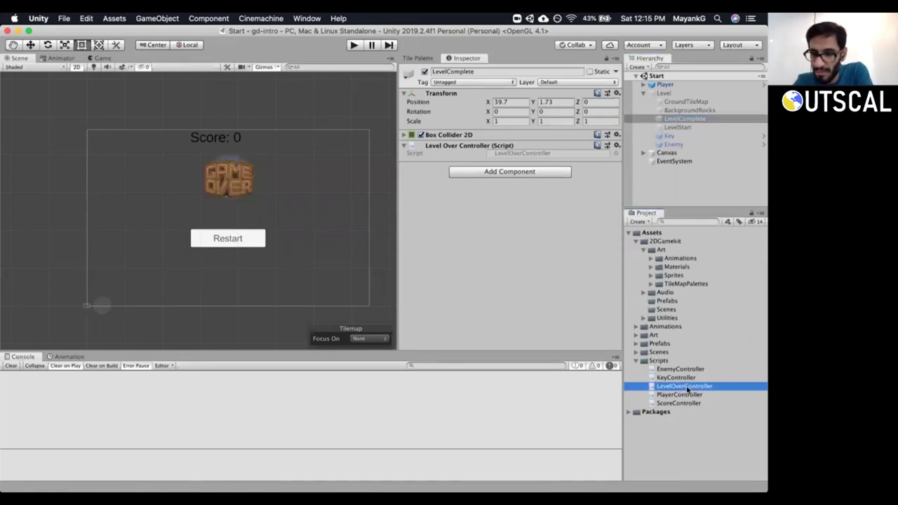
pyautogui.moveTo(677, 286); pyautogui.dragTo(684, 119)
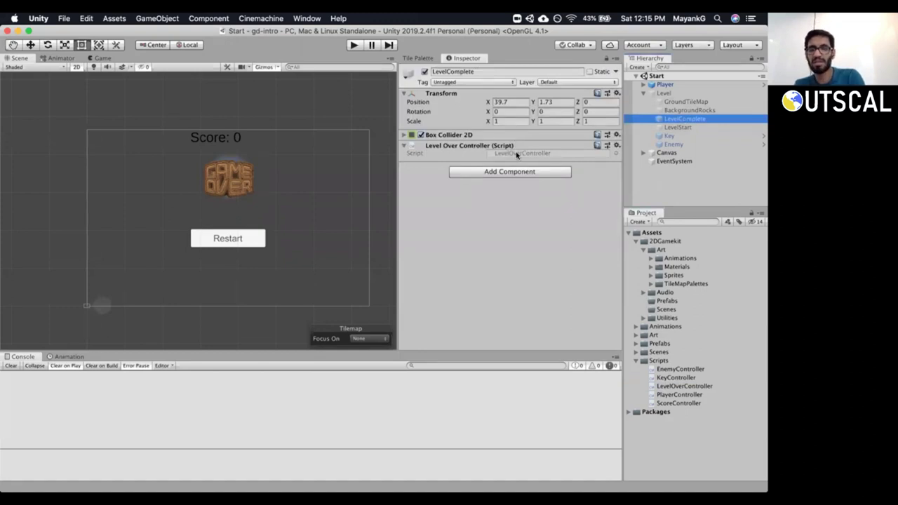
# Create a new C# script in the Scripts folder and begin typing its GameOver name.
pyautogui.click(666, 152)
pyautogui.keyDown('alt'); pyautogui.click(643, 153); pyautogui.keyUp('alt')
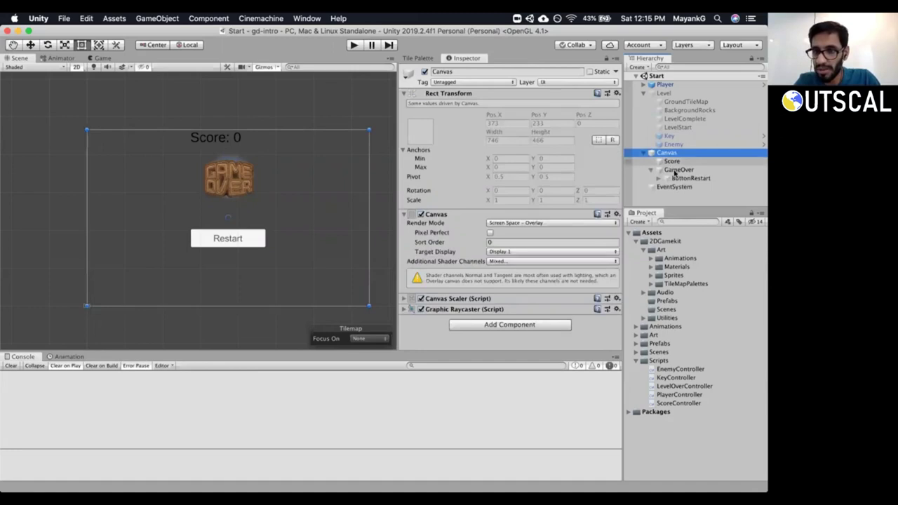
pyautogui.click(676, 171)
pyautogui.moveTo(681, 205); pyautogui.dragTo(681, 194)
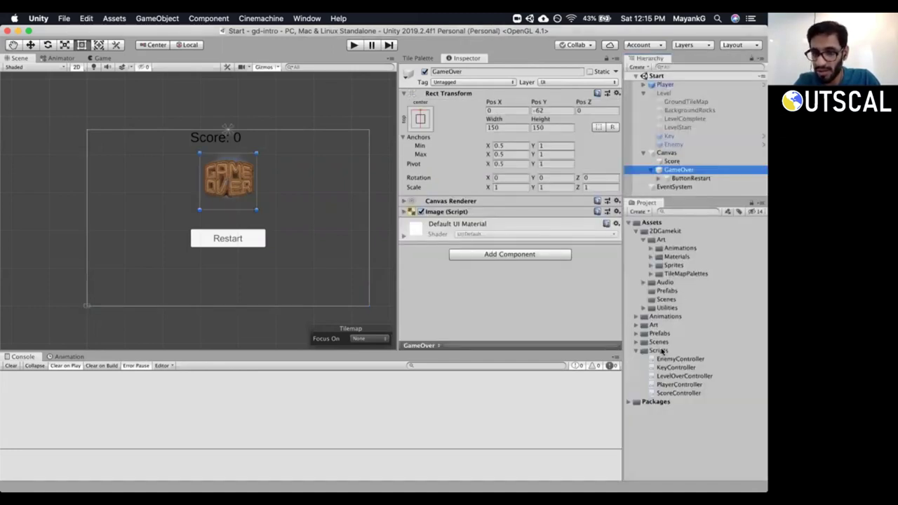
pyautogui.rightClick(663, 351)
pyautogui.moveTo(583, 240)
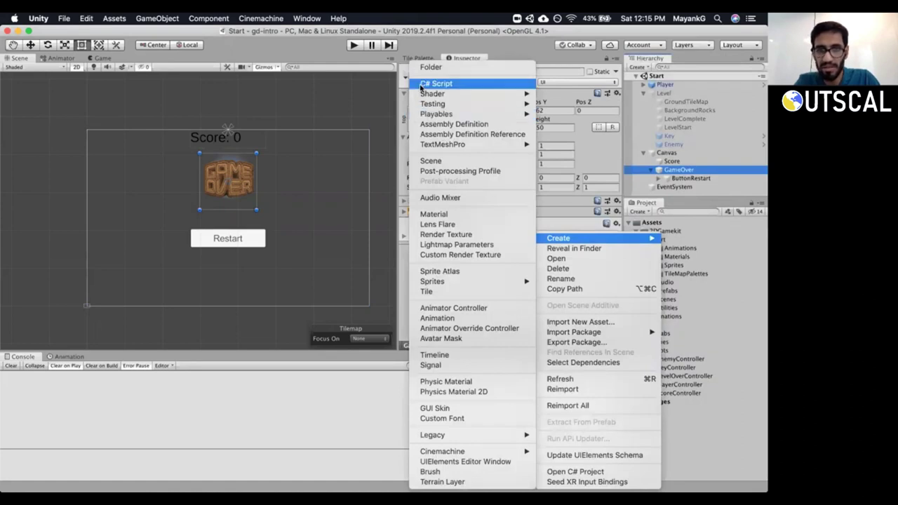
pyautogui.click(423, 84)
pyautogui.write('CGameOve')
# Name the new script GameOverController and open it in Visual Studio.
pyautogui.press('BackSpace')
pyautogui.press('BackSpace')
pyautogui.write('O')
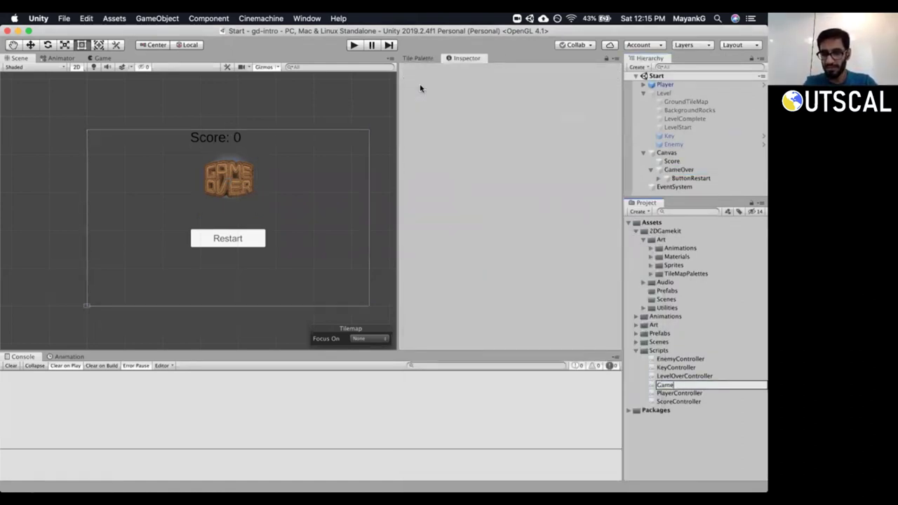
pyautogui.write('verController')
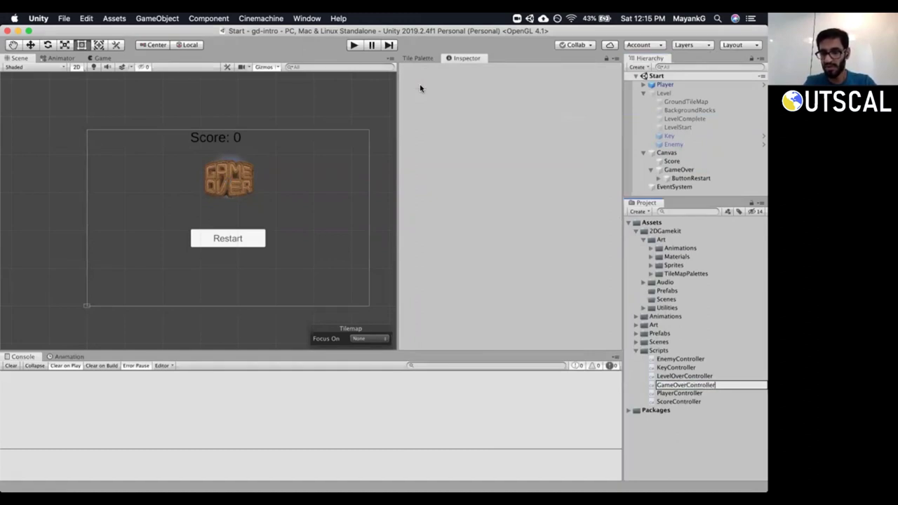
pyautogui.press('Return')
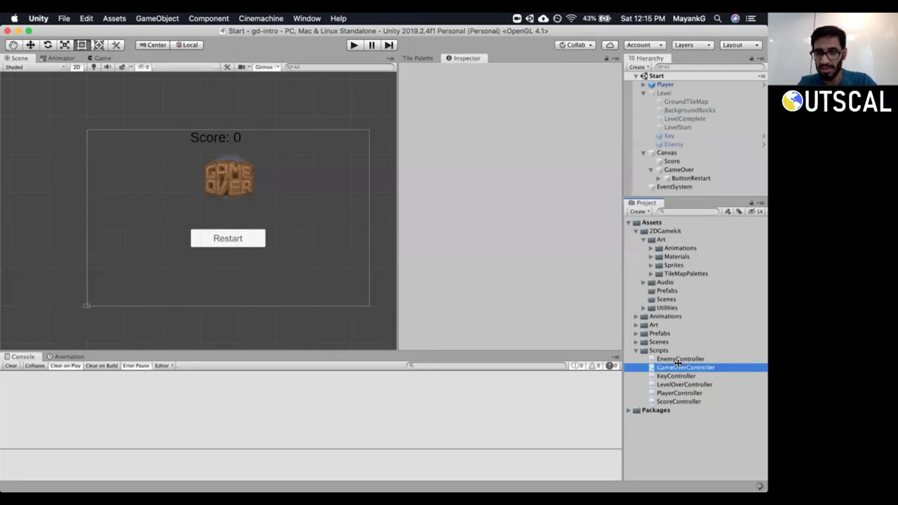
pyautogui.click(675, 358)
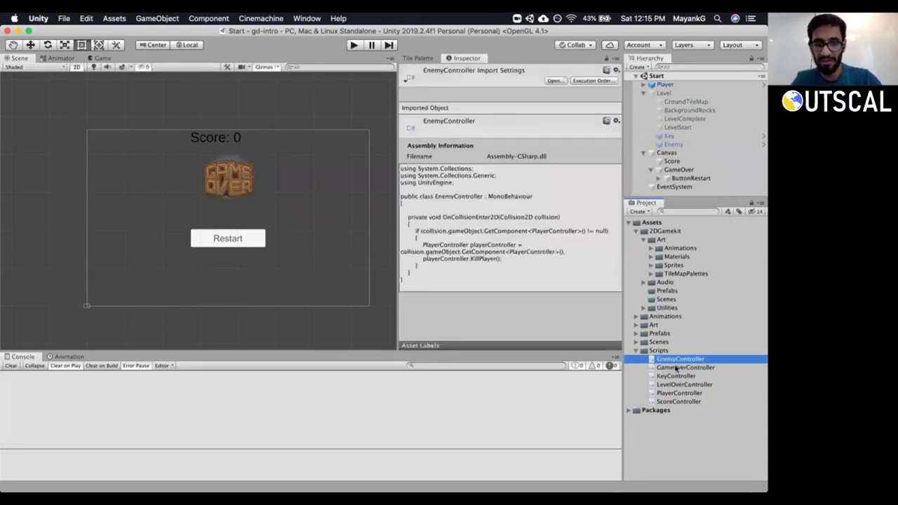
pyautogui.click(675, 368)
pyautogui.doubleClick(675, 368)
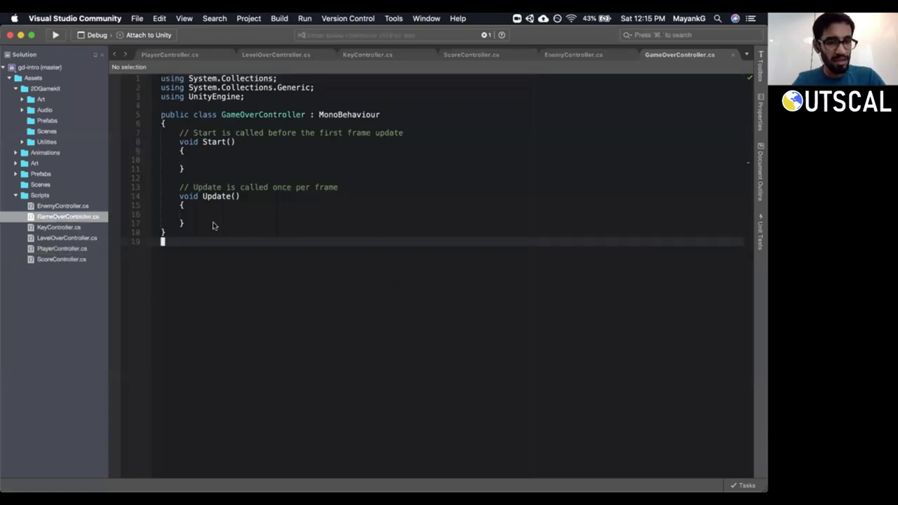
# Delete the empty Start and Update methods from GameOverController.
pyautogui.doubleClick(208, 226)
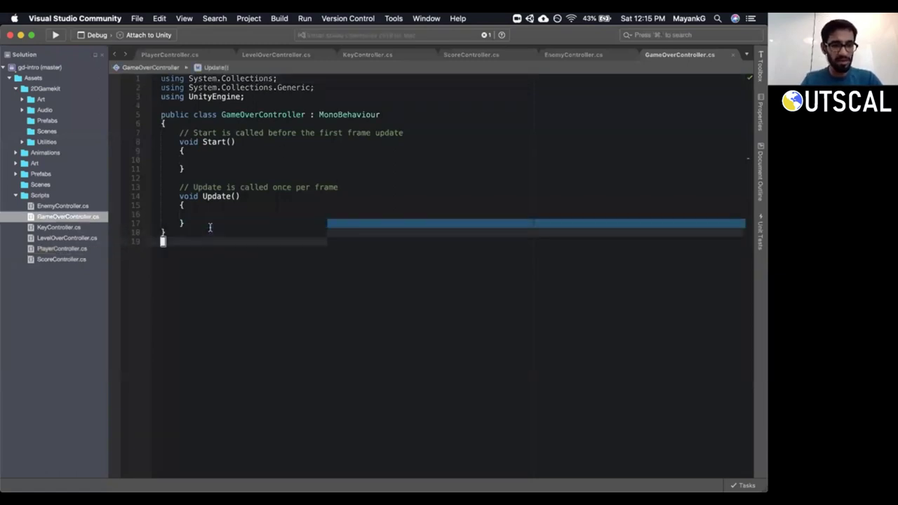
pyautogui.press('Escape')
pyautogui.press('k')
pyautogui.hotkey('shift', 'v')
pyautogui.press('k')
pyautogui.press('k')
pyautogui.press('k')
pyautogui.press('k')
pyautogui.press('k')
pyautogui.press('k')
pyautogui.press('k')
pyautogui.press('k')
pyautogui.press('k')
pyautogui.press('k')
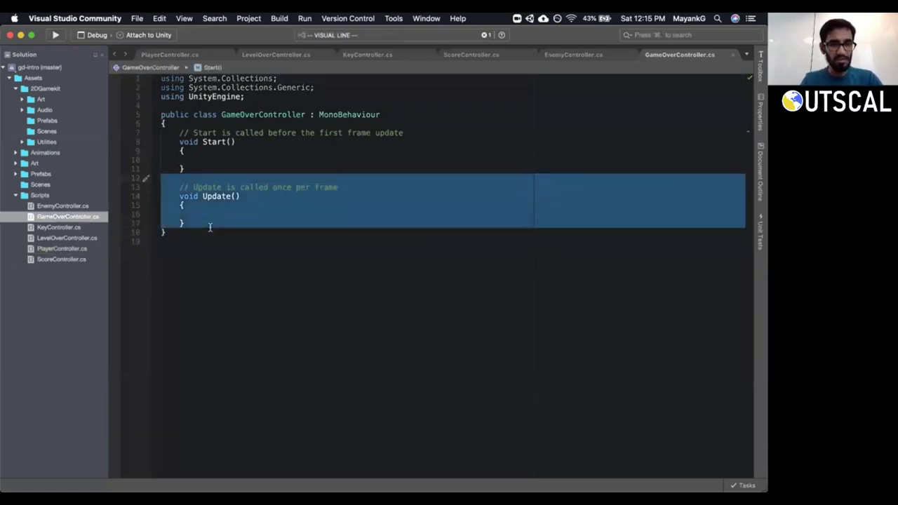
pyautogui.press('d')
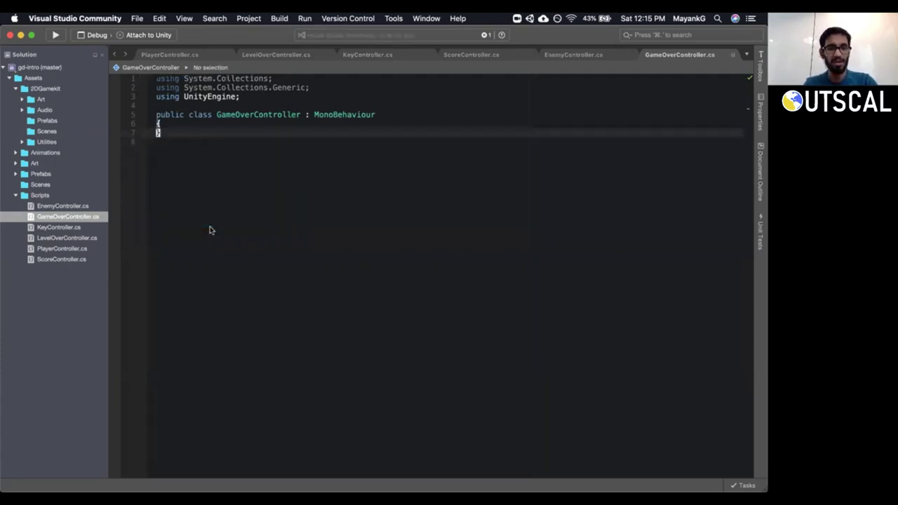
# Add public void PlayerDied() calling gameObject.SetActive(true); and save the script.
pyautogui.press('k')
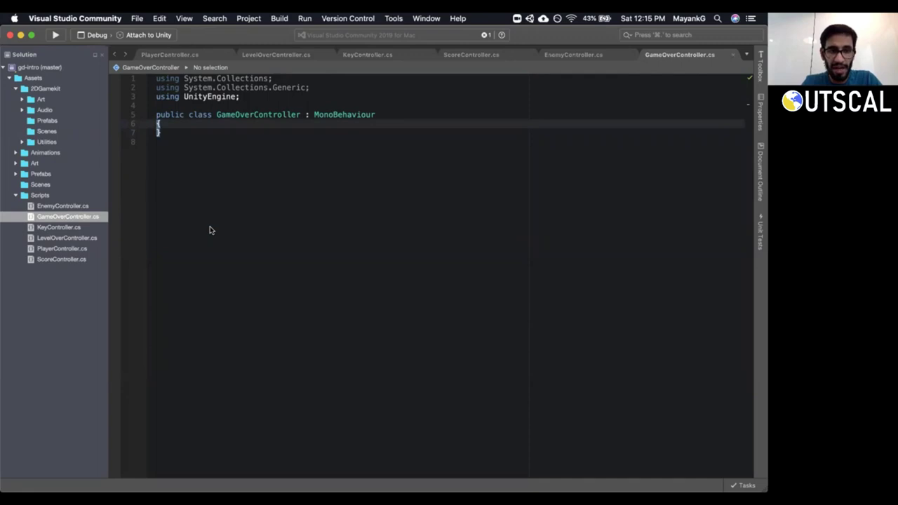
pyautogui.press('o')
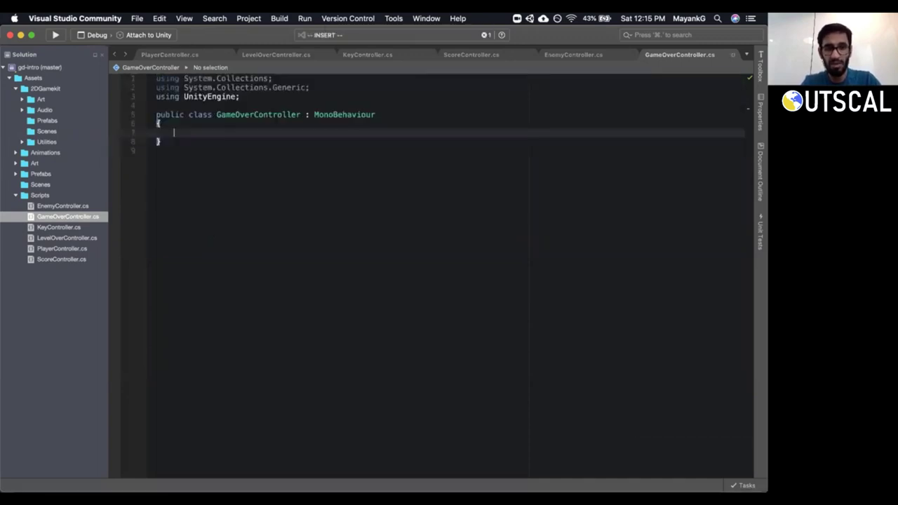
pyautogui.write('public void ')
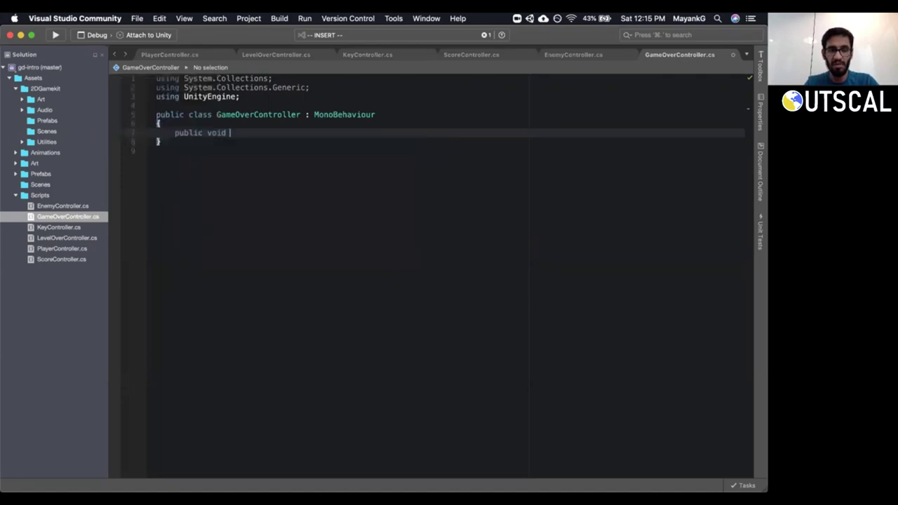
pyautogui.write('Player')
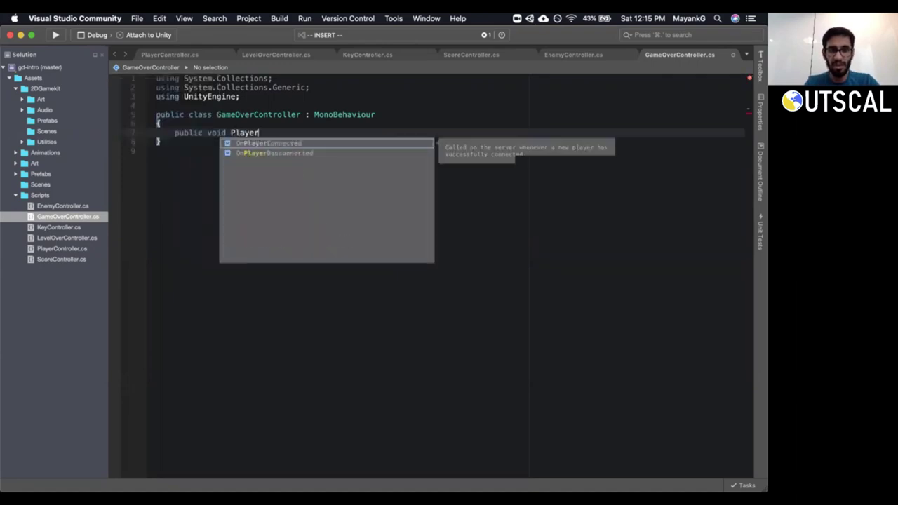
pyautogui.write('Died()')
pyautogui.press('Return')
pyautogui.write('{')
pyautogui.press('Return')
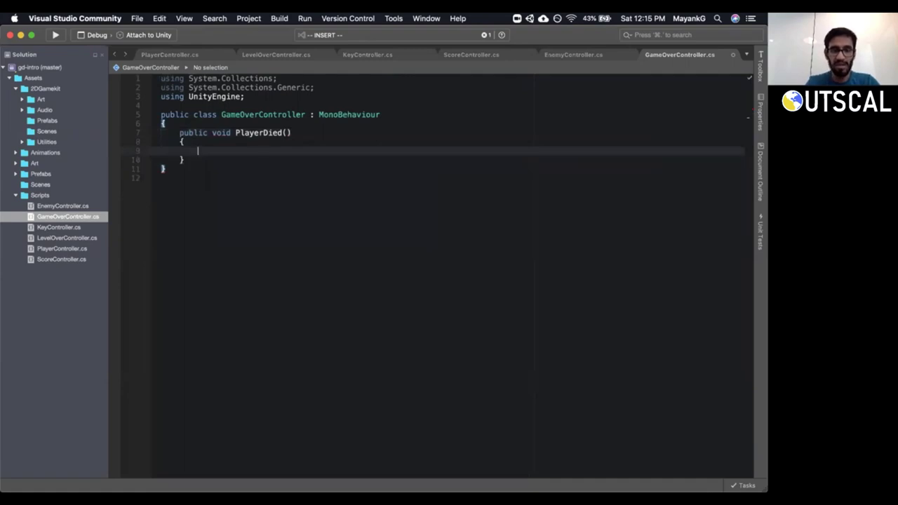
pyautogui.write('gameObject')
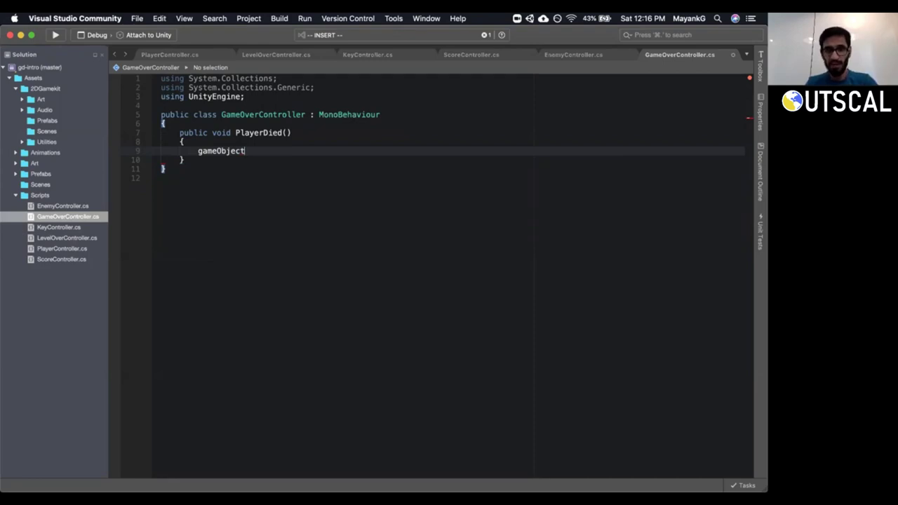
pyautogui.write('.')
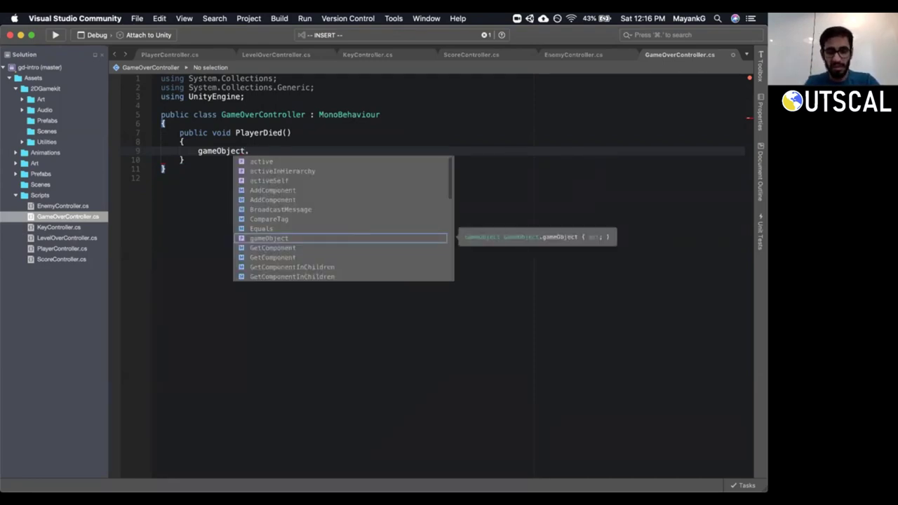
pyautogui.write('SetActive')
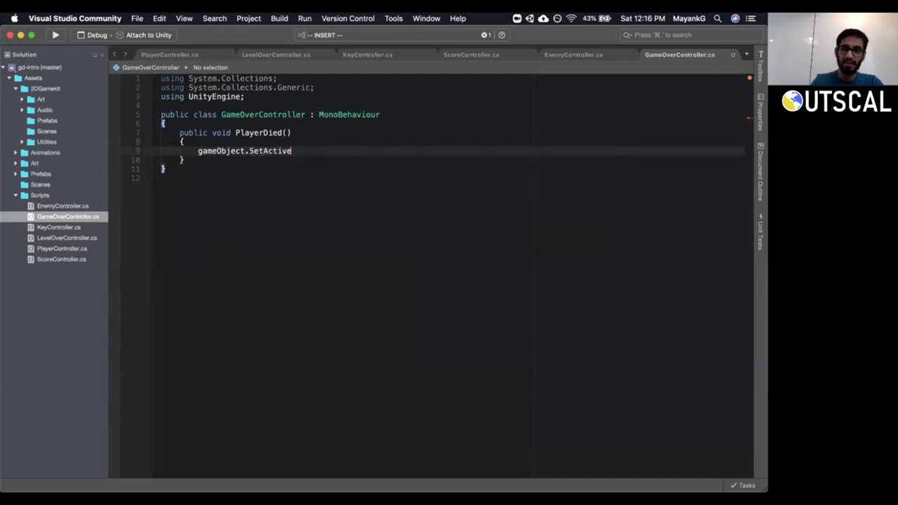
pyautogui.write('(true);')
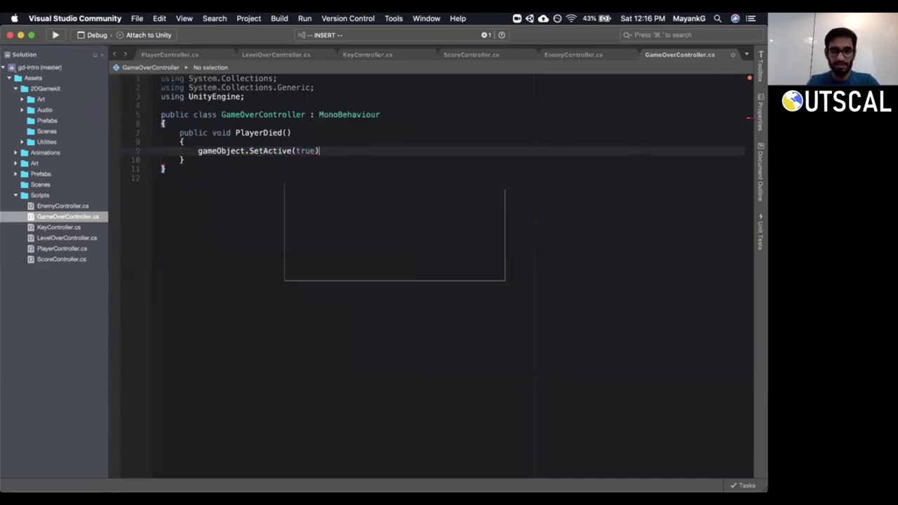
pyautogui.press('super+s')
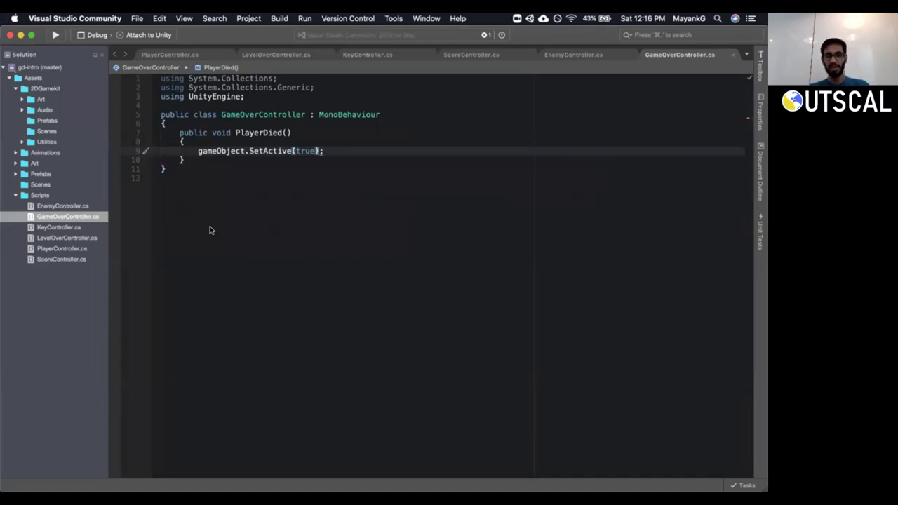
# Select the PlayerDied method lines, then go to KillPlayer in PlayerController.cs.
pyautogui.press('Escape')
pyautogui.press('k')
pyautogui.press('k')
pyautogui.hotkey('shift', 'v')
pyautogui.press('k')
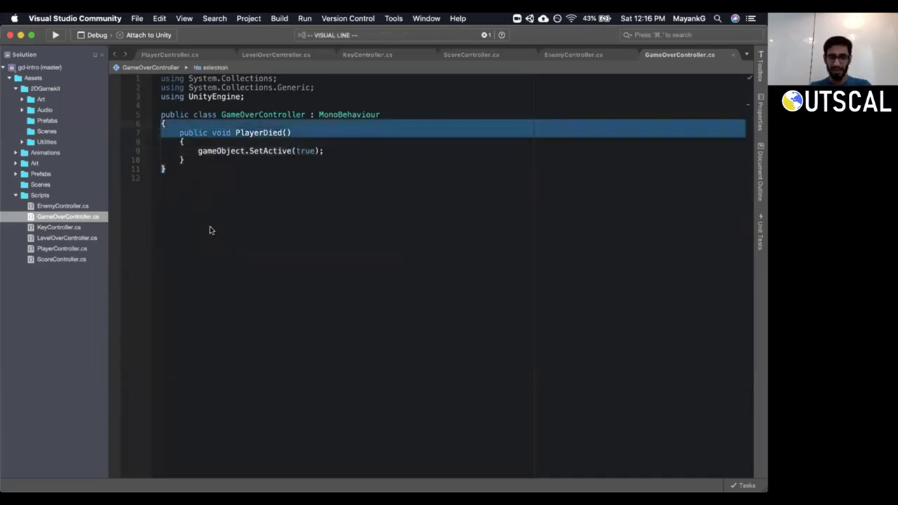
pyautogui.press('j')
pyautogui.press('j')
pyautogui.press('j')
pyautogui.press('j')
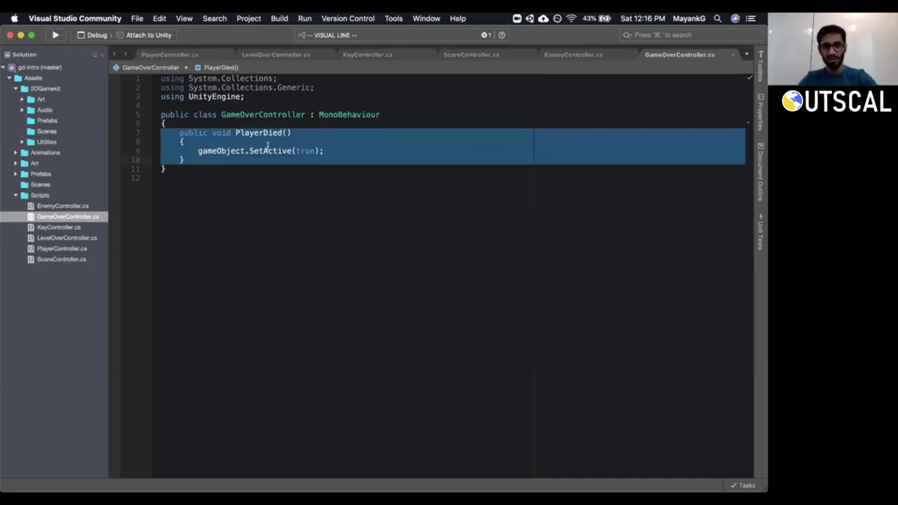
pyautogui.moveTo(268, 146)
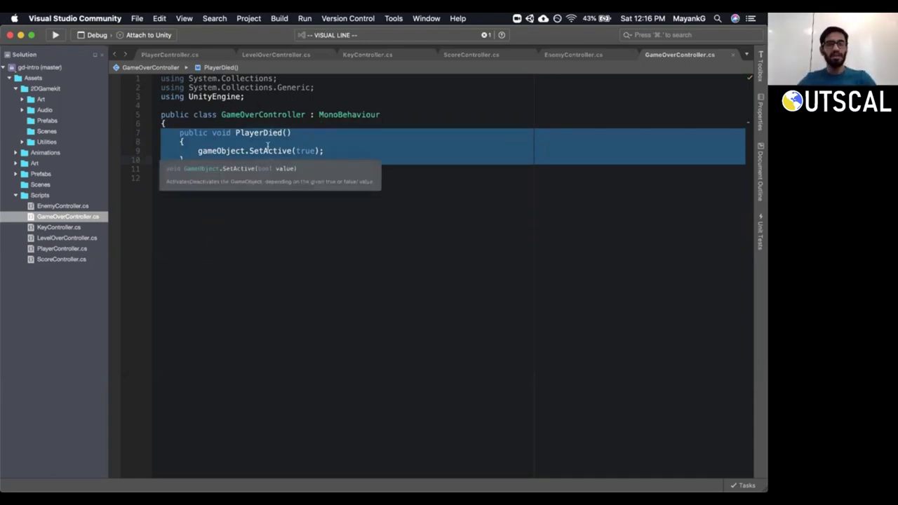
pyautogui.click(208, 51)
pyautogui.click(348, 154)
pyautogui.scroll(5, 350, 149)
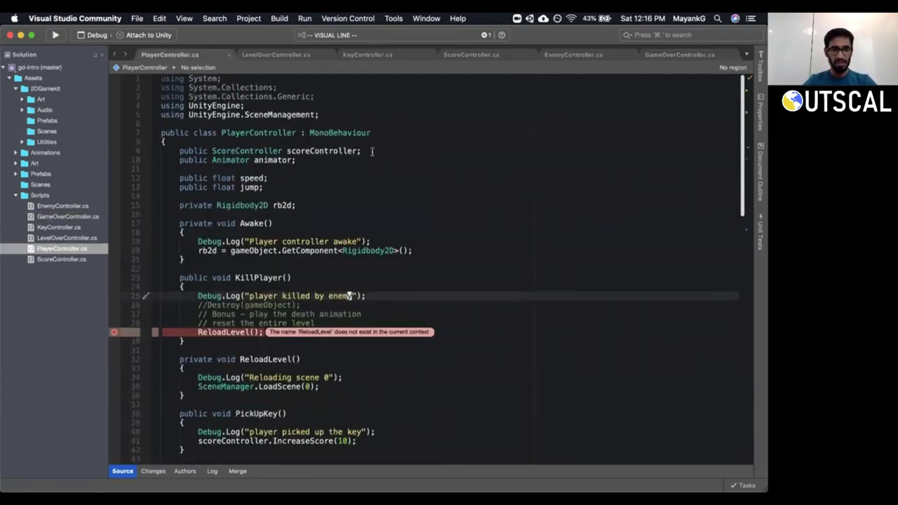
# Declare a public GameOverController gameOverController field below scoreController.
pyautogui.click(489, 146)
pyautogui.write('op')
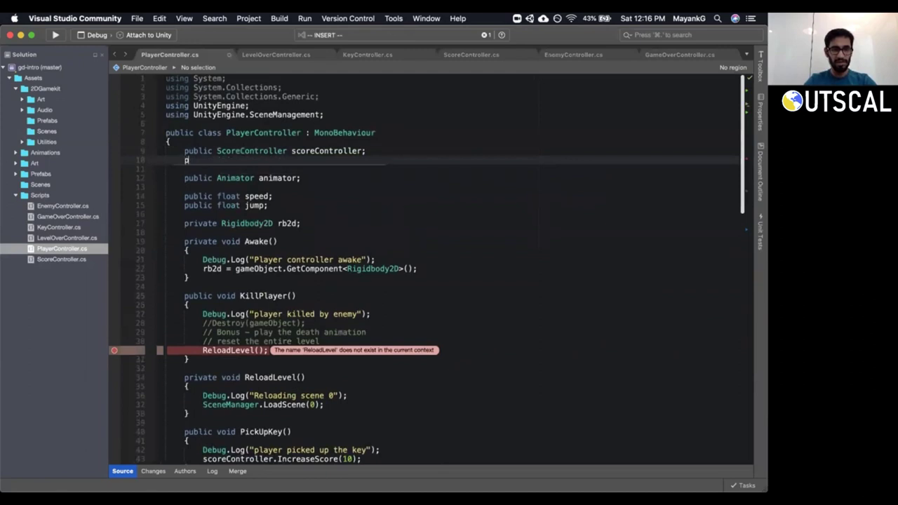
pyautogui.write('ublic')
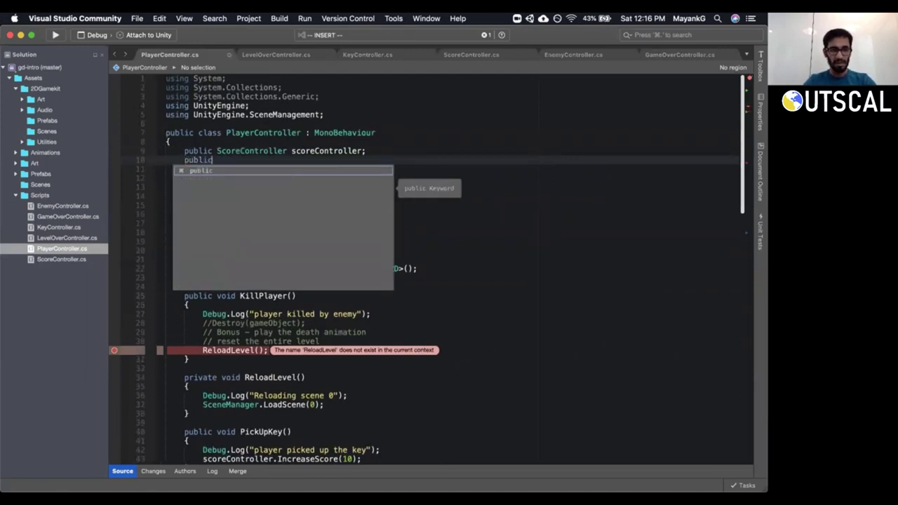
pyautogui.write(' Gameob')
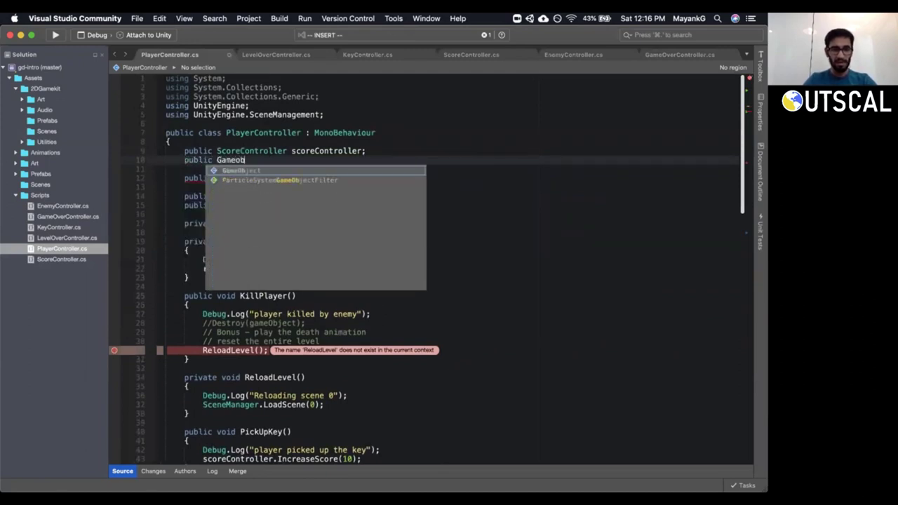
pyautogui.press('BackSpace')
pyautogui.press('BackSpace')
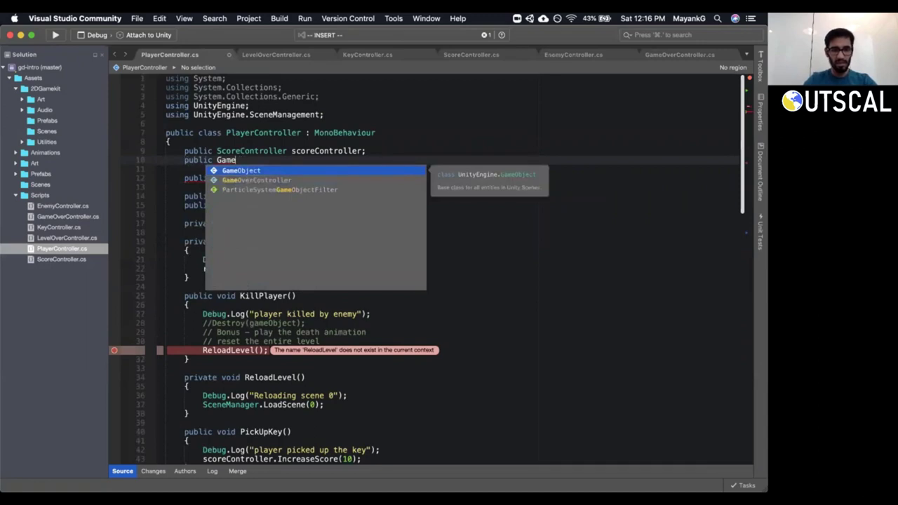
pyautogui.press('Down')
pyautogui.press('Down')
pyautogui.press('Up')
pyautogui.press('Return')
pyautogui.write('game')
pyautogui.press('Down')
pyautogui.press('Down')
pyautogui.press('Return')
pyautogui.write(';')
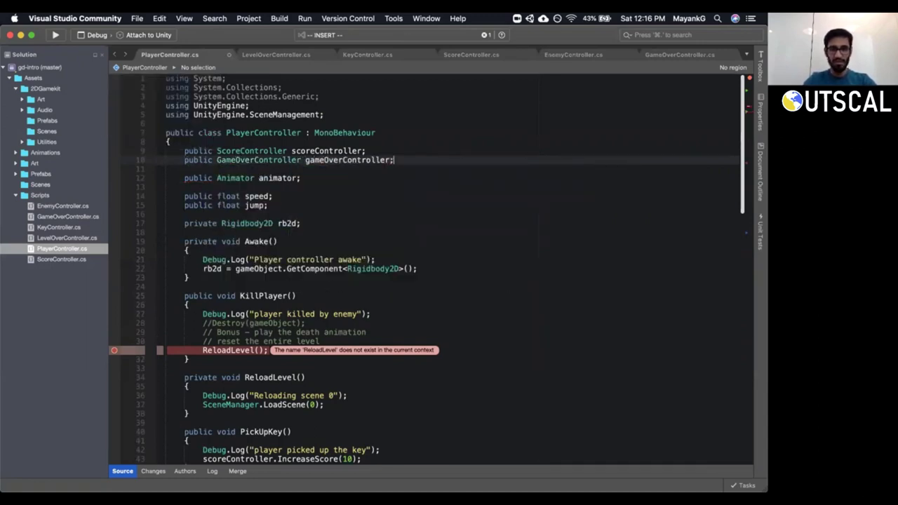
pyautogui.press('Return')
pyautogui.press('Escape')
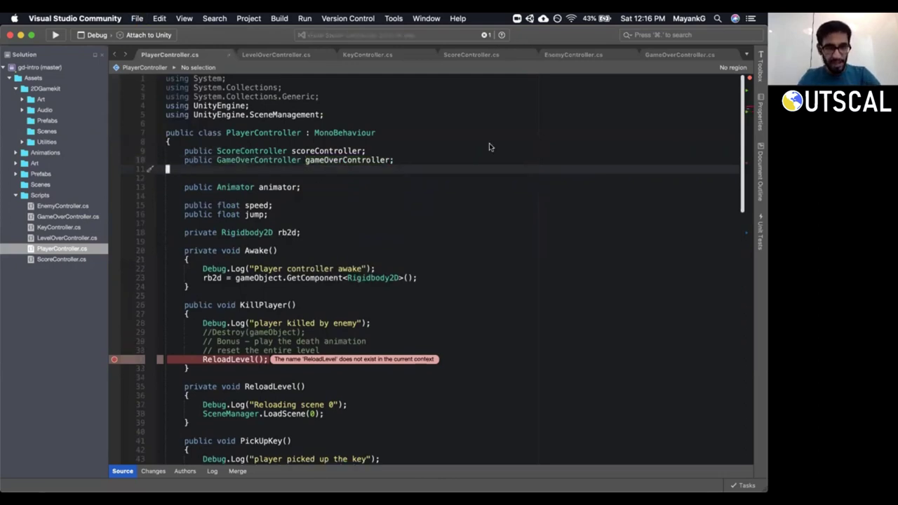
pyautogui.press('d')
pyautogui.press('d')
# Open a new line above the ReloadLevel call in KillPlayer.
pyautogui.click(228, 352)
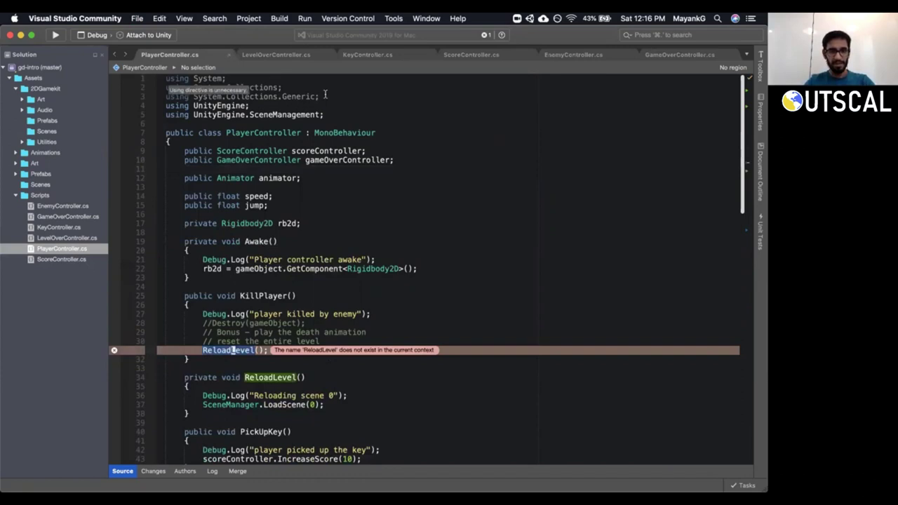
pyautogui.scroll(-4, 341, 283)
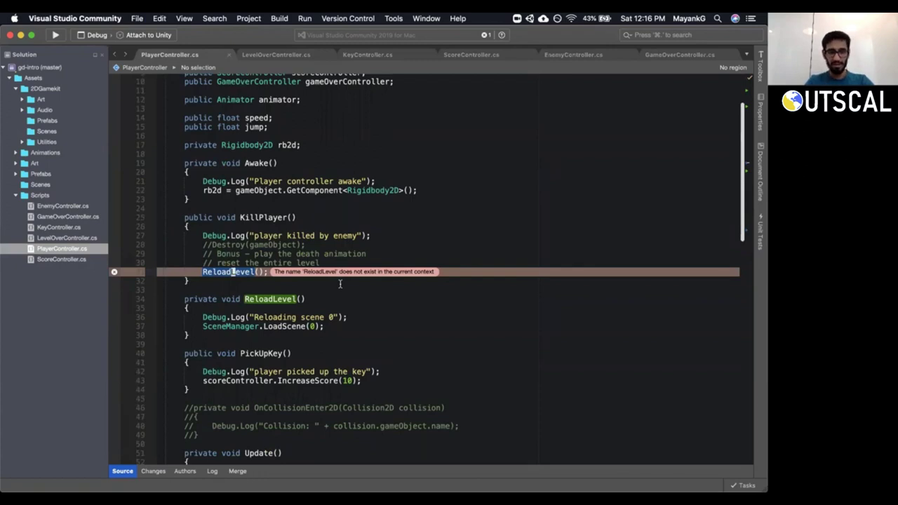
pyautogui.press('k')
pyautogui.press('k')
pyautogui.press('k')
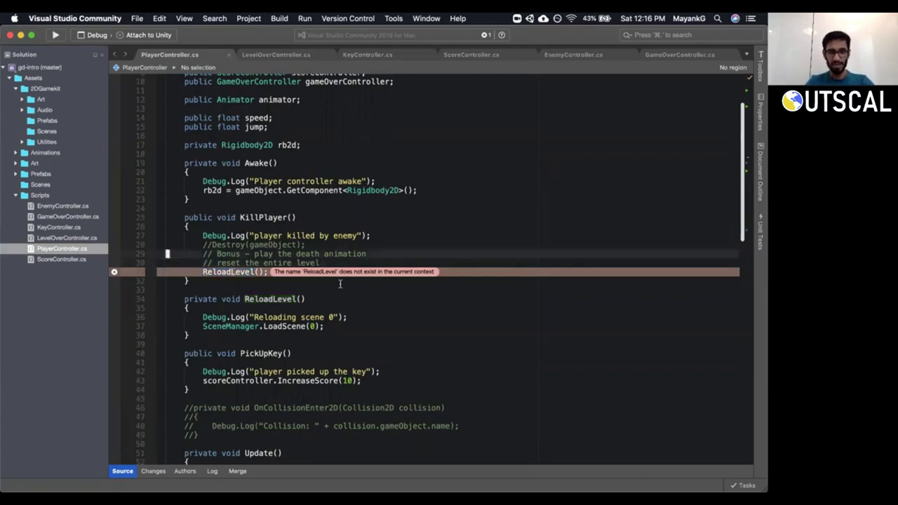
pyautogui.hotkey('shift', 'v')
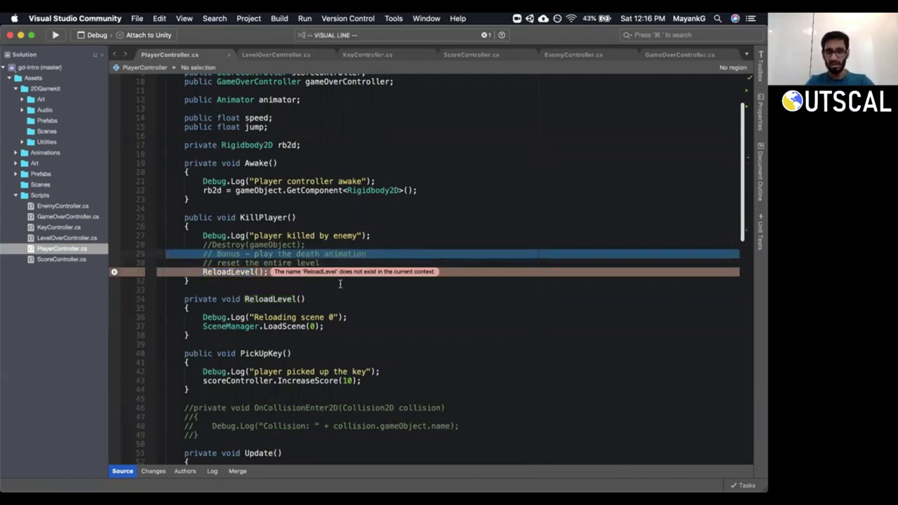
pyautogui.press('y')
pyautogui.press('j')
pyautogui.press('j')
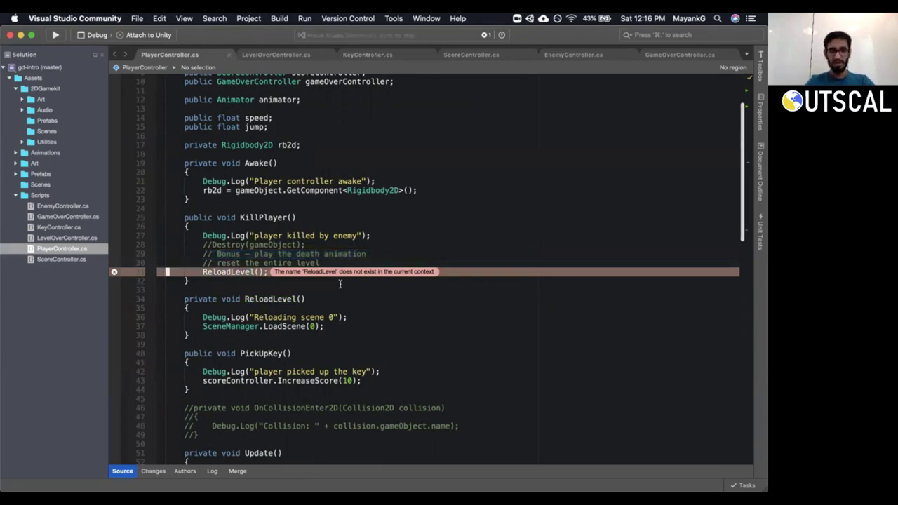
pyautogui.press('w')
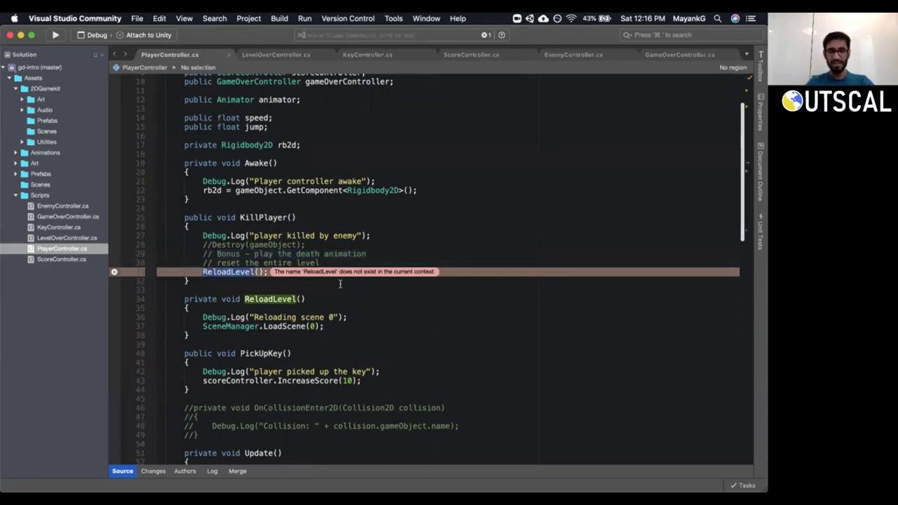
pyautogui.hotkey('shift', 'o')
# Type gameOverController.PlayerDied() there, checking GameOverController's available methods.
pyautogui.write('gameob')
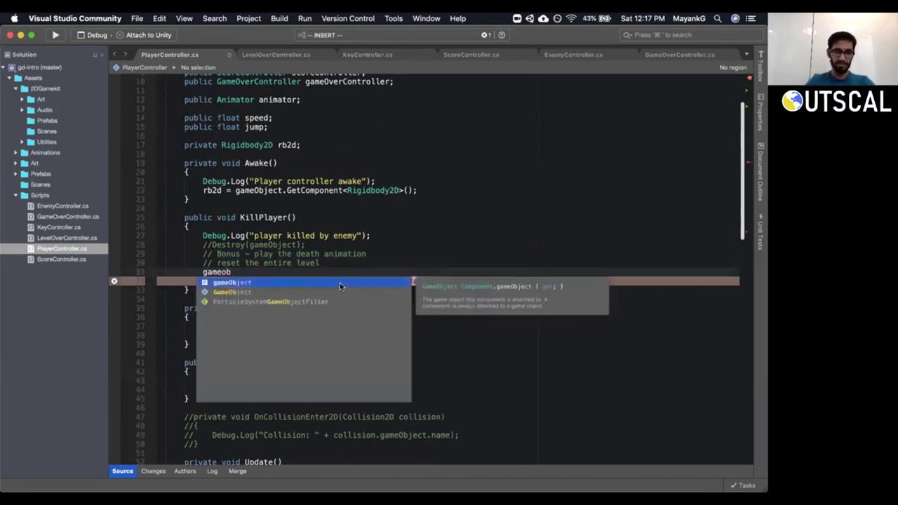
pyautogui.press('BackSpace')
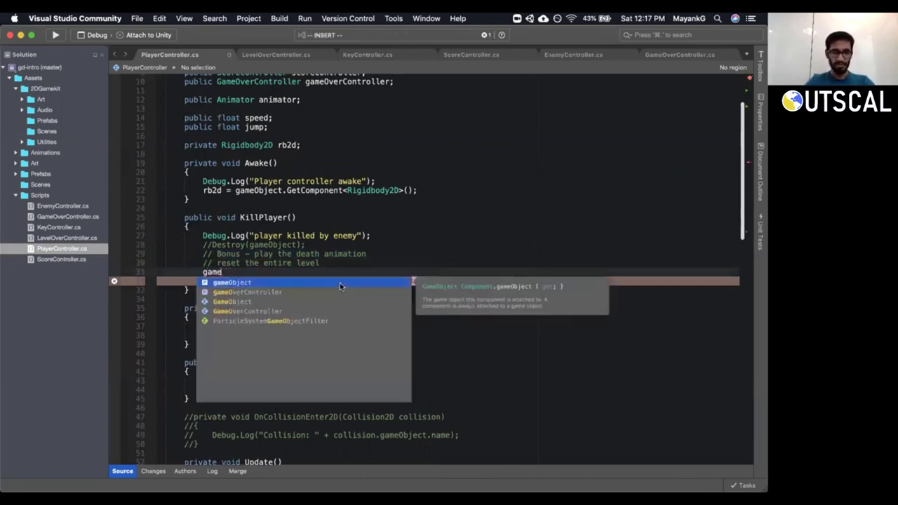
pyautogui.write('ver')
pyautogui.click(339, 283)
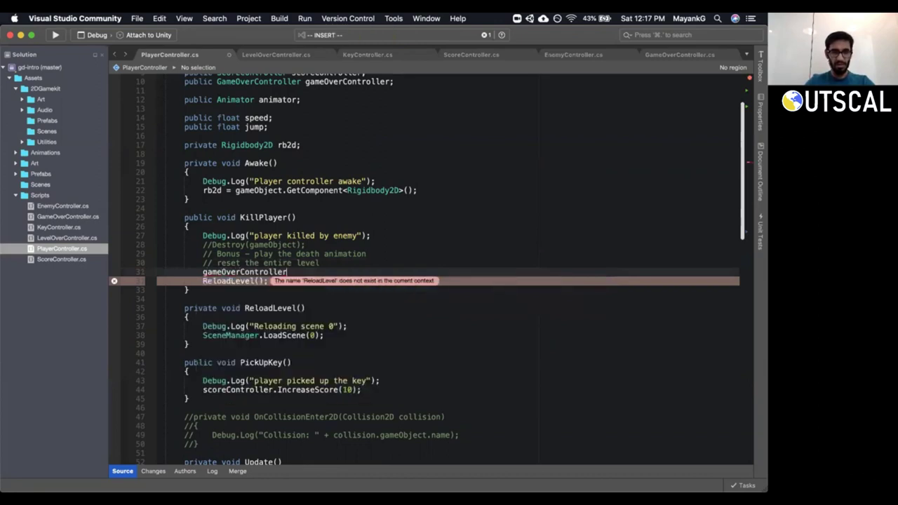
pyautogui.write('.')
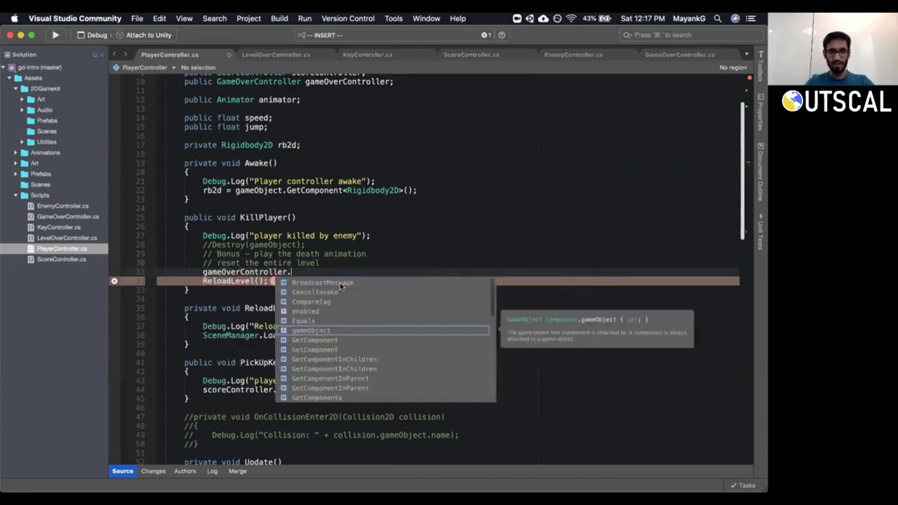
pyautogui.click(667, 50)
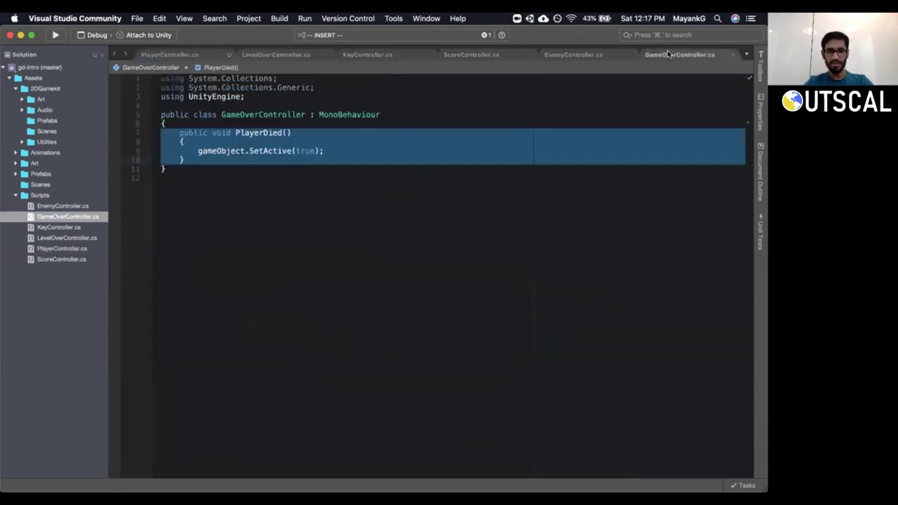
pyautogui.click(191, 56)
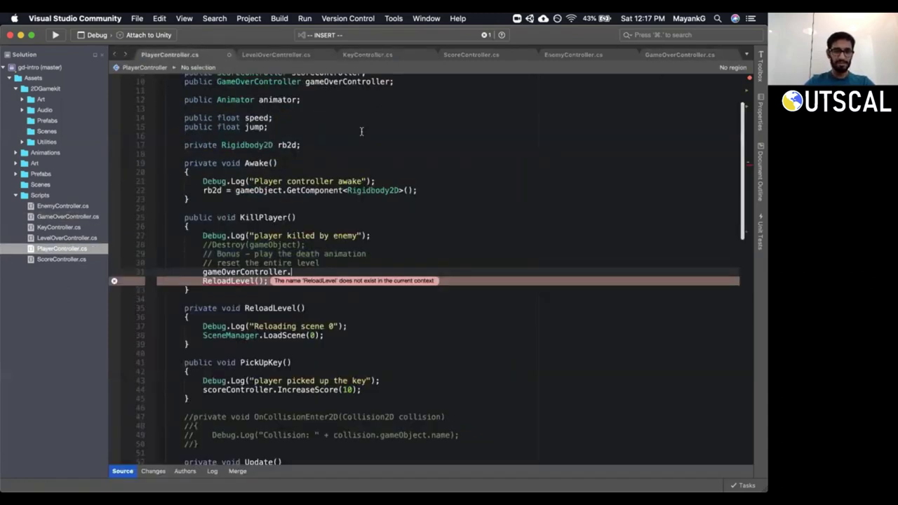
pyautogui.write('Play')
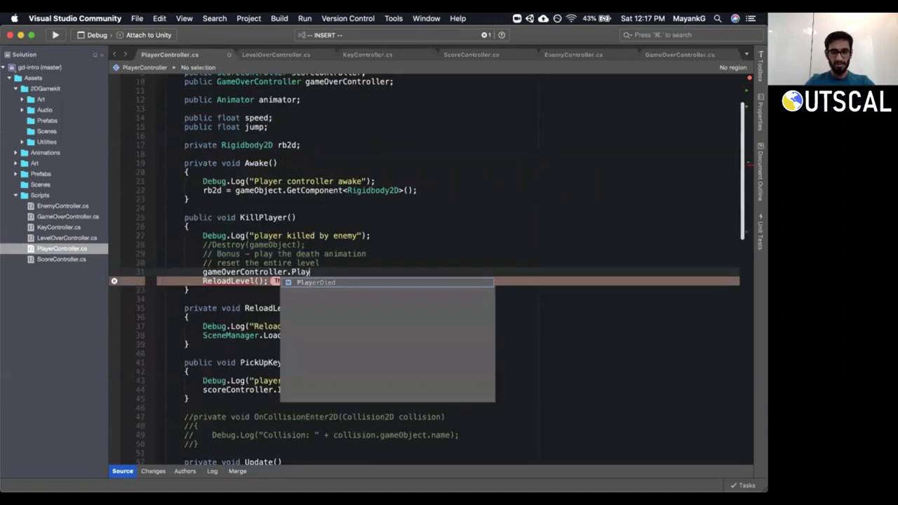
pyautogui.write('erDied();')
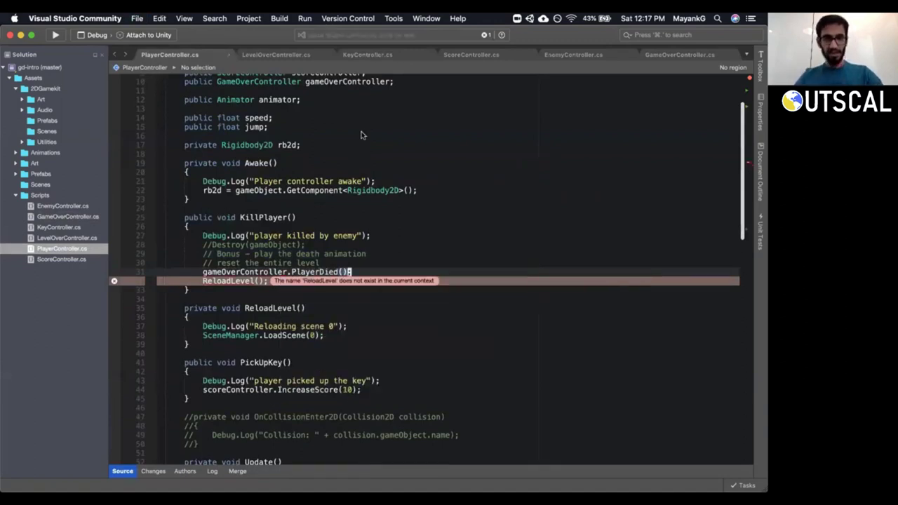
# Inspect the Canvas and GameOver panel objects in Unity, then return to the code.
pyautogui.press('Down')
pyautogui.press('Home')
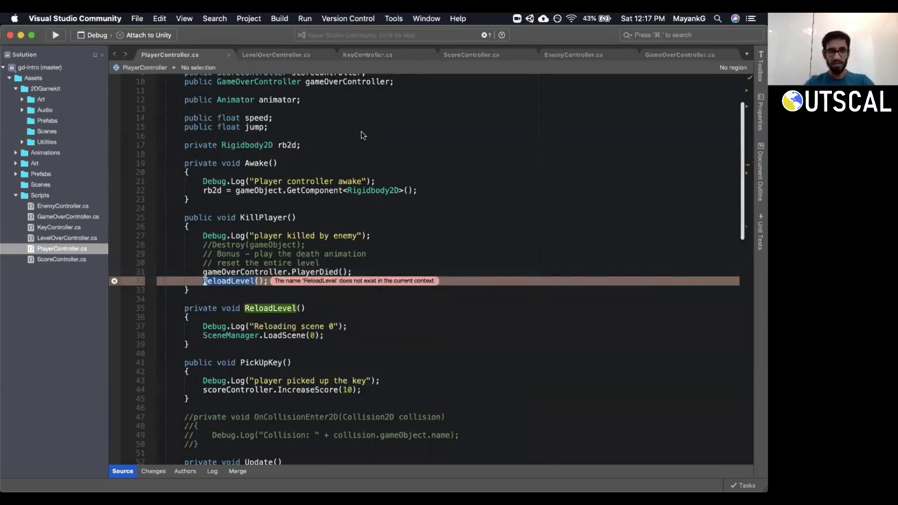
pyautogui.scroll(3, 361, 135)
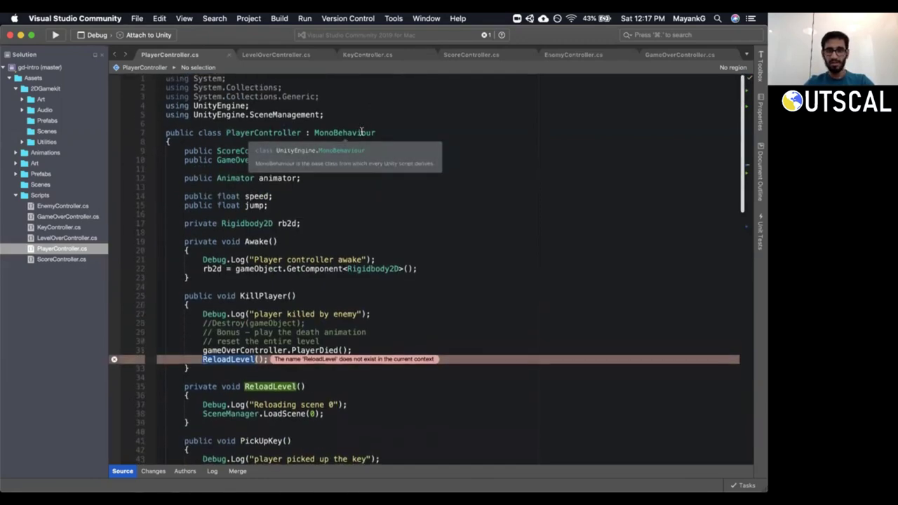
pyautogui.press('super+Tab')
pyautogui.moveTo(685, 367); pyautogui.dragTo(658, 96)
pyautogui.click(642, 95)
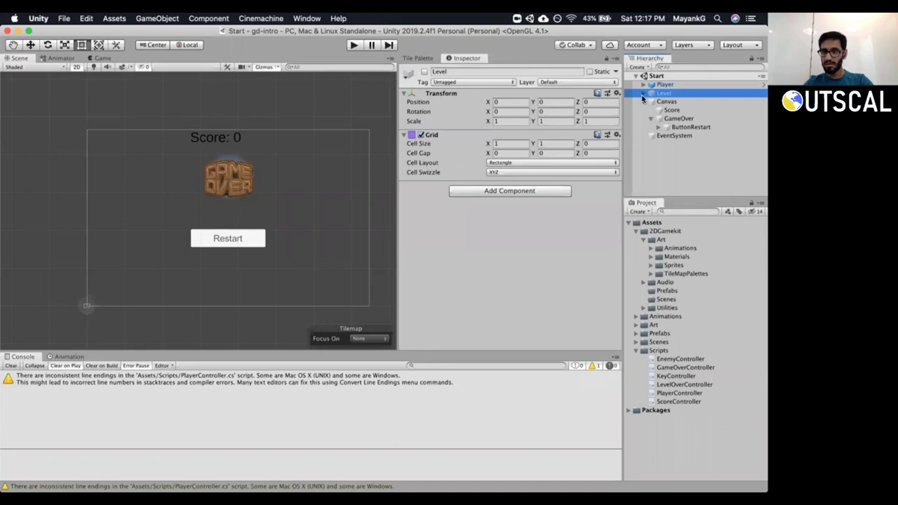
pyautogui.click(641, 102)
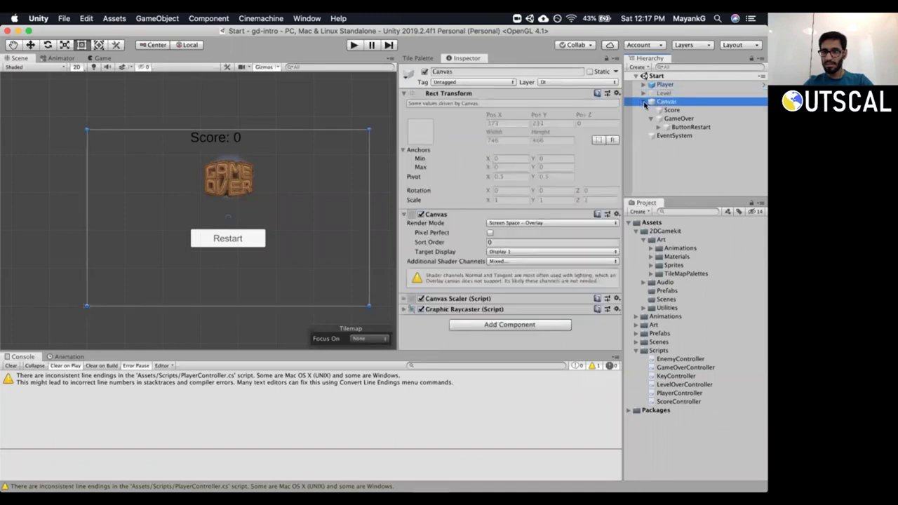
pyautogui.click(673, 119)
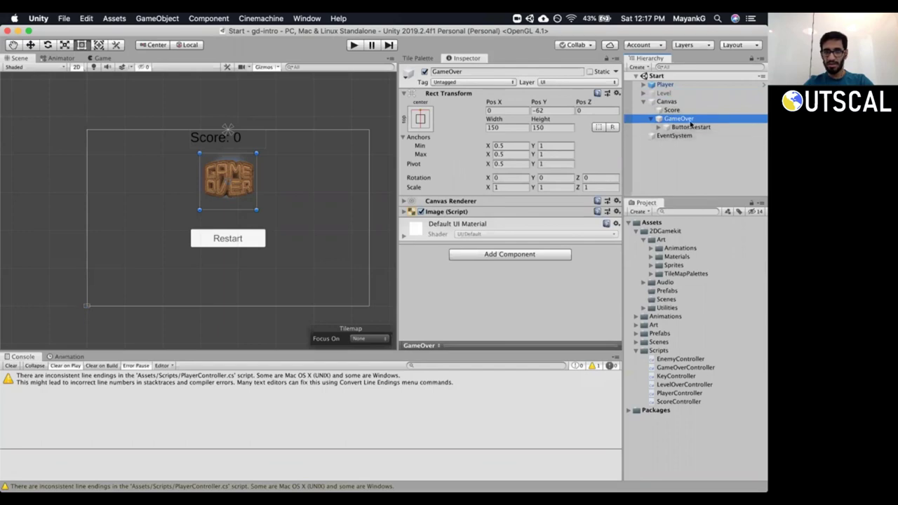
pyautogui.press('super+Tab')
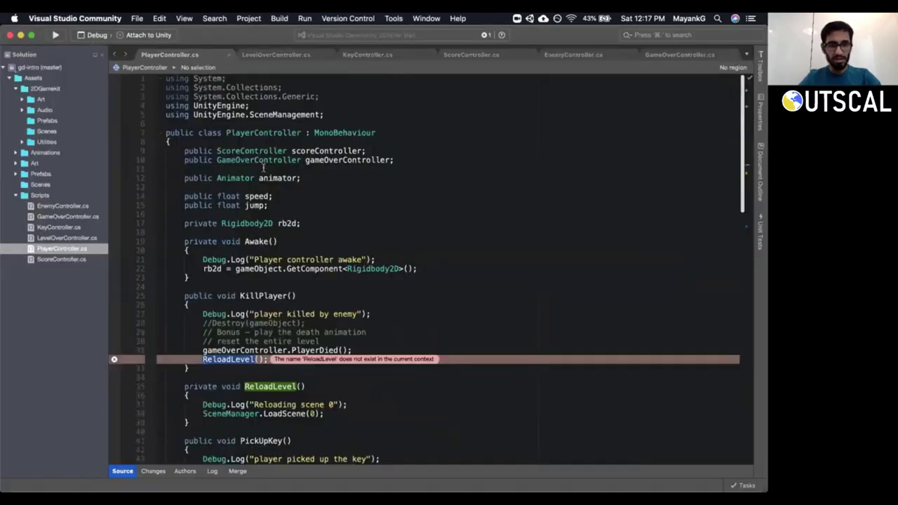
# Delete the ReloadLevel(); call from KillPlayer and cut the whole ReloadLevel method.
pyautogui.click(265, 159)
pyautogui.scroll(-1, 331, 257)
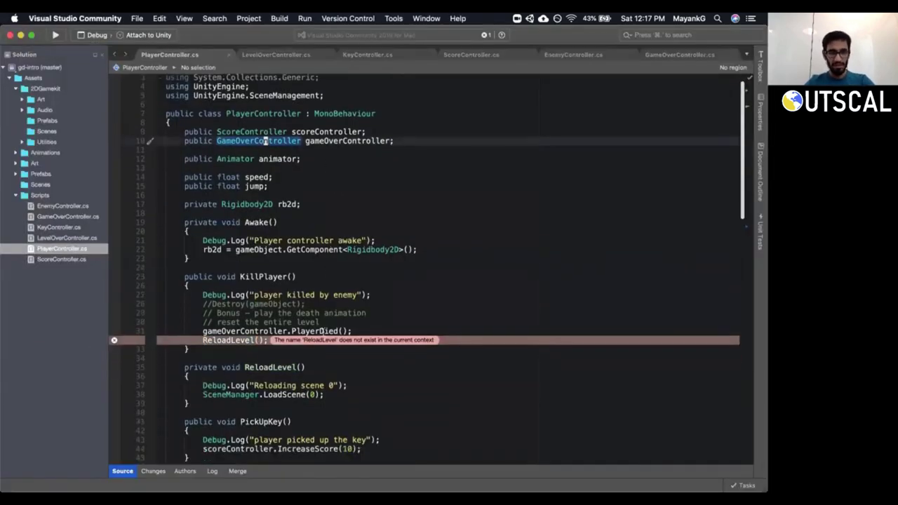
pyautogui.click(320, 330)
pyautogui.click(224, 340)
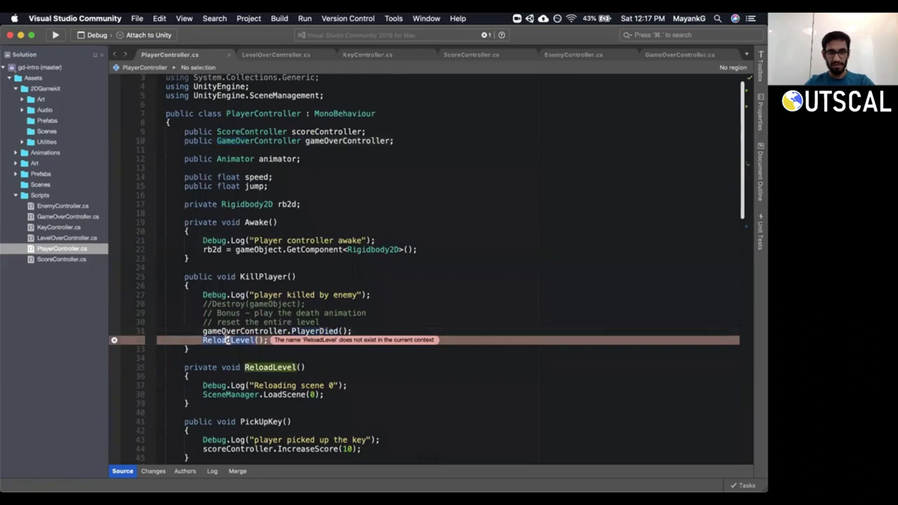
pyautogui.press('super+BackSpace')
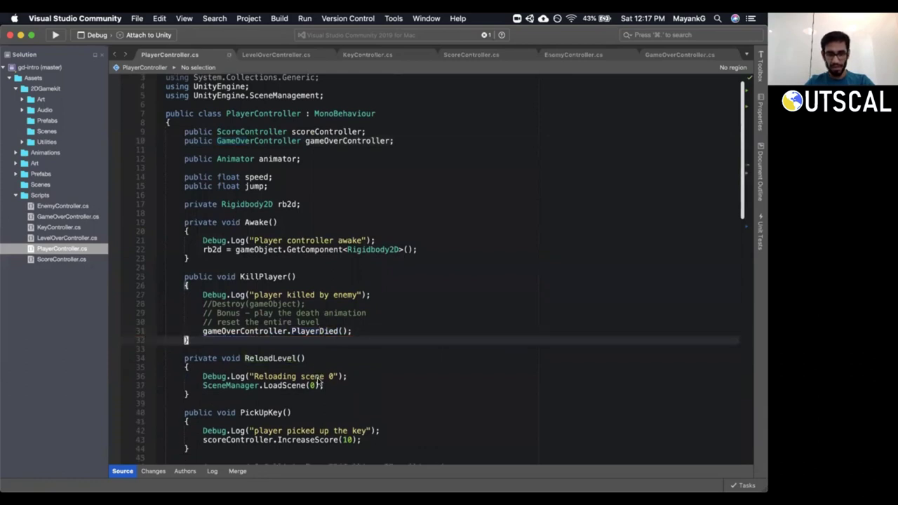
pyautogui.press('BackSpace')
pyautogui.click(309, 358)
pyautogui.hotkey('shift', 'v')
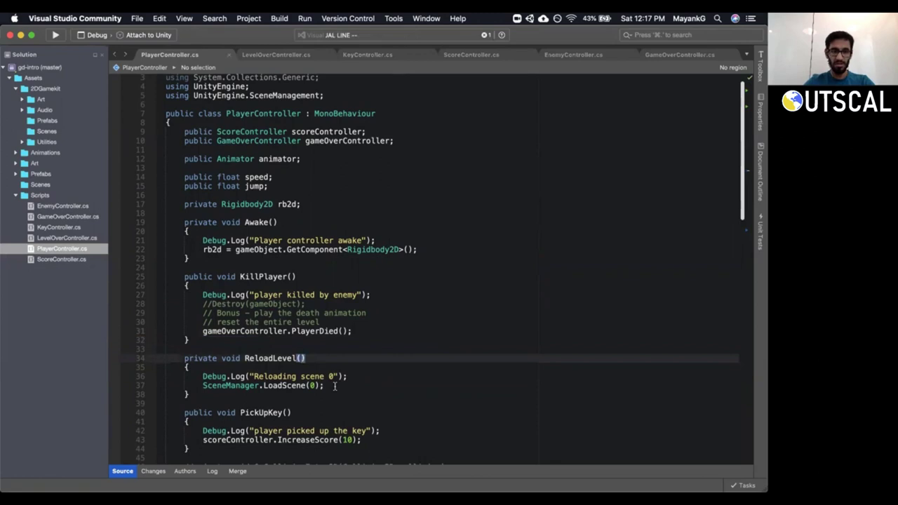
pyautogui.press('j')
pyautogui.press('j')
pyautogui.press('j')
pyautogui.press('j')
pyautogui.press('d')
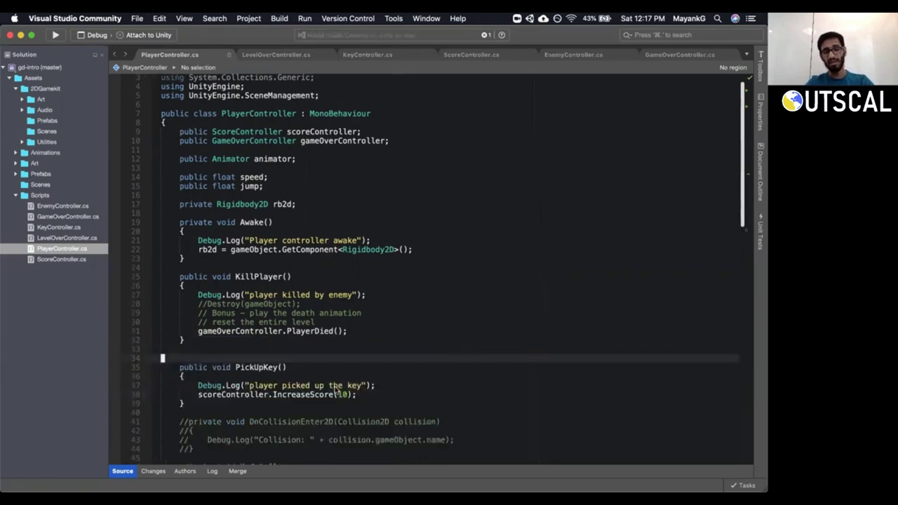
# Paste ReloadLevel below PlayerDied in GameOverController.cs and add the SceneManagement using directive.
pyautogui.click(690, 54)
pyautogui.press('k')
pyautogui.press('k')
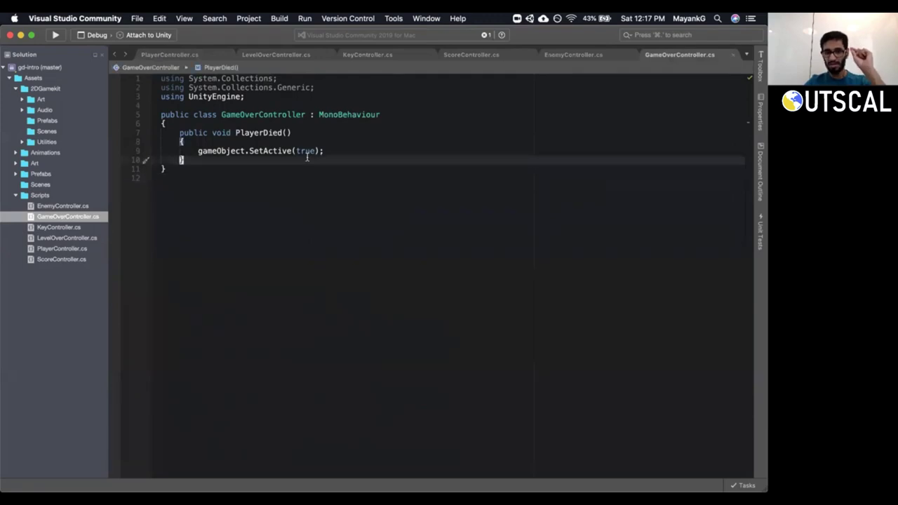
pyautogui.hotkey('shift', 'v')
pyautogui.press('k')
pyautogui.press('k')
pyautogui.press('k')
pyautogui.press('Escape')
pyautogui.press('j')
pyautogui.press('j')
pyautogui.press('j')
pyautogui.press('p')
pyautogui.press('k')
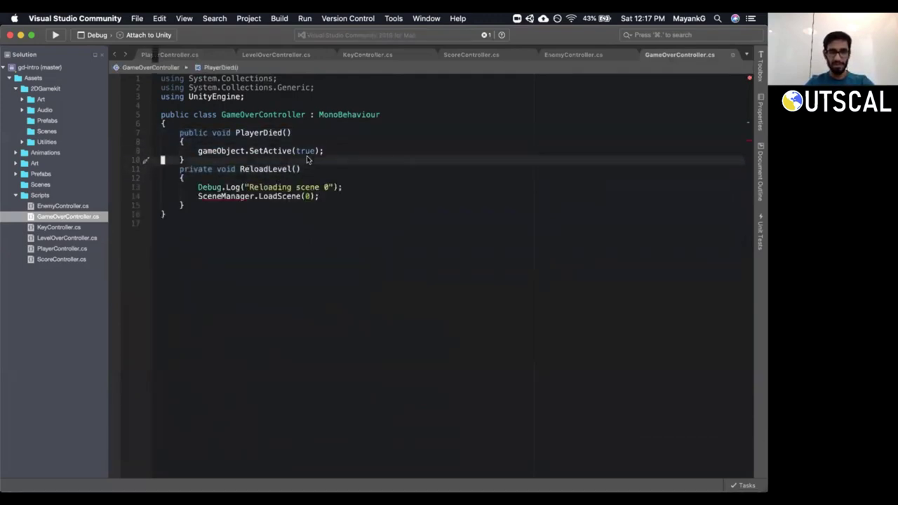
pyautogui.press('o')
pyautogui.press('Escape')
pyautogui.press('j')
pyautogui.press('j')
pyautogui.press('j')
pyautogui.press('j')
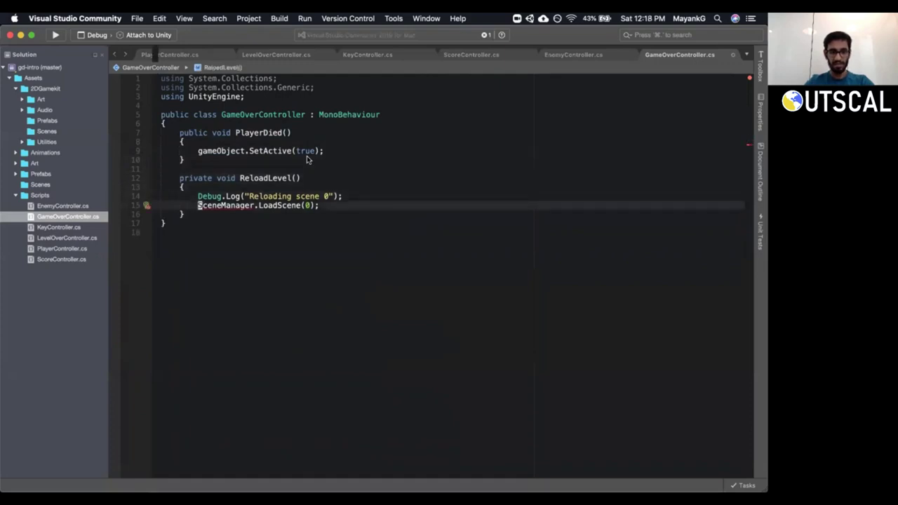
pyautogui.hotkey('alt', 'Return')
pyautogui.press('Return')
# Add a 'public Button buttonRestart;' field and import UnityEngine.UI via quick-fix.
pyautogui.press('k')
pyautogui.press('k')
pyautogui.press('k')
pyautogui.press('k')
pyautogui.press('k')
pyautogui.press('k')
pyautogui.press('k')
pyautogui.press('k')
pyautogui.press('k')
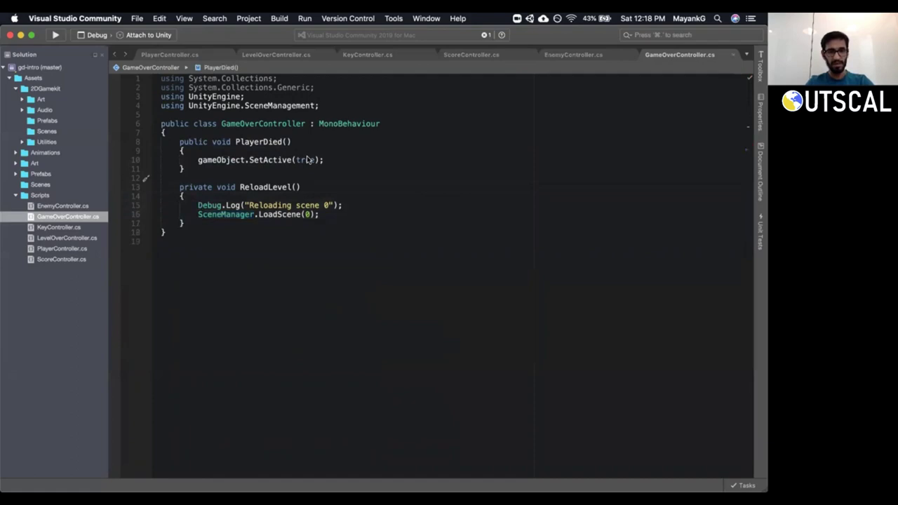
pyautogui.write('o')
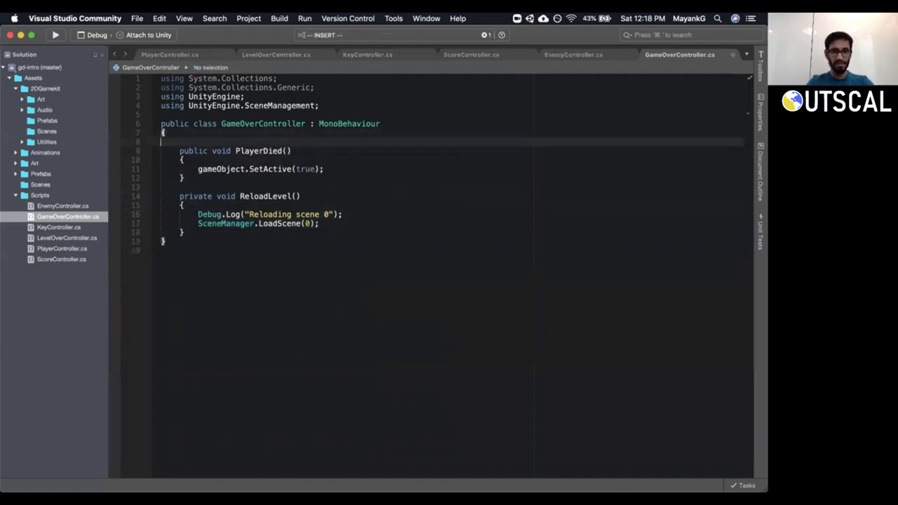
pyautogui.write('public ')
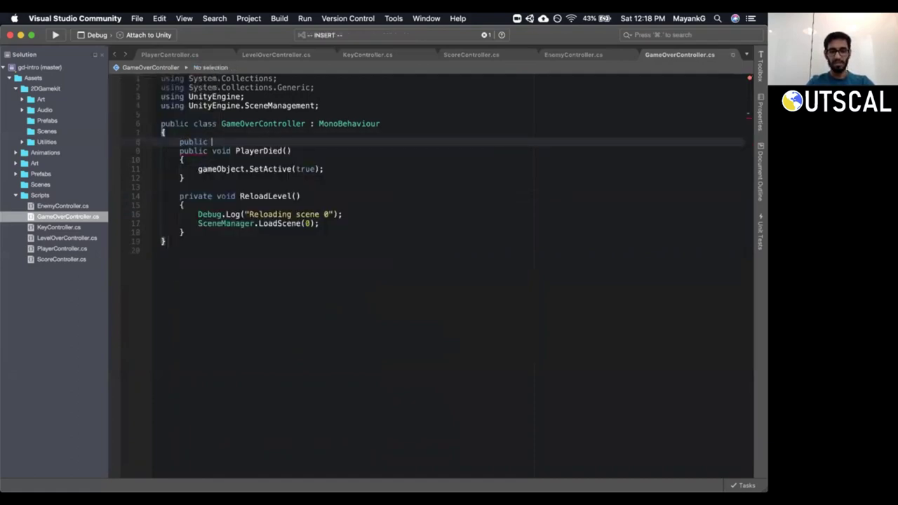
pyautogui.write('Button')
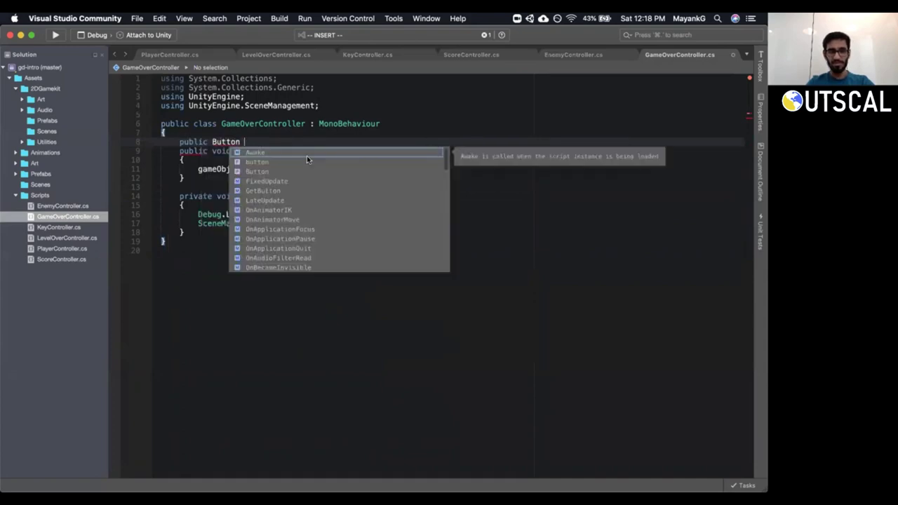
pyautogui.write('bu')
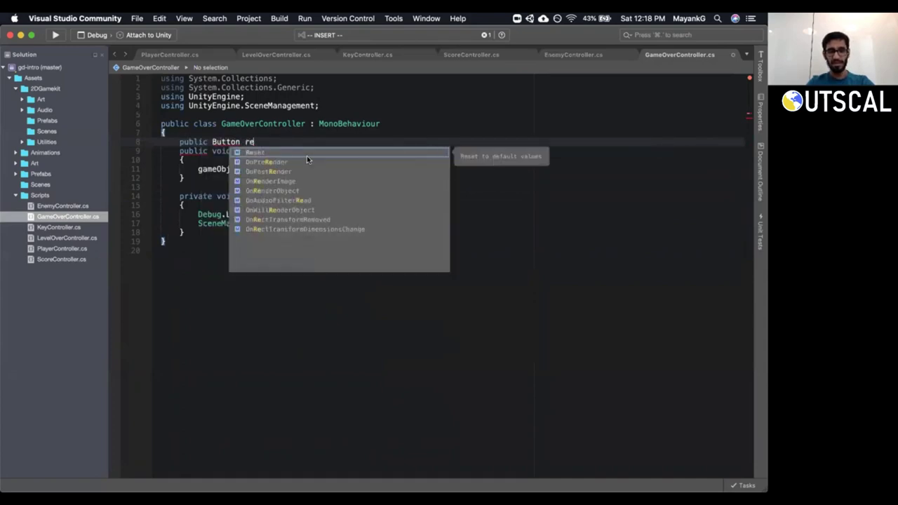
pyautogui.write('ttonRestart;')
pyautogui.press('Escape')
pyautogui.press('b')
pyautogui.press('b')
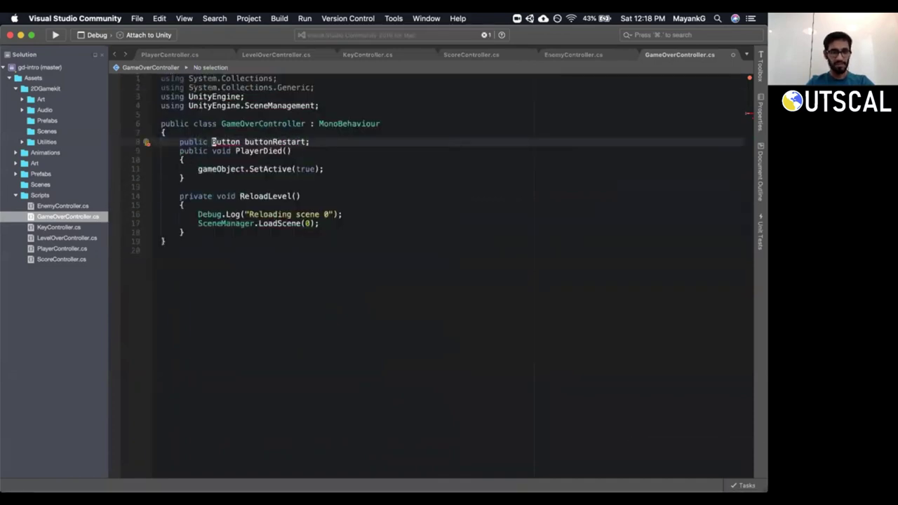
pyautogui.hotkey('alt', 'Return')
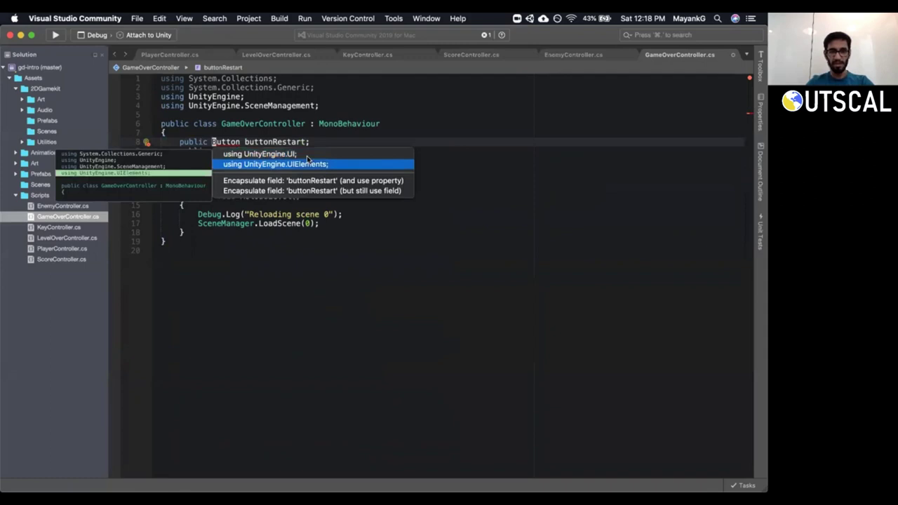
pyautogui.press('Return')
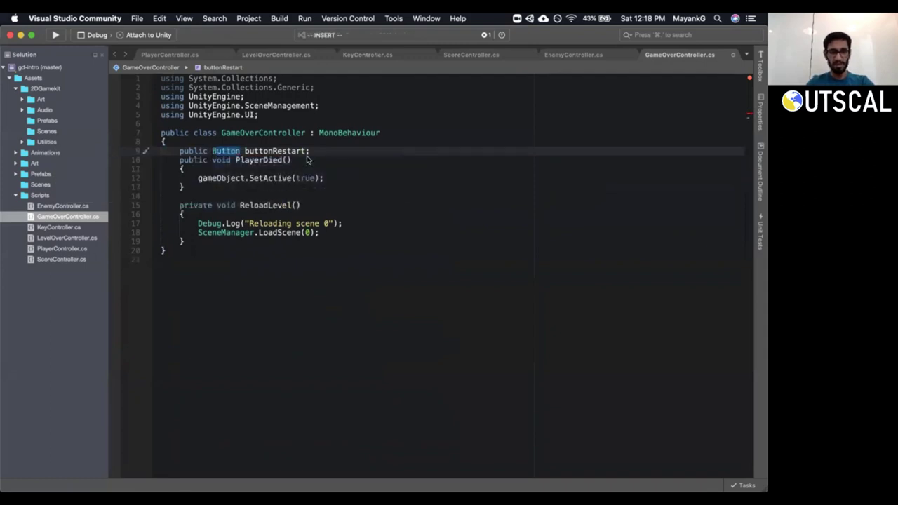
# Create an Awake method below the field and start typing buttonRestart inside it.
pyautogui.press('j')
pyautogui.press('j')
pyautogui.press('j')
pyautogui.press('j')
pyautogui.press('j')
pyautogui.press('j')
pyautogui.press('k')
pyautogui.press('k')
pyautogui.press('j')
pyautogui.press('k')
pyautogui.press('k')
pyautogui.press('k')
pyautogui.press('k')
pyautogui.press('o')
pyautogui.press('Return')
pyautogui.press('Up')
pyautogui.write('Awake')
pyautogui.press('Return')
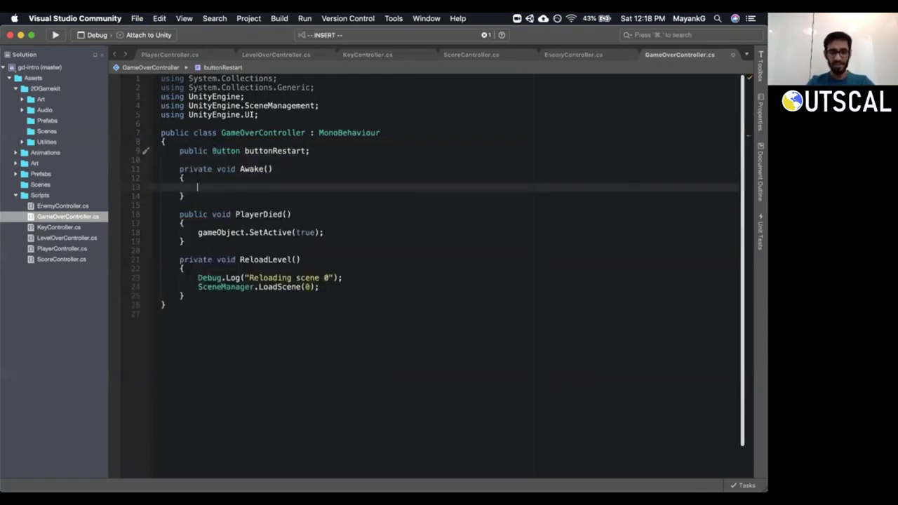
pyautogui.write('button')
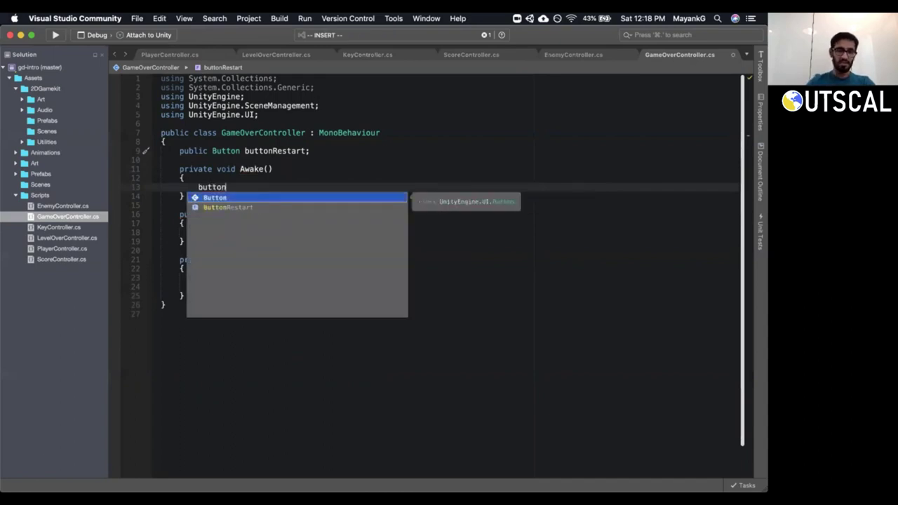
# Complete 'buttonRestart.onClick.AddListener(ReloadLevel);' in Awake using autocomplete.
pyautogui.press('Return')
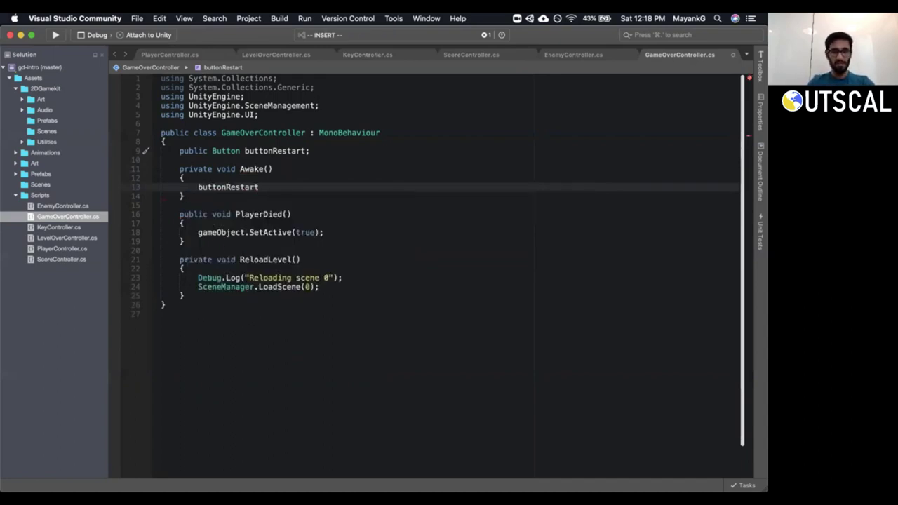
pyautogui.write('.')
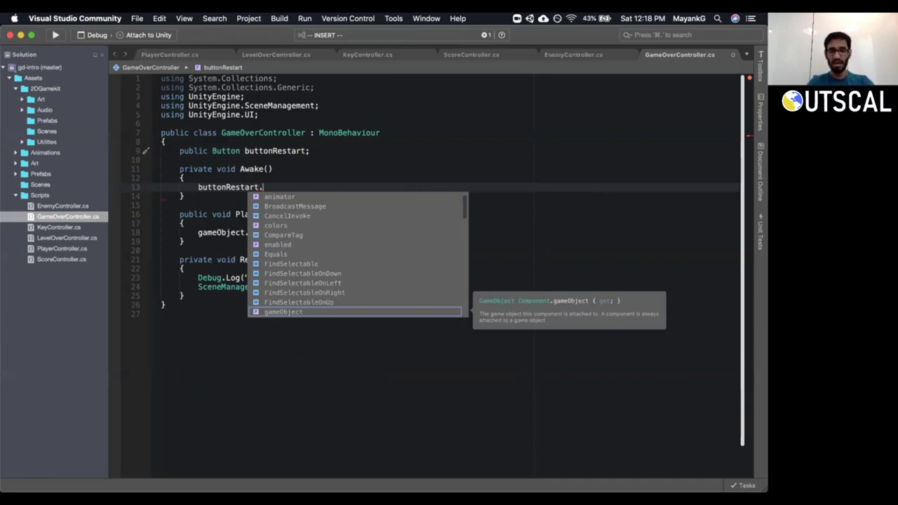
pyautogui.write('onc')
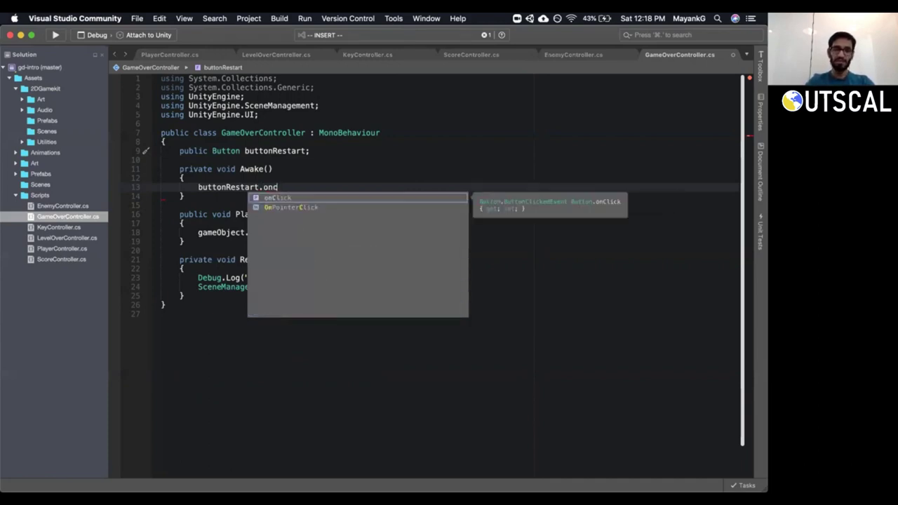
pyautogui.press('Return')
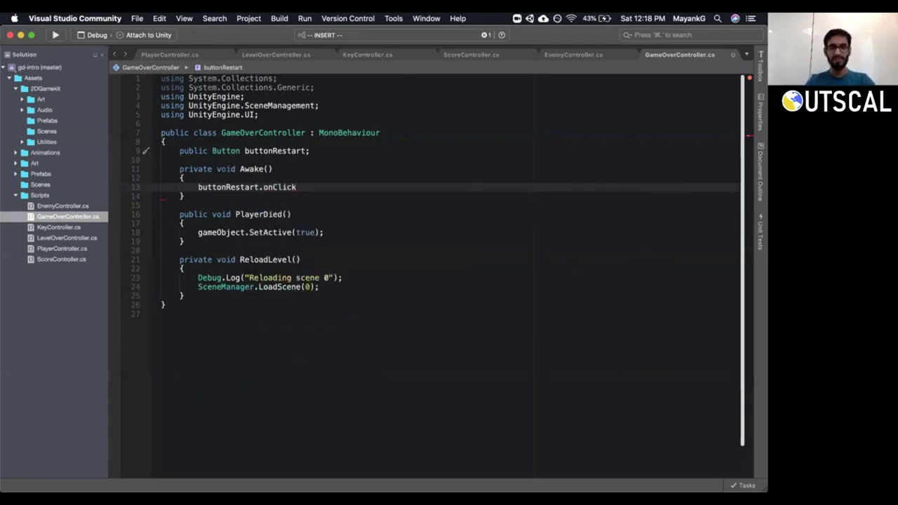
pyautogui.write('.Add')
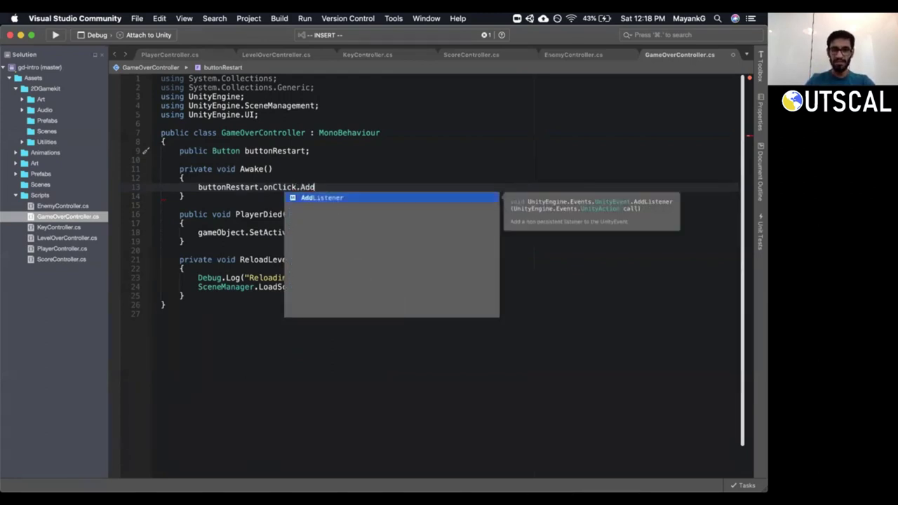
pyautogui.press('Return')
pyautogui.write('(R')
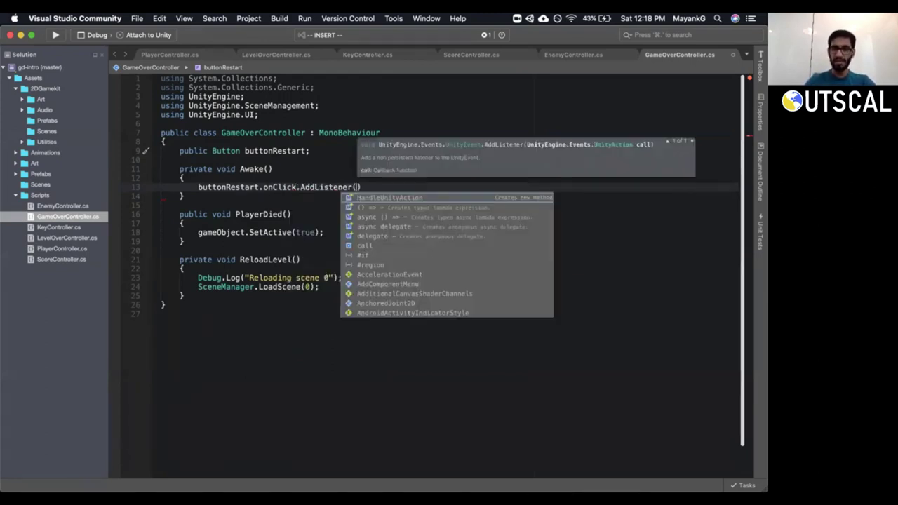
pyautogui.write('eload')
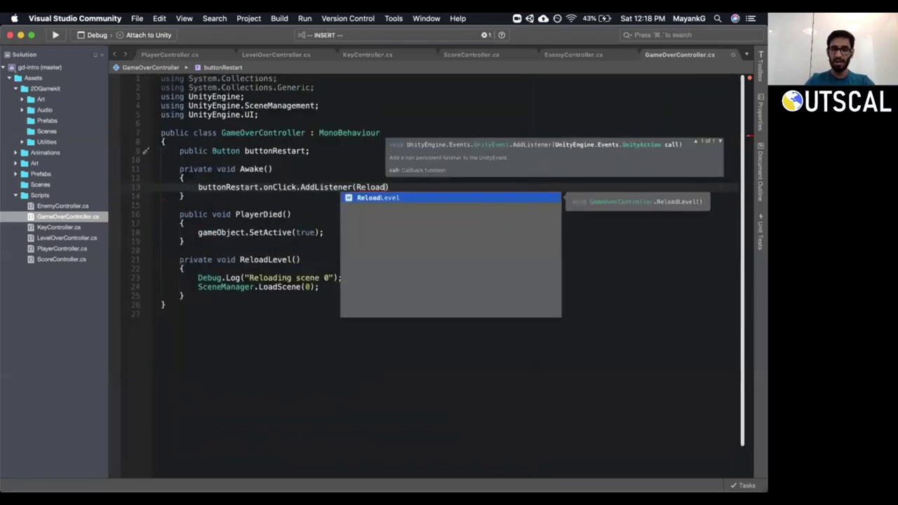
pyautogui.press('Return')
pyautogui.write(';')
# Point out the onClick event, the ReloadLevel reference and the GameOverController class name.
pyautogui.click(277, 186)
pyautogui.click(373, 187)
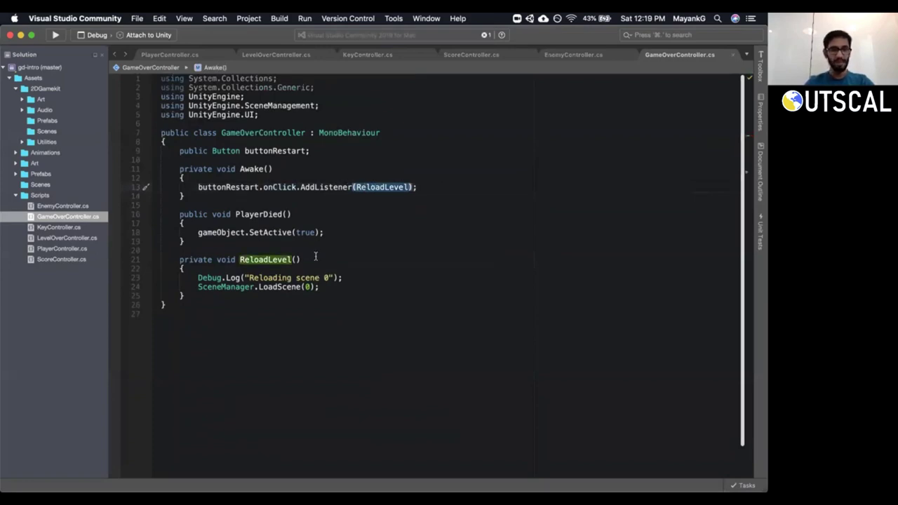
pyautogui.click(276, 151)
pyautogui.click(264, 132)
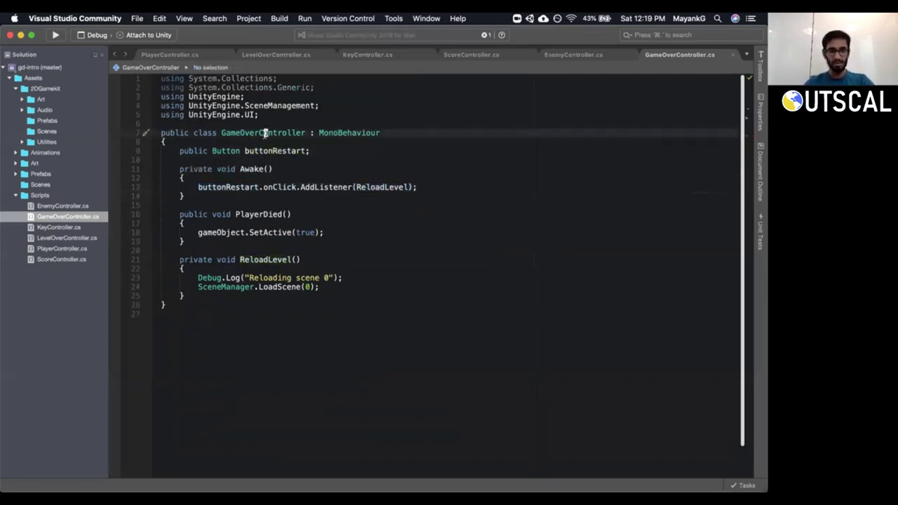
# Review the gameOverController.PlayerDied() call in PlayerController's KillPlayer, then return to Unity.
pyautogui.click(181, 55)
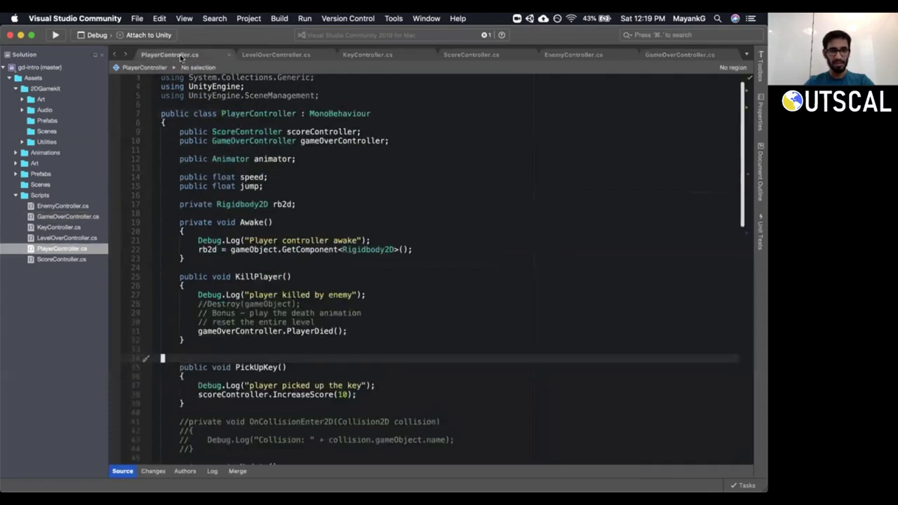
pyautogui.click(247, 277)
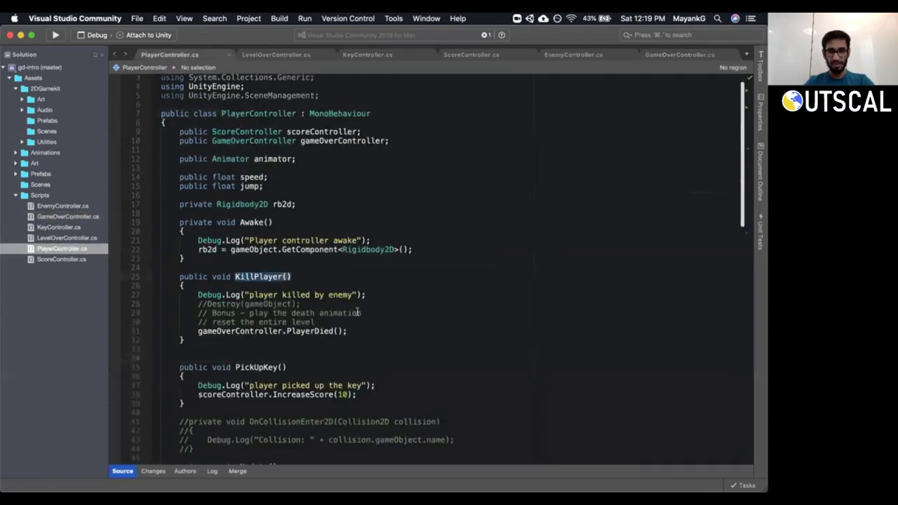
pyautogui.tripleClick(230, 330)
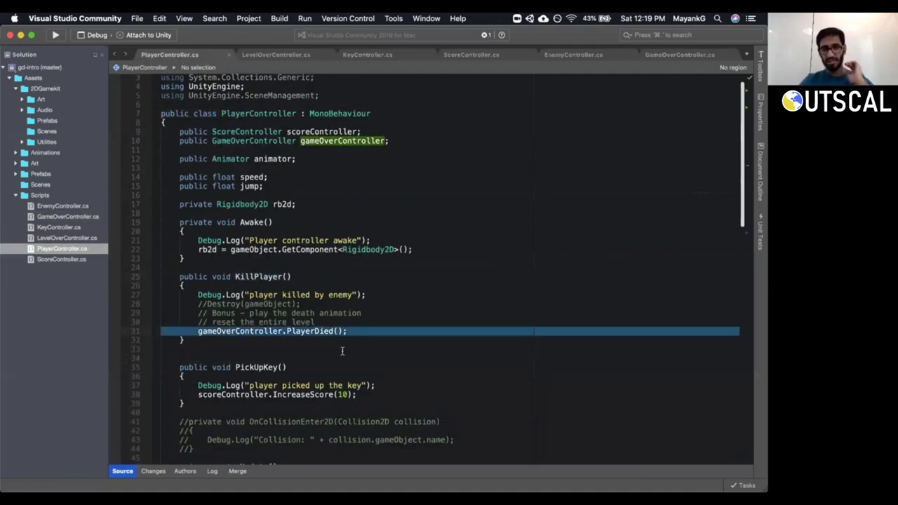
pyautogui.press('super+Tab')
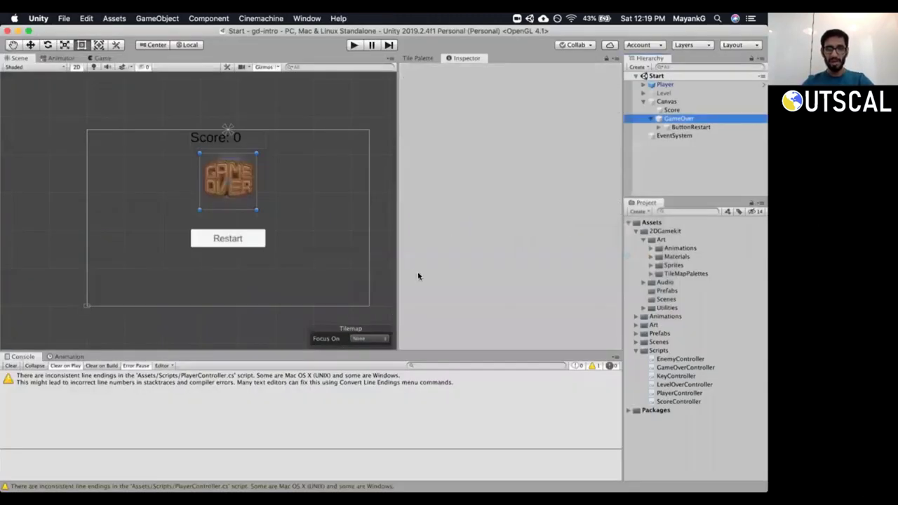
# Clear the Console and inspect Score and Player, trying to assign GameOver to Player's controller field.
pyautogui.click(12, 366)
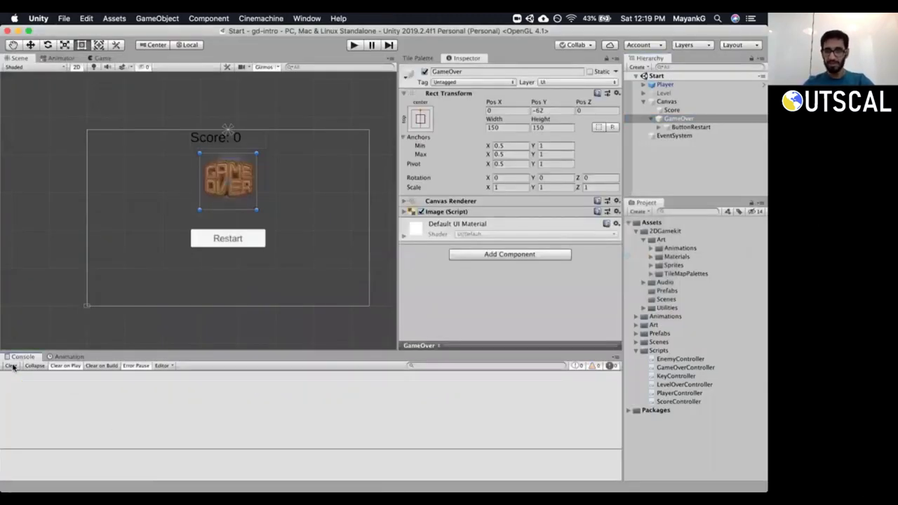
pyautogui.click(670, 110)
pyautogui.click(665, 85)
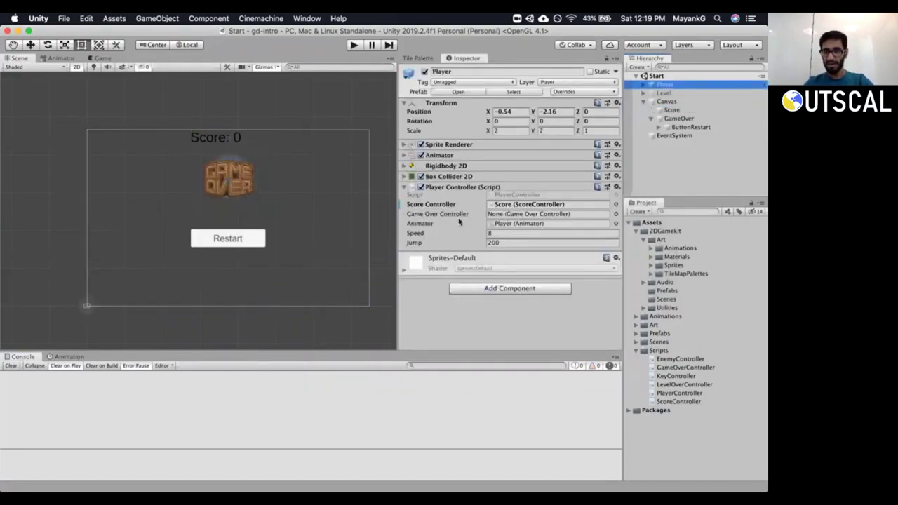
pyautogui.moveTo(697, 119)
pyautogui.mouseDown()
pyautogui.moveTo(531, 199)
pyautogui.moveTo(523, 214)
pyautogui.moveTo(699, 120)
pyautogui.mouseUp()
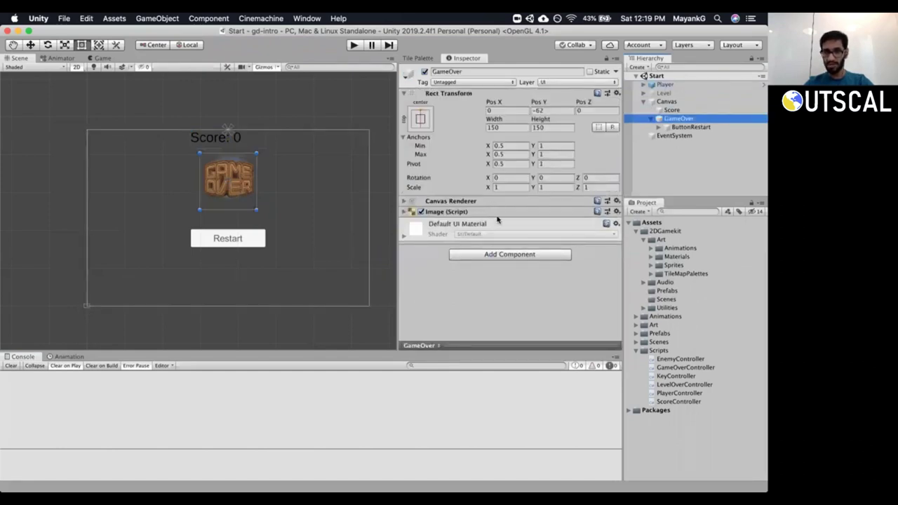
# Add Game Over Controller to GameOver via search 'gameo', save, and assign ButtonRestart to Button Restart.
pyautogui.click(519, 254)
pyautogui.write('gameo')
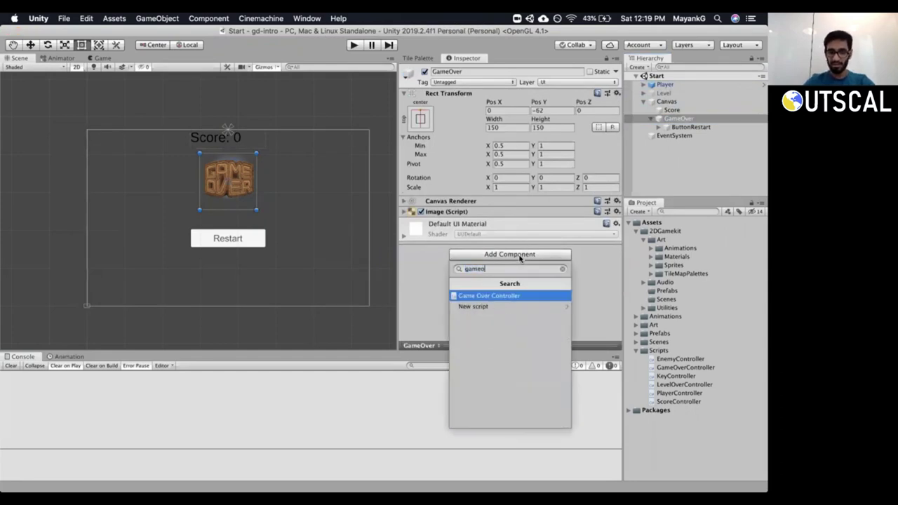
pyautogui.press('Return')
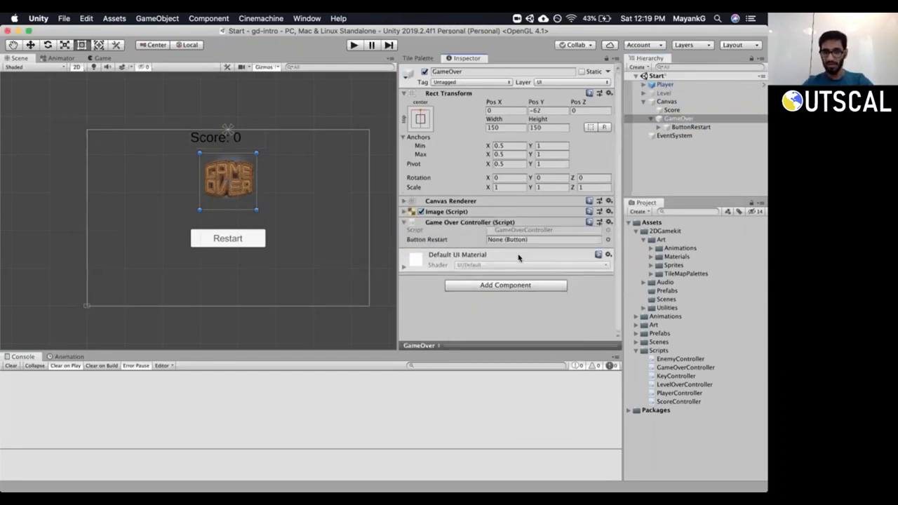
pyautogui.press('super+s')
pyautogui.moveTo(588, 180); pyautogui.dragTo(512, 240)
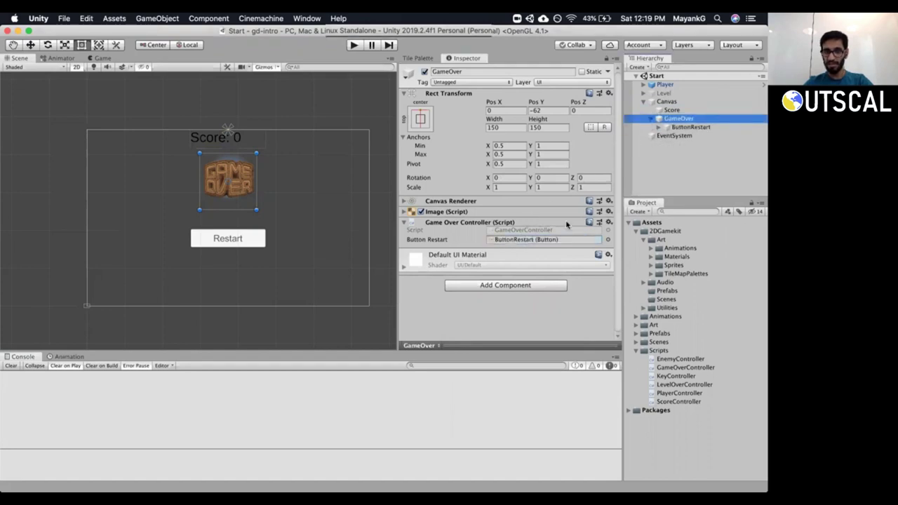
# Assign GameOver to Player's Game Over Controller field and apply all Player prefab overrides.
pyautogui.click(651, 119)
pyautogui.click(660, 84)
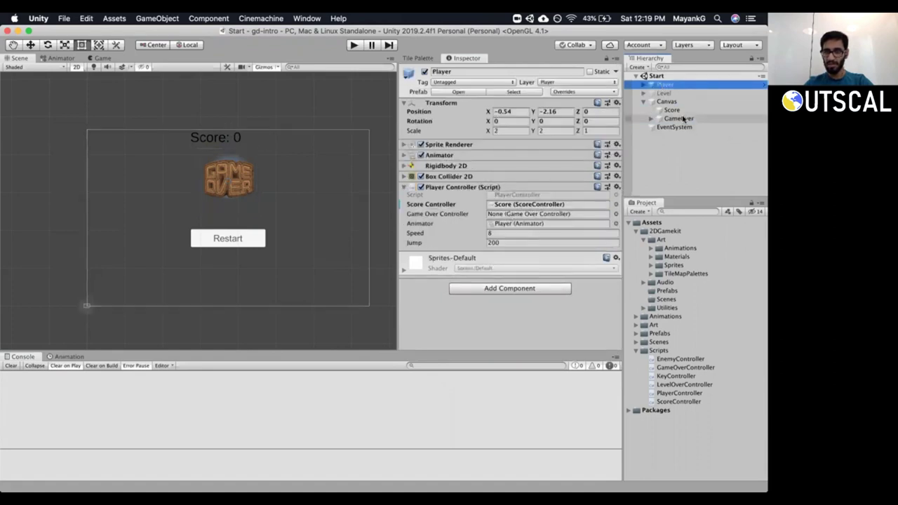
pyautogui.moveTo(682, 119); pyautogui.dragTo(513, 220)
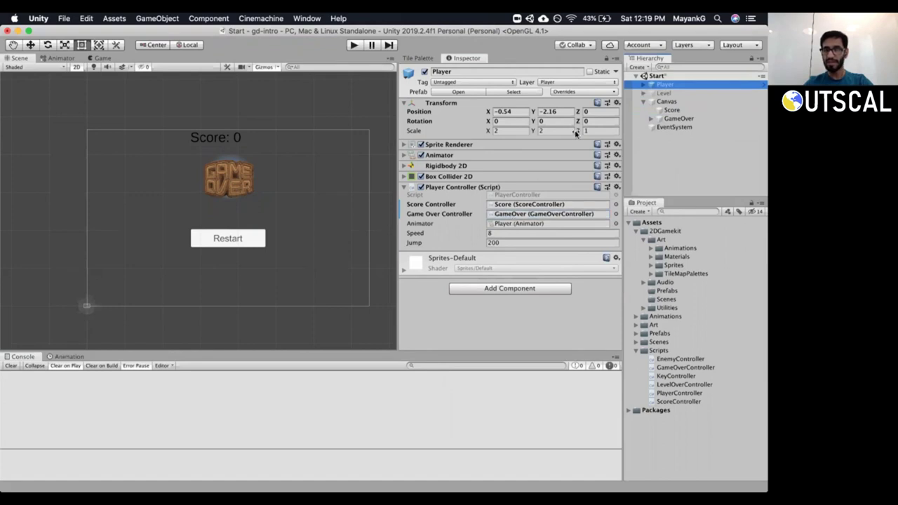
pyautogui.click(579, 92)
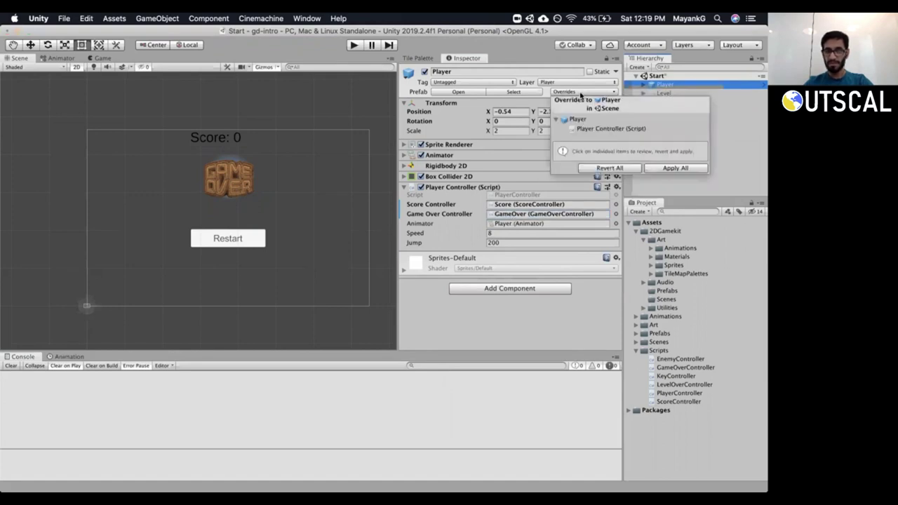
pyautogui.click(676, 168)
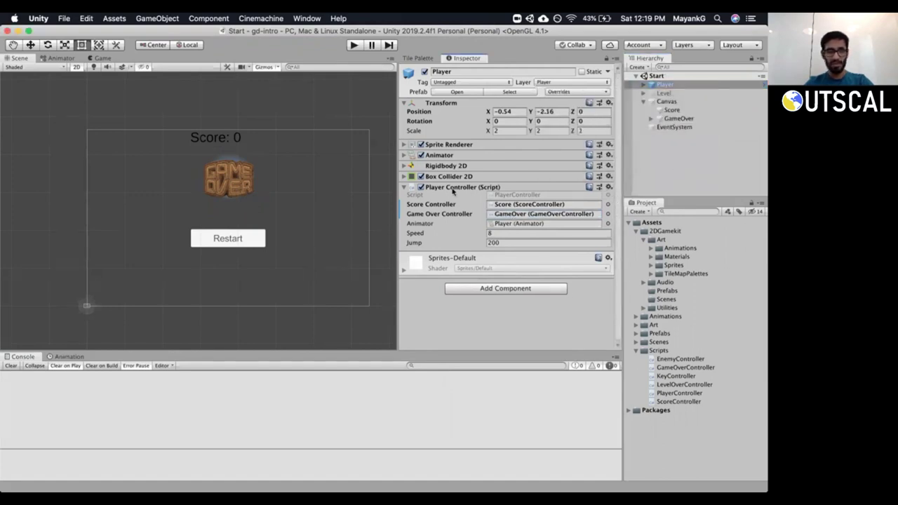
# Re-enable the Level object and reselect Player.
pyautogui.click(663, 93)
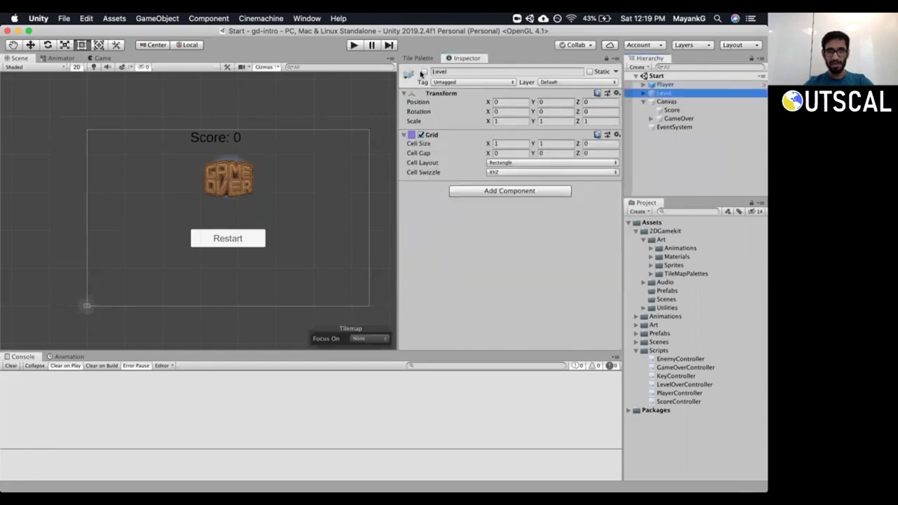
pyautogui.click(424, 72)
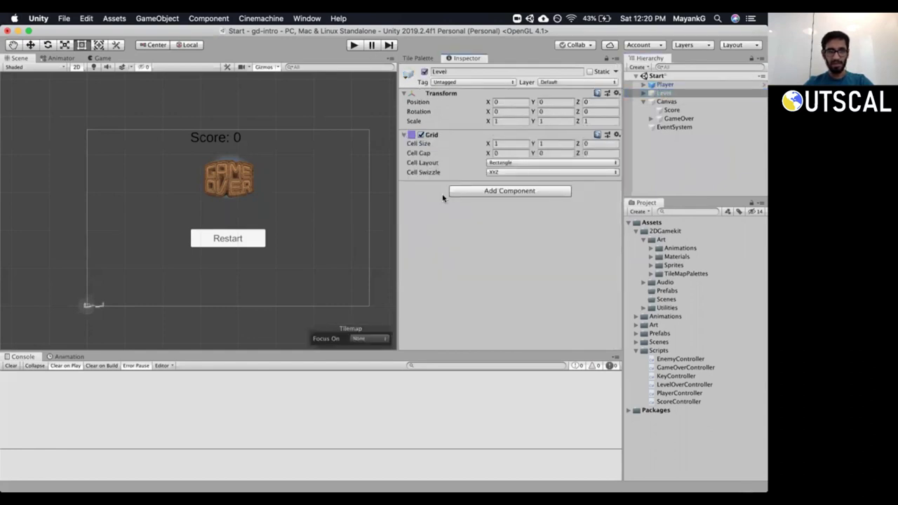
pyautogui.click(666, 86)
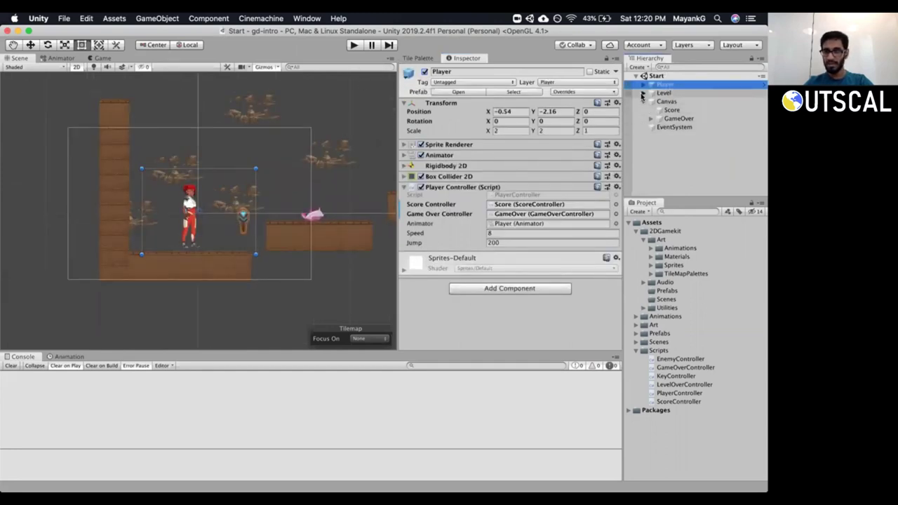
# Expand Level and move the Key left to X -3.5.
pyautogui.click(642, 93)
pyautogui.click(670, 135)
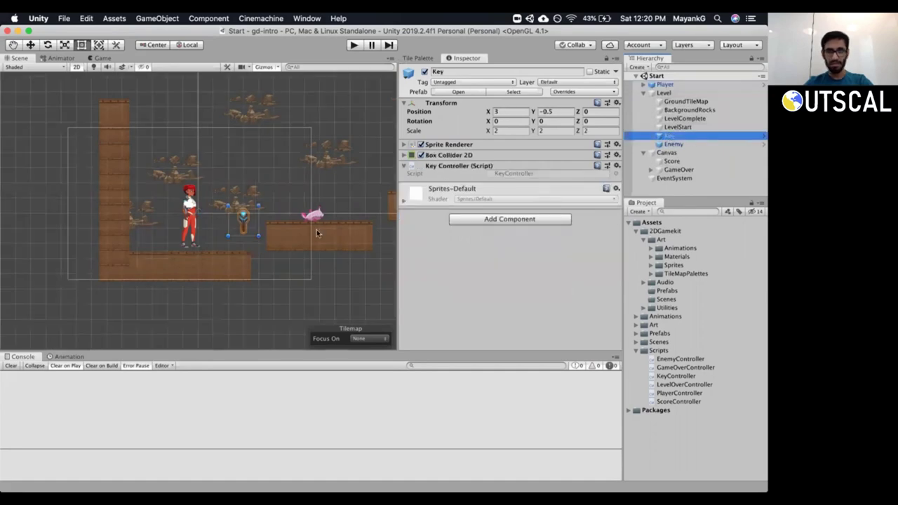
pyautogui.click(696, 145)
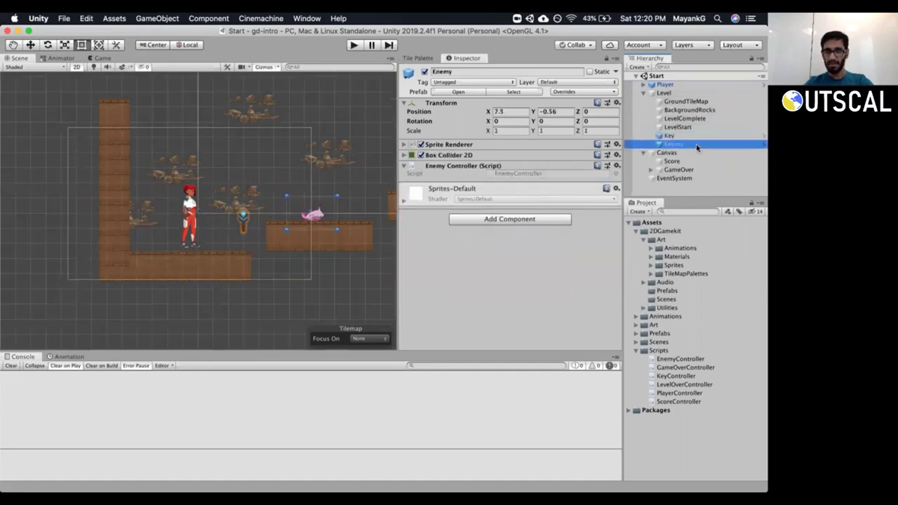
pyautogui.click(670, 135)
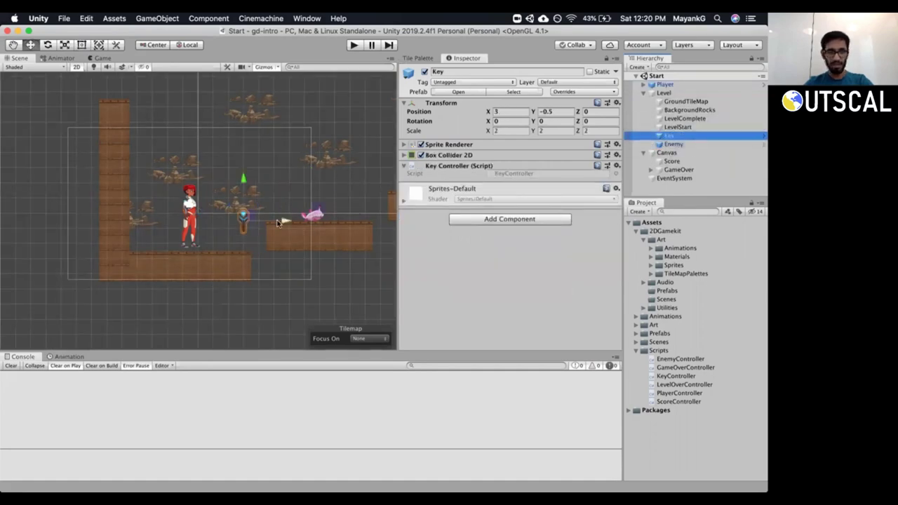
pyautogui.moveTo(275, 222); pyautogui.dragTo(179, 230)
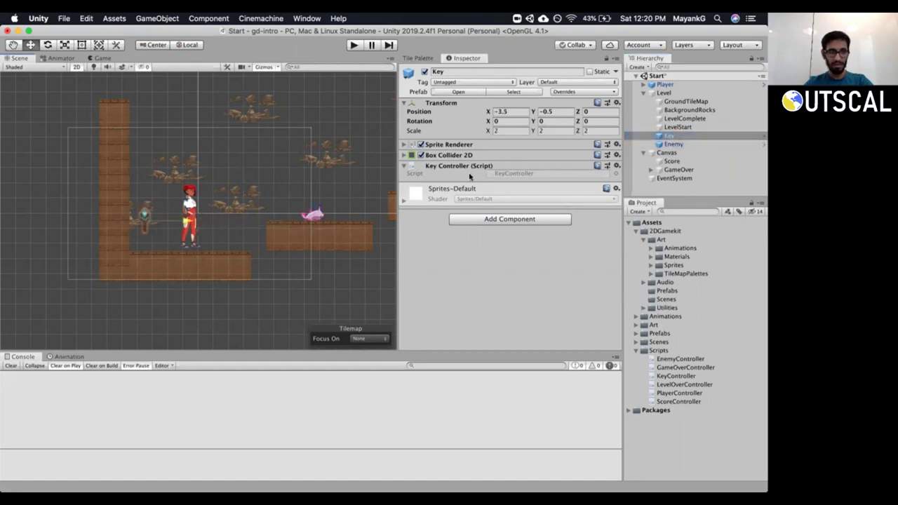
# Move the Enemy left to about X 3 and lower it onto the lower platform beside the player.
pyautogui.click(673, 144)
pyautogui.moveTo(354, 217); pyautogui.dragTo(284, 224)
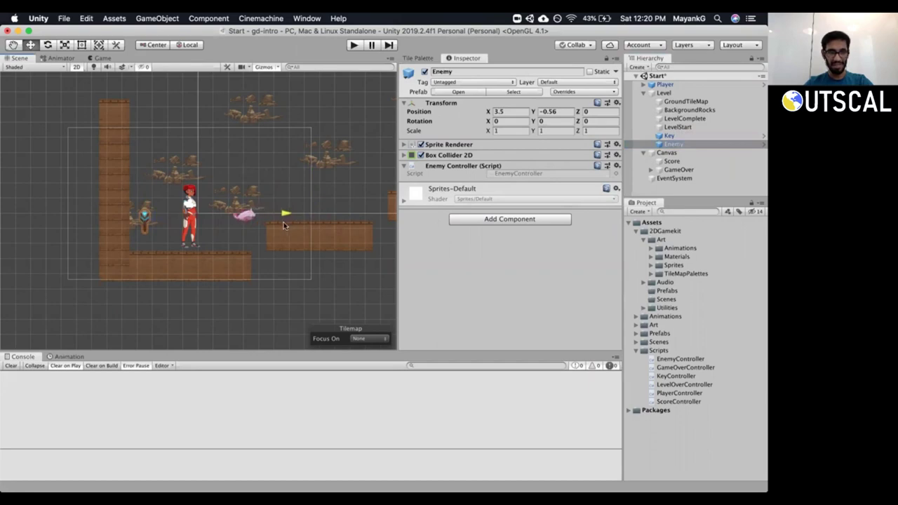
pyautogui.moveTo(245, 176); pyautogui.dragTo(242, 205)
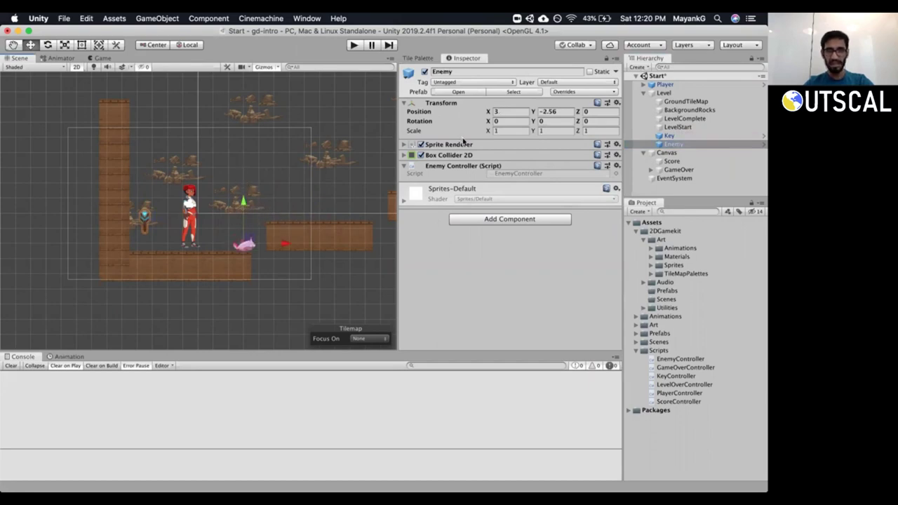
pyautogui.moveTo(397, 183); pyautogui.dragTo(409, 186)
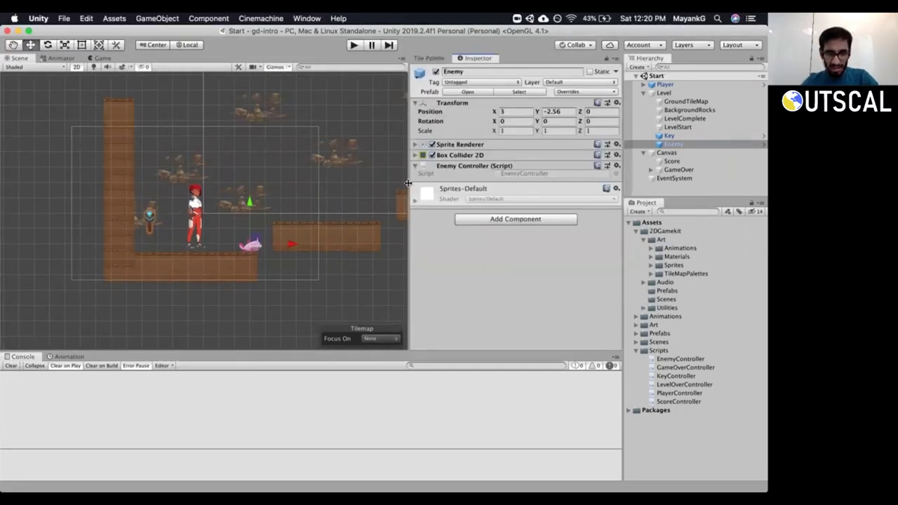
pyautogui.click(352, 45)
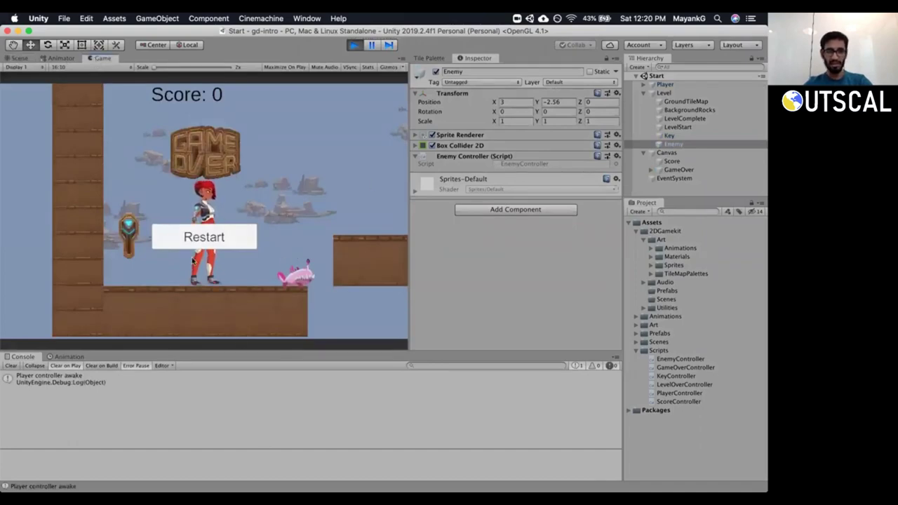
pyautogui.click(13, 365)
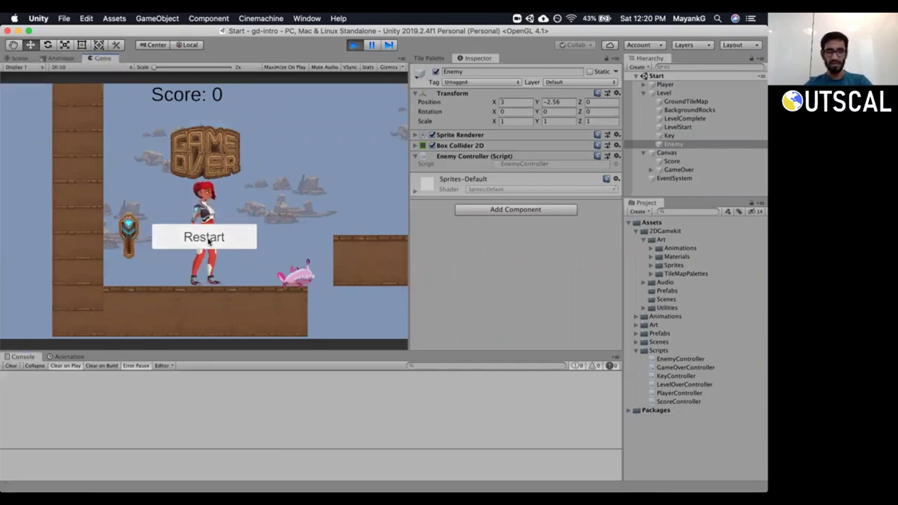
pyautogui.click(208, 241)
pyautogui.click(208, 241)
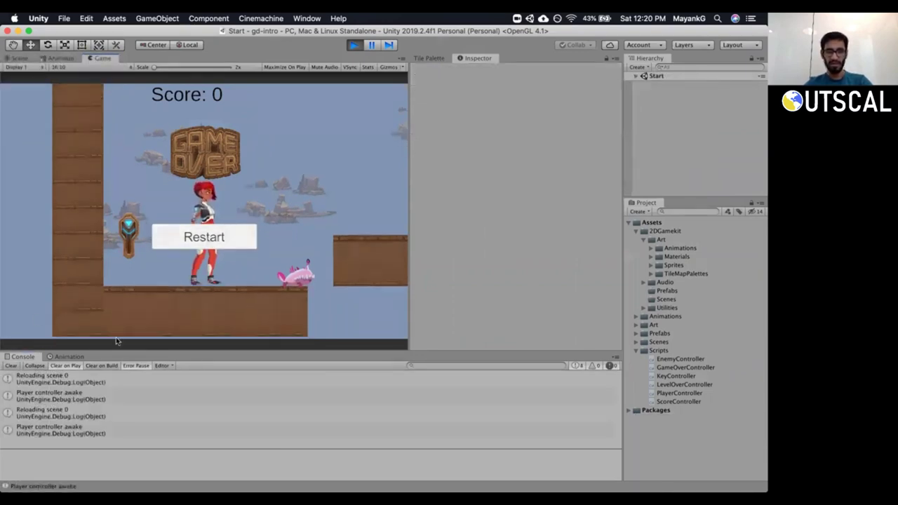
pyautogui.click(194, 235)
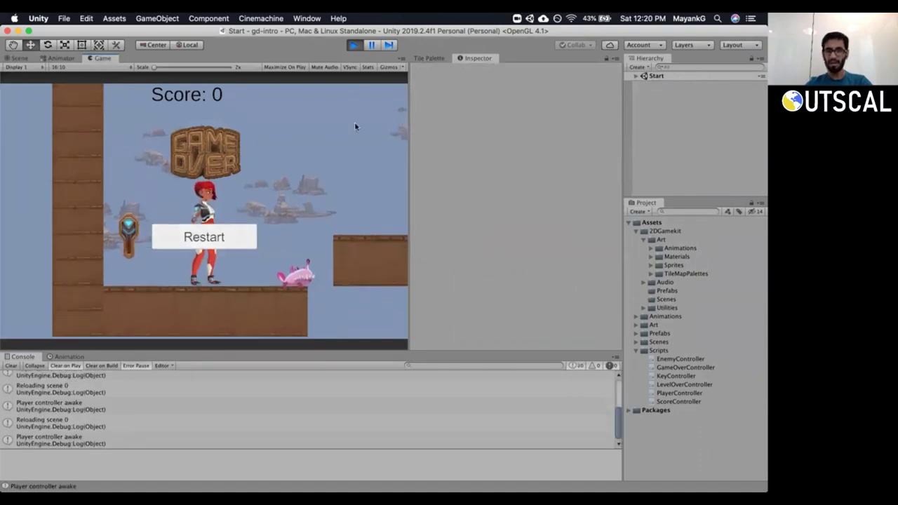
pyautogui.click(354, 45)
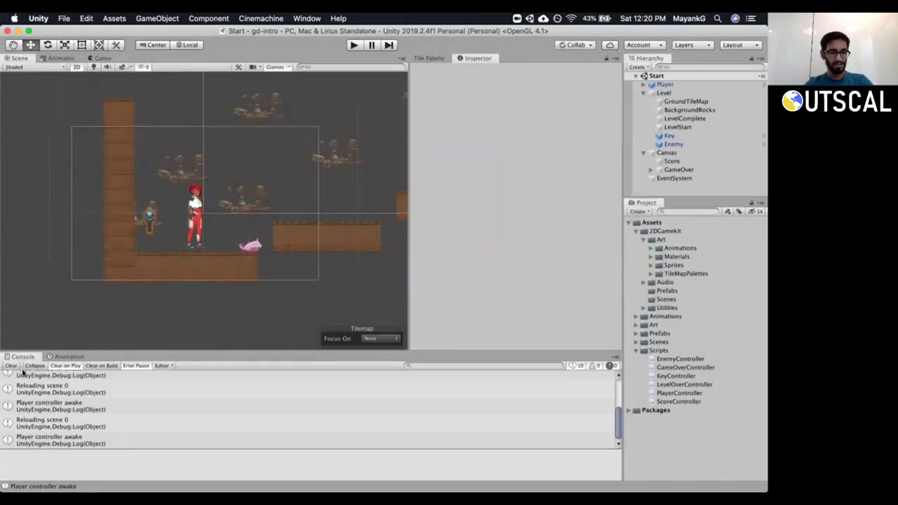
pyautogui.click(11, 365)
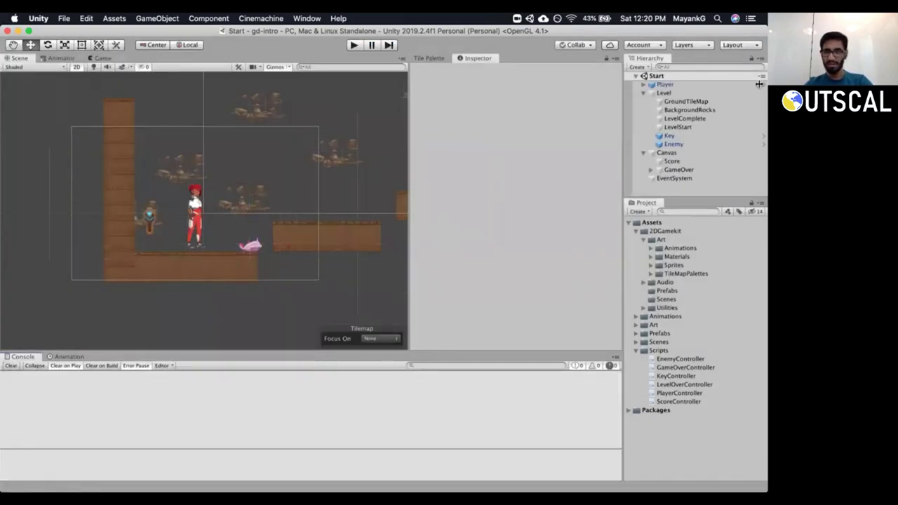
# Untick GameOver's active checkbox, then enter Play mode to confirm the panel stays hidden.
pyautogui.click(642, 93)
pyautogui.click(677, 118)
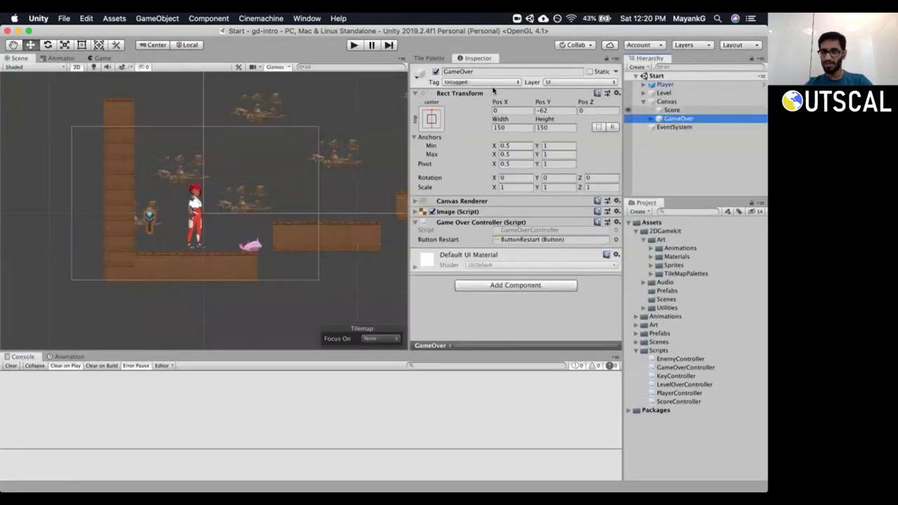
pyautogui.click(436, 72)
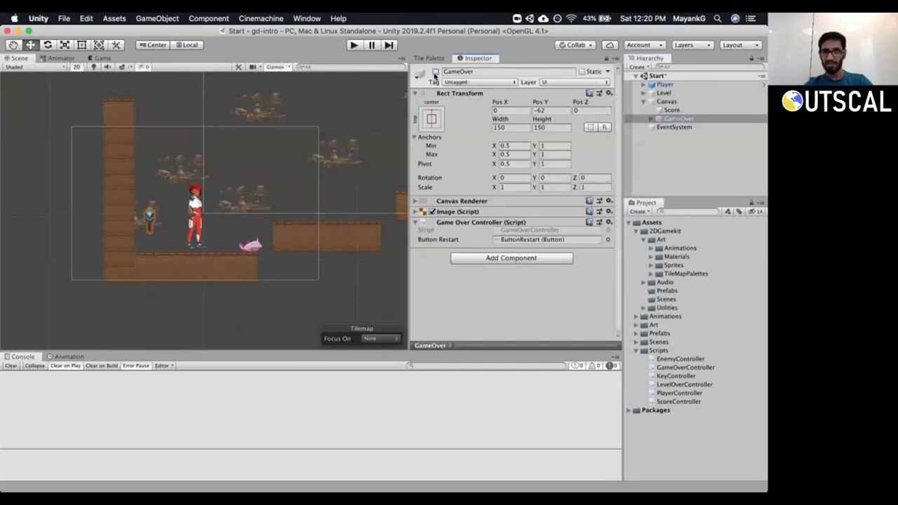
pyautogui.click(353, 45)
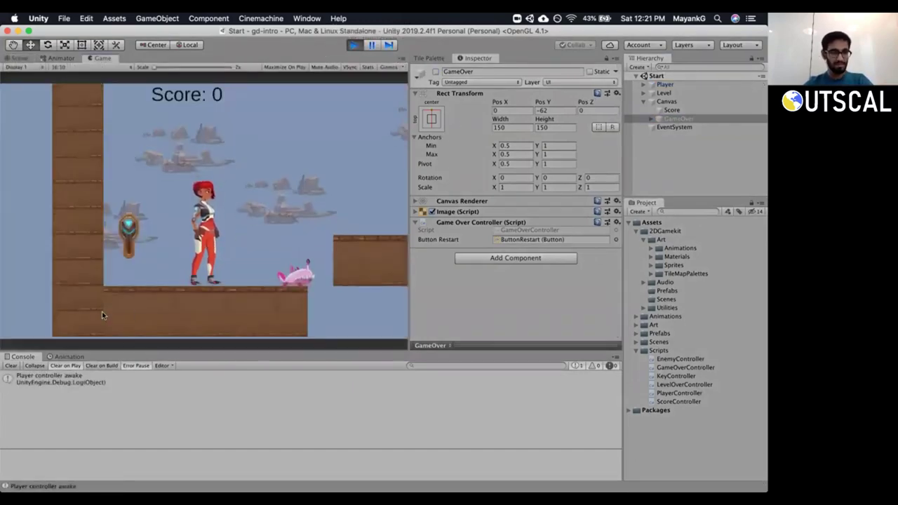
pyautogui.click(659, 119)
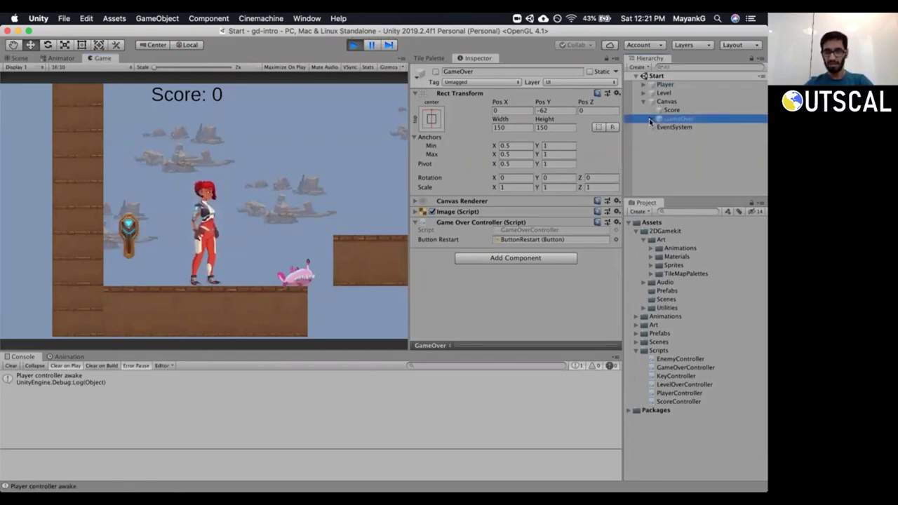
# Save, clear the Console, then collect the key and run into the enemy until Game Over appears.
pyautogui.press('super+s')
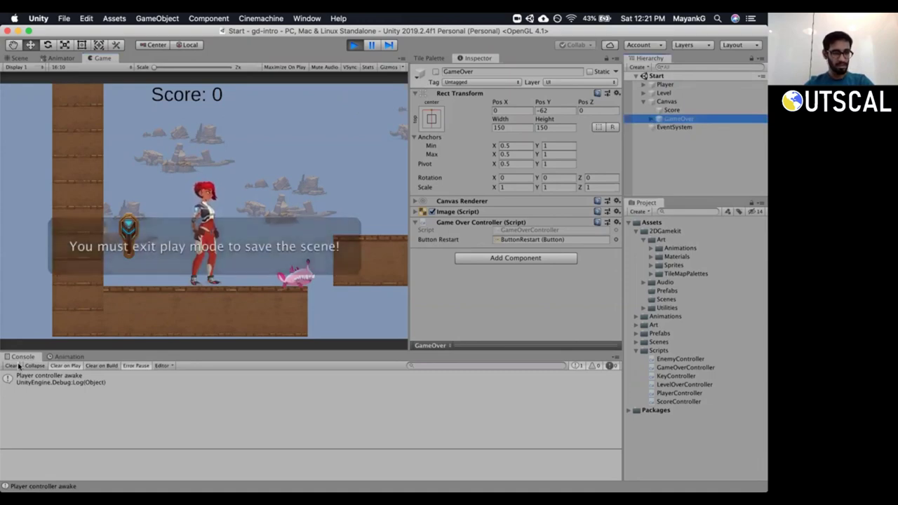
pyautogui.click(19, 365)
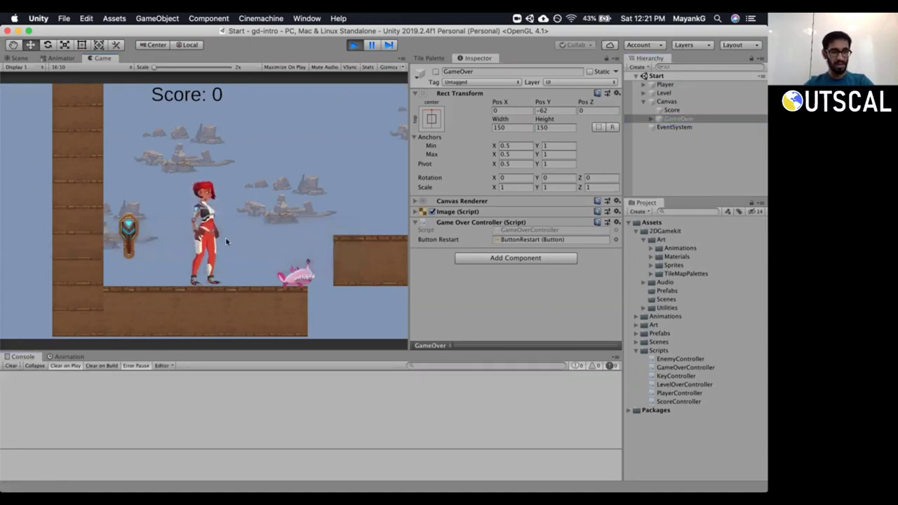
pyautogui.press('Left')
pyautogui.press('Right')
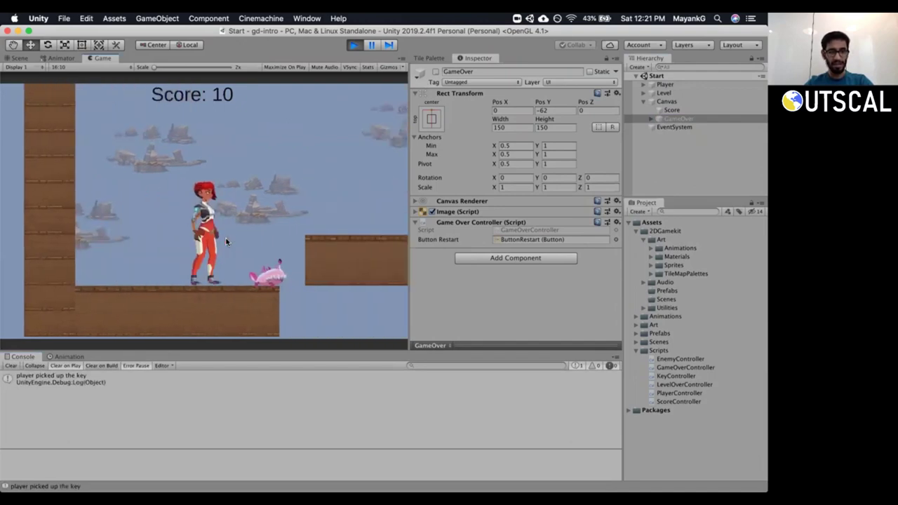
pyautogui.press('Right')
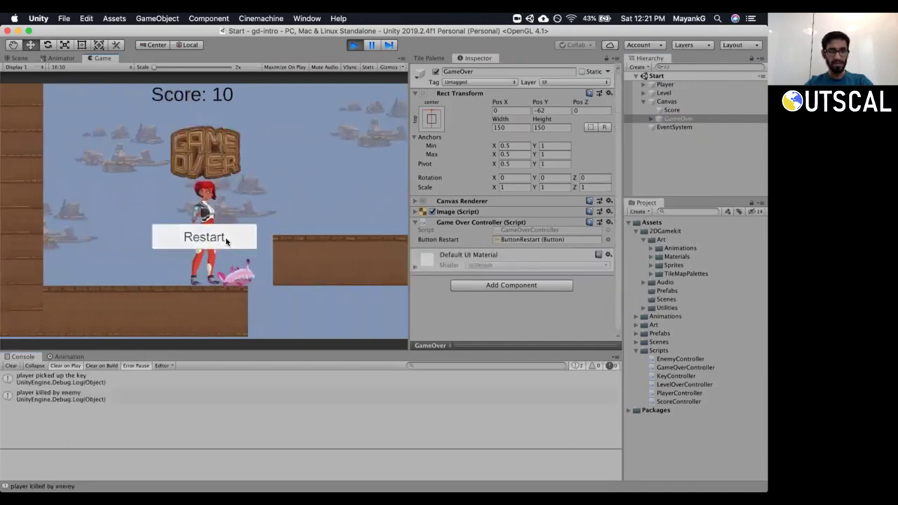
pyautogui.press('Left')
pyautogui.press('Right')
pyautogui.press('Left')
pyautogui.press('Right')
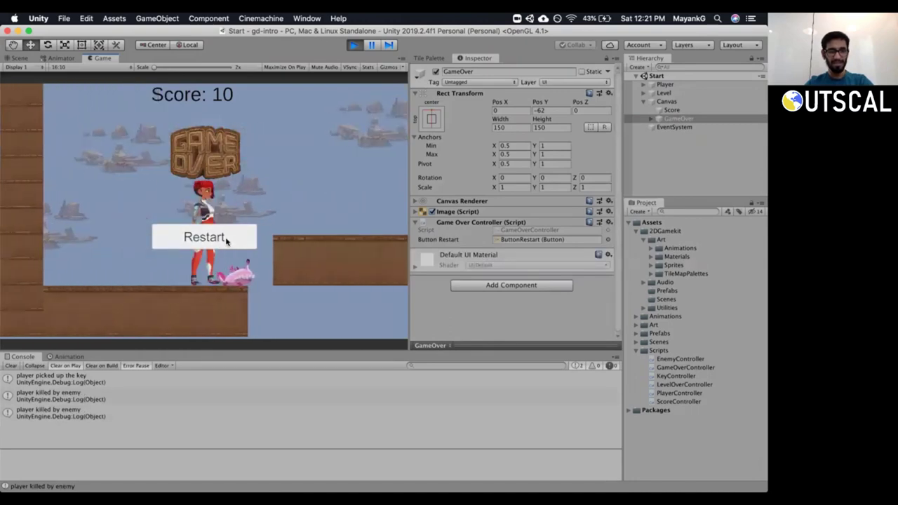
pyautogui.press('Left')
pyautogui.press('Right')
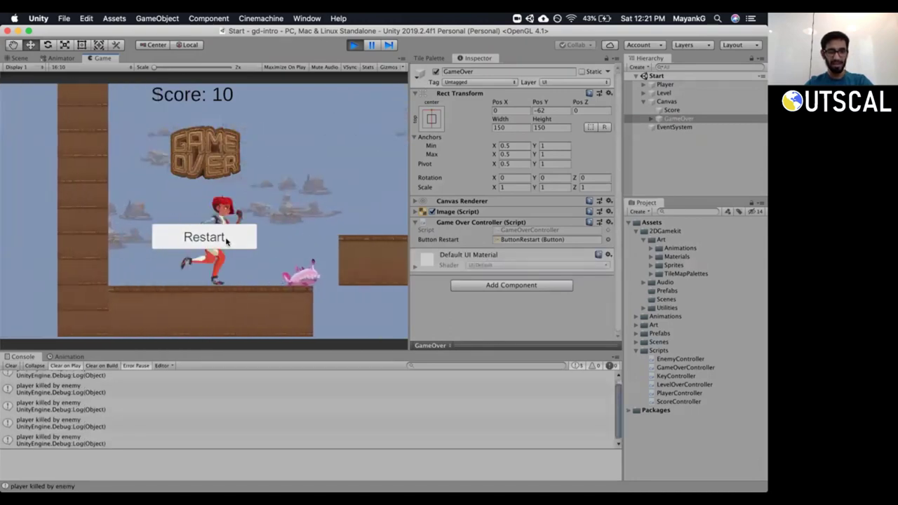
pyautogui.press('Right')
pyautogui.press('Left')
pyautogui.press('Right')
pyautogui.press('Left')
pyautogui.press('space')
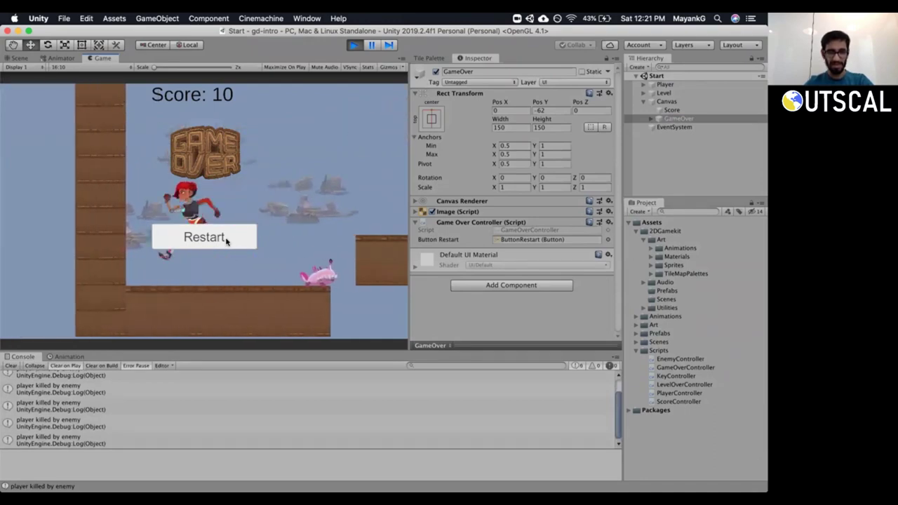
pyautogui.press('Right')
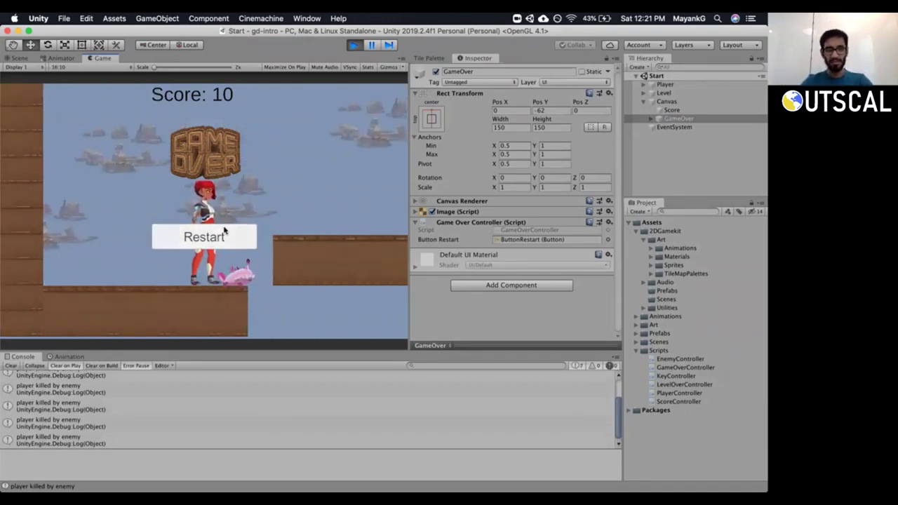
pyautogui.press('space')
pyautogui.press('Left')
pyautogui.press('Right')
pyautogui.press('Left')
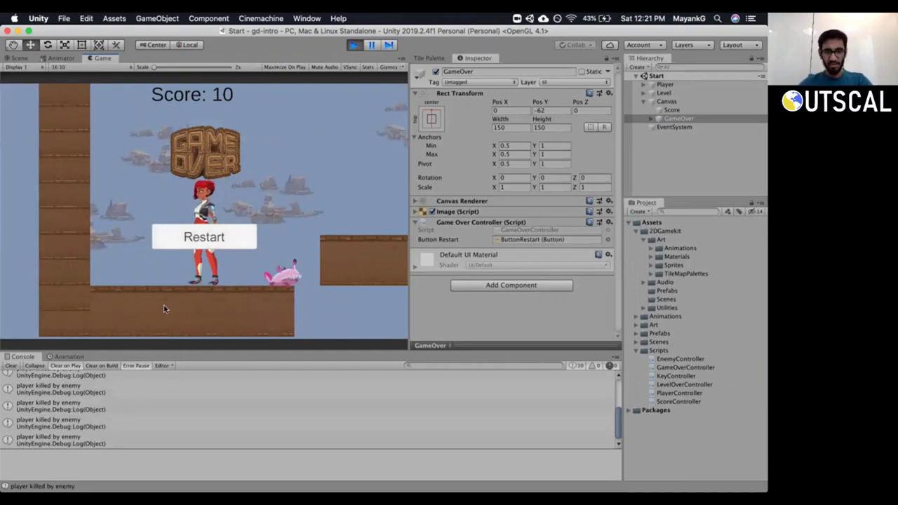
# Click Restart to reload the level at Score: 0, clear the Console, and stop playing.
pyautogui.click(207, 237)
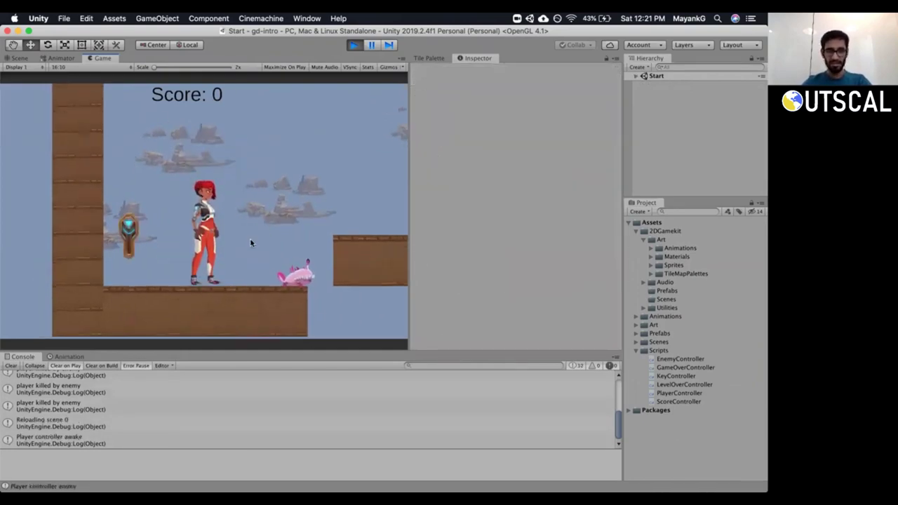
pyautogui.click(11, 365)
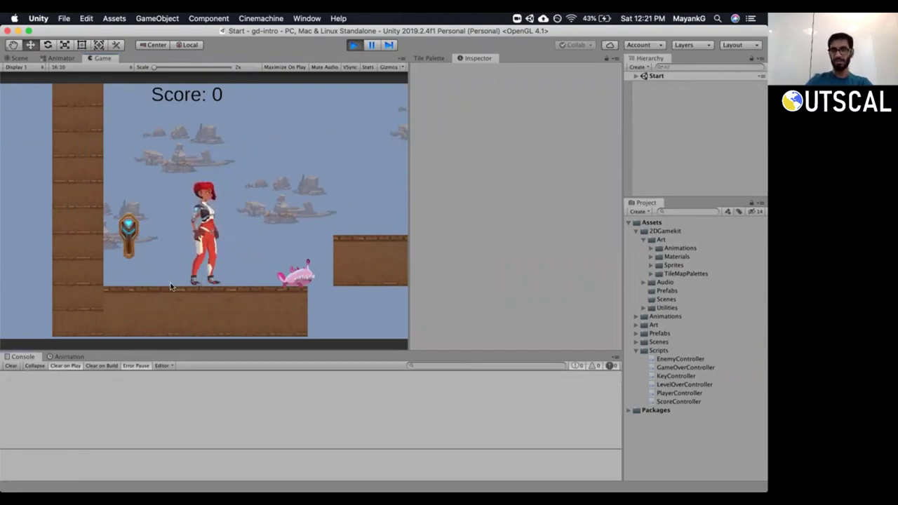
pyautogui.press('super+p')
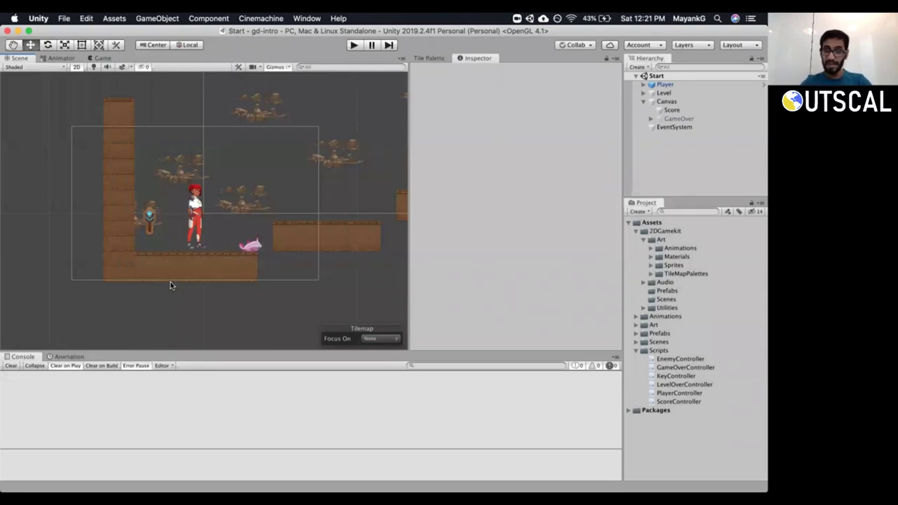
# Collapse the Scripts, Canvas and Level foldouts, then untick Player Controller (Script) on Player.
pyautogui.click(635, 351)
pyautogui.moveTo(666, 197); pyautogui.dragTo(667, 208)
pyautogui.click(646, 93)
pyautogui.click(643, 103)
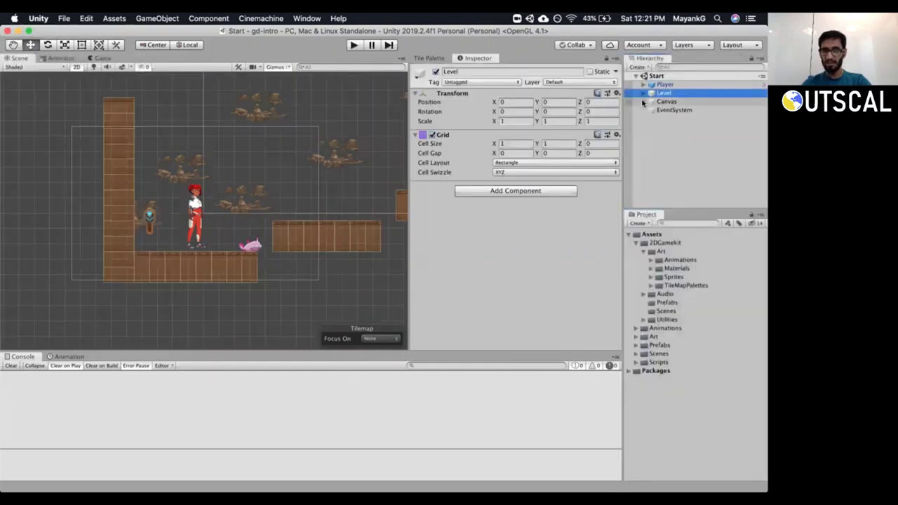
pyautogui.click(643, 94)
pyautogui.click(643, 94)
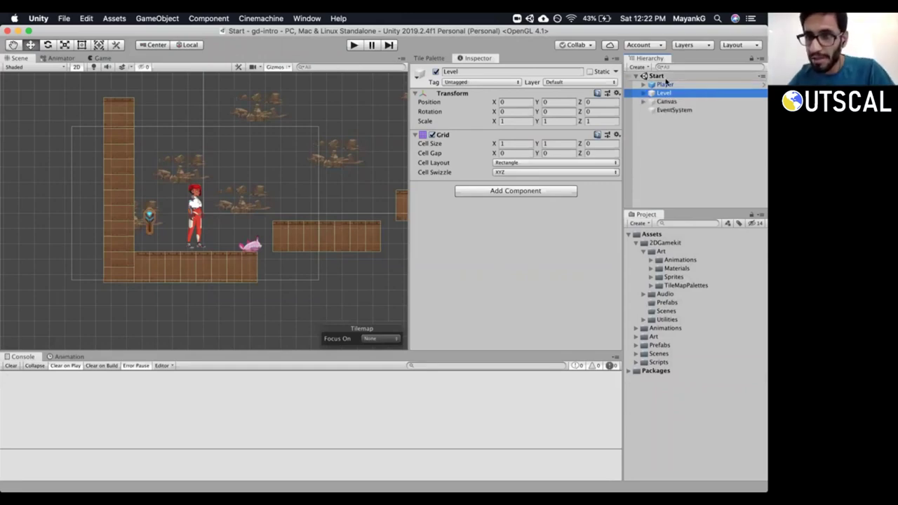
pyautogui.click(665, 85)
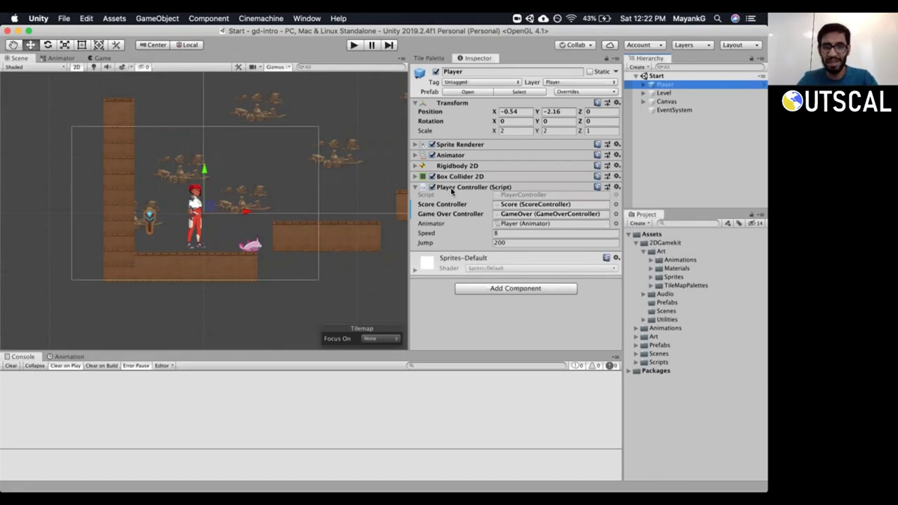
pyautogui.click(432, 187)
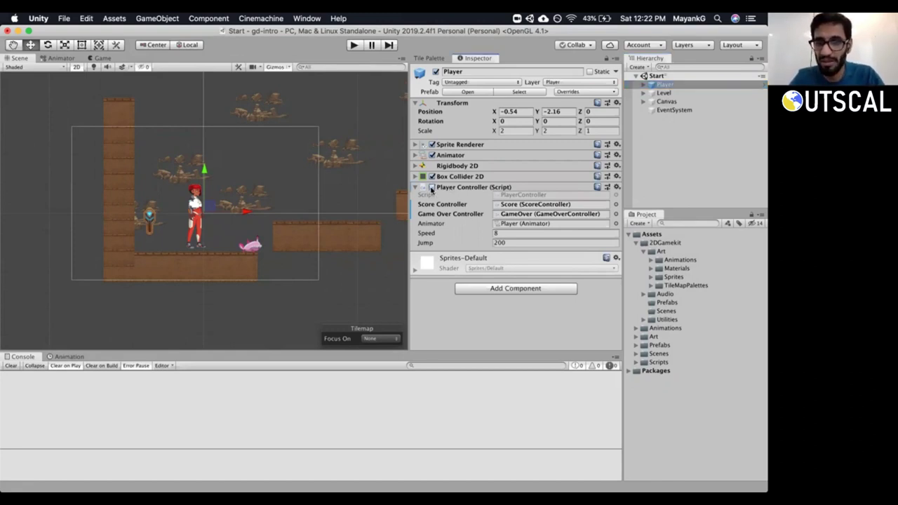
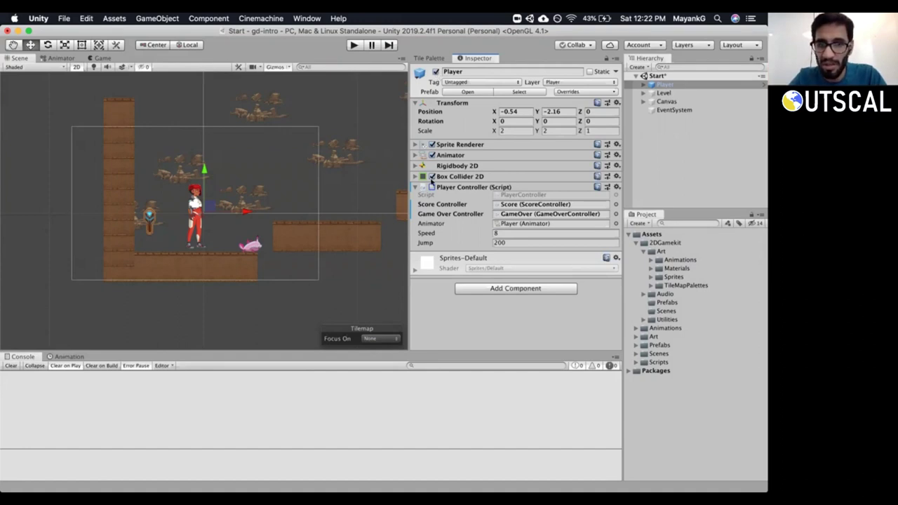
# Enable the Player's Box Collider 2D and Player Controller, keep the Player layer, and apply all overrides to its prefab.
pyautogui.click(432, 177)
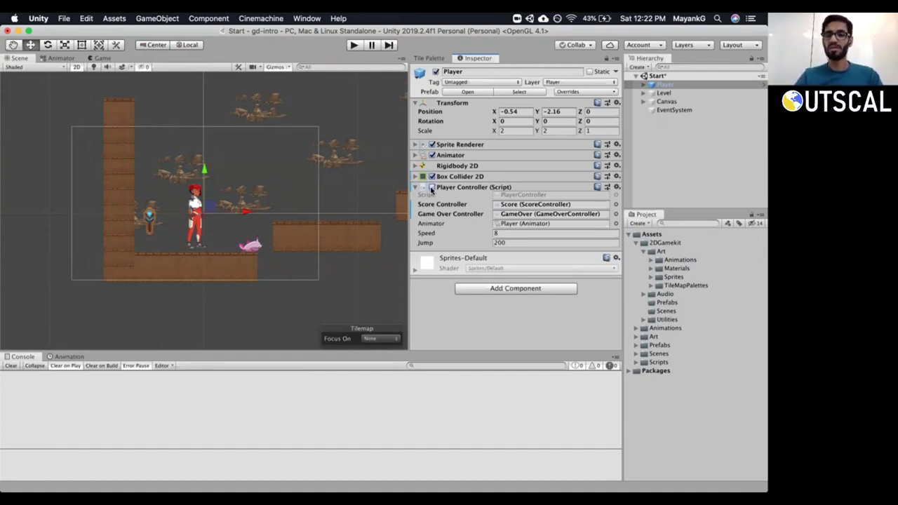
pyautogui.click(432, 188)
pyautogui.click(565, 83)
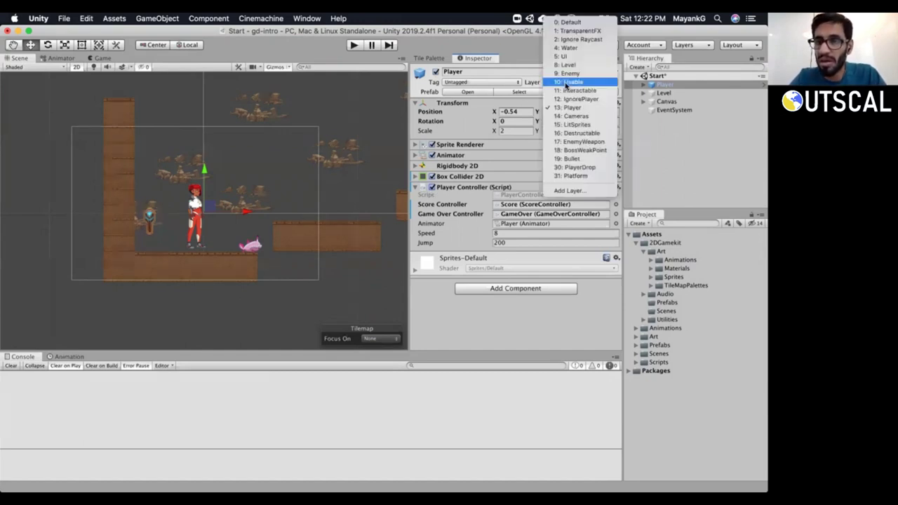
pyautogui.click(535, 49)
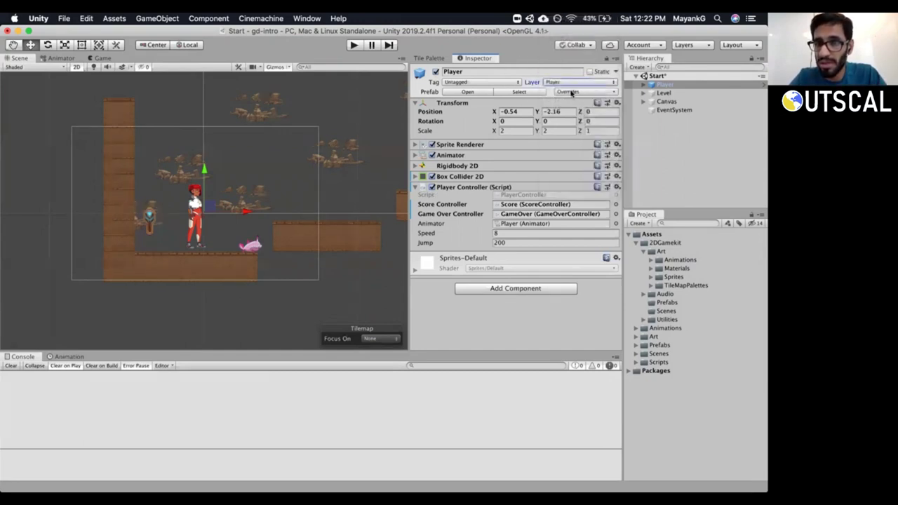
pyautogui.click(570, 92)
pyautogui.click(678, 178)
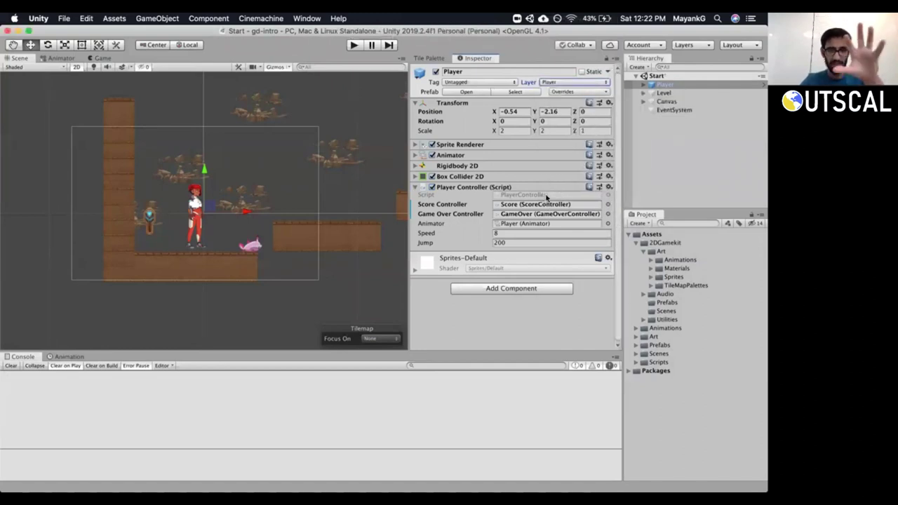
# Expand Canvas and make its GameOver child active.
pyautogui.click(682, 92)
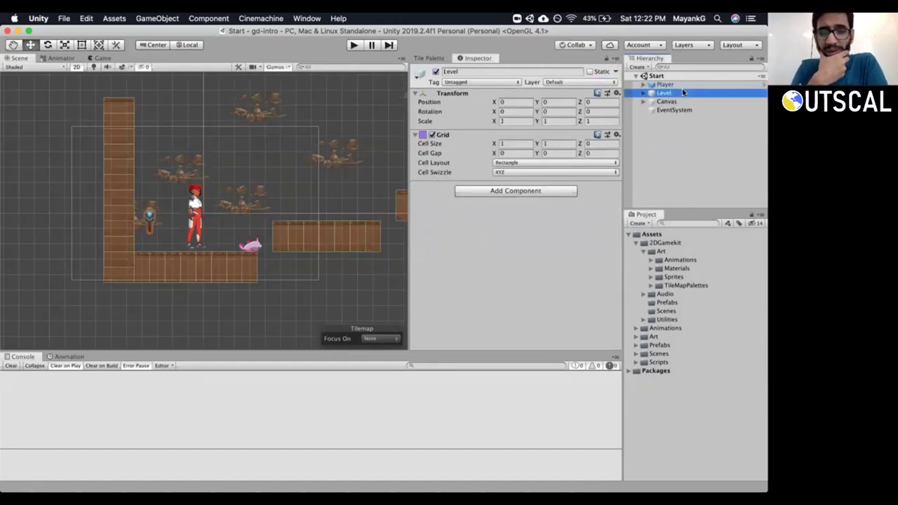
pyautogui.click(643, 102)
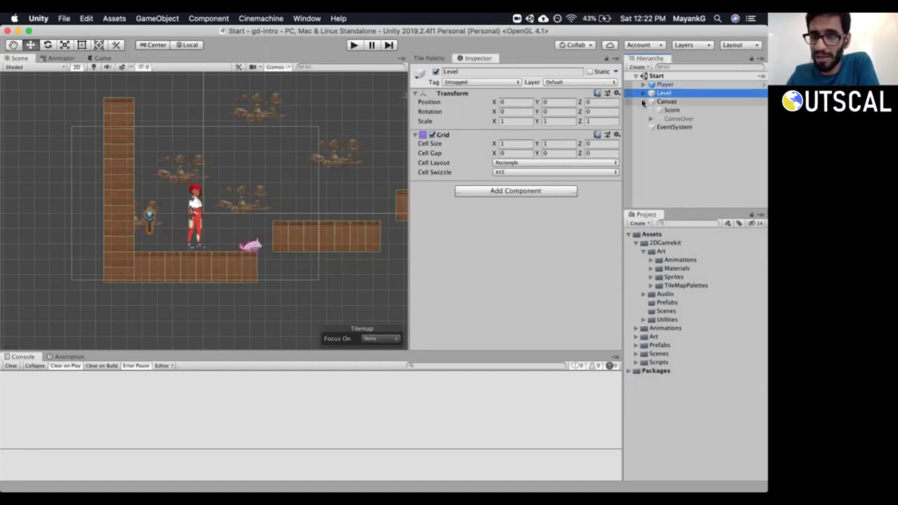
pyautogui.click(673, 118)
pyautogui.click(435, 72)
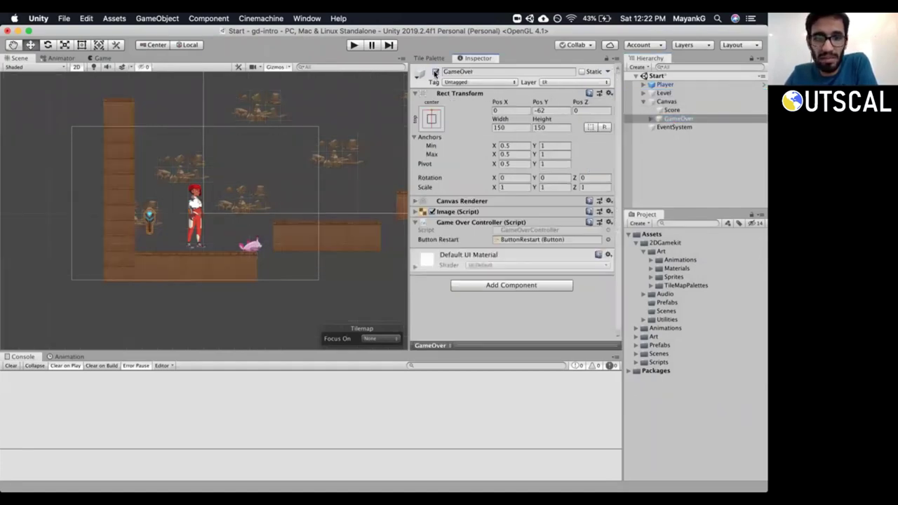
# Frame GameOver in the scene, expand it to show ButtonRestart, and expand its Image component.
pyautogui.doubleClick(691, 119)
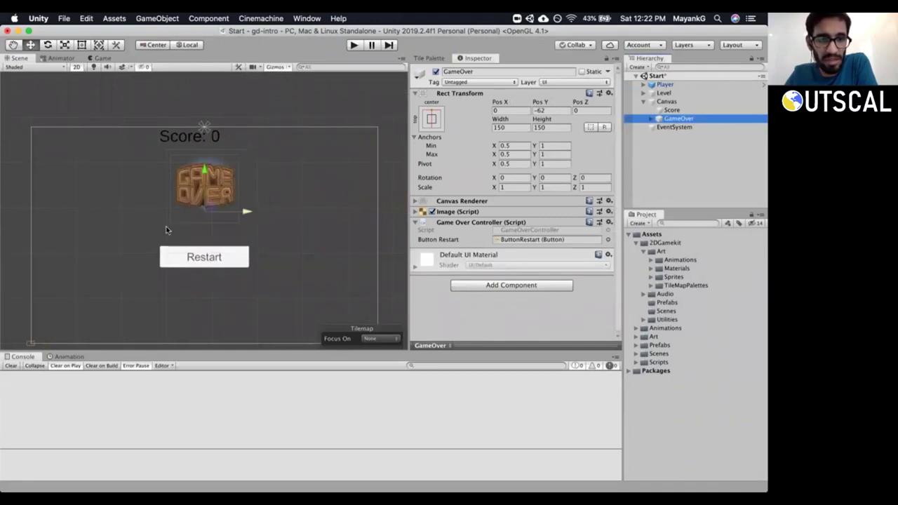
pyautogui.click(651, 119)
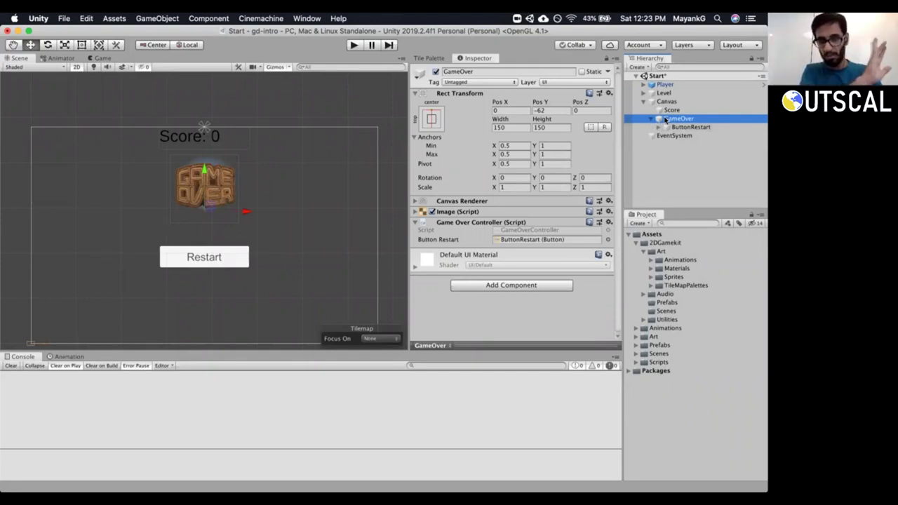
pyautogui.moveTo(665, 120)
pyautogui.mouseDown()
pyautogui.moveTo(666, 110)
pyautogui.moveTo(666, 121)
pyautogui.mouseUp()
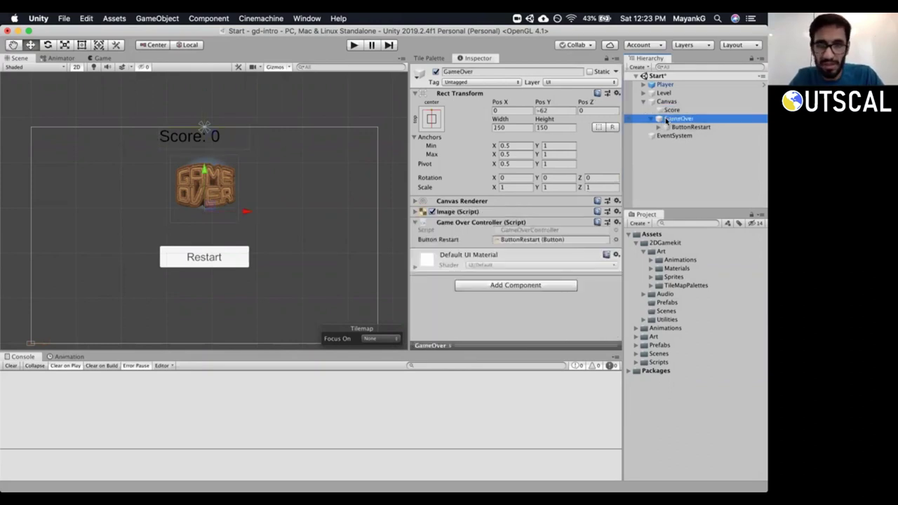
pyautogui.click(415, 212)
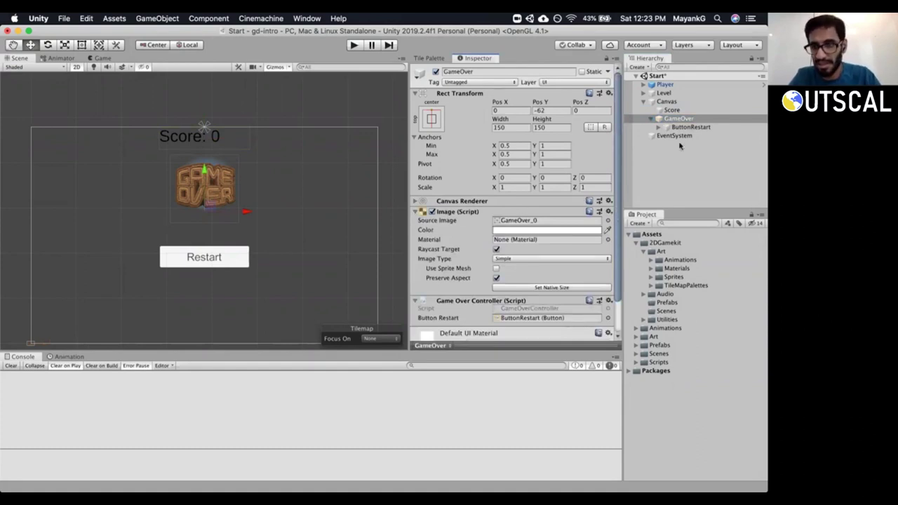
pyautogui.rightClick(672, 119)
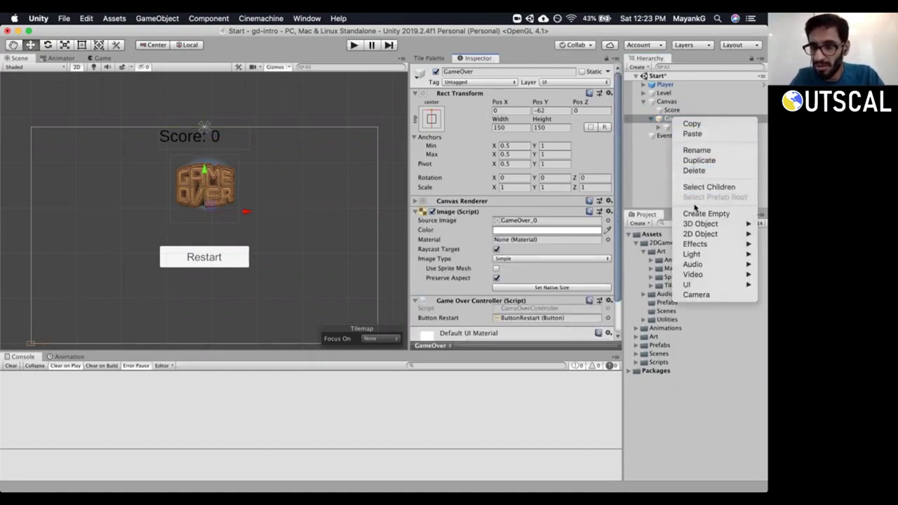
# Create a UI Image under GameOver and drag it above ButtonRestart.
pyautogui.moveTo(701, 284)
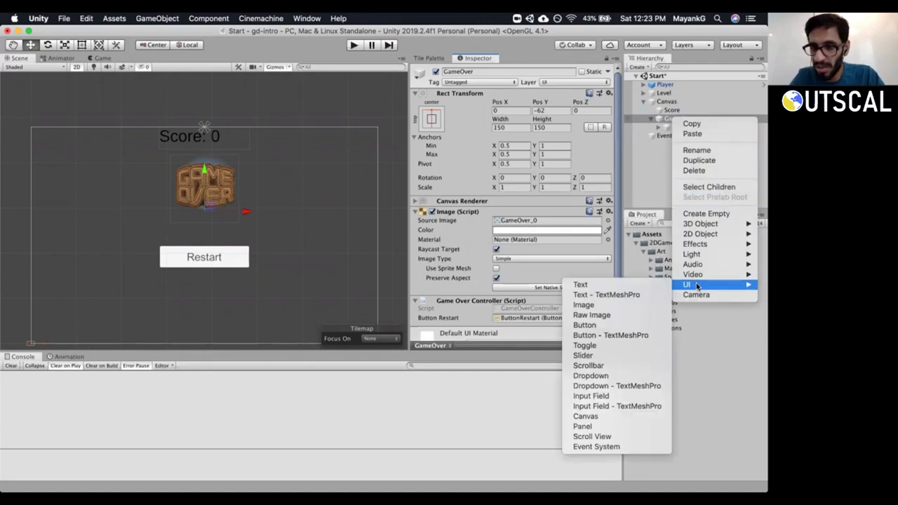
pyautogui.click(636, 308)
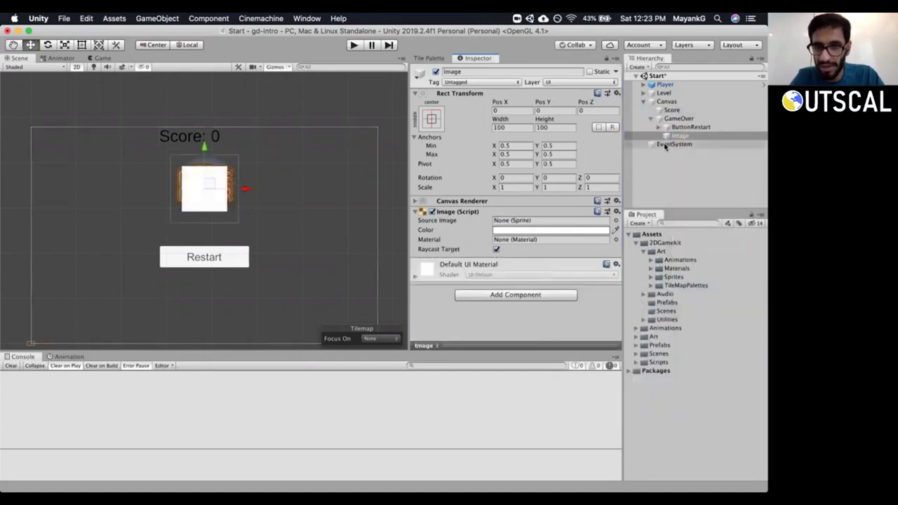
pyautogui.moveTo(672, 138)
pyautogui.mouseDown()
pyautogui.moveTo(691, 124)
pyautogui.moveTo(679, 134)
pyautogui.moveTo(676, 126)
pyautogui.mouseUp()
# Compare the components of GameOver, the new Image and ButtonRestart, ending with Image selected.
pyautogui.click(676, 120)
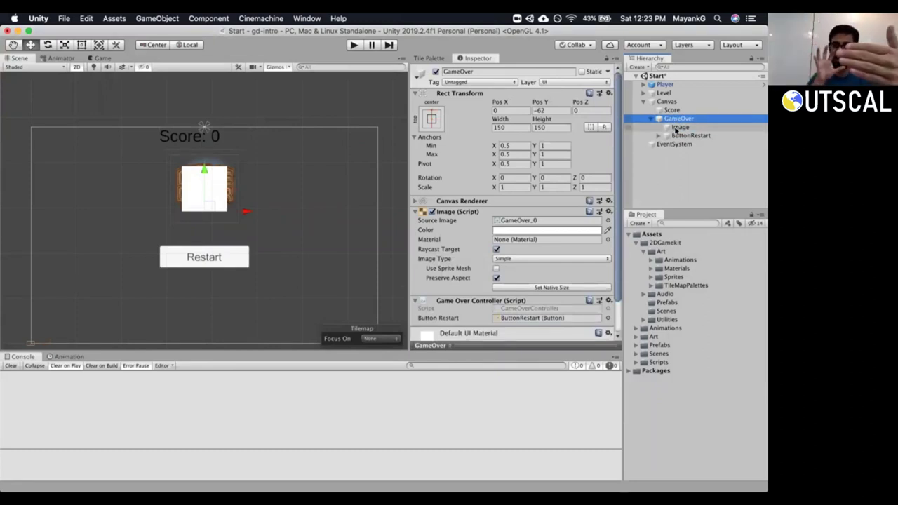
pyautogui.click(676, 129)
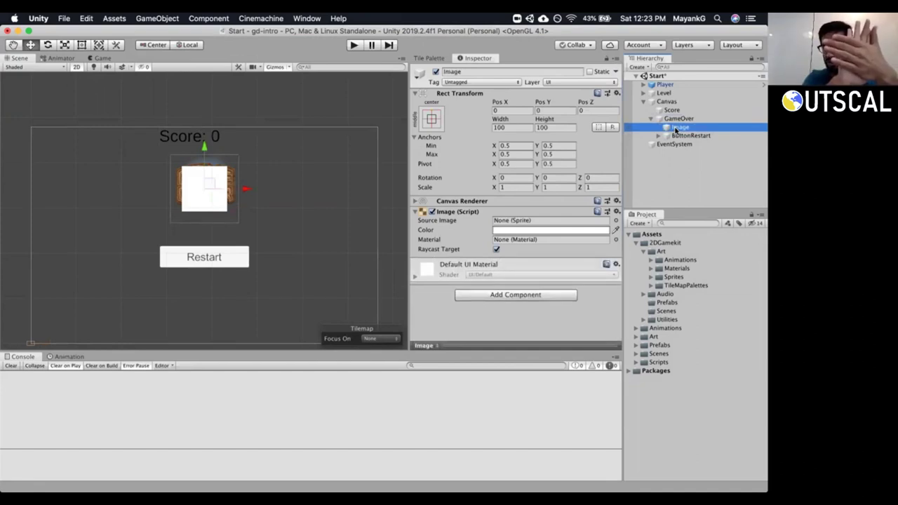
pyautogui.click(680, 135)
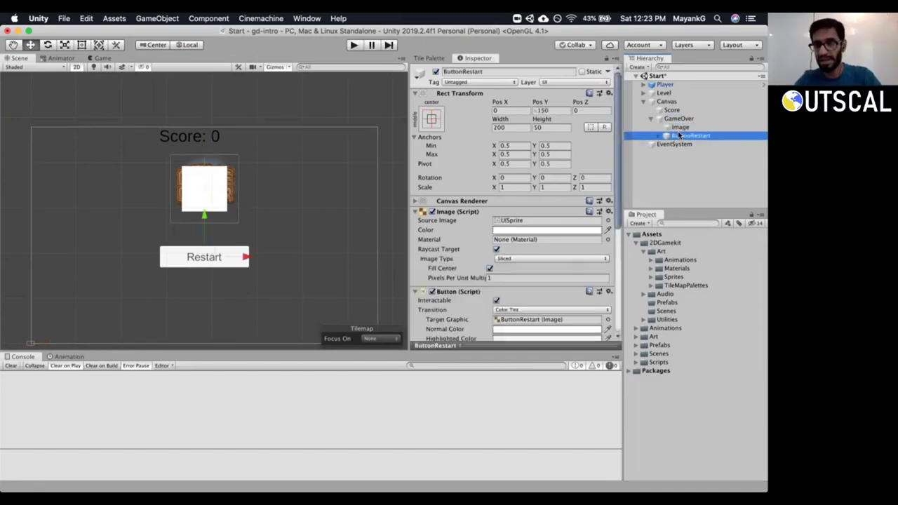
pyautogui.click(677, 129)
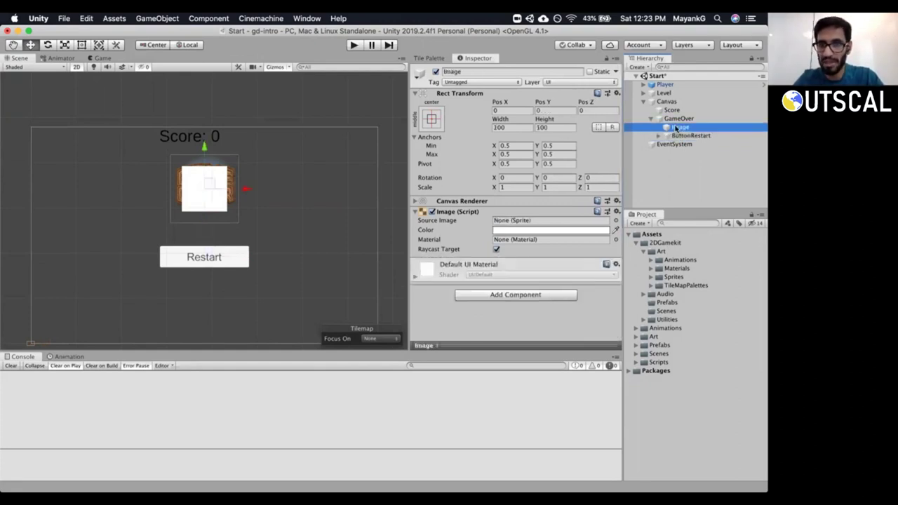
pyautogui.click(673, 120)
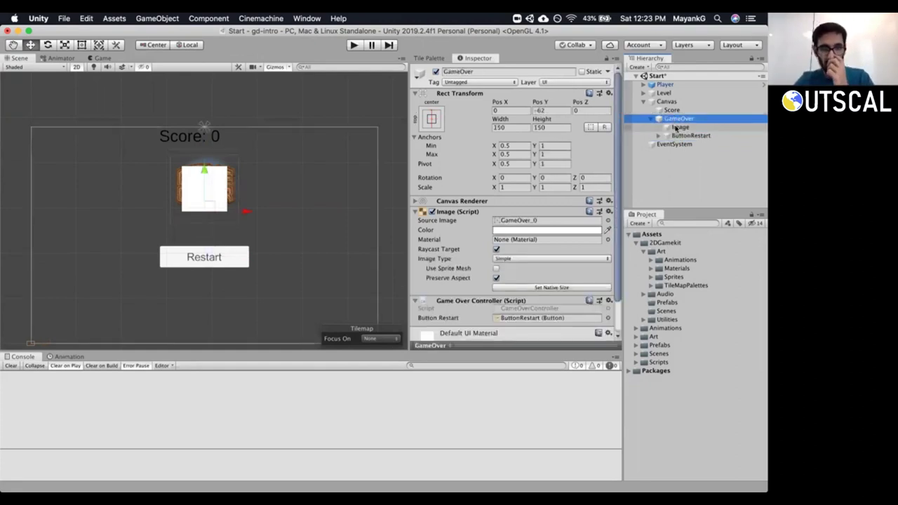
pyautogui.click(677, 127)
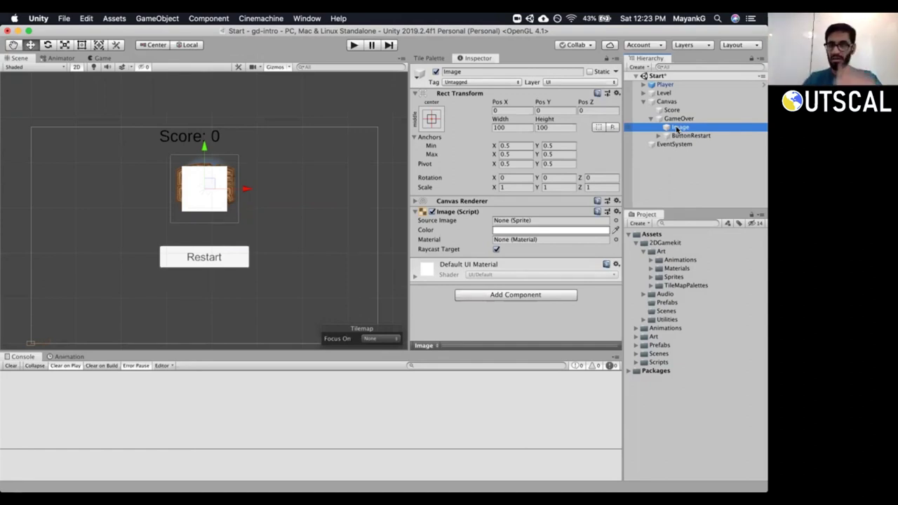
pyautogui.click(677, 119)
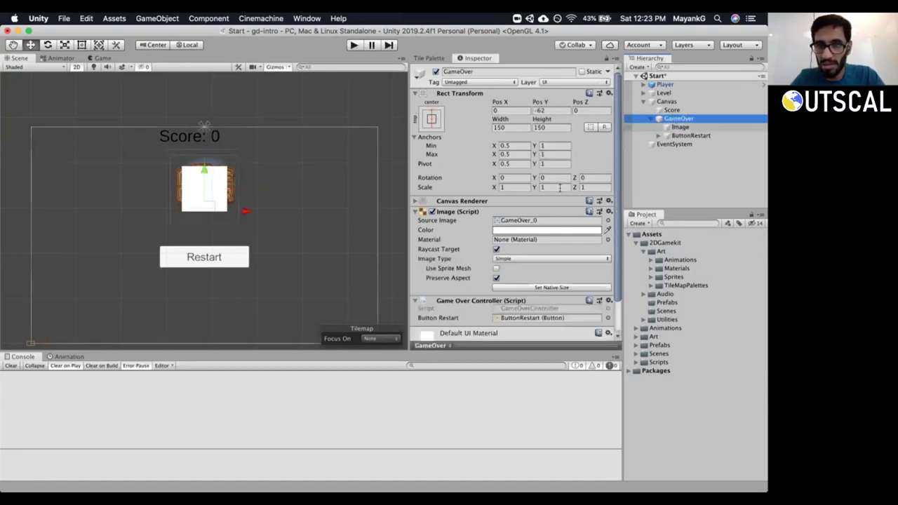
pyautogui.click(691, 136)
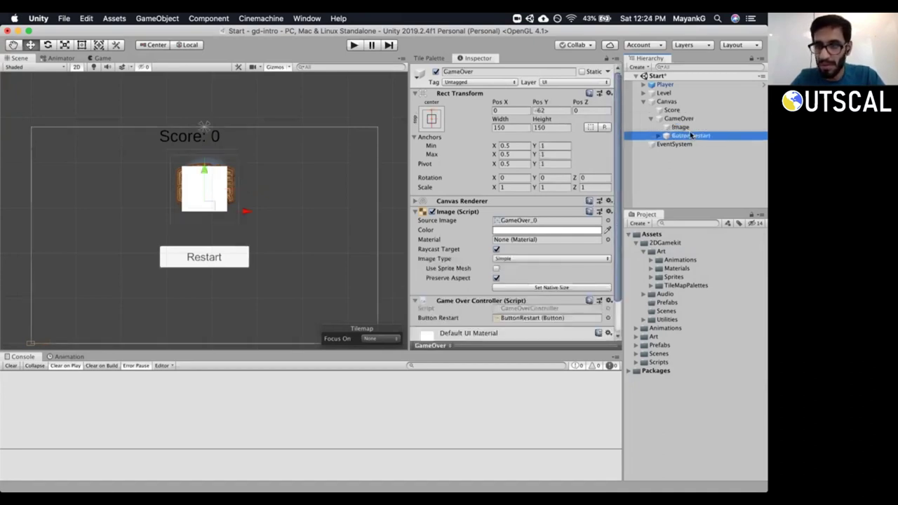
pyautogui.press('Up')
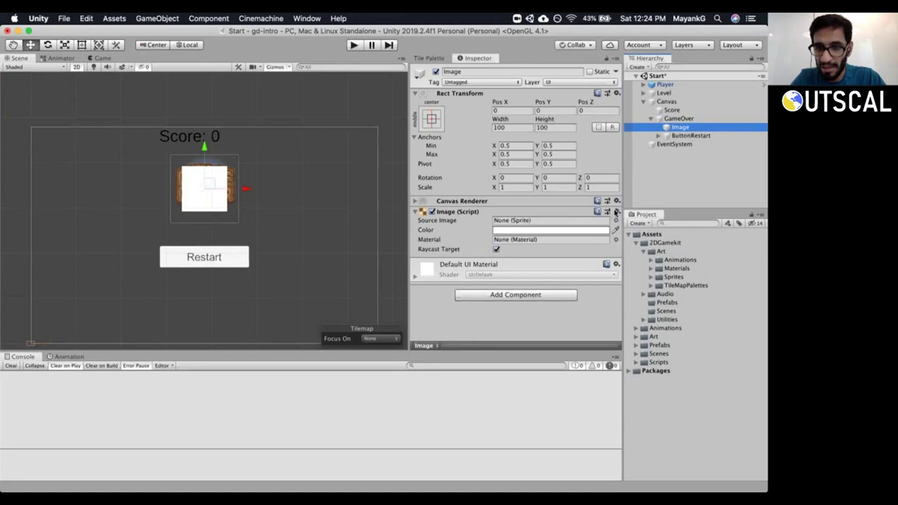
# Replace the new Image's blank component with a pasted copy of GameOver's Image component showing GameOver_0.
pyautogui.click(615, 211)
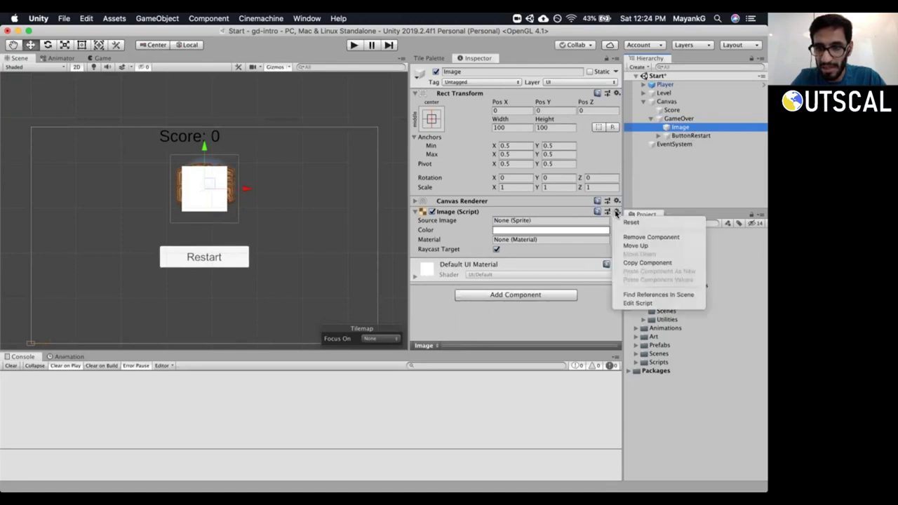
pyautogui.click(641, 237)
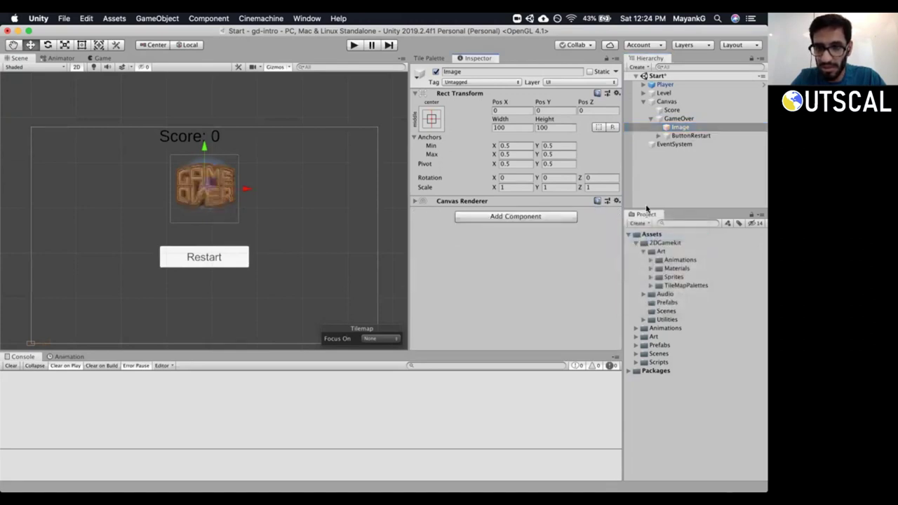
pyautogui.click(674, 120)
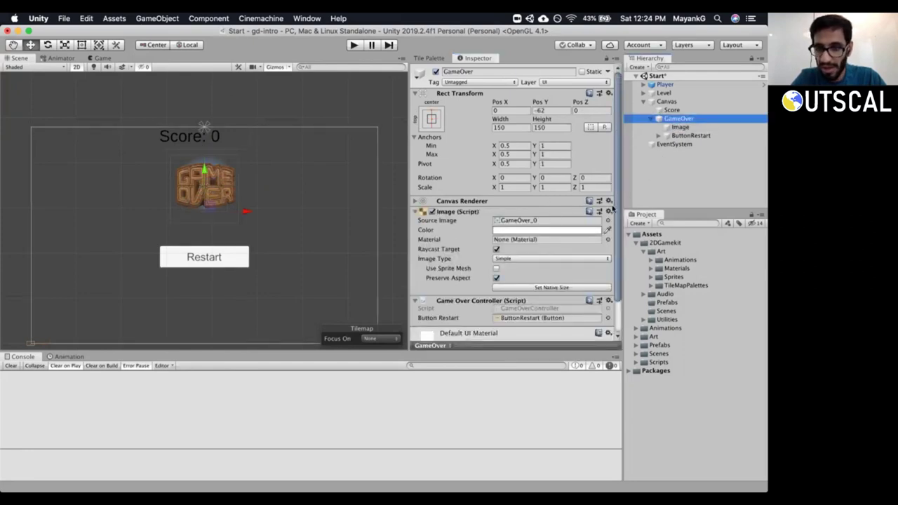
pyautogui.click(610, 210)
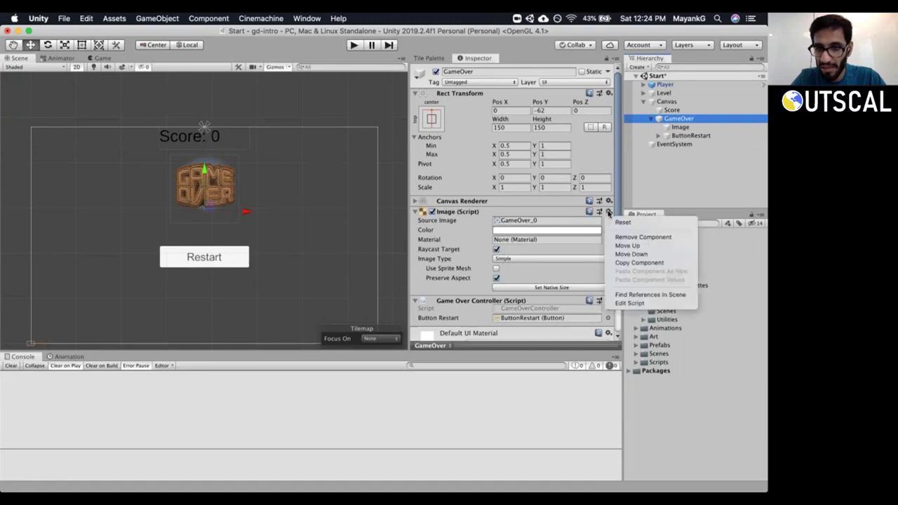
pyautogui.click(623, 264)
pyautogui.click(679, 127)
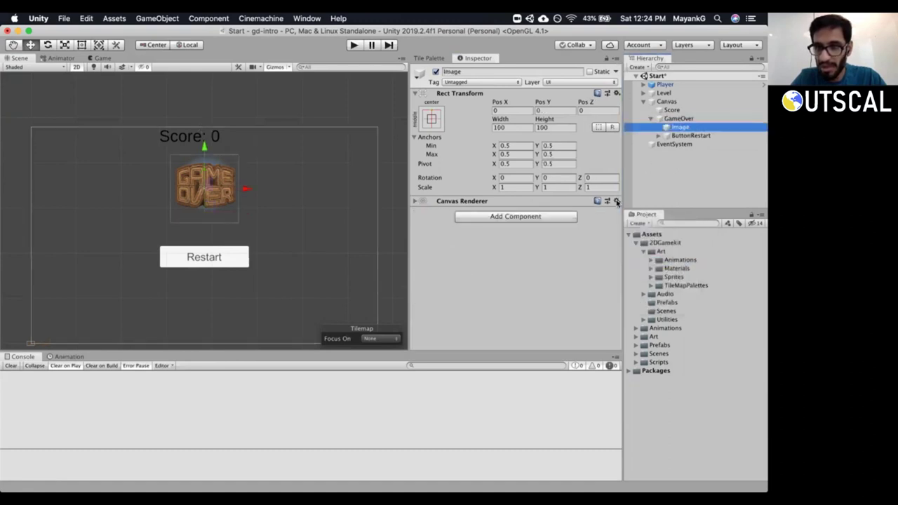
pyautogui.click(615, 201)
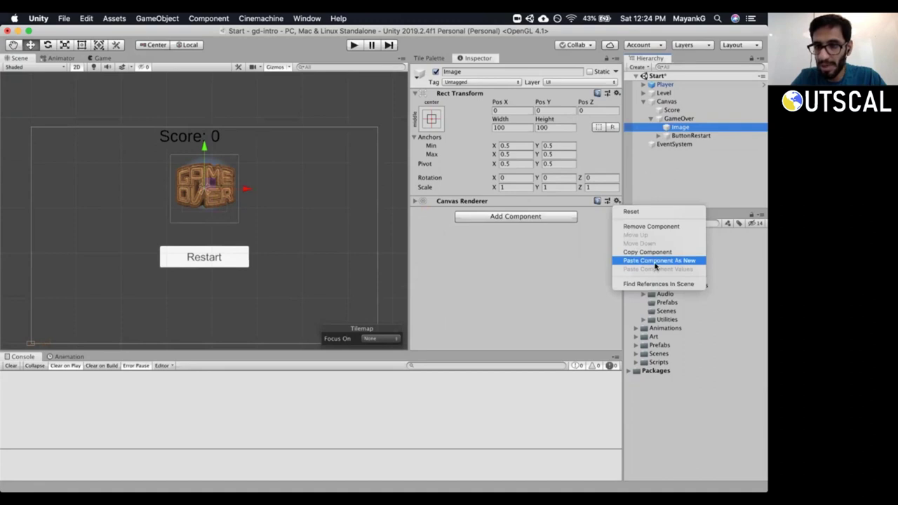
pyautogui.click(656, 261)
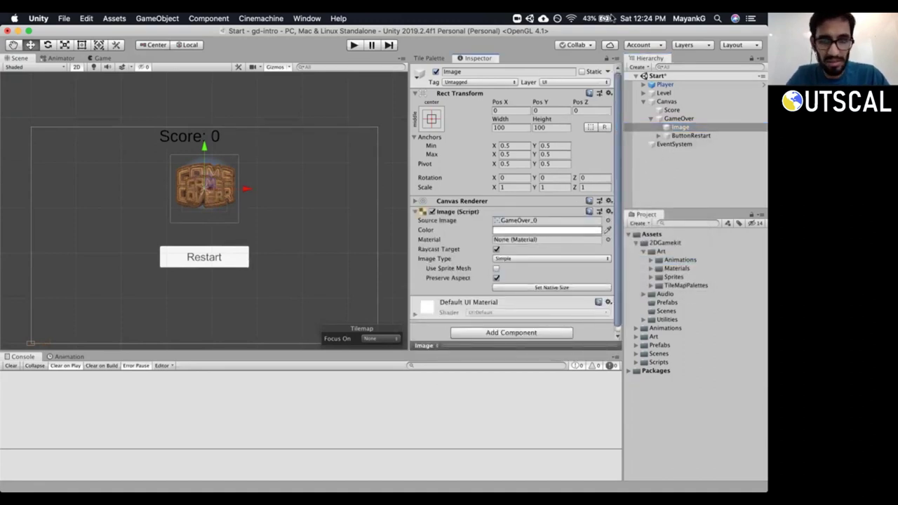
pyautogui.click(680, 128)
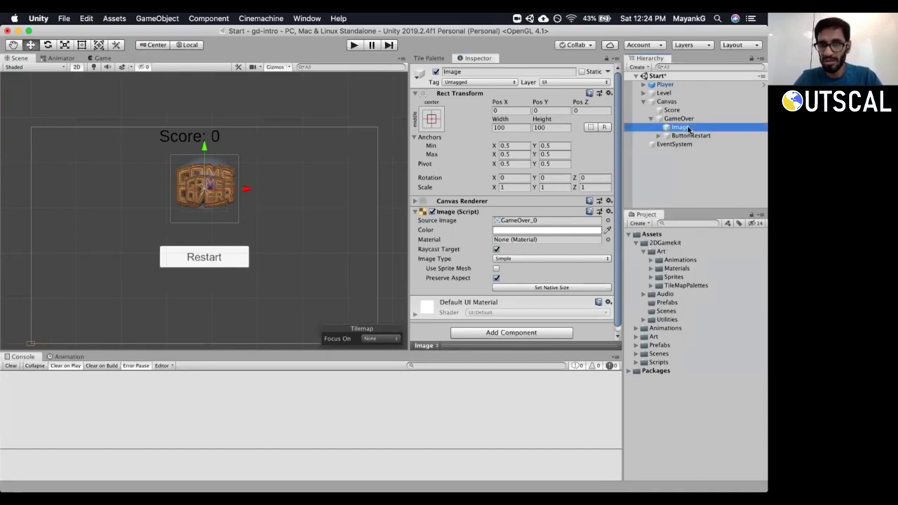
# Rename the Image object to TitleImage.
pyautogui.click(689, 129)
pyautogui.write('TitleIma')
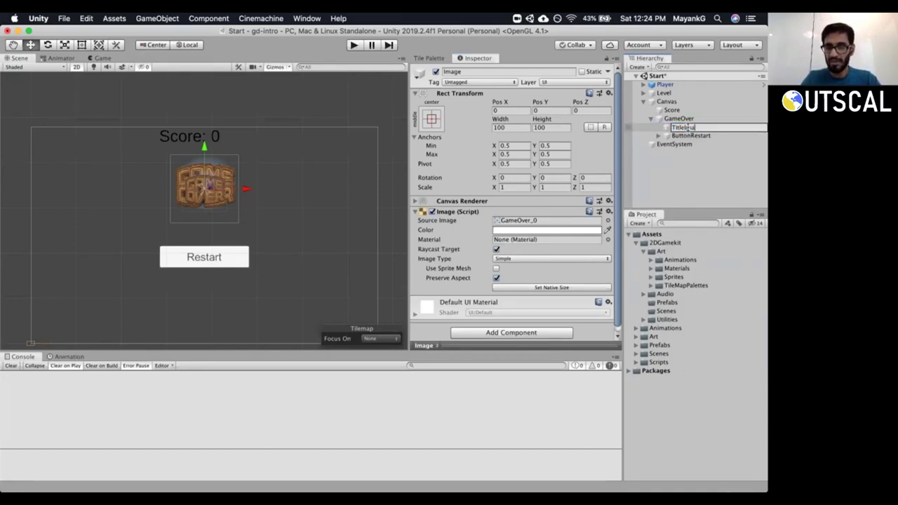
pyautogui.write('ge')
pyautogui.press('Return')
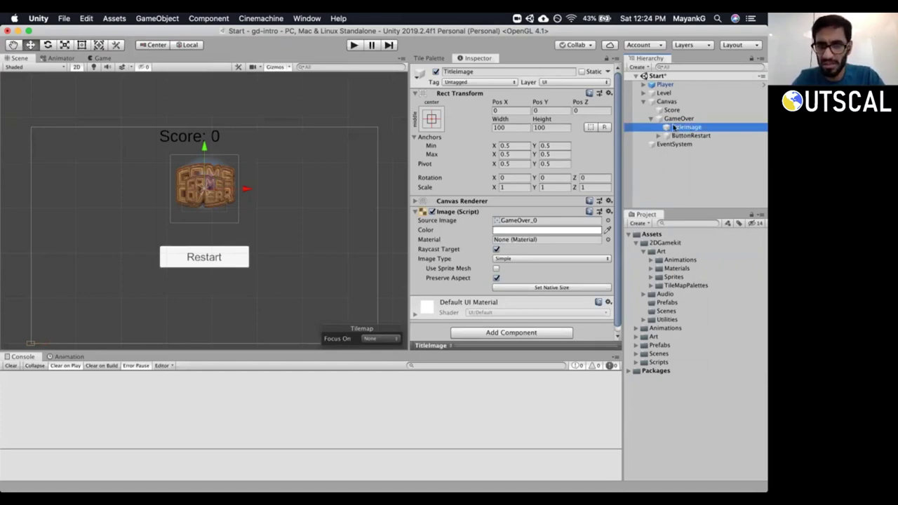
# Resize TitleImage to width 150 and height 150.
pyautogui.click(510, 128)
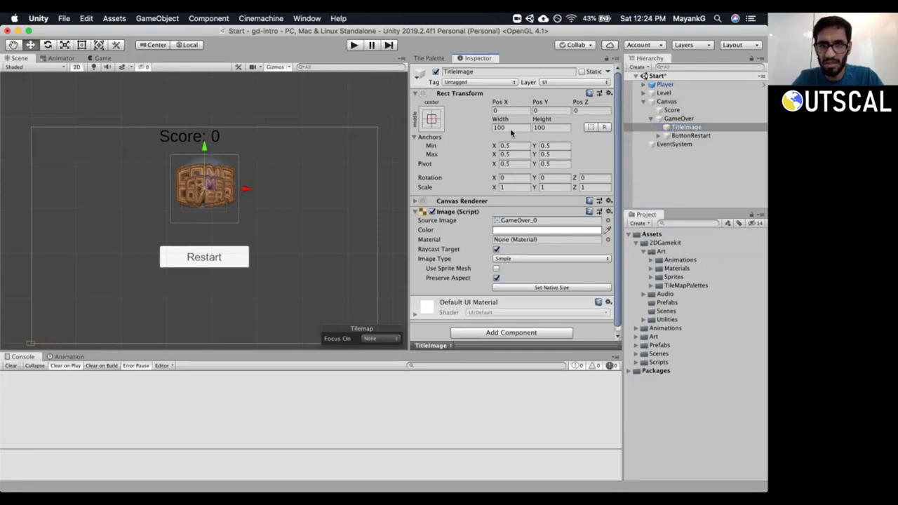
pyautogui.write('150')
pyautogui.press('Tab')
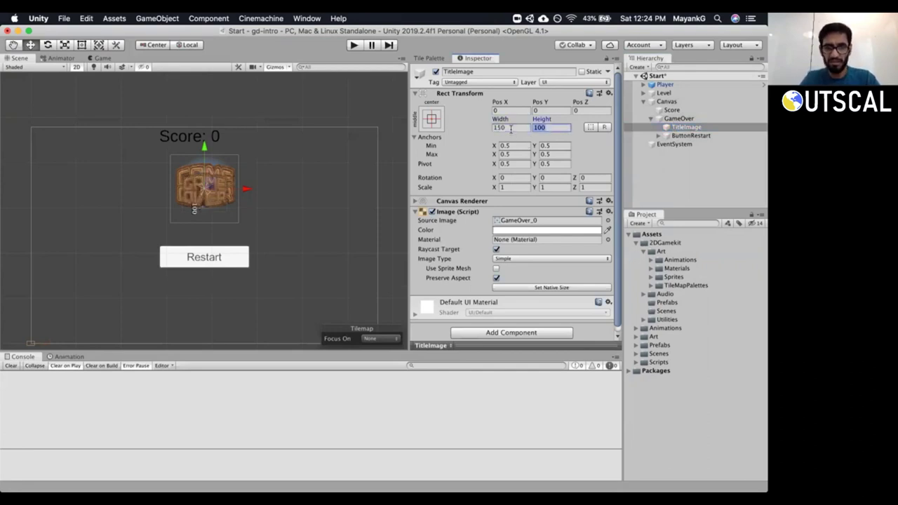
pyautogui.write('150')
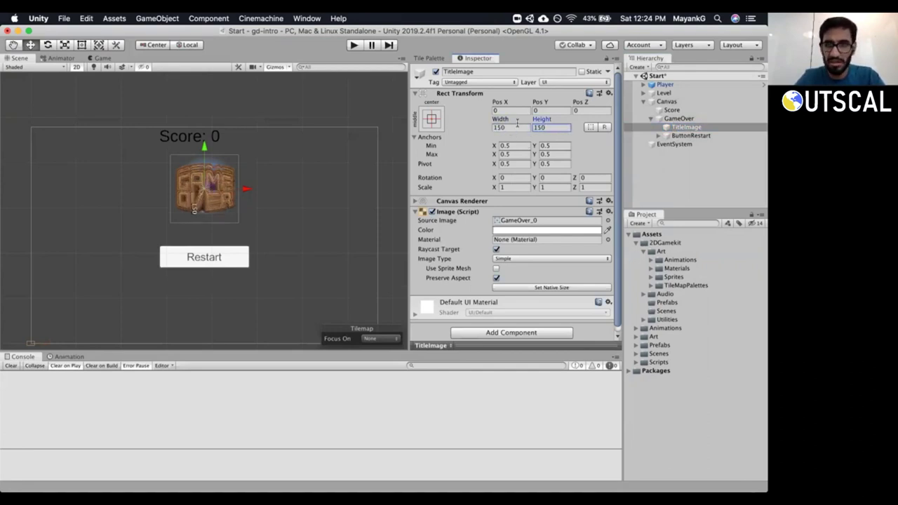
pyautogui.click(670, 119)
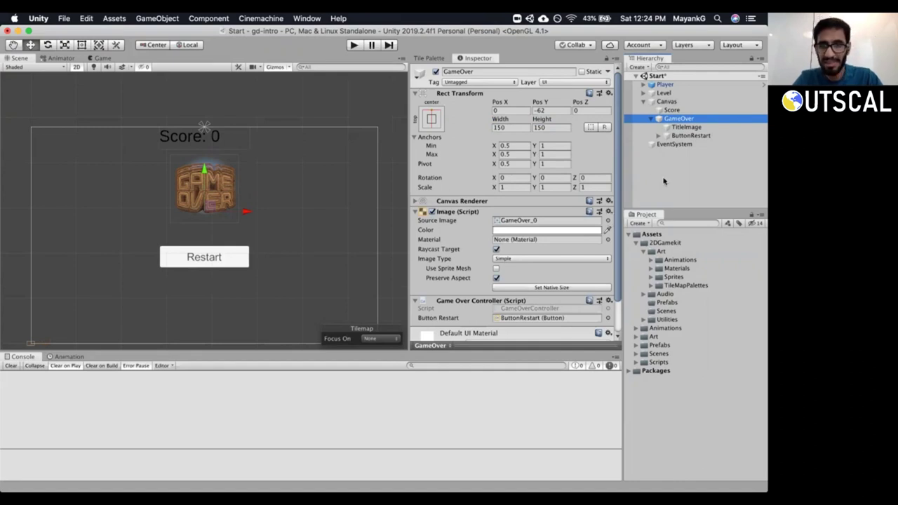
pyautogui.press('Return')
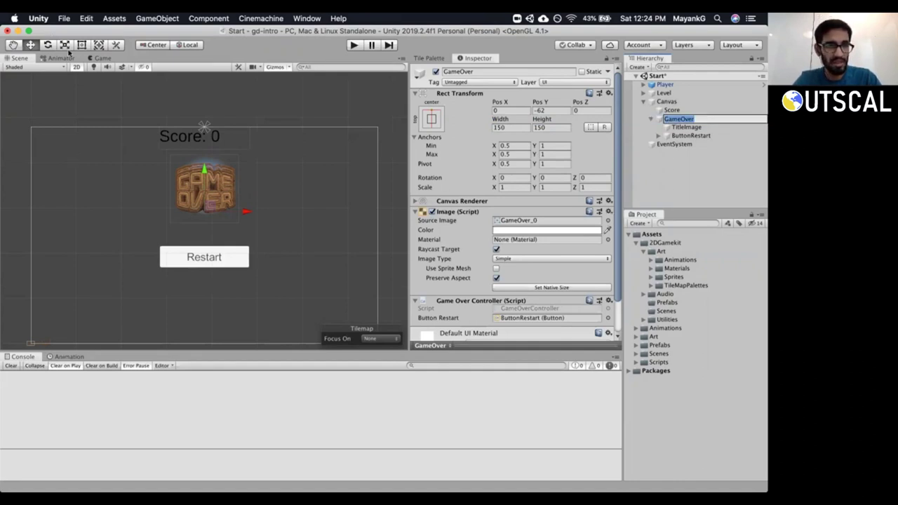
# Set the GameOver panel's Source Image to None.
pyautogui.scroll(-2, 235, 188)
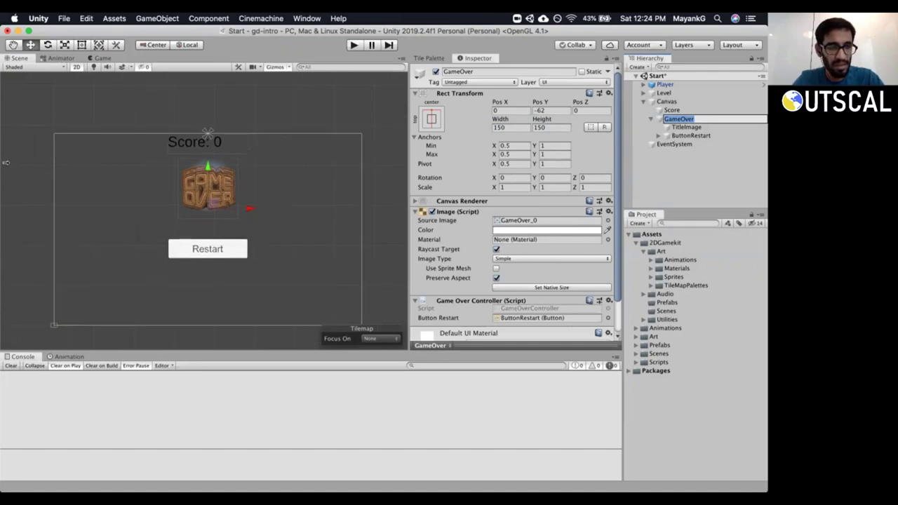
pyautogui.click(80, 45)
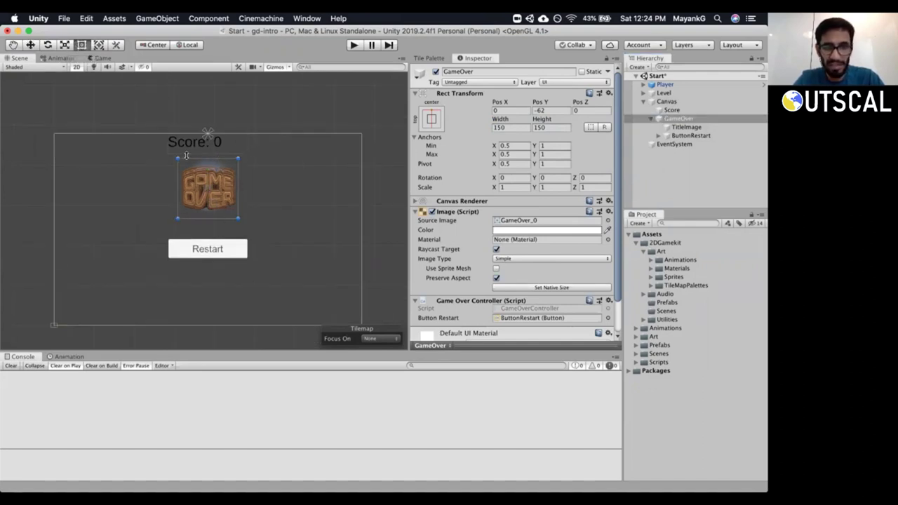
pyautogui.click(607, 220)
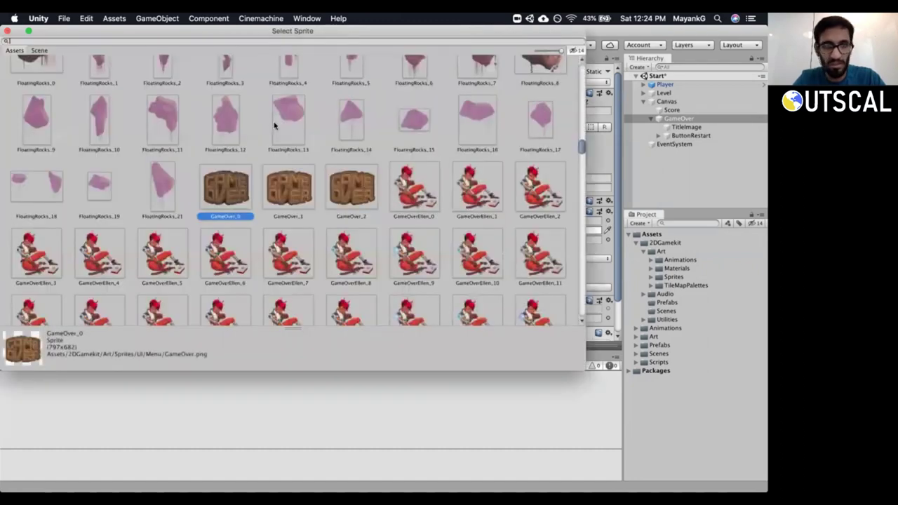
pyautogui.moveTo(580, 127); pyautogui.dragTo(581, 70)
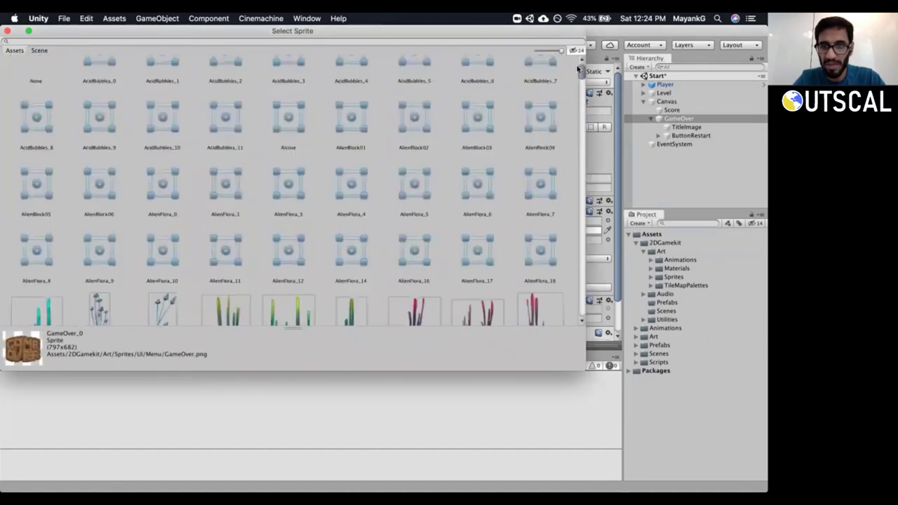
pyautogui.doubleClick(28, 96)
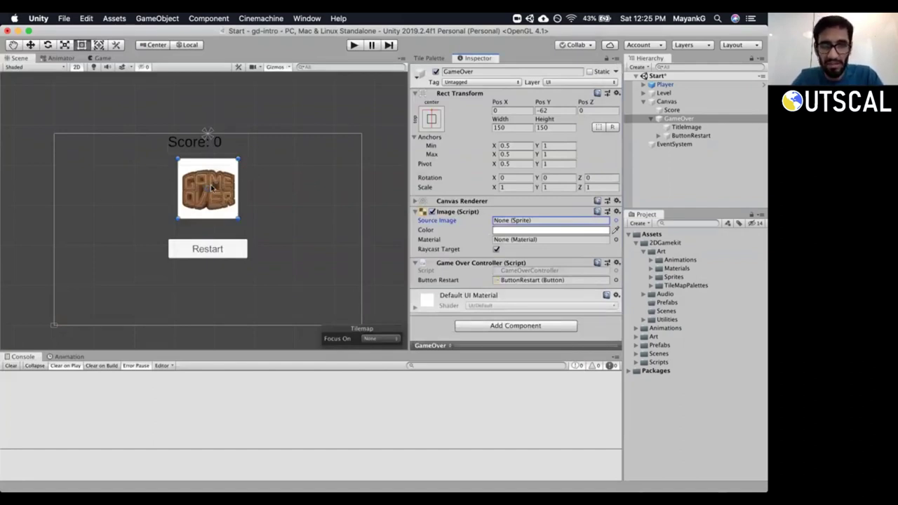
# Stretch the GameOver panel over the whole canvas, including pivot and position, and tint it pinkish grey.
pyautogui.click(431, 120)
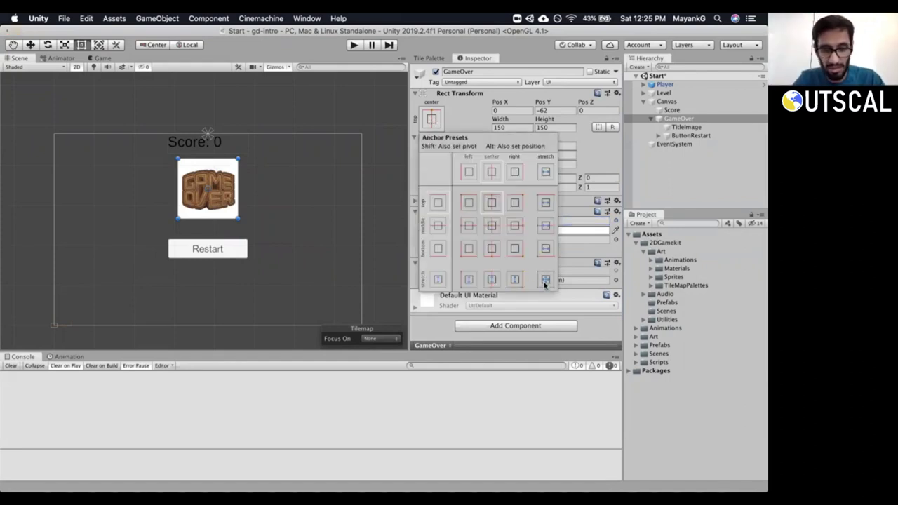
pyautogui.hotkey('shift', 'alt')
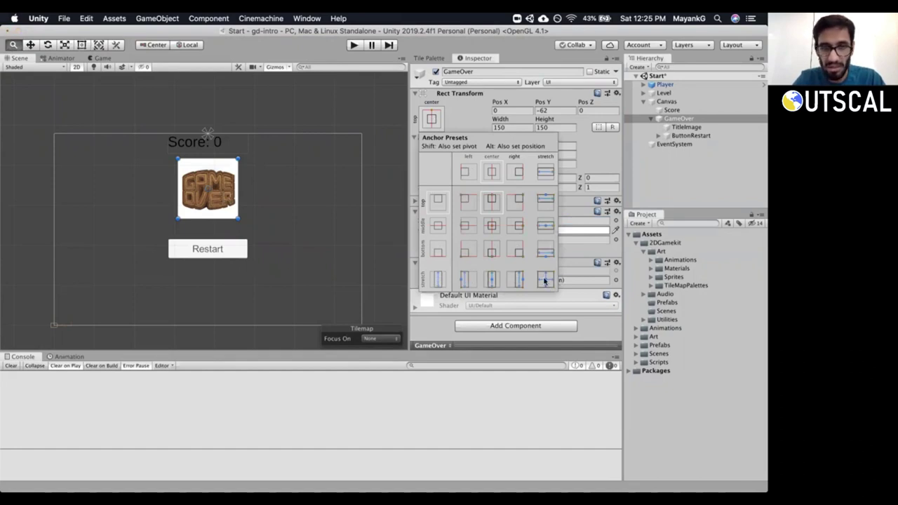
pyautogui.keyDown('alt'); pyautogui.keyDown('shift'); pyautogui.click(545, 280); pyautogui.keyUp('shift'); pyautogui.keyUp('alt')
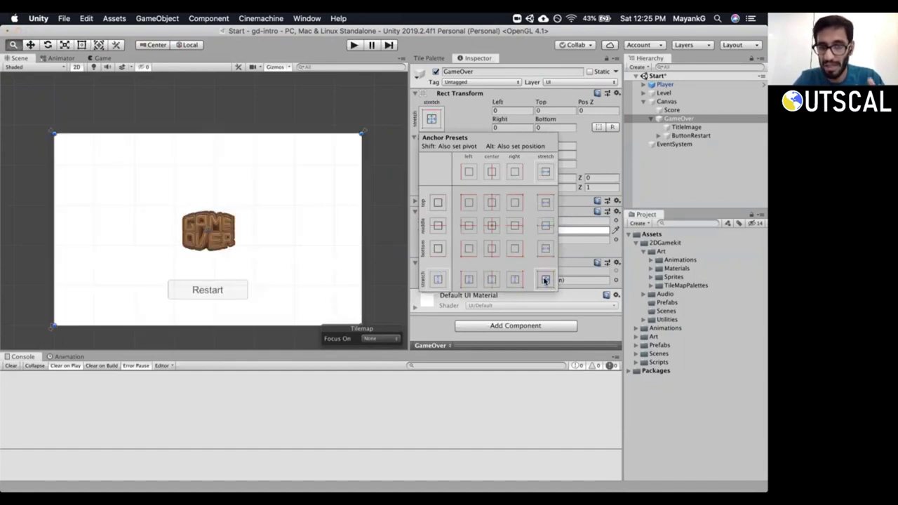
pyautogui.click(686, 191)
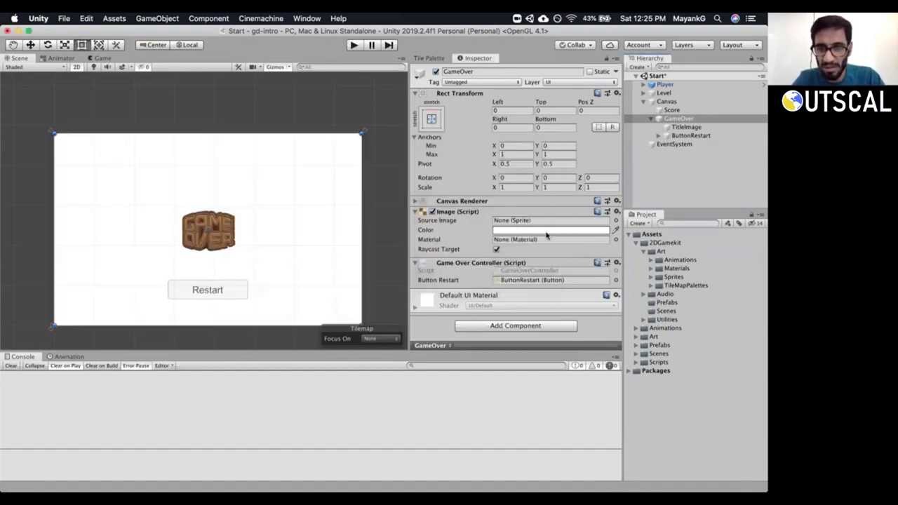
pyautogui.click(503, 230)
pyautogui.moveTo(489, 148); pyautogui.dragTo(488, 159)
pyautogui.click(459, 72)
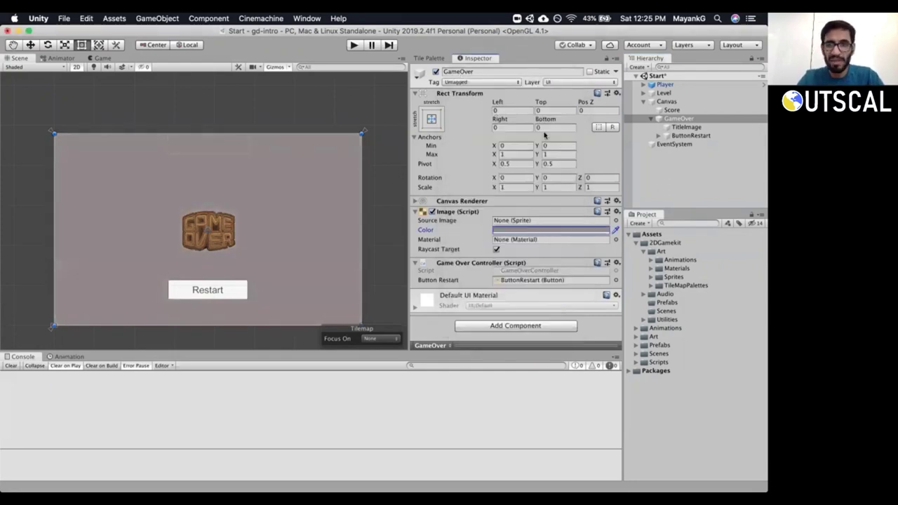
pyautogui.click(684, 127)
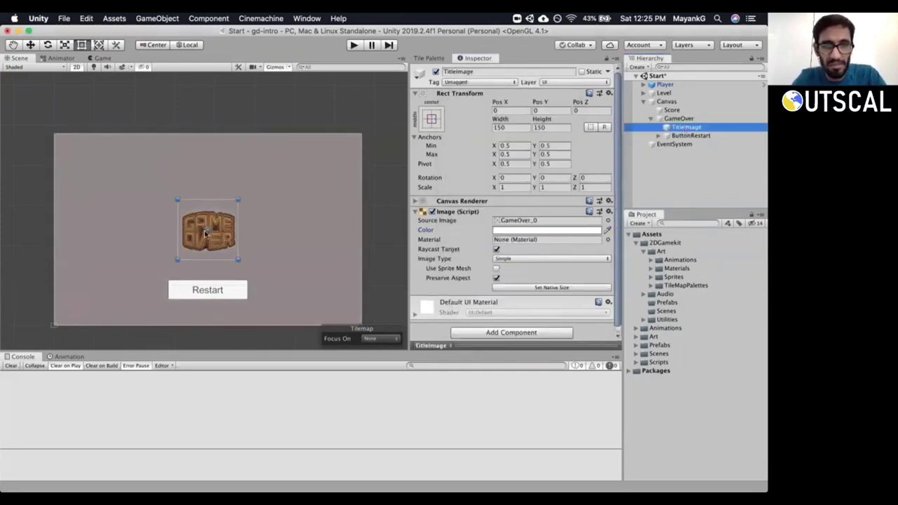
# Anchor TitleImage to the top centre and move it down from the canvas edge.
pyautogui.click(431, 118)
pyautogui.hotkey('shift', 'alt')
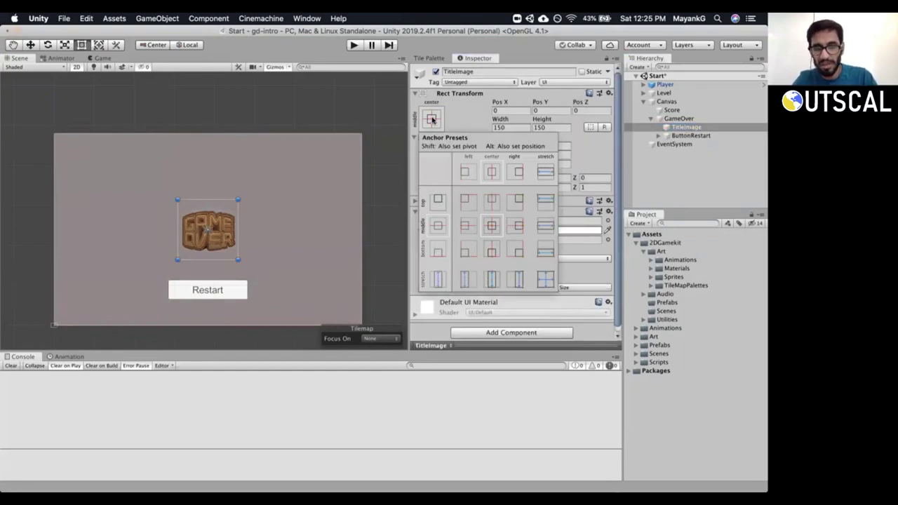
pyautogui.keyDown('alt'); pyautogui.keyDown('shift'); pyautogui.click(494, 203); pyautogui.keyUp('shift'); pyautogui.keyUp('alt')
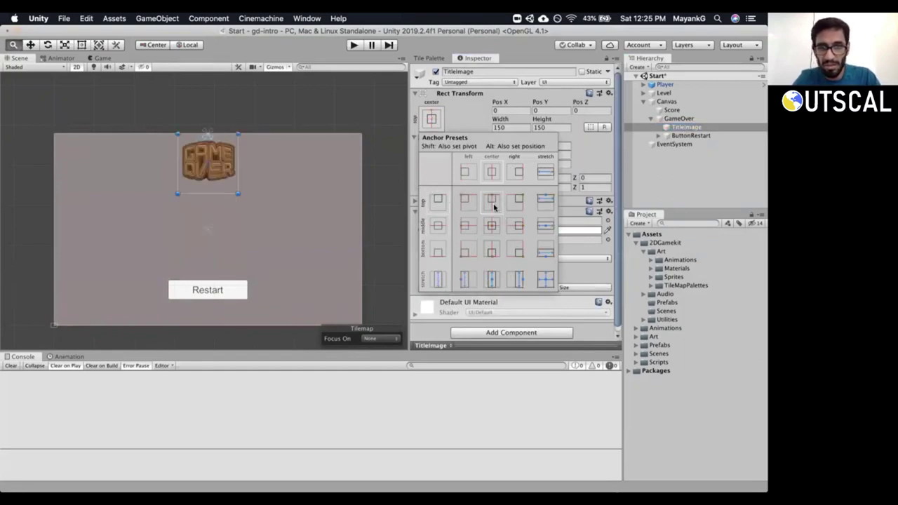
pyautogui.click(709, 130)
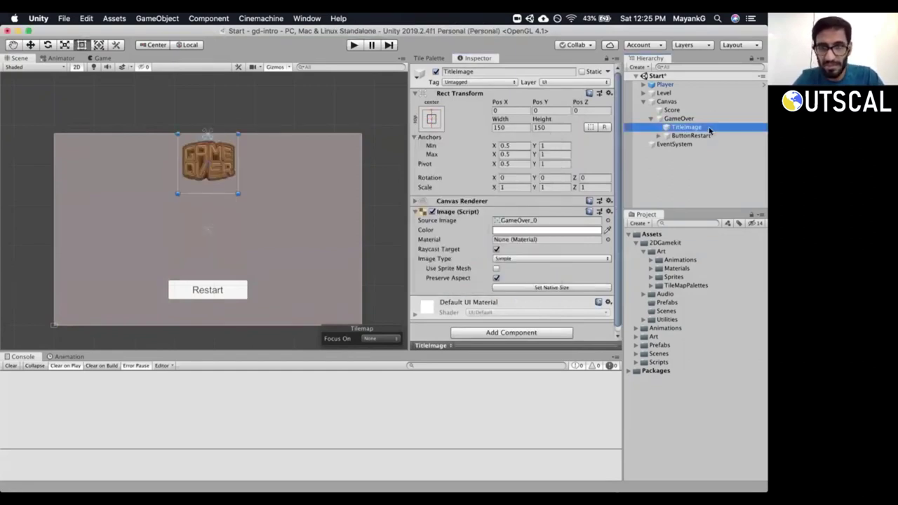
pyautogui.press('w')
pyautogui.moveTo(208, 130); pyautogui.dragTo(209, 153)
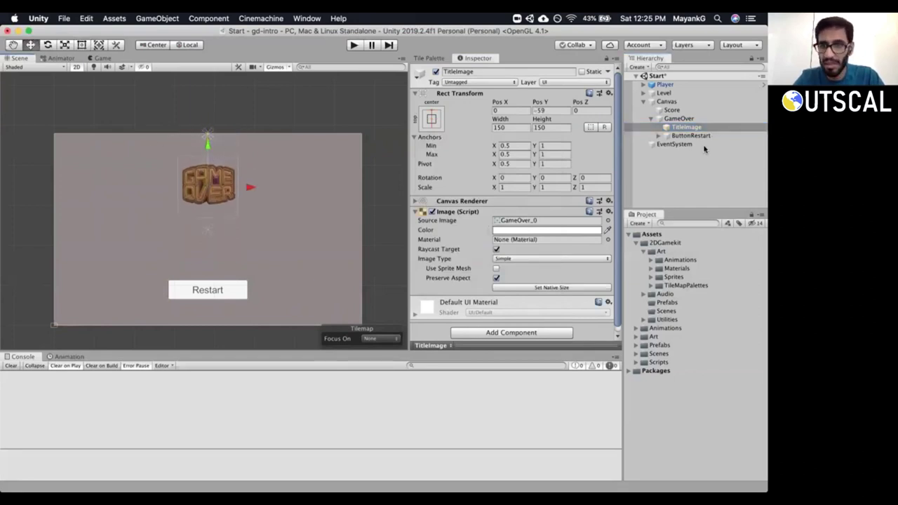
# Anchor ButtonRestart to the middle centre, move it to Pos Y -31, and preview in the Game view.
pyautogui.click(703, 137)
pyautogui.click(427, 122)
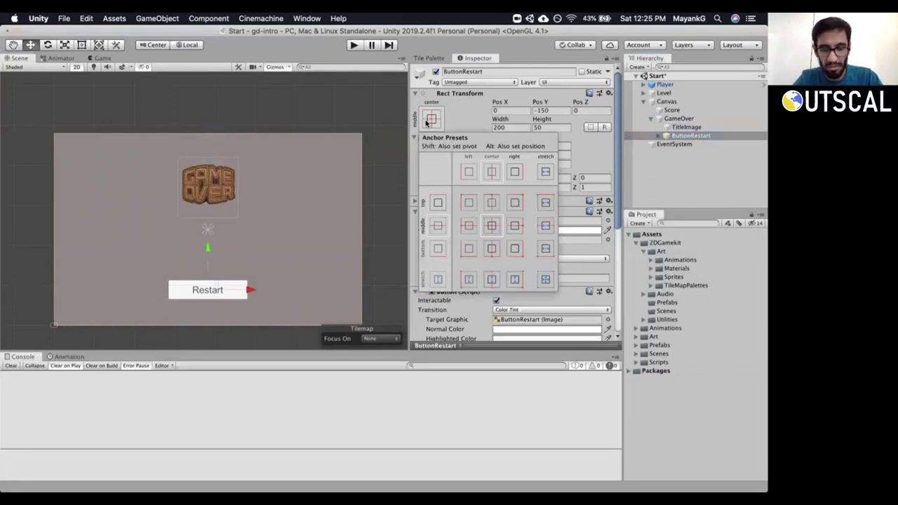
pyautogui.keyDown('alt'); pyautogui.click(492, 225); pyautogui.keyUp('alt')
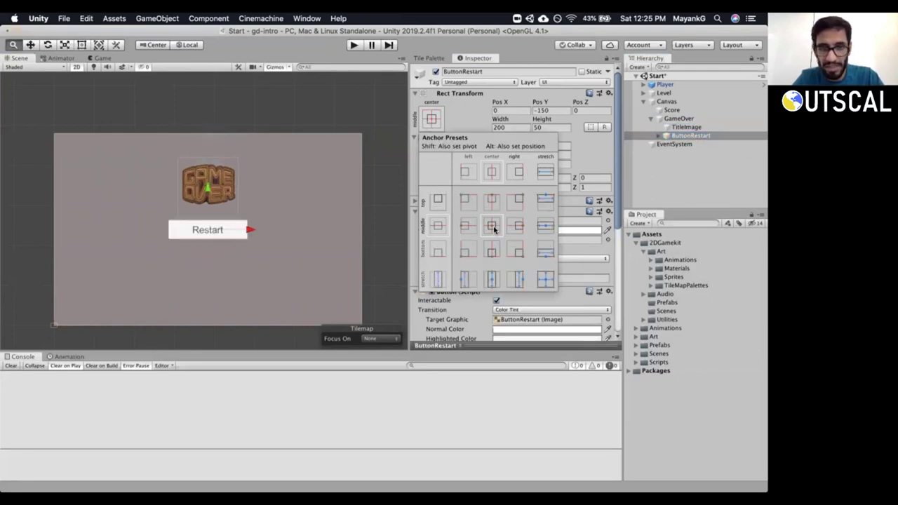
pyautogui.click(209, 198)
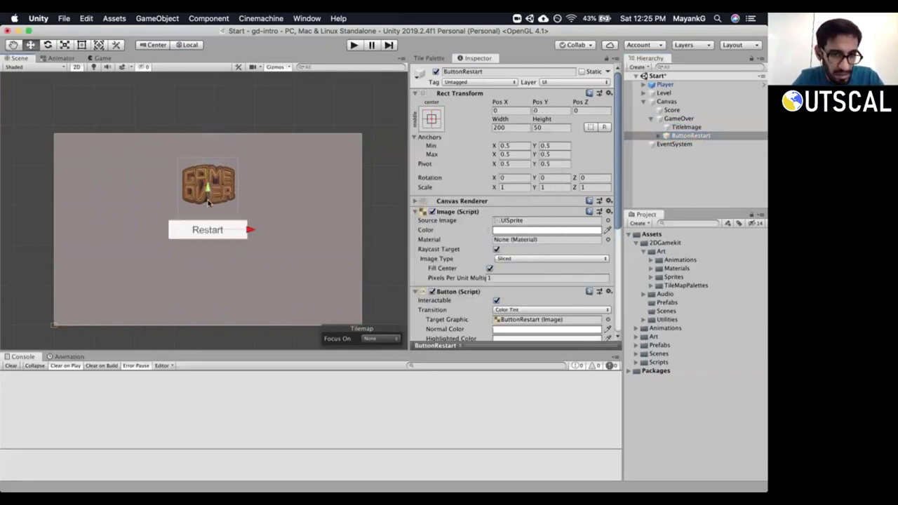
pyautogui.moveTo(206, 188); pyautogui.dragTo(207, 204)
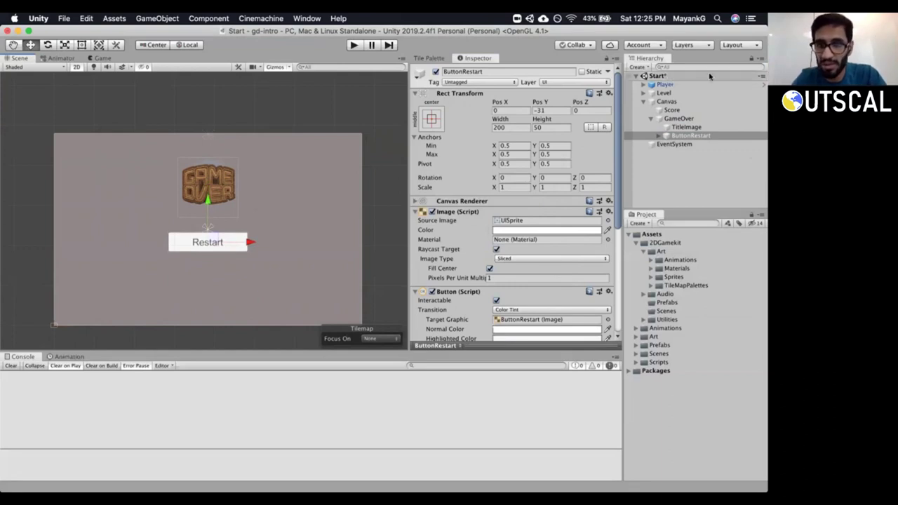
pyautogui.click(98, 59)
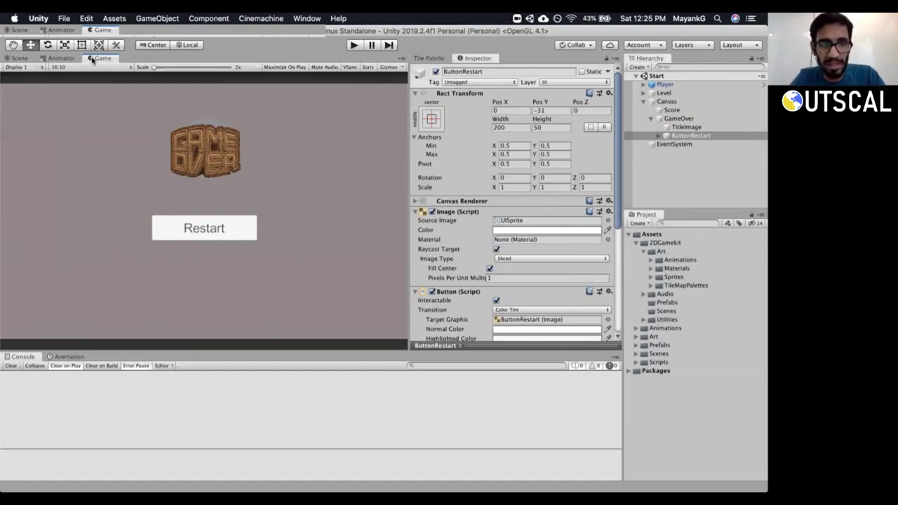
# Toggle the GameOver panel off and on, then open its background colour picker showing 908989.
pyautogui.click(653, 119)
pyautogui.click(673, 119)
pyautogui.click(435, 72)
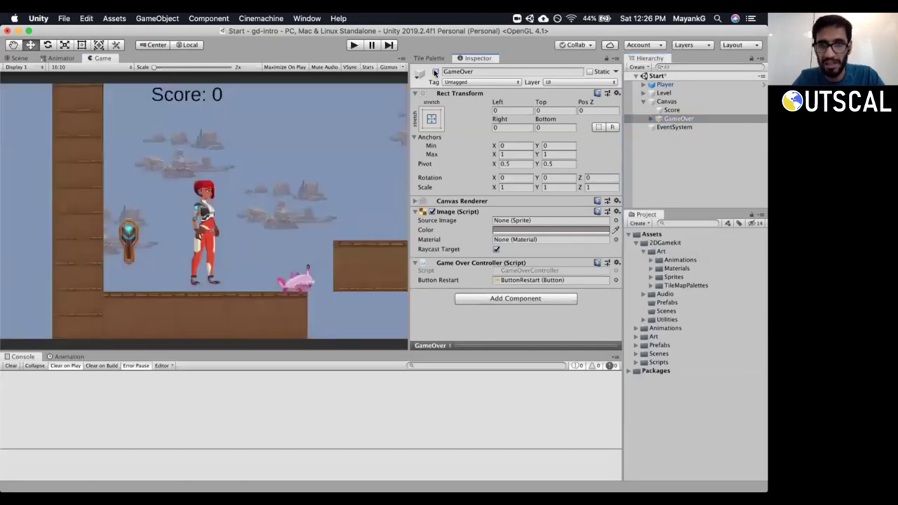
pyautogui.click(434, 72)
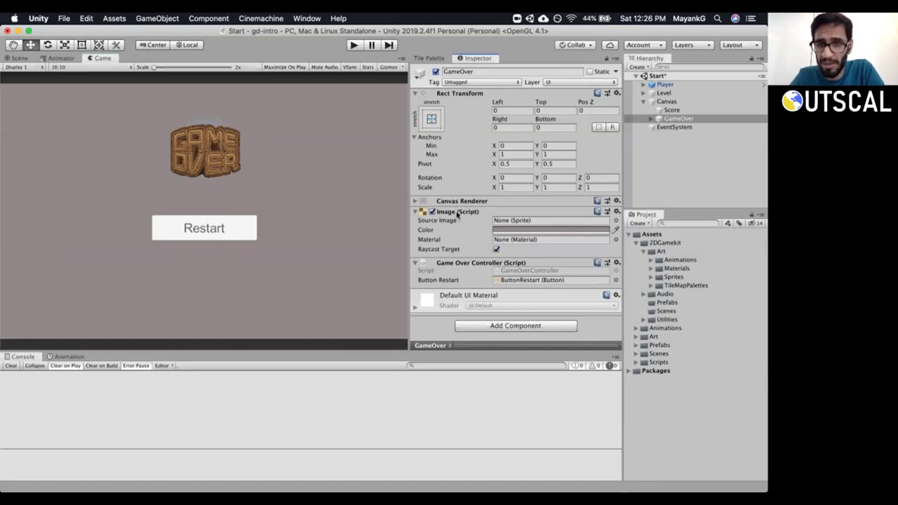
pyautogui.click(528, 230)
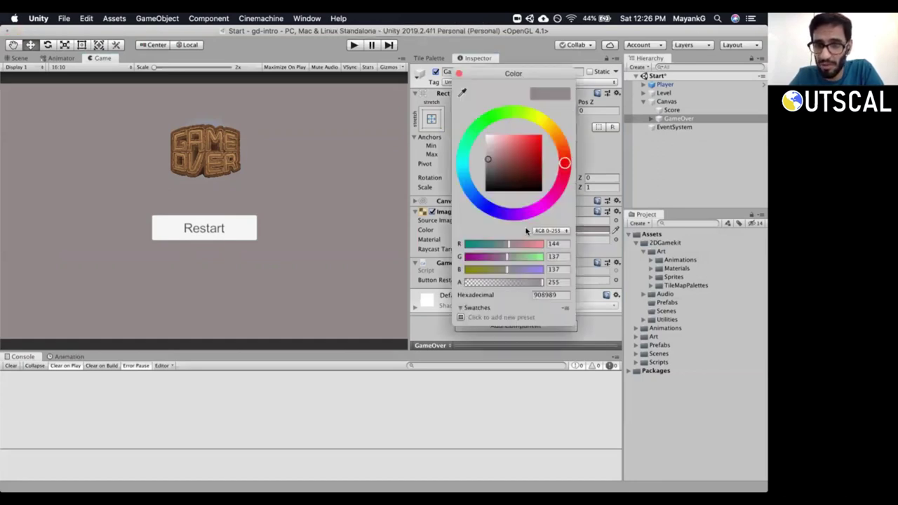
# Preview a semi-transparent GameOver background, restore alpha to 255, and close the colour picker.
pyautogui.moveTo(541, 286); pyautogui.dragTo(495, 282)
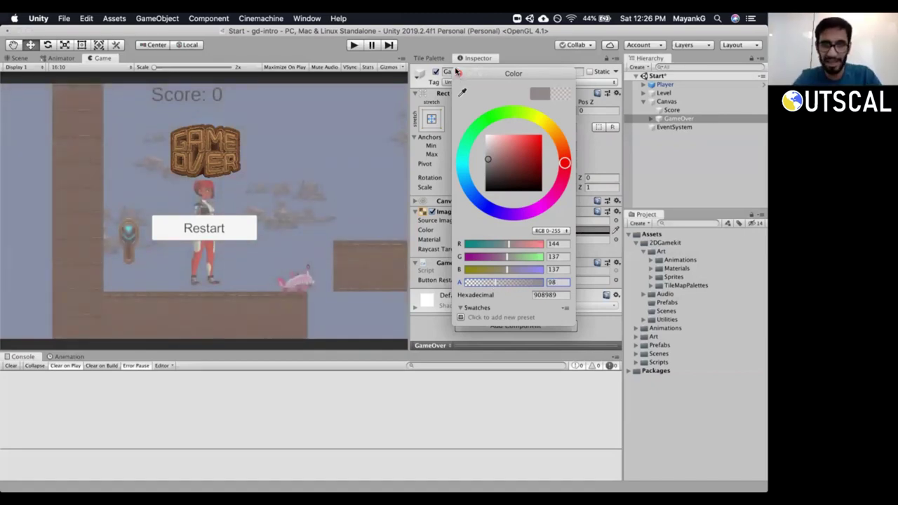
pyautogui.moveTo(495, 283); pyautogui.dragTo(544, 282)
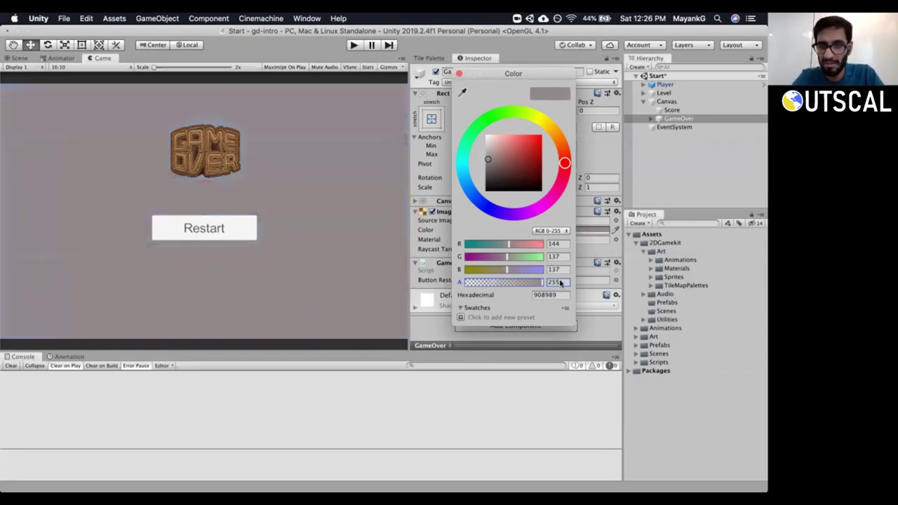
pyautogui.click(457, 75)
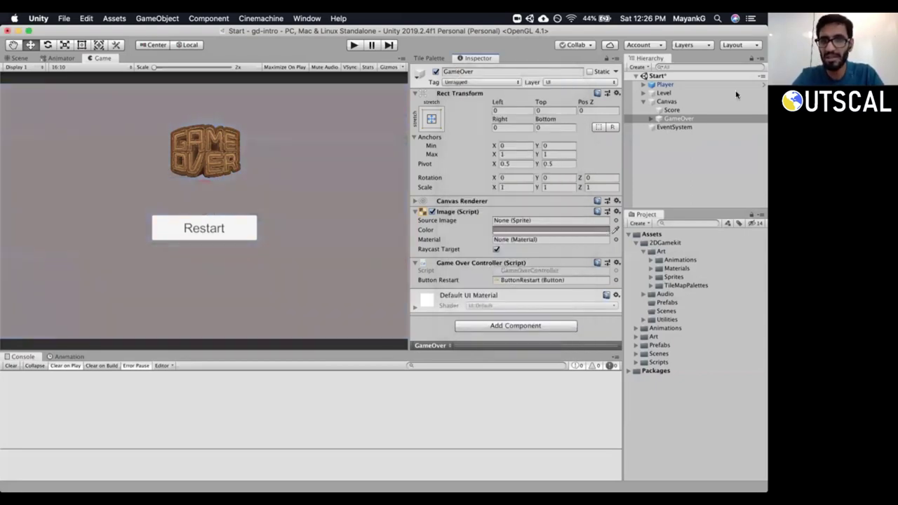
# Deactivate the GameOver panel, enter Play mode, then switch to PlayerController.cs in Visual Studio.
pyautogui.click(672, 110)
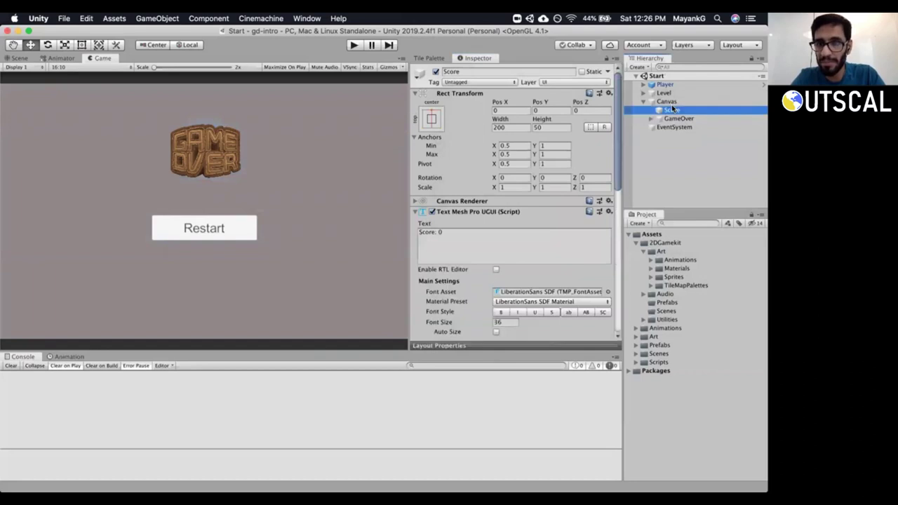
pyautogui.click(666, 101)
pyautogui.click(672, 110)
pyautogui.click(675, 119)
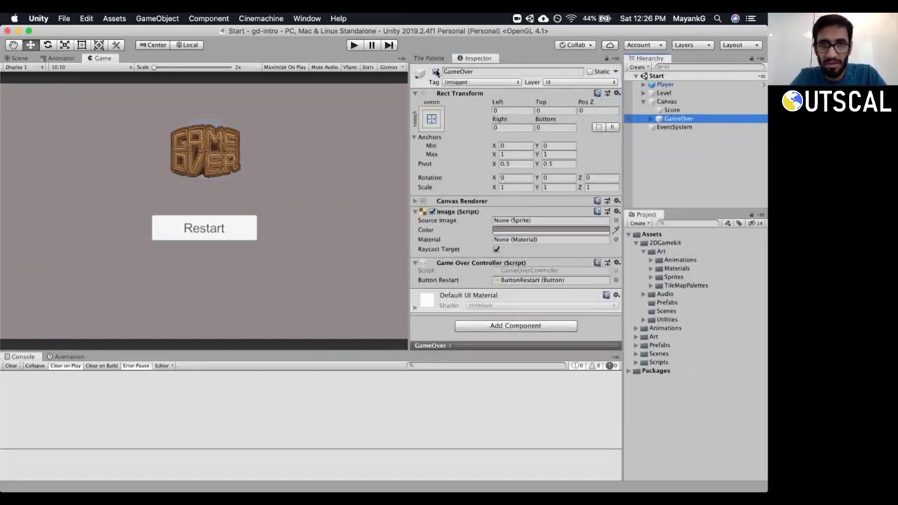
pyautogui.click(435, 72)
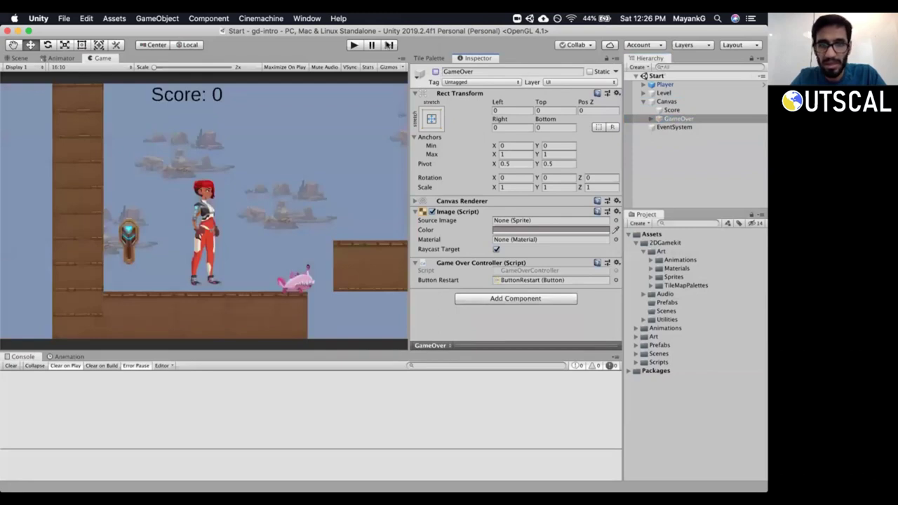
pyautogui.click(353, 45)
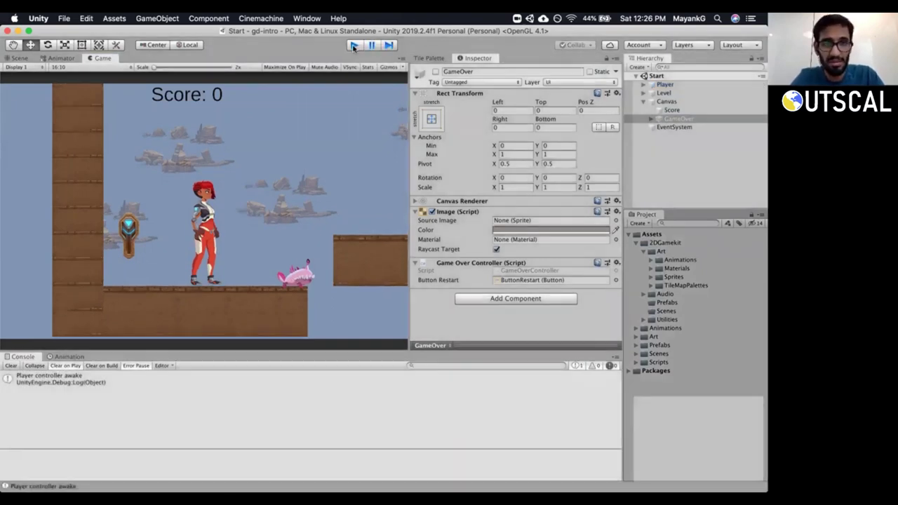
pyautogui.press('super+Tab')
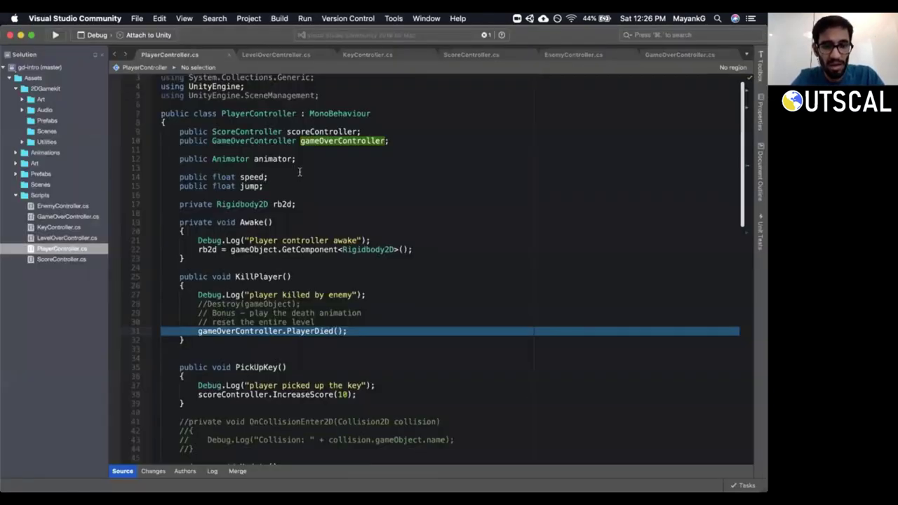
# Add 'this.enabled = false;' below the PlayerDied call in KillPlayer, then return to Unity.
pyautogui.click(284, 321)
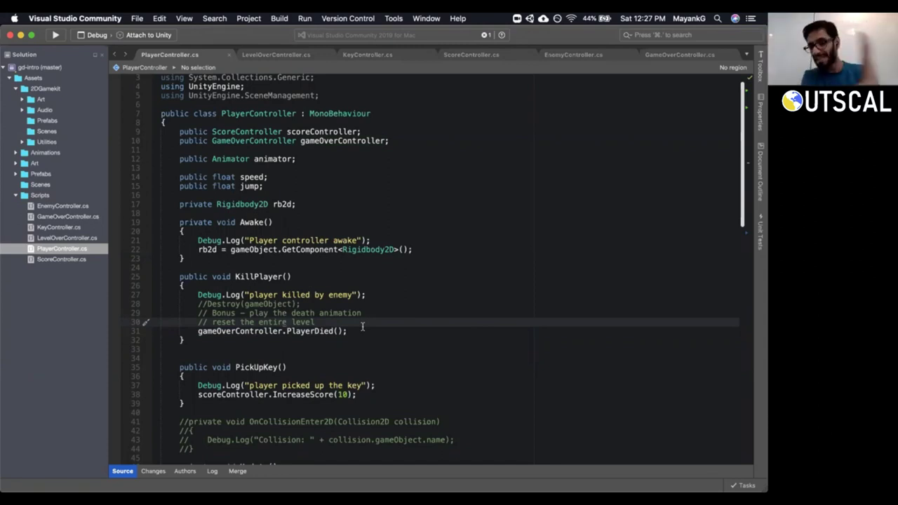
pyautogui.click(395, 333)
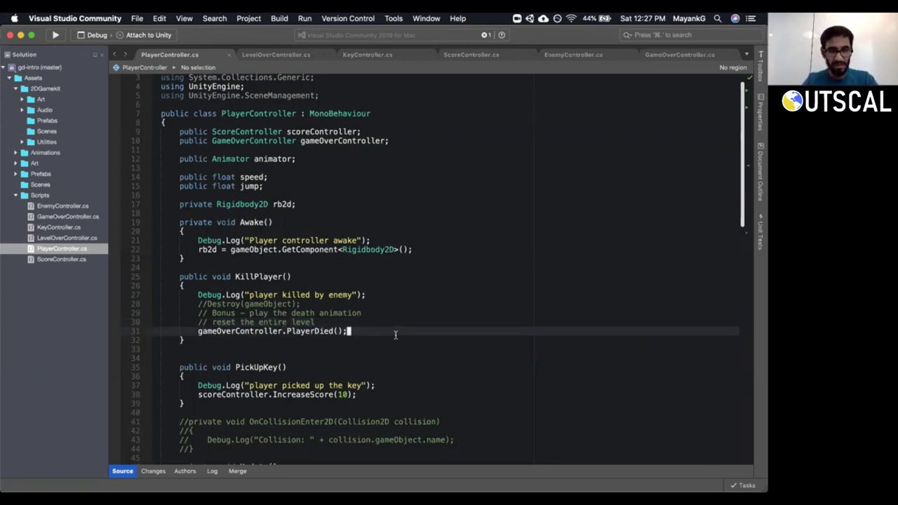
pyautogui.press('o')
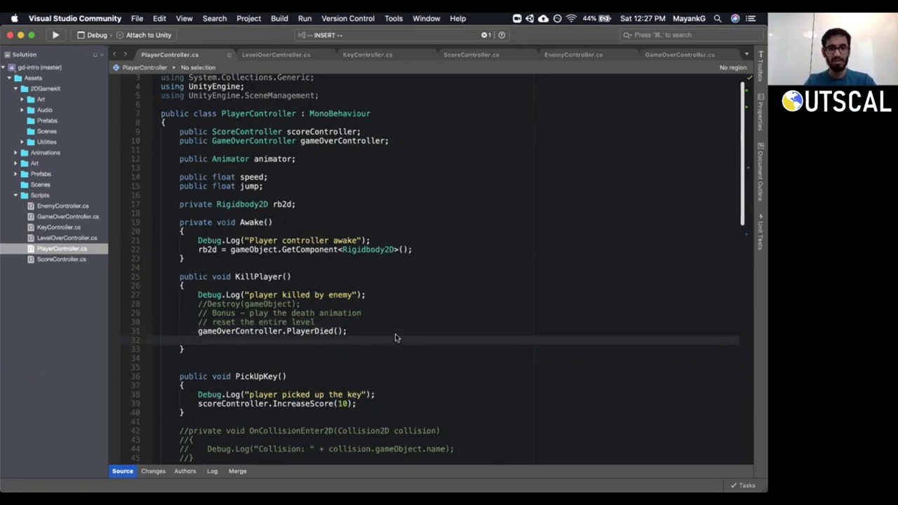
pyautogui.write('this.ena')
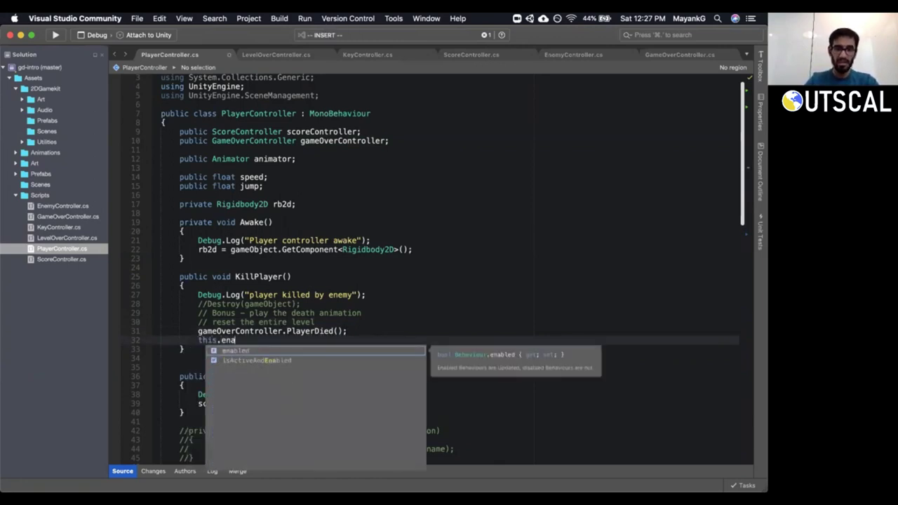
pyautogui.click(160, 358)
pyautogui.click(235, 340)
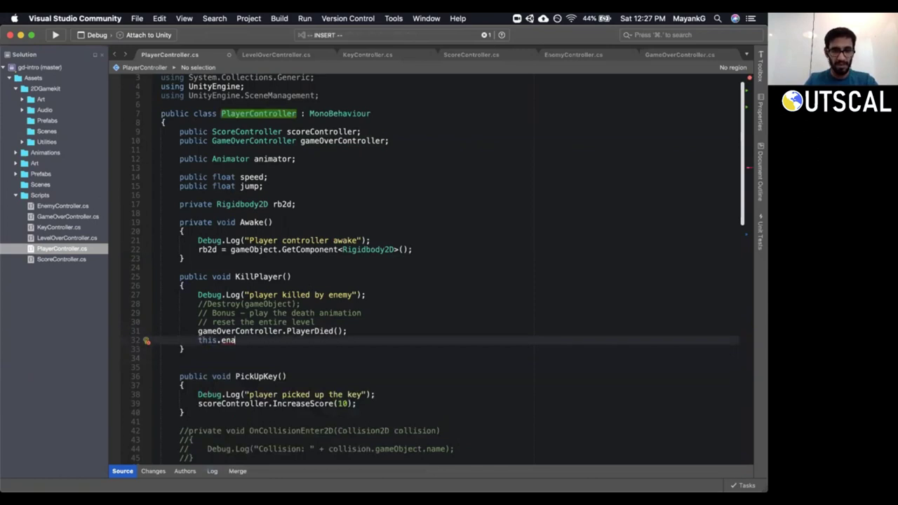
pyautogui.press('BackSpace')
pyautogui.press('Return')
pyautogui.write('= false;')
pyautogui.press('Escape')
pyautogui.hotkey('shift', 'v')
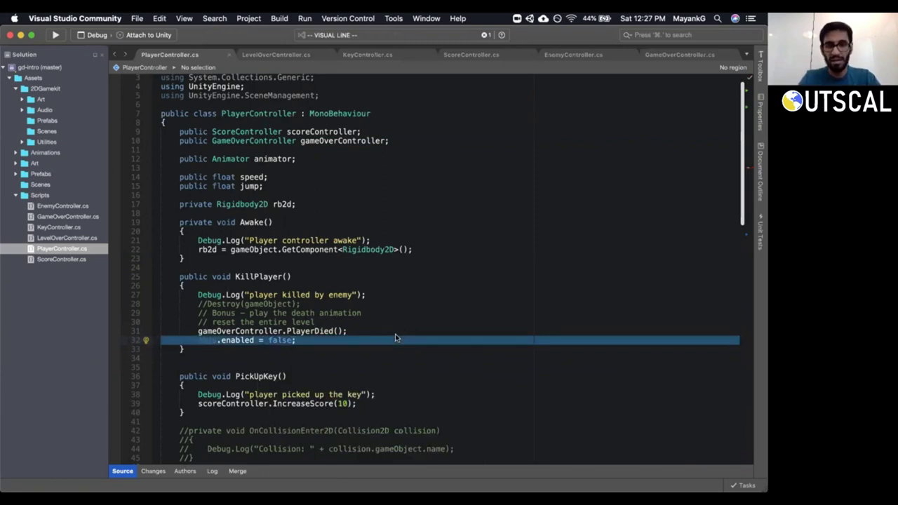
pyautogui.press('Escape')
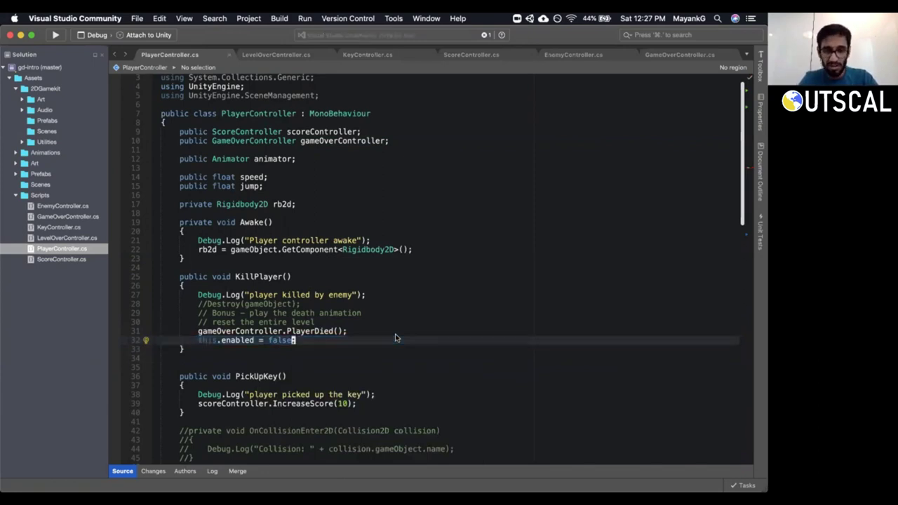
pyautogui.press('super+Tab')
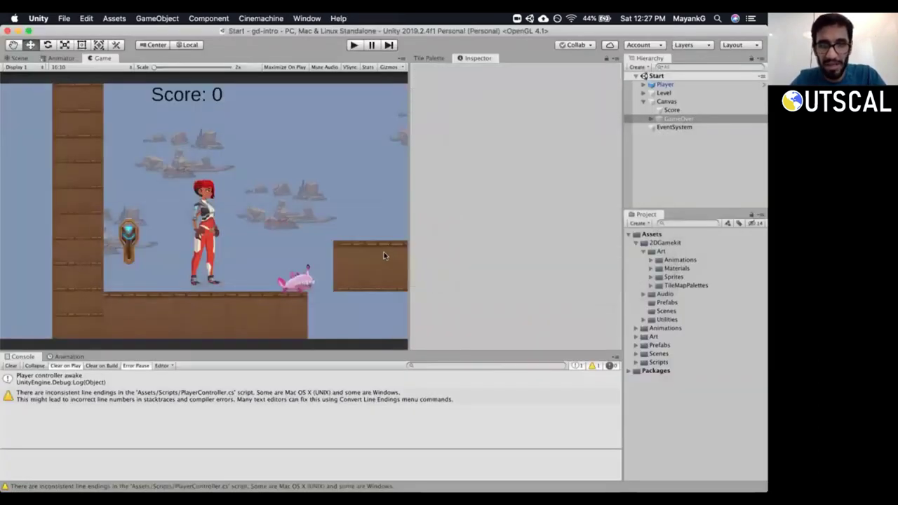
# Clear the Console, select Player and enter Play mode.
pyautogui.click(12, 366)
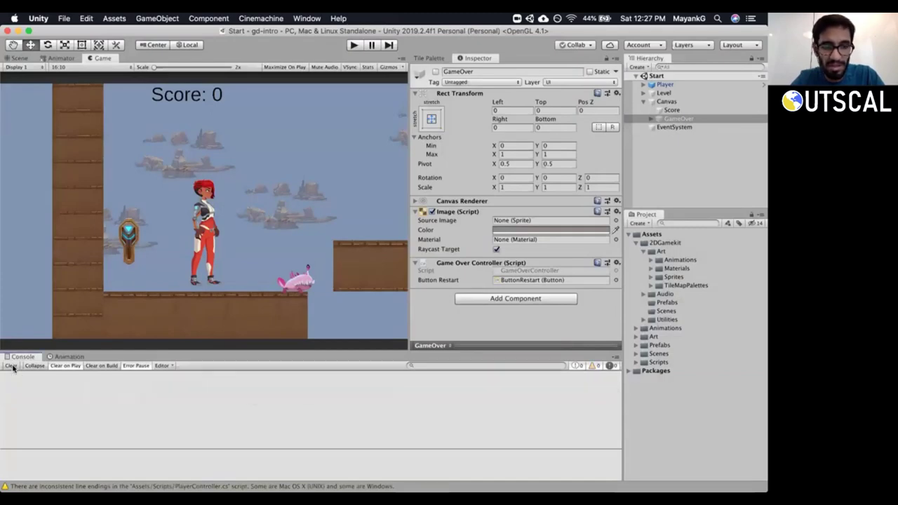
pyautogui.click(665, 84)
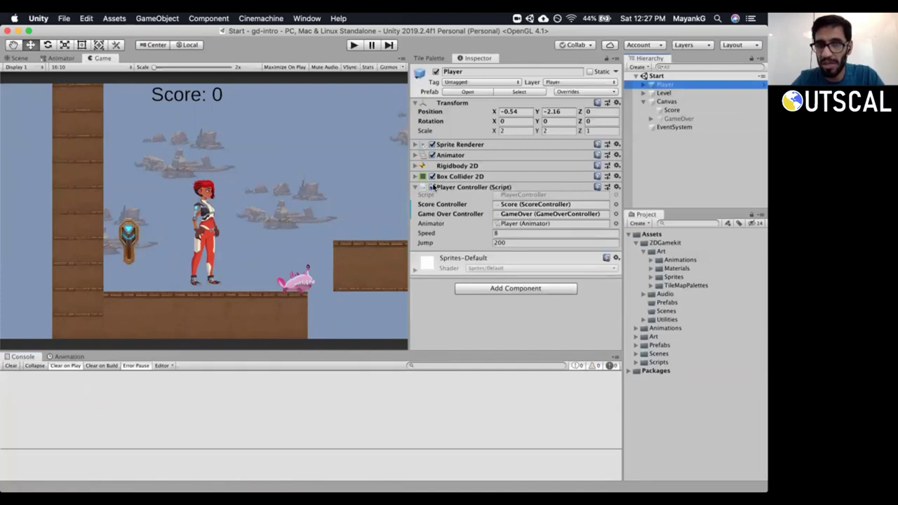
pyautogui.press('super+p')
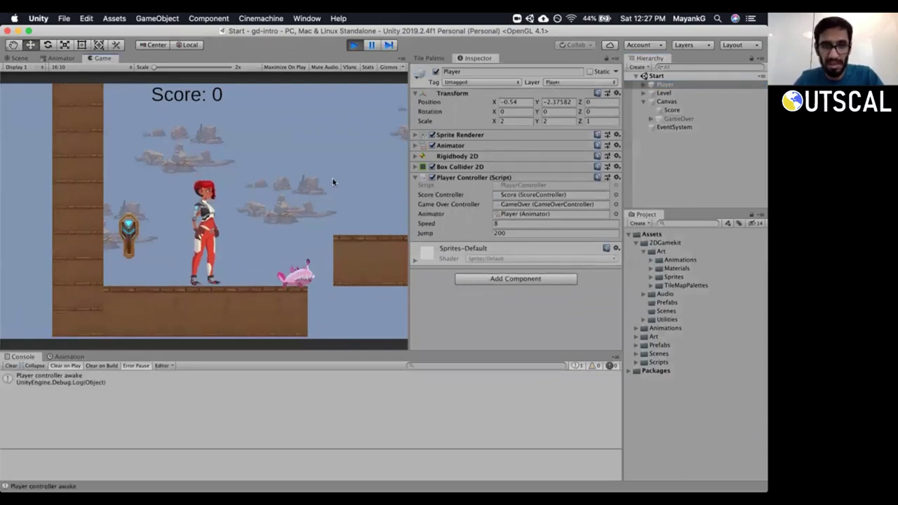
# Grab the key, die to the enemy, and check the pickup and kill log entries.
pyautogui.press('Left')
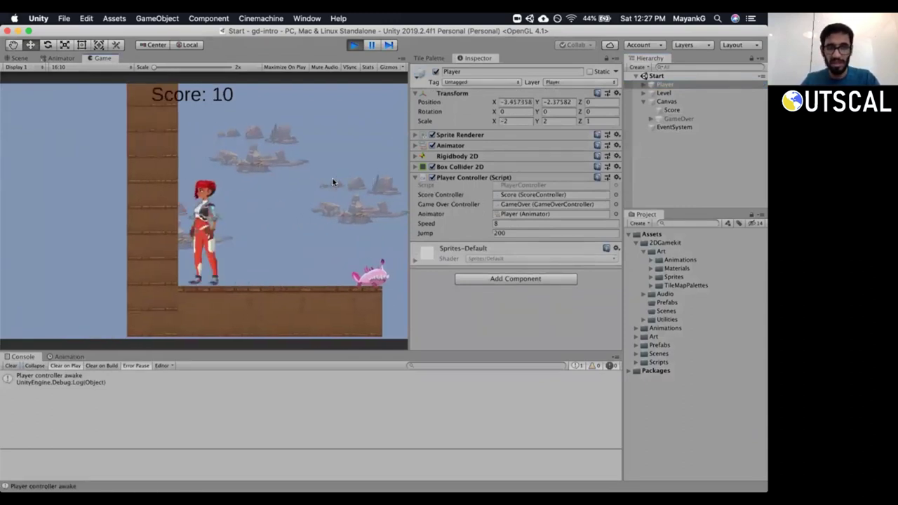
pyautogui.press('Right')
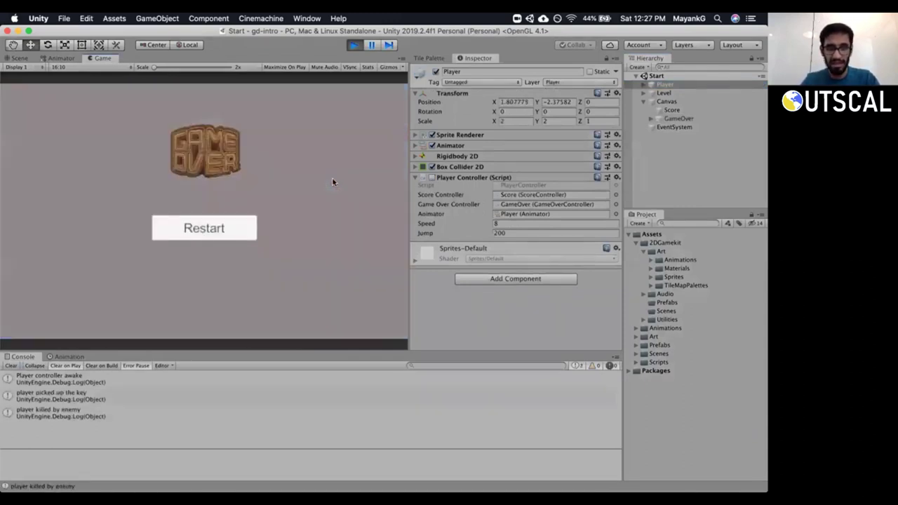
pyautogui.click(60, 394)
pyautogui.click(61, 417)
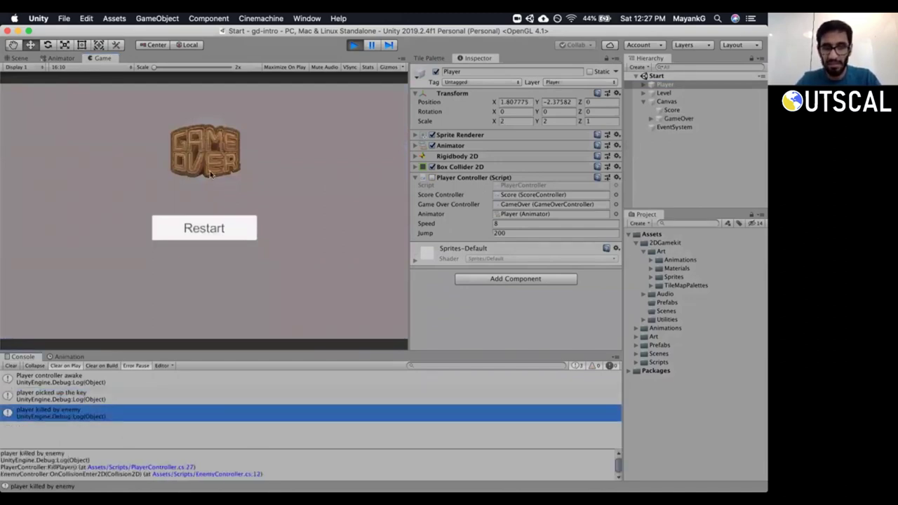
pyautogui.click(11, 59)
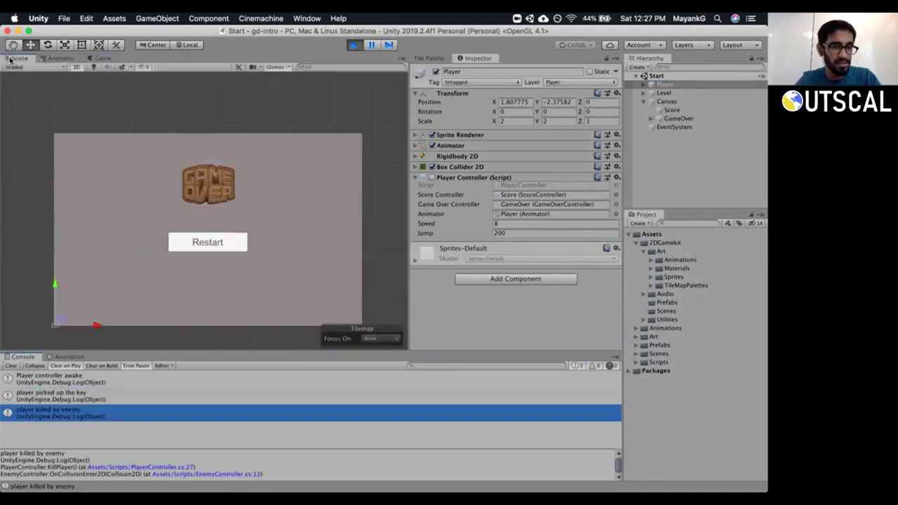
# Frame Player in the Scene view and redock the Game tab beside Scene, widened to full size.
pyautogui.doubleClick(665, 85)
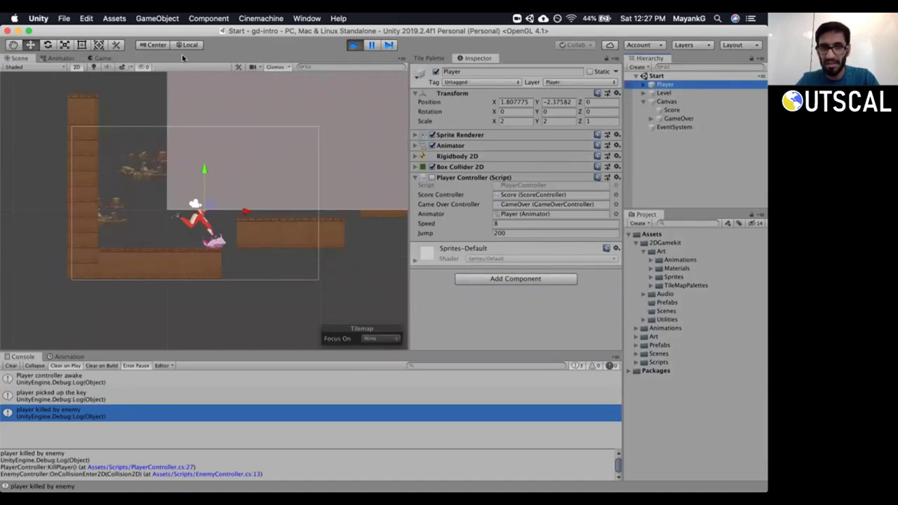
pyautogui.moveTo(102, 58); pyautogui.dragTo(333, 191)
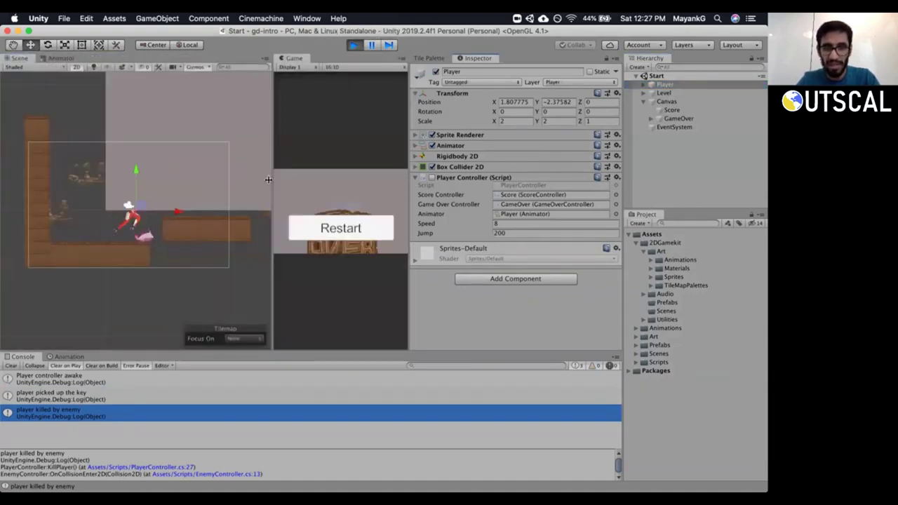
pyautogui.moveTo(268, 180); pyautogui.dragTo(141, 216)
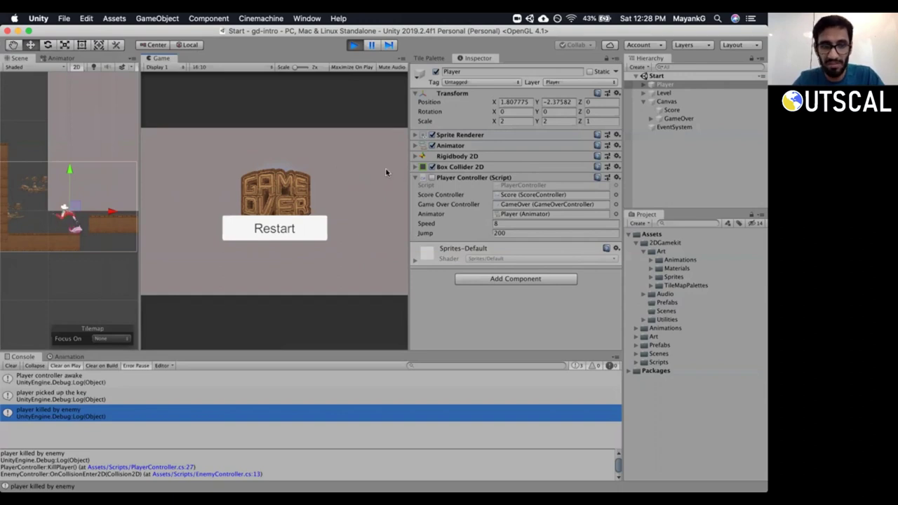
pyautogui.moveTo(410, 141); pyautogui.dragTo(432, 140)
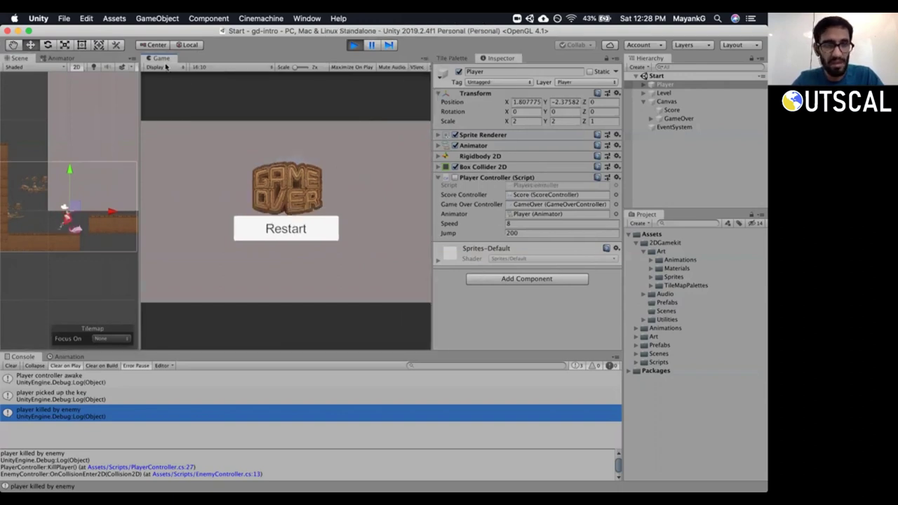
pyautogui.moveTo(91, 70); pyautogui.dragTo(92, 70)
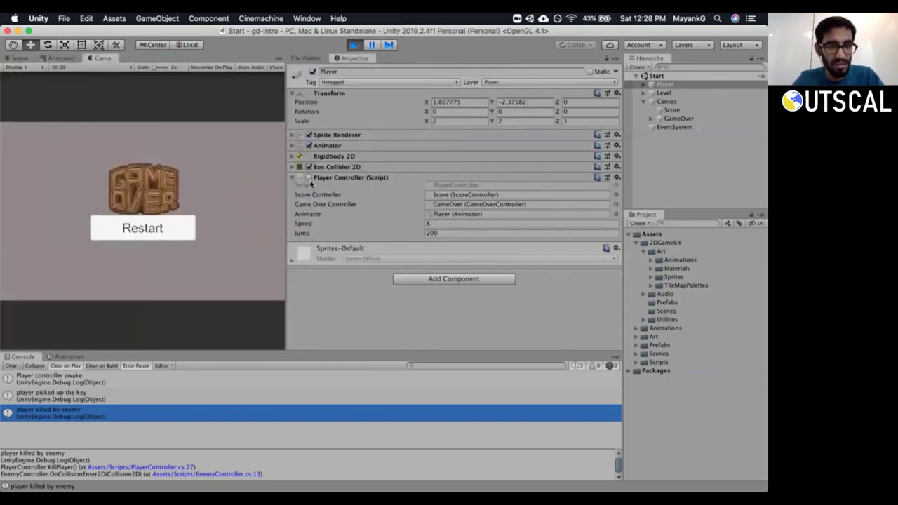
pyautogui.moveTo(285, 183); pyautogui.dragTo(410, 177)
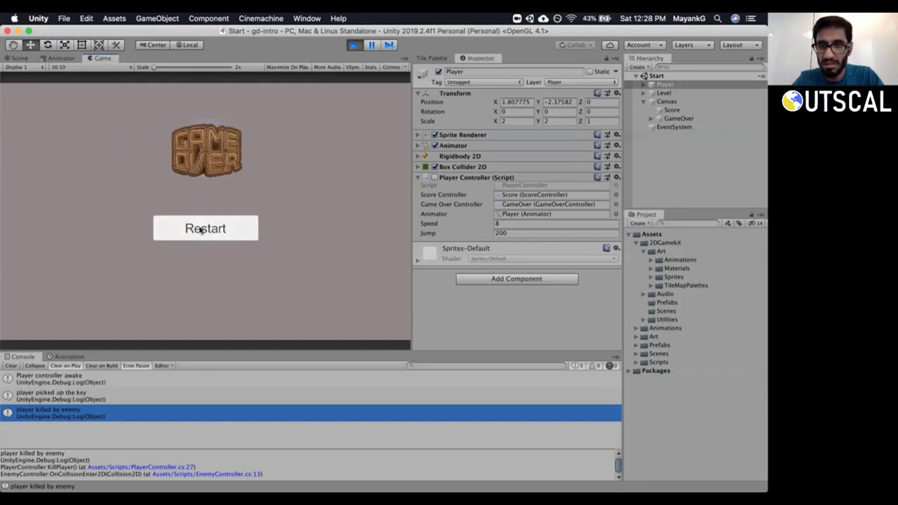
# Use Restart after each death to confirm the level reloads at Score 0.
pyautogui.click(202, 230)
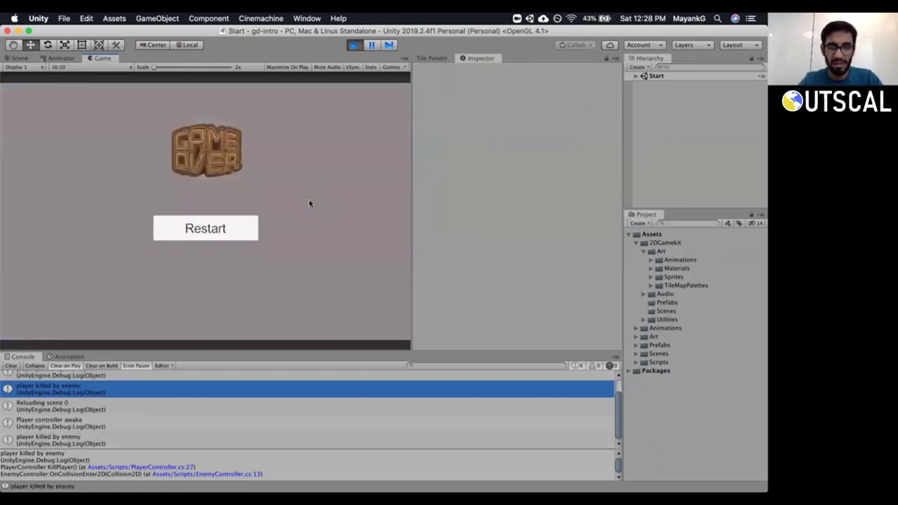
pyautogui.click(200, 233)
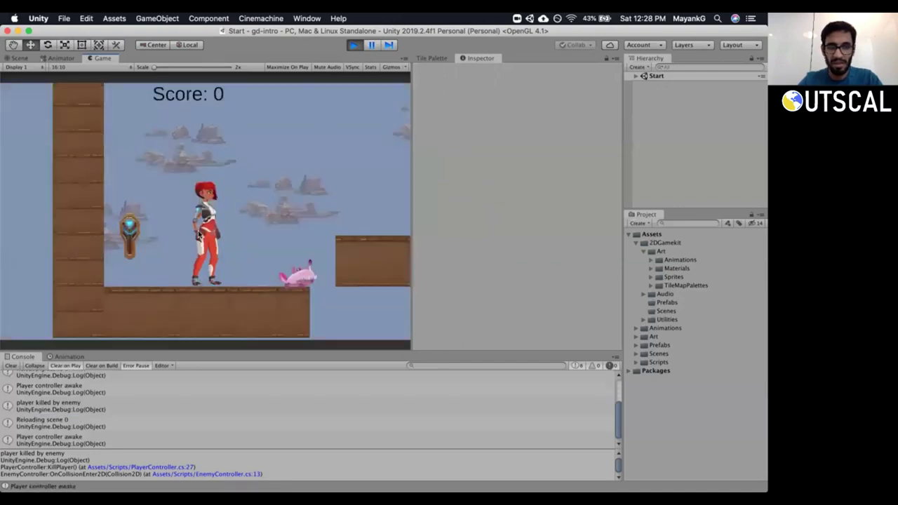
pyautogui.press('Right')
pyautogui.press('Left')
pyautogui.press('Right')
pyautogui.click(200, 230)
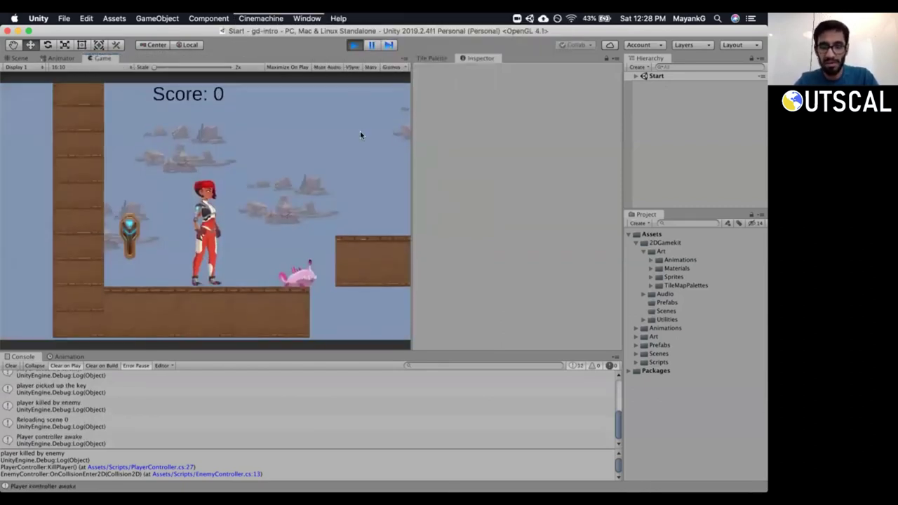
# Exit Play mode, clear the Console and collapse Canvas in the Hierarchy.
pyautogui.press('super+p')
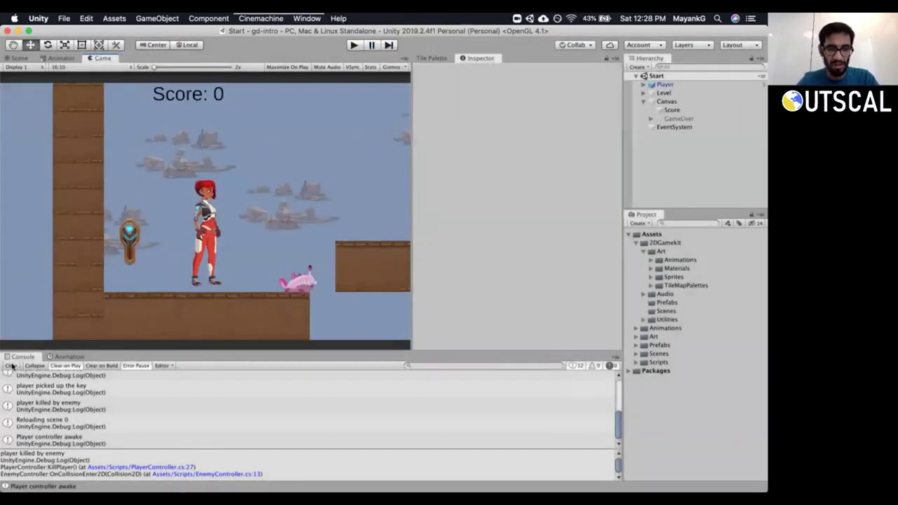
pyautogui.click(11, 365)
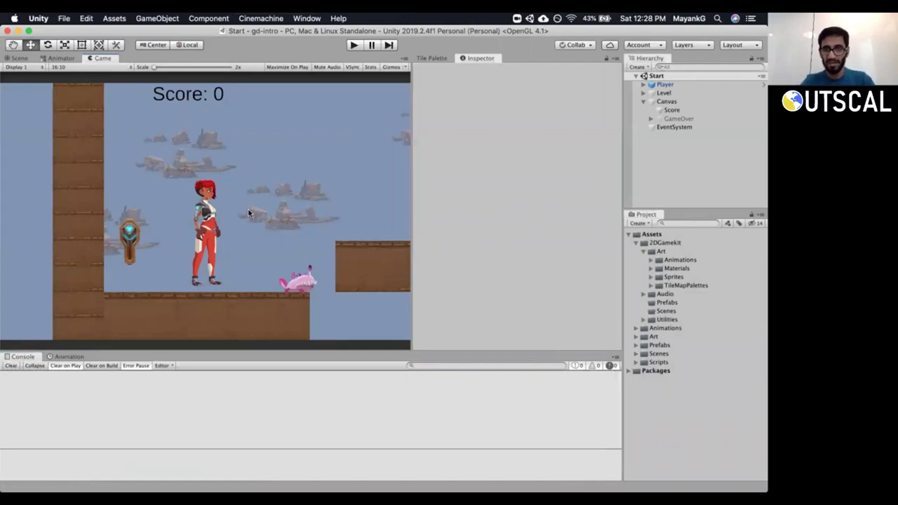
pyautogui.click(643, 101)
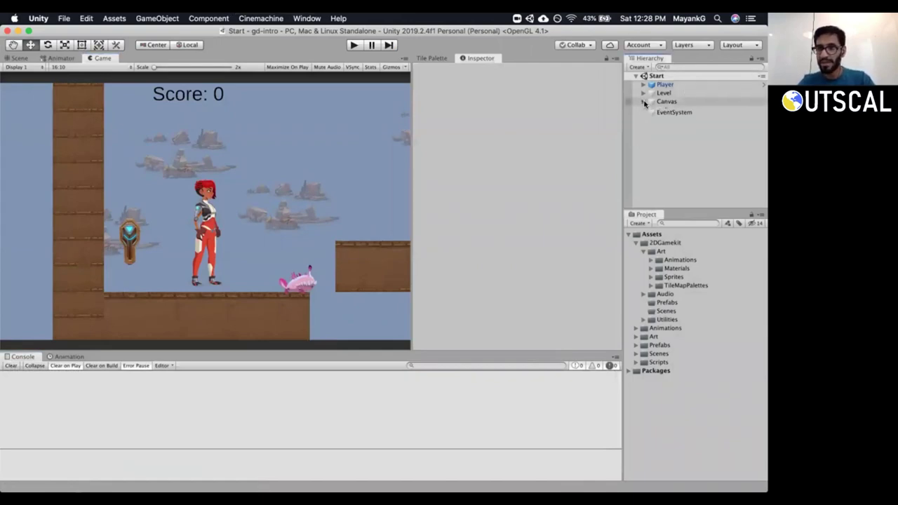
pyautogui.press('super+Tab')
pyautogui.click(290, 251)
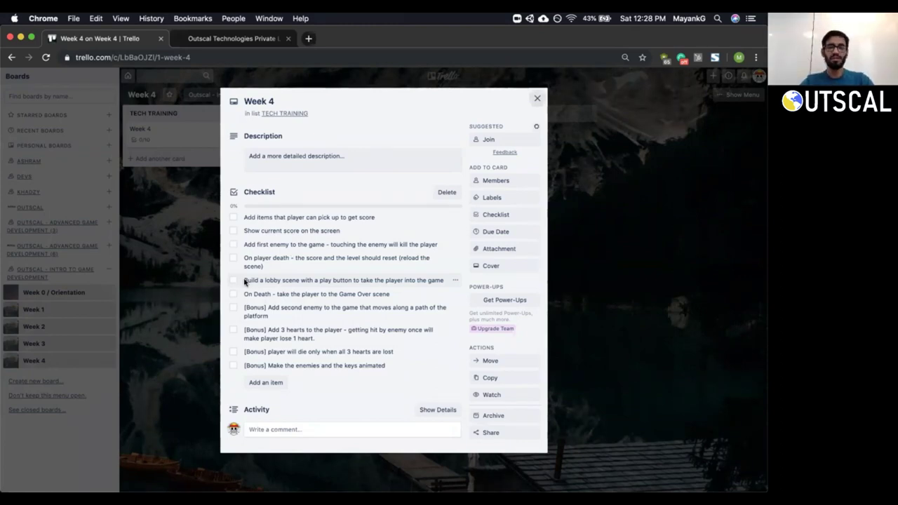
pyautogui.press('super+Tab')
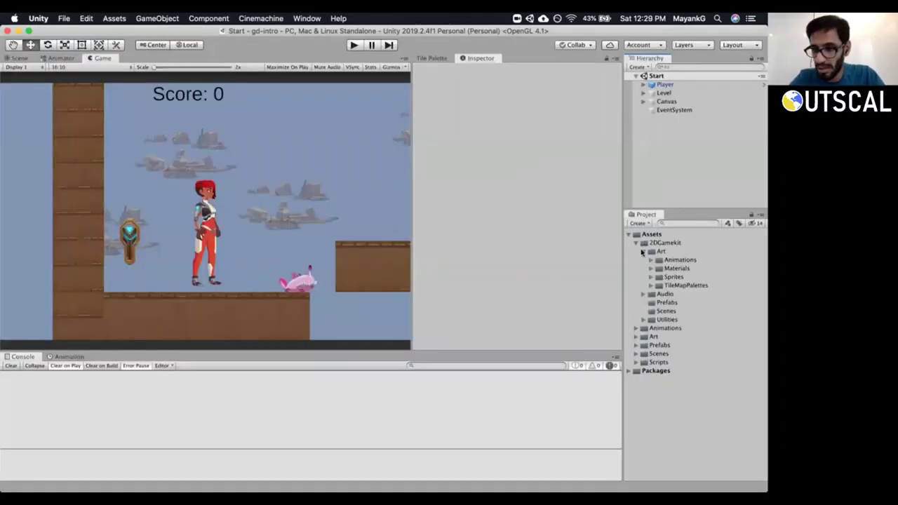
# Create a scene named Lobby in the Scenes folder beside Start and open it.
pyautogui.click(636, 244)
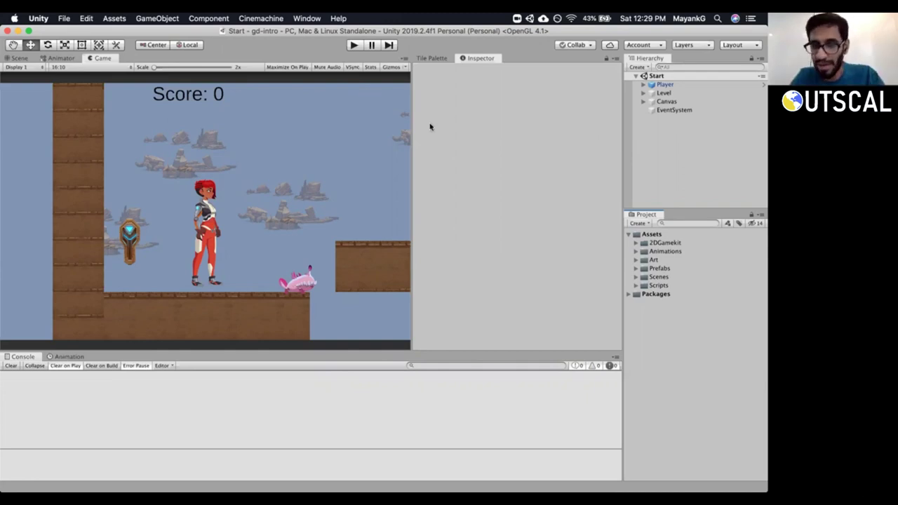
pyautogui.click(645, 278)
pyautogui.click(636, 277)
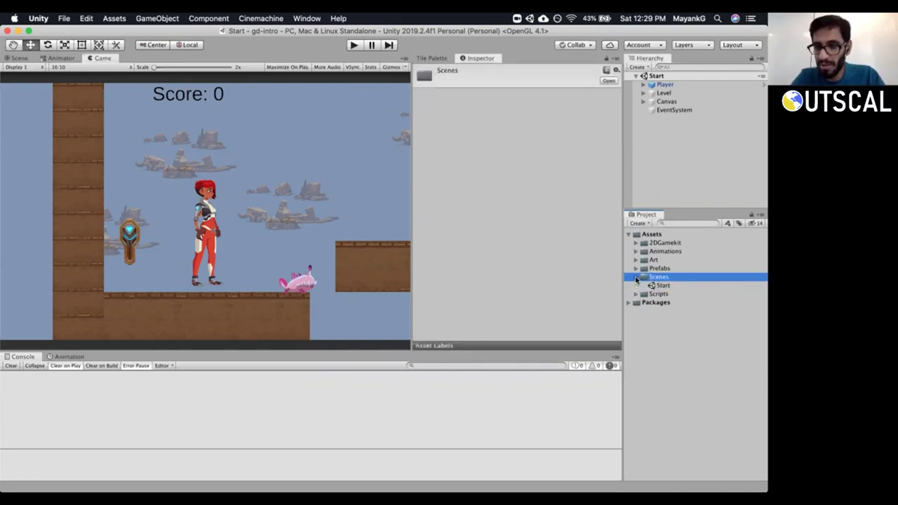
pyautogui.rightClick(645, 278)
pyautogui.moveTo(554, 238)
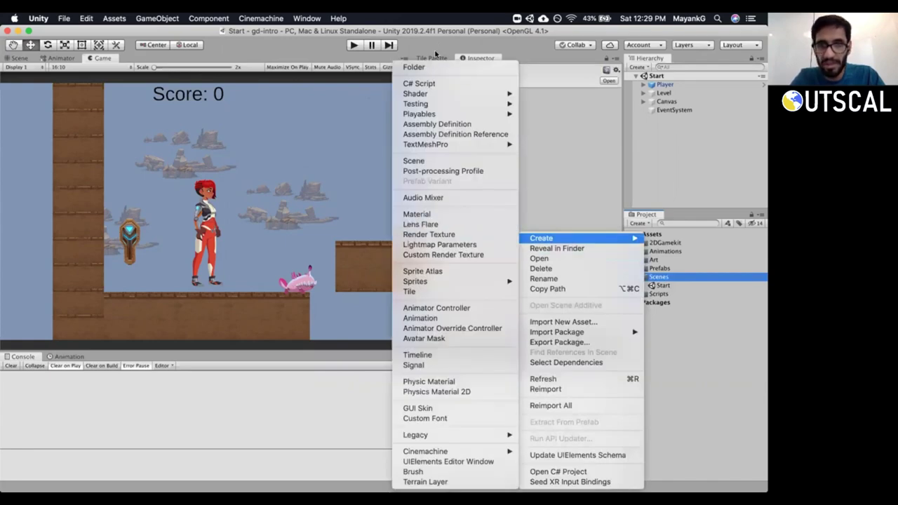
pyautogui.click(436, 163)
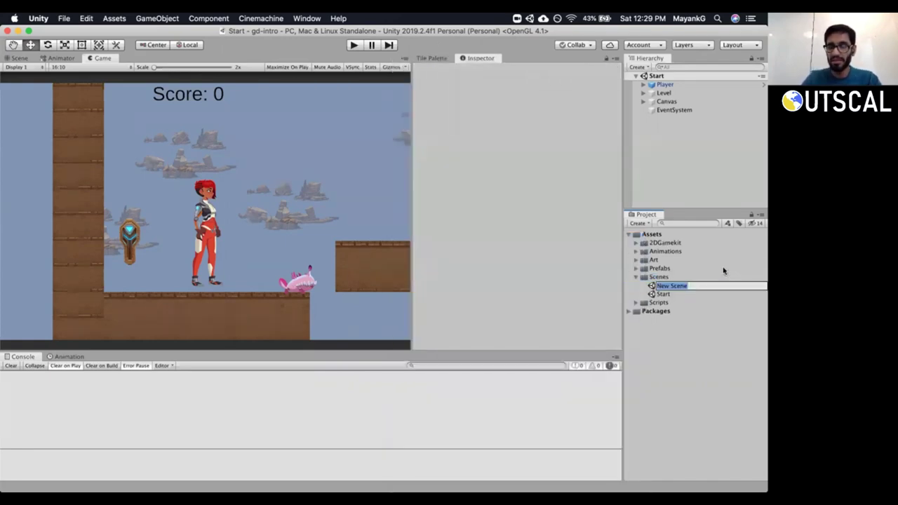
pyautogui.write('Lobb')
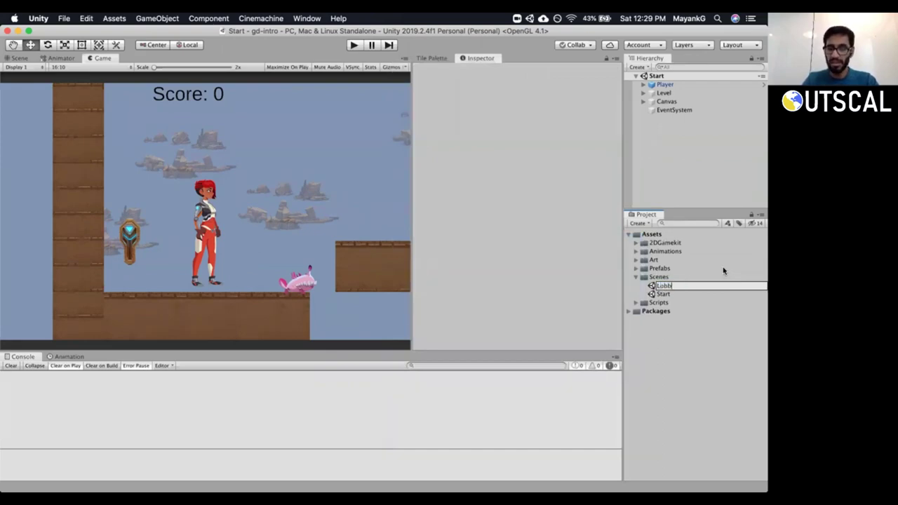
pyautogui.press('Return')
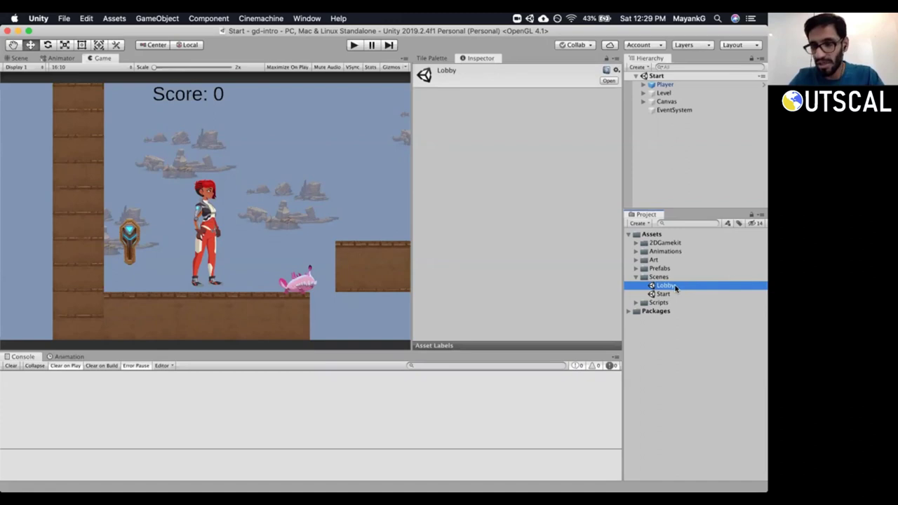
pyautogui.doubleClick(667, 287)
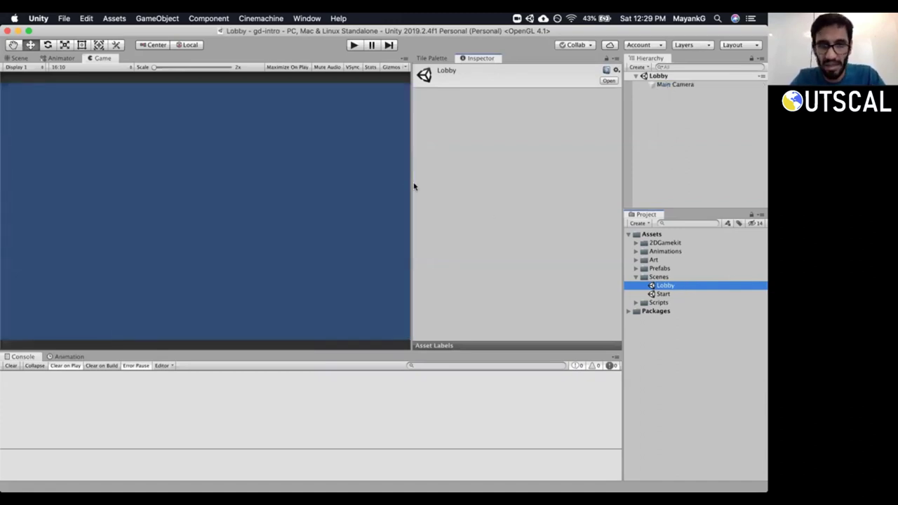
# Delete the Main Camera from the Lobby scene.
pyautogui.moveTo(413, 182); pyautogui.dragTo(432, 181)
pyautogui.click(675, 85)
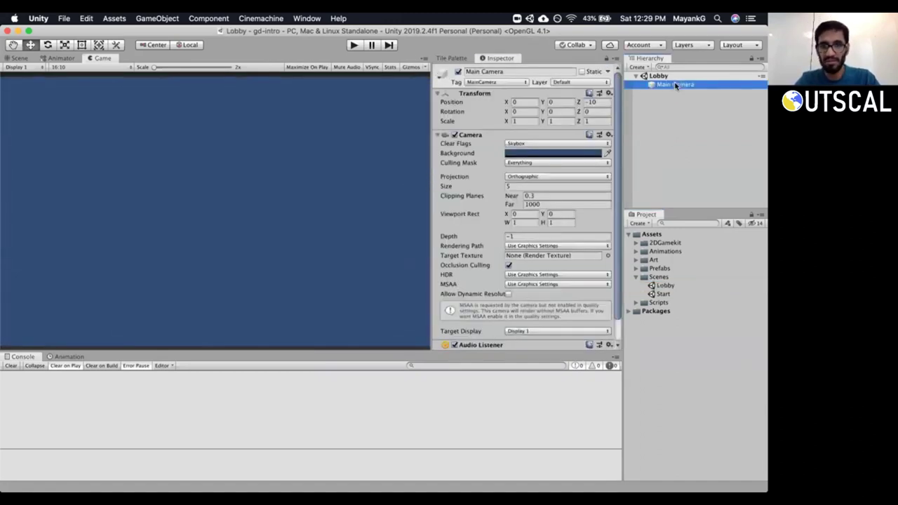
pyautogui.rightClick(675, 85)
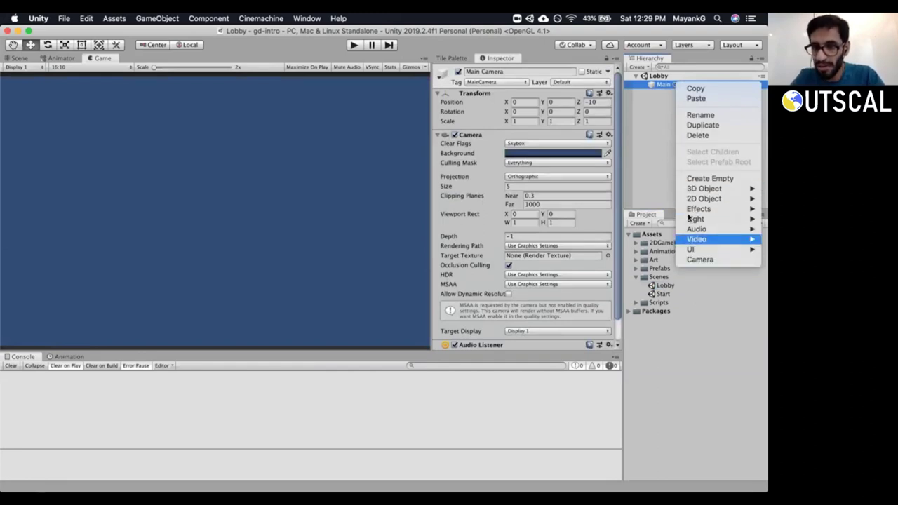
pyautogui.click(697, 135)
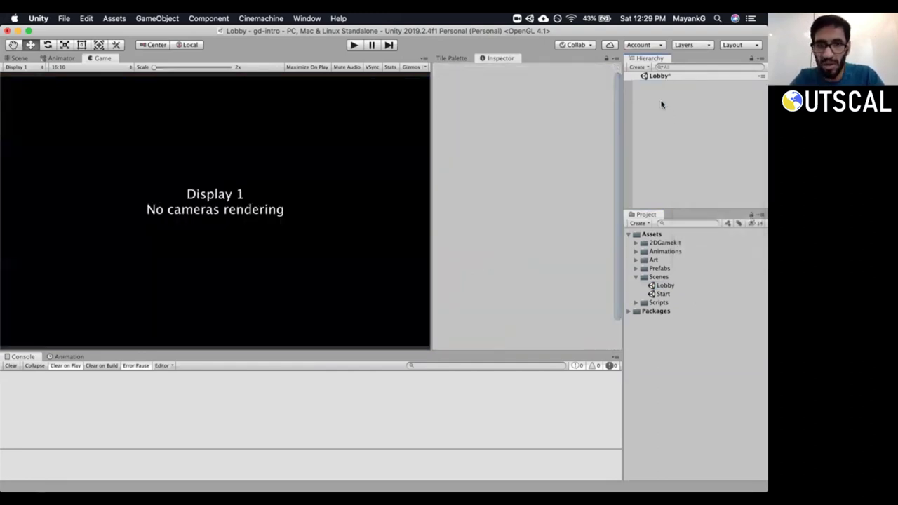
# Add a Text - TextMeshPro object at Pos X/Y 0 and save the scene.
pyautogui.rightClick(660, 104)
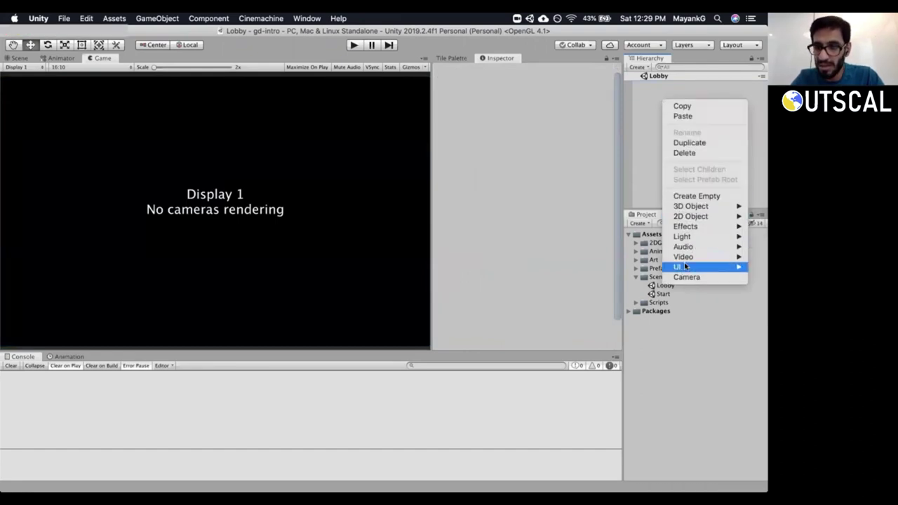
pyautogui.moveTo(679, 267)
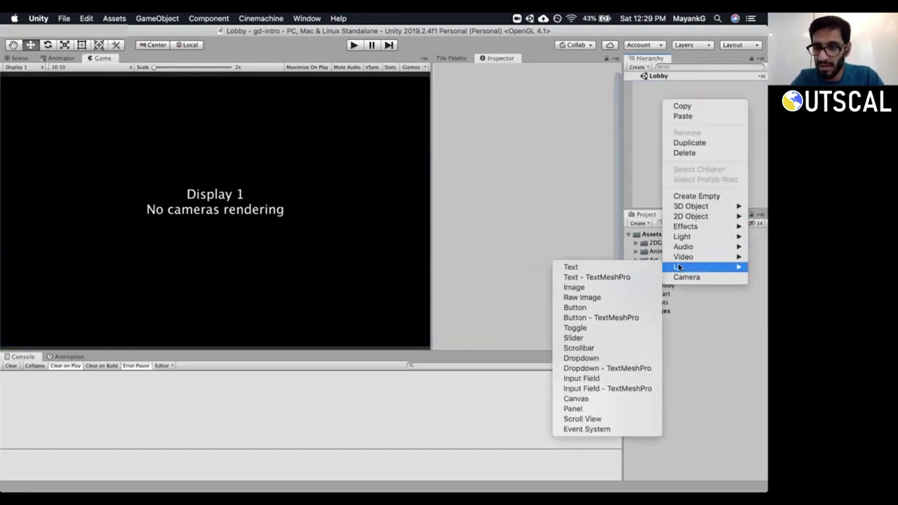
pyautogui.click(634, 278)
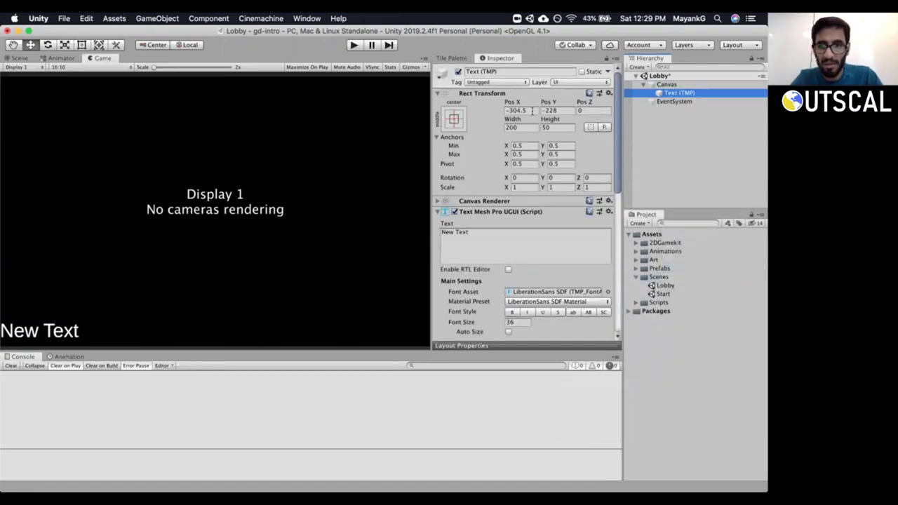
pyautogui.click(532, 110)
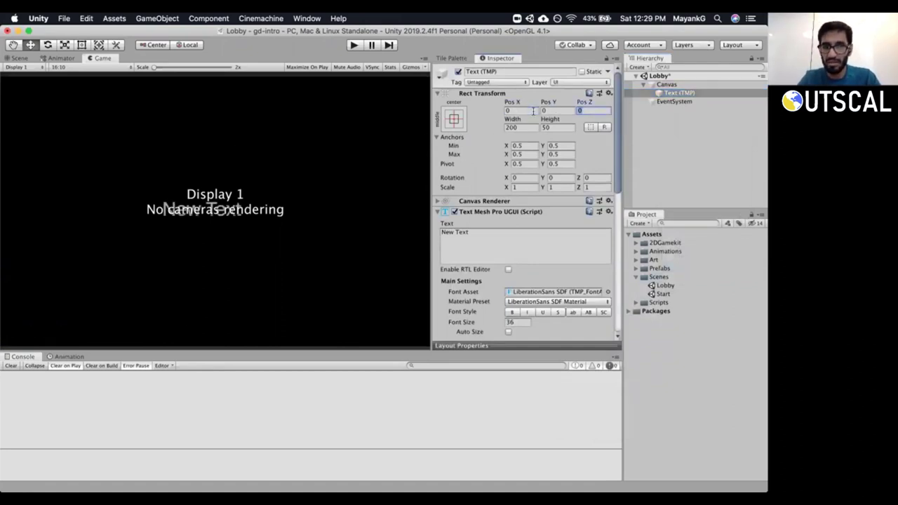
pyautogui.press('super+s')
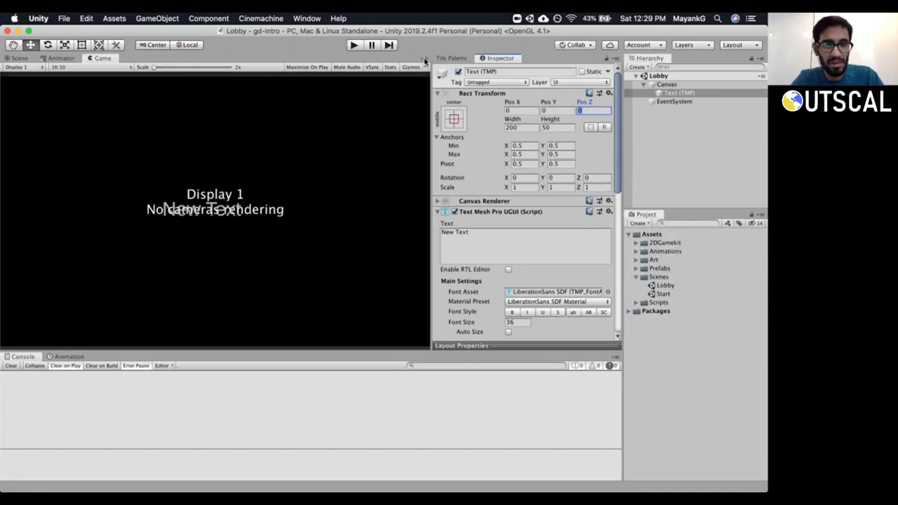
# Turn off Warn if No Cameras Rendering in the Game view options.
pyautogui.click(424, 60)
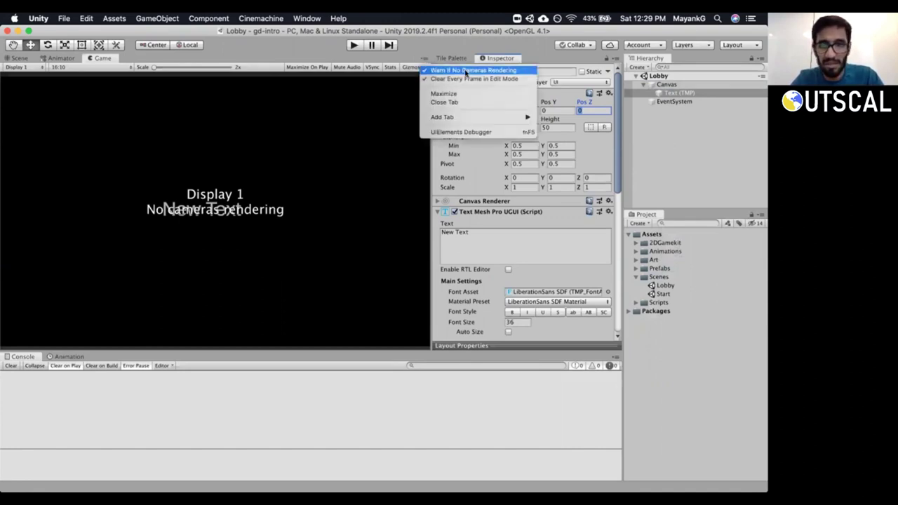
pyautogui.click(424, 61)
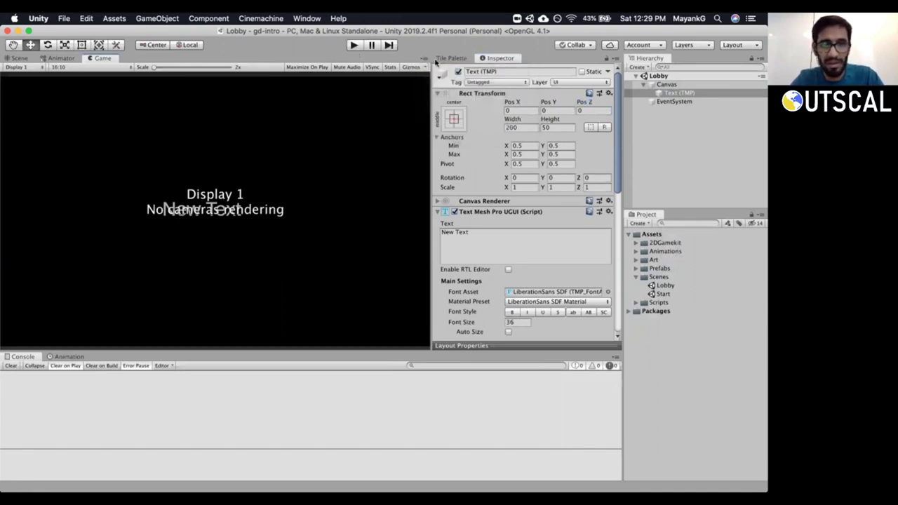
pyautogui.click(424, 60)
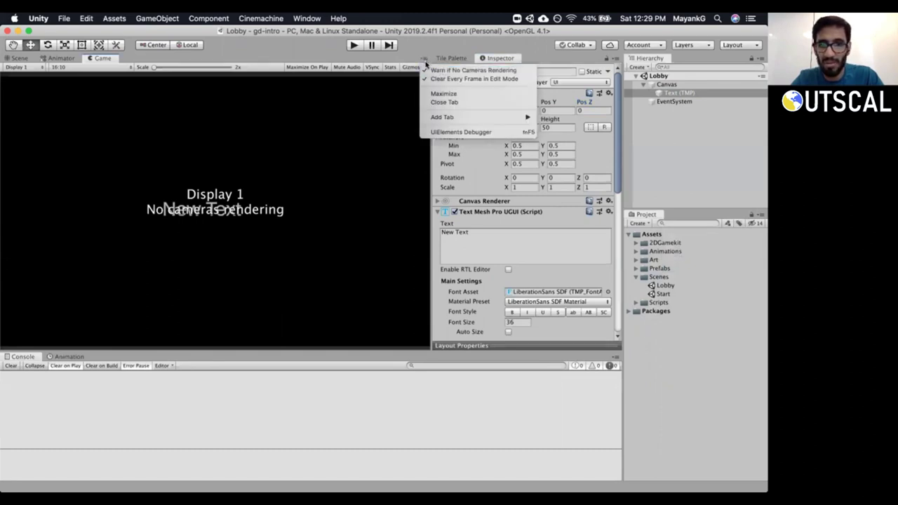
pyautogui.click(437, 71)
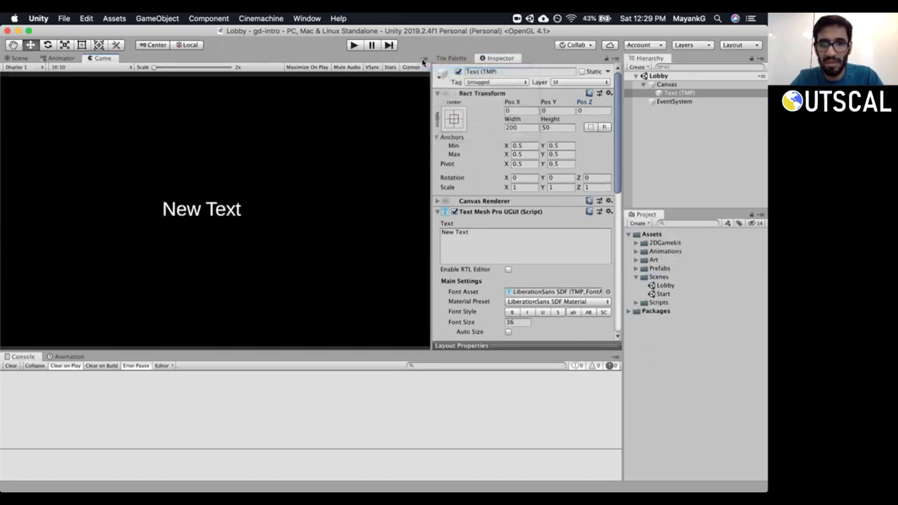
# Rename the Text (TMP) object to GameTitle.
pyautogui.click(424, 60)
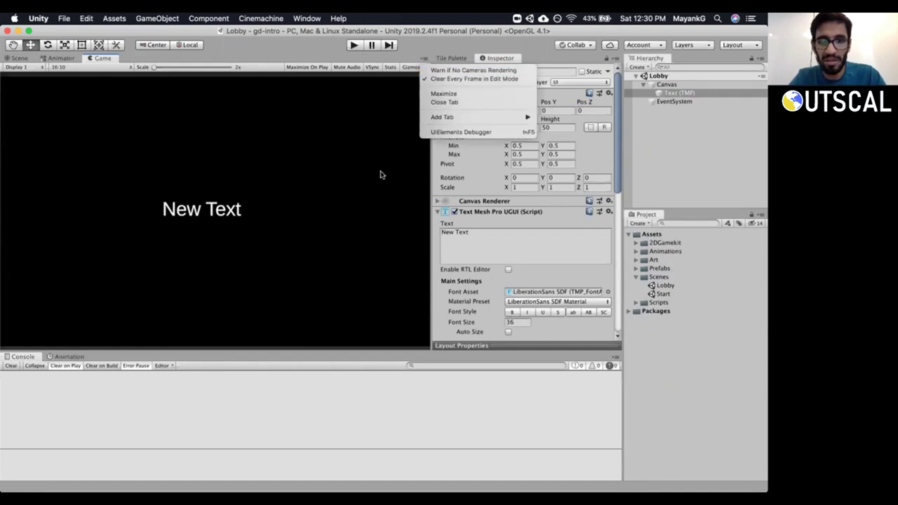
pyautogui.click(235, 107)
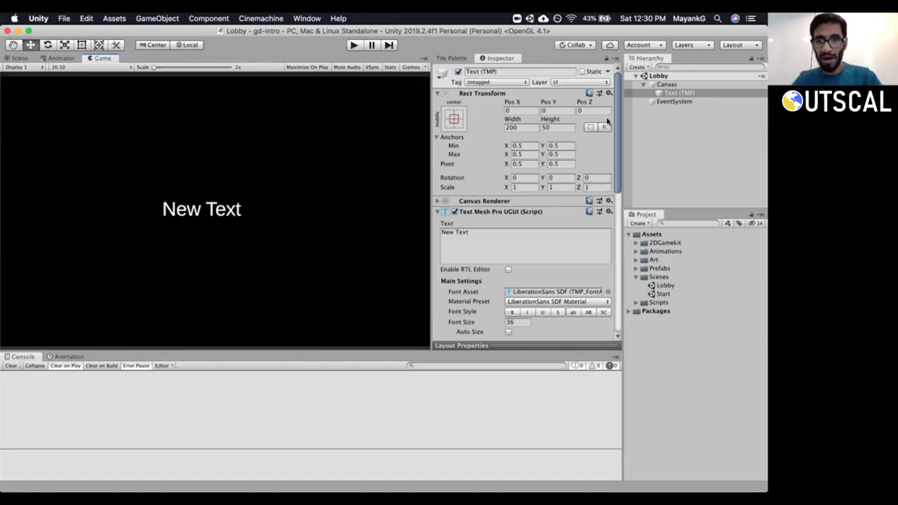
pyautogui.click(695, 94)
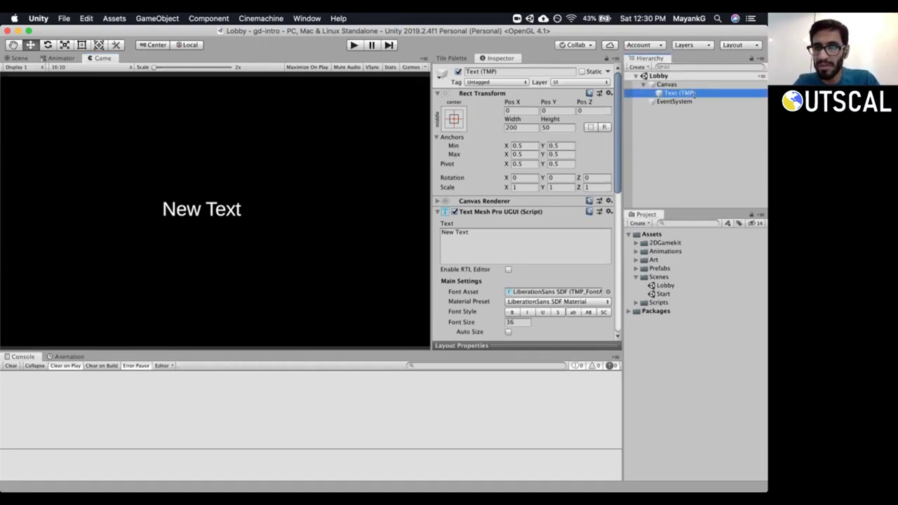
pyautogui.click(694, 94)
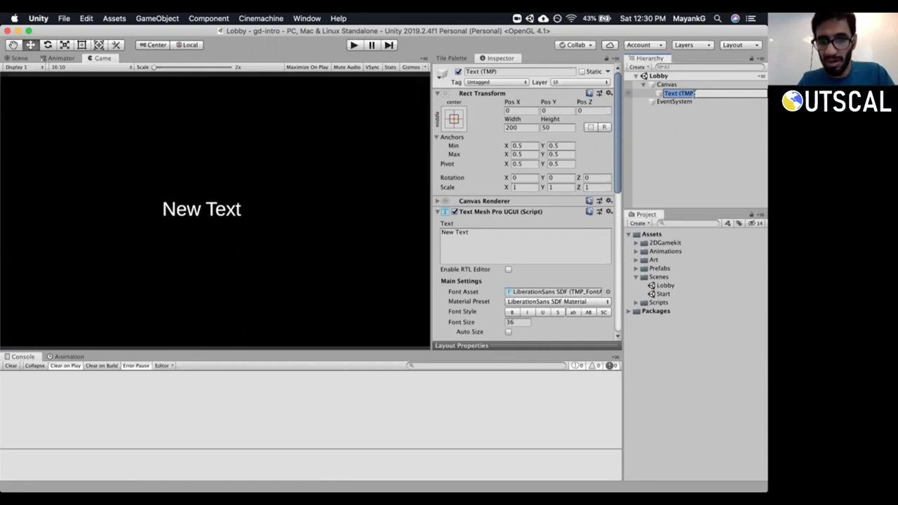
pyautogui.write('Platf')
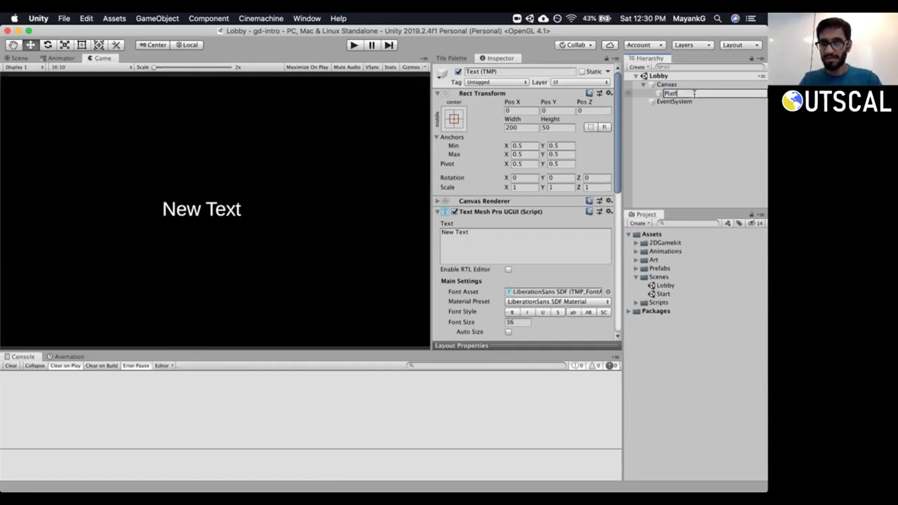
pyautogui.press('BackSpace')
pyautogui.write('Gam')
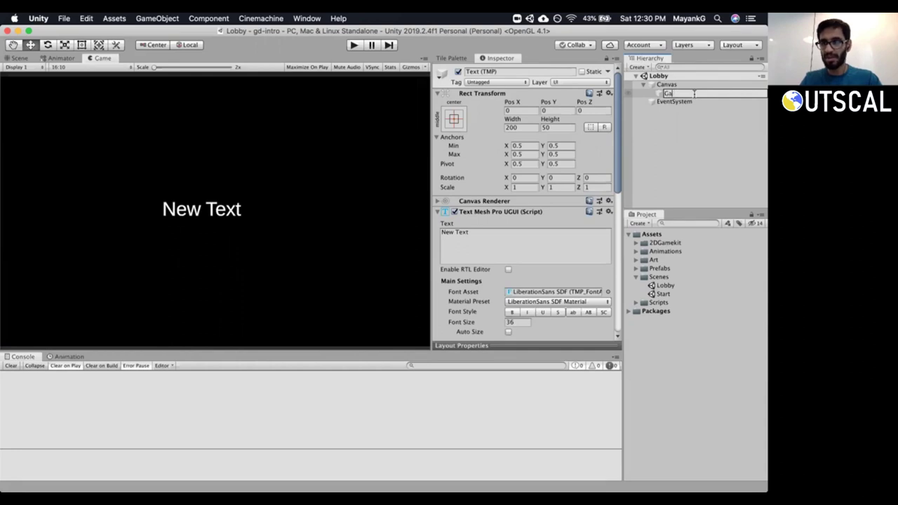
pyautogui.write('eTitle')
pyautogui.press('Return')
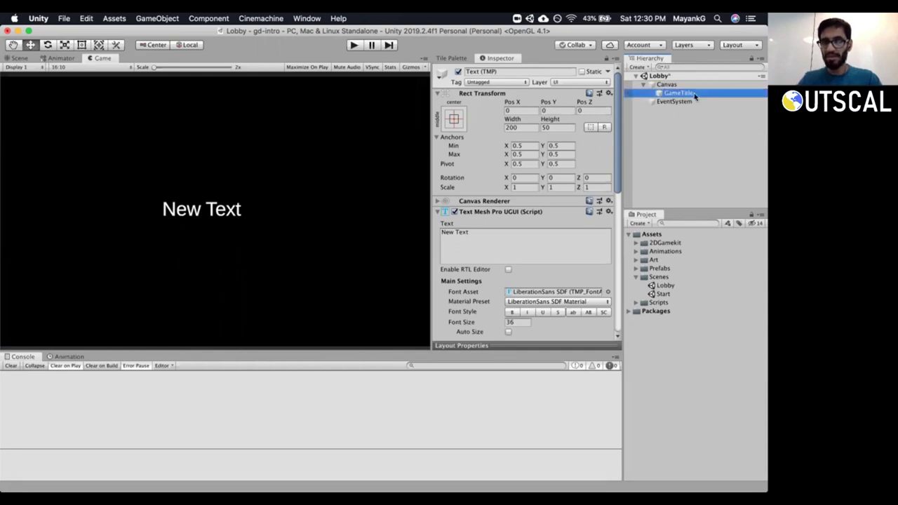
# Replace the placeholder New Text with 'Awesome Platformer'.
pyautogui.click(529, 239)
pyautogui.click(529, 240)
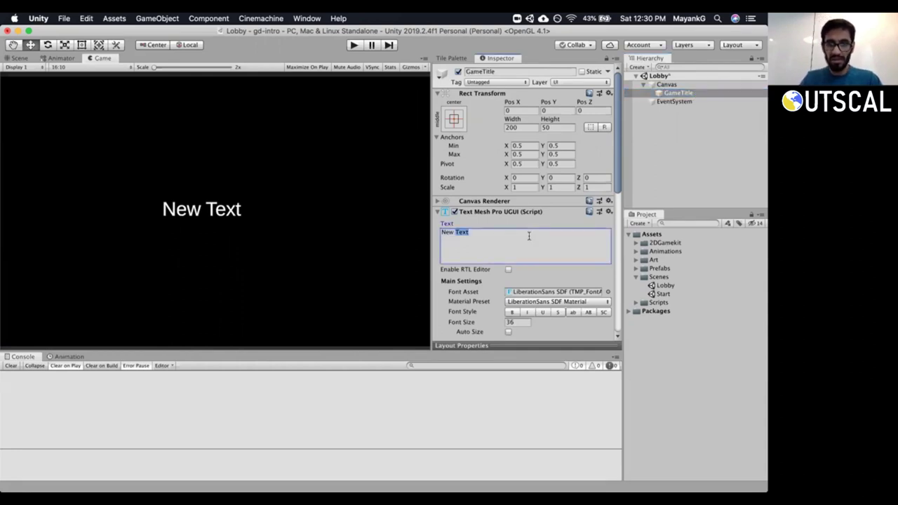
pyautogui.press('BackSpace')
pyautogui.press('BackSpace')
pyautogui.press('BackSpace')
pyautogui.press('BackSpace')
pyautogui.press('BackSpace')
pyautogui.press('BackSpace')
pyautogui.press('BackSpace')
pyautogui.press('BackSpace')
pyautogui.write('Awesome Platf')
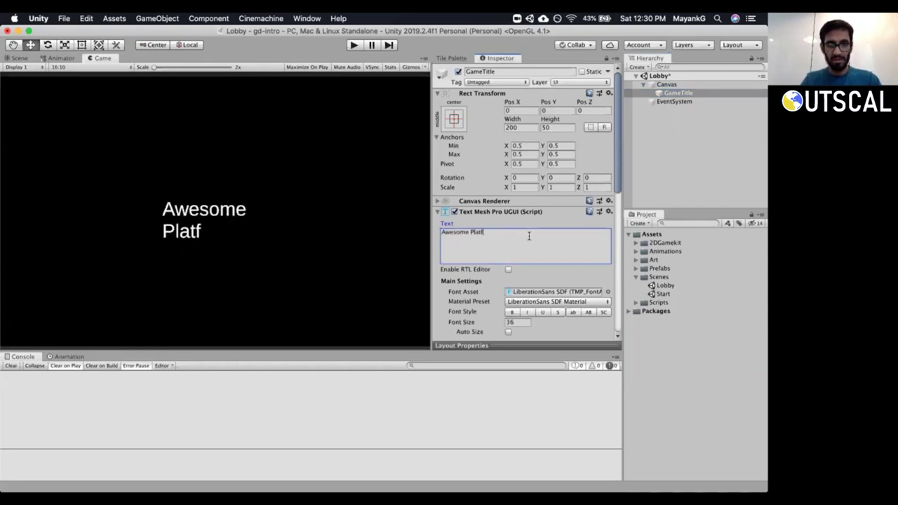
pyautogui.write('ormer')
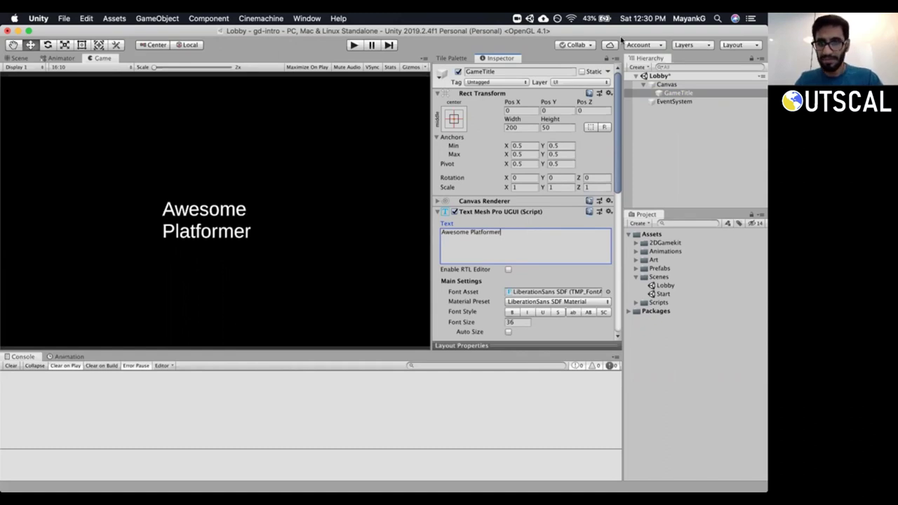
pyautogui.click(663, 96)
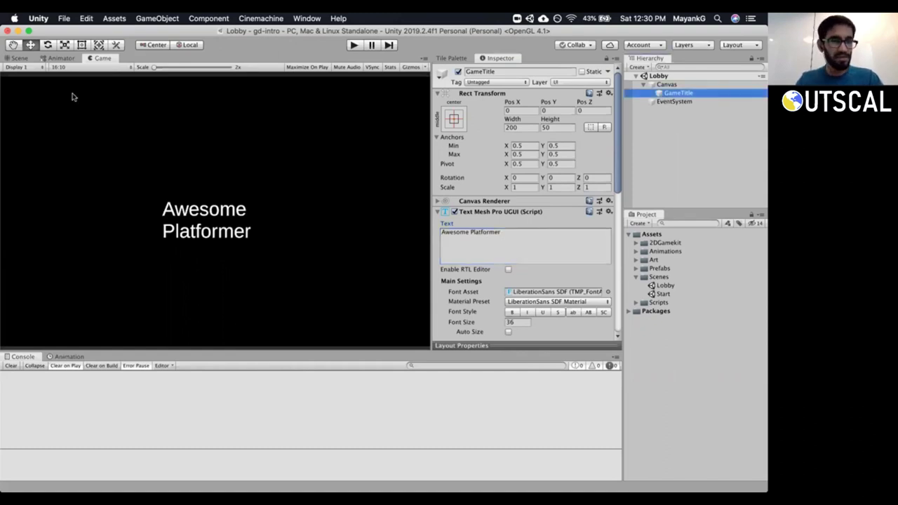
# In the Scene view, drag GameTitle's right handle out so the text fits one line.
pyautogui.click(18, 58)
pyautogui.doubleClick(700, 93)
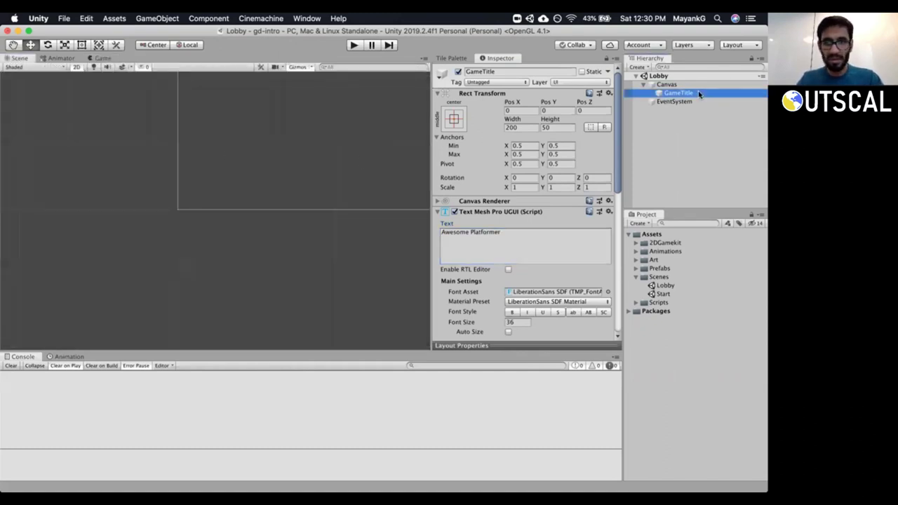
pyautogui.scroll(-5, 269, 220)
pyautogui.click(277, 220)
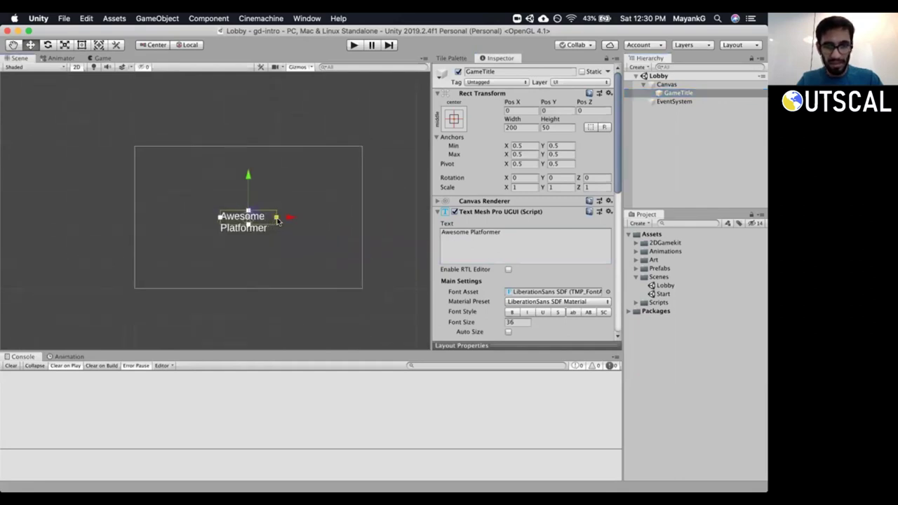
pyautogui.moveTo(279, 221); pyautogui.dragTo(341, 223)
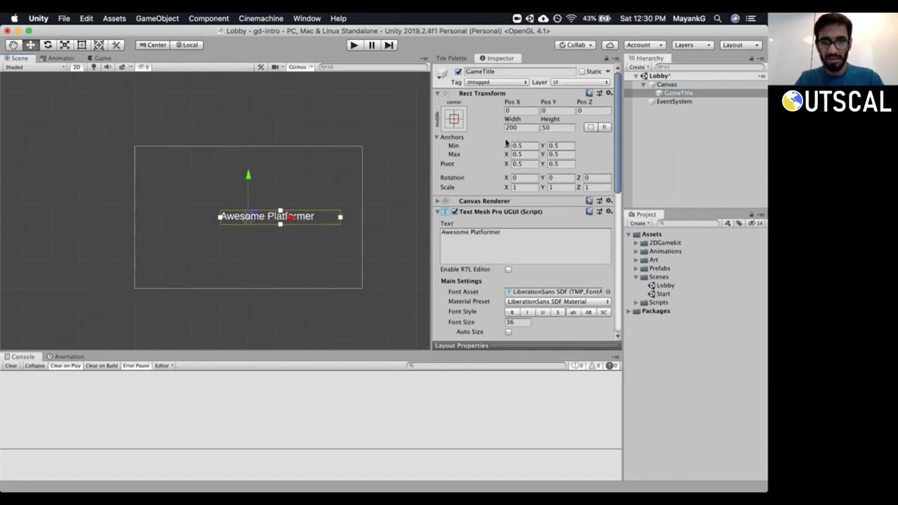
# Set the GameTitle text alignment to Center.
pyautogui.scroll(-6, 595, 223)
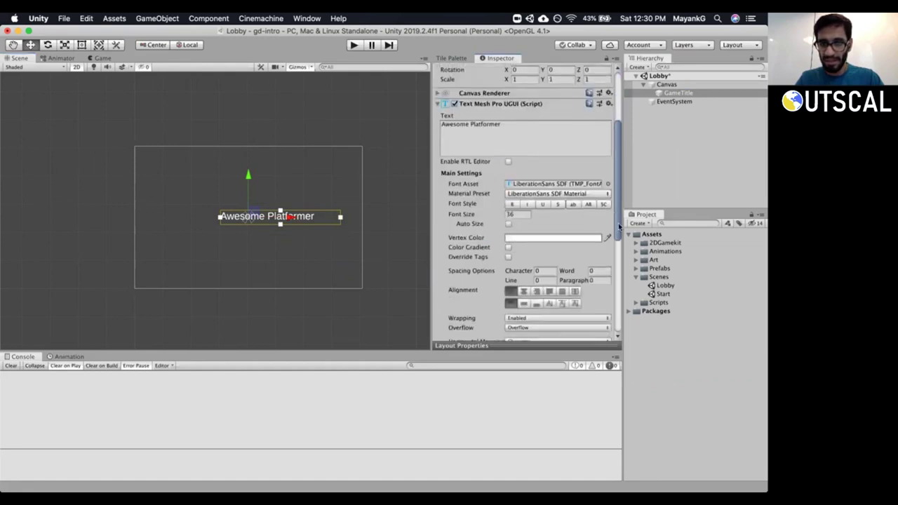
pyautogui.click(523, 176)
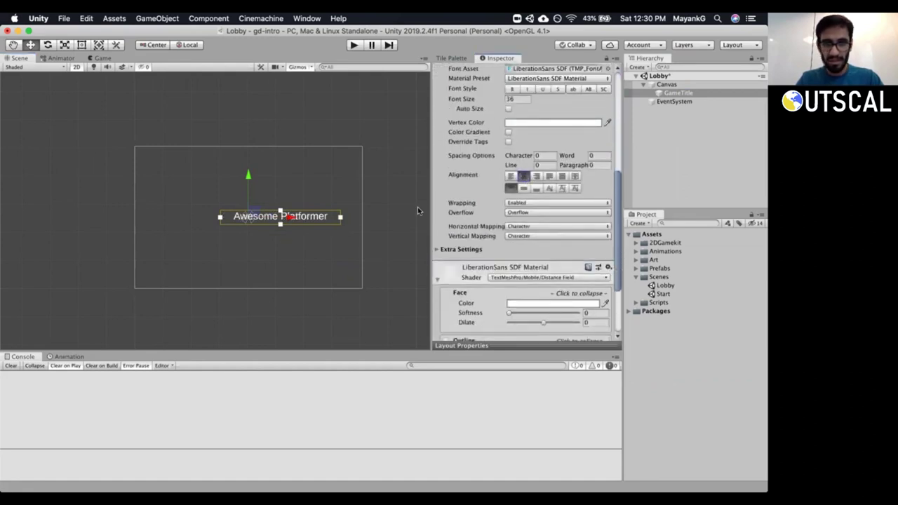
pyautogui.click(679, 93)
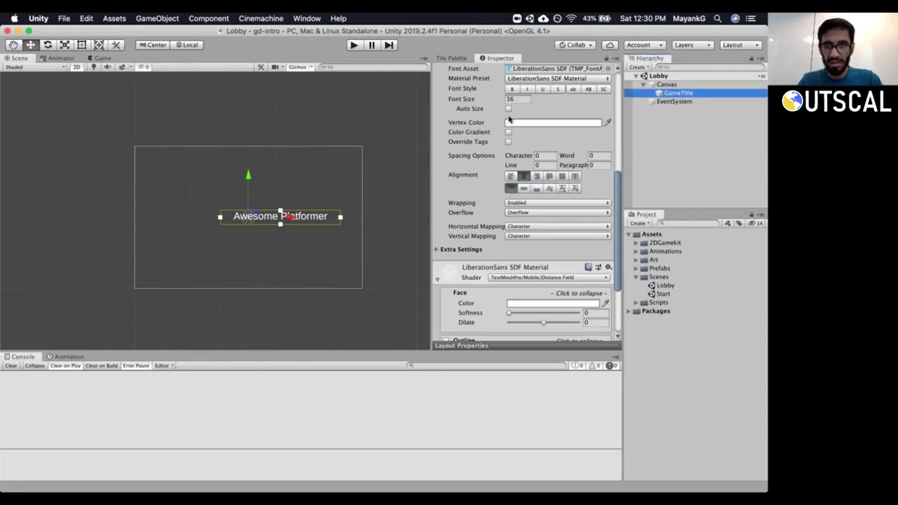
pyautogui.scroll(5, 509, 120)
pyautogui.click(452, 119)
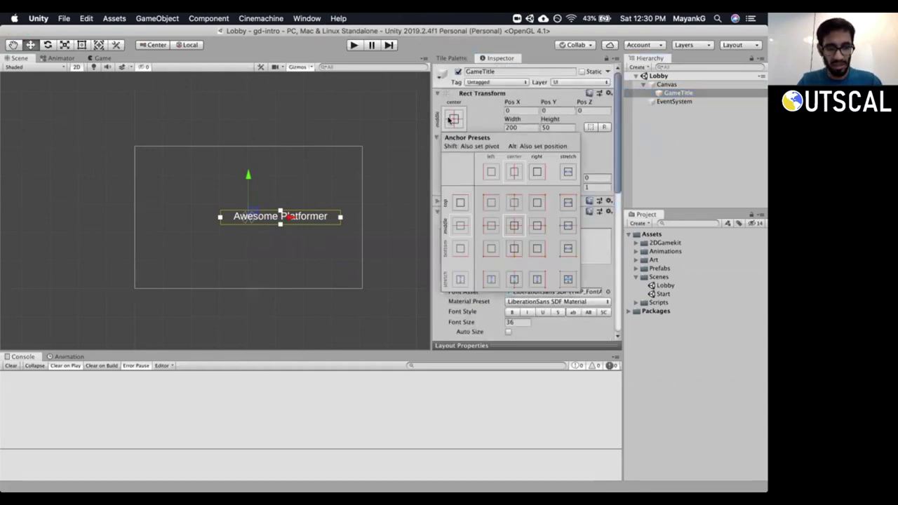
# Alt-click the top-centre anchor preset to pin GameTitle to the canvas top.
pyautogui.press('alt')
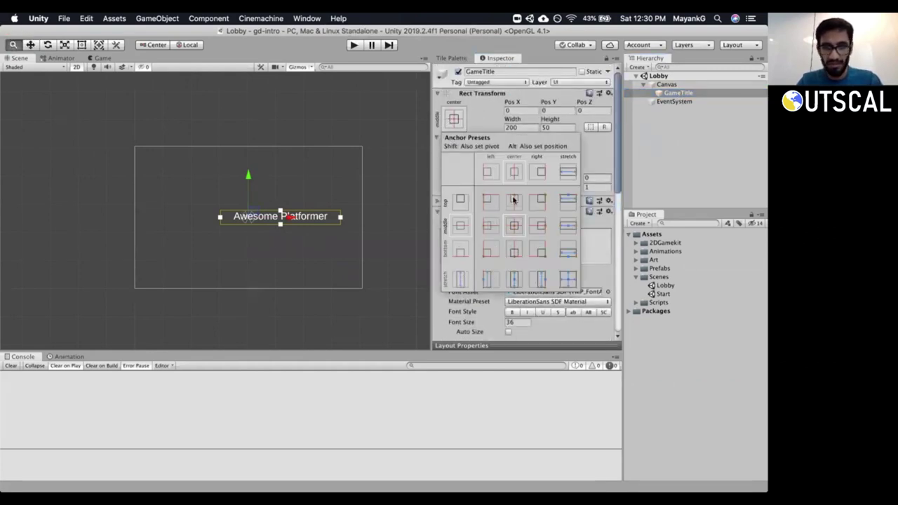
pyautogui.keyDown('alt'); pyautogui.click(513, 201); pyautogui.keyUp('alt')
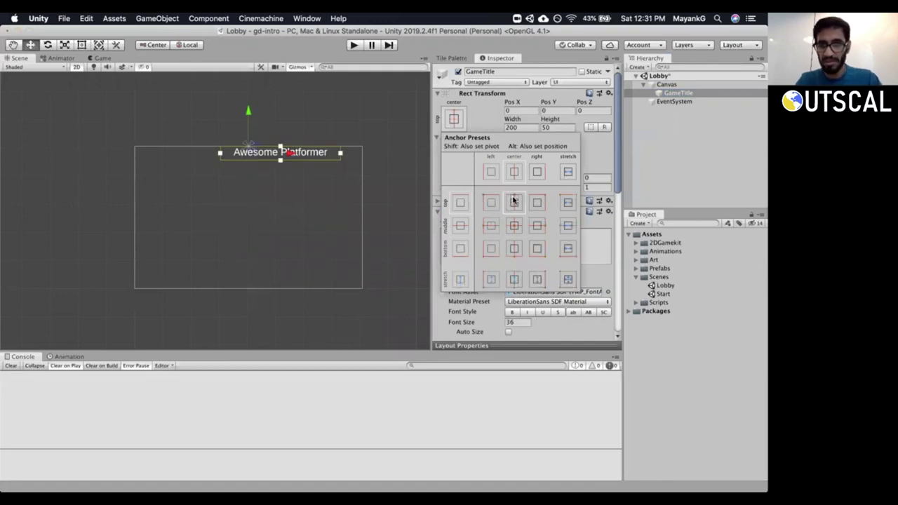
pyautogui.click(620, 143)
pyautogui.scroll(-2, 620, 157)
pyautogui.moveTo(620, 159); pyautogui.dragTo(613, 200)
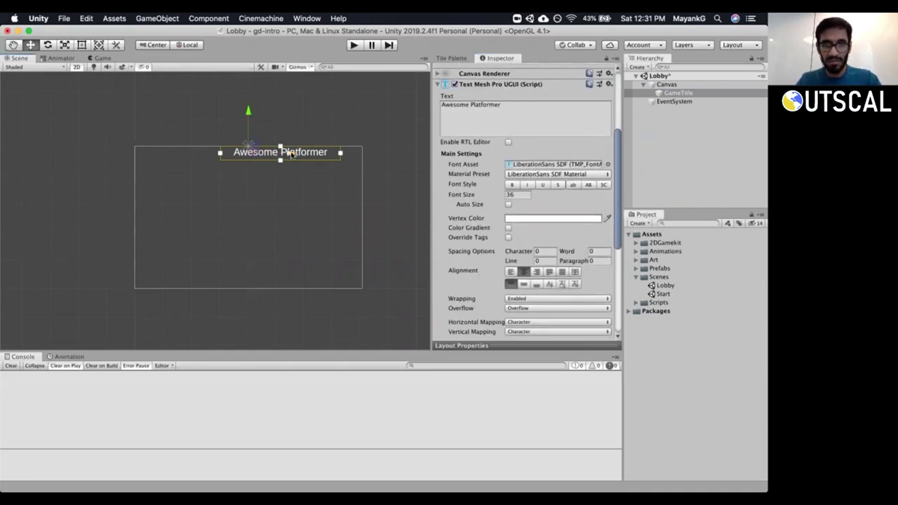
# Set GameTitle width to 400, lower it to Pos Y -55, and preview it in Game view.
pyautogui.moveTo(338, 153); pyautogui.dragTo(281, 158)
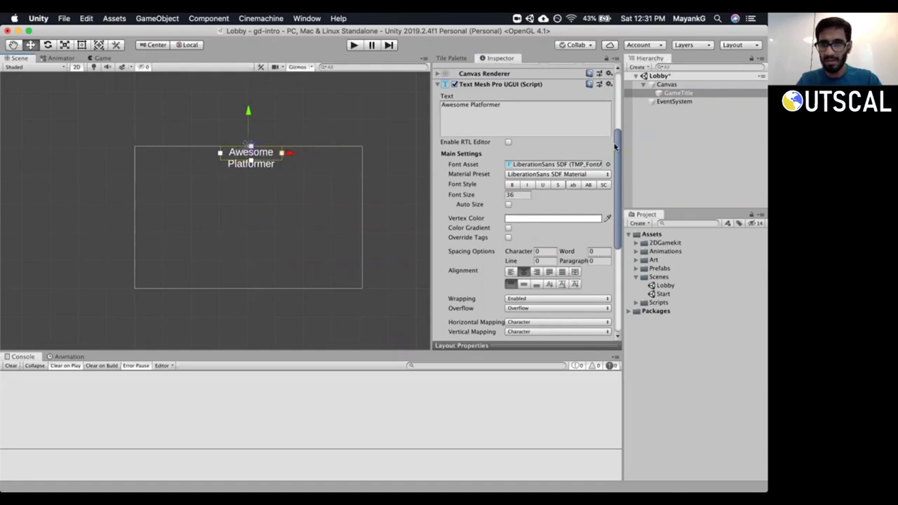
pyautogui.moveTo(616, 147); pyautogui.dragTo(600, 96)
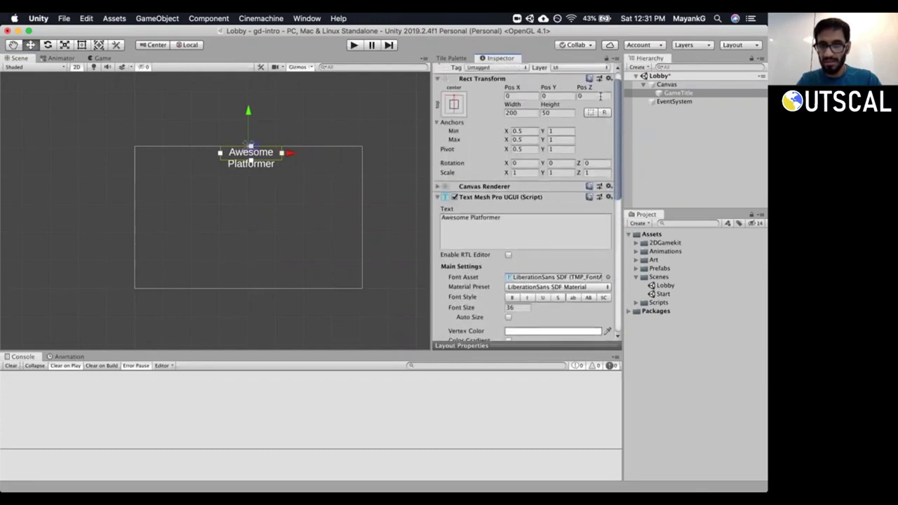
pyautogui.click(550, 112)
pyautogui.click(519, 113)
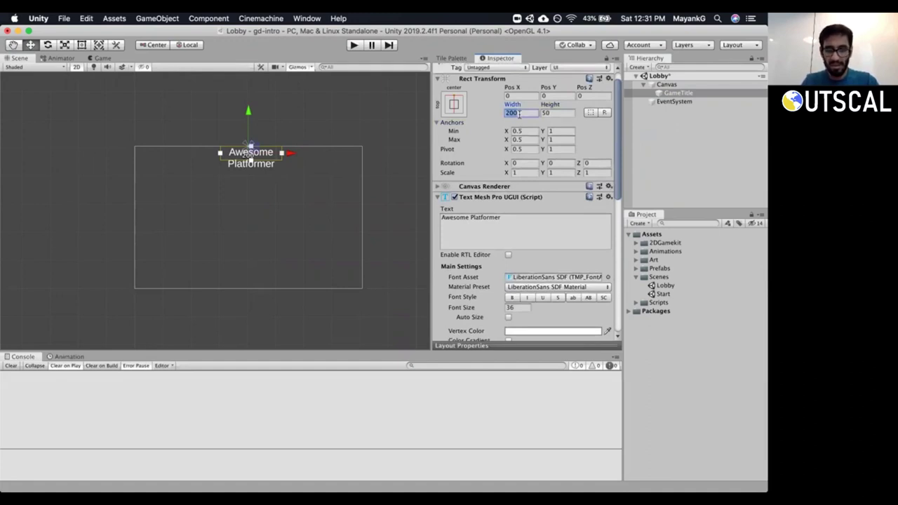
pyautogui.write('40')
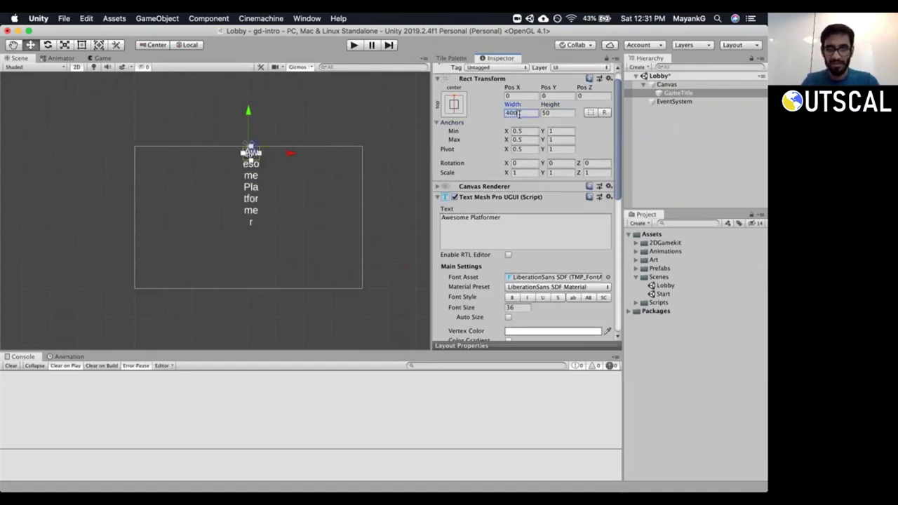
pyautogui.write('0')
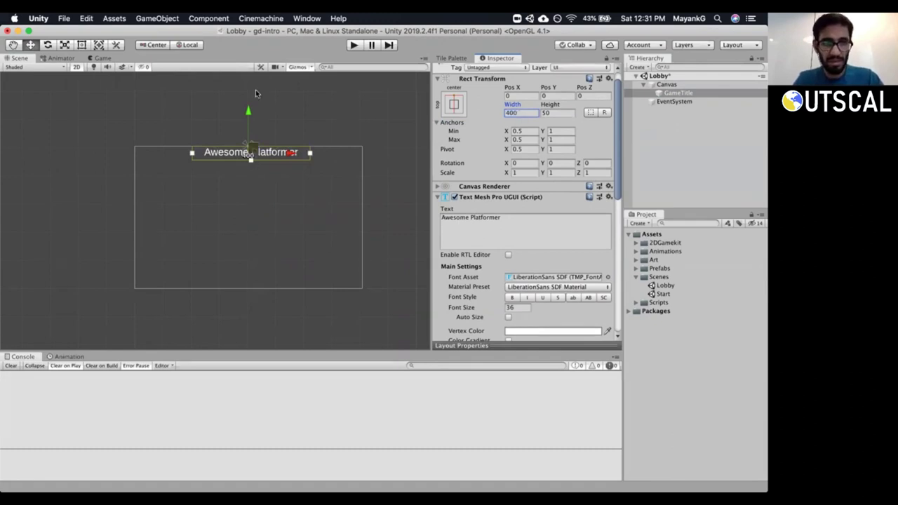
pyautogui.moveTo(246, 112); pyautogui.dragTo(247, 126)
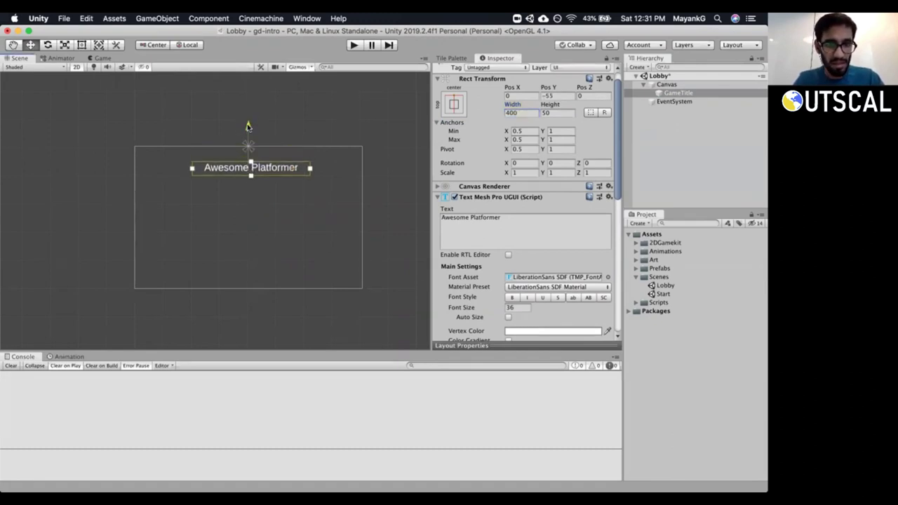
pyautogui.click(101, 59)
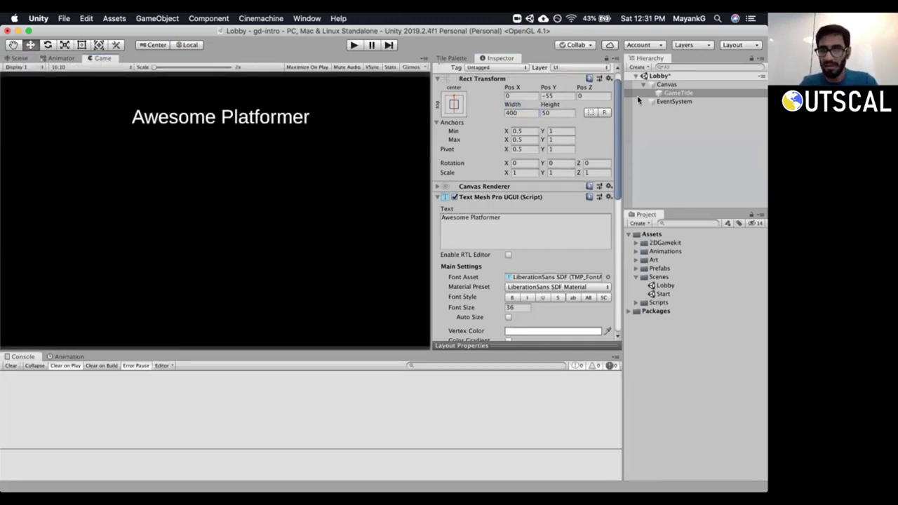
pyautogui.click(664, 85)
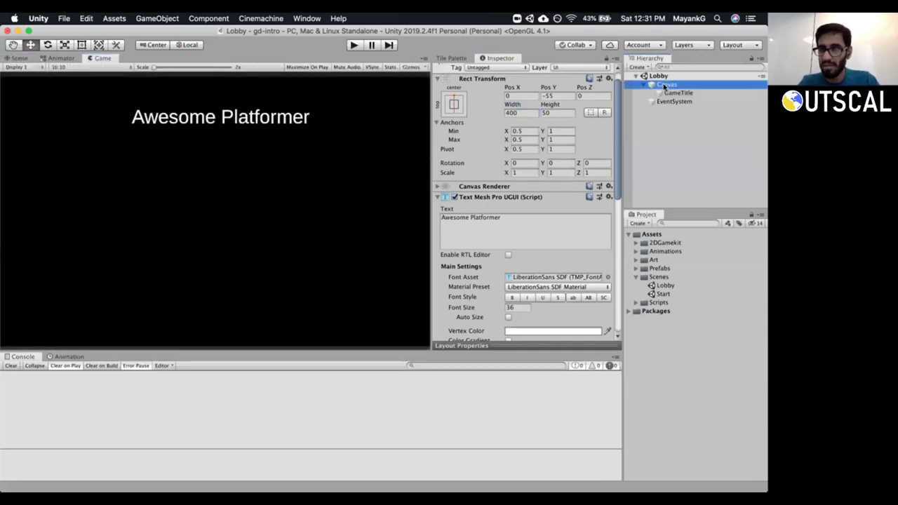
# Add a UI Button under Canvas named ButtonPlay.
pyautogui.rightClick(663, 85)
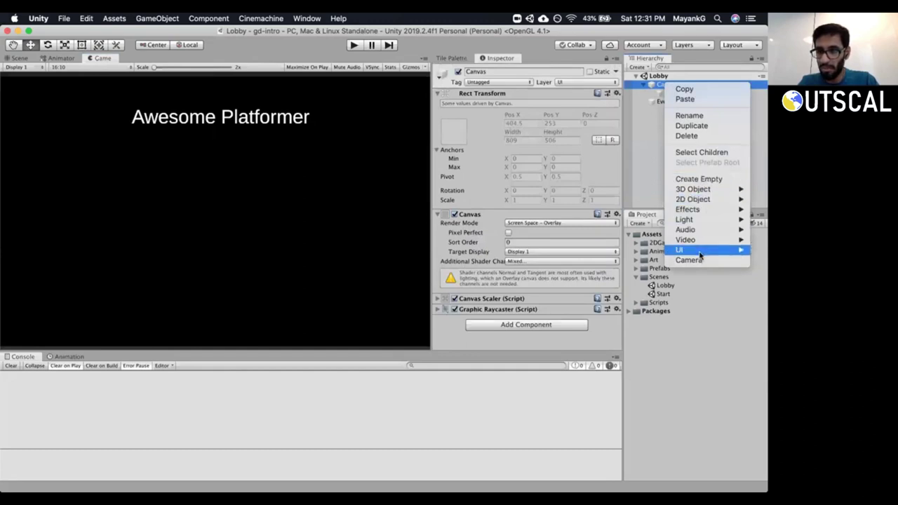
pyautogui.moveTo(698, 250)
pyautogui.click(614, 291)
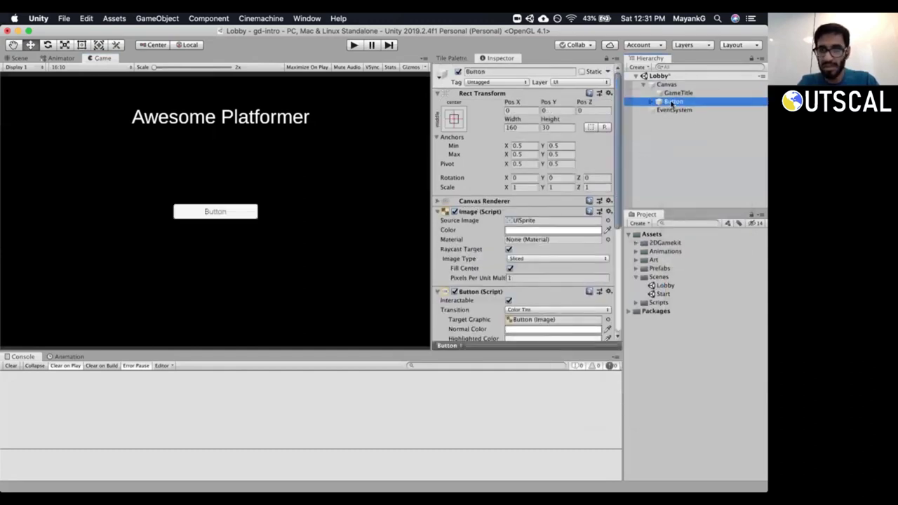
pyautogui.click(671, 102)
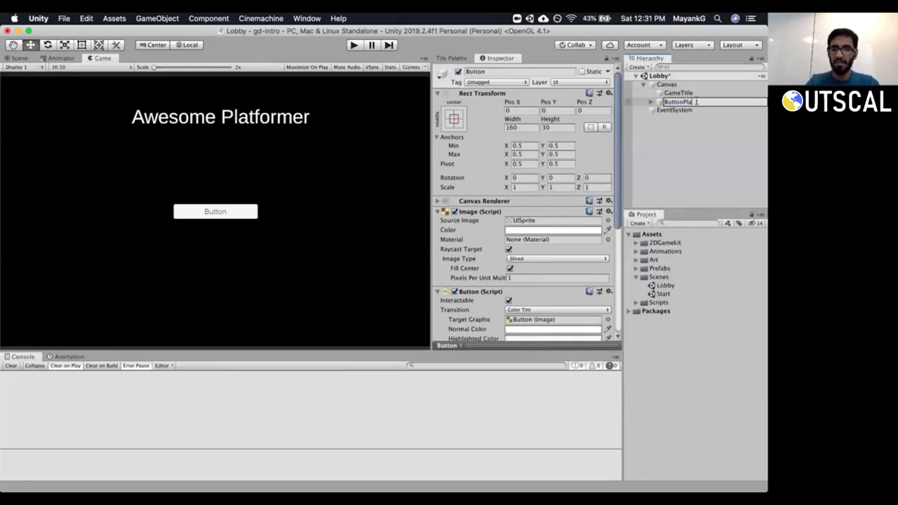
pyautogui.write('Play')
pyautogui.press('Return')
# Change the ButtonPlay child Text label from Button to 'Play'.
pyautogui.click(651, 102)
pyautogui.click(673, 110)
pyautogui.click(513, 239)
pyautogui.press('super+a')
pyautogui.write('Play')
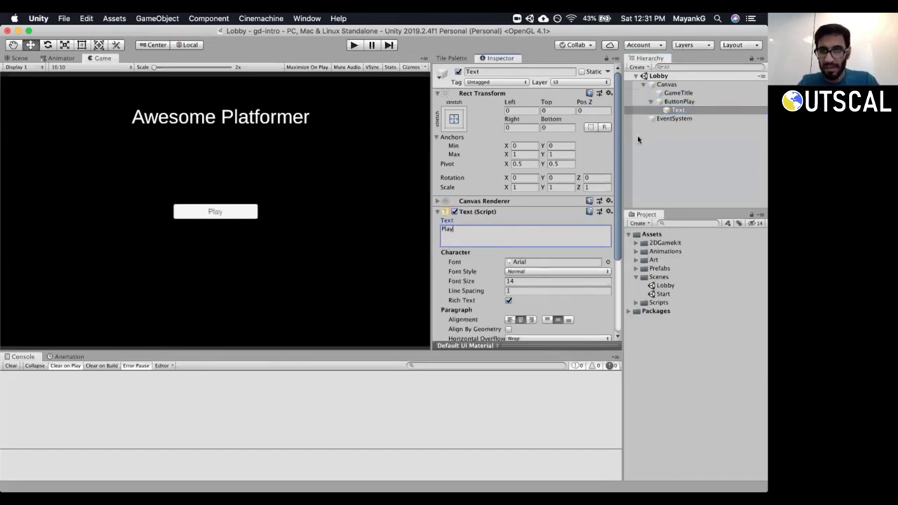
pyautogui.moveTo(617, 163); pyautogui.dragTo(620, 207)
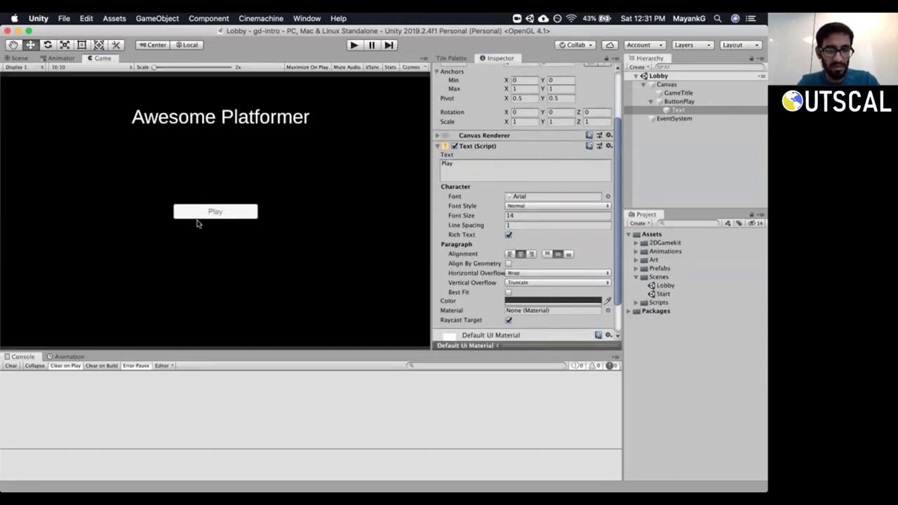
# Open the gear options of the Play label's Text (Script) component.
pyautogui.click(678, 92)
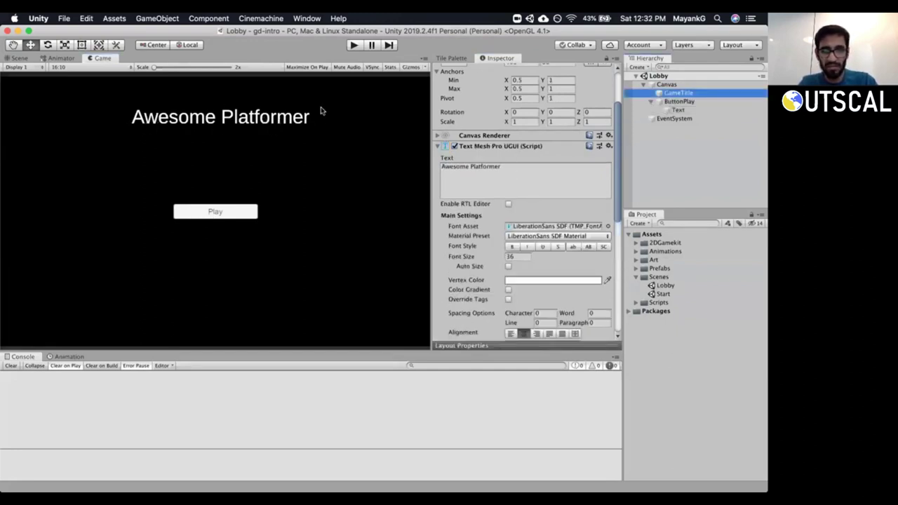
pyautogui.click(685, 110)
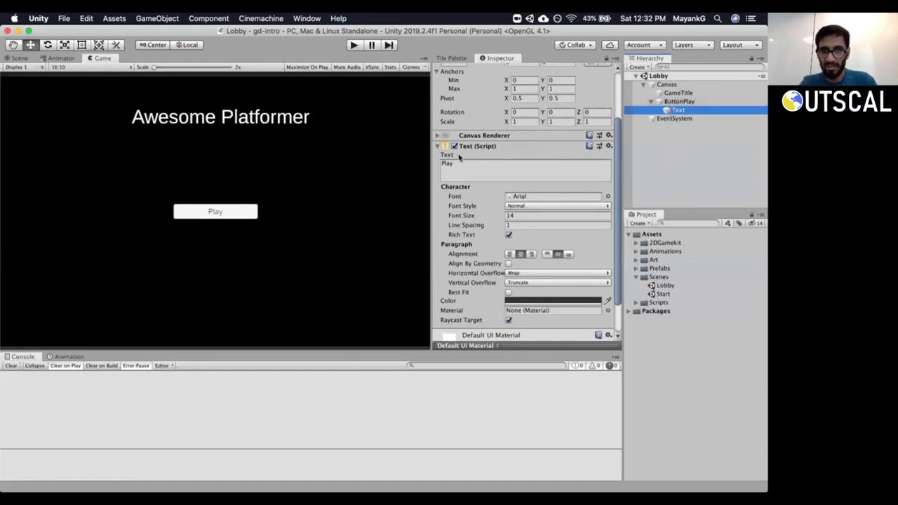
pyautogui.click(608, 146)
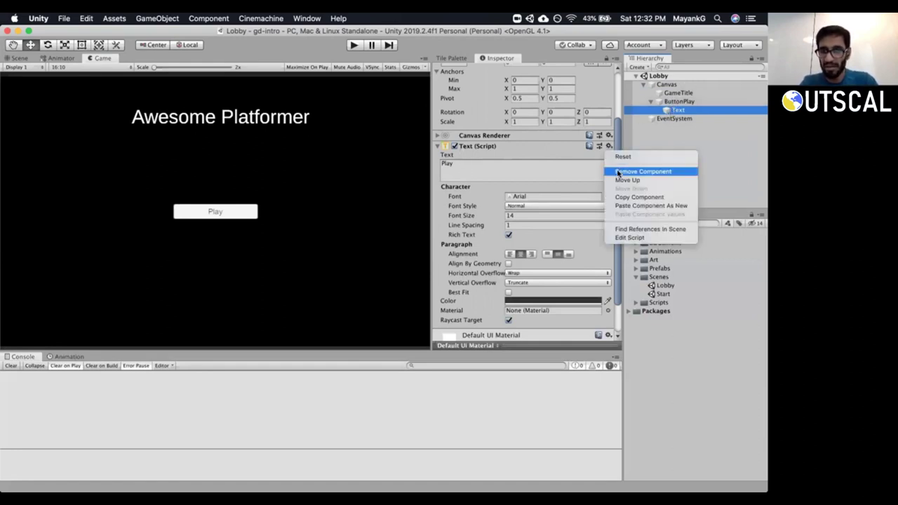
# Replace the label's Text component with a TextMeshPro - Text (UI) component reading 'Play'.
pyautogui.click(617, 172)
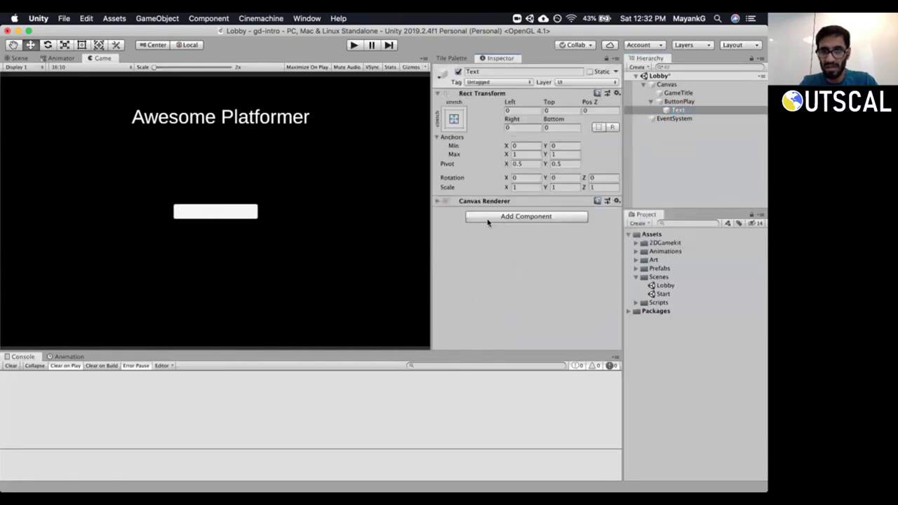
pyautogui.click(489, 222)
pyautogui.write('textme')
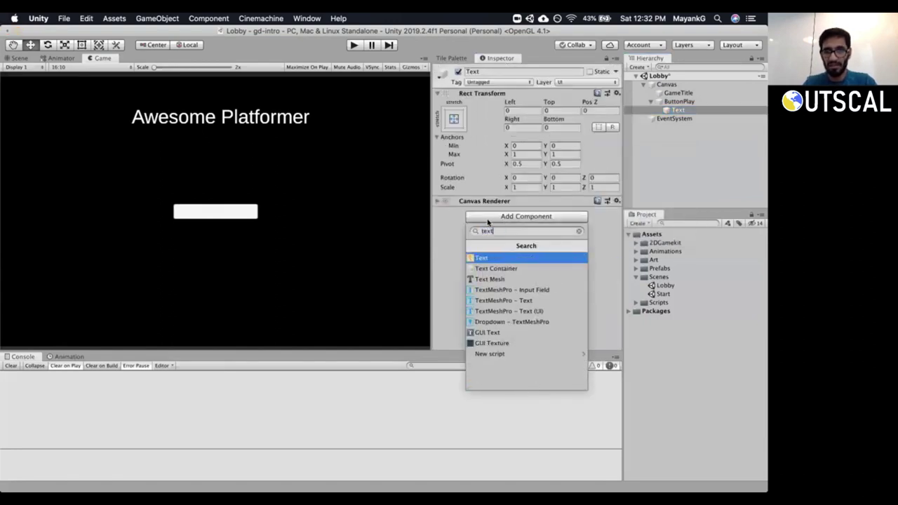
pyautogui.press('Down')
pyautogui.press('Down')
pyautogui.press('Down')
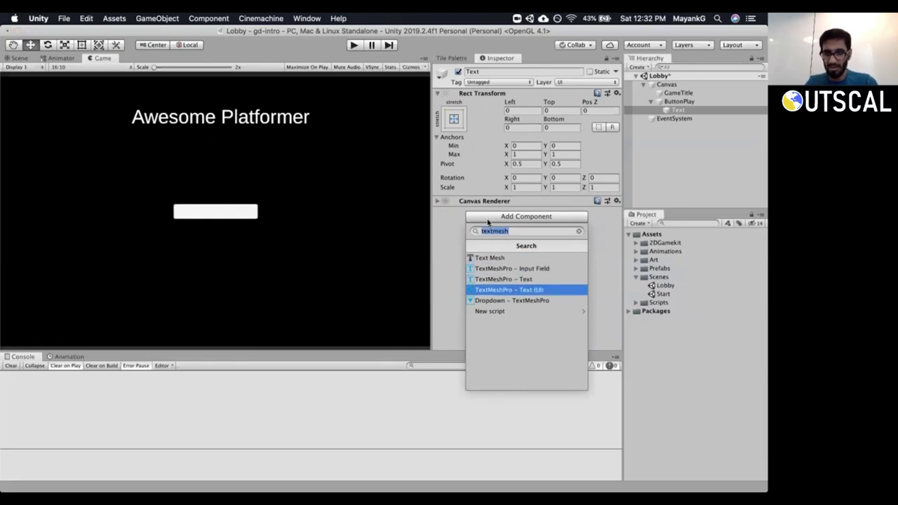
pyautogui.press('Return')
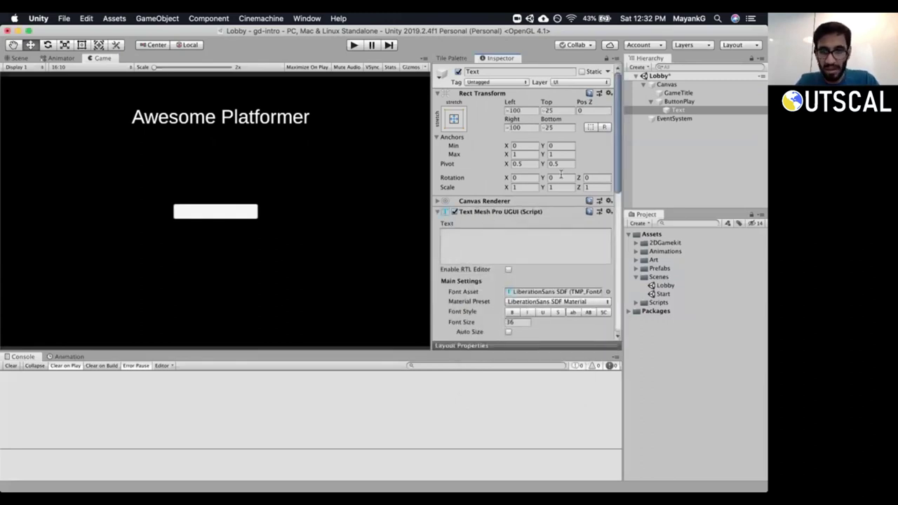
pyautogui.click(549, 245)
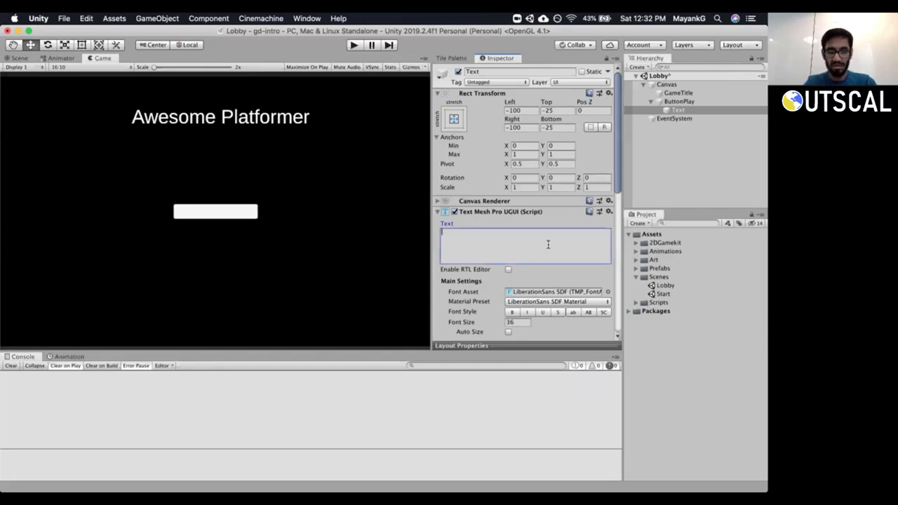
pyautogui.write('Play')
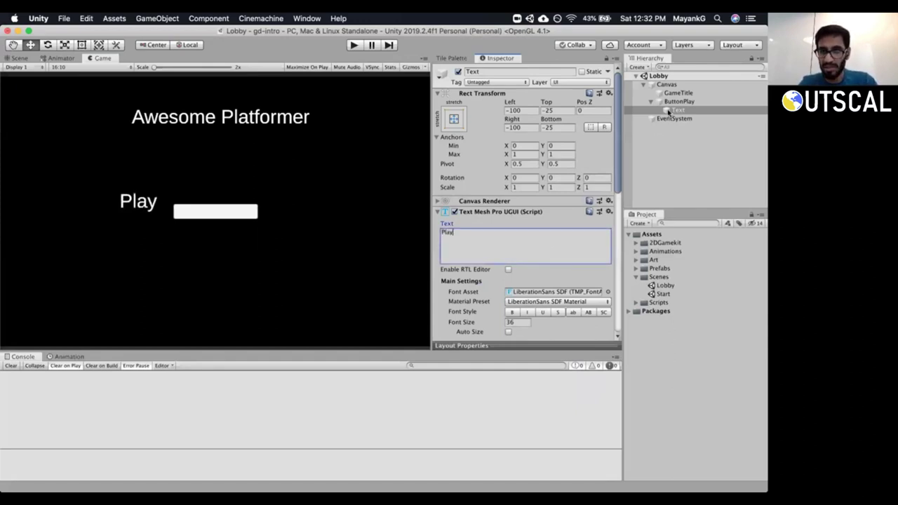
# Set the label's Left, Top, Right and Bottom offsets to 0 so it fills the button.
pyautogui.click(464, 125)
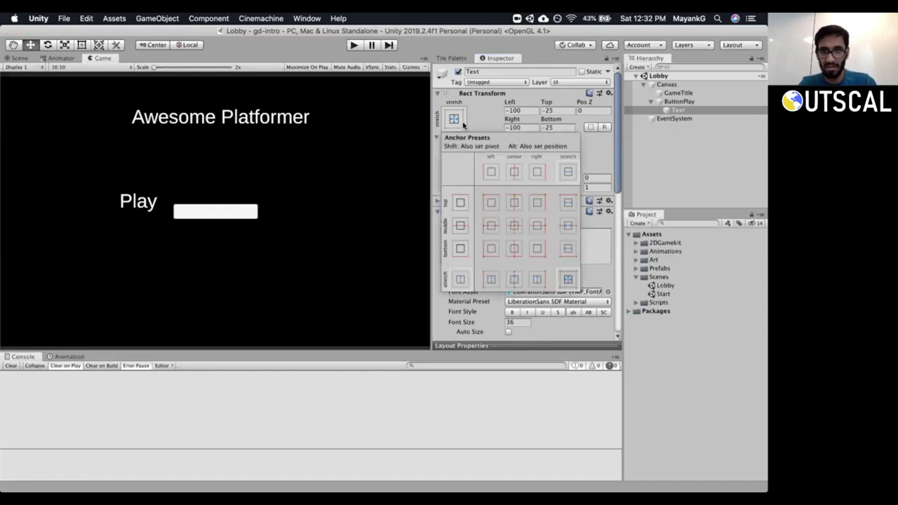
pyautogui.click(531, 112)
pyautogui.write('0')
pyautogui.press('Tab')
pyautogui.write('0')
pyautogui.press('Tab')
pyautogui.press('Tab')
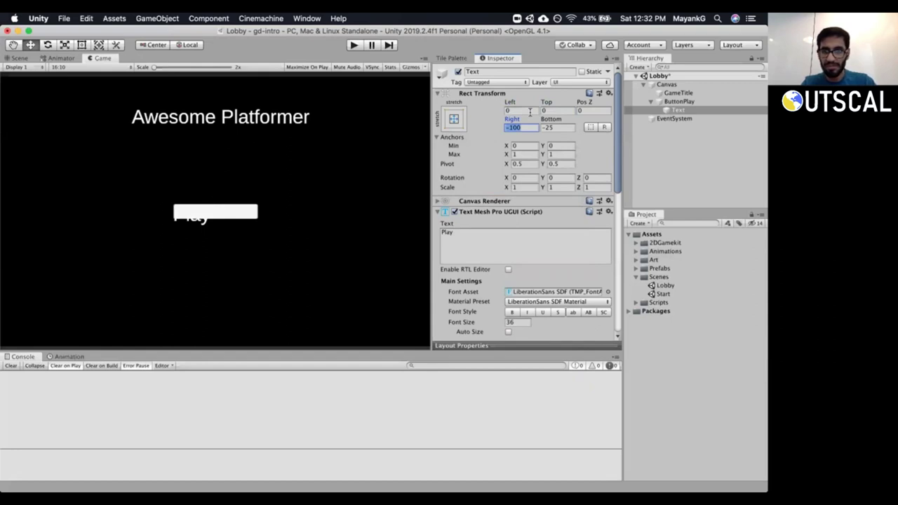
pyautogui.write('0')
pyautogui.press('Tab')
pyautogui.write('0')
pyautogui.press('Tab')
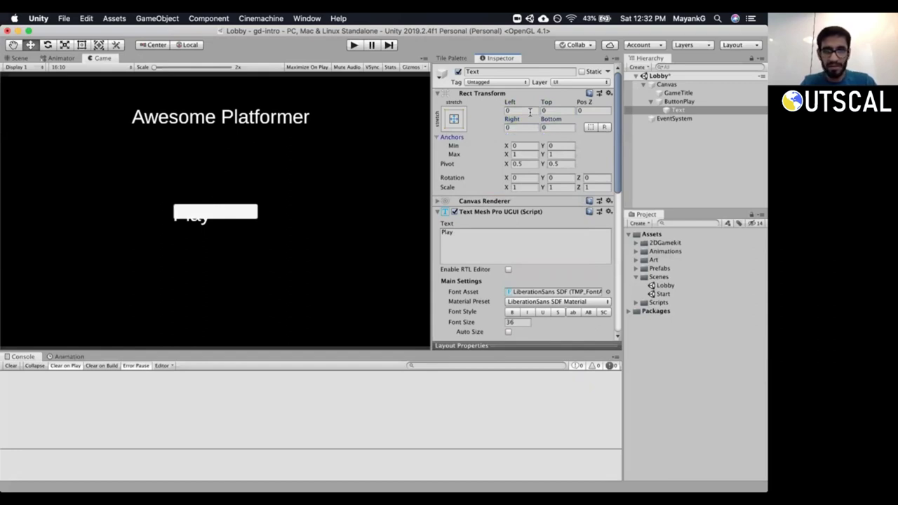
pyautogui.click(677, 111)
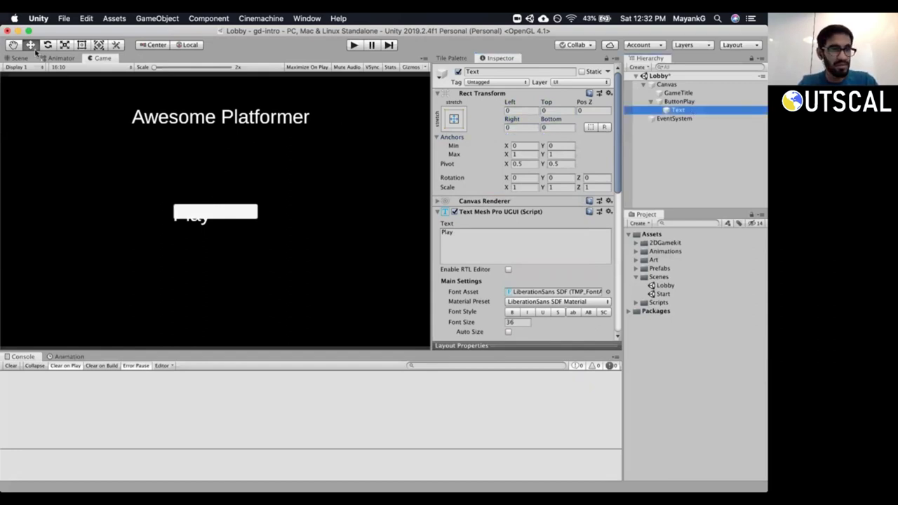
pyautogui.click(20, 59)
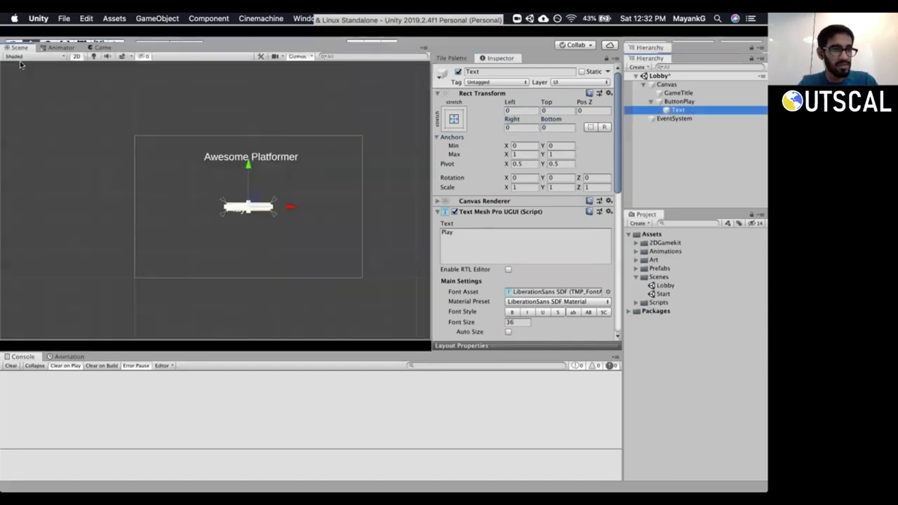
# Centre the Play text horizontally and vertically and change its font size.
pyautogui.doubleClick(684, 110)
pyautogui.click(453, 120)
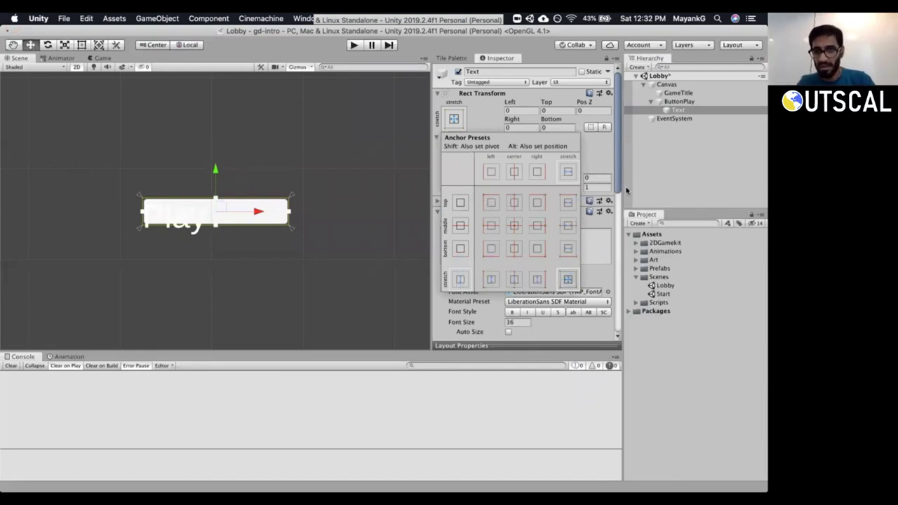
pyautogui.click(665, 170)
pyautogui.moveTo(616, 156); pyautogui.dragTo(615, 227)
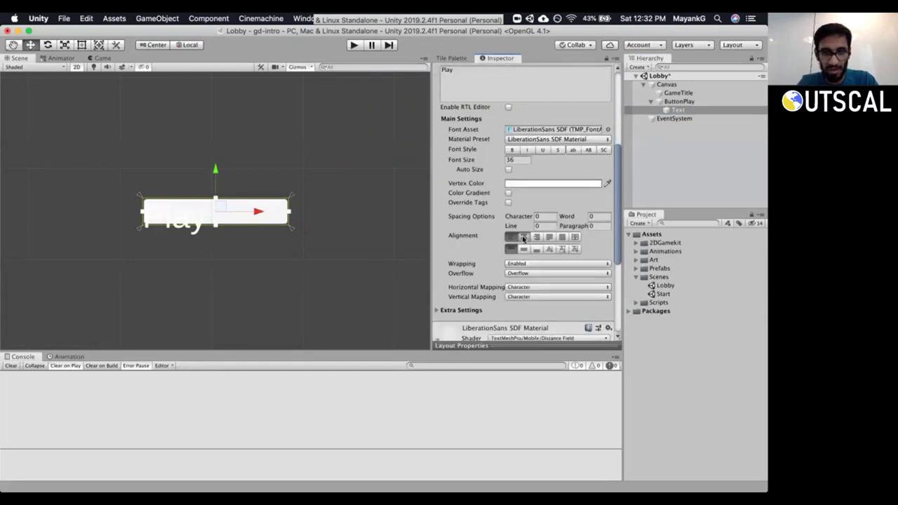
pyautogui.click(523, 237)
pyautogui.click(523, 160)
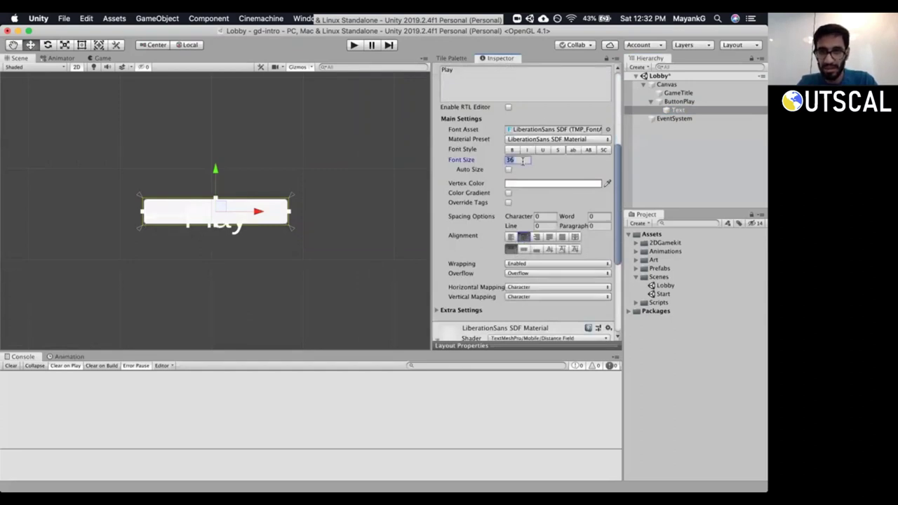
pyautogui.write('24')
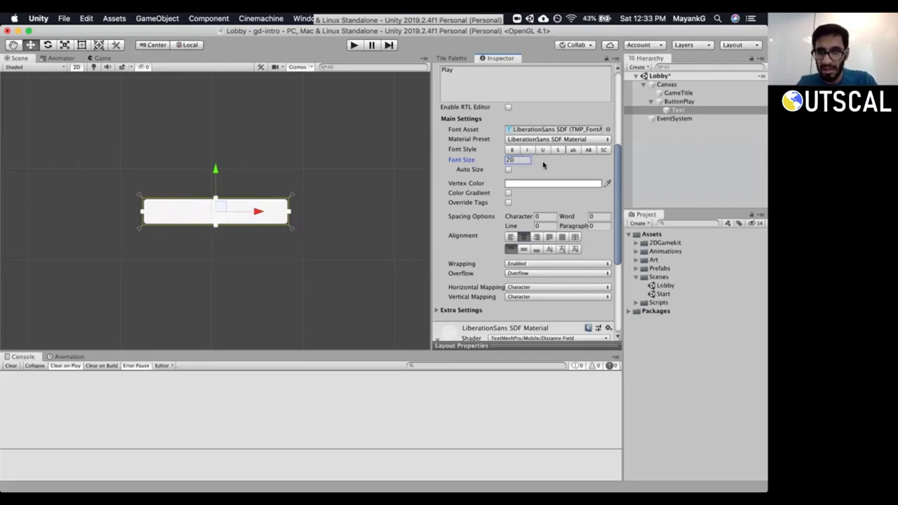
pyautogui.click(524, 250)
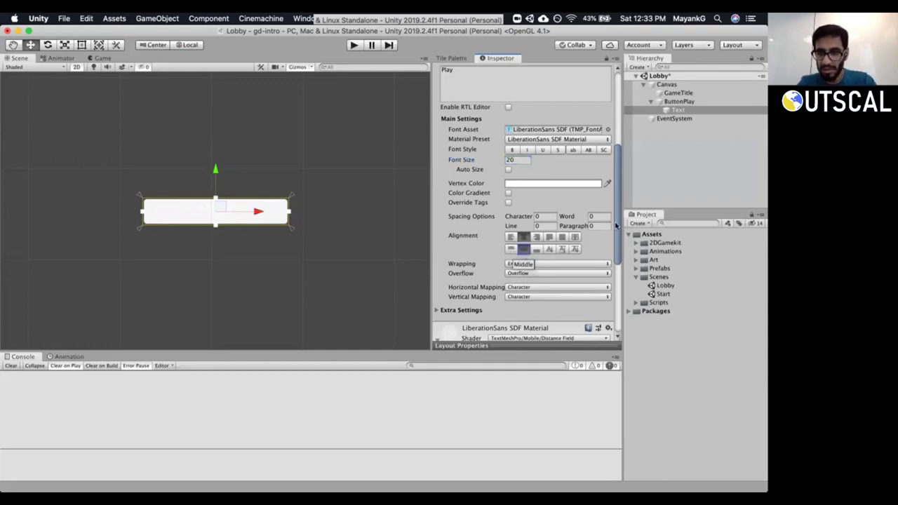
# Set the Play text's vertex colour to black and check it in the Game view.
pyautogui.moveTo(616, 225); pyautogui.dragTo(622, 163)
pyautogui.scroll(-4, 561, 210)
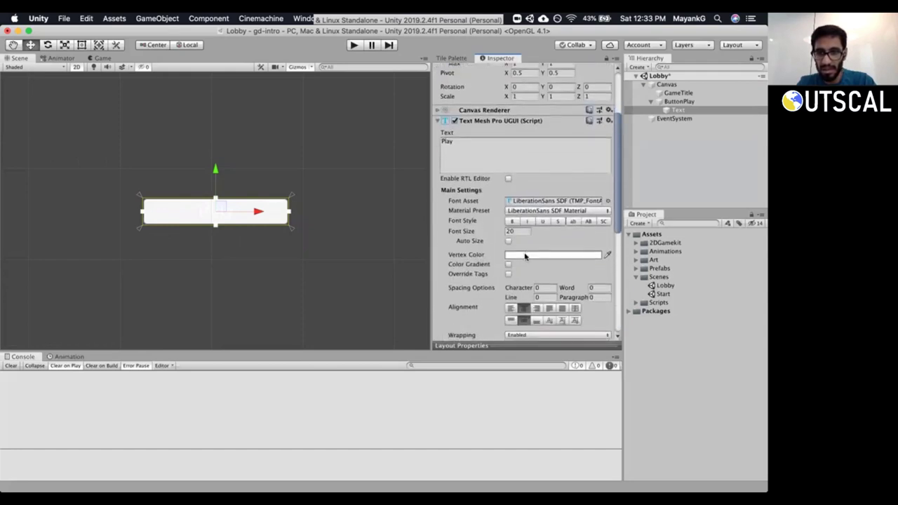
pyautogui.click(528, 256)
pyautogui.moveTo(503, 168); pyautogui.dragTo(507, 190)
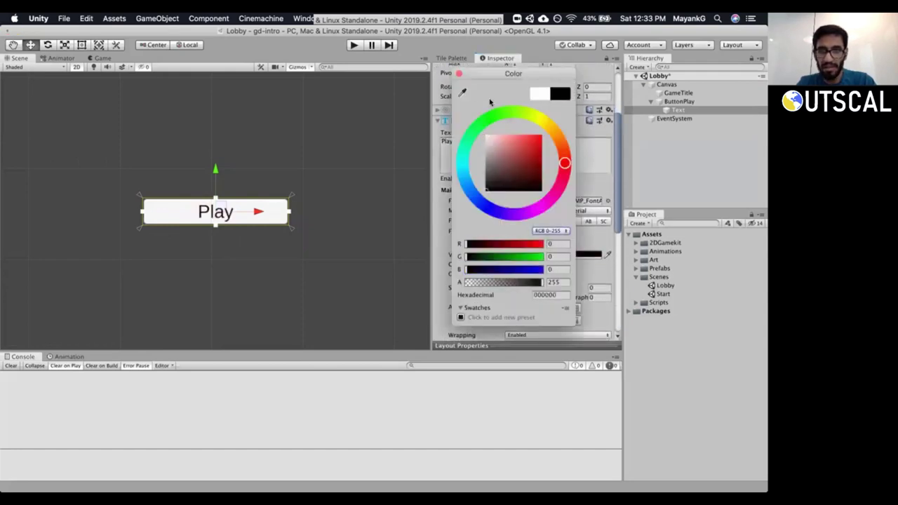
pyautogui.click(459, 72)
pyautogui.click(107, 58)
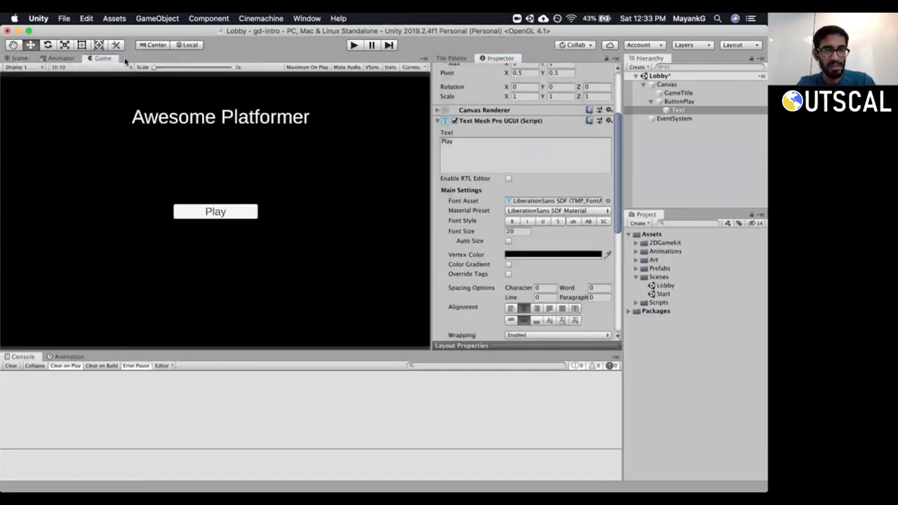
# Move the GameTitle text lower on the lobby canvas in the Scene view.
pyautogui.click(672, 92)
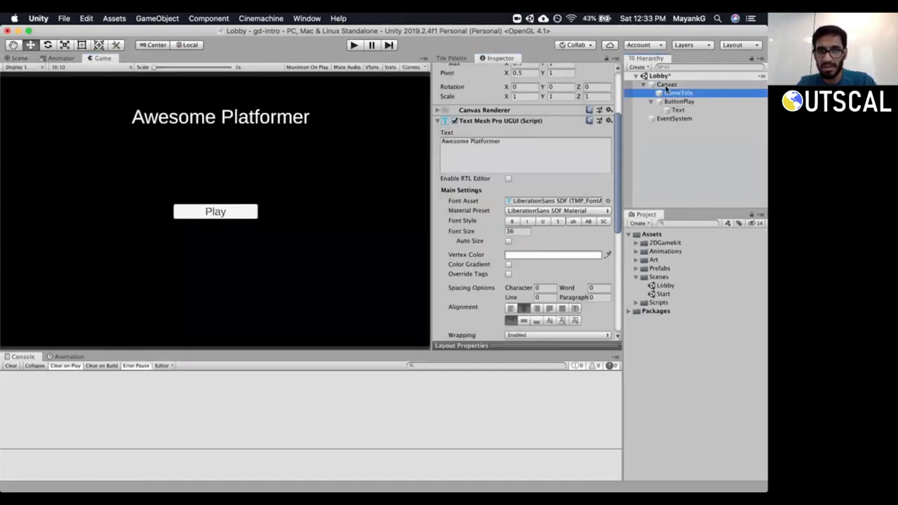
pyautogui.click(667, 85)
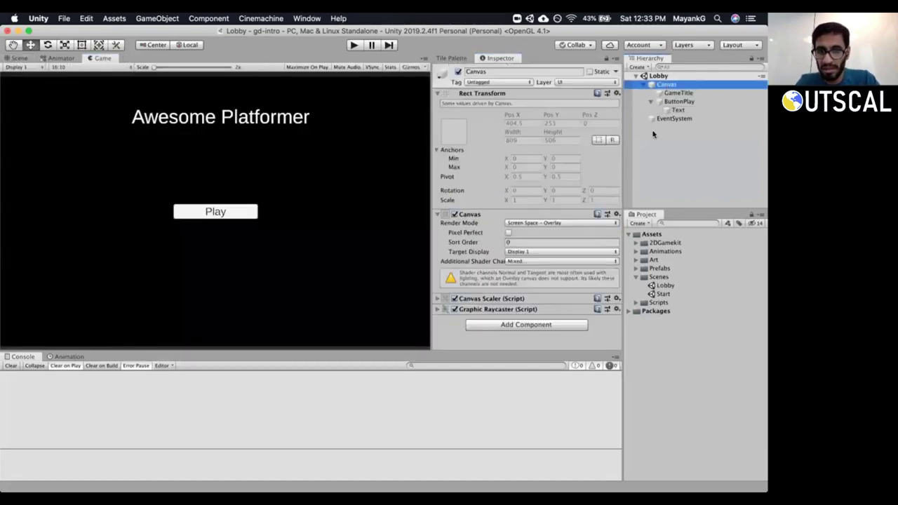
pyautogui.press('Down')
pyautogui.press('Down')
pyautogui.press('Down')
pyautogui.click(650, 103)
pyautogui.press('Up')
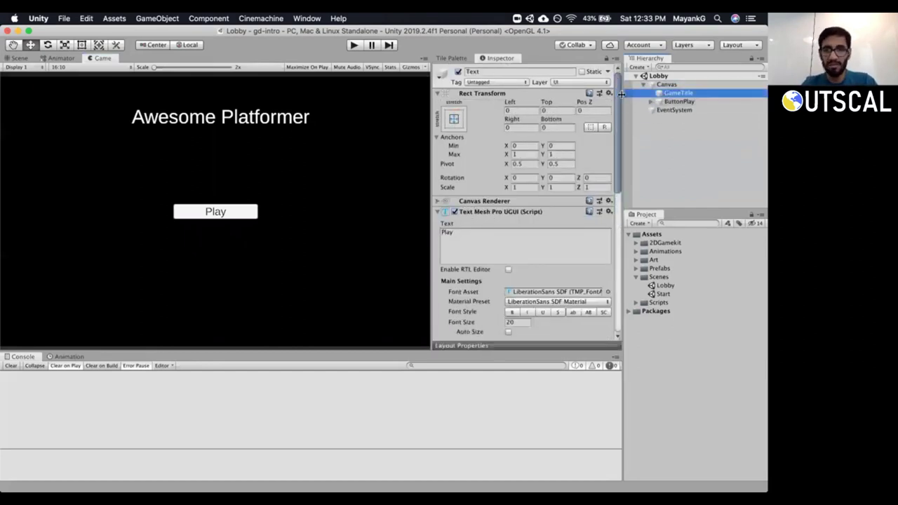
pyautogui.press('super+1')
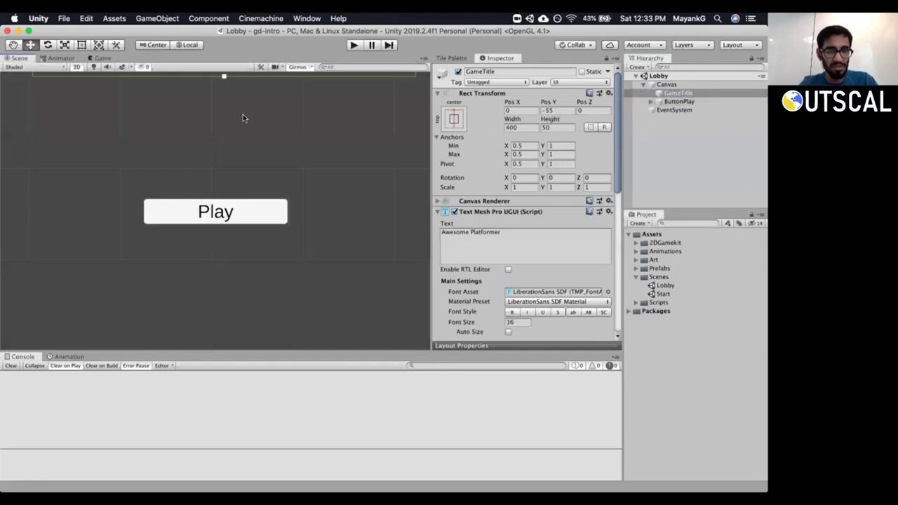
pyautogui.scroll(-5, 242, 118)
pyautogui.moveTo(309, 98); pyautogui.dragTo(310, 162, button='middle')
pyautogui.moveTo(237, 135); pyautogui.dragTo(237, 145)
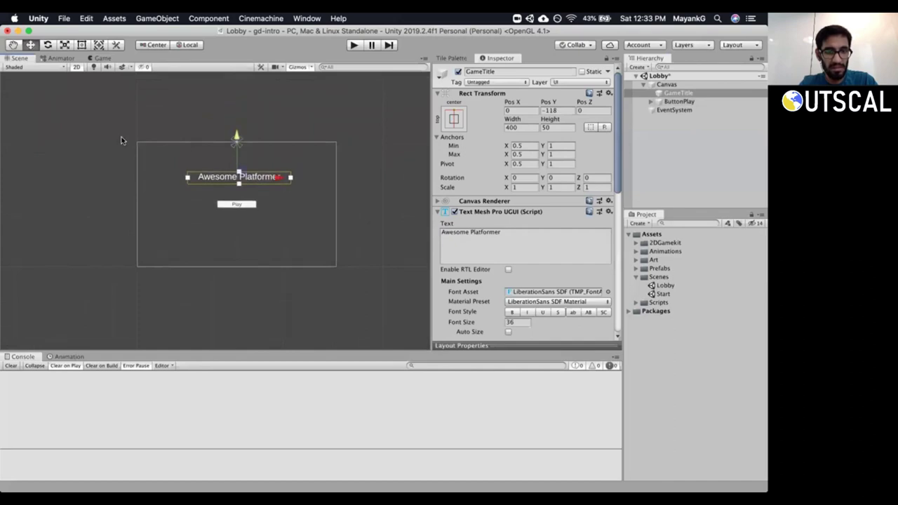
# Resize ButtonPlay to width 175 and height 50, then preview the Lobby scene.
pyautogui.click(678, 101)
pyautogui.click(564, 128)
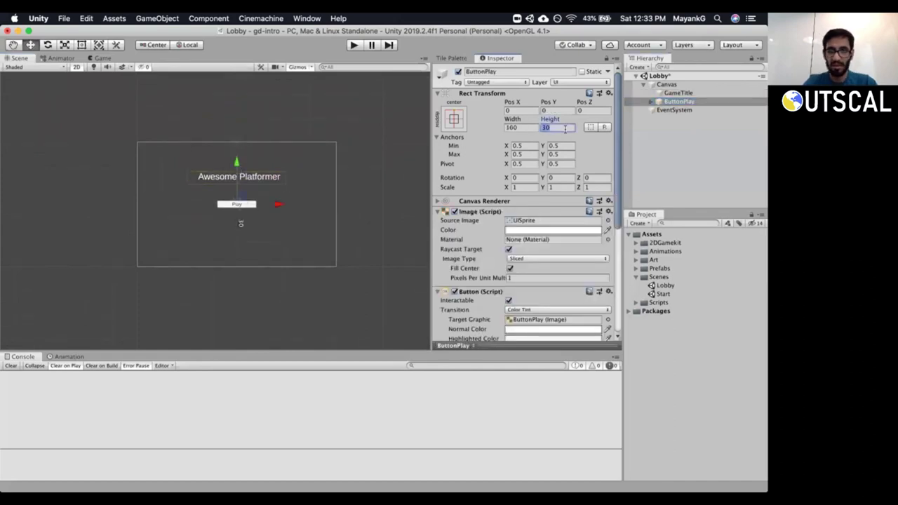
pyautogui.write('50')
pyautogui.click(522, 127)
pyautogui.write('175')
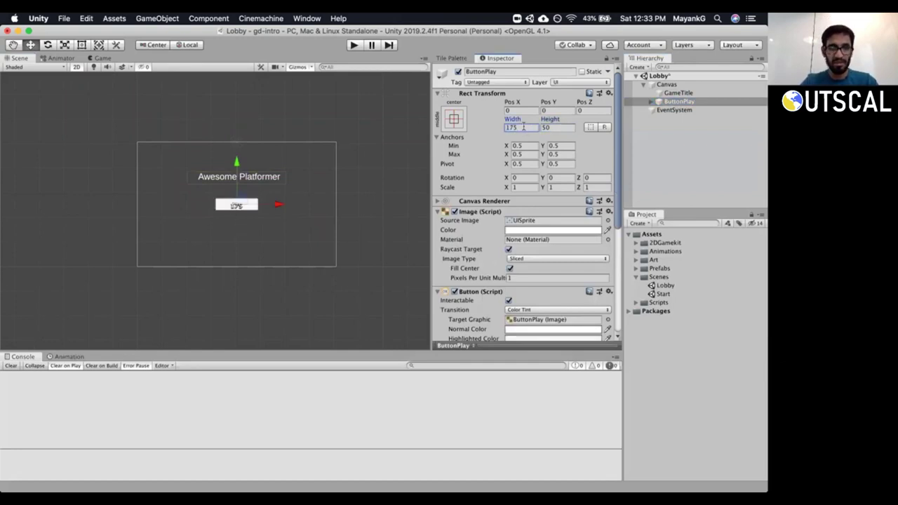
pyautogui.click(90, 59)
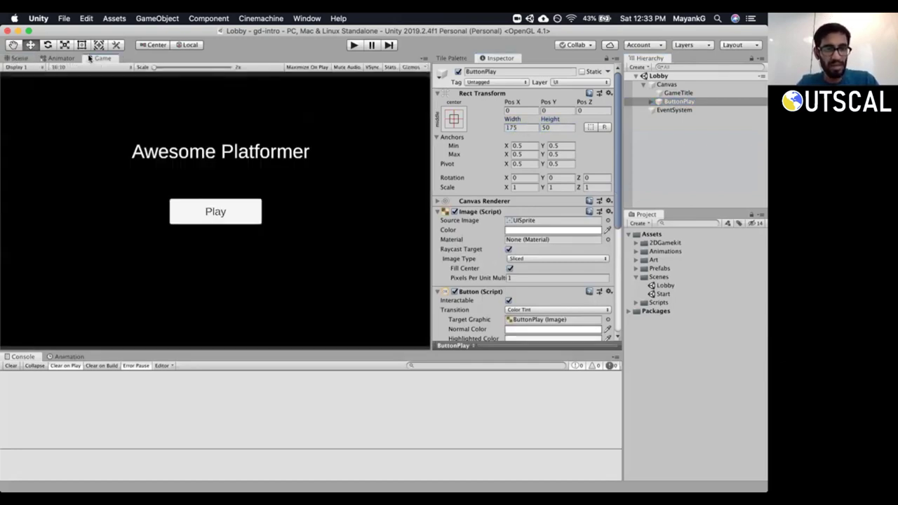
pyautogui.click(666, 294)
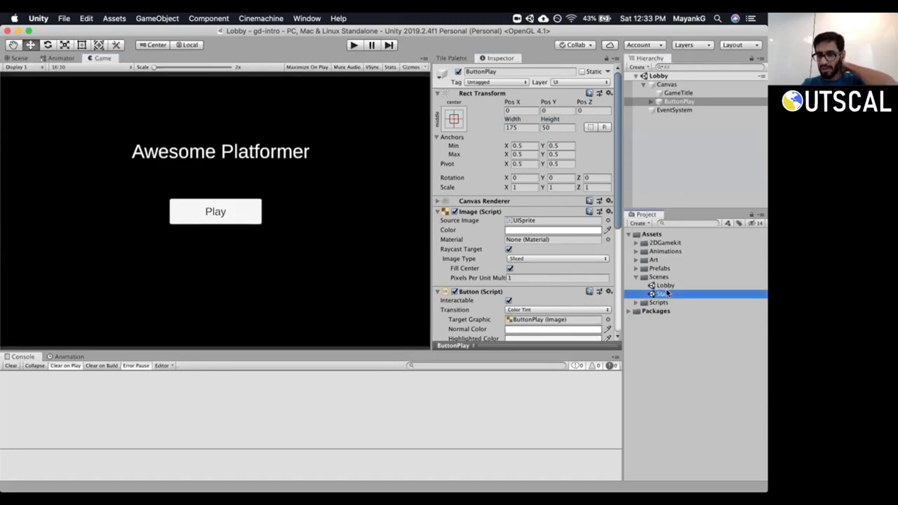
pyautogui.click(665, 286)
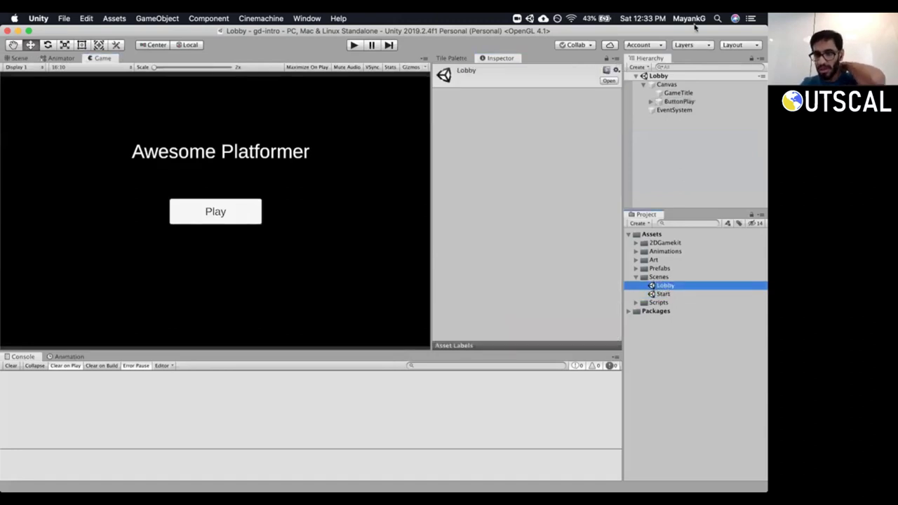
pyautogui.click(635, 277)
# Create a new C# script named LobbyController in the Scripts folder.
pyautogui.click(636, 286)
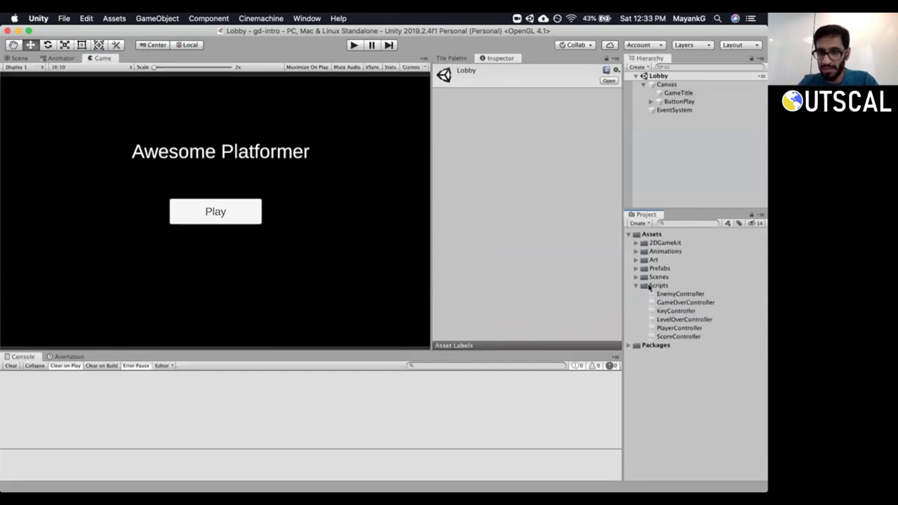
pyautogui.rightClick(651, 286)
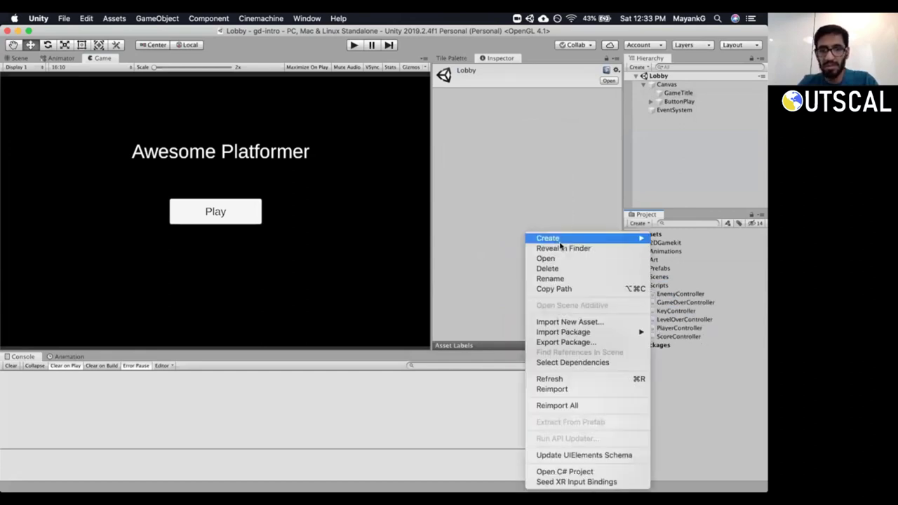
pyautogui.moveTo(554, 239)
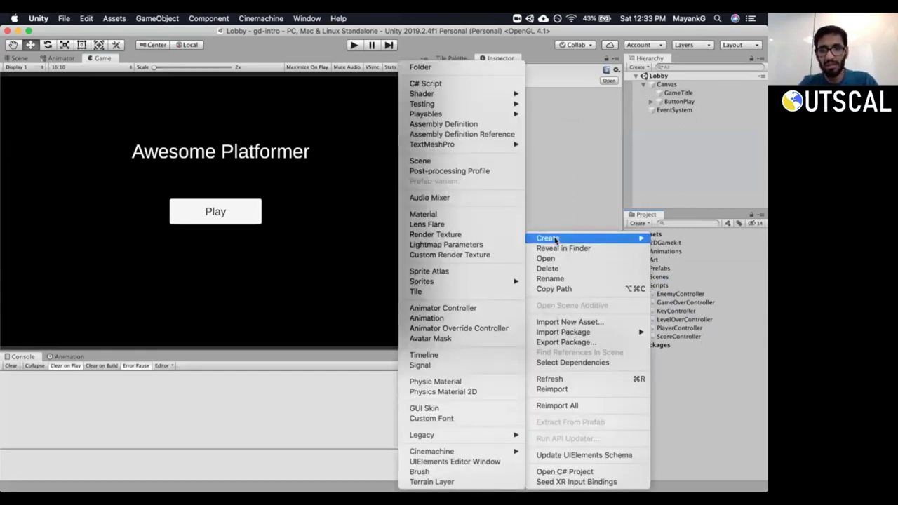
pyautogui.click(471, 83)
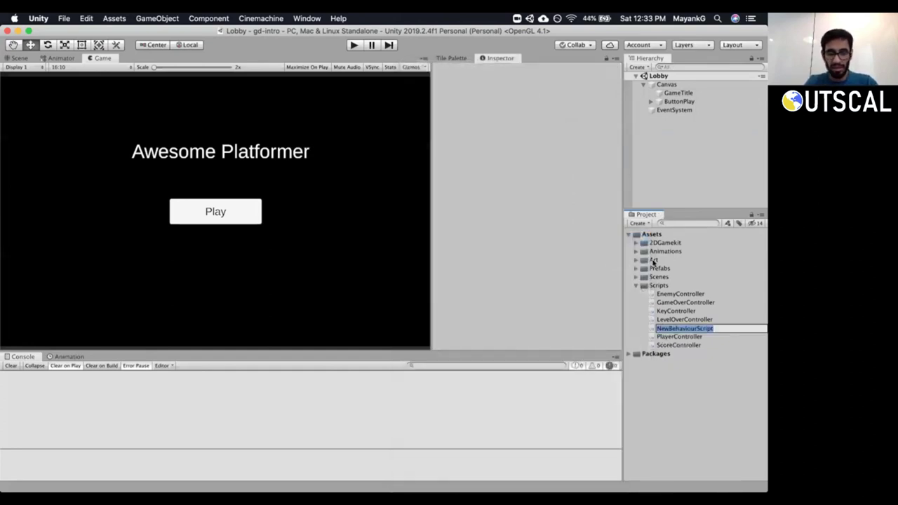
pyautogui.write('LobbyController')
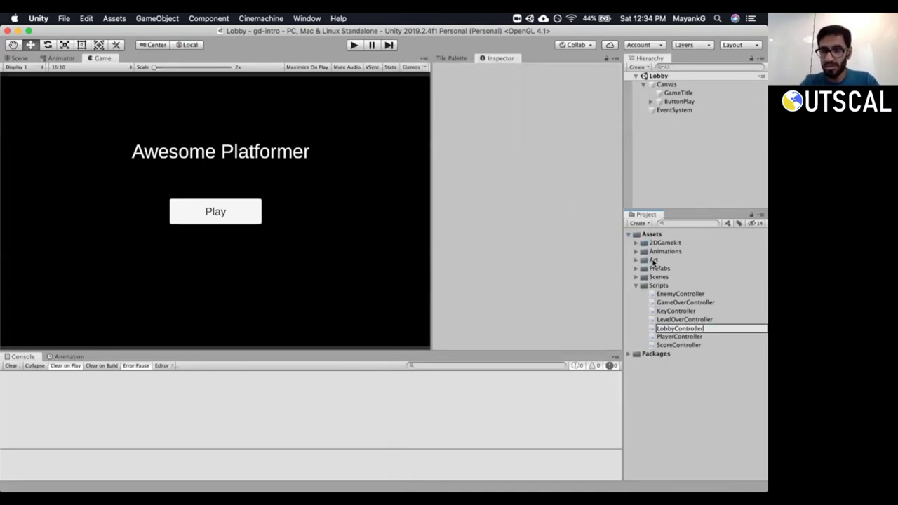
pyautogui.press('Return')
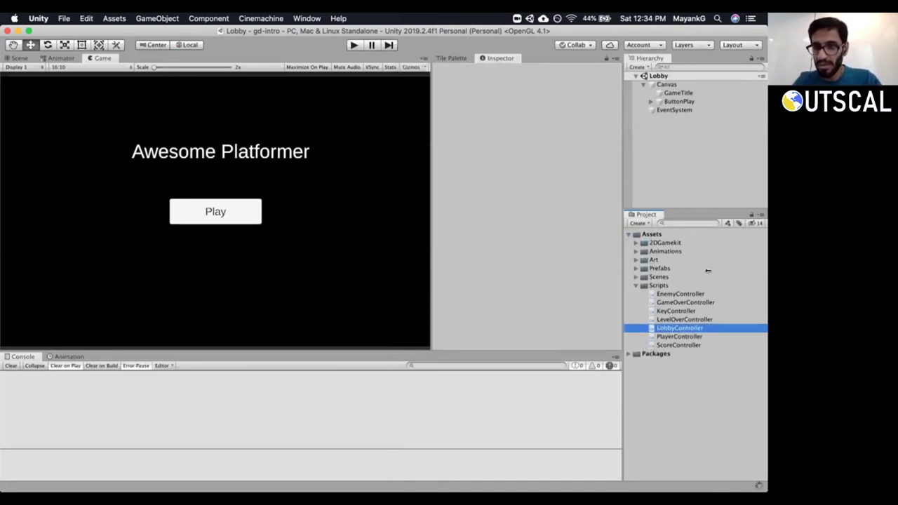
# Attach the LobbyController script to the lobby Canvas and open it in the code editor.
pyautogui.click(665, 84)
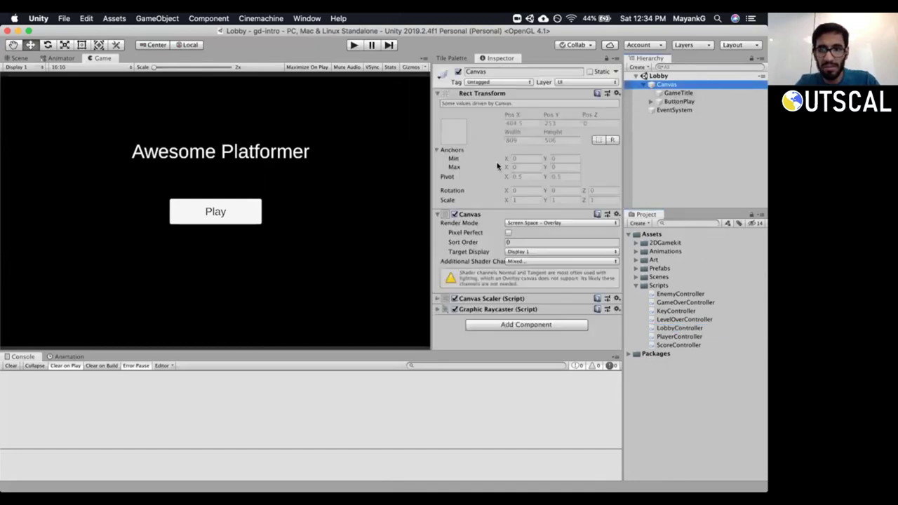
pyautogui.click(435, 215)
pyautogui.click(437, 94)
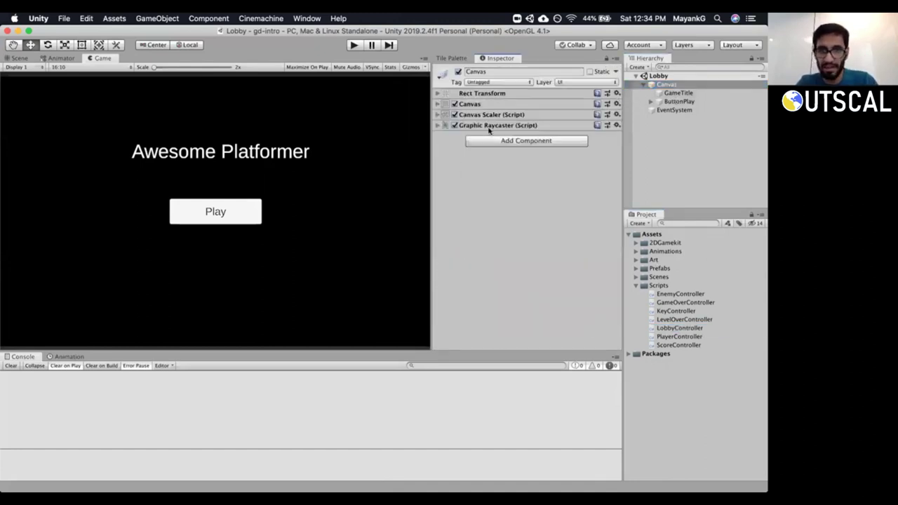
pyautogui.click(491, 141)
pyautogui.write('lobby')
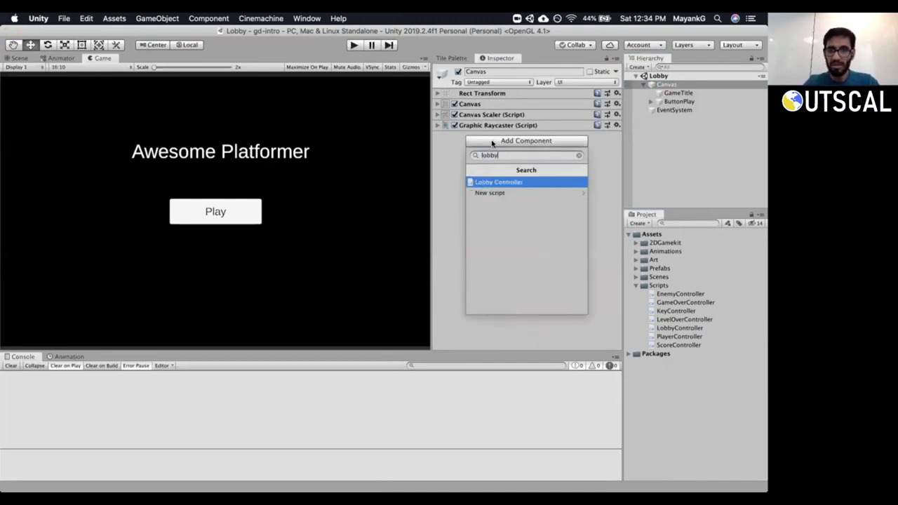
pyautogui.press('Return')
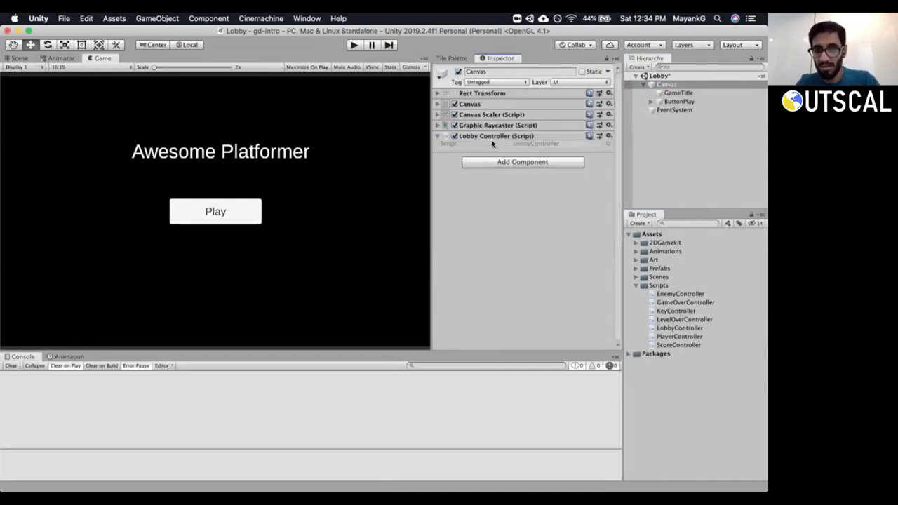
pyautogui.click(671, 102)
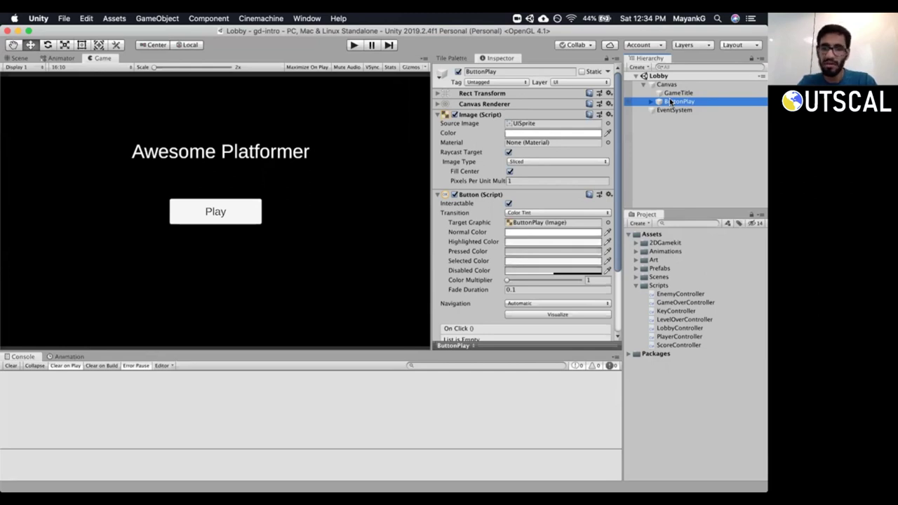
pyautogui.click(671, 94)
pyautogui.click(666, 85)
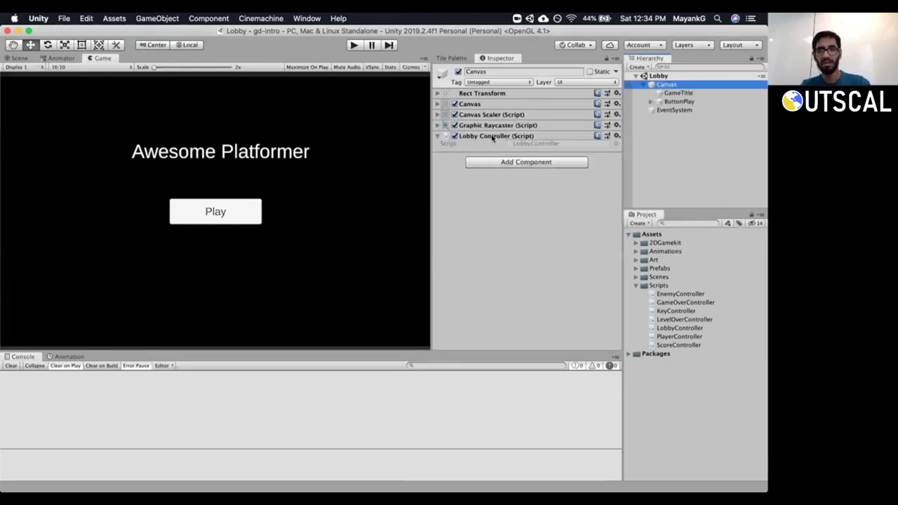
pyautogui.doubleClick(552, 144)
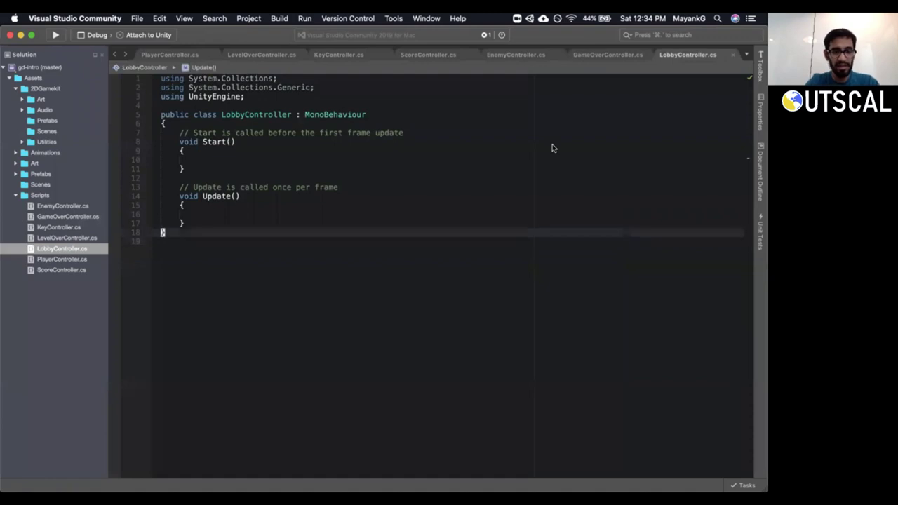
# Replace the default Start/Update methods with a 'public Button buttonPlay;' field, importing UnityEngine.UI.
pyautogui.hotkey('shift', 'v')
pyautogui.press('k')
pyautogui.press('k')
pyautogui.press('k')
pyautogui.press('k')
pyautogui.press('k')
pyautogui.press('k')
pyautogui.press('k')
pyautogui.press('k')
pyautogui.press('k')
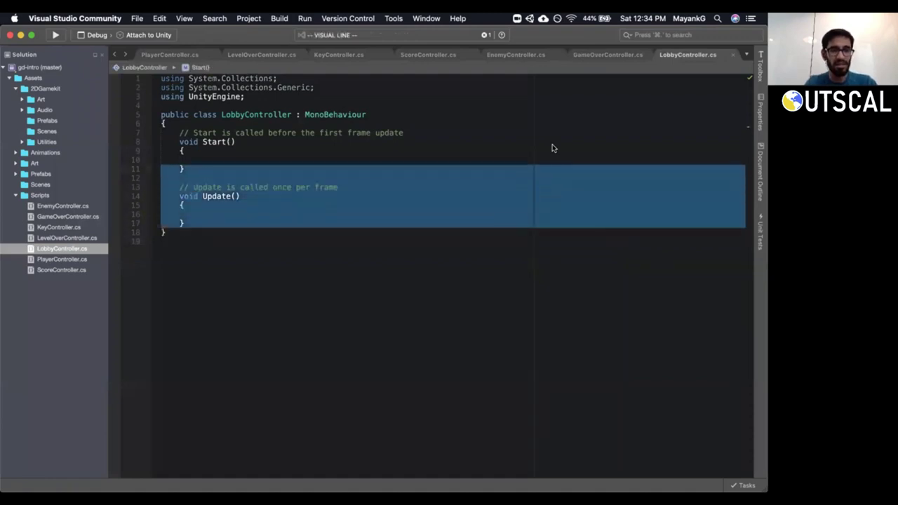
pyautogui.press('d')
pyautogui.press('k')
pyautogui.press('c')
pyautogui.press('c')
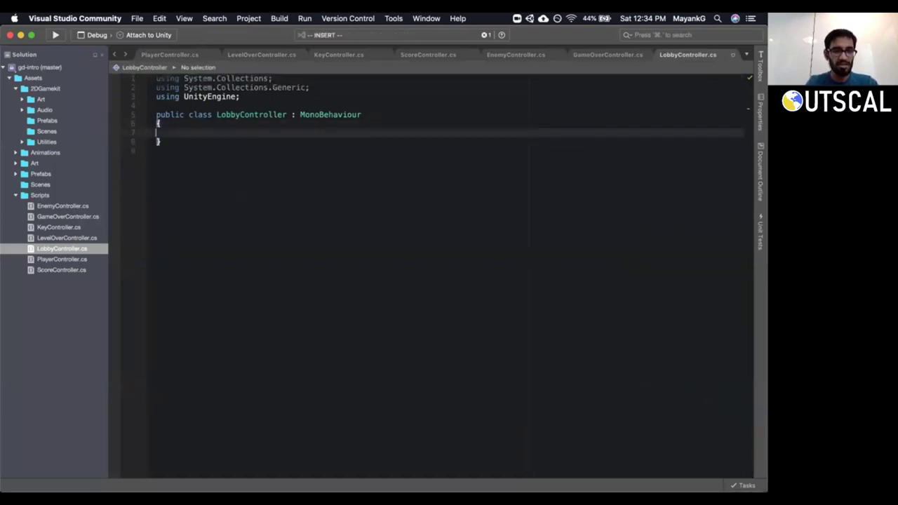
pyautogui.write('public Butt')
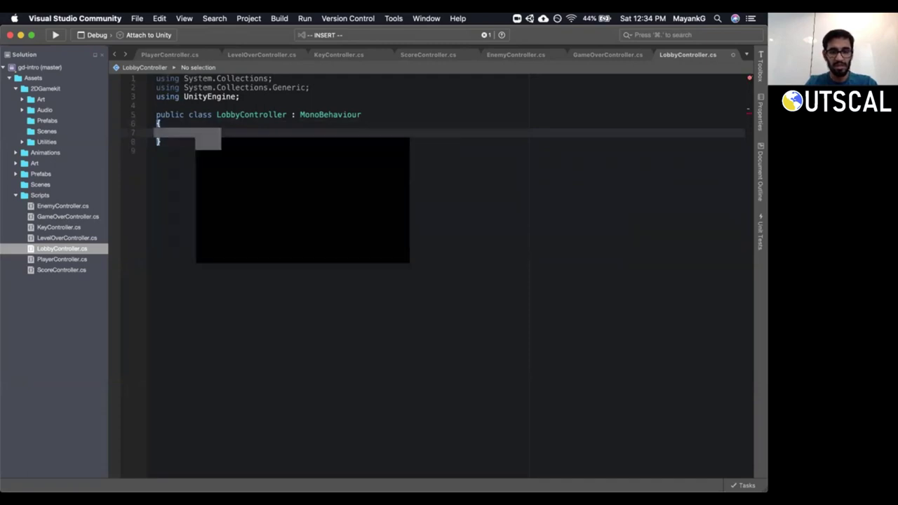
pyautogui.write('on b')
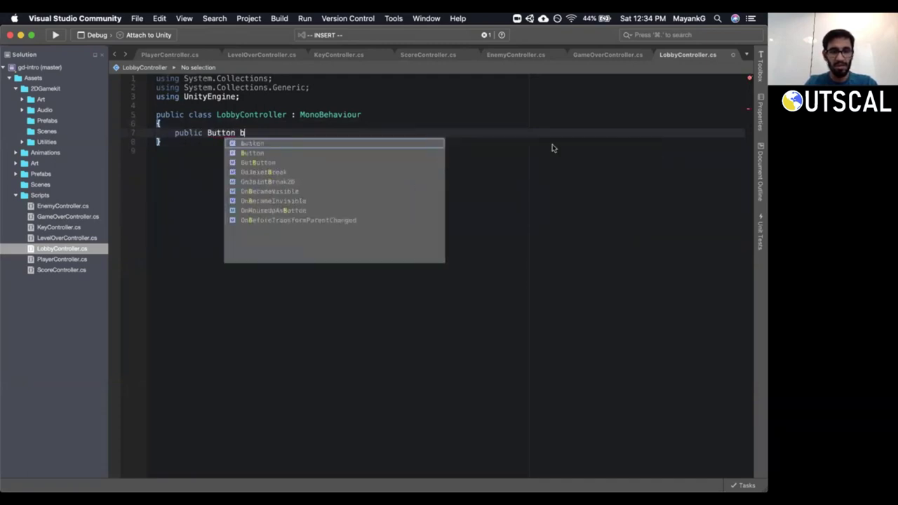
pyautogui.write('uttonPlay;')
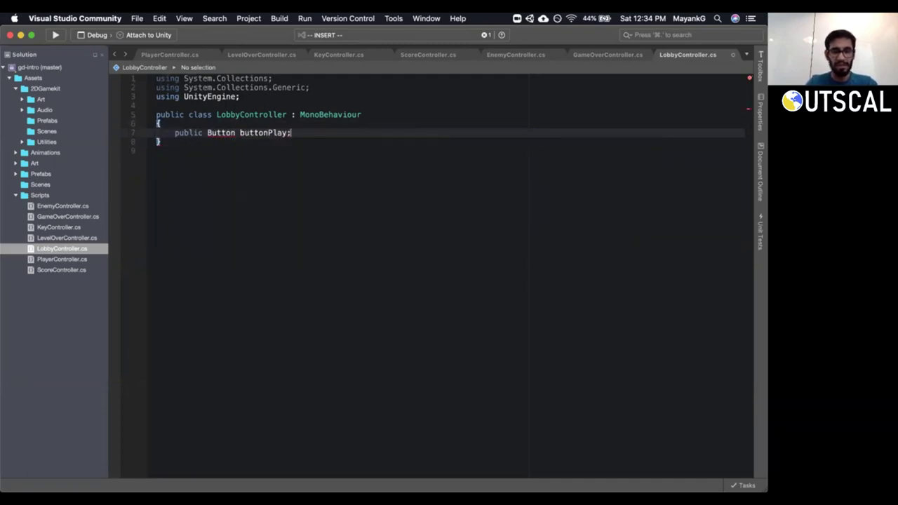
pyautogui.press('Escape')
pyautogui.press('b')
pyautogui.press('b')
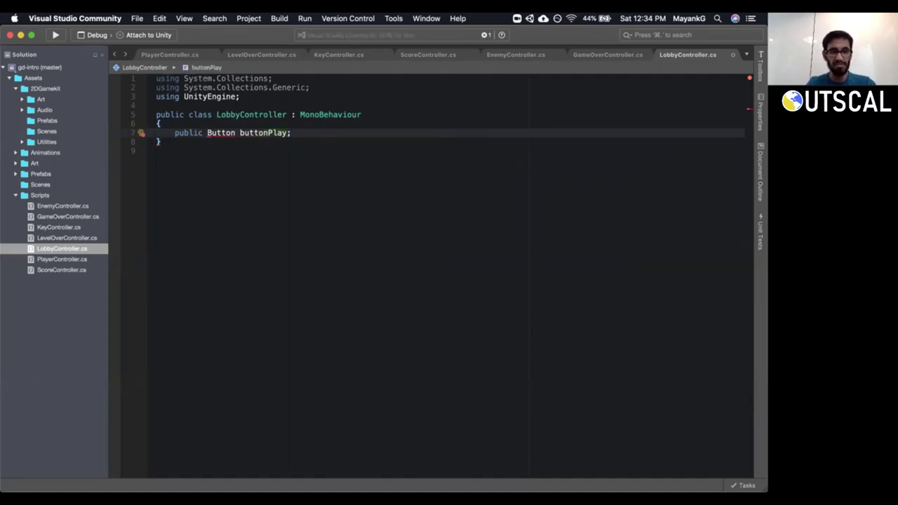
pyautogui.hotkey('alt', 'Return')
pyautogui.press('Return')
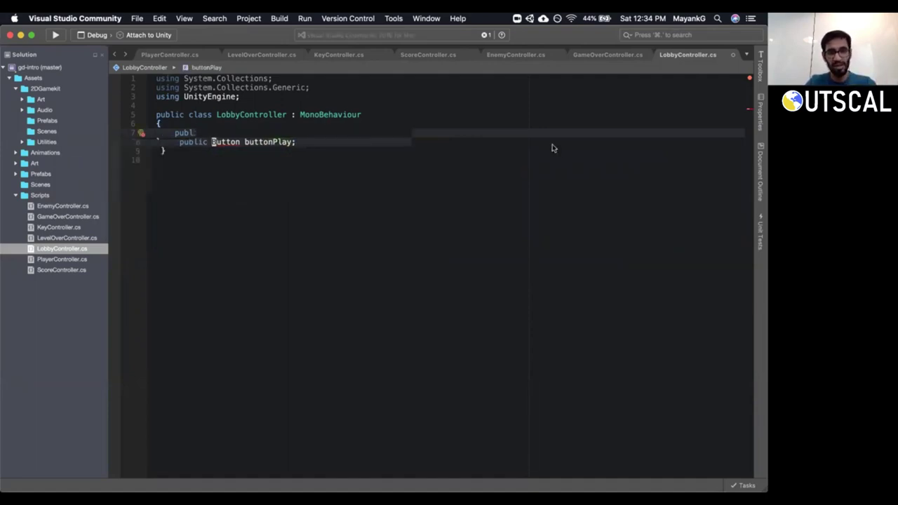
# Add an Awake method calling buttonPlay.onClick.AddListener(PlayGame) and generate the PlayGame stub.
pyautogui.press('o')
pyautogui.press('Return')
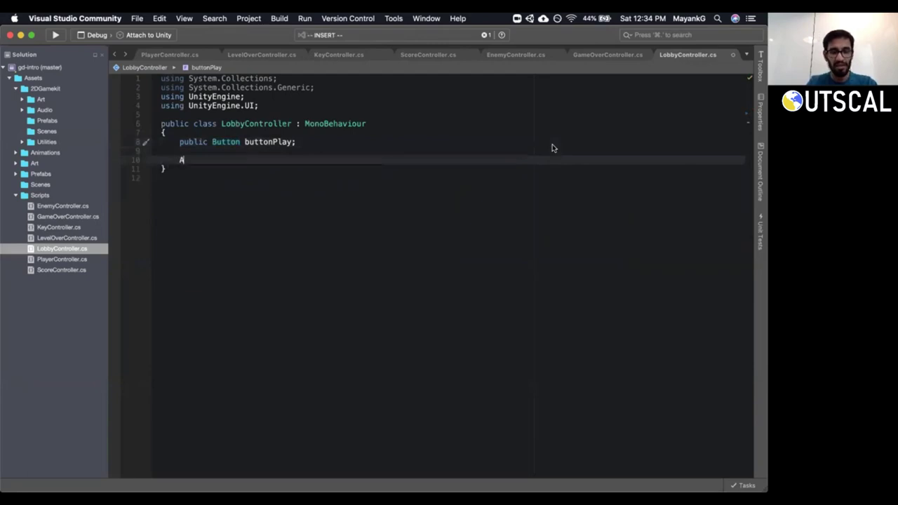
pyautogui.write('Awa')
pyautogui.press('Return')
pyautogui.write('button')
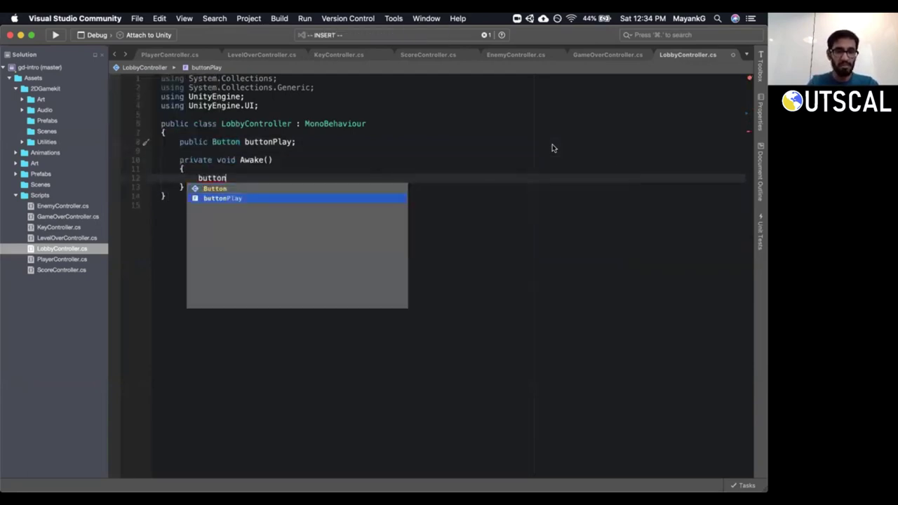
pyautogui.write('Play.onClick')
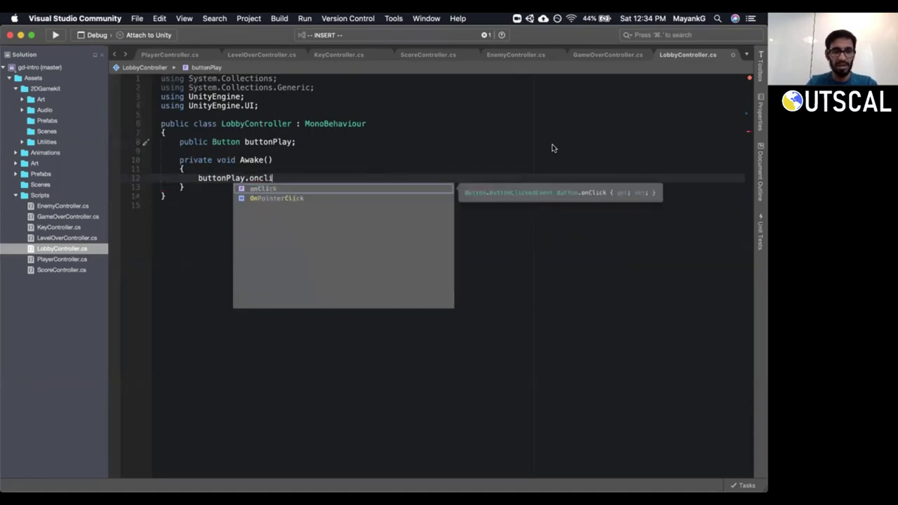
pyautogui.write('.AddListener')
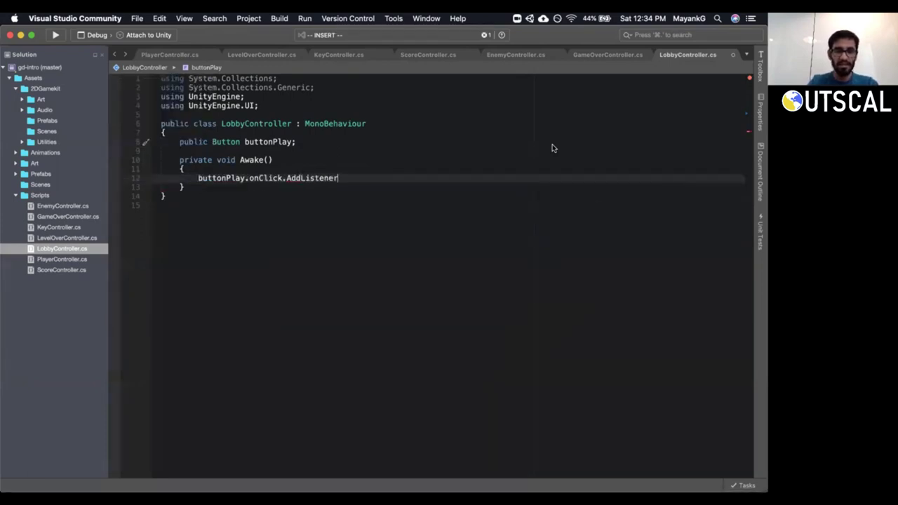
pyautogui.write('(PlayG')
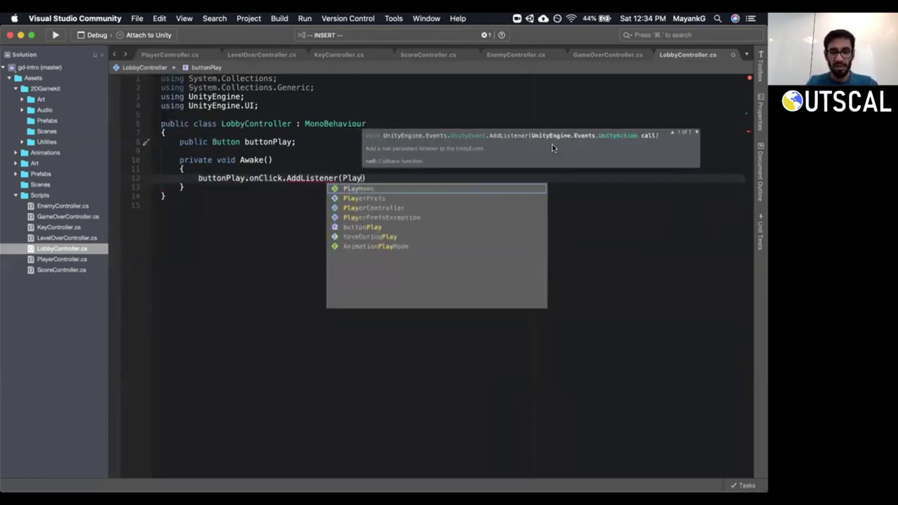
pyautogui.write('ame);')
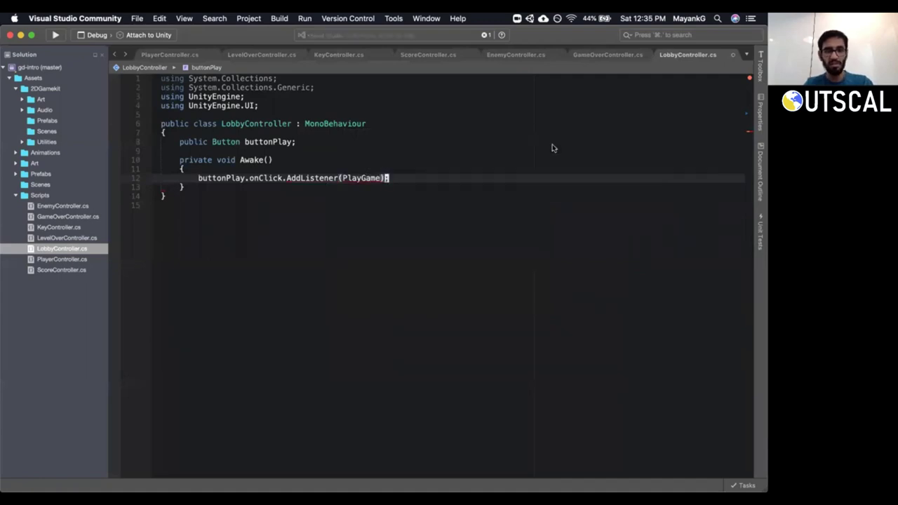
pyautogui.press('b')
pyautogui.press('b')
pyautogui.press('b')
pyautogui.press('b')
pyautogui.hotkey('shift', 'v')
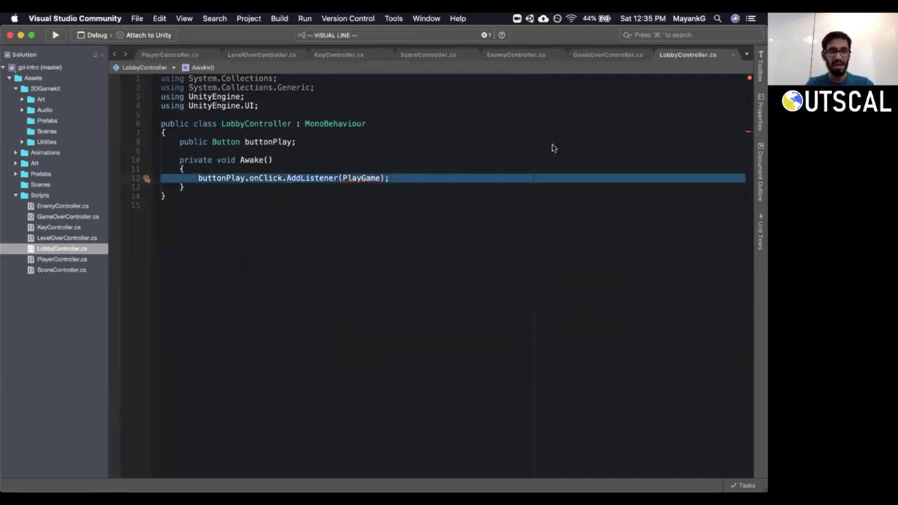
pyautogui.press('Escape')
pyautogui.press('w')
pyautogui.press('w')
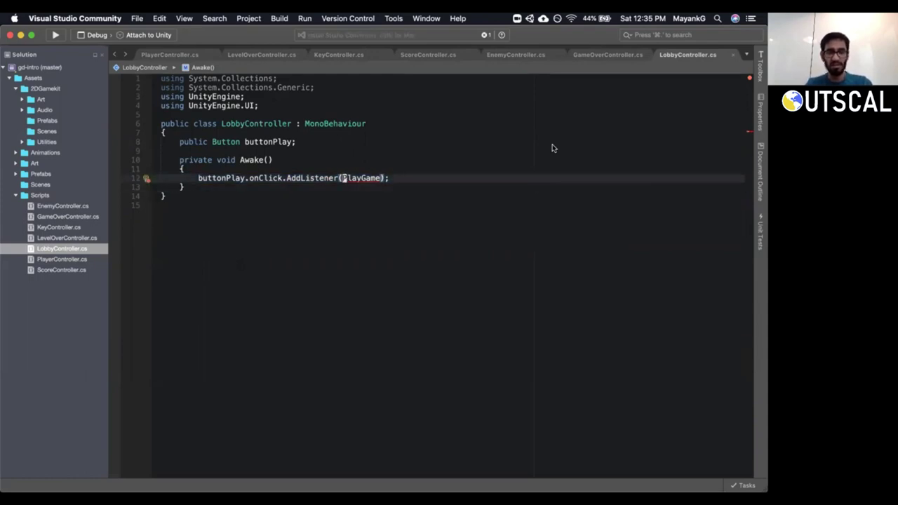
pyautogui.hotkey('alt', 'Return')
pyautogui.press('Return')
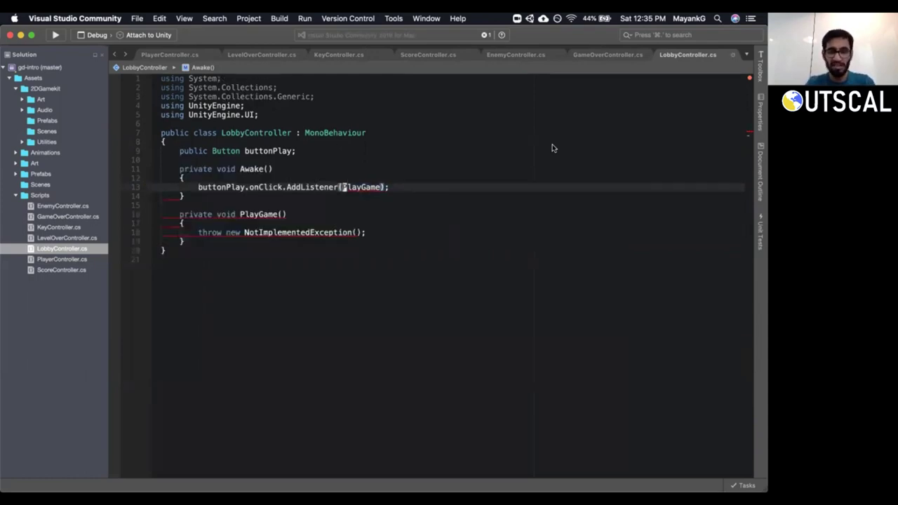
# Delete the placeholder exception line from the generated PlayGame method.
pyautogui.press('j')
pyautogui.press('j')
pyautogui.press('j')
pyautogui.hotkey('shift', 'v')
pyautogui.press('j')
pyautogui.press('j')
pyautogui.press('j')
pyautogui.press('Escape')
pyautogui.press('k')
pyautogui.press('d')
pyautogui.press('d')
pyautogui.press('k')
pyautogui.press('A')
pyautogui.press('Return')
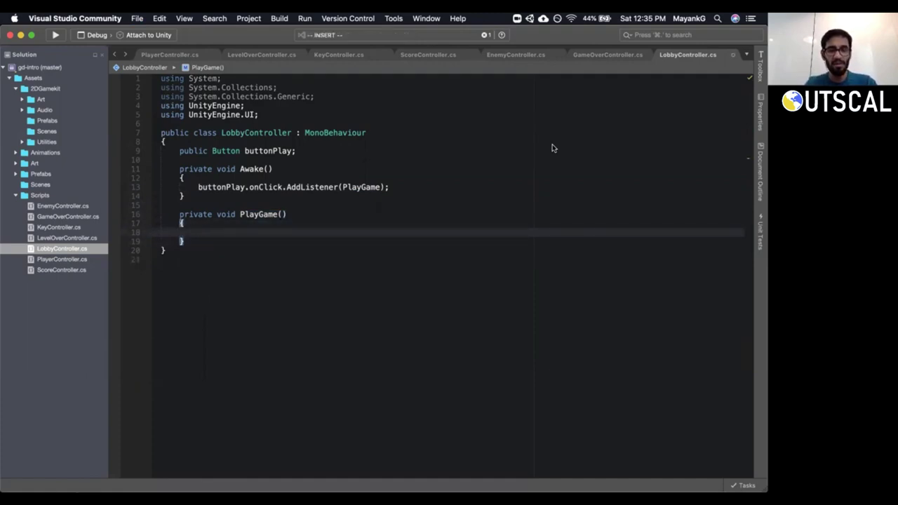
# Write SceneManager.LoadScene(1); in PlayGame, import UnityEngine.SceneManagement, and save the script.
pyautogui.write('Sc')
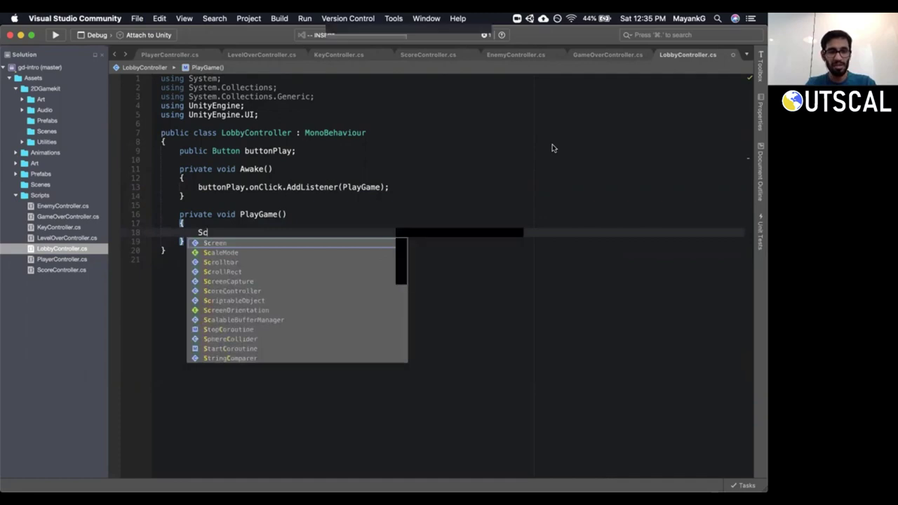
pyautogui.write('eneMana')
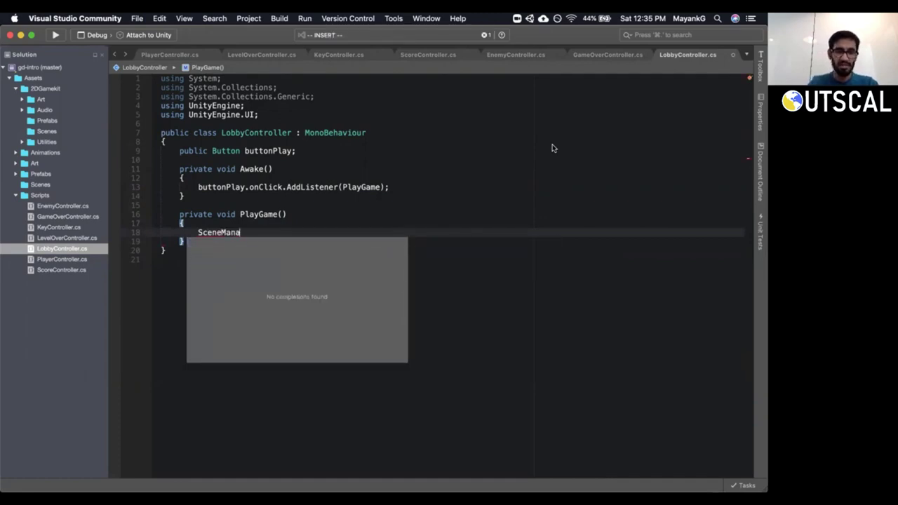
pyautogui.write('ger')
pyautogui.press('Escape')
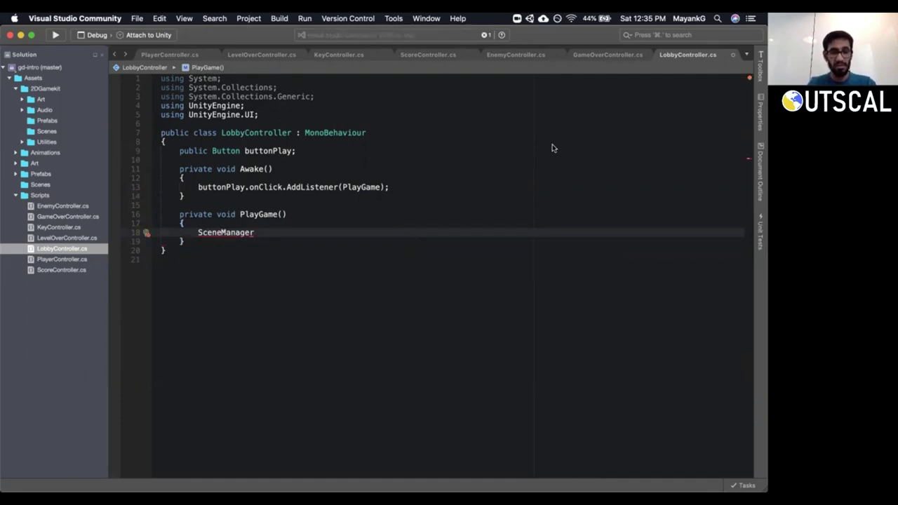
pyautogui.hotkey('alt', 'Return')
pyautogui.press('Return')
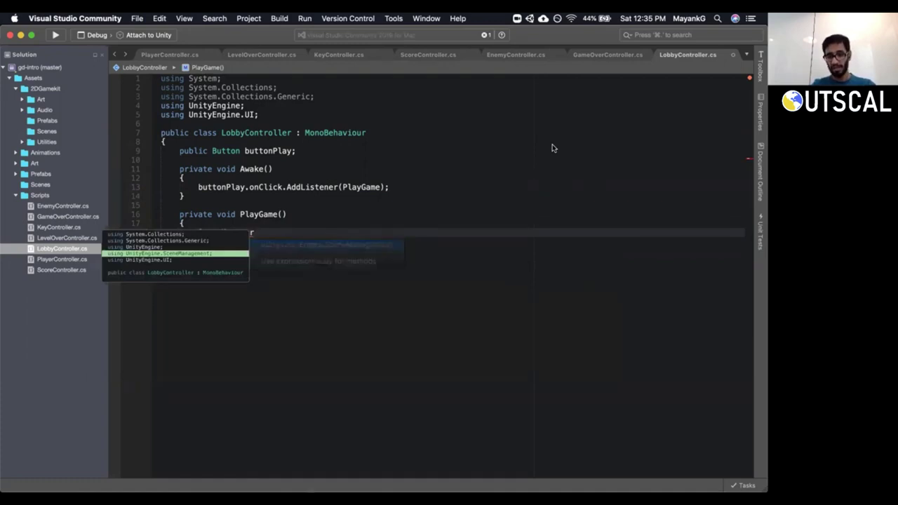
pyautogui.write('ager.')
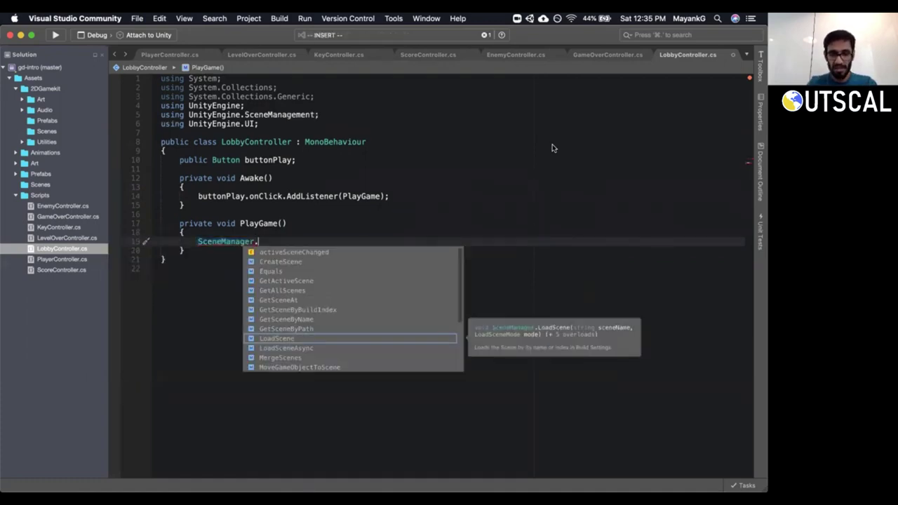
pyautogui.write('Load')
pyautogui.press('Return')
pyautogui.write('(1);')
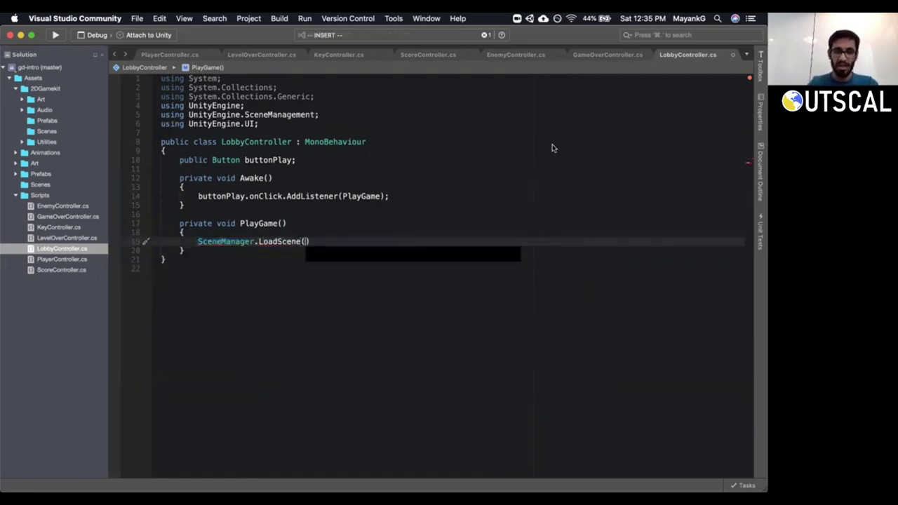
pyautogui.press('Escape')
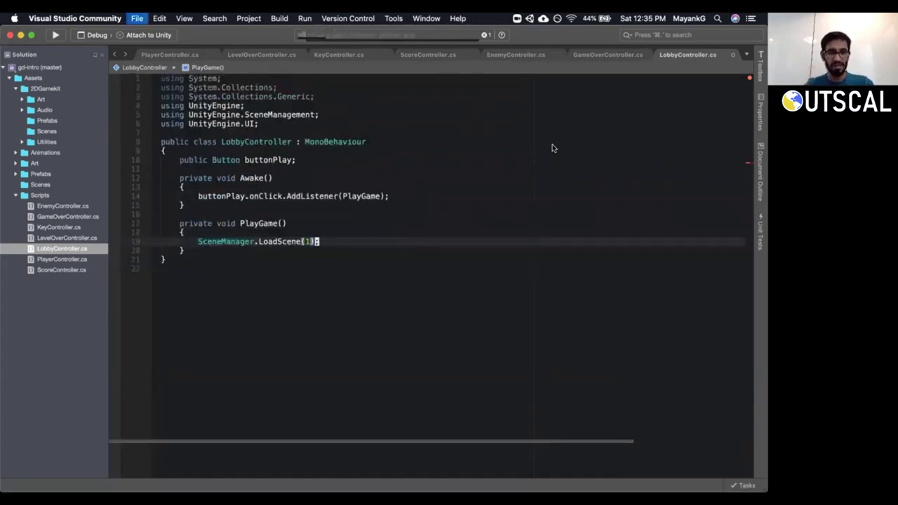
pyautogui.press('super+s')
pyautogui.press('super+Tab')
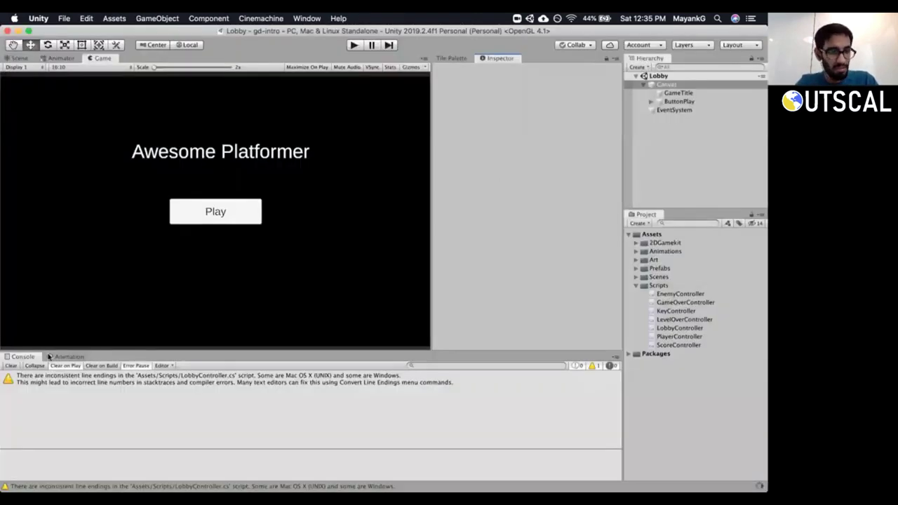
# Clear the Console, assign ButtonPlay to the Lobby Controller's Button Play slot, and open Build Settings.
pyautogui.click(12, 366)
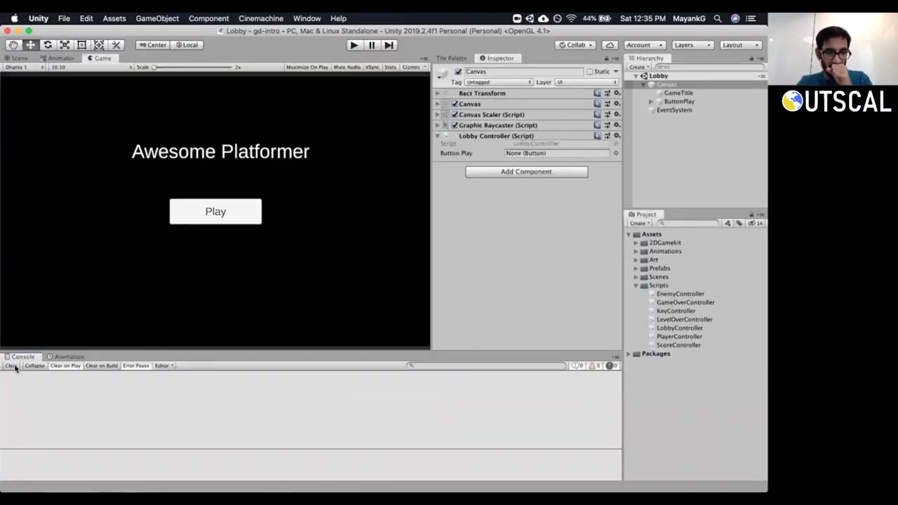
pyautogui.moveTo(672, 101); pyautogui.dragTo(553, 156)
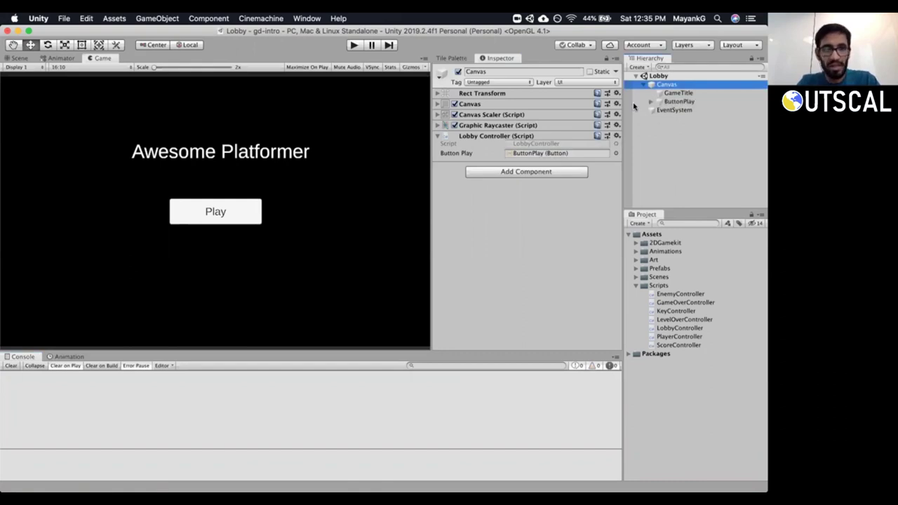
pyautogui.click(63, 18)
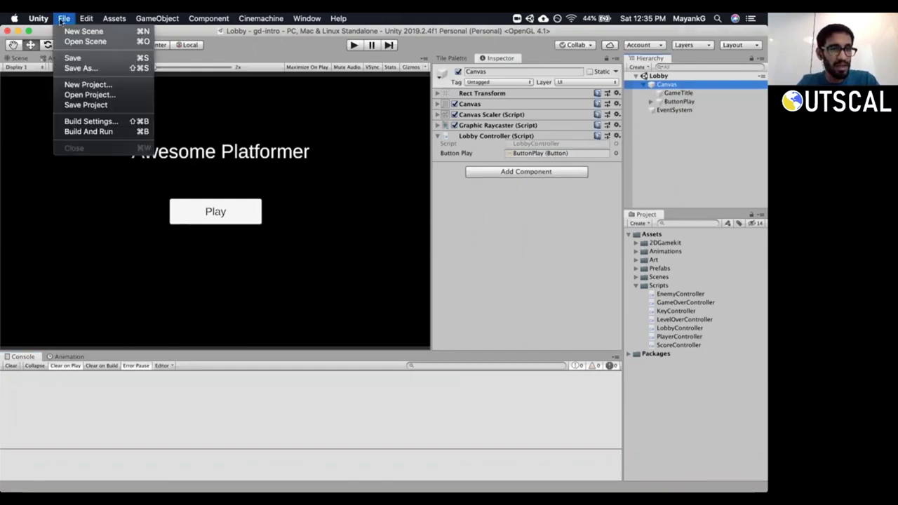
pyautogui.click(94, 122)
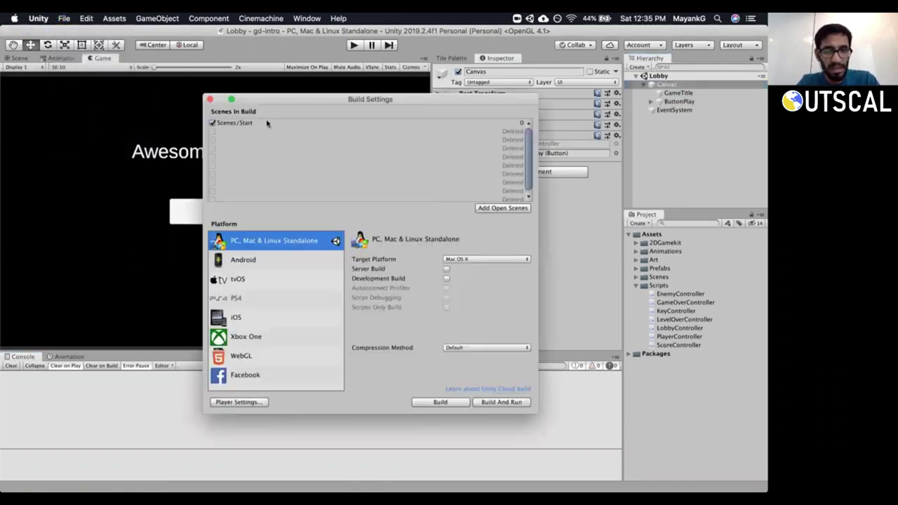
# Drag the Lobby scene from Assets/Scenes into the Scenes In Build list.
pyautogui.click(259, 125)
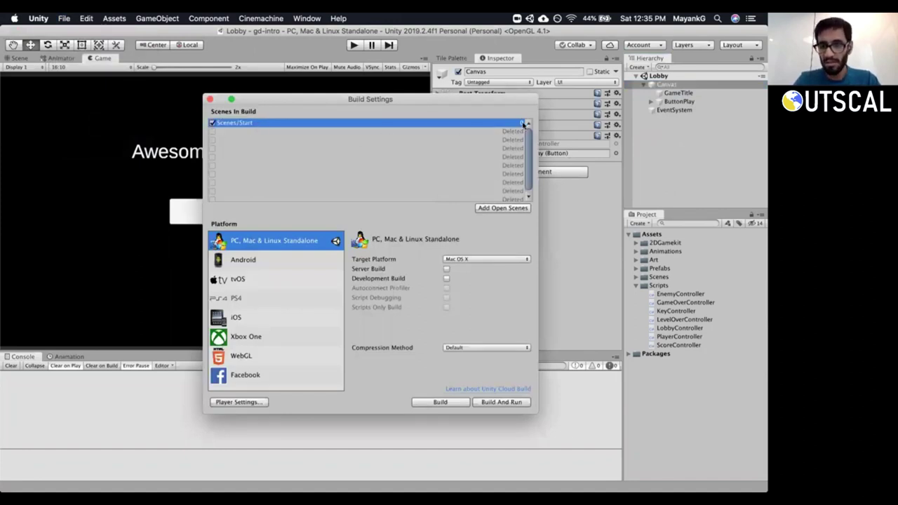
pyautogui.click(636, 285)
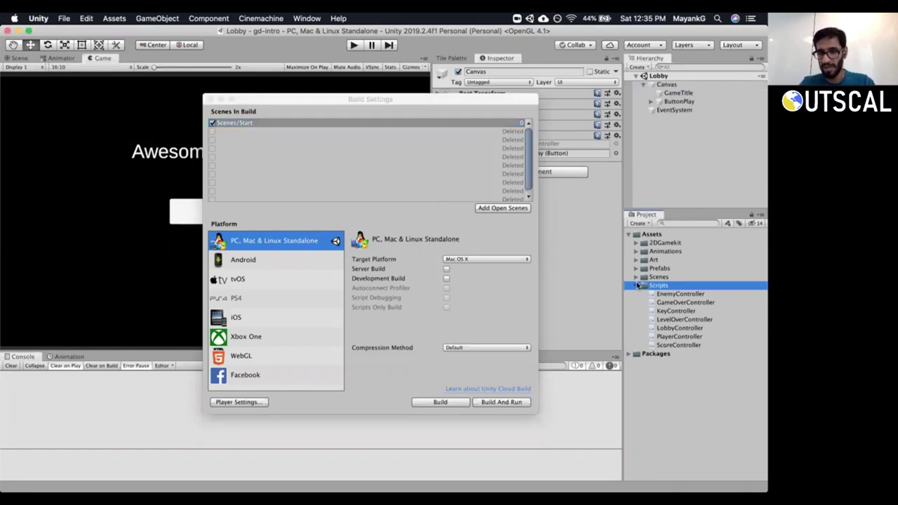
pyautogui.click(637, 285)
pyautogui.click(636, 277)
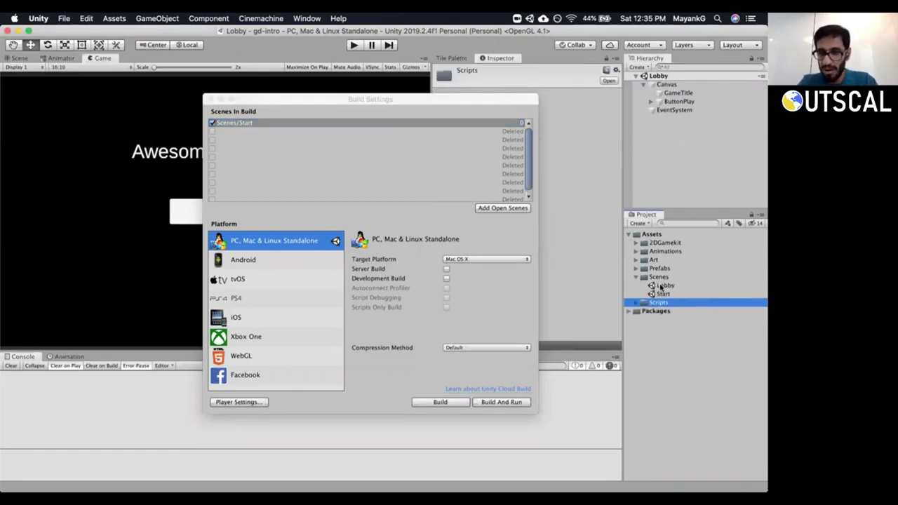
pyautogui.moveTo(663, 287); pyautogui.dragTo(382, 125)
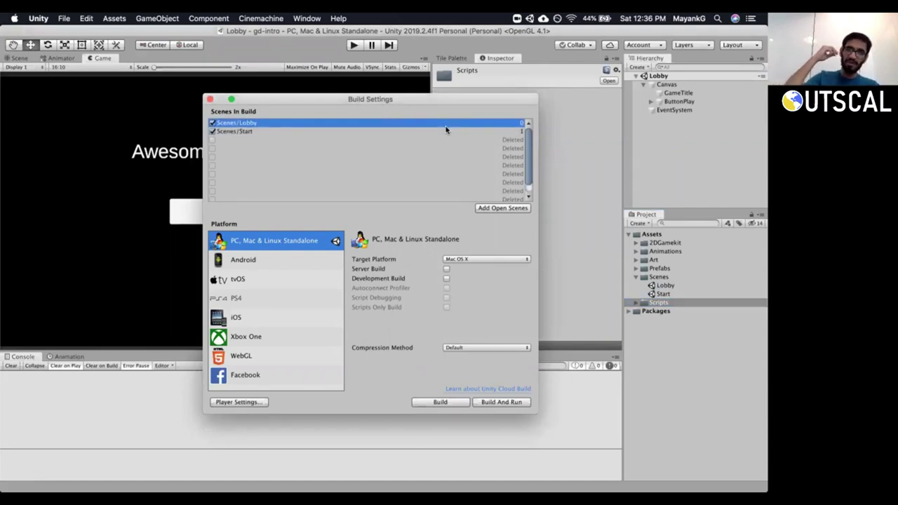
# Confirm the build order lists Scenes/Lobby at index 0 and Scenes/Start at 1.
pyautogui.moveTo(410, 99); pyautogui.dragTo(412, 133)
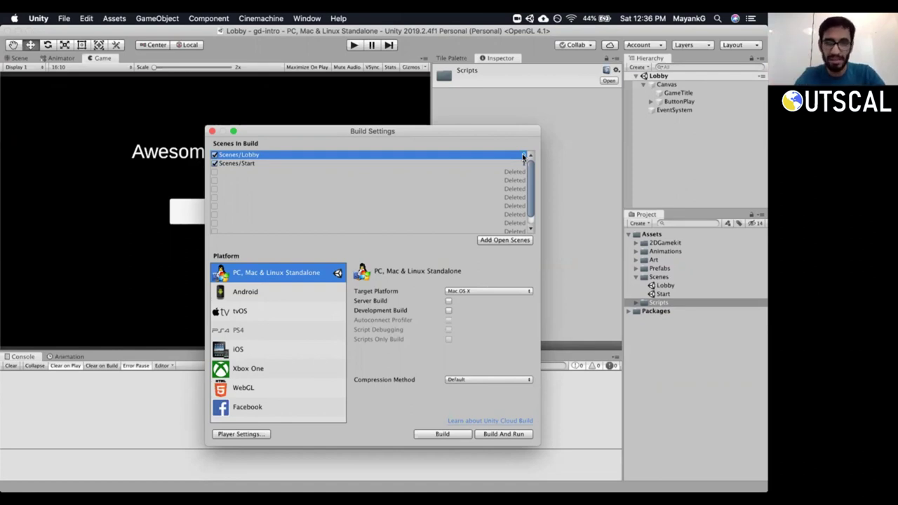
pyautogui.moveTo(499, 134); pyautogui.dragTo(498, 90)
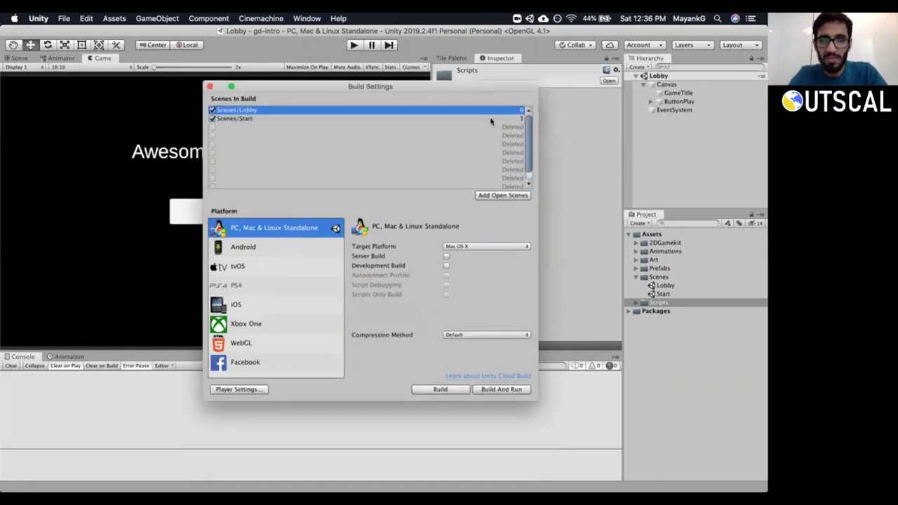
pyautogui.click(491, 119)
pyautogui.click(485, 110)
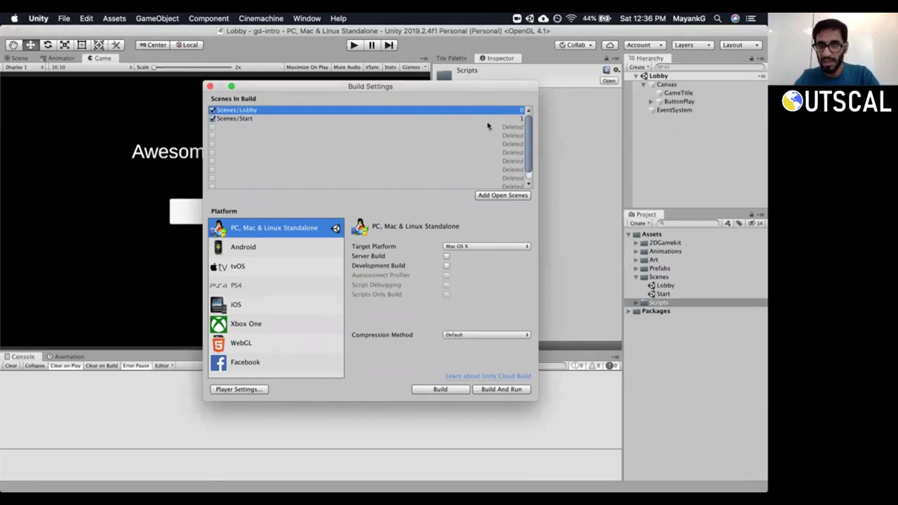
pyautogui.click(487, 119)
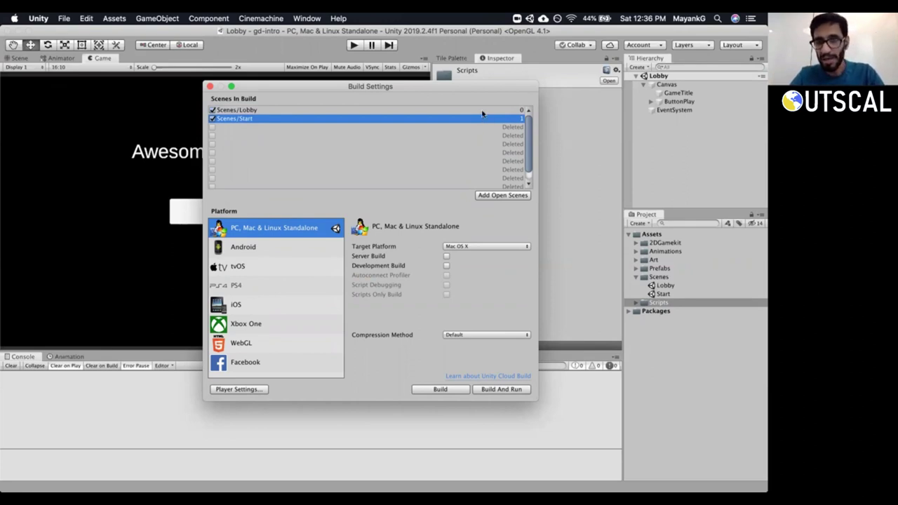
pyautogui.click(482, 113)
pyautogui.click(484, 118)
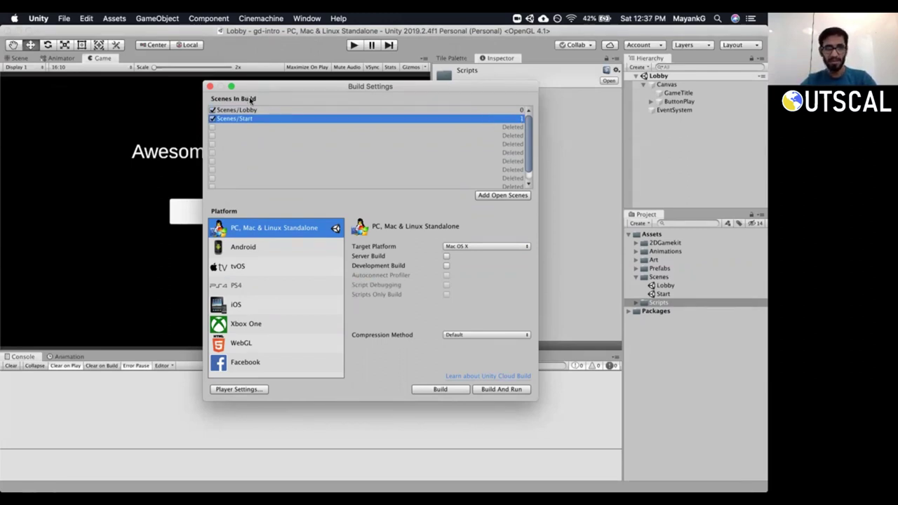
pyautogui.press('super+Tab')
pyautogui.tripleClick(271, 242)
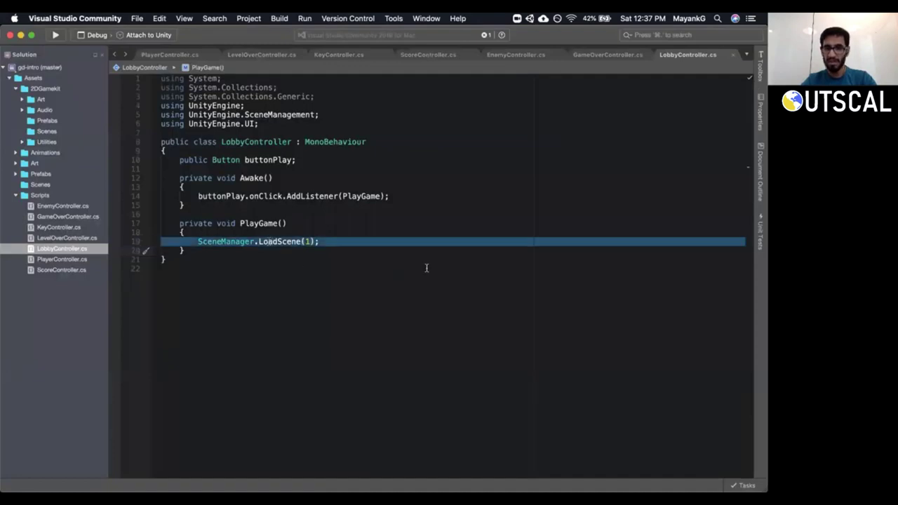
# Play from the Lobby into the Start level, die, and press Restart to test reloading.
pyautogui.press('super+Tab')
pyautogui.click(210, 88)
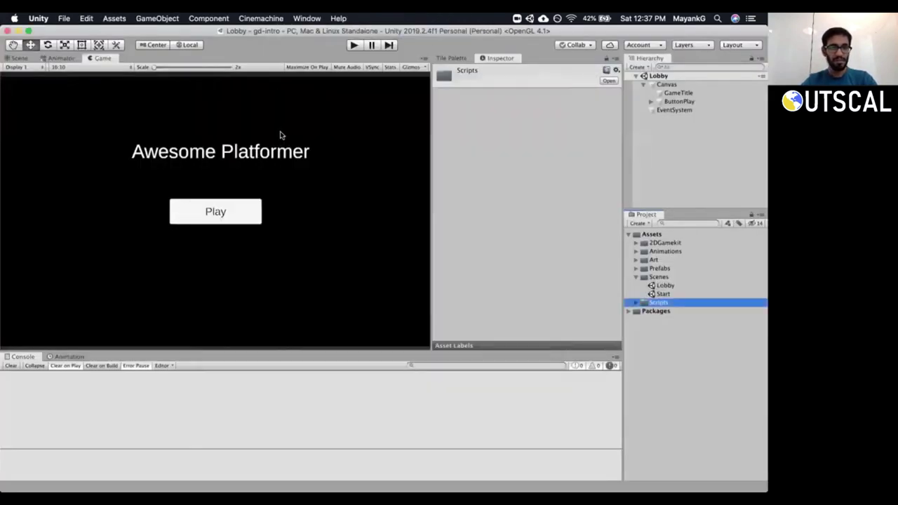
pyautogui.click(514, 206)
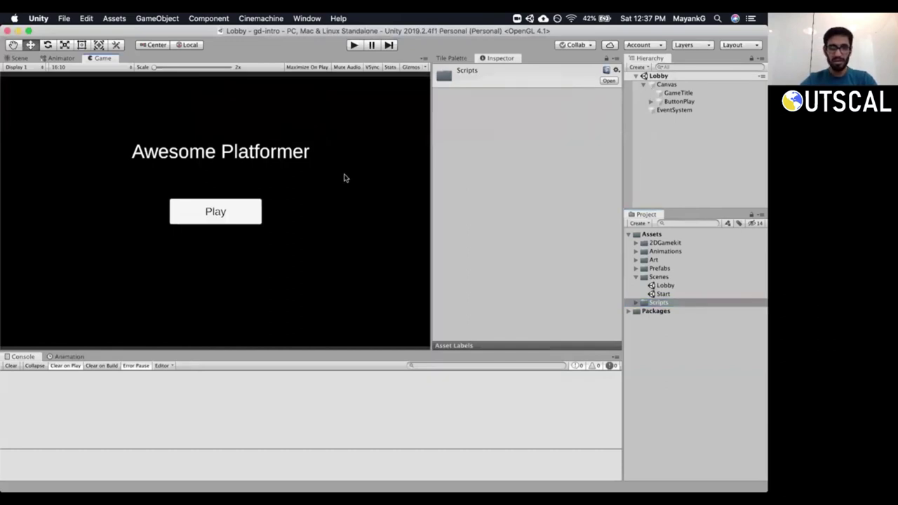
pyautogui.press('super+p')
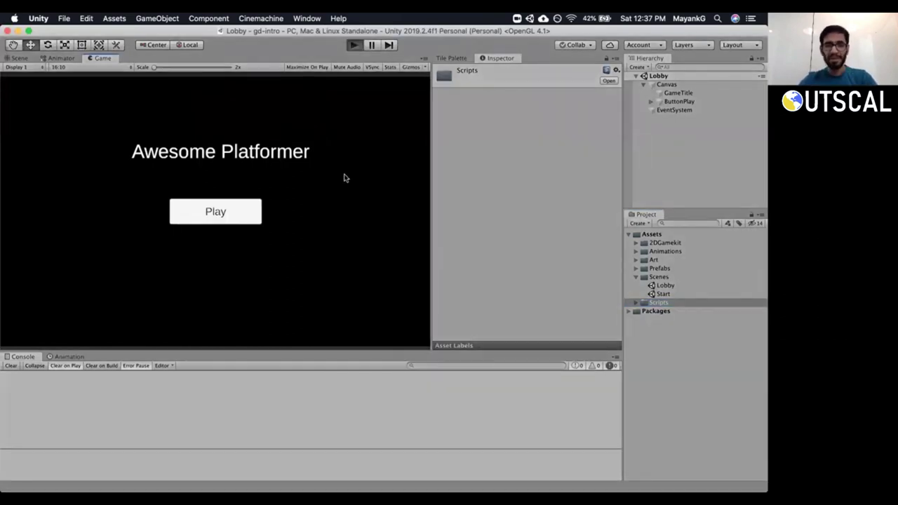
pyautogui.press('super+p')
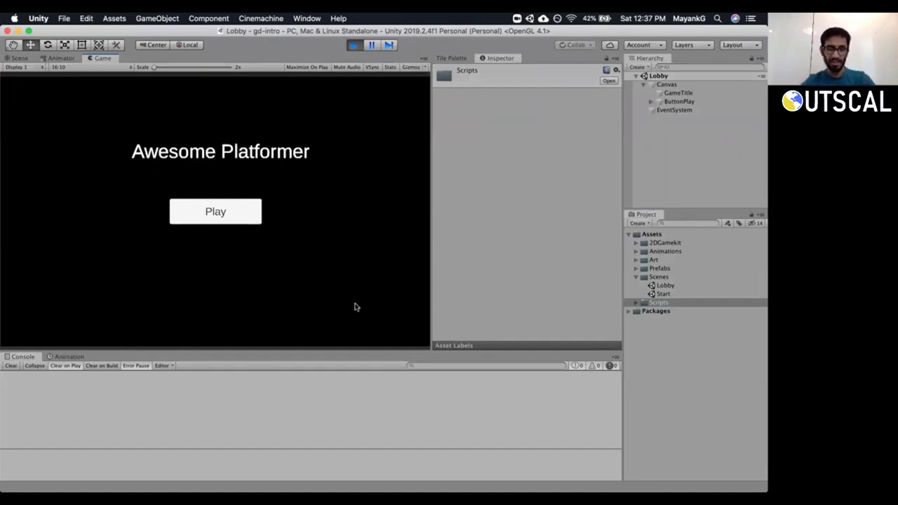
pyautogui.click(246, 213)
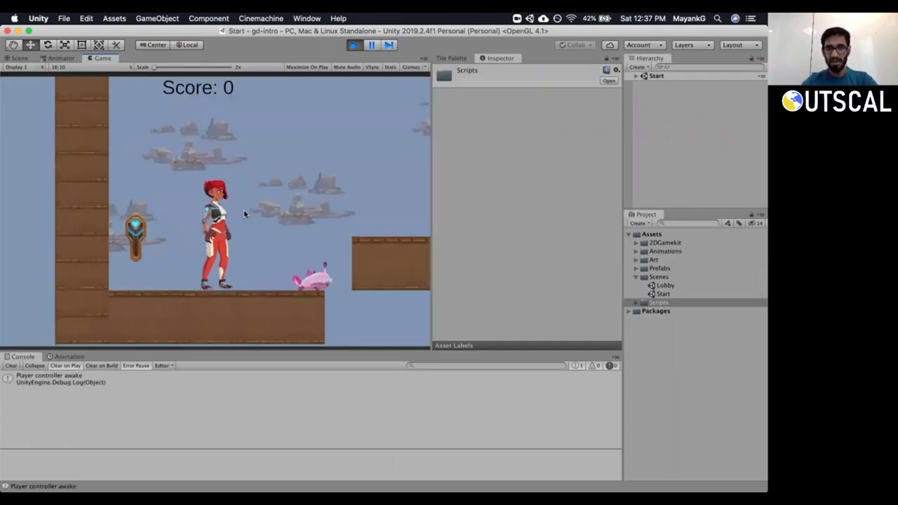
pyautogui.press('Right')
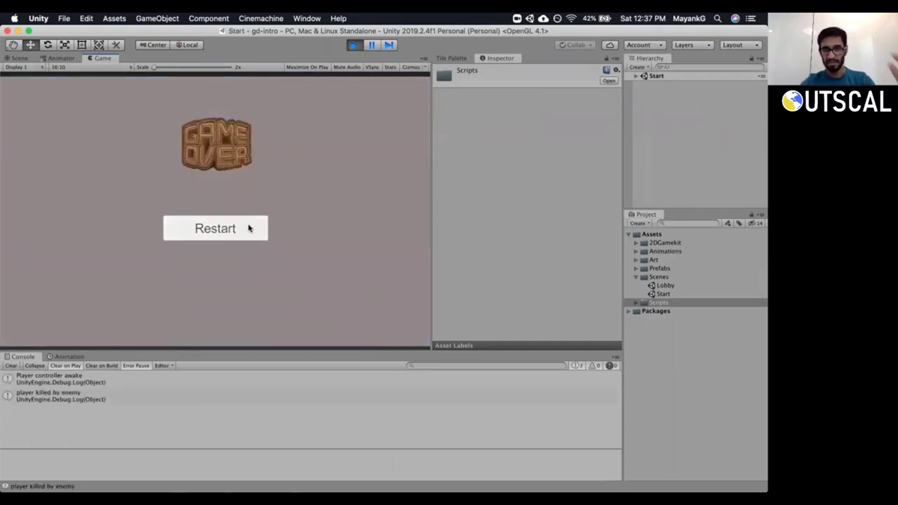
pyautogui.click(247, 228)
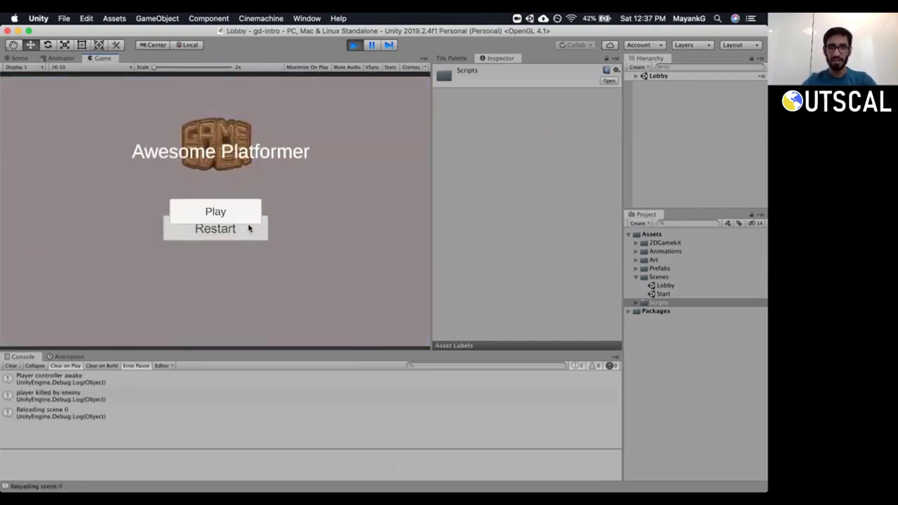
# Expand Lobby > Canvas in the Hierarchy and open the KeyController script in Visual Studio.
pyautogui.click(635, 76)
pyautogui.click(642, 84)
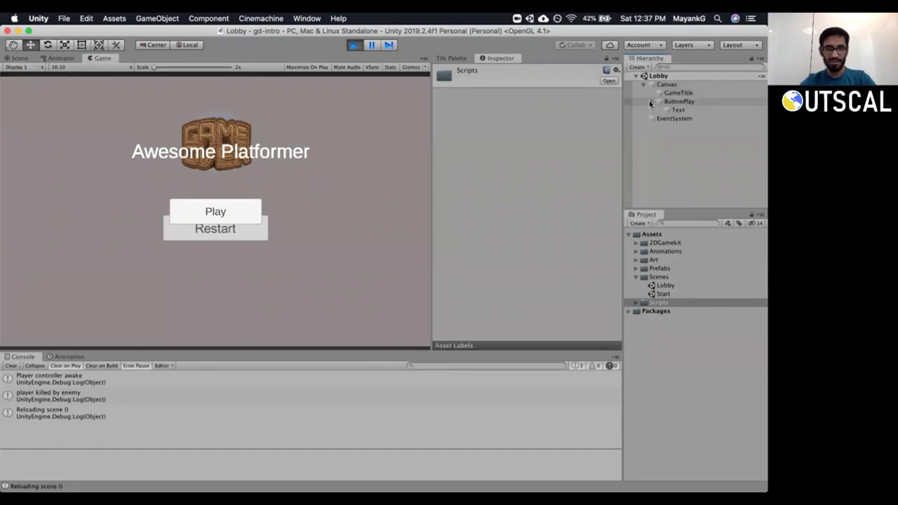
pyautogui.press('super+Tab')
pyautogui.click(338, 54)
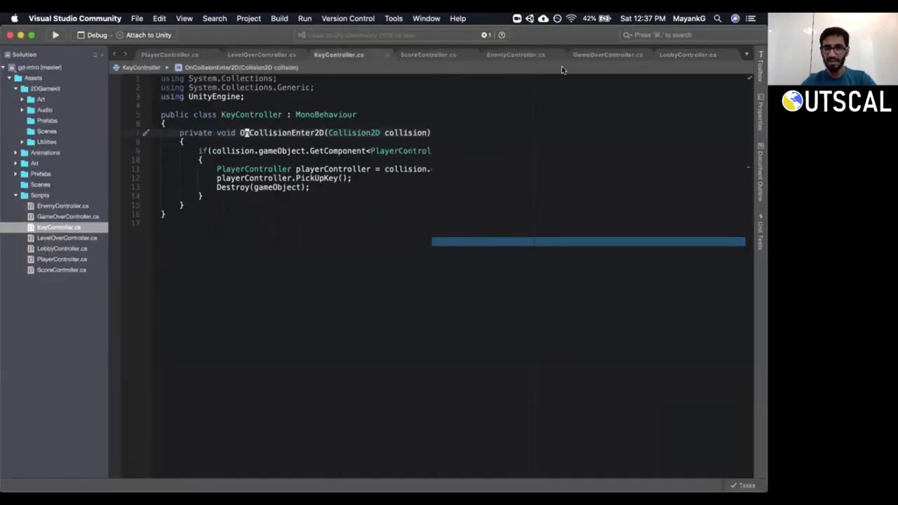
# Change LoadScene(0) to LoadScene(1) in GameOverController's ReloadLevel, then return to Unity.
pyautogui.click(608, 54)
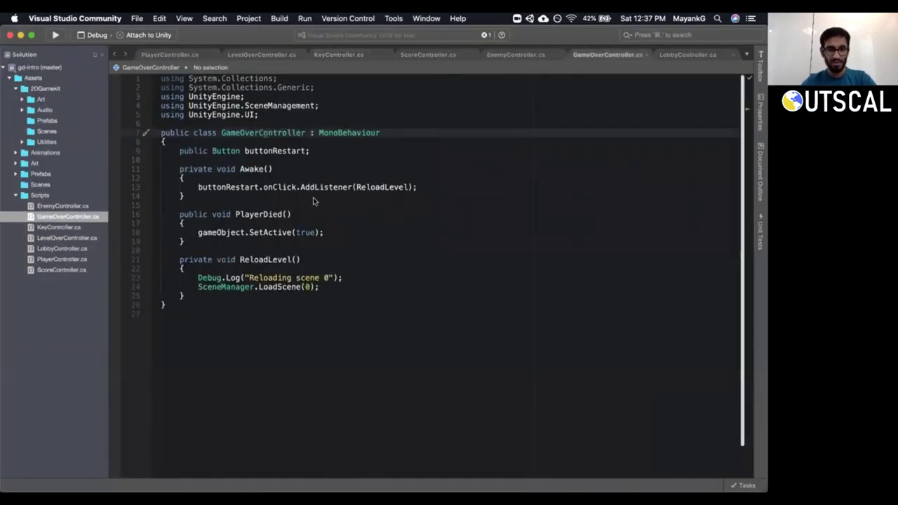
pyautogui.click(280, 259)
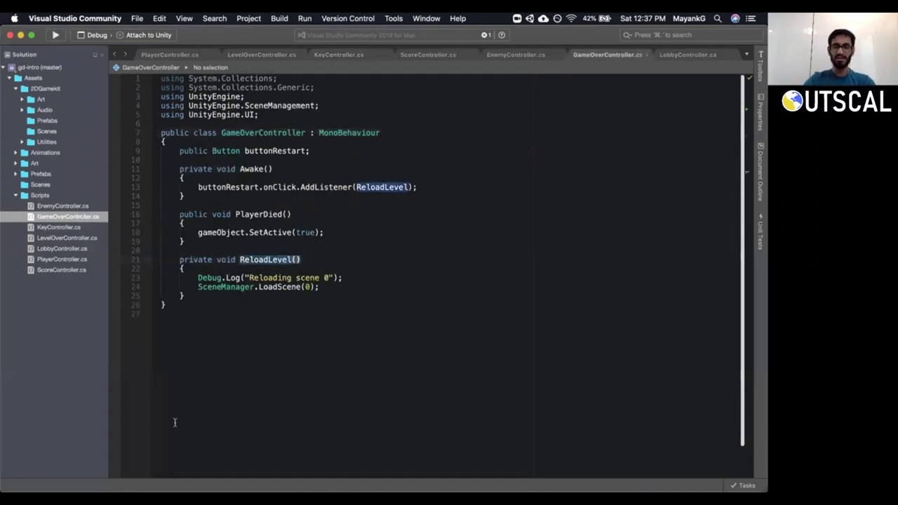
pyautogui.click(310, 287)
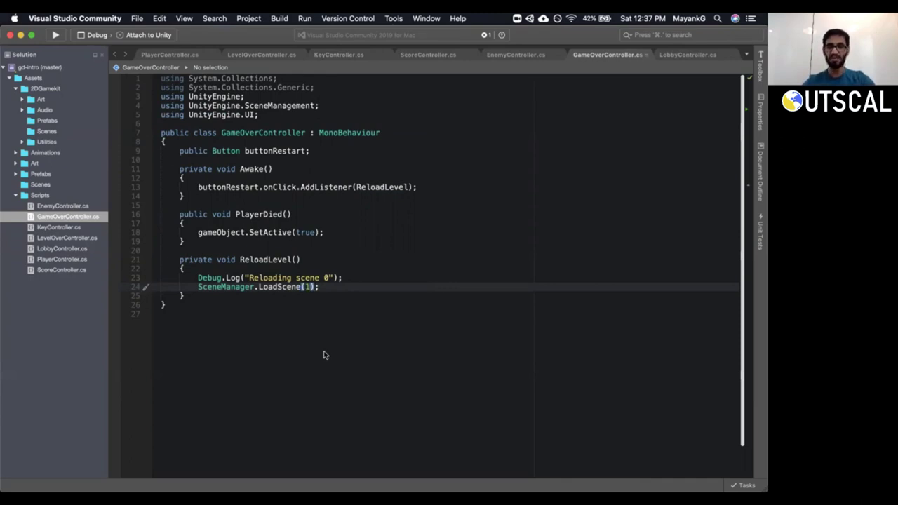
pyautogui.press('super+Tab')
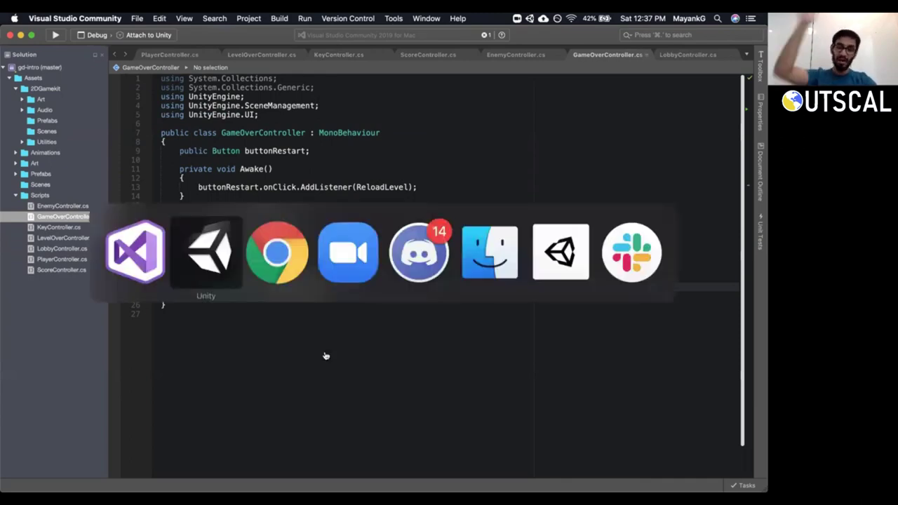
pyautogui.press('super+Tab')
pyautogui.press('super+Tab')
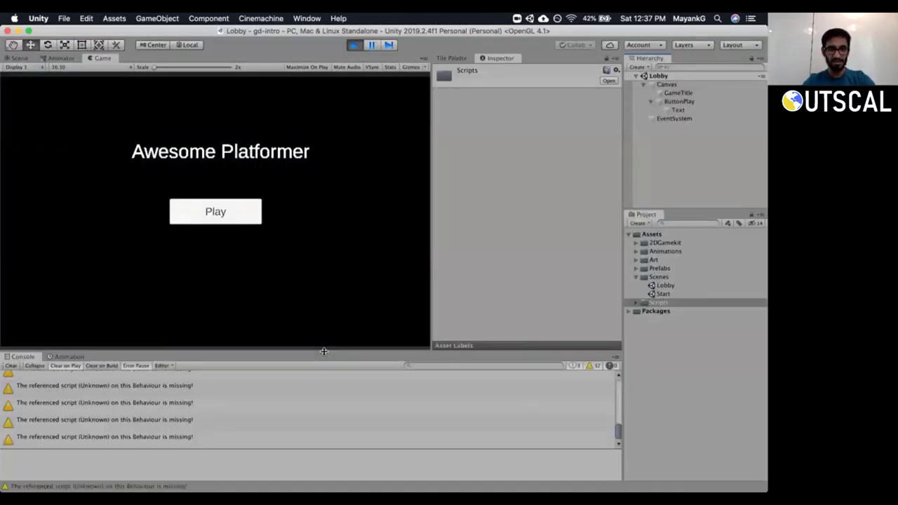
# Stop the running game, clear the Console warnings, and enter Play mode again.
pyautogui.press('super+p')
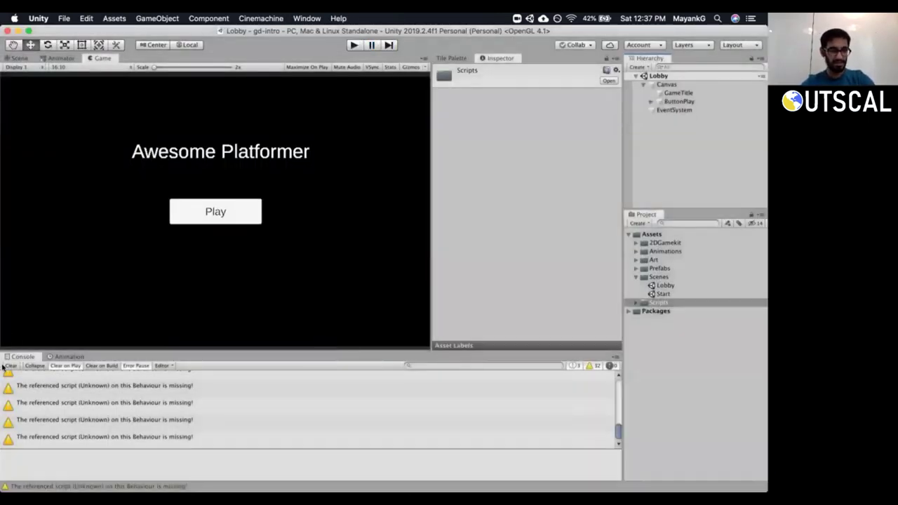
pyautogui.click(11, 365)
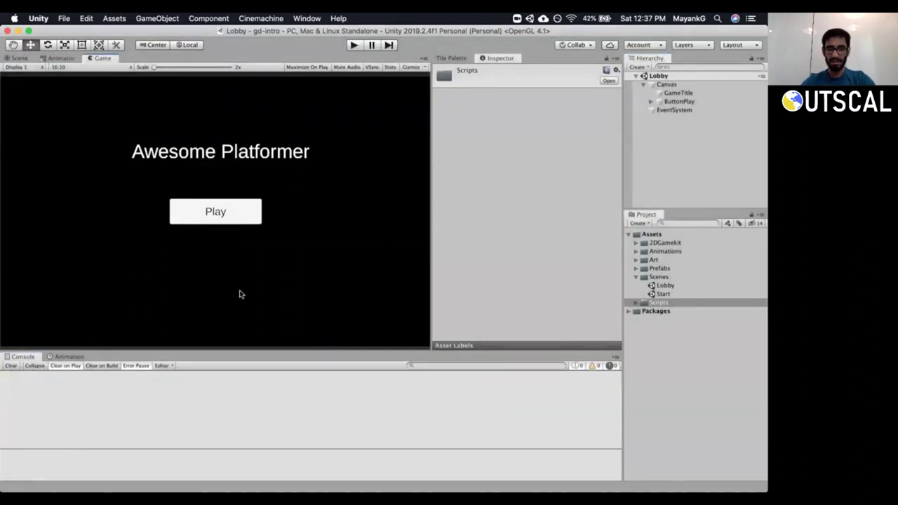
pyautogui.press('super+p')
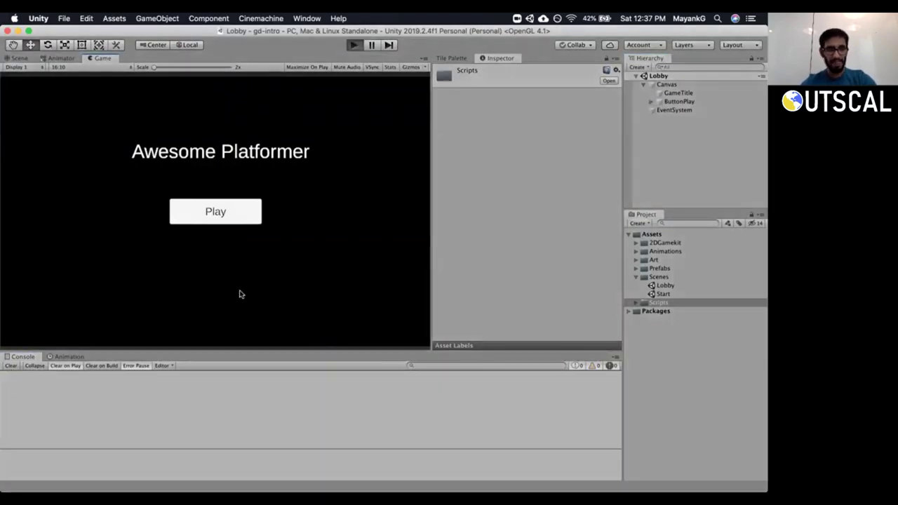
pyautogui.press('super+p')
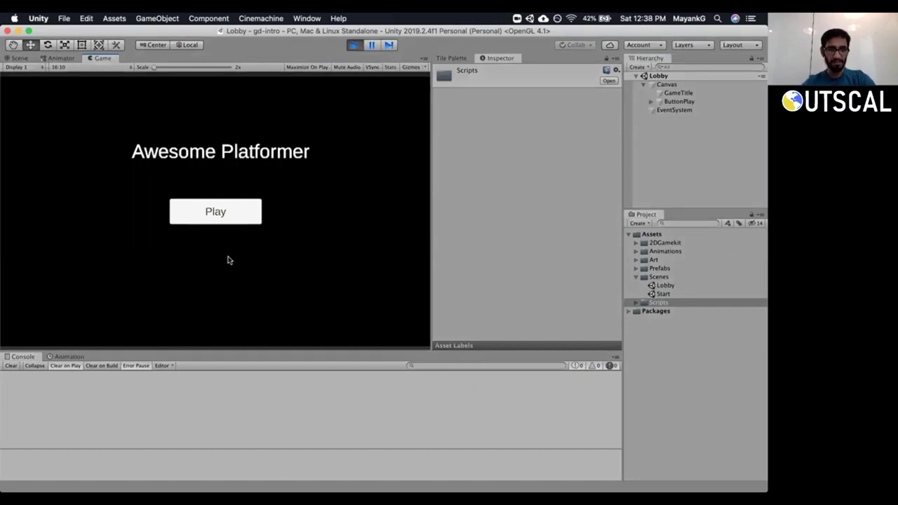
# Start the game from the Lobby's Play button and restart the level three times after dying.
pyautogui.click(200, 210)
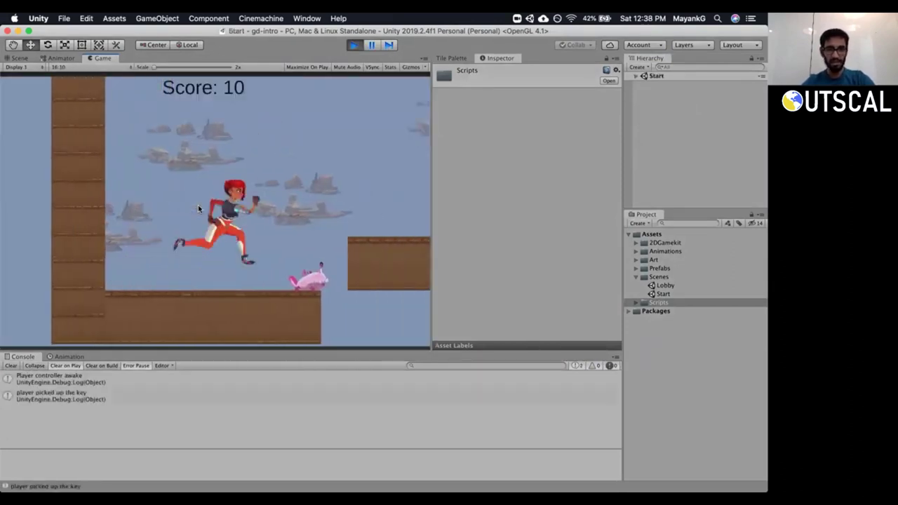
pyautogui.click(209, 229)
pyautogui.press('Left')
pyautogui.press('Right')
pyautogui.click(209, 228)
pyautogui.press('Left')
pyautogui.press('Right')
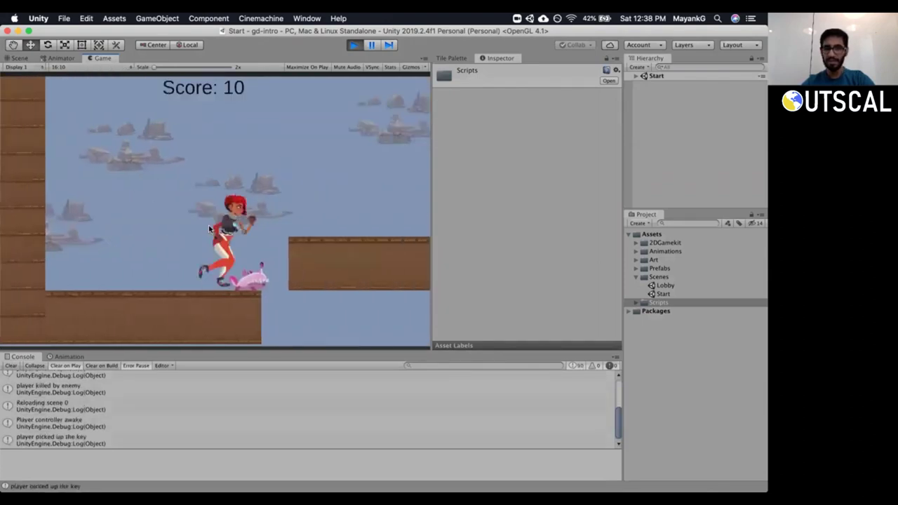
pyautogui.click(209, 229)
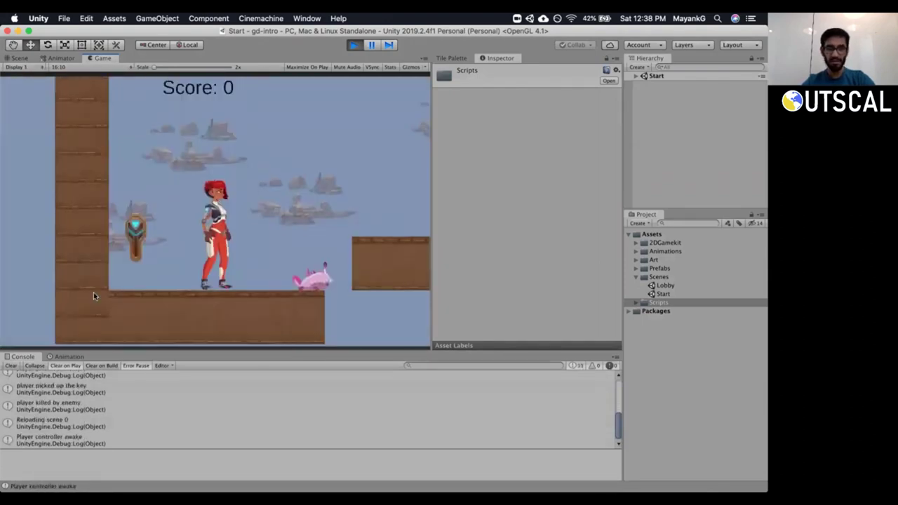
# Stop Play mode, open the Lobby scene from the Project window, and clear the Console.
pyautogui.click(352, 44)
pyautogui.doubleClick(663, 286)
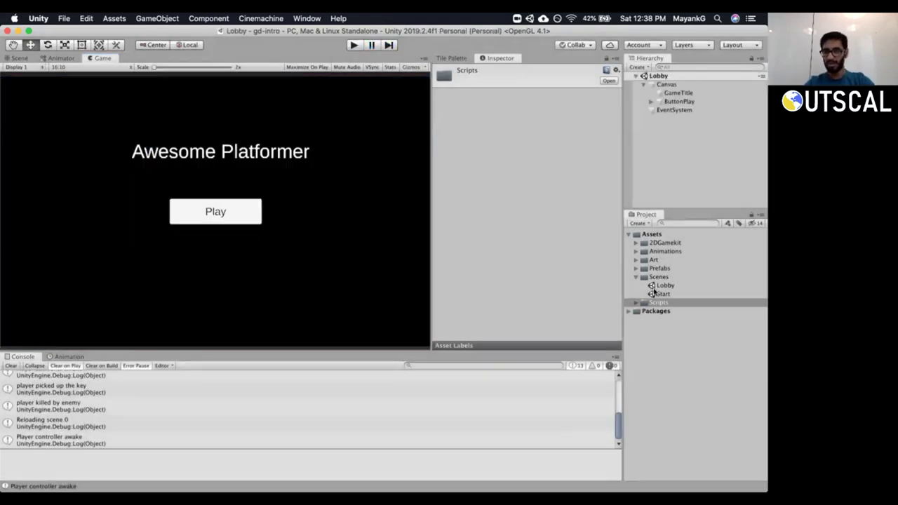
pyautogui.click(655, 286)
pyautogui.click(655, 294)
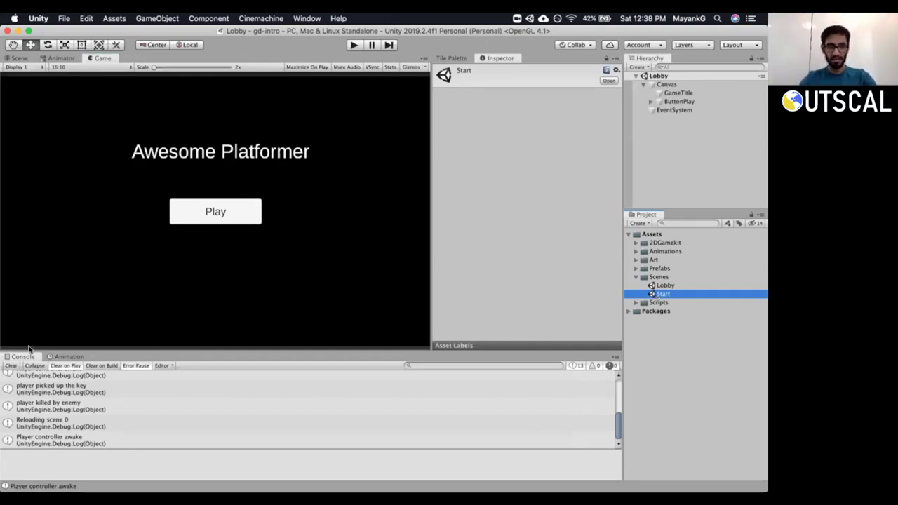
pyautogui.click(11, 365)
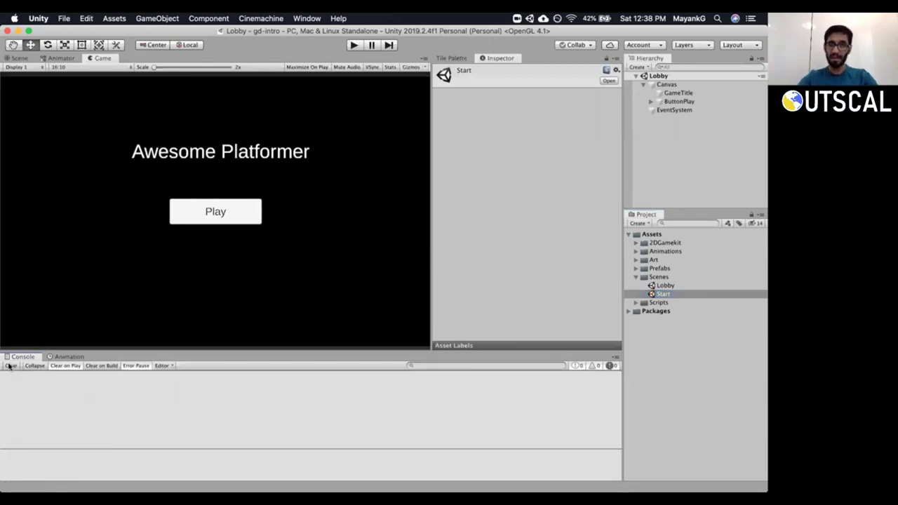
pyautogui.press('super+Tab')
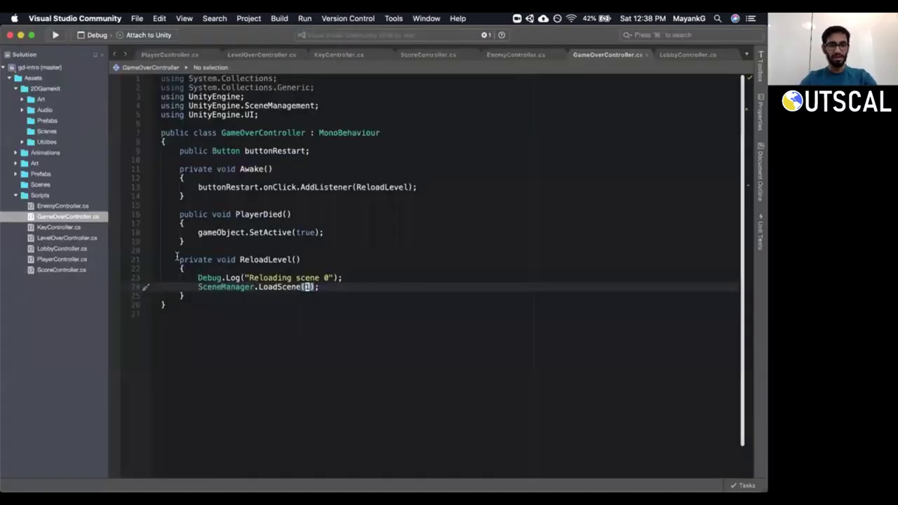
# Switch from Visual Studio to Chrome showing the Trello Week 4 card.
pyautogui.press('super+Tab')
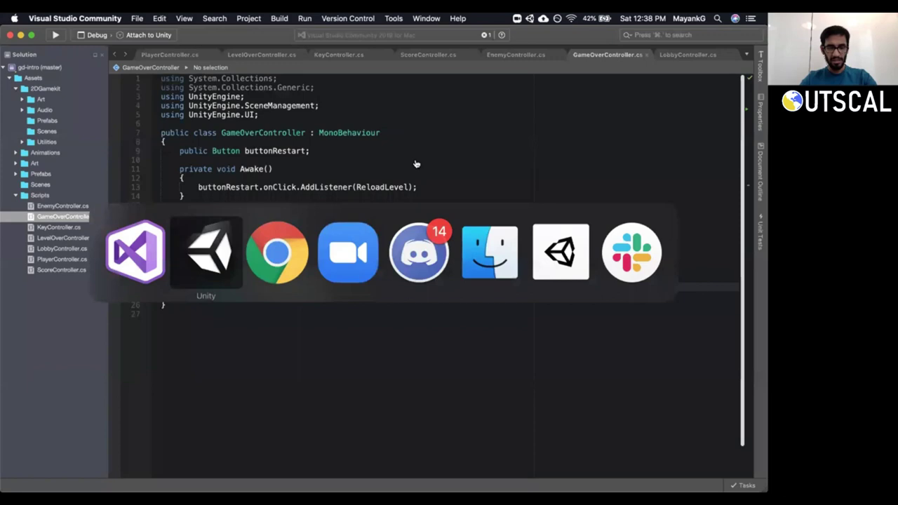
pyautogui.press('super+Tab')
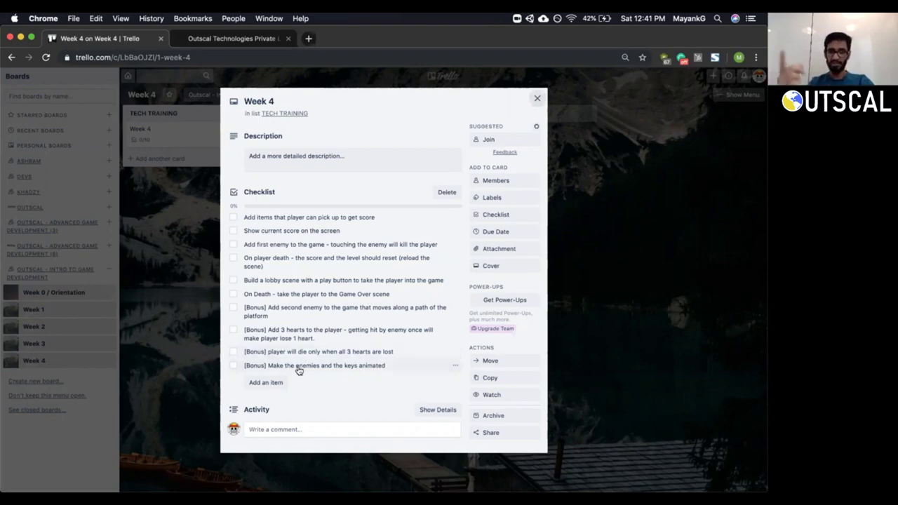
# Close the Week 4 card, reopen it to review its 0/10 checklist, then close it again.
pyautogui.click(536, 100)
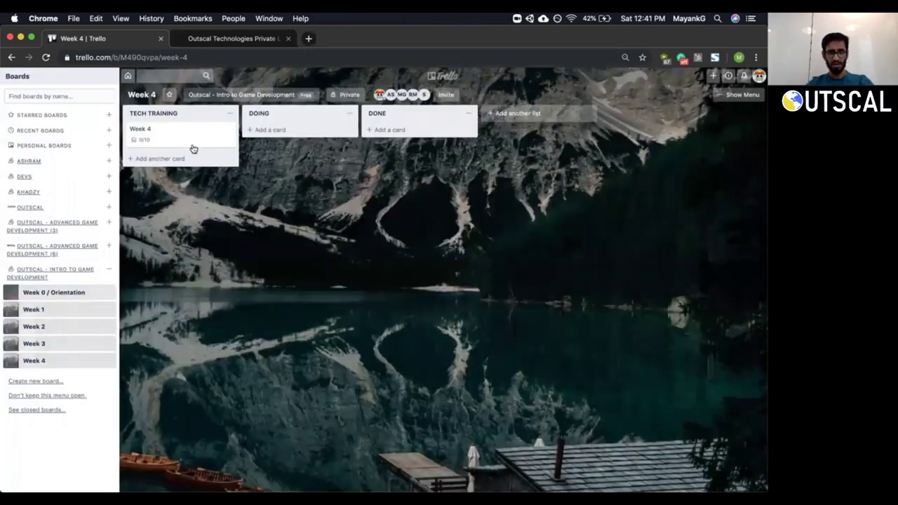
pyautogui.click(193, 149)
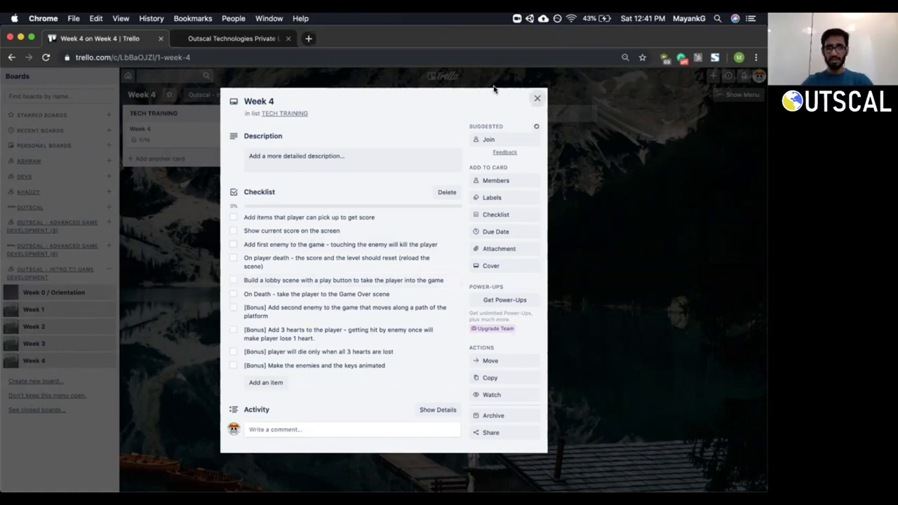
pyautogui.click(537, 100)
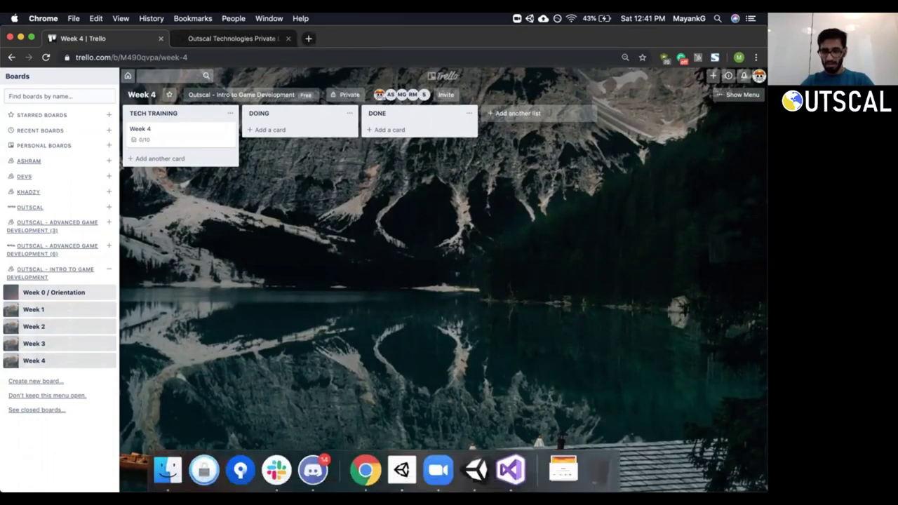
pyautogui.click(474, 470)
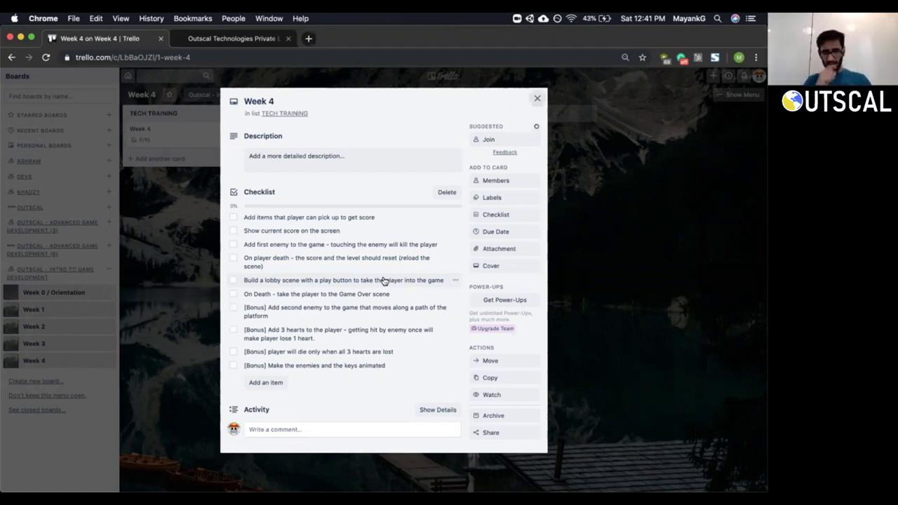
pyautogui.click(537, 99)
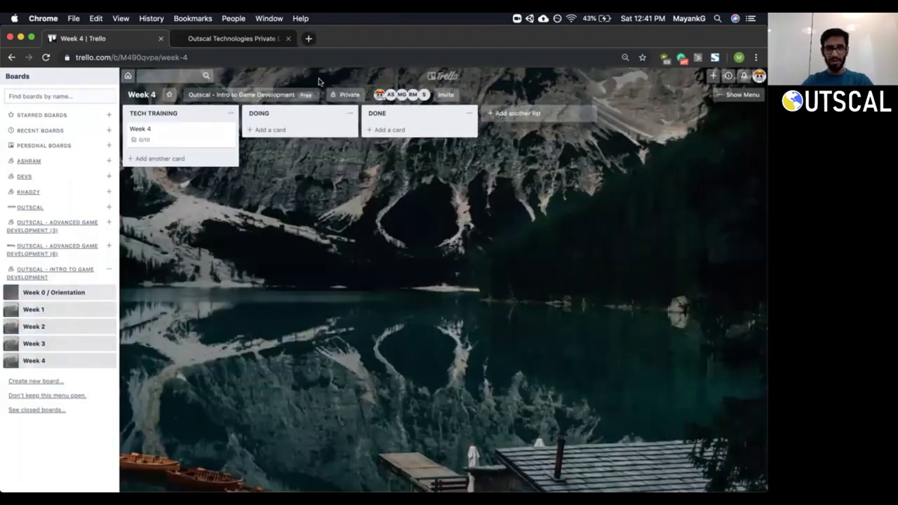